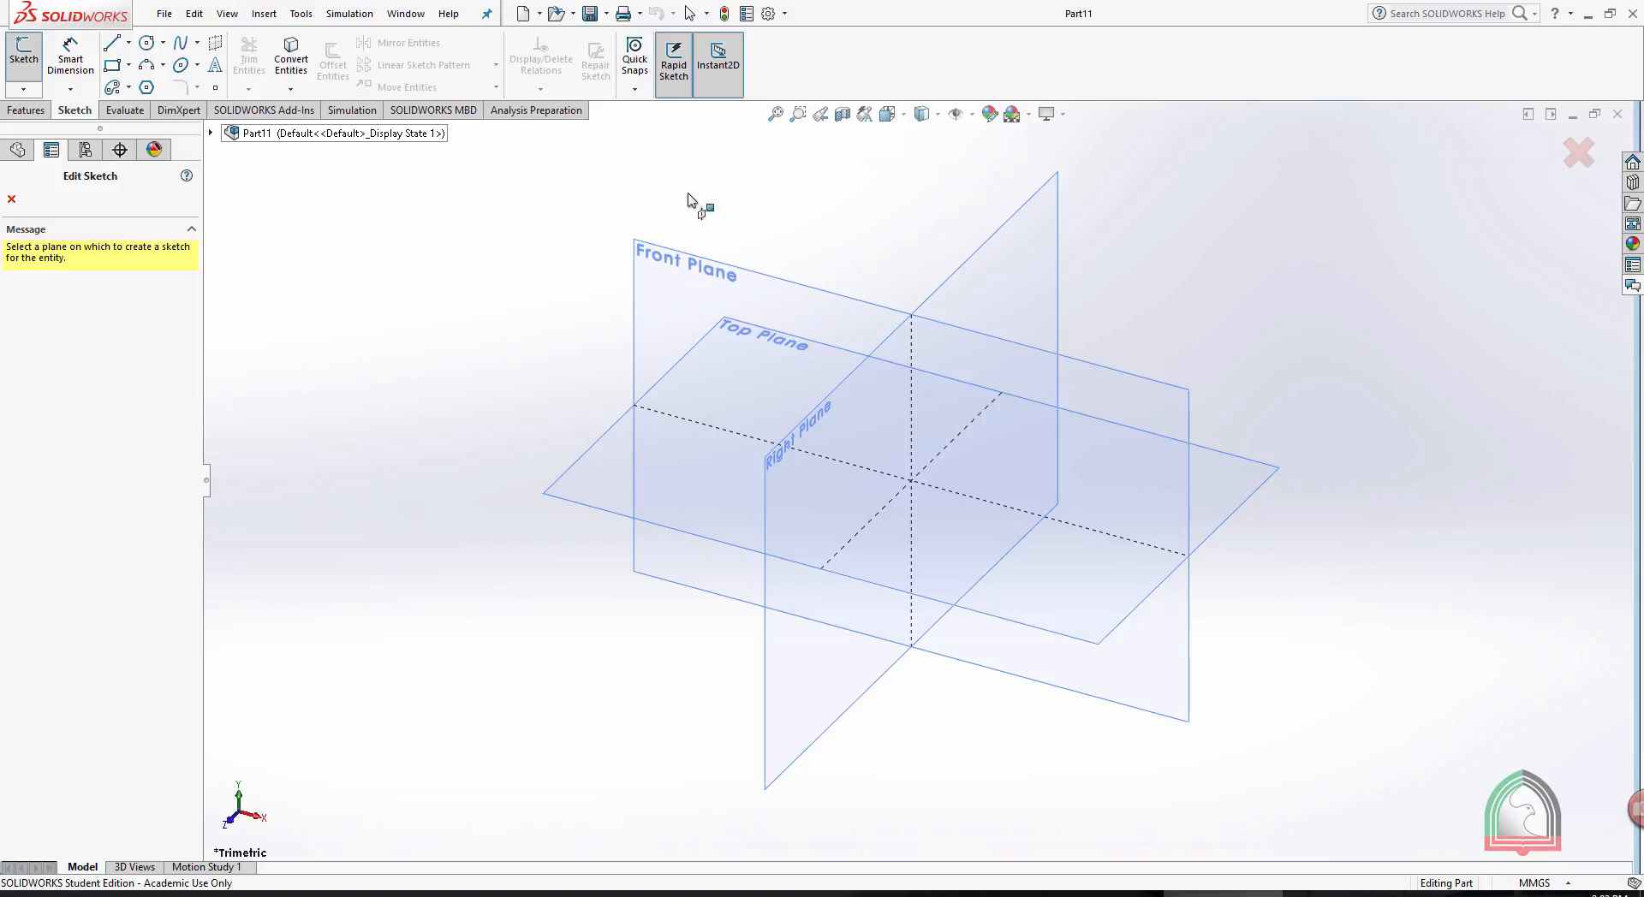
- Sketch a corner rectangle about 104 mm by 65 mm around the origin on the Front Plane
{"action": "left_click", "coordinate": [724, 267]}
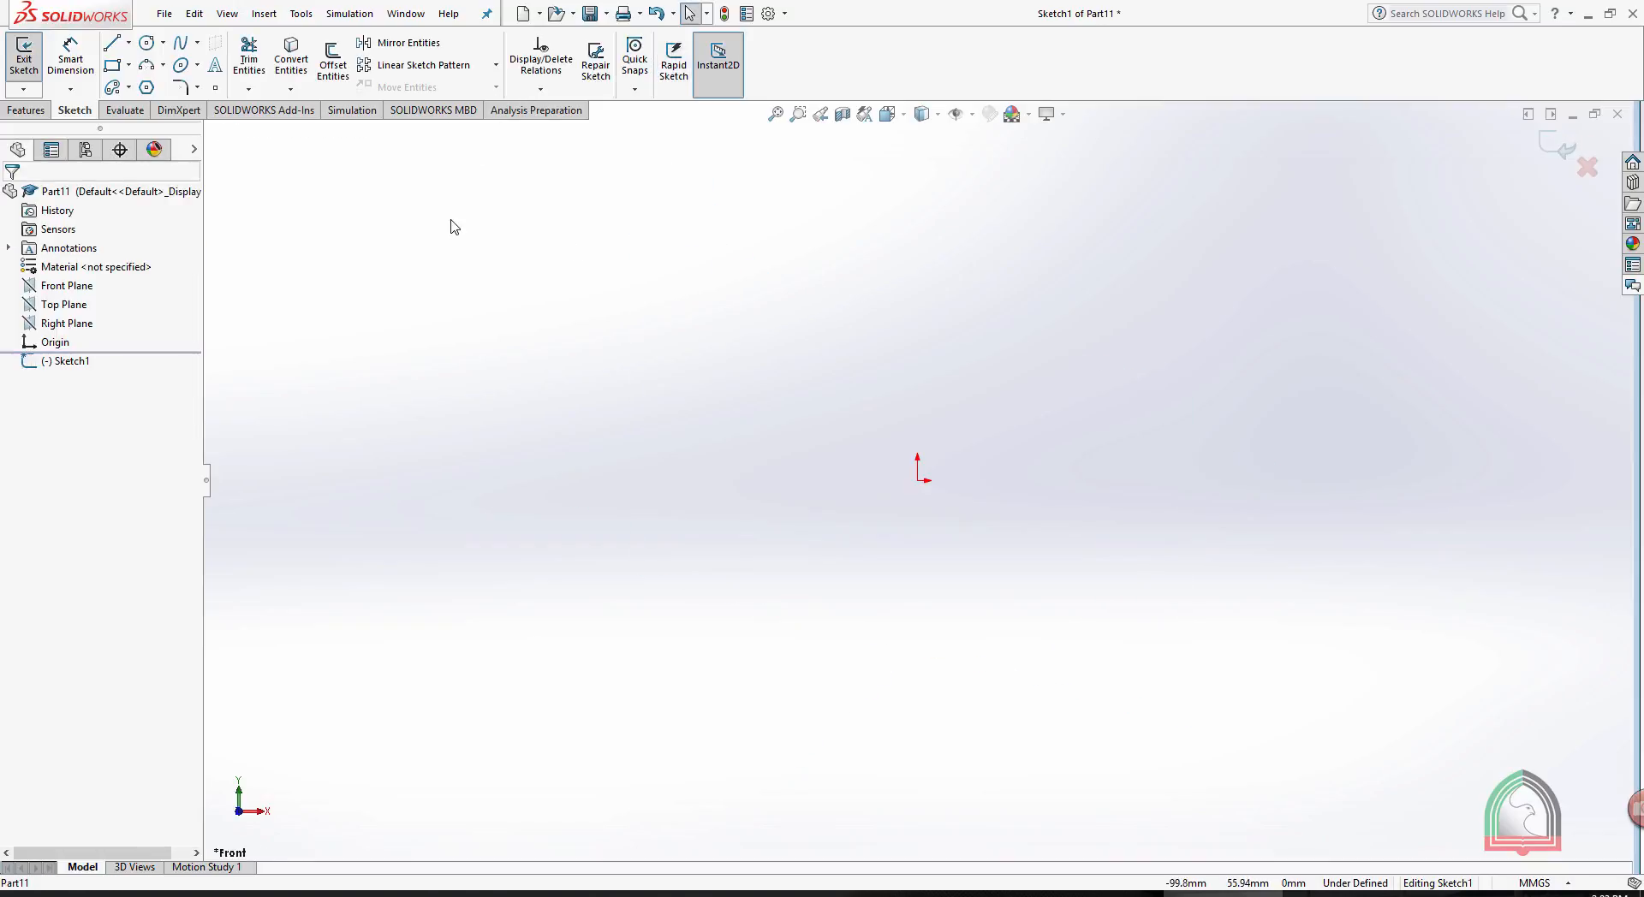
{"action": "left_click", "coordinate": [691, 363]}
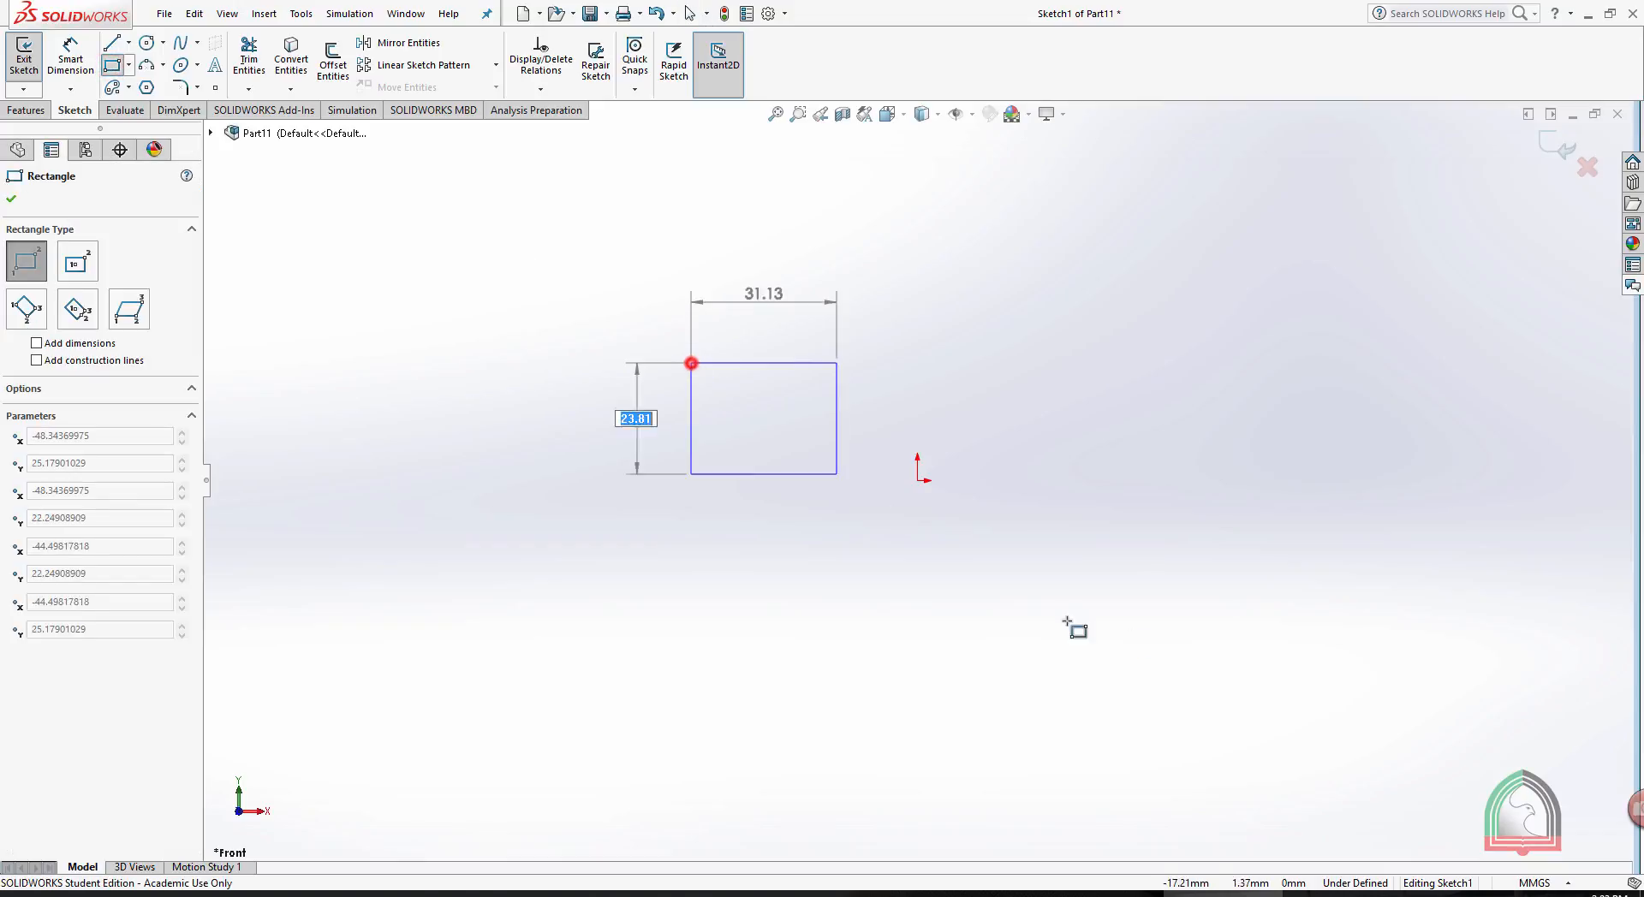
{"action": "left_click", "coordinate": [1179, 666]}
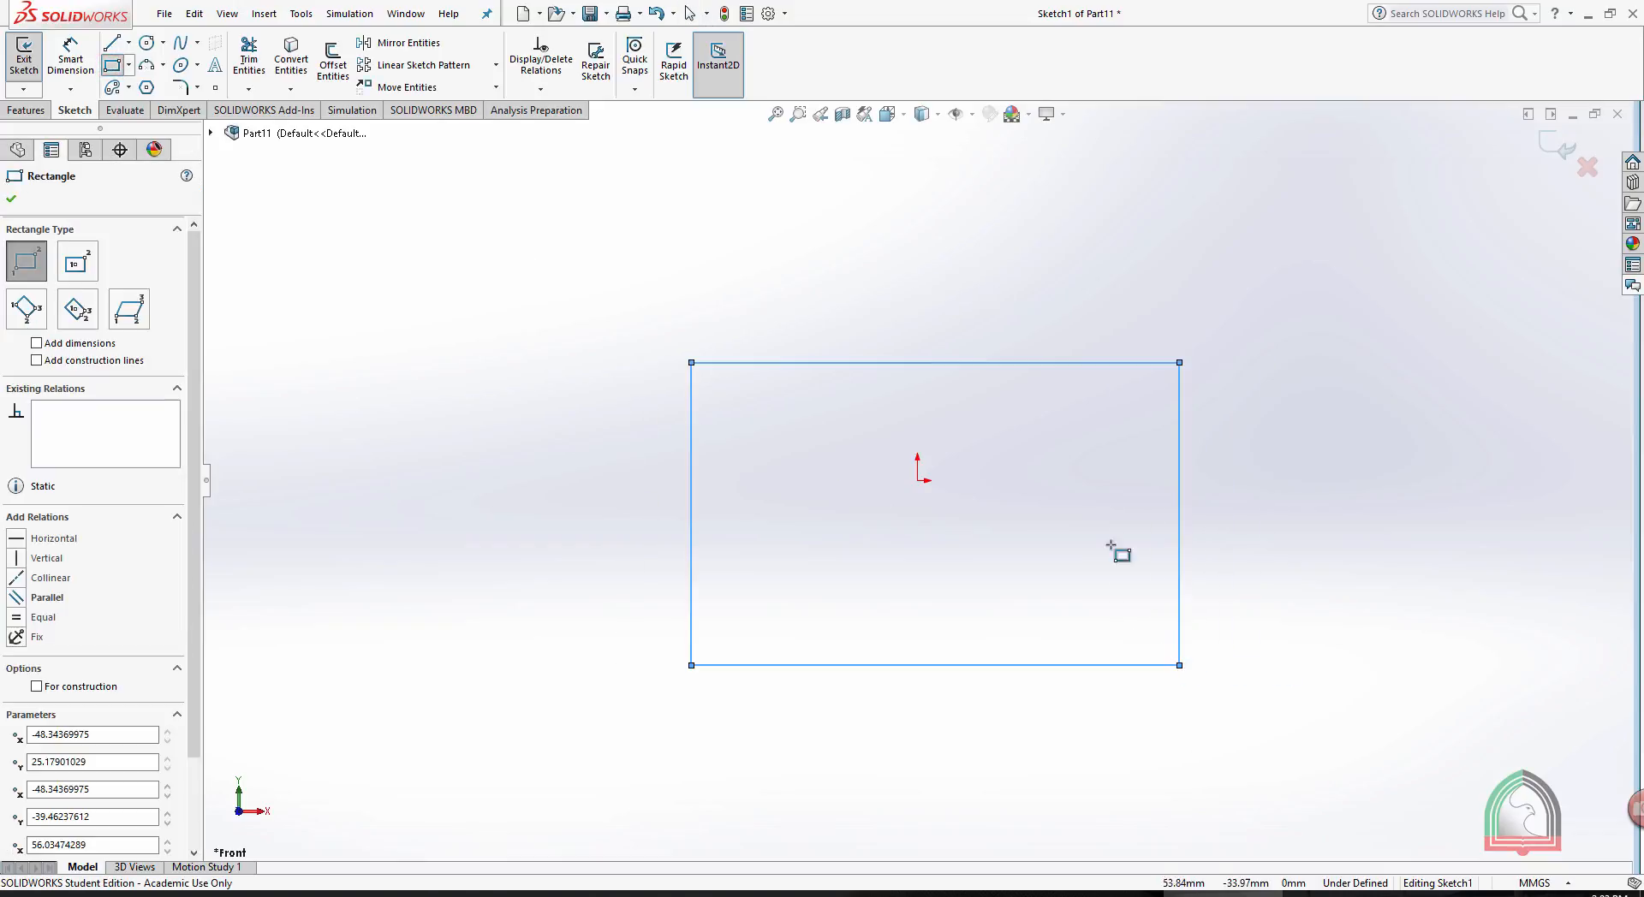
- Dimension the rectangle to 100 mm wide and 50 mm high
{"action": "left_click", "coordinate": [71, 53]}
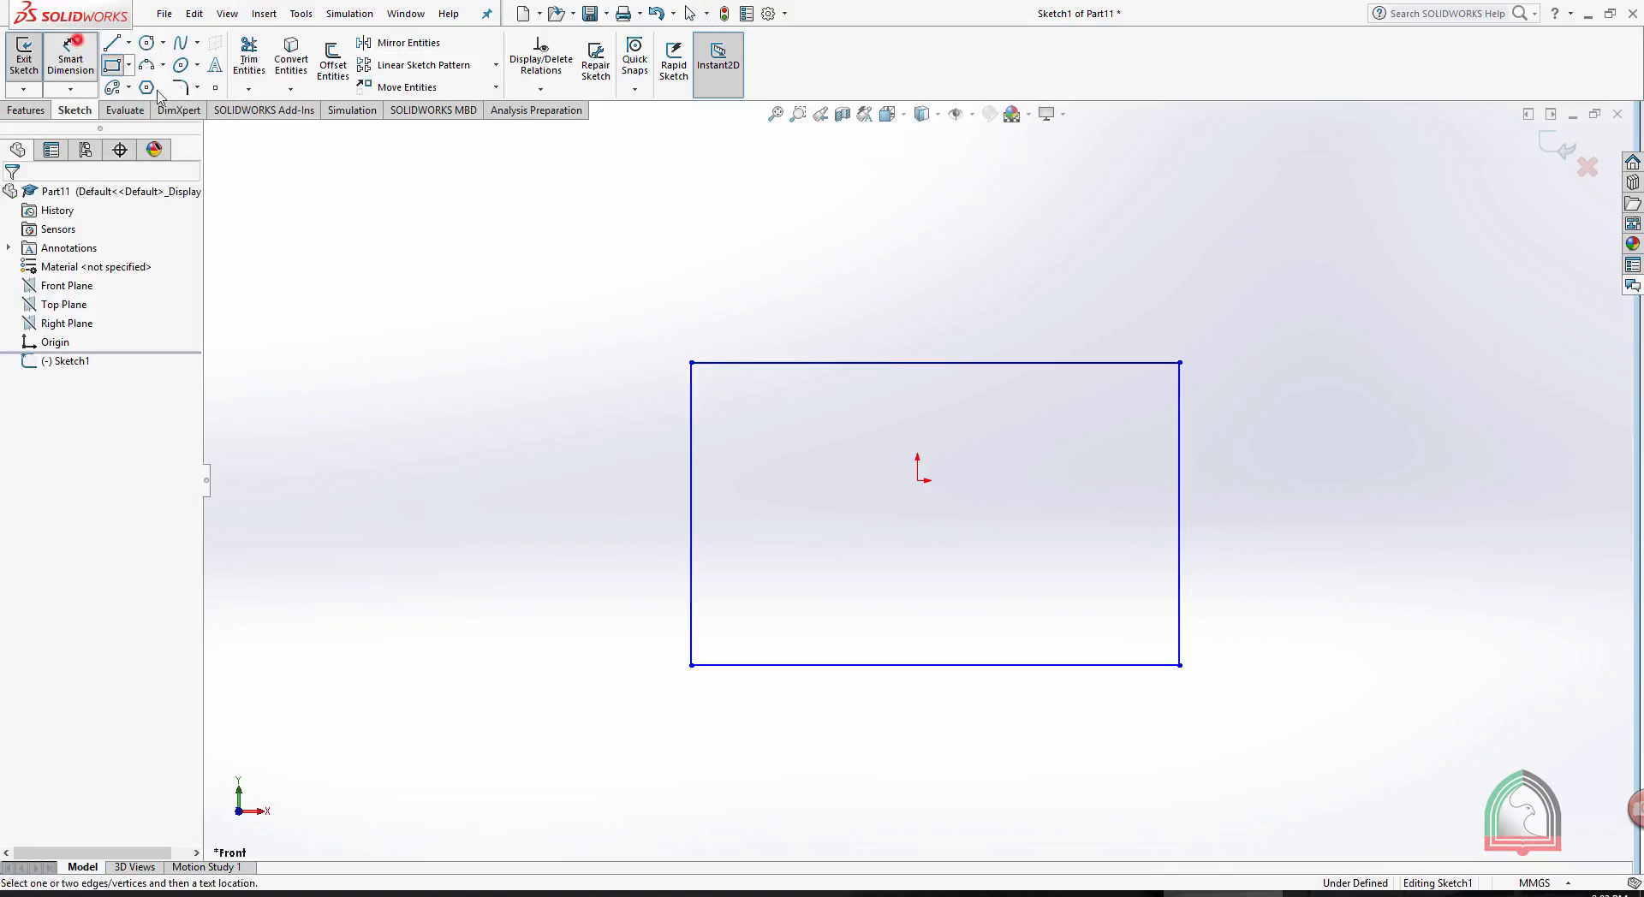
{"action": "left_click", "coordinate": [923, 361]}
{"action": "left_click", "coordinate": [932, 288]}
{"action": "type", "text": "100"}
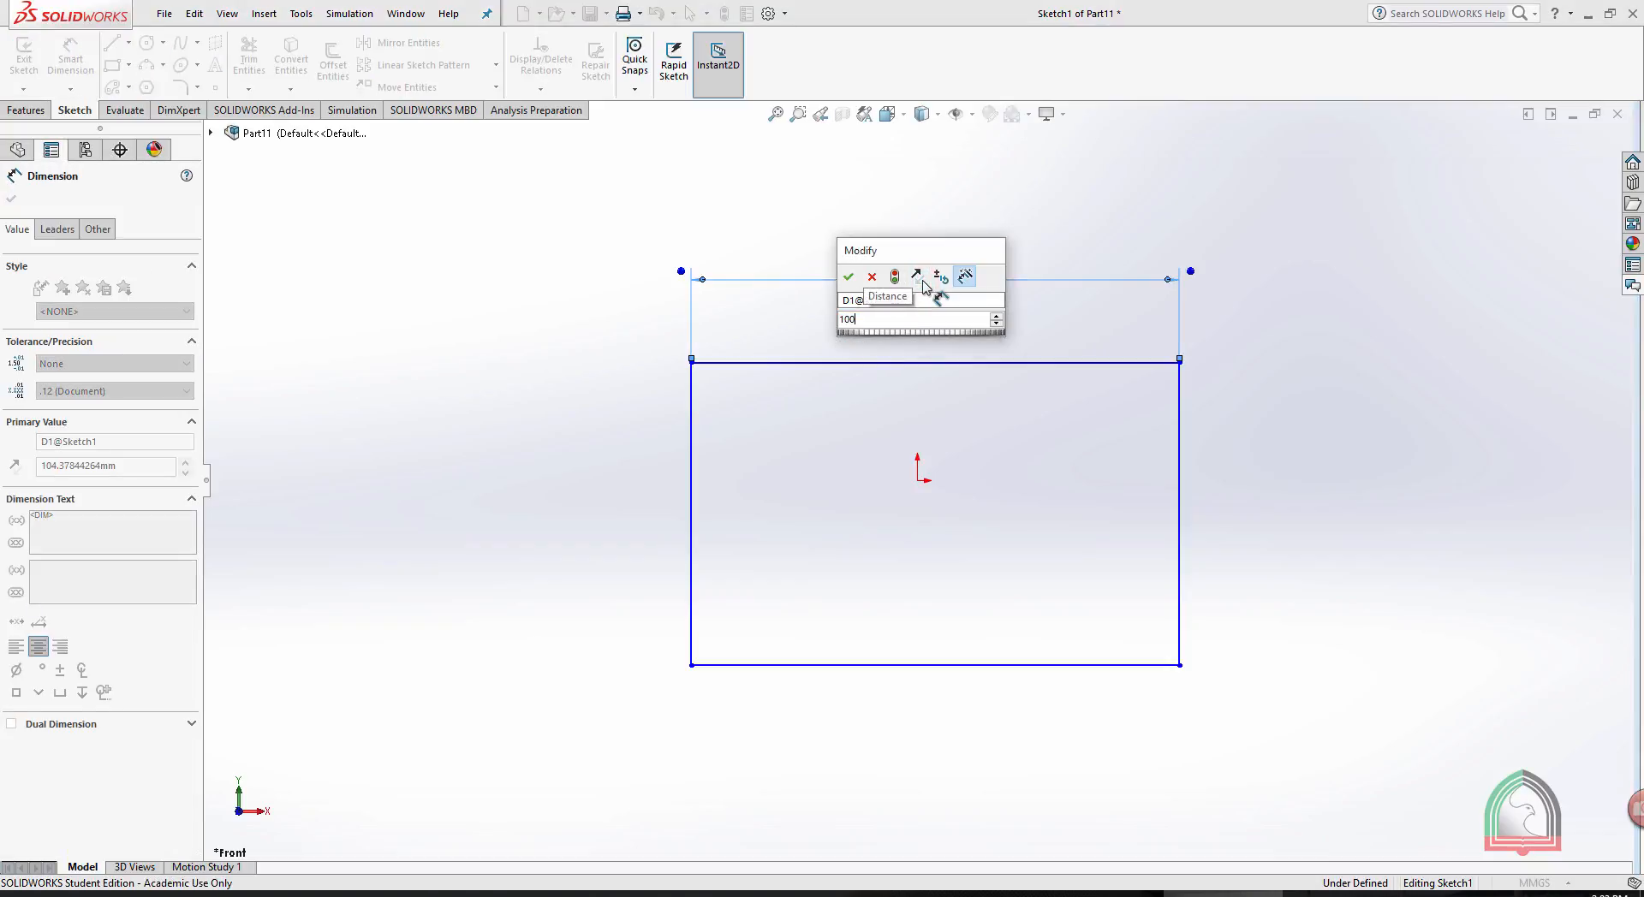
{"action": "key", "text": "Return"}
{"action": "left_click", "coordinate": [1179, 514]}
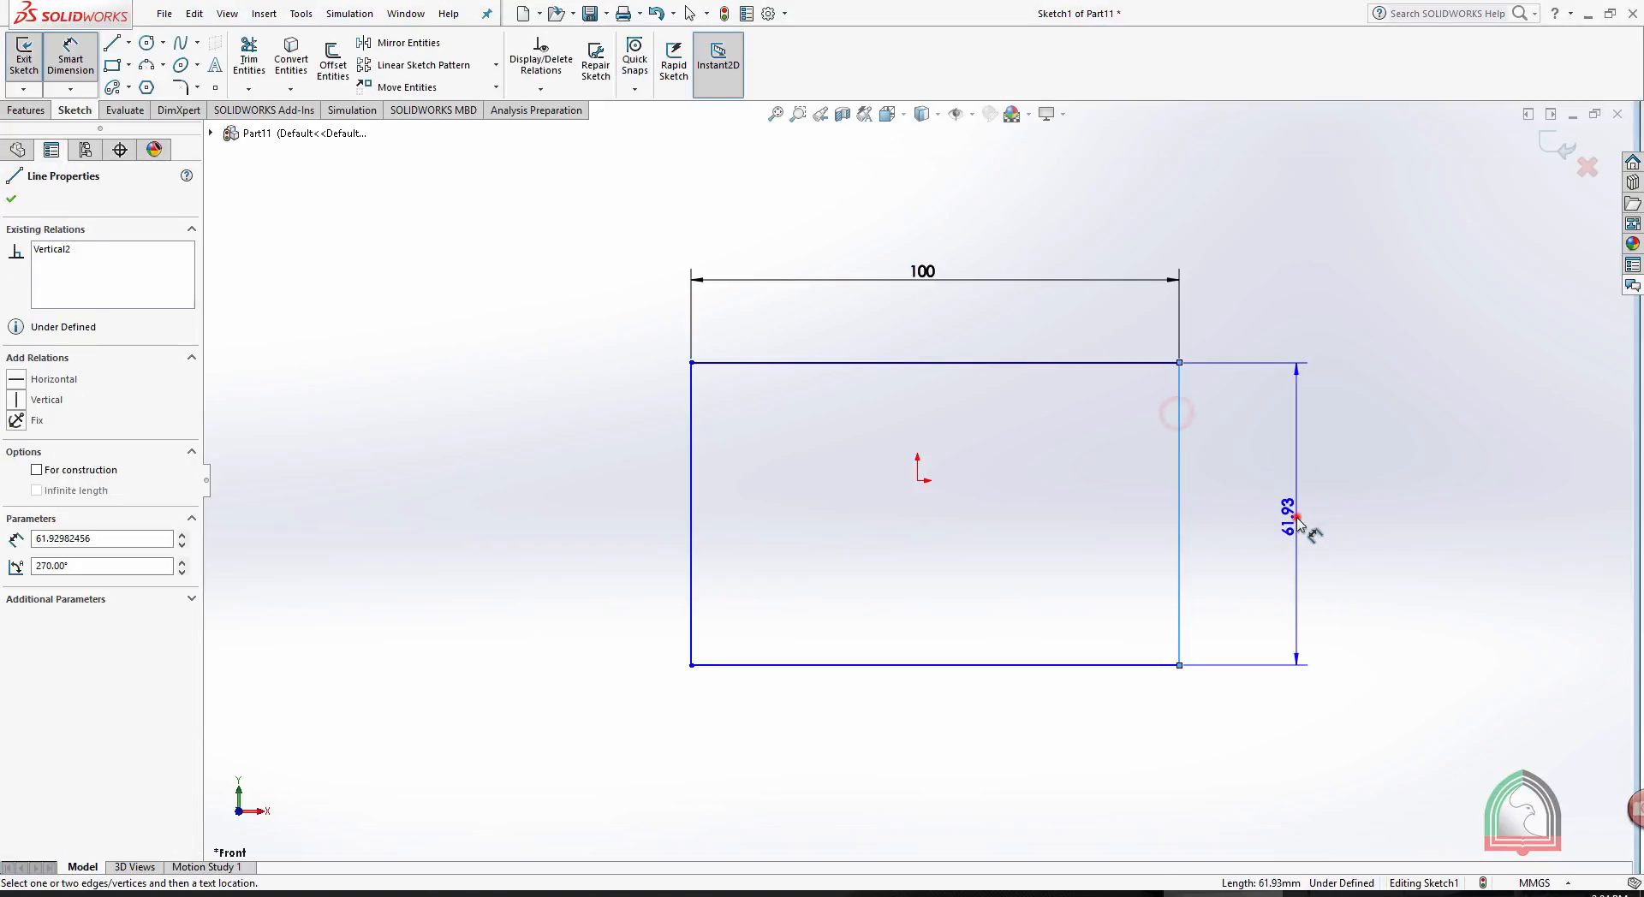
{"action": "left_click", "coordinate": [1297, 526]}
{"action": "type", "text": "50"}
{"action": "key", "text": "Return"}
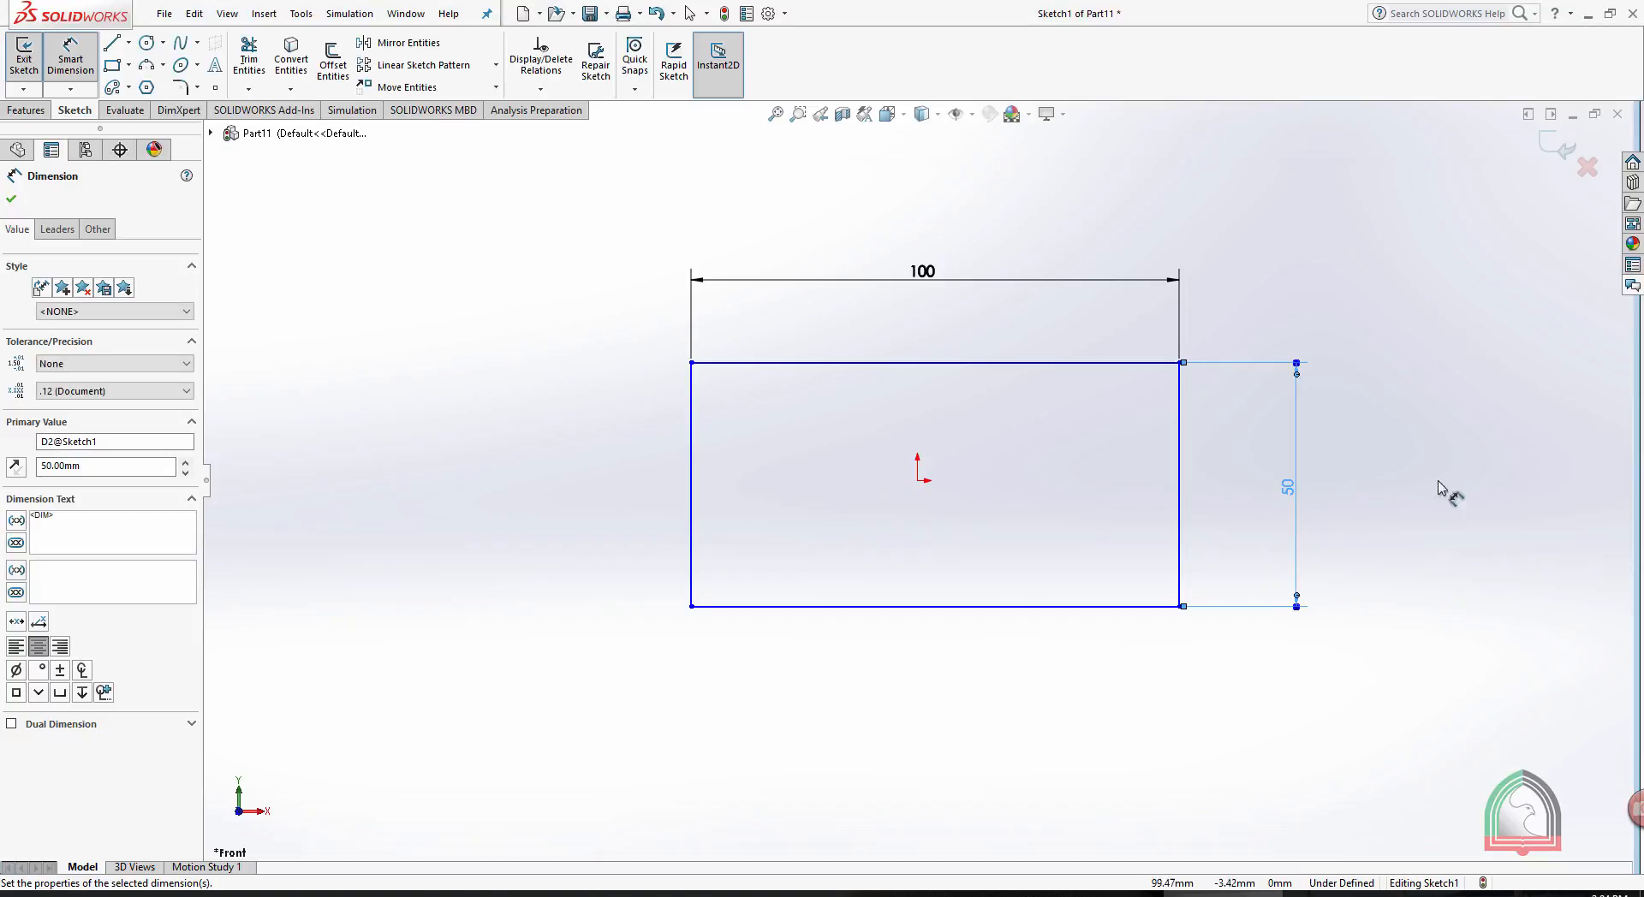
{"action": "left_click", "coordinate": [1455, 447]}
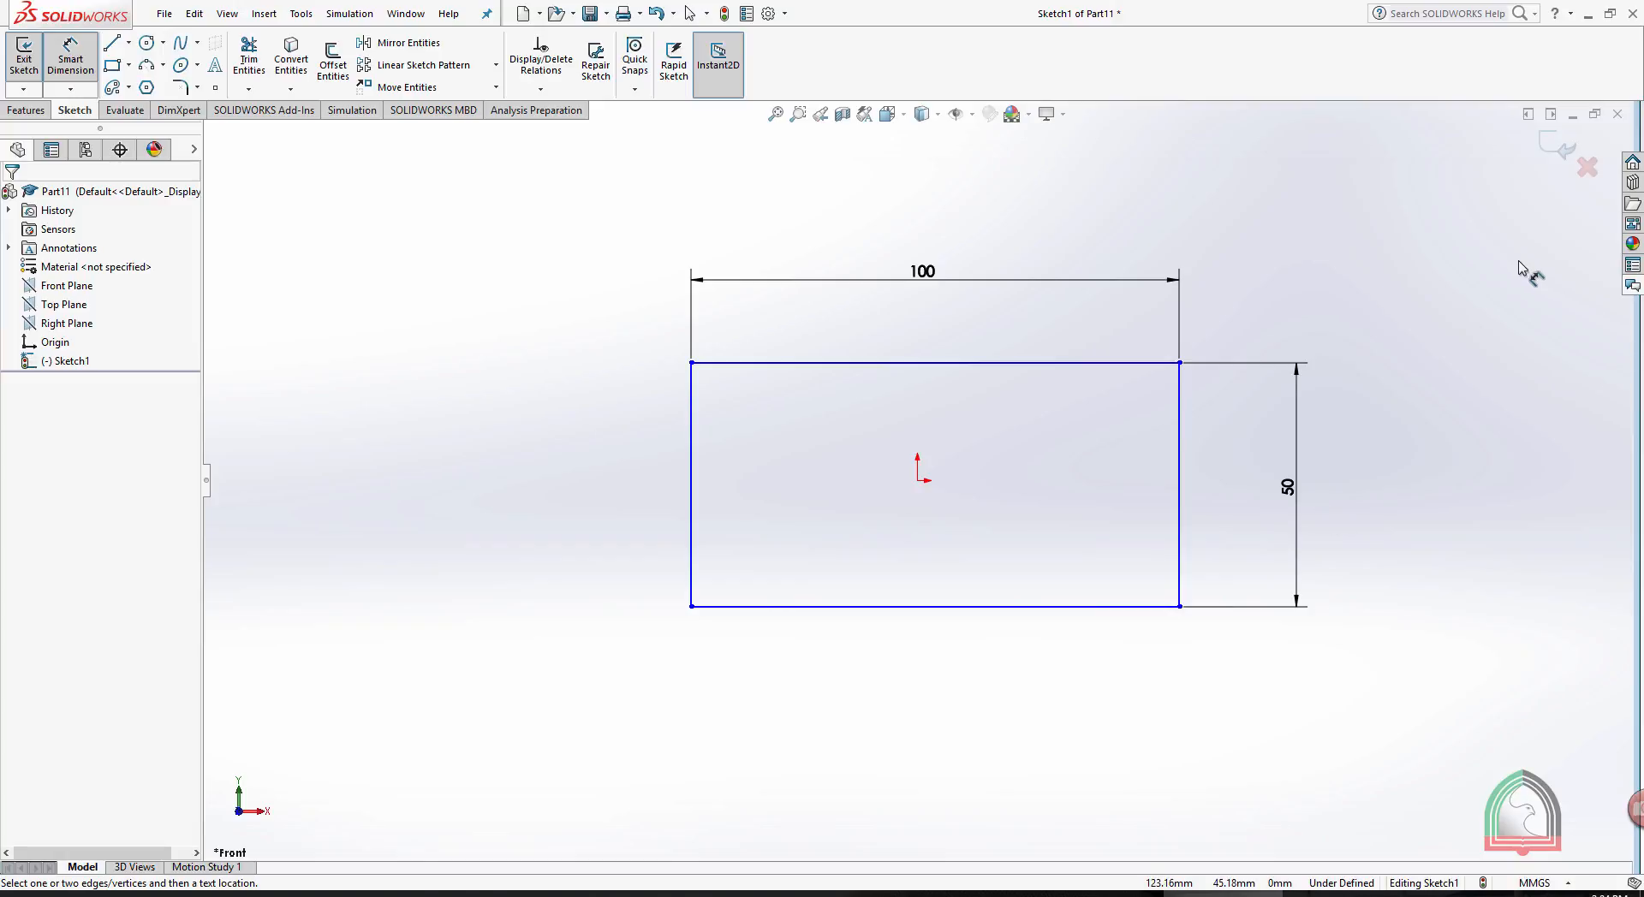
- Exit the rectangle sketch and start an Extruded Boss/Base from it
{"action": "left_click", "coordinate": [1561, 152]}
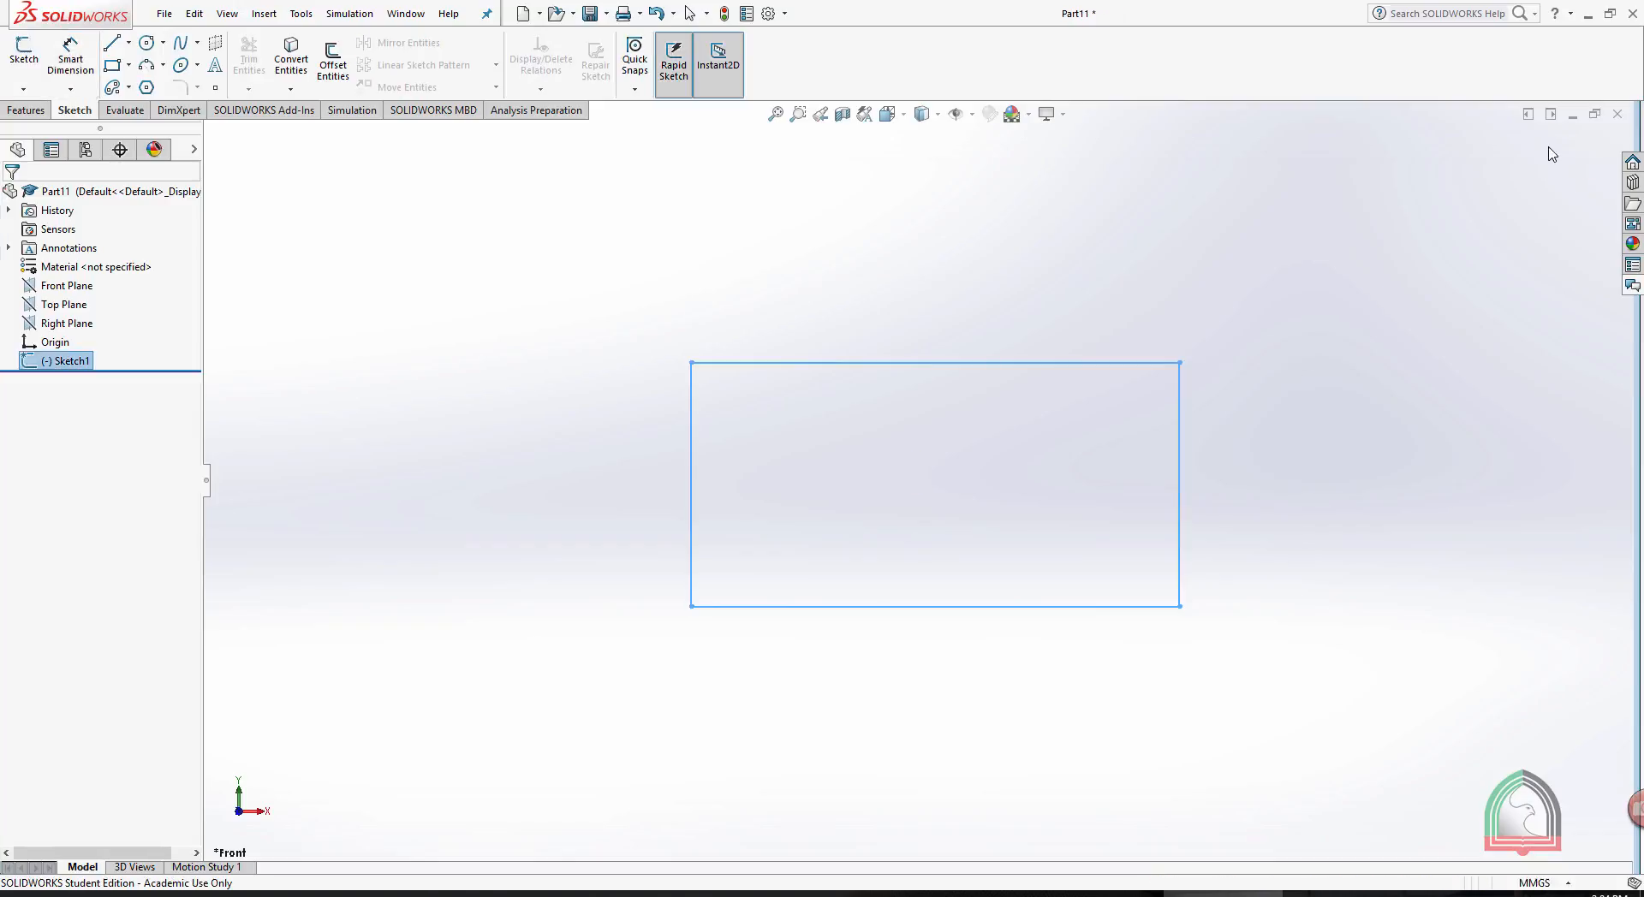
{"action": "middle_click_drag", "start_coordinate": [1382, 308], "coordinate": [1319, 356]}
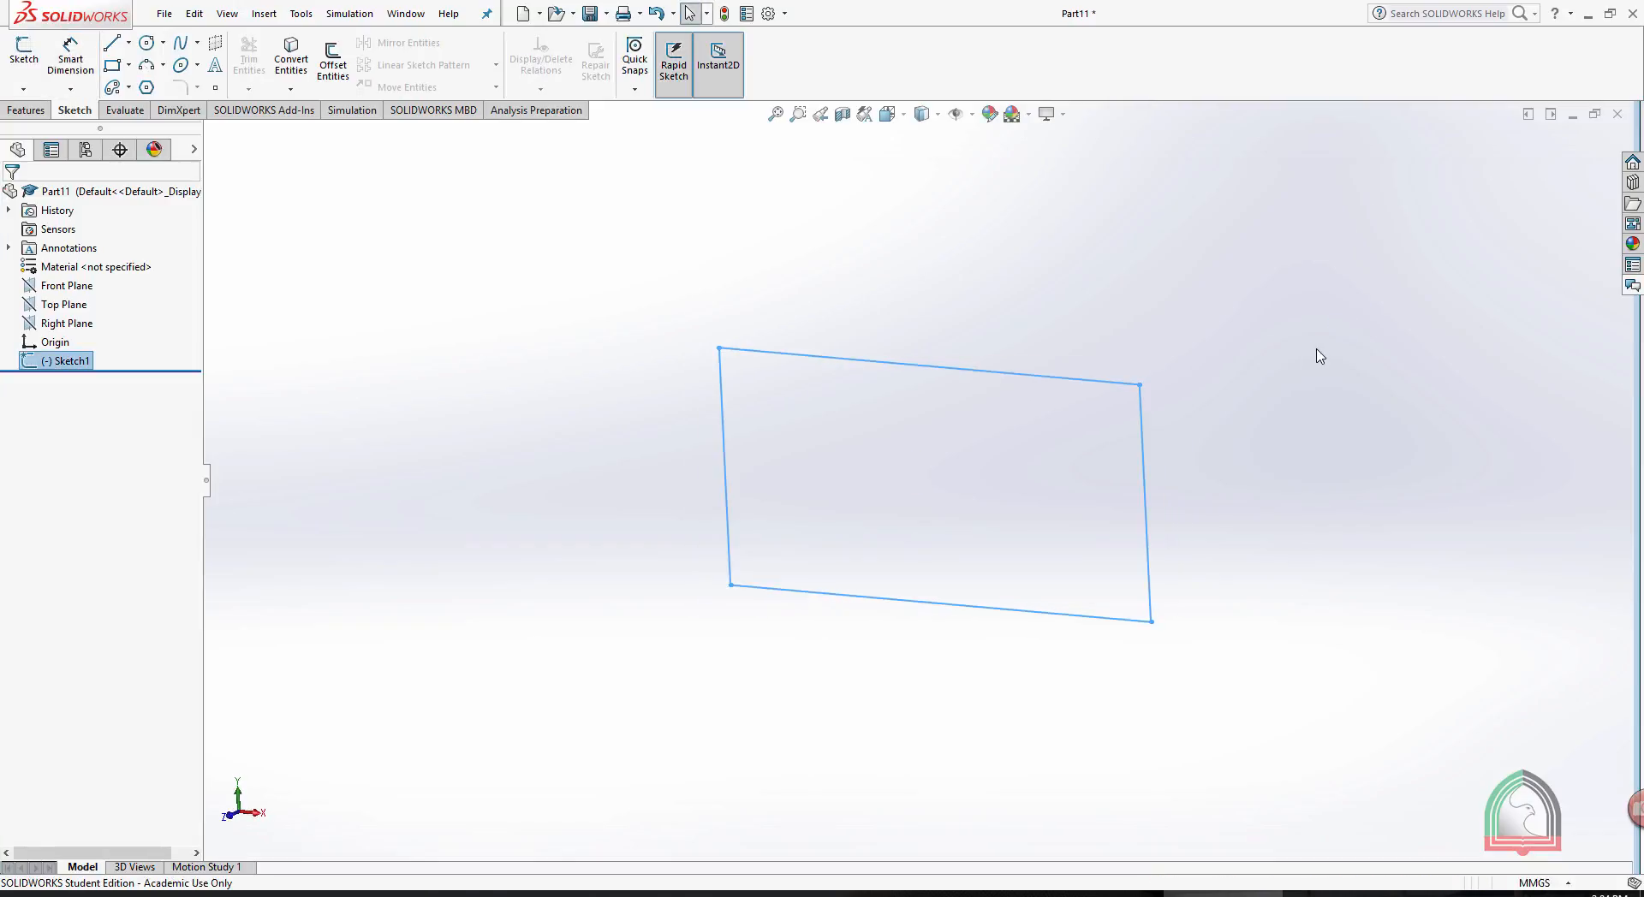
{"action": "left_click", "coordinate": [17, 113]}
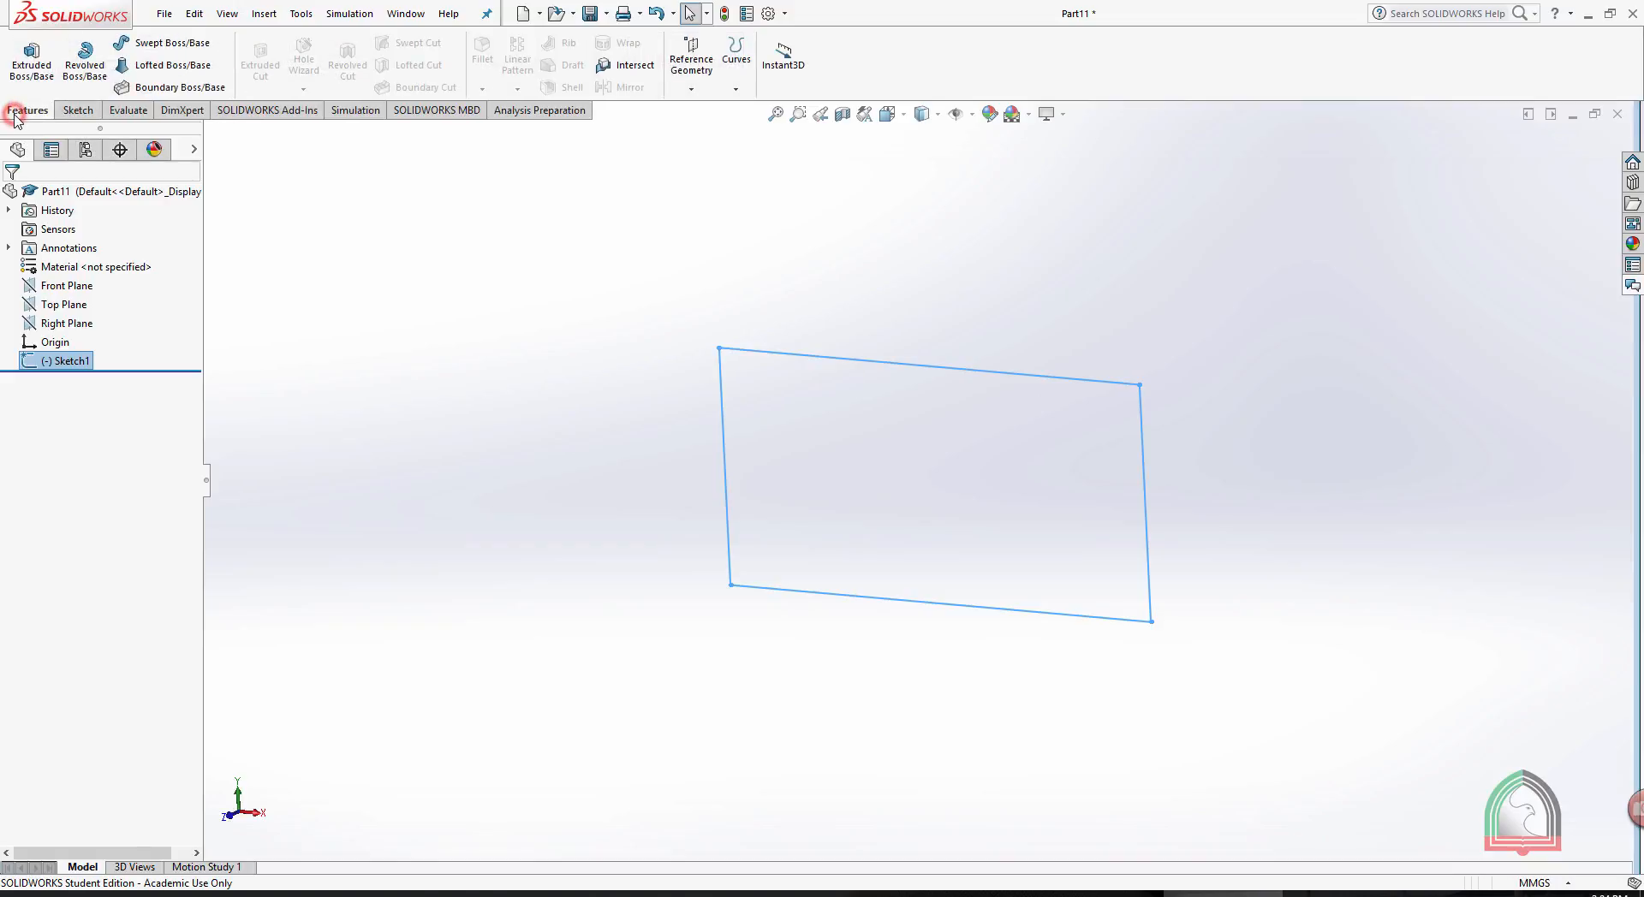
{"action": "left_click", "coordinate": [31, 66]}
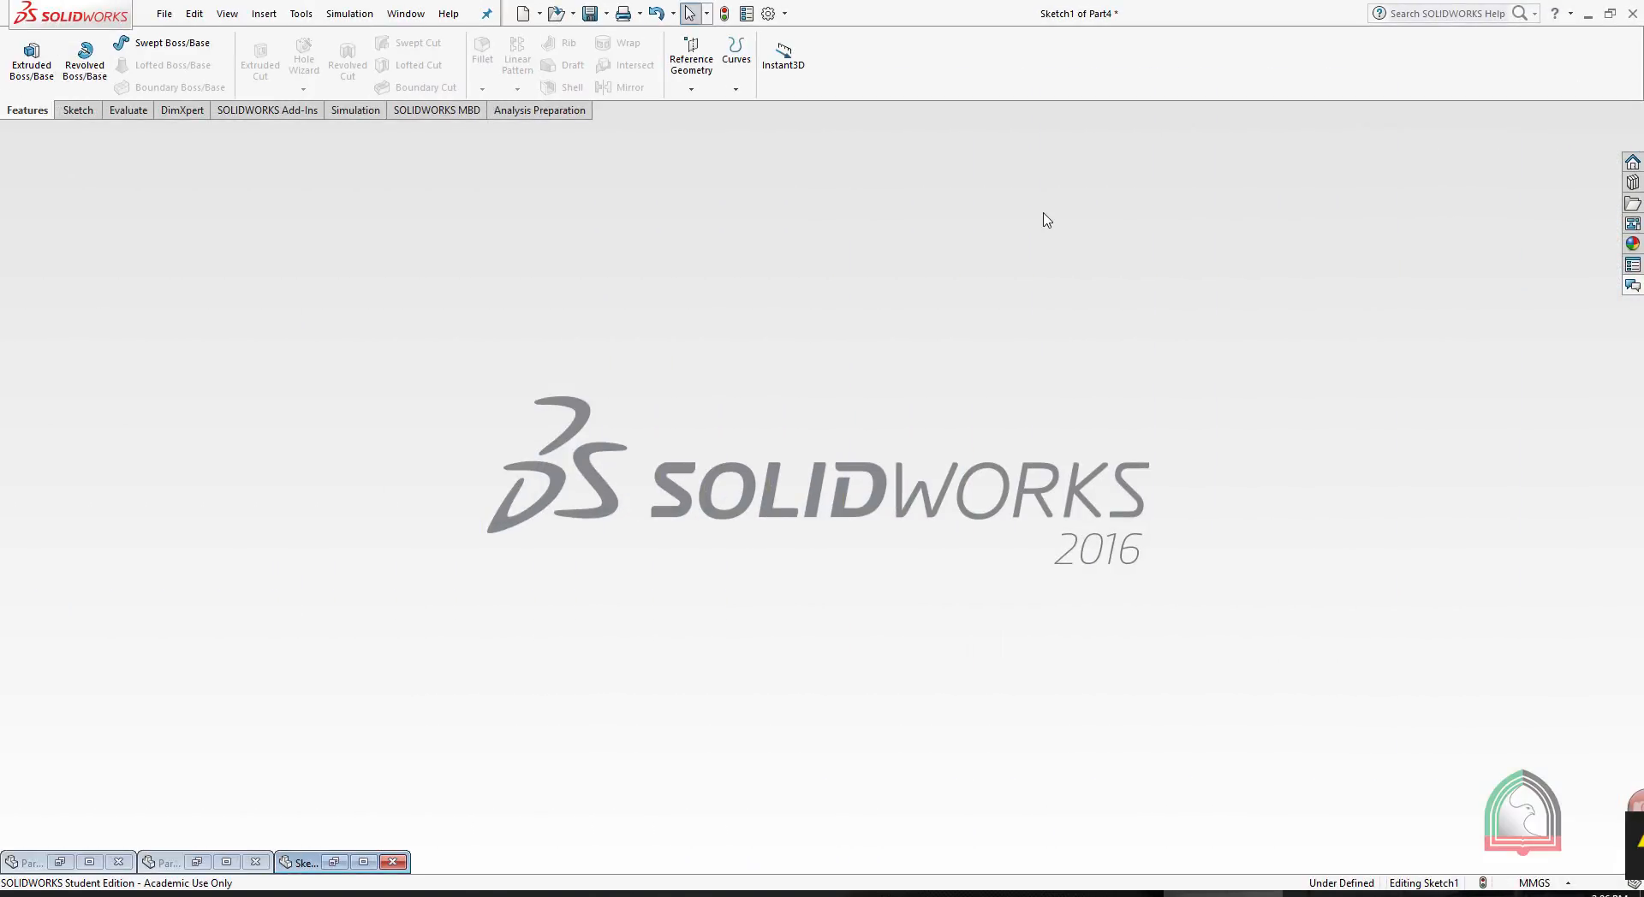
- Create a new part and start an Extruded Boss/Base with its sketch on the Front Plane
{"action": "left_click", "coordinate": [522, 13]}
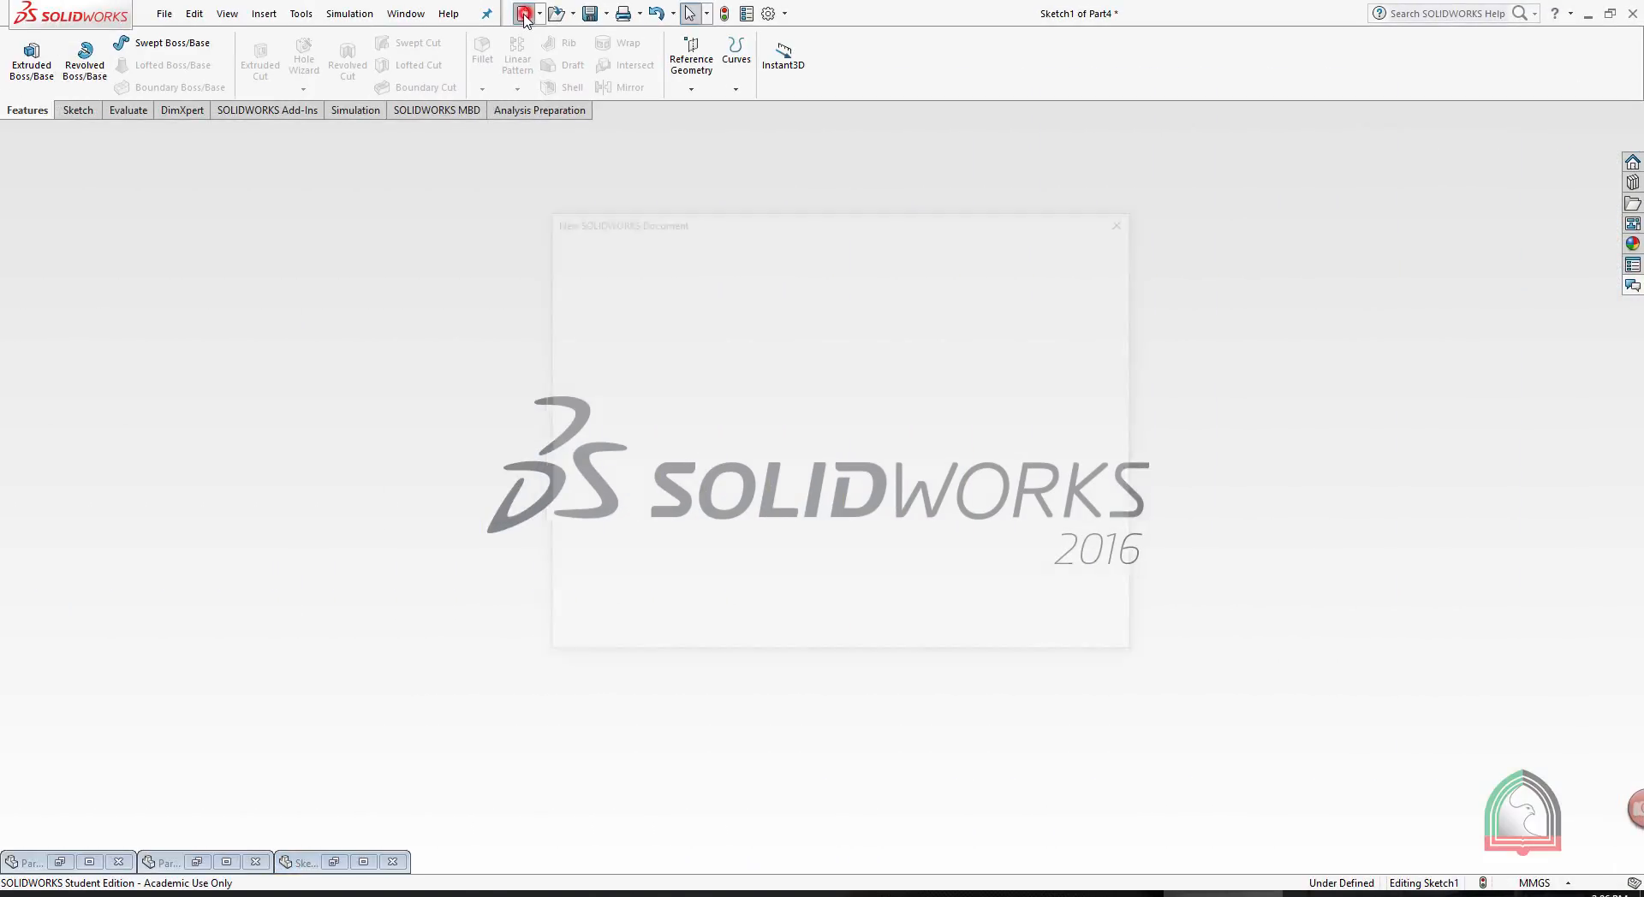
{"action": "double_click", "coordinate": [637, 315]}
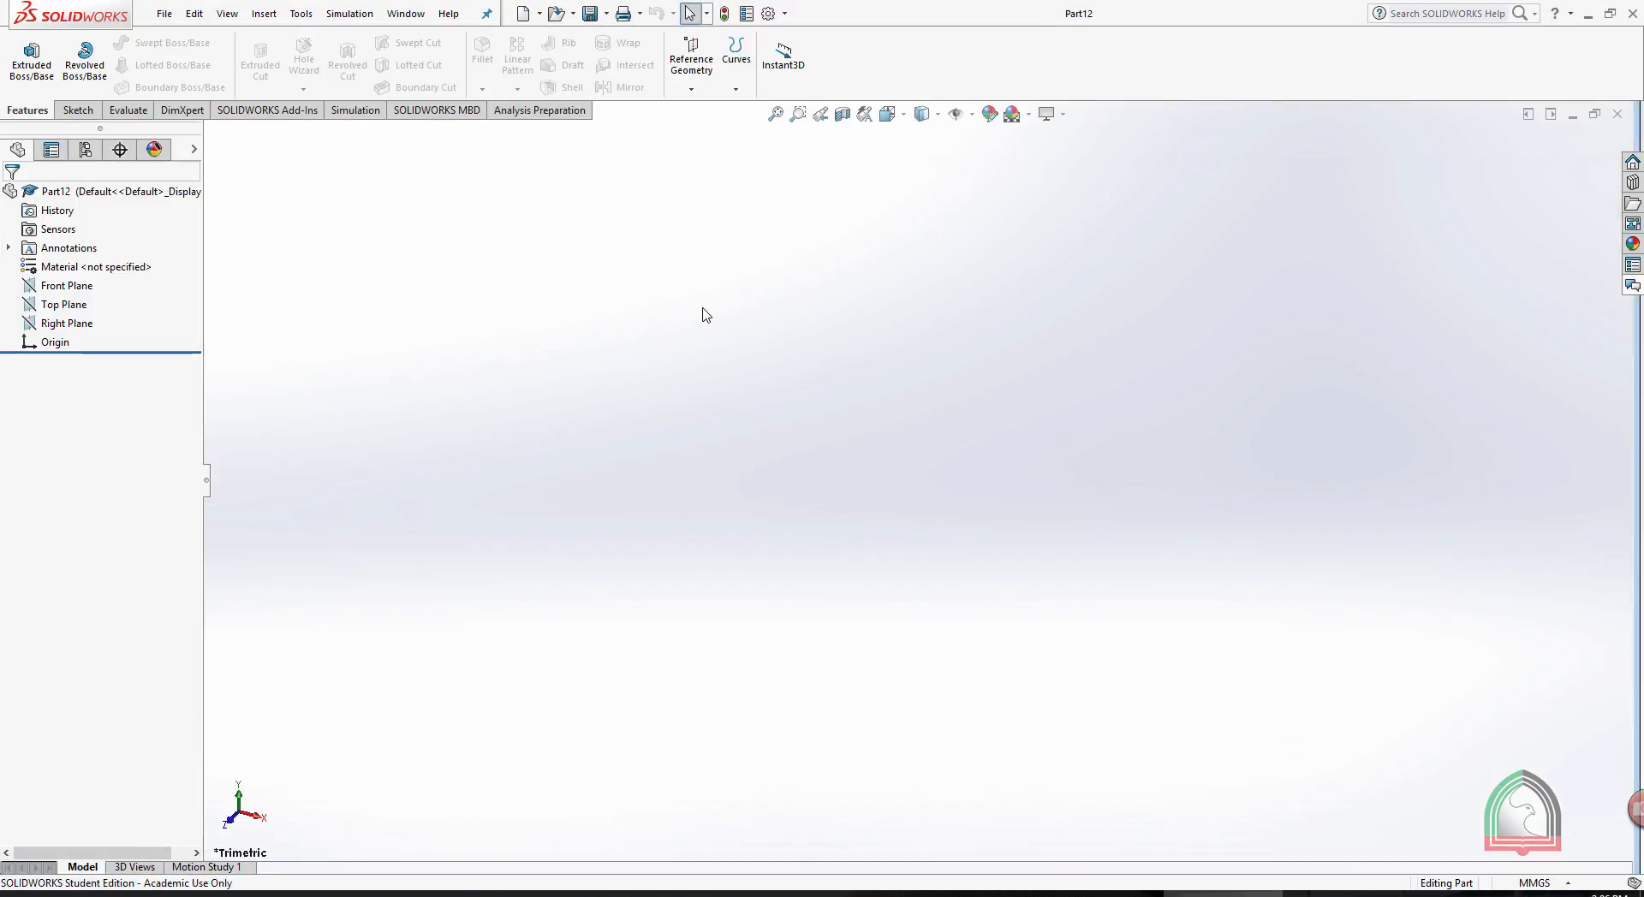
{"action": "left_click", "coordinate": [26, 51]}
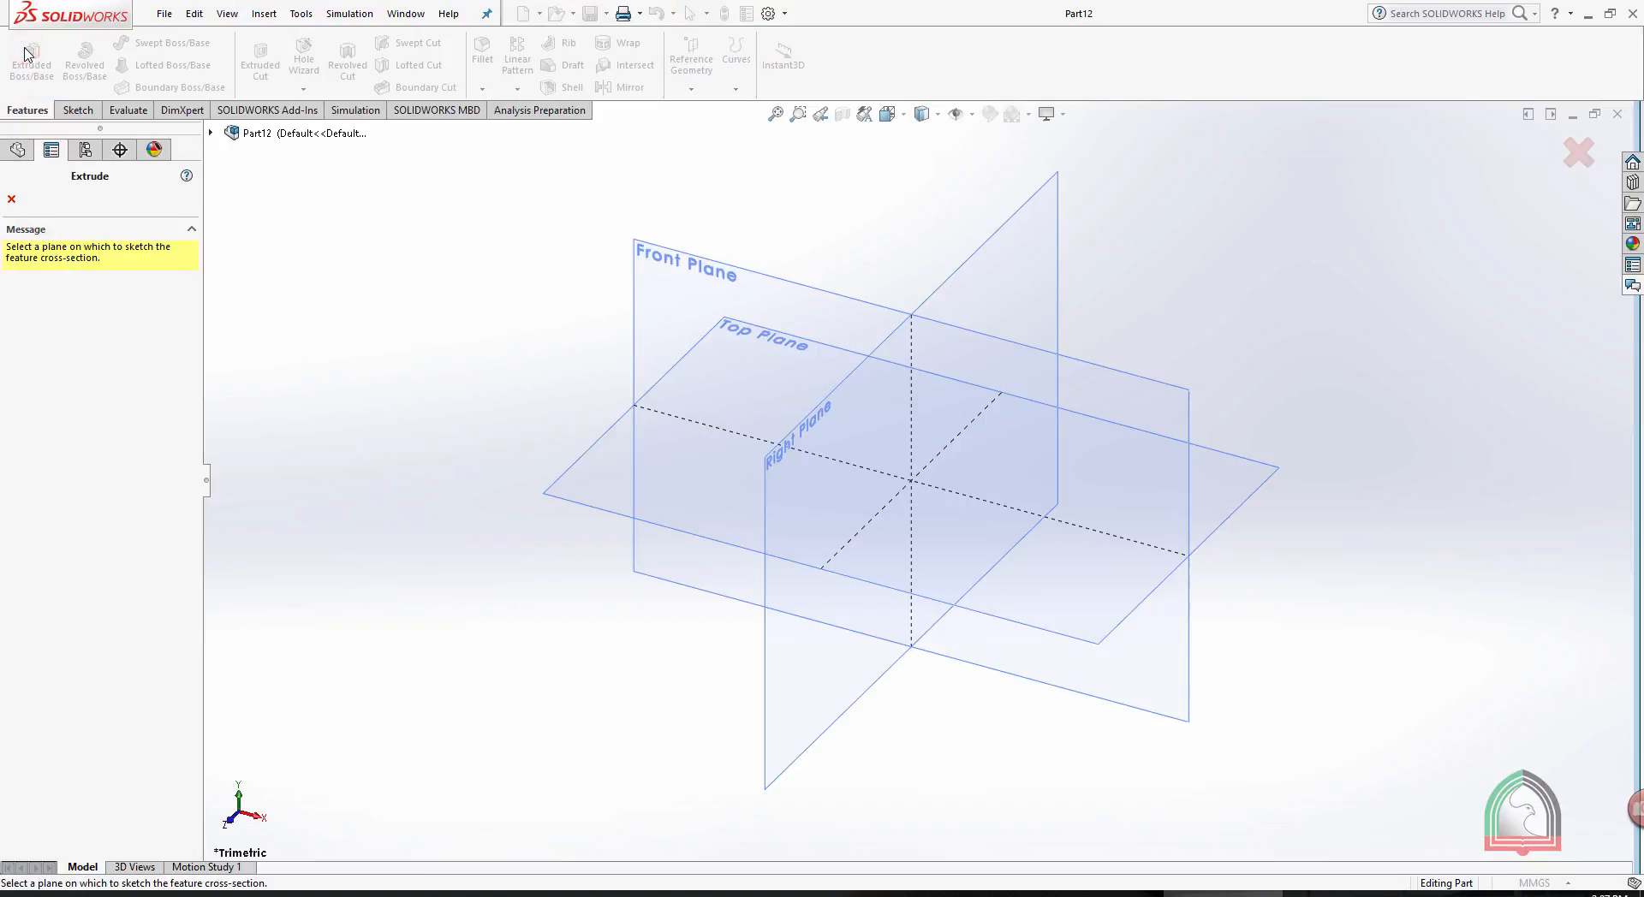
{"action": "left_click", "coordinate": [671, 257]}
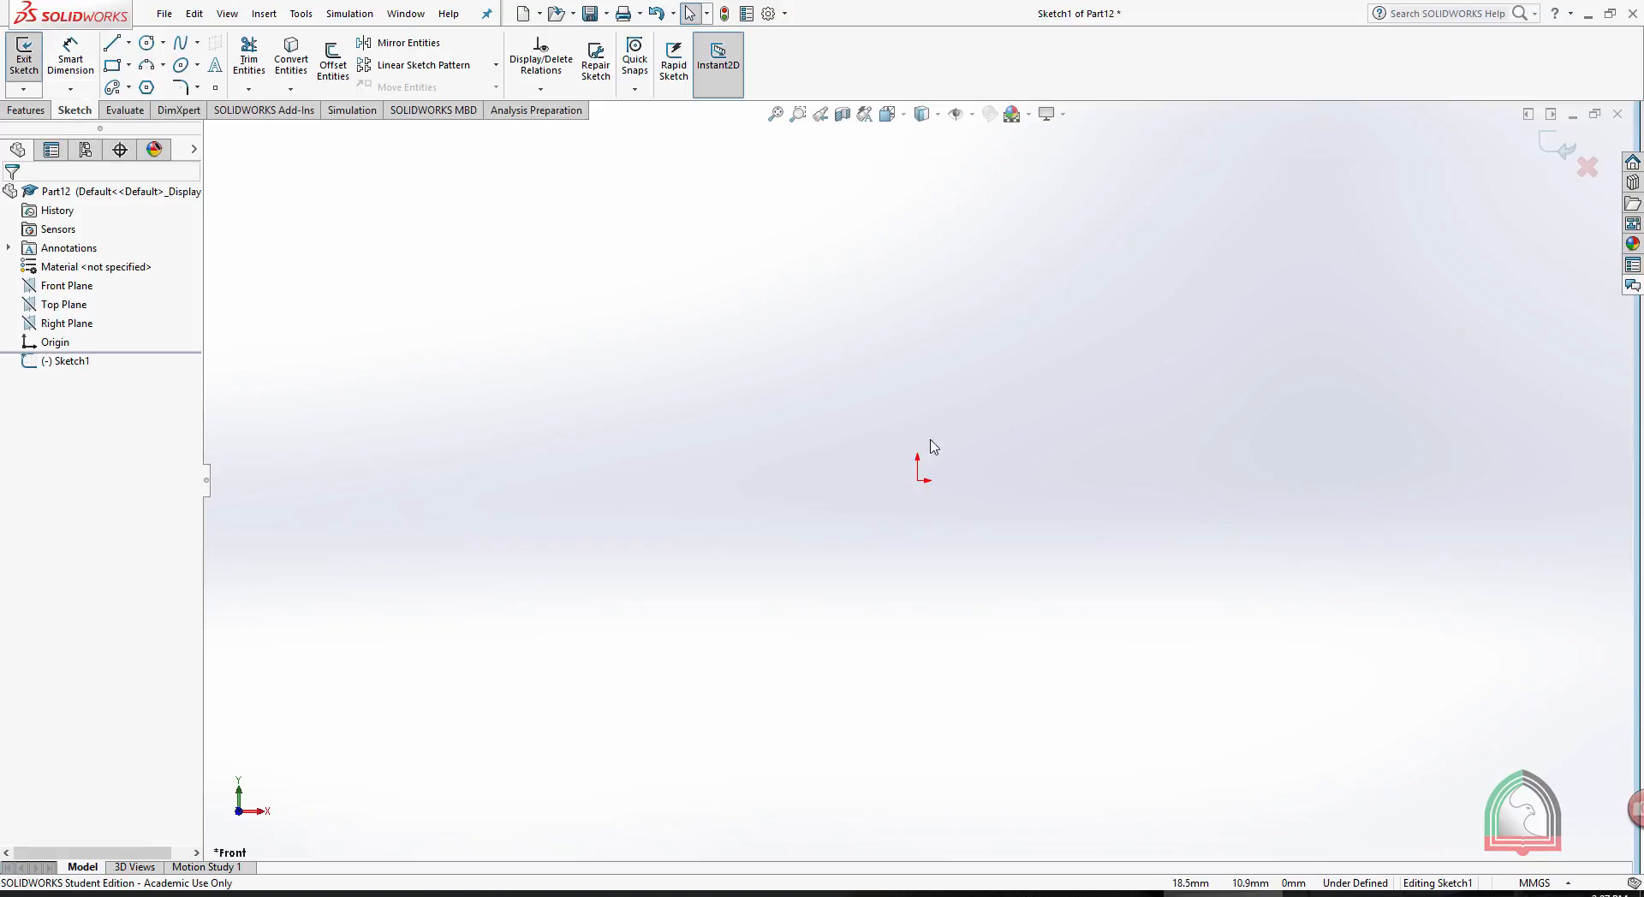
- Sketch a corner rectangle about 142 mm by 67 mm around the origin
{"action": "left_click", "coordinate": [118, 68]}
{"action": "left_click", "coordinate": [608, 345]}
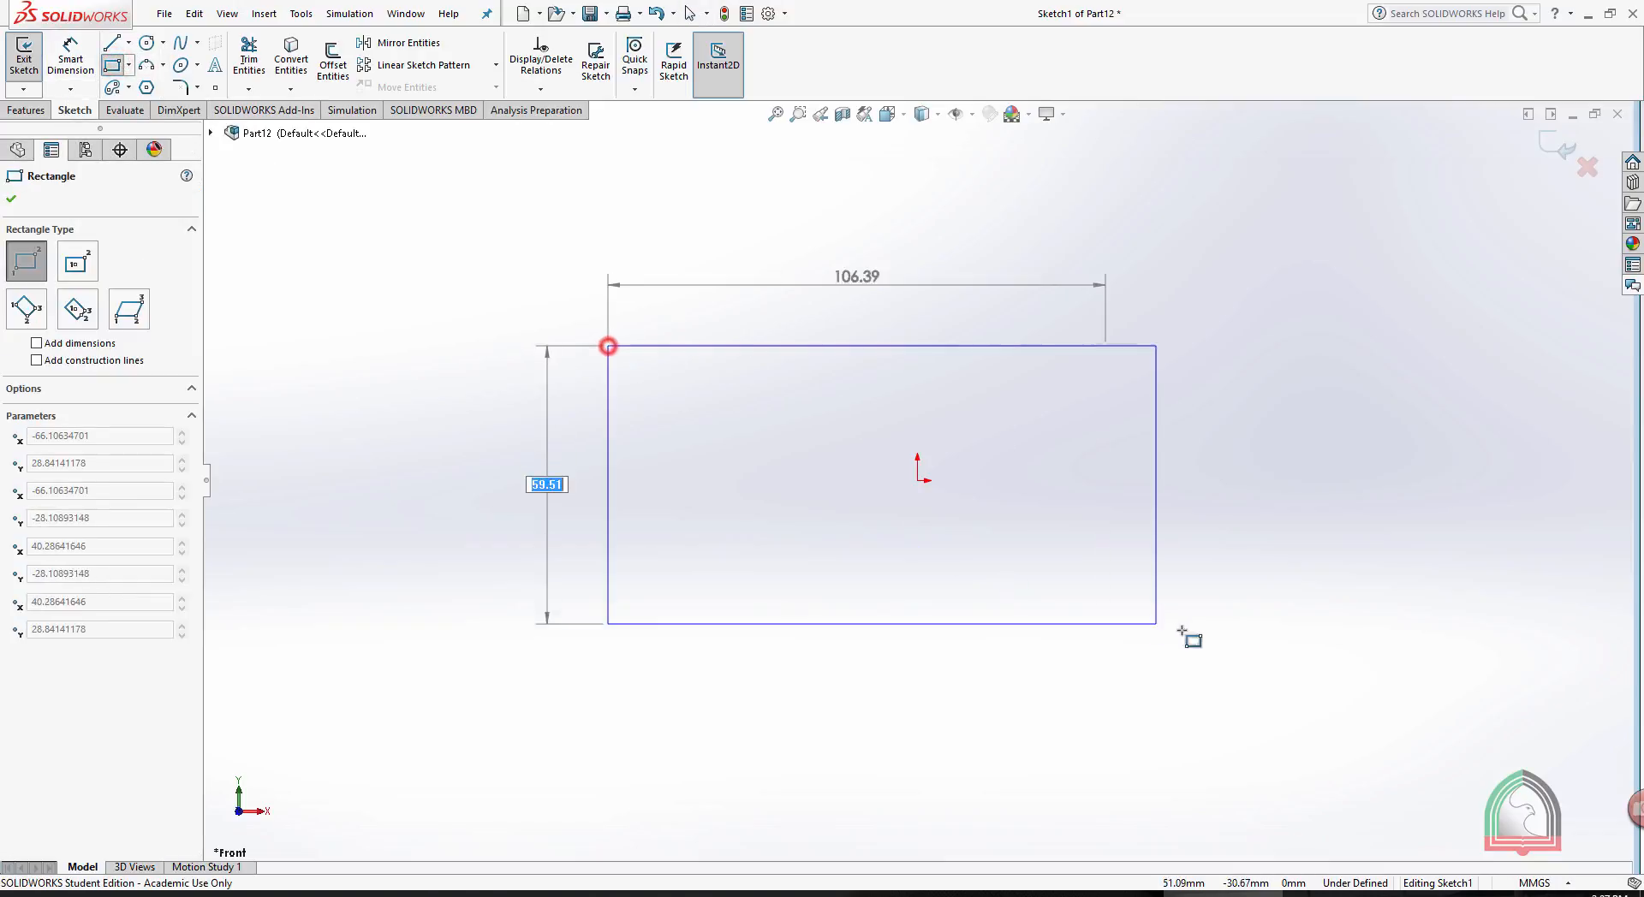
{"action": "left_click", "coordinate": [1274, 661]}
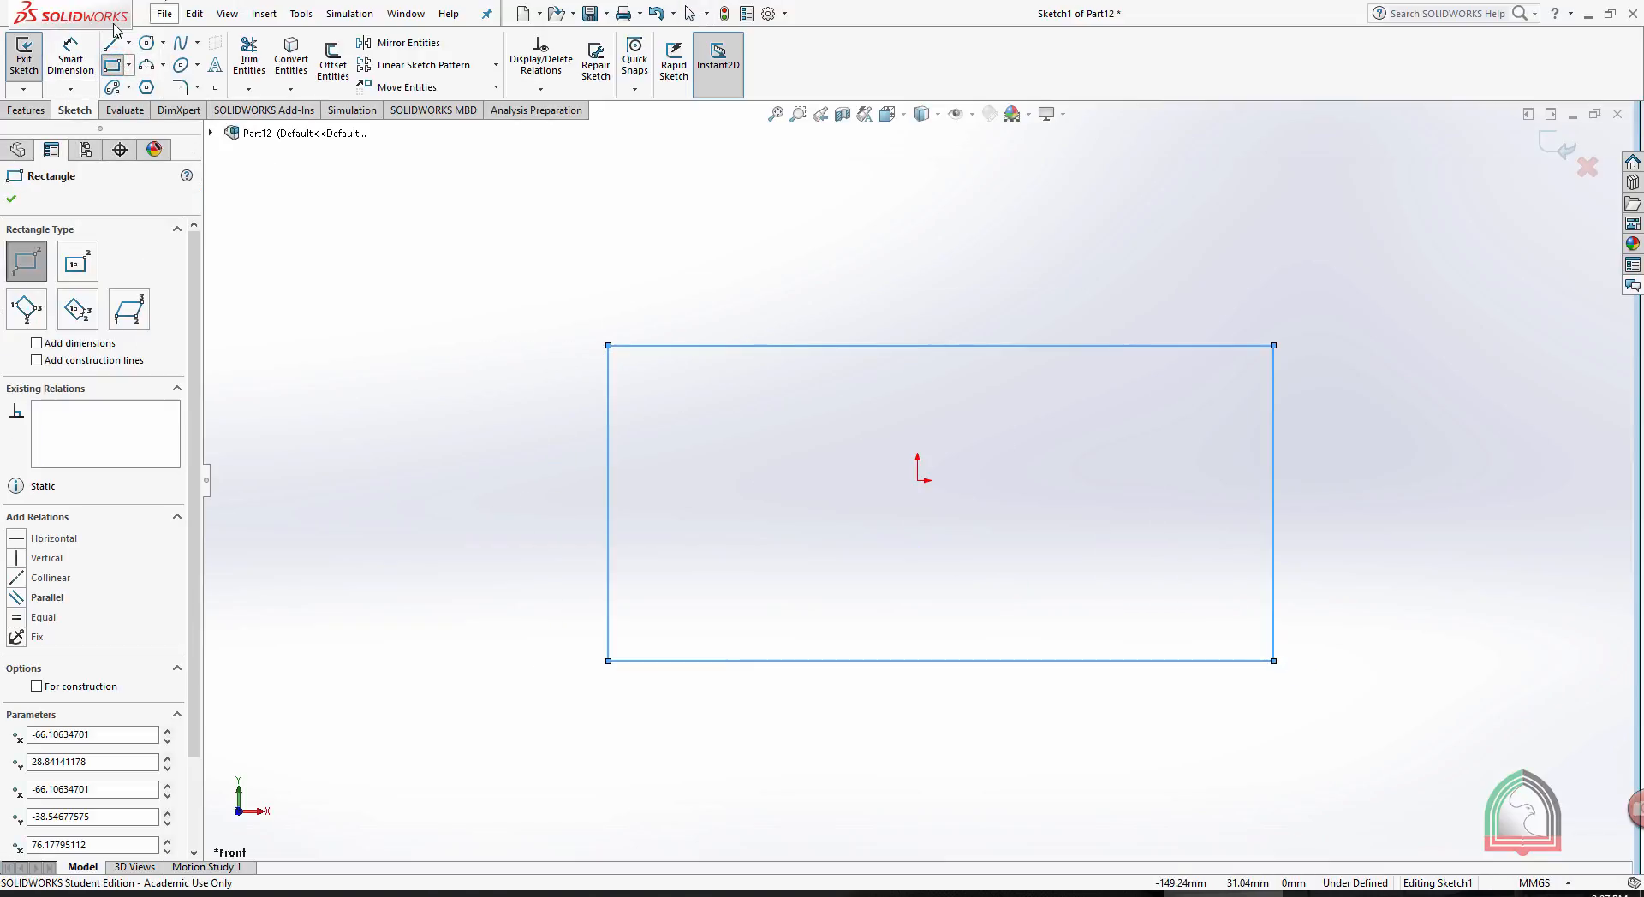
- Dimension the rectangle's right edge to 50 mm and its top edge to 100 mm
{"action": "left_click", "coordinate": [49, 58]}
{"action": "left_click", "coordinate": [1274, 478]}
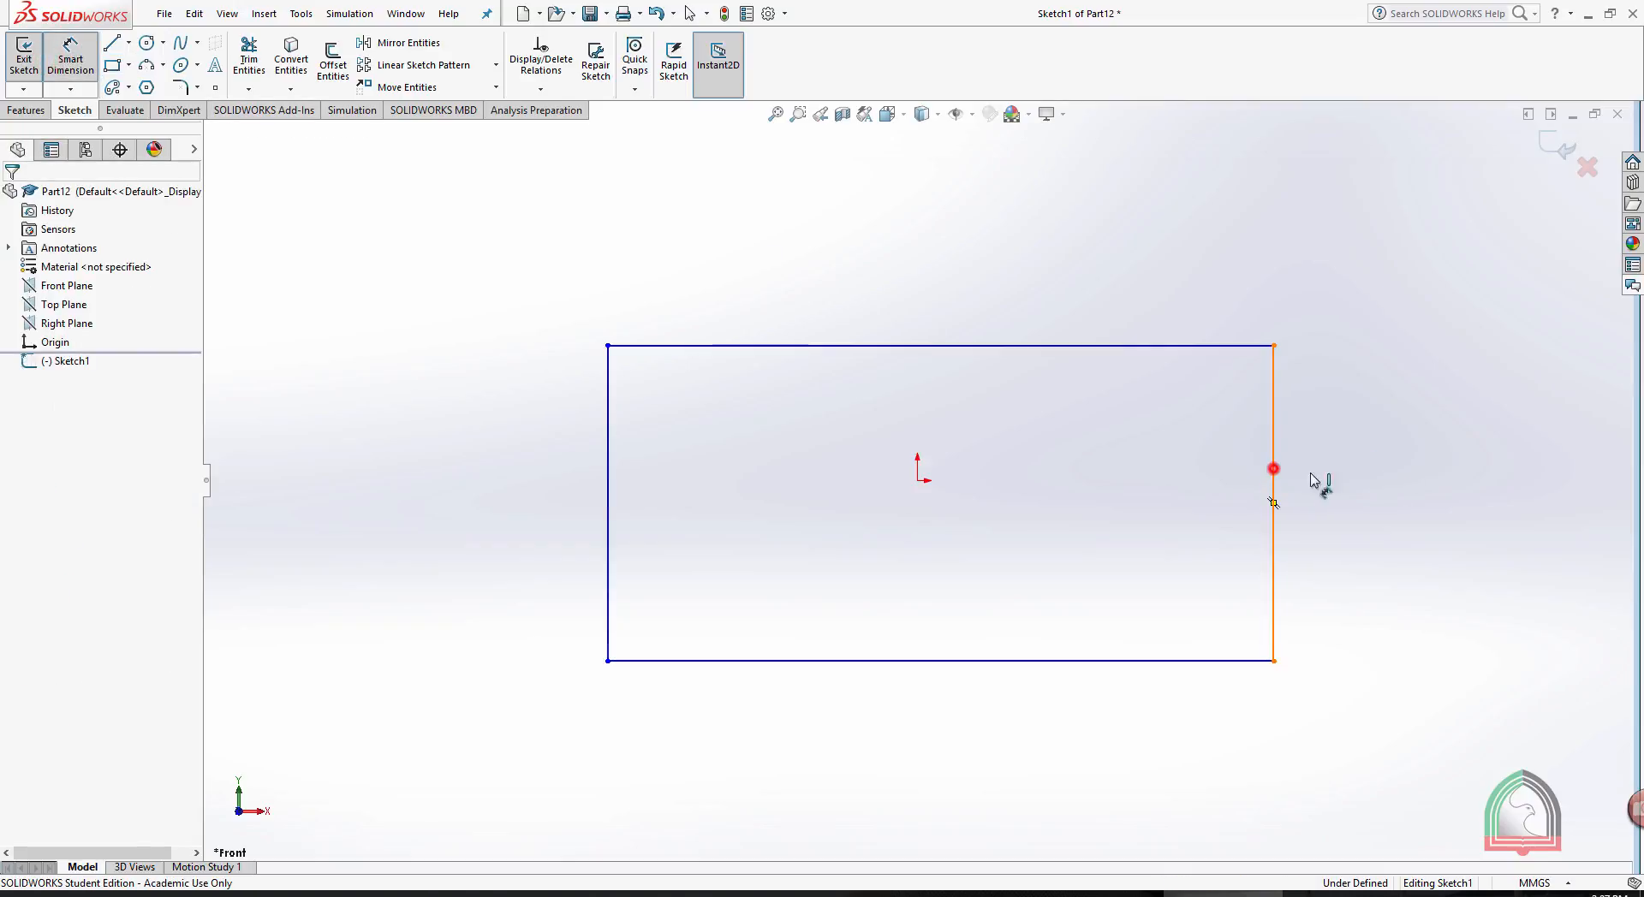
{"action": "left_click", "coordinate": [1357, 479]}
{"action": "type", "text": "50"}
{"action": "key", "text": "Return"}
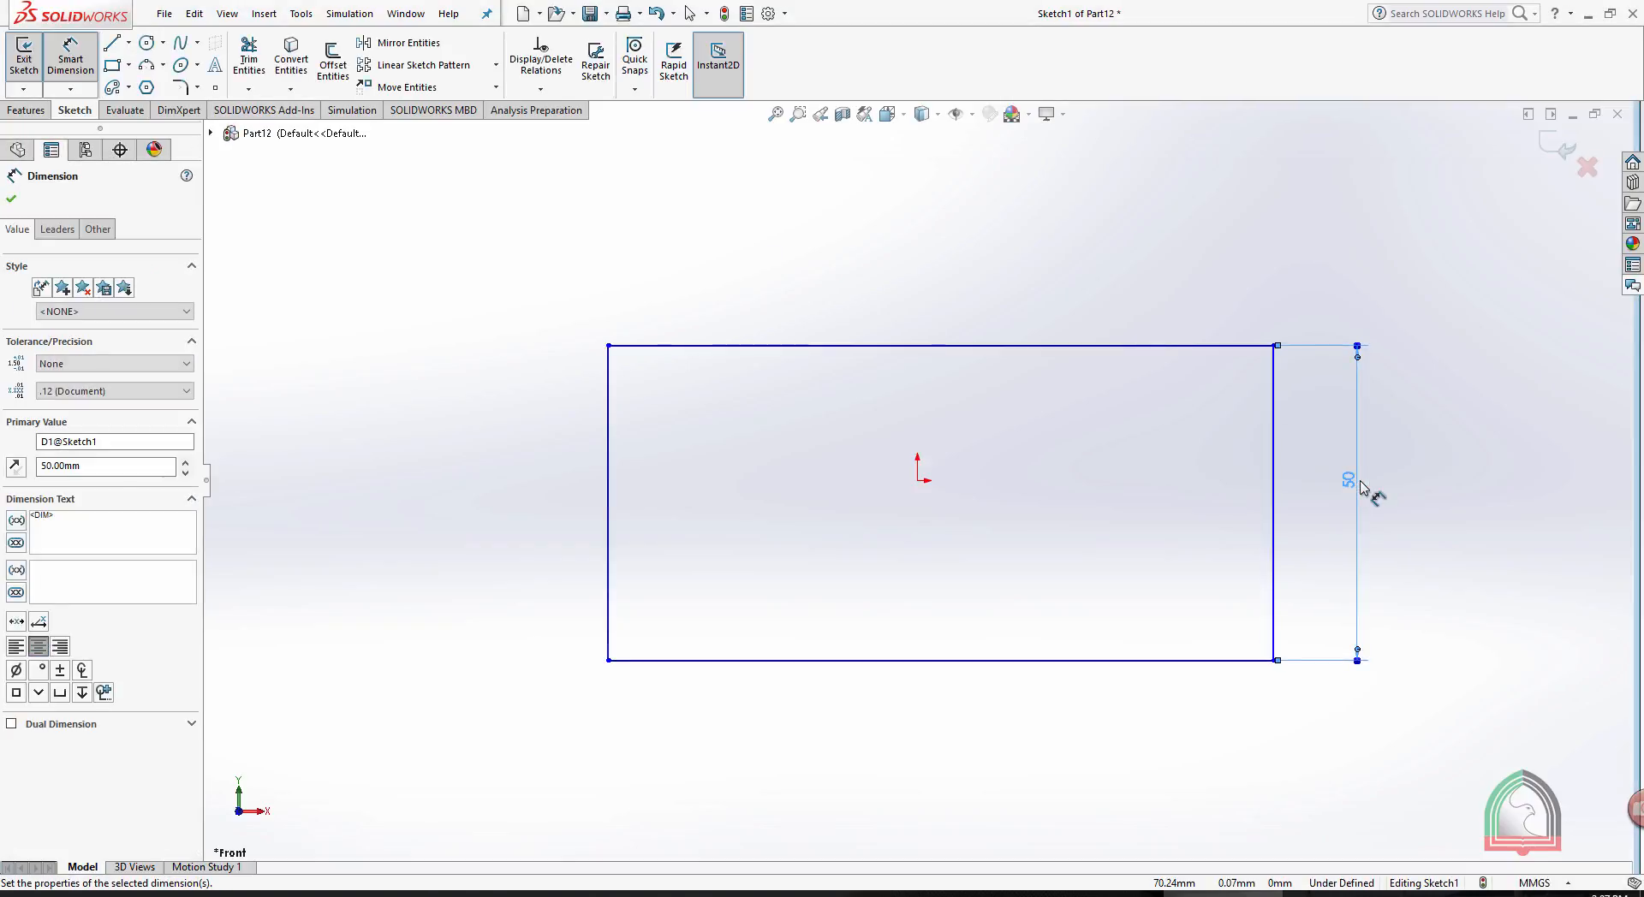
{"action": "left_click", "coordinate": [1042, 346]}
{"action": "left_click", "coordinate": [954, 275]}
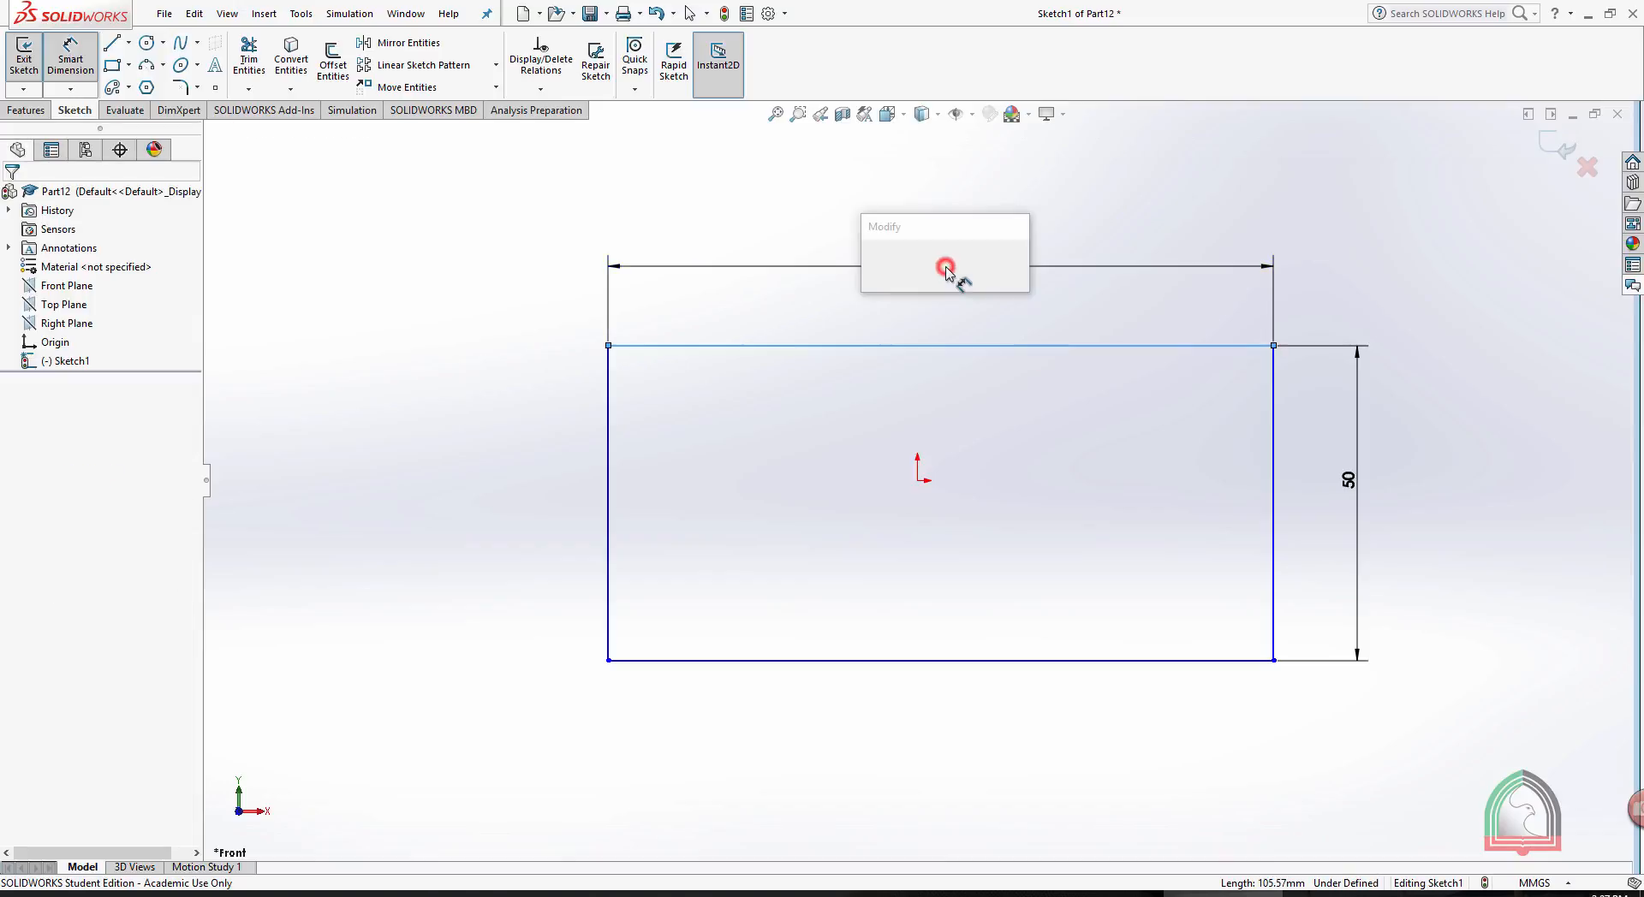
{"action": "type", "text": "100"}
{"action": "key", "text": "Return"}
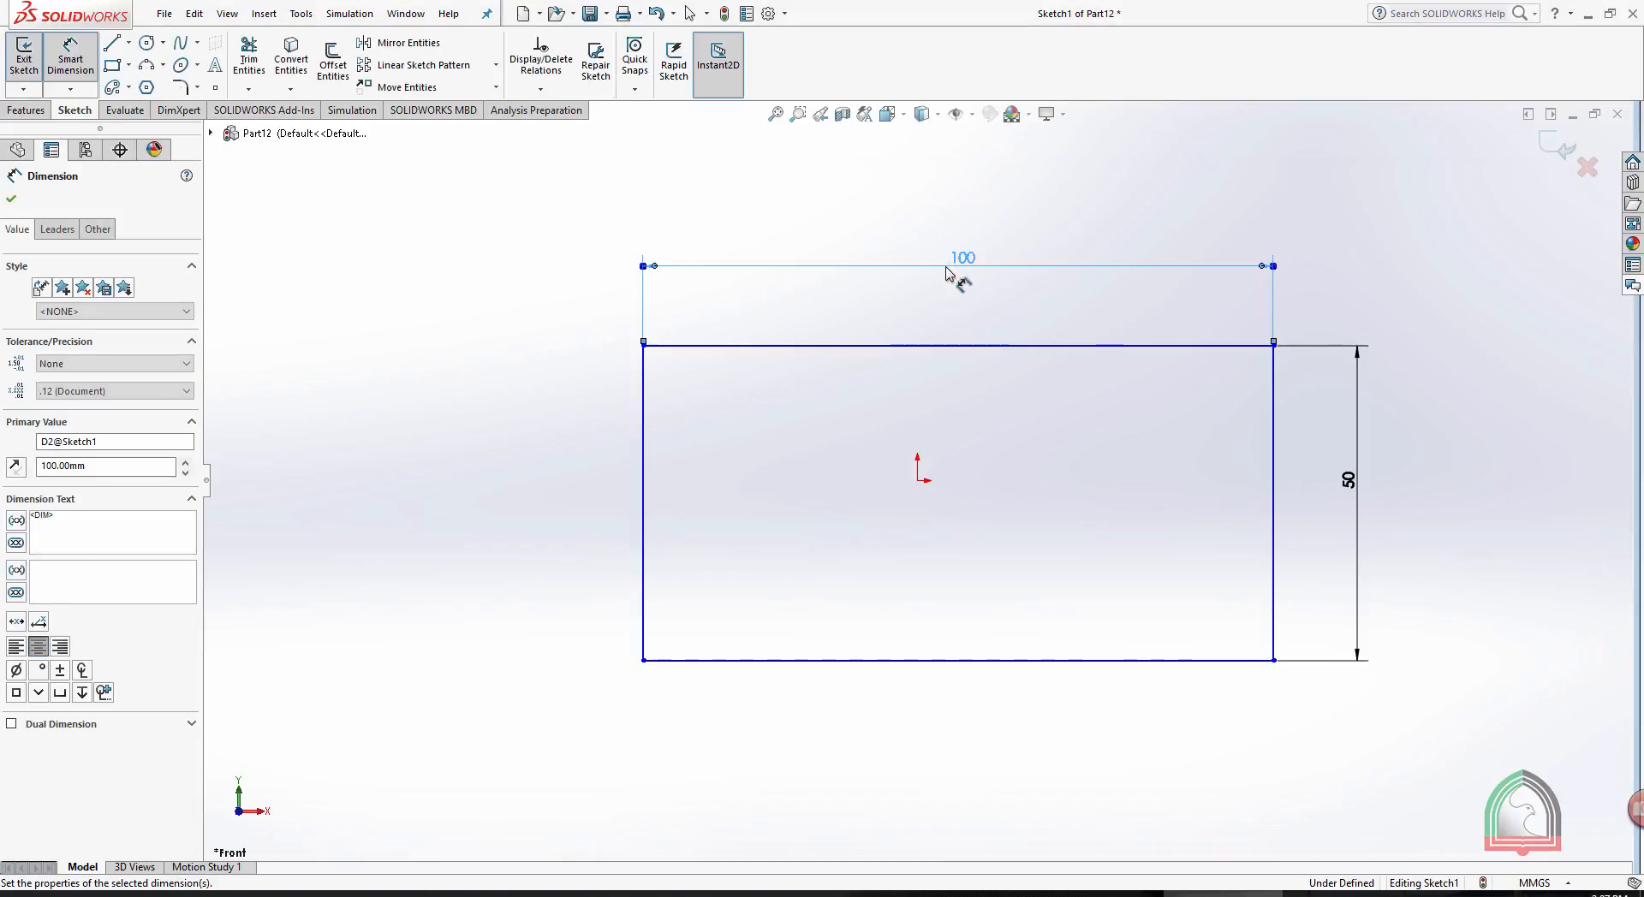
{"action": "left_click", "coordinate": [1445, 203]}
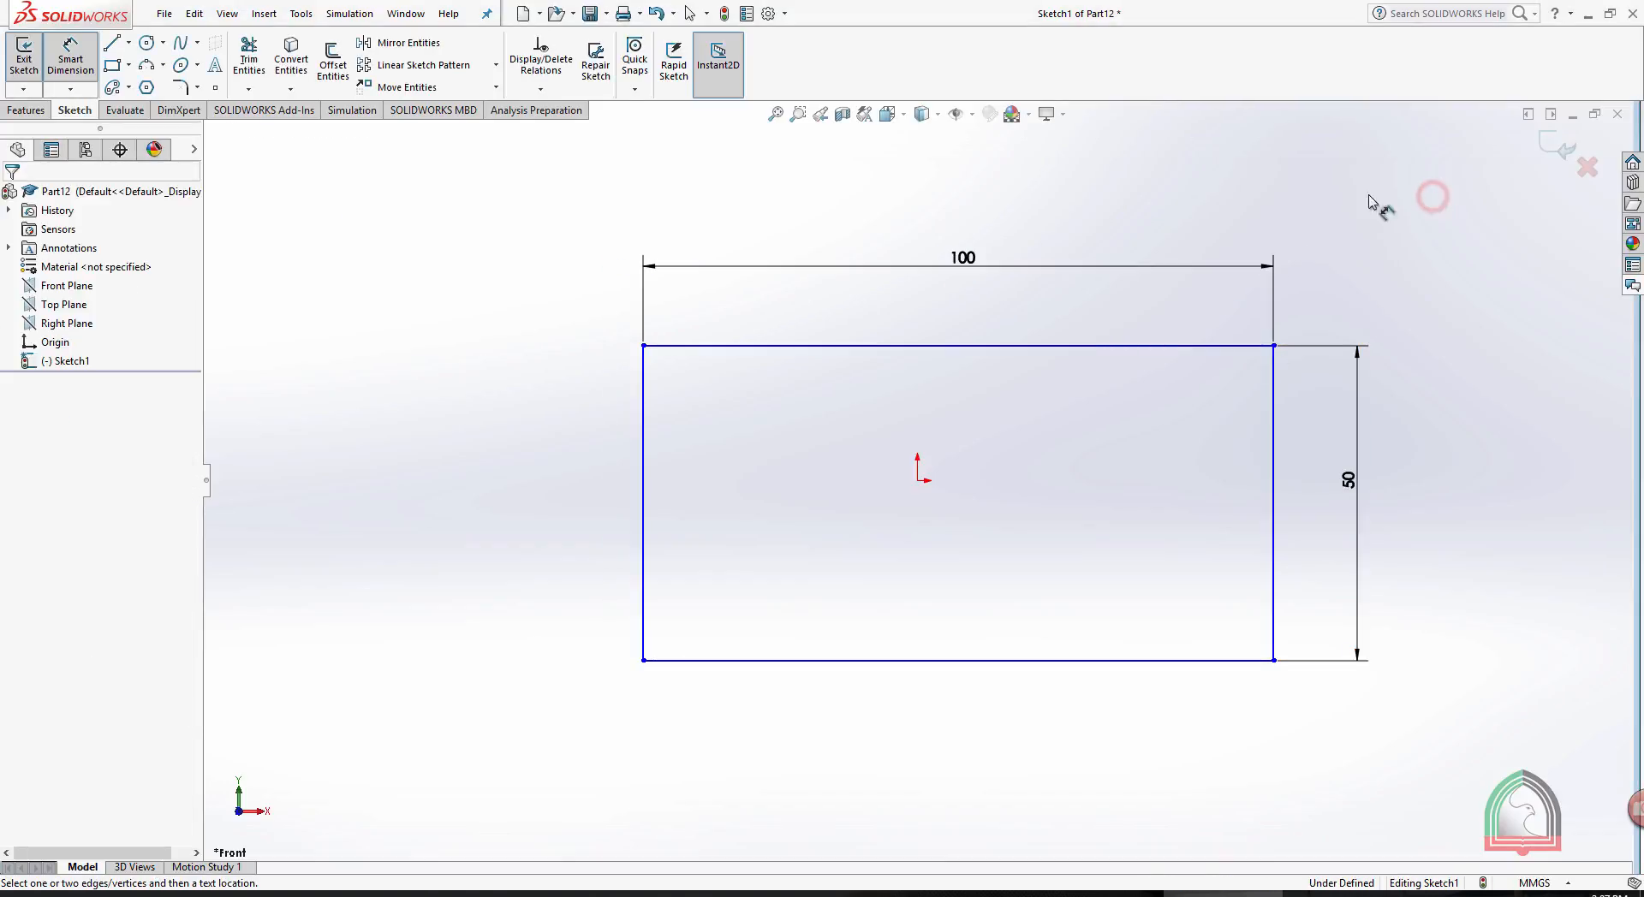
- Exit the sketch and extrude the rectangle from the sketch plane as a Blind boss 10 mm deep
{"action": "left_click", "coordinate": [24, 109]}
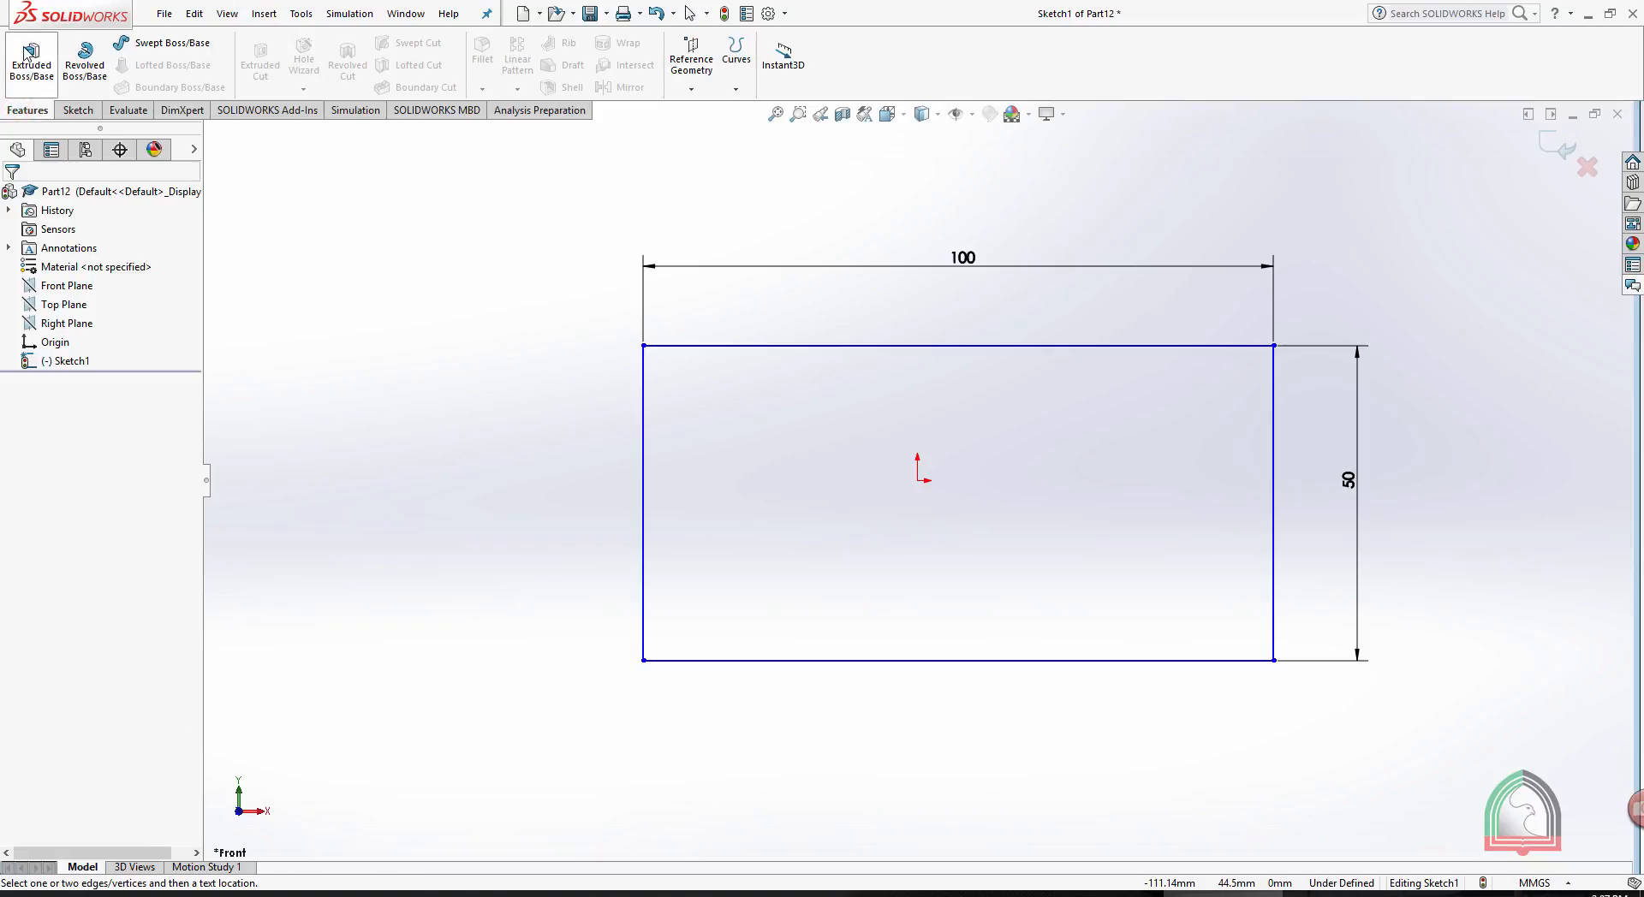
{"action": "left_click", "coordinate": [78, 110]}
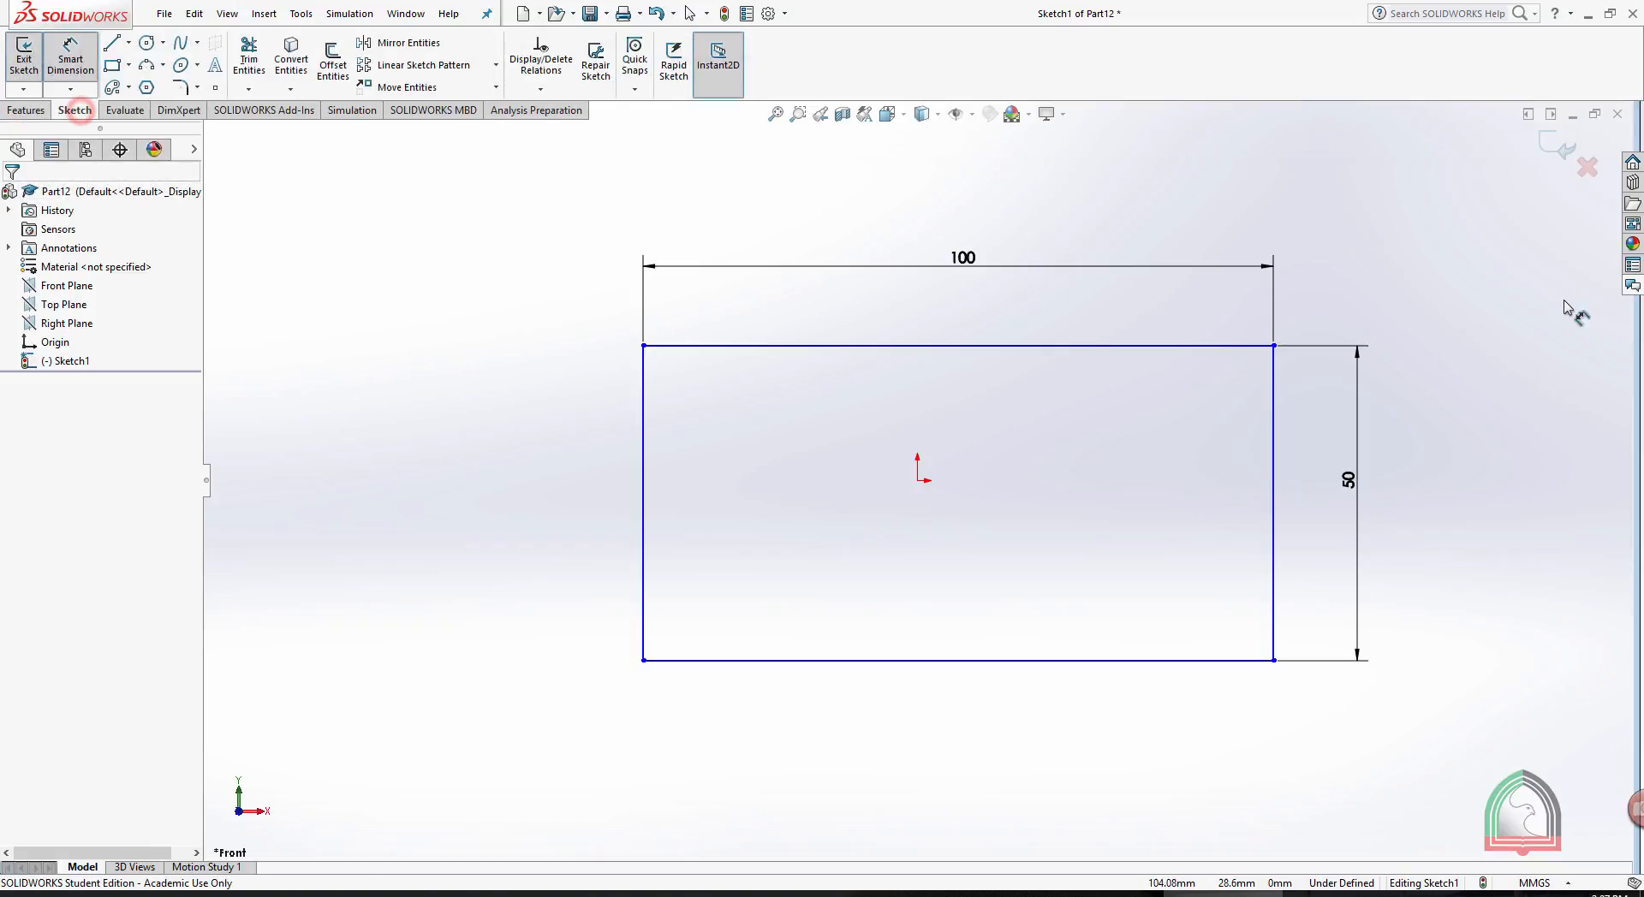
{"action": "left_click", "coordinate": [1550, 145]}
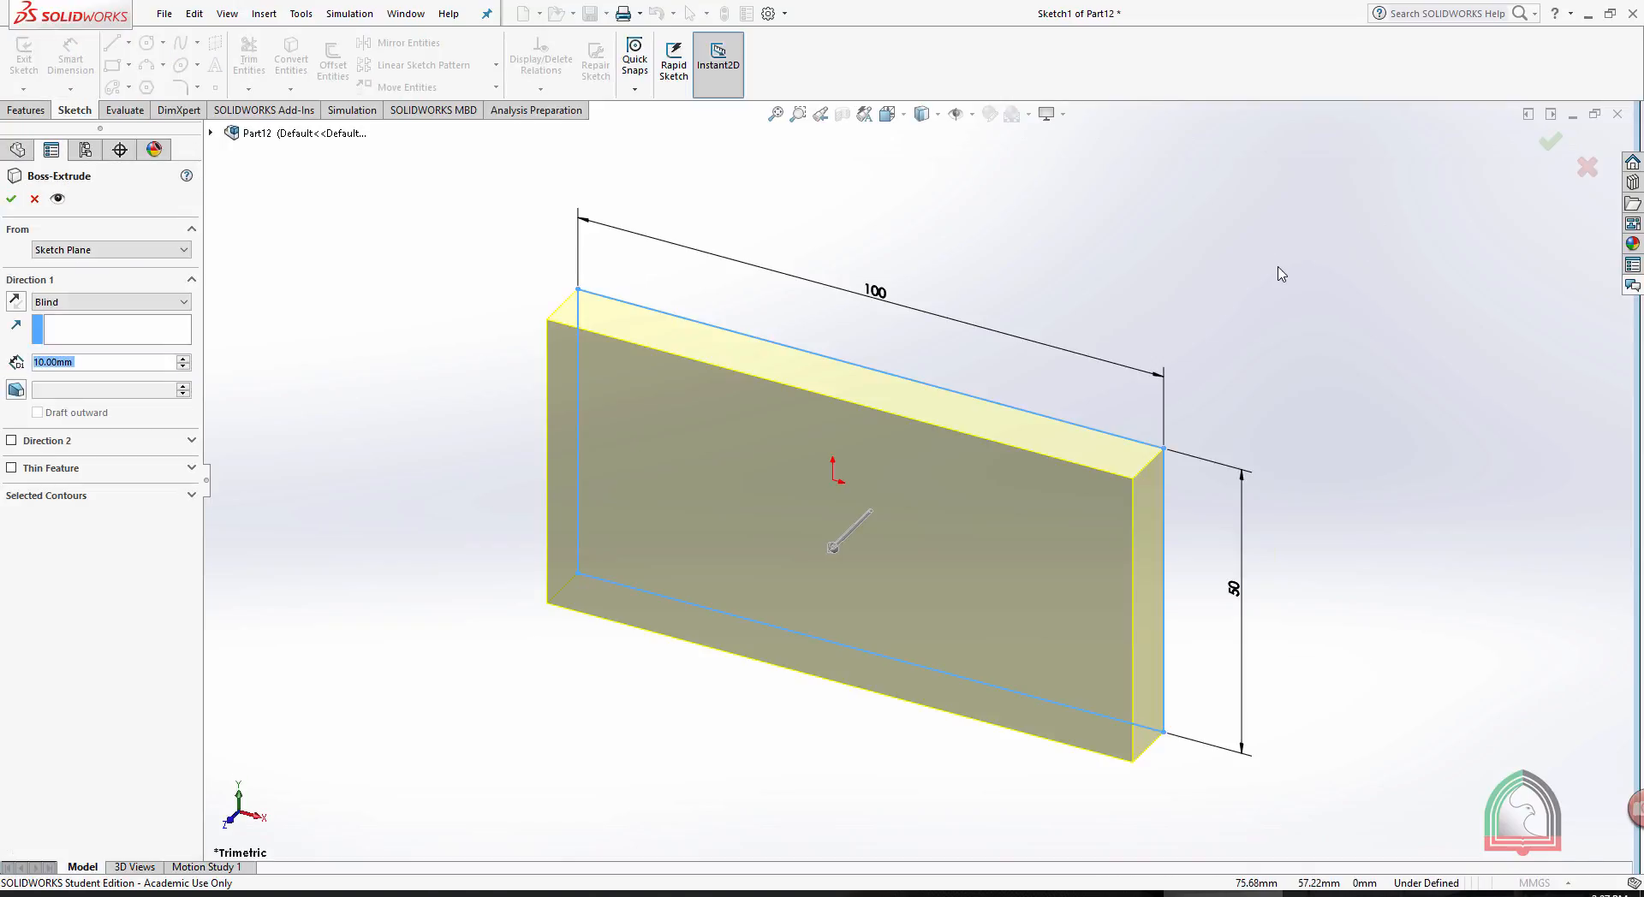
{"action": "left_click", "coordinate": [12, 201]}
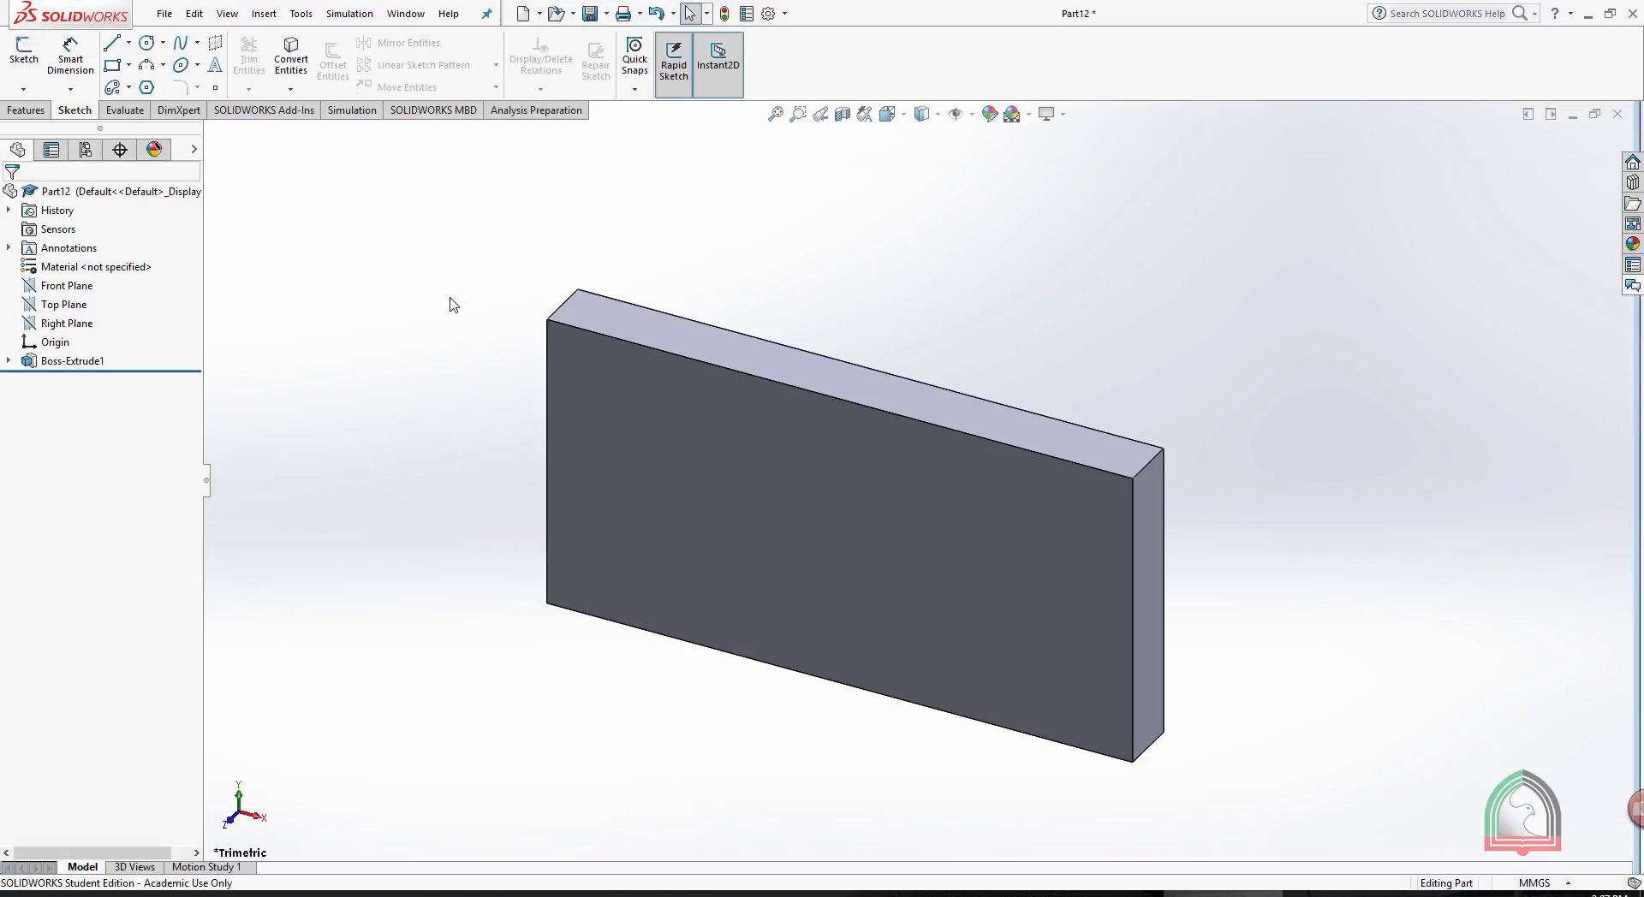
- Open the plate's boss extrusion for editing
{"action": "left_click", "coordinate": [54, 360]}
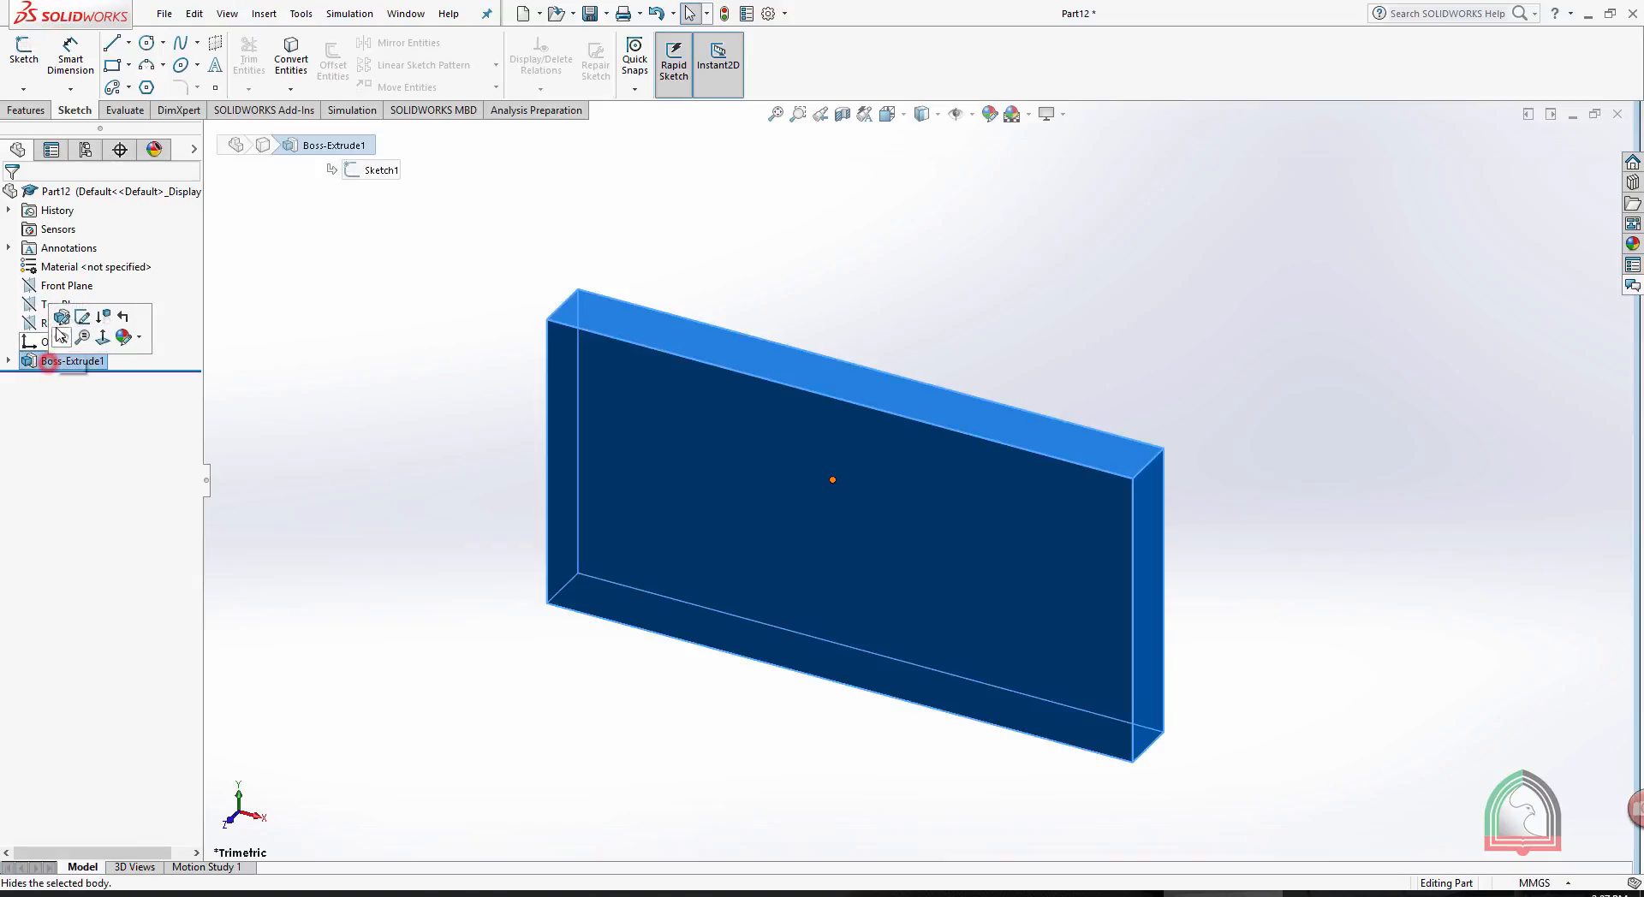
{"action": "left_click", "coordinate": [59, 318]}
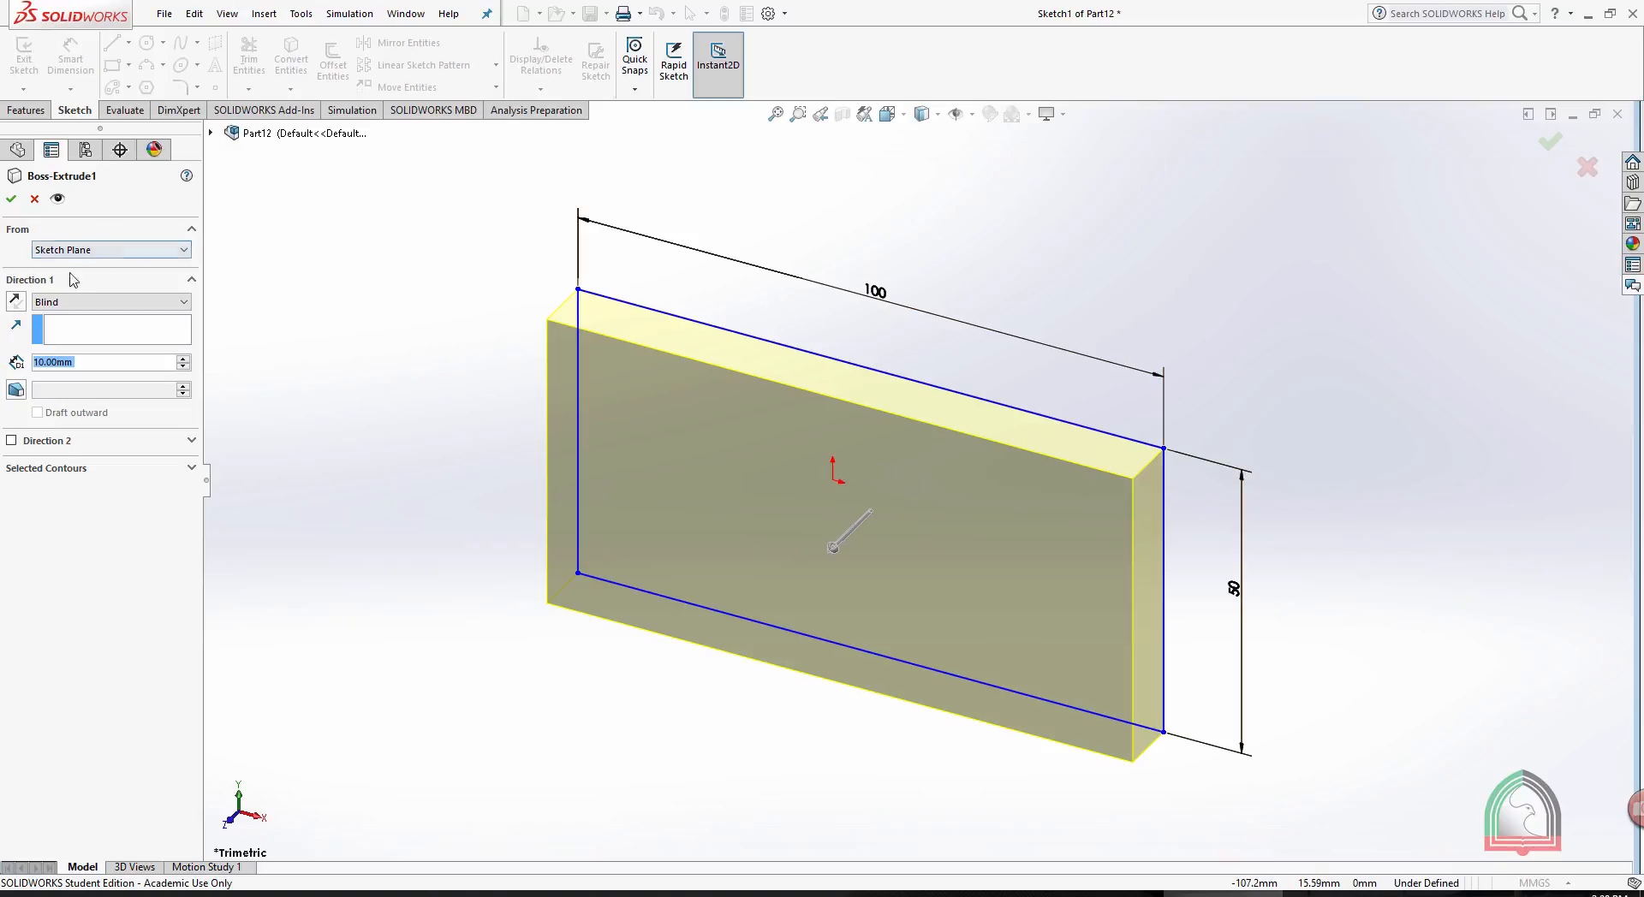
- Try reversing the extrusion's Direction 1 several times and return it to its original direction
{"action": "left_click", "coordinate": [20, 301]}
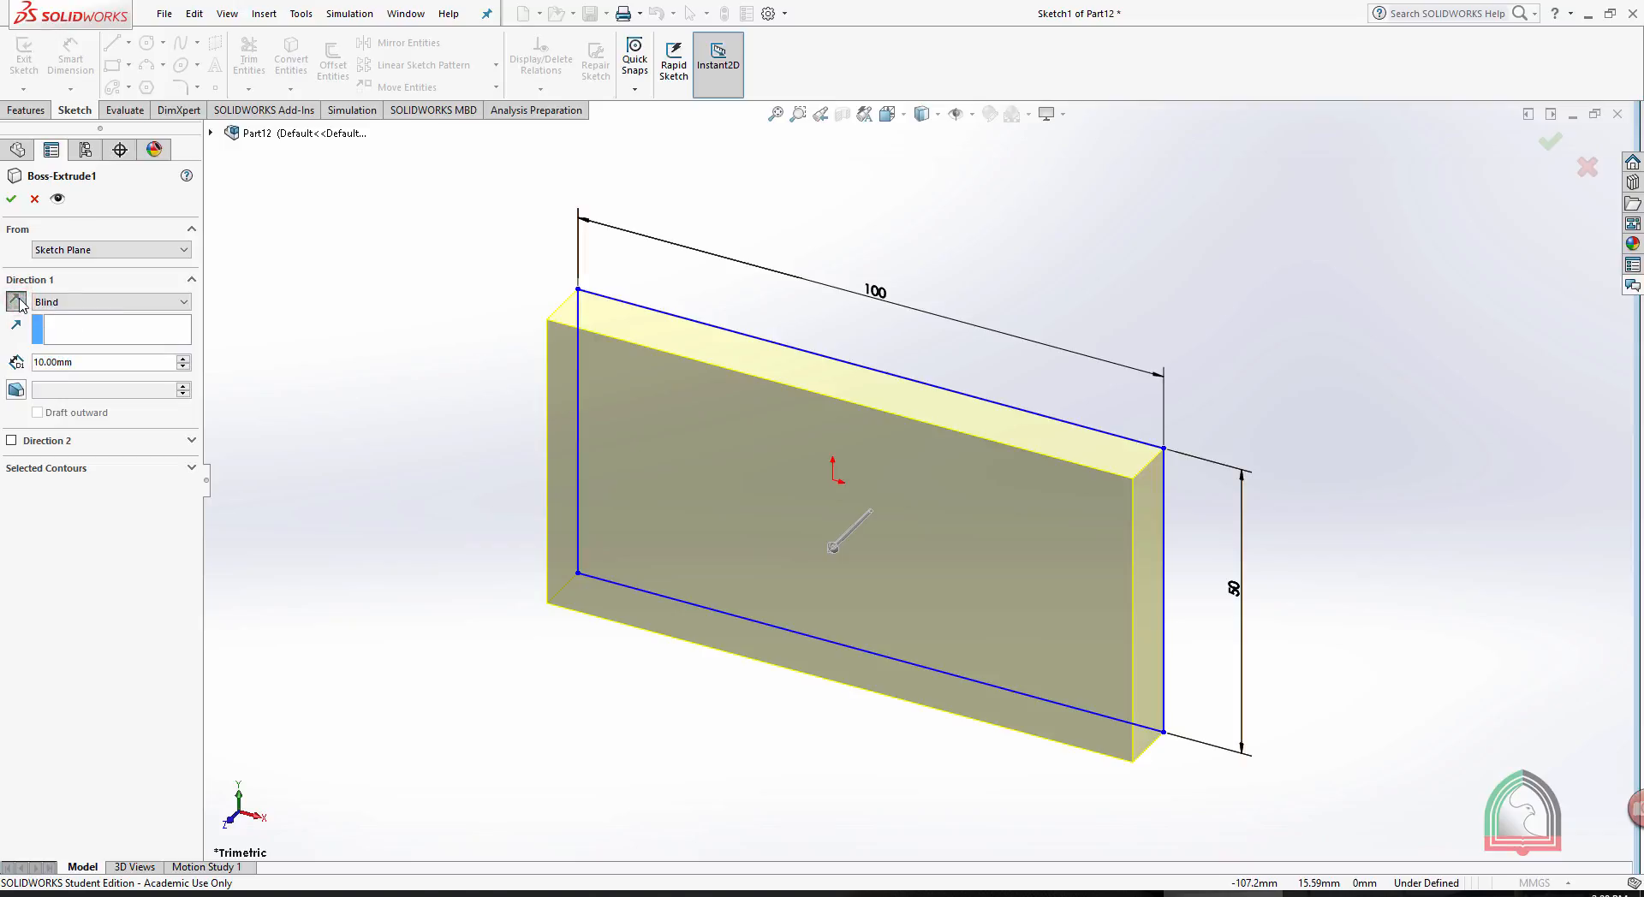
{"action": "left_click", "coordinate": [20, 302]}
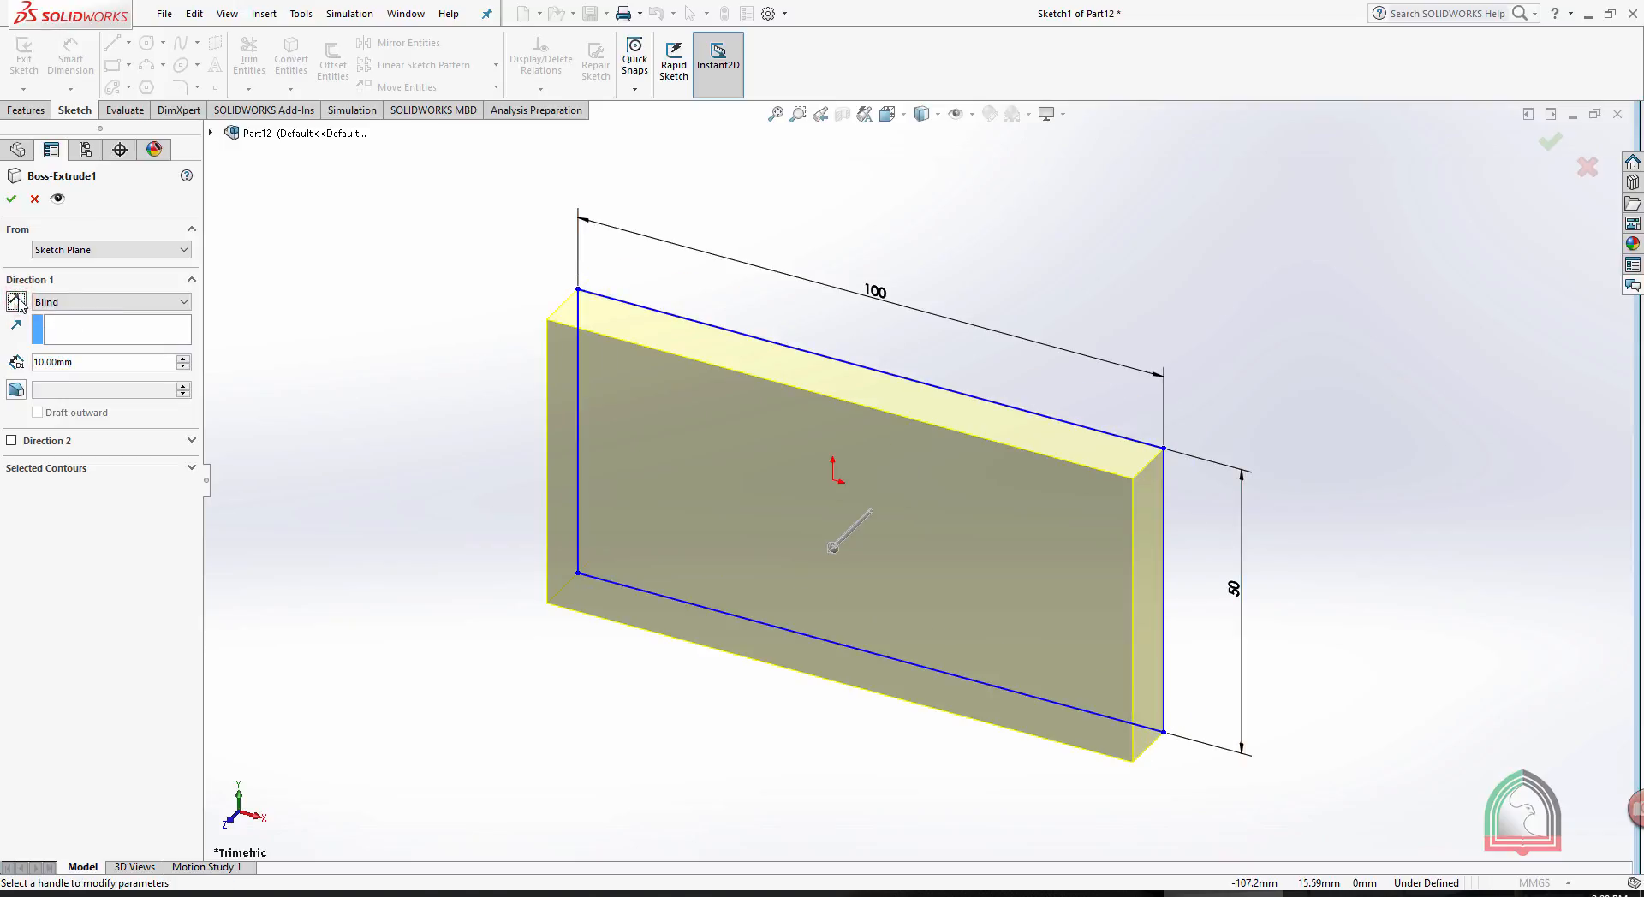
{"action": "left_click", "coordinate": [20, 302]}
{"action": "left_click", "coordinate": [19, 301]}
{"action": "left_click", "coordinate": [17, 301]}
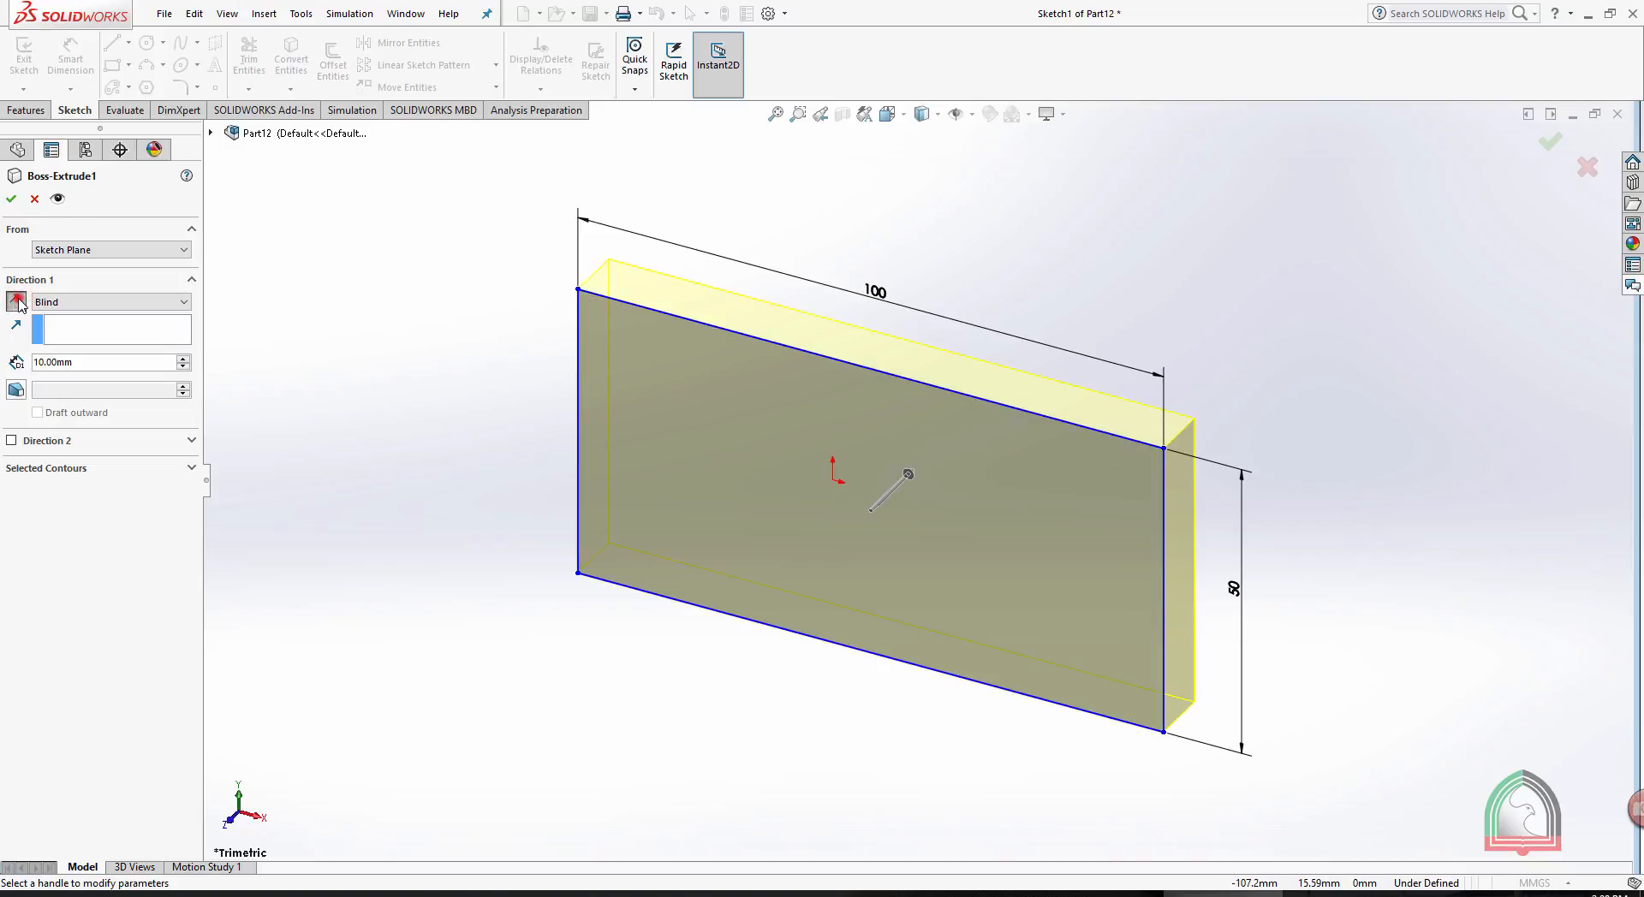
{"action": "left_click", "coordinate": [19, 301]}
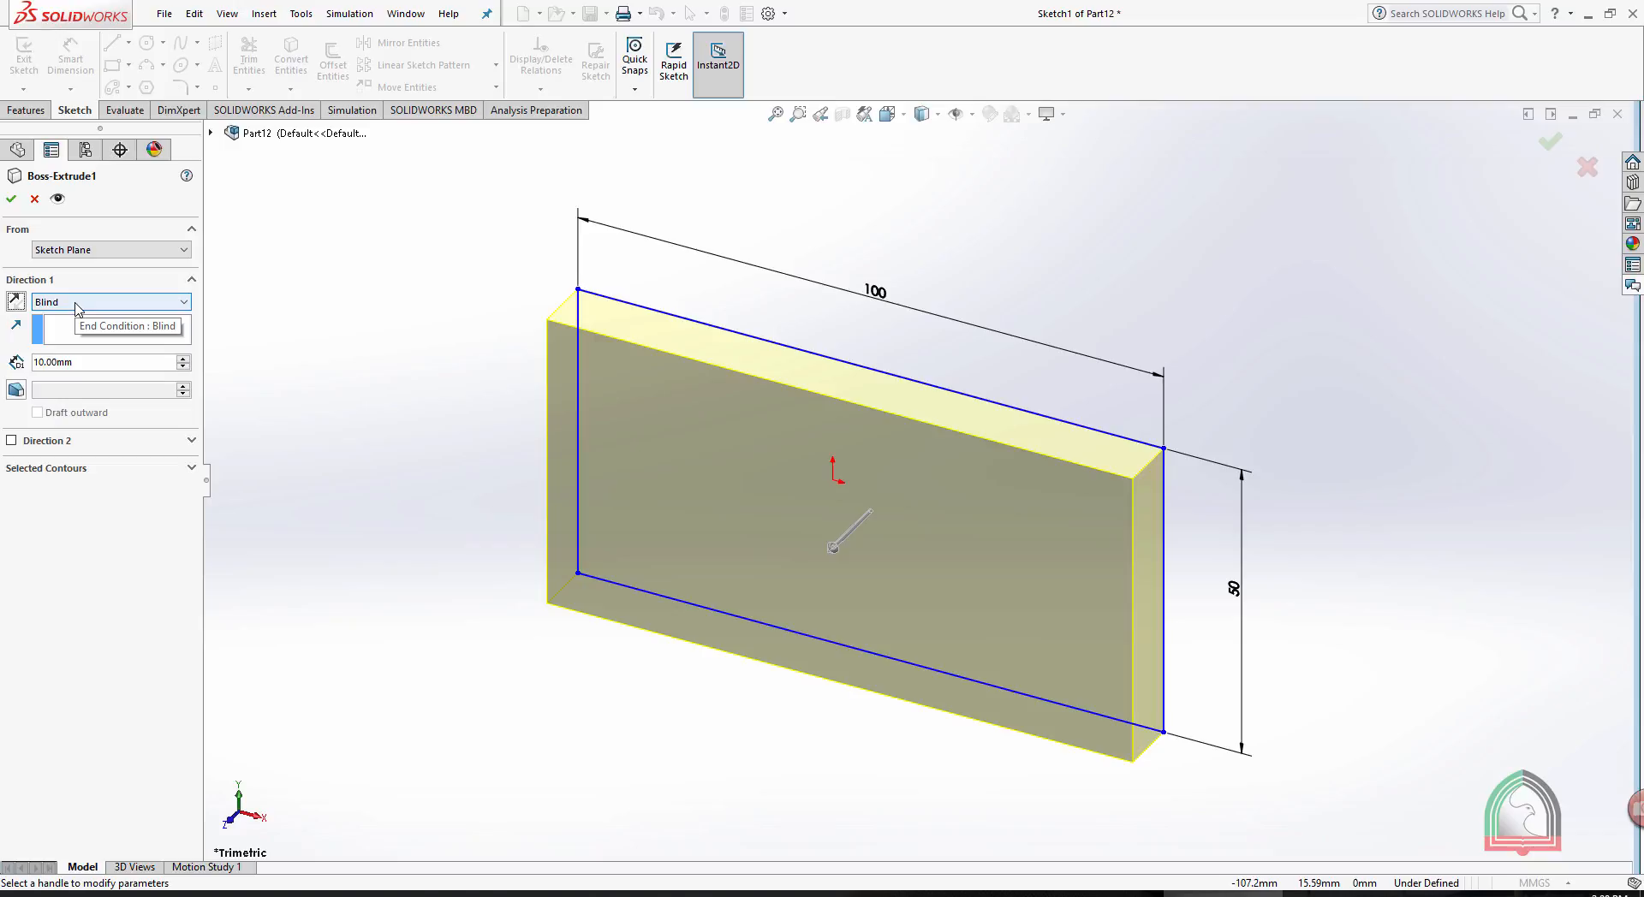
- Set the extrusion's Direction 1 depth to 20 mm
{"action": "double_click", "coordinate": [89, 363]}
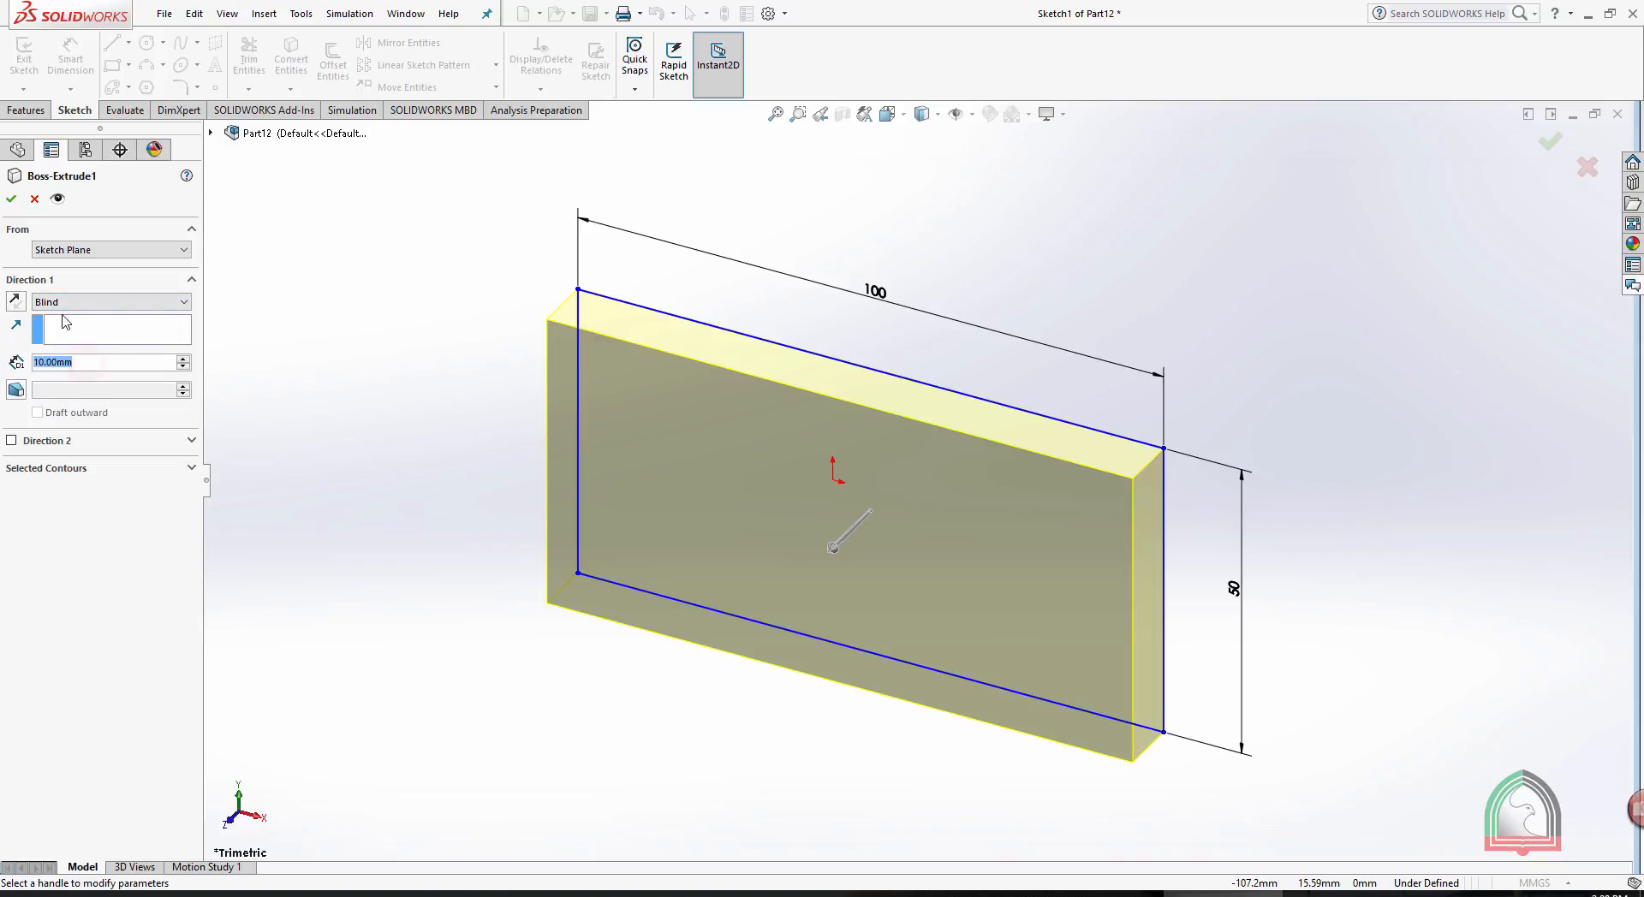
{"action": "left_click", "coordinate": [95, 364]}
{"action": "double_click", "coordinate": [93, 364]}
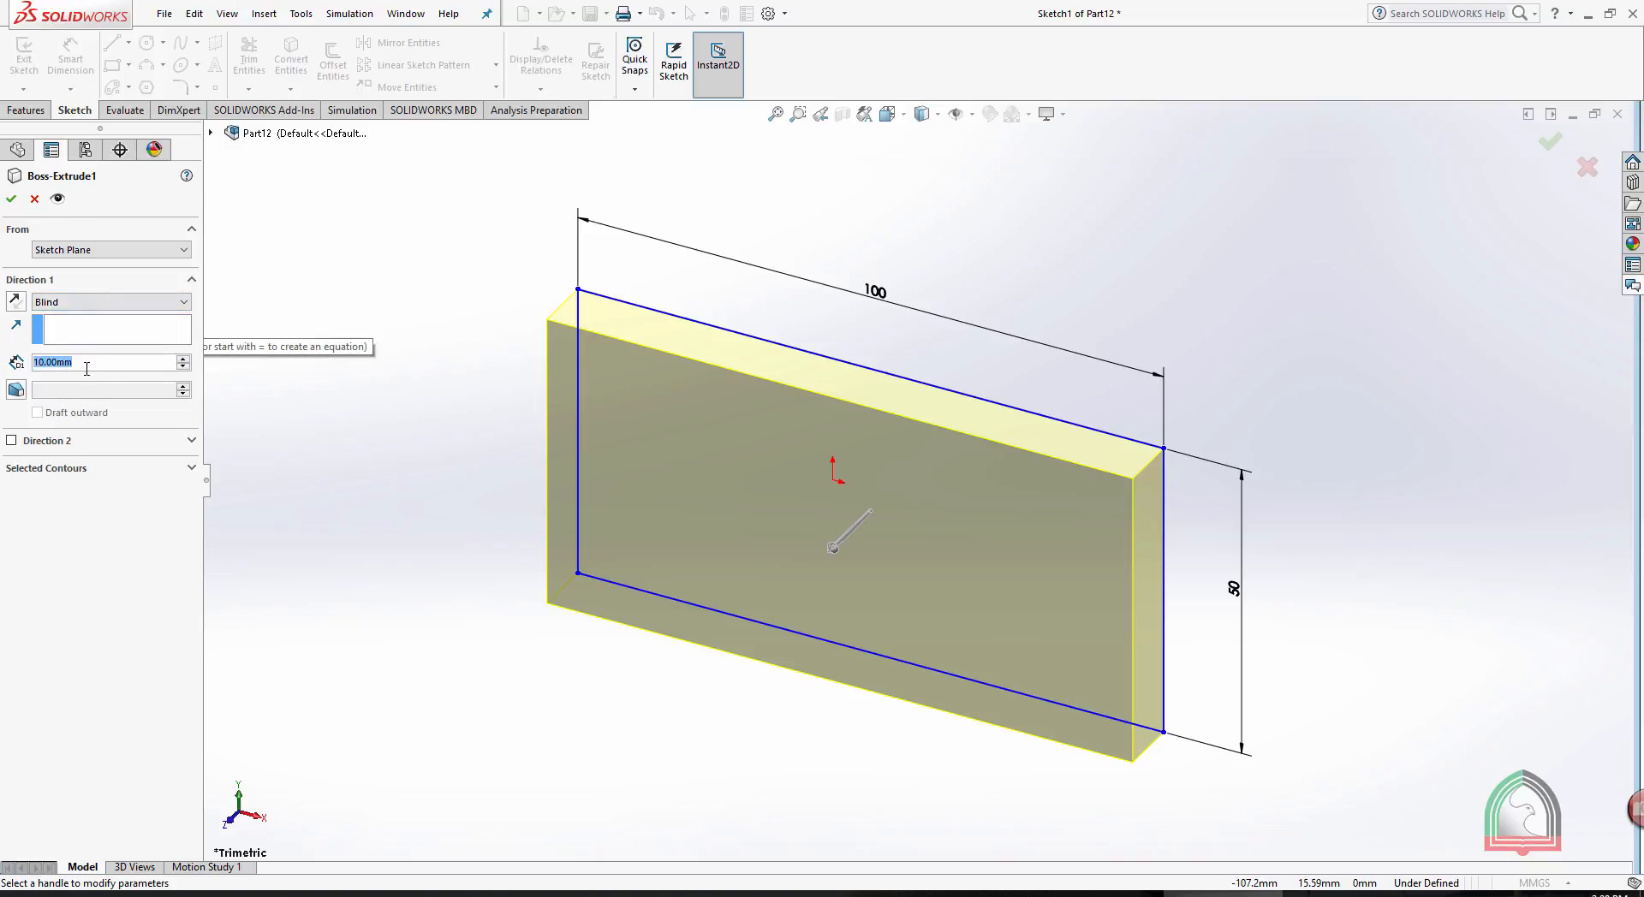
{"action": "type", "text": "20"}
{"action": "key", "text": "Return"}
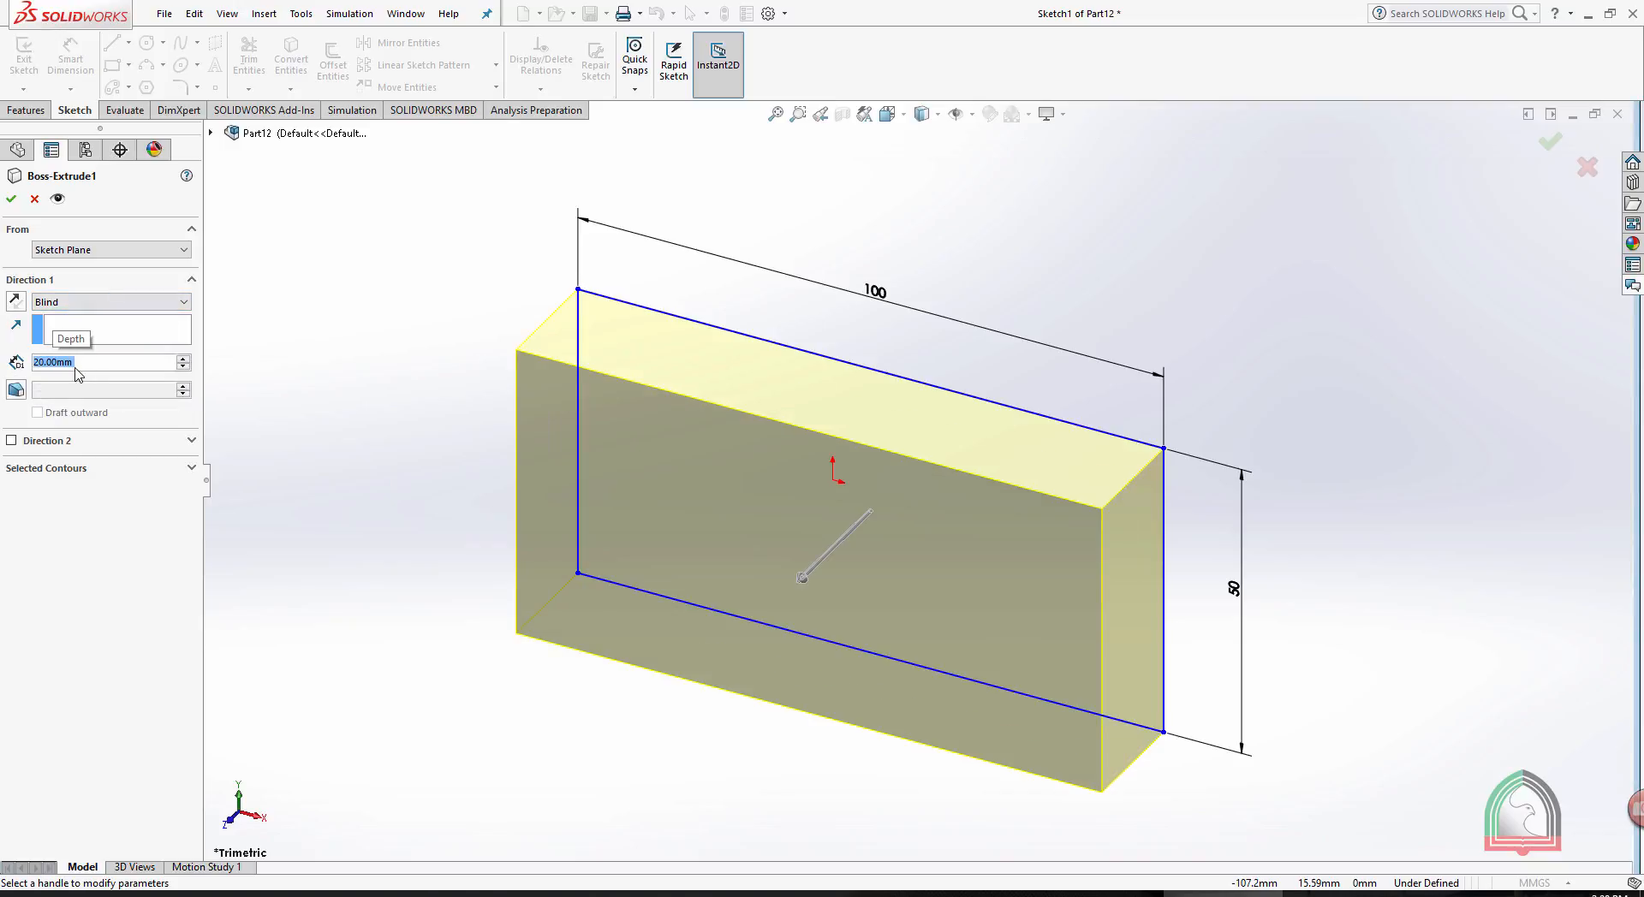
- Increase the Blind extrusion's Direction 1 depth in increments to 70 mm
{"action": "middle_click_drag", "start_coordinate": [947, 334], "coordinate": [1160, 389]}
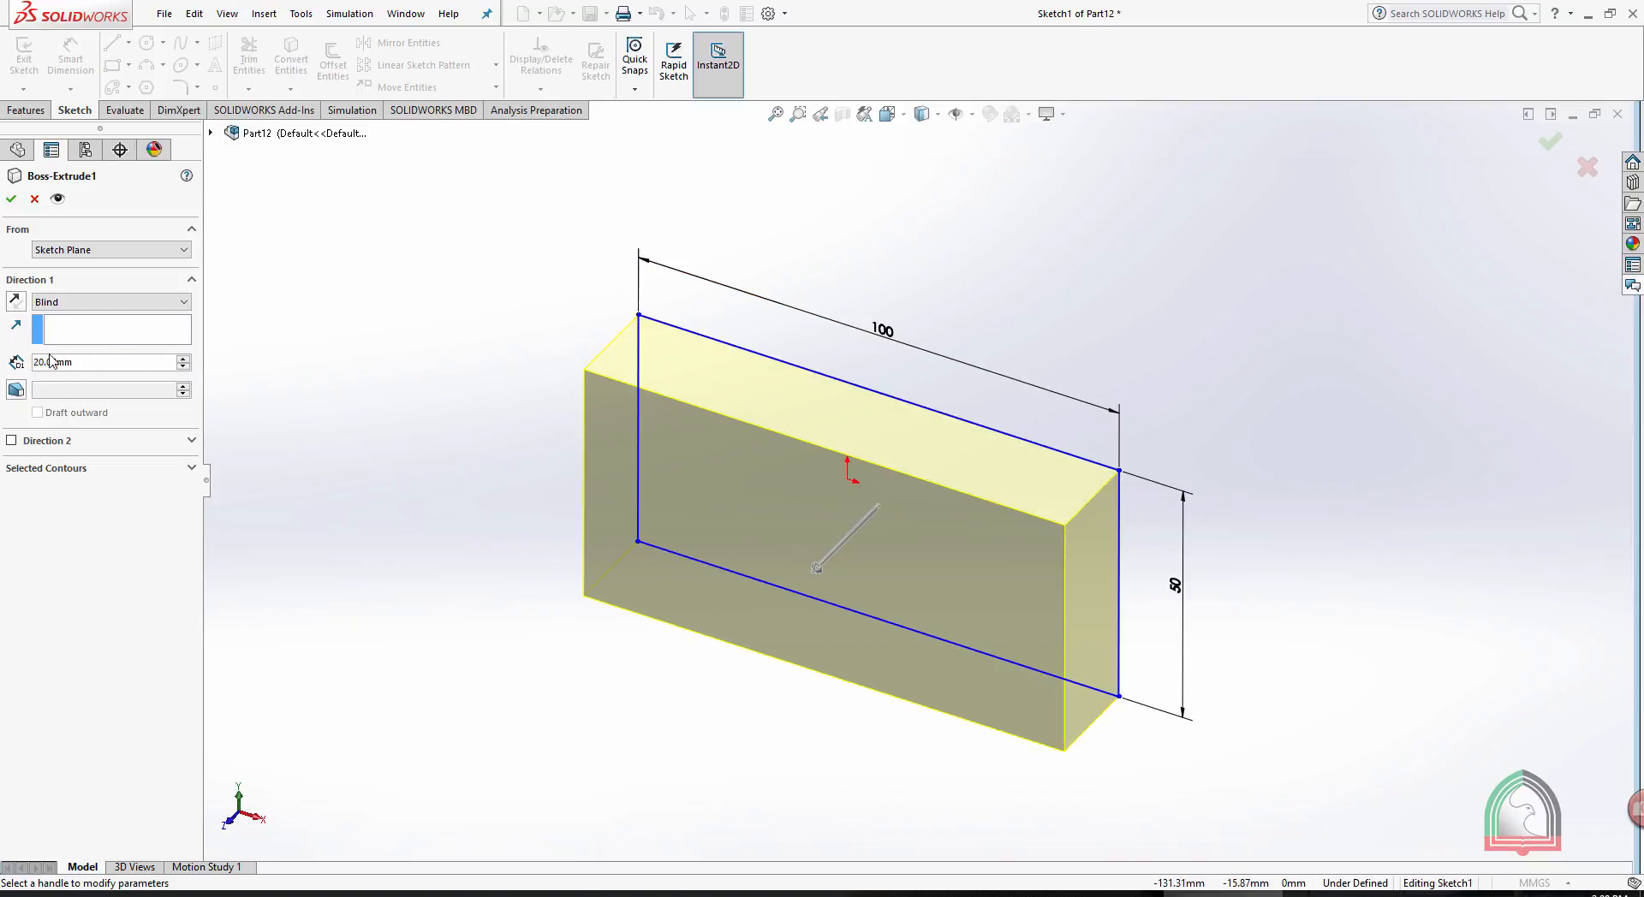
{"action": "left_click", "coordinate": [183, 360]}
{"action": "left_click", "coordinate": [183, 360]}
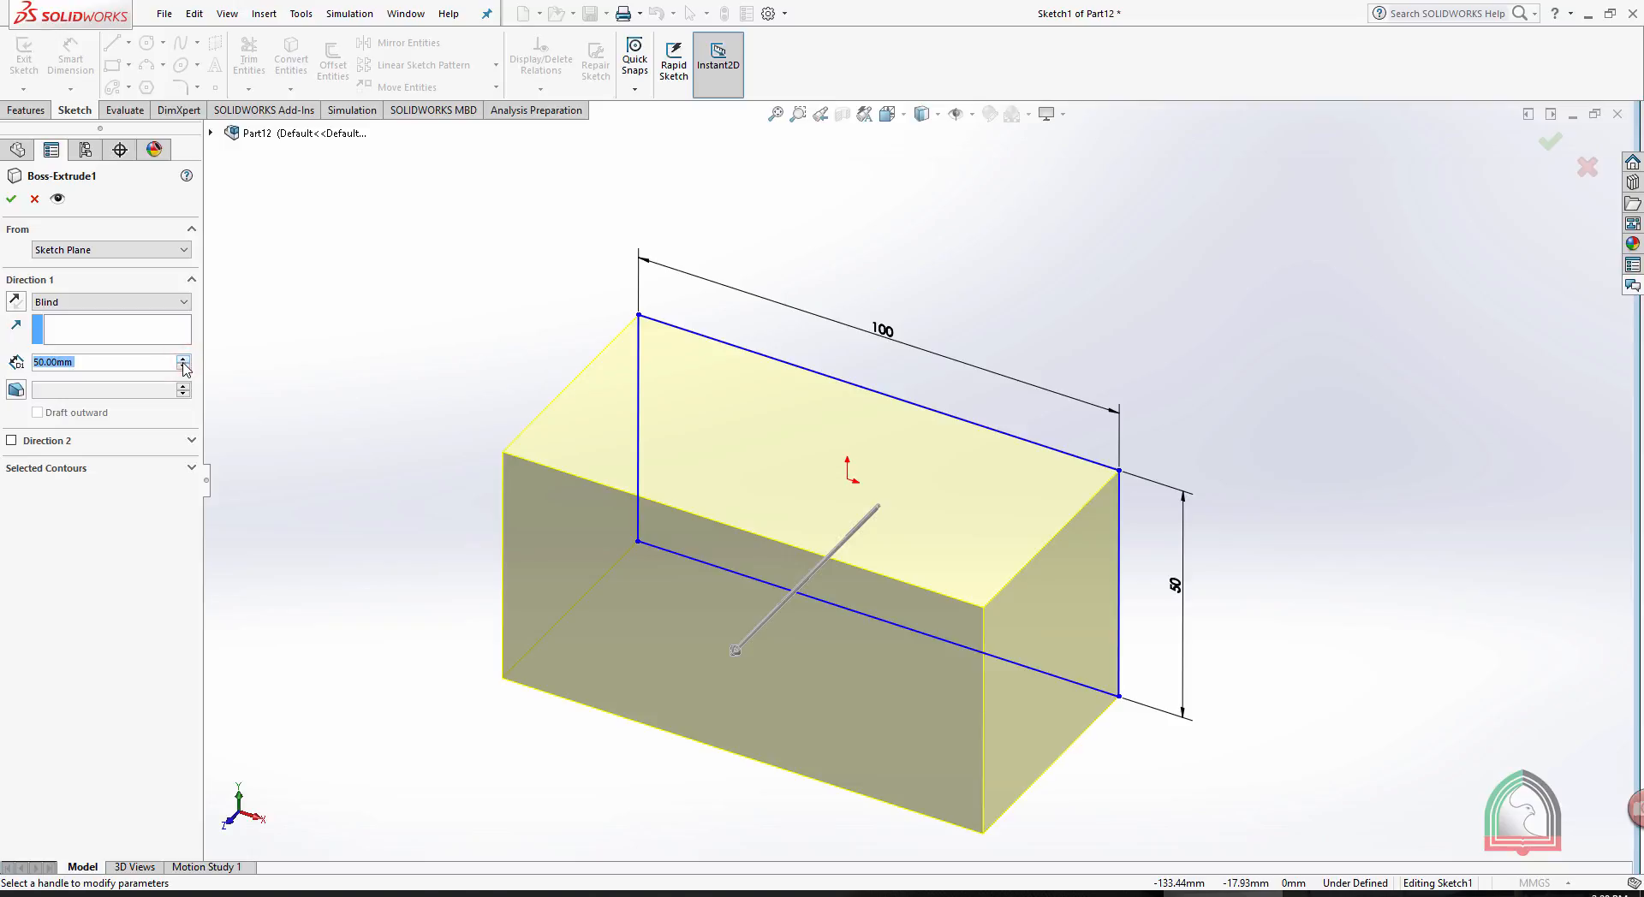
{"action": "left_click", "coordinate": [184, 360]}
{"action": "left_click", "coordinate": [184, 360]}
{"action": "left_click", "coordinate": [183, 360]}
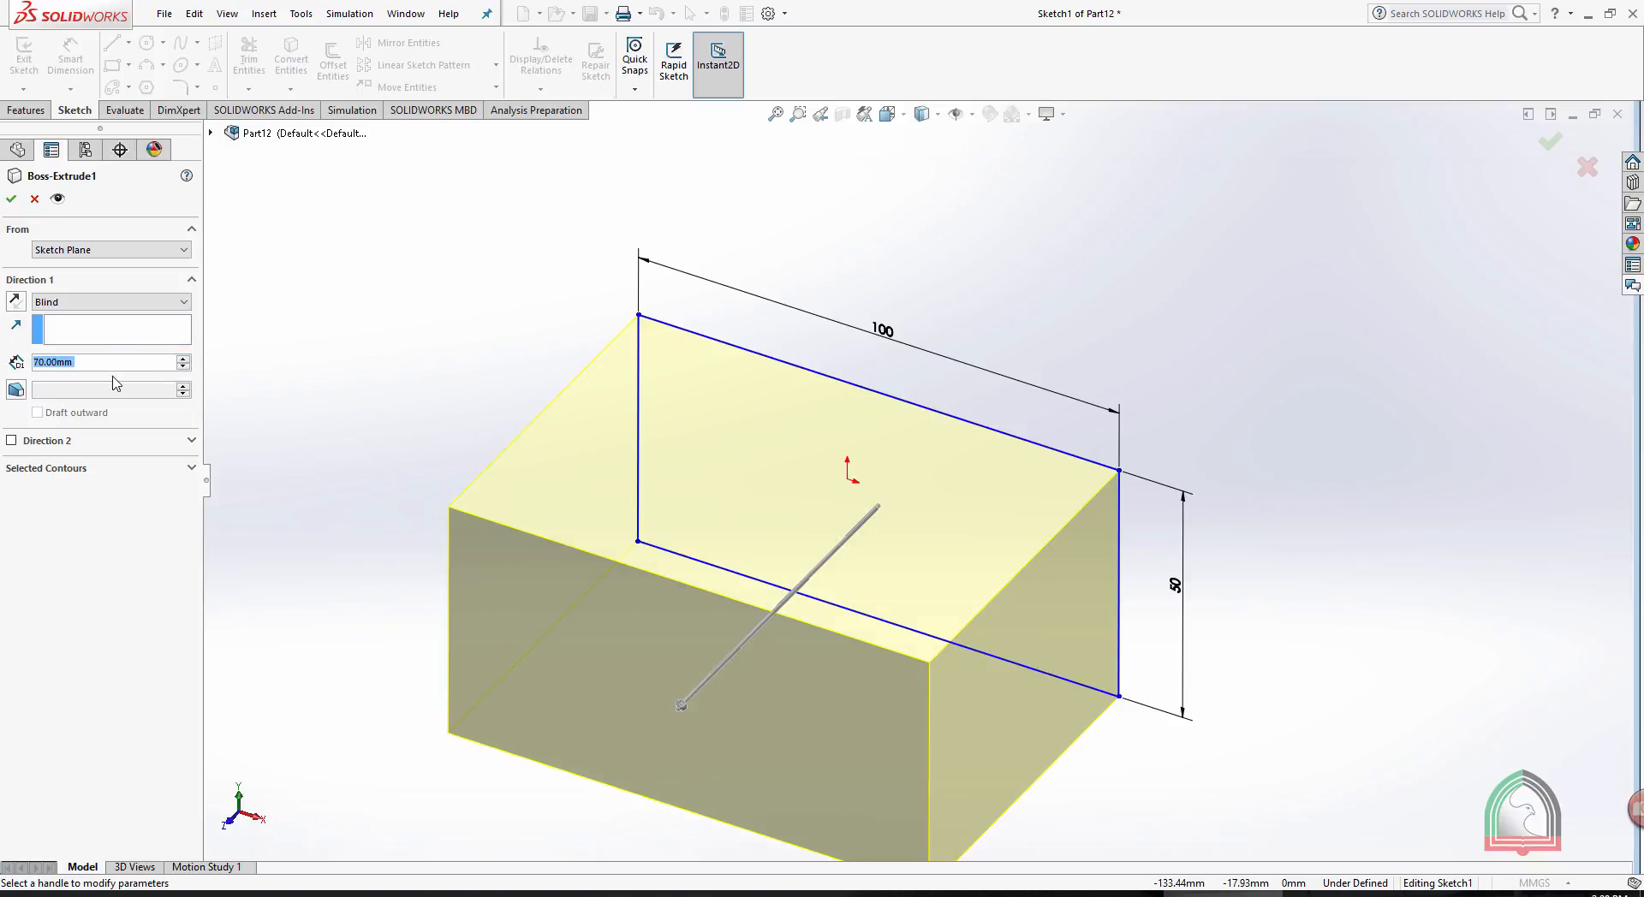
- Resize the extrusion with its on-model depth handle to 50 mm and accept the feature
{"action": "scroll", "coordinate": [997, 560], "scroll_direction": "up", "scroll_amount": 2}
{"action": "middle_click_drag", "start_coordinate": [988, 628], "coordinate": [974, 690]}
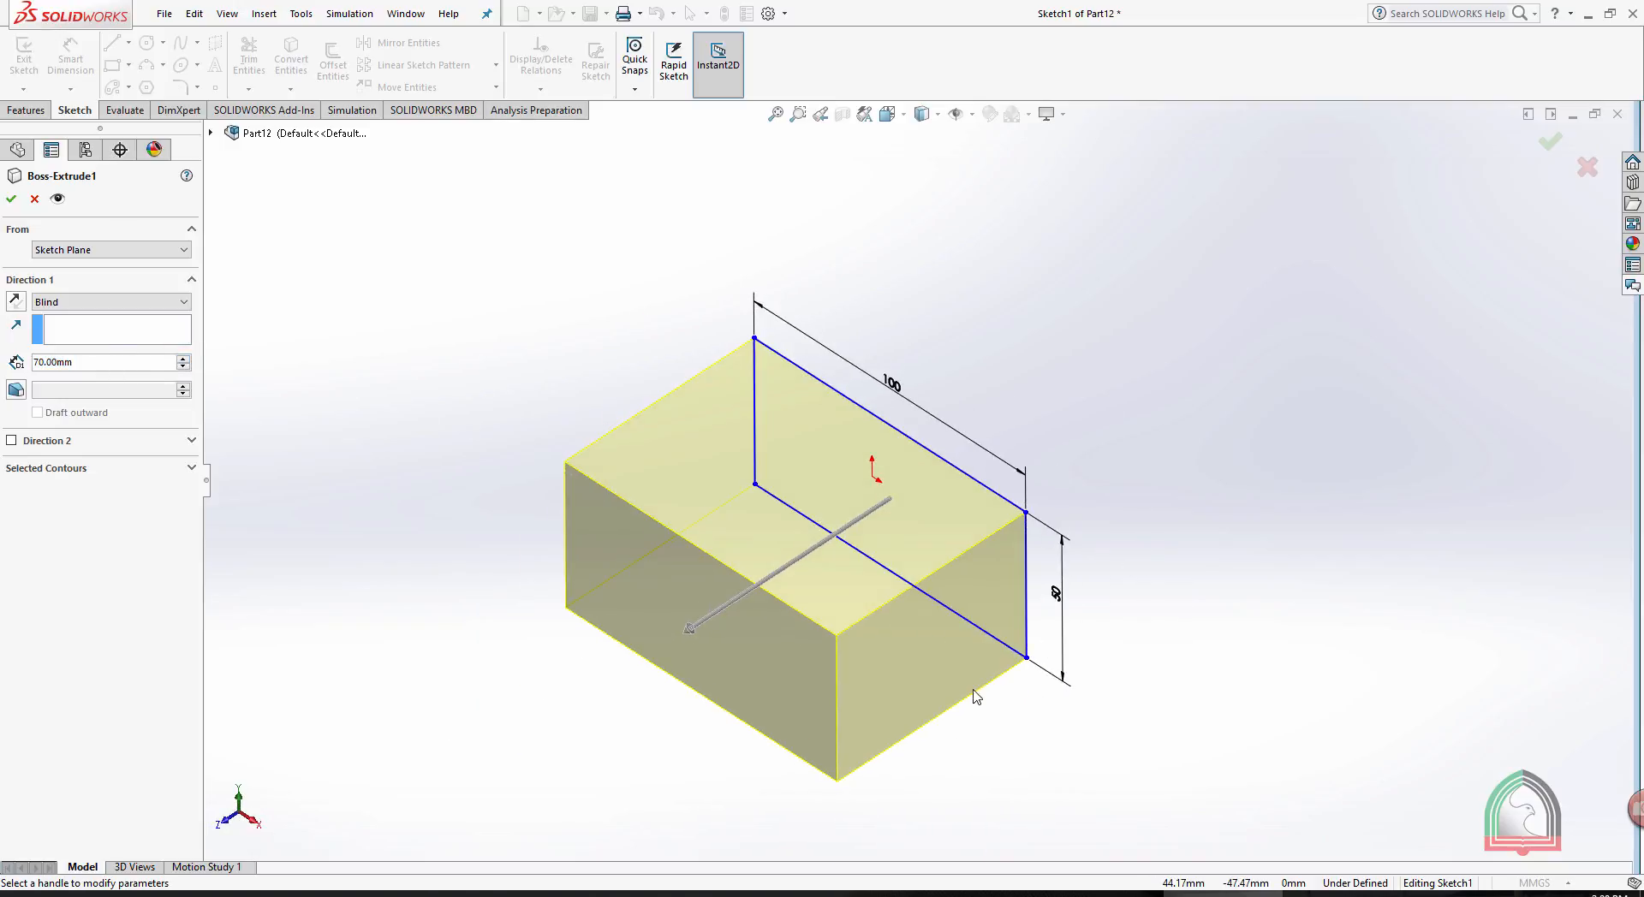
{"action": "scroll", "coordinate": [704, 638], "scroll_direction": "down", "scroll_amount": 2}
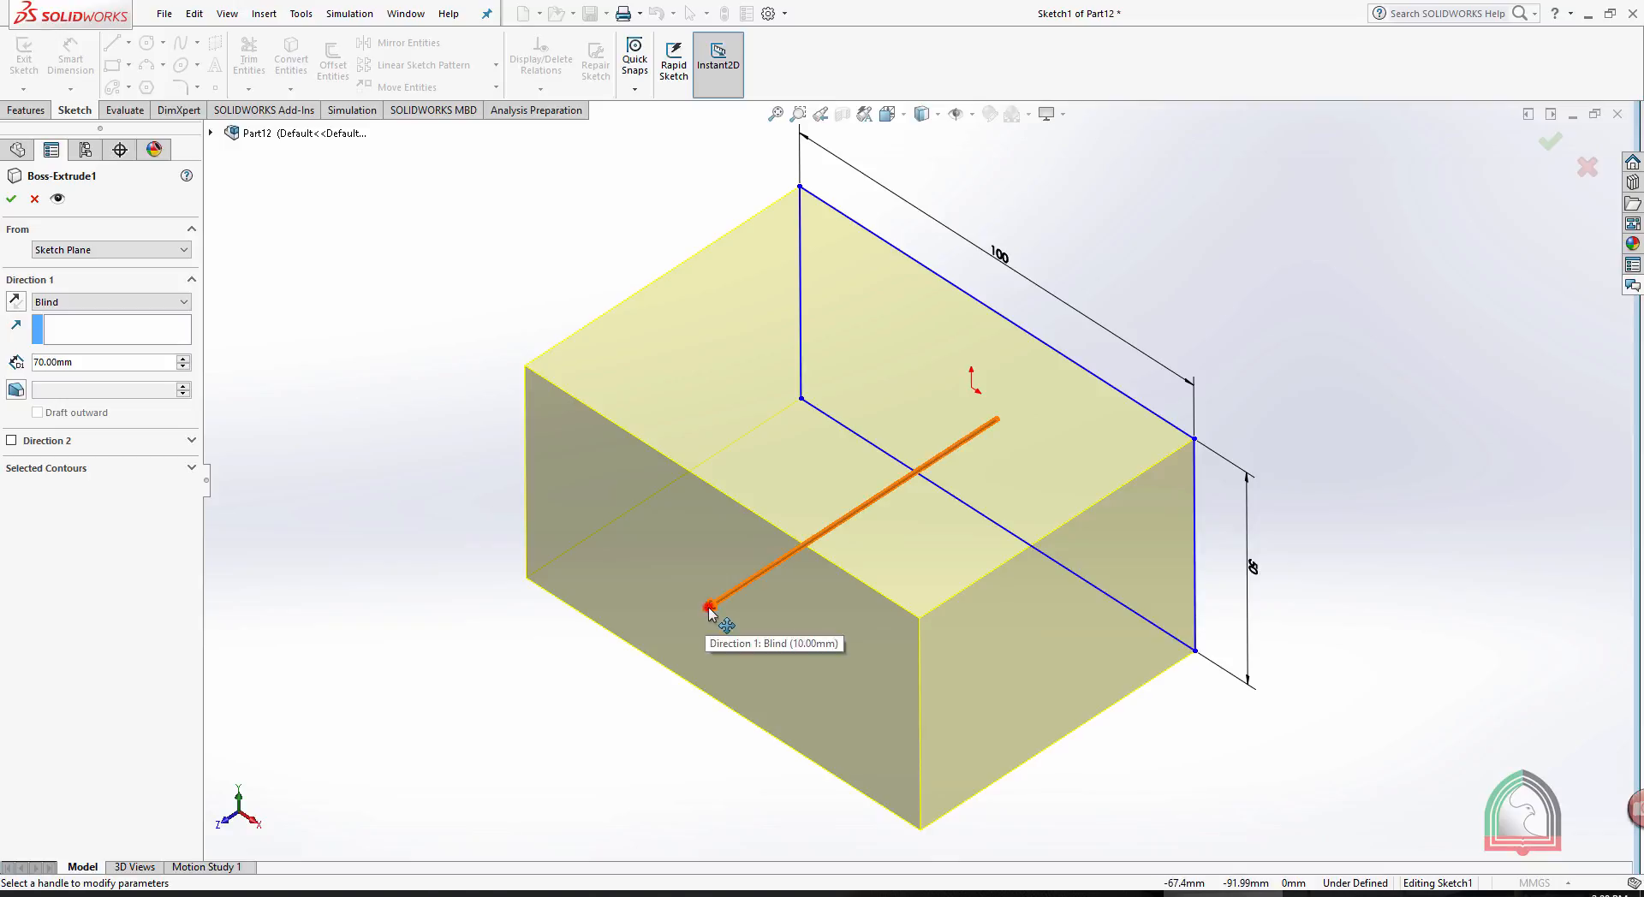
{"action": "left_click", "coordinate": [709, 609]}
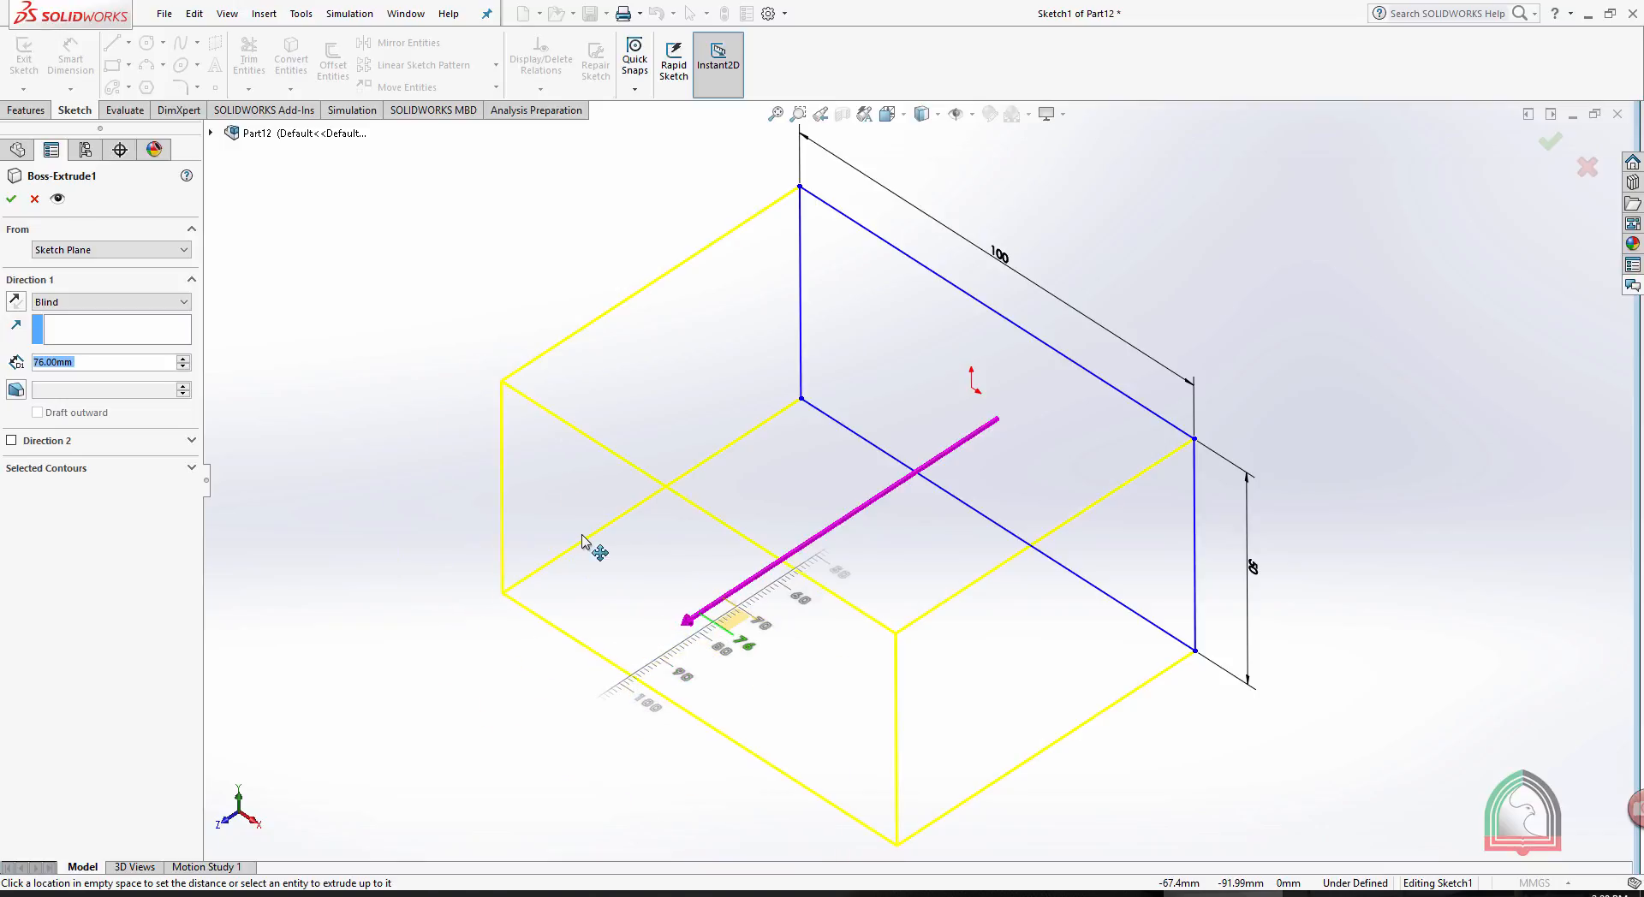
{"action": "left_click", "coordinate": [605, 589]}
{"action": "left_click", "coordinate": [658, 639]}
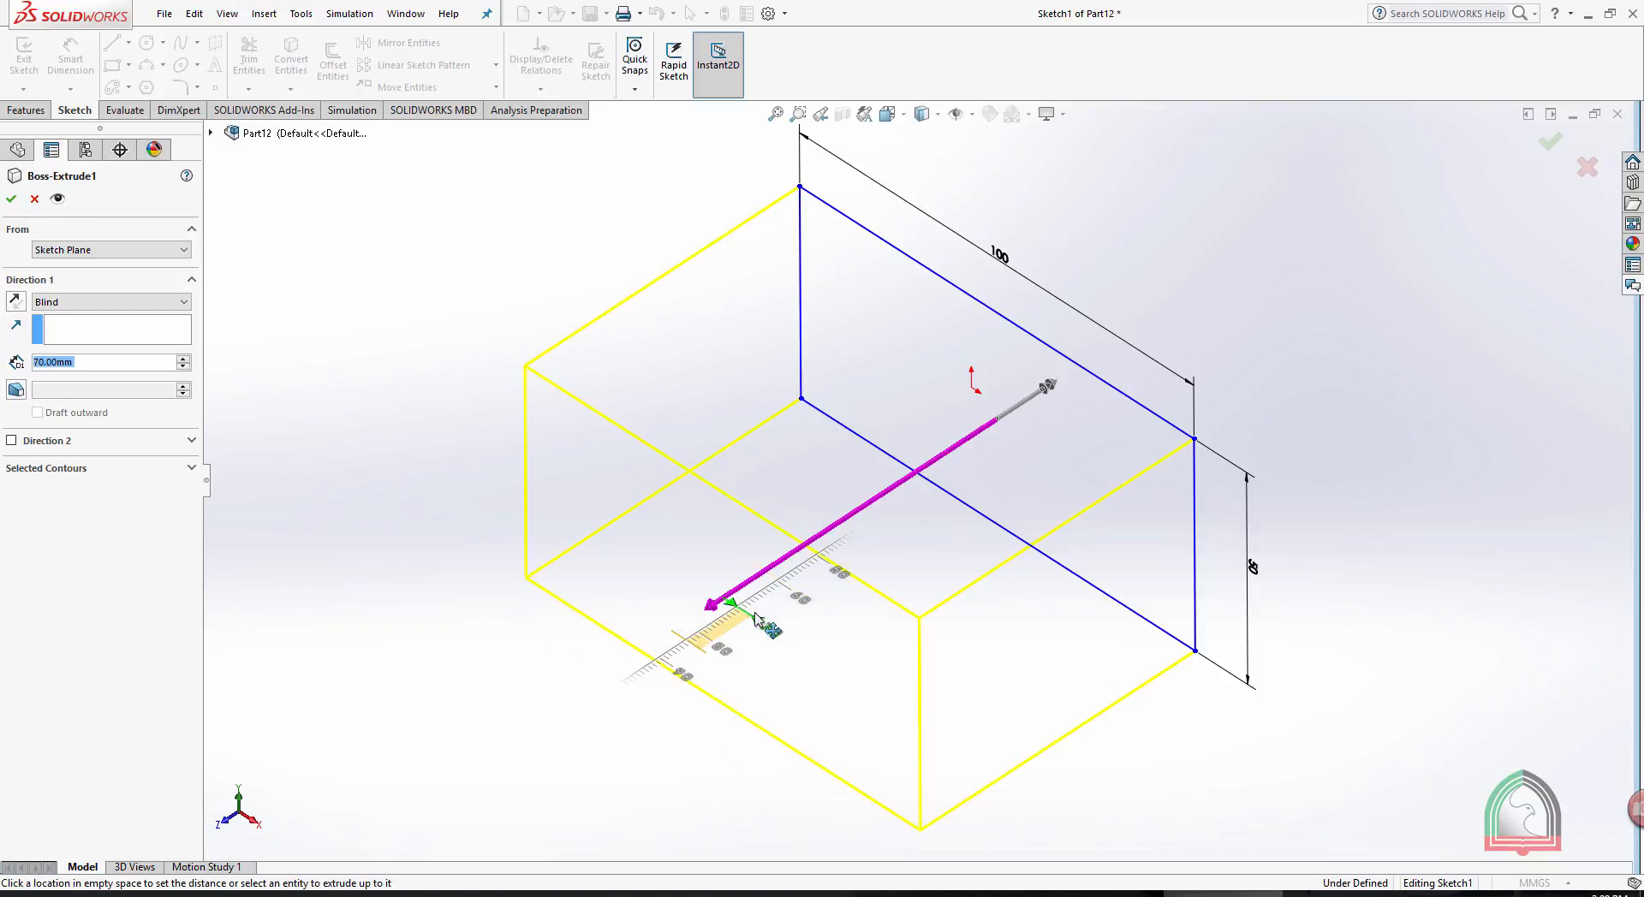
{"action": "left_click", "coordinate": [825, 565]}
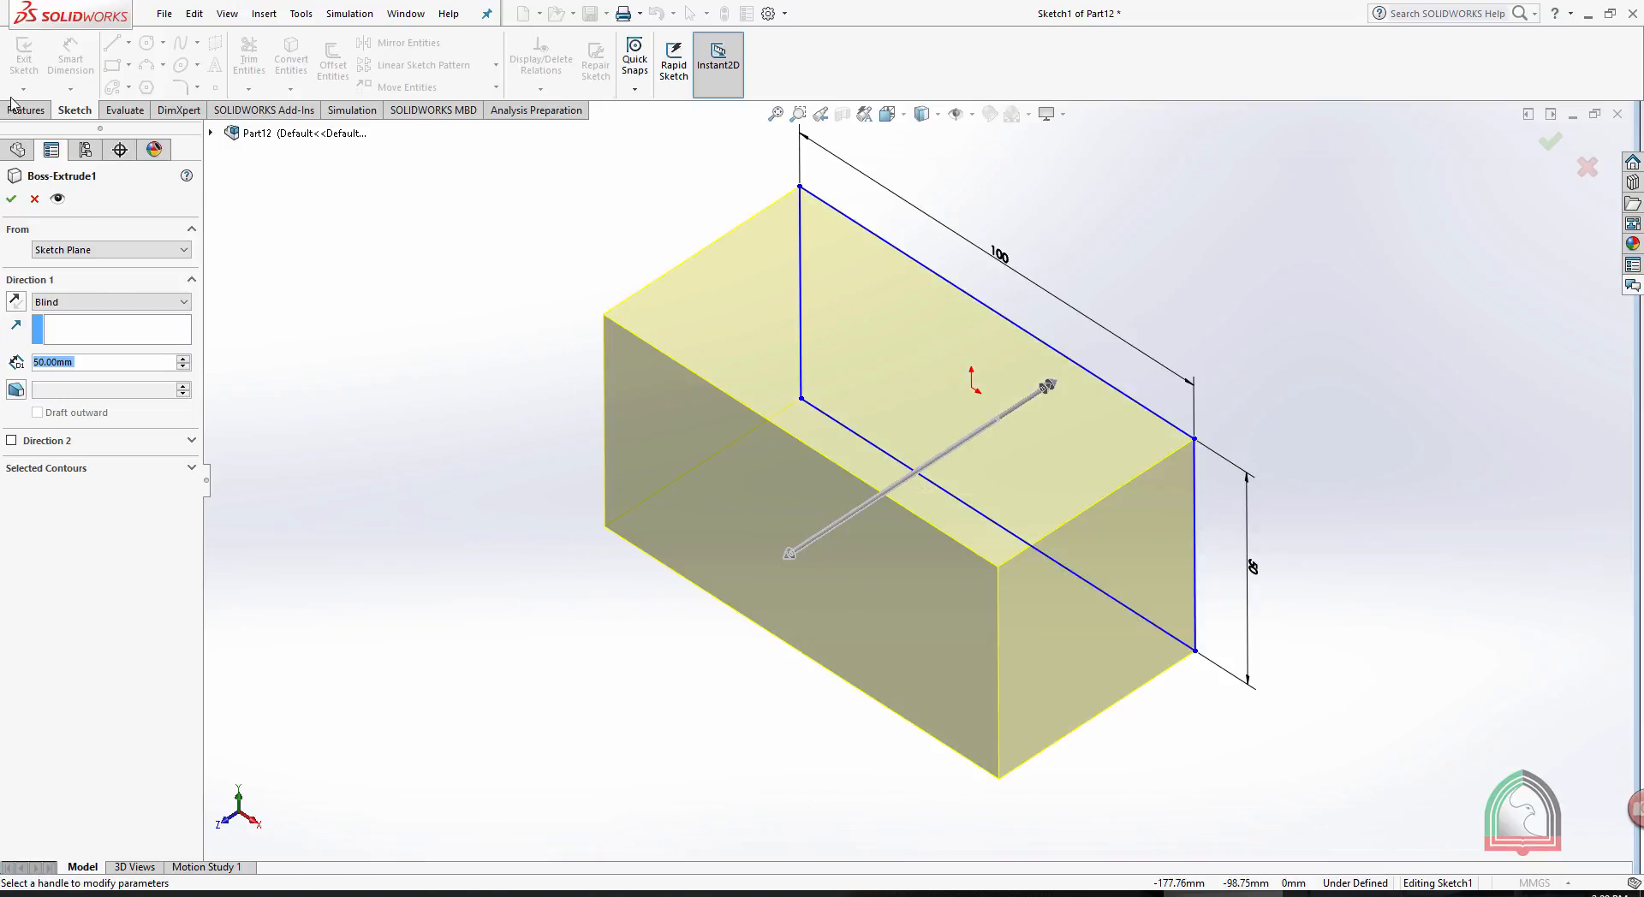
{"action": "left_click", "coordinate": [11, 199]}
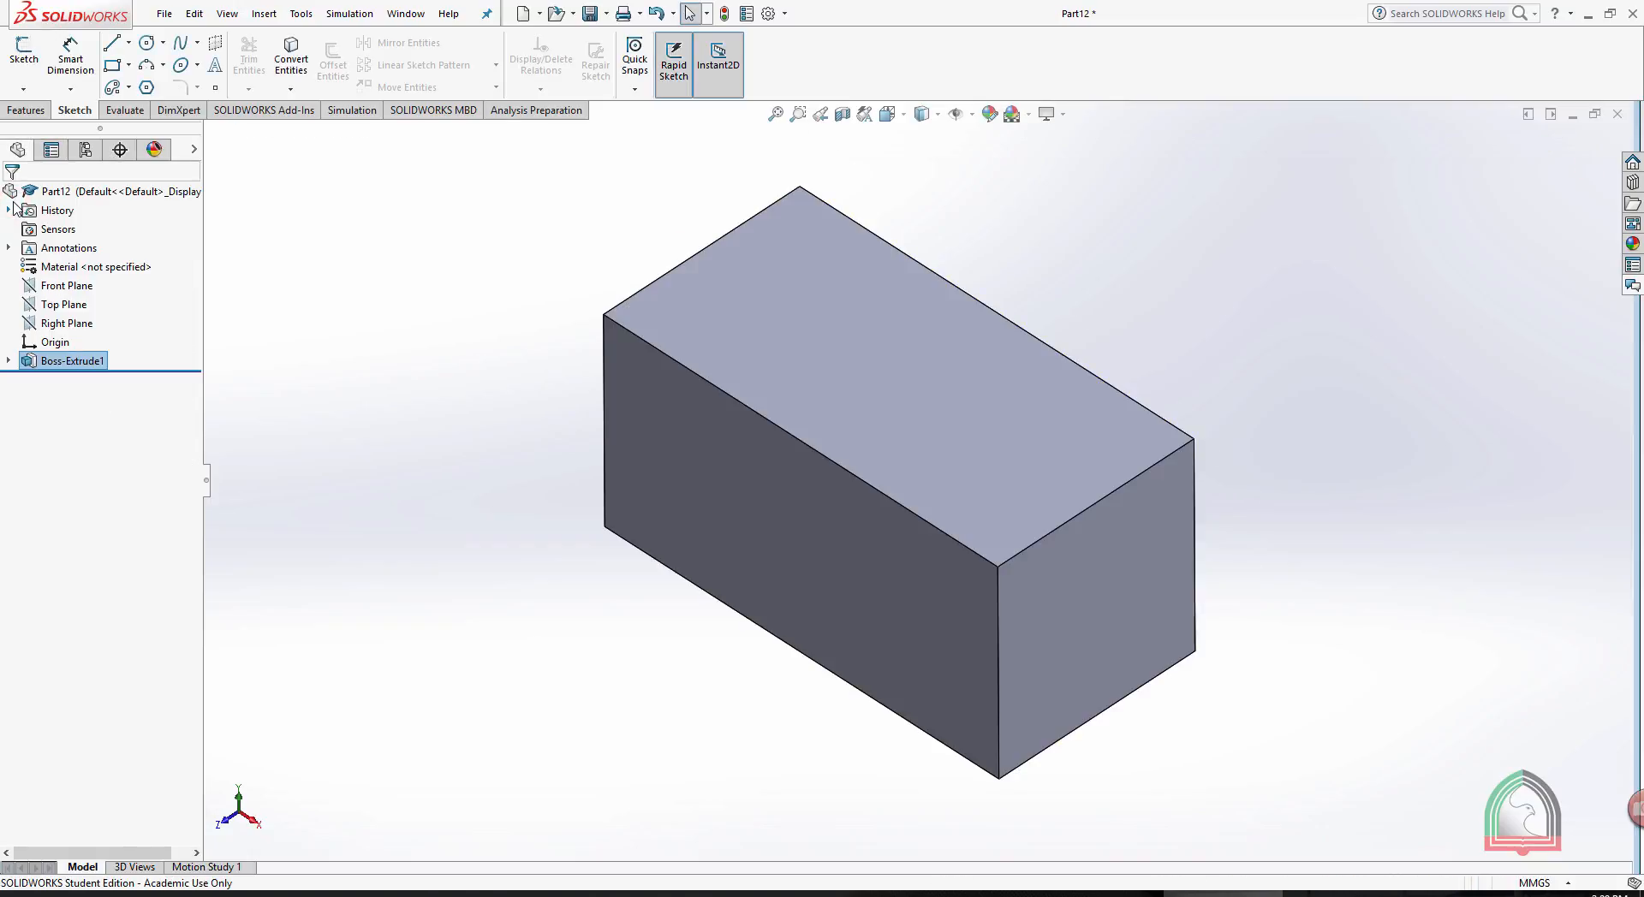
- Reopen the block's boss extrusion for editing and try adding a Blind Direction 2 with a depth of 100 mm
{"action": "middle_click_drag", "start_coordinate": [1256, 266], "coordinate": [1255, 194]}
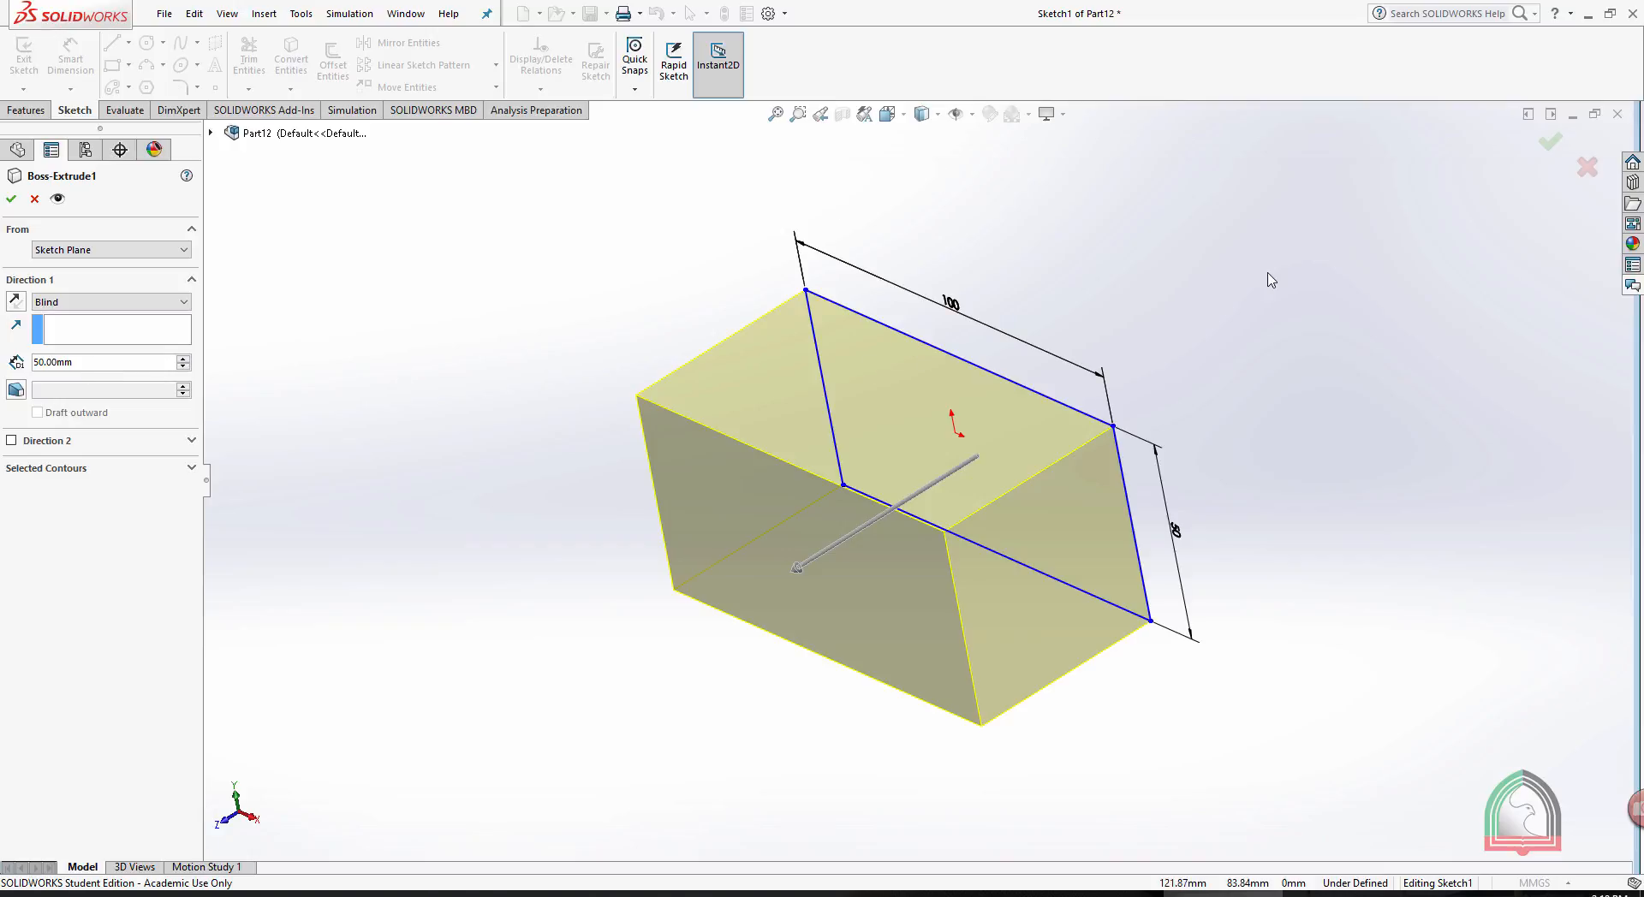
{"action": "left_click", "coordinate": [10, 442]}
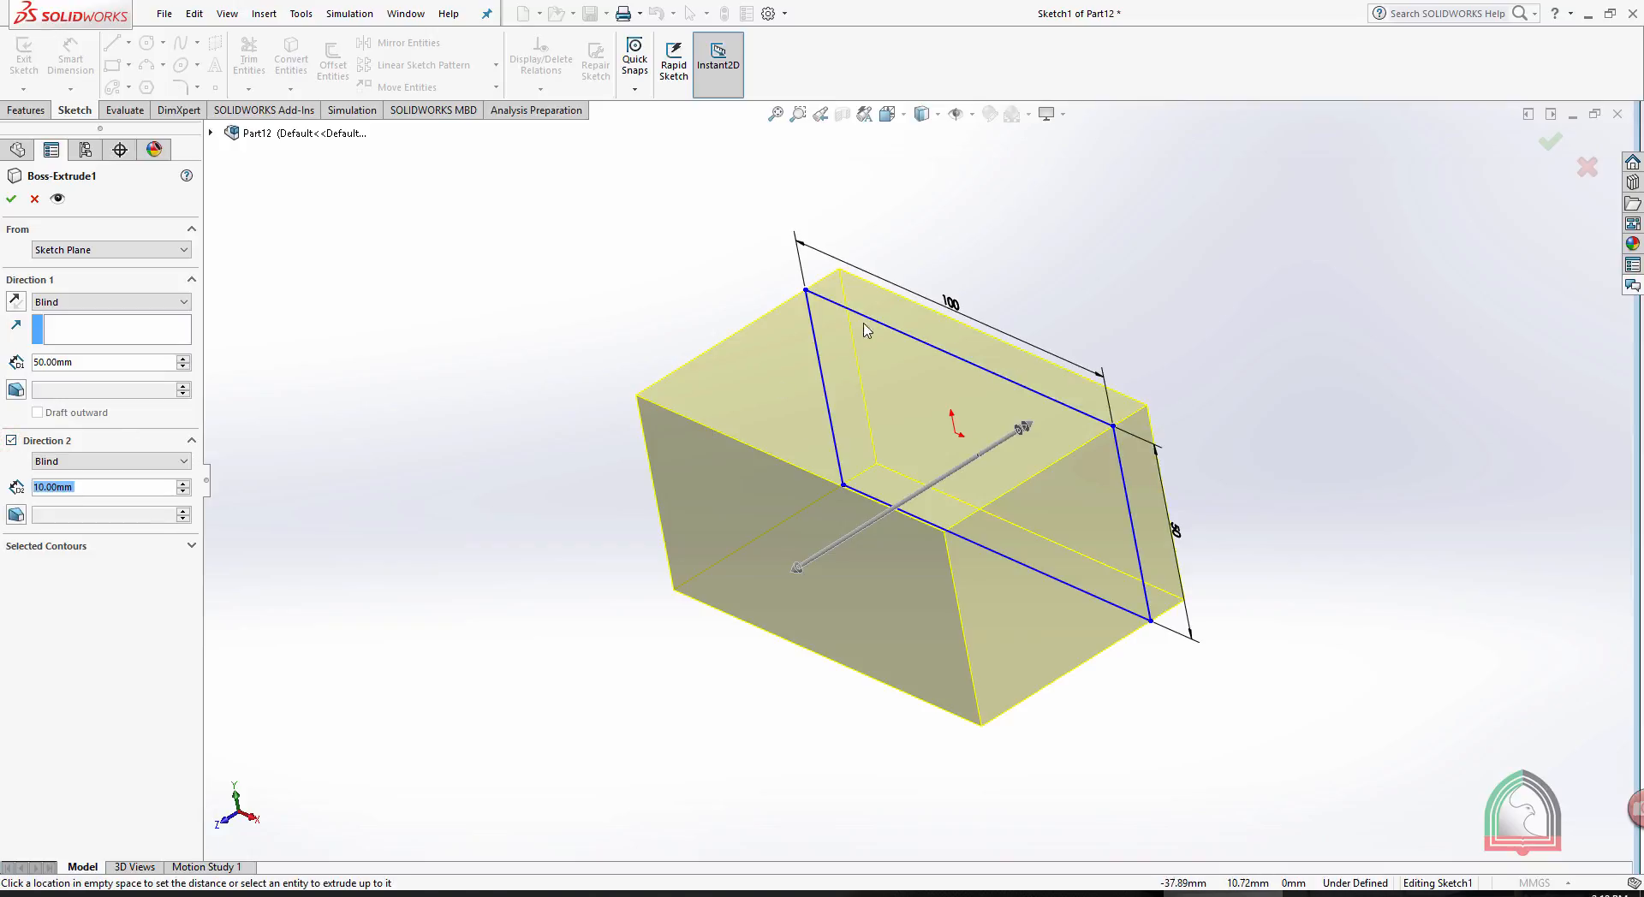
{"action": "middle_click_drag", "start_coordinate": [1507, 465], "coordinate": [1465, 473]}
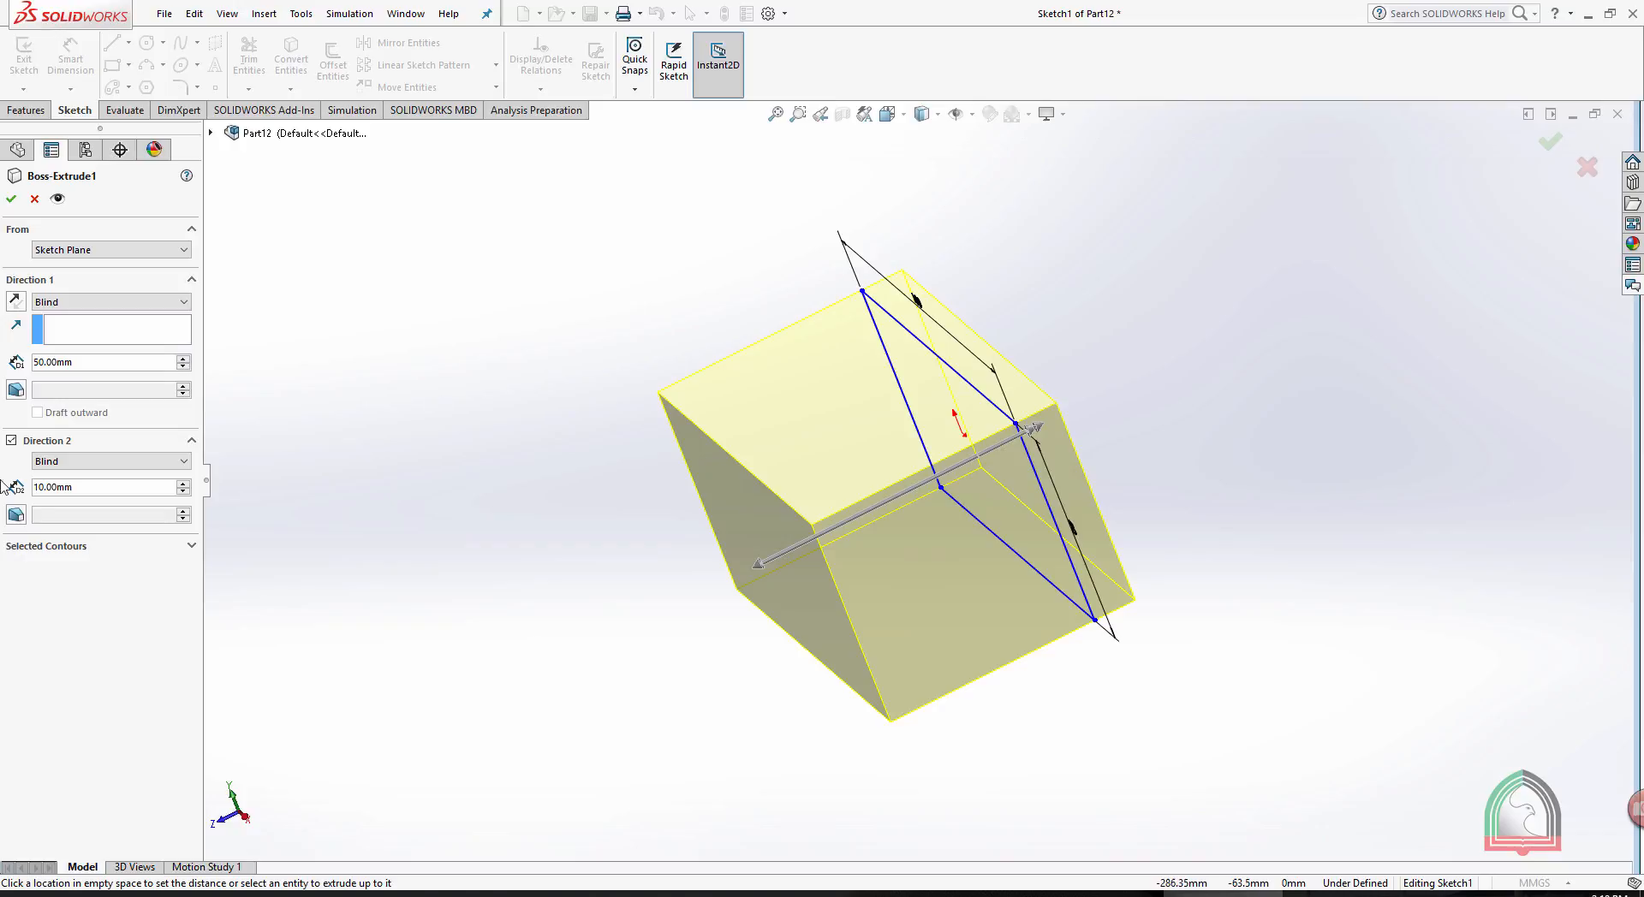
{"action": "double_click", "coordinate": [101, 487]}
{"action": "type", "text": "100"}
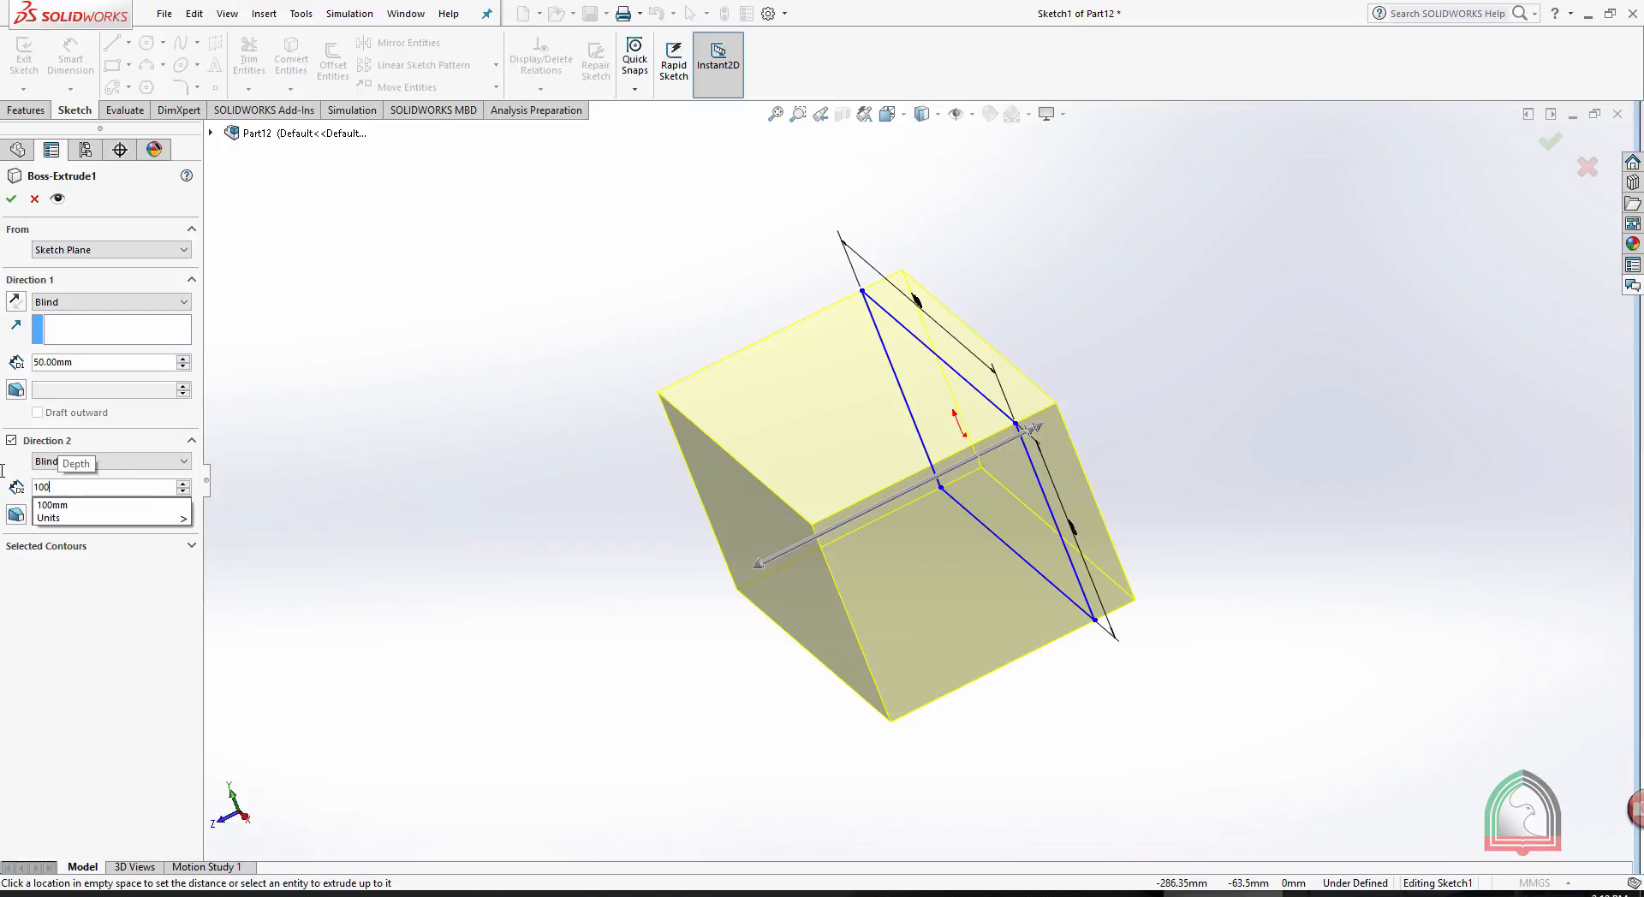
{"action": "key", "text": "Return"}
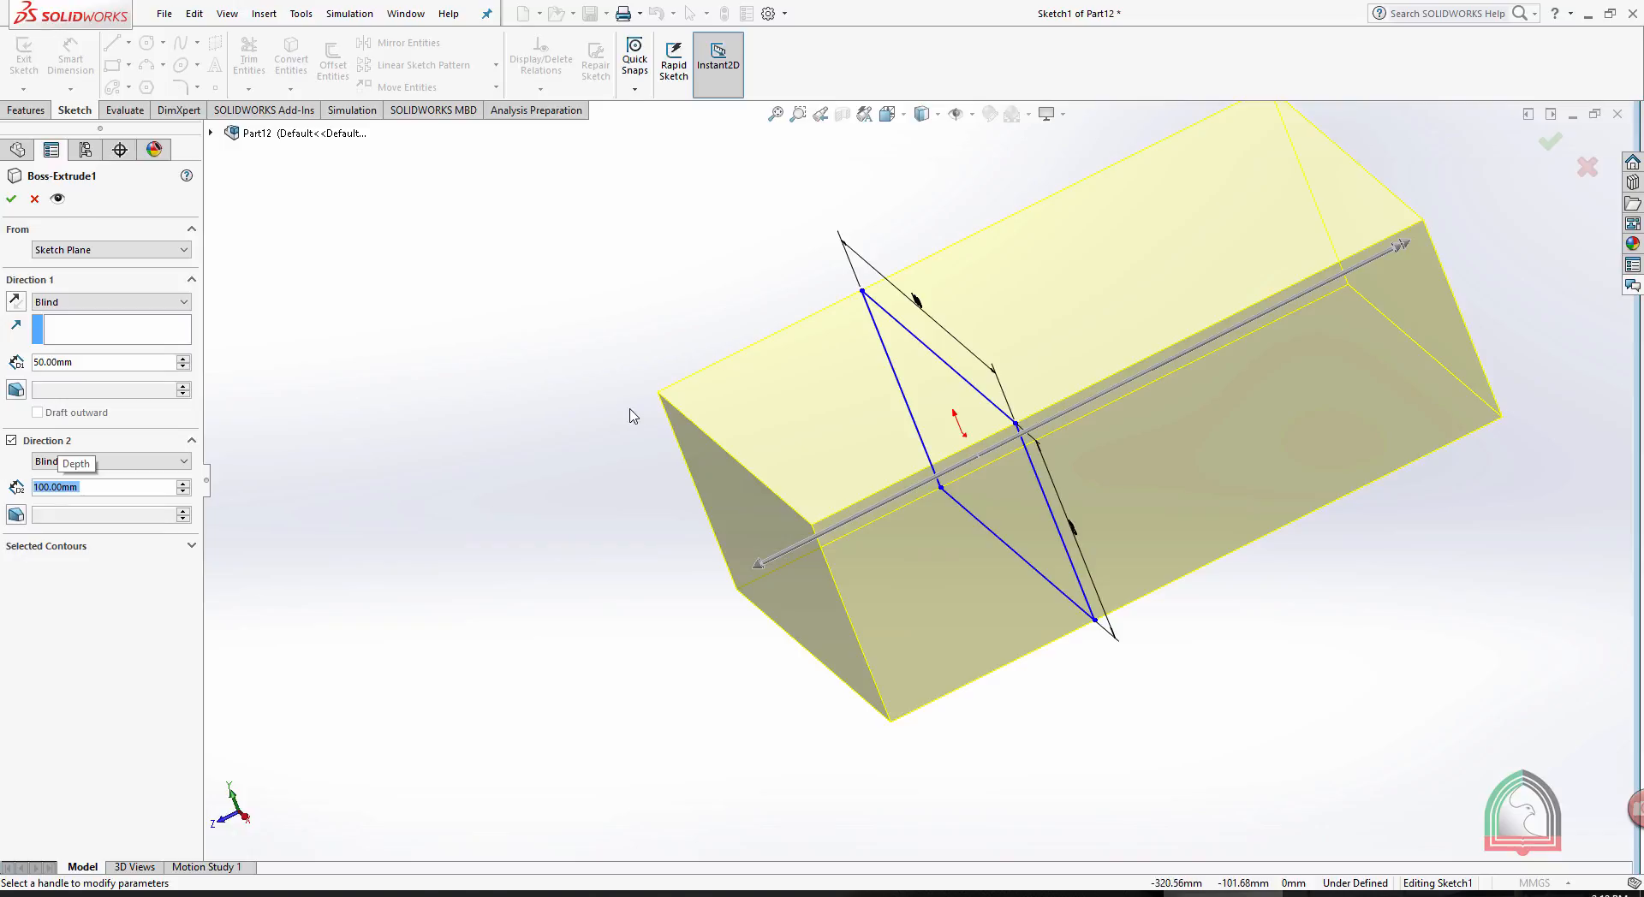
{"action": "middle_click_drag", "start_coordinate": [469, 381], "coordinate": [489, 416]}
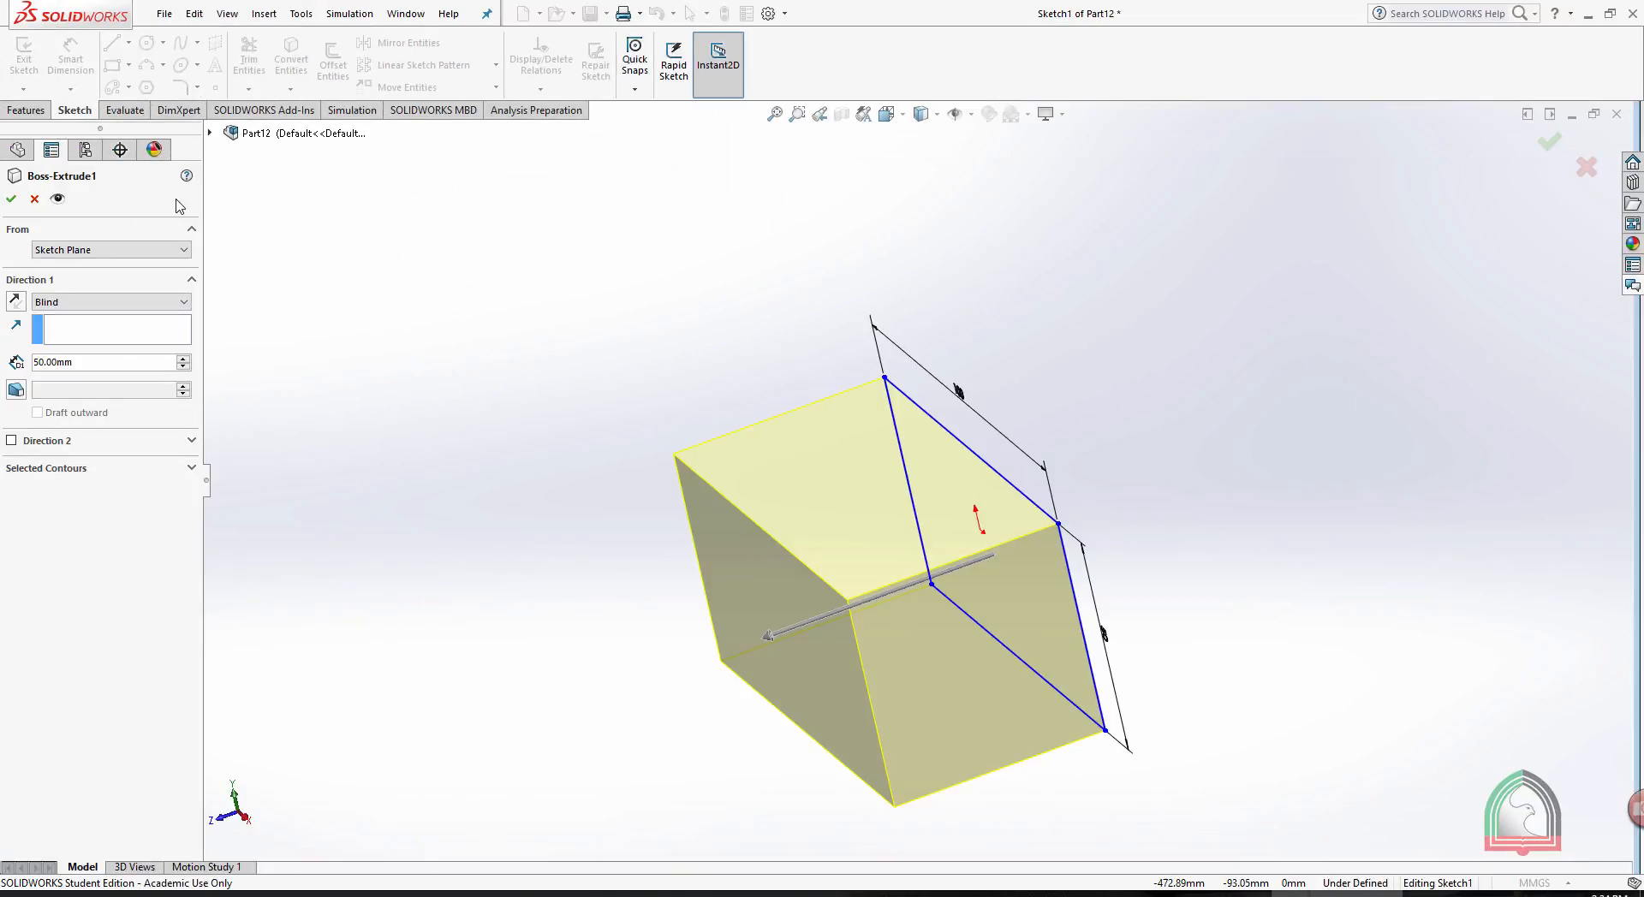
- Accept the block's extrusion as a 50 mm Blind boss in Direction 1 only
{"action": "left_click", "coordinate": [20, 110]}
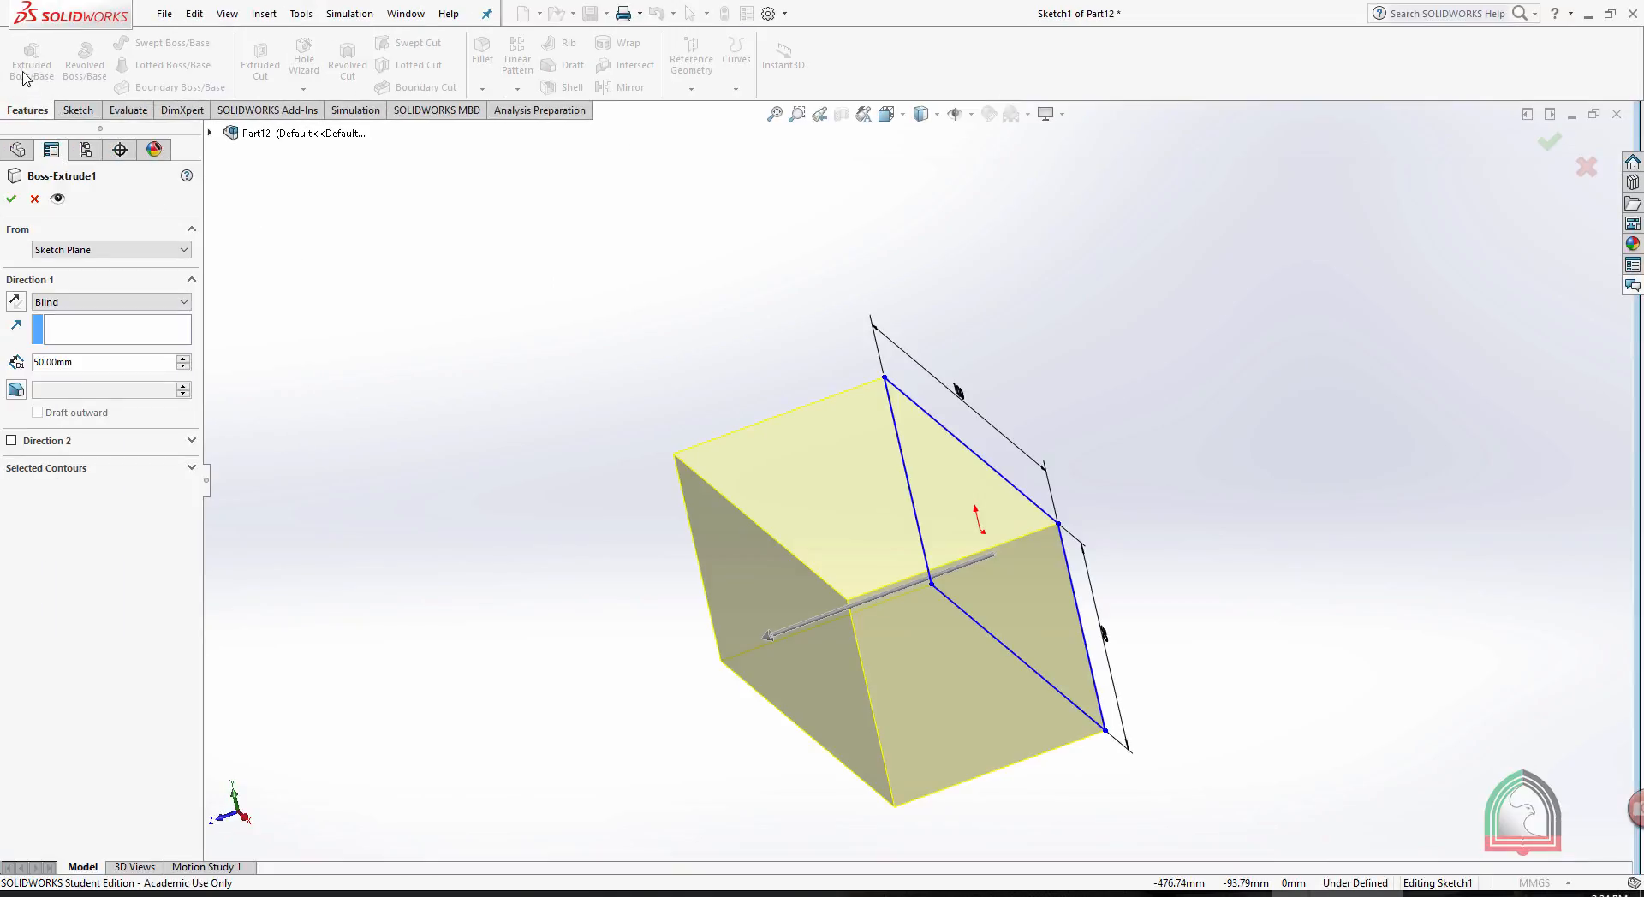
{"action": "left_click", "coordinate": [13, 200]}
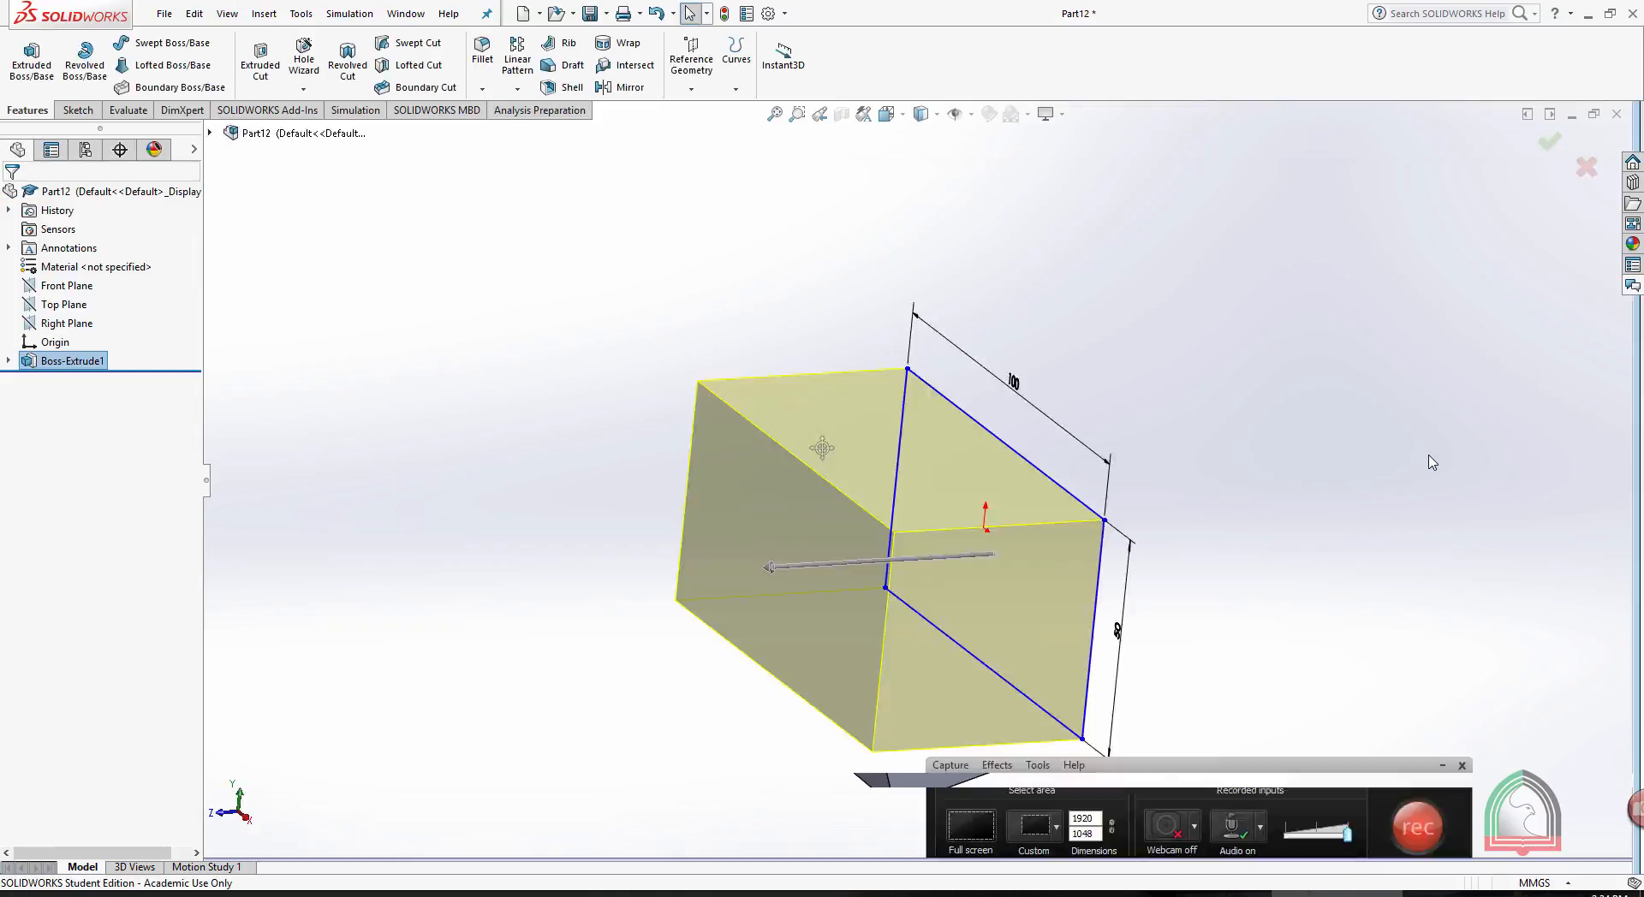
{"action": "middle_click_drag", "start_coordinate": [1242, 401], "coordinate": [870, 762]}
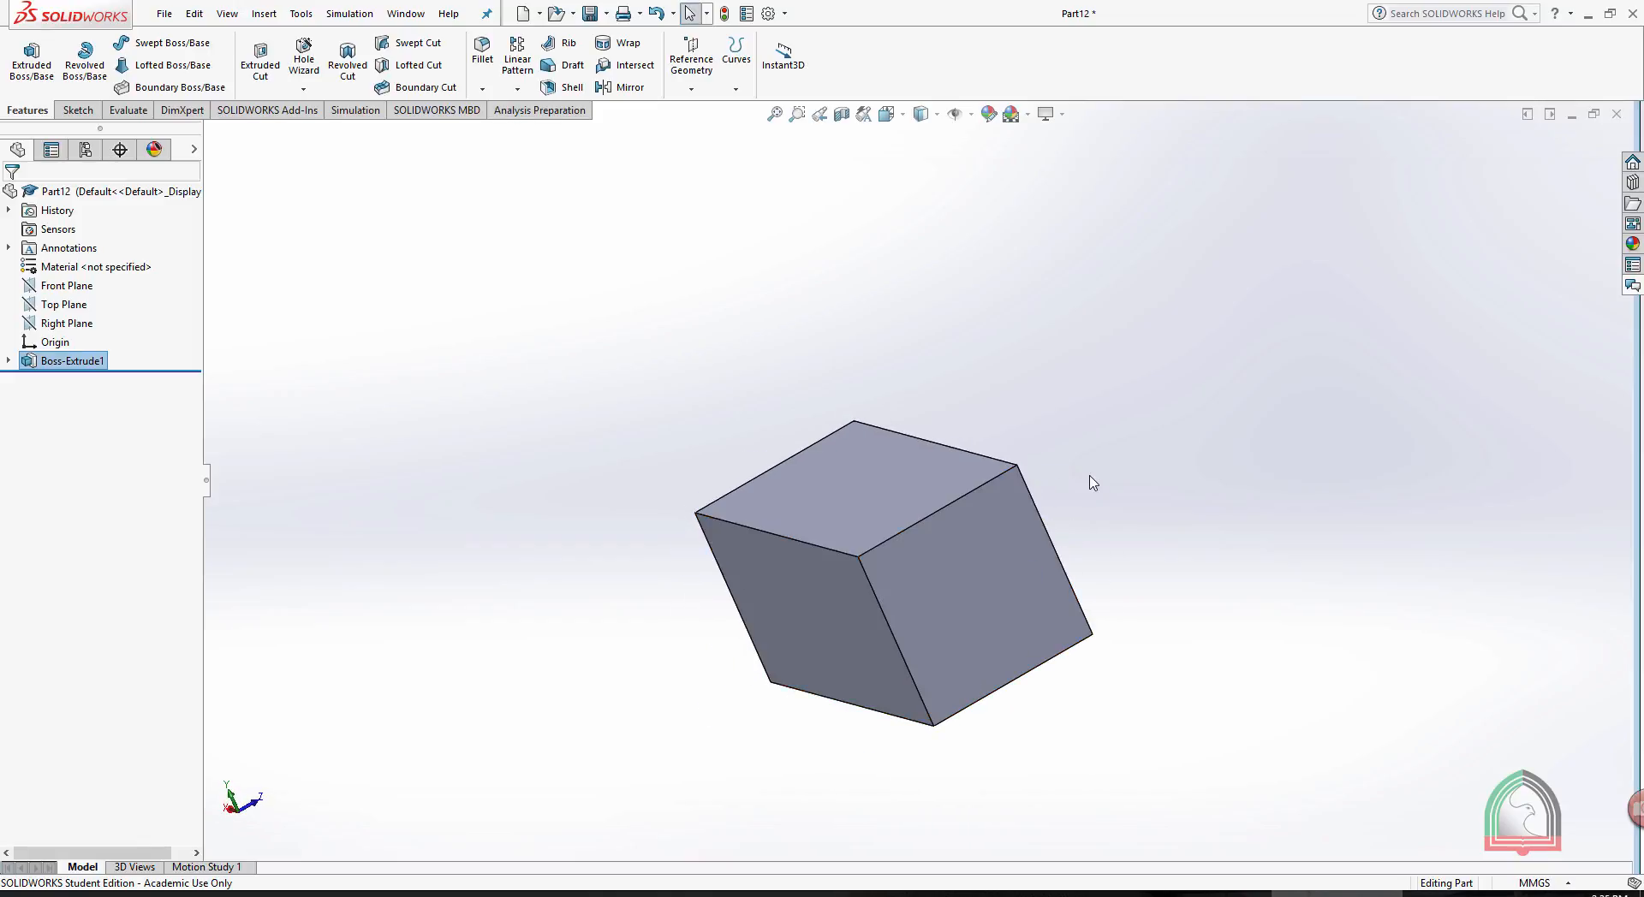
- Minimize the block's part, restore Part3 and open its sketch of a rectangle, circle and arc for editing
{"action": "left_click", "coordinate": [1571, 117]}
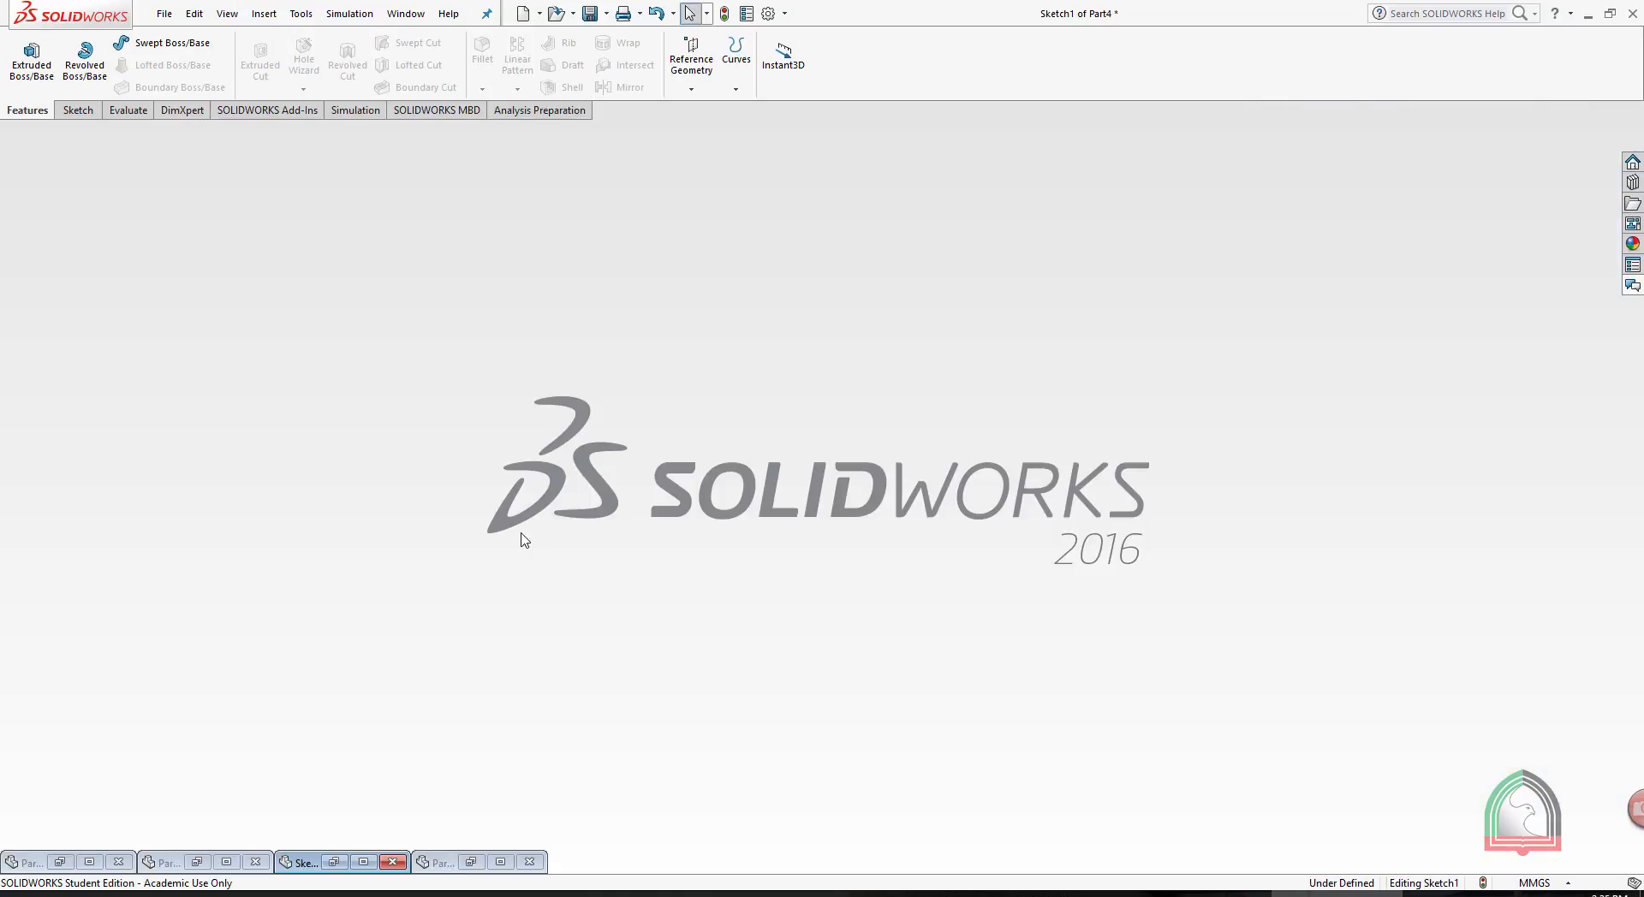
{"action": "left_click", "coordinate": [227, 862]}
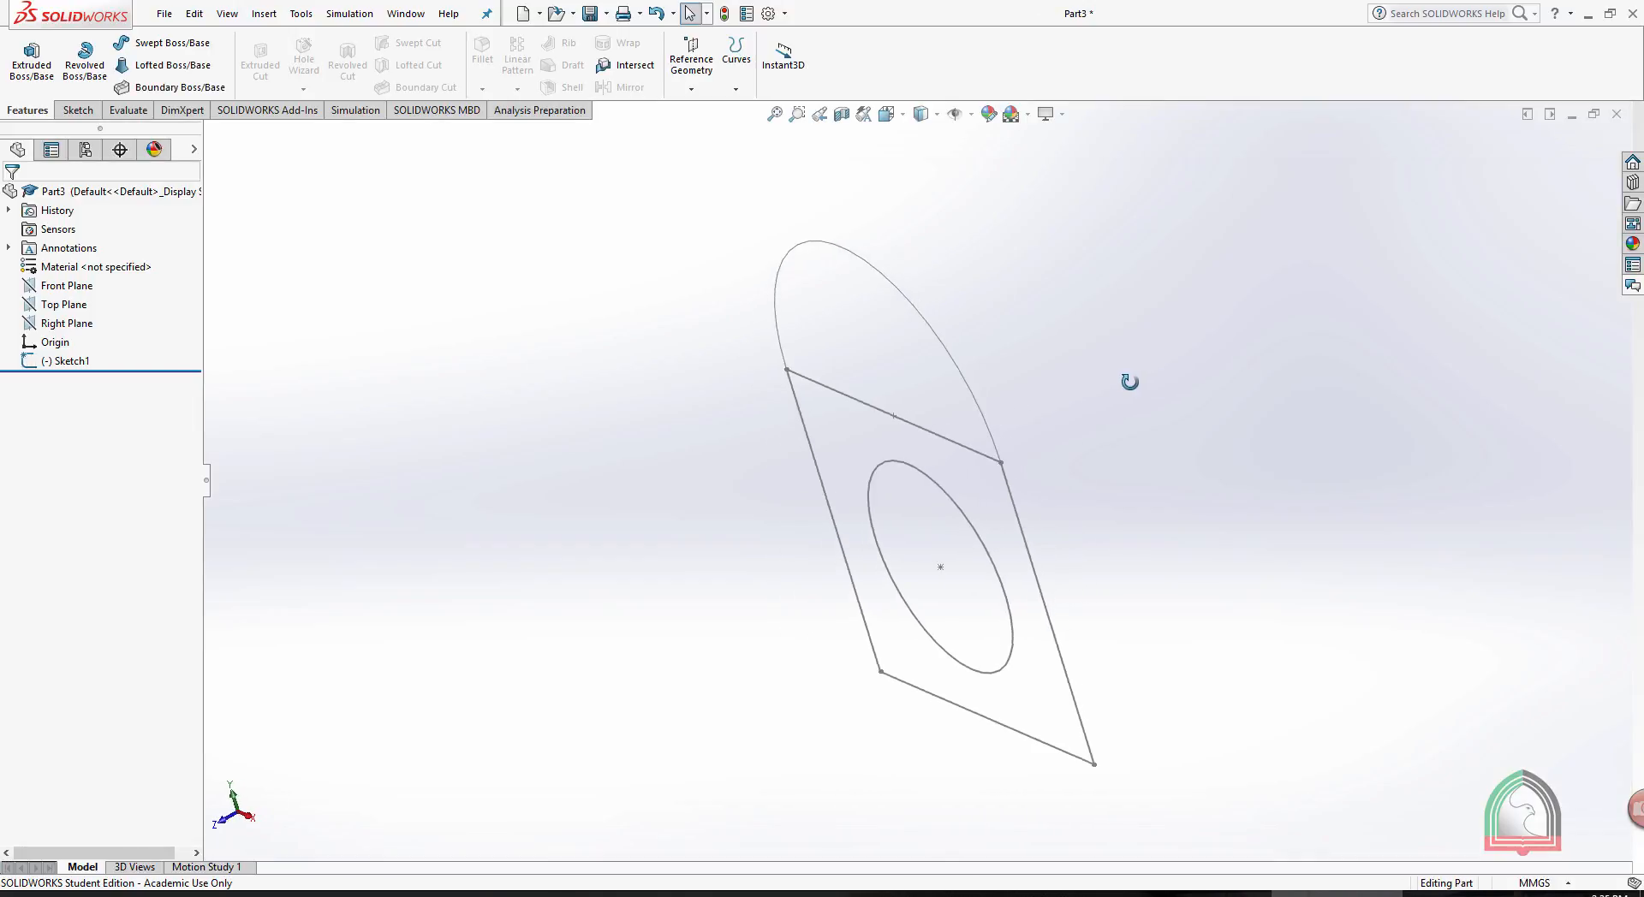
{"action": "mouse_move", "coordinate": [1130, 382]}
{"action": "middle_mouse_down"}
{"action": "mouse_move", "coordinate": [1155, 337]}
{"action": "mouse_move", "coordinate": [1148, 369]}
{"action": "middle_mouse_up"}
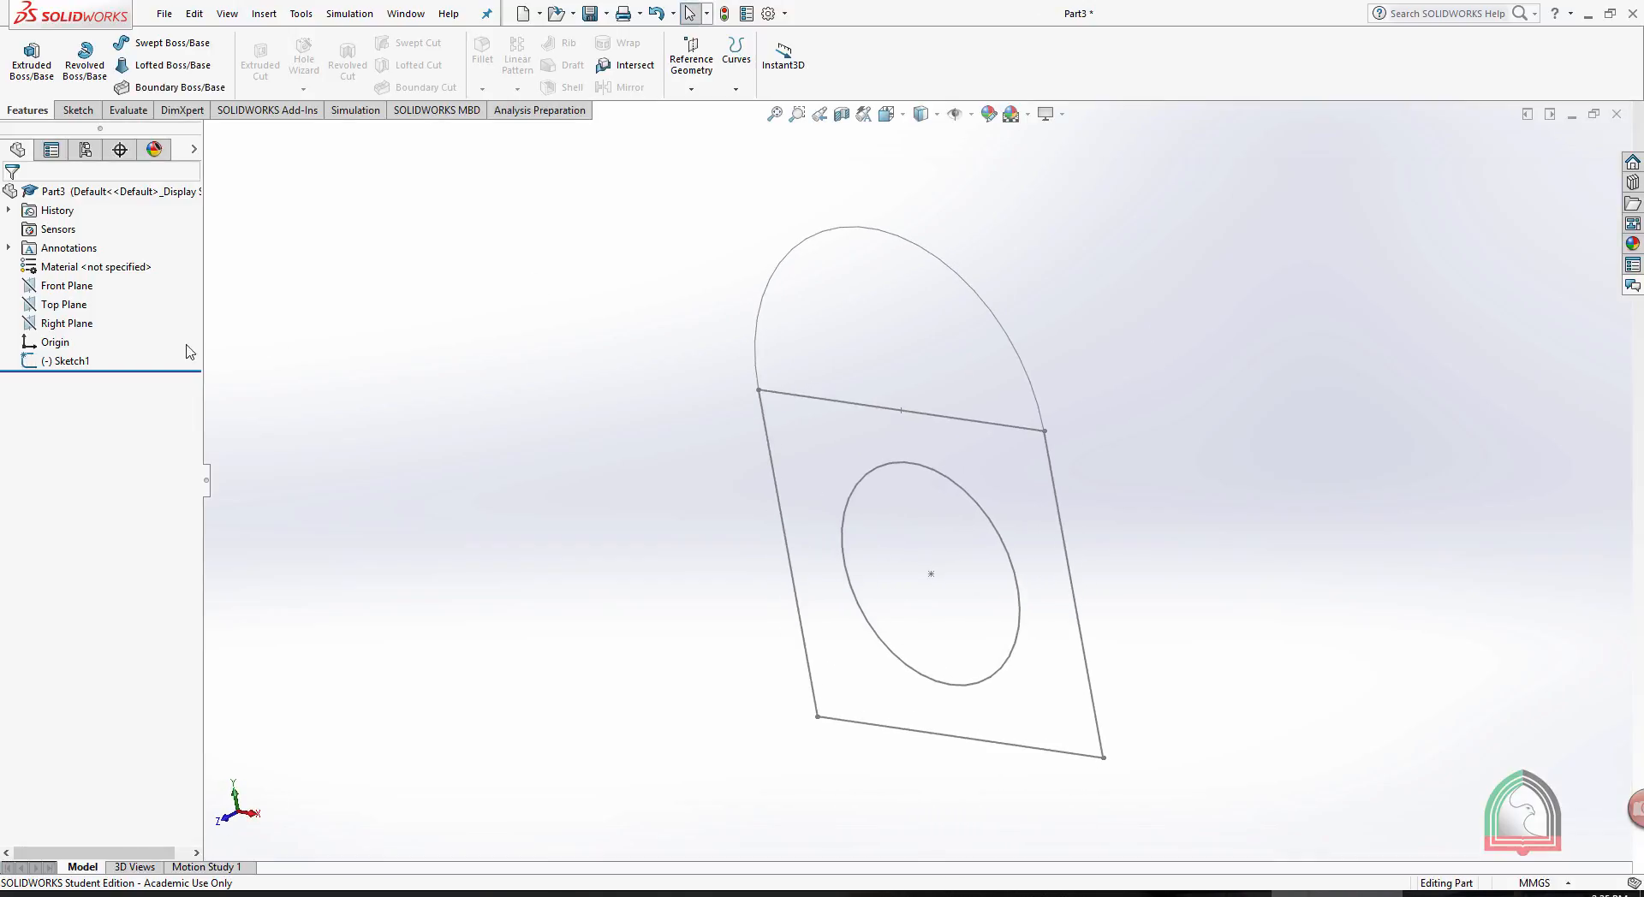
{"action": "left_click", "coordinate": [78, 360]}
{"action": "left_click", "coordinate": [120, 317]}
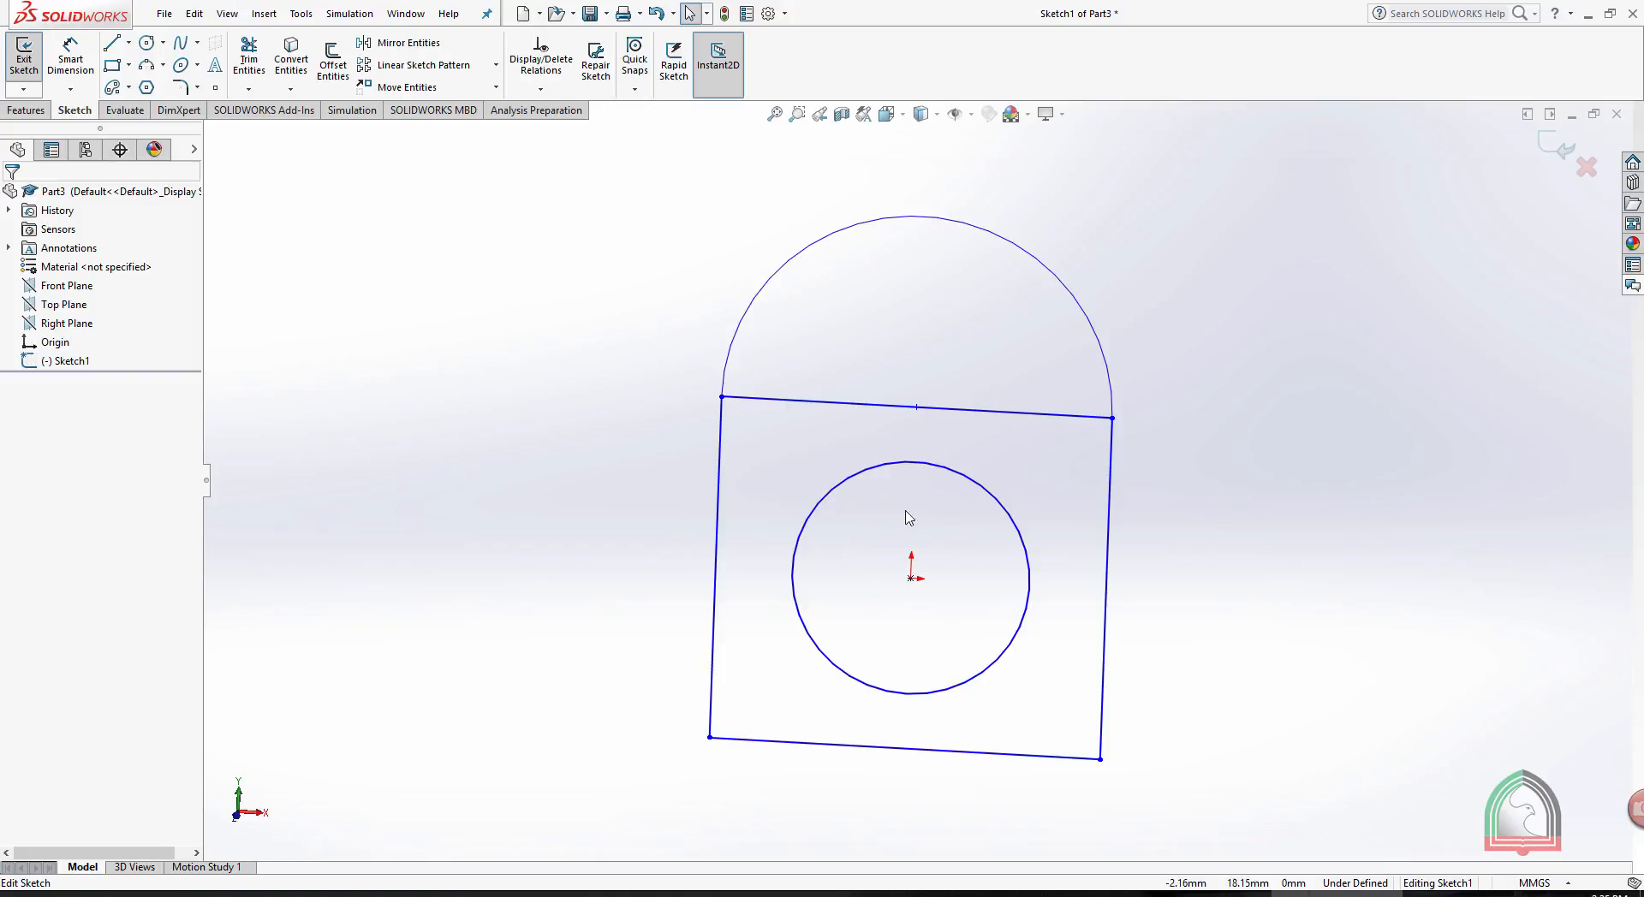
- Extrude only the region under the arc above the rectangle as a Blind boss 50 mm deep
{"action": "mouse_move", "coordinate": [1194, 484]}
{"action": "middle_mouse_down"}
{"action": "mouse_move", "coordinate": [1233, 425]}
{"action": "mouse_move", "coordinate": [1178, 396]}
{"action": "middle_mouse_up"}
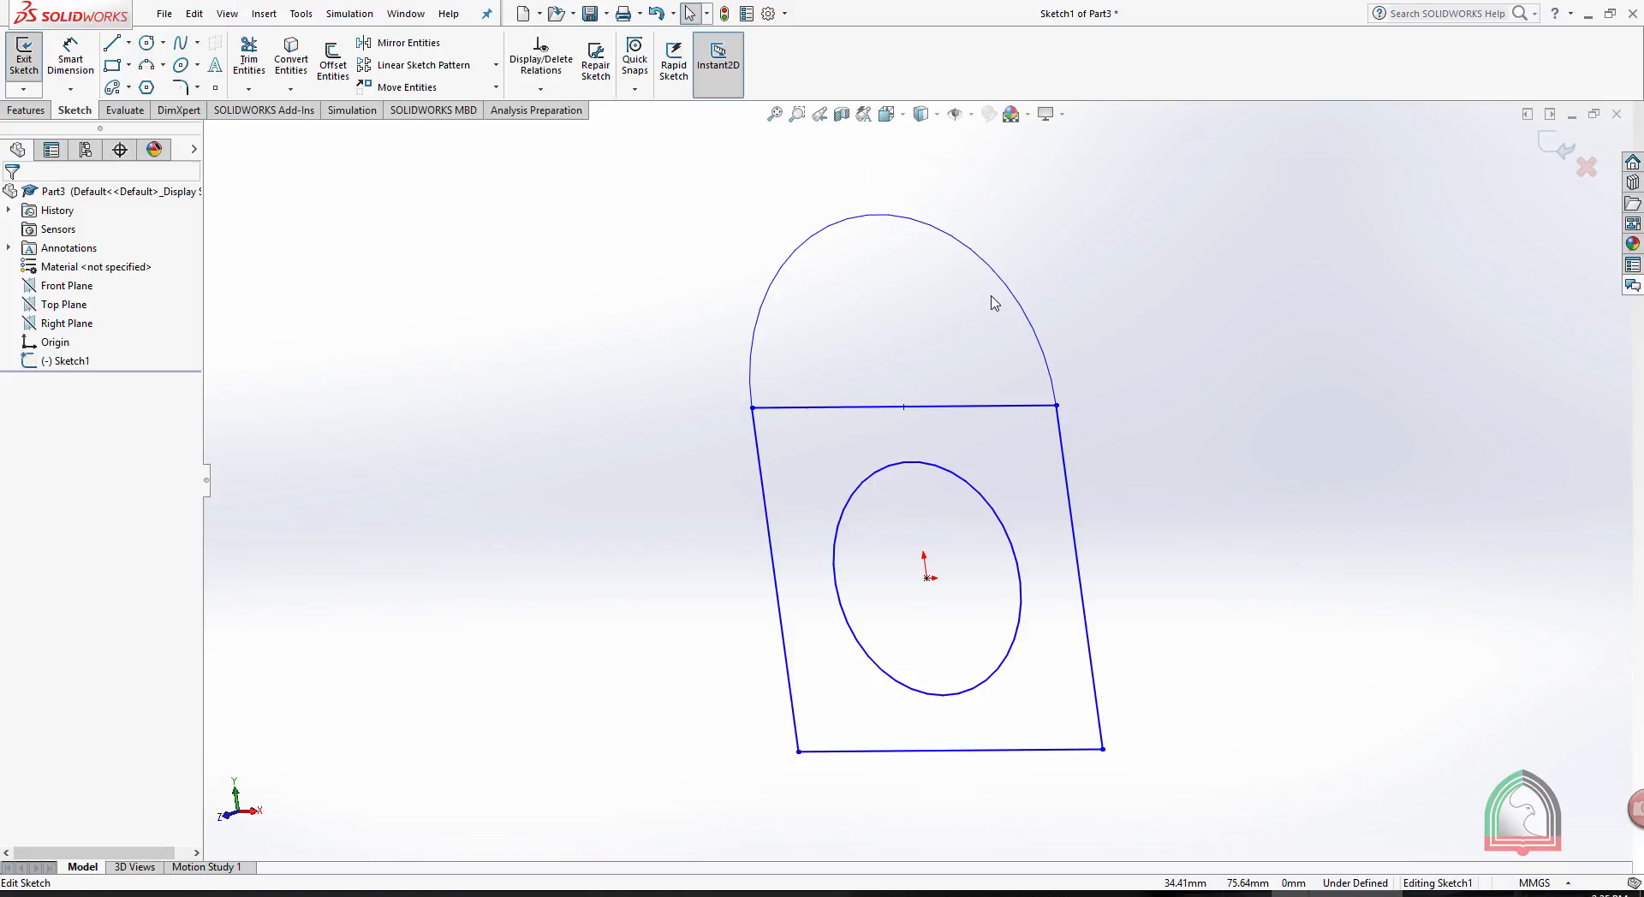
{"action": "left_click", "coordinate": [33, 112]}
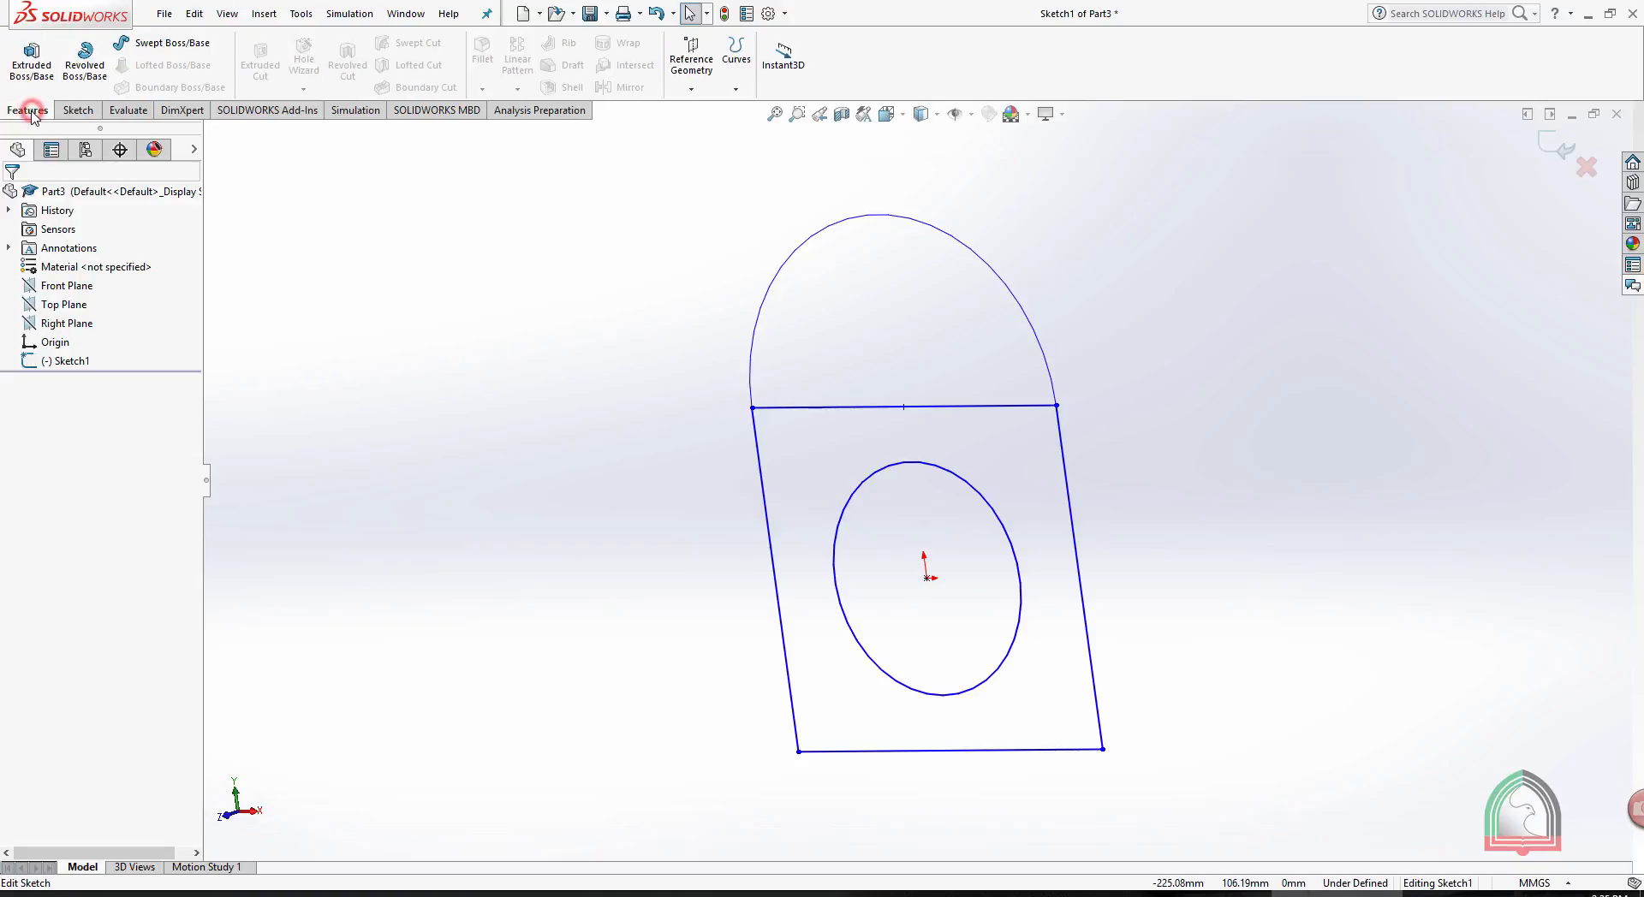
{"action": "left_click", "coordinate": [31, 62]}
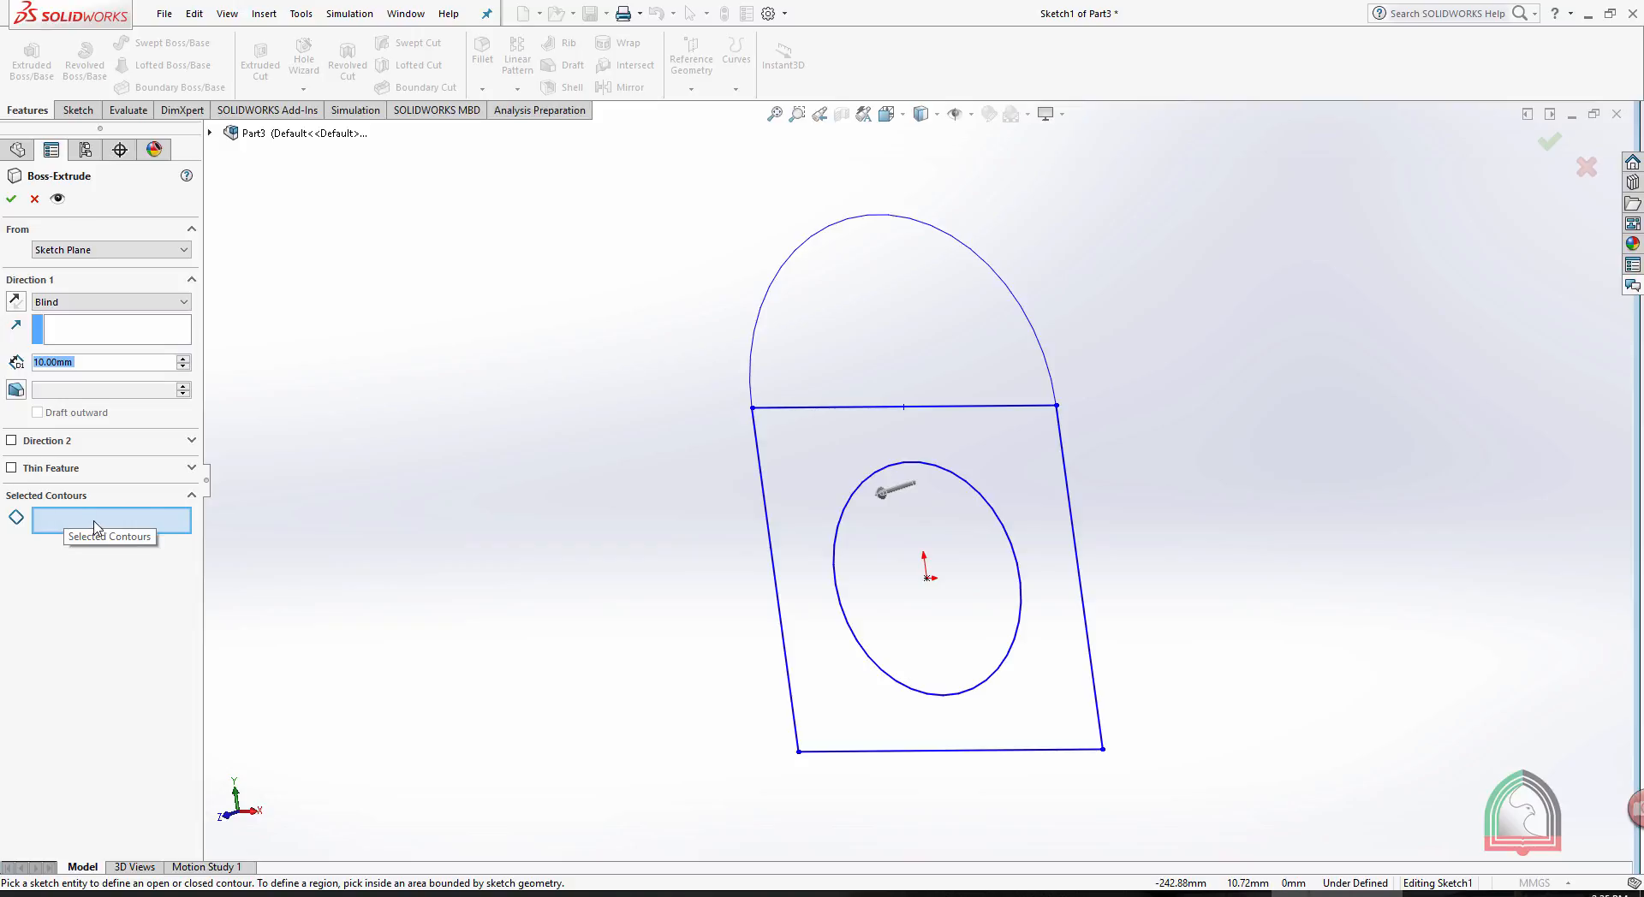
{"action": "left_click", "coordinate": [870, 293]}
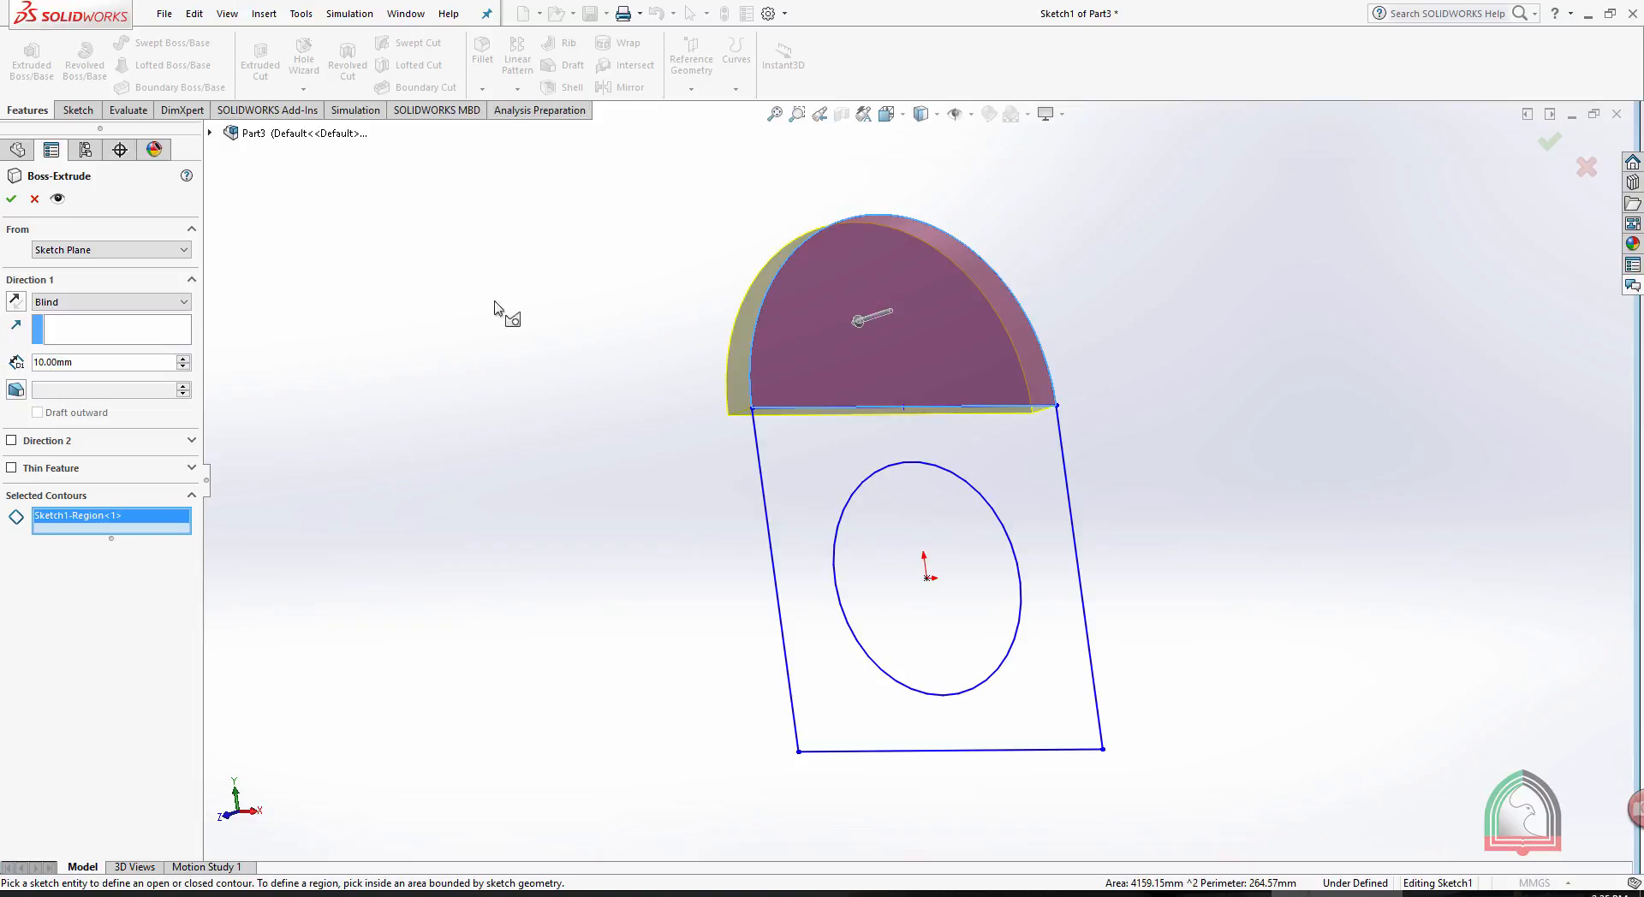
{"action": "left_click", "coordinate": [106, 364]}
{"action": "type", "text": "50"}
{"action": "key", "text": "Return"}
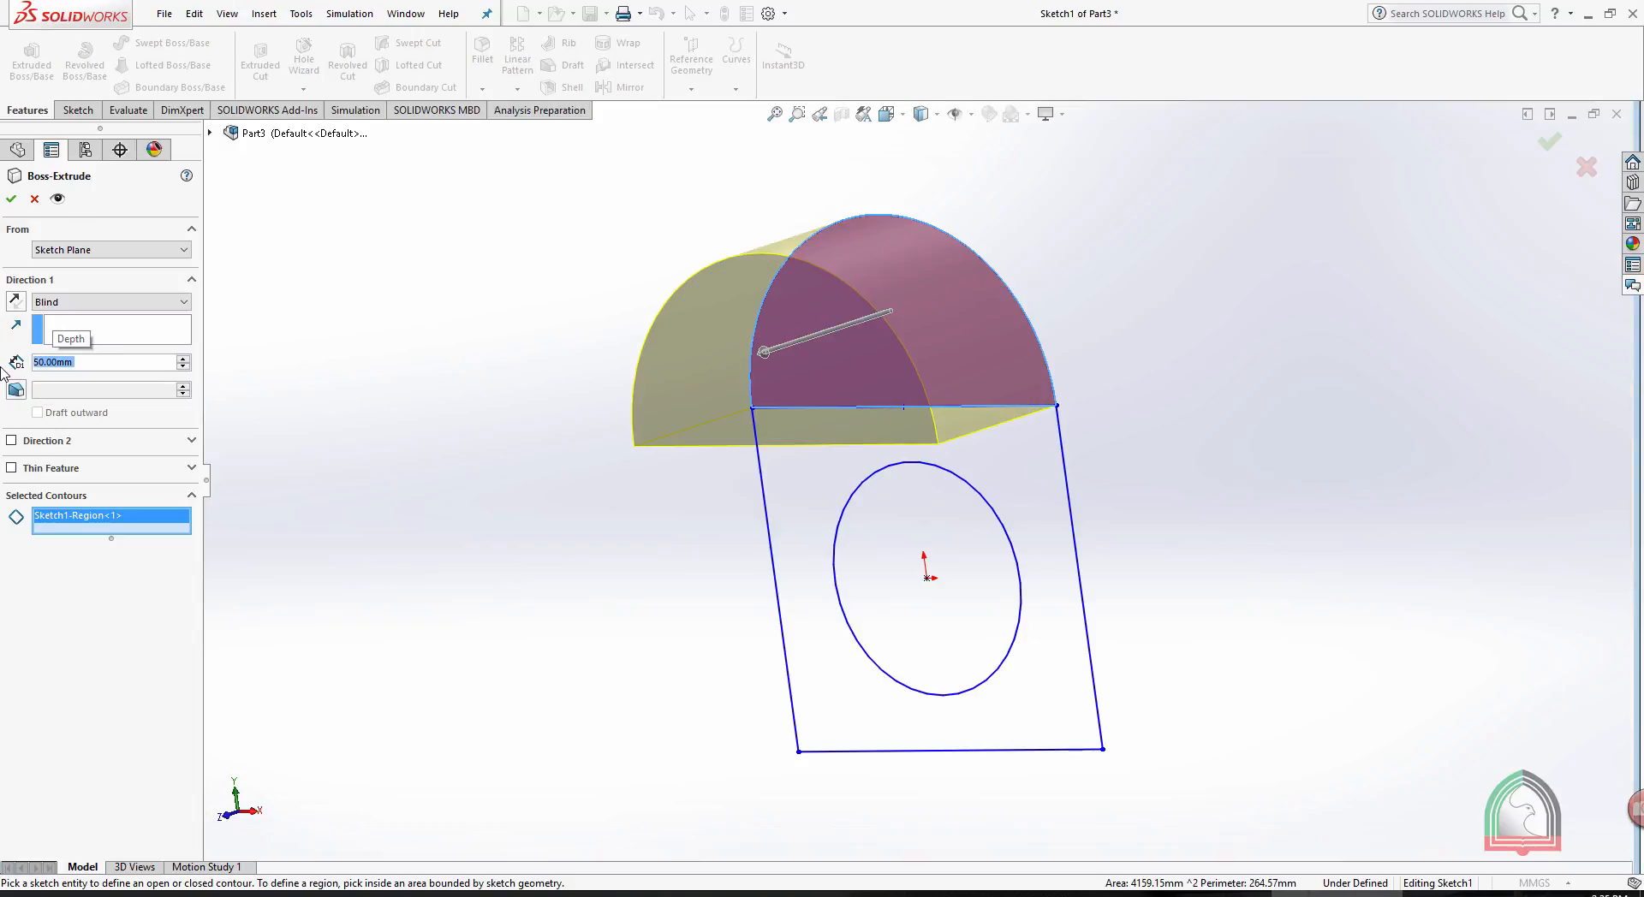
{"action": "left_click", "coordinate": [11, 199]}
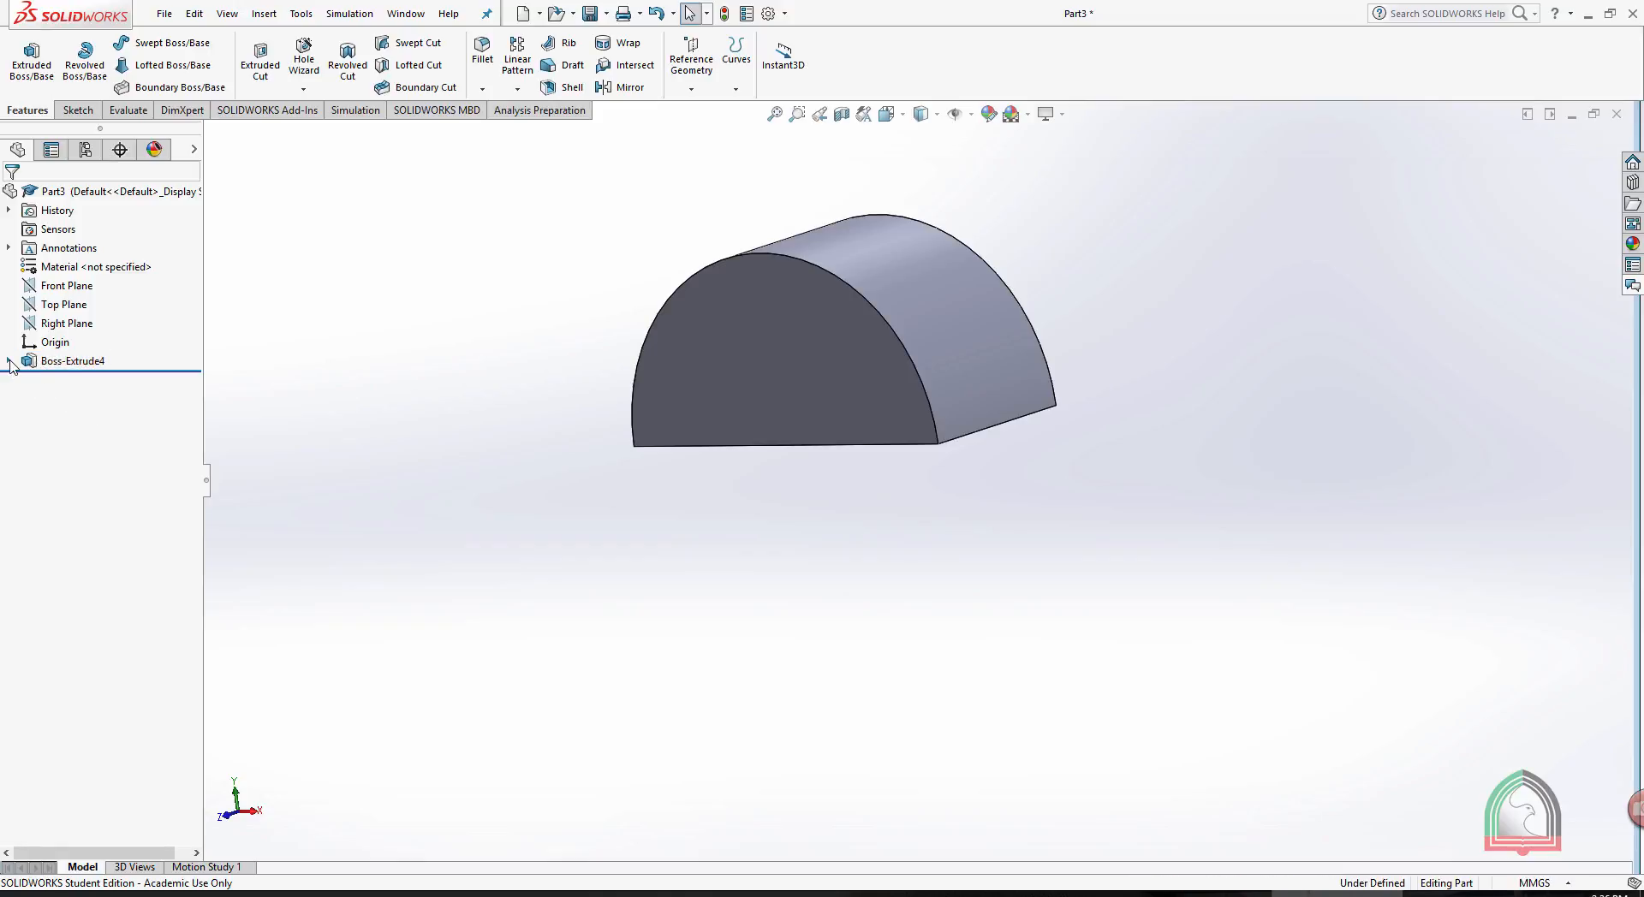
- Reuse the half-round boss's sketch to extrude only its circle region as a Blind boss 100 mm deep
{"action": "left_click", "coordinate": [10, 362]}
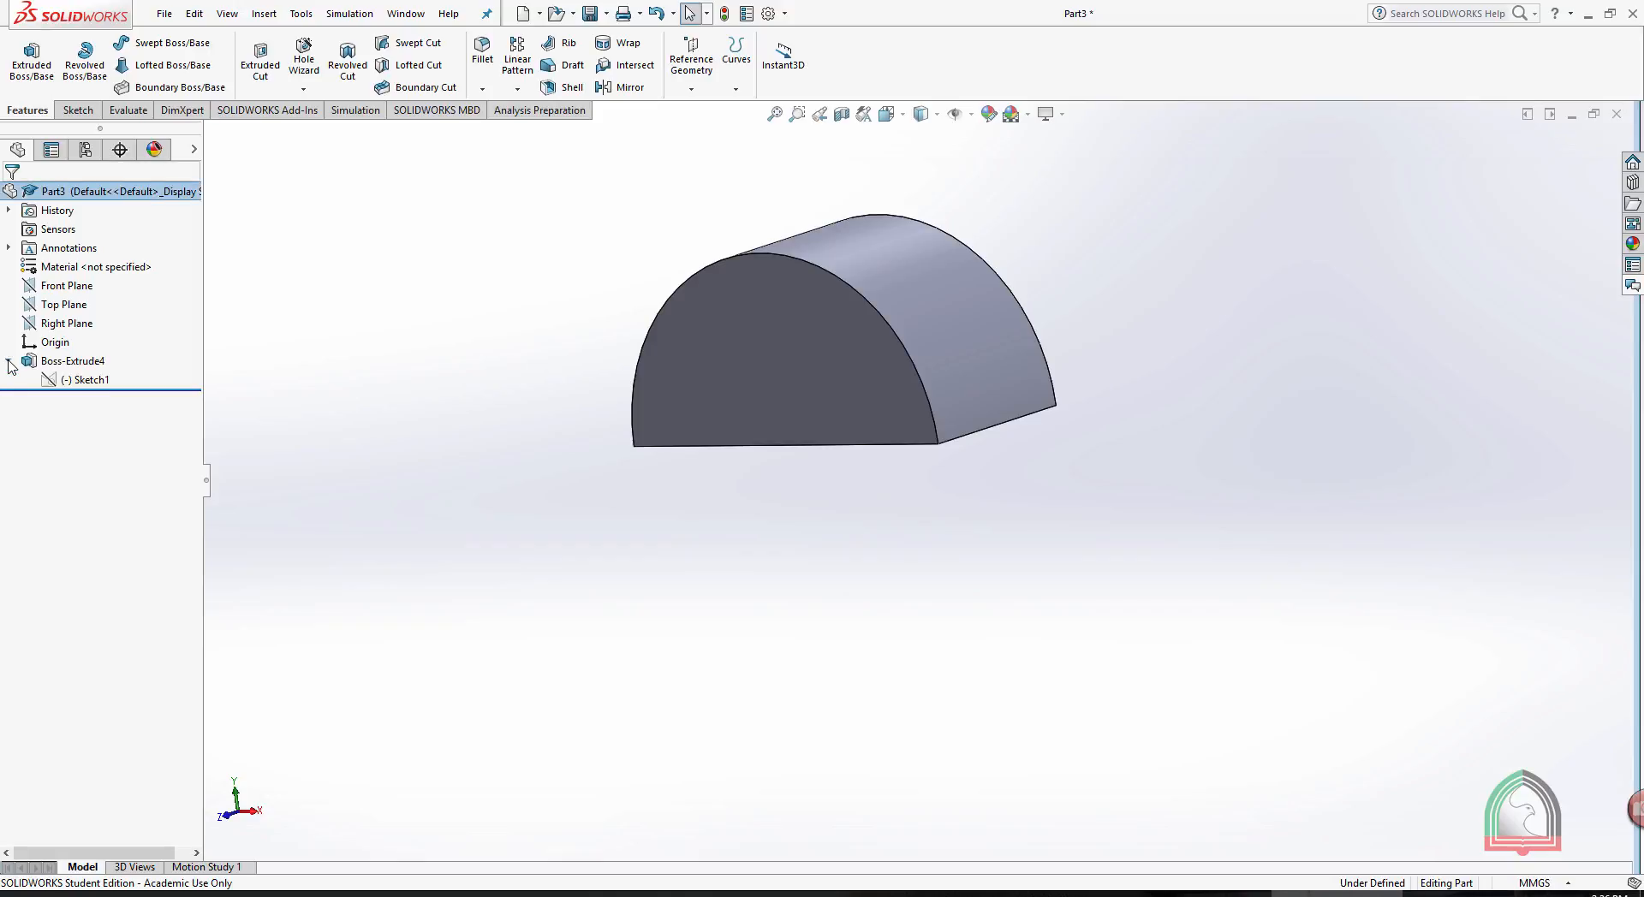
{"action": "left_click", "coordinate": [86, 381]}
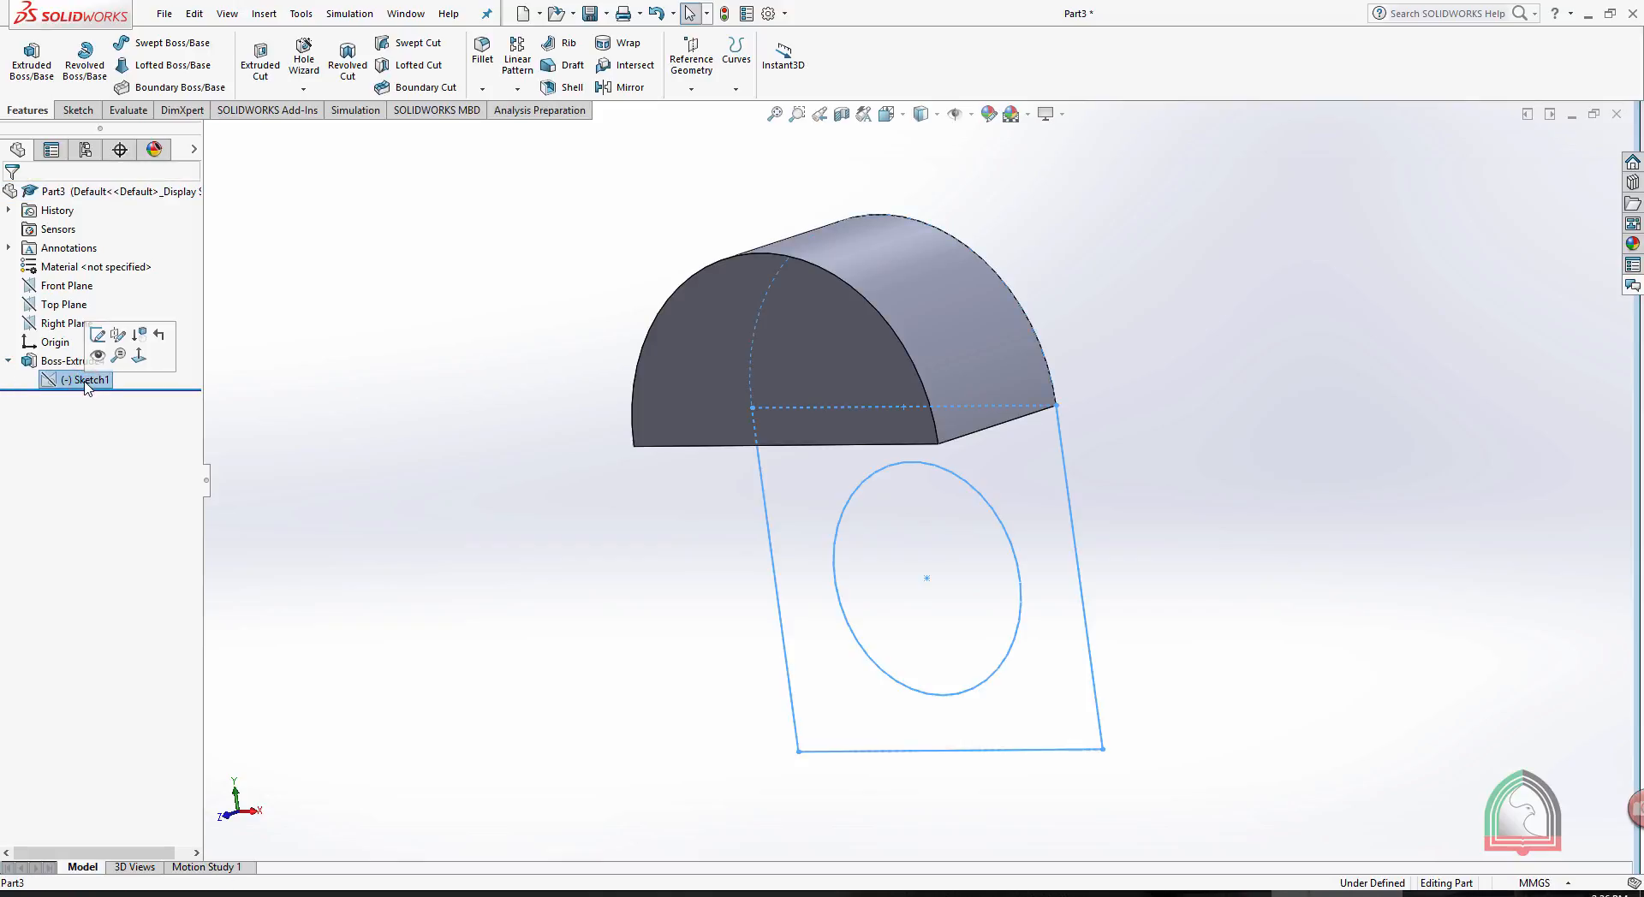
{"action": "left_click", "coordinate": [23, 58]}
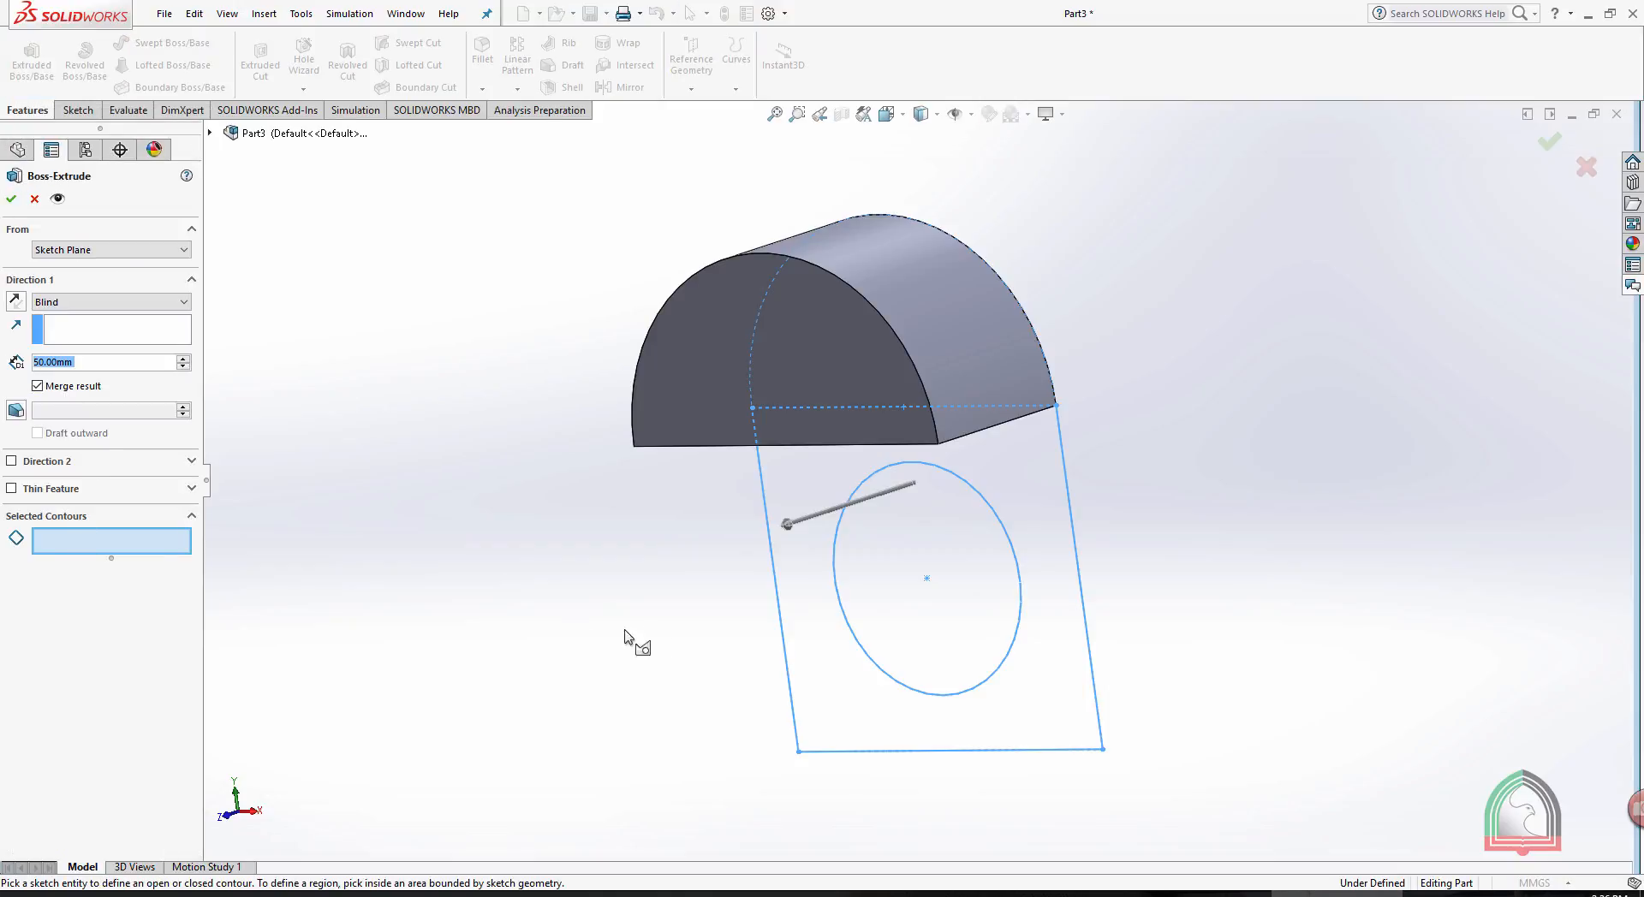
{"action": "left_click", "coordinate": [921, 551]}
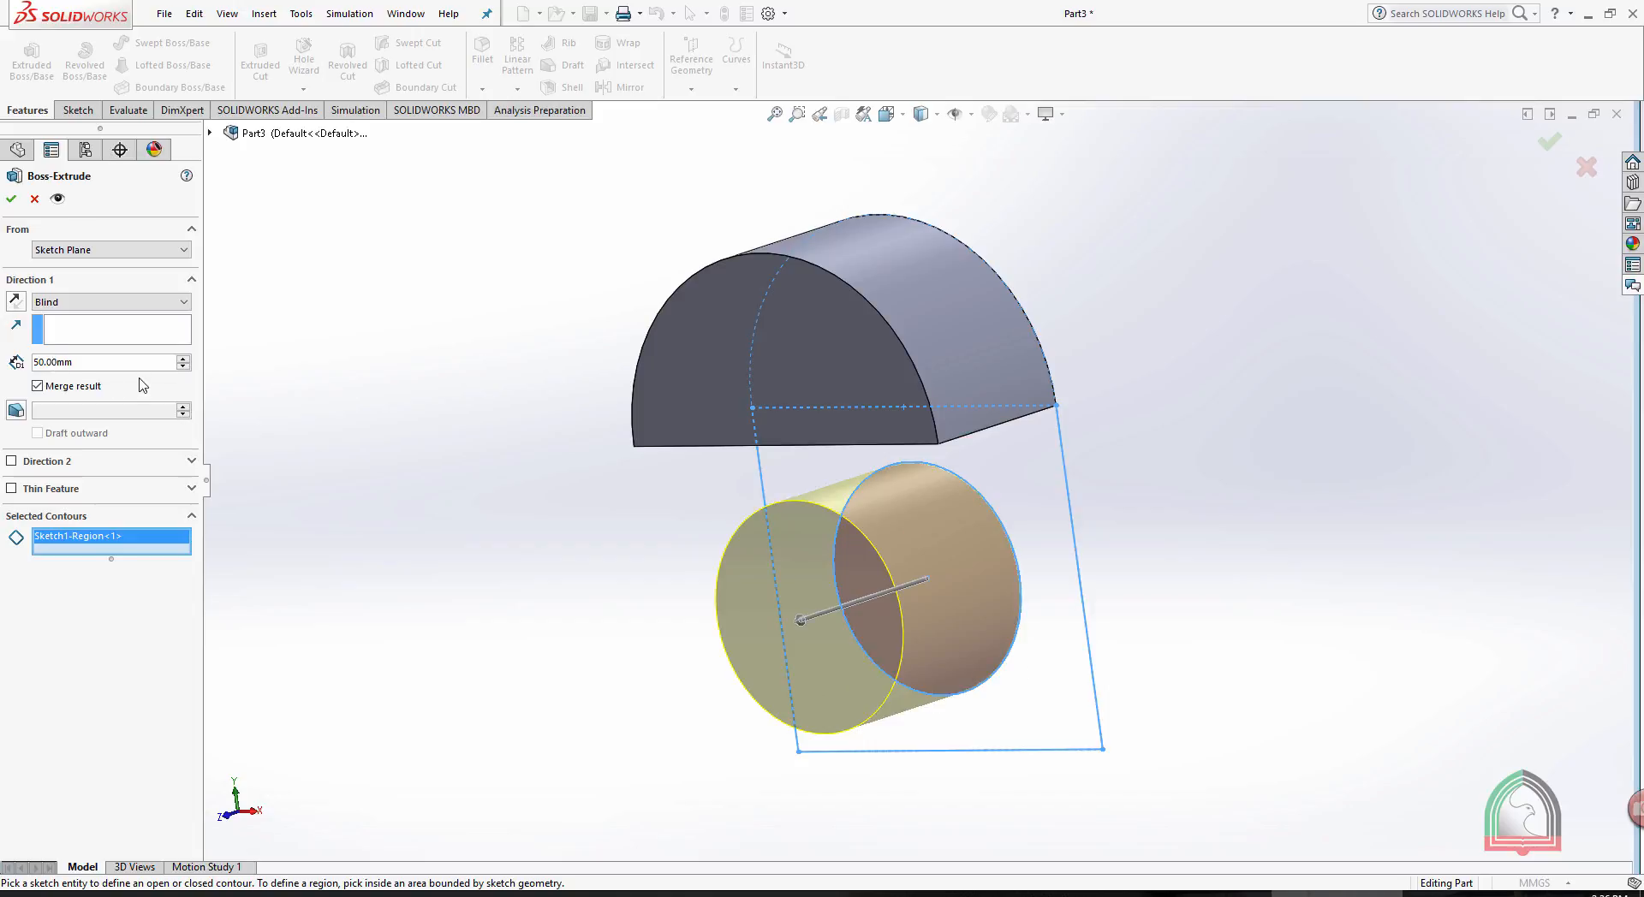
{"action": "left_click", "coordinate": [118, 363]}
{"action": "type", "text": "100"}
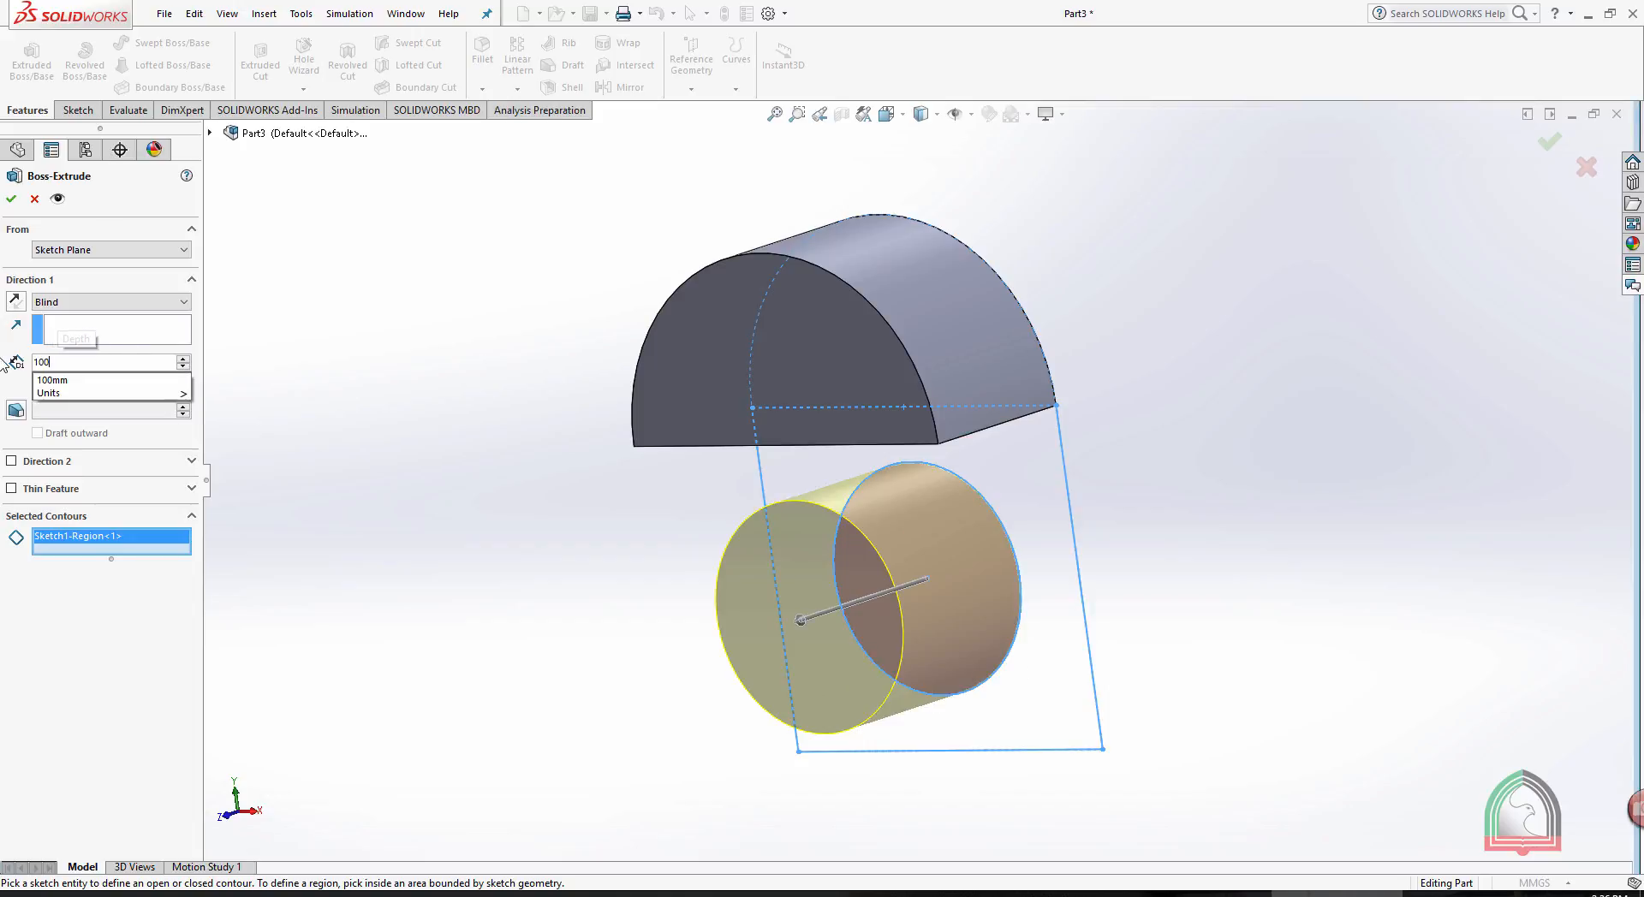
{"action": "key", "text": "Return"}
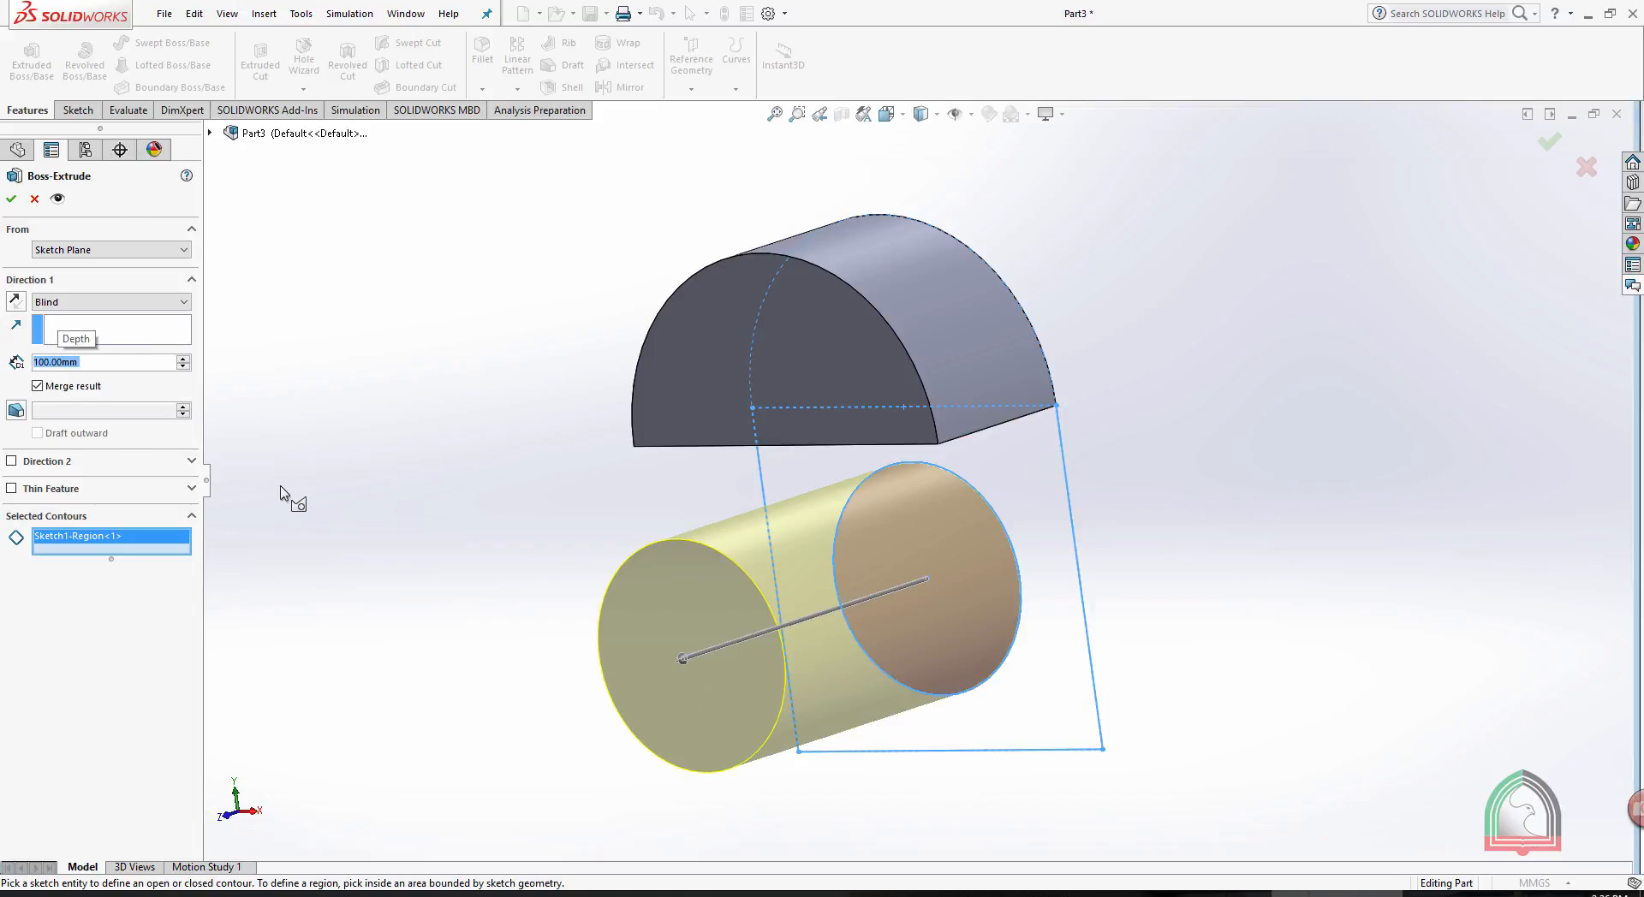
{"action": "left_click", "coordinate": [11, 199]}
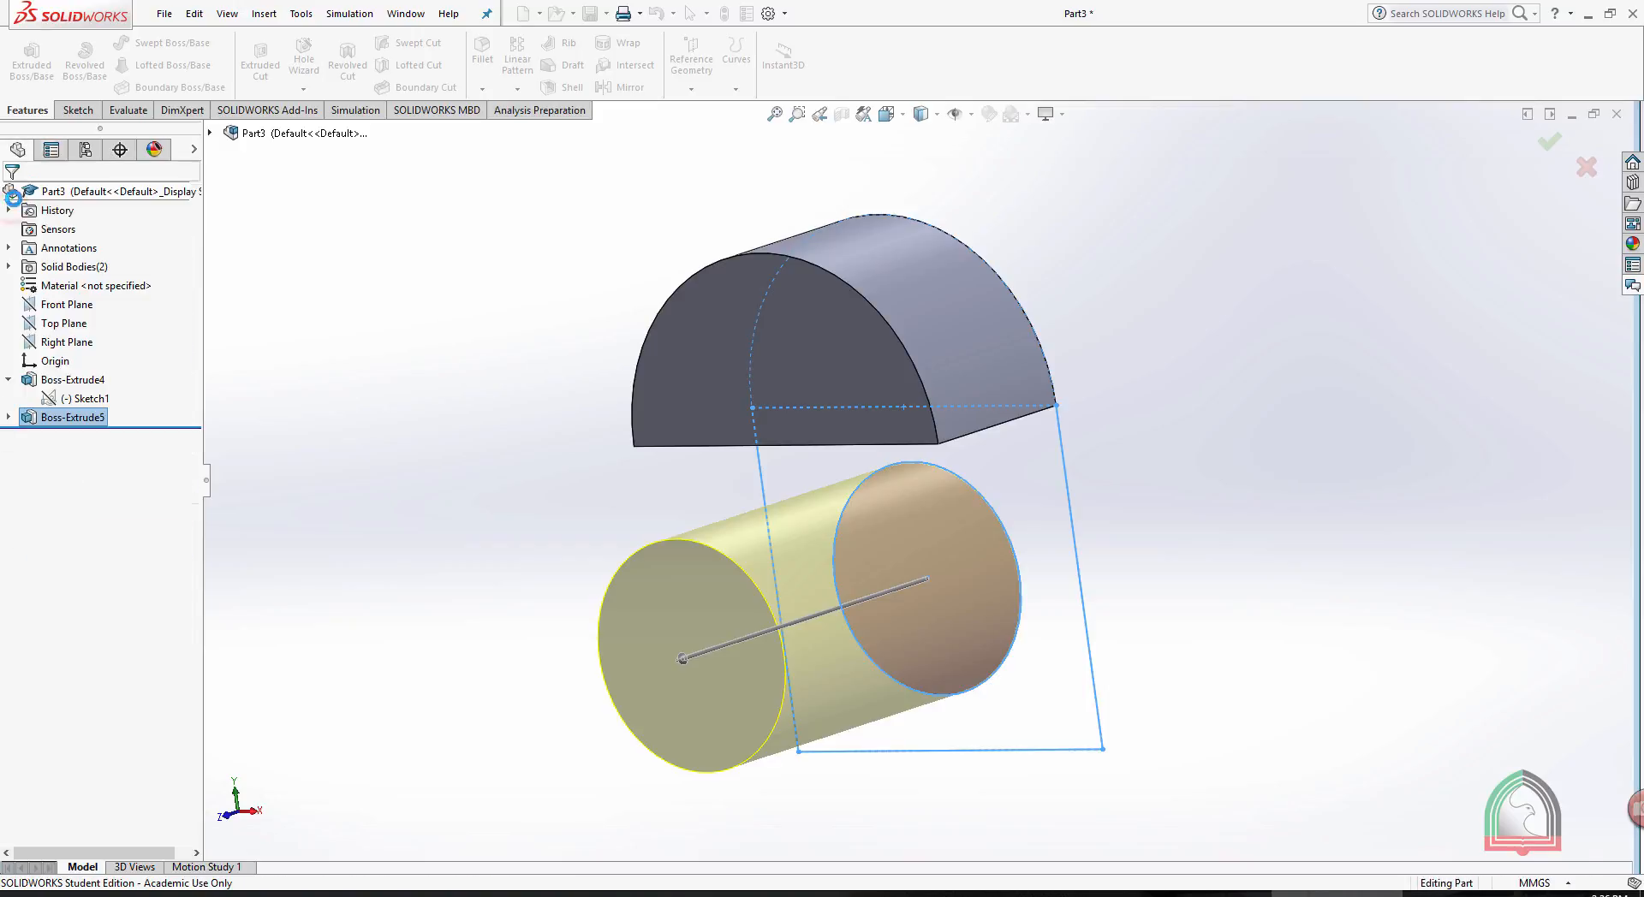
- Extrude the rectangle region surrounding the circle from the same sketch 200 mm Blind in the reversed direction
{"action": "left_click", "coordinate": [77, 399]}
{"action": "left_click", "coordinate": [27, 62]}
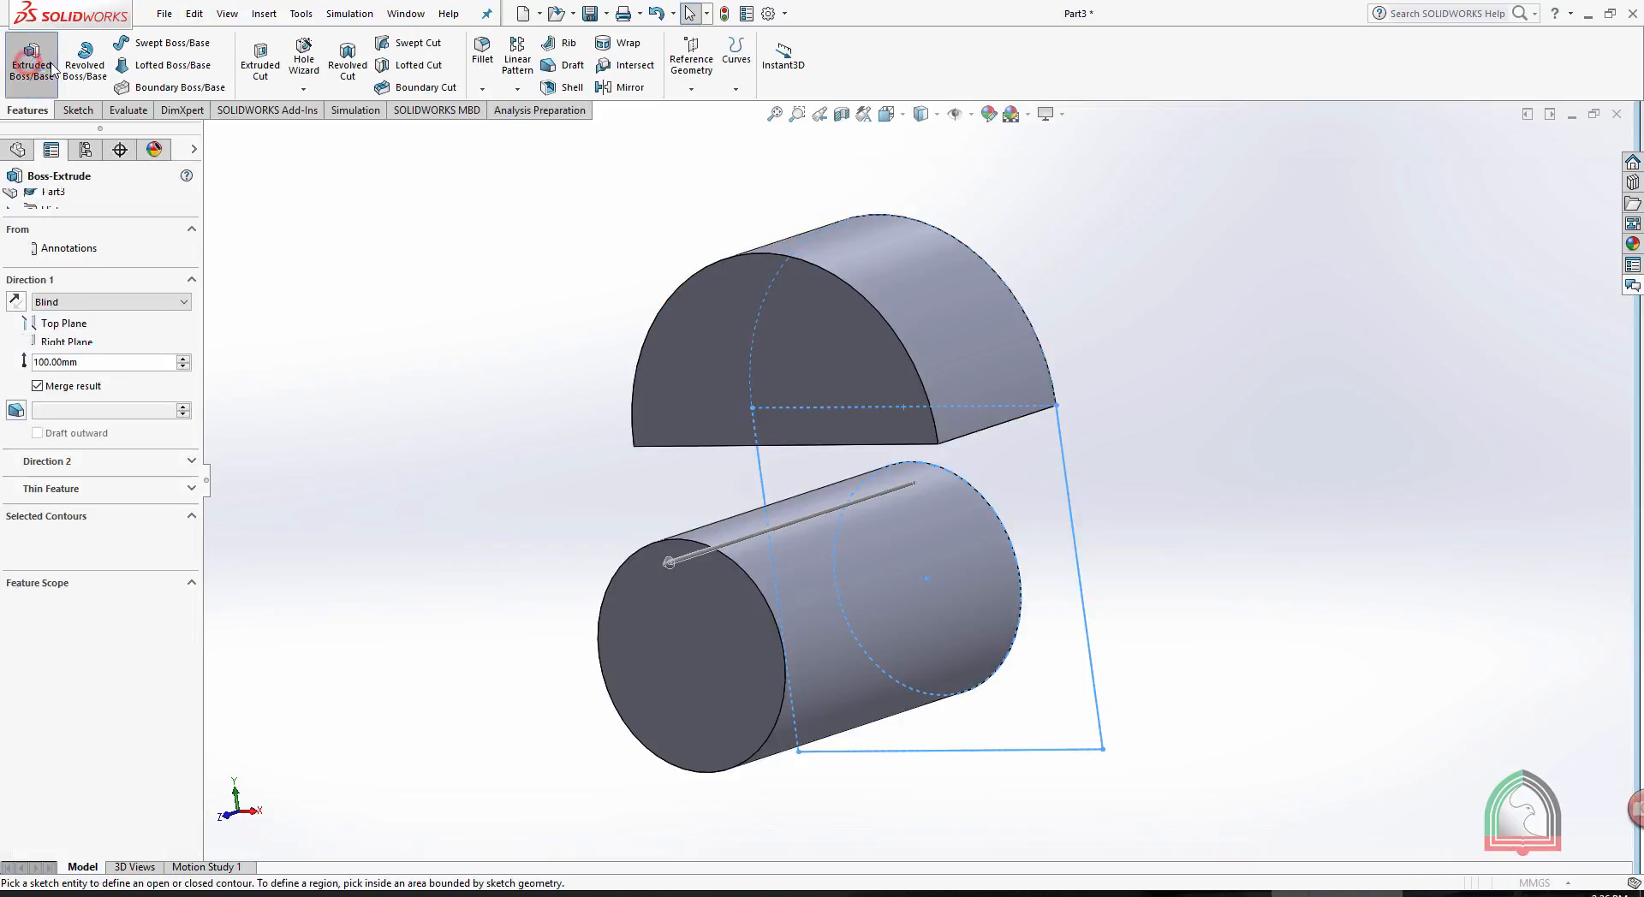
{"action": "left_click", "coordinate": [1022, 471]}
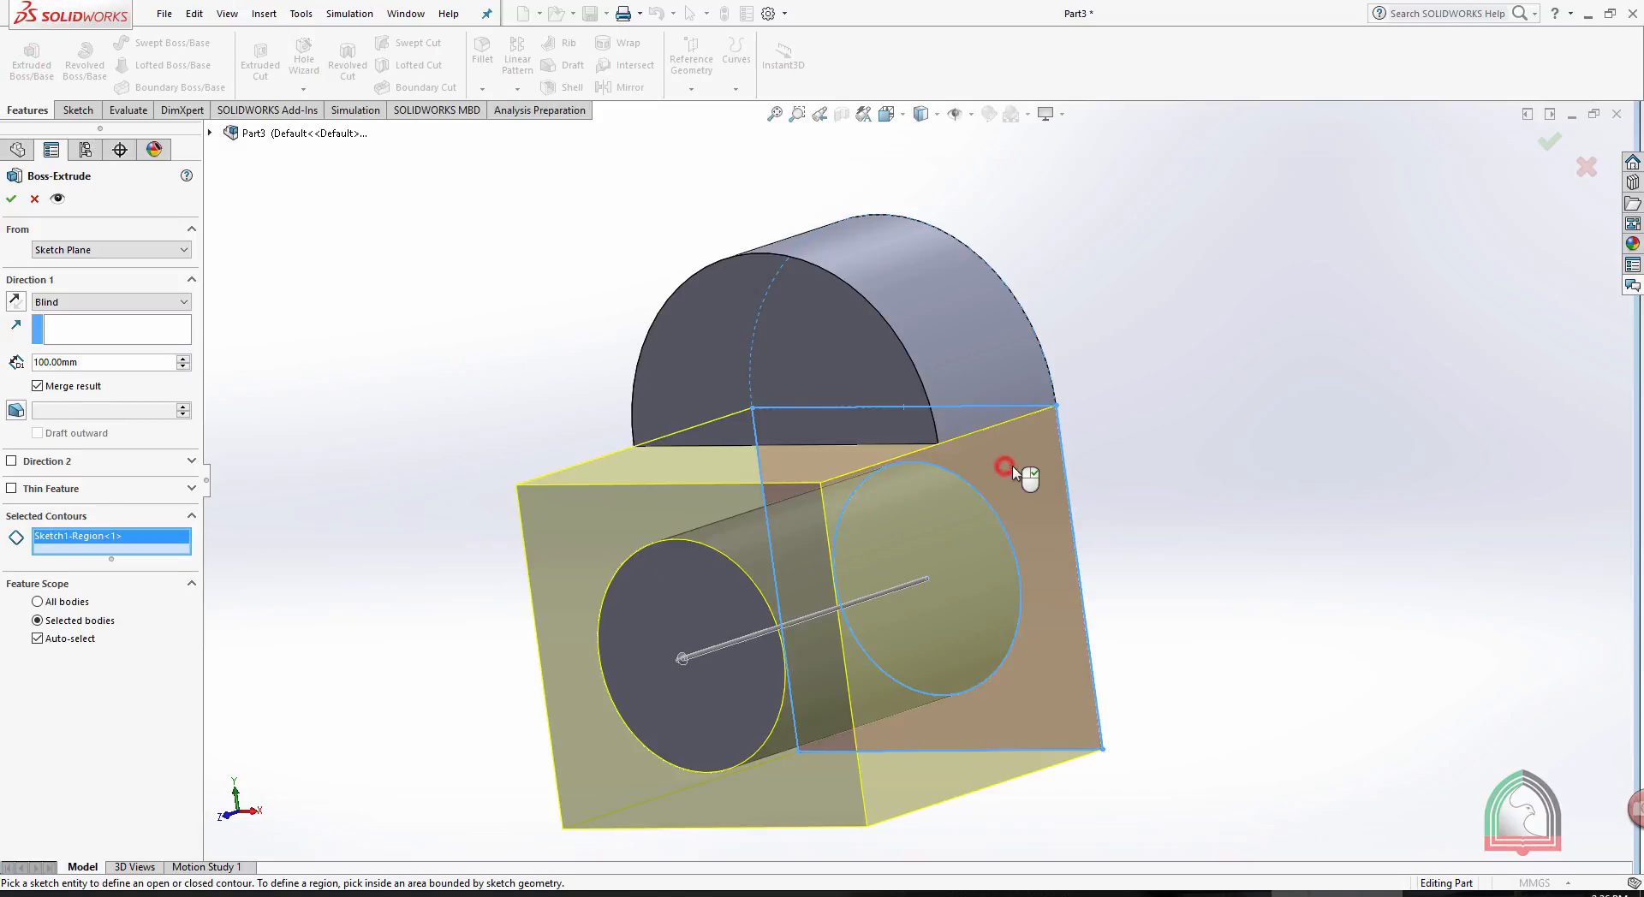
{"action": "left_click", "coordinate": [15, 301]}
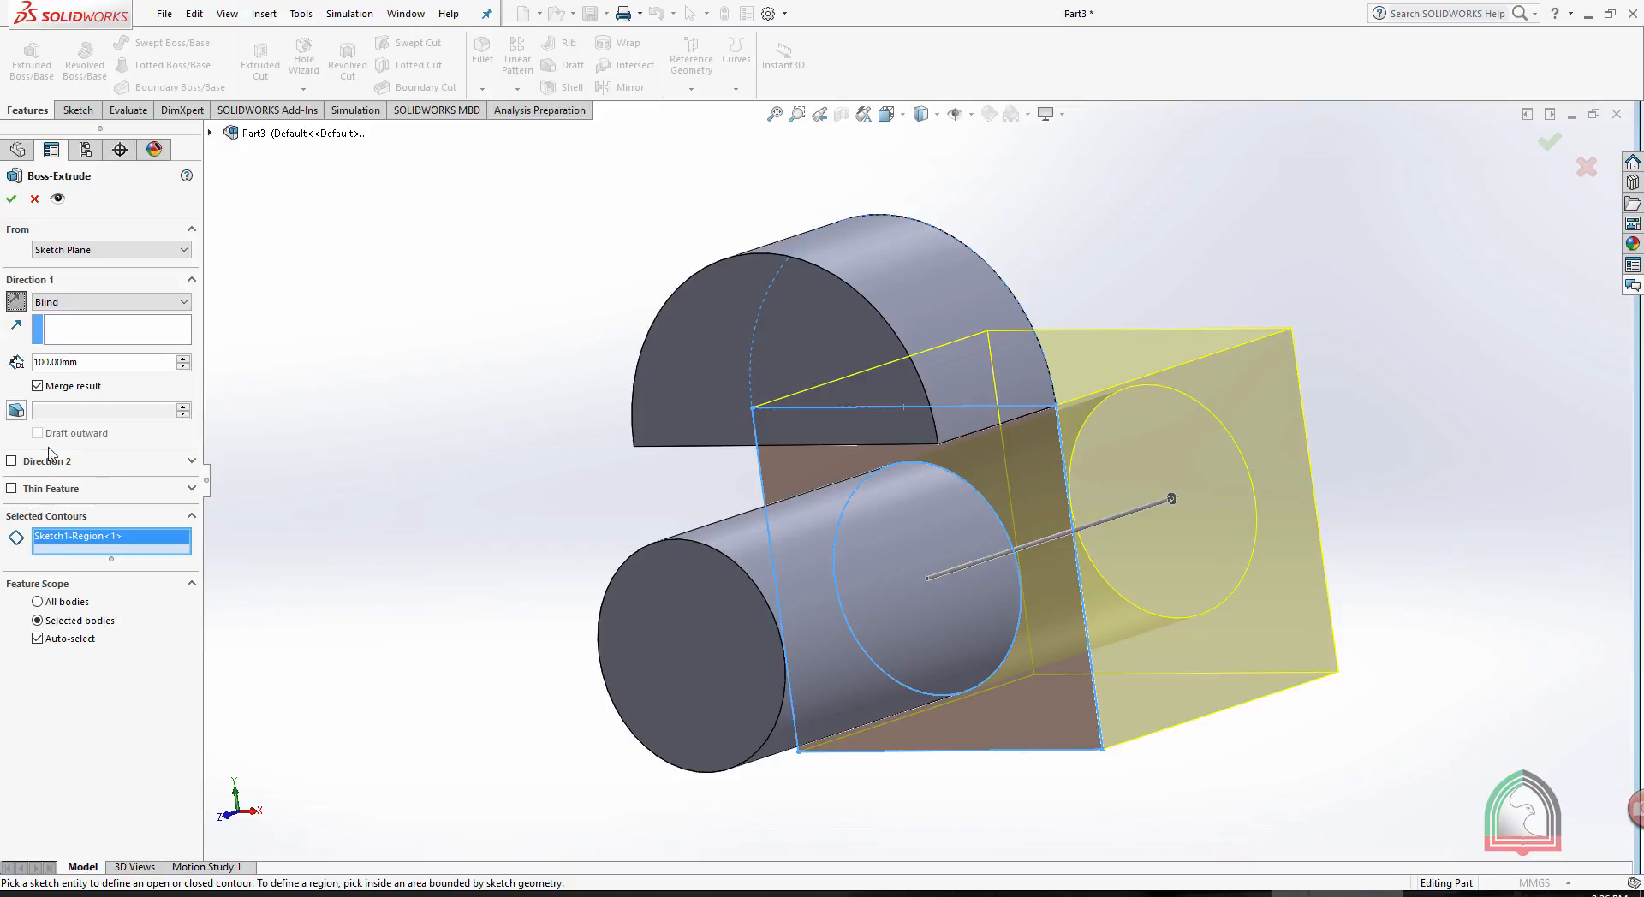
{"action": "double_click", "coordinate": [66, 361]}
{"action": "type", "text": "200"}
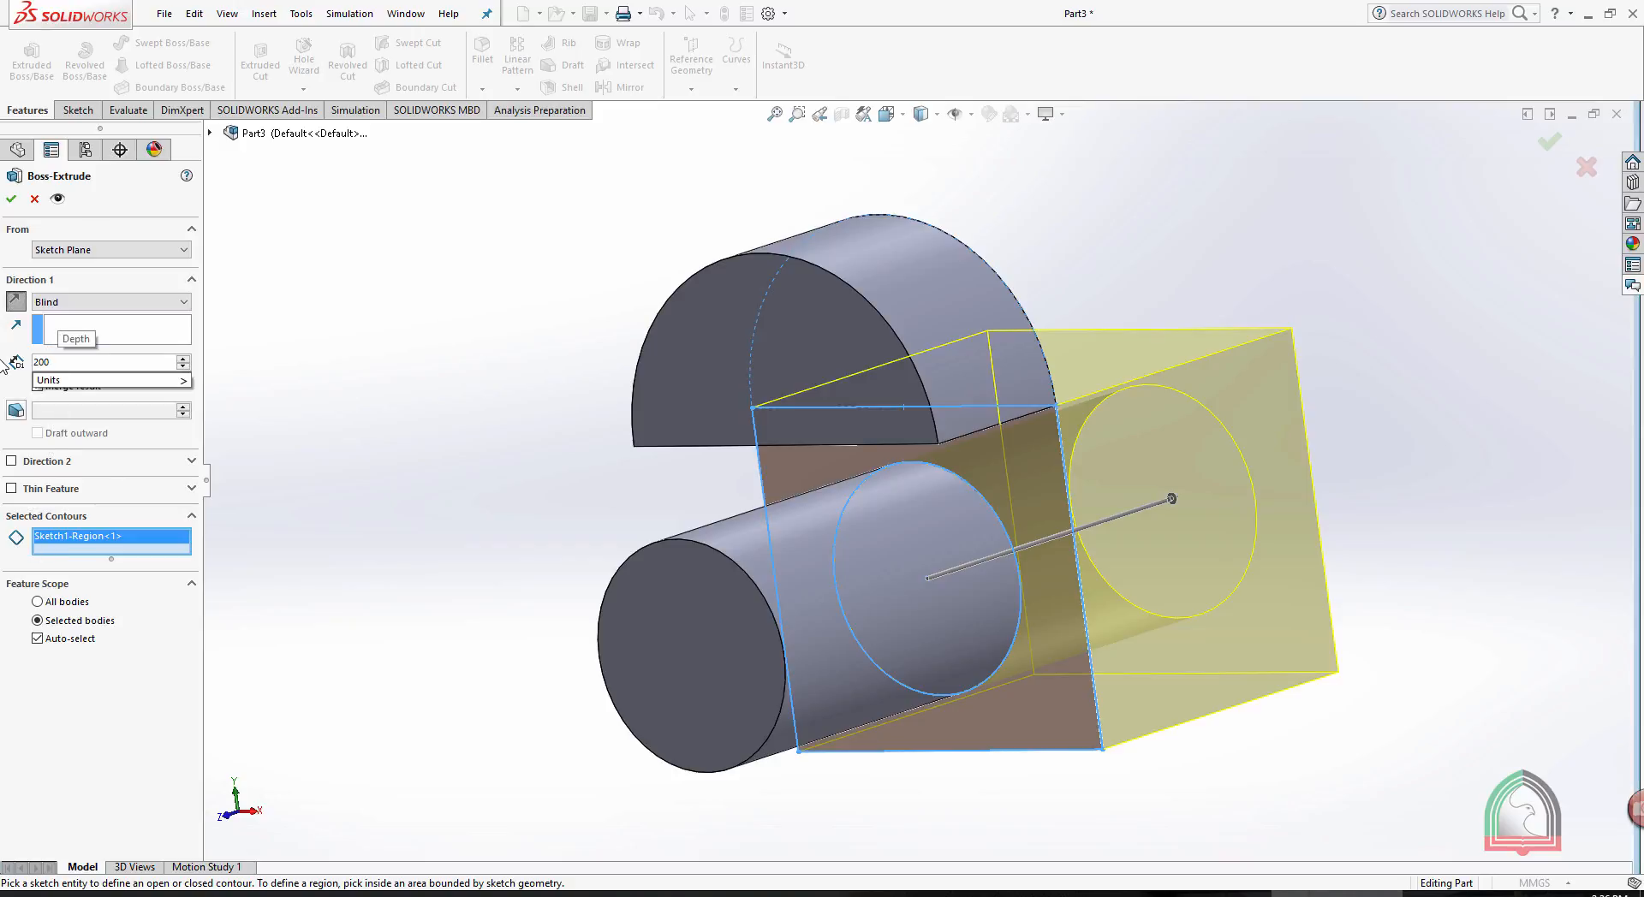
{"action": "key", "text": "Return"}
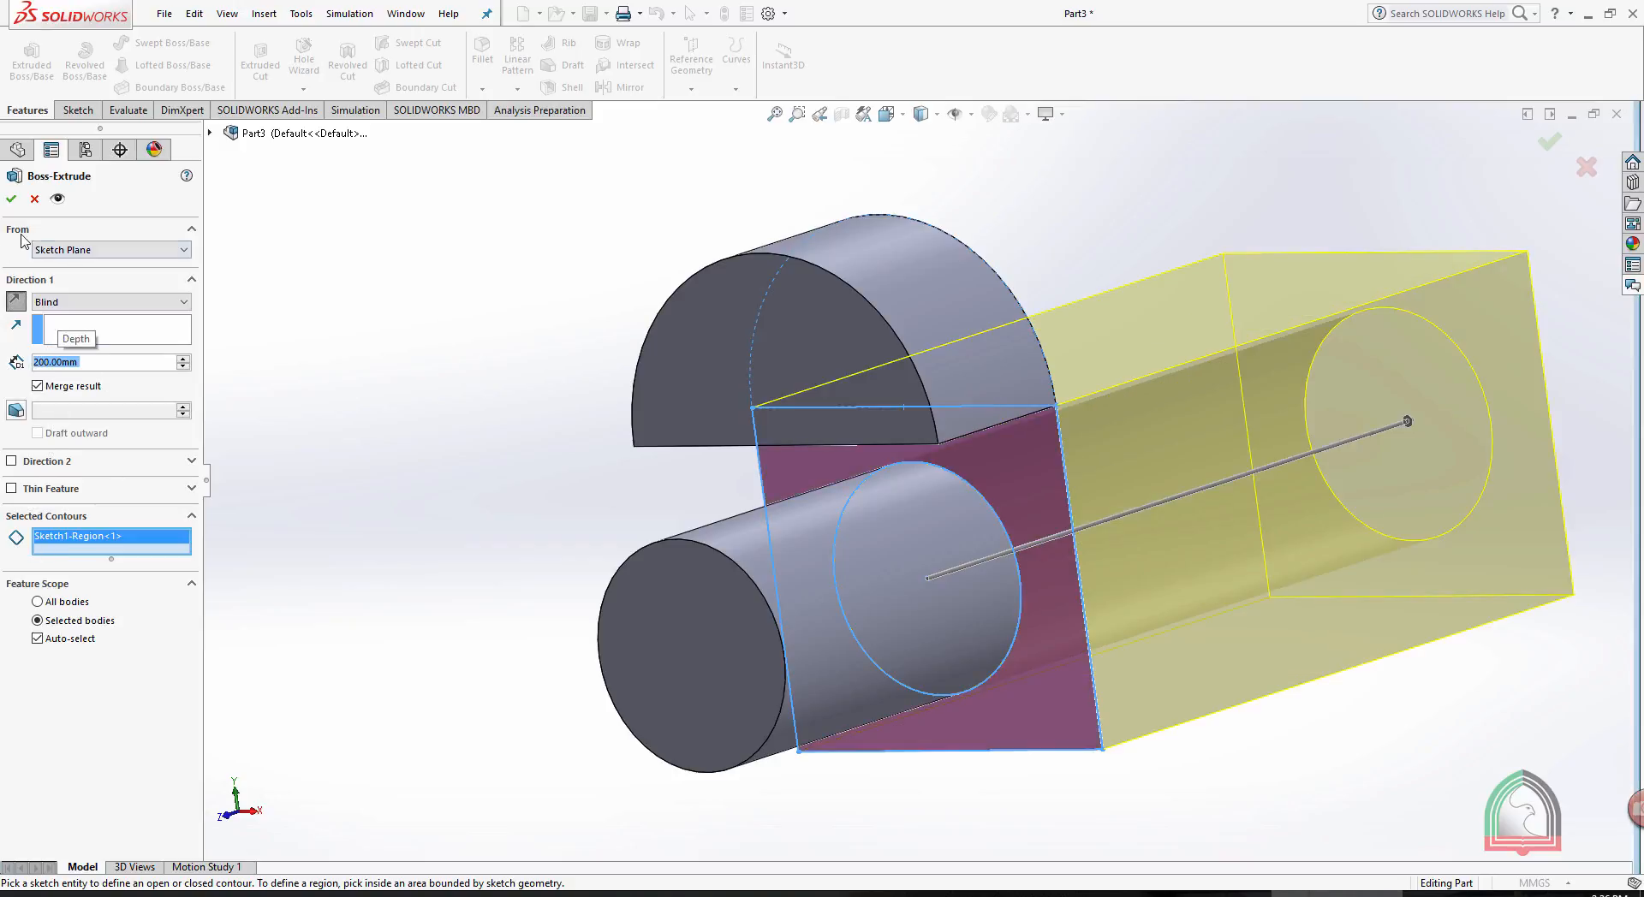
{"action": "left_click", "coordinate": [12, 202]}
{"action": "left_click", "coordinate": [616, 246]}
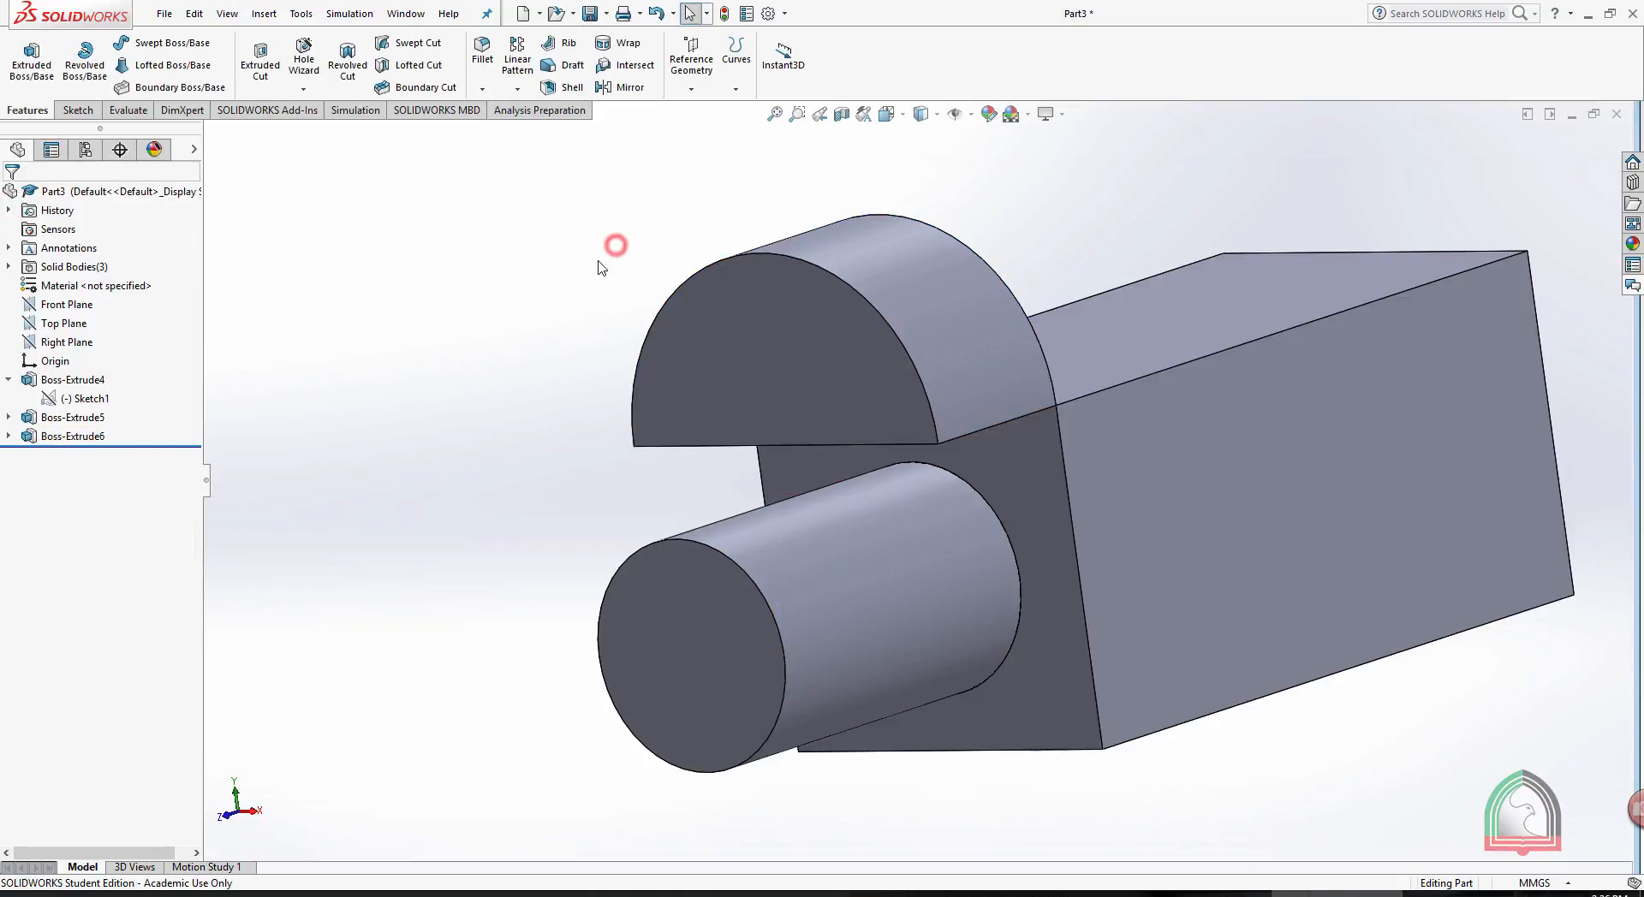
{"action": "middle_click_drag", "start_coordinate": [602, 268], "coordinate": [551, 336]}
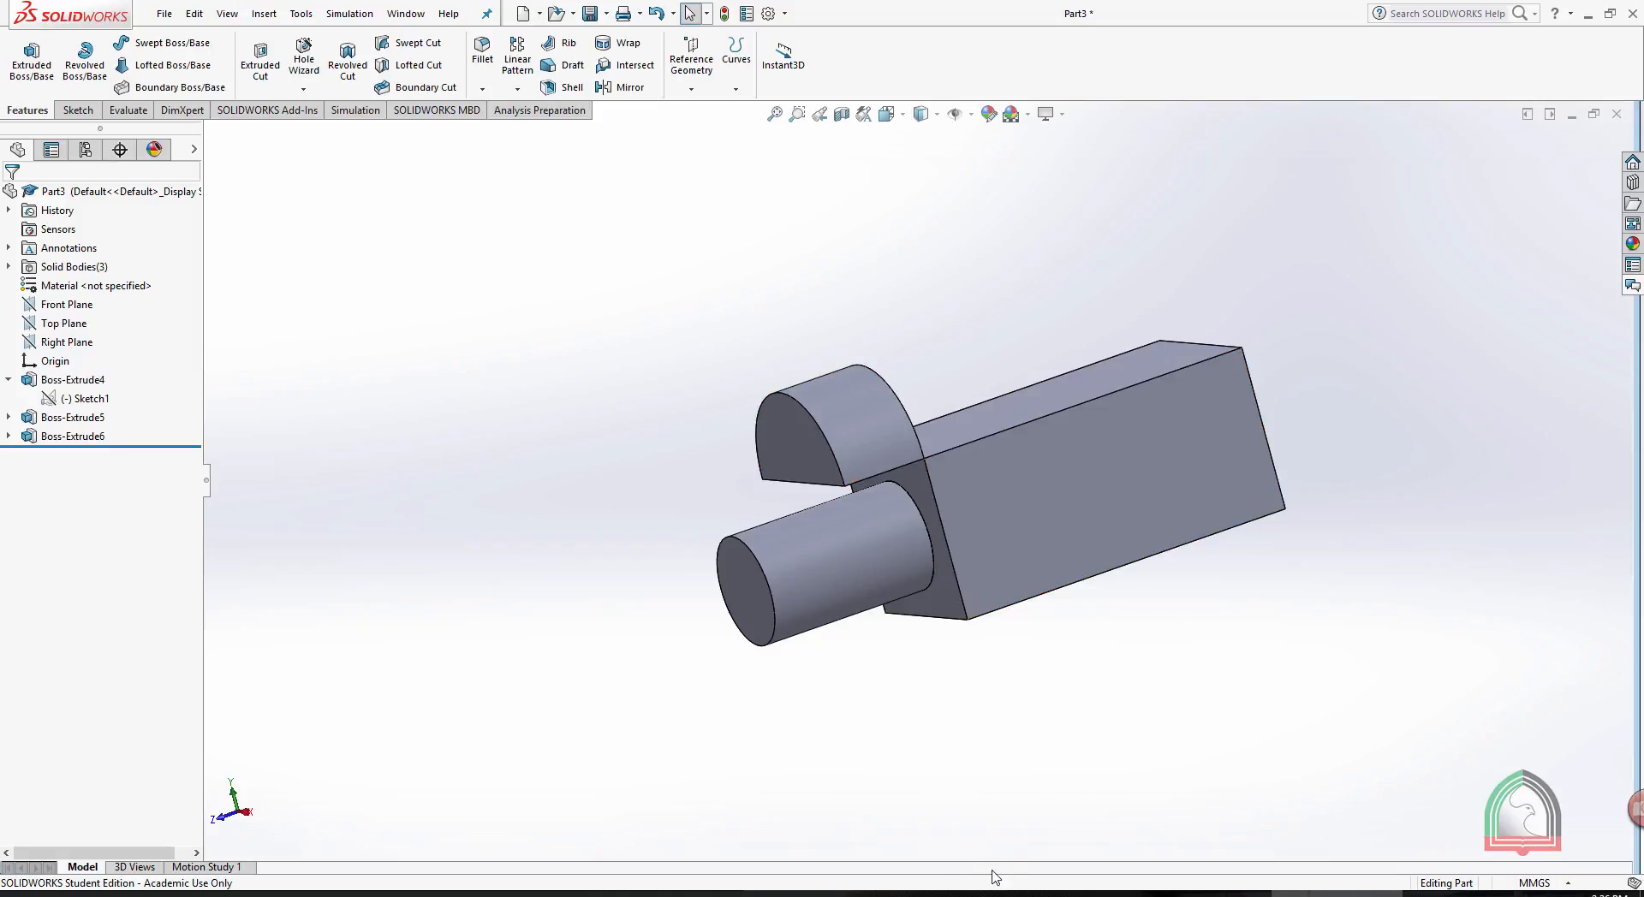
- Check the lever's dimensions in the reference drawing in Photos, return to SOLIDWORKS, minimize Part3 and restore Part4's sketch
{"action": "left_click", "coordinate": [846, 893]}
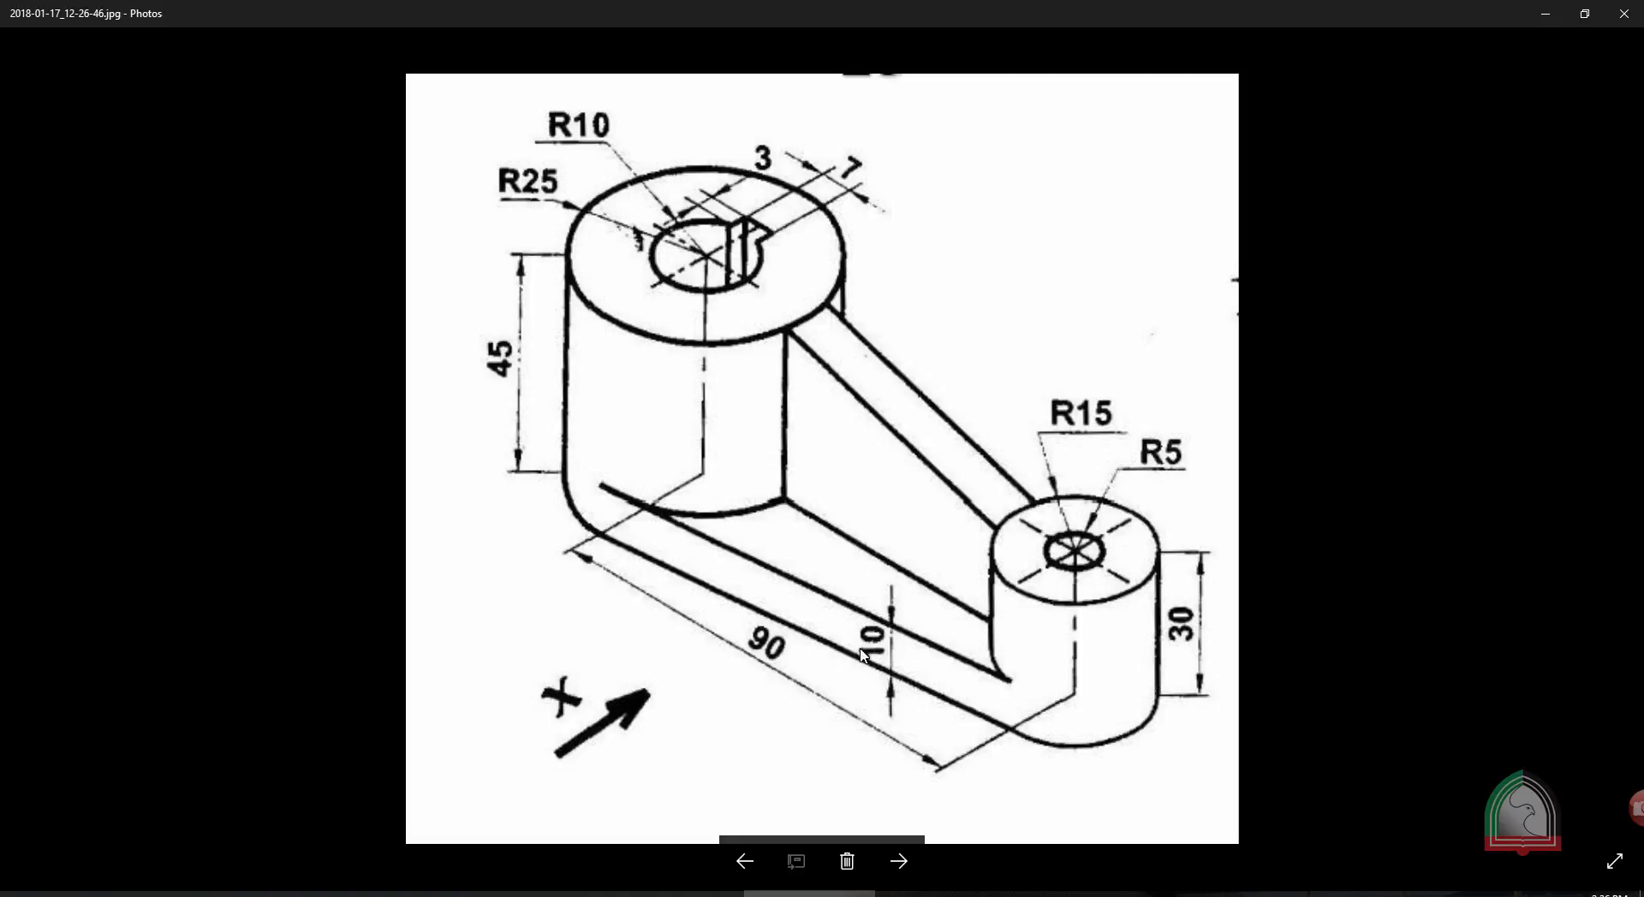
{"action": "left_click", "coordinate": [1541, 14]}
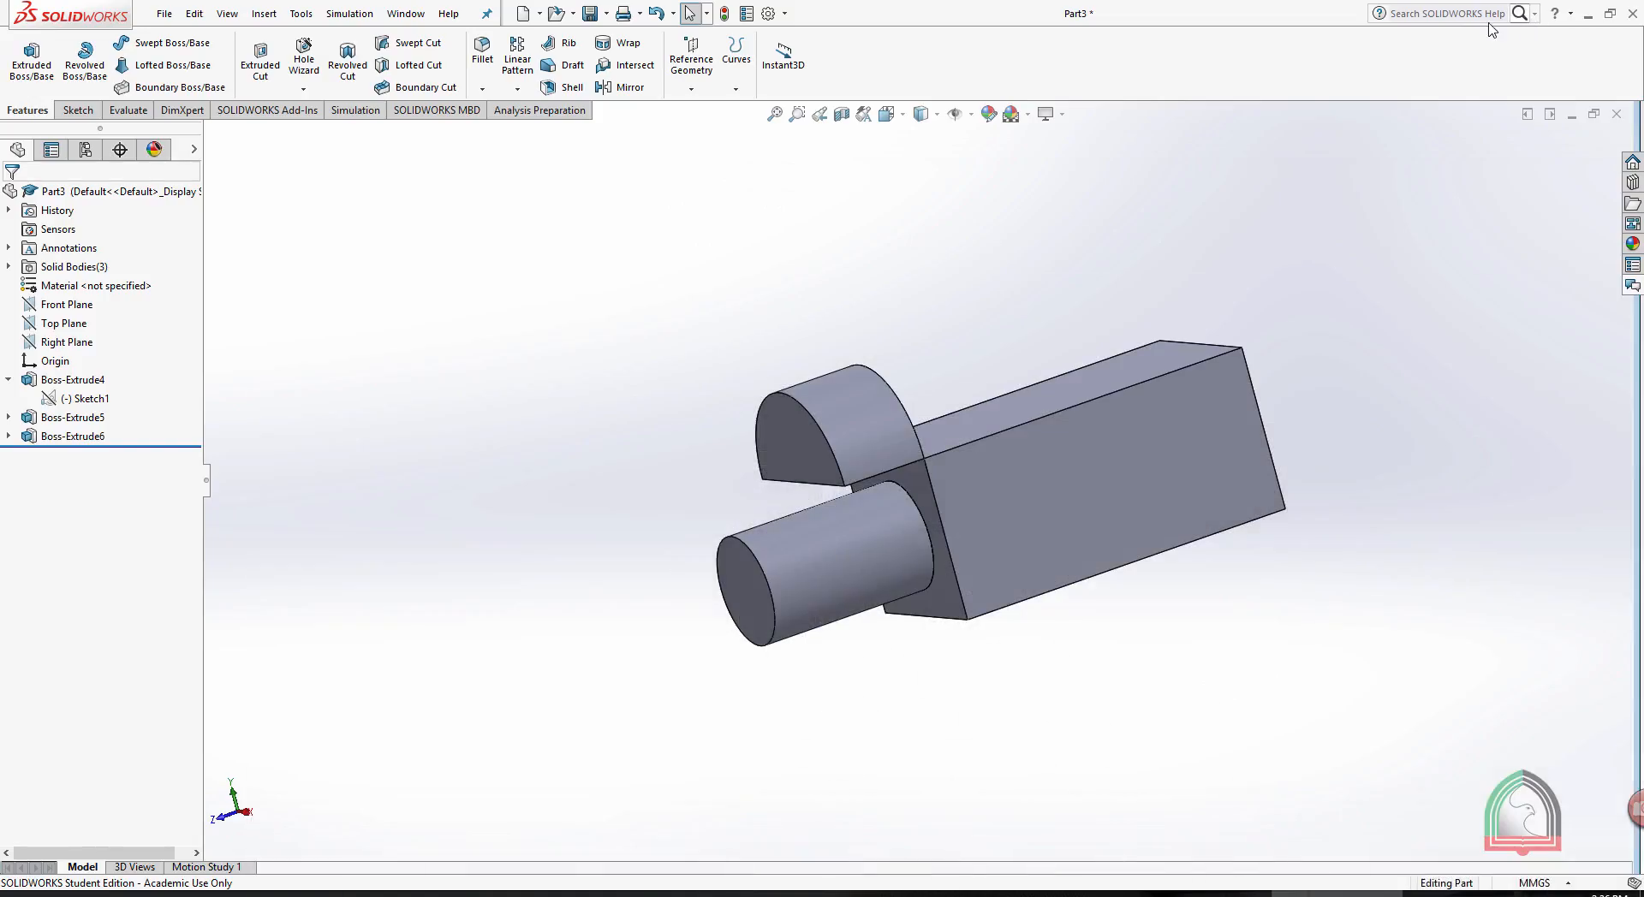
{"action": "left_click", "coordinate": [1572, 114]}
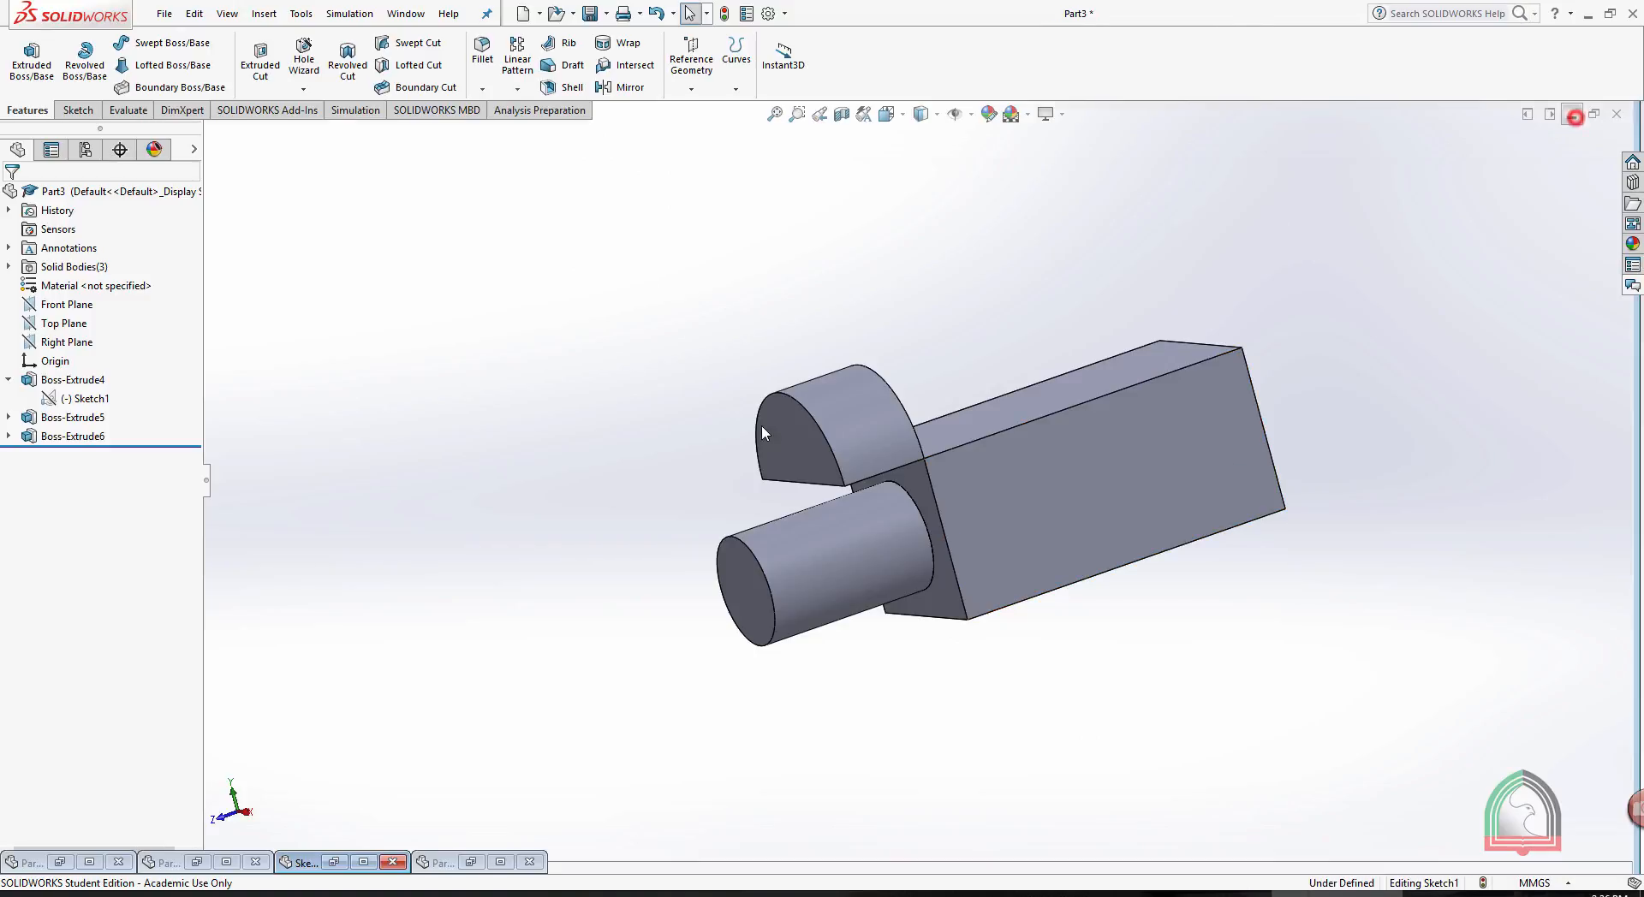
{"action": "left_click", "coordinate": [367, 863]}
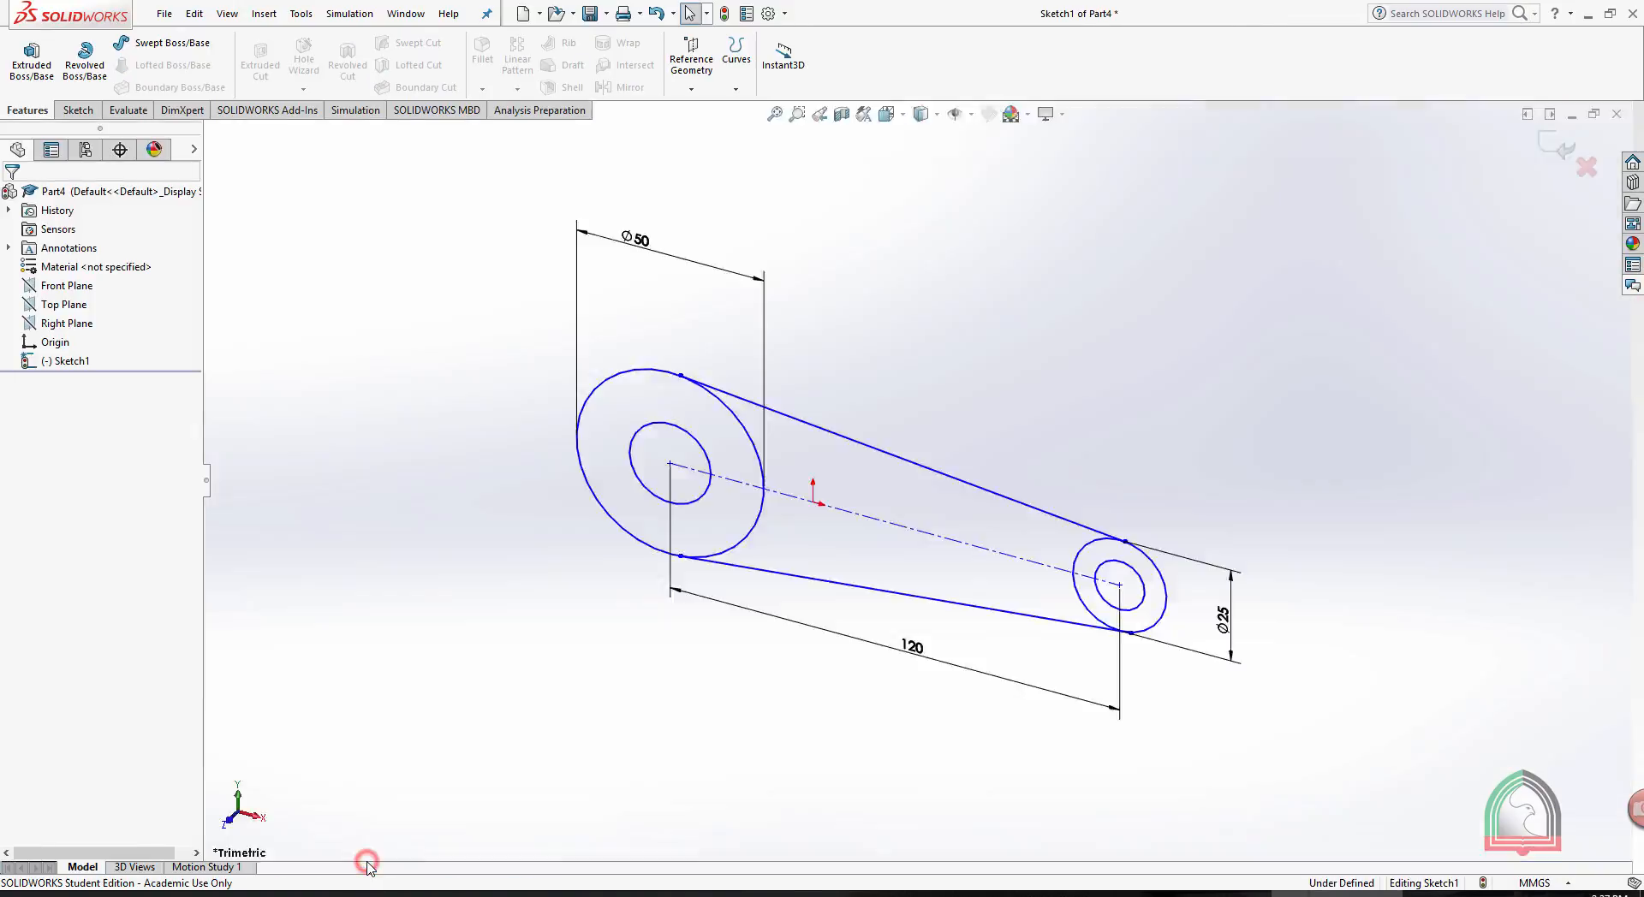
- Extrude only the ring between the two large concentric circles as a Blind boss 45 mm deep
{"action": "mouse_move", "coordinate": [1056, 523]}
{"action": "middle_mouse_down"}
{"action": "mouse_move", "coordinate": [1077, 264]}
{"action": "mouse_move", "coordinate": [953, 421]}
{"action": "mouse_move", "coordinate": [1156, 209]}
{"action": "mouse_move", "coordinate": [1079, 348]}
{"action": "mouse_move", "coordinate": [1074, 311]}
{"action": "mouse_move", "coordinate": [1055, 390]}
{"action": "middle_mouse_up"}
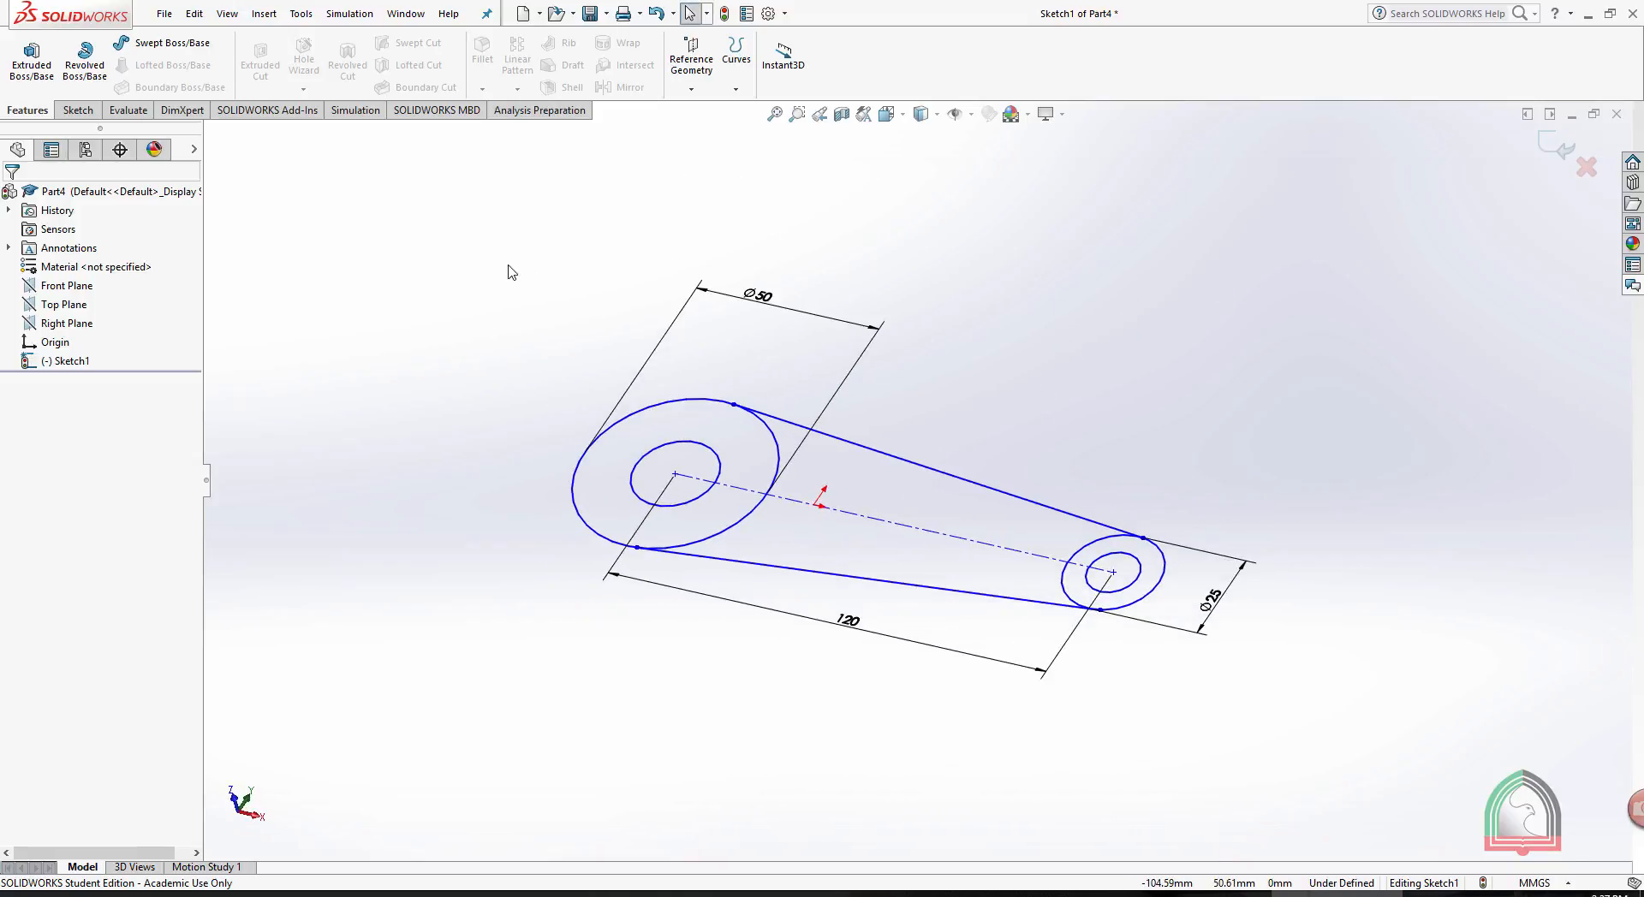
{"action": "left_click", "coordinate": [29, 53]}
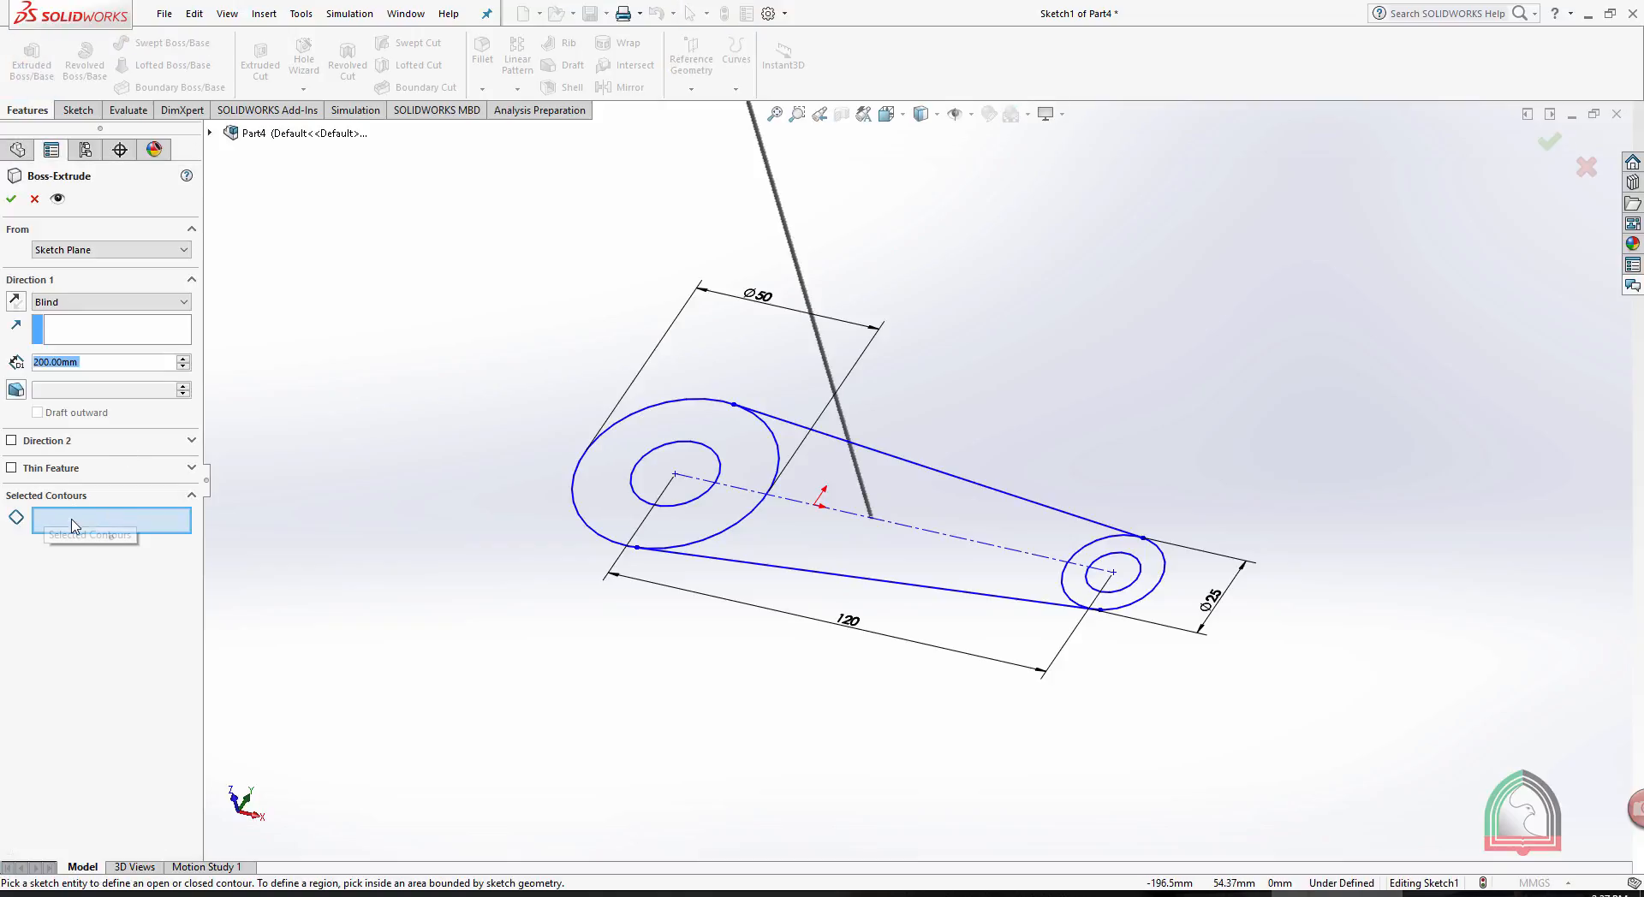
{"action": "left_click", "coordinate": [696, 428]}
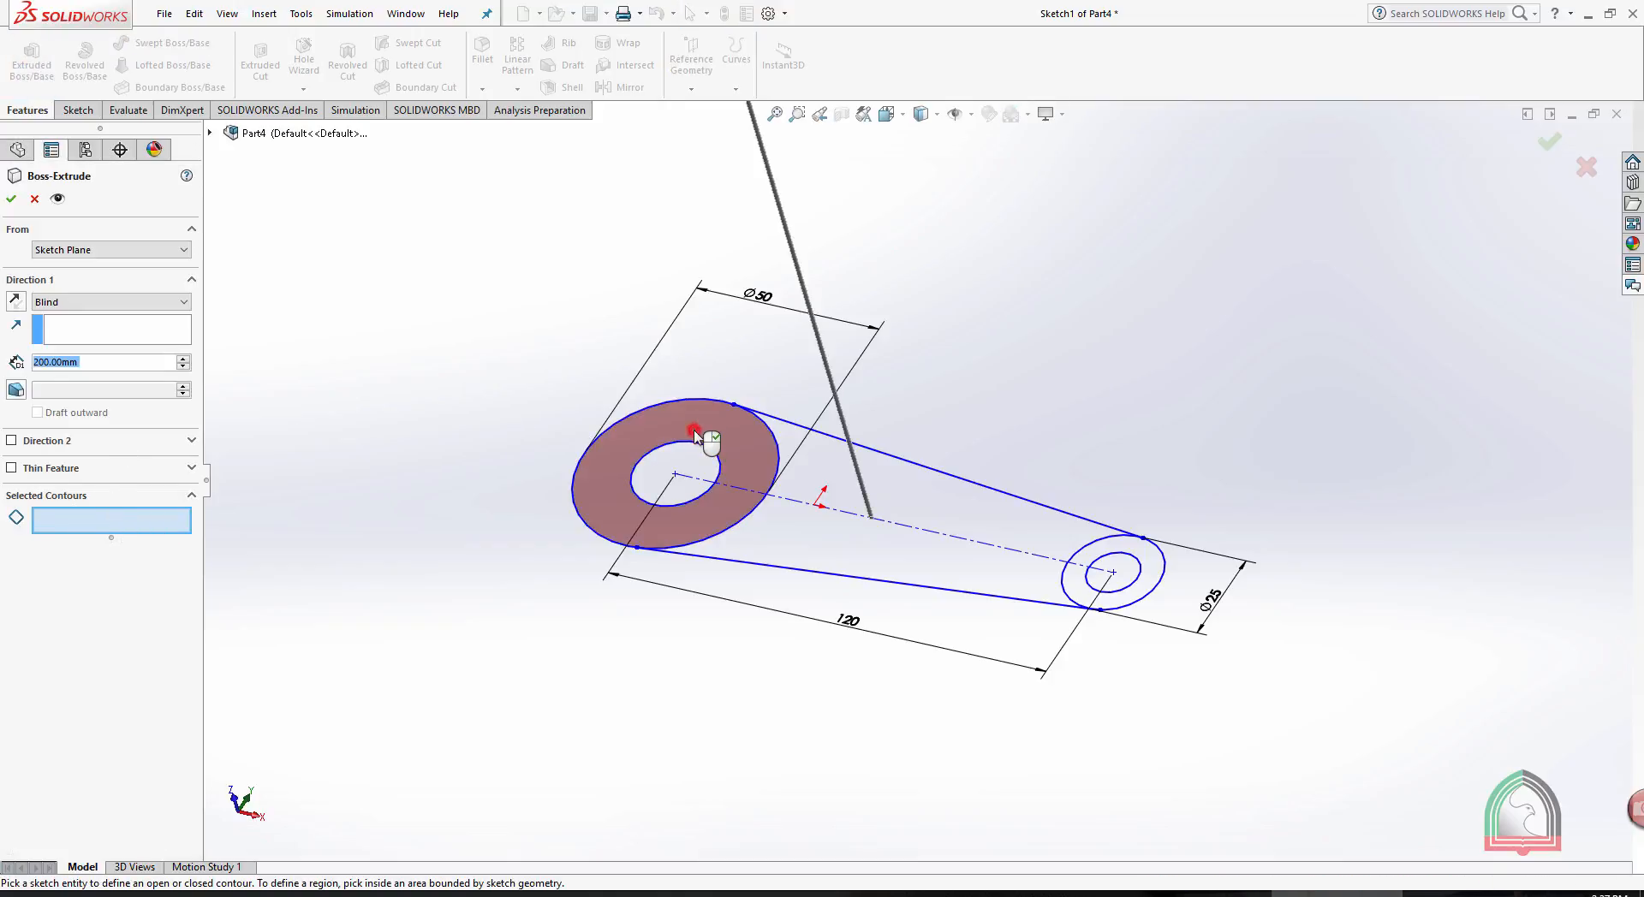
{"action": "double_click", "coordinate": [105, 364]}
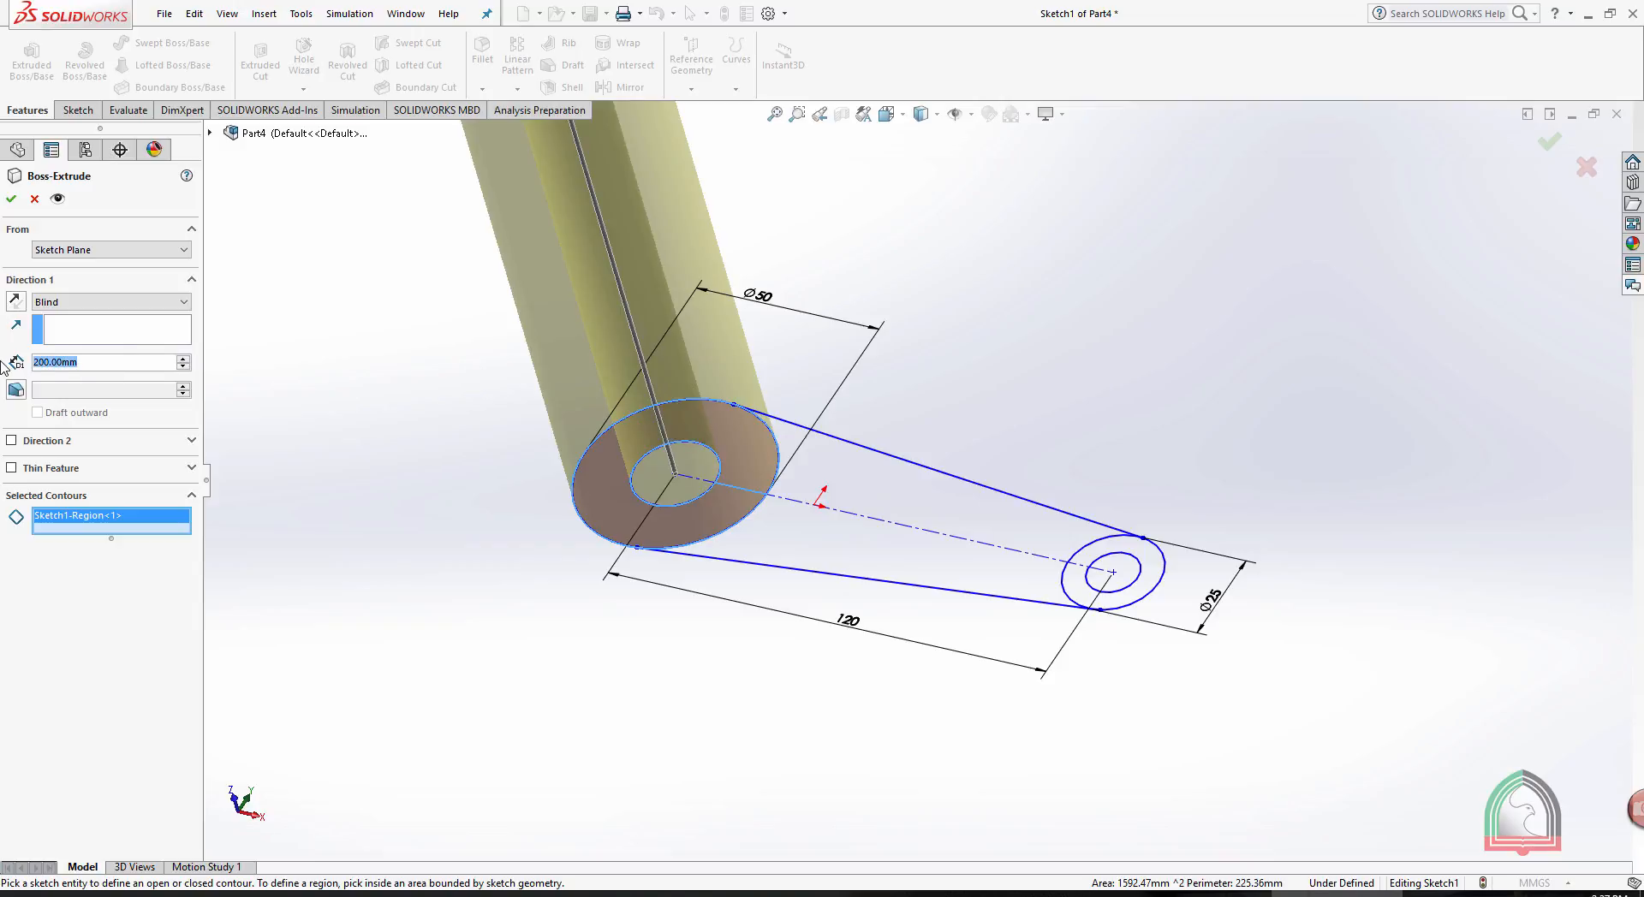
{"action": "type", "text": "45"}
{"action": "key", "text": "Return"}
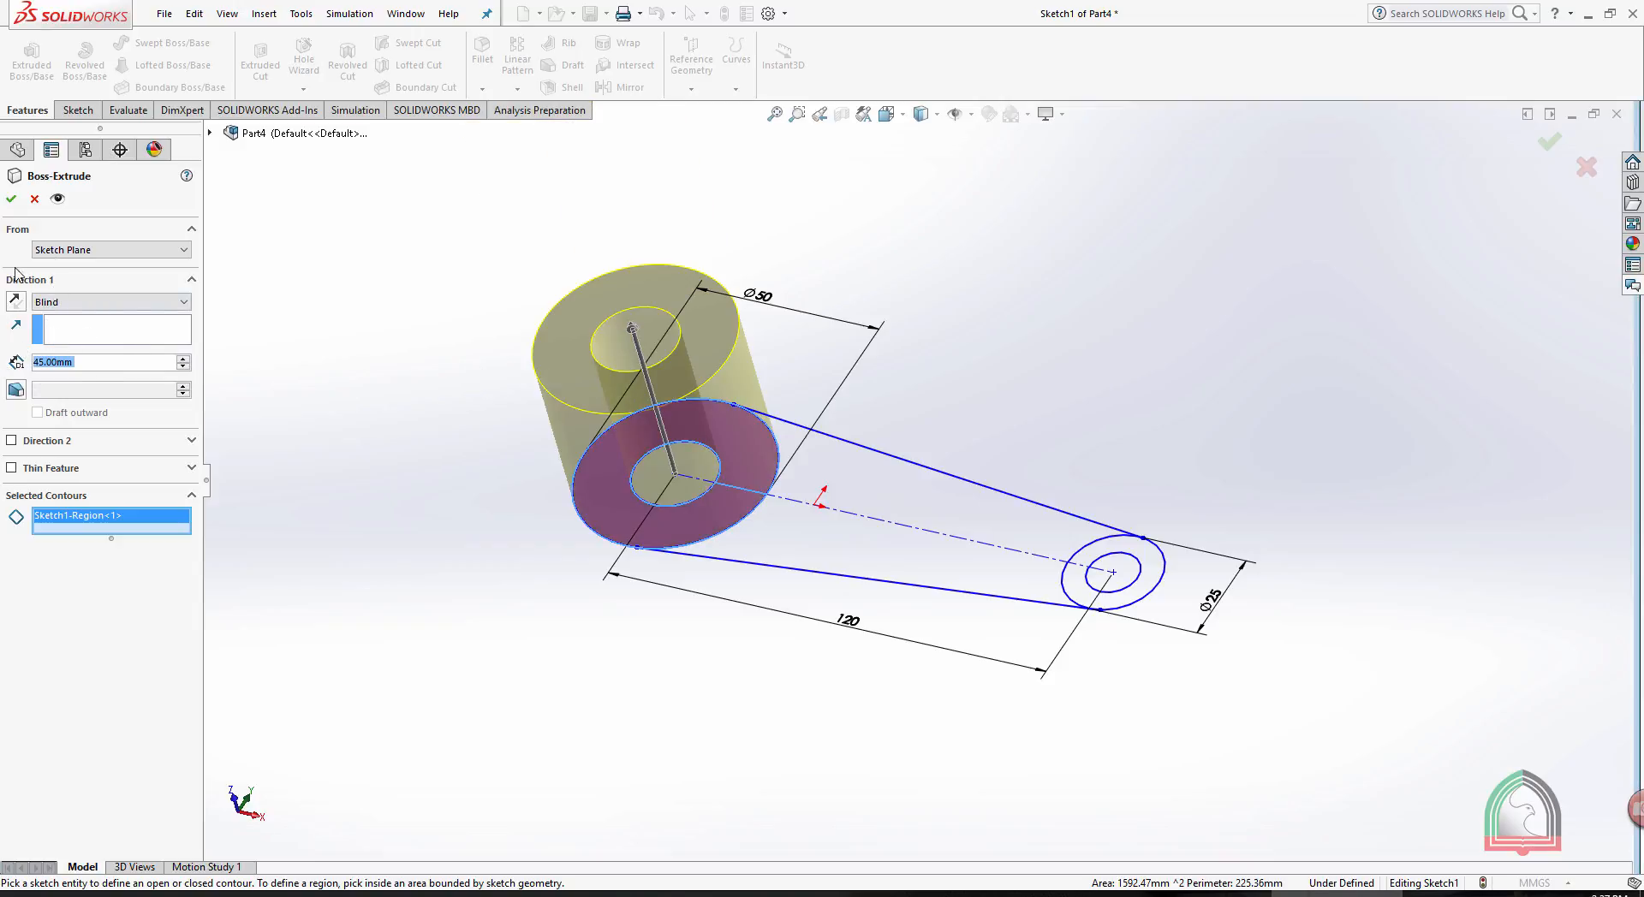
{"action": "left_click", "coordinate": [11, 198]}
{"action": "key", "text": "Return"}
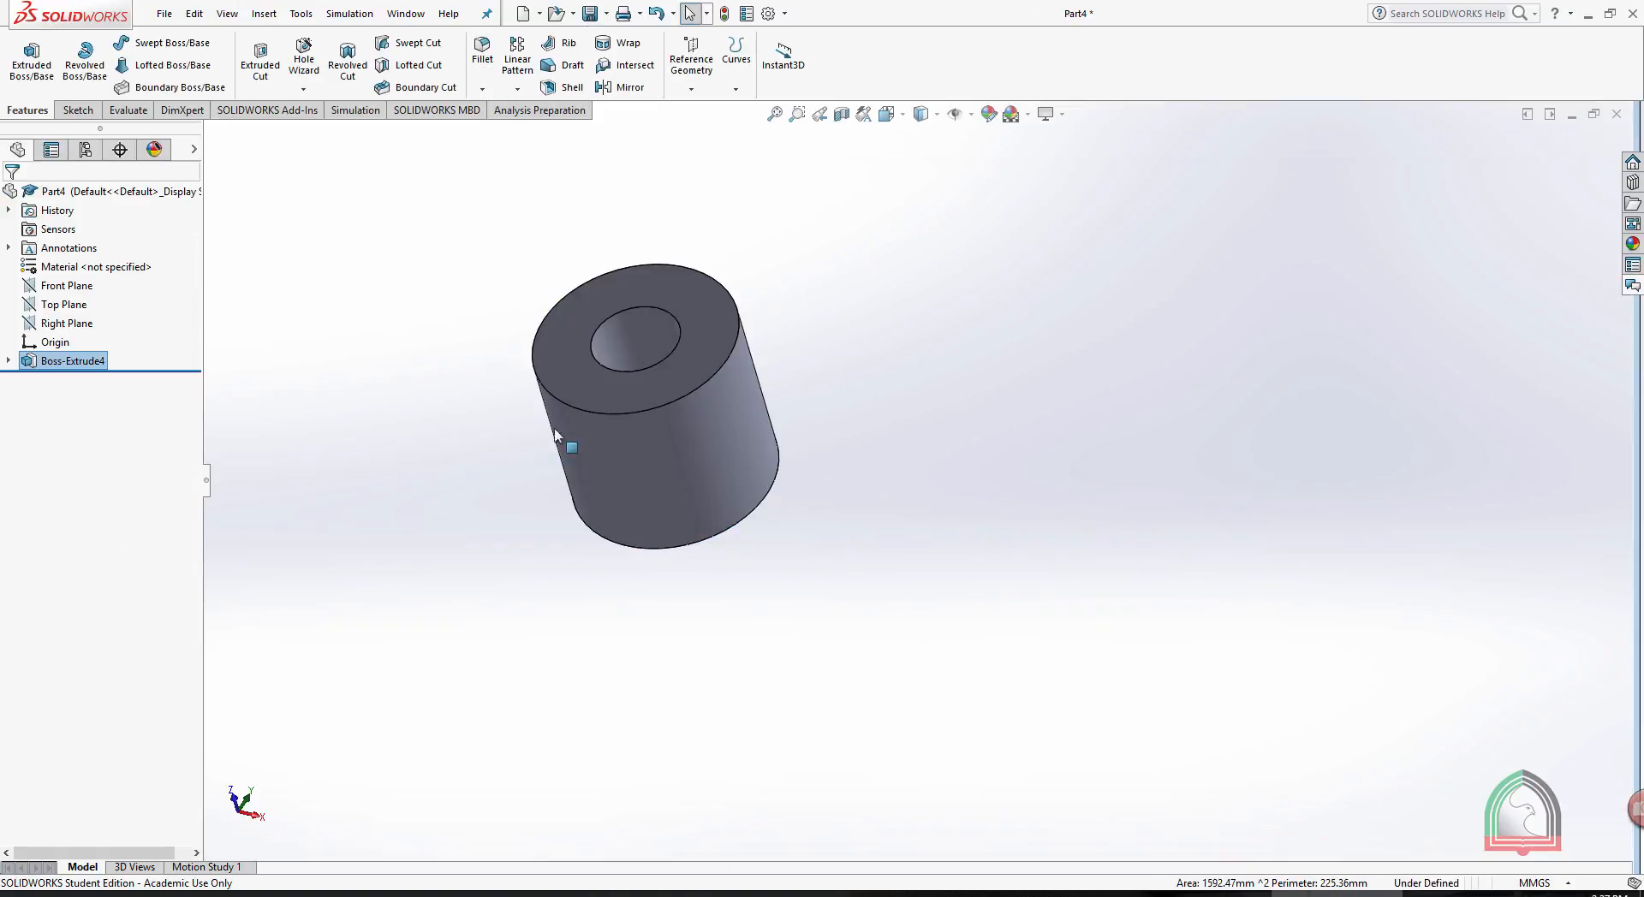
- Expand the large ring's boss extrusion and select its sketch for reuse
{"action": "left_click", "coordinate": [9, 361]}
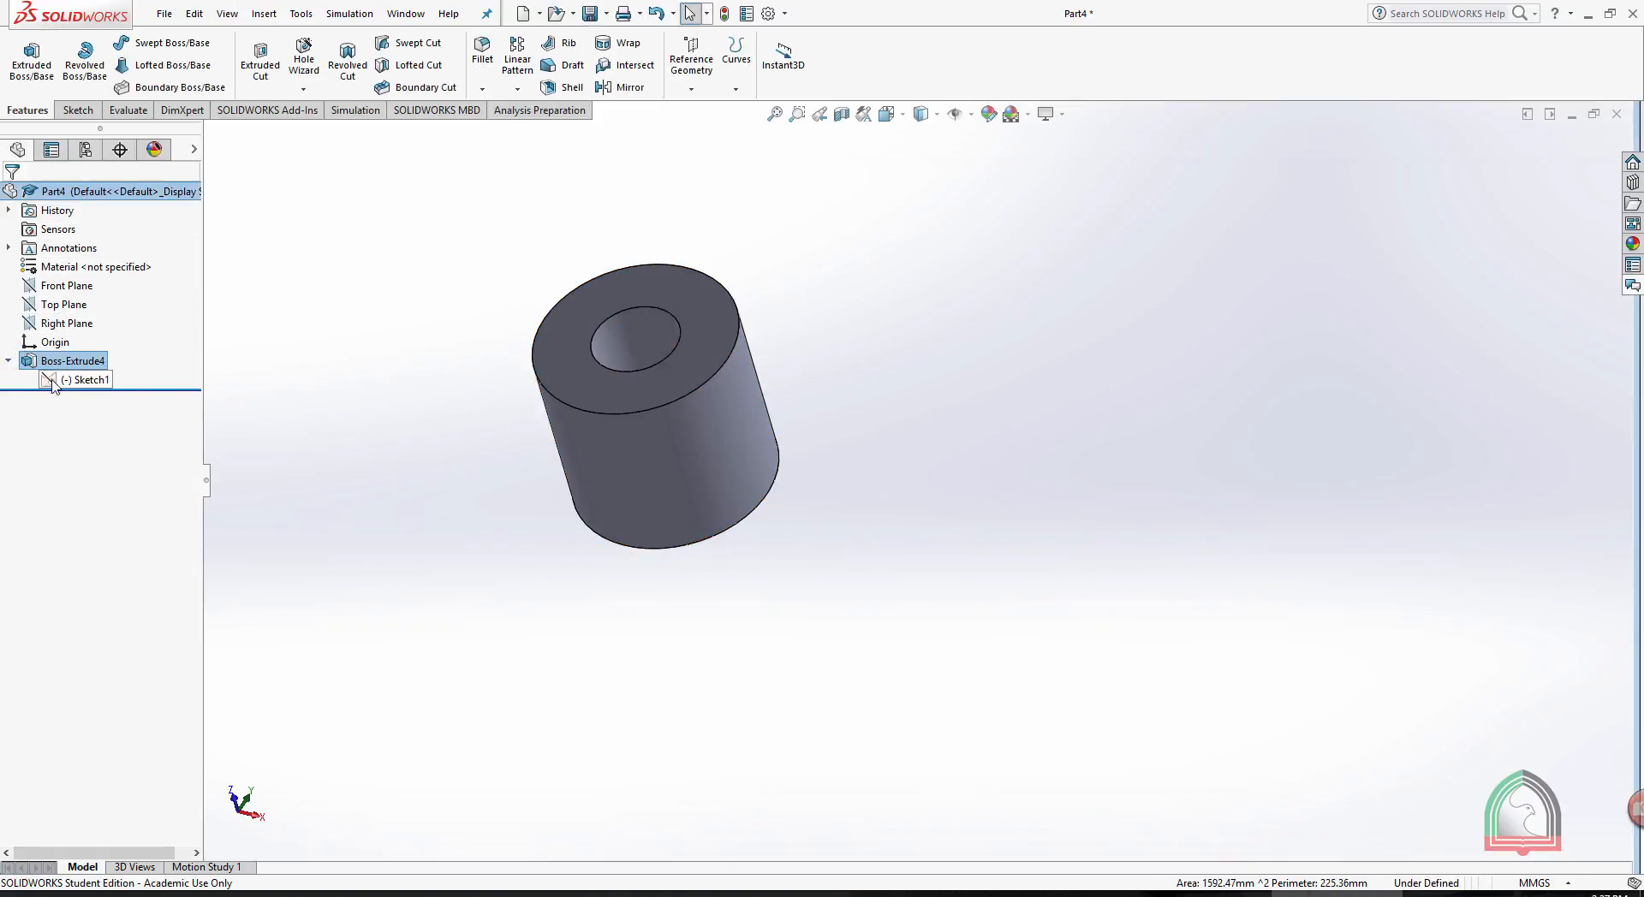
{"action": "left_click", "coordinate": [8, 361]}
{"action": "left_click", "coordinate": [8, 360]}
{"action": "left_click", "coordinate": [66, 382]}
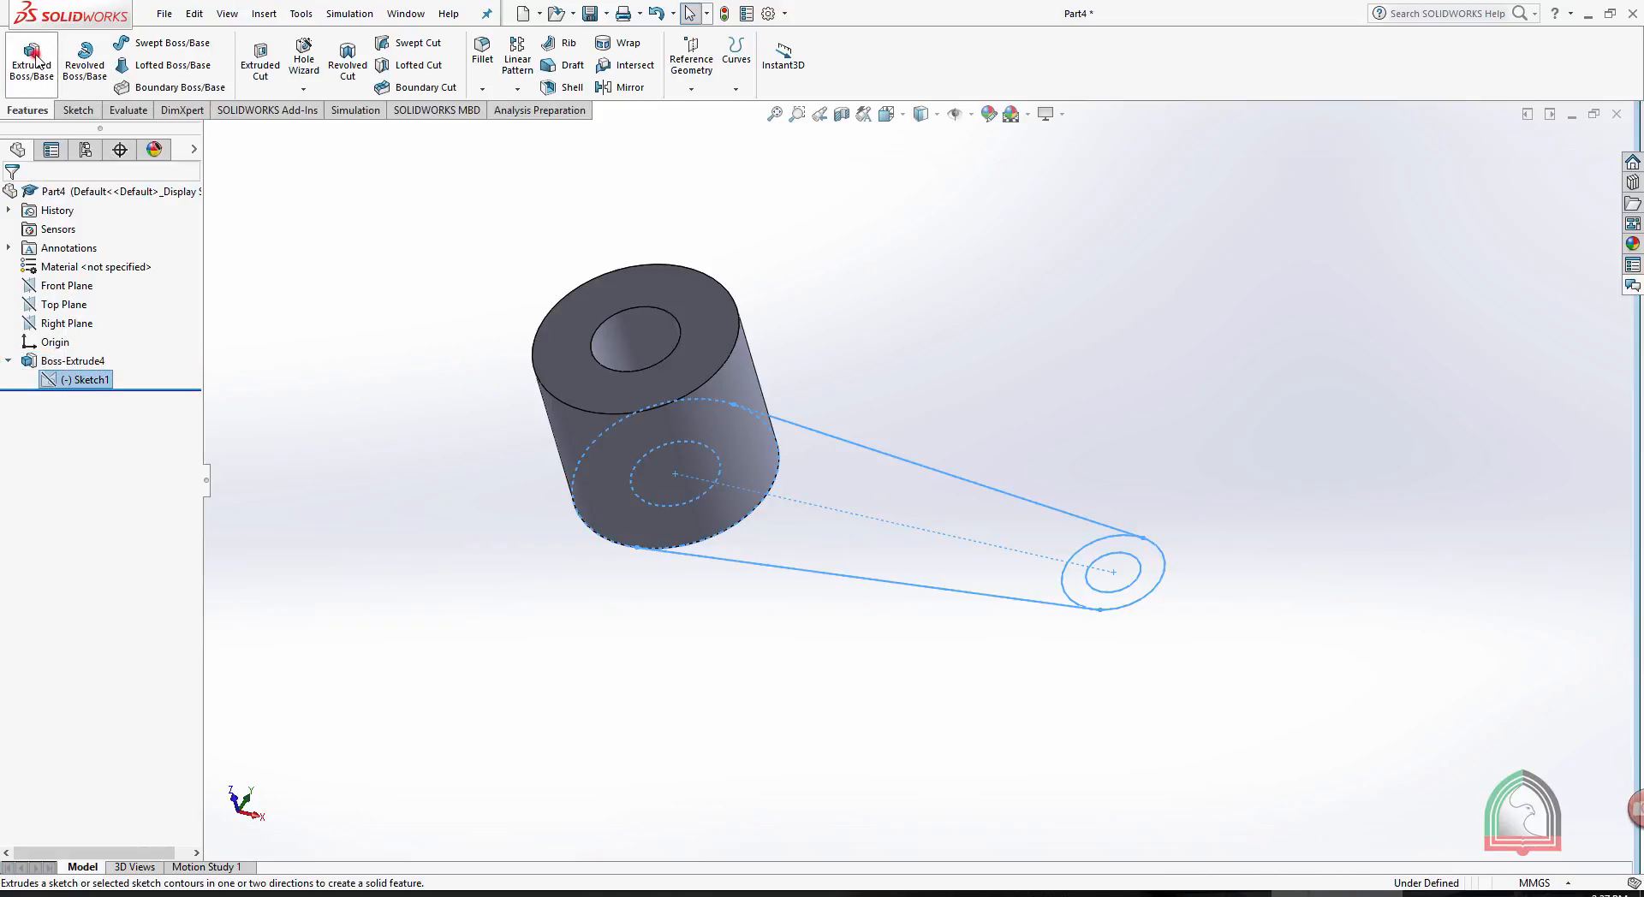
{"action": "left_click", "coordinate": [33, 56]}
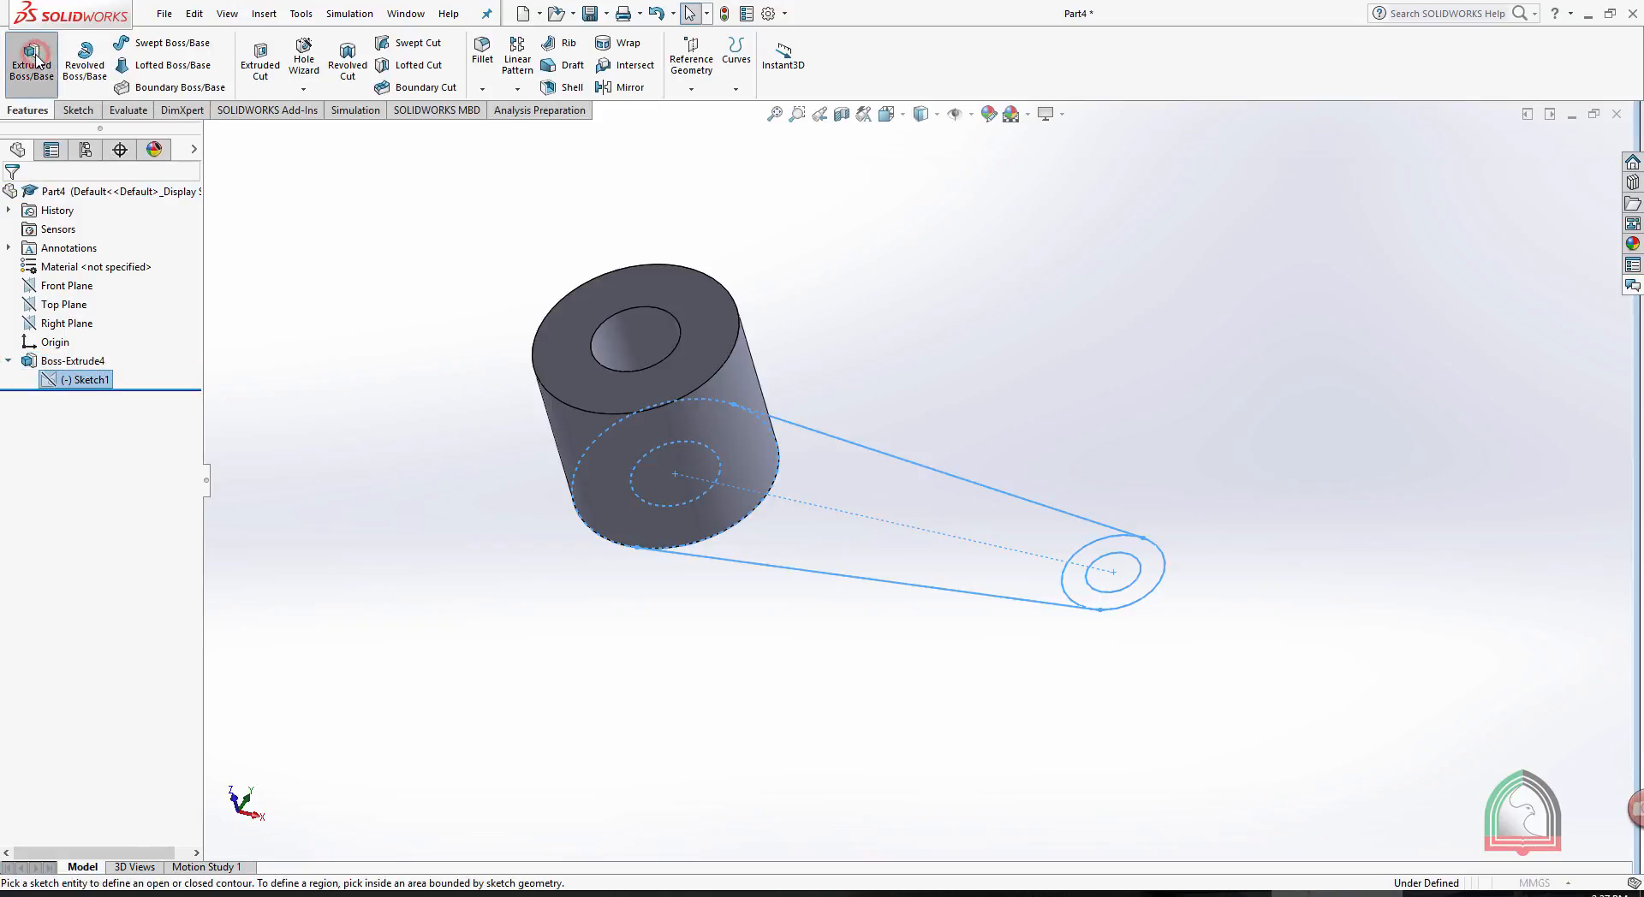
{"action": "left_click", "coordinate": [1136, 544]}
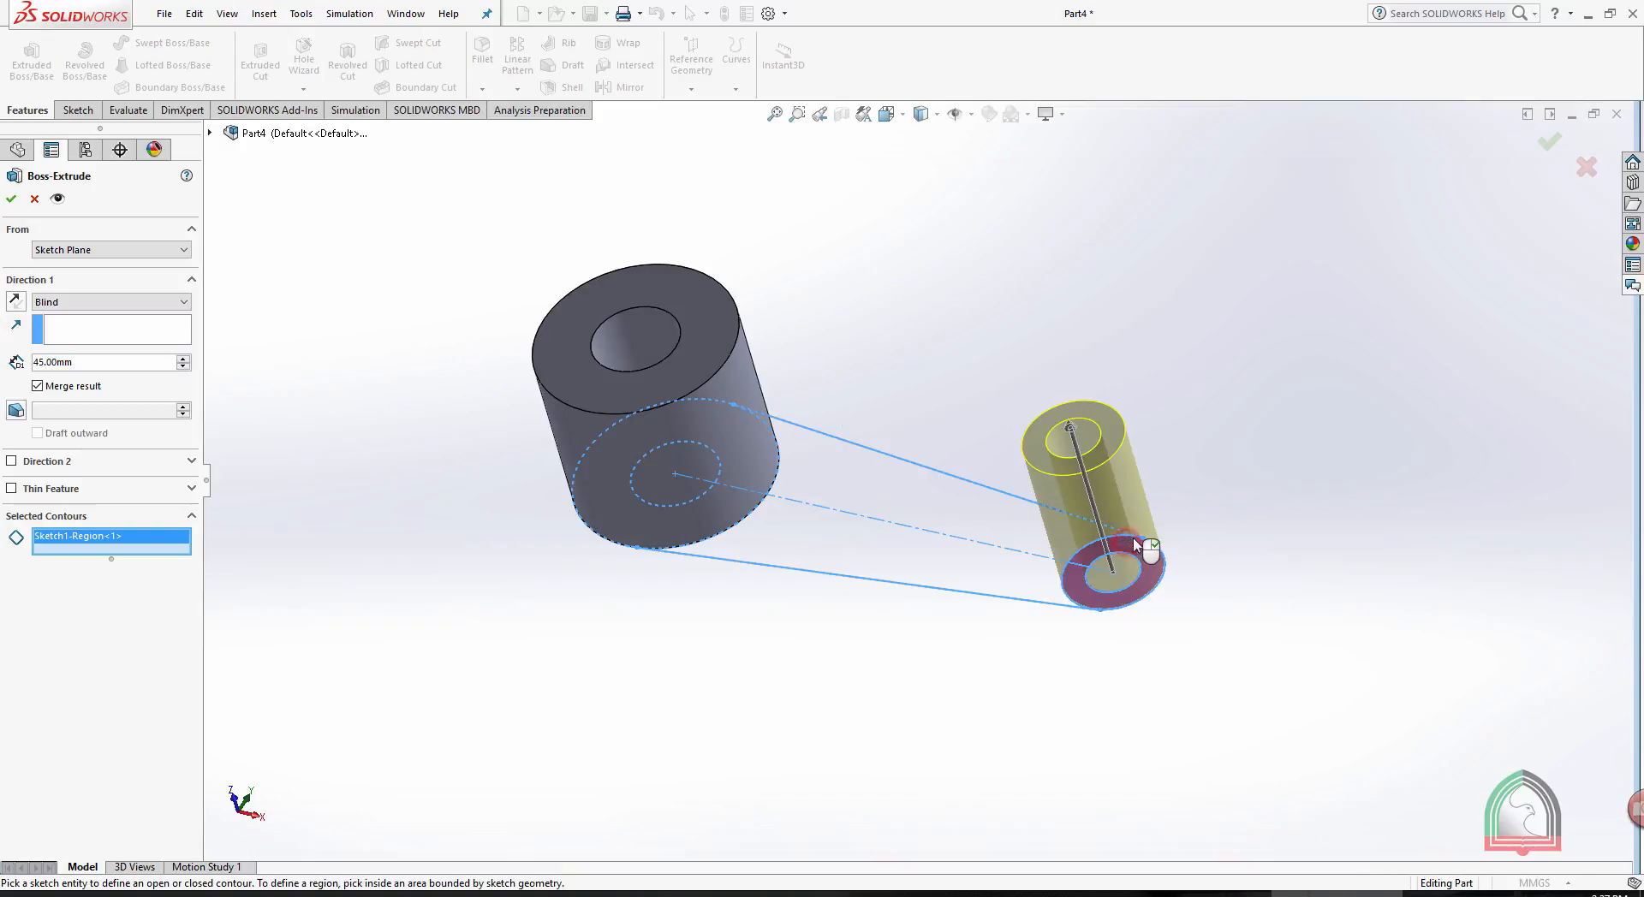
{"action": "double_click", "coordinate": [99, 363]}
{"action": "type", "text": "1"}
{"action": "key", "text": "BackSpace"}
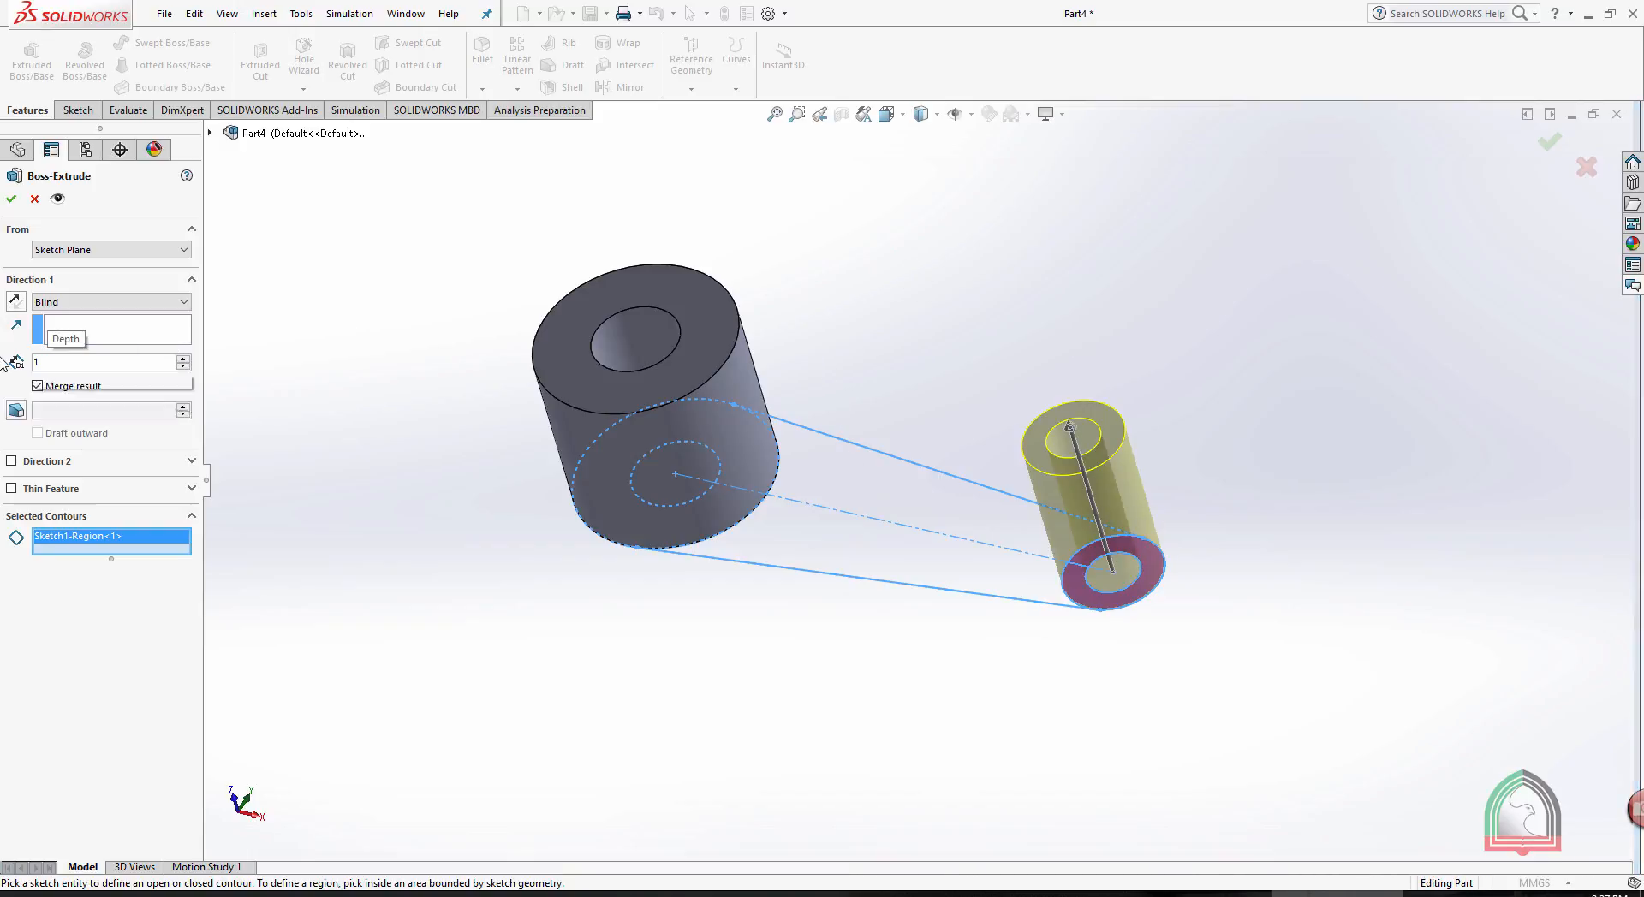
{"action": "type", "text": "25"}
{"action": "key", "text": "Return"}
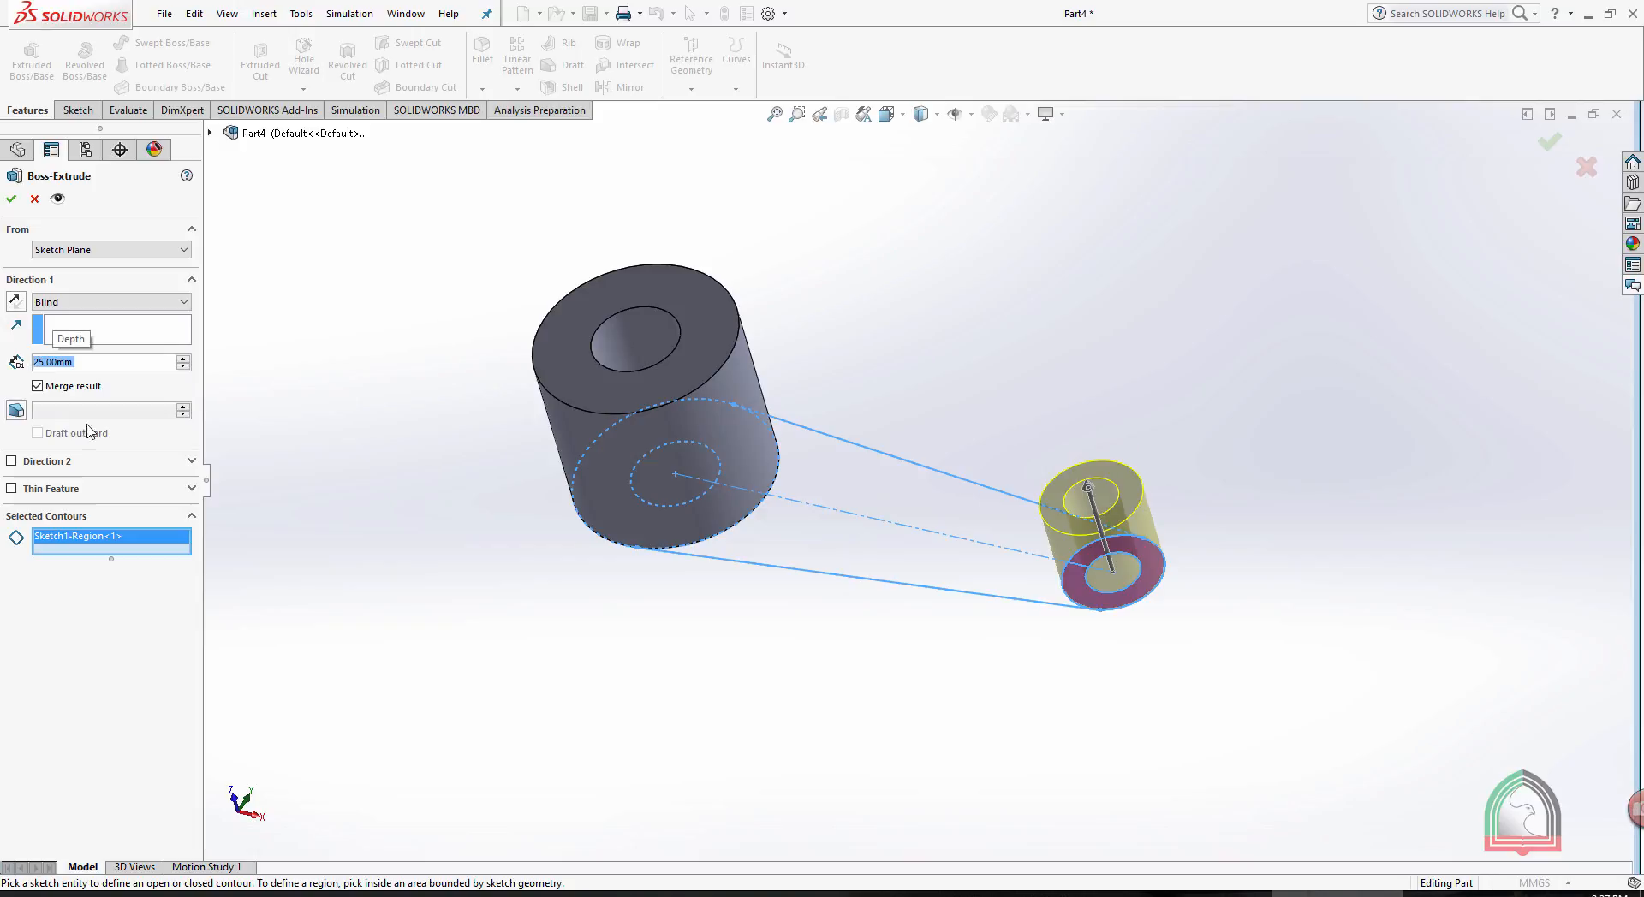
{"action": "left_click", "coordinate": [12, 198]}
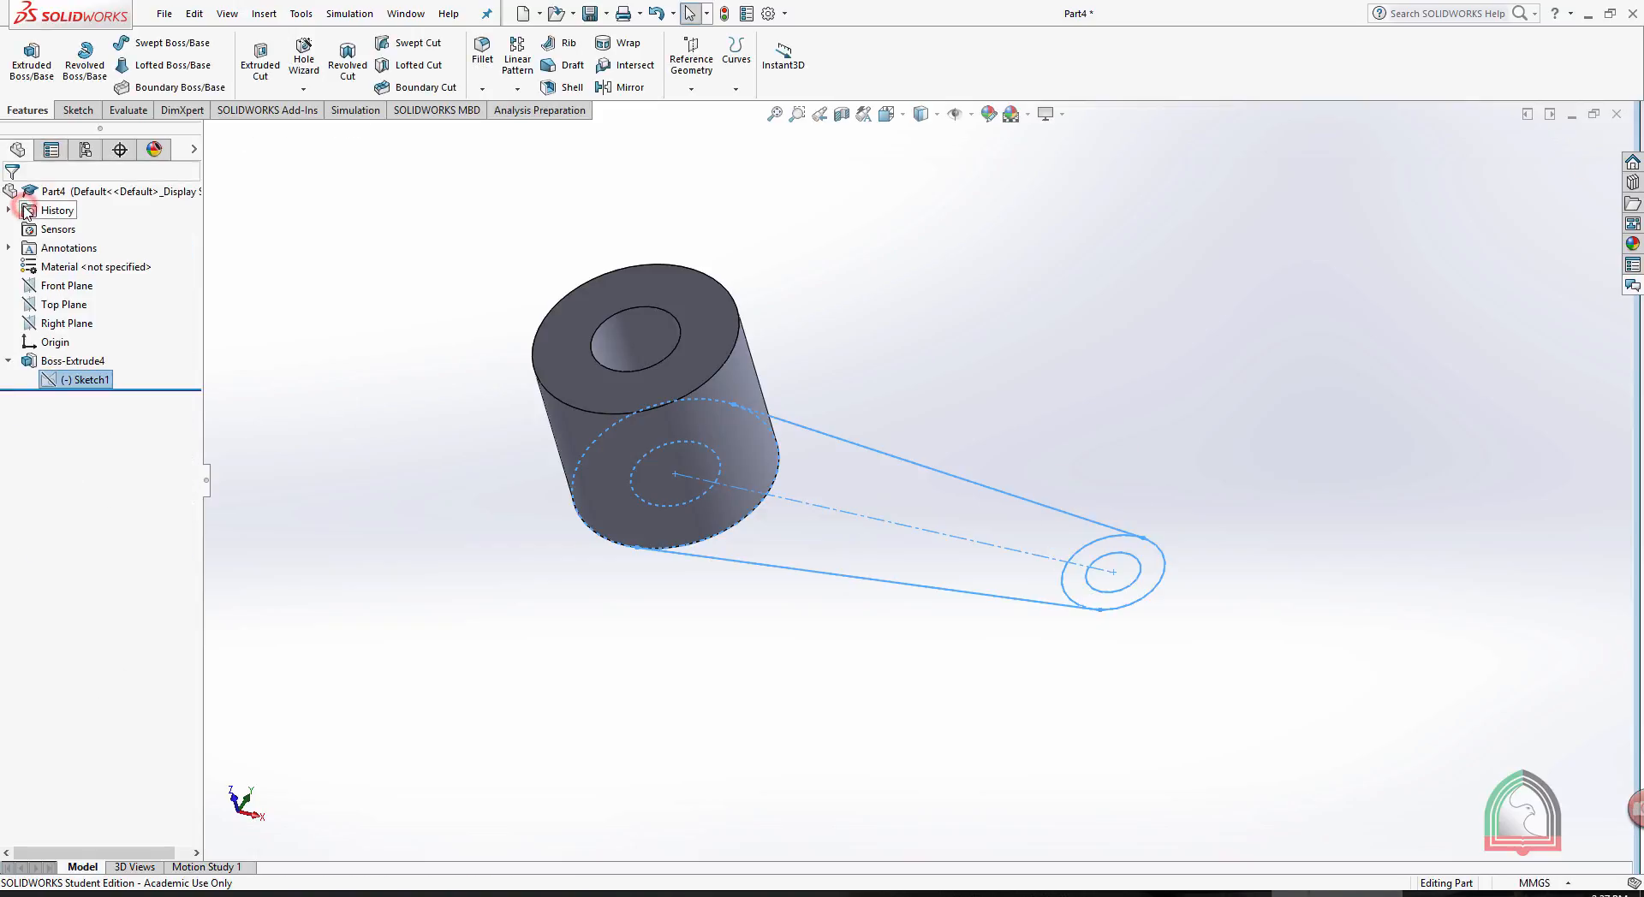
- Extrude only the ring between the two small concentric circles as a Blind boss 25 mm deep
{"action": "left_click", "coordinate": [32, 60]}
{"action": "left_click", "coordinate": [1123, 542]}
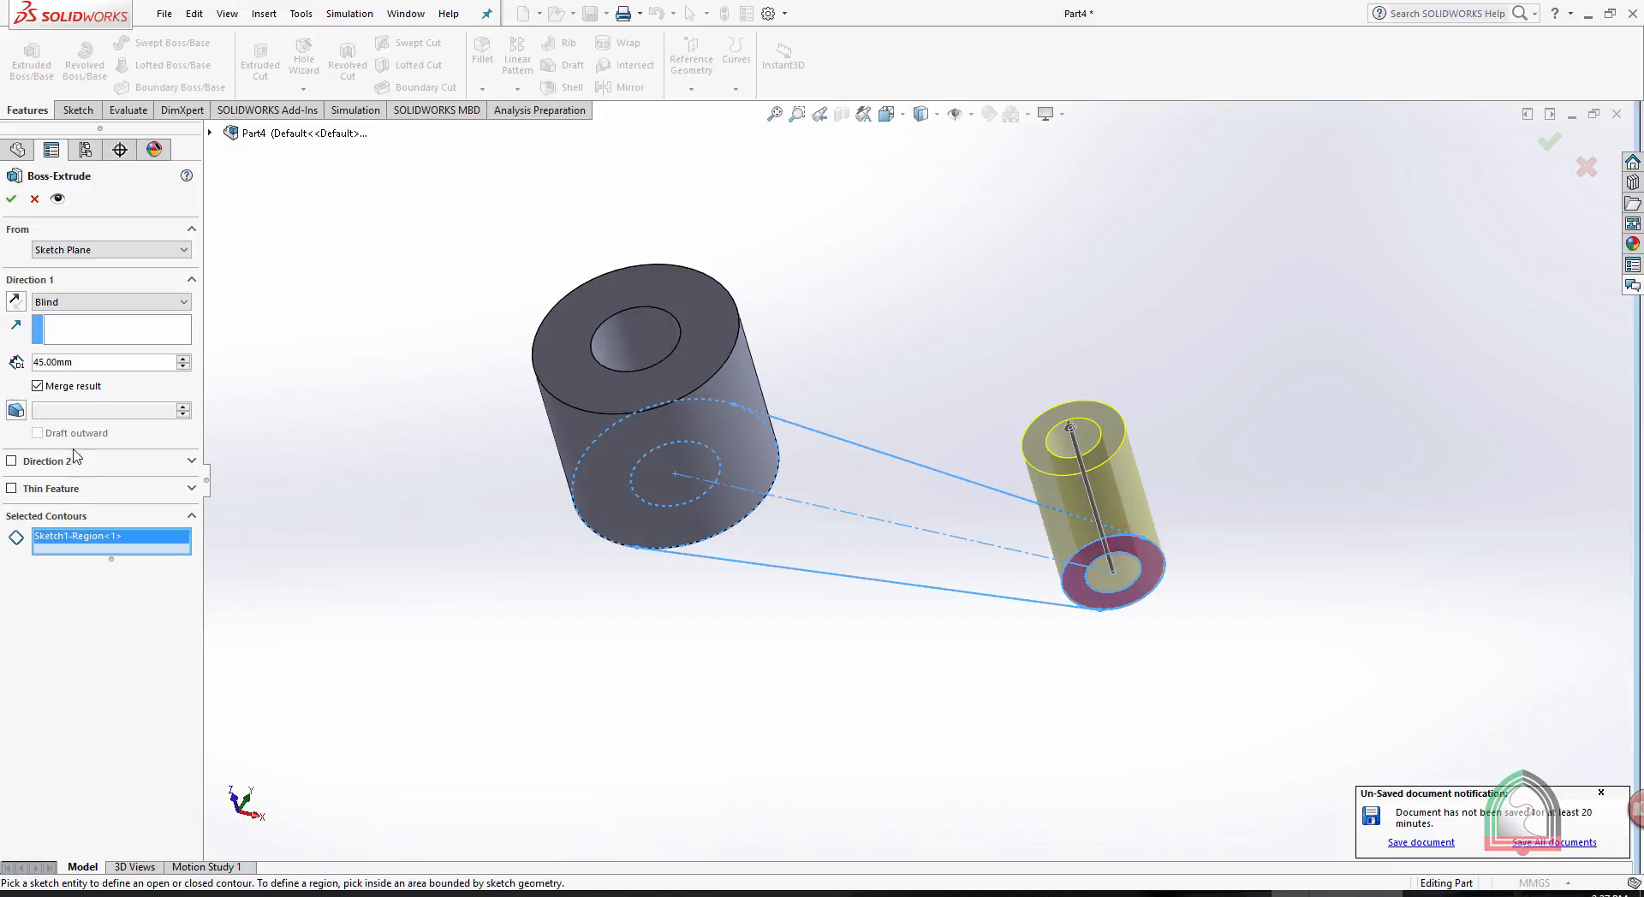
{"action": "double_click", "coordinate": [92, 366]}
{"action": "type", "text": "25"}
{"action": "key", "text": "Return"}
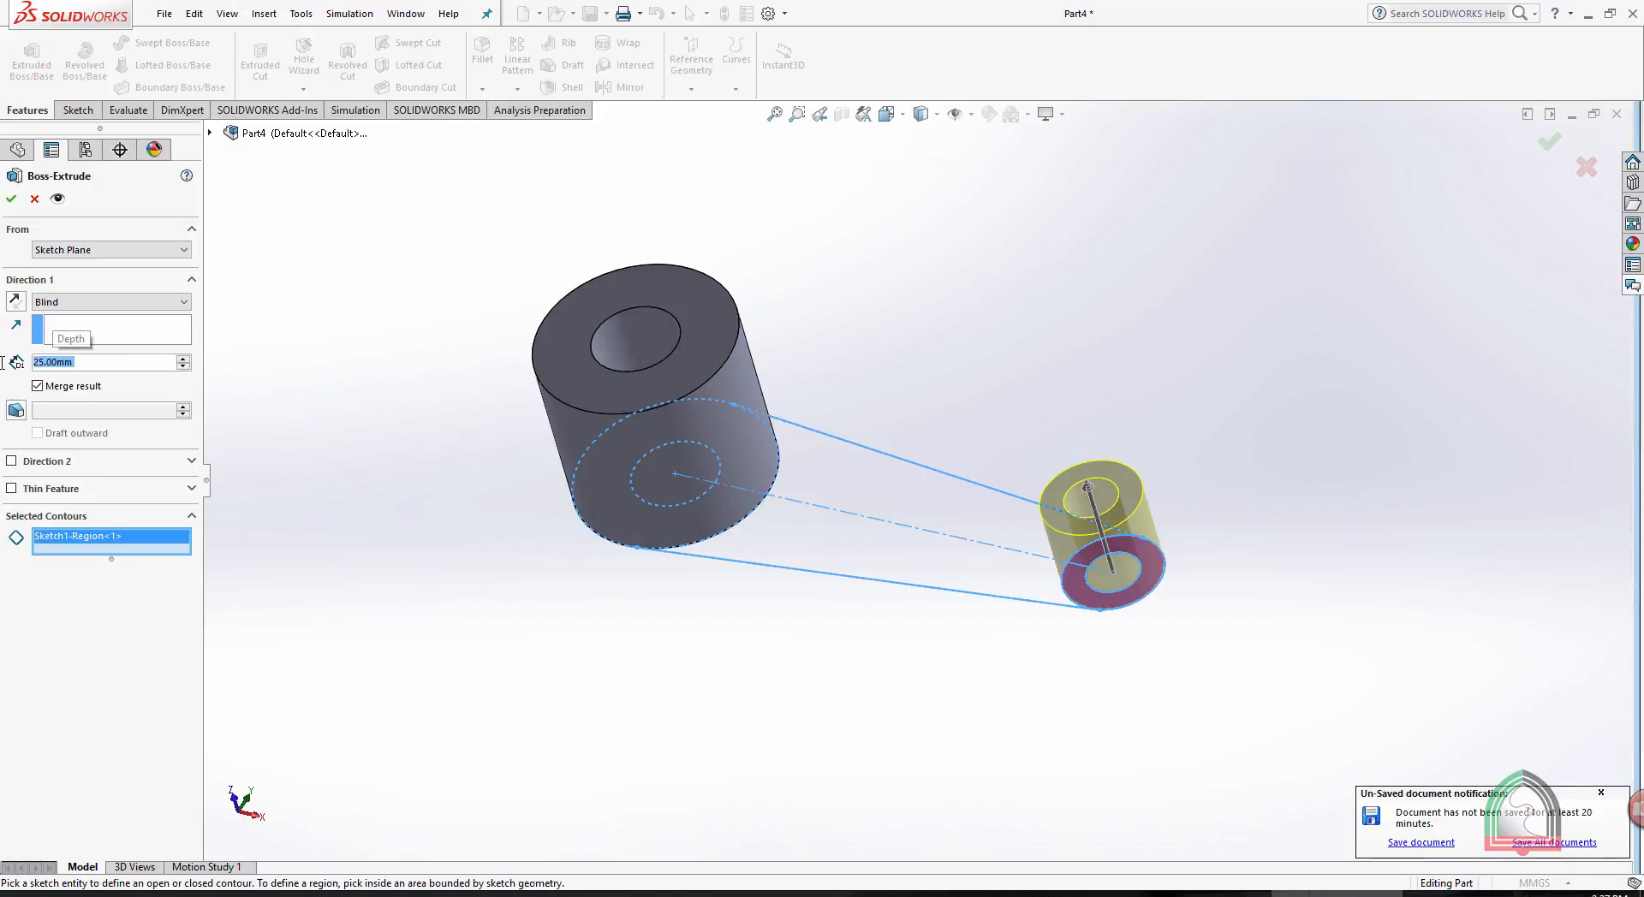
{"action": "key", "text": "Return"}
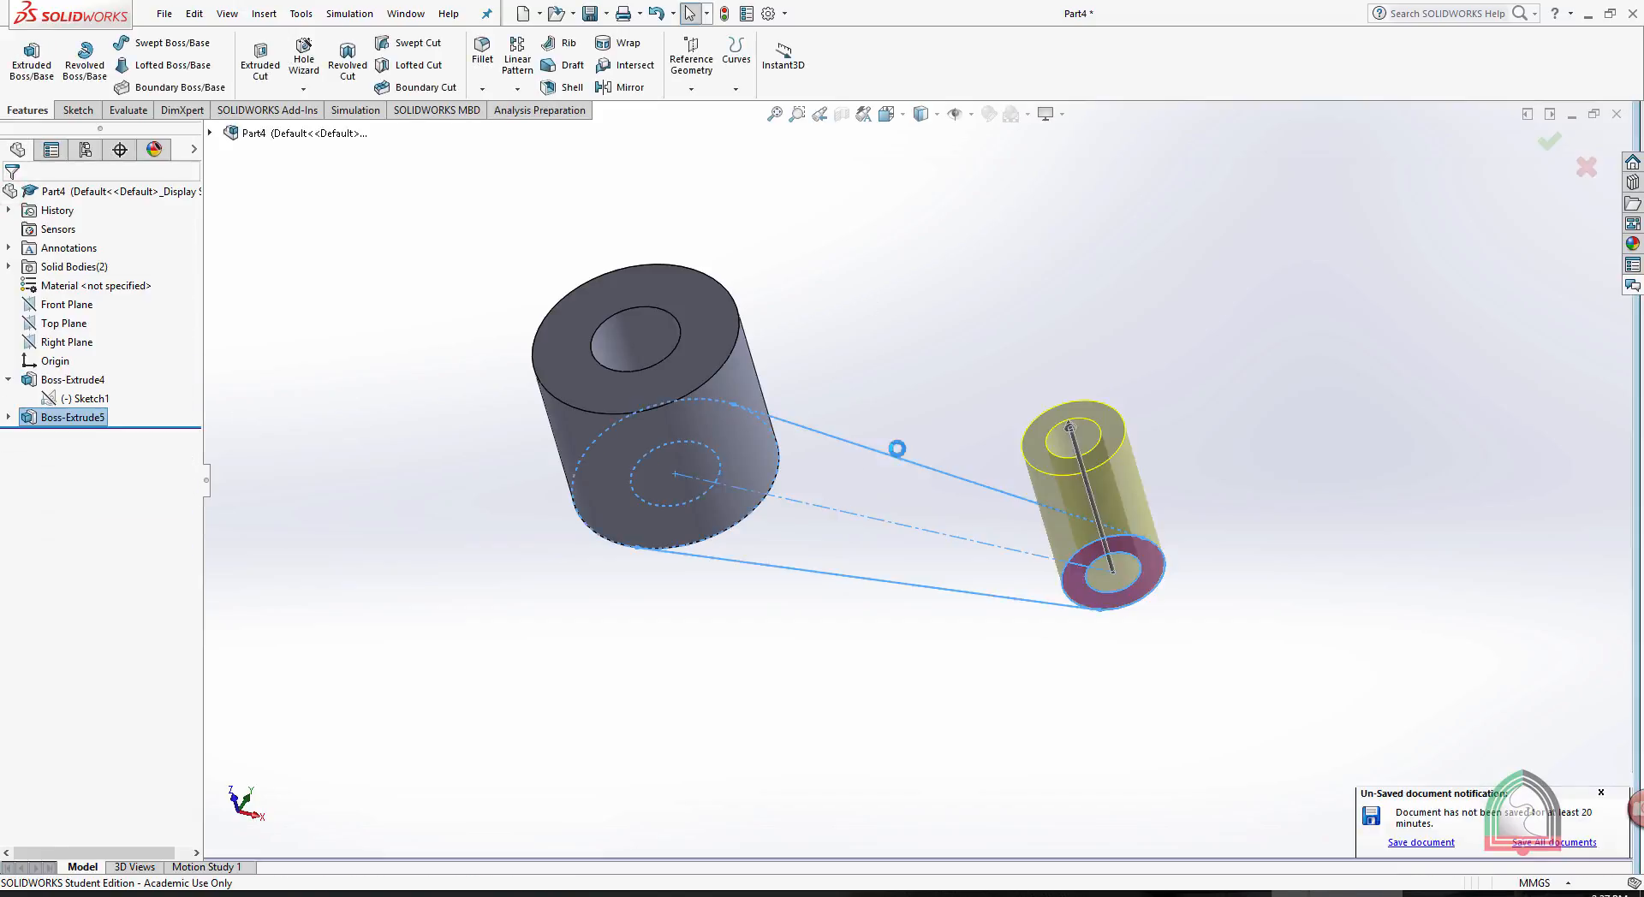
- Extrude both arm regions between the two rings from the shared sketch as a Blind boss 10 mm deep
{"action": "left_click", "coordinate": [86, 398]}
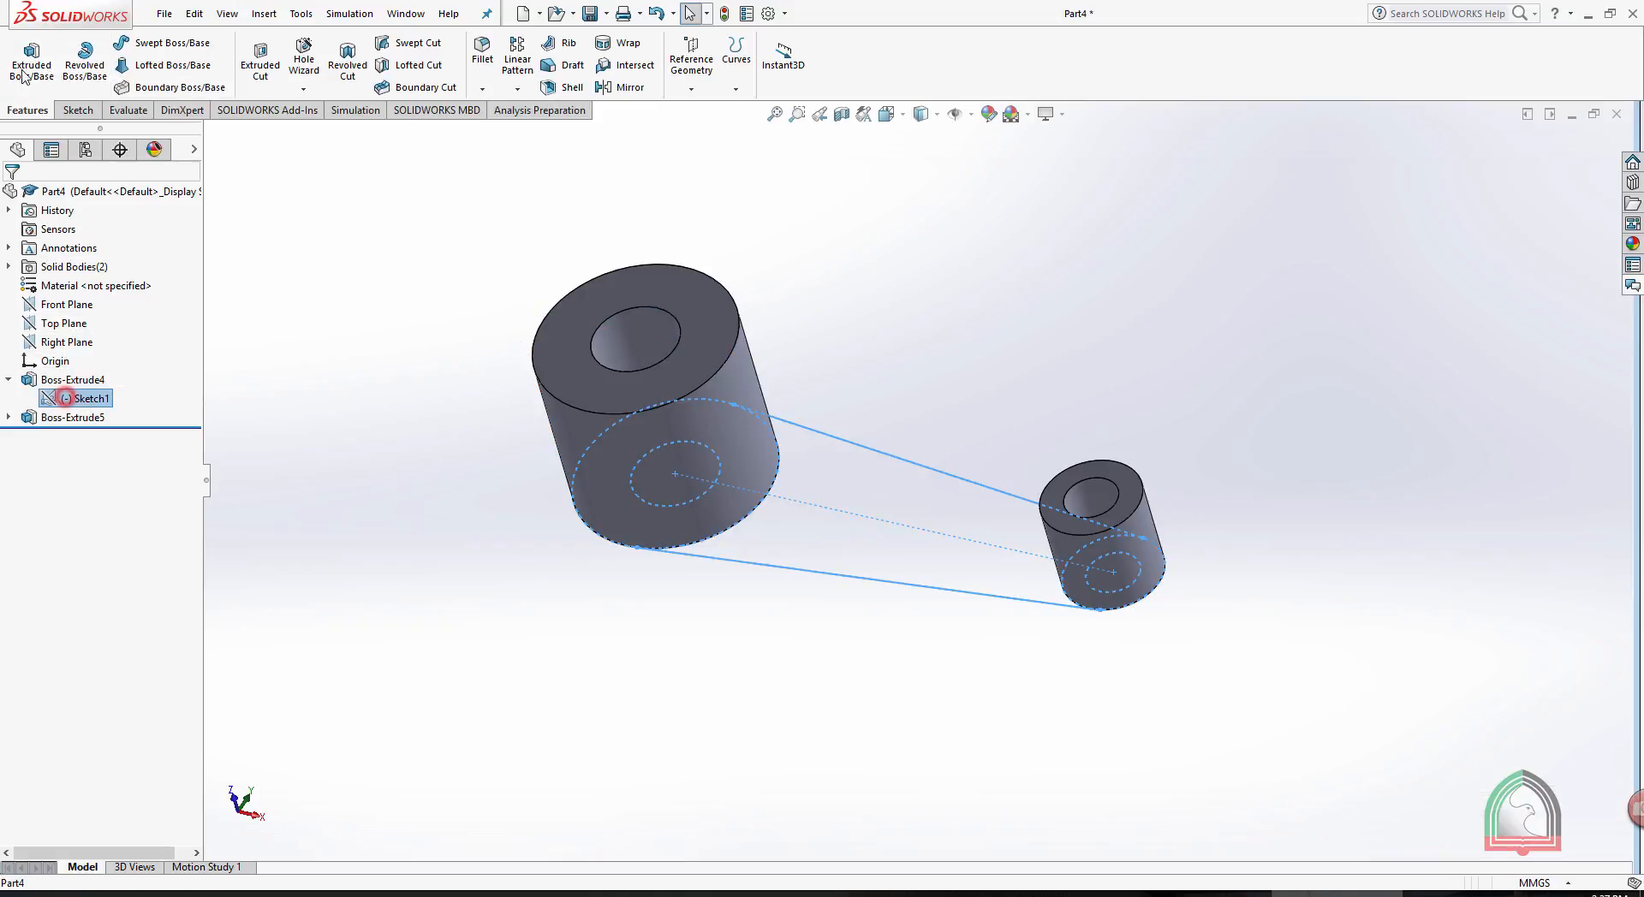
{"action": "left_click", "coordinate": [32, 57]}
{"action": "left_click", "coordinate": [826, 537]}
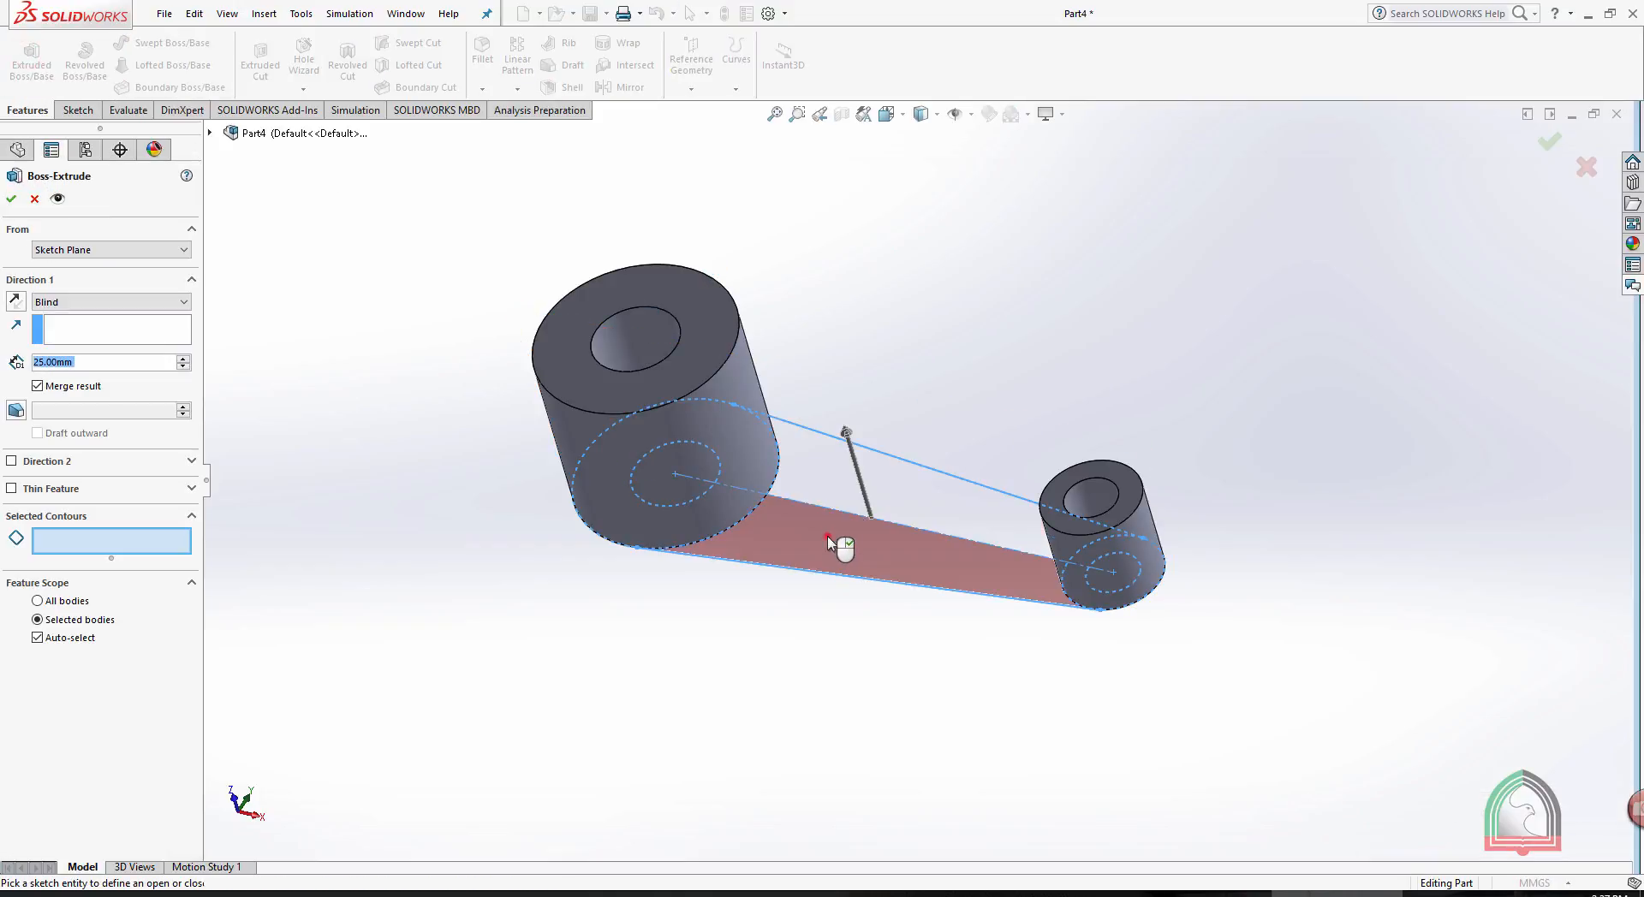
{"action": "mouse_move", "coordinate": [984, 448]}
{"action": "middle_mouse_down"}
{"action": "mouse_move", "coordinate": [1001, 360]}
{"action": "mouse_move", "coordinate": [952, 440]}
{"action": "middle_mouse_up"}
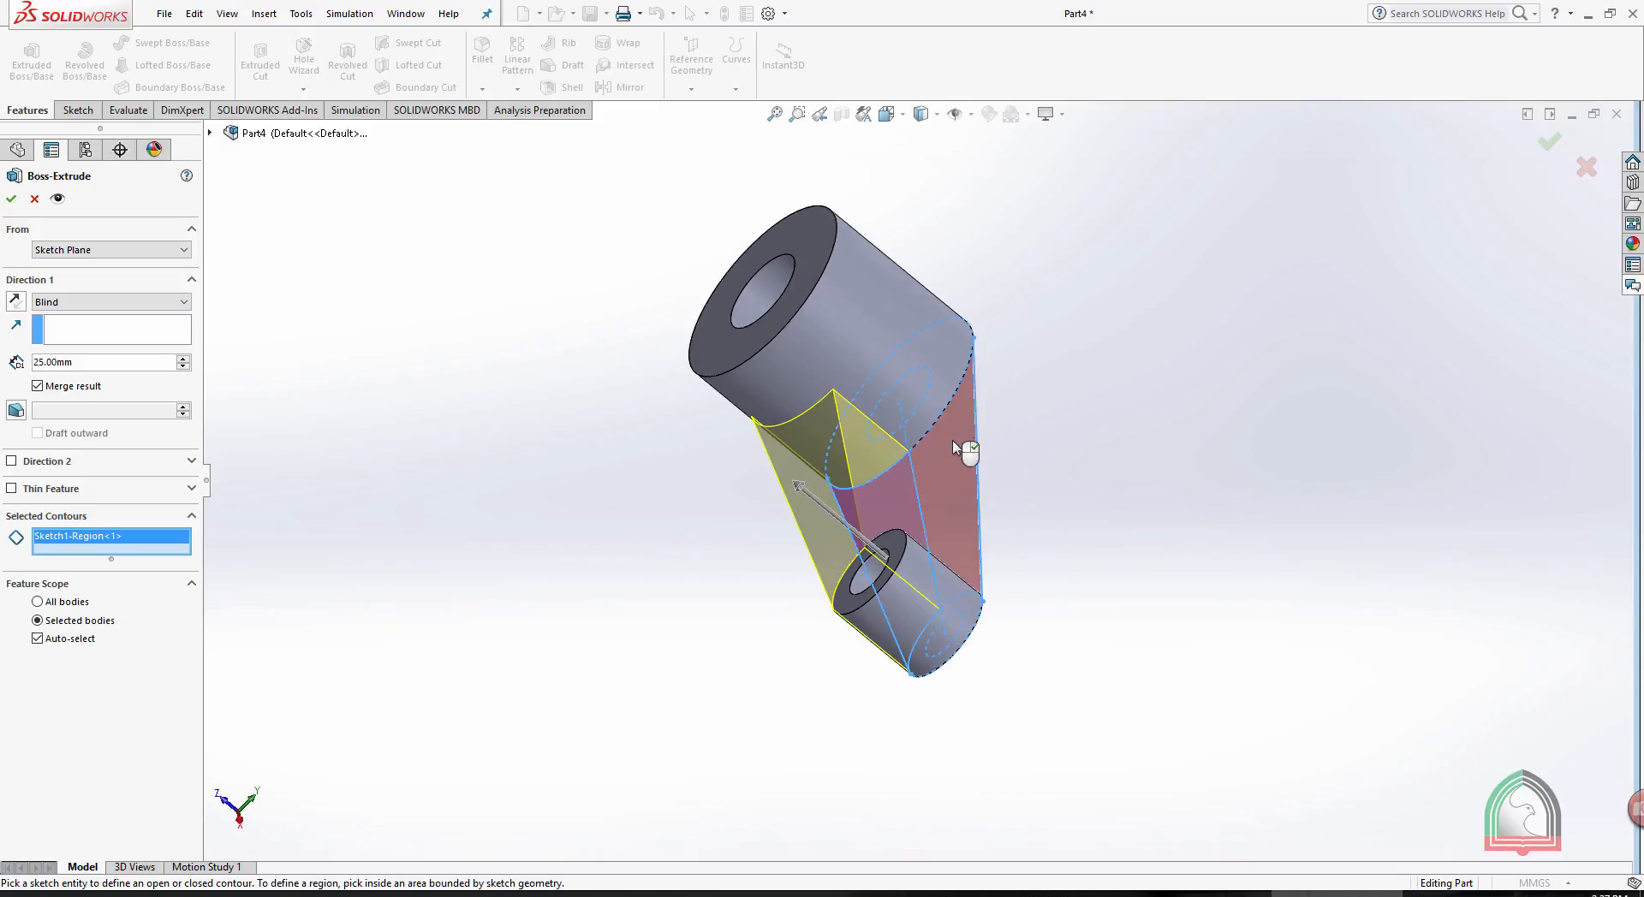
{"action": "left_click", "coordinate": [953, 443]}
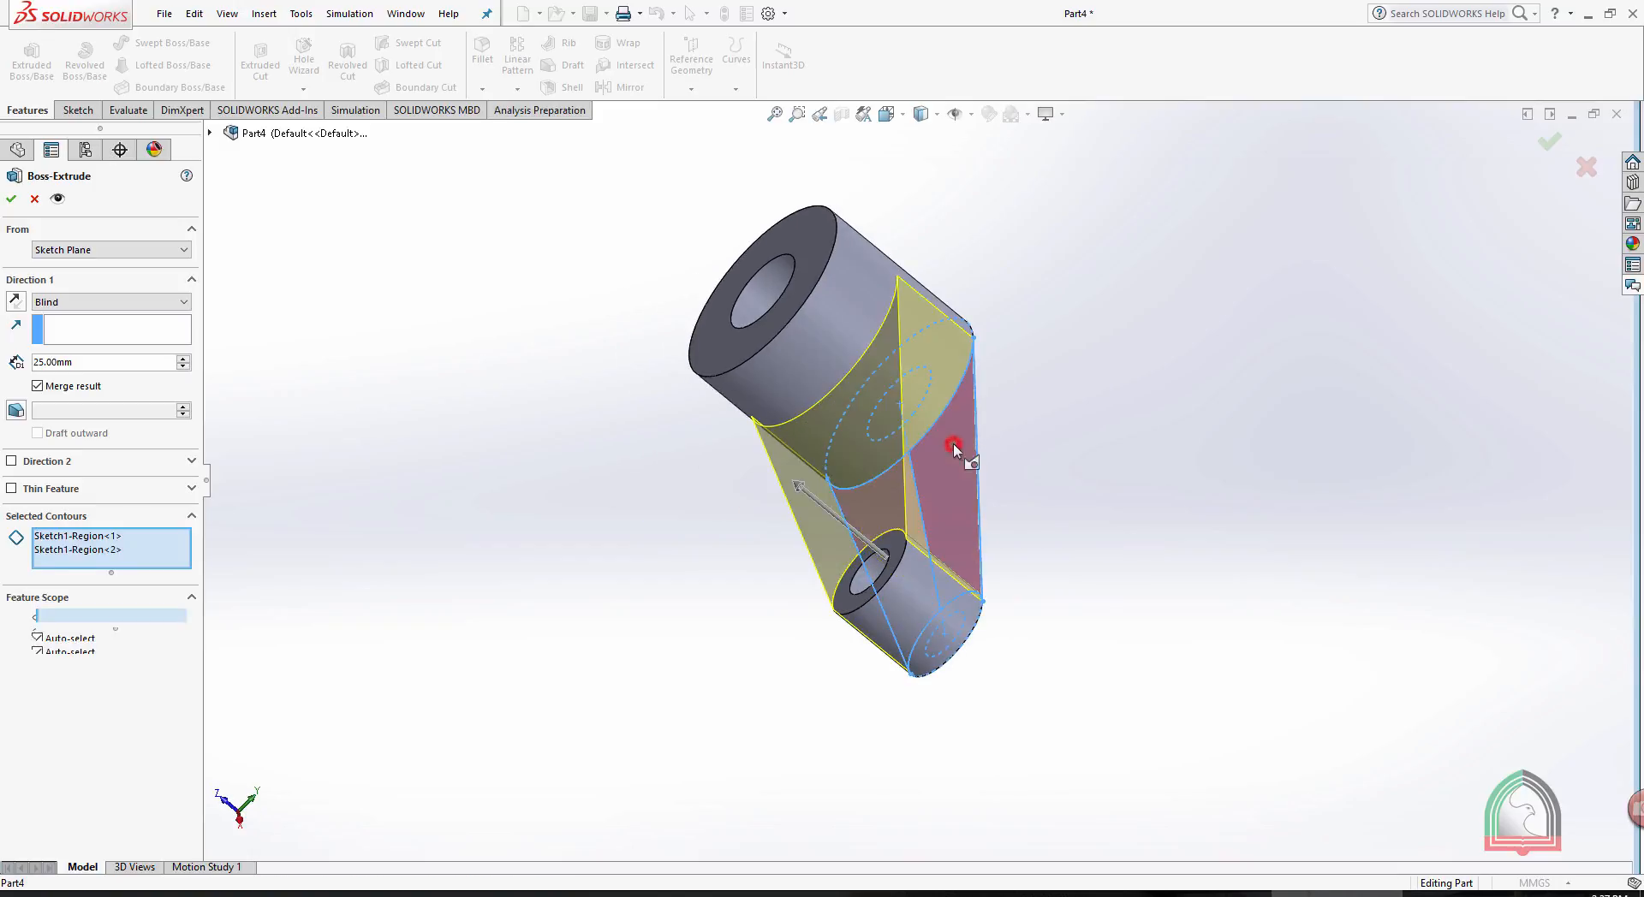
{"action": "double_click", "coordinate": [76, 362]}
{"action": "type", "text": "10"}
{"action": "key", "text": "Return"}
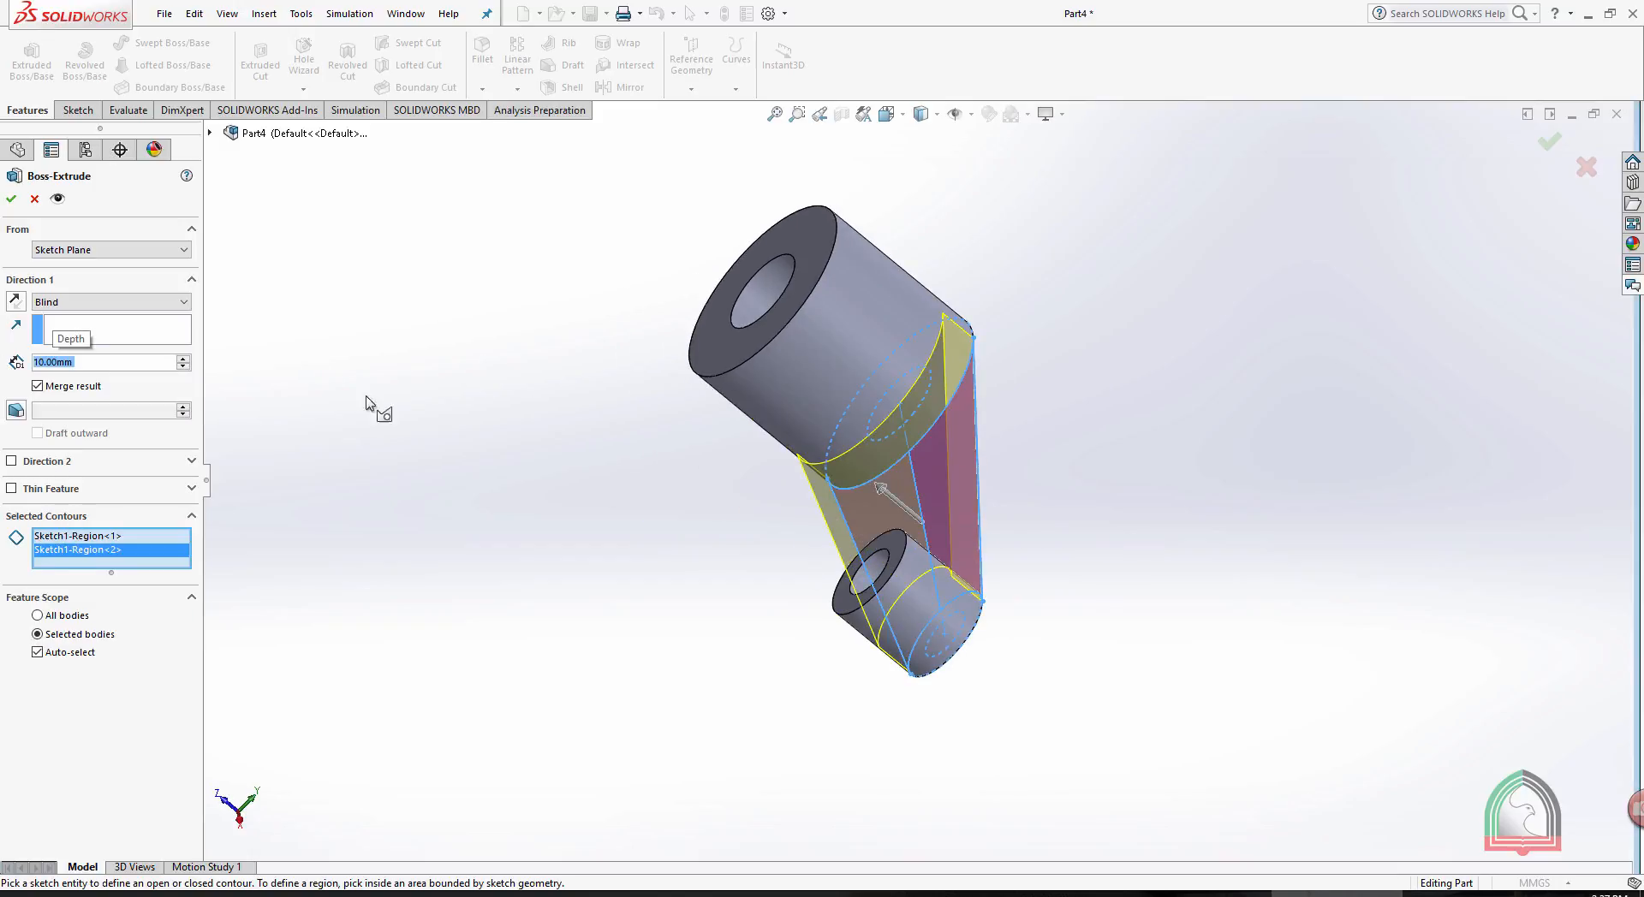
{"action": "left_click", "coordinate": [11, 199]}
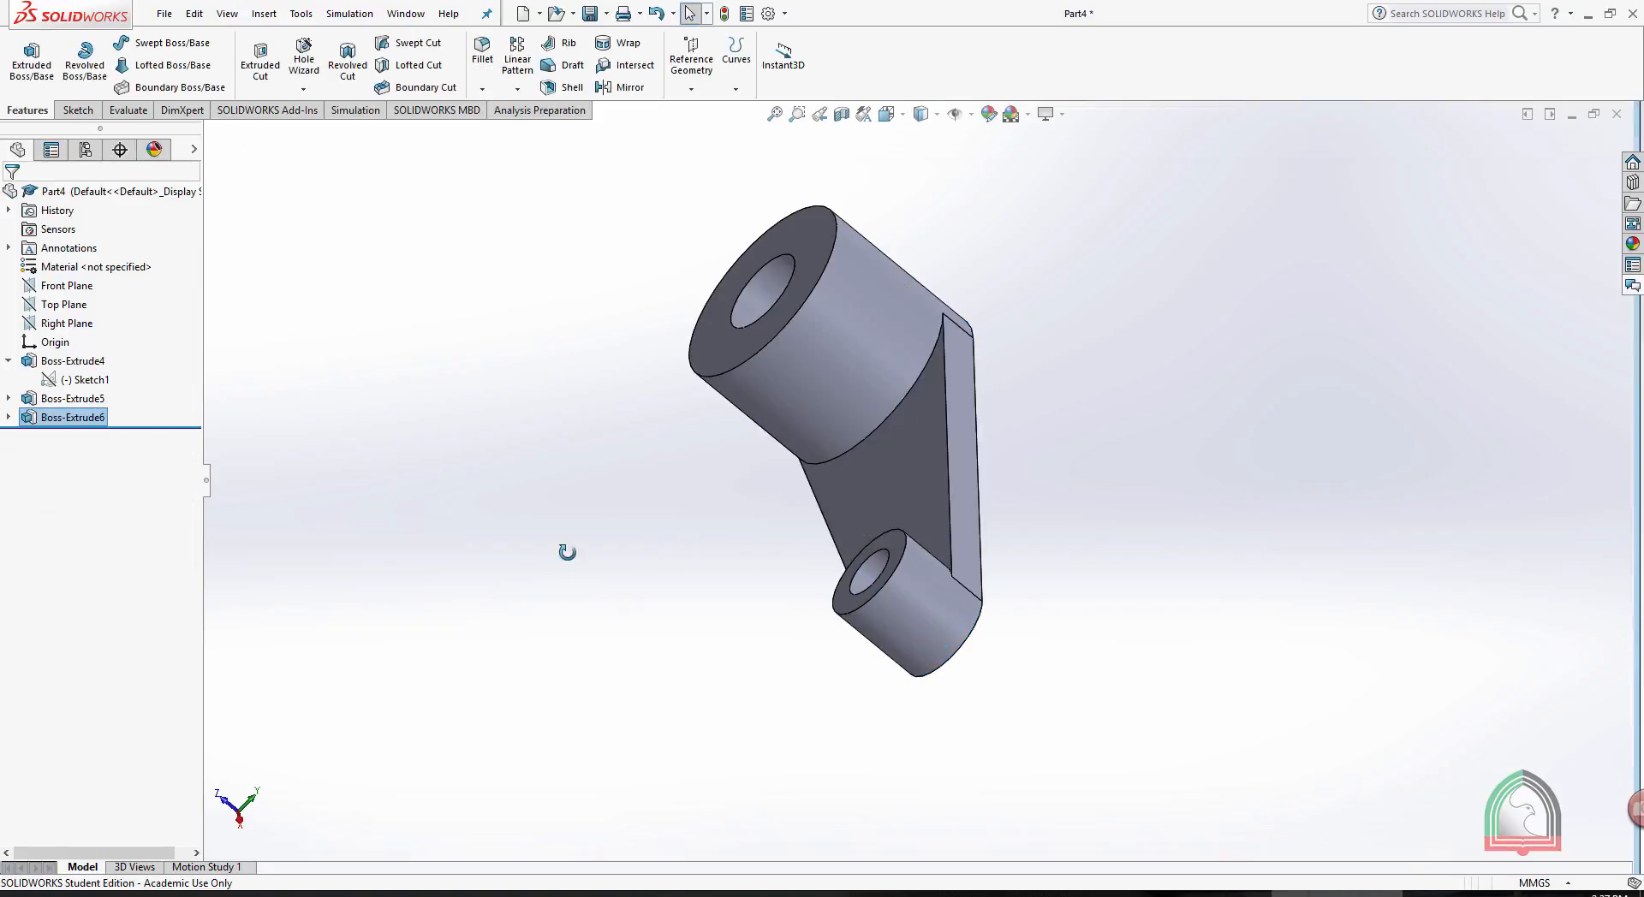
{"action": "middle_click_drag", "start_coordinate": [567, 552], "coordinate": [734, 459]}
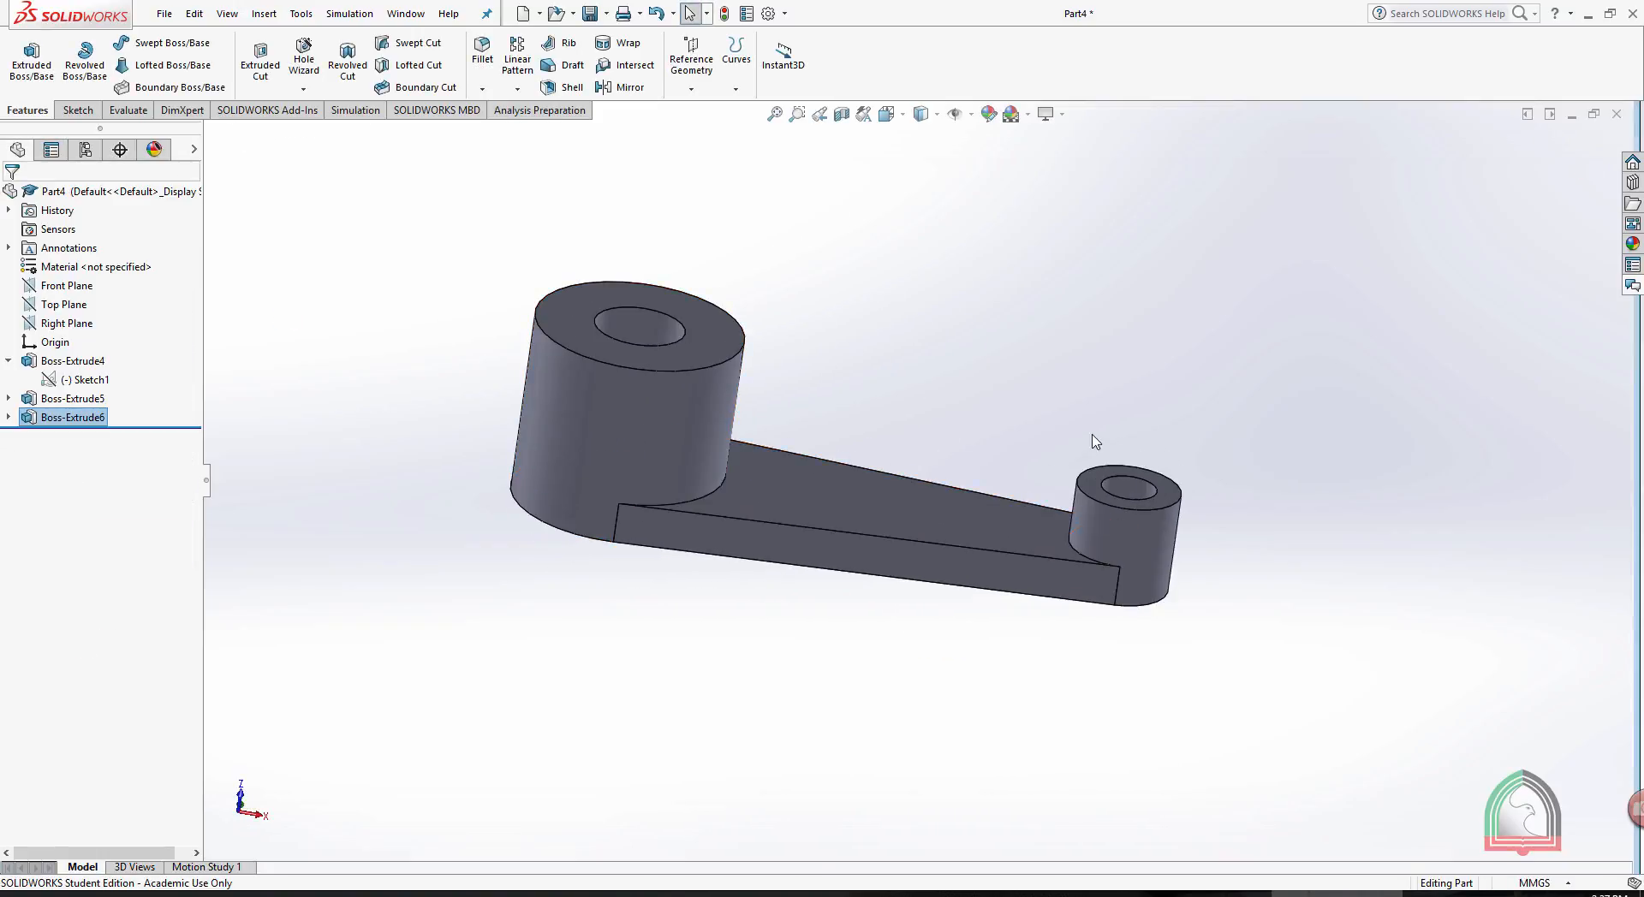
{"action": "middle_click_drag", "start_coordinate": [998, 382], "coordinate": [973, 392]}
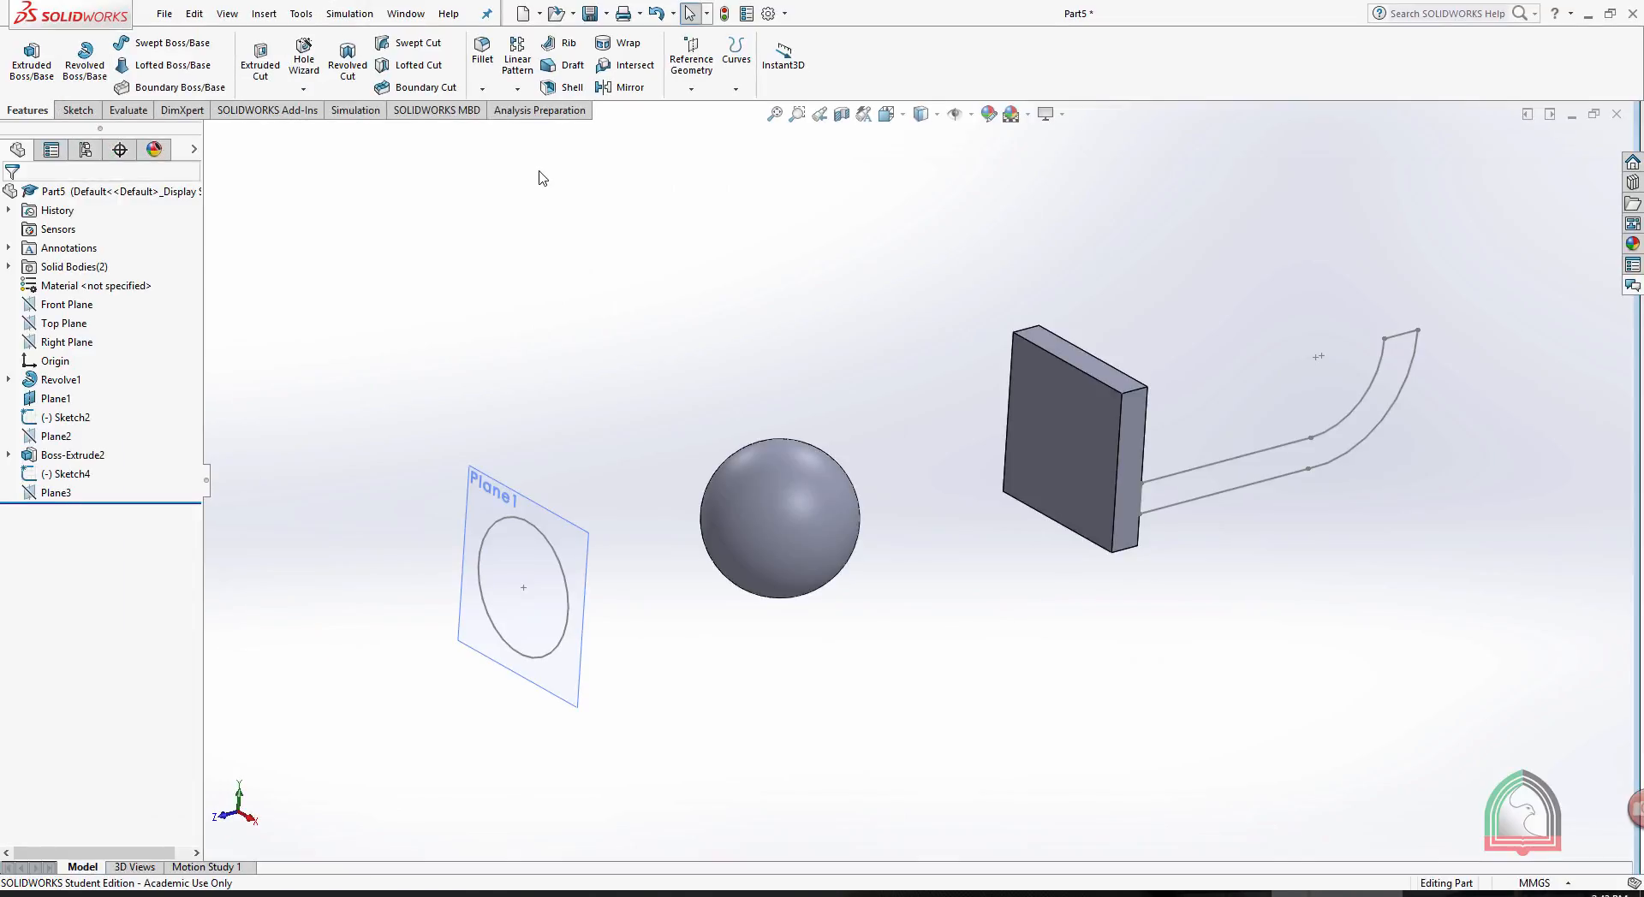
- In Part5, start a boss extrusion of the Plane1 circle, reverse it toward the sphere and set the end condition to Up To Next
{"action": "left_click", "coordinate": [32, 65]}
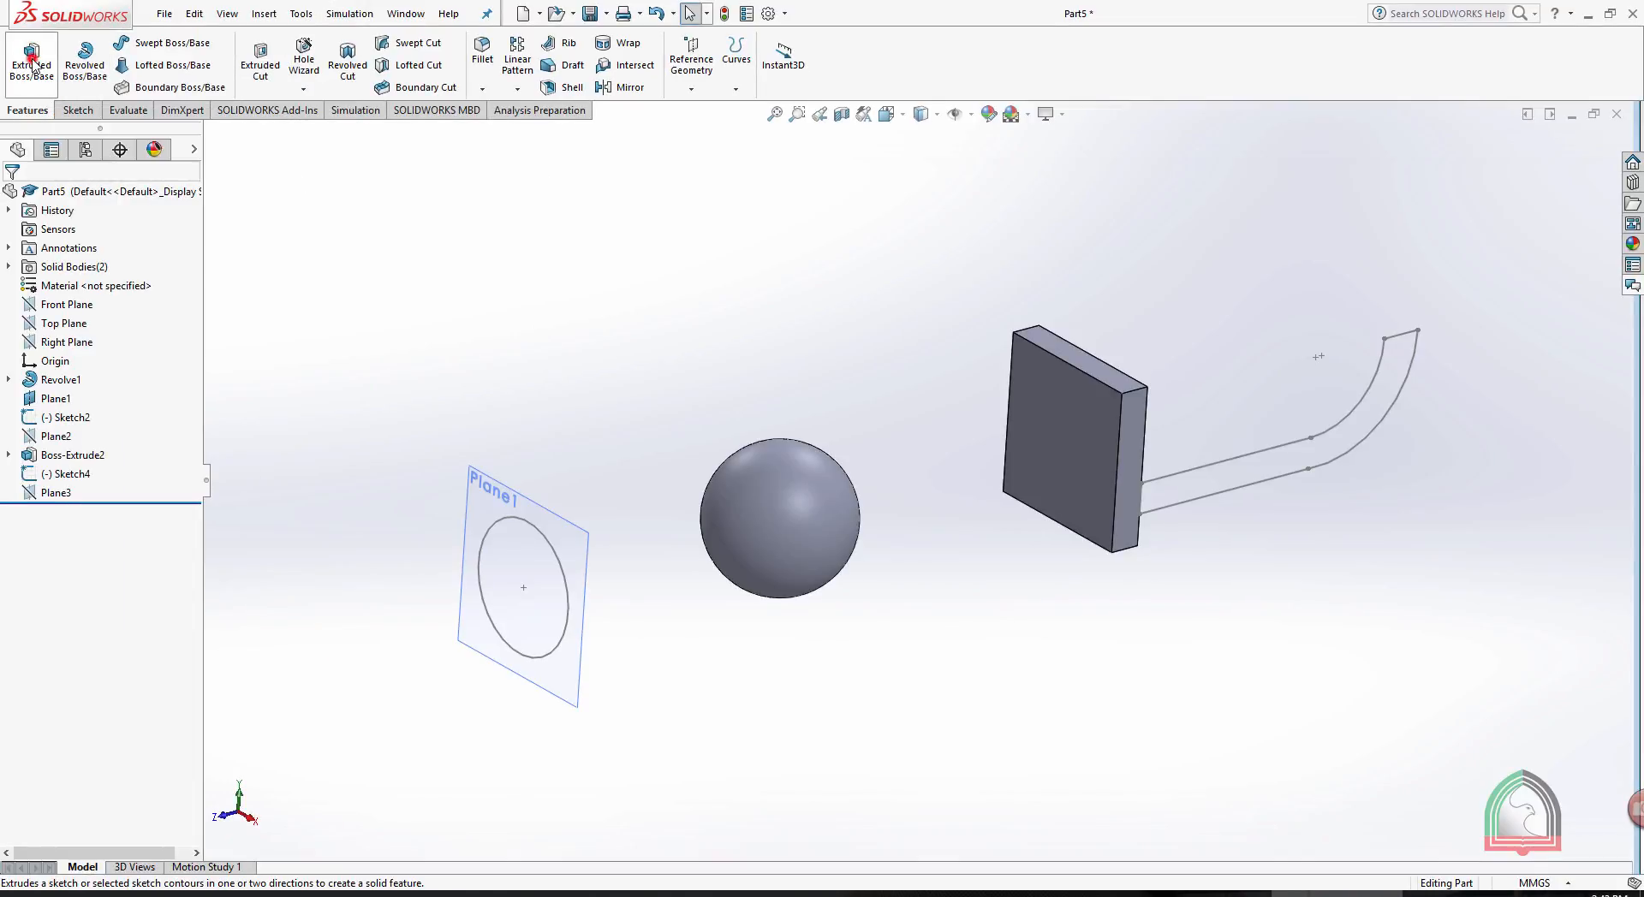
{"action": "left_click", "coordinate": [513, 519]}
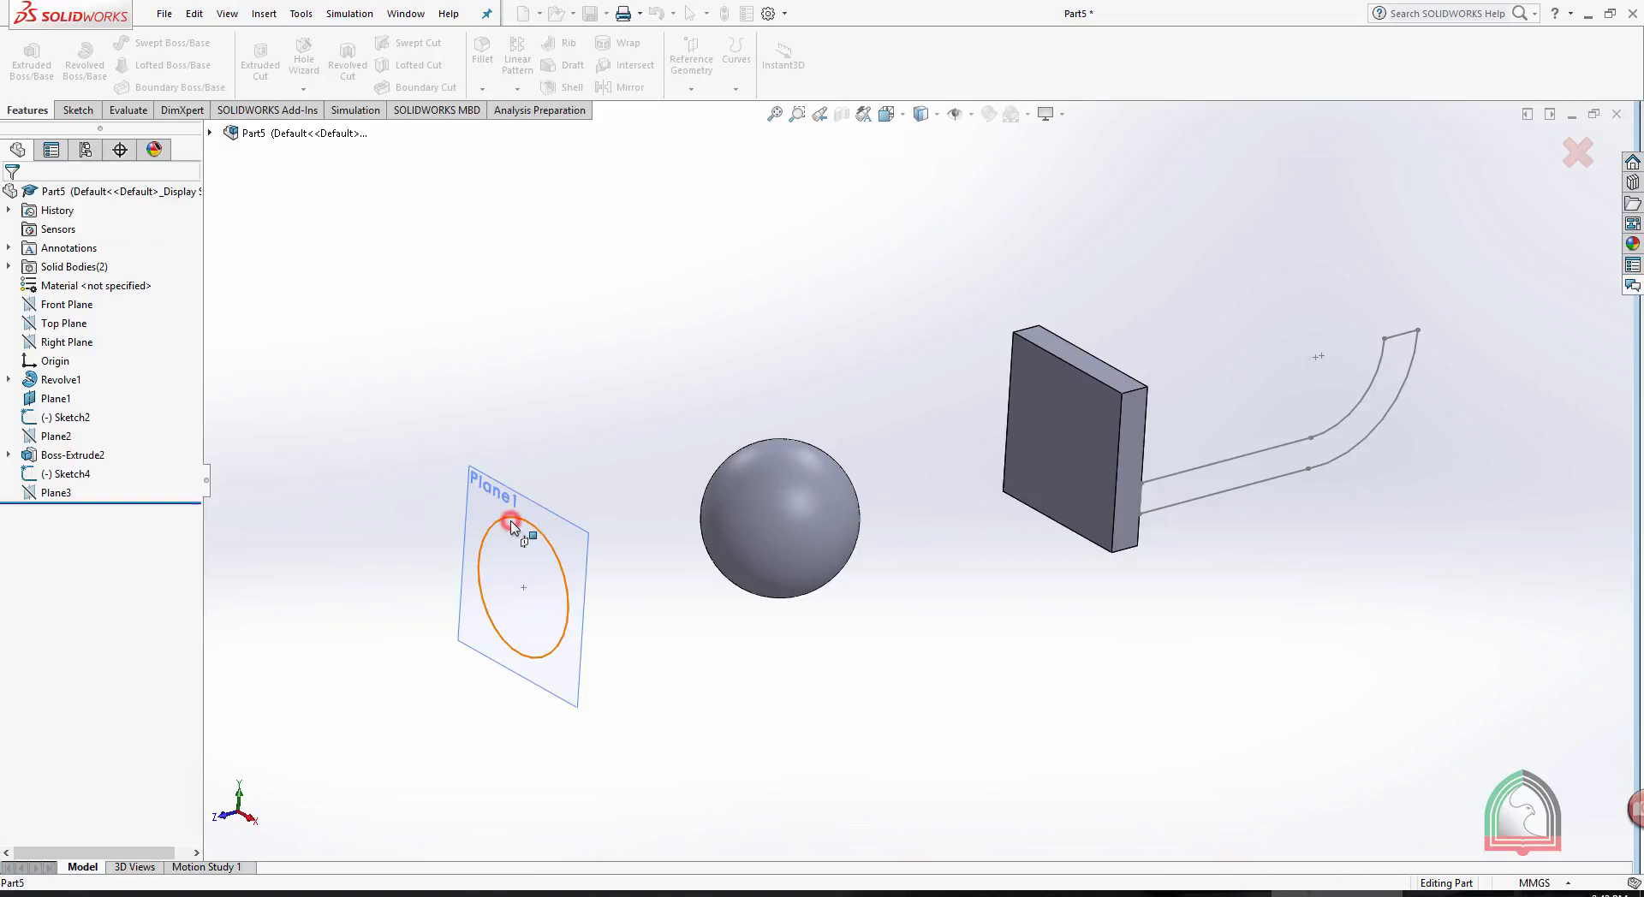
{"action": "left_click", "coordinate": [15, 302]}
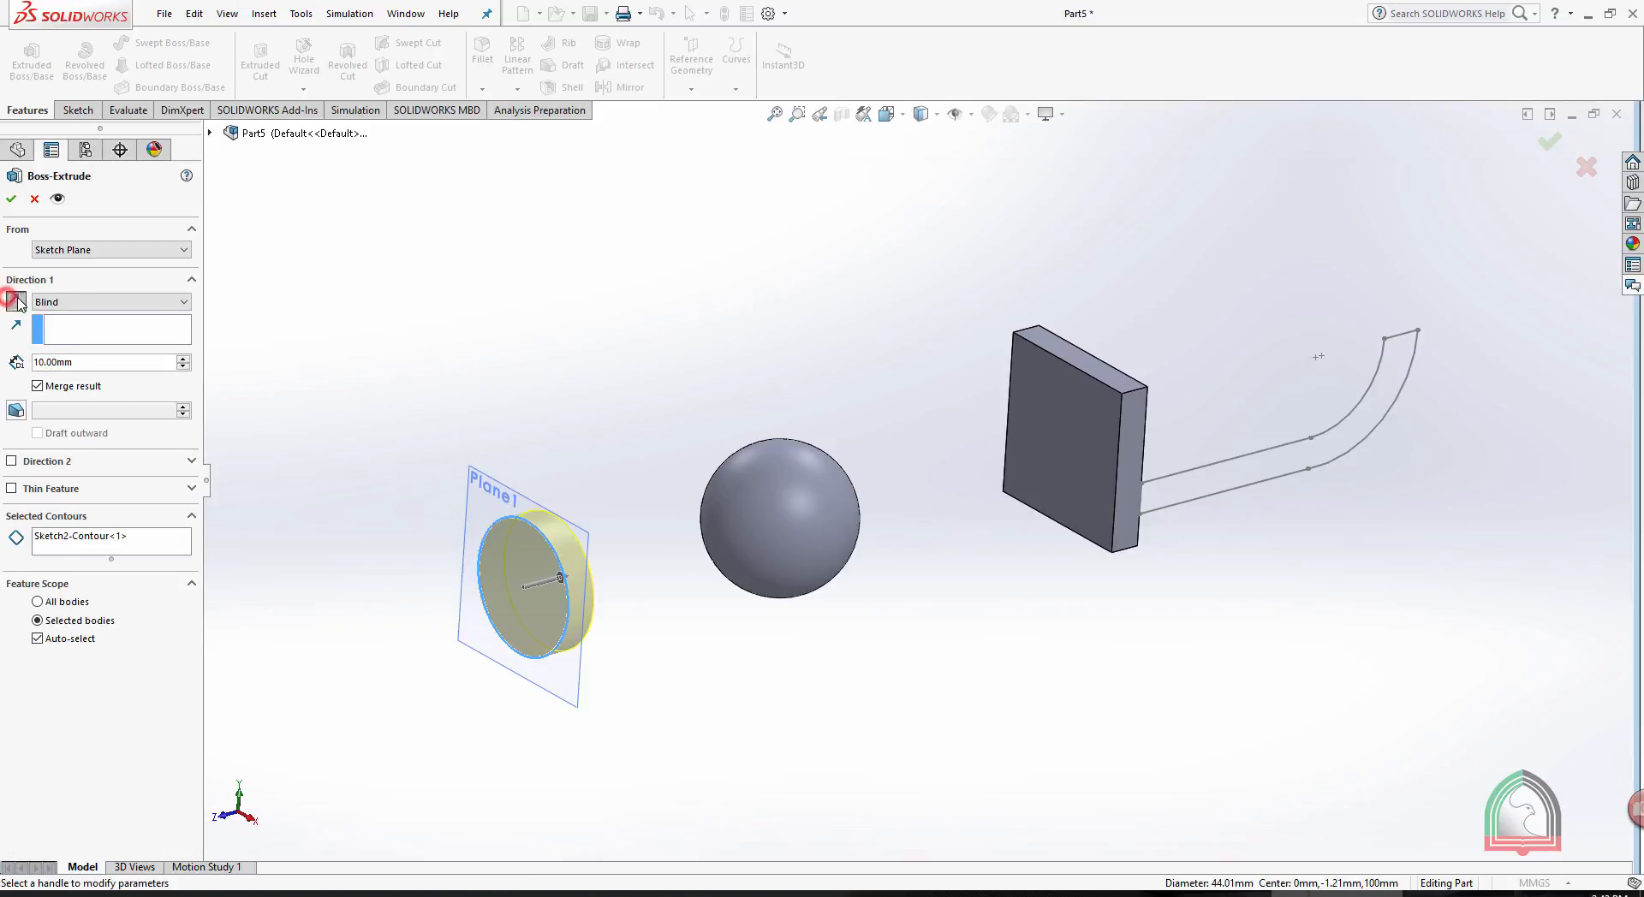
{"action": "mouse_move", "coordinate": [576, 286]}
{"action": "middle_mouse_down"}
{"action": "mouse_move", "coordinate": [601, 307]}
{"action": "mouse_move", "coordinate": [569, 309]}
{"action": "middle_mouse_up"}
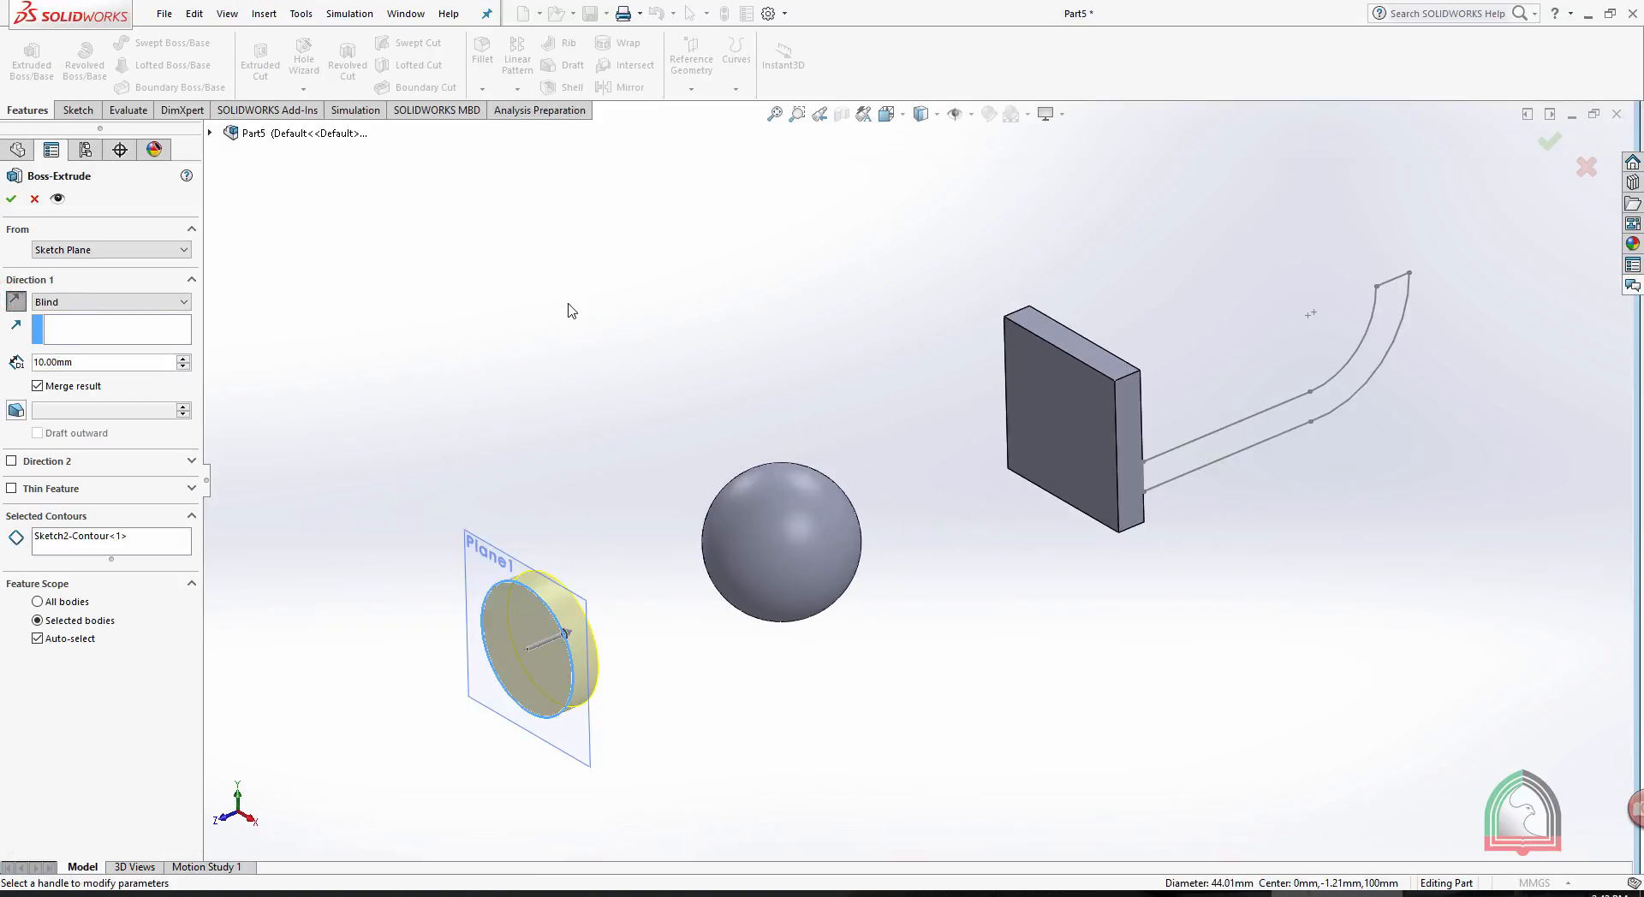
{"action": "left_click", "coordinate": [75, 303]}
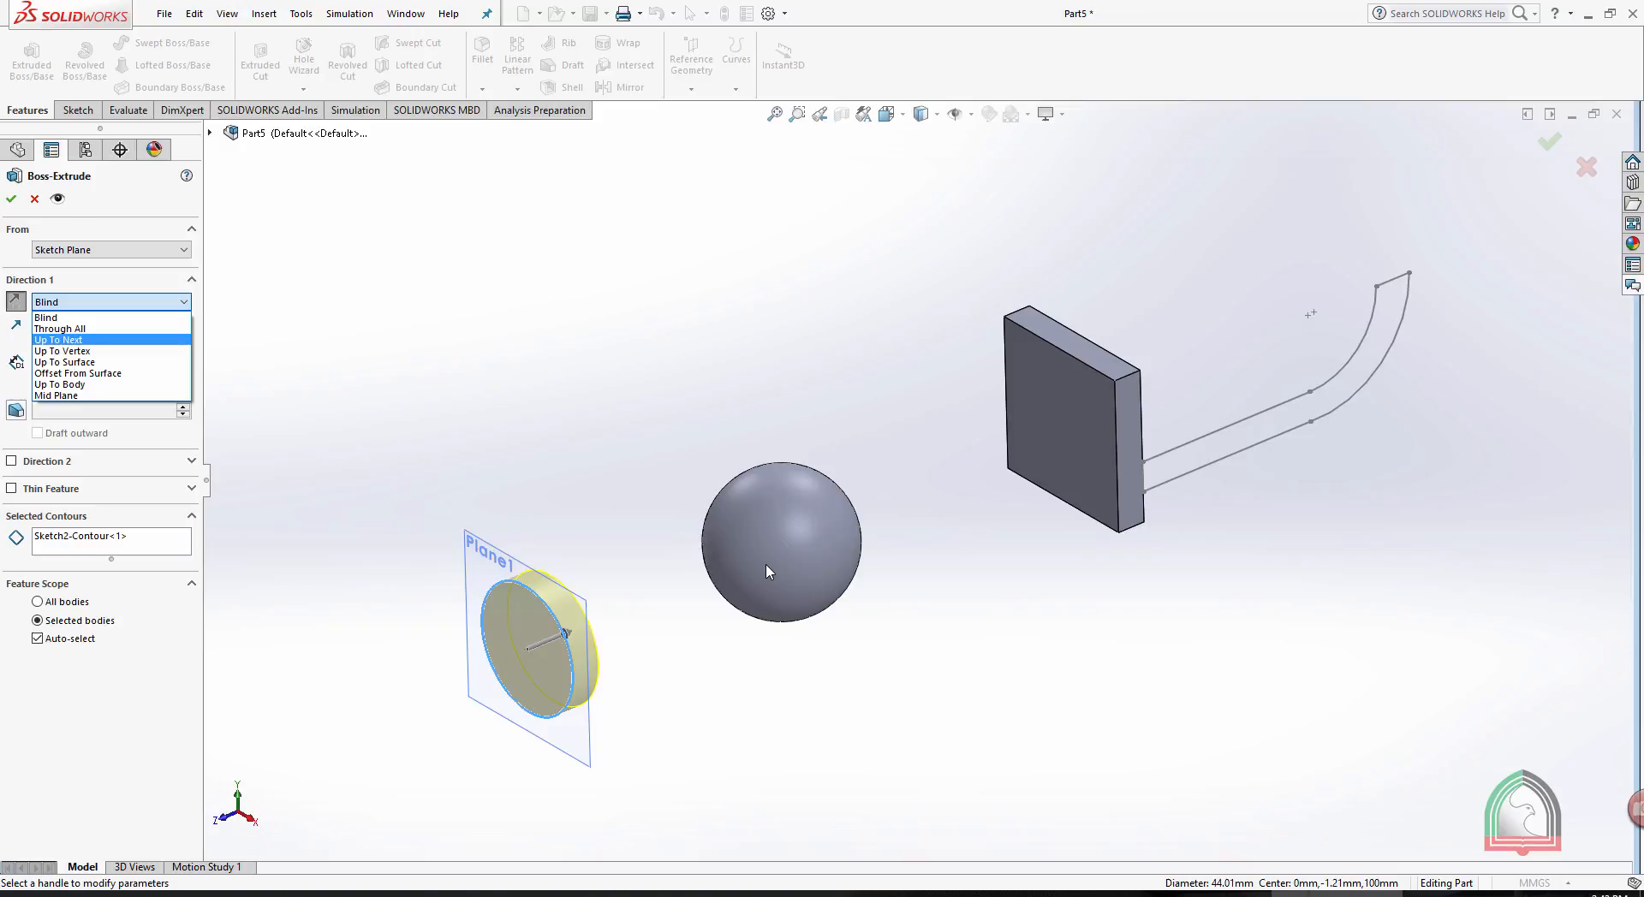
{"action": "left_click", "coordinate": [62, 340]}
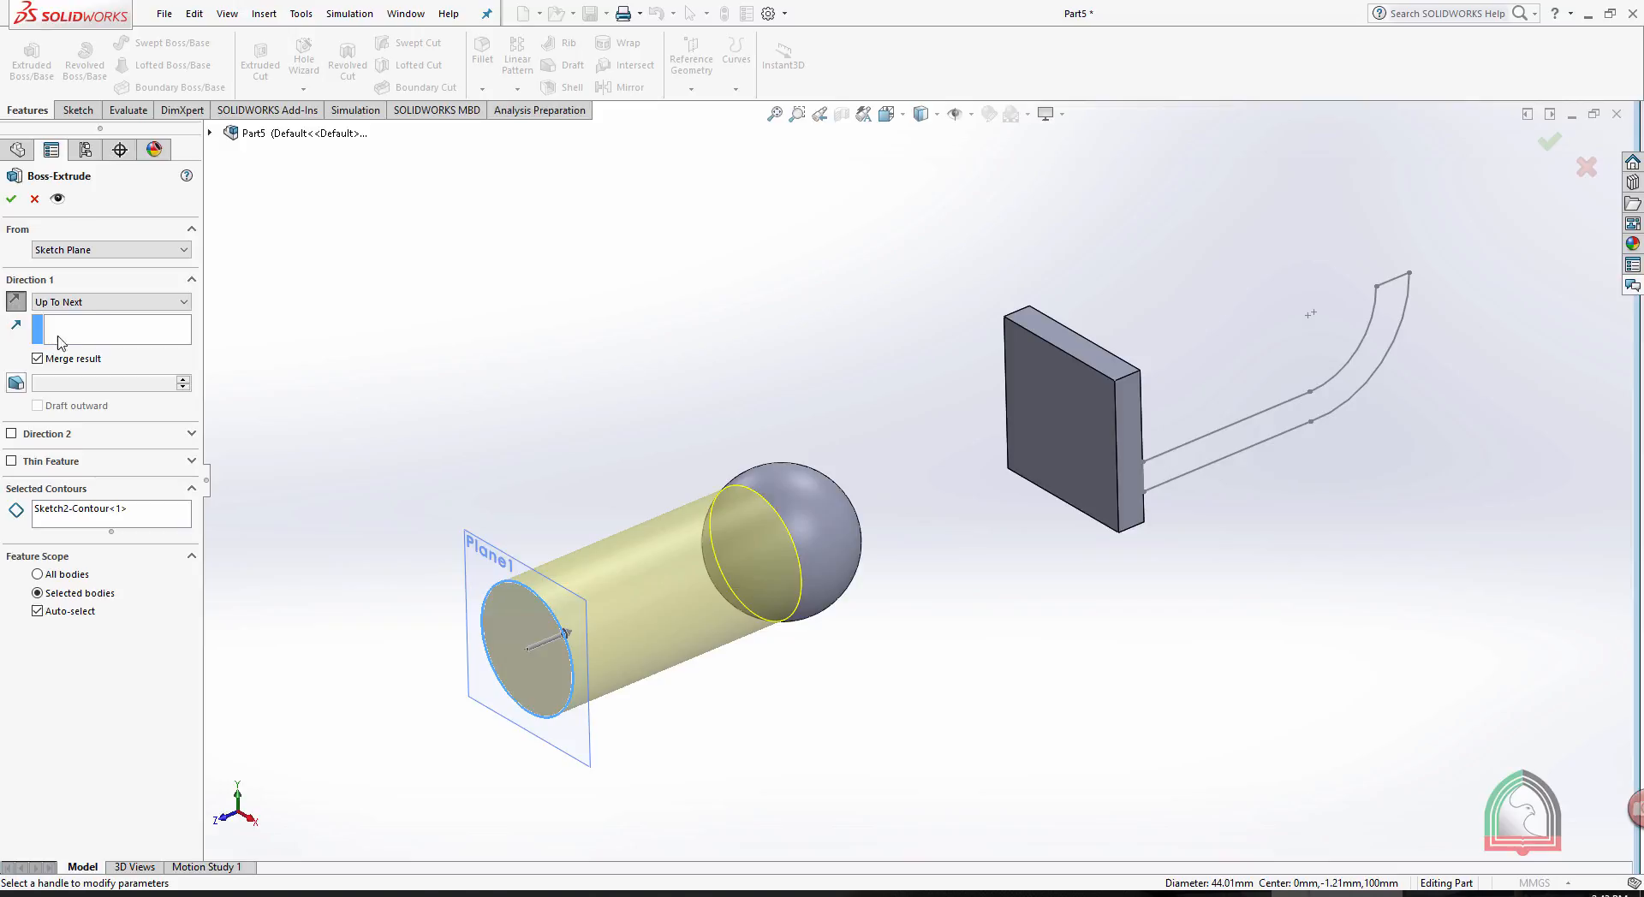
- Change the end condition to Up To Vertex, trying the plate's upper corner and the inner upper endpoint of the curved sketch
{"action": "left_click", "coordinate": [78, 305]}
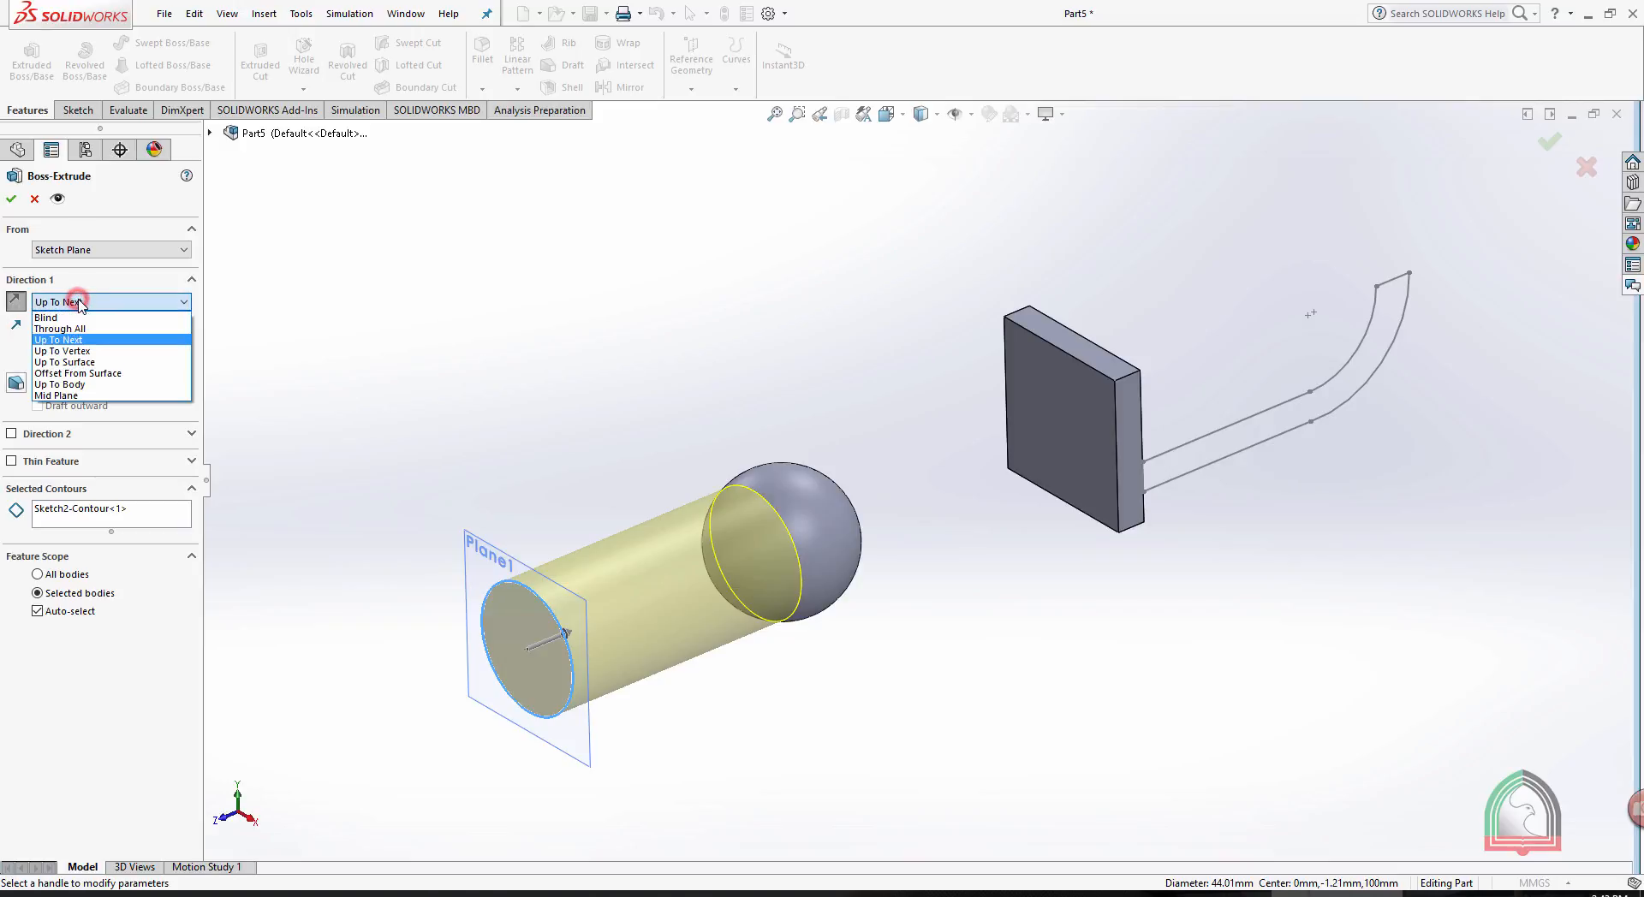
{"action": "left_click", "coordinate": [72, 356]}
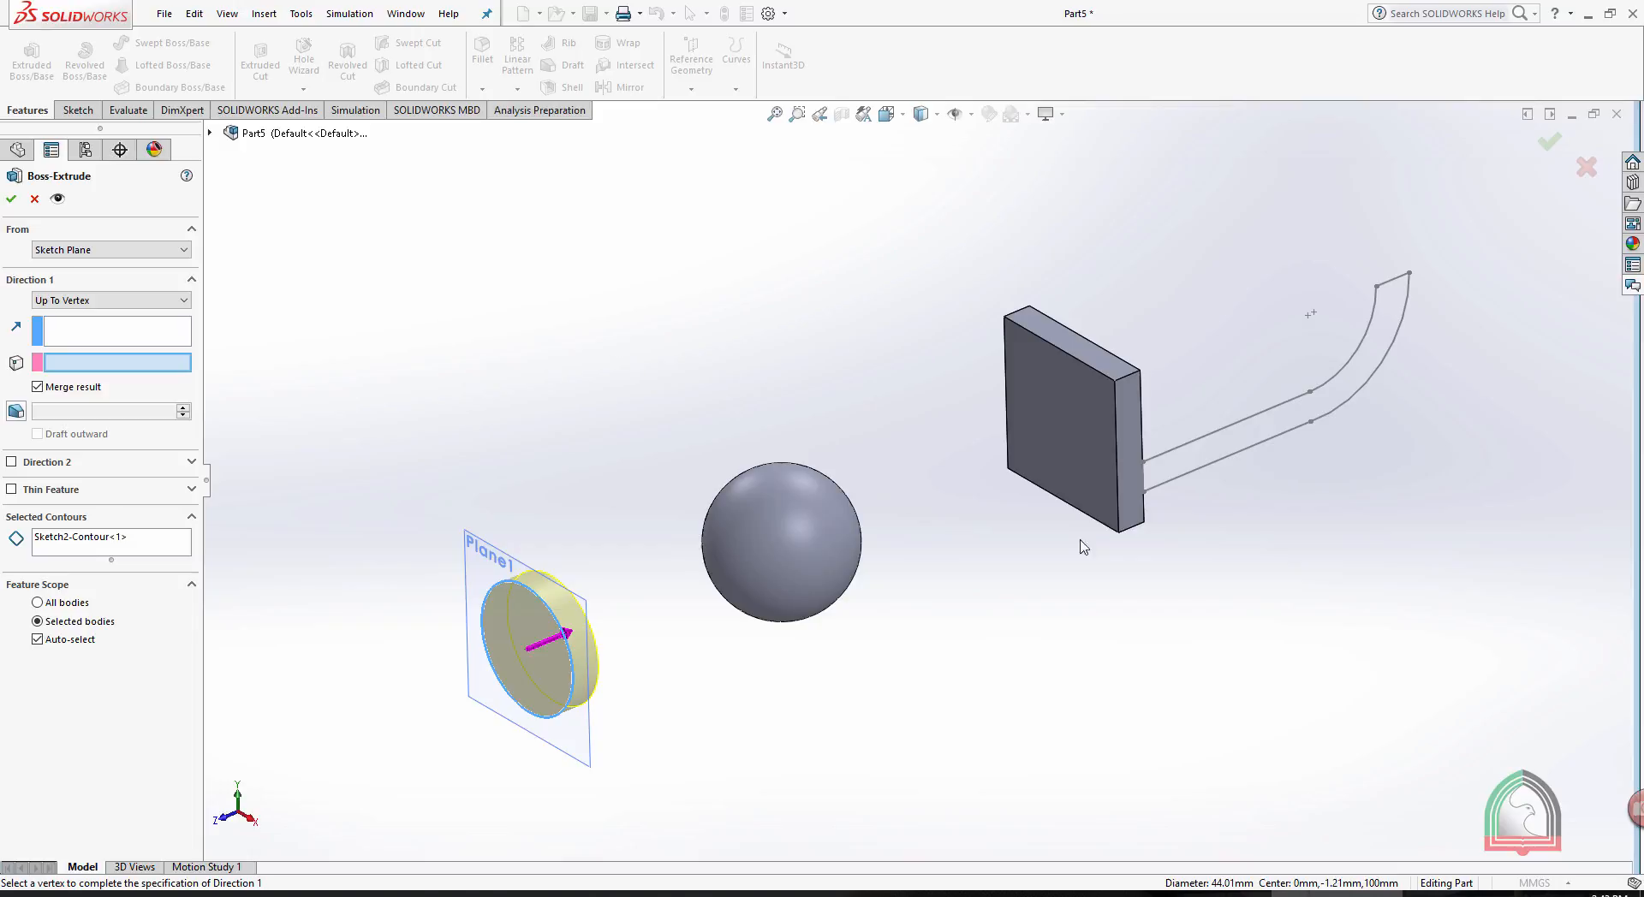
{"action": "left_click", "coordinate": [1116, 380]}
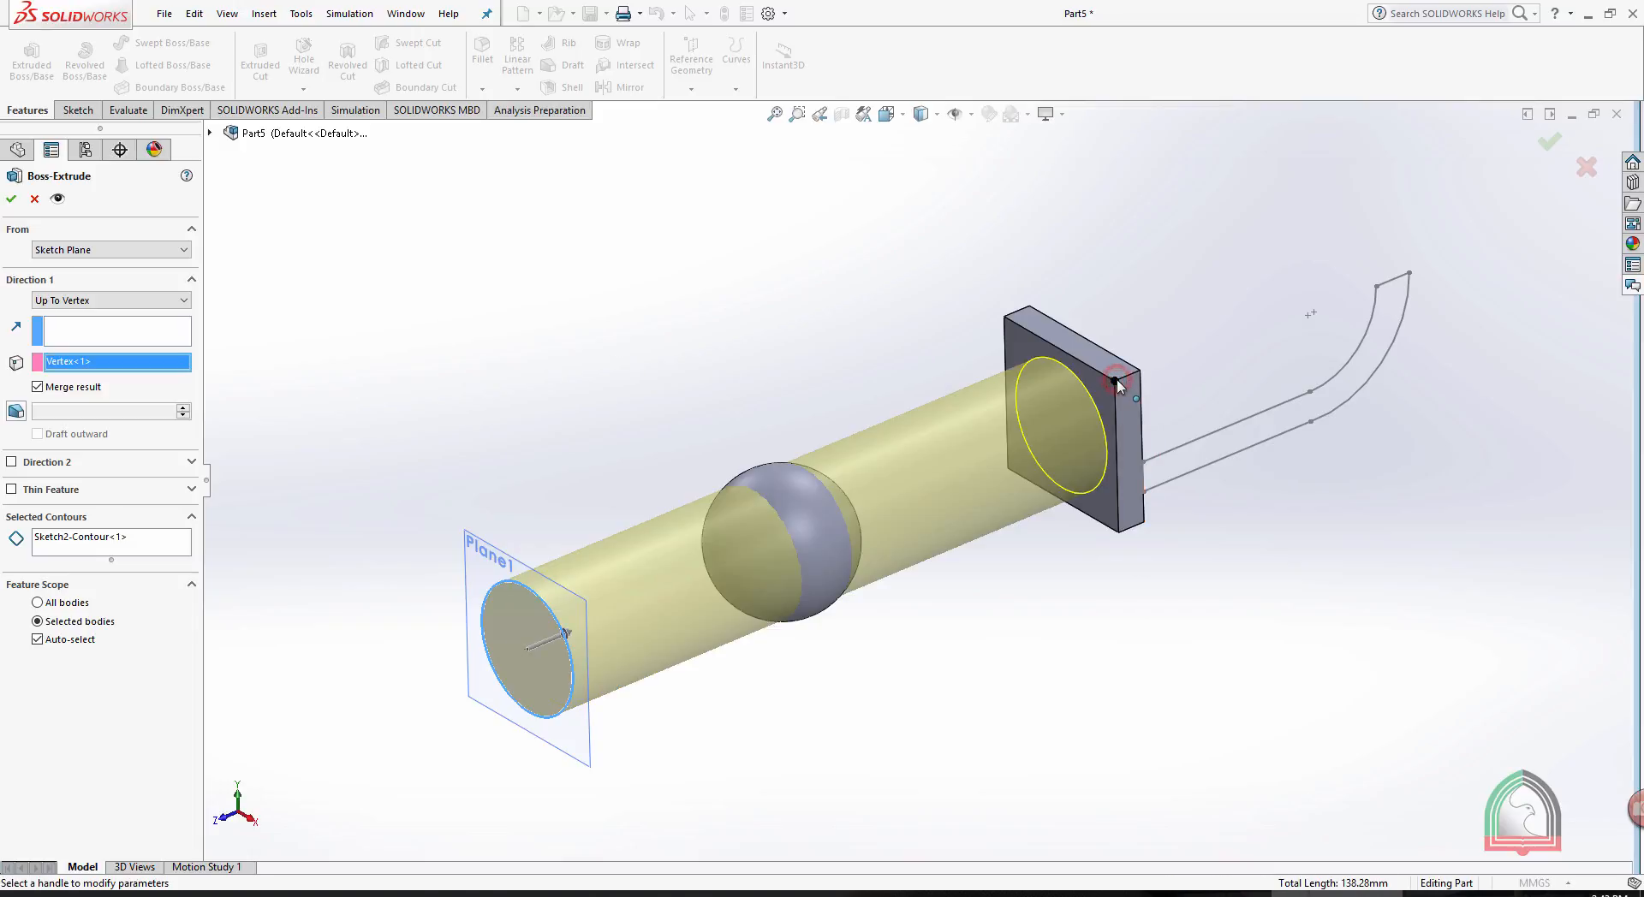
{"action": "left_click", "coordinate": [1376, 287]}
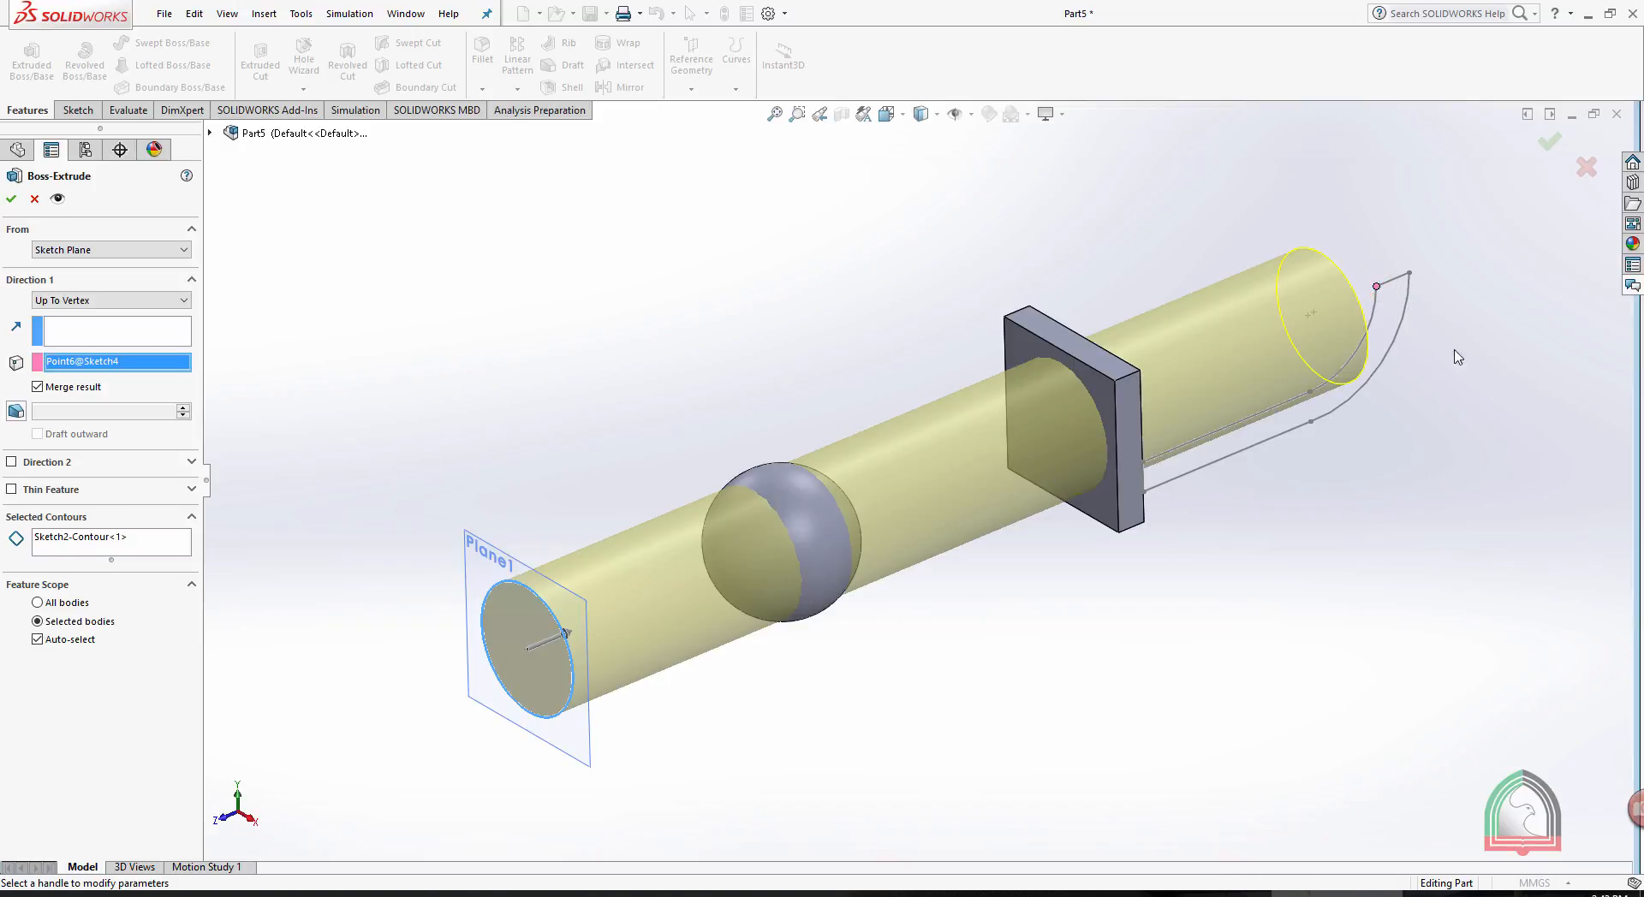
{"action": "mouse_move", "coordinate": [1449, 458]}
{"action": "middle_mouse_down"}
{"action": "mouse_move", "coordinate": [1350, 462]}
{"action": "mouse_move", "coordinate": [1436, 472]}
{"action": "middle_mouse_up"}
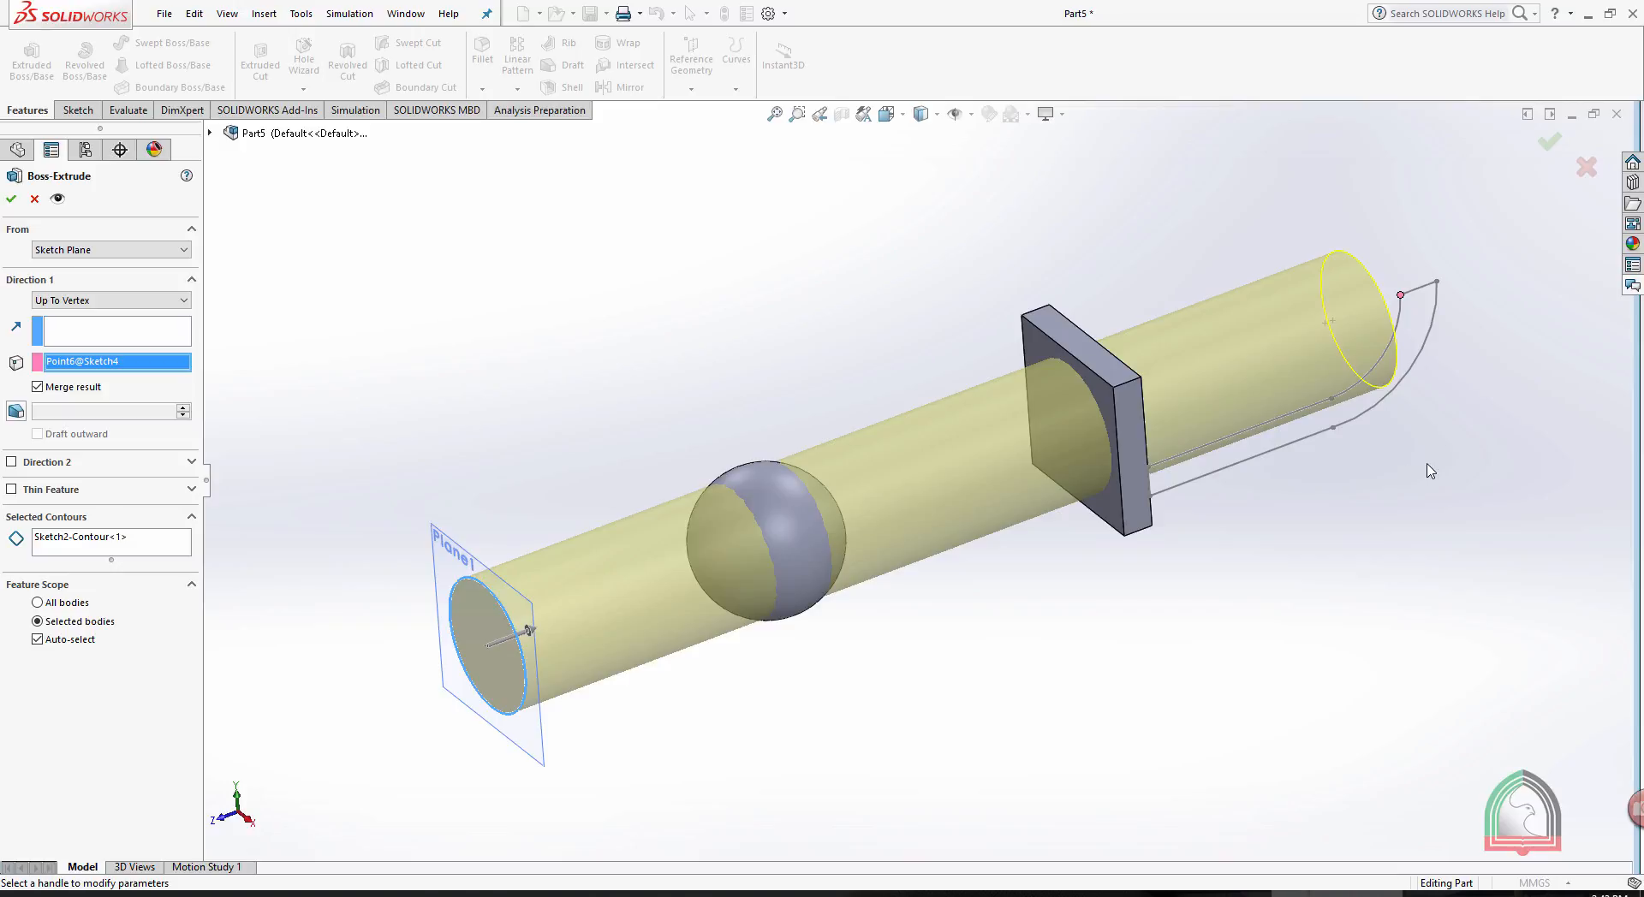
- Change the end condition to Up To Surface and end the extrusion at the plate's face nearest the sphere
{"action": "left_click", "coordinate": [94, 300]}
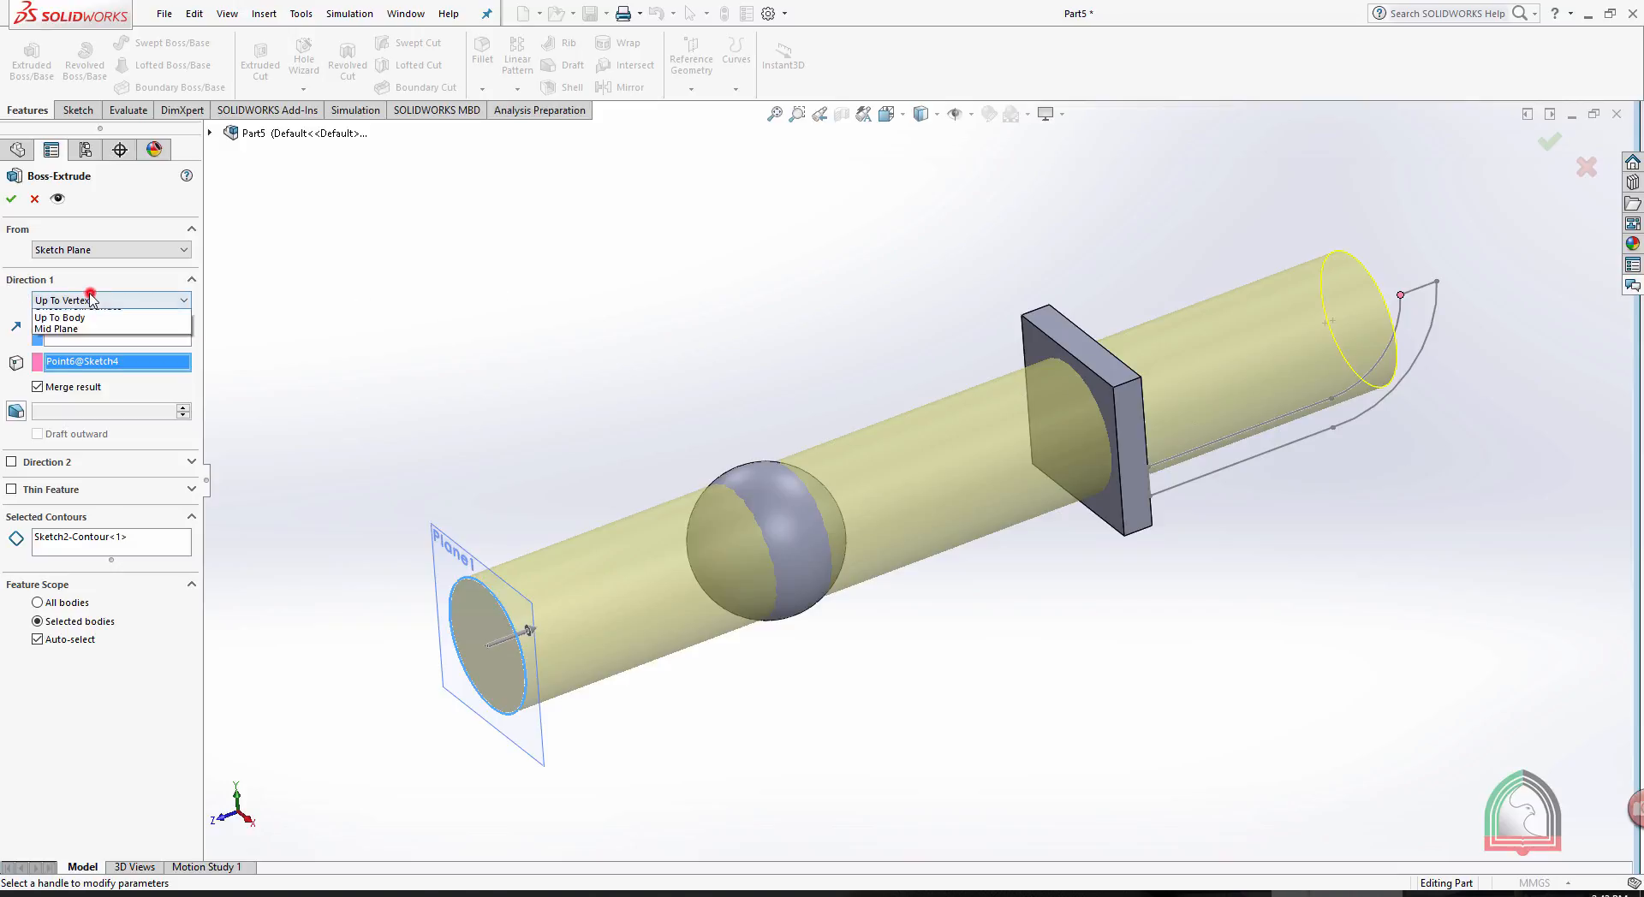
{"action": "left_click", "coordinate": [84, 360]}
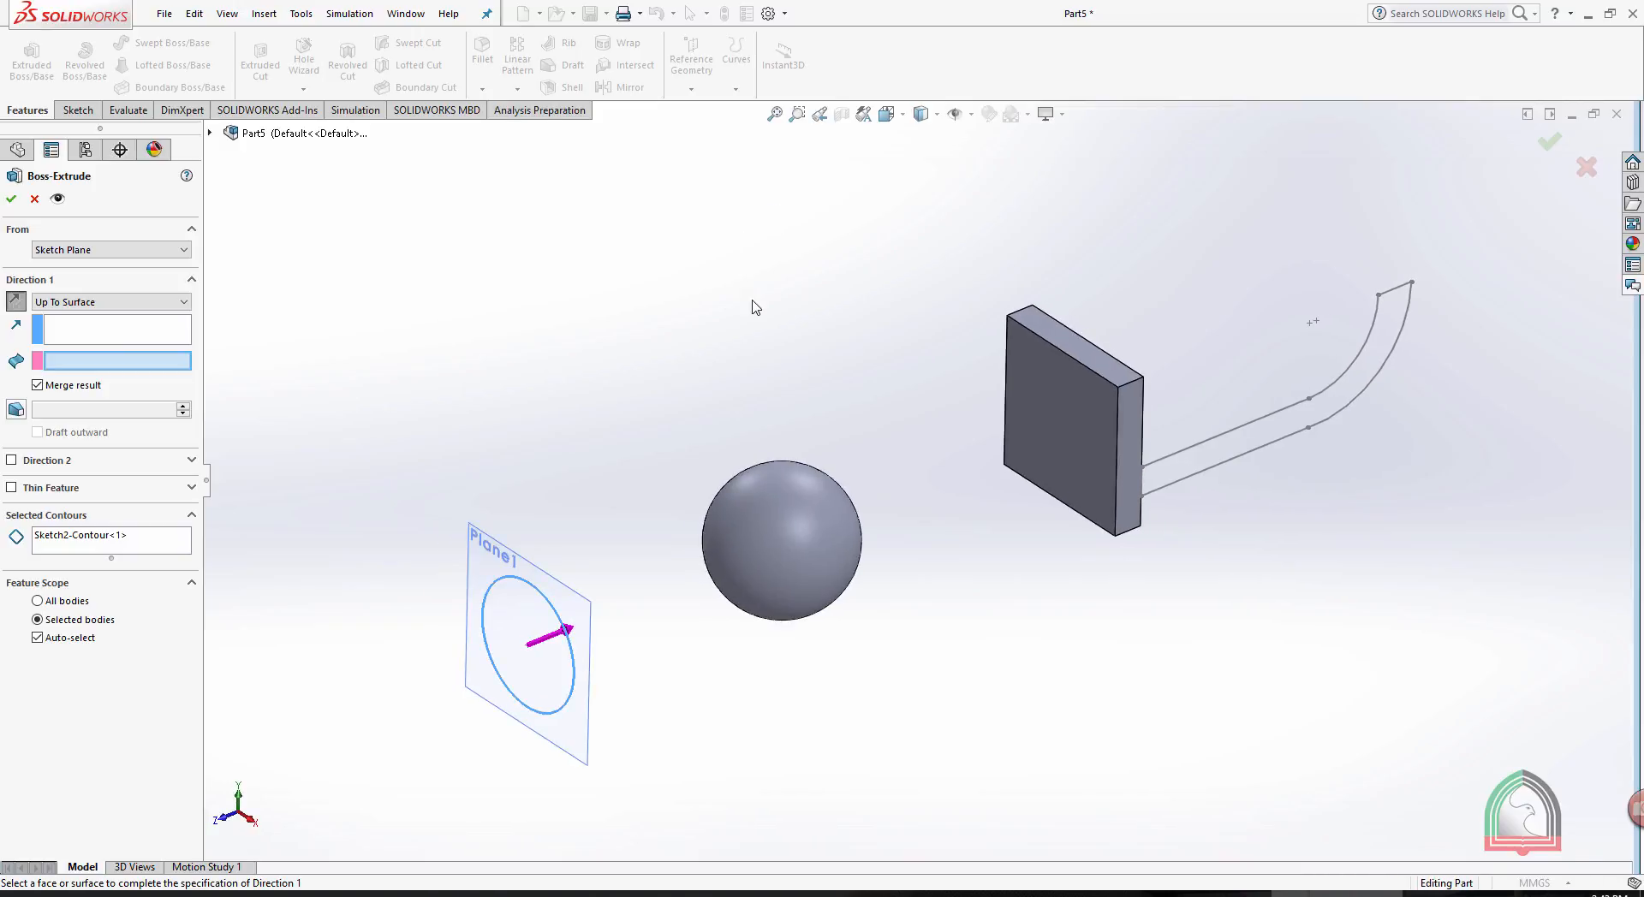
{"action": "left_click", "coordinate": [1060, 392]}
{"action": "middle_click_drag", "start_coordinate": [1226, 621], "coordinate": [1144, 571]}
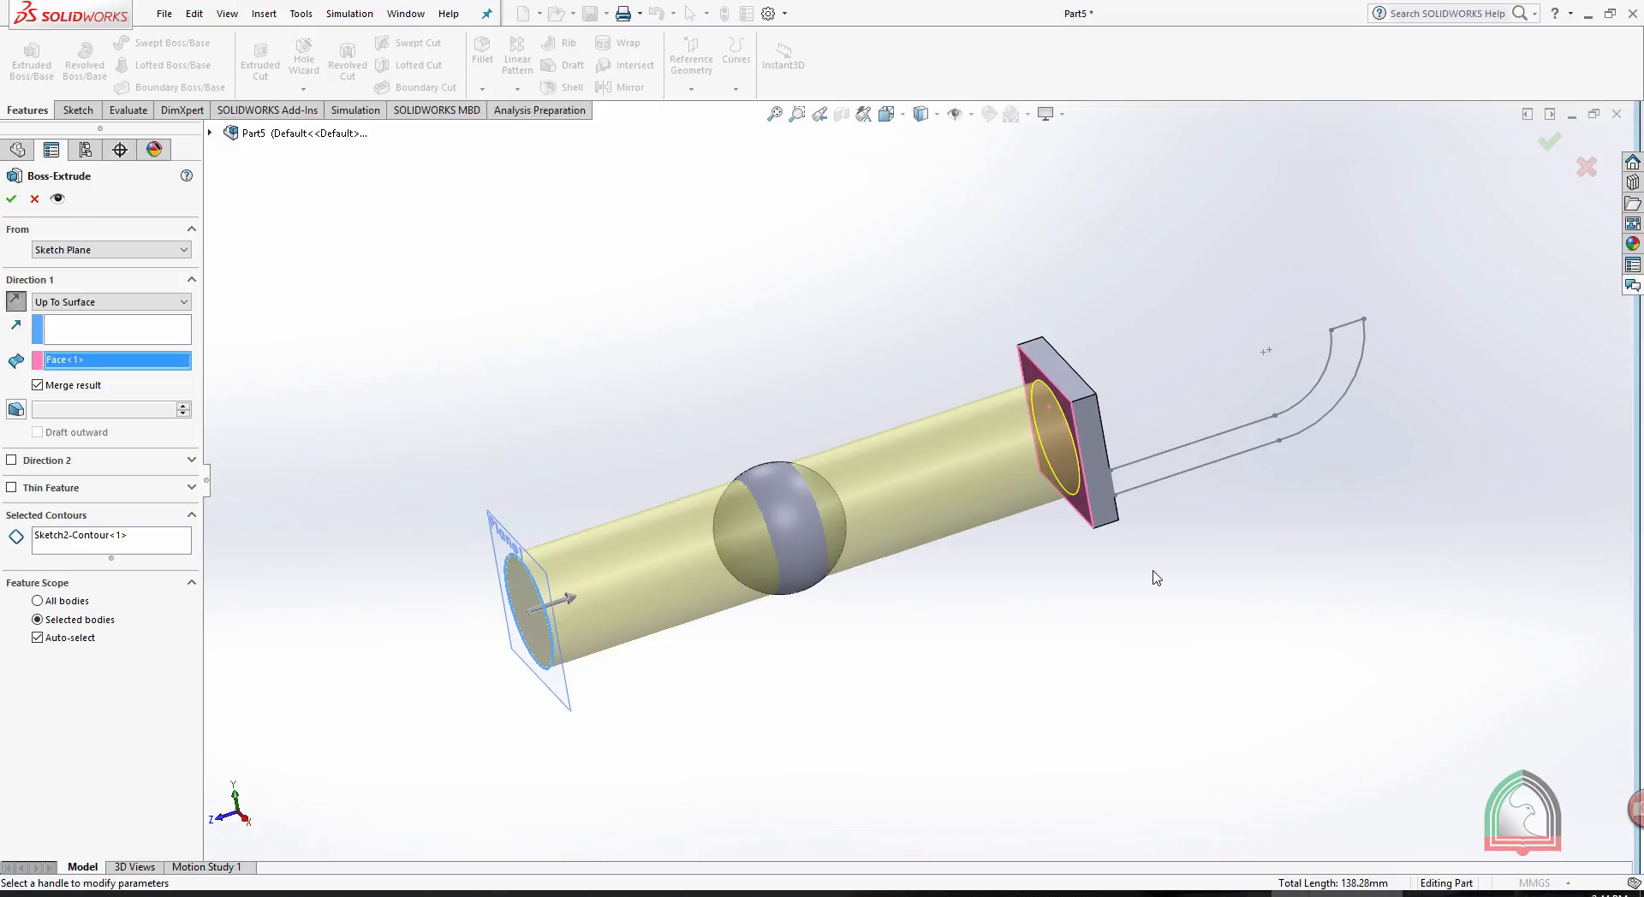
- Remove the selected end face and use the plate's far face for the Up To Surface extrusion instead
{"action": "right_click", "coordinate": [100, 362]}
{"action": "left_click", "coordinate": [131, 393]}
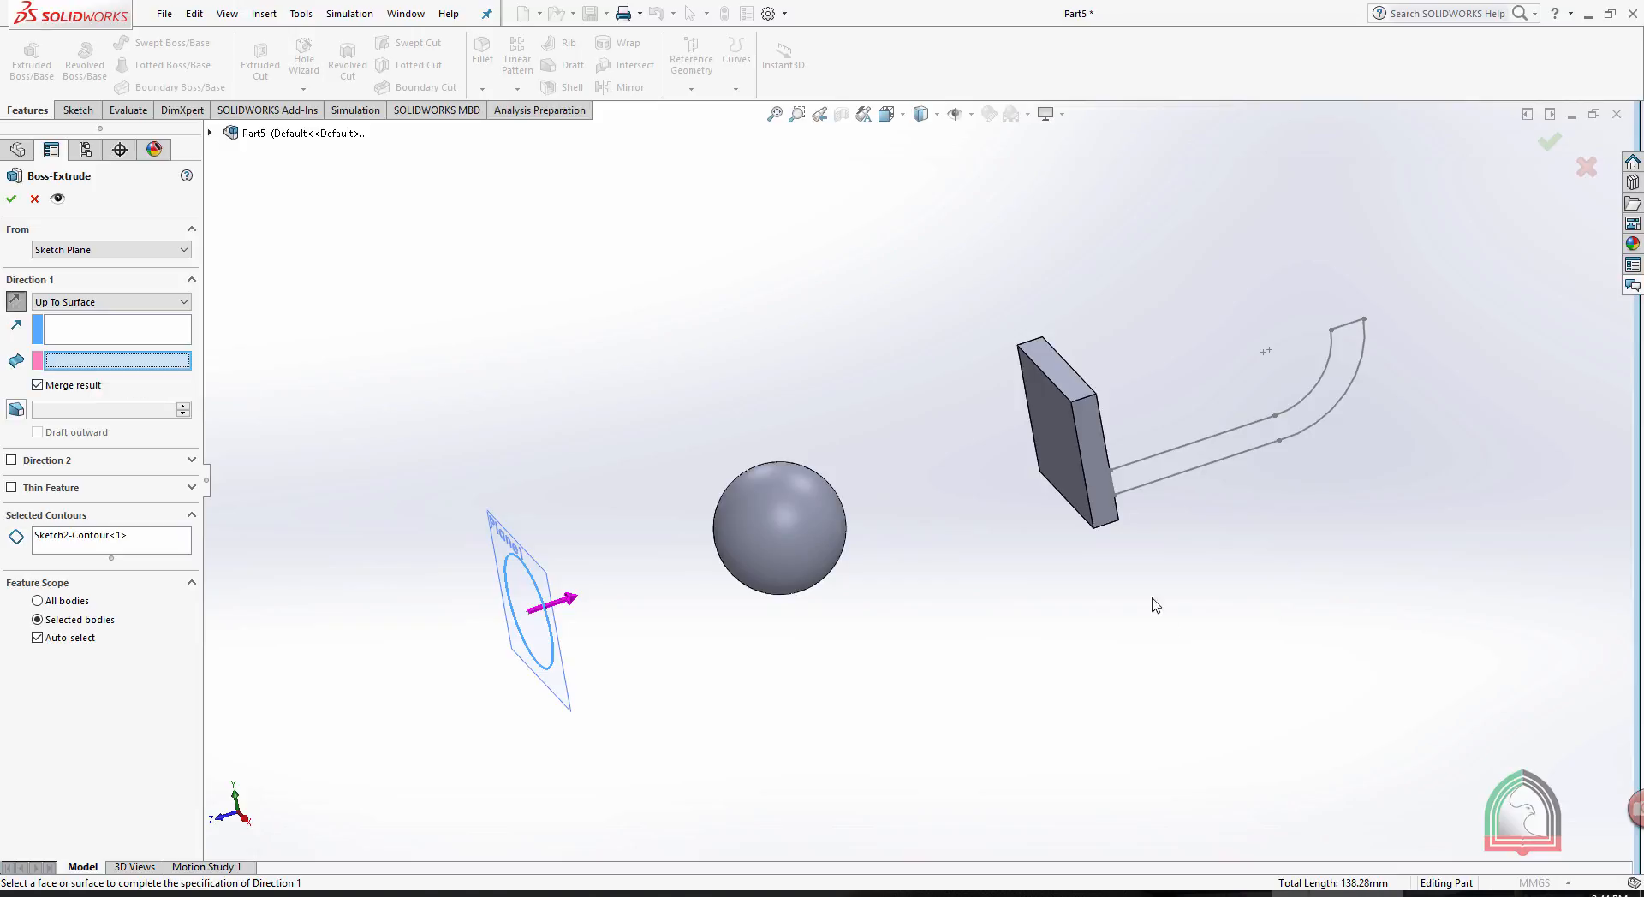
{"action": "middle_click_drag", "start_coordinate": [1152, 597], "coordinate": [1075, 438]}
{"action": "left_click", "coordinate": [1075, 419]}
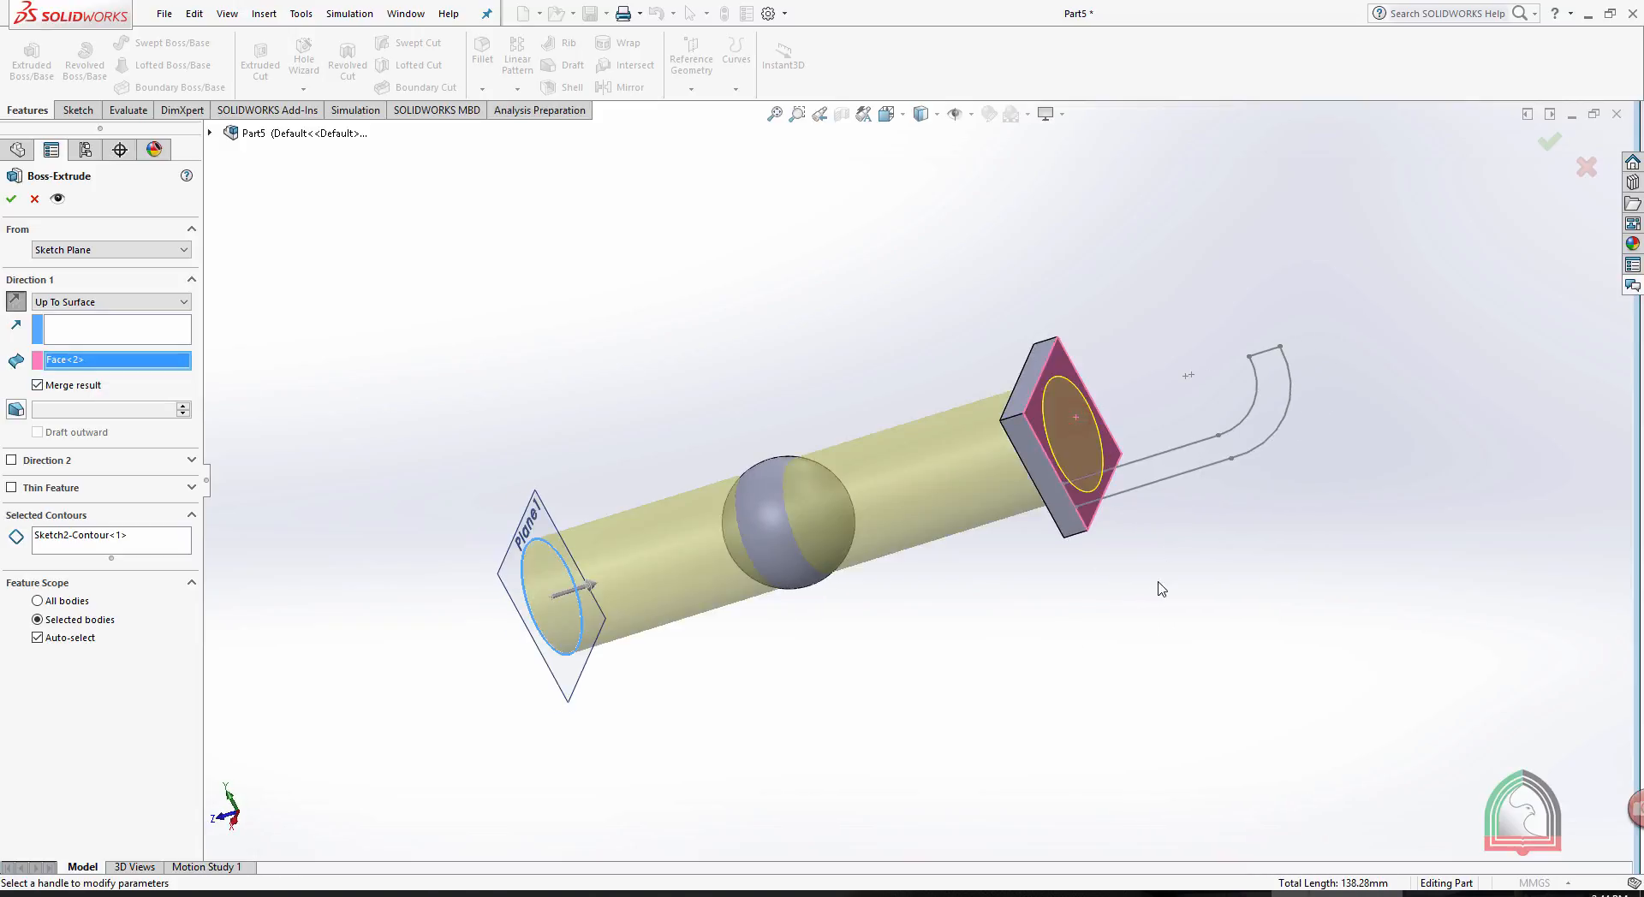
{"action": "middle_click_drag", "start_coordinate": [1156, 587], "coordinate": [1297, 544]}
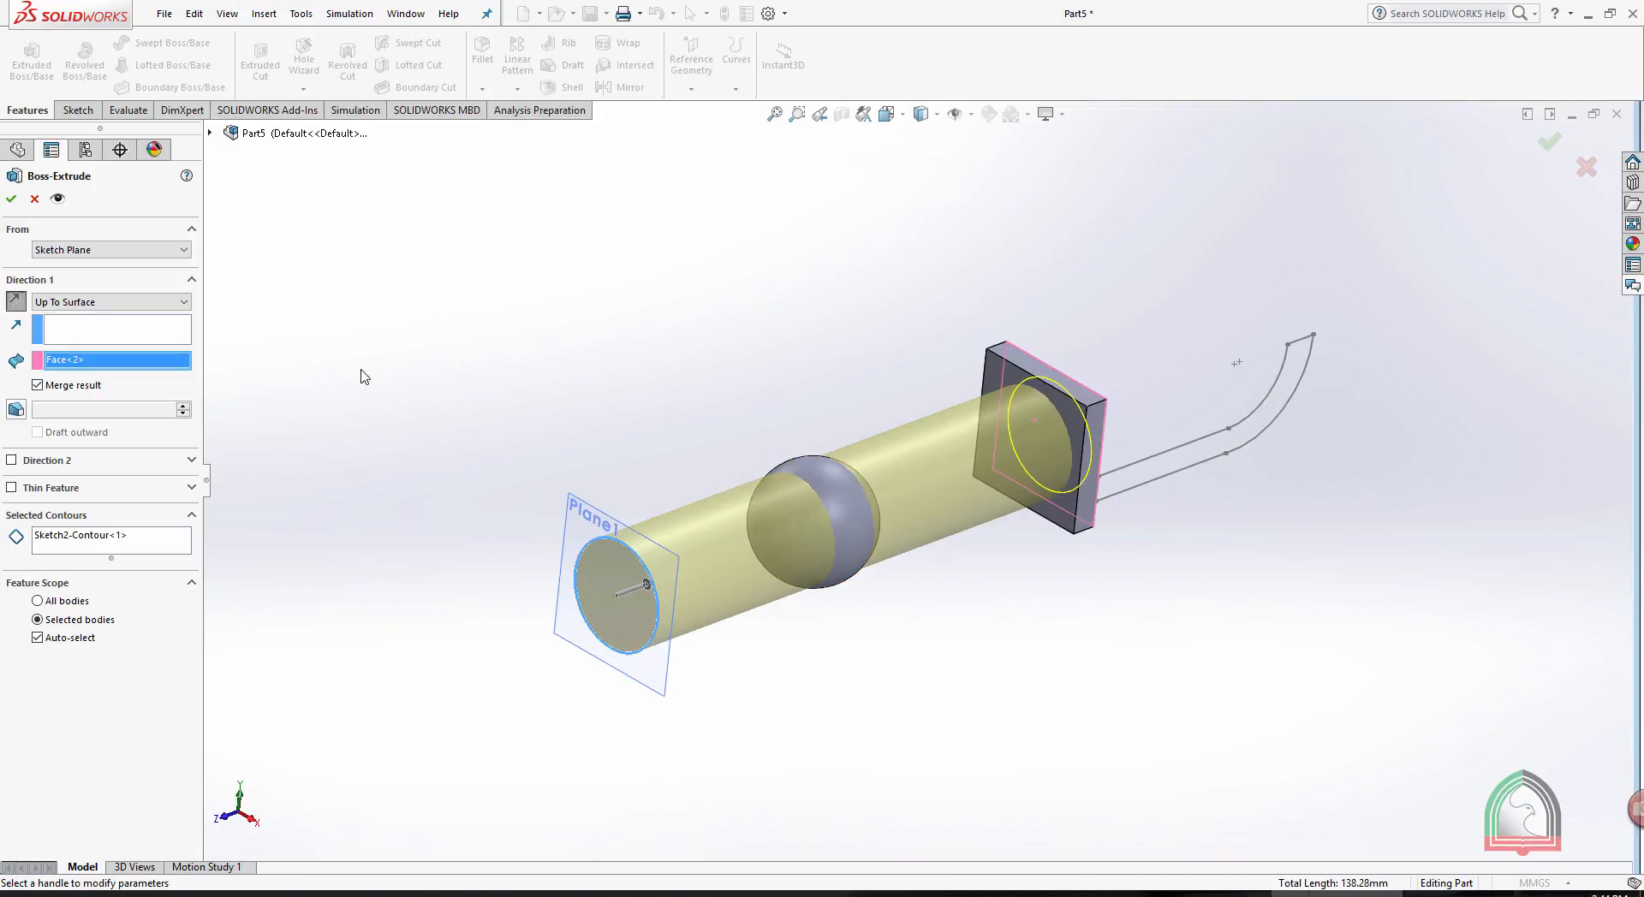
- Switch the end condition to Offset From Surface, remove the selected face and set the offset distance to 30 mm
{"action": "left_click", "coordinate": [145, 305]}
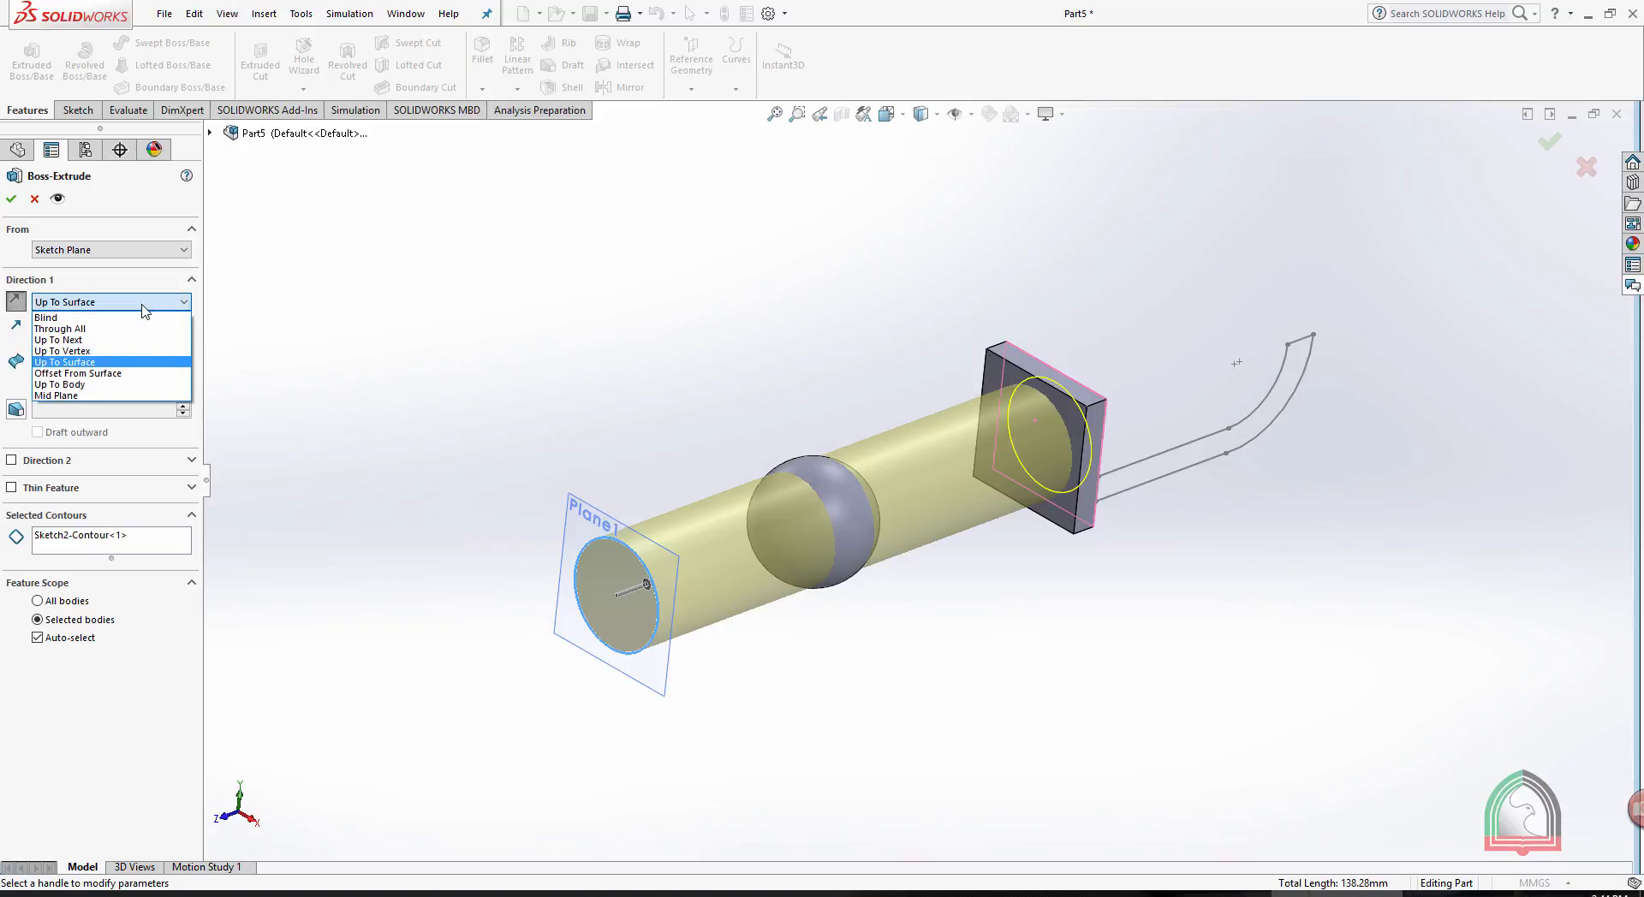
{"action": "left_click", "coordinate": [388, 367]}
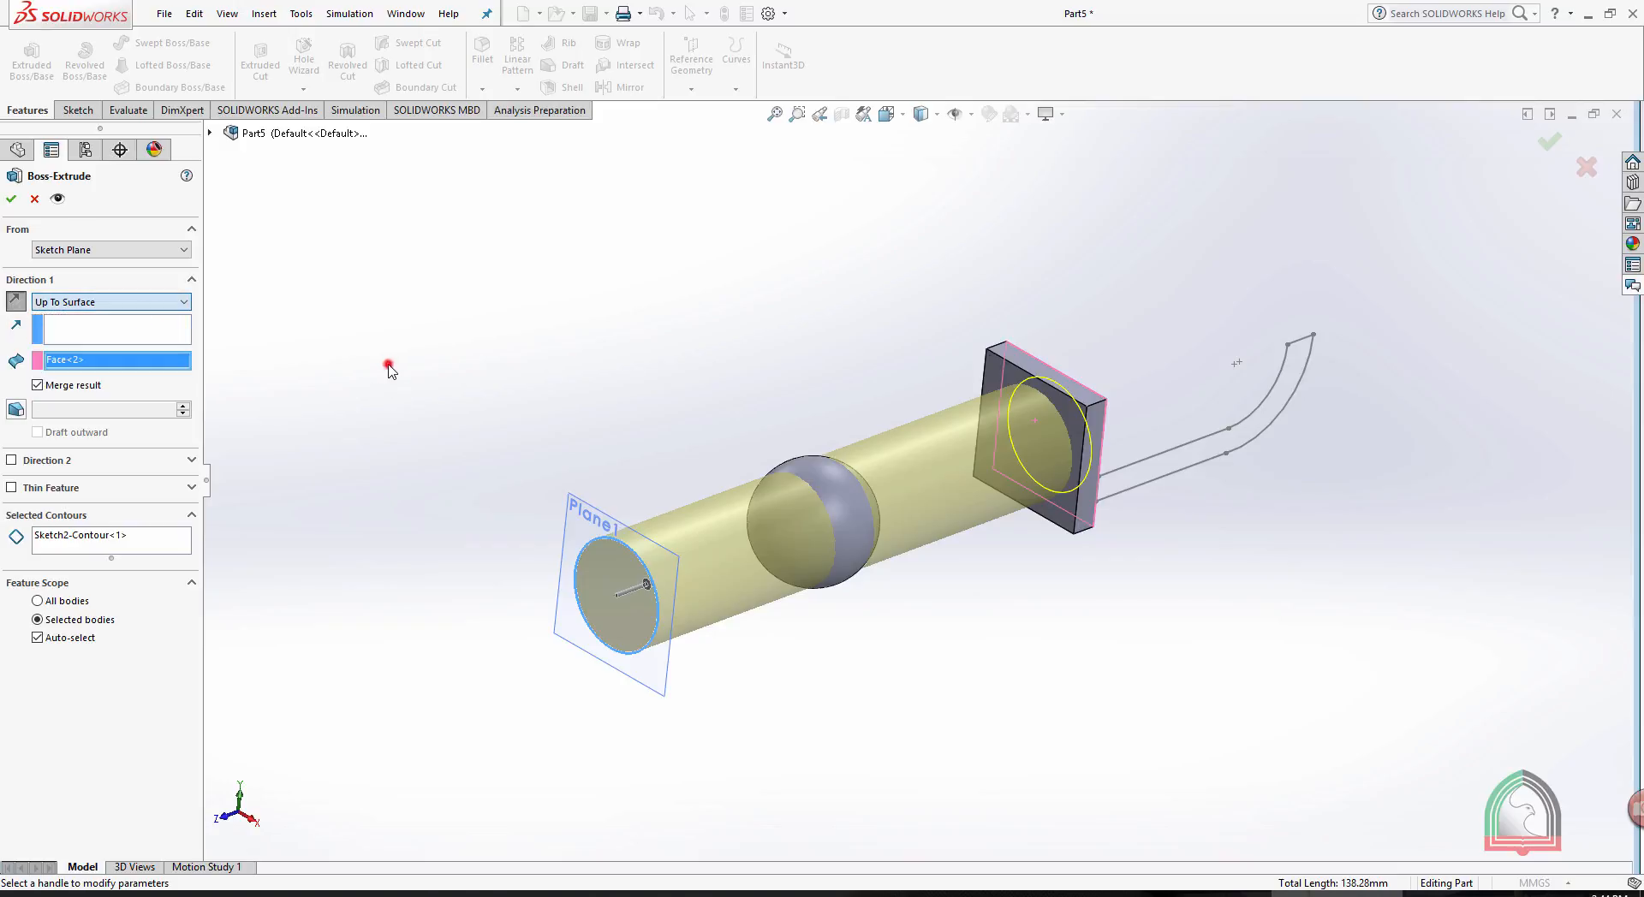
{"action": "left_click", "coordinate": [128, 302]}
{"action": "left_click", "coordinate": [84, 374]}
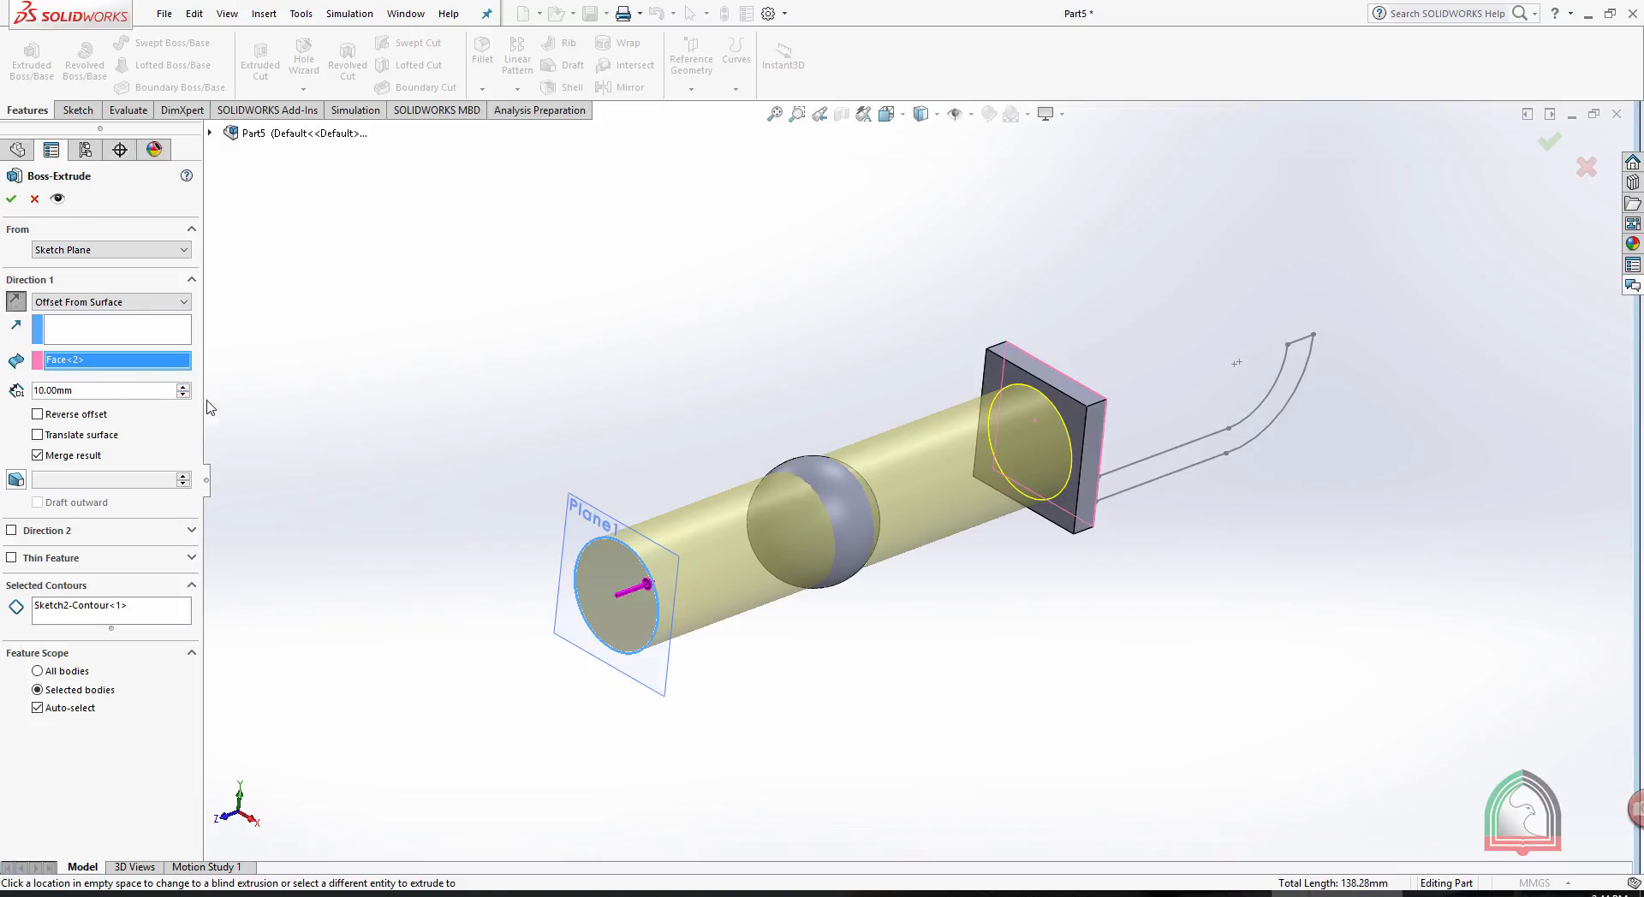
{"action": "right_click", "coordinate": [95, 360]}
{"action": "left_click", "coordinate": [220, 380]}
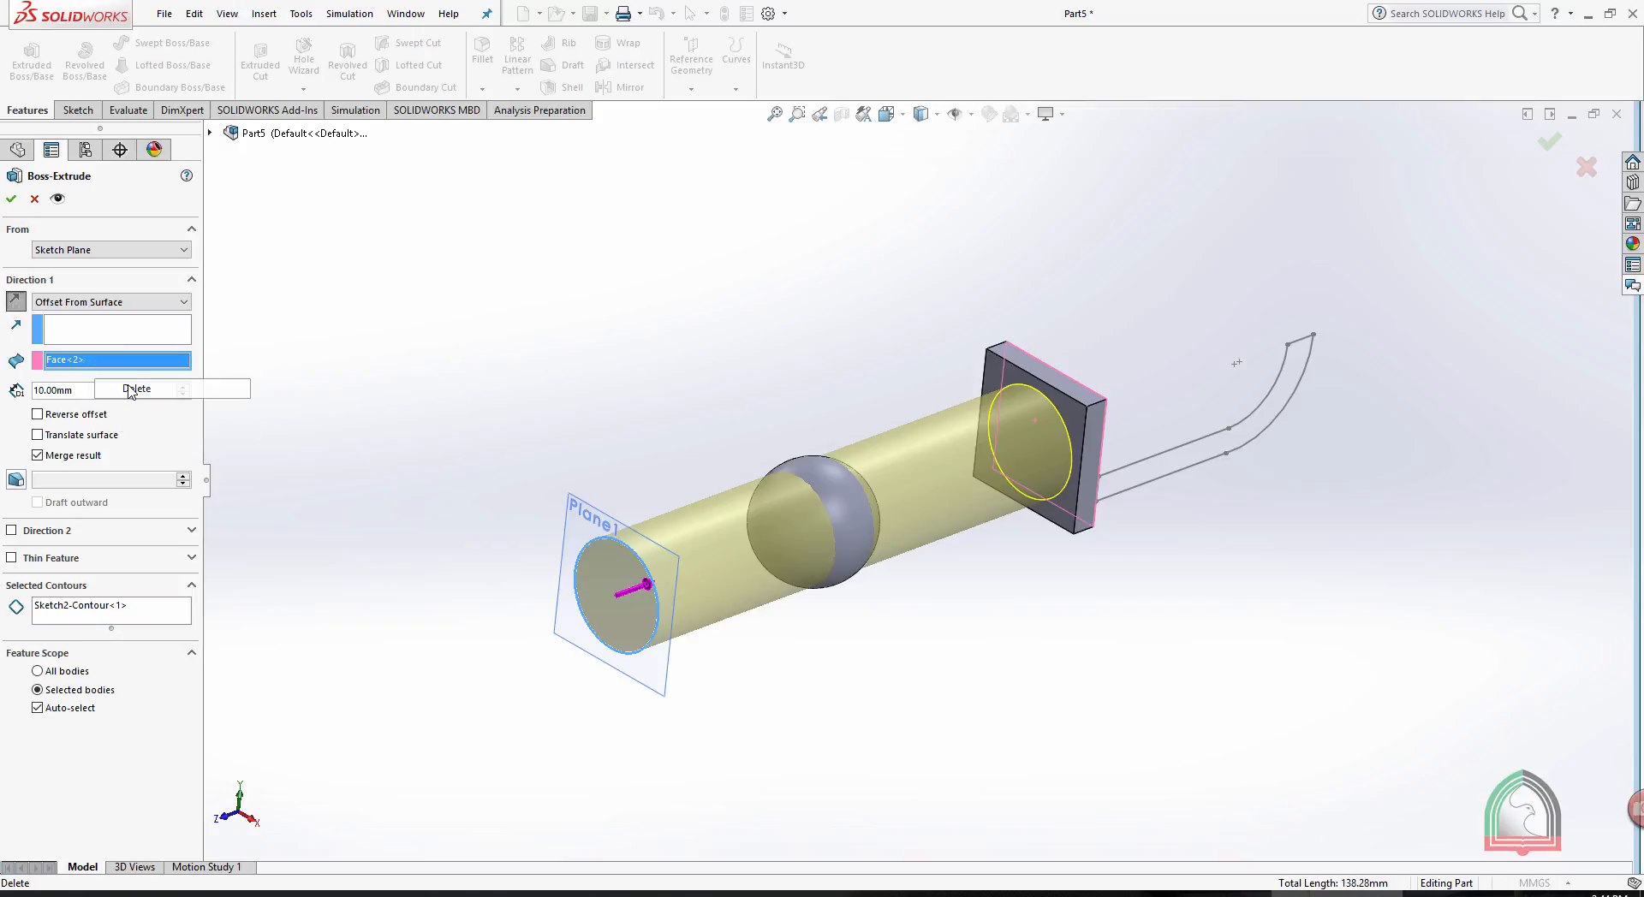
{"action": "double_click", "coordinate": [141, 393]}
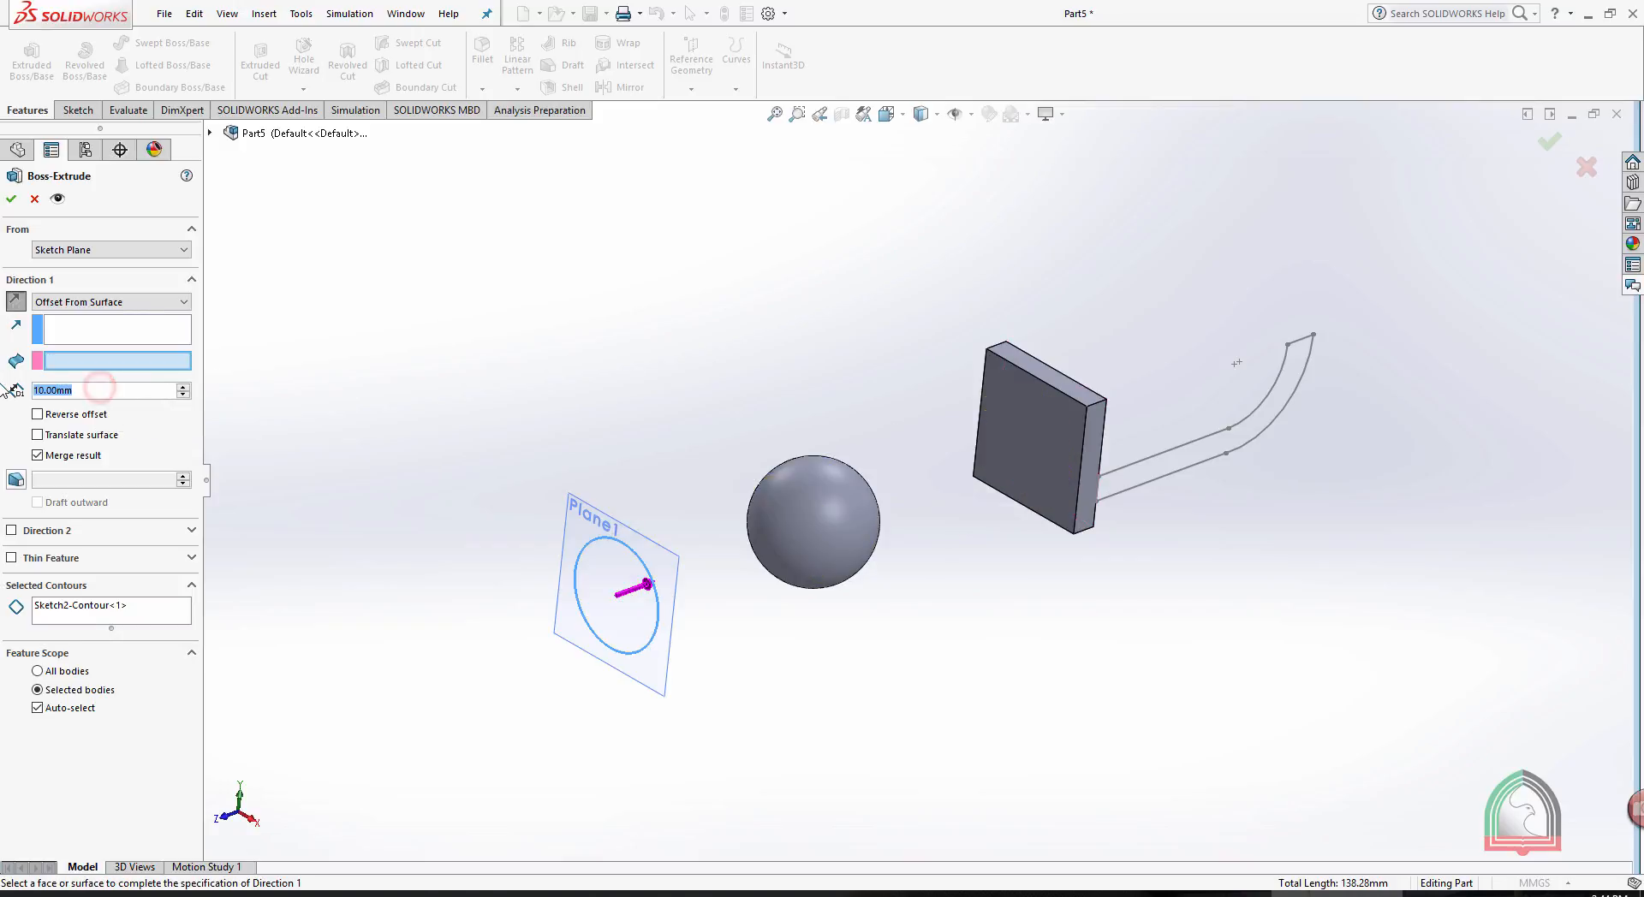
{"action": "type", "text": "30"}
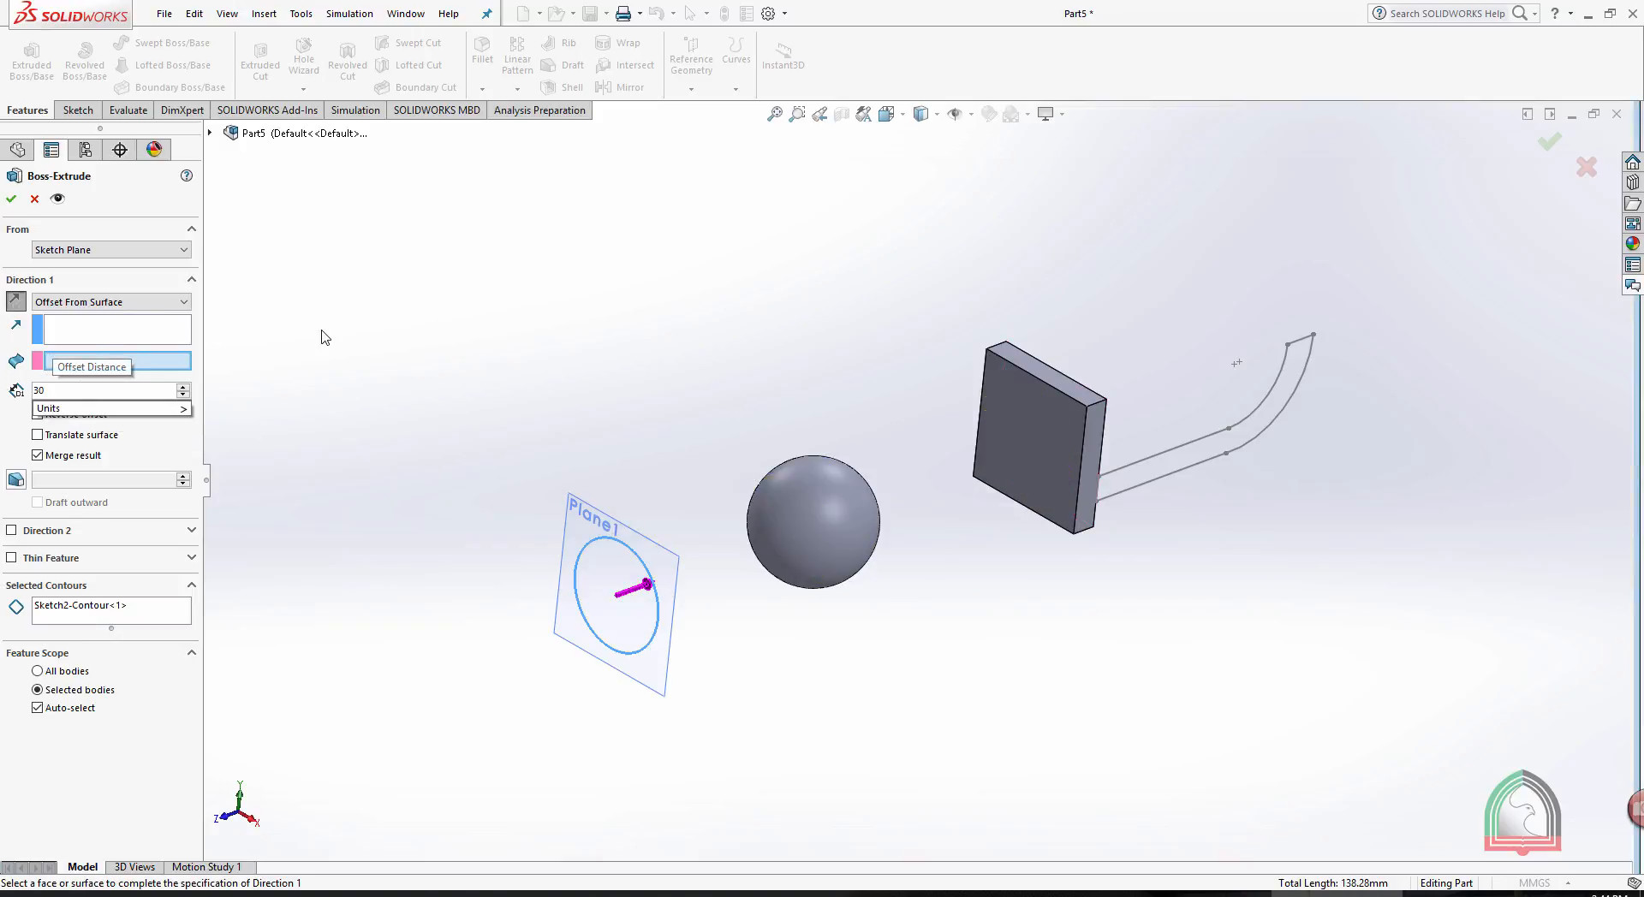
{"action": "left_click", "coordinate": [322, 330]}
{"action": "middle_click_drag", "start_coordinate": [412, 387], "coordinate": [401, 385]}
- Set the end condition to Offset From Surface again and pick the plate's face nearest the sphere as the reference
{"action": "left_click", "coordinate": [149, 302]}
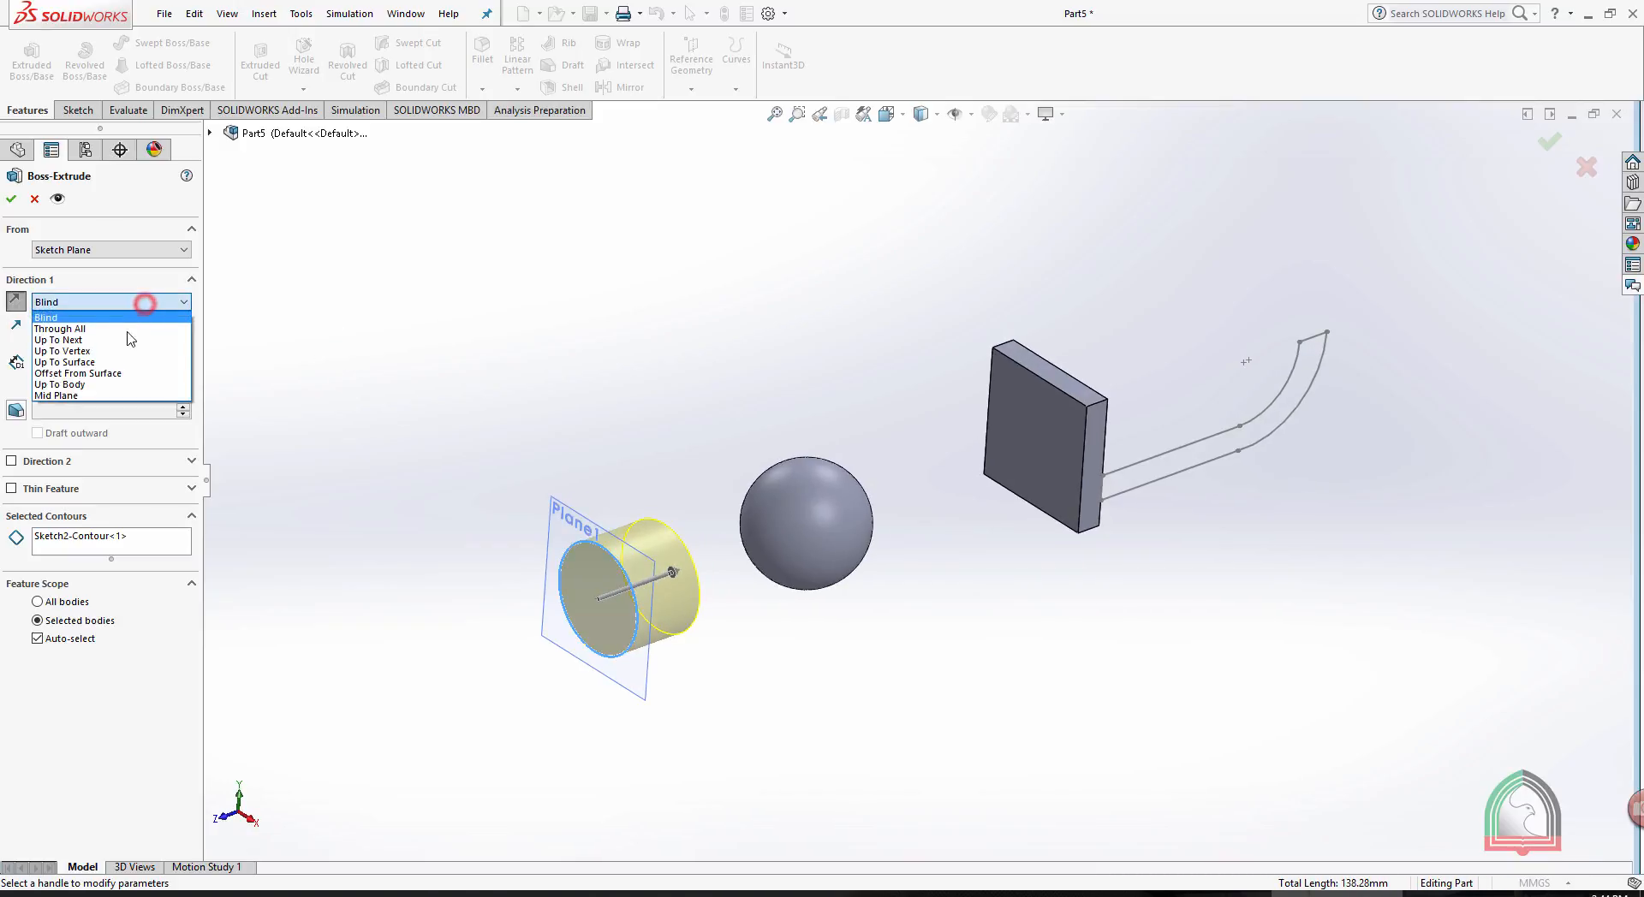
{"action": "left_click", "coordinate": [79, 373]}
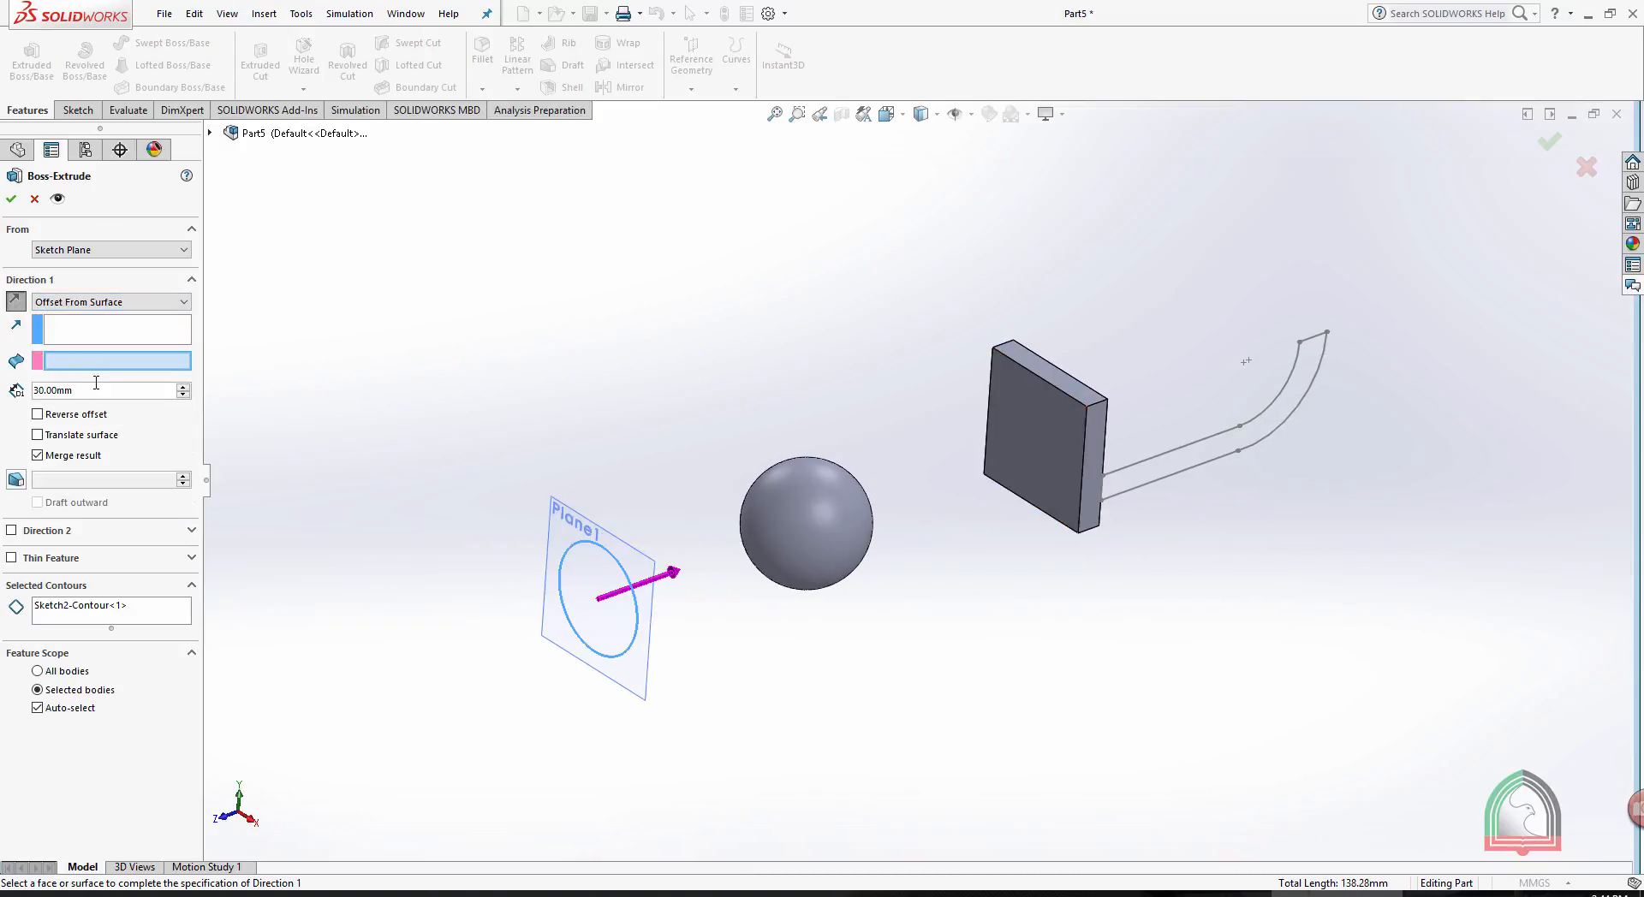
{"action": "left_click", "coordinate": [1044, 416]}
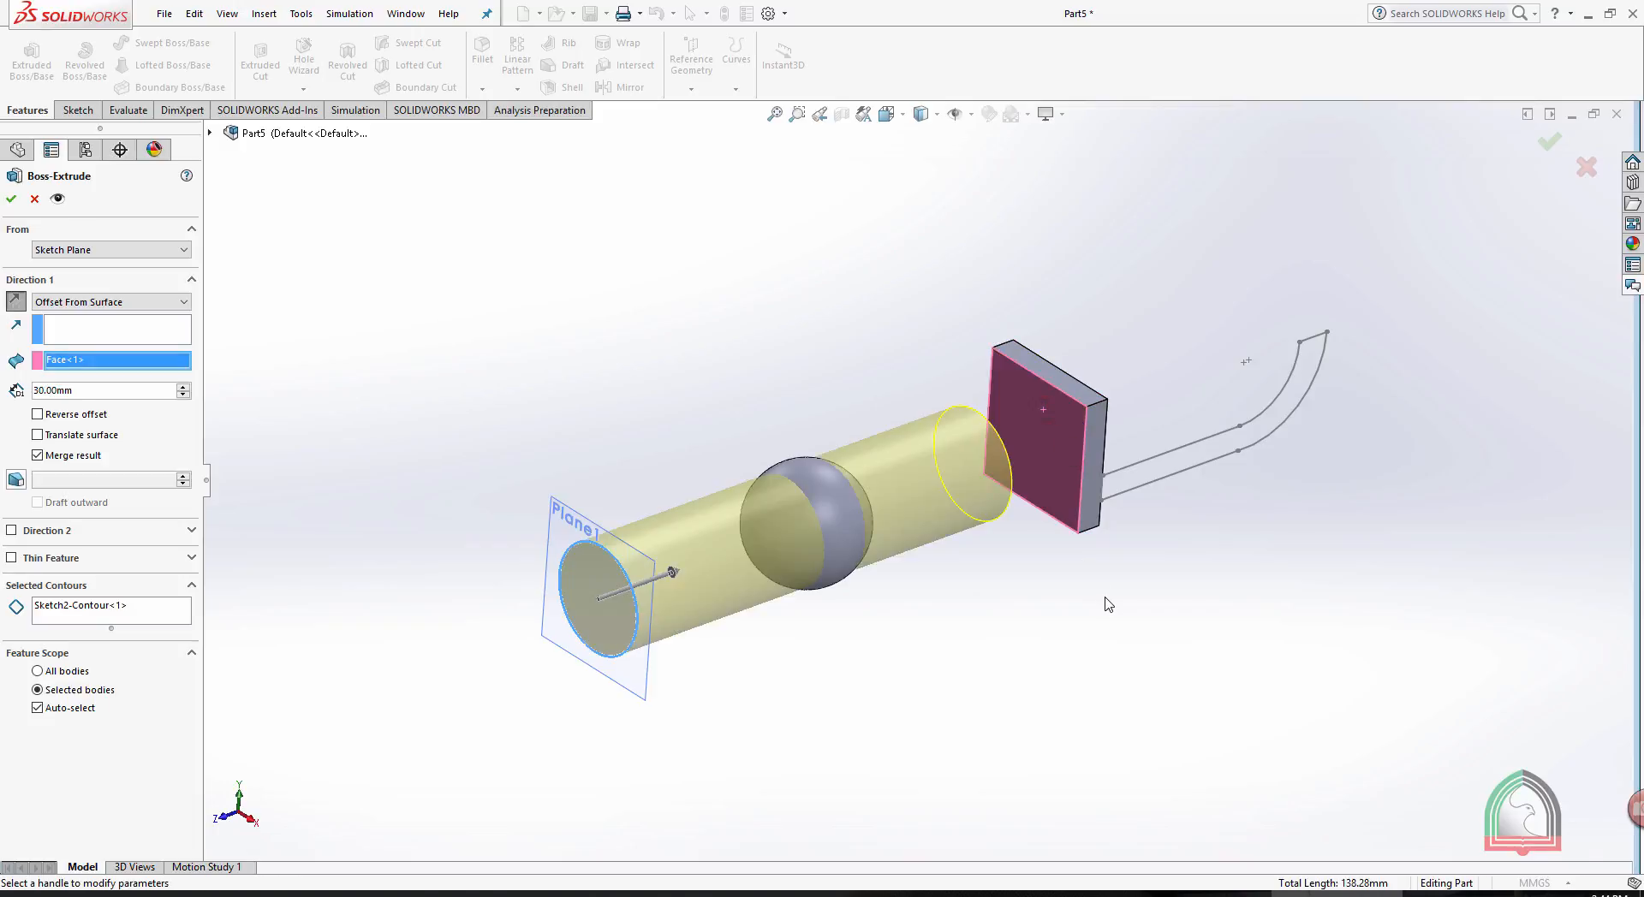
{"action": "middle_click_drag", "start_coordinate": [1094, 584], "coordinate": [1048, 568]}
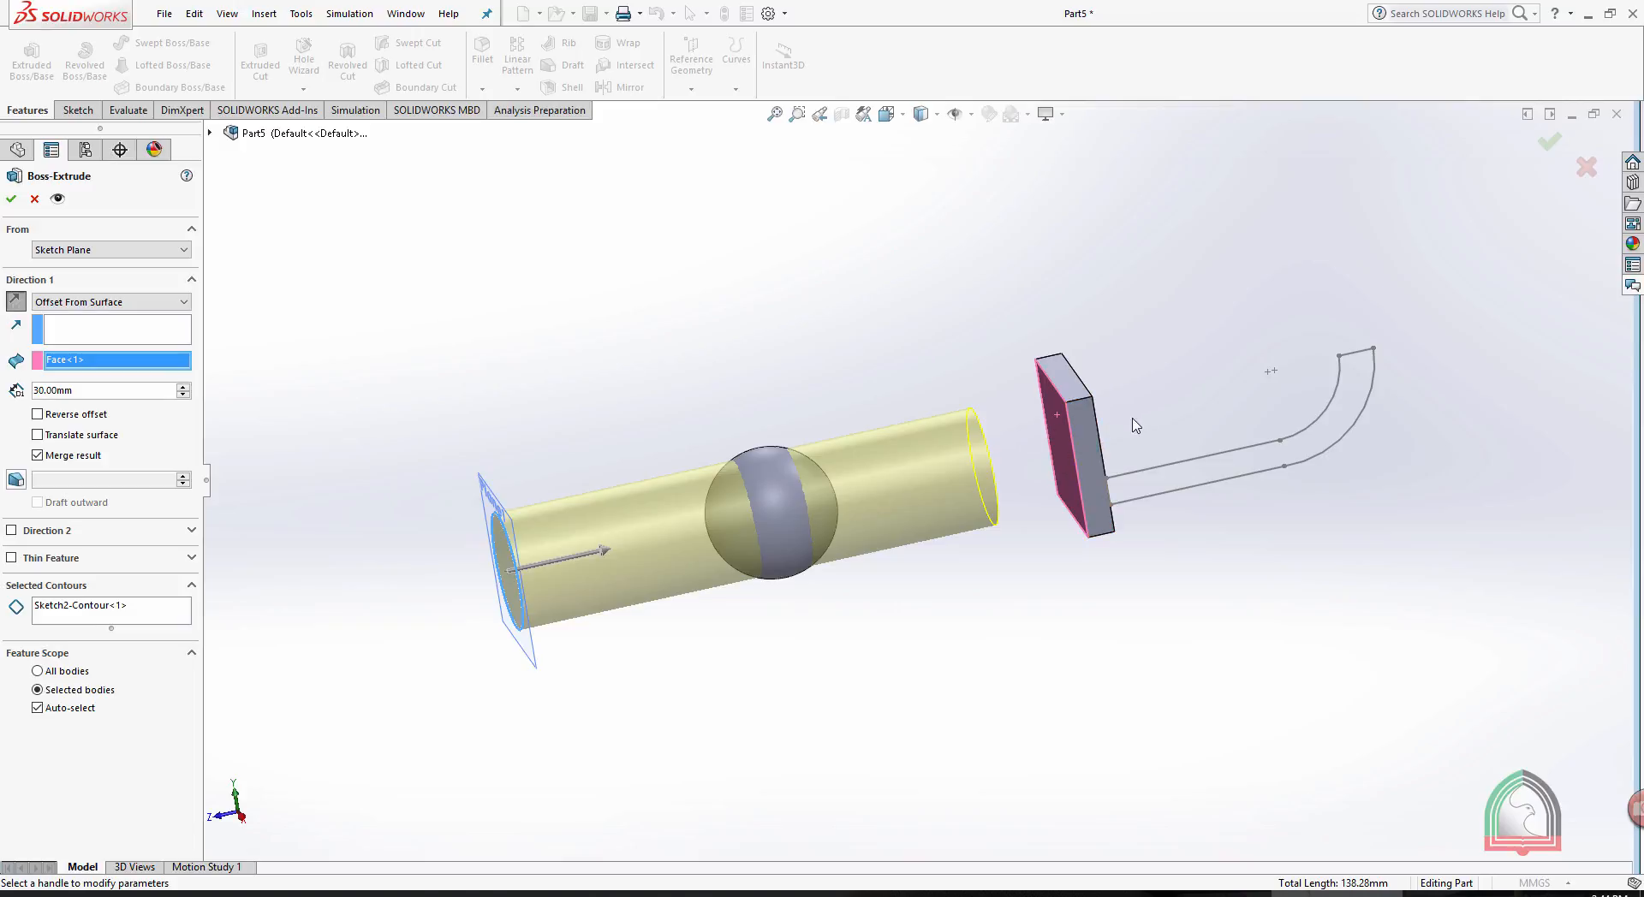
- Try reversing the offset, restore its original side, and change the extrusion's end condition to Through All
{"action": "left_click", "coordinate": [39, 415]}
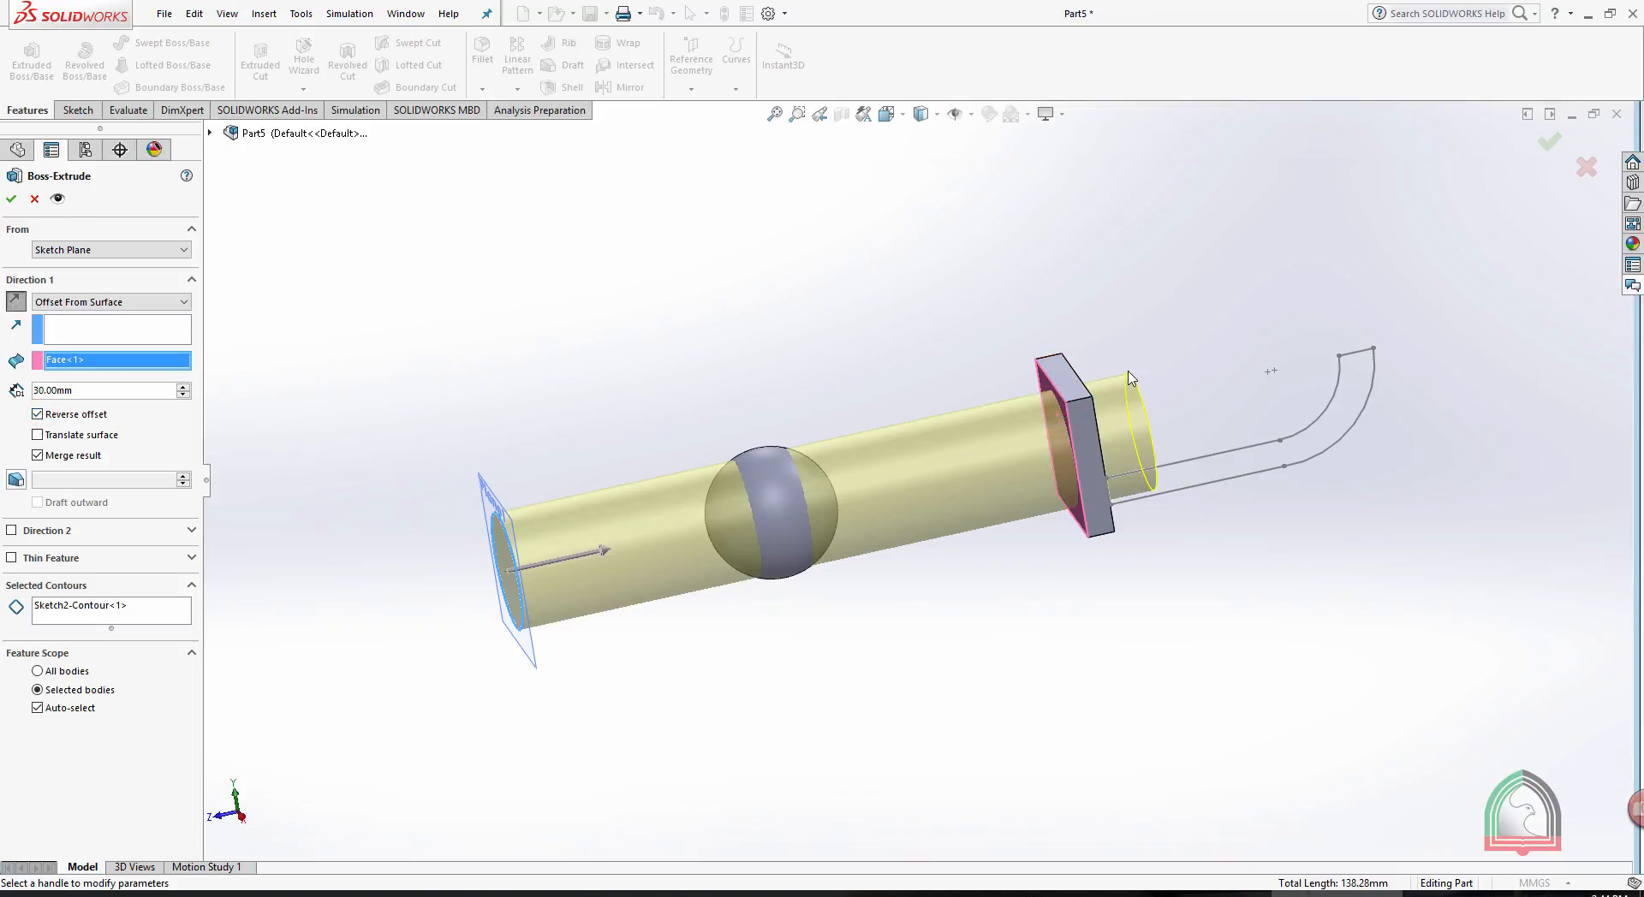
{"action": "left_click", "coordinate": [38, 415]}
{"action": "left_click", "coordinate": [112, 303]}
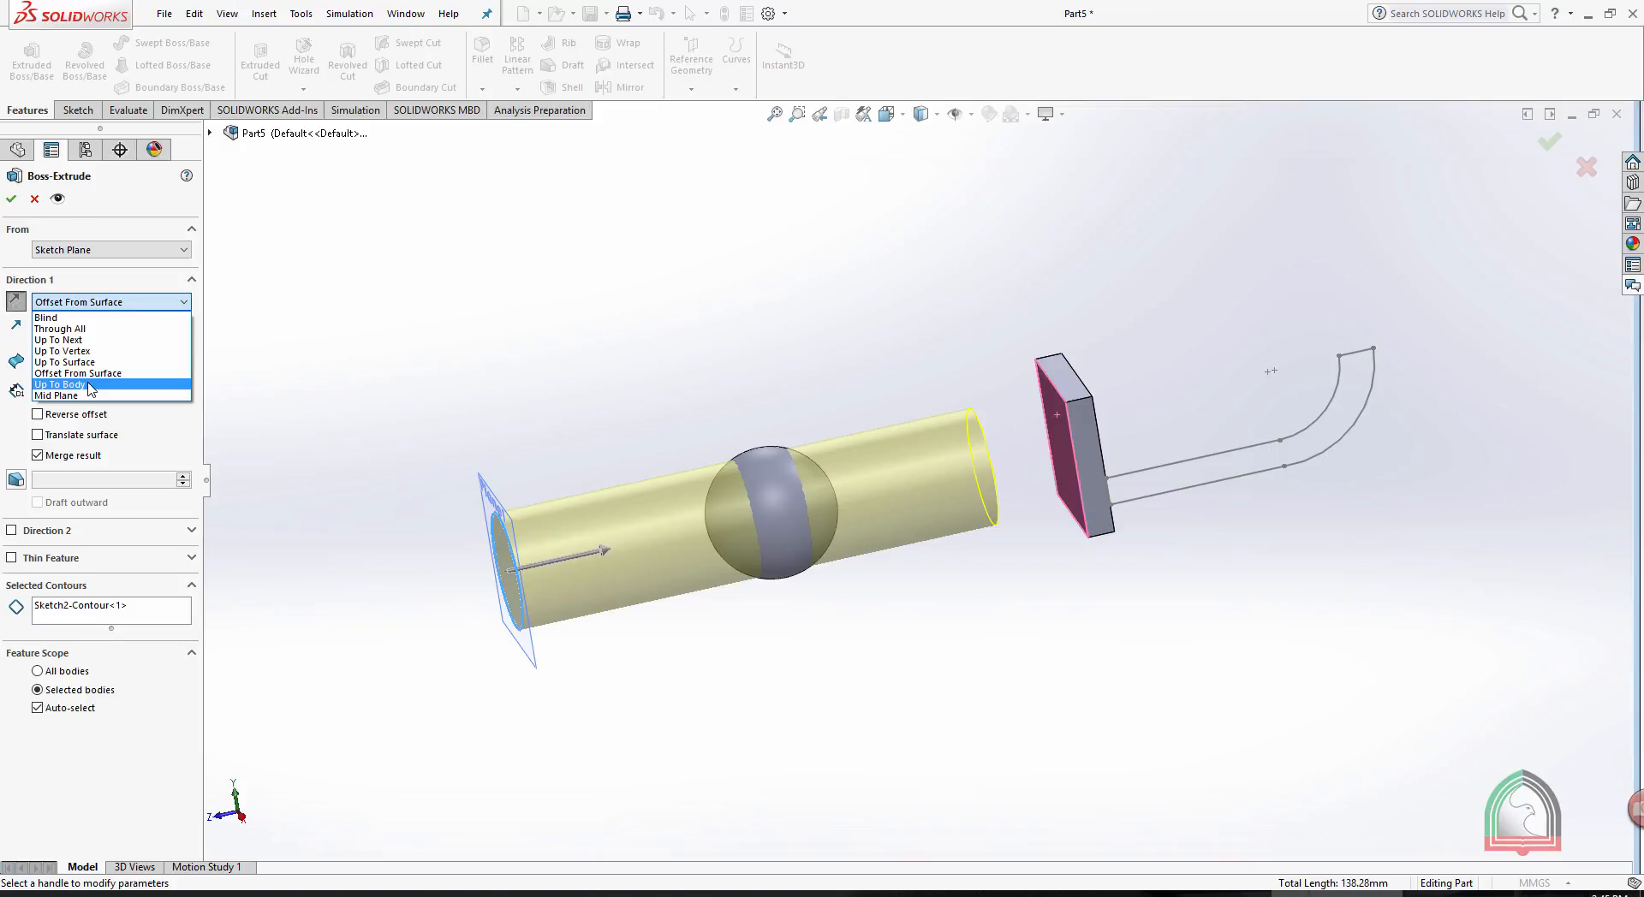
{"action": "left_click", "coordinate": [77, 329]}
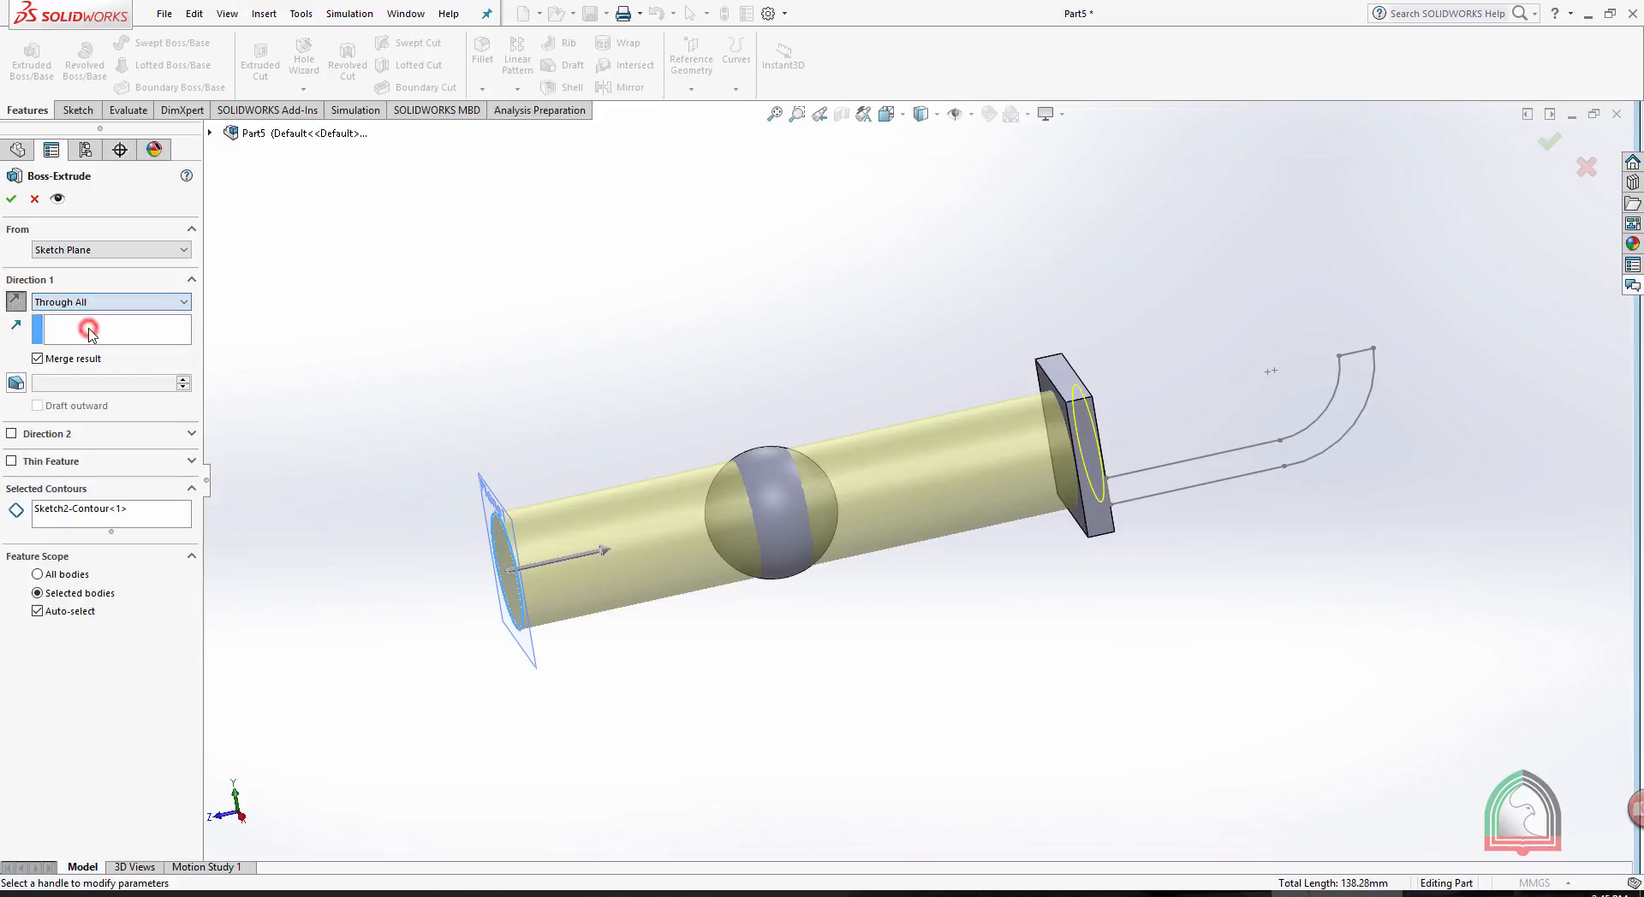
{"action": "middle_click_drag", "start_coordinate": [1203, 618], "coordinate": [1112, 658]}
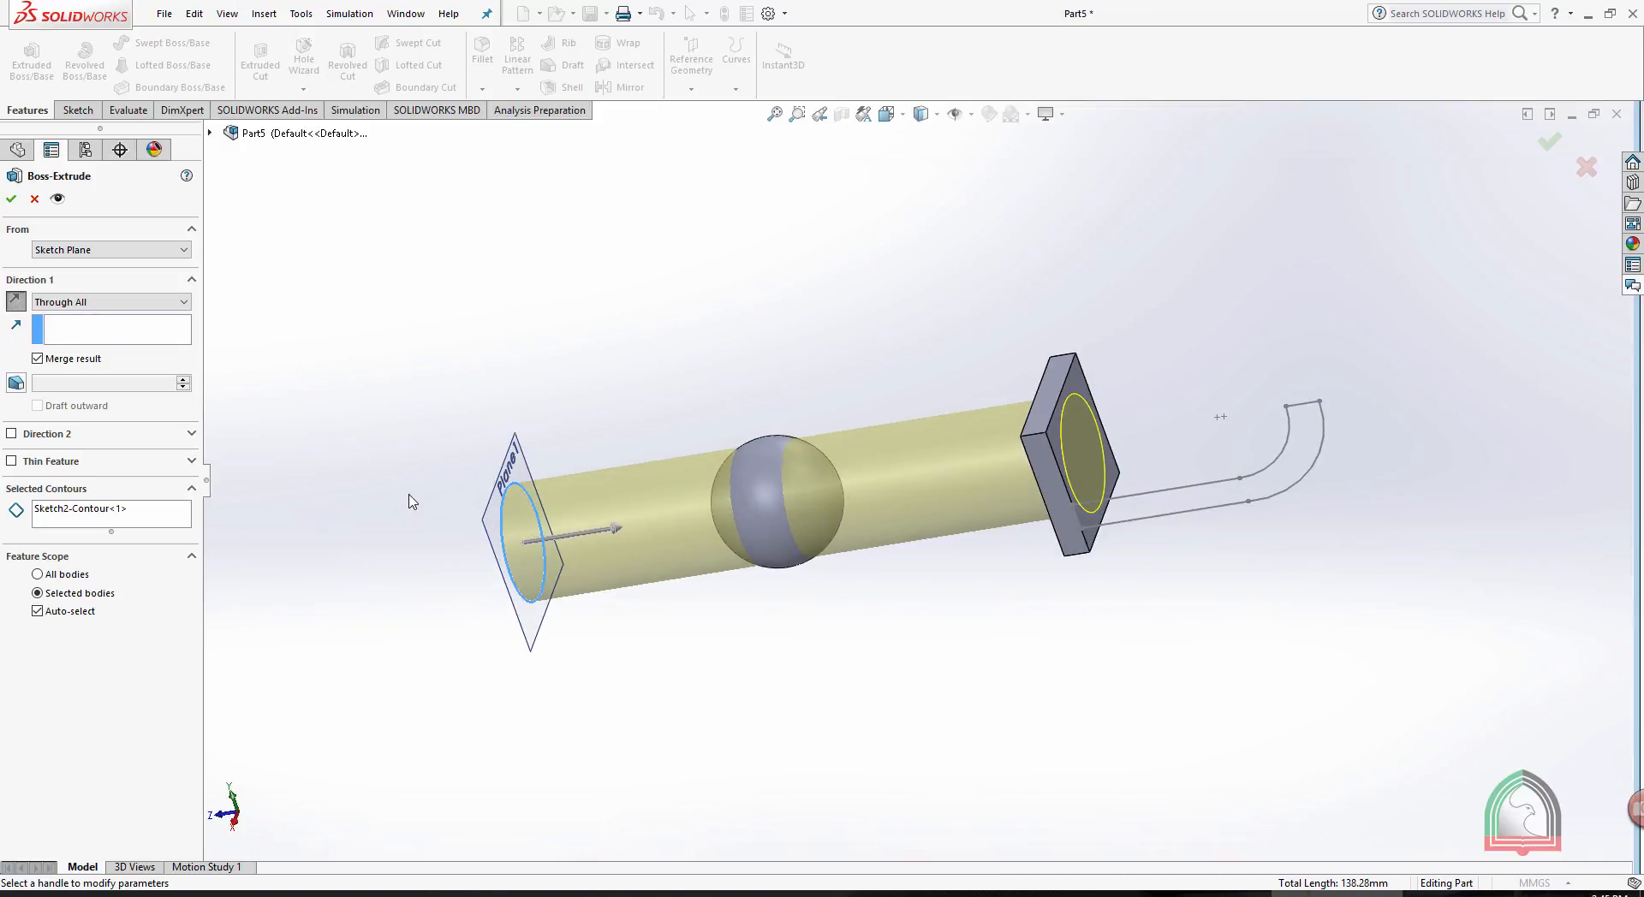
- Change the extrusion's end condition to Mid Plane and set the total depth to 100 mm
{"action": "left_click", "coordinate": [129, 302]}
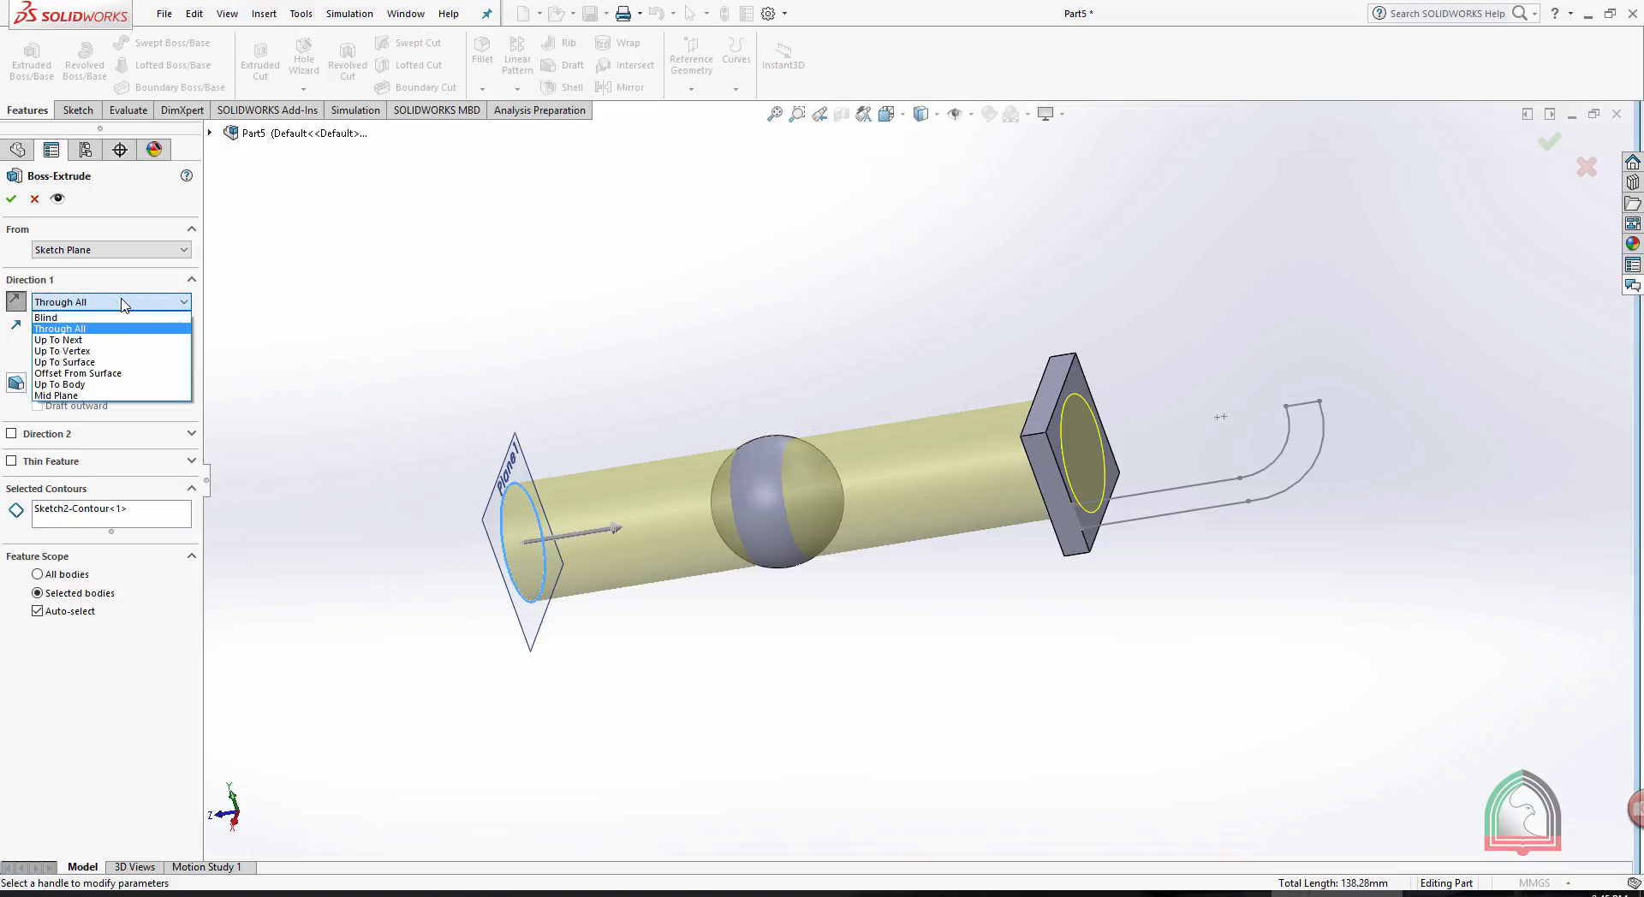
{"action": "left_click", "coordinate": [109, 396]}
{"action": "middle_click_drag", "start_coordinate": [660, 407], "coordinate": [647, 551]}
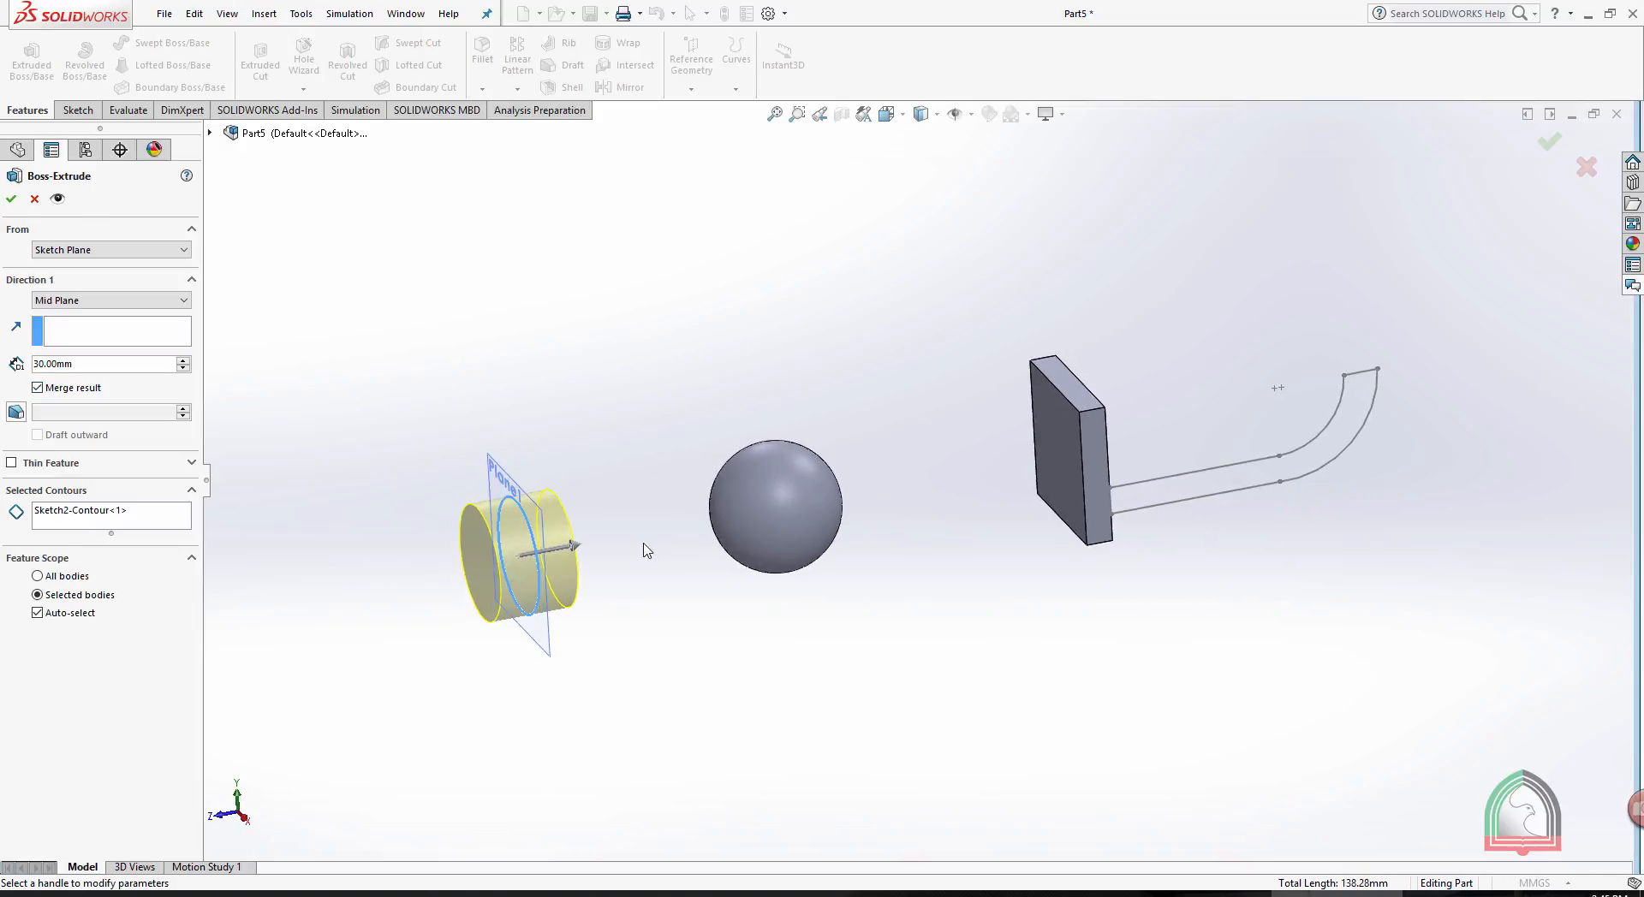
{"action": "scroll", "coordinate": [612, 534], "scroll_direction": "down", "scroll_amount": 5}
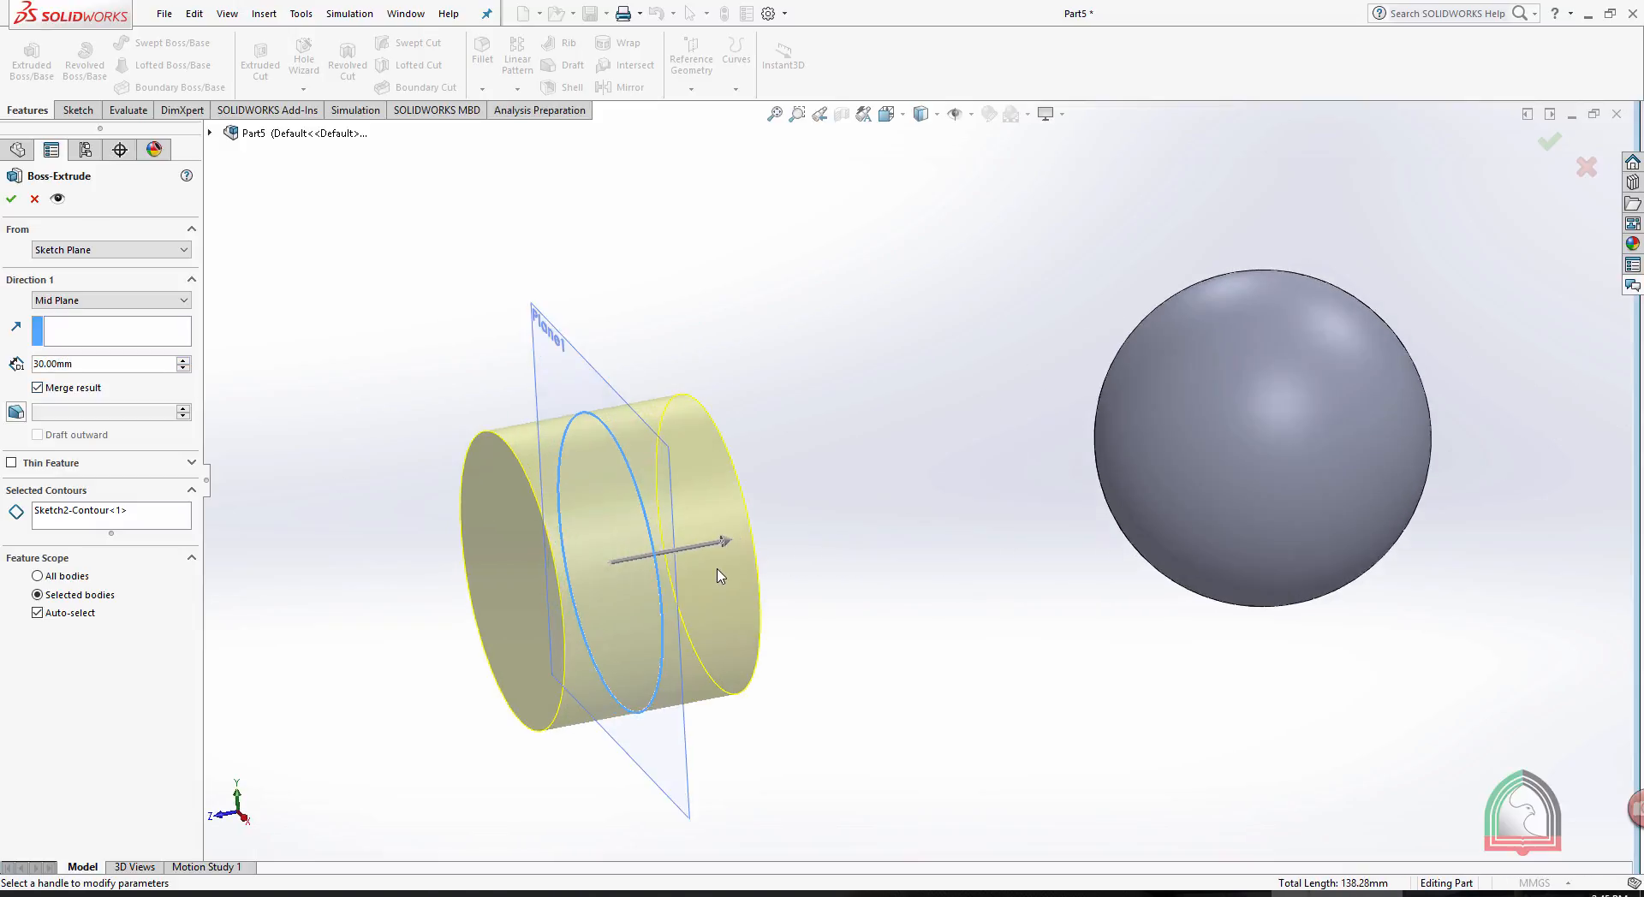
{"action": "scroll", "coordinate": [805, 575], "scroll_direction": "up", "scroll_amount": 3}
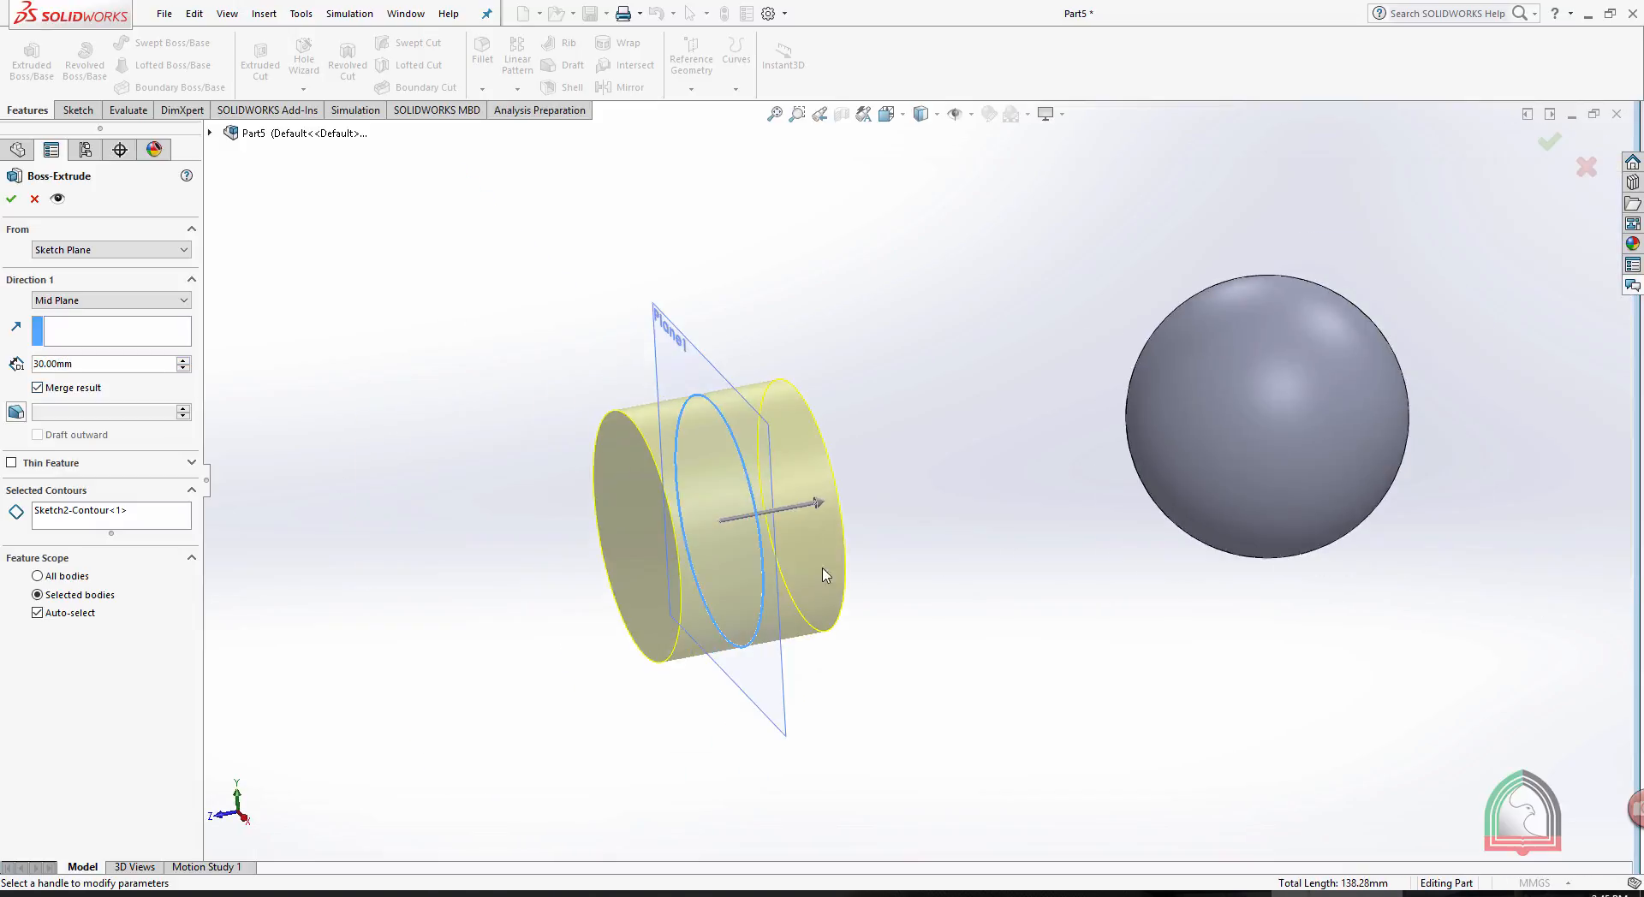
{"action": "double_click", "coordinate": [67, 363]}
{"action": "type", "text": "100"}
{"action": "key", "text": "Return"}
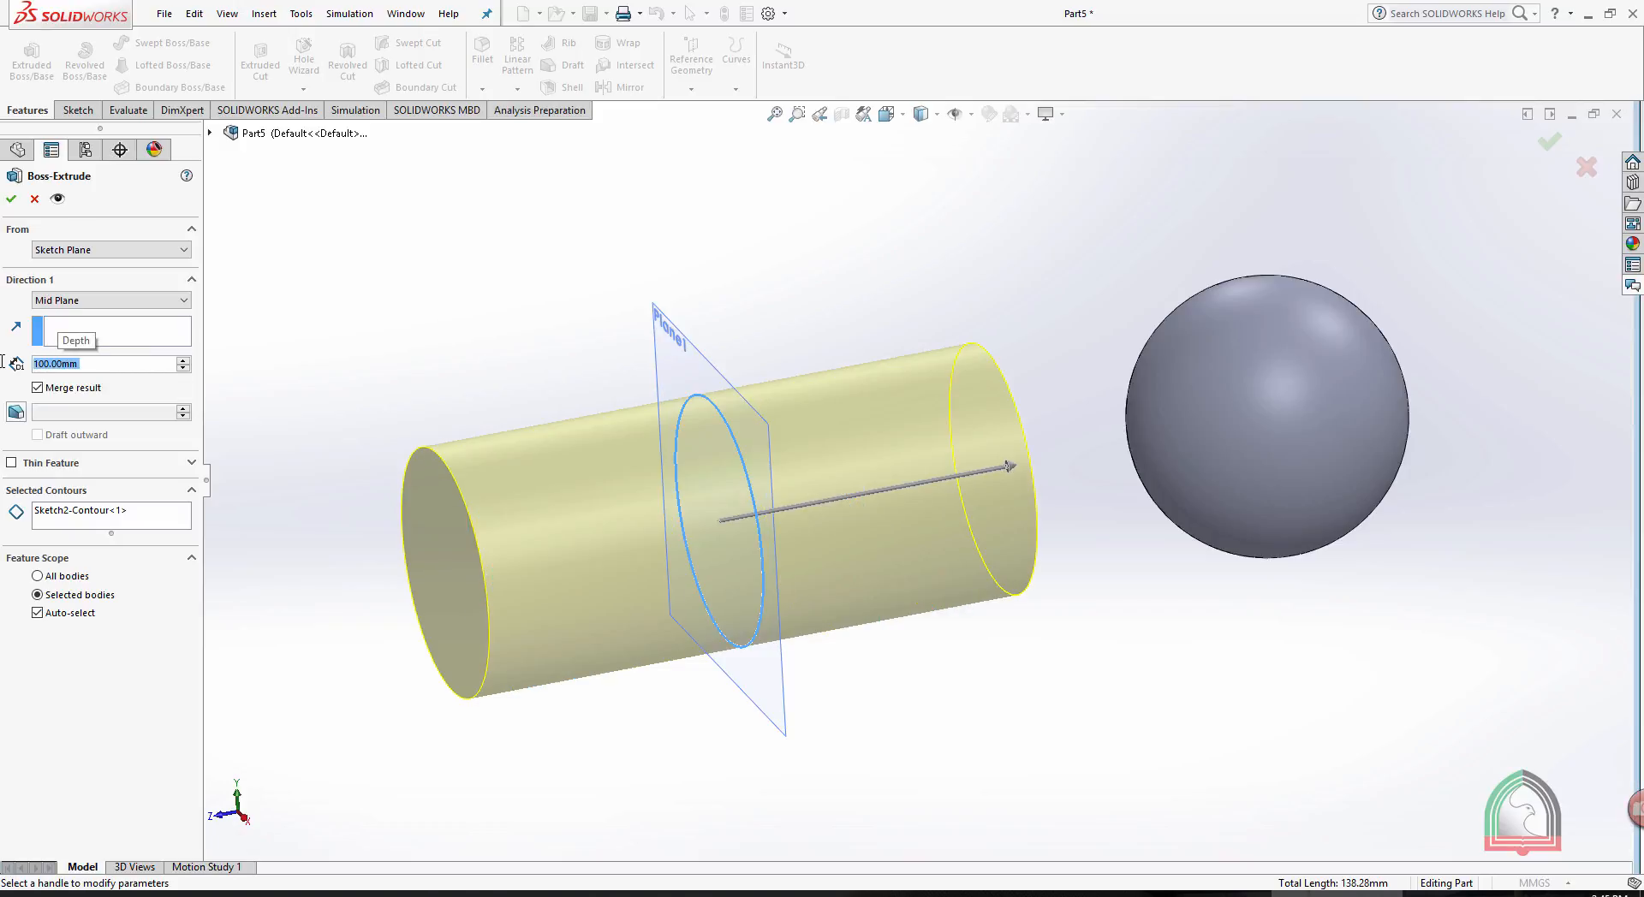
{"action": "left_click", "coordinate": [81, 301]}
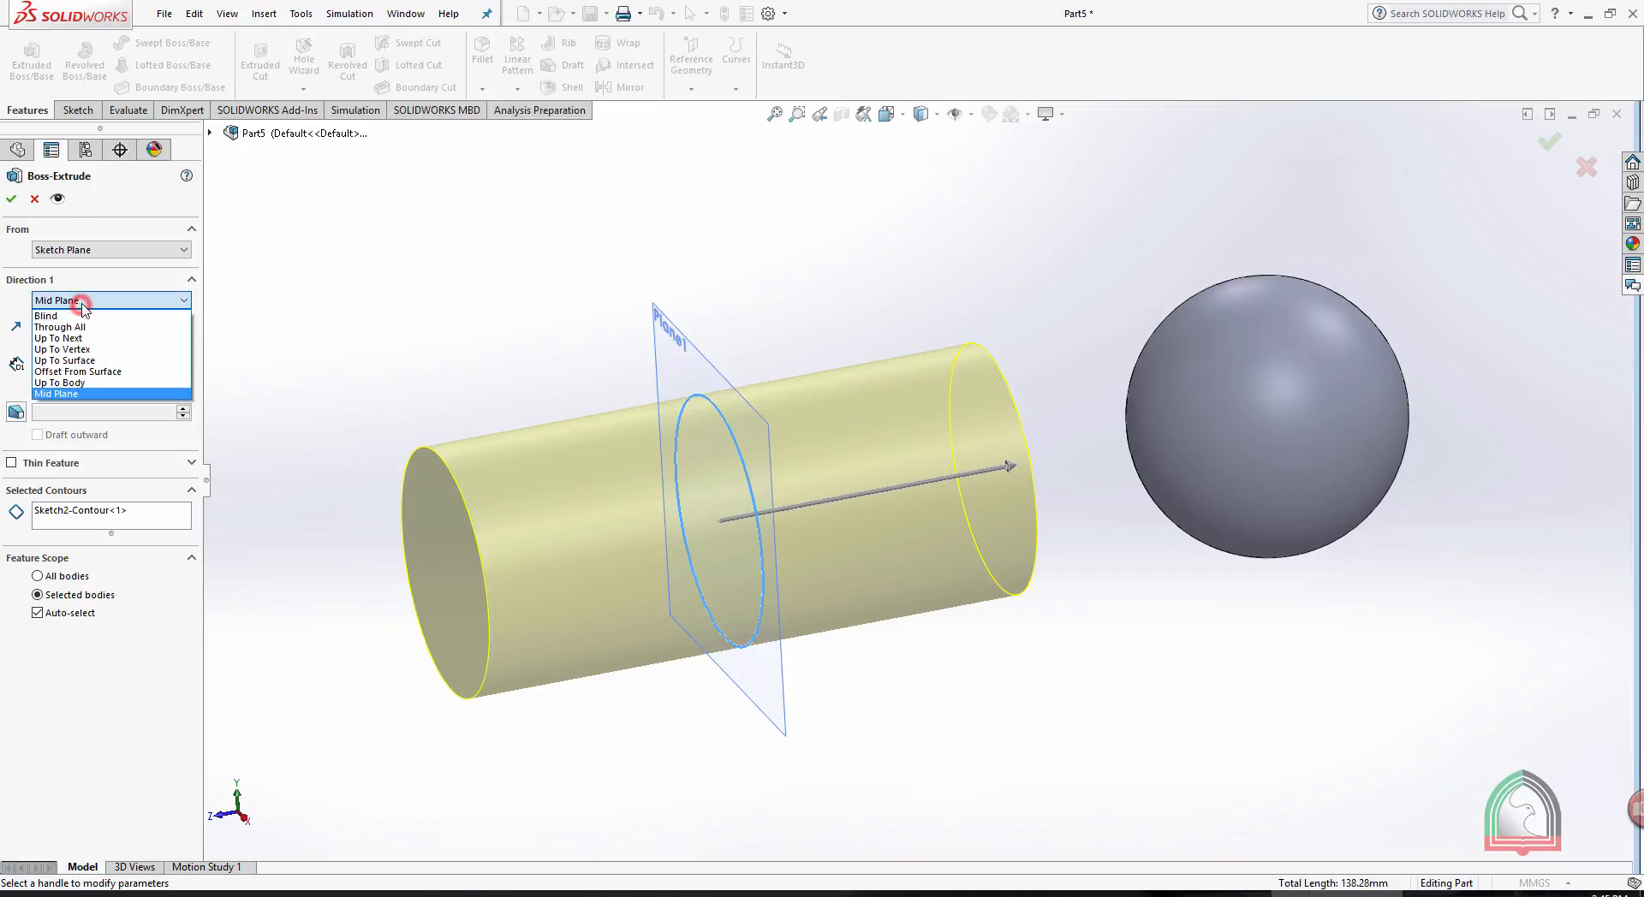
{"action": "left_click", "coordinate": [214, 303]}
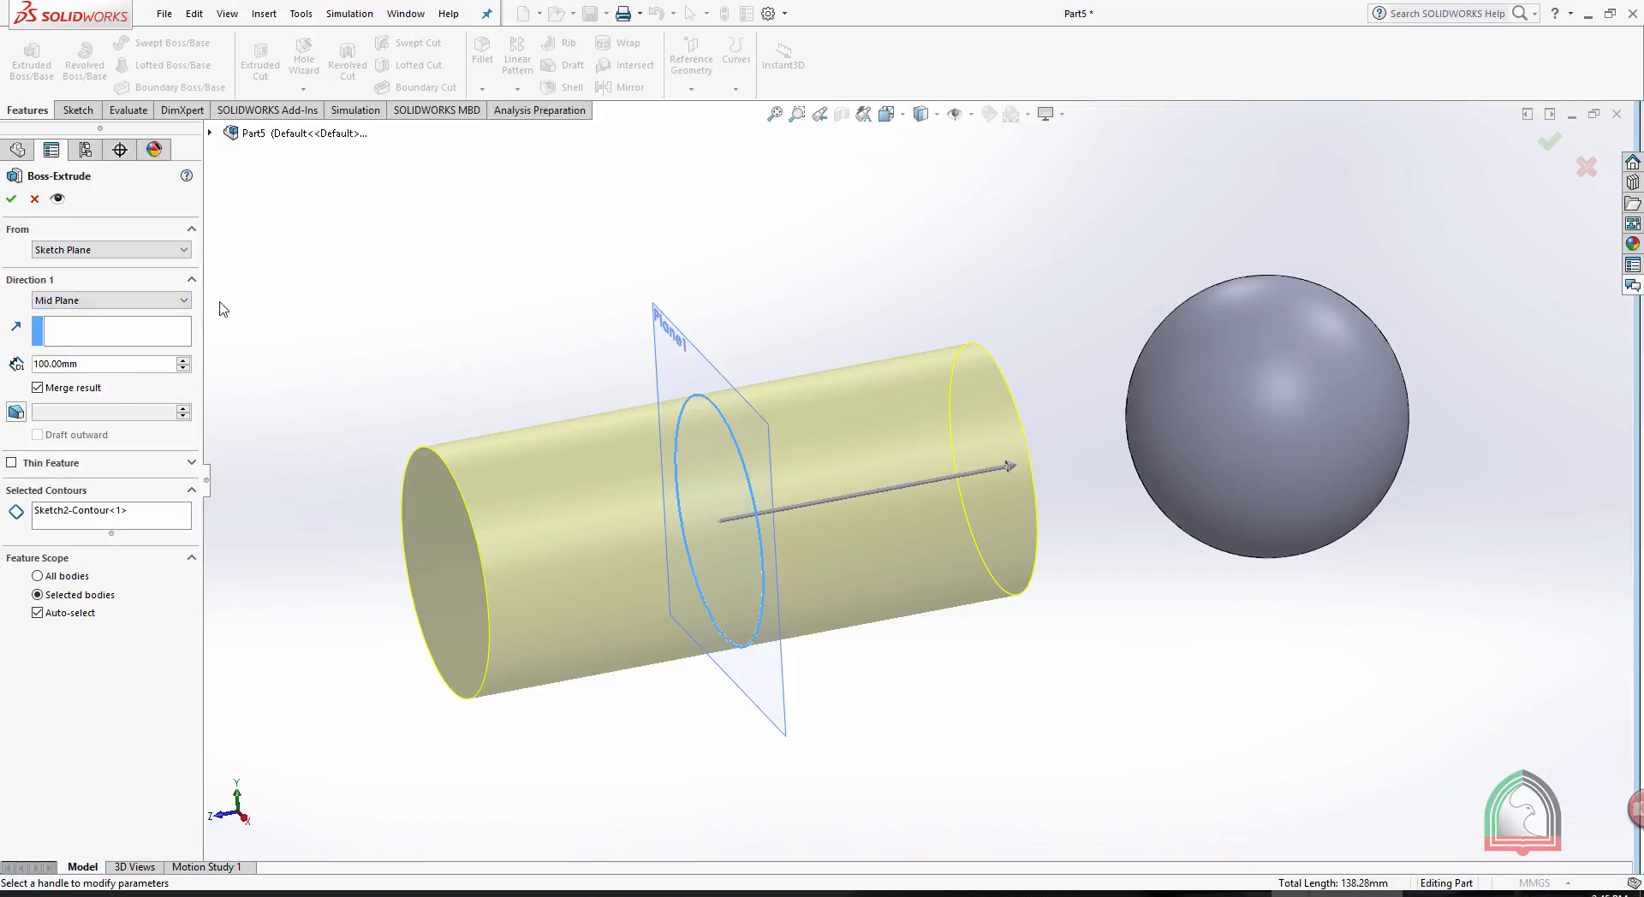
{"action": "left_click", "coordinate": [157, 300]}
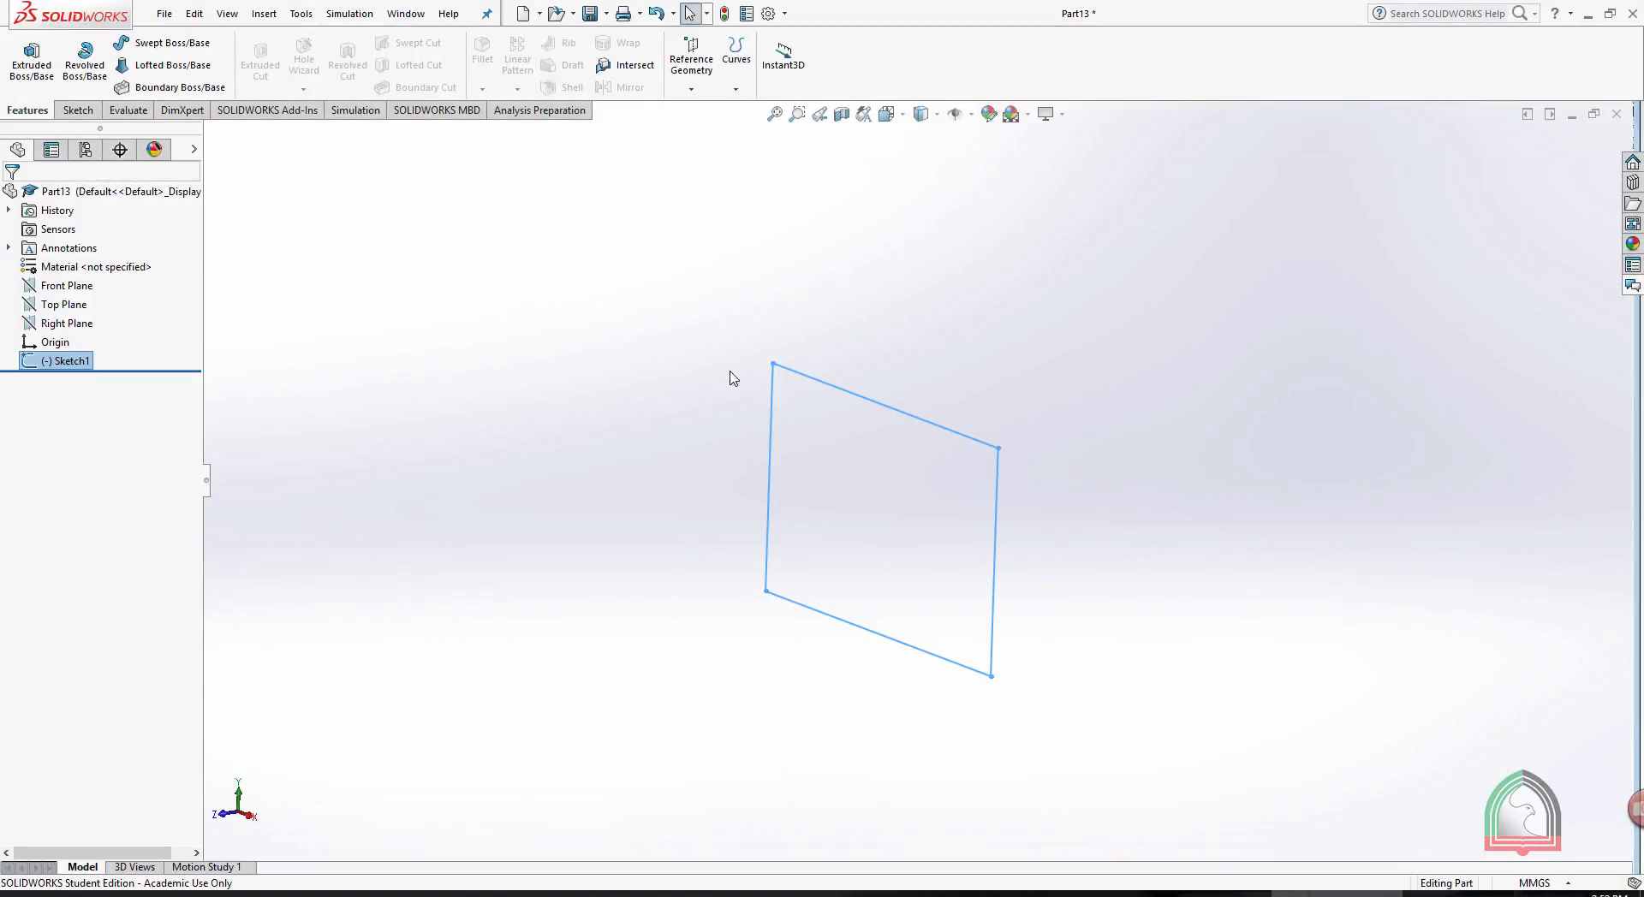
- In Part13, start a Blind boss extrusion of the rectangle sketch with draft enabled and a depth of 200 mm
{"action": "left_click", "coordinate": [35, 53]}
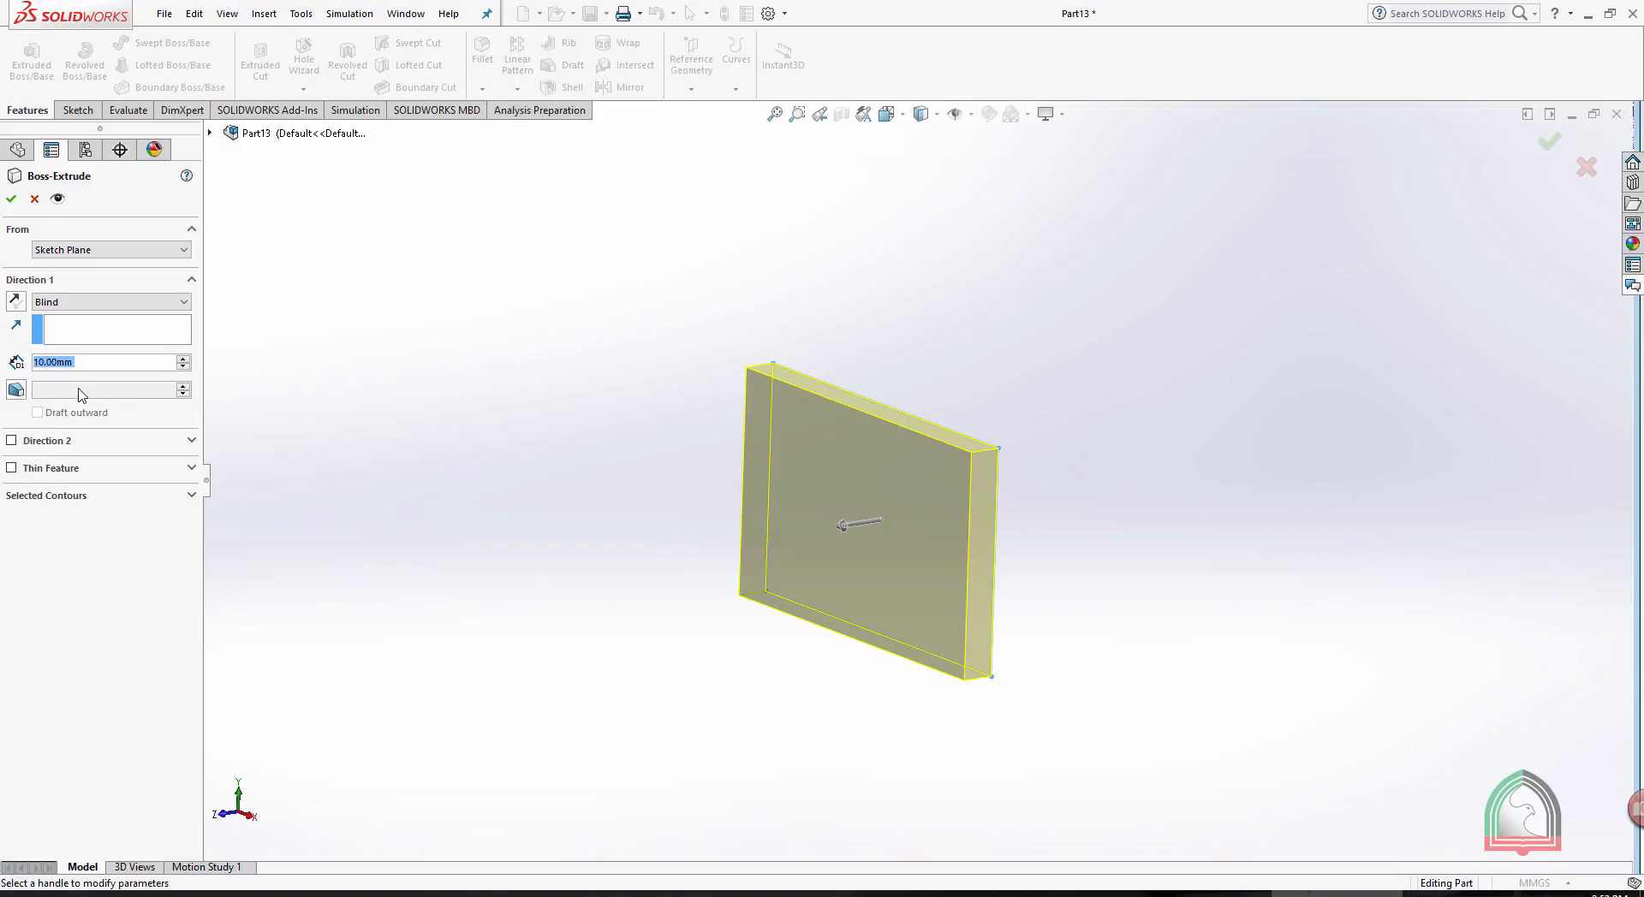
{"action": "left_click", "coordinate": [16, 389]}
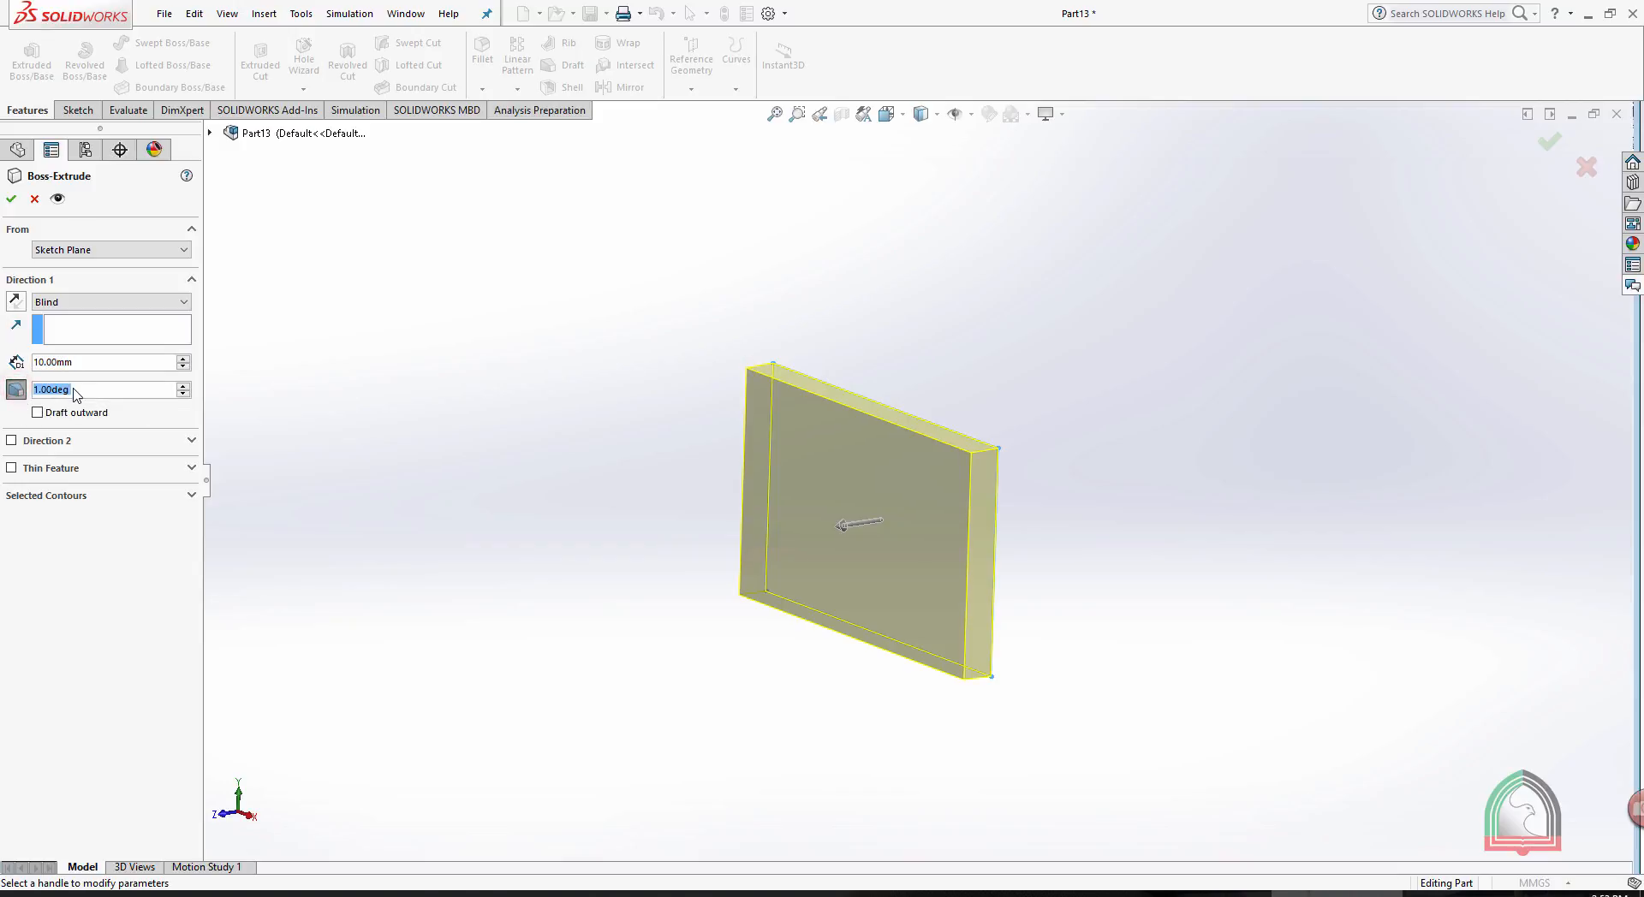
{"action": "double_click", "coordinate": [88, 361]}
{"action": "type", "text": "200"}
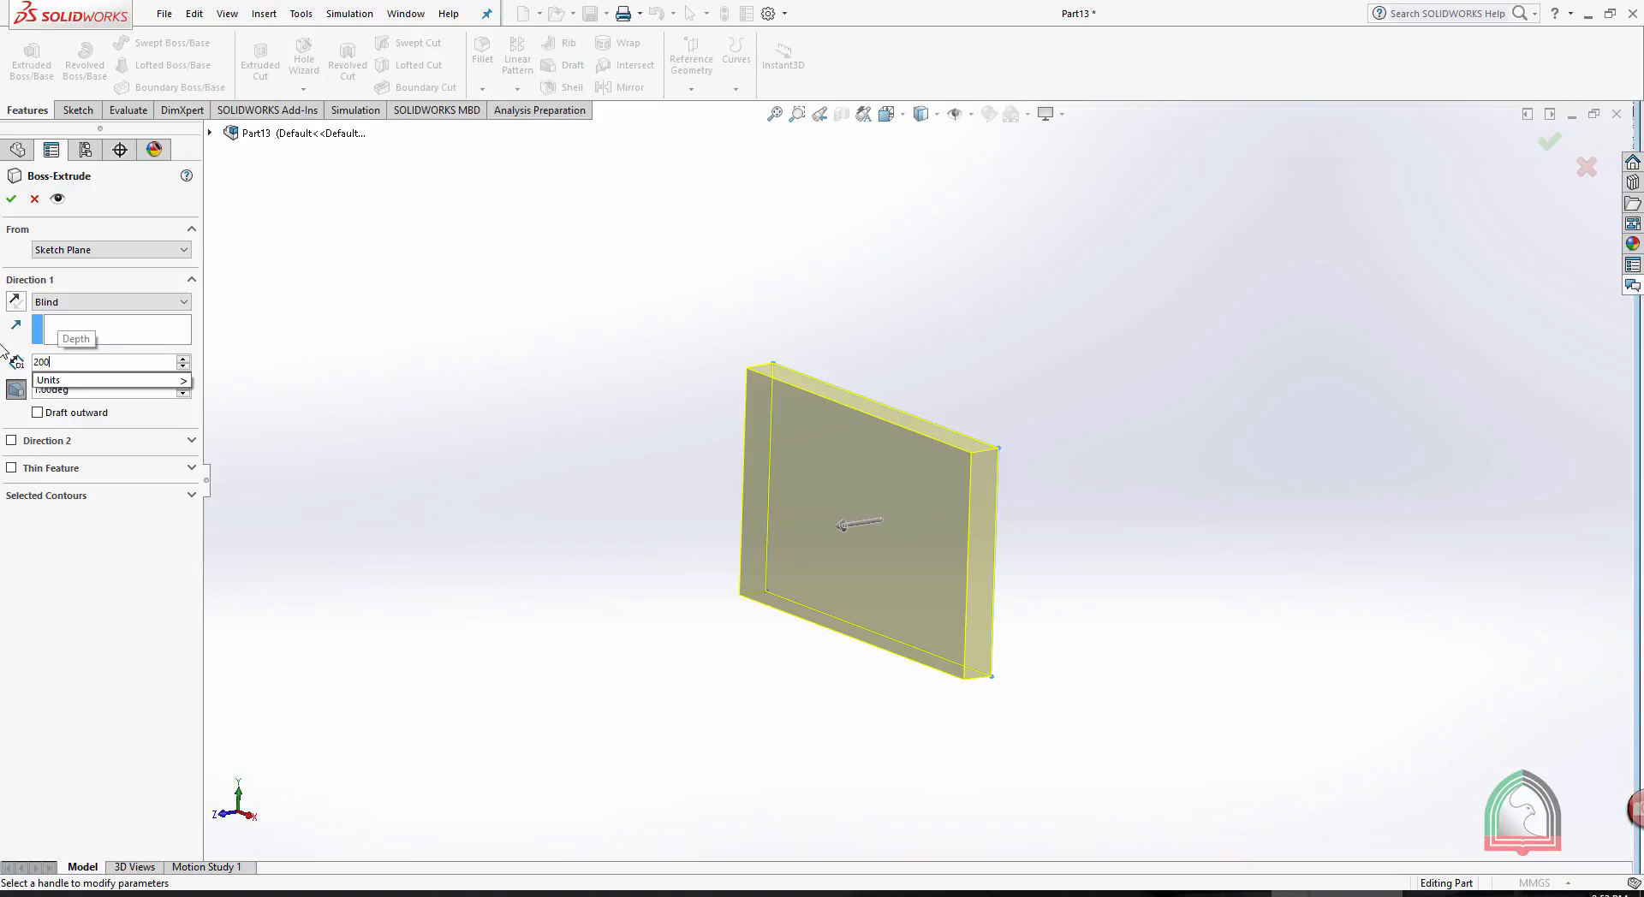
{"action": "key", "text": "Return"}
{"action": "scroll", "coordinate": [947, 254], "scroll_direction": "up", "scroll_amount": 2}
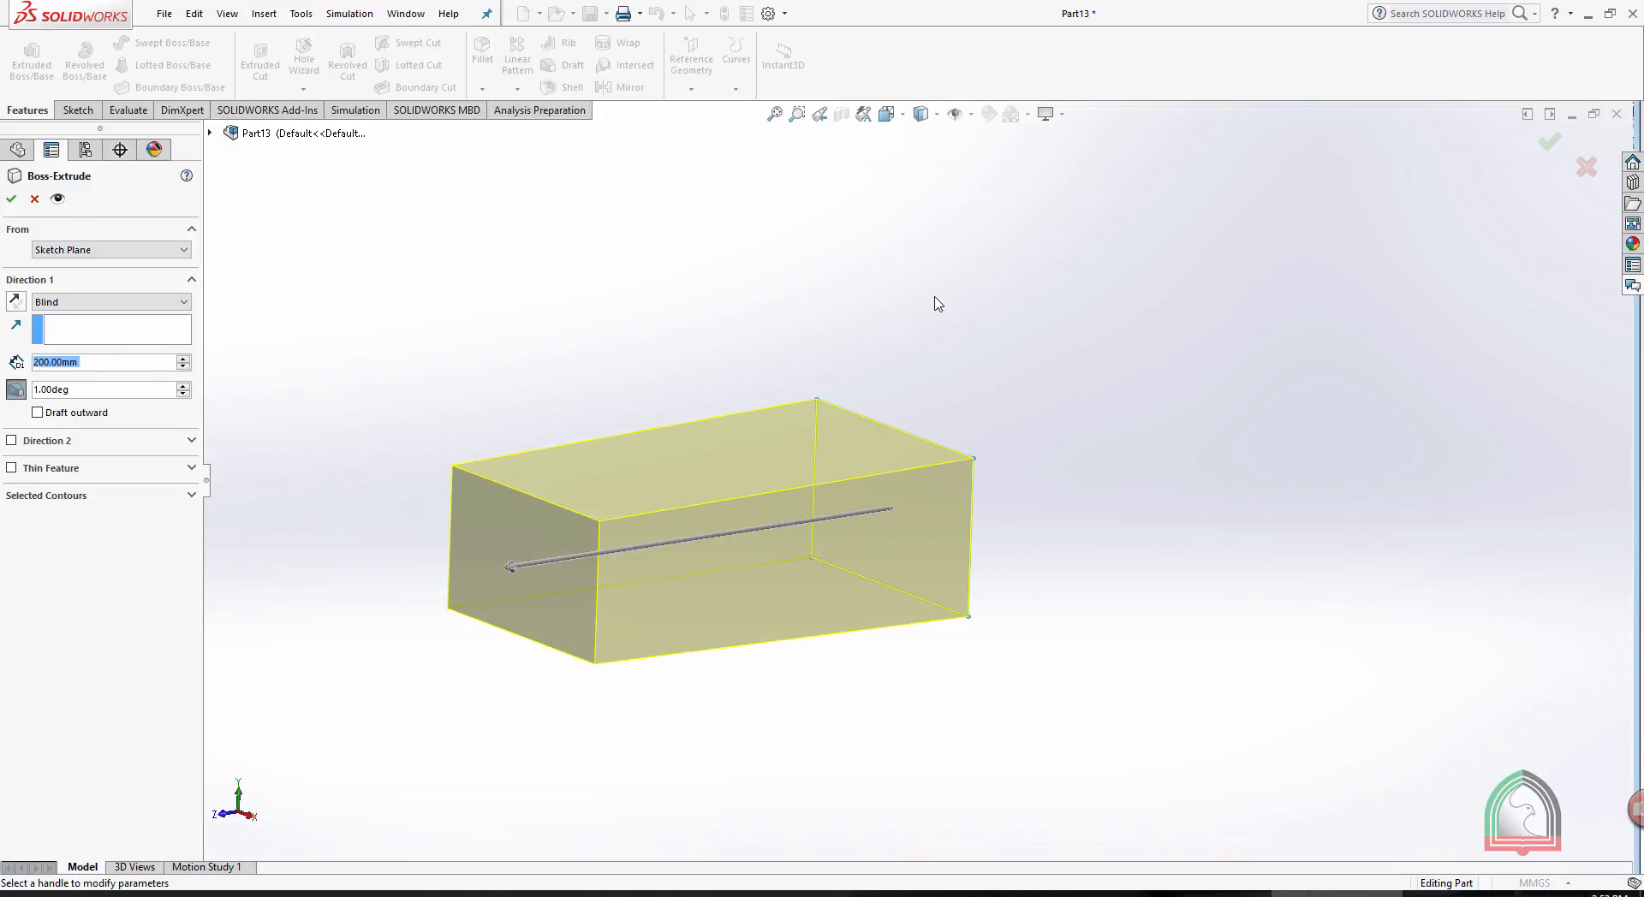
- Try increasing the extrusion's draft angle to 9 degrees and turn the draft off again
{"action": "middle_click_drag", "start_coordinate": [930, 305], "coordinate": [921, 338]}
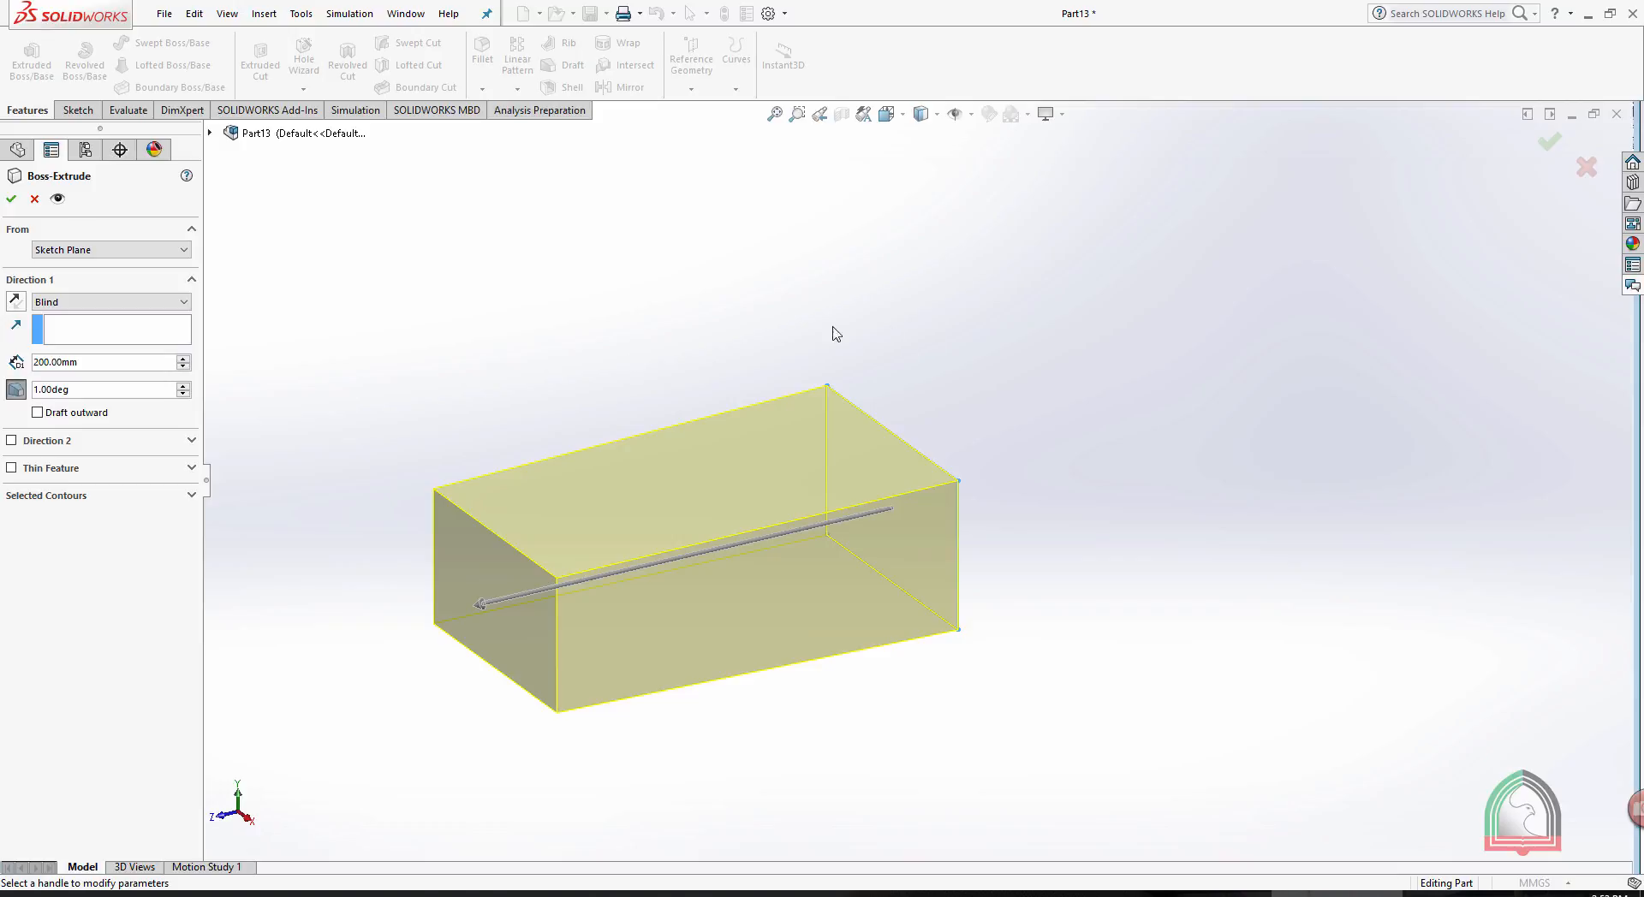
{"action": "left_click", "coordinate": [109, 394]}
{"action": "left_click", "coordinate": [186, 387]}
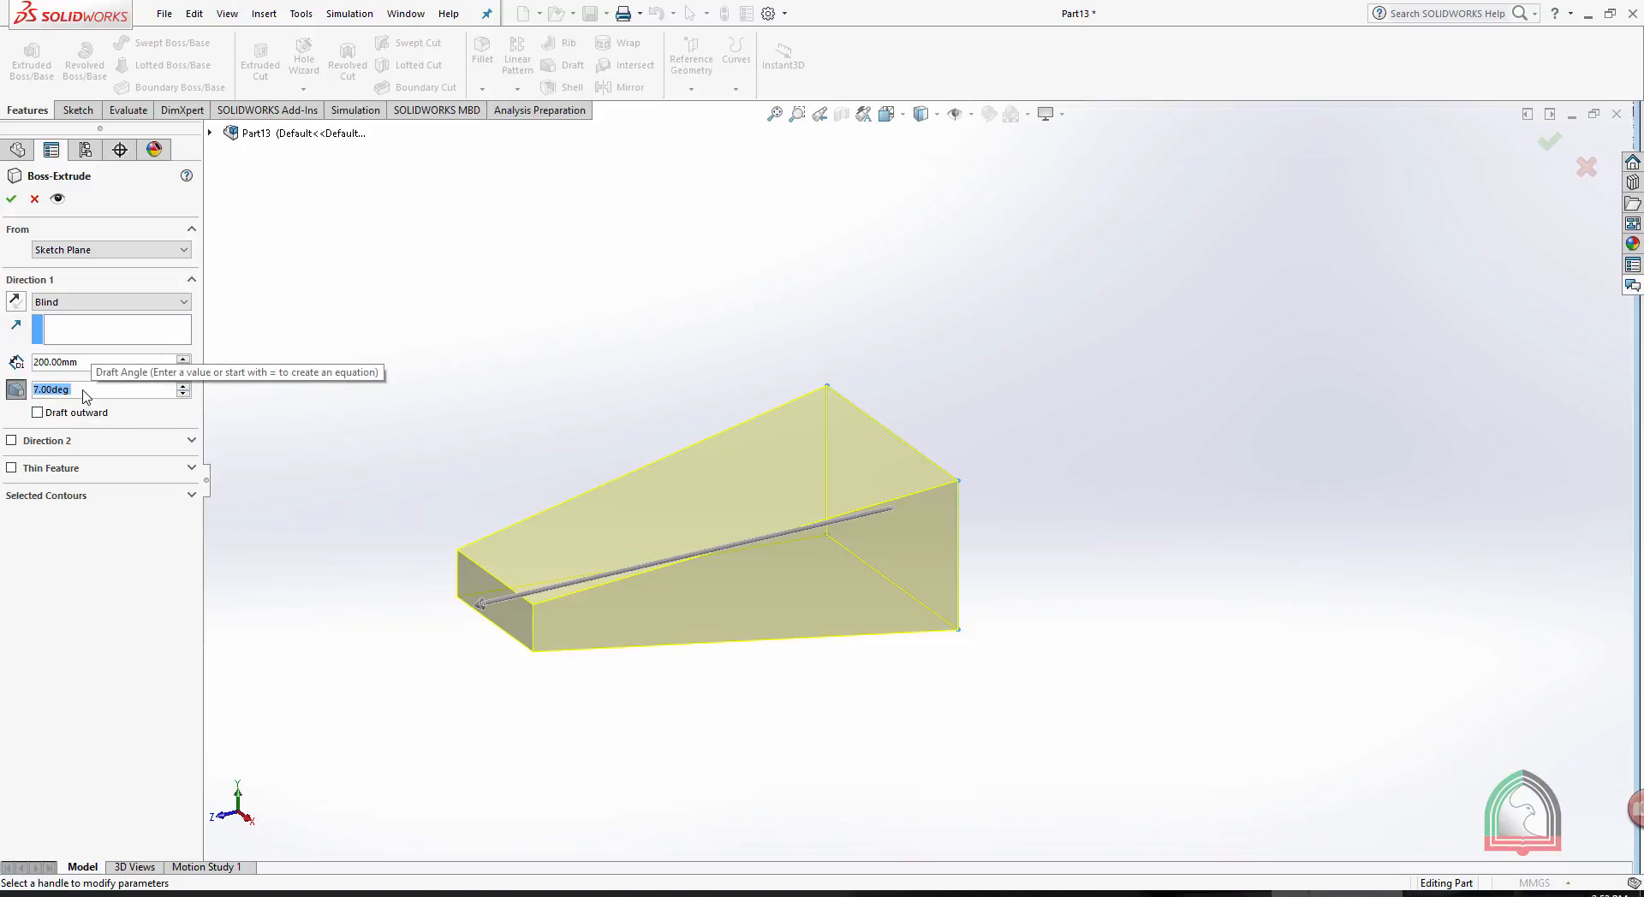
{"action": "left_click", "coordinate": [182, 385]}
{"action": "left_click", "coordinate": [182, 386]}
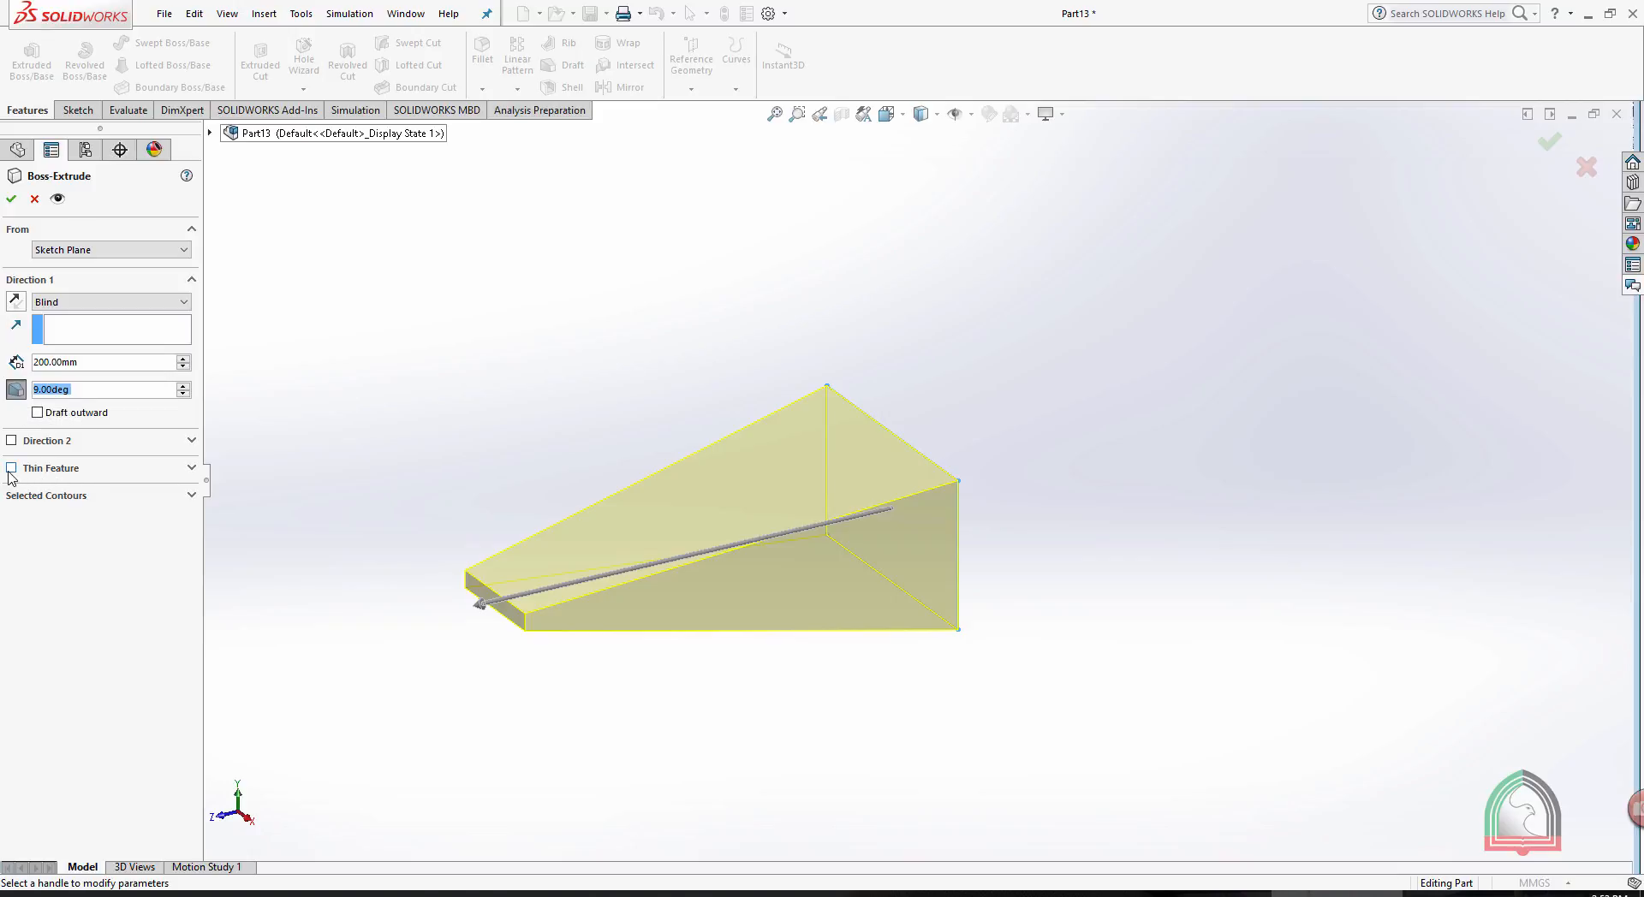
{"action": "left_click", "coordinate": [19, 386]}
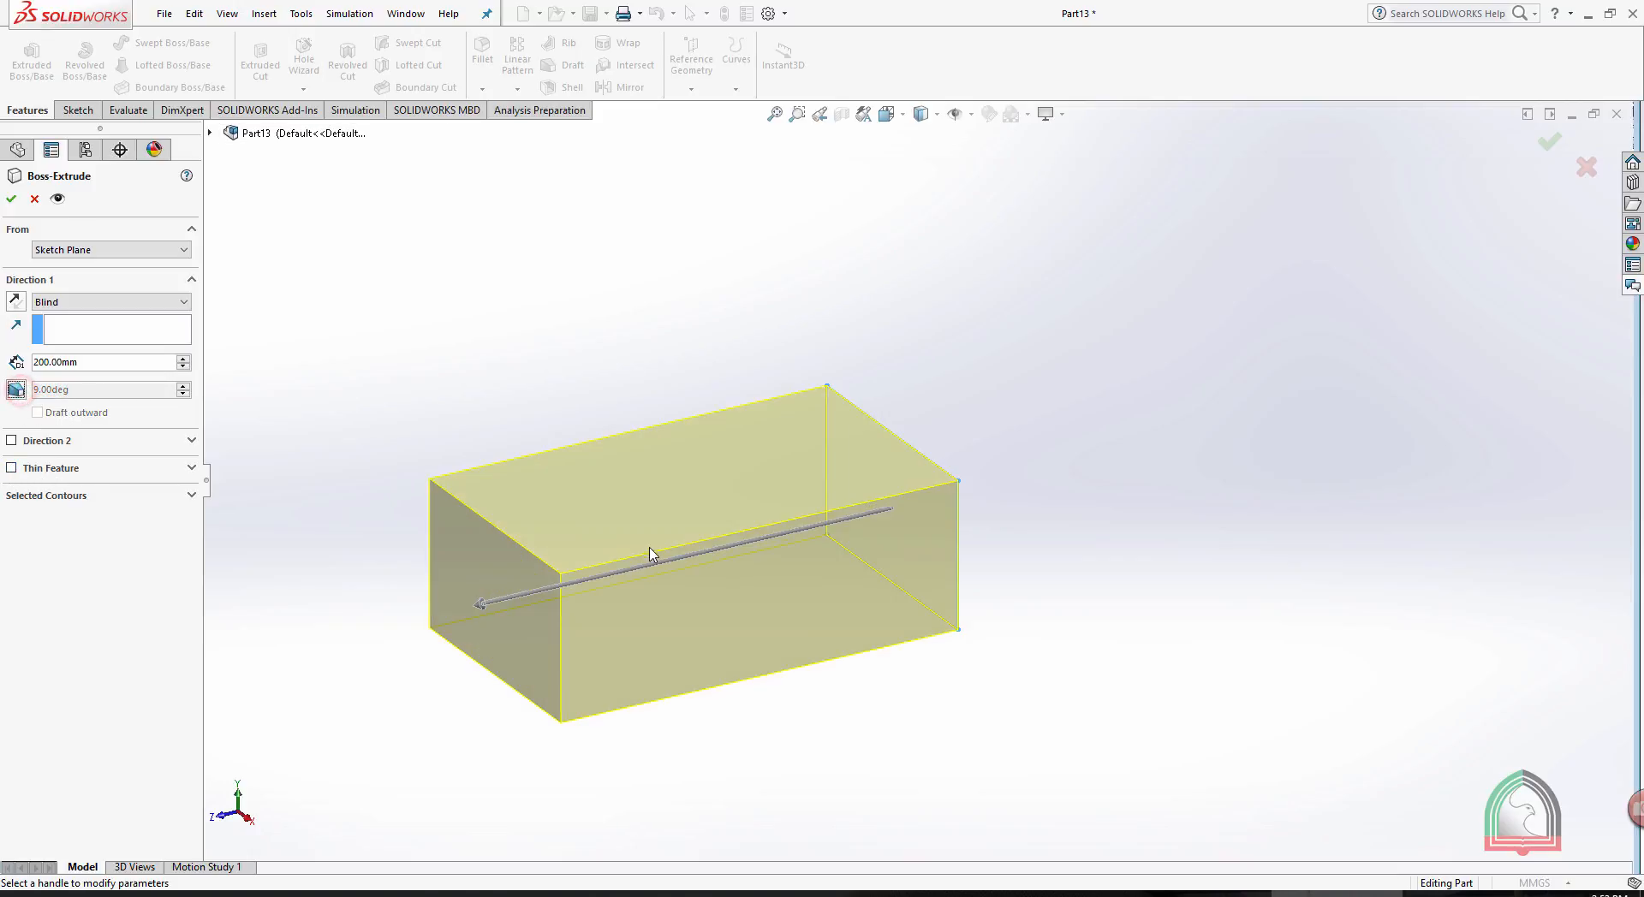
- Make the extrusion a One-Direction thin feature with a wall thickness of 40 mm
{"action": "left_click", "coordinate": [11, 467]}
{"action": "middle_click_drag", "start_coordinate": [774, 258], "coordinate": [1020, 319]}
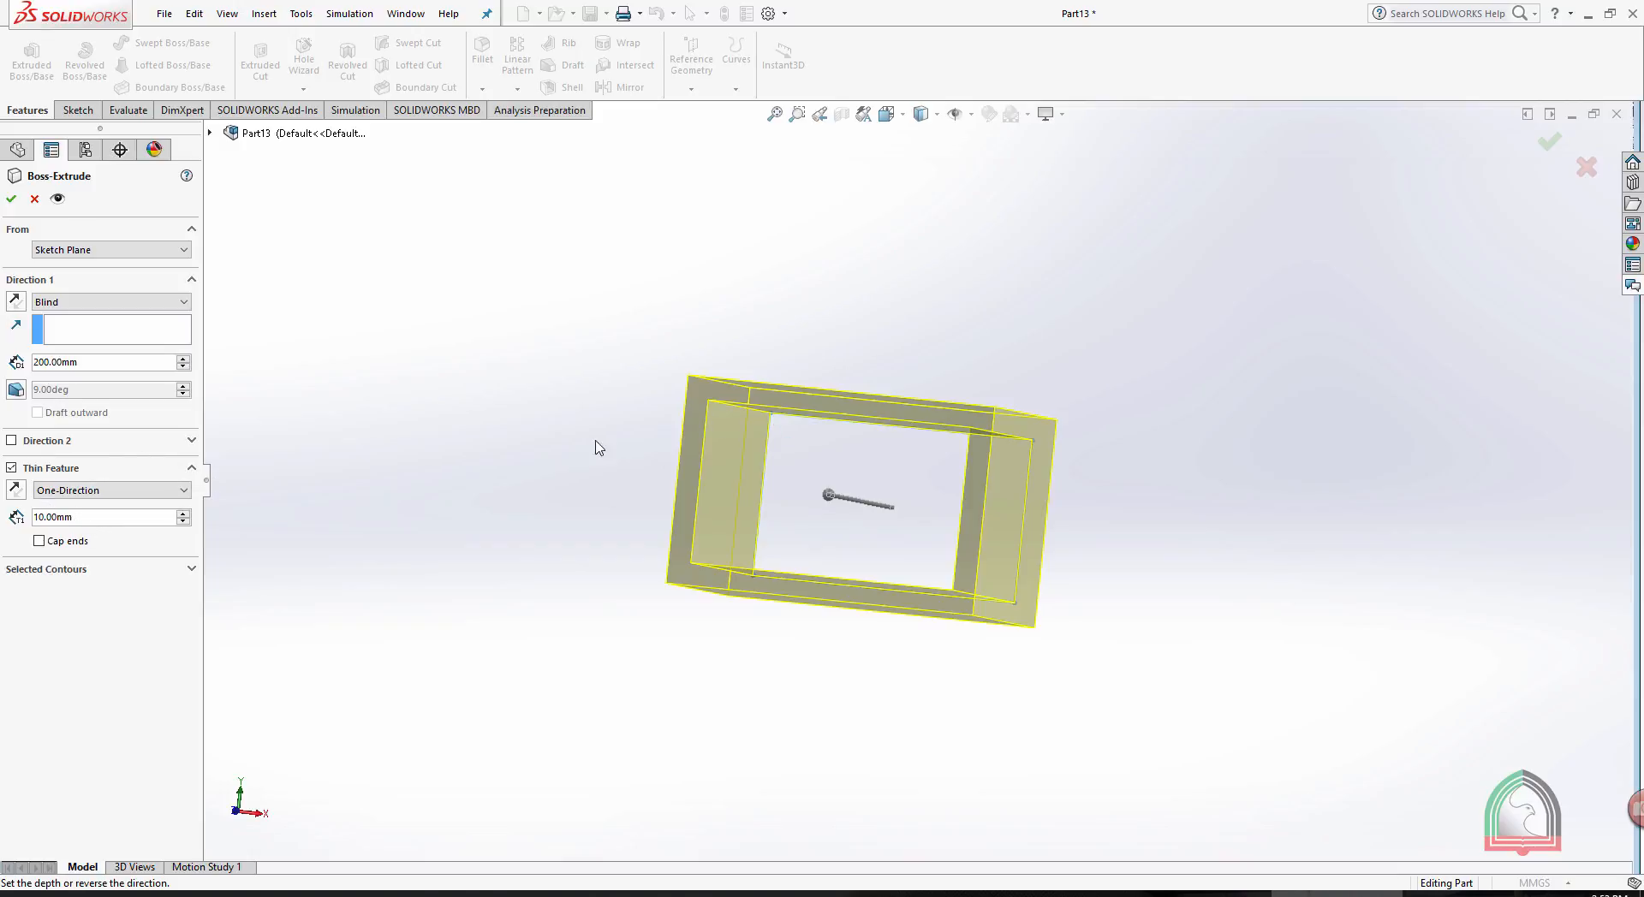
{"action": "scroll", "coordinate": [800, 424], "scroll_direction": "down", "scroll_amount": 2}
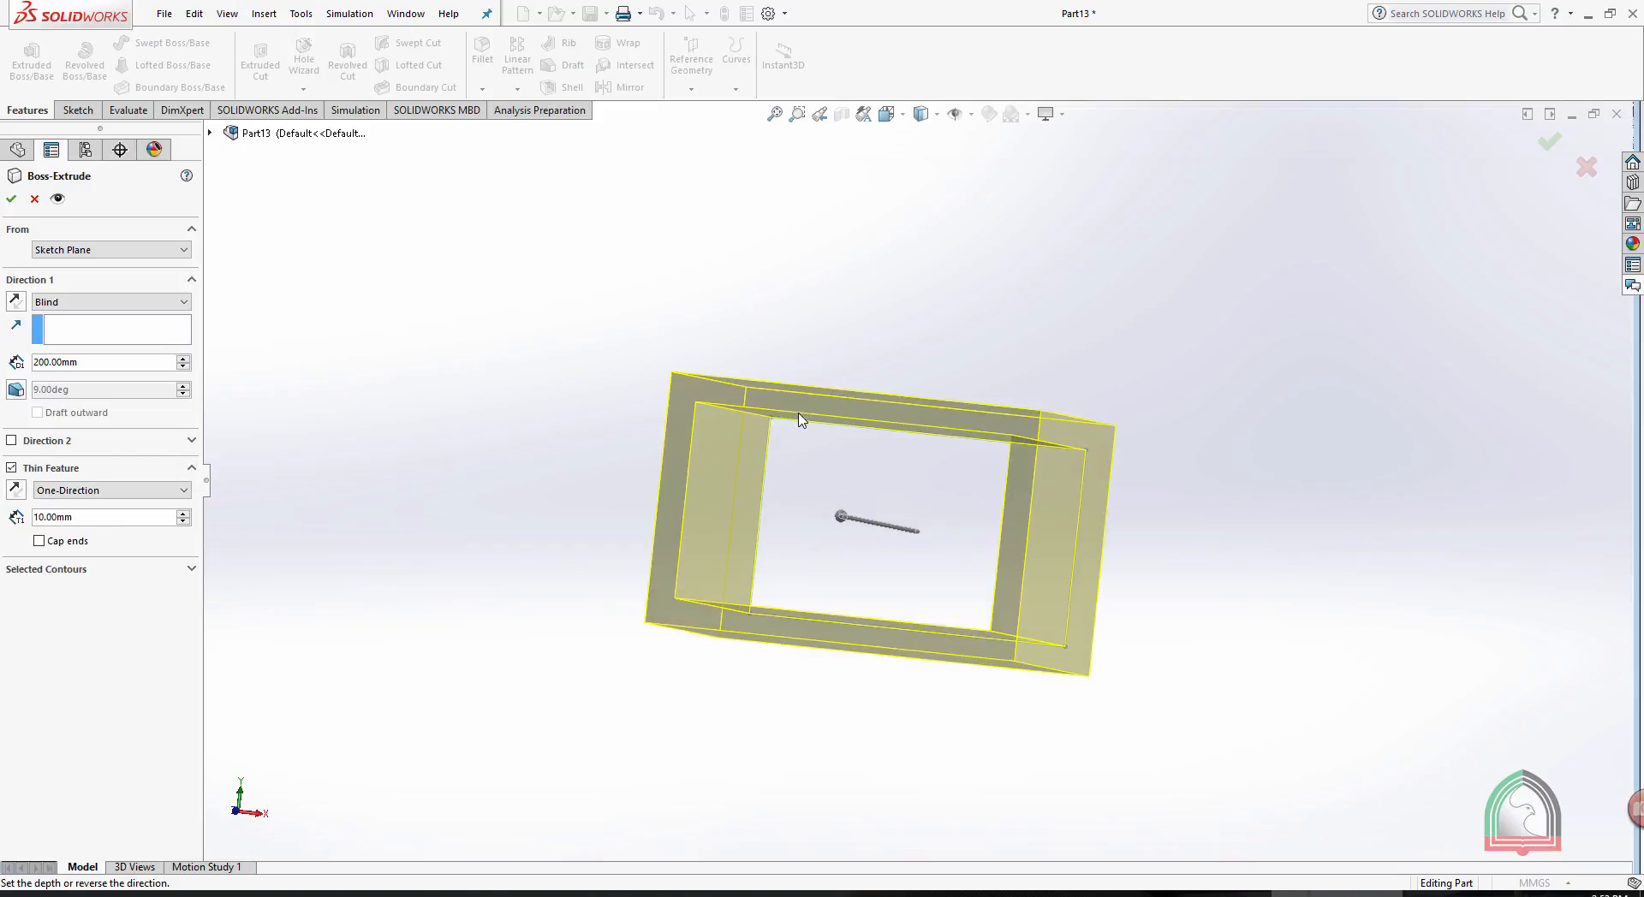
{"action": "left_click", "coordinate": [183, 513]}
{"action": "left_click", "coordinate": [183, 513]}
{"action": "left_click", "coordinate": [184, 513]}
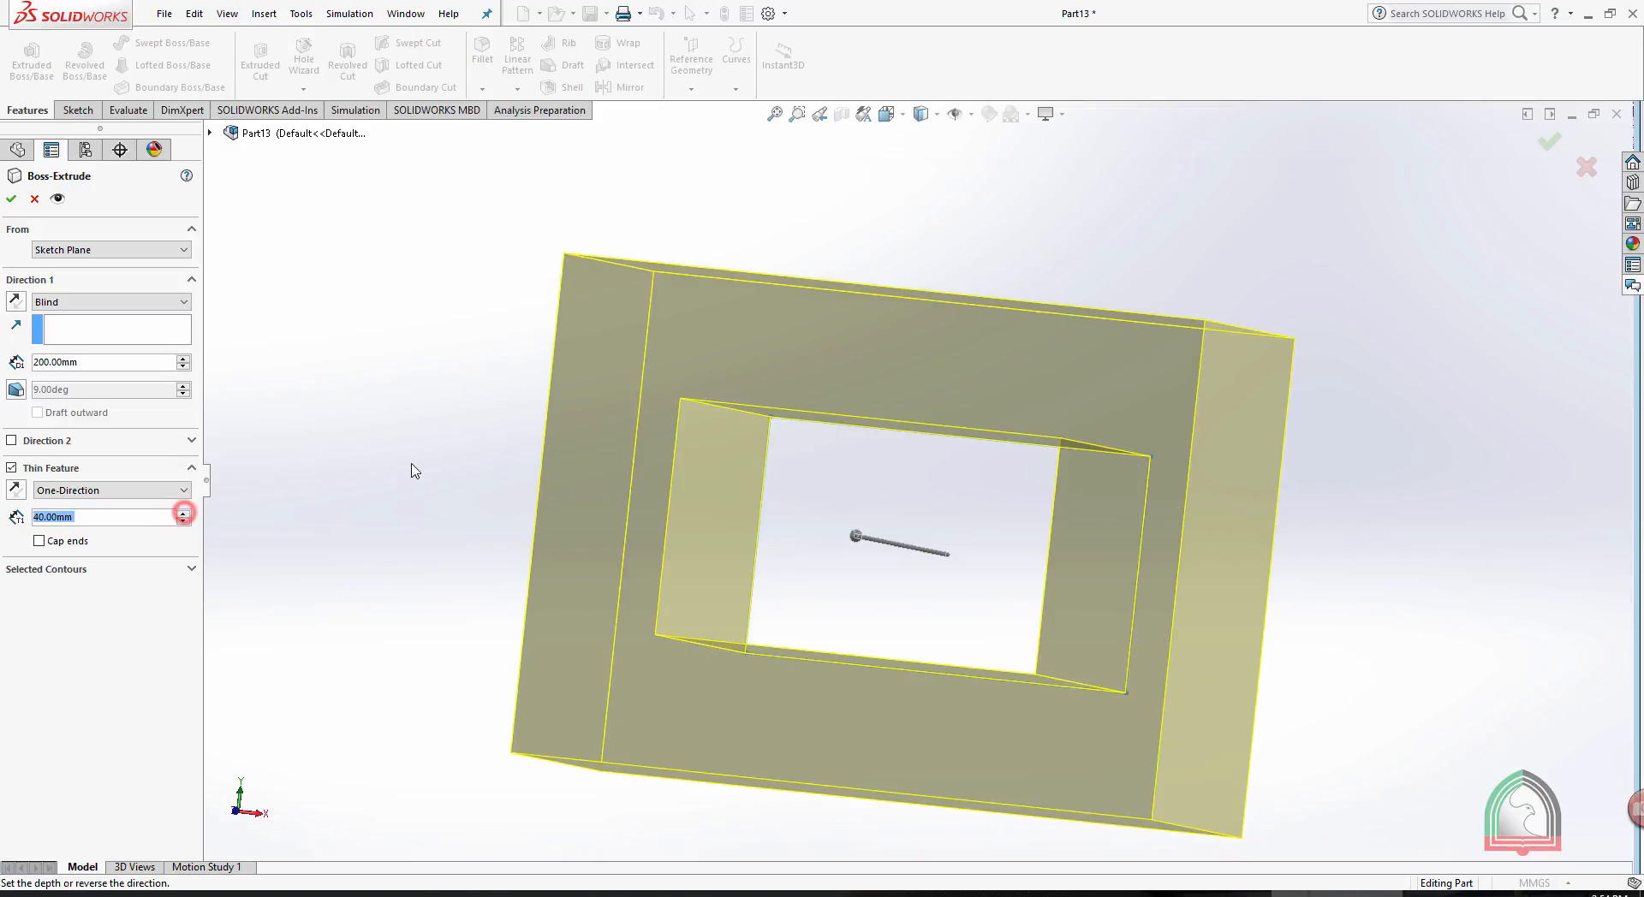
{"action": "middle_click_drag", "start_coordinate": [411, 465], "coordinate": [283, 474]}
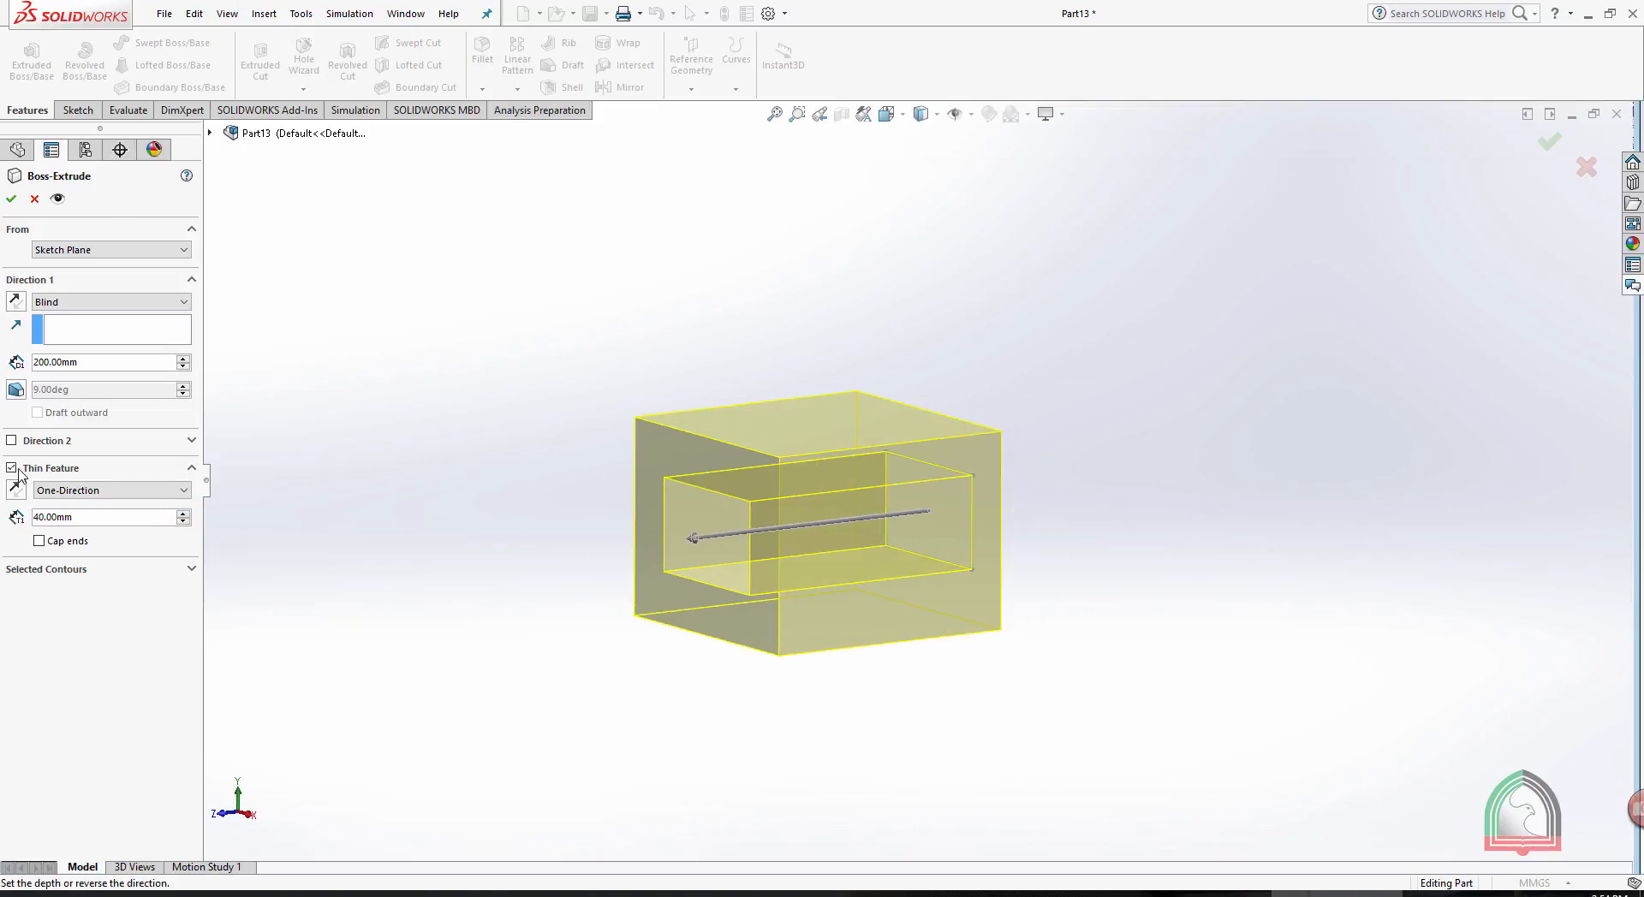
- Try a thin feature wall thickness of 60 mm and reduce it to 30 mm
{"action": "left_click", "coordinate": [183, 513]}
{"action": "left_click", "coordinate": [183, 513]}
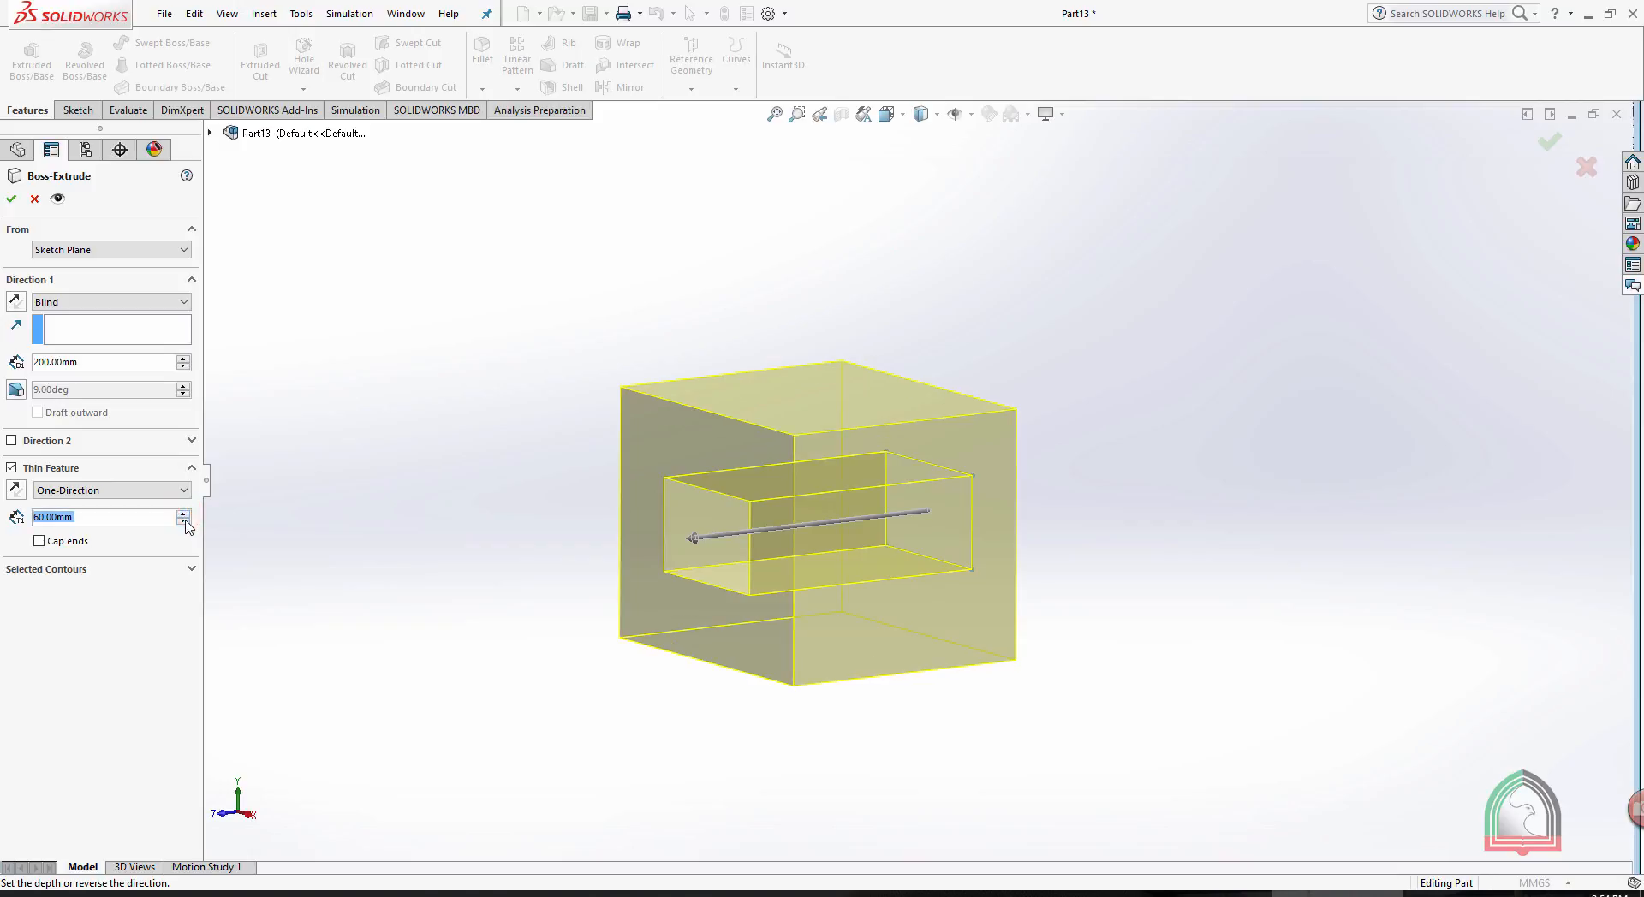
{"action": "left_click", "coordinate": [182, 523]}
{"action": "left_click", "coordinate": [183, 522]}
{"action": "left_click", "coordinate": [182, 522]}
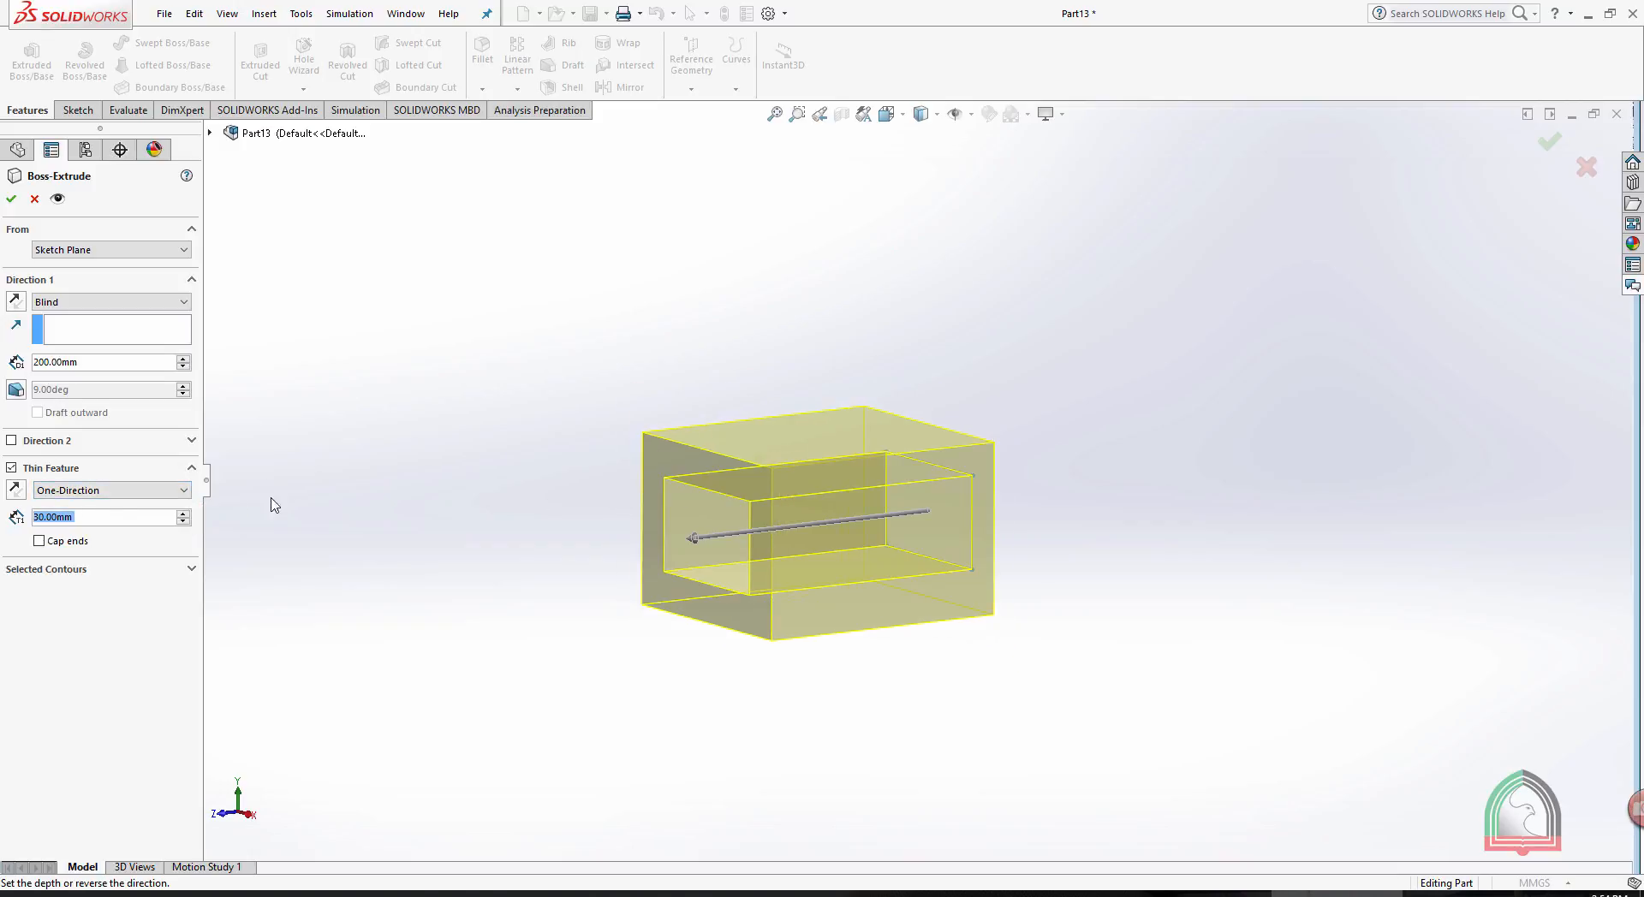
- Keep the thin feature as One-Direction and set its wall thickness to 5 mm
{"action": "left_click", "coordinate": [81, 490]}
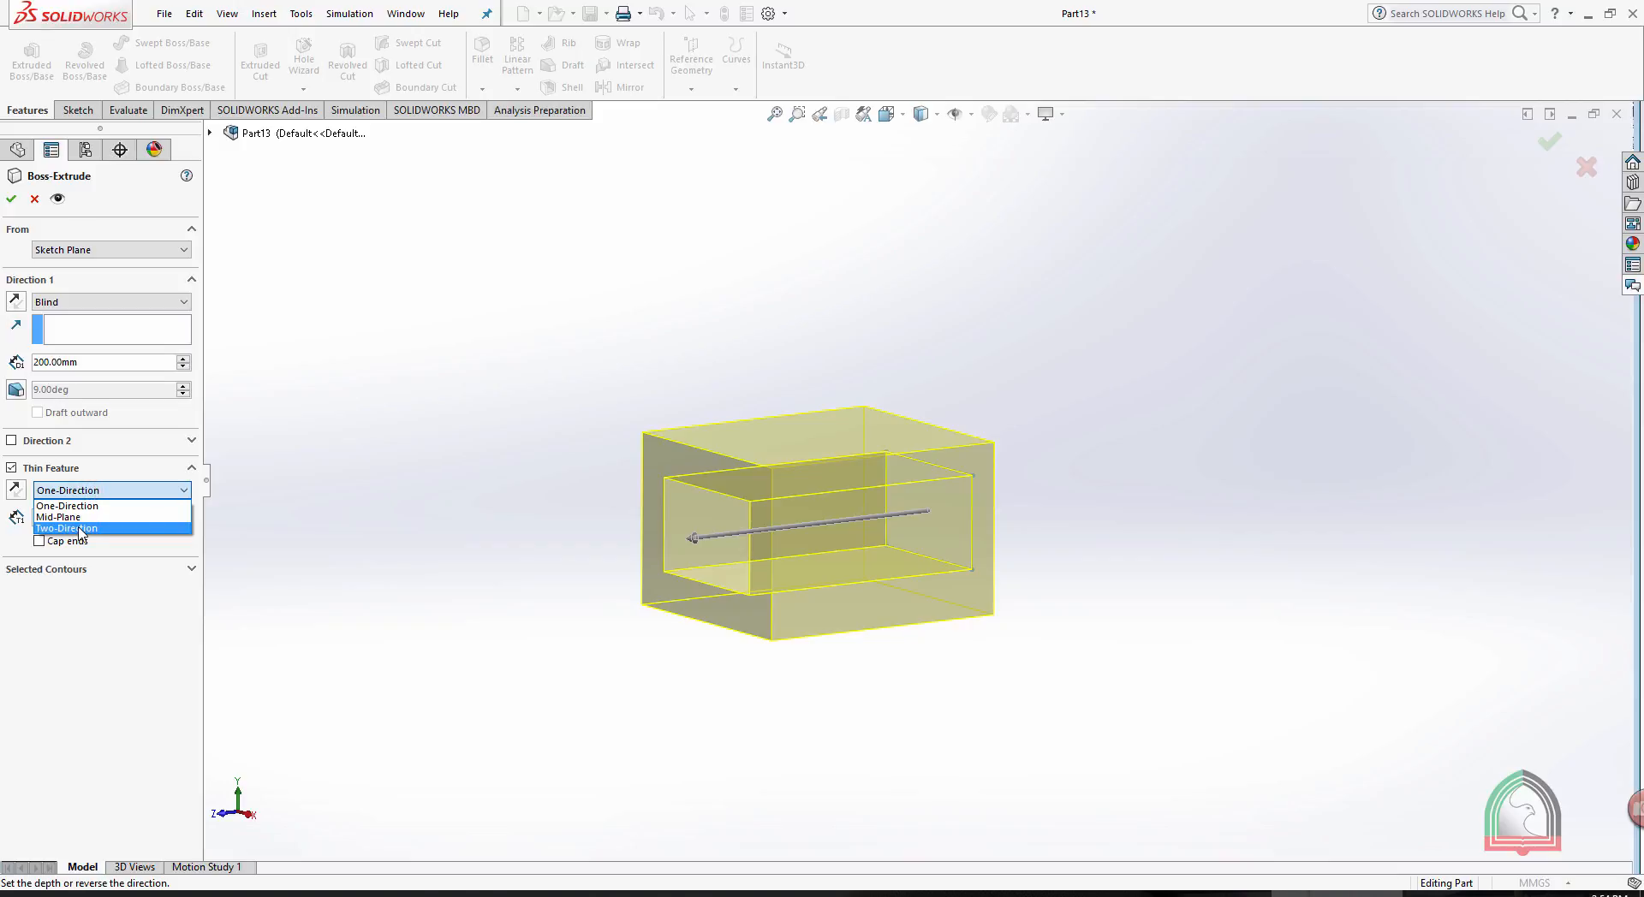
{"action": "left_click", "coordinate": [274, 528]}
{"action": "left_click", "coordinate": [110, 518]}
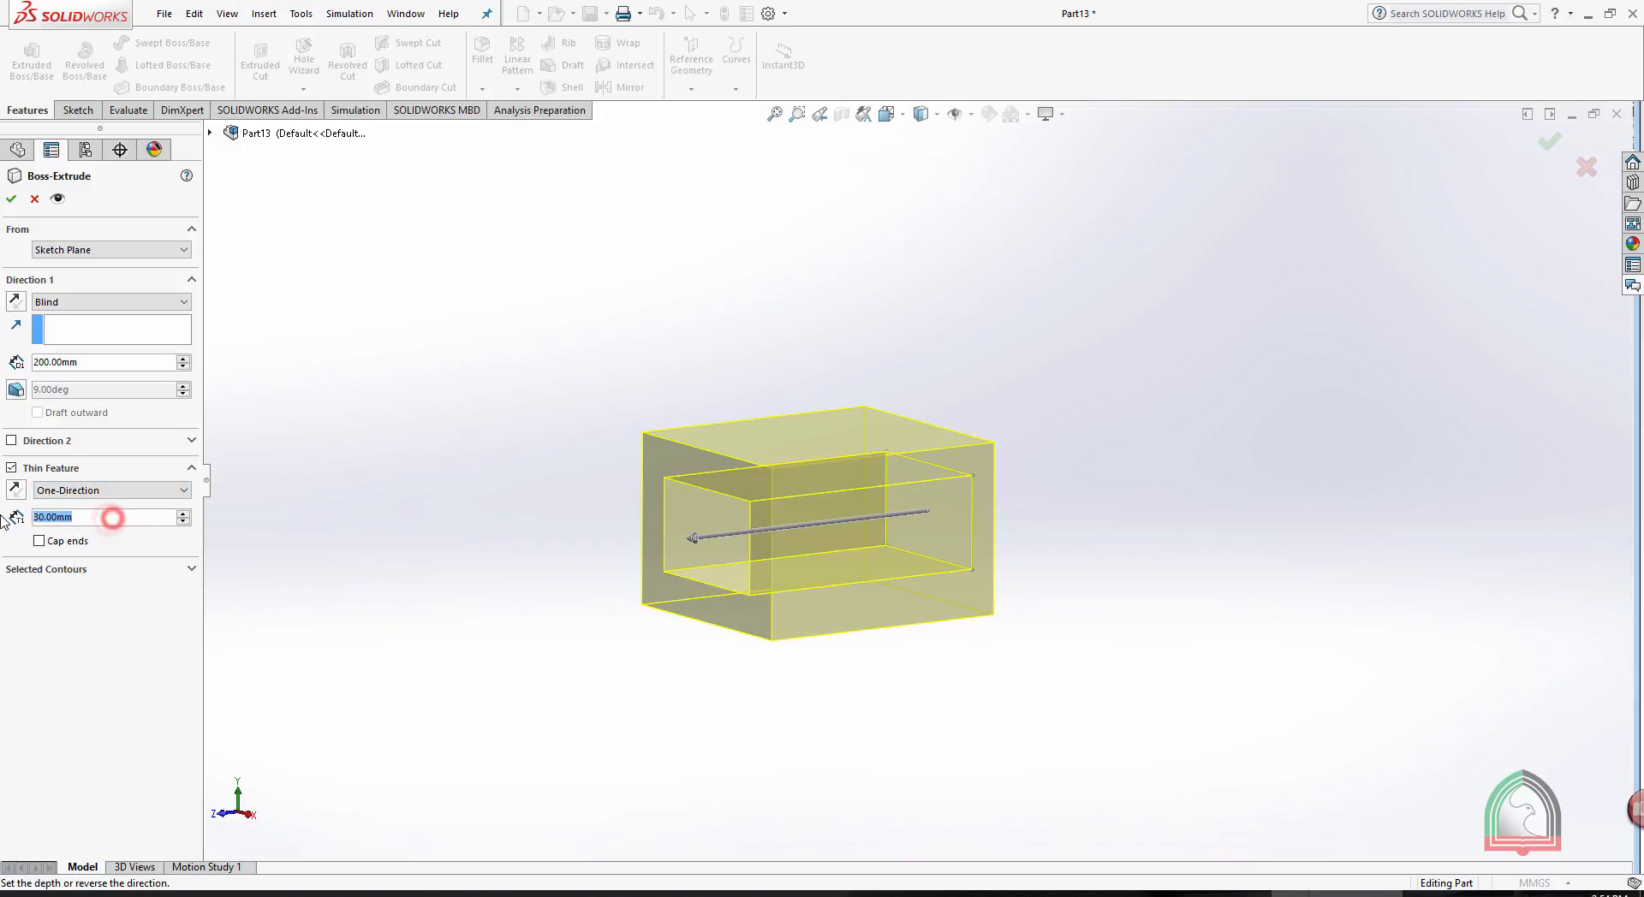
{"action": "type", "text": "5"}
{"action": "key", "text": "Return"}
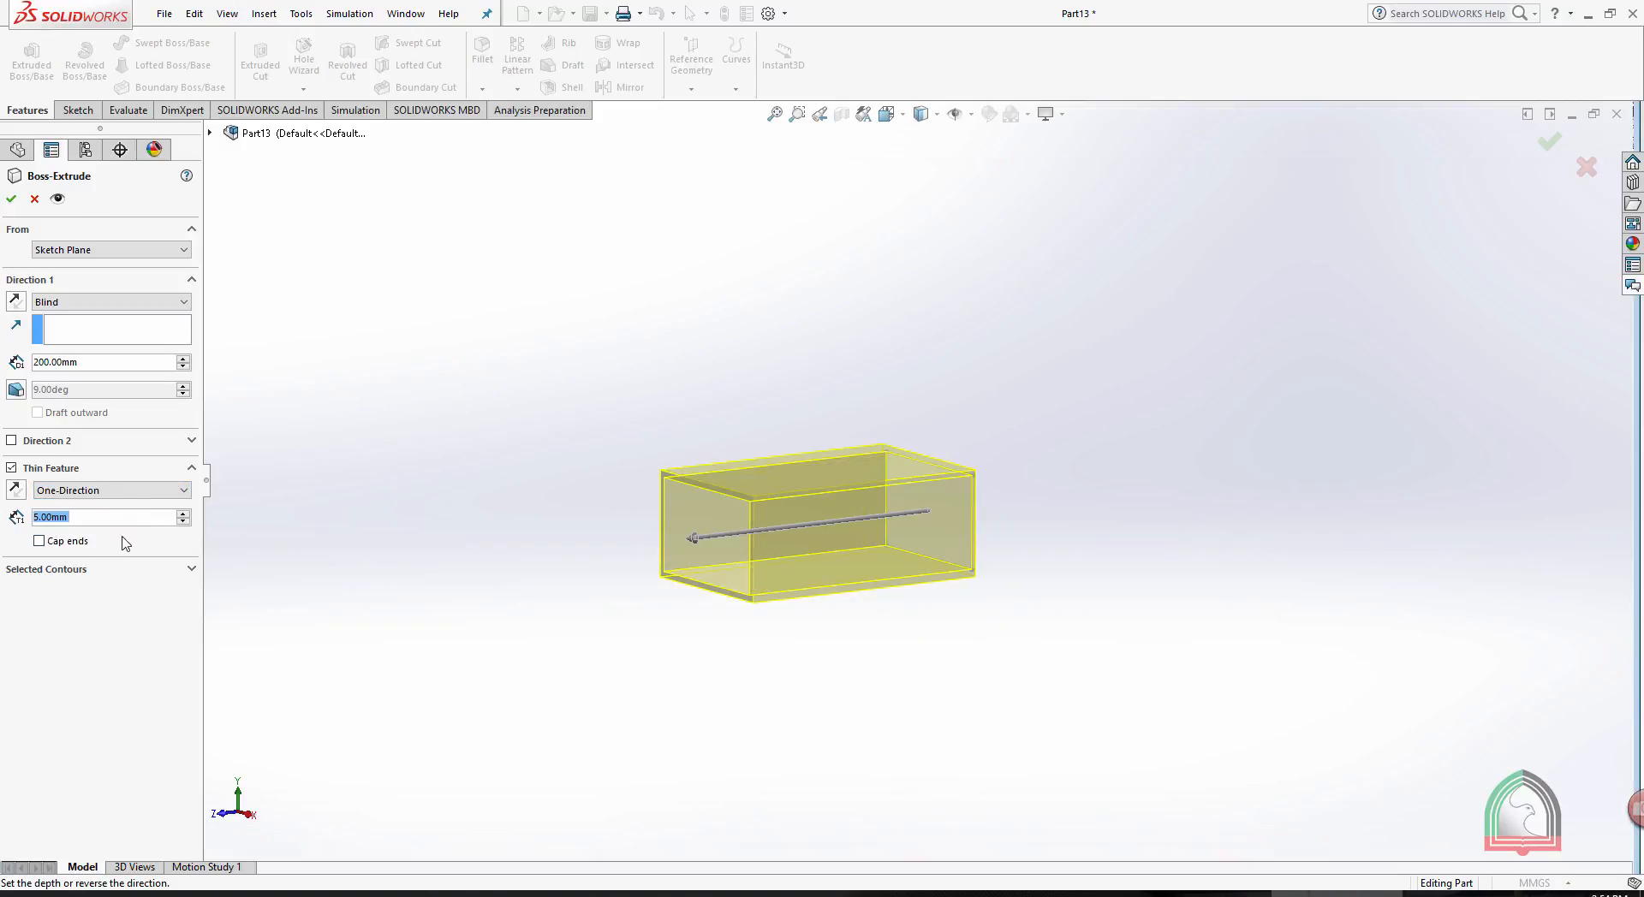
{"action": "scroll", "coordinate": [837, 514], "scroll_direction": "down", "scroll_amount": 3}
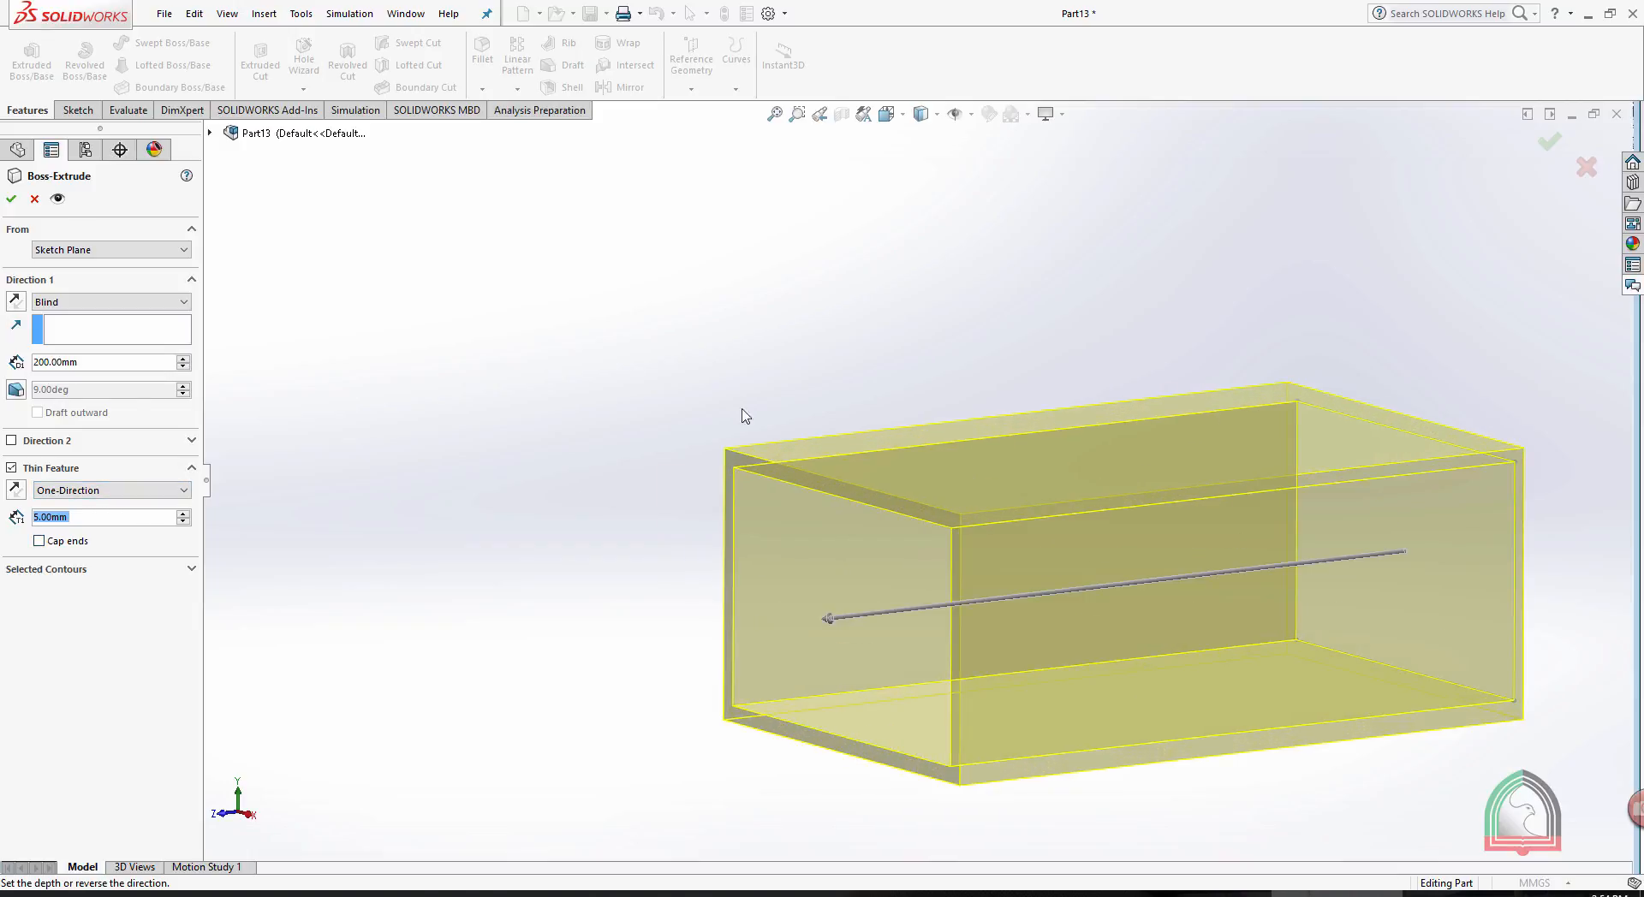
- Change the thin feature type to Two-Direction and set the second direction's wall thickness to 5 mm
{"action": "left_click", "coordinate": [110, 491]}
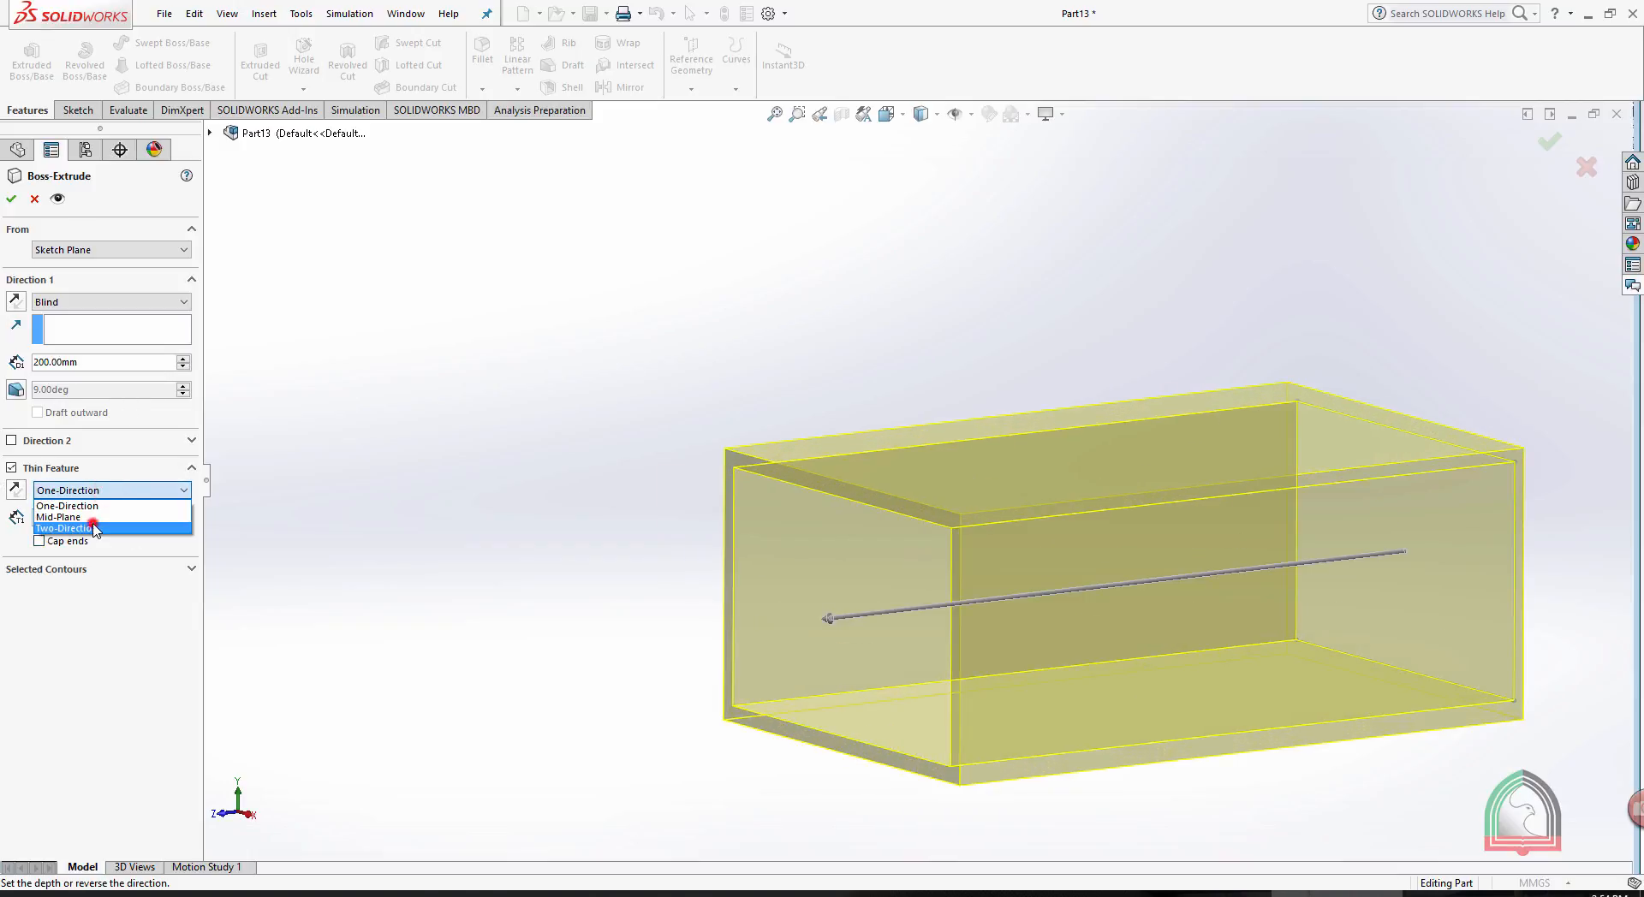
{"action": "left_click", "coordinate": [97, 522]}
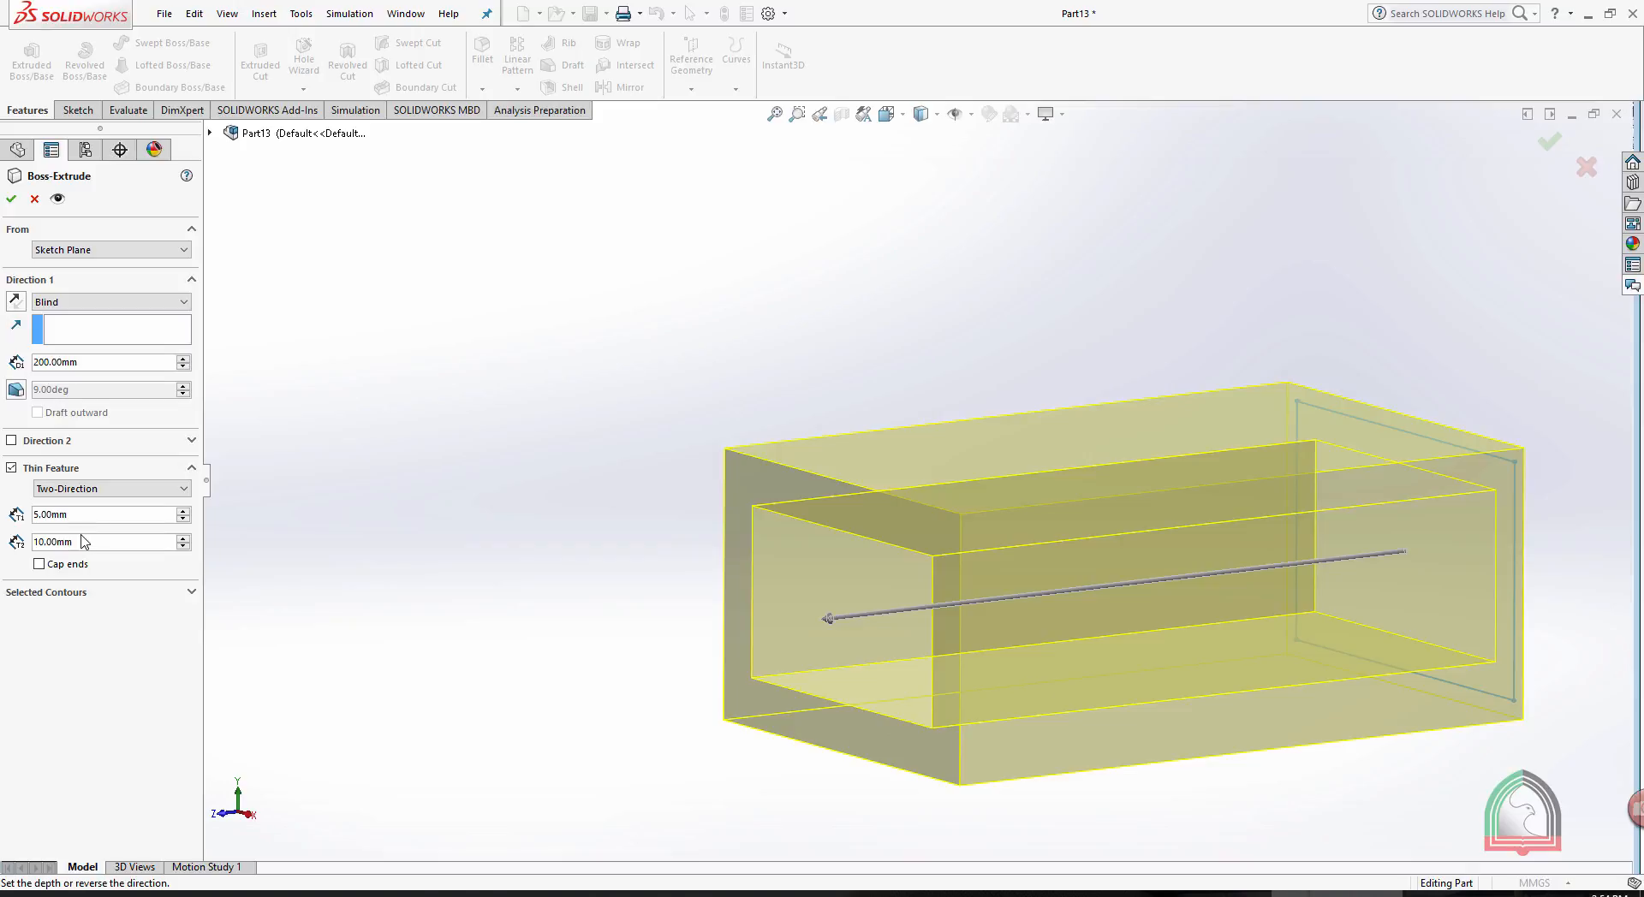
{"action": "left_click", "coordinate": [82, 514]}
{"action": "left_click", "coordinate": [99, 542]}
{"action": "left_click", "coordinate": [182, 549]}
{"action": "left_click", "coordinate": [181, 549]}
{"action": "type", "text": "5"}
{"action": "key", "text": "Return"}
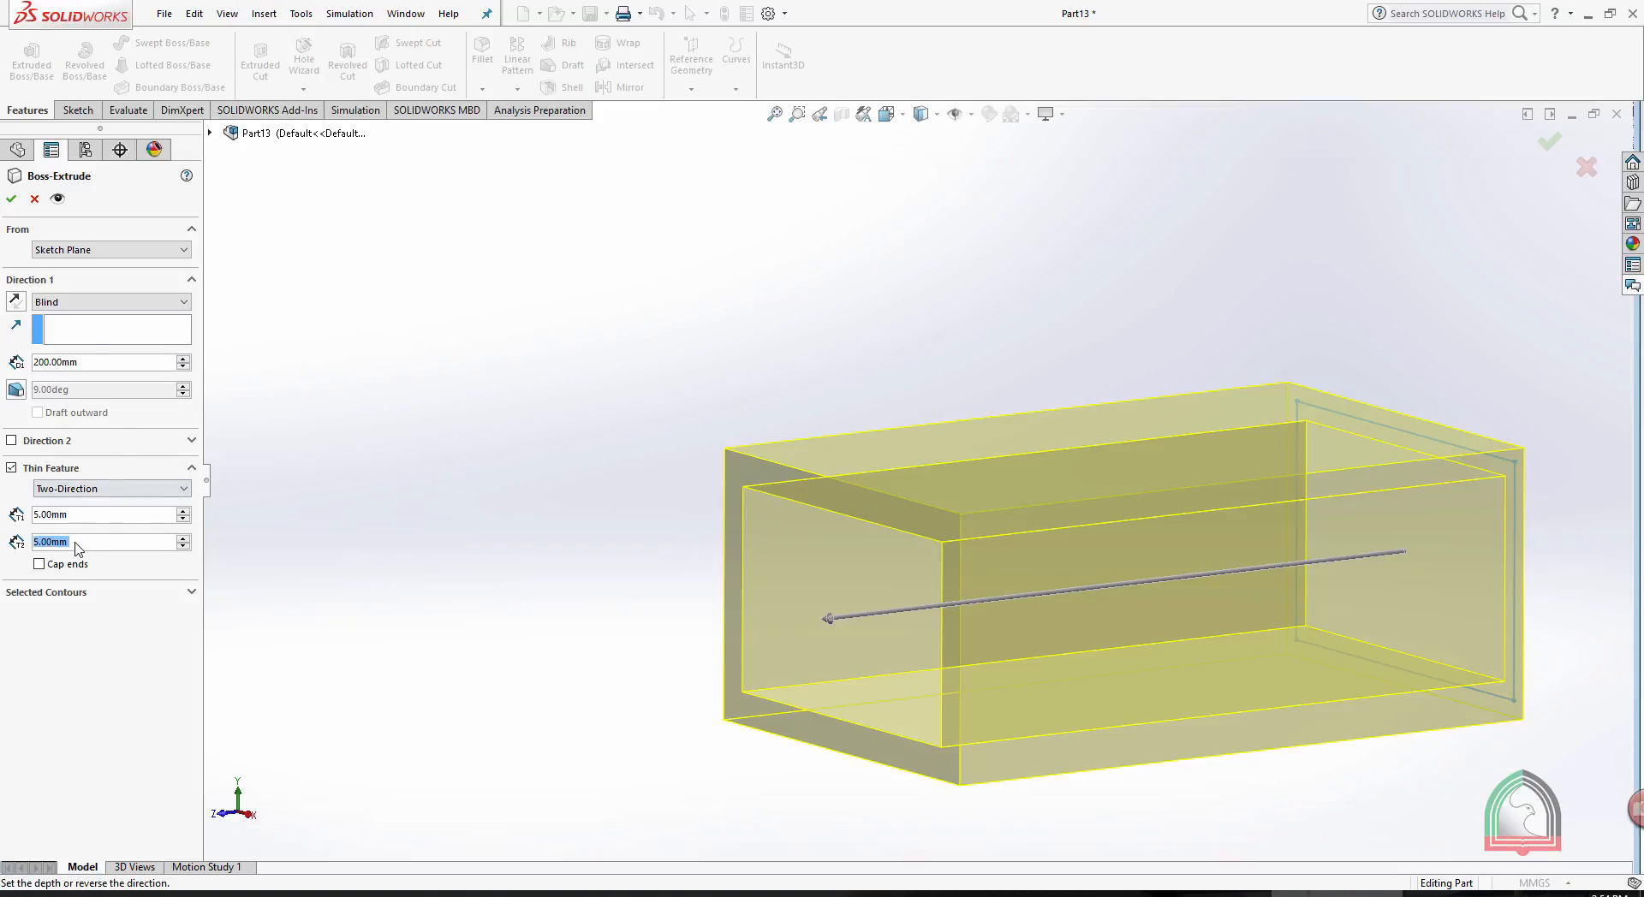
- Change the thin feature type of the rectangular extrusion to Mid-Plane
{"action": "left_click", "coordinate": [107, 489]}
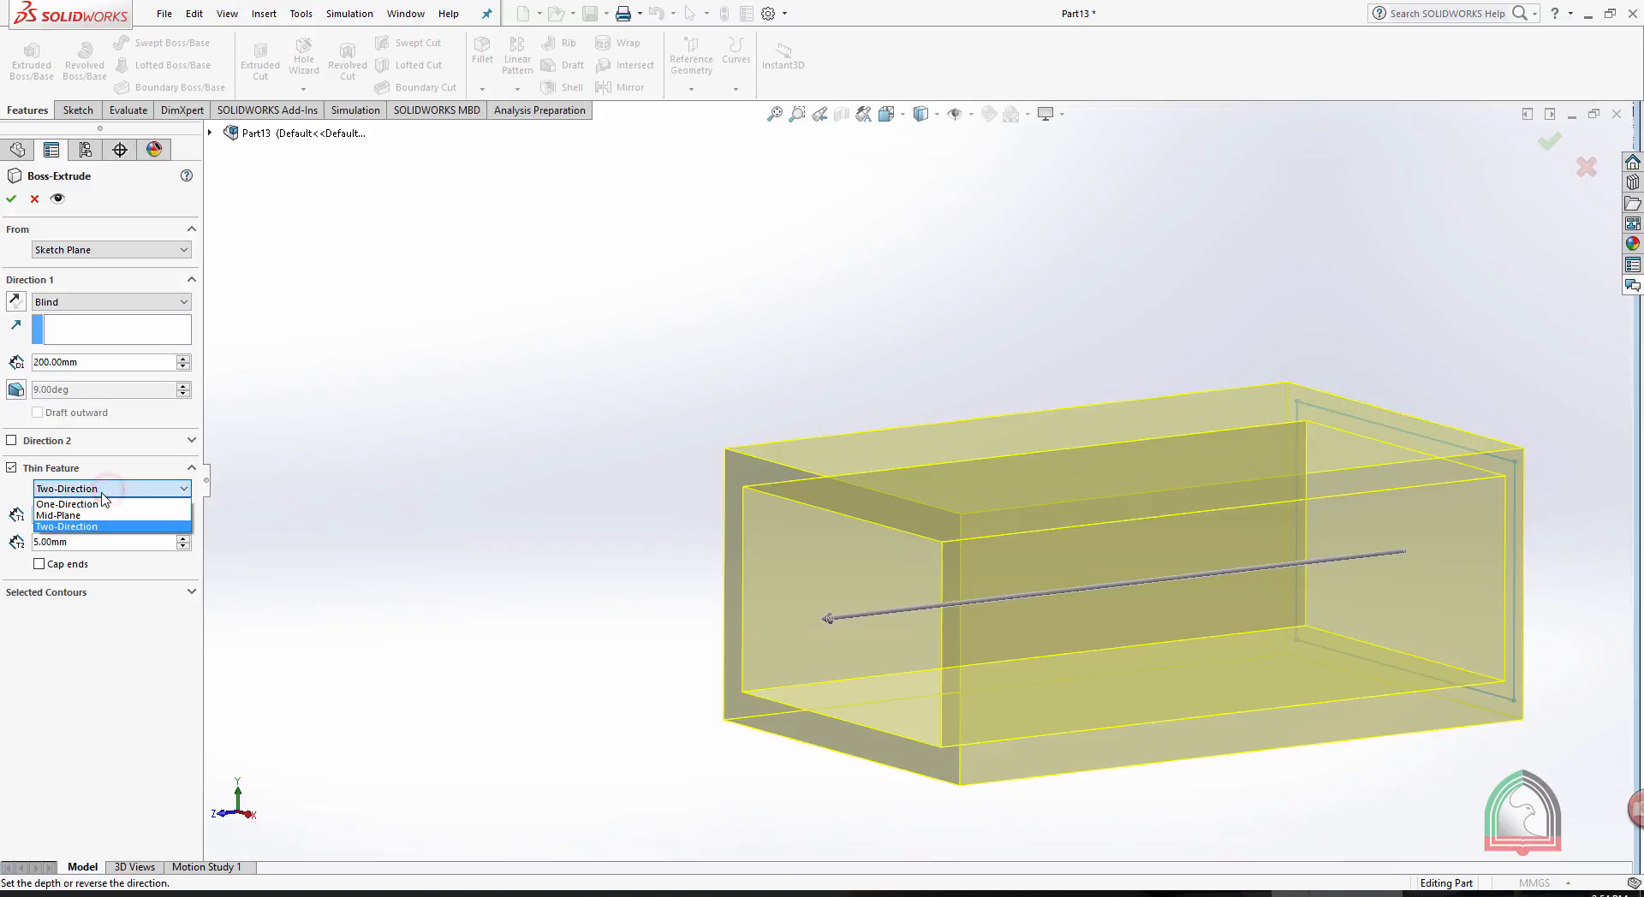
{"action": "left_click", "coordinate": [81, 516]}
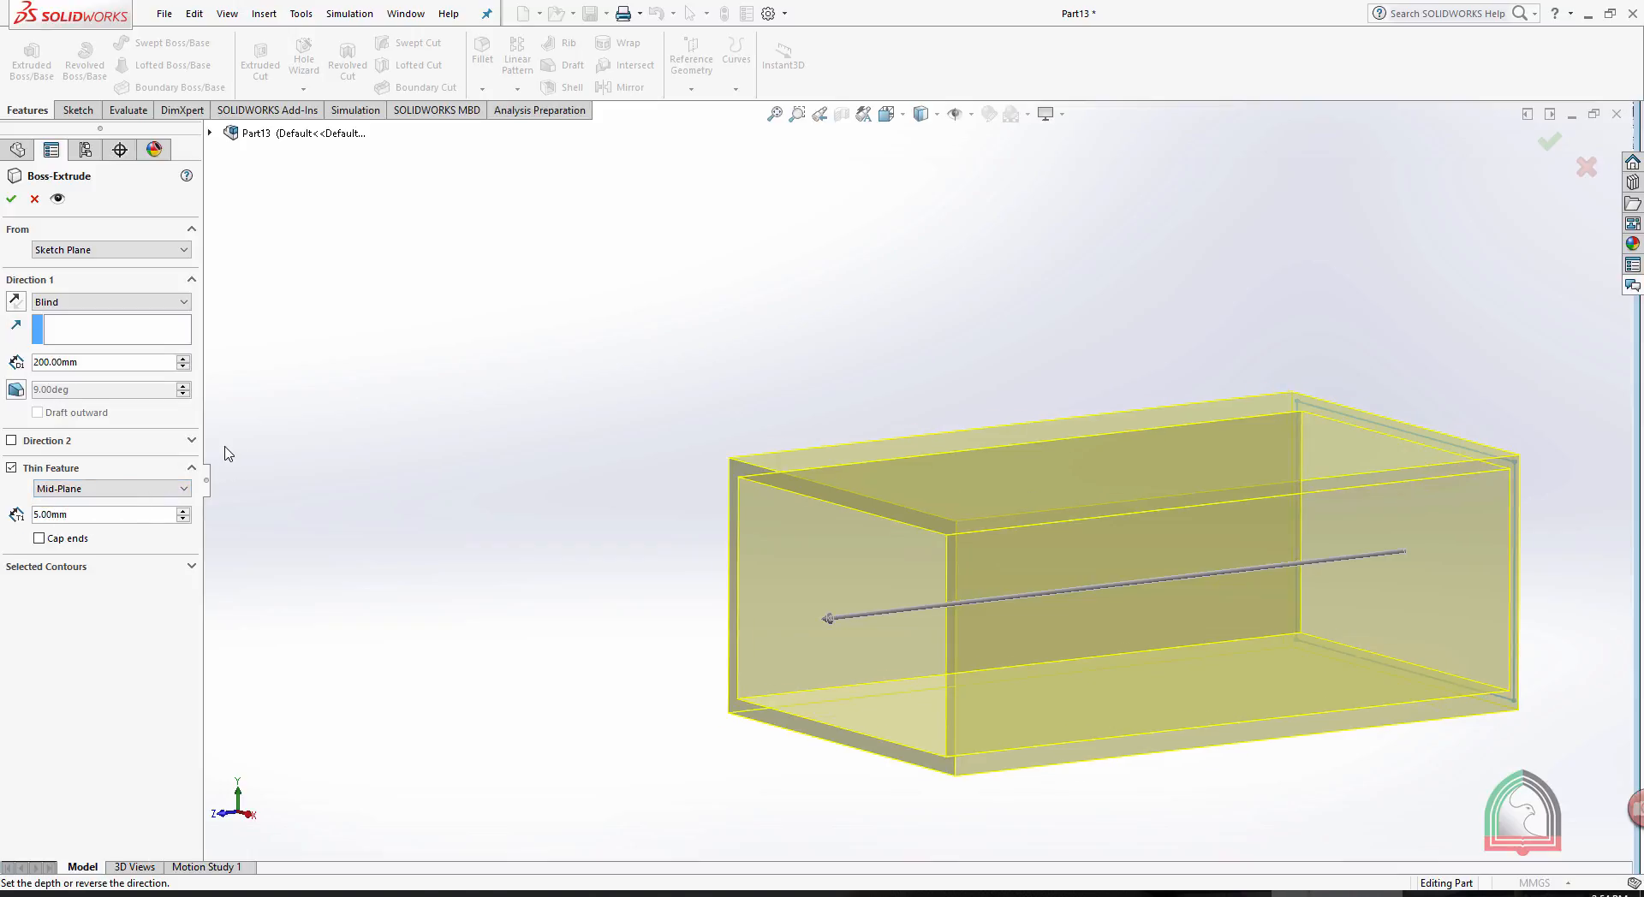
- Try a mid-plane wall thickness of 45 mm and reduce it to 5 mm
{"action": "left_click", "coordinate": [183, 512]}
{"action": "left_click", "coordinate": [183, 512]}
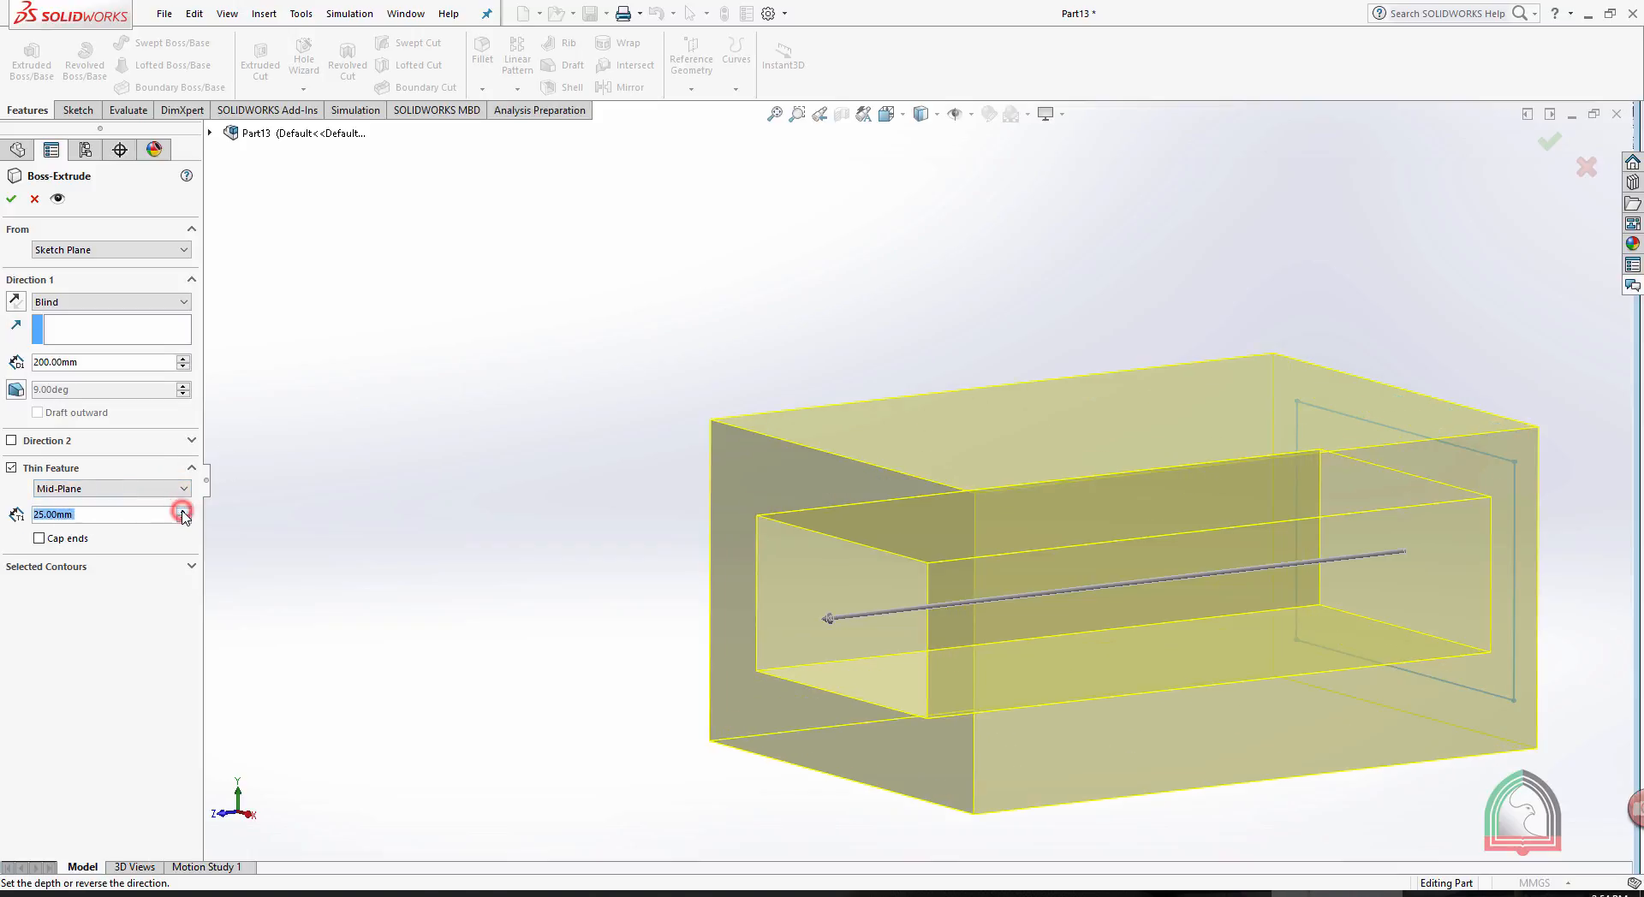
{"action": "left_click", "coordinate": [183, 512]}
{"action": "left_click", "coordinate": [184, 512]}
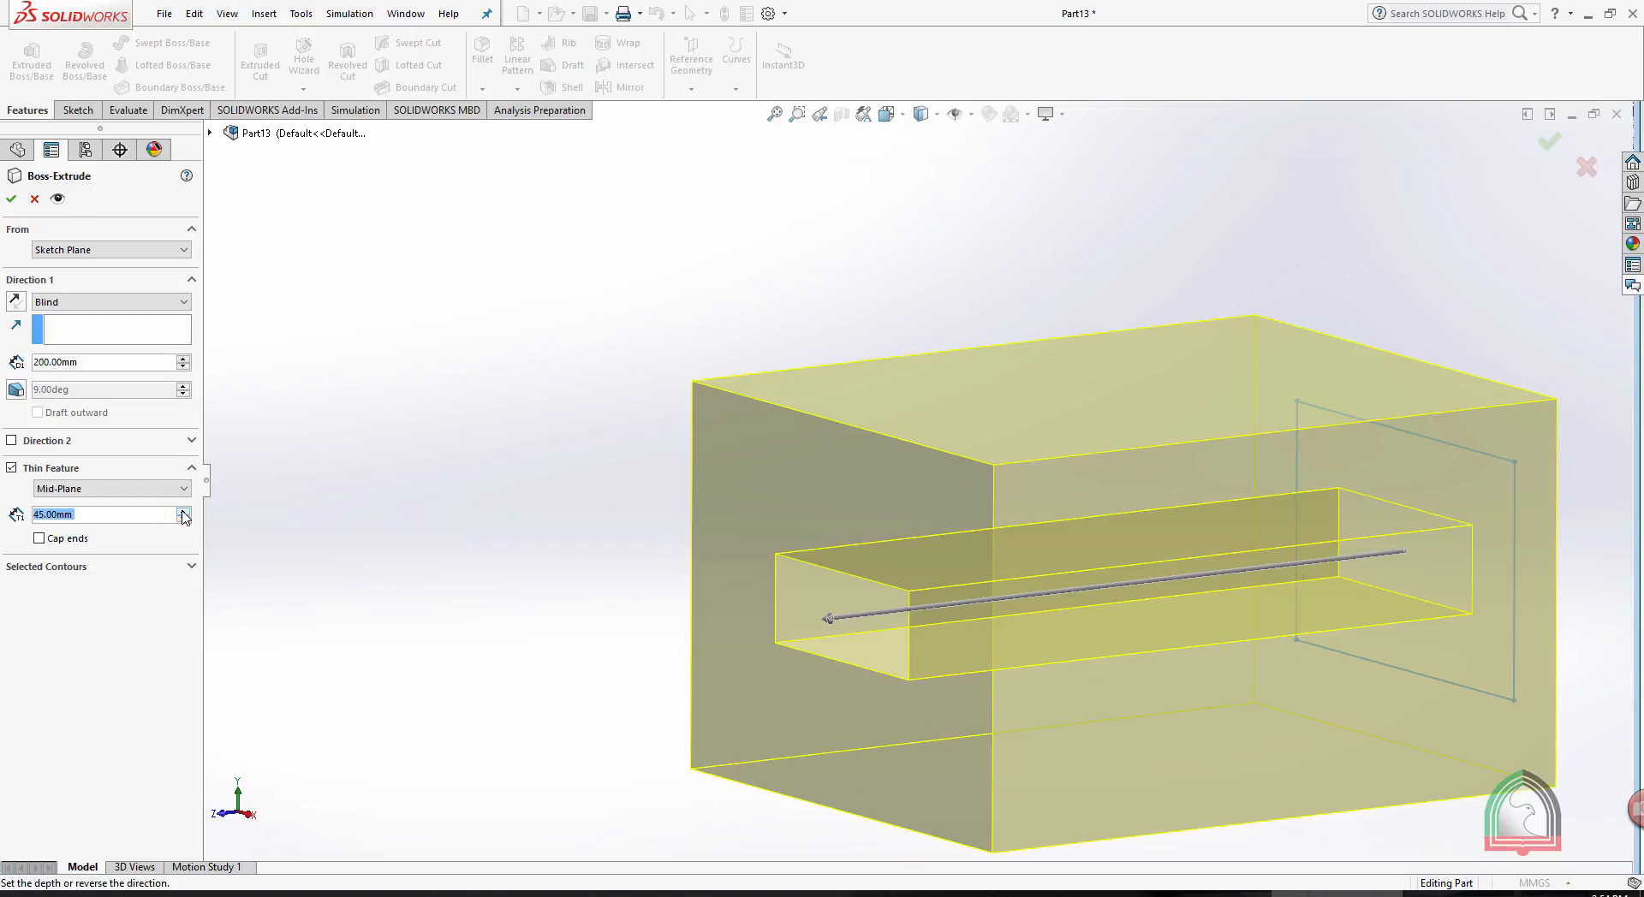
{"action": "left_click", "coordinate": [182, 519]}
{"action": "left_click", "coordinate": [183, 519]}
{"action": "left_click", "coordinate": [182, 519]}
{"action": "left_click", "coordinate": [183, 519]}
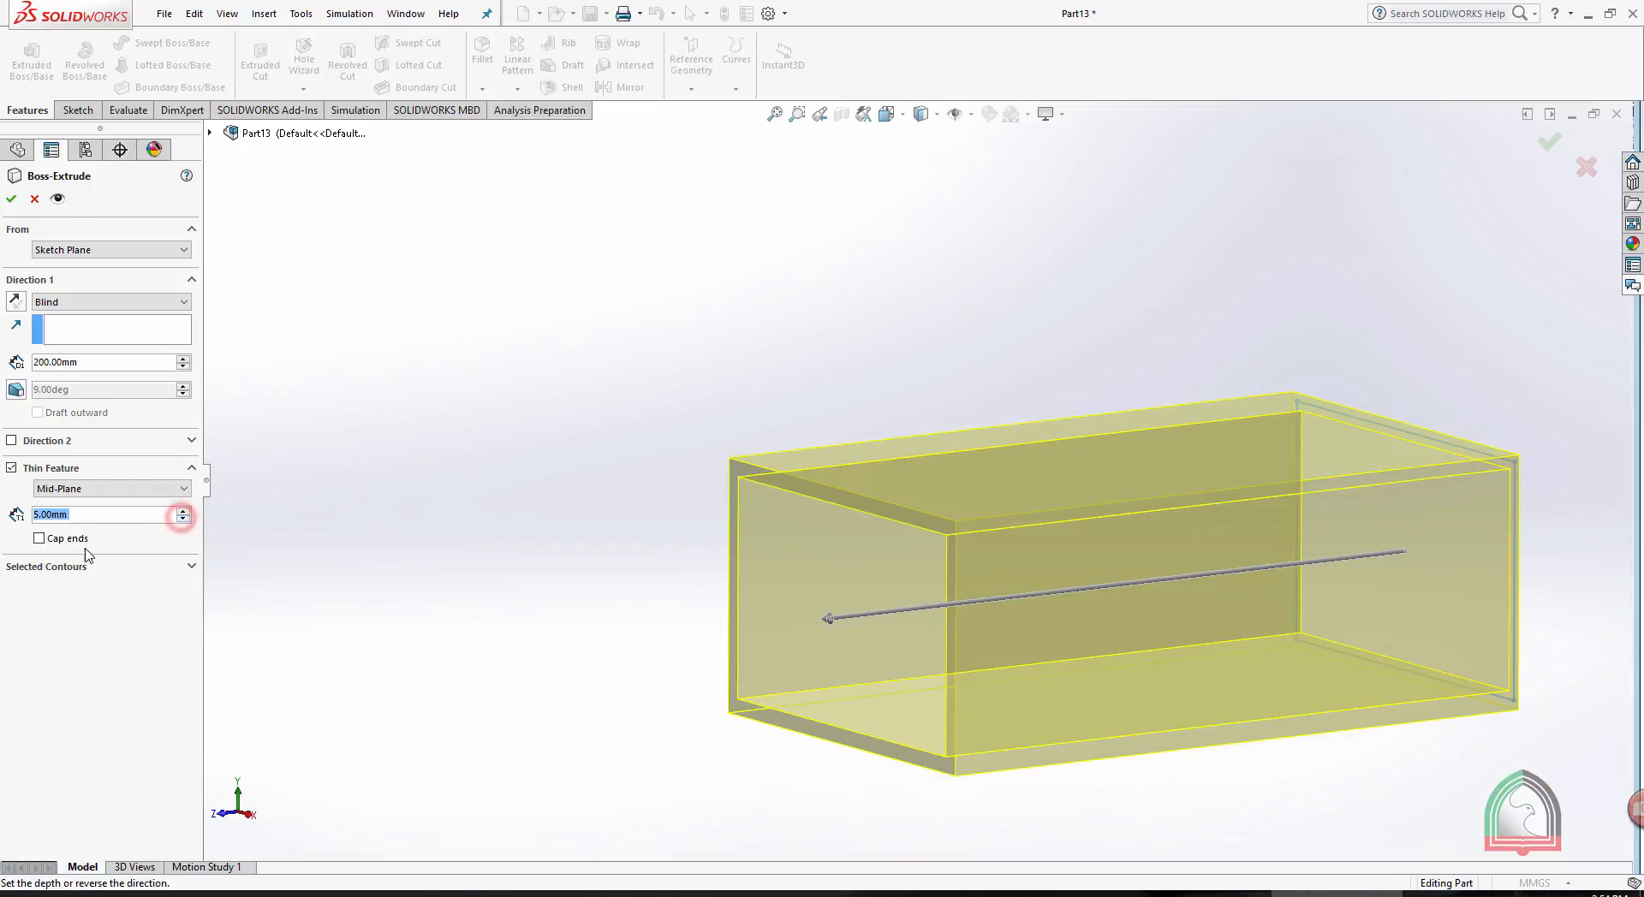
- Cap the ends of the mid-plane thin feature with a 10 mm cap thickness and accept the extrusion
{"action": "left_click", "coordinate": [36, 540]}
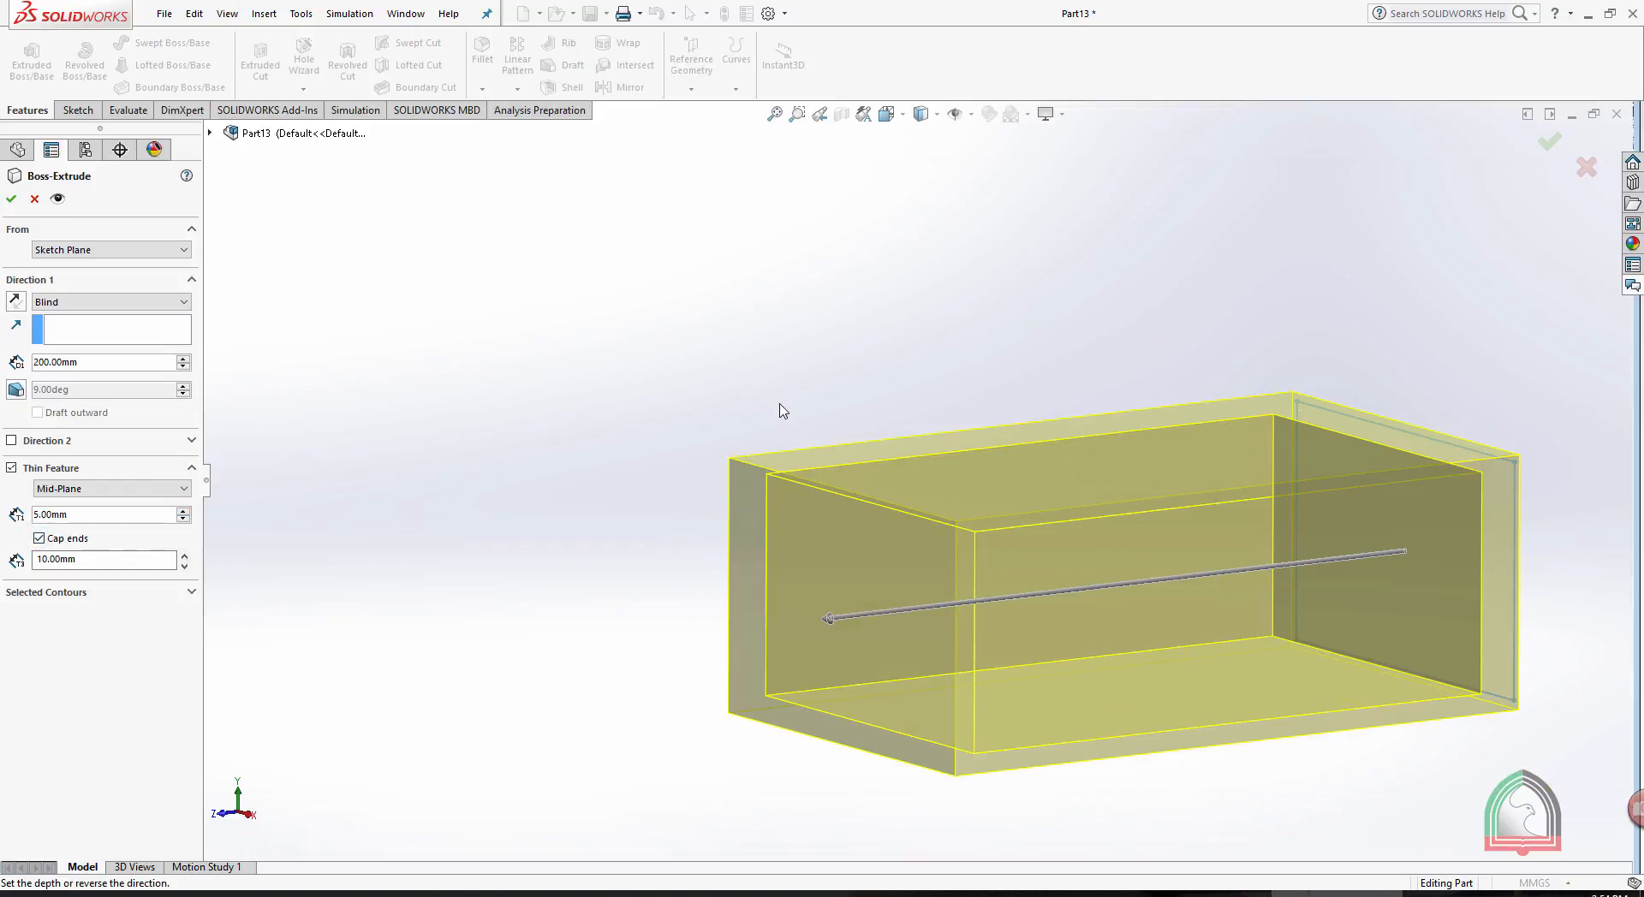
{"action": "middle_click_drag", "start_coordinate": [782, 411], "coordinate": [728, 452]}
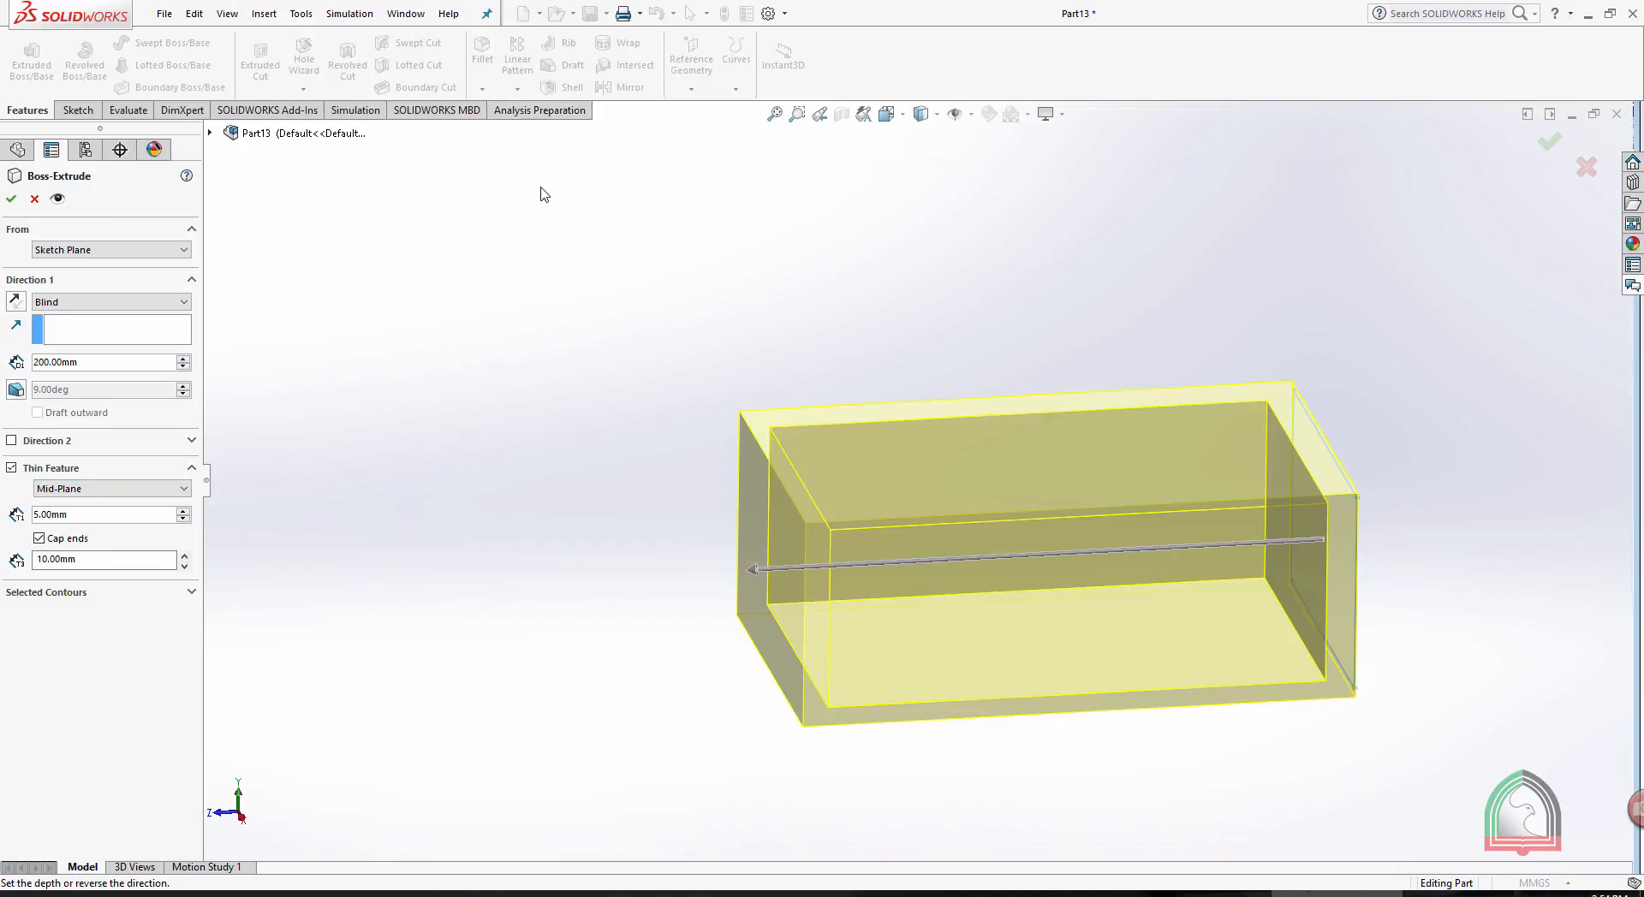
{"action": "middle_click_drag", "start_coordinate": [485, 395], "coordinate": [524, 416]}
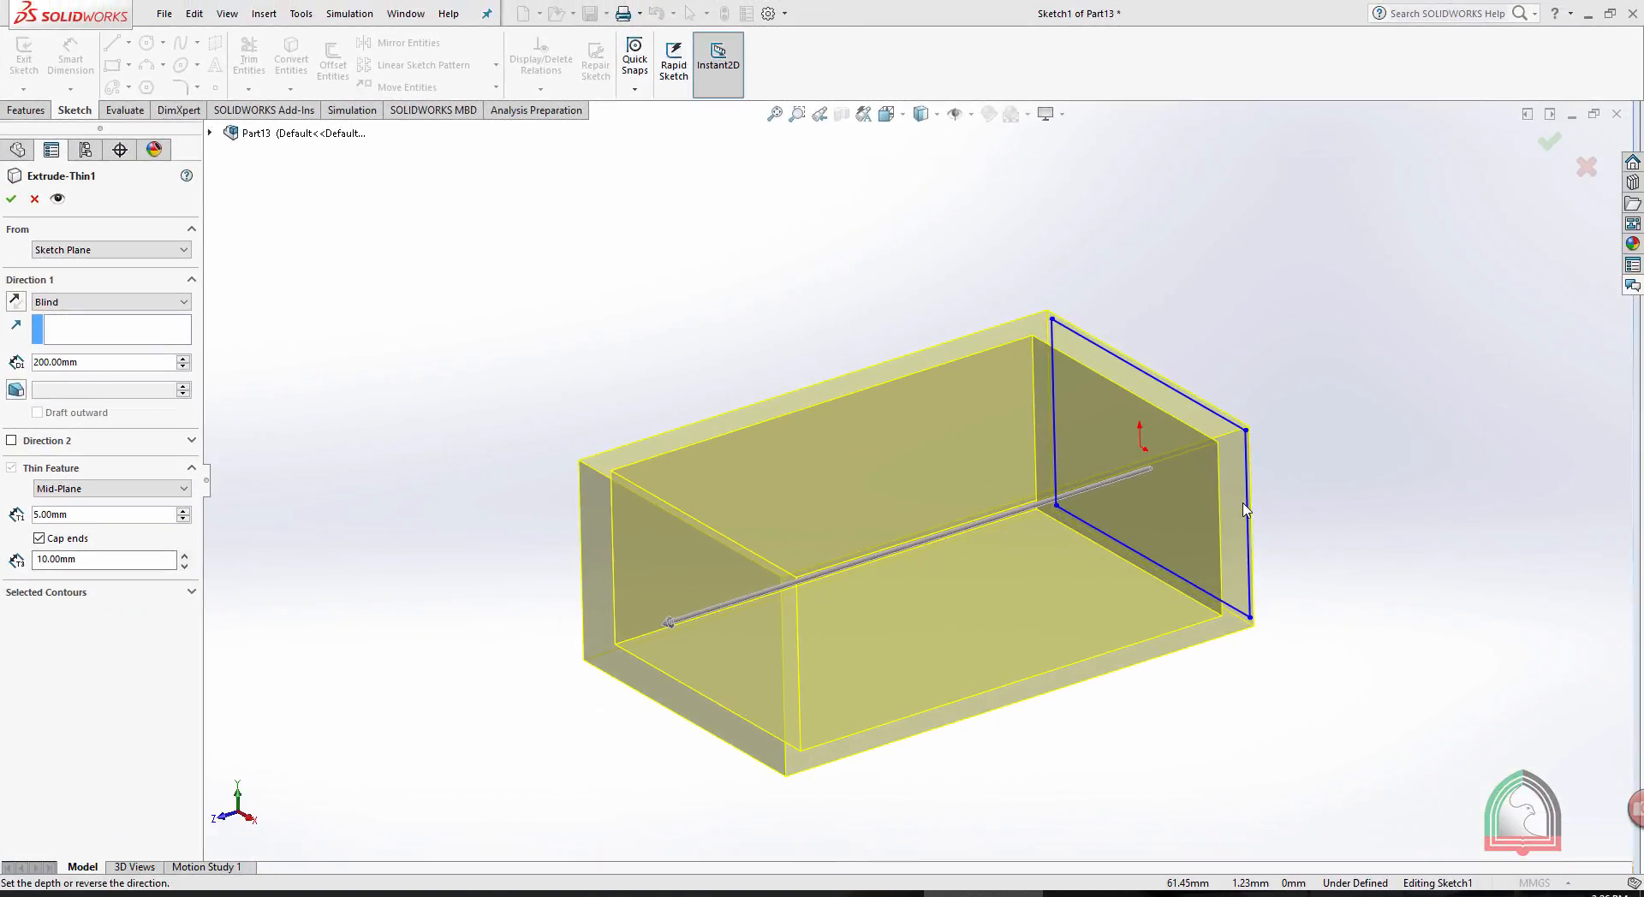
{"action": "left_click", "coordinate": [12, 200]}
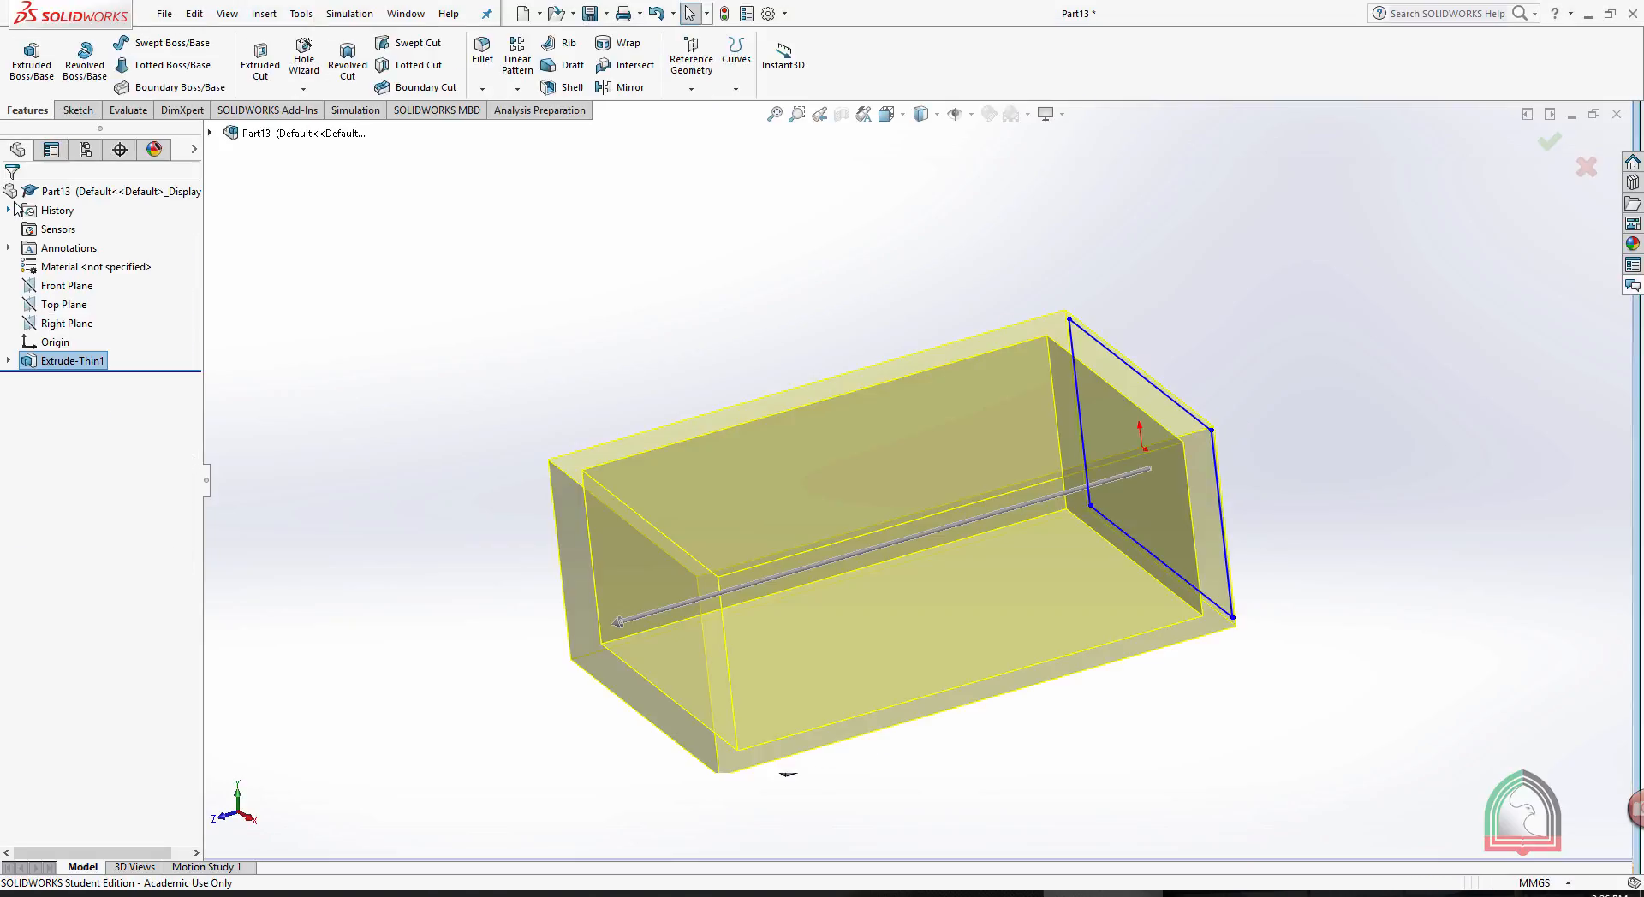
{"action": "left_click", "coordinate": [667, 261]}
{"action": "middle_click_drag", "start_coordinate": [664, 253], "coordinate": [678, 354]}
{"action": "scroll", "coordinate": [822, 441], "scroll_direction": "down", "scroll_amount": 2}
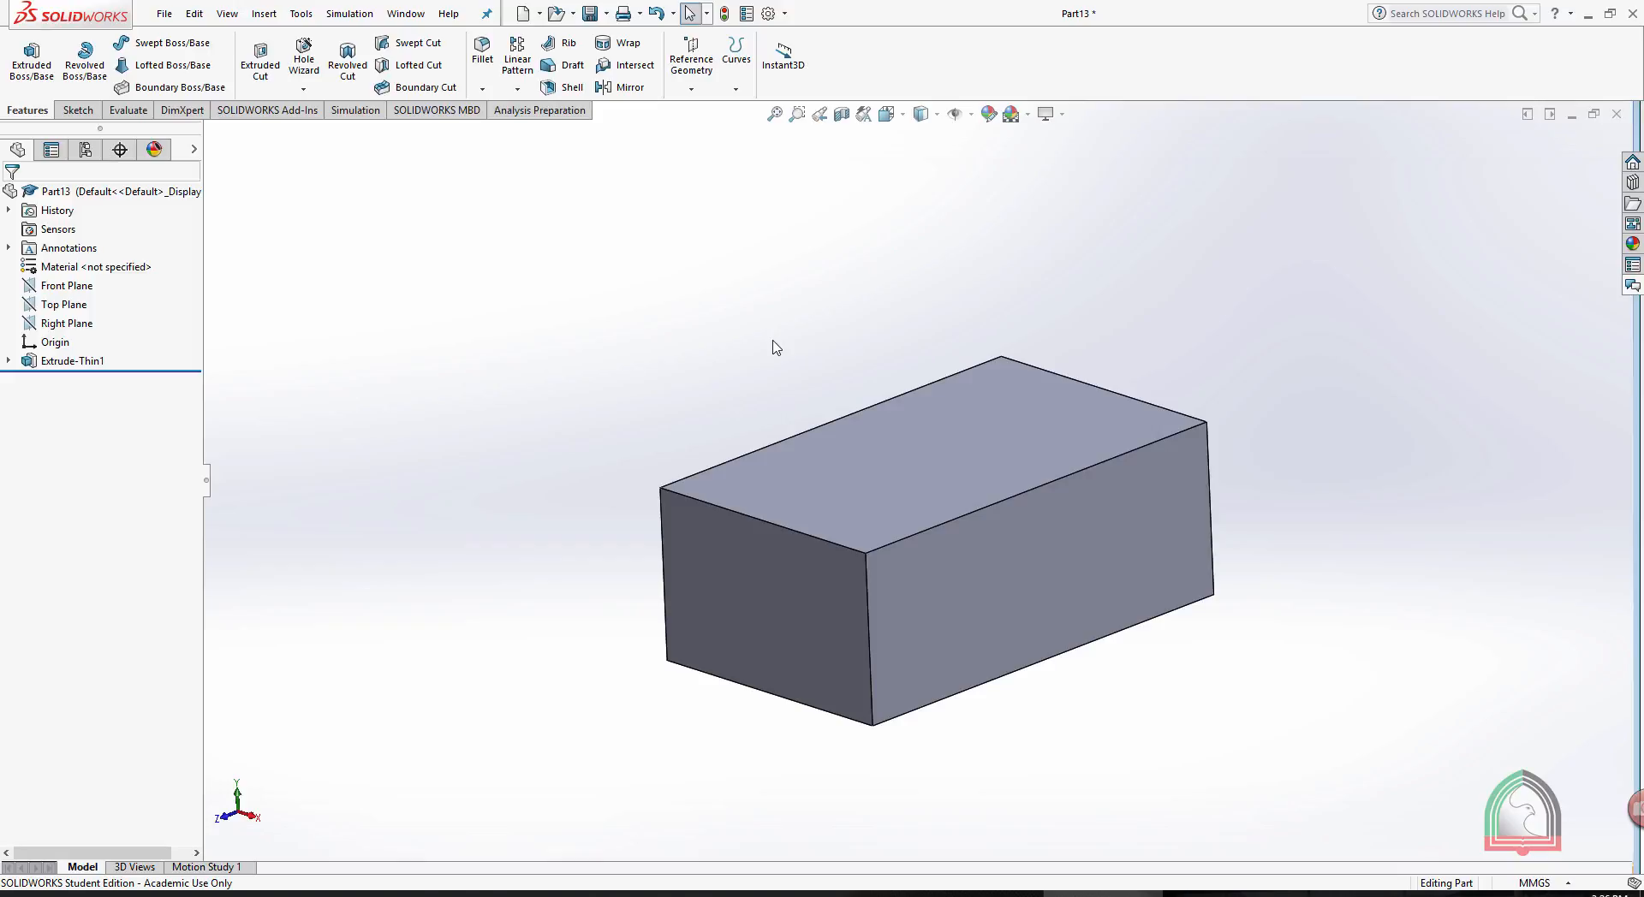
- Show the closed box with hidden lines visible and examine its hollow interior
{"action": "middle_click_drag", "start_coordinate": [1331, 380], "coordinate": [1259, 407]}
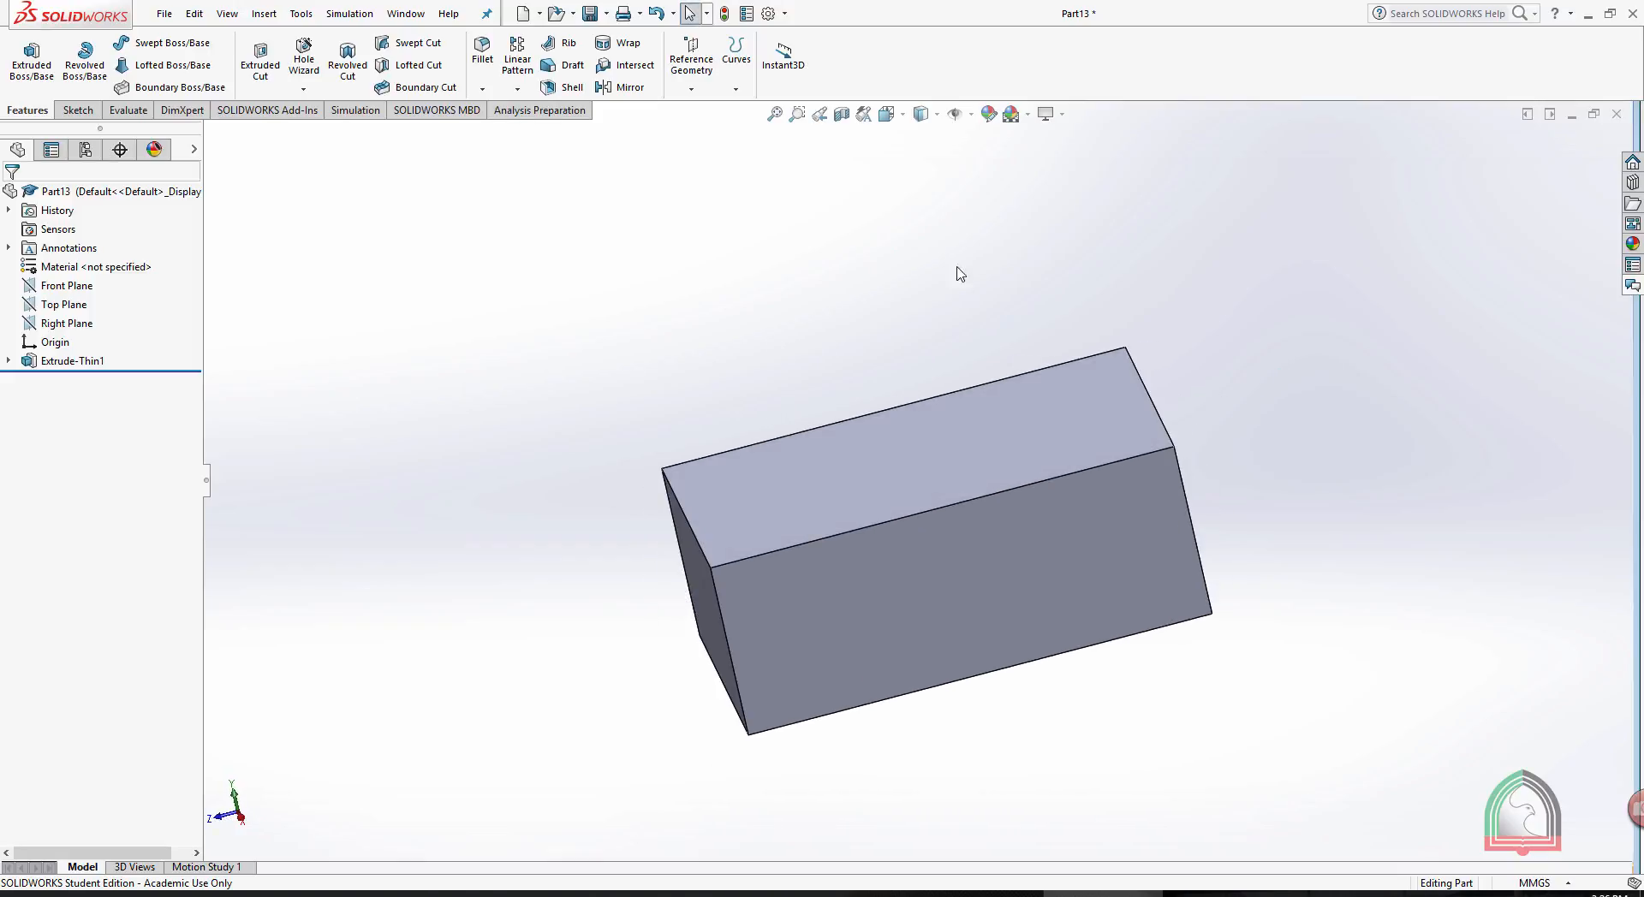
{"action": "left_click", "coordinate": [938, 117]}
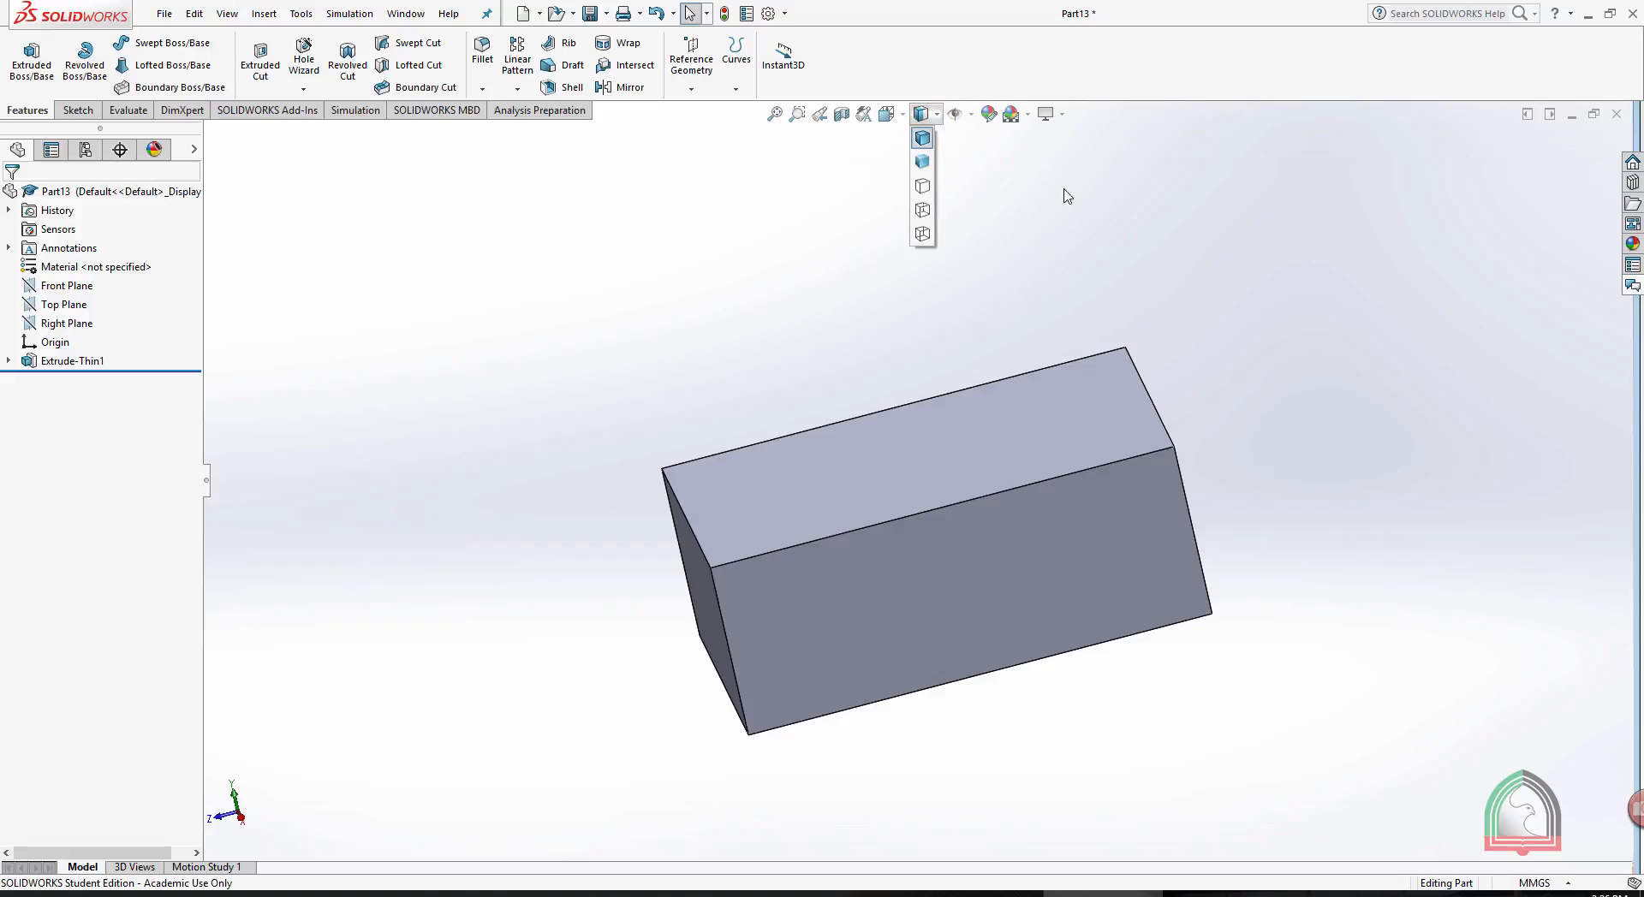
{"action": "left_click", "coordinate": [924, 210]}
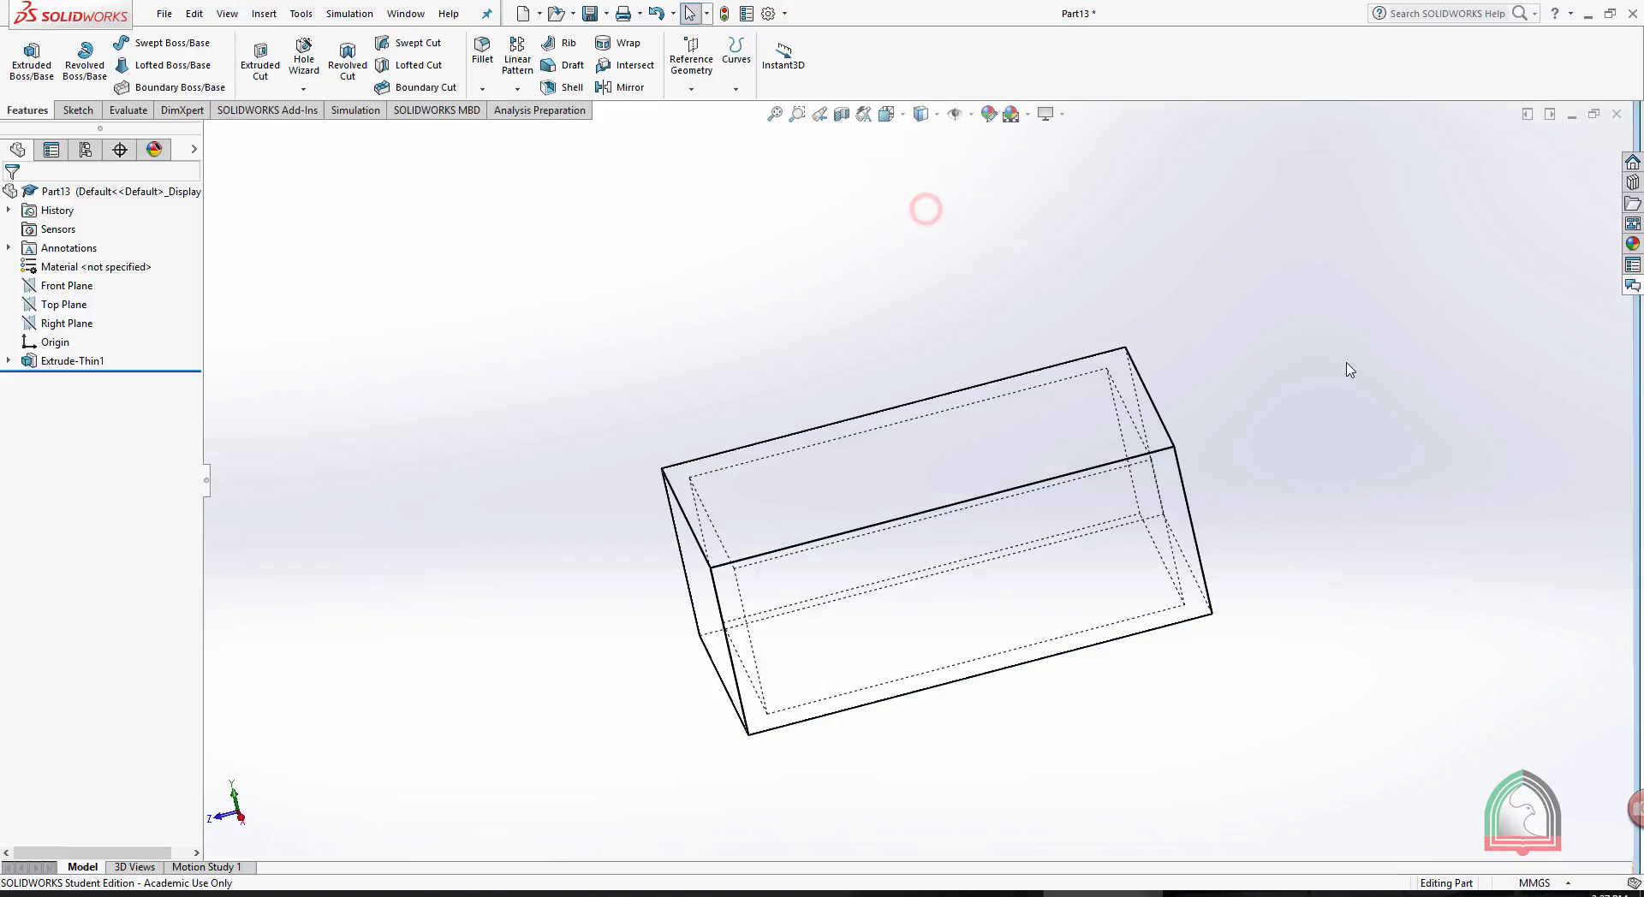
{"action": "middle_click_drag", "start_coordinate": [1240, 367], "coordinate": [1313, 350]}
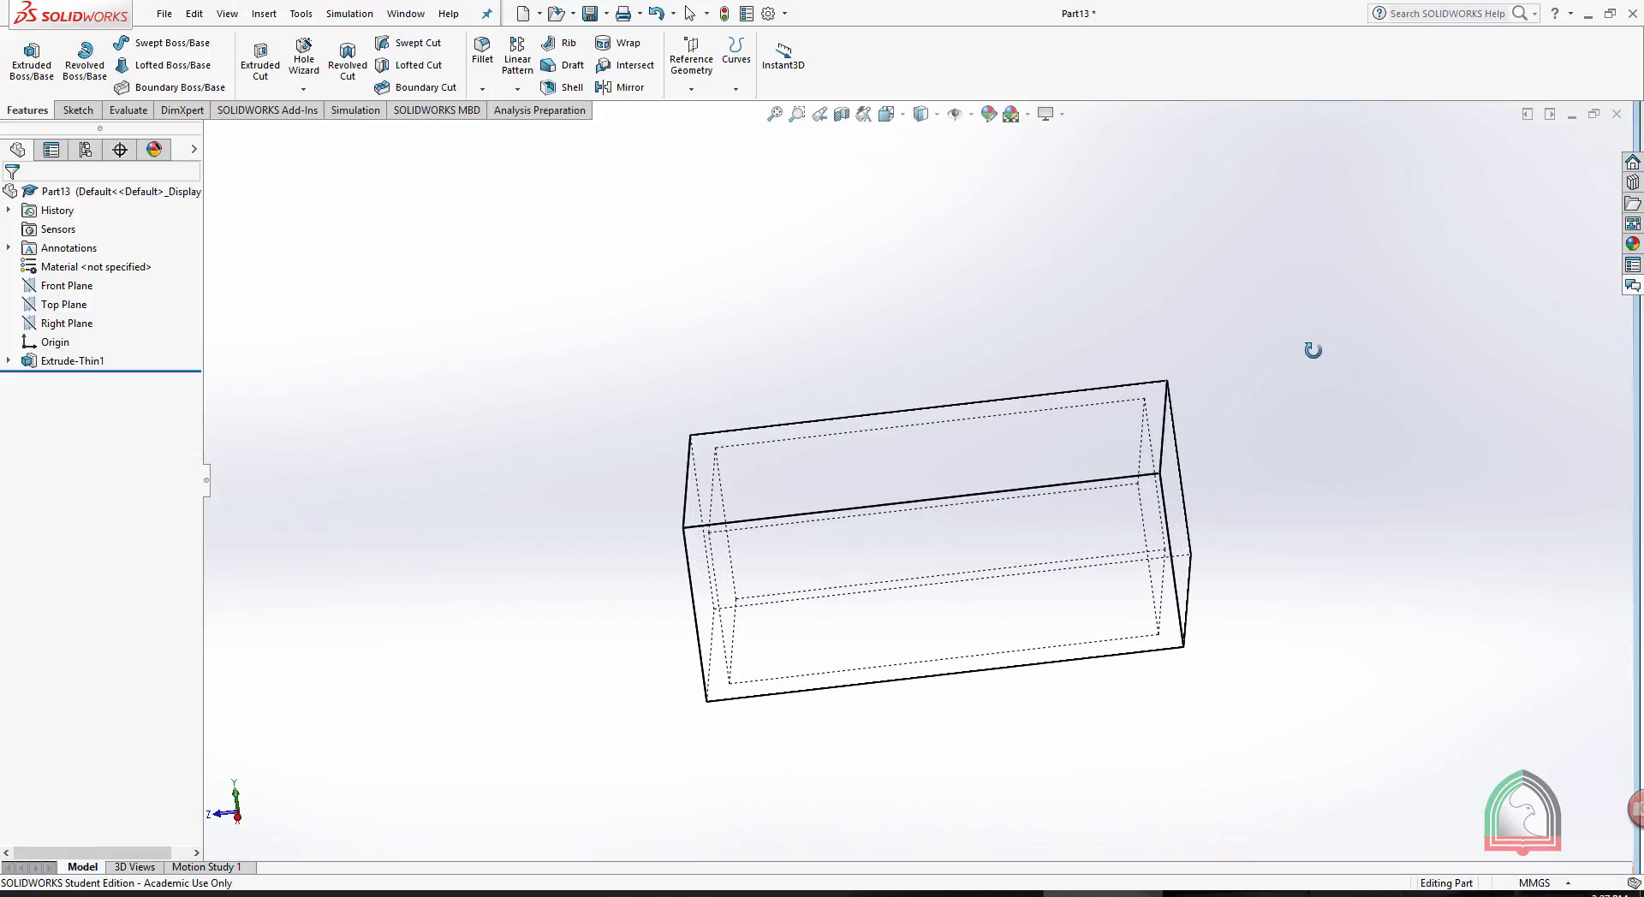
- Restore the shaded-with-edges display and section the box inward from its long side face, offset about -46 mm
{"action": "left_click", "coordinate": [928, 137]}
{"action": "mouse_move", "coordinate": [899, 262]}
{"action": "middle_mouse_down"}
{"action": "mouse_move", "coordinate": [910, 285]}
{"action": "mouse_move", "coordinate": [899, 257]}
{"action": "mouse_move", "coordinate": [947, 239]}
{"action": "mouse_move", "coordinate": [837, 257]}
{"action": "mouse_move", "coordinate": [818, 347]}
{"action": "middle_mouse_up"}
{"action": "left_click", "coordinate": [841, 114]}
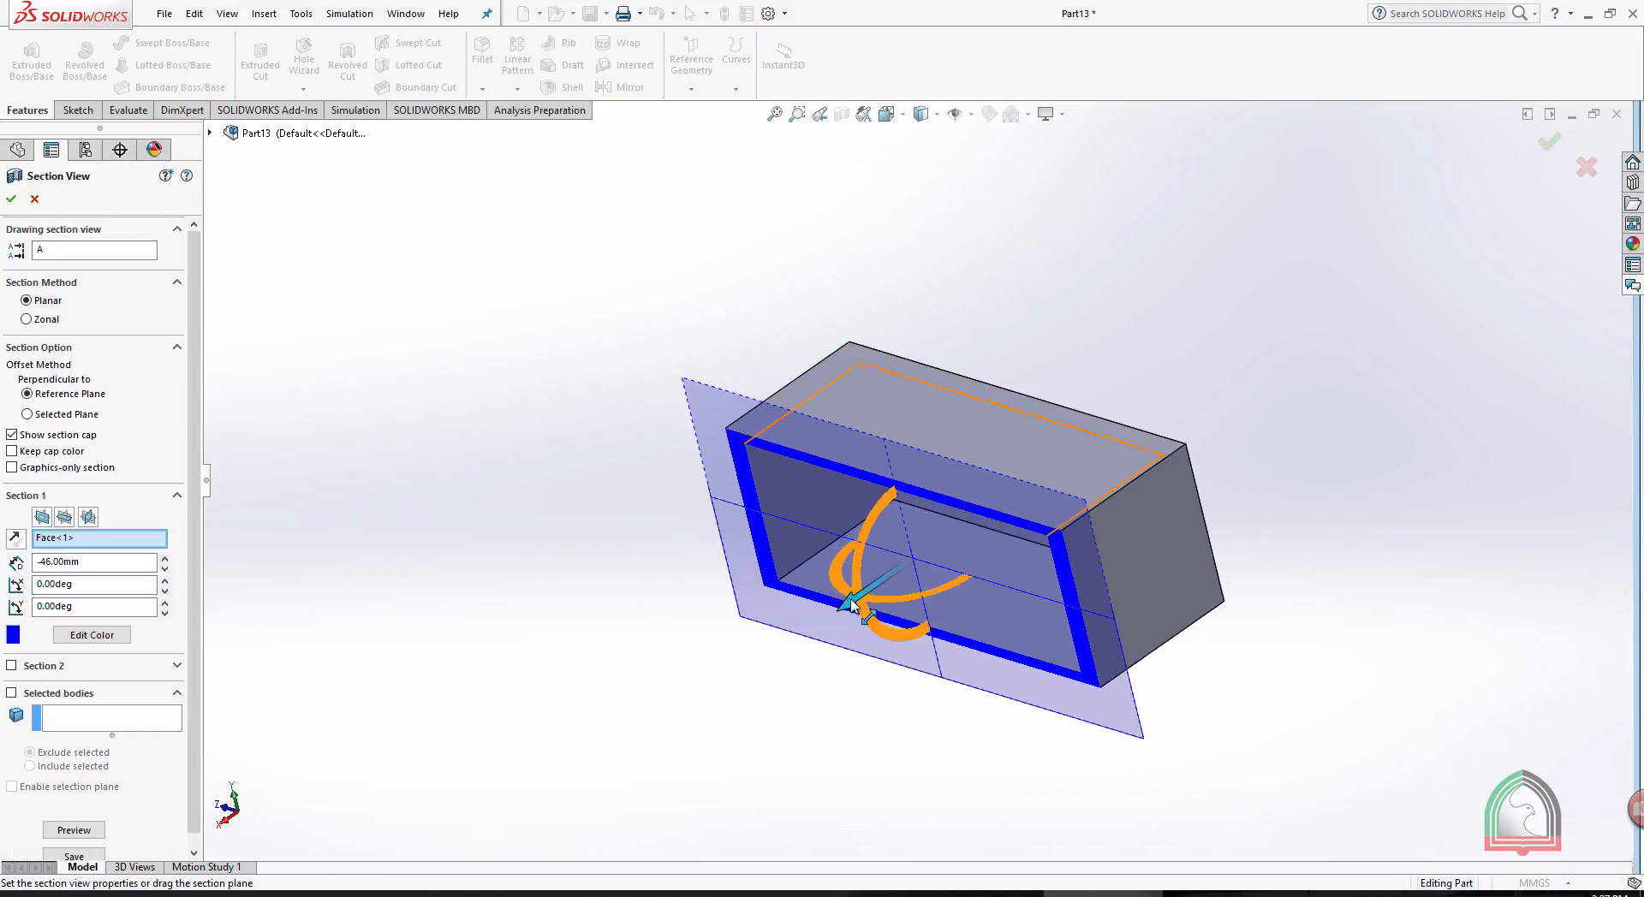
{"action": "left_click_drag", "start_coordinate": [891, 631], "coordinate": [635, 718]}
- Section the box from its end face instead, offsetting the plane about -51 mm
{"action": "left_click", "coordinate": [1138, 602]}
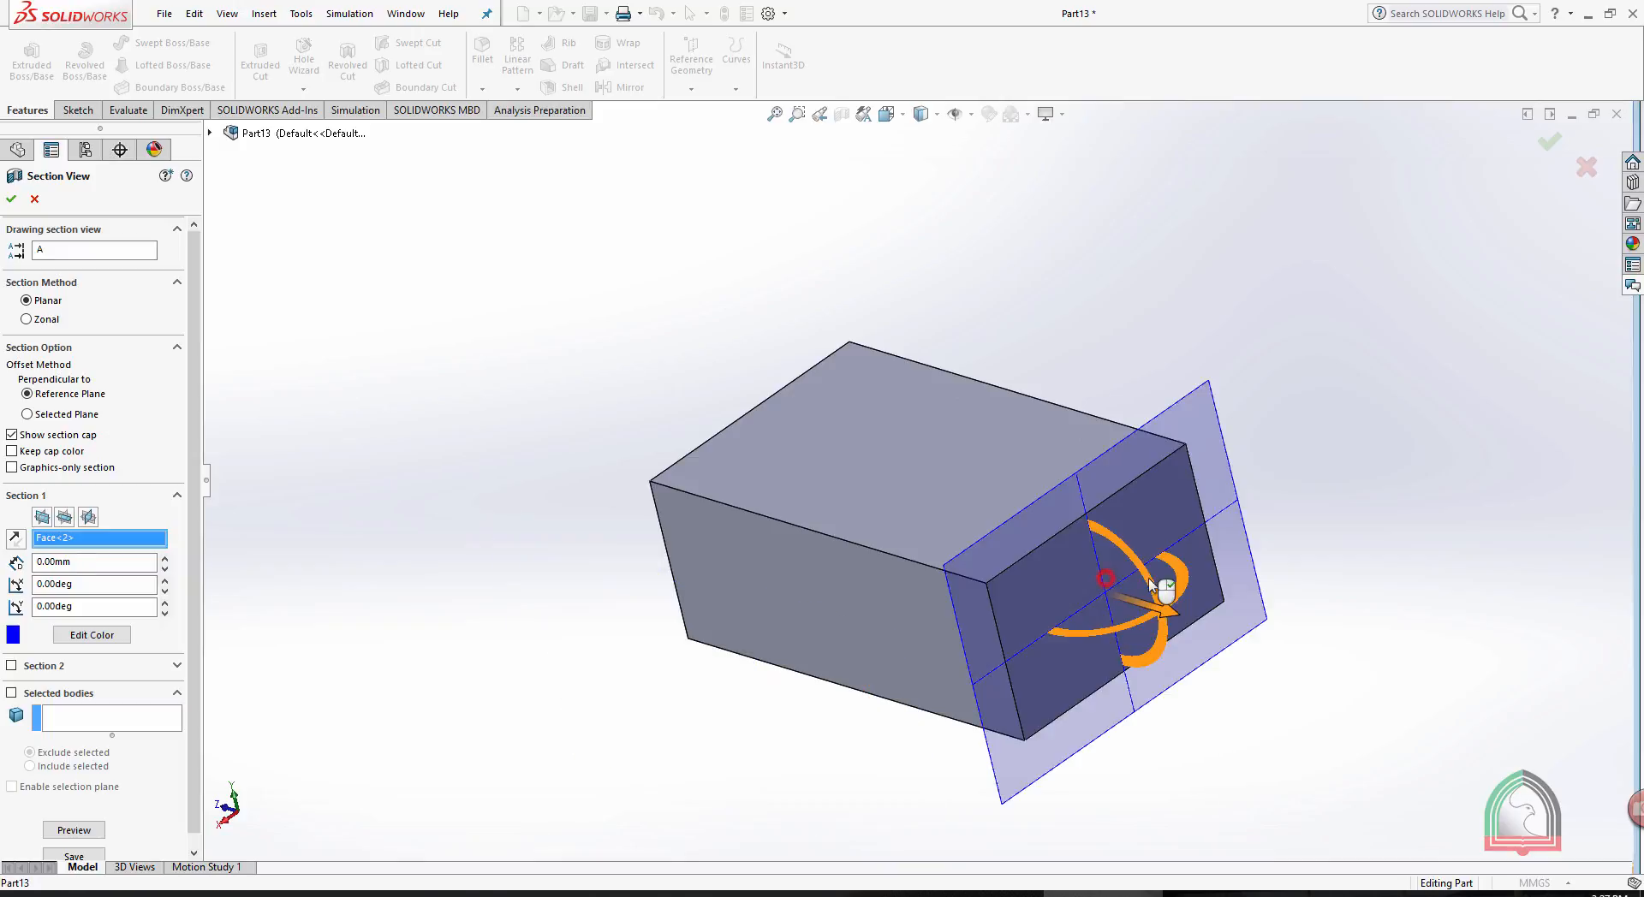
{"action": "left_click_drag", "start_coordinate": [1169, 623], "coordinate": [1102, 579]}
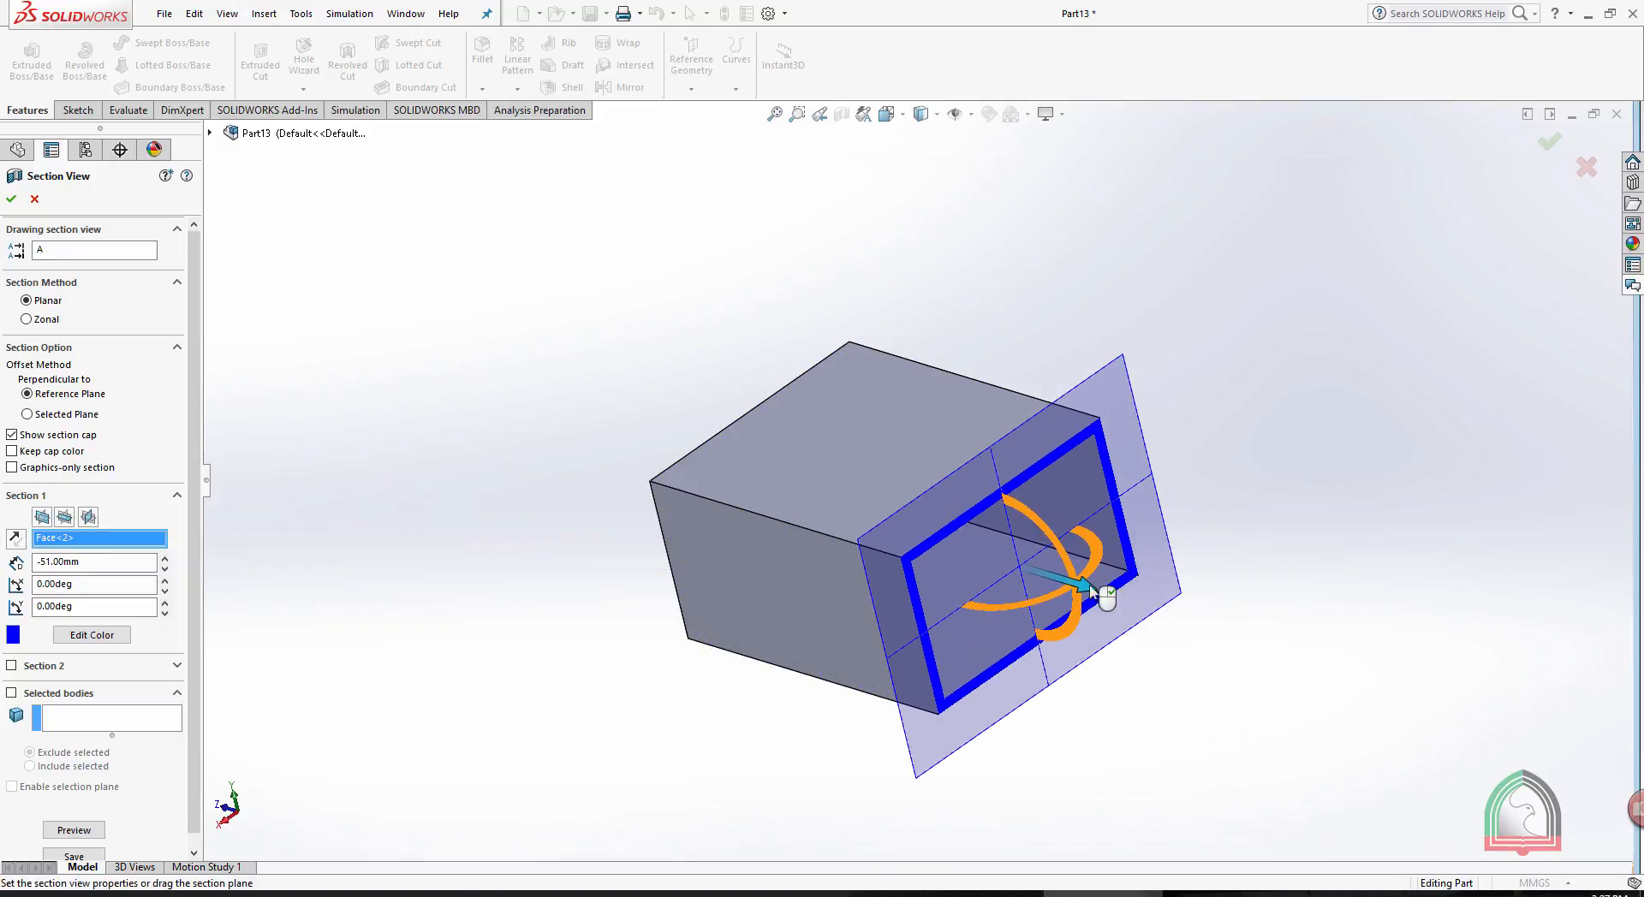
{"action": "left_click", "coordinate": [1245, 328]}
- Section the box from its top face with a -40 mm offset, accept the section view and turn it off
{"action": "left_click", "coordinate": [967, 365]}
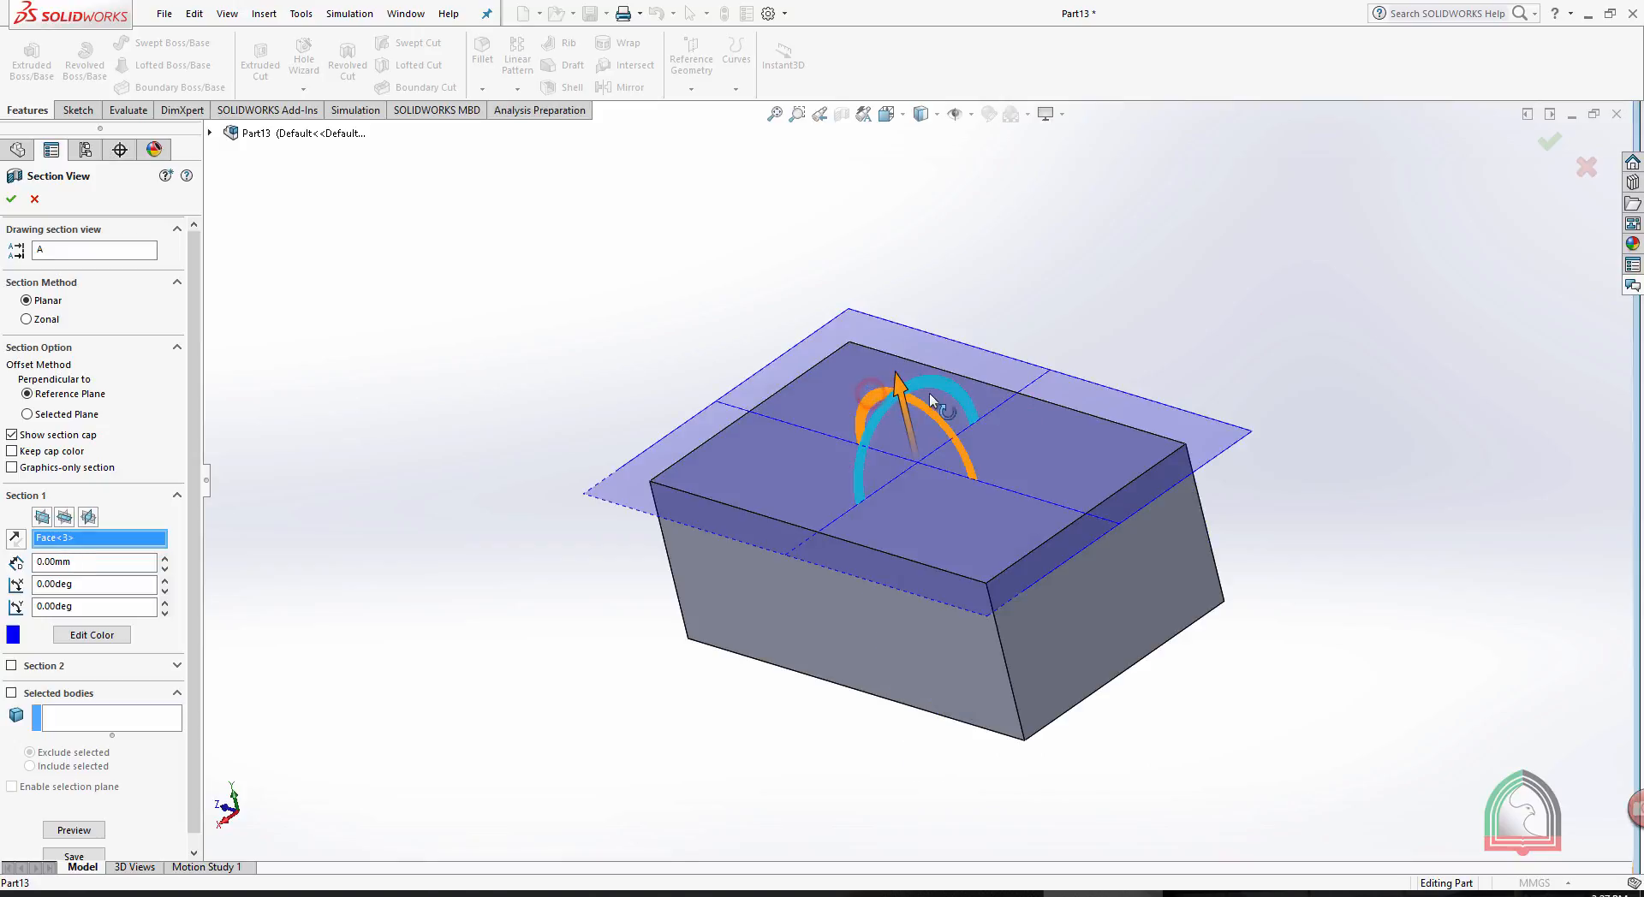
{"action": "left_click_drag", "start_coordinate": [895, 376], "coordinate": [916, 480]}
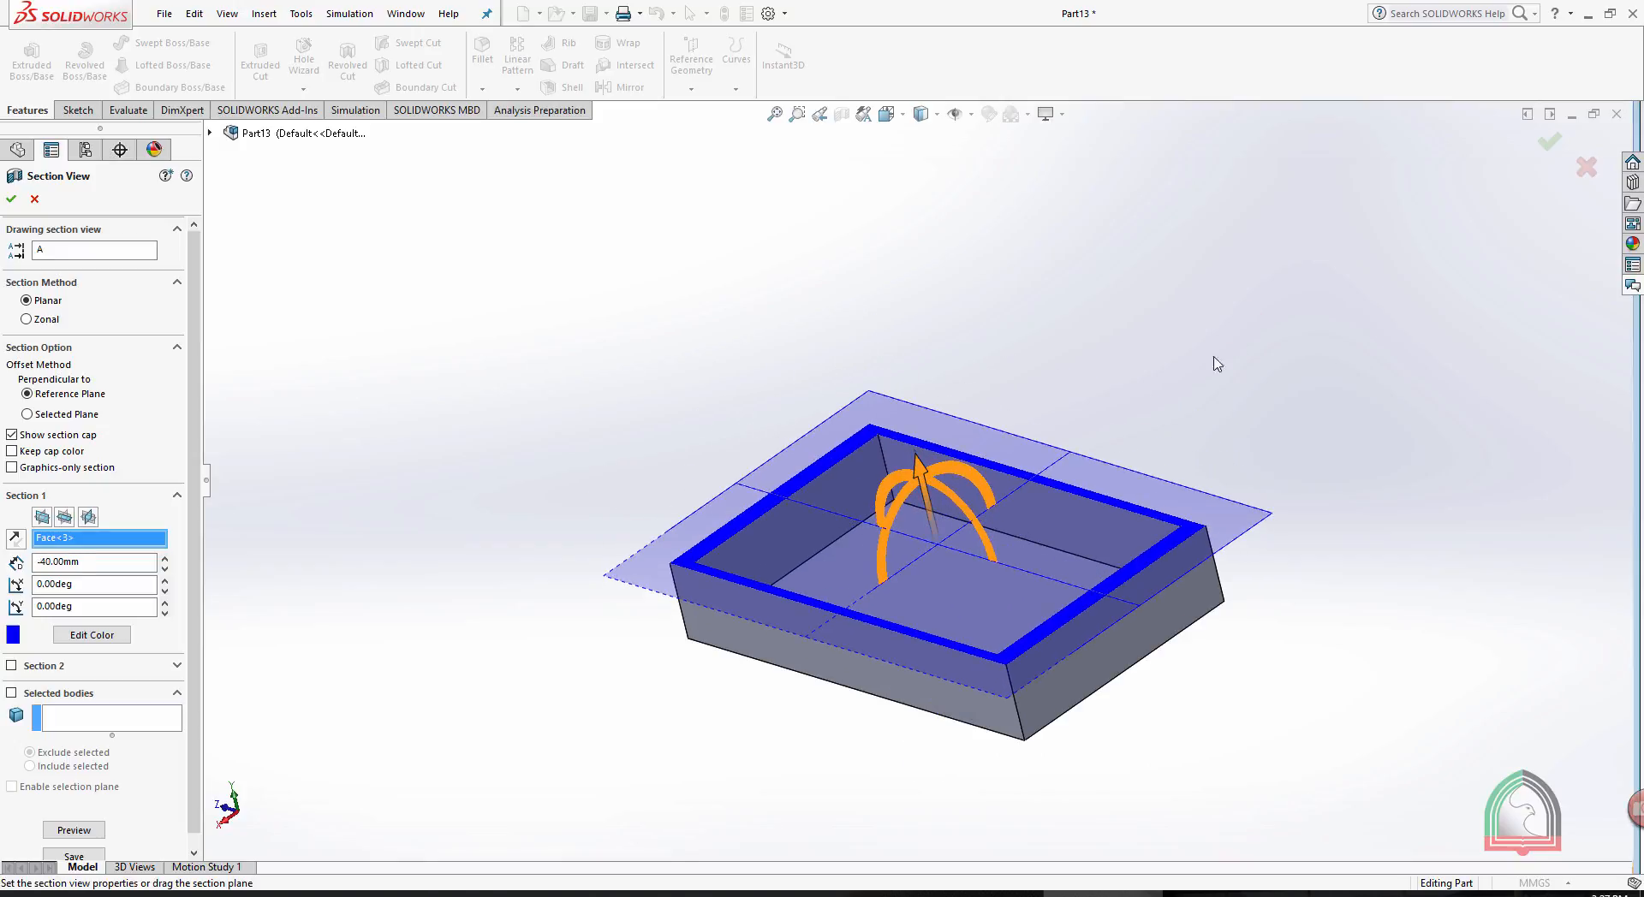
{"action": "left_click", "coordinate": [1549, 141]}
{"action": "left_click", "coordinate": [841, 114]}
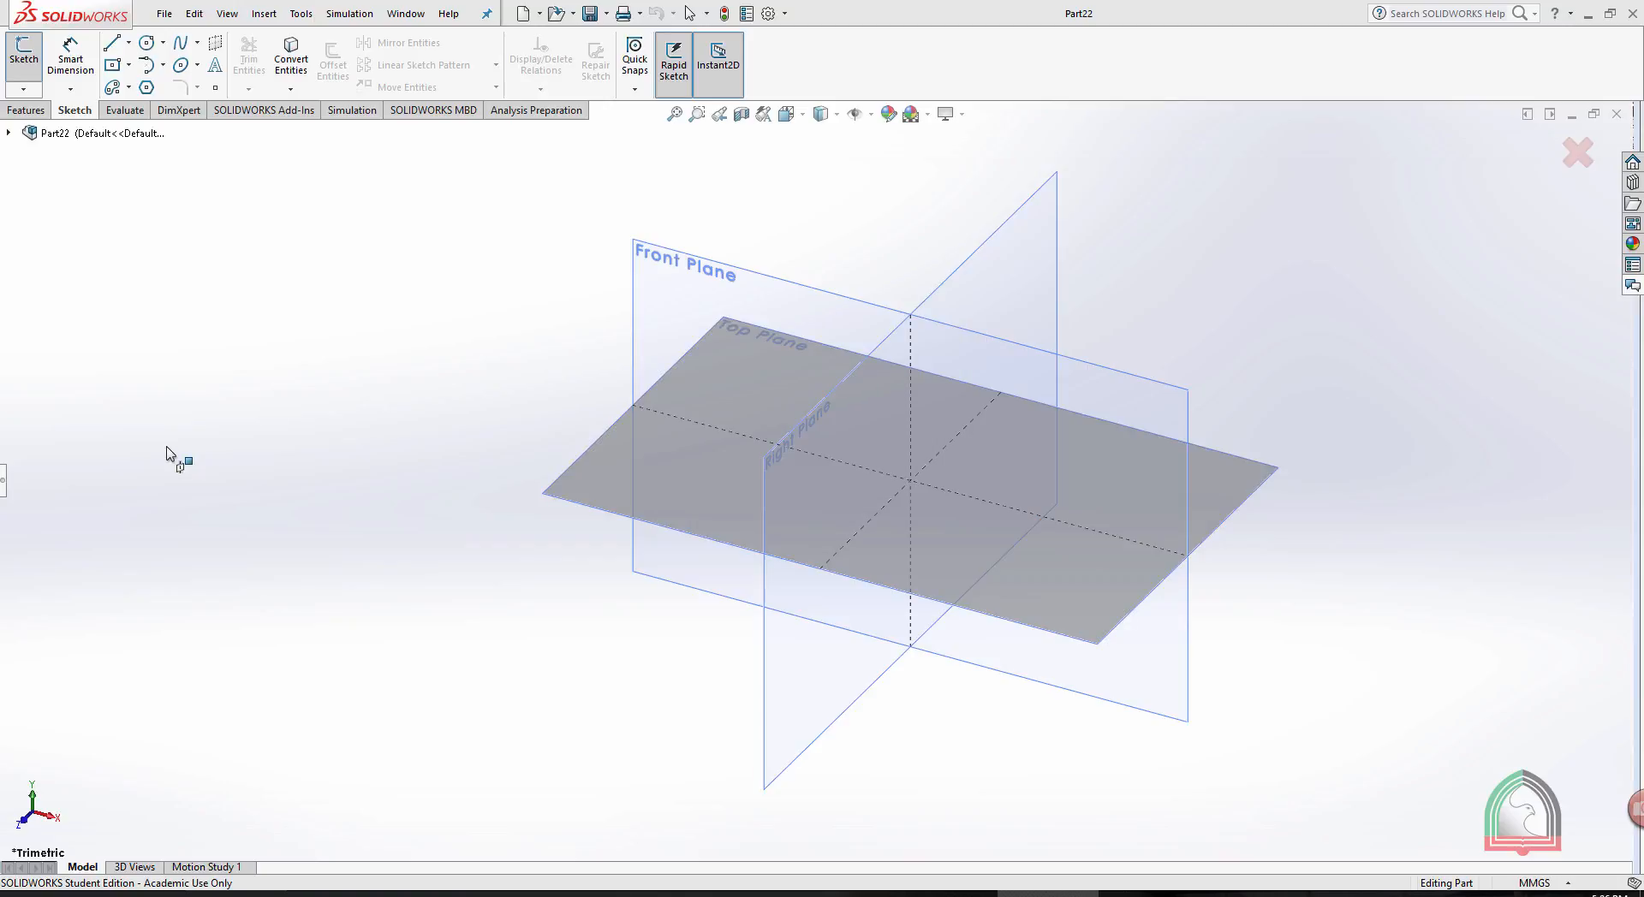
- Sketch a center rectangle 50 mm high and 100 mm wide on the Front Plane, centred on the origin
{"action": "left_click", "coordinate": [5, 477]}
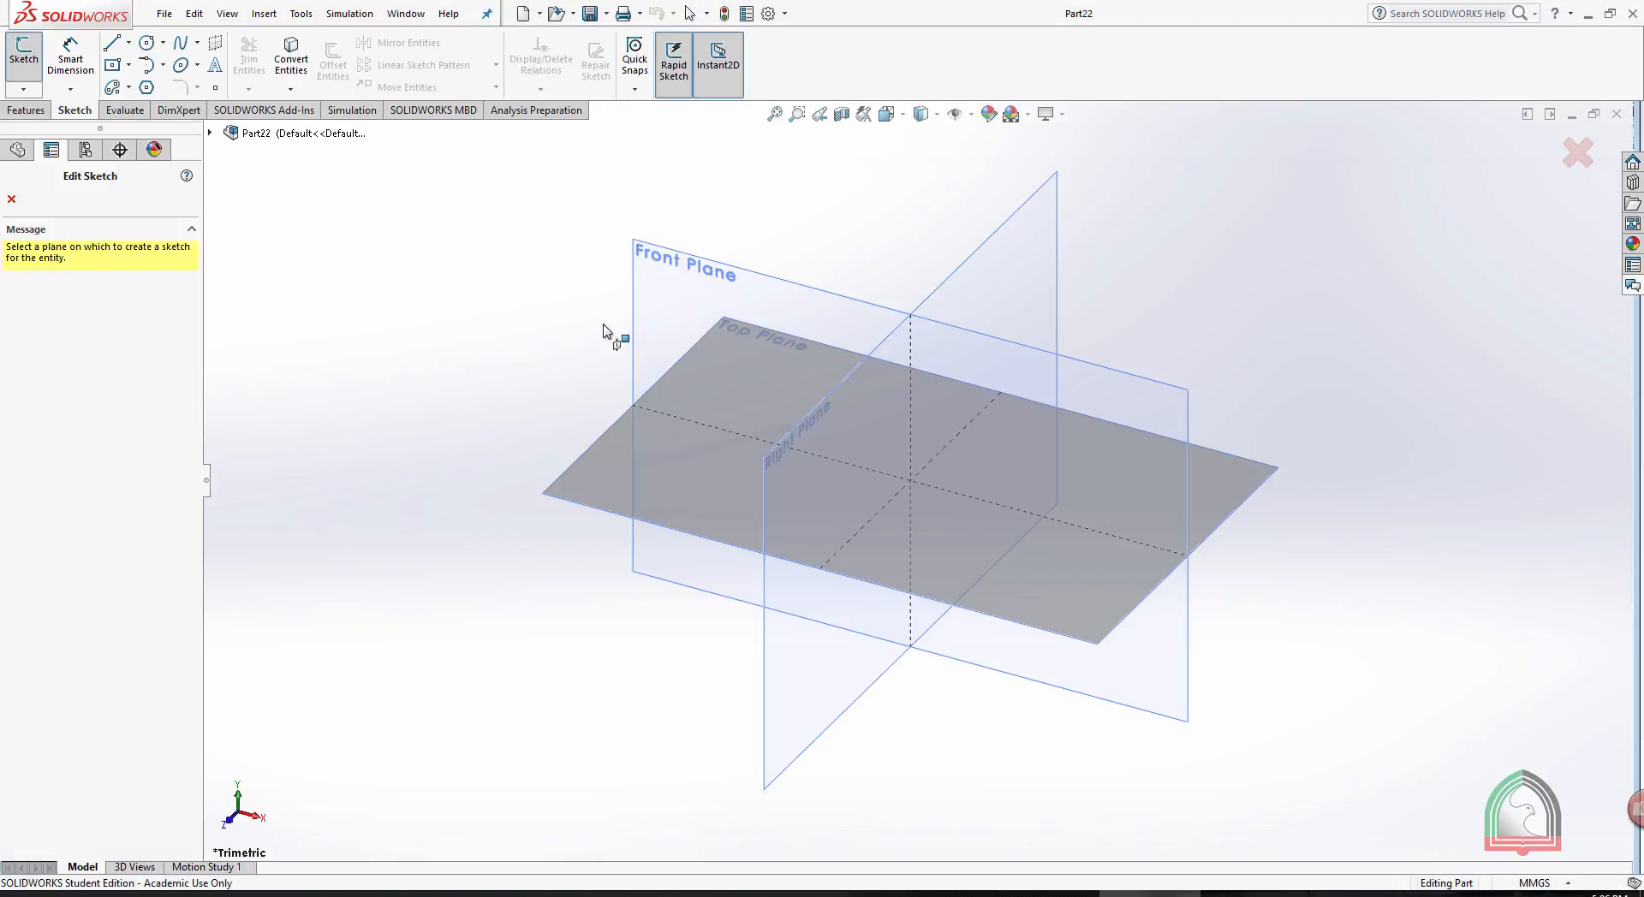
{"action": "left_click", "coordinate": [692, 256]}
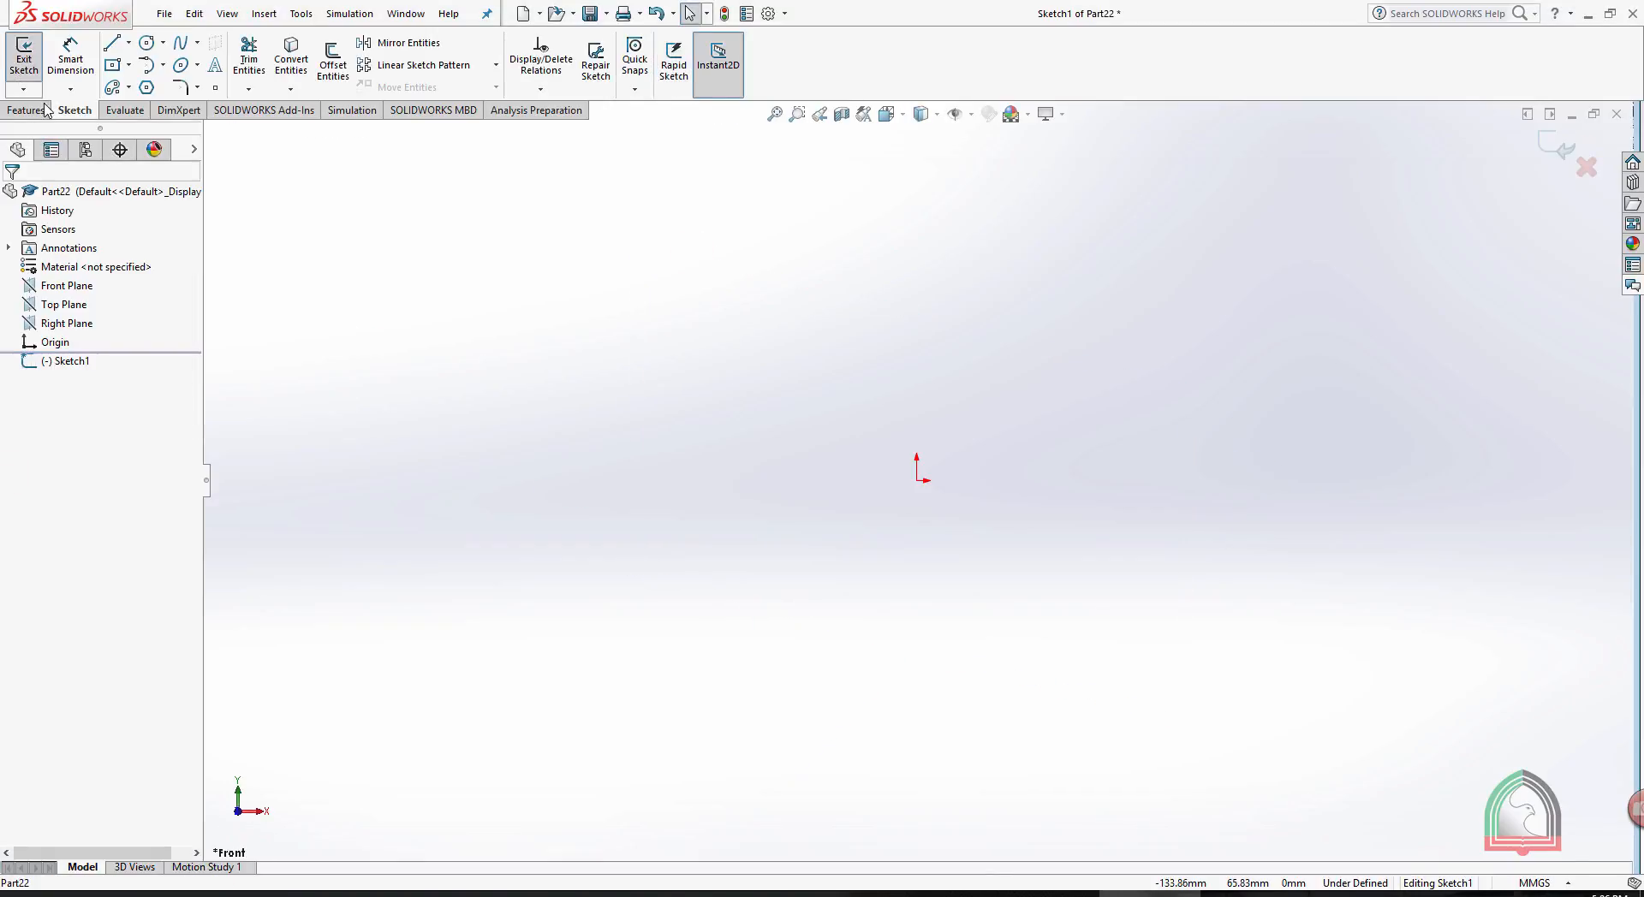
{"action": "left_click", "coordinate": [117, 68]}
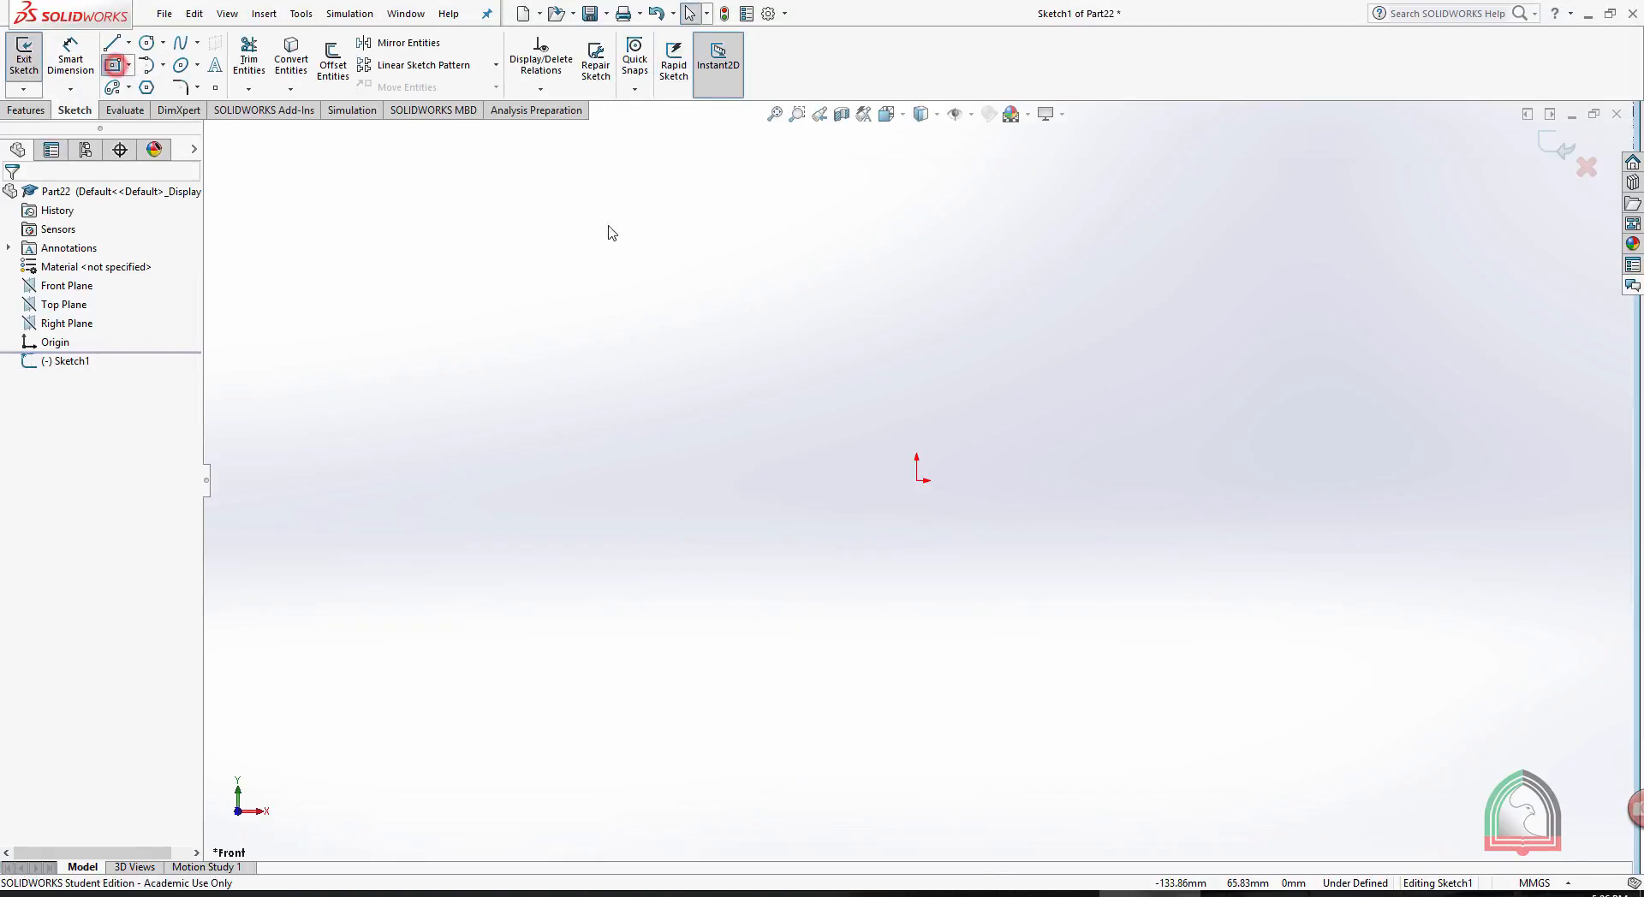
{"action": "left_click", "coordinate": [916, 481]}
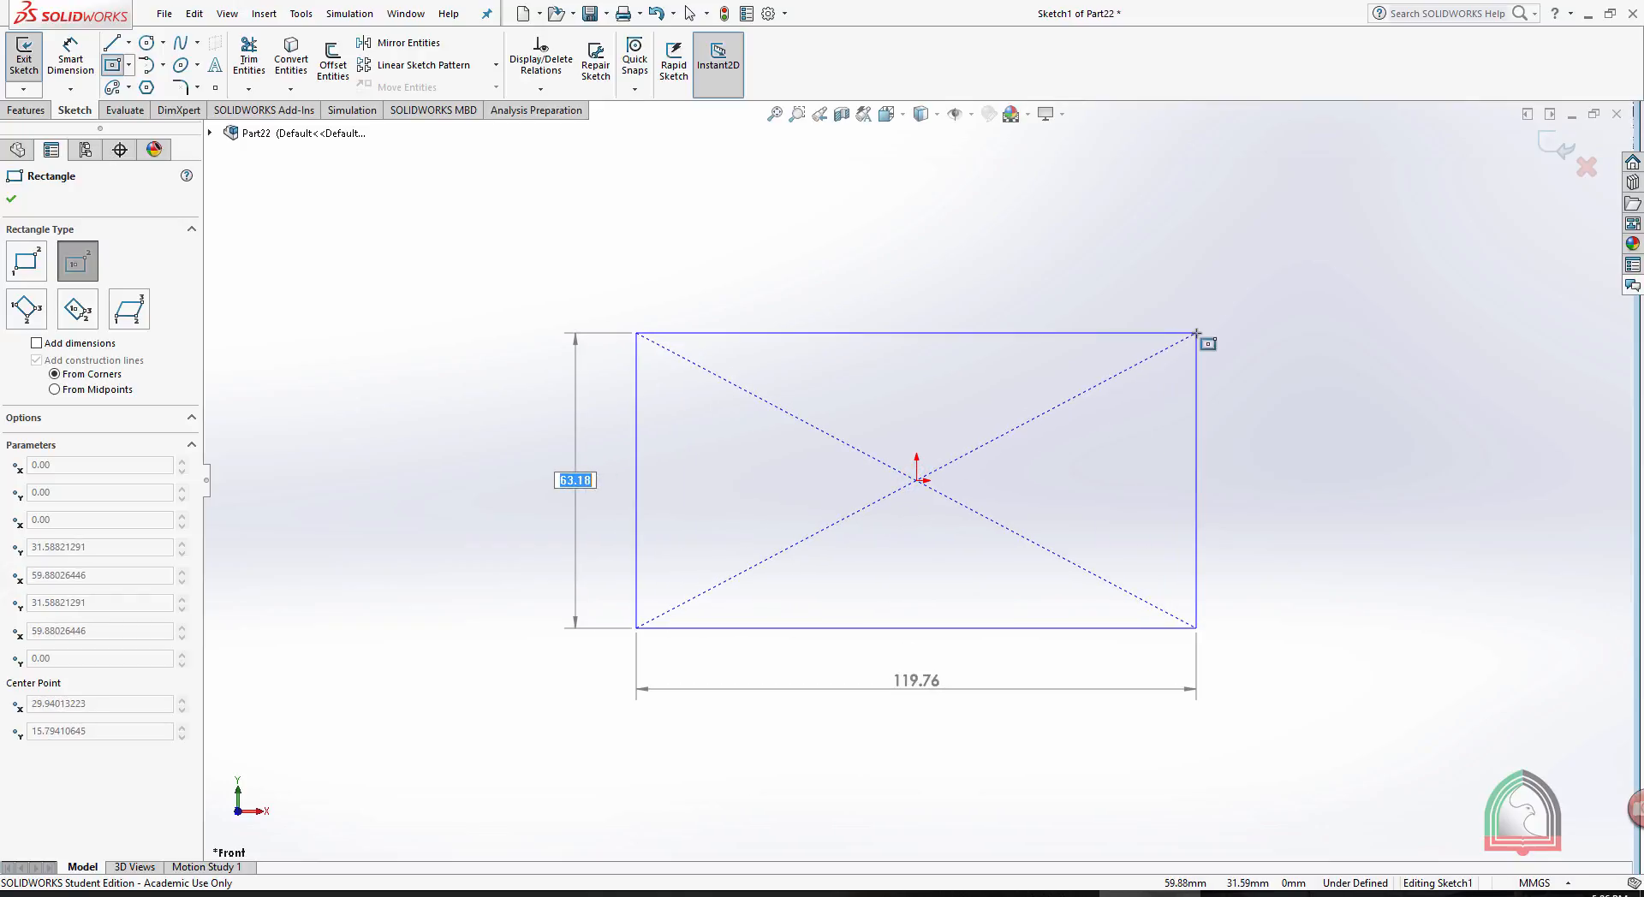
{"action": "type", "text": "50"}
{"action": "key", "text": "Tab"}
{"action": "type", "text": "100"}
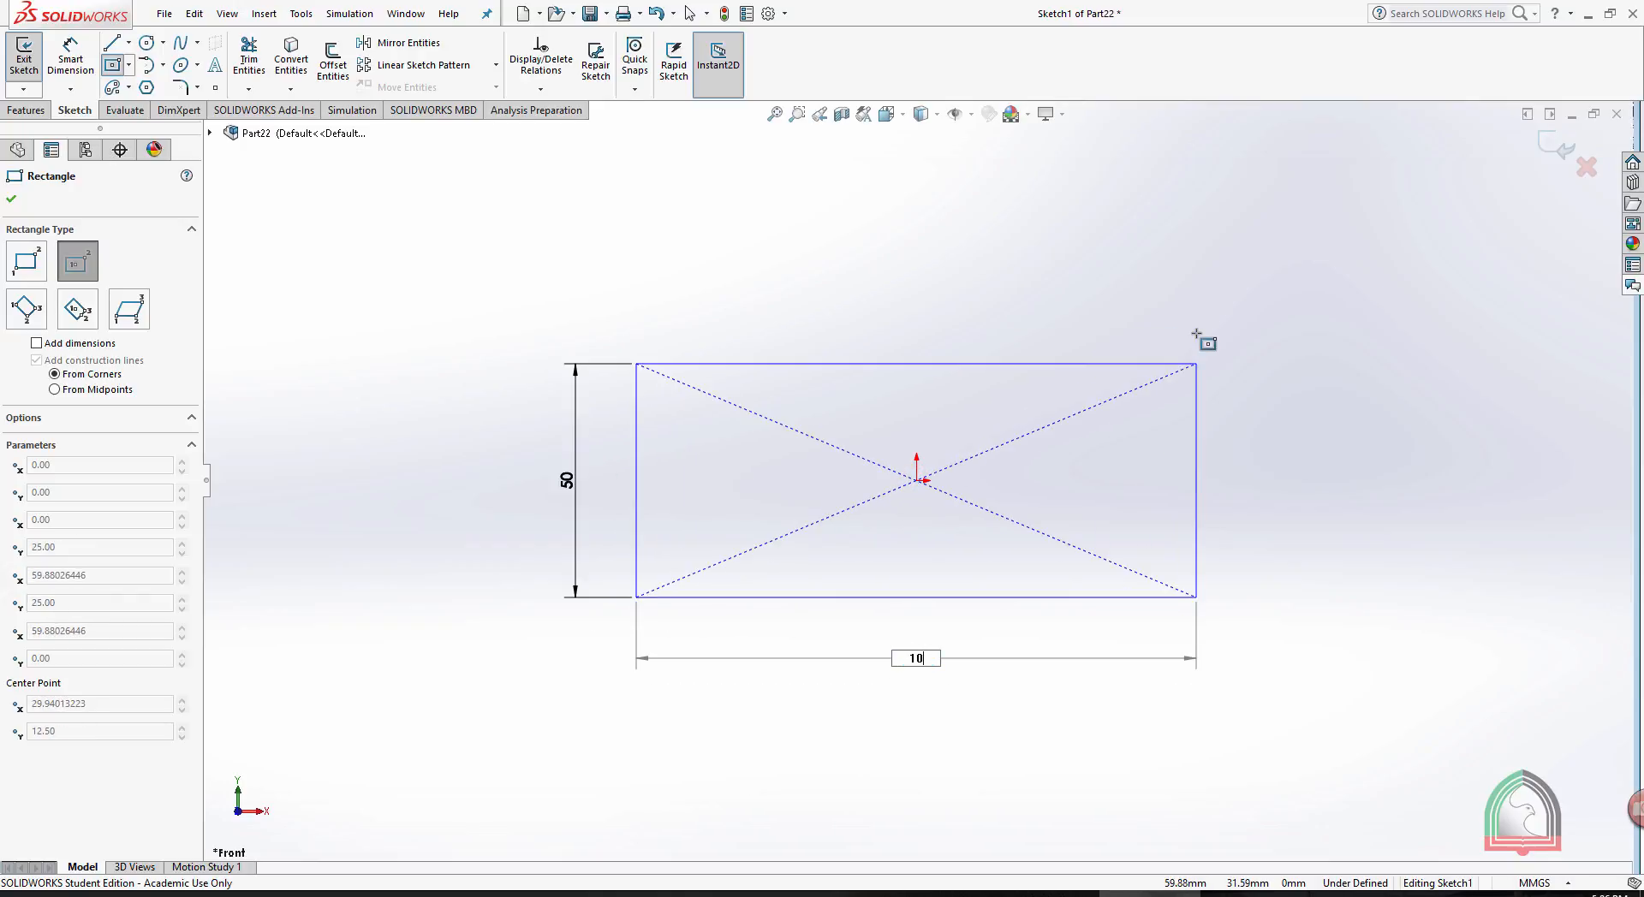
{"action": "key", "text": "Return"}
{"action": "key", "text": "Escape"}
- Dimension the rectangle's height as 50 mm and its width as 100 mm, and exit the sketch
{"action": "left_click", "coordinate": [57, 61]}
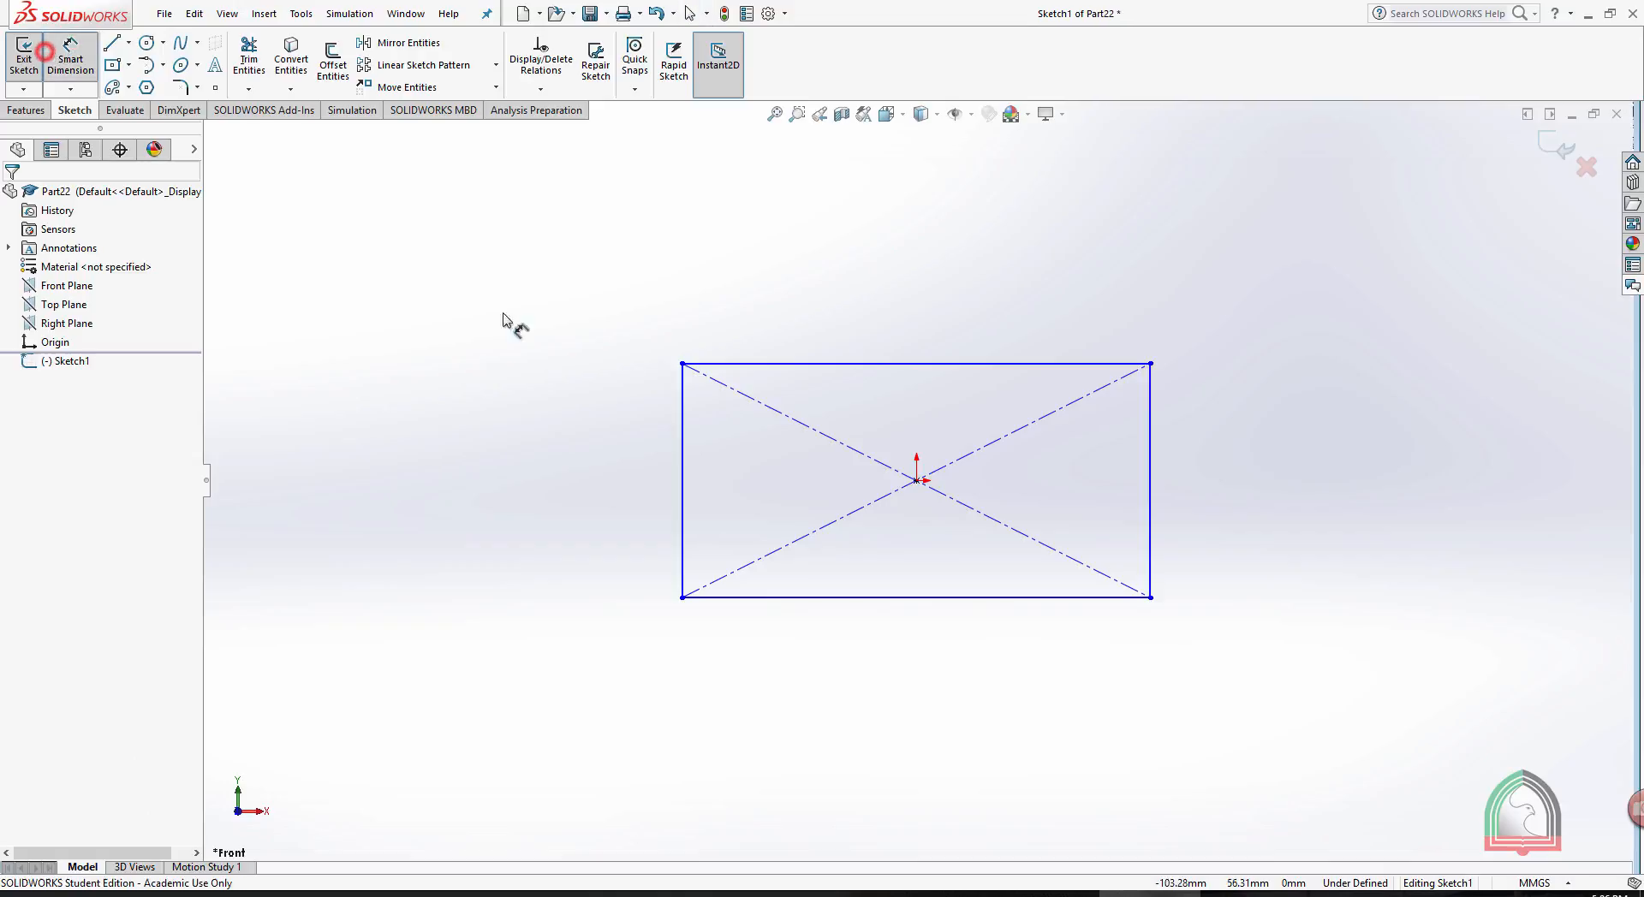
{"action": "left_click", "coordinate": [681, 452]}
{"action": "left_click", "coordinate": [635, 459]}
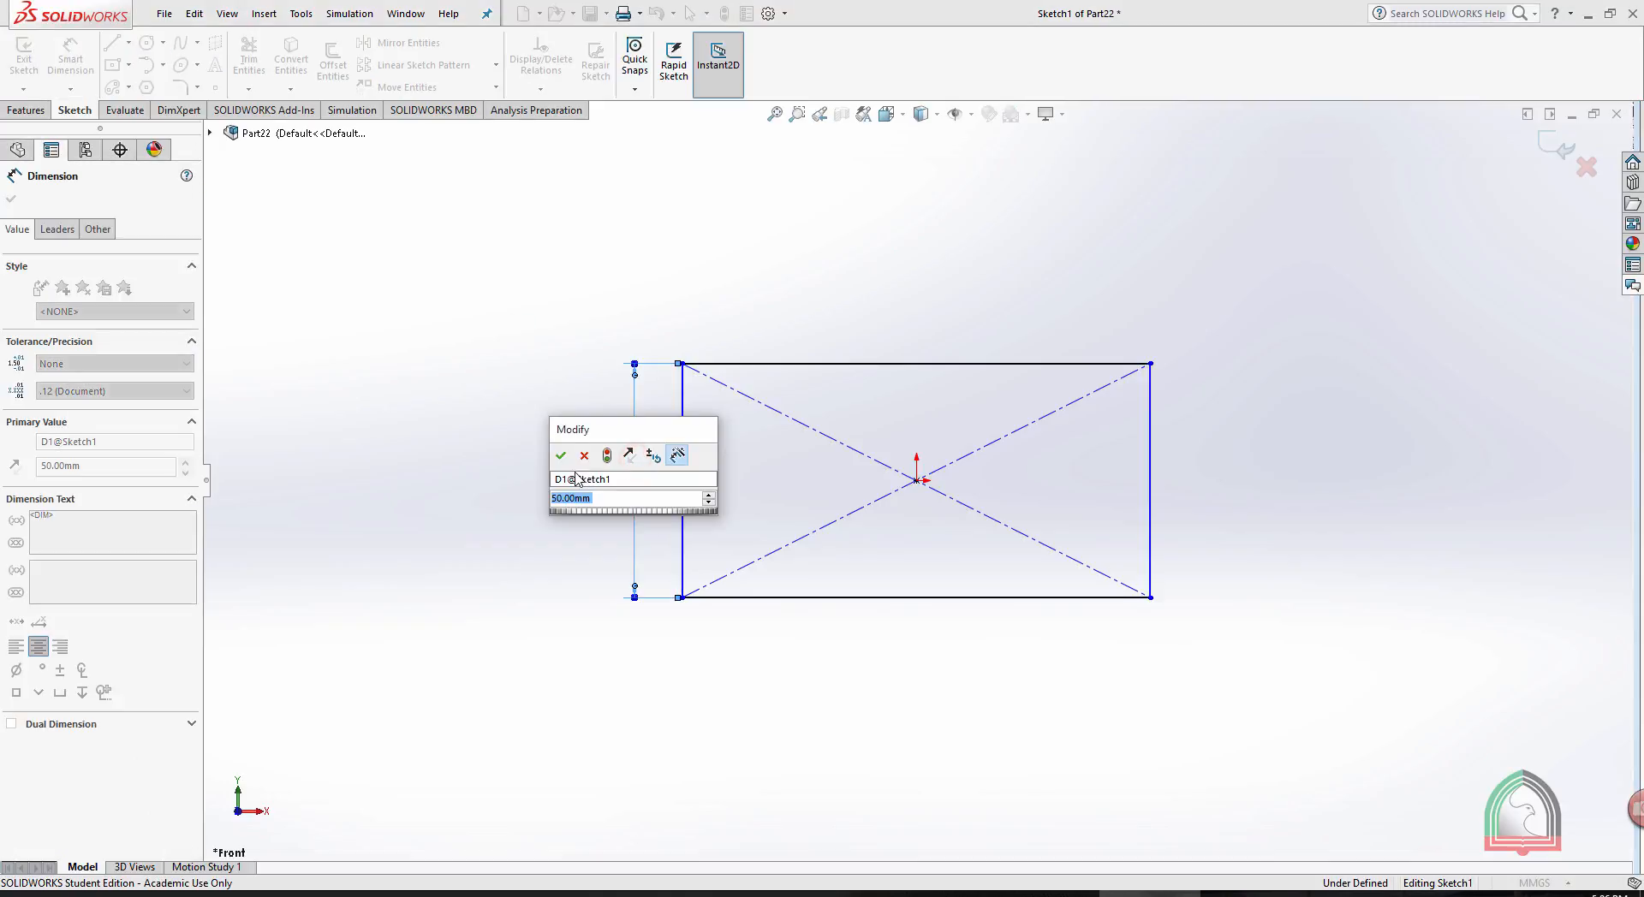
{"action": "key", "text": "Return"}
{"action": "left_click", "coordinate": [885, 596]}
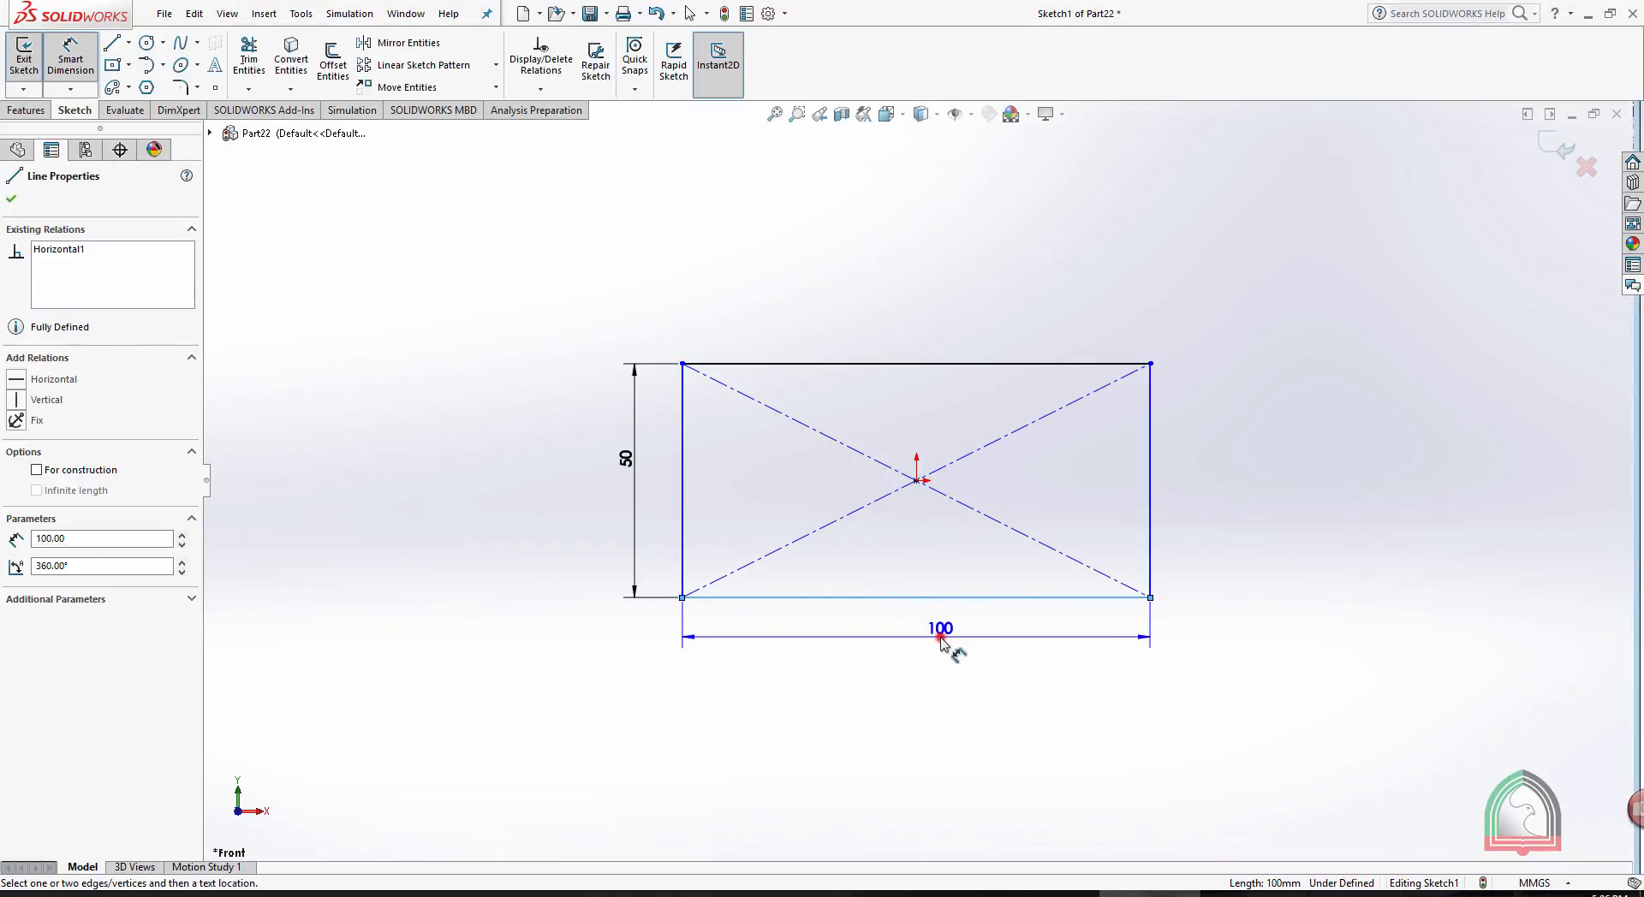
{"action": "left_click", "coordinate": [939, 633]}
{"action": "left_click", "coordinate": [869, 637]}
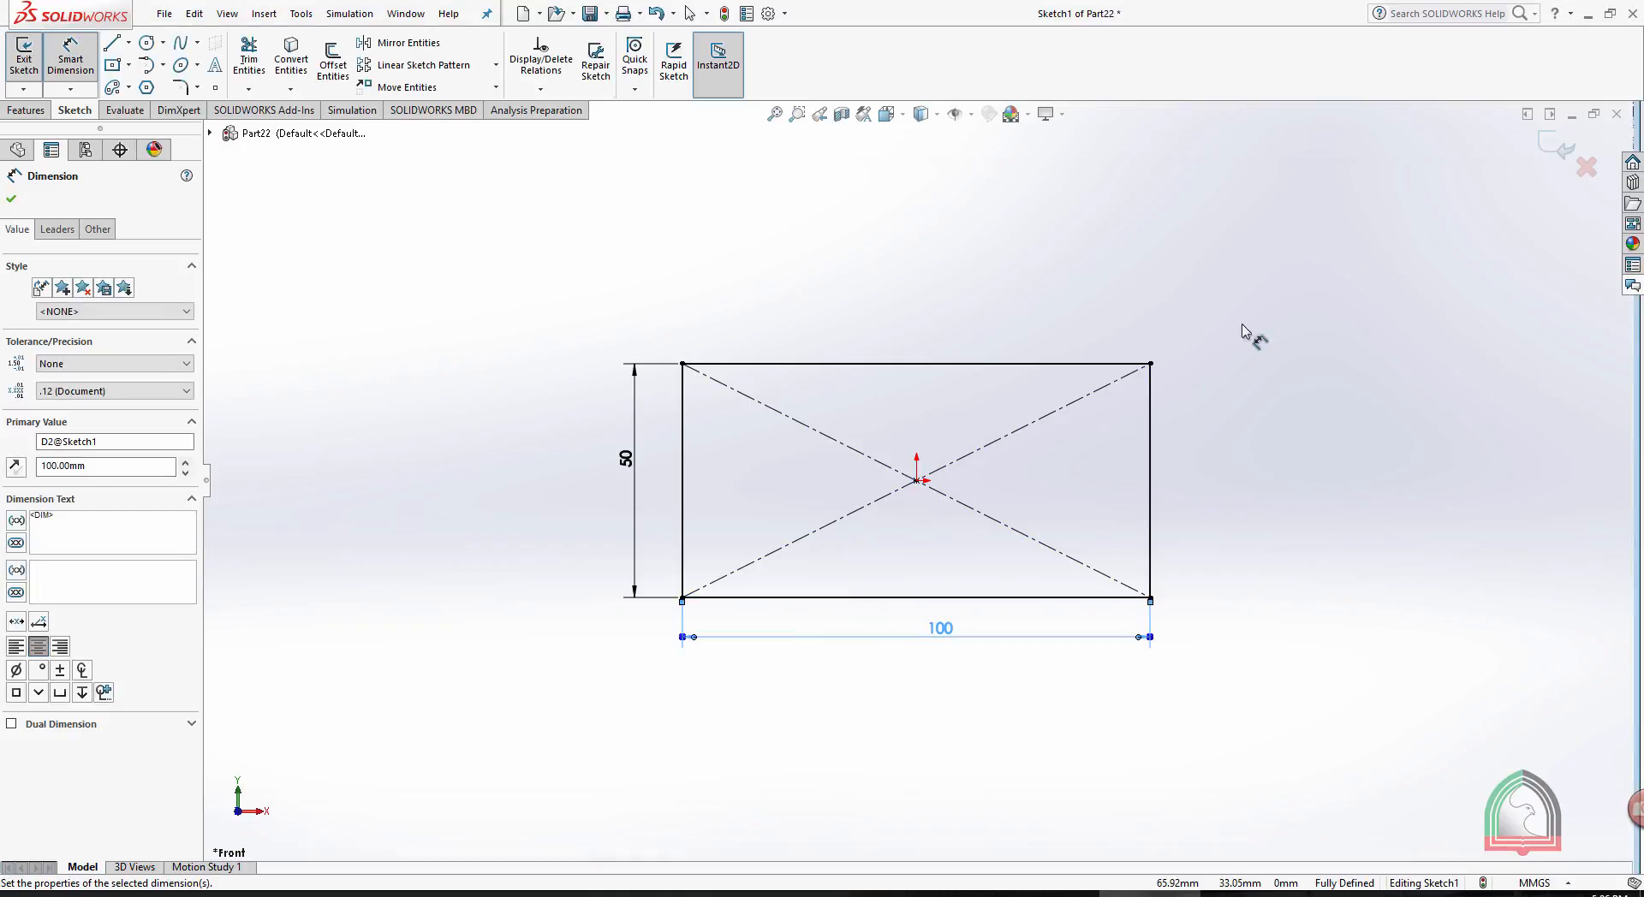
{"action": "left_click", "coordinate": [1554, 152]}
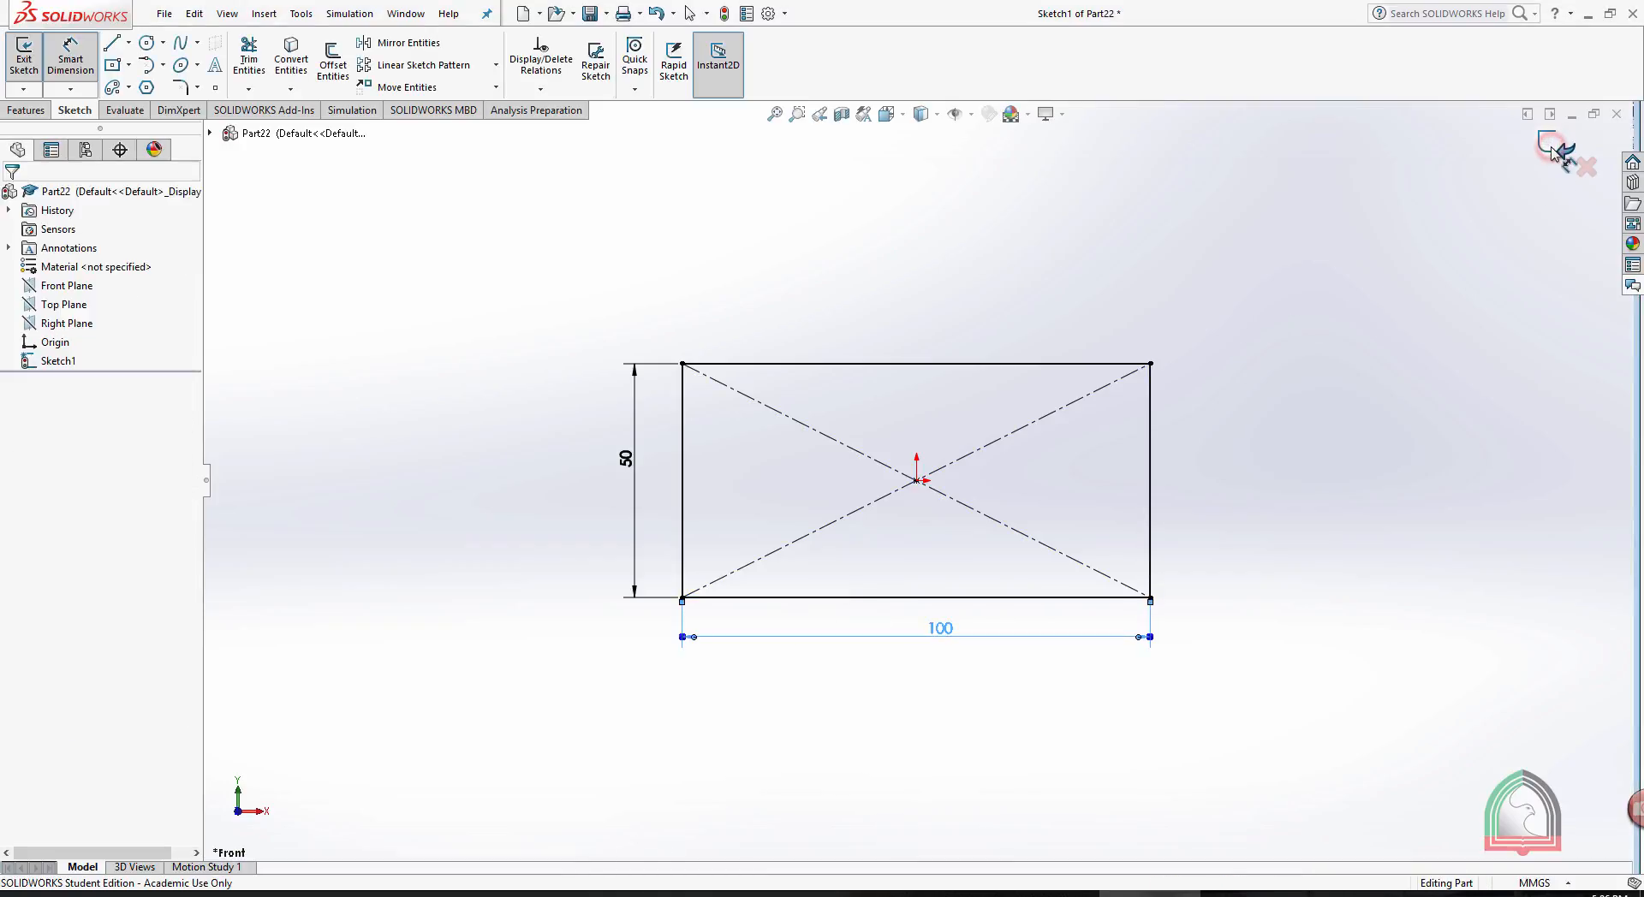
- Extrude the rectangle sketch as a blind boss with a depth of 25 mm
{"action": "middle_click_drag", "start_coordinate": [1231, 430], "coordinate": [1110, 515]}
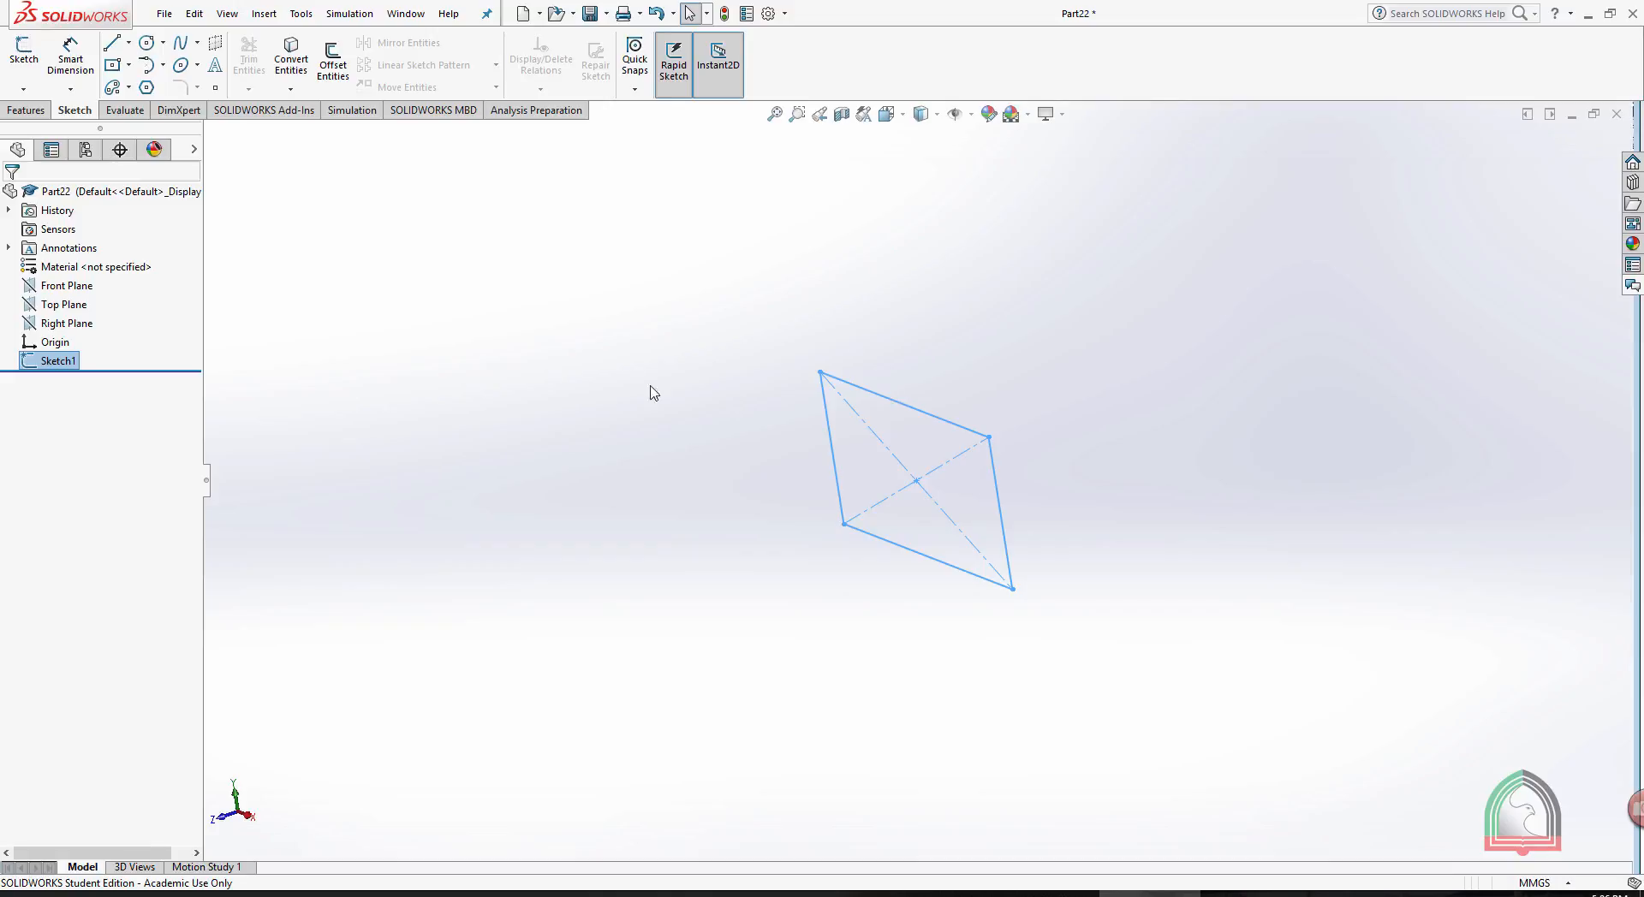
{"action": "left_click", "coordinate": [26, 110]}
{"action": "left_click", "coordinate": [32, 60]}
{"action": "left_click", "coordinate": [90, 362]}
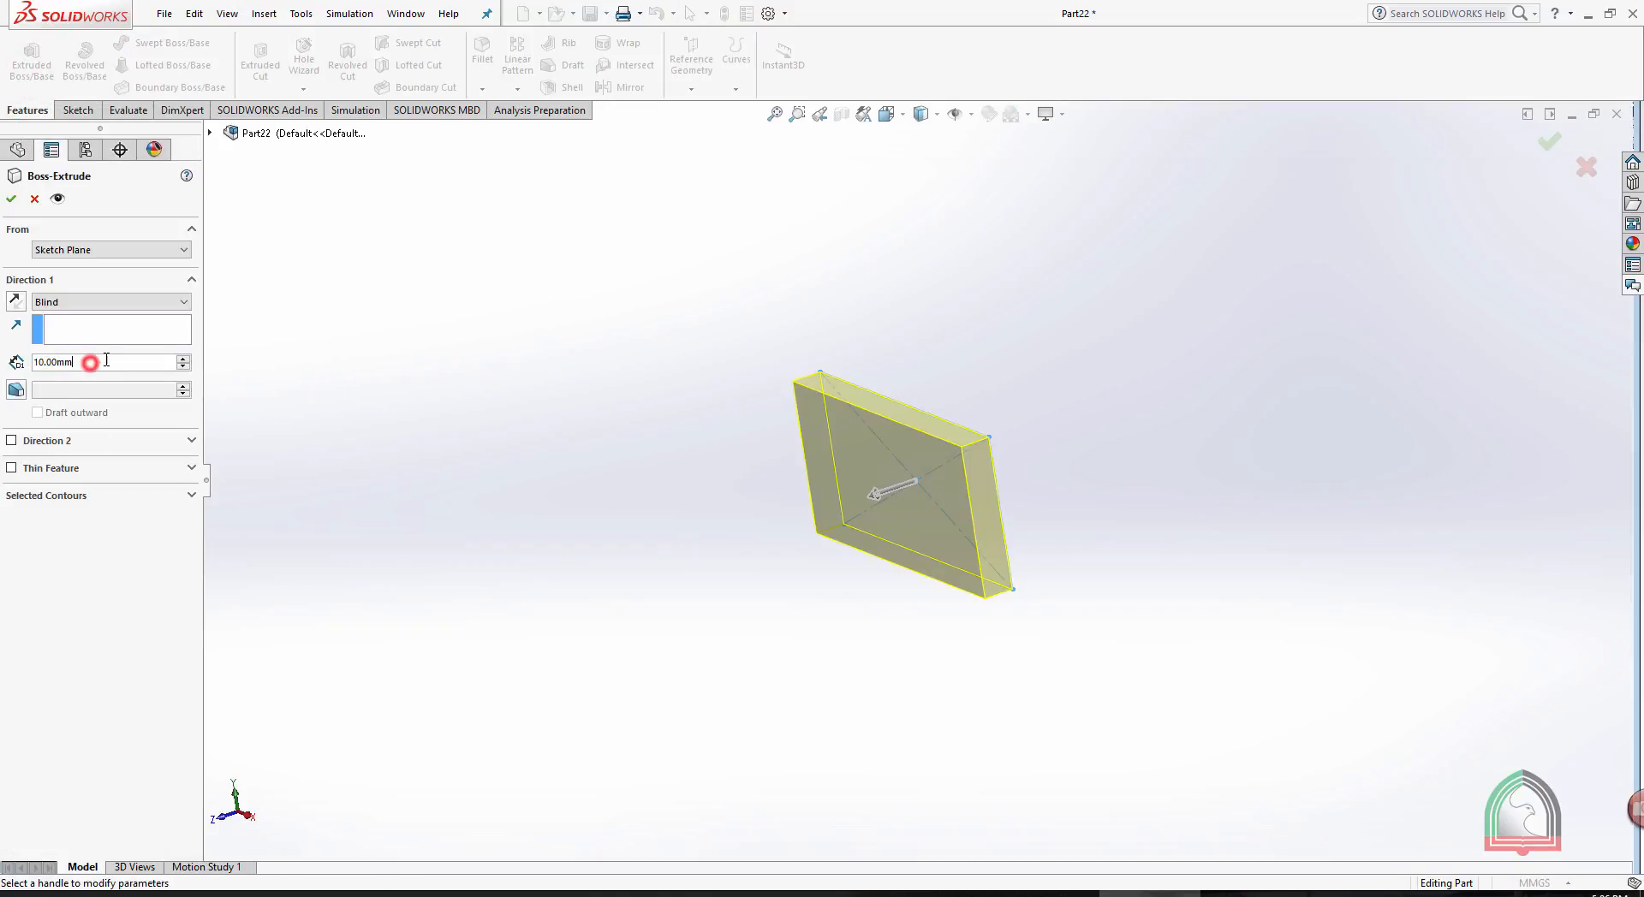
{"action": "double_click", "coordinate": [106, 359]}
{"action": "type", "text": "25"}
{"action": "key", "text": "Return"}
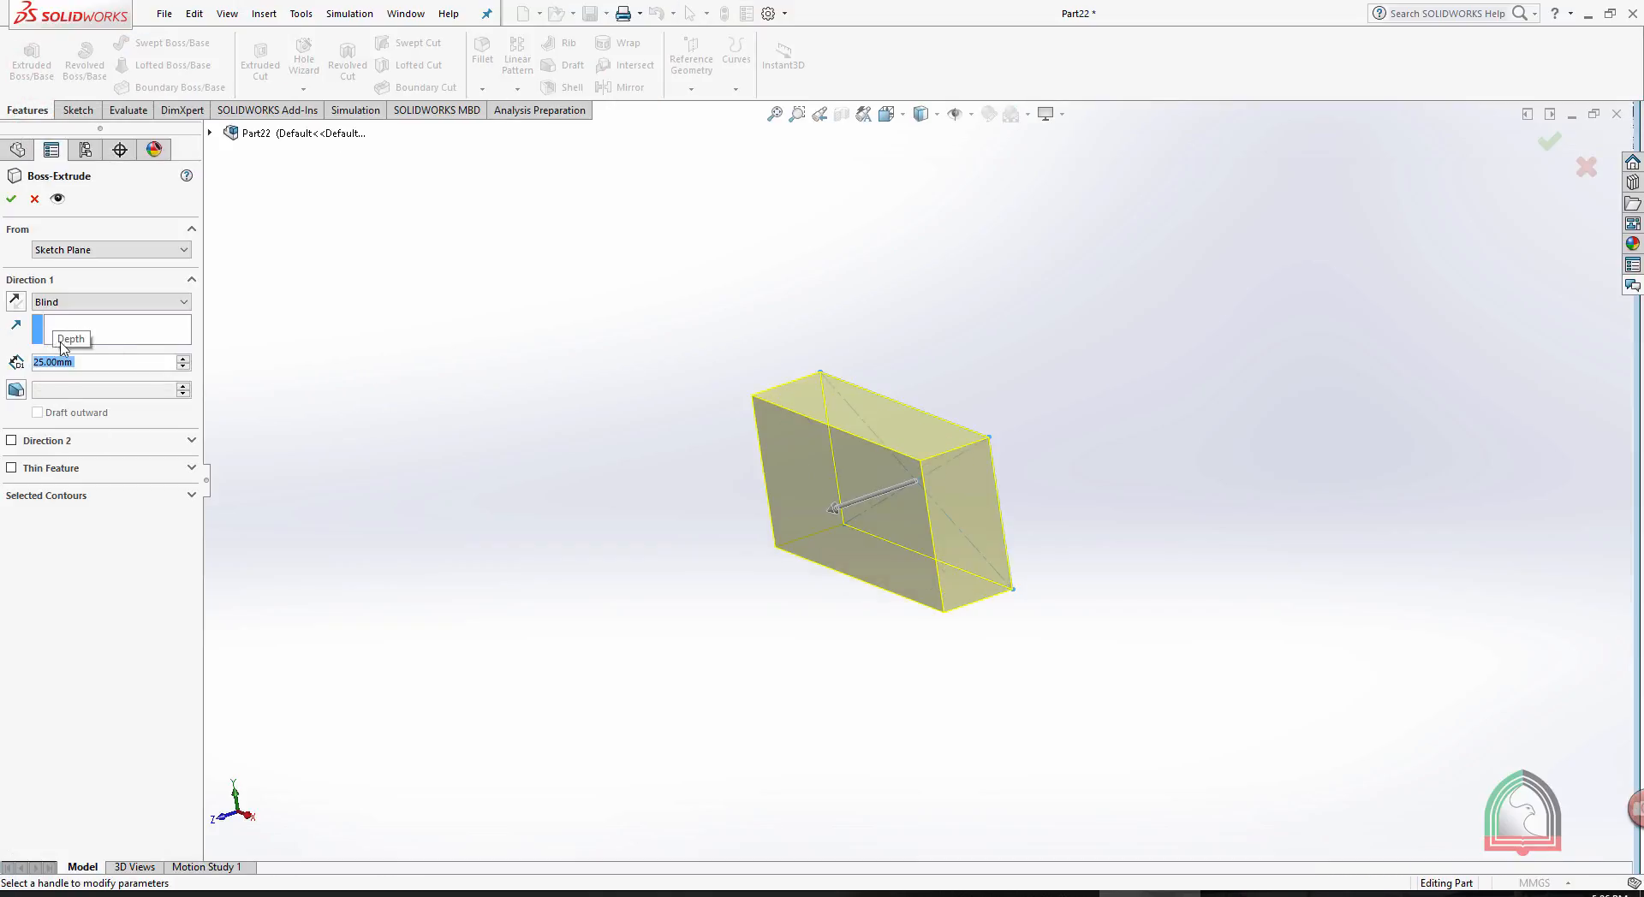
{"action": "right_click", "coordinate": [659, 263]}
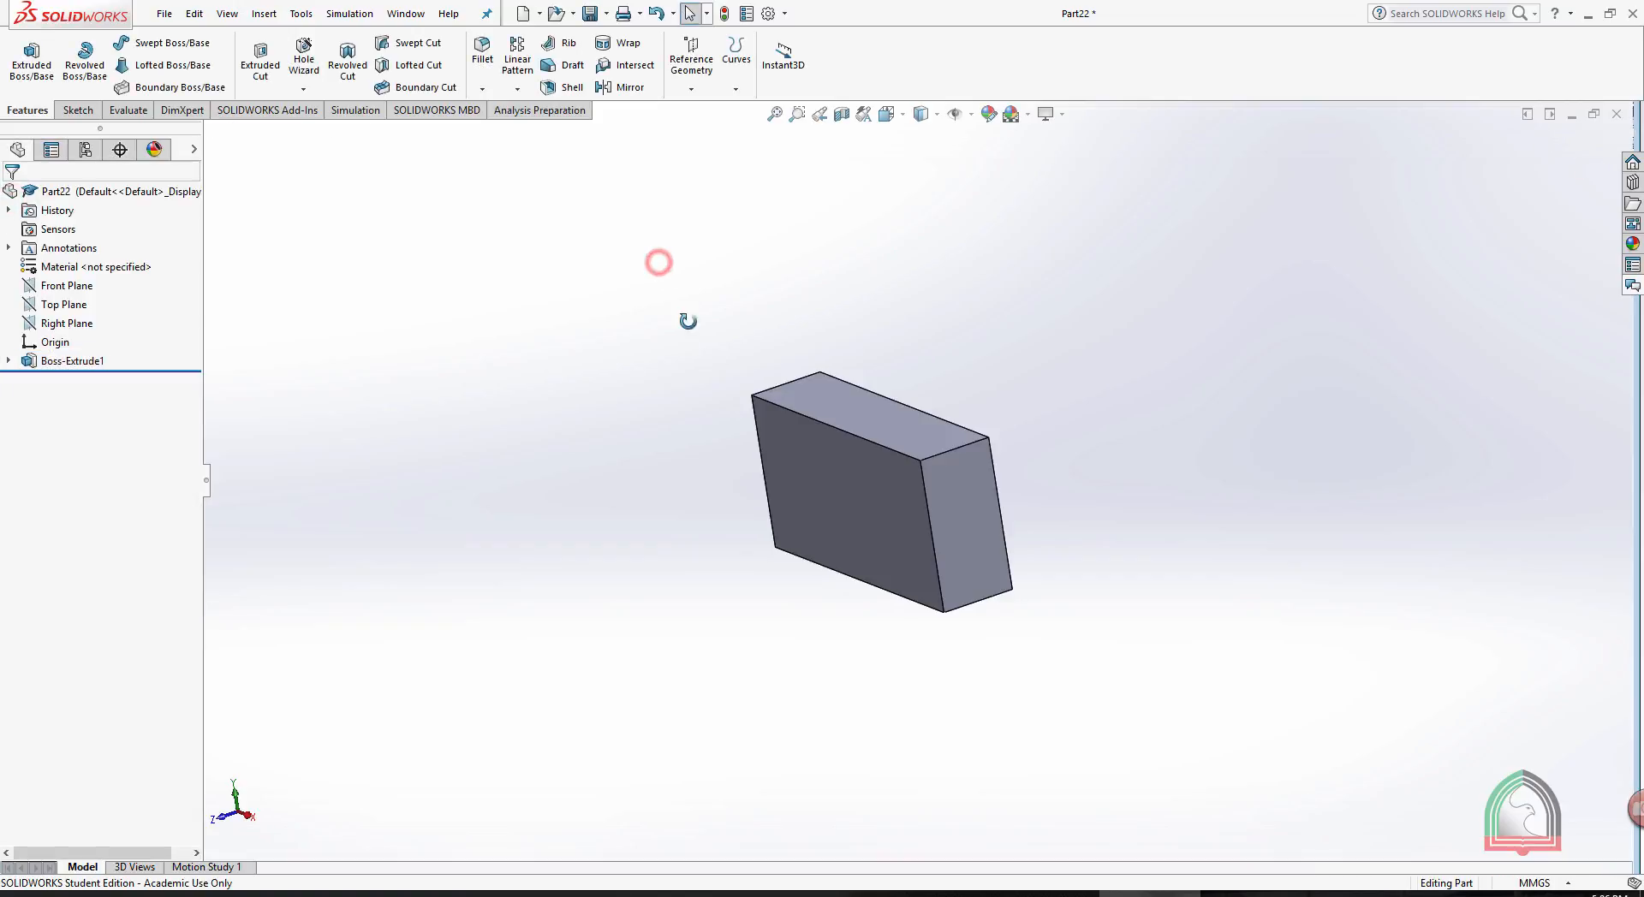
- Expand the boss extrude in the feature tree and highlight its sketch and the feature to examine how they relate
{"action": "middle_click_drag", "start_coordinate": [687, 321], "coordinate": [675, 360]}
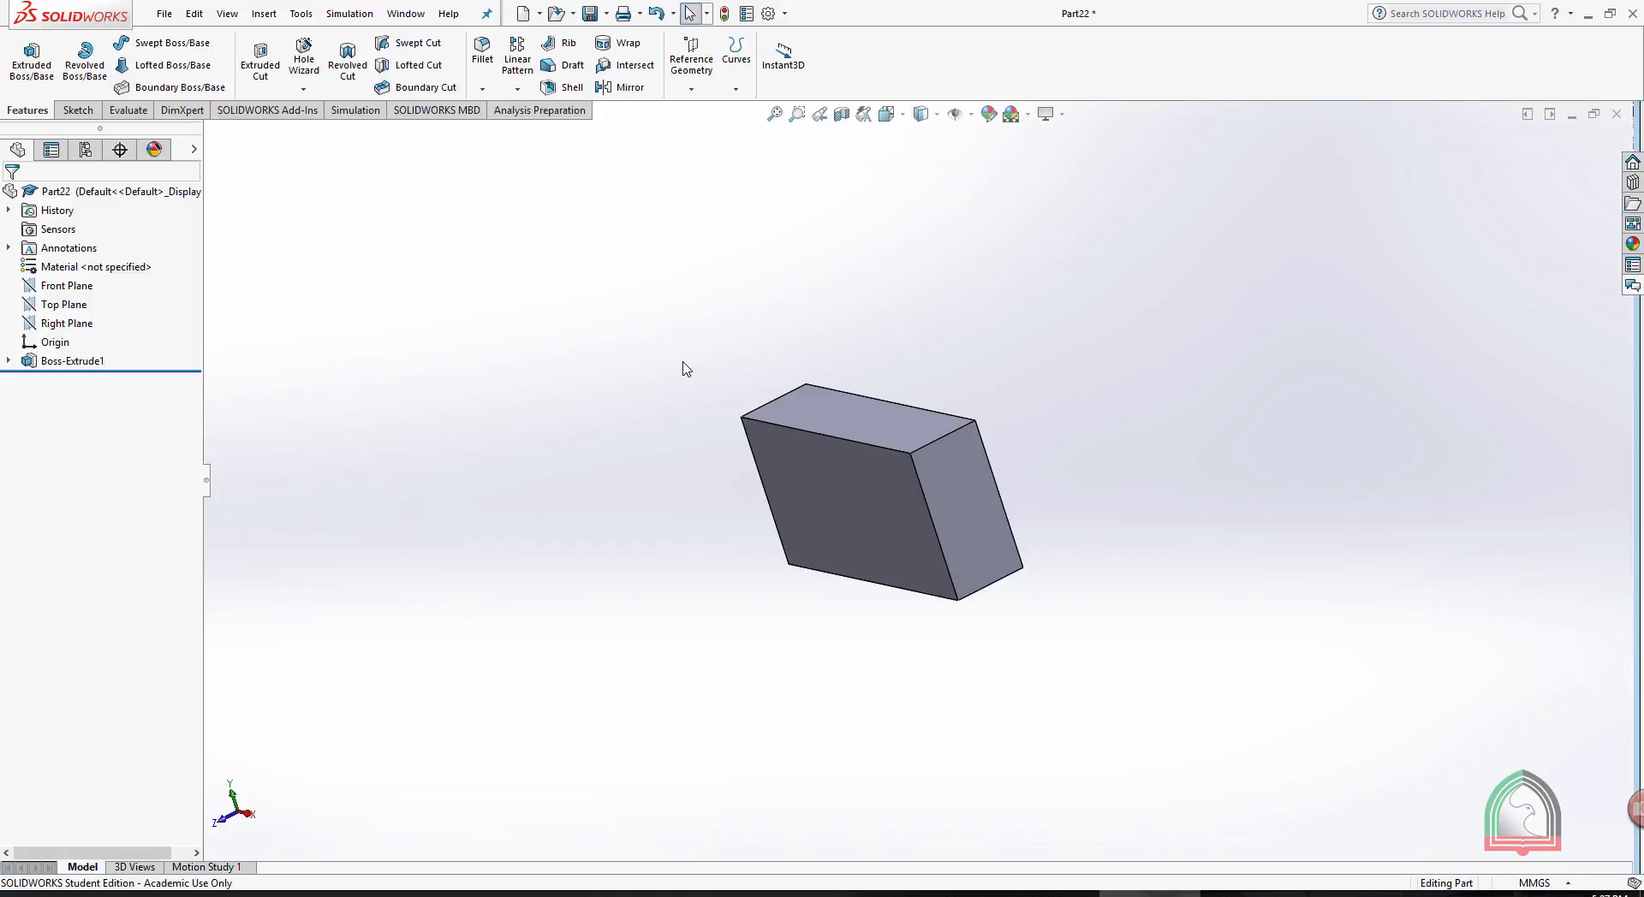
{"action": "left_click", "coordinate": [8, 361]}
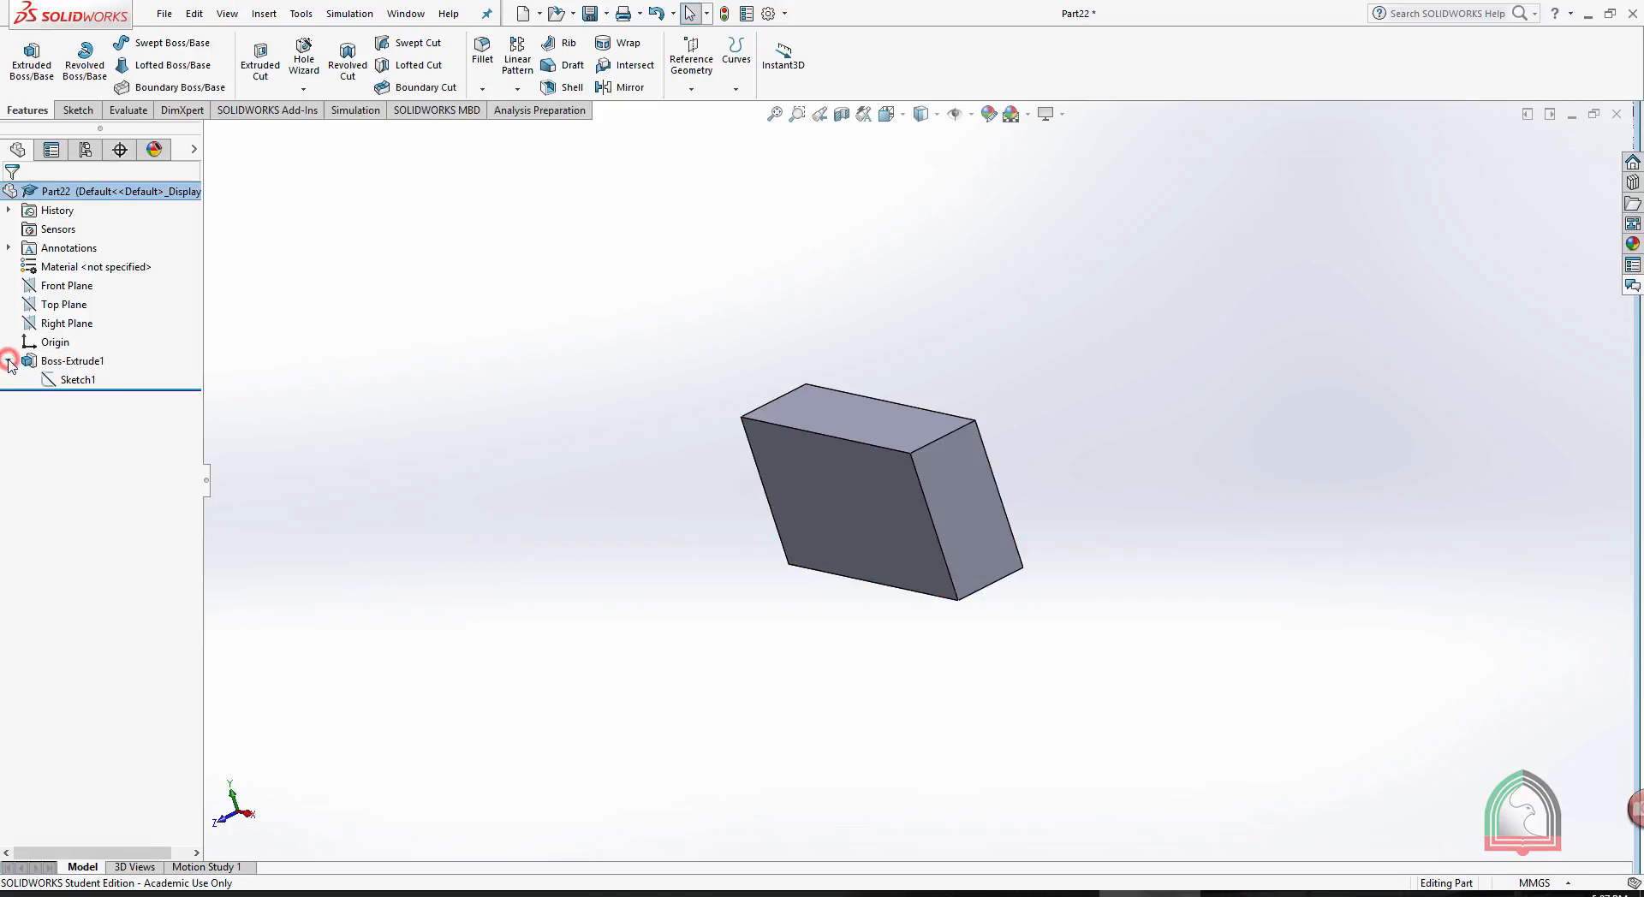
{"action": "left_click", "coordinate": [60, 383]}
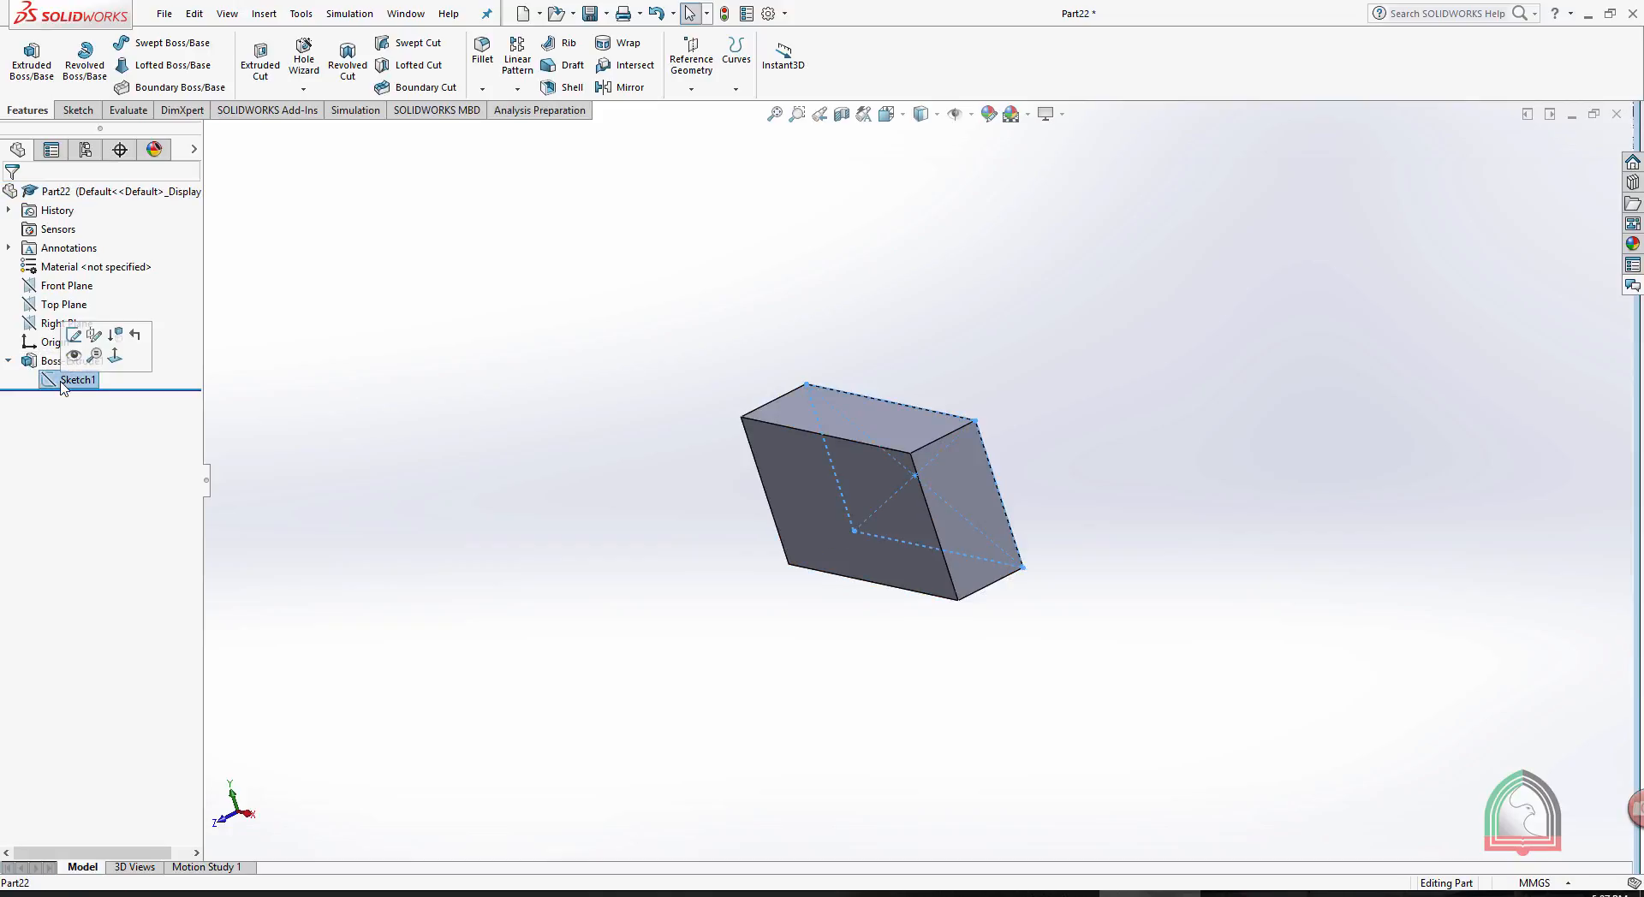
{"action": "left_click", "coordinate": [49, 362]}
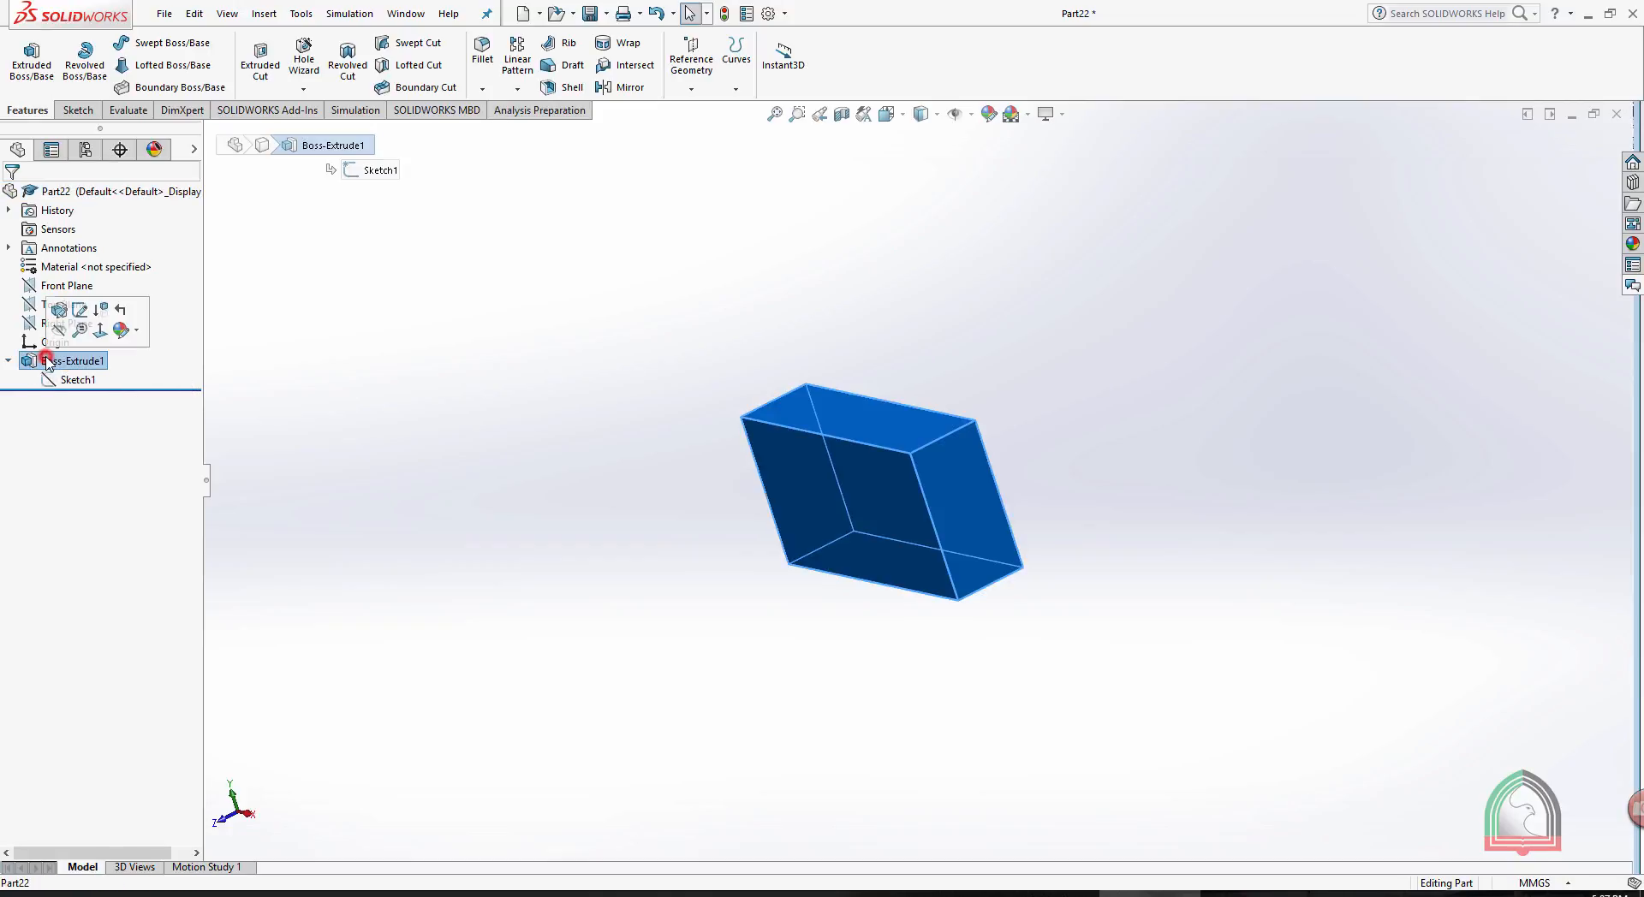
{"action": "left_click", "coordinate": [455, 356]}
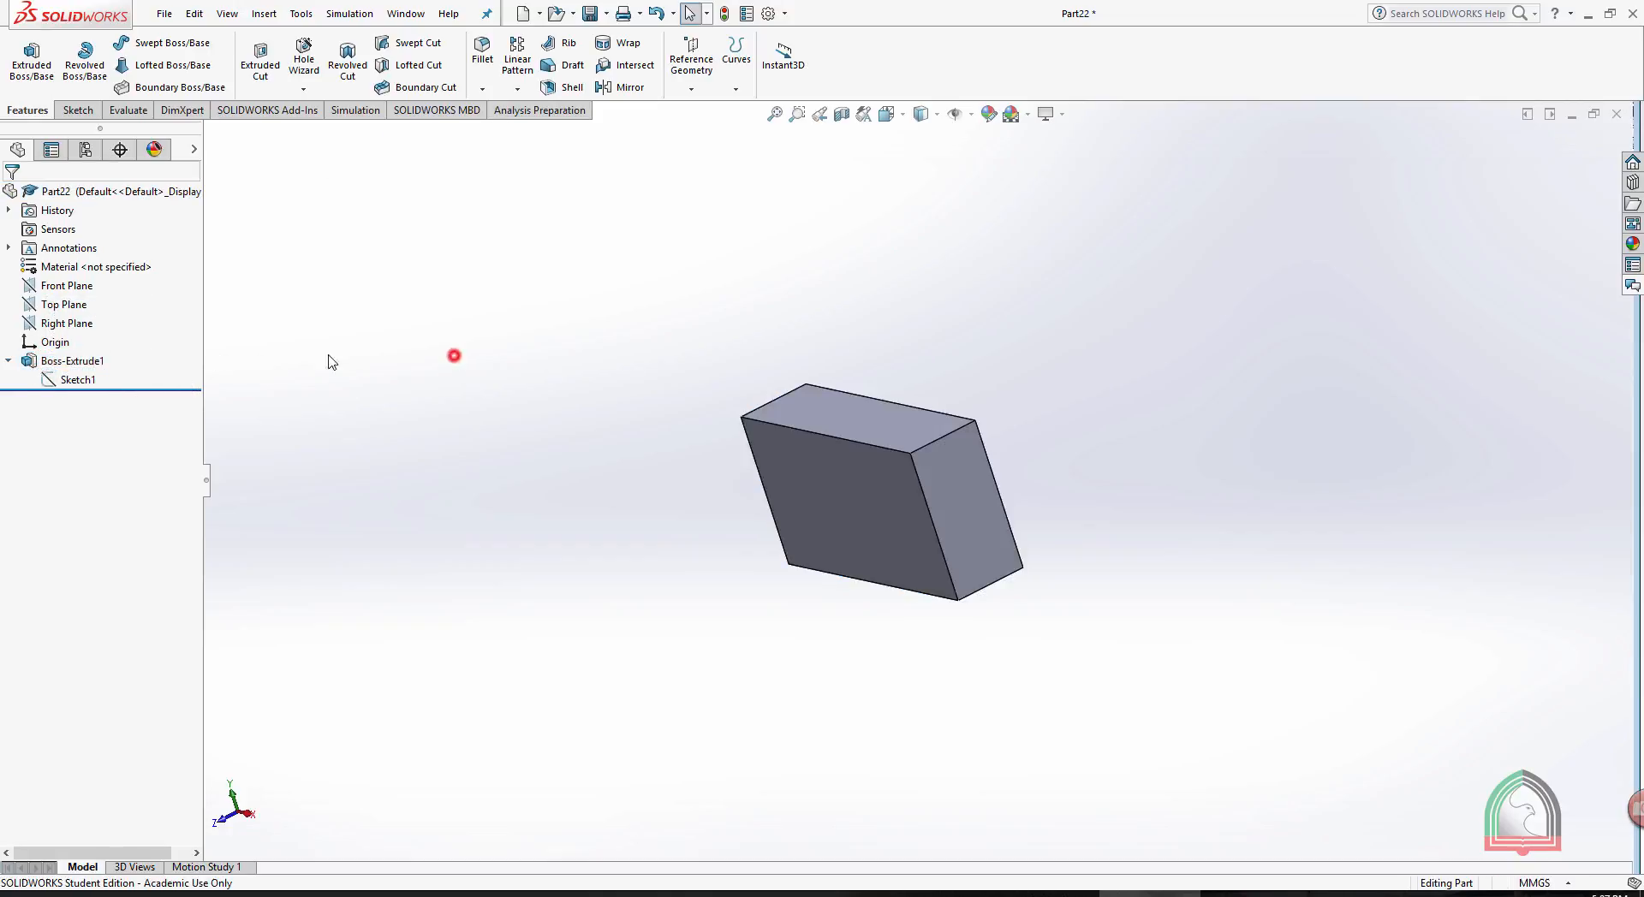
{"action": "left_click", "coordinate": [81, 381]}
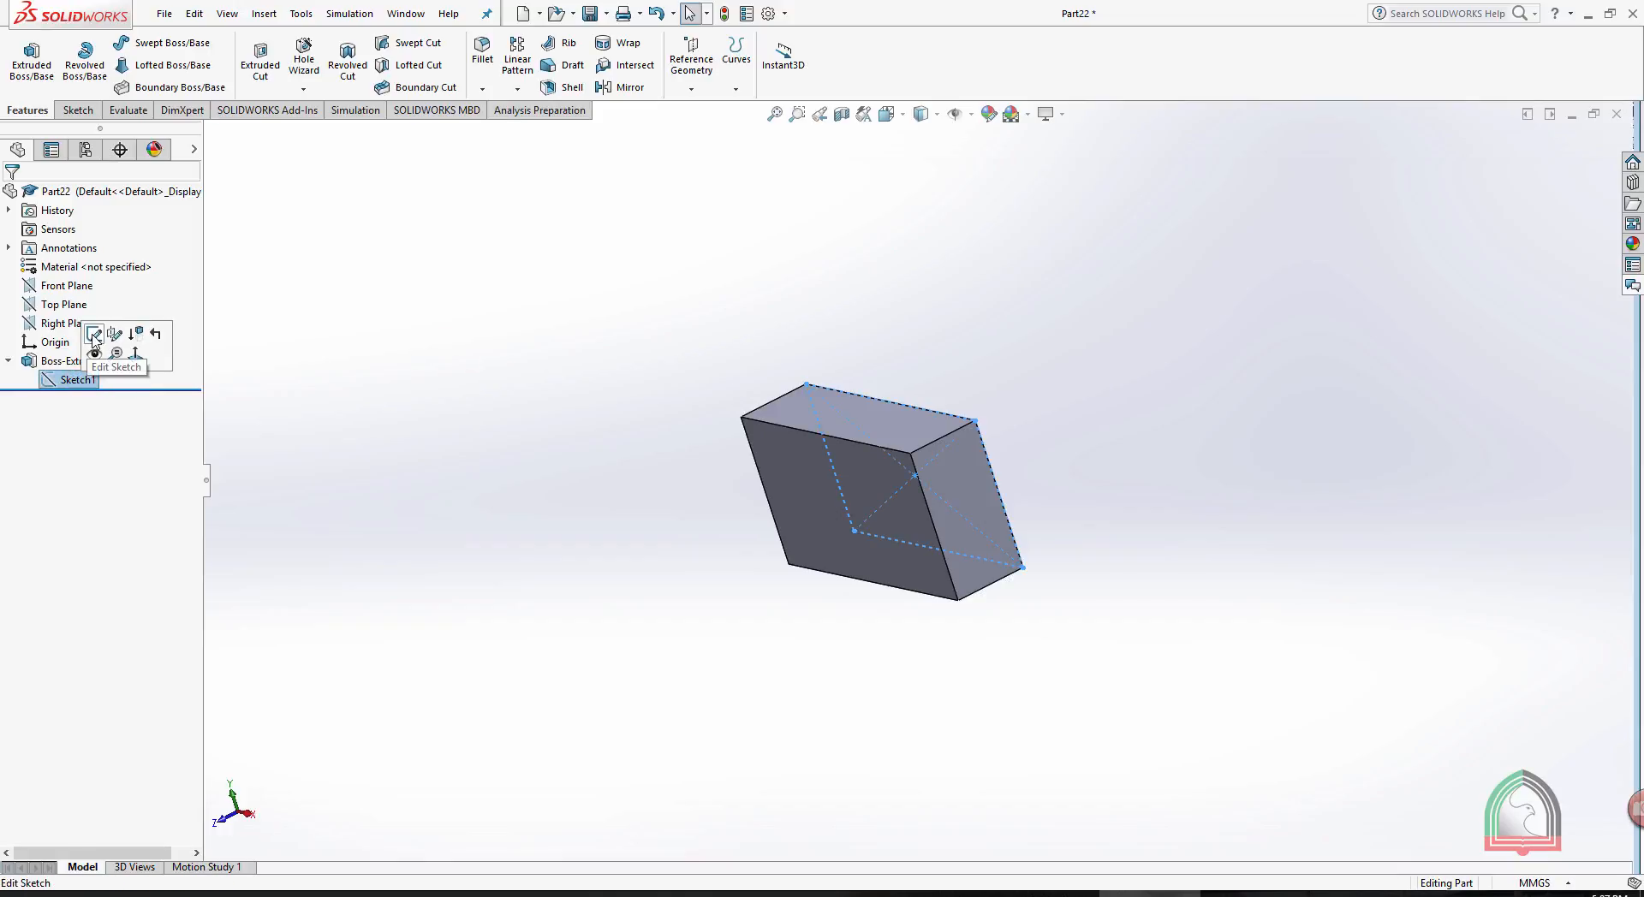
{"action": "left_click", "coordinate": [480, 332]}
- Edit the block's sketch from its top face, set the rectangle's height to 100 mm and exit the sketch
{"action": "left_click", "coordinate": [846, 424]}
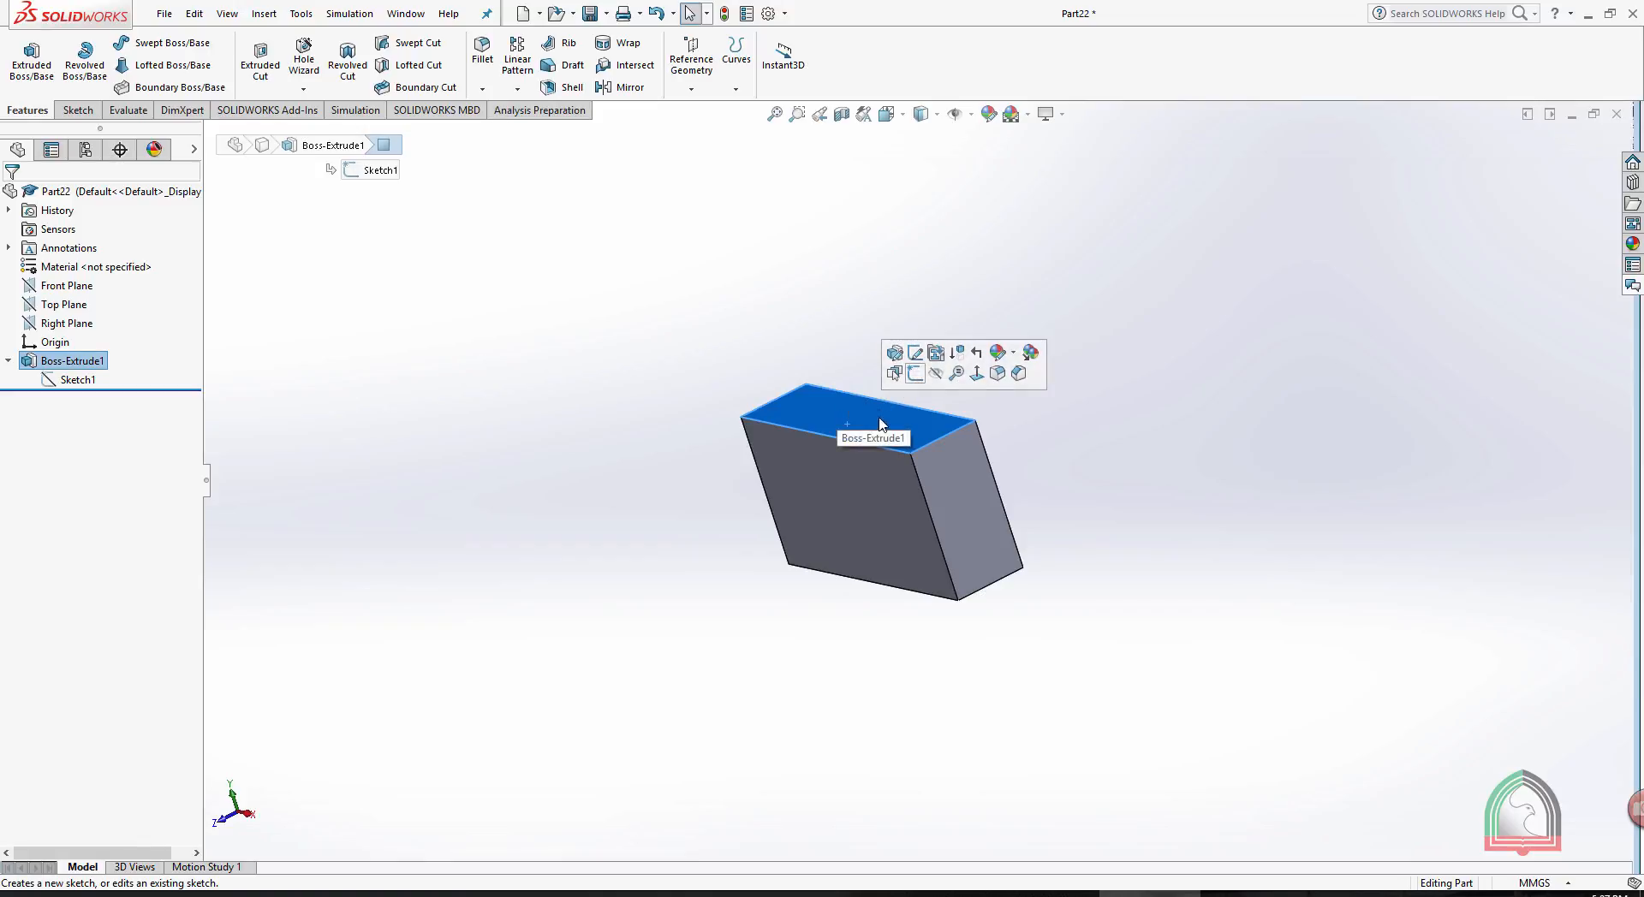
{"action": "left_click", "coordinate": [916, 354]}
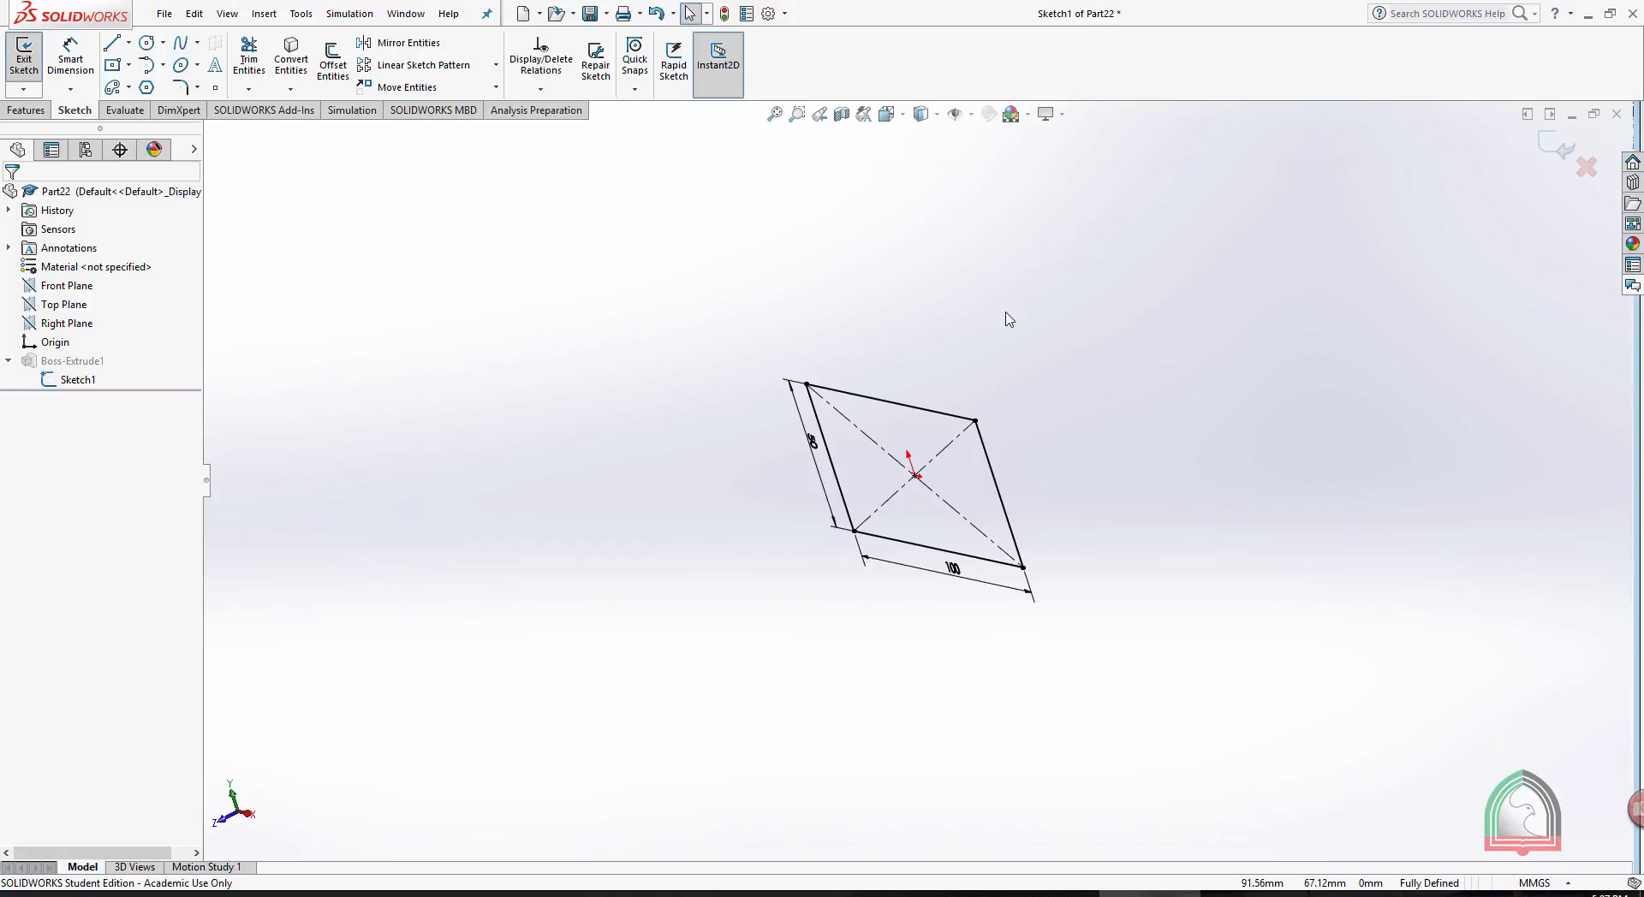
{"action": "left_click", "coordinate": [887, 114]}
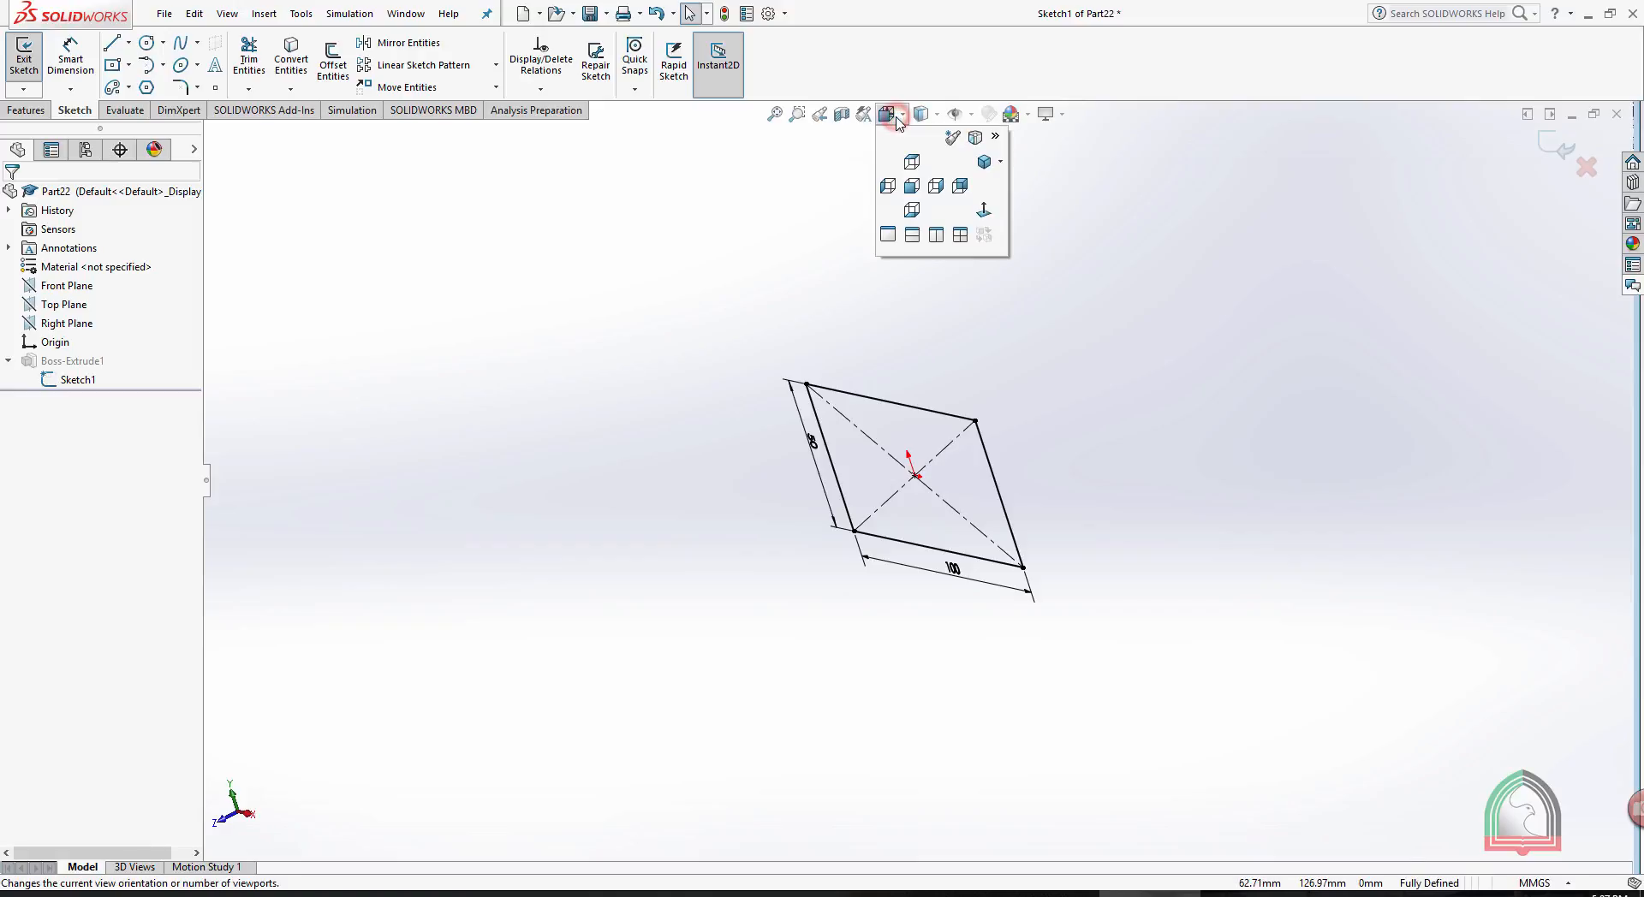
{"action": "left_click", "coordinate": [989, 210]}
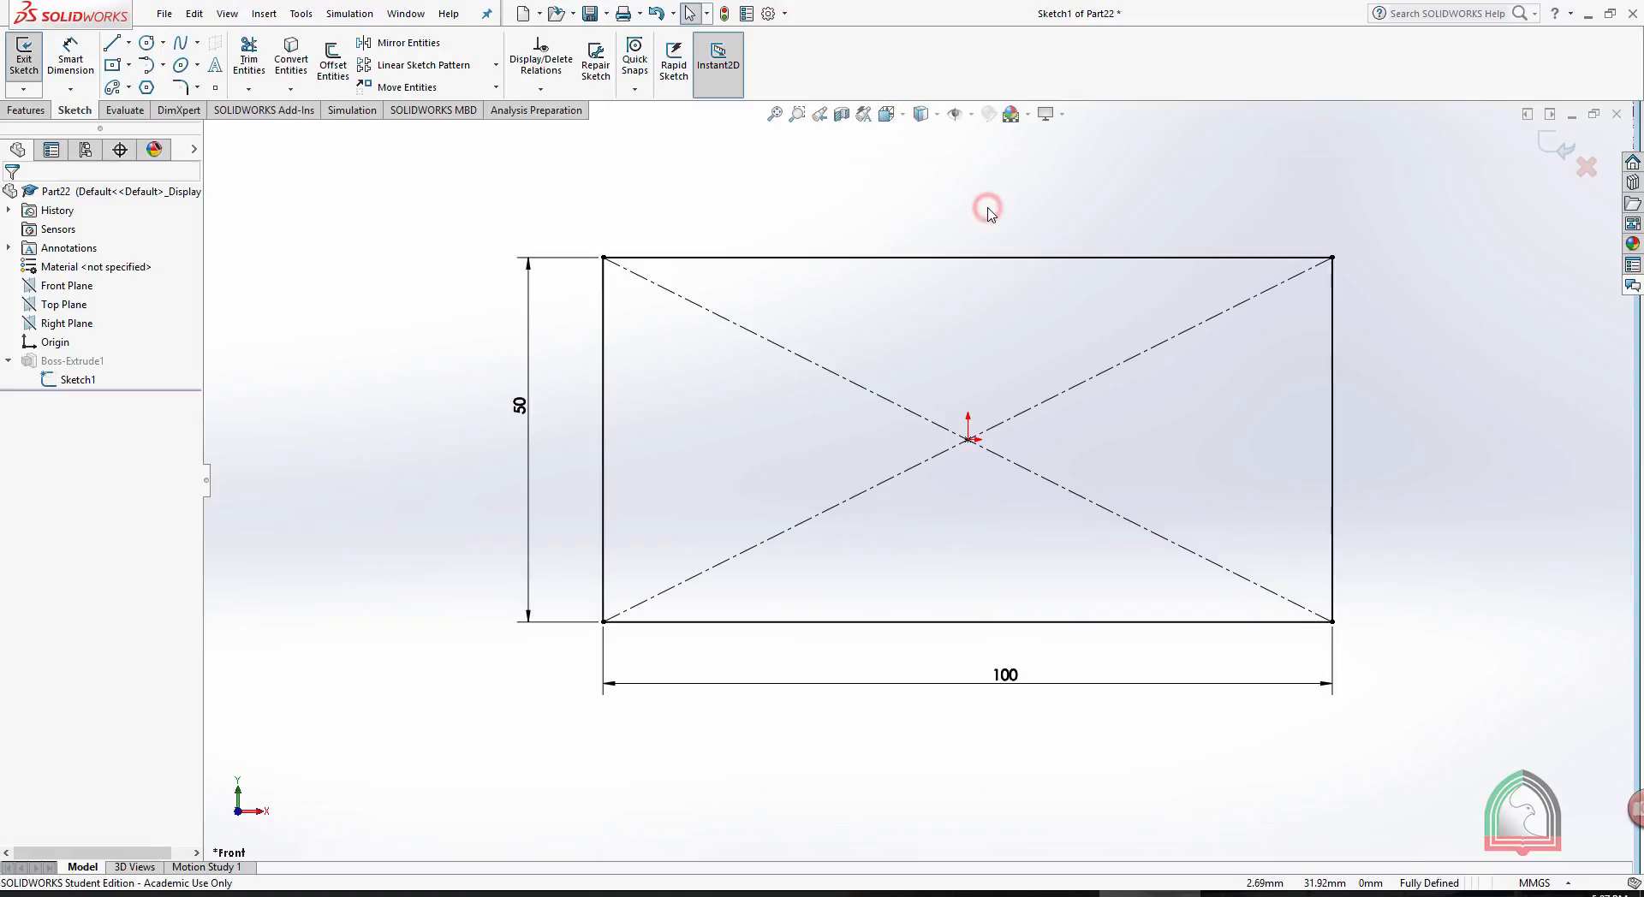
{"action": "left_click", "coordinate": [521, 405]}
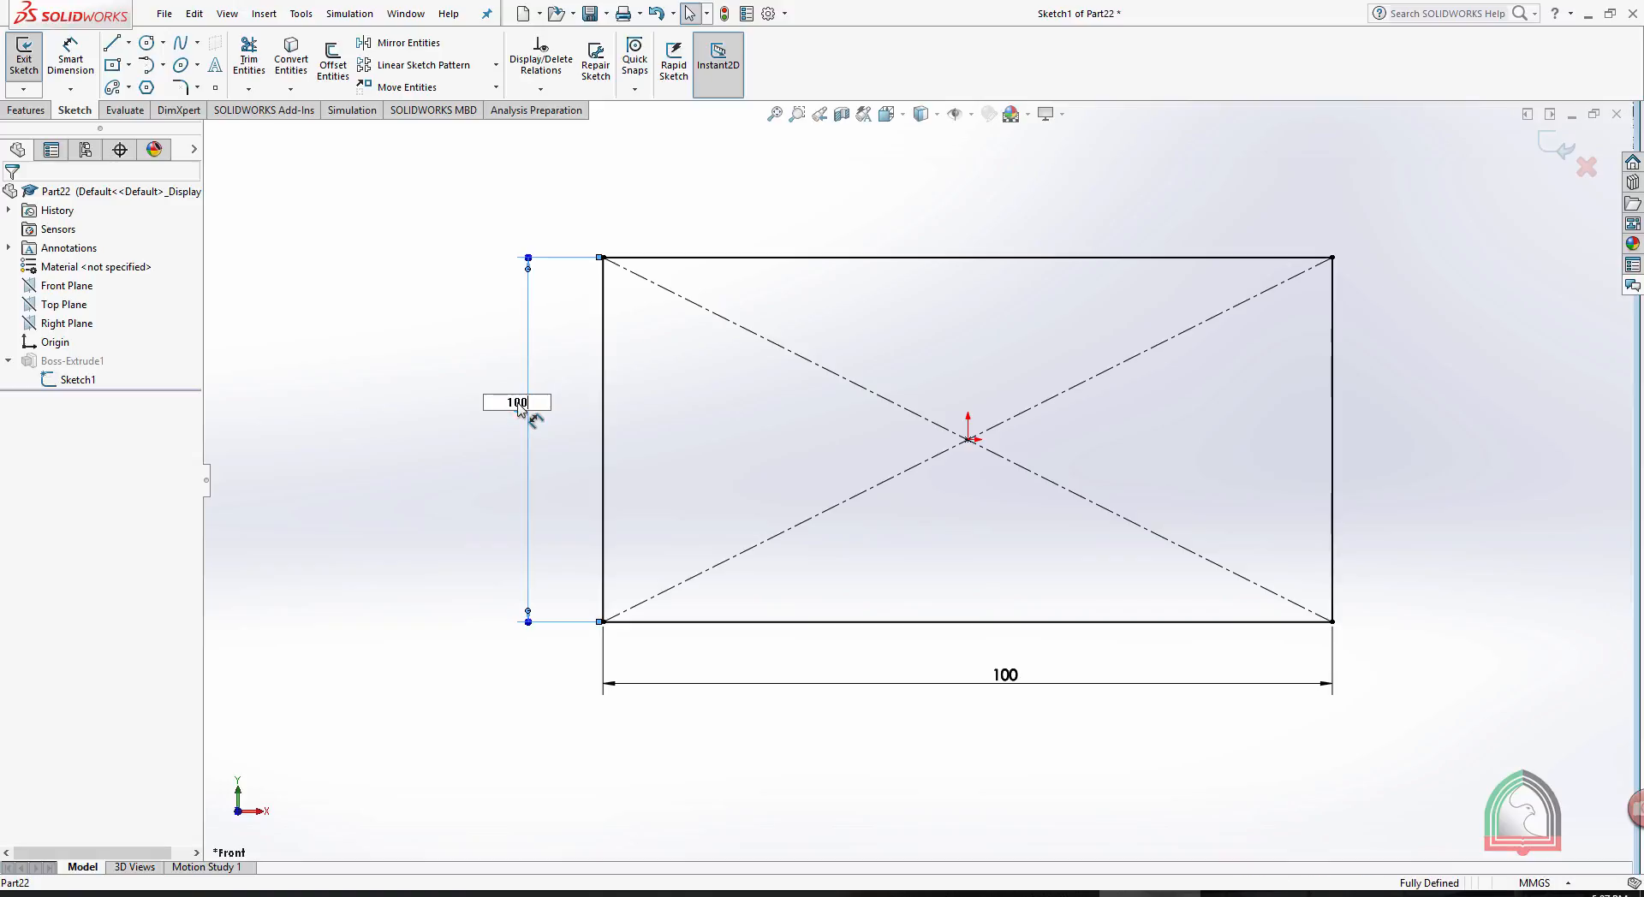
{"action": "key", "text": "Return"}
{"action": "key", "text": "f"}
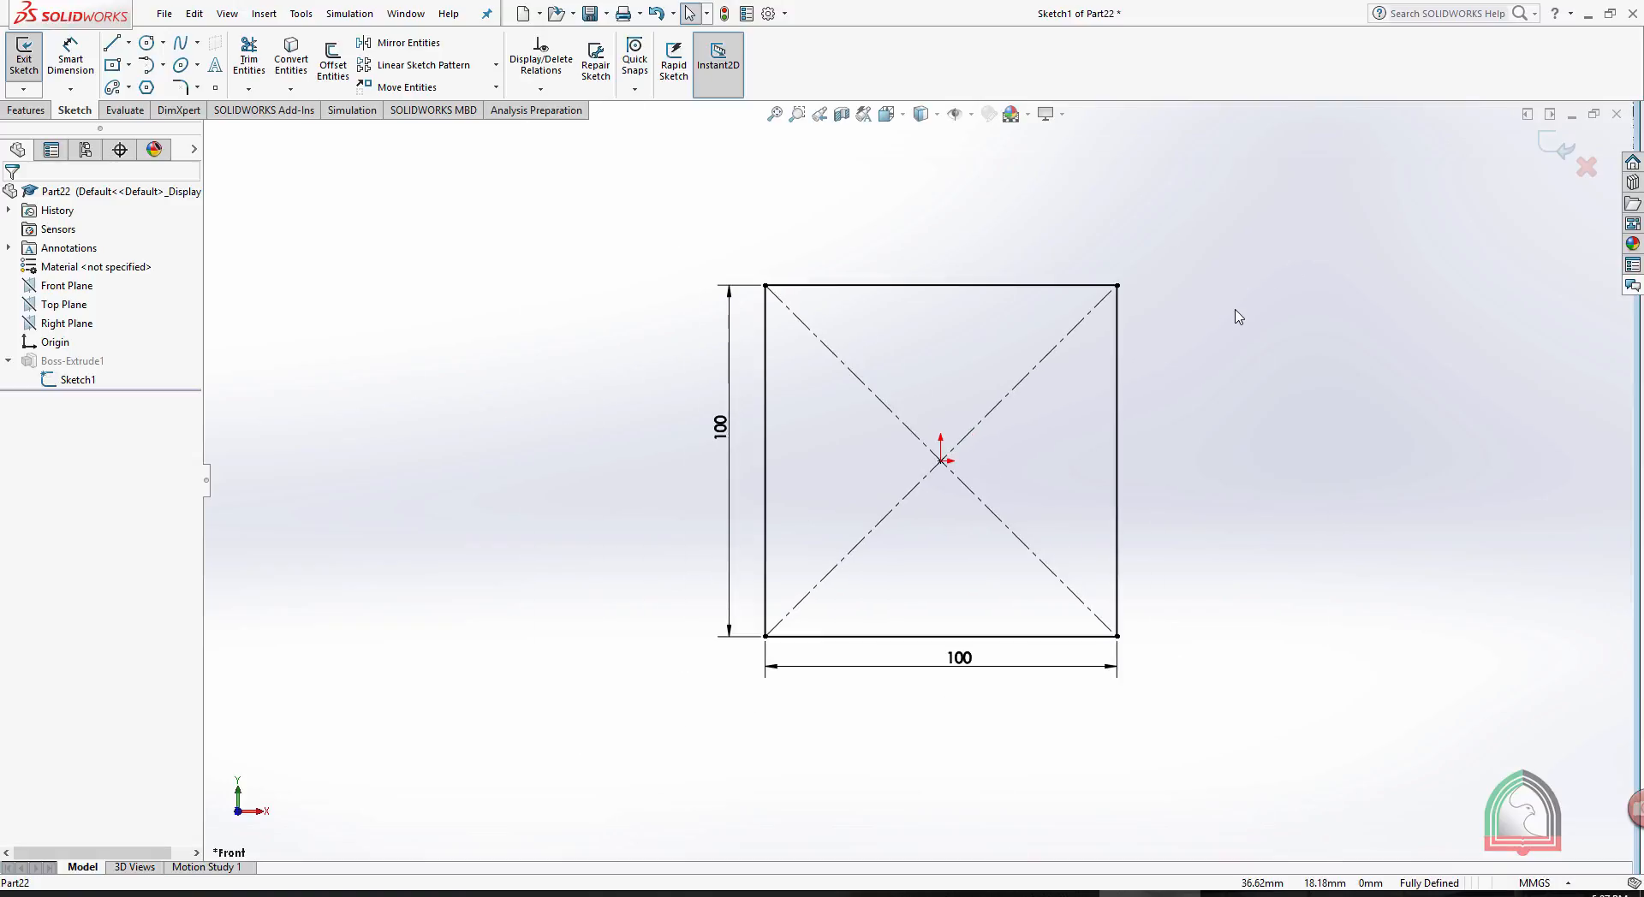
{"action": "left_click", "coordinate": [1565, 152]}
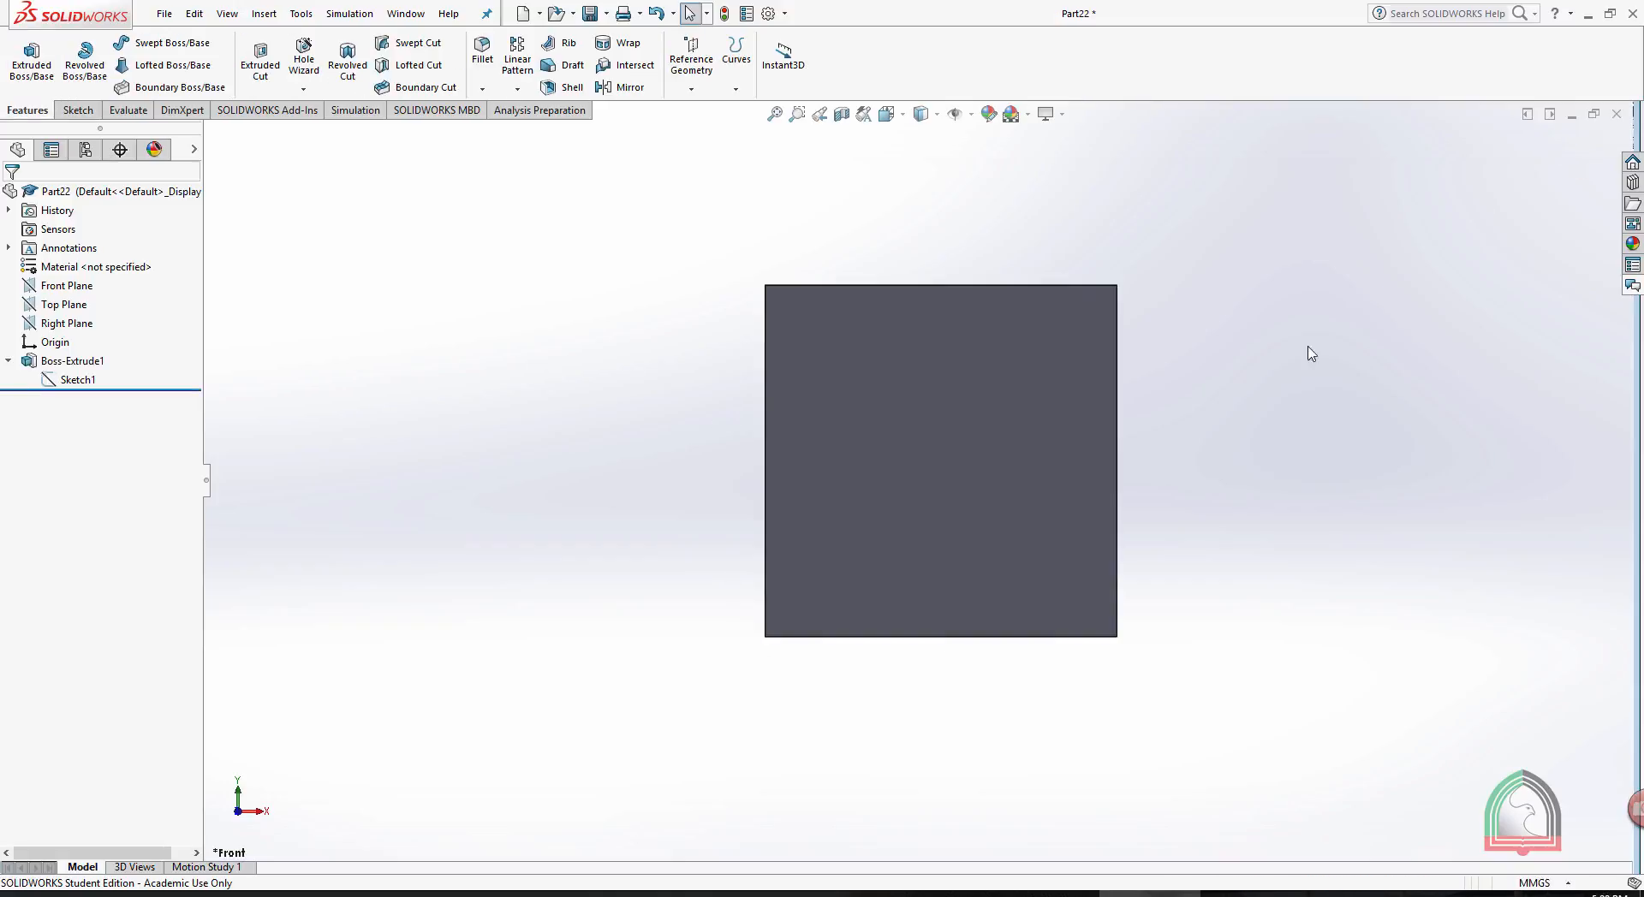
{"action": "middle_click_drag", "start_coordinate": [1293, 373], "coordinate": [1201, 469]}
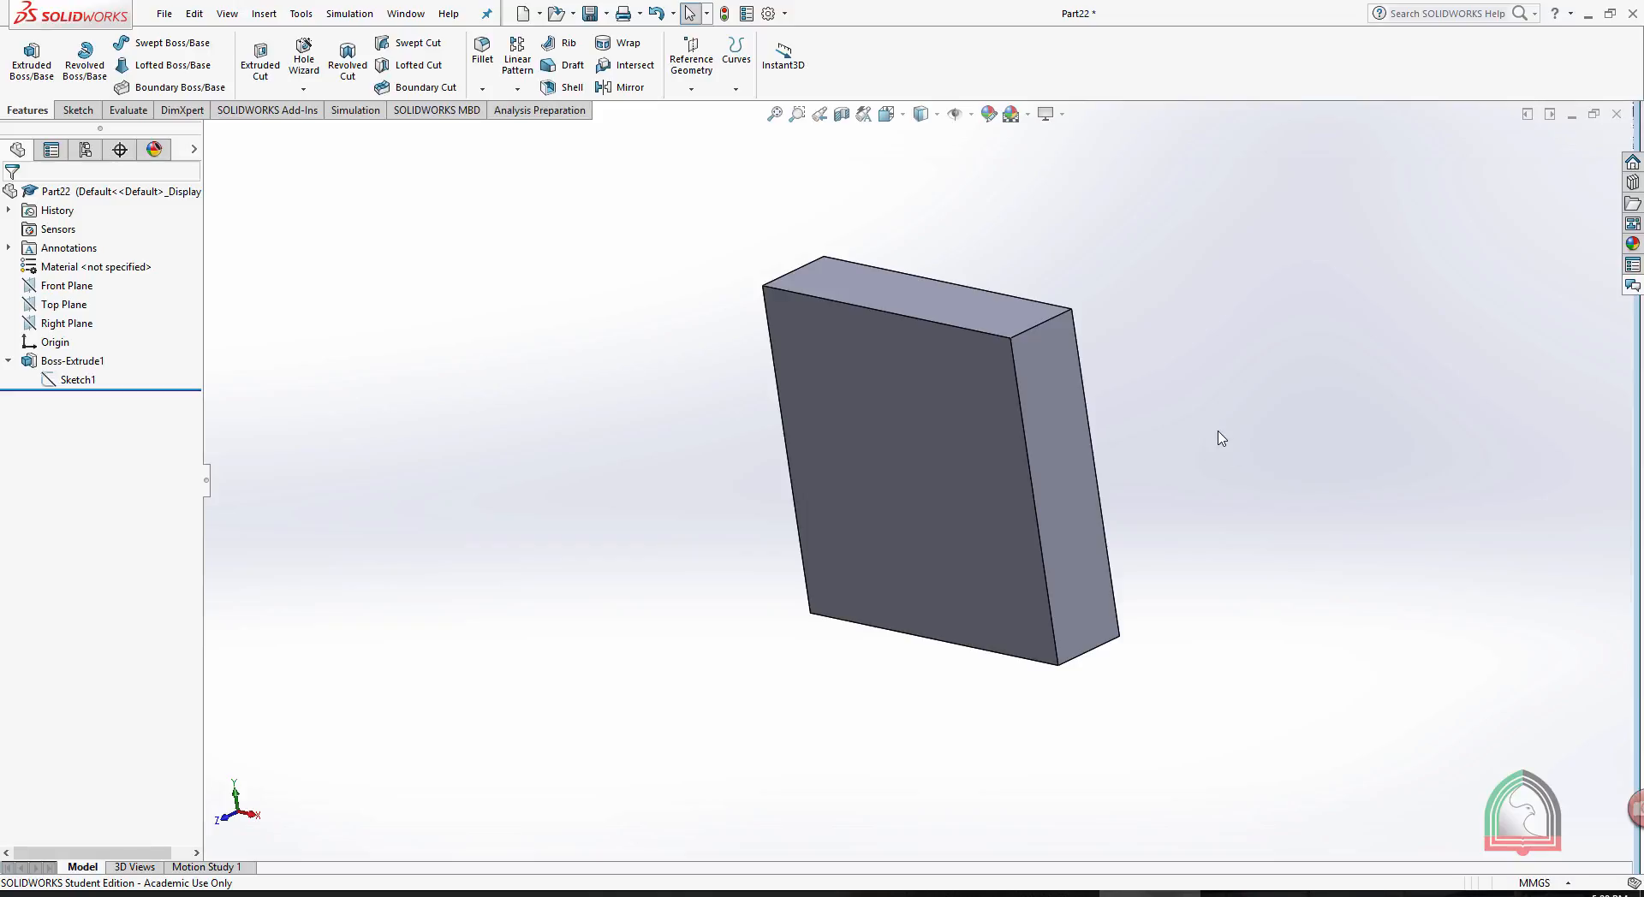
- Reopen the extrusion's sketch for editing from the feature tree and orient the view normal to it
{"action": "left_click", "coordinate": [66, 382]}
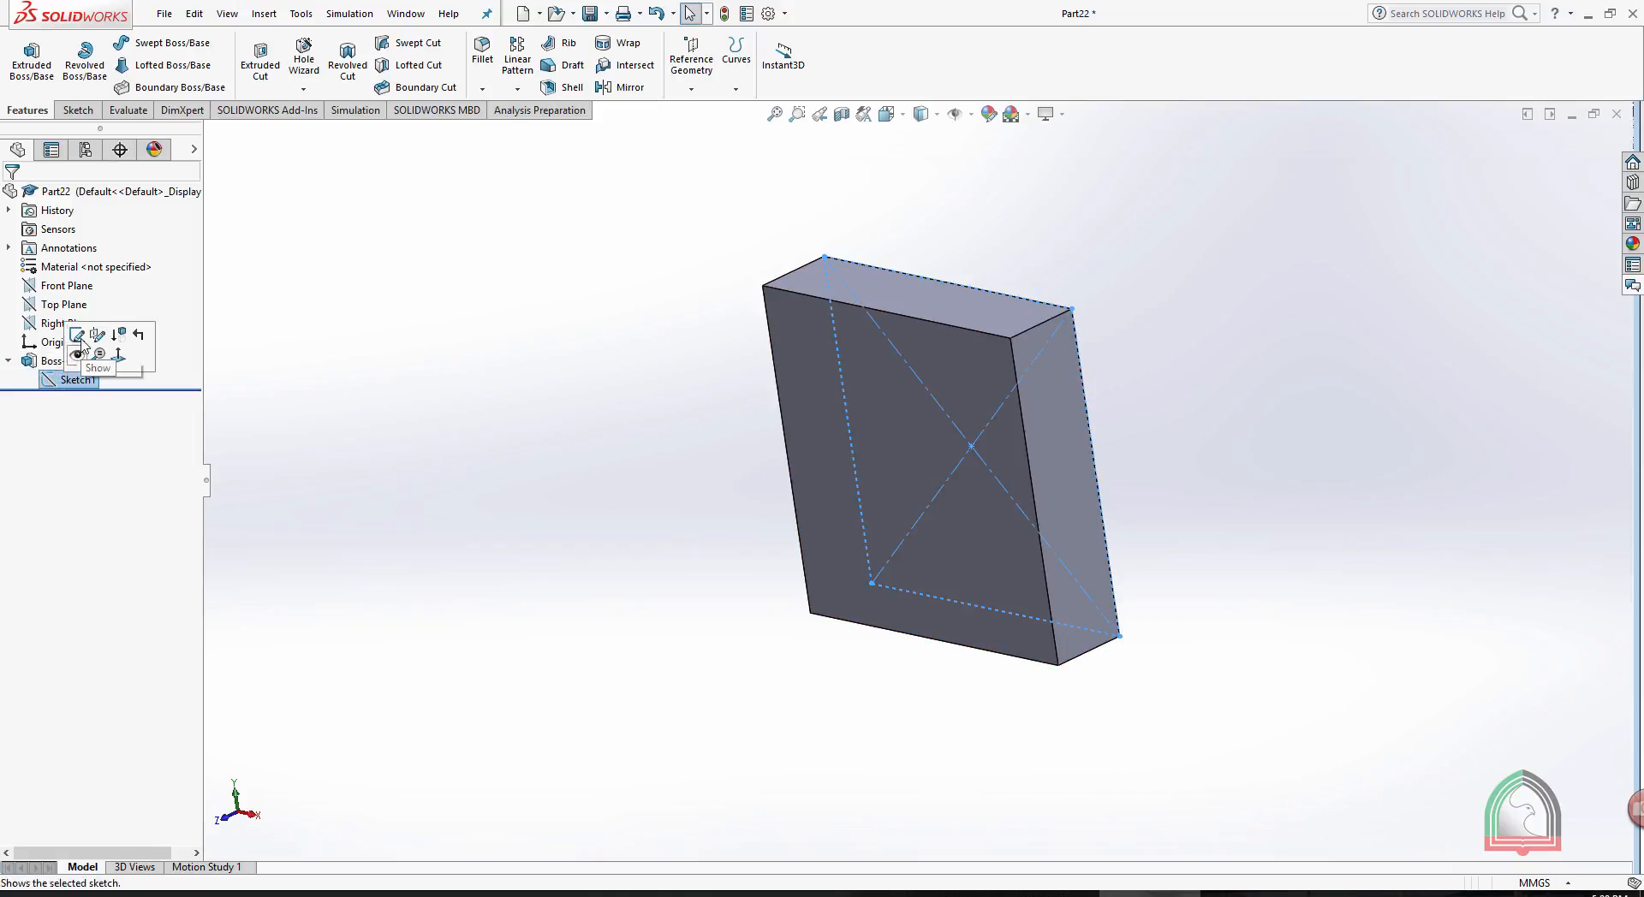
{"action": "left_click", "coordinate": [83, 342]}
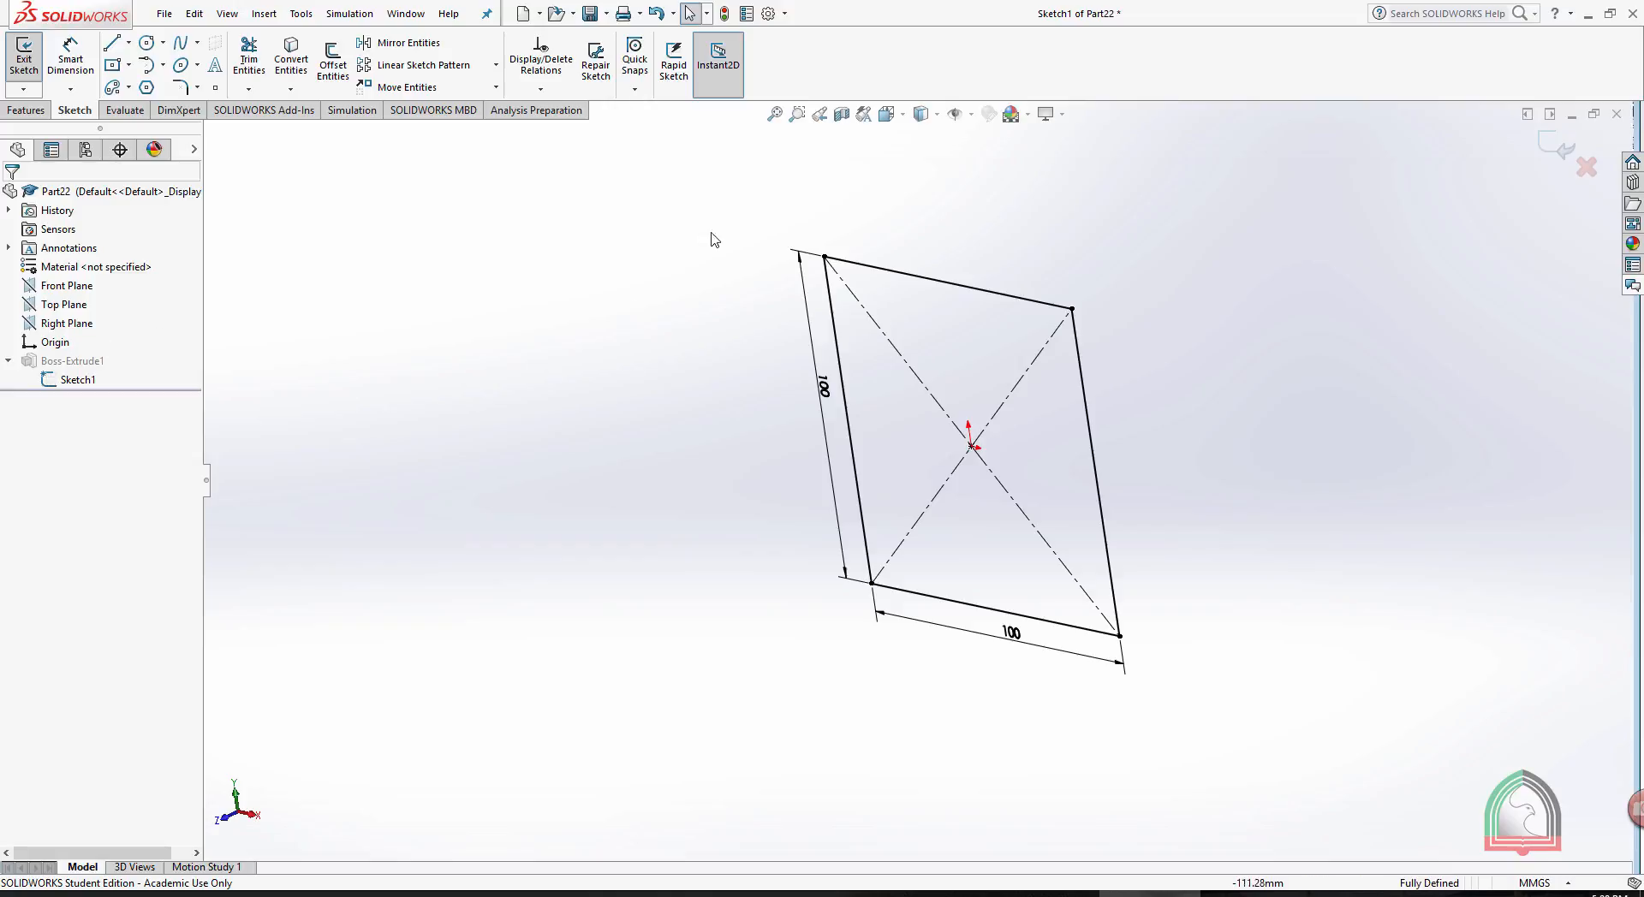
{"action": "key", "text": "space"}
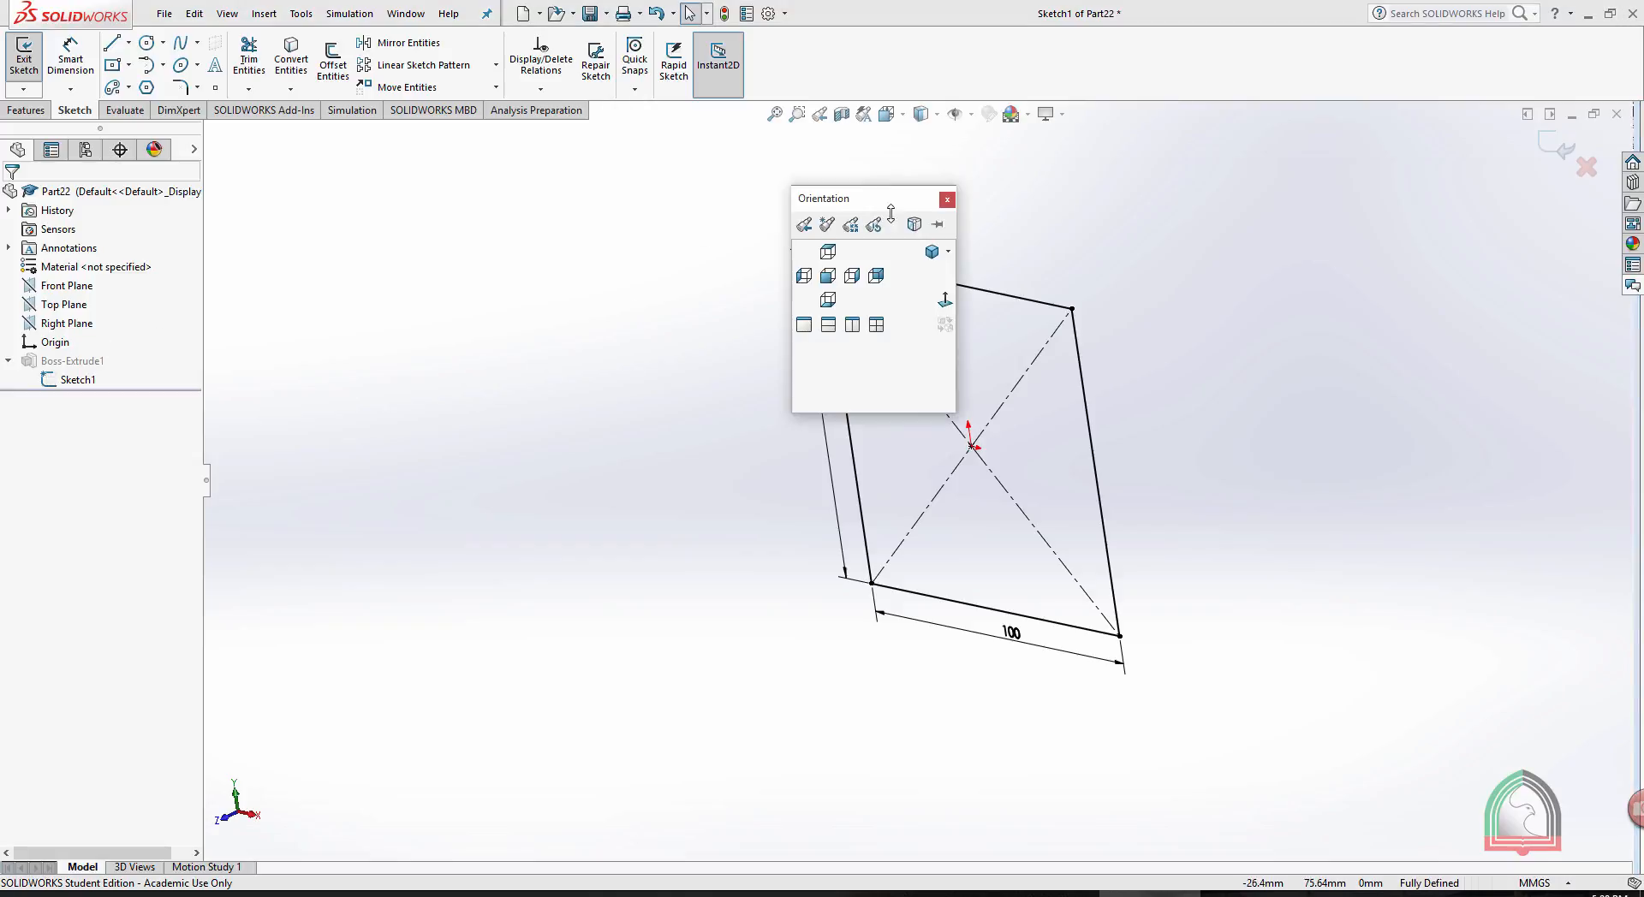
{"action": "left_click", "coordinate": [945, 301]}
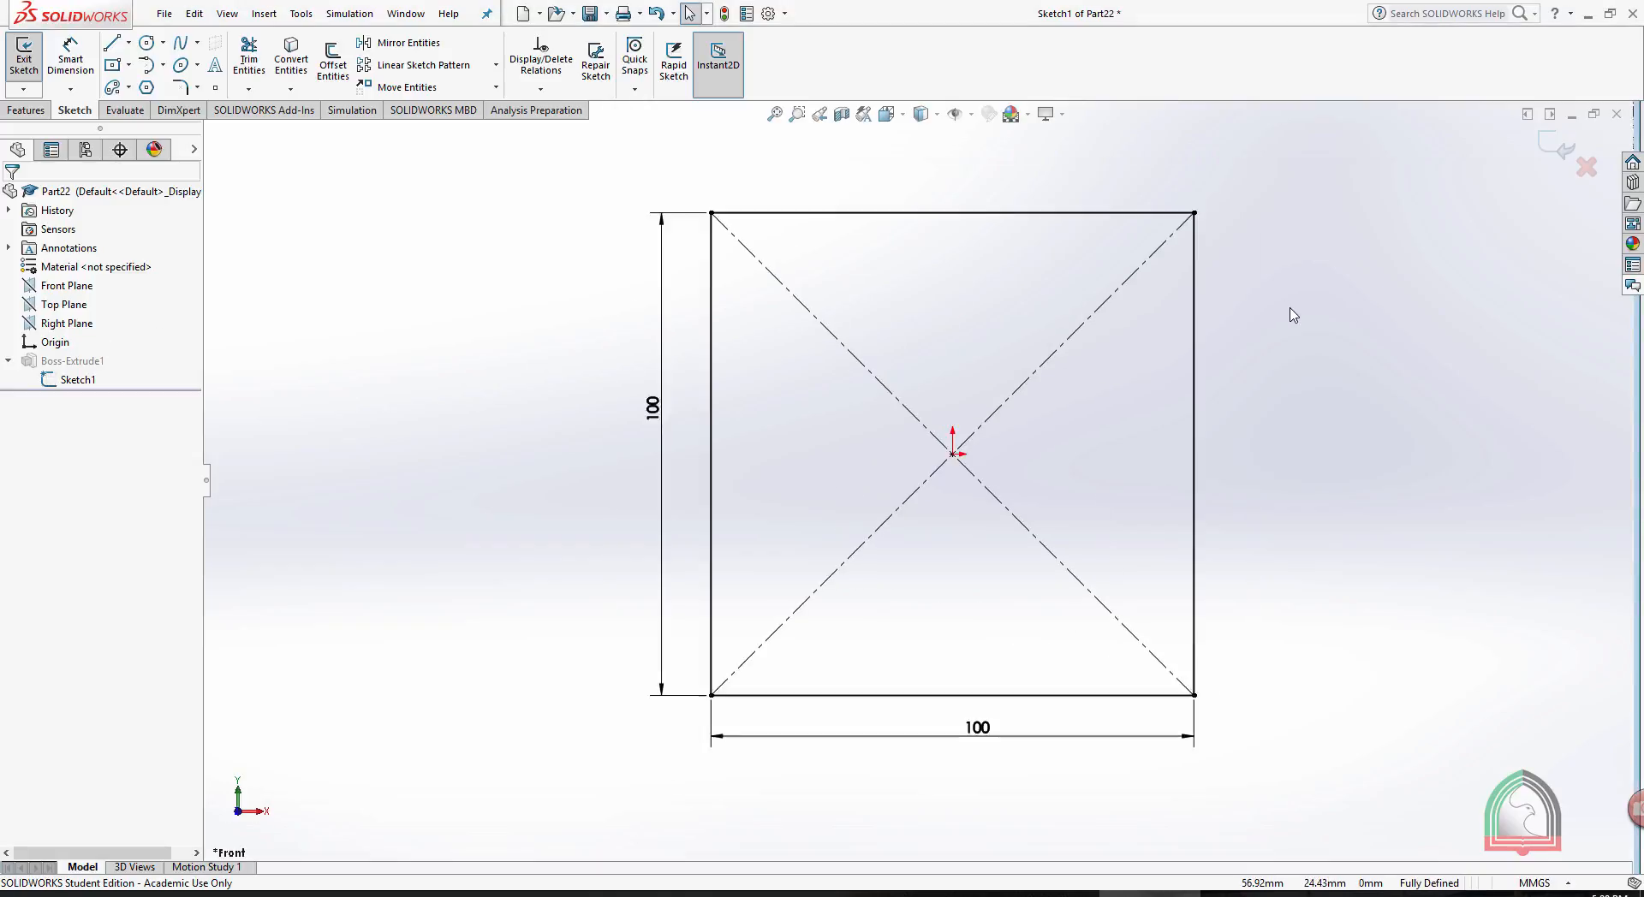
{"action": "left_click", "coordinate": [112, 43]}
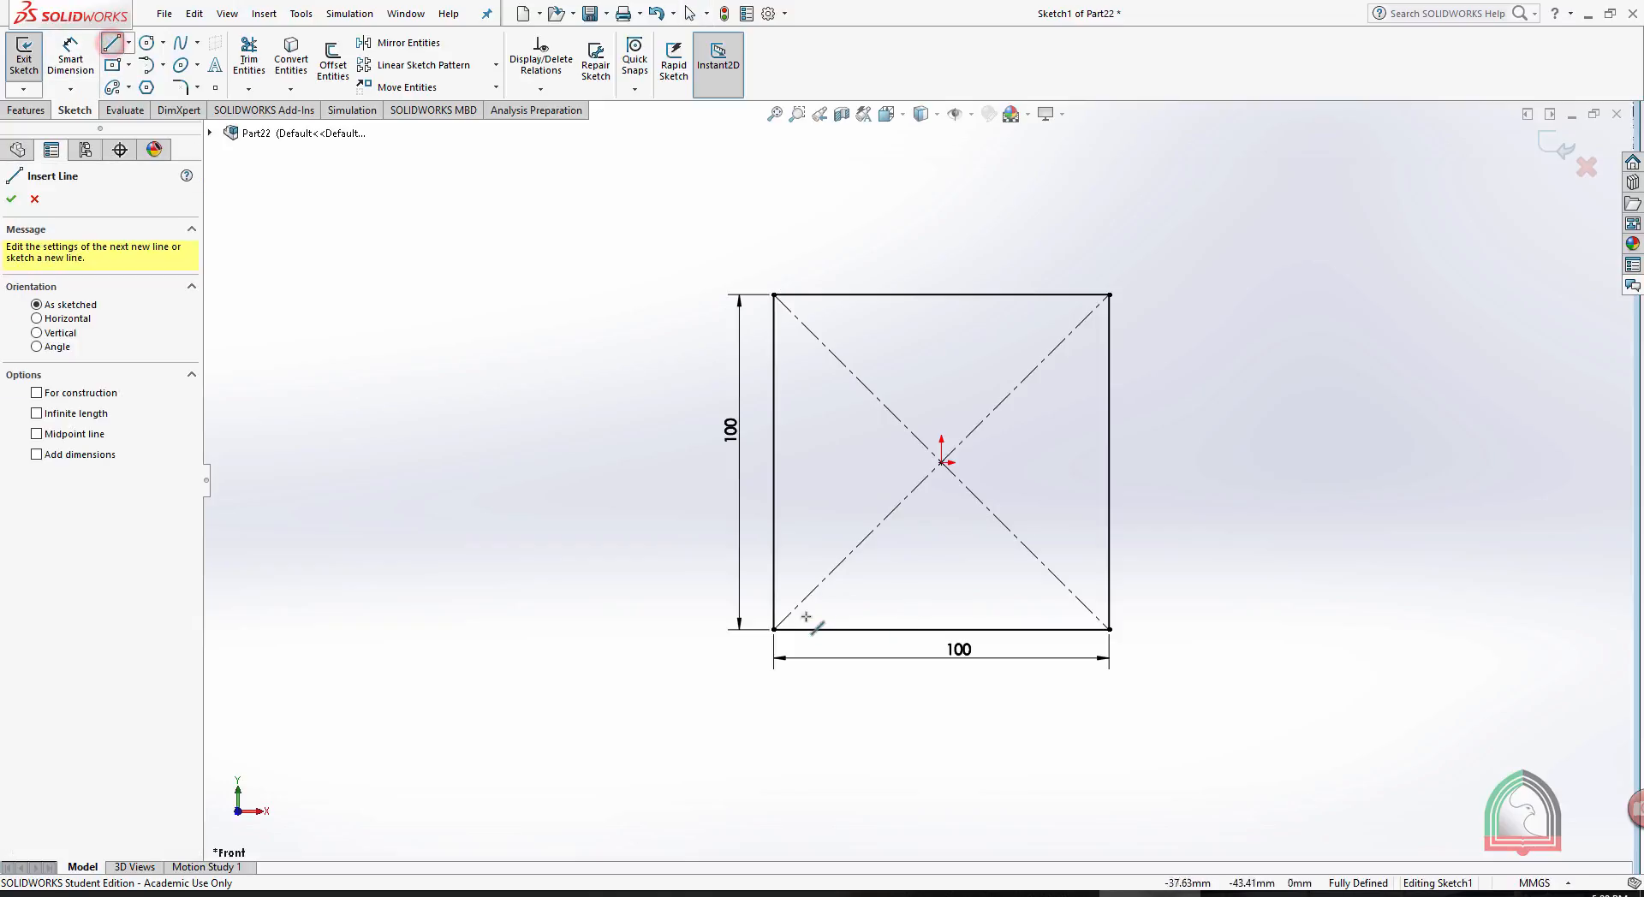
{"action": "left_click_drag", "start_coordinate": [773, 630], "coordinate": [774, 594]}
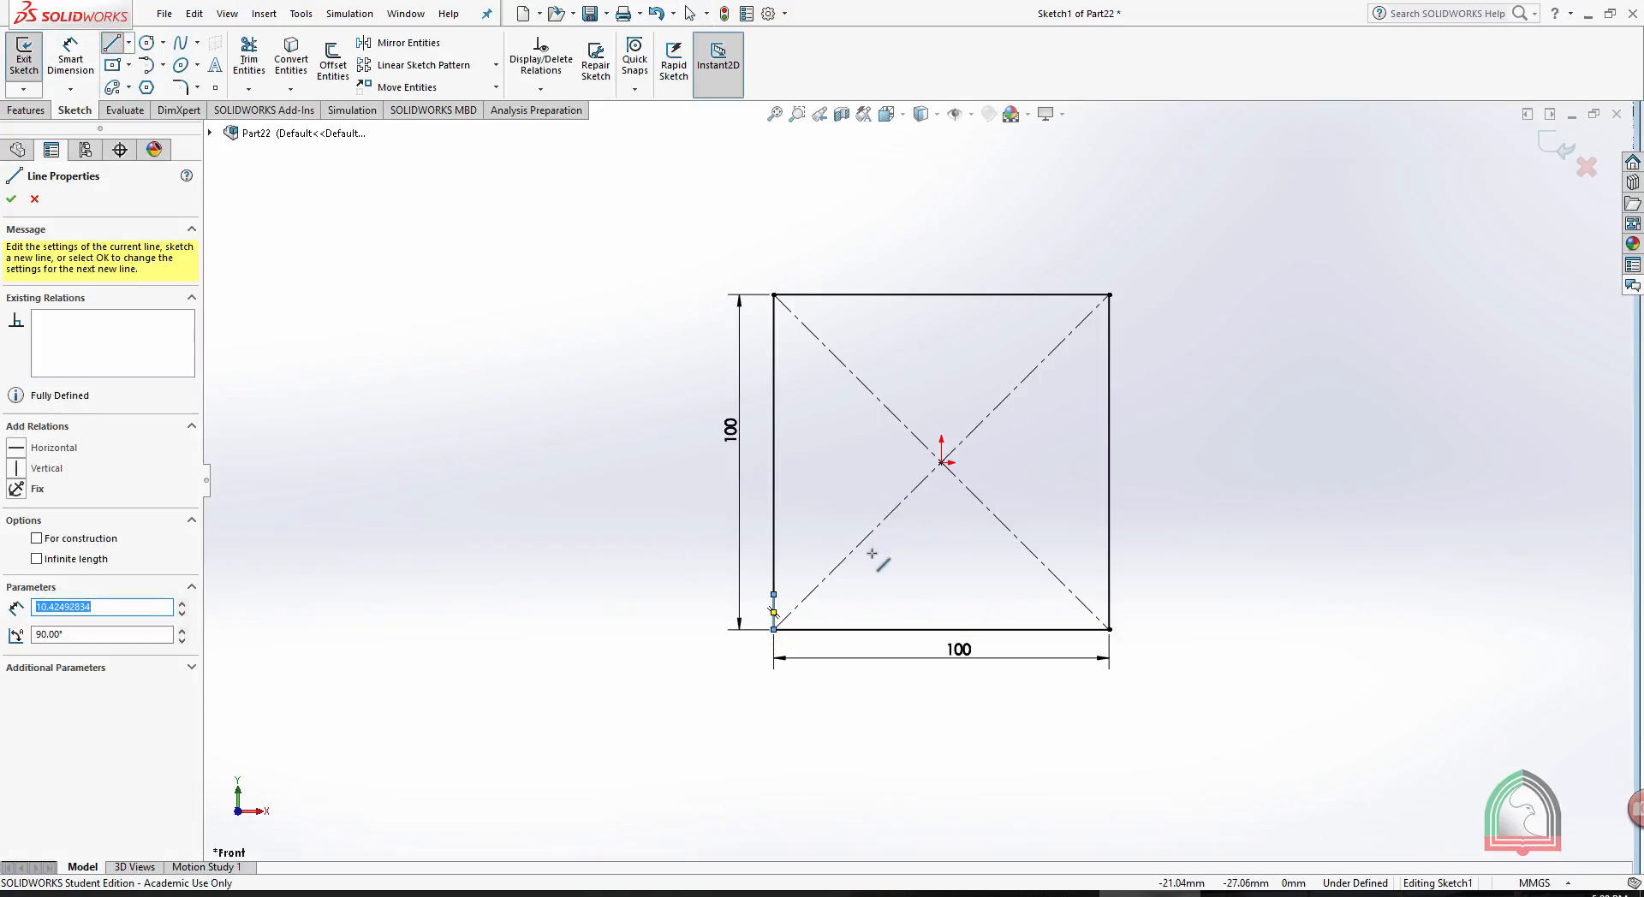
{"action": "key", "text": "Escape"}
{"action": "key", "text": "ctrl+z"}
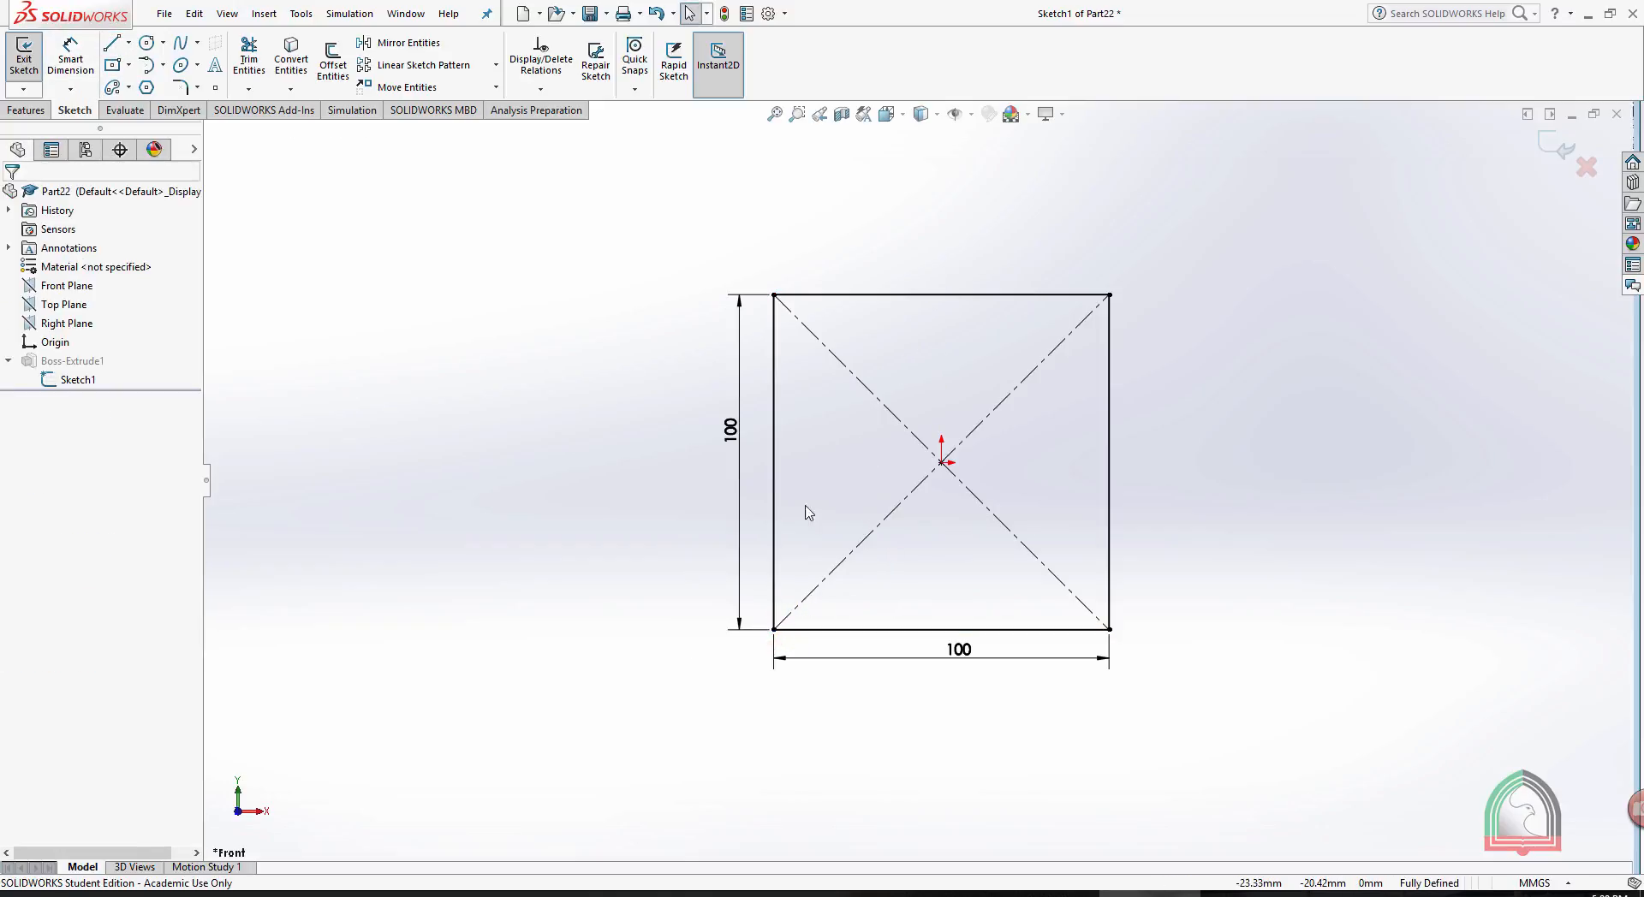
- Sketch two lines joining the square's lower corners to the midpoint of its upper edge
{"action": "left_click", "coordinate": [111, 43]}
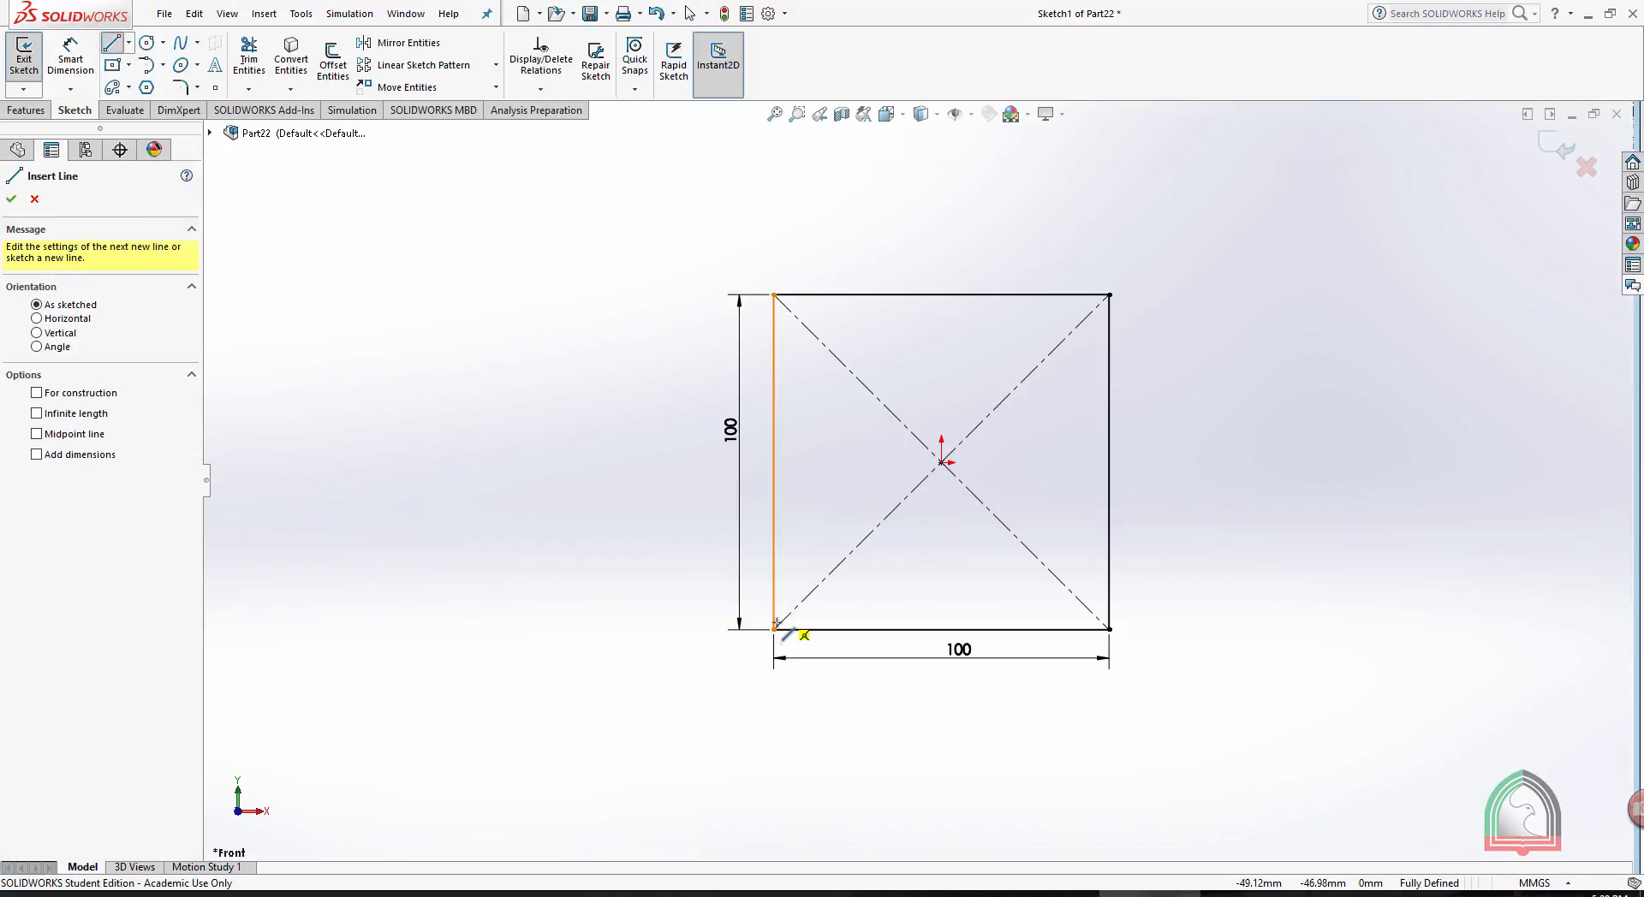
{"action": "left_click_drag", "start_coordinate": [773, 630], "coordinate": [930, 296]}
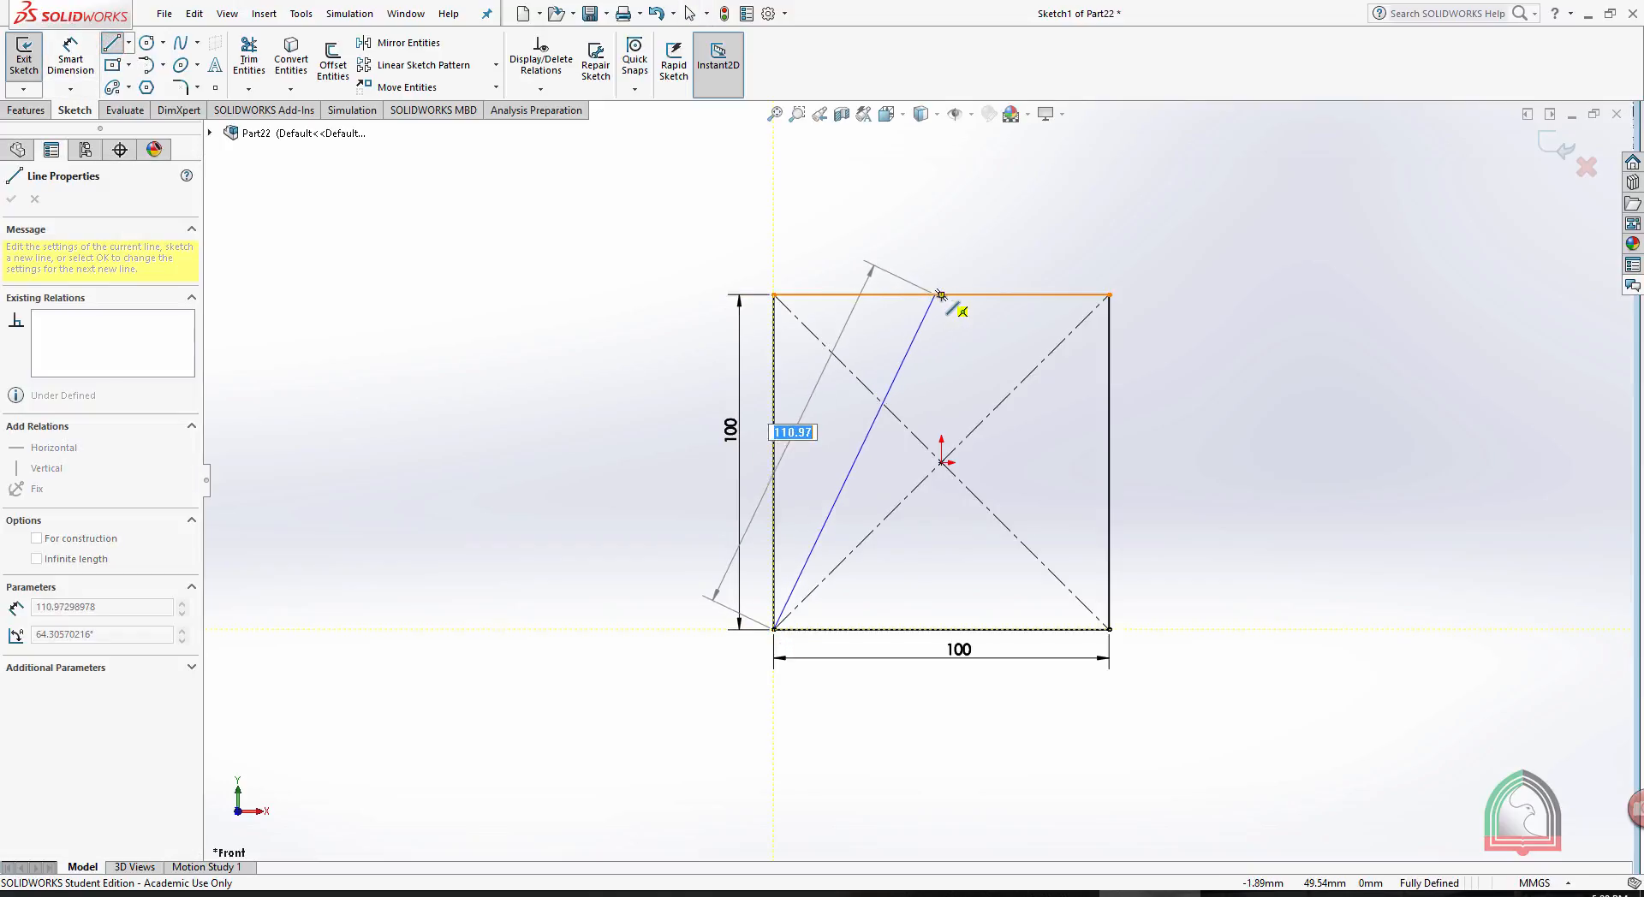
{"action": "left_click", "coordinate": [942, 295]}
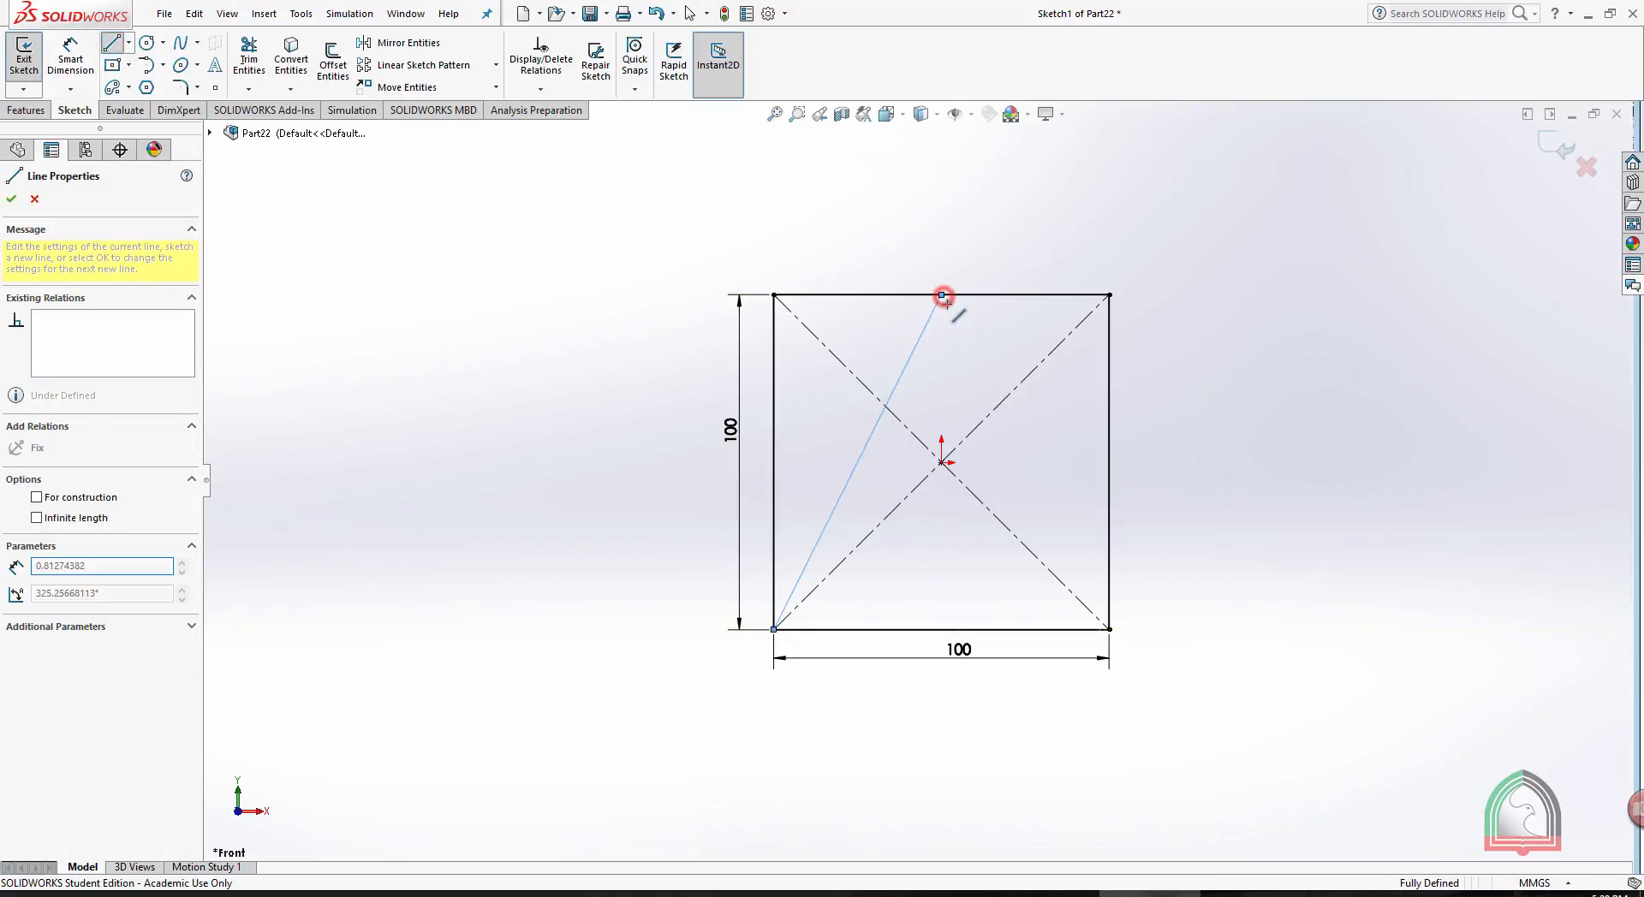
{"action": "left_click", "coordinate": [1110, 630]}
{"action": "key", "text": "Escape"}
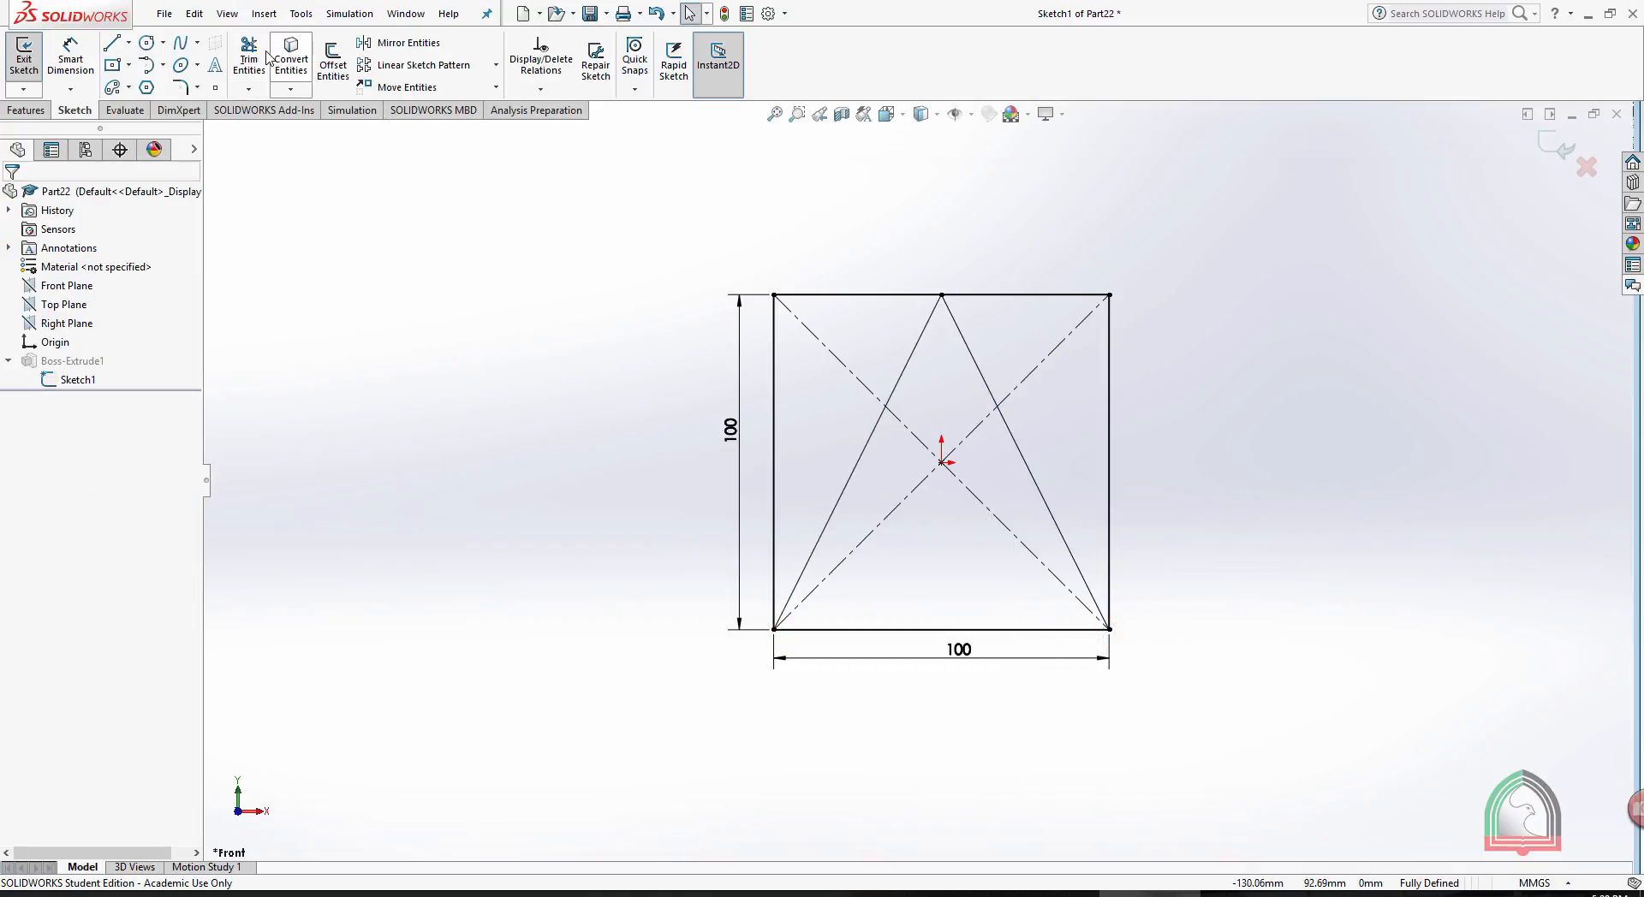
- Trim the square's upper and side edges and the diagonals' outer ends to leave a triangle, and exit the sketch
{"action": "left_click", "coordinate": [246, 64]}
{"action": "mouse_move", "coordinate": [1147, 430]}
{"action": "left_mouse_down"}
{"action": "mouse_move", "coordinate": [951, 231]}
{"action": "mouse_move", "coordinate": [758, 480]}
{"action": "left_mouse_up"}
{"action": "left_click", "coordinate": [1572, 152]}
{"action": "left_click", "coordinate": [1560, 151]}
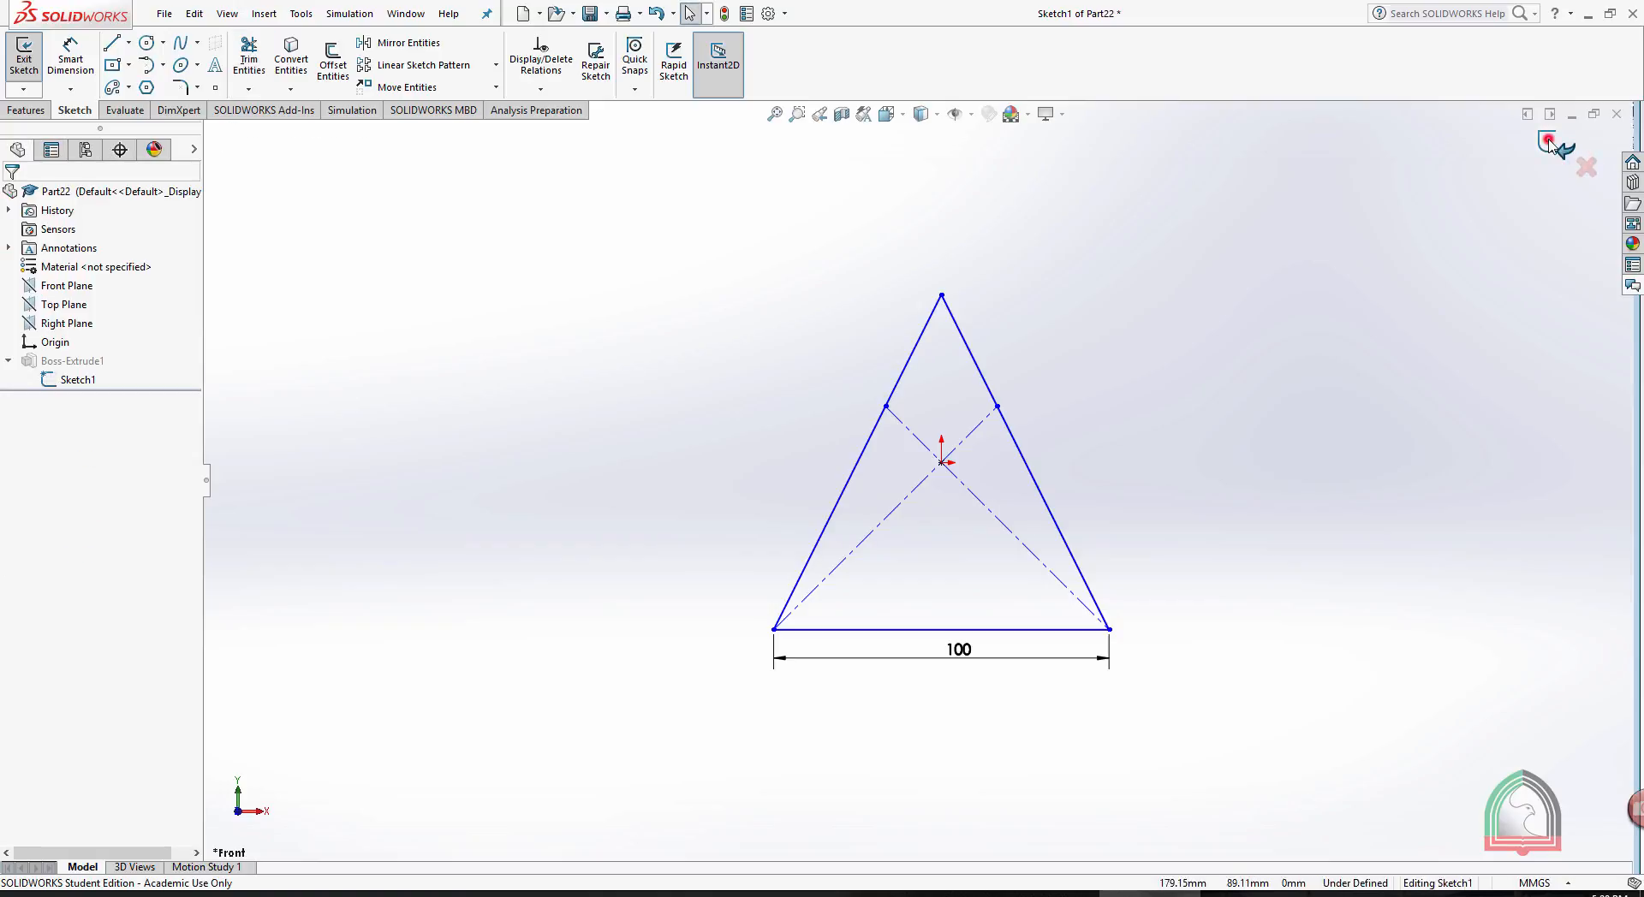
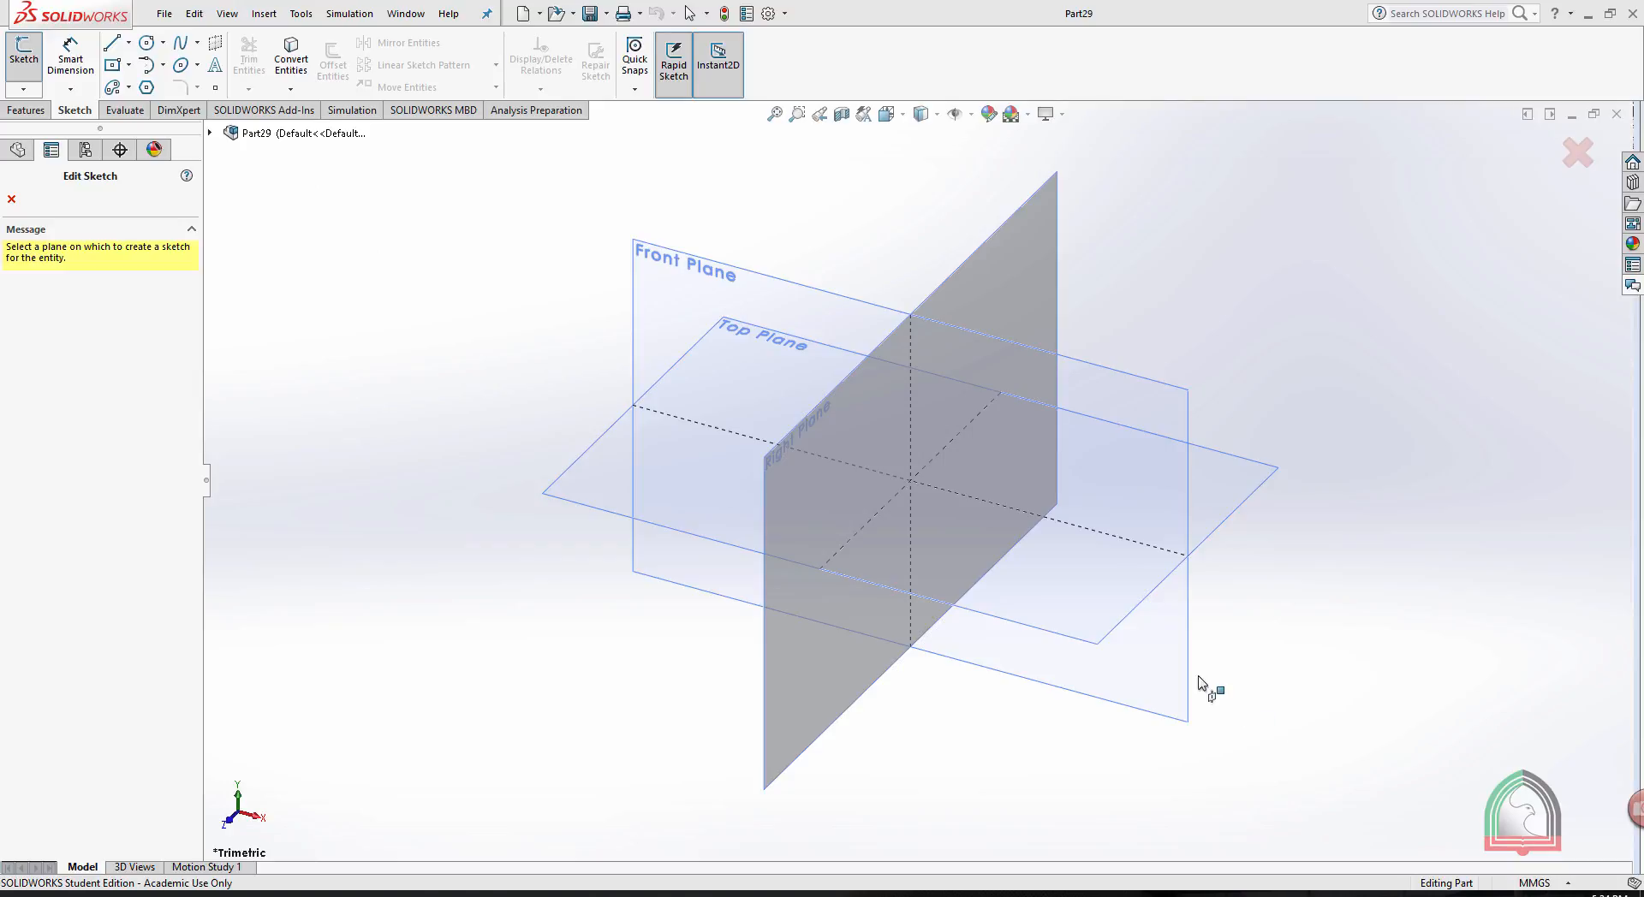
- Sketch a centre rectangle 100 mm wide and 50 mm high from the origin on the Top Plane, and exit the sketch
{"action": "left_click", "coordinate": [583, 468]}
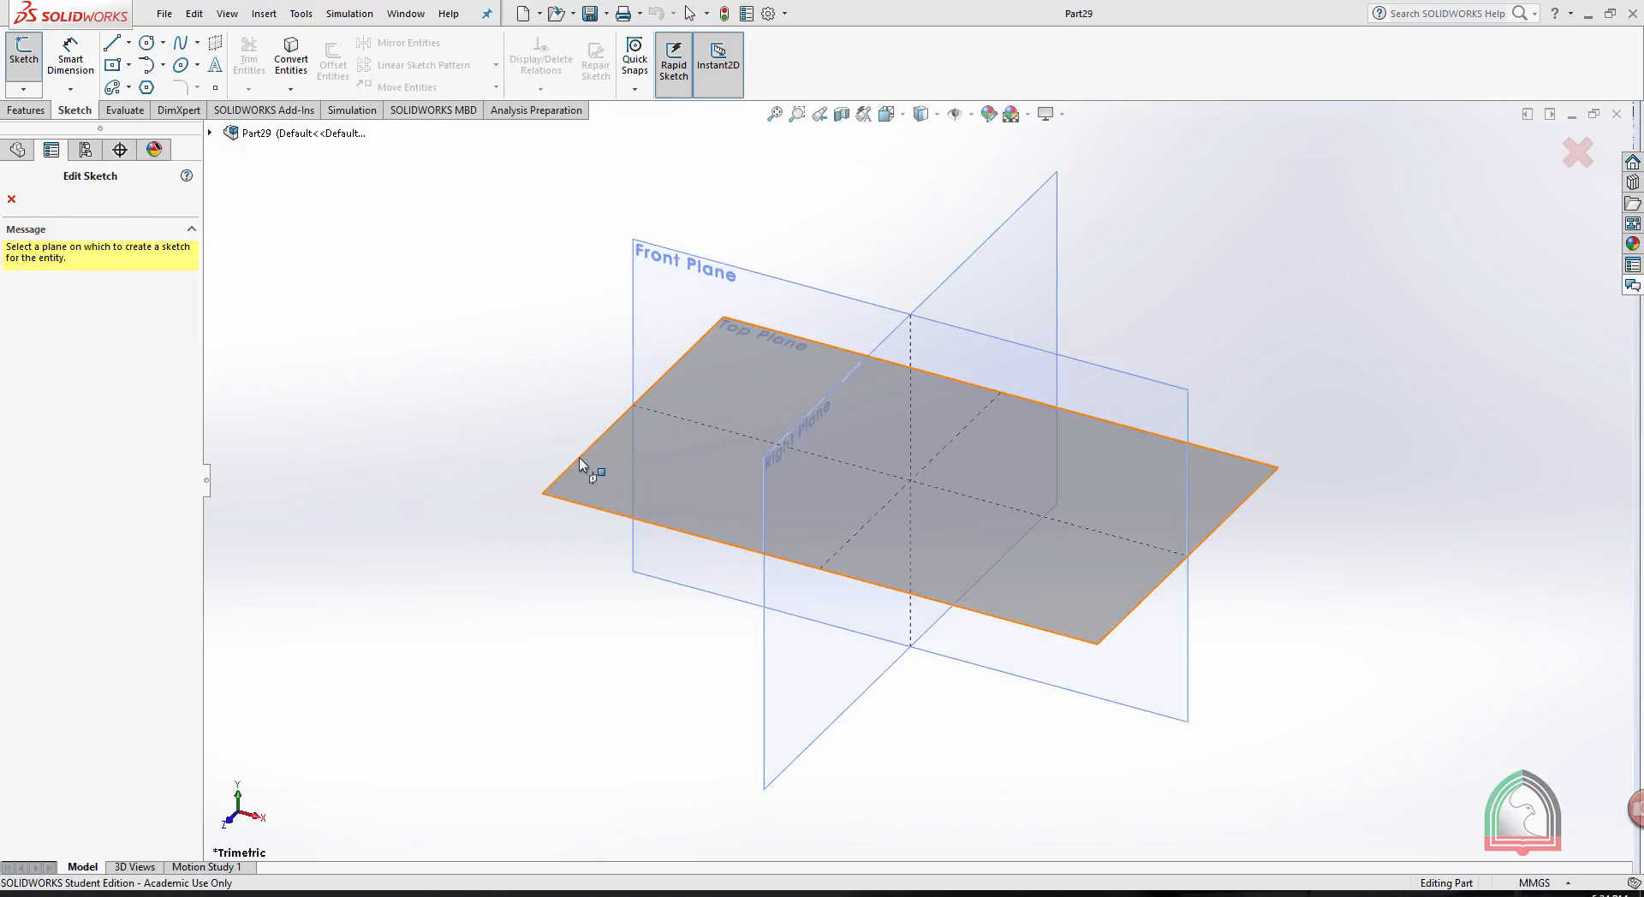
{"action": "left_click", "coordinate": [112, 64]}
{"action": "left_click", "coordinate": [916, 481]}
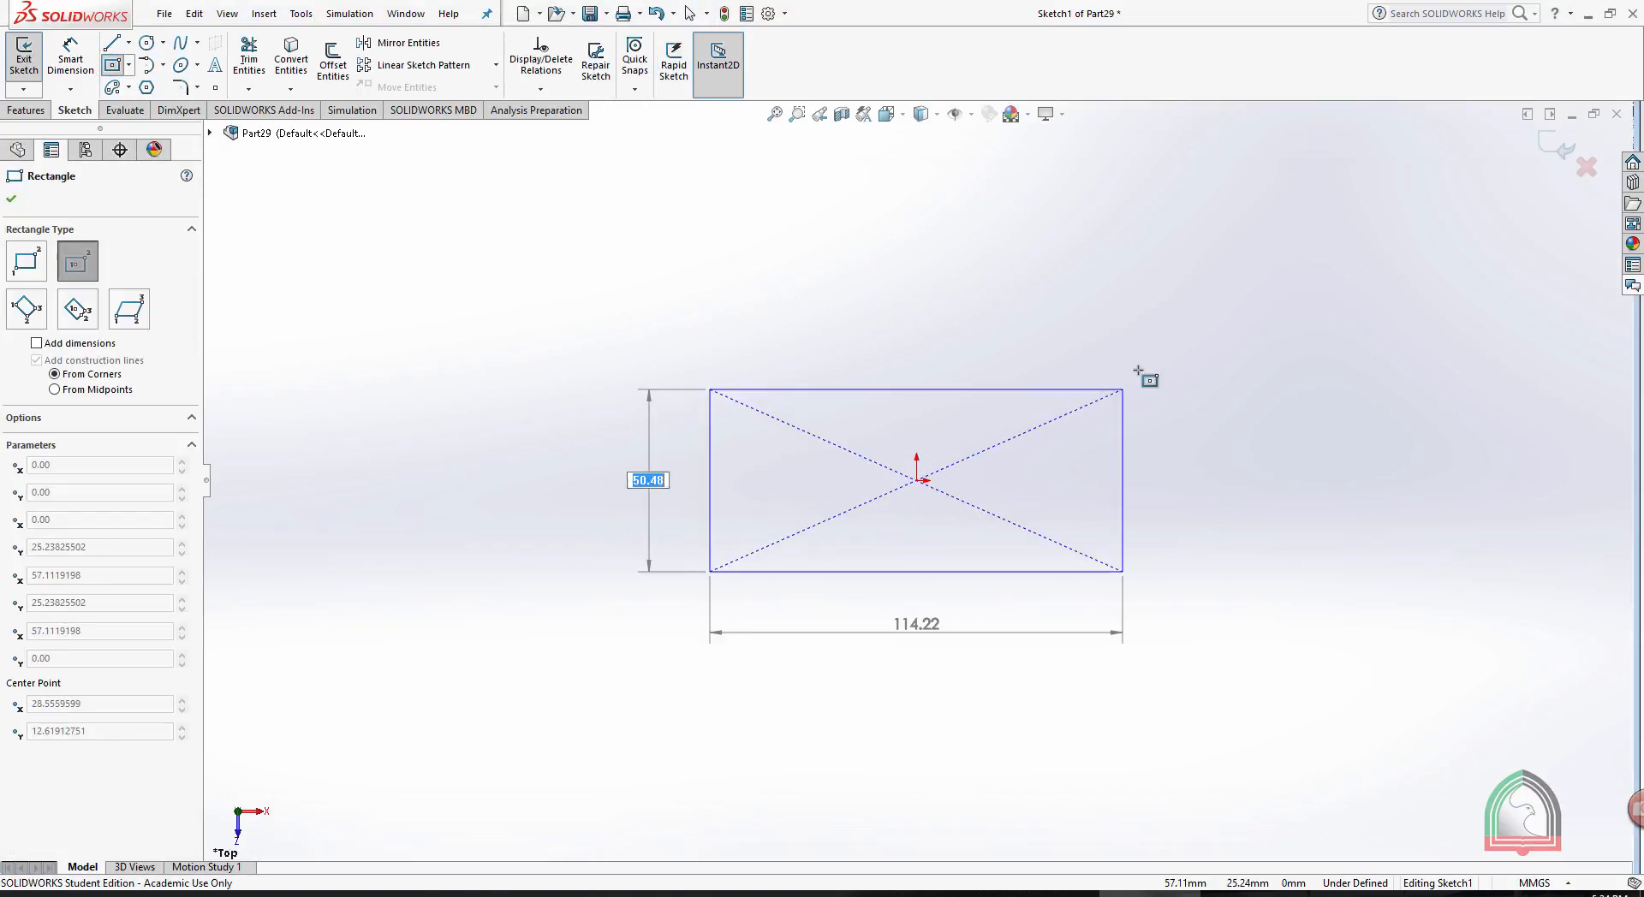
{"action": "type", "text": "50"}
{"action": "key", "text": "Return"}
{"action": "type", "text": "100"}
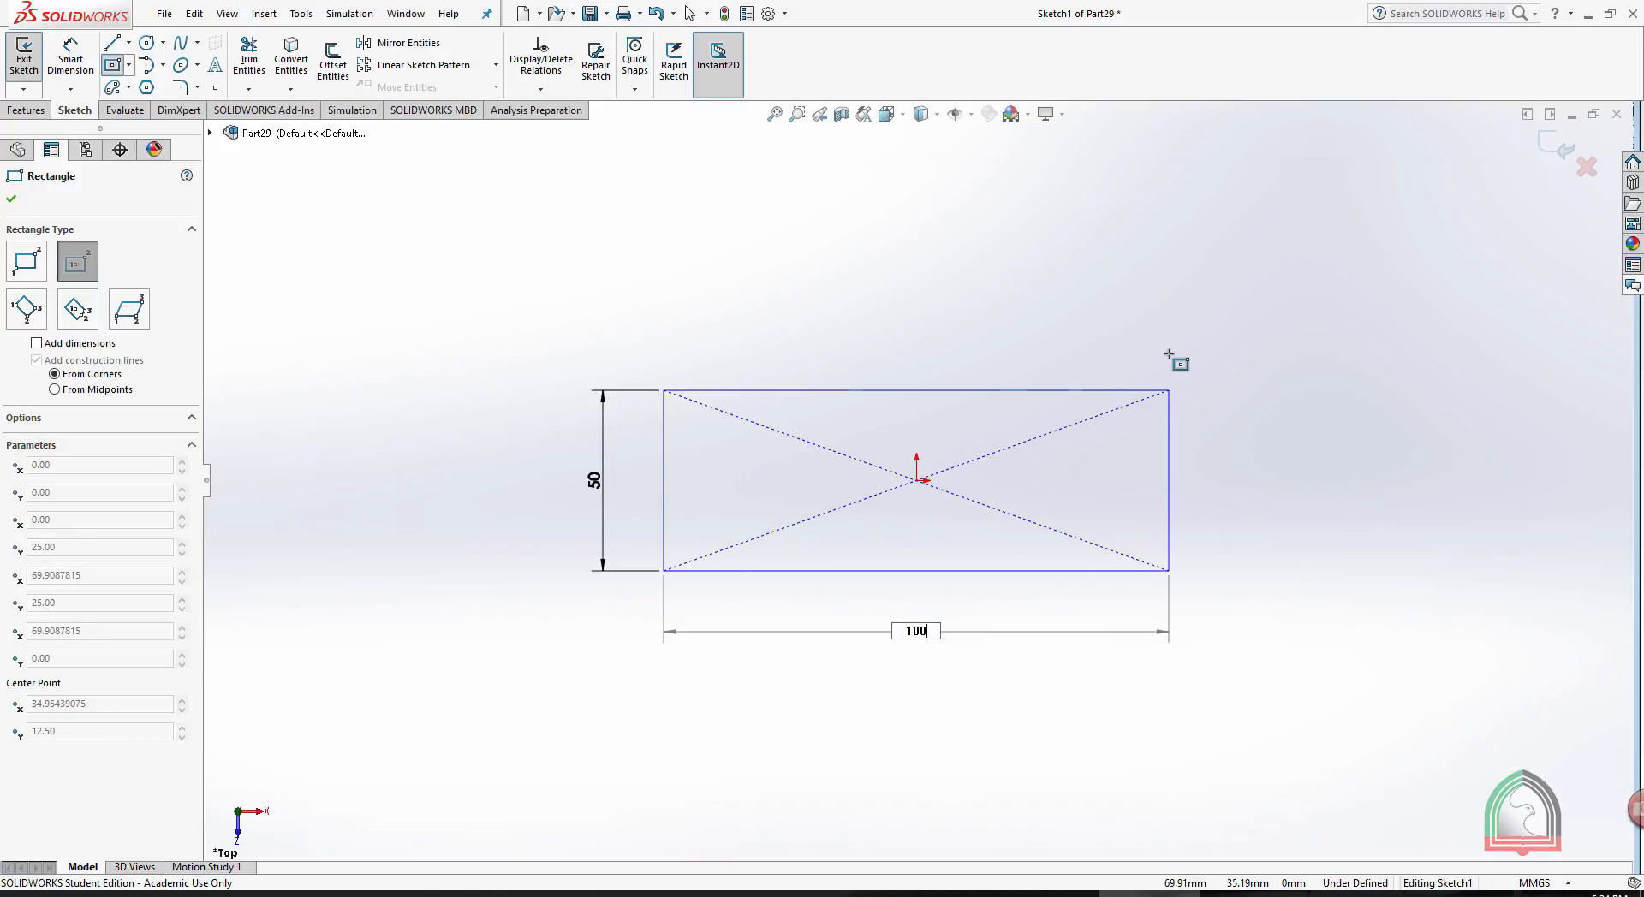
{"action": "key", "text": "Return"}
{"action": "left_click", "coordinate": [1556, 144]}
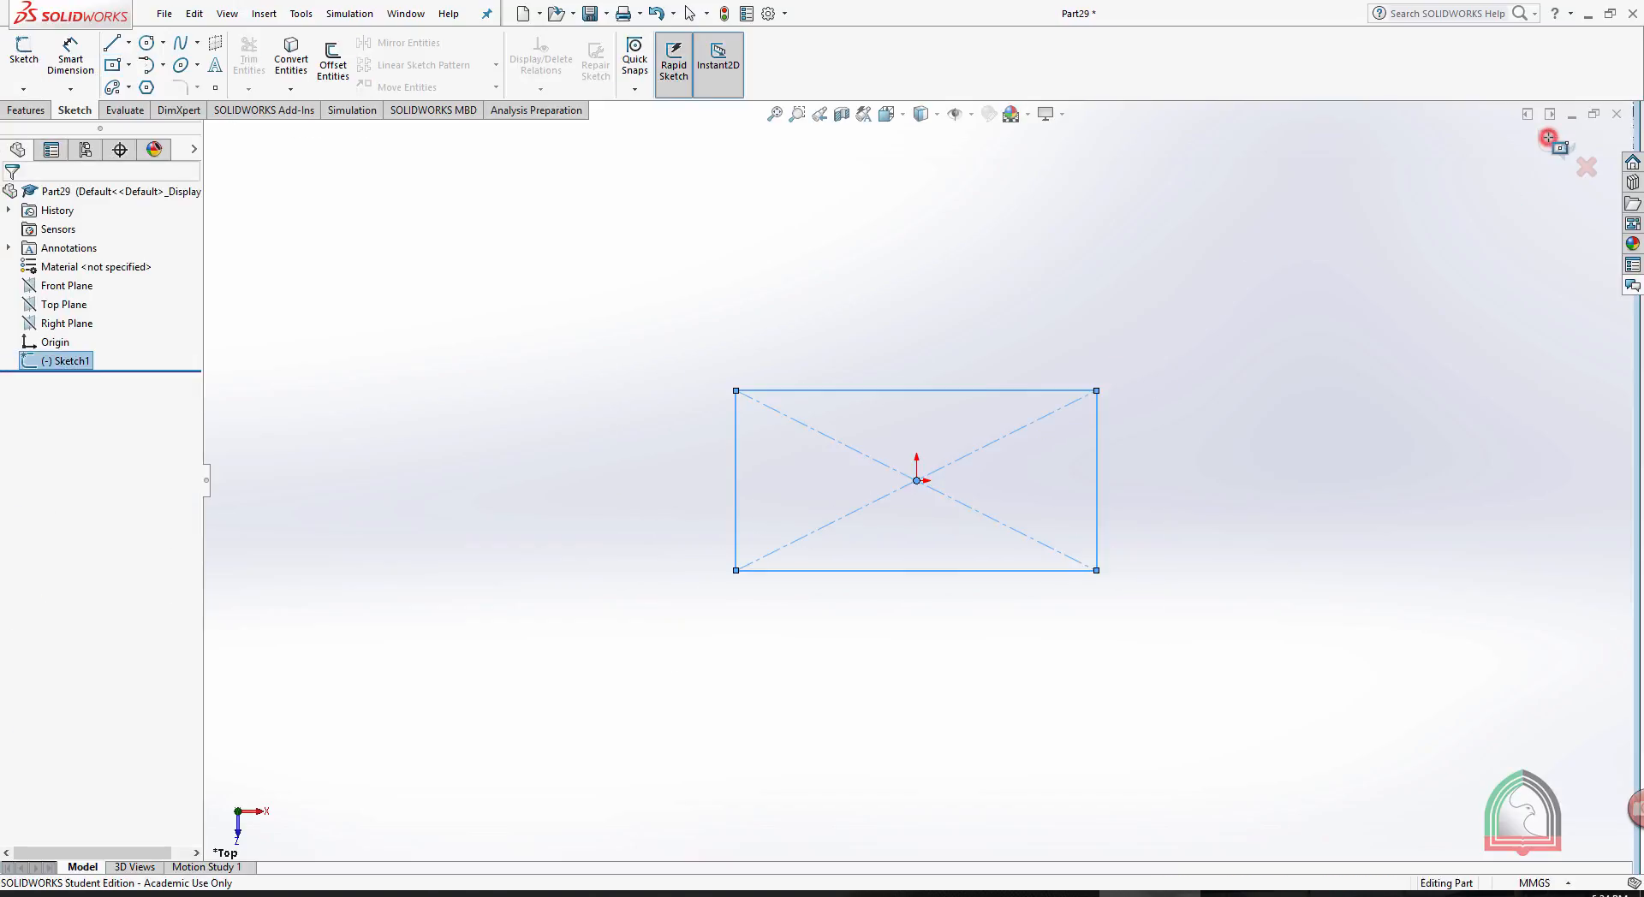
- Extrude the rectangle 10 mm with a blind end condition
{"action": "left_click", "coordinate": [12, 112]}
{"action": "left_click", "coordinate": [26, 62]}
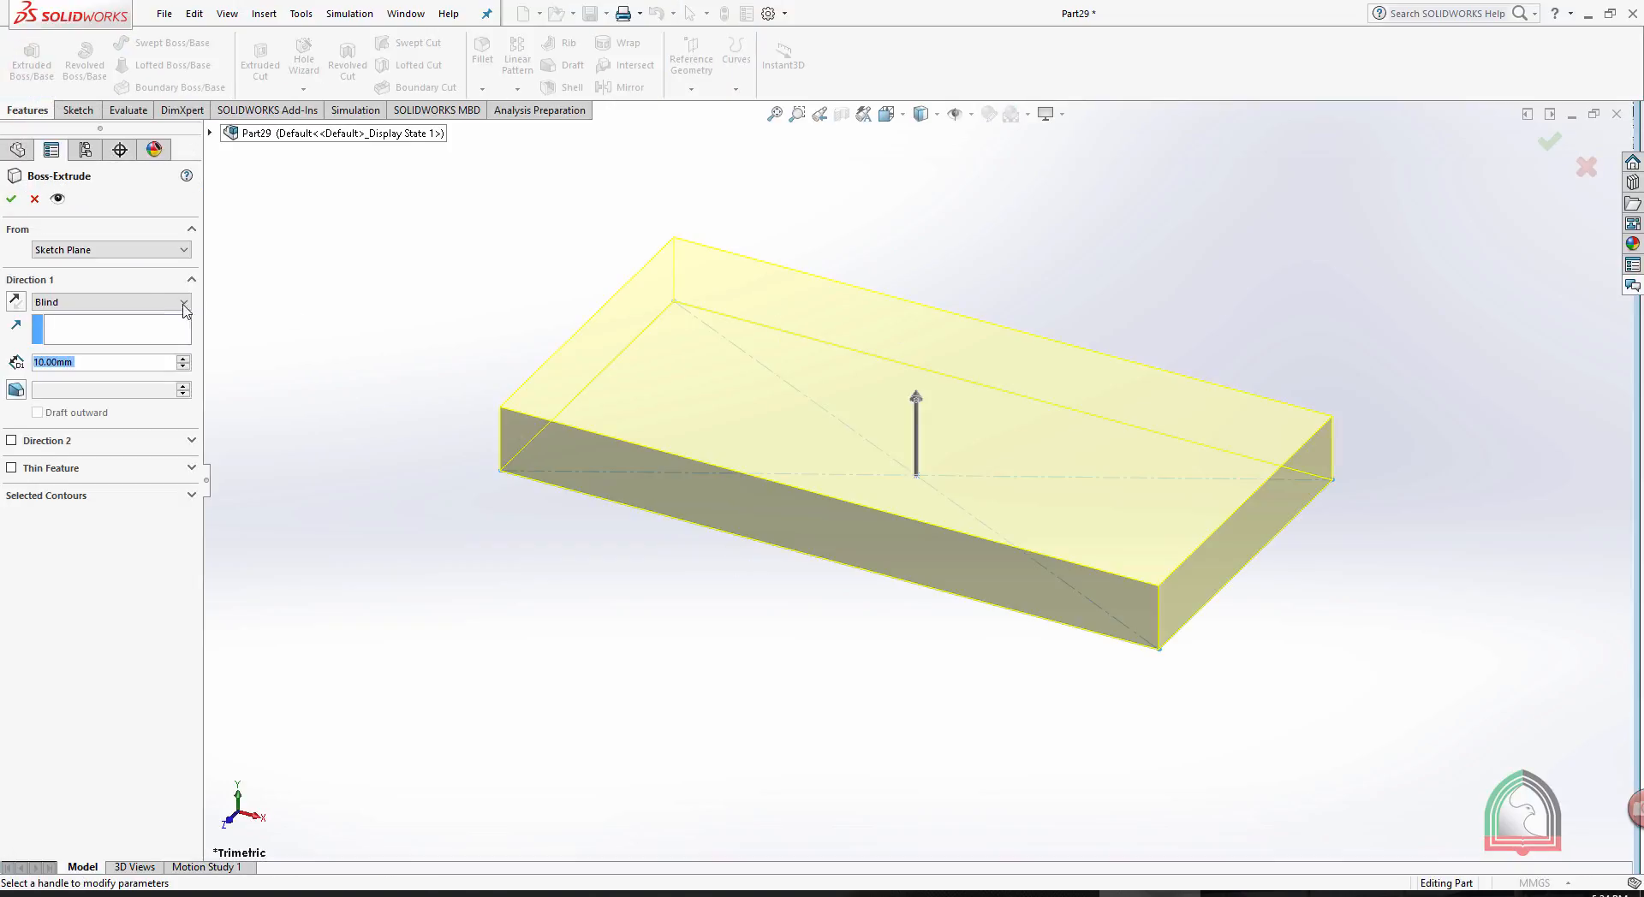
{"action": "left_click", "coordinate": [11, 199]}
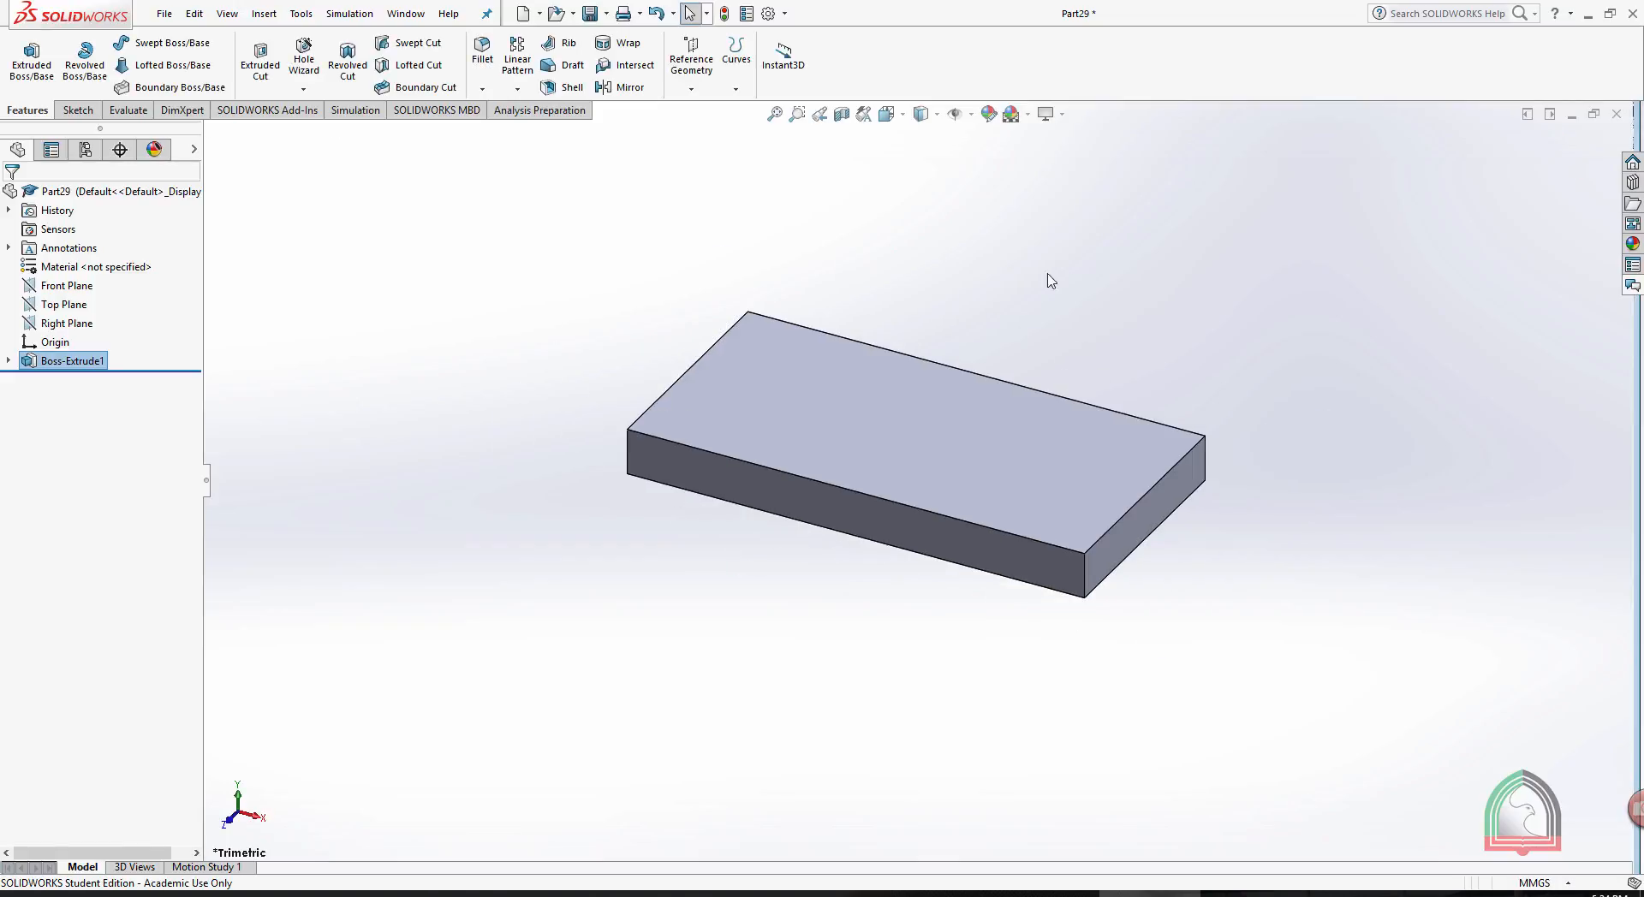
- Examine the block's top, bottom and side faces as possible planar faces for a new sketch
{"action": "left_click", "coordinate": [911, 403]}
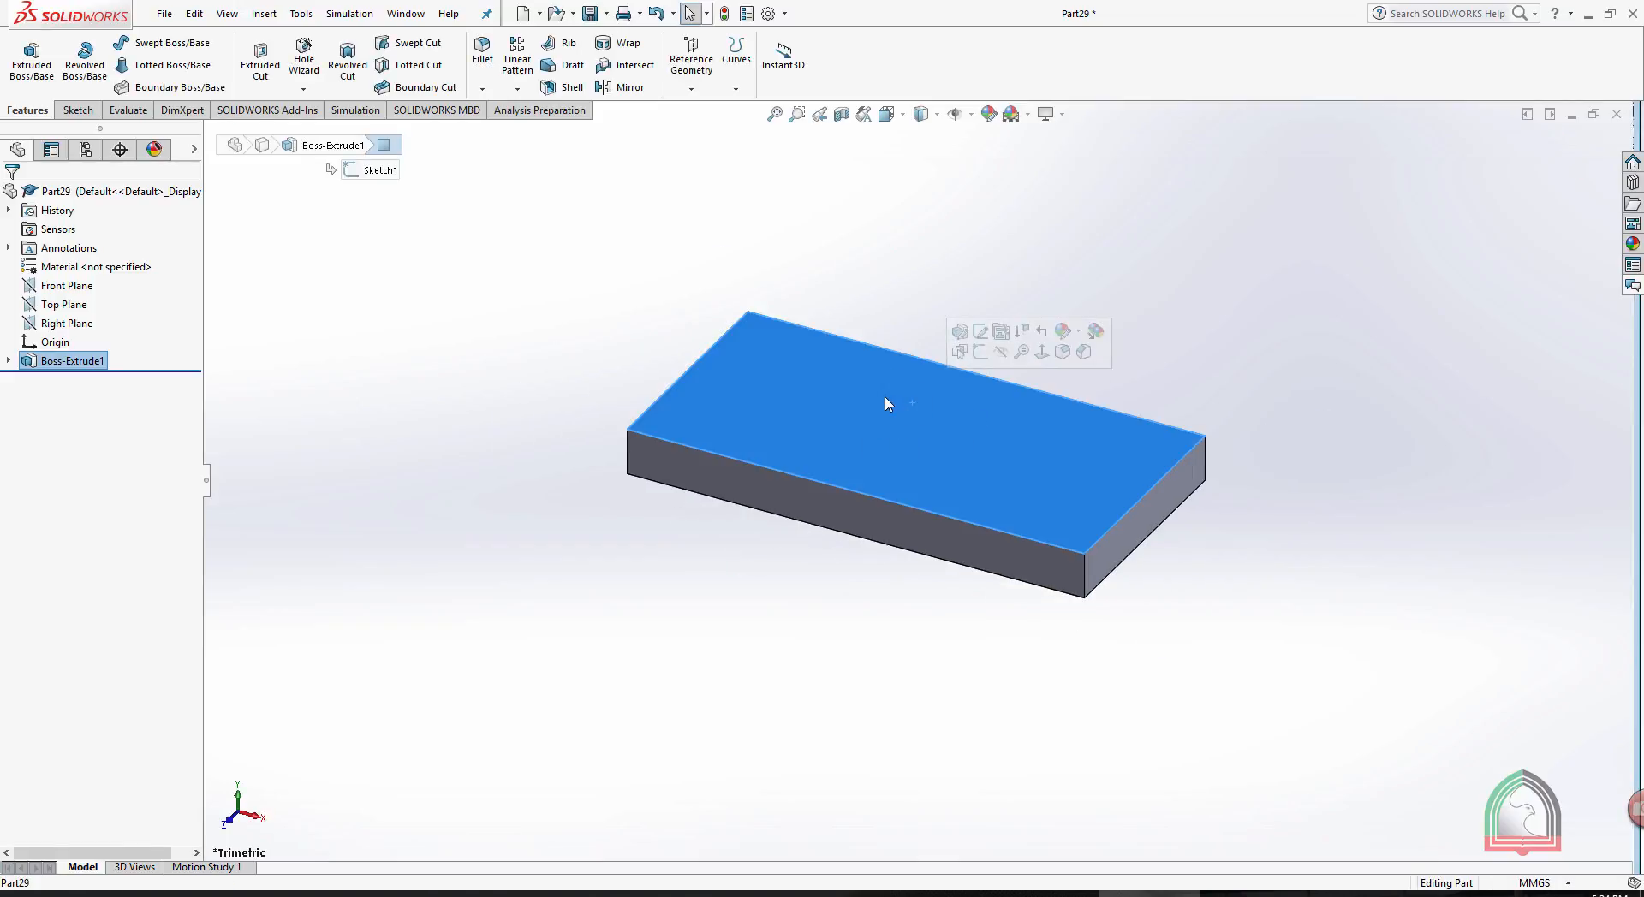
{"action": "left_click", "coordinate": [880, 252]}
{"action": "scroll", "coordinate": [907, 298], "scroll_direction": "down", "scroll_amount": 3}
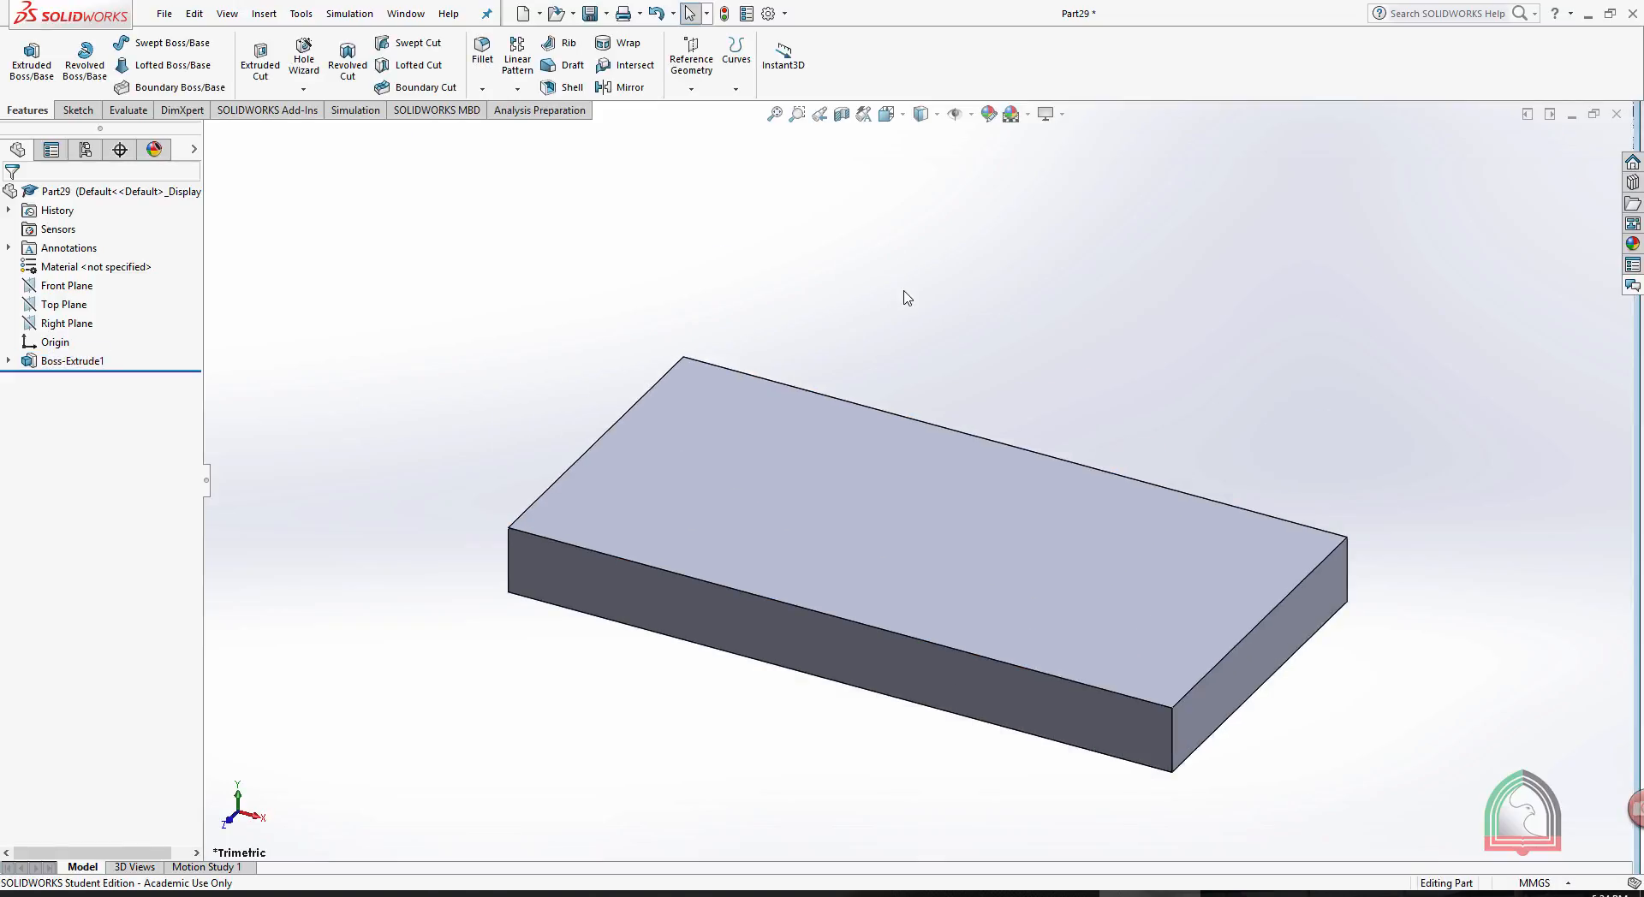
{"action": "left_click", "coordinate": [893, 479]}
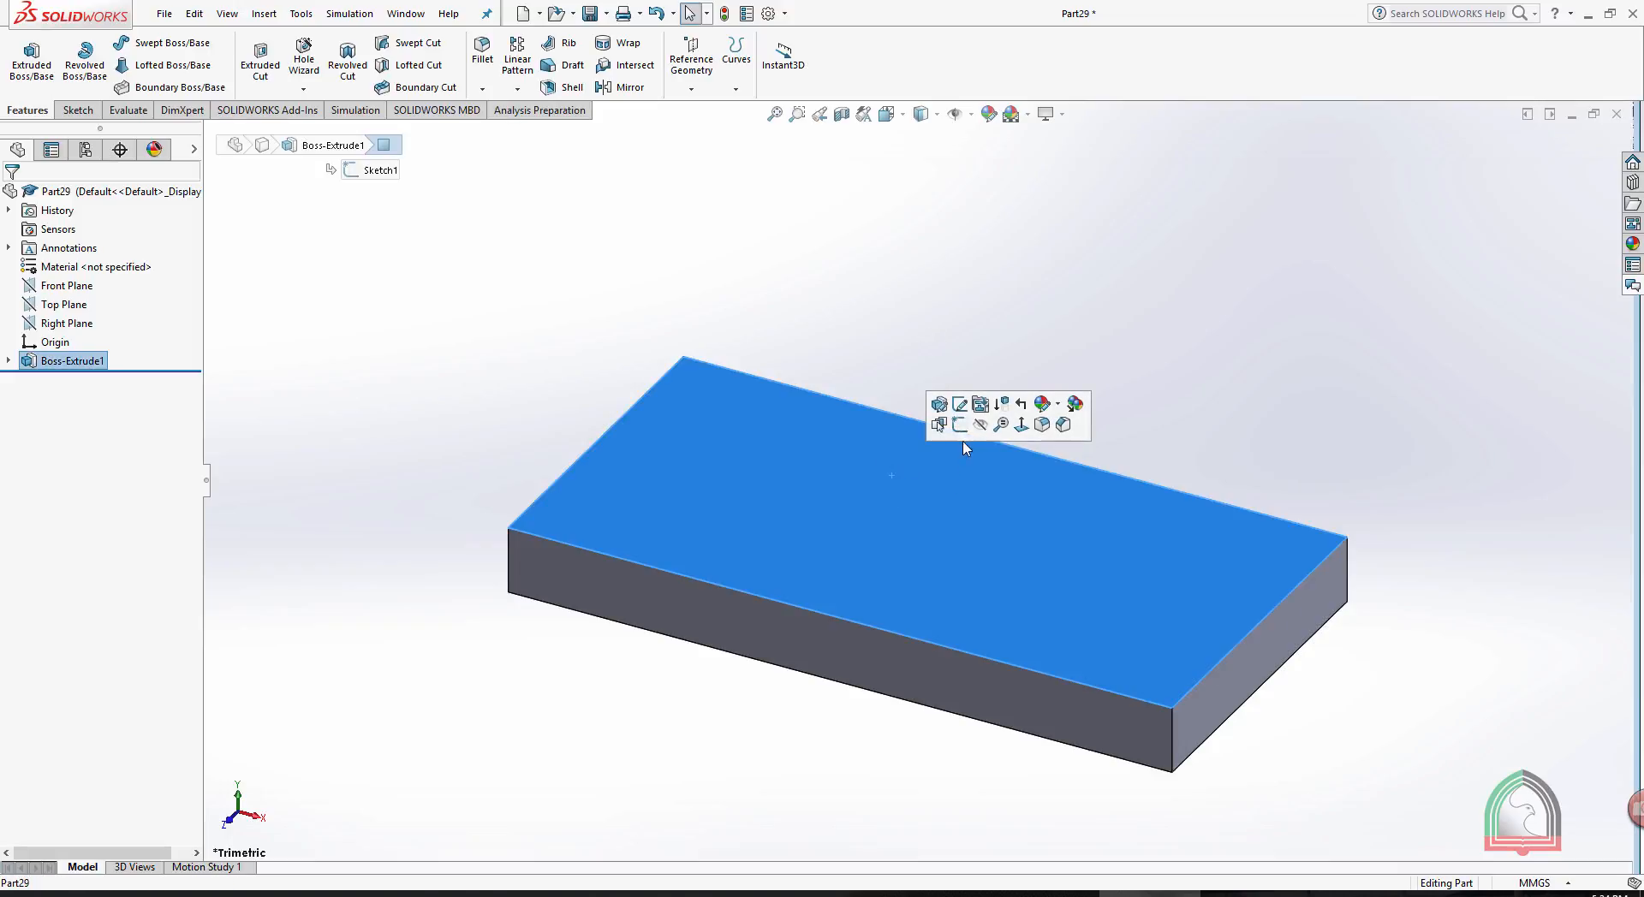
{"action": "left_click", "coordinate": [913, 261]}
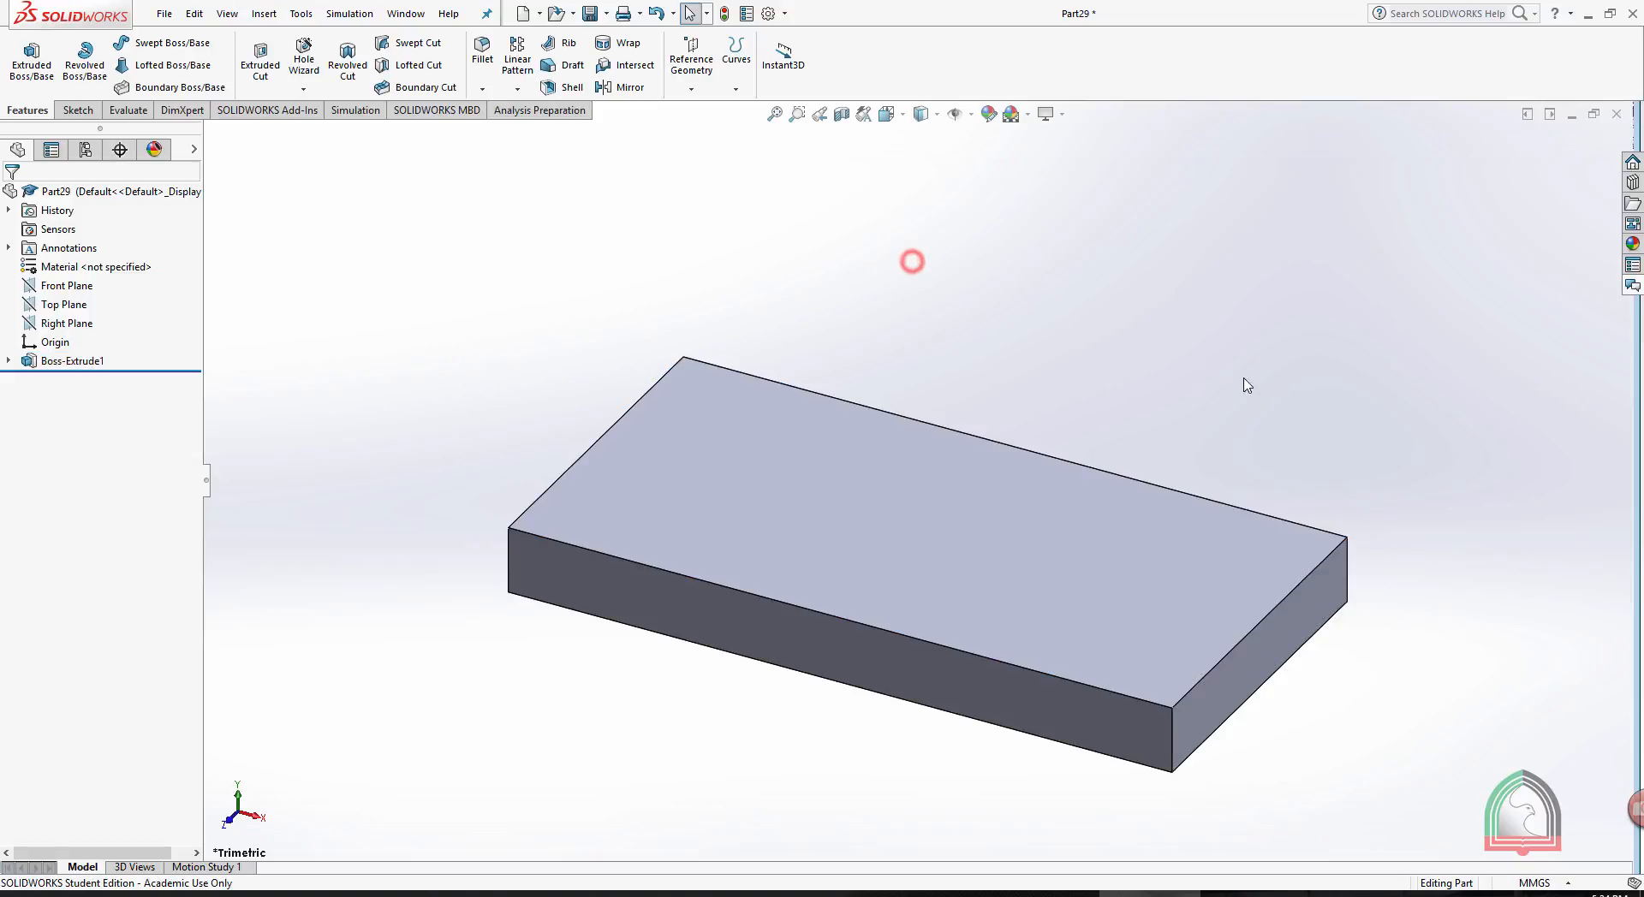
{"action": "middle_click_drag", "start_coordinate": [1211, 400], "coordinate": [983, 561]}
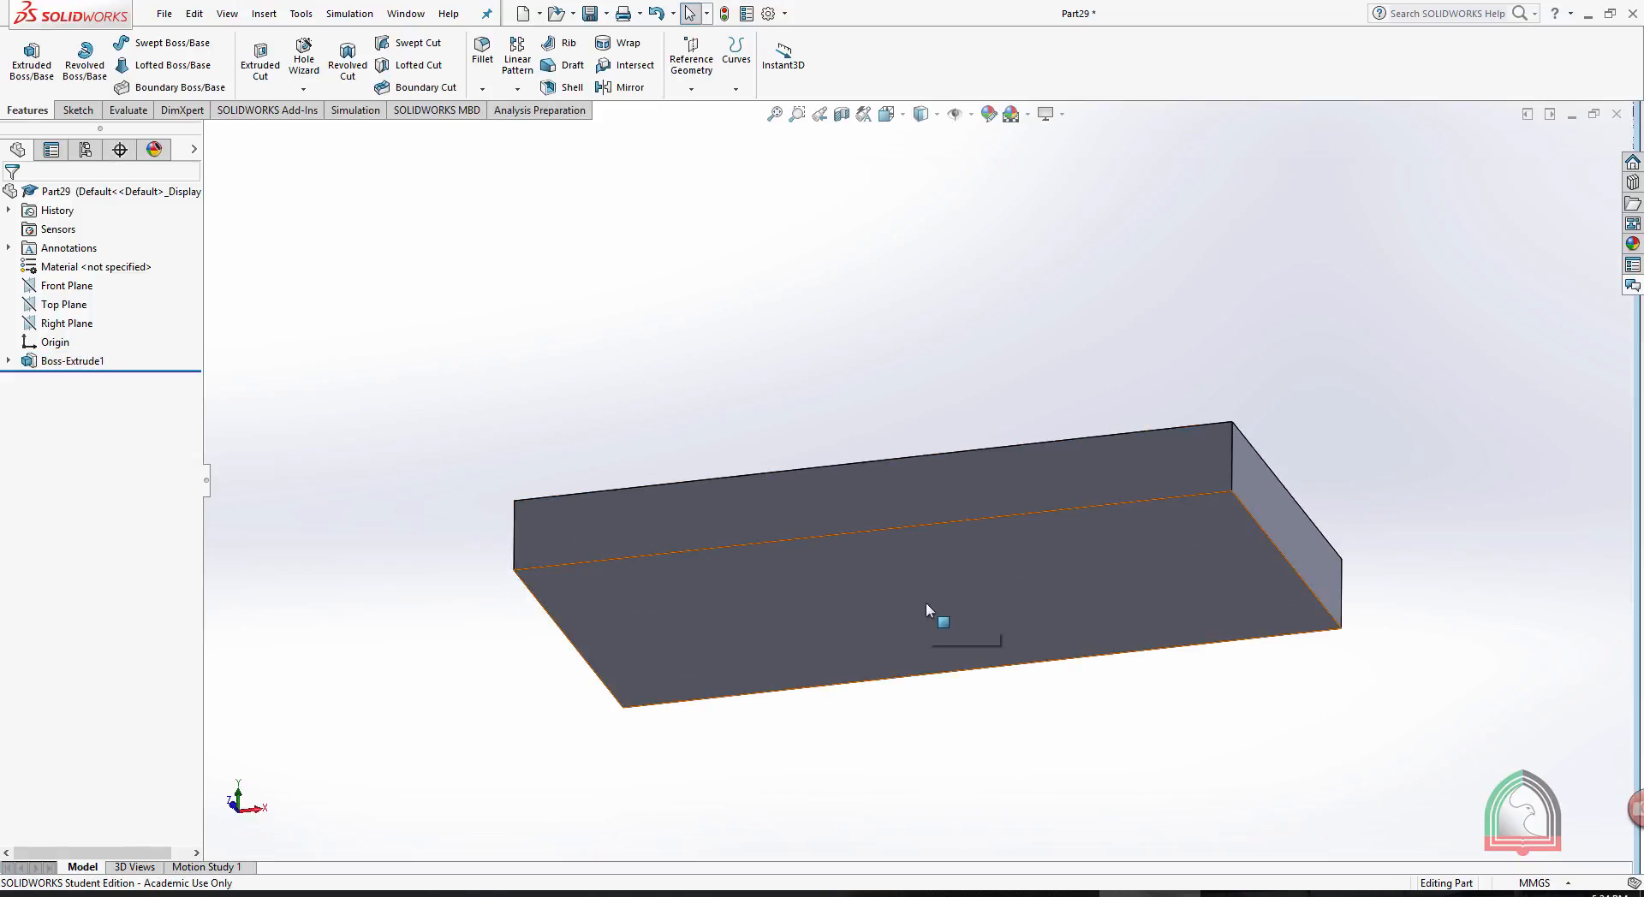
{"action": "middle_click_drag", "start_coordinate": [1021, 348], "coordinate": [893, 420]}
{"action": "left_click", "coordinate": [890, 625]}
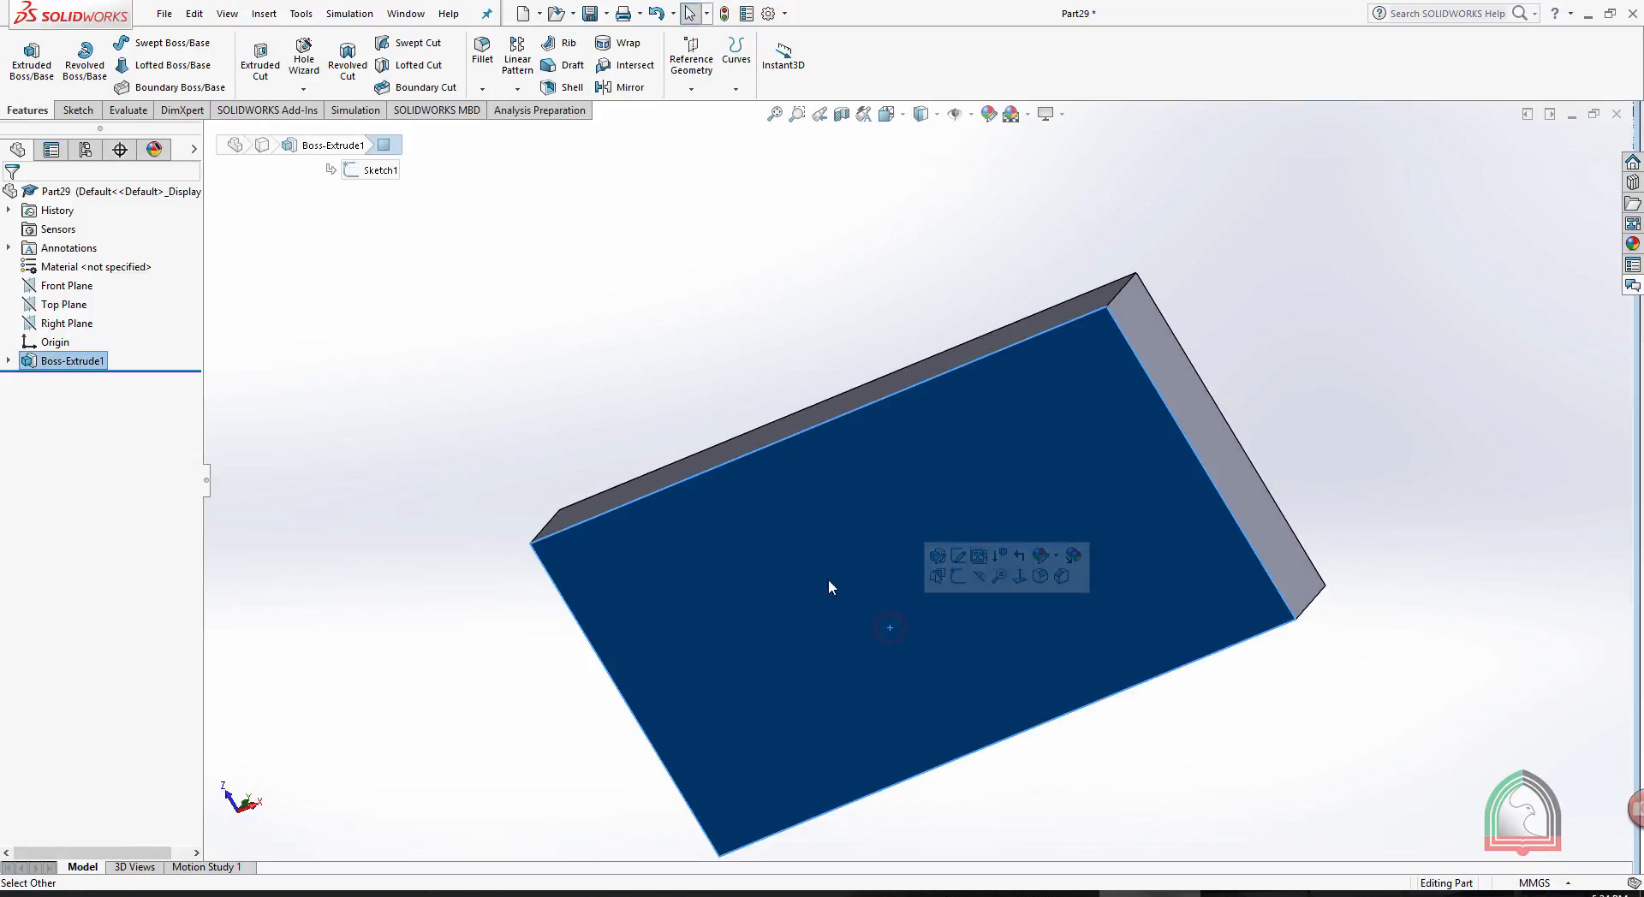
{"action": "middle_click_drag", "start_coordinate": [777, 359], "coordinate": [781, 609]}
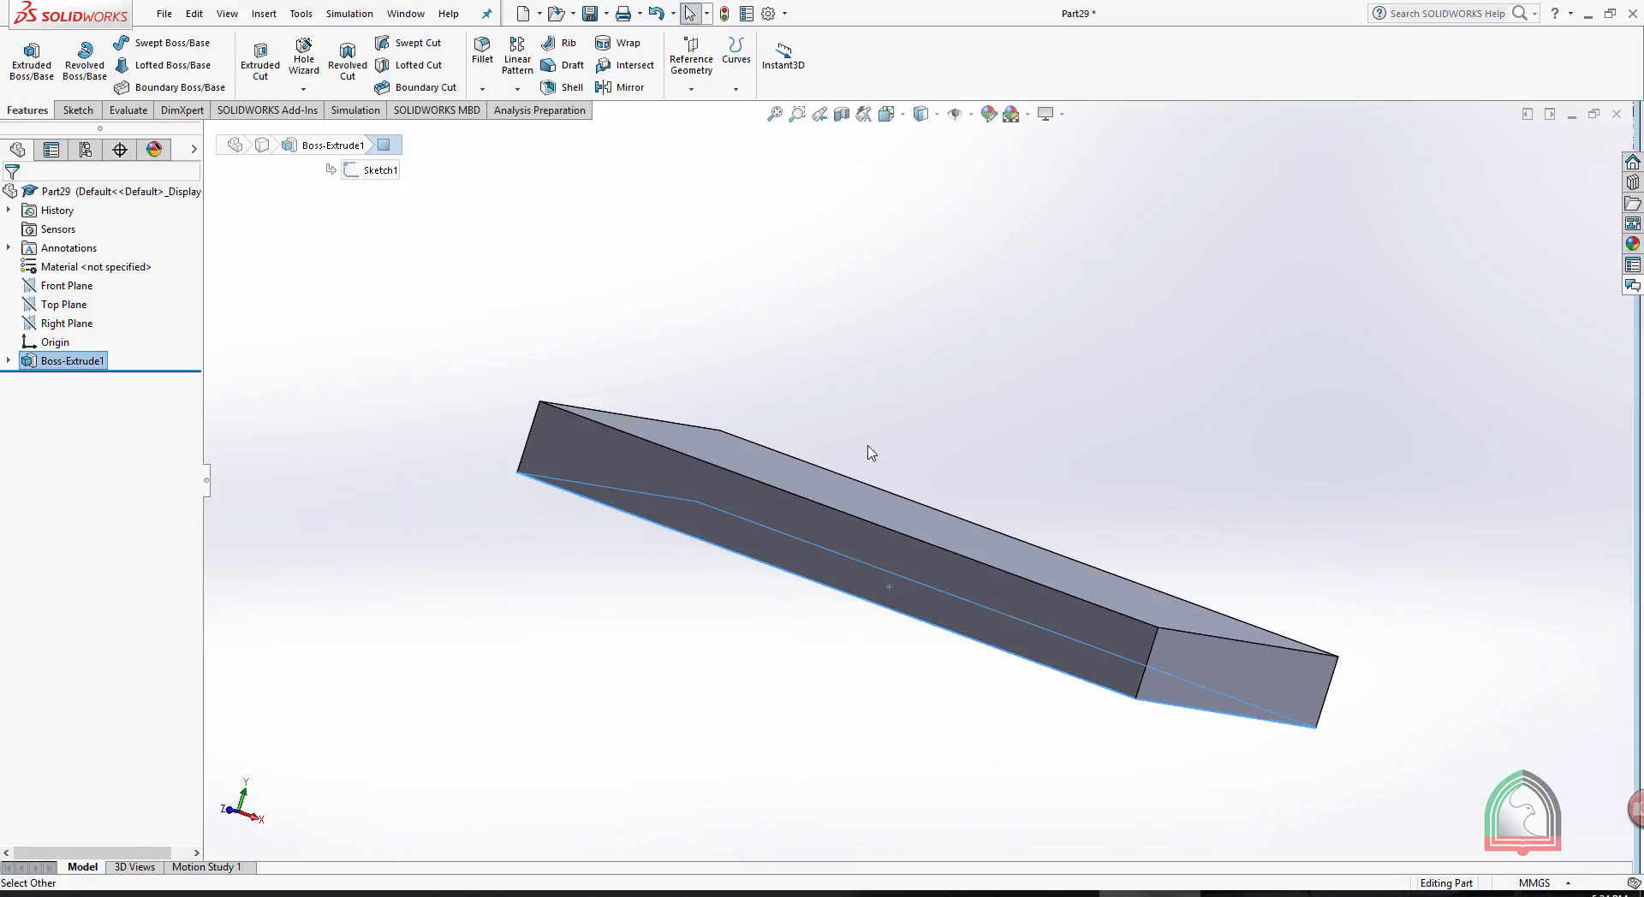
{"action": "left_click", "coordinate": [1038, 370]}
{"action": "middle_click_drag", "start_coordinate": [1039, 369], "coordinate": [958, 445]}
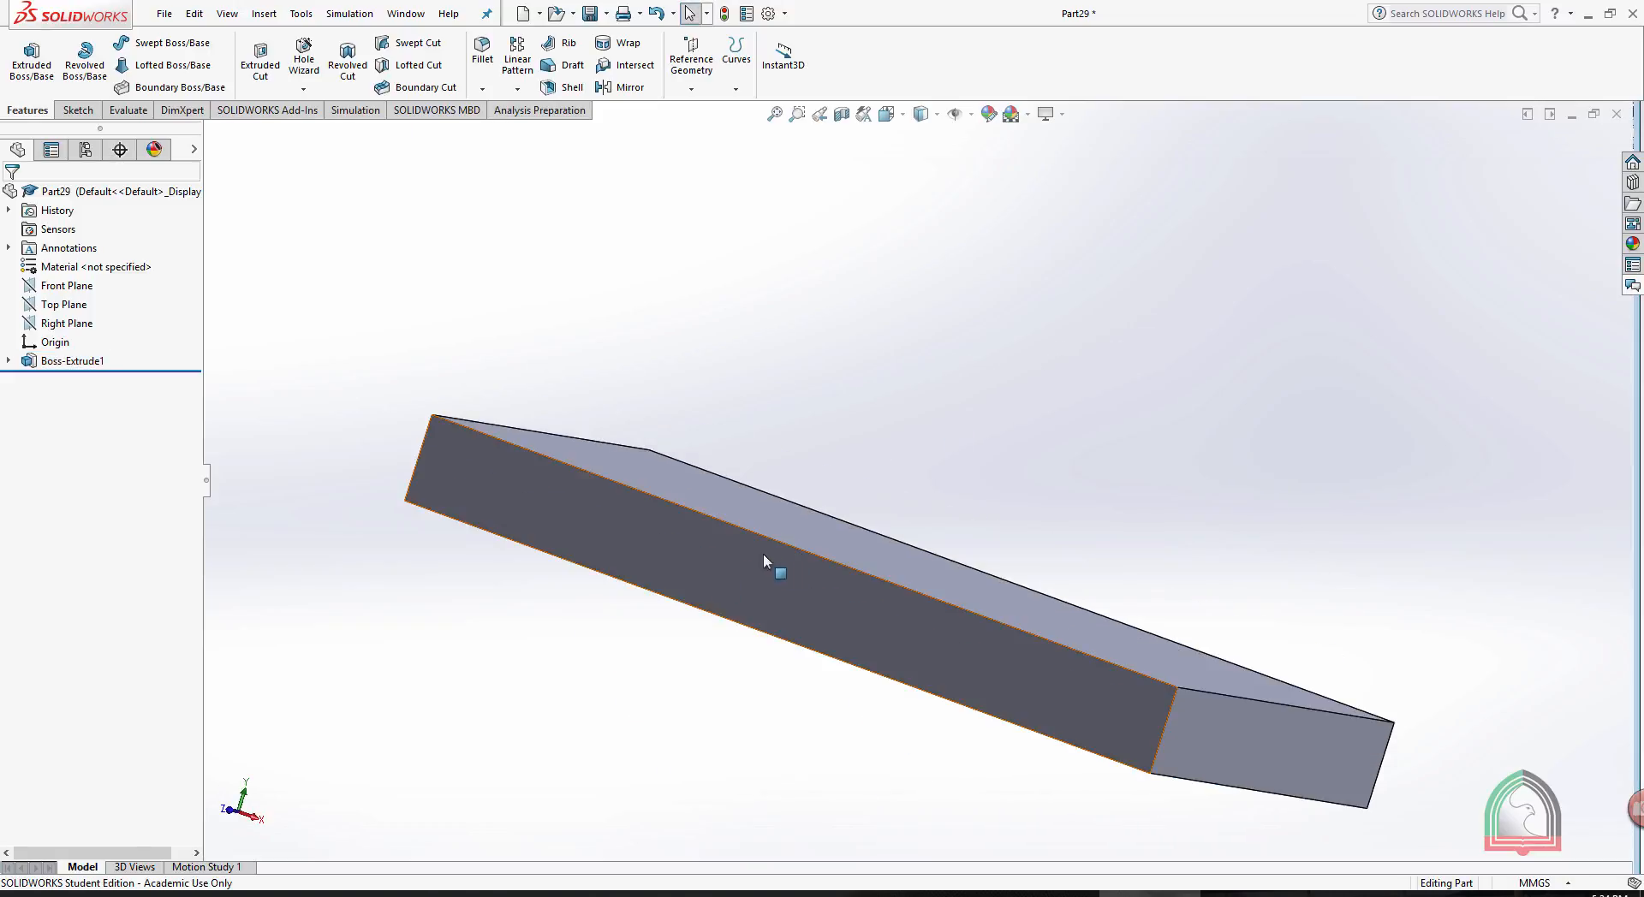
{"action": "left_click", "coordinate": [754, 554]}
{"action": "left_click", "coordinate": [961, 319]}
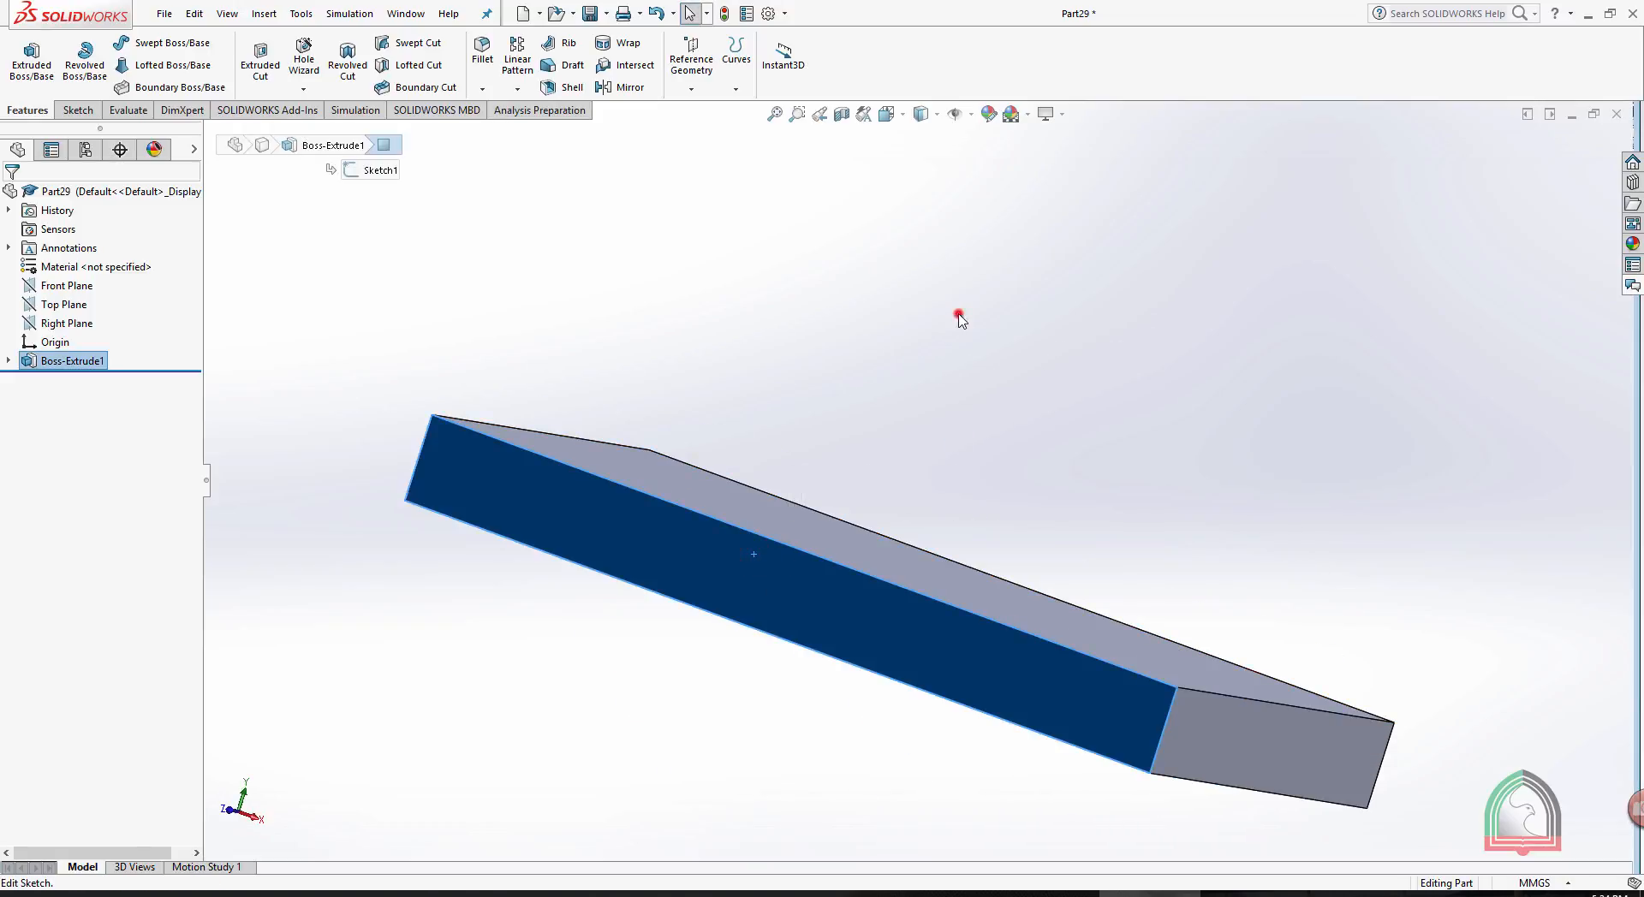
{"action": "middle_click_drag", "start_coordinate": [962, 319], "coordinate": [904, 502]}
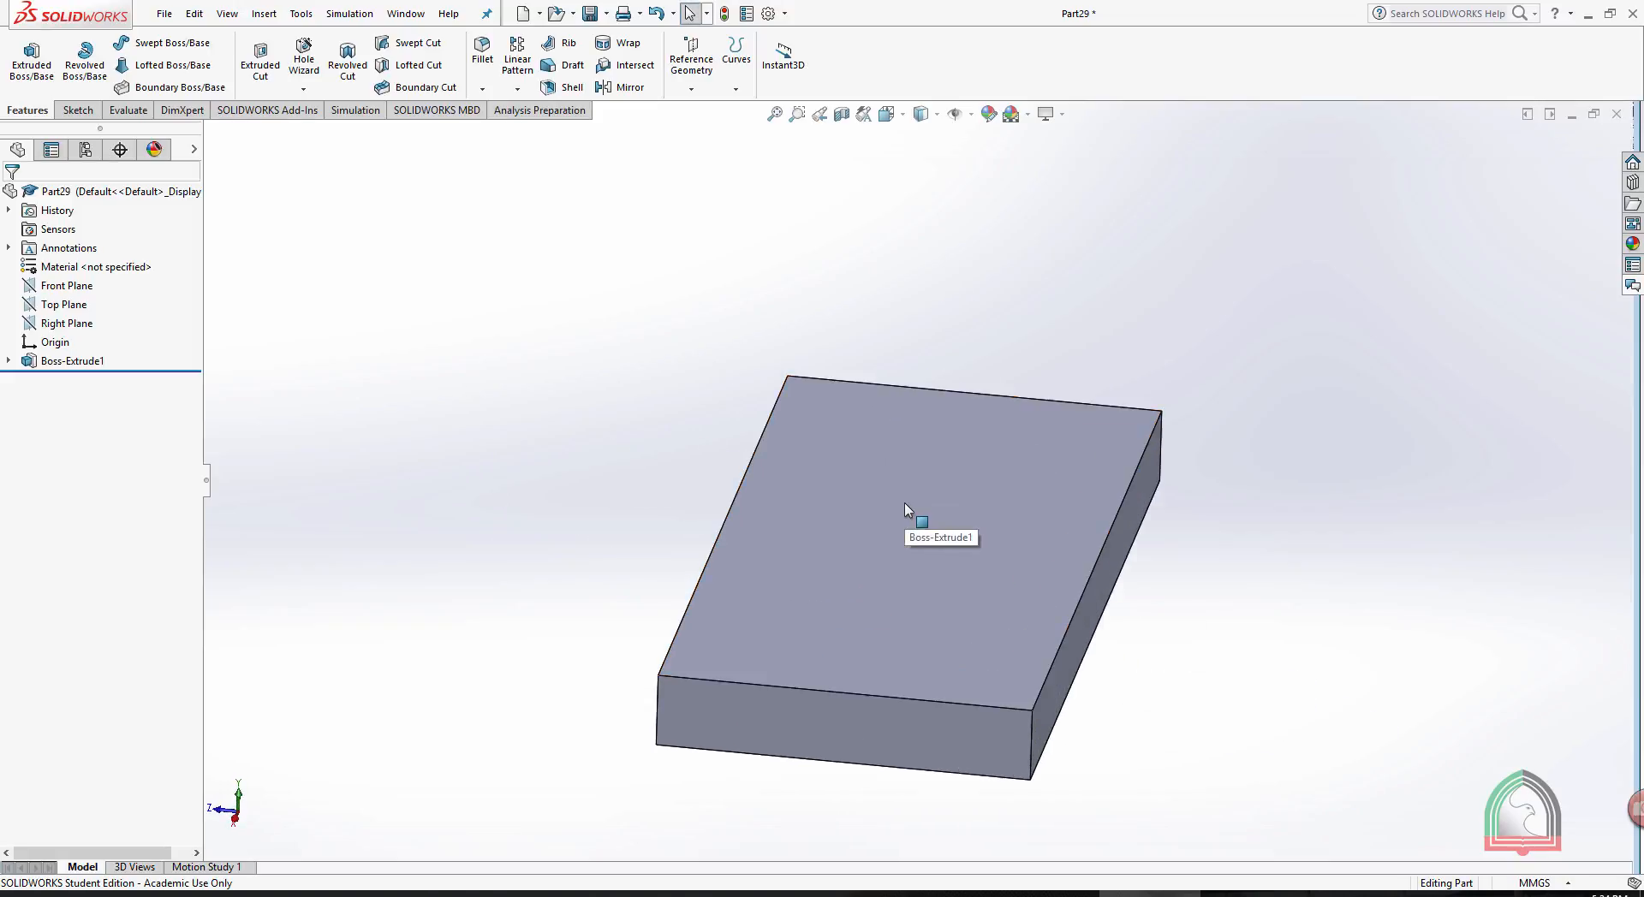
- Start a new sketch on the block's top face and orient the view normal to it
{"action": "left_click", "coordinate": [906, 485]}
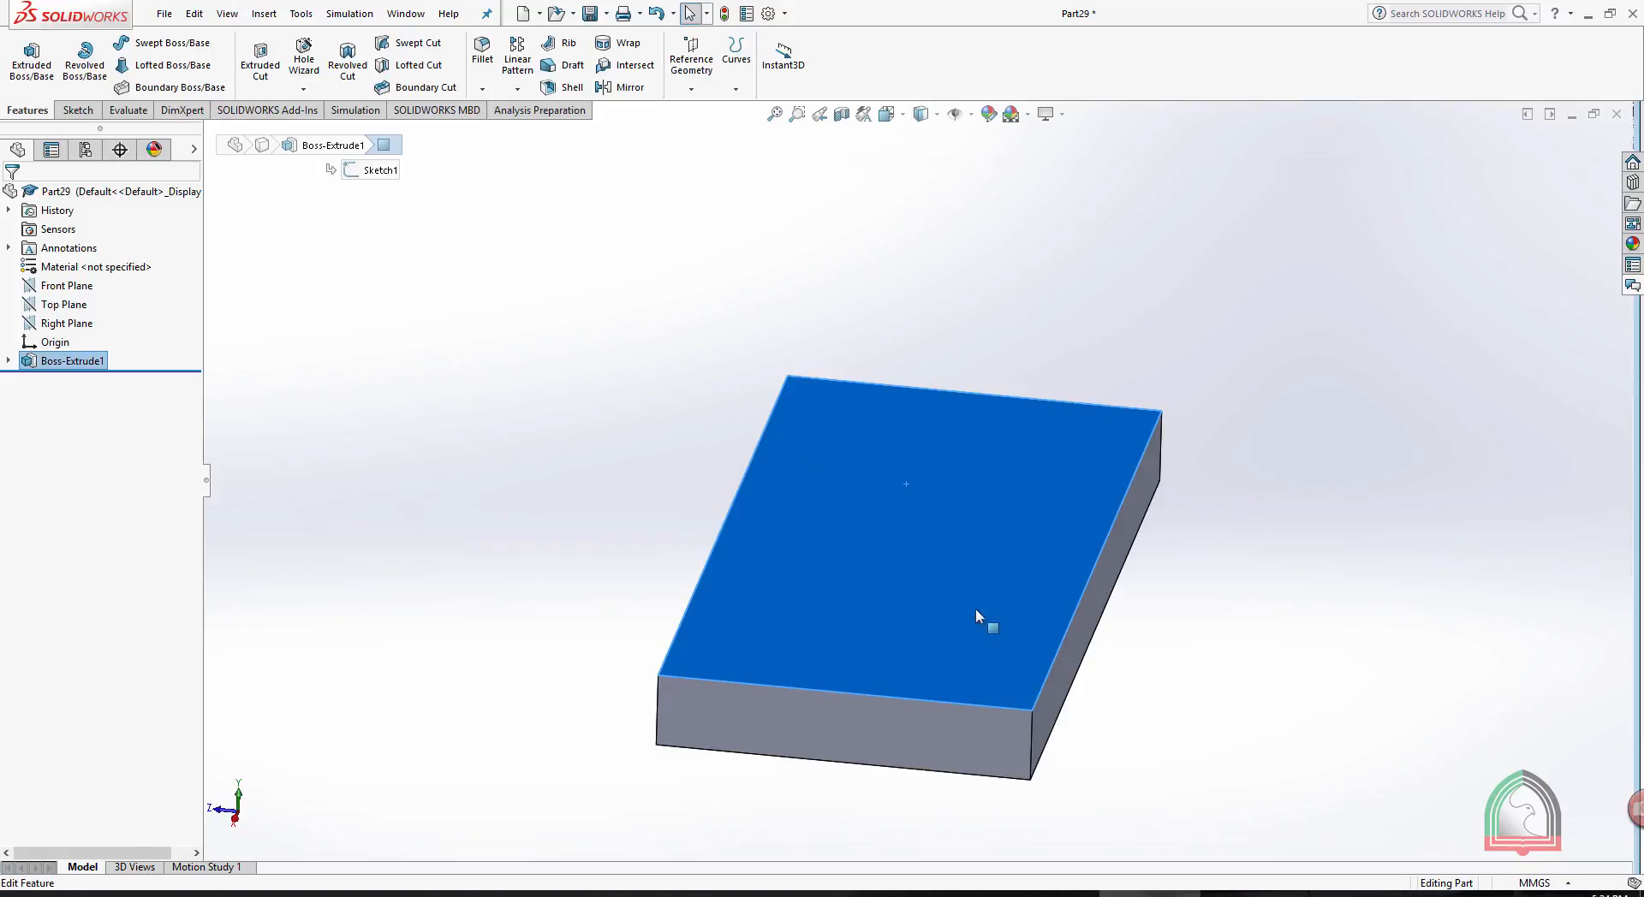
{"action": "left_click", "coordinate": [902, 537]}
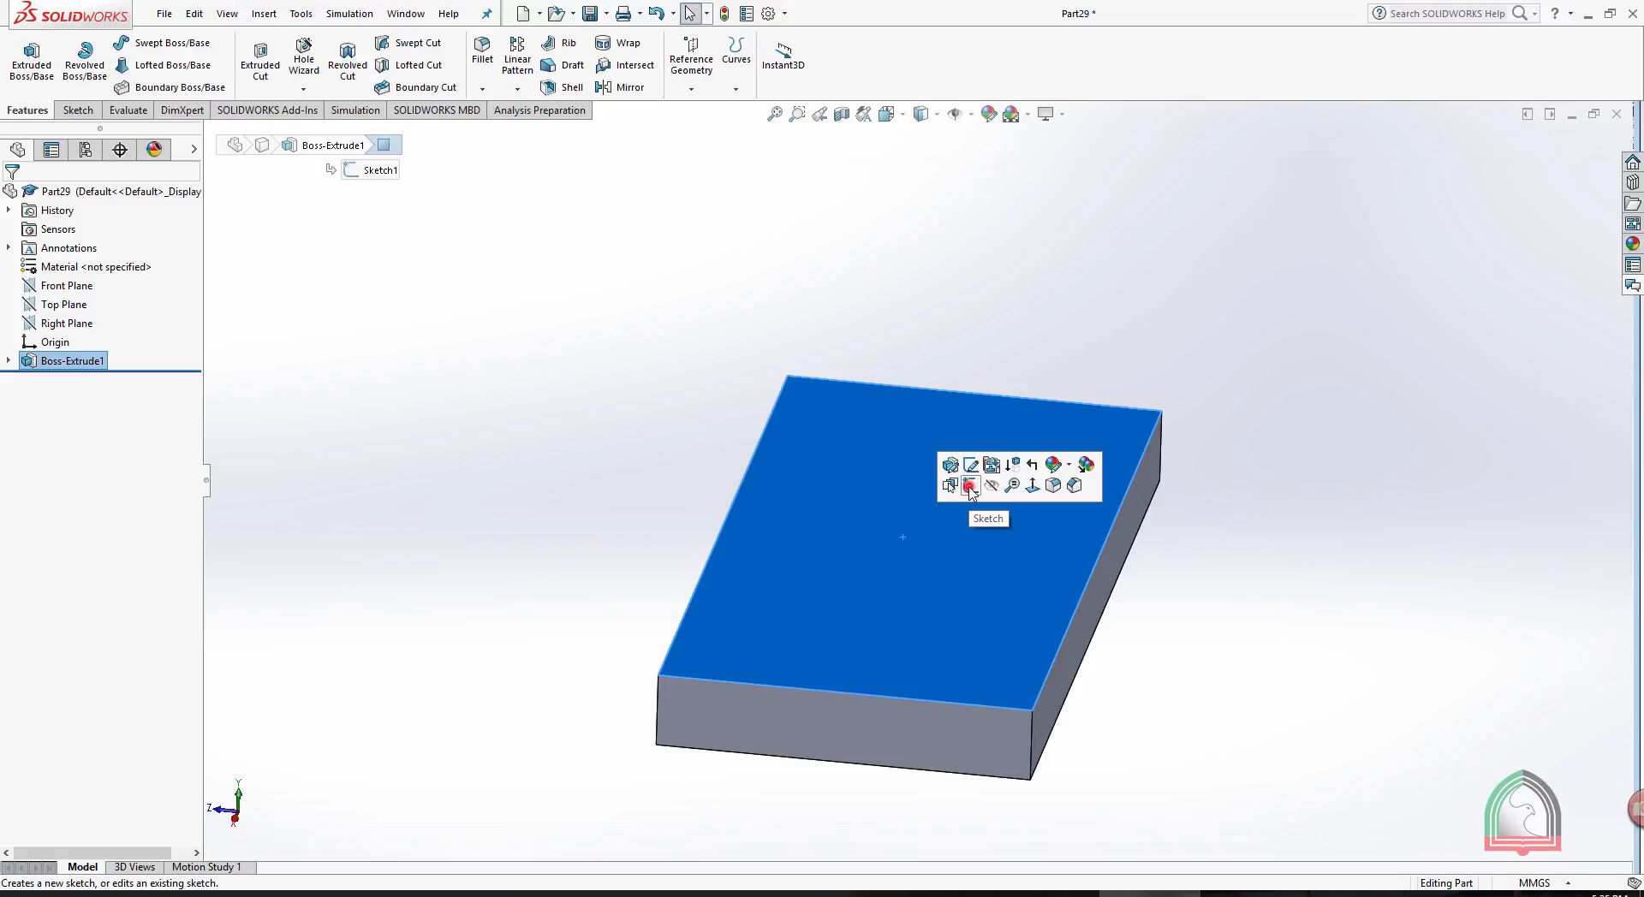
{"action": "left_click", "coordinate": [970, 486]}
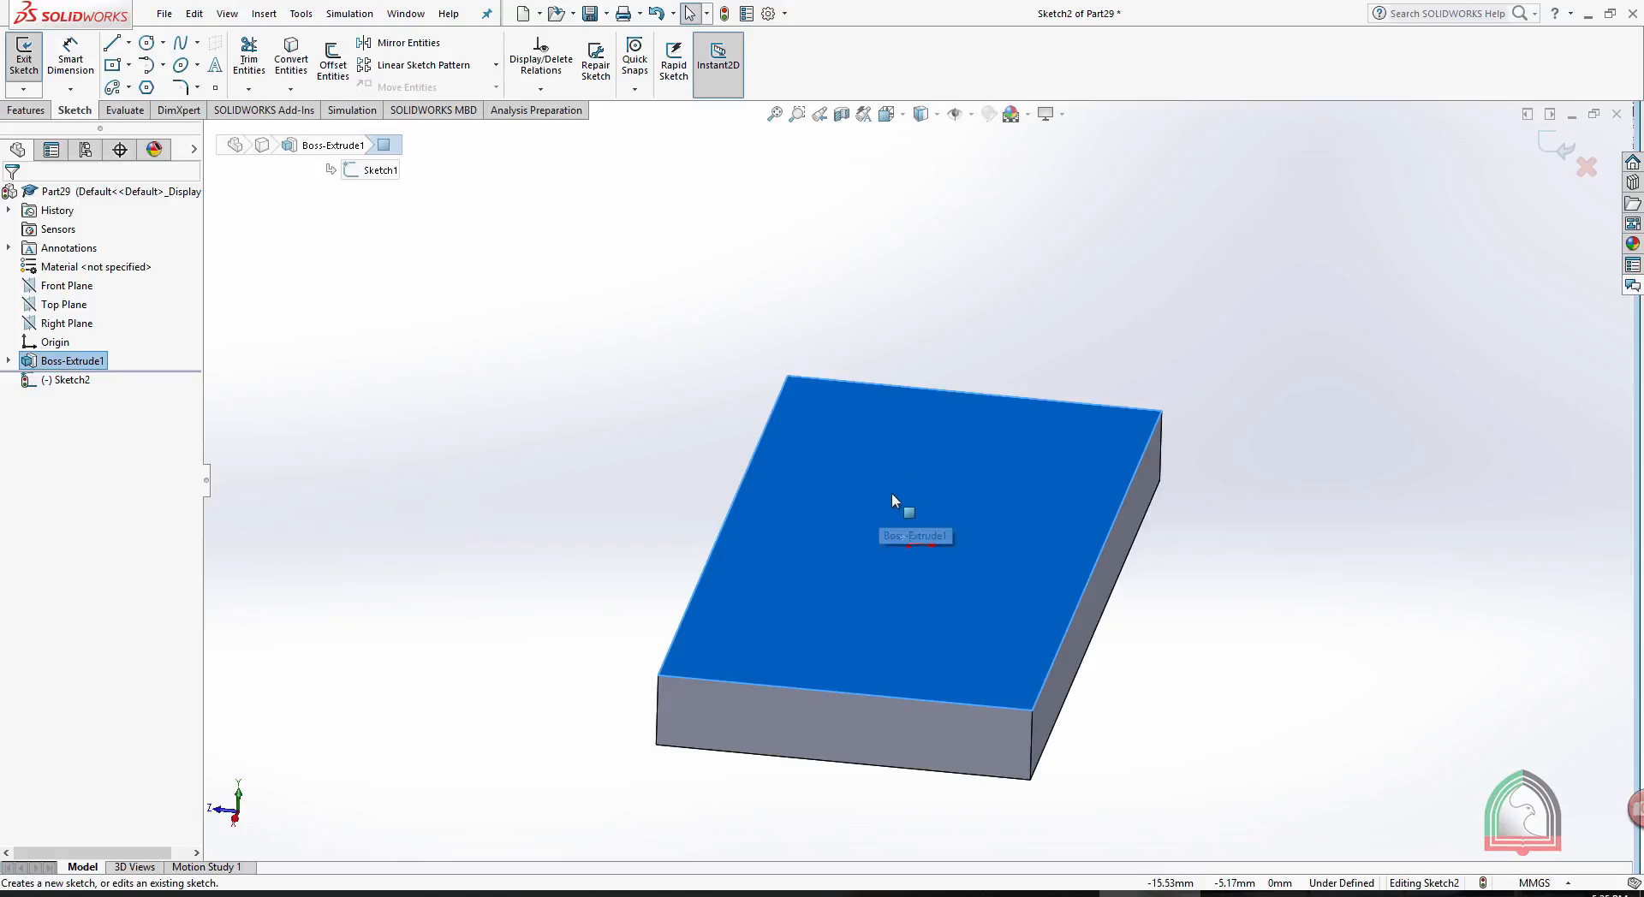
{"action": "middle_click_drag", "start_coordinate": [1002, 418], "coordinate": [1065, 667]}
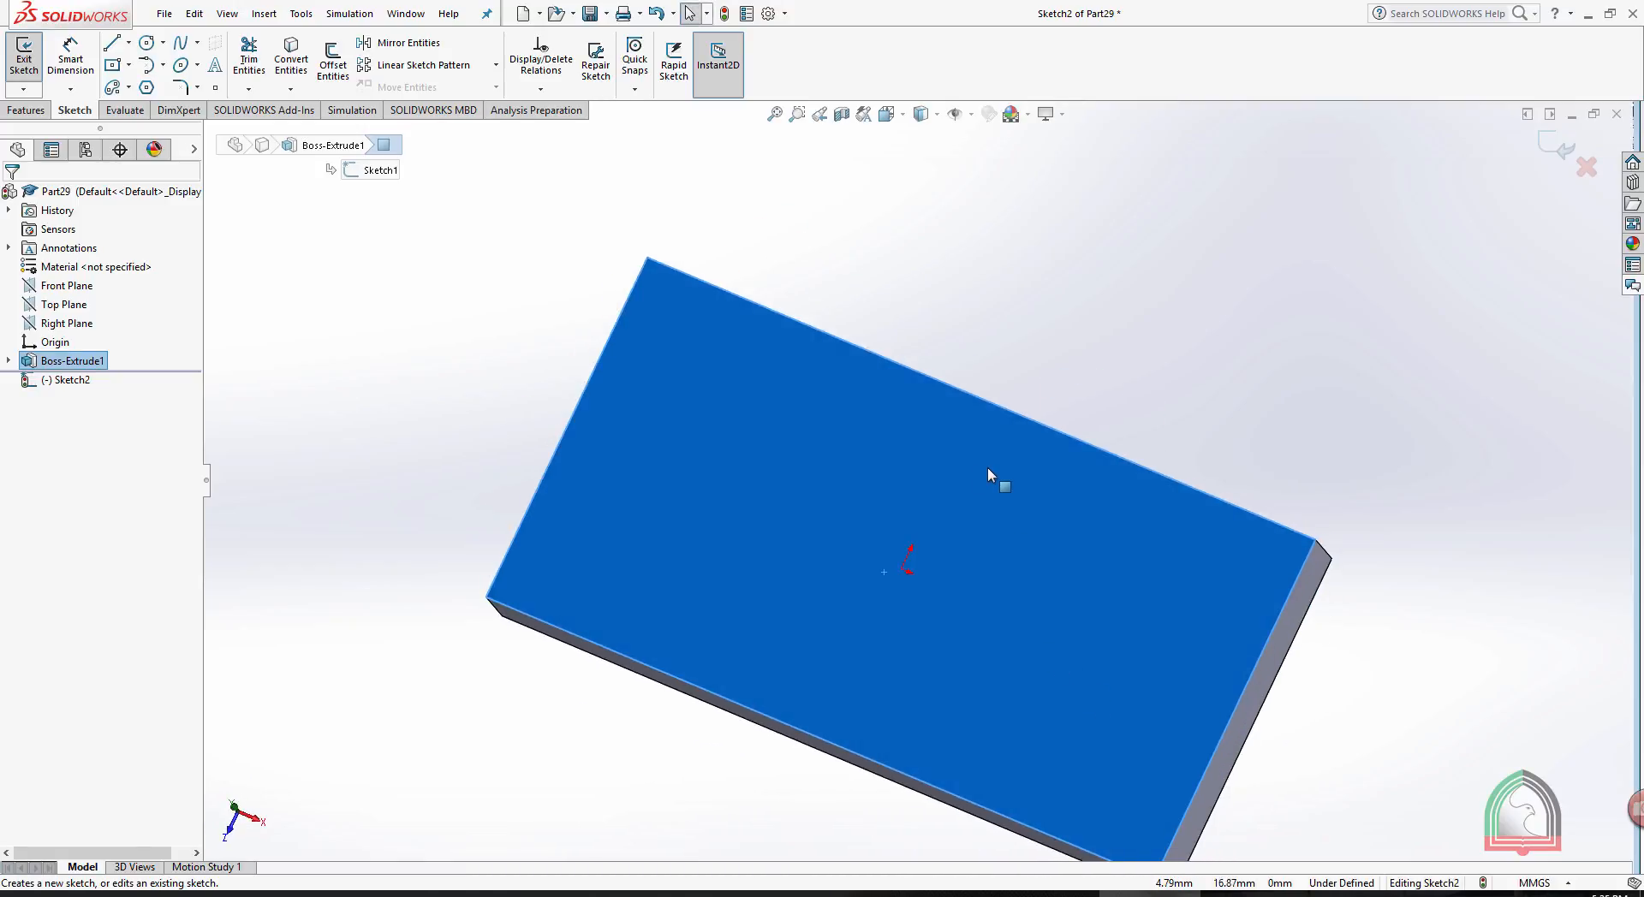
{"action": "left_click", "coordinate": [892, 115]}
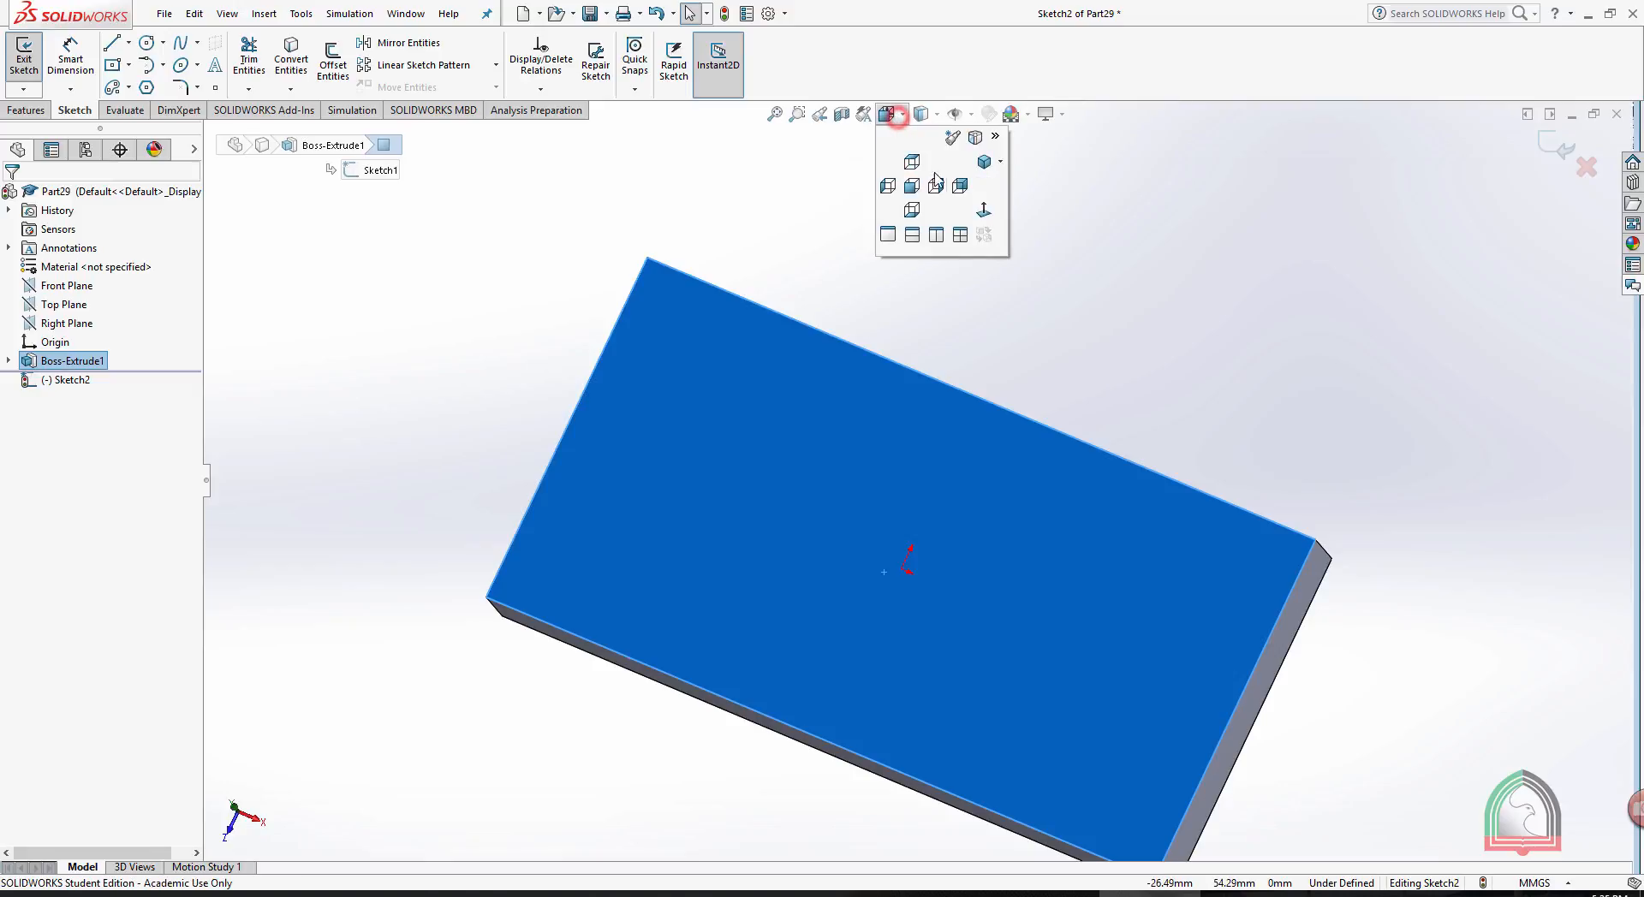
{"action": "left_click", "coordinate": [984, 211]}
{"action": "left_click", "coordinate": [1080, 196]}
{"action": "scroll", "coordinate": [1004, 226], "scroll_direction": "down", "scroll_amount": 2}
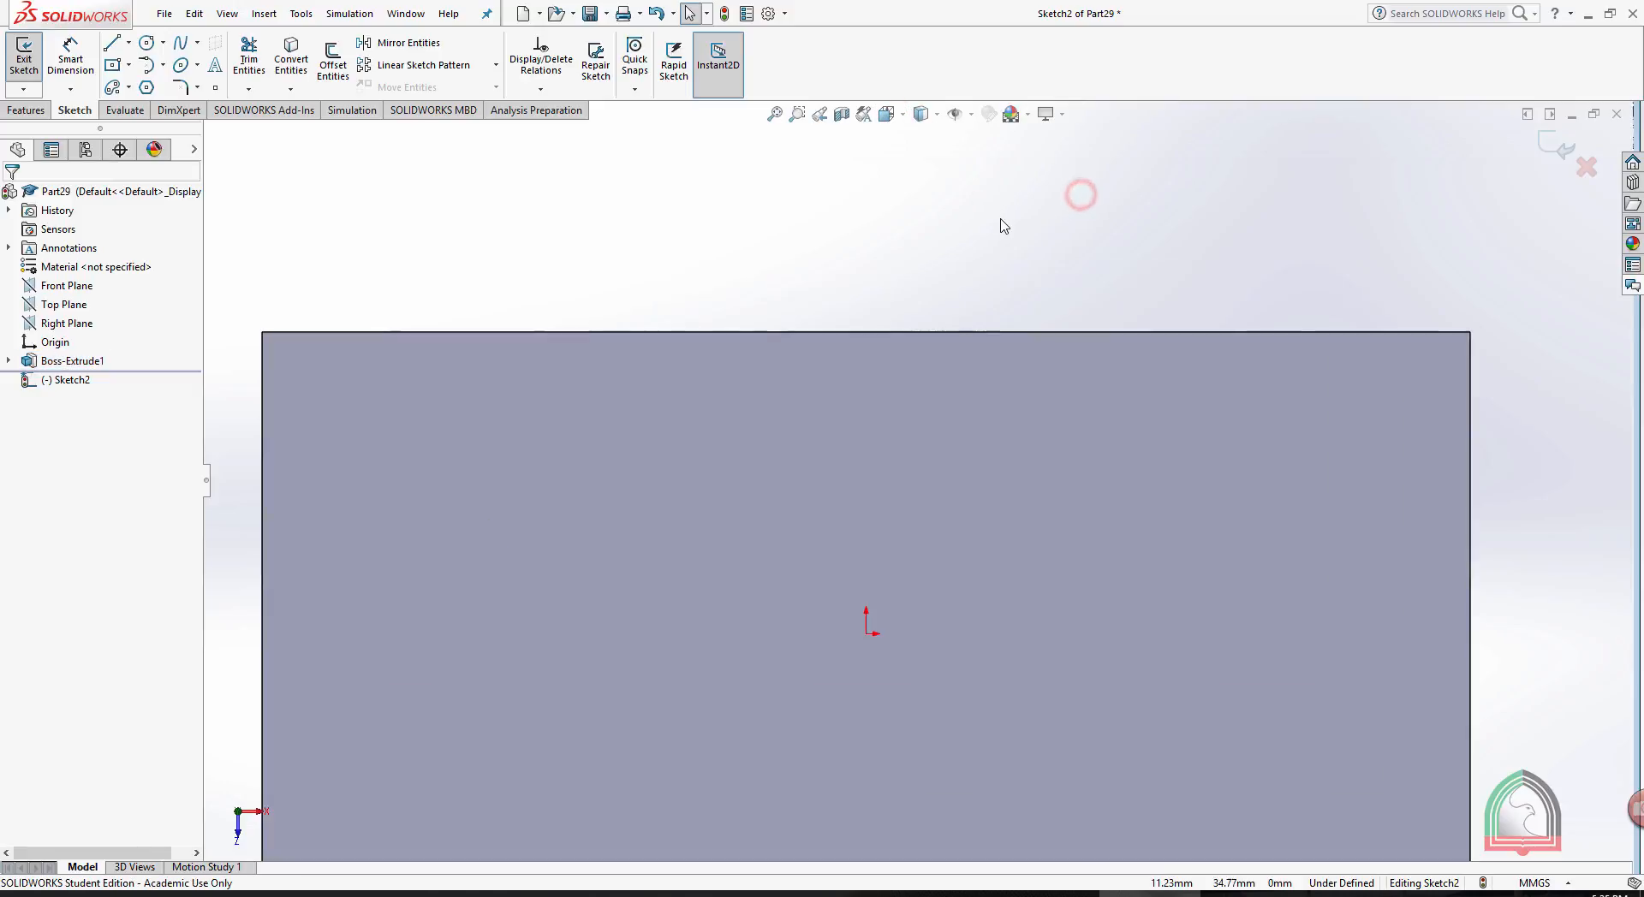
{"action": "scroll", "coordinate": [1002, 268], "scroll_direction": "up", "scroll_amount": 2}
- Sketch a circle about 36 mm in diameter centred on the origin of the block's top face
{"action": "left_click", "coordinate": [146, 42]}
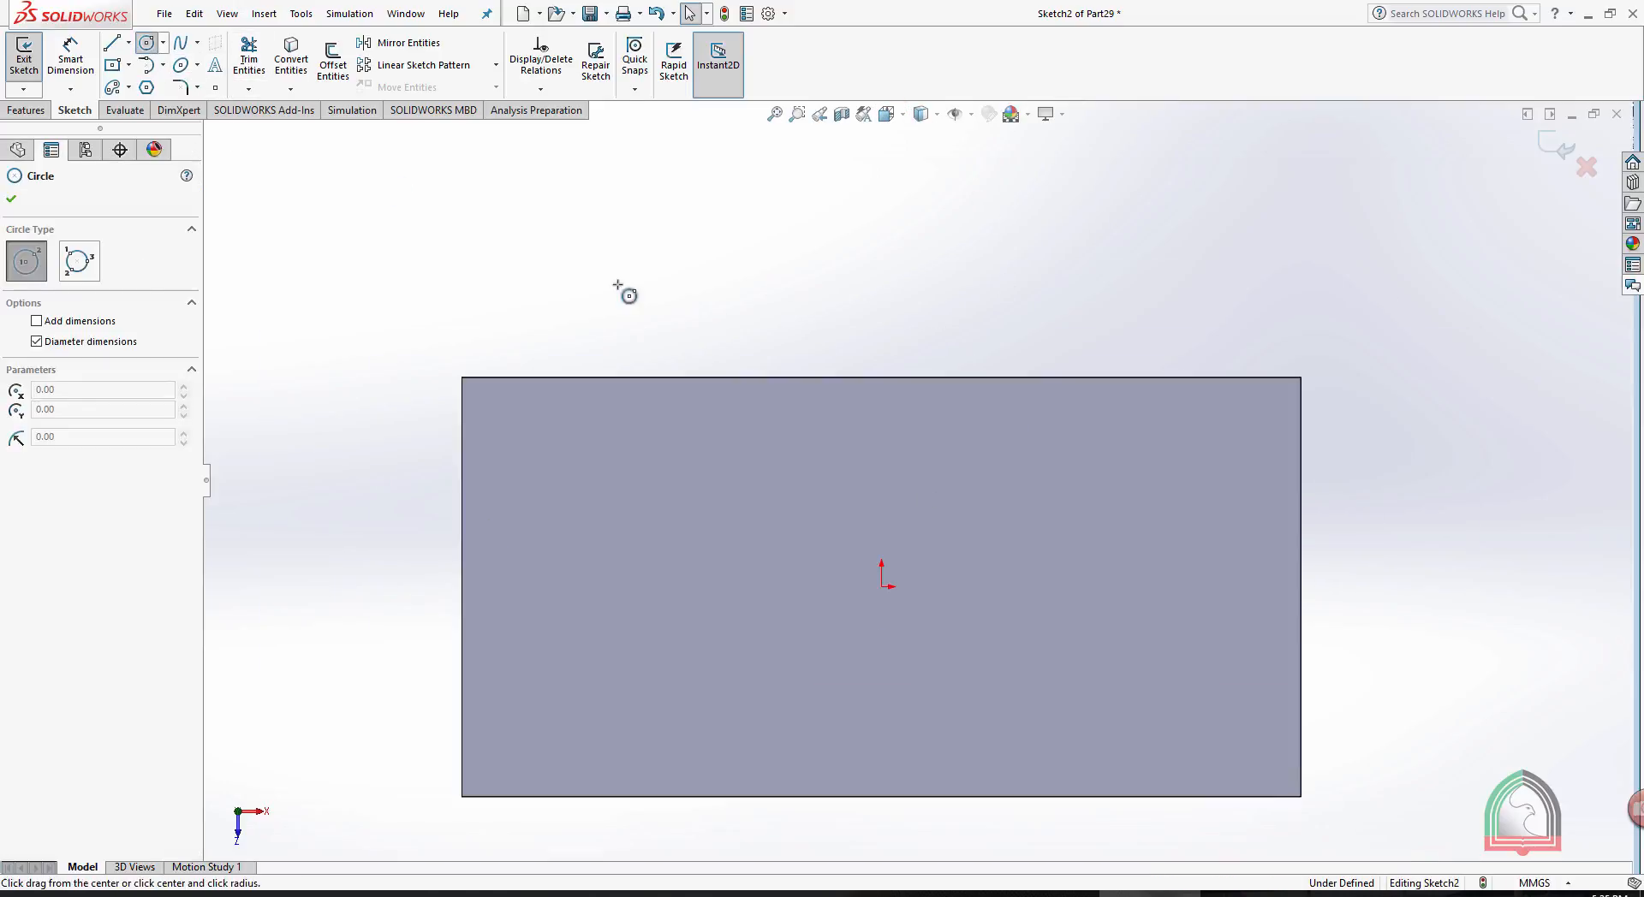
{"action": "left_click", "coordinate": [882, 586]}
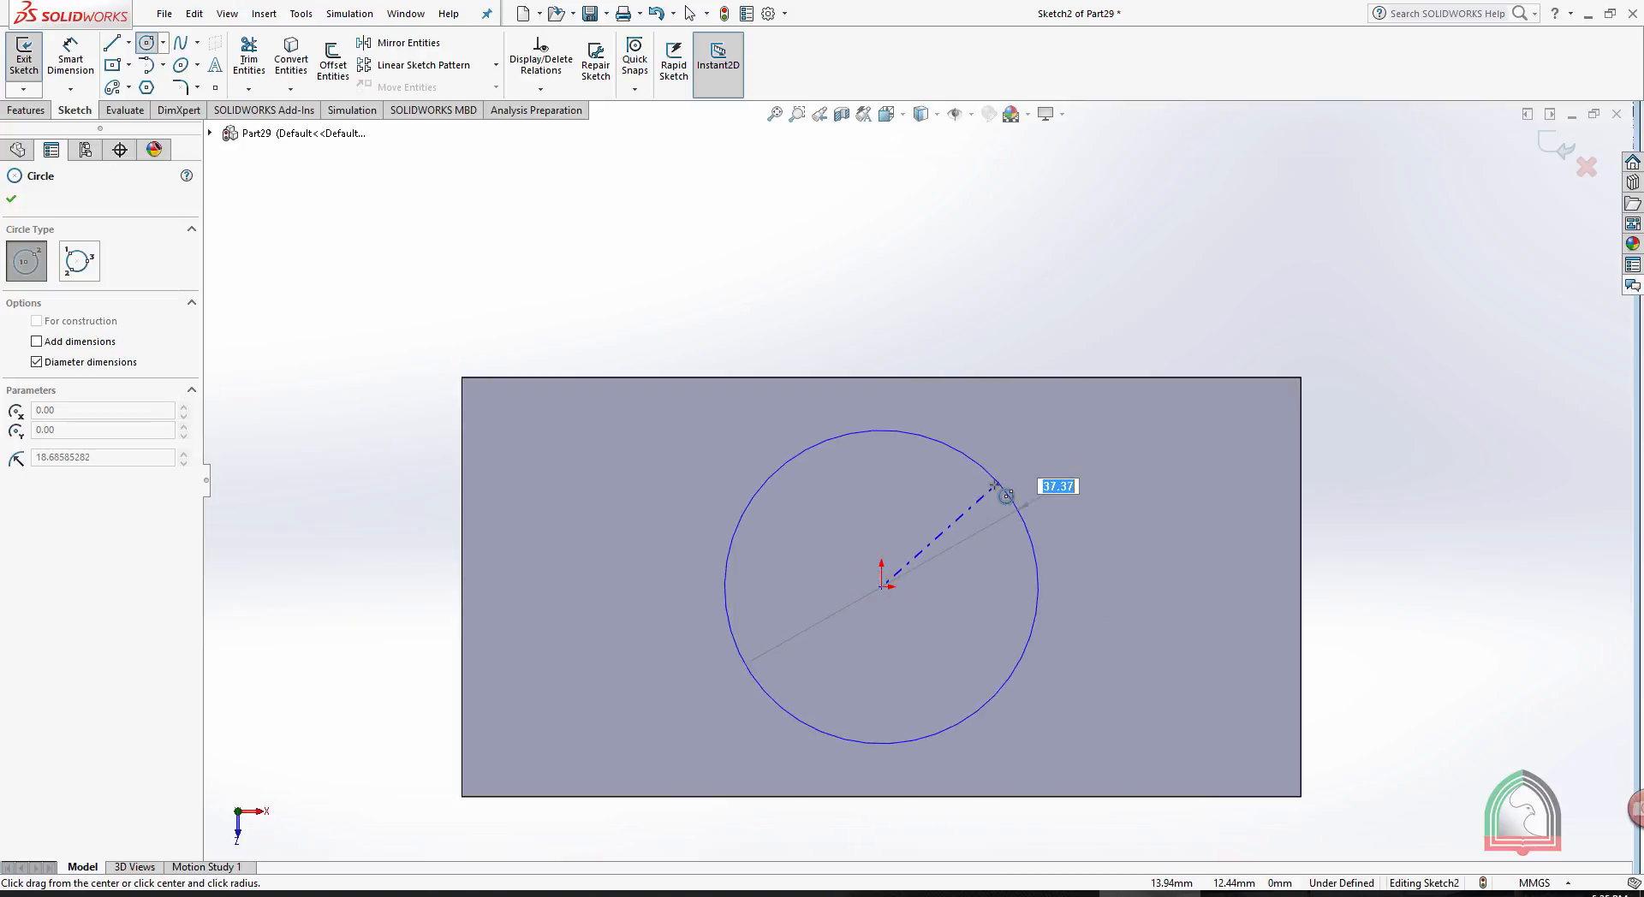
{"action": "left_click", "coordinate": [993, 487]}
{"action": "key", "text": "Escape"}
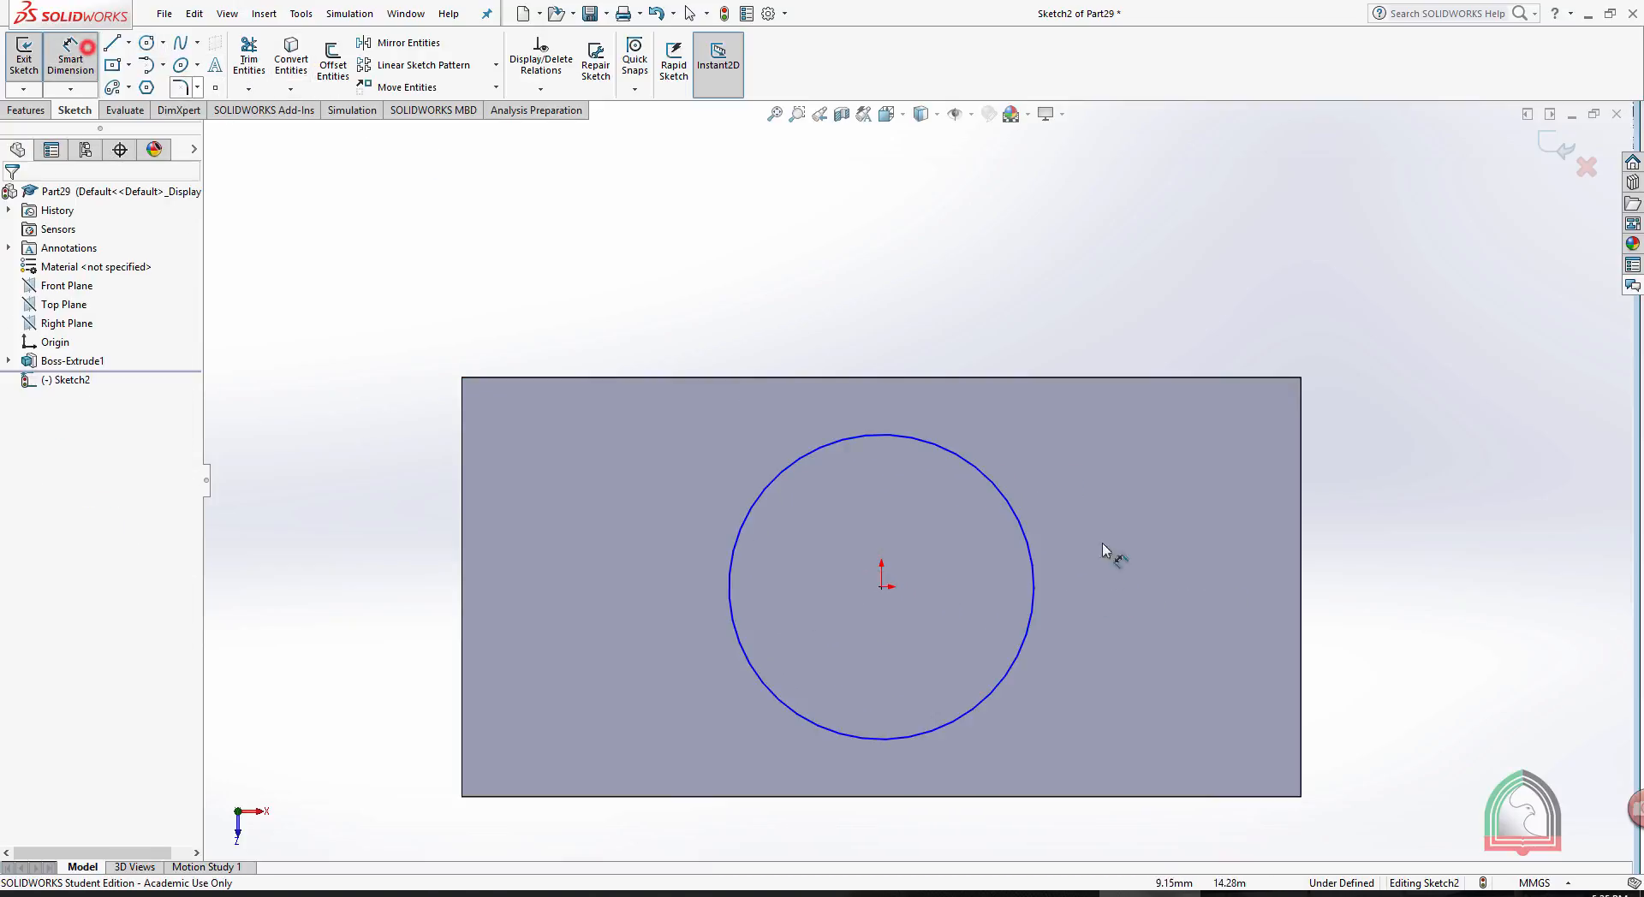
- Dimension the circle's diameter to 40 mm and exit the sketch
{"action": "left_click", "coordinate": [1032, 556]}
{"action": "left_click", "coordinate": [1190, 576]}
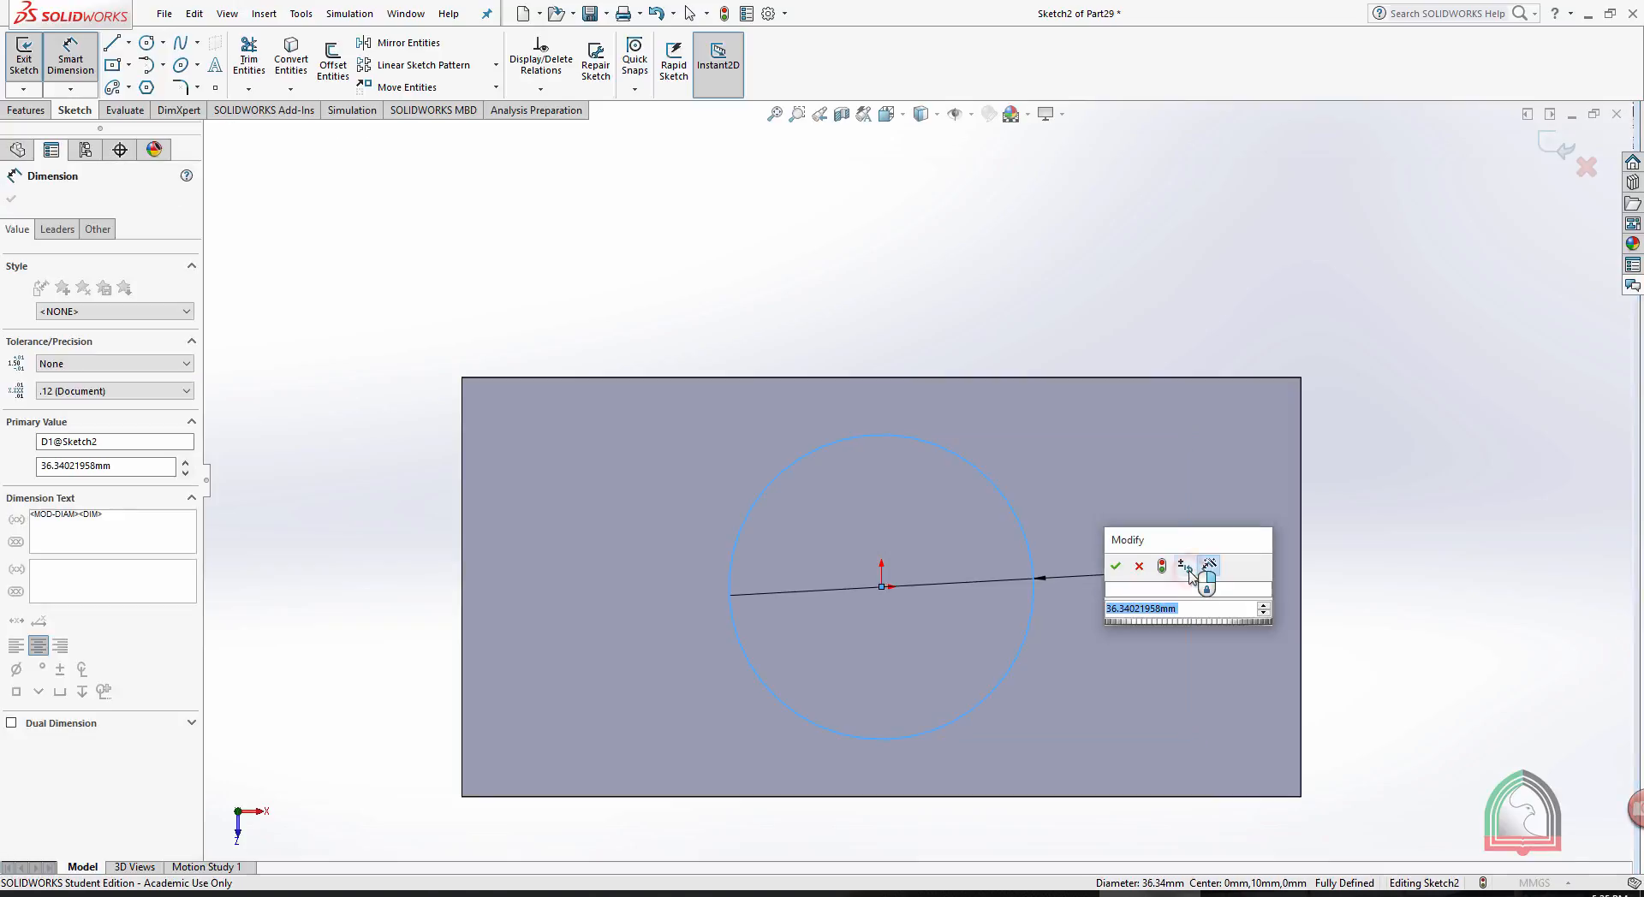
{"action": "type", "text": "40"}
{"action": "key", "text": "Return"}
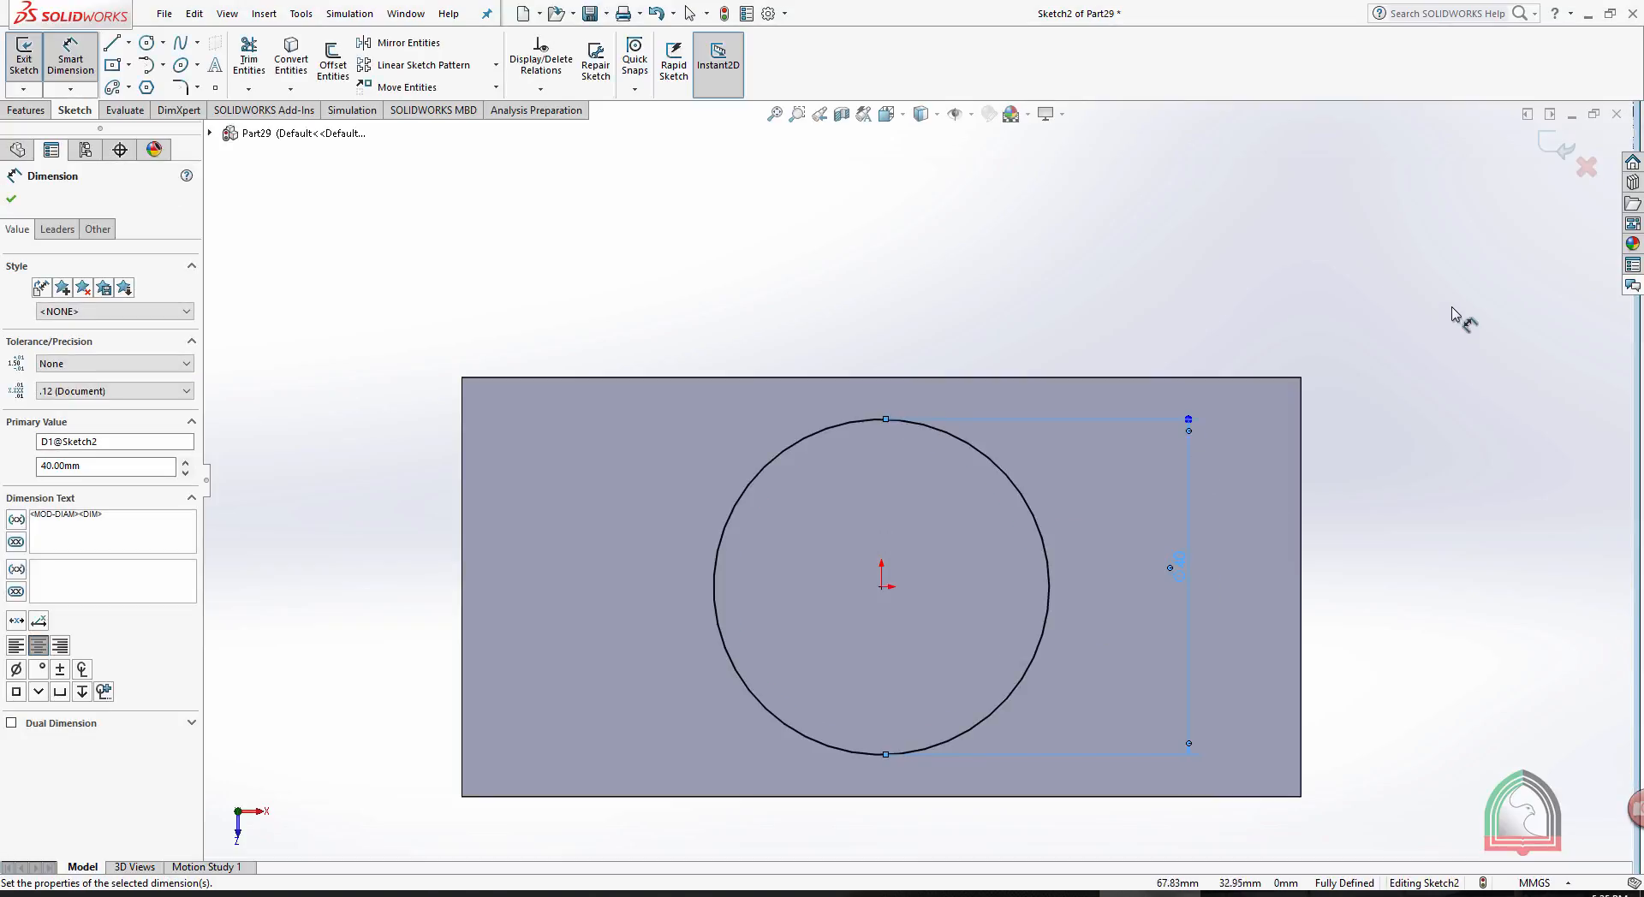
{"action": "left_click", "coordinate": [1453, 313]}
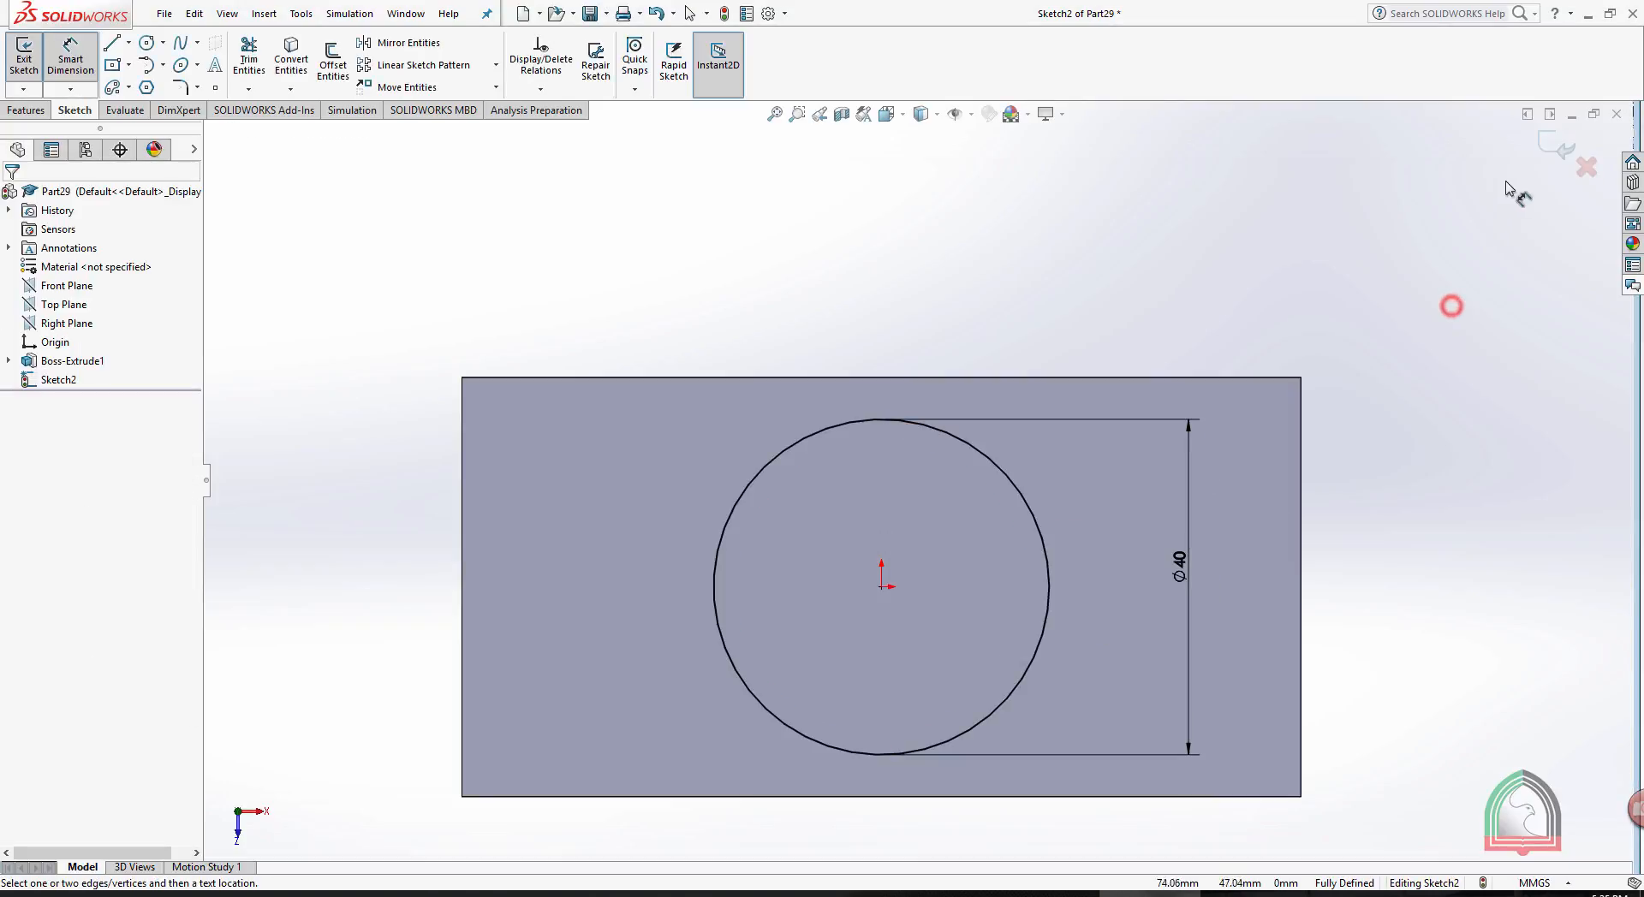
{"action": "left_click", "coordinate": [1560, 152]}
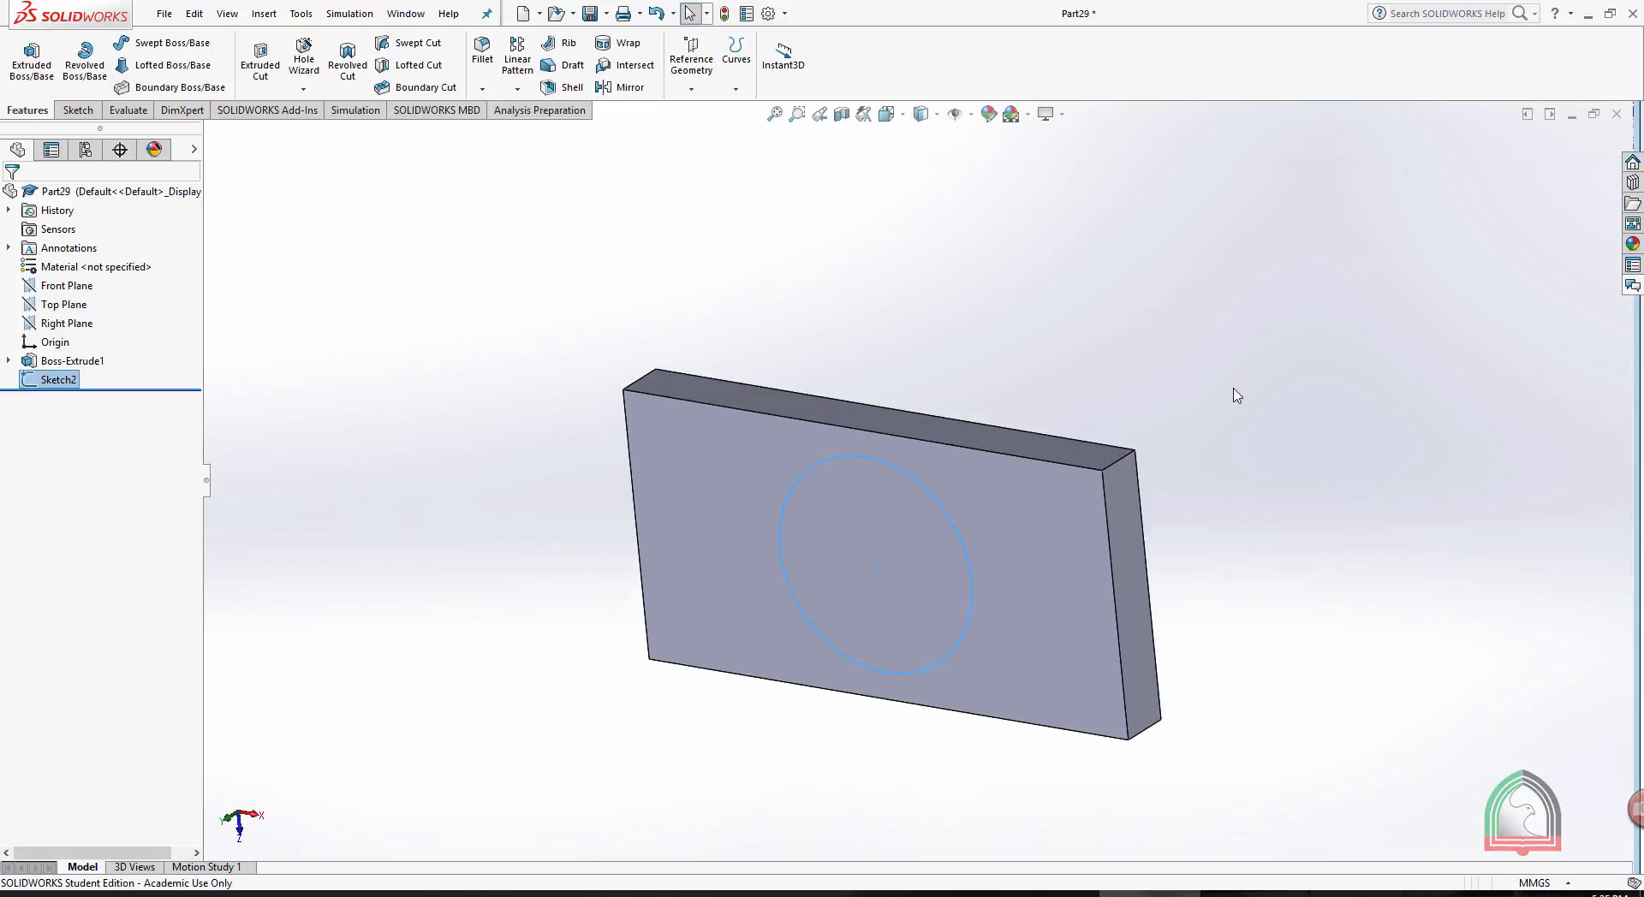
- Extrude the circle 50 mm outward from the block's face with a blind end condition and merged result
{"action": "left_click", "coordinate": [31, 60]}
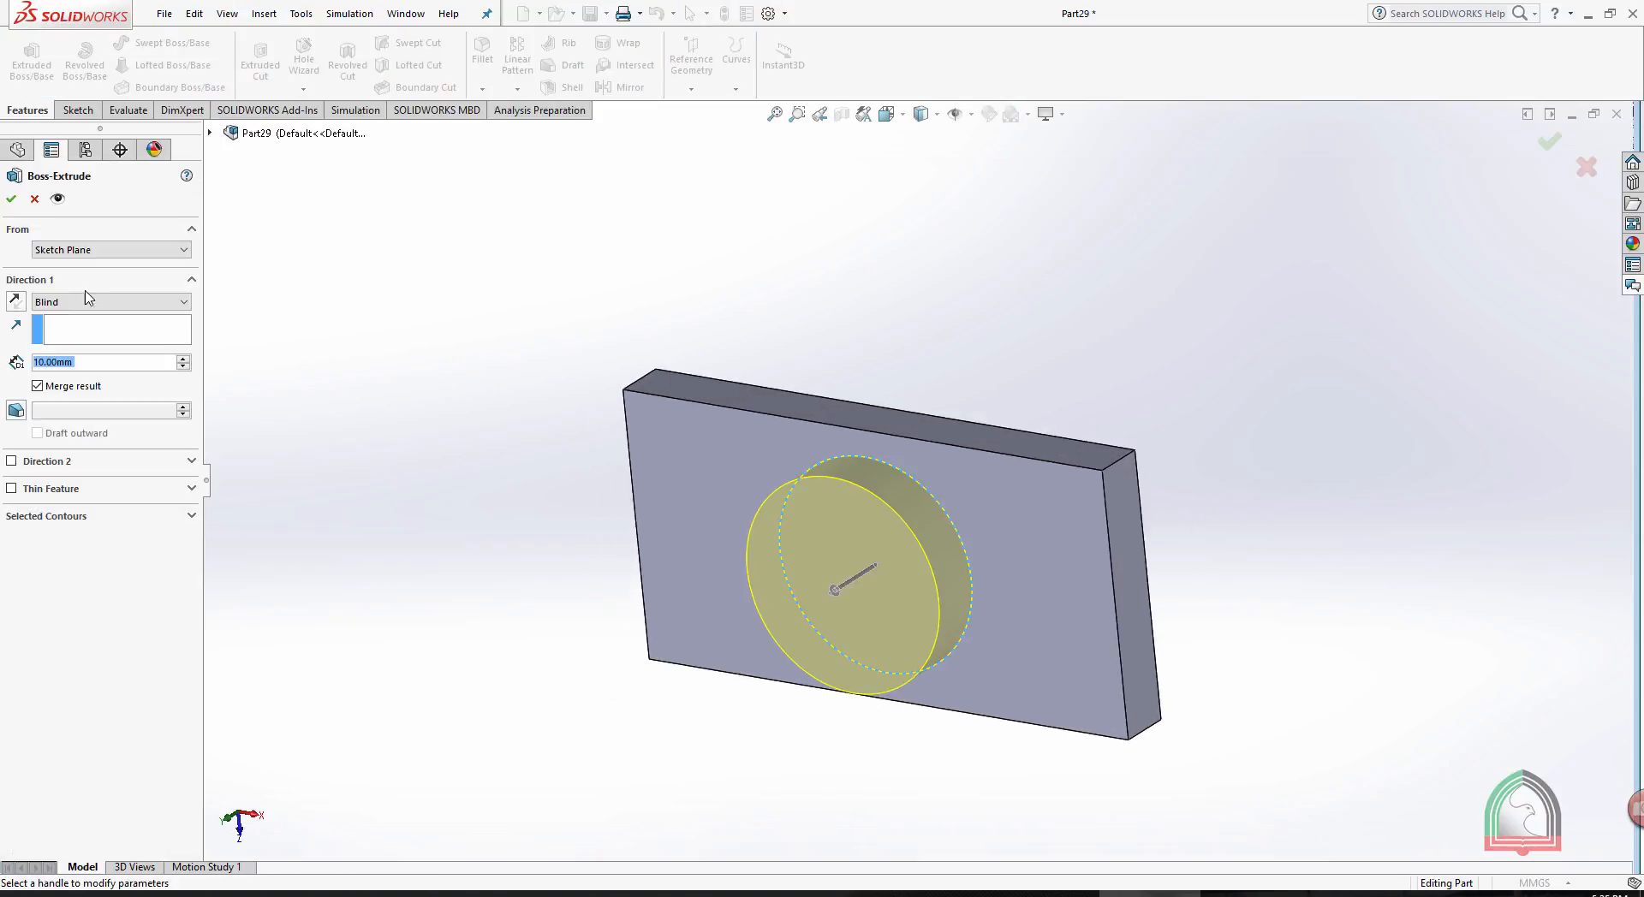
{"action": "left_click_drag", "start_coordinate": [115, 362], "coordinate": [2, 366]}
{"action": "type", "text": "50"}
{"action": "key", "text": "Return"}
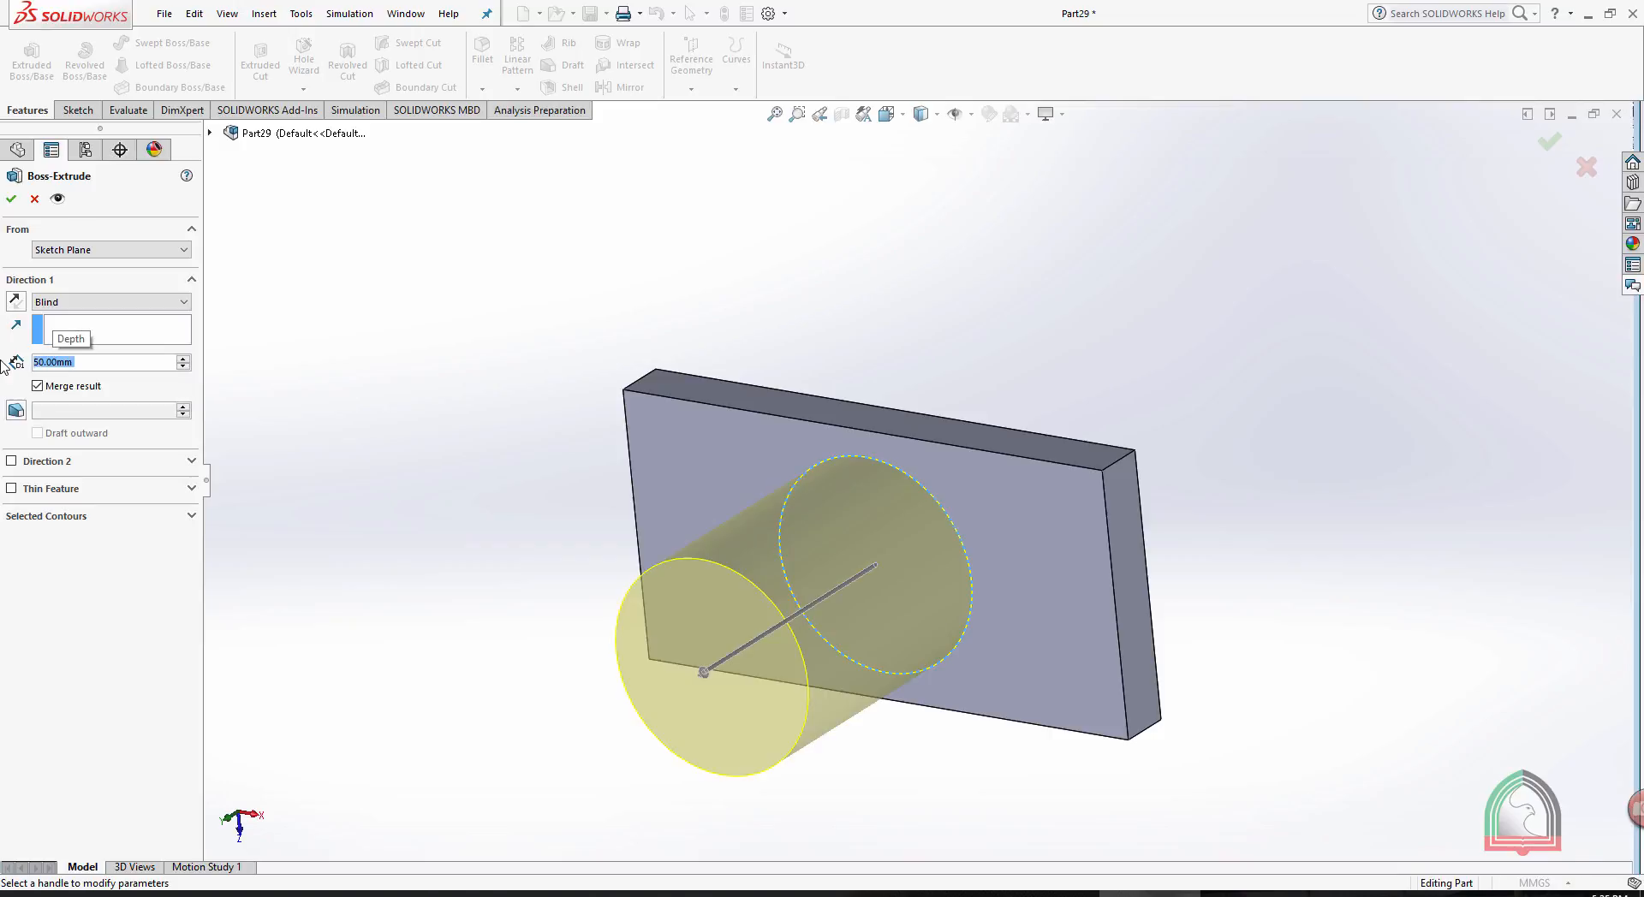
{"action": "left_click", "coordinate": [12, 203]}
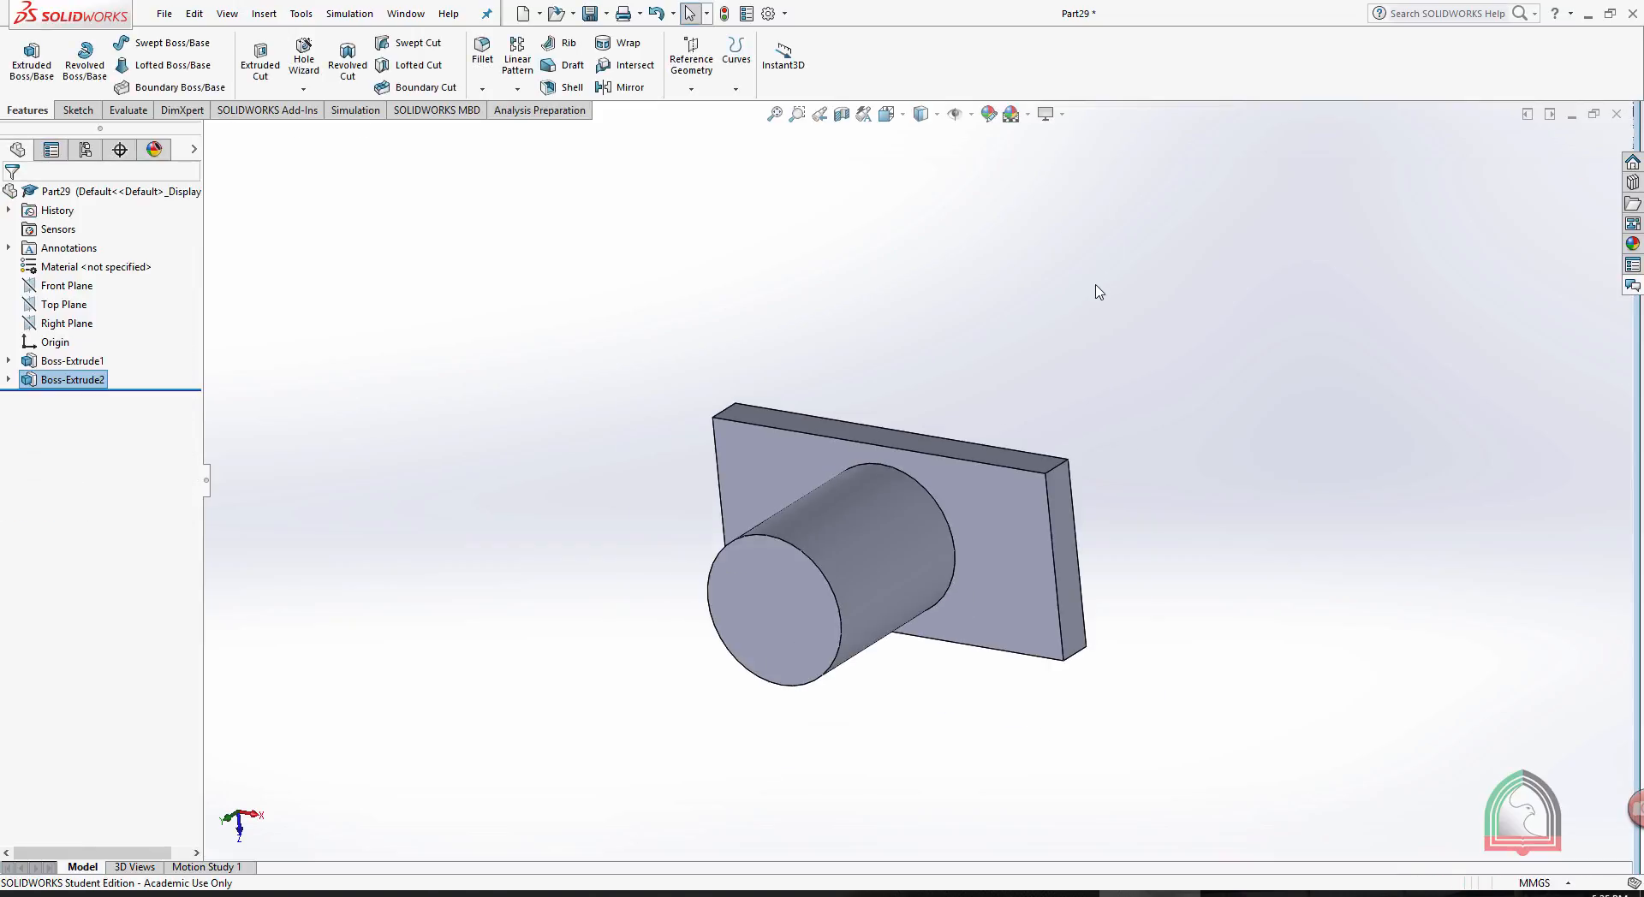
- Start a new sketch on the cylinder's free end face and orient the view normal to it
{"action": "middle_click_drag", "start_coordinate": [1077, 257], "coordinate": [1049, 125]}
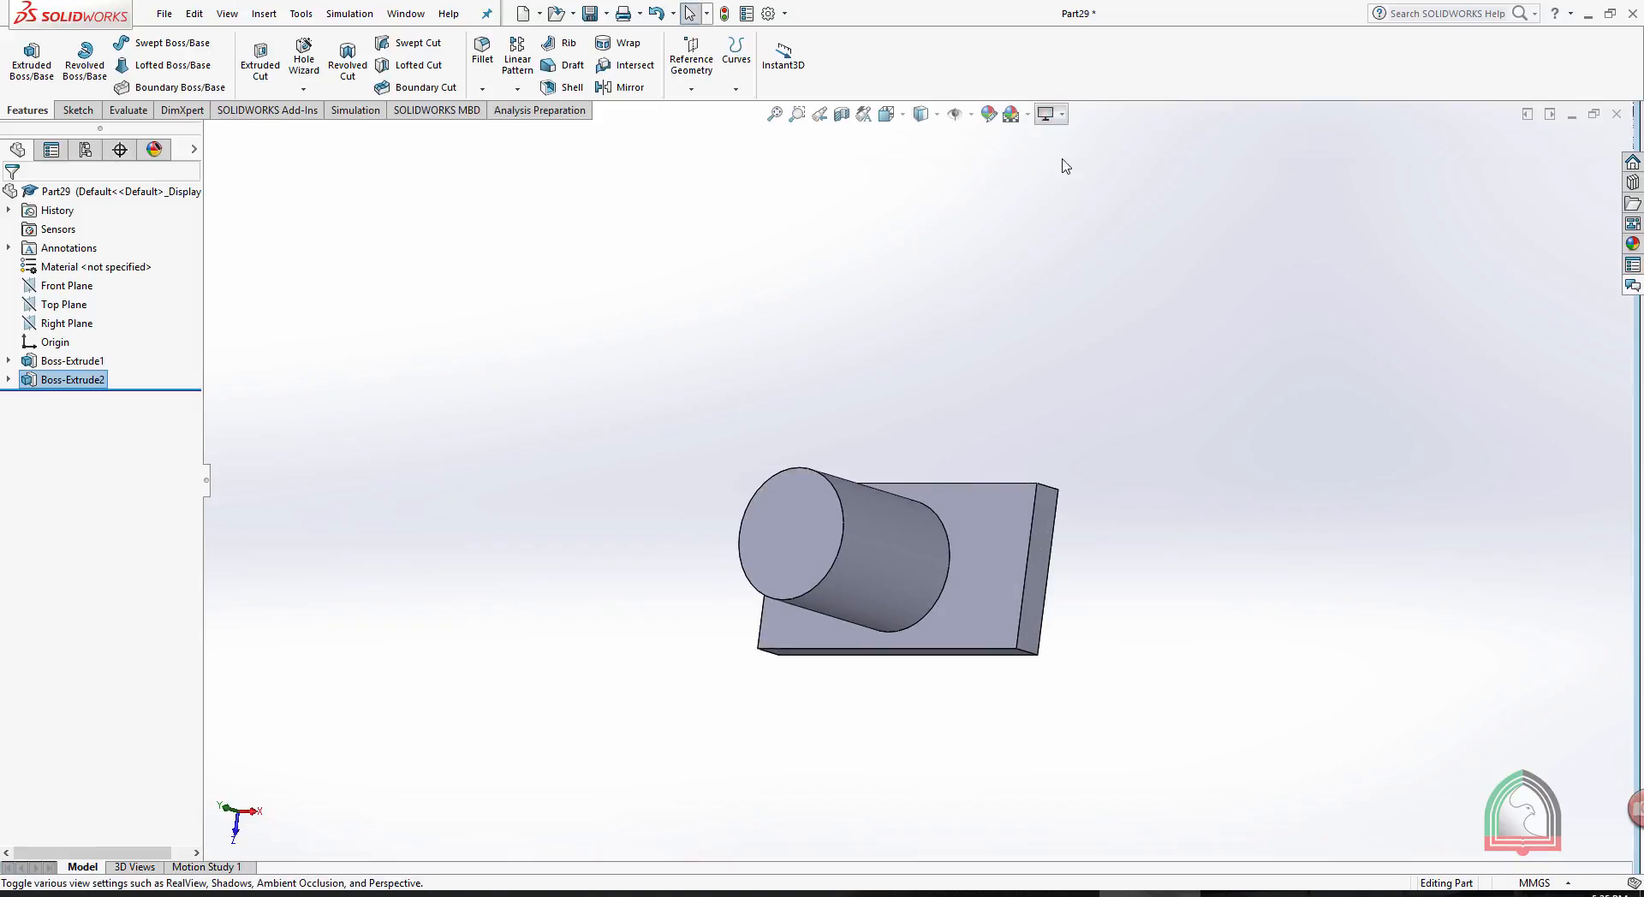
{"action": "left_click", "coordinate": [789, 536]}
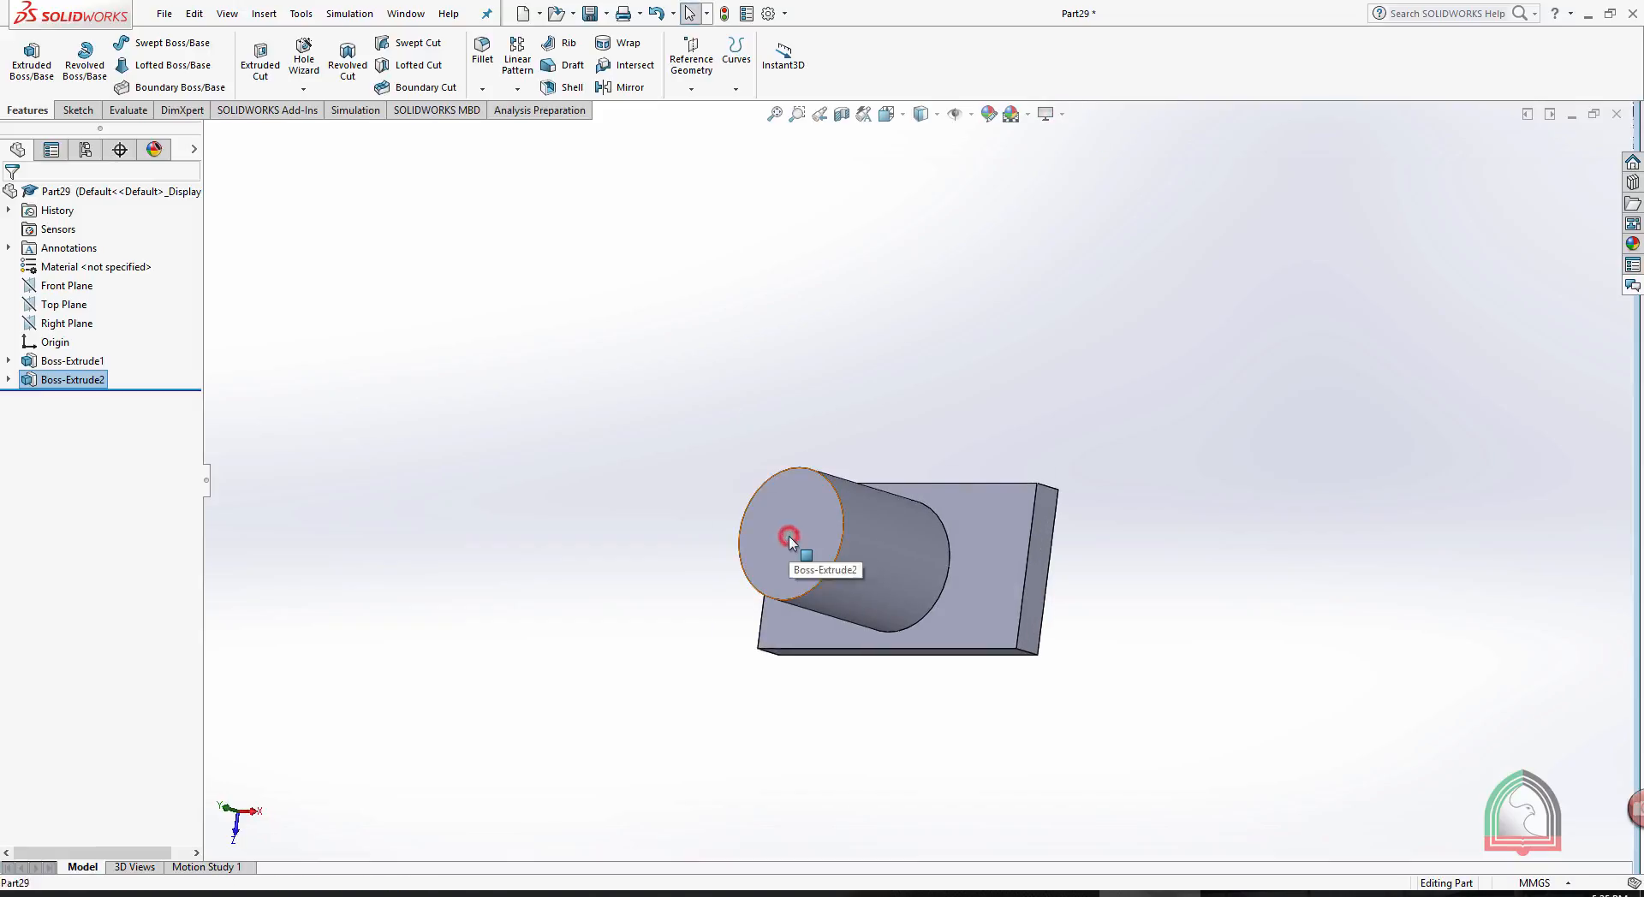
{"action": "left_click", "coordinate": [858, 485]}
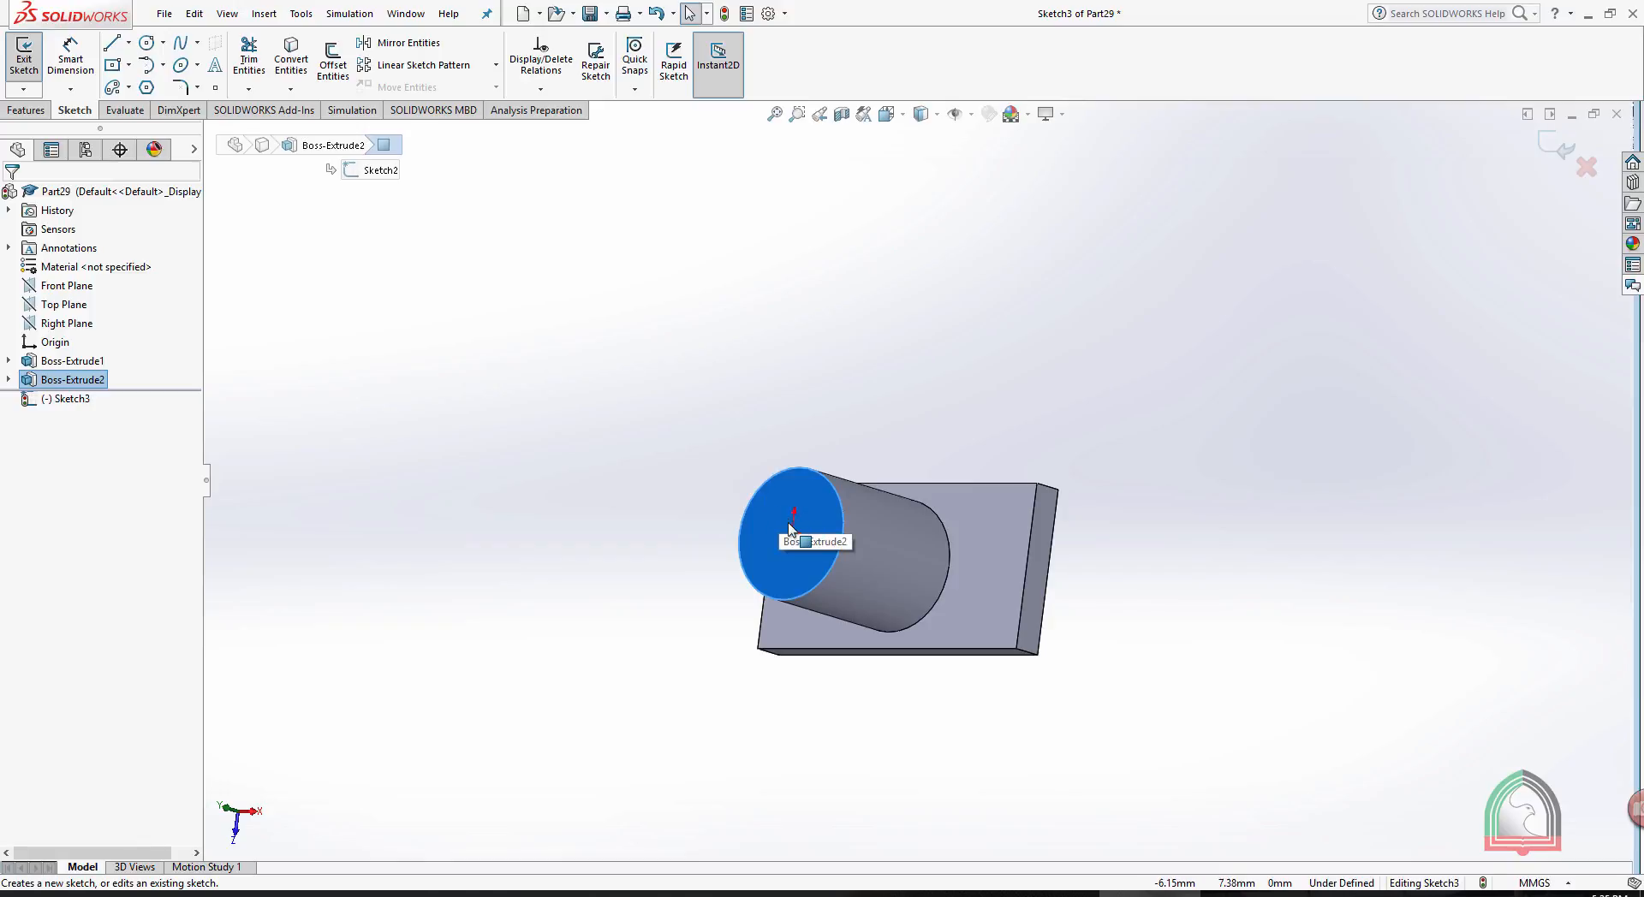
{"action": "scroll", "coordinate": [796, 519], "scroll_direction": "down", "scroll_amount": 2}
{"action": "key", "text": "space"}
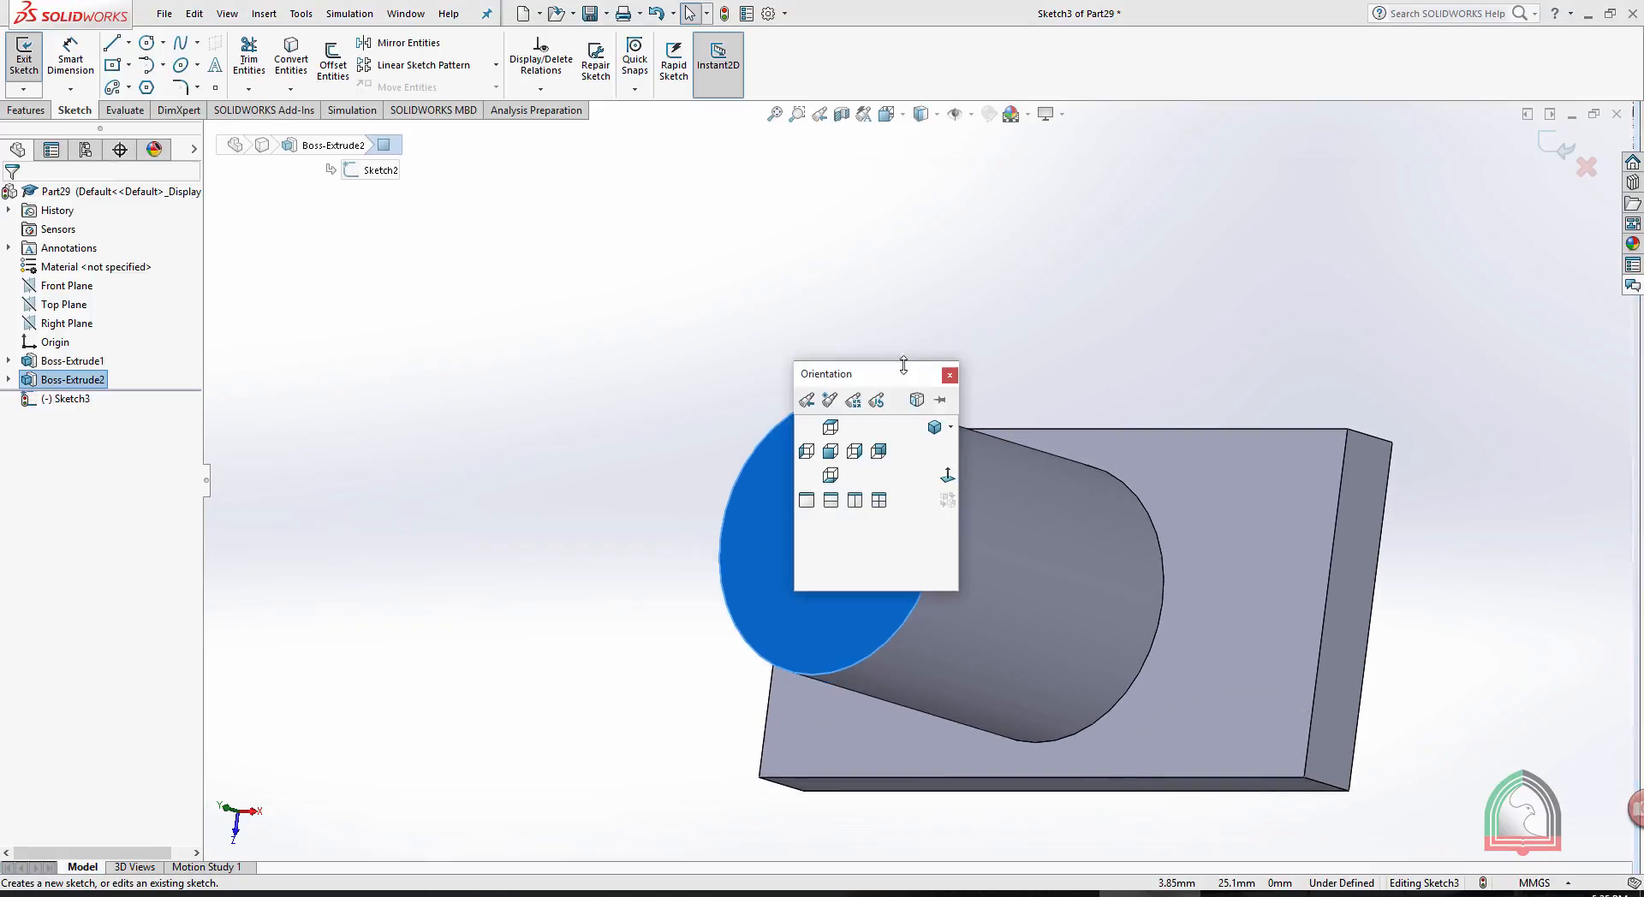
{"action": "left_click", "coordinate": [948, 475]}
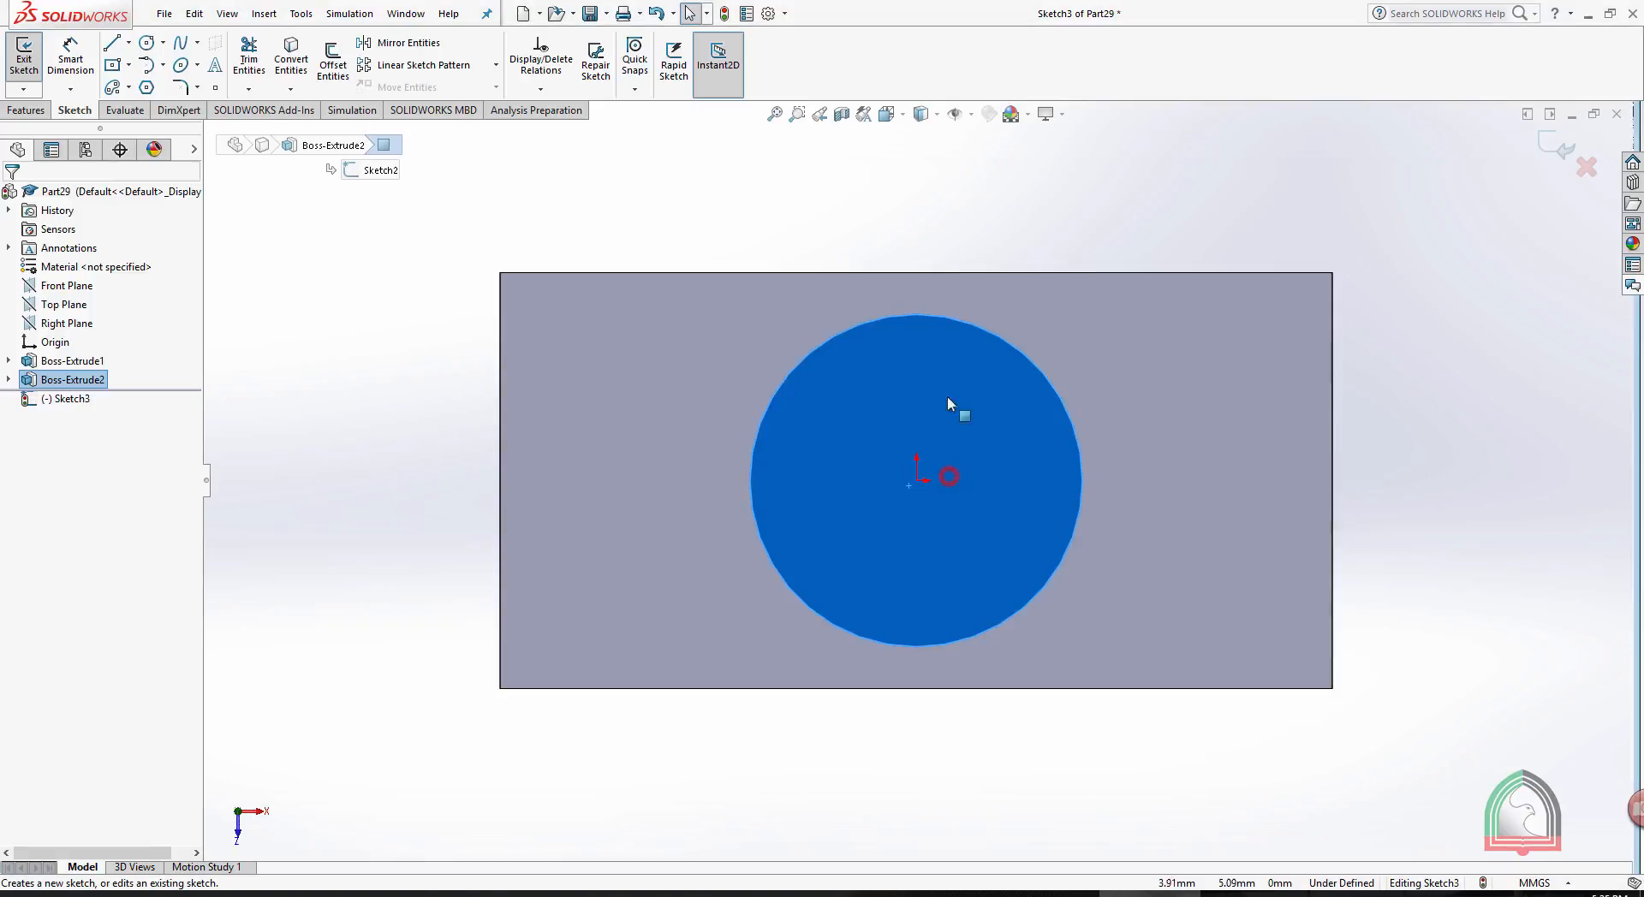
{"action": "left_click", "coordinate": [917, 204]}
- Sketch a five-sided inscribed-circle polygon centred on the origin inside the cylinder's circular edge, one vertex pointing up, and exit the sketch
{"action": "left_click", "coordinate": [146, 87]}
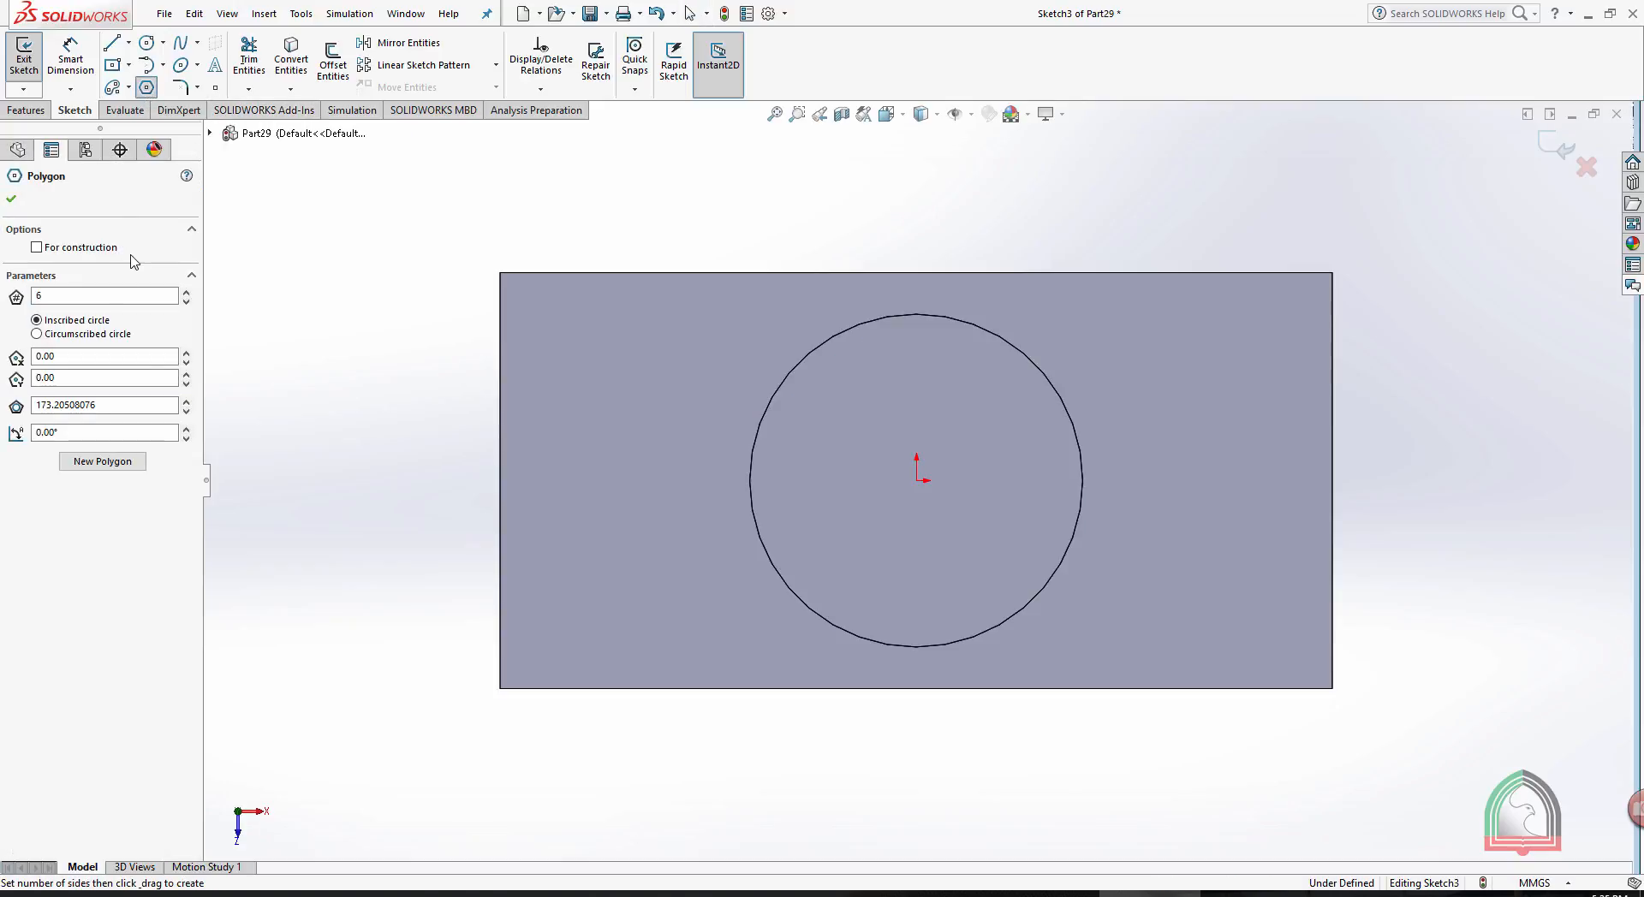
{"action": "double_click", "coordinate": [72, 296]}
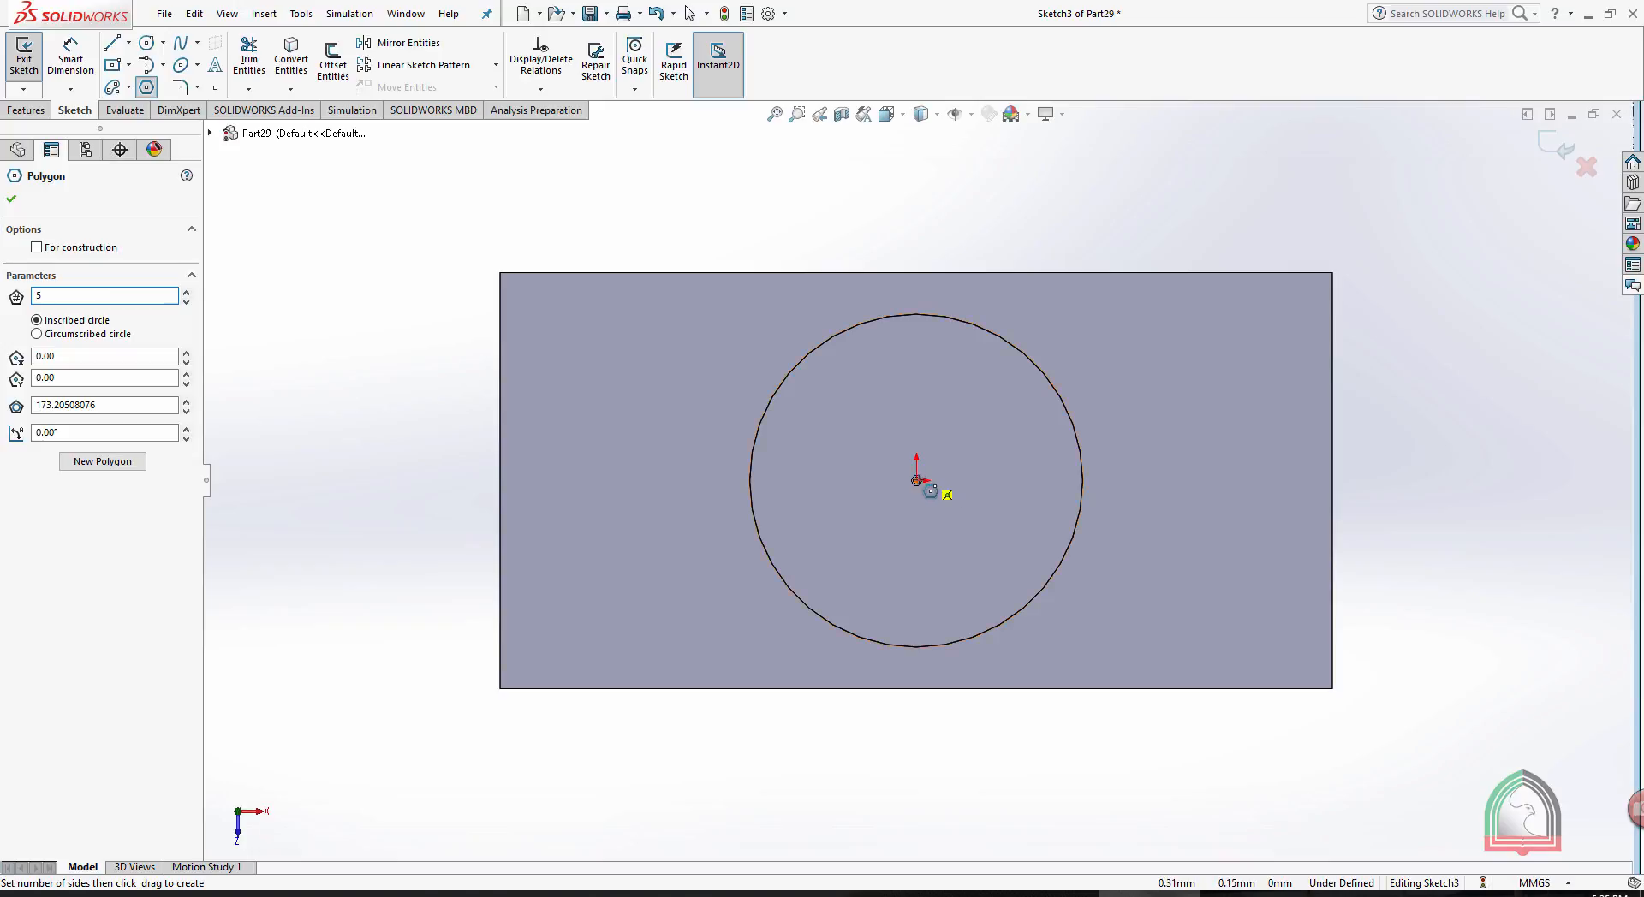
{"action": "left_click_drag", "start_coordinate": [917, 480], "coordinate": [917, 357]}
{"action": "key", "text": "Escape"}
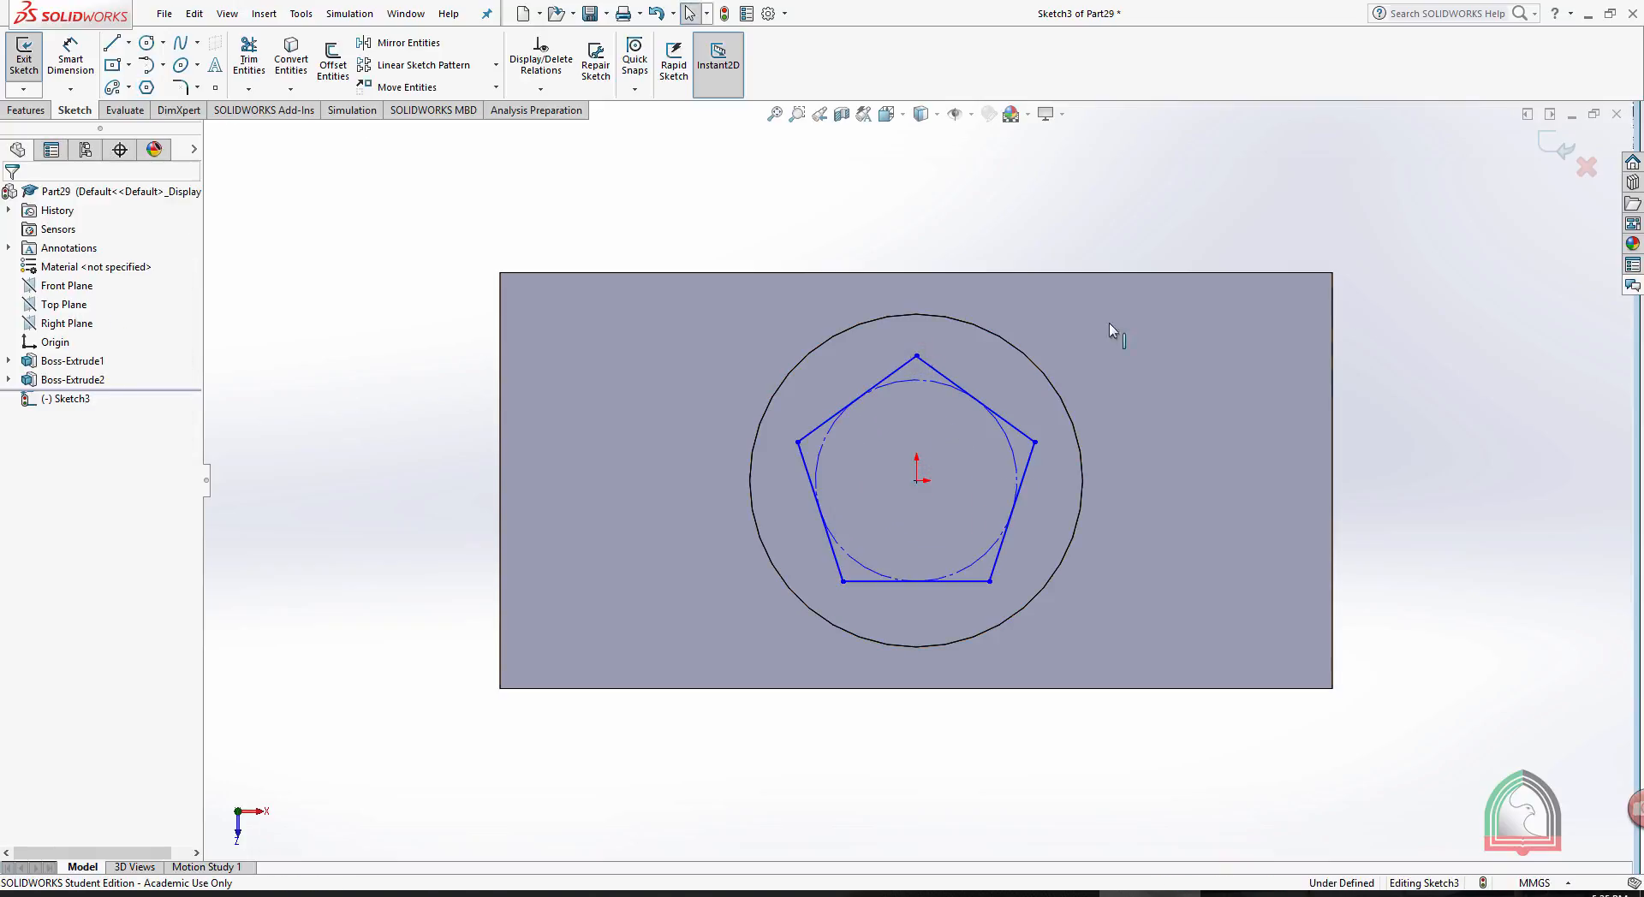
{"action": "left_click", "coordinate": [1554, 148]}
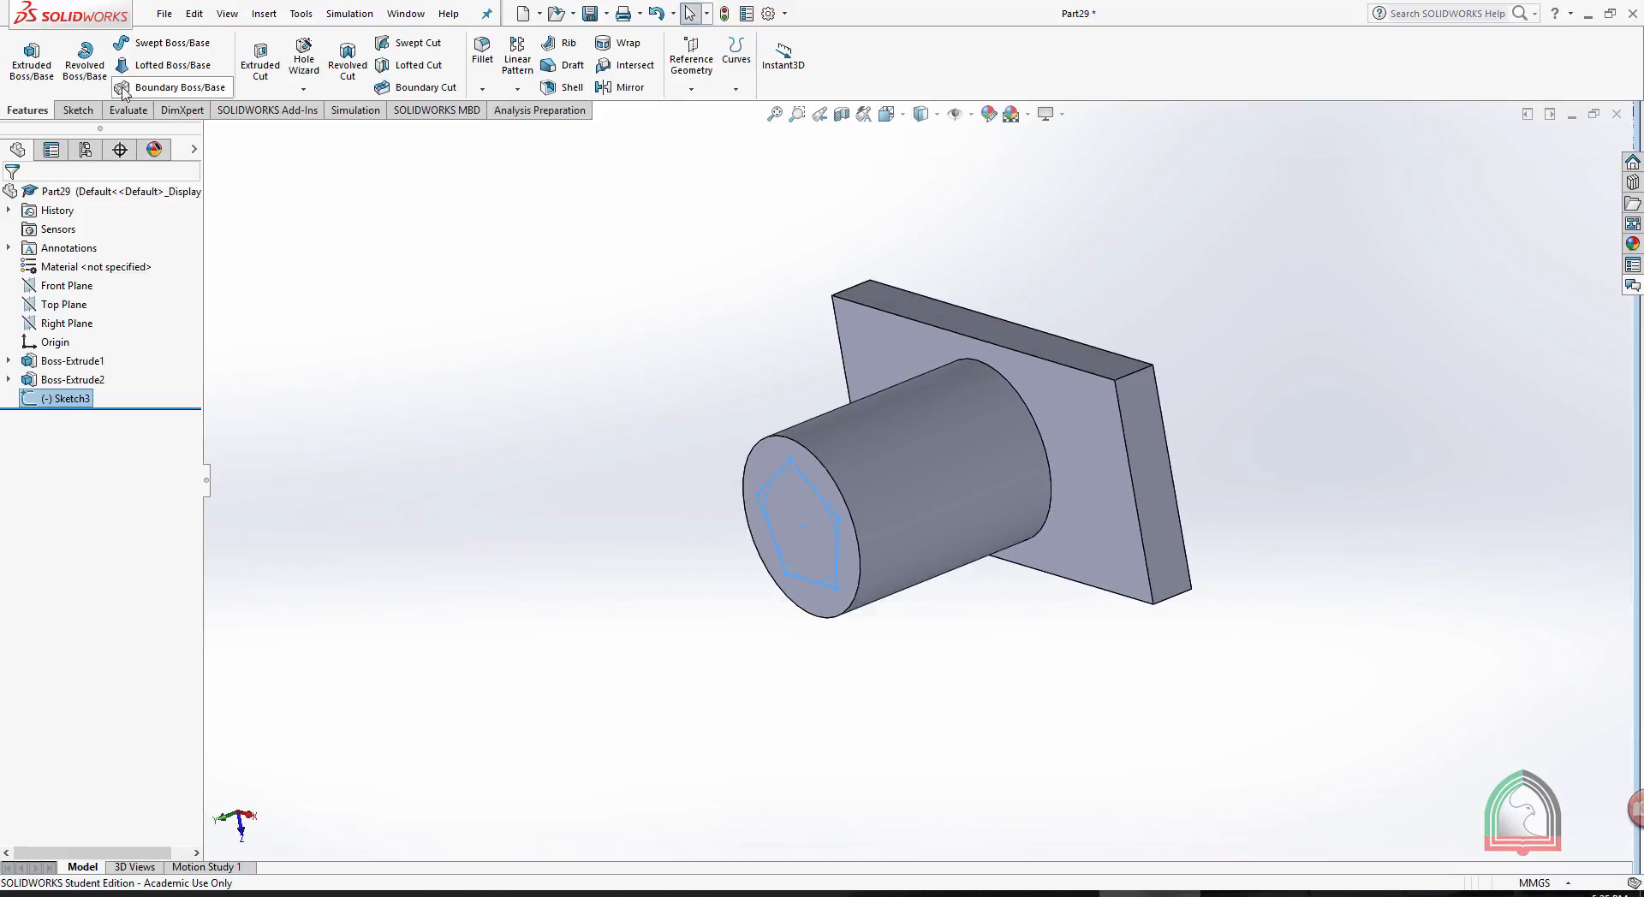
- Extrude the pentagon 25 mm outward from the cylinder's end face with a blind end condition and merged result
{"action": "left_click", "coordinate": [32, 60]}
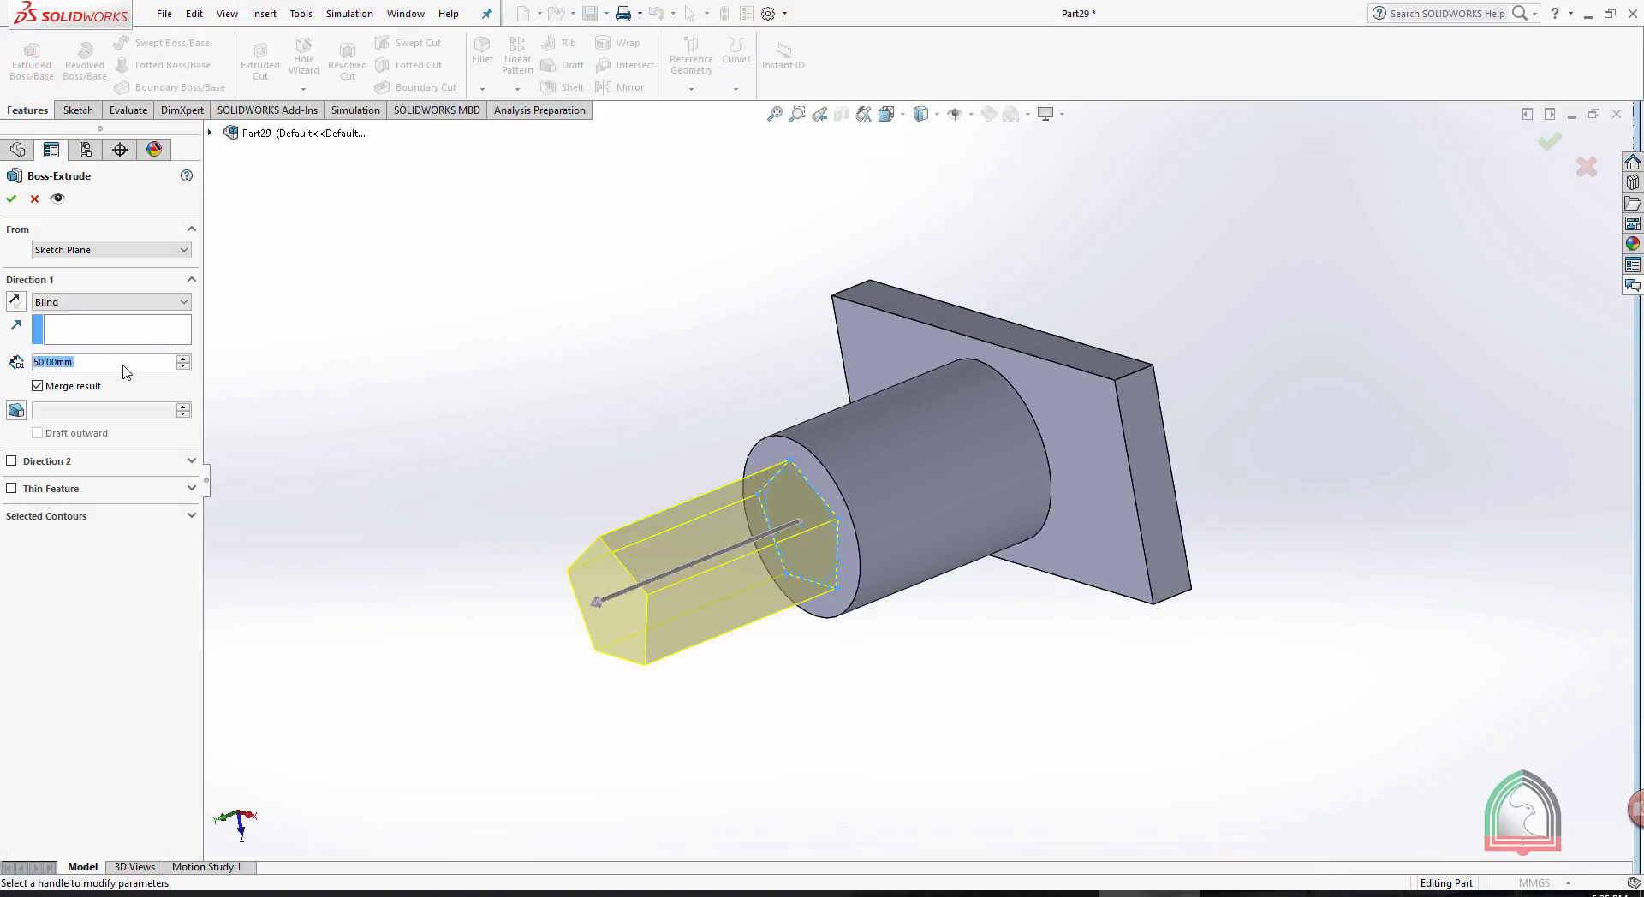
{"action": "type", "text": "25"}
{"action": "key", "text": "Return"}
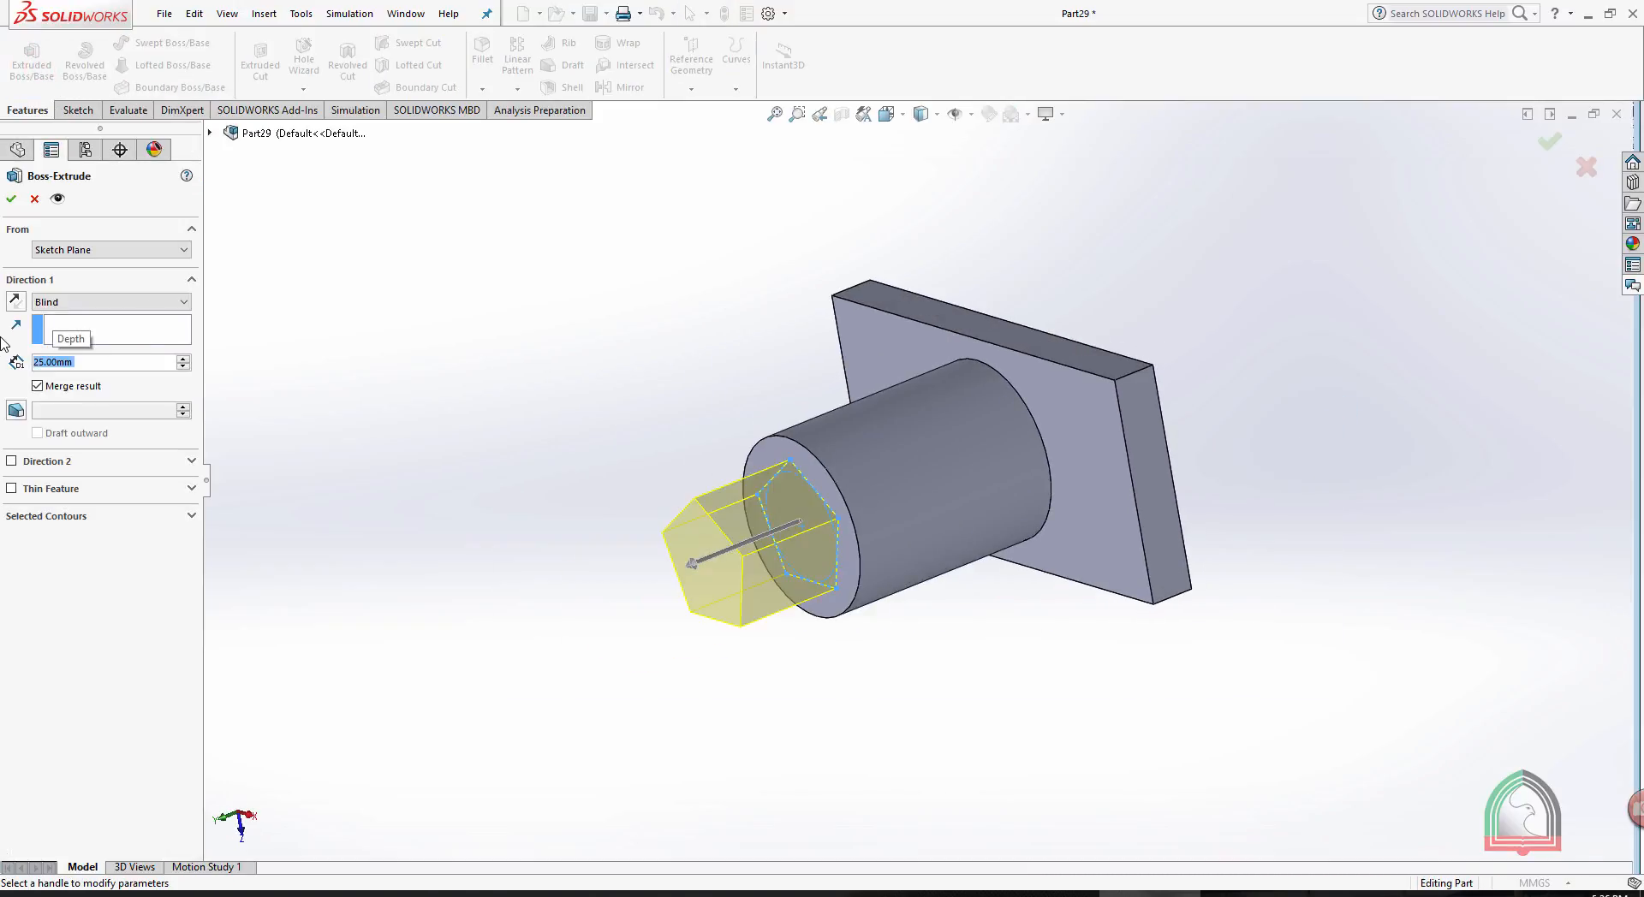
{"action": "left_click", "coordinate": [11, 198]}
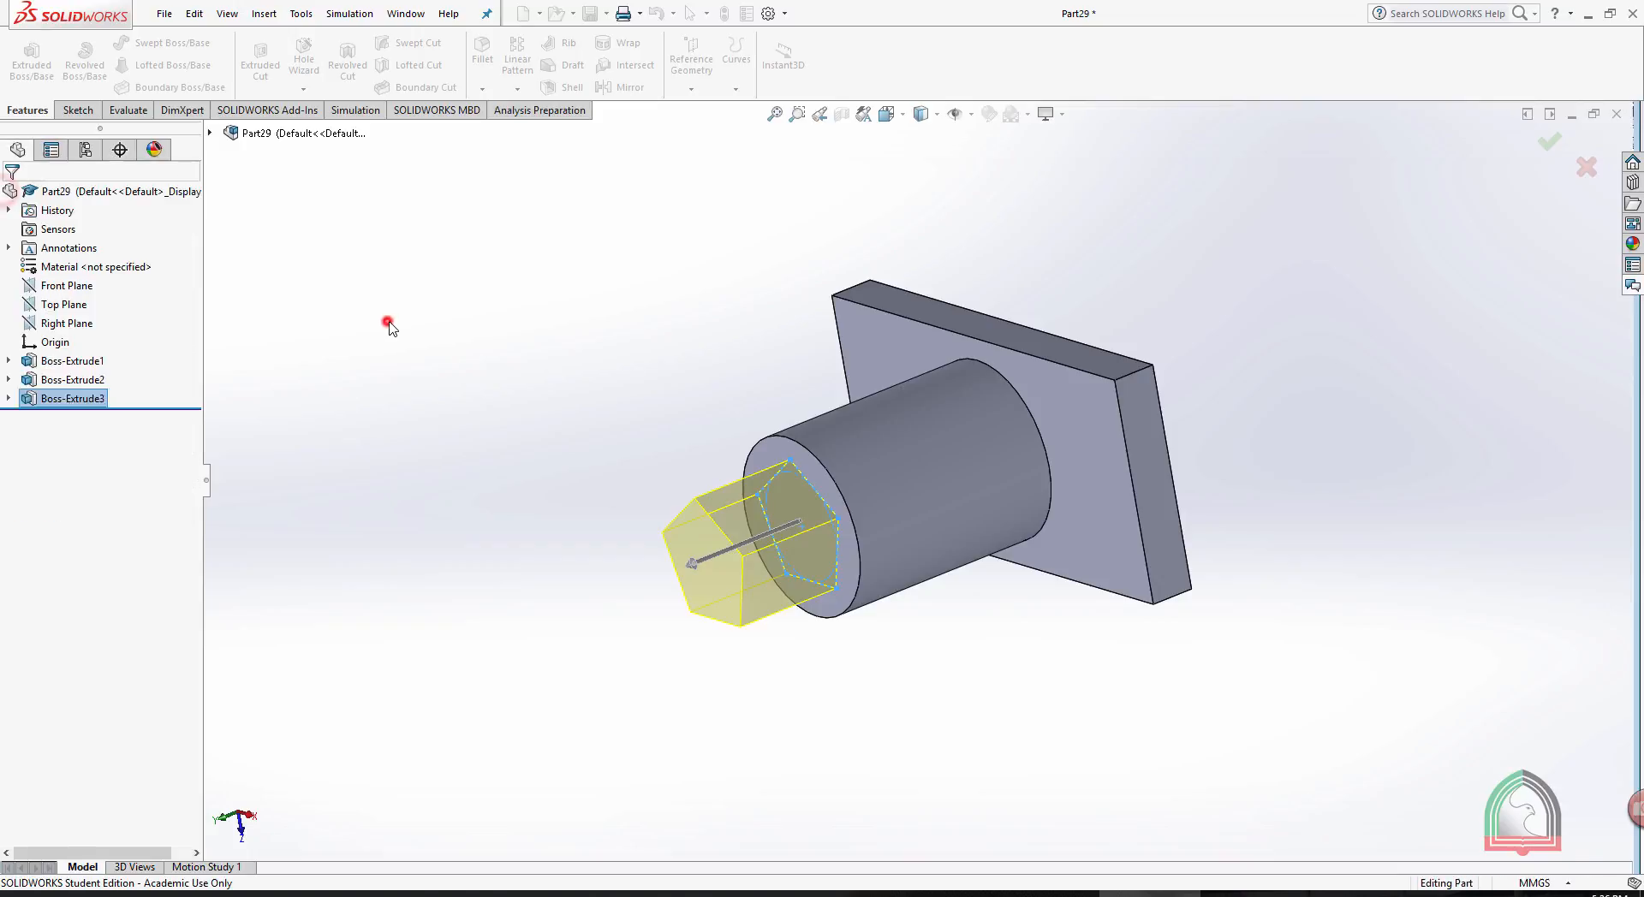
- Examine which part of the model each of the three boss extrusions forms, viewing the block, cylinder and pentagonal boss from several angles
{"action": "middle_click_drag", "start_coordinate": [390, 323], "coordinate": [231, 339]}
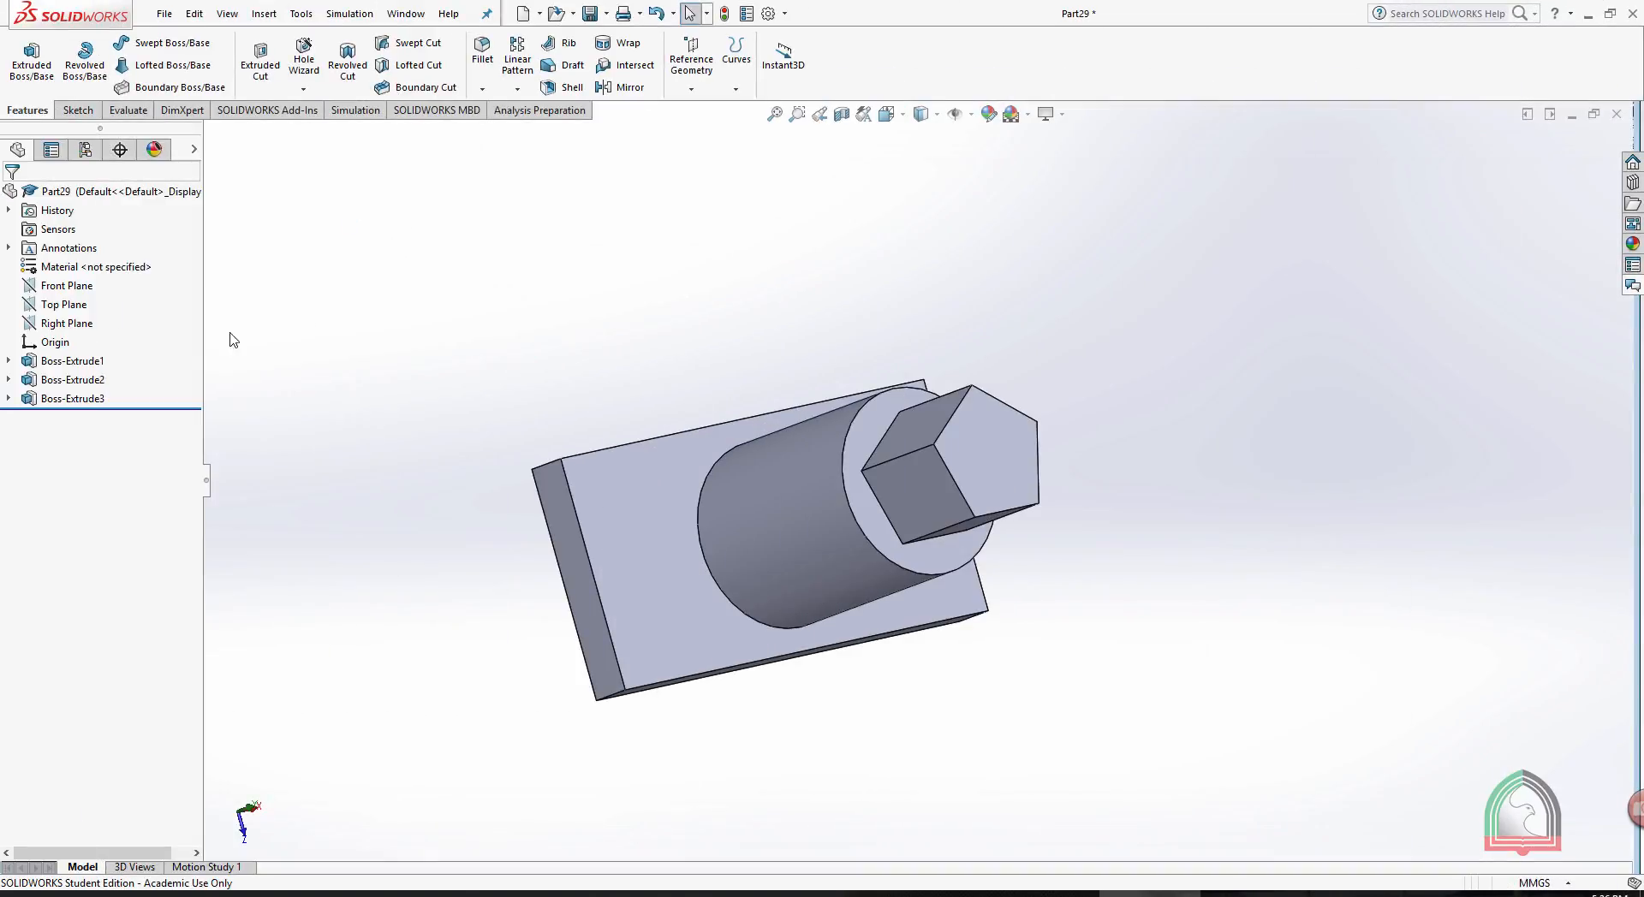
{"action": "left_click", "coordinate": [51, 363]}
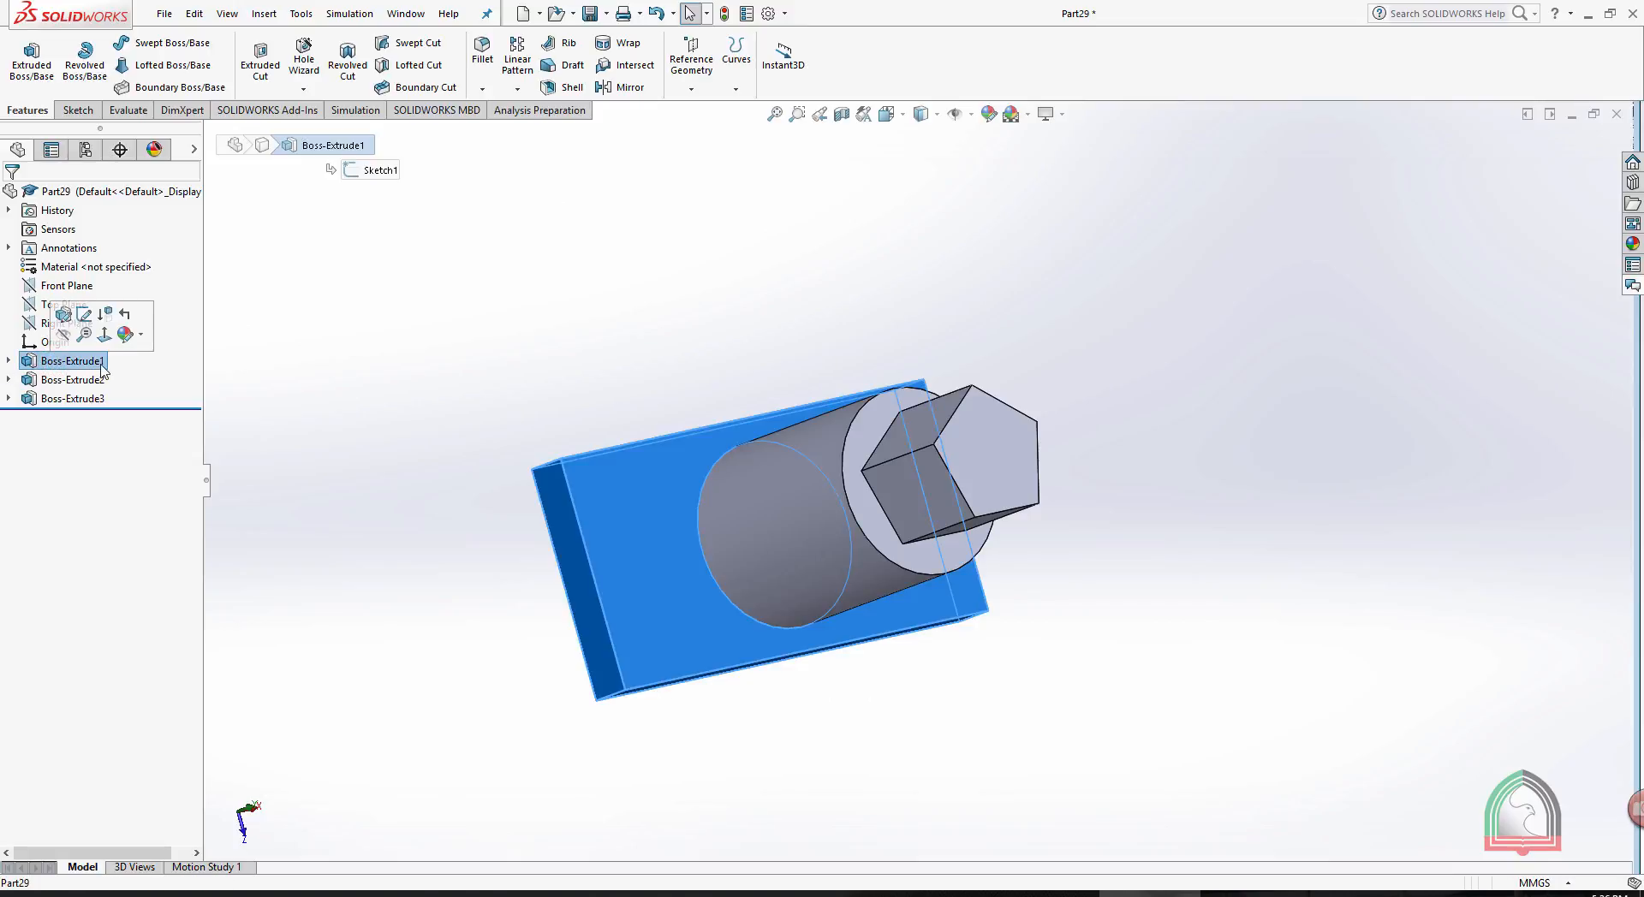
{"action": "left_click", "coordinate": [70, 379]}
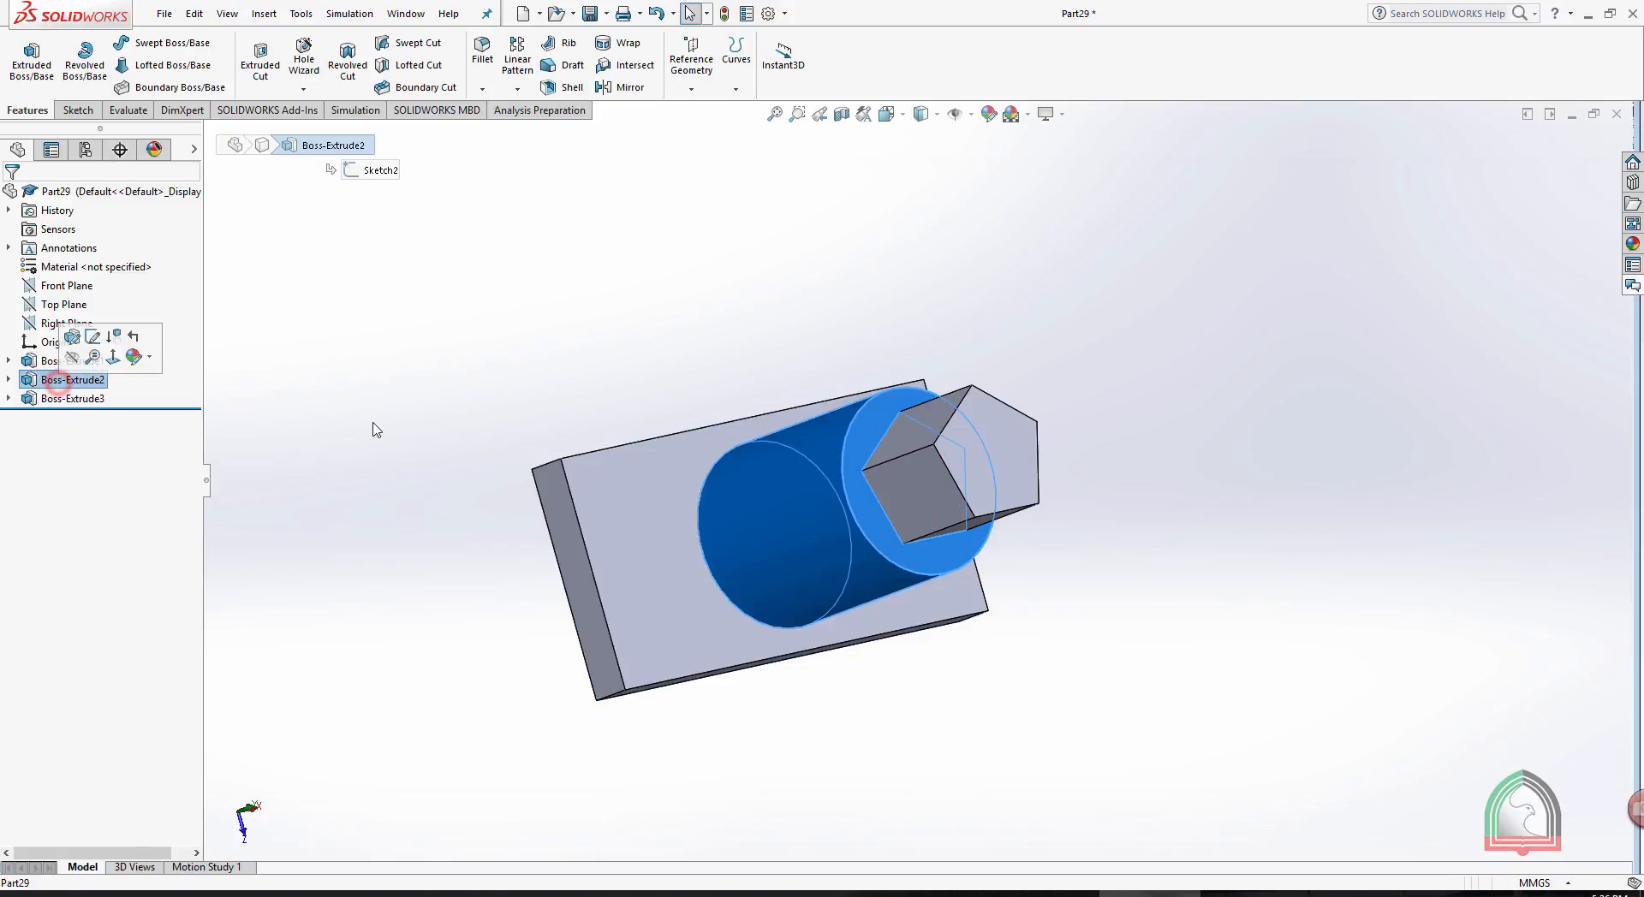
{"action": "left_click", "coordinate": [51, 399]}
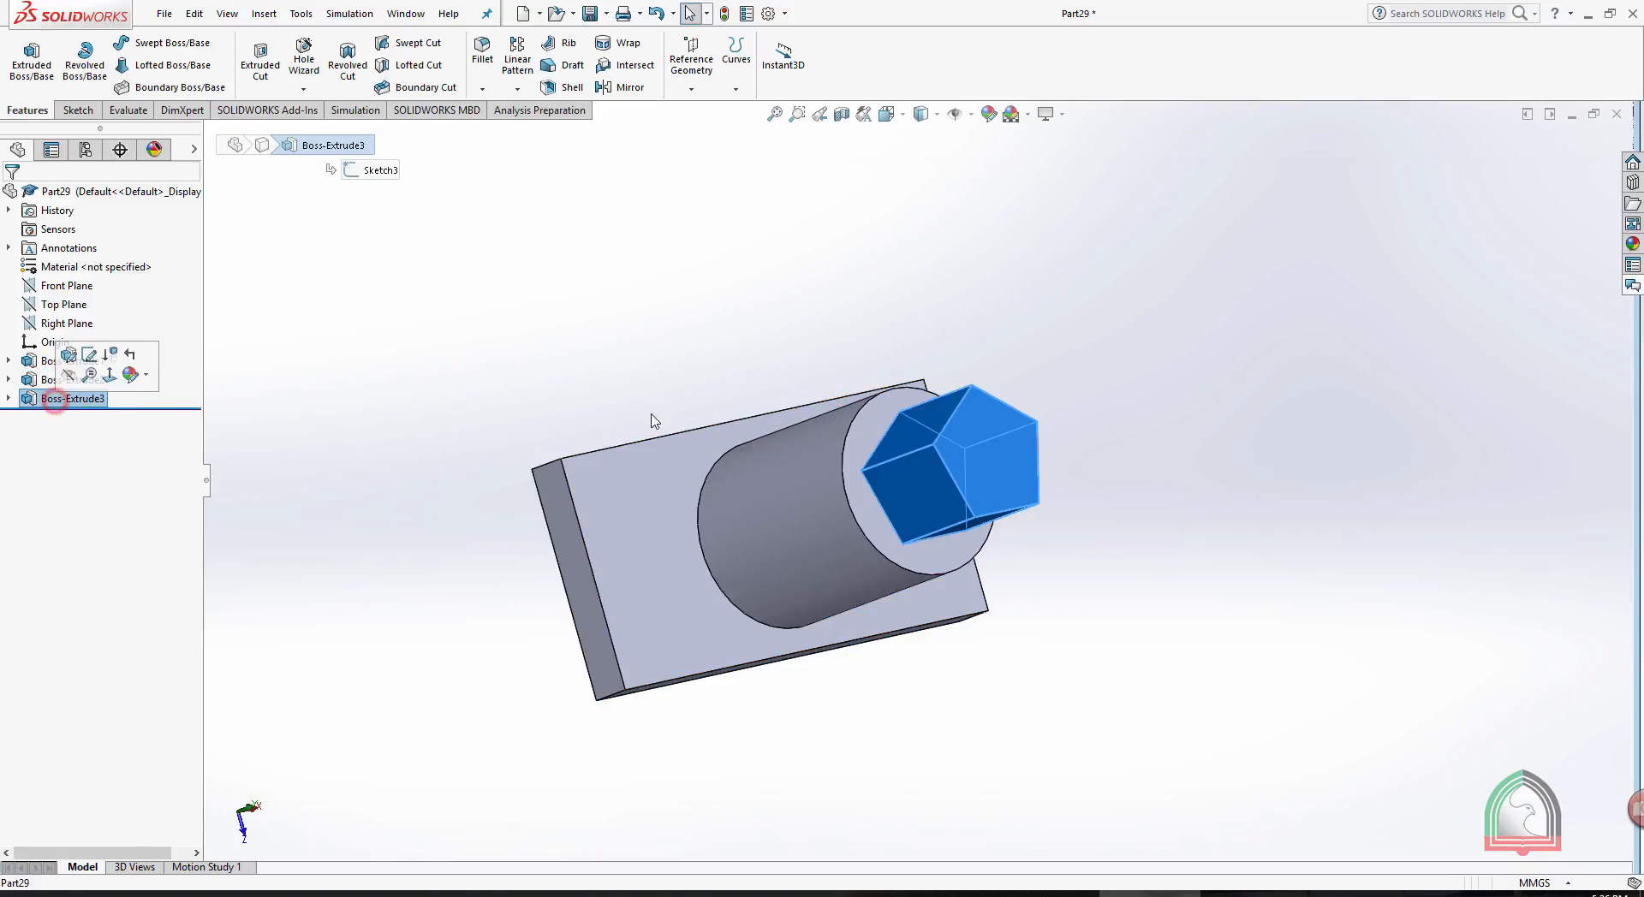
{"action": "mouse_move", "coordinate": [1038, 316]}
{"action": "middle_mouse_down"}
{"action": "mouse_move", "coordinate": [884, 259]}
{"action": "mouse_move", "coordinate": [904, 294]}
{"action": "middle_mouse_up"}
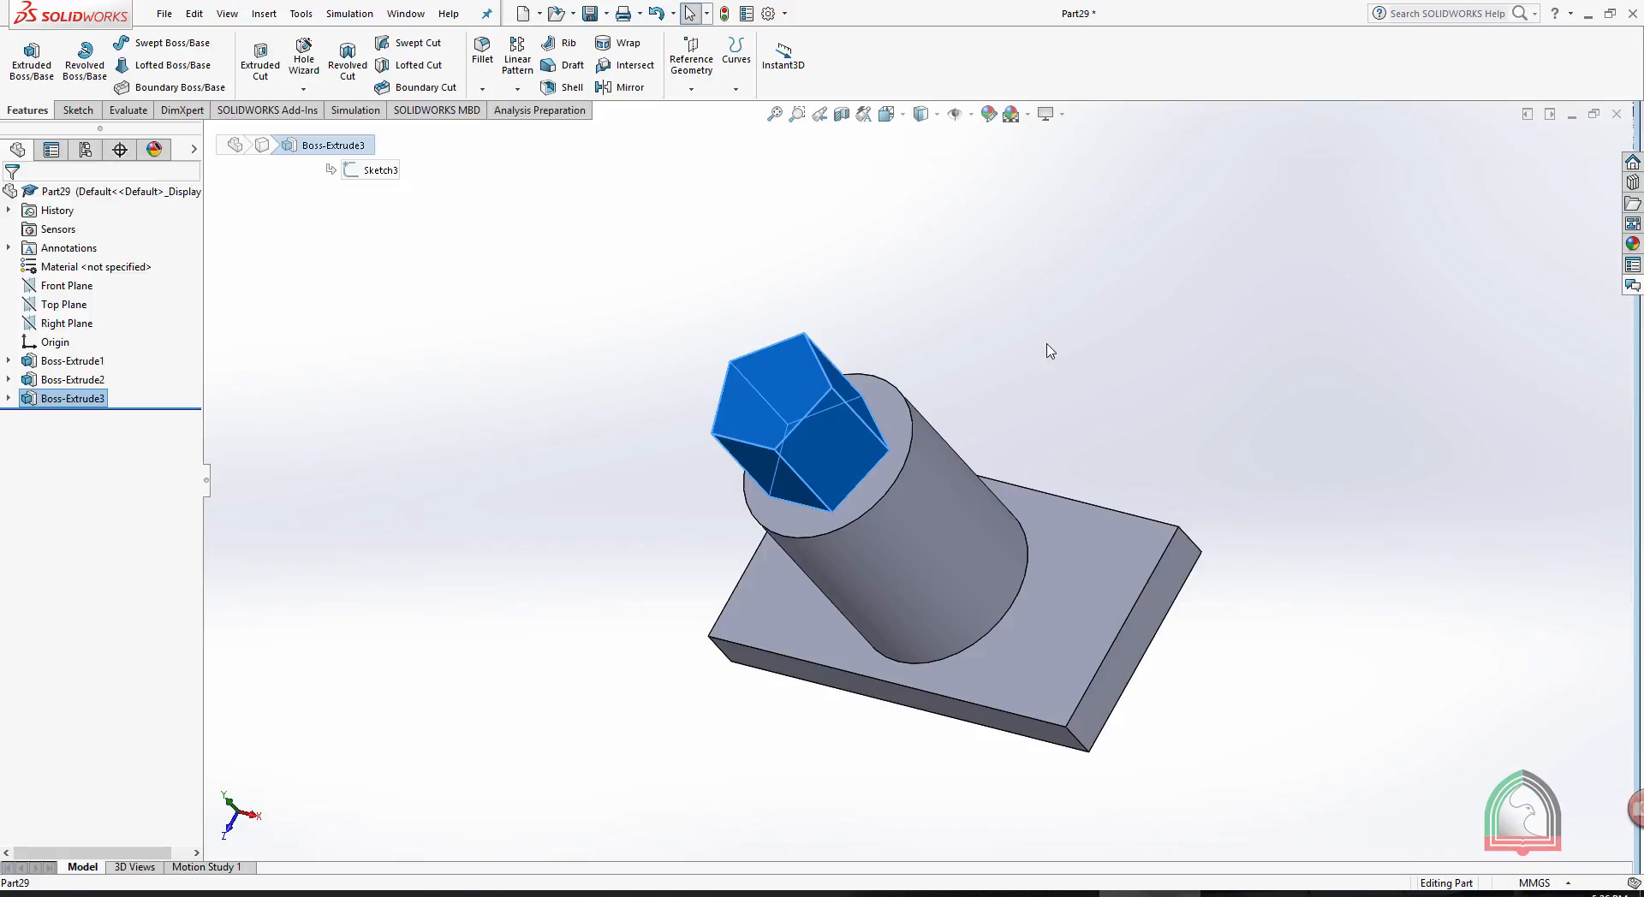
{"action": "middle_click_drag", "start_coordinate": [1313, 574], "coordinate": [1200, 624]}
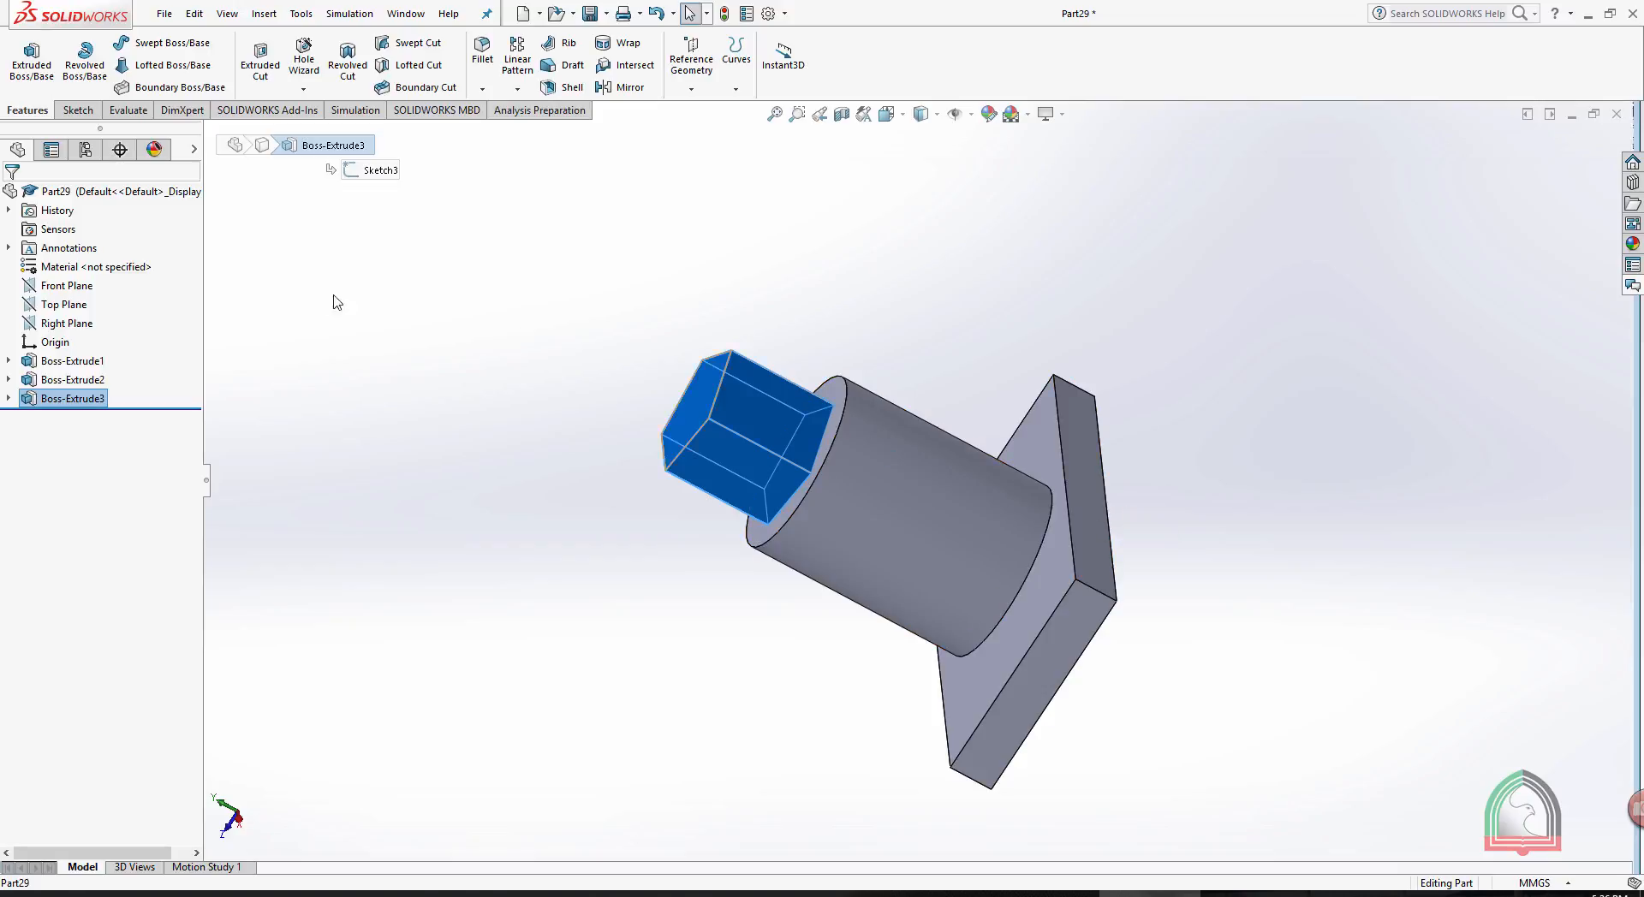
- Edit the block's base extrusion and set its blind depth to 2 mm
{"action": "left_click", "coordinate": [1076, 412]}
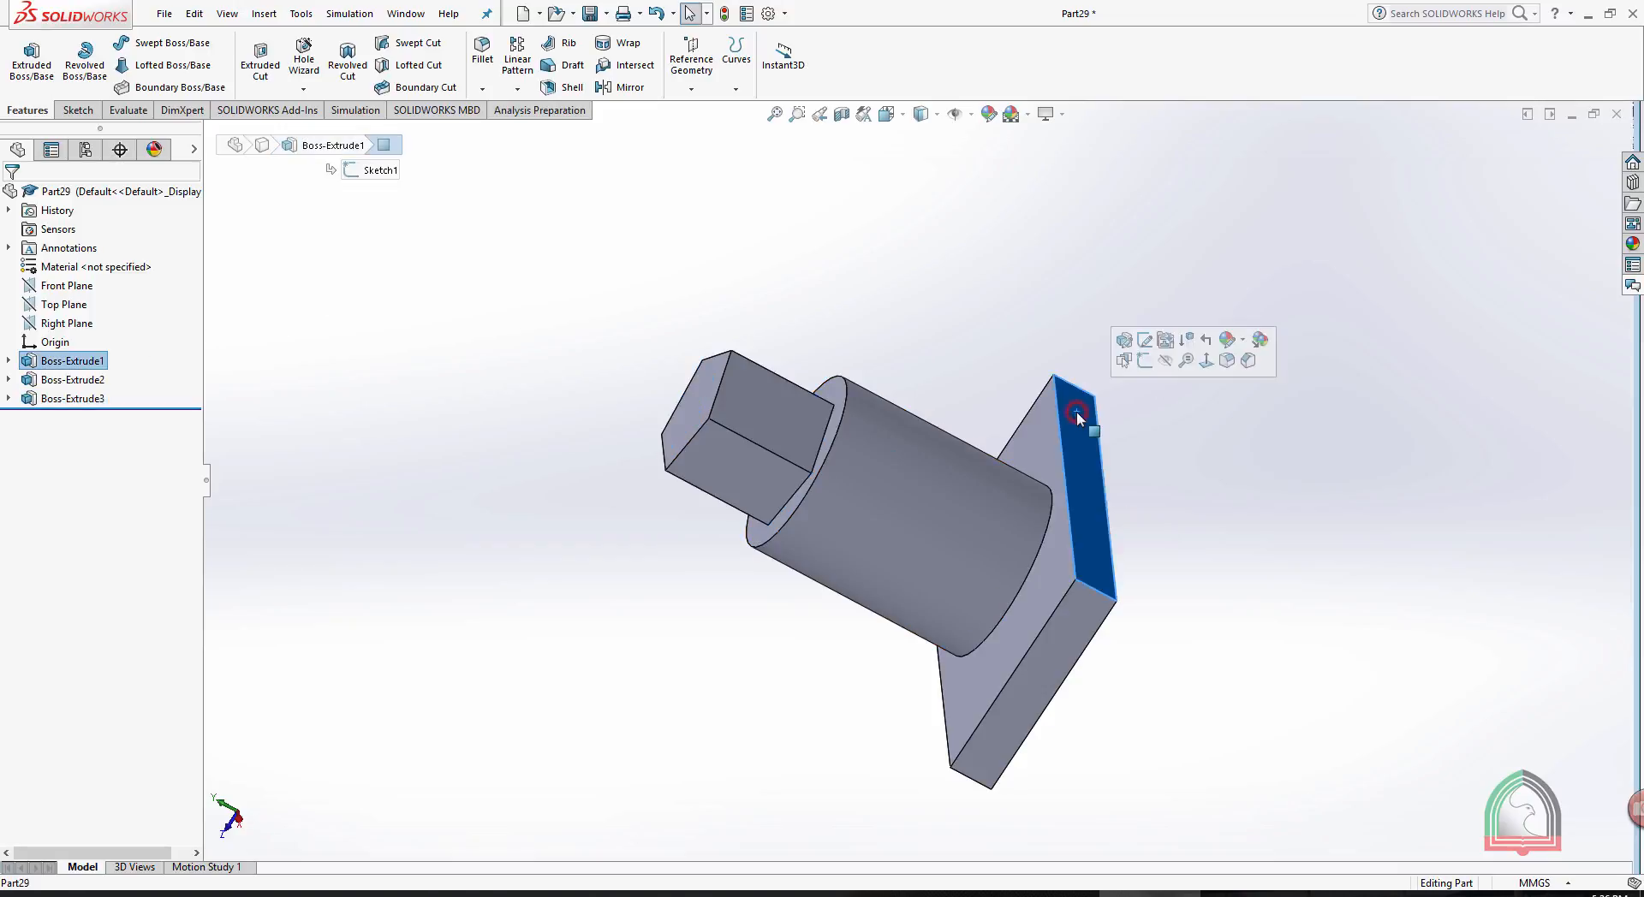
{"action": "left_click", "coordinate": [70, 362]}
{"action": "left_click", "coordinate": [82, 312]}
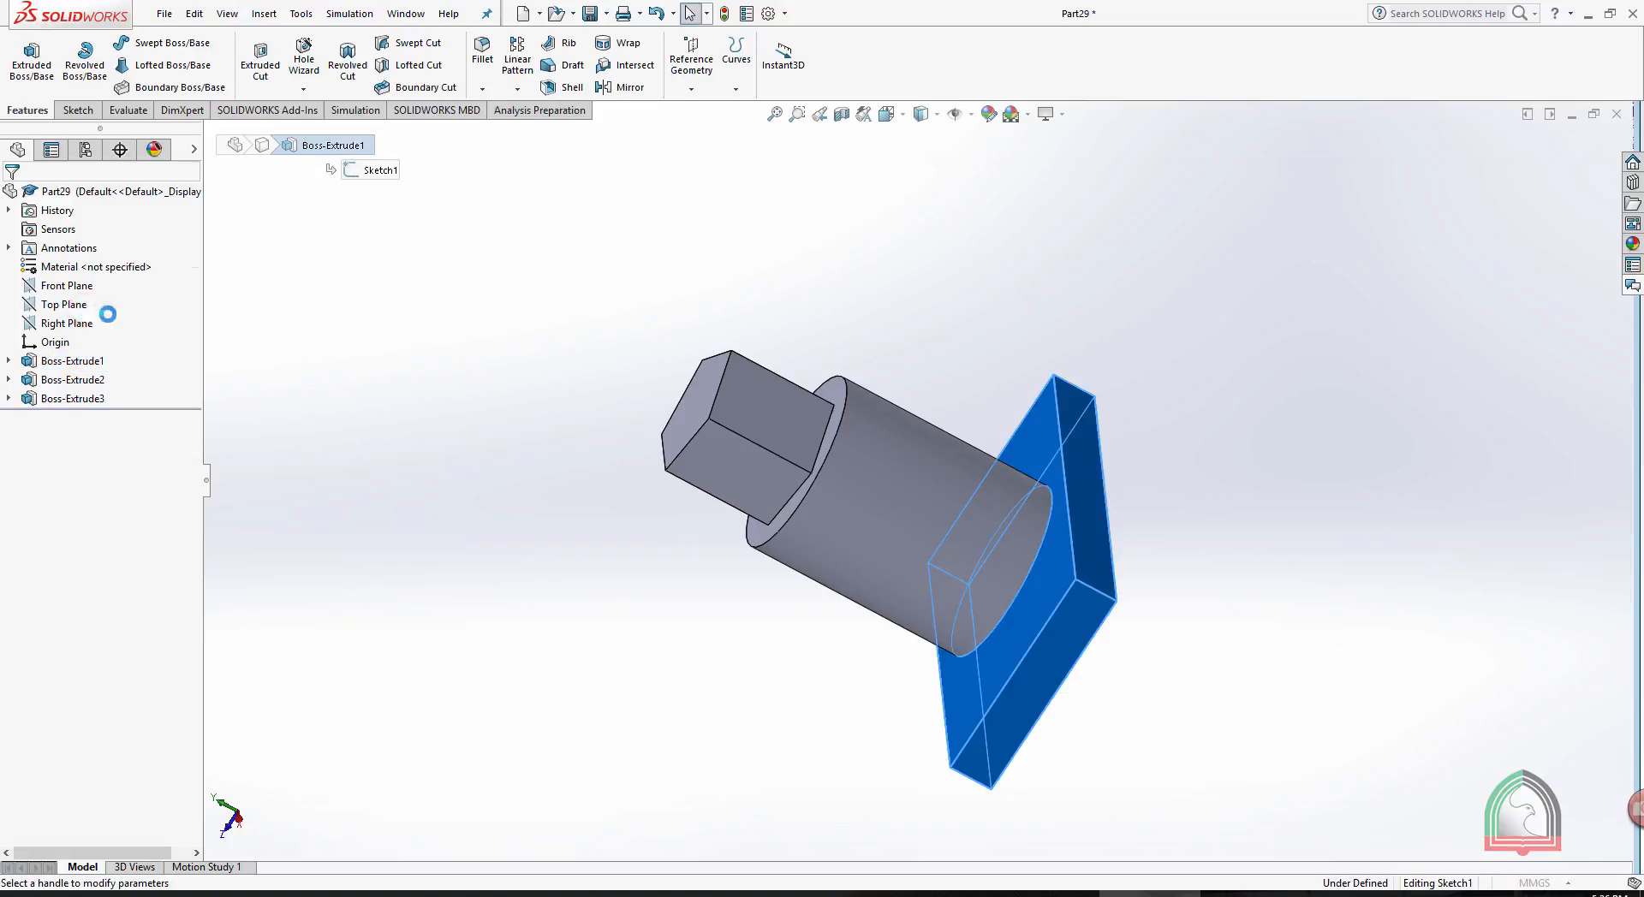
{"action": "left_click", "coordinate": [72, 361]}
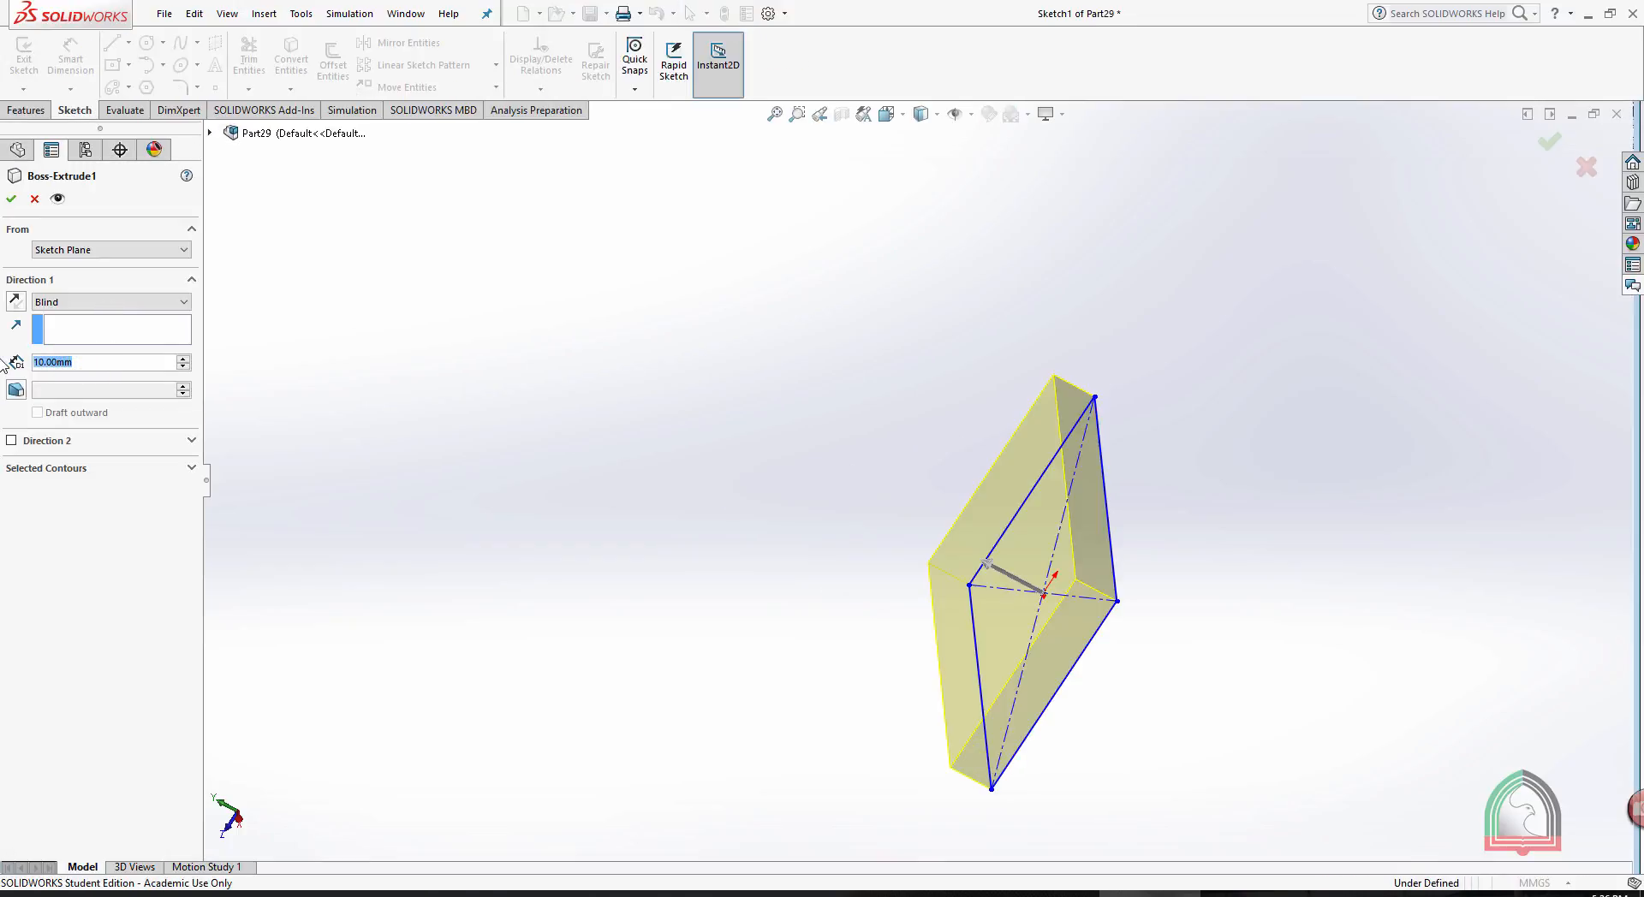
{"action": "type", "text": "2"}
{"action": "key", "text": "Return"}
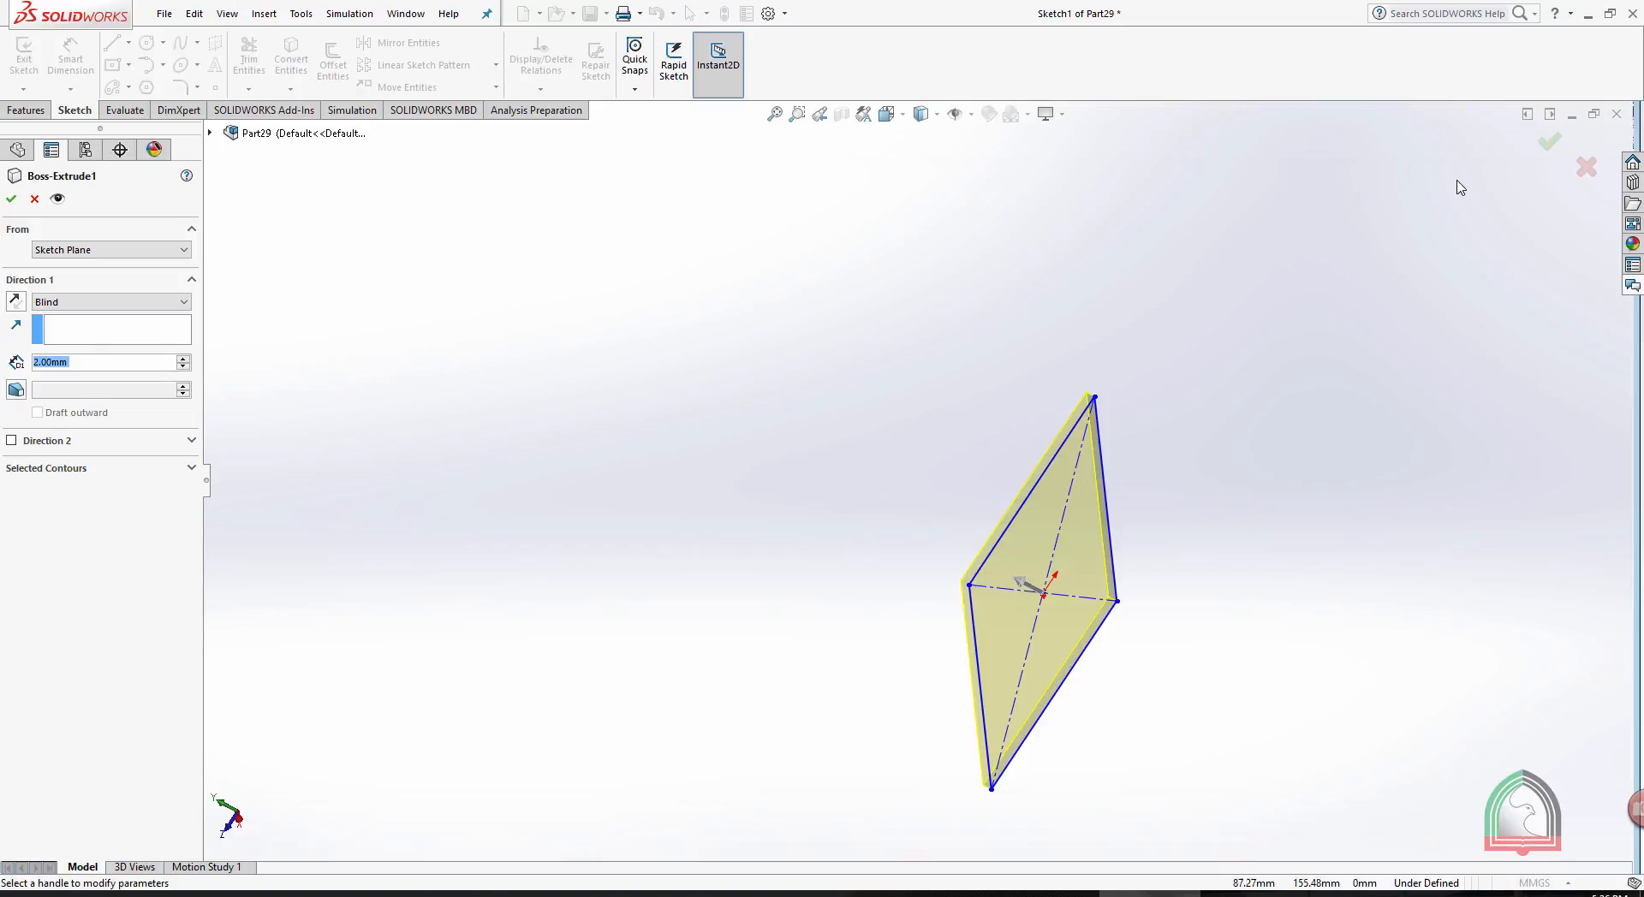
{"action": "left_click", "coordinate": [1547, 144]}
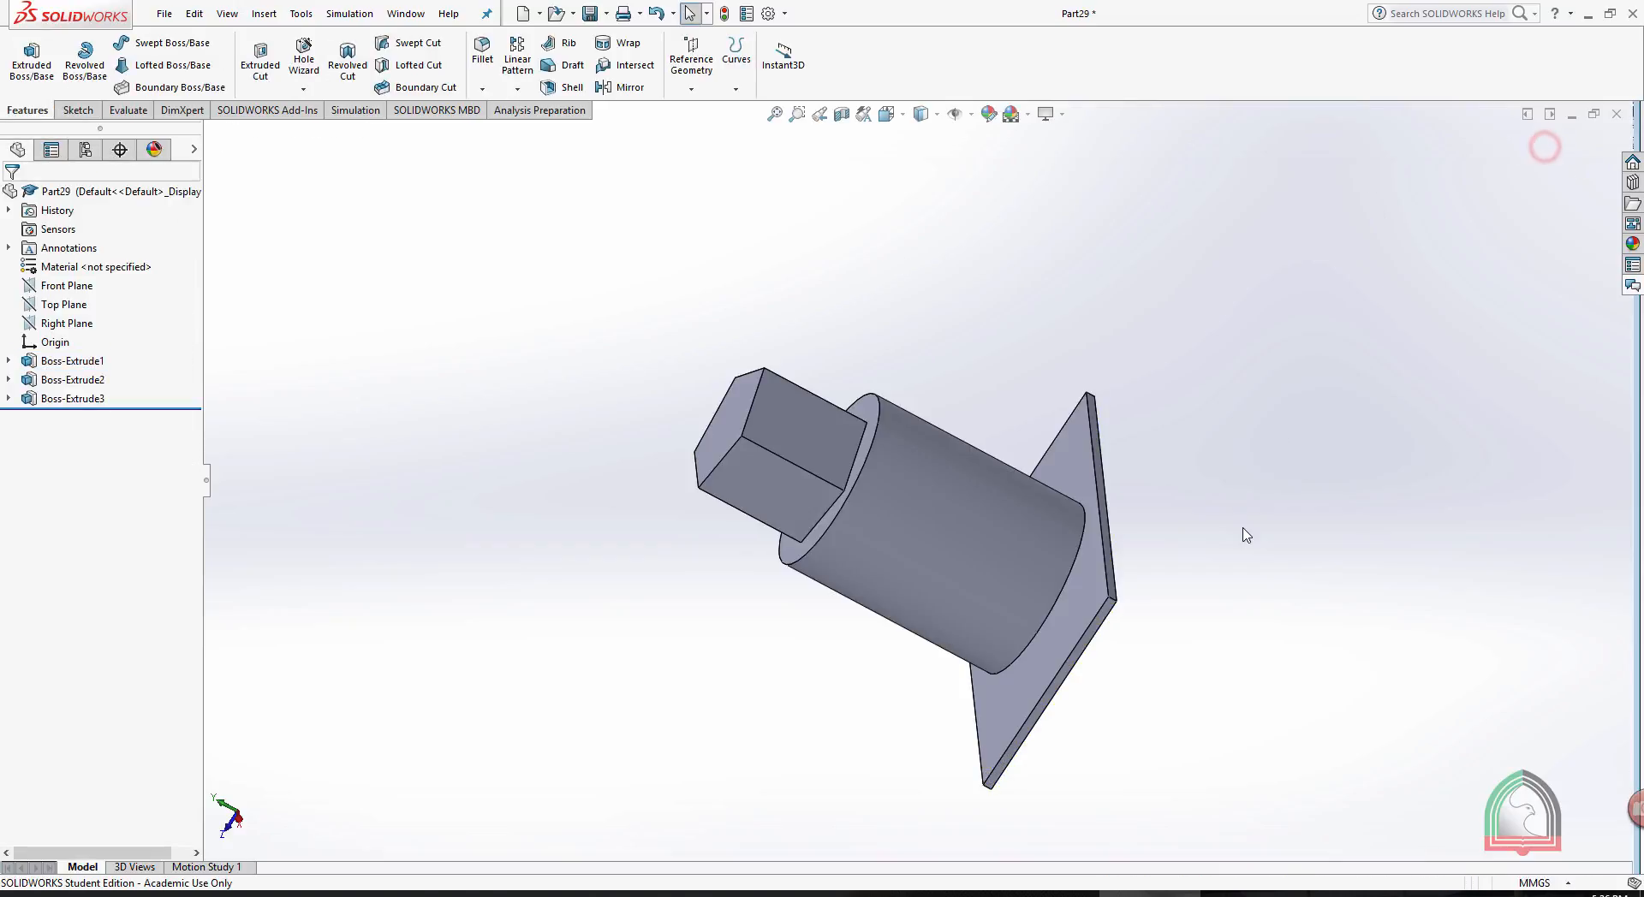
- Open the cylinder's circle sketch for editing and orient the view normal to it
{"action": "middle_click_drag", "start_coordinate": [1289, 506], "coordinate": [1339, 508]}
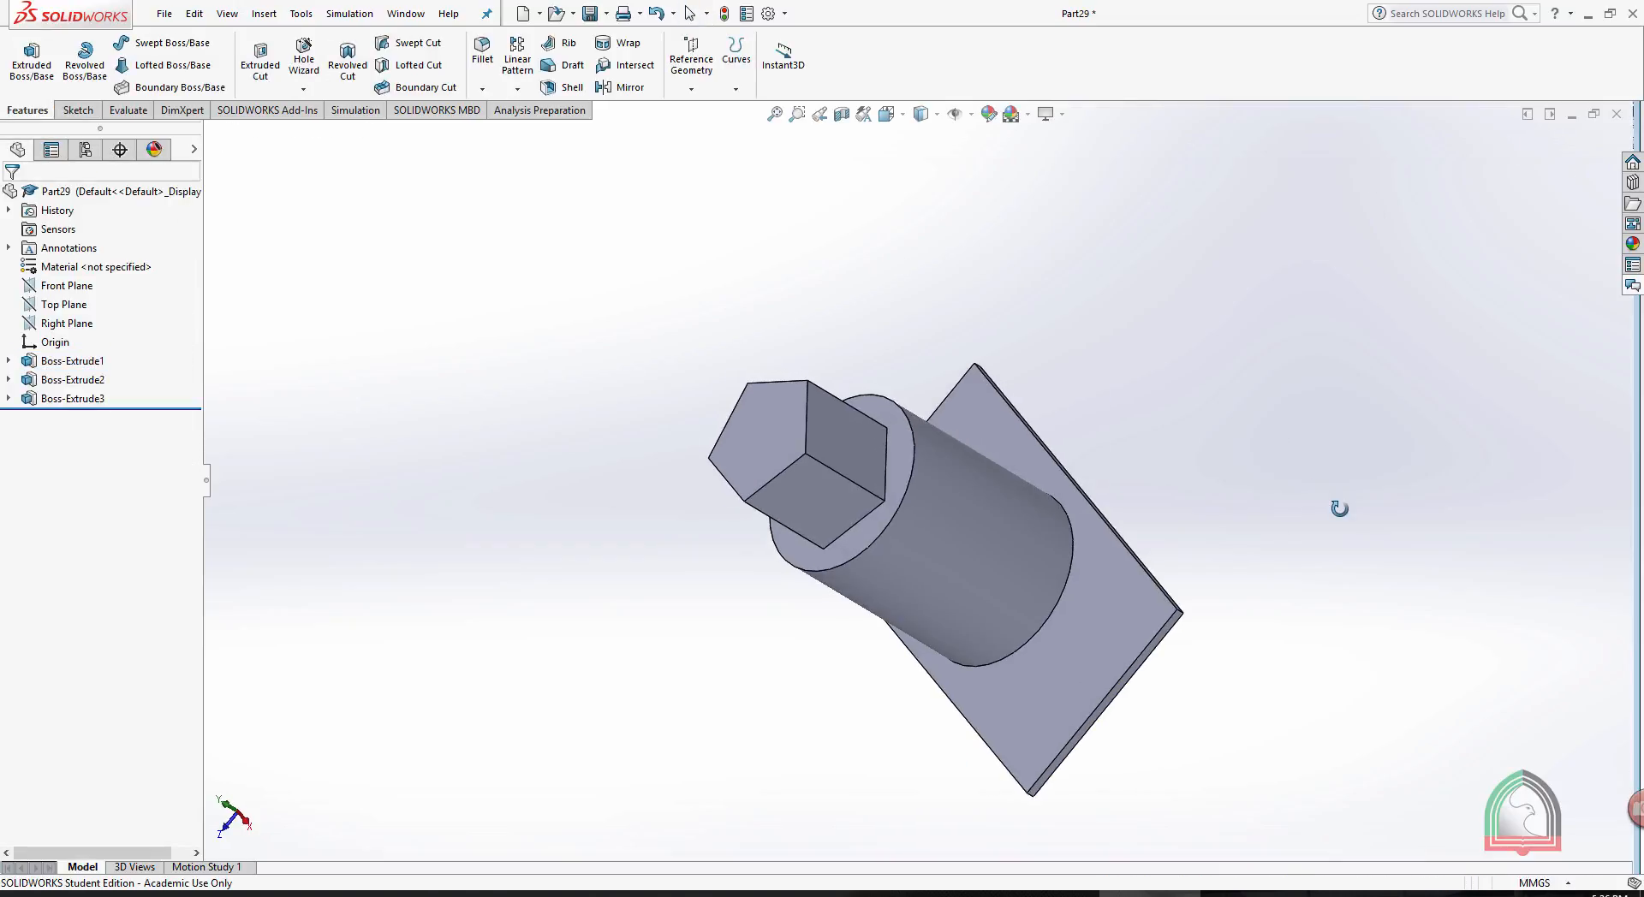
{"action": "left_click", "coordinate": [957, 523]}
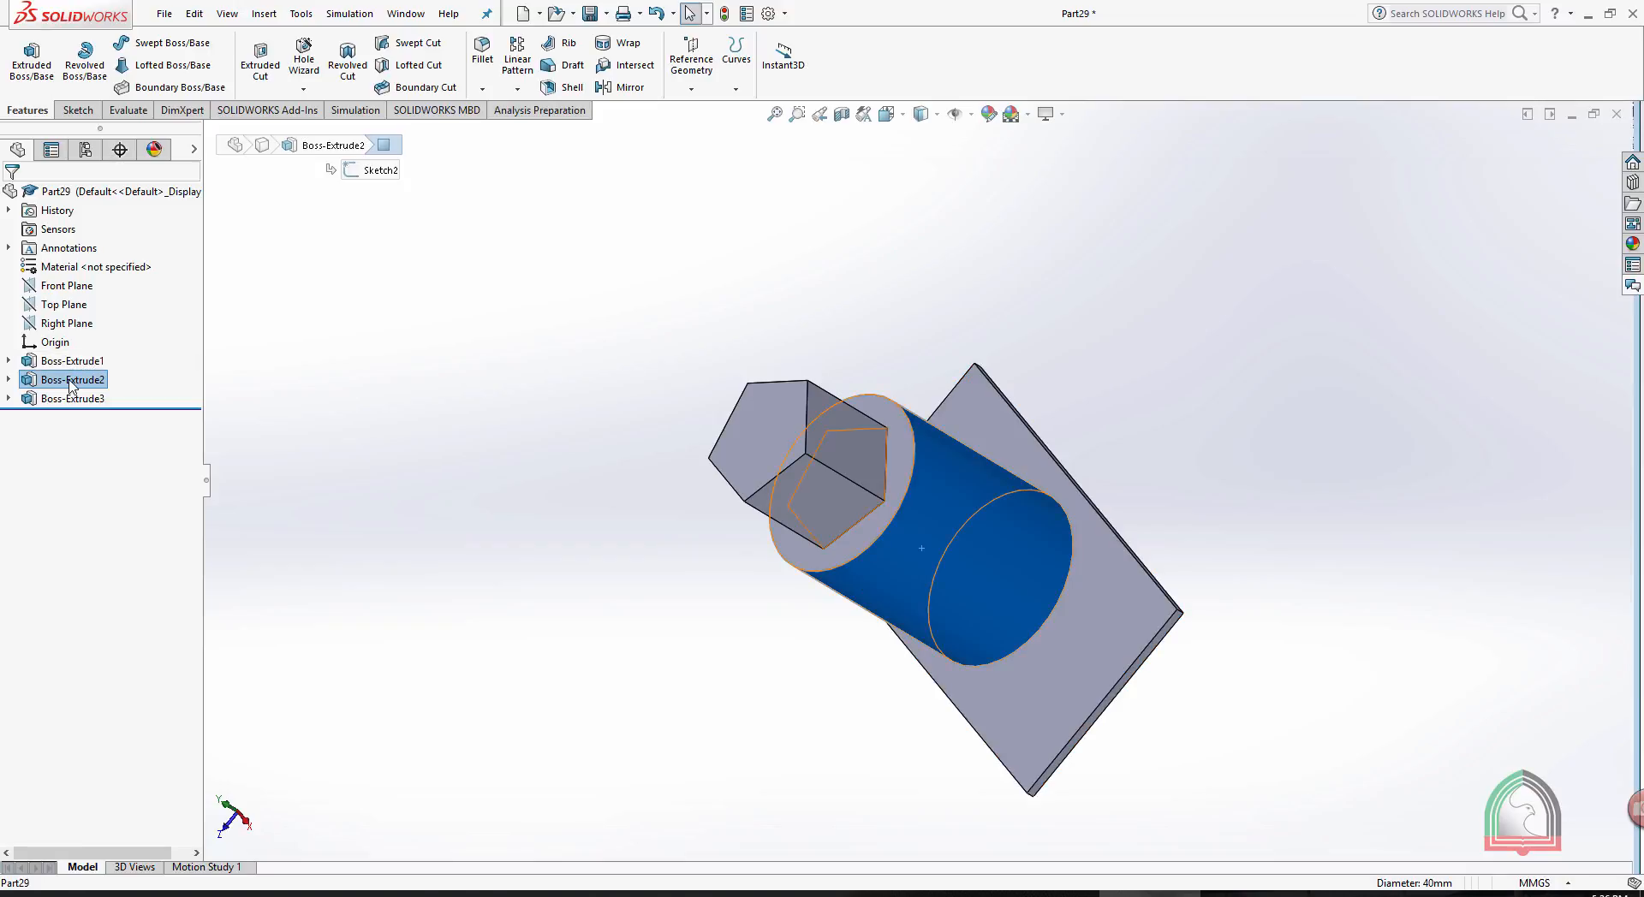
{"action": "left_click", "coordinate": [9, 380]}
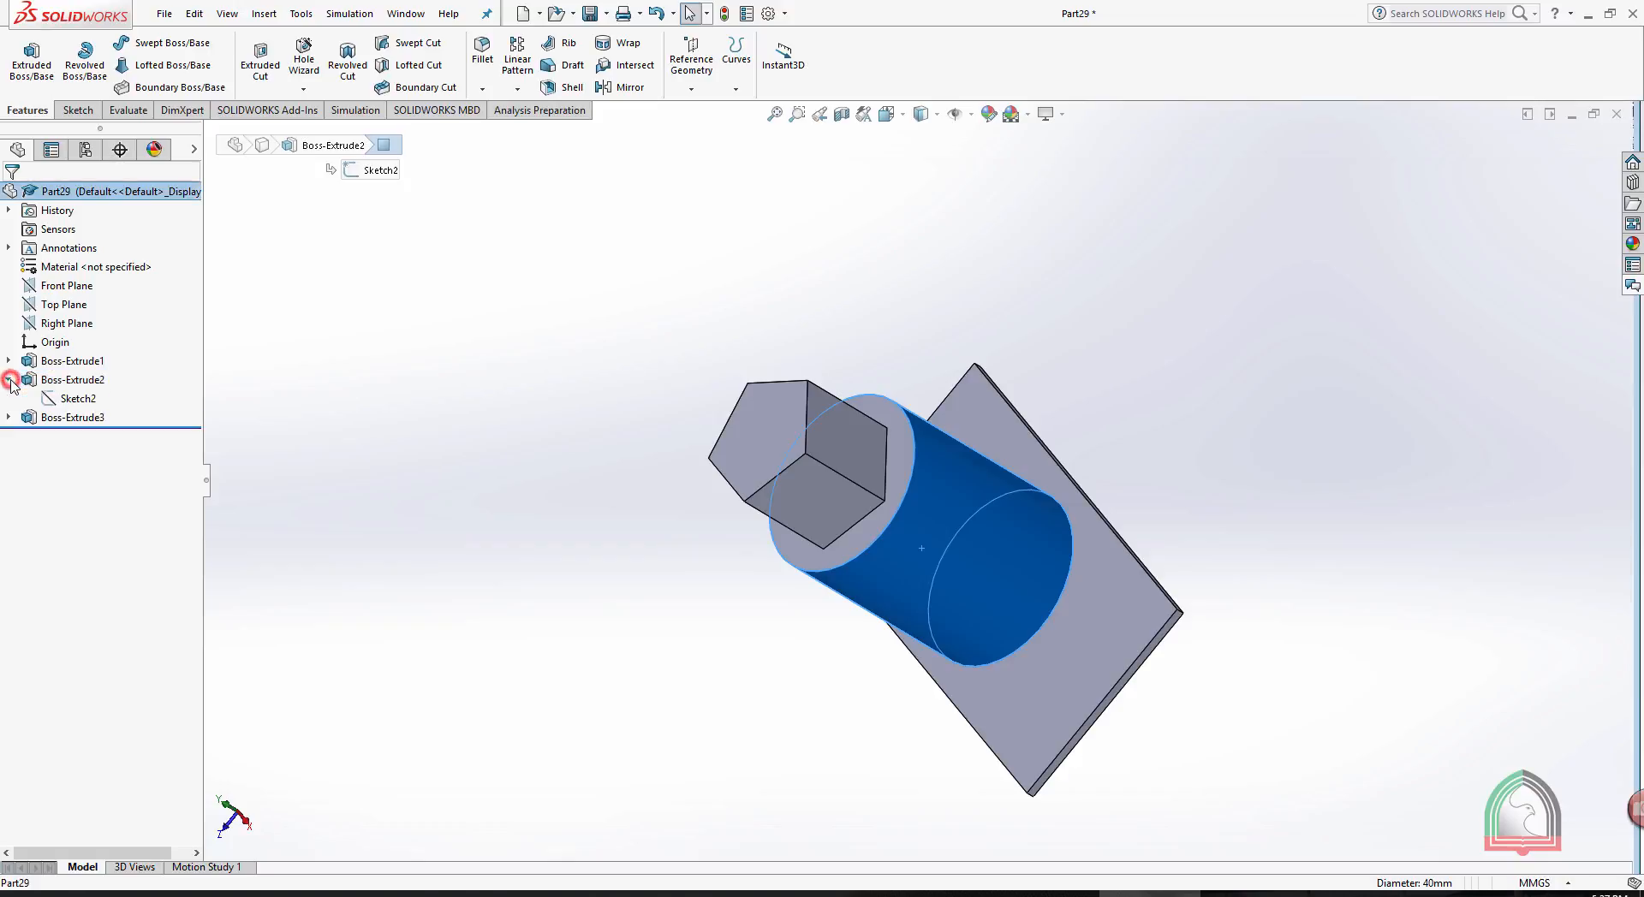
{"action": "left_click", "coordinate": [68, 401]}
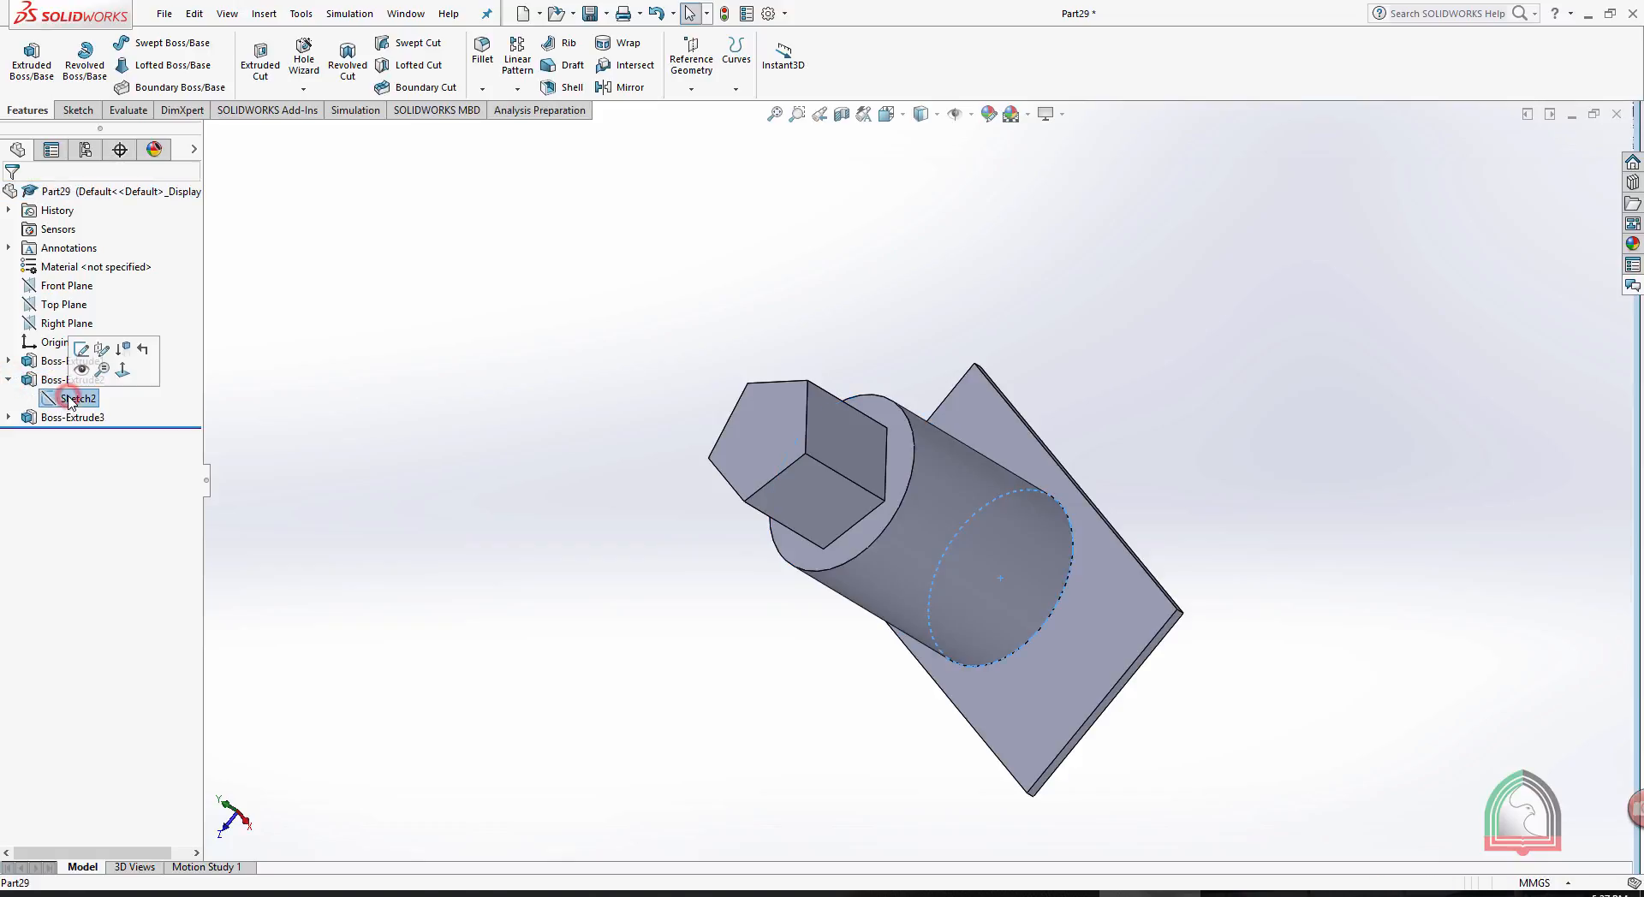
{"action": "left_click", "coordinate": [83, 349]}
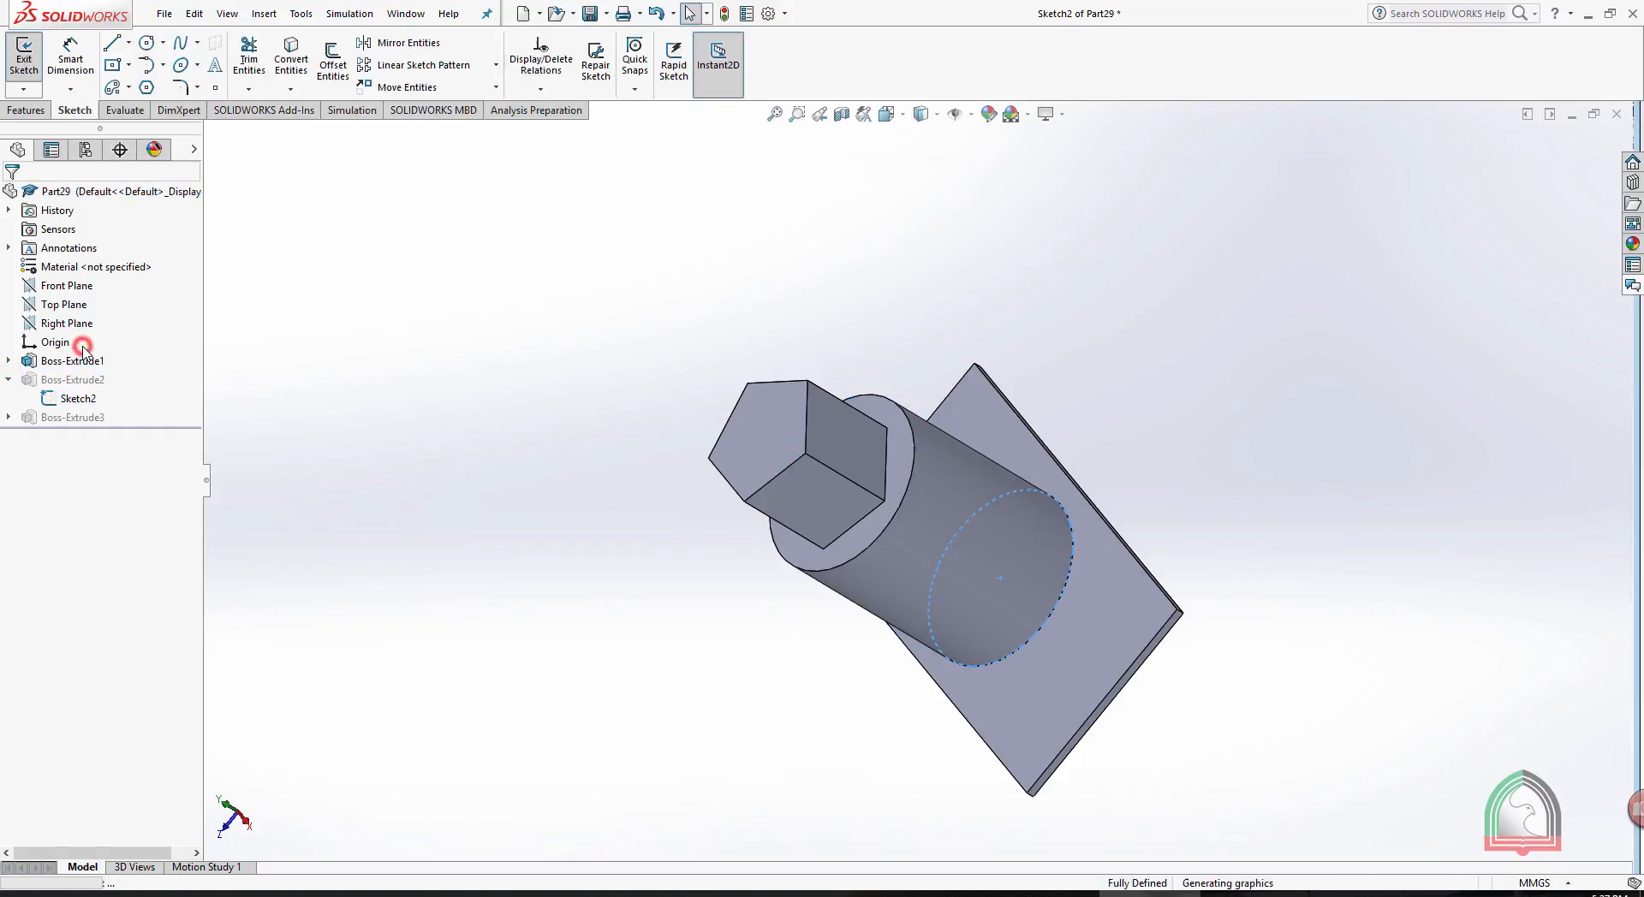
{"action": "left_click", "coordinate": [887, 114]}
{"action": "left_click", "coordinate": [984, 220]}
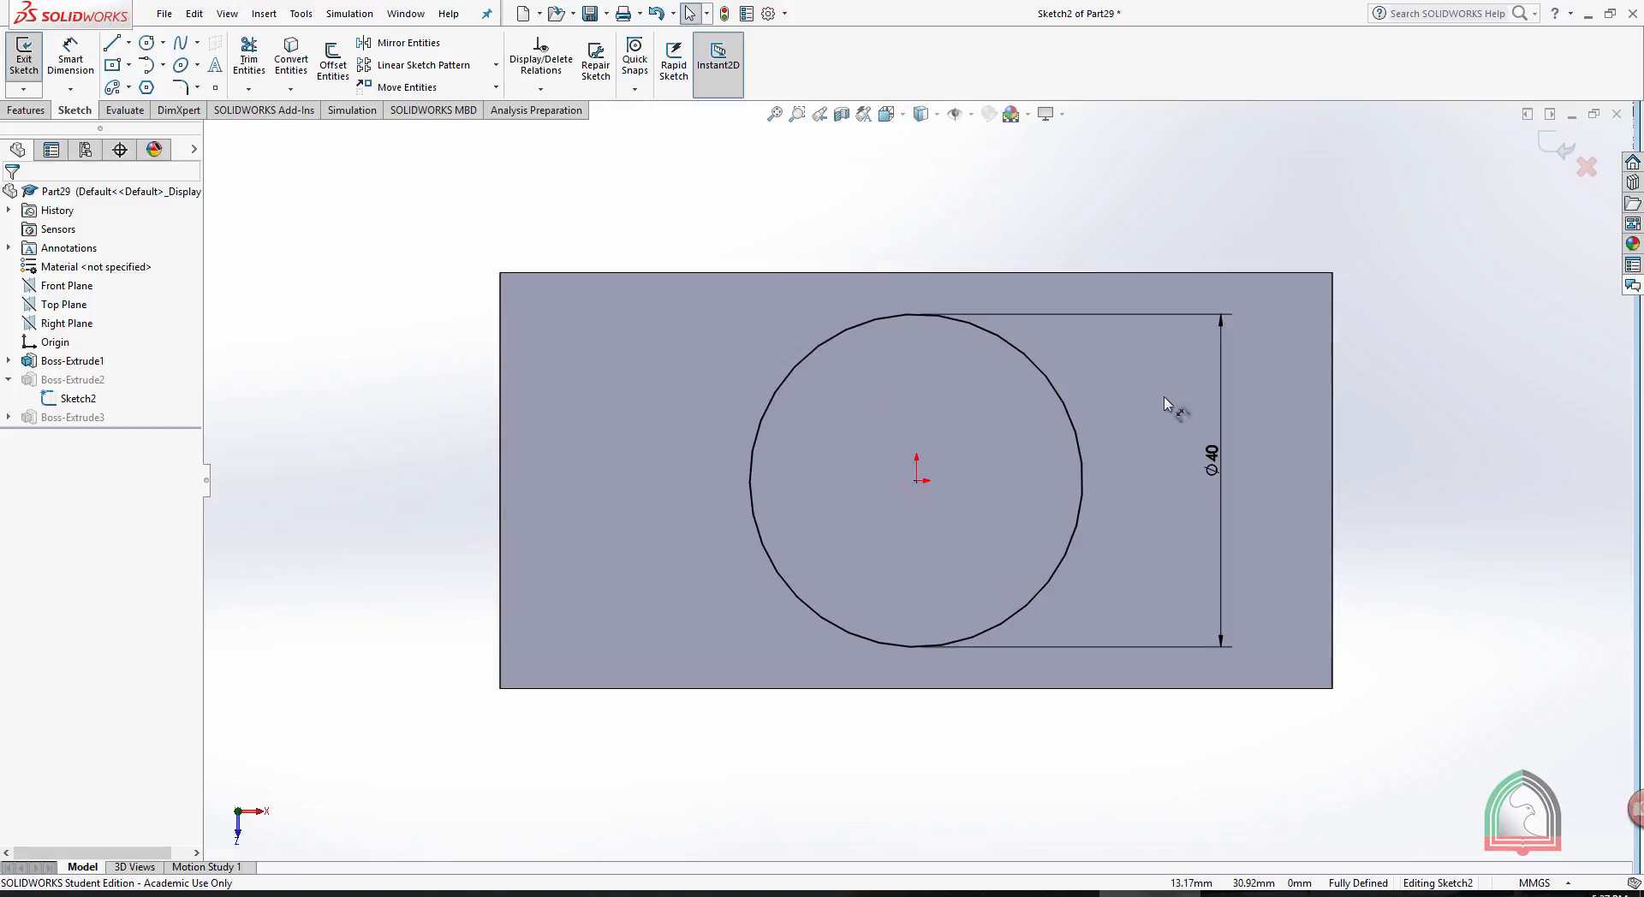
- Set the circle's diameter to 100 mm and exit the sketch to rebuild the cylinder
{"action": "double_click", "coordinate": [1220, 463]}
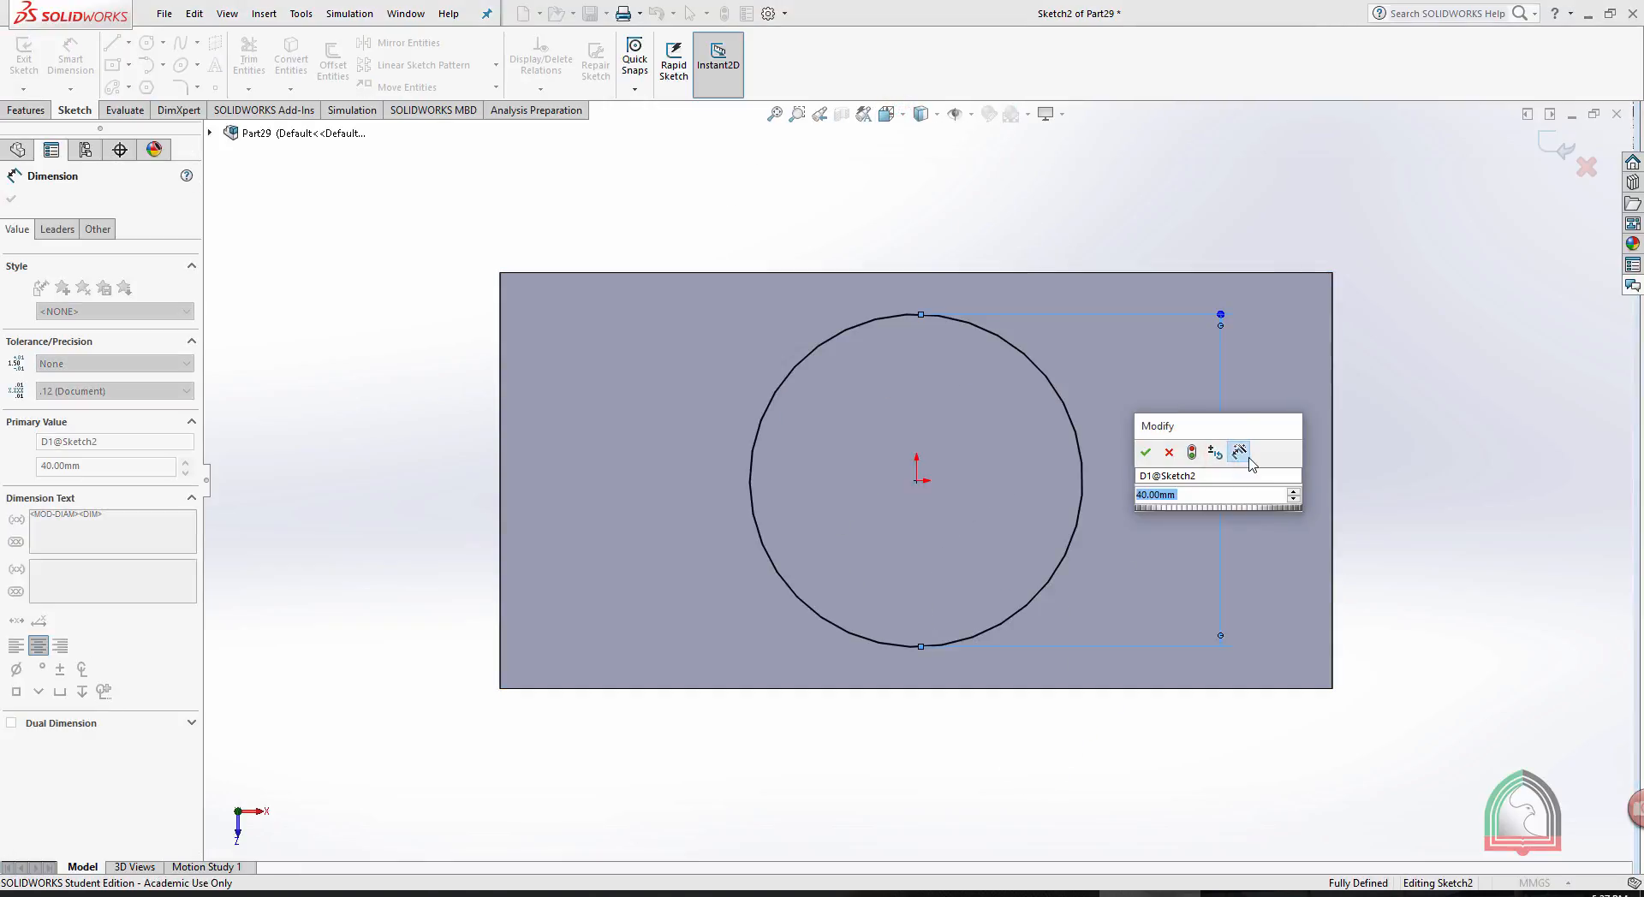
{"action": "type", "text": "100"}
{"action": "key", "text": "Return"}
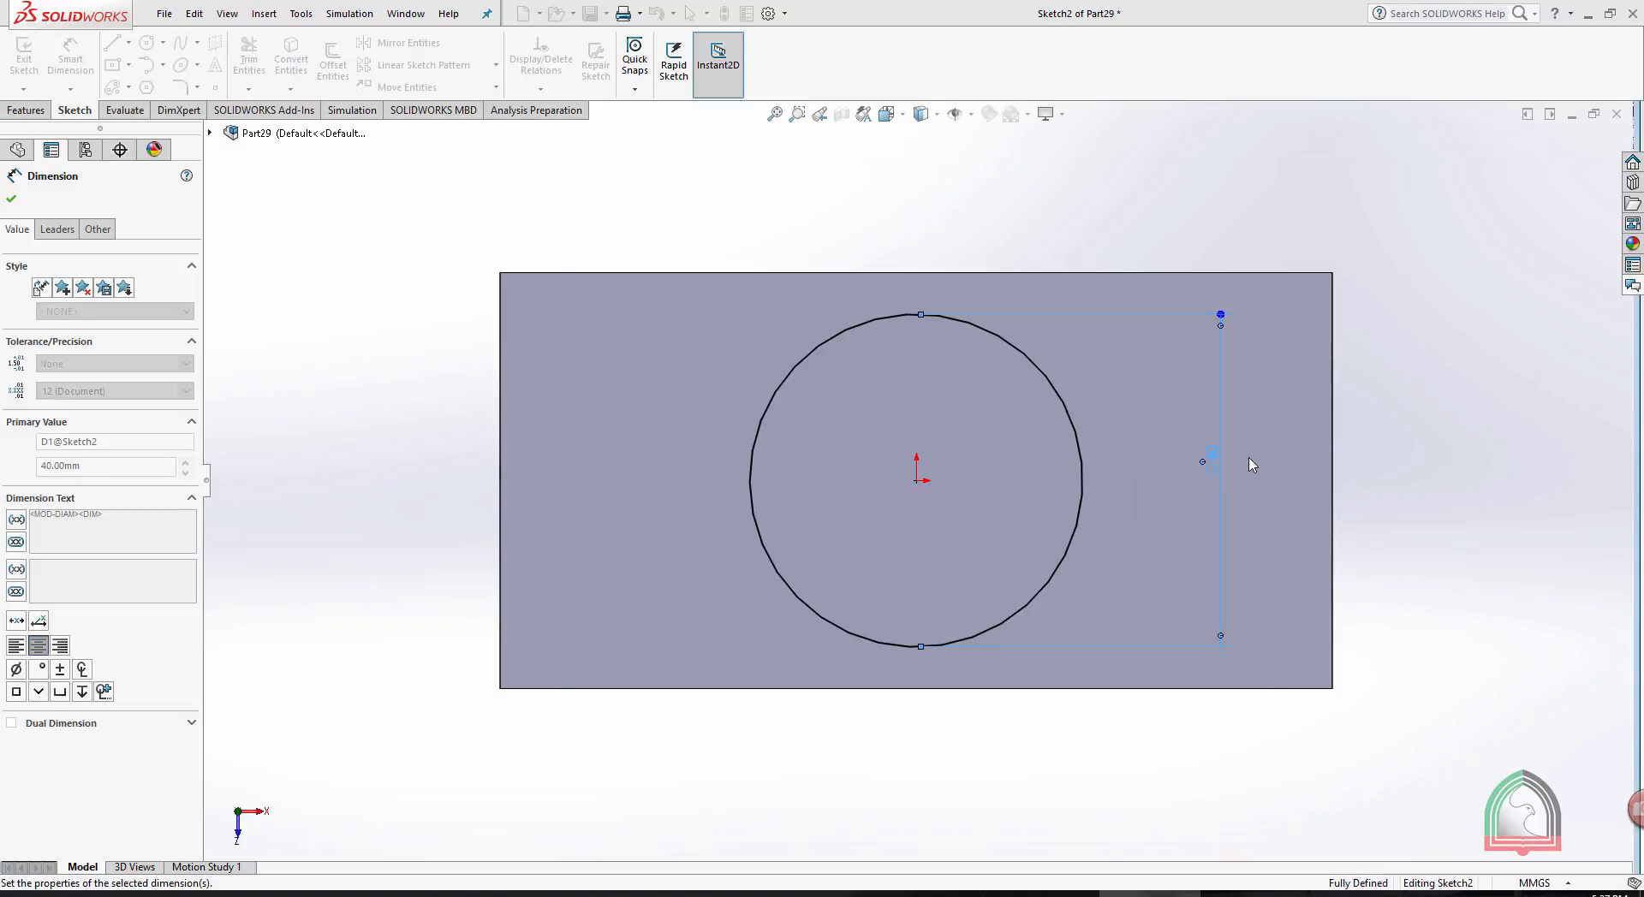
{"action": "scroll", "coordinate": [1513, 377], "scroll_direction": "up", "scroll_amount": 2}
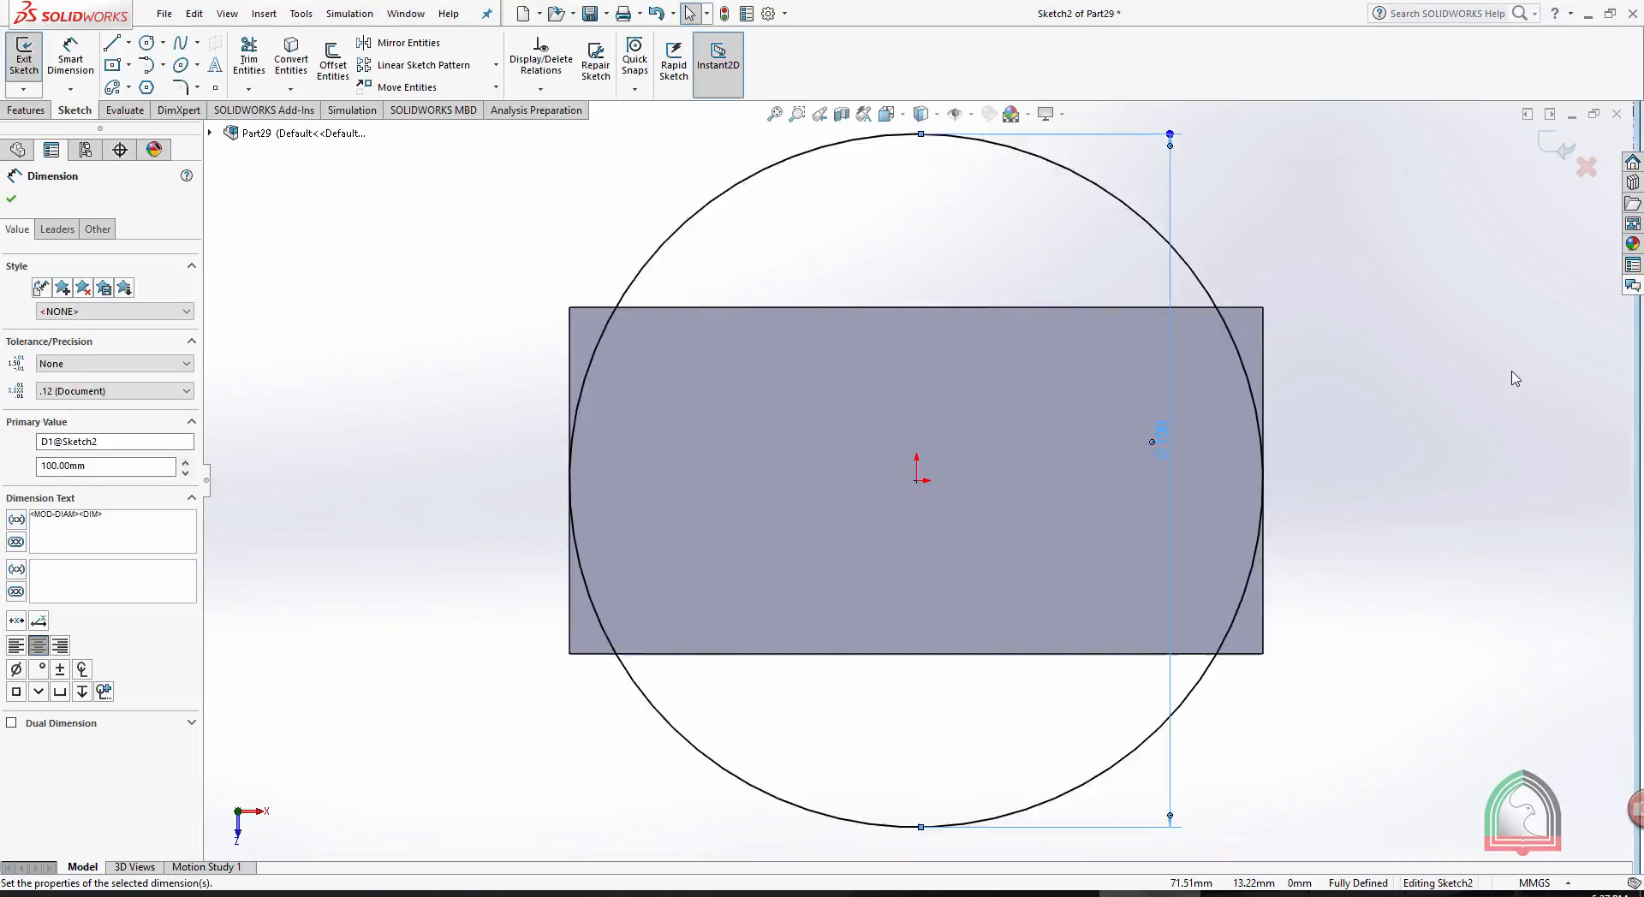
{"action": "left_click", "coordinate": [1551, 149]}
- Open the pentagonal boss's sketch for editing and orient the view normal to it
{"action": "scroll", "coordinate": [1417, 349], "scroll_direction": "up", "scroll_amount": 2}
{"action": "middle_click_drag", "start_coordinate": [1417, 349], "coordinate": [1197, 447]}
{"action": "scroll", "coordinate": [867, 462], "scroll_direction": "down", "scroll_amount": 4}
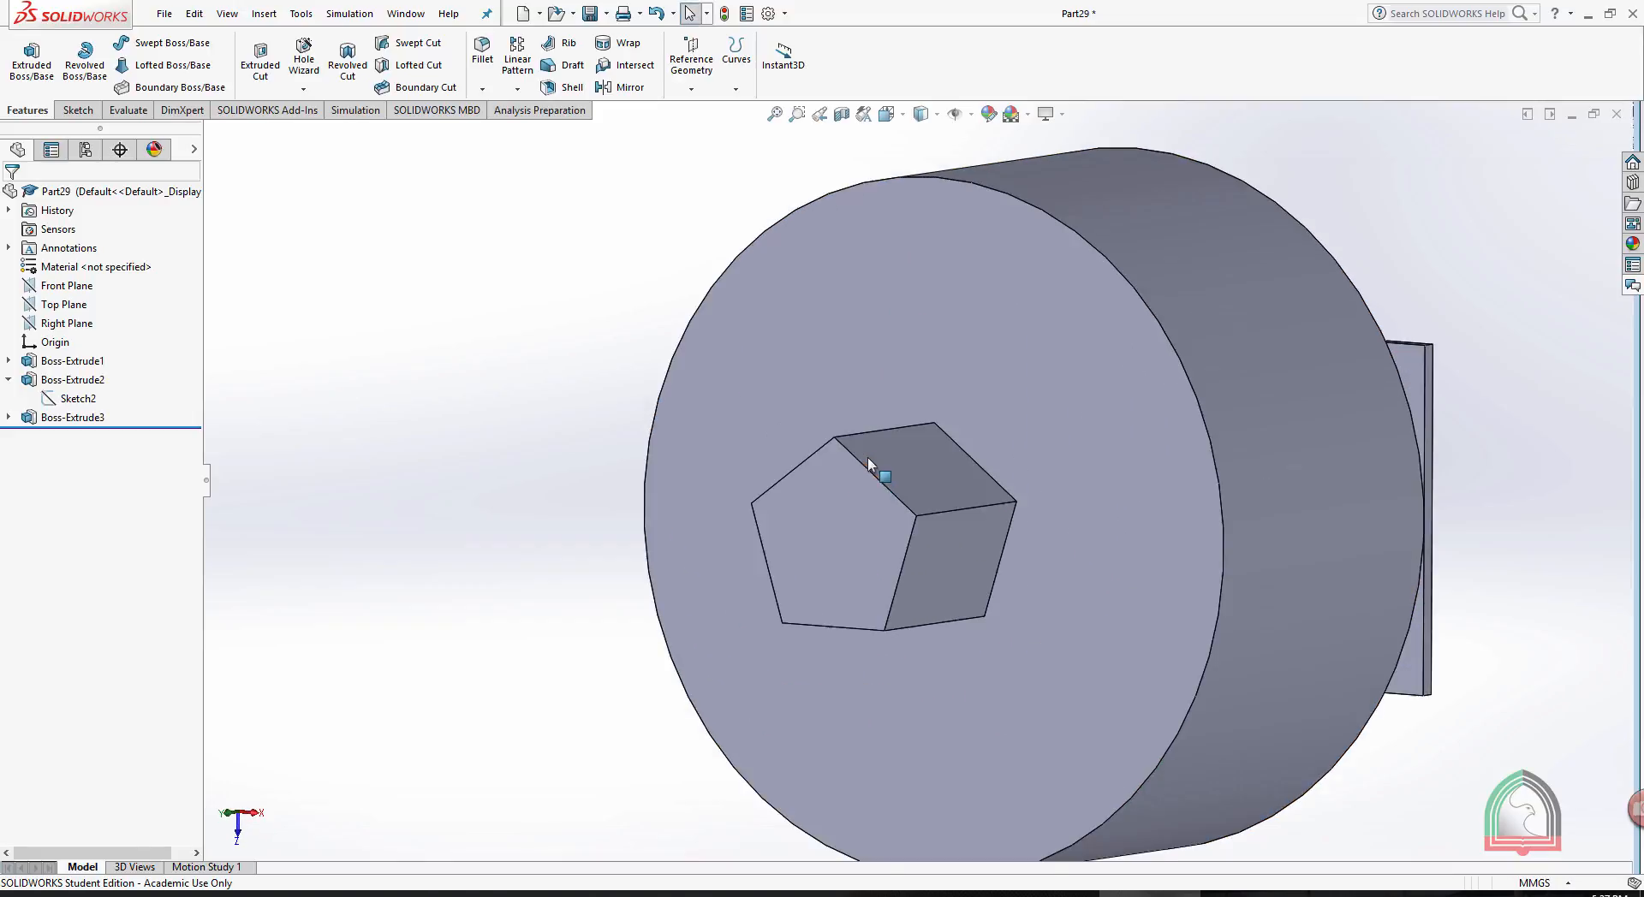
{"action": "left_click", "coordinate": [823, 512]}
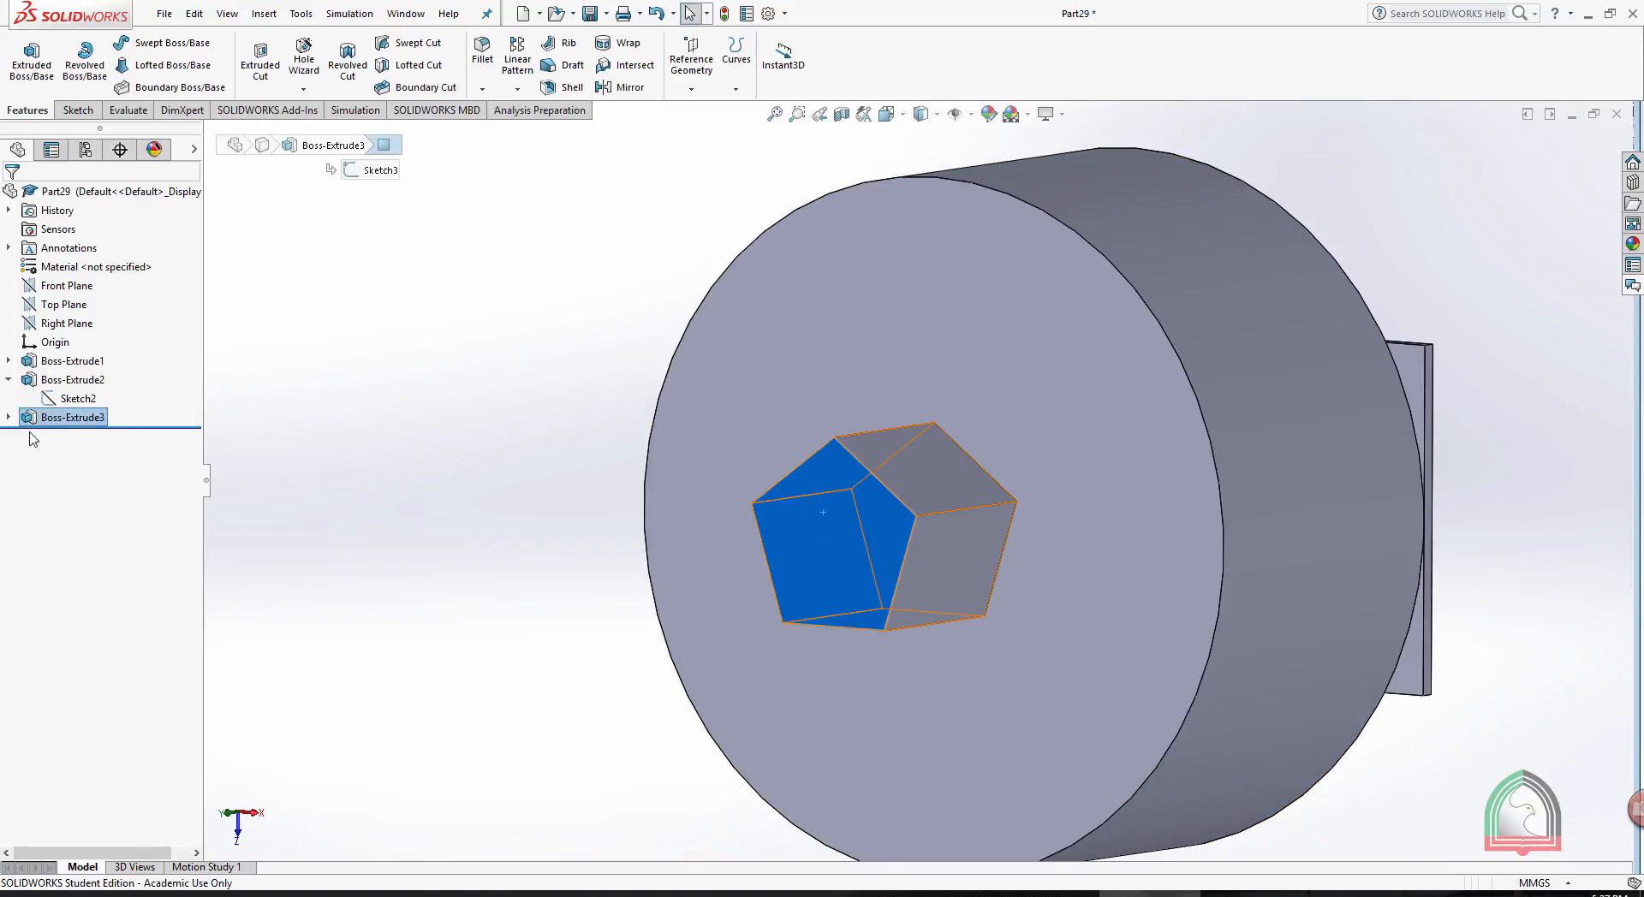
{"action": "left_click", "coordinate": [8, 418]}
{"action": "left_click", "coordinate": [49, 438]}
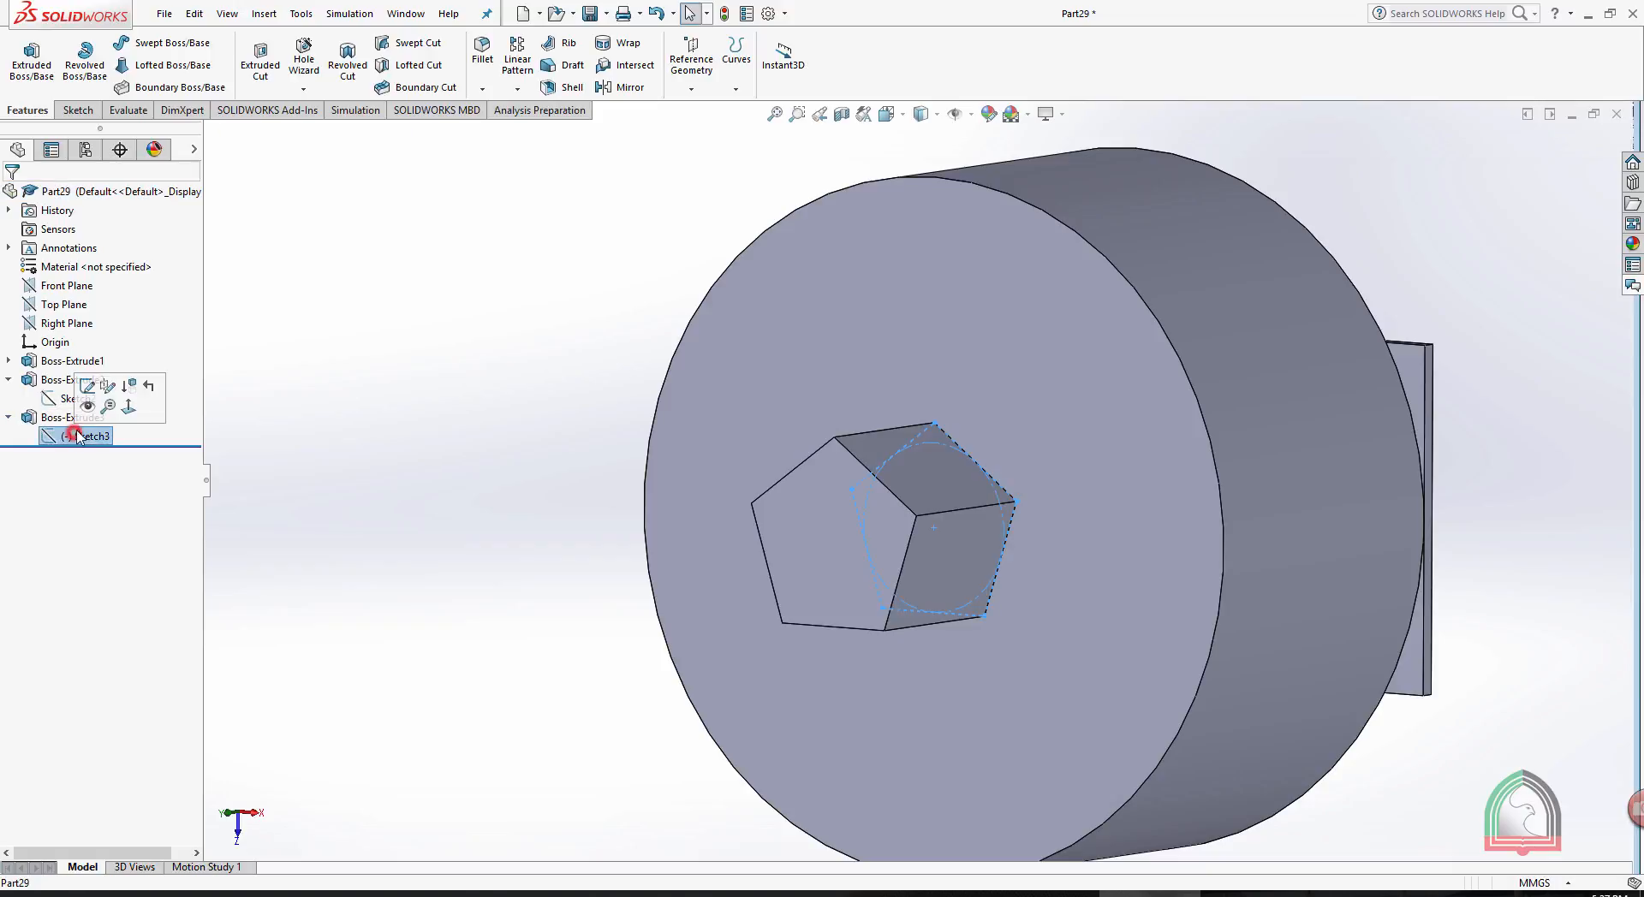
{"action": "left_click", "coordinate": [82, 387]}
{"action": "key", "text": "space"}
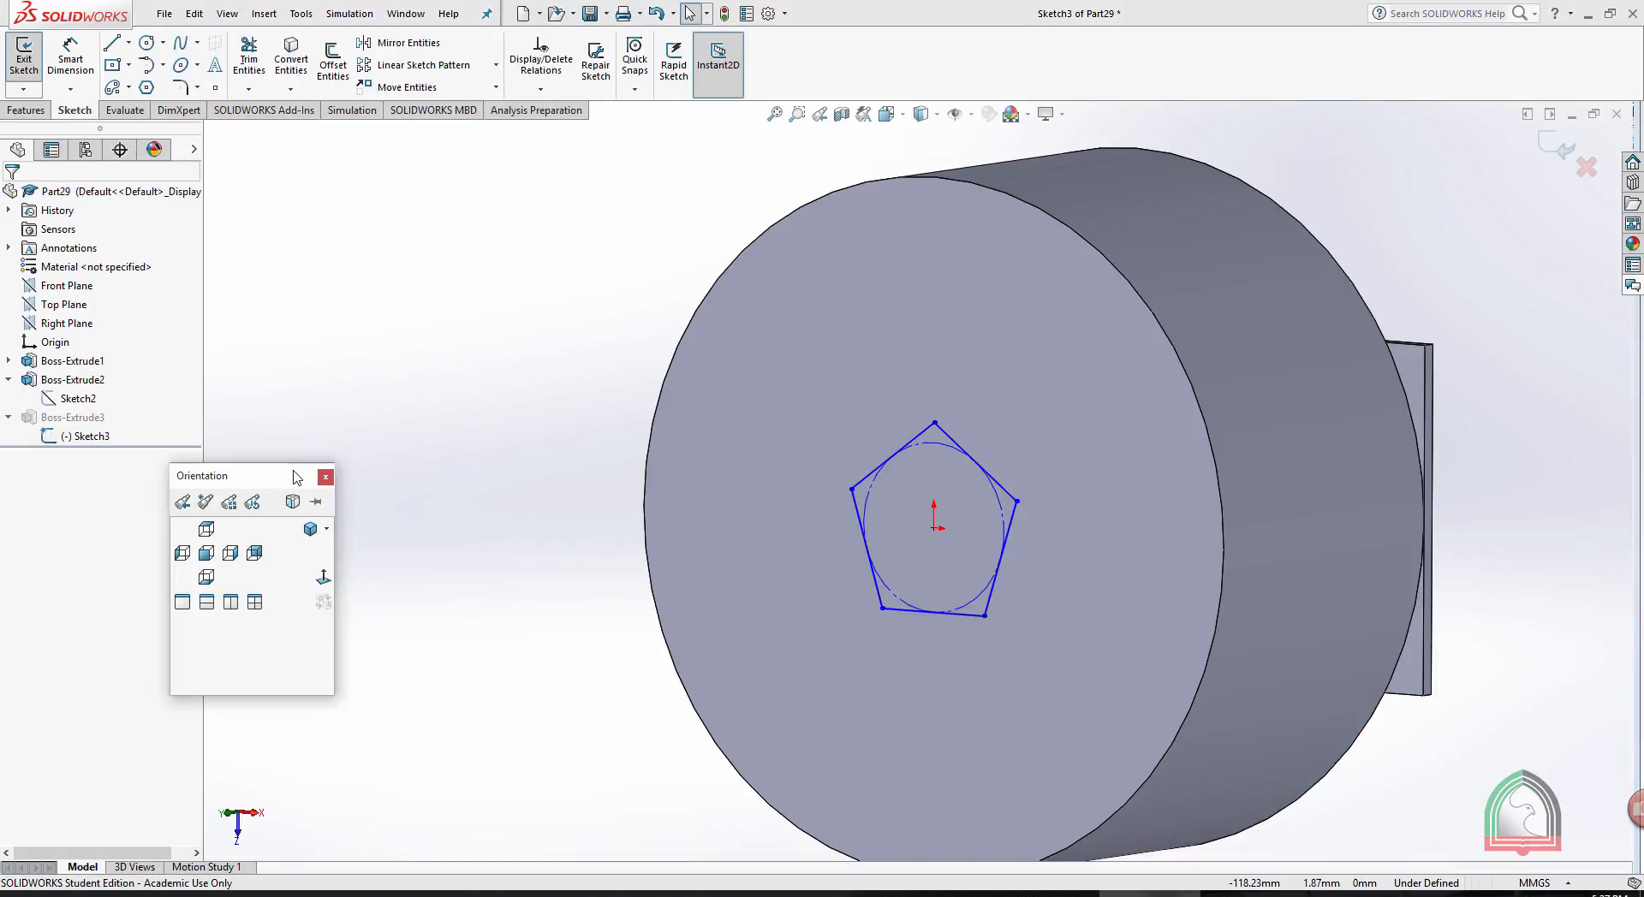
{"action": "left_click", "coordinate": [323, 578]}
- Dimension the pentagon's construction circle with a 50 mm diameter and exit the sketch to rebuild the boss
{"action": "left_click", "coordinate": [70, 59]}
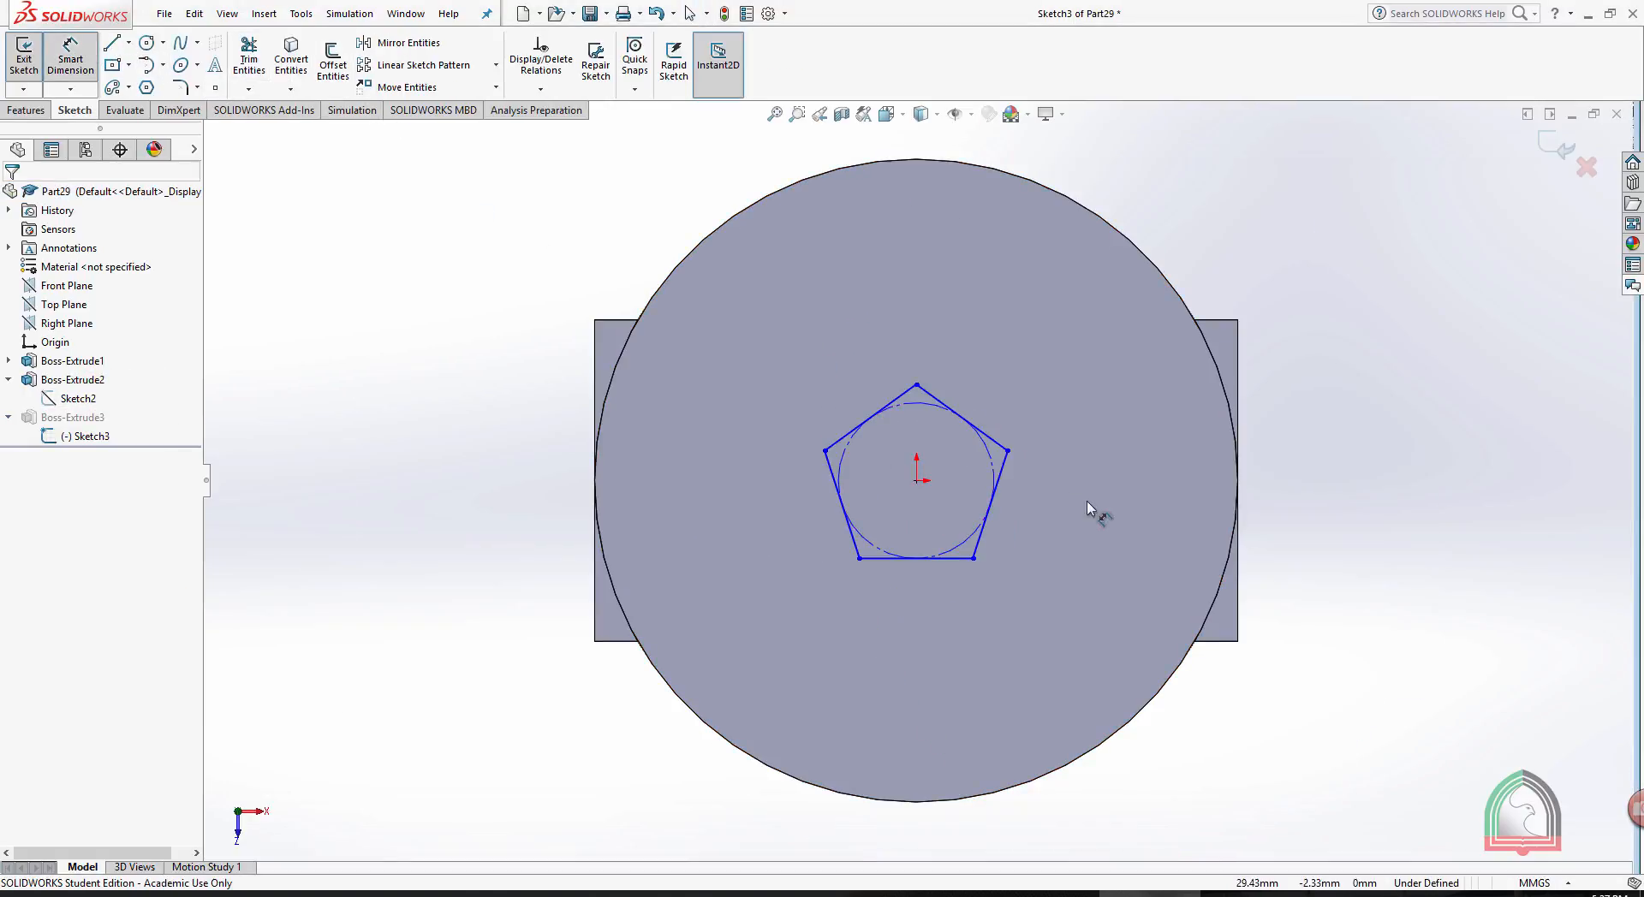
{"action": "left_click", "coordinate": [993, 448]}
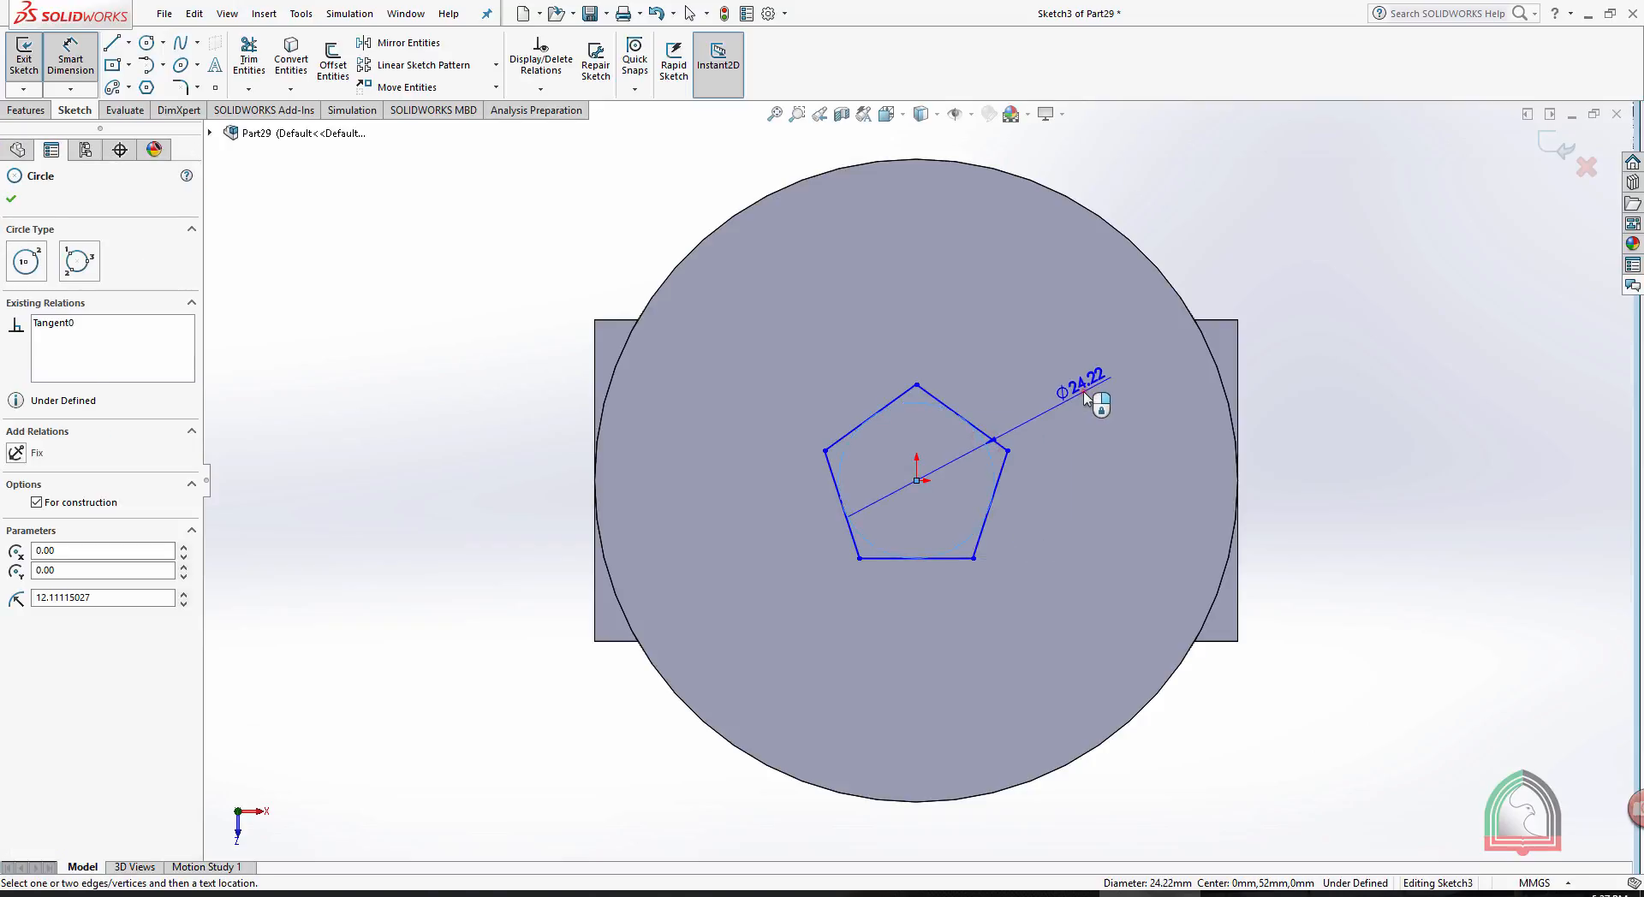
{"action": "left_click", "coordinate": [1085, 398]}
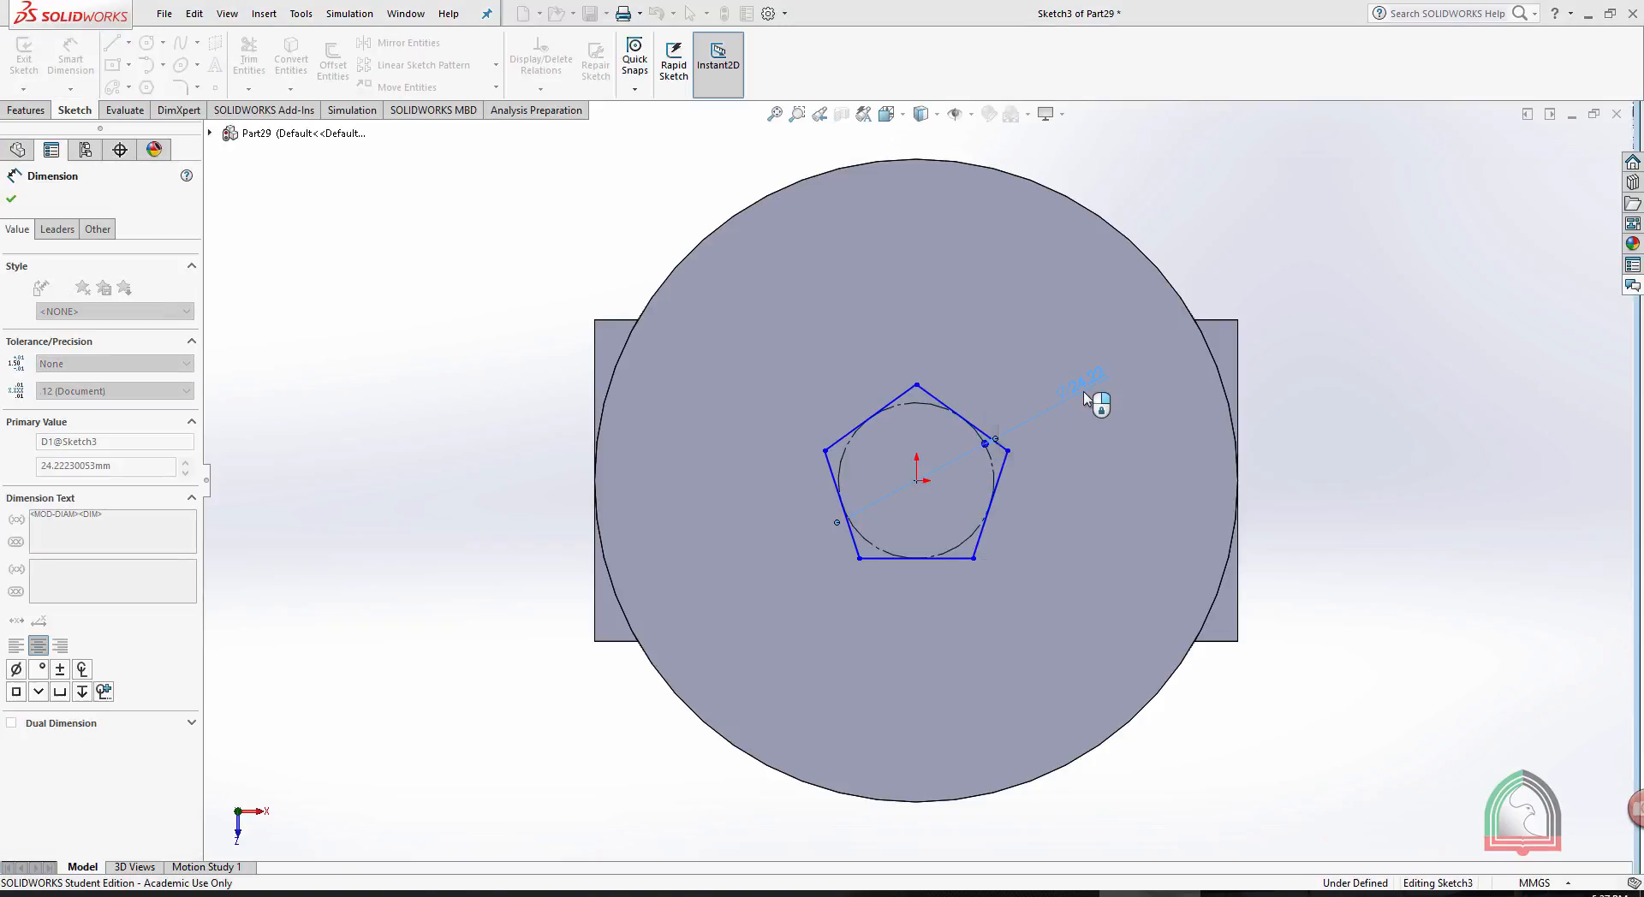
{"action": "left_click", "coordinate": [1567, 140]}
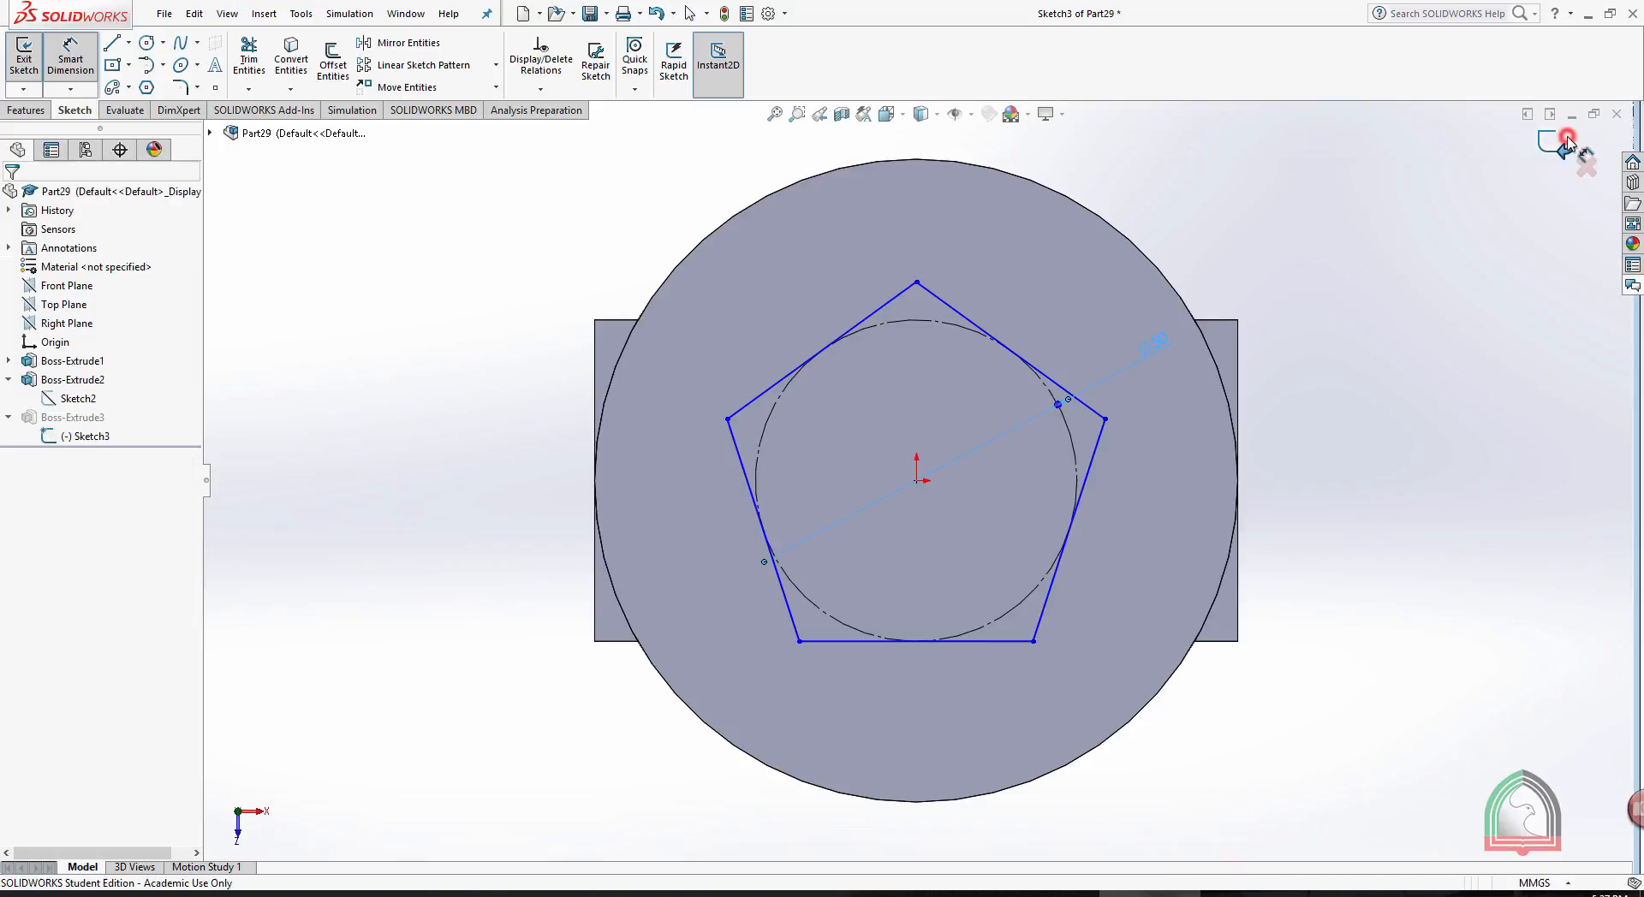
{"action": "left_click", "coordinate": [1567, 140]}
{"action": "scroll", "coordinate": [1464, 429], "scroll_direction": "up", "scroll_amount": 3}
{"action": "mouse_move", "coordinate": [1302, 477]}
{"action": "middle_mouse_down"}
{"action": "mouse_move", "coordinate": [1155, 577]}
{"action": "mouse_move", "coordinate": [1286, 663]}
{"action": "mouse_move", "coordinate": [1335, 422]}
{"action": "middle_mouse_up"}
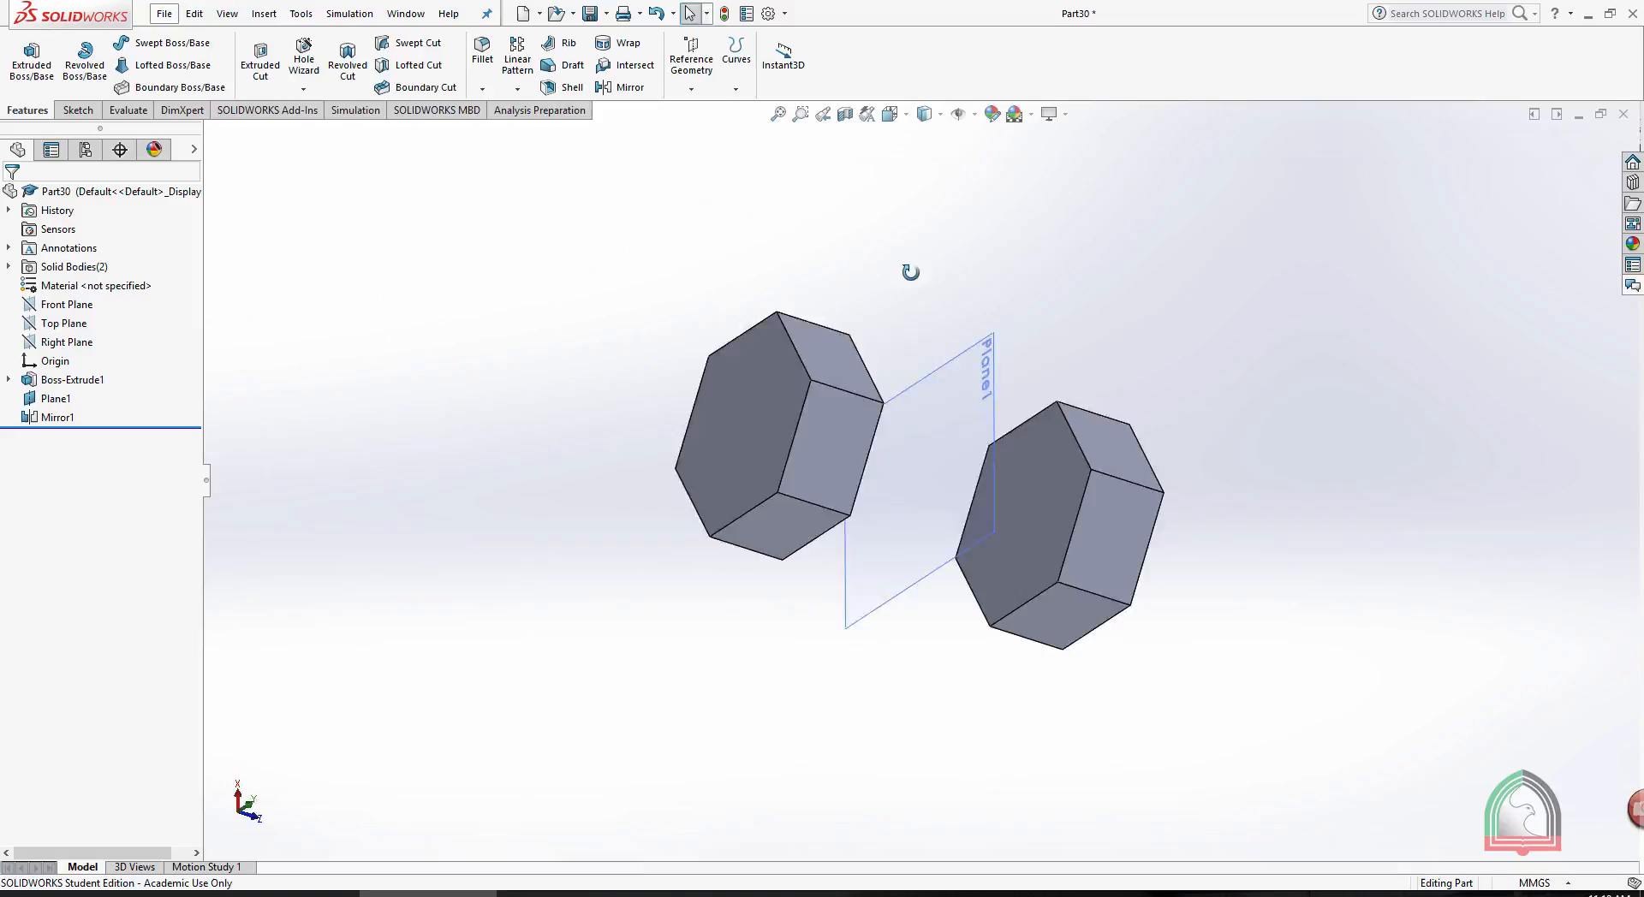
- Examine the two mirrored hexagonal bodies and the plane between them in Part30 from several angles
{"action": "middle_click_drag", "start_coordinate": [910, 273], "coordinate": [901, 260]}
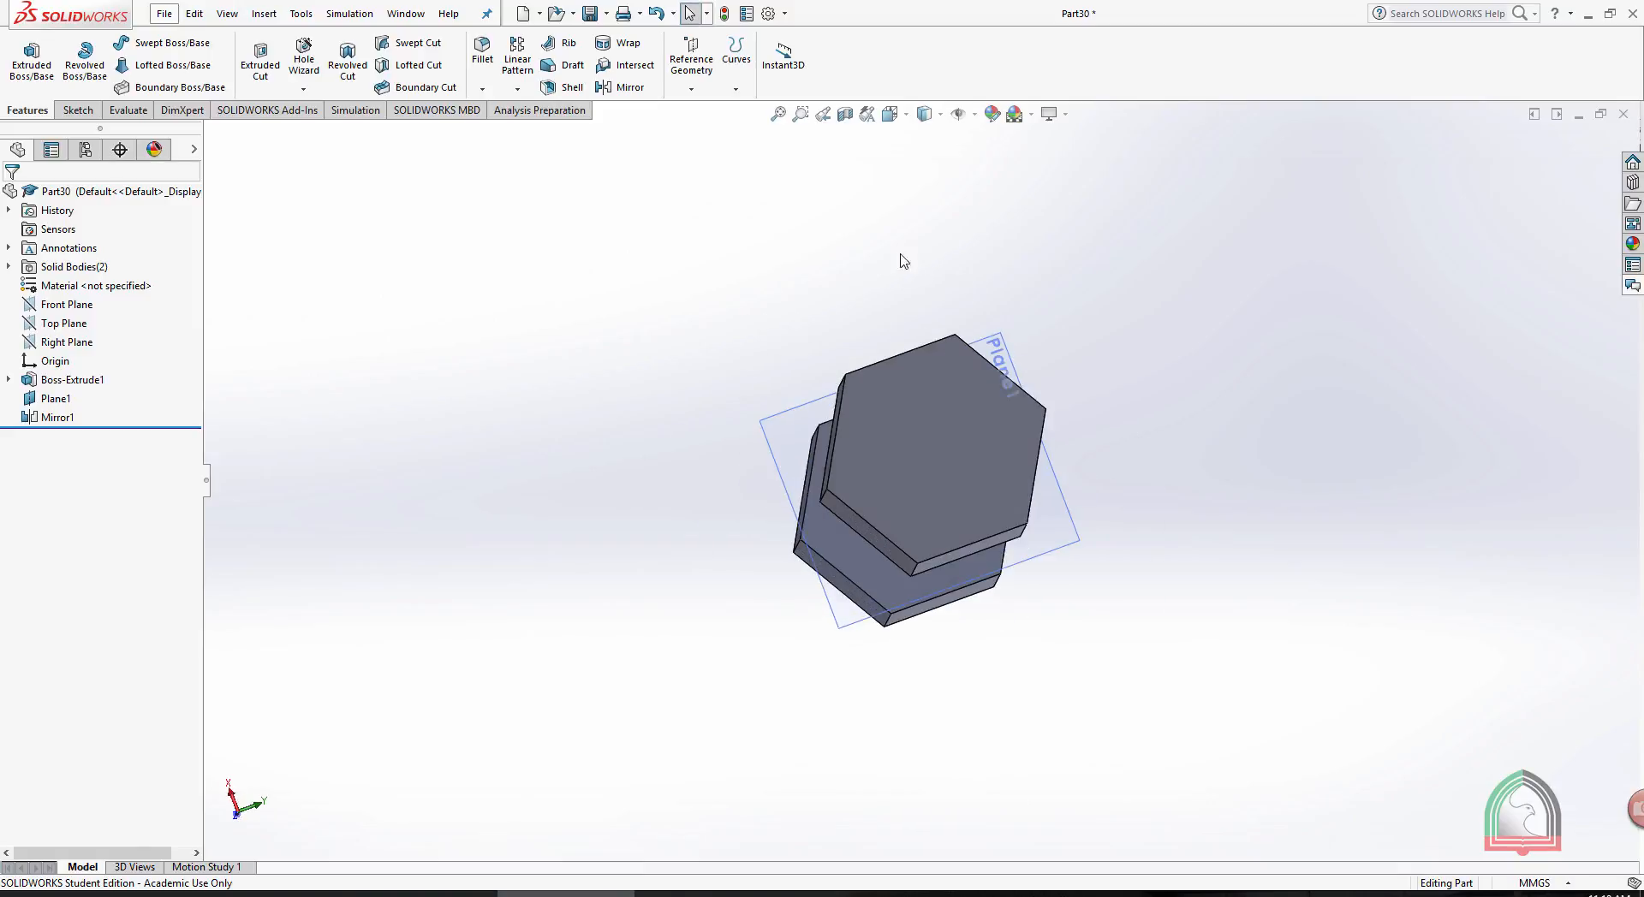
{"action": "middle_click_drag", "start_coordinate": [1094, 338], "coordinate": [1010, 291]}
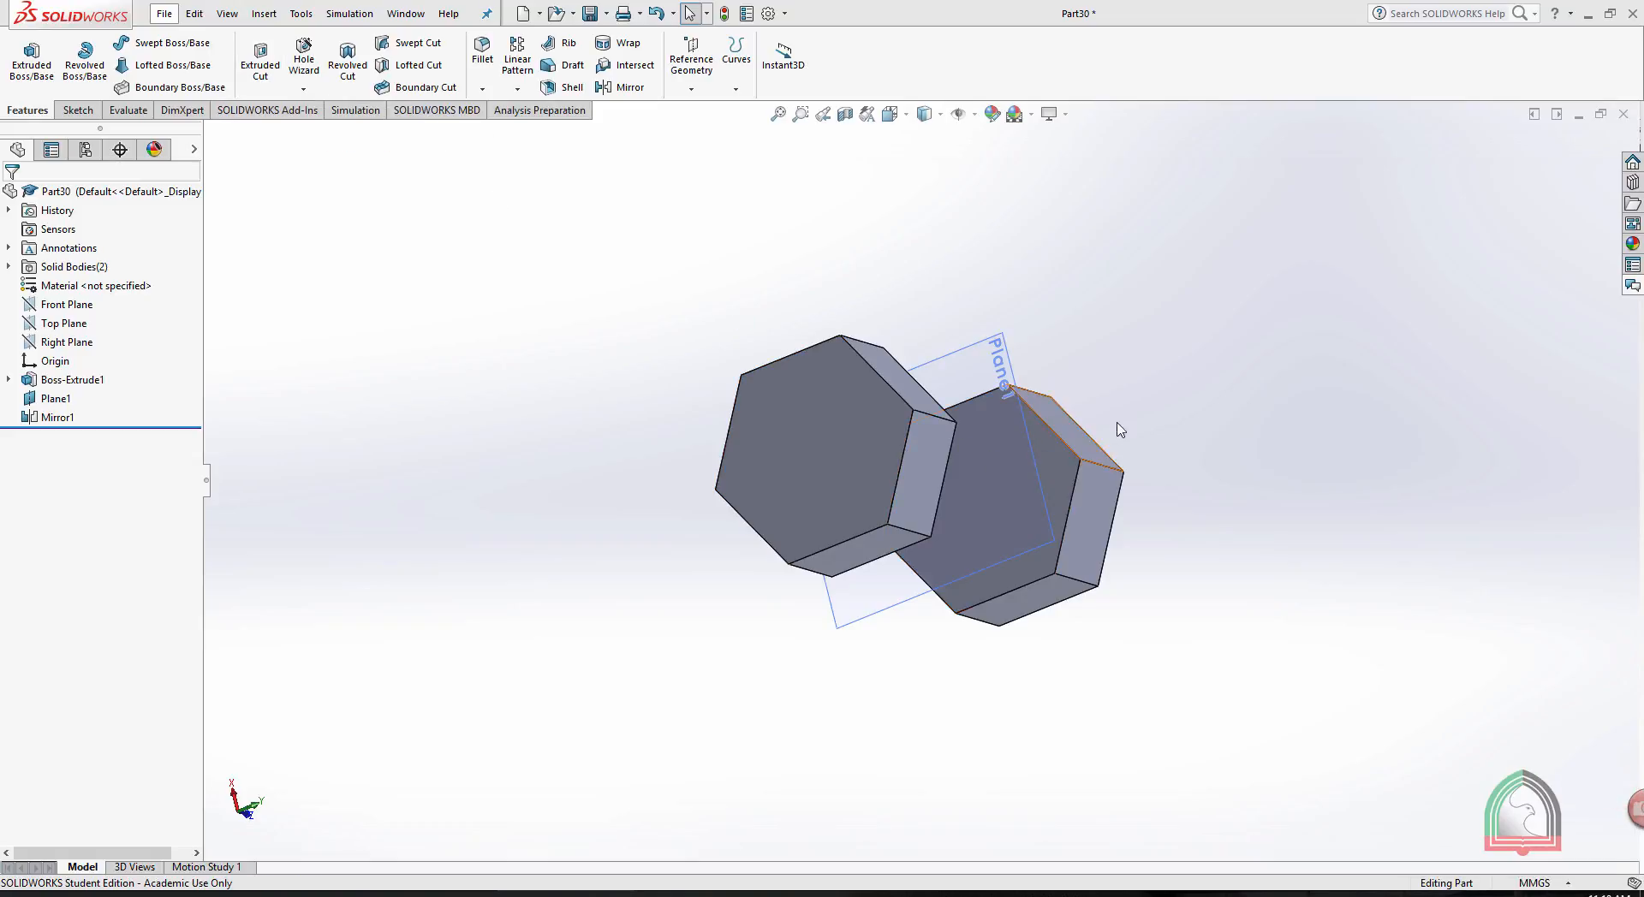
{"action": "middle_click_drag", "start_coordinate": [1116, 429], "coordinate": [1206, 402]}
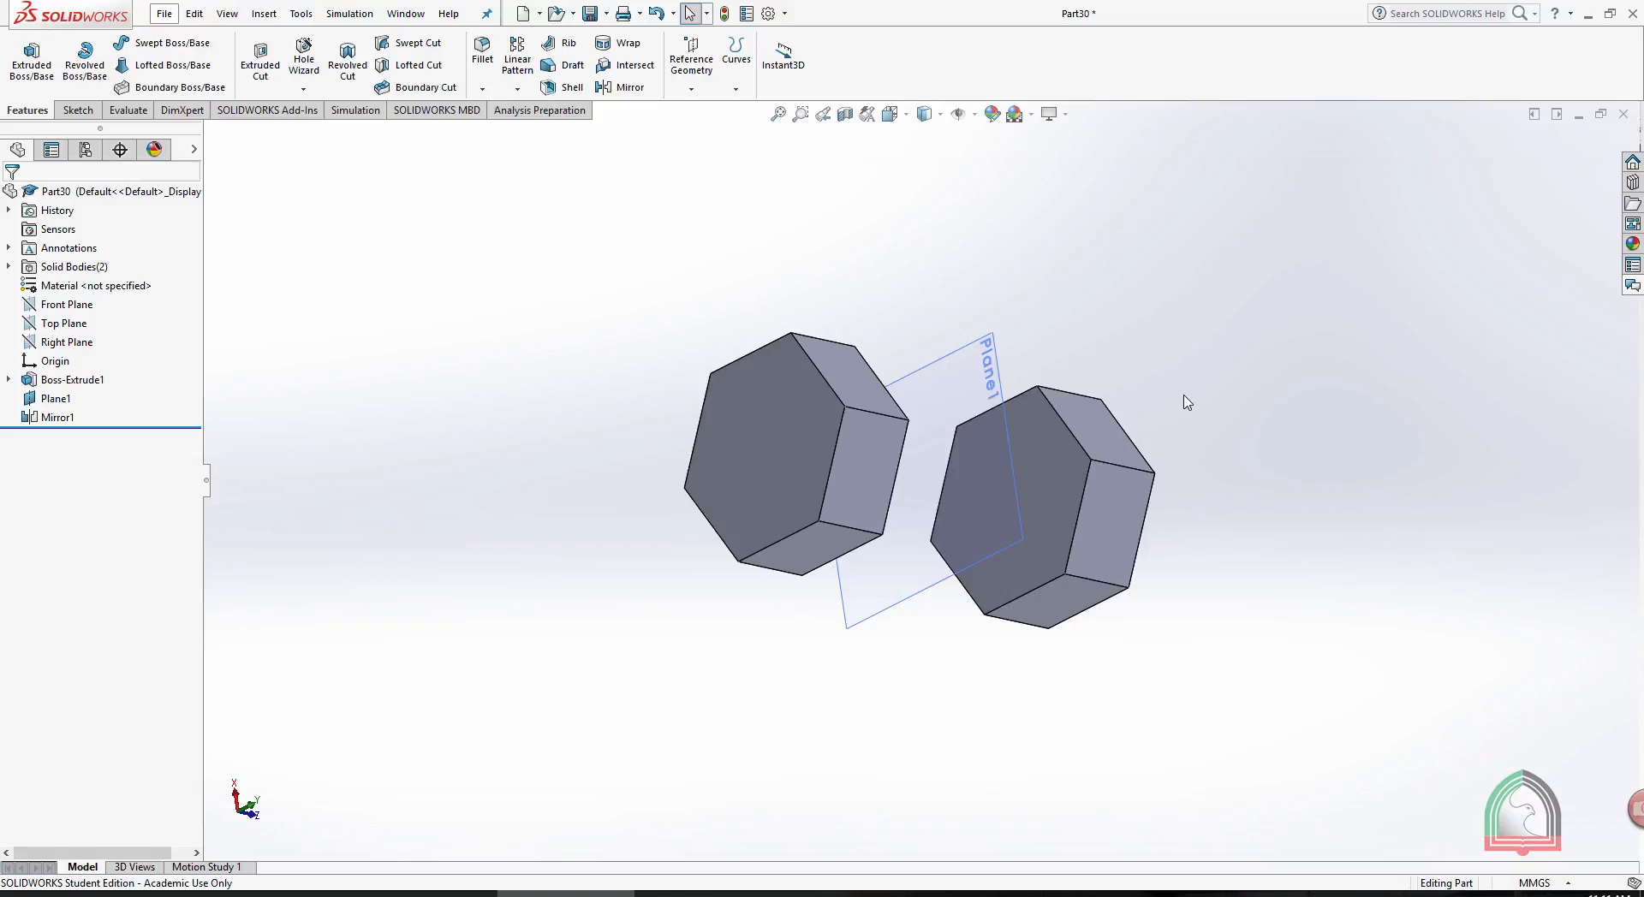
{"action": "middle_click_drag", "start_coordinate": [1177, 401], "coordinate": [733, 414]}
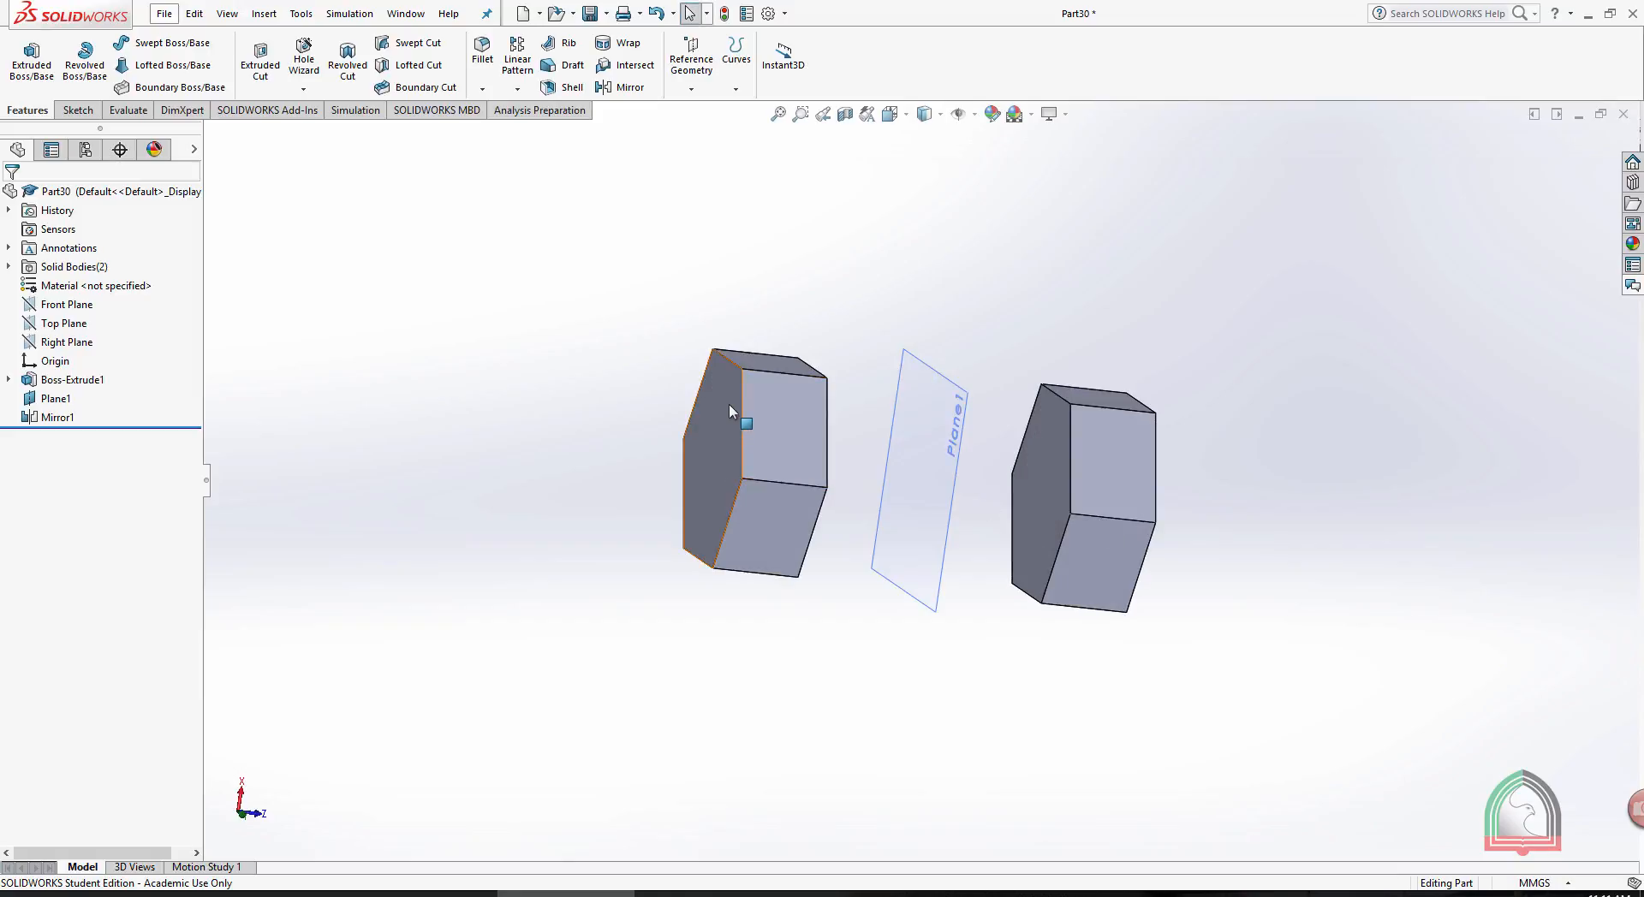
{"action": "middle_click_drag", "start_coordinate": [929, 402], "coordinate": [919, 307]}
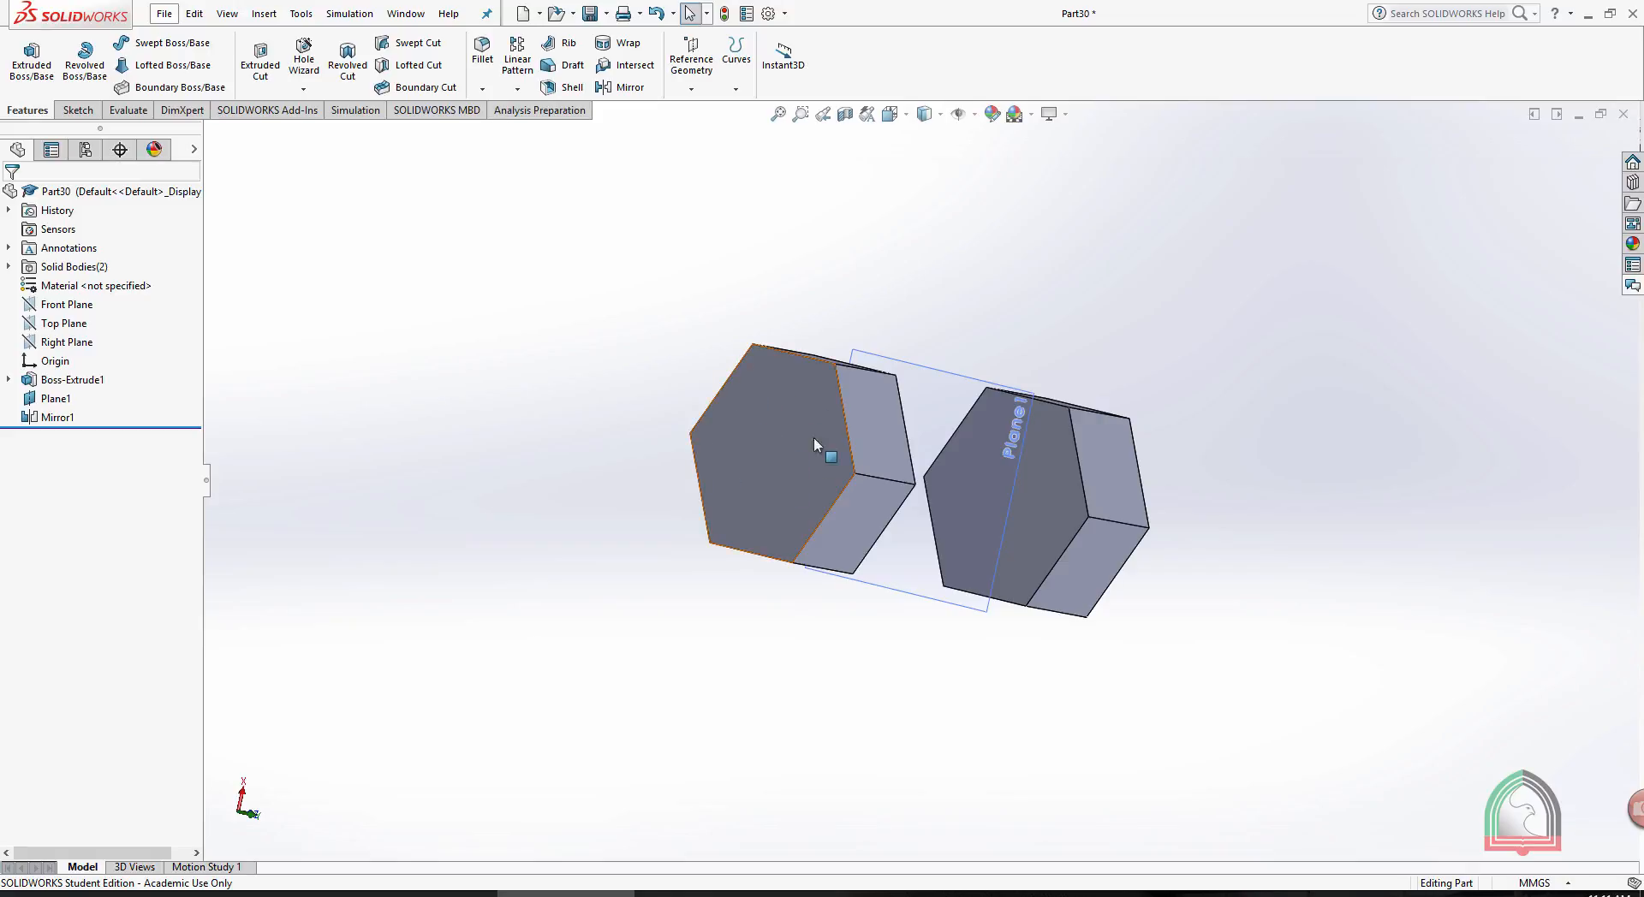
{"action": "left_click", "coordinate": [774, 424]}
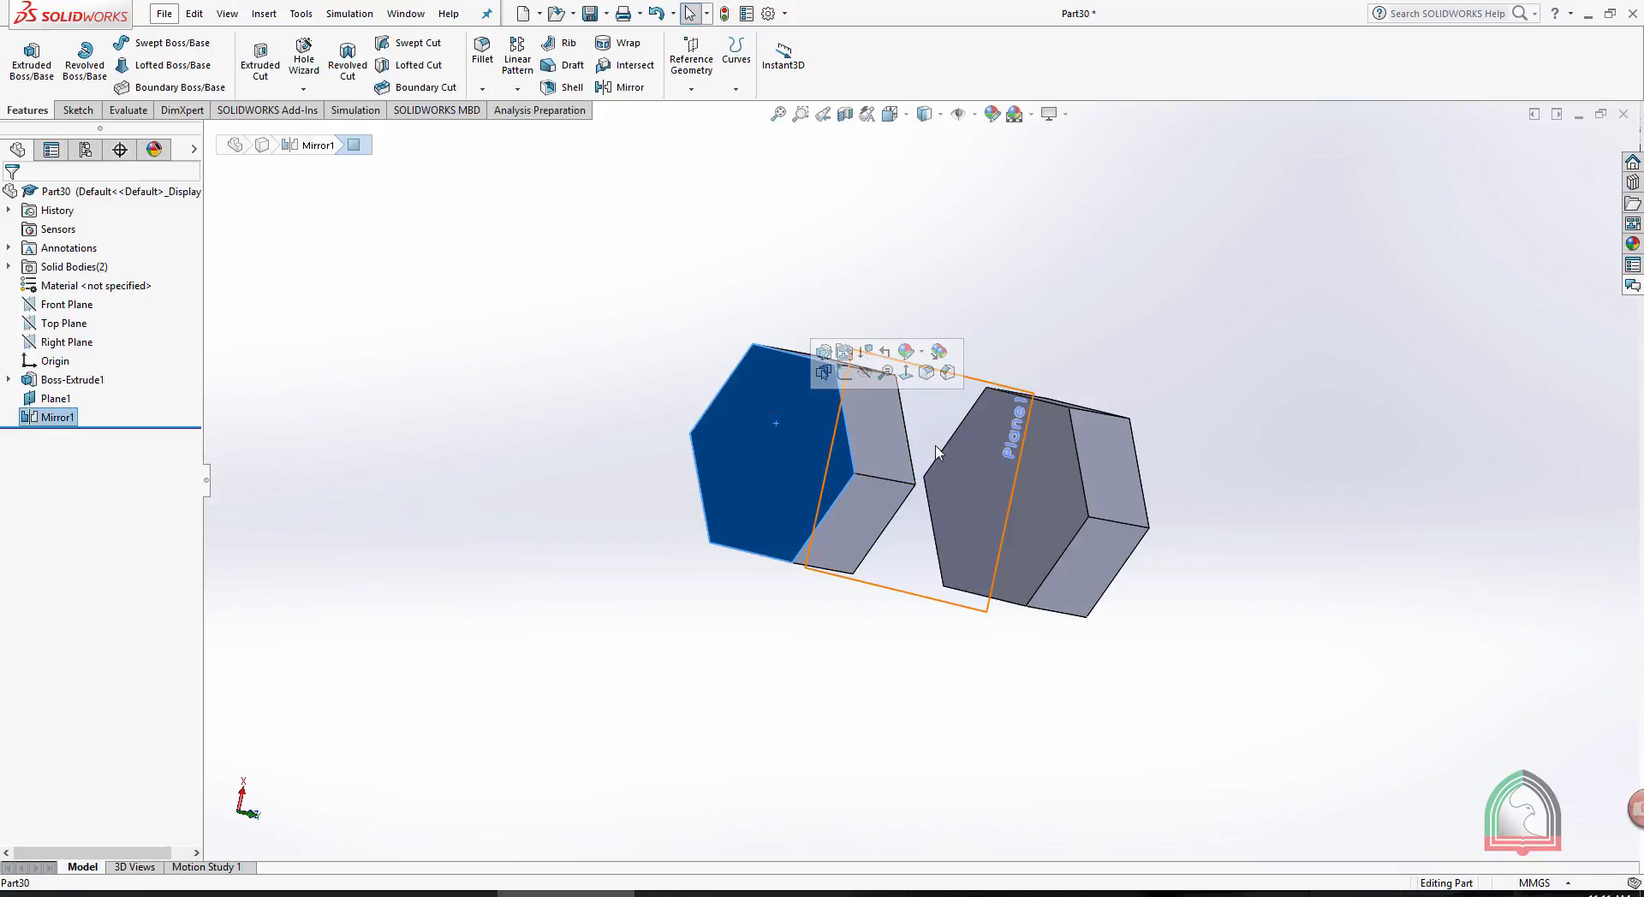
{"action": "left_click", "coordinate": [709, 320]}
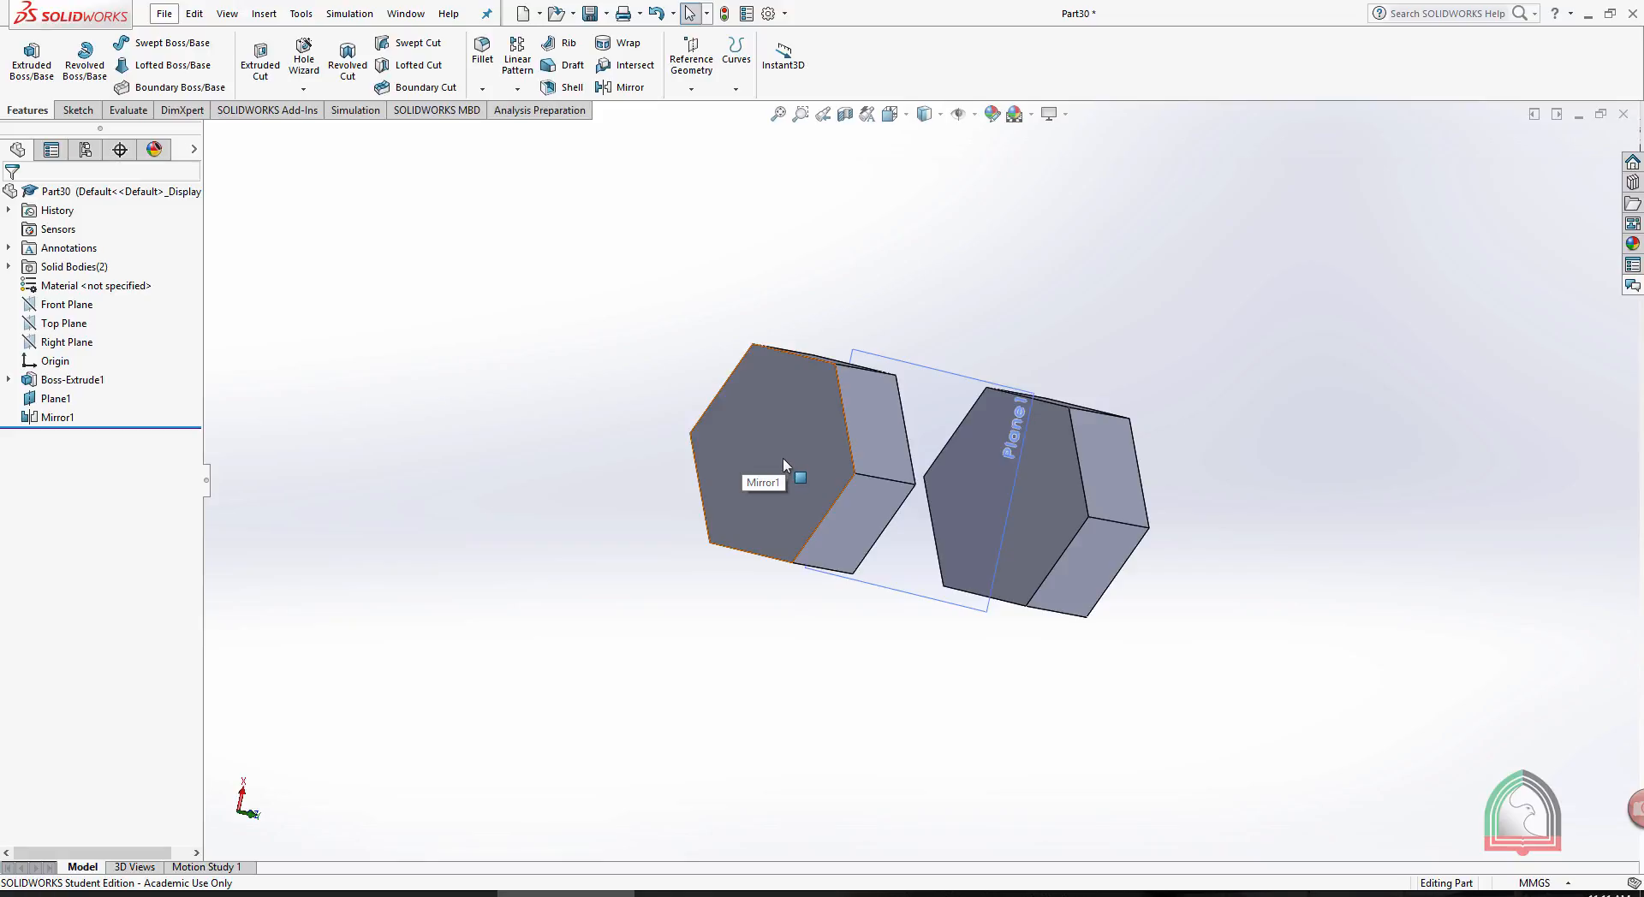
- Start a sketch on the outer face of the mirrored hexagonal body and orient the view normal to it
{"action": "left_click", "coordinate": [782, 414]}
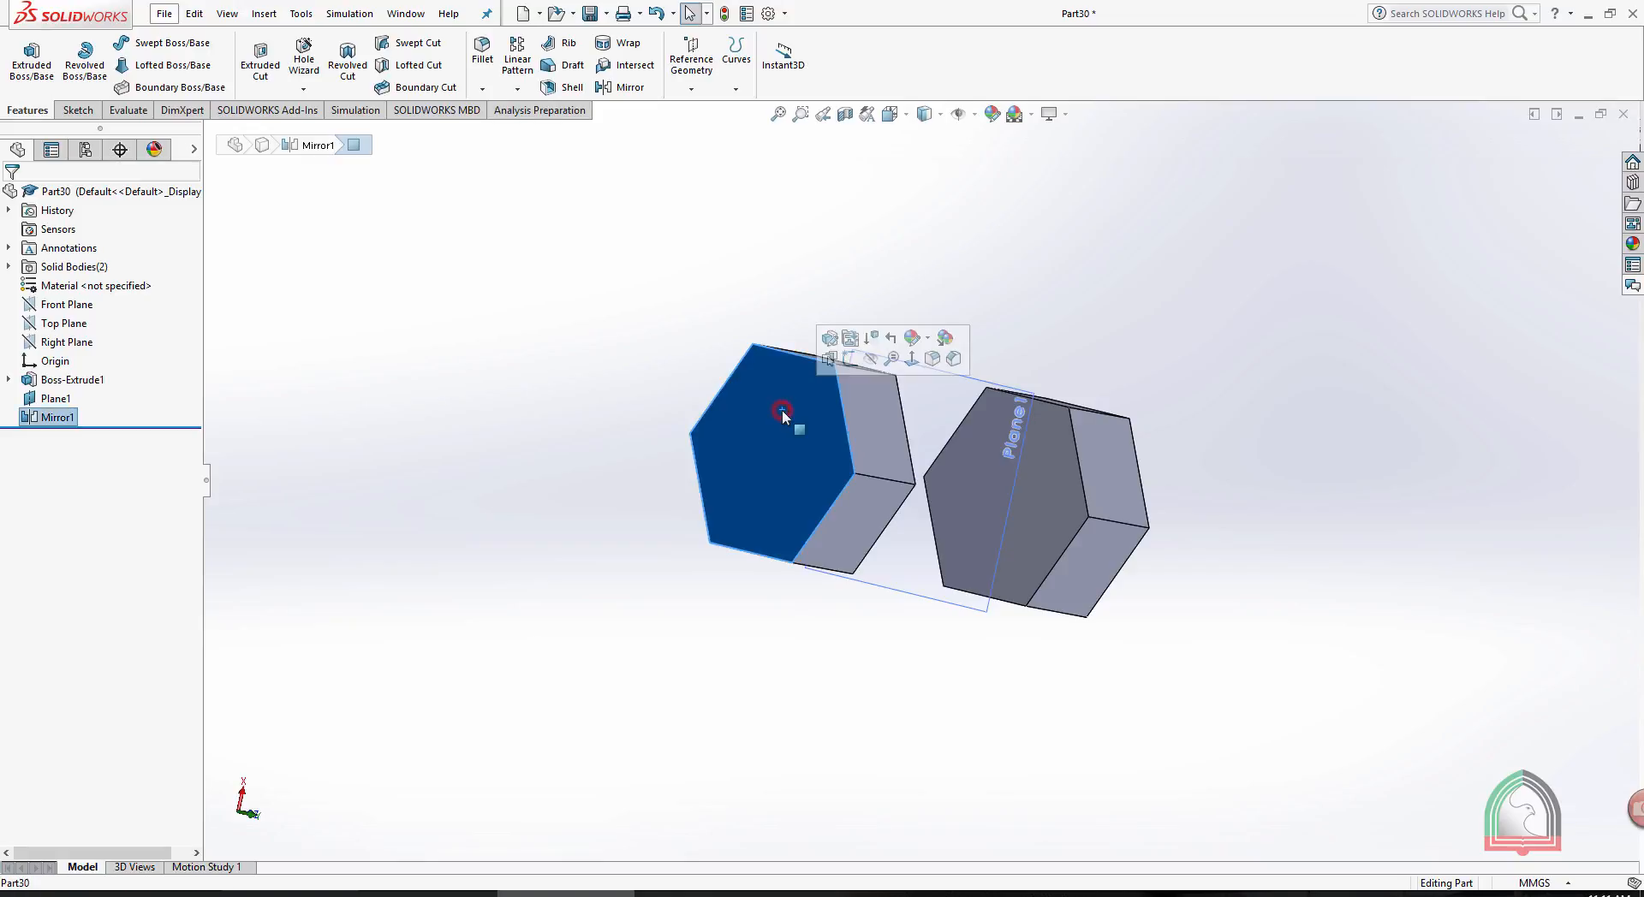
{"action": "left_click", "coordinate": [850, 359]}
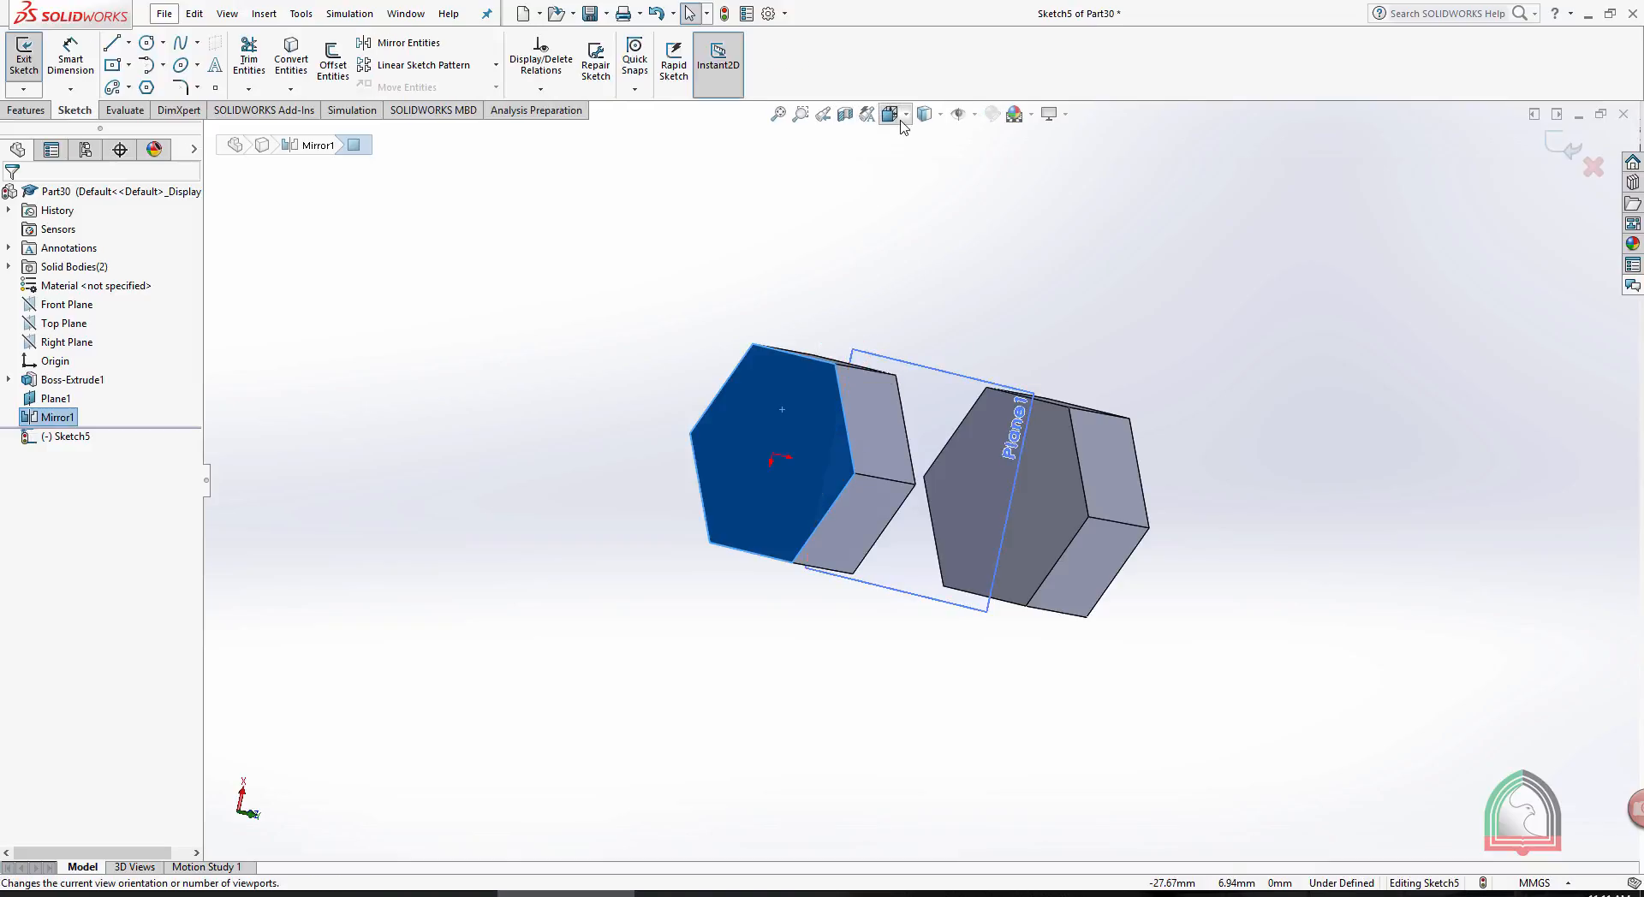
{"action": "key", "text": "s"}
{"action": "left_click", "coordinate": [1224, 319]}
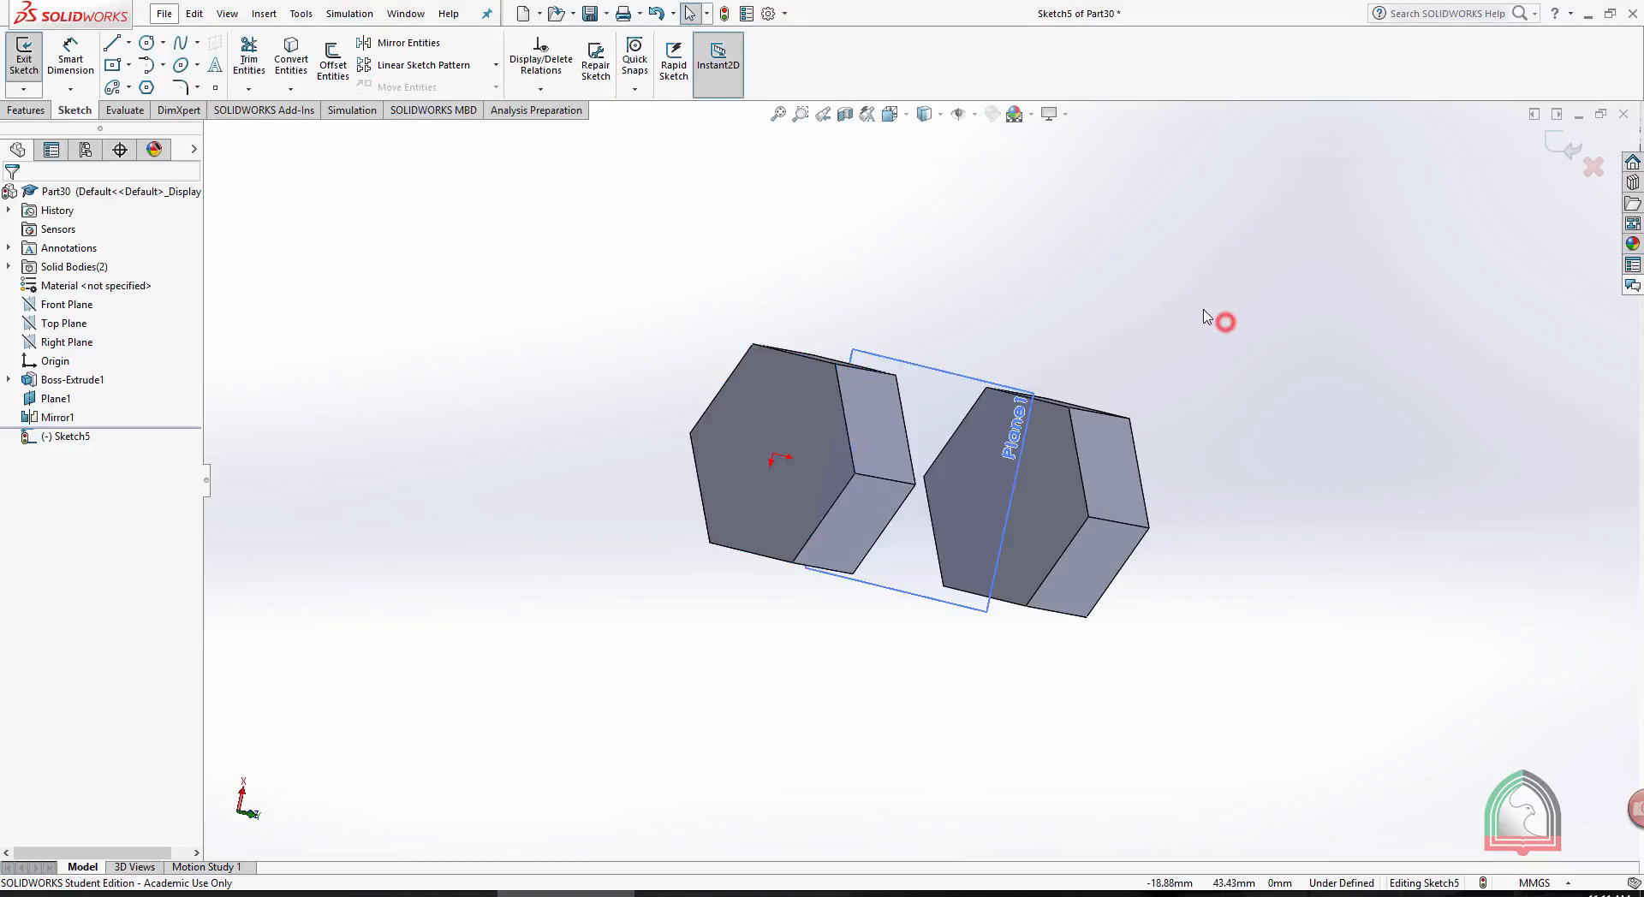
{"action": "left_click", "coordinate": [895, 115]}
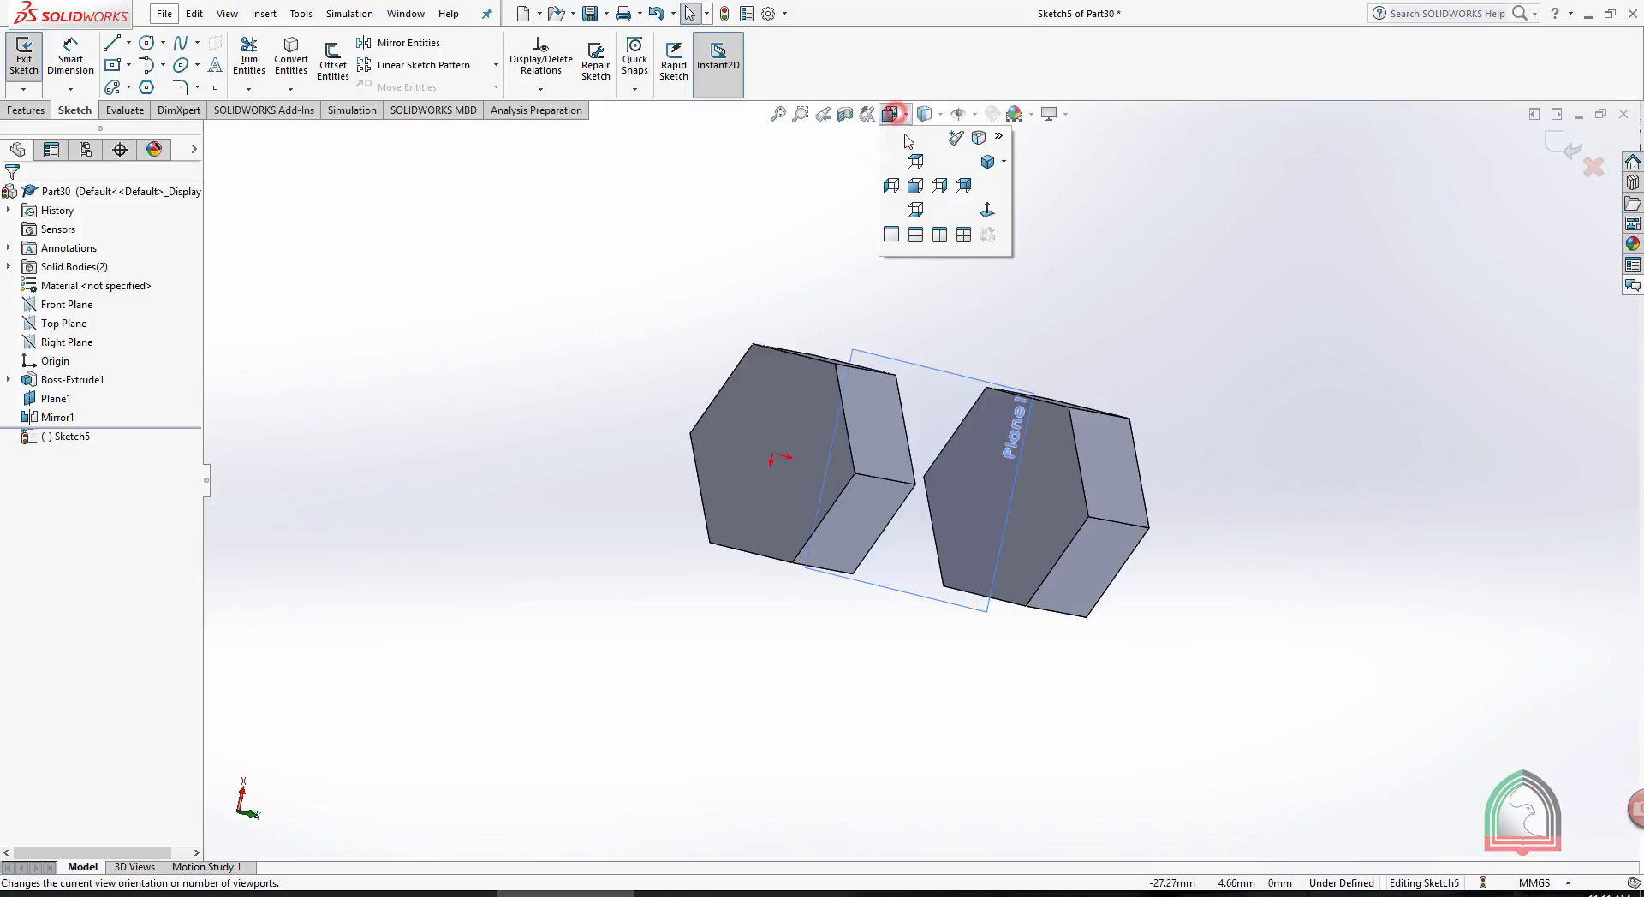
{"action": "left_click", "coordinate": [986, 210]}
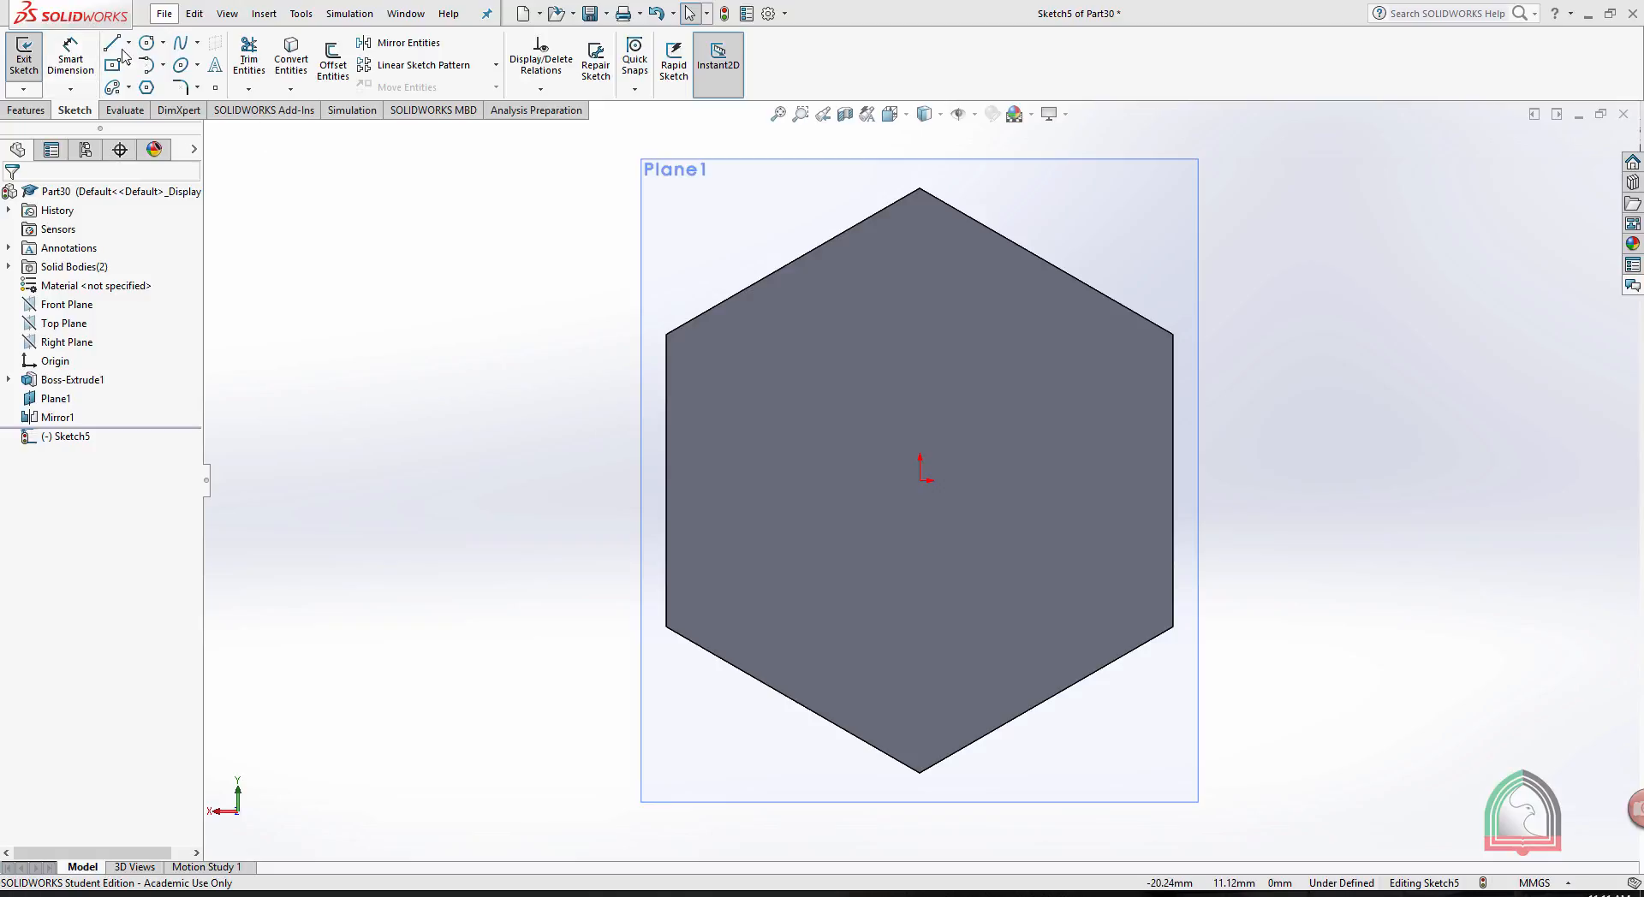
- Sketch a 10 mm diameter circle centred on the origin of the hexagonal face and exit the sketch
{"action": "left_click", "coordinate": [146, 41]}
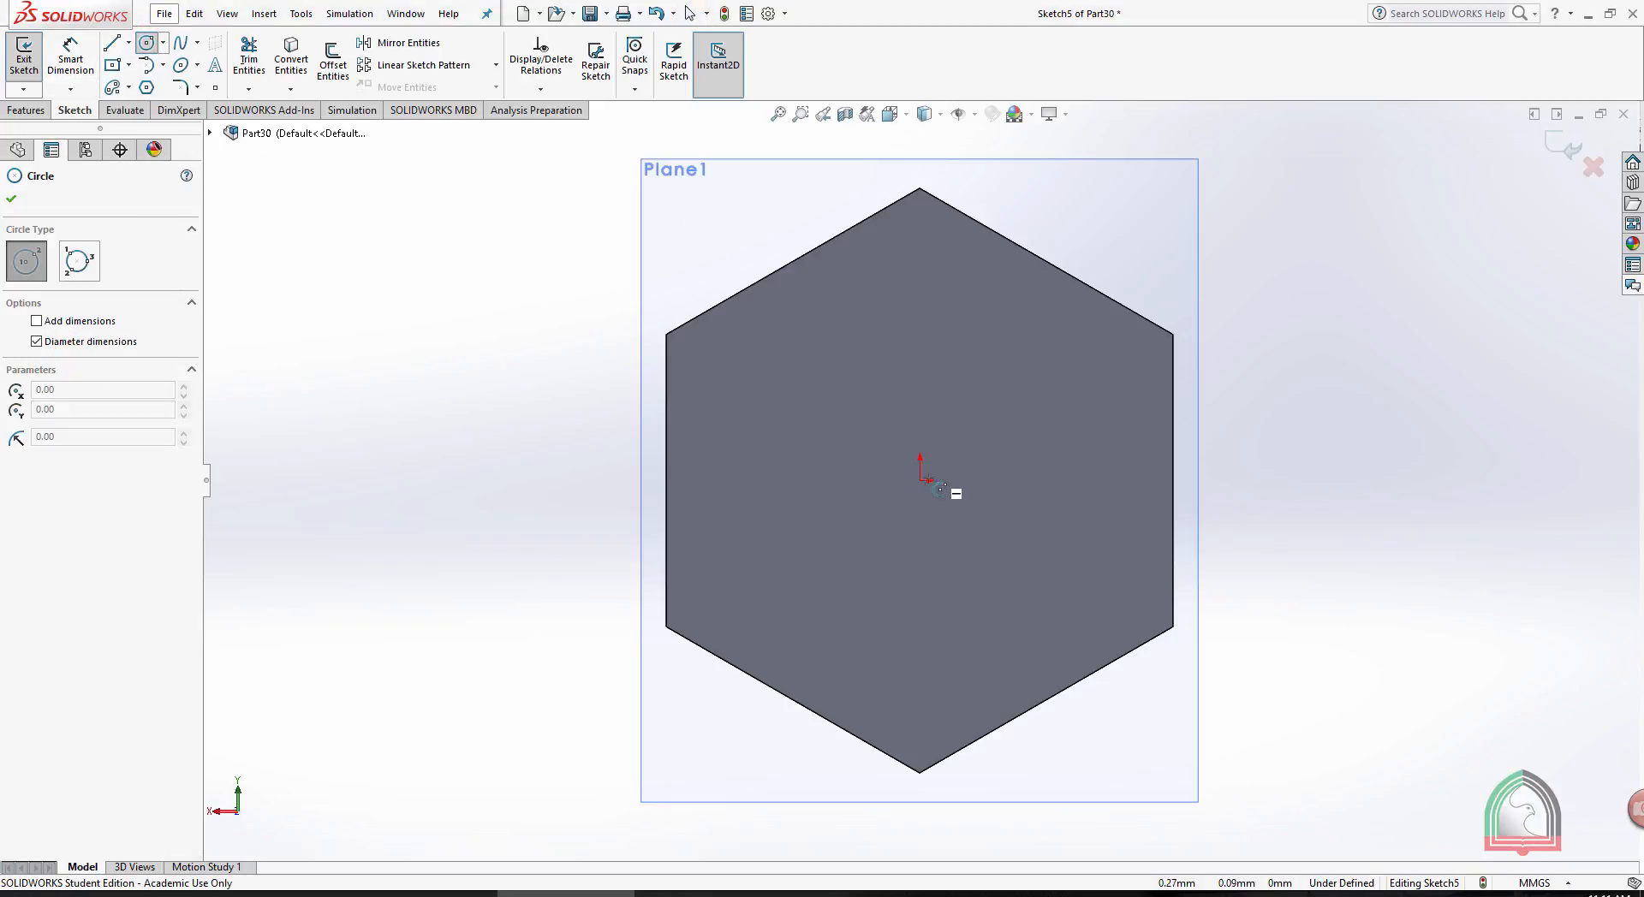
{"action": "left_click", "coordinate": [921, 481]}
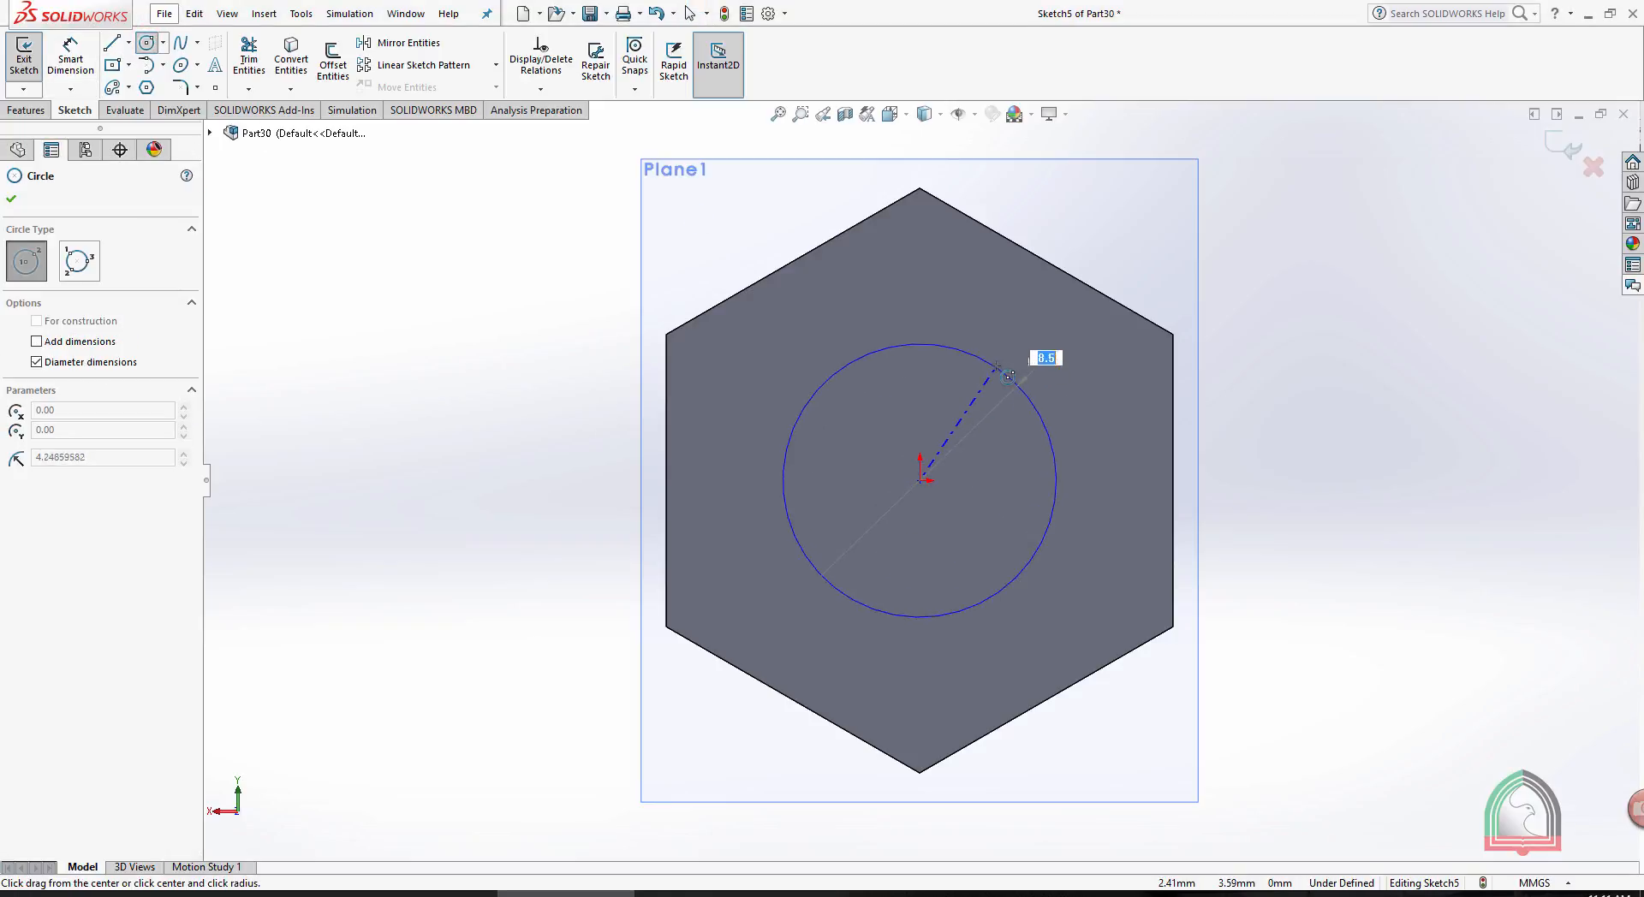
{"action": "type", "text": "10"}
{"action": "key", "text": "Return"}
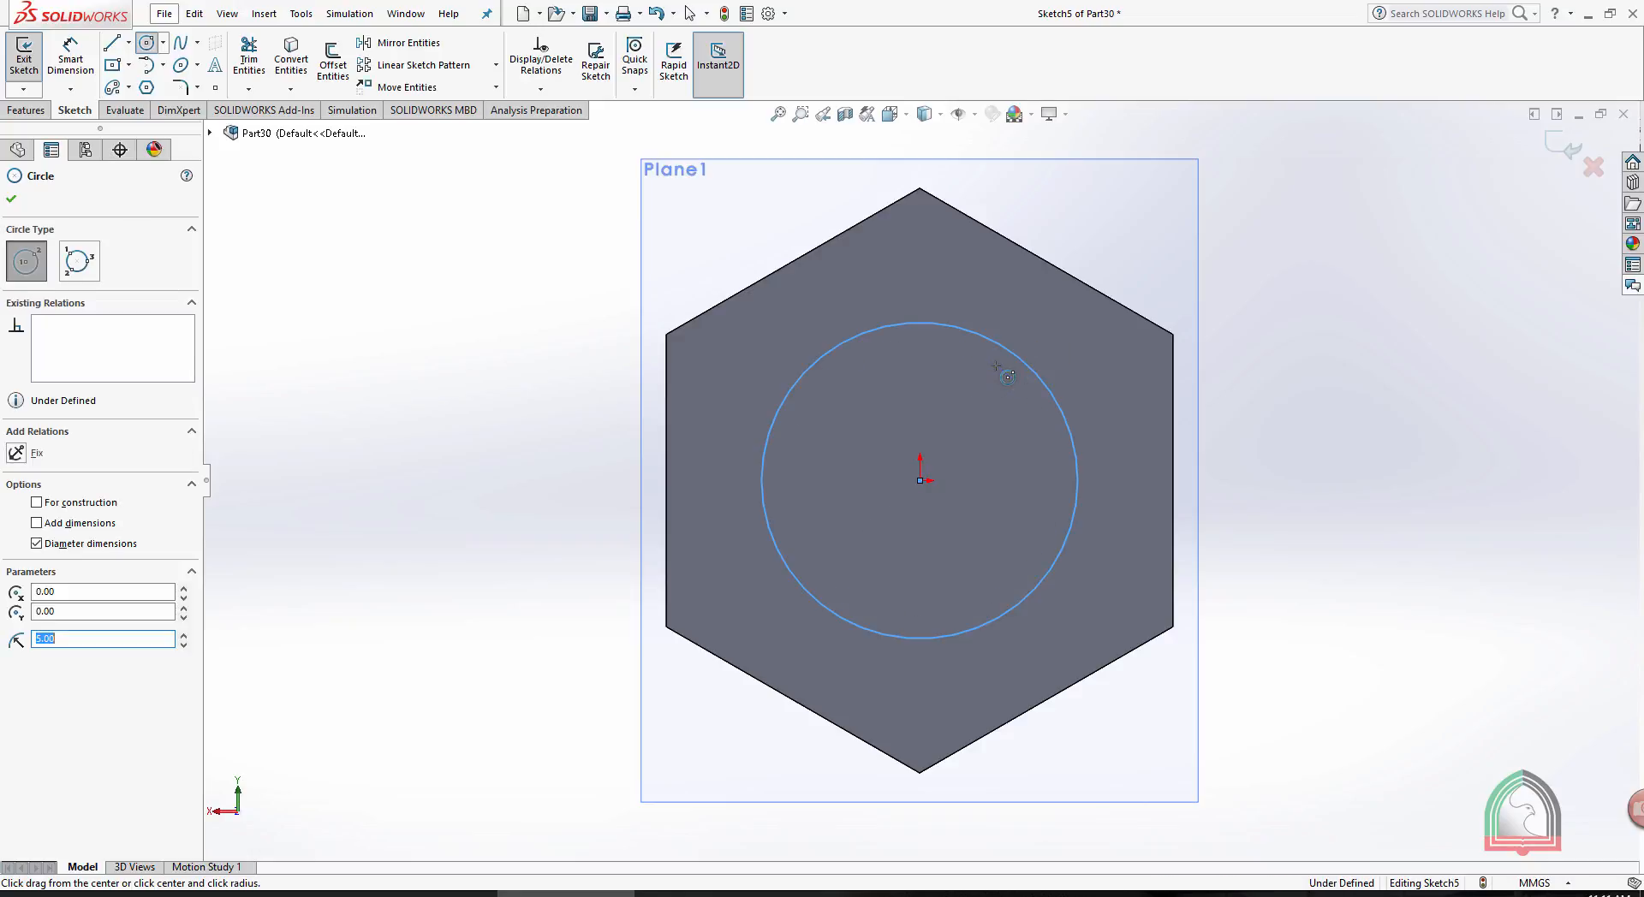
{"action": "left_click", "coordinate": [1563, 146]}
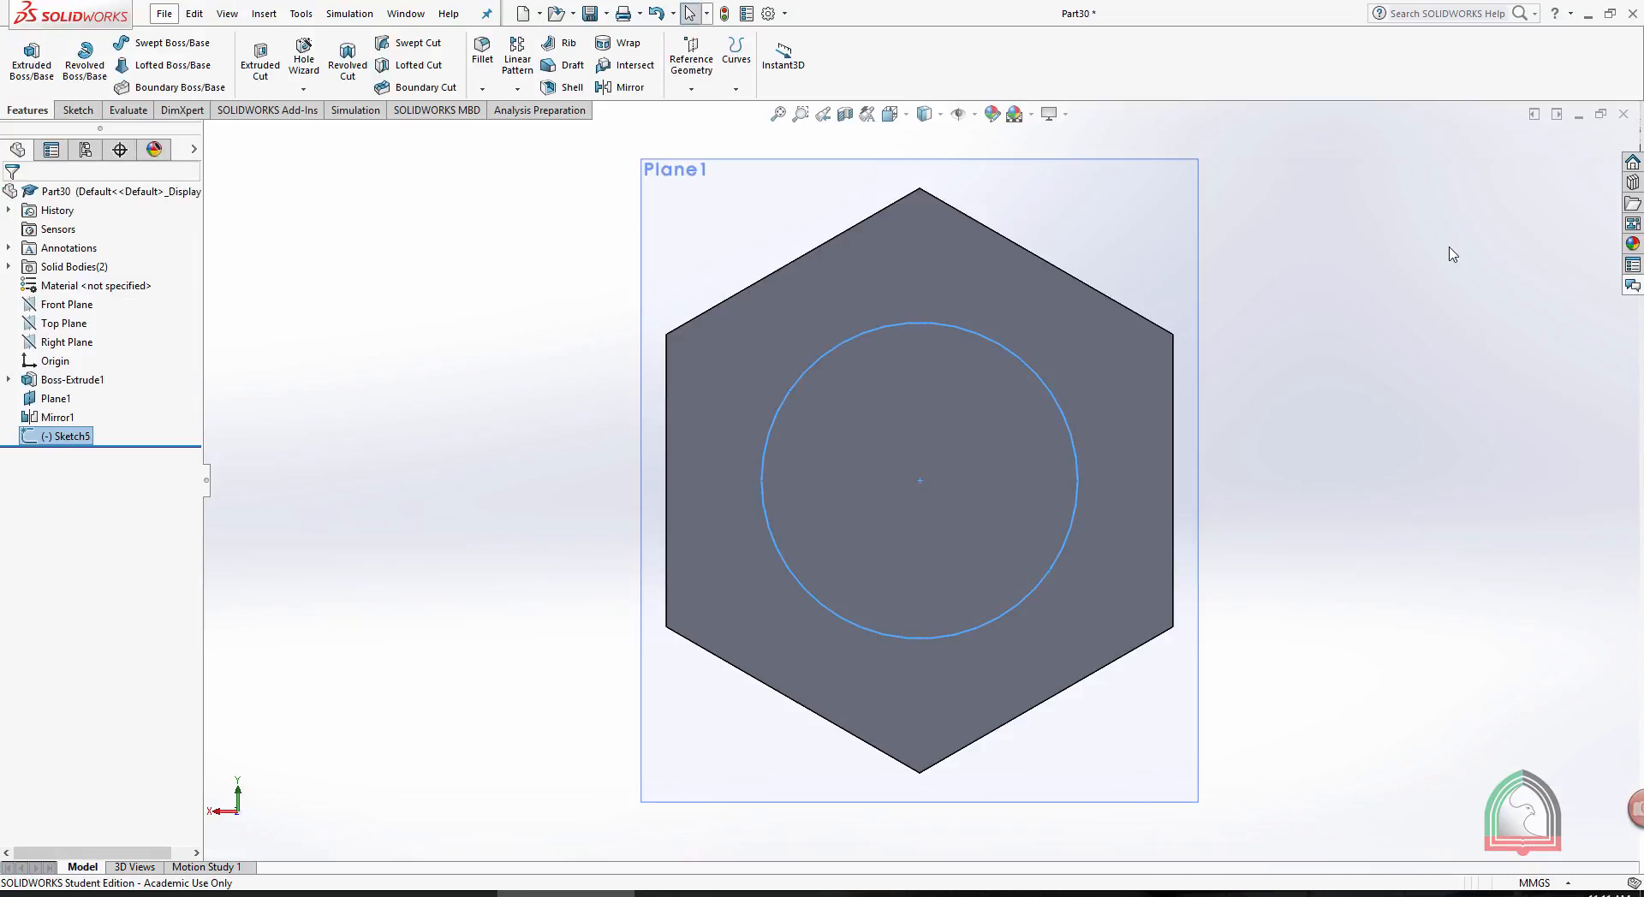
- Start an Extruded Cut from the circle with a Blind end condition and a depth of 3 mm
{"action": "middle_click_drag", "start_coordinate": [1308, 312], "coordinate": [1241, 337]}
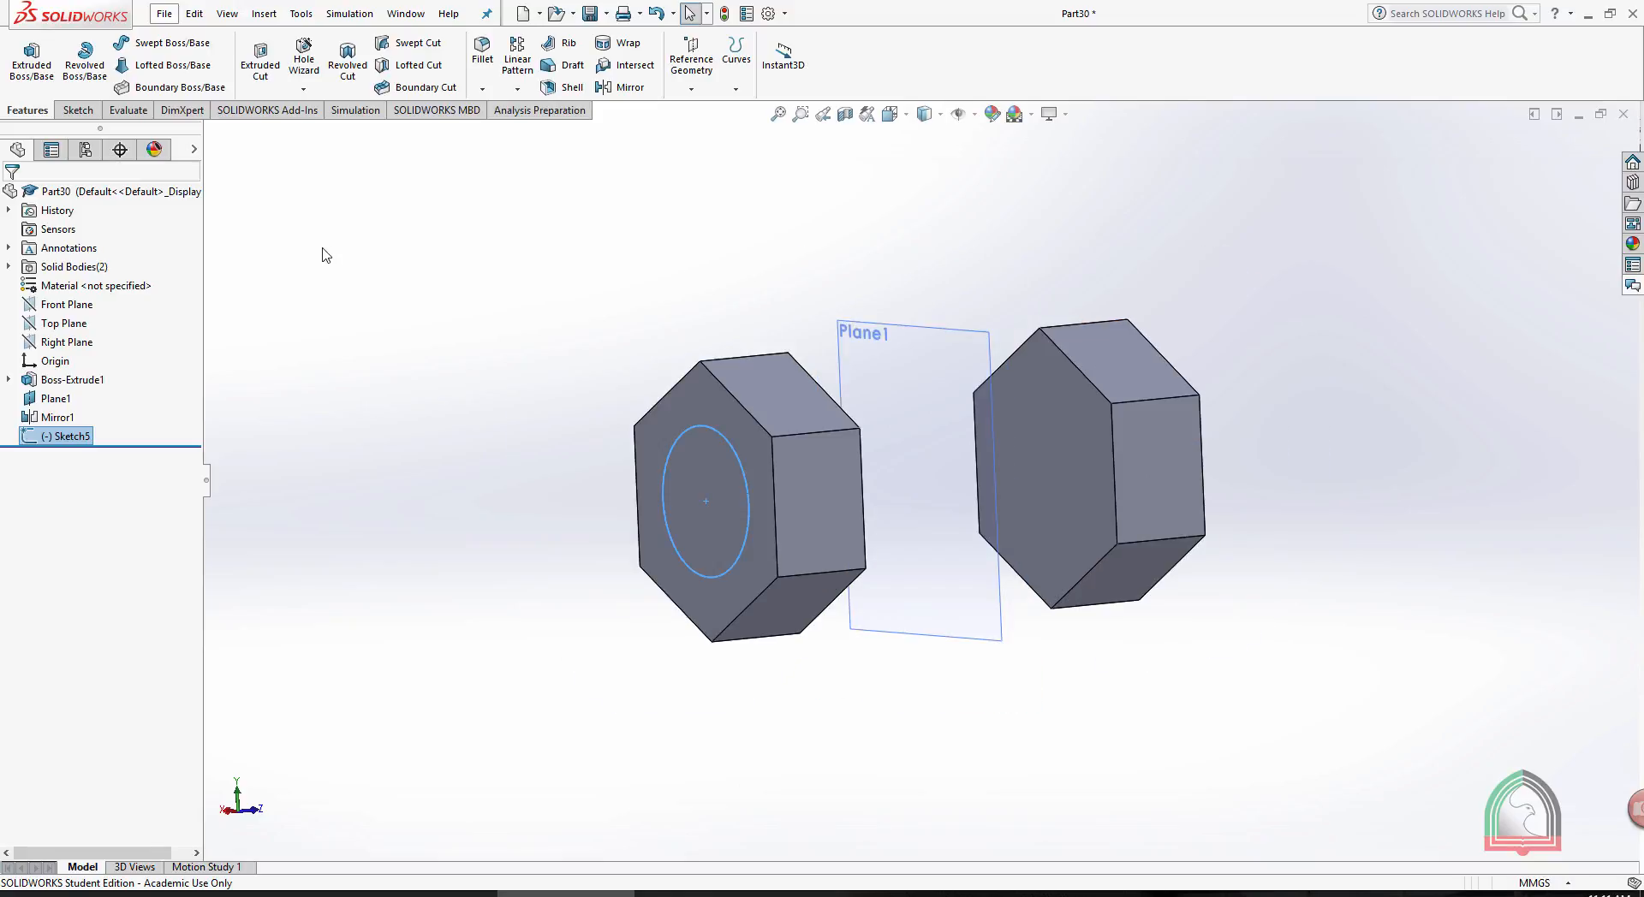
{"action": "left_click", "coordinate": [261, 64]}
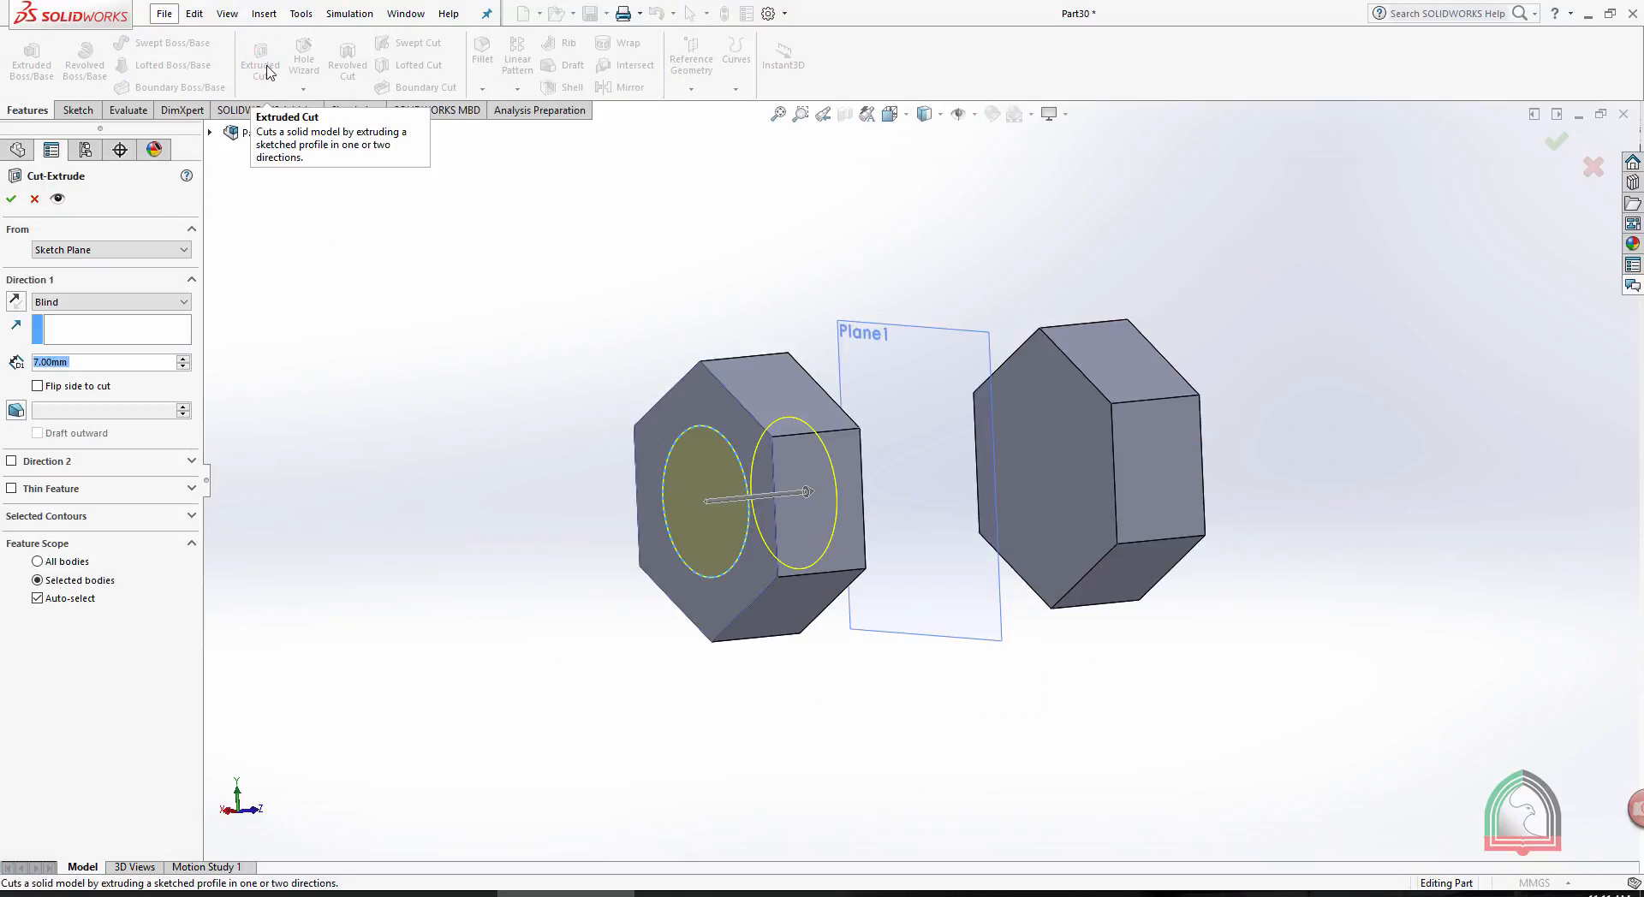
{"action": "left_click", "coordinate": [128, 304]}
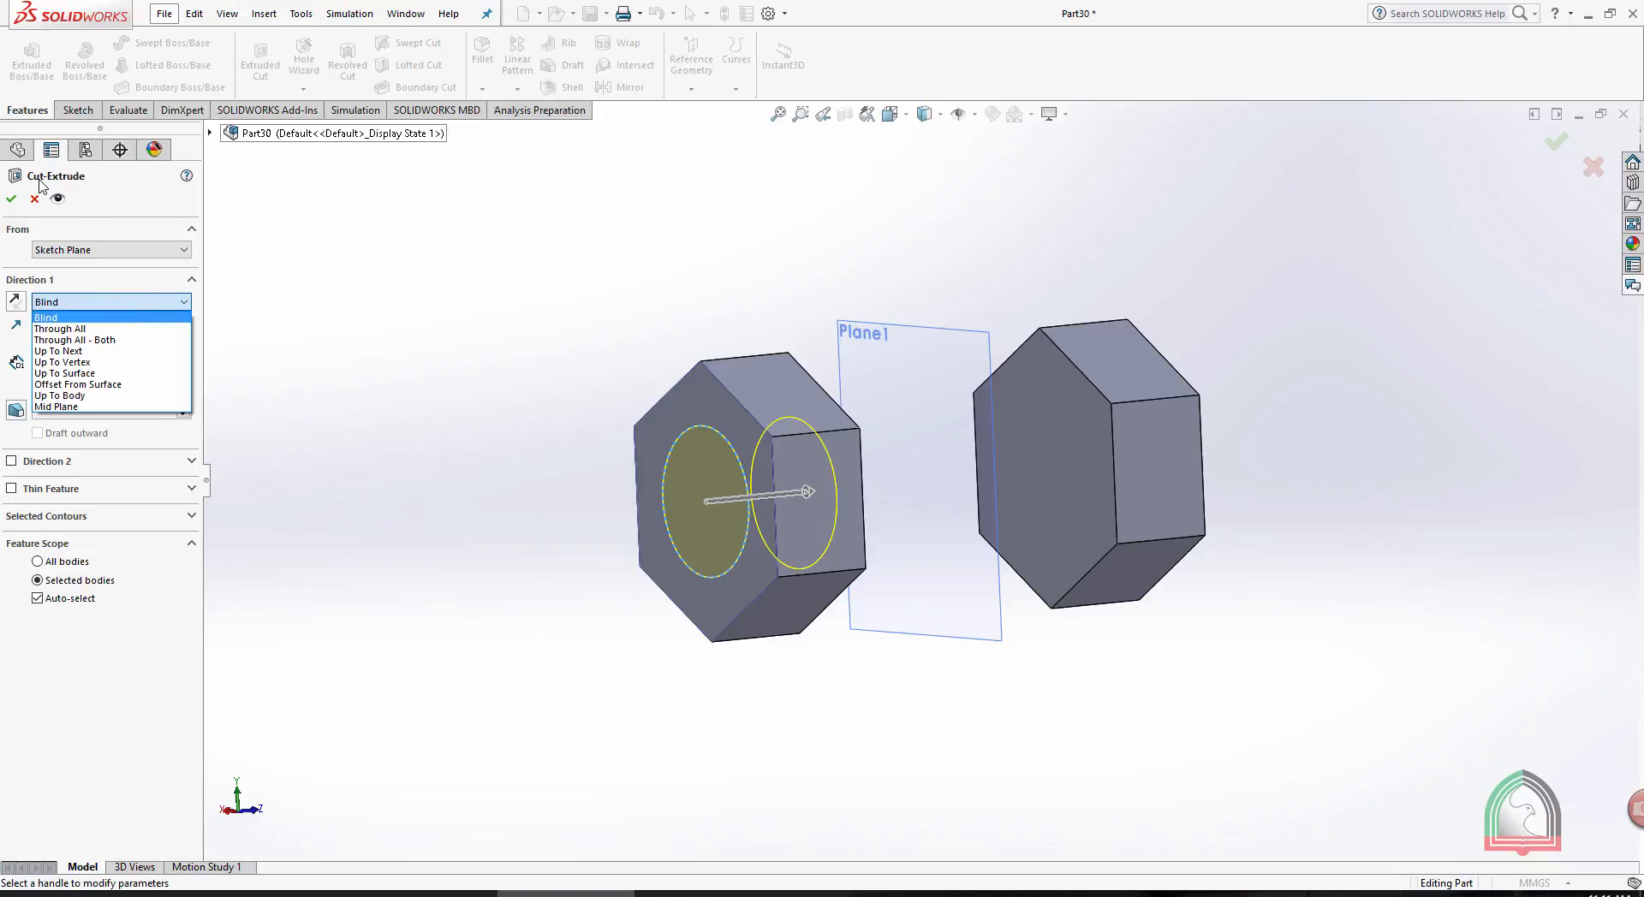
{"action": "left_click", "coordinate": [61, 319]}
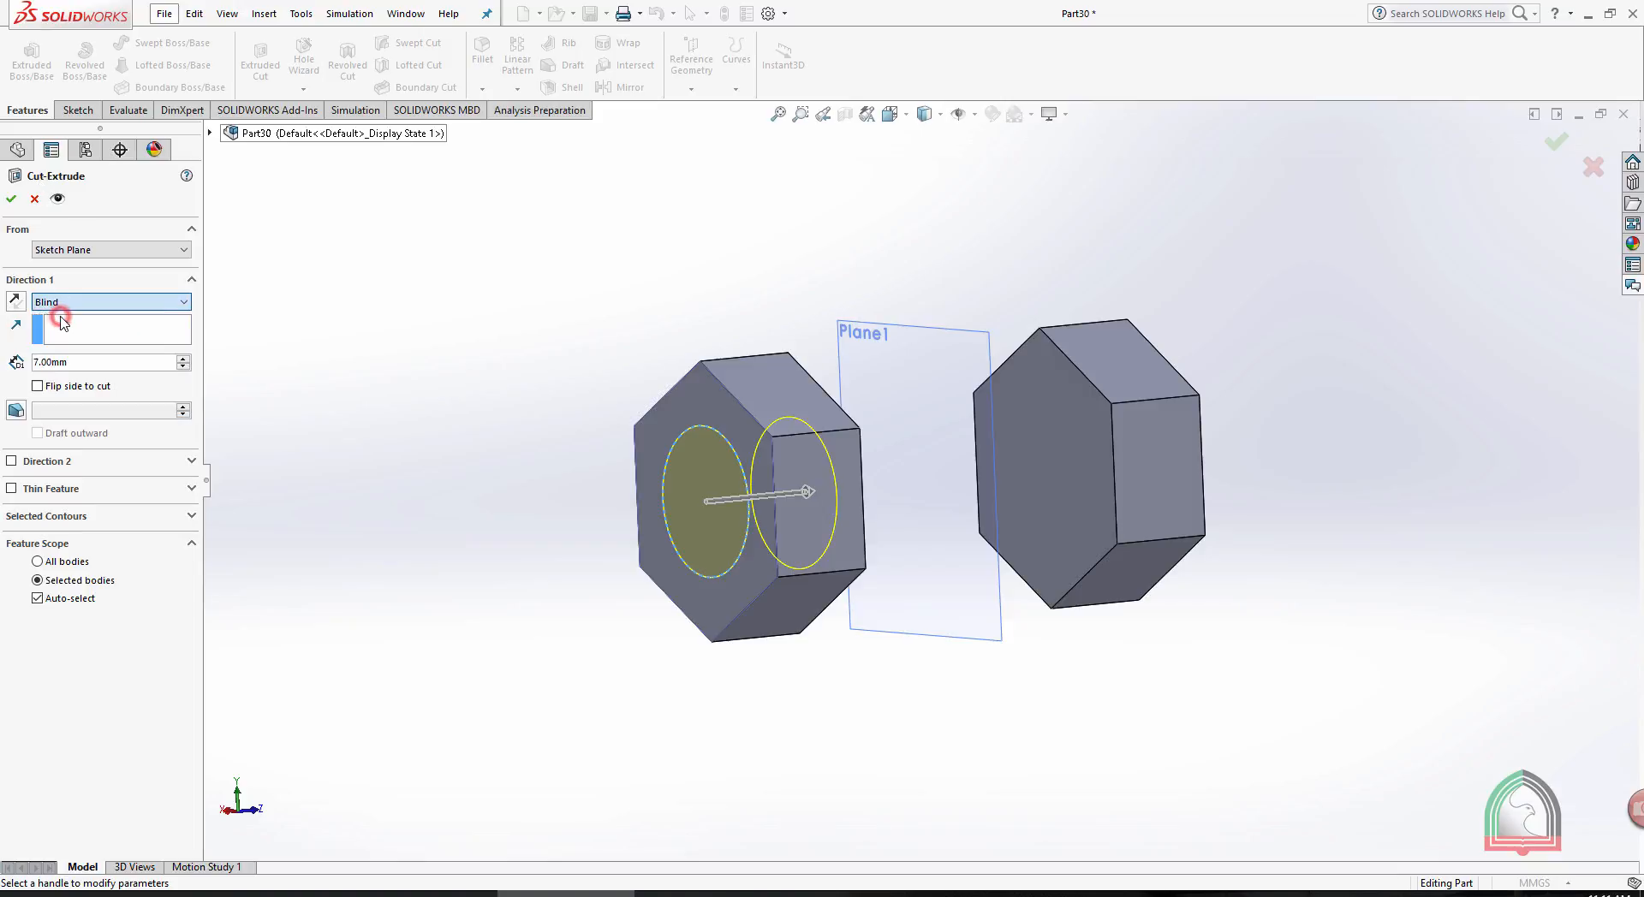
{"action": "left_click_drag", "start_coordinate": [107, 364], "coordinate": [26, 362]}
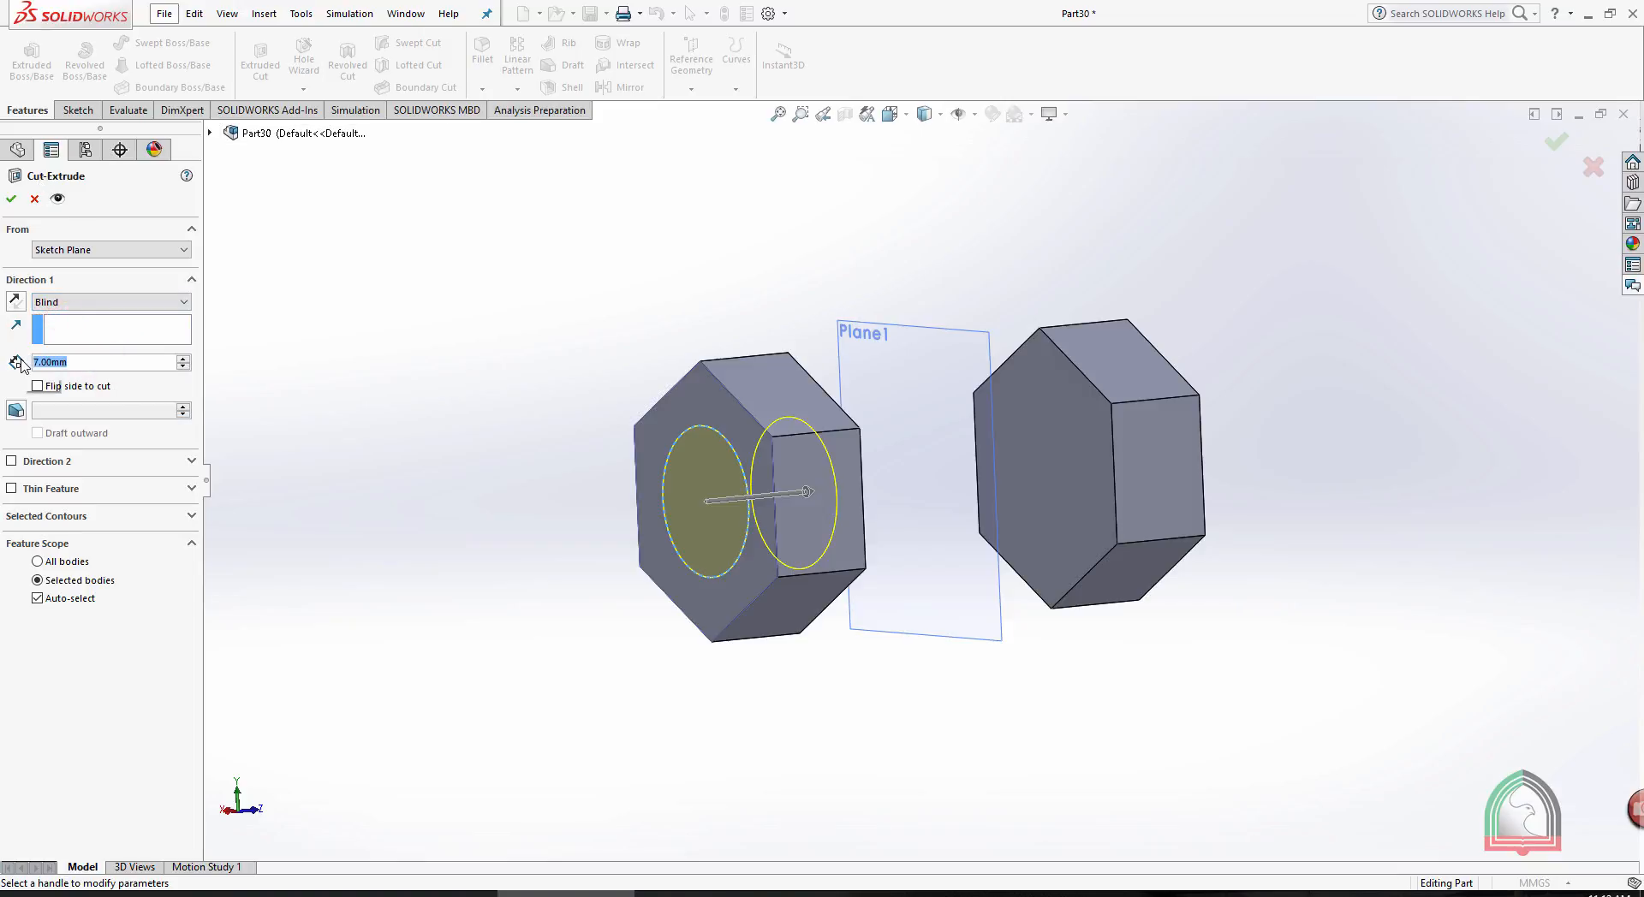
{"action": "type", "text": "3"}
{"action": "key", "text": "Return"}
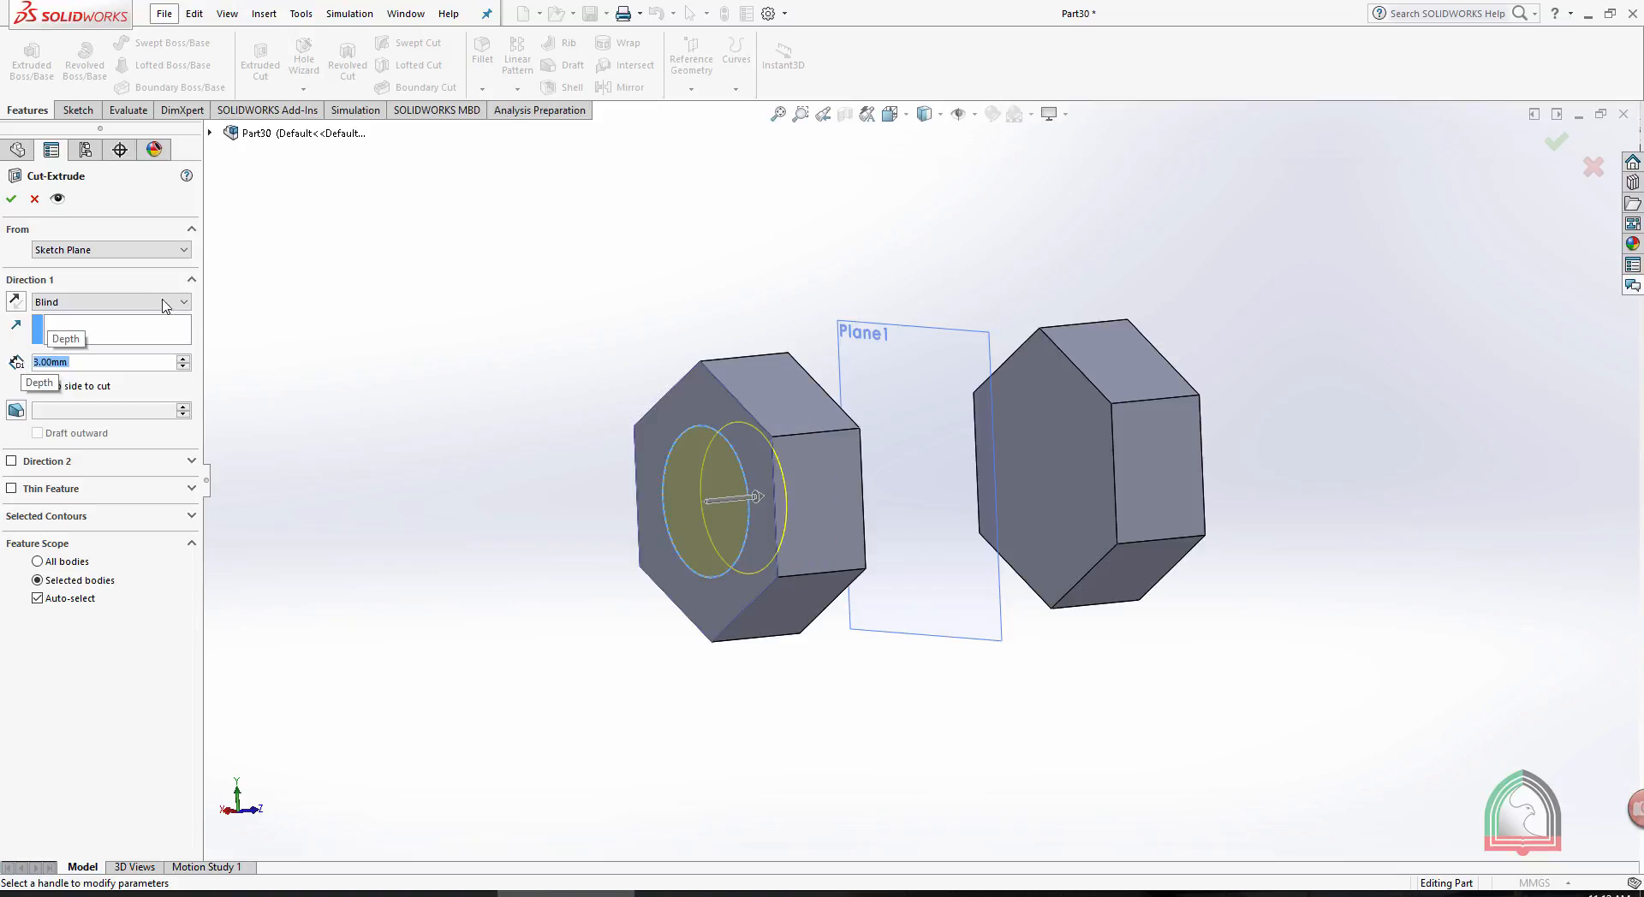
- Try a 13 mm blind depth for the circular cut and return it to 3 mm
{"action": "middle_click_drag", "start_coordinate": [754, 463], "coordinate": [736, 481]}
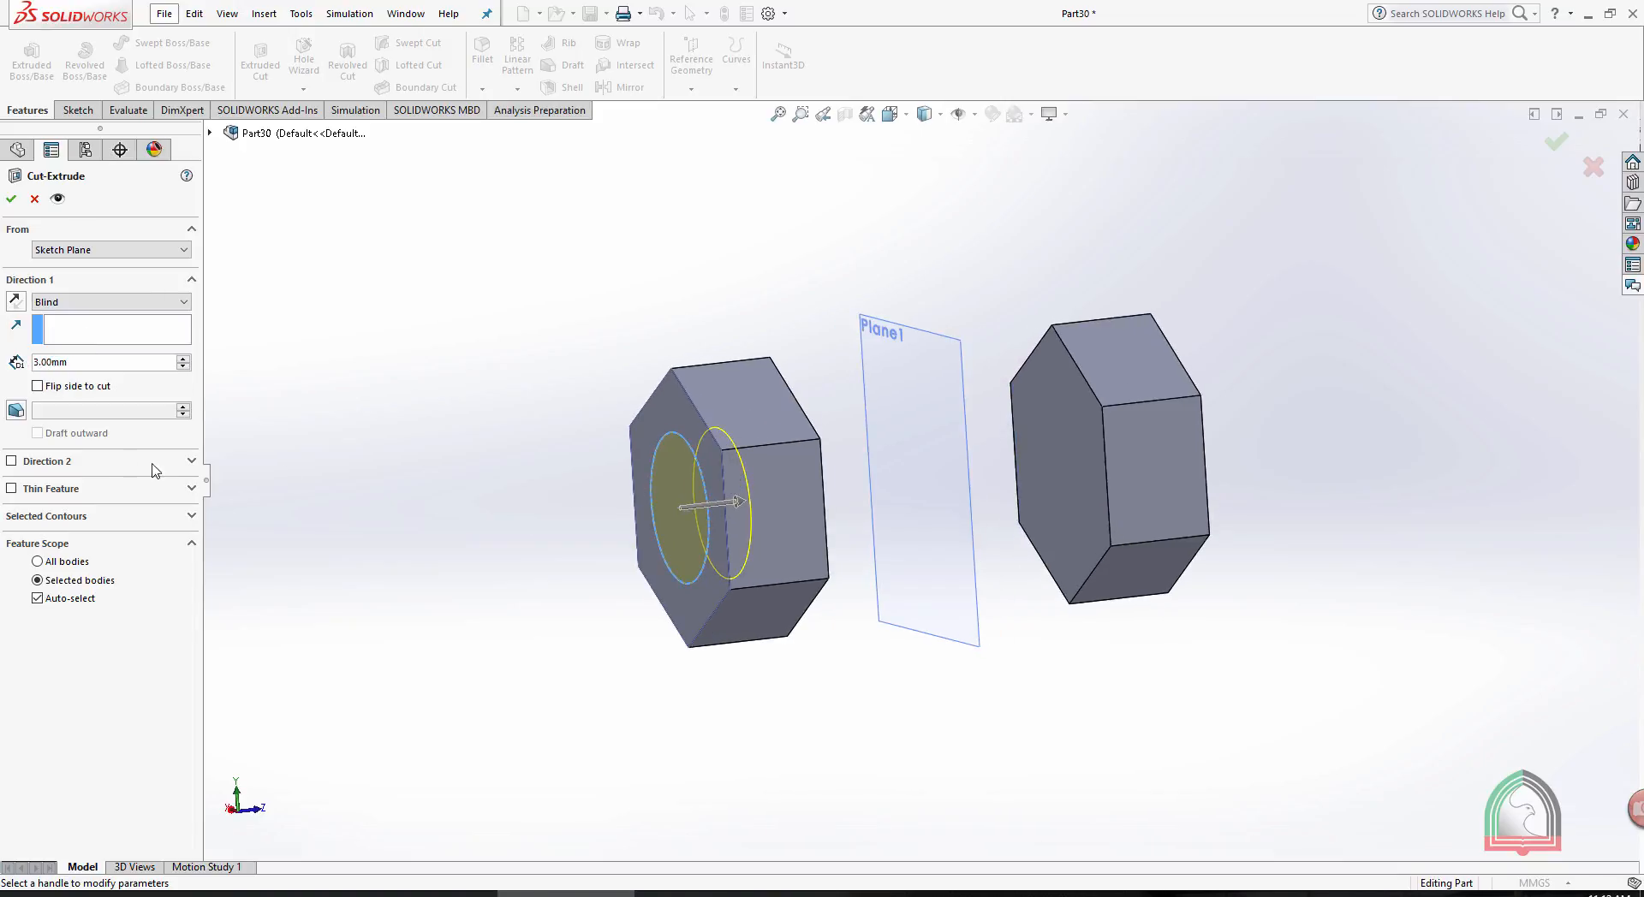
{"action": "left_click", "coordinate": [184, 359]}
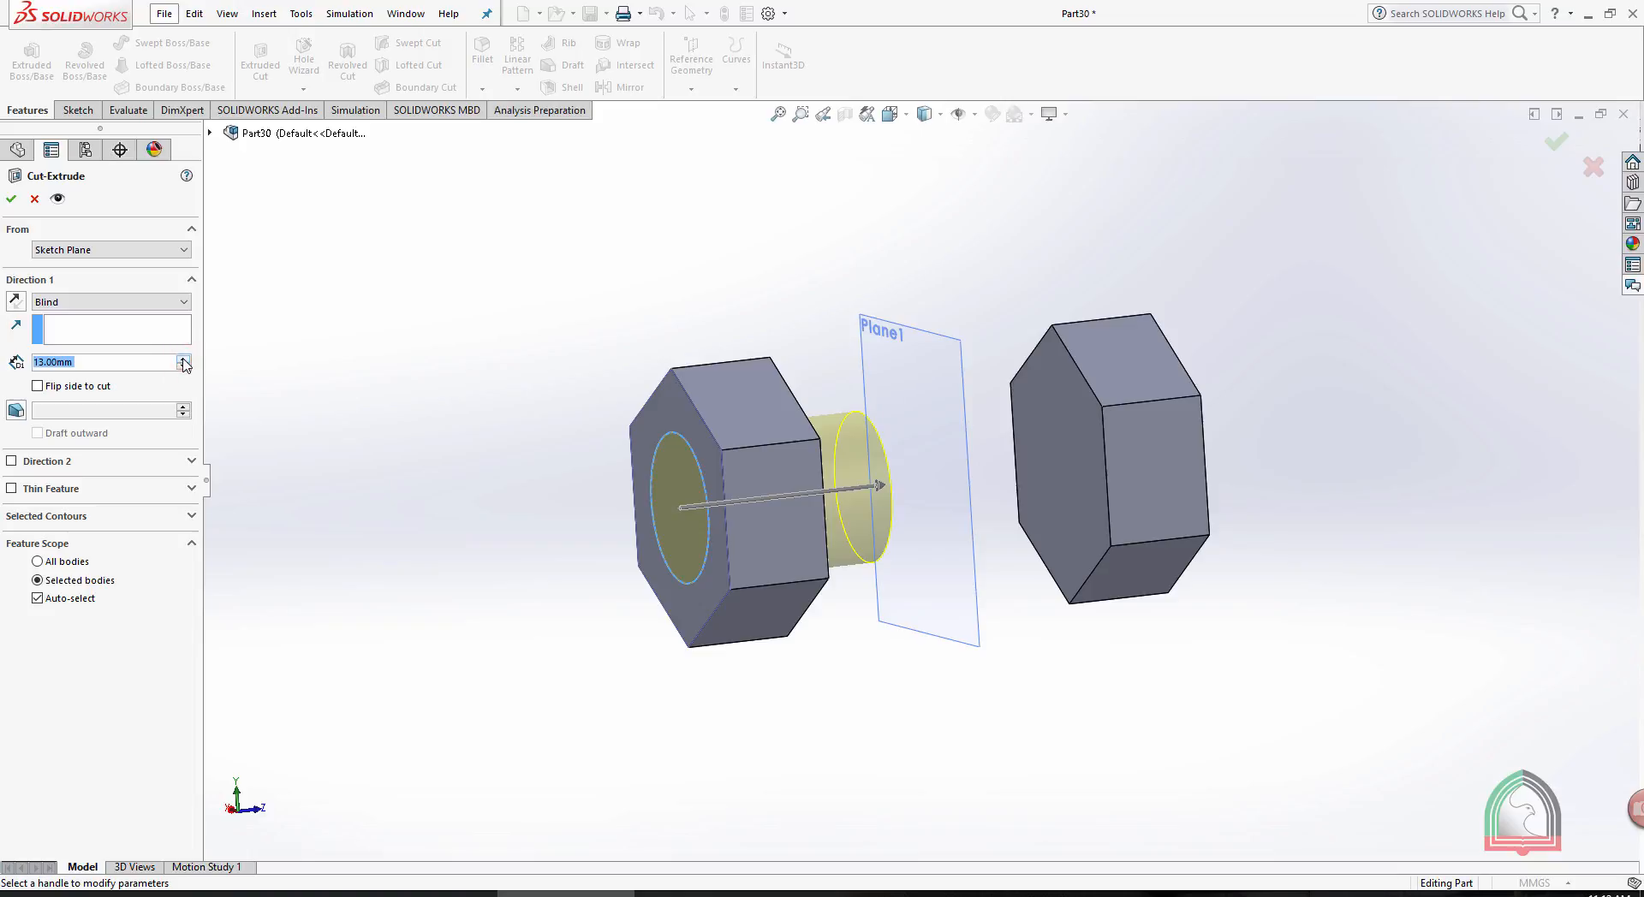
{"action": "left_click", "coordinate": [184, 366]}
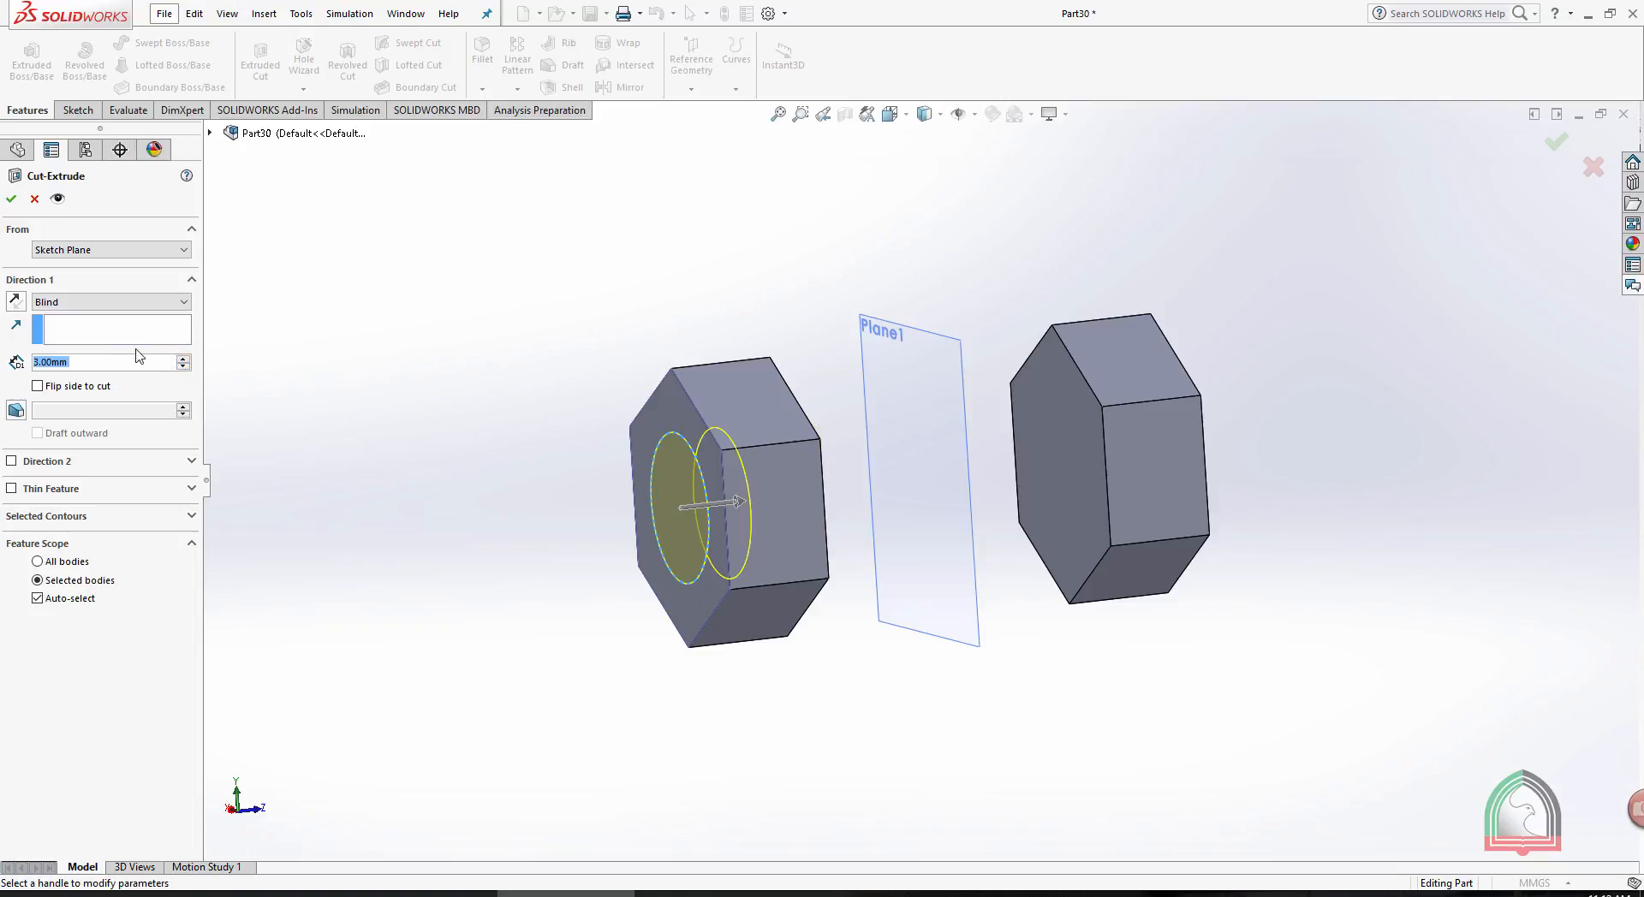
- Try the Through All end condition for the circular cut through both bodies, and cancel the cut
{"action": "left_click", "coordinate": [93, 302]}
{"action": "left_click", "coordinate": [69, 330]}
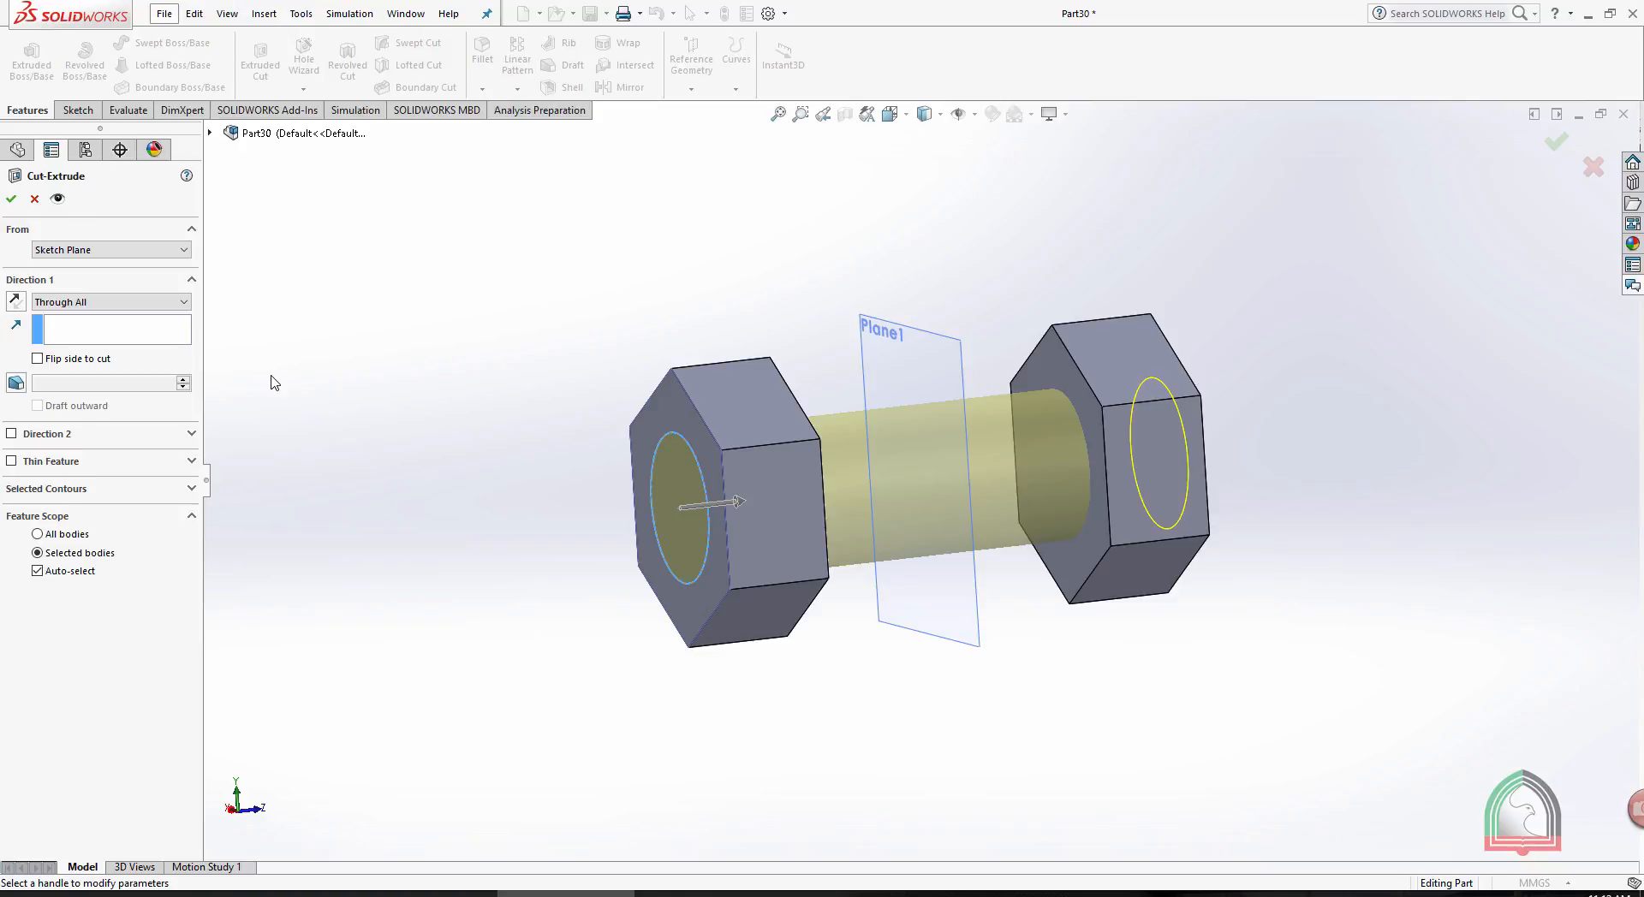
{"action": "scroll", "coordinate": [672, 391], "scroll_direction": "up", "scroll_amount": 4}
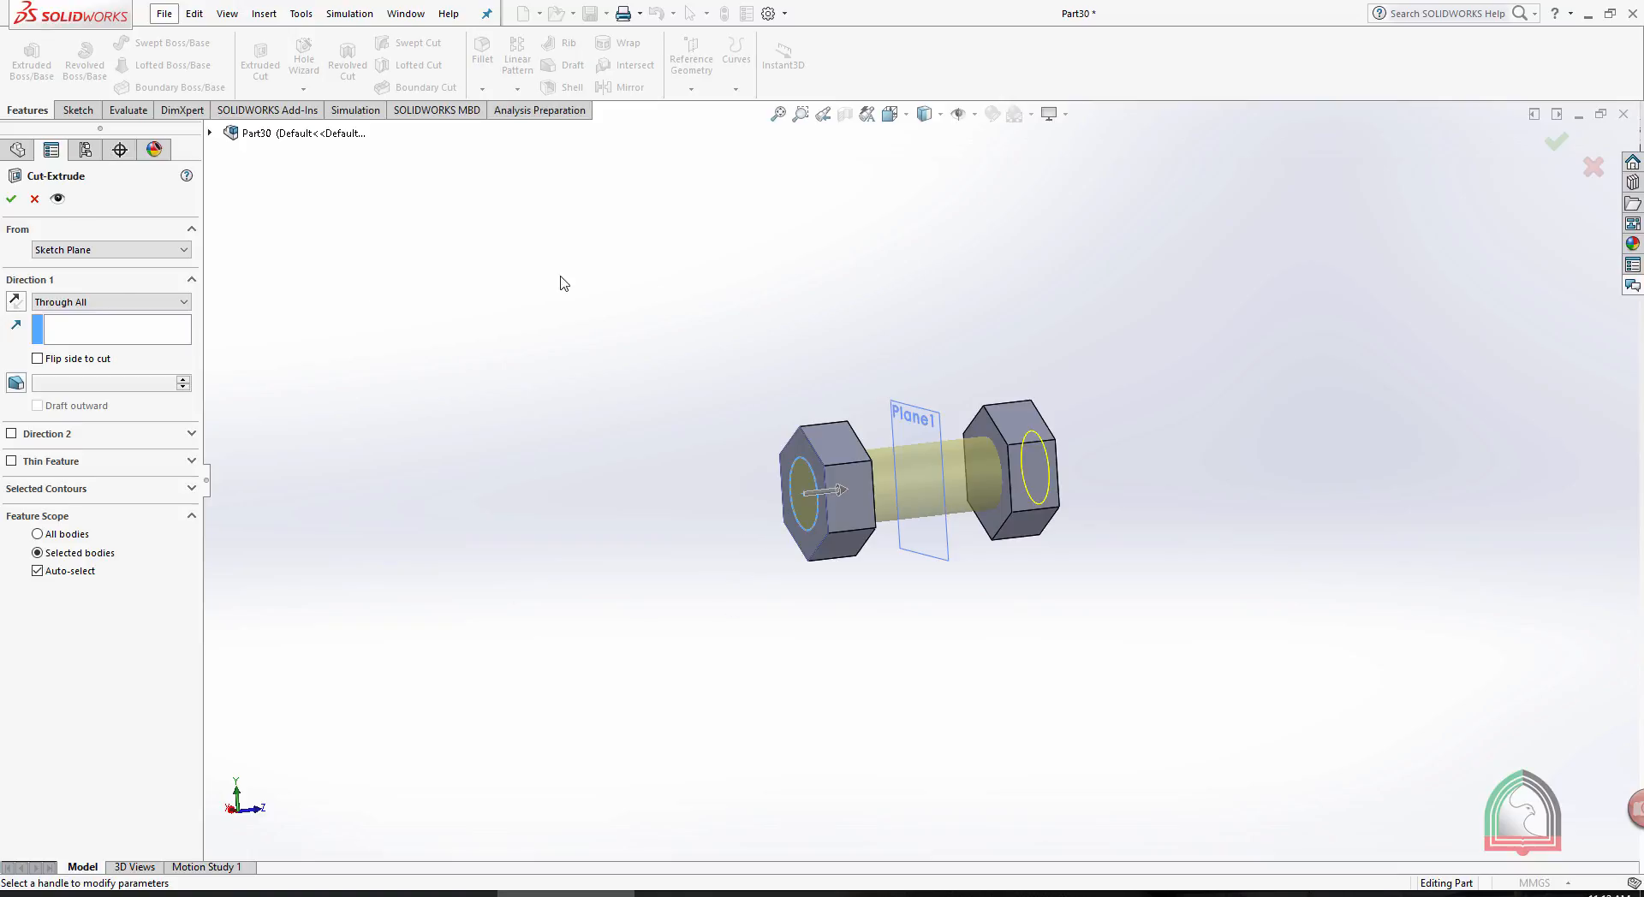
{"action": "left_click", "coordinate": [101, 303]}
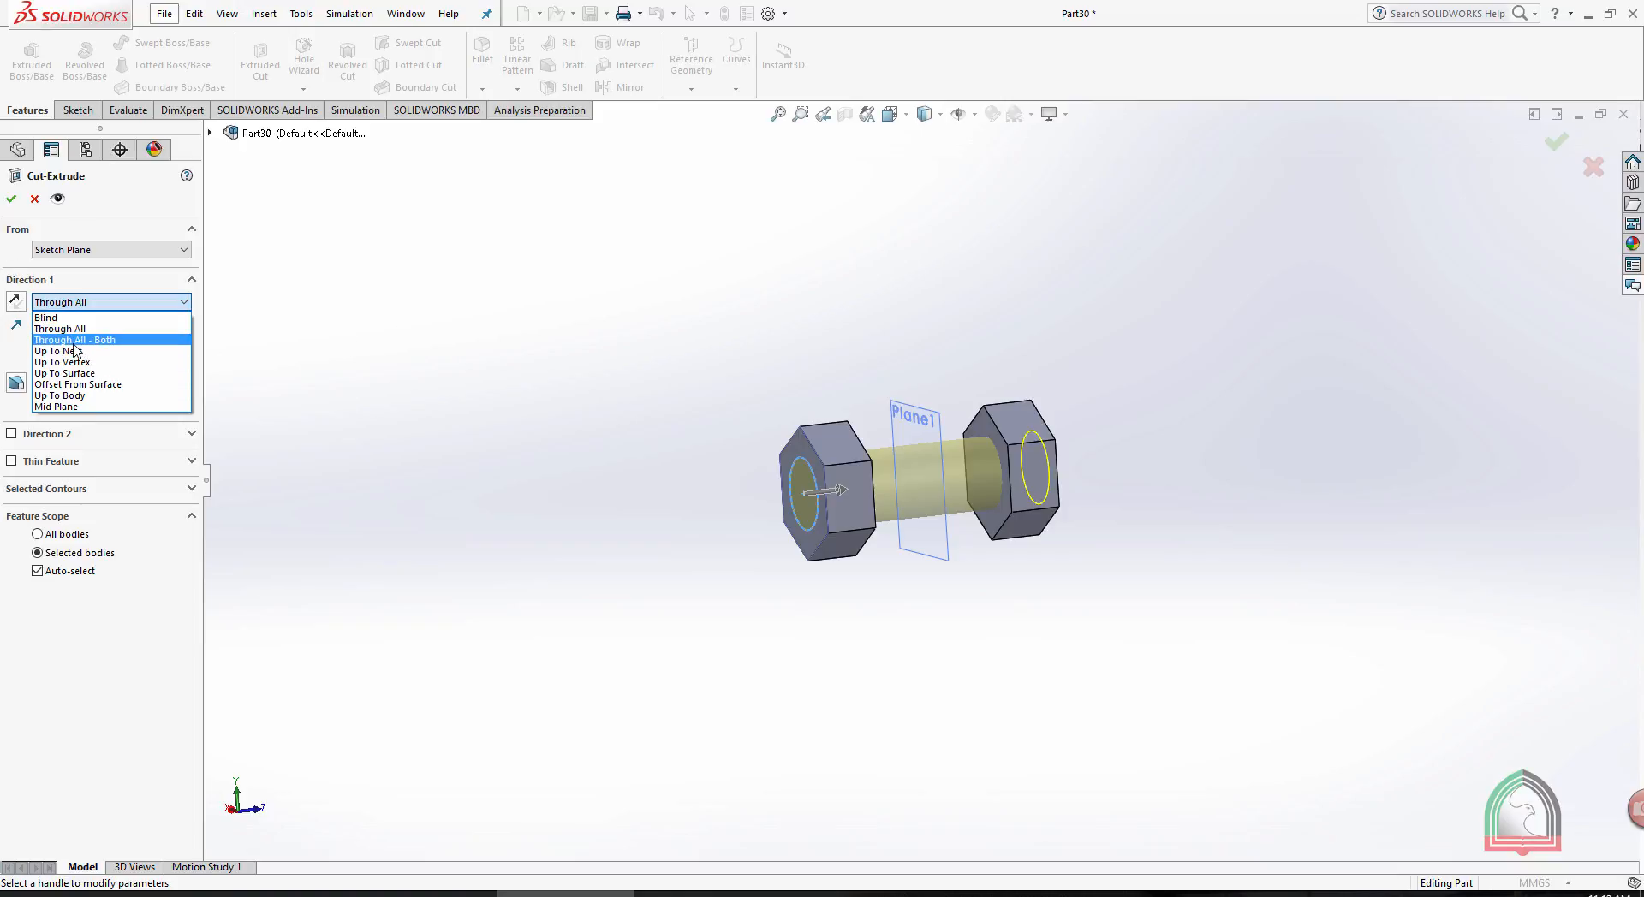
{"action": "left_click", "coordinate": [32, 205]}
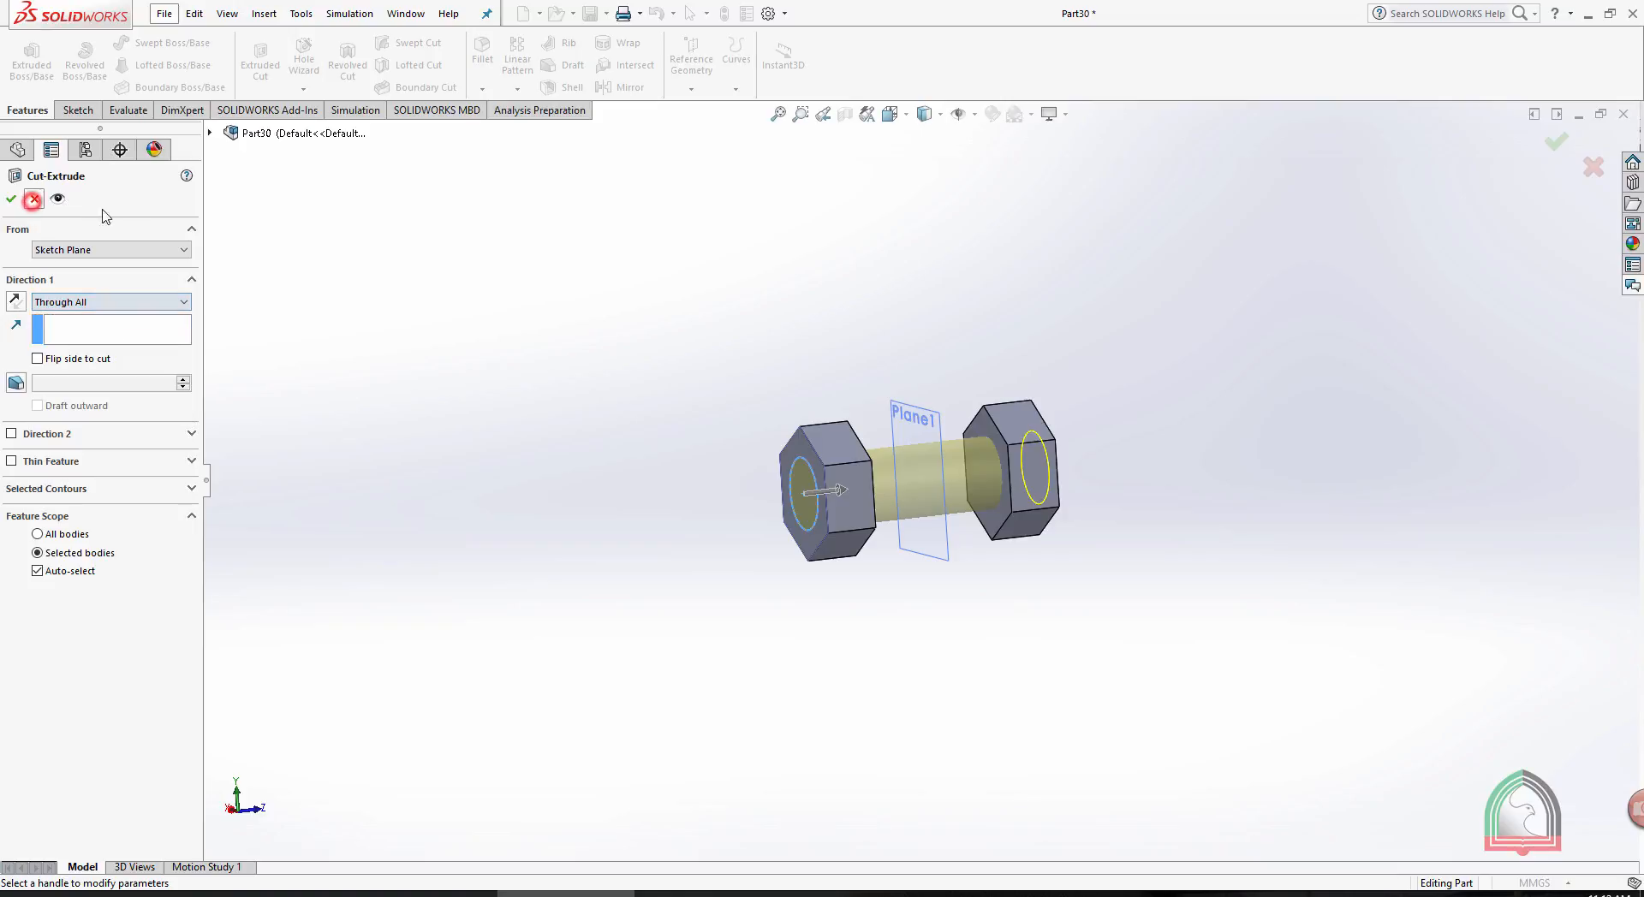
{"action": "left_click", "coordinate": [32, 201]}
- Delete the unused circle sketch on the outer face of the mirrored hexagonal body
{"action": "right_click", "coordinate": [55, 440]}
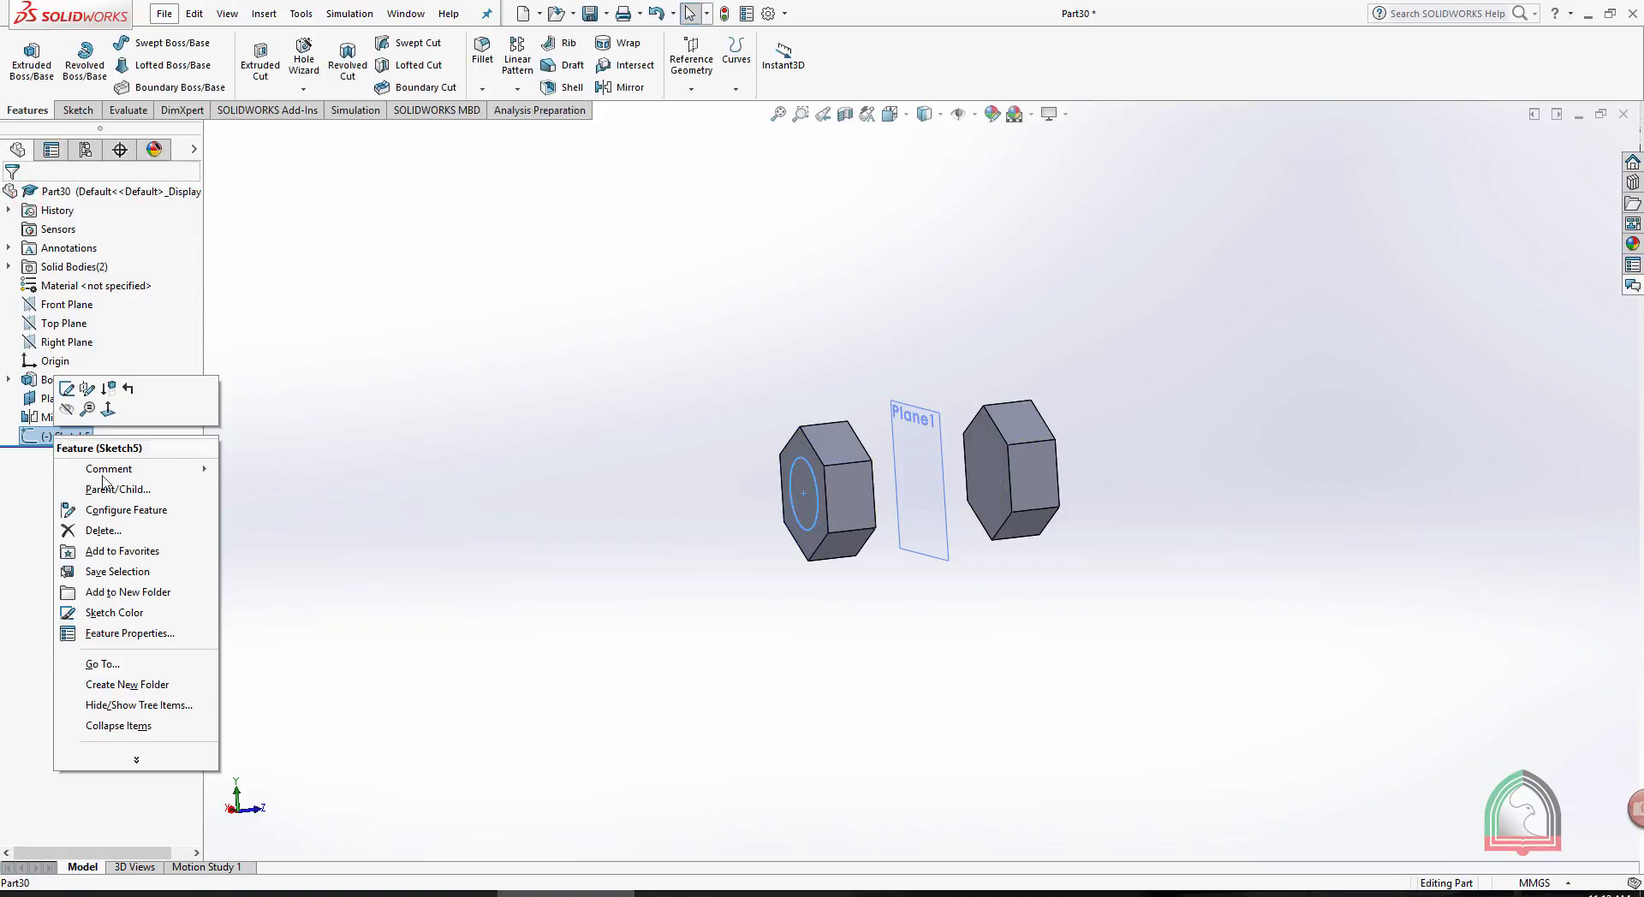
{"action": "left_click", "coordinate": [105, 532]}
{"action": "left_click", "coordinate": [935, 365]}
{"action": "scroll", "coordinate": [918, 351], "scroll_direction": "down", "scroll_amount": 3}
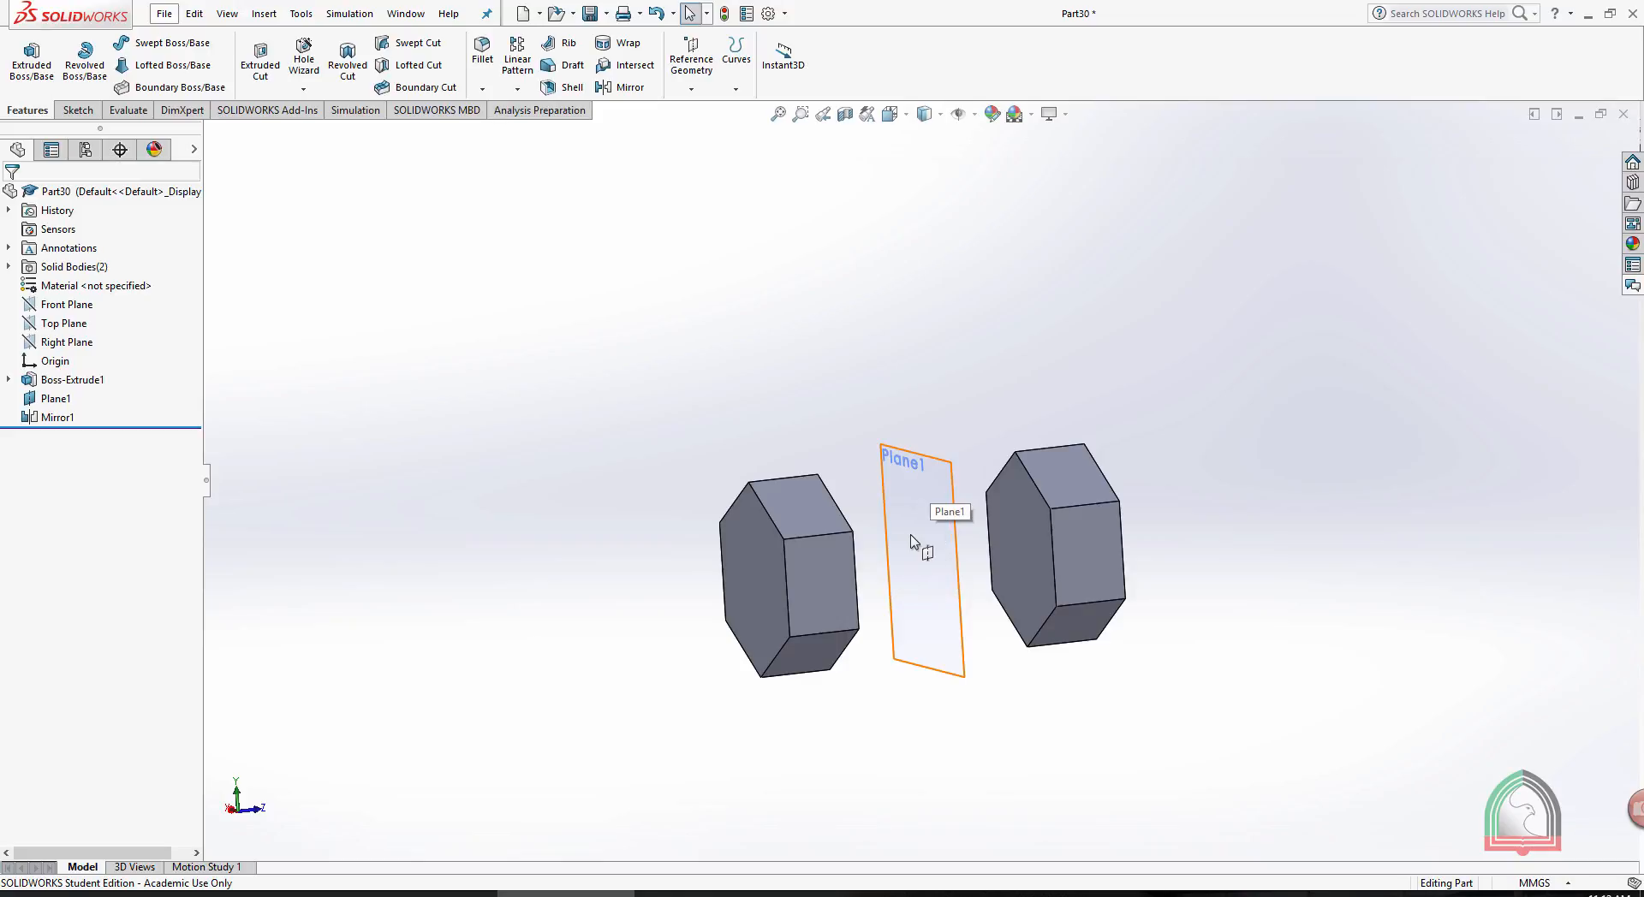
- Start a sketch on Plane1 between the two hexagonal bodies and orient the view normal to it
{"action": "left_click", "coordinate": [912, 261]}
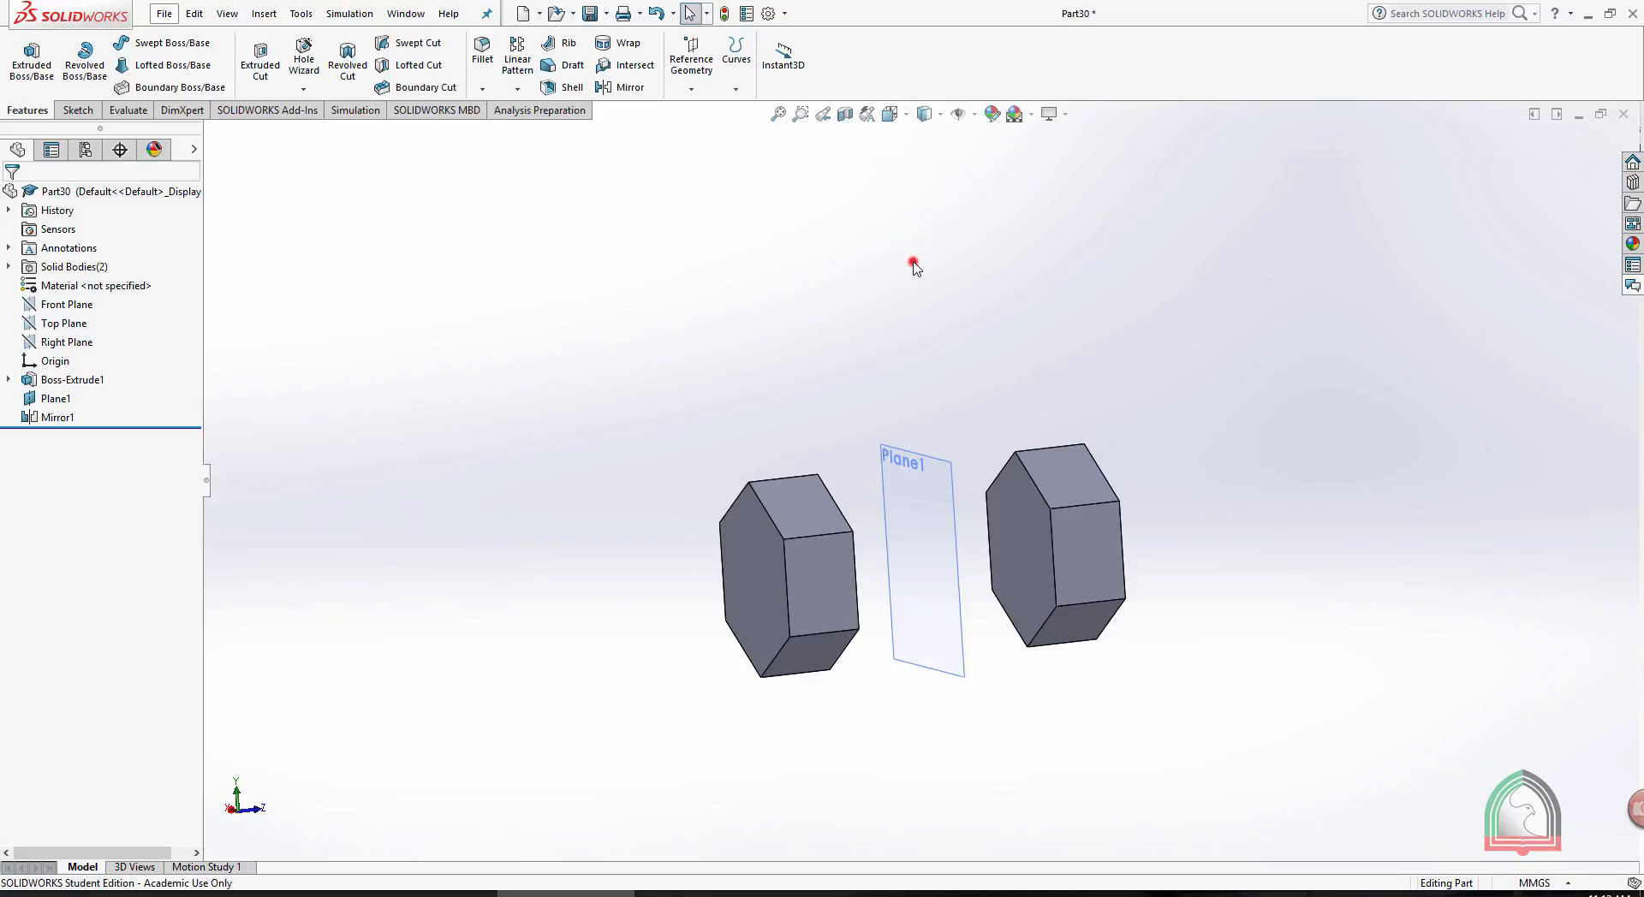
{"action": "left_click", "coordinate": [931, 462]}
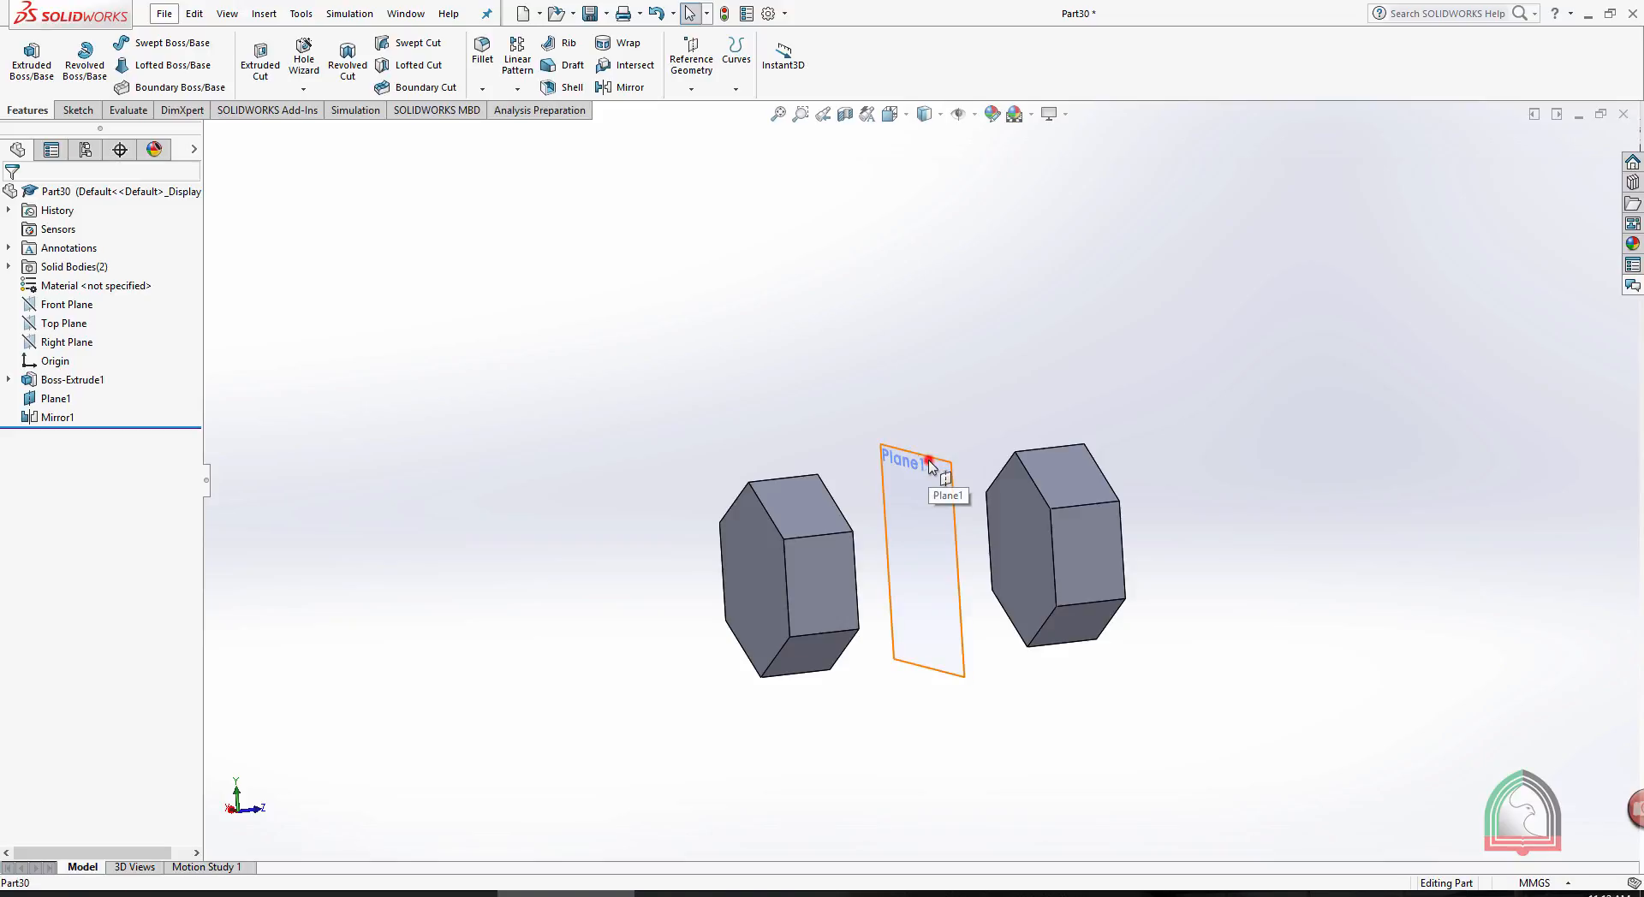
{"action": "left_click", "coordinate": [996, 409]}
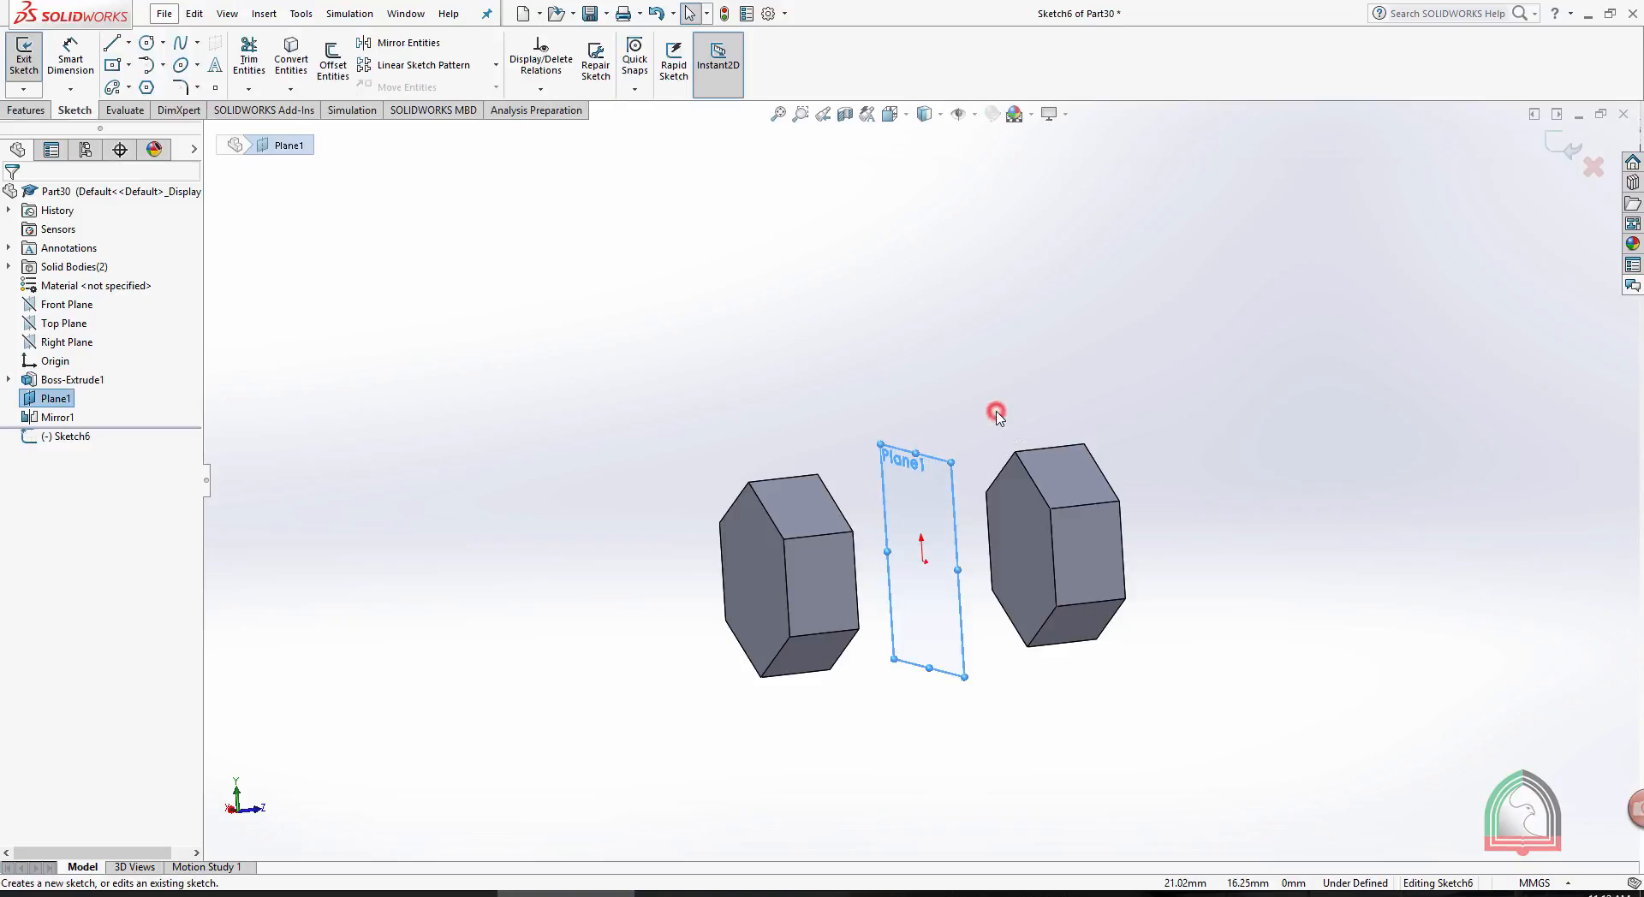
{"action": "left_click", "coordinate": [890, 113]}
{"action": "left_click", "coordinate": [987, 212]}
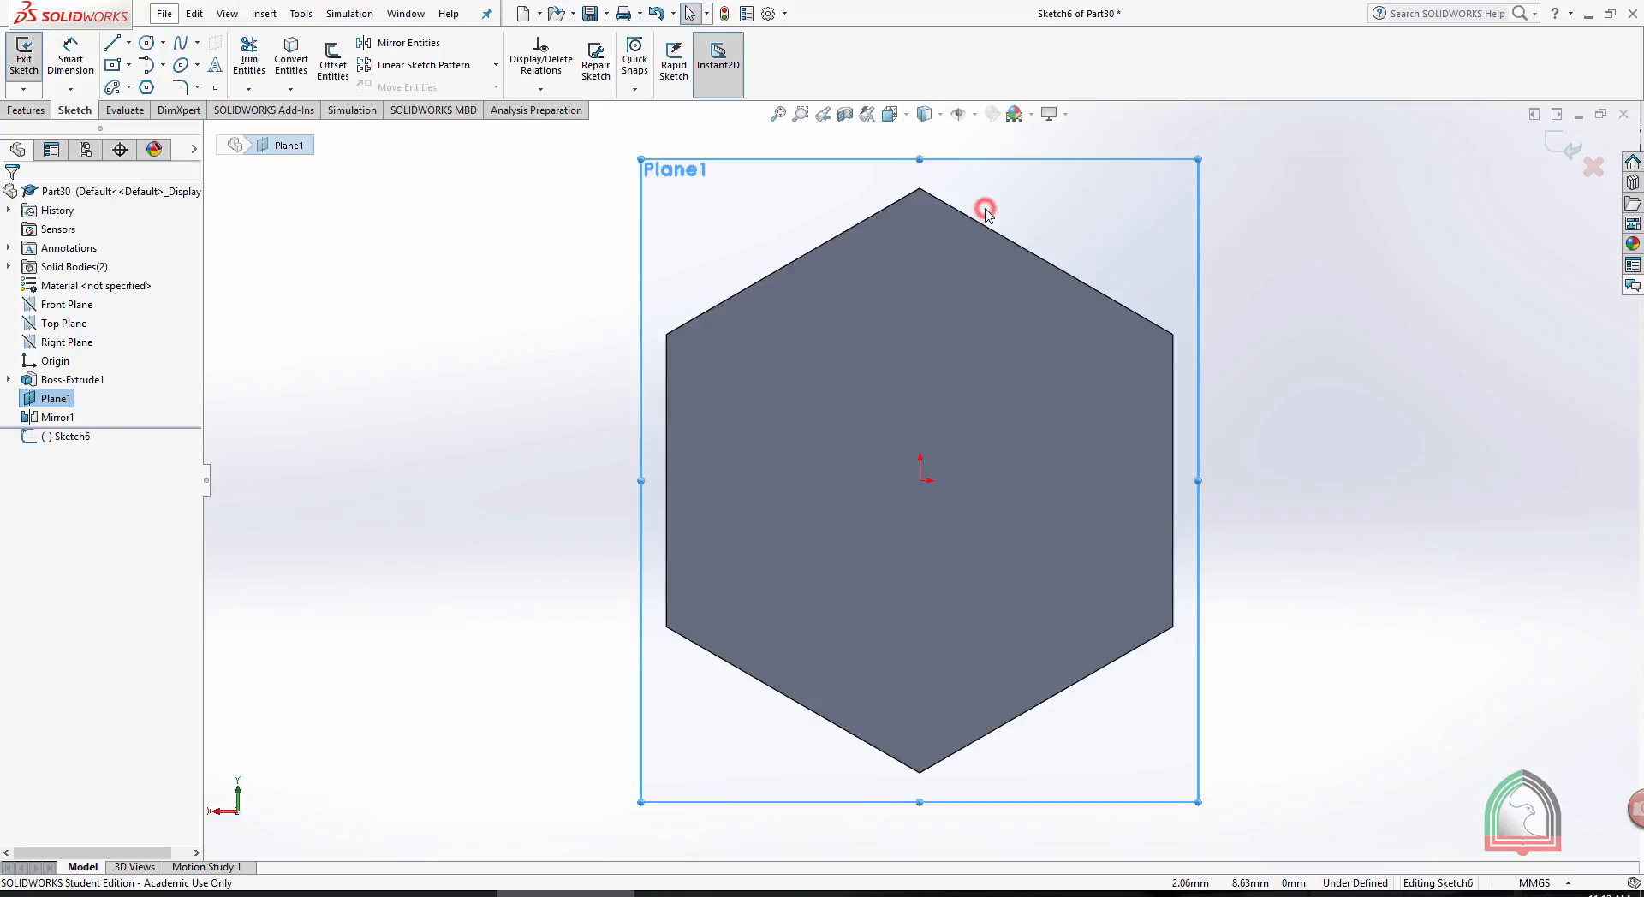
- Sketch a 10 mm diameter circle centred on the origin of Plane1 and exit the sketch
{"action": "left_click", "coordinate": [146, 42]}
{"action": "left_click", "coordinate": [921, 482]}
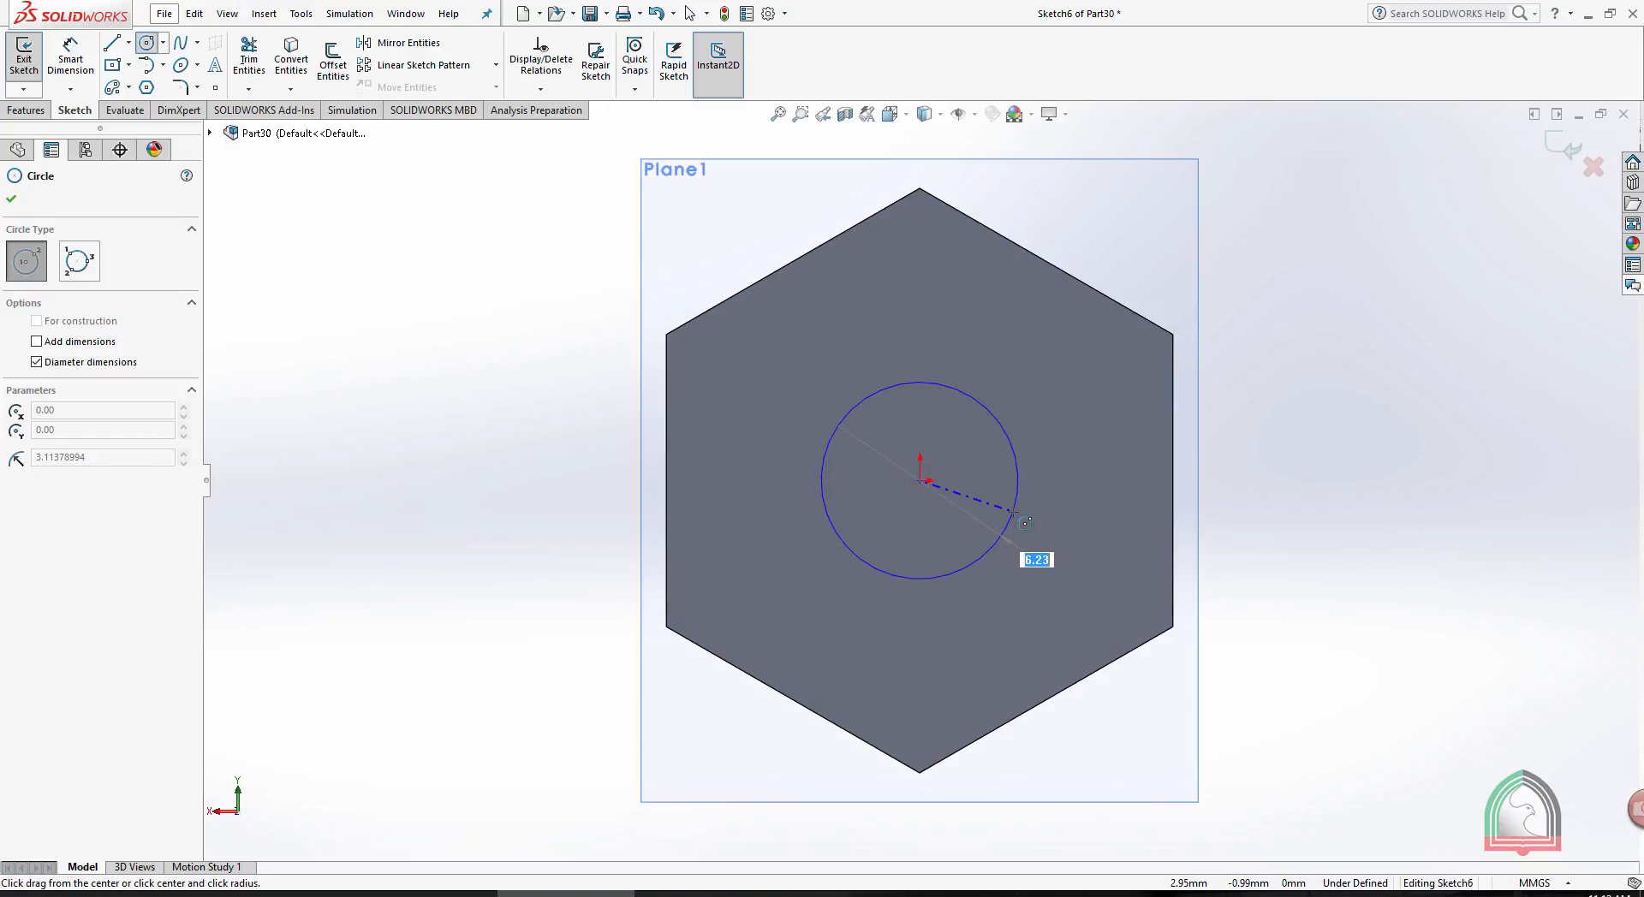
{"action": "type", "text": "10"}
{"action": "key", "text": "Return"}
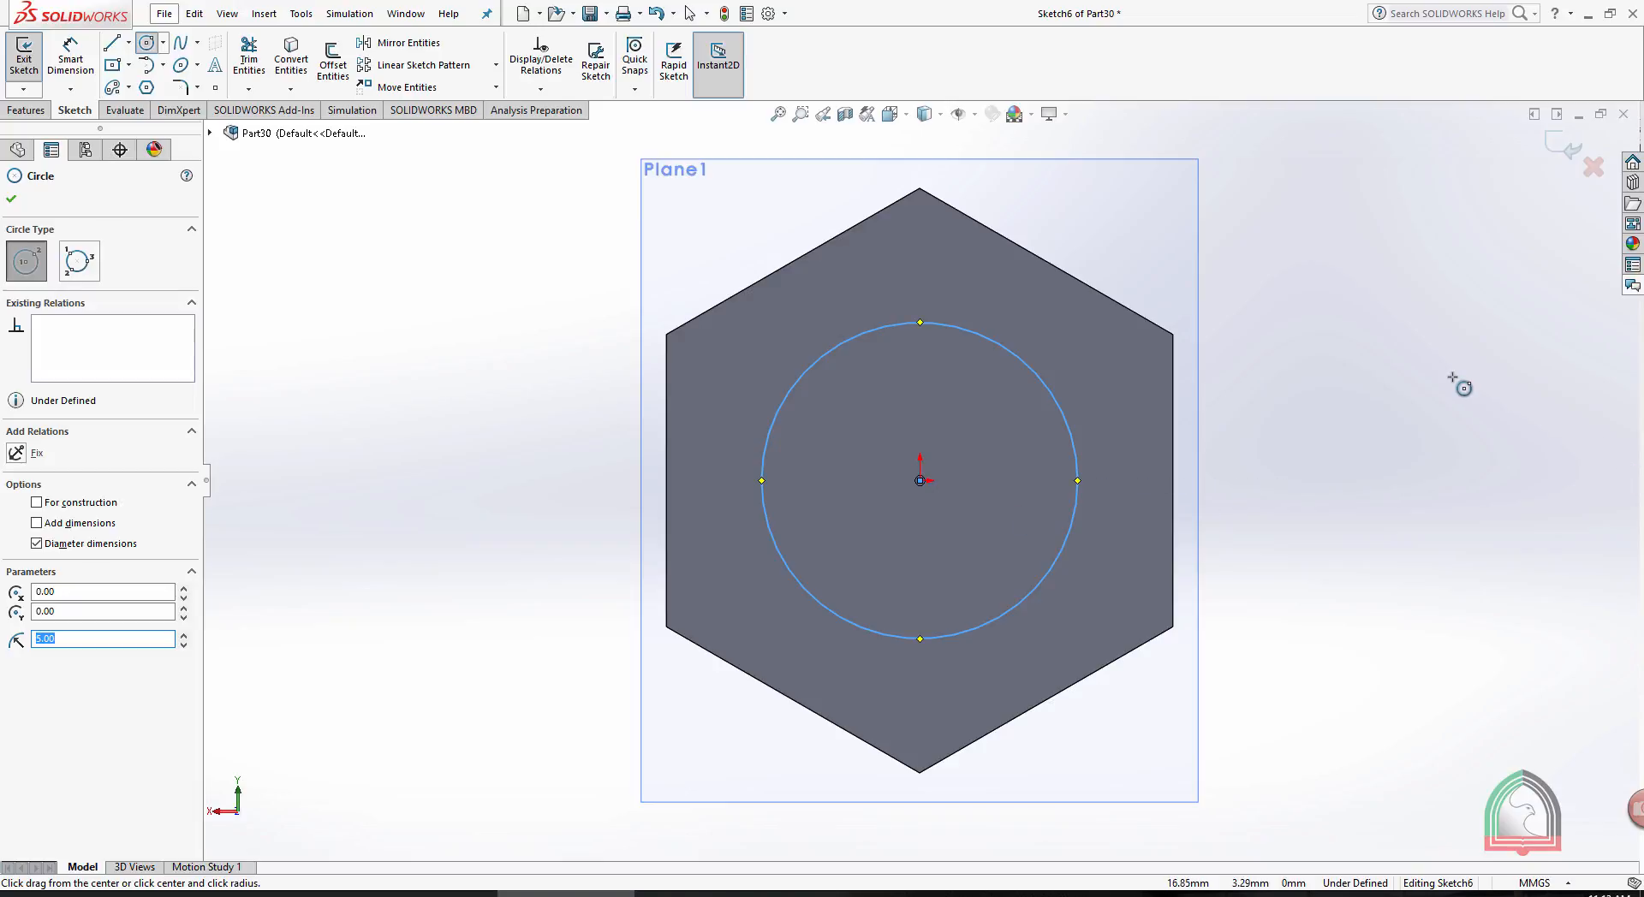
{"action": "scroll", "coordinate": [1417, 377], "scroll_direction": "up", "scroll_amount": 1}
{"action": "middle_click_drag", "start_coordinate": [1384, 374], "coordinate": [1251, 413]}
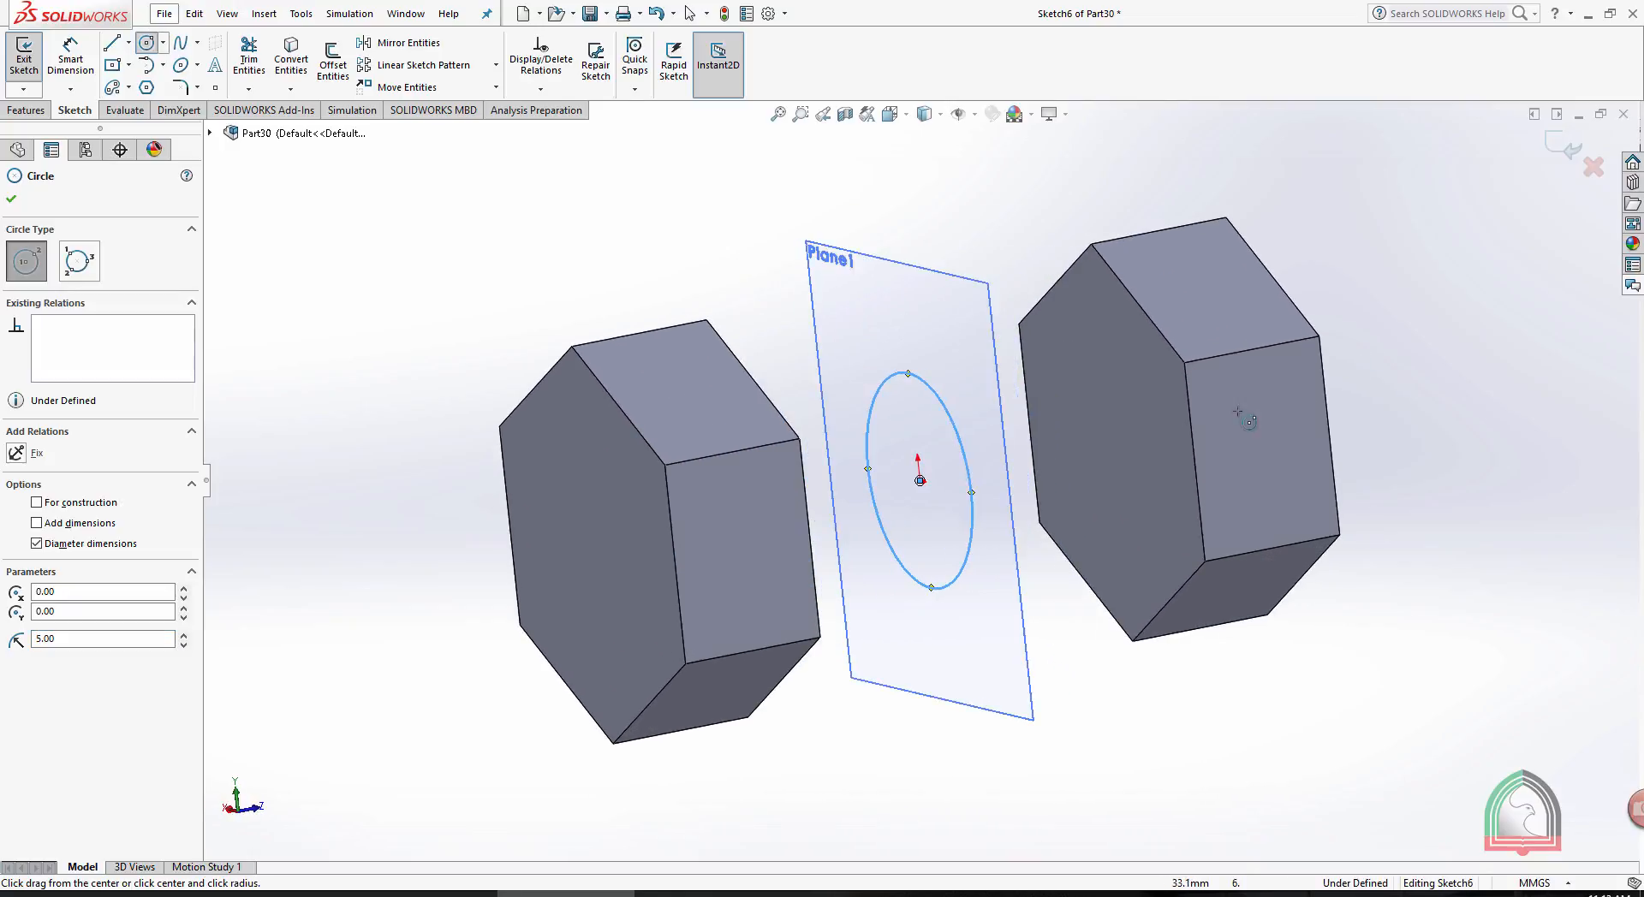
{"action": "scroll", "coordinate": [977, 282], "scroll_direction": "up", "scroll_amount": 3}
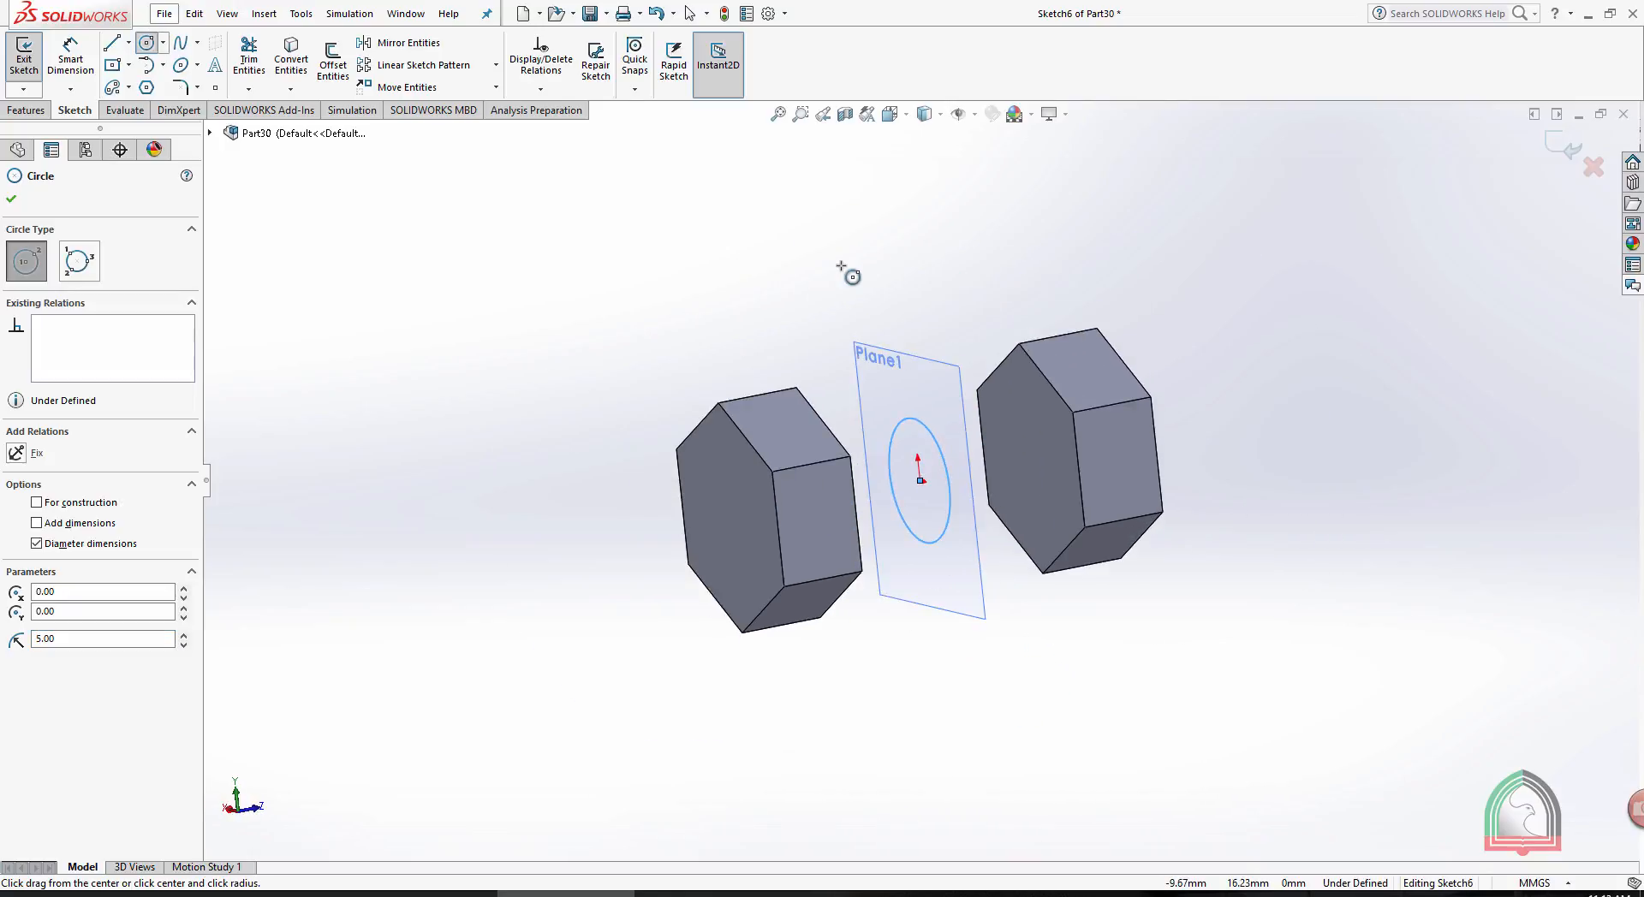
{"action": "key", "text": "Escape"}
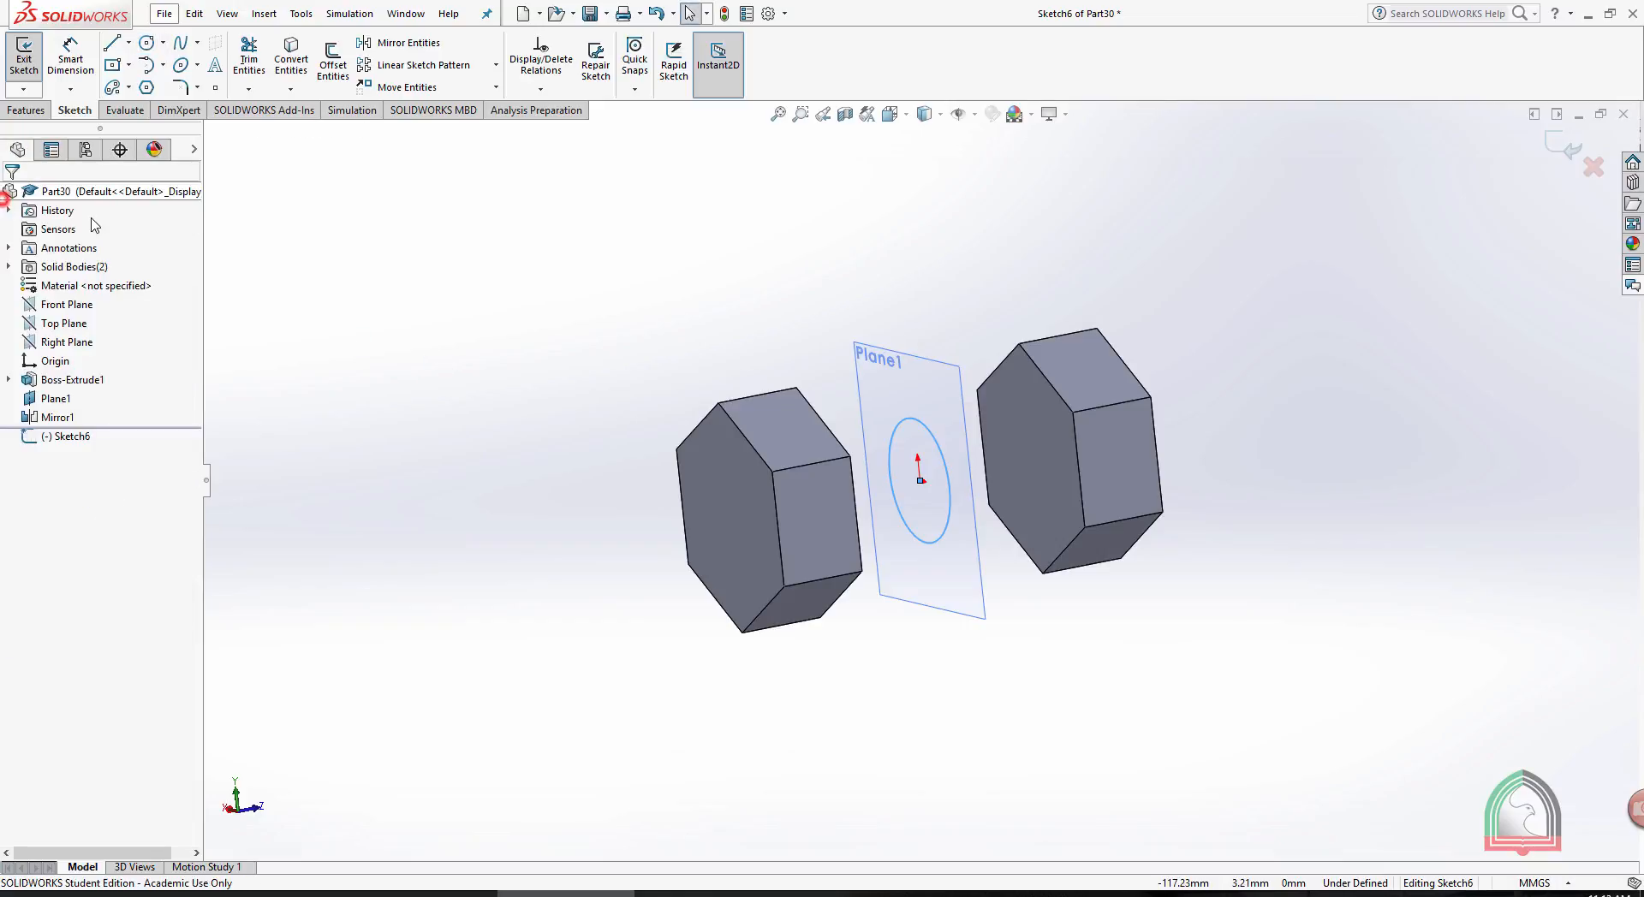
{"action": "left_click", "coordinate": [1565, 147]}
- Cut the circle through both hexagonal bodies with an Extruded Cut using the Through All - Both end condition
{"action": "left_click", "coordinate": [260, 64]}
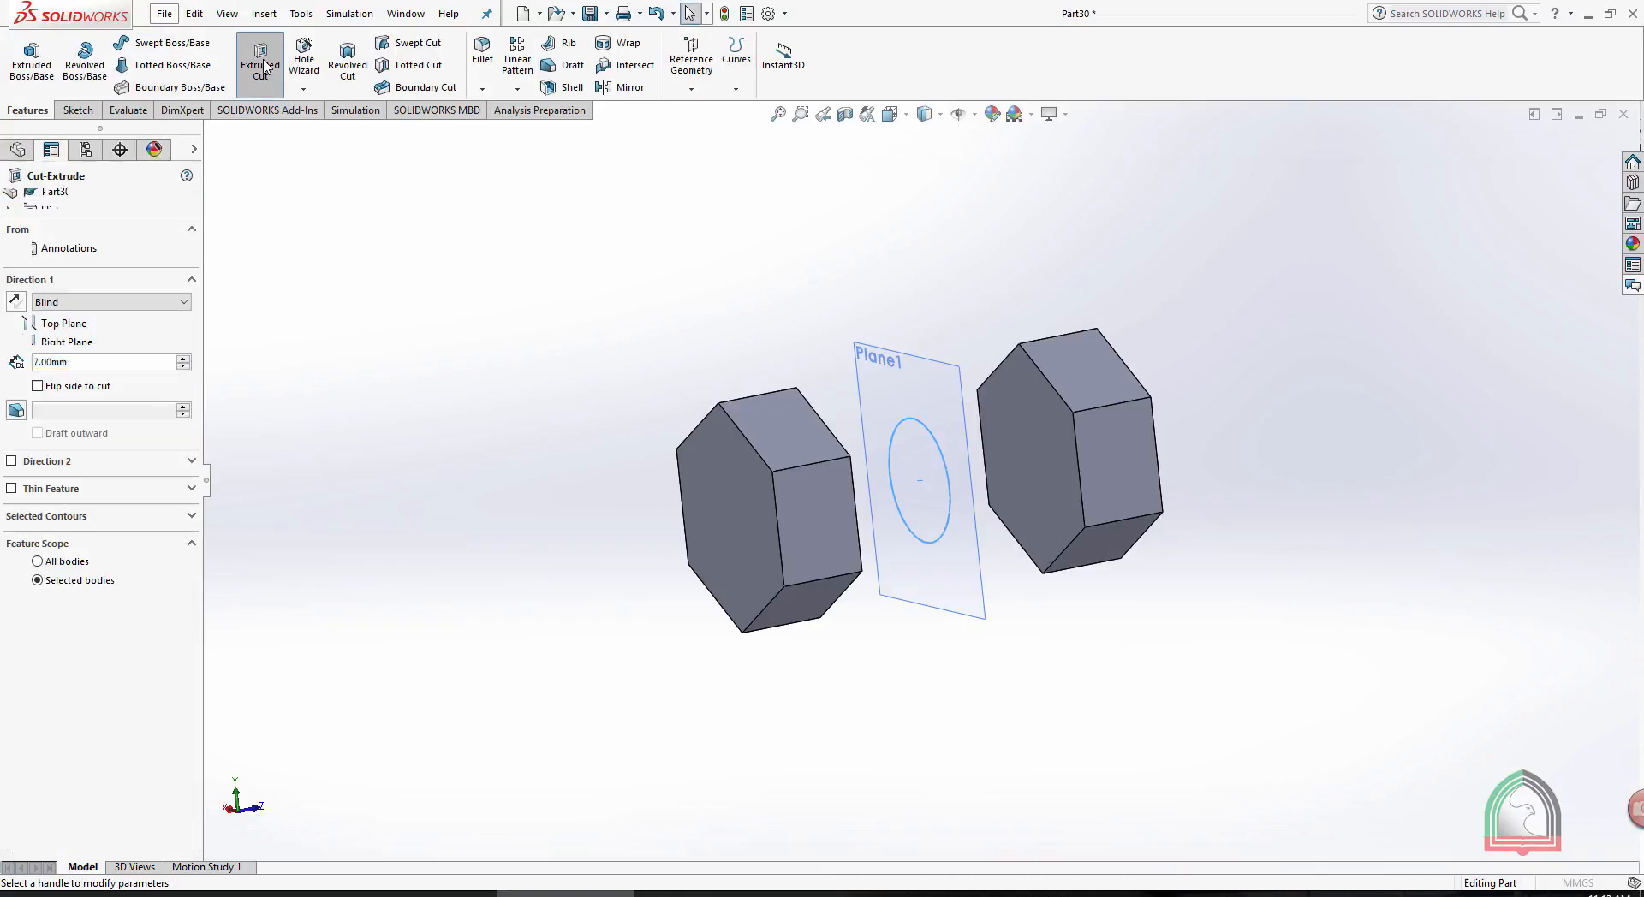
{"action": "left_click", "coordinate": [119, 301]}
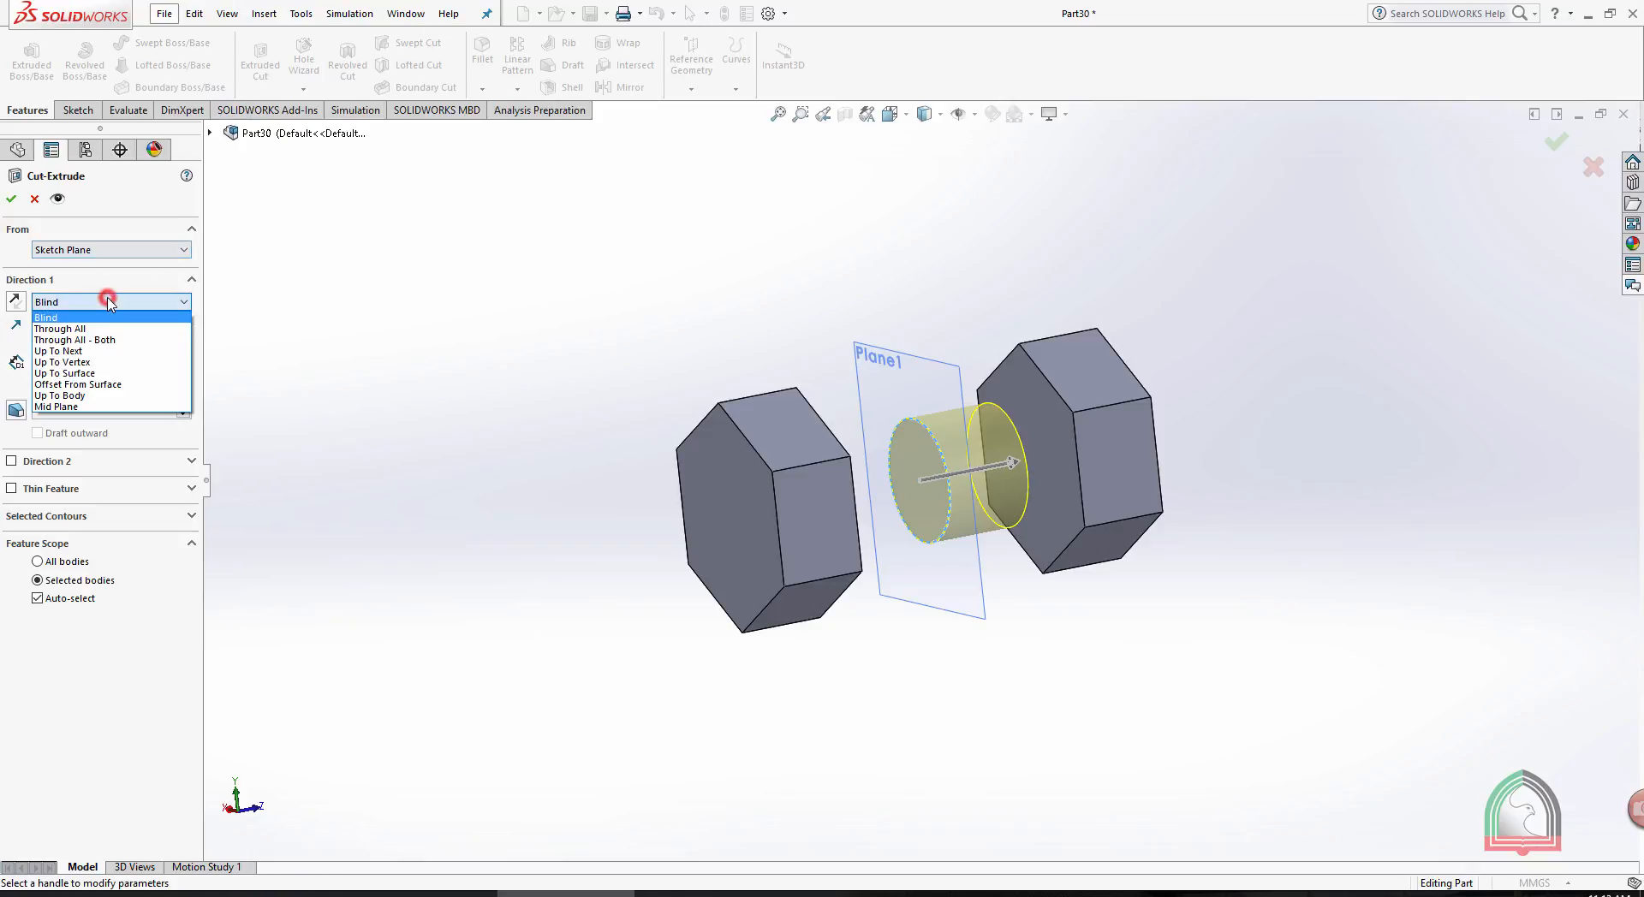
{"action": "left_click", "coordinate": [89, 338]}
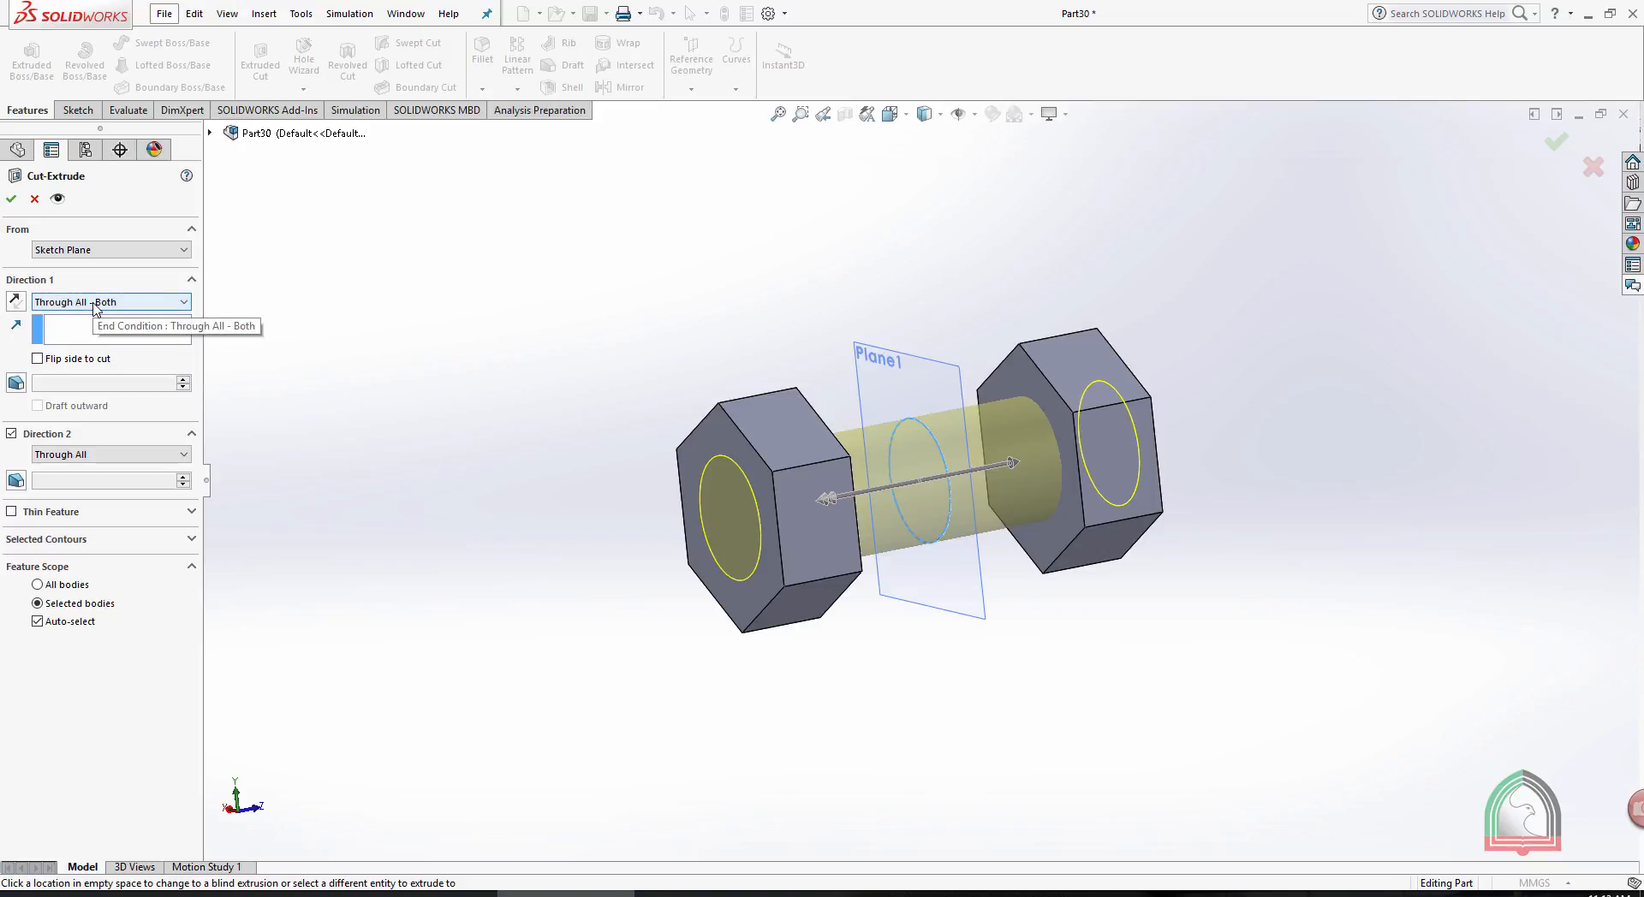
{"action": "left_click", "coordinate": [94, 302]}
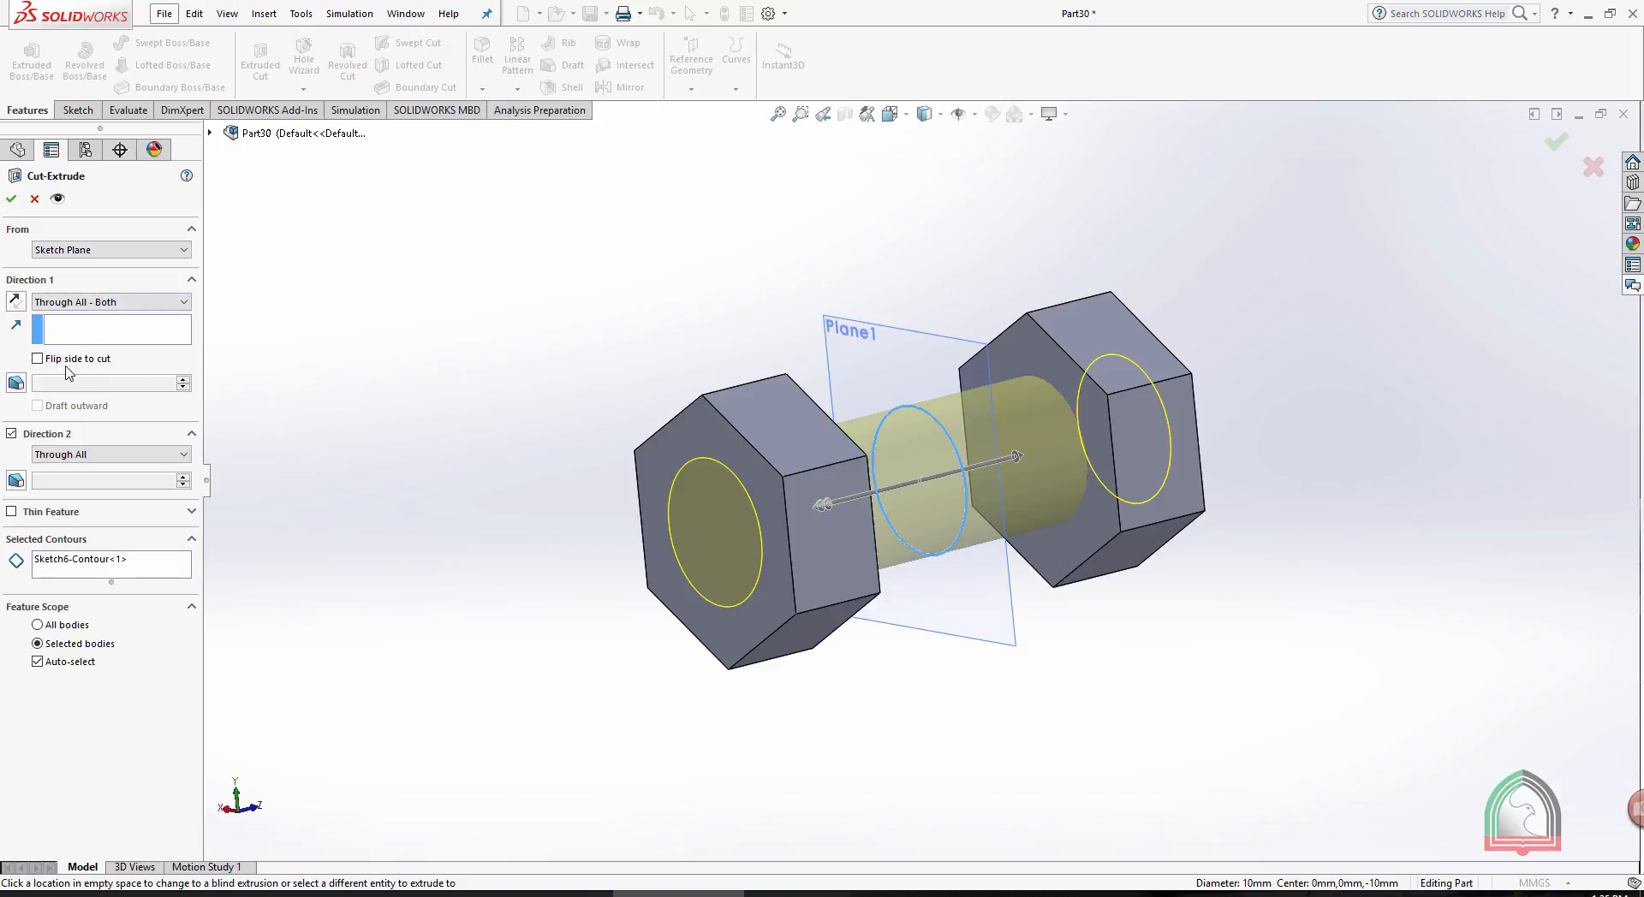
{"action": "left_click", "coordinate": [14, 200]}
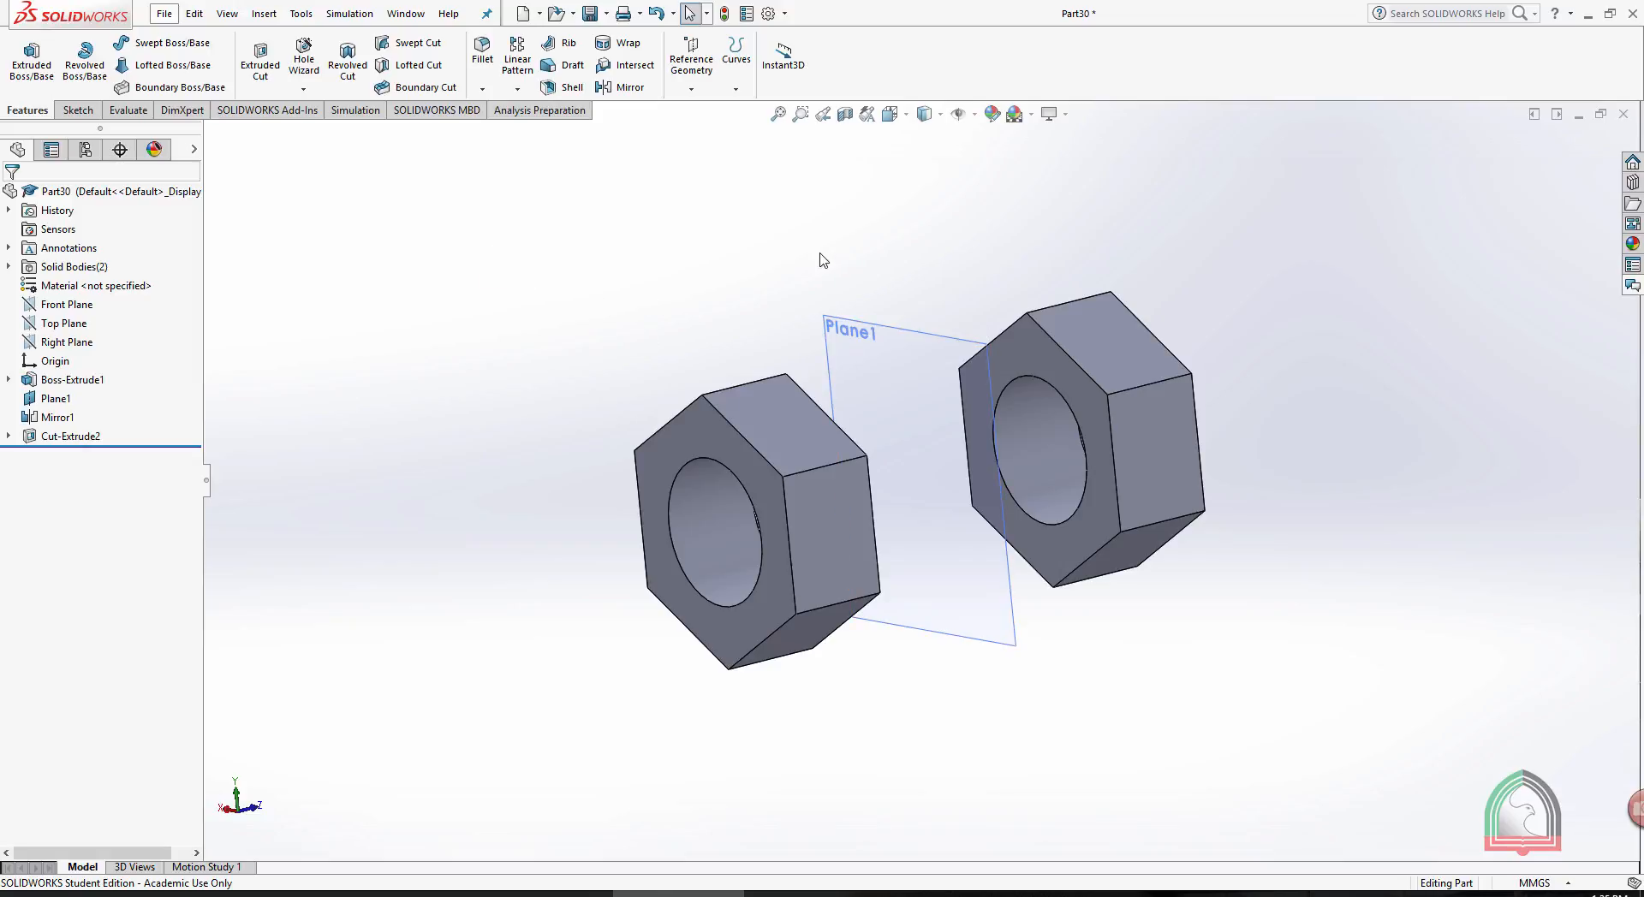
- Hide the reference plane Plane1 between the two hexagonal bodies
{"action": "middle_click_drag", "start_coordinate": [797, 253], "coordinate": [856, 248]}
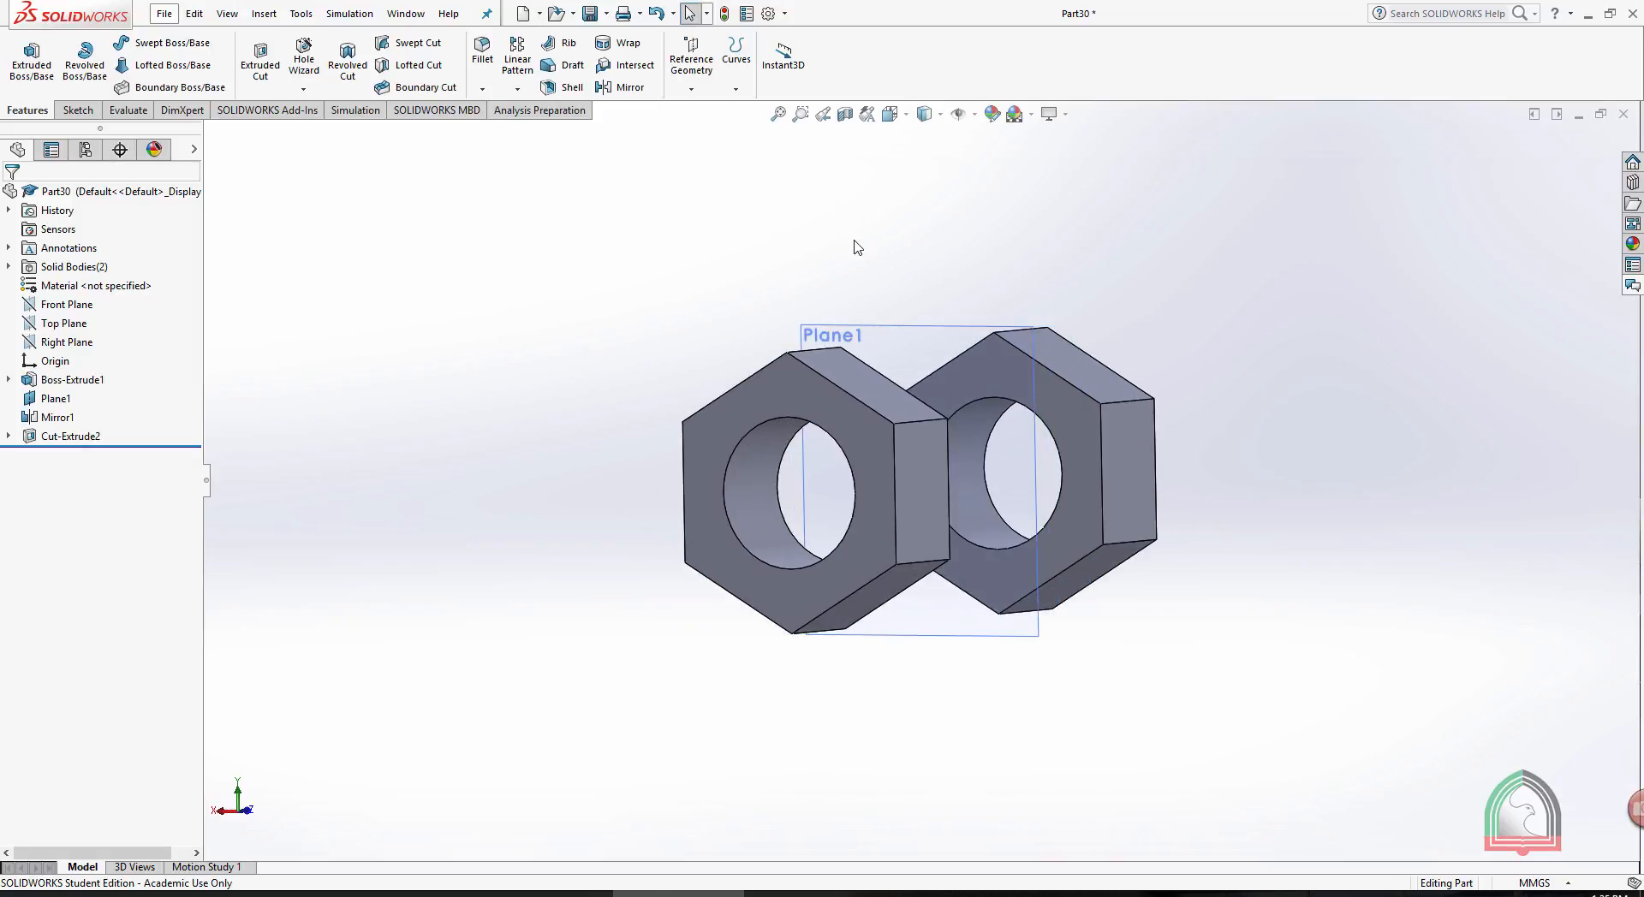
{"action": "left_click", "coordinate": [784, 391]}
{"action": "left_click", "coordinate": [936, 182]}
{"action": "left_click", "coordinate": [942, 328]}
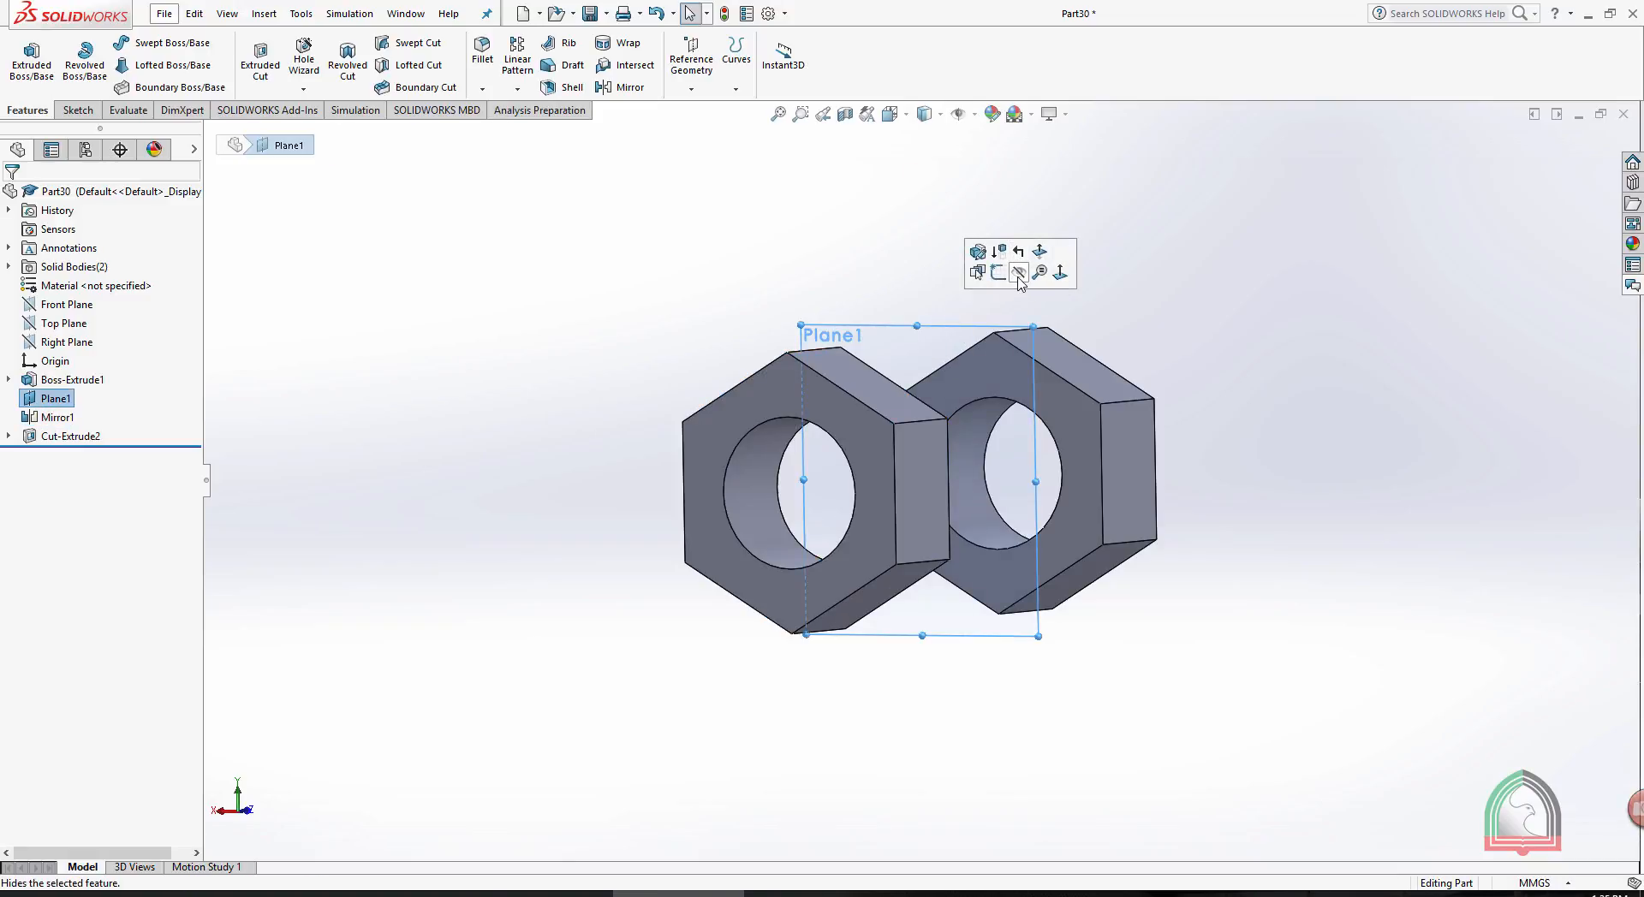
{"action": "left_click", "coordinate": [1018, 272]}
- Start a sketch on the outer hexagonal face of the mirrored nut body and orient the view normal to it
{"action": "left_click", "coordinate": [796, 381]}
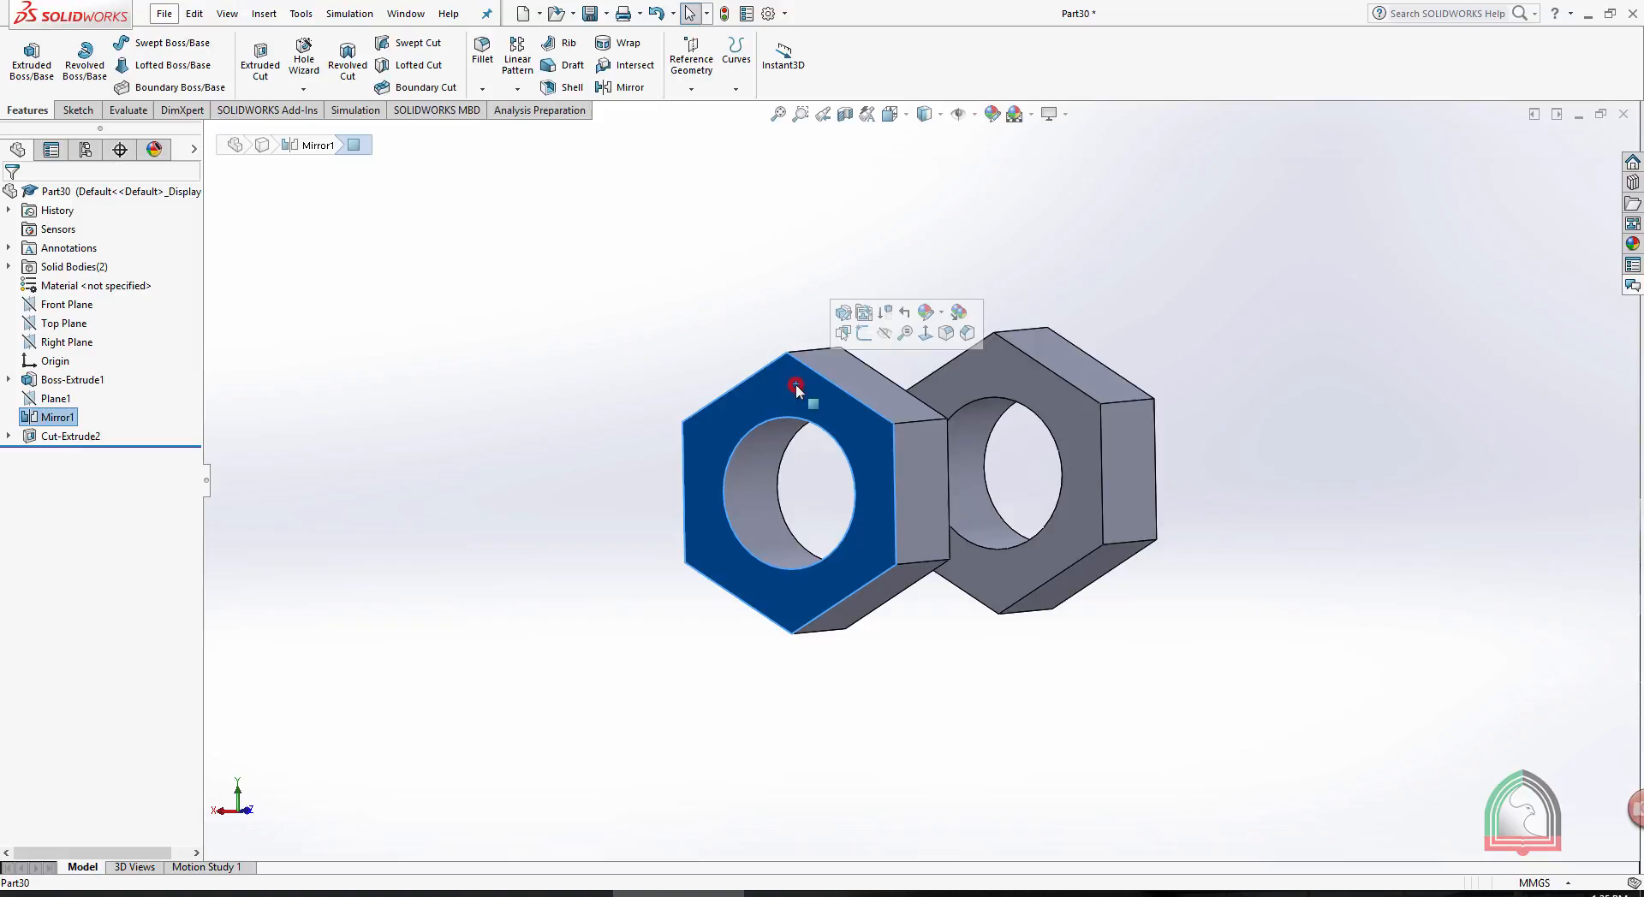
{"action": "left_click", "coordinate": [867, 333]}
{"action": "key", "text": "space"}
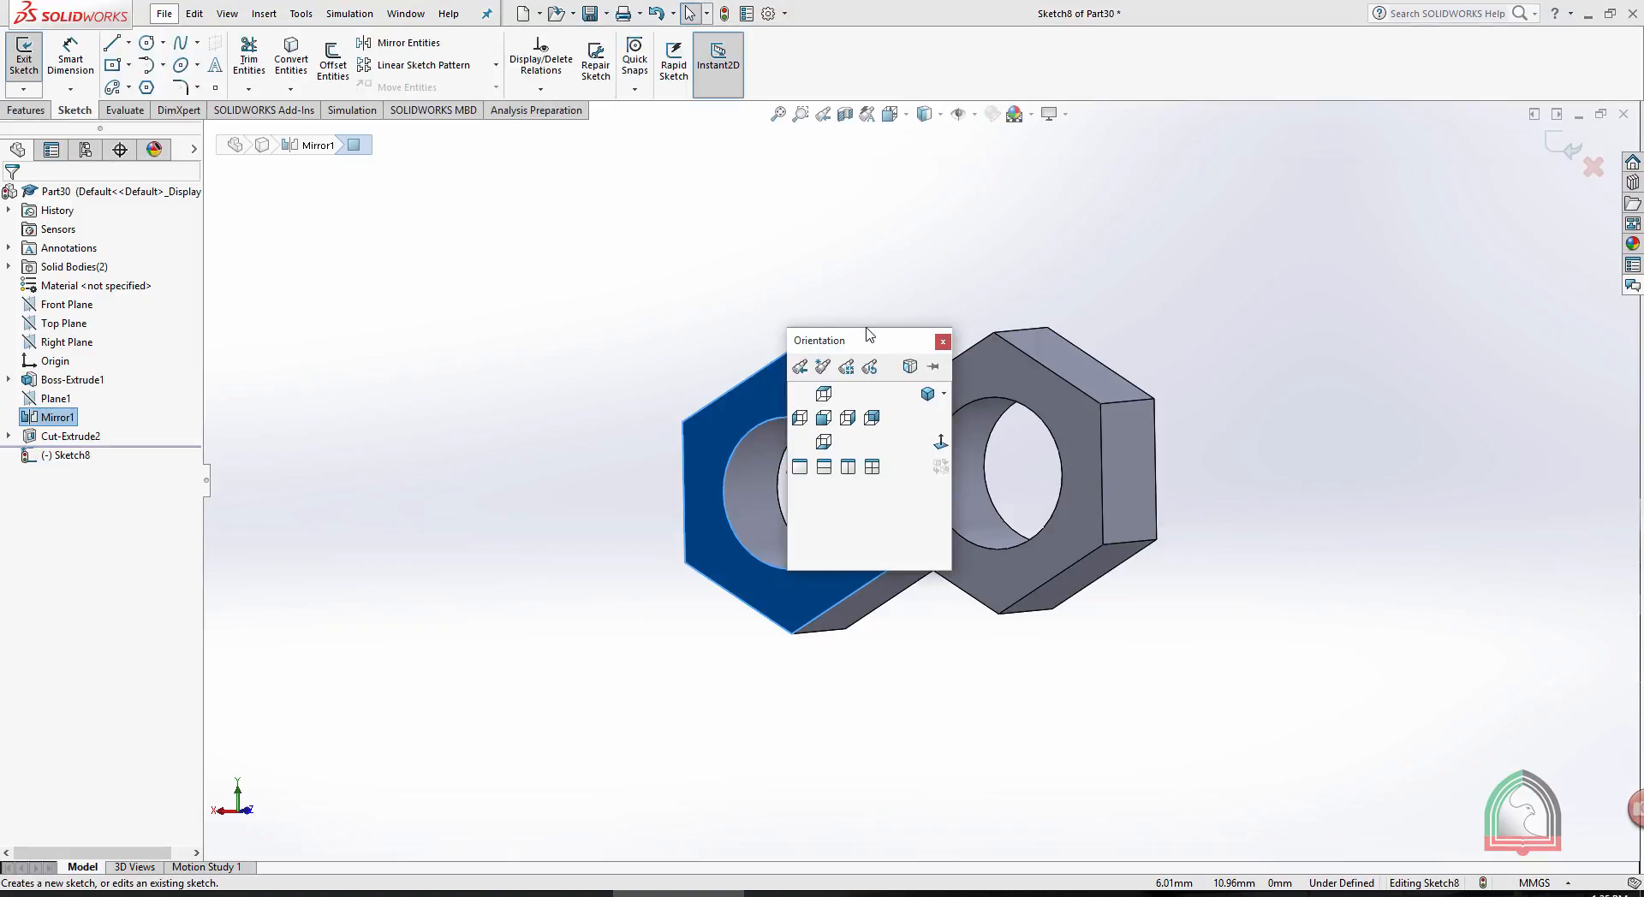
{"action": "left_click", "coordinate": [939, 445]}
{"action": "left_click", "coordinate": [1337, 288]}
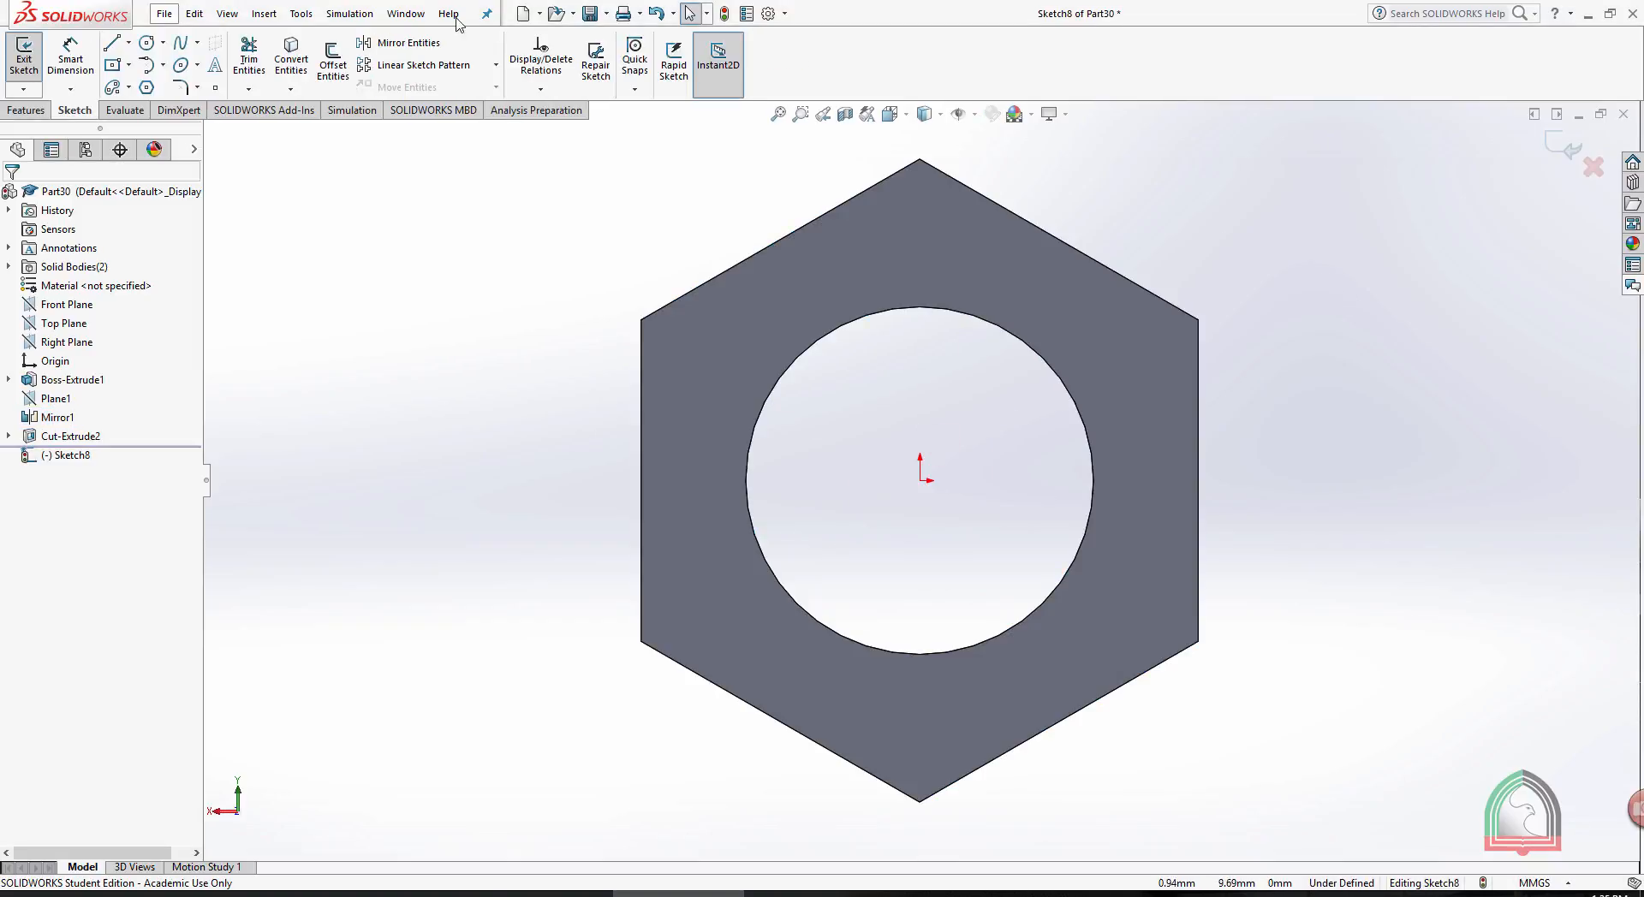
- Sketch a circle about 16 mm in diameter, centred on the origin and reaching the hexagon's sides, and exit the sketch
{"action": "left_click", "coordinate": [146, 42]}
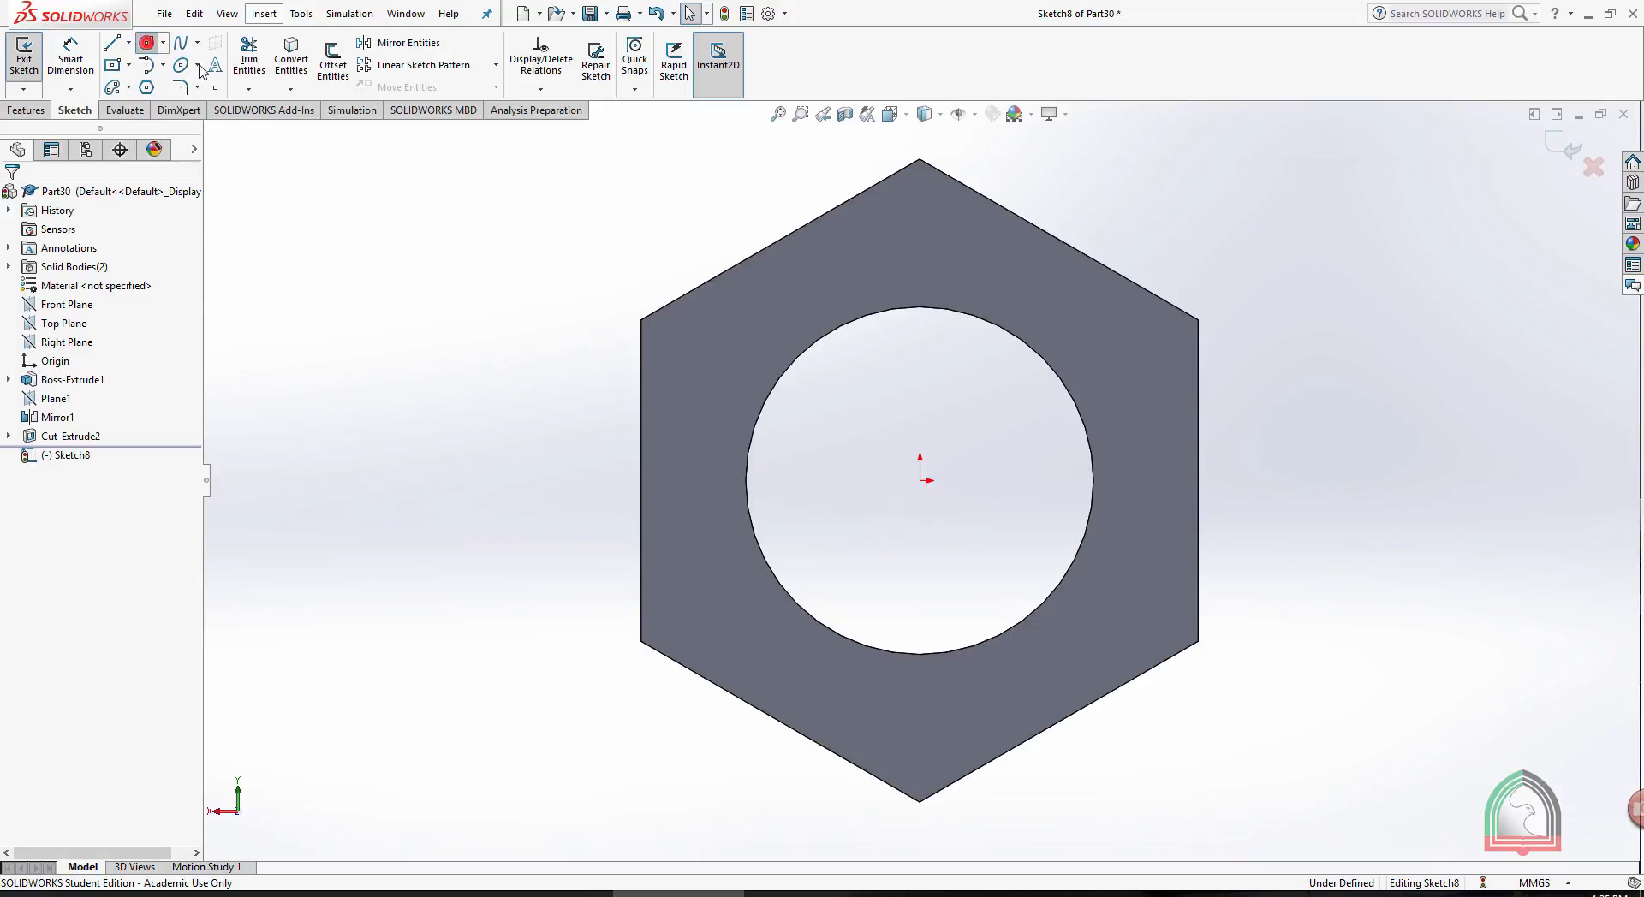
{"action": "left_click", "coordinate": [920, 480]}
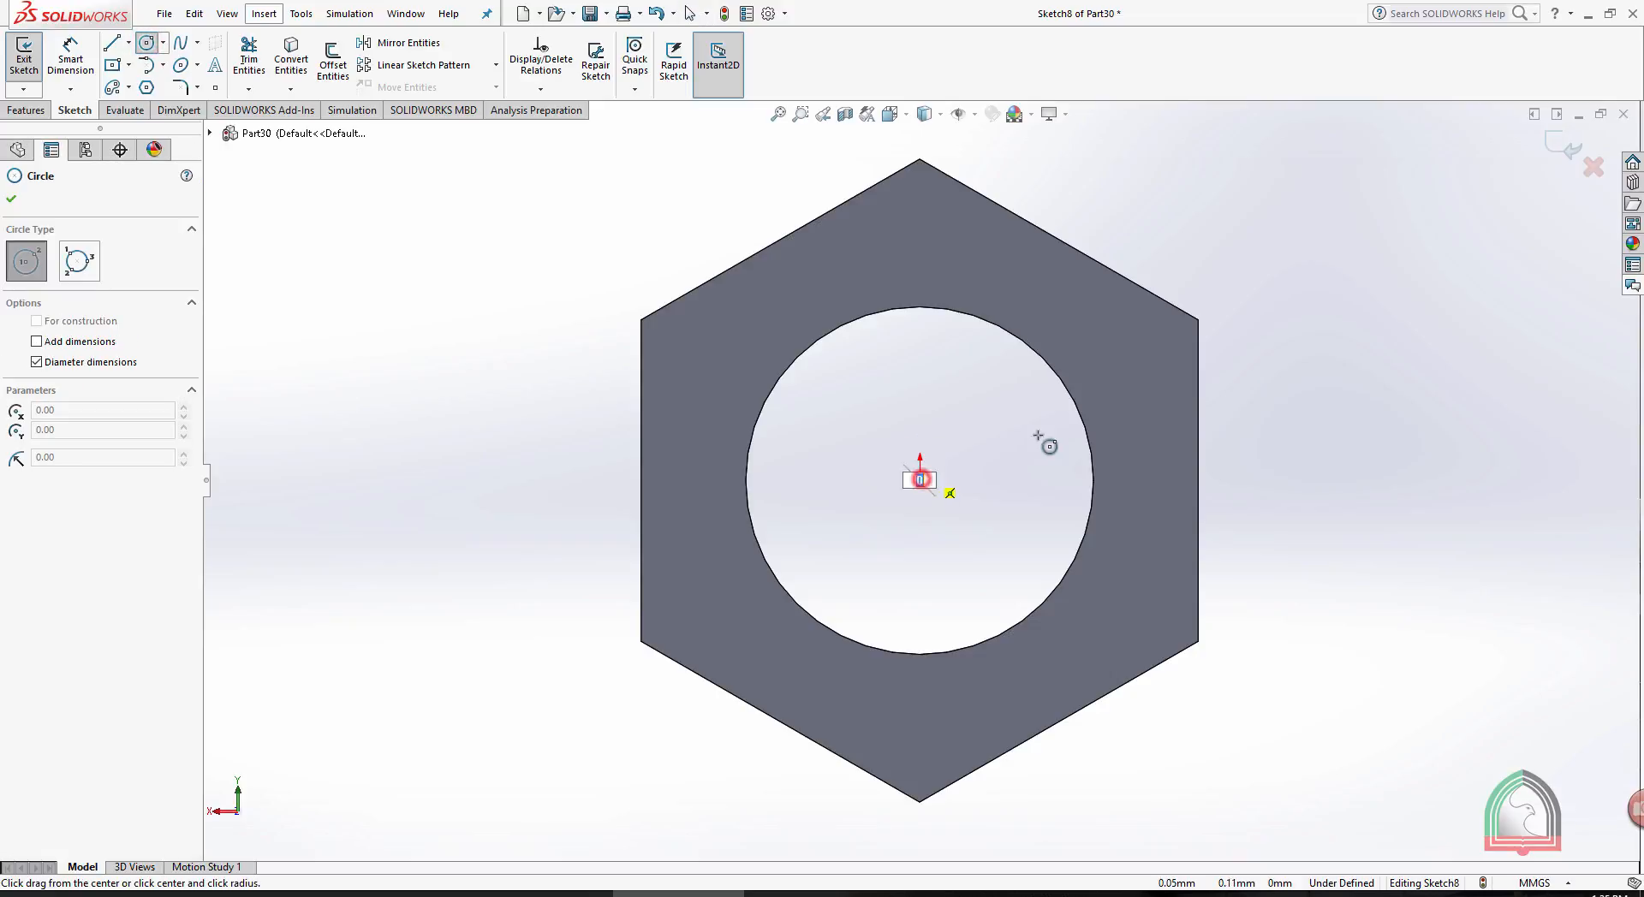
{"action": "left_click", "coordinate": [1196, 436]}
{"action": "scroll", "coordinate": [1393, 307], "scroll_direction": "up", "scroll_amount": 2}
{"action": "middle_click_drag", "start_coordinate": [1356, 310], "coordinate": [1262, 323]}
{"action": "left_click", "coordinate": [1563, 146]}
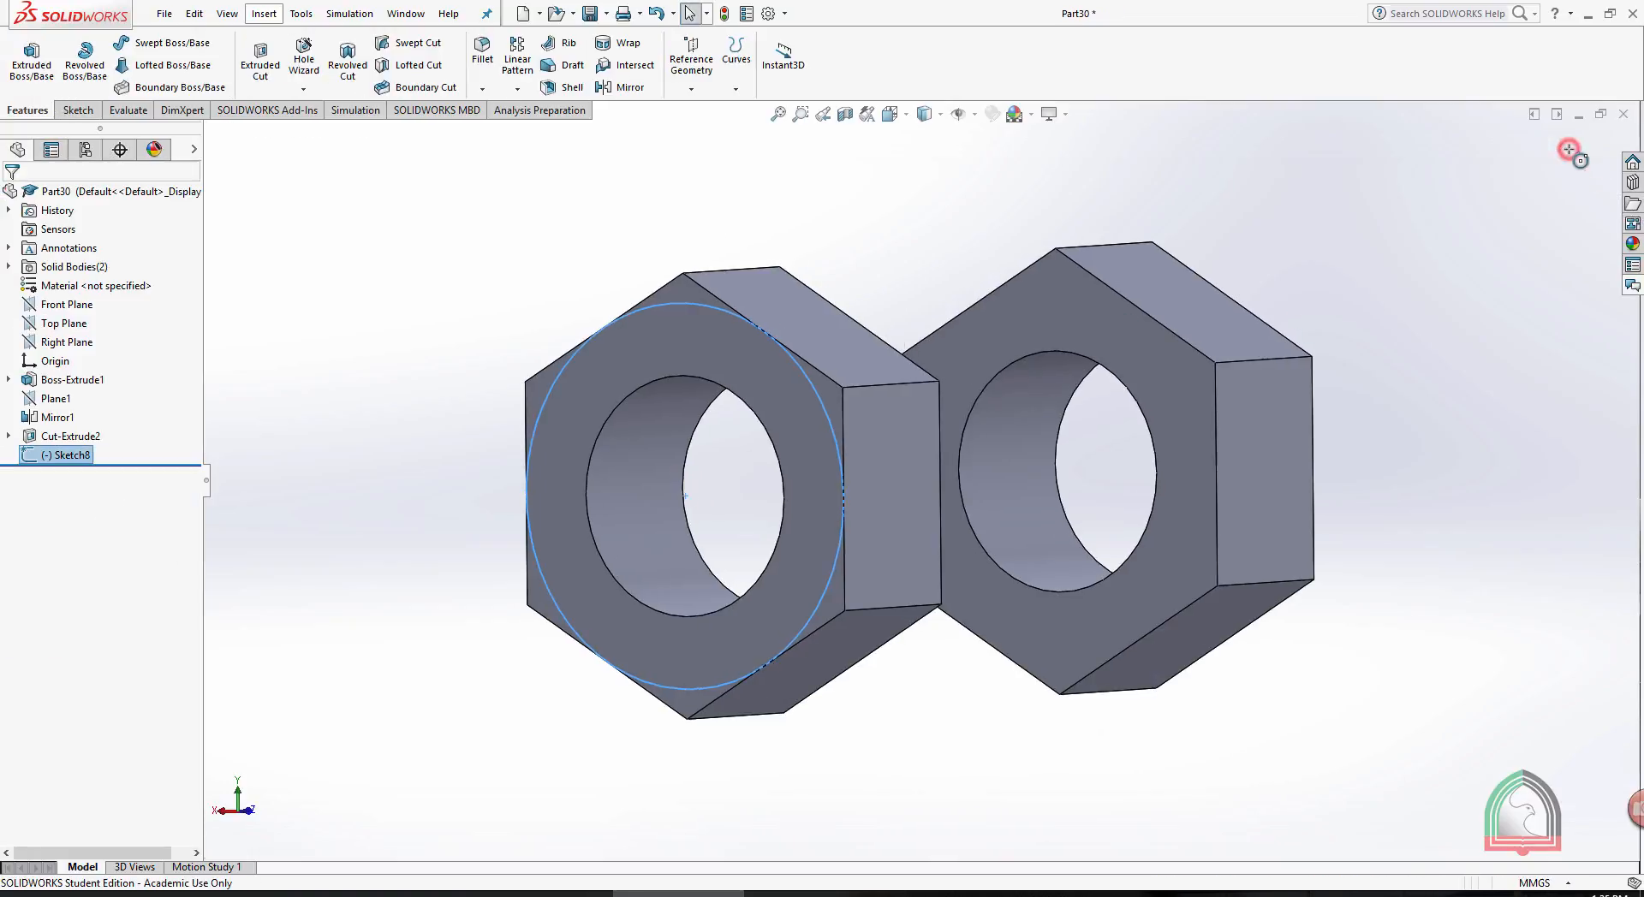
- Cut away the material outside the circle on the mirrored body with a 7 mm Blind Extruded Cut using Flip side to cut
{"action": "left_click", "coordinate": [253, 64]}
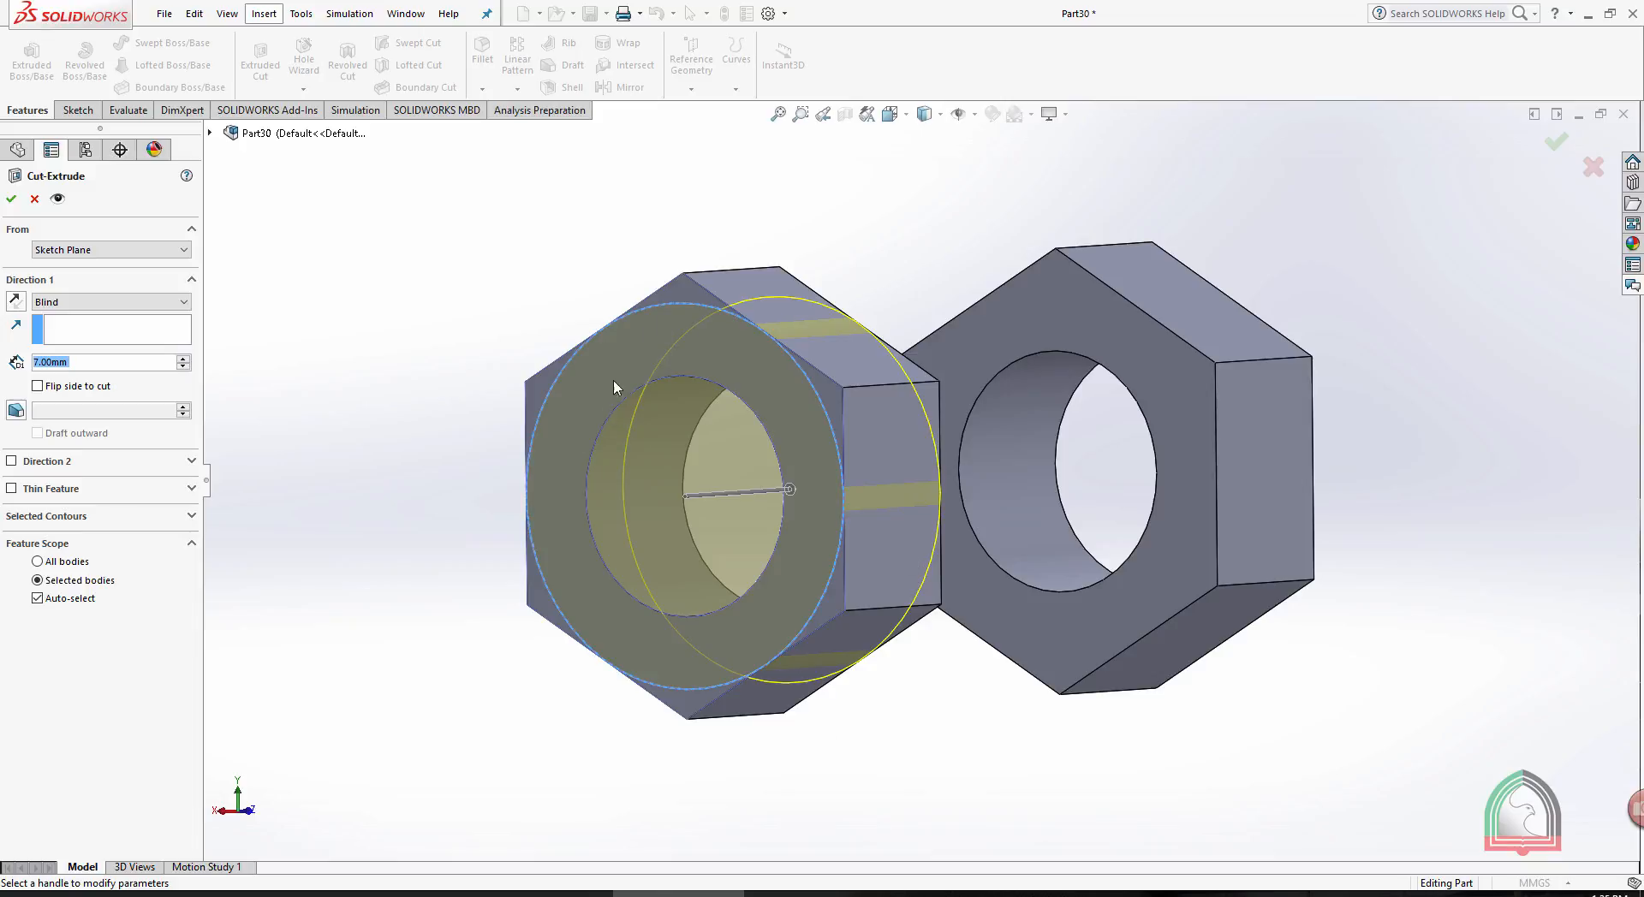
{"action": "middle_click_drag", "start_coordinate": [589, 230], "coordinate": [589, 241]}
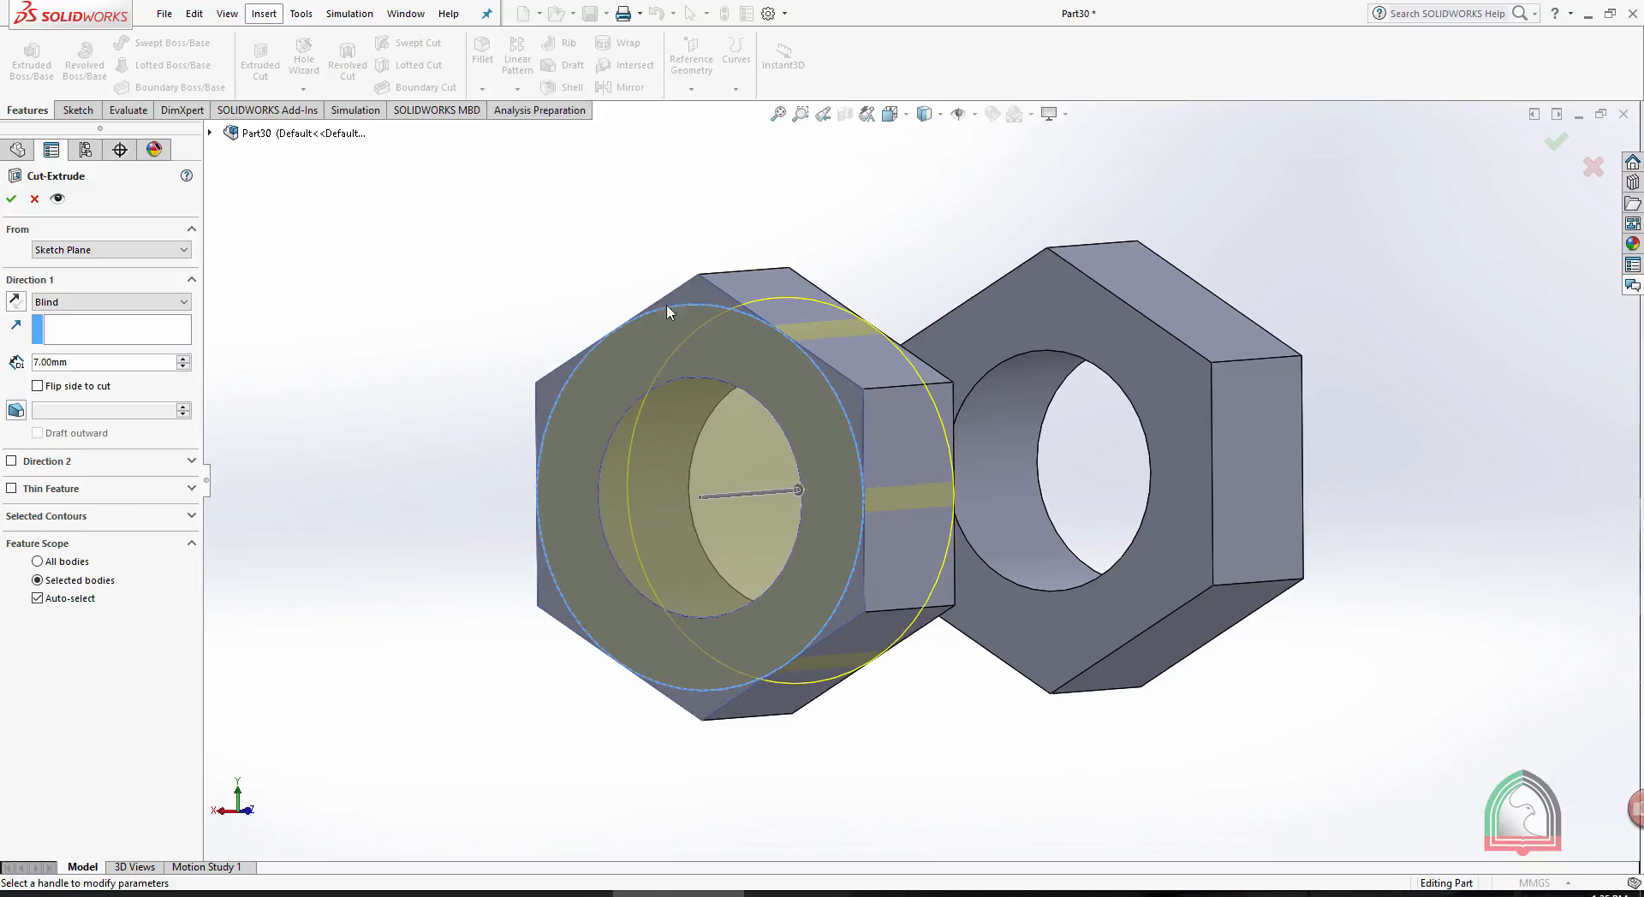
{"action": "left_click", "coordinate": [37, 387]}
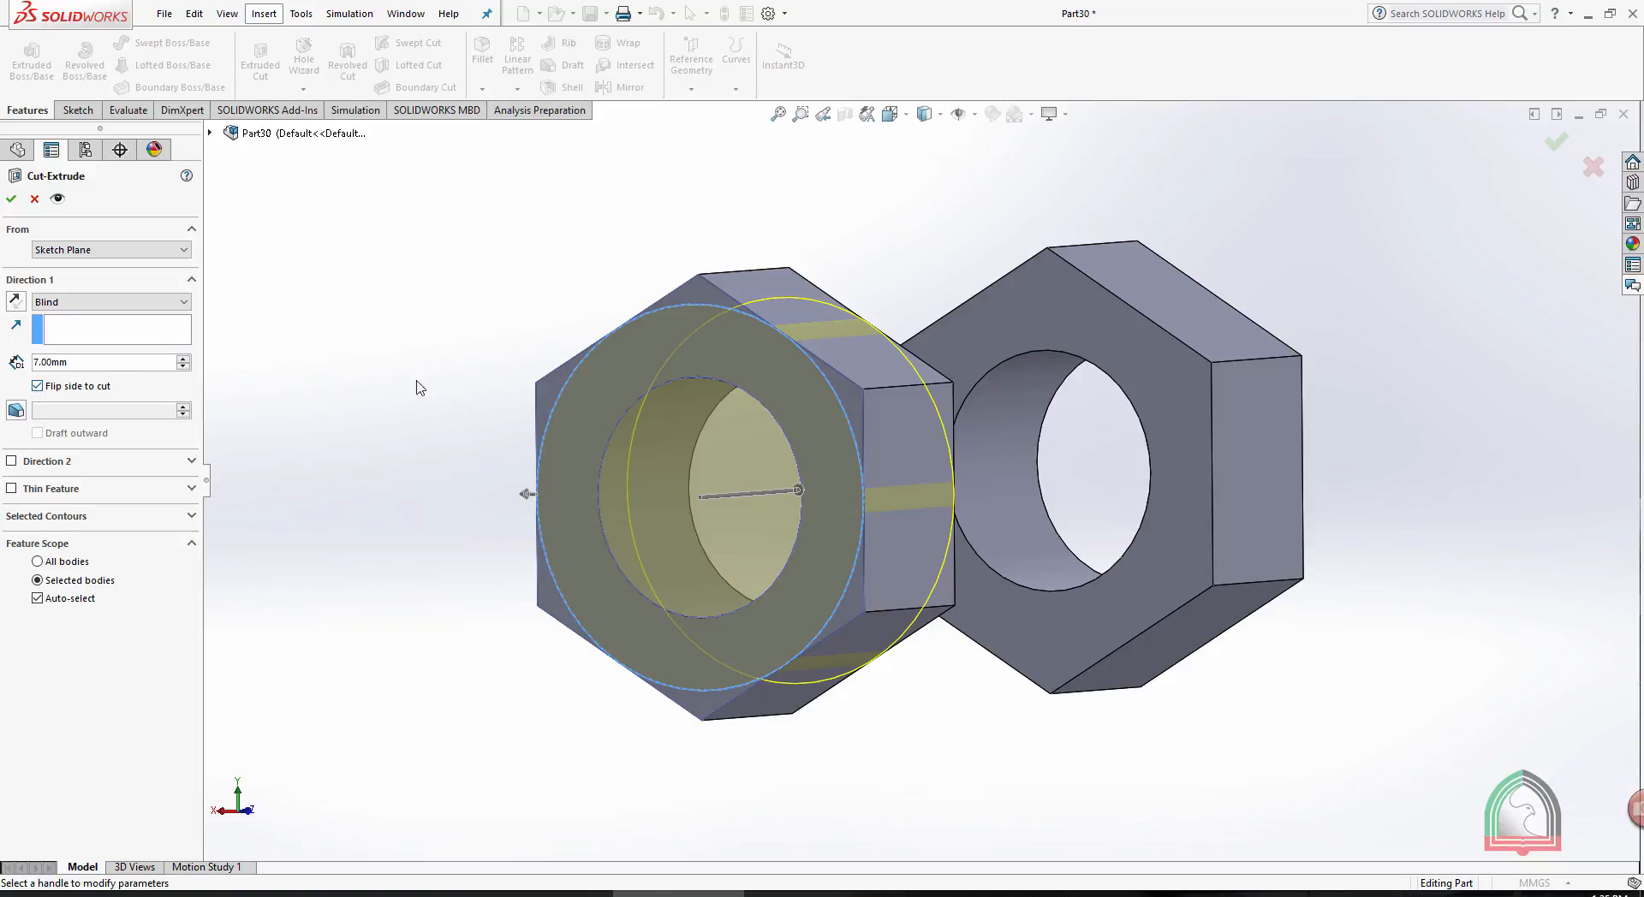
{"action": "middle_click_drag", "start_coordinate": [413, 364], "coordinate": [429, 358]}
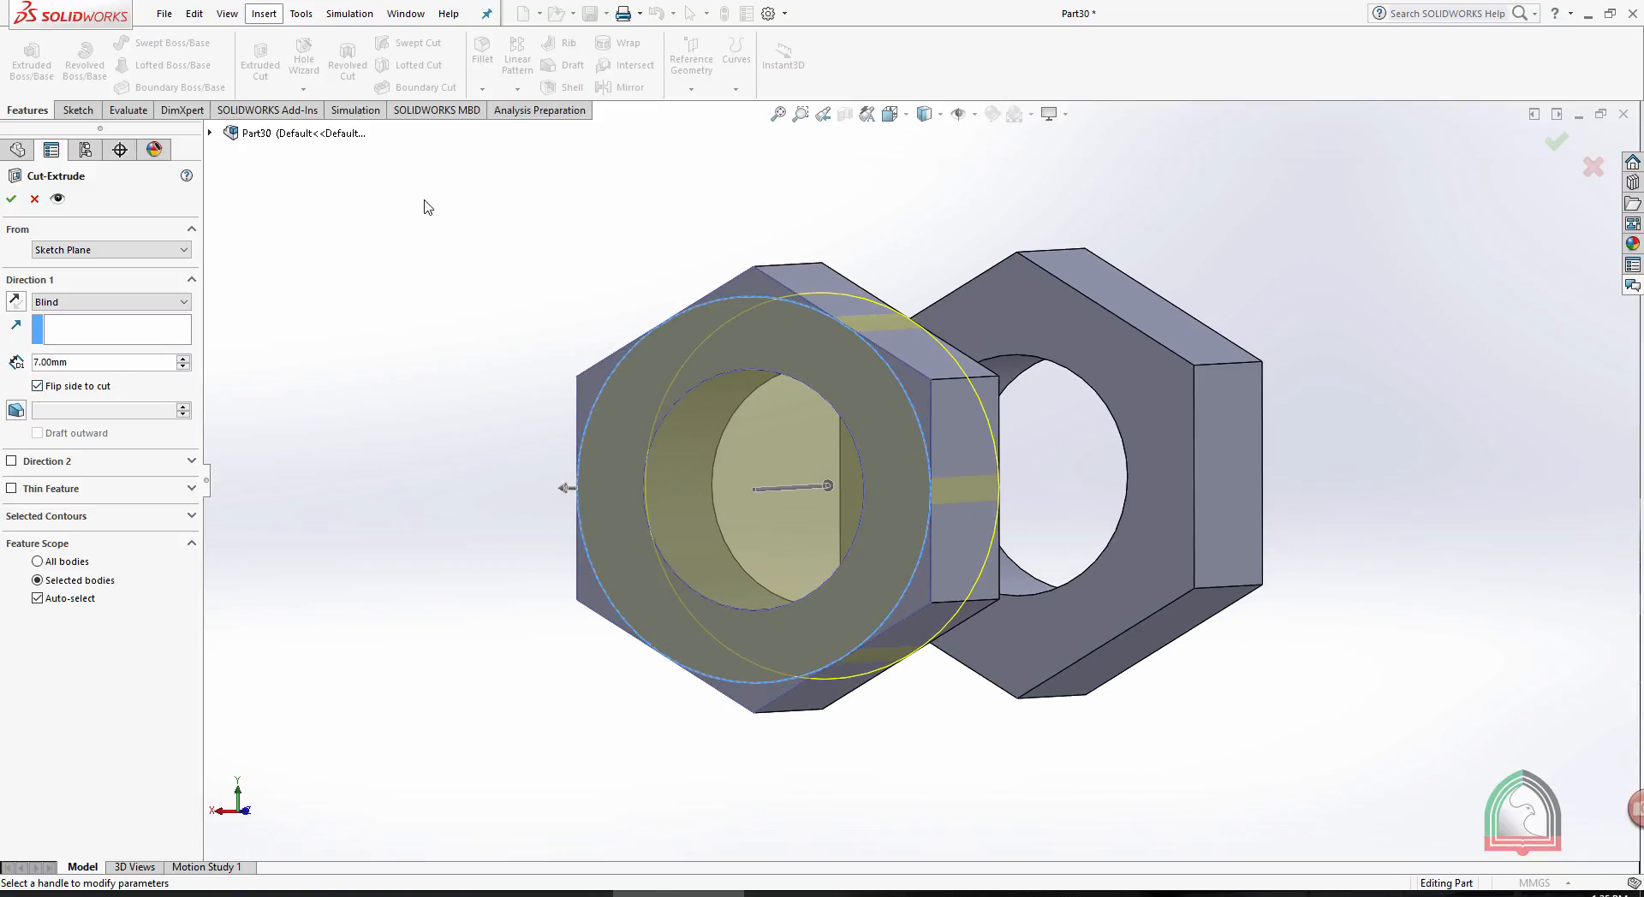
{"action": "left_click", "coordinate": [11, 199]}
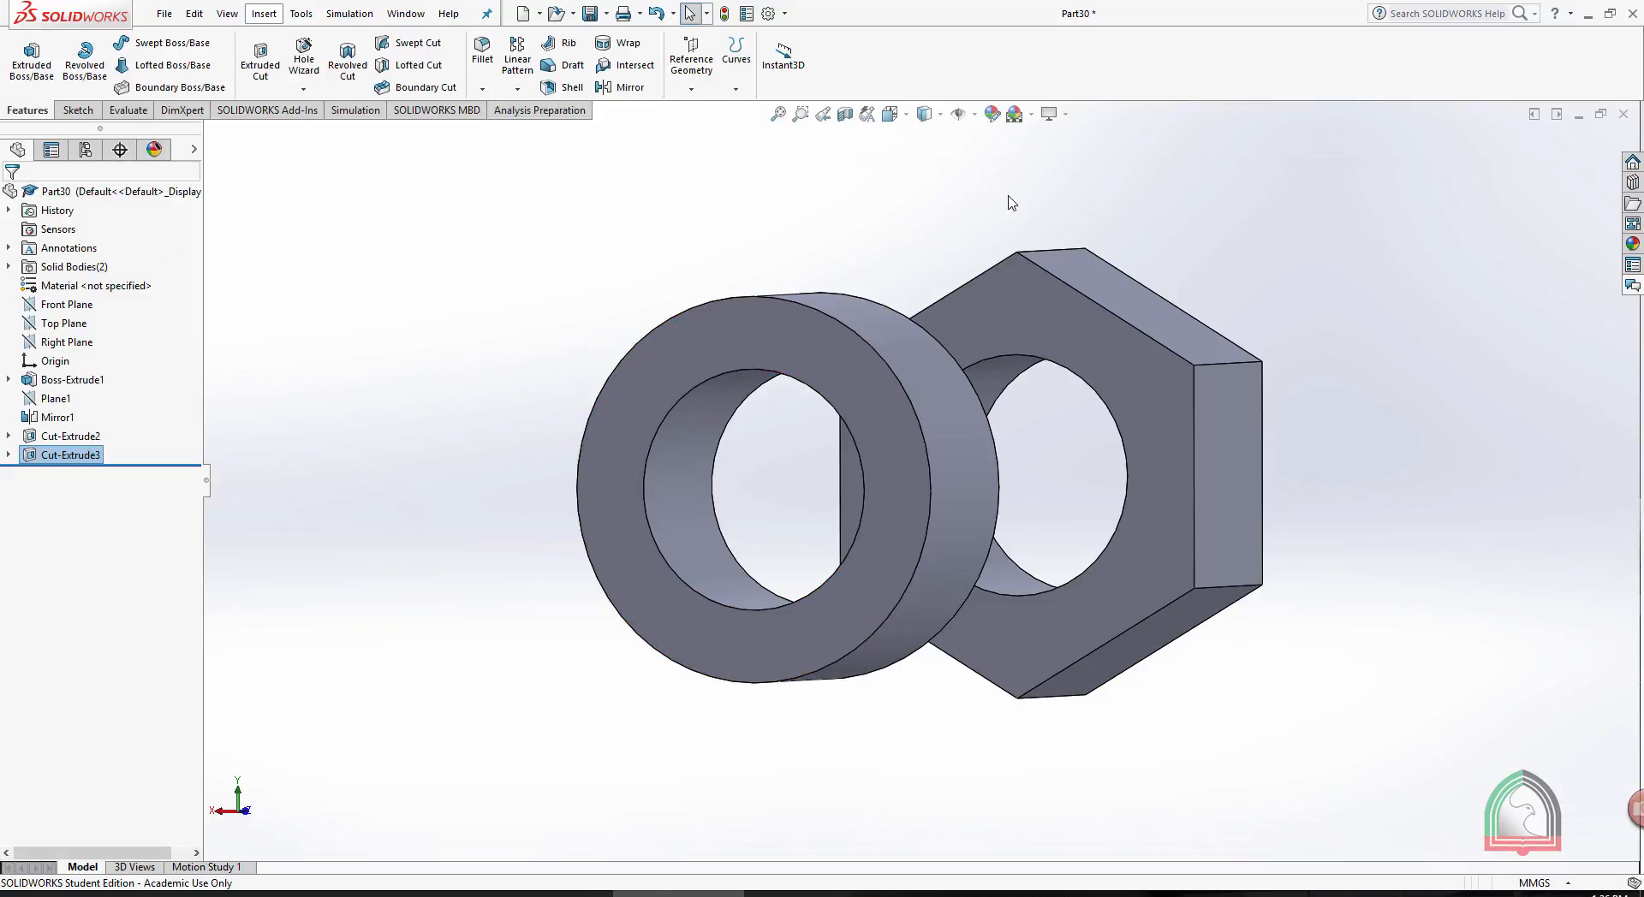
- Edit the flipped-side cut on the mirrored body to add a 60° draft angle
{"action": "left_click", "coordinate": [66, 457]}
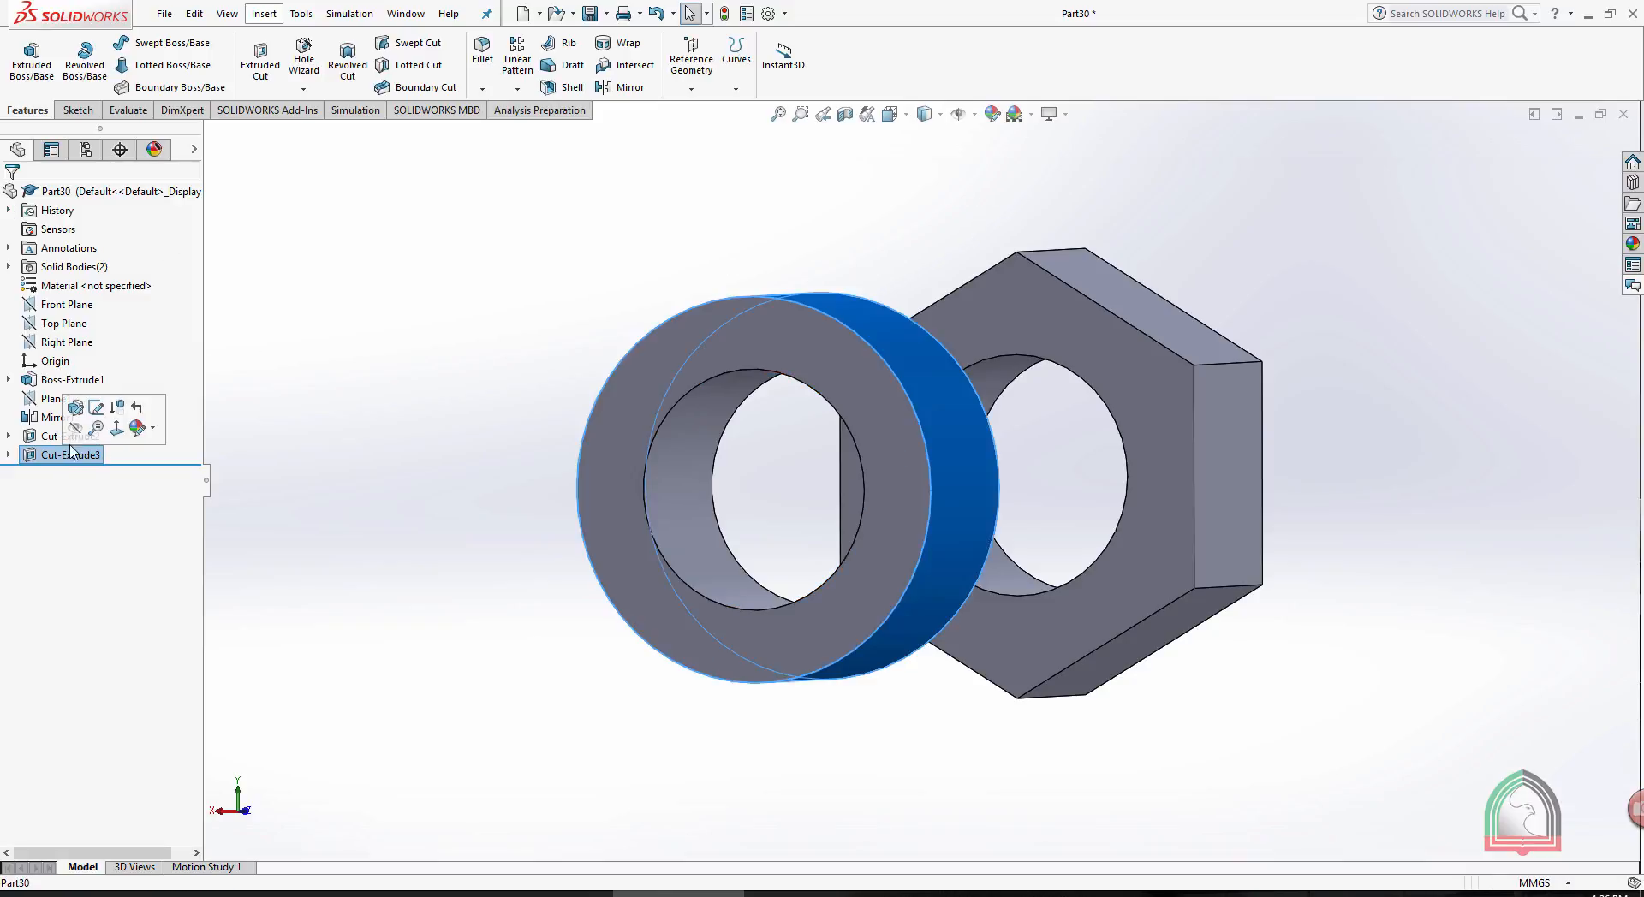
{"action": "left_click", "coordinate": [42, 456]}
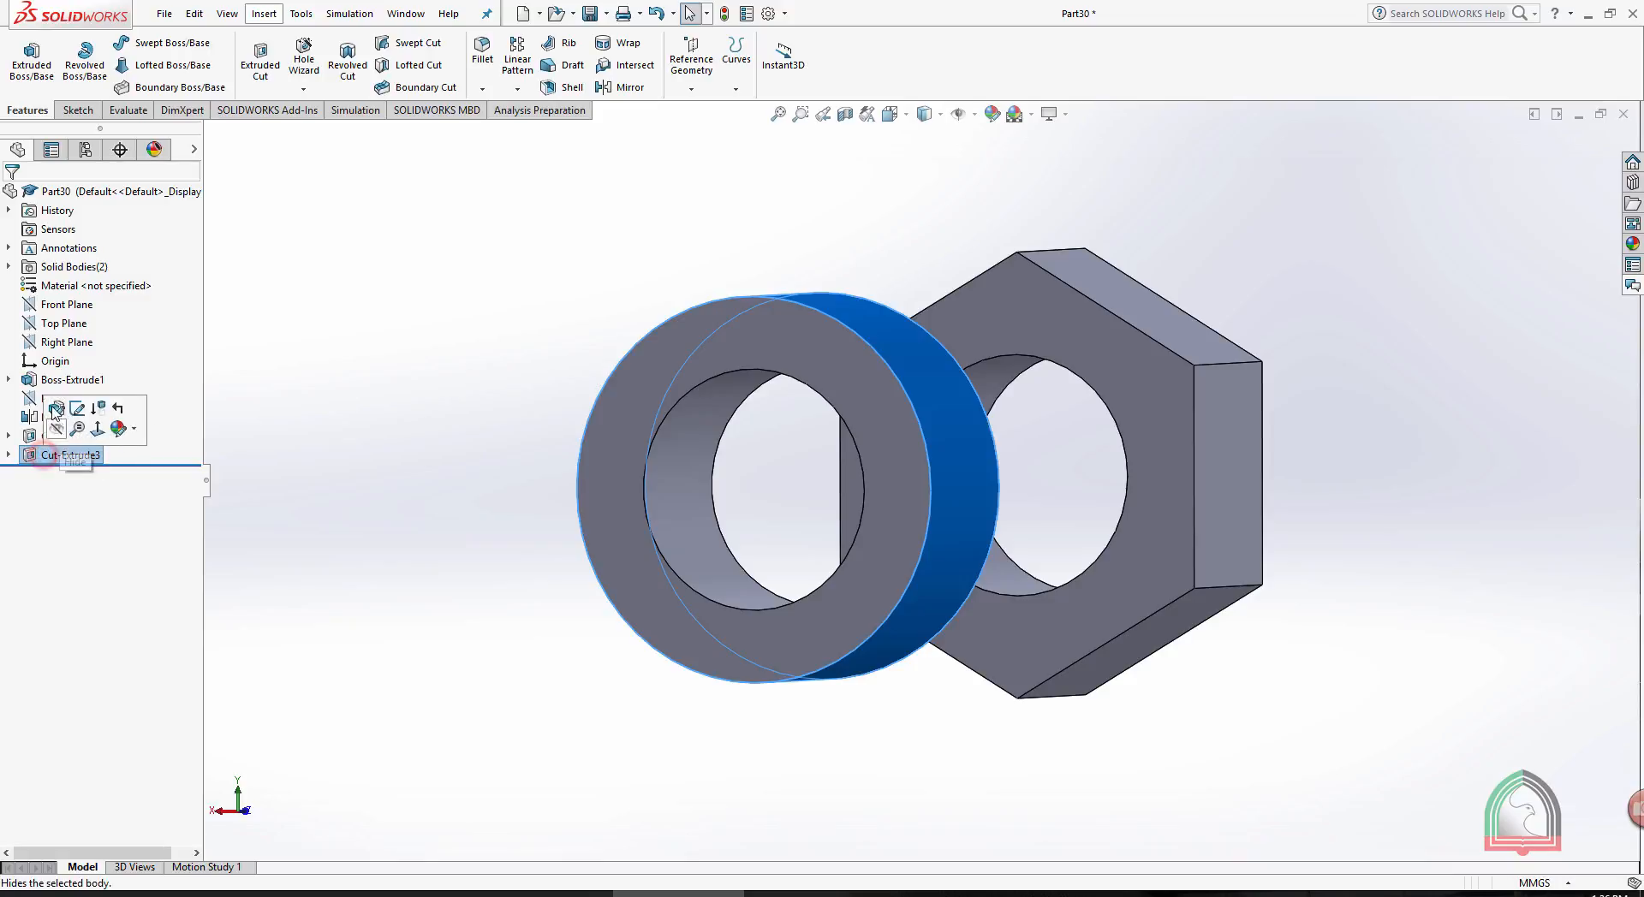
{"action": "left_click", "coordinate": [52, 399]}
{"action": "left_click", "coordinate": [34, 456]}
{"action": "left_click", "coordinate": [45, 411]}
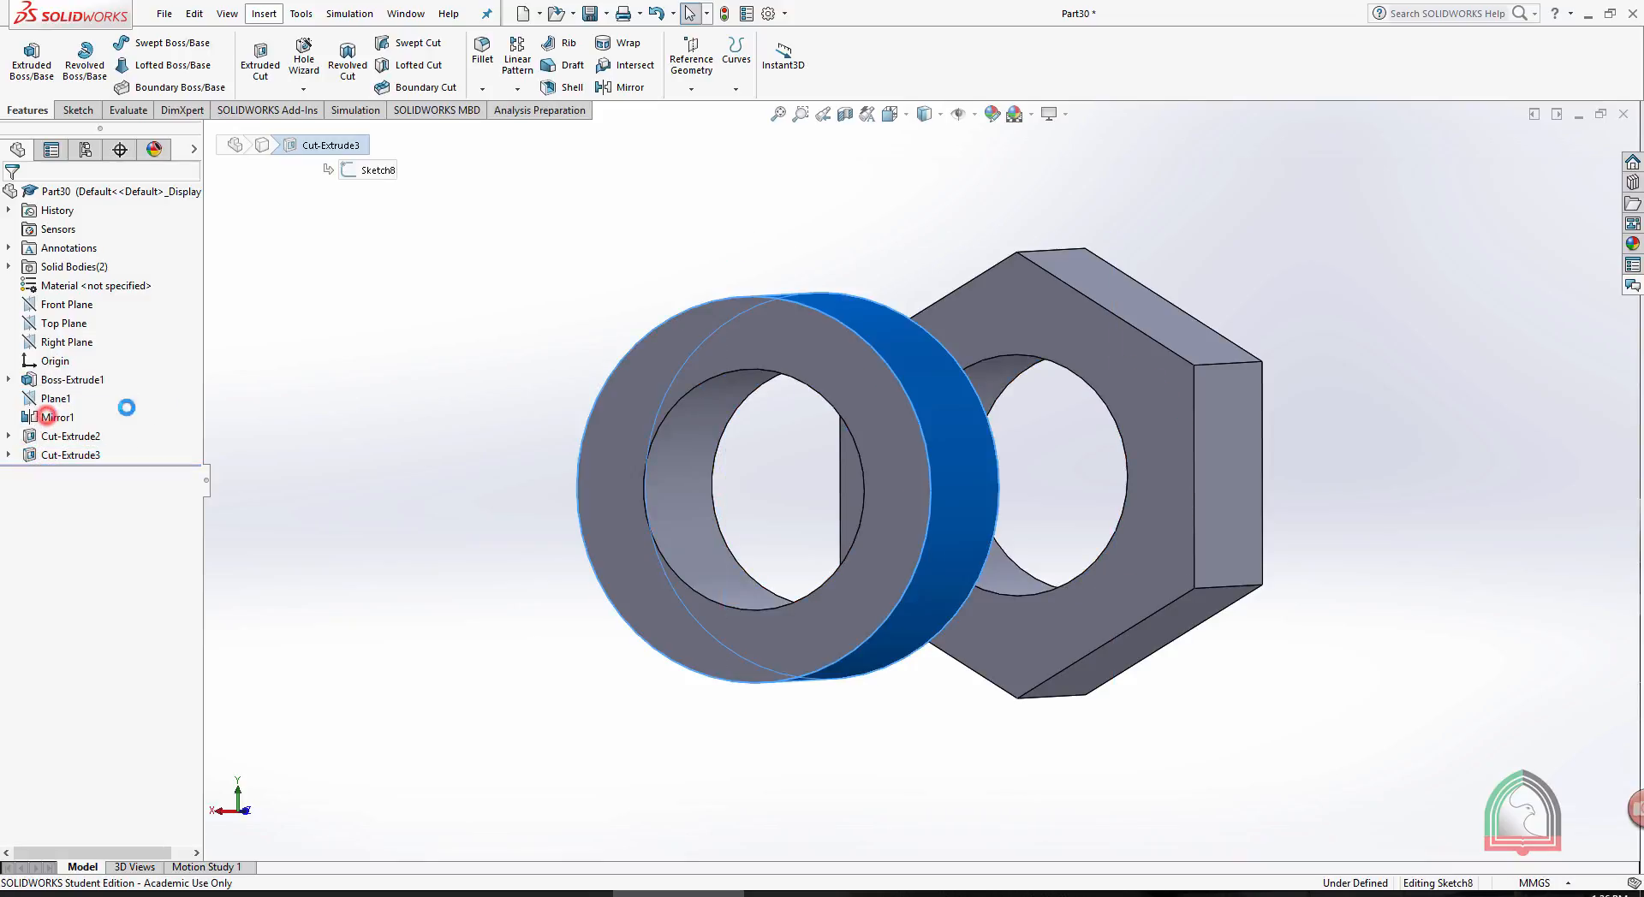
{"action": "left_click", "coordinate": [559, 229]}
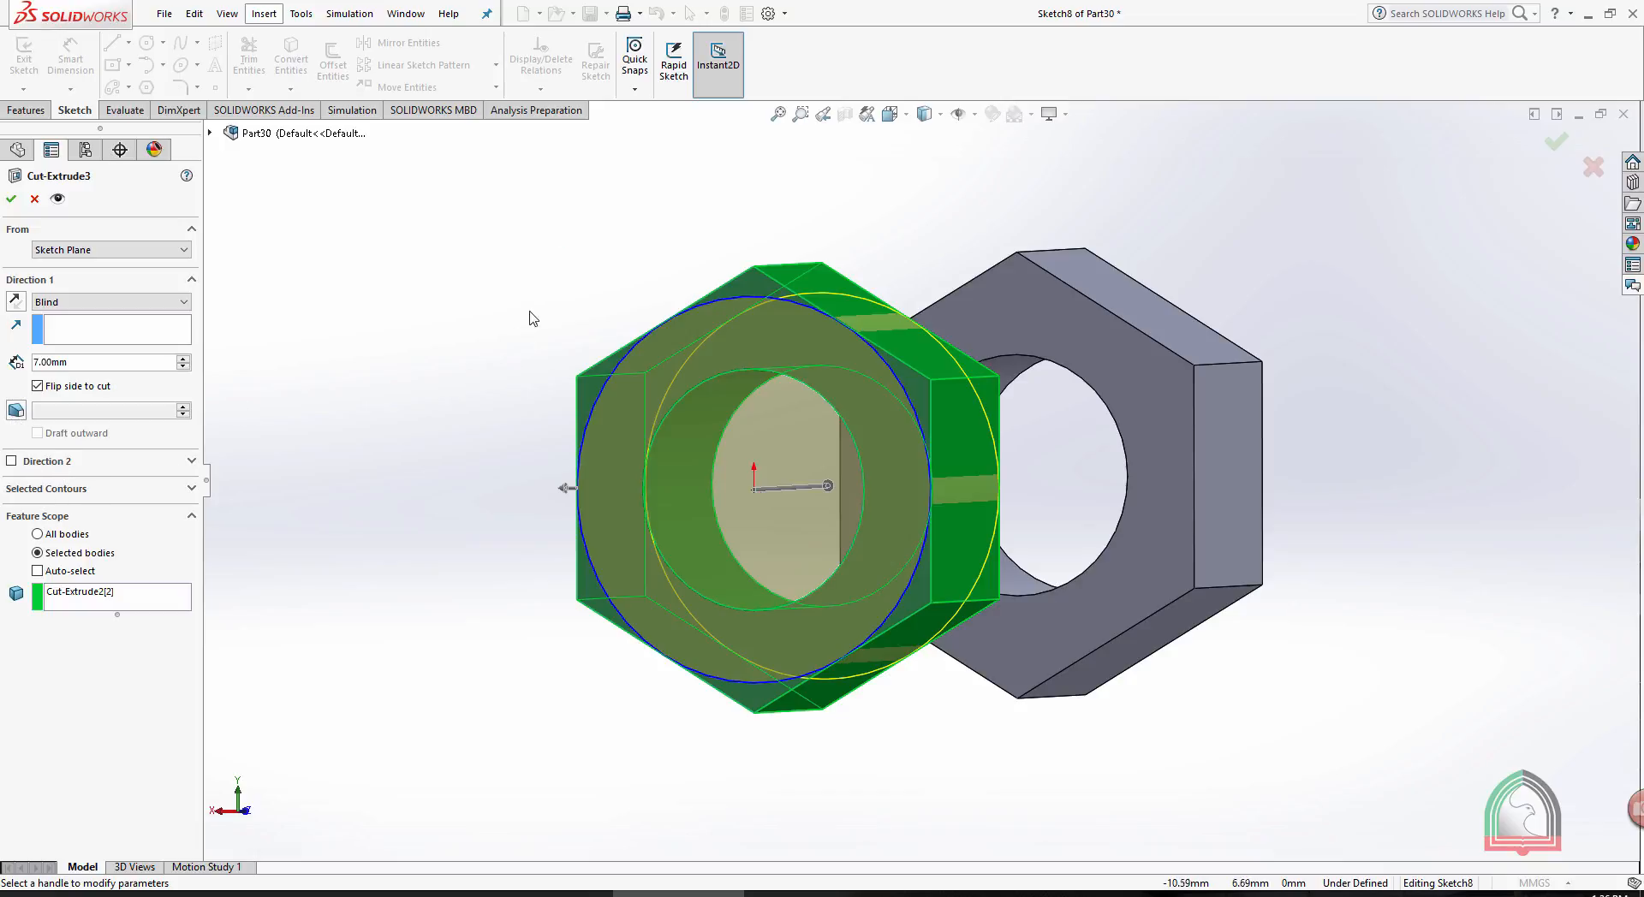
{"action": "middle_click_drag", "start_coordinate": [531, 317], "coordinate": [513, 311]}
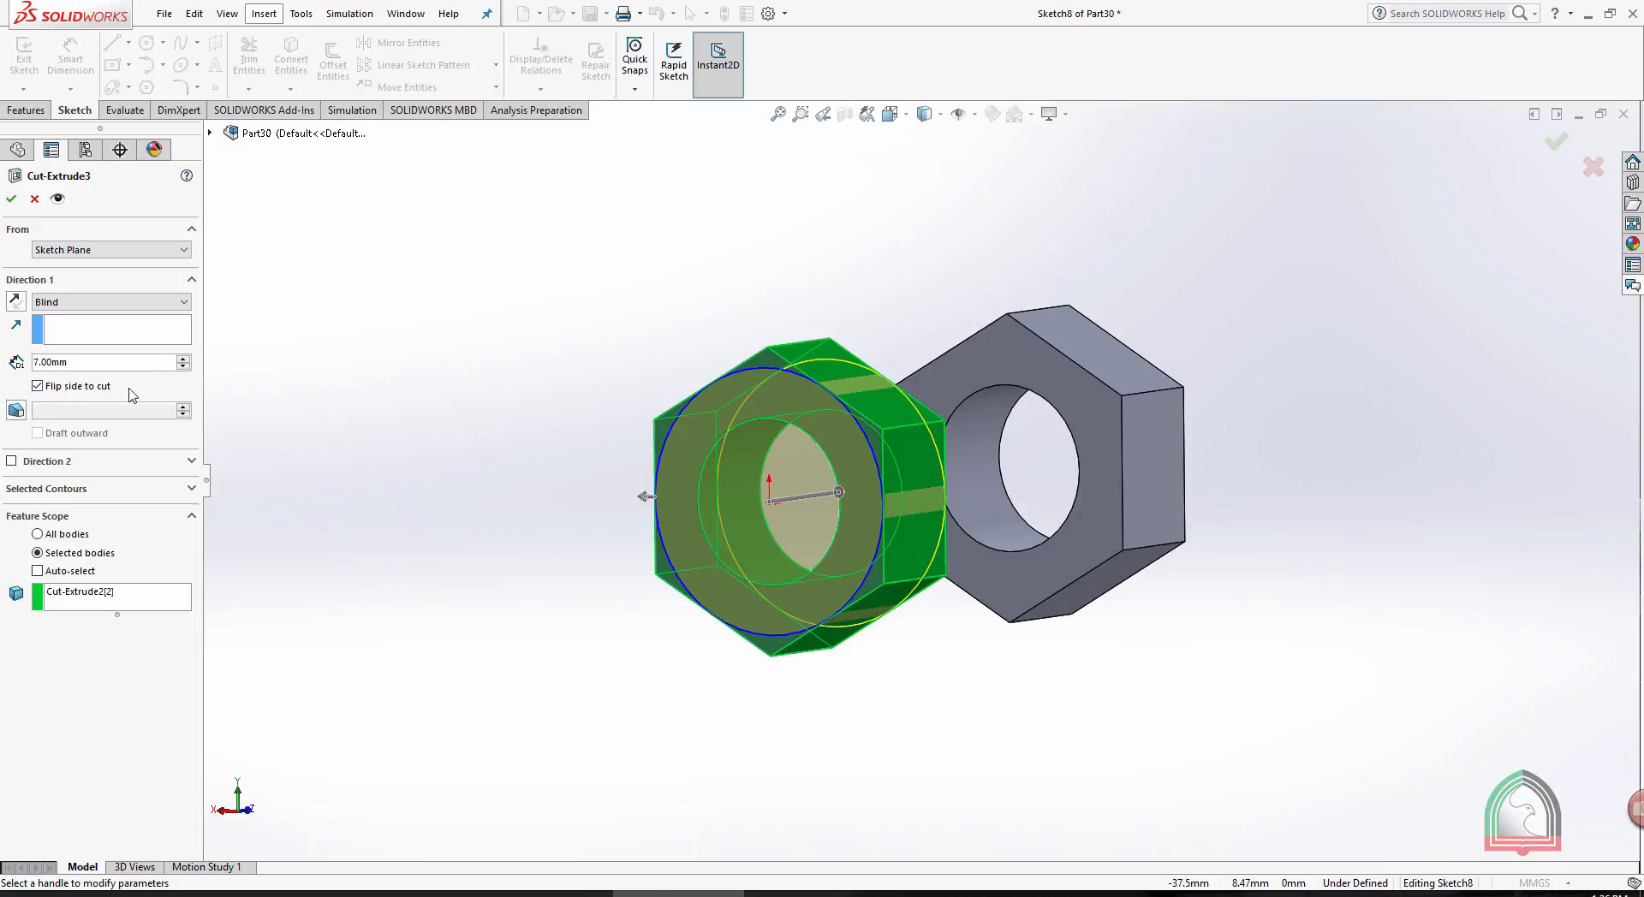
{"action": "left_click", "coordinate": [16, 410]}
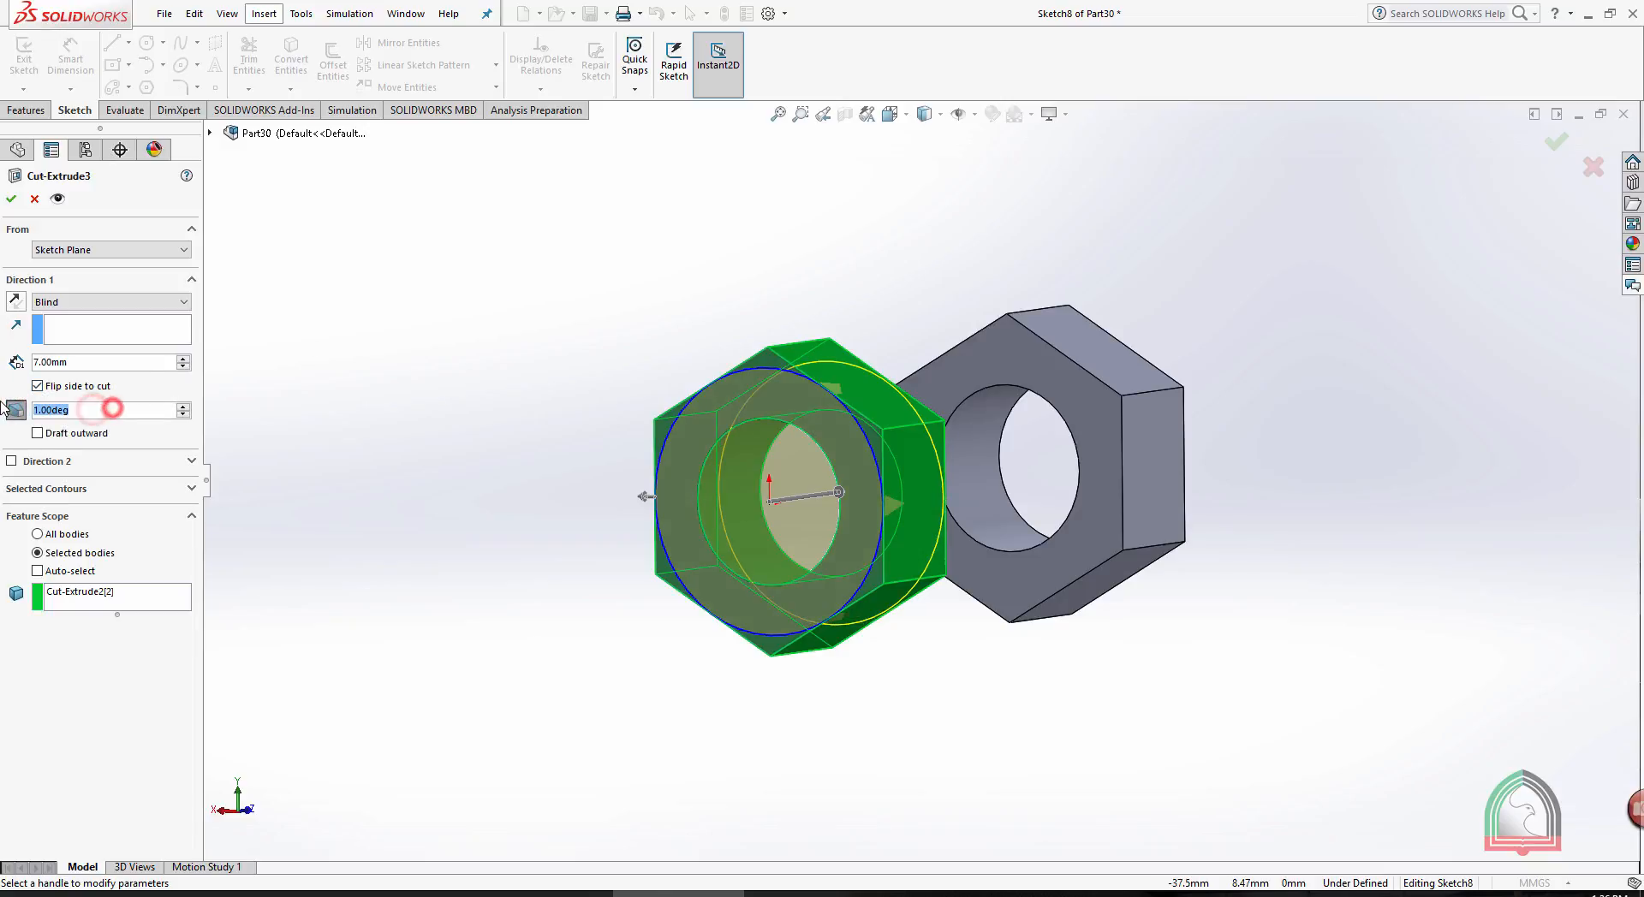
{"action": "type", "text": "60"}
{"action": "key", "text": "Return"}
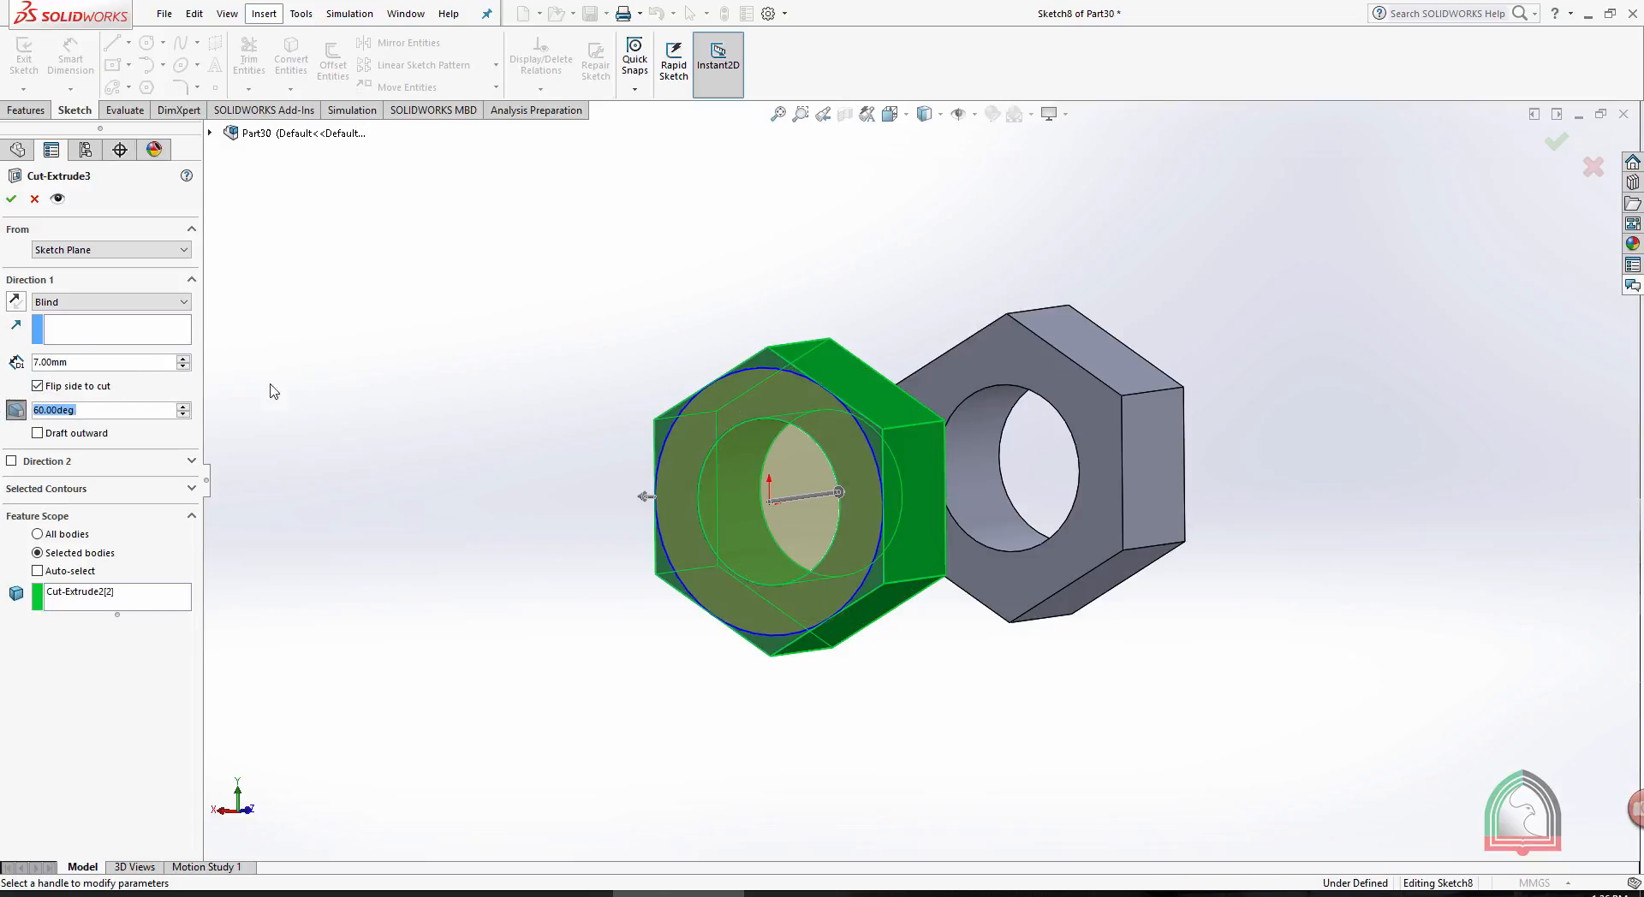
{"action": "left_click", "coordinate": [17, 198]}
{"action": "left_click", "coordinate": [678, 288]}
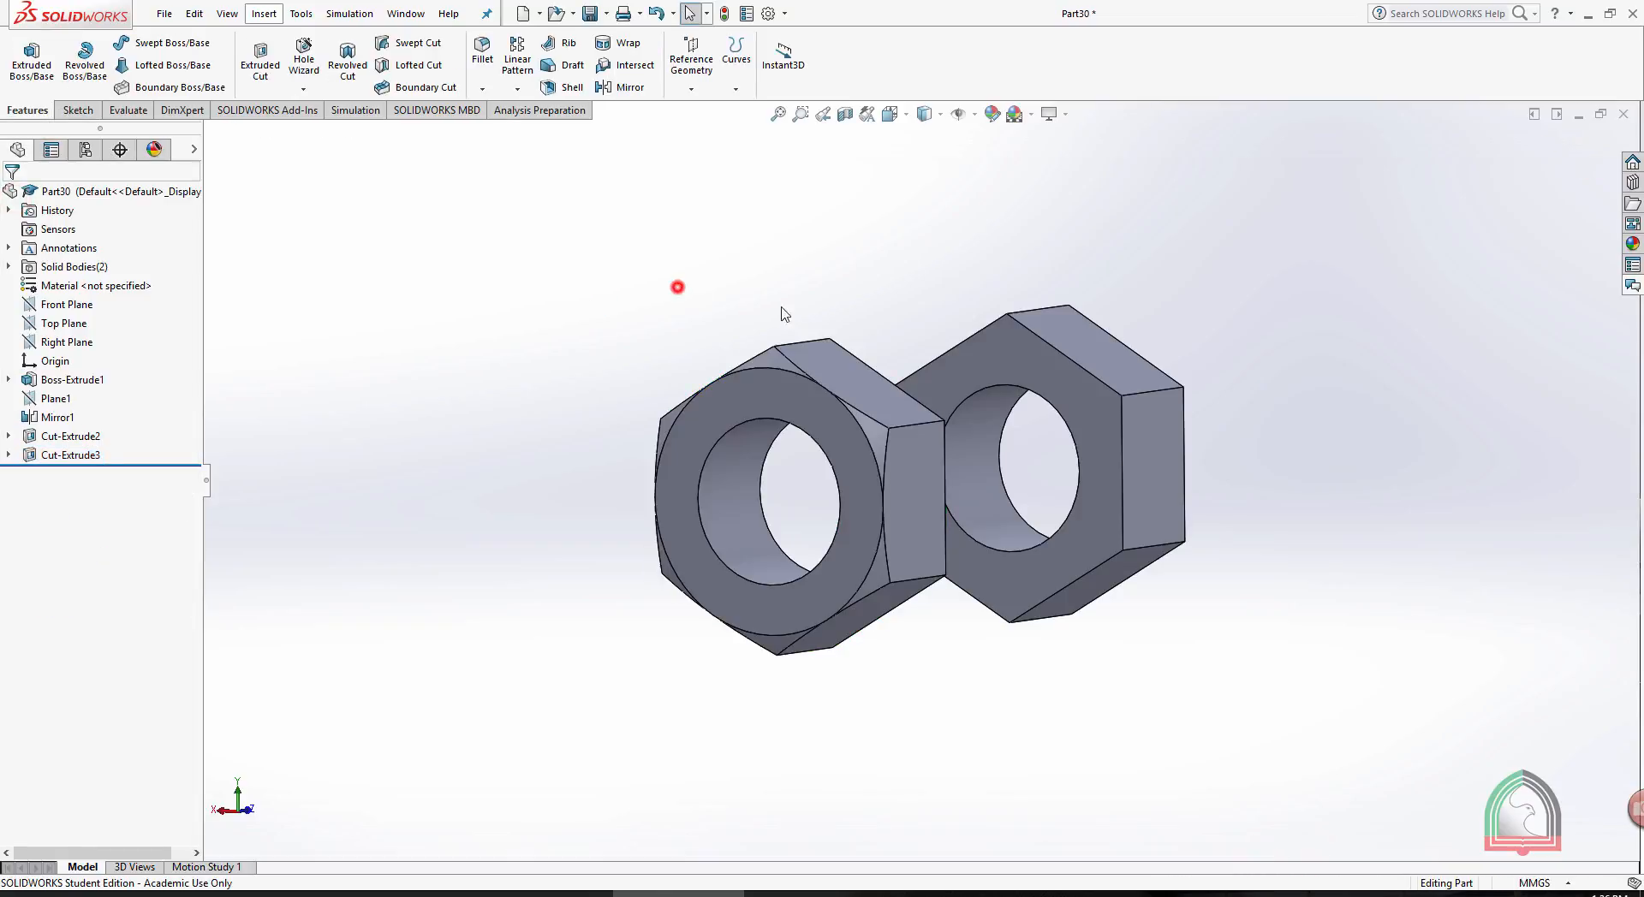
- Start a sketch on the outer hexagonal face of the original nut body and orient the view normal to it
{"action": "mouse_move", "coordinate": [781, 311]}
{"action": "middle_mouse_down"}
{"action": "mouse_move", "coordinate": [918, 149]}
{"action": "mouse_move", "coordinate": [1101, 157]}
{"action": "mouse_move", "coordinate": [1120, 202]}
{"action": "mouse_move", "coordinate": [1253, 232]}
{"action": "mouse_move", "coordinate": [650, 341]}
{"action": "middle_mouse_up"}
{"action": "left_click", "coordinate": [743, 429]}
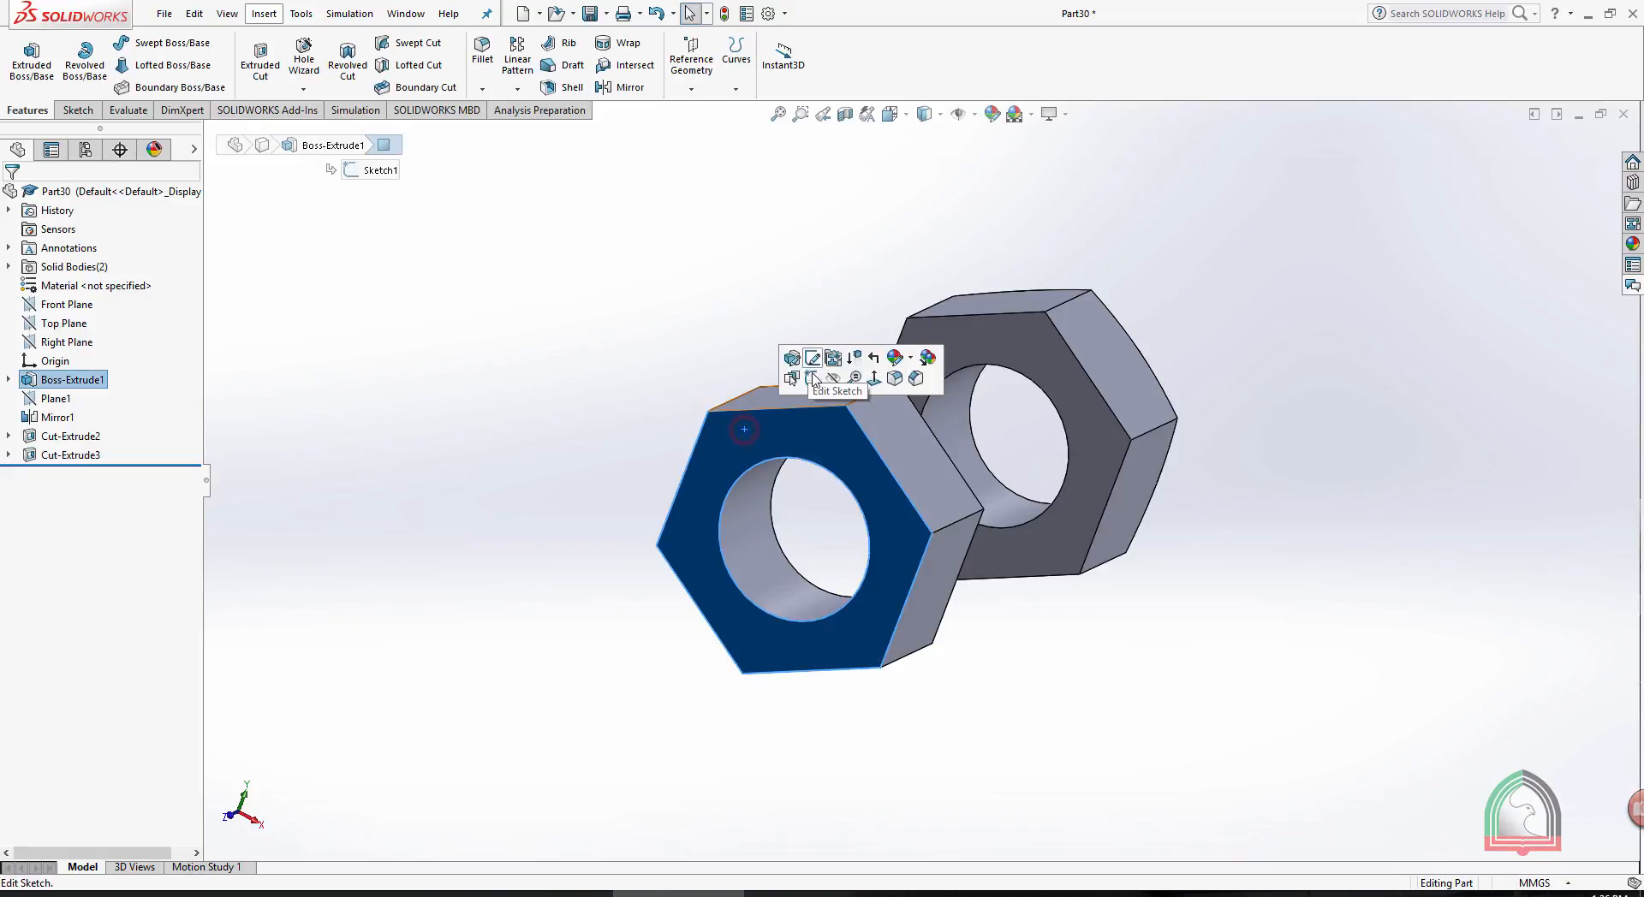
{"action": "left_click", "coordinate": [827, 383]}
{"action": "key", "text": "space"}
{"action": "left_click", "coordinate": [878, 500]}
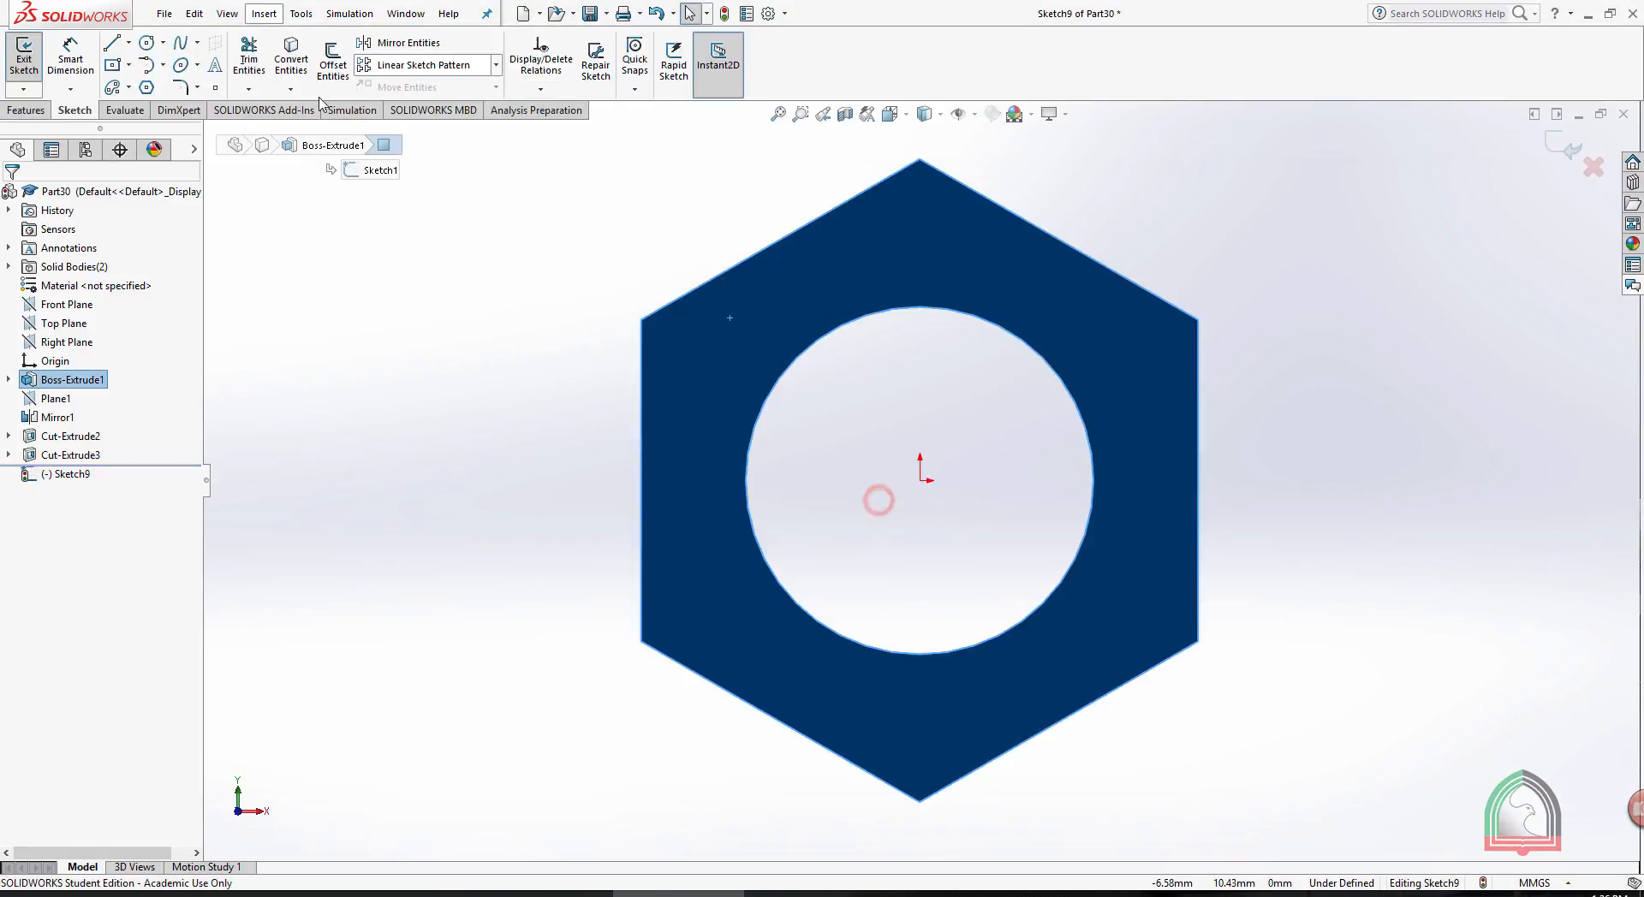
- Sketch a circle about 16 mm in diameter, centred on the origin and reaching the original hexagon's sides, and exit the sketch
{"action": "left_click", "coordinate": [146, 43]}
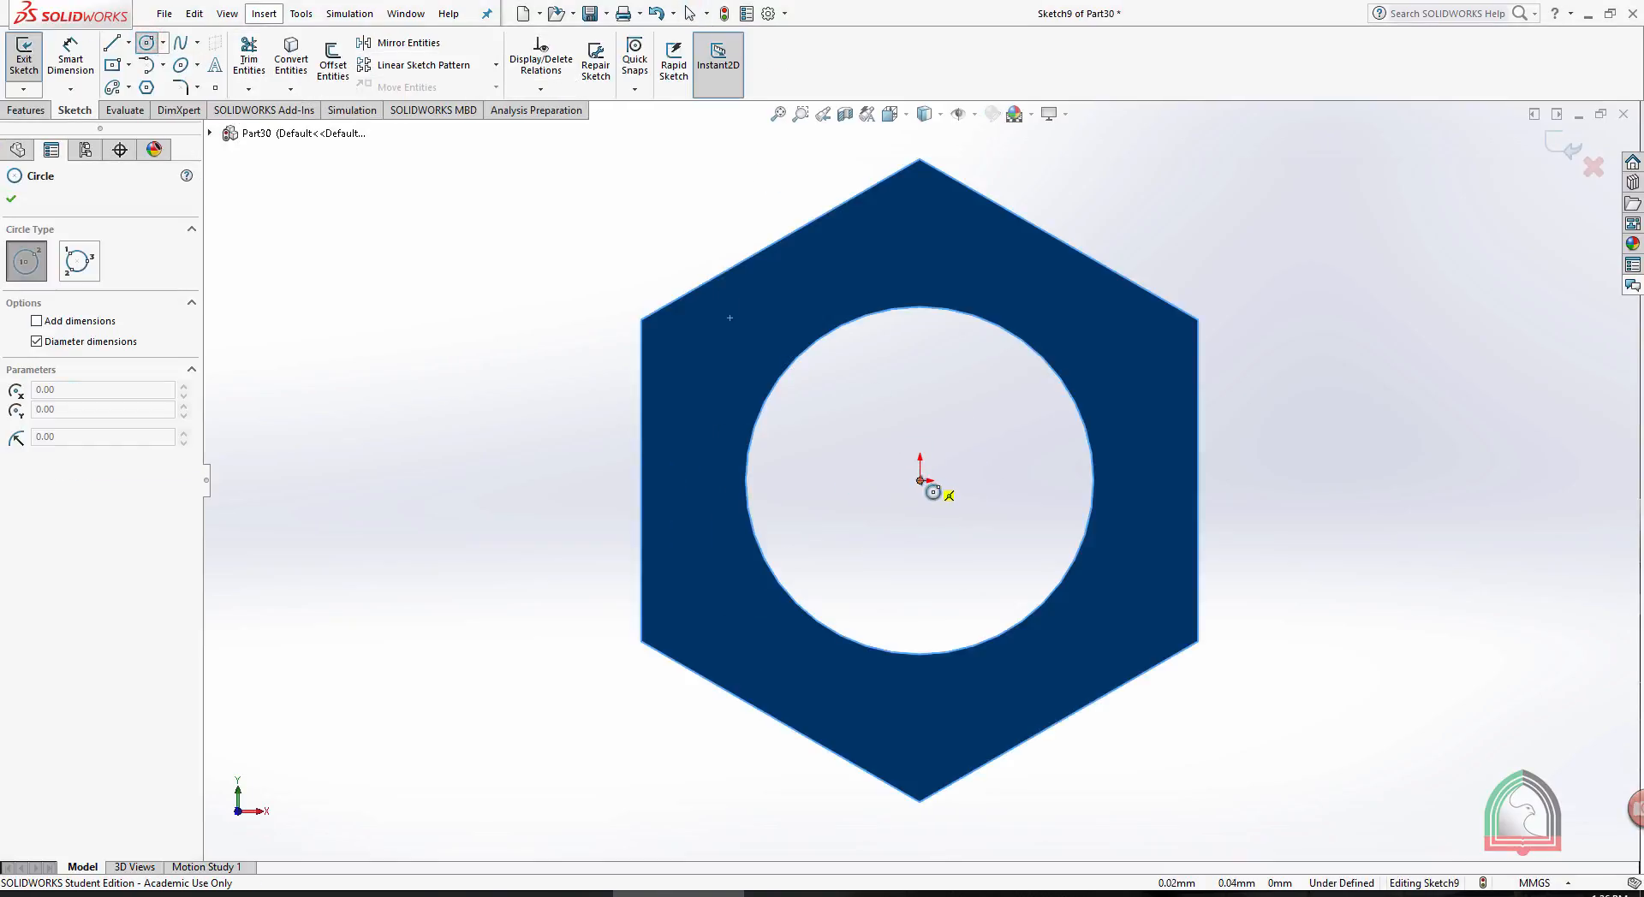
{"action": "mouse_move", "coordinate": [920, 480]}
{"action": "left_mouse_down"}
{"action": "mouse_move", "coordinate": [1065, 250]}
{"action": "mouse_move", "coordinate": [1101, 228]}
{"action": "mouse_move", "coordinate": [1059, 240]}
{"action": "left_mouse_up"}
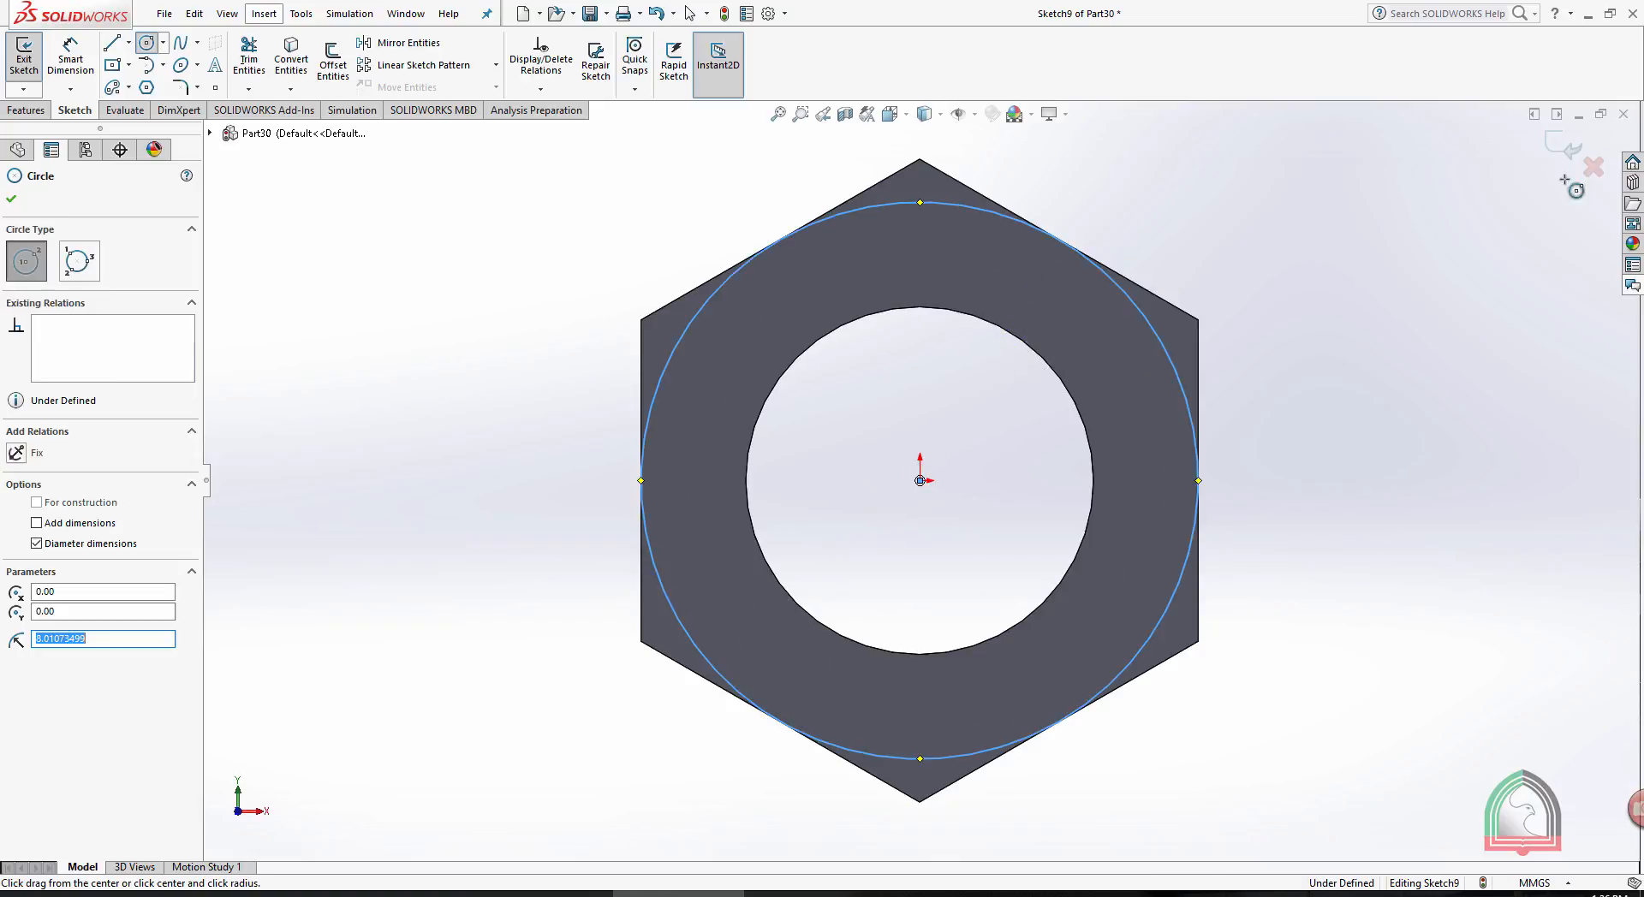
{"action": "left_click", "coordinate": [1565, 146]}
{"action": "scroll", "coordinate": [1328, 331], "scroll_direction": "up", "scroll_amount": 2}
{"action": "middle_click_drag", "start_coordinate": [1328, 330], "coordinate": [1173, 386]}
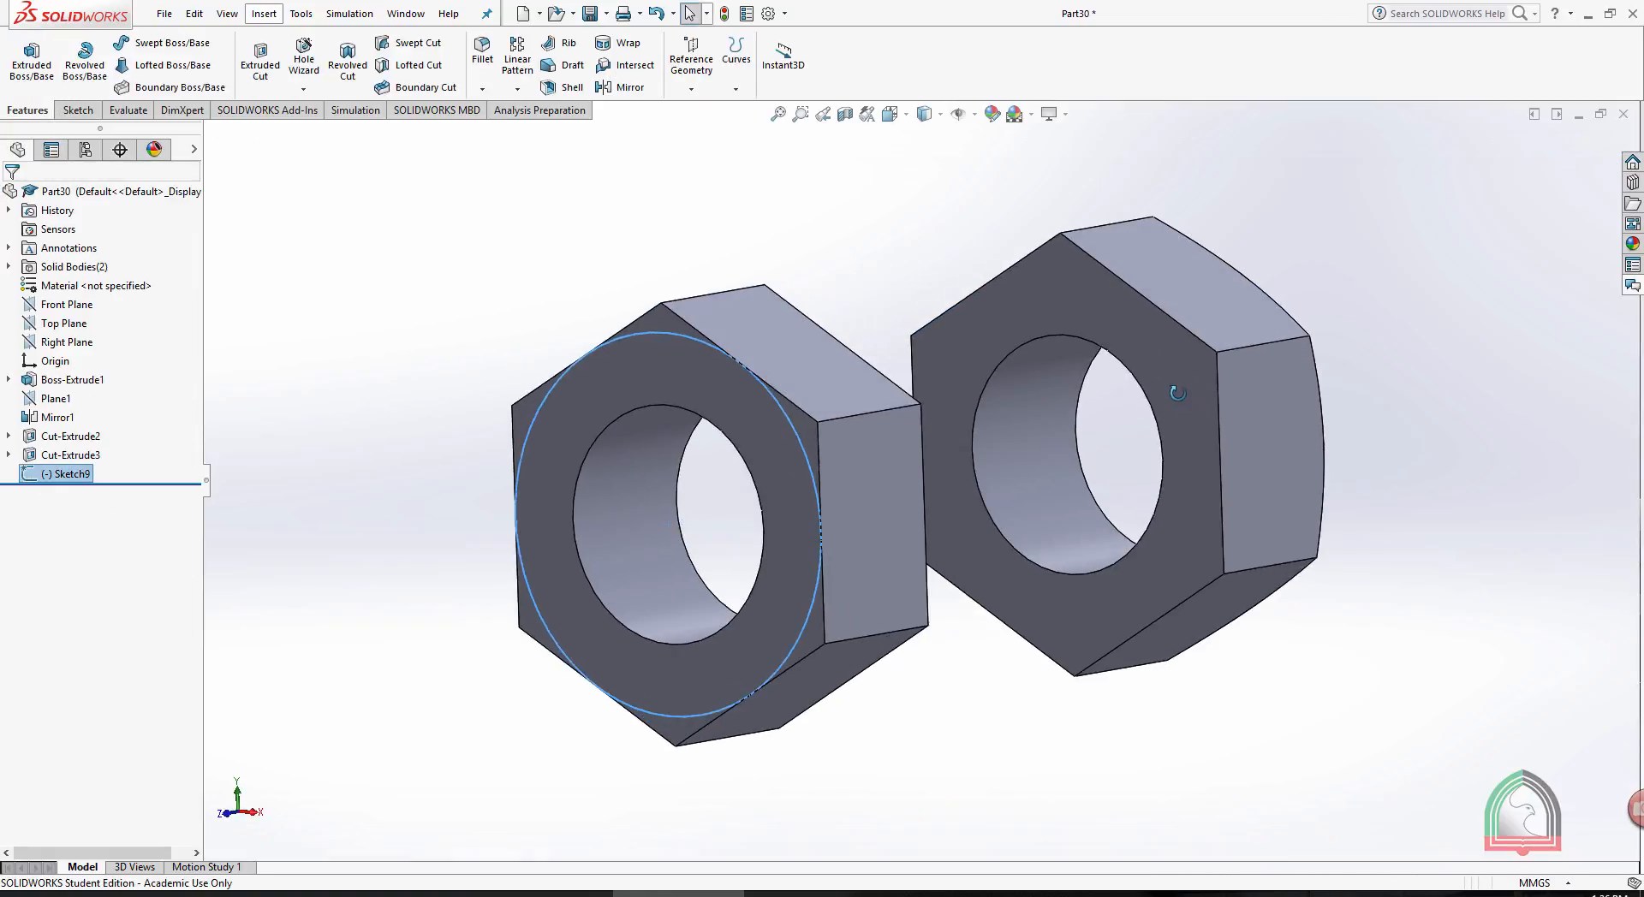
- Chamfer the original body's hexagonal corners with a 7 mm Blind Extruded Cut outside the circle, using Flip side to cut and a 60° draft
{"action": "scroll", "coordinate": [1174, 385], "scroll_direction": "up", "scroll_amount": 1}
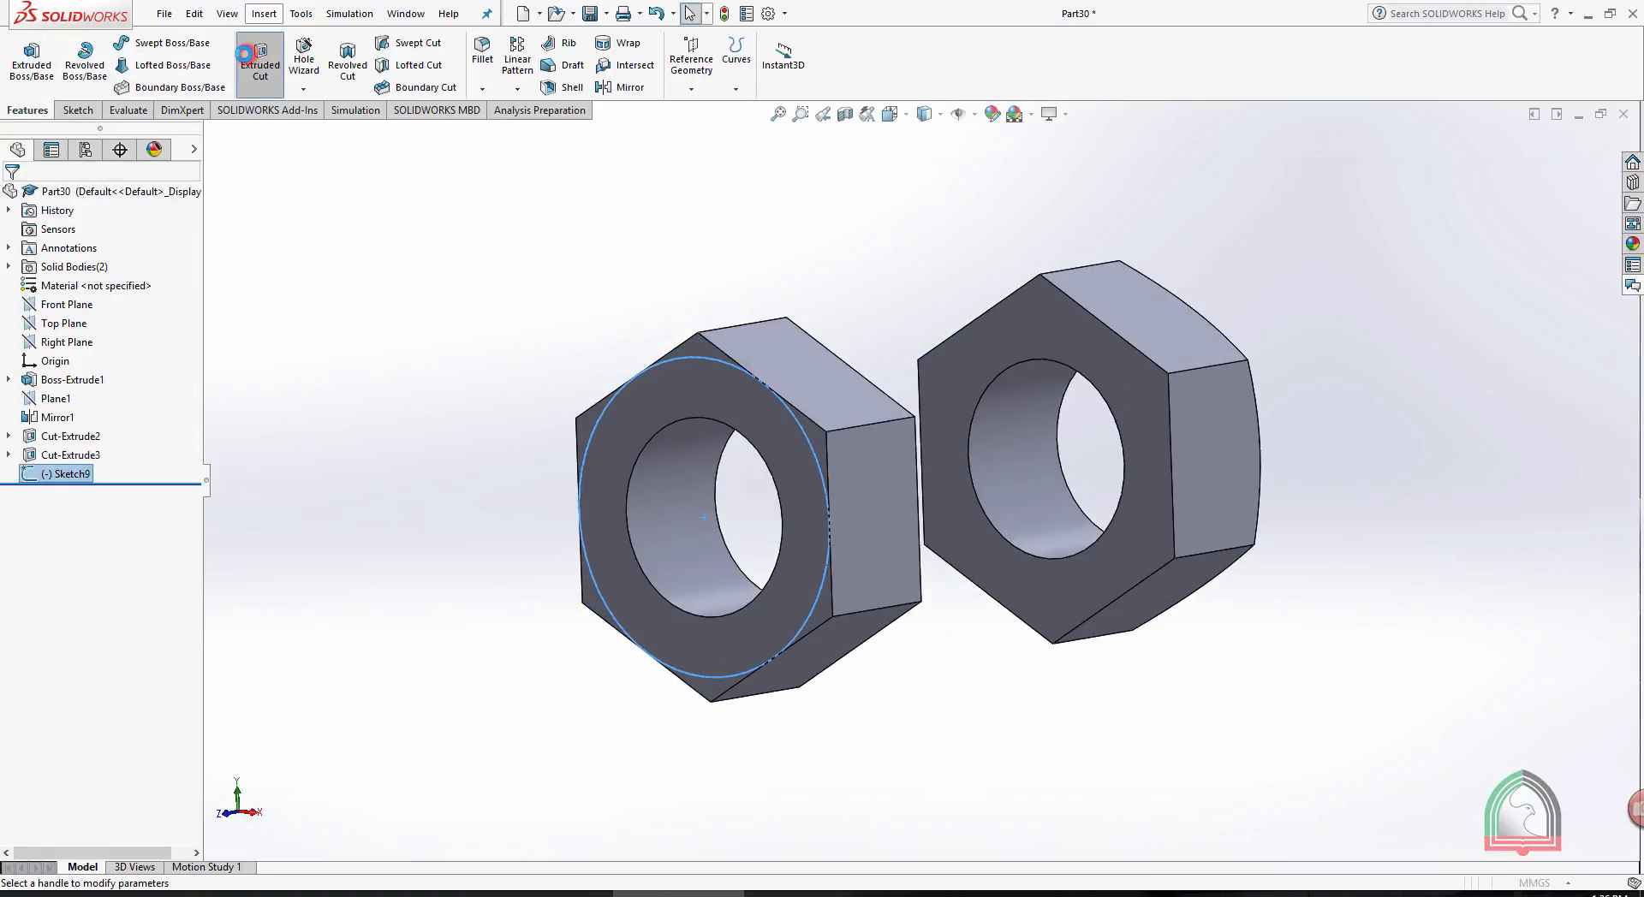
{"action": "left_click", "coordinate": [261, 64]}
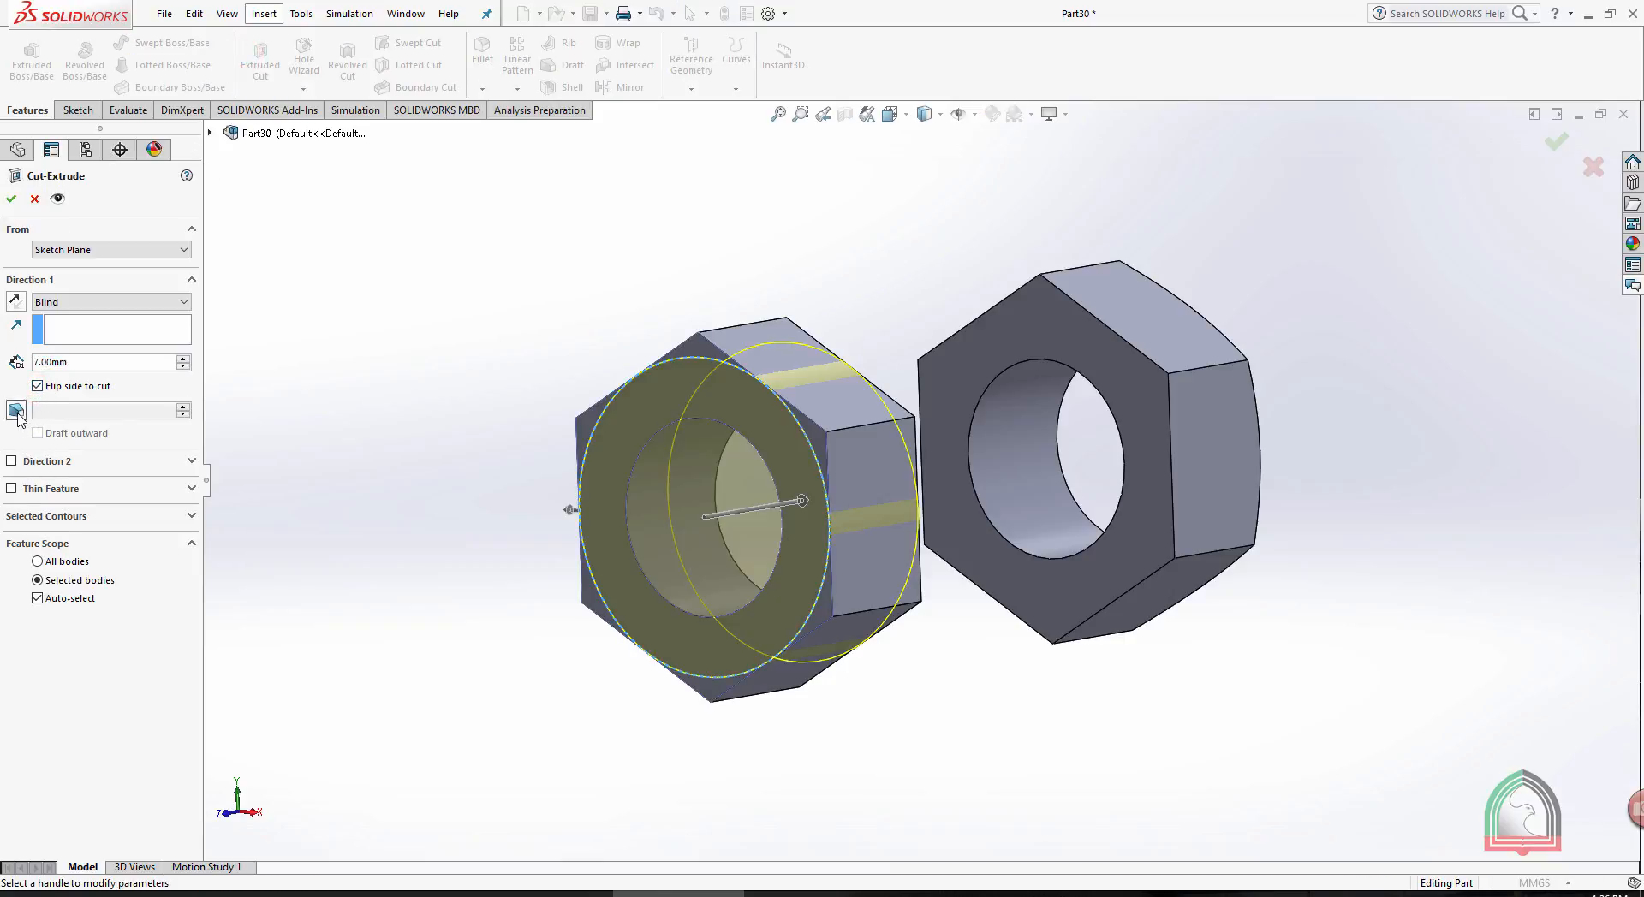
{"action": "left_click", "coordinate": [16, 411]}
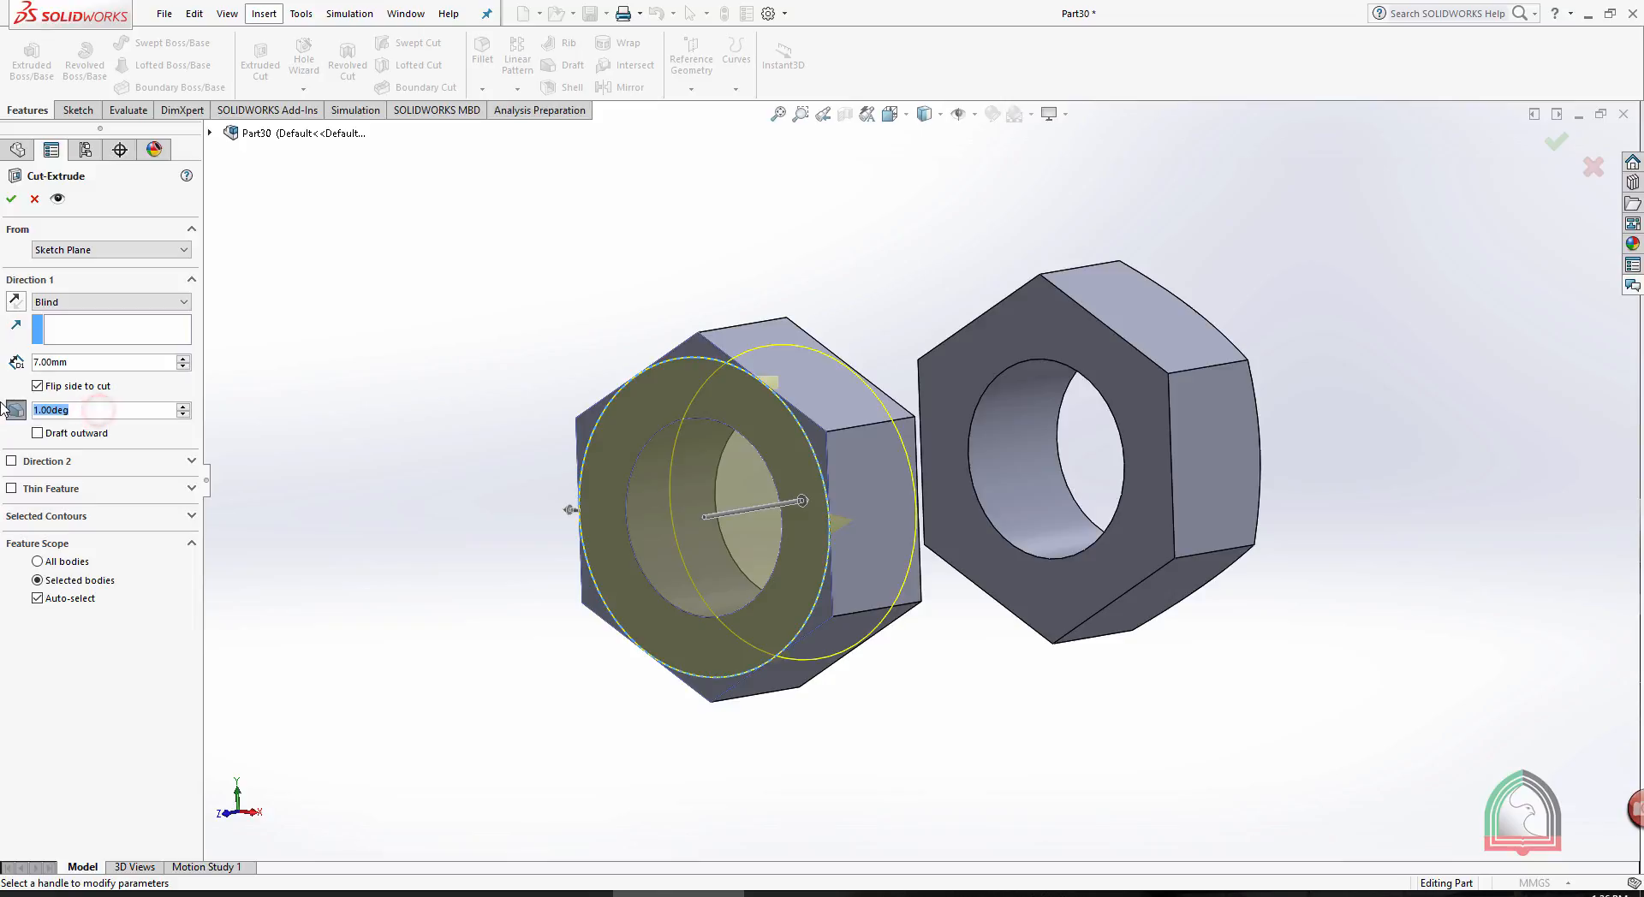
{"action": "type", "text": "60"}
{"action": "key", "text": "Return"}
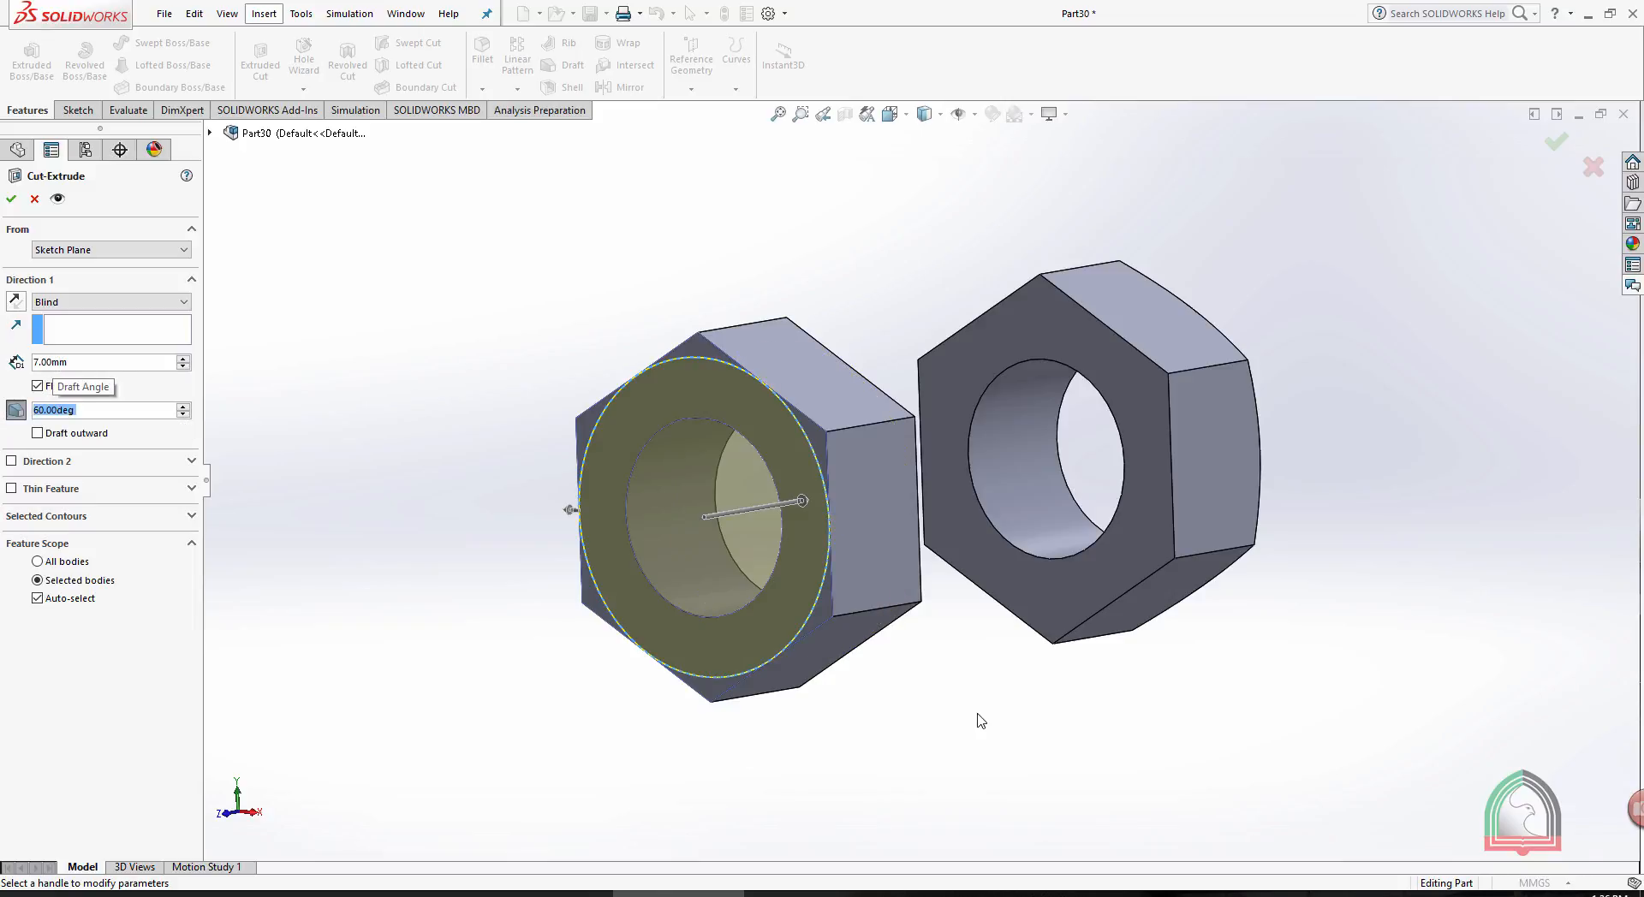
{"action": "middle_click_drag", "start_coordinate": [980, 722], "coordinate": [1071, 455]}
{"action": "scroll", "coordinate": [1065, 460], "scroll_direction": "up", "scroll_amount": 2}
{"action": "scroll", "coordinate": [1067, 241], "scroll_direction": "down", "scroll_amount": 2}
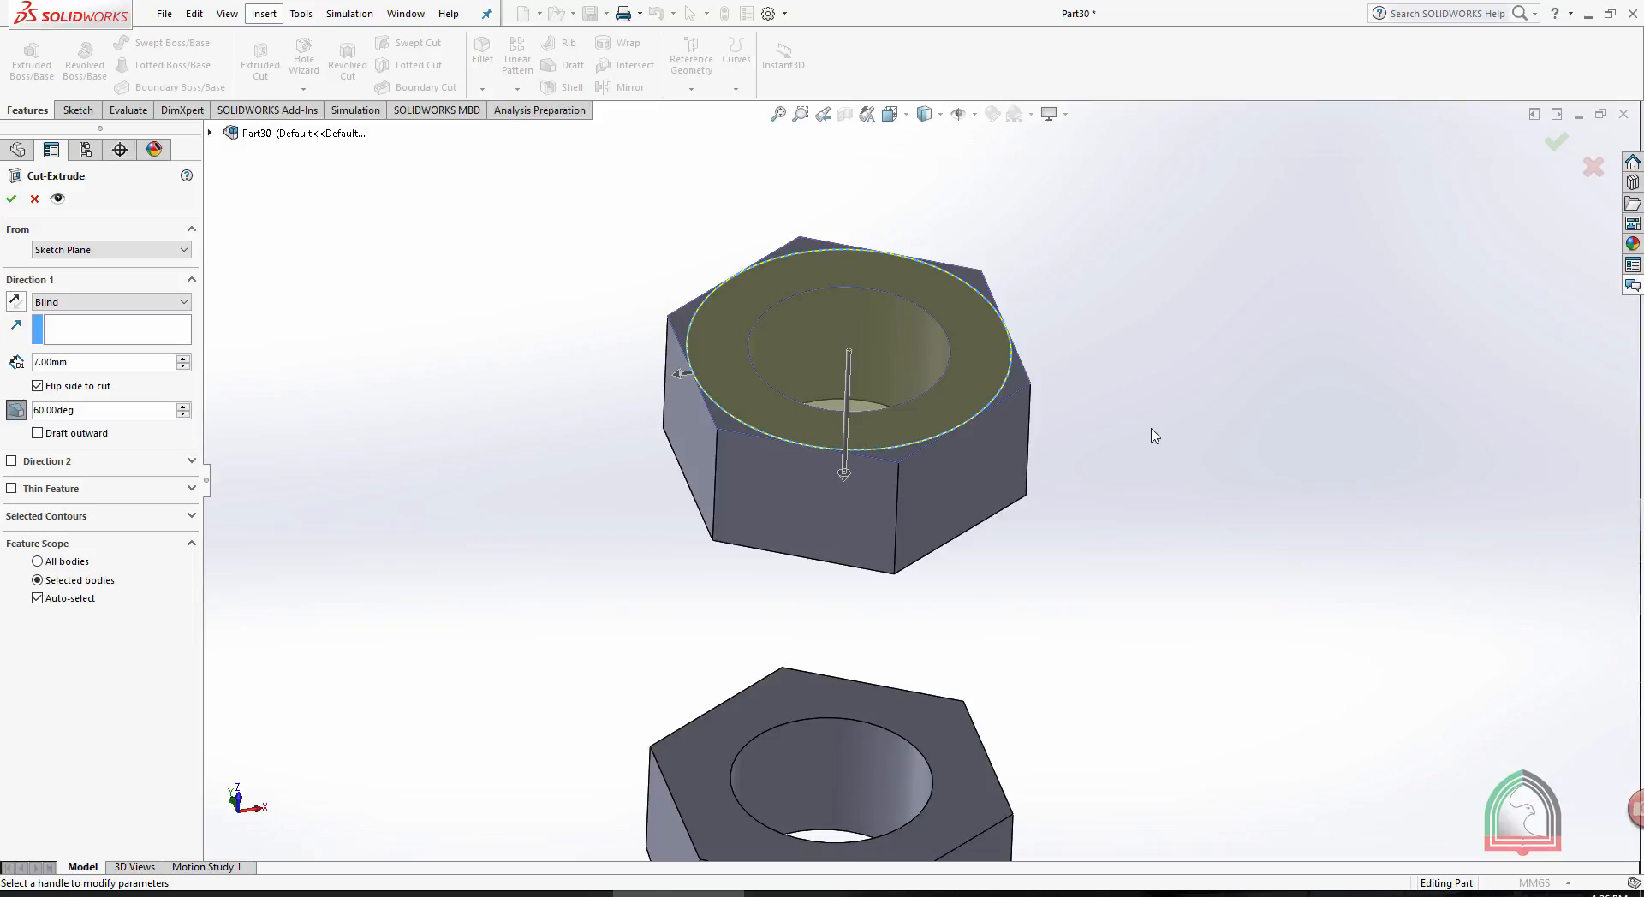
{"action": "left_click", "coordinate": [1553, 147]}
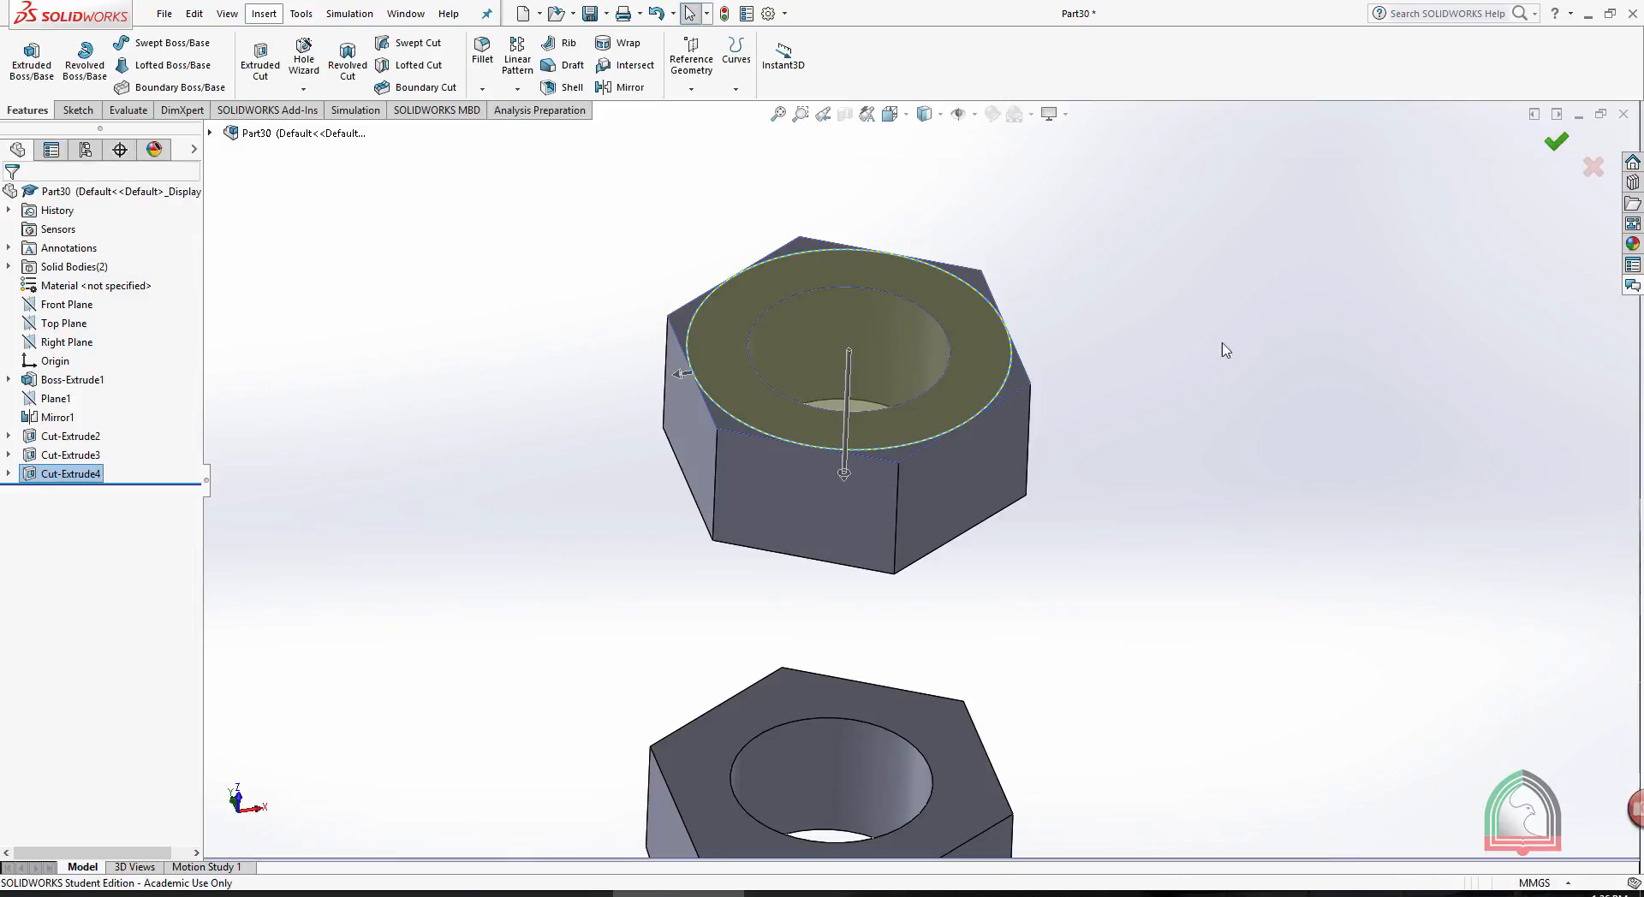
{"action": "middle_click_drag", "start_coordinate": [1185, 359], "coordinate": [873, 707]}
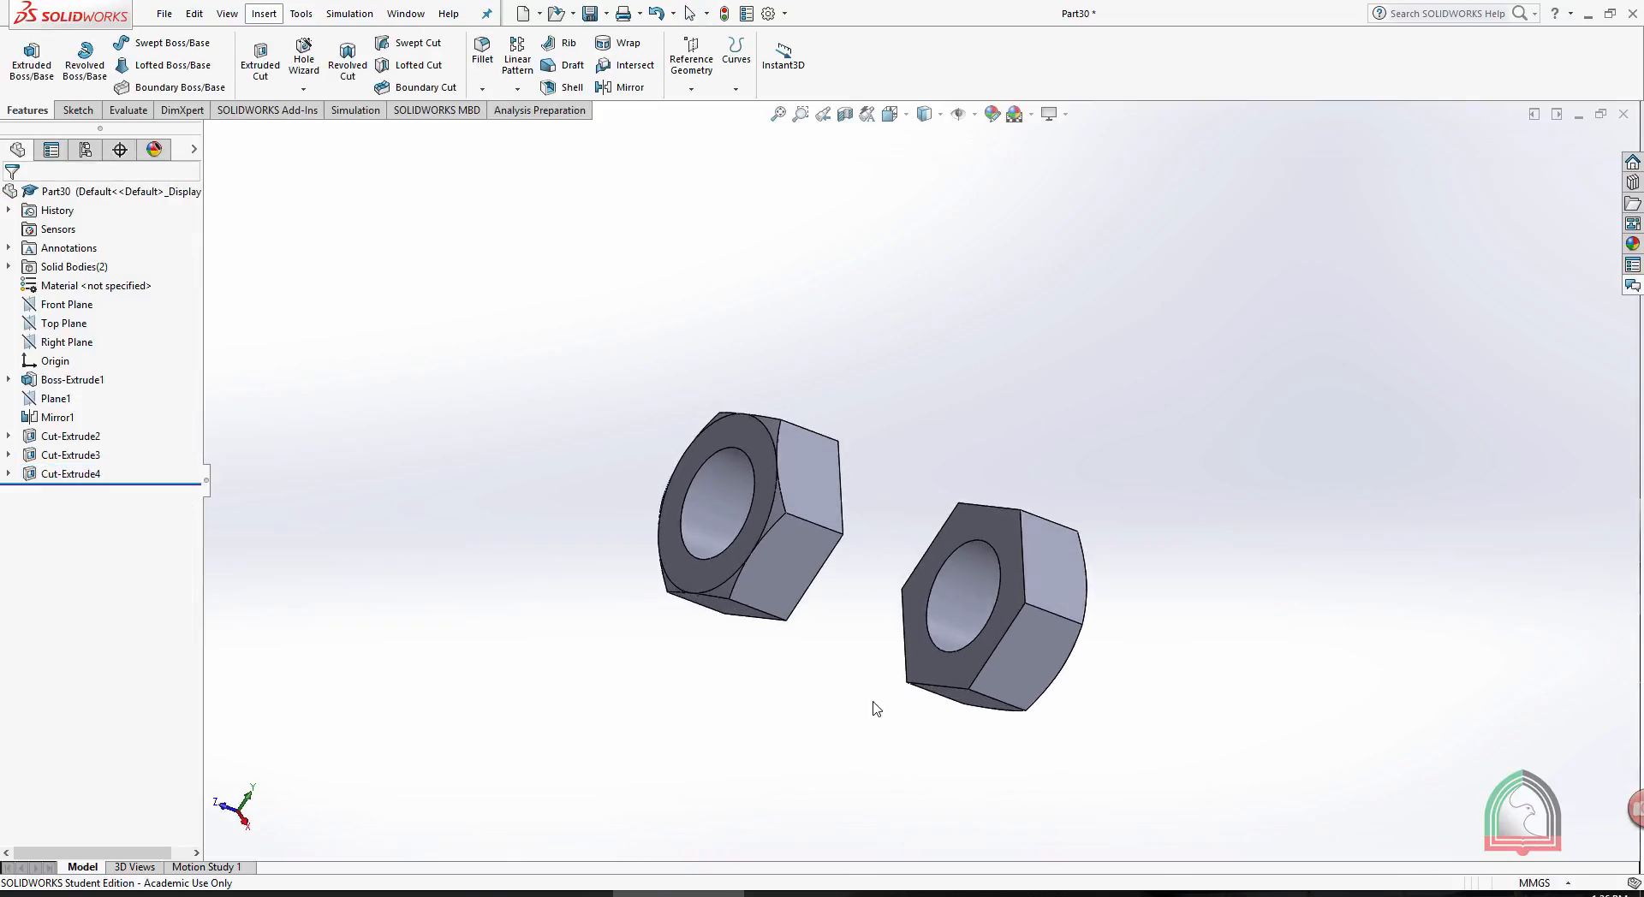
{"action": "middle_click_drag", "start_coordinate": [953, 366], "coordinate": [942, 447]}
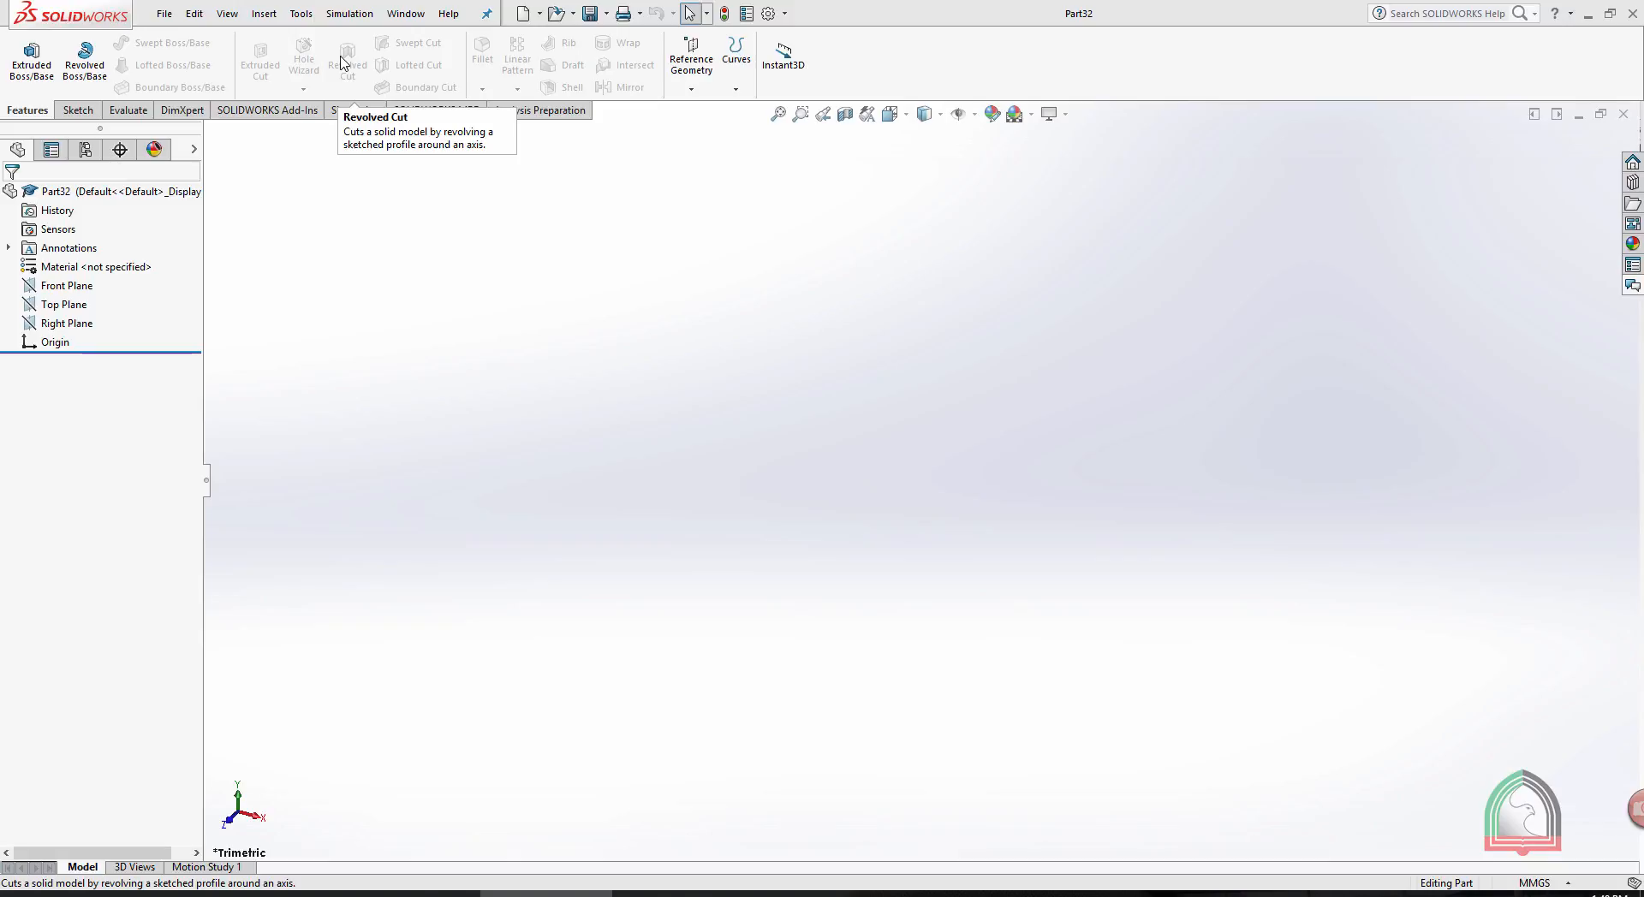
- On Part32's Front Plane, sketch a tall corner rectangle starting about 43 mm left of and 48 mm above the origin, and exit the sketch
{"action": "left_click", "coordinate": [77, 109]}
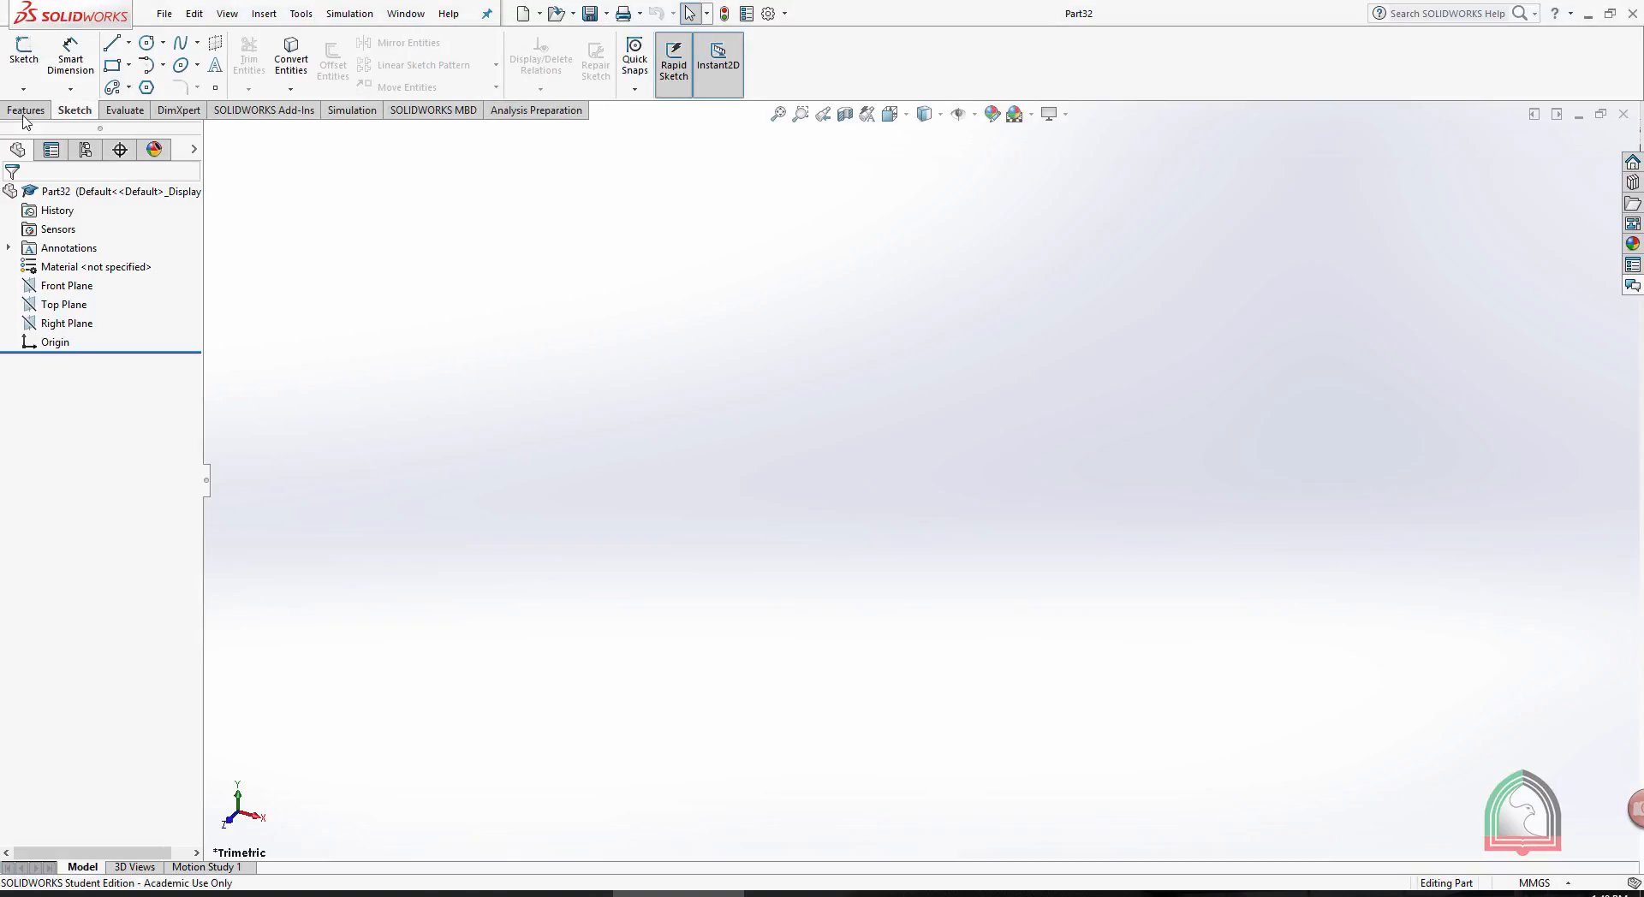
{"action": "left_click", "coordinate": [39, 115]}
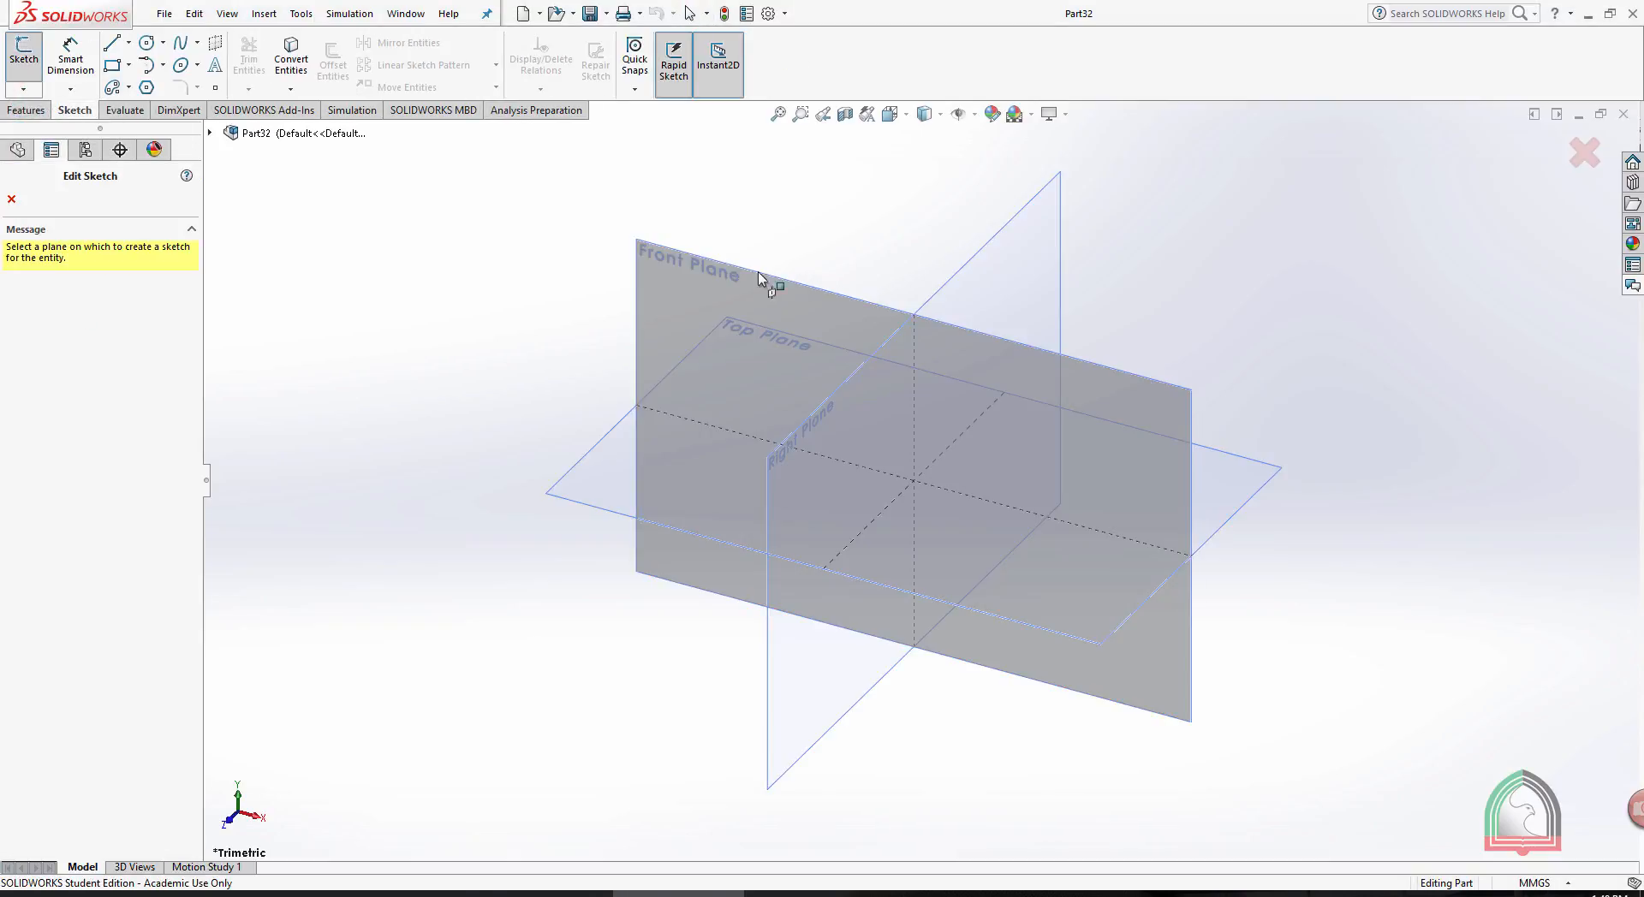
{"action": "left_click", "coordinate": [741, 276]}
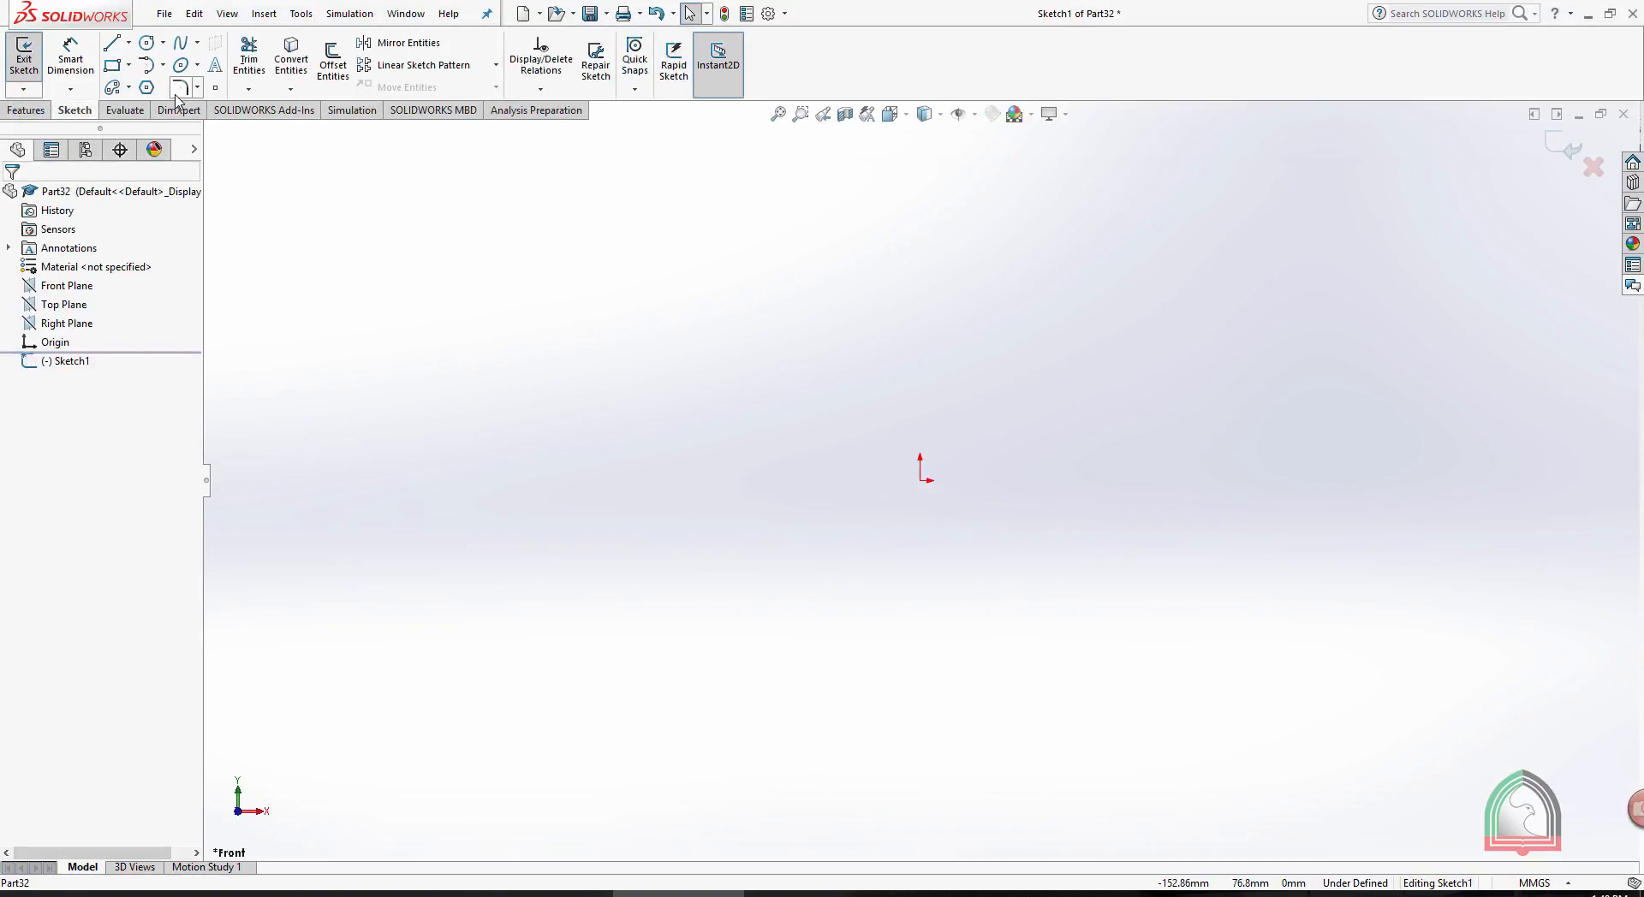
{"action": "left_click", "coordinate": [113, 65]}
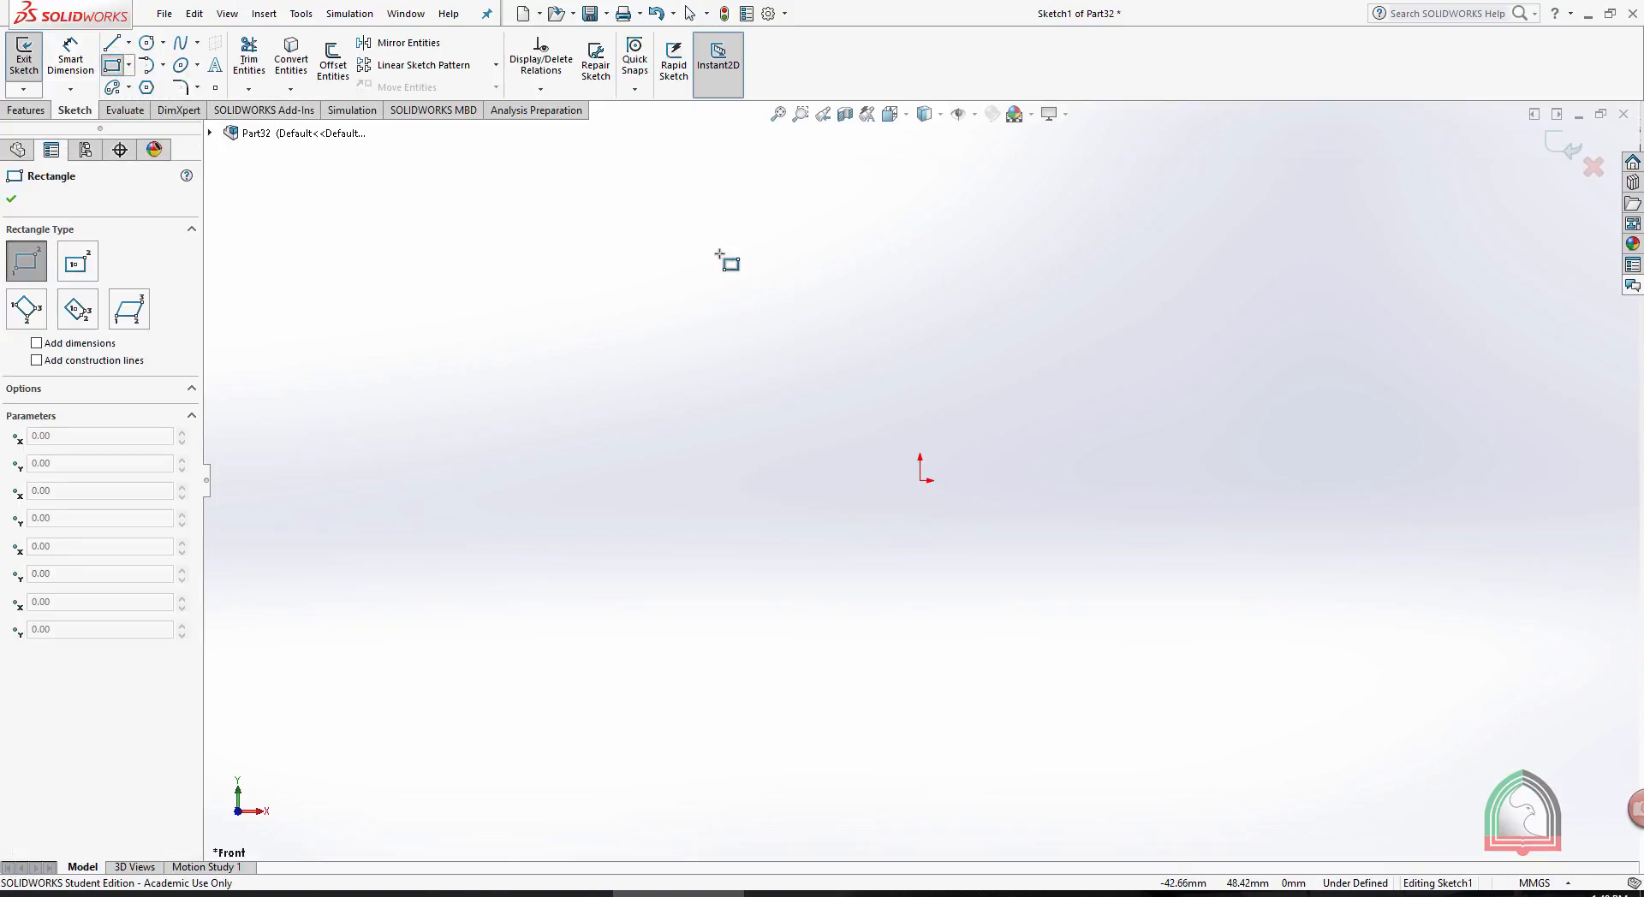
{"action": "left_click_drag", "start_coordinate": [720, 253], "coordinate": [899, 713]}
{"action": "key", "text": "Escape"}
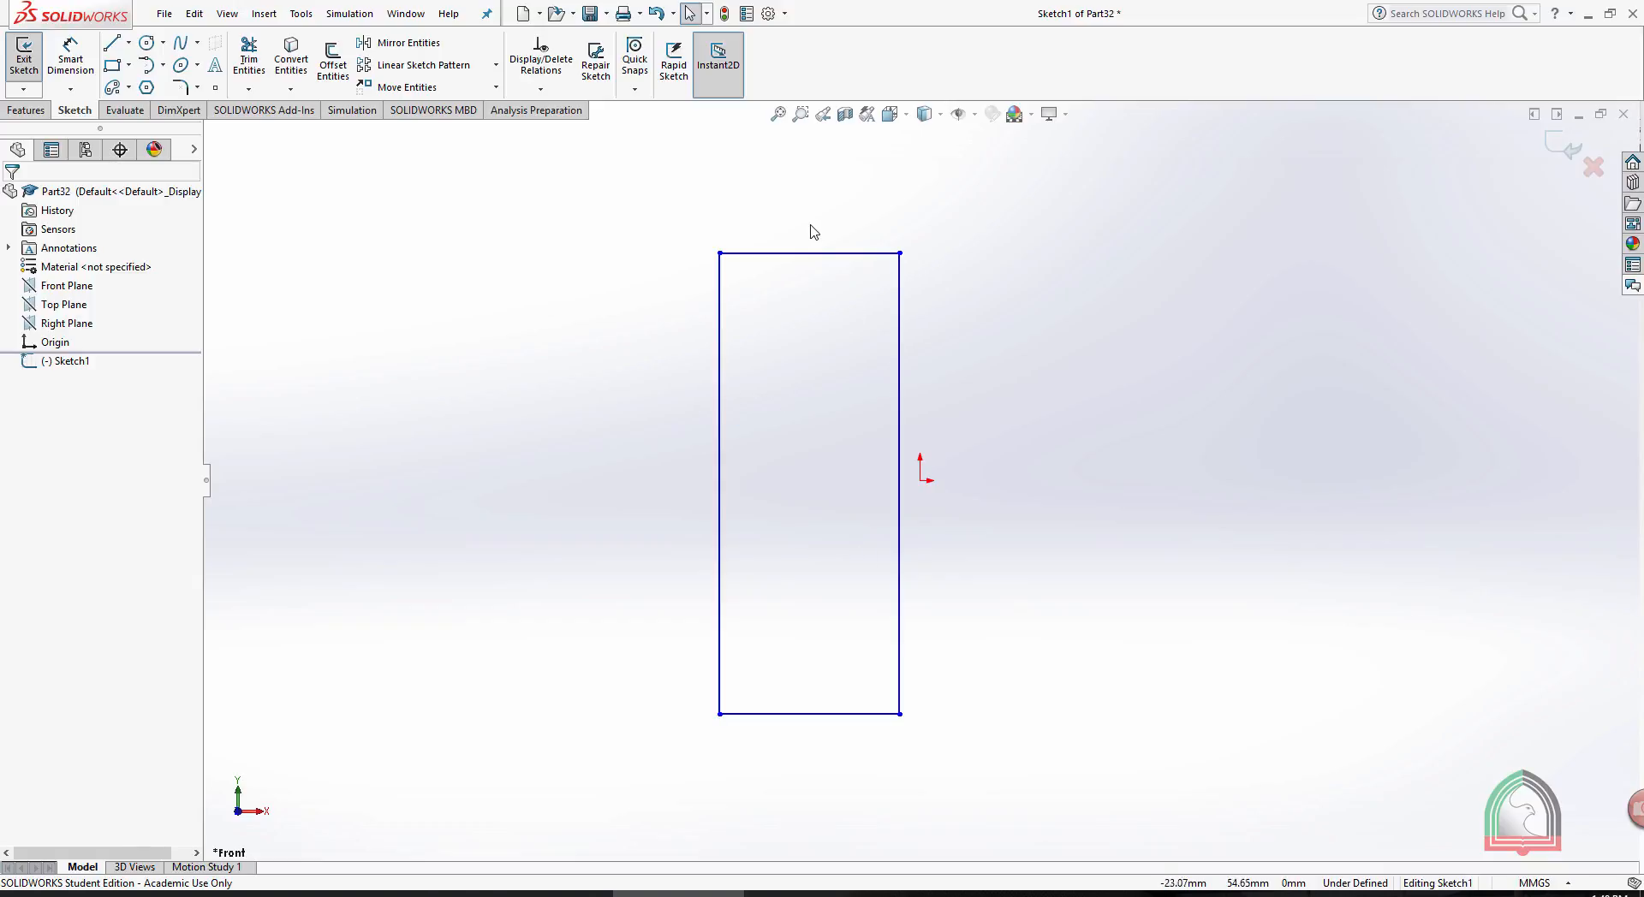
{"action": "left_click", "coordinate": [1546, 153]}
- Revolve the rectangle 360° about its left vertical edge to form a solid cylinder
{"action": "left_click", "coordinate": [12, 110]}
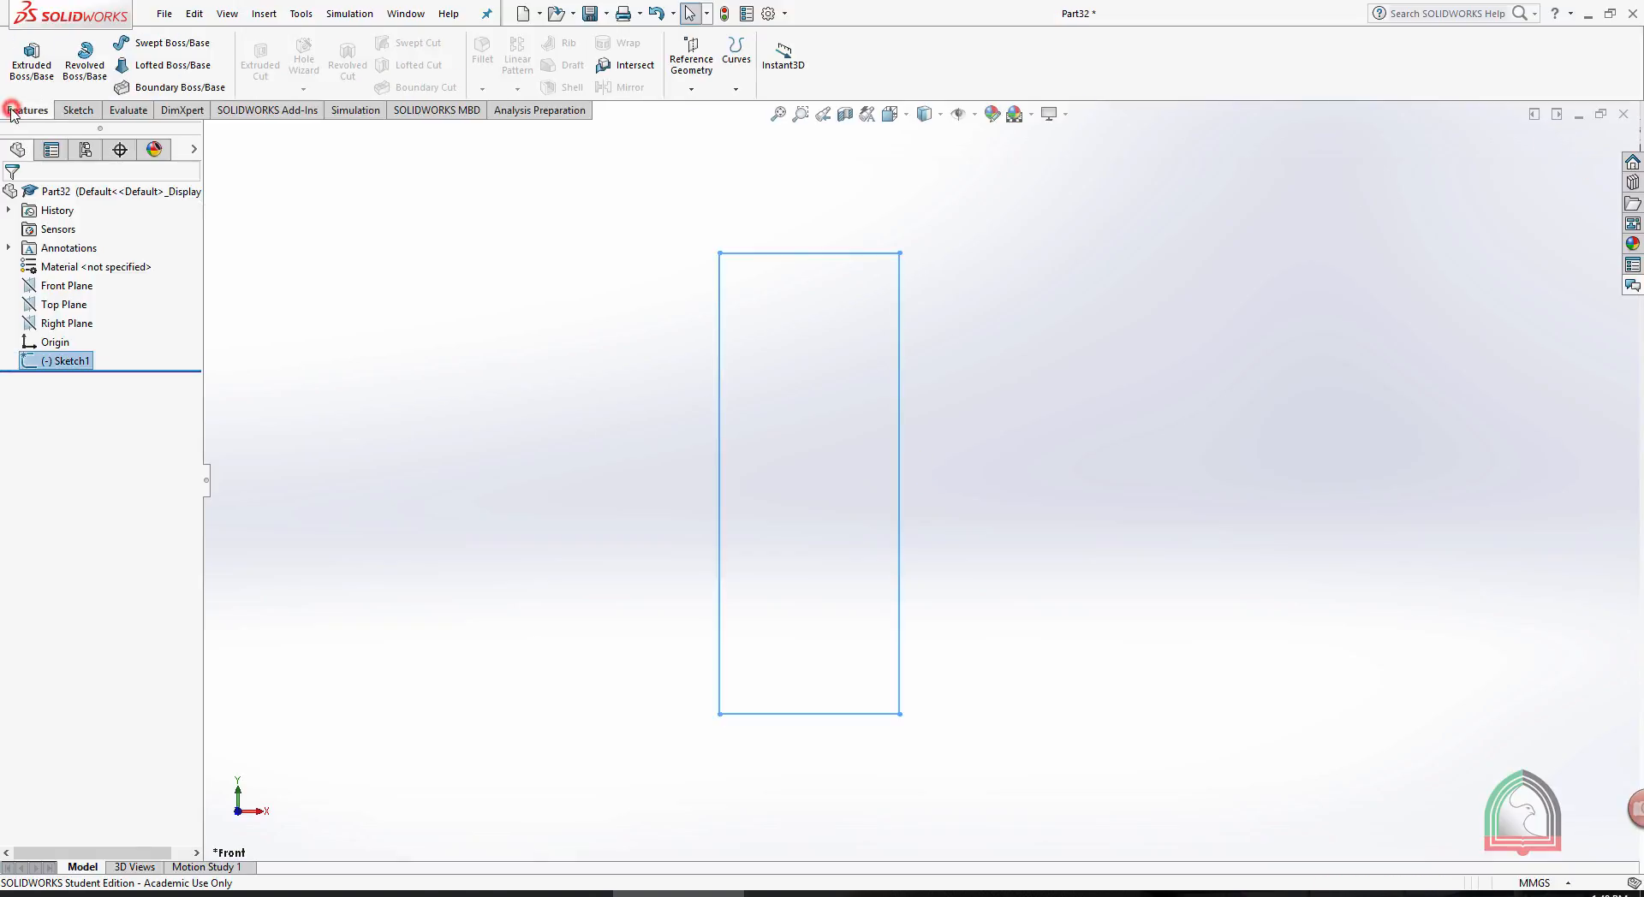
{"action": "left_click", "coordinate": [85, 60]}
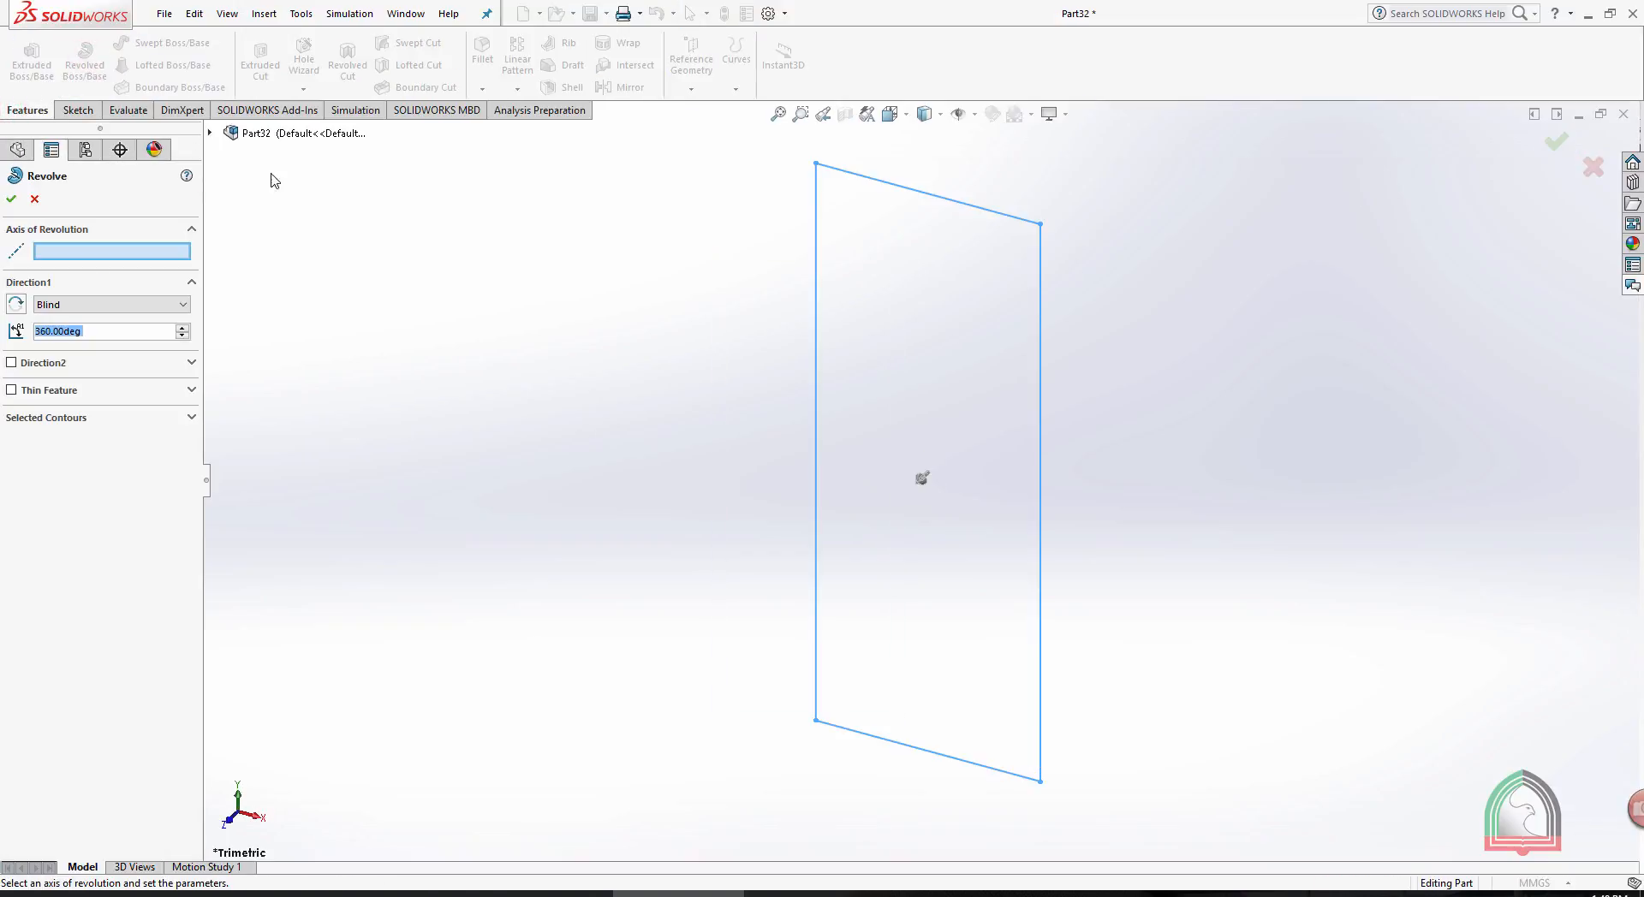
{"action": "left_click", "coordinate": [817, 399]}
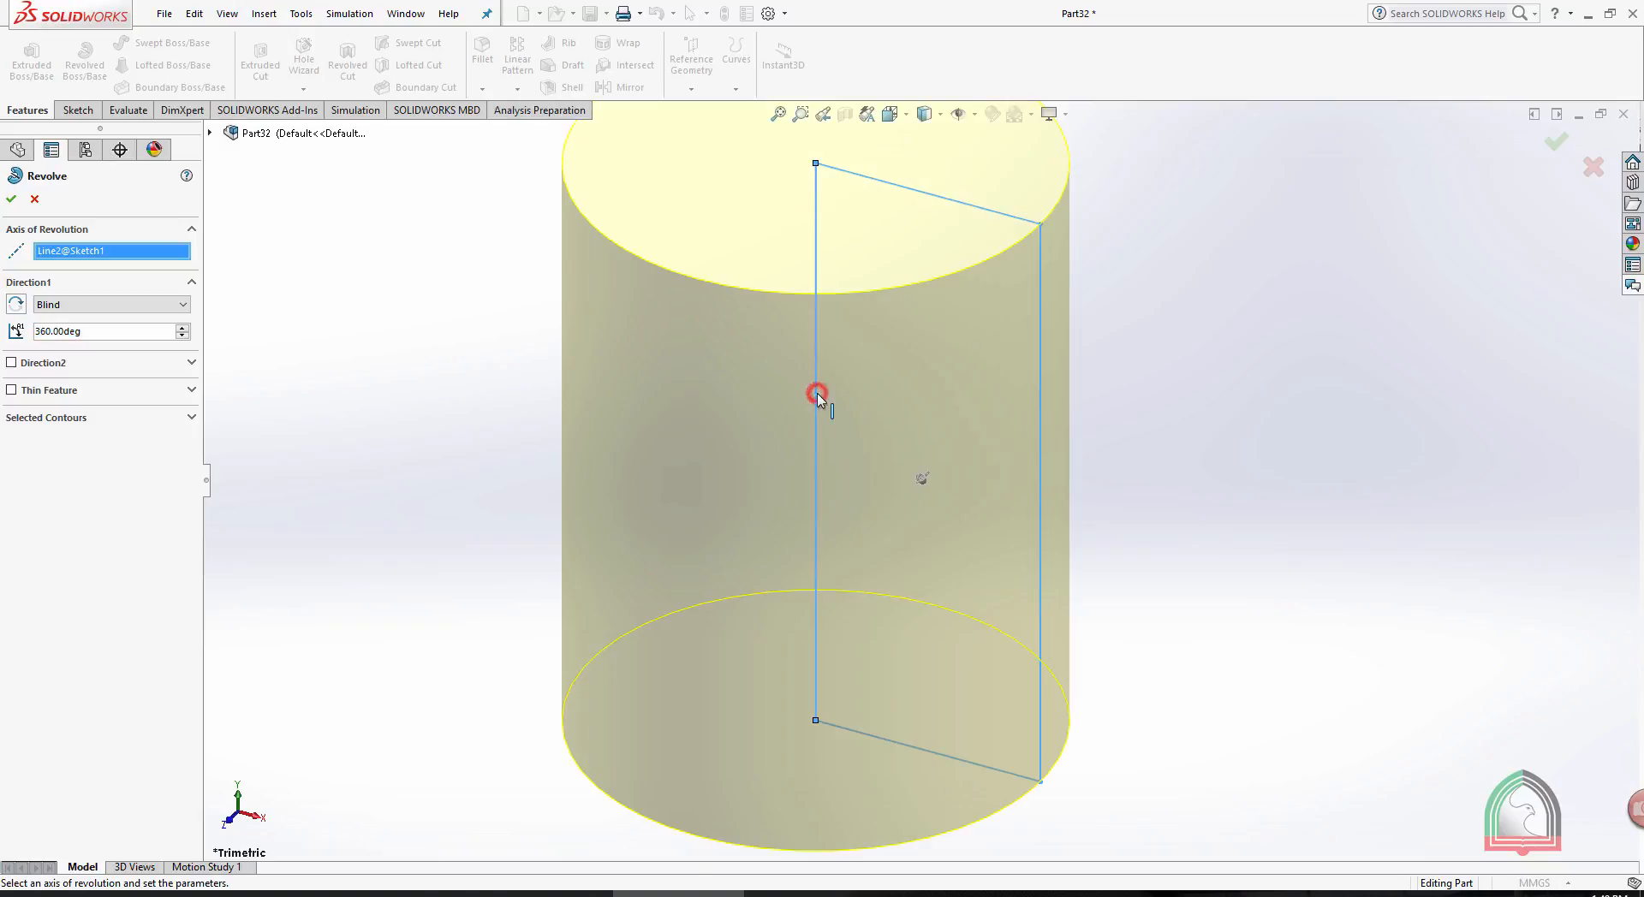
{"action": "scroll", "coordinate": [1047, 360], "scroll_direction": "up", "scroll_amount": 3}
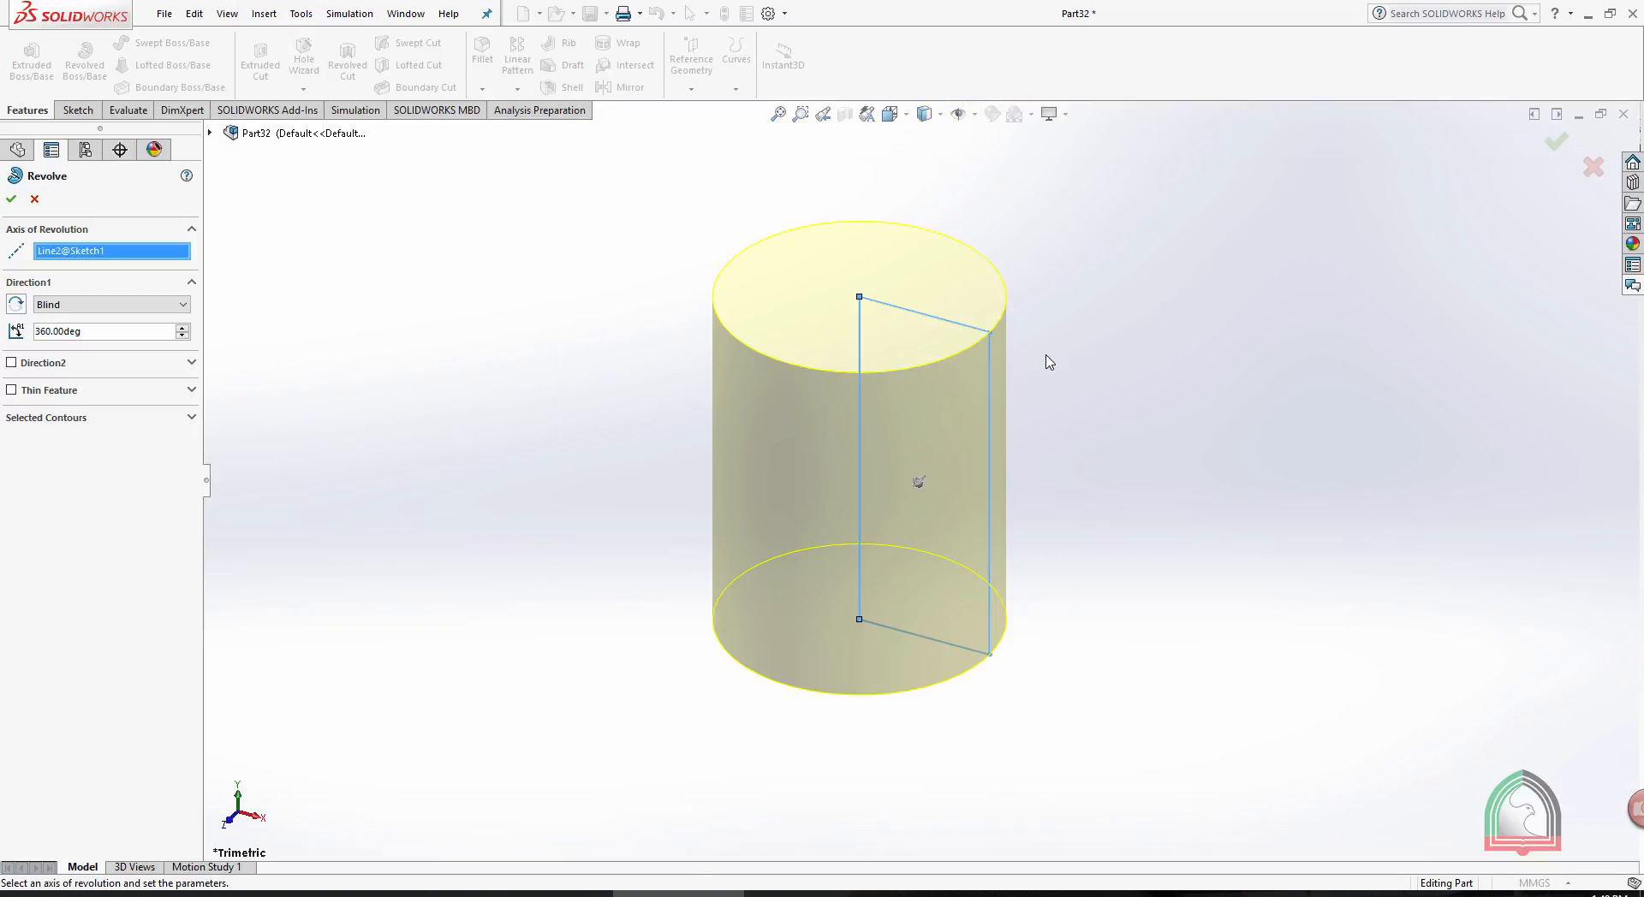
{"action": "left_click", "coordinate": [12, 198]}
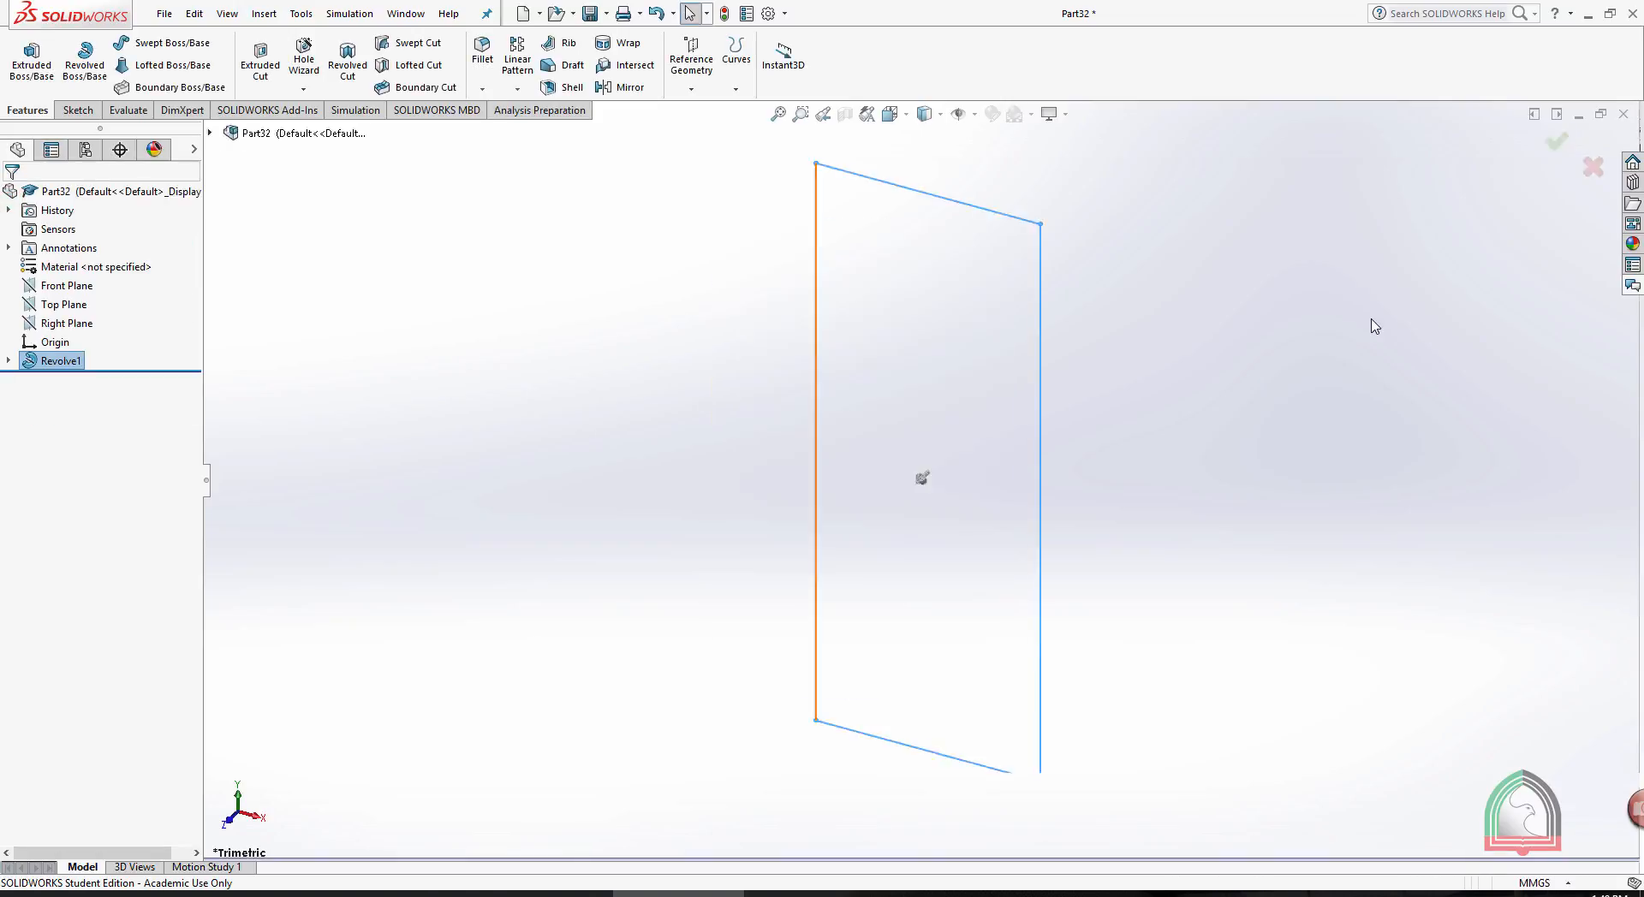
{"action": "scroll", "coordinate": [1371, 315], "scroll_direction": "up", "scroll_amount": 2}
{"action": "scroll", "coordinate": [1356, 377], "scroll_direction": "down", "scroll_amount": 2}
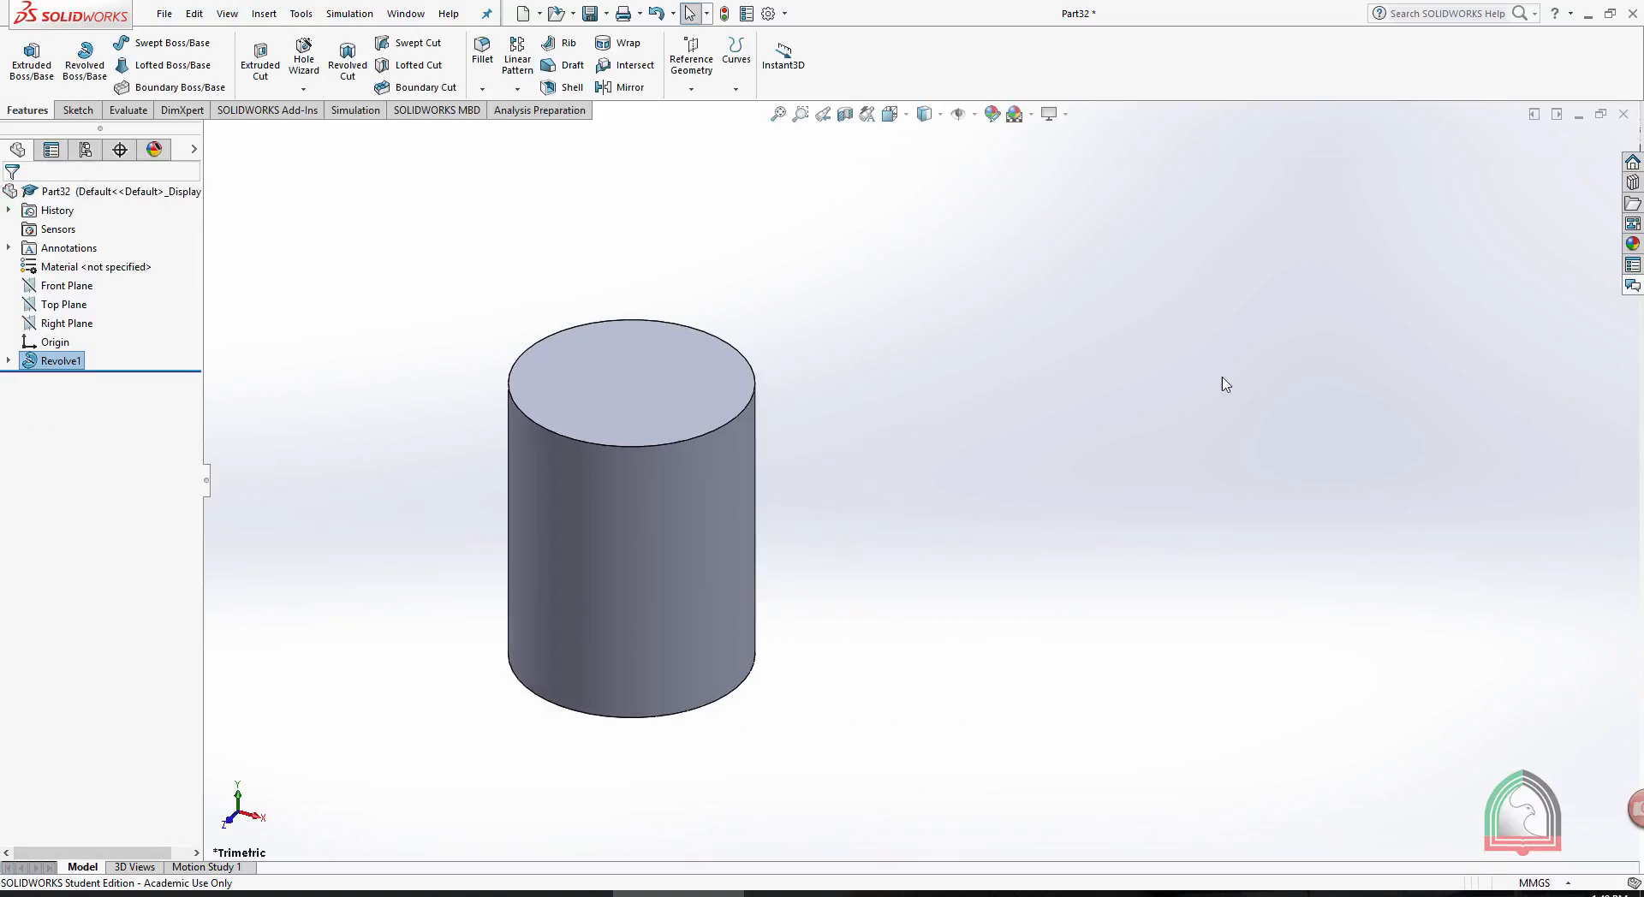
- Start a new sketch on the Front Plane through the cylinder and orient the view normal to it
{"action": "left_click", "coordinate": [67, 285]}
{"action": "left_click", "coordinate": [120, 264]}
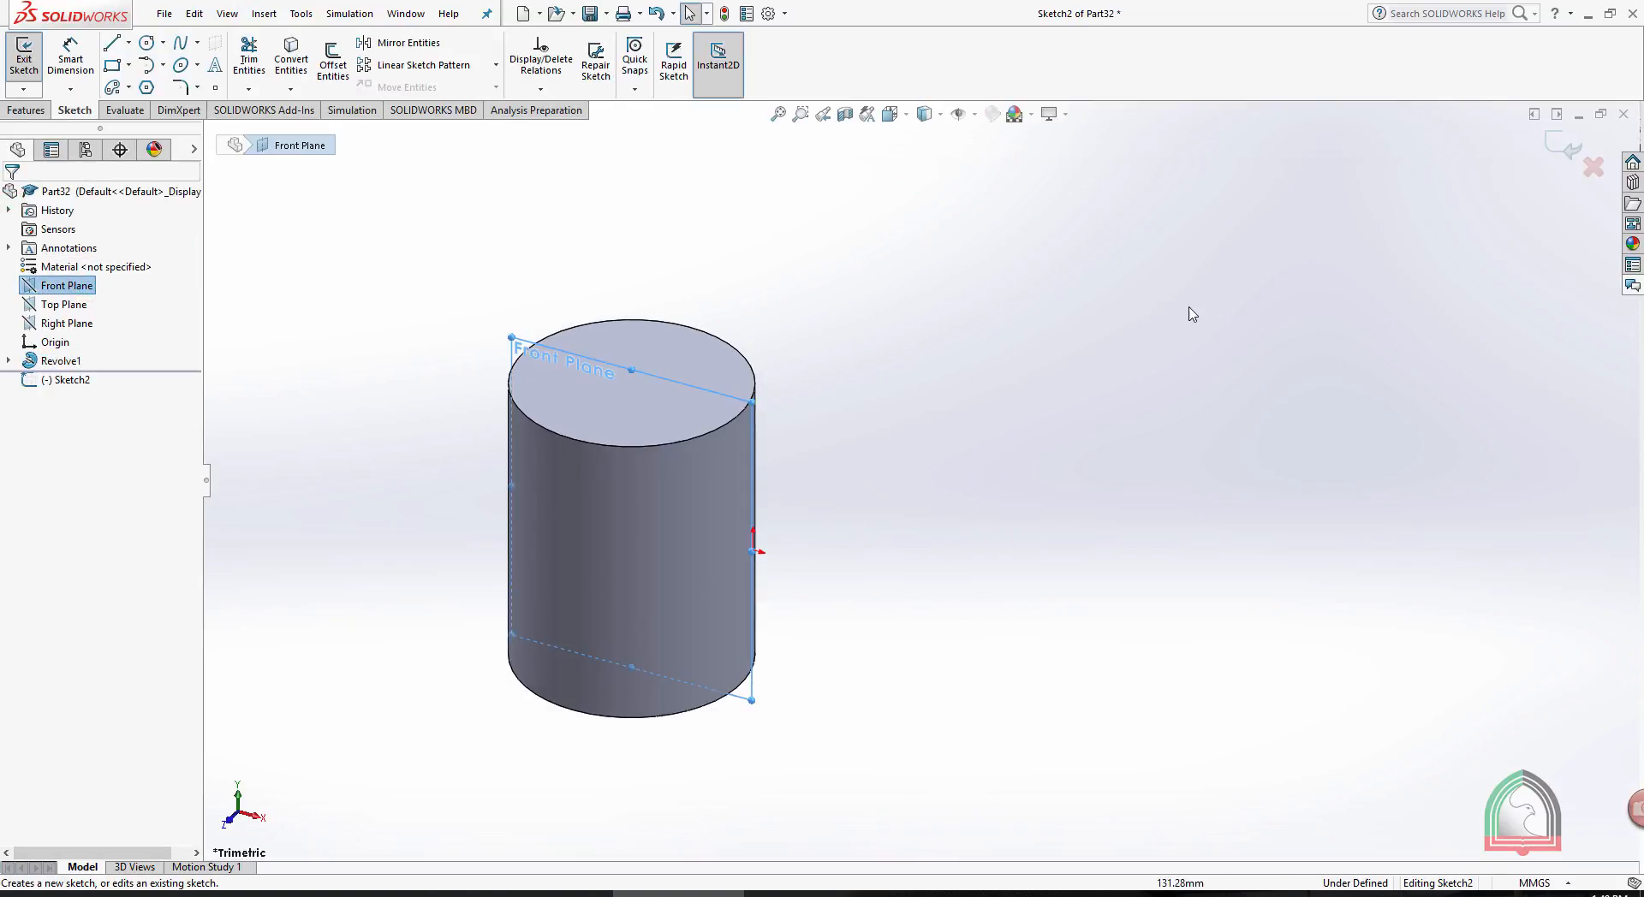
{"action": "key", "text": "space"}
{"action": "left_click", "coordinate": [1116, 358]}
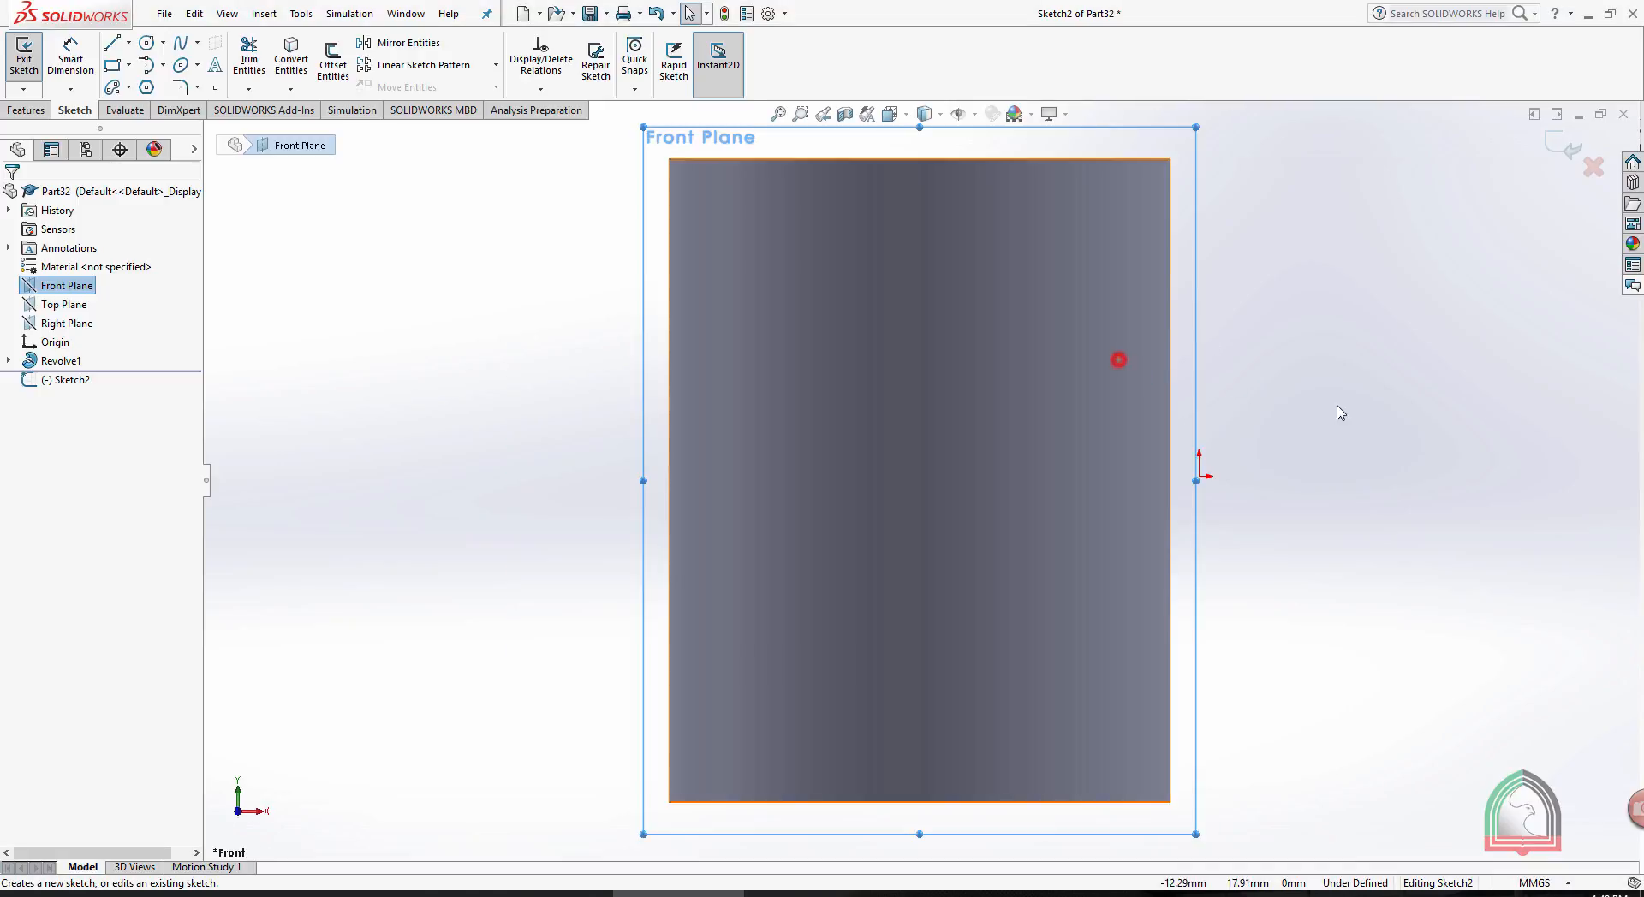
- Sketch a tall corner rectangle about 13 mm wide and 39 mm high to the right of the cylinder
{"action": "left_click", "coordinate": [110, 42]}
{"action": "left_click", "coordinate": [112, 65]}
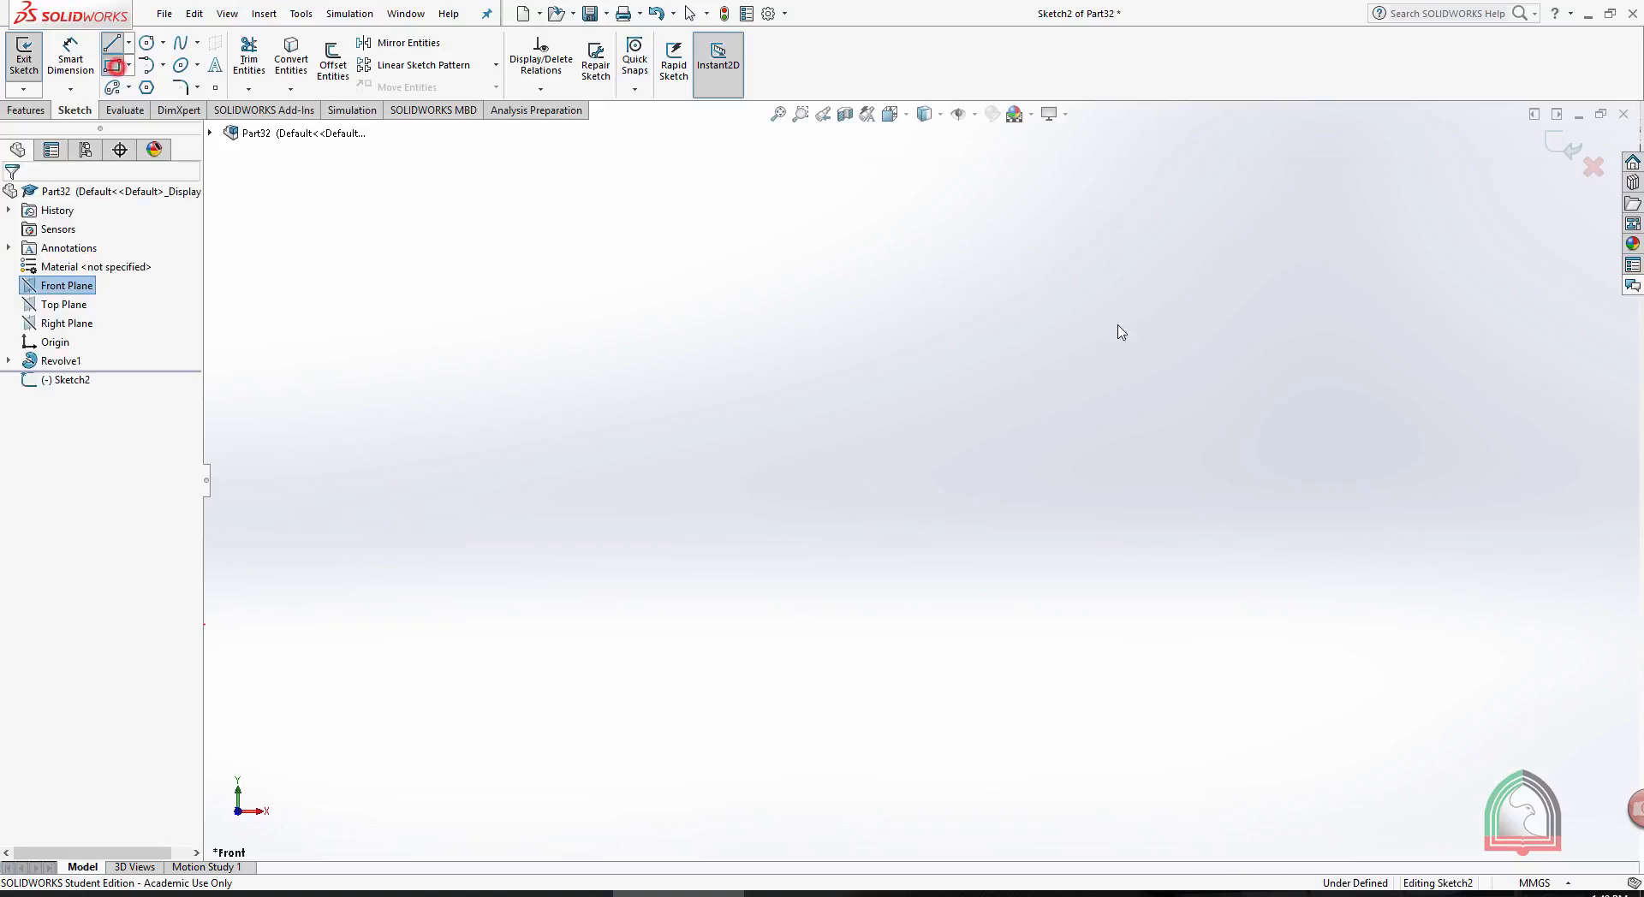
{"action": "left_click", "coordinate": [1053, 272]}
{"action": "left_click", "coordinate": [1210, 729]}
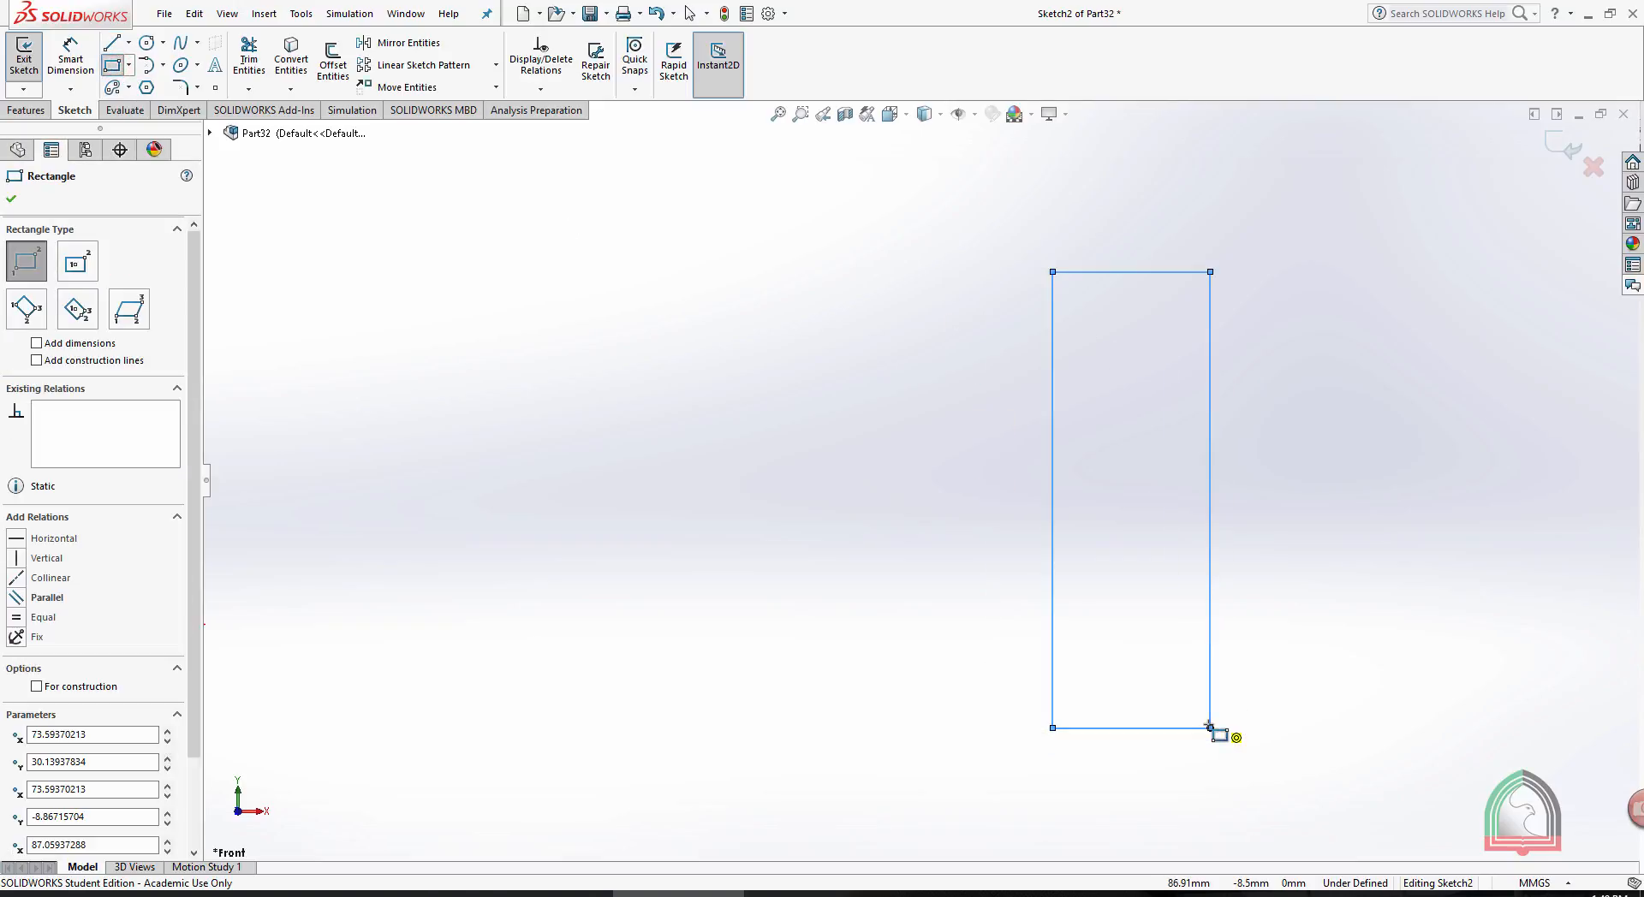
{"action": "key", "text": "Escape"}
- Draw a vertical centerline about 48 mm long between the cylinder and the rectangle, and exit the sketch
{"action": "left_click", "coordinate": [128, 42]}
{"action": "left_click", "coordinate": [137, 84]}
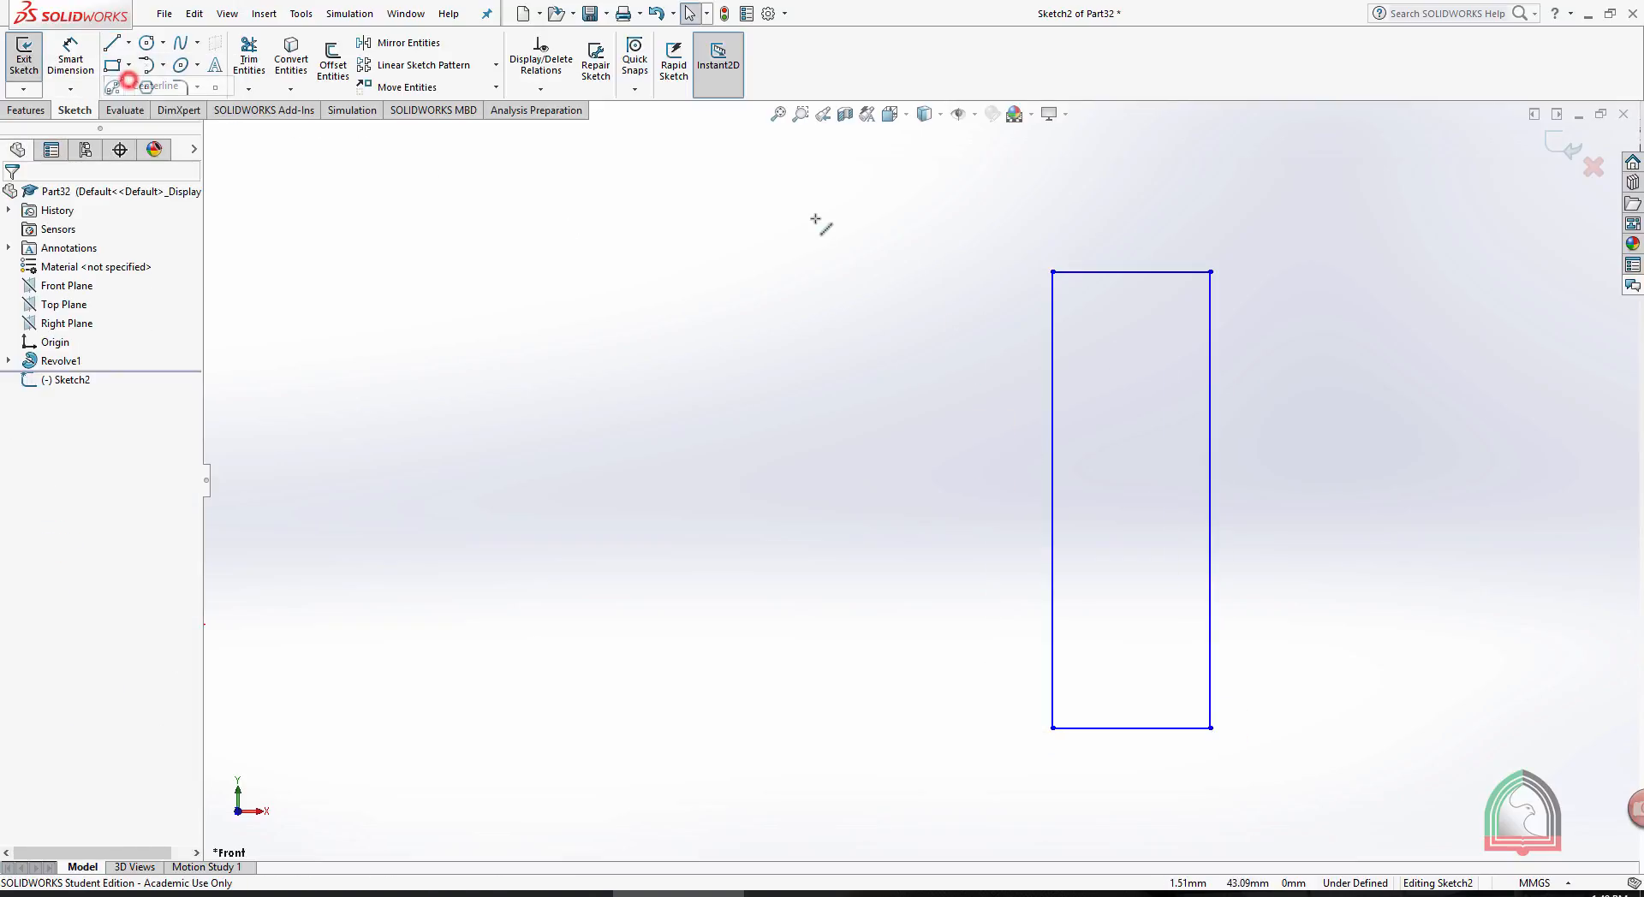
{"action": "left_click", "coordinate": [920, 195]}
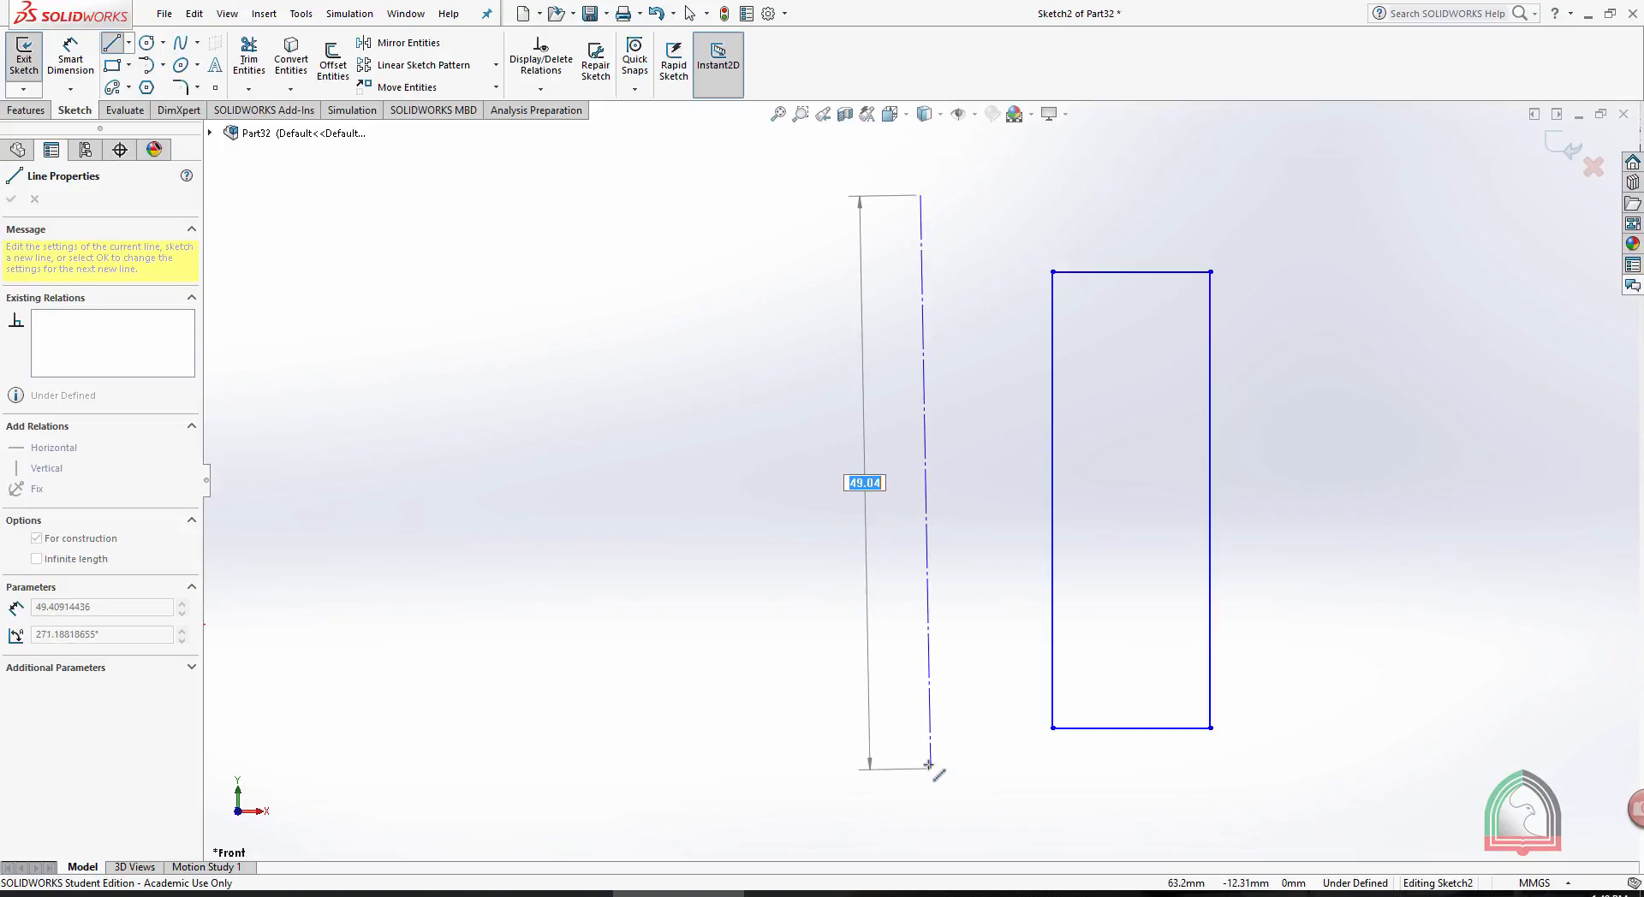
{"action": "left_click", "coordinate": [933, 765]}
{"action": "key", "text": "Escape"}
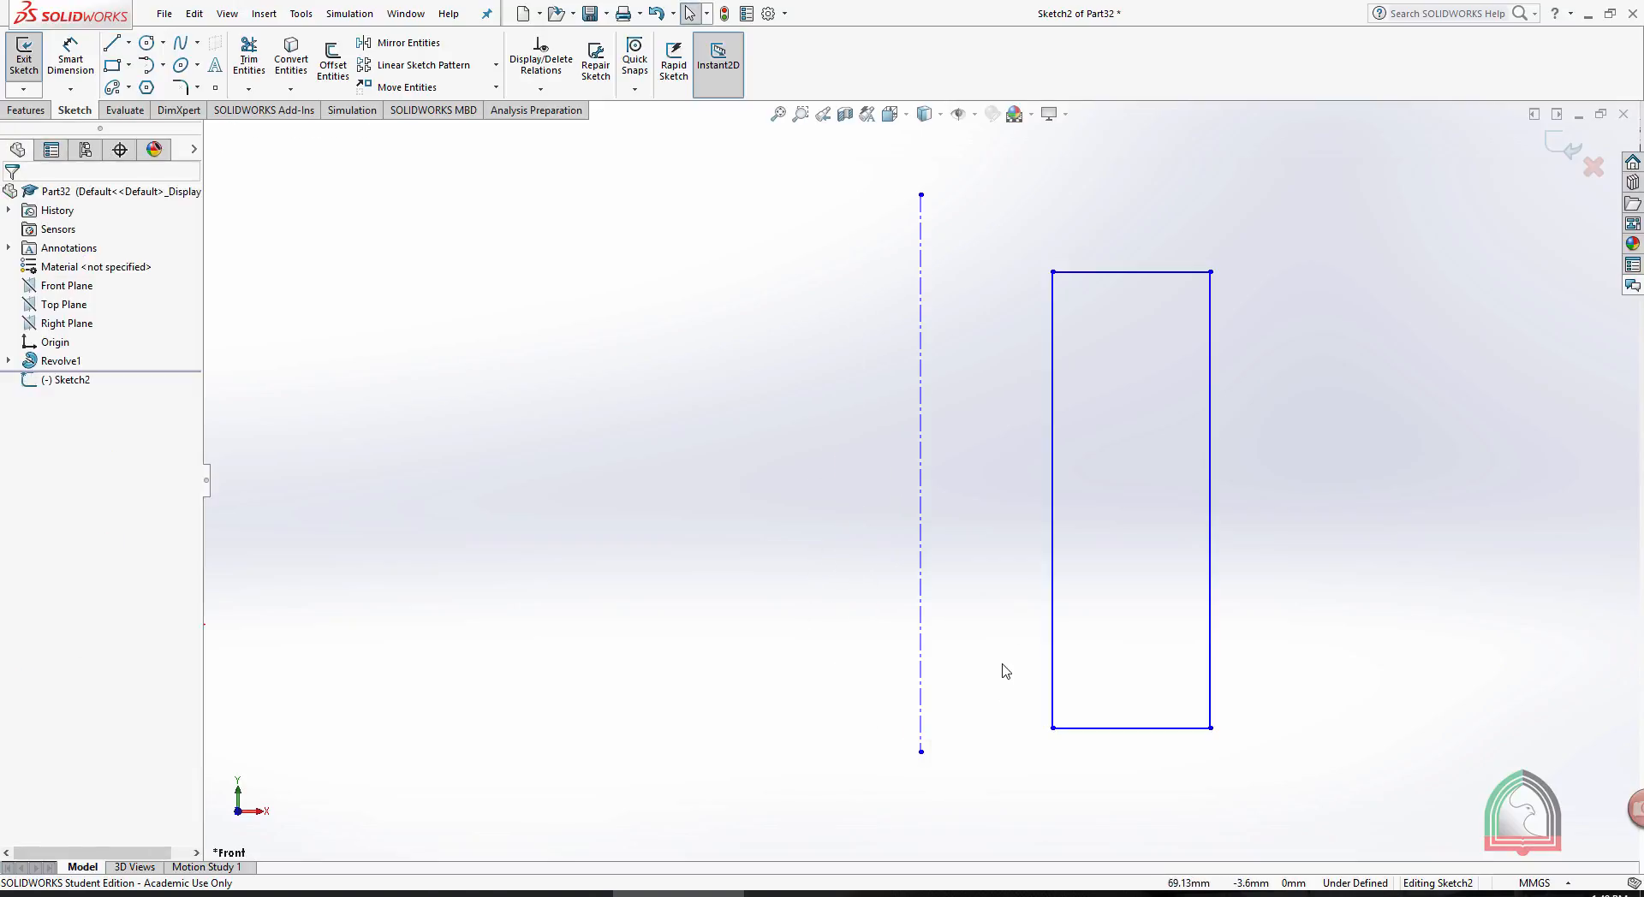
{"action": "scroll", "coordinate": [1093, 562], "scroll_direction": "up", "scroll_amount": 2}
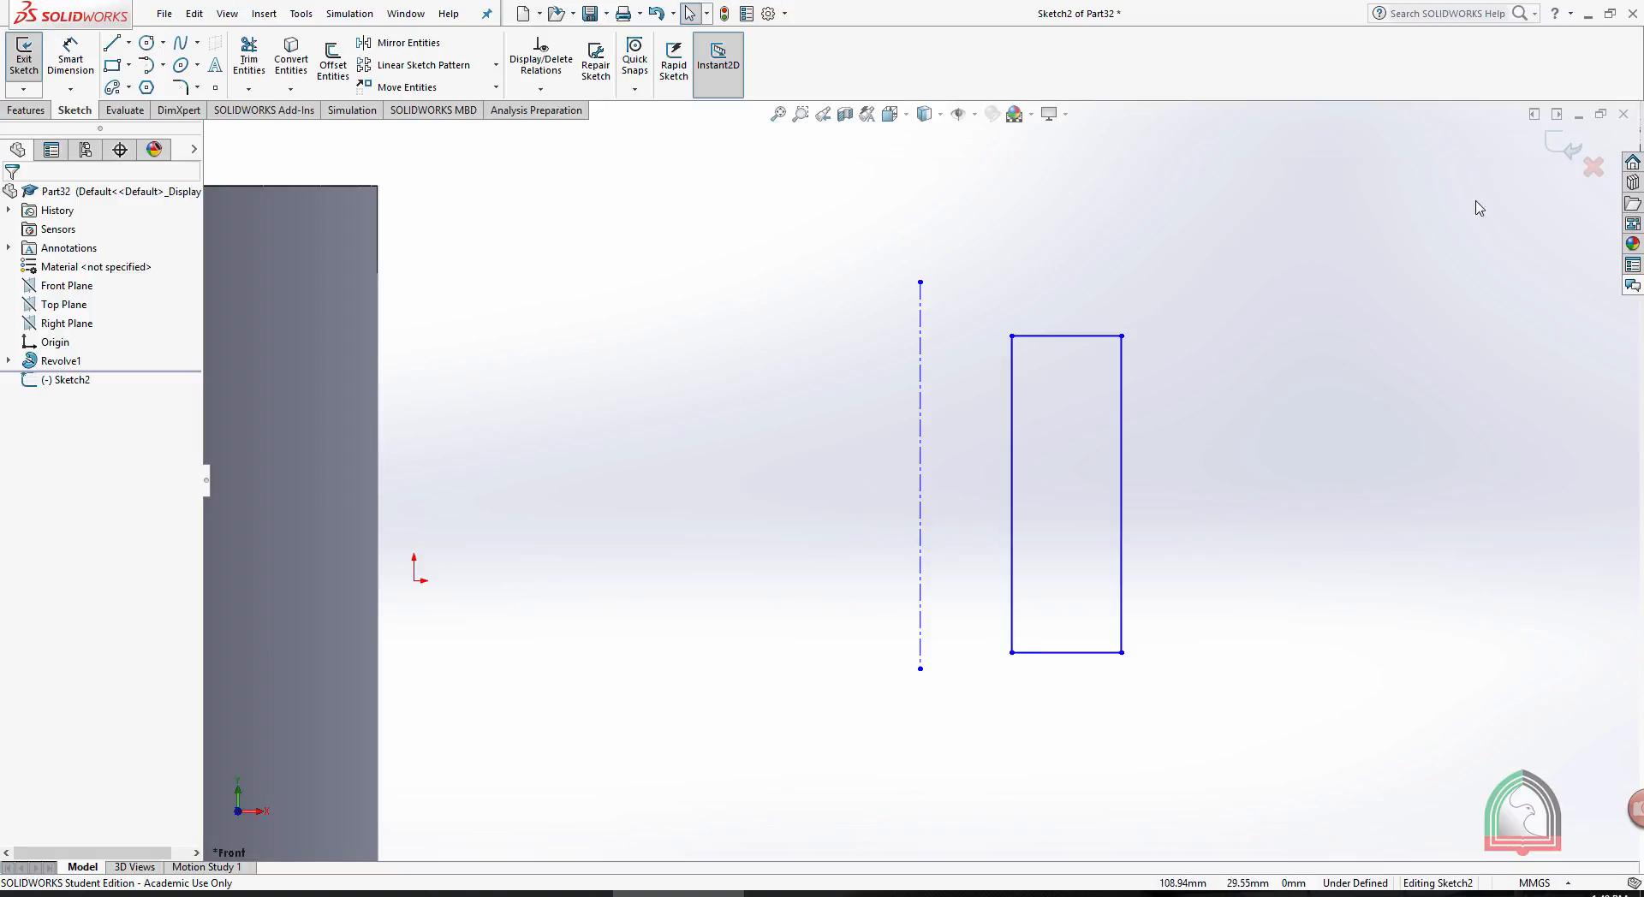
{"action": "left_click", "coordinate": [1566, 147]}
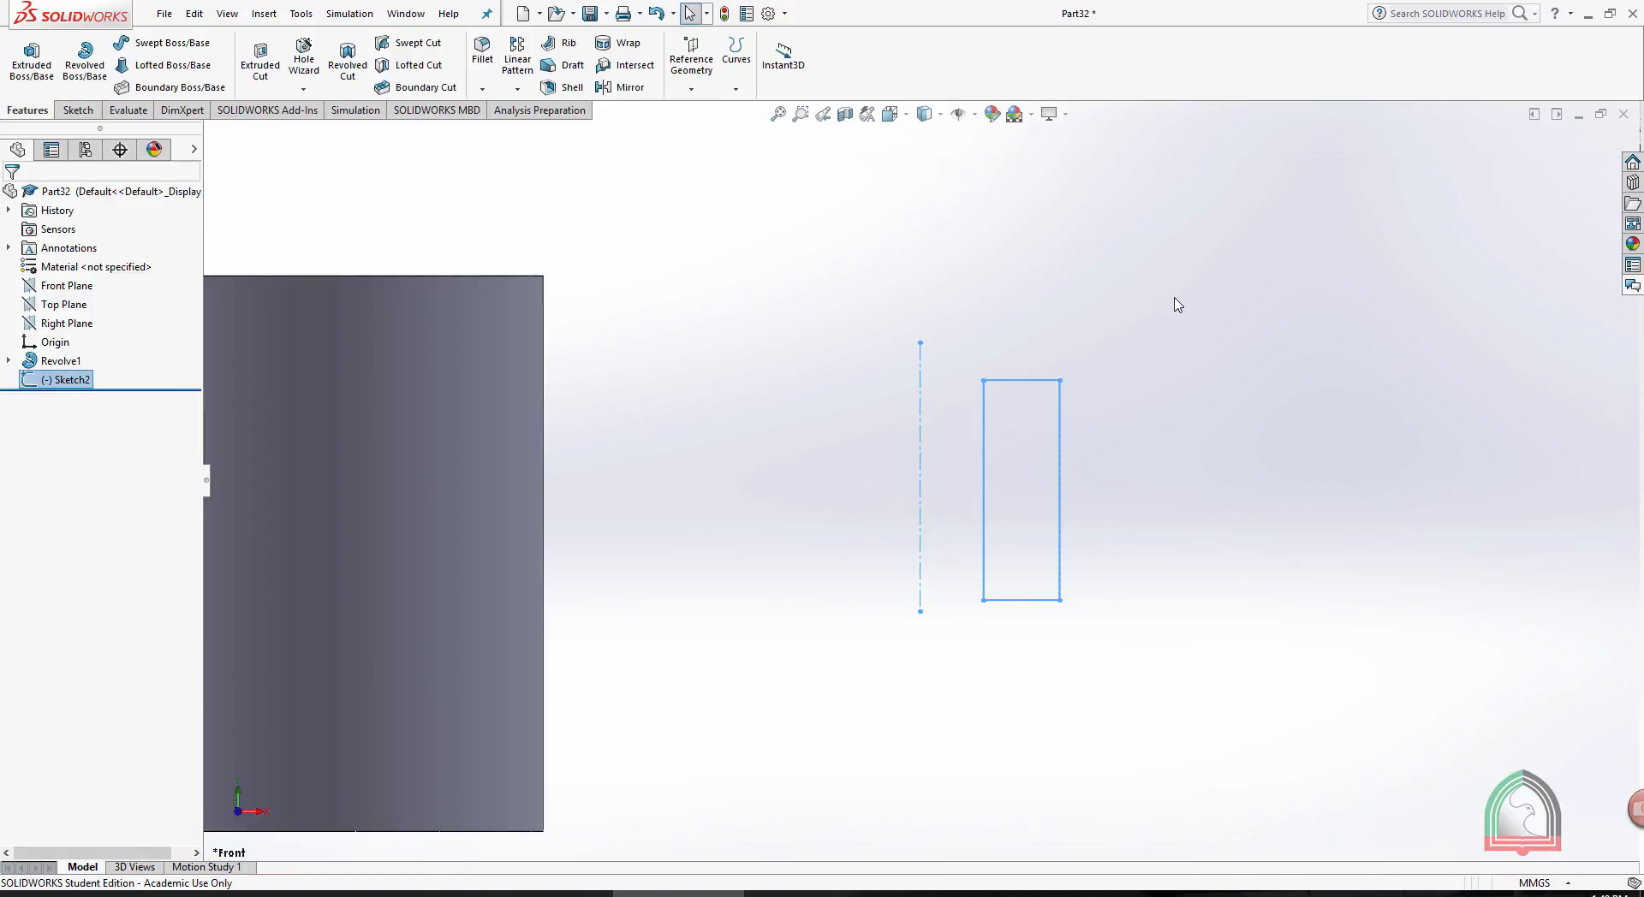
- Revolve the rectangle 360° about the vertical centerline to form a hollow cylinder
{"action": "left_click", "coordinate": [1175, 297]}
{"action": "left_click", "coordinate": [85, 64]}
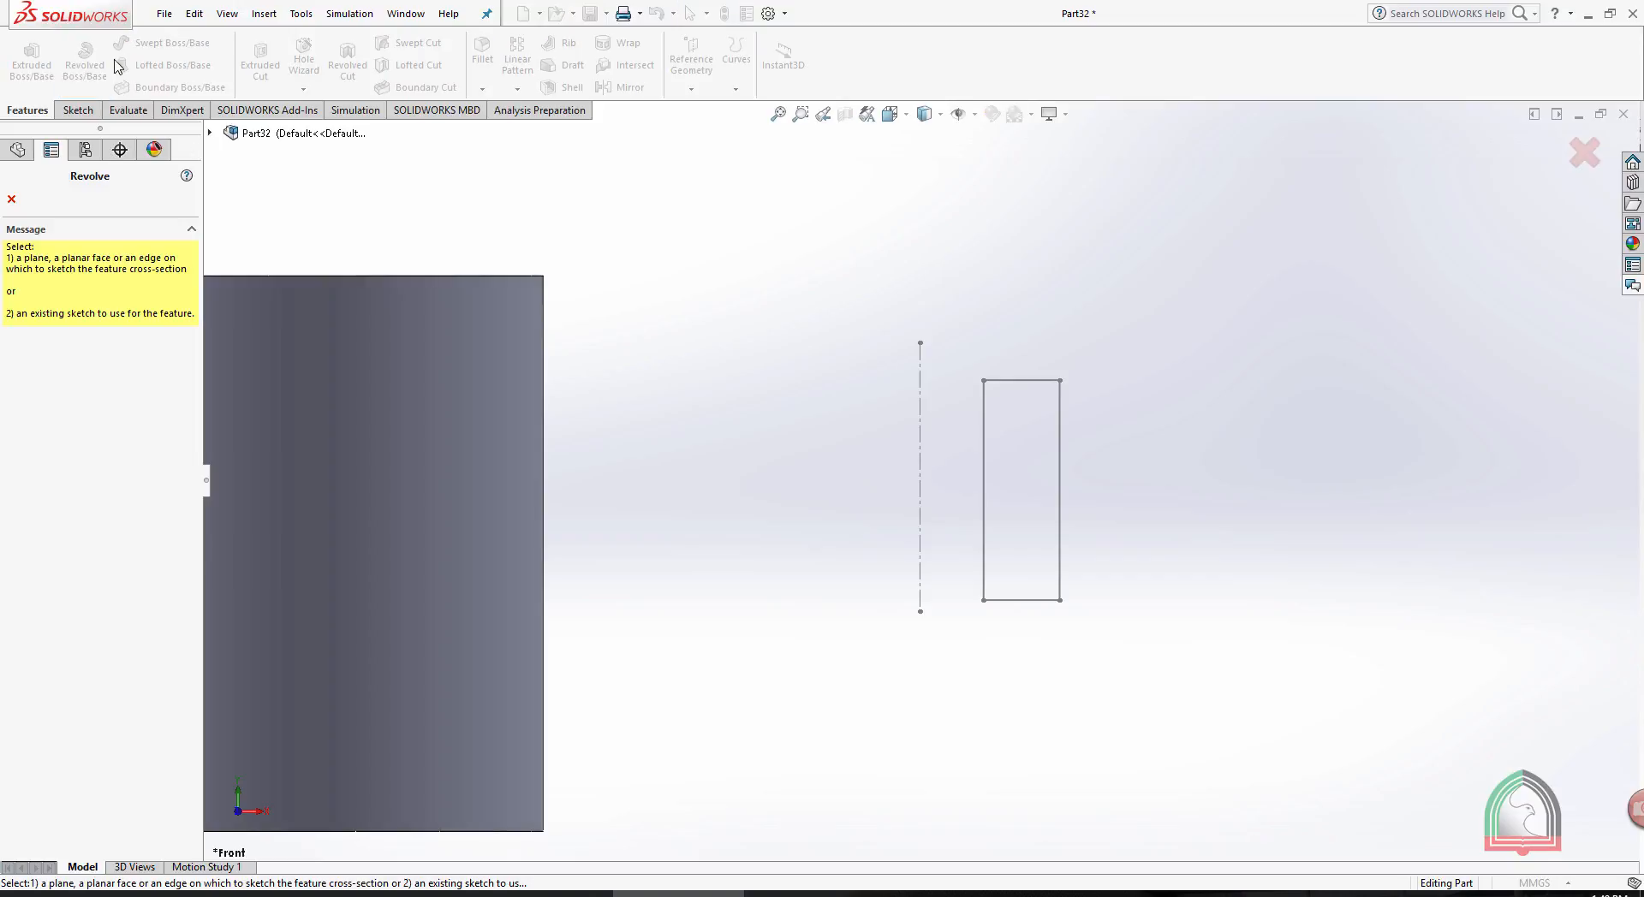
{"action": "left_click", "coordinate": [919, 437]}
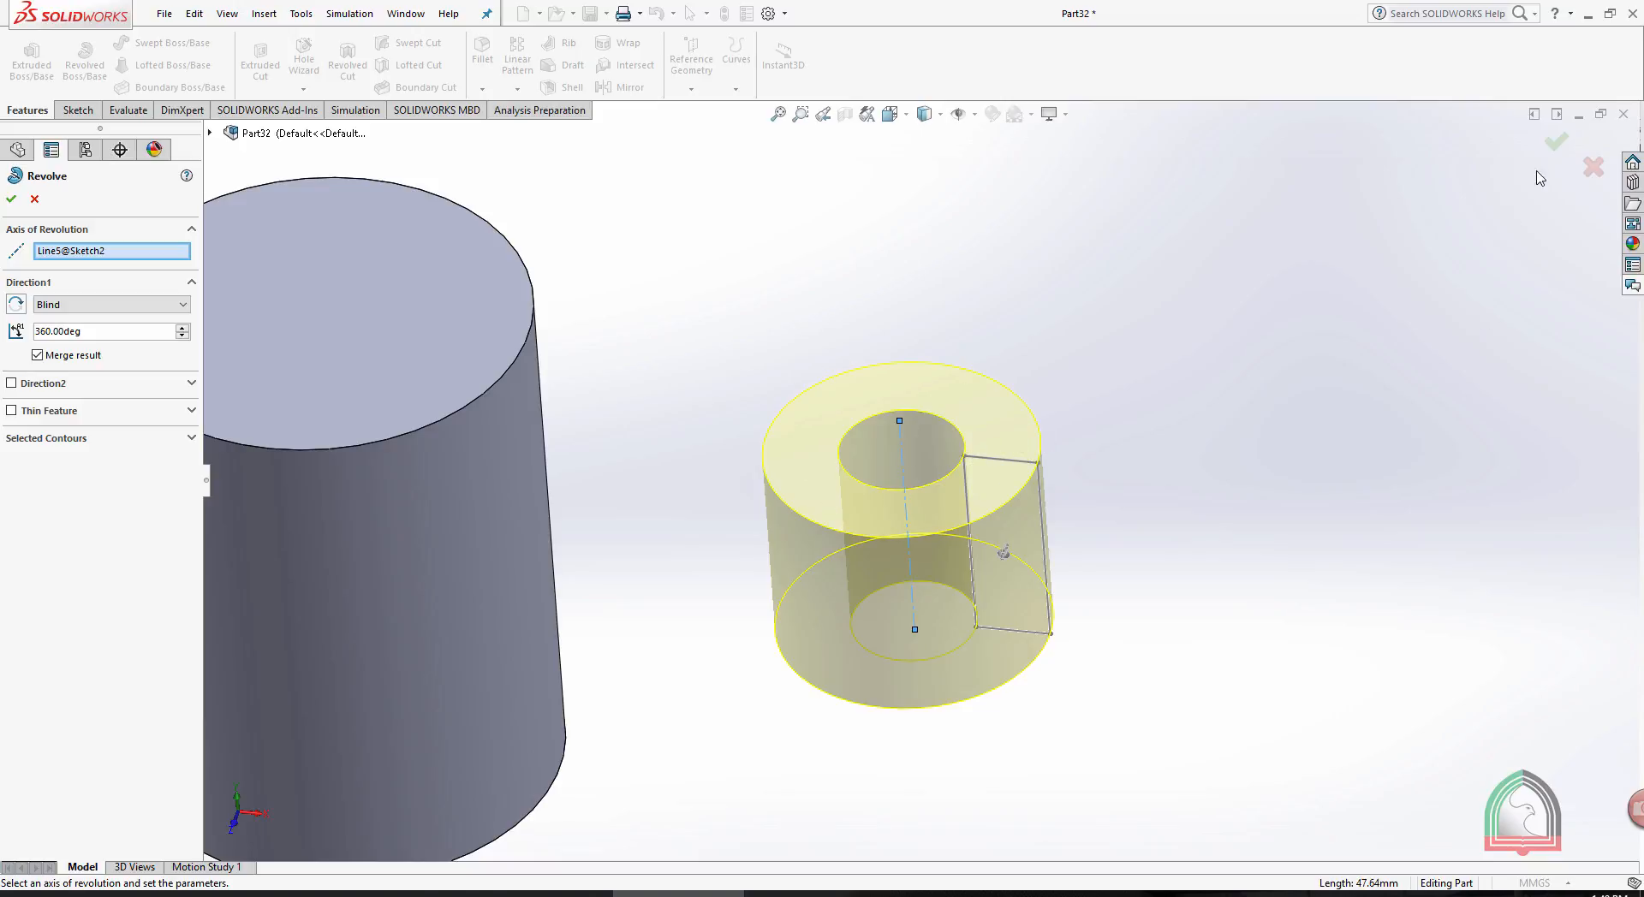
{"action": "left_click", "coordinate": [1557, 141]}
- Start a sketch on the Front Plane, orient the view normal to it, and draw a circle to the right of the hollow cylinder
{"action": "scroll", "coordinate": [1381, 464], "scroll_direction": "up", "scroll_amount": 3}
{"action": "scroll", "coordinate": [1323, 470], "scroll_direction": "down", "scroll_amount": 3}
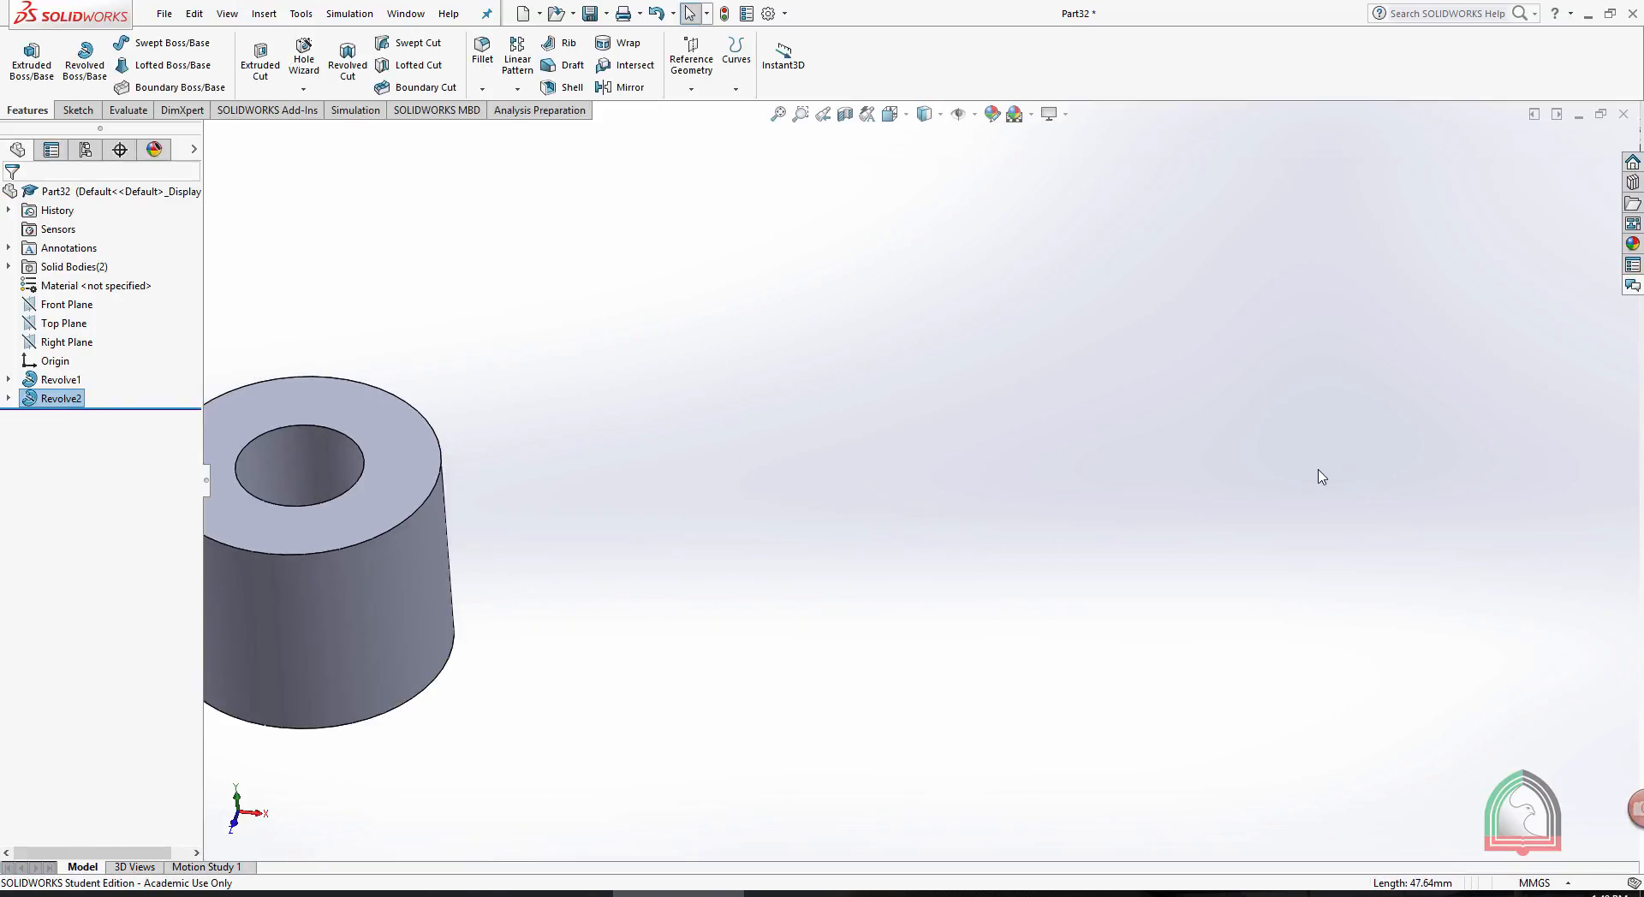
{"action": "left_click", "coordinate": [66, 304]}
{"action": "left_click", "coordinate": [94, 283]}
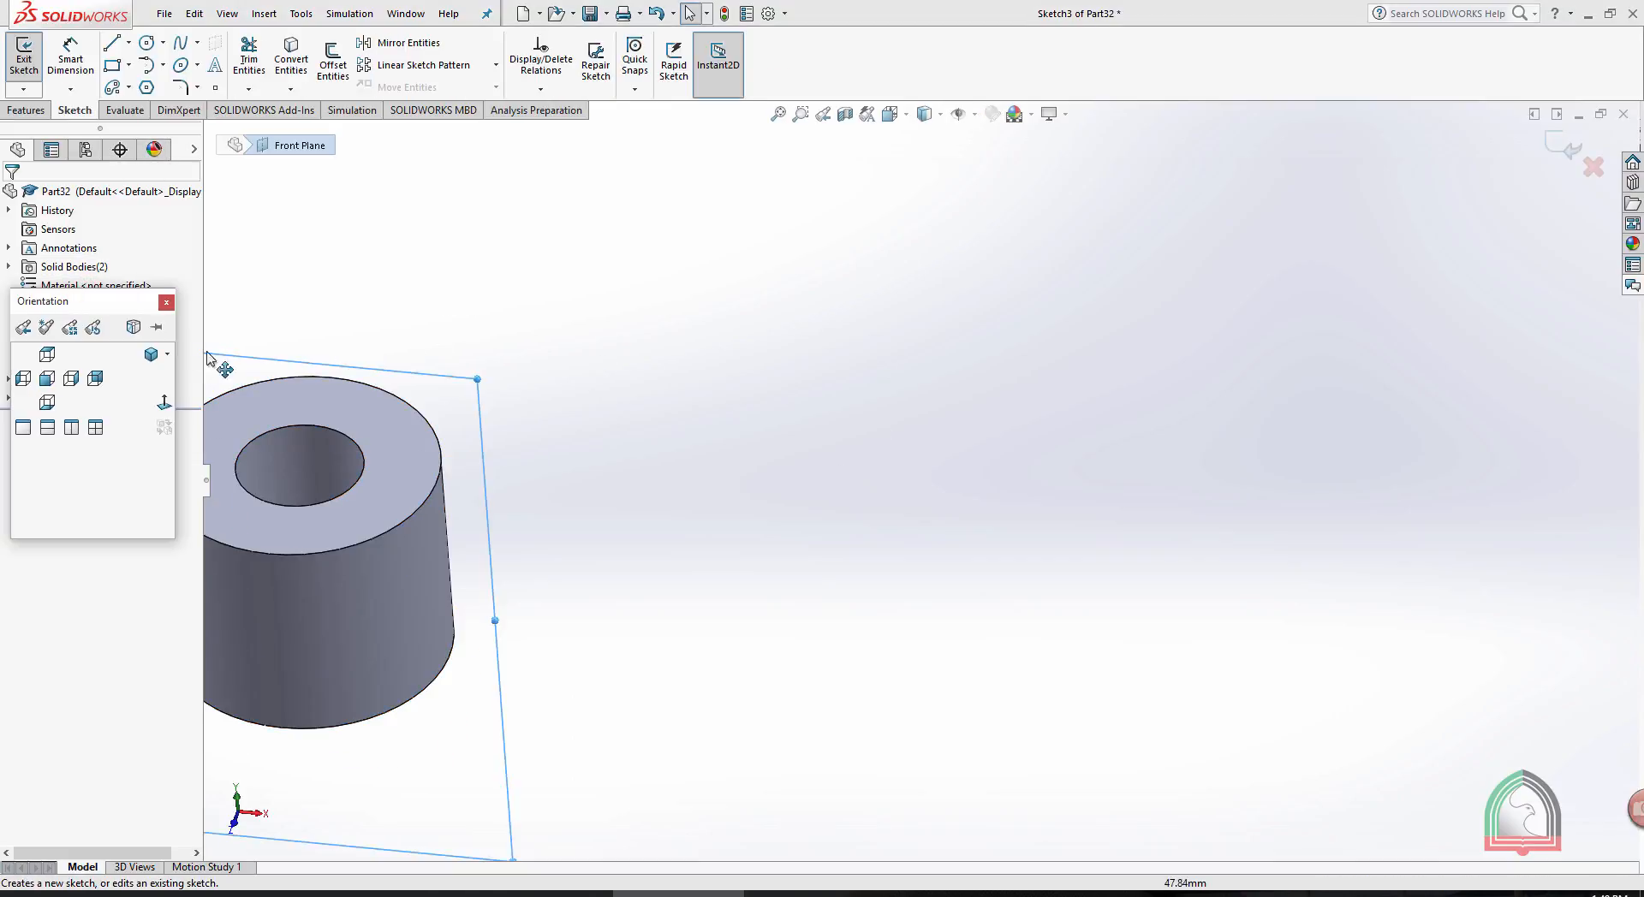
{"action": "left_click", "coordinate": [164, 402]}
{"action": "scroll", "coordinate": [1472, 454], "scroll_direction": "down", "scroll_amount": 5}
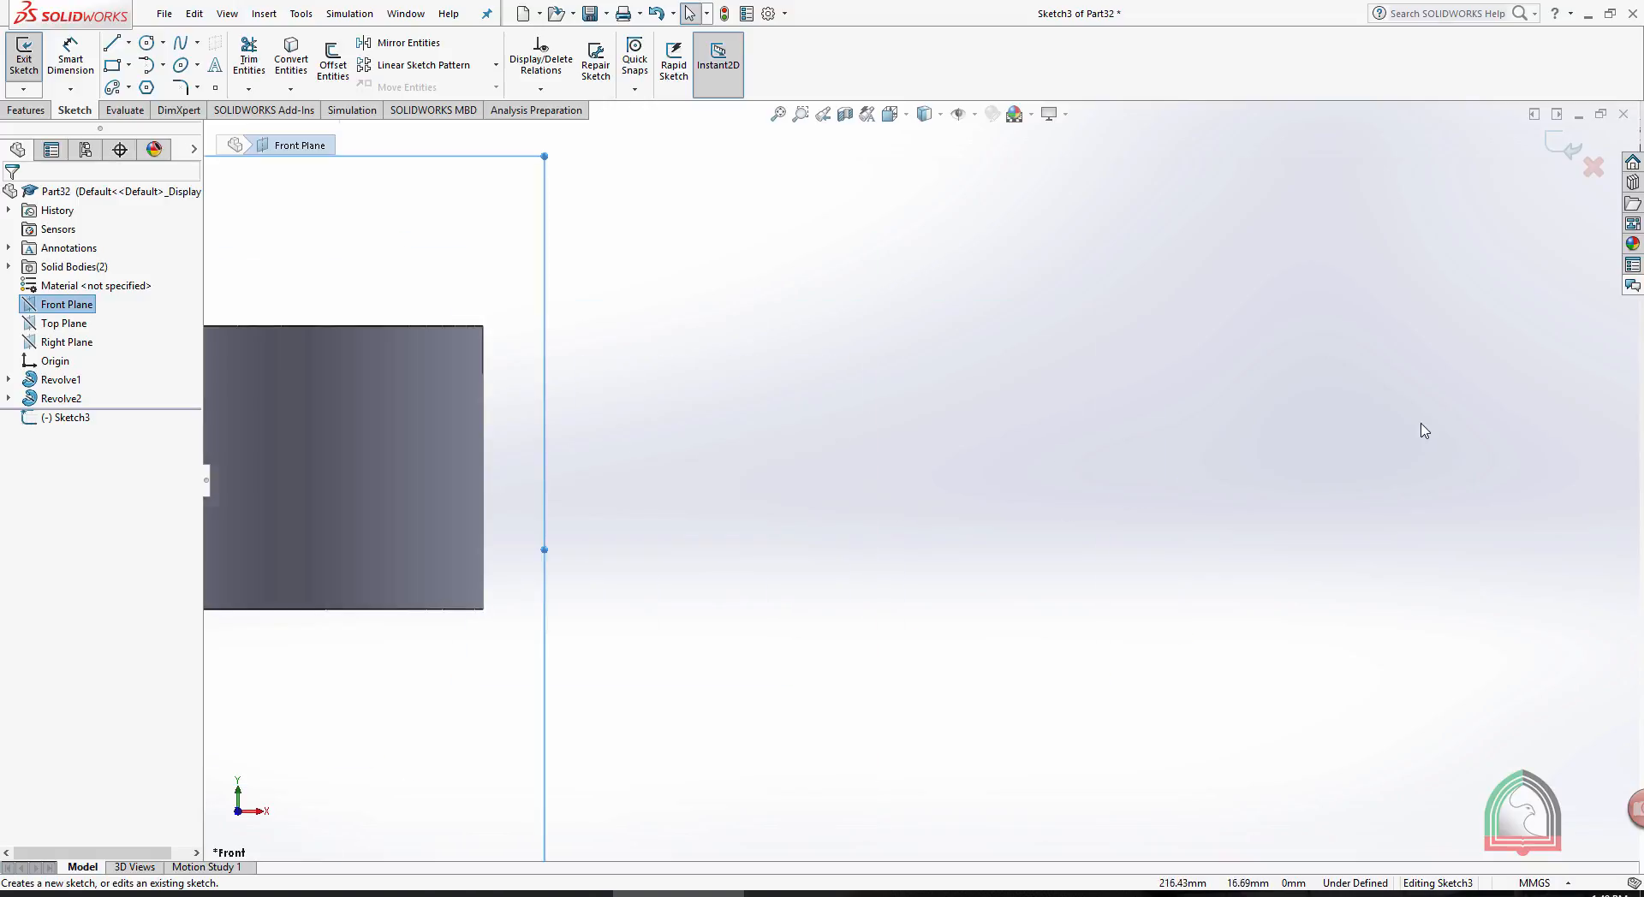
{"action": "left_click", "coordinate": [147, 42]}
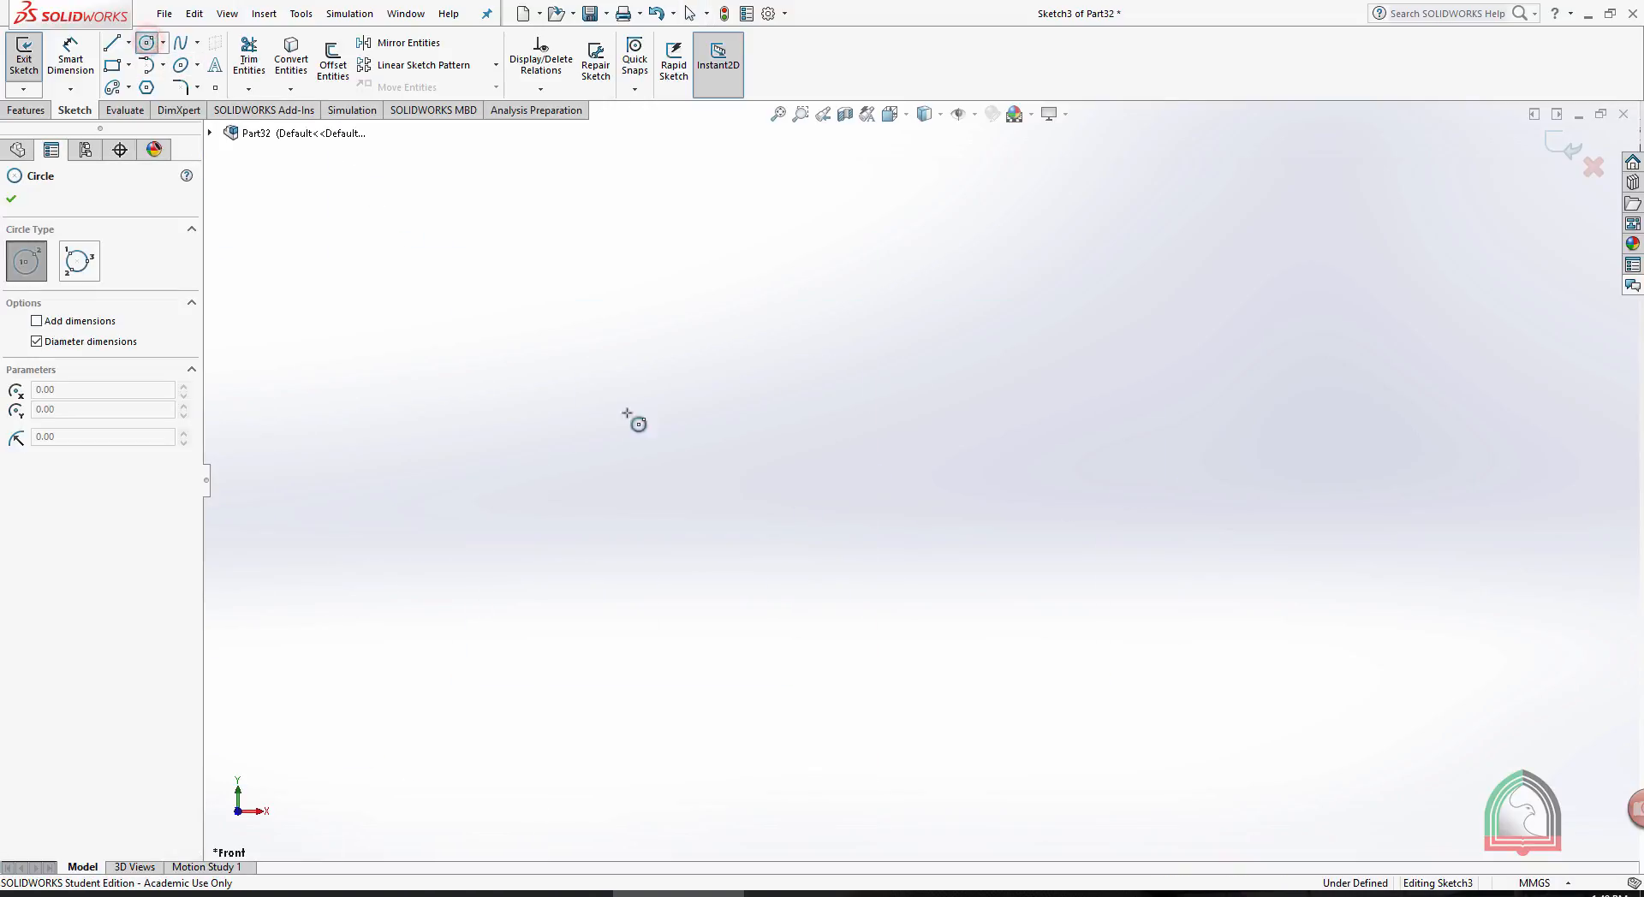
{"action": "left_click", "coordinate": [838, 526]}
{"action": "left_click", "coordinate": [982, 297]}
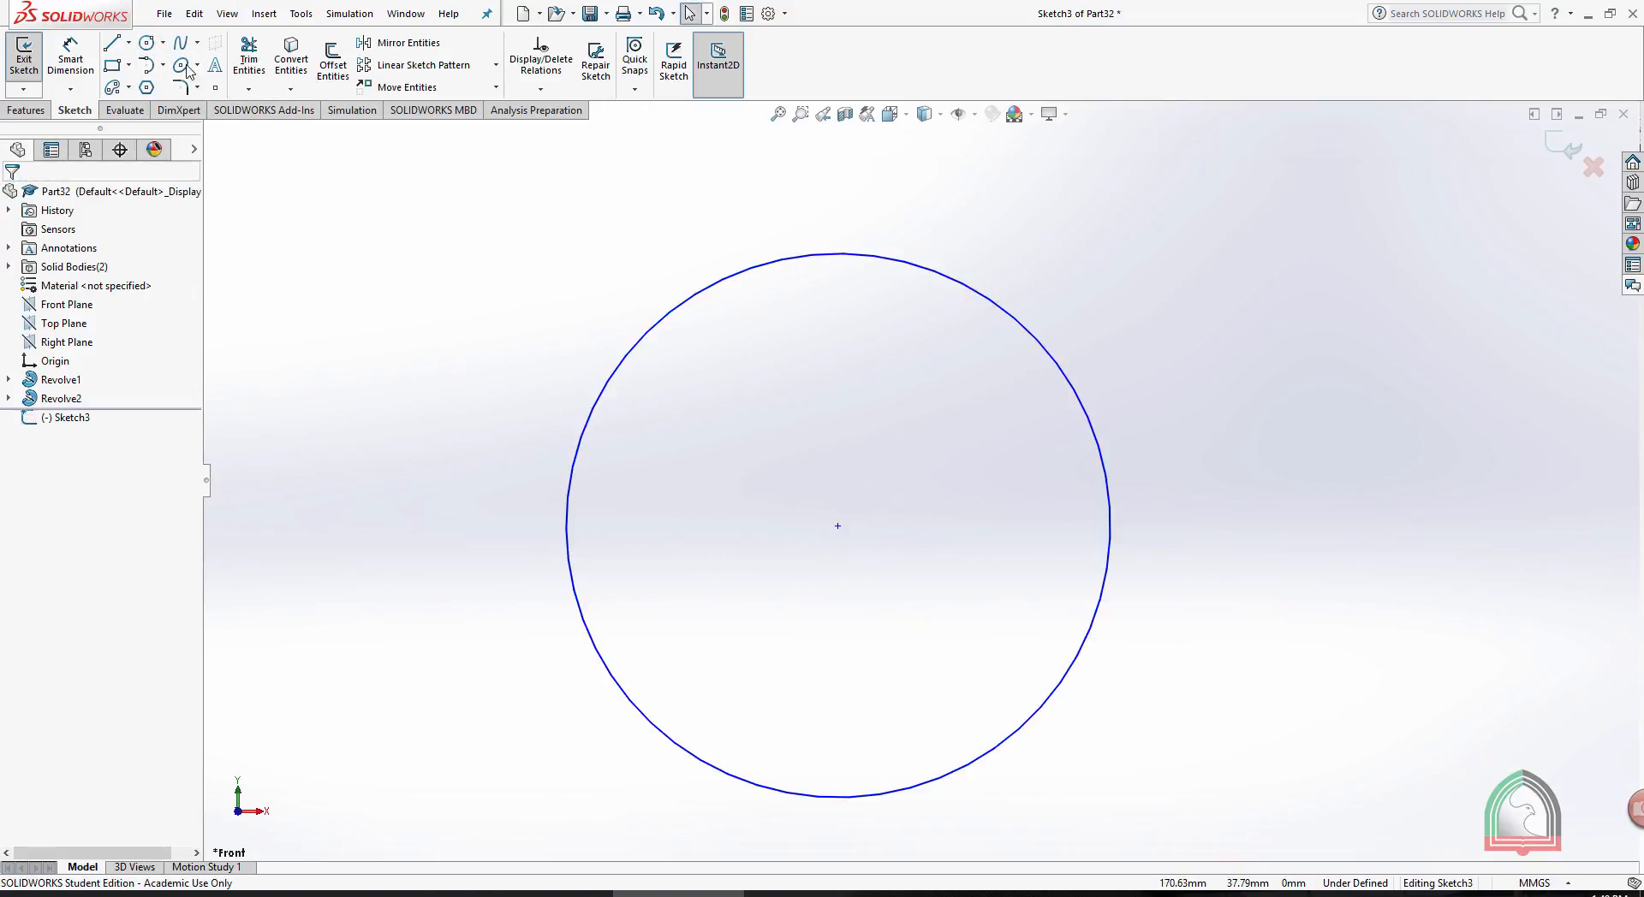
- Draw a vertical diameter line through the circle, trim away the circle's left half, and exit the sketch
{"action": "left_click", "coordinate": [110, 42]}
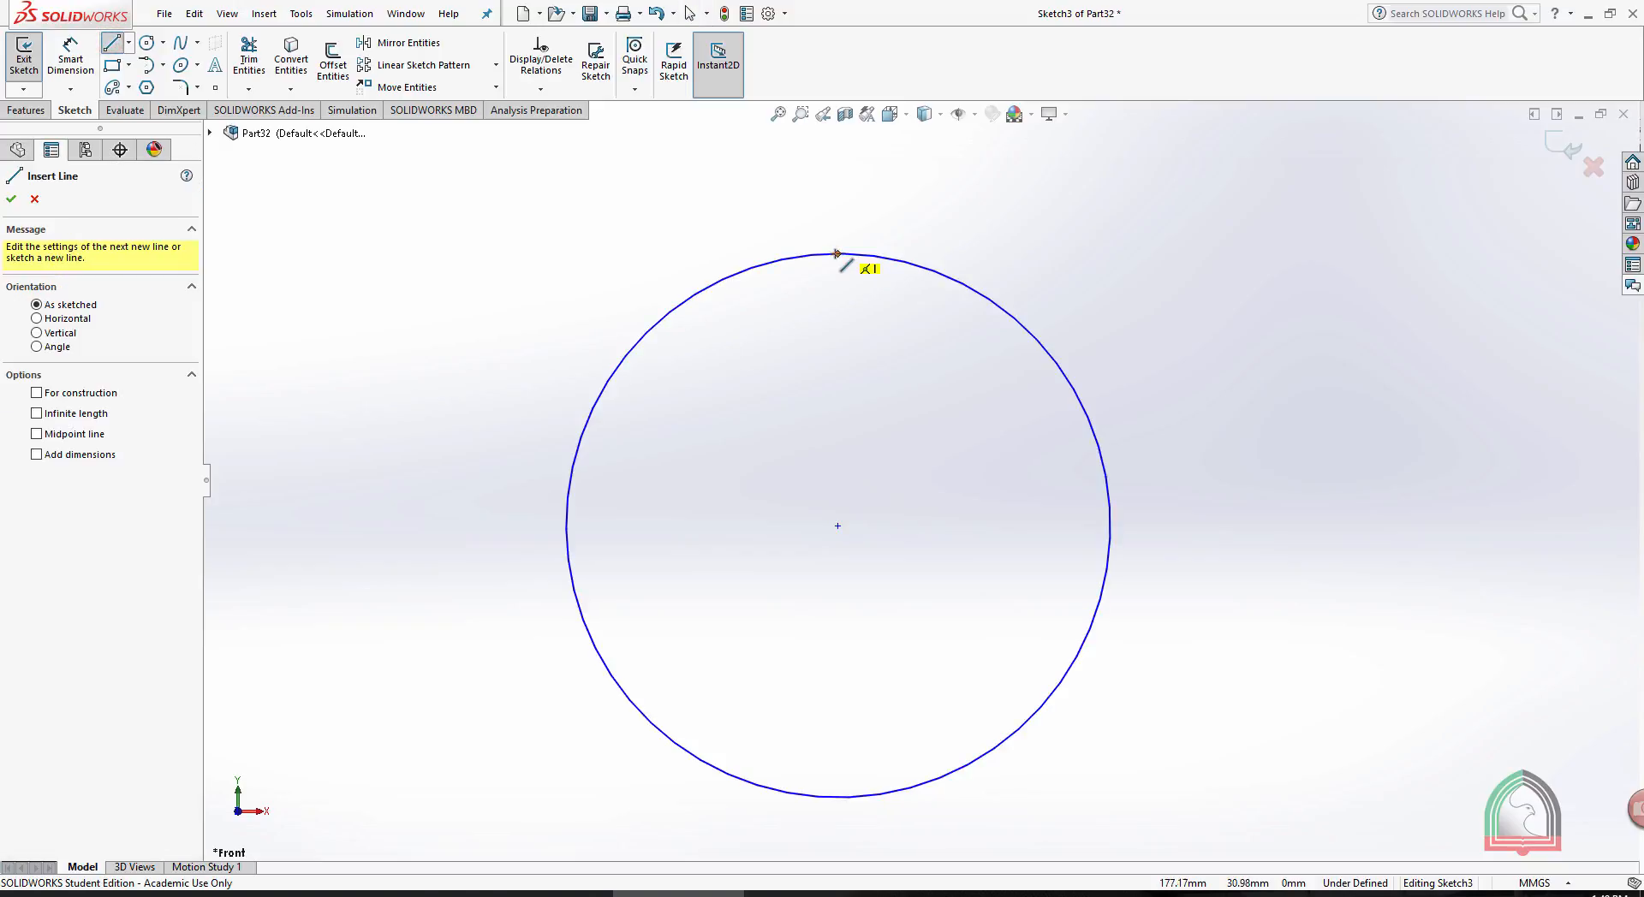
{"action": "mouse_move", "coordinate": [838, 253]}
{"action": "left_mouse_down"}
{"action": "mouse_move", "coordinate": [865, 734]}
{"action": "mouse_move", "coordinate": [838, 797]}
{"action": "left_mouse_up"}
{"action": "key", "text": "Escape"}
{"action": "left_click", "coordinate": [249, 55]}
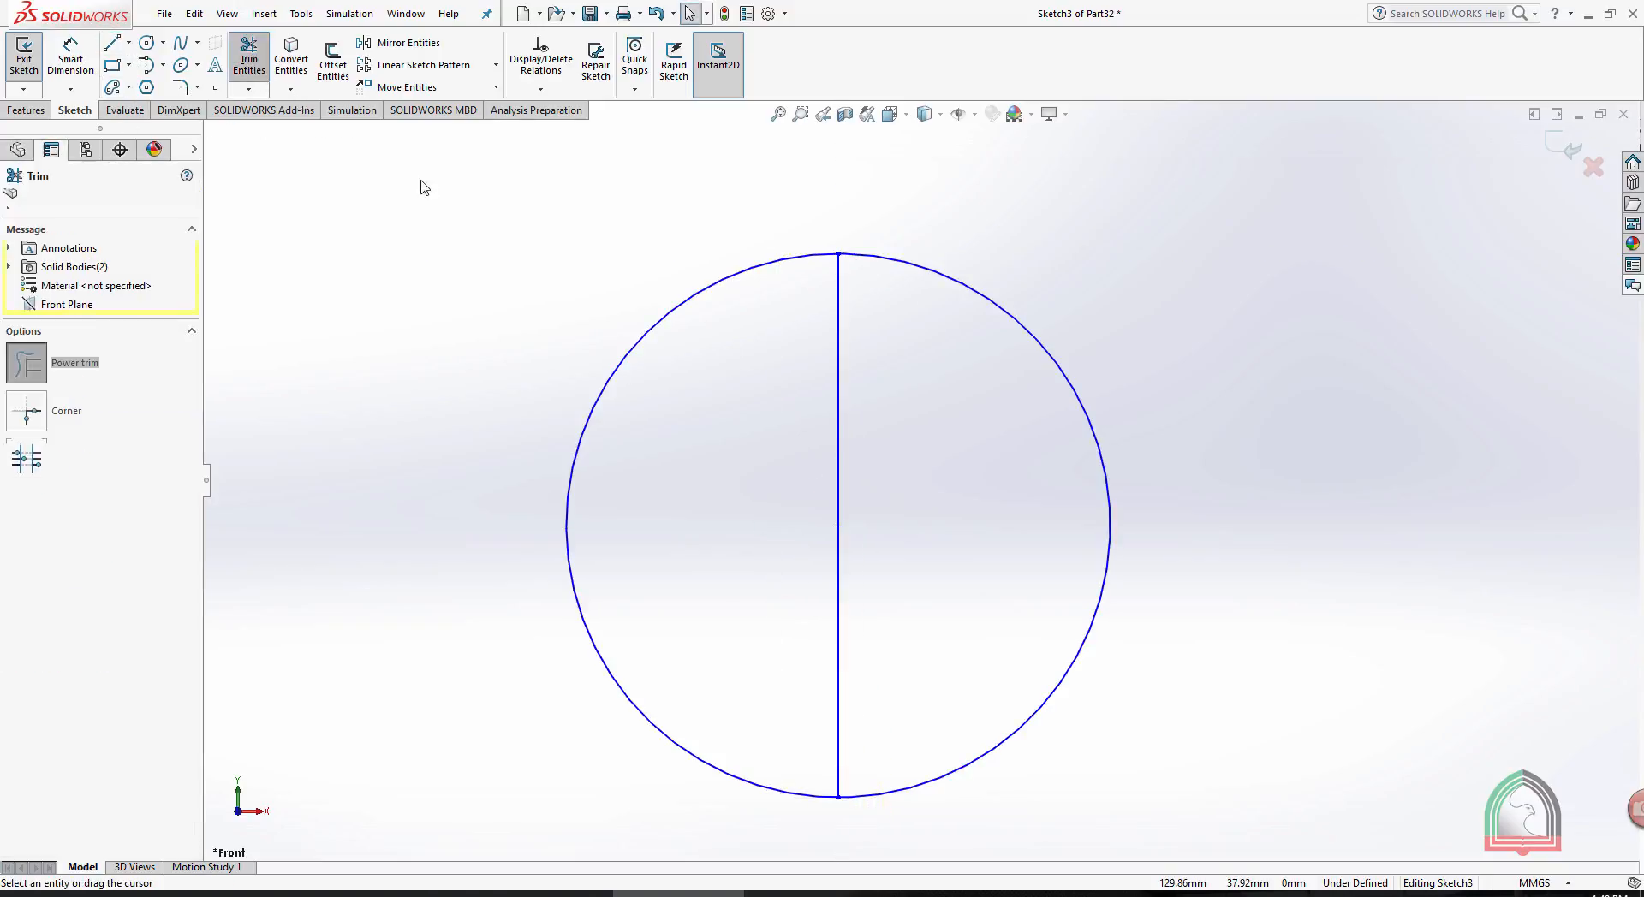
{"action": "left_click_drag", "start_coordinate": [512, 280], "coordinate": [625, 343]}
{"action": "left_click", "coordinate": [1568, 150]}
{"action": "left_click", "coordinate": [1546, 144]}
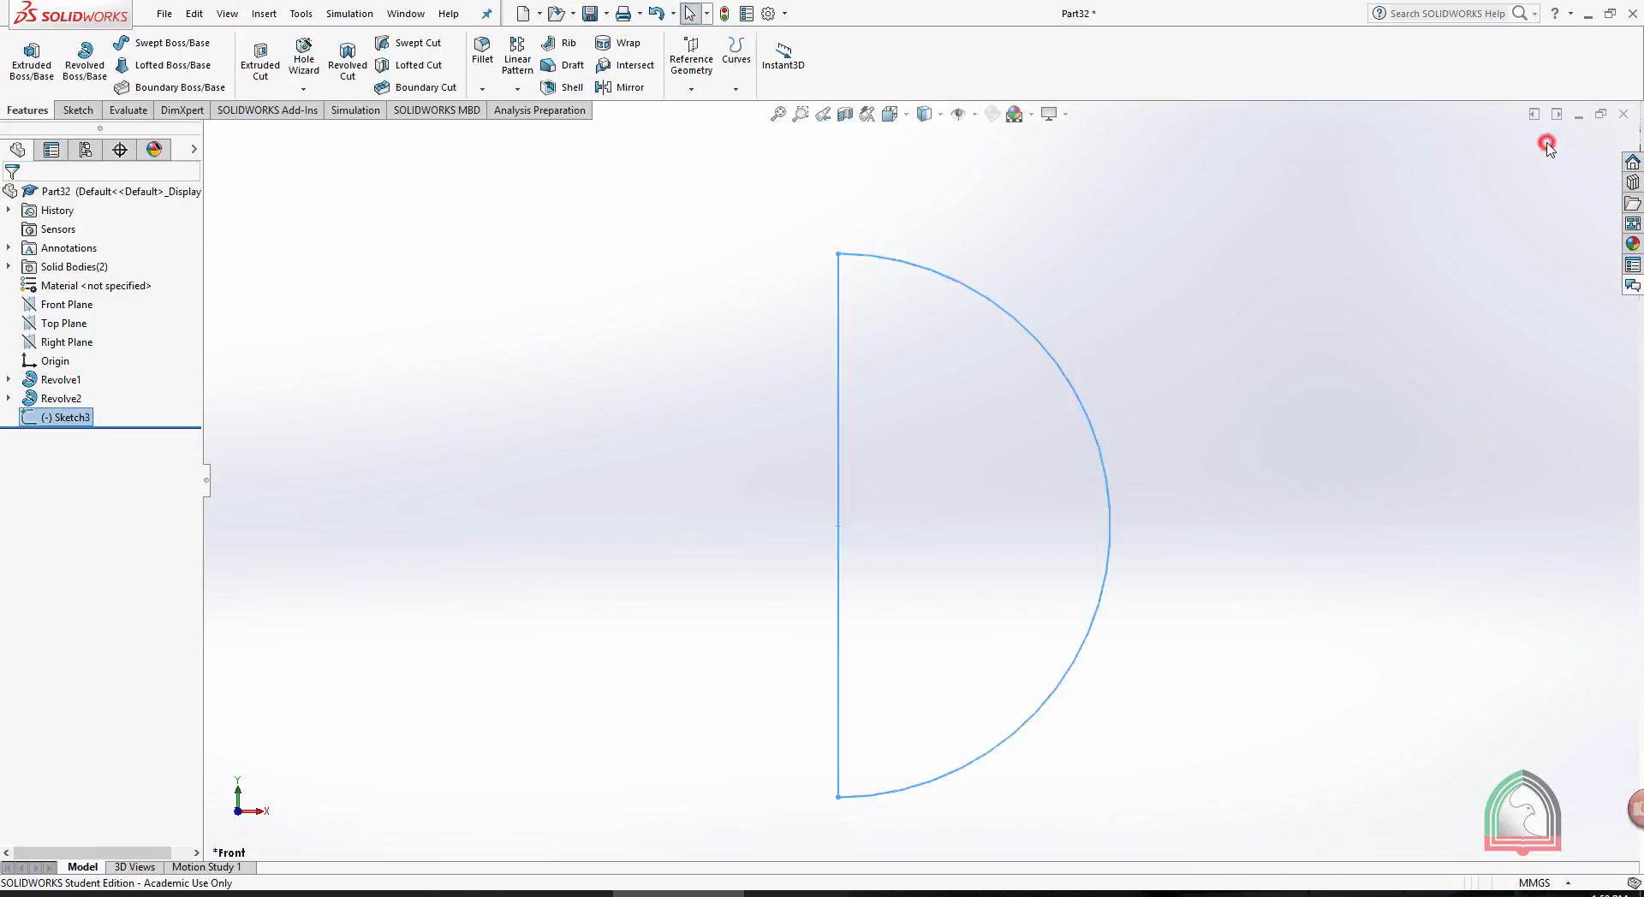
- Revolve the semicircle 360° about its straight vertical edge to form a solid sphere
{"action": "scroll", "coordinate": [1376, 403], "scroll_direction": "up", "scroll_amount": 2}
{"action": "left_click", "coordinate": [85, 60]}
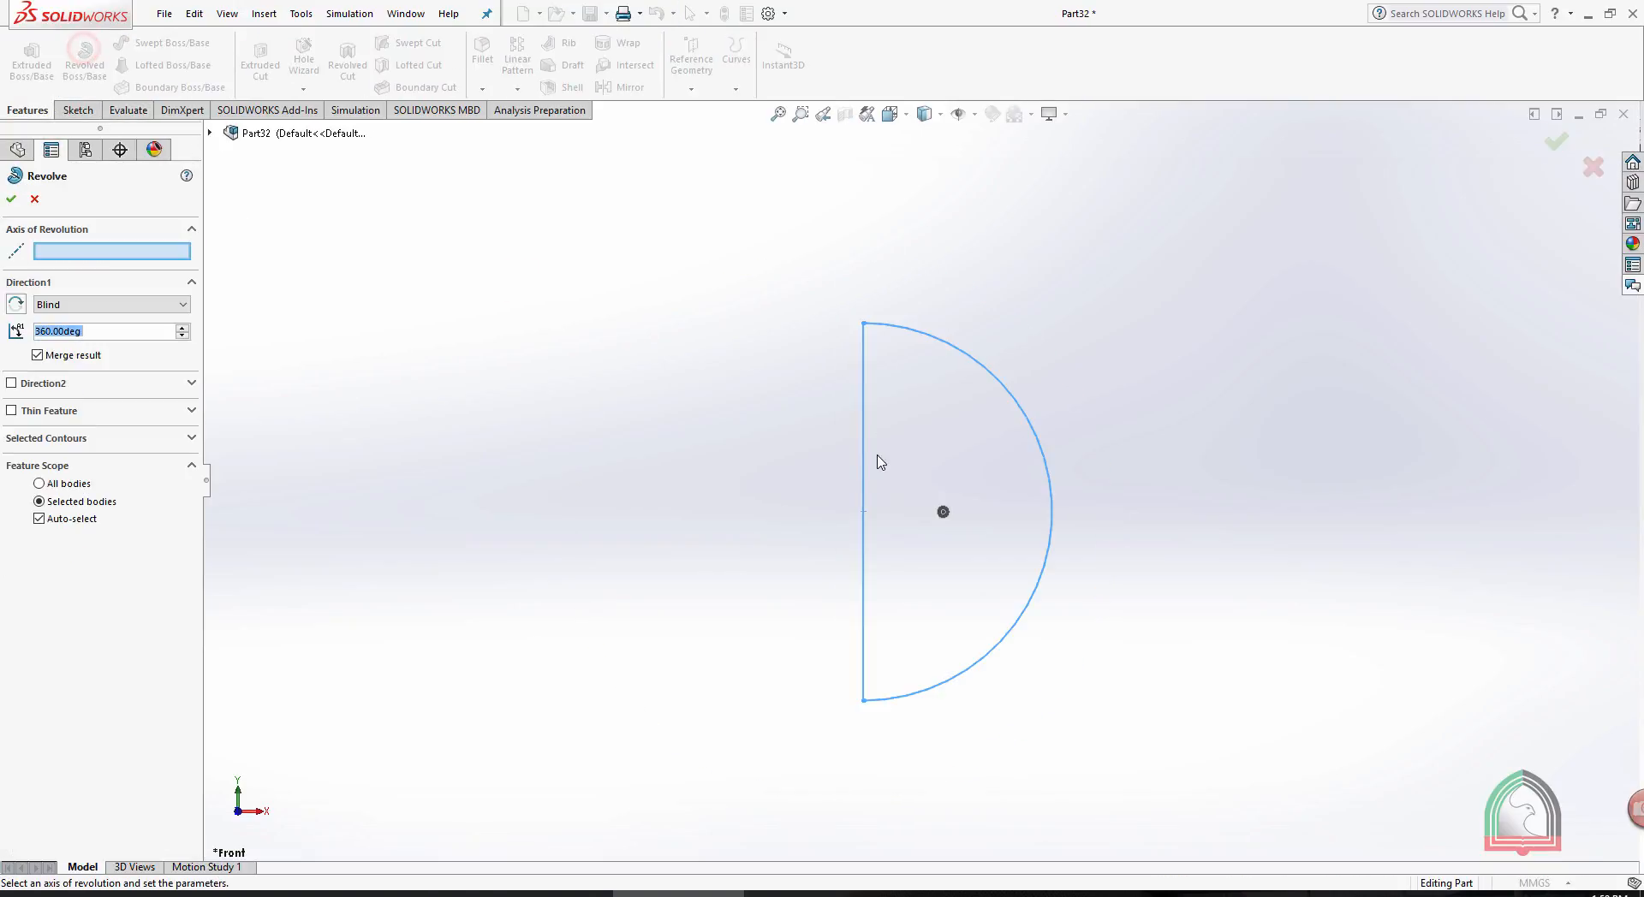
{"action": "left_click", "coordinate": [861, 467]}
{"action": "mouse_move", "coordinate": [1193, 403]}
{"action": "middle_mouse_down"}
{"action": "mouse_move", "coordinate": [1160, 448]}
{"action": "mouse_move", "coordinate": [1149, 539]}
{"action": "mouse_move", "coordinate": [1169, 434]}
{"action": "middle_mouse_up"}
{"action": "left_click", "coordinate": [1558, 141]}
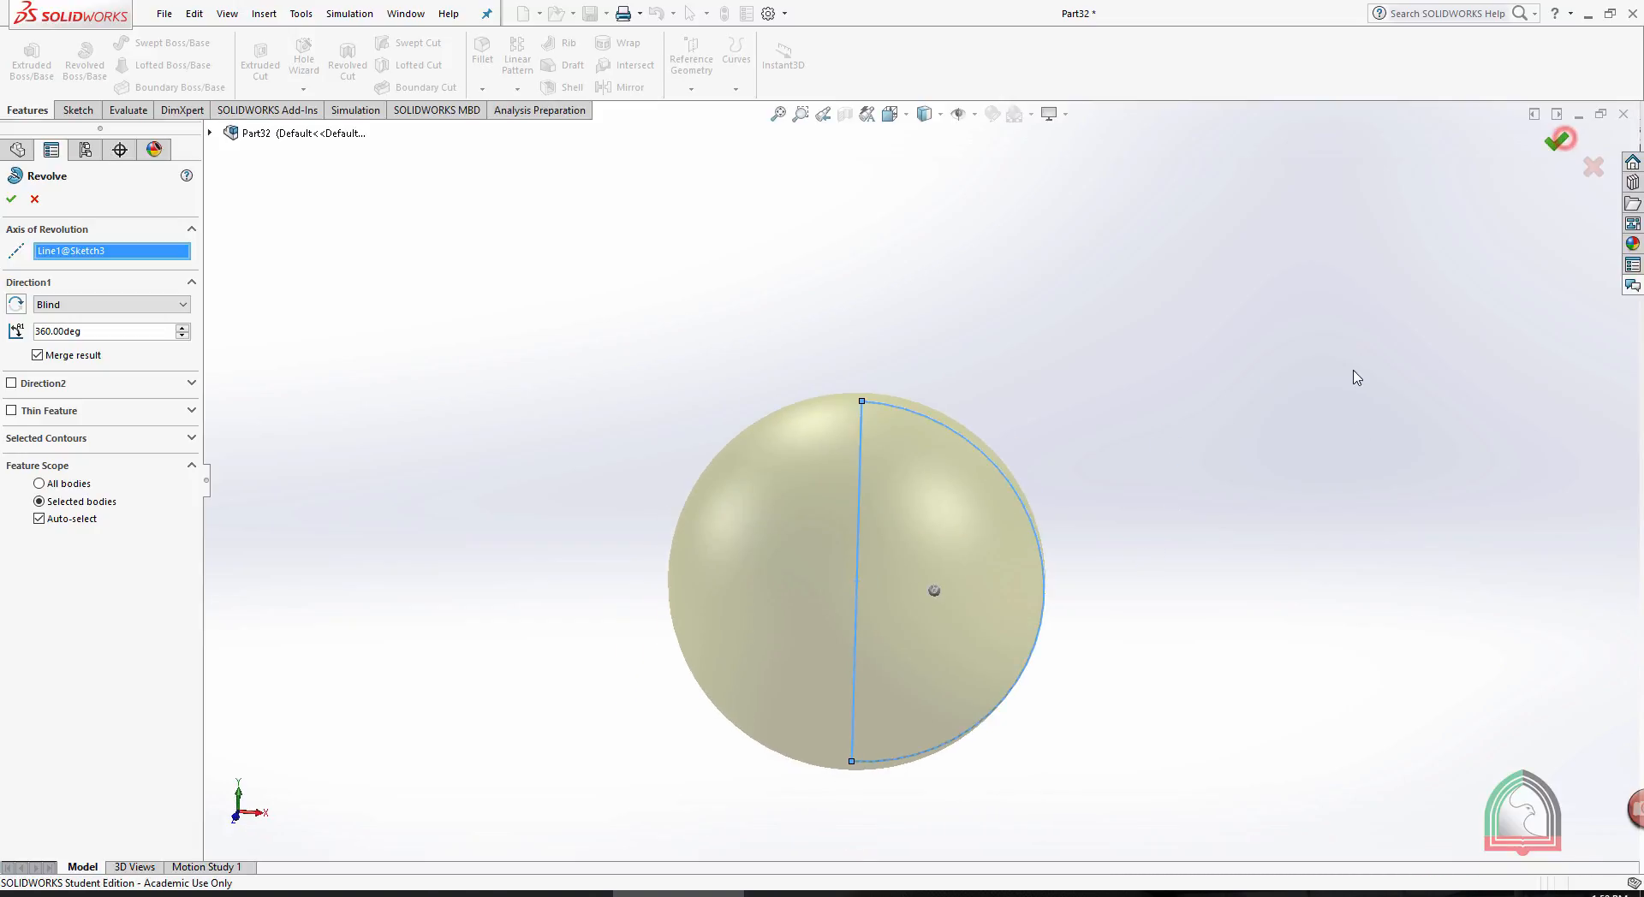
- Start another sketch on the Front Plane with free space beside the sphere, and orient the view normal to the plane
{"action": "scroll", "coordinate": [1277, 525], "scroll_direction": "up", "scroll_amount": 3}
{"action": "scroll", "coordinate": [1277, 525], "scroll_direction": "up", "scroll_amount": 3}
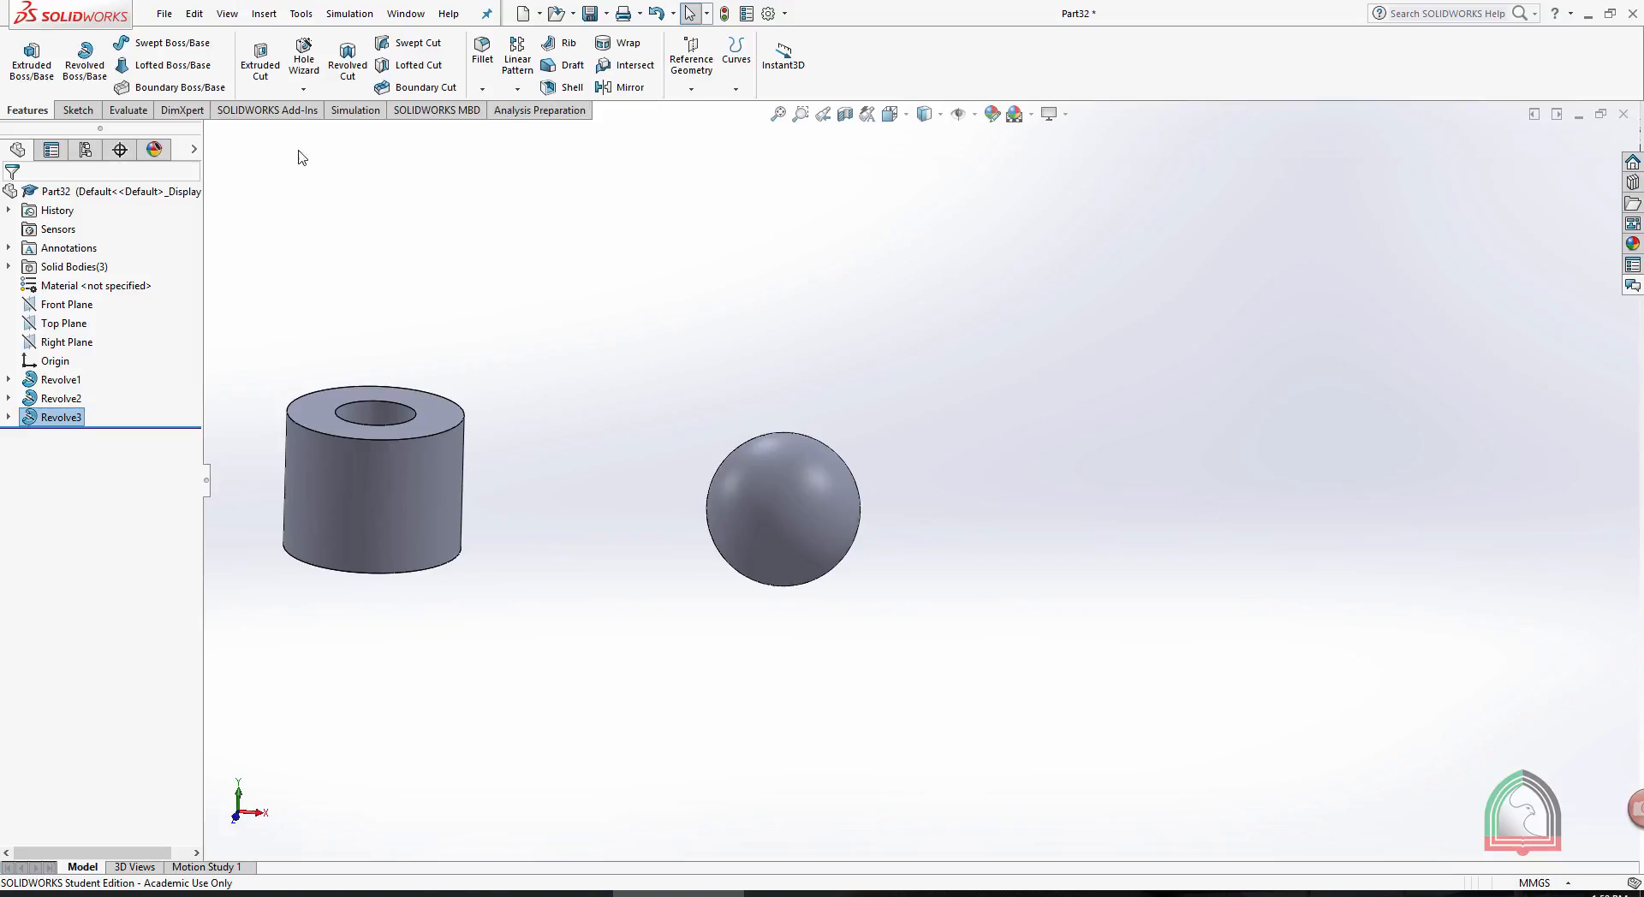
{"action": "scroll", "coordinate": [1221, 540], "scroll_direction": "up", "scroll_amount": 3}
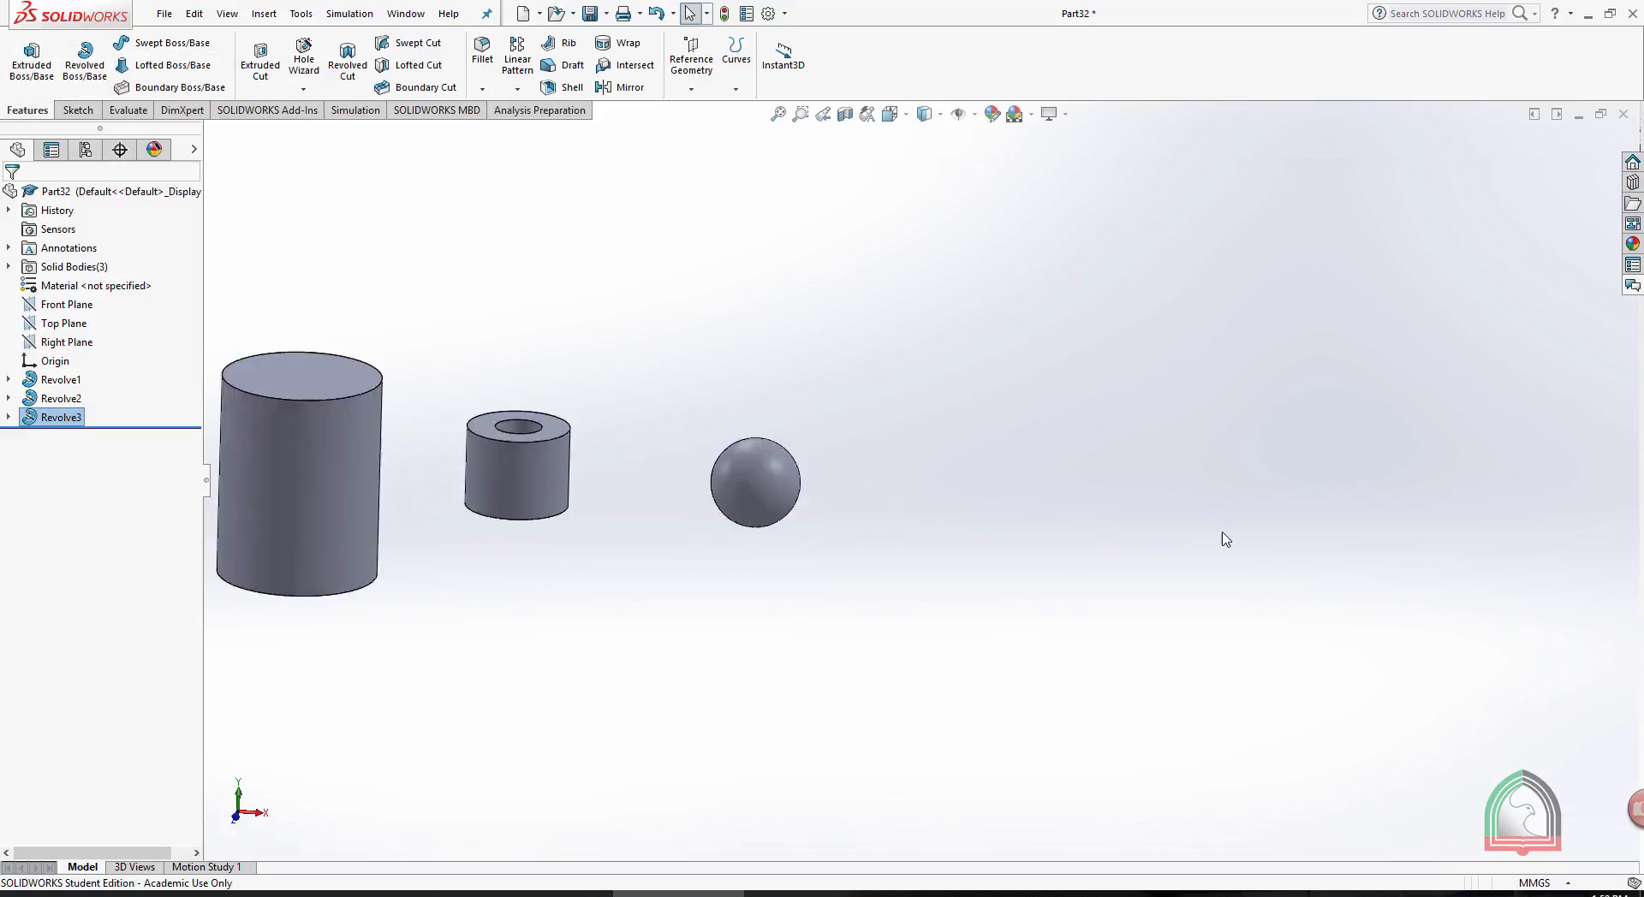
{"action": "scroll", "coordinate": [1207, 538], "scroll_direction": "down", "scroll_amount": 5}
{"action": "left_click", "coordinate": [86, 110]}
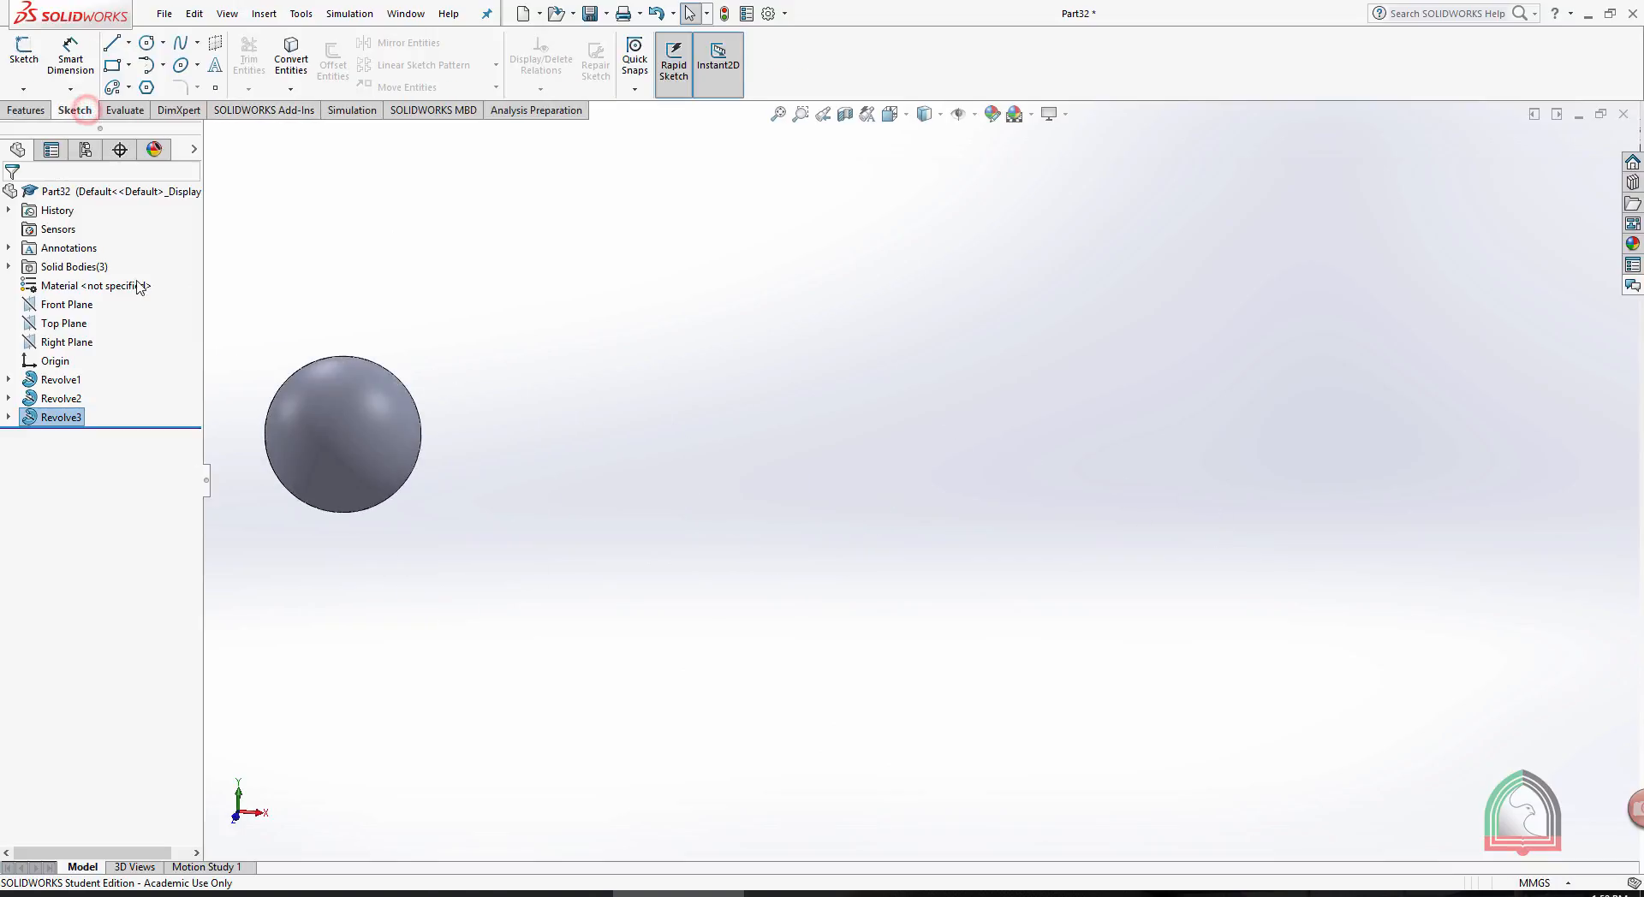
{"action": "left_click", "coordinate": [67, 305]}
{"action": "left_click", "coordinate": [94, 278]}
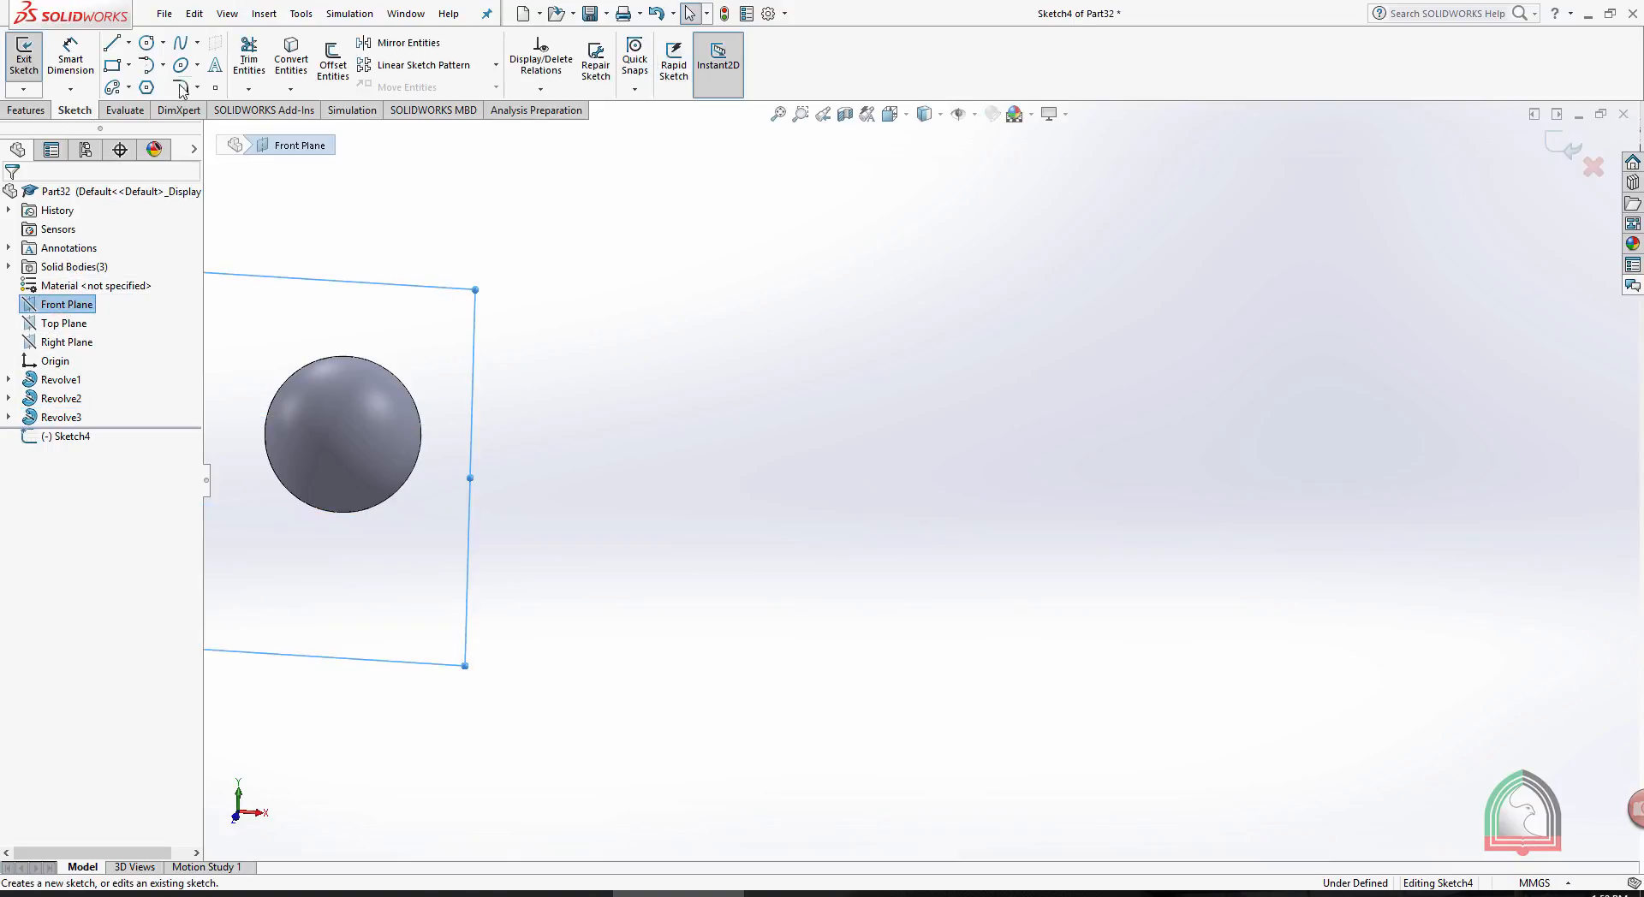
{"action": "key", "text": "space"}
{"action": "left_click", "coordinate": [686, 393]}
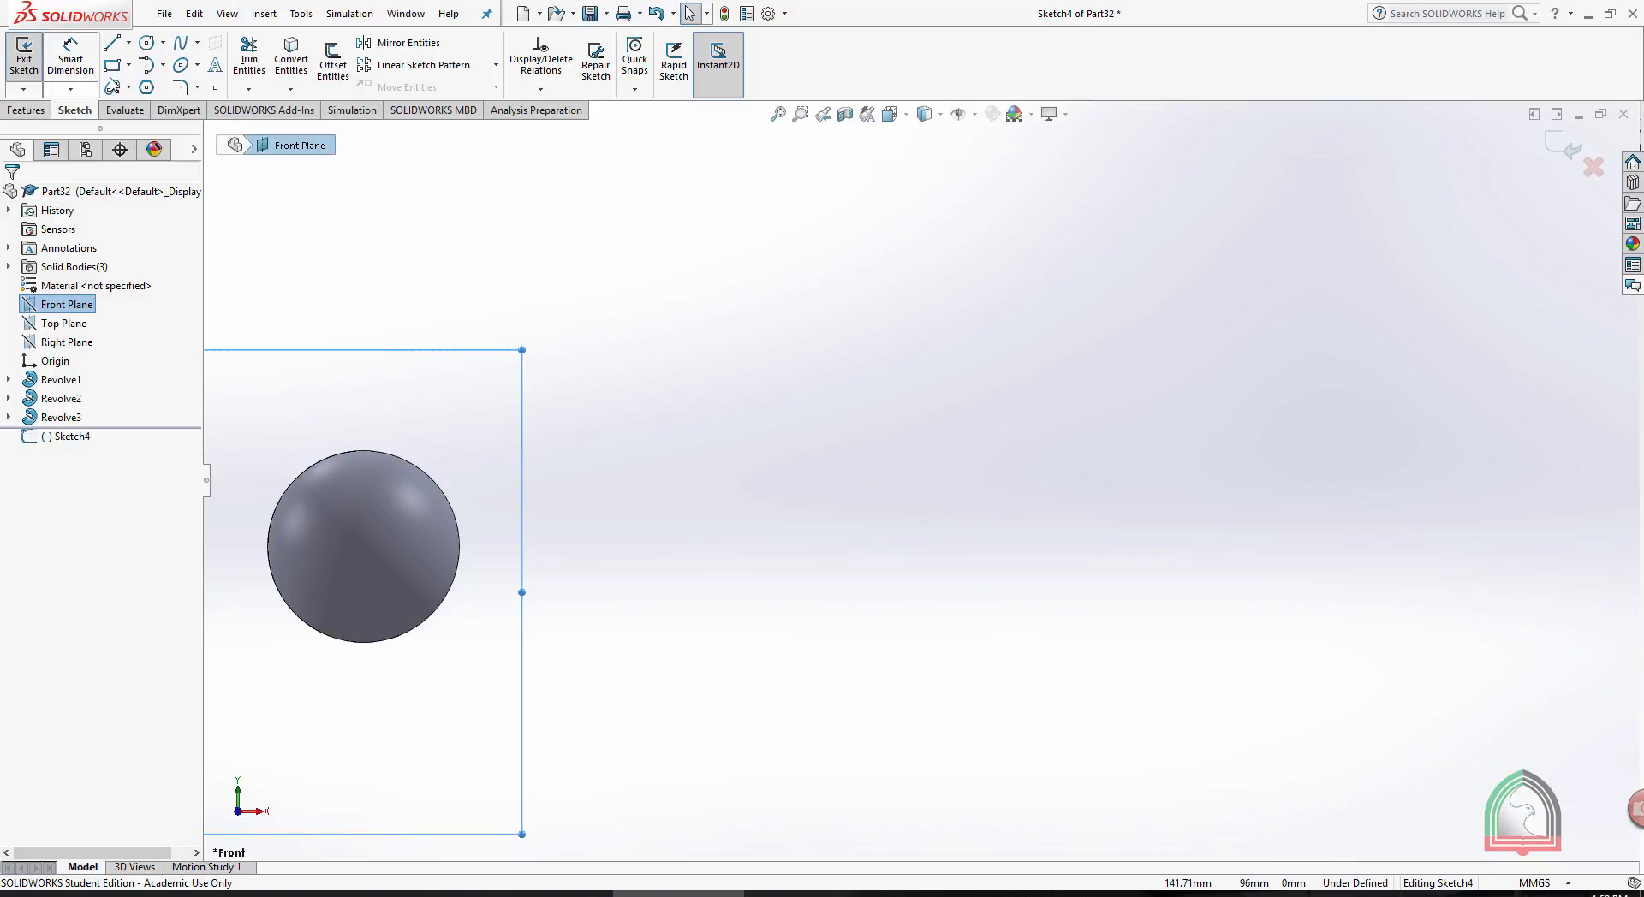
- Draw a vertical line about 110 mm long to the right of the sphere
{"action": "left_click", "coordinate": [111, 42]}
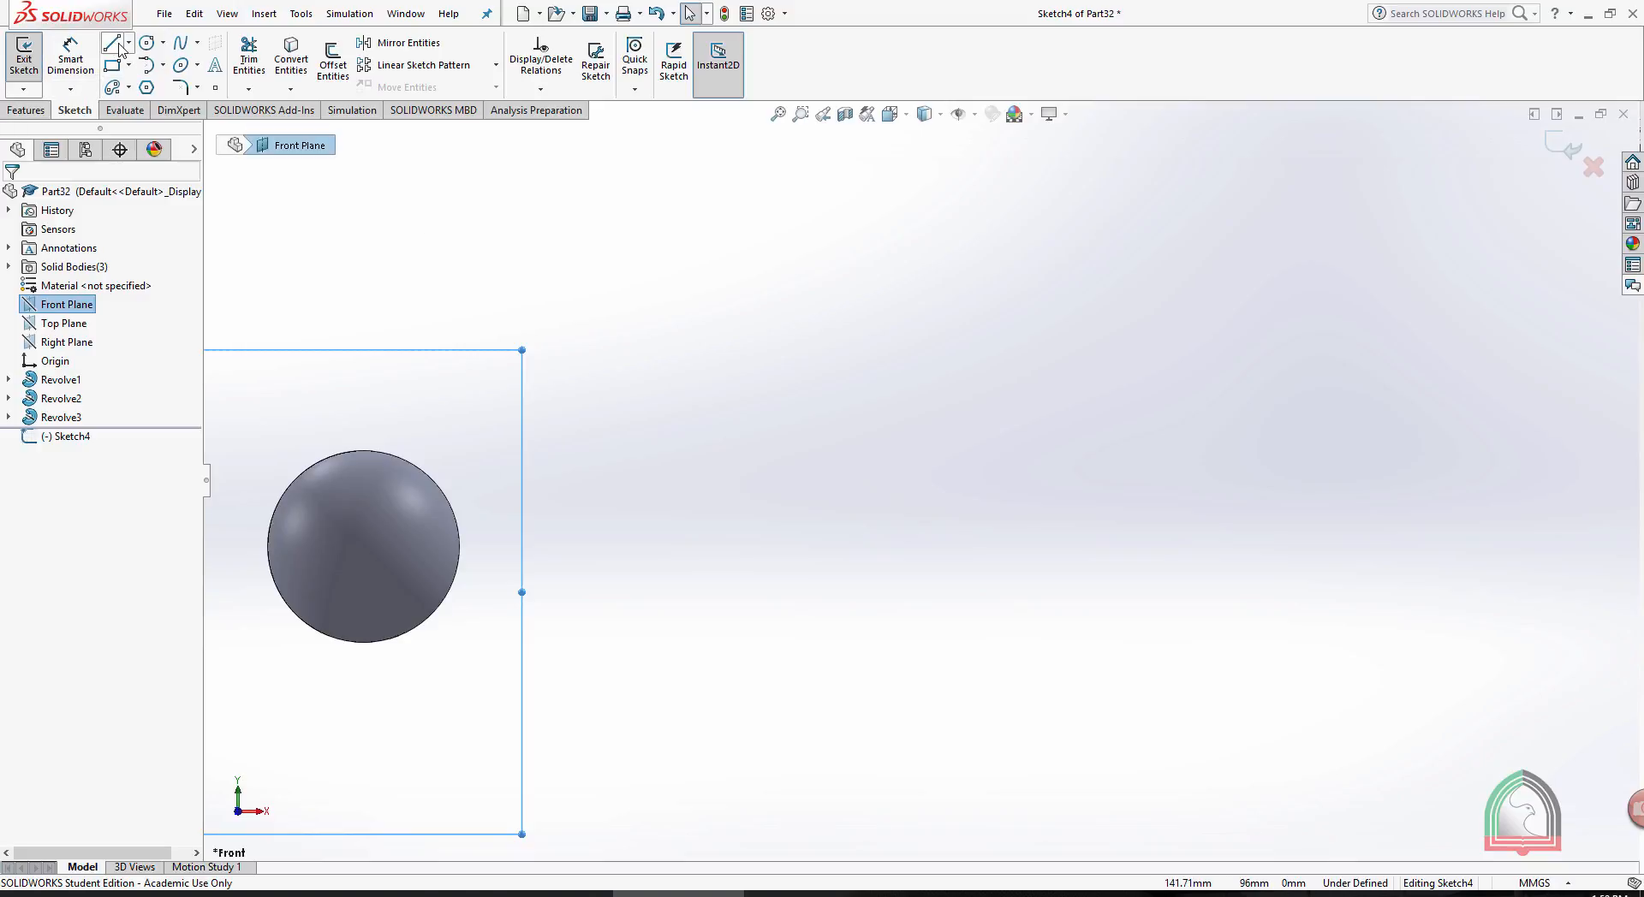
{"action": "left_click", "coordinate": [1056, 221]}
{"action": "left_click", "coordinate": [1056, 713]}
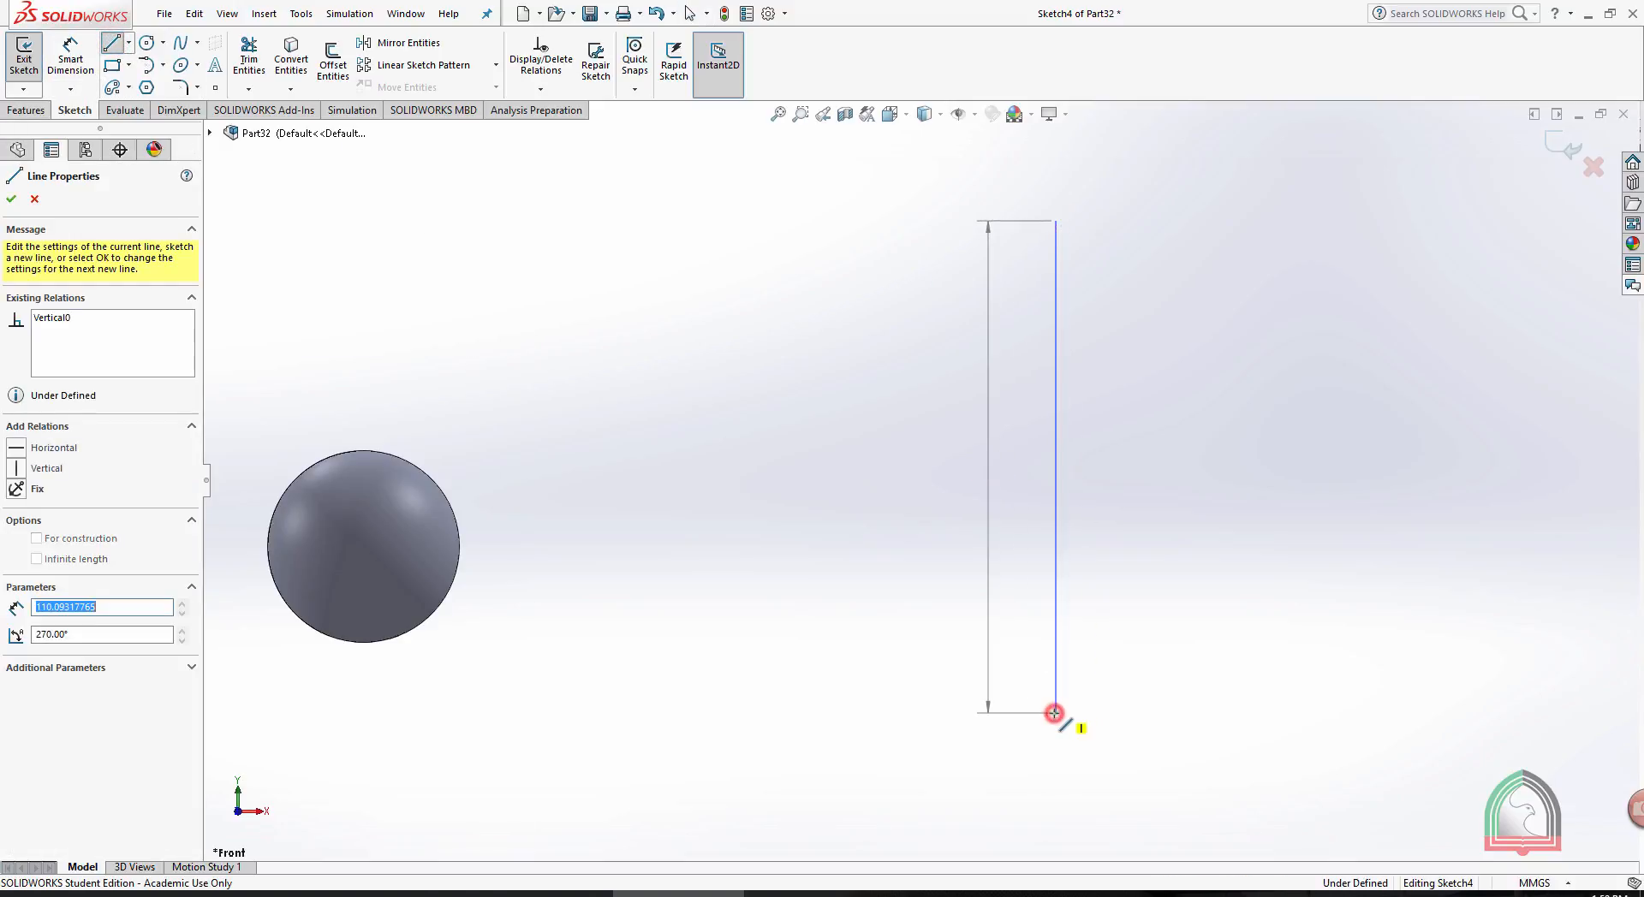
{"action": "key", "text": "Escape"}
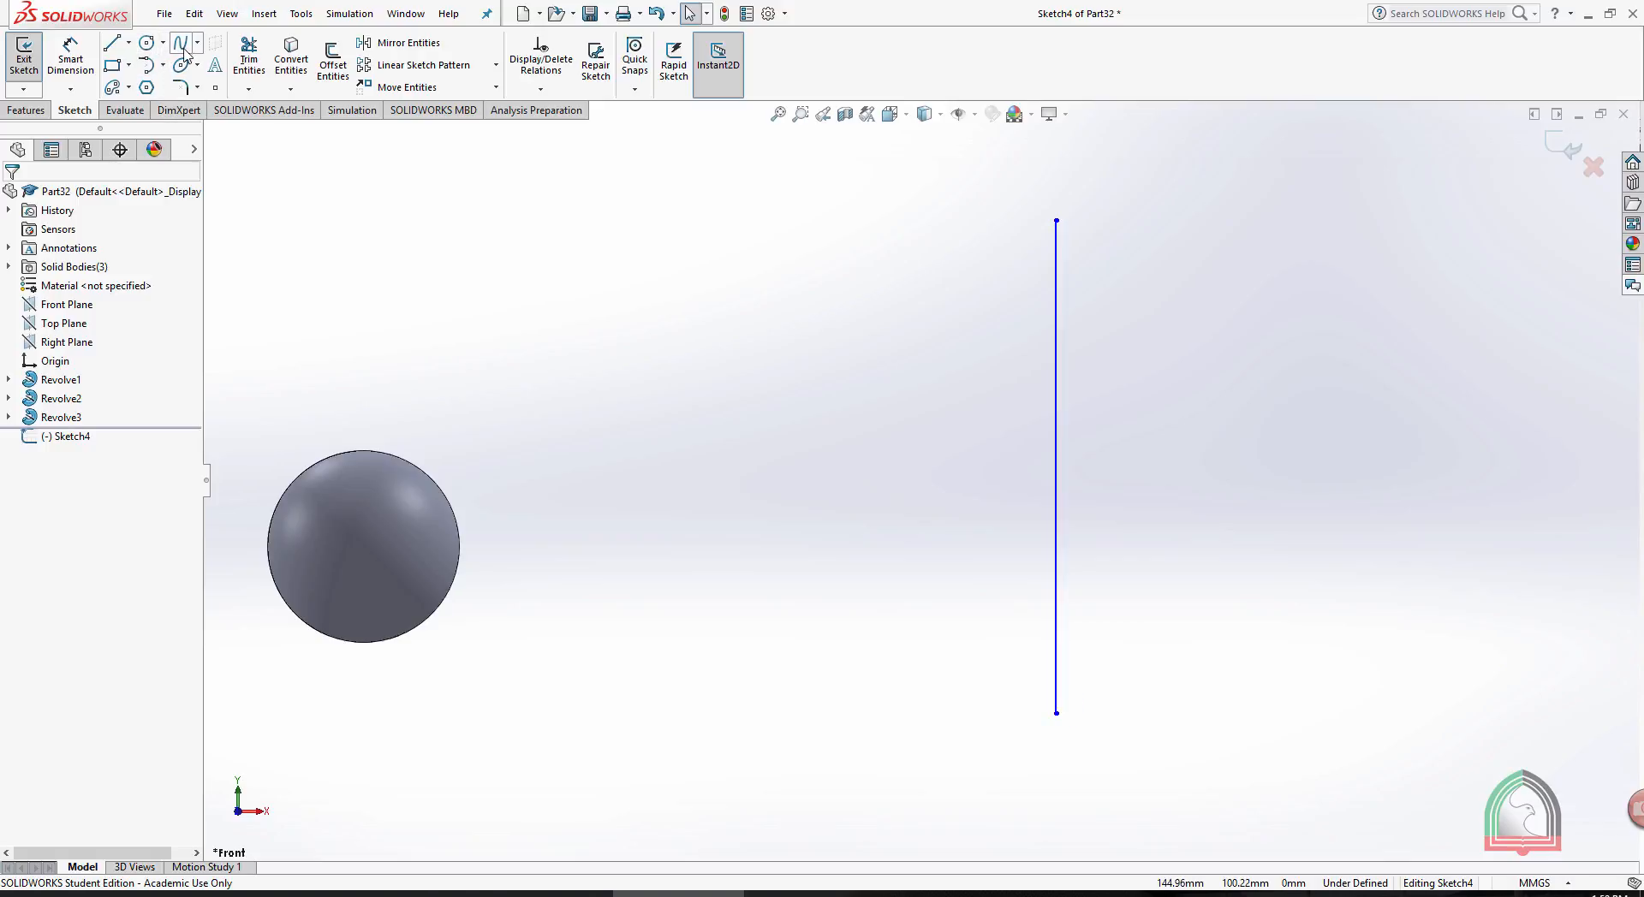
- Draw a four-point S-shaped spline right of the vertical line, starting level with its upper end and finishing level with its lower end
{"action": "left_click", "coordinate": [182, 46]}
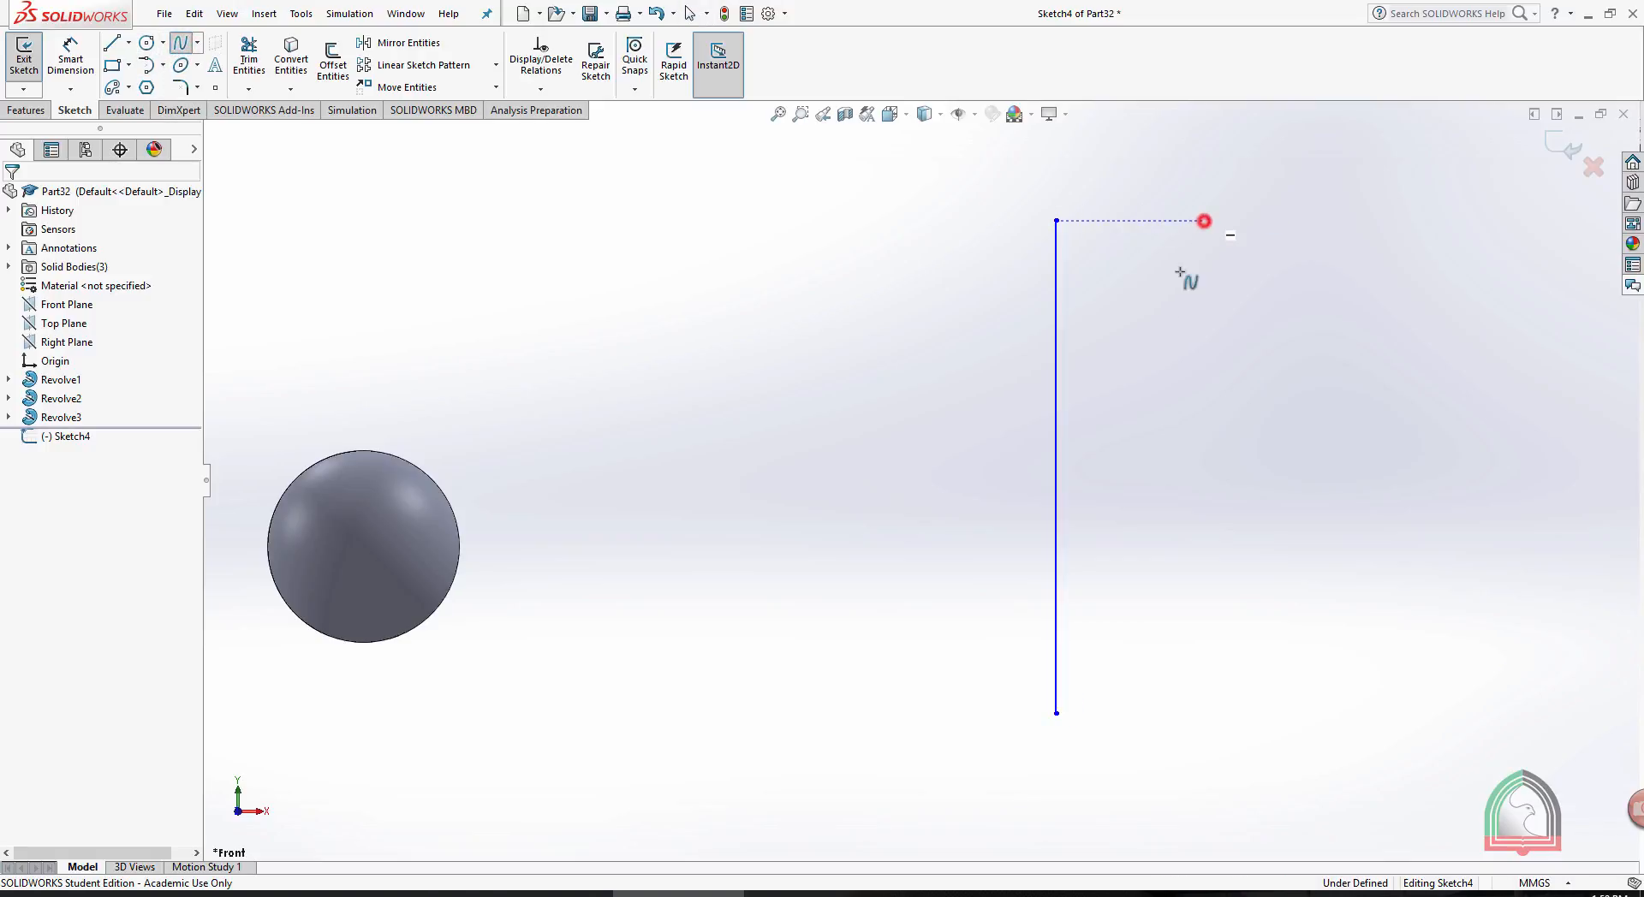
{"action": "left_click", "coordinate": [1204, 221]}
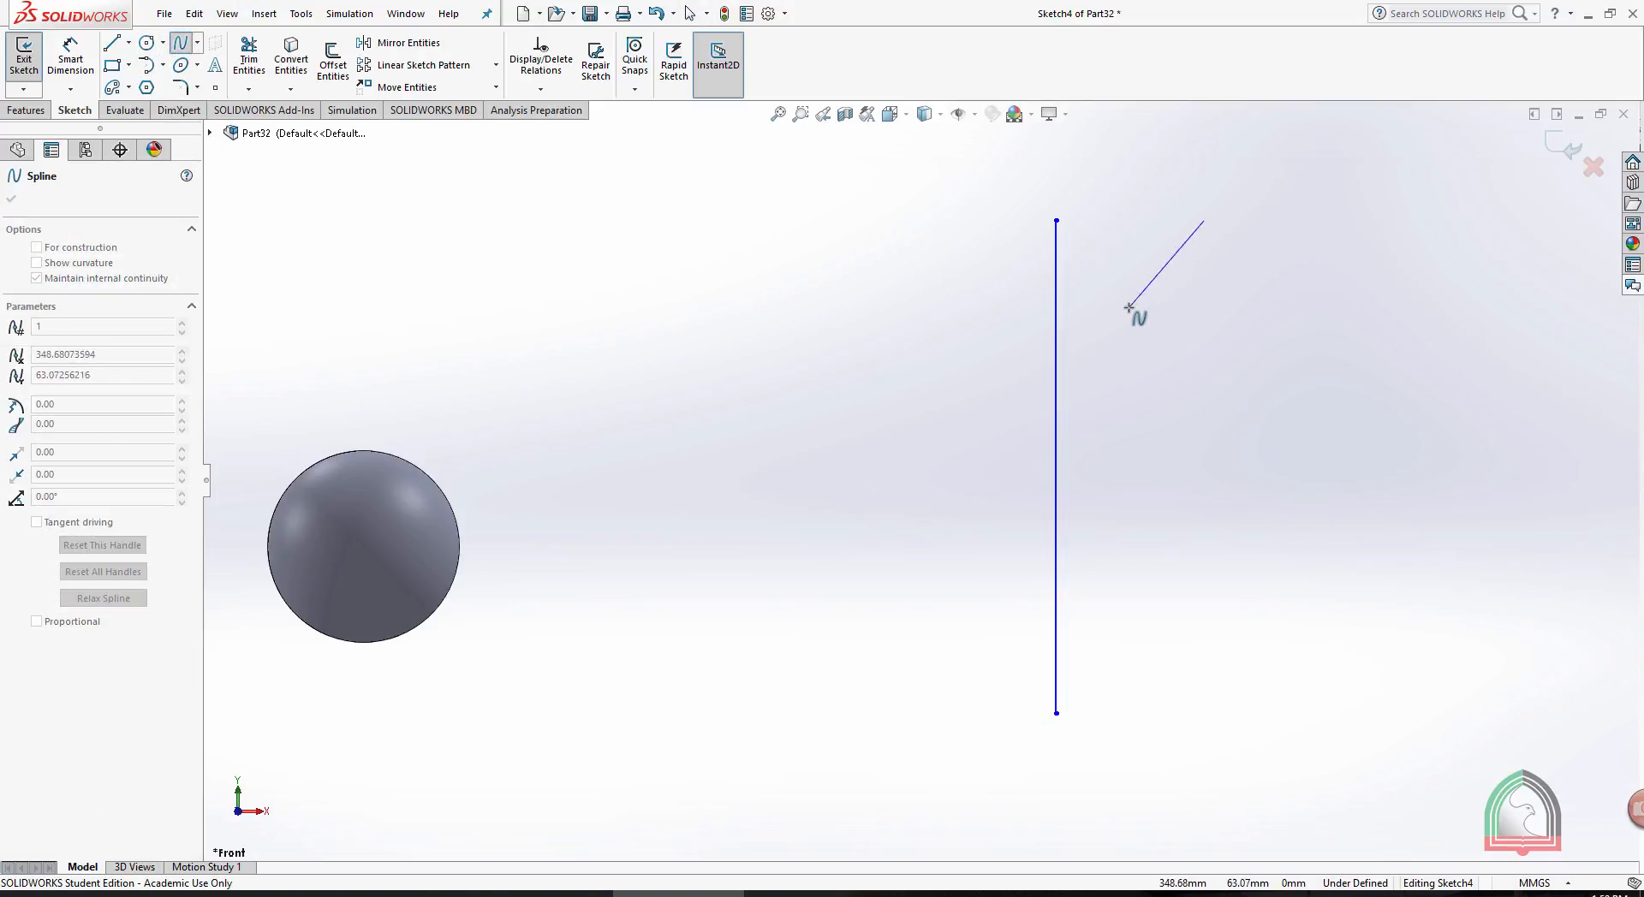
{"action": "left_click", "coordinate": [1126, 305]}
{"action": "left_click", "coordinate": [1314, 504]}
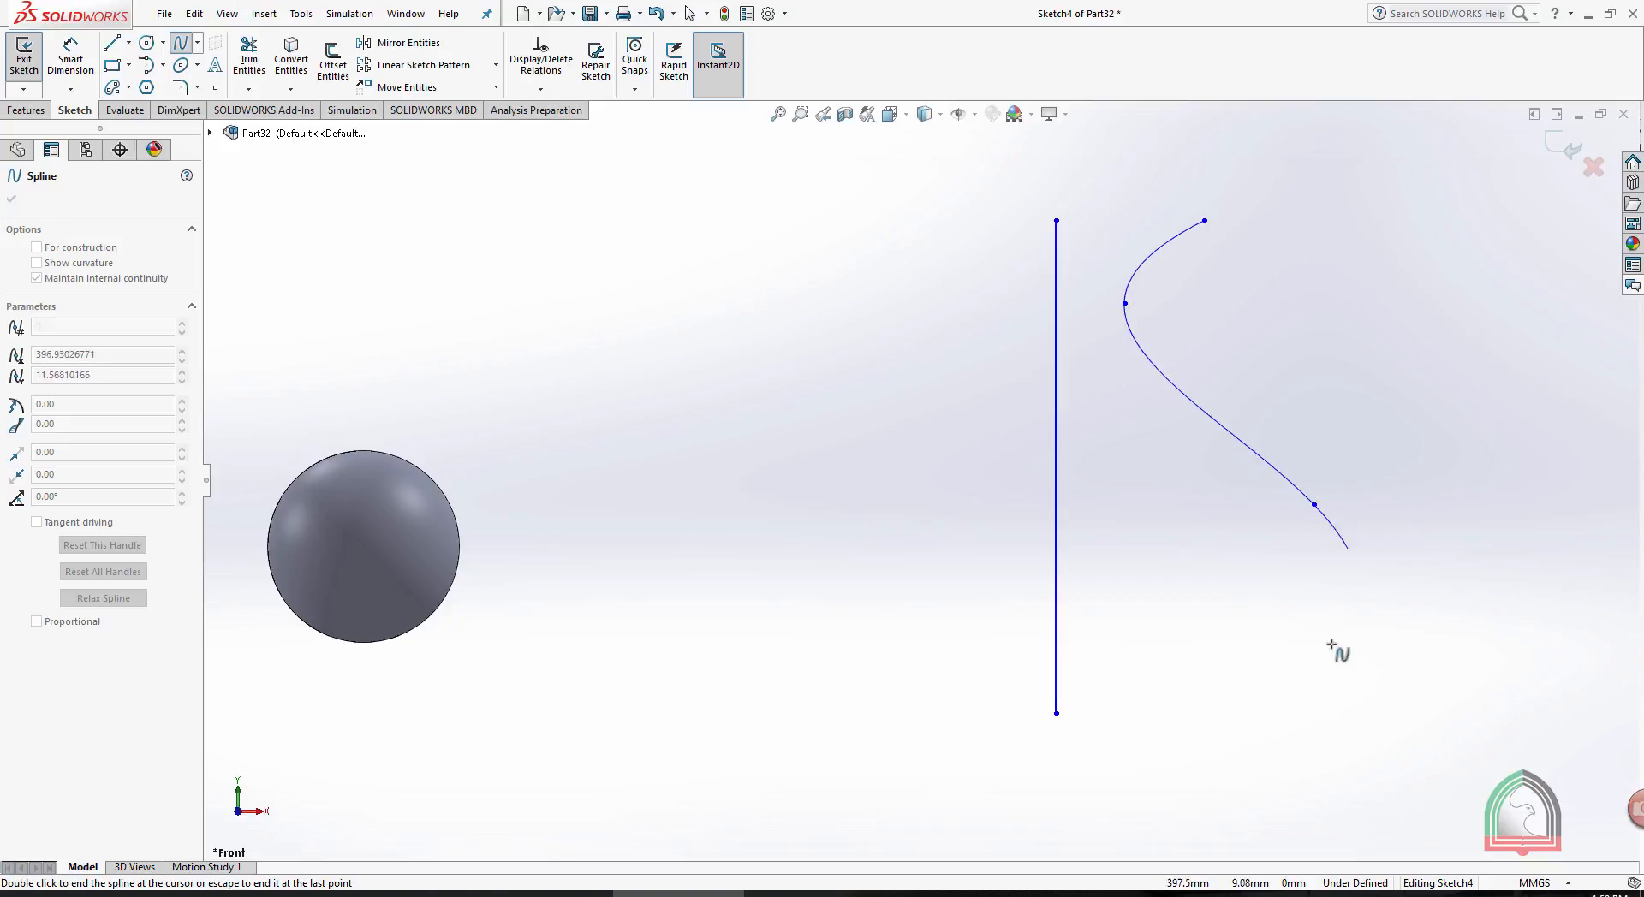
{"action": "double_click", "coordinate": [1164, 709]}
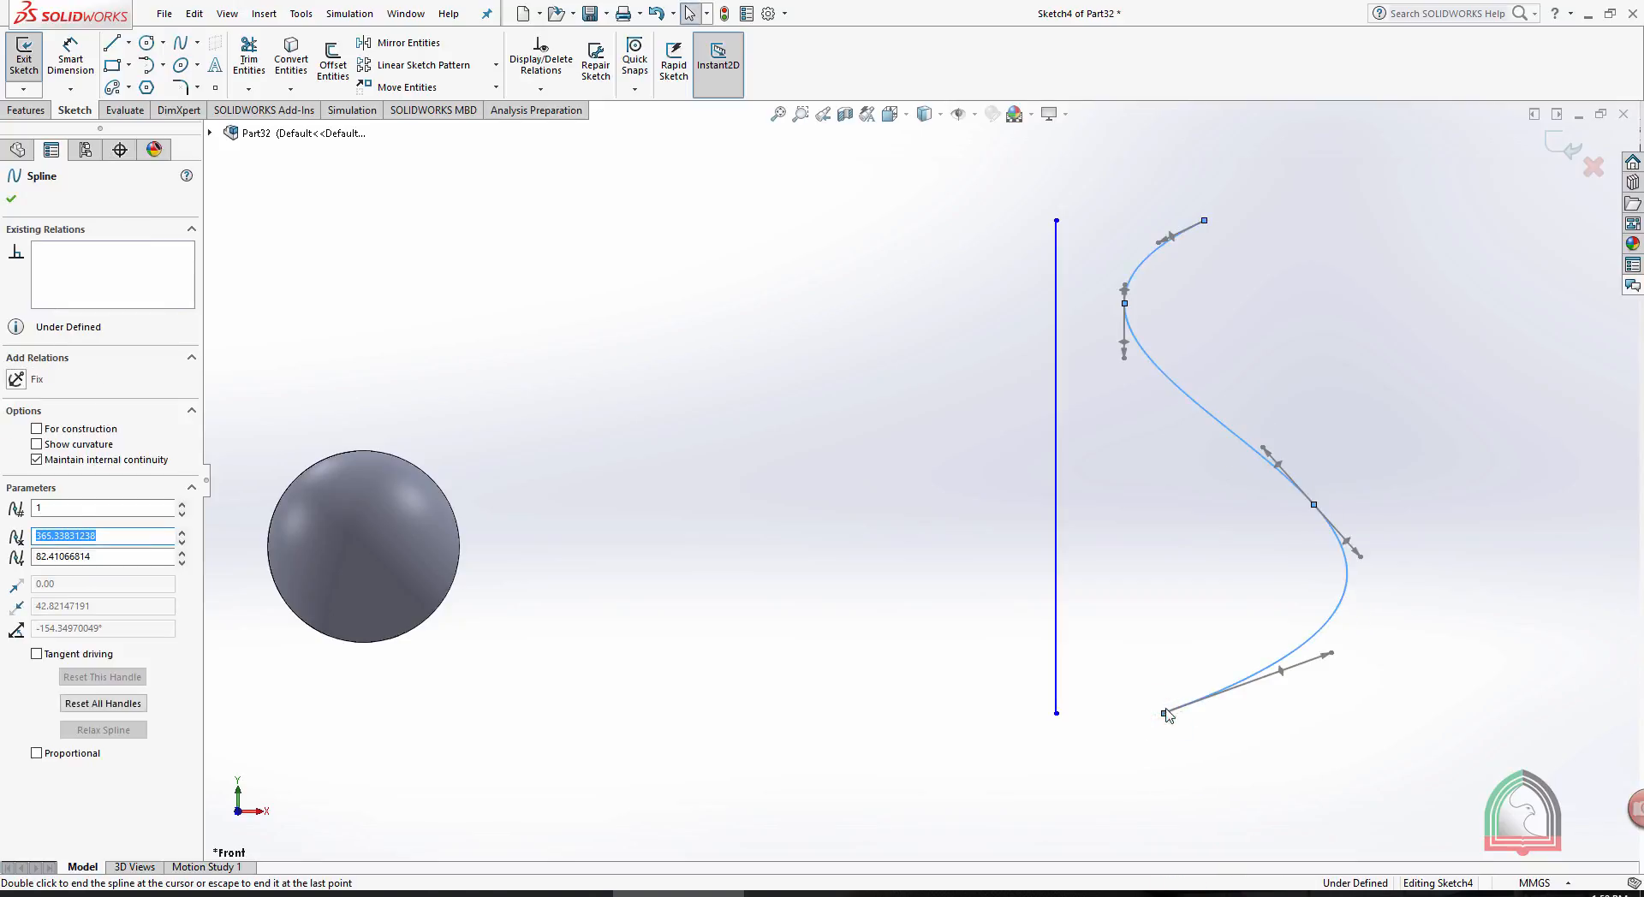
{"action": "key", "text": "Escape"}
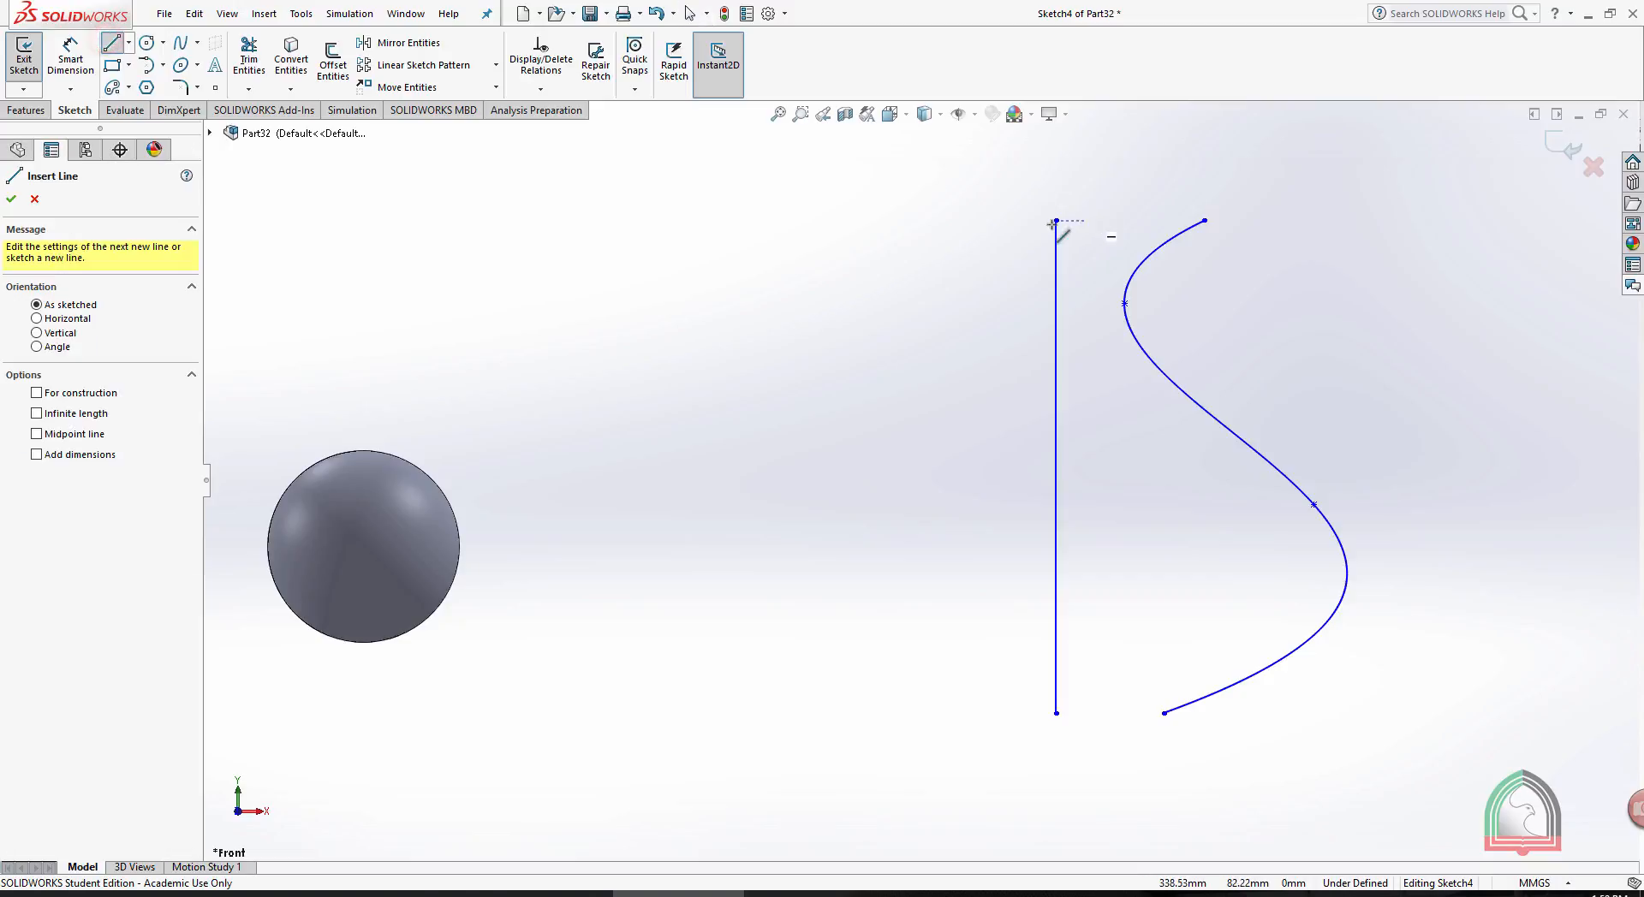
- Connect the vertical line's ends to the spline with horizontal lines, about 34 mm long at the top and 24 mm at the bottom
{"action": "left_click", "coordinate": [1057, 222]}
{"action": "left_click", "coordinate": [1210, 221]}
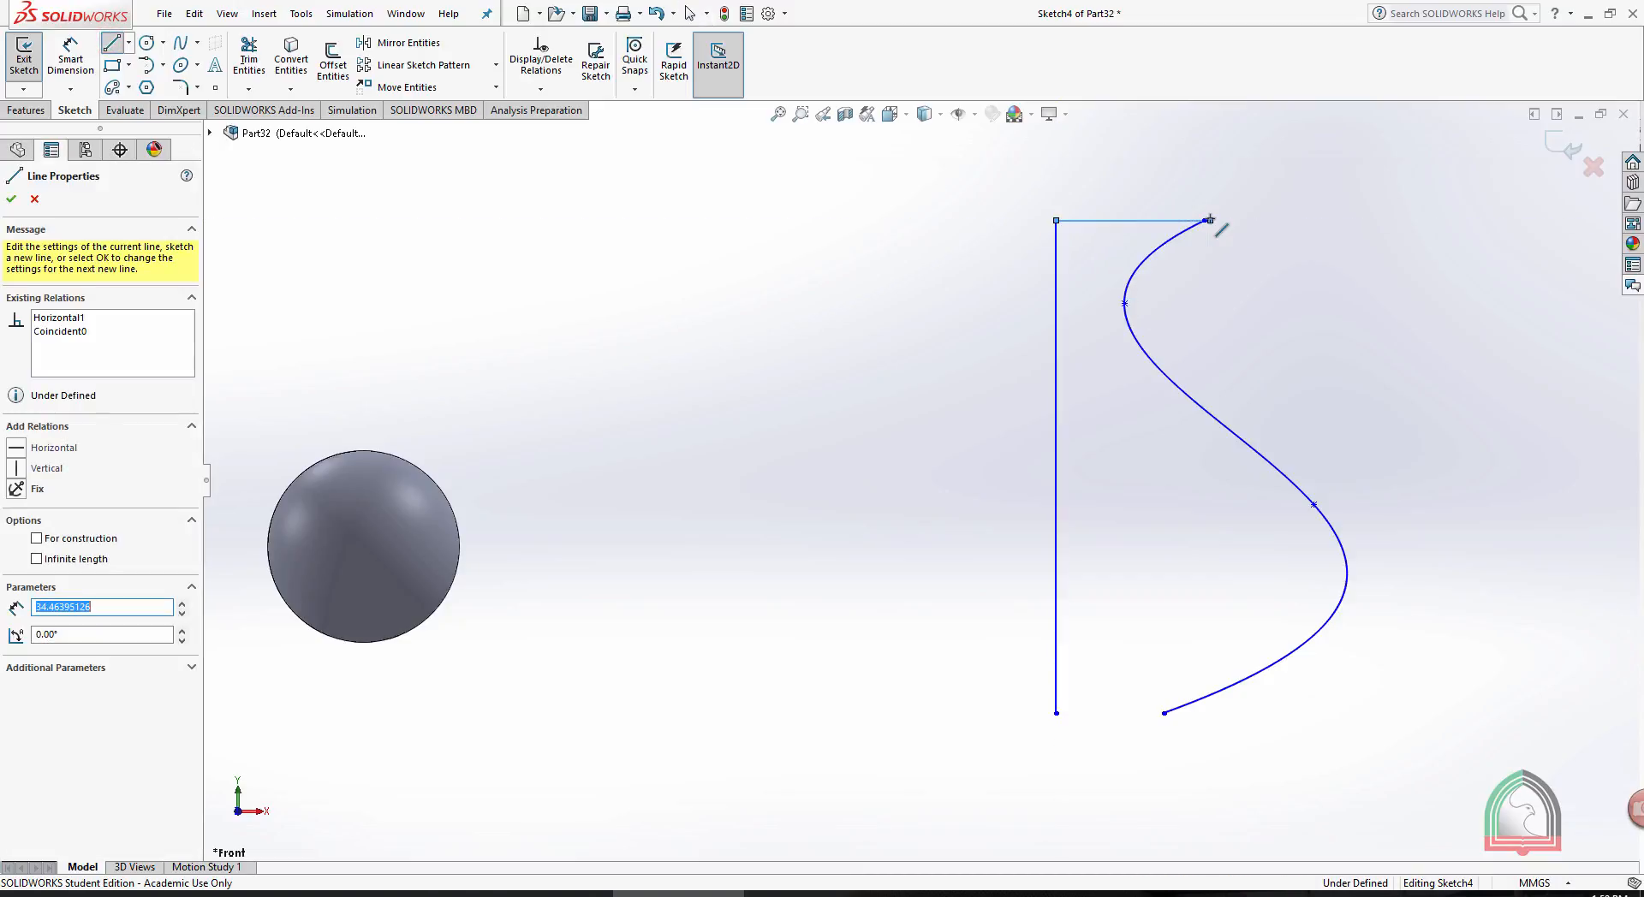
{"action": "key", "text": "Escape"}
{"action": "left_click", "coordinate": [112, 42]}
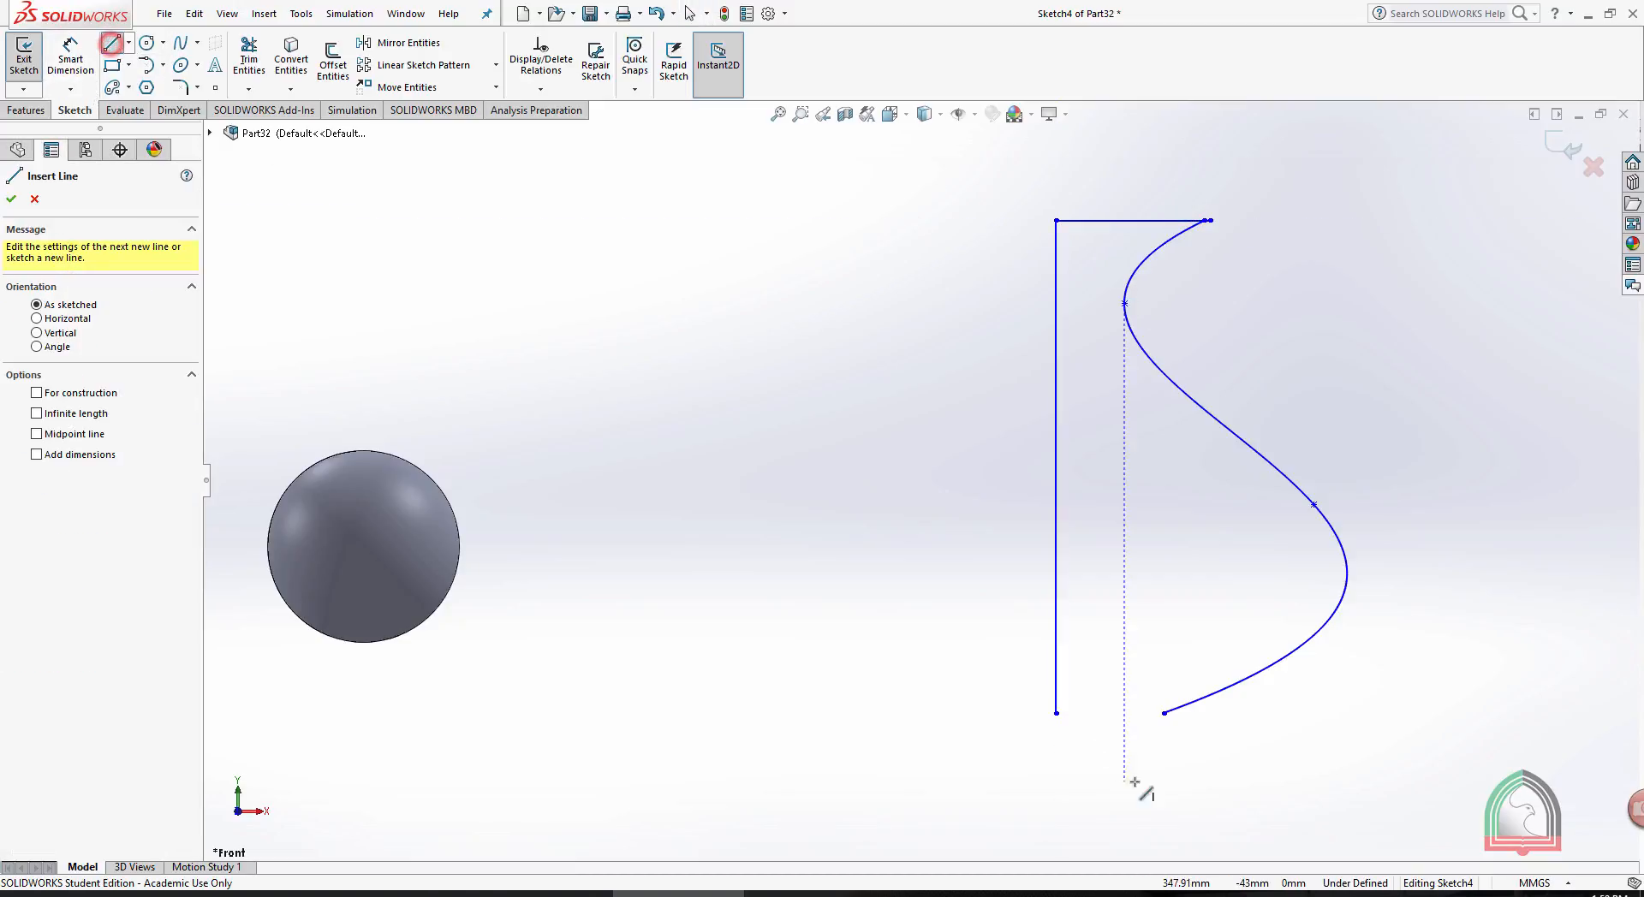
{"action": "left_click", "coordinate": [1057, 714]}
{"action": "left_click", "coordinate": [1164, 714]}
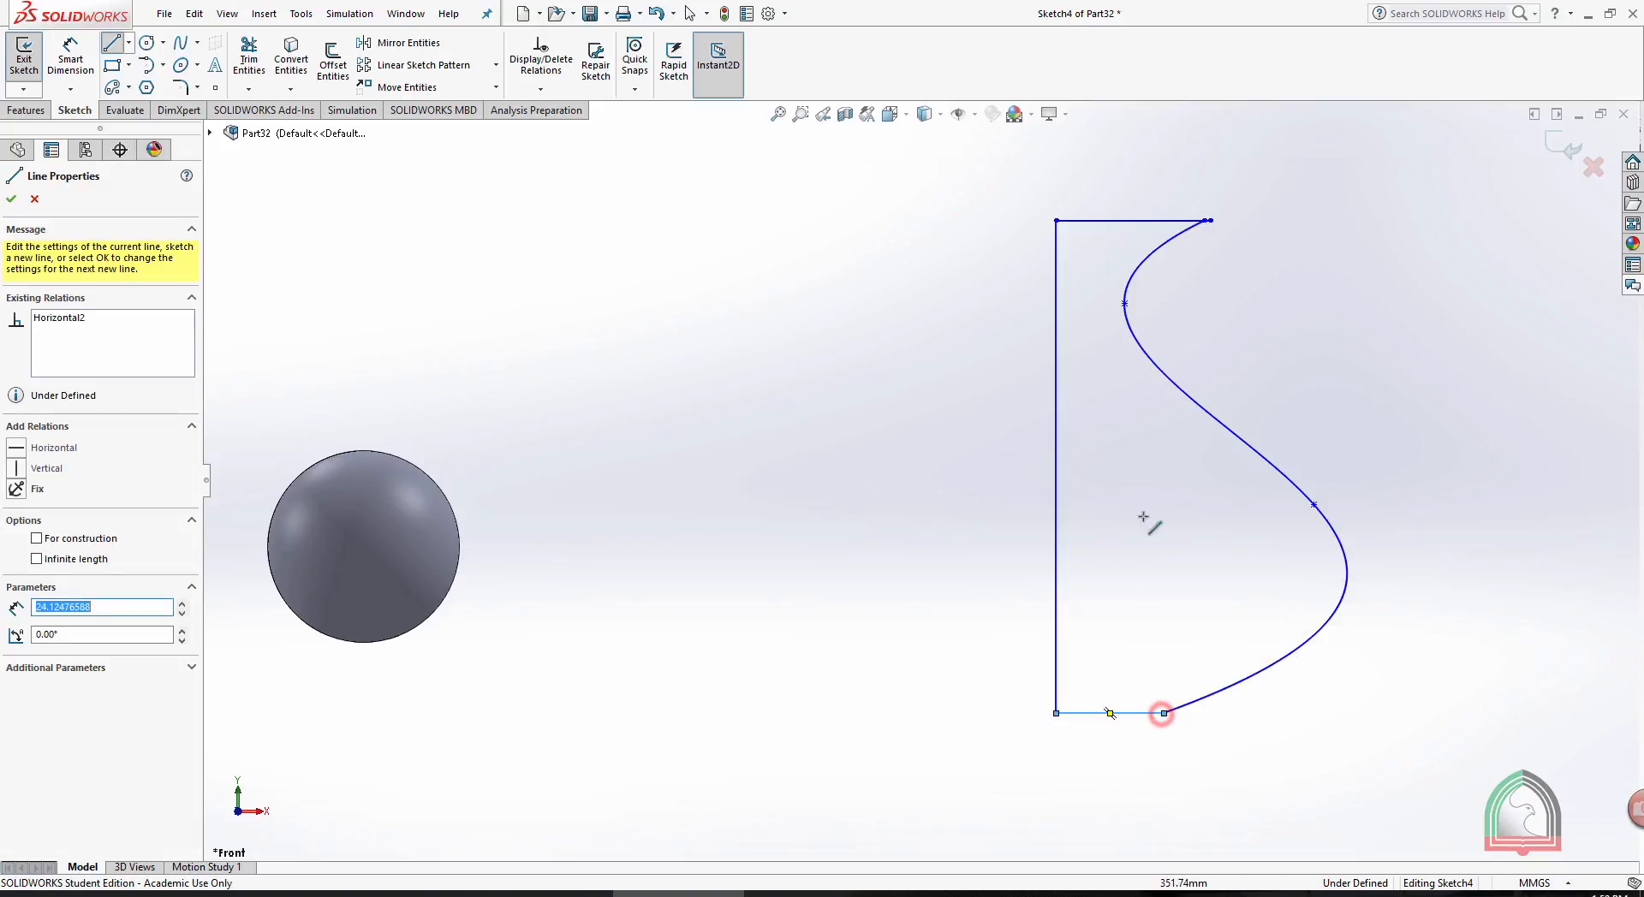
- Trim the short overhang of the upper horizontal line beyond the spline's end
{"action": "key", "text": "Escape"}
{"action": "scroll", "coordinate": [1175, 205], "scroll_direction": "down", "scroll_amount": 5}
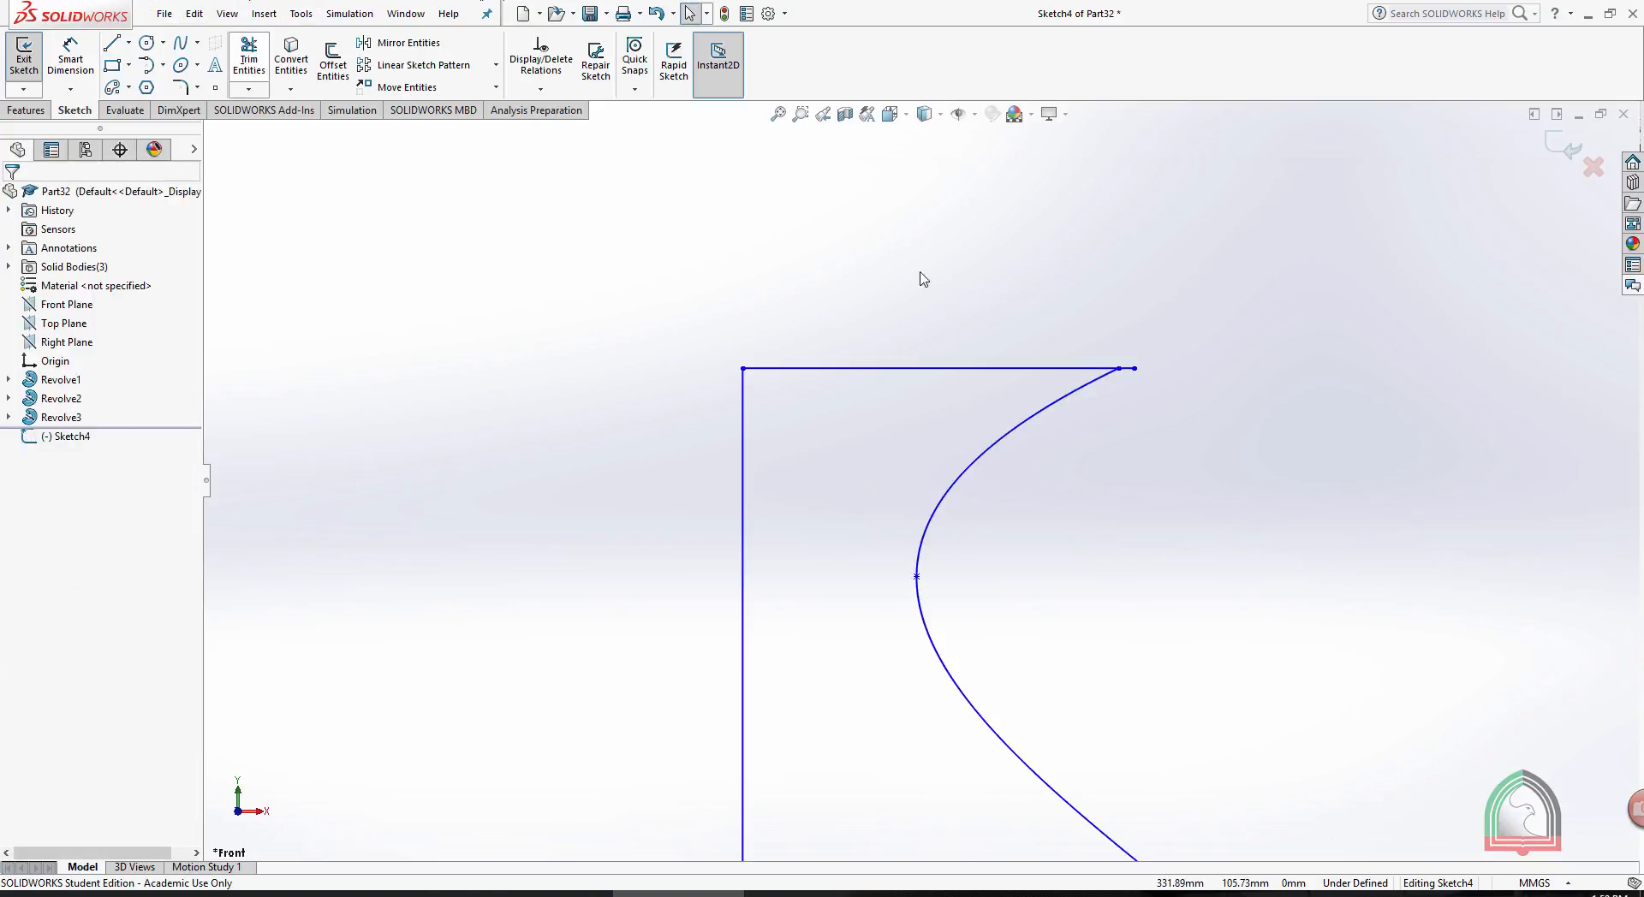
{"action": "left_click_drag", "start_coordinate": [1194, 454], "coordinate": [1136, 366]}
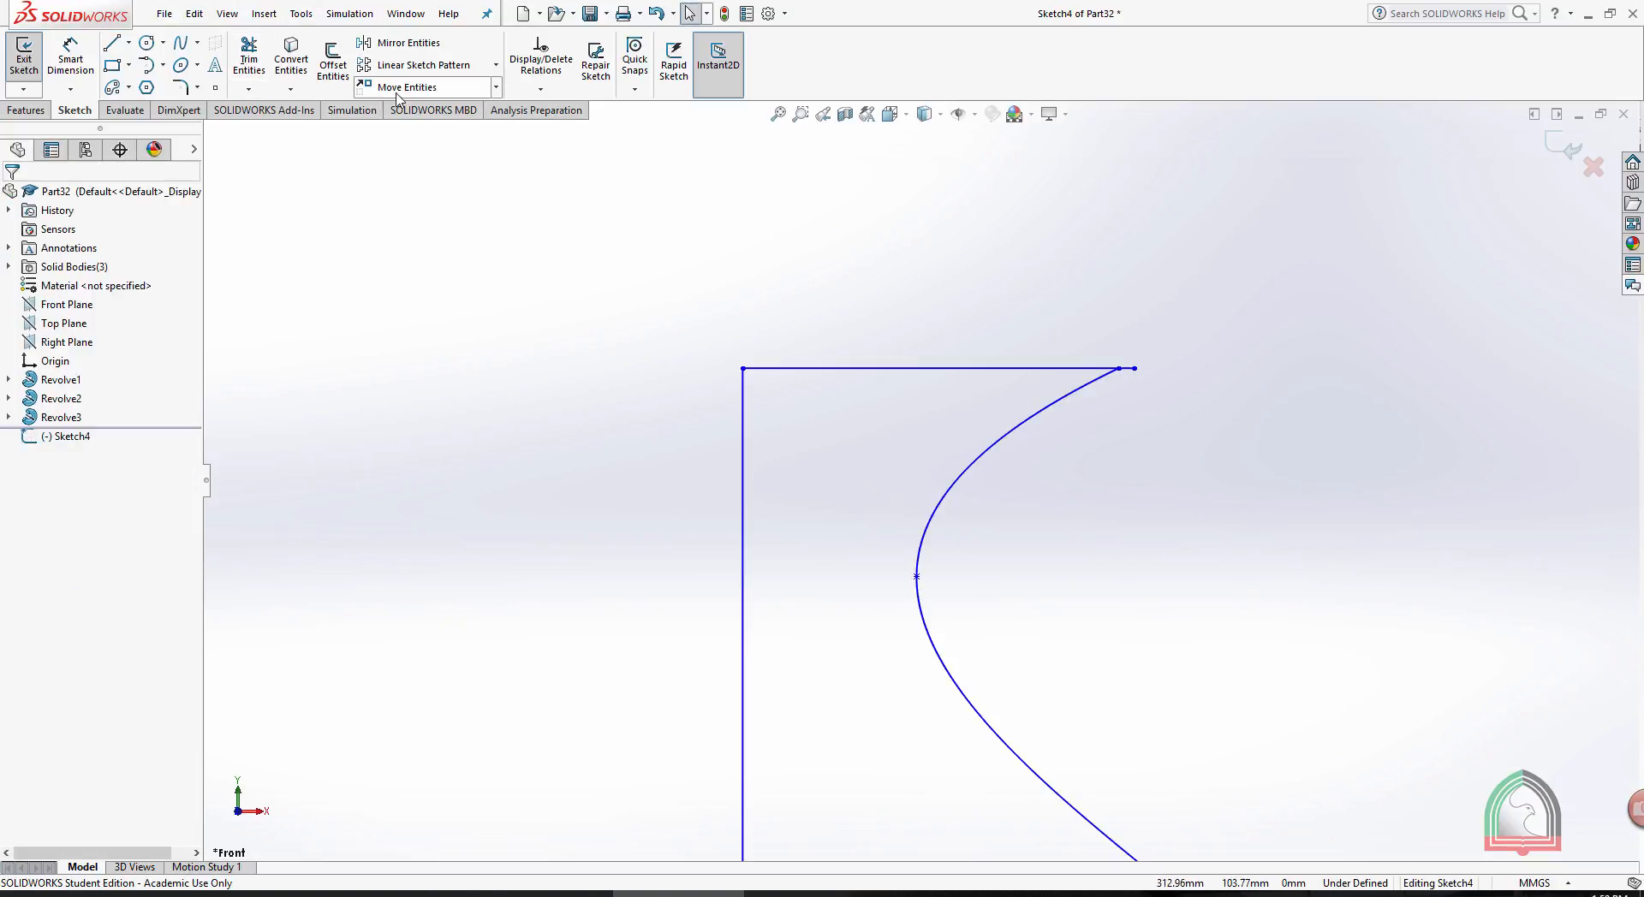
{"action": "left_click", "coordinate": [249, 58]}
{"action": "left_click_drag", "start_coordinate": [1222, 491], "coordinate": [1123, 331]}
{"action": "scroll", "coordinate": [1295, 414], "scroll_direction": "up", "scroll_amount": 10}
{"action": "scroll", "coordinate": [818, 706], "scroll_direction": "down", "scroll_amount": 5}
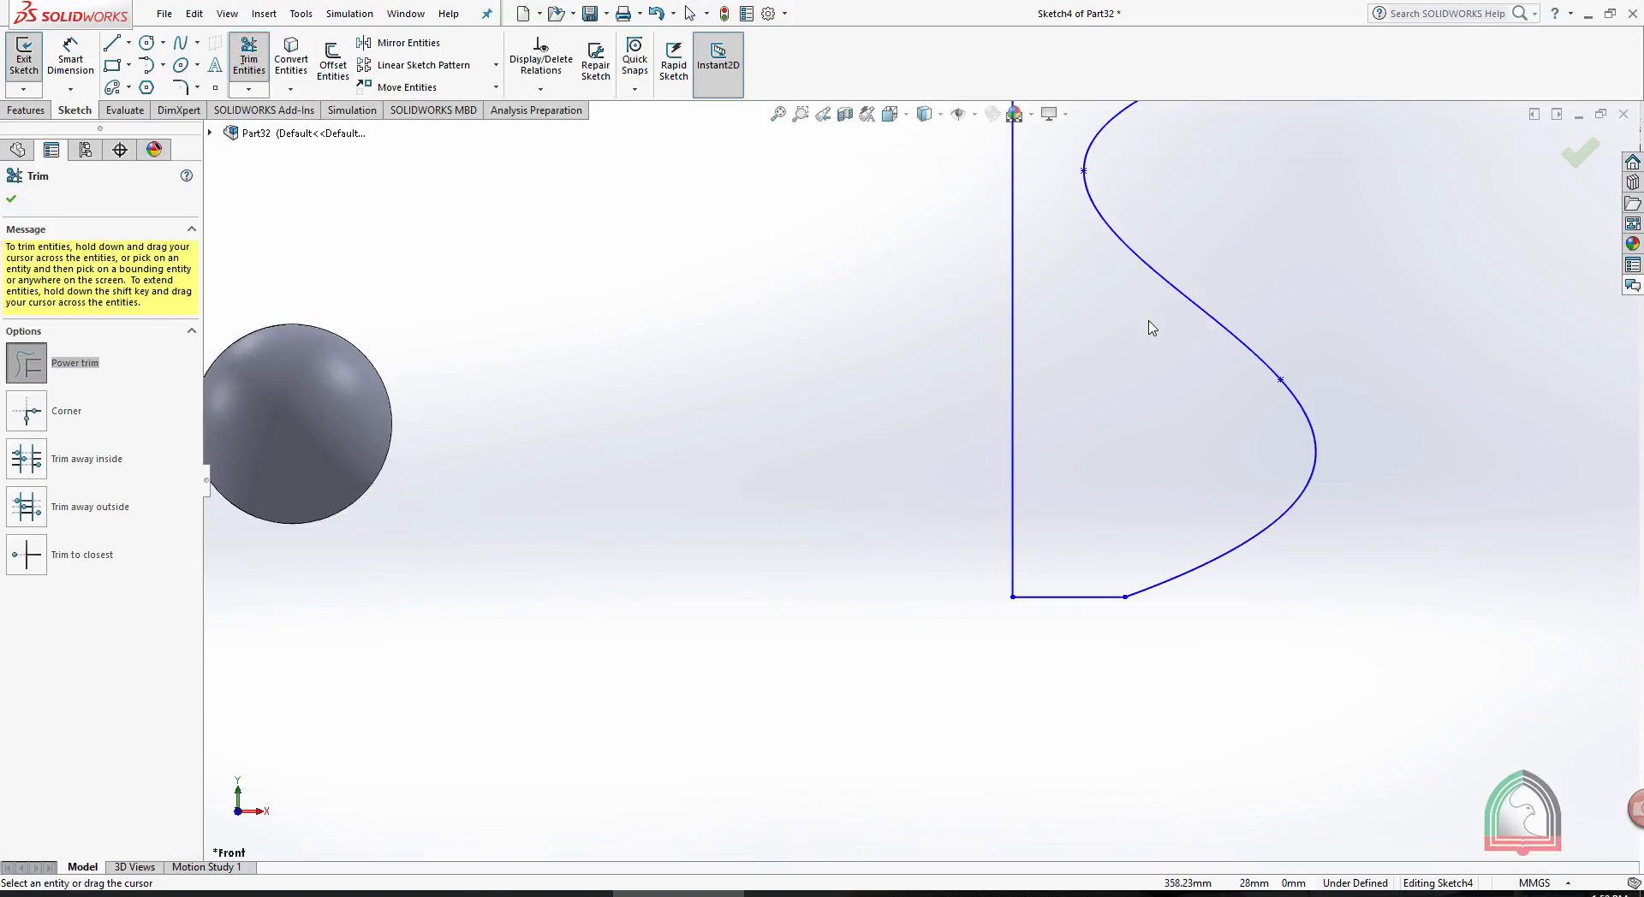
{"action": "scroll", "coordinate": [1152, 321], "scroll_direction": "up", "scroll_amount": 2}
{"action": "left_click", "coordinate": [1578, 152]}
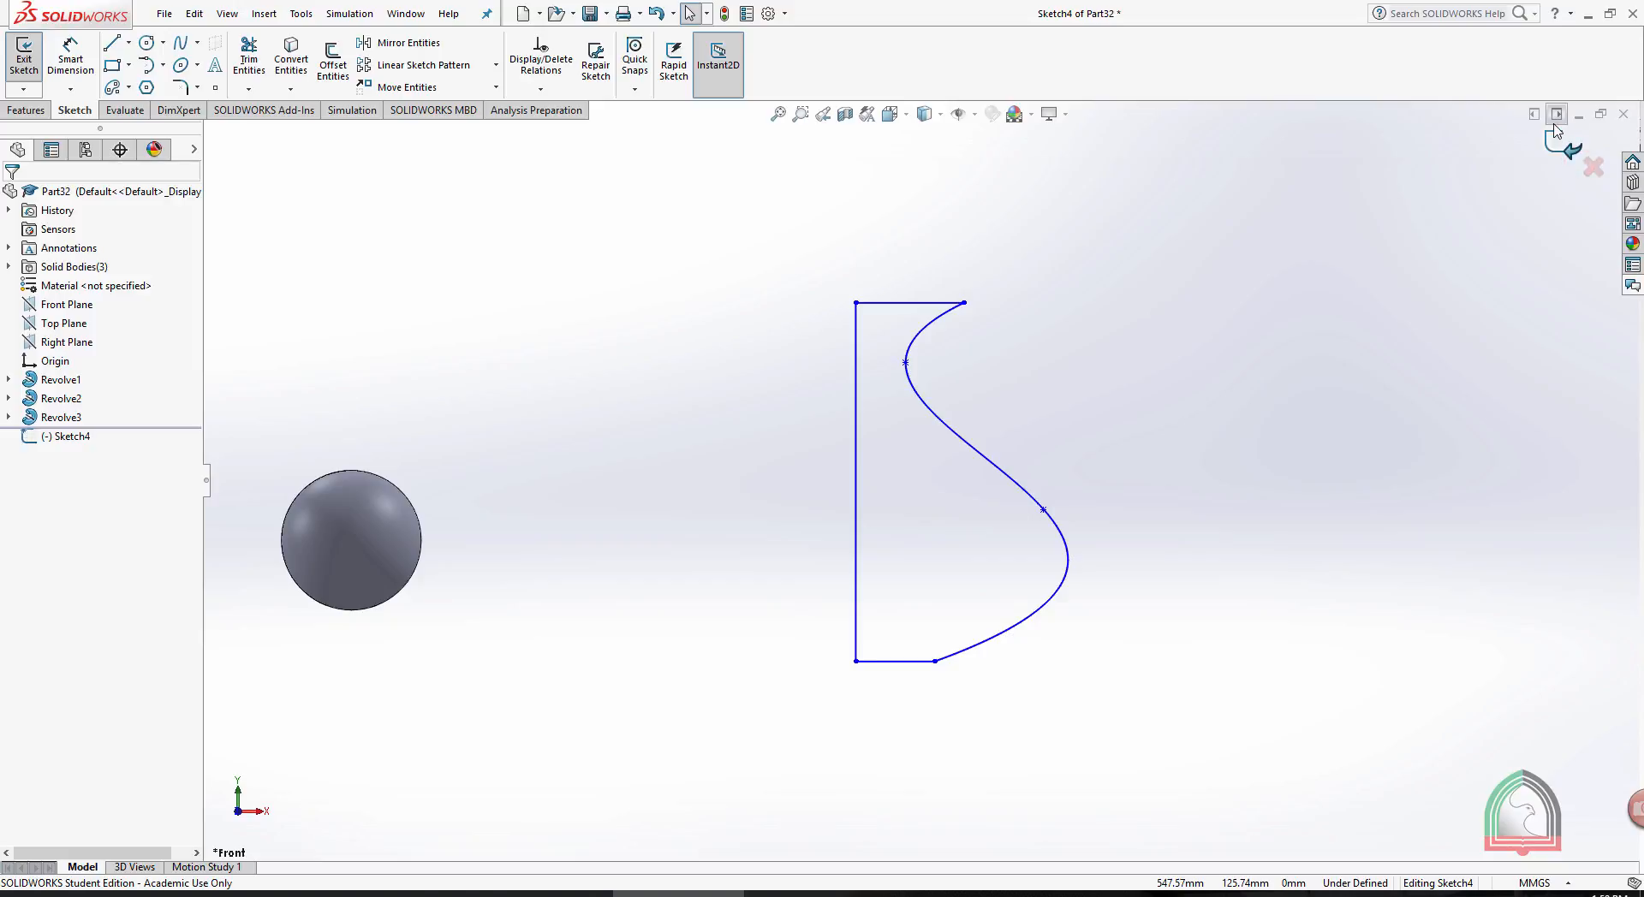
- Exit the sketch and revolve the spline profile 360° about its vertical line into a vase-shaped body
{"action": "left_click", "coordinate": [1554, 123]}
{"action": "double_click", "coordinate": [1553, 140]}
{"action": "left_click", "coordinate": [1554, 145]}
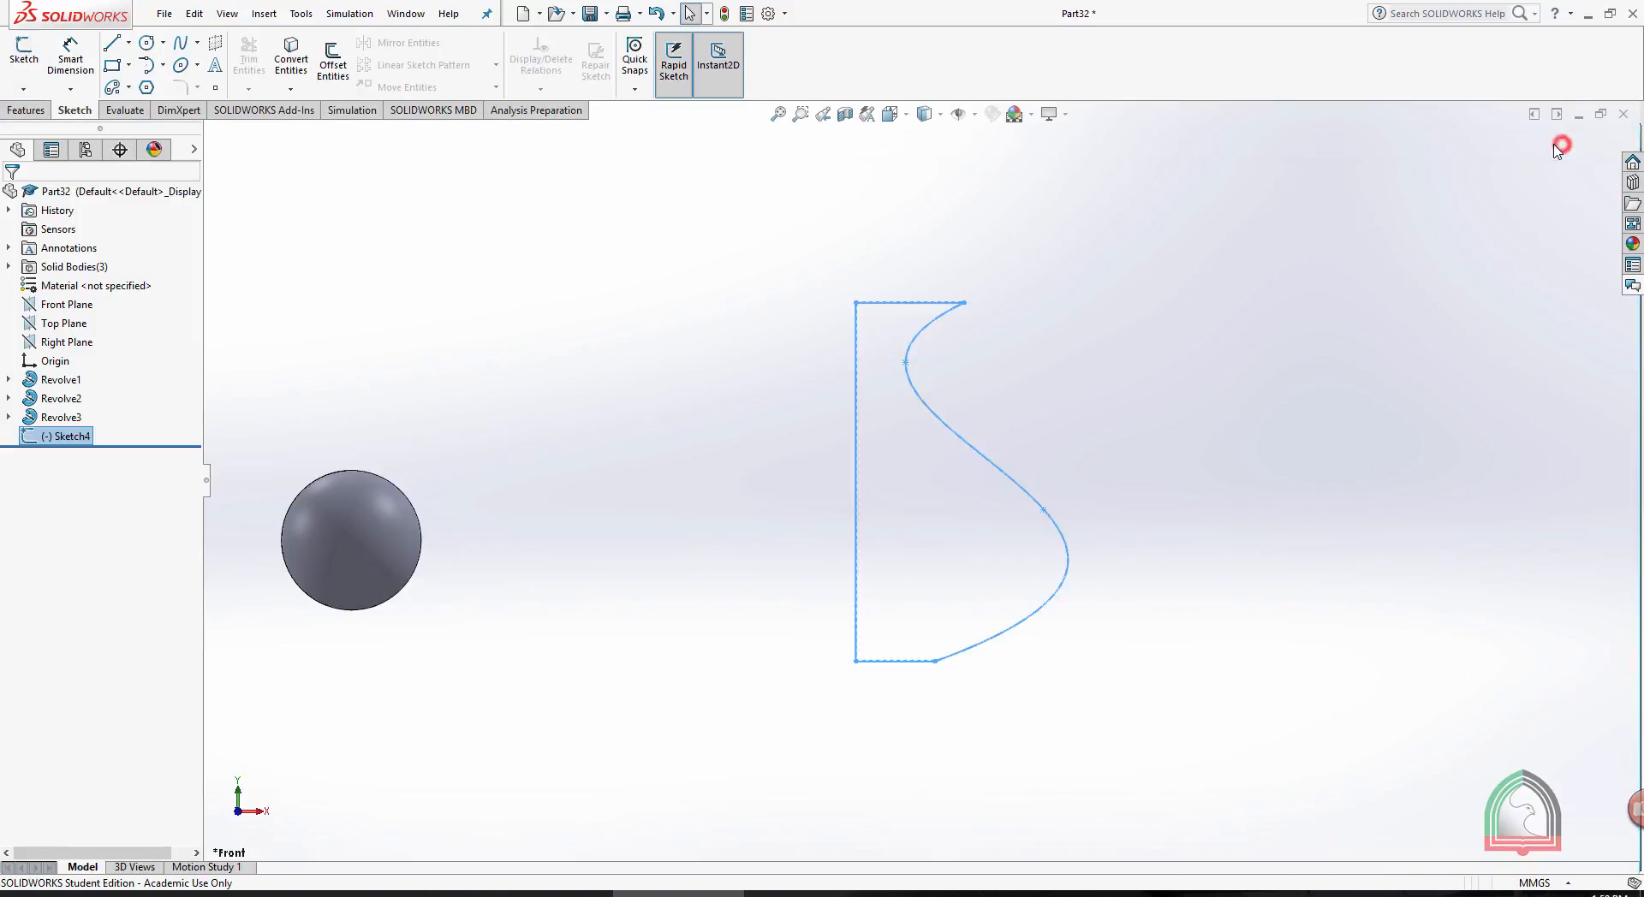
{"action": "left_click", "coordinate": [24, 110]}
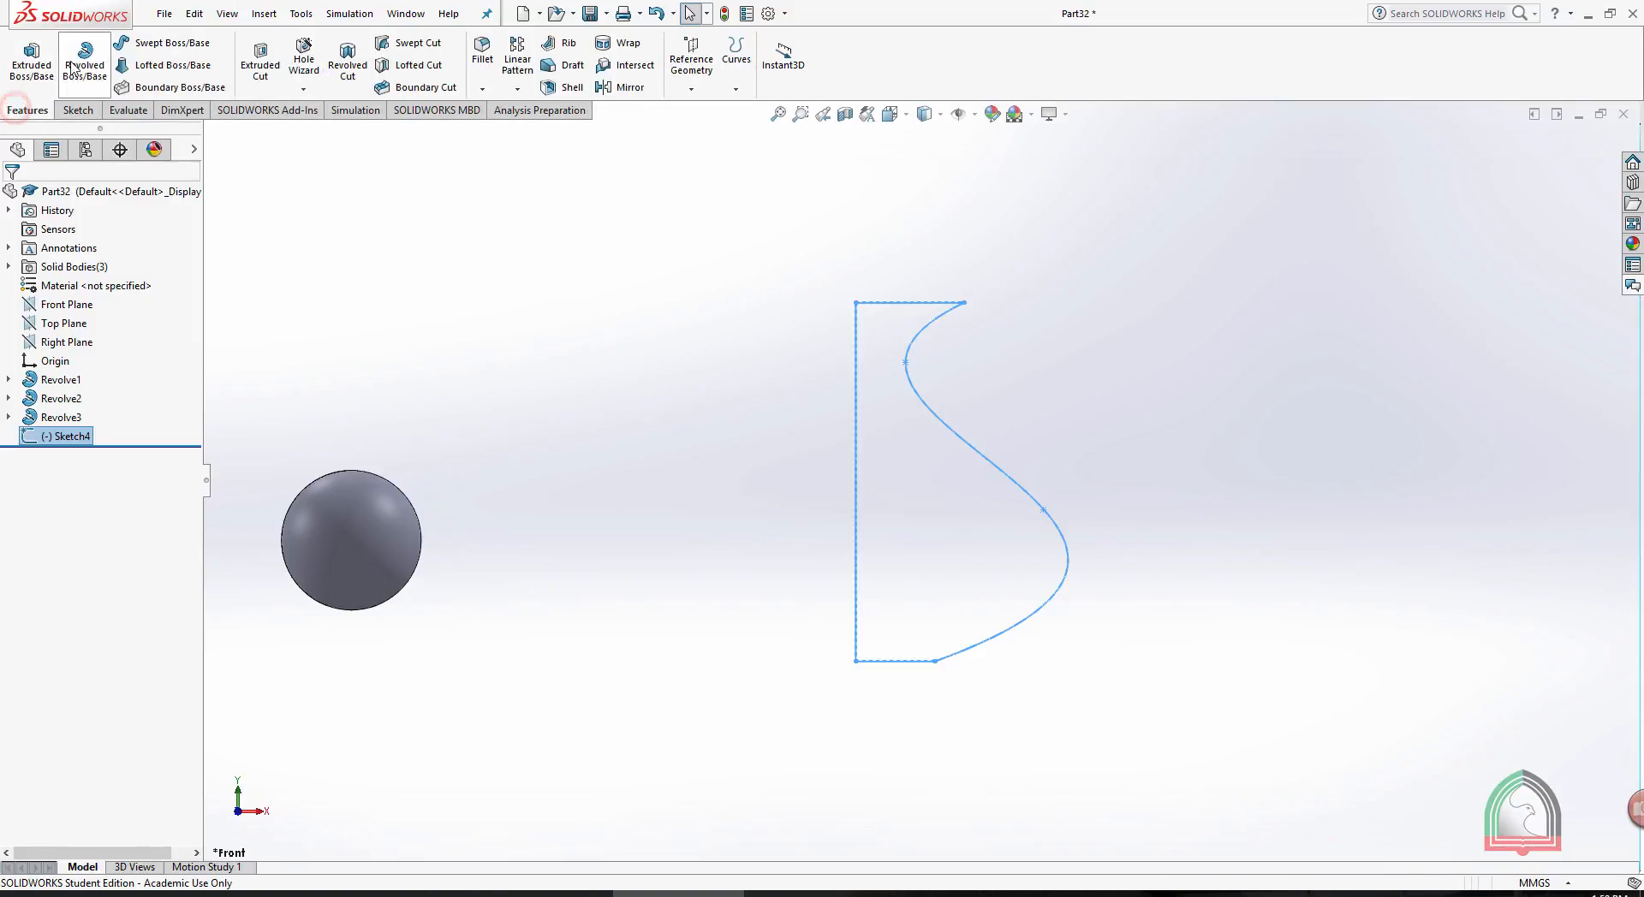
{"action": "left_click", "coordinate": [74, 67]}
{"action": "left_click", "coordinate": [855, 488]}
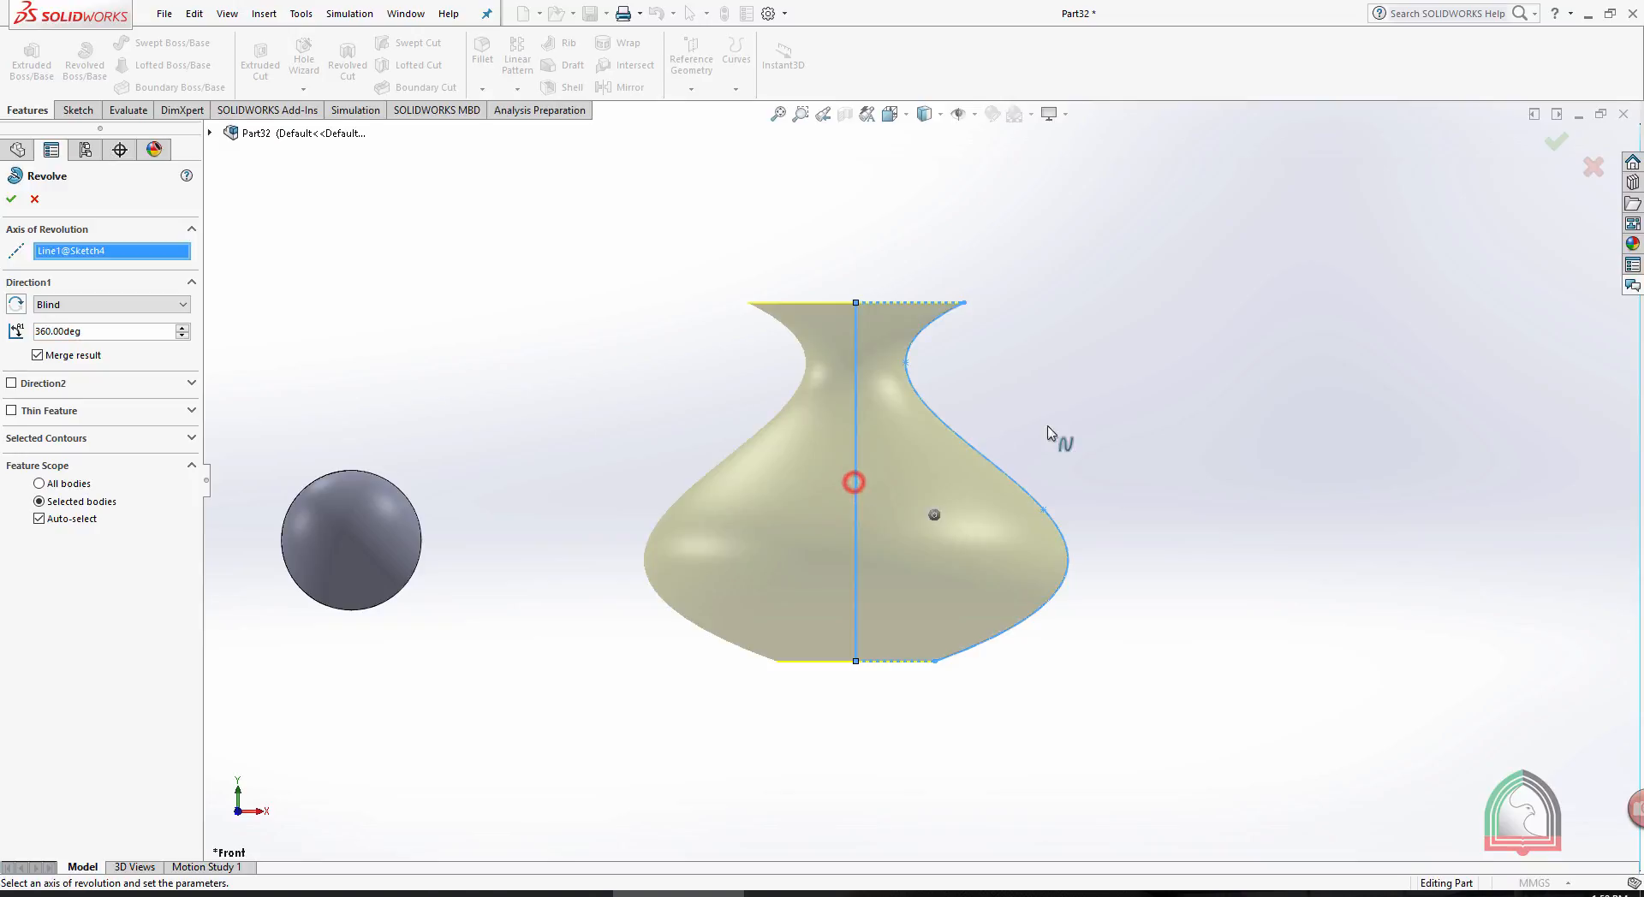
{"action": "left_click", "coordinate": [1556, 148]}
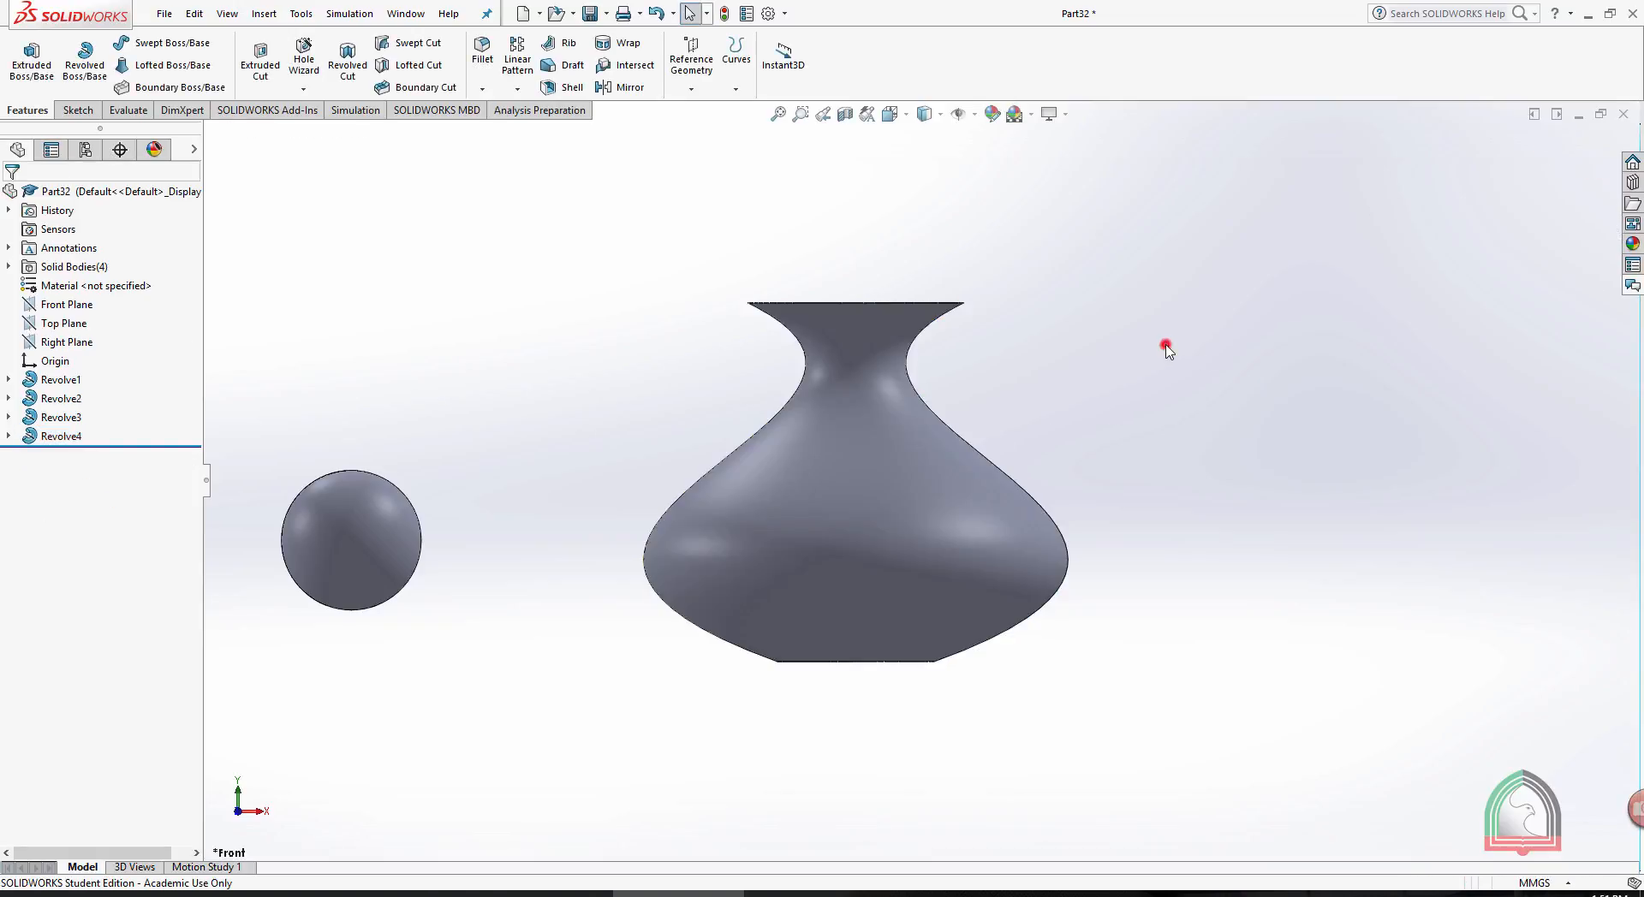
- Open the first revolved cylinder's sketch for editing and orient the view normal to it
{"action": "middle_click_drag", "start_coordinate": [1167, 348], "coordinate": [1140, 422]}
{"action": "scroll", "coordinate": [1133, 395], "scroll_direction": "up", "scroll_amount": 2}
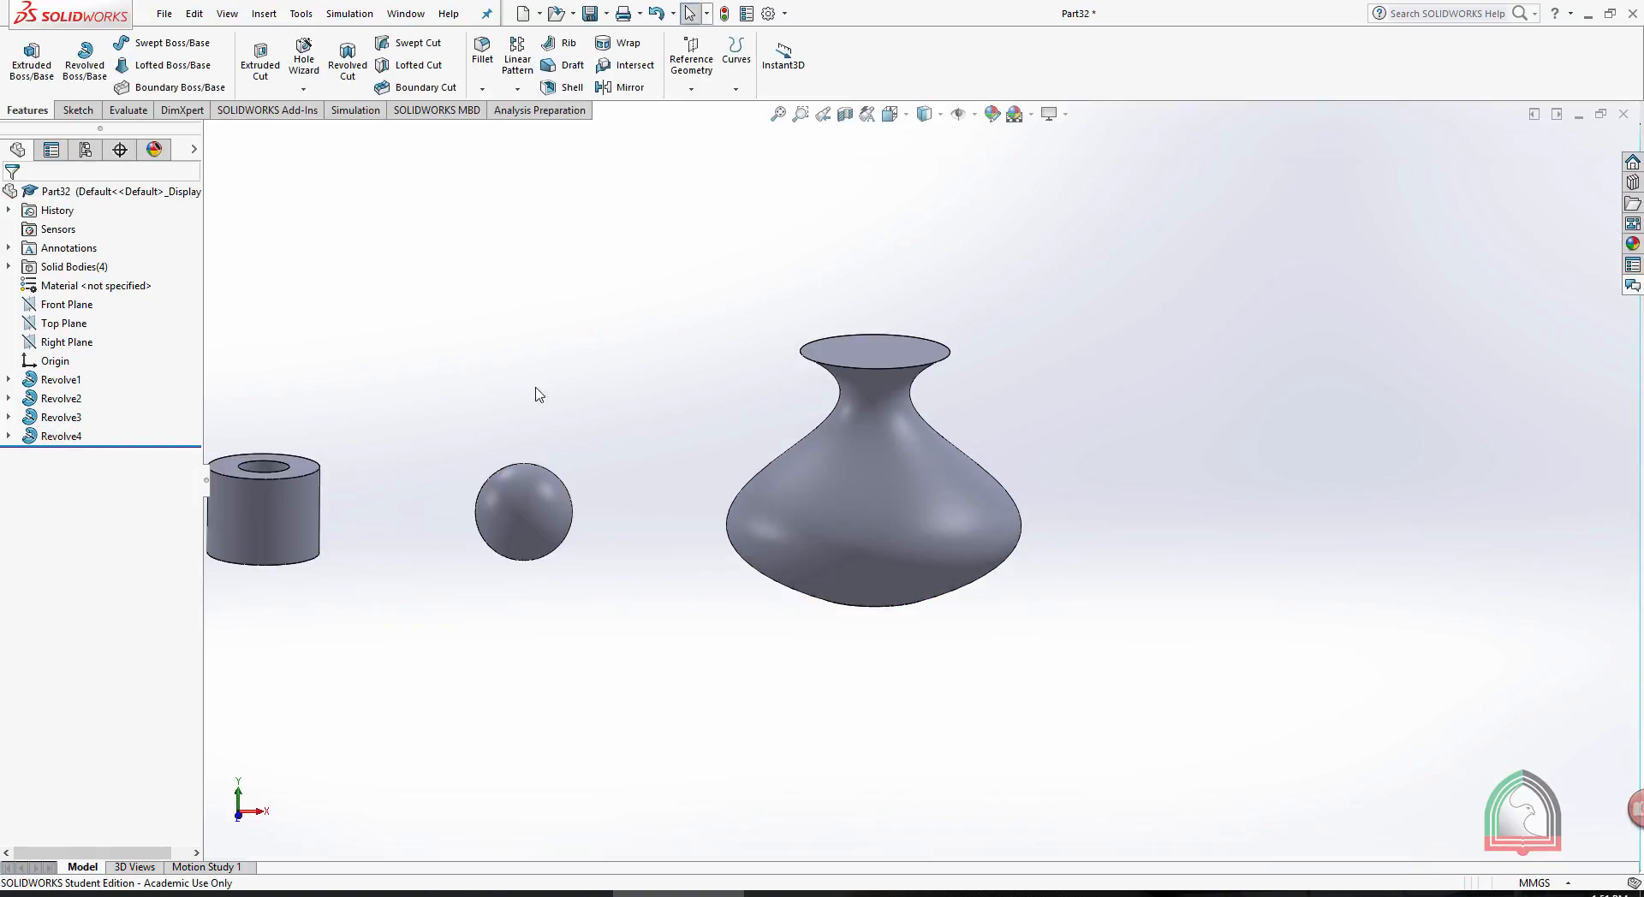
{"action": "scroll", "coordinate": [443, 370], "scroll_direction": "up", "scroll_amount": 3}
{"action": "scroll", "coordinate": [535, 450], "scroll_direction": "down", "scroll_amount": 1}
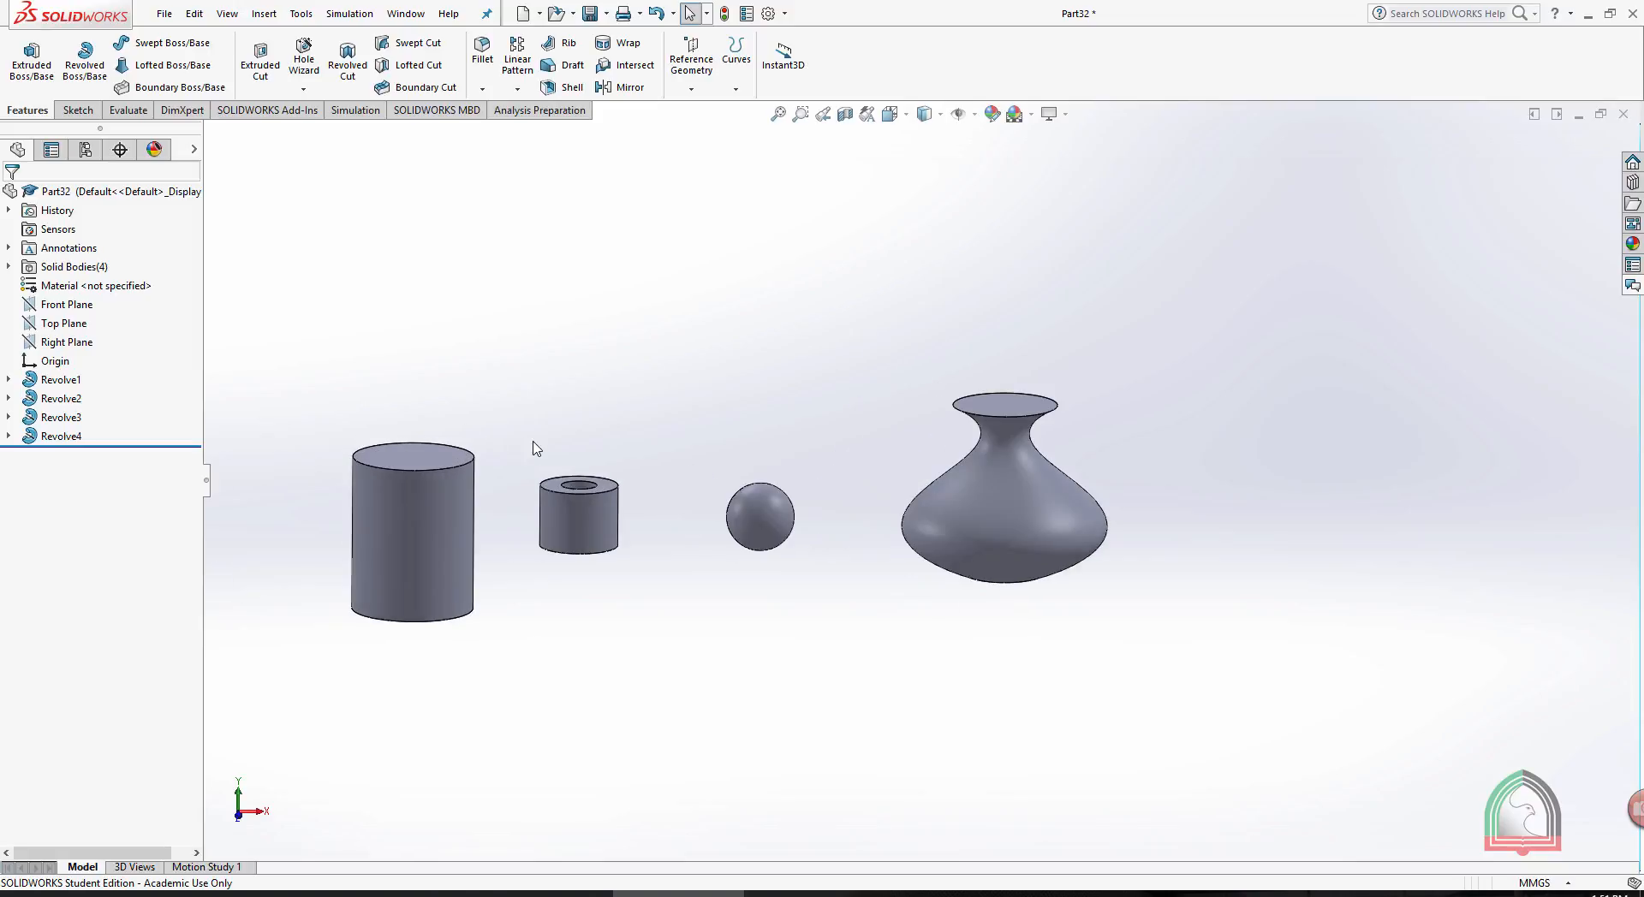
{"action": "left_click", "coordinate": [53, 381]}
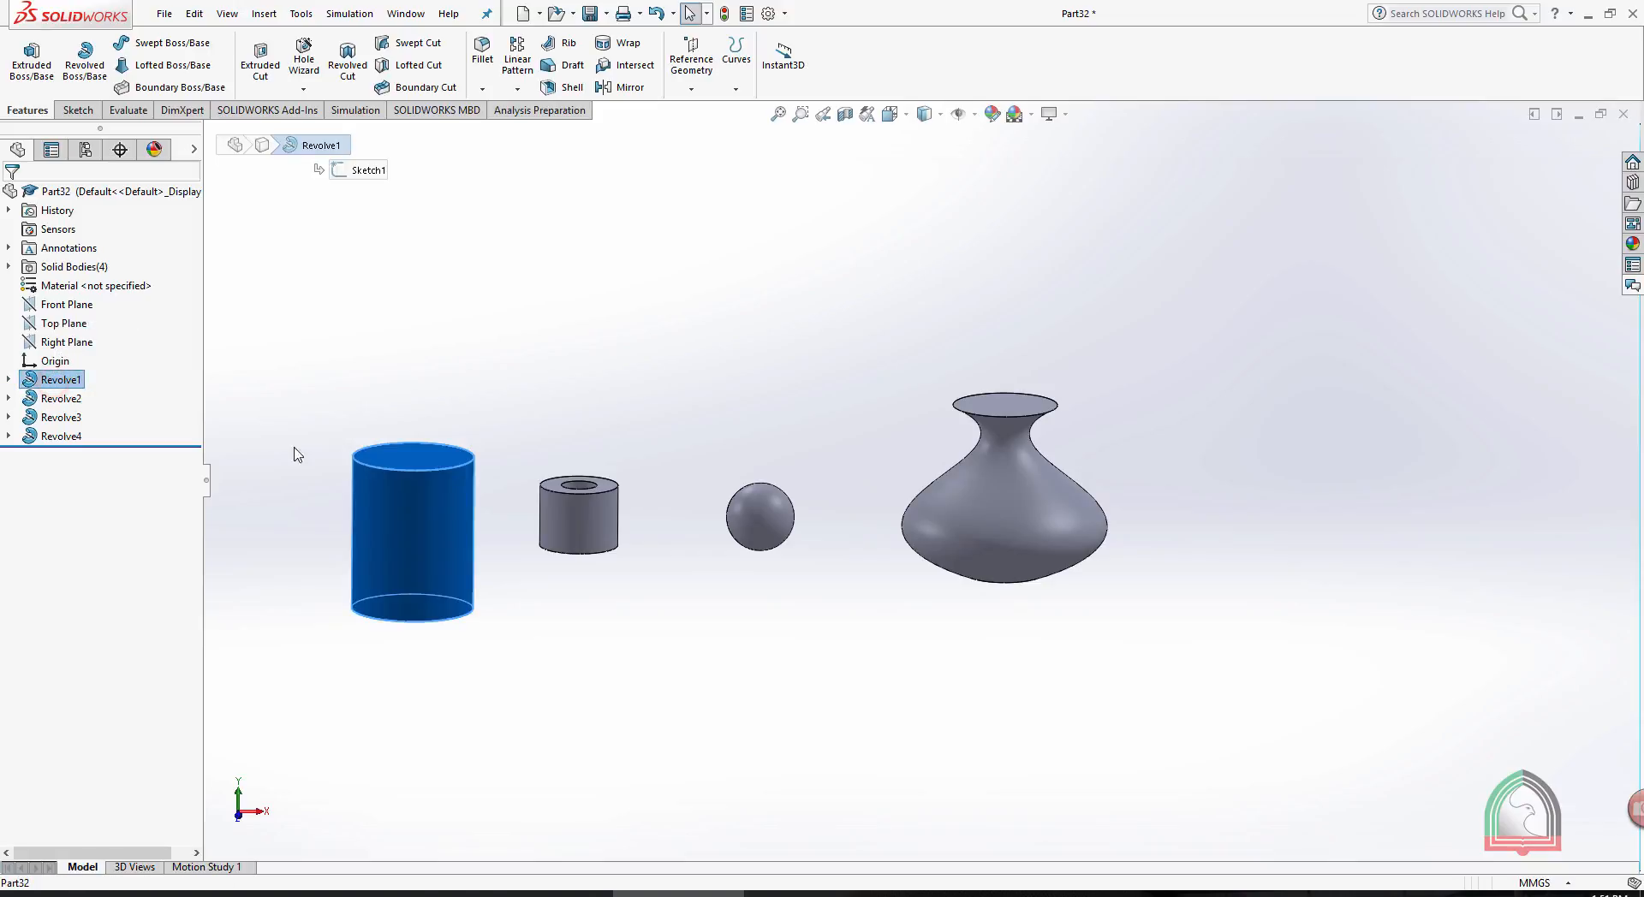
{"action": "left_click", "coordinate": [9, 379]}
{"action": "left_click", "coordinate": [83, 399]}
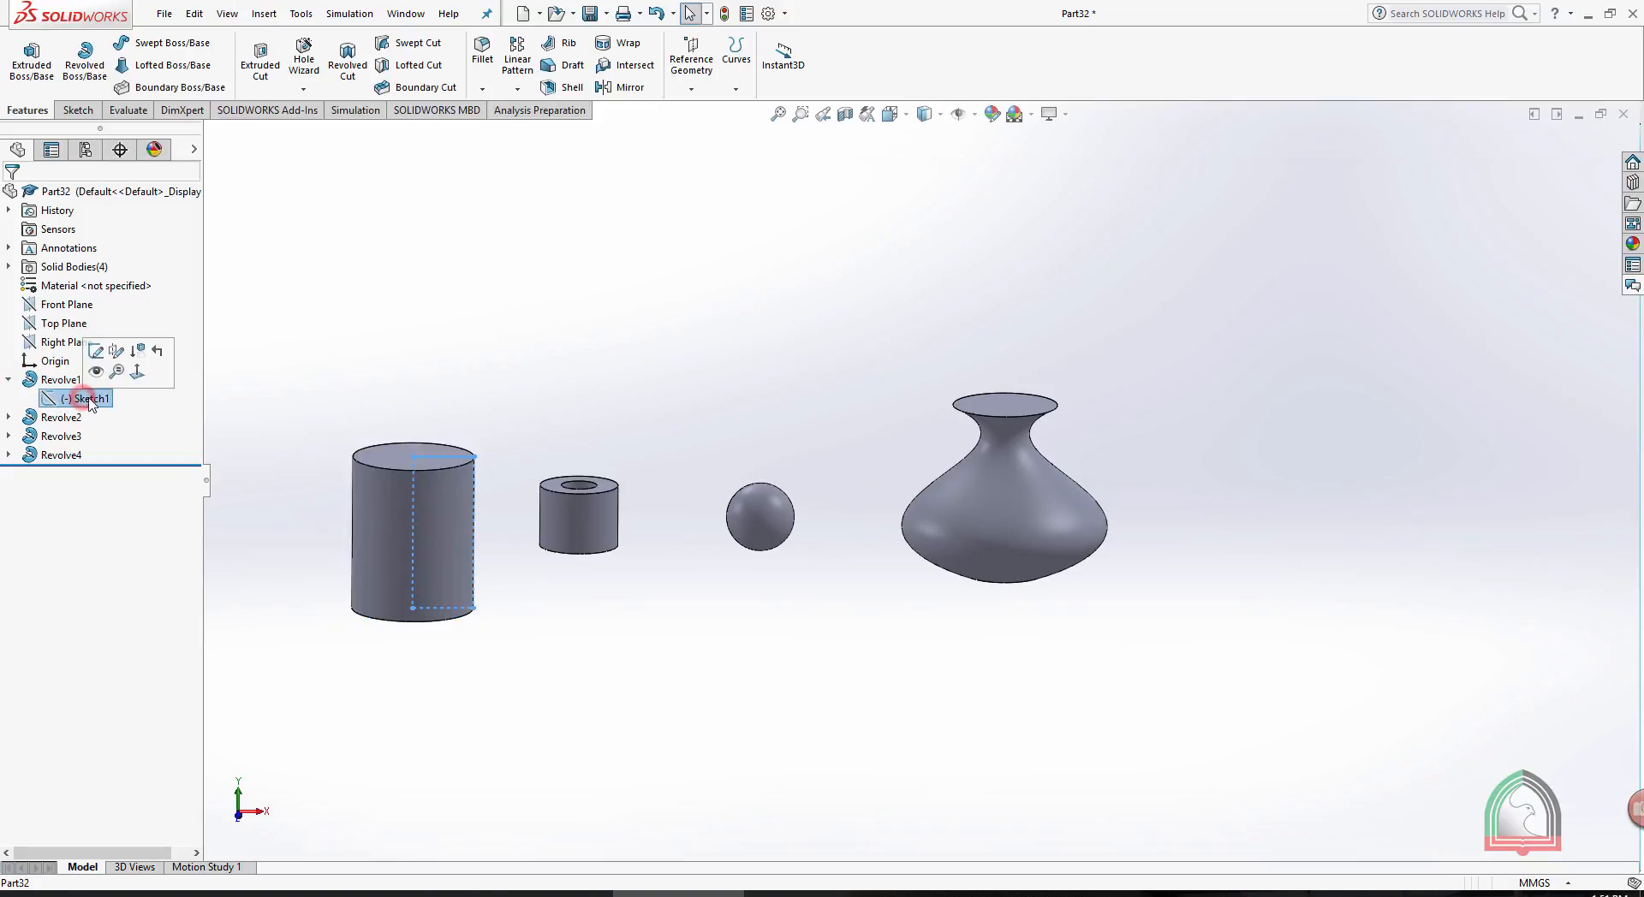
{"action": "left_click", "coordinate": [96, 352]}
{"action": "key", "text": "space"}
{"action": "left_click", "coordinate": [171, 469]}
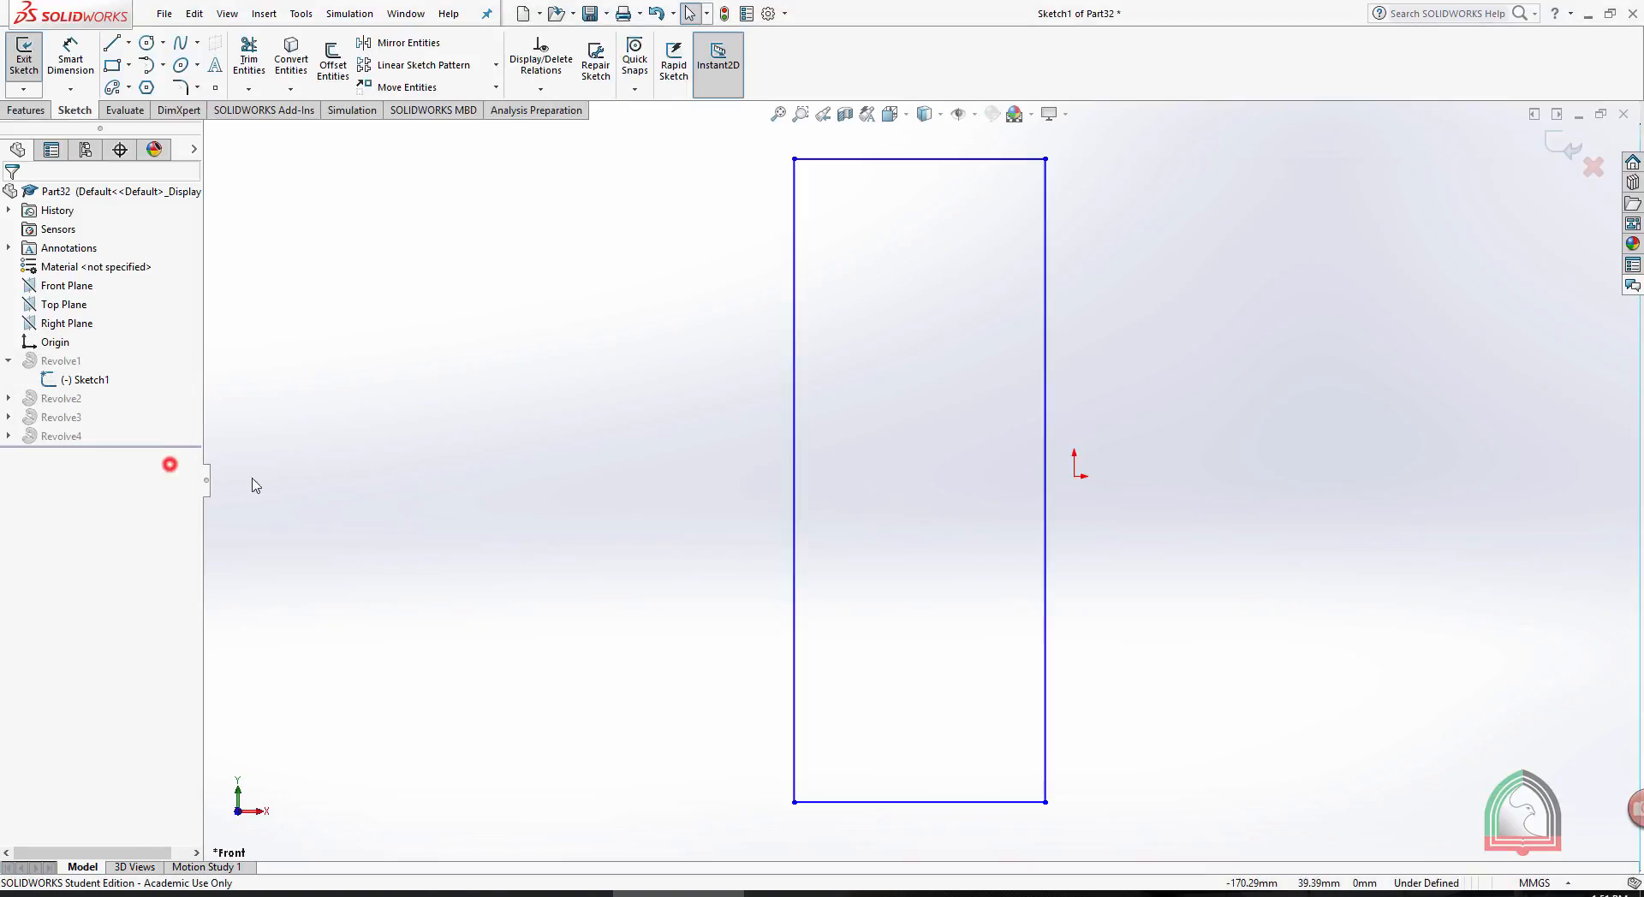
- Delete the upper horizontal line and the right vertical line of the cylinder's rectangular profile
{"action": "scroll", "coordinate": [1135, 278], "scroll_direction": "up", "scroll_amount": 2}
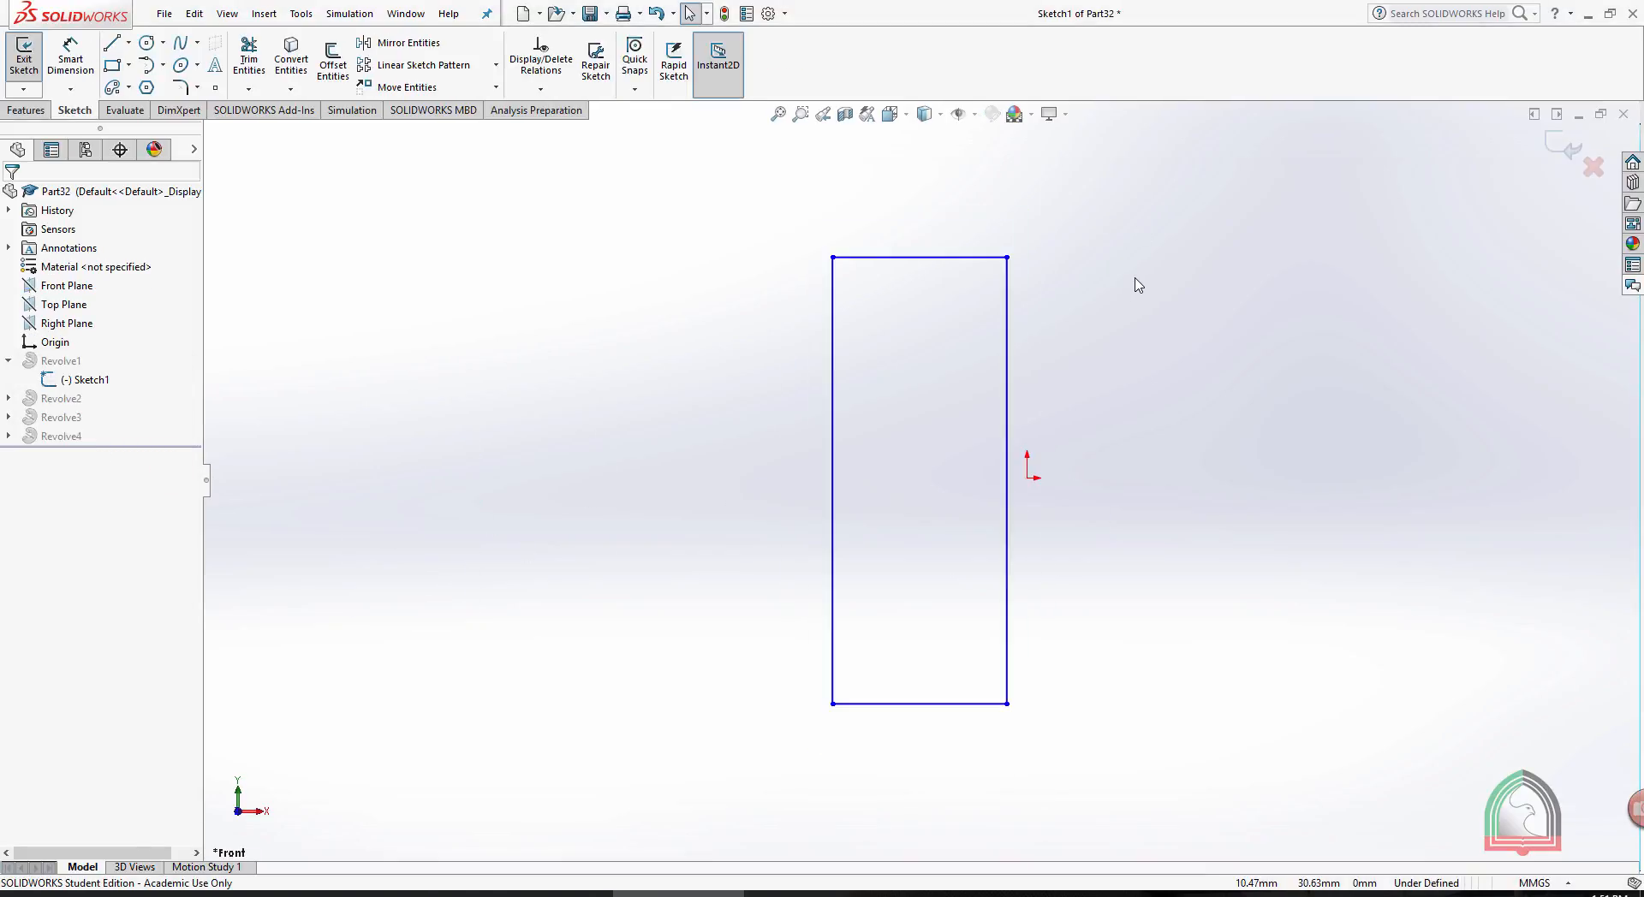
{"action": "left_click", "coordinate": [937, 259]}
{"action": "key", "text": "Delete"}
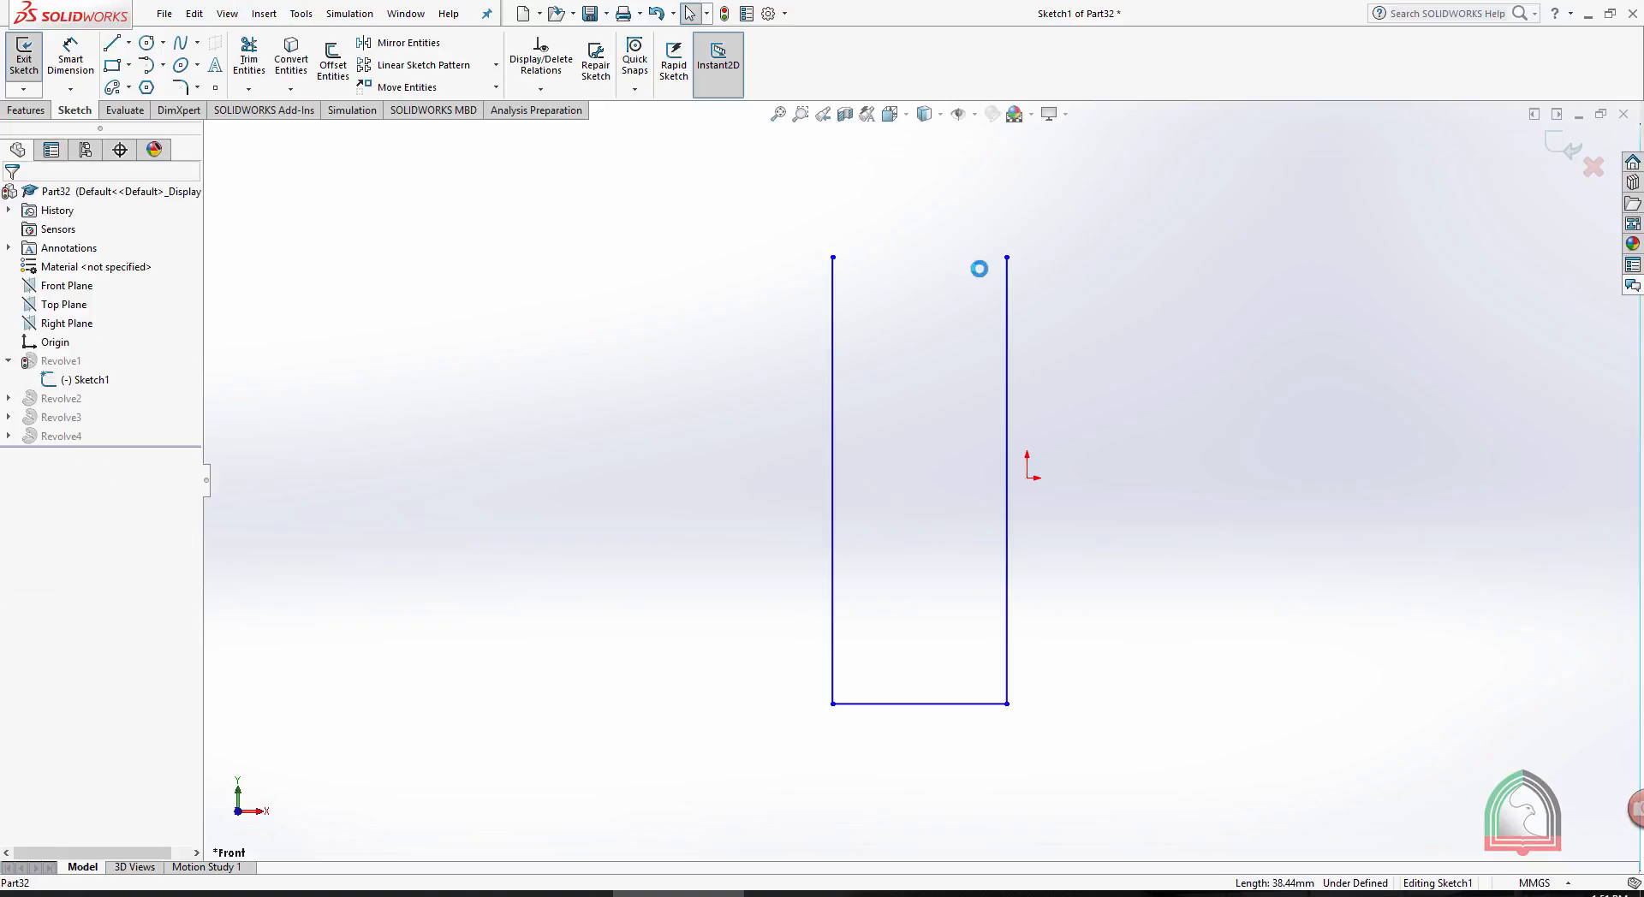
{"action": "mouse_move", "coordinate": [1009, 259]}
{"action": "left_mouse_down"}
{"action": "mouse_move", "coordinate": [910, 264]}
{"action": "mouse_move", "coordinate": [1006, 261]}
{"action": "left_mouse_up"}
{"action": "left_click_drag", "start_coordinate": [1082, 388], "coordinate": [943, 341]}
{"action": "key", "text": "Delete"}
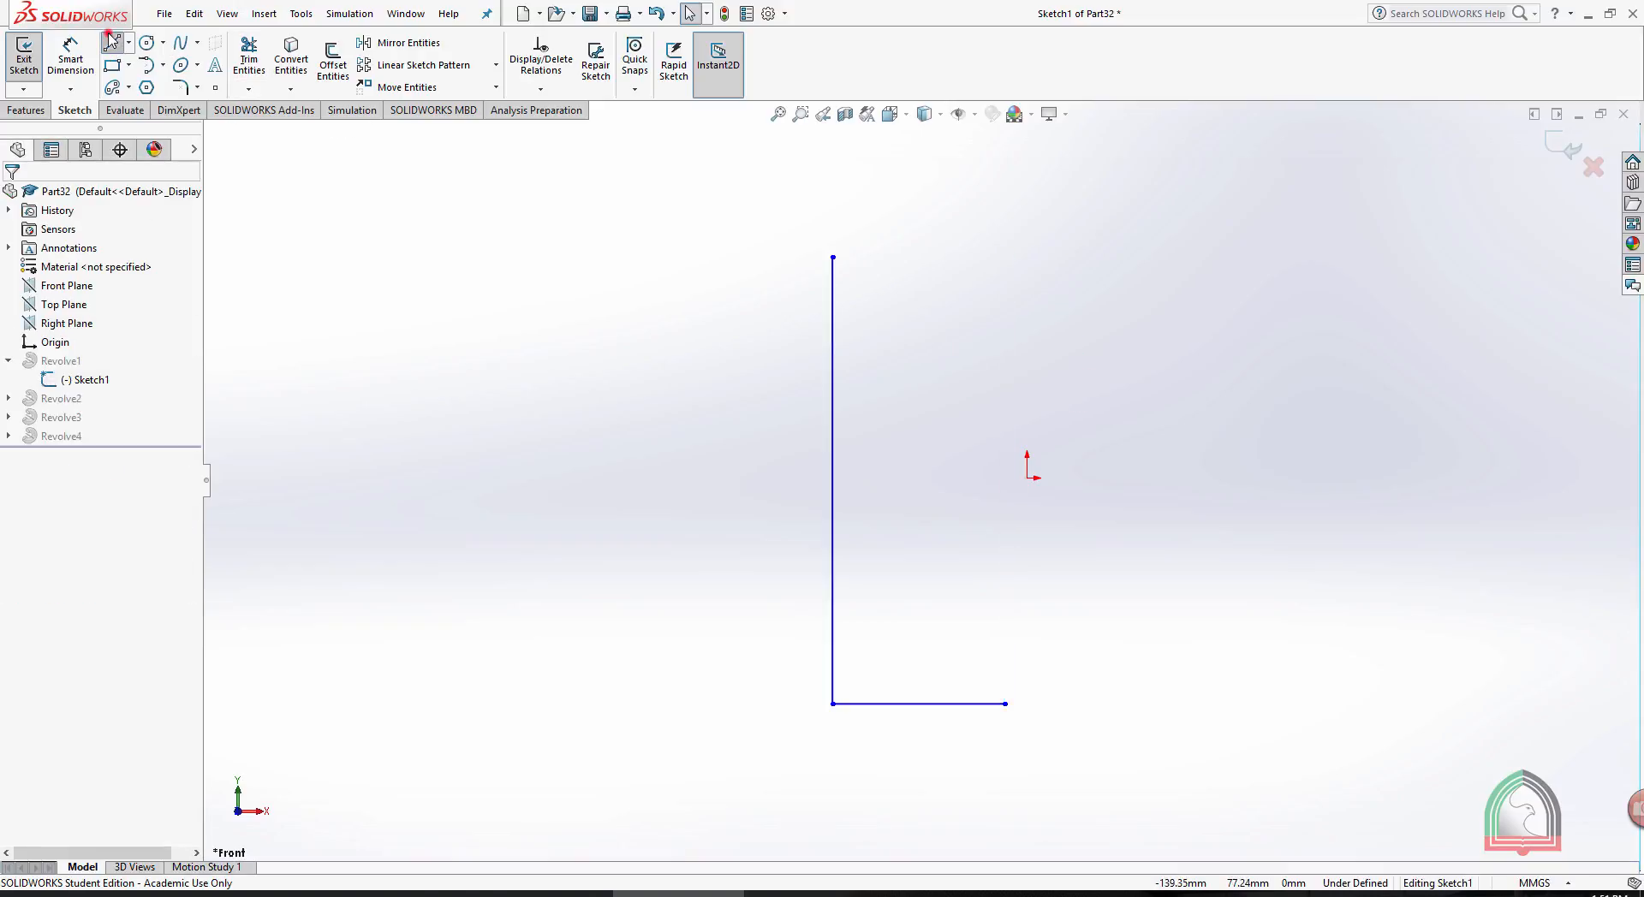
- Close the profile into a triangle with a sloping line about 106 mm long, and exit the sketch to rebuild the body as a cone
{"action": "left_click", "coordinate": [111, 42]}
{"action": "left_click", "coordinate": [1005, 703]}
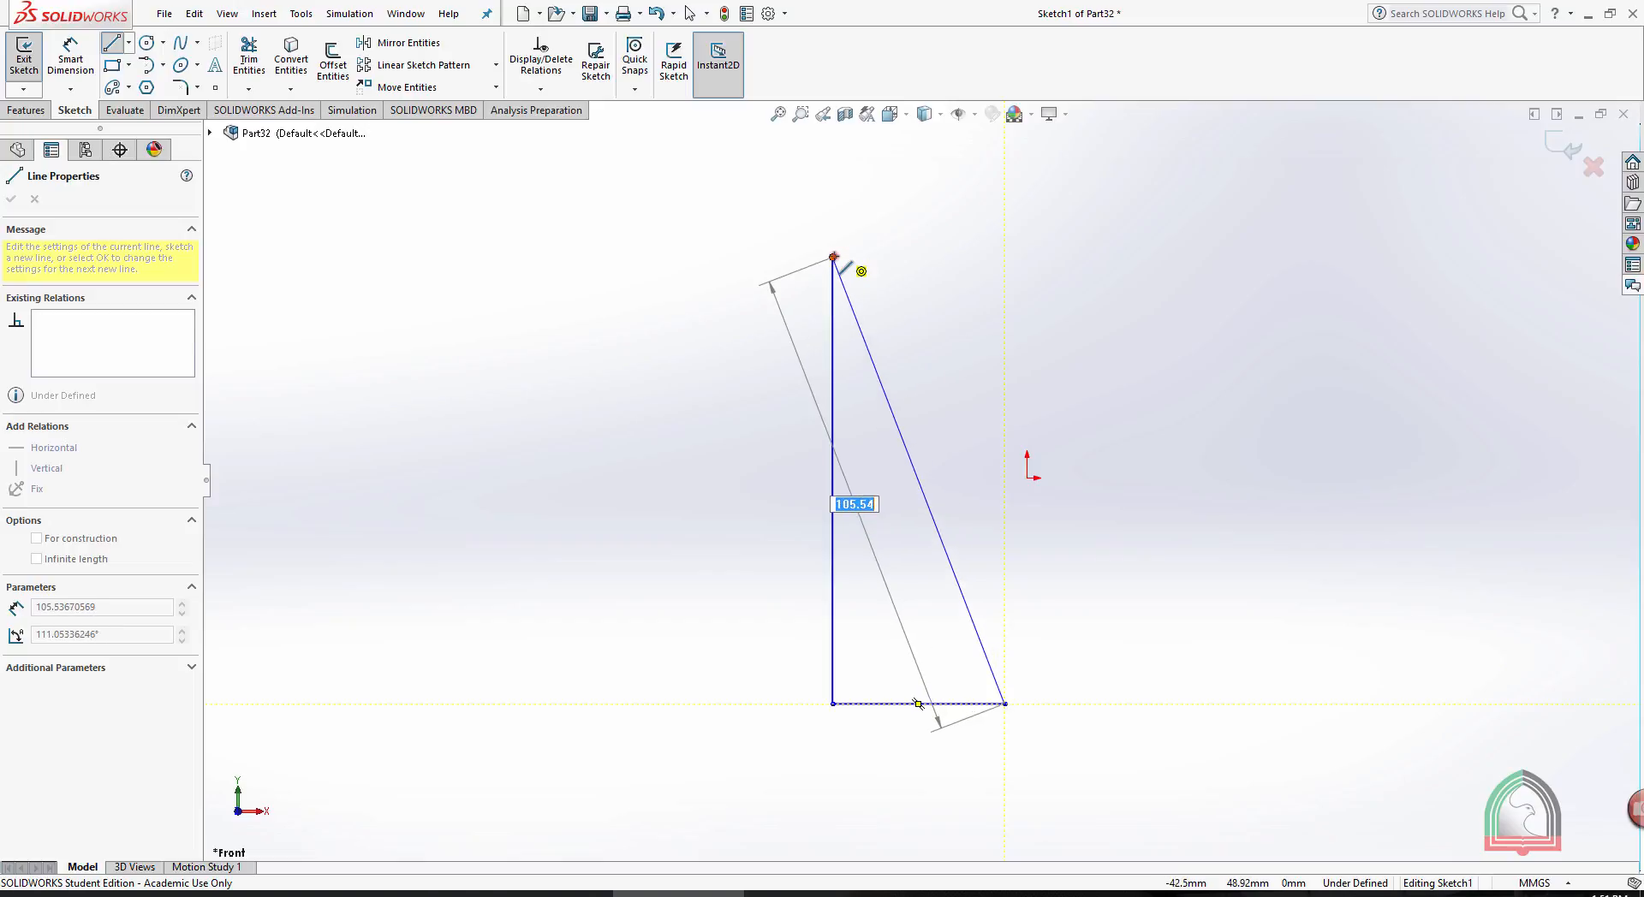
{"action": "left_click", "coordinate": [832, 257]}
{"action": "key", "text": "Escape"}
{"action": "key", "text": "Escape"}
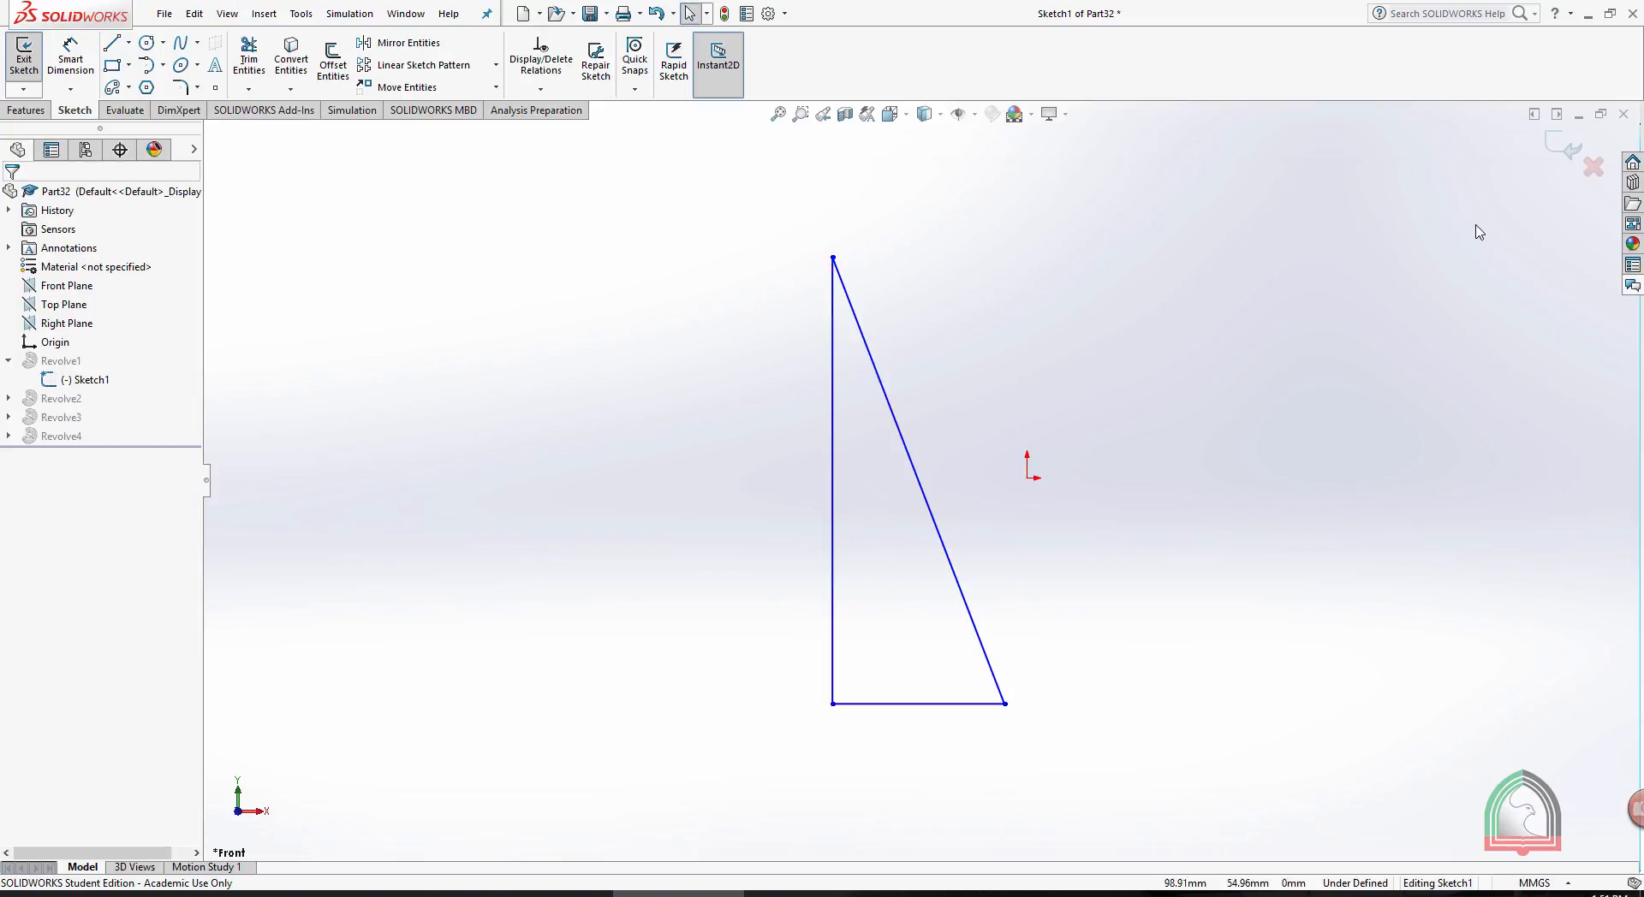
{"action": "left_click", "coordinate": [1563, 151]}
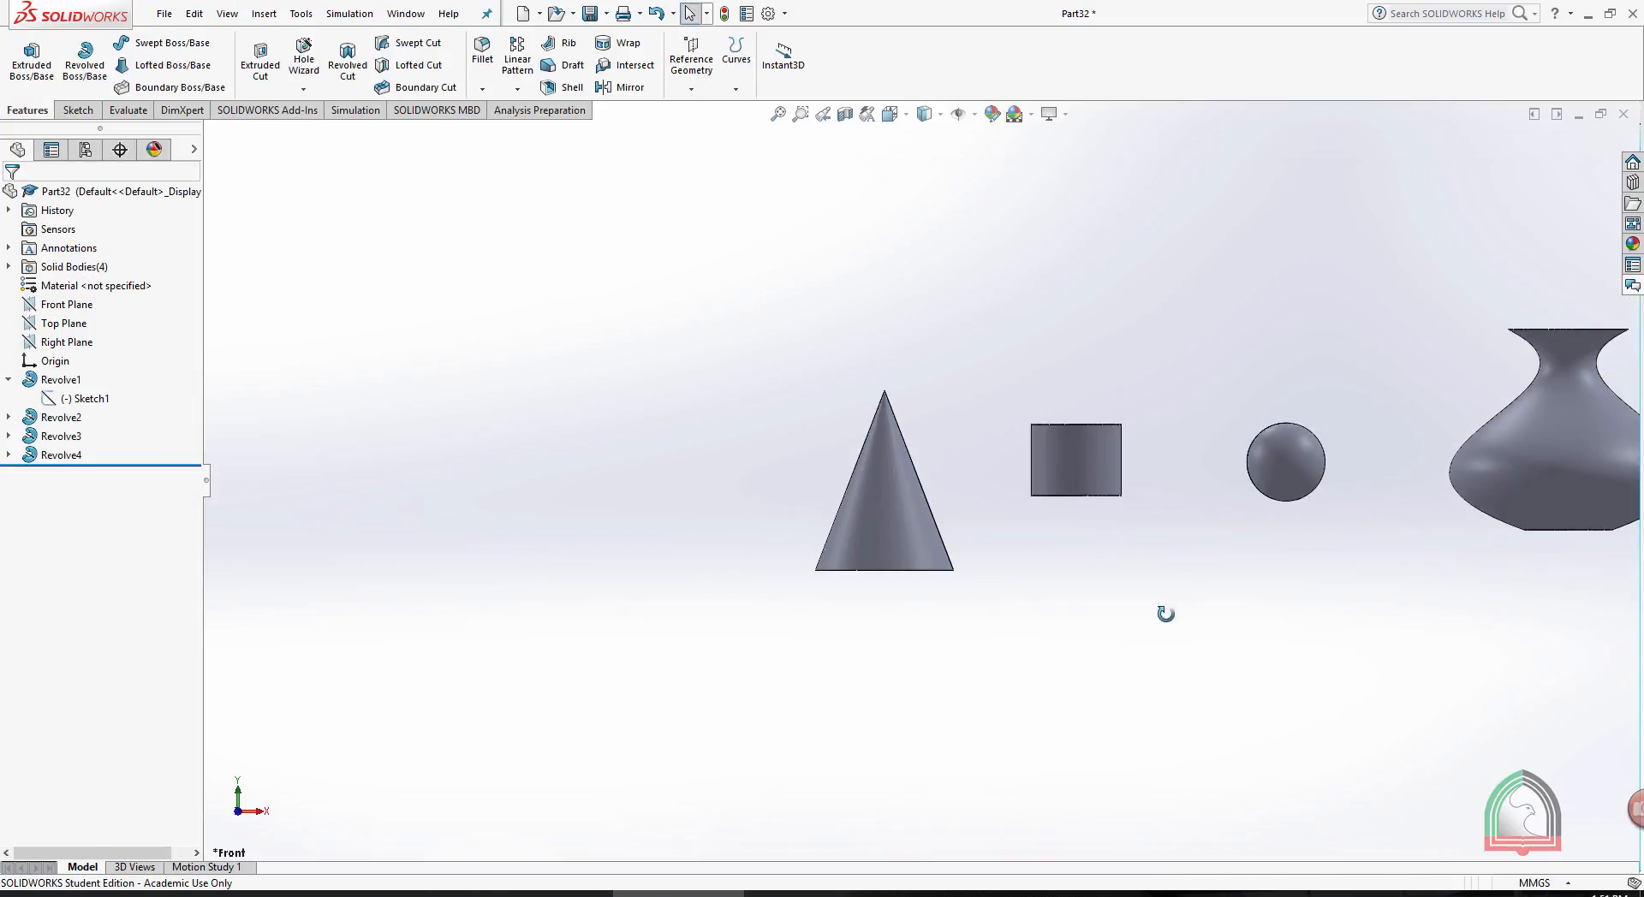
- Open the vase-shaped body's spline sketch for editing and orient the view normal to it
{"action": "scroll", "coordinate": [1365, 456], "scroll_direction": "down", "scroll_amount": 2}
{"action": "scroll", "coordinate": [1365, 451], "scroll_direction": "up", "scroll_amount": 3}
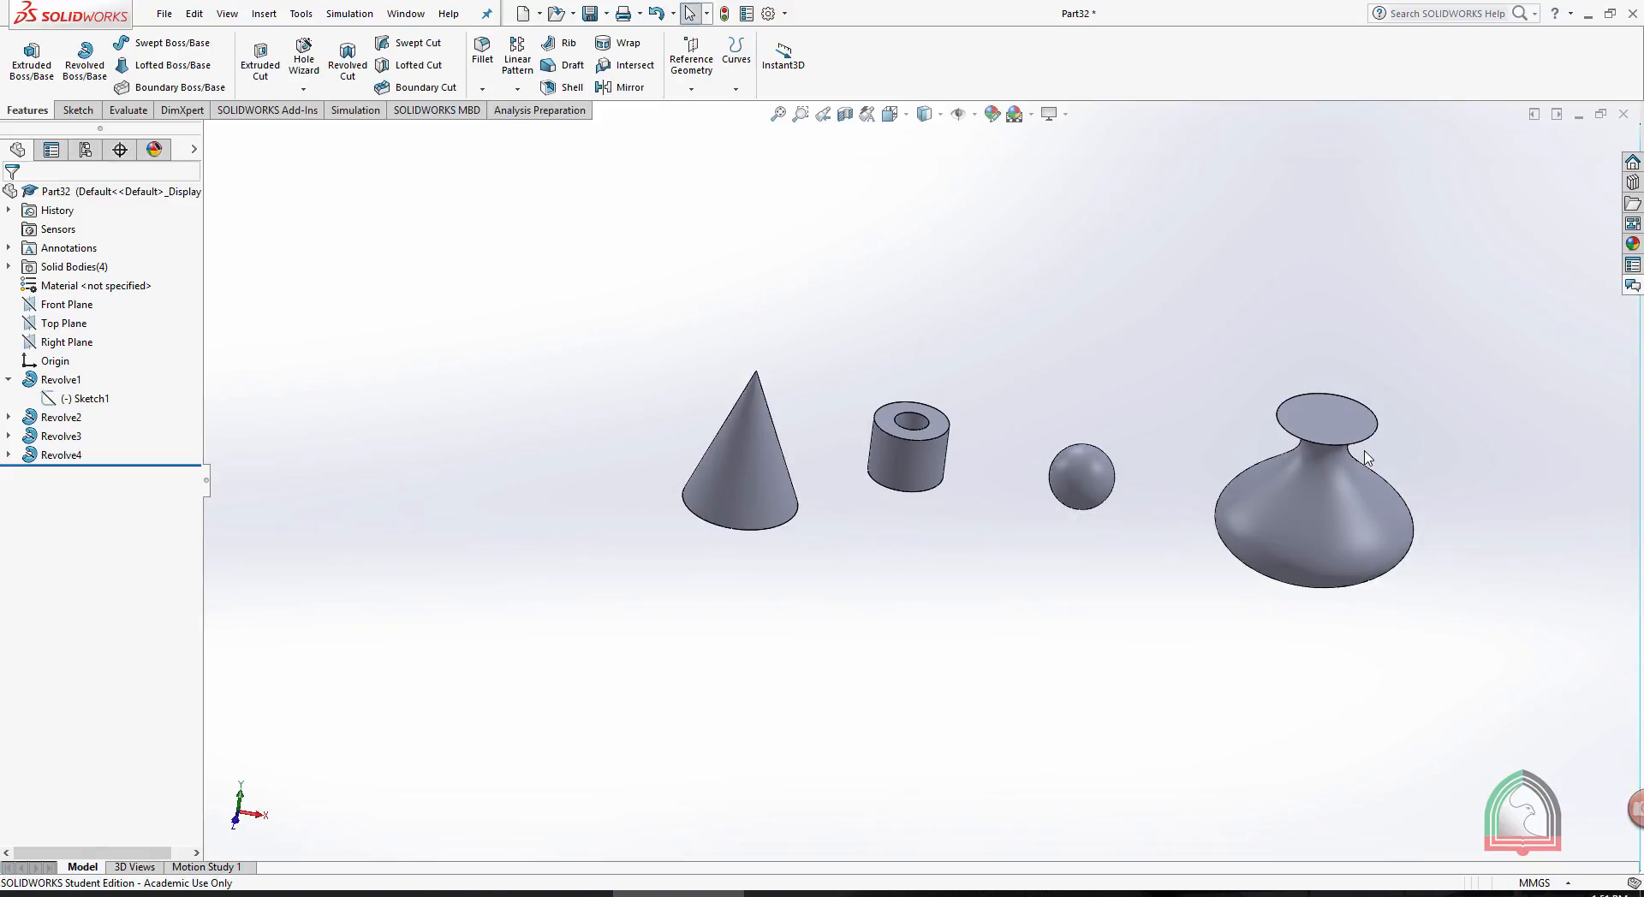
{"action": "left_click", "coordinate": [60, 455]}
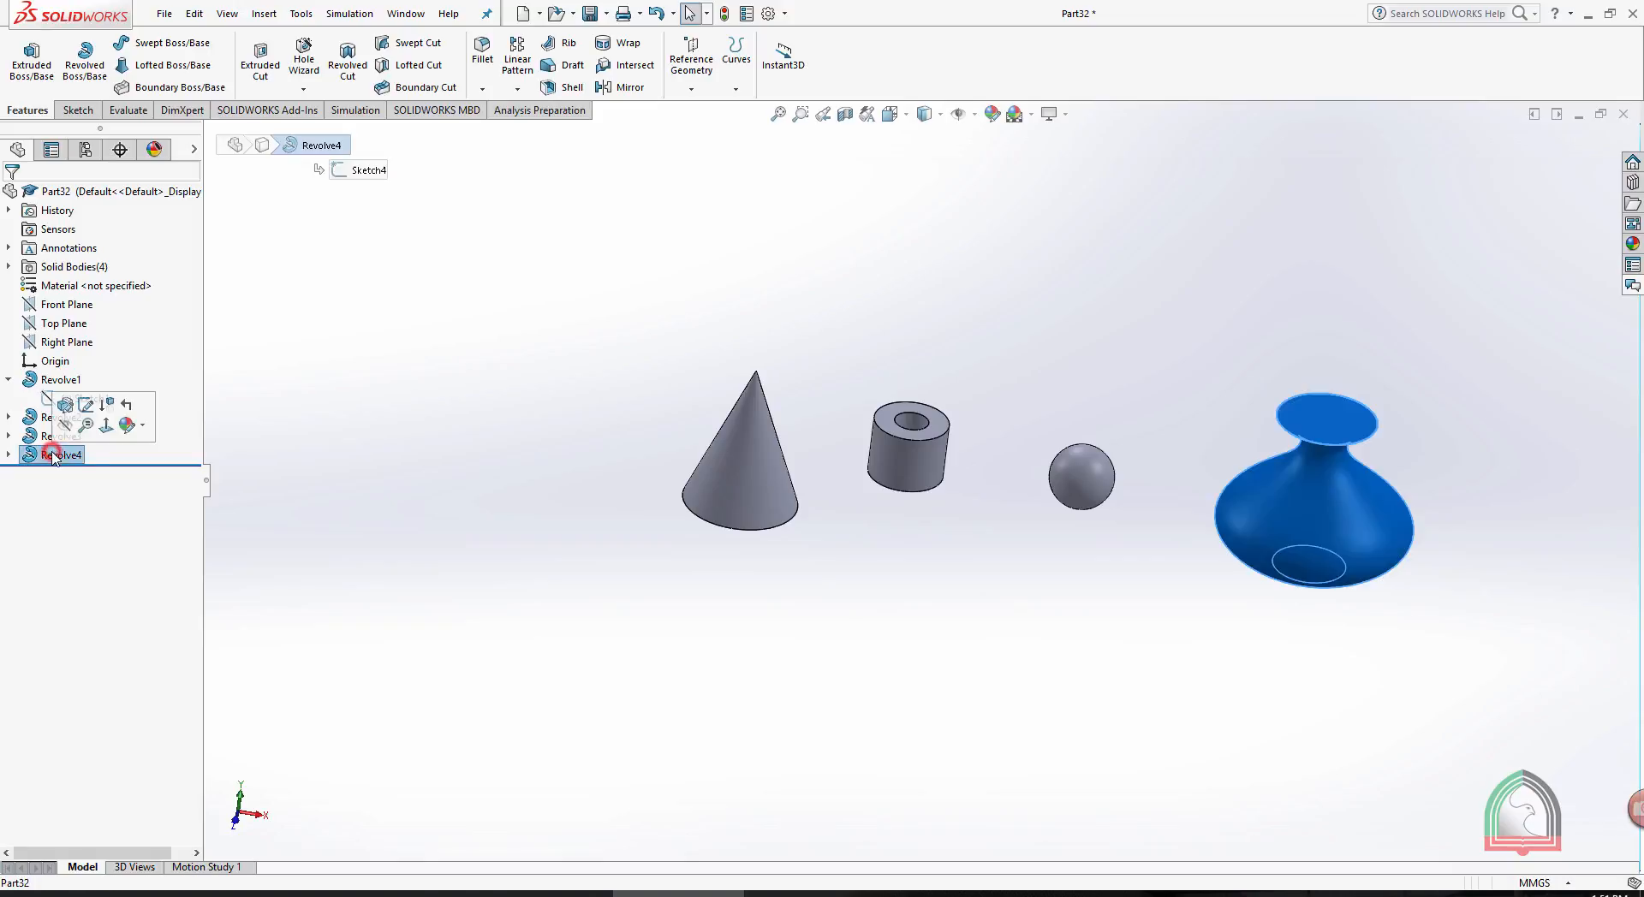
{"action": "left_click", "coordinate": [10, 456]}
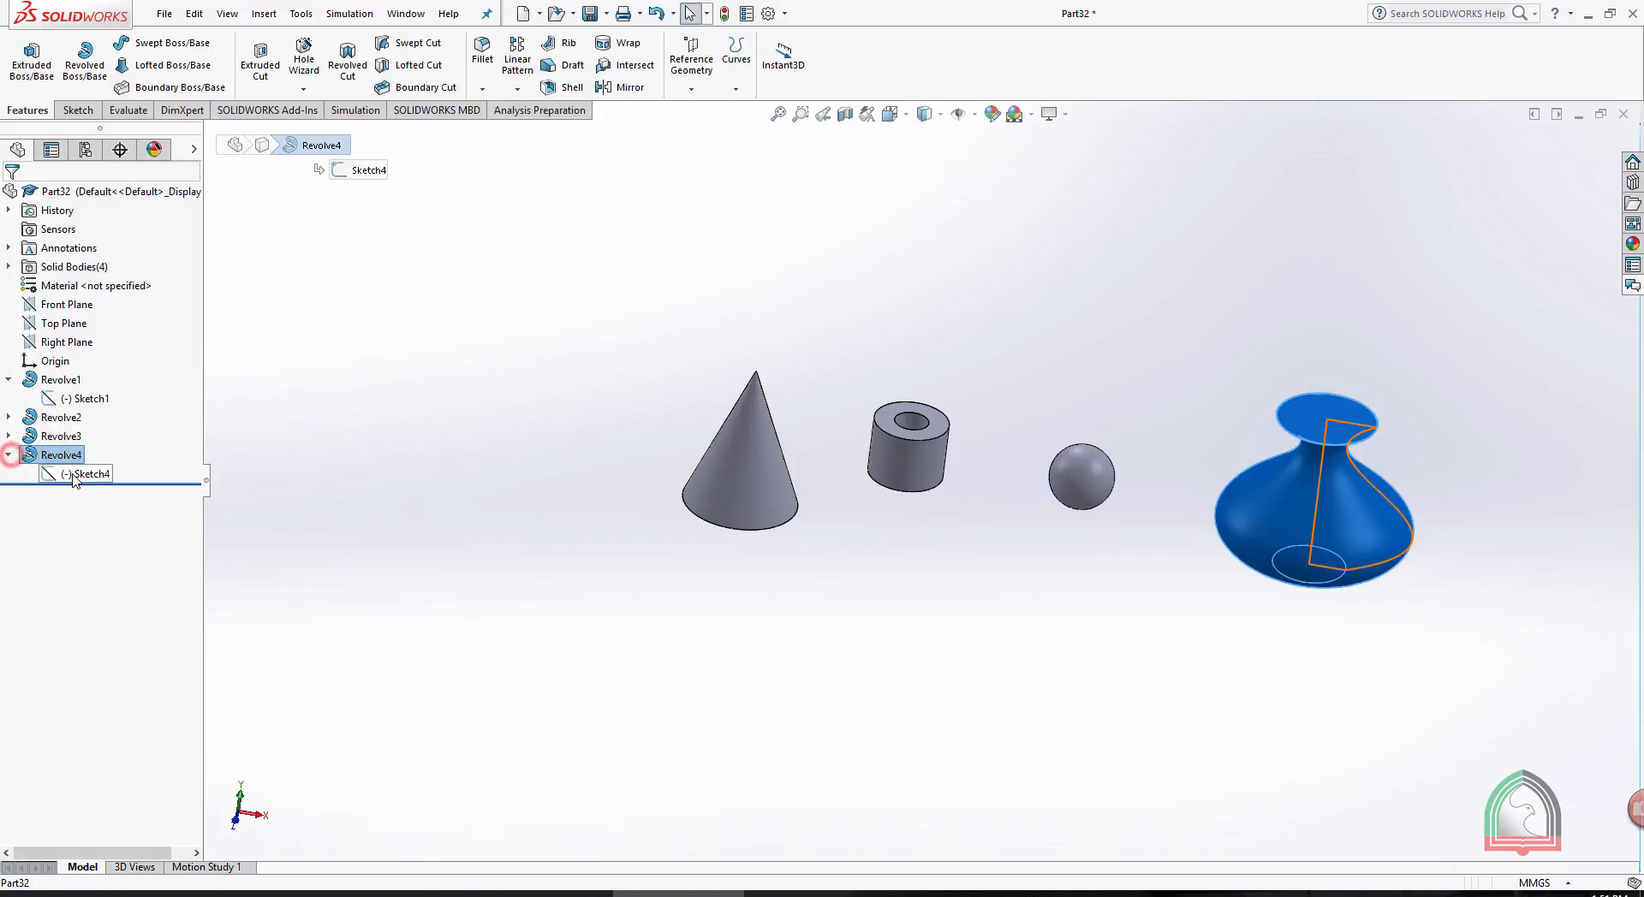
{"action": "left_click", "coordinate": [85, 473]}
{"action": "left_click", "coordinate": [92, 432]}
{"action": "key", "text": "space"}
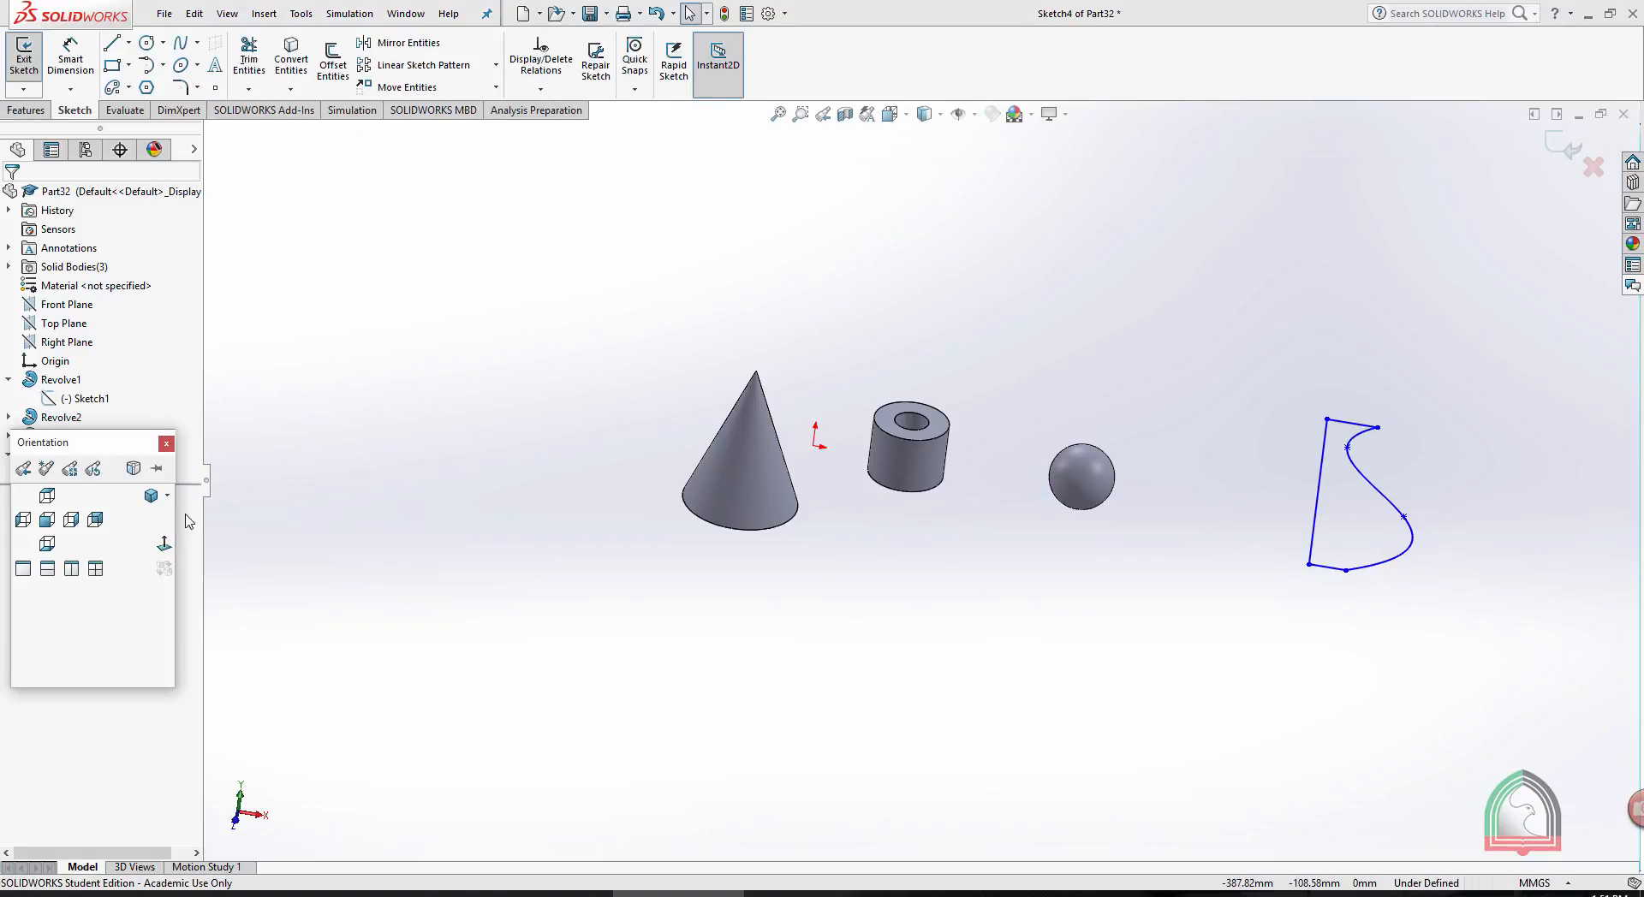
{"action": "left_click", "coordinate": [158, 544]}
{"action": "scroll", "coordinate": [1297, 455], "scroll_direction": "down", "scroll_amount": 3}
{"action": "scroll", "coordinate": [1284, 458], "scroll_direction": "down", "scroll_amount": 3}
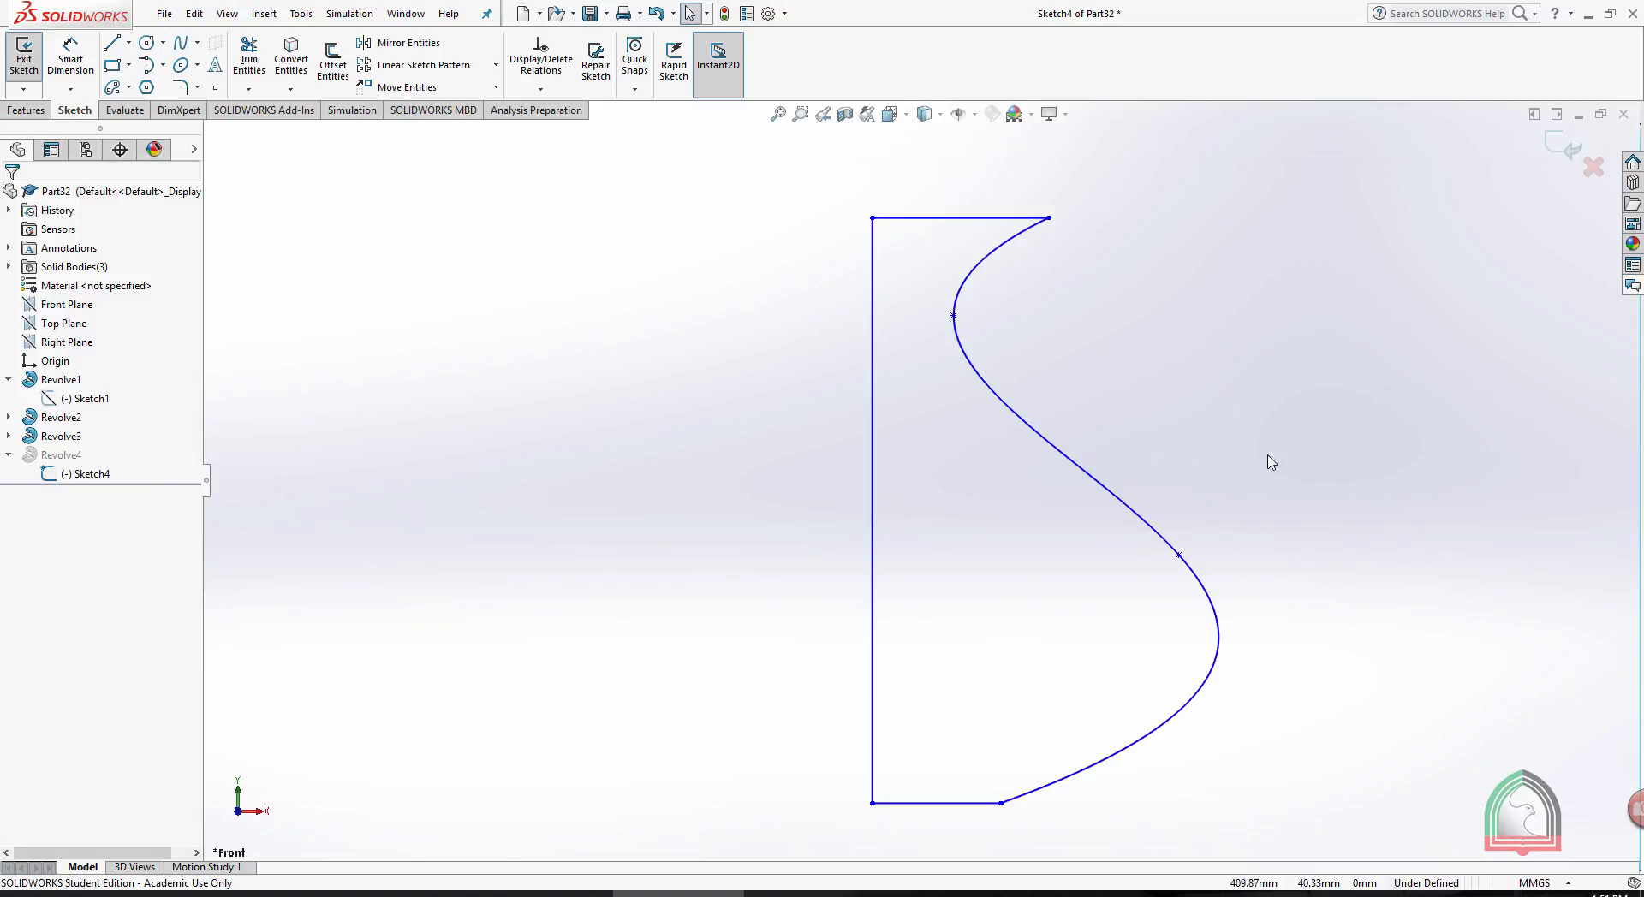
- Reshape the spline by moving its lower interior point inward and its upper one down to about X 350, Y 48 mm, and exit the sketch
{"action": "left_click_drag", "start_coordinate": [1178, 556], "coordinate": [1081, 562]}
{"action": "left_click_drag", "start_coordinate": [953, 316], "coordinate": [966, 411]}
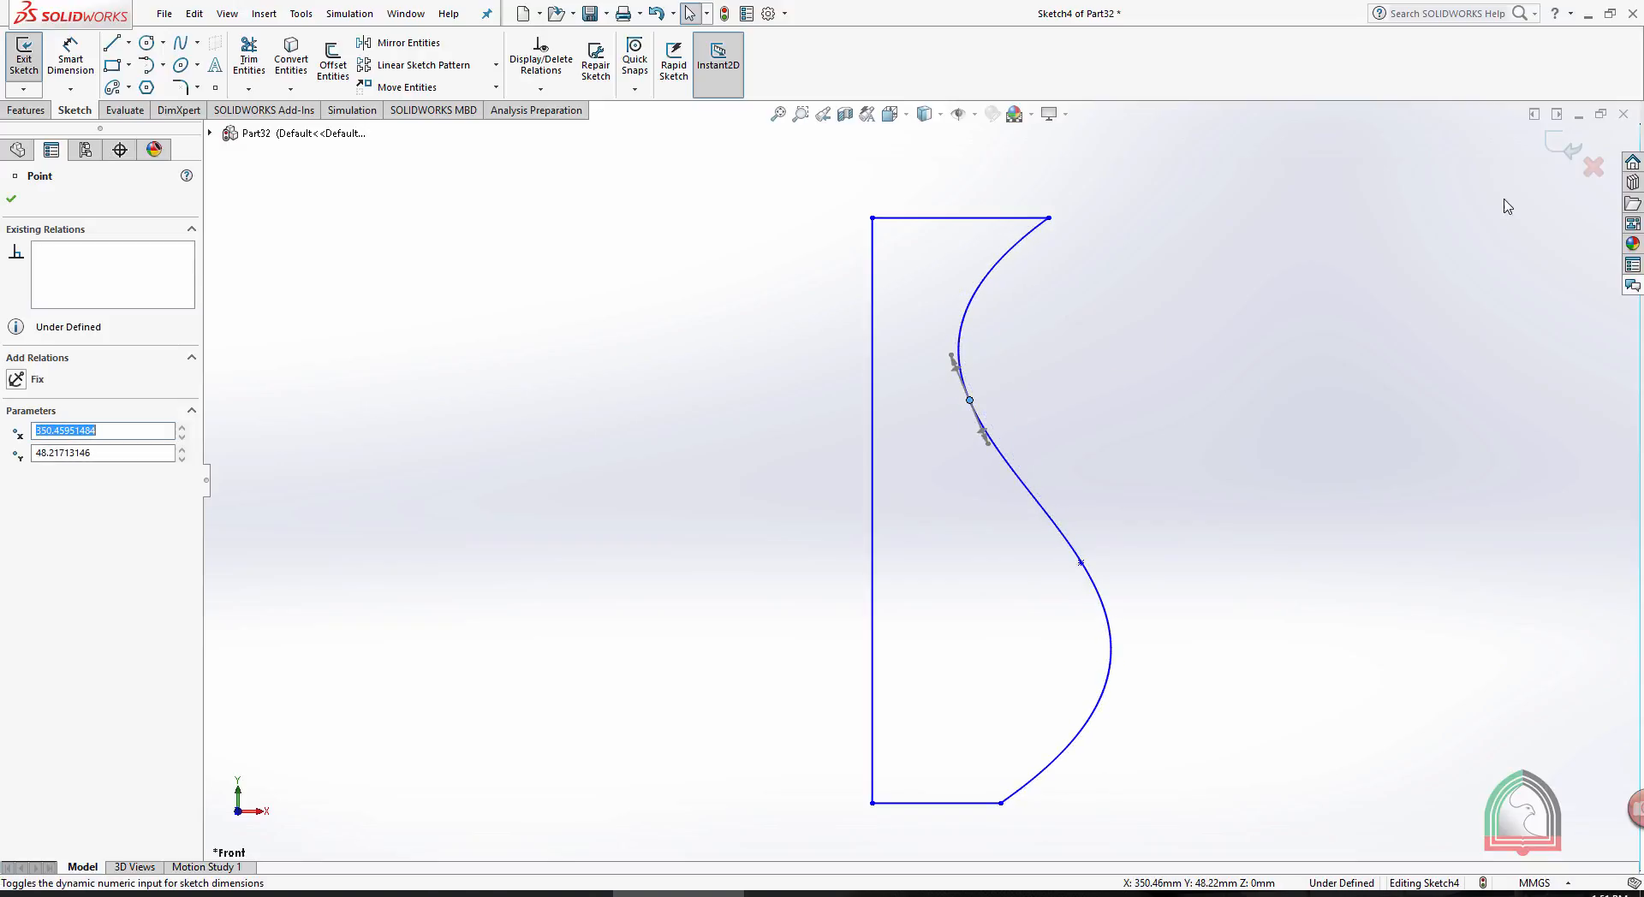
{"action": "left_click", "coordinate": [1560, 151]}
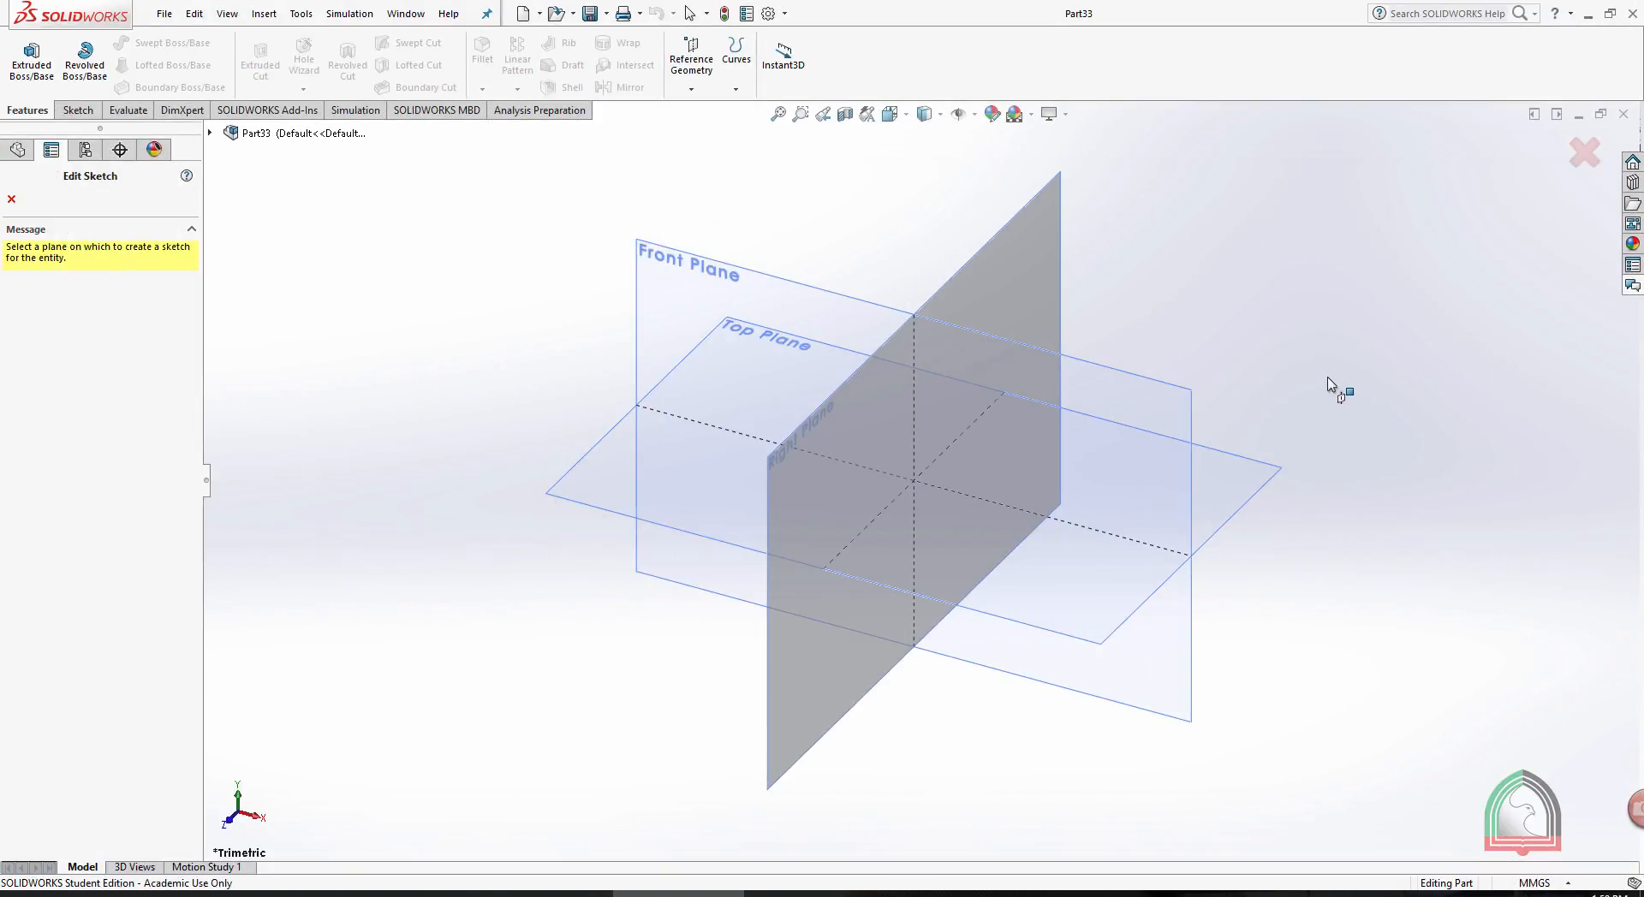
- Start a Front Plane sketch in the new part and draw a rectangle about 69 × 21 mm extending up and left from the origin
{"action": "left_click", "coordinate": [852, 300]}
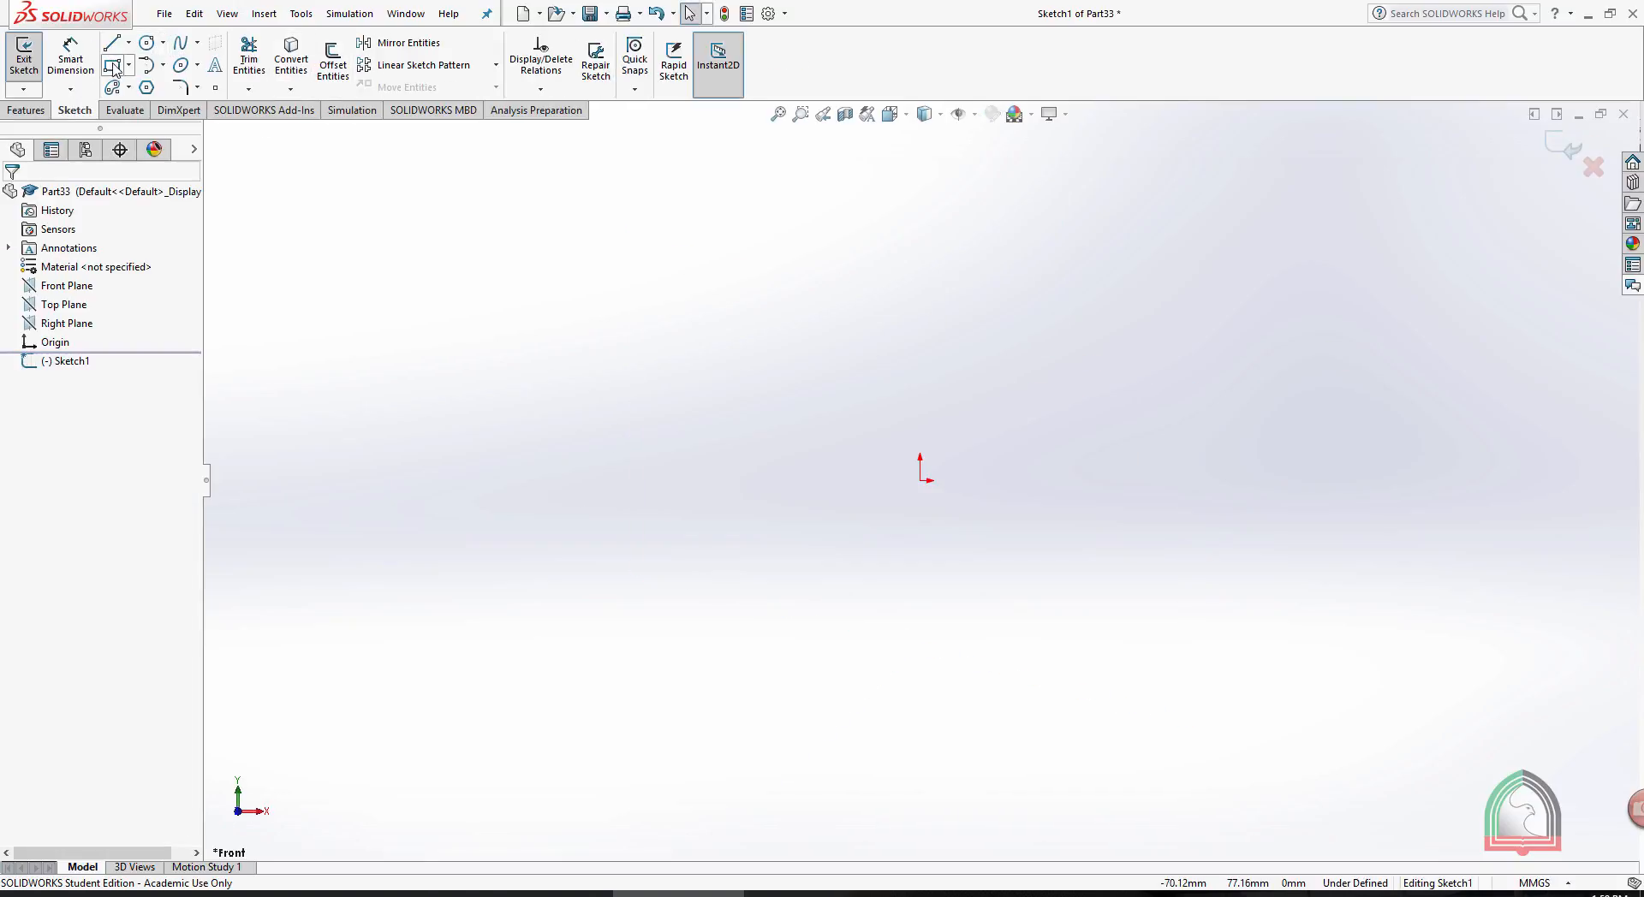
{"action": "left_click", "coordinate": [112, 66]}
{"action": "left_click_drag", "start_coordinate": [921, 480], "coordinate": [597, 380]}
{"action": "key", "text": "Escape"}
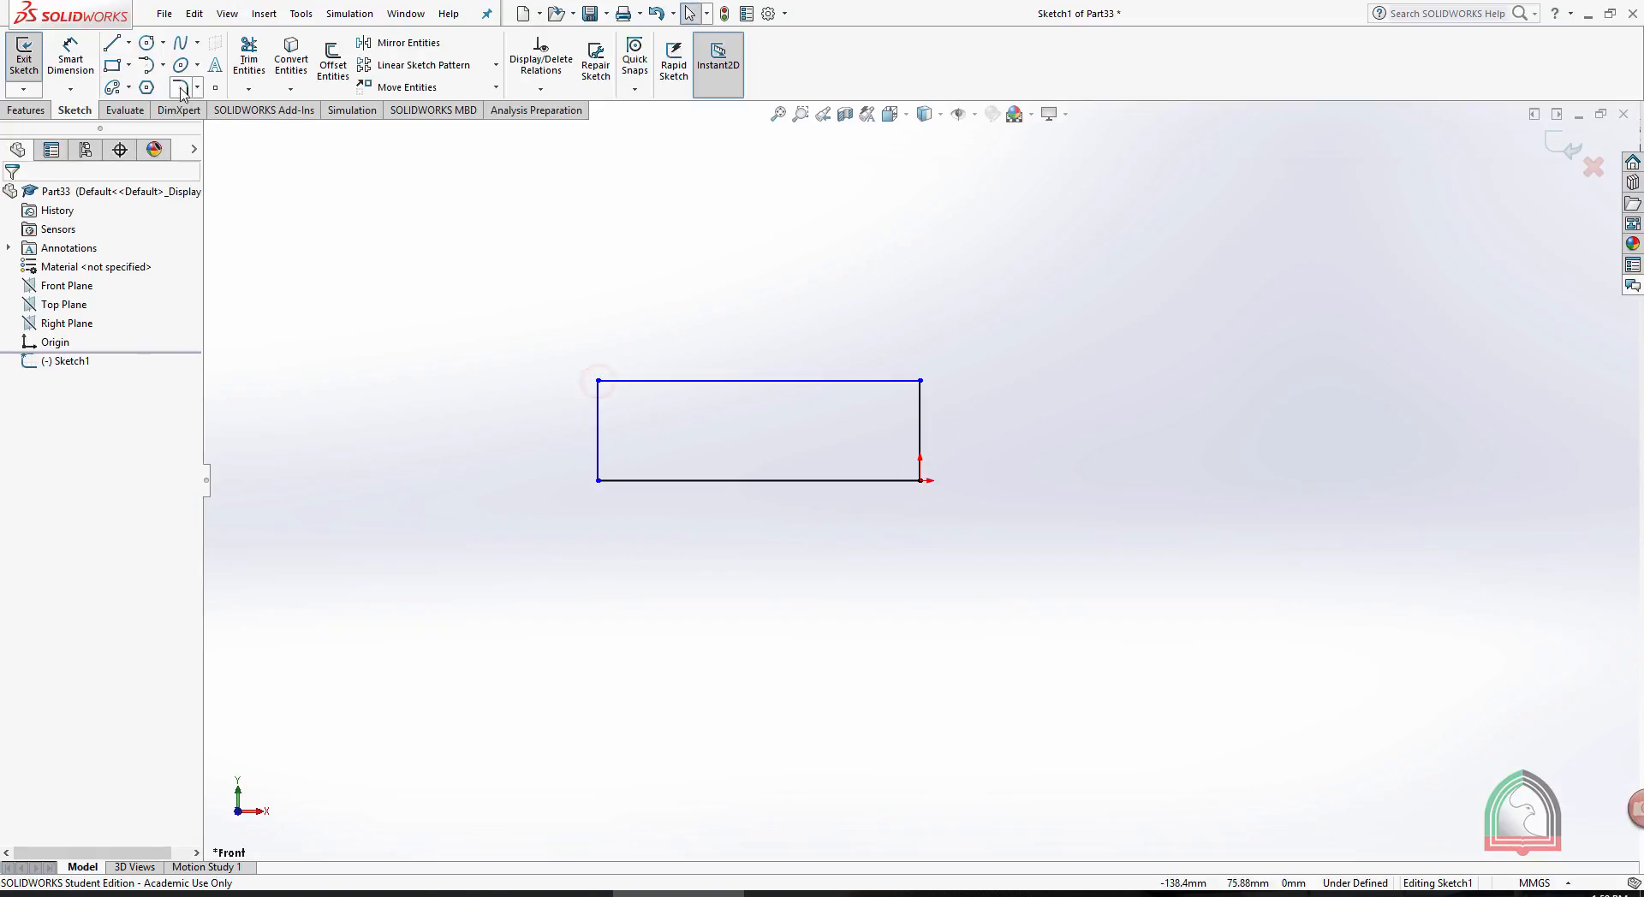
- Draw a circle centred on the rectangle's left side through its corners, and trim that side and the inner half to leave a rounded end
{"action": "left_click", "coordinate": [146, 42]}
{"action": "left_click", "coordinate": [598, 430]}
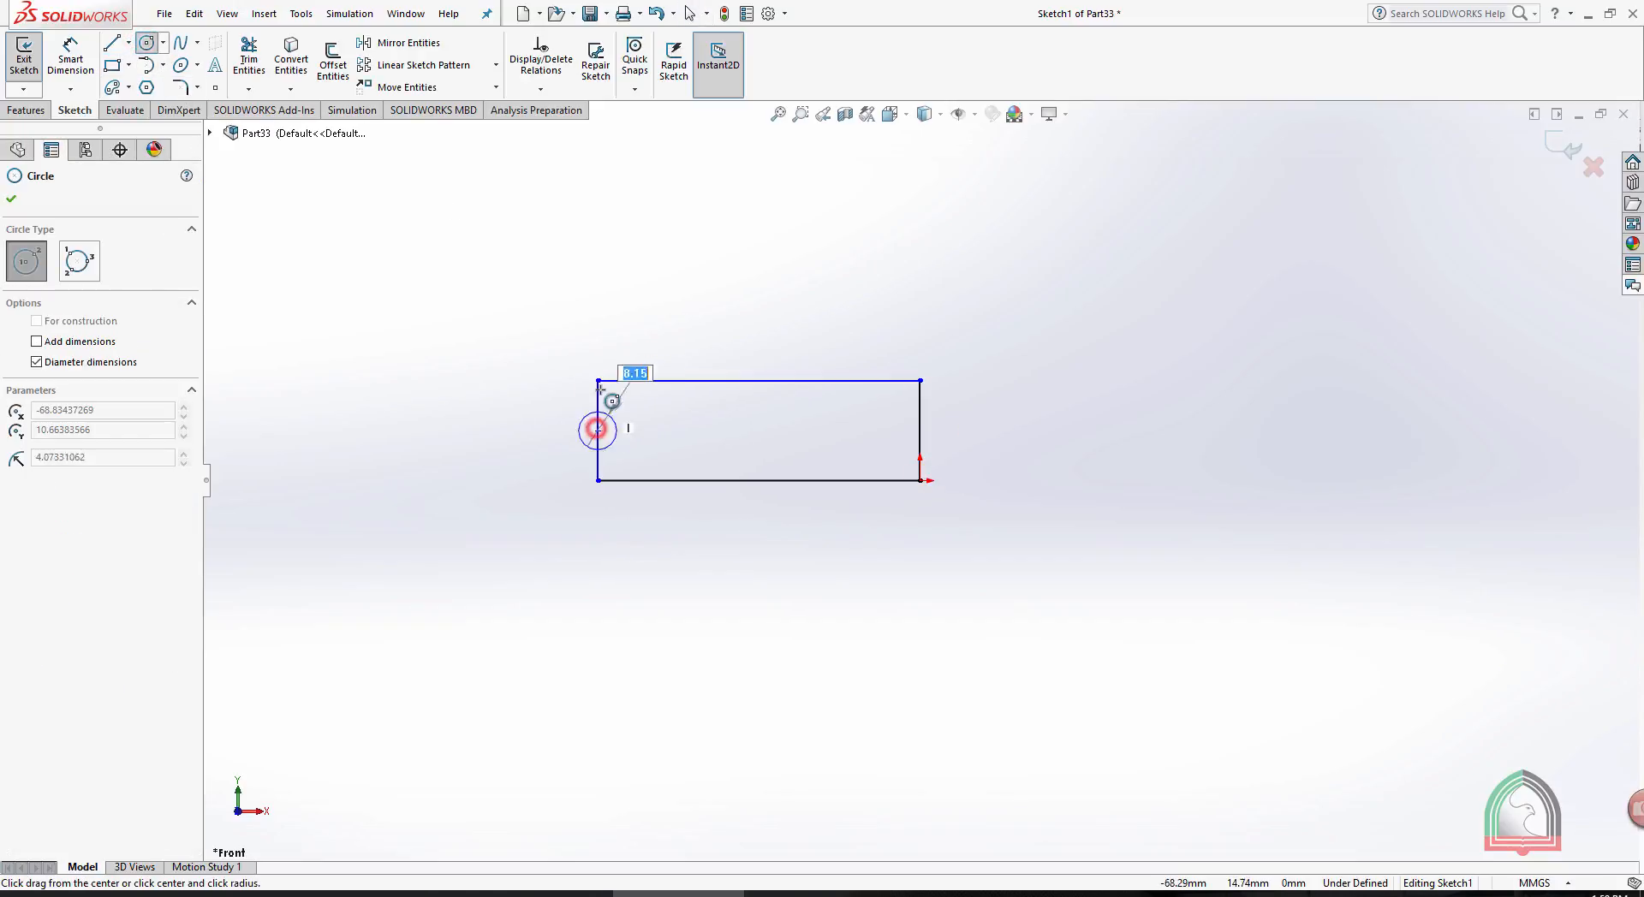
{"action": "left_click", "coordinate": [599, 380]}
{"action": "key", "text": "Escape"}
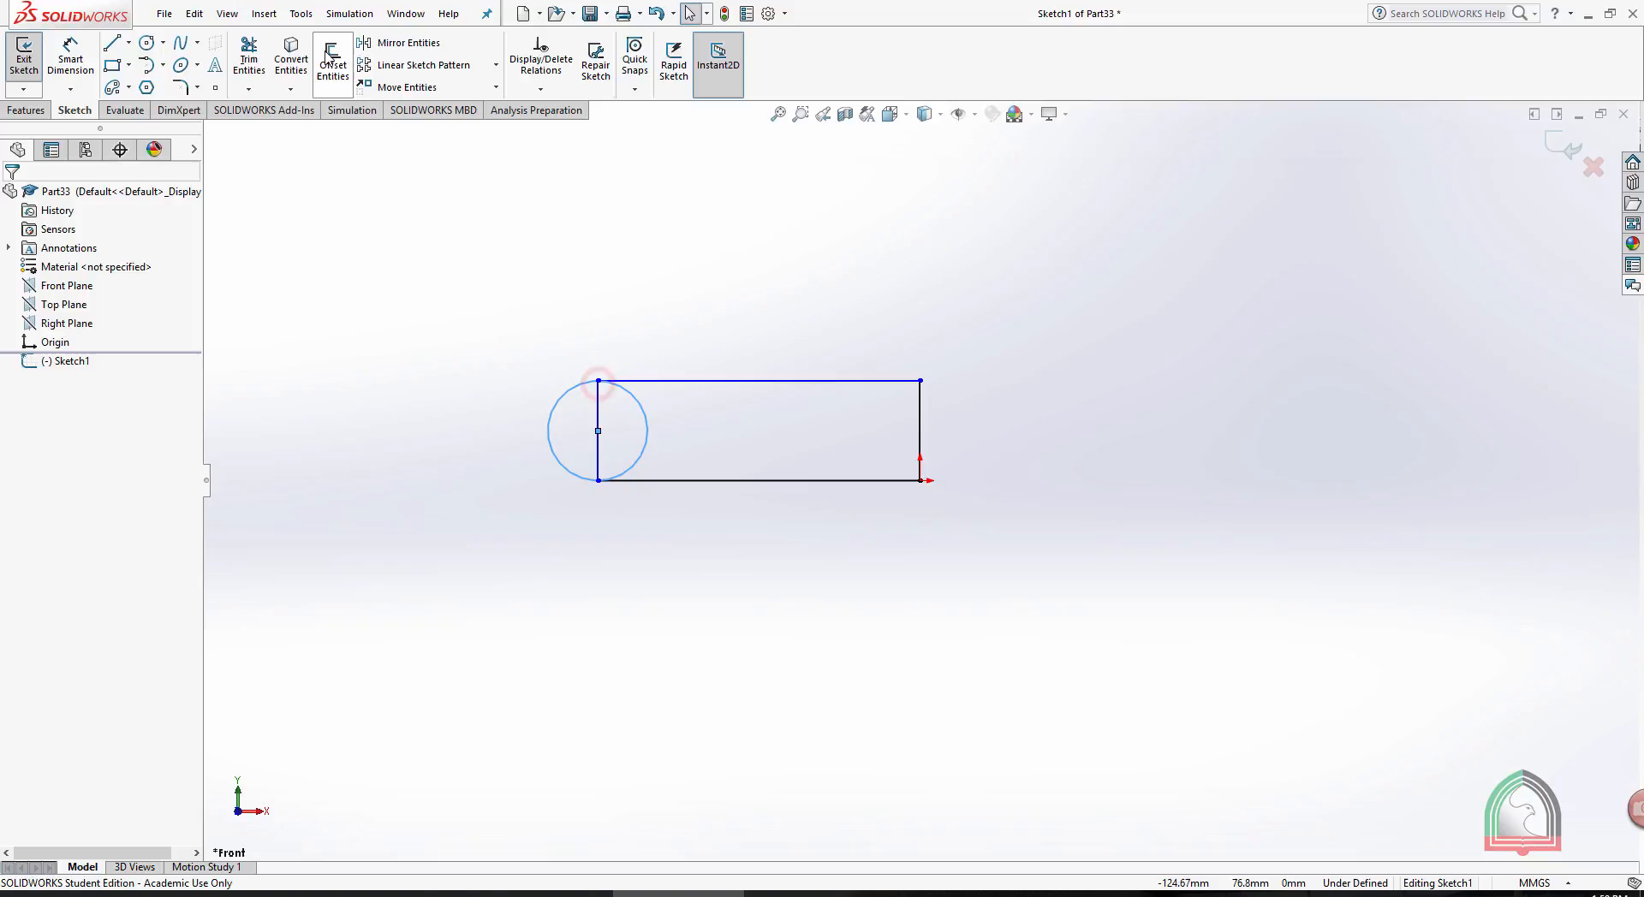
{"action": "left_click", "coordinate": [249, 58]}
{"action": "left_click_drag", "start_coordinate": [600, 420], "coordinate": [694, 418]}
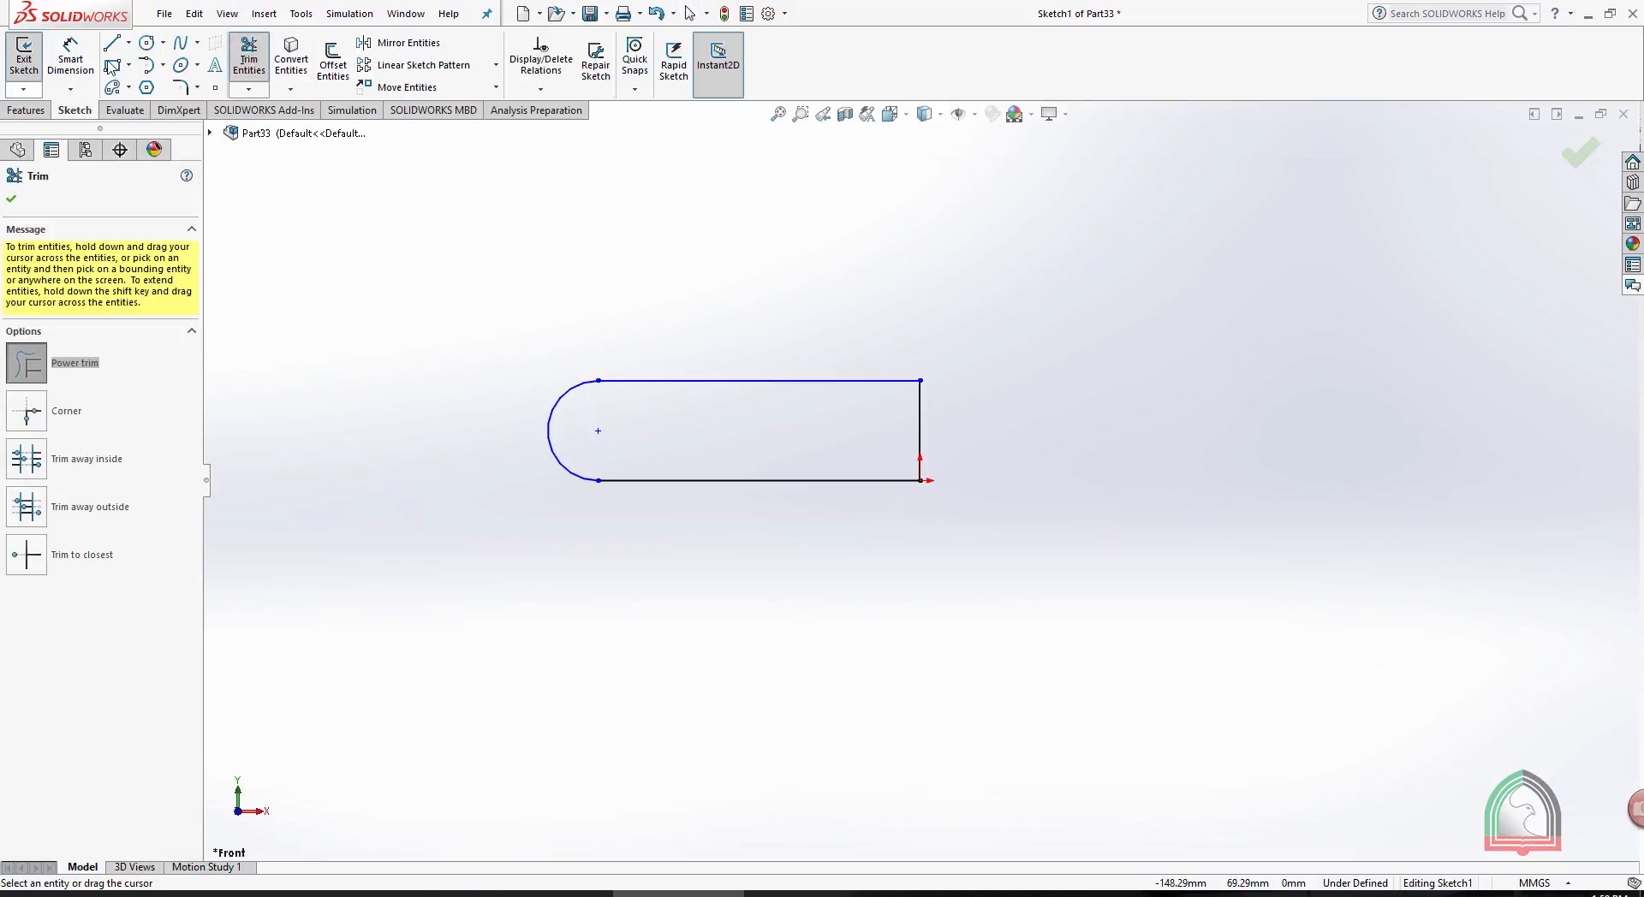
- Draw a vertical centerline about 80 mm long to the right of the round-ended profile
{"action": "left_click", "coordinate": [128, 42]}
{"action": "left_click", "coordinate": [145, 77]}
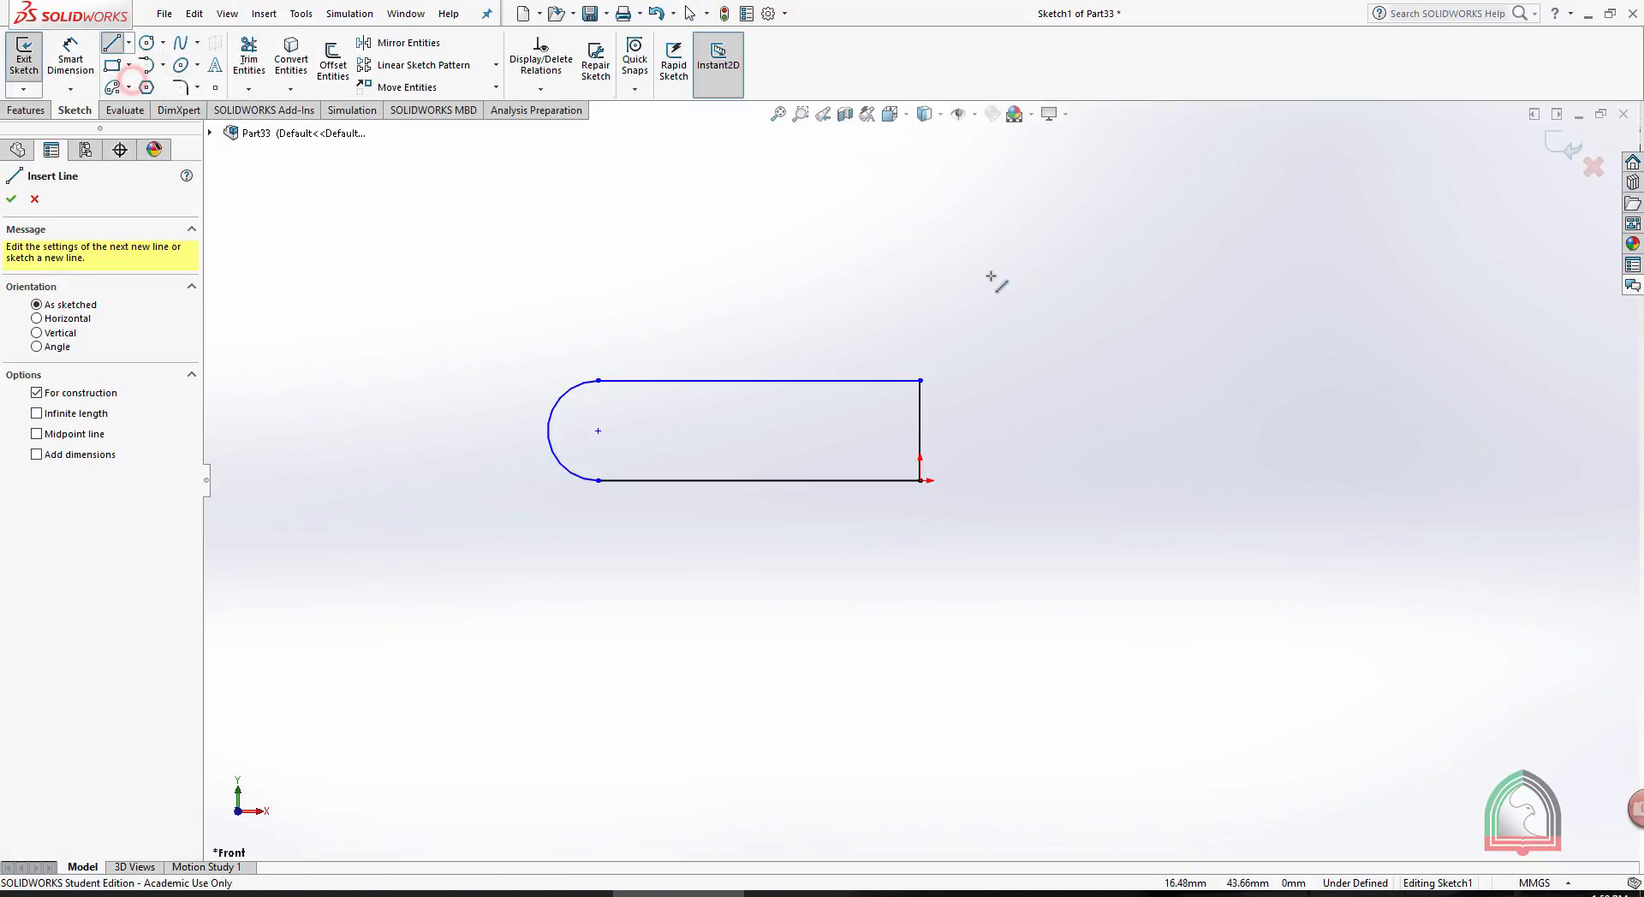
{"action": "left_click", "coordinate": [991, 275]}
{"action": "left_click", "coordinate": [992, 647]}
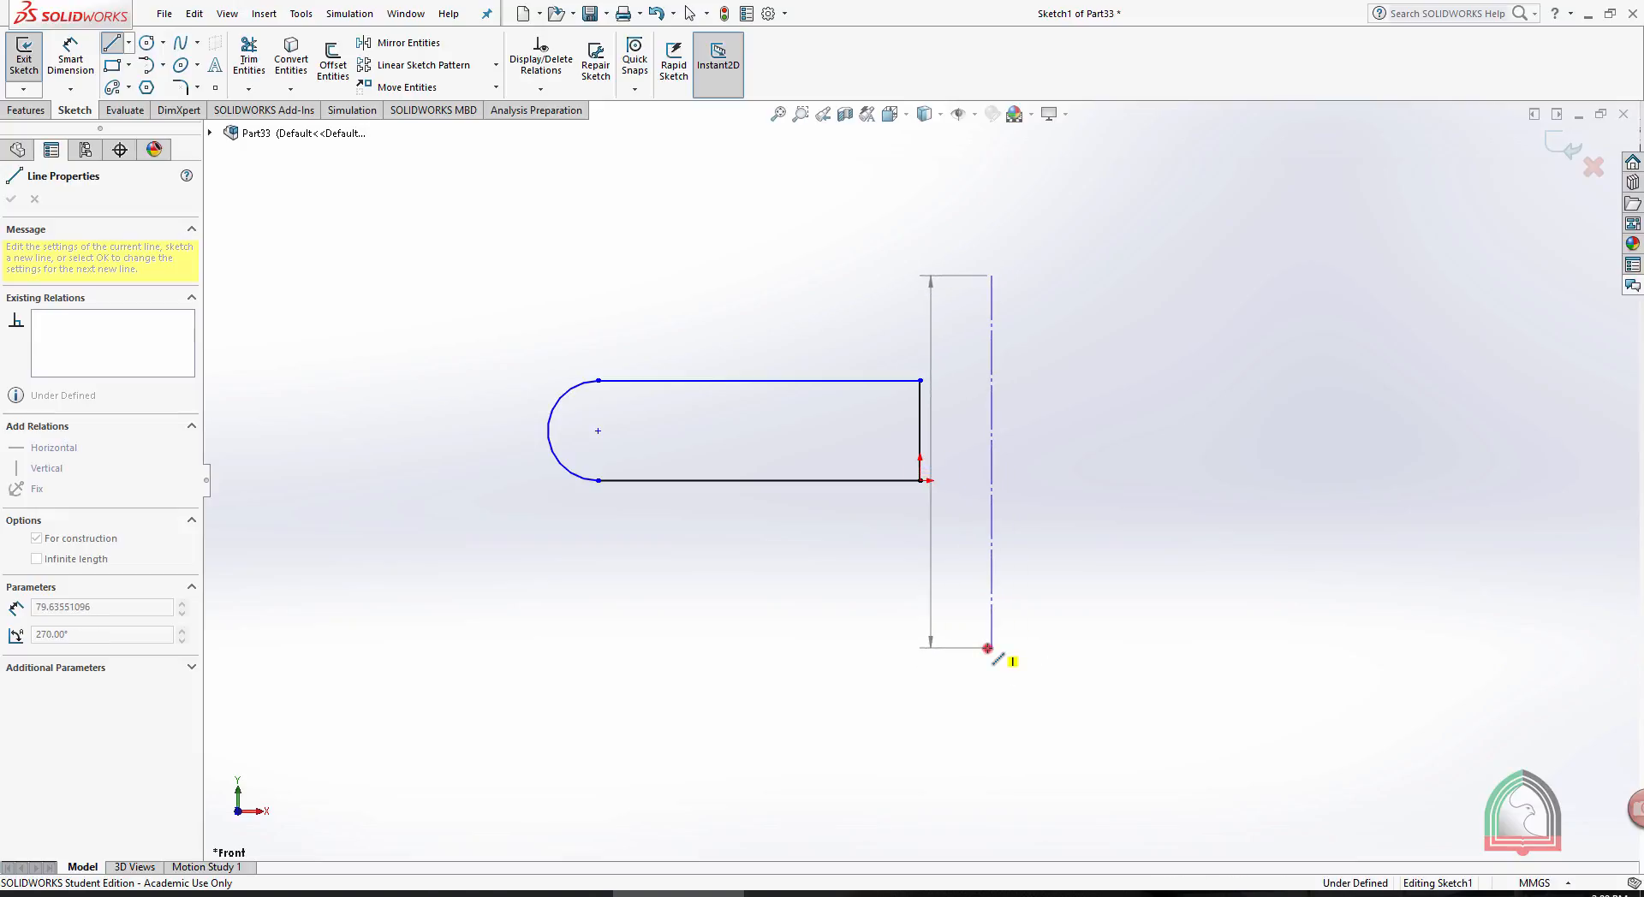
{"action": "key", "text": "Escape"}
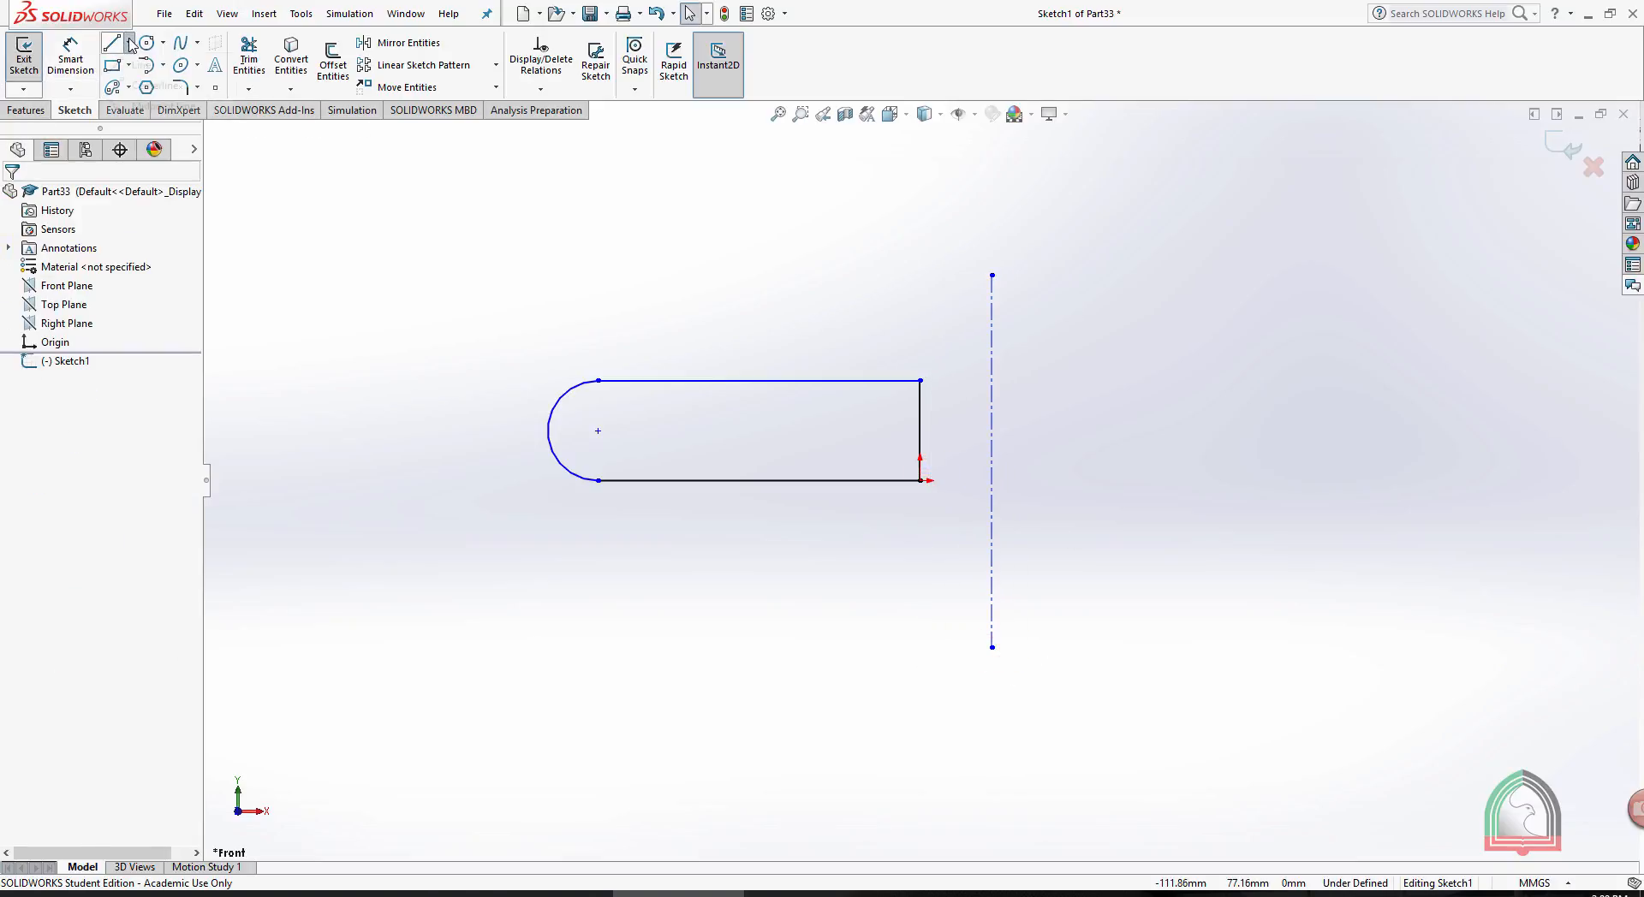
- Draw a horizontal centerline about 97 mm long above the round-ended profile and exit the sketch
{"action": "left_click", "coordinate": [128, 42]}
{"action": "left_click", "coordinate": [137, 86]}
{"action": "left_click", "coordinate": [481, 303]}
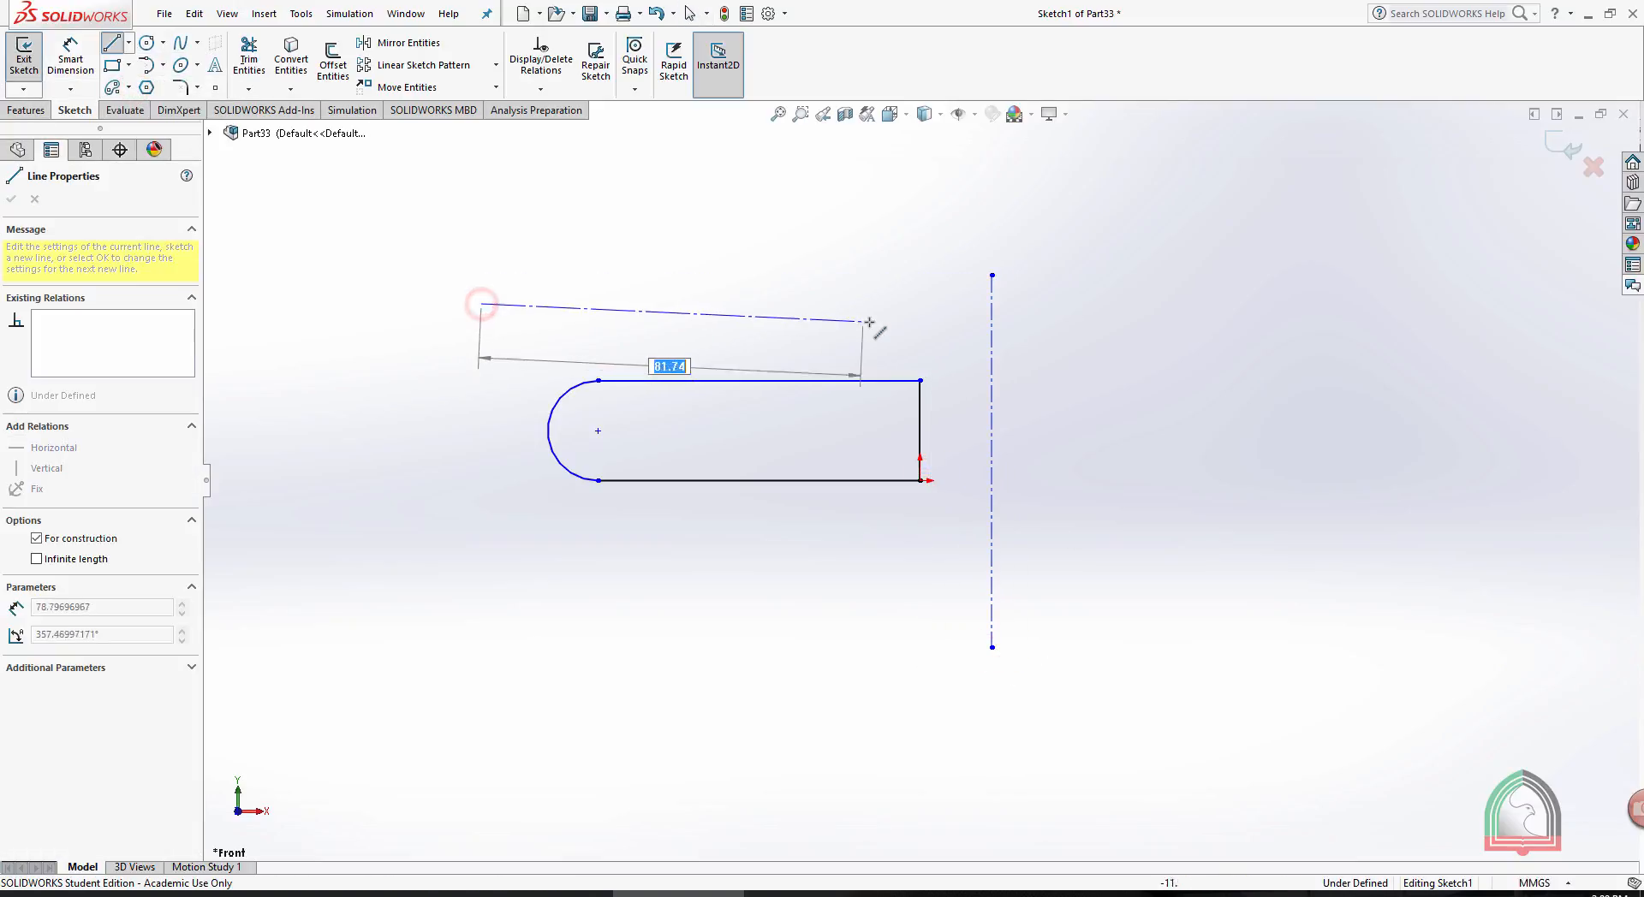
{"action": "left_click", "coordinate": [934, 305]}
{"action": "key", "text": "Escape"}
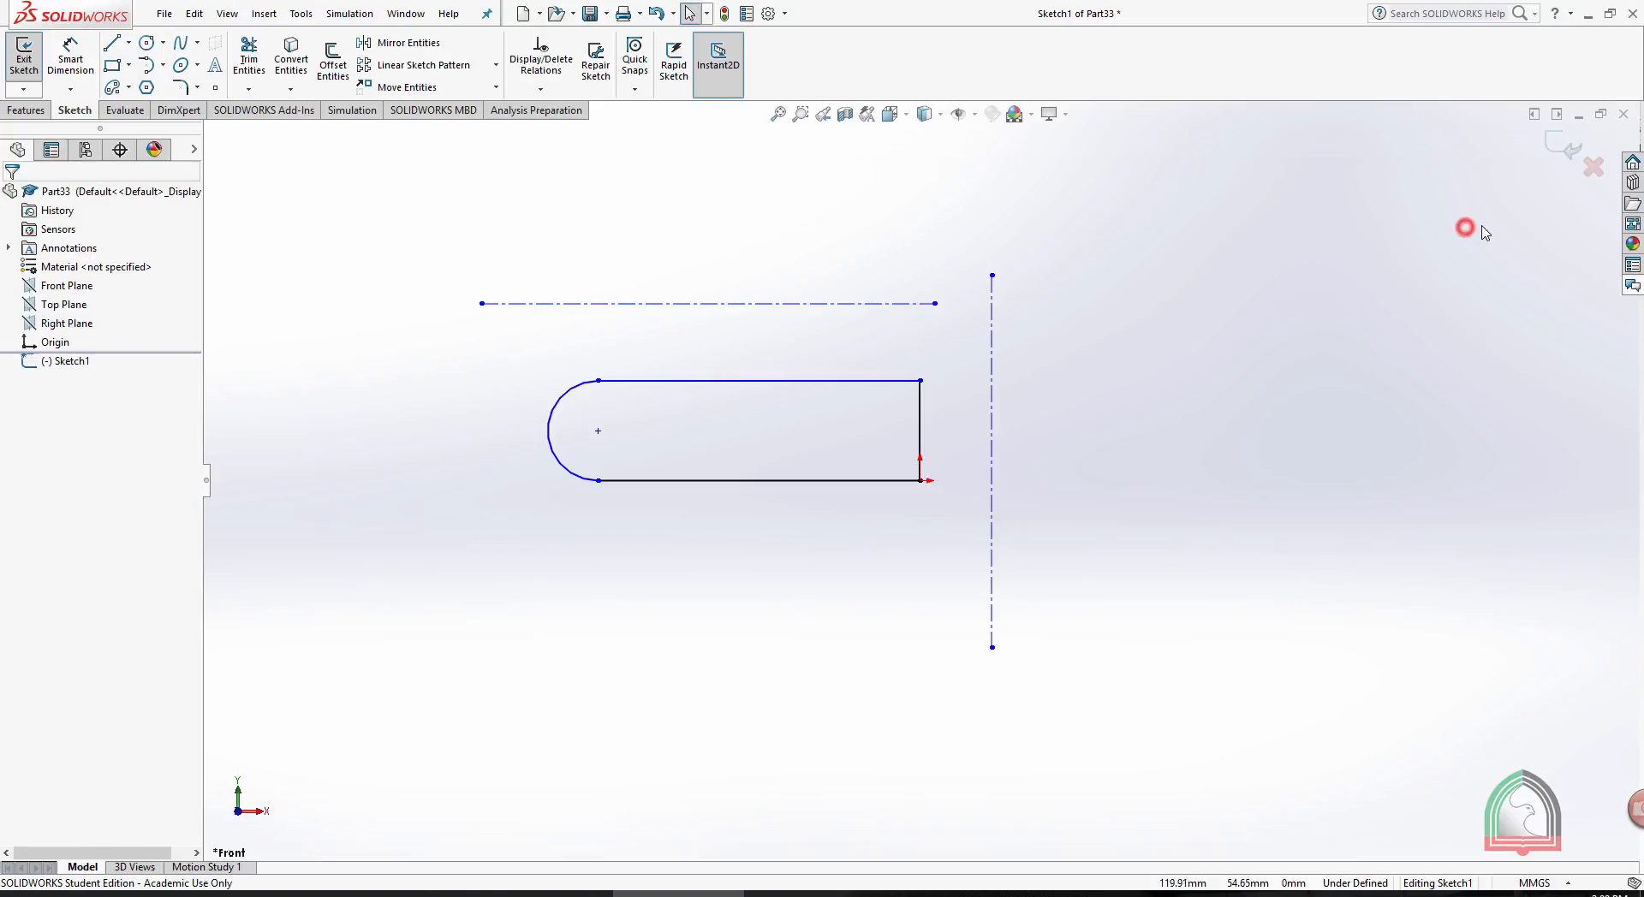
{"action": "left_click", "coordinate": [1567, 146]}
{"action": "left_click", "coordinate": [1227, 380]}
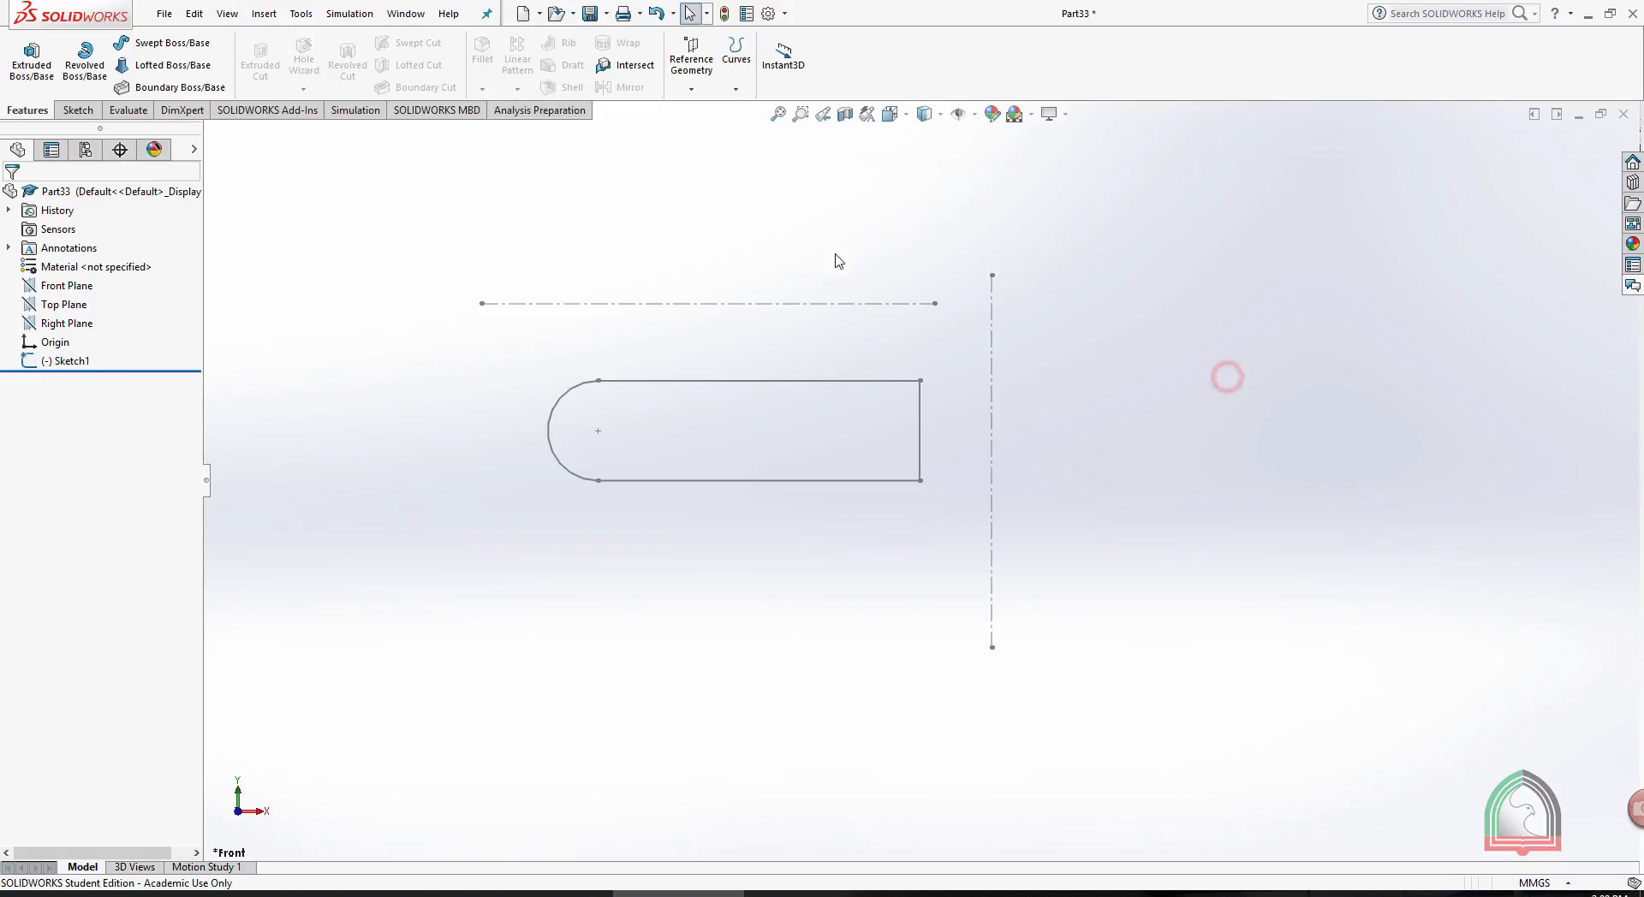
- Start a Revolved Boss/Base of the round-ended profile with its short straight side as the axis of revolution
{"action": "scroll", "coordinate": [749, 215], "scroll_direction": "up", "scroll_amount": 1}
{"action": "scroll", "coordinate": [793, 243], "scroll_direction": "down", "scroll_amount": 1}
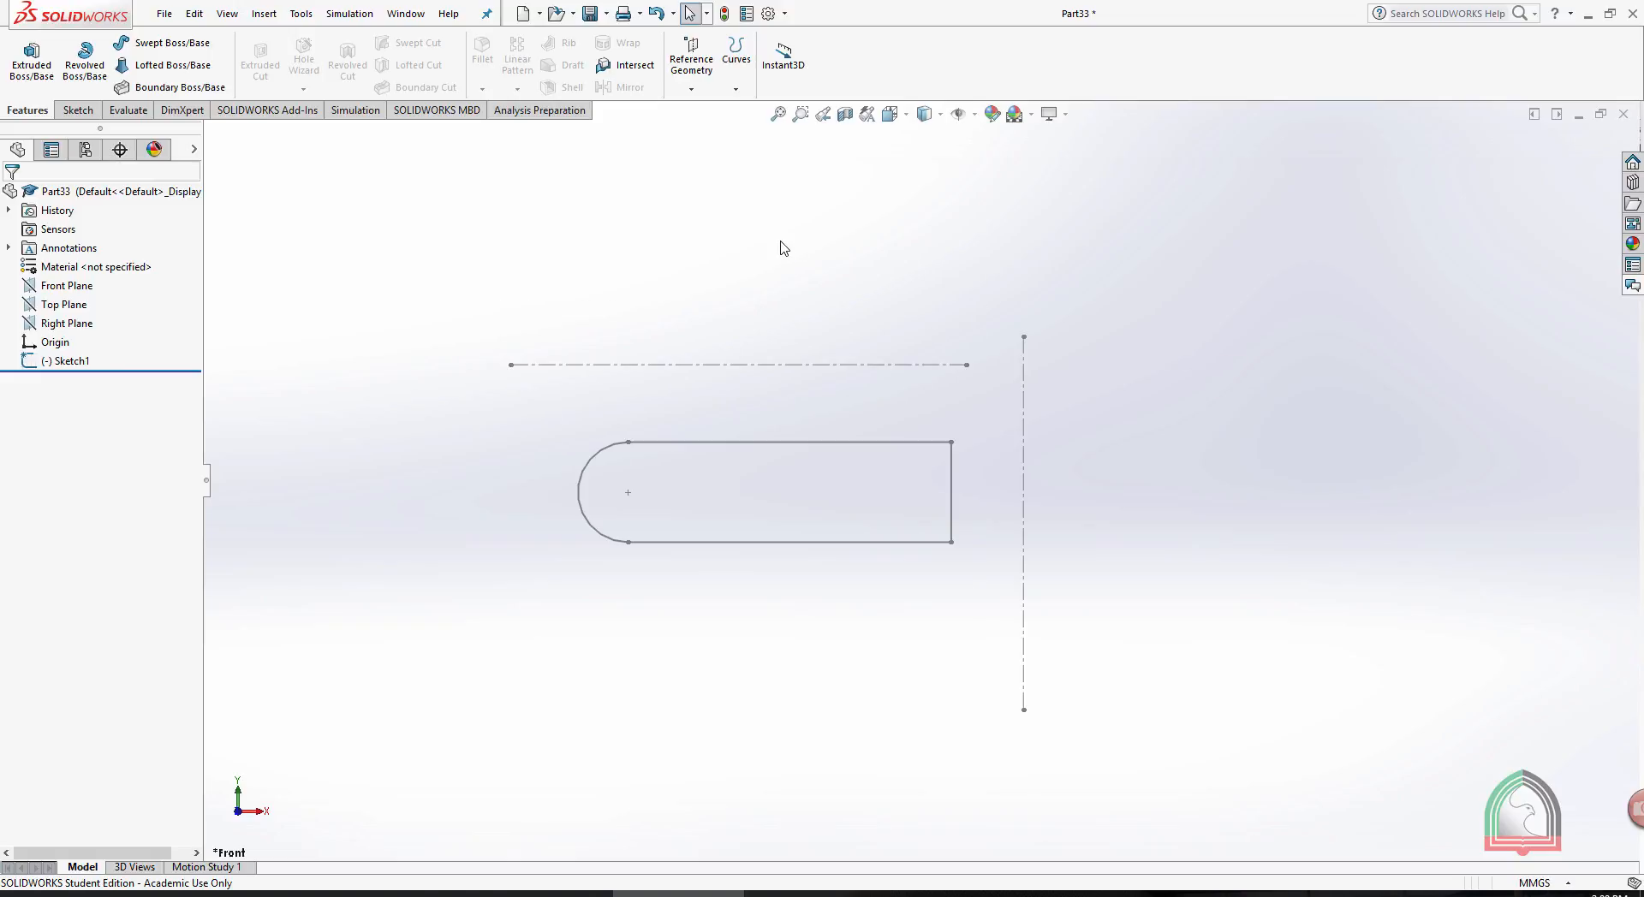
{"action": "left_click", "coordinate": [91, 54]}
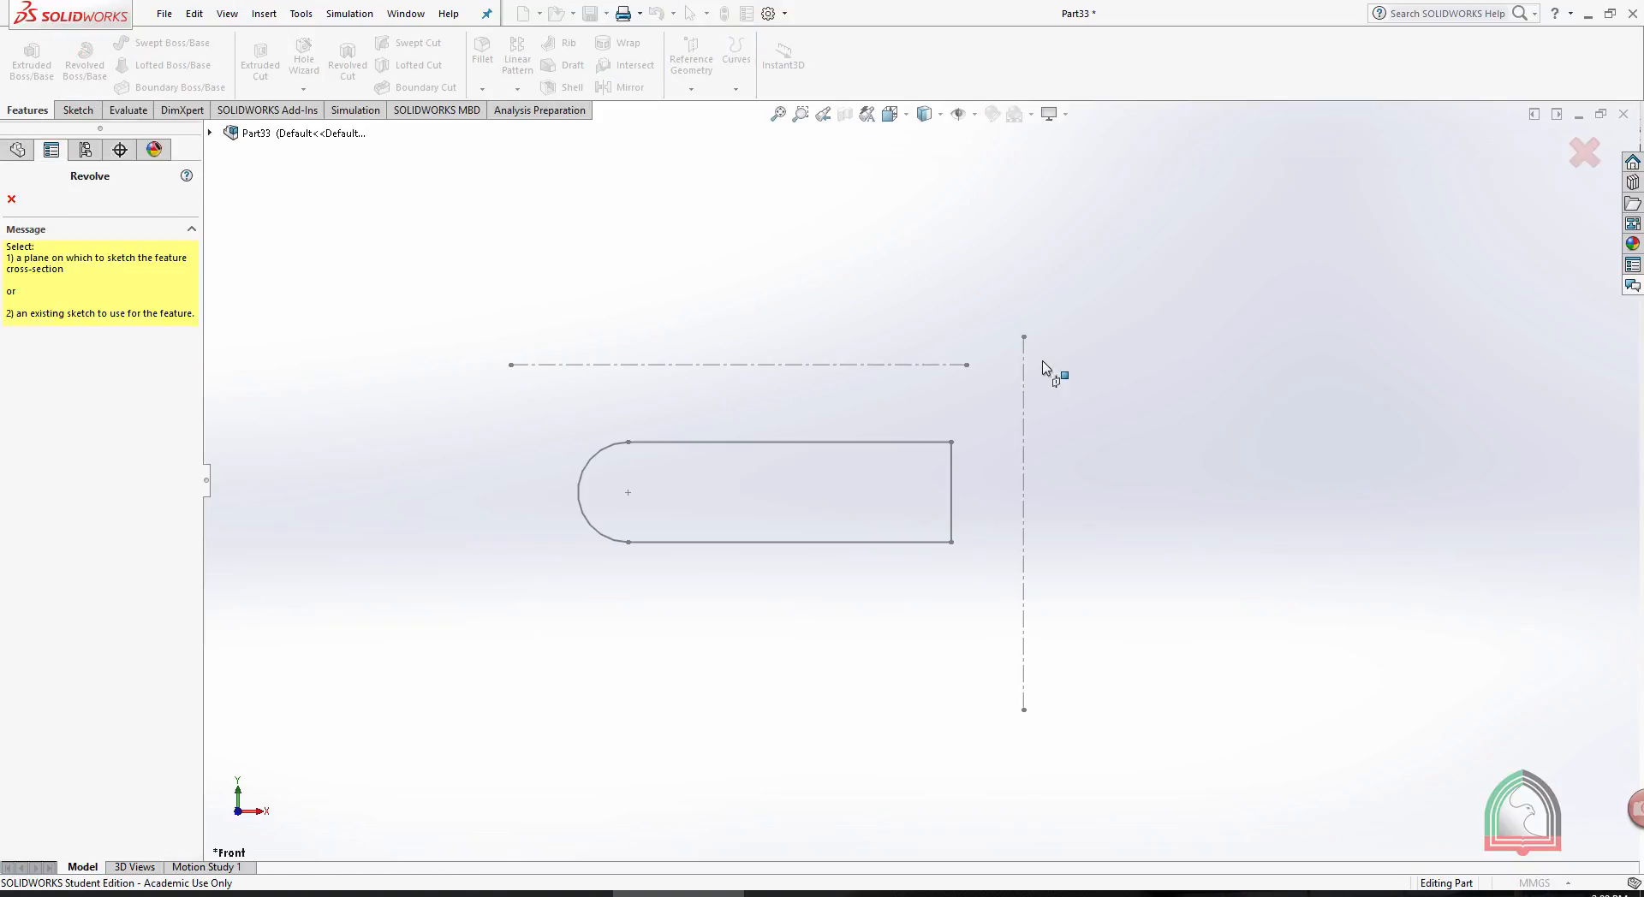
{"action": "scroll", "coordinate": [1277, 486], "scroll_direction": "up", "scroll_amount": 1}
{"action": "middle_click_drag", "start_coordinate": [1117, 465], "coordinate": [1090, 623]}
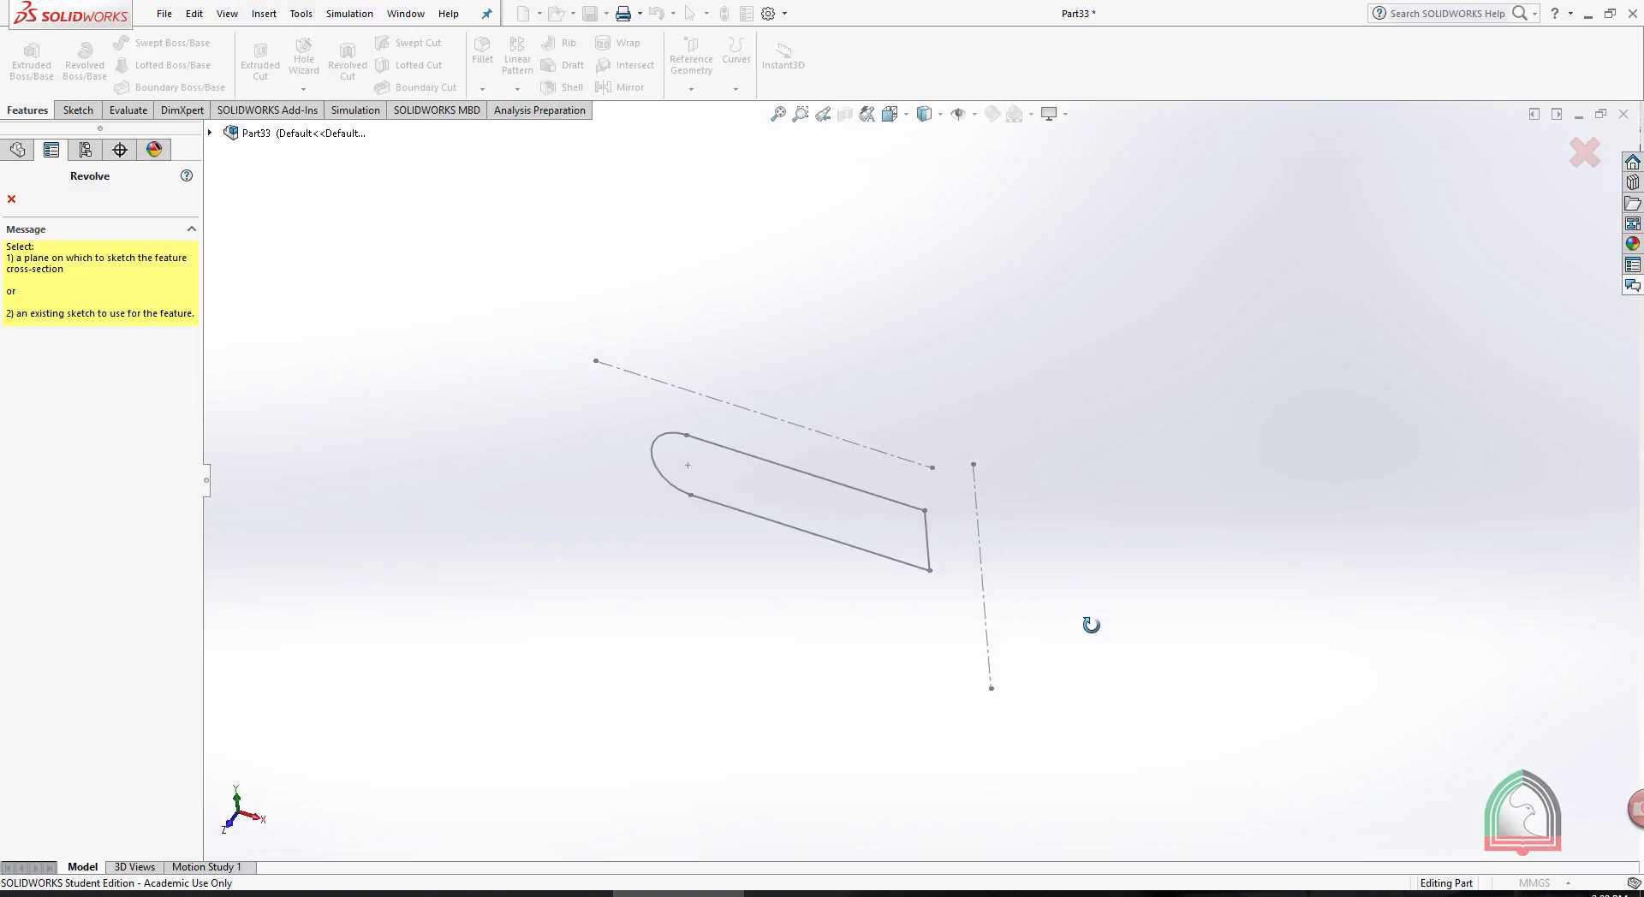
{"action": "left_click", "coordinate": [929, 542]}
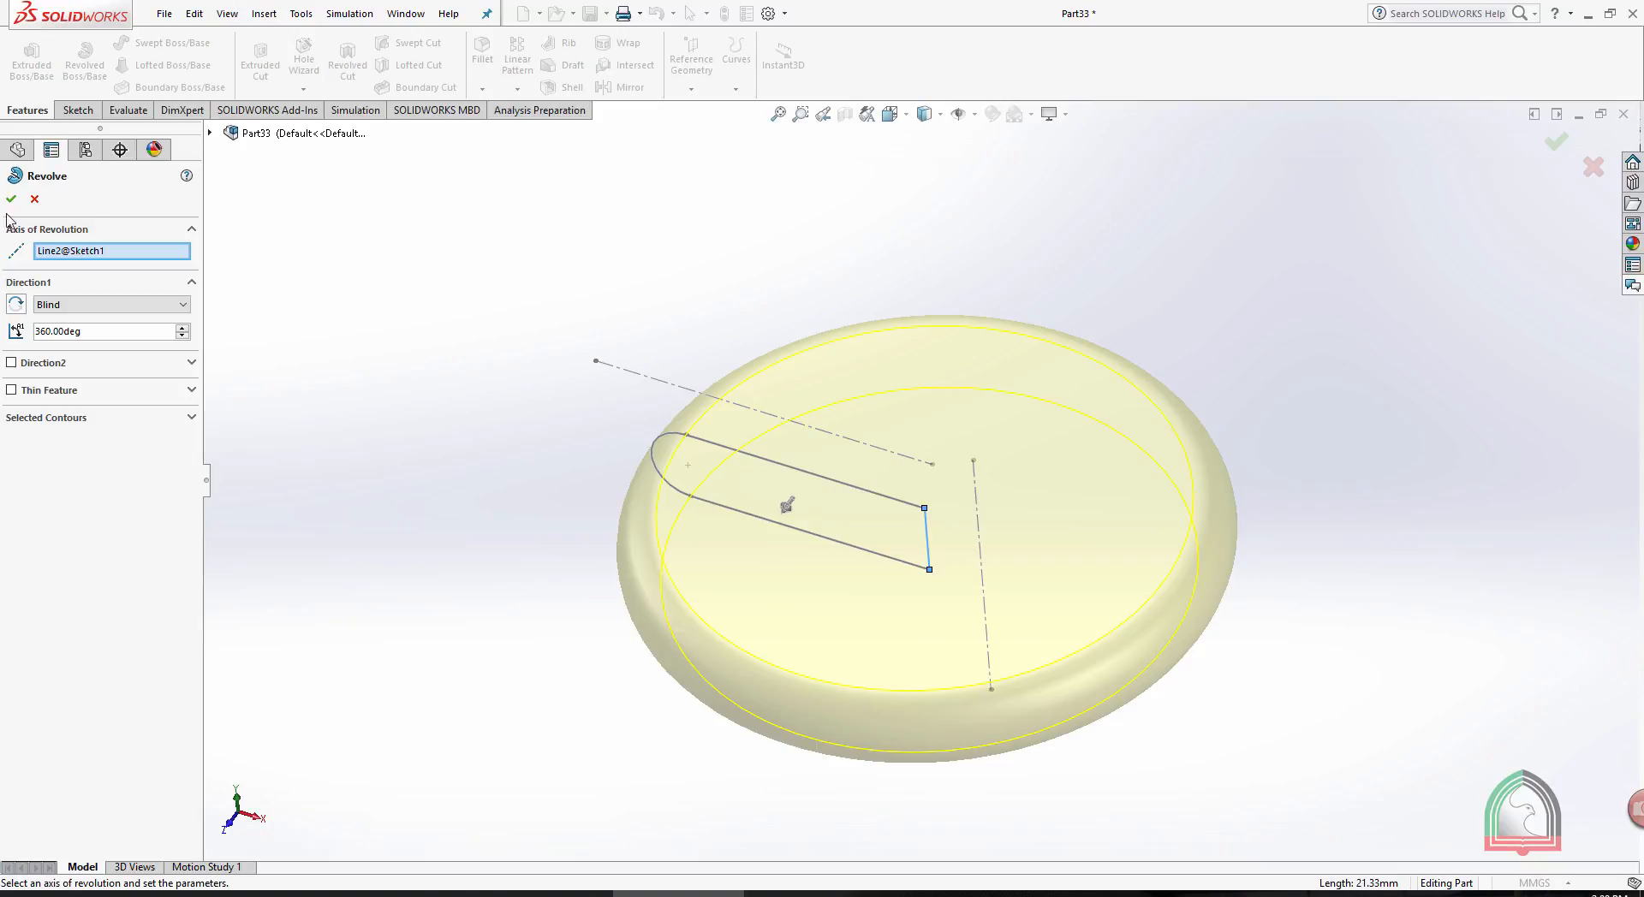
- Clear the axis of revolution and choose the vertical centerline instead
{"action": "right_click", "coordinate": [88, 255]}
{"action": "left_click", "coordinate": [126, 283]}
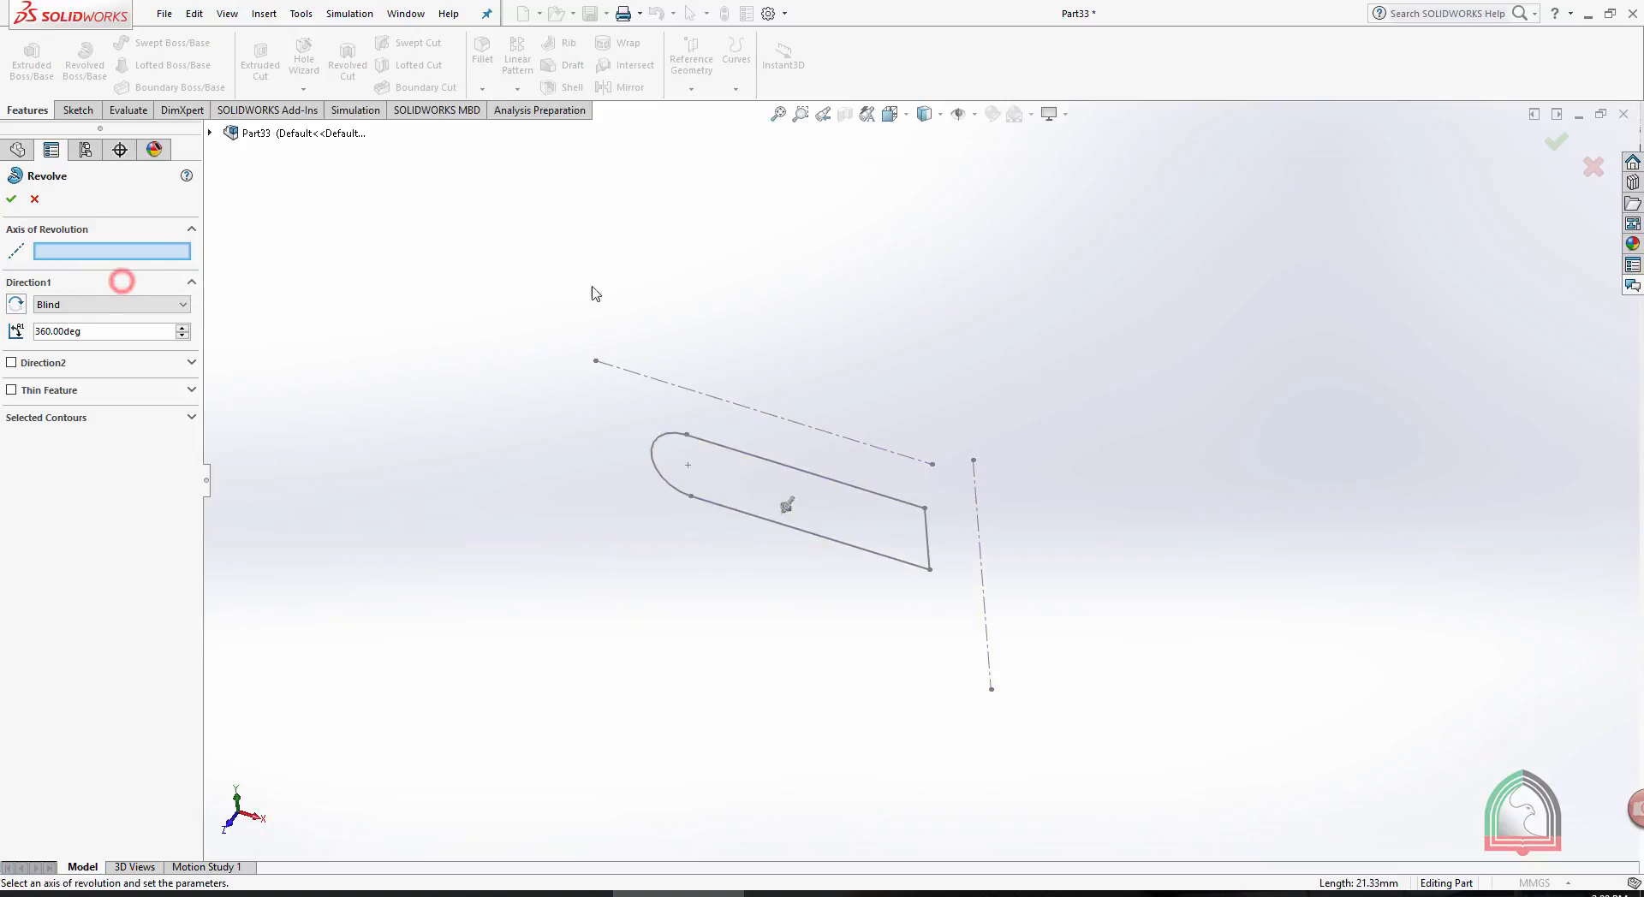
{"action": "left_click", "coordinate": [980, 528]}
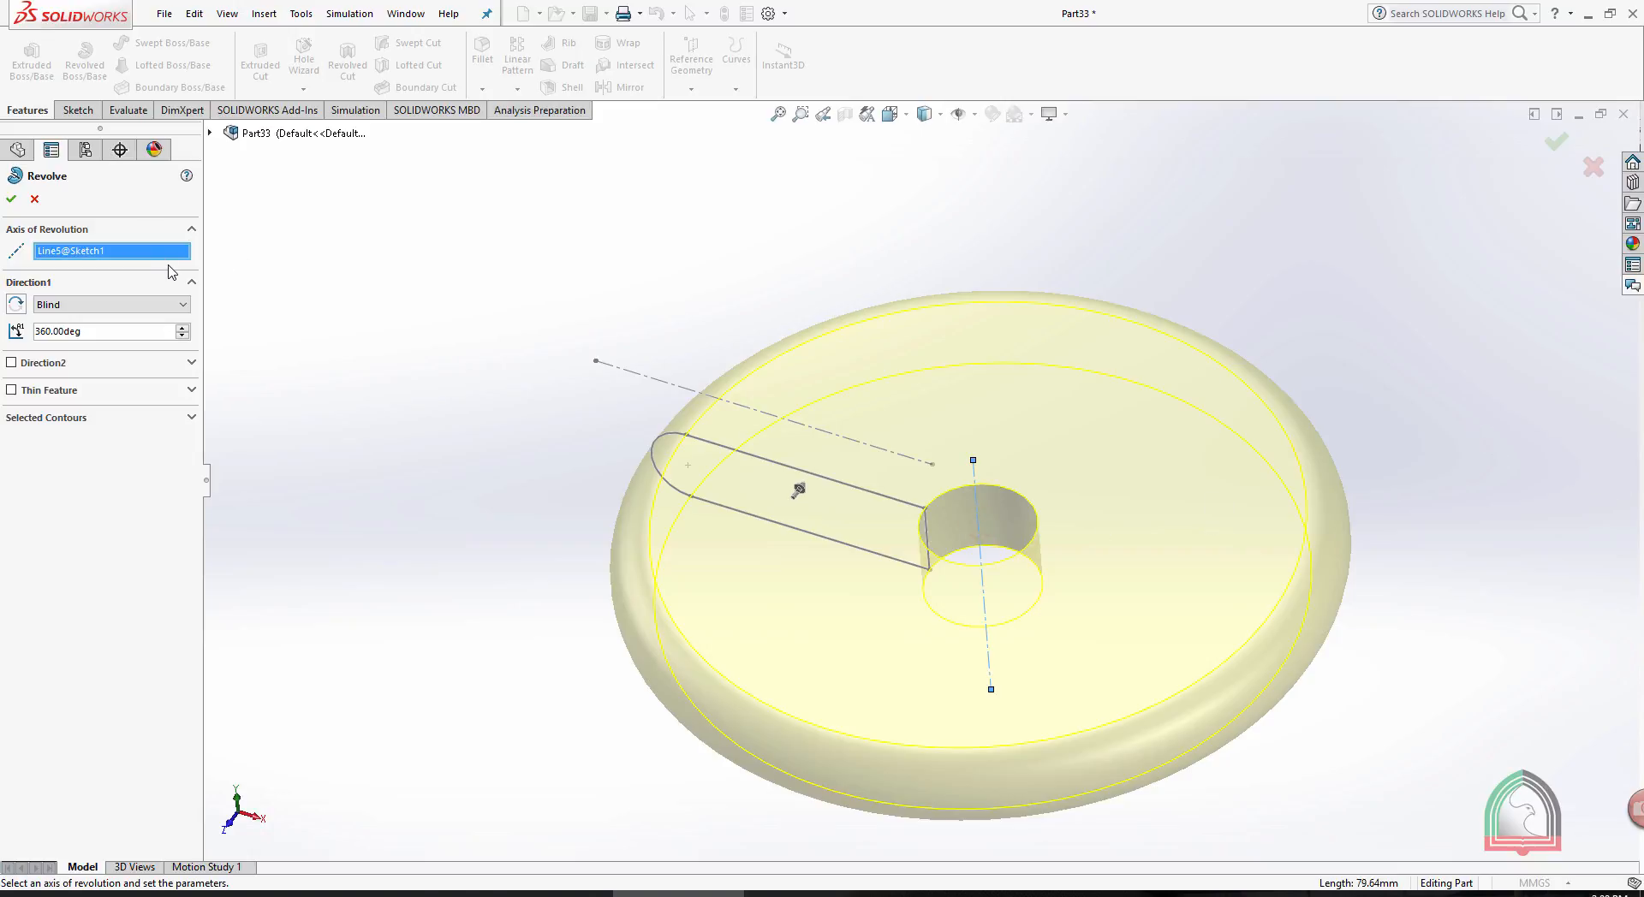
- Replace the axis of revolution with the horizontal centerline above the profile
{"action": "right_click", "coordinate": [142, 253]}
{"action": "left_click", "coordinate": [181, 281]}
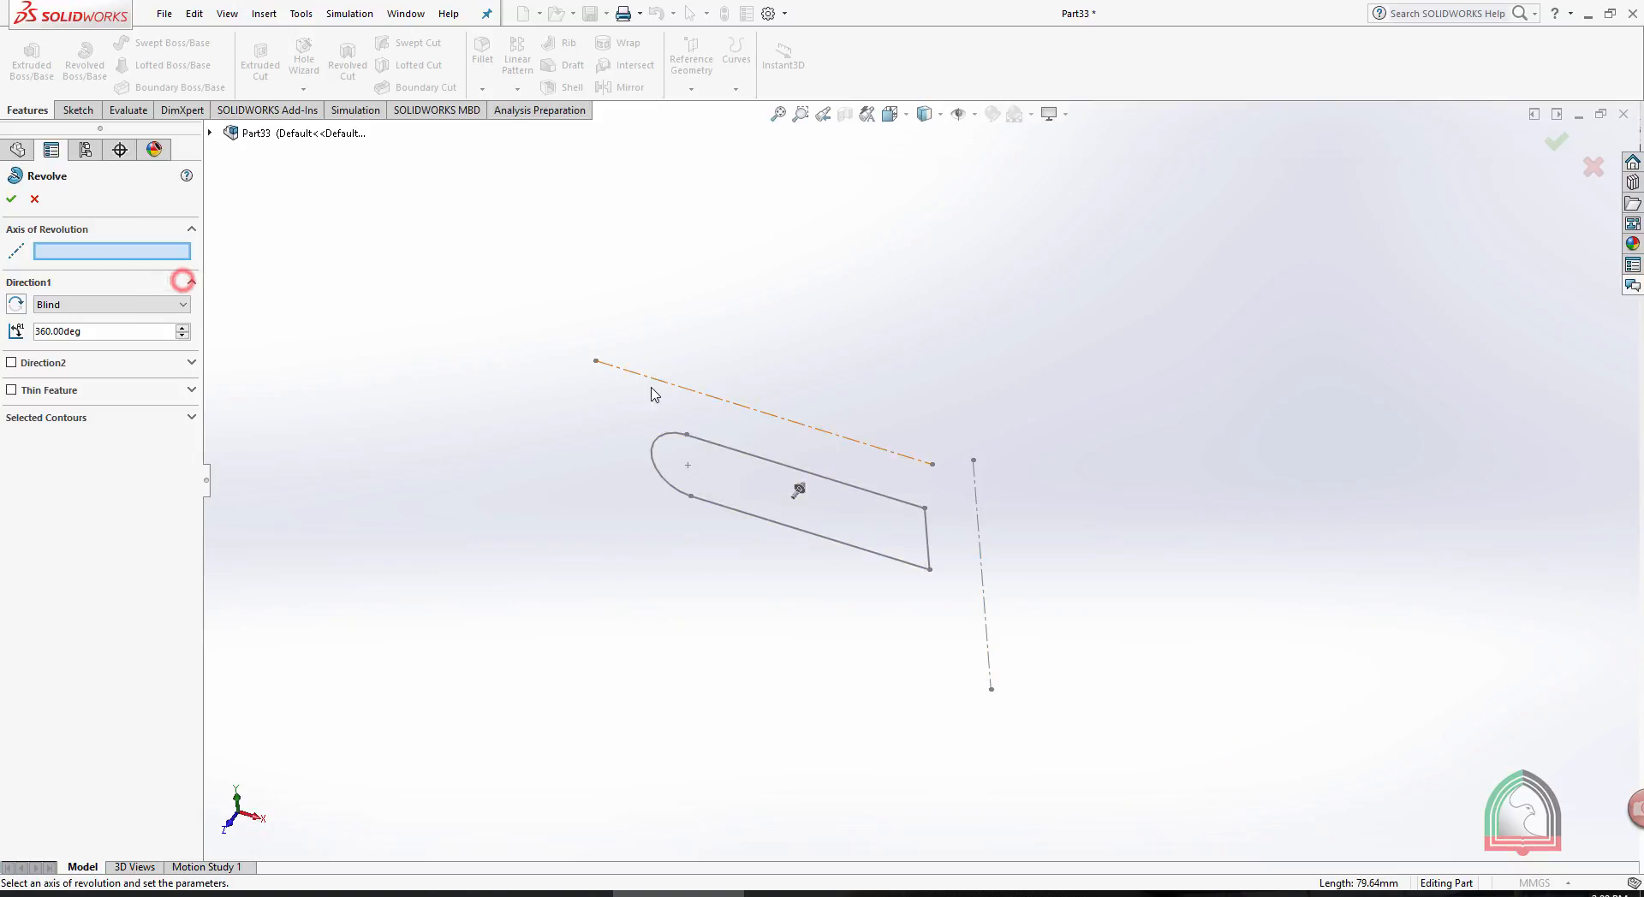
{"action": "left_click", "coordinate": [693, 396]}
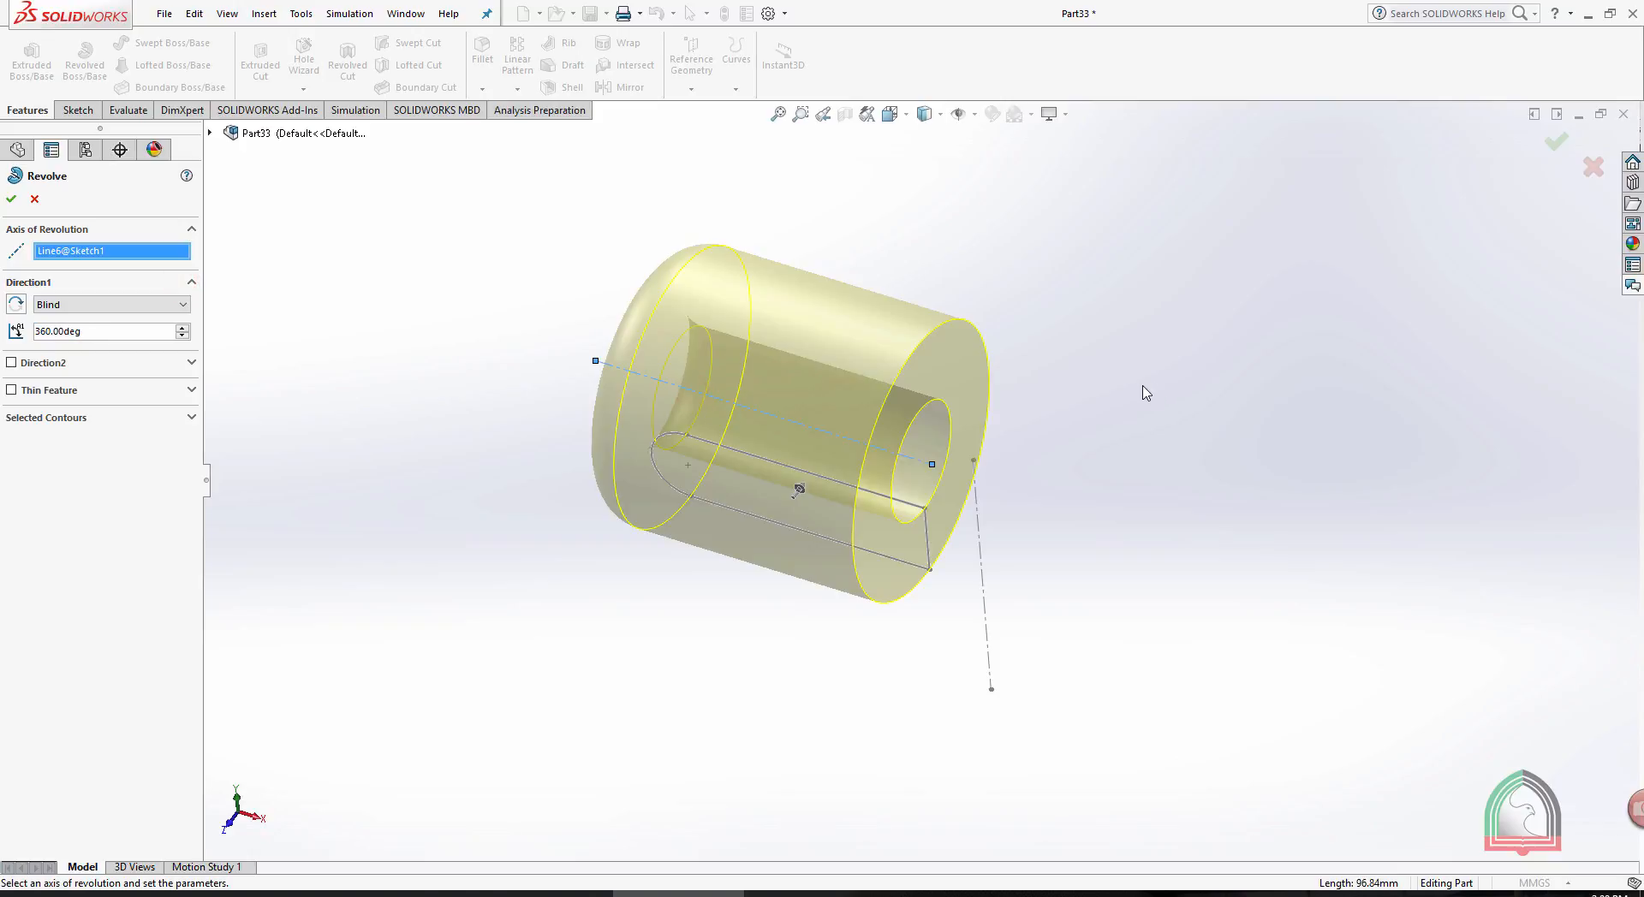
{"action": "mouse_move", "coordinate": [1141, 389]}
{"action": "middle_mouse_down"}
{"action": "mouse_move", "coordinate": [1281, 352]}
{"action": "mouse_move", "coordinate": [1130, 367]}
{"action": "middle_mouse_up"}
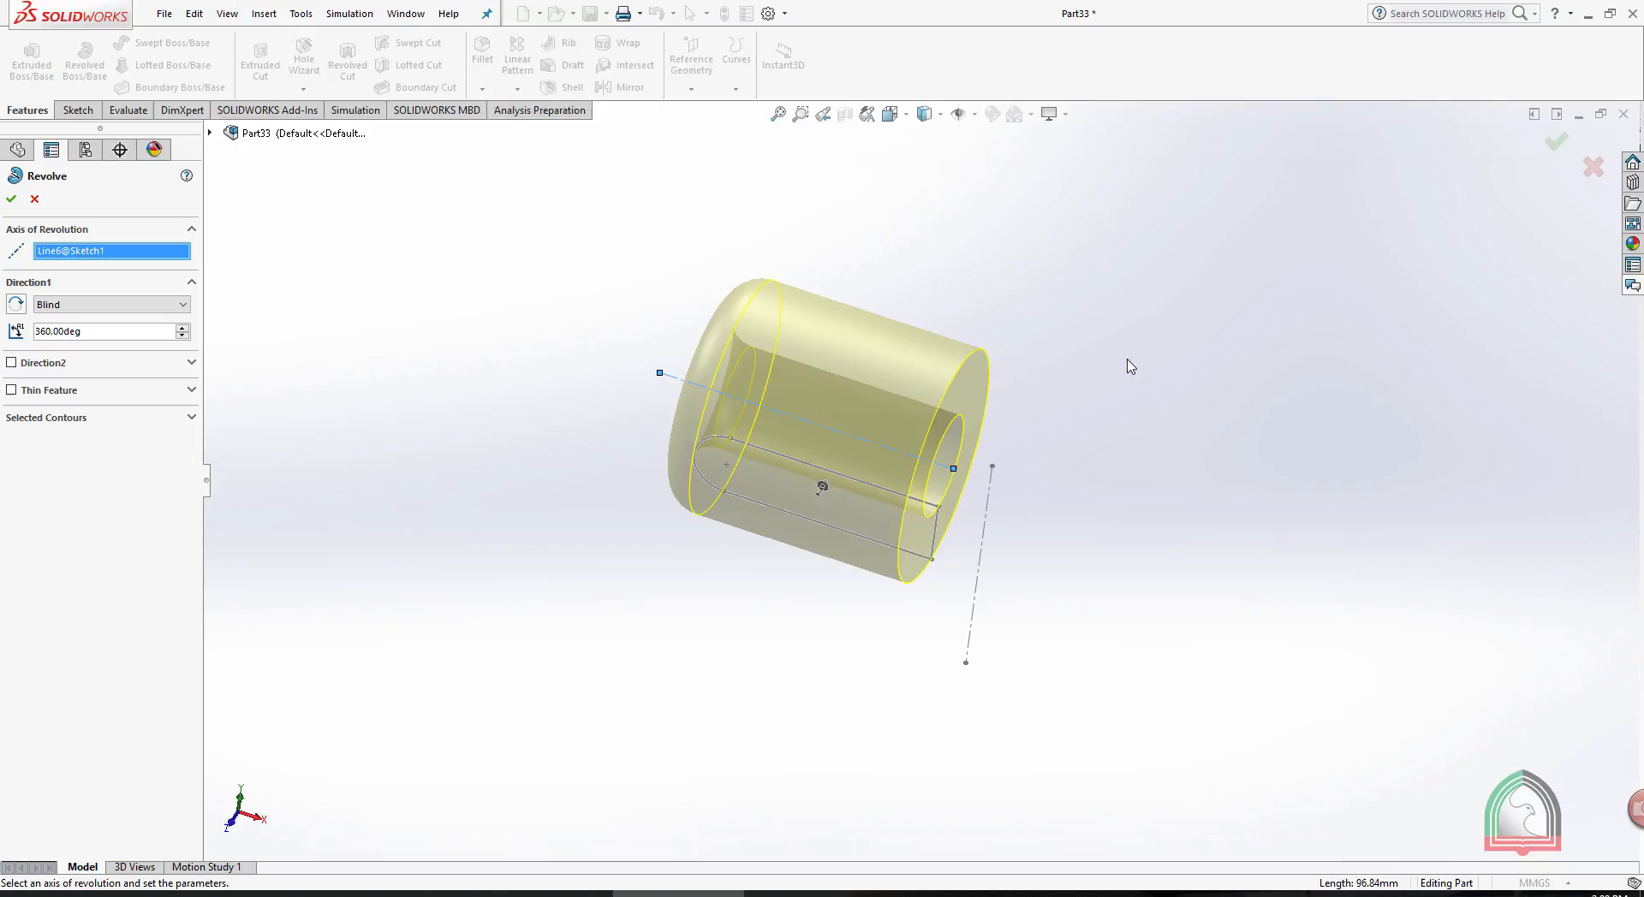
- Switch the axis of revolution back to the vertical centerline beside the profile
{"action": "right_click", "coordinate": [97, 249]}
{"action": "left_click", "coordinate": [141, 257]}
{"action": "left_click", "coordinate": [986, 540]}
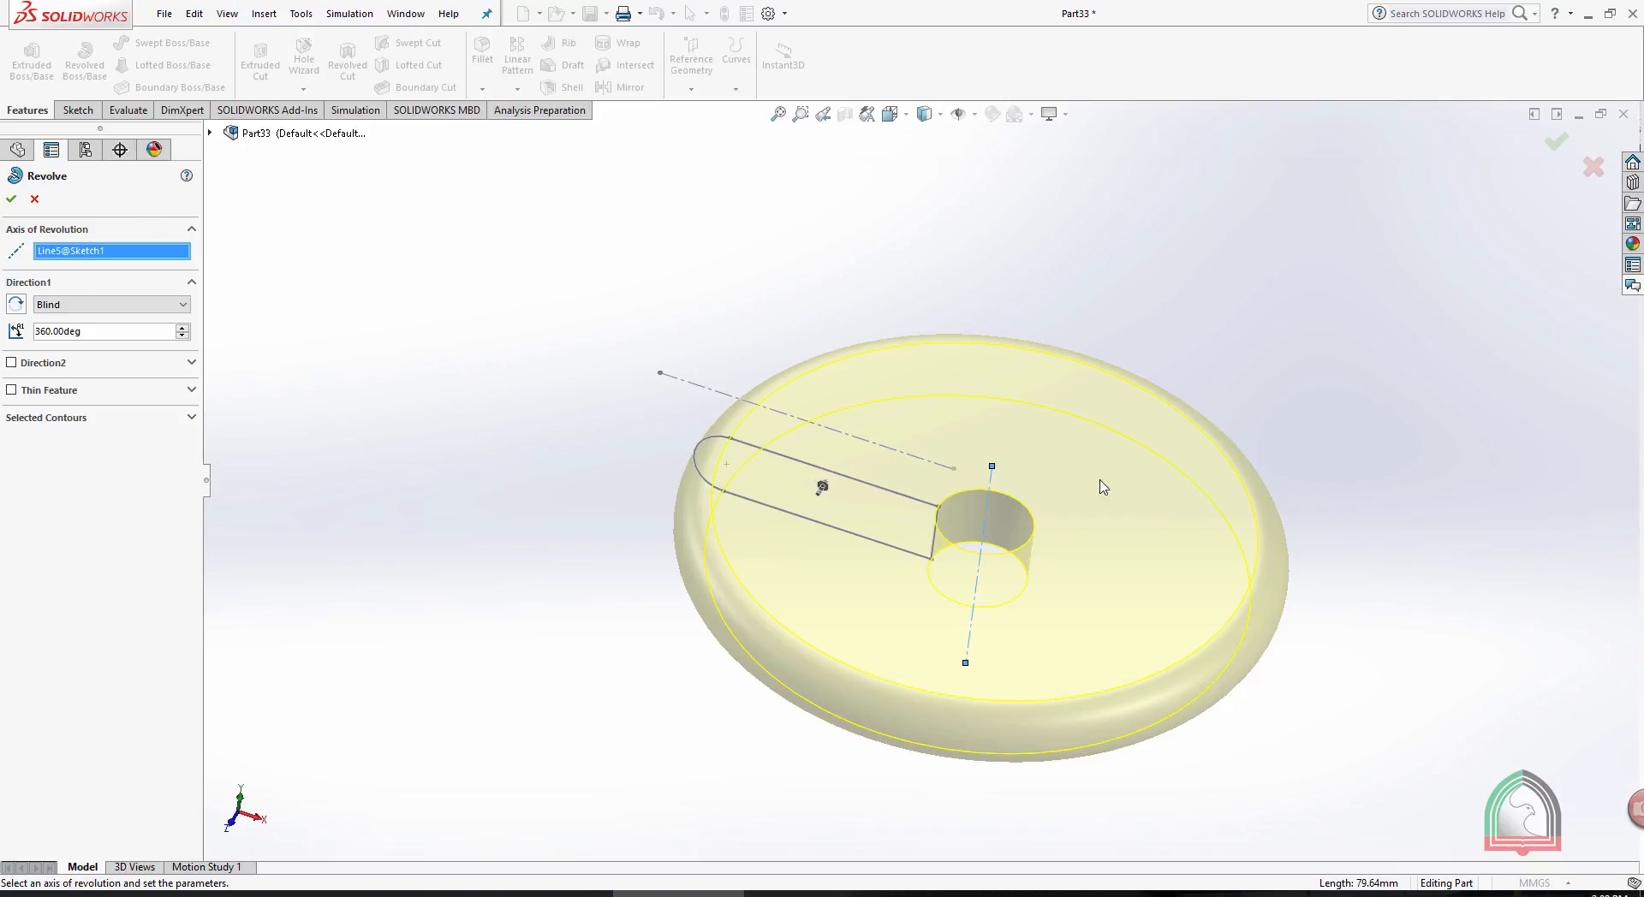
- Set the revolve angle to 120 degrees and flip the revolve direction over and back
{"action": "double_click", "coordinate": [111, 334]}
{"action": "type", "text": "120"}
{"action": "key", "text": "Return"}
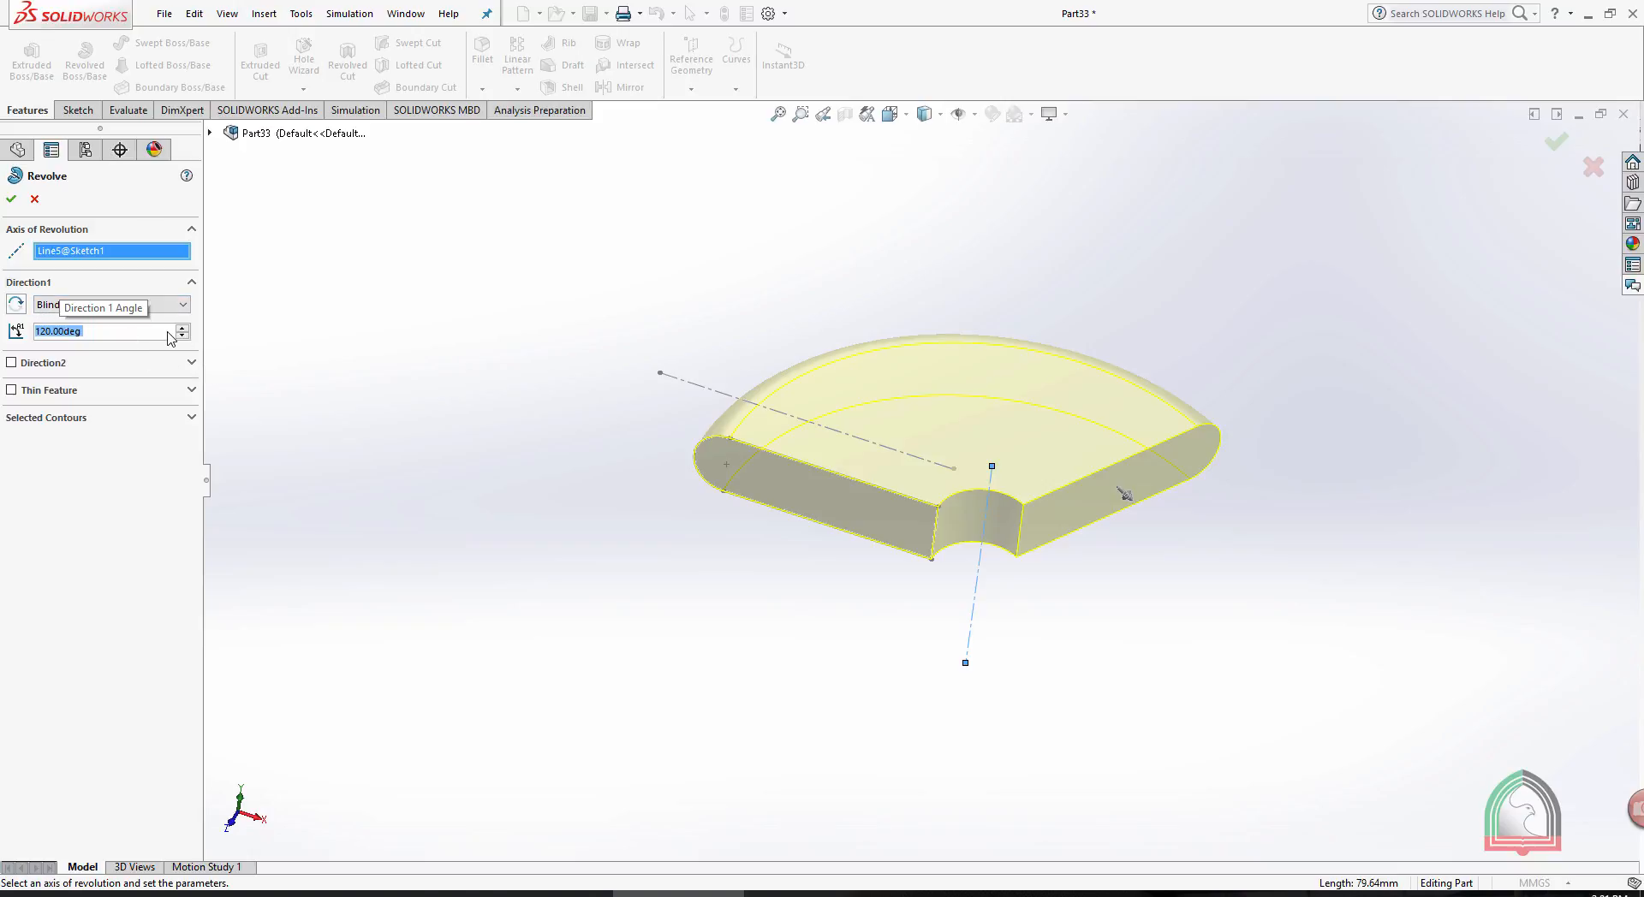
{"action": "left_click", "coordinate": [17, 305]}
{"action": "left_click", "coordinate": [17, 305]}
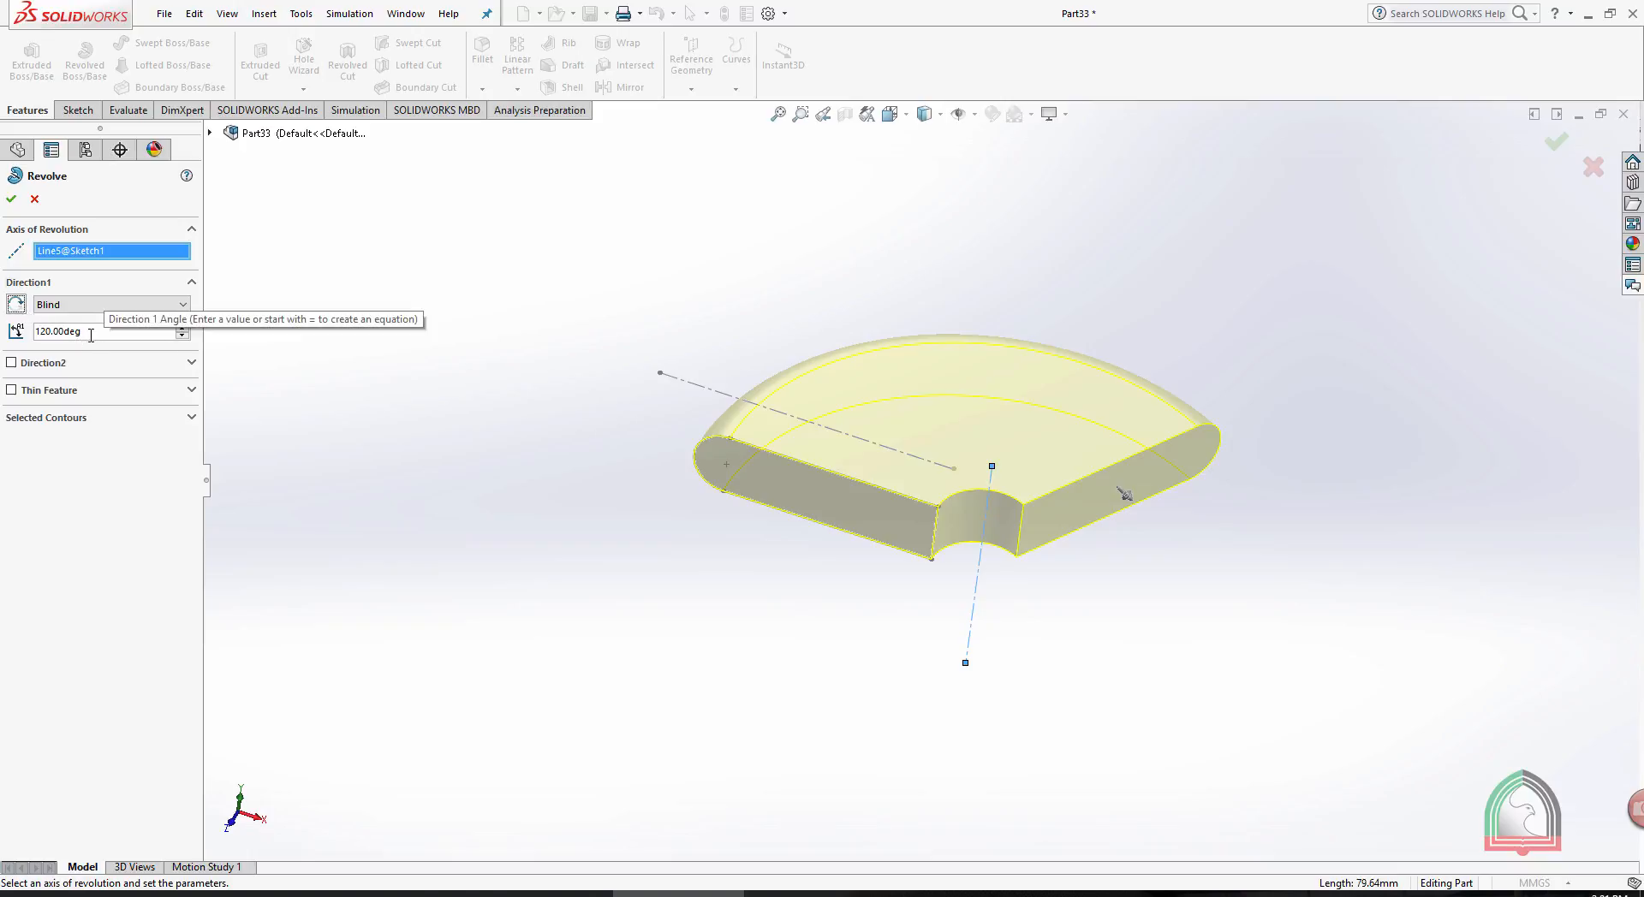
- Increase the revolve angle in small increments to 163 degrees
{"action": "left_click", "coordinate": [182, 327]}
{"action": "left_click", "coordinate": [181, 327]}
{"action": "left_click", "coordinate": [181, 327]}
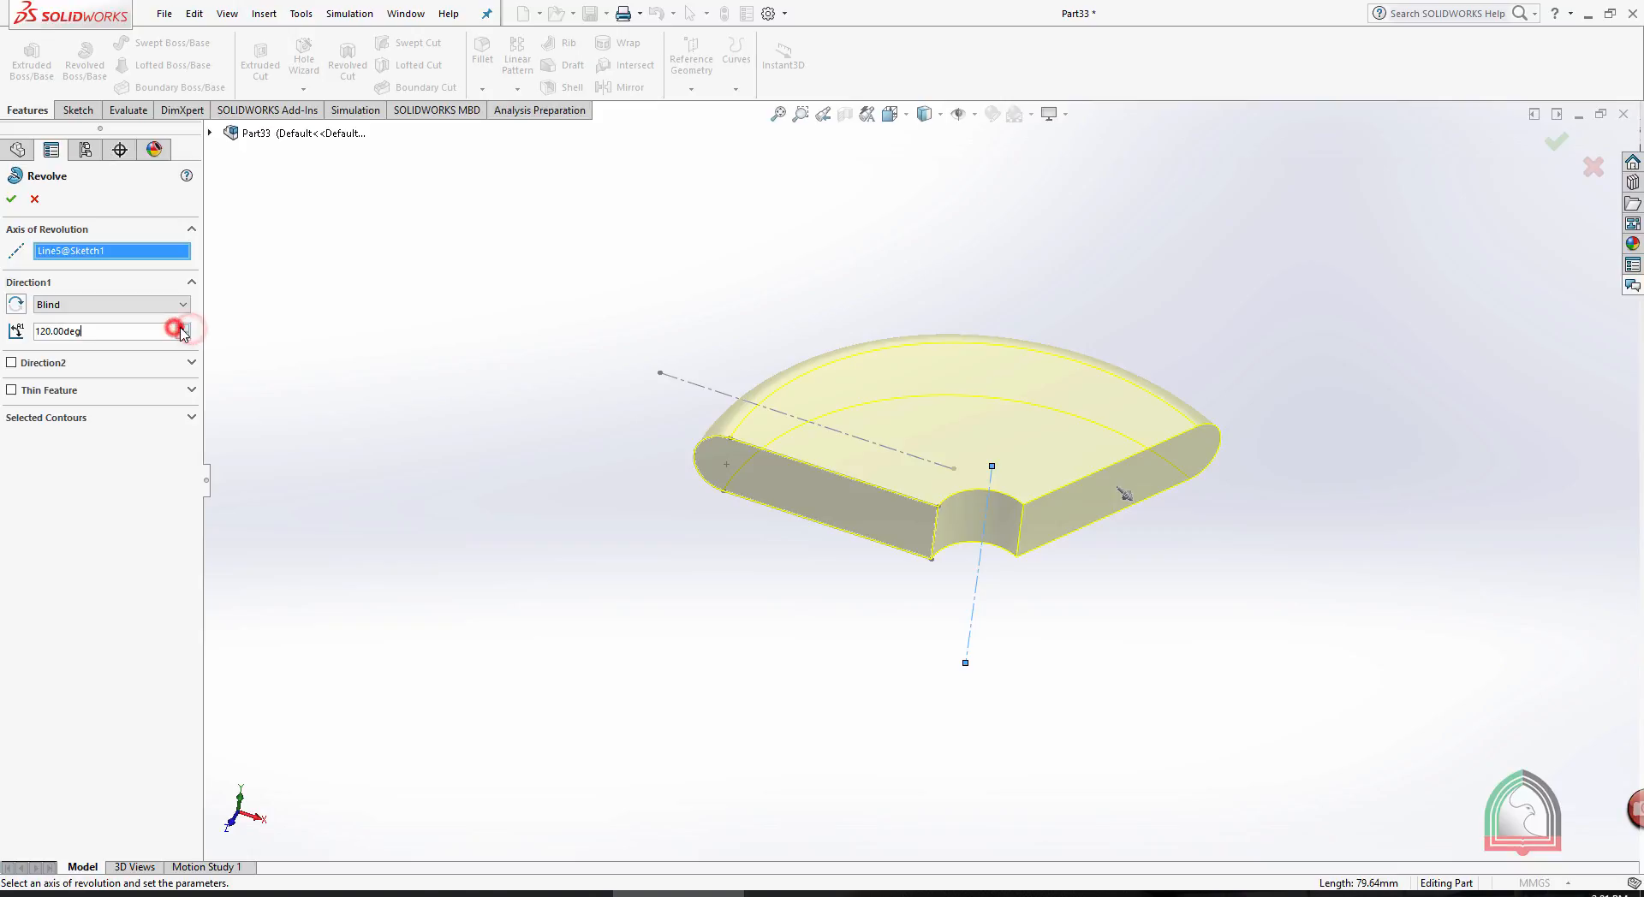
{"action": "left_click", "coordinate": [182, 327]}
{"action": "left_click", "coordinate": [181, 327]}
{"action": "left_click", "coordinate": [181, 327]}
{"action": "left_click", "coordinate": [182, 328]}
{"action": "left_click", "coordinate": [181, 328]}
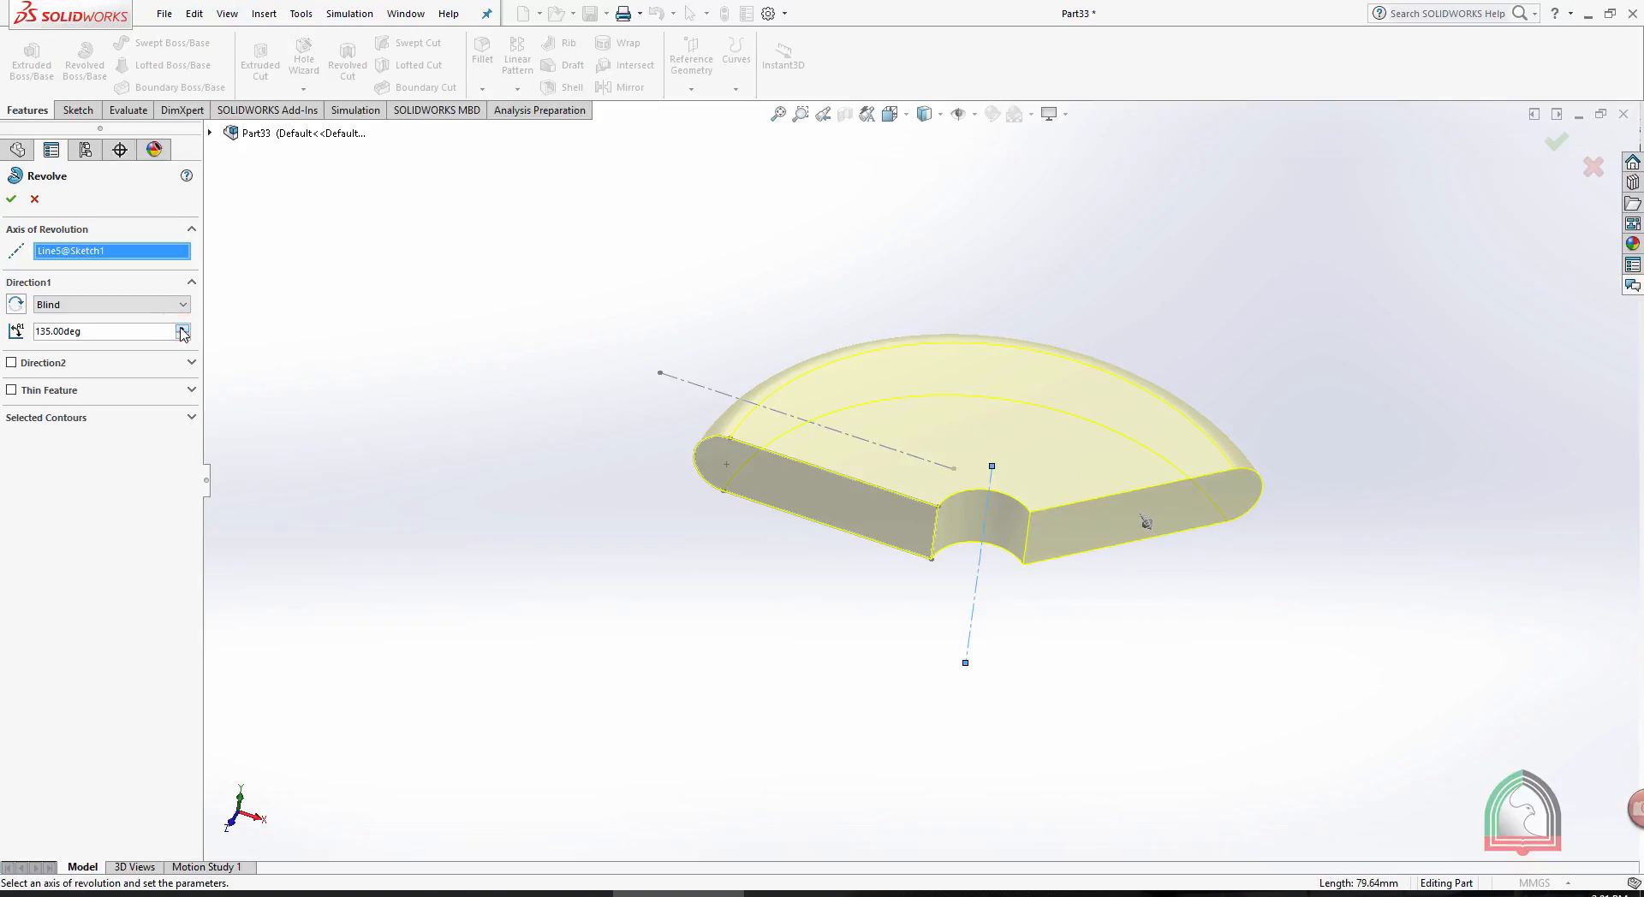
{"action": "left_click", "coordinate": [181, 328]}
{"action": "left_click", "coordinate": [182, 328]}
{"action": "left_click", "coordinate": [182, 328]}
{"action": "left_click", "coordinate": [182, 328]}
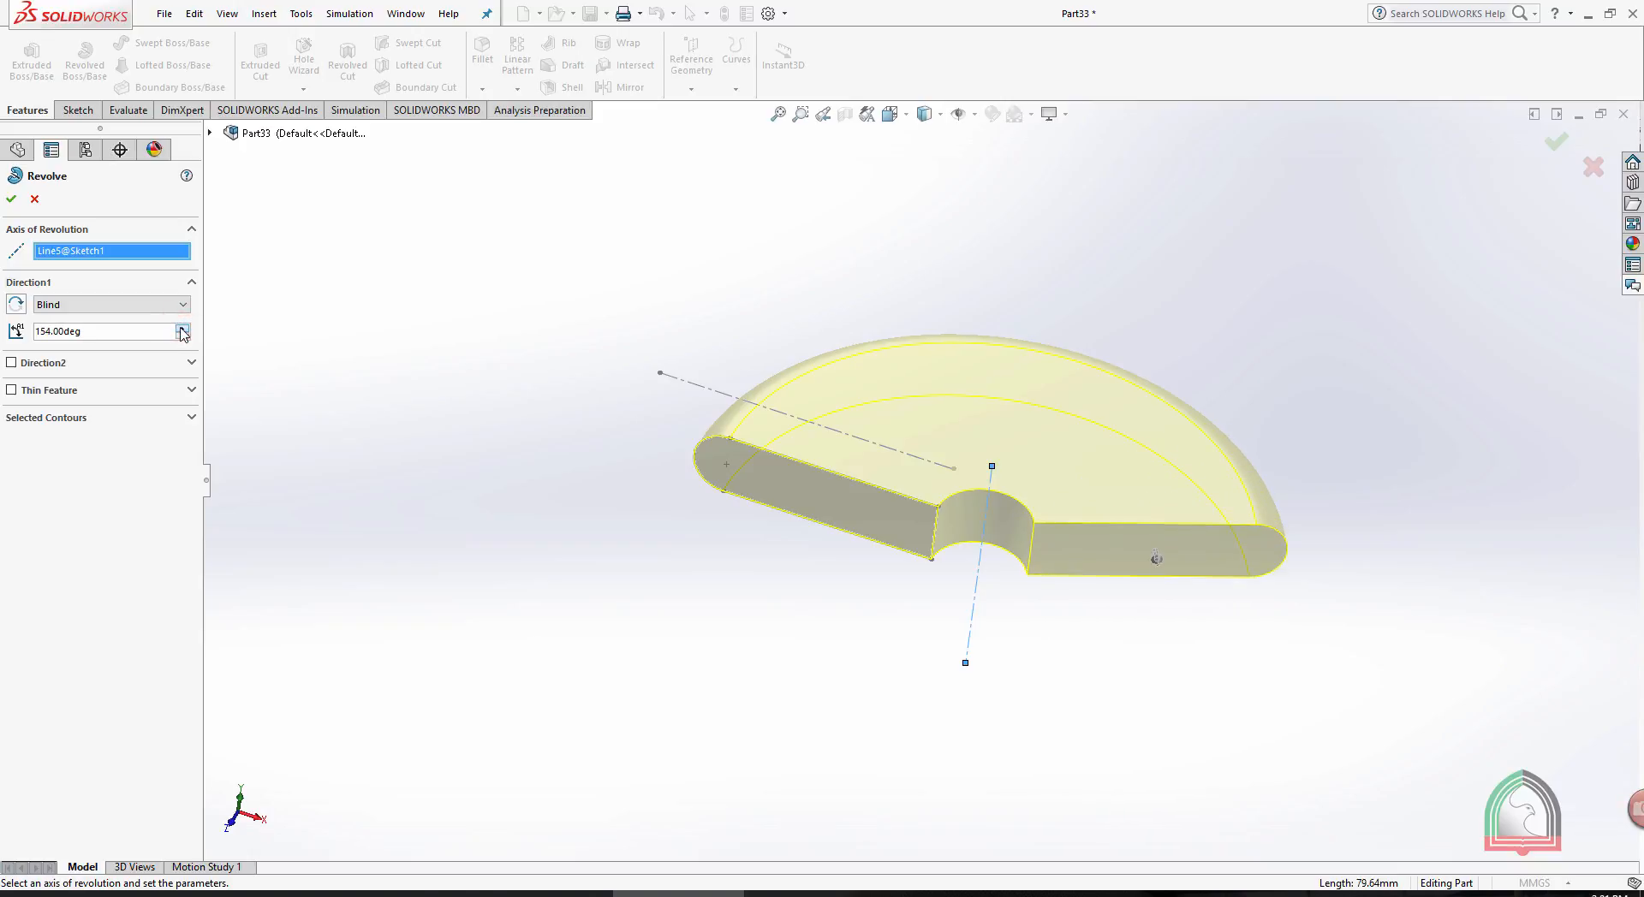
{"action": "left_click", "coordinate": [182, 328]}
{"action": "left_click", "coordinate": [182, 328]}
{"action": "left_click", "coordinate": [181, 328]}
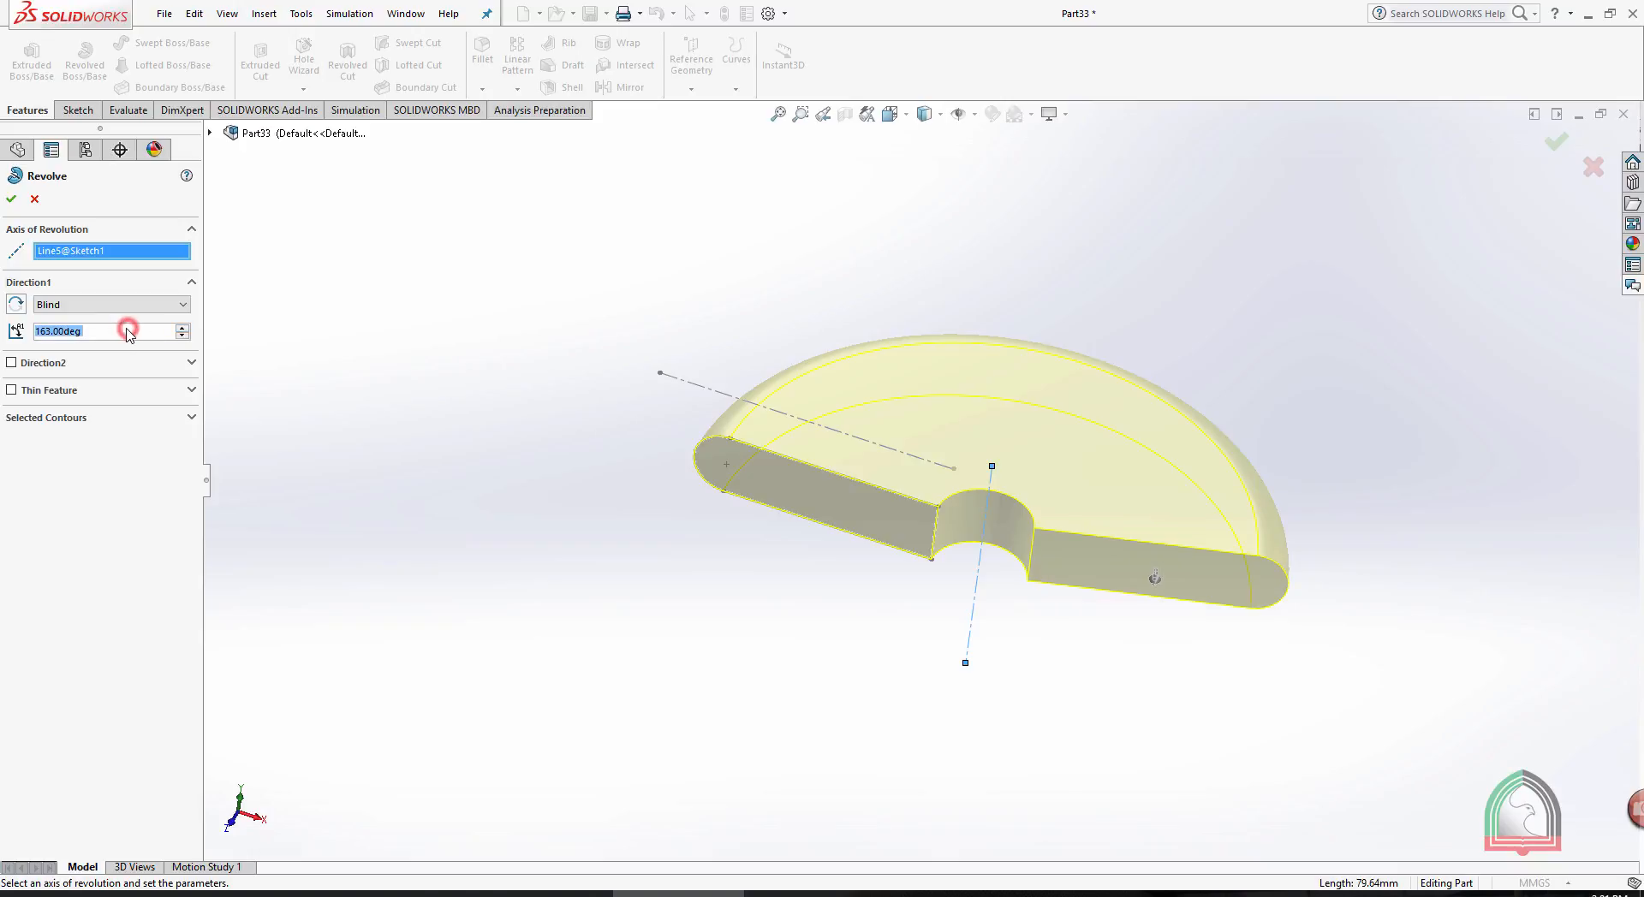
- Set the revolve angle to 270 degrees and accept the revolve
{"action": "type", "text": "27"}
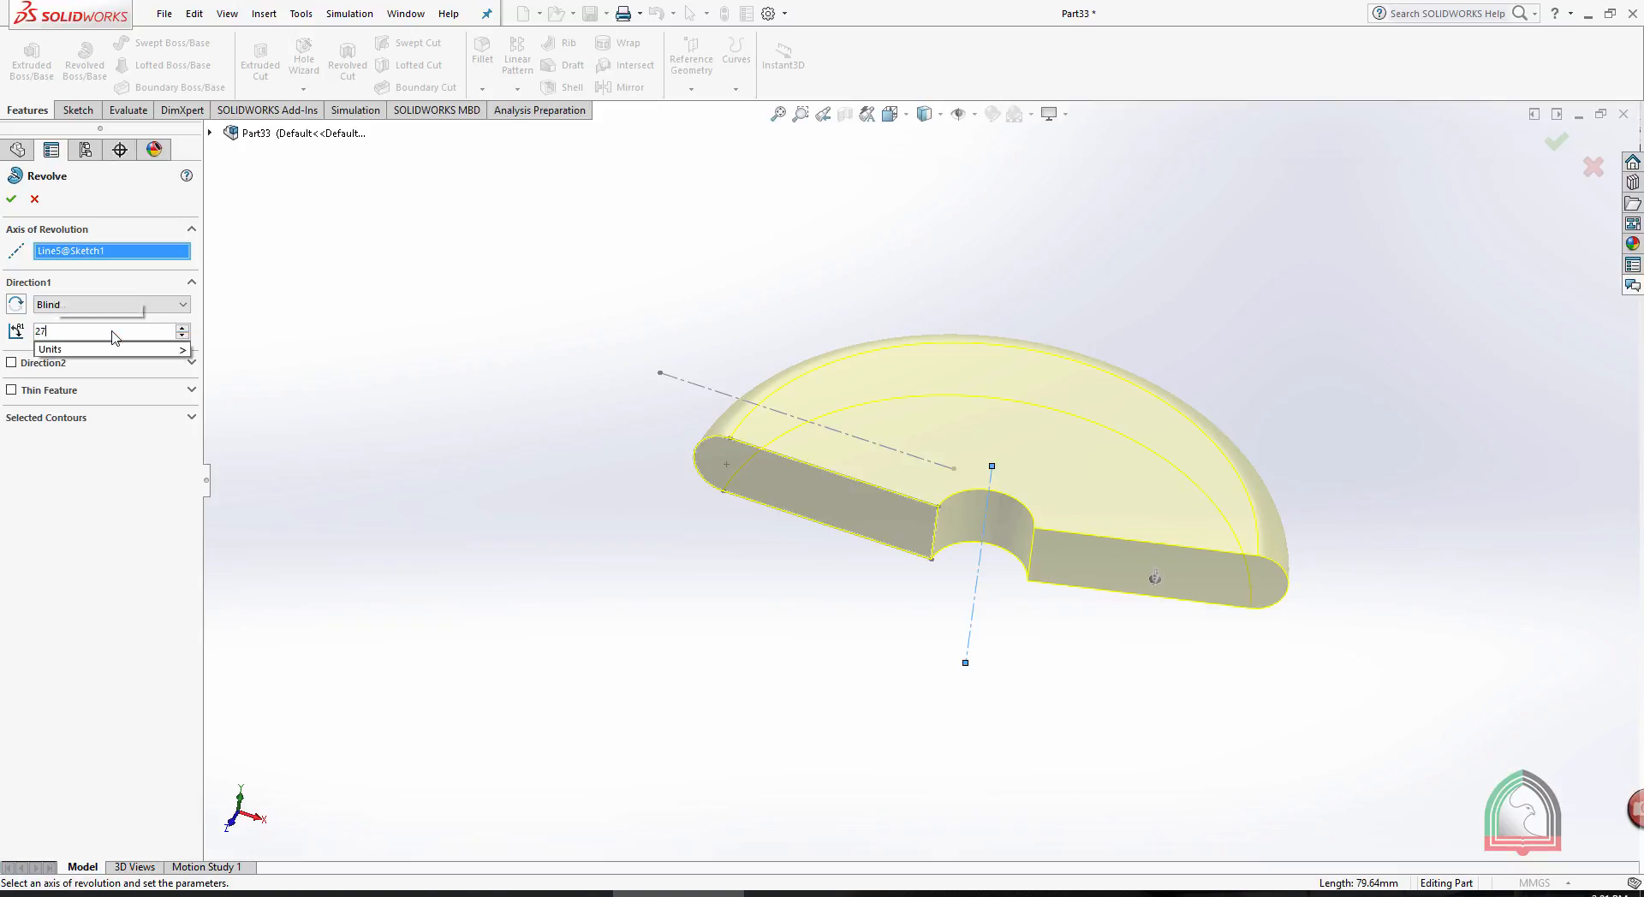
{"action": "type", "text": "0"}
{"action": "key", "text": "Return"}
{"action": "left_click", "coordinate": [12, 201]}
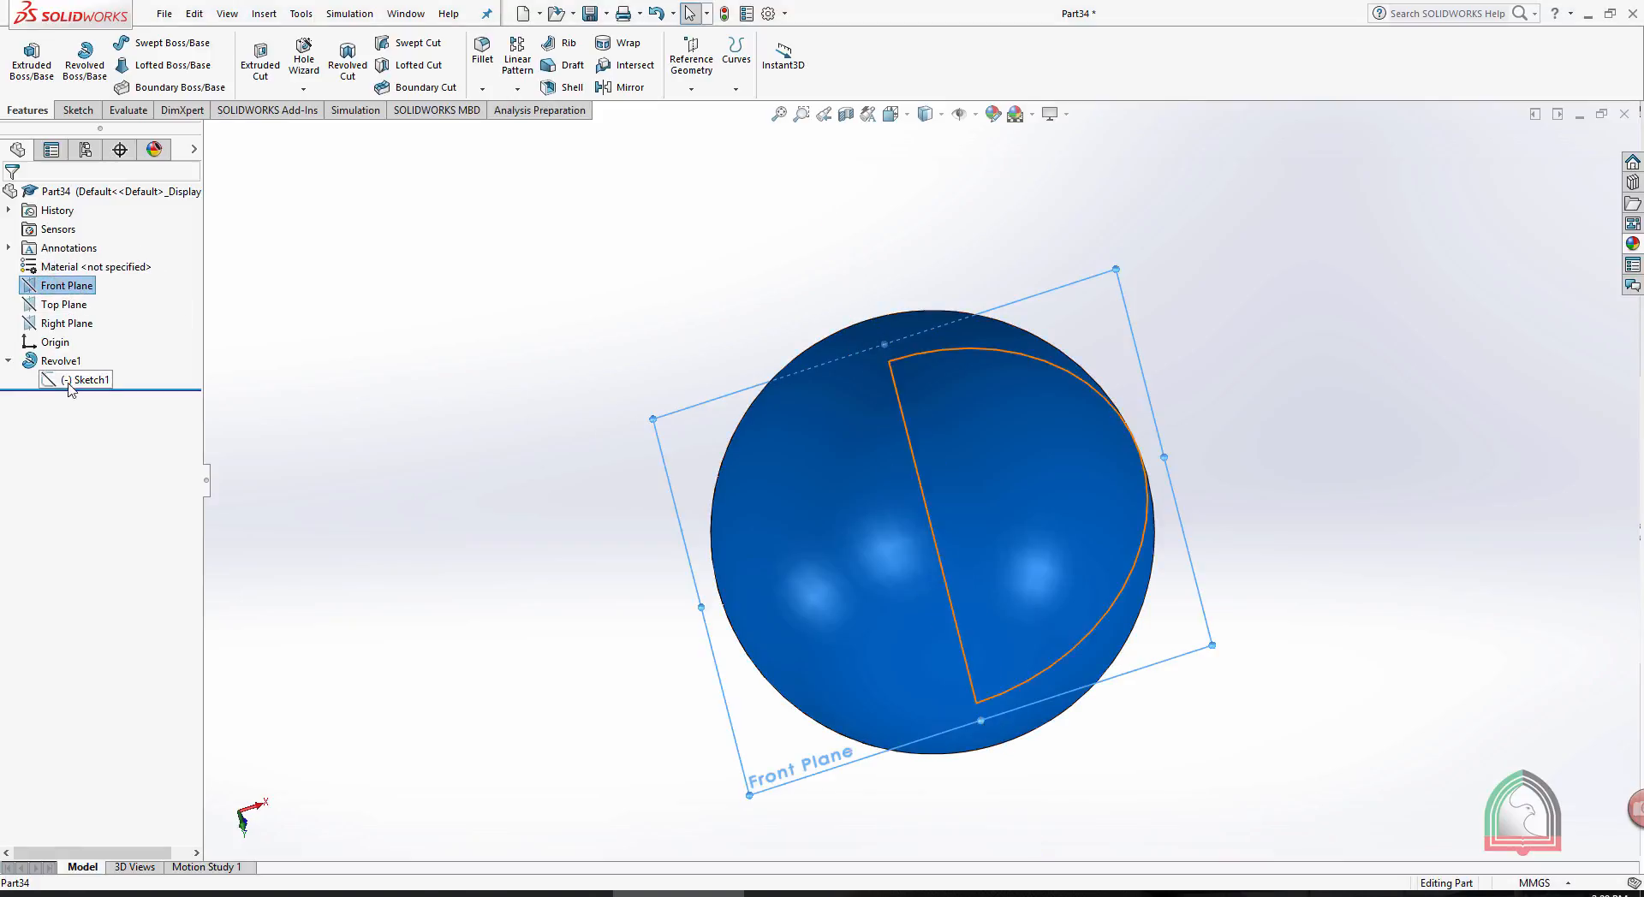
- Start a new sketch on the Front Plane of the sphere in Part34
{"action": "left_click", "coordinate": [80, 283]}
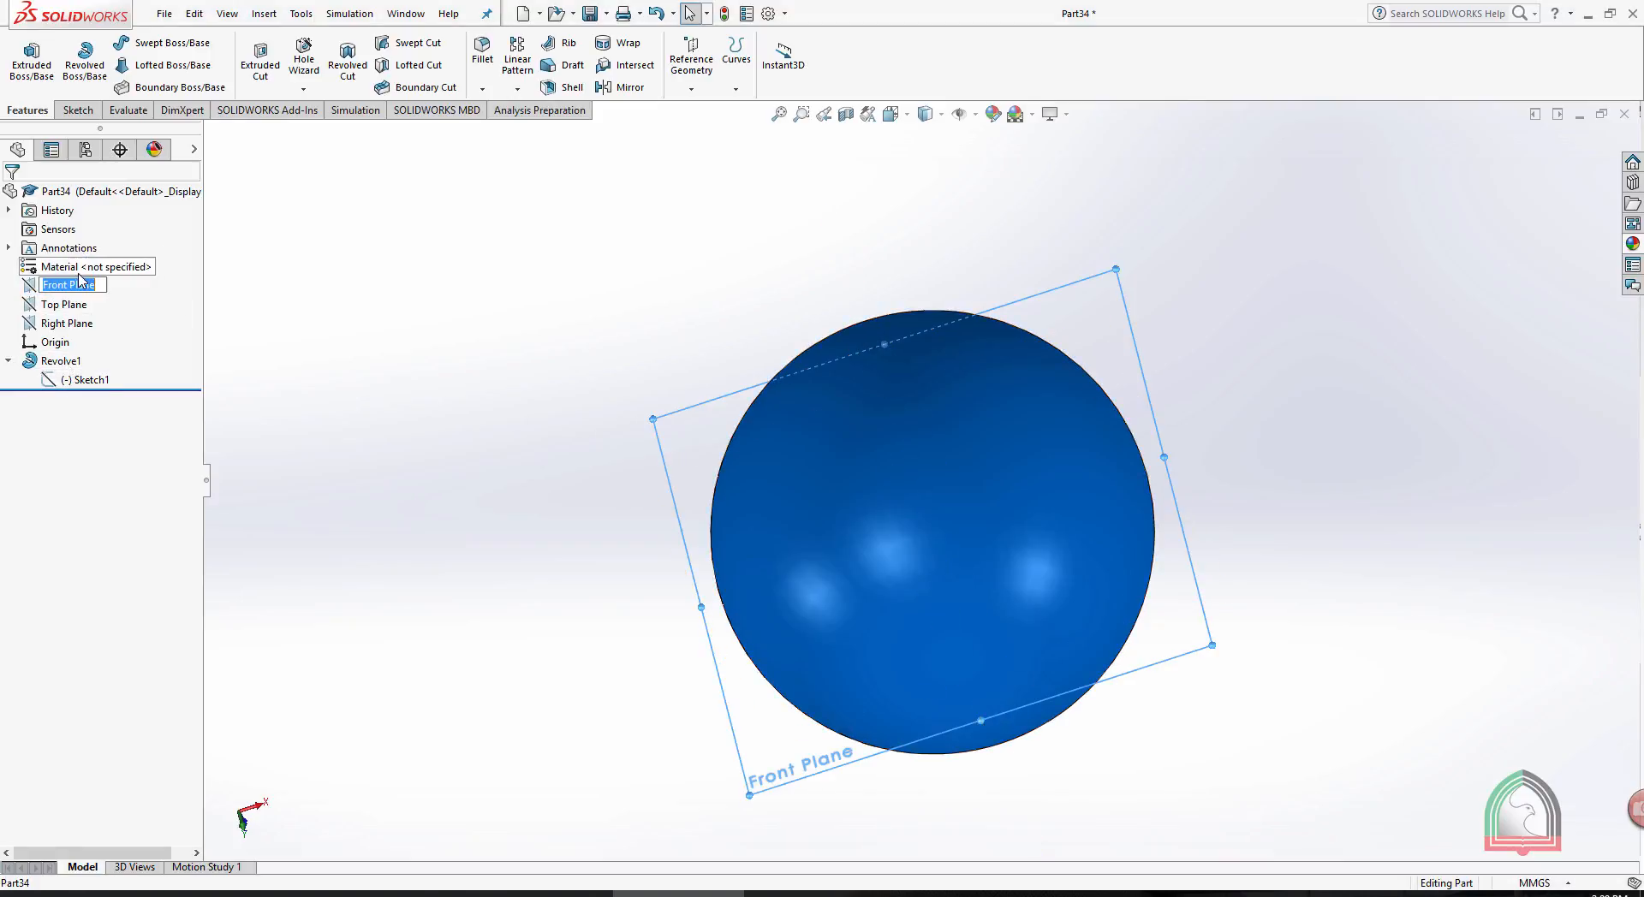
{"action": "left_click", "coordinate": [405, 343]}
{"action": "left_click", "coordinate": [66, 285]}
{"action": "left_click", "coordinate": [59, 265]}
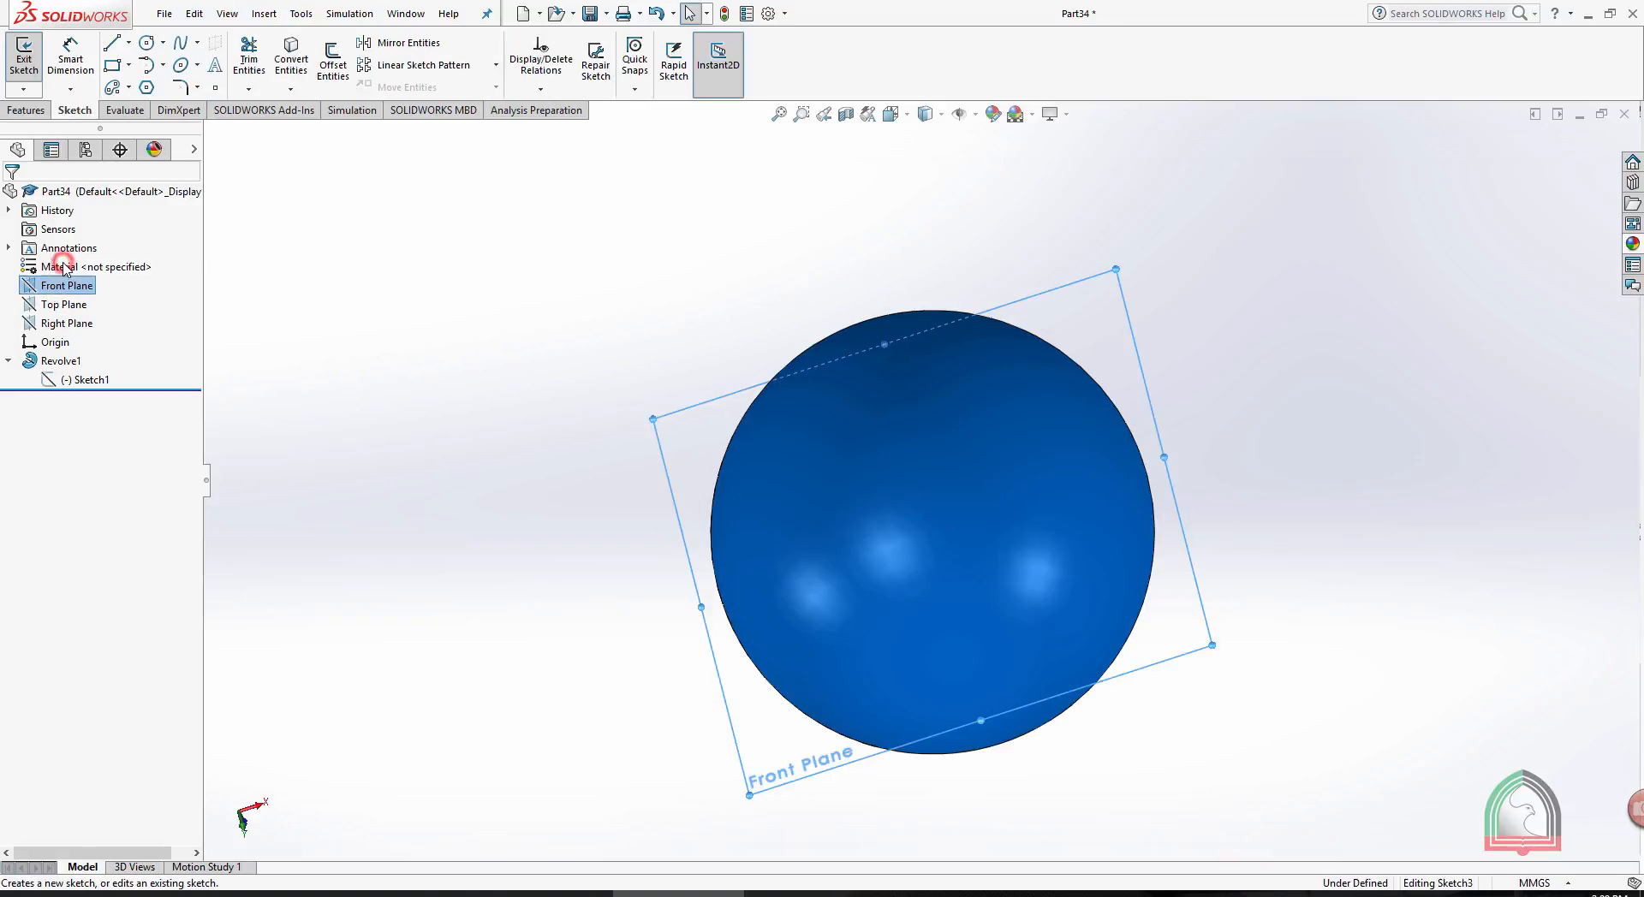
{"action": "key", "text": "space"}
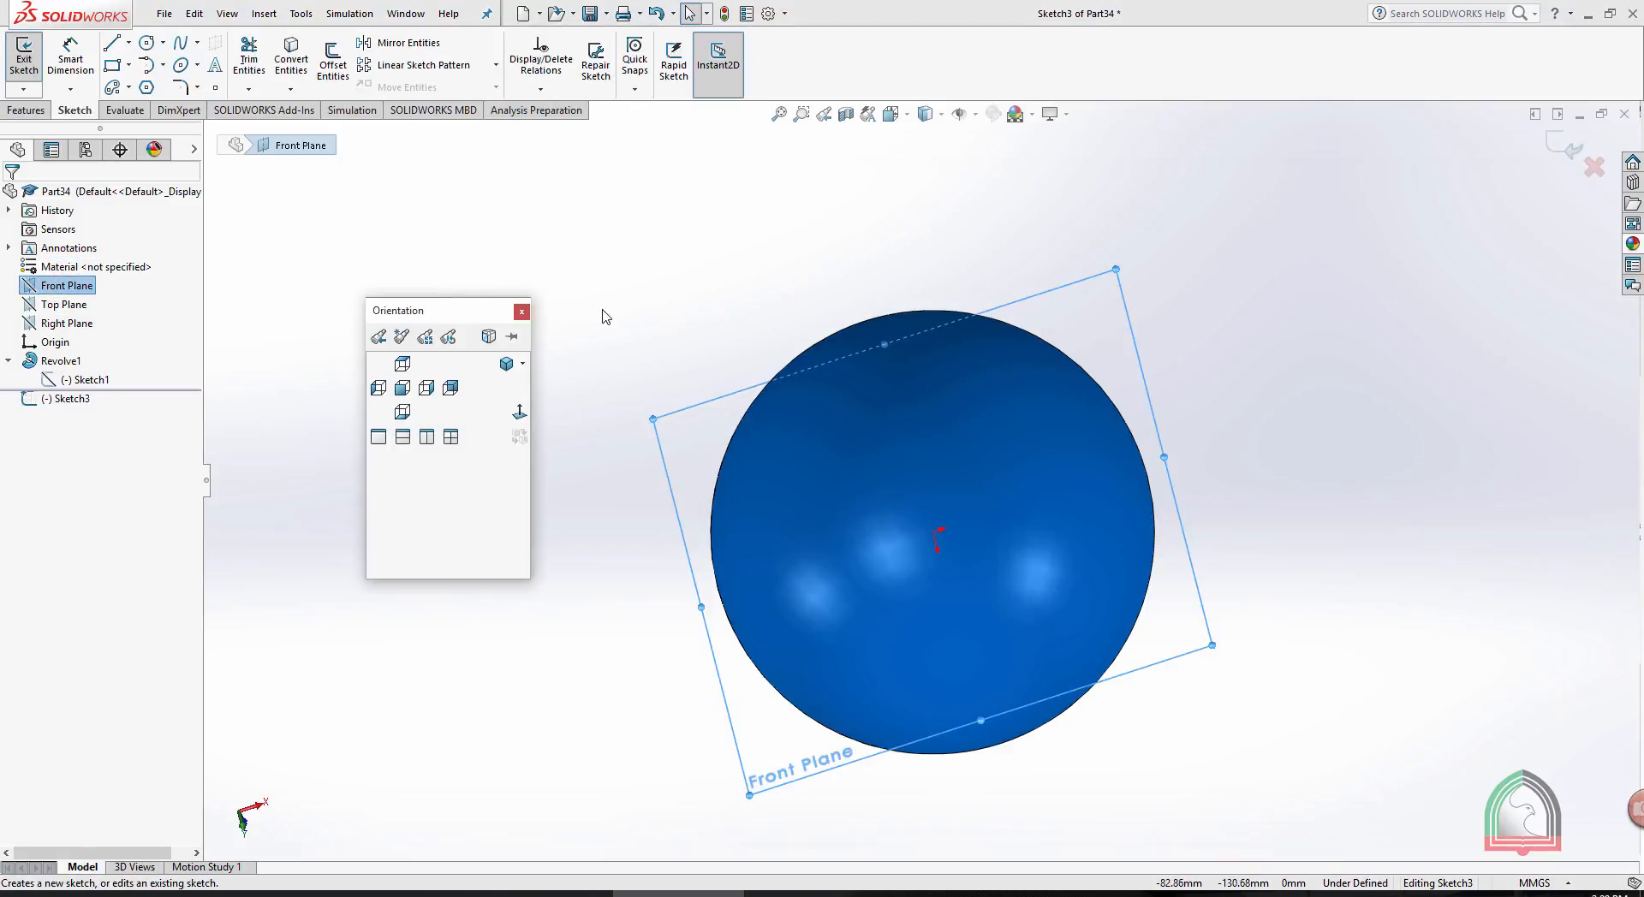
{"action": "left_click", "coordinate": [517, 414]}
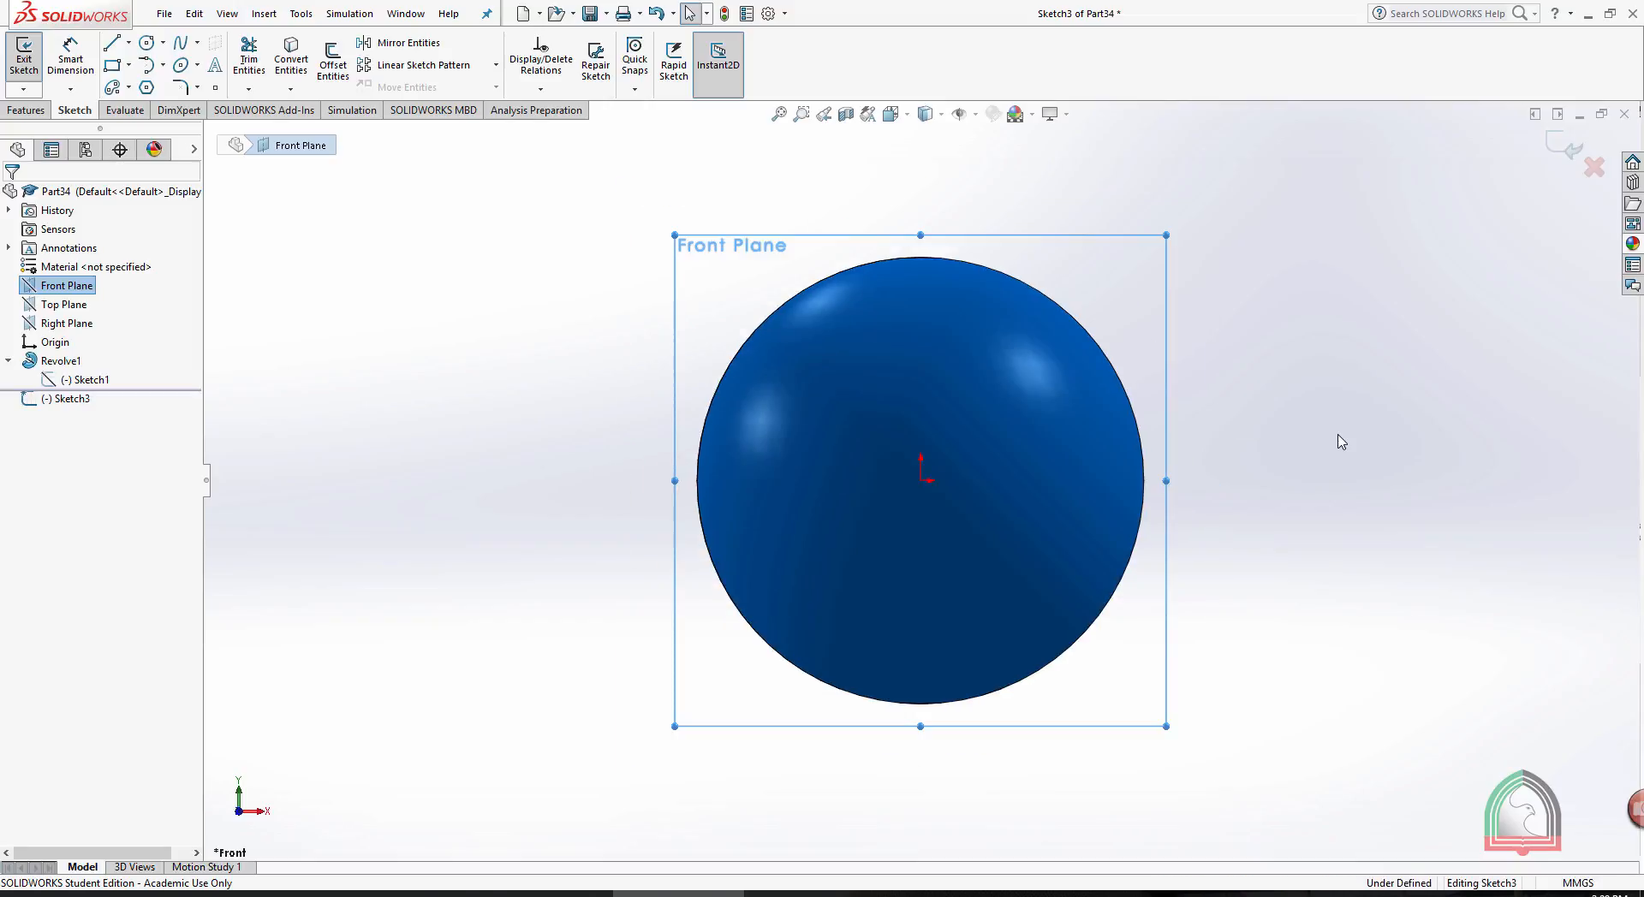
- Draw a circle centred on the sphere's right outline, level with the origin and about 73 mm from it
{"action": "left_click", "coordinate": [146, 42]}
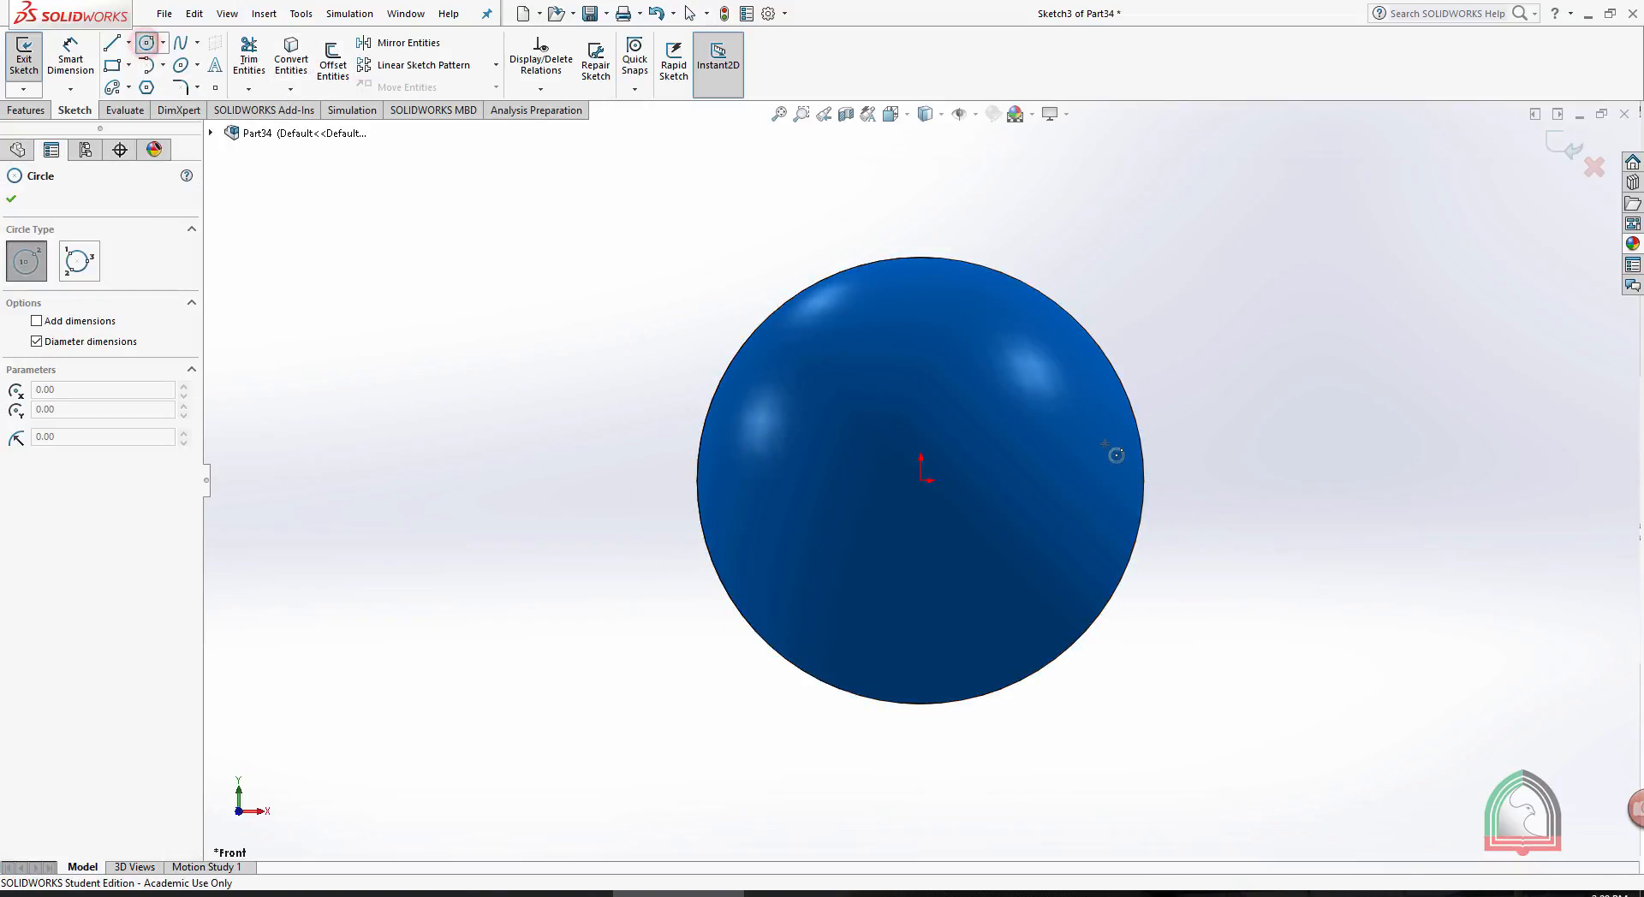
{"action": "scroll", "coordinate": [1148, 501], "scroll_direction": "down", "scroll_amount": 3}
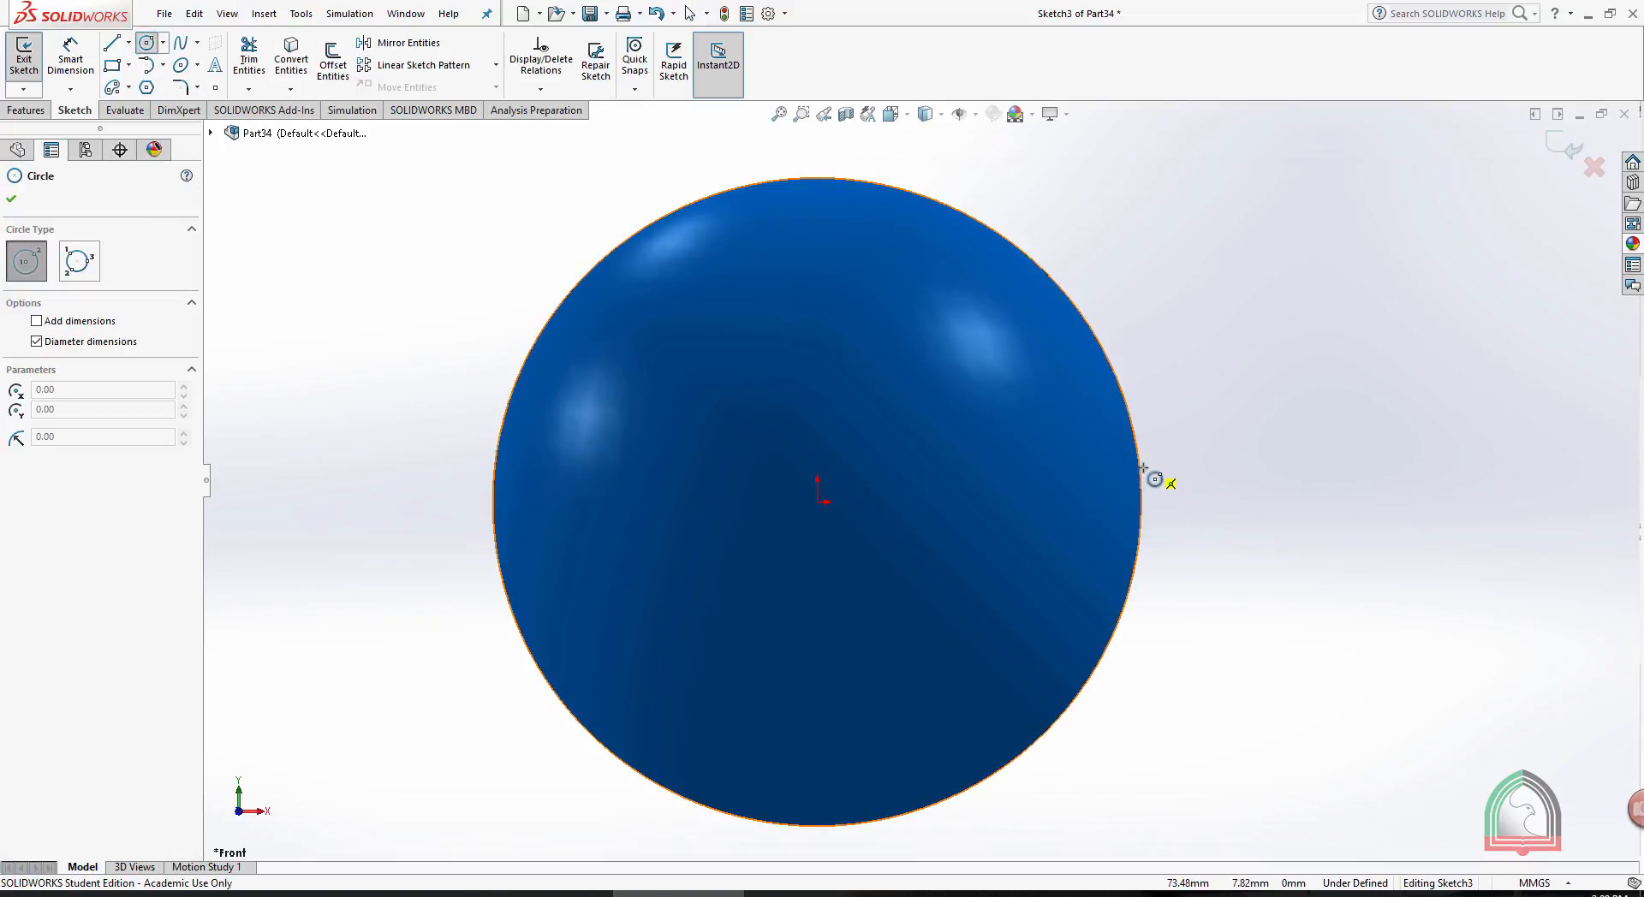
{"action": "left_click", "coordinate": [1141, 502]}
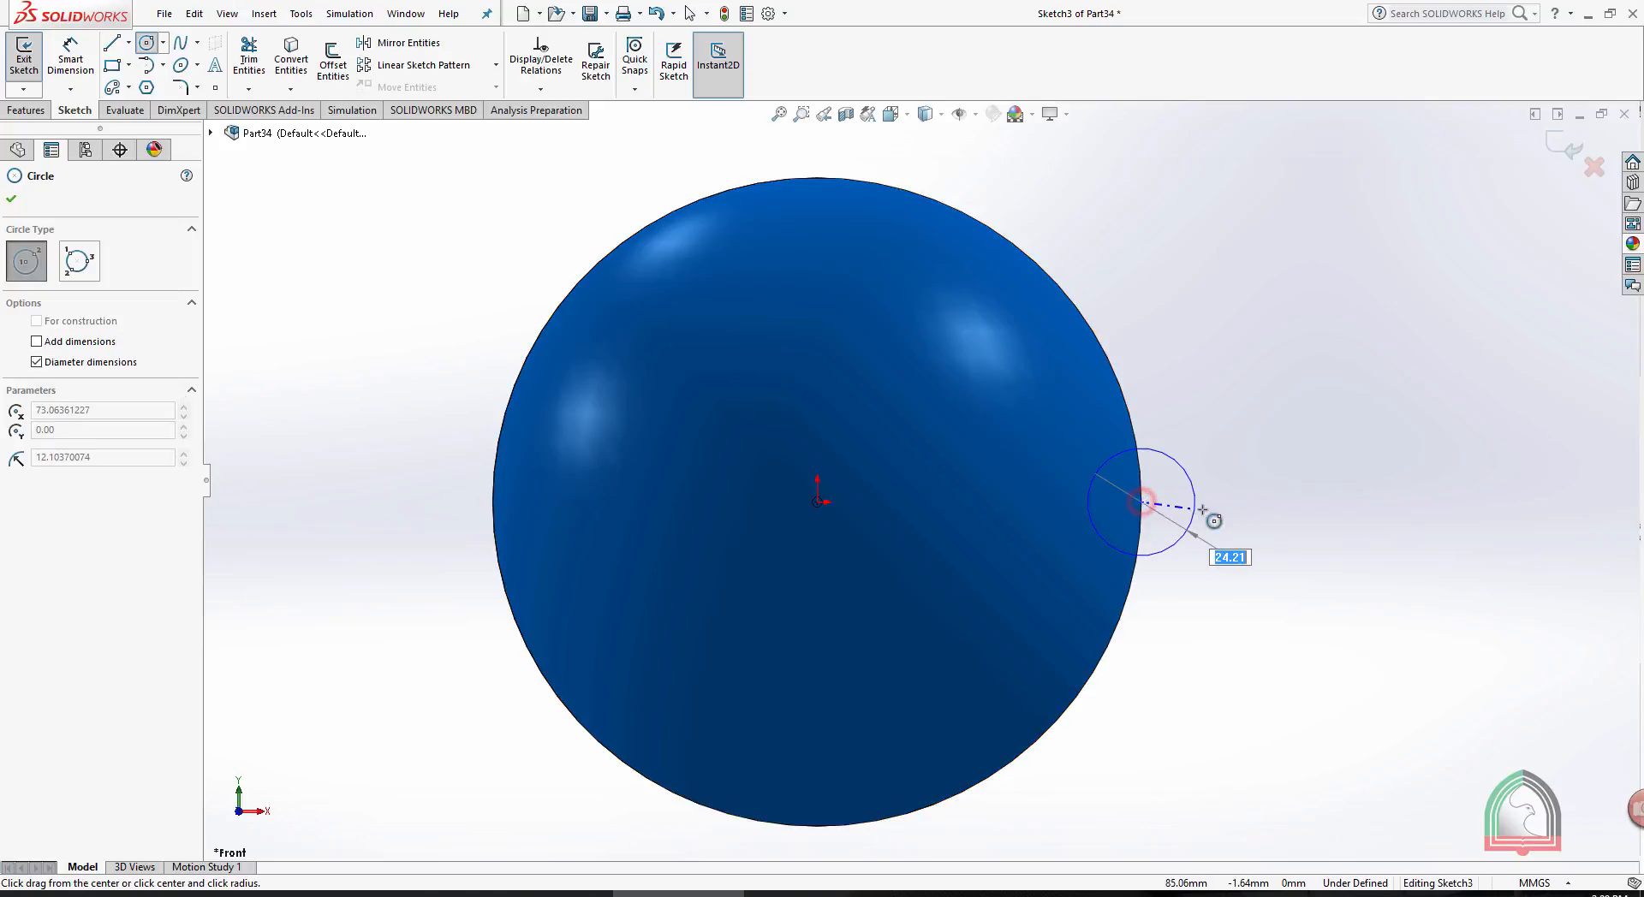
{"action": "left_click", "coordinate": [1218, 502]}
{"action": "key", "text": "Escape"}
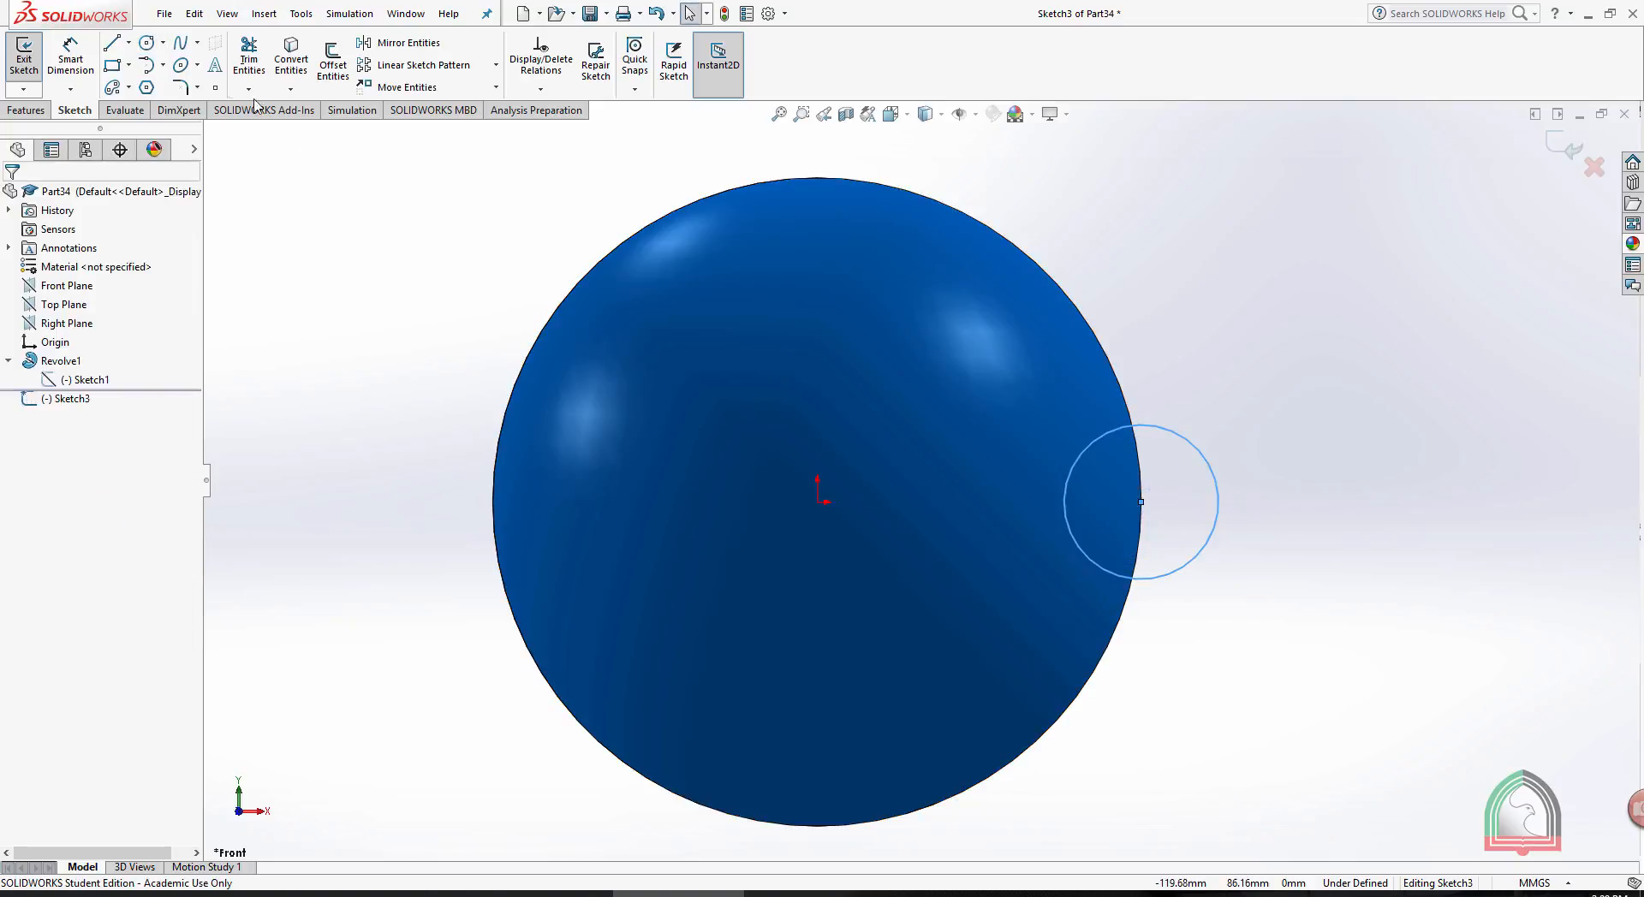
- Draw a vertical centerline about 46 mm long upward from the origin and exit the sketch
{"action": "left_click", "coordinate": [128, 42]}
{"action": "left_click", "coordinate": [137, 83]}
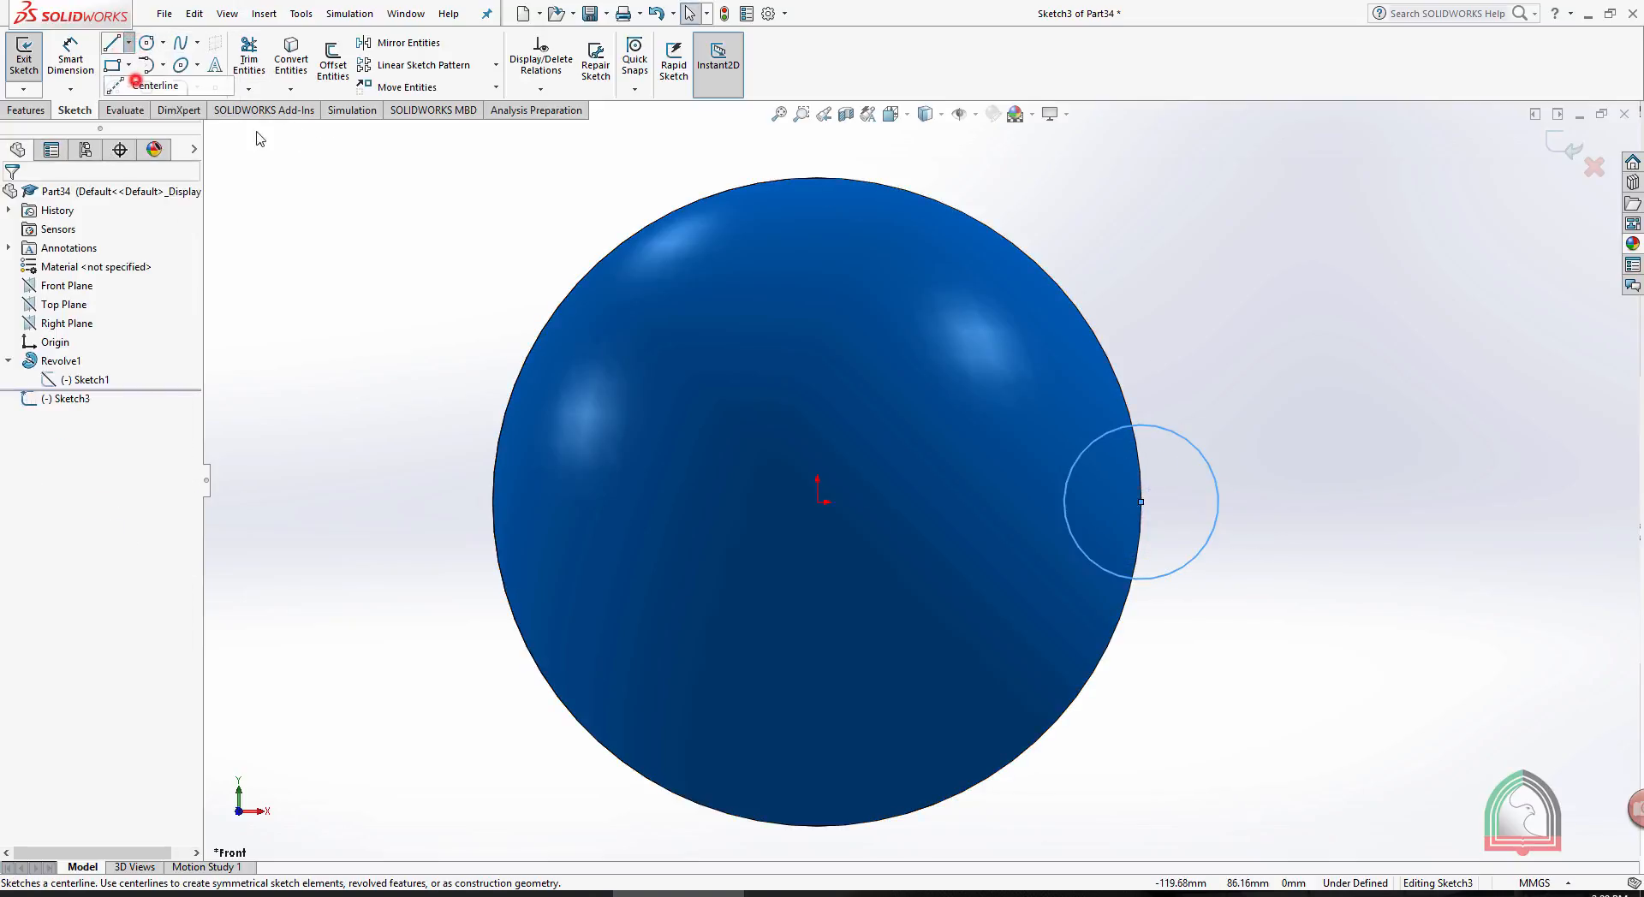
{"action": "left_click", "coordinate": [817, 501]}
{"action": "left_click", "coordinate": [817, 297]}
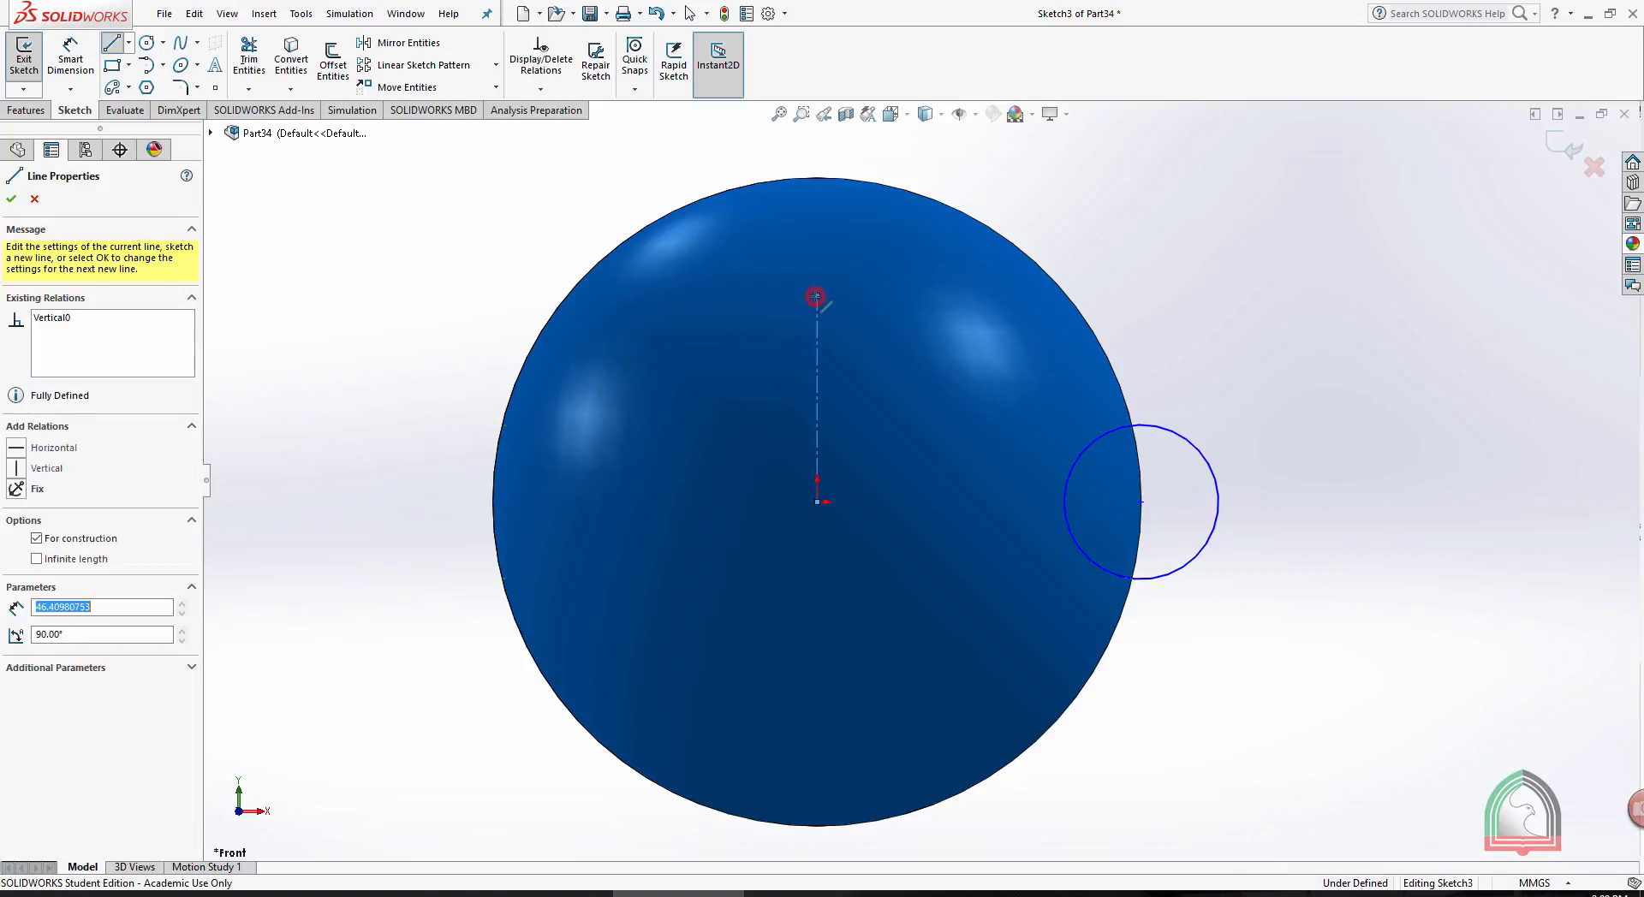
{"action": "key", "text": "Escape"}
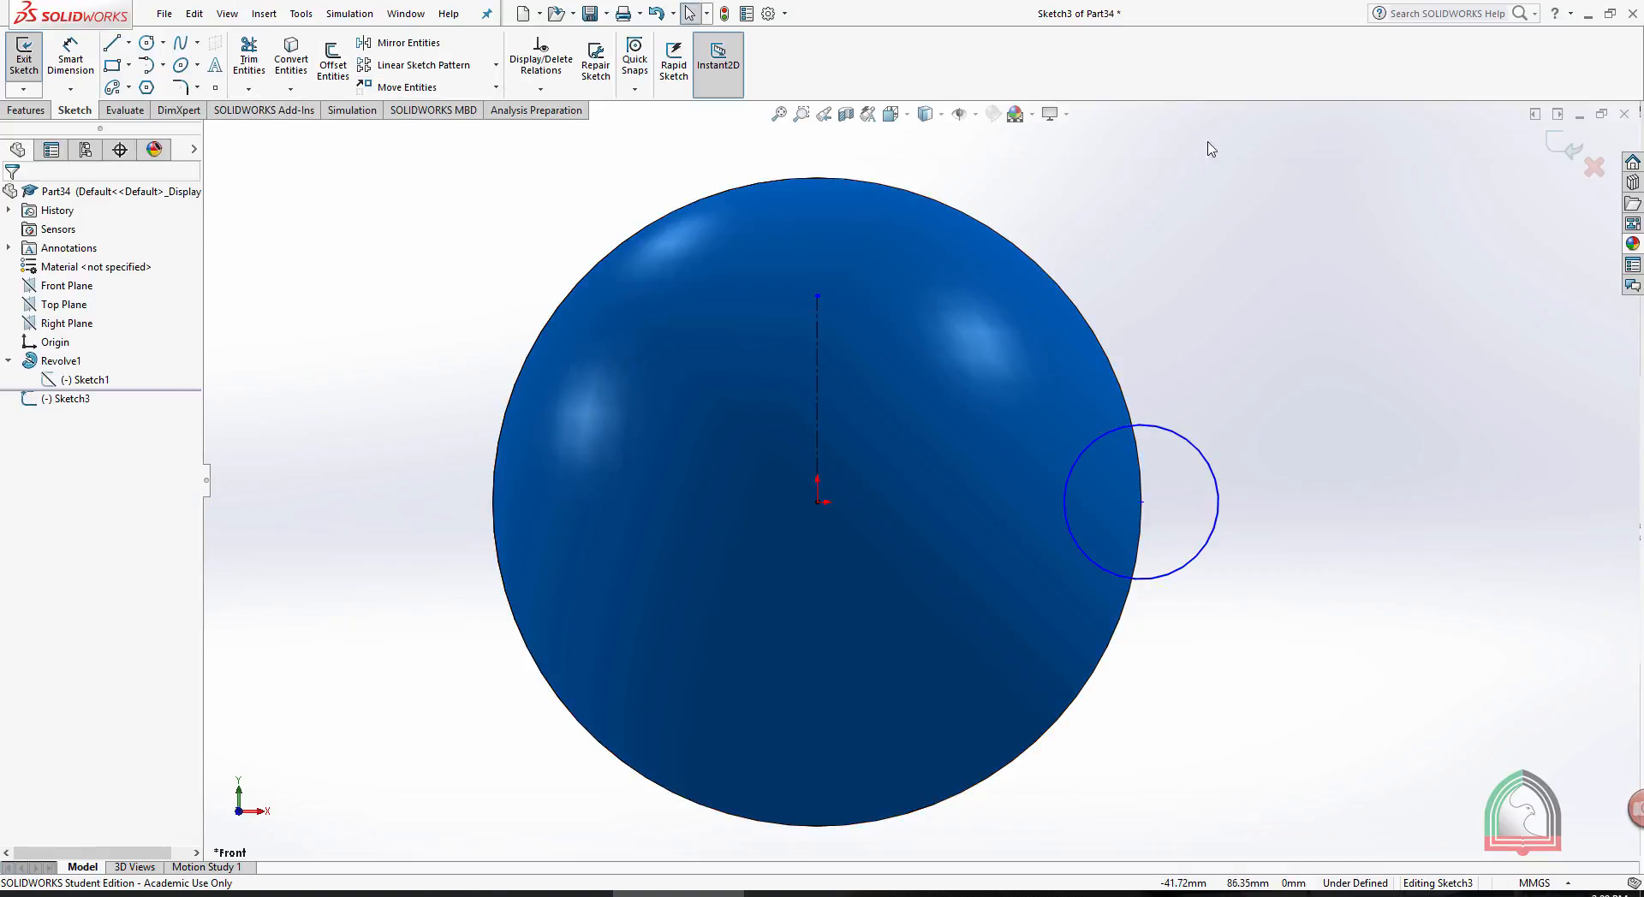
{"action": "left_click", "coordinate": [1548, 142]}
{"action": "left_click", "coordinate": [1293, 297]}
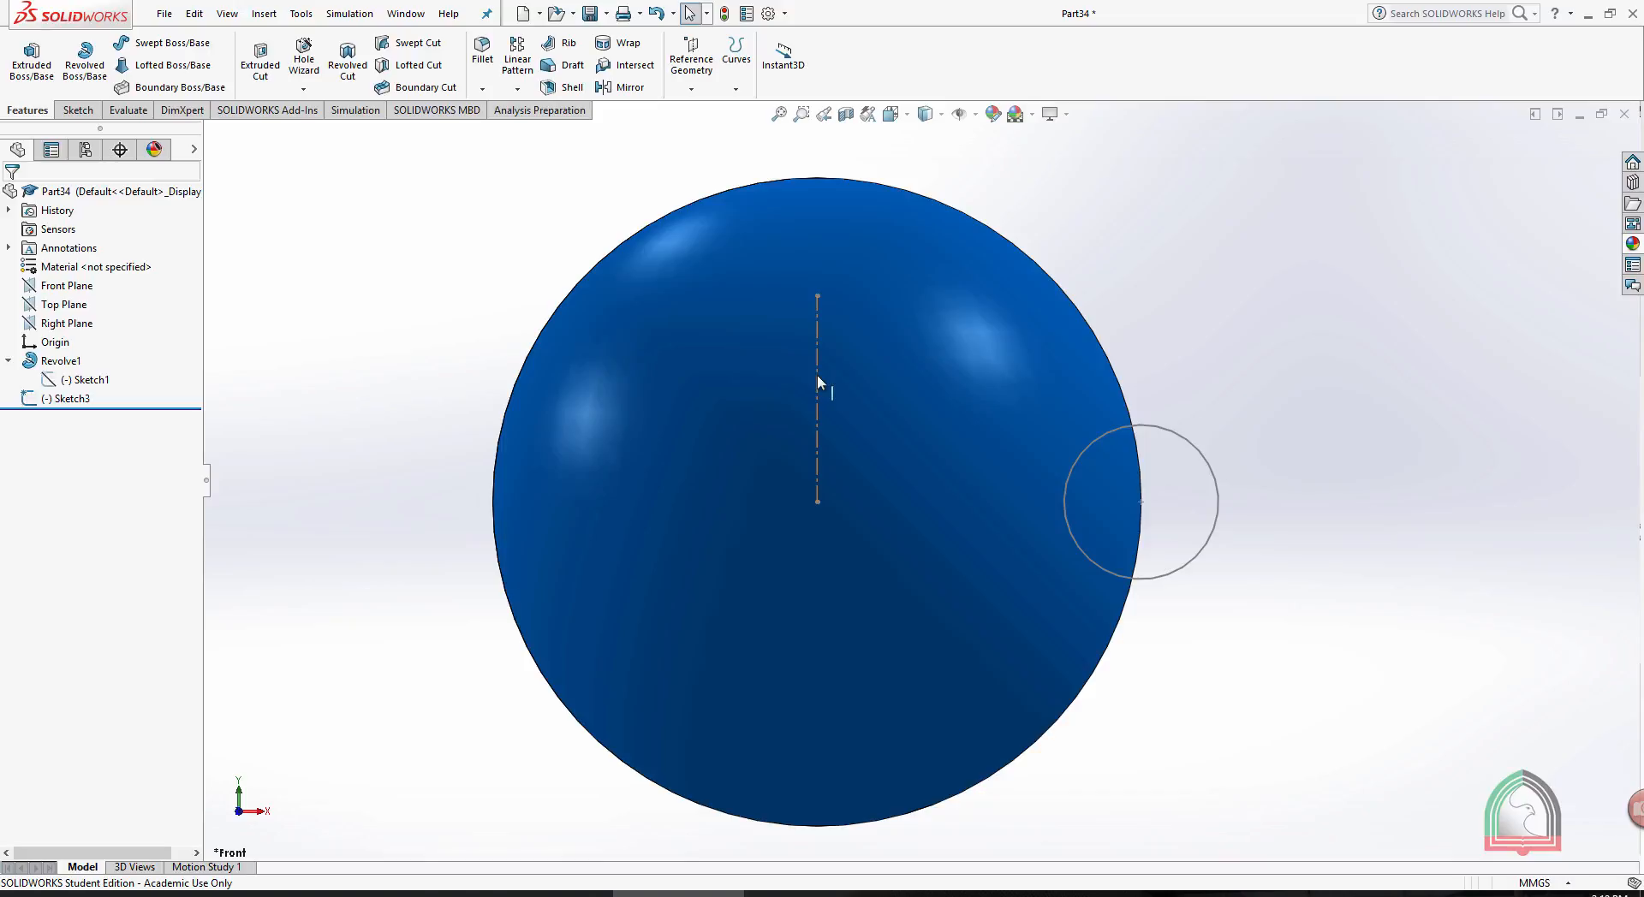
- Cut a groove around the sphere by revolving the circle sketch 360 degrees about the vertical centerline
{"action": "left_click", "coordinate": [348, 71]}
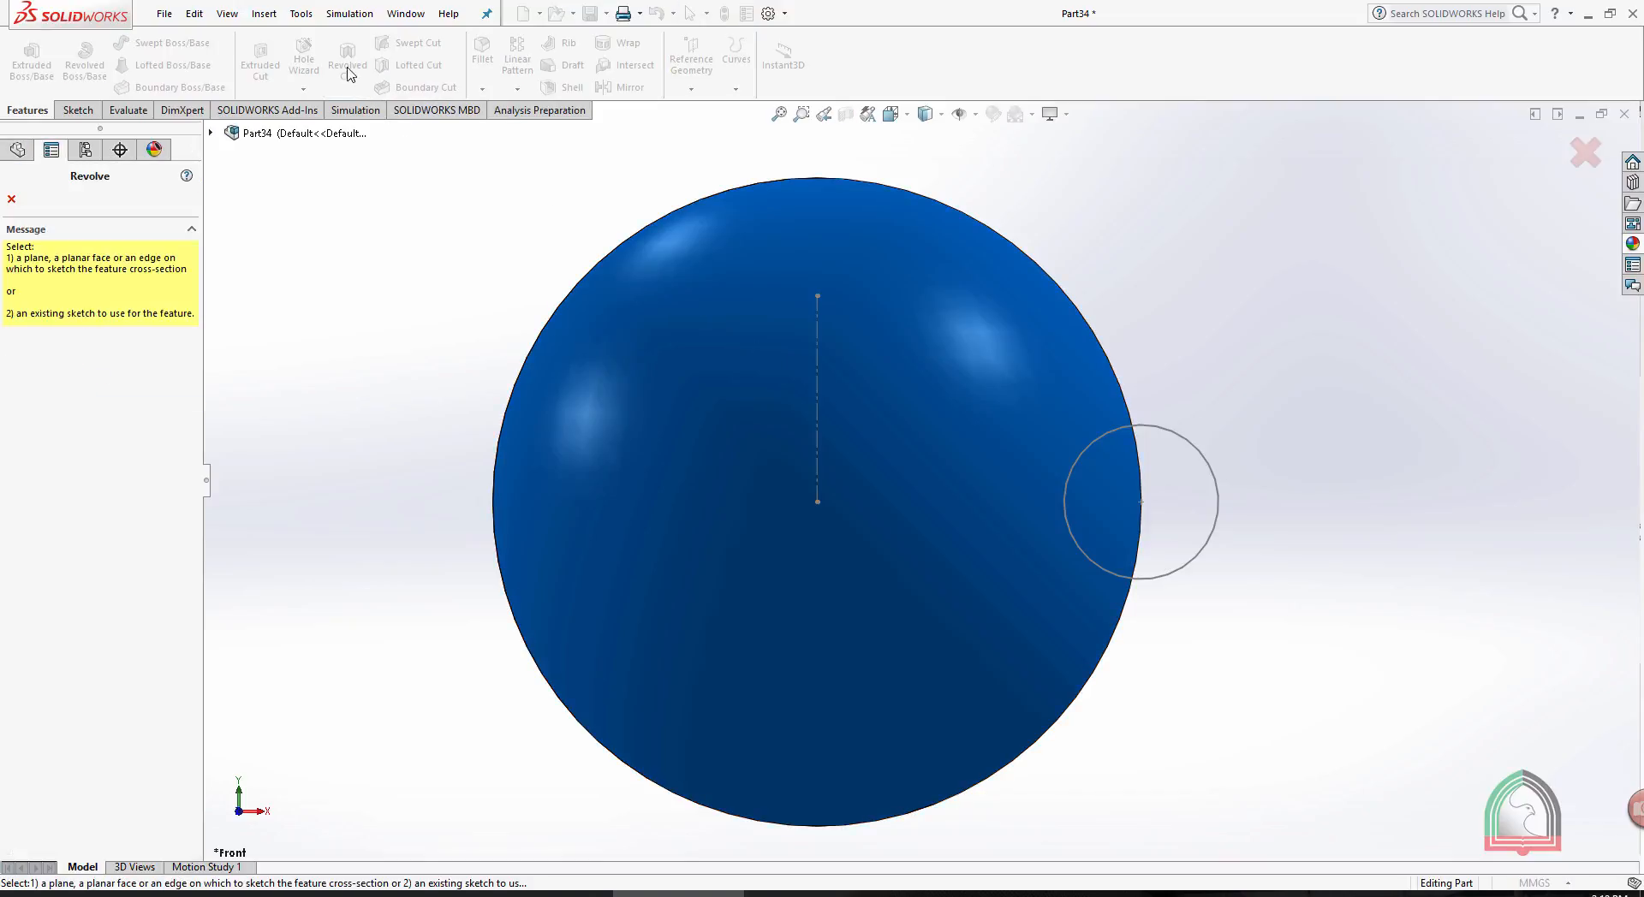
{"action": "left_click", "coordinate": [818, 352]}
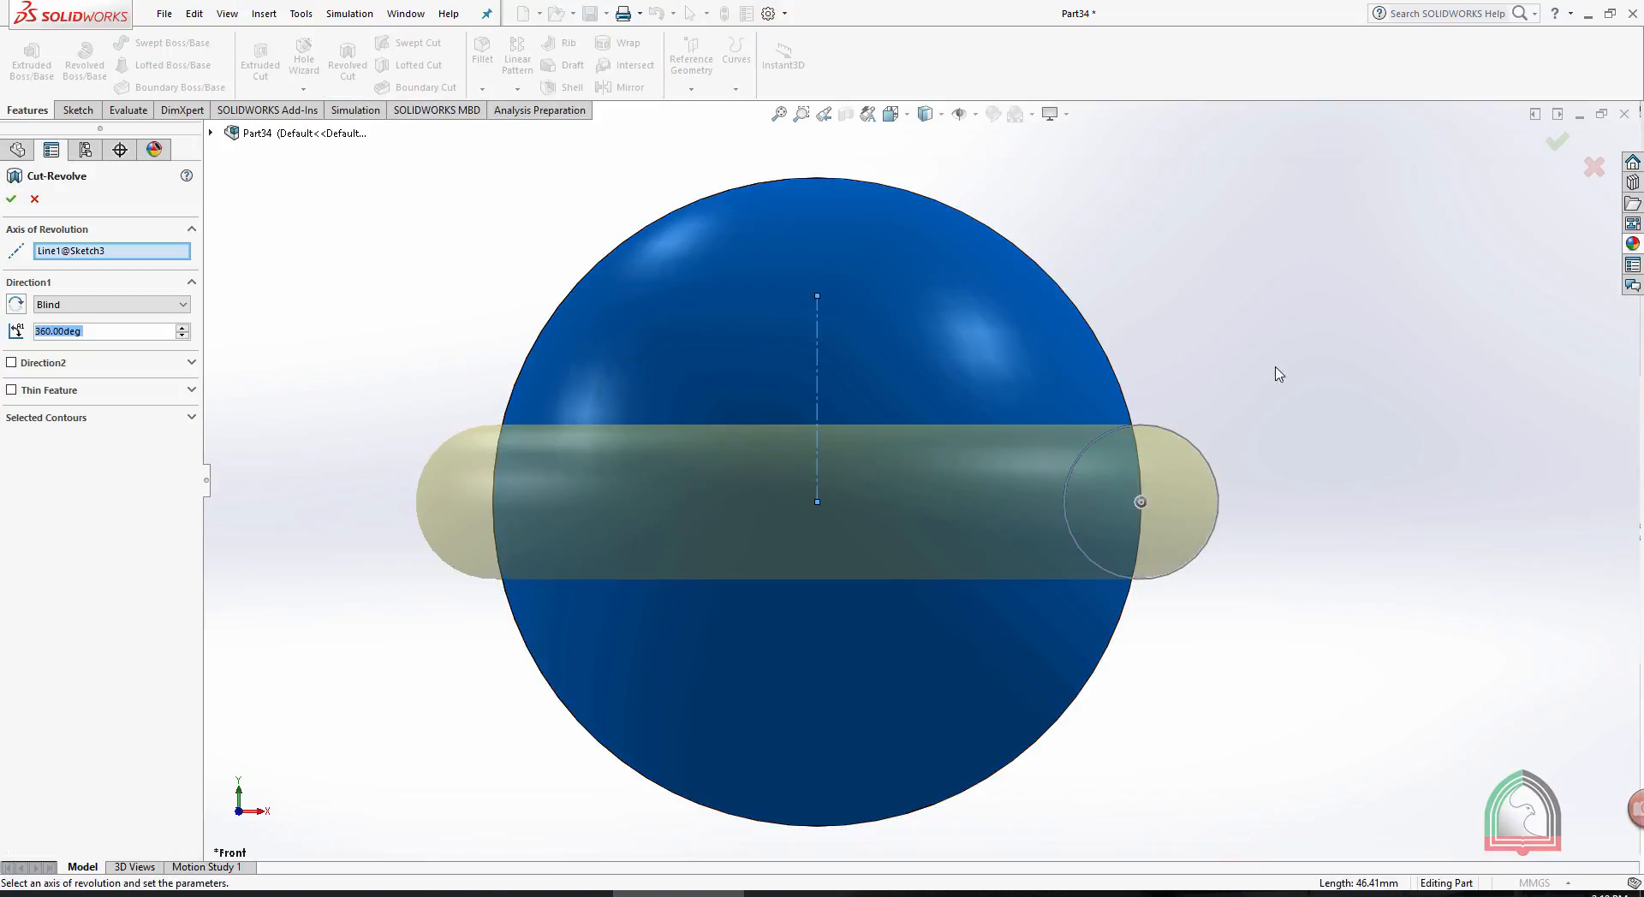
{"action": "left_click", "coordinate": [11, 199]}
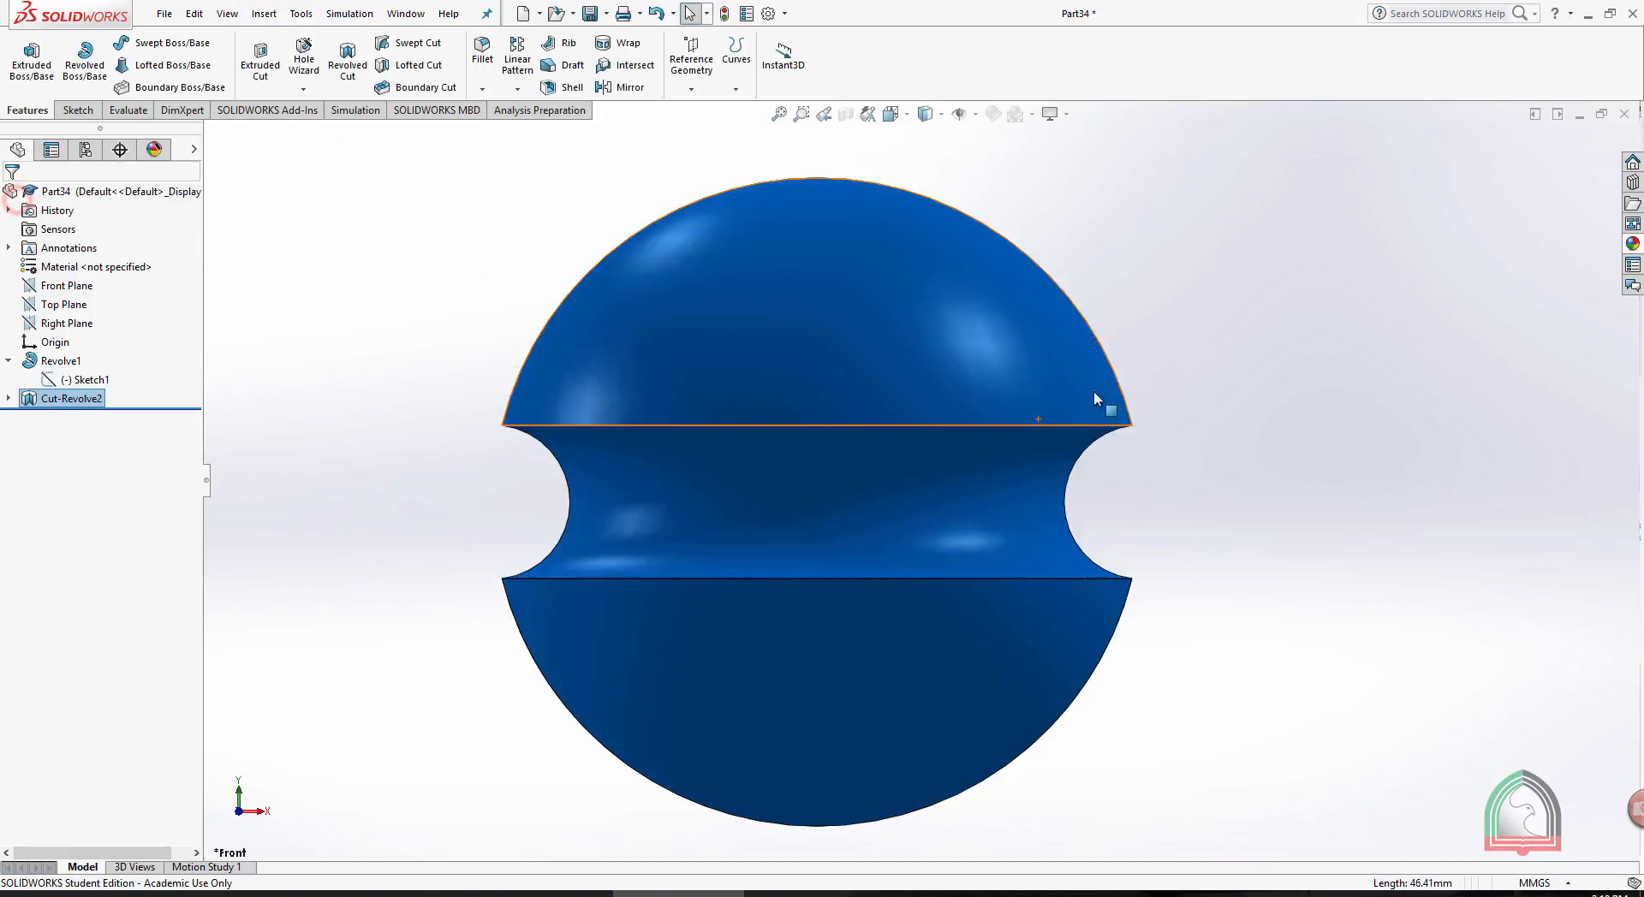
{"action": "middle_click_drag", "start_coordinate": [1163, 345], "coordinate": [1165, 407]}
{"action": "scroll", "coordinate": [1124, 483], "scroll_direction": "up", "scroll_amount": 4}
{"action": "middle_click_drag", "start_coordinate": [875, 423], "coordinate": [590, 405]}
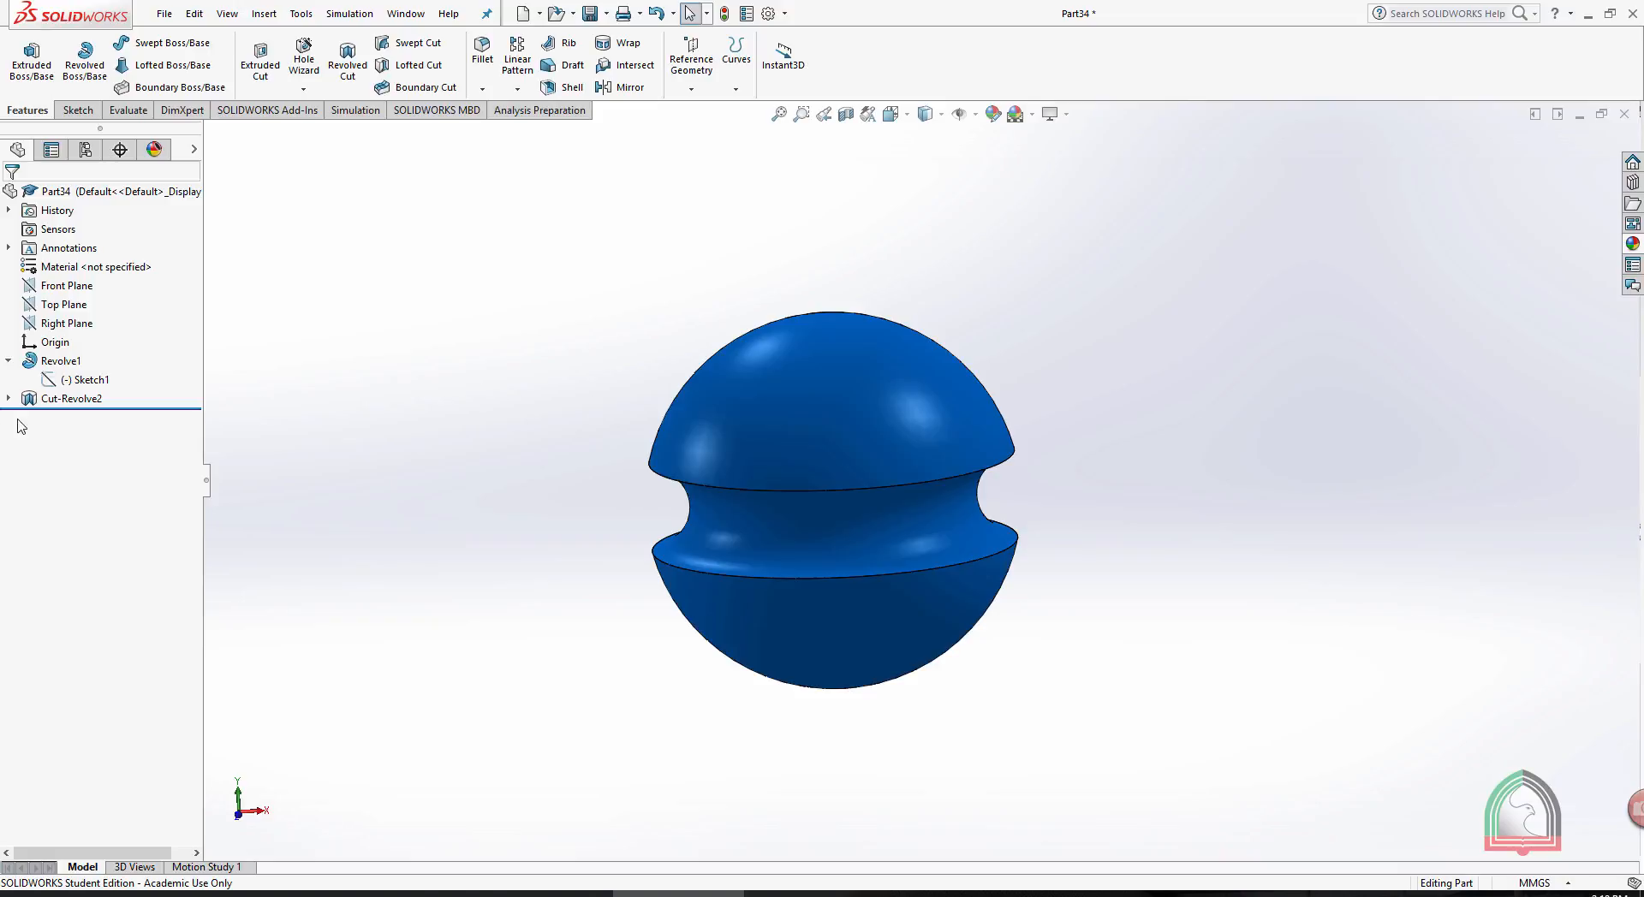
- Edit the revolved cut on the sphere and set its angle to 180 degrees
{"action": "left_click", "coordinate": [30, 400]}
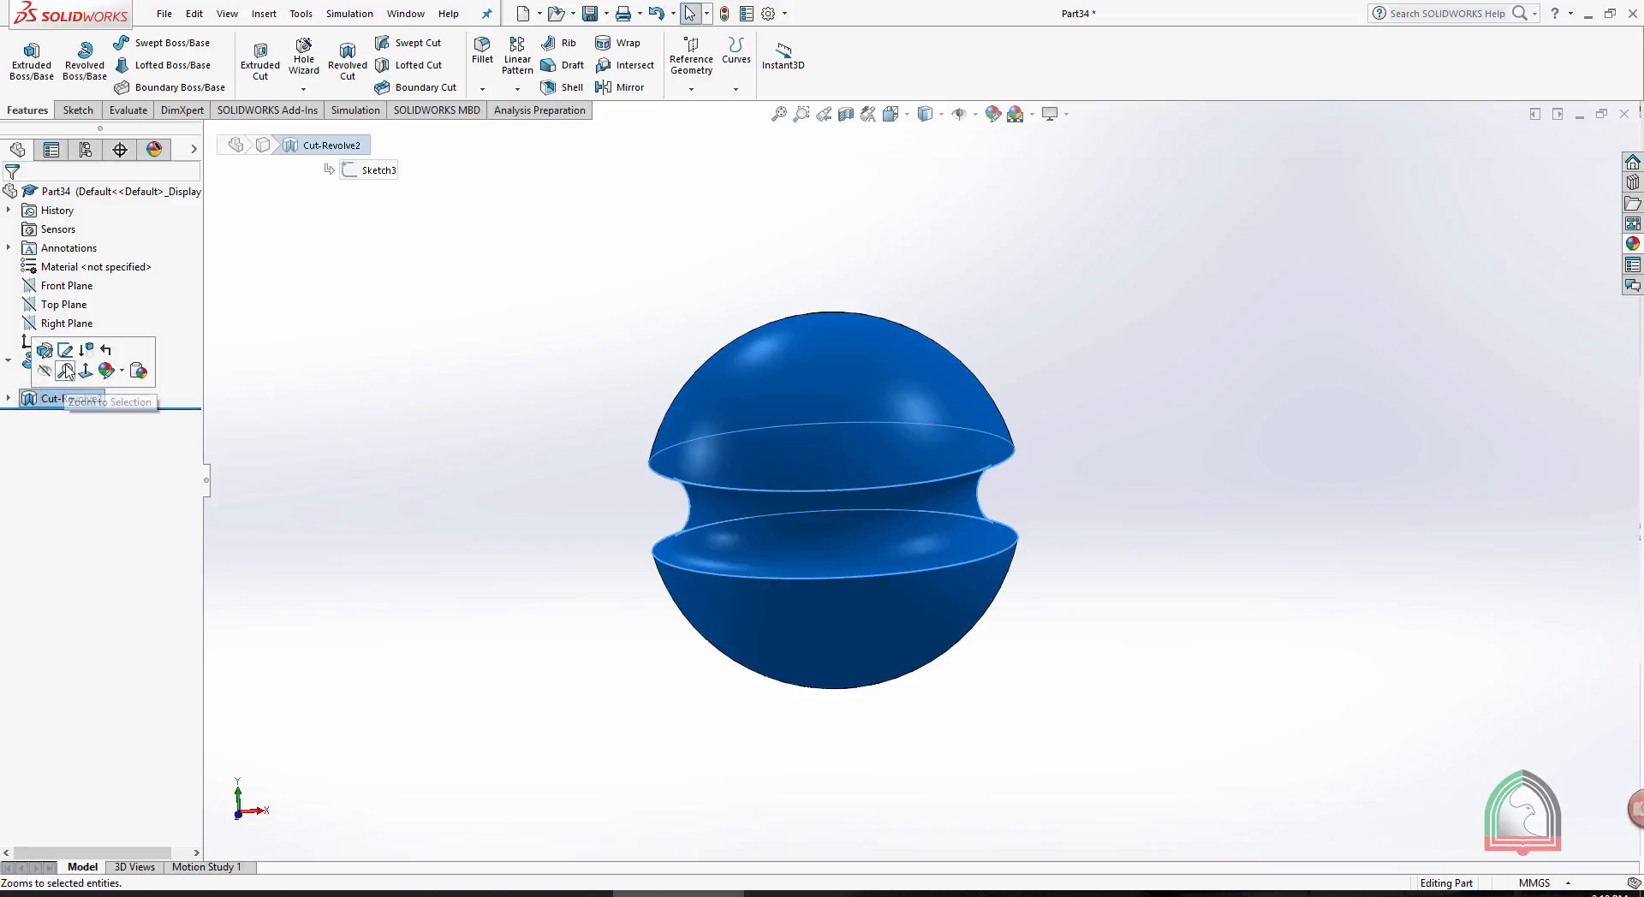
{"action": "left_click", "coordinate": [51, 353]}
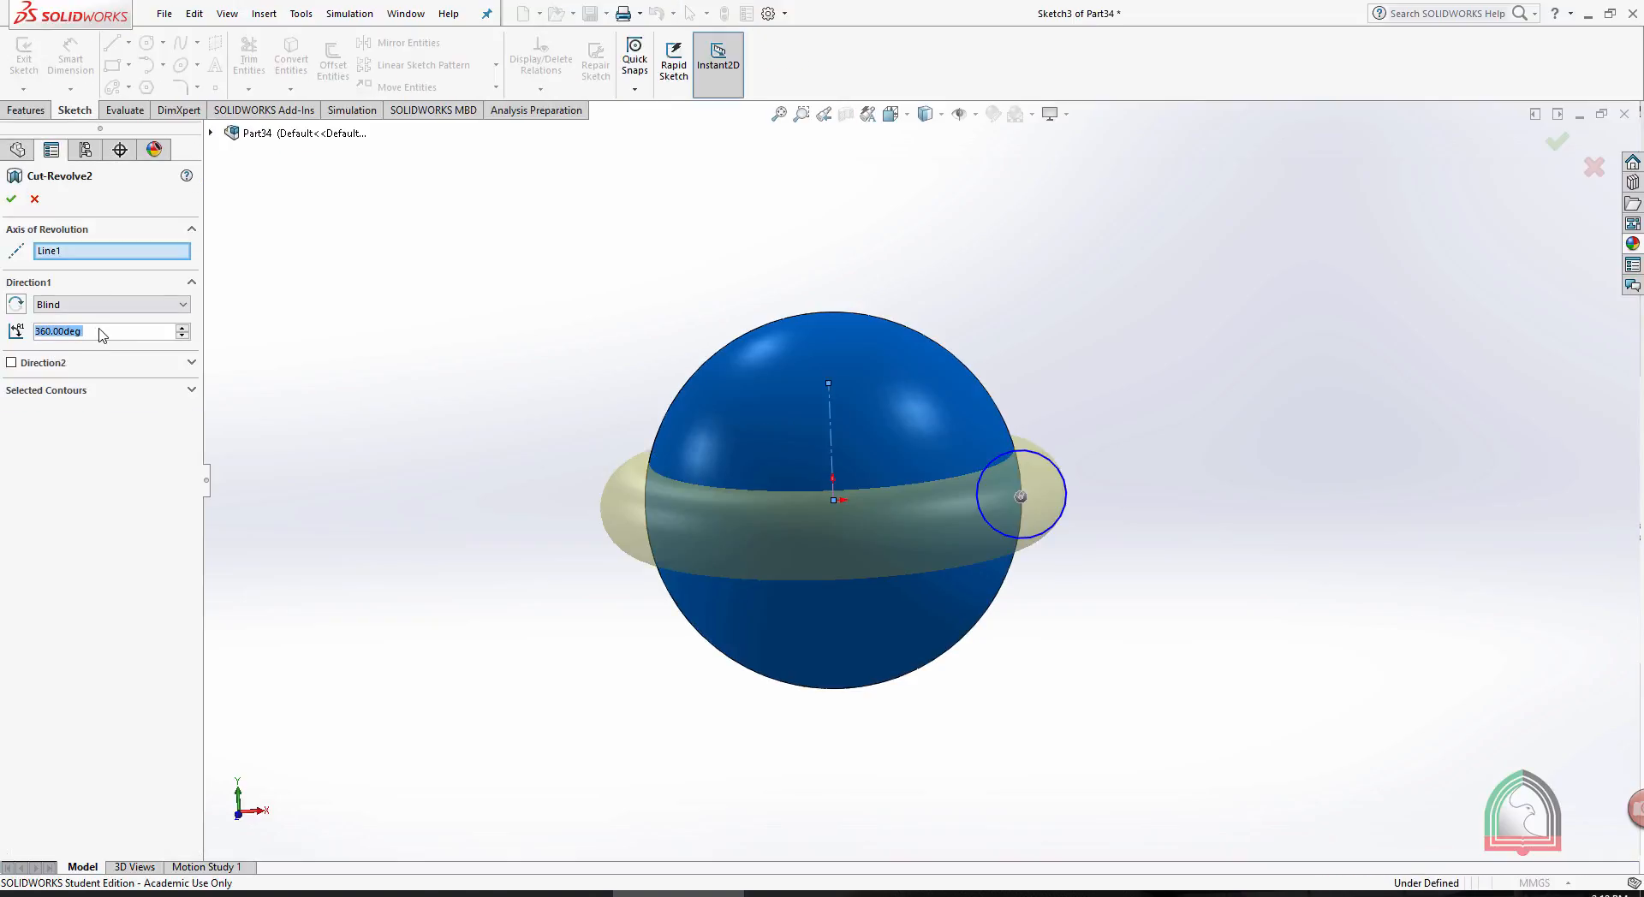
{"action": "left_click_drag", "start_coordinate": [120, 331], "coordinate": [1, 332]}
{"action": "type", "text": "180"}
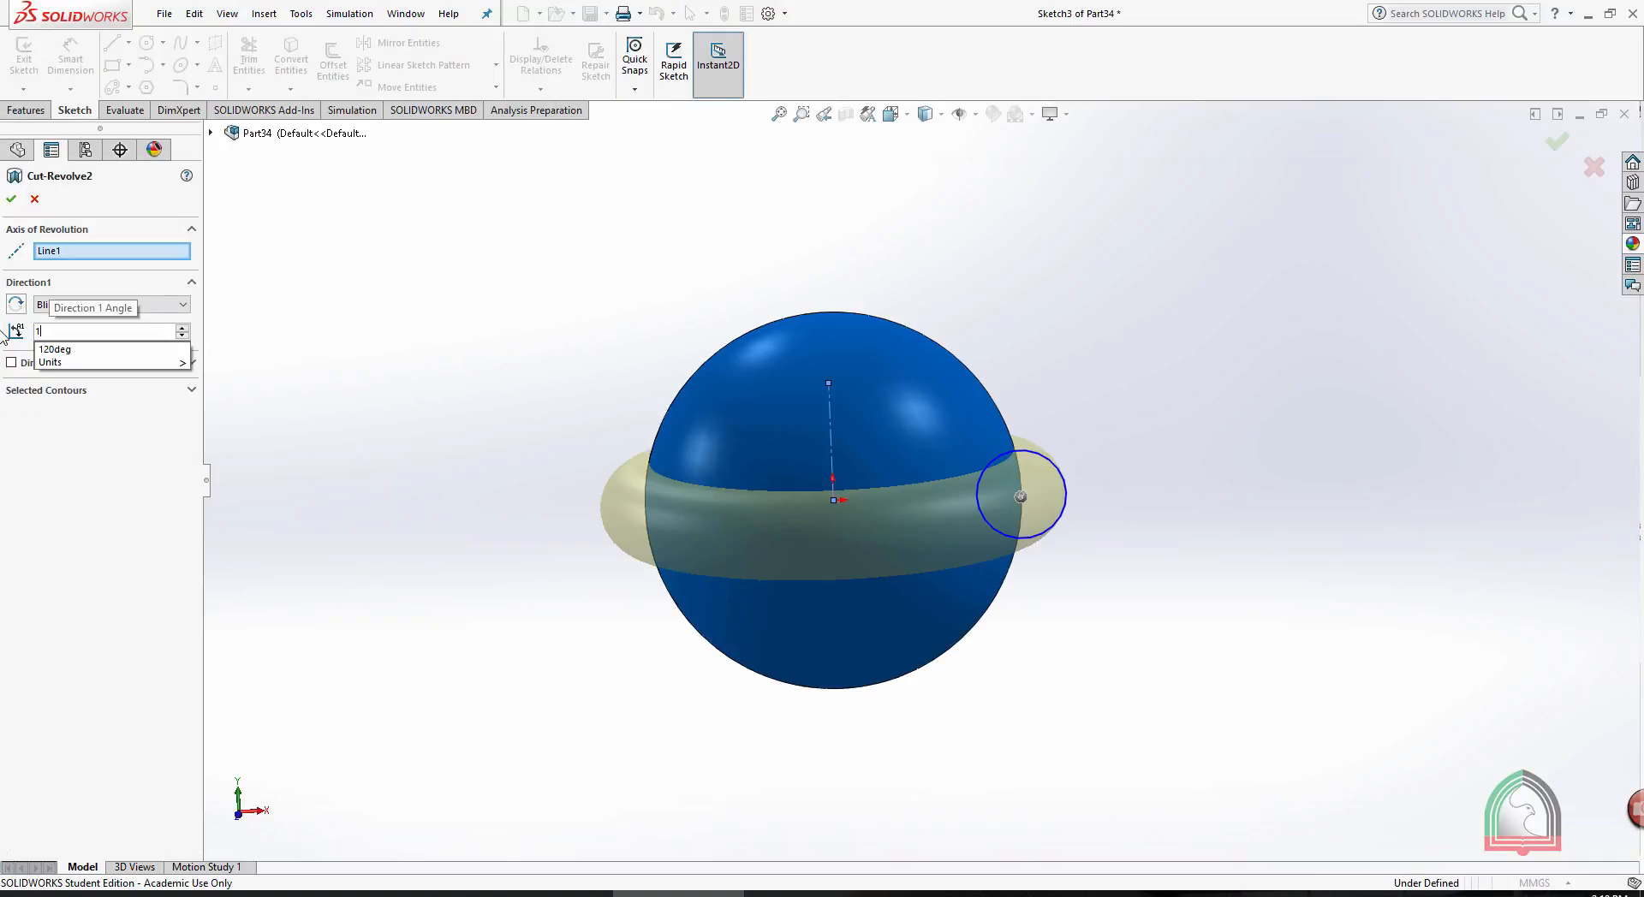
{"action": "key", "text": "Return"}
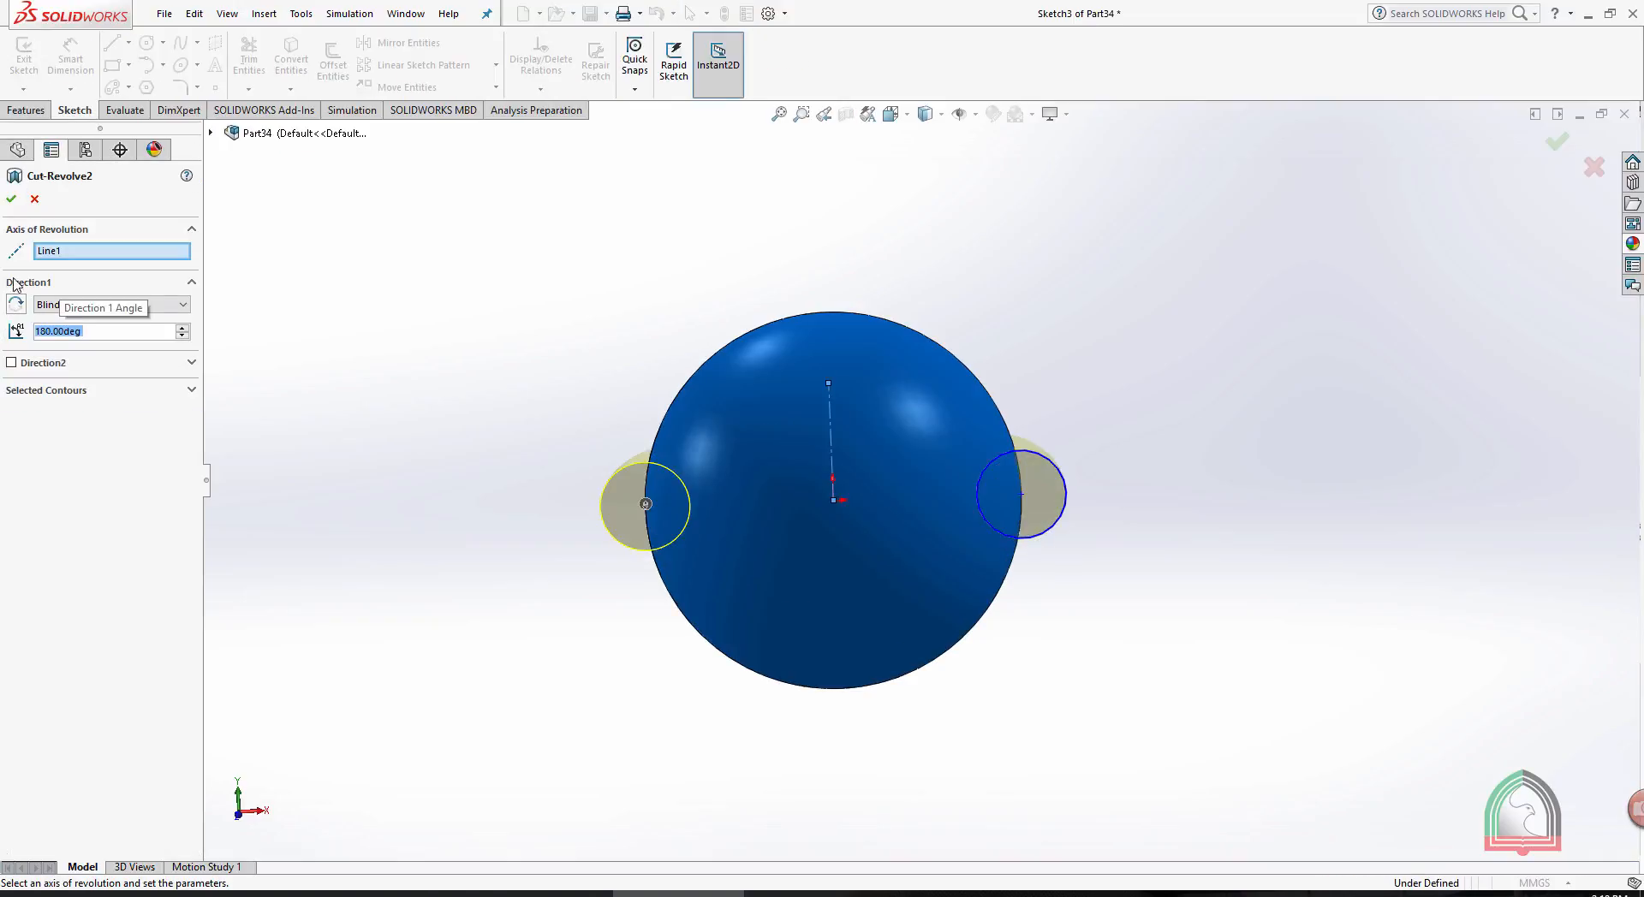
{"action": "left_click", "coordinate": [11, 198]}
{"action": "middle_click_drag", "start_coordinate": [1208, 399], "coordinate": [1021, 613]}
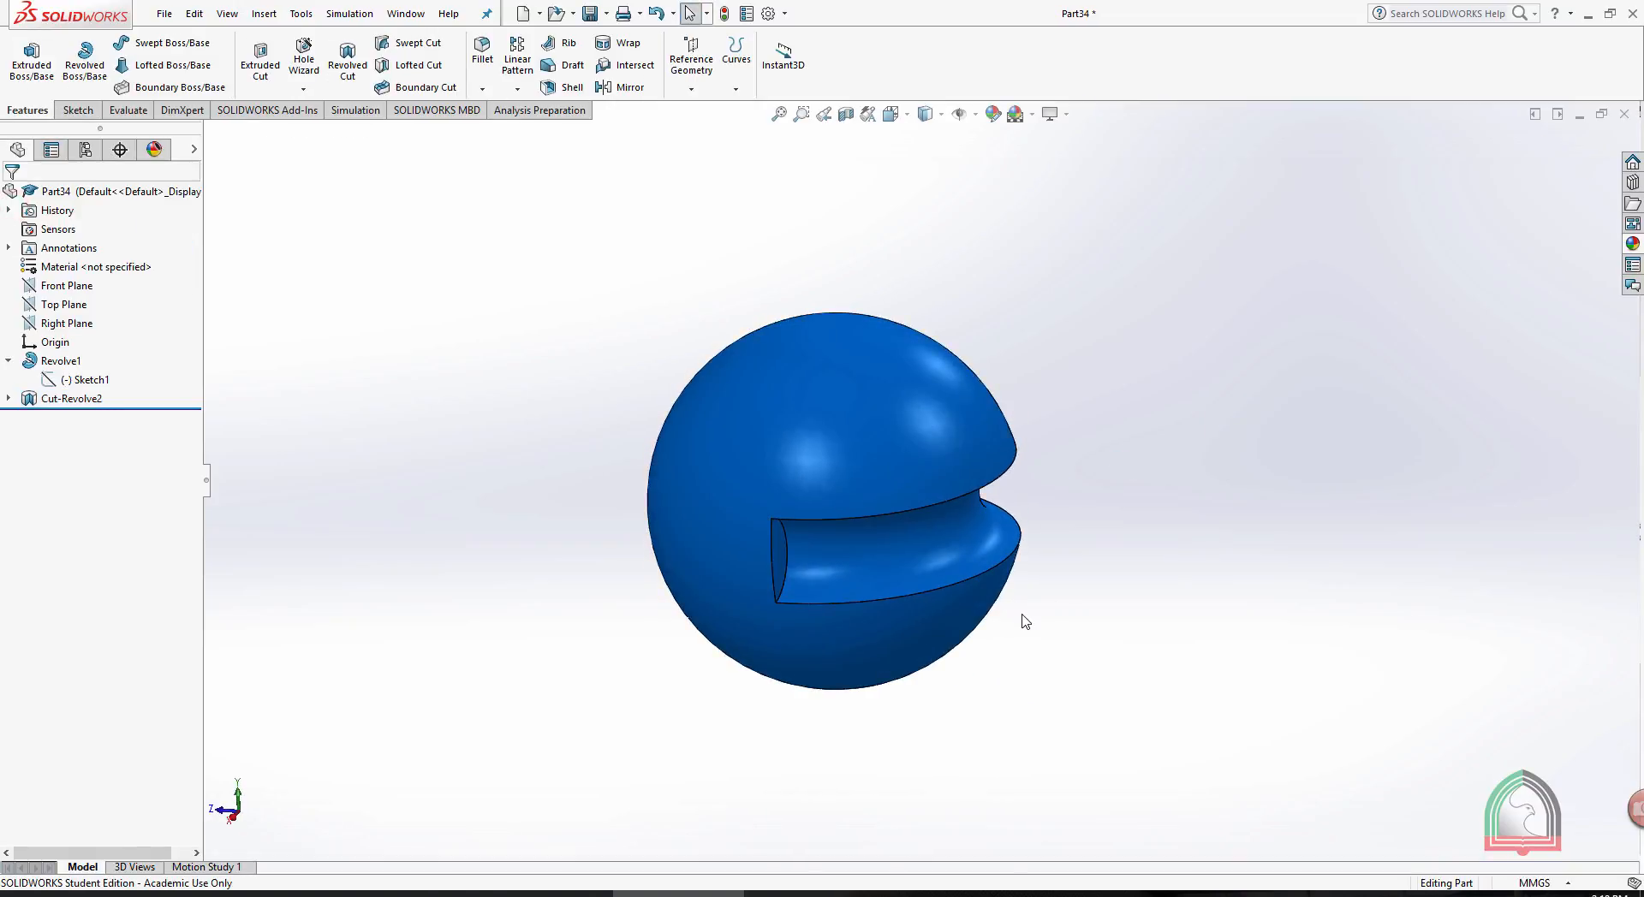
- Edit the sphere's profile sketch, enlarge the semicircular arc to a radius of about 98 mm, and exit the sketch
{"action": "left_click", "coordinate": [9, 399]}
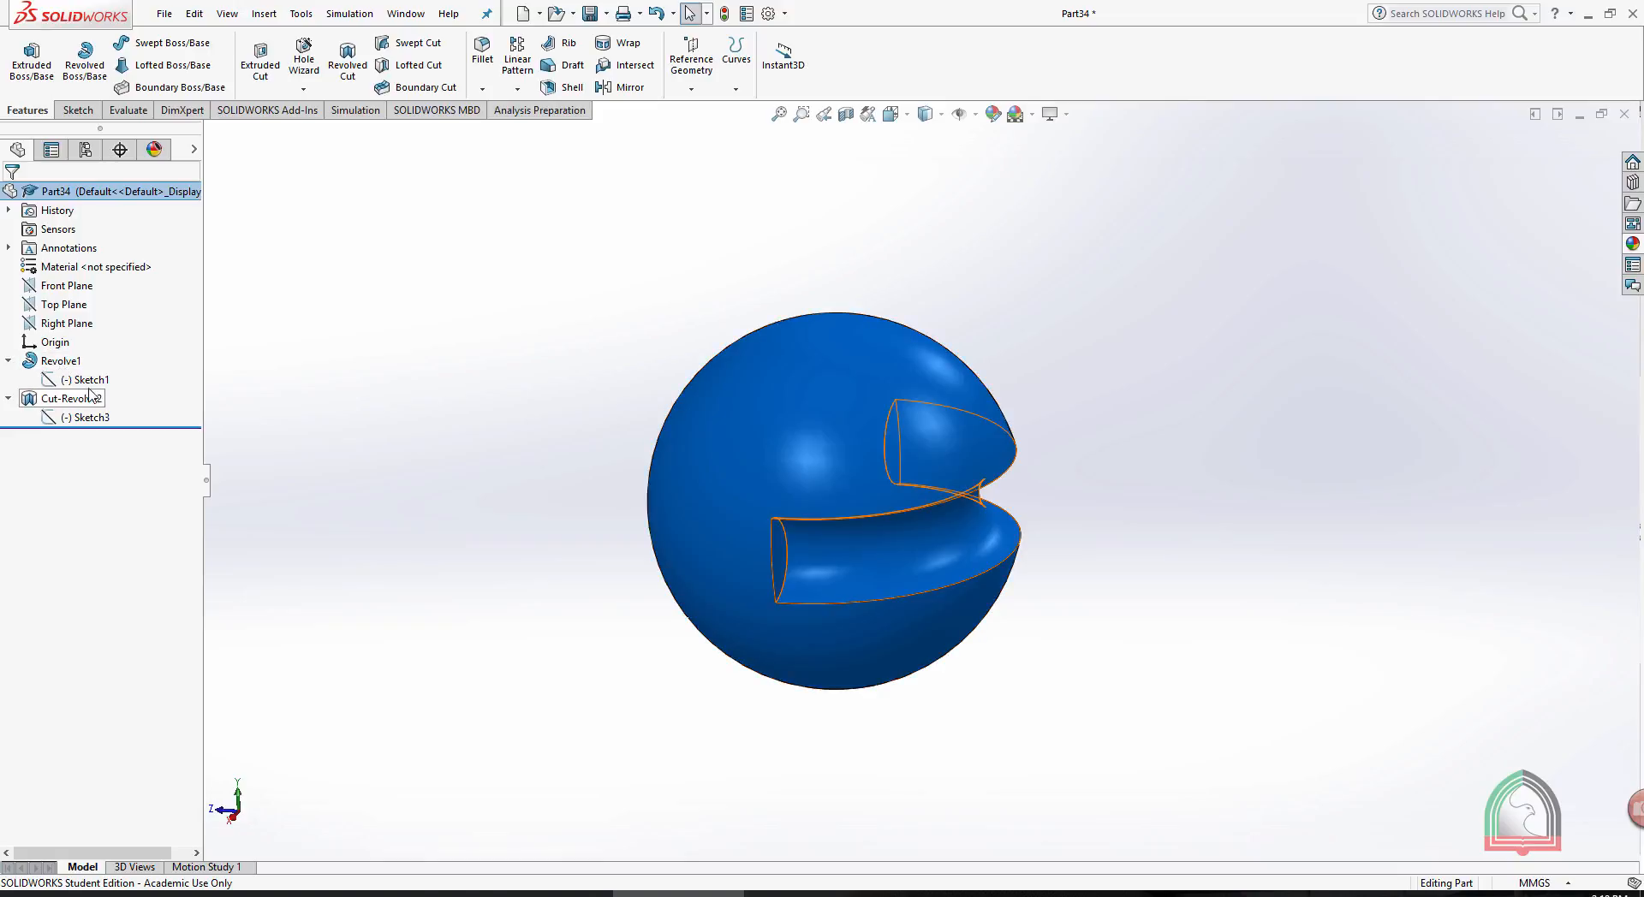
{"action": "left_click", "coordinate": [82, 381]}
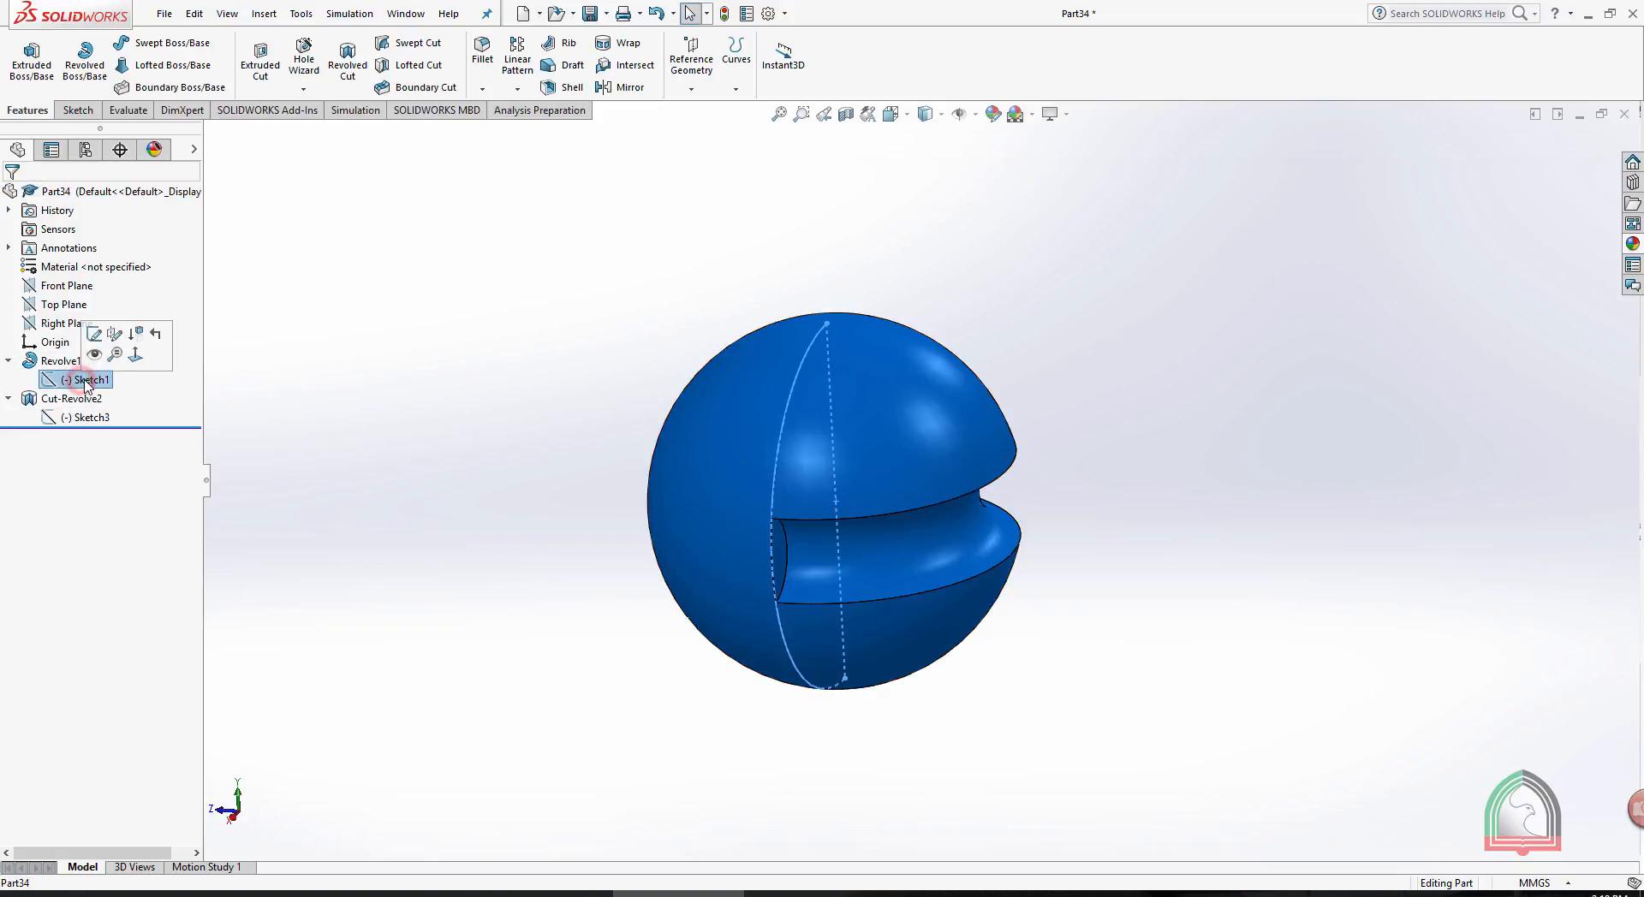
{"action": "left_click", "coordinate": [95, 331]}
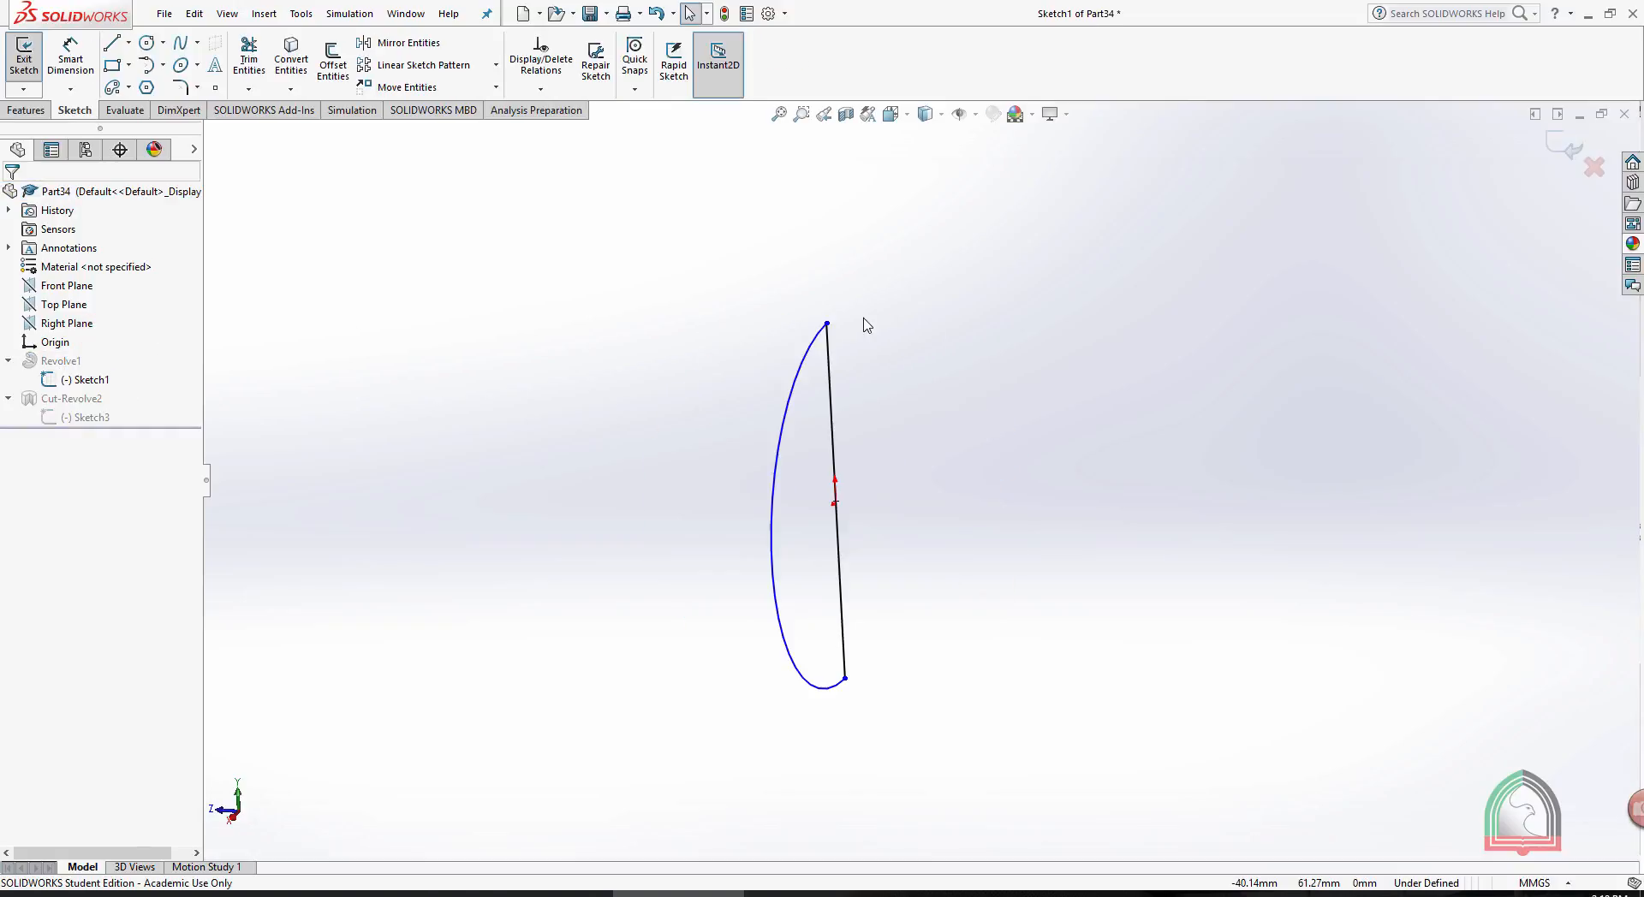
{"action": "key", "text": "space"}
{"action": "left_click", "coordinate": [929, 431]}
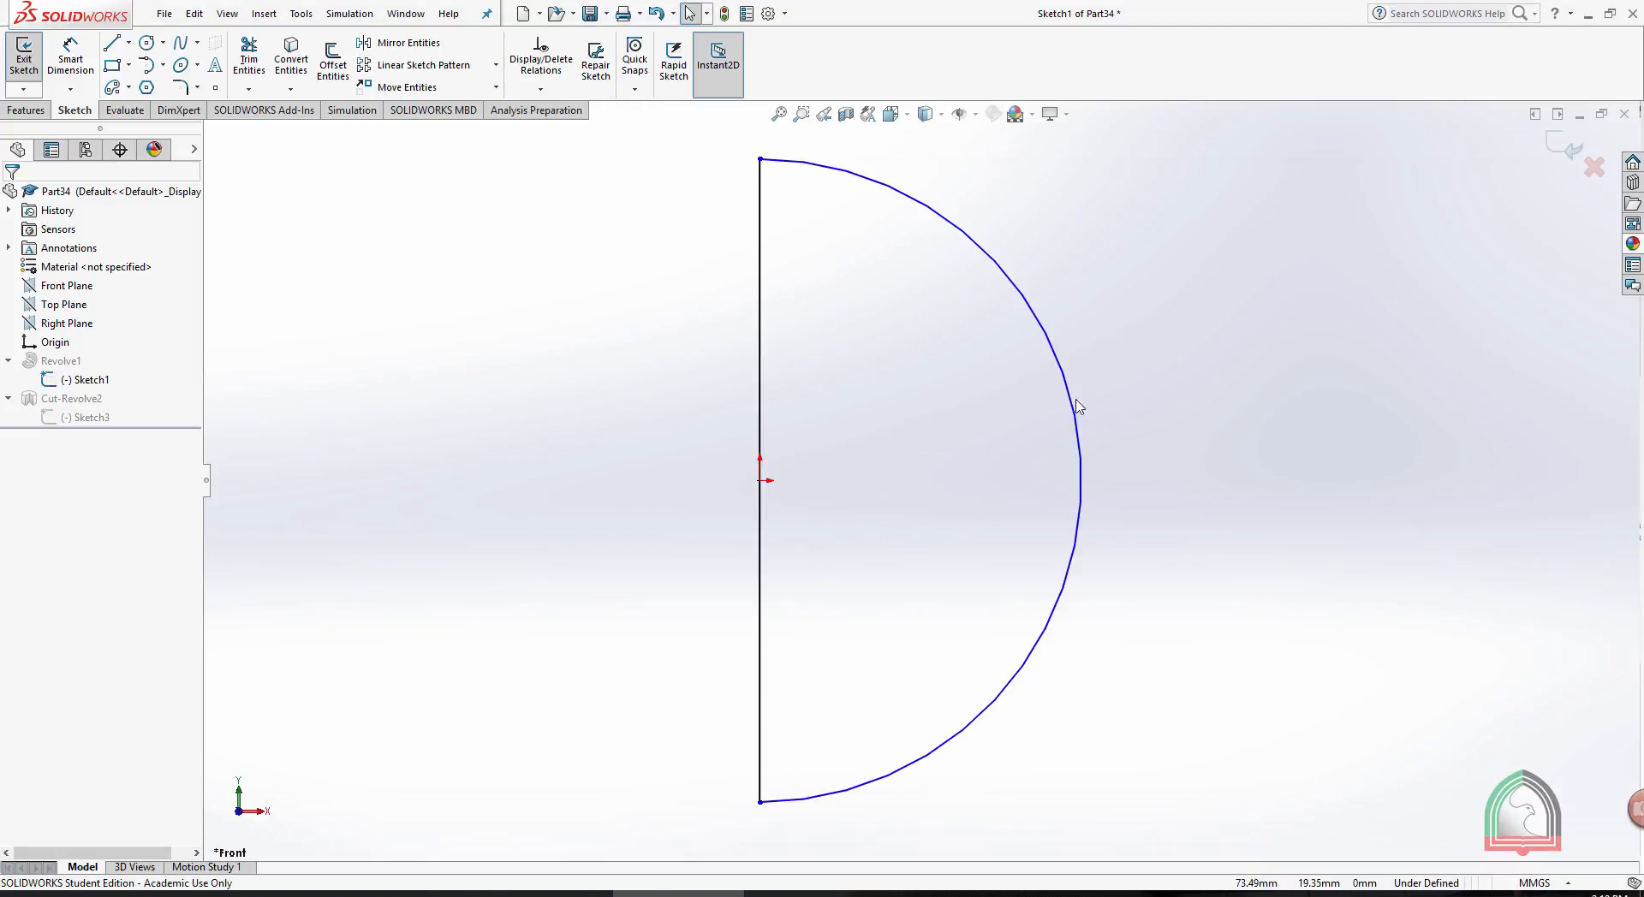
{"action": "left_click_drag", "start_coordinate": [1079, 406], "coordinate": [1186, 408]}
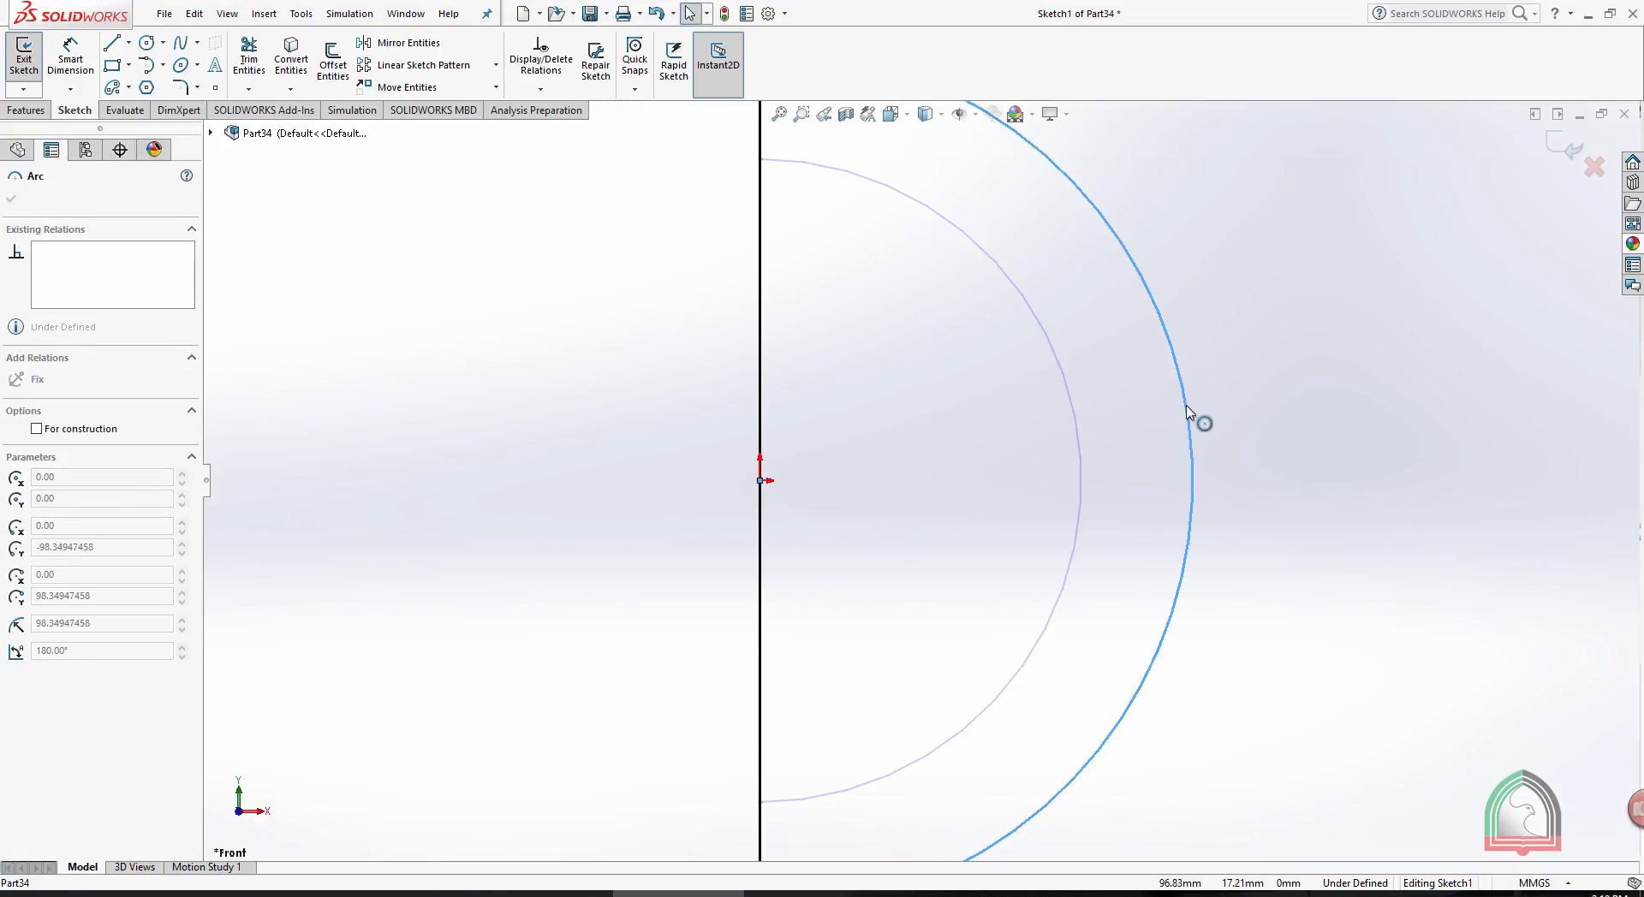
{"action": "left_click", "coordinate": [1565, 147]}
{"action": "mouse_move", "coordinate": [1376, 397]}
{"action": "middle_mouse_down"}
{"action": "mouse_move", "coordinate": [947, 569]}
{"action": "mouse_move", "coordinate": [1148, 532]}
{"action": "mouse_move", "coordinate": [980, 543]}
{"action": "middle_mouse_up"}
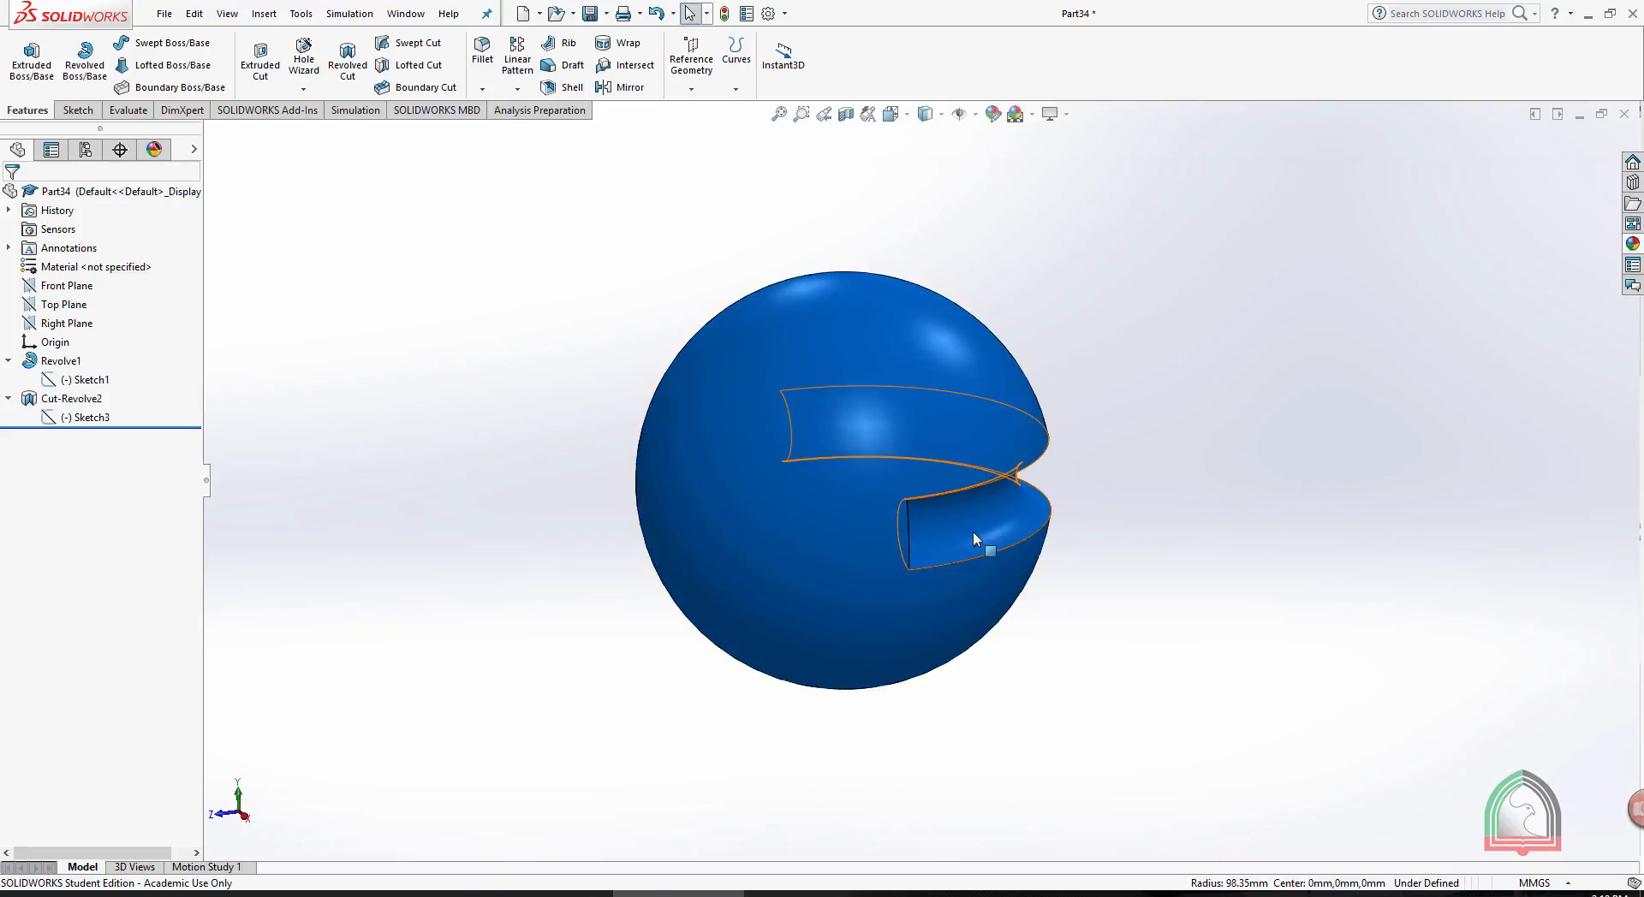
- Edit the groove's sketch, enlarge the circle to a diameter of about 106 mm, and exit the sketch
{"action": "left_click", "coordinate": [84, 417]}
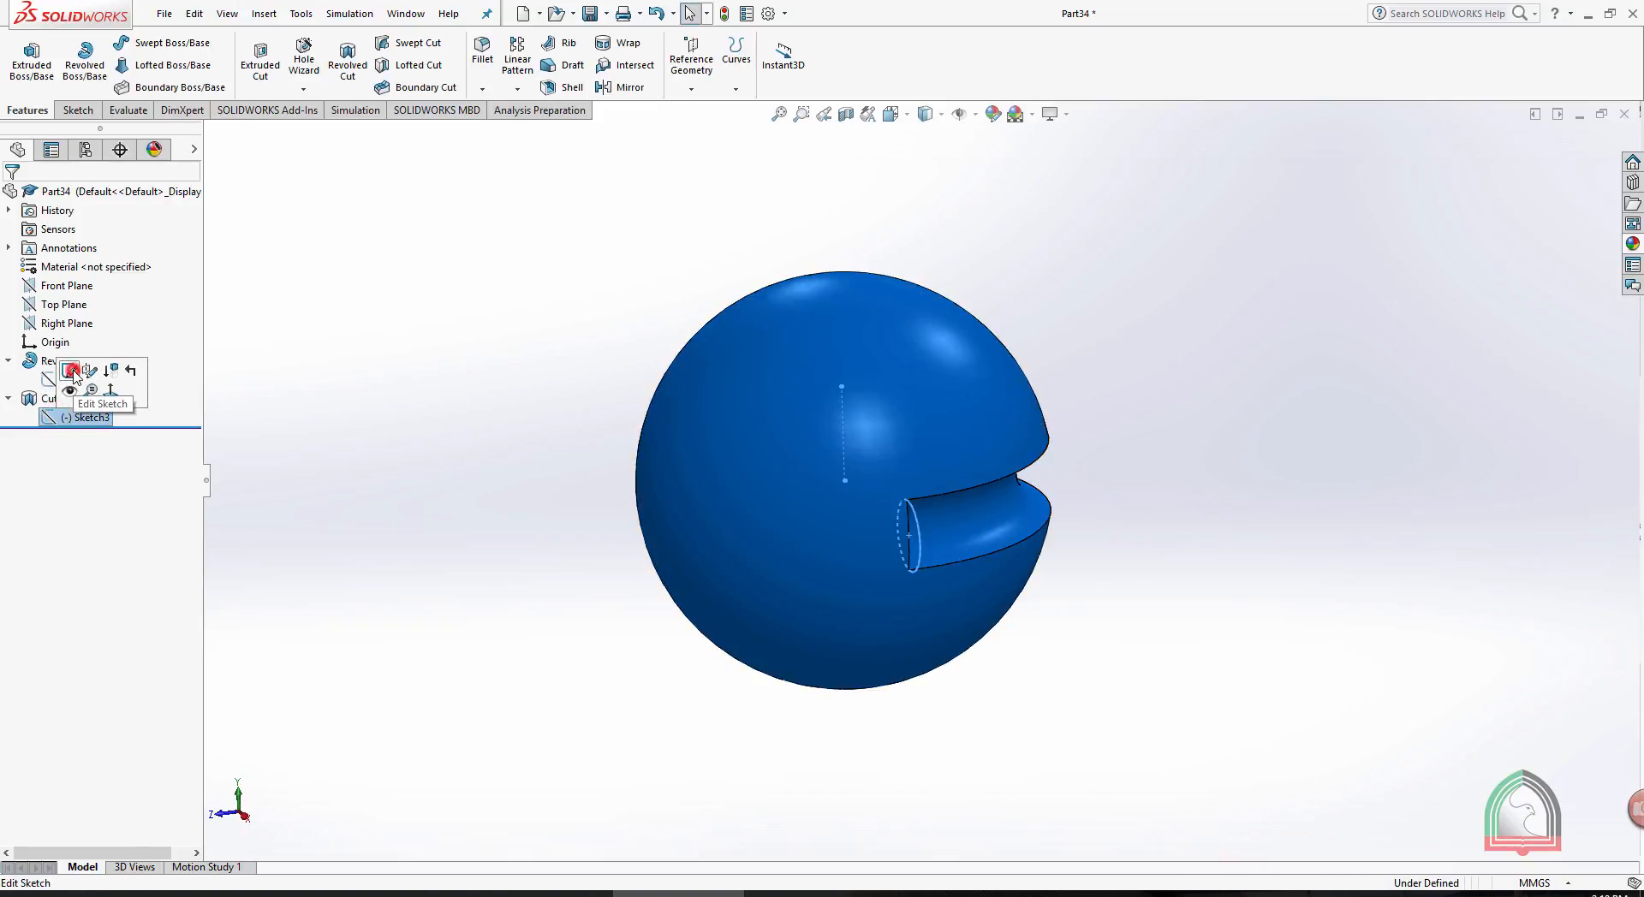
{"action": "left_click", "coordinate": [72, 372]}
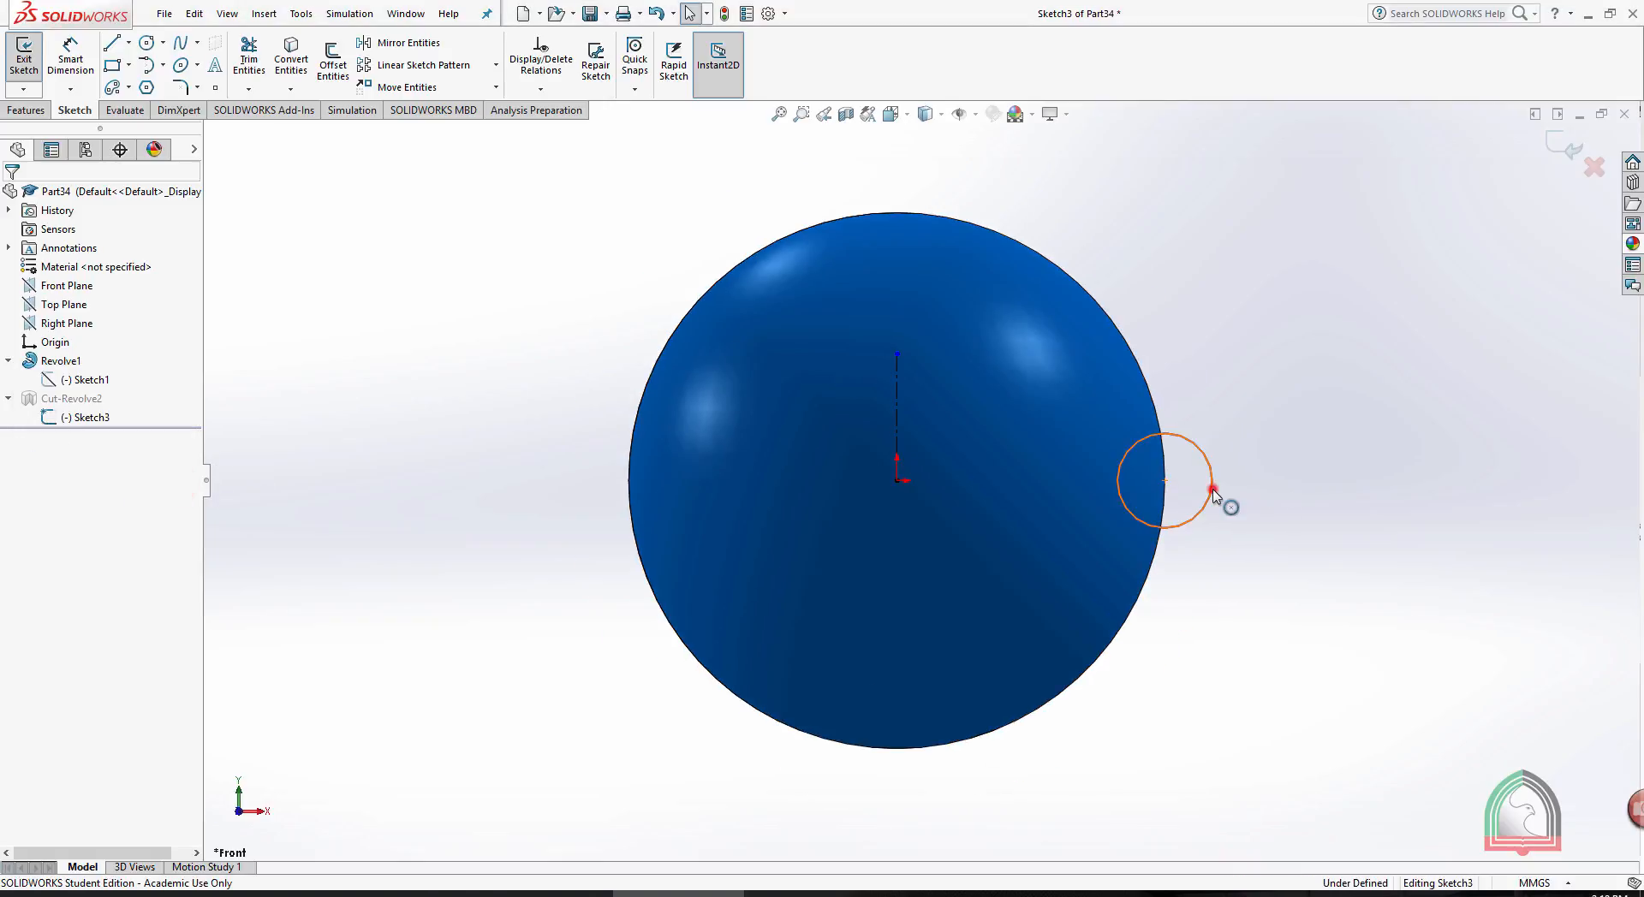
{"action": "left_click_drag", "start_coordinate": [1213, 494], "coordinate": [1300, 541]}
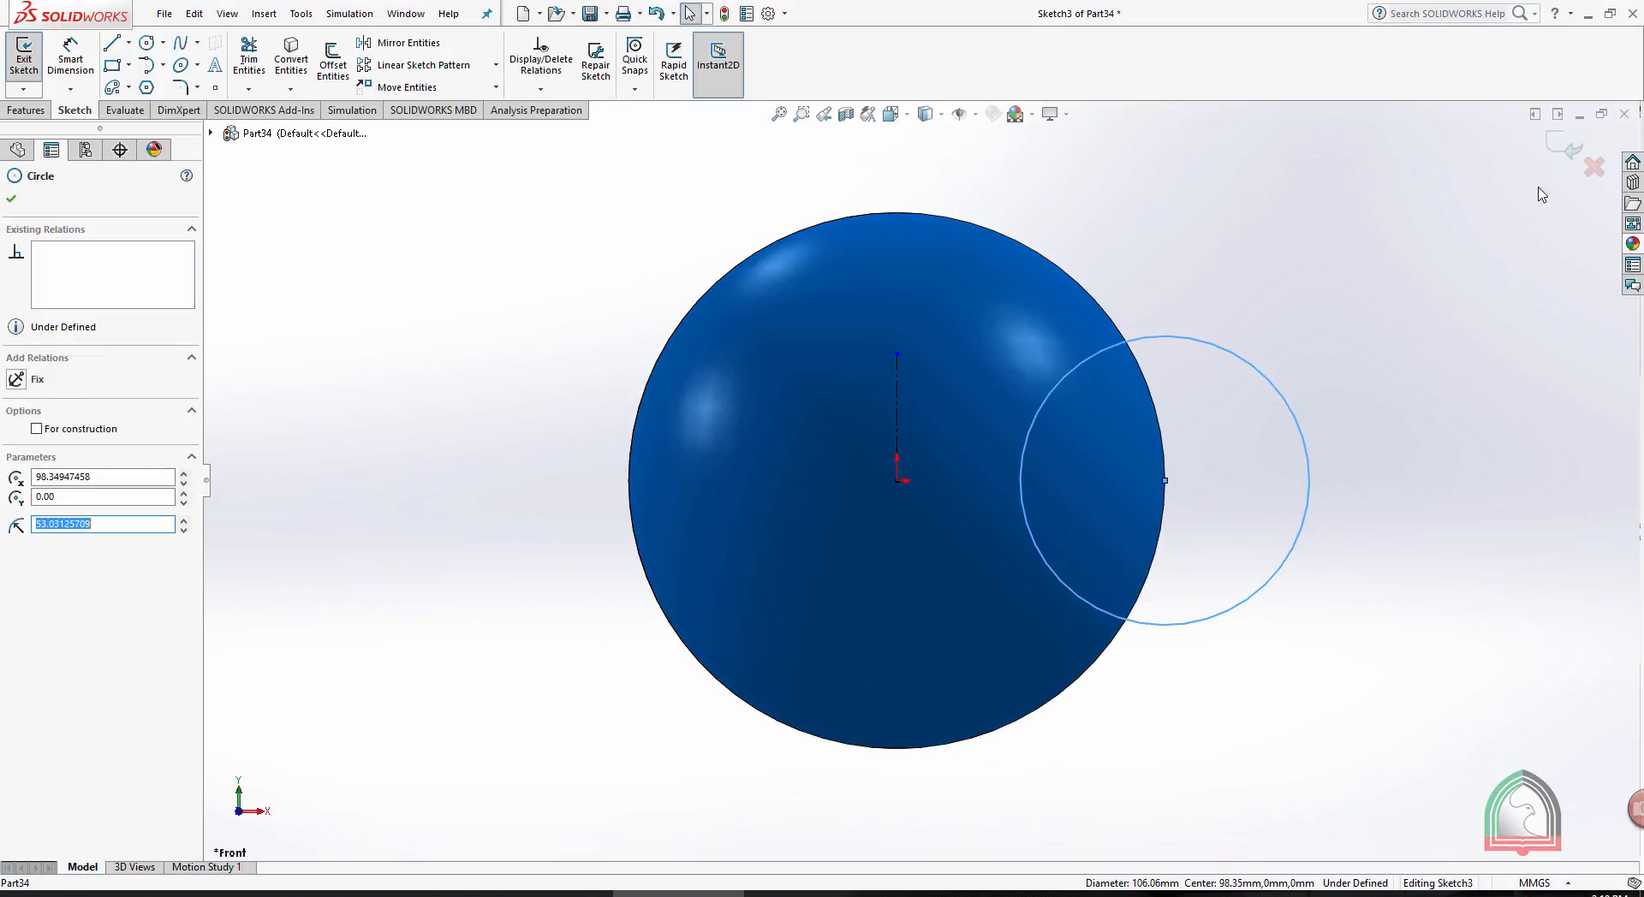
{"action": "left_click", "coordinate": [1565, 147]}
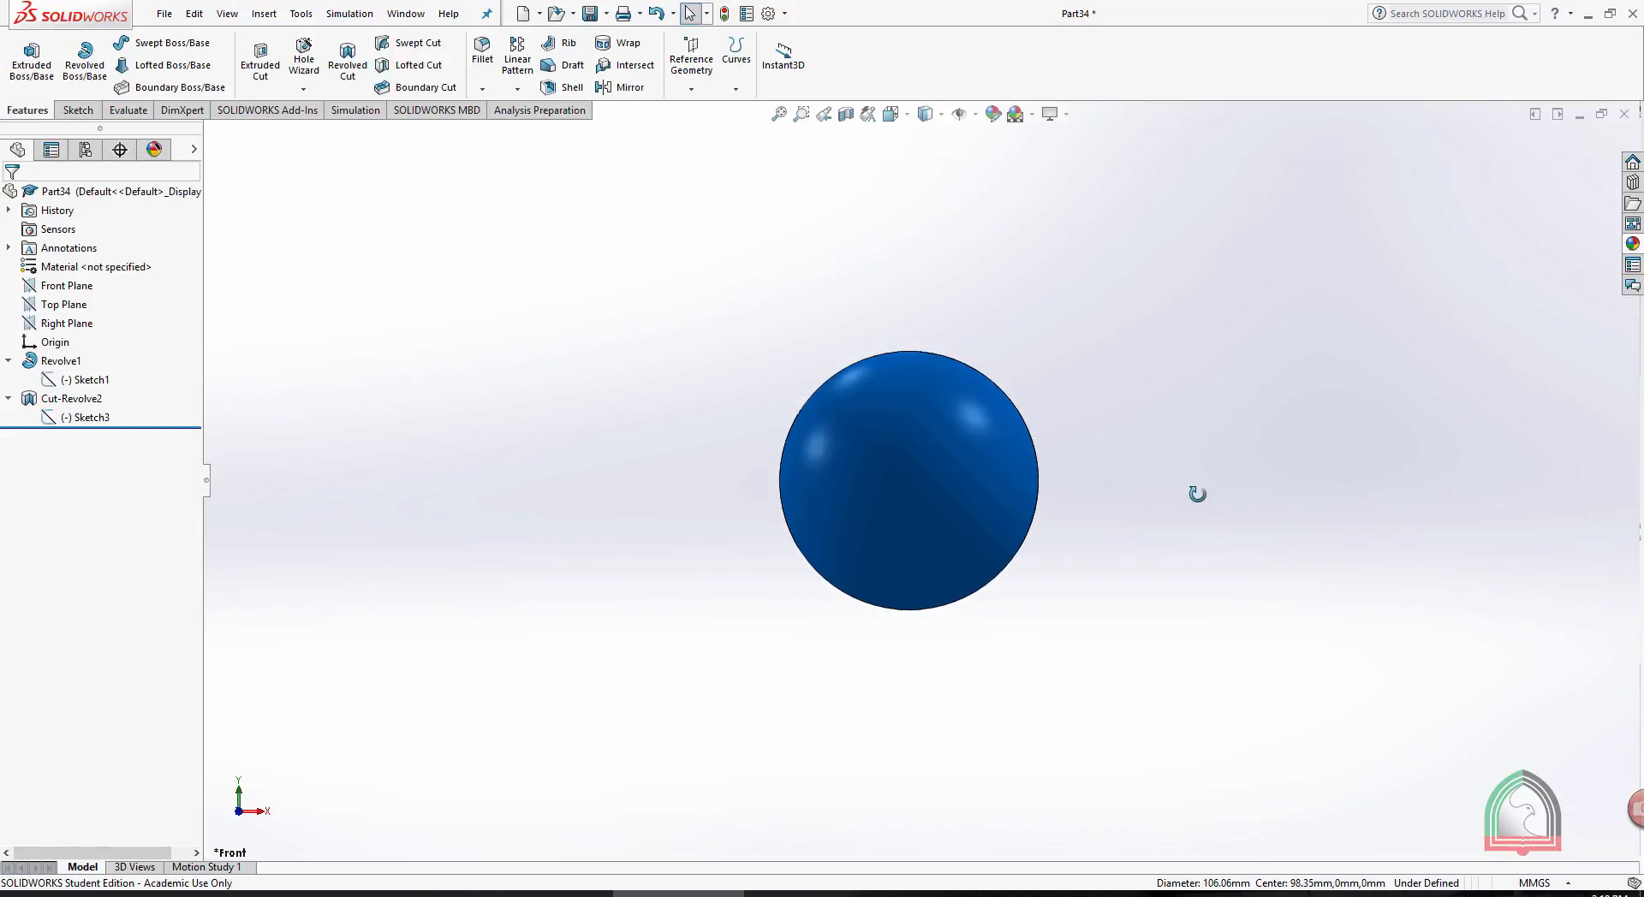
{"action": "middle_click_drag", "start_coordinate": [1197, 494], "coordinate": [869, 769]}
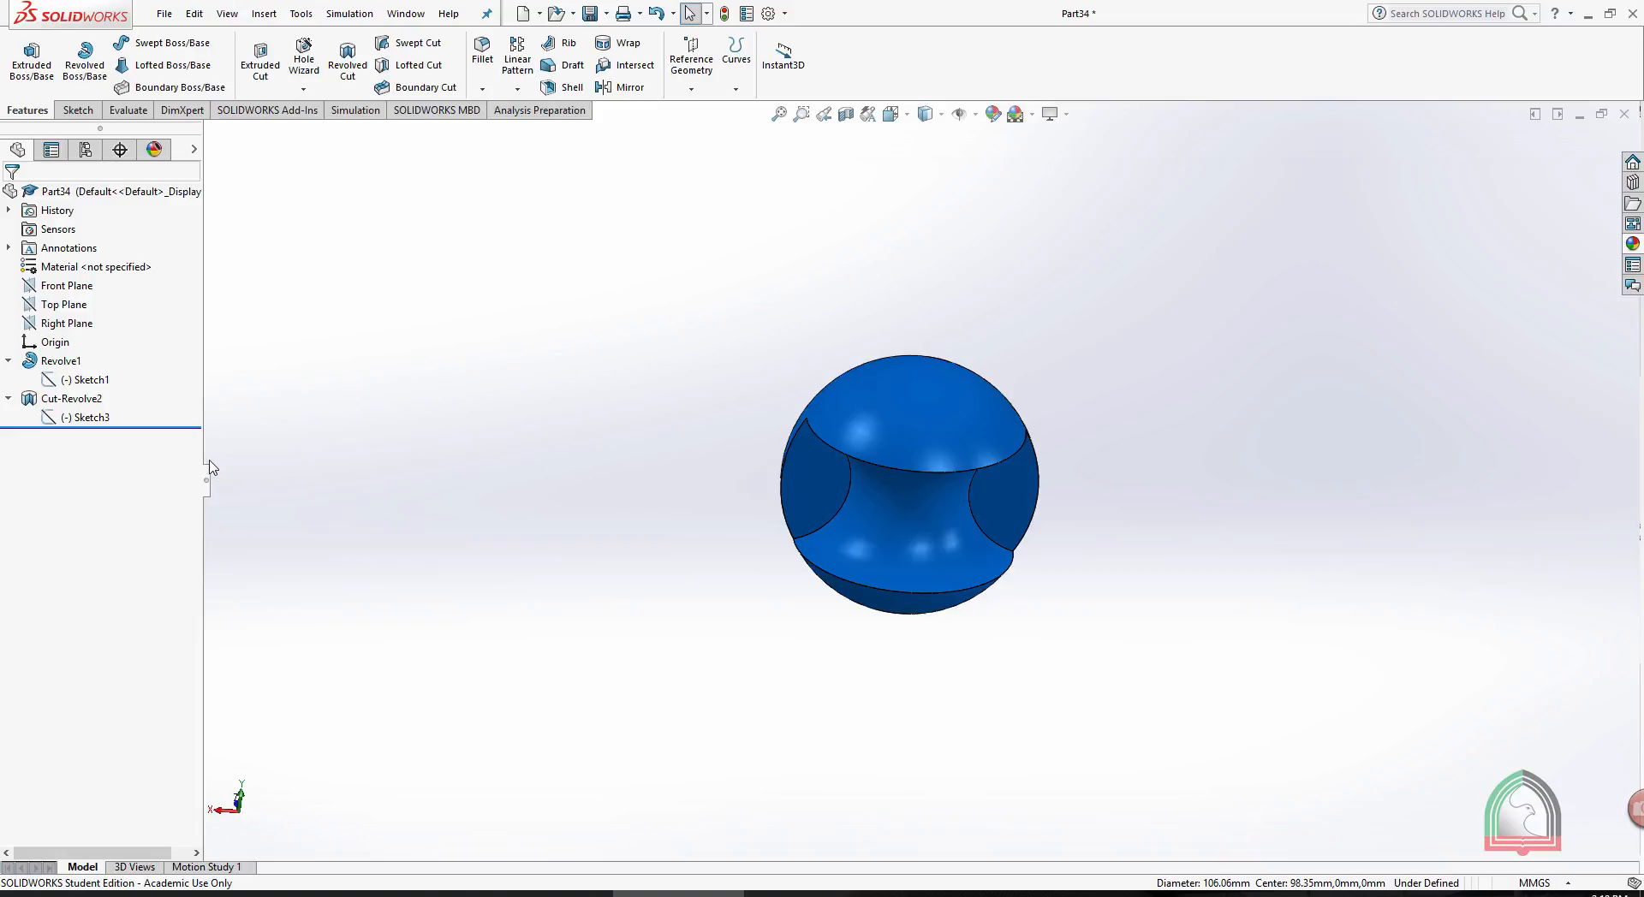
- Edit the revolved cut with the enlarged circle and set its angle to 360 degrees
{"action": "left_click", "coordinate": [72, 398]}
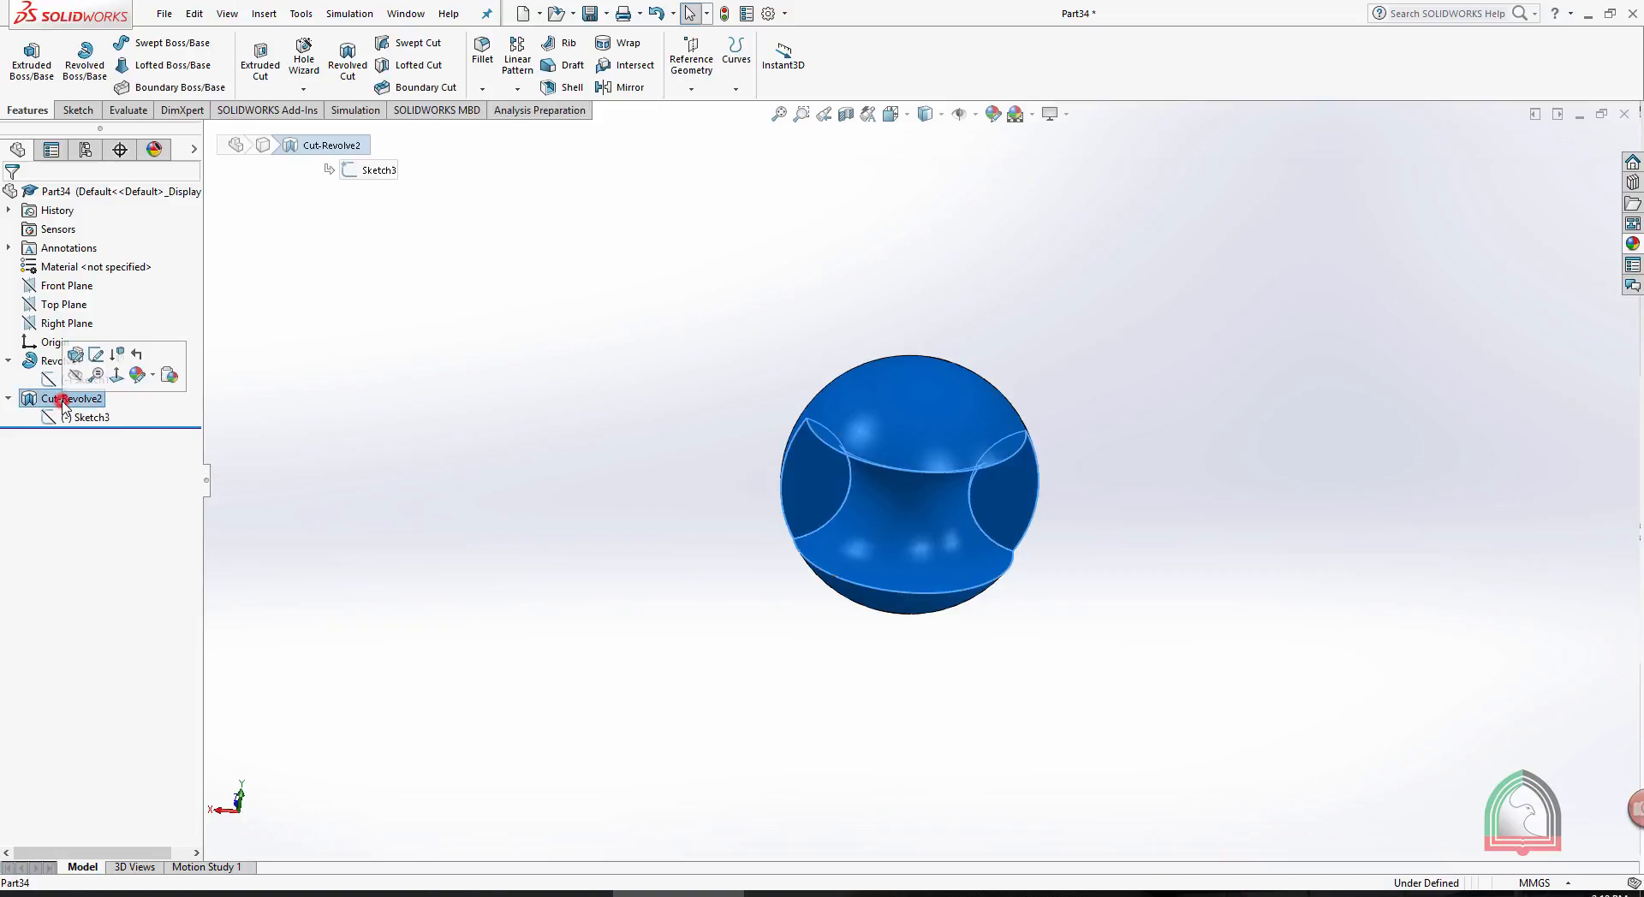
{"action": "left_click", "coordinate": [79, 354]}
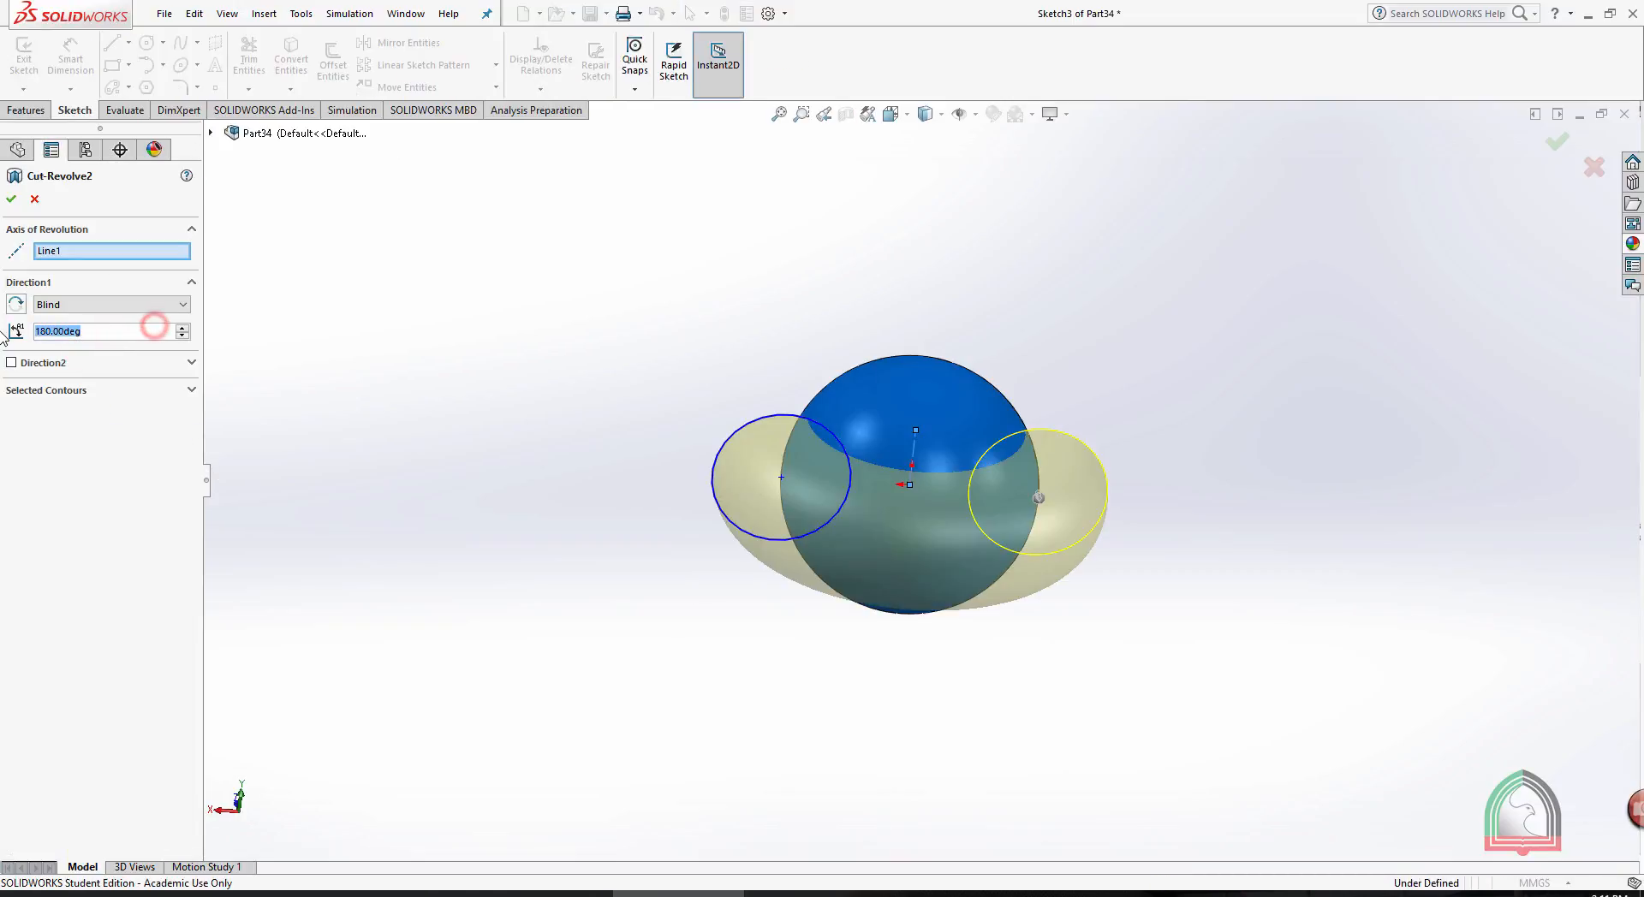
{"action": "type", "text": "360"}
{"action": "key", "text": "Return"}
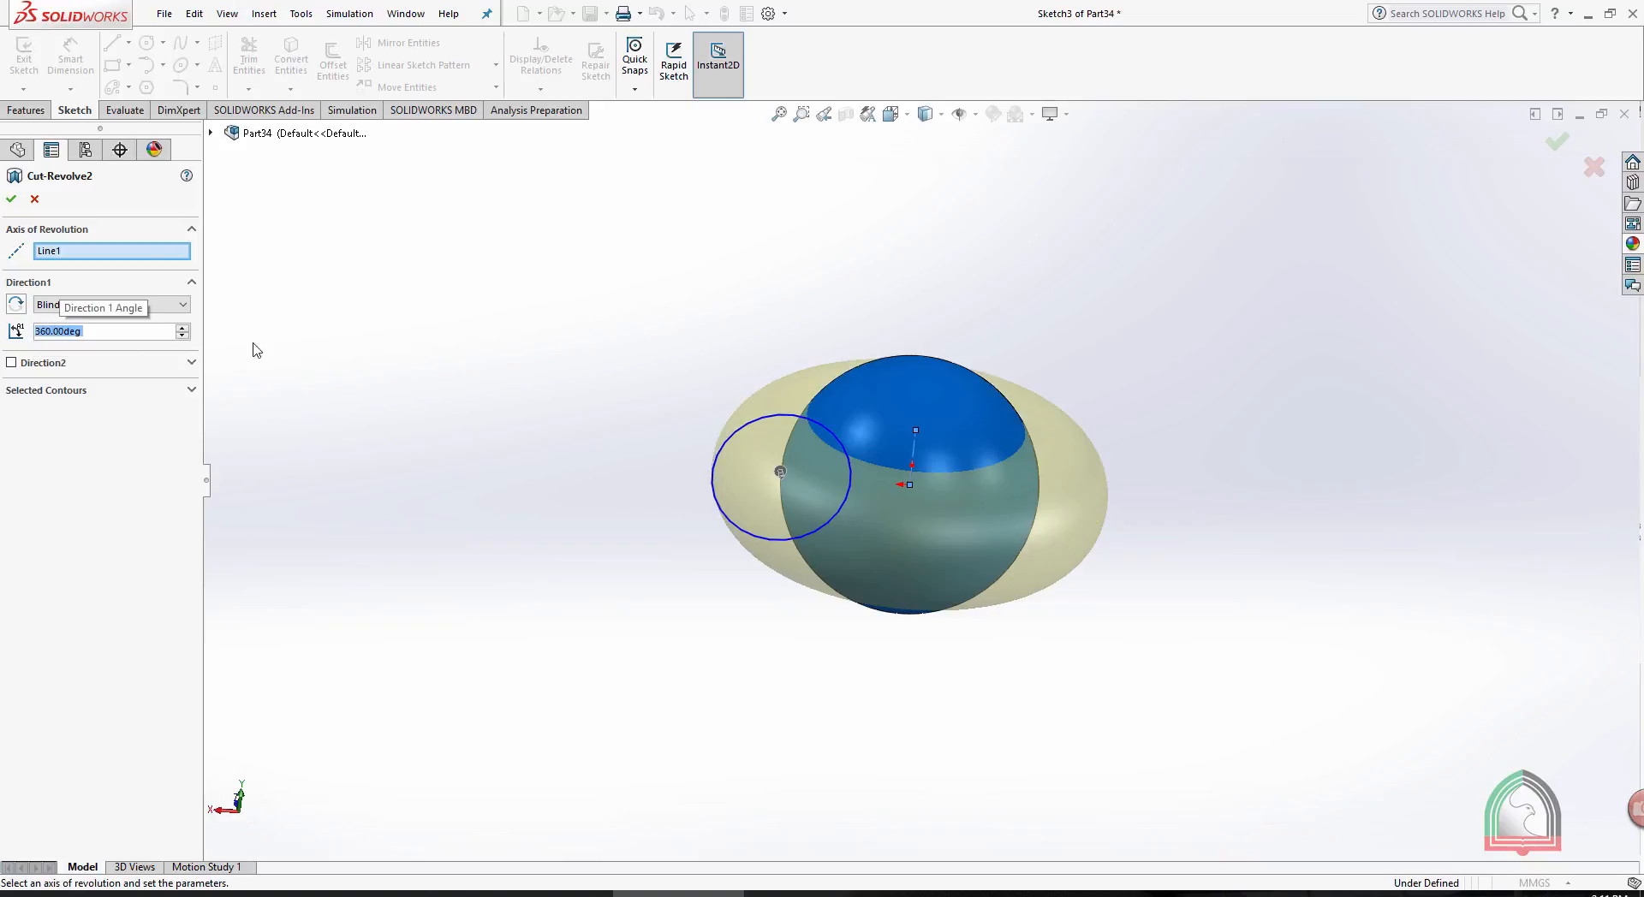
{"action": "left_click", "coordinate": [11, 201]}
{"action": "left_click", "coordinate": [1208, 320]}
{"action": "middle_click_drag", "start_coordinate": [1023, 334], "coordinate": [675, 353]}
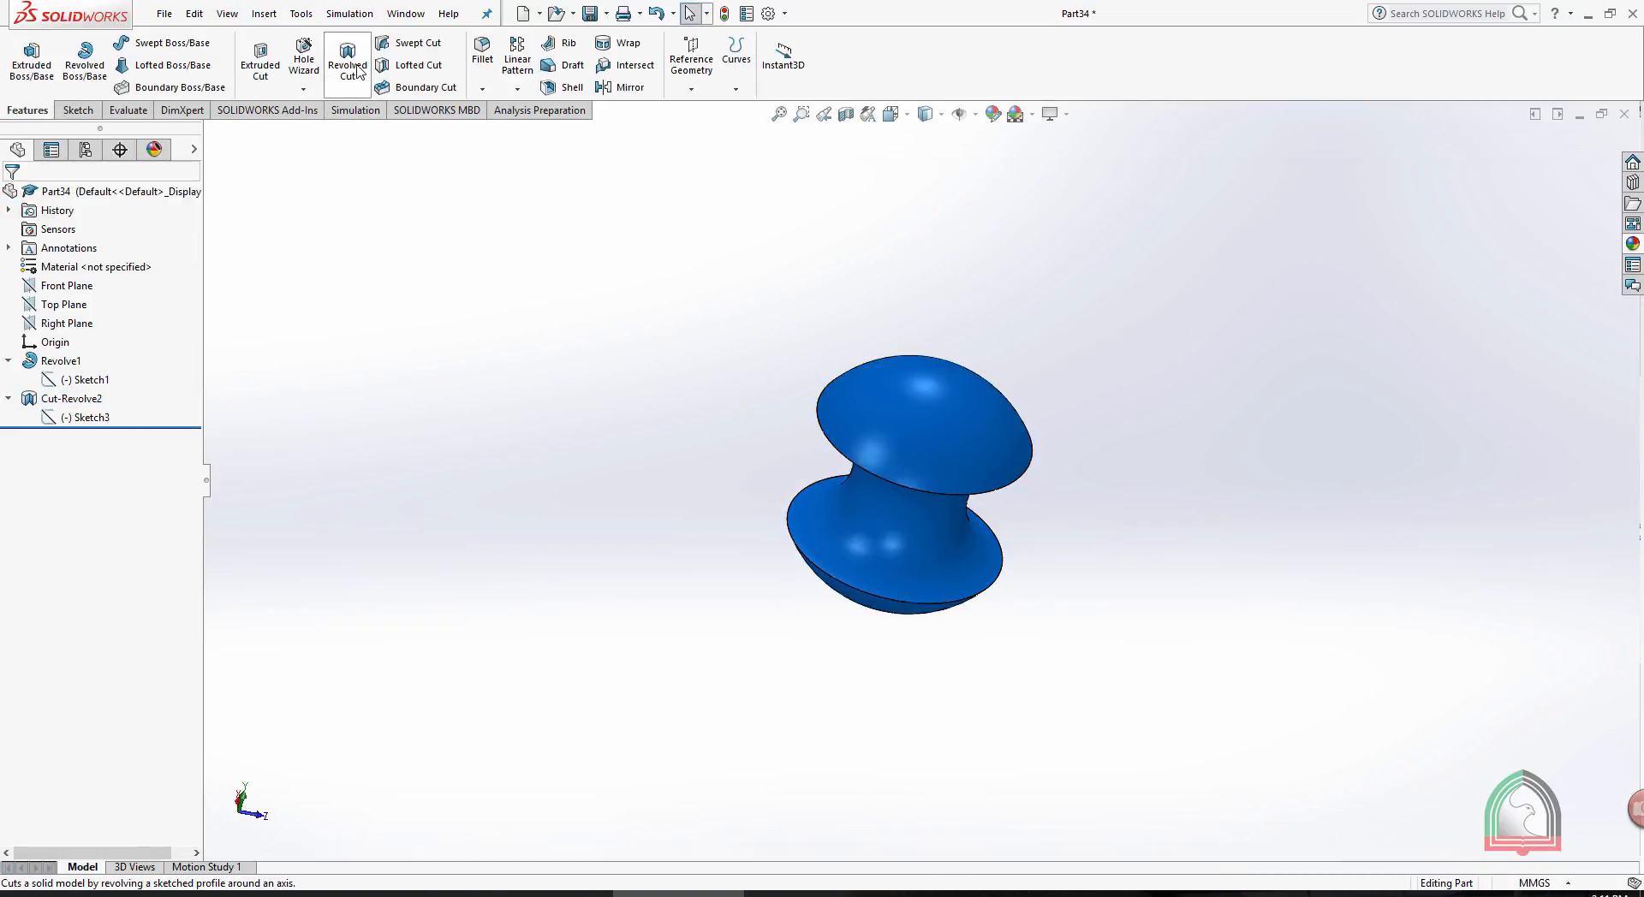
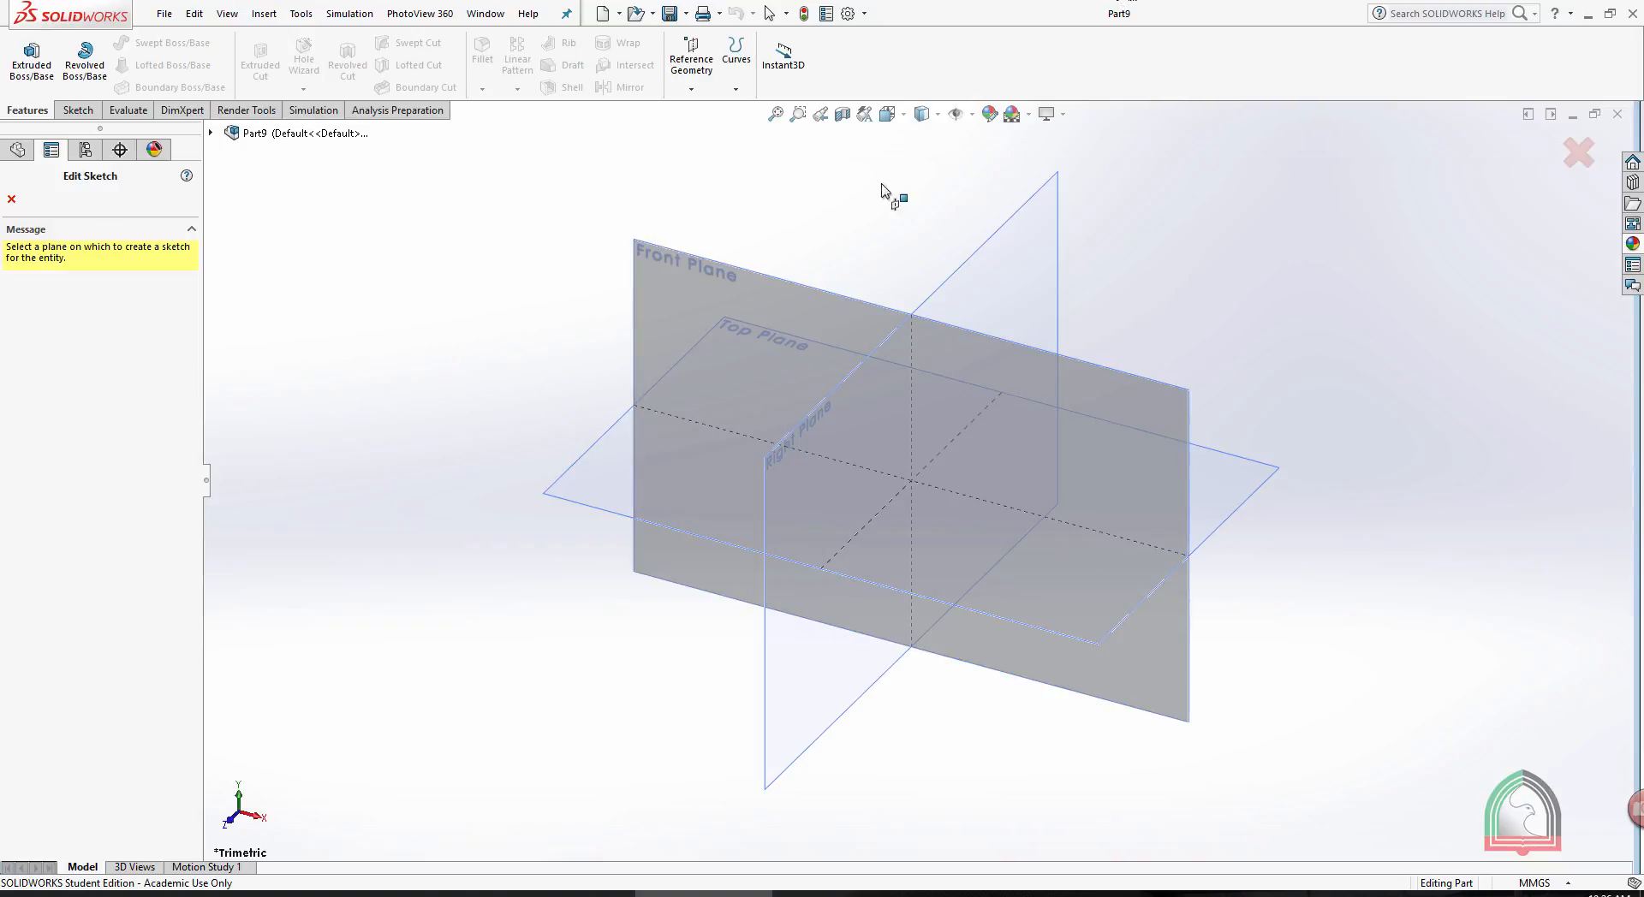
- Sketch a circle of about 20 mm radius centred on the origin on the Front Plane, and exit the sketch
{"action": "left_click", "coordinate": [741, 270]}
{"action": "left_click", "coordinate": [147, 42]}
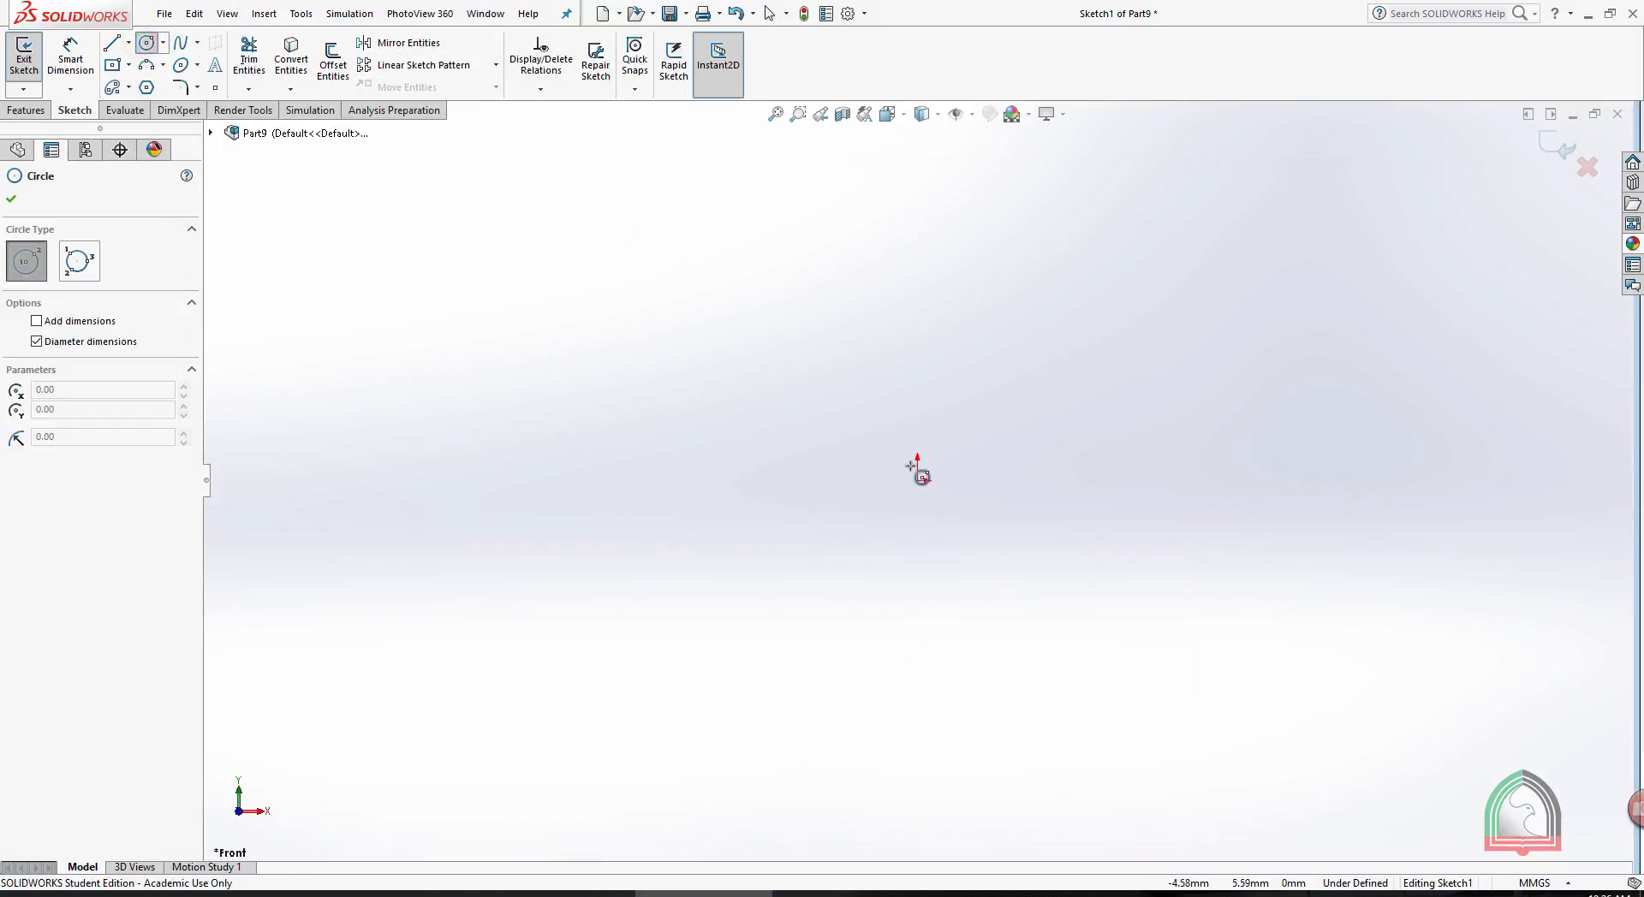
{"action": "left_click", "coordinate": [916, 482]}
{"action": "left_click", "coordinate": [974, 404]}
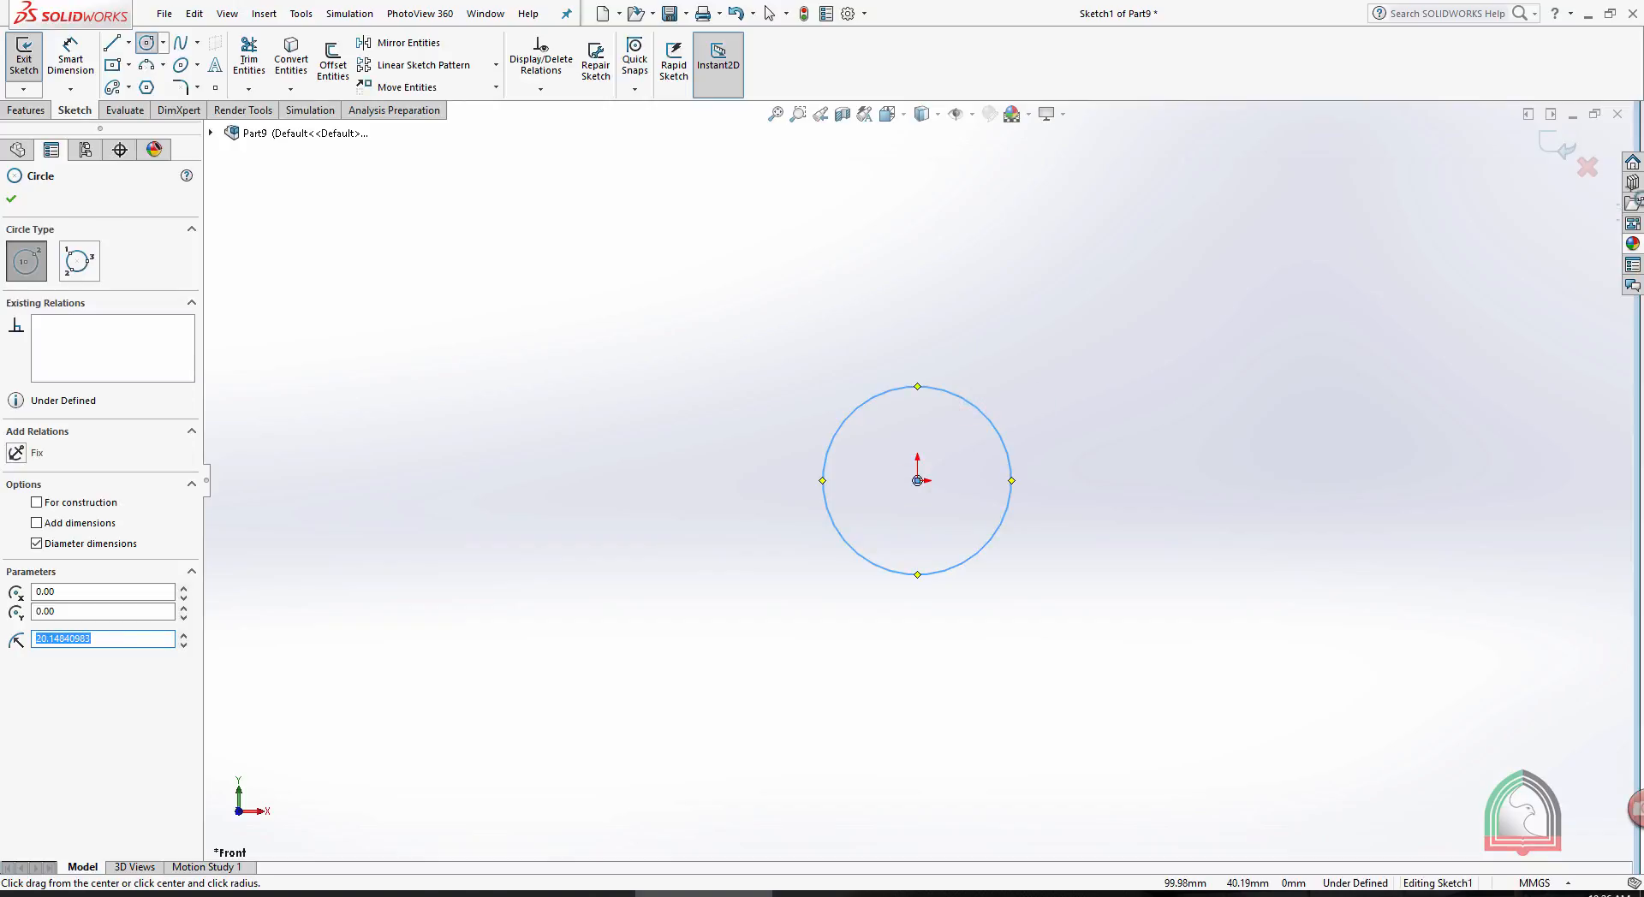
{"action": "left_click", "coordinate": [1560, 147]}
- Start a new sketch on the Right Plane and orient the view normal to it
{"action": "middle_click_drag", "start_coordinate": [1045, 339], "coordinate": [1158, 424]}
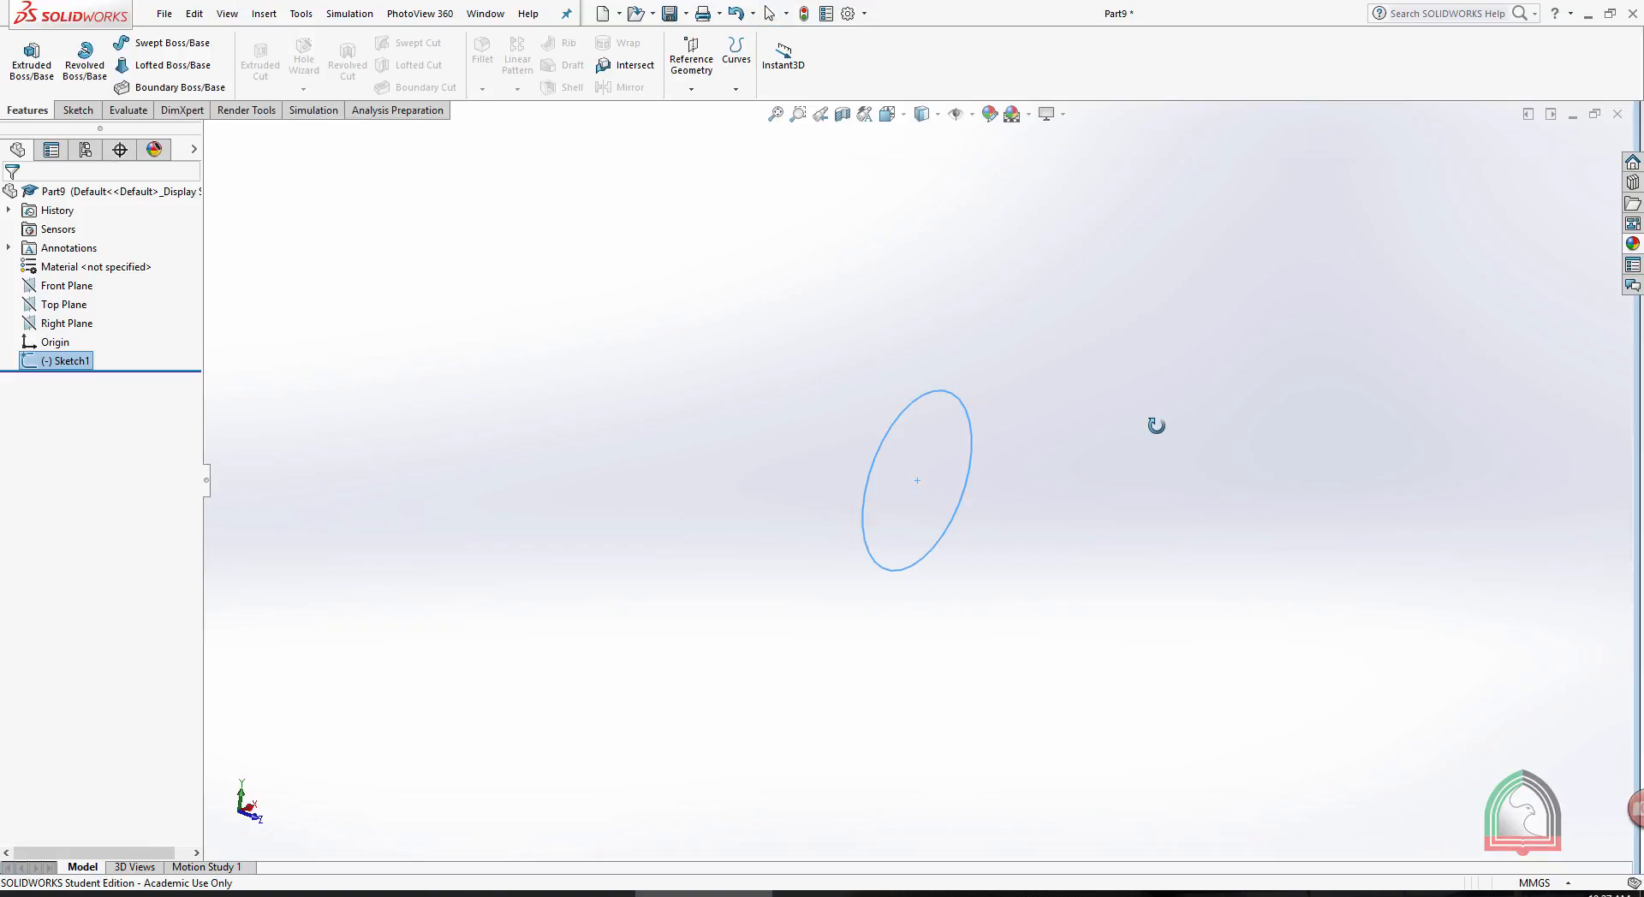
{"action": "left_click", "coordinate": [52, 323]}
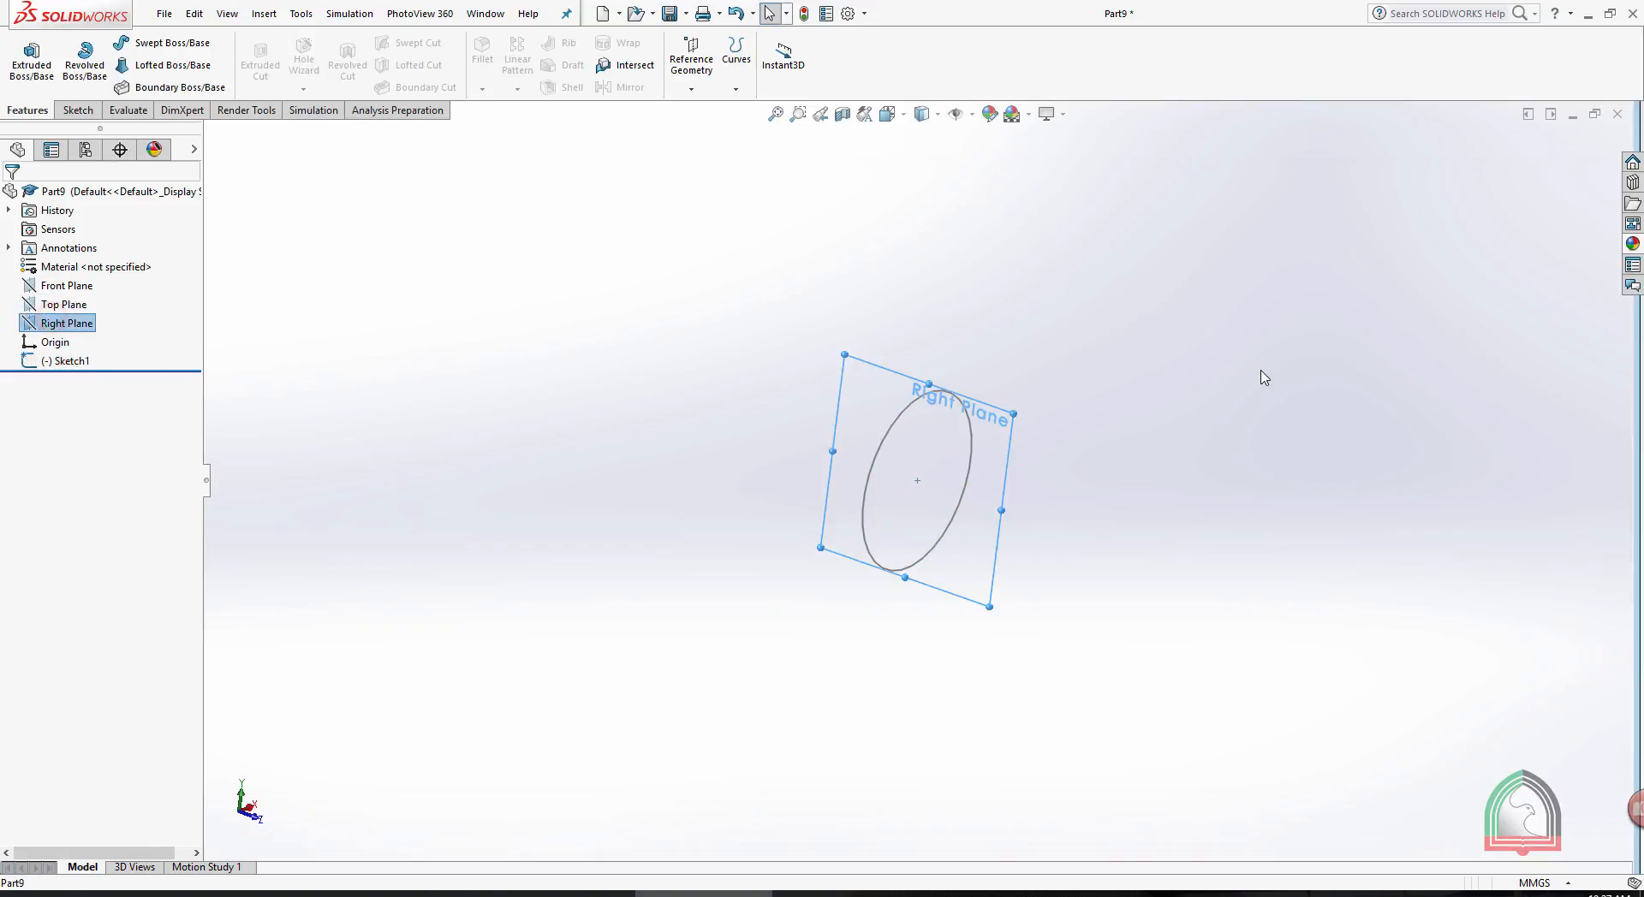
{"action": "middle_click_drag", "start_coordinate": [1264, 373], "coordinate": [1327, 358]}
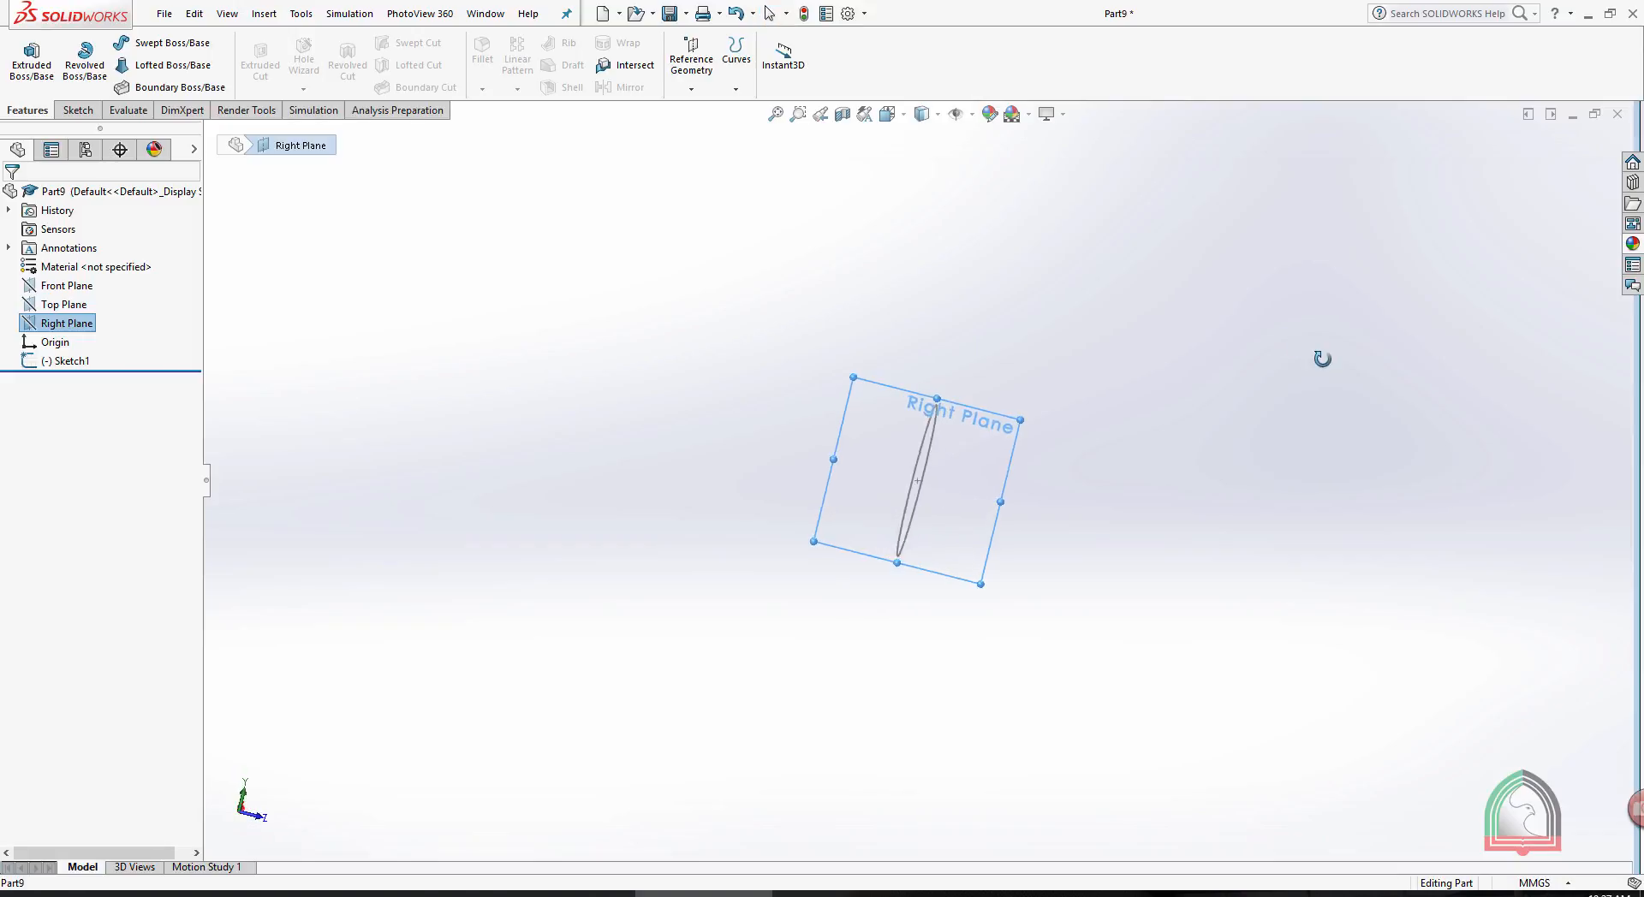
{"action": "left_click", "coordinate": [973, 409]}
{"action": "left_click", "coordinate": [1032, 358]}
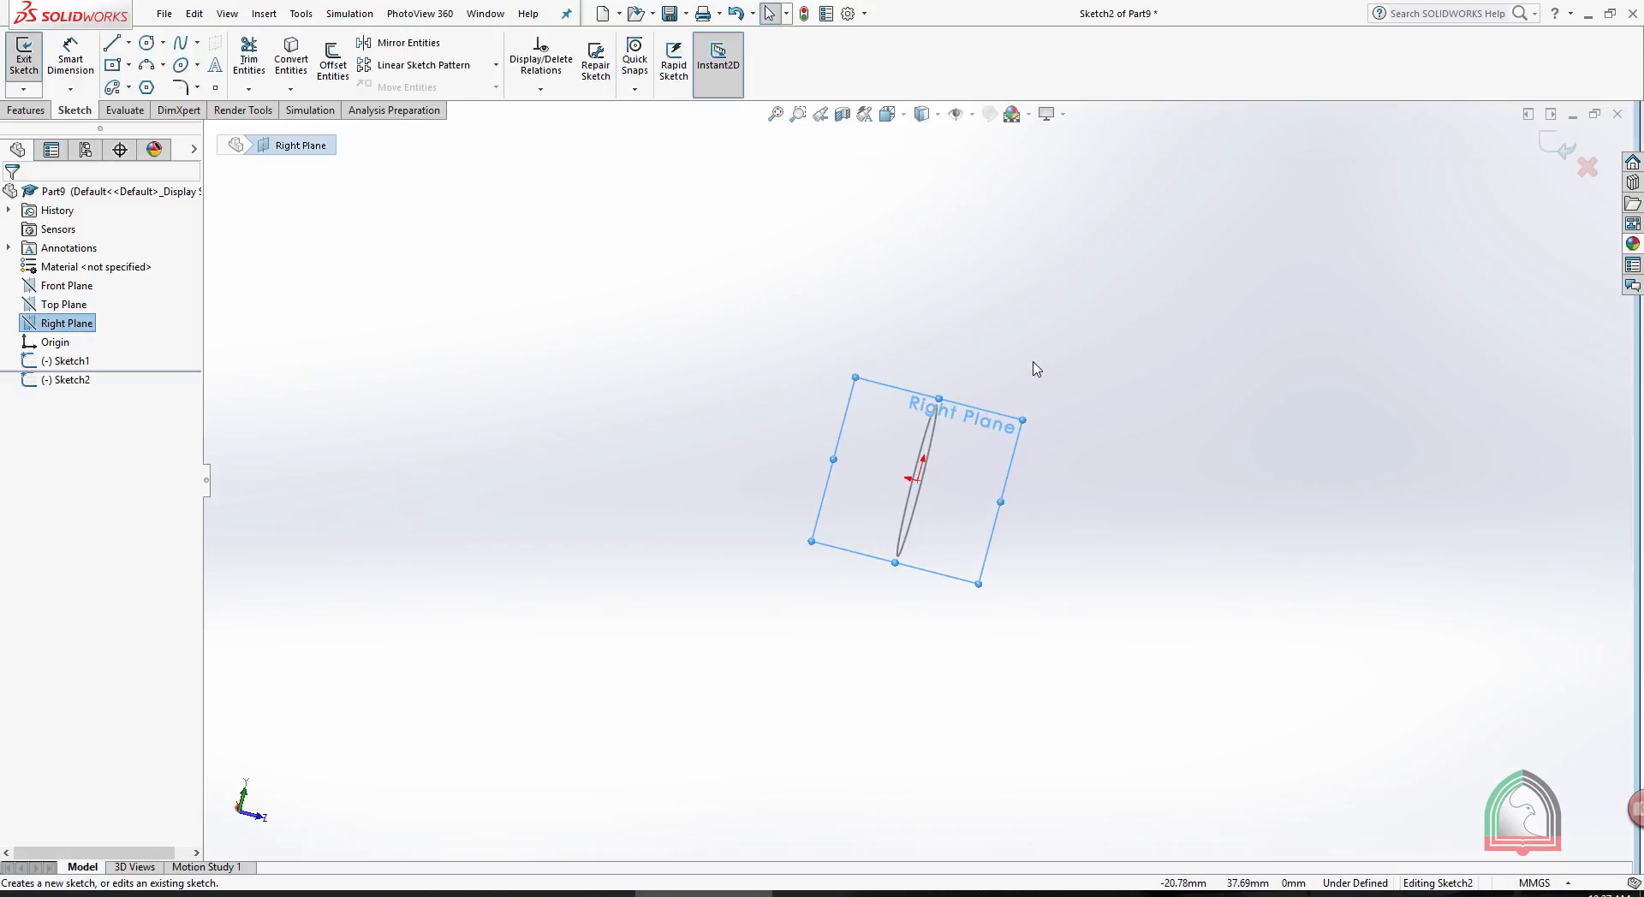
{"action": "key", "text": "space"}
{"action": "left_click", "coordinate": [1104, 478]}
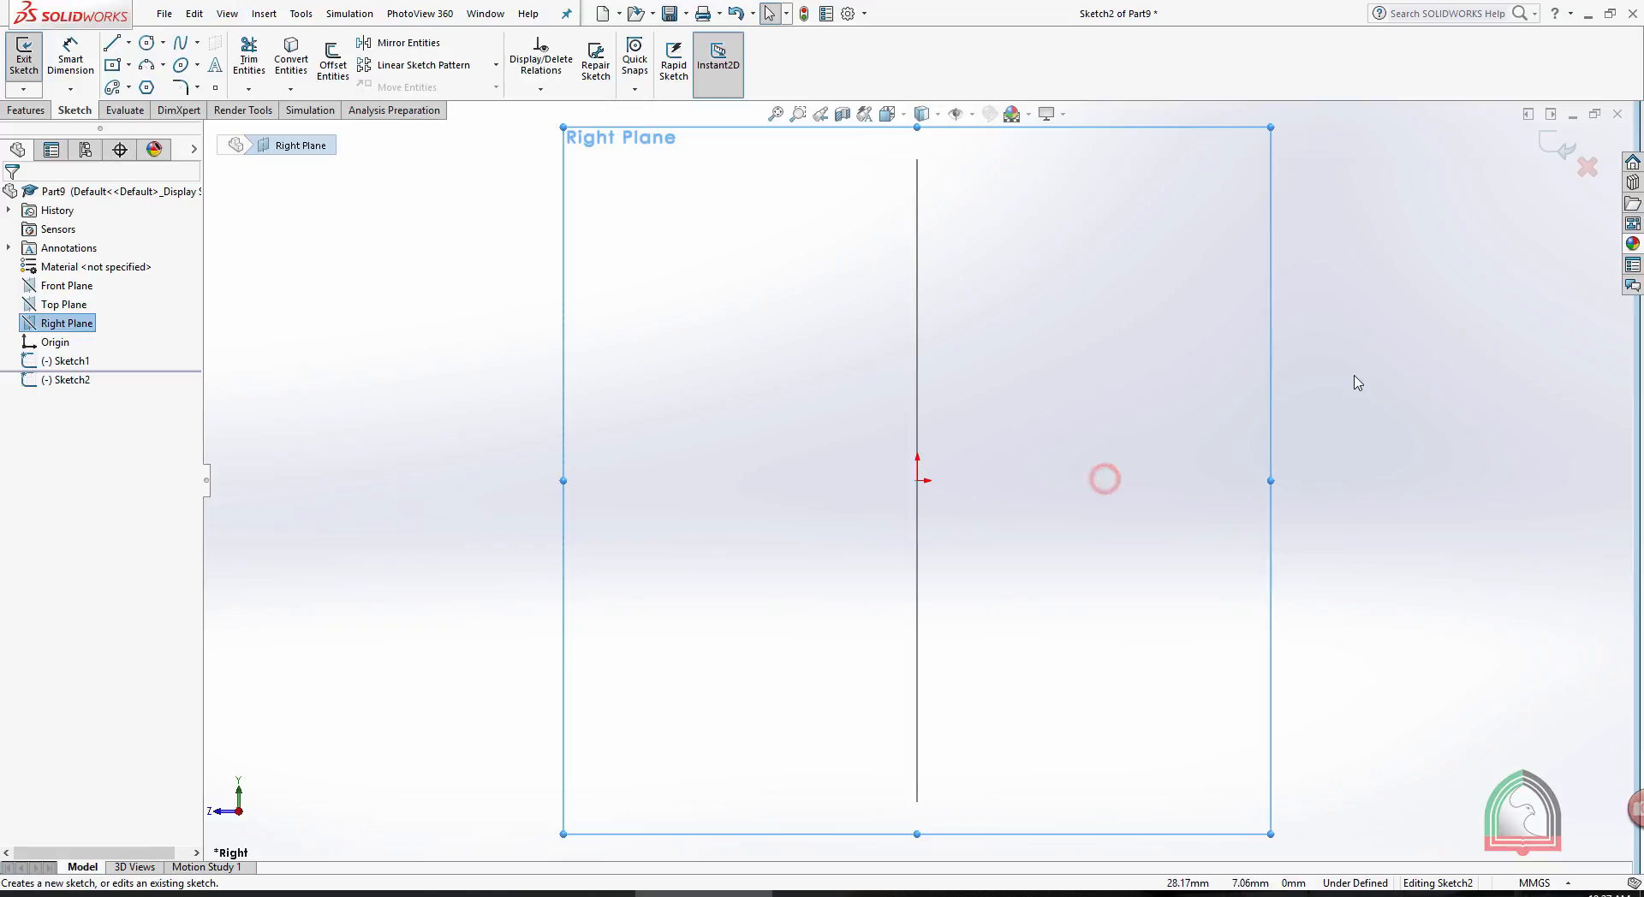
{"action": "scroll", "coordinate": [1333, 376], "scroll_direction": "up", "scroll_amount": 5}
{"action": "scroll", "coordinate": [1237, 389], "scroll_direction": "down", "scroll_amount": 4}
{"action": "scroll", "coordinate": [1234, 511], "scroll_direction": "up", "scroll_amount": 6}
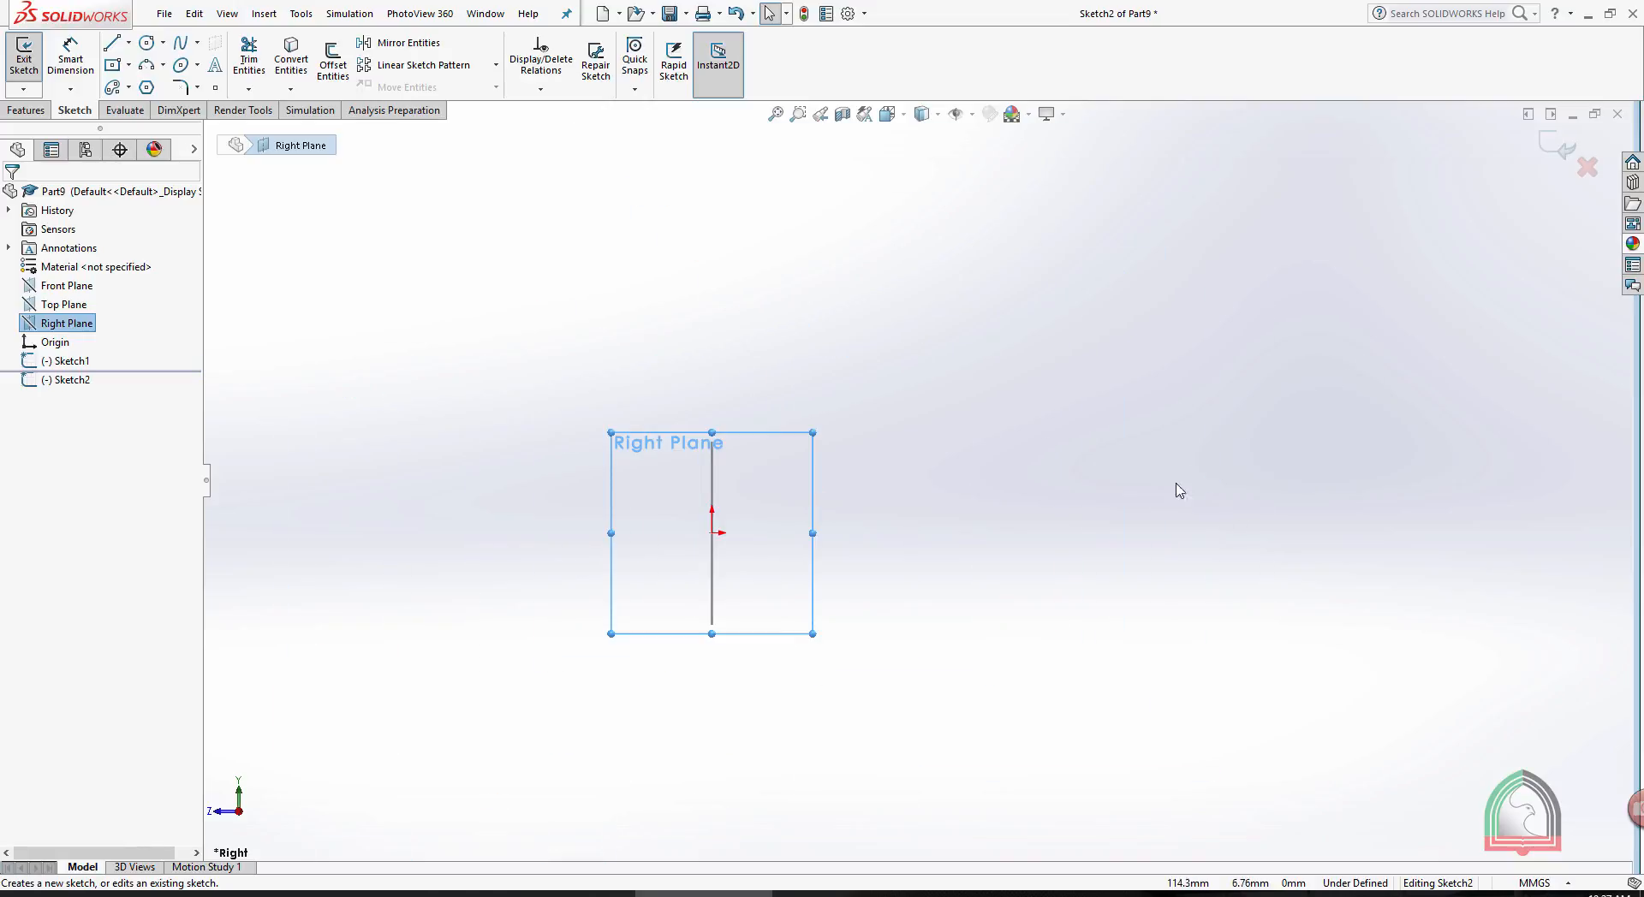
- Sketch an S-shaped path from the origin with an about 78 mm horizontal line, two tangent arcs and an about 119 mm horizontal line; exit the sketch
{"action": "left_click", "coordinate": [180, 42]}
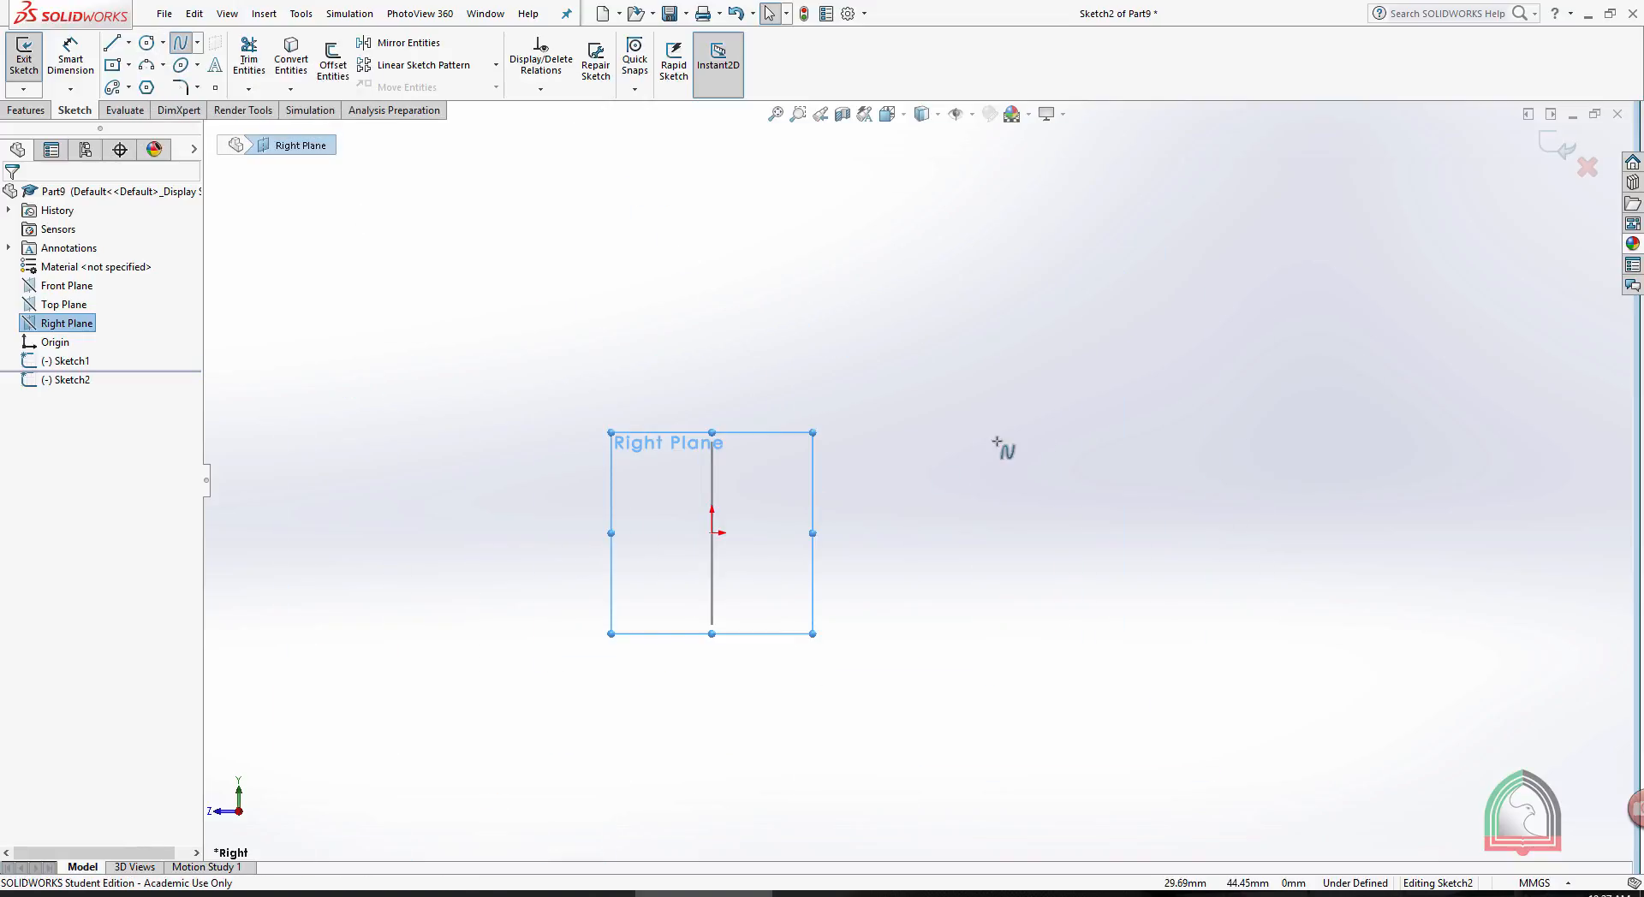
{"action": "left_click", "coordinate": [109, 42]}
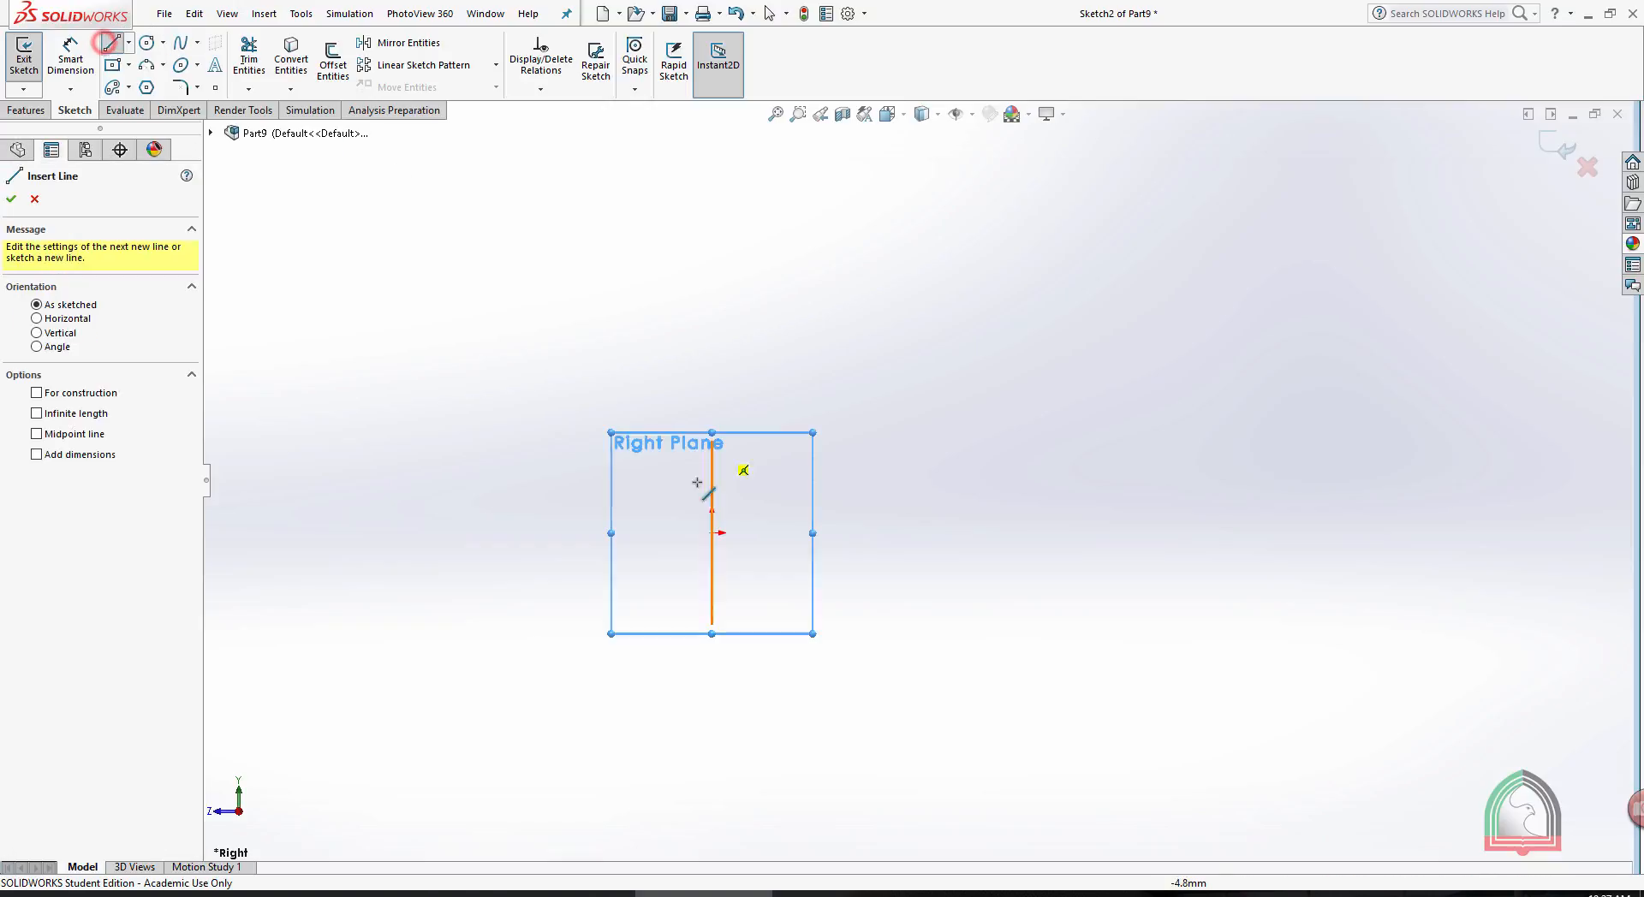
{"action": "left_click", "coordinate": [712, 533]}
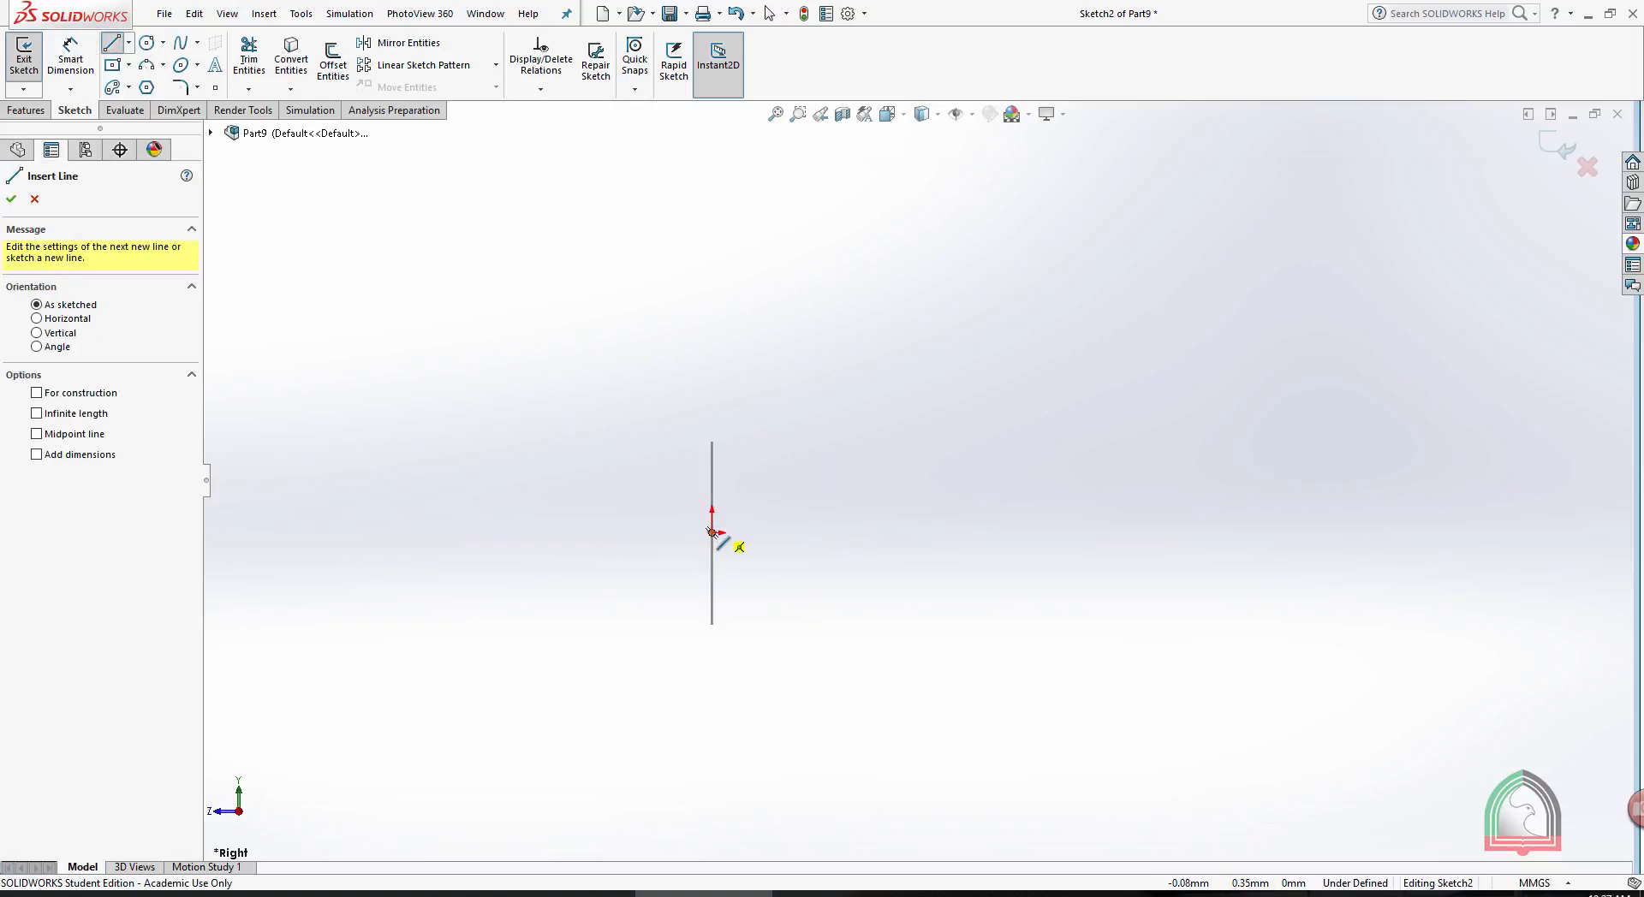
{"action": "left_click", "coordinate": [1068, 532]}
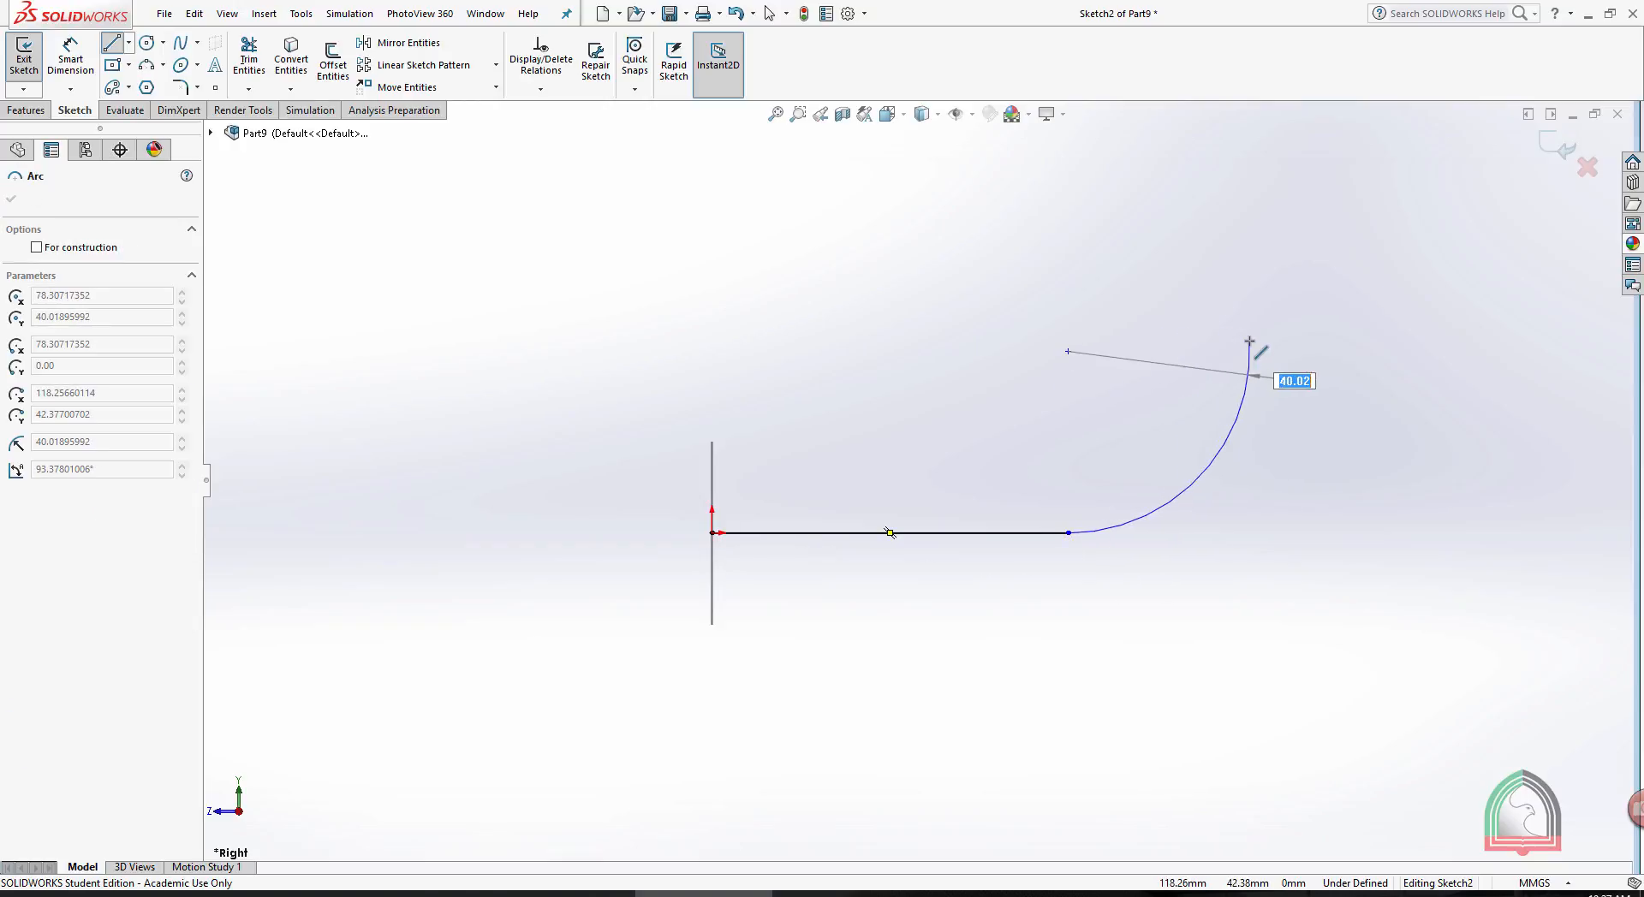
{"action": "left_click", "coordinate": [1249, 341]}
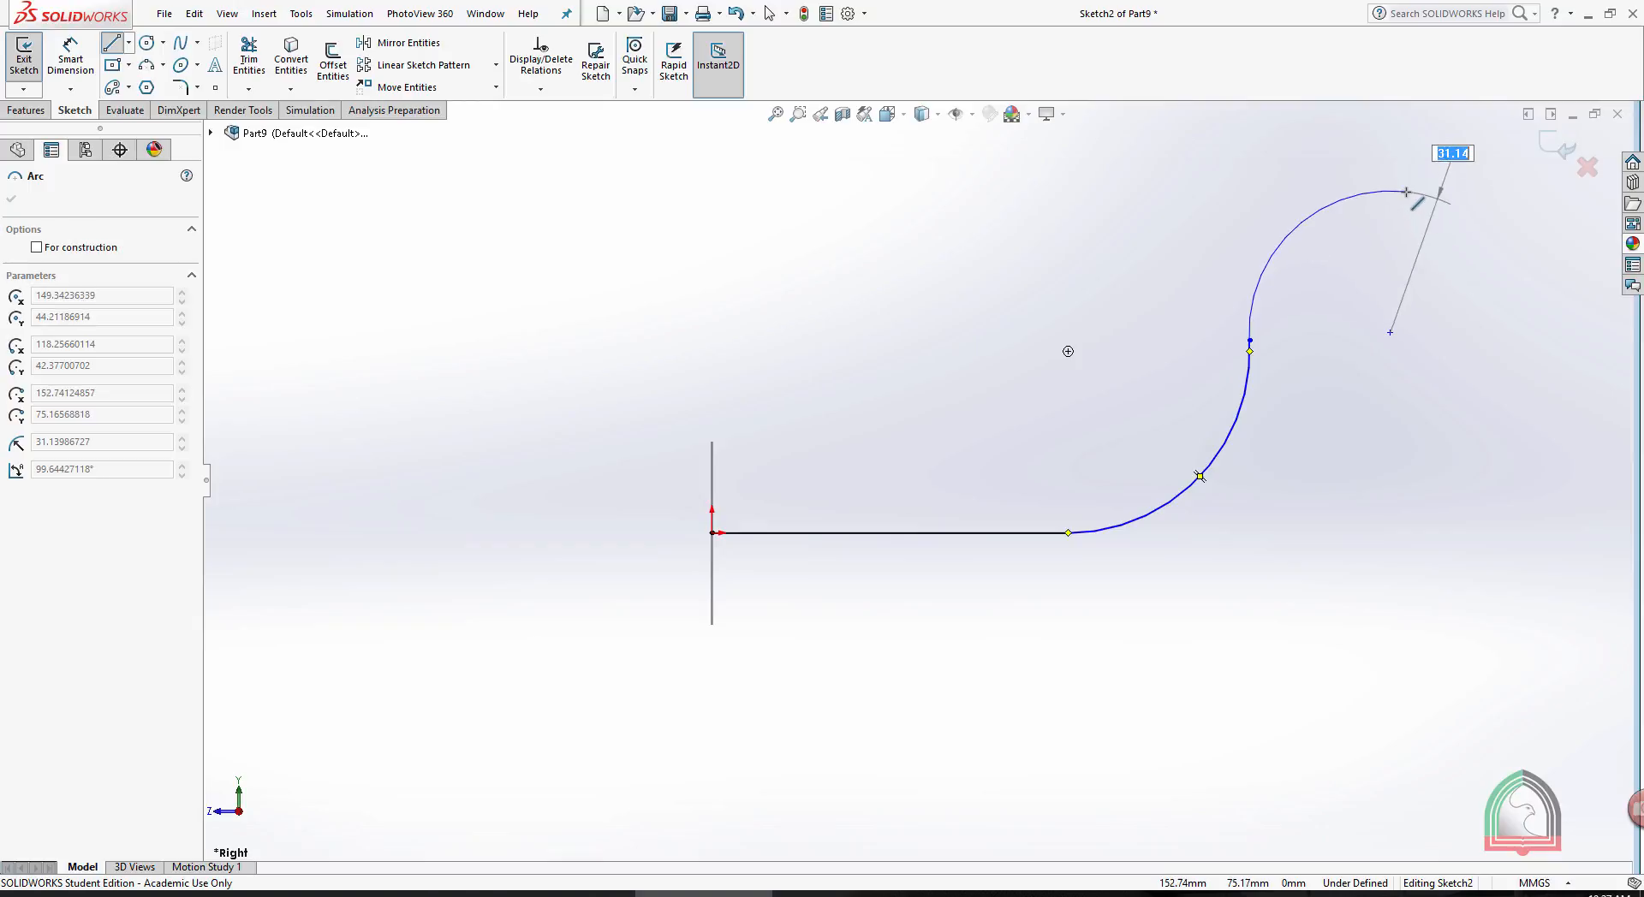
{"action": "left_click", "coordinate": [1401, 183]}
{"action": "key", "text": "z"}
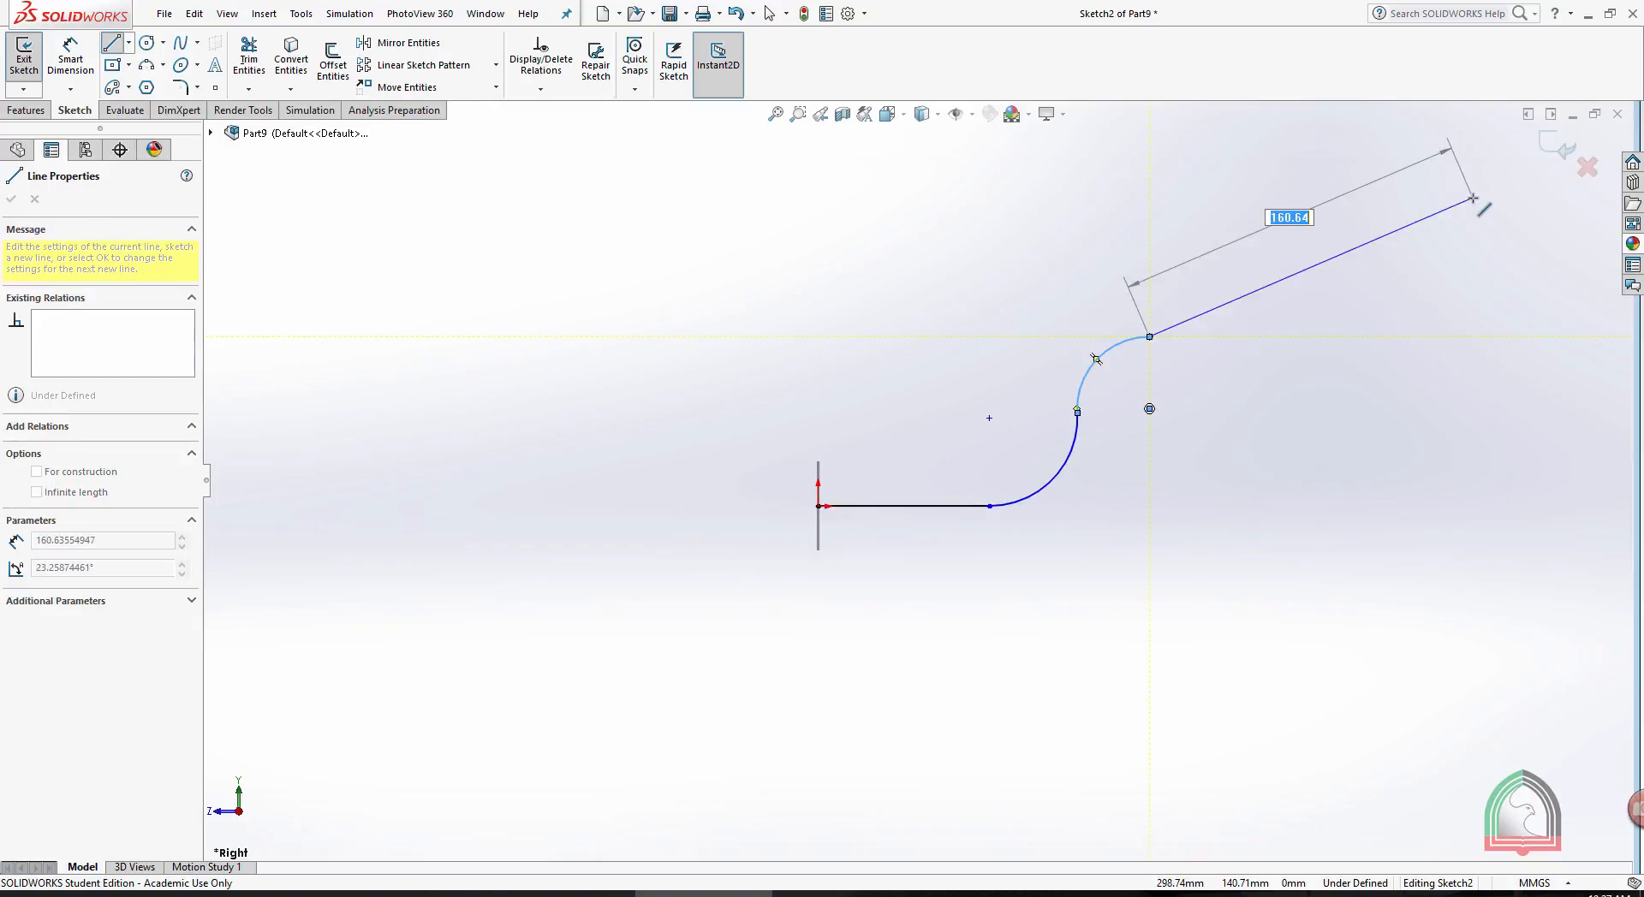
{"action": "left_click", "coordinate": [1410, 336]}
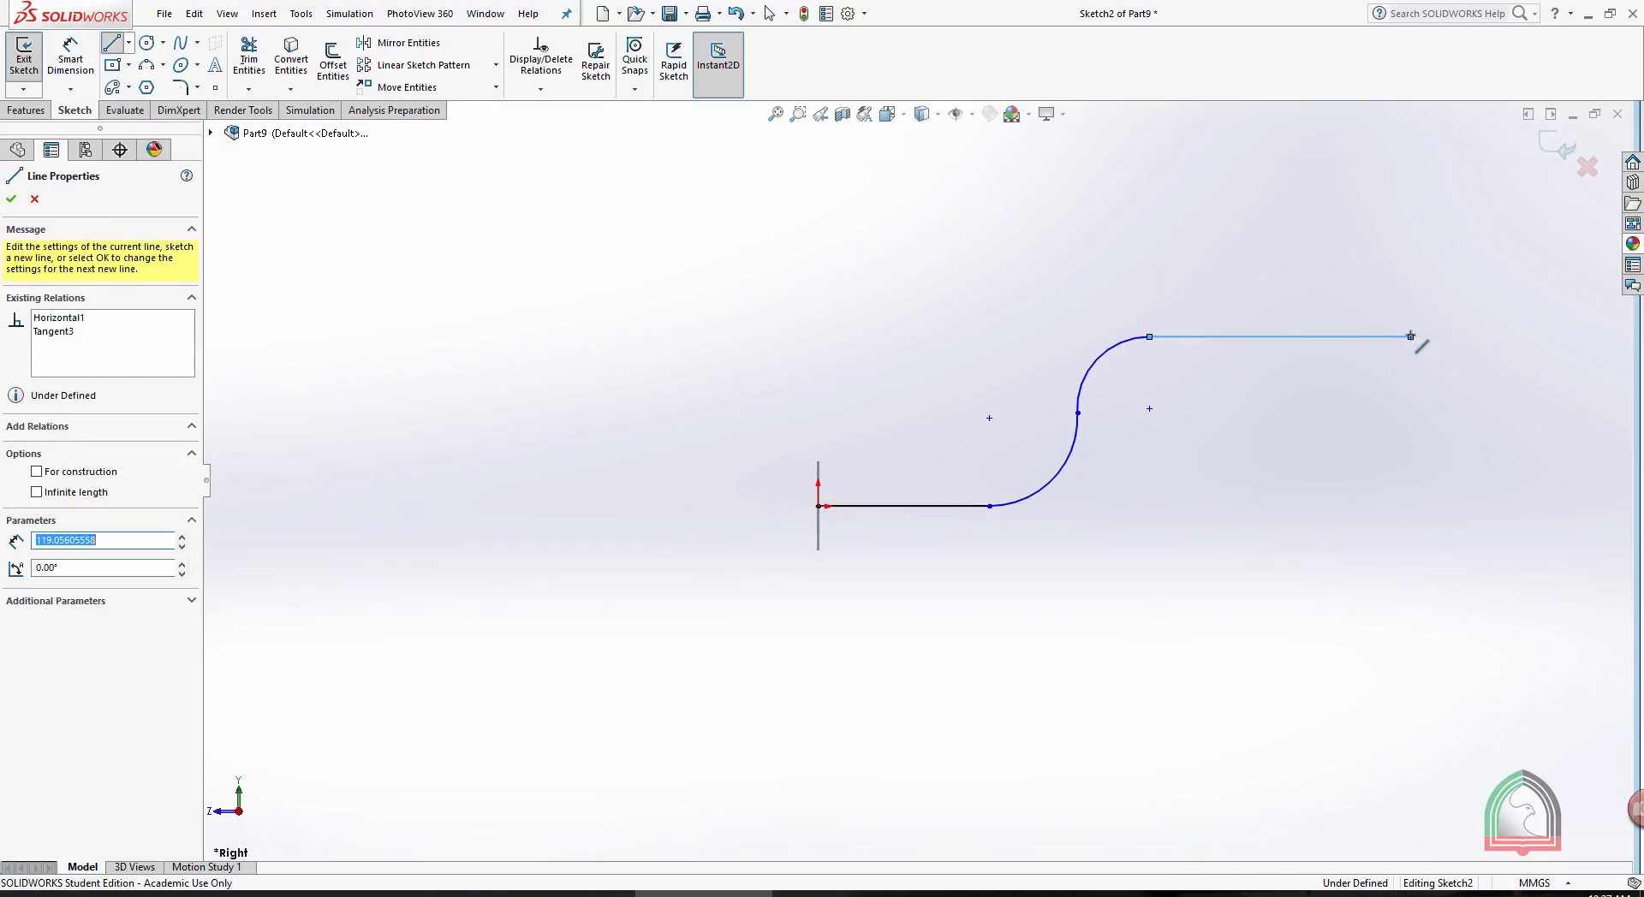
{"action": "key", "text": "Escape"}
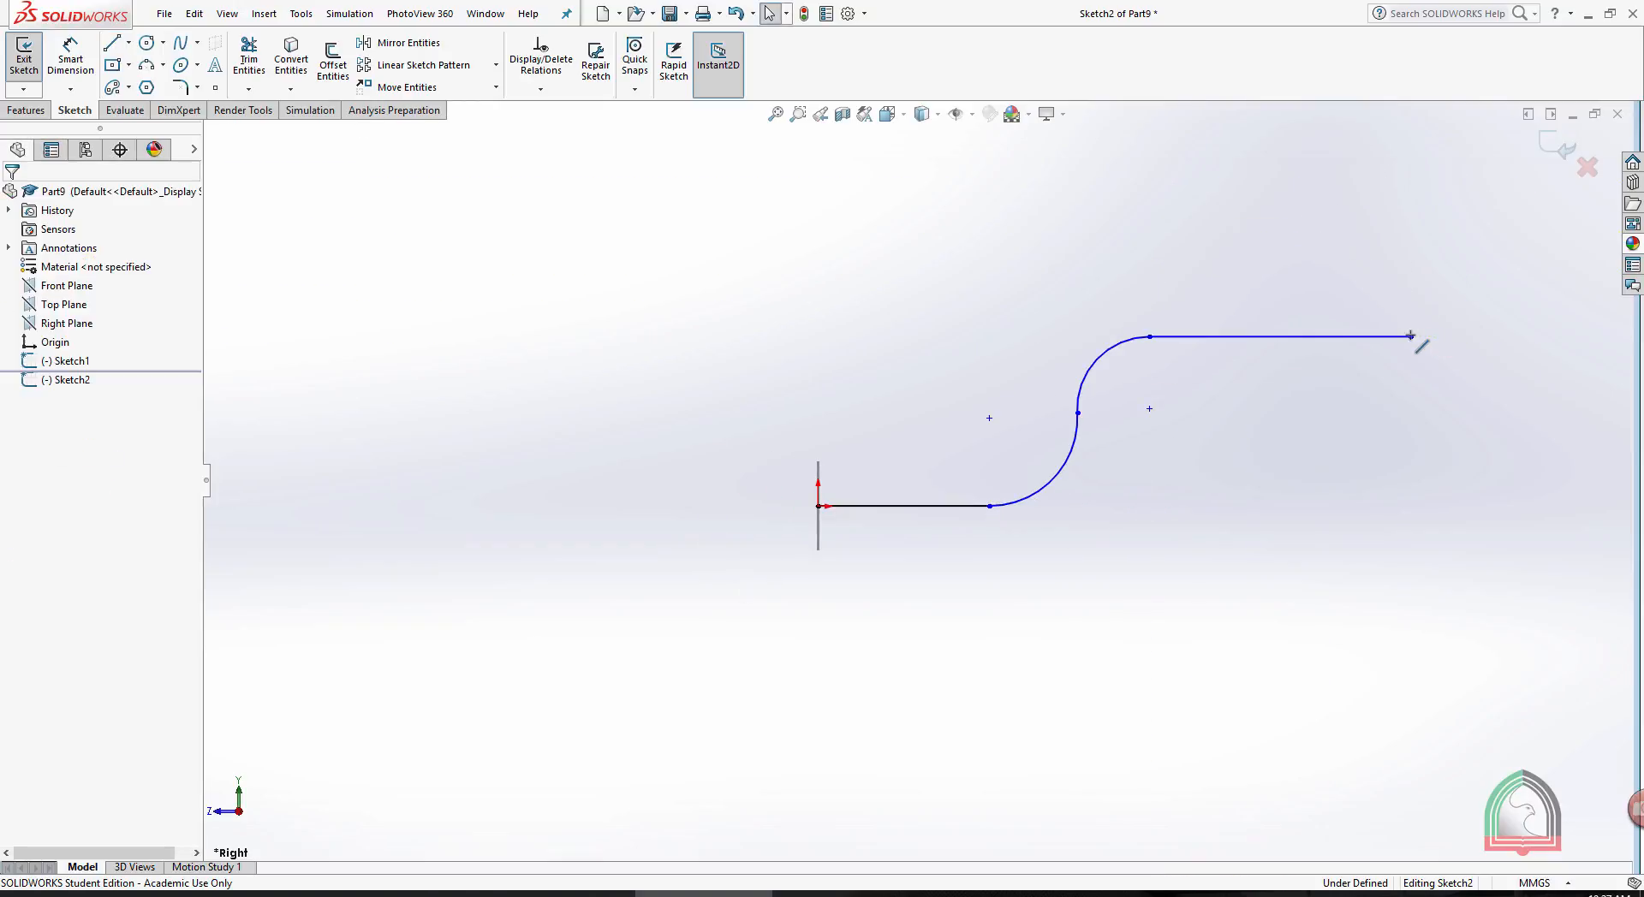
{"action": "left_click", "coordinate": [1556, 147]}
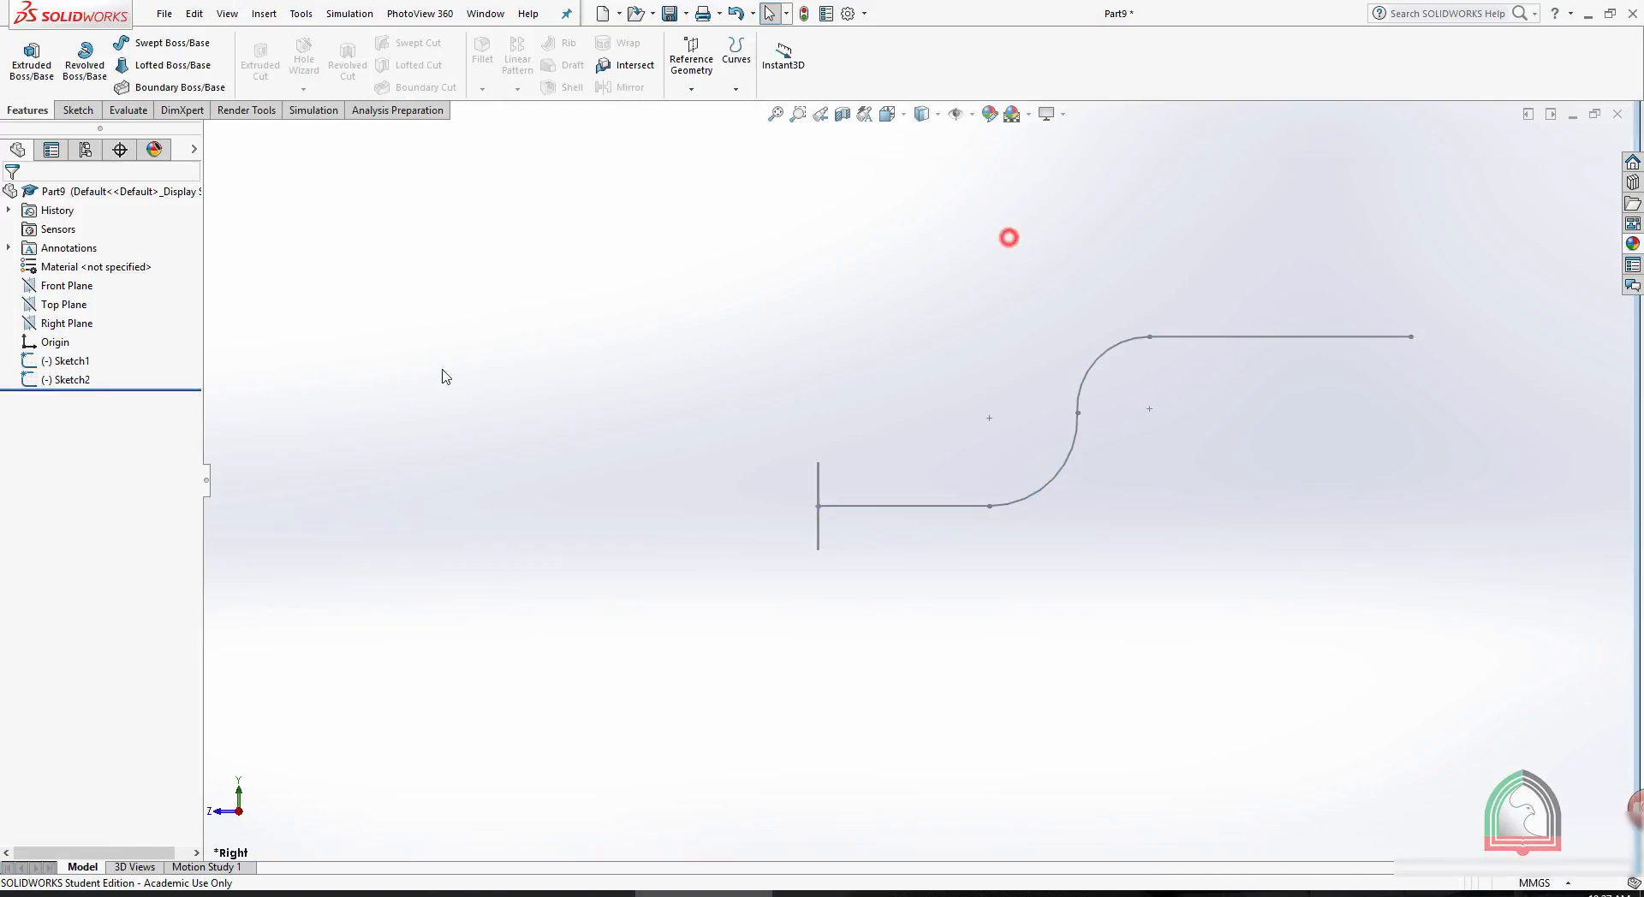
- Create a Swept Boss/Base using the circle as the profile and the S-shaped sketch as the path
{"action": "left_click", "coordinate": [69, 379]}
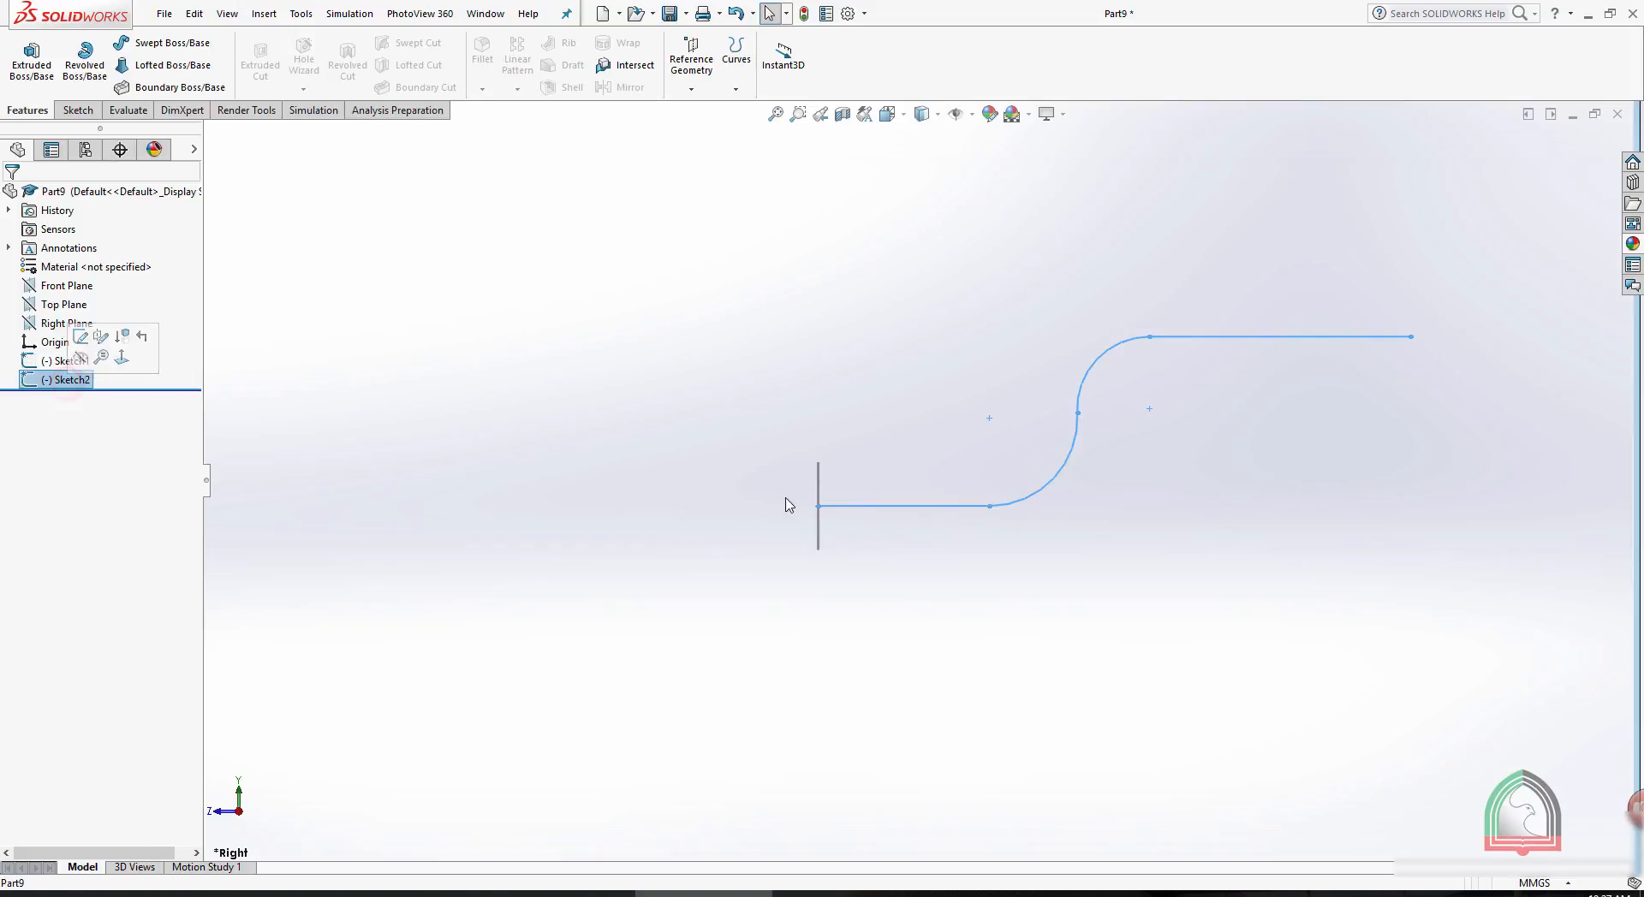
{"action": "left_click", "coordinate": [1381, 479]}
{"action": "middle_click_drag", "start_coordinate": [1381, 479], "coordinate": [1328, 488]}
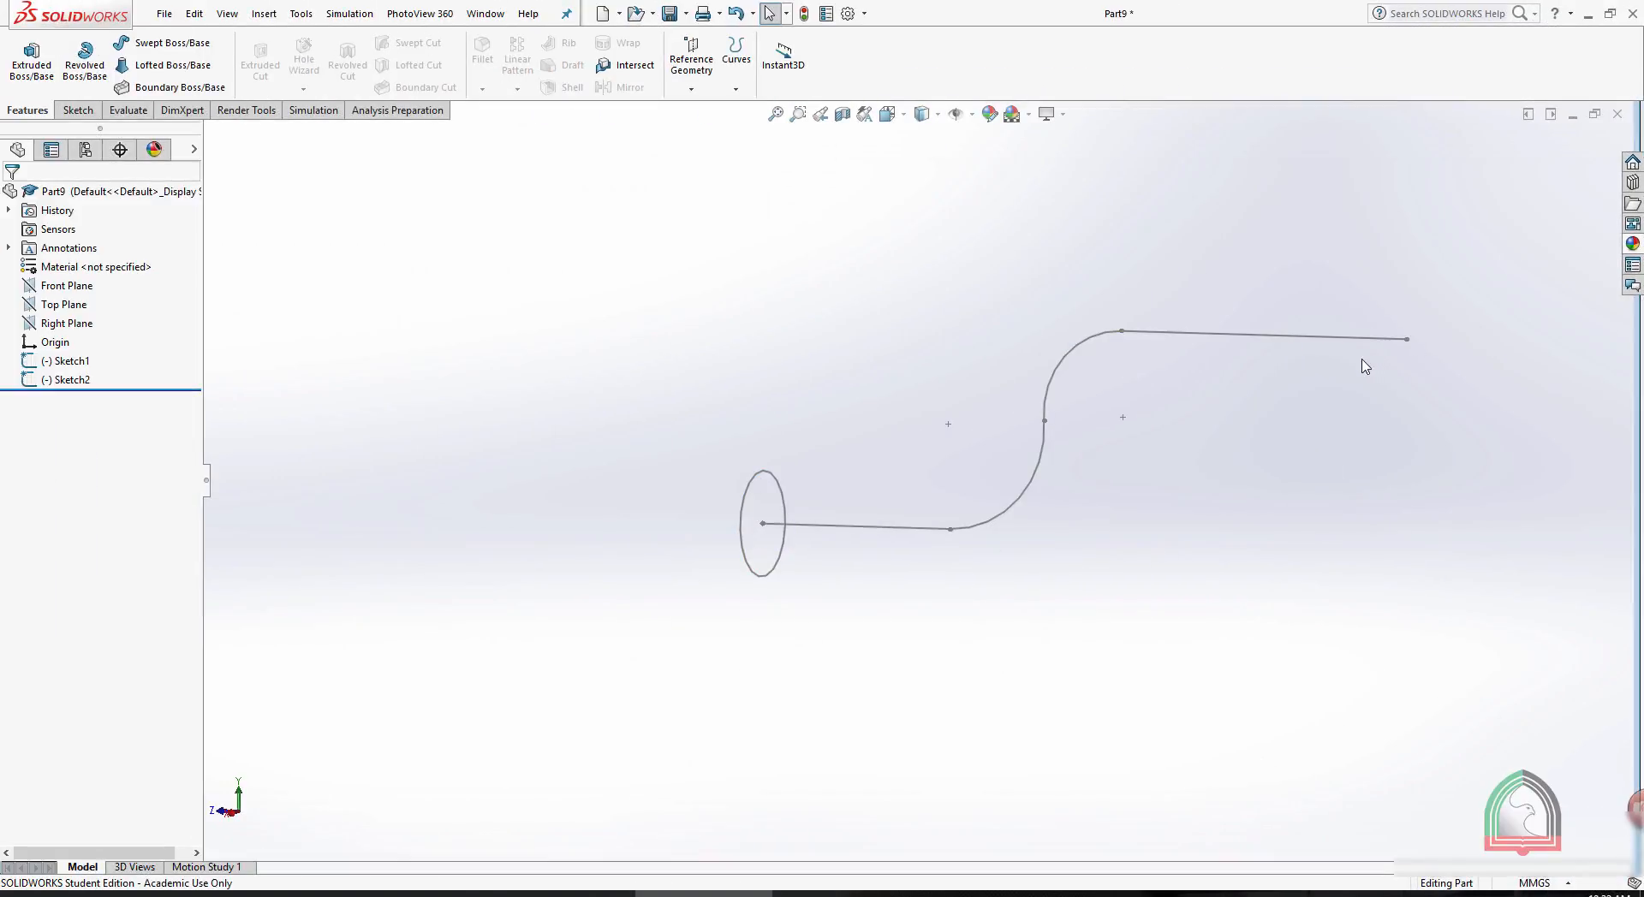
{"action": "left_click", "coordinate": [149, 45]}
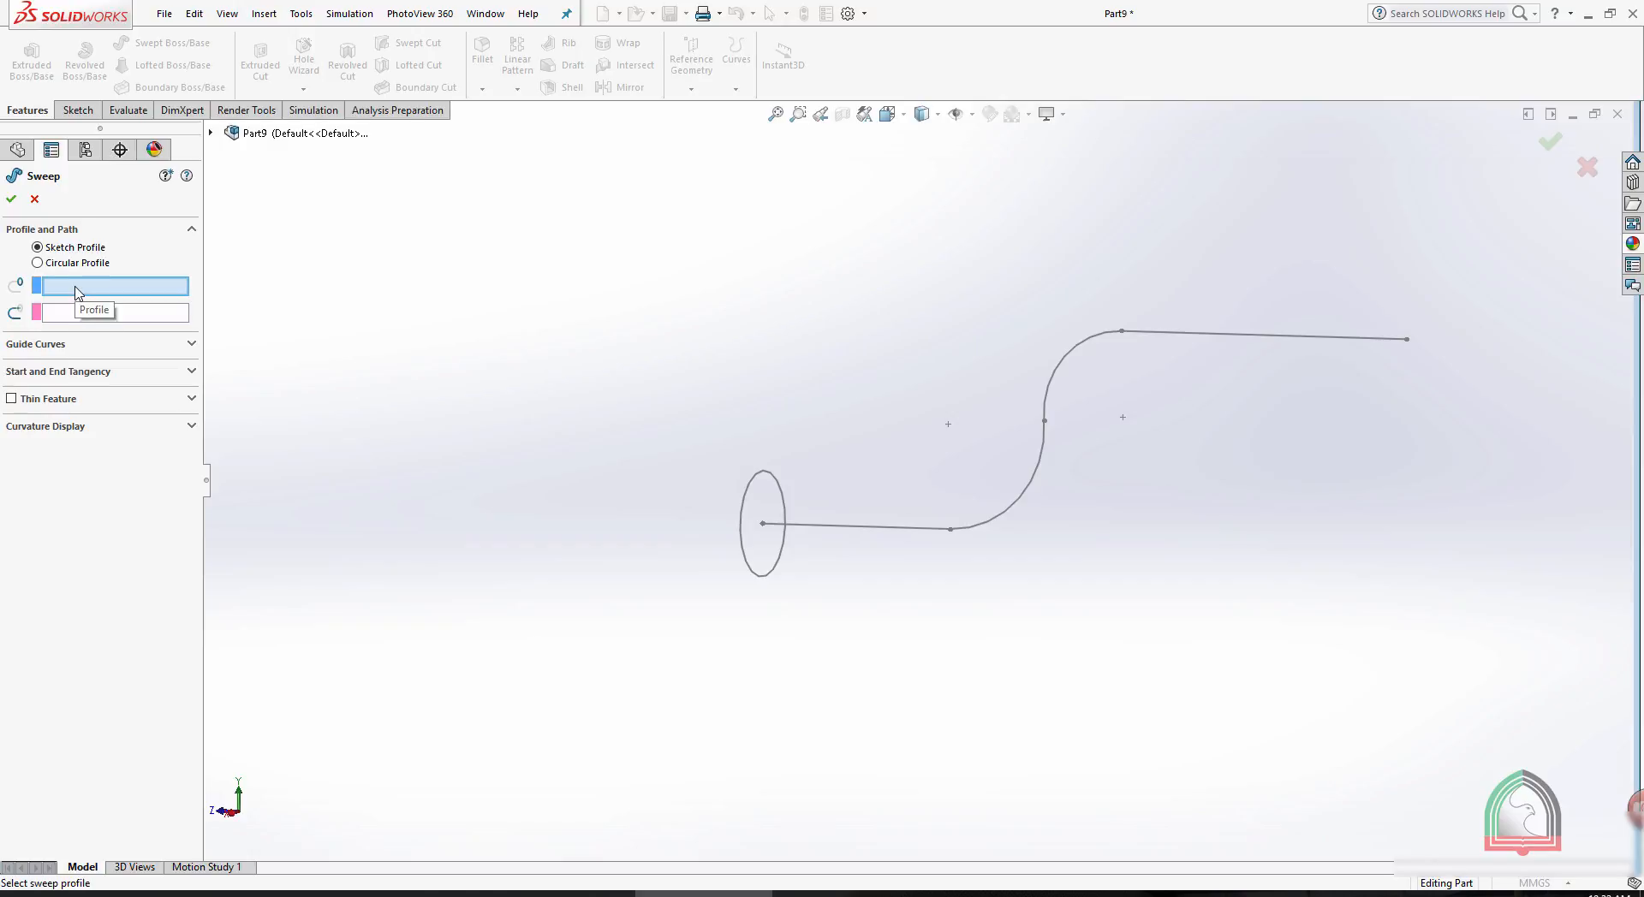
{"action": "left_click", "coordinate": [767, 480]}
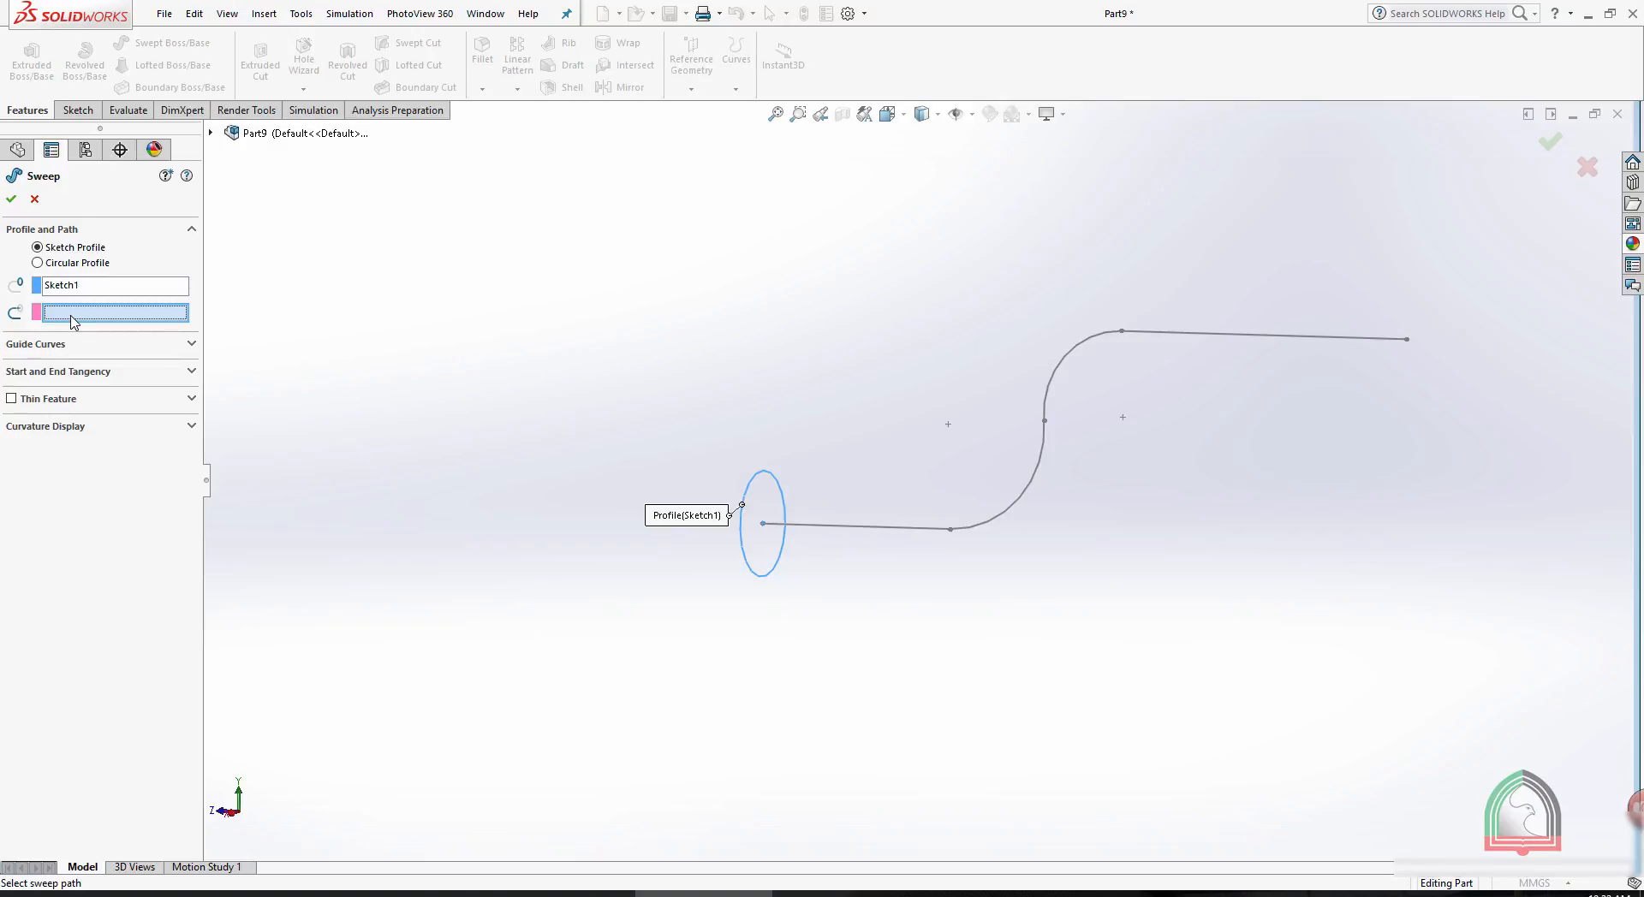
{"action": "left_click", "coordinate": [916, 532]}
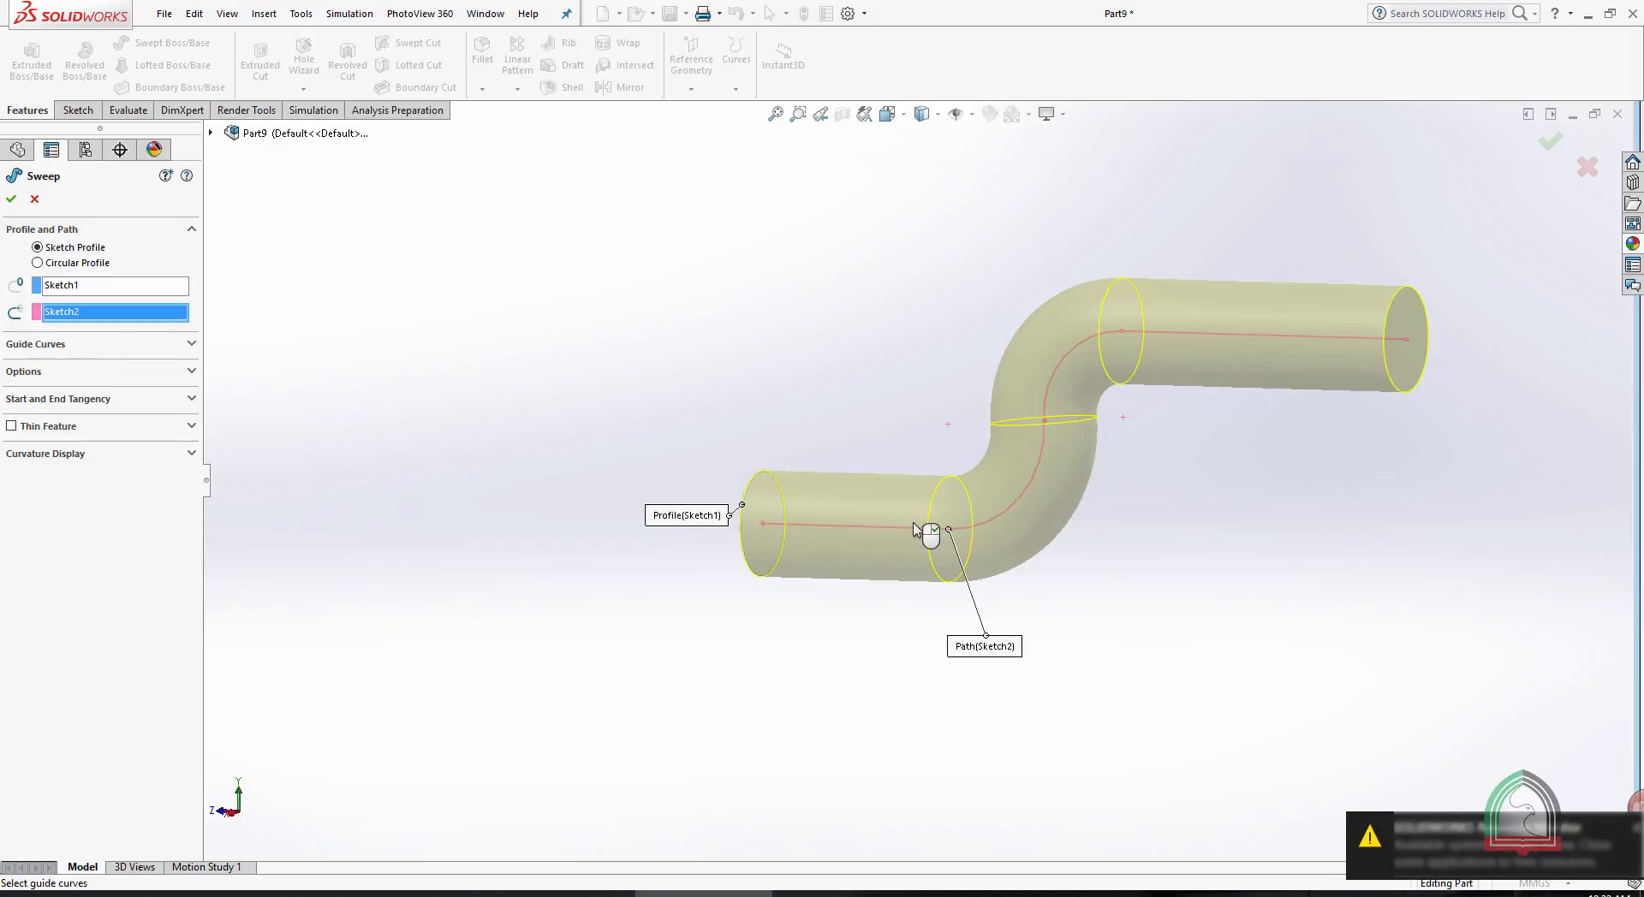
{"action": "left_click", "coordinate": [11, 202]}
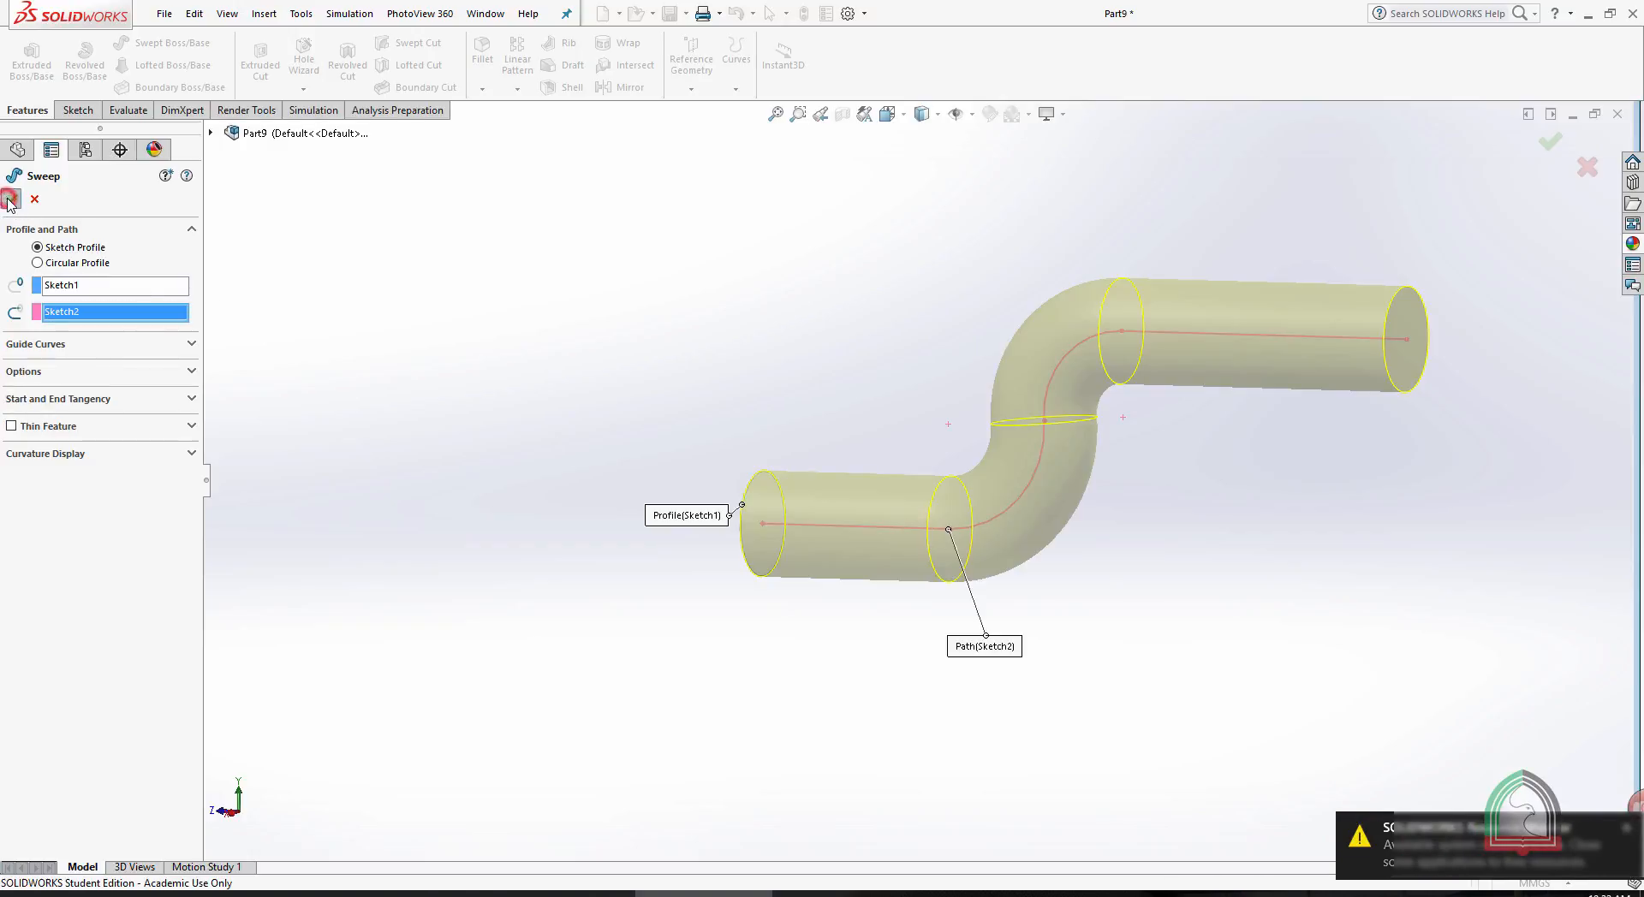
- Edit the sweep's profile sketch, add a concentric inner circle of about 15.5 mm radius at the origin, and exit the sketch
{"action": "mouse_move", "coordinate": [1353, 593]}
{"action": "middle_mouse_down"}
{"action": "mouse_move", "coordinate": [1404, 612]}
{"action": "mouse_move", "coordinate": [1211, 576]}
{"action": "mouse_move", "coordinate": [1042, 648]}
{"action": "mouse_move", "coordinate": [1366, 648]}
{"action": "middle_mouse_up"}
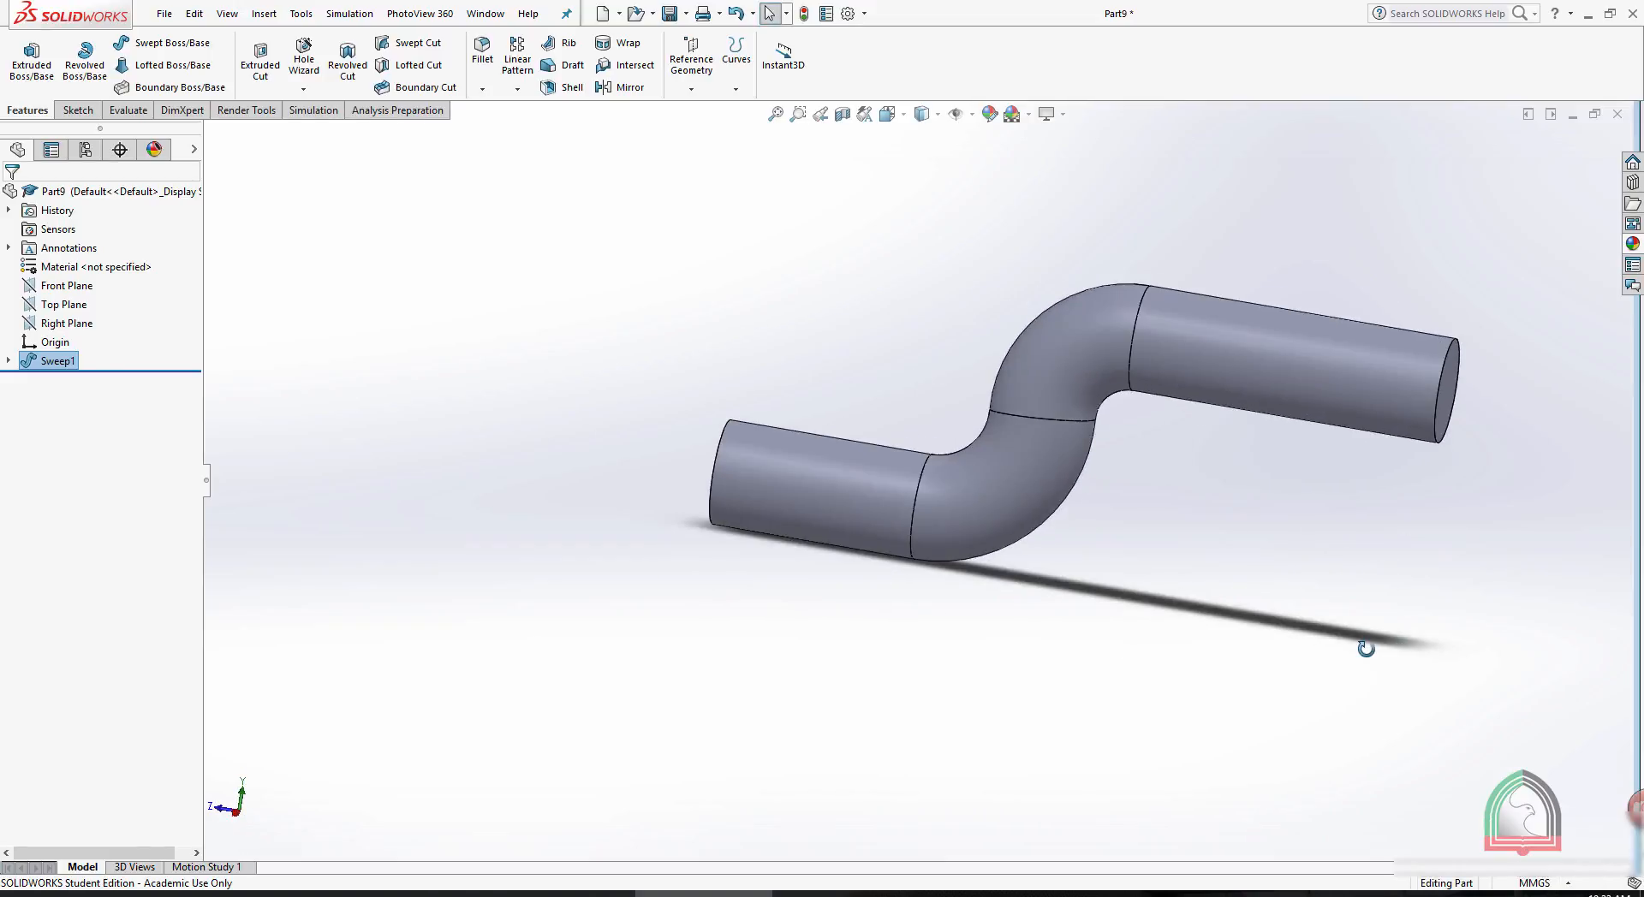
{"action": "left_click", "coordinate": [9, 363]}
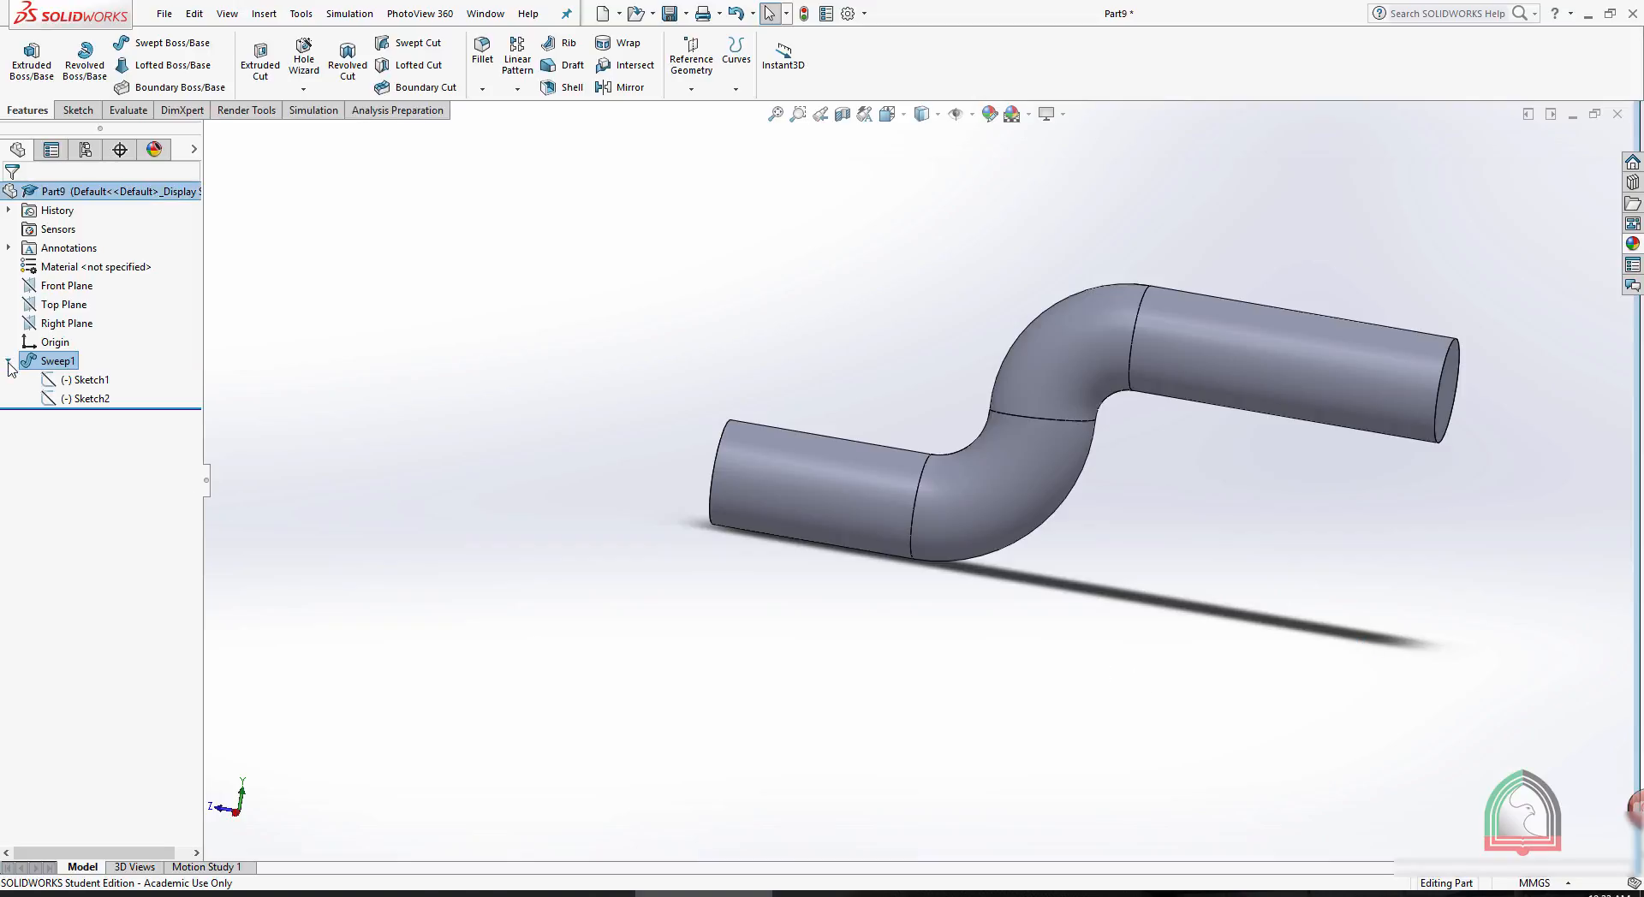
{"action": "left_click", "coordinate": [91, 382]}
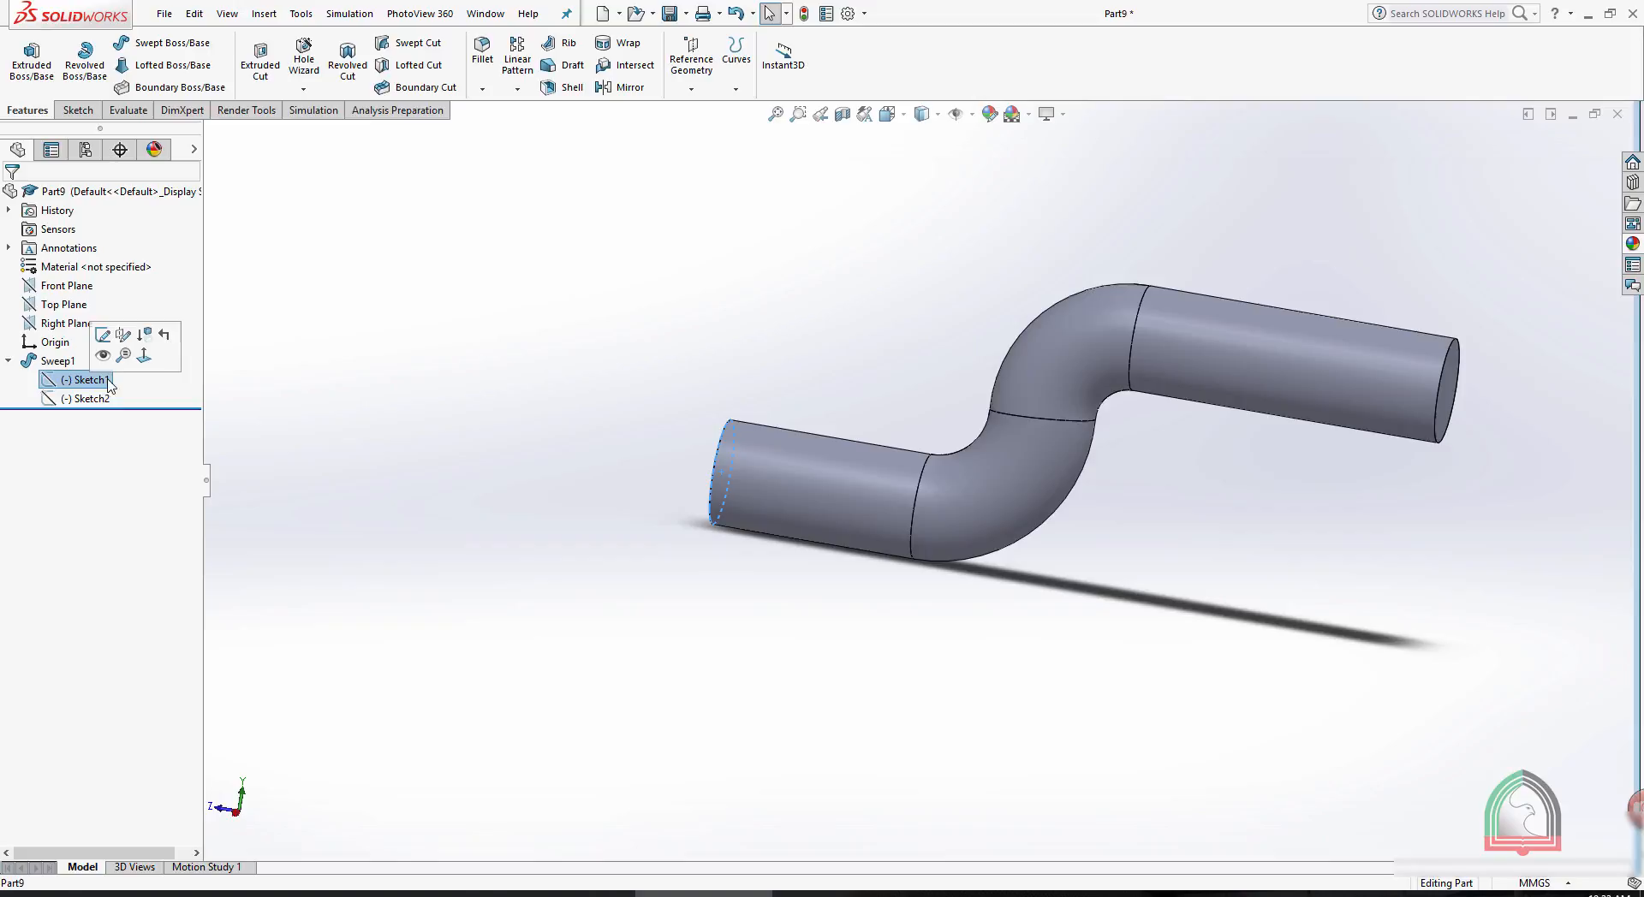
{"action": "left_click", "coordinate": [103, 335]}
{"action": "key", "text": "space"}
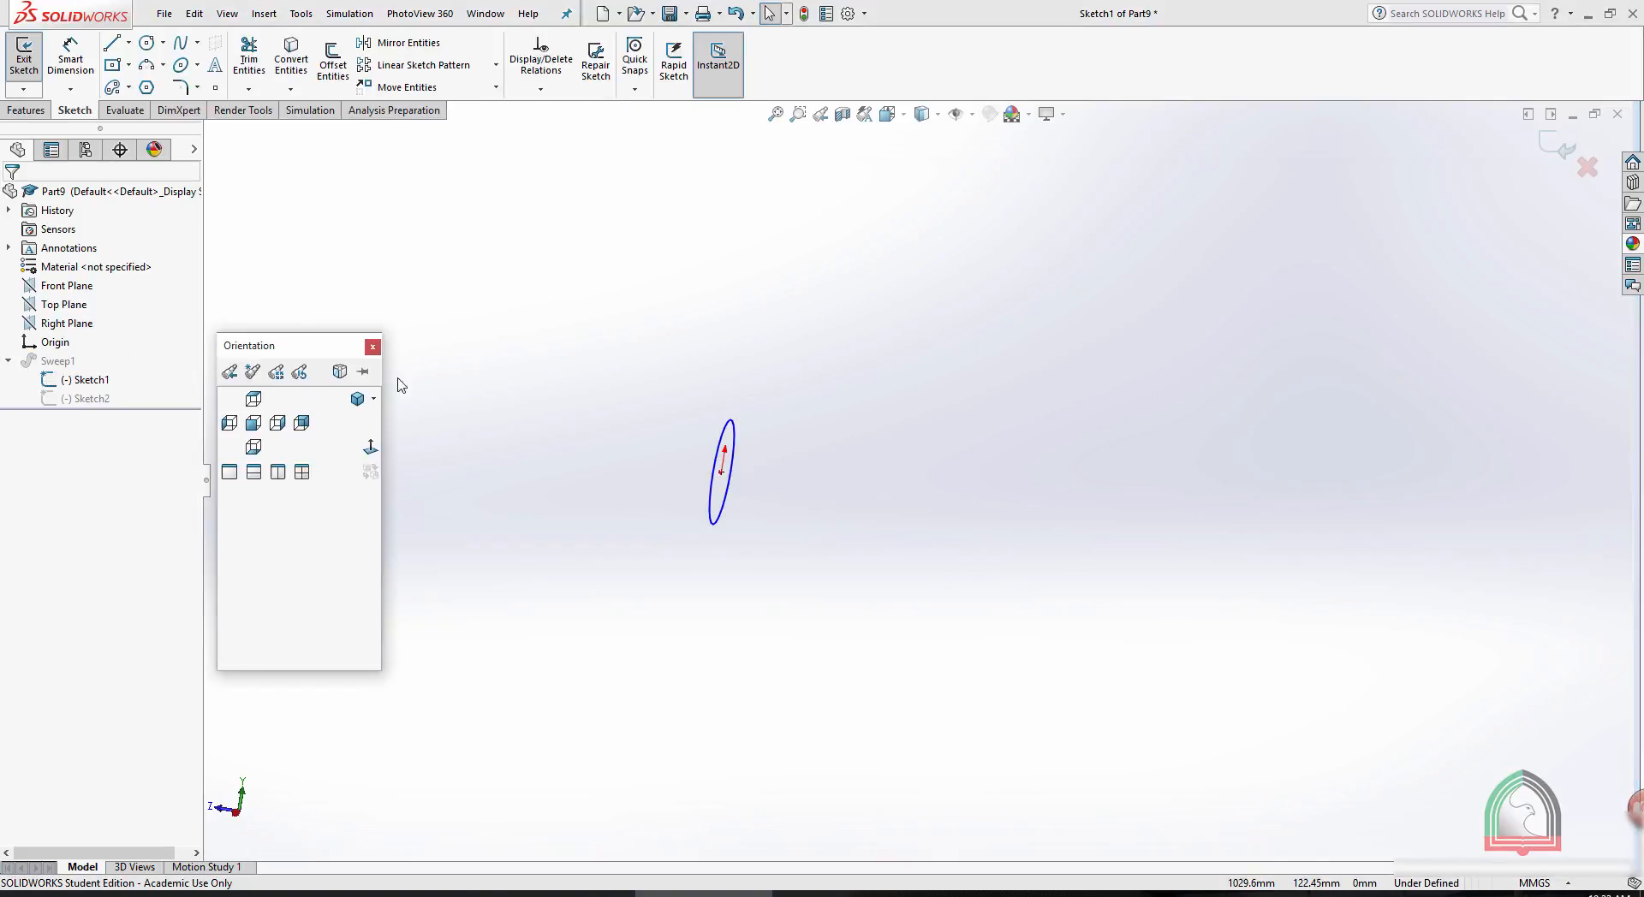
{"action": "left_click", "coordinate": [374, 473]}
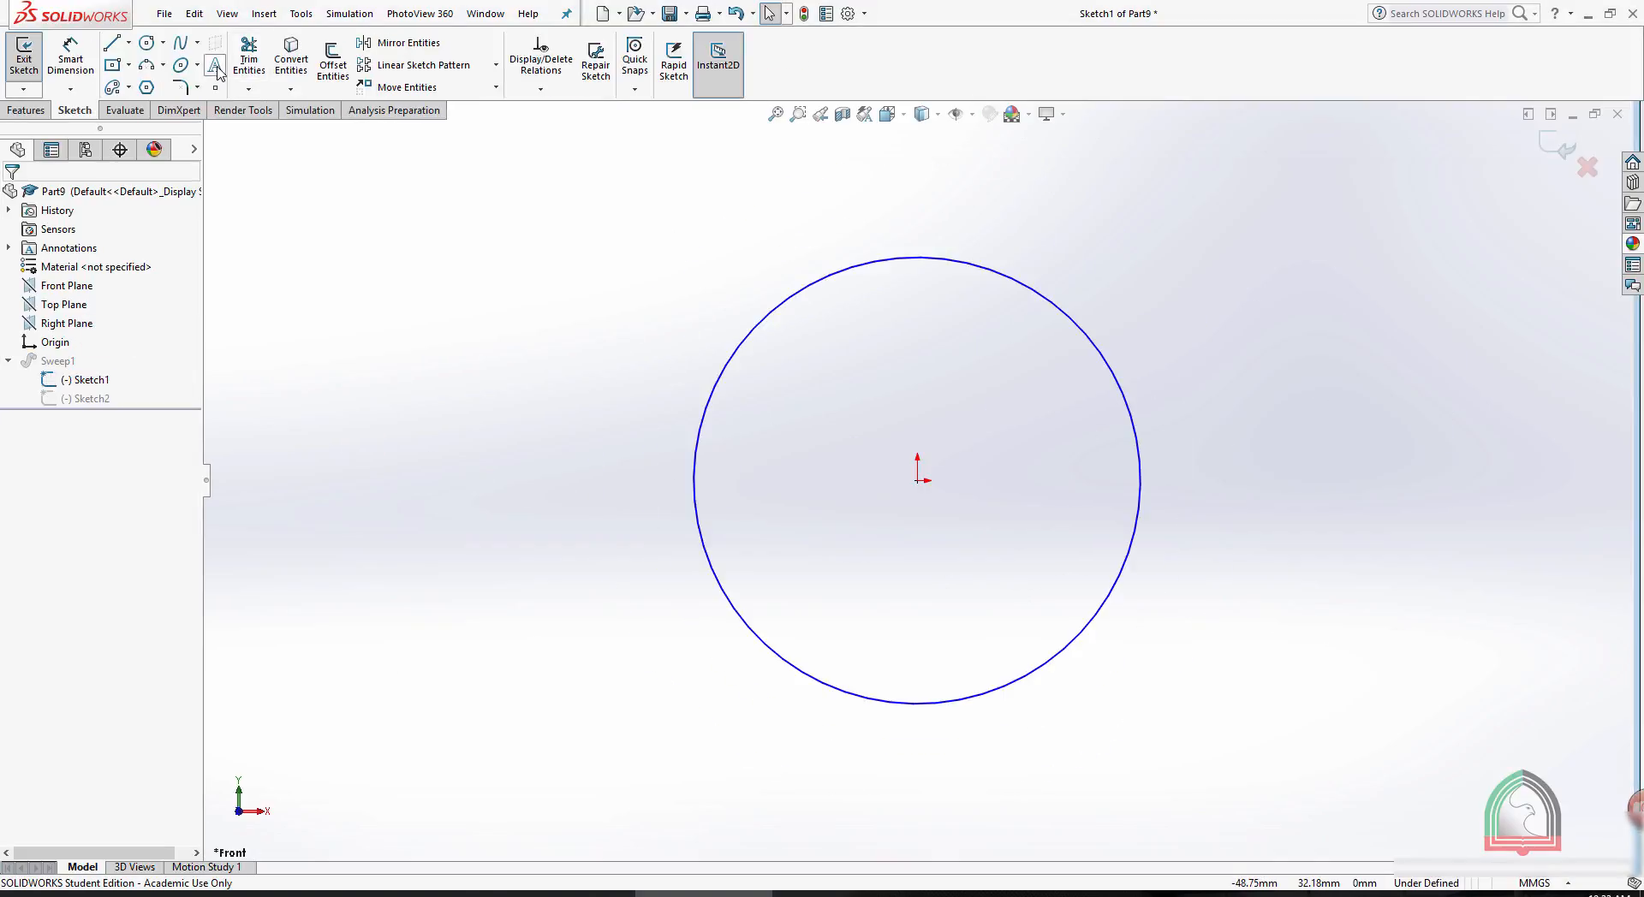
{"action": "left_click", "coordinate": [147, 48]}
{"action": "left_click", "coordinate": [918, 480]}
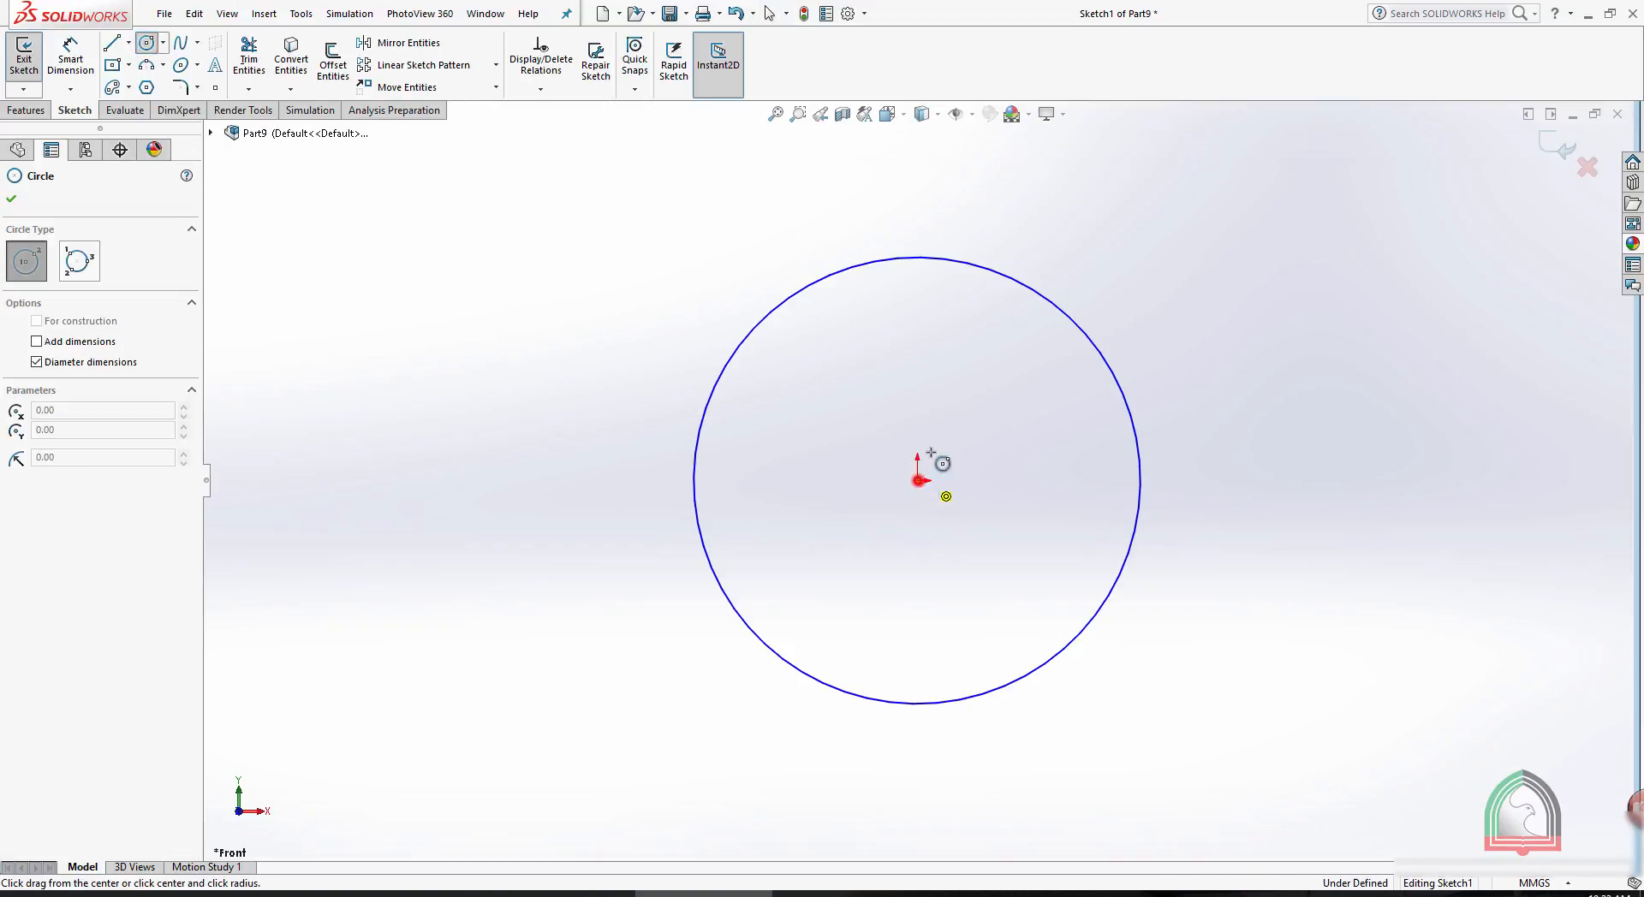
{"action": "left_click", "coordinate": [1026, 347]}
{"action": "scroll", "coordinate": [1395, 268], "scroll_direction": "up", "scroll_amount": 6}
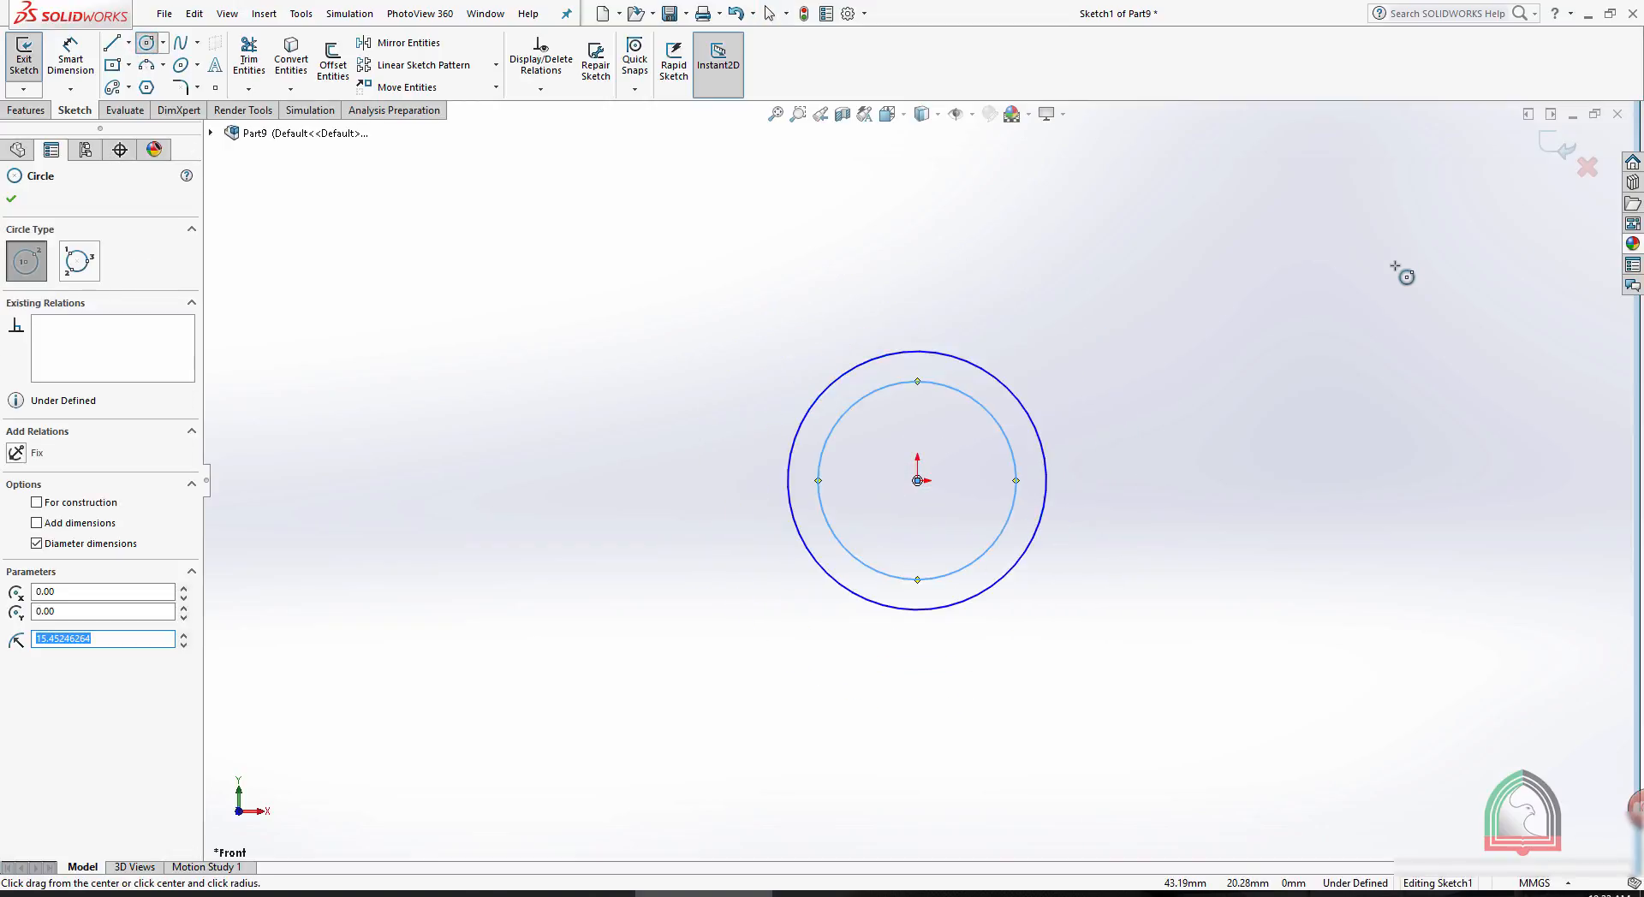
{"action": "left_click", "coordinate": [1560, 146]}
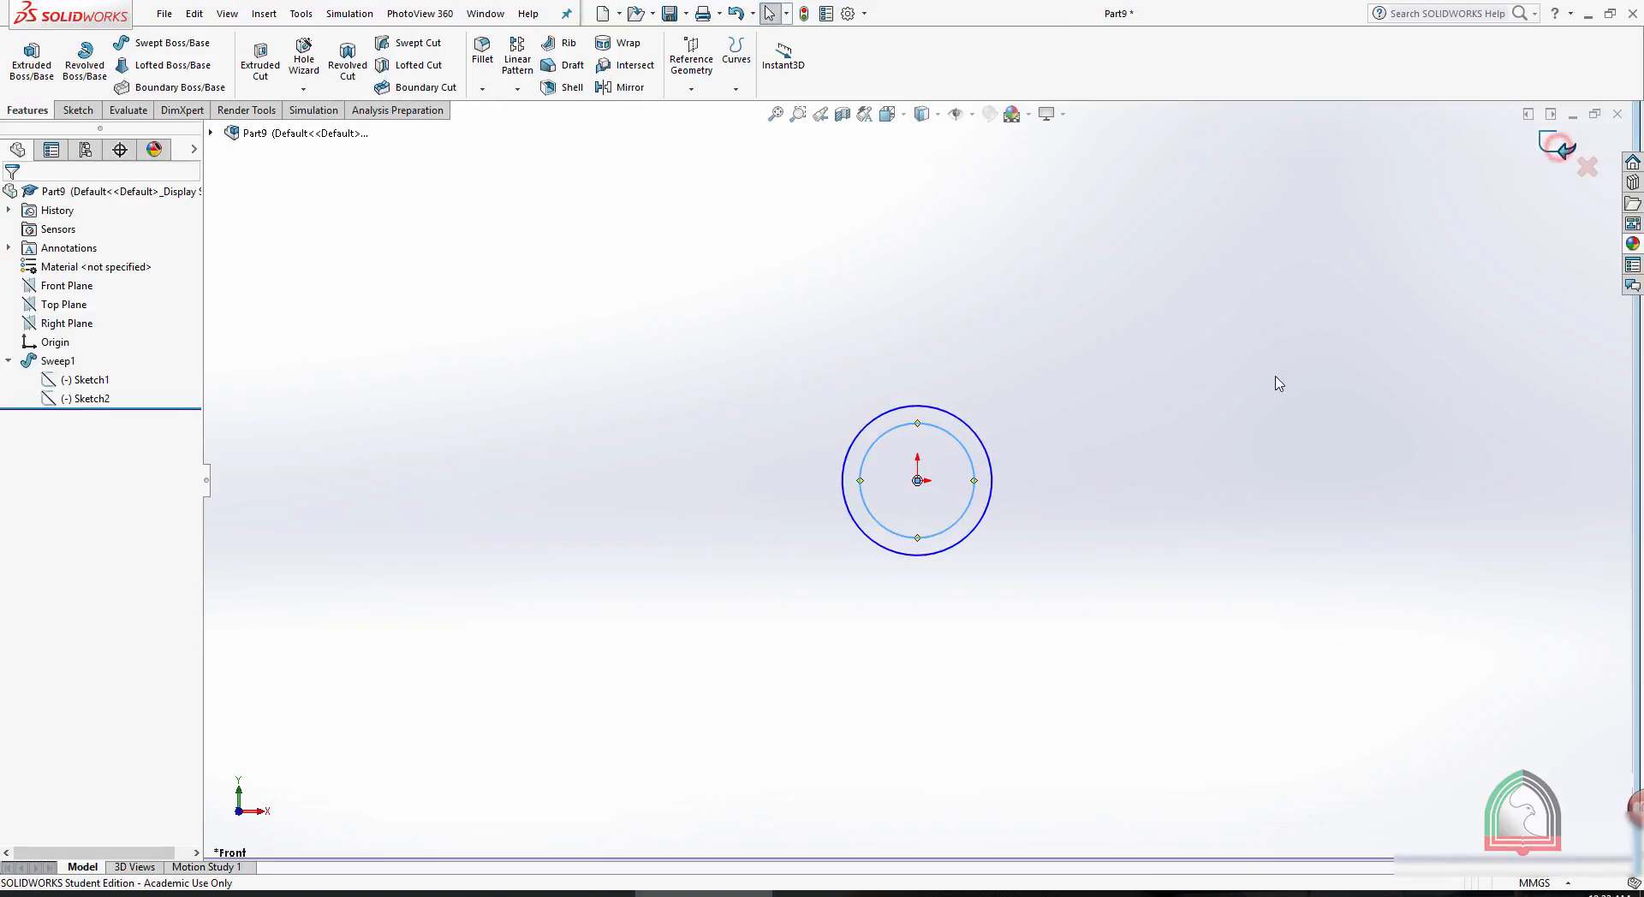
- Edit the sweep's path sketch normal to its plane and move the upper line's free end to about X 357.6, Y 150.6 mm
{"action": "middle_click_drag", "start_coordinate": [1175, 409], "coordinate": [1368, 471]}
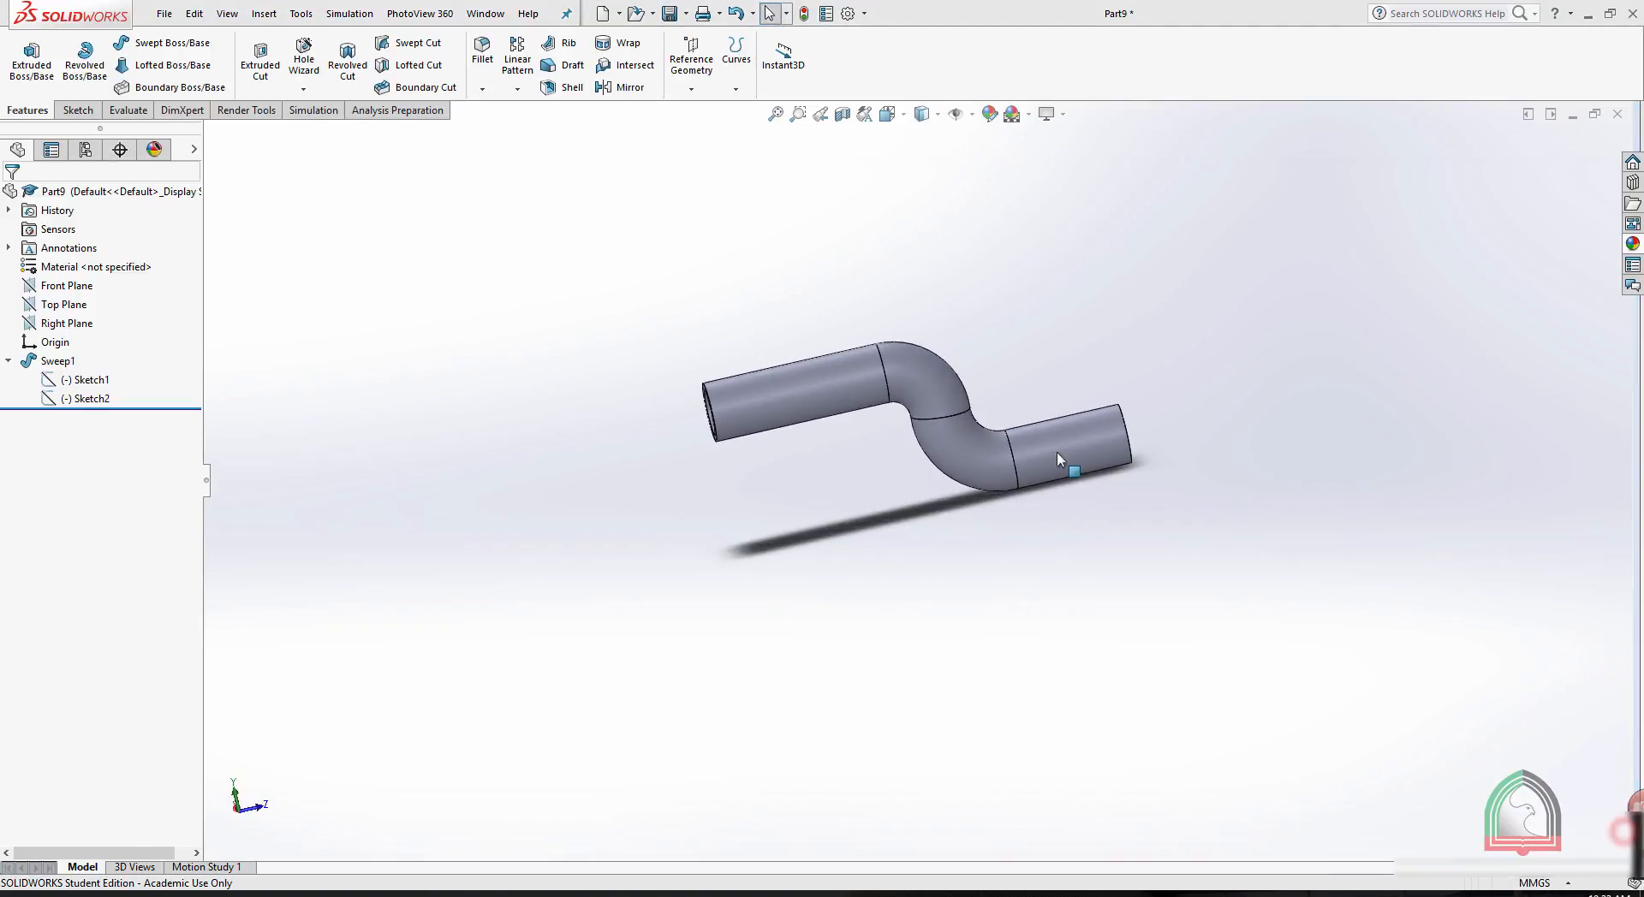
{"action": "middle_click_drag", "start_coordinate": [1174, 330], "coordinate": [1108, 389]}
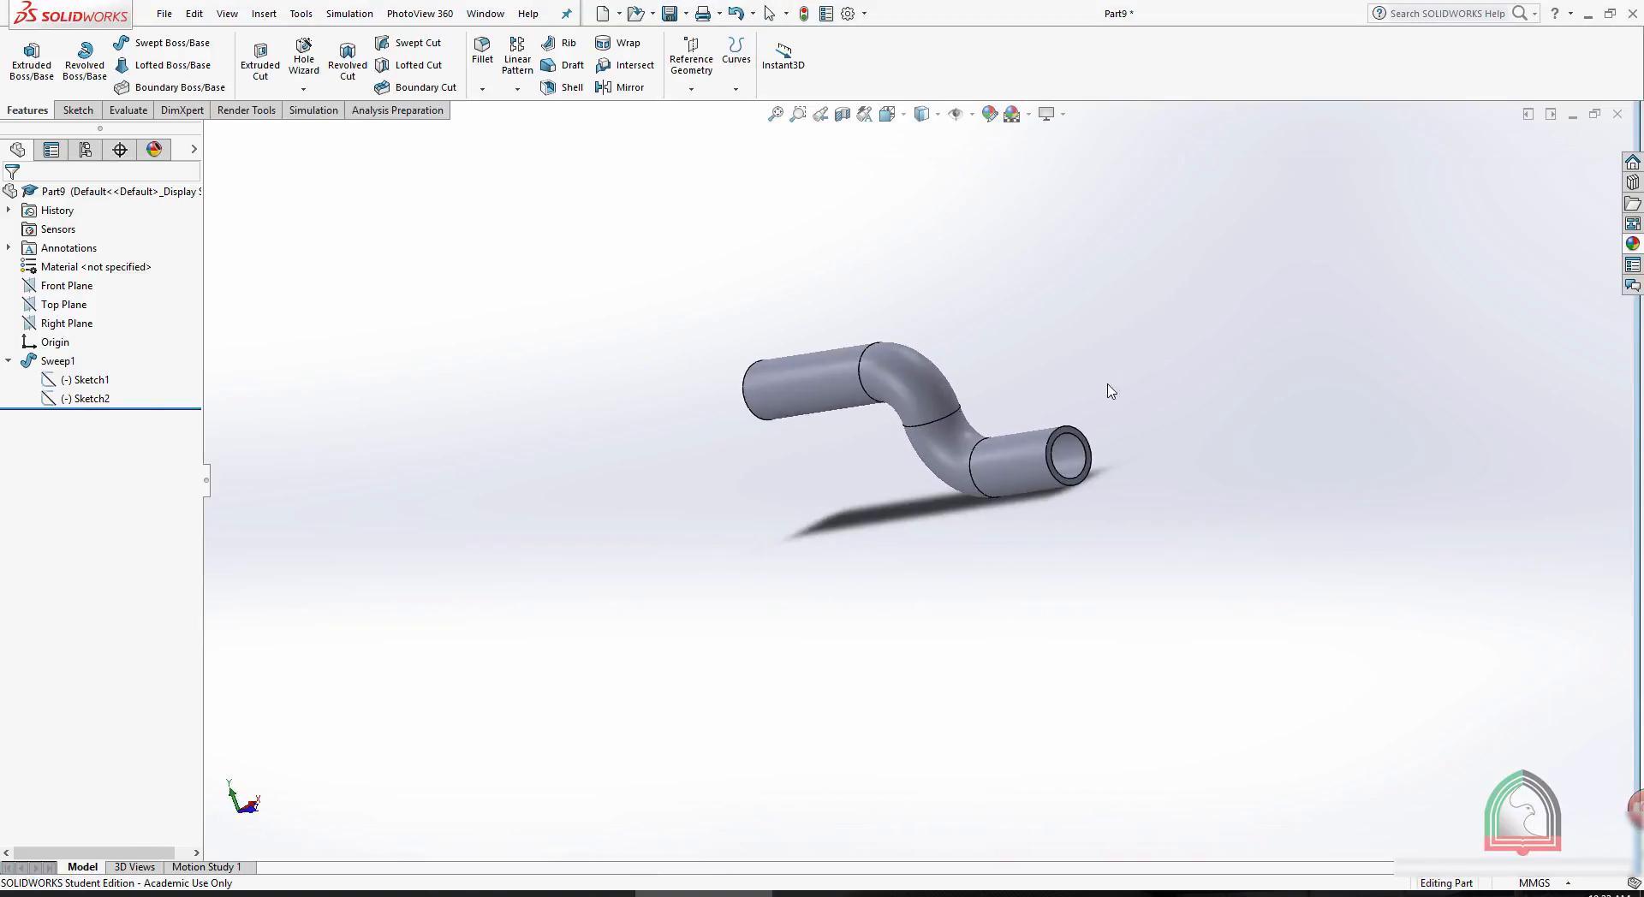
{"action": "left_click", "coordinate": [85, 399]}
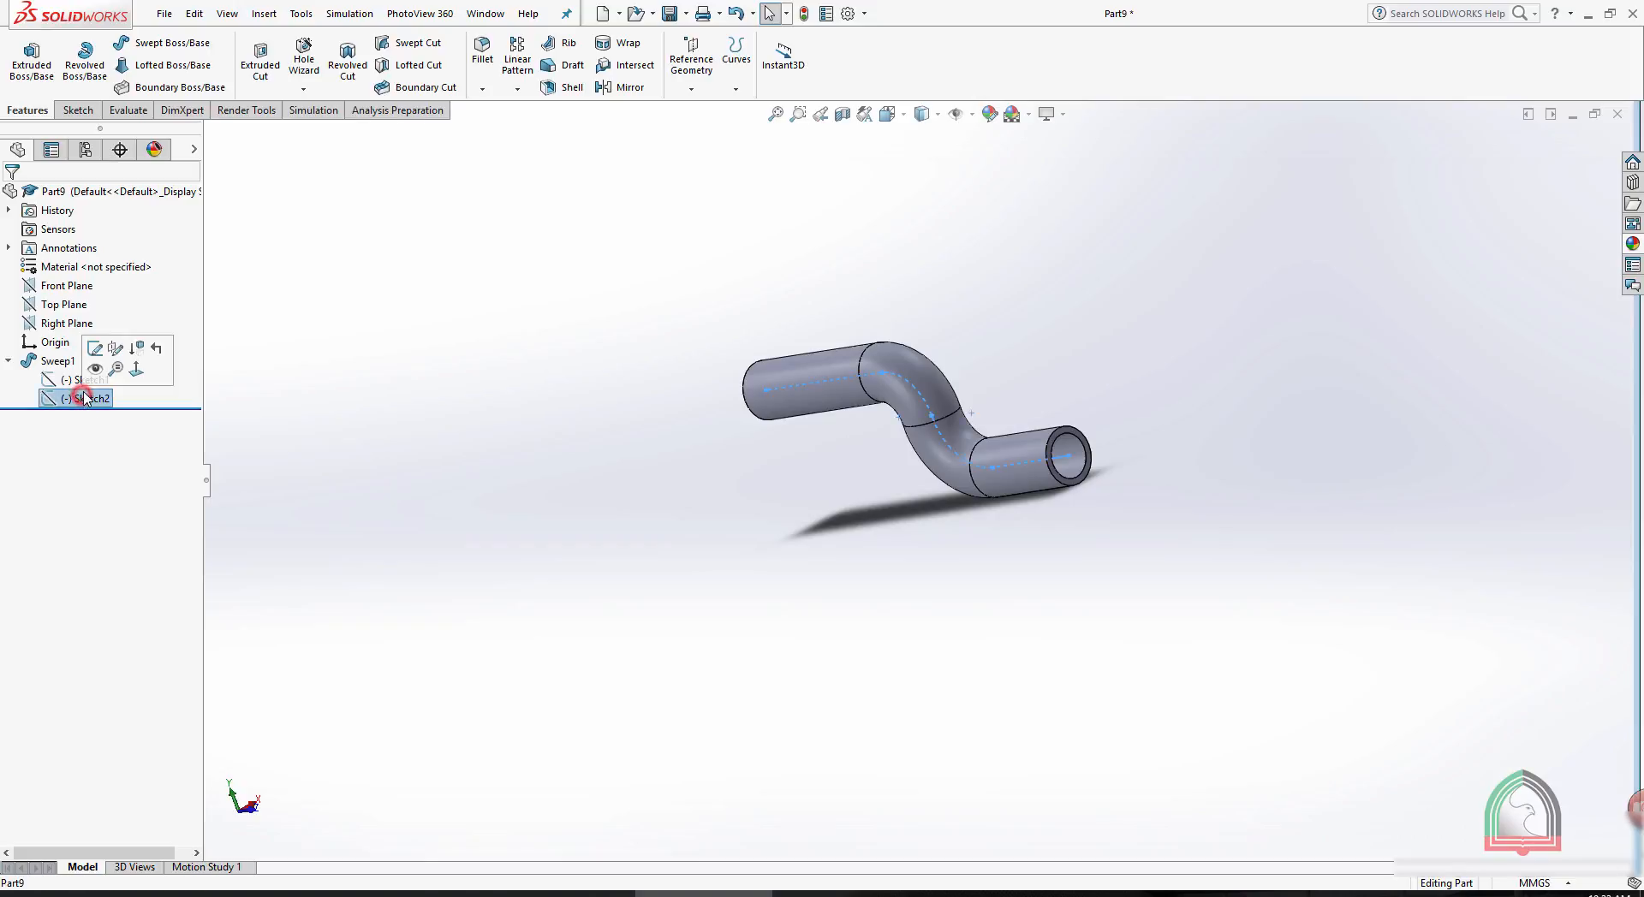
{"action": "left_click", "coordinate": [94, 349]}
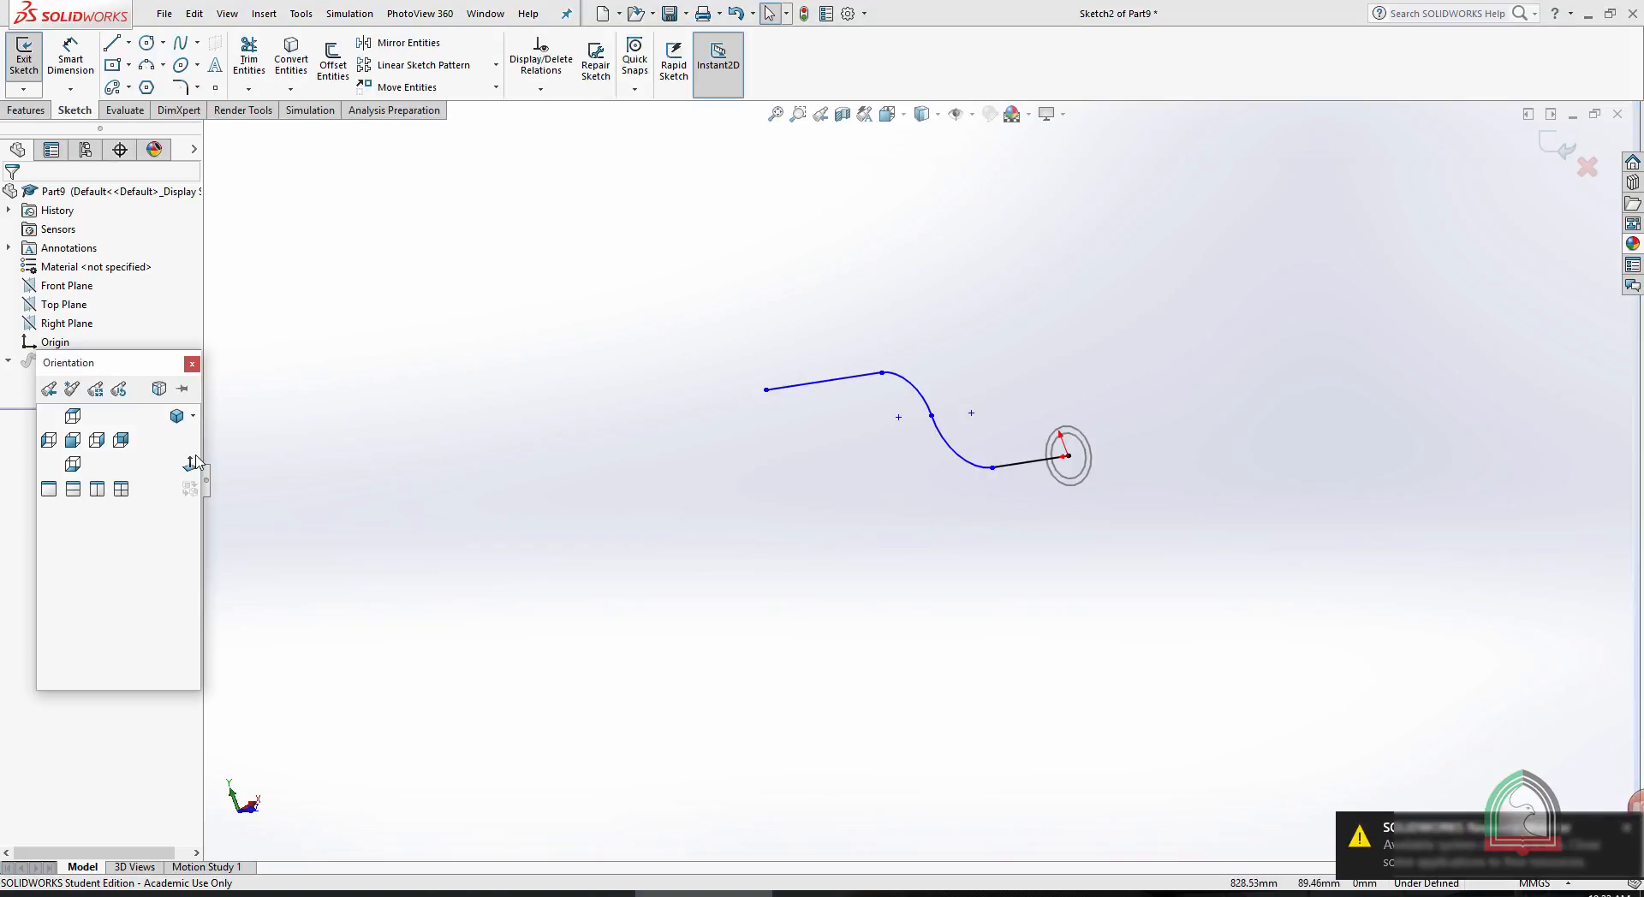
{"action": "left_click", "coordinate": [192, 463]}
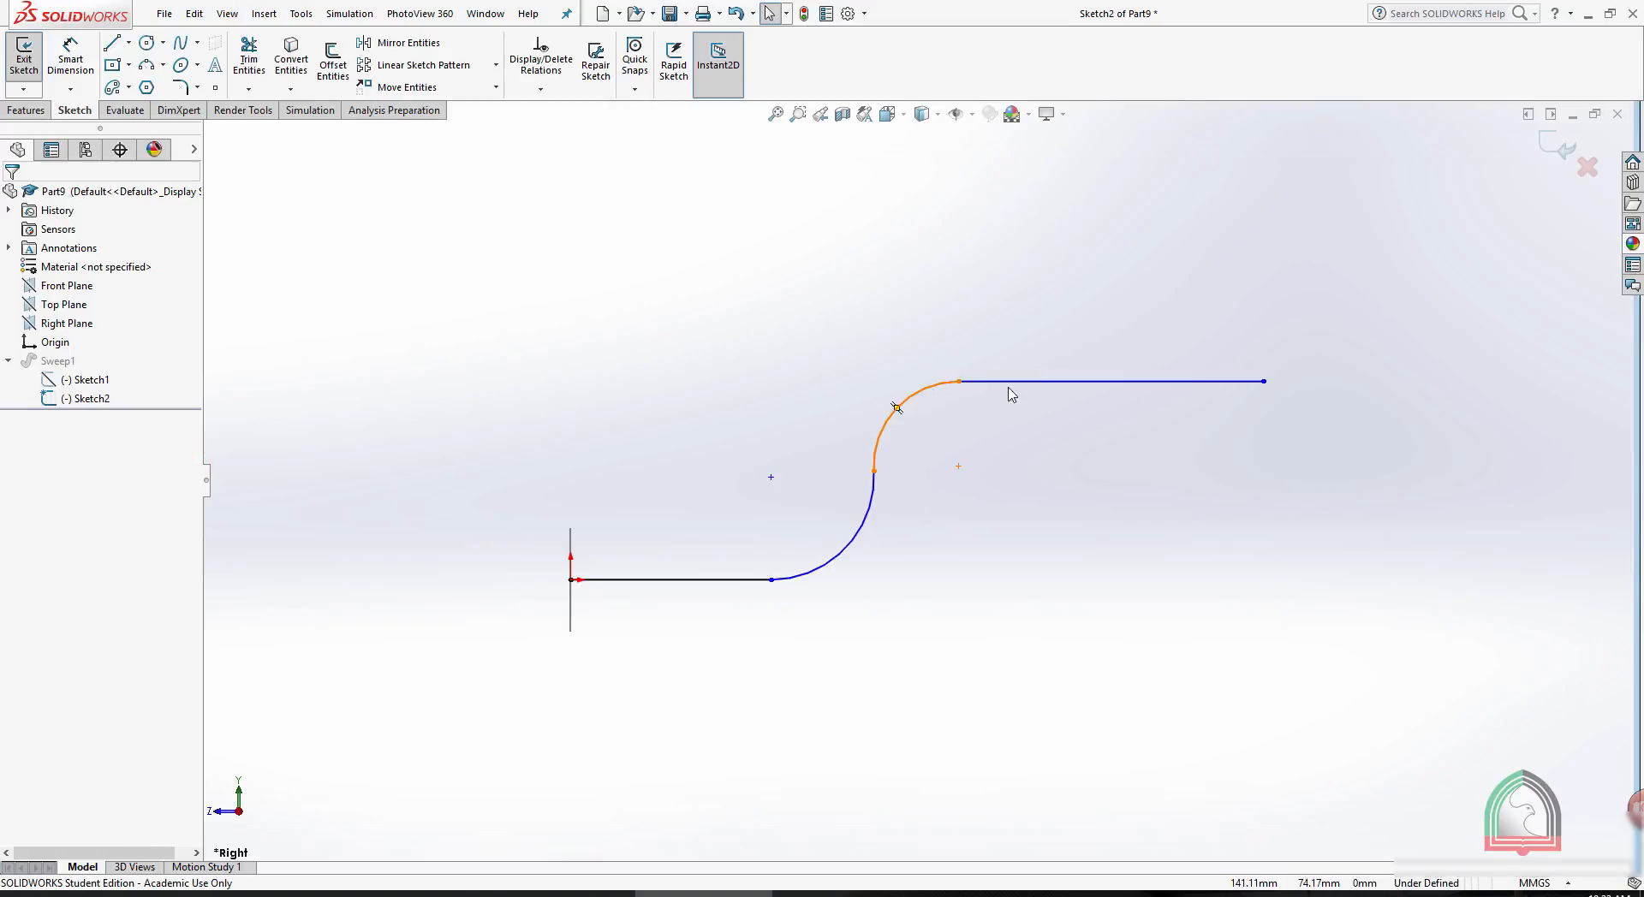
{"action": "left_click_drag", "start_coordinate": [1264, 381], "coordinate": [1490, 197]}
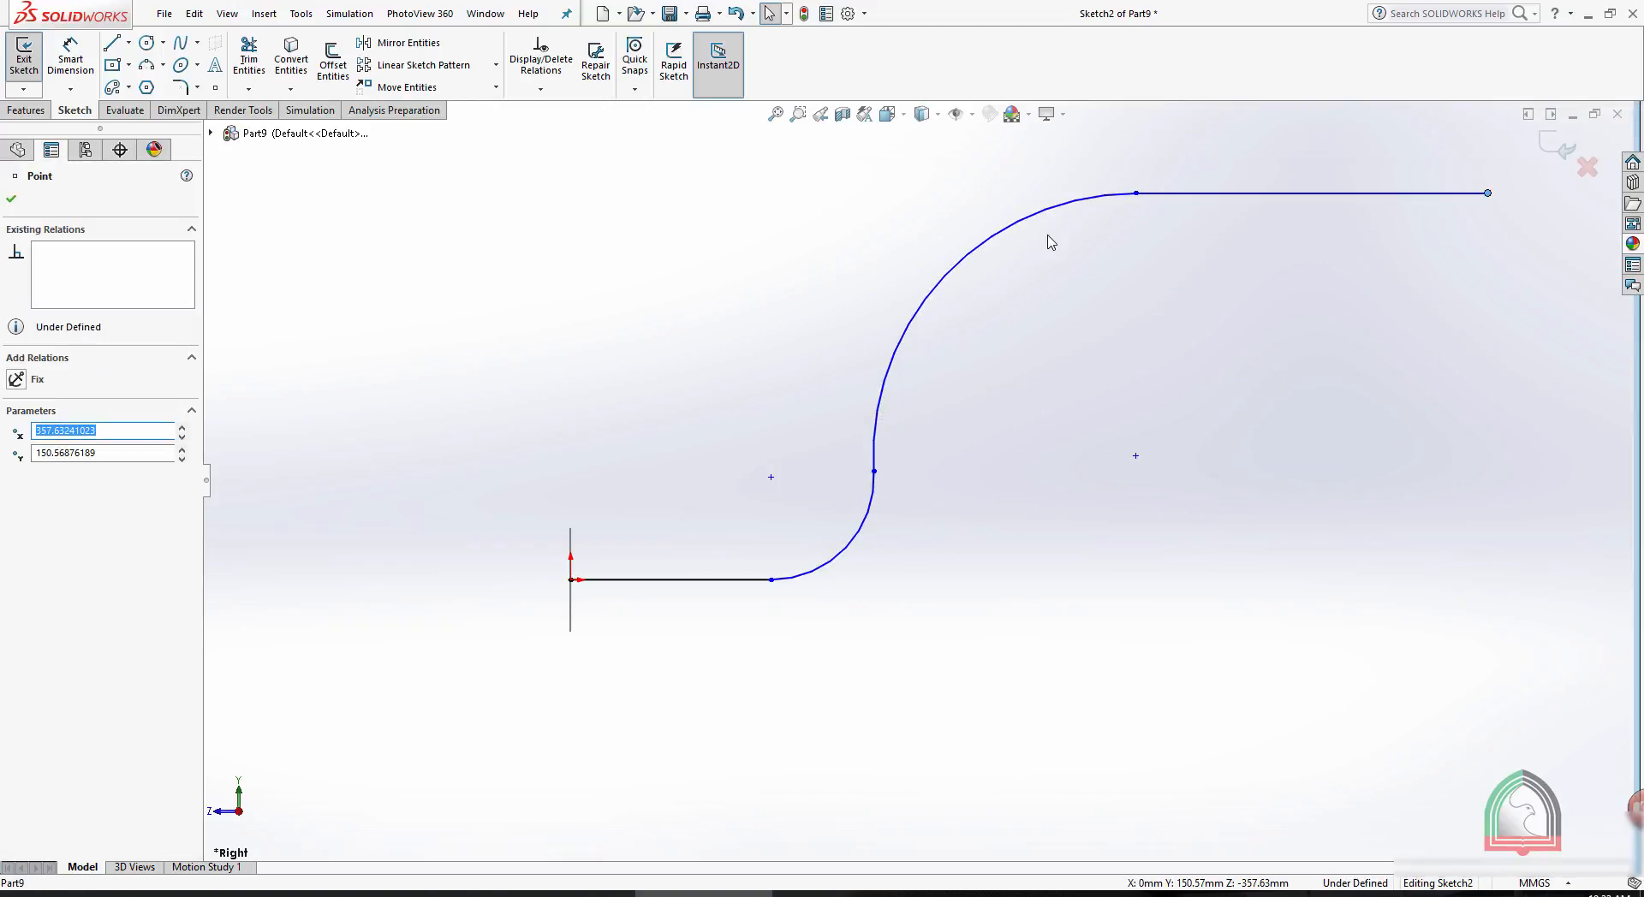
{"action": "scroll", "coordinate": [1051, 242], "scroll_direction": "up", "scroll_amount": 3}
{"action": "scroll", "coordinate": [1324, 380], "scroll_direction": "down", "scroll_amount": 2}
{"action": "scroll", "coordinate": [1297, 374], "scroll_direction": "up", "scroll_amount": 1}
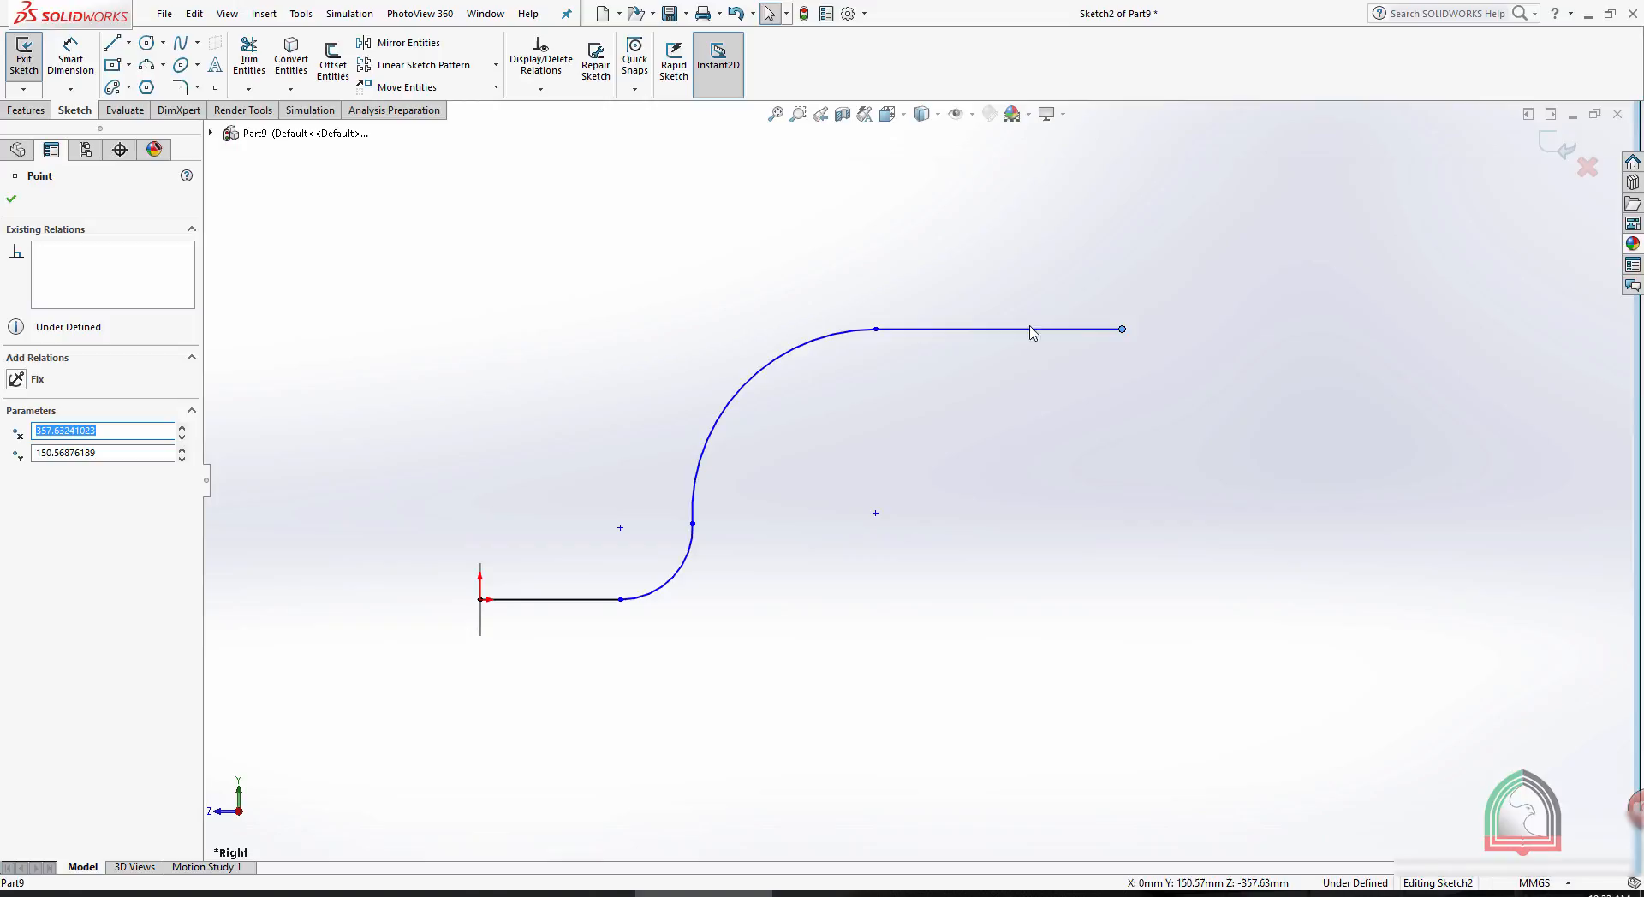
- Extend the path with a four-point spline arching from the upper line's free end and curving downward, and exit the sketch
{"action": "left_click", "coordinate": [188, 45]}
{"action": "left_click", "coordinate": [1122, 329]}
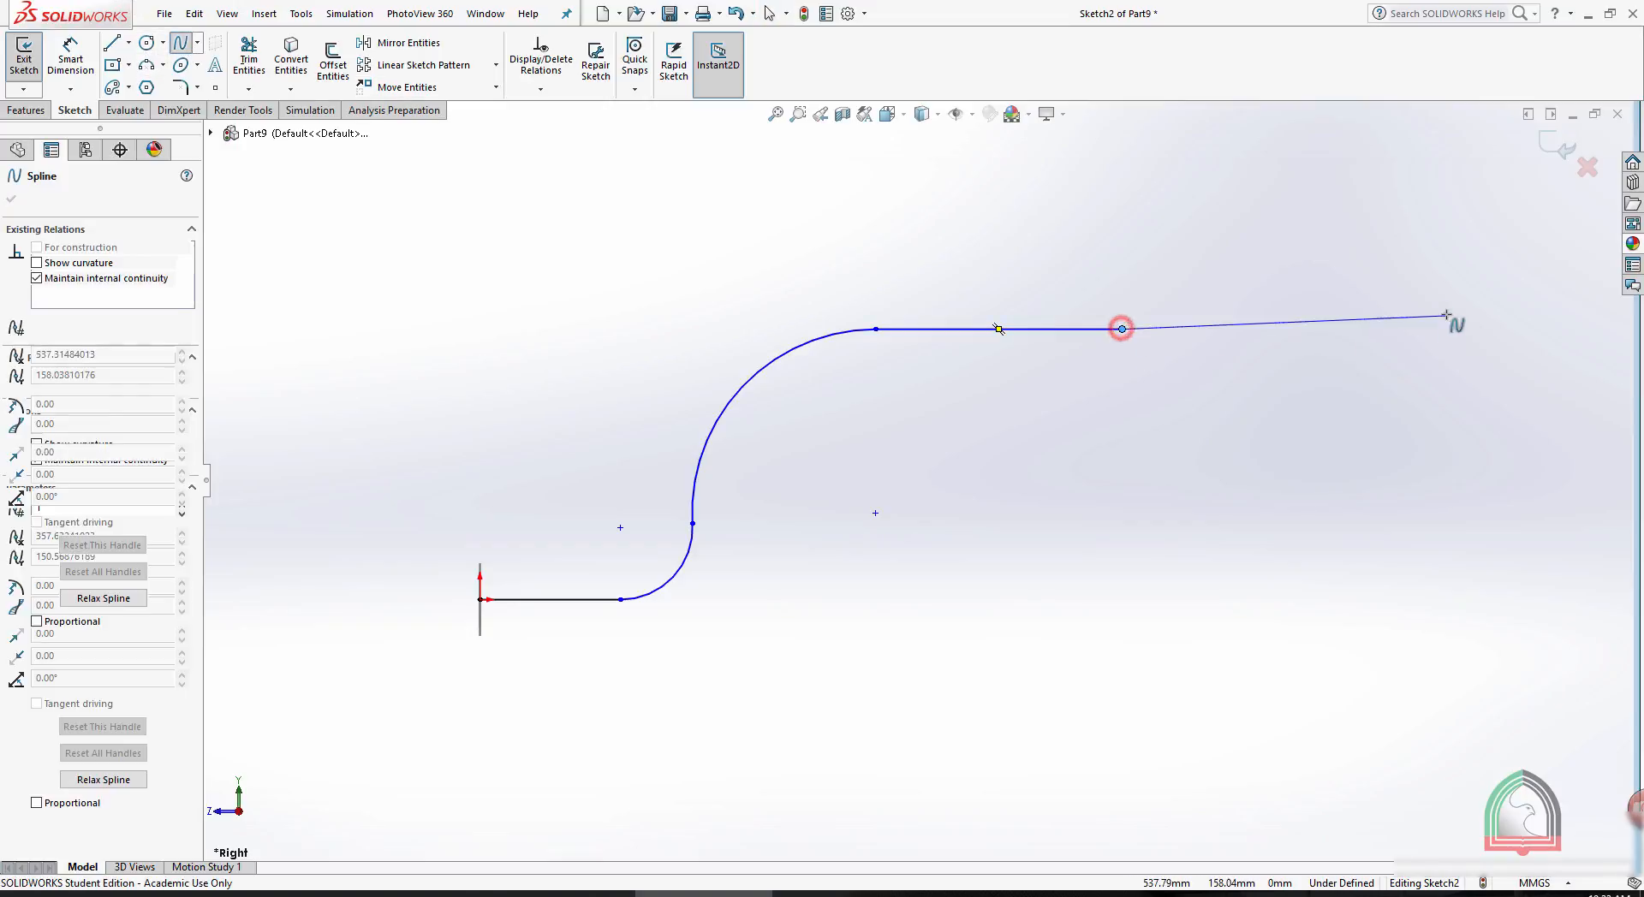
{"action": "left_click", "coordinate": [1438, 257]}
{"action": "left_click", "coordinate": [1570, 387]}
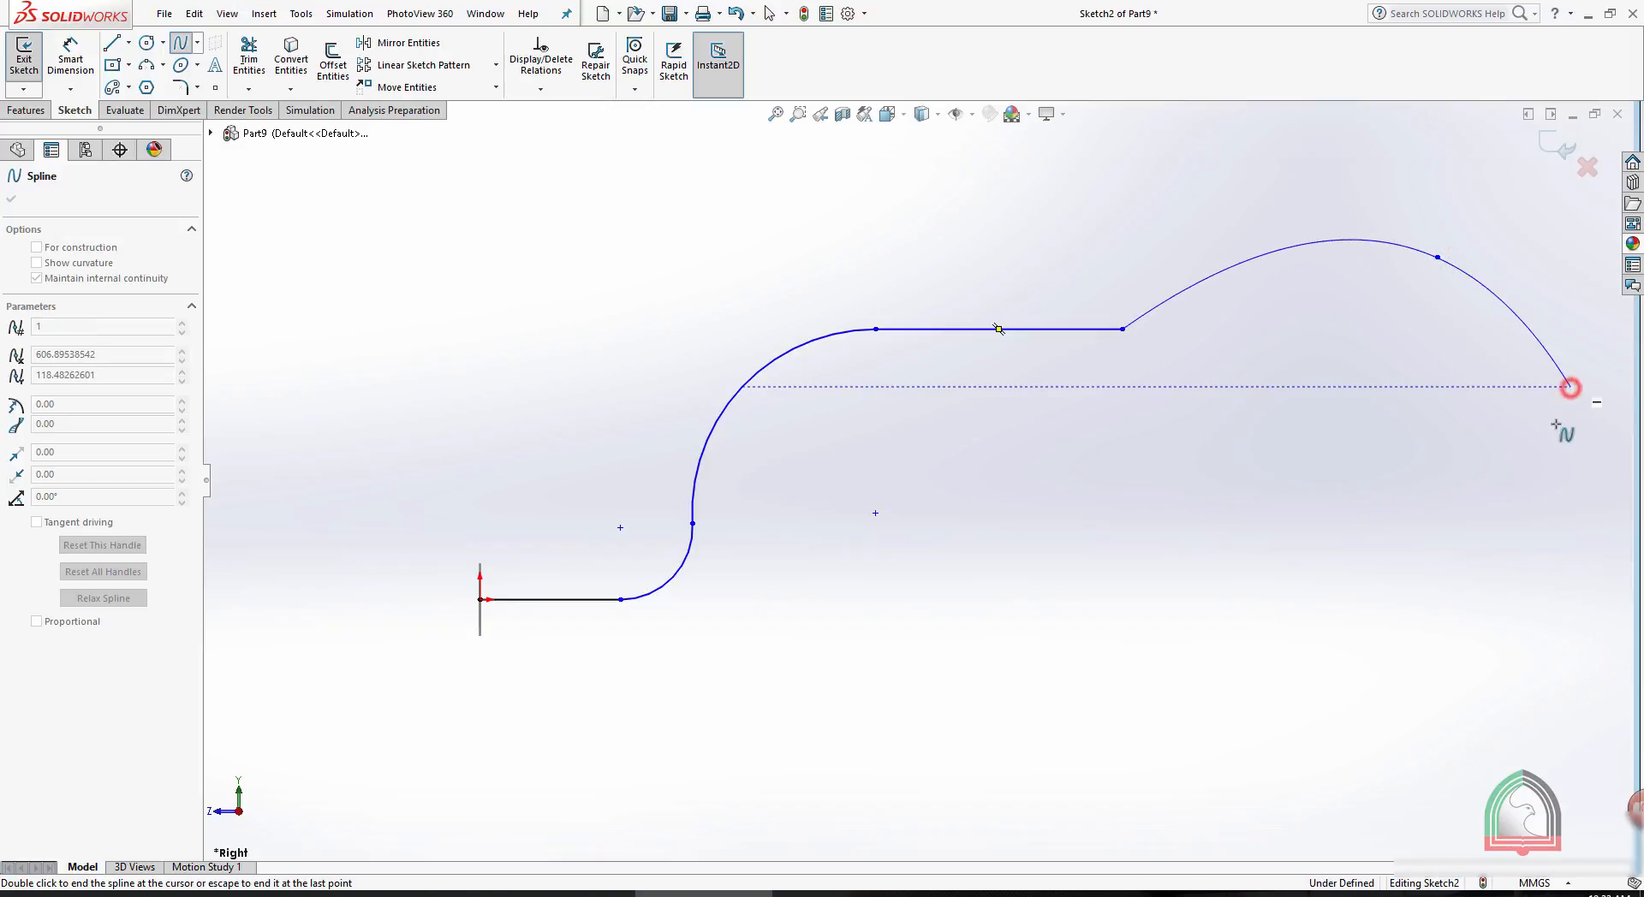
{"action": "double_click", "coordinate": [1575, 519]}
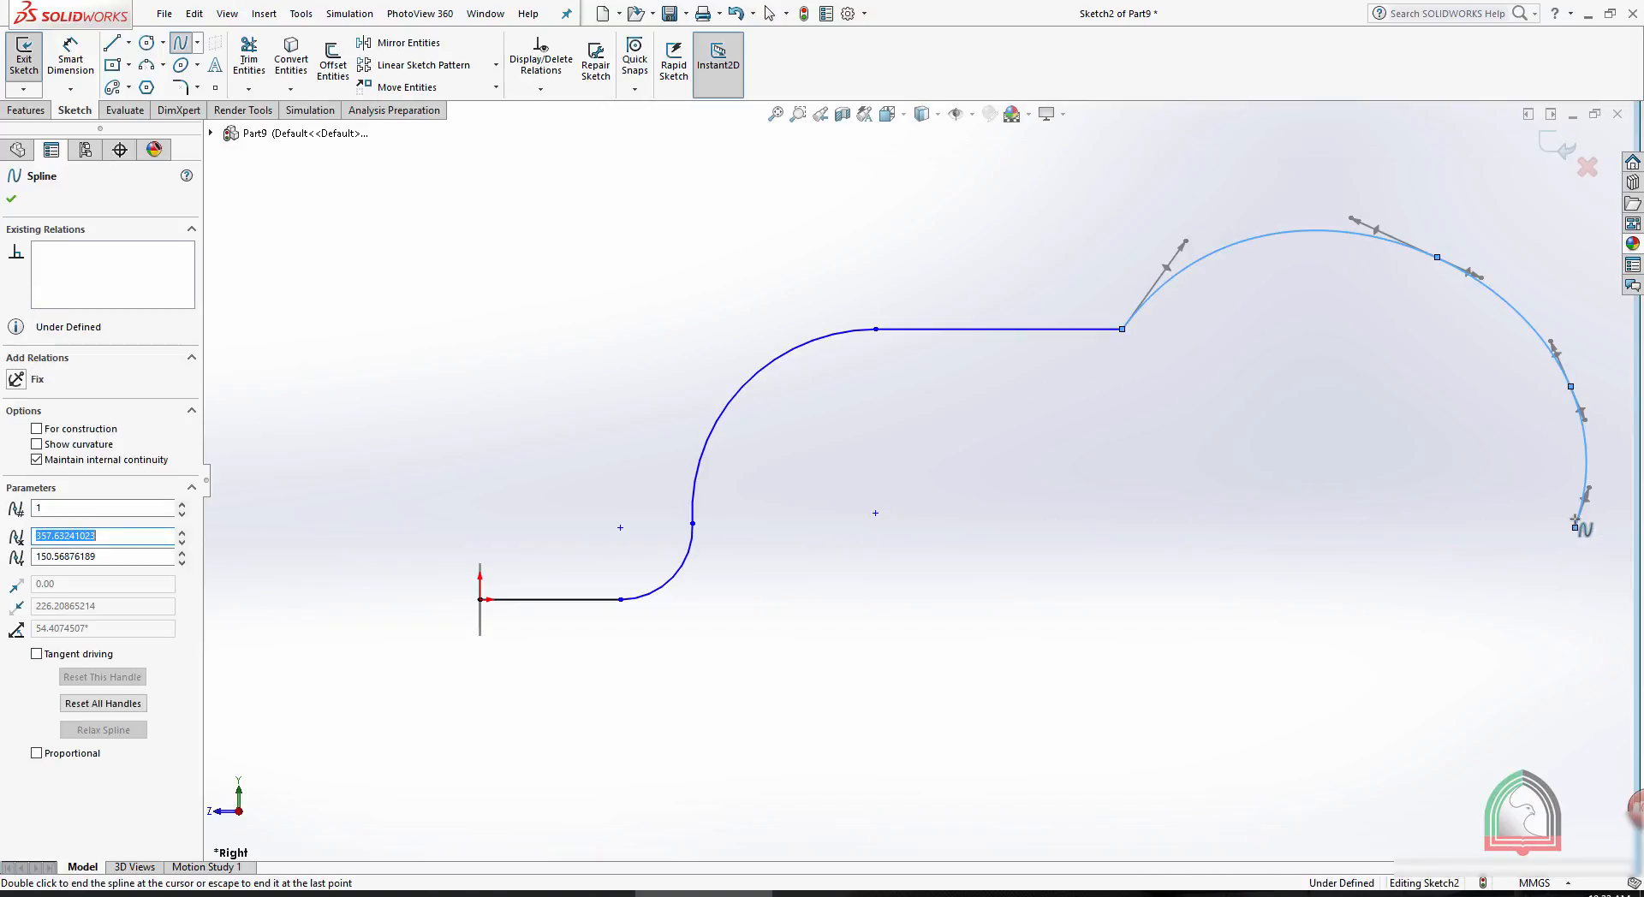
{"action": "key", "text": "Escape"}
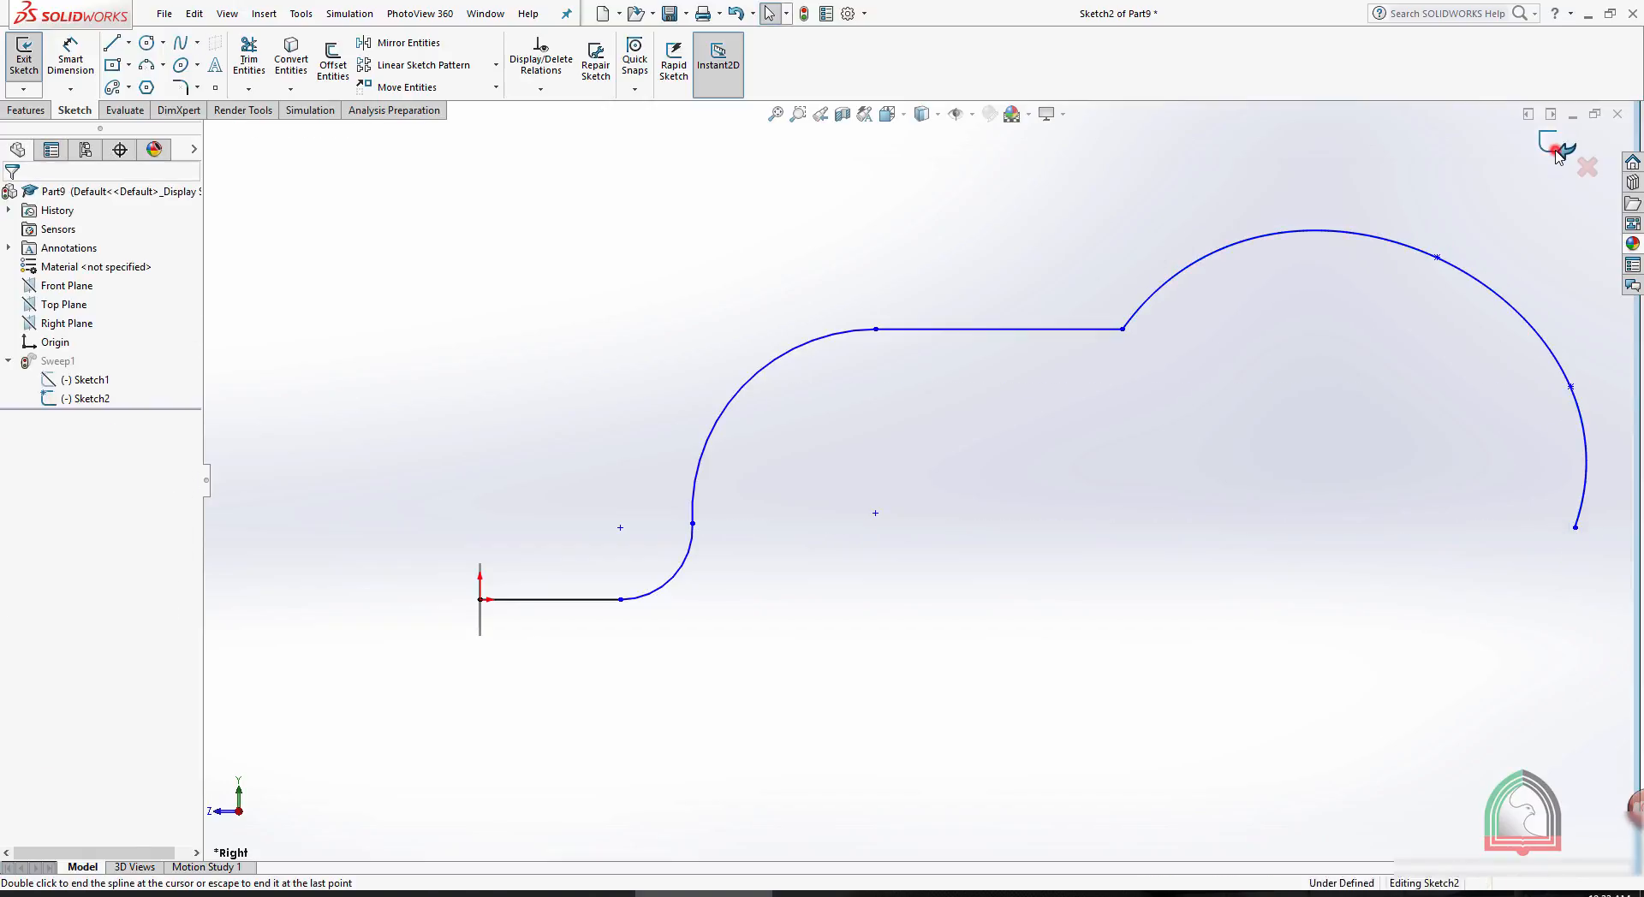
{"action": "left_click", "coordinate": [1558, 151]}
{"action": "middle_click_drag", "start_coordinate": [1160, 624], "coordinate": [1108, 610]}
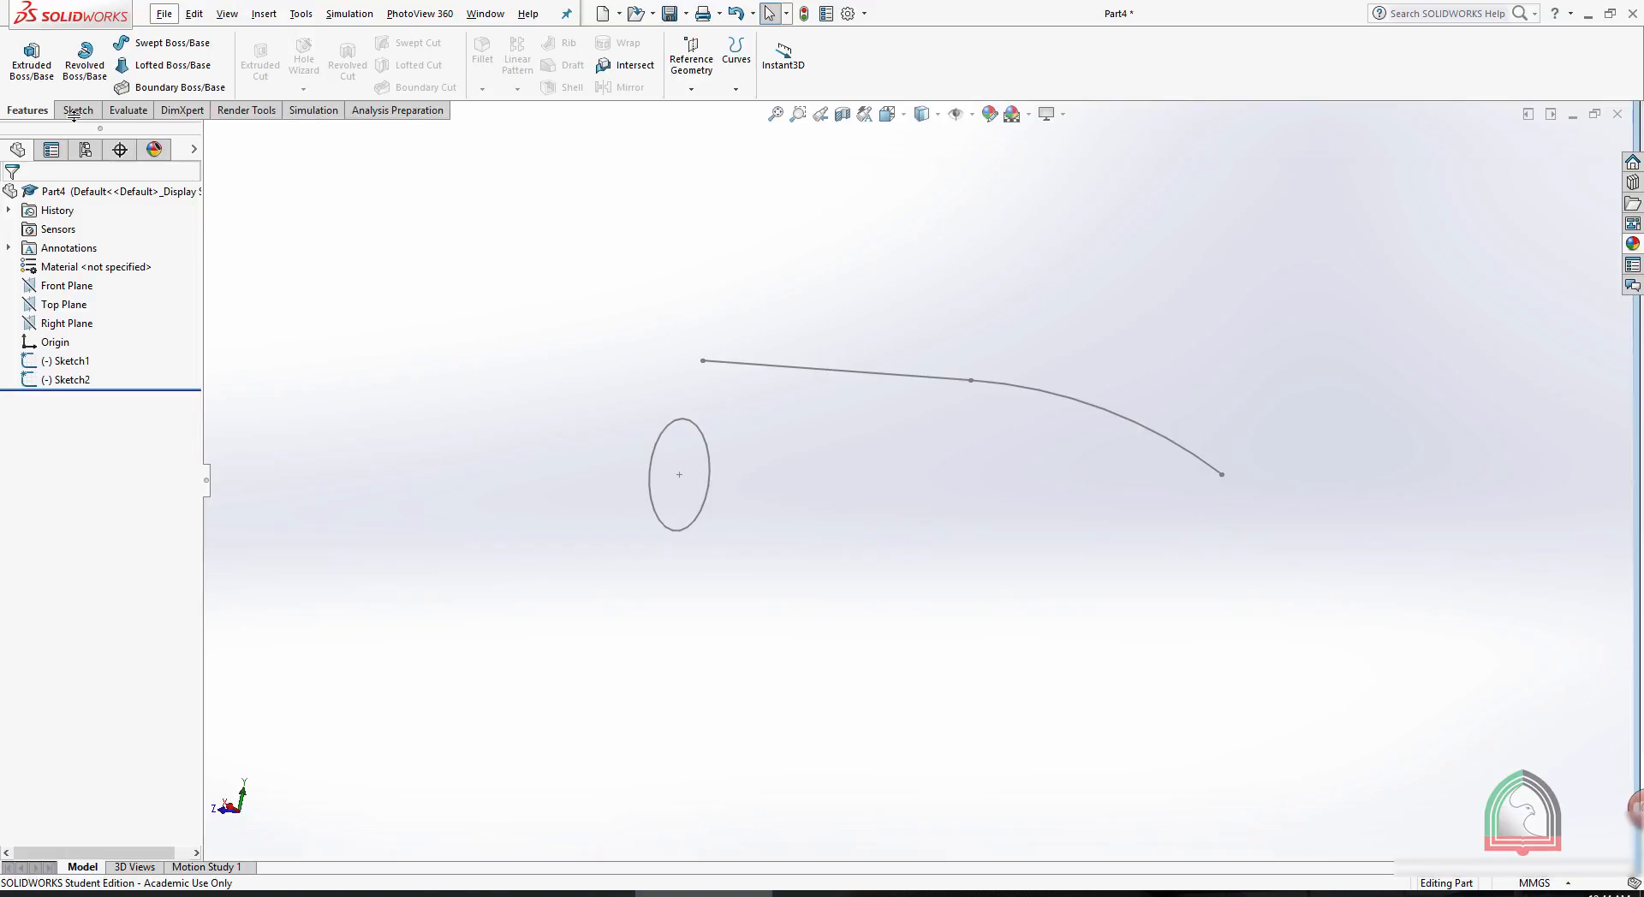
- Set up a Swept Boss/Base in Part4 with the circle as profile and the detached line-and-arc curve as path
{"action": "left_click", "coordinate": [159, 43]}
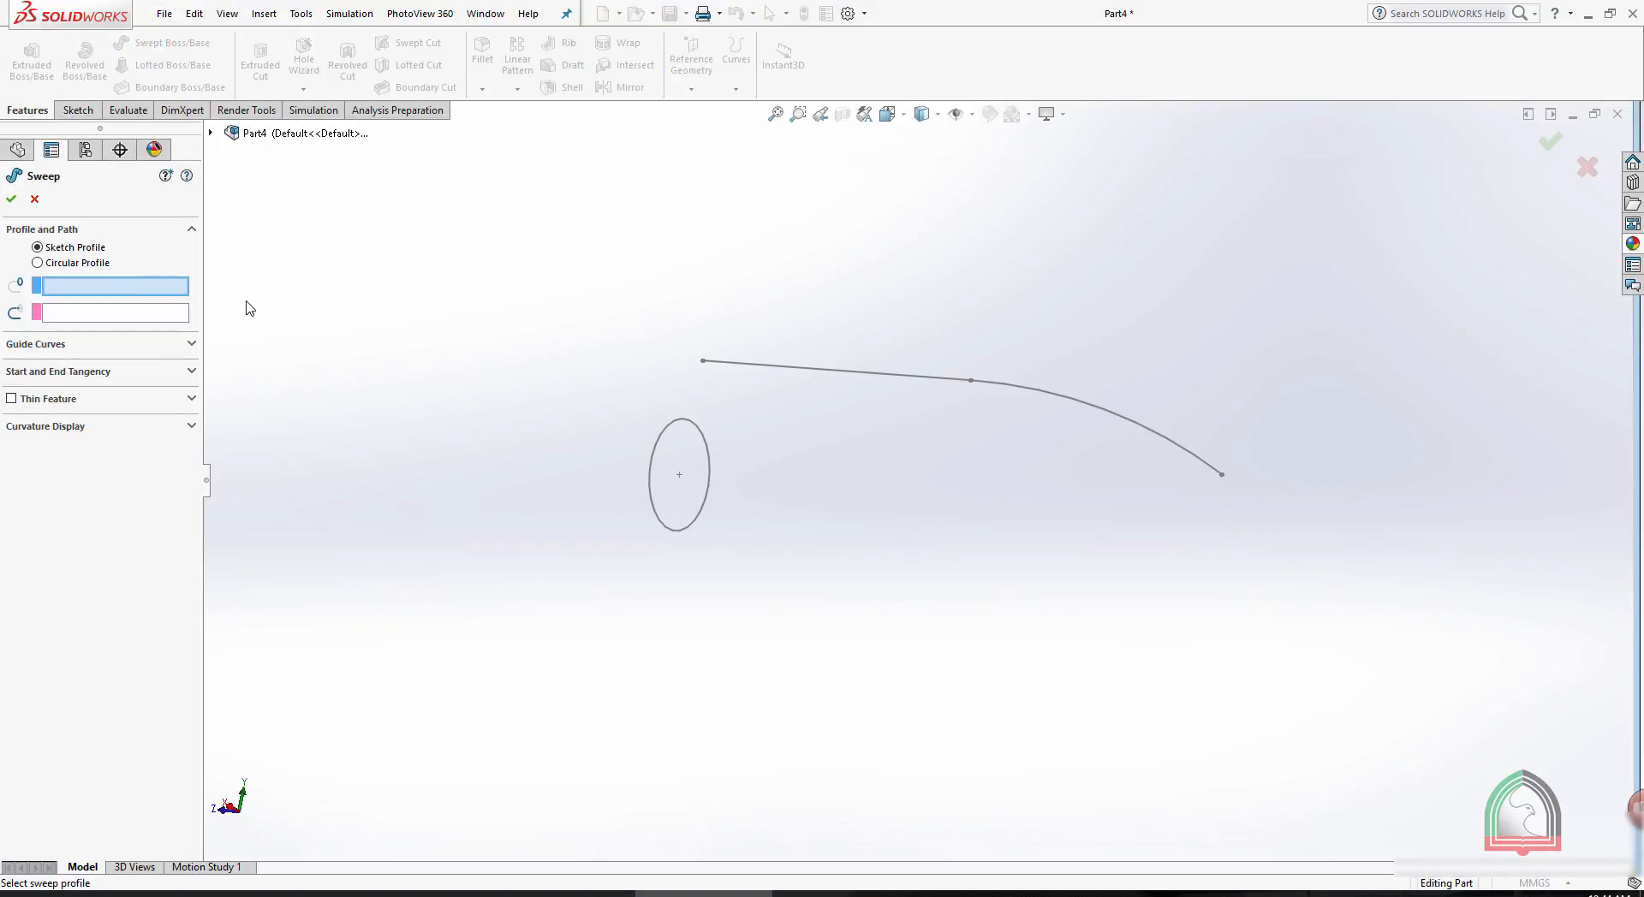
{"action": "left_click", "coordinate": [674, 426]}
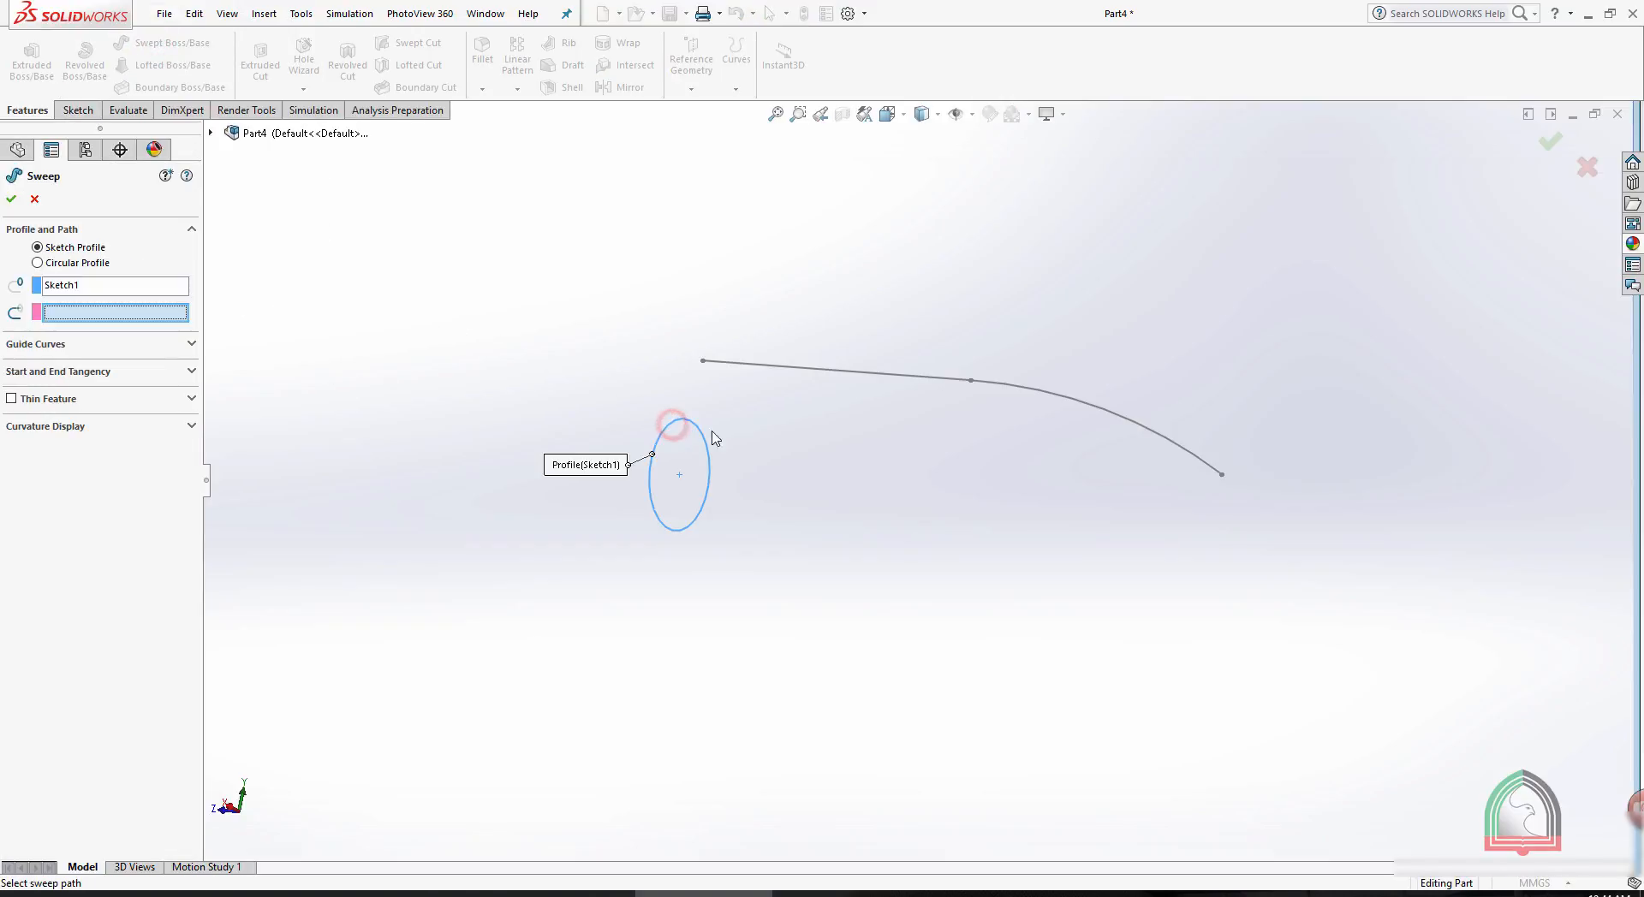
{"action": "left_click", "coordinate": [814, 371]}
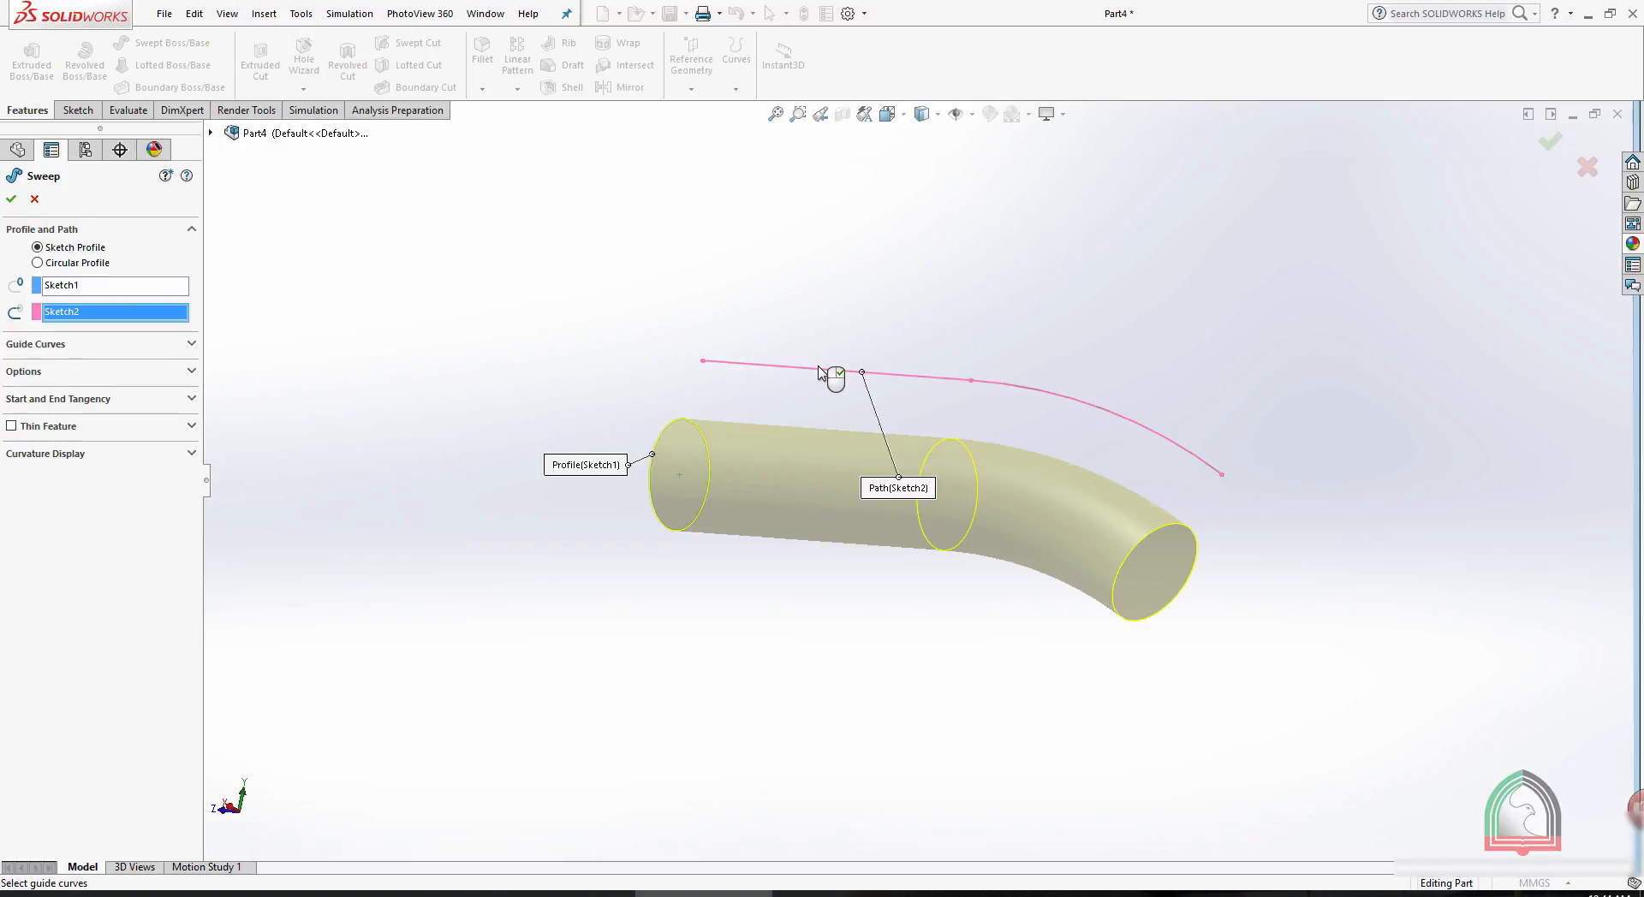
{"action": "middle_click_drag", "start_coordinate": [709, 280], "coordinate": [733, 363]}
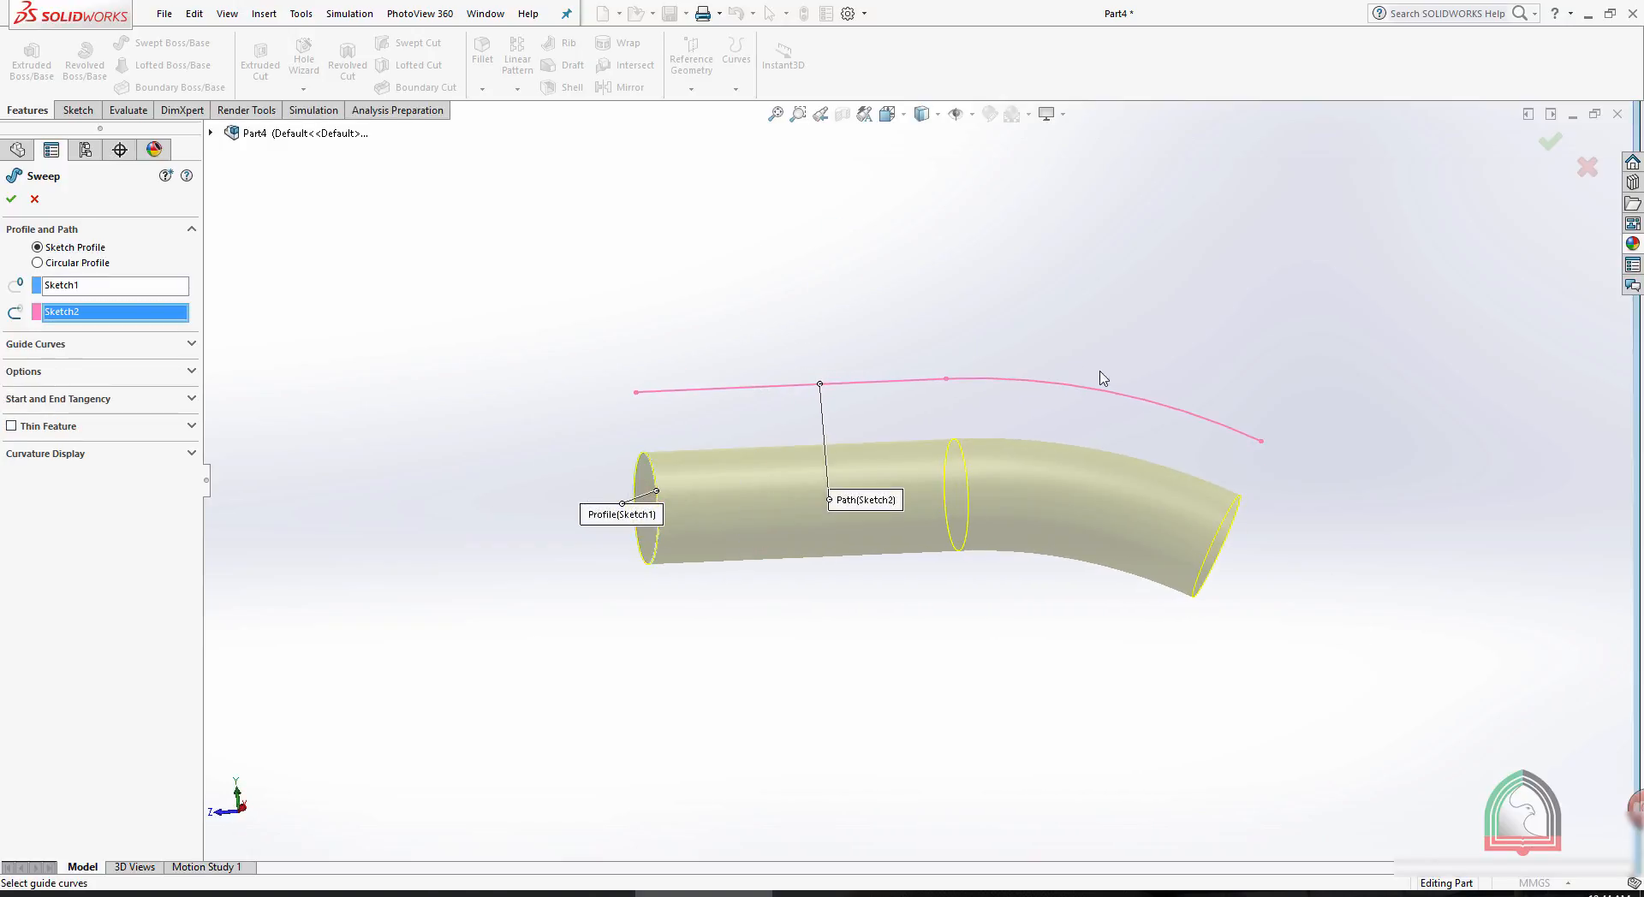
- Switch to Part5 and create a Swept Boss/Base using the corner circle as profile and the block's adjacent long top edge as path
{"action": "left_click", "coordinate": [1573, 114]}
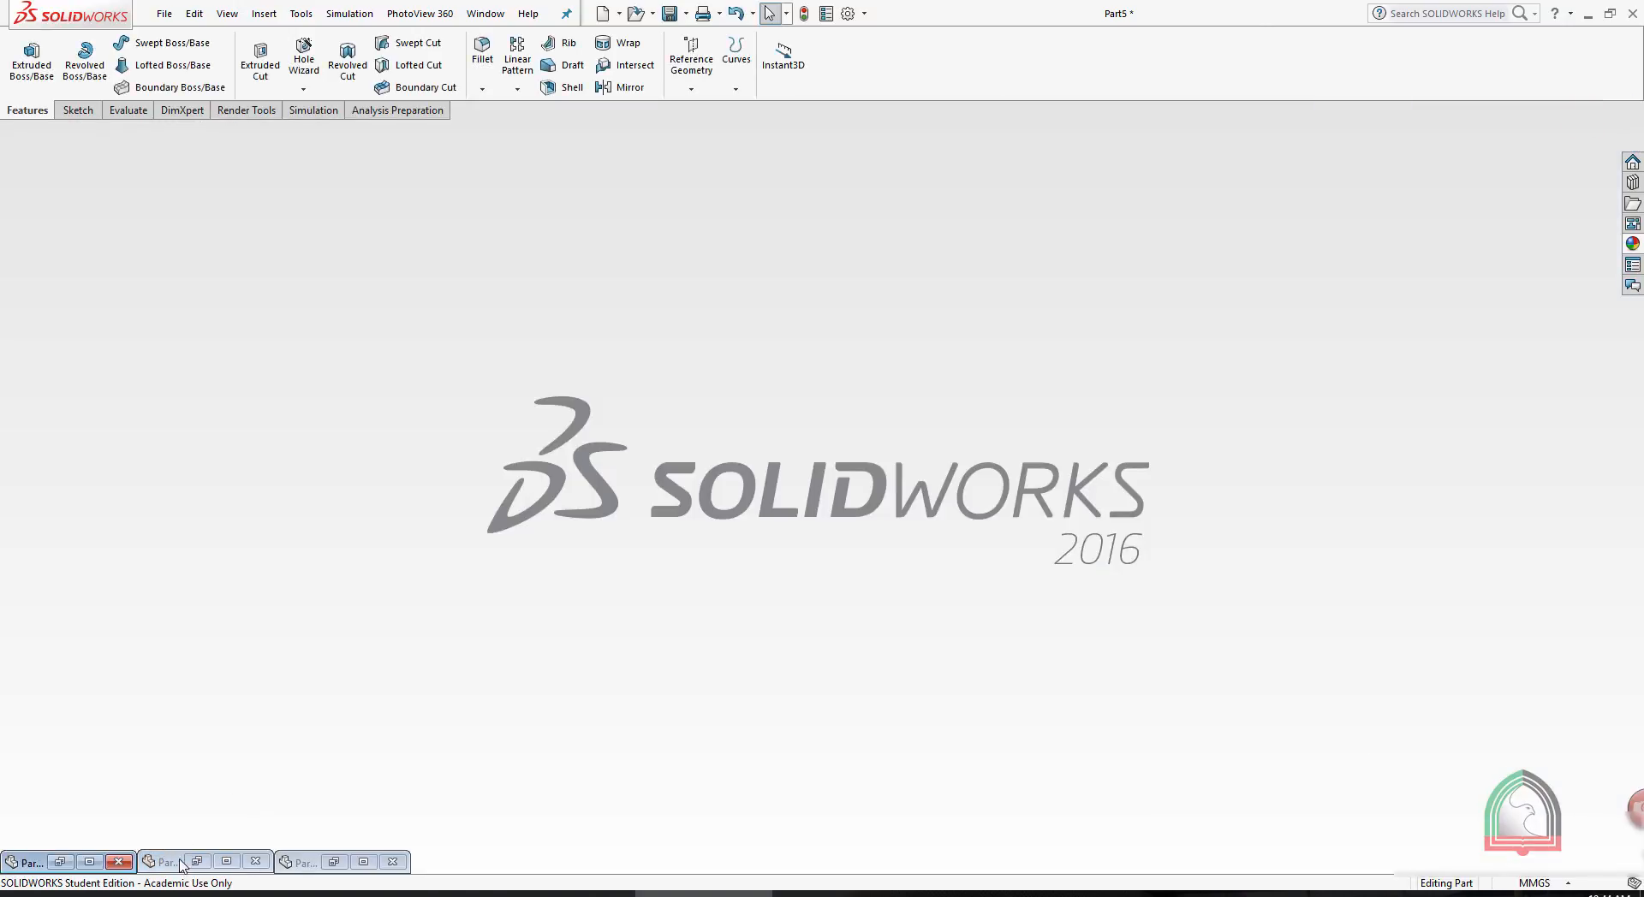
{"action": "left_click", "coordinate": [89, 862]}
{"action": "middle_click_drag", "start_coordinate": [1149, 360], "coordinate": [894, 357]}
{"action": "scroll", "coordinate": [994, 337], "scroll_direction": "down", "scroll_amount": 2}
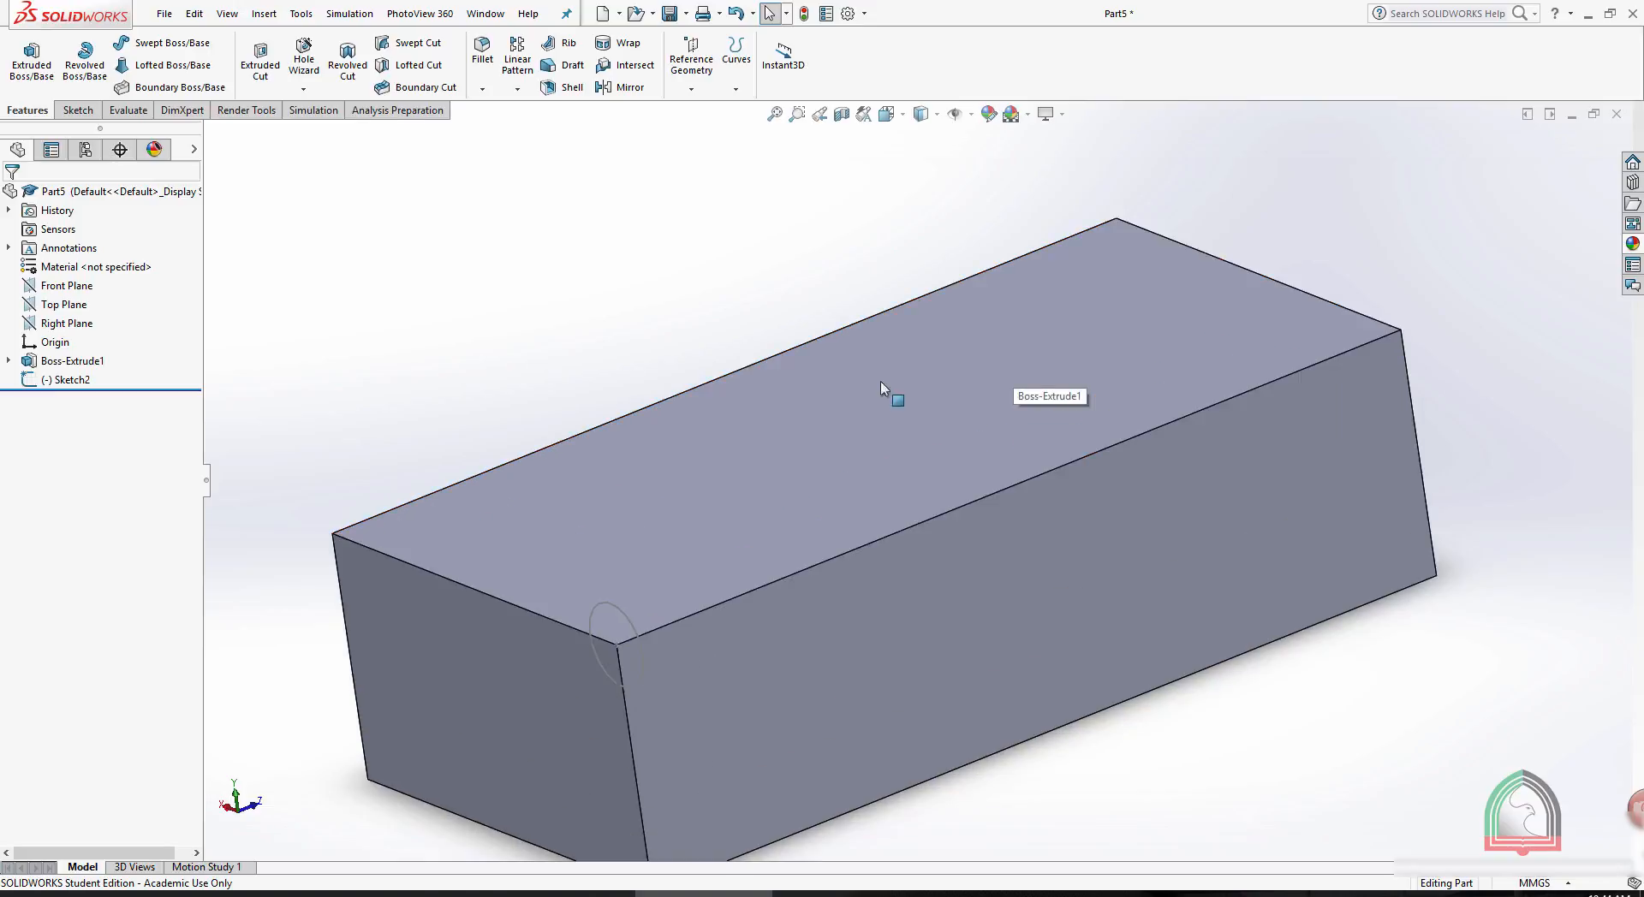
{"action": "scroll", "coordinate": [689, 518], "scroll_direction": "up", "scroll_amount": 2}
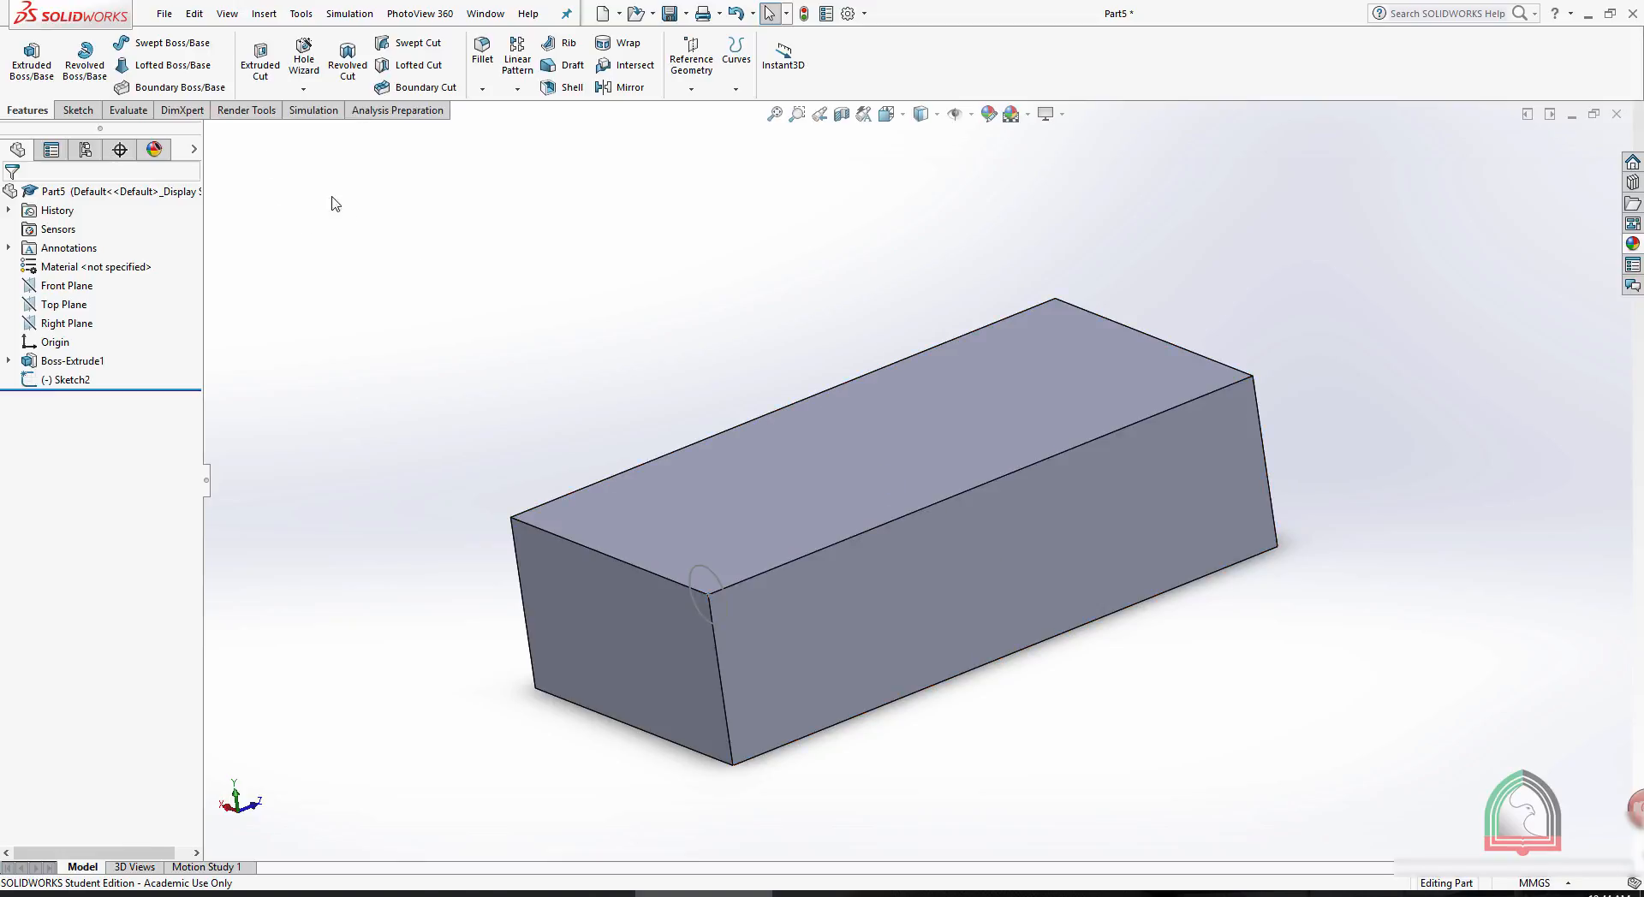
{"action": "left_click", "coordinate": [169, 42]}
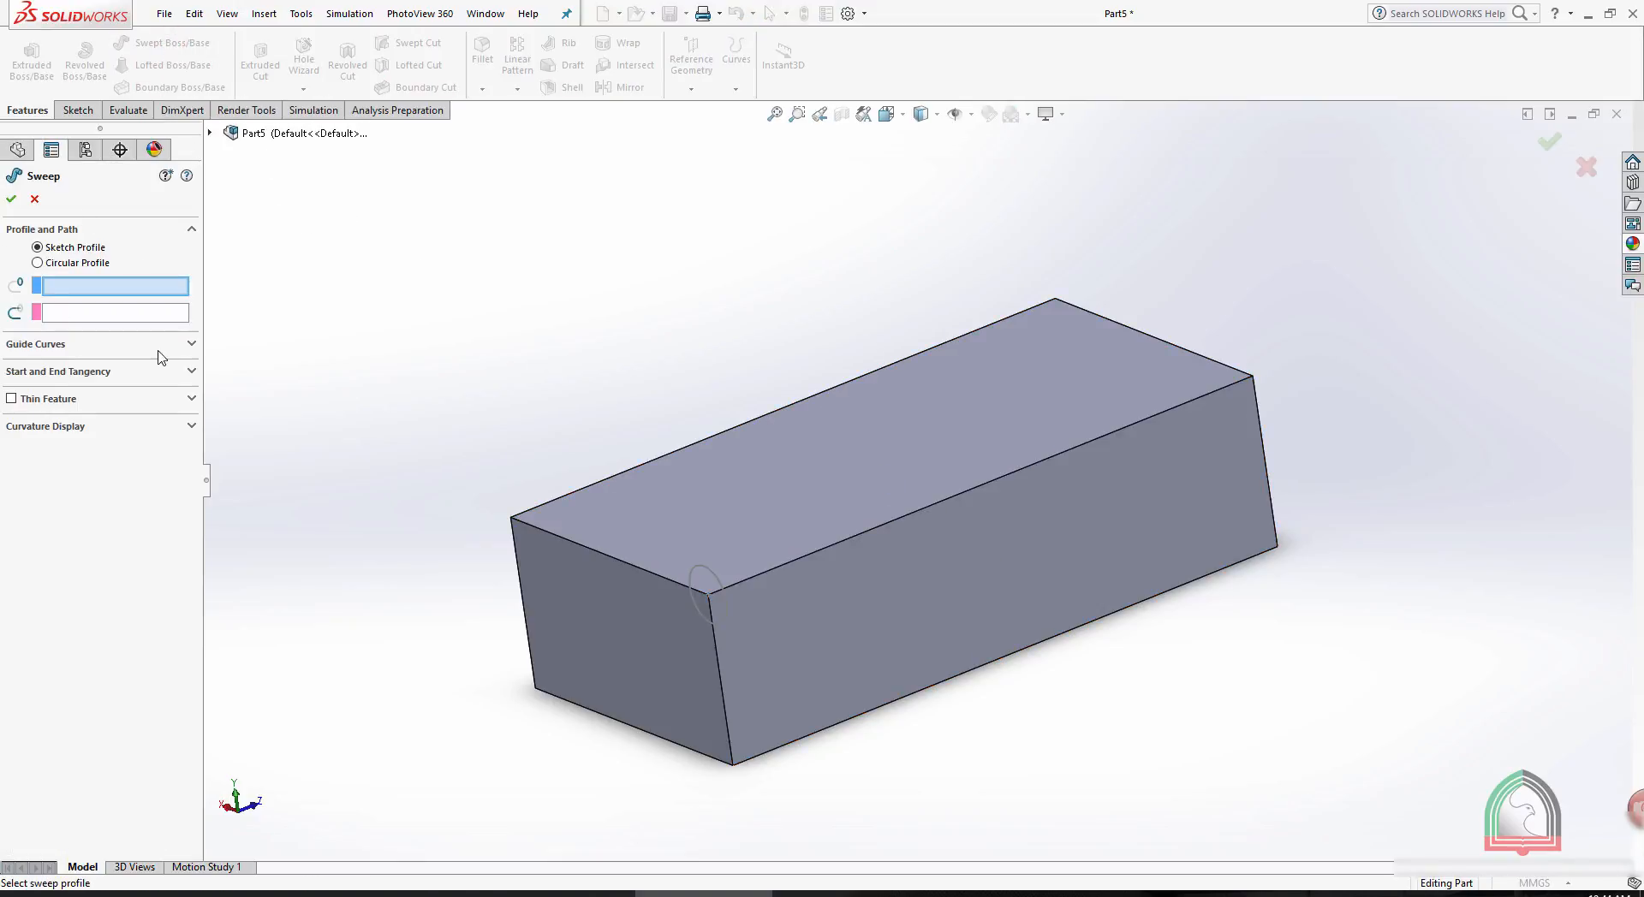
{"action": "left_click", "coordinate": [704, 572]}
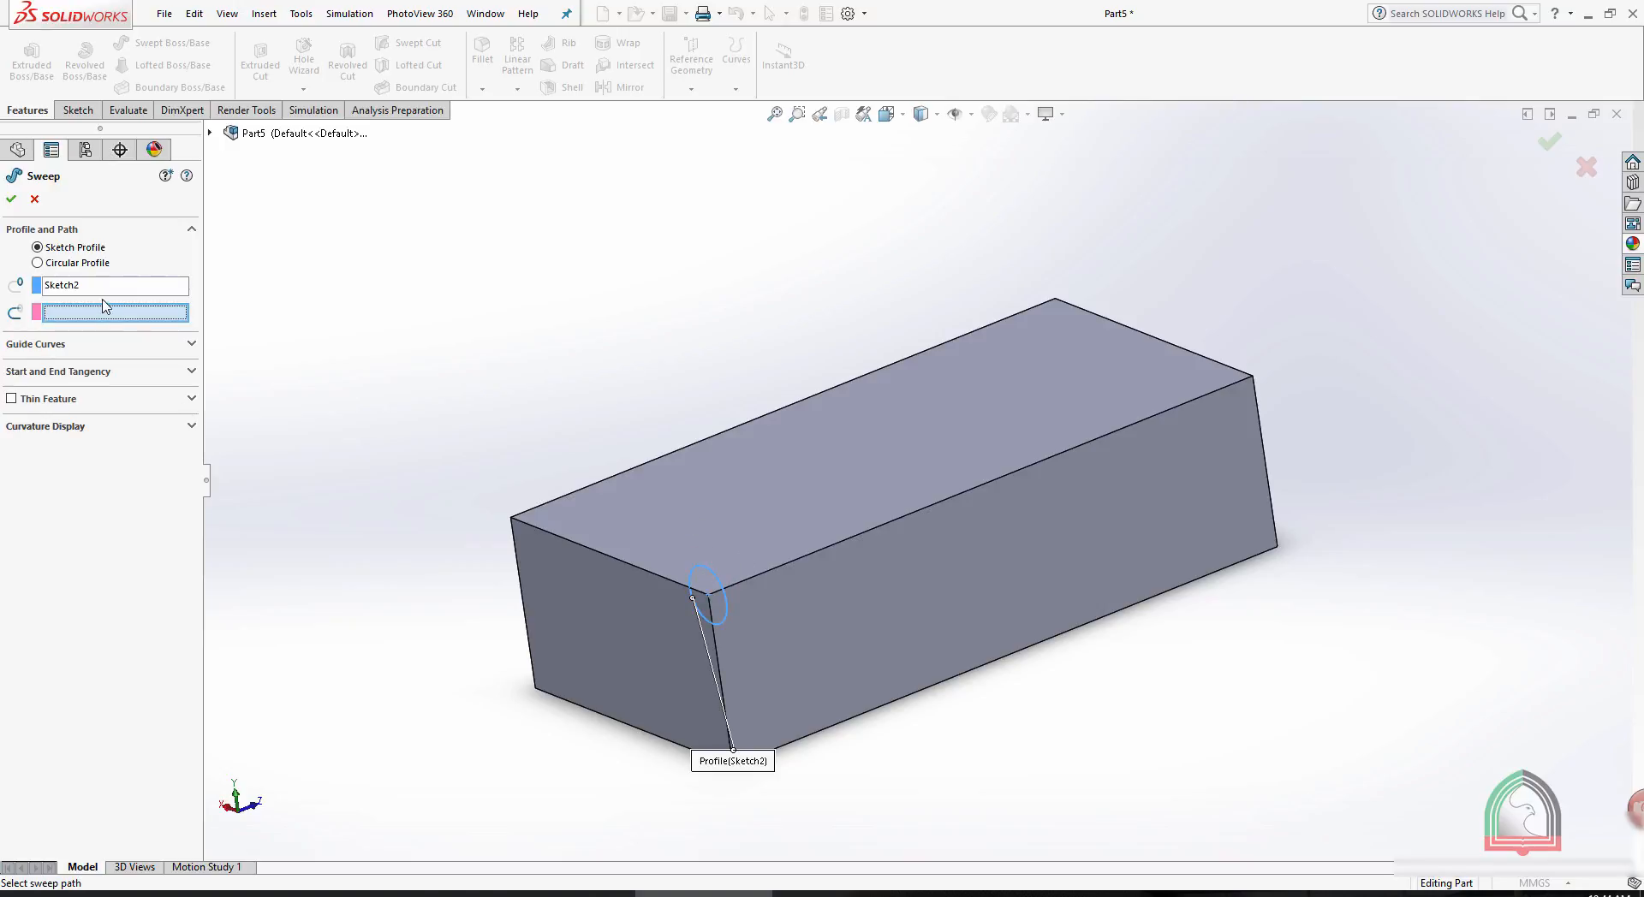
{"action": "left_click", "coordinate": [909, 516]}
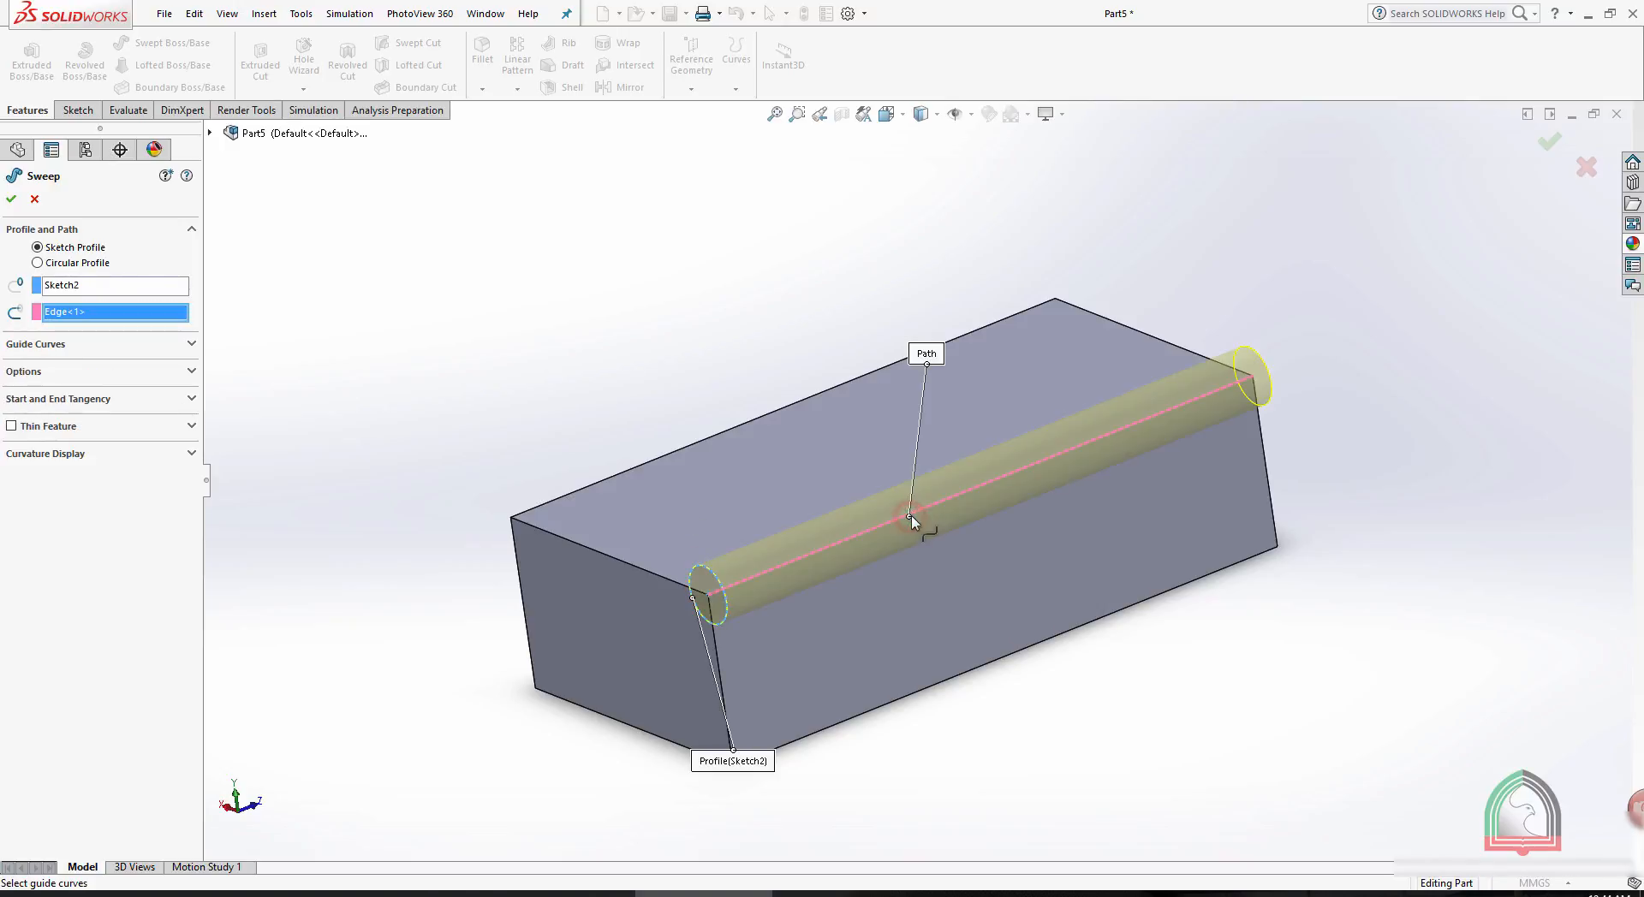
{"action": "left_click", "coordinate": [11, 197]}
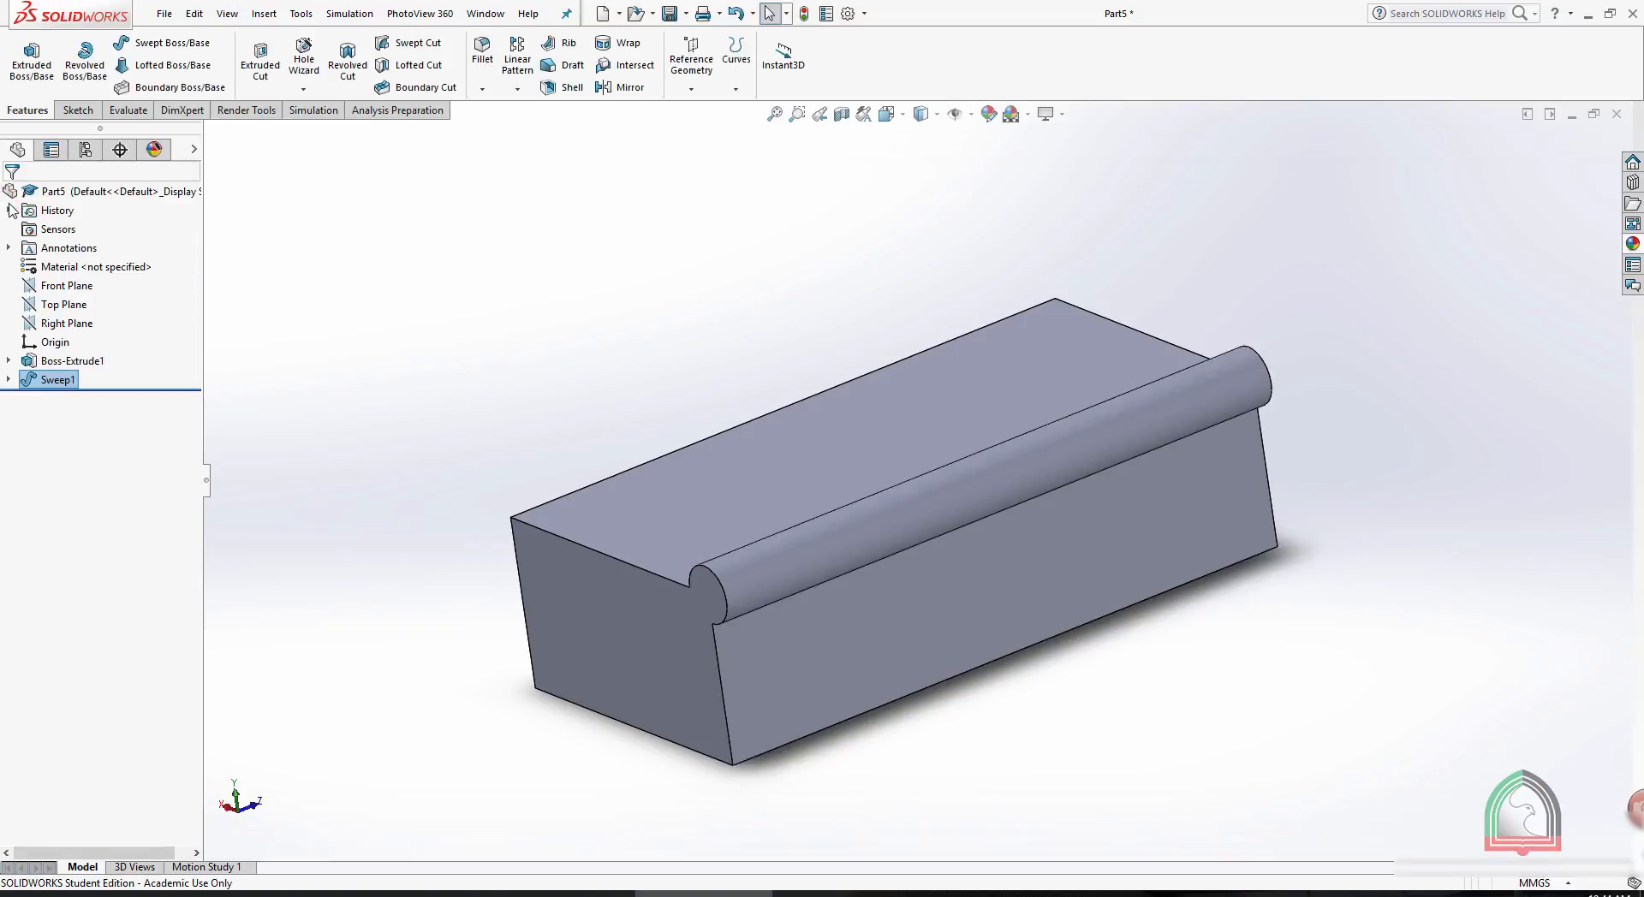
{"action": "left_click", "coordinate": [667, 288]}
- Open the sweep's circular profile sketch for editing and orient the view normal to it
{"action": "left_click", "coordinate": [57, 379]}
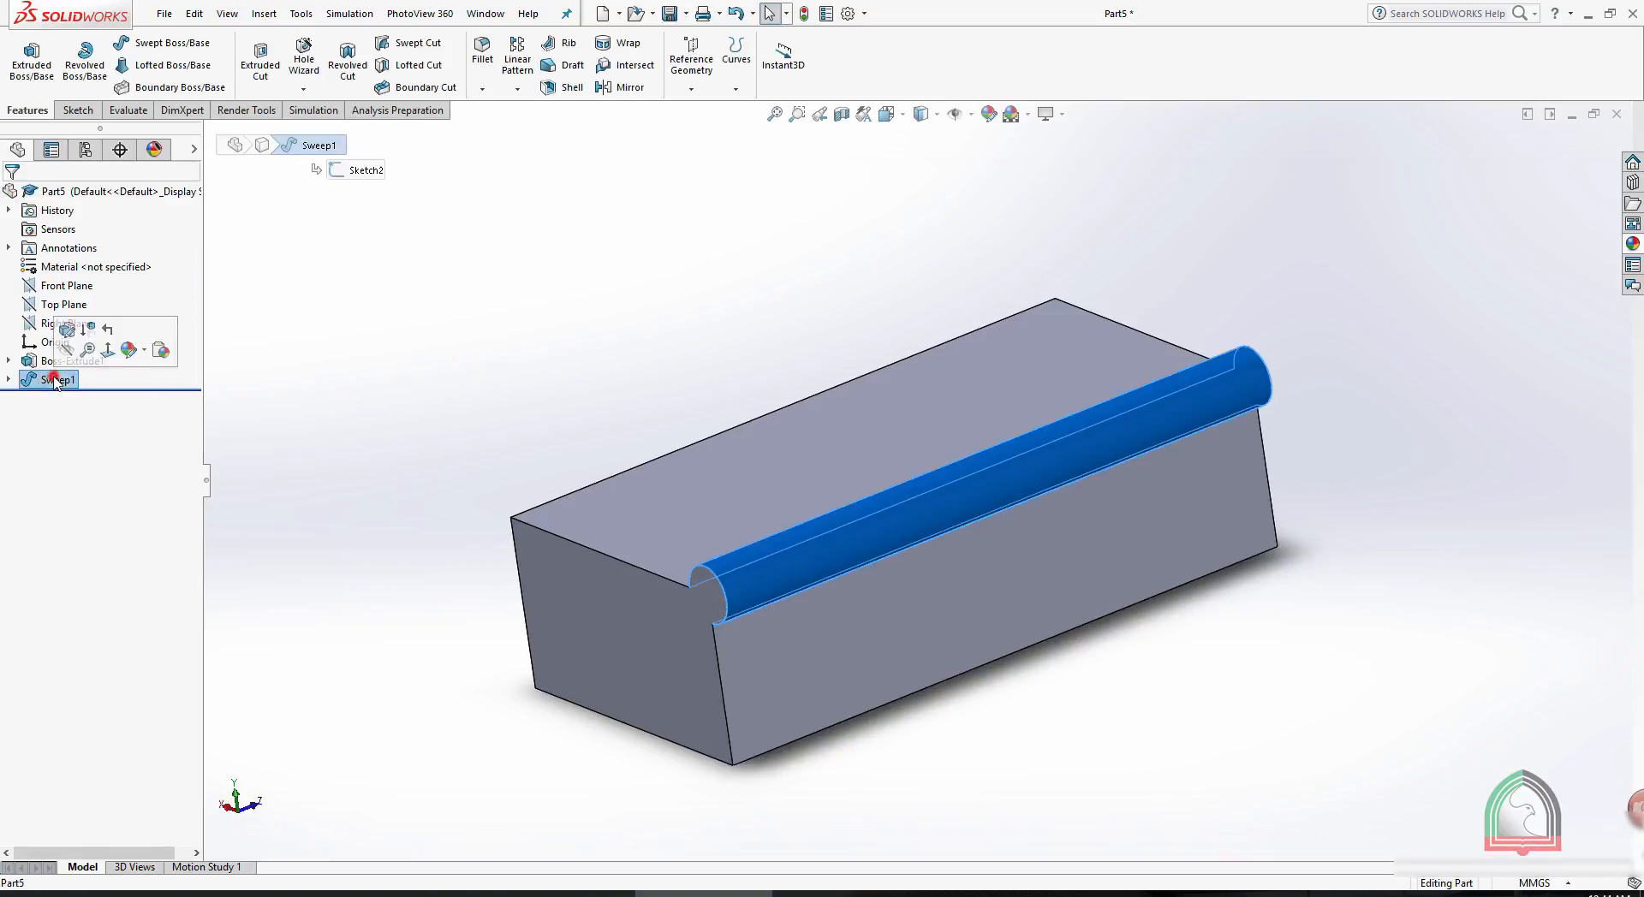
{"action": "left_click", "coordinate": [7, 379]}
{"action": "left_click", "coordinate": [60, 398]}
{"action": "left_click", "coordinate": [52, 353]}
{"action": "key", "text": "space"}
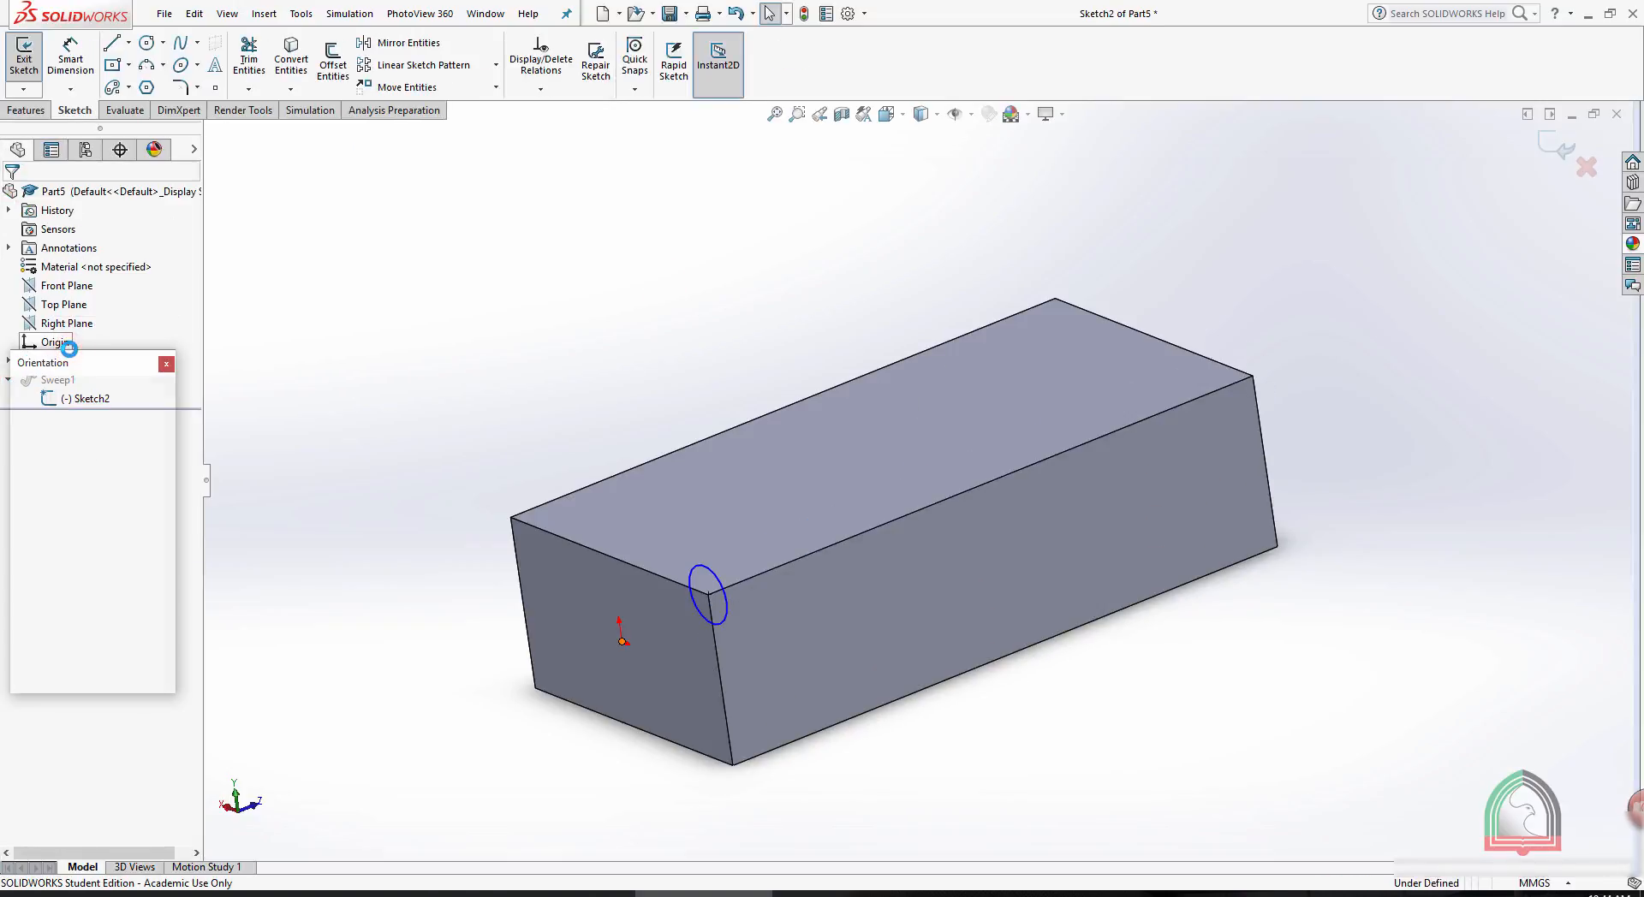
{"action": "left_click", "coordinate": [164, 464]}
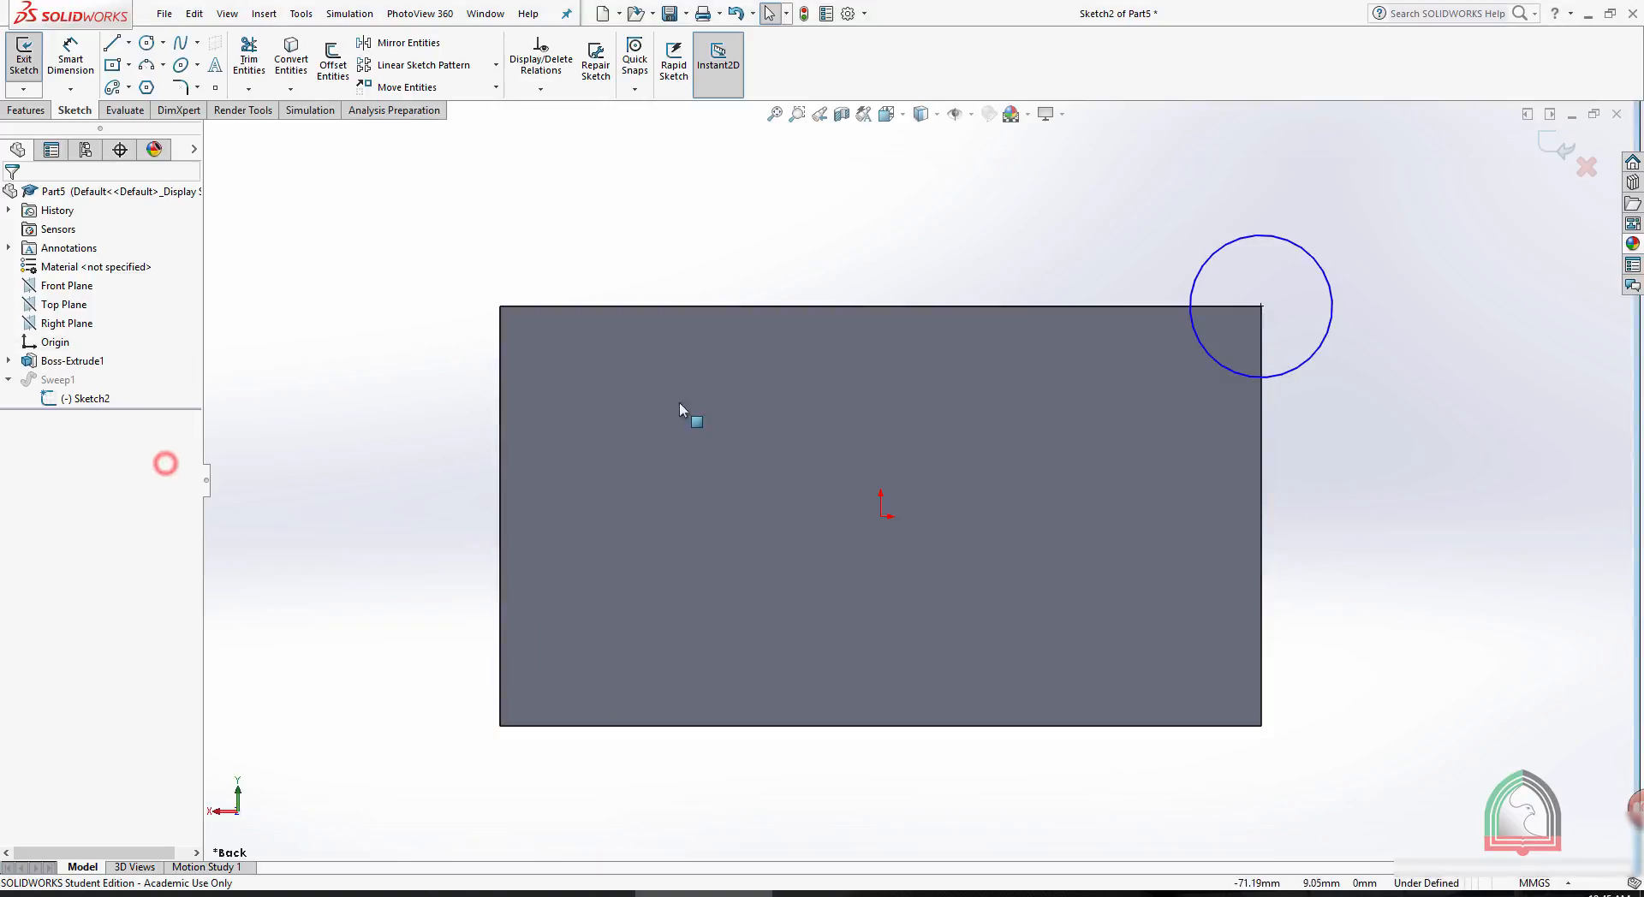
- Draw circles centred on the end face's other three corners, with radii of about 7.1 mm upper left and 10.2 mm lower left; exit the sketch
{"action": "left_click", "coordinate": [146, 43]}
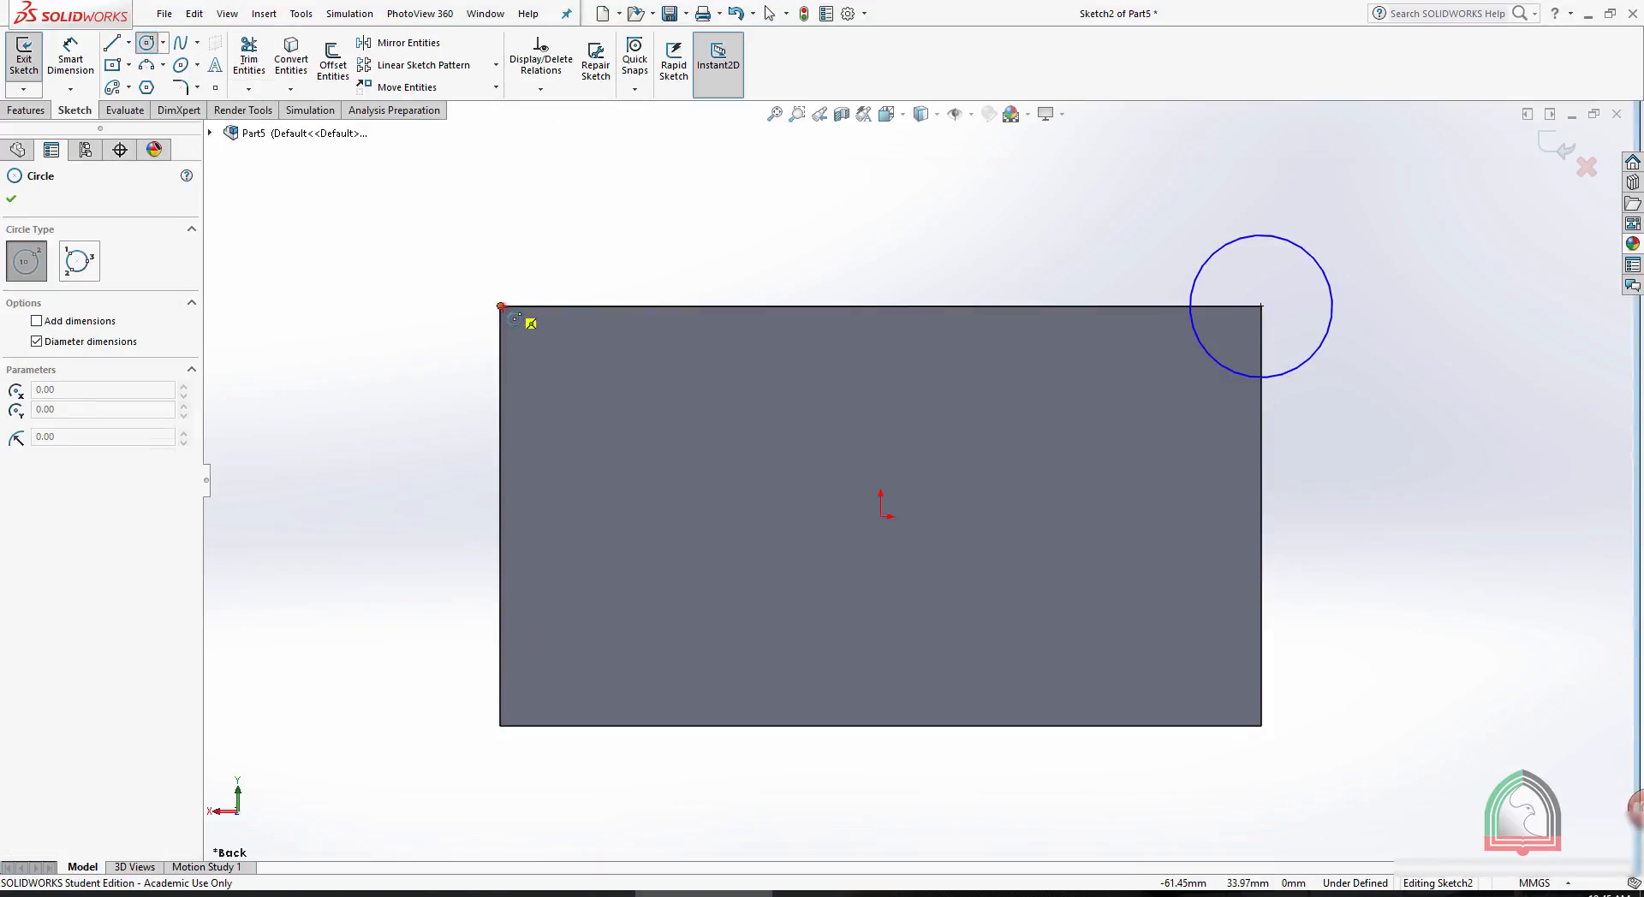
{"action": "left_click", "coordinate": [502, 307]}
{"action": "left_click", "coordinate": [527, 339]}
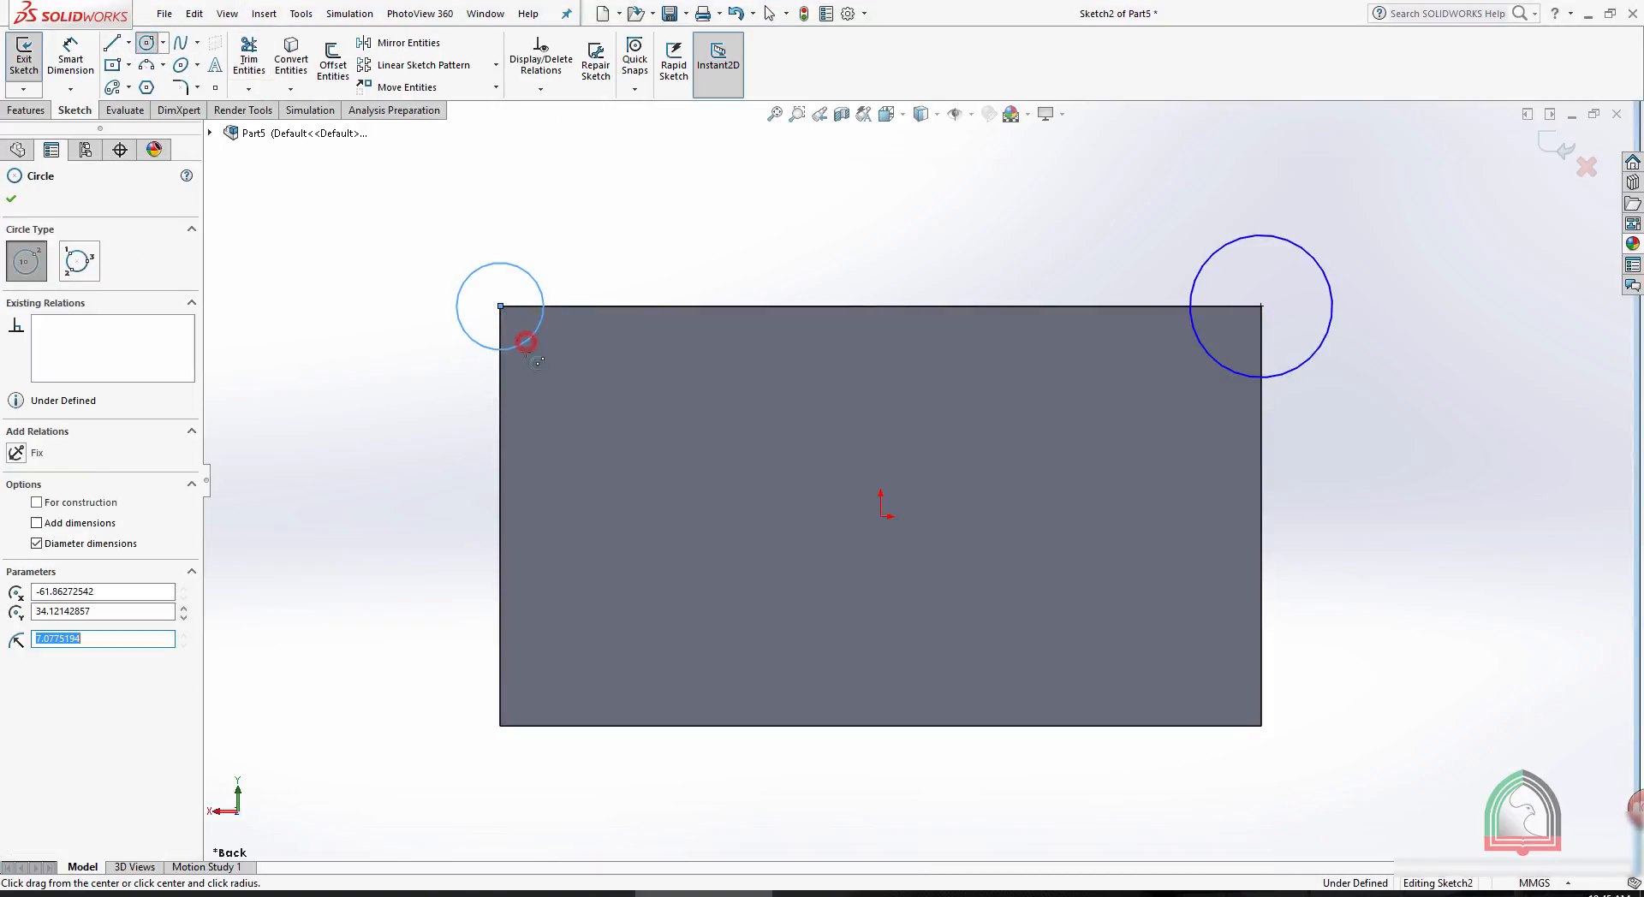
{"action": "left_click", "coordinate": [500, 726]}
{"action": "left_click", "coordinate": [531, 670]}
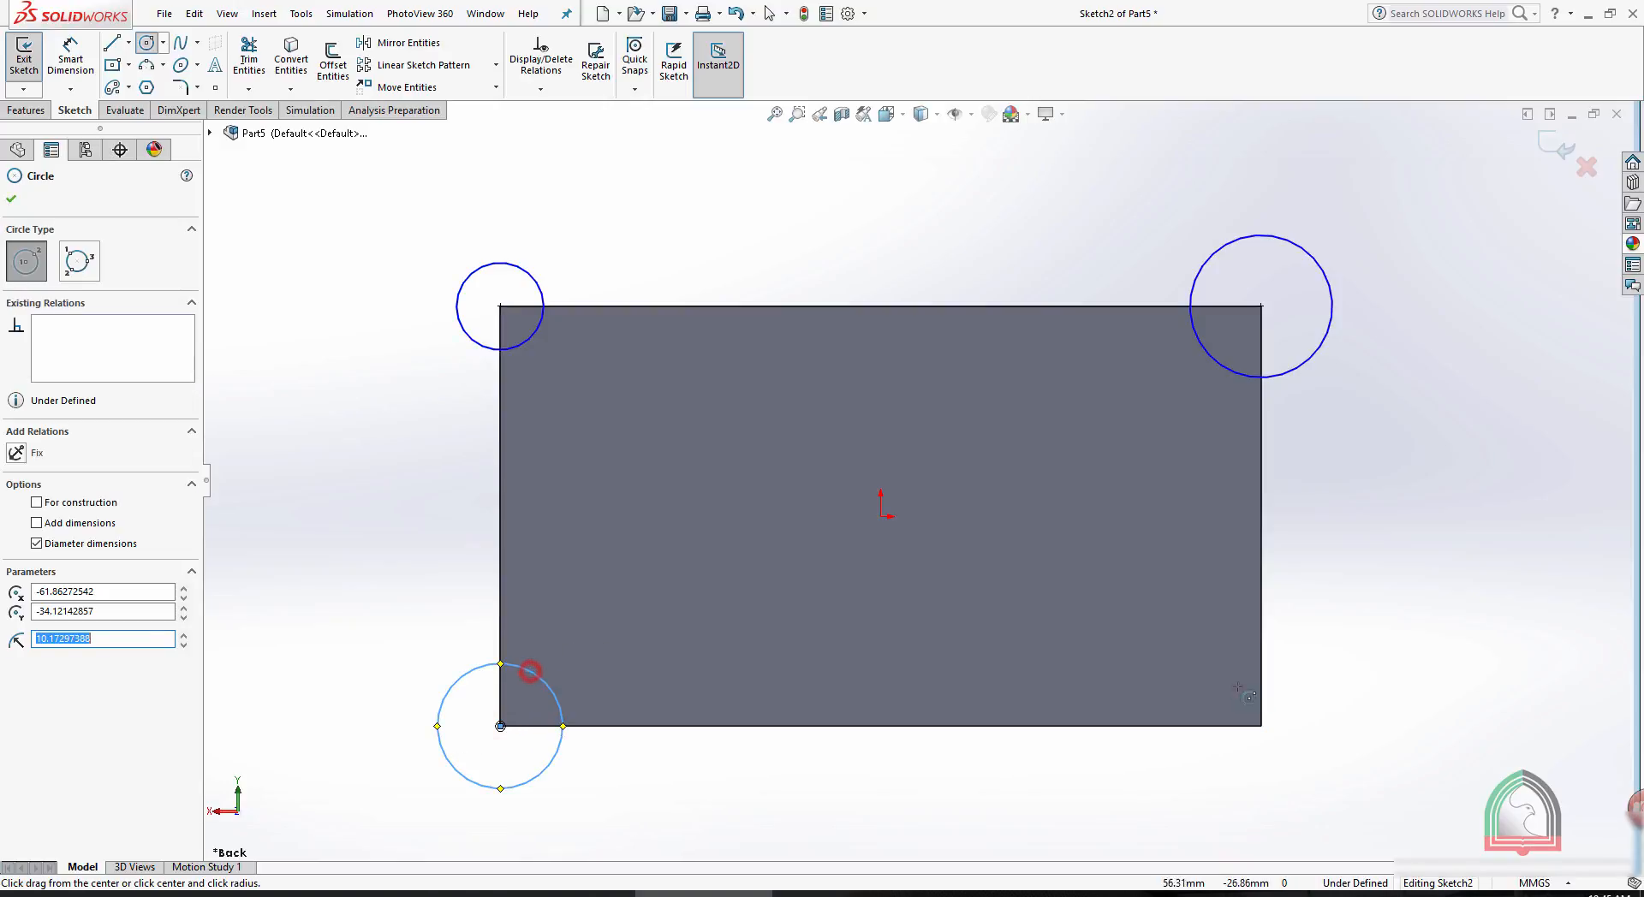
{"action": "left_click", "coordinate": [1262, 725]}
{"action": "left_click", "coordinate": [1287, 652]}
{"action": "left_click", "coordinate": [1563, 143]}
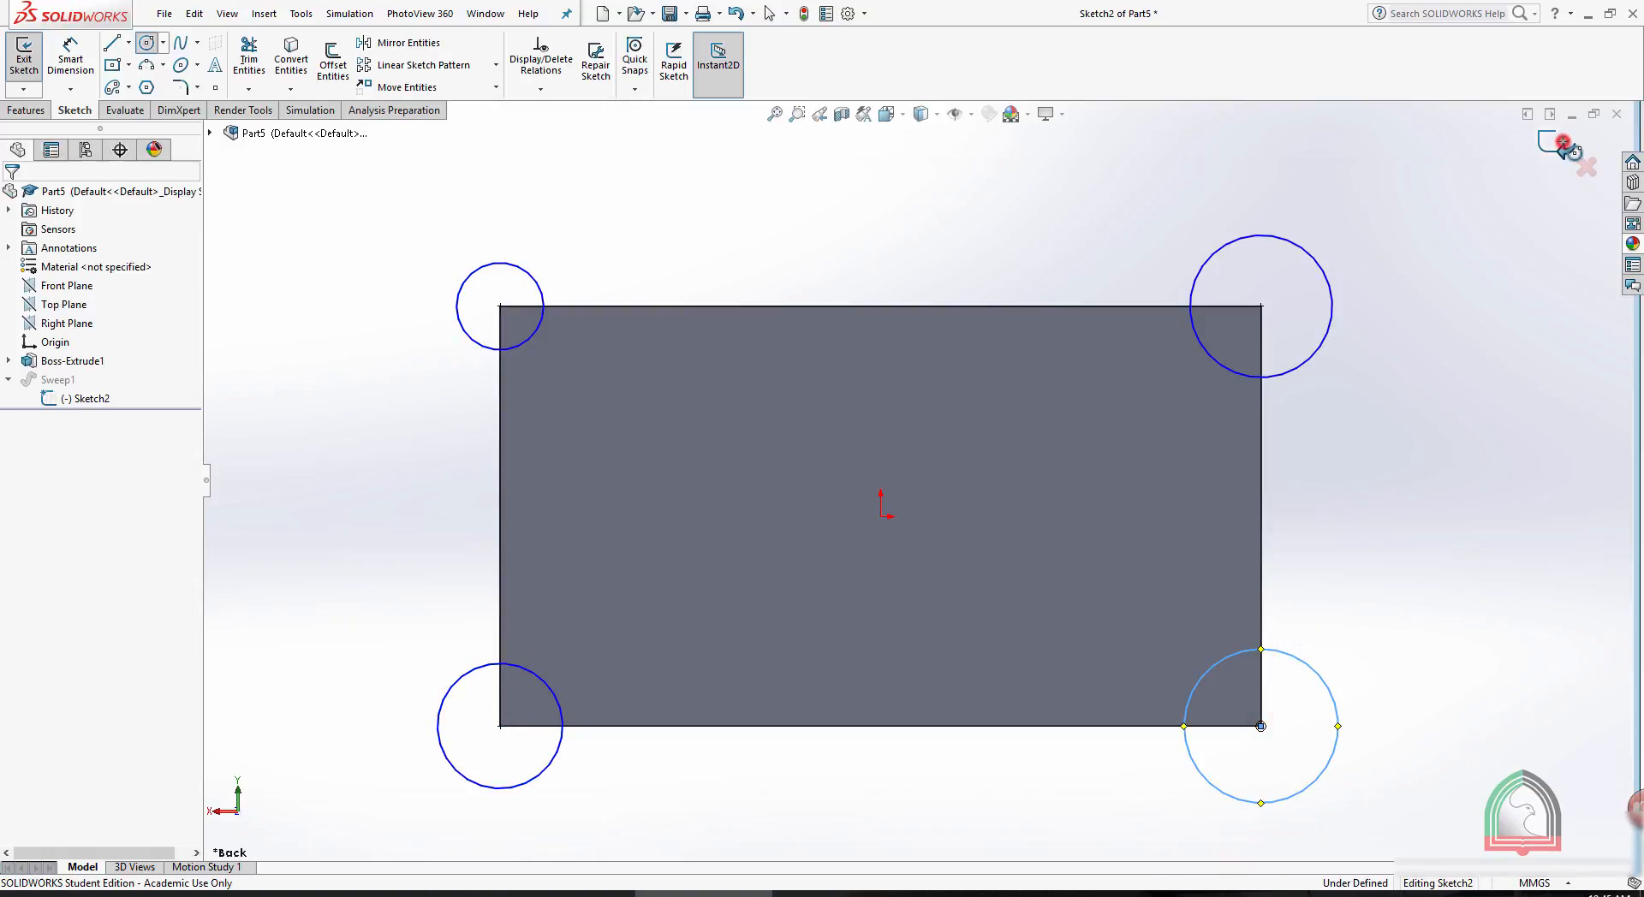
{"action": "left_click", "coordinate": [1563, 143]}
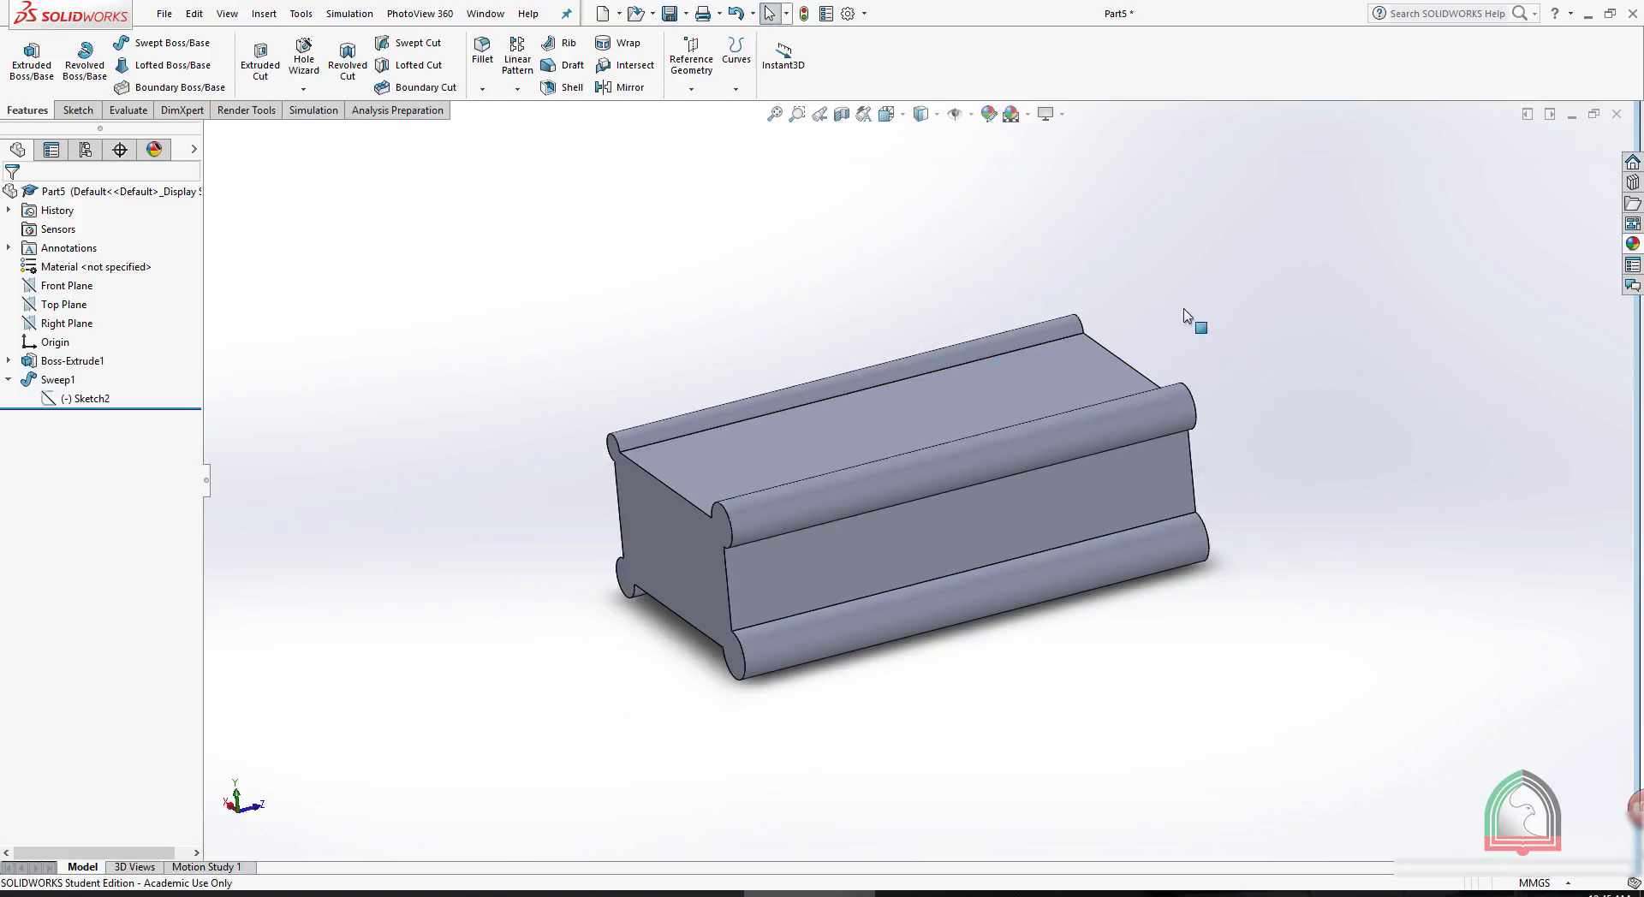
{"action": "middle_click_drag", "start_coordinate": [1185, 315], "coordinate": [1229, 249]}
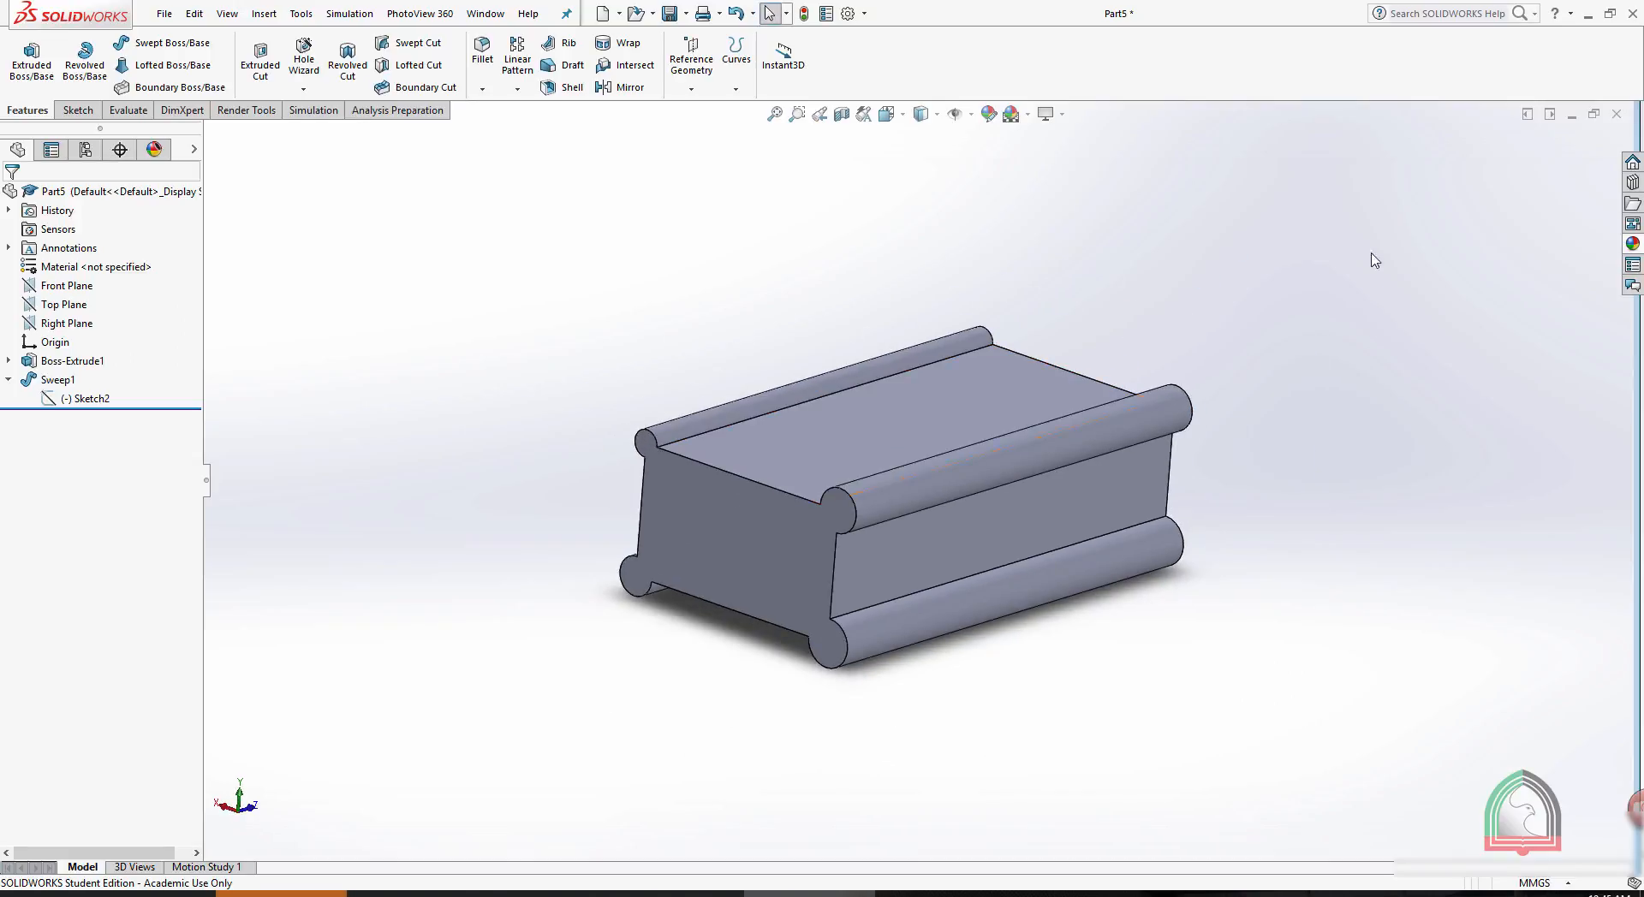
- Minimise the open part windows, close the active part document and create a new part
{"action": "left_click", "coordinate": [1572, 116]}
{"action": "left_click", "coordinate": [1572, 116]}
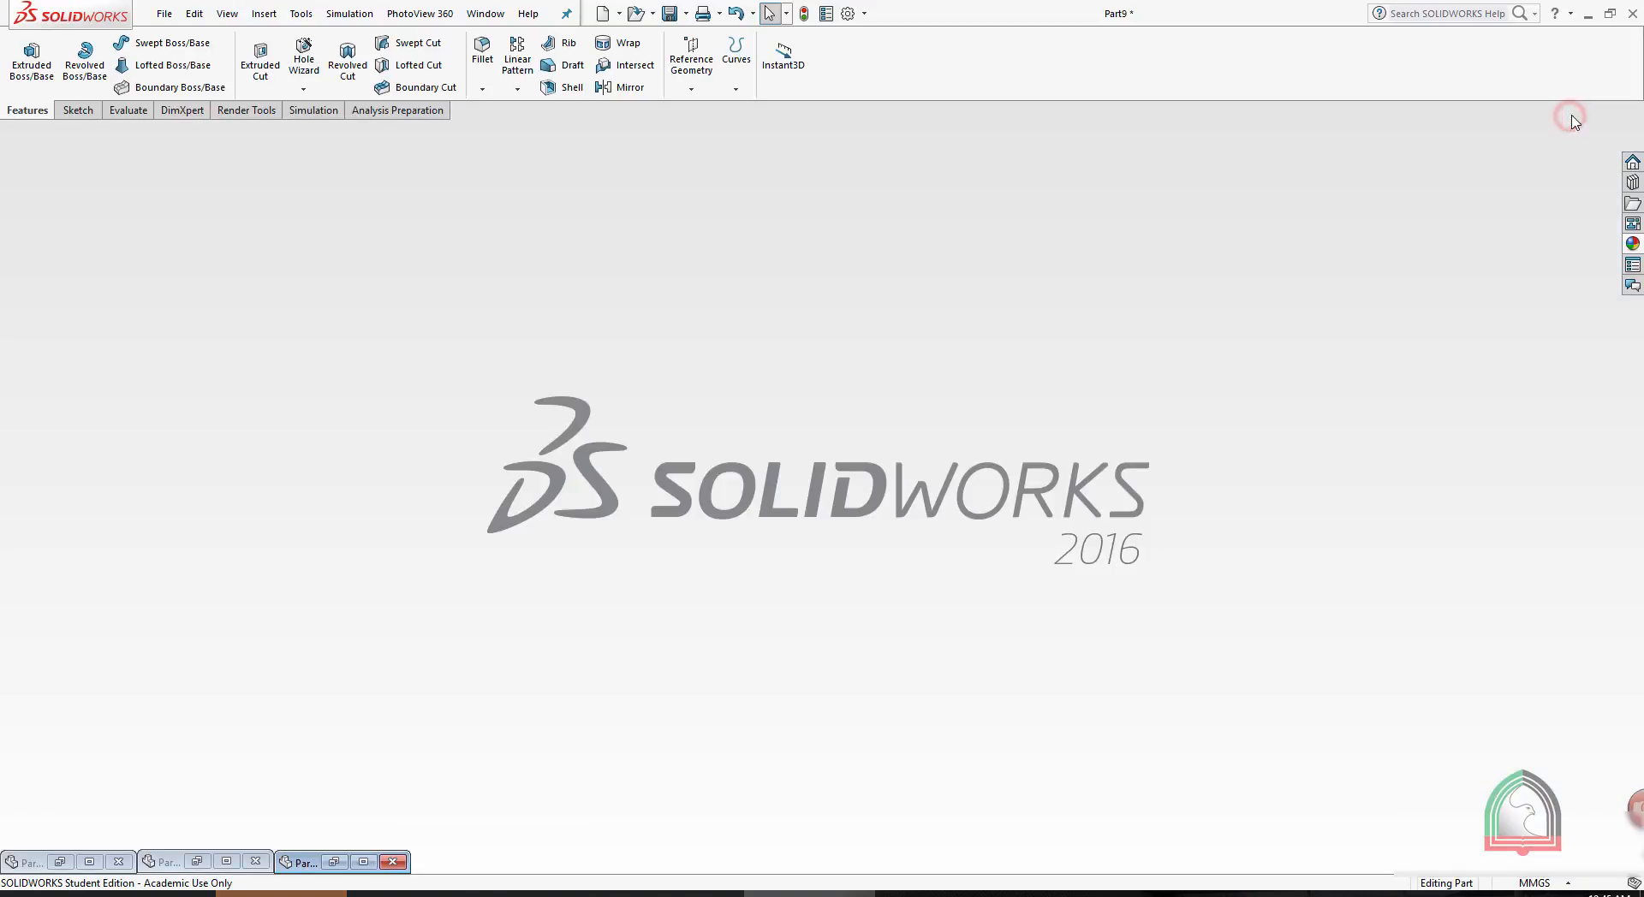
{"action": "left_click", "coordinate": [387, 865]}
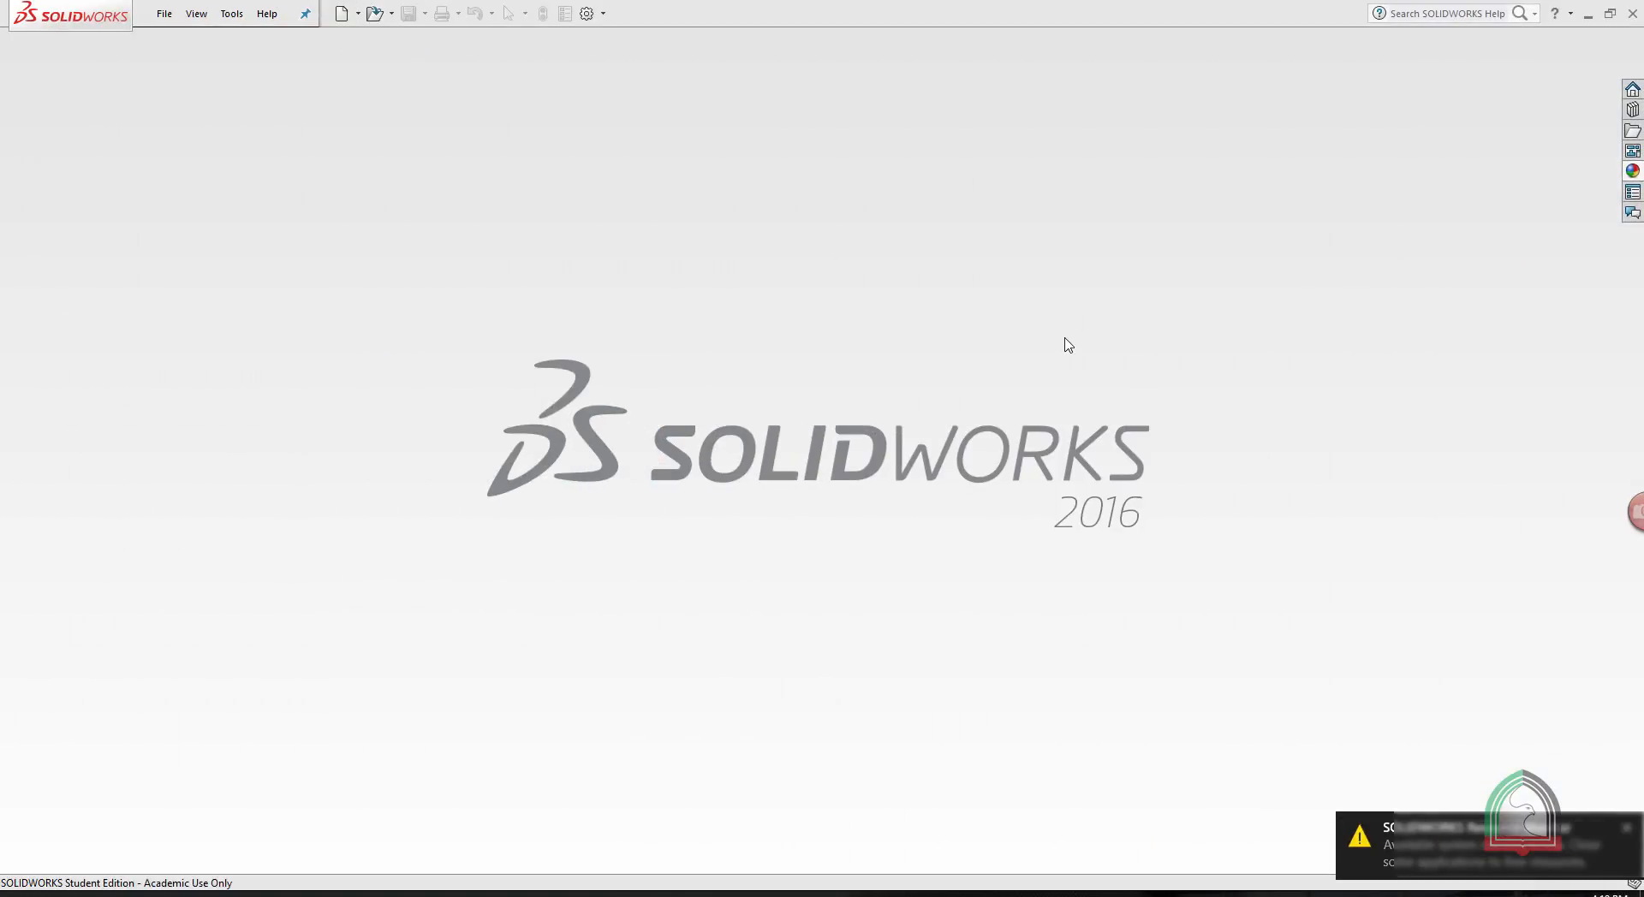
{"action": "left_click", "coordinate": [163, 14]}
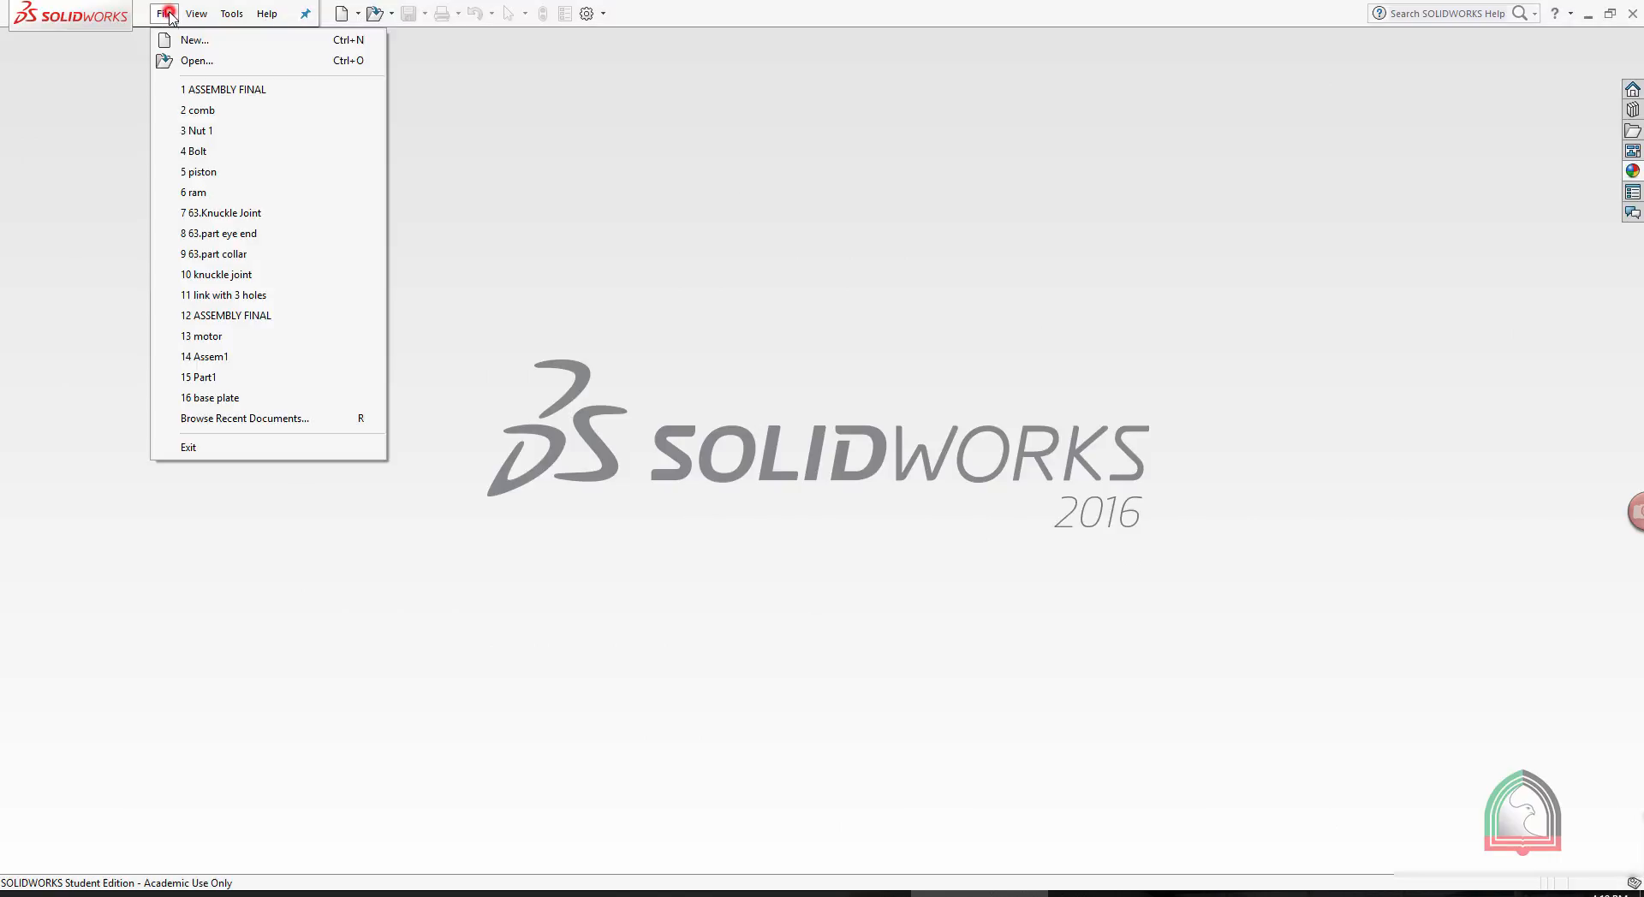
{"action": "left_click", "coordinate": [191, 41]}
{"action": "double_click", "coordinate": [667, 351]}
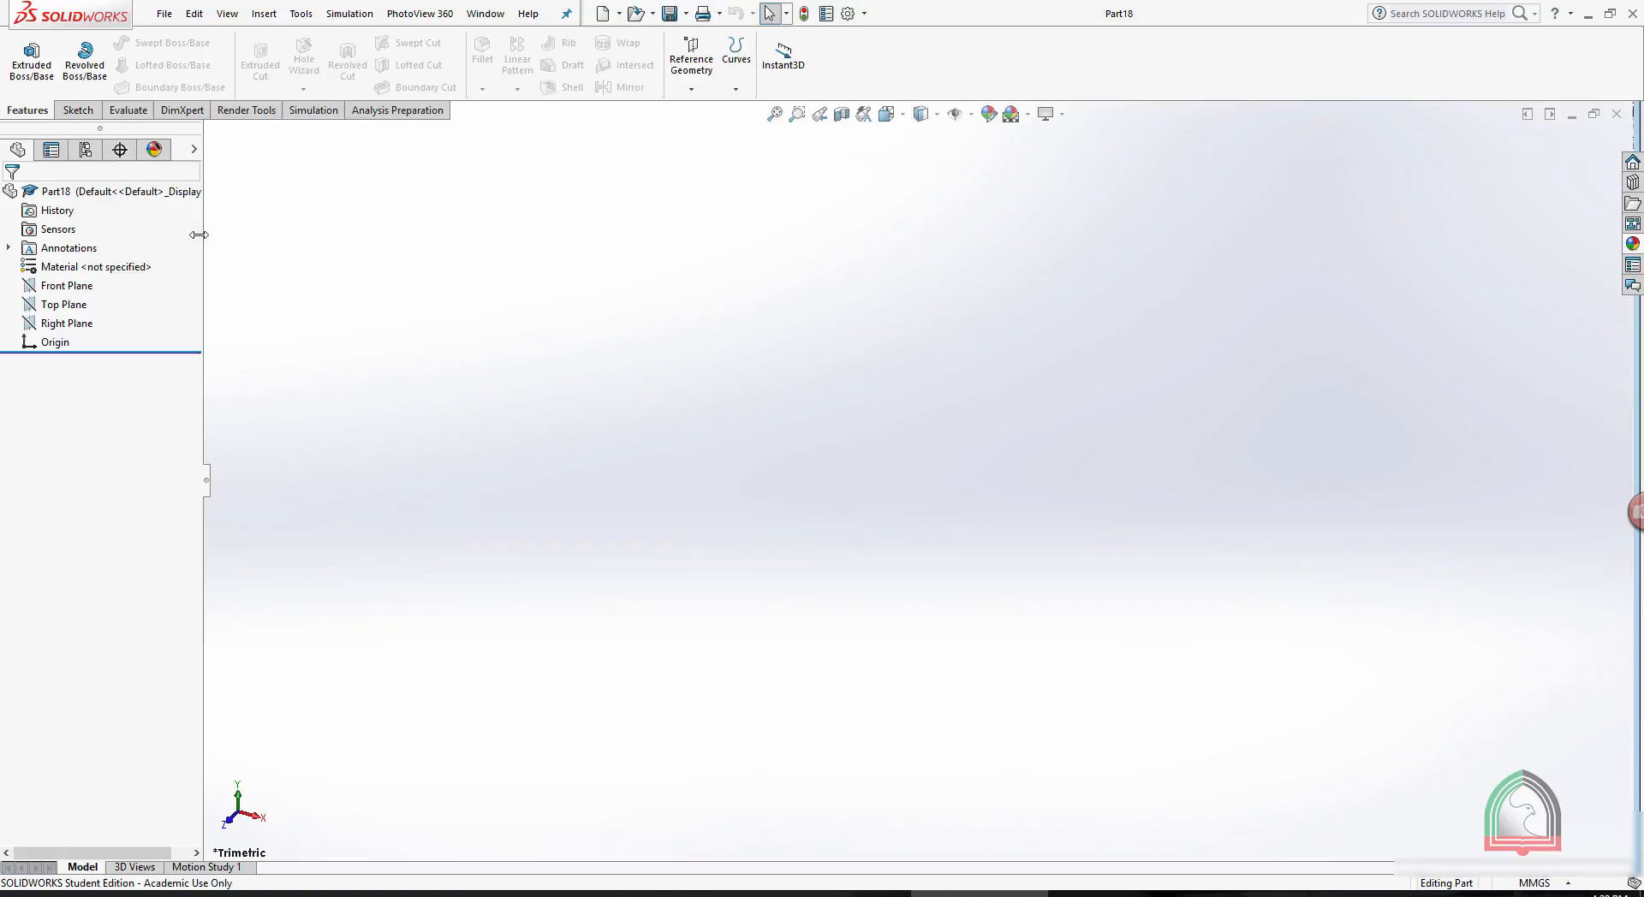
- Sketch a circle with a radius of about 32.5 mm centred on the origin on the Front Plane and exit the sketch
{"action": "left_click", "coordinate": [78, 110]}
{"action": "left_click", "coordinate": [25, 89]}
{"action": "left_click", "coordinate": [49, 110]}
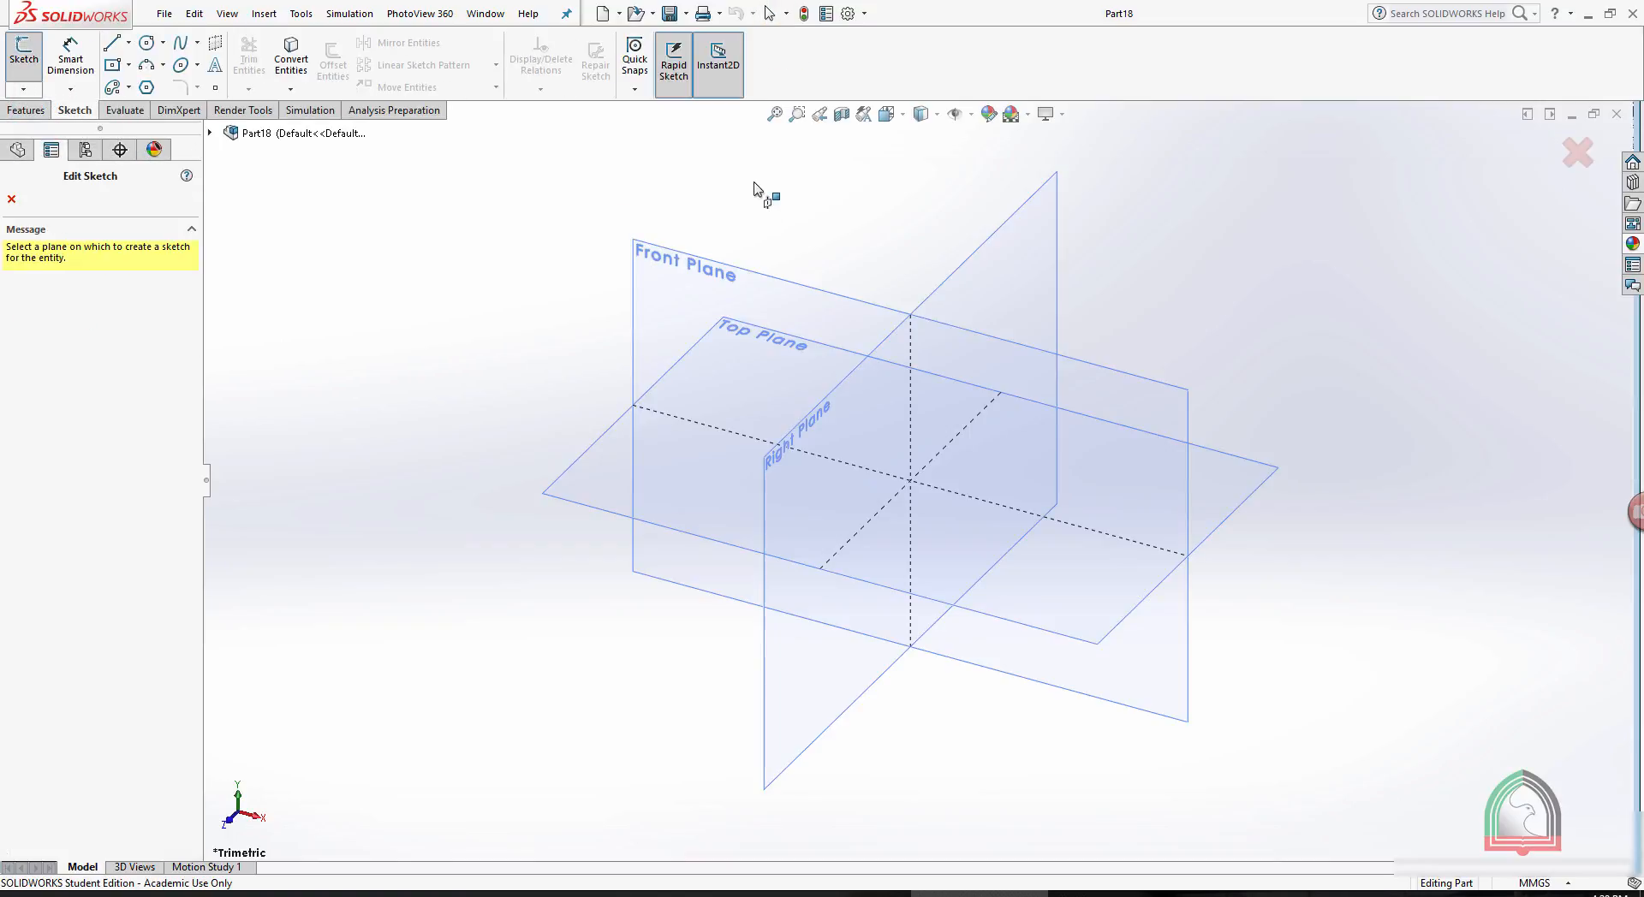
{"action": "left_click", "coordinate": [715, 272]}
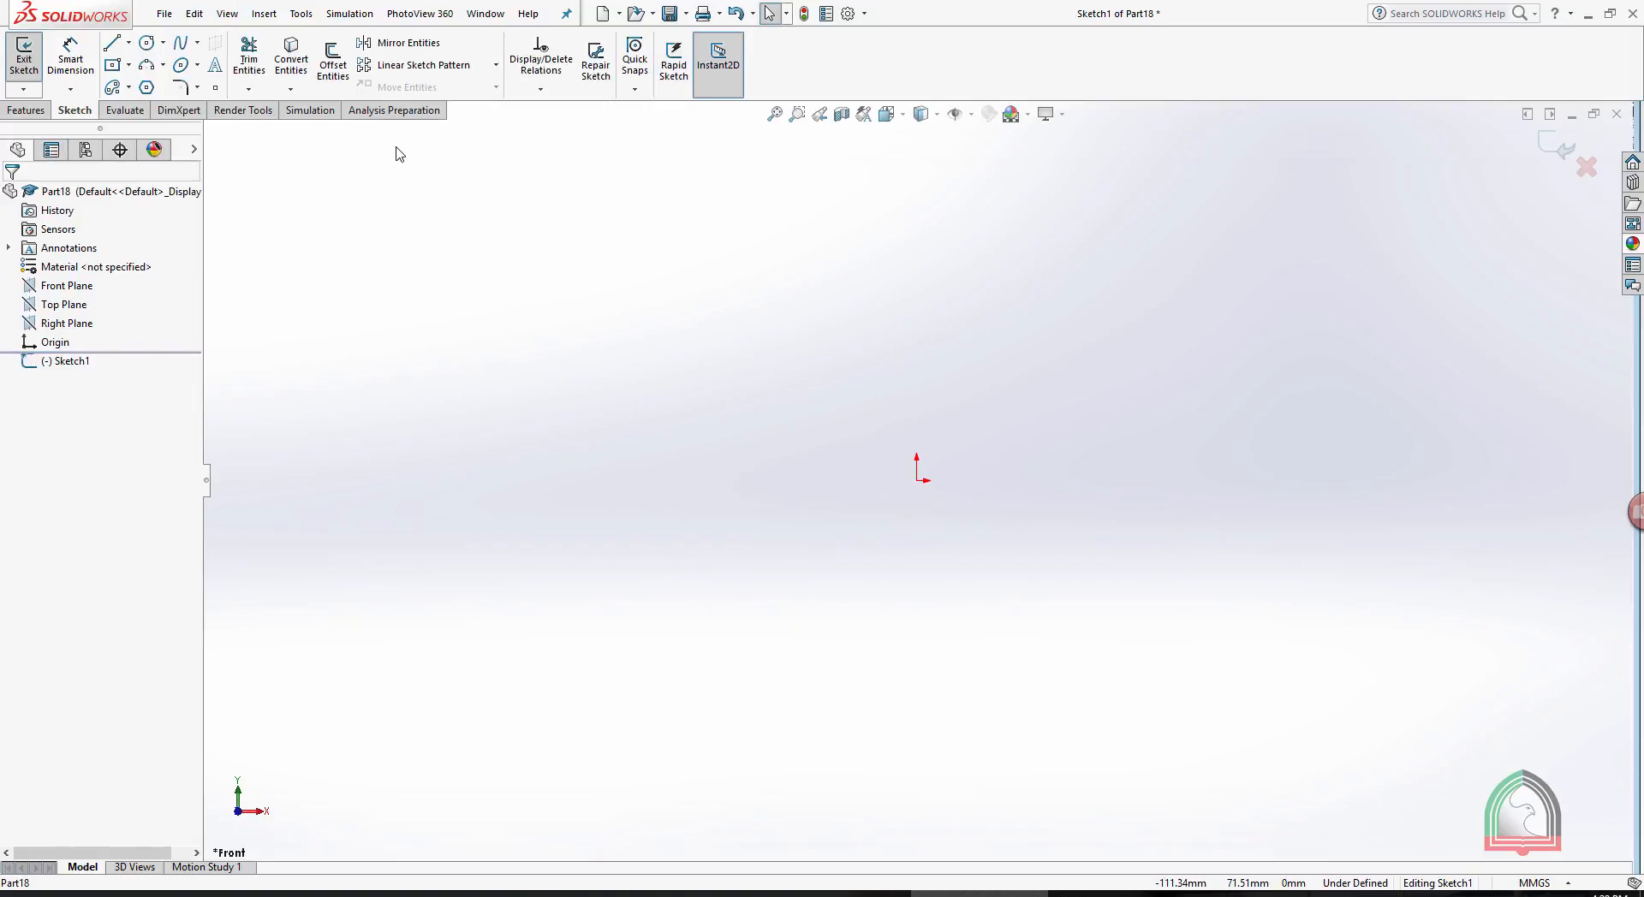
{"action": "left_click", "coordinate": [151, 44]}
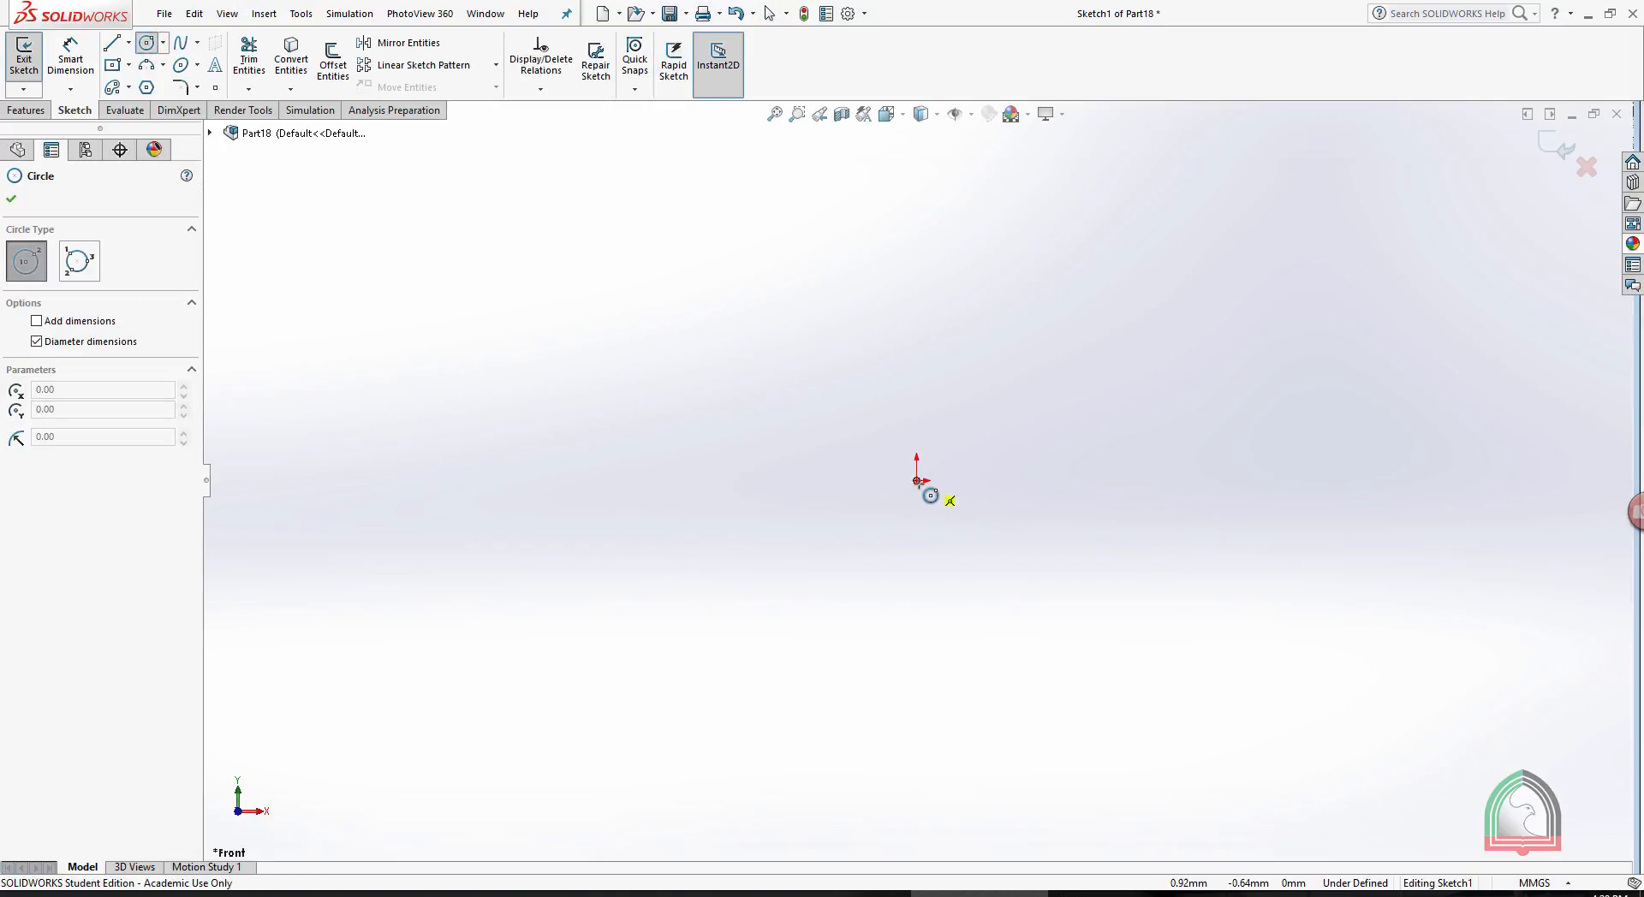
{"action": "left_click", "coordinate": [916, 481]}
{"action": "left_click", "coordinate": [1011, 363]}
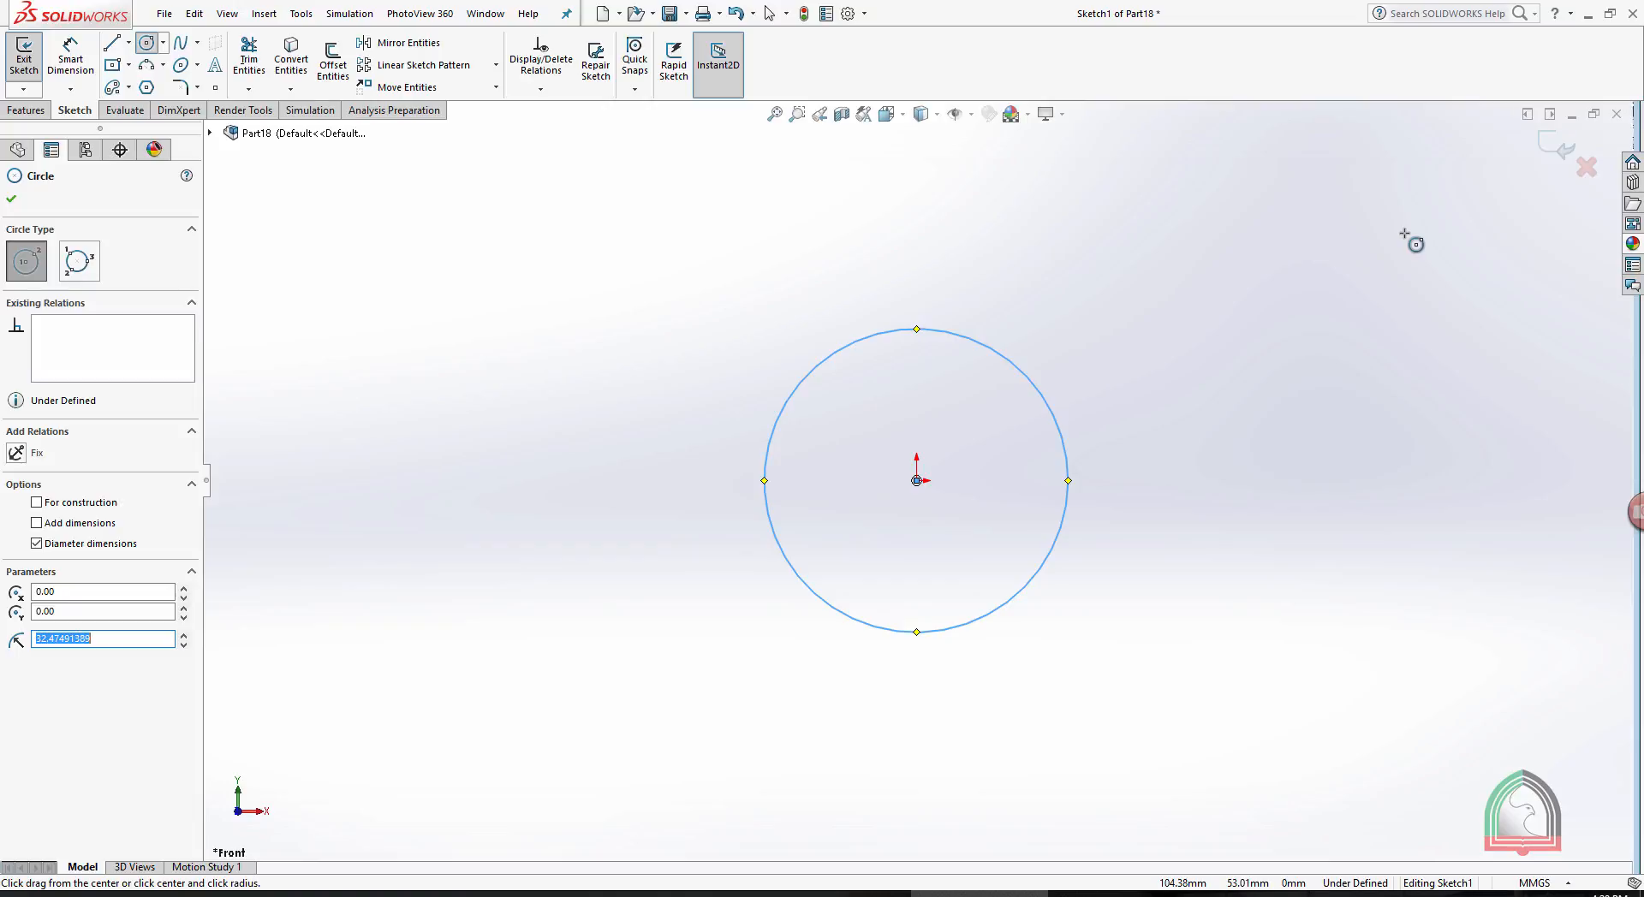
{"action": "left_click", "coordinate": [1555, 145]}
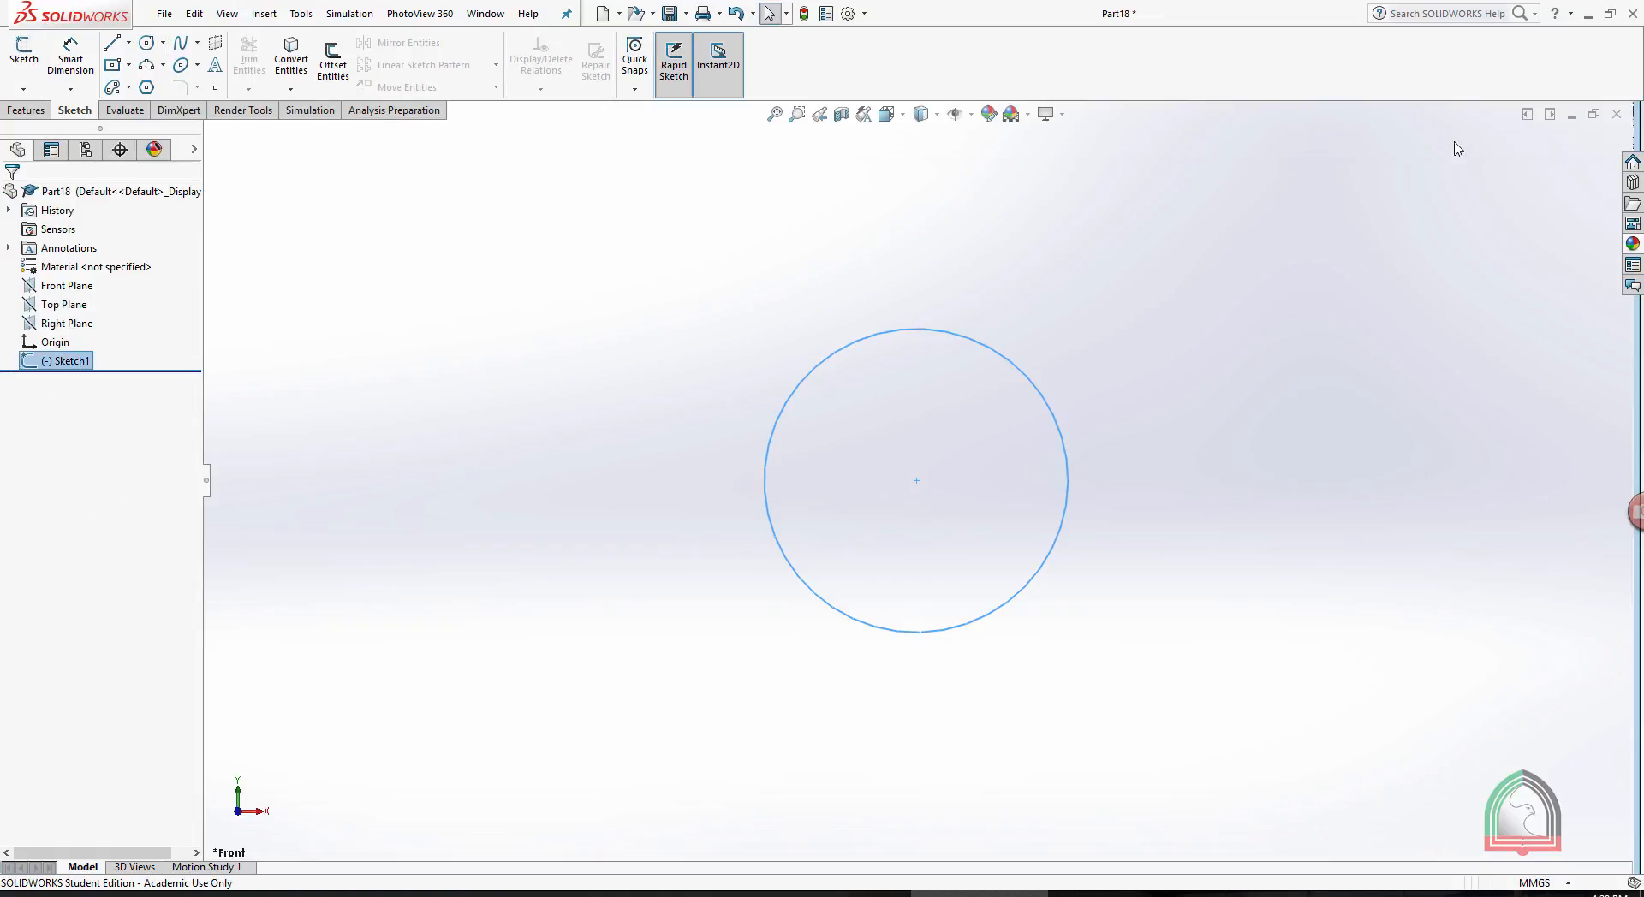
- Create a constant-pitch helix from the circle, defined by height and revolution, with 300 mm height and 10 revolutions
{"action": "left_click", "coordinate": [27, 111]}
{"action": "left_click", "coordinate": [735, 89]}
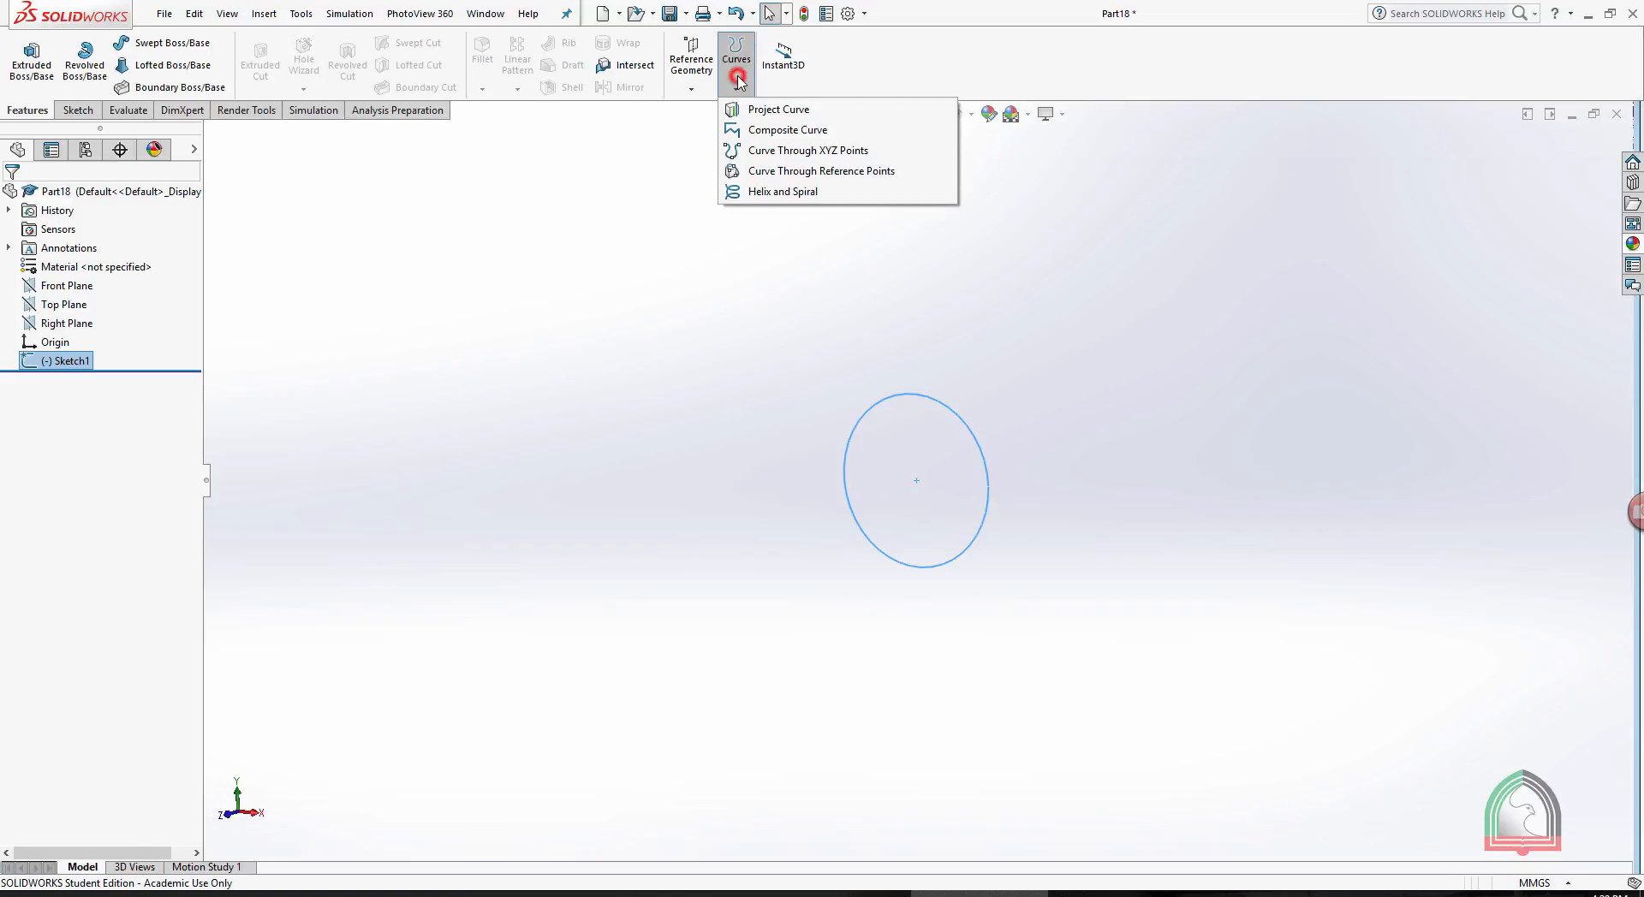
{"action": "left_click", "coordinate": [770, 193]}
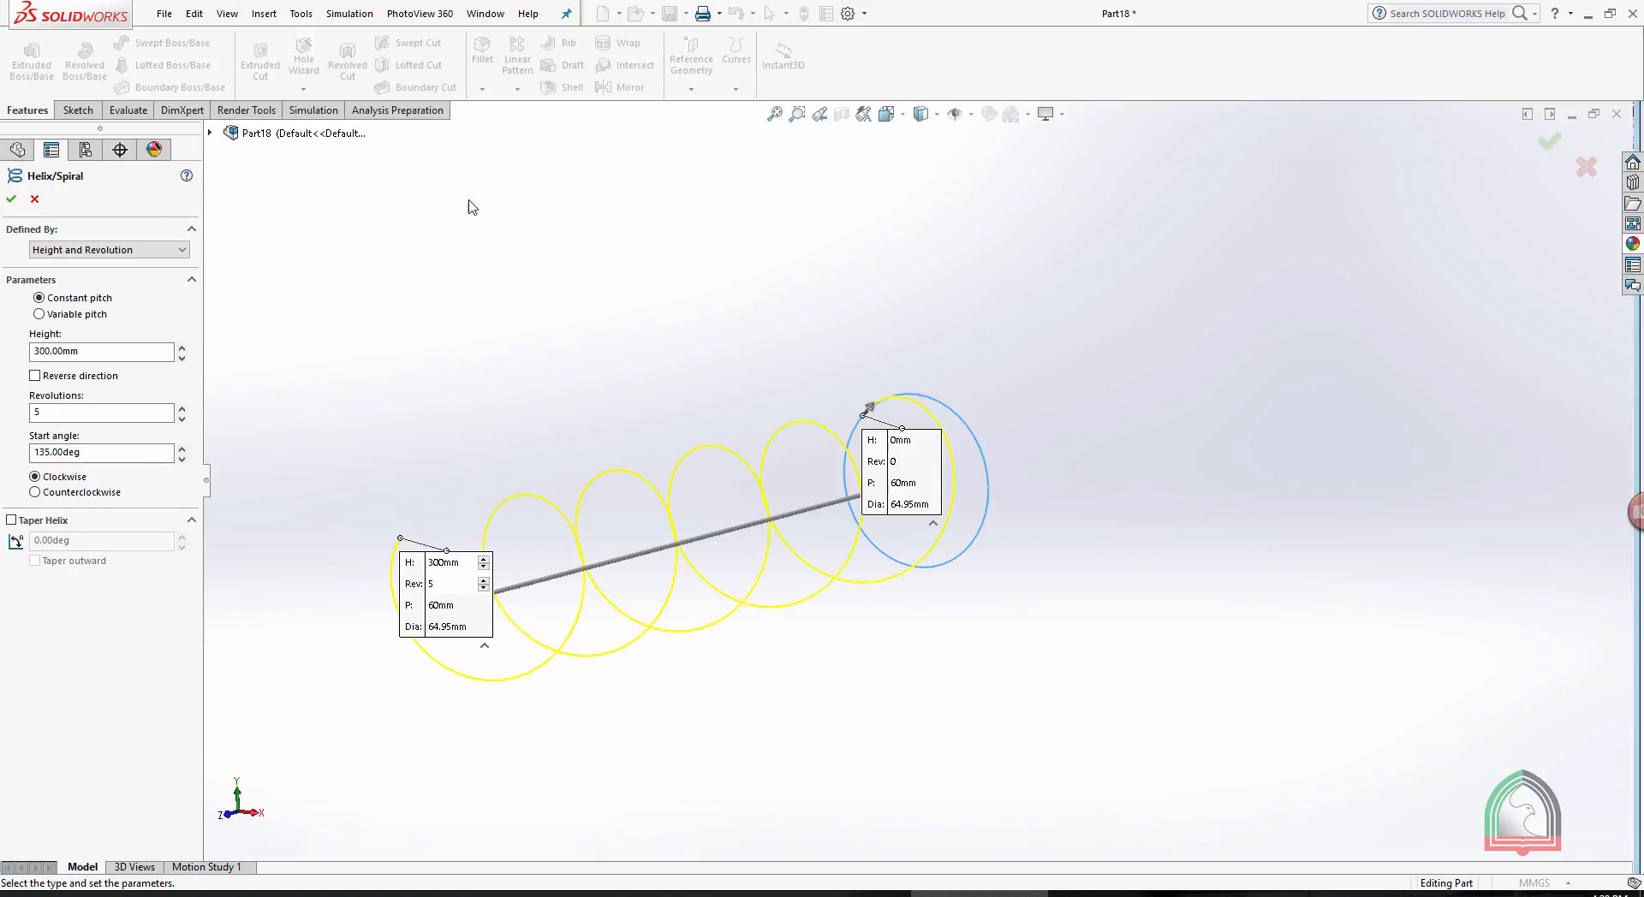
{"action": "left_click", "coordinate": [86, 351]}
{"action": "left_click", "coordinate": [80, 411]}
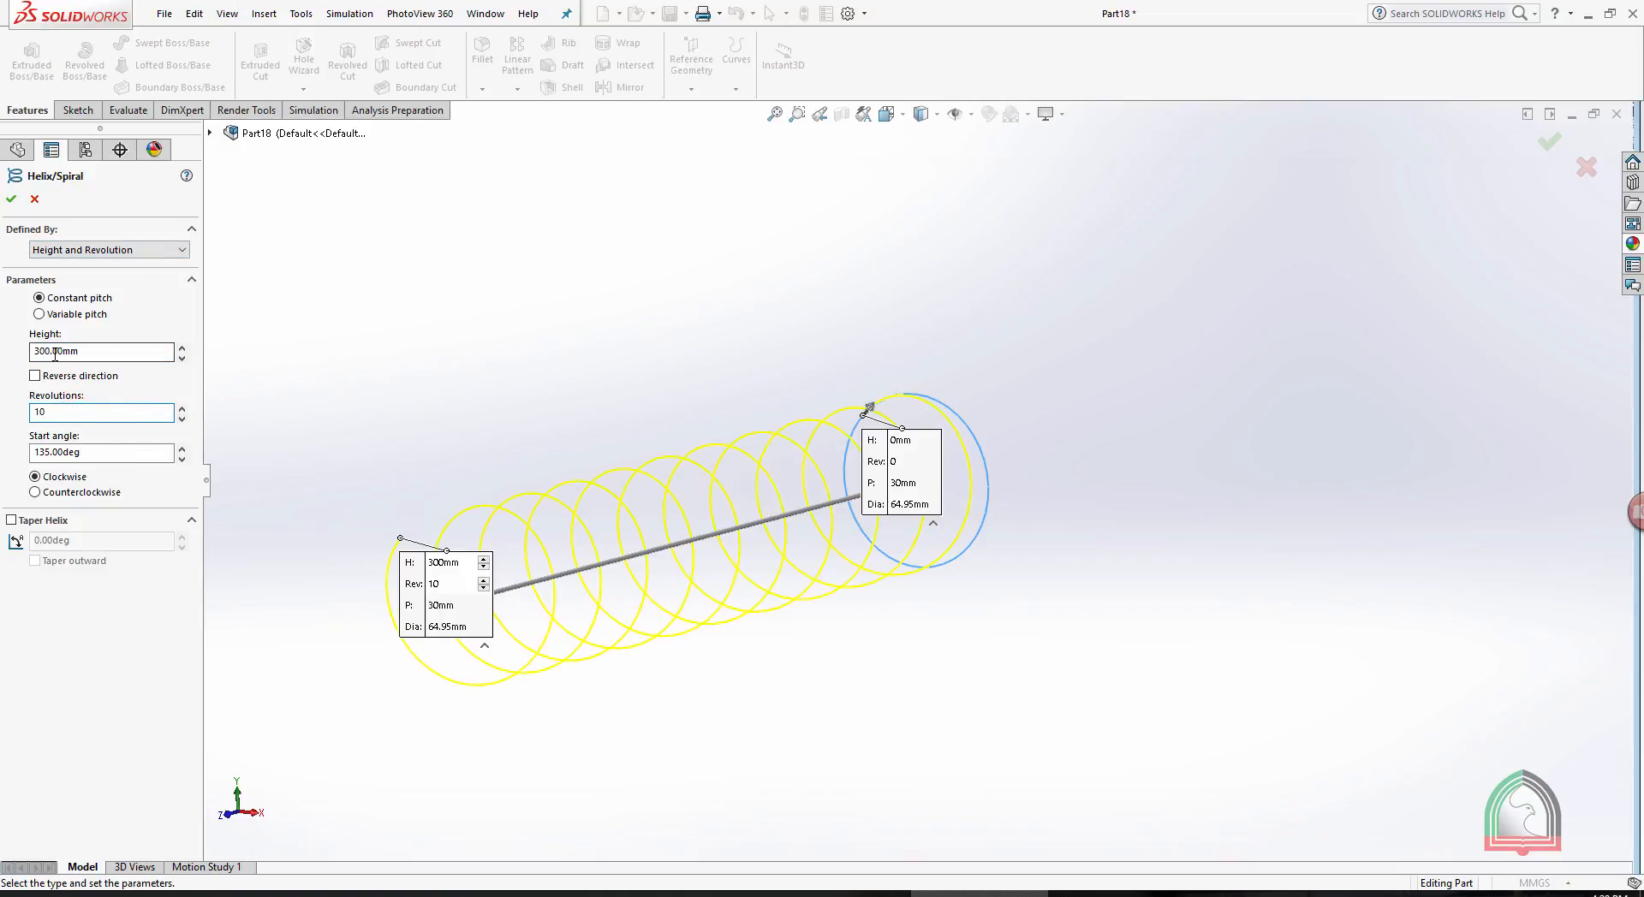
{"action": "left_click", "coordinate": [106, 253]}
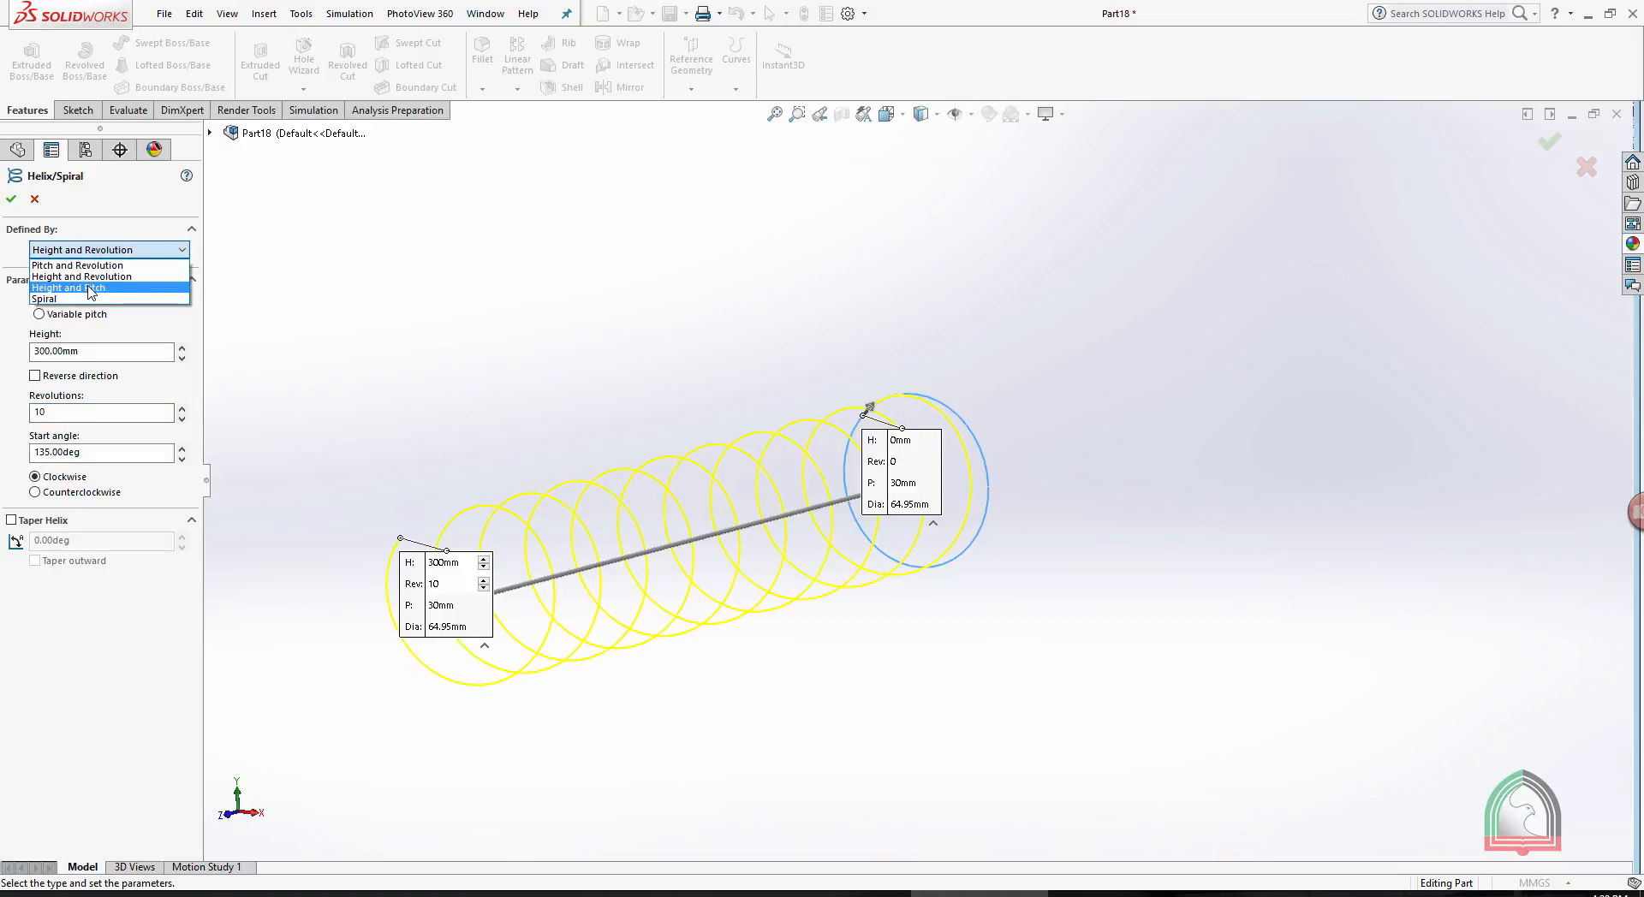
{"action": "left_click", "coordinate": [542, 284]}
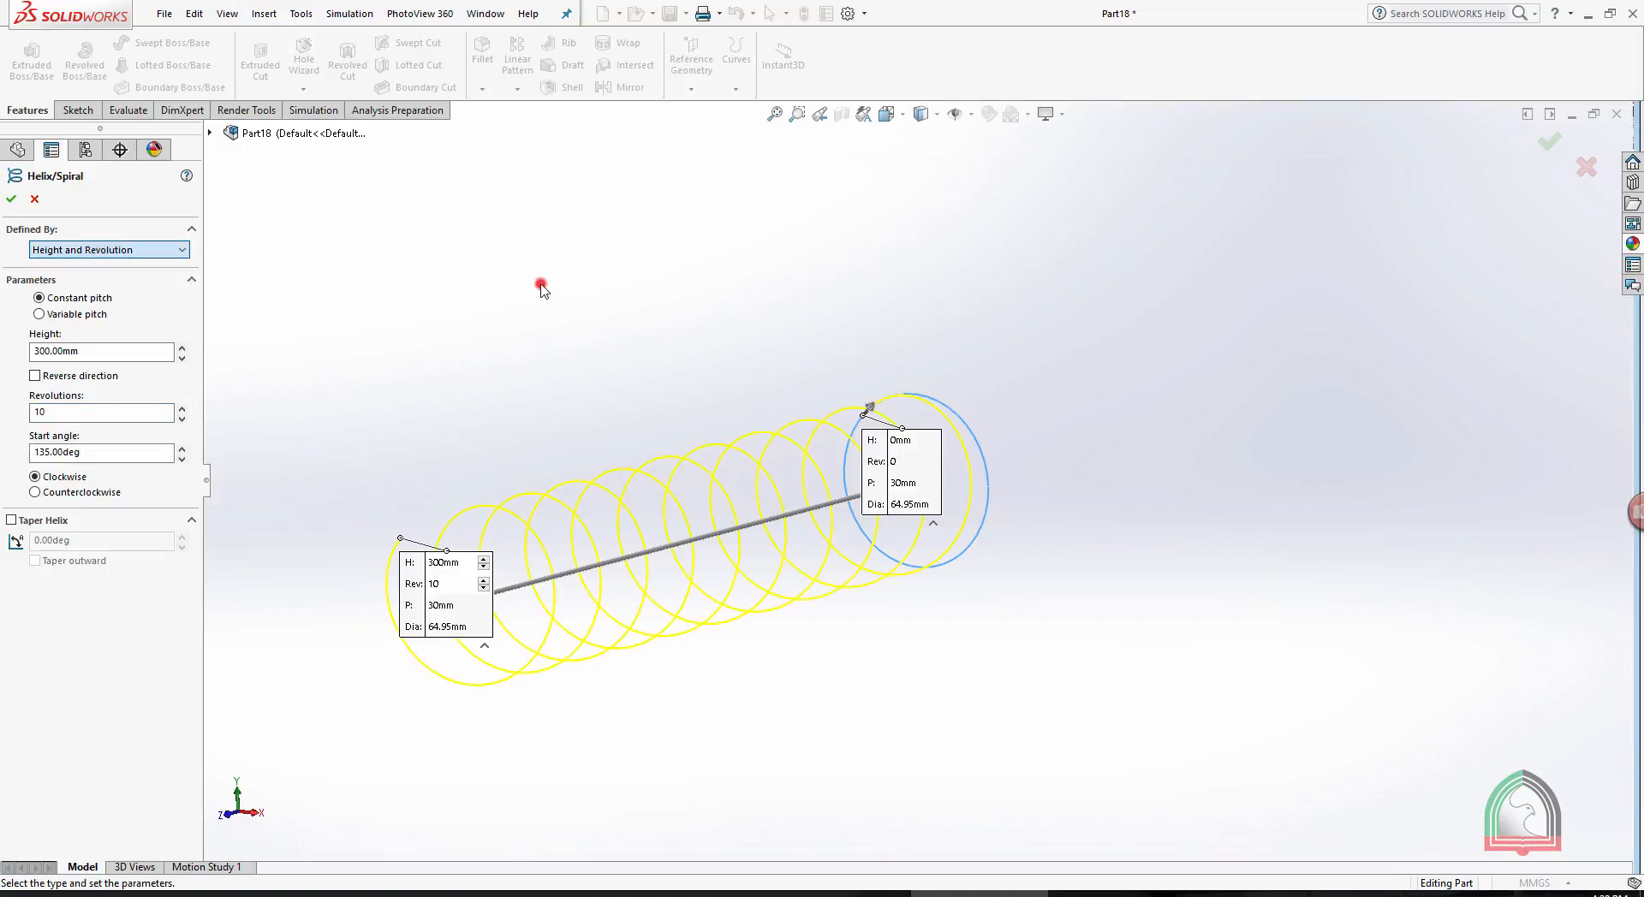
{"action": "left_click", "coordinate": [10, 202]}
{"action": "middle_click_drag", "start_coordinate": [873, 320], "coordinate": [379, 391]}
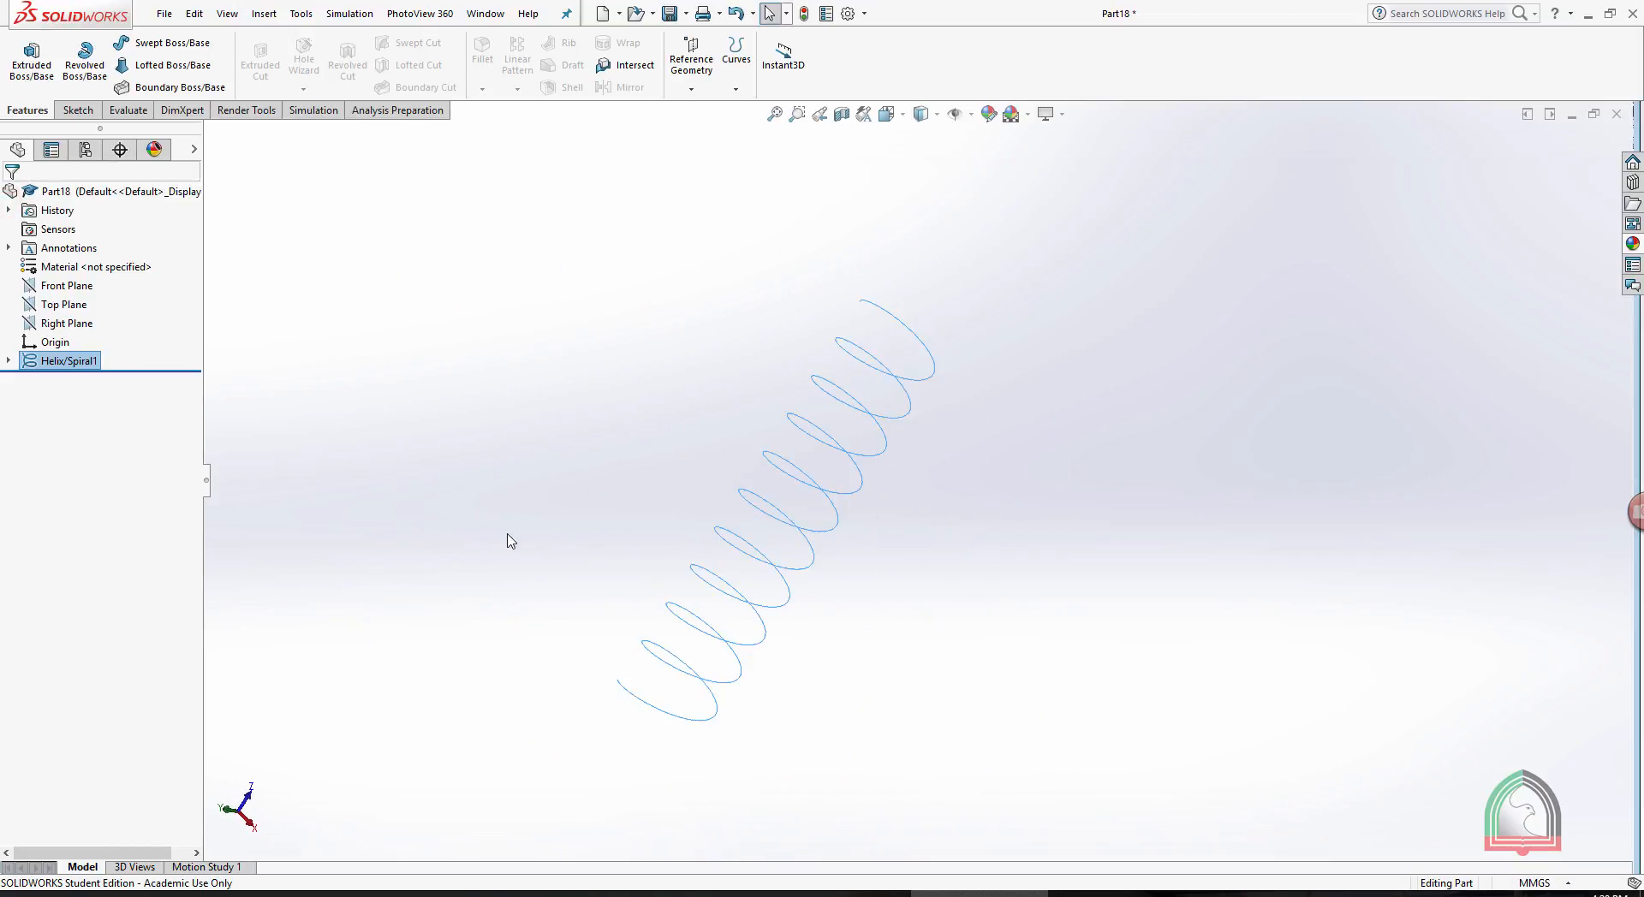
{"action": "middle_click_drag", "start_coordinate": [685, 688], "coordinate": [1009, 683]}
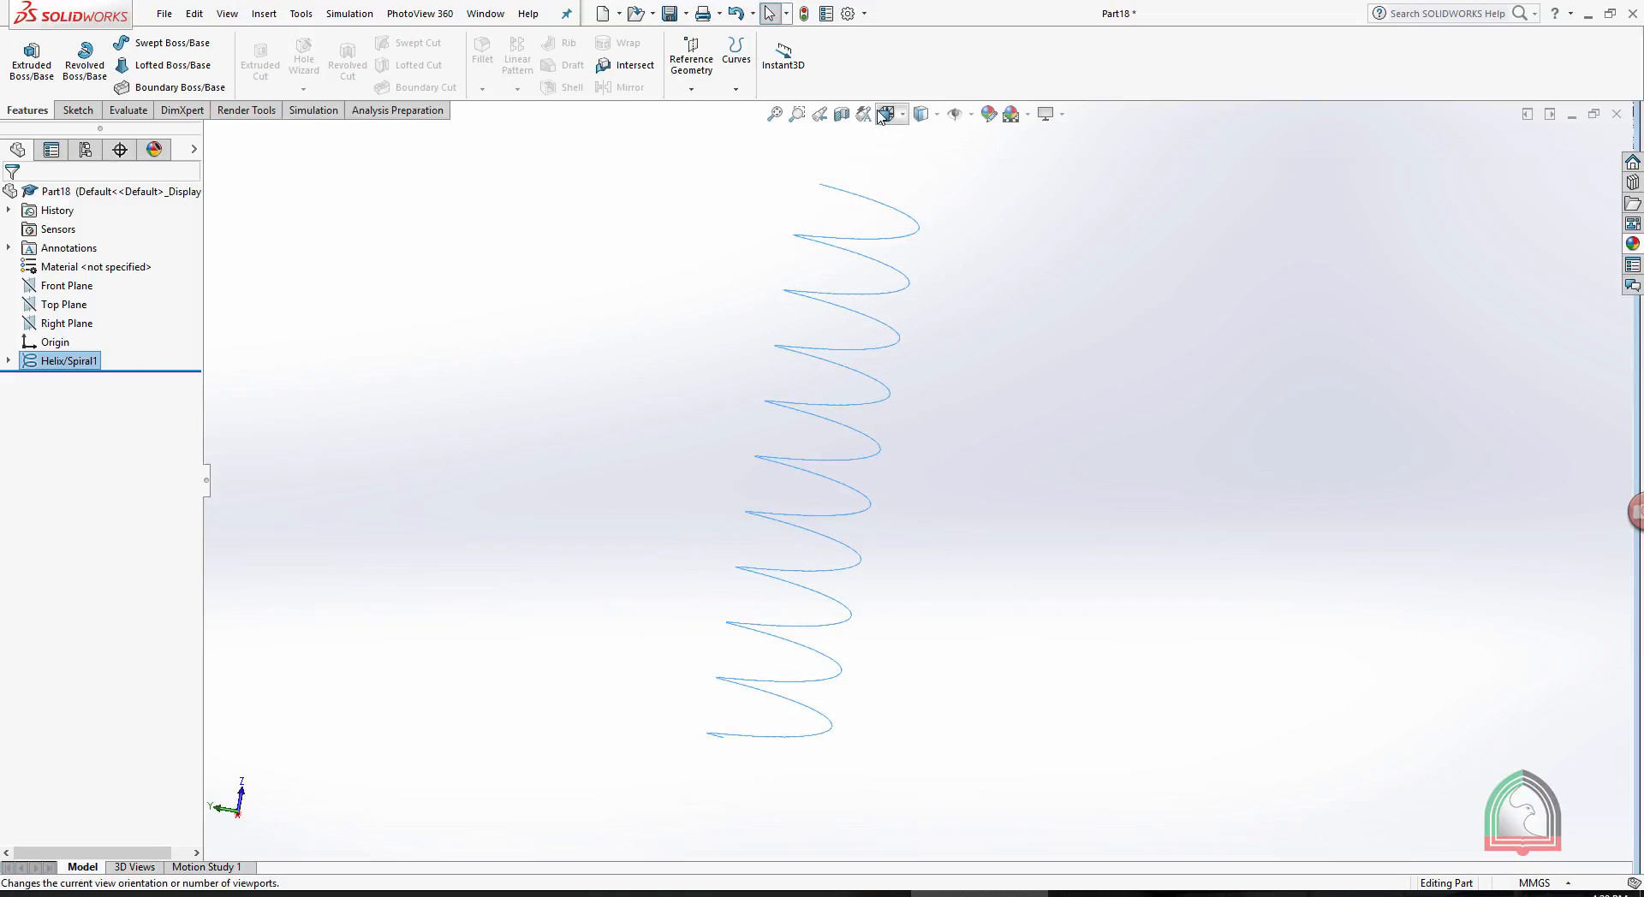
{"action": "left_click", "coordinate": [691, 62]}
{"action": "left_click", "coordinate": [699, 109]}
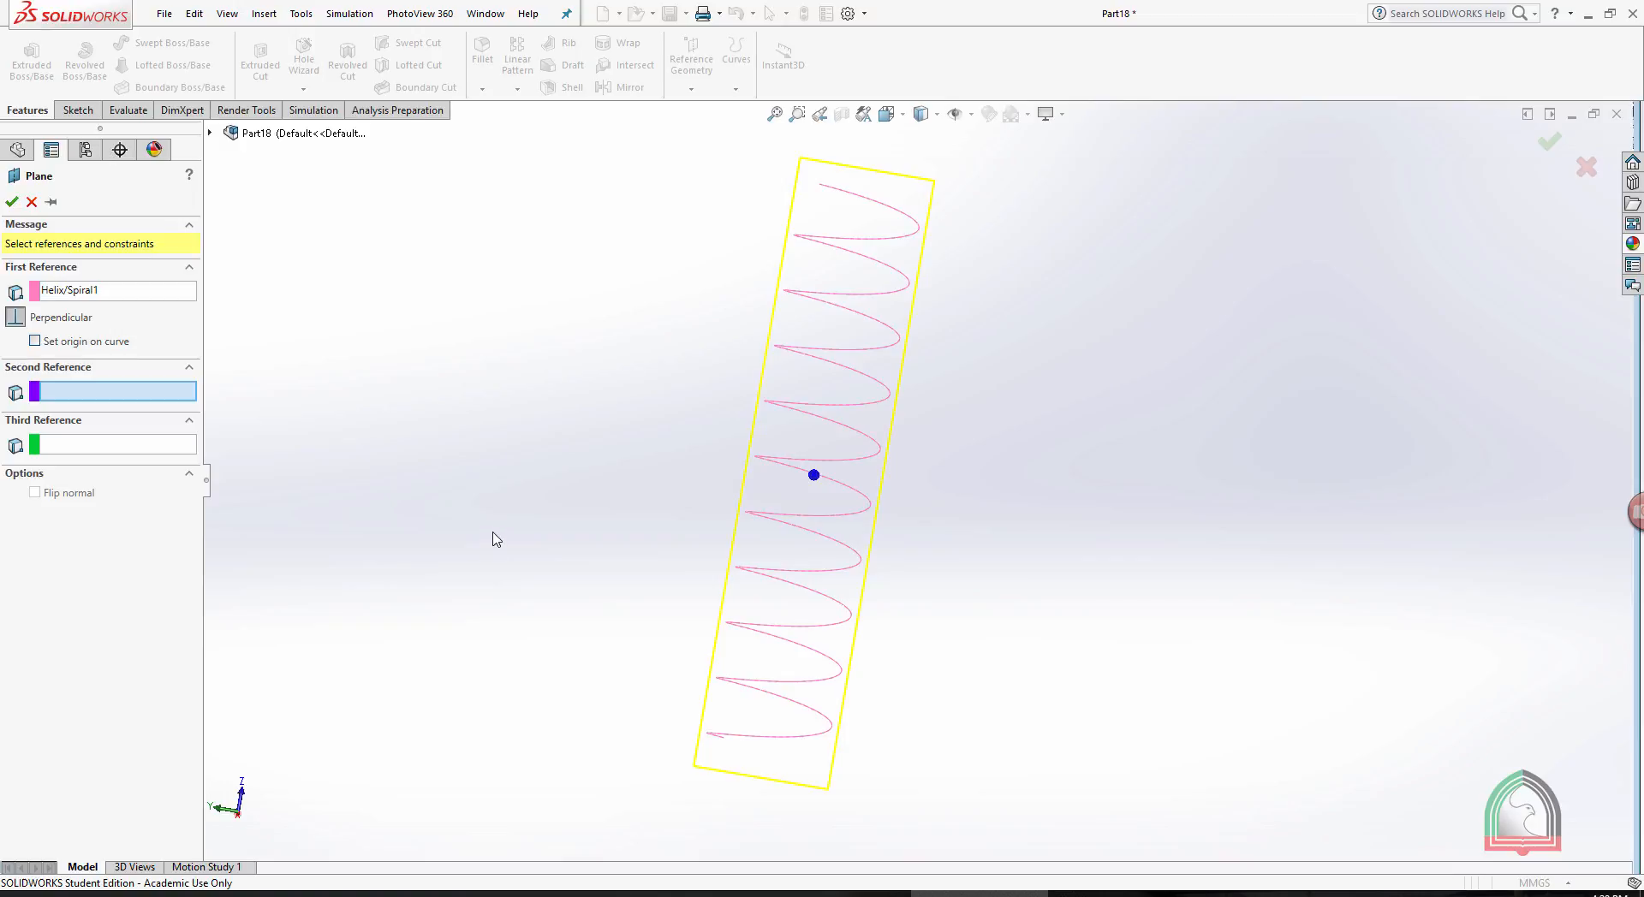
{"action": "left_click", "coordinate": [721, 739]}
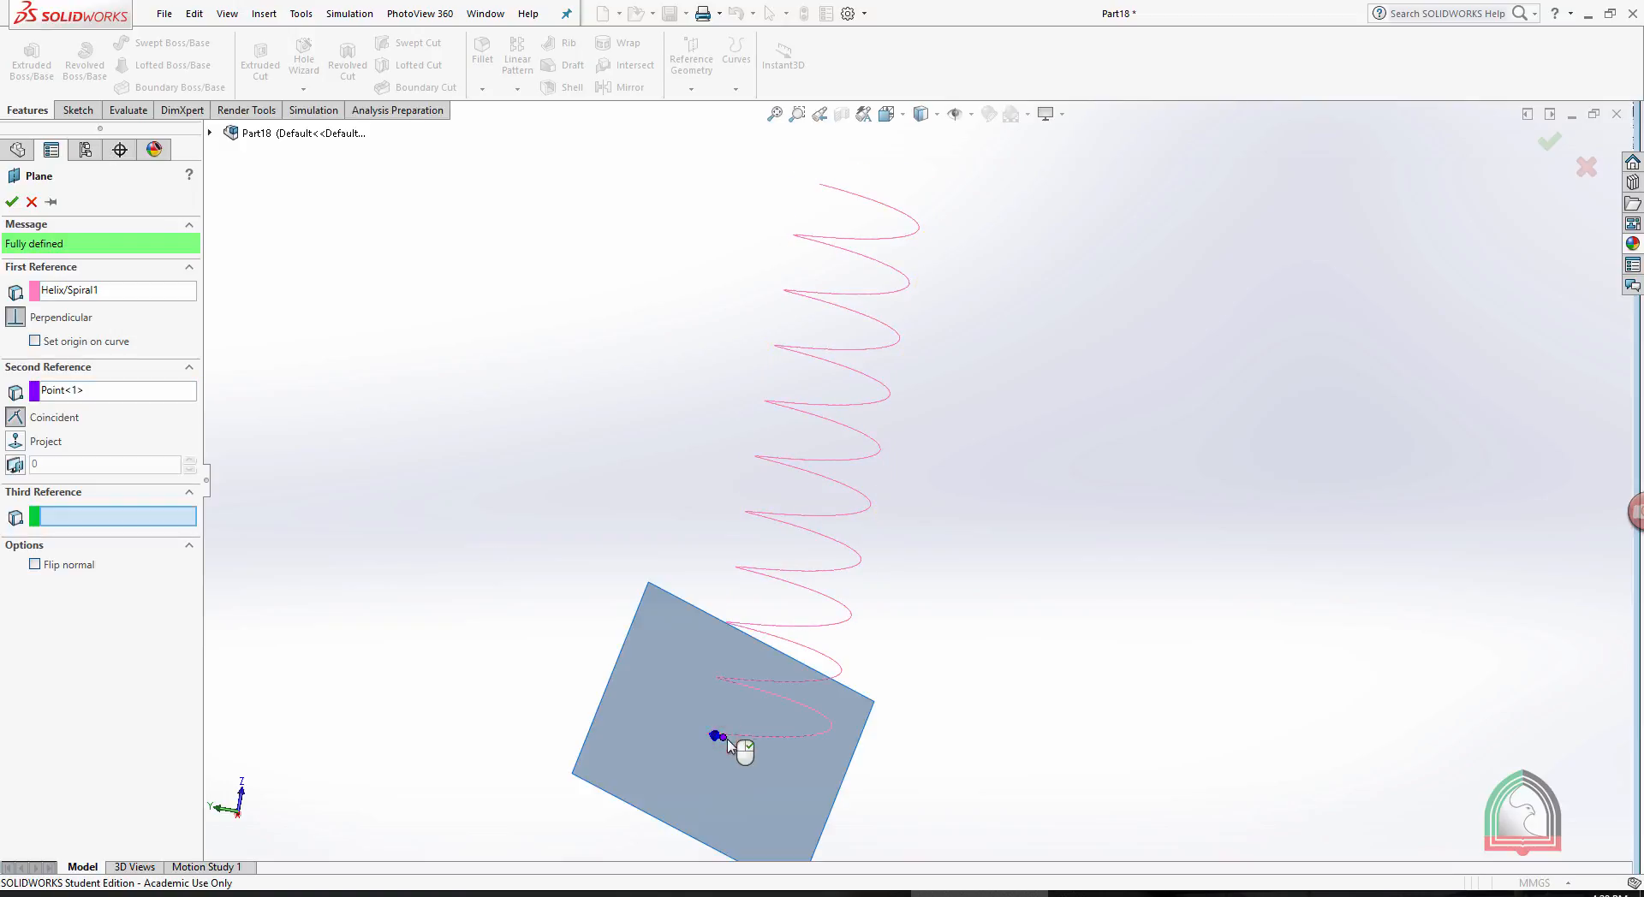
{"action": "left_click", "coordinate": [751, 738]}
{"action": "right_click", "coordinate": [874, 733]}
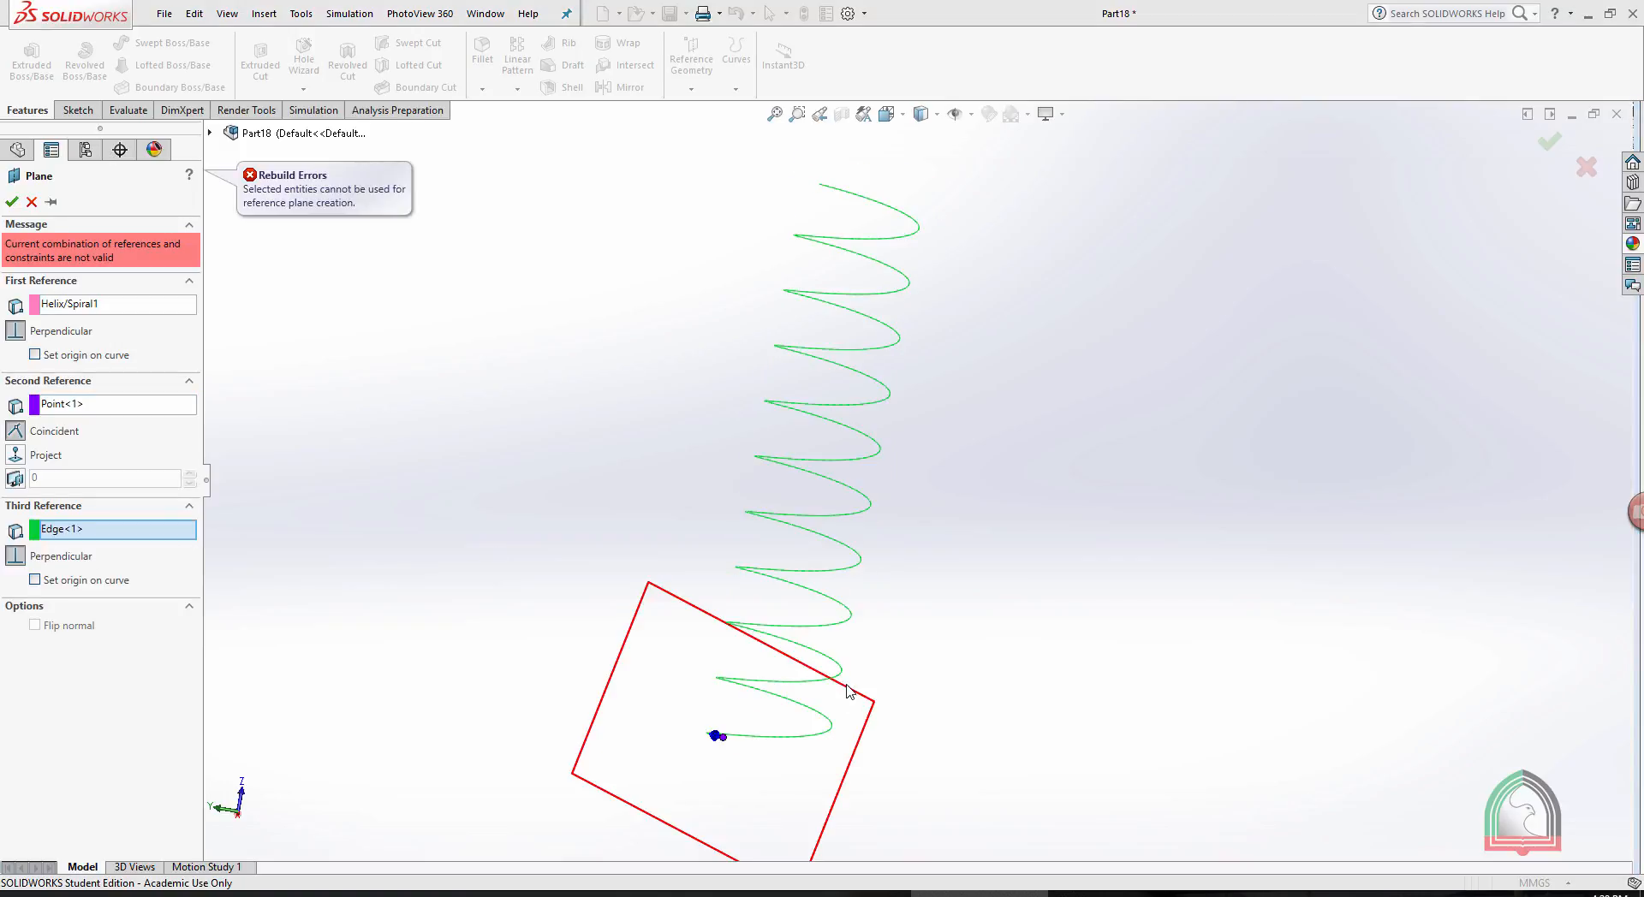
{"action": "key", "text": "Escape"}
{"action": "key", "text": "Escape"}
- Create a reference plane coincident with the helix's starting endpoint and perpendicular to the helix curve
{"action": "middle_click_drag", "start_coordinate": [627, 317], "coordinate": [591, 276]}
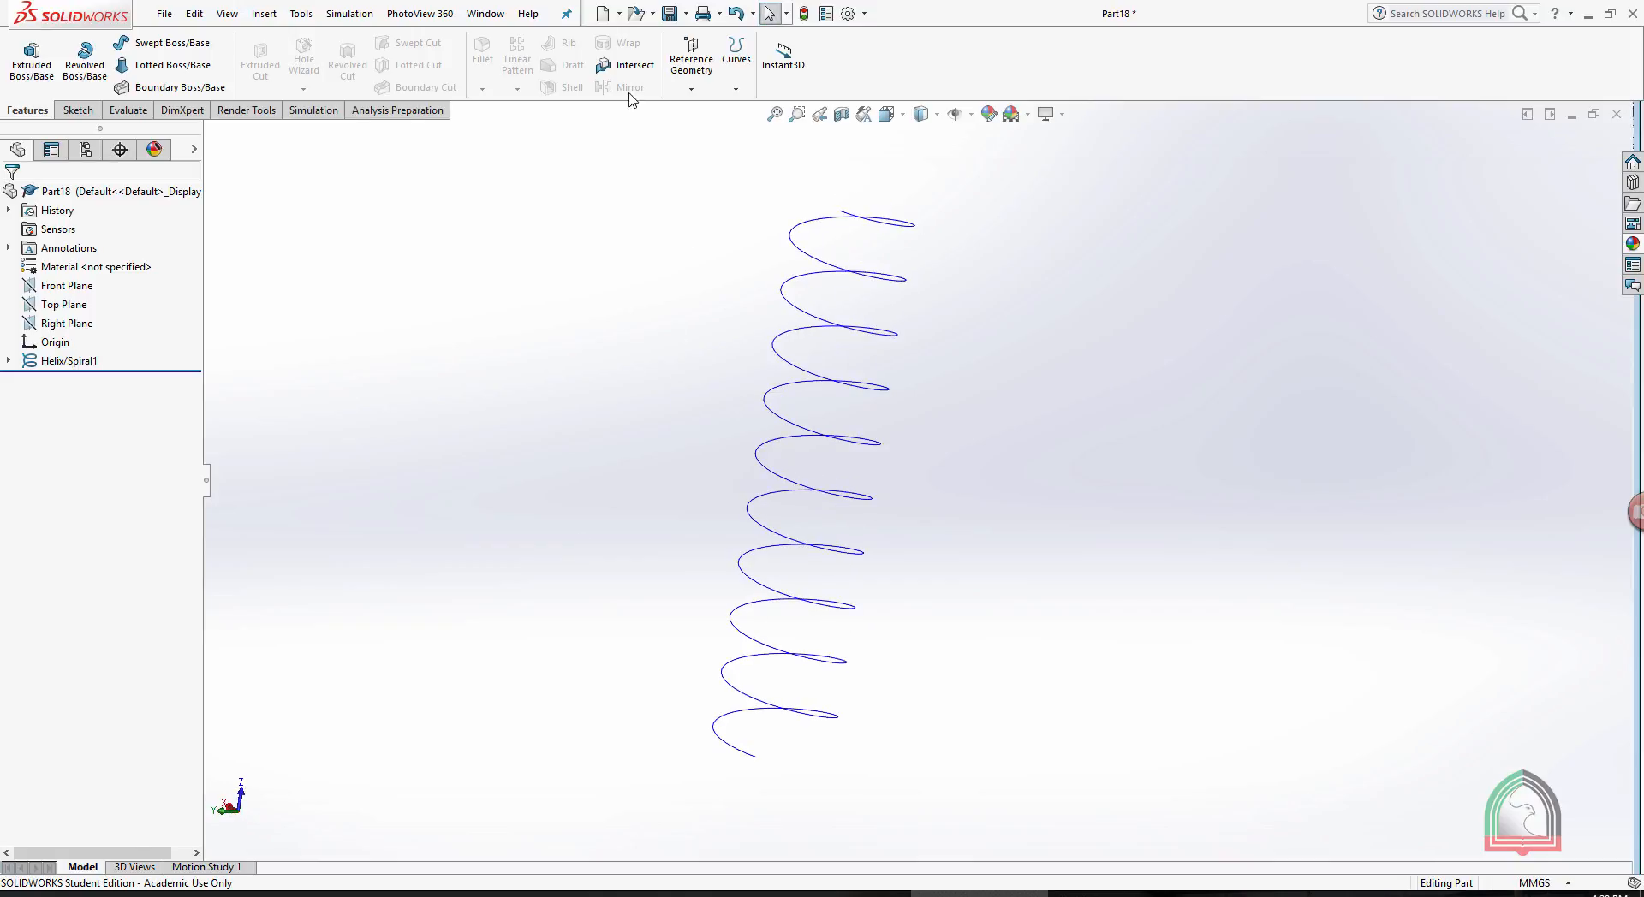
{"action": "left_click", "coordinate": [686, 66]}
{"action": "left_click", "coordinate": [699, 113]}
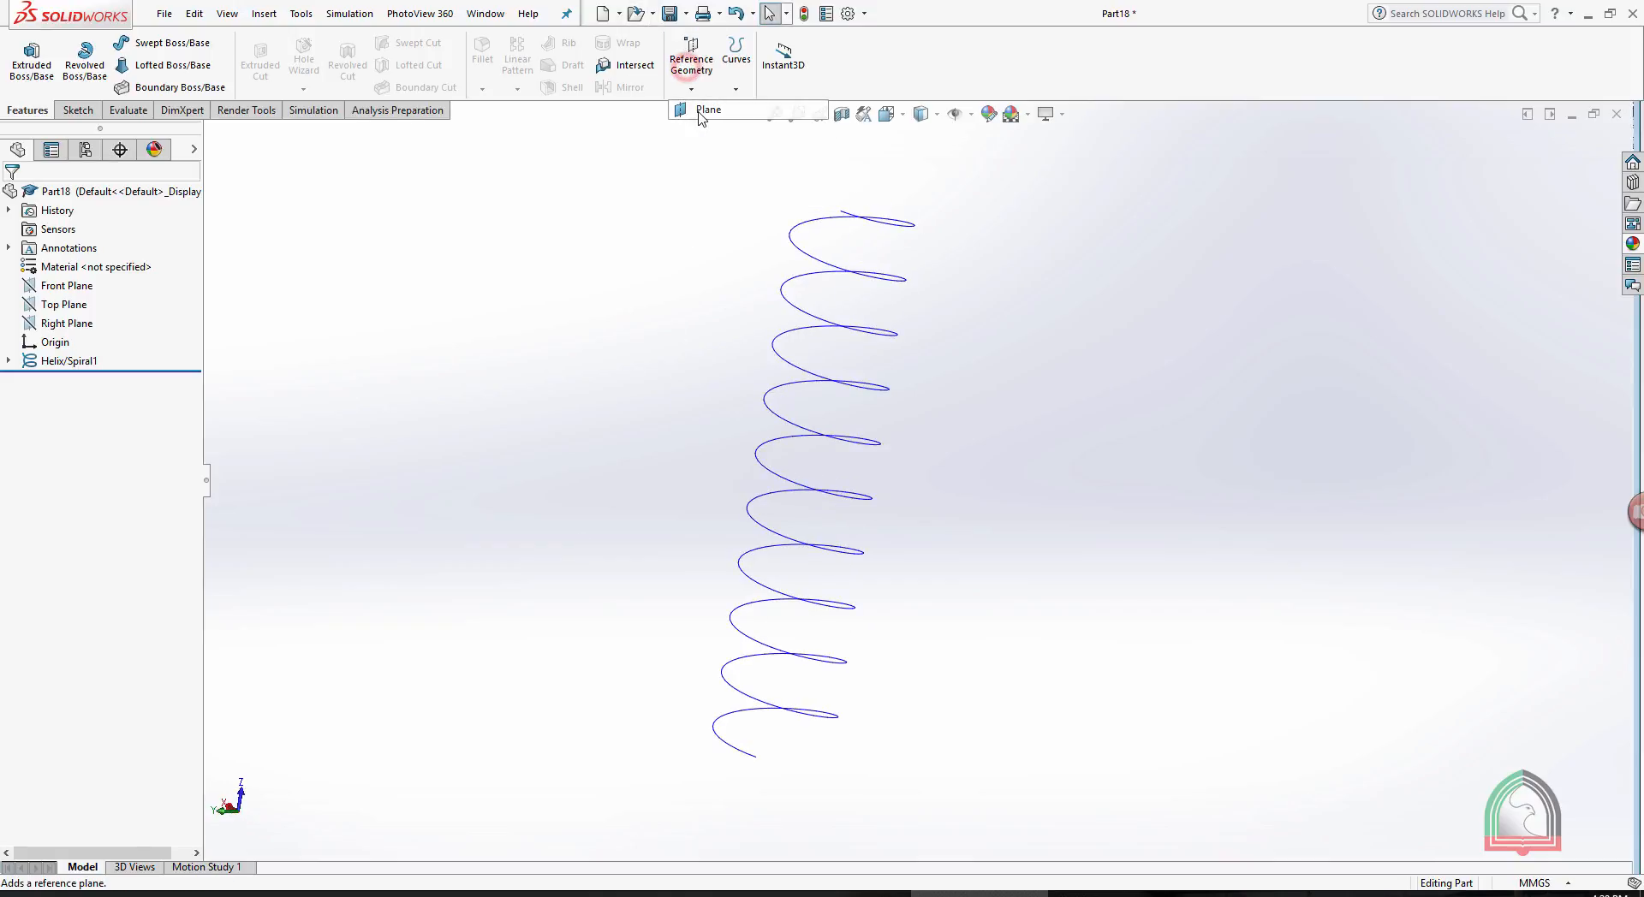
{"action": "left_click", "coordinate": [755, 759]}
{"action": "left_click", "coordinate": [743, 753]}
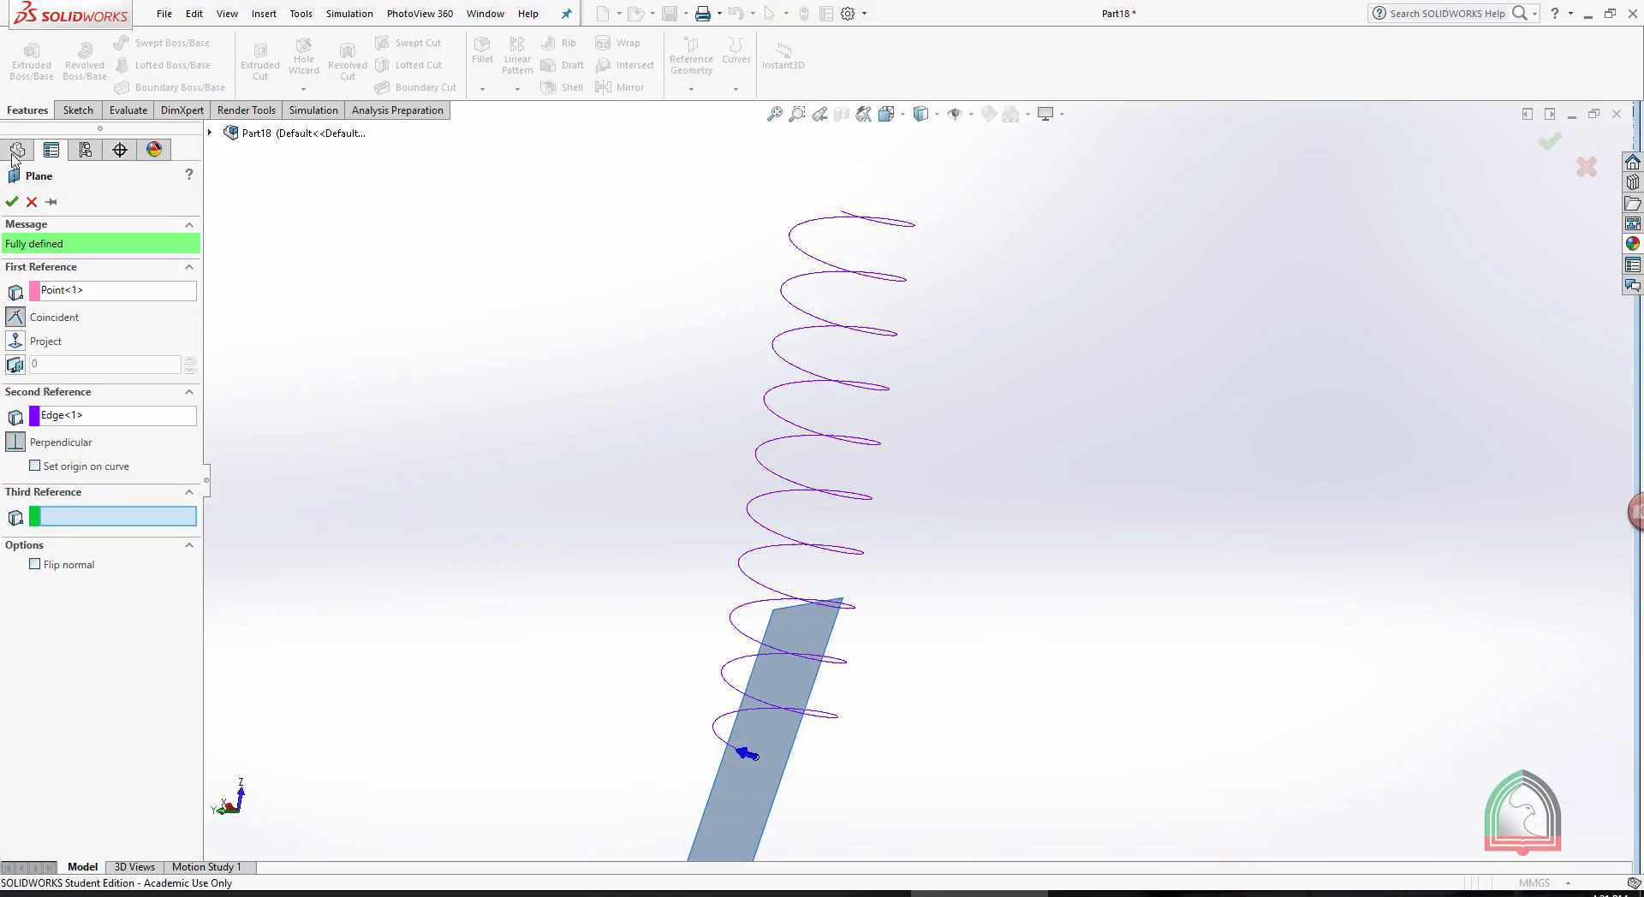
{"action": "left_click", "coordinate": [11, 202]}
- Sketch a circle with a radius of about 4.6 mm at the helix's endpoint on the new reference plane and exit the sketch
{"action": "middle_click_drag", "start_coordinate": [938, 589], "coordinate": [913, 598]}
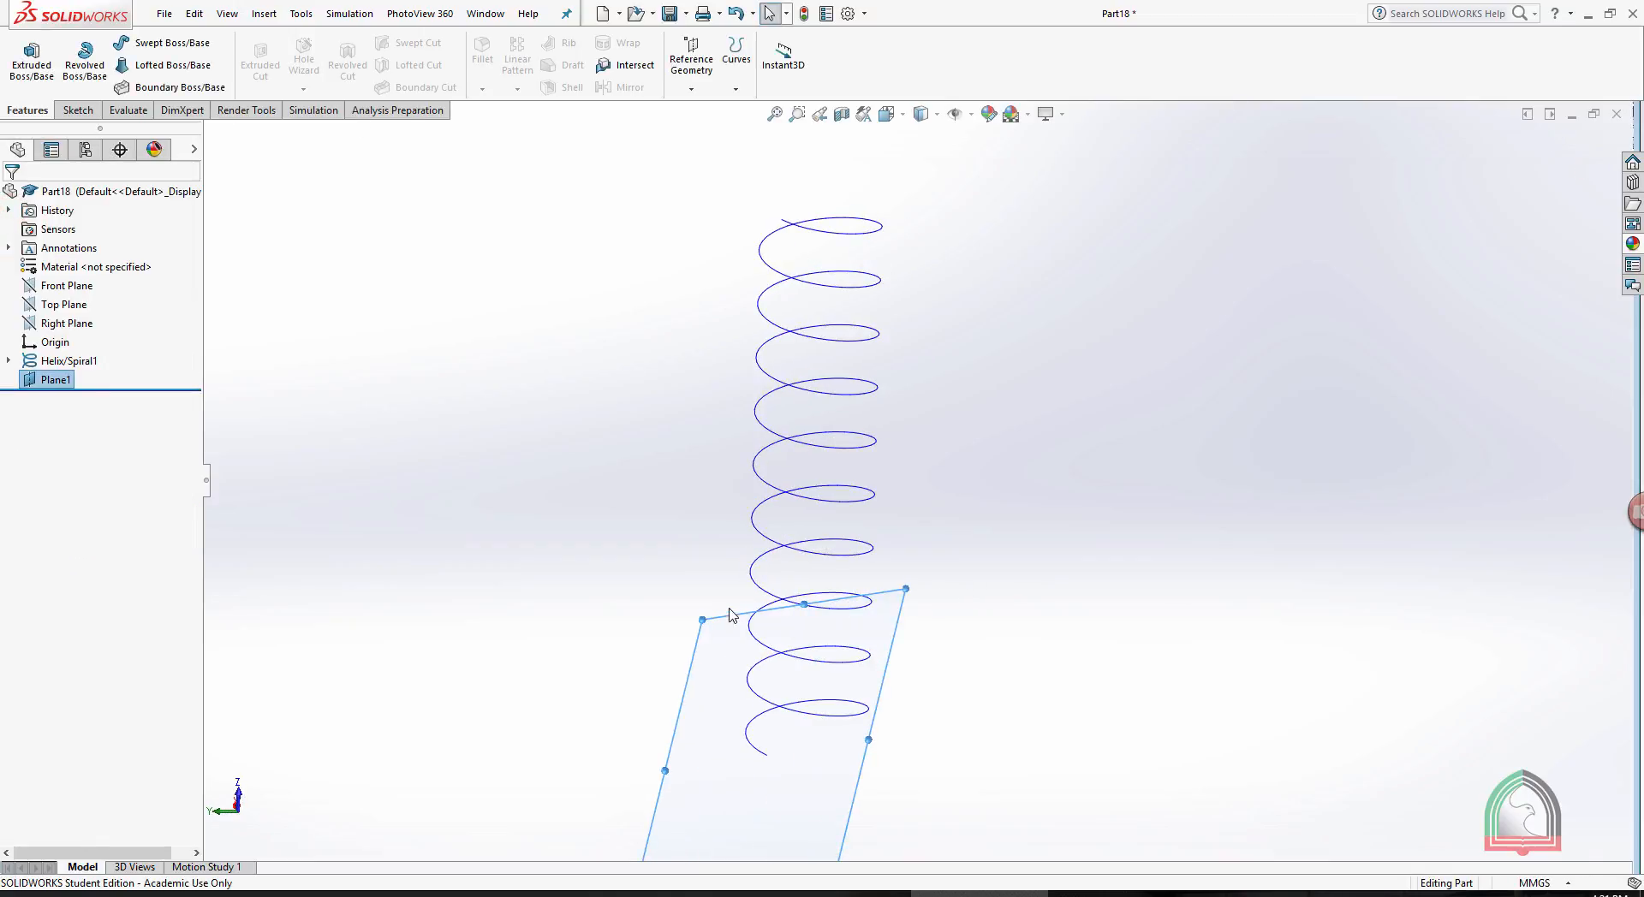
{"action": "left_click", "coordinate": [733, 616]}
{"action": "left_click", "coordinate": [796, 567]}
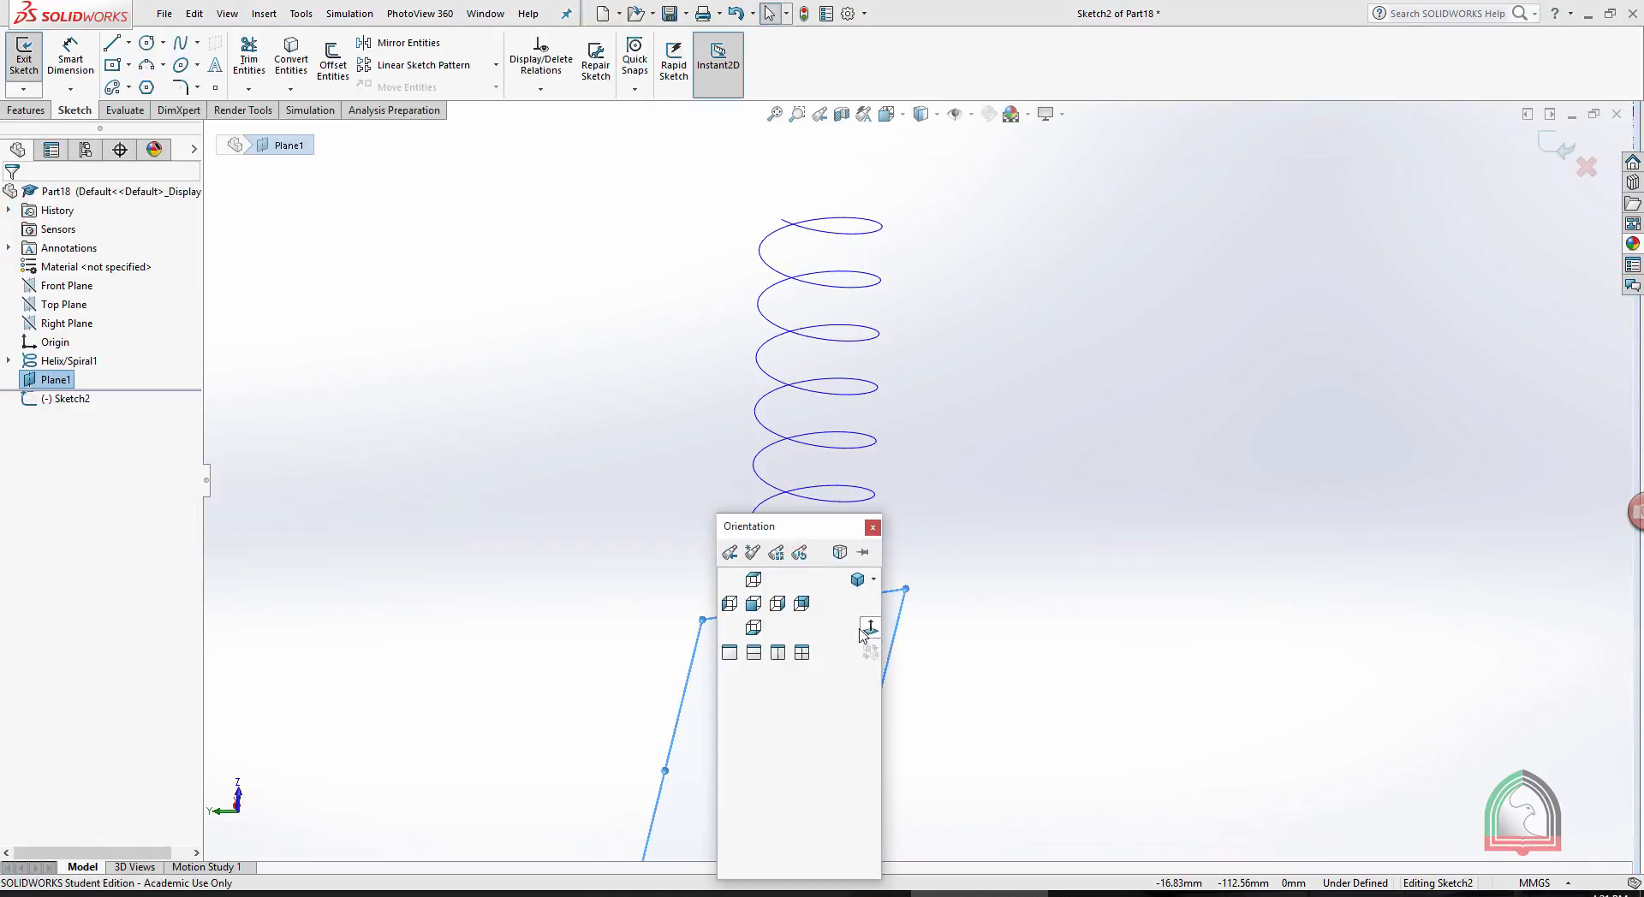
{"action": "left_click", "coordinate": [867, 626]}
{"action": "scroll", "coordinate": [942, 317], "scroll_direction": "down", "scroll_amount": 5}
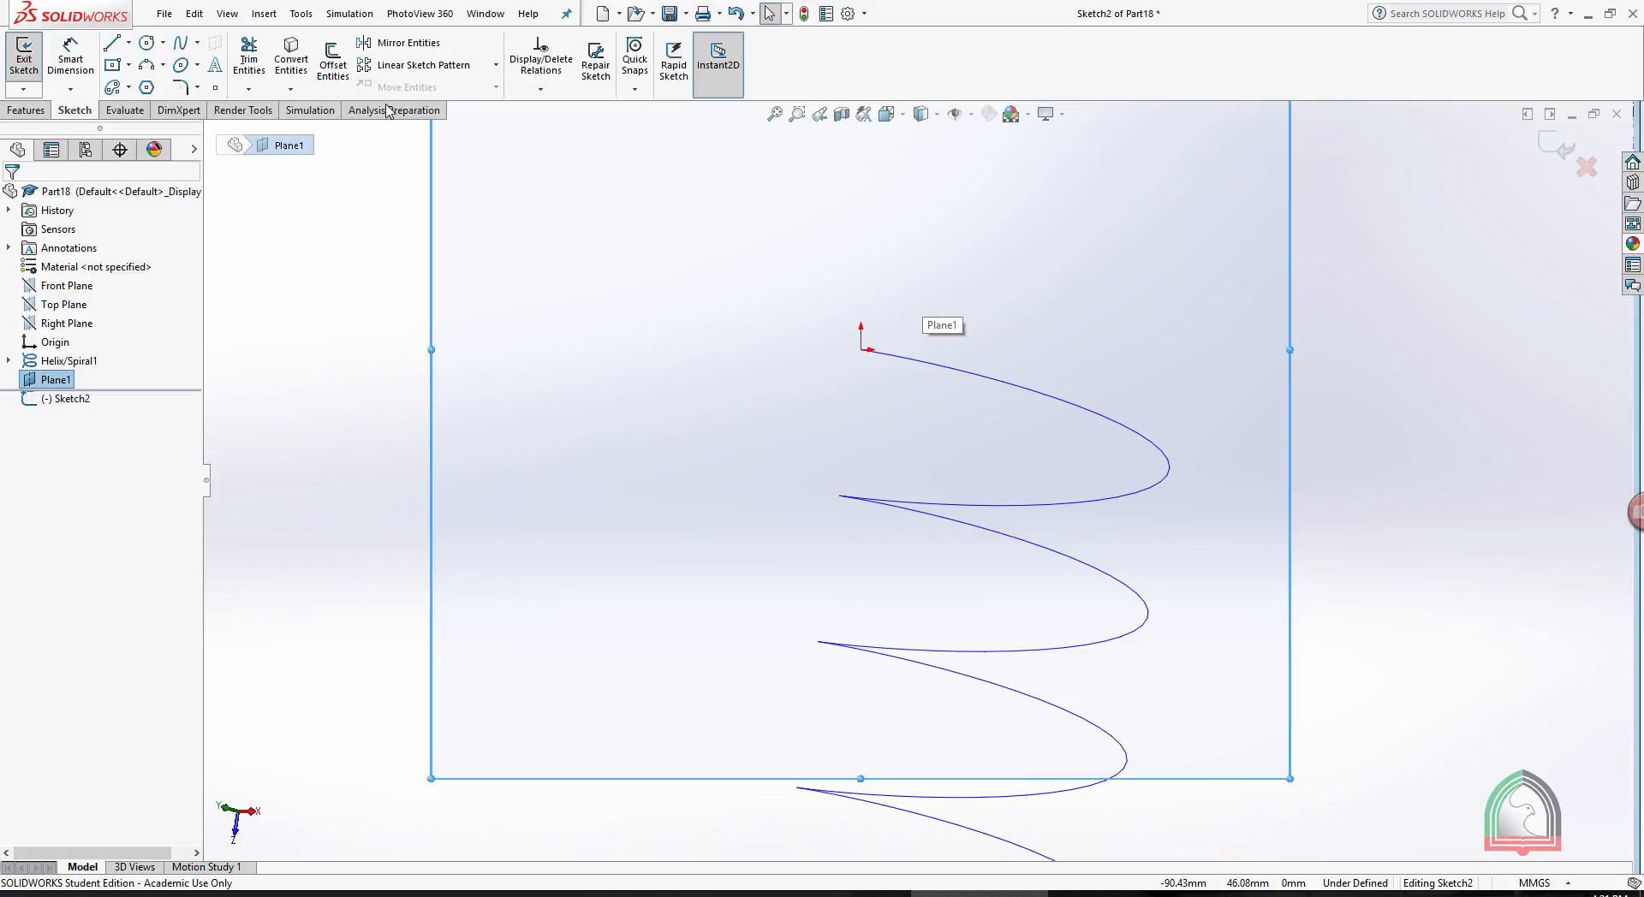
{"action": "left_click", "coordinate": [147, 43]}
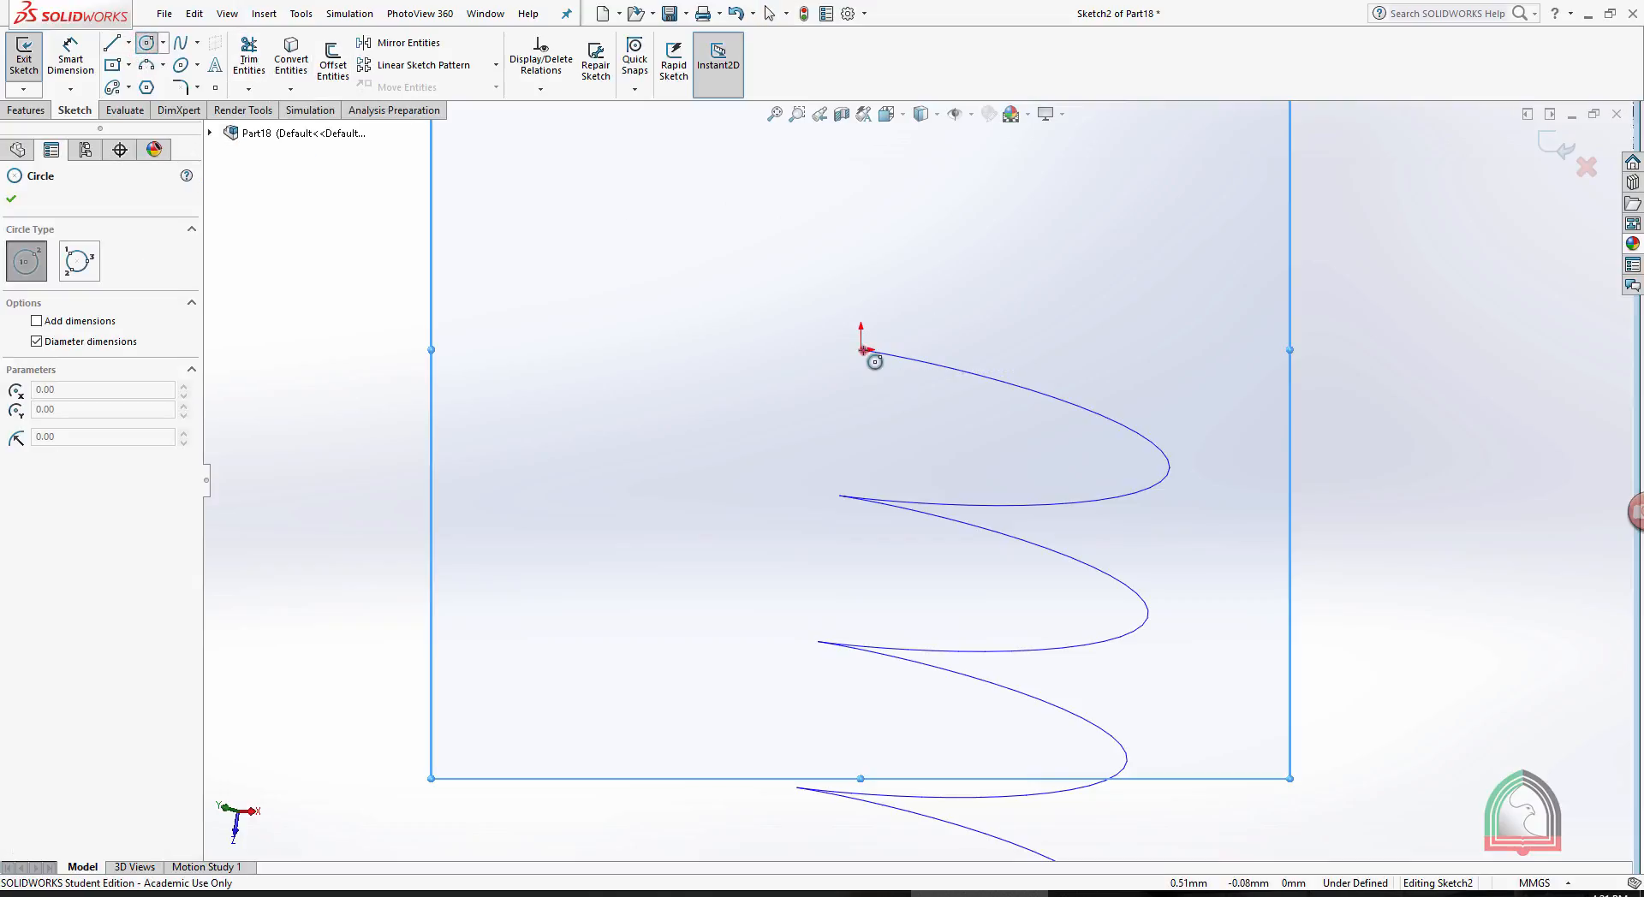
{"action": "left_click", "coordinate": [862, 350]}
{"action": "left_click", "coordinate": [863, 373]}
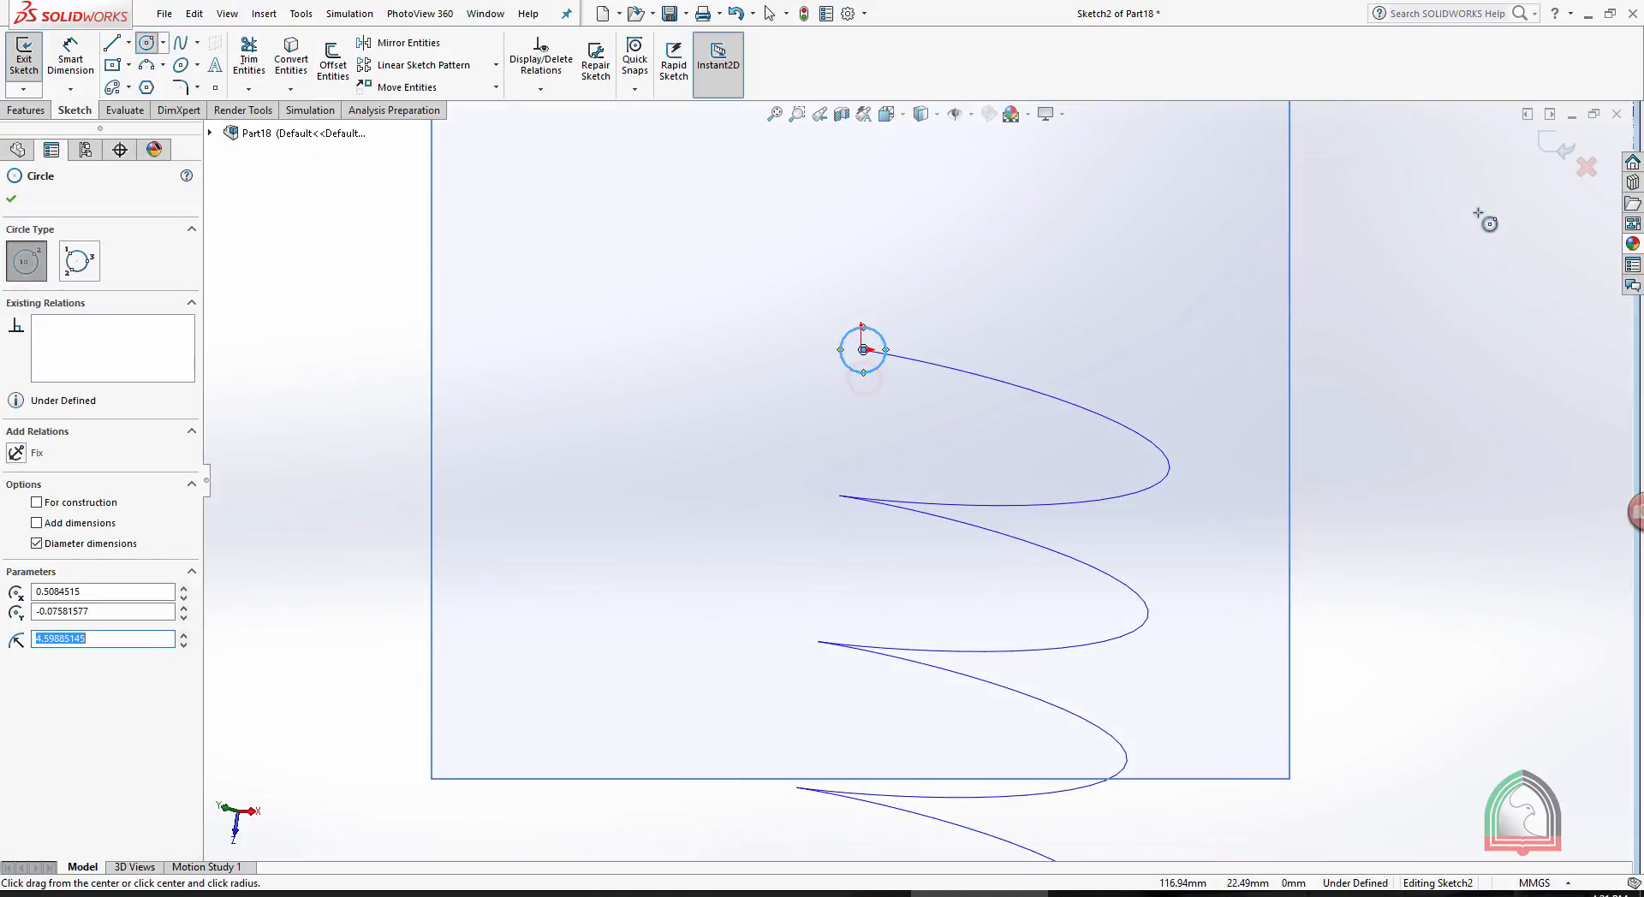
{"action": "left_click", "coordinate": [1552, 147]}
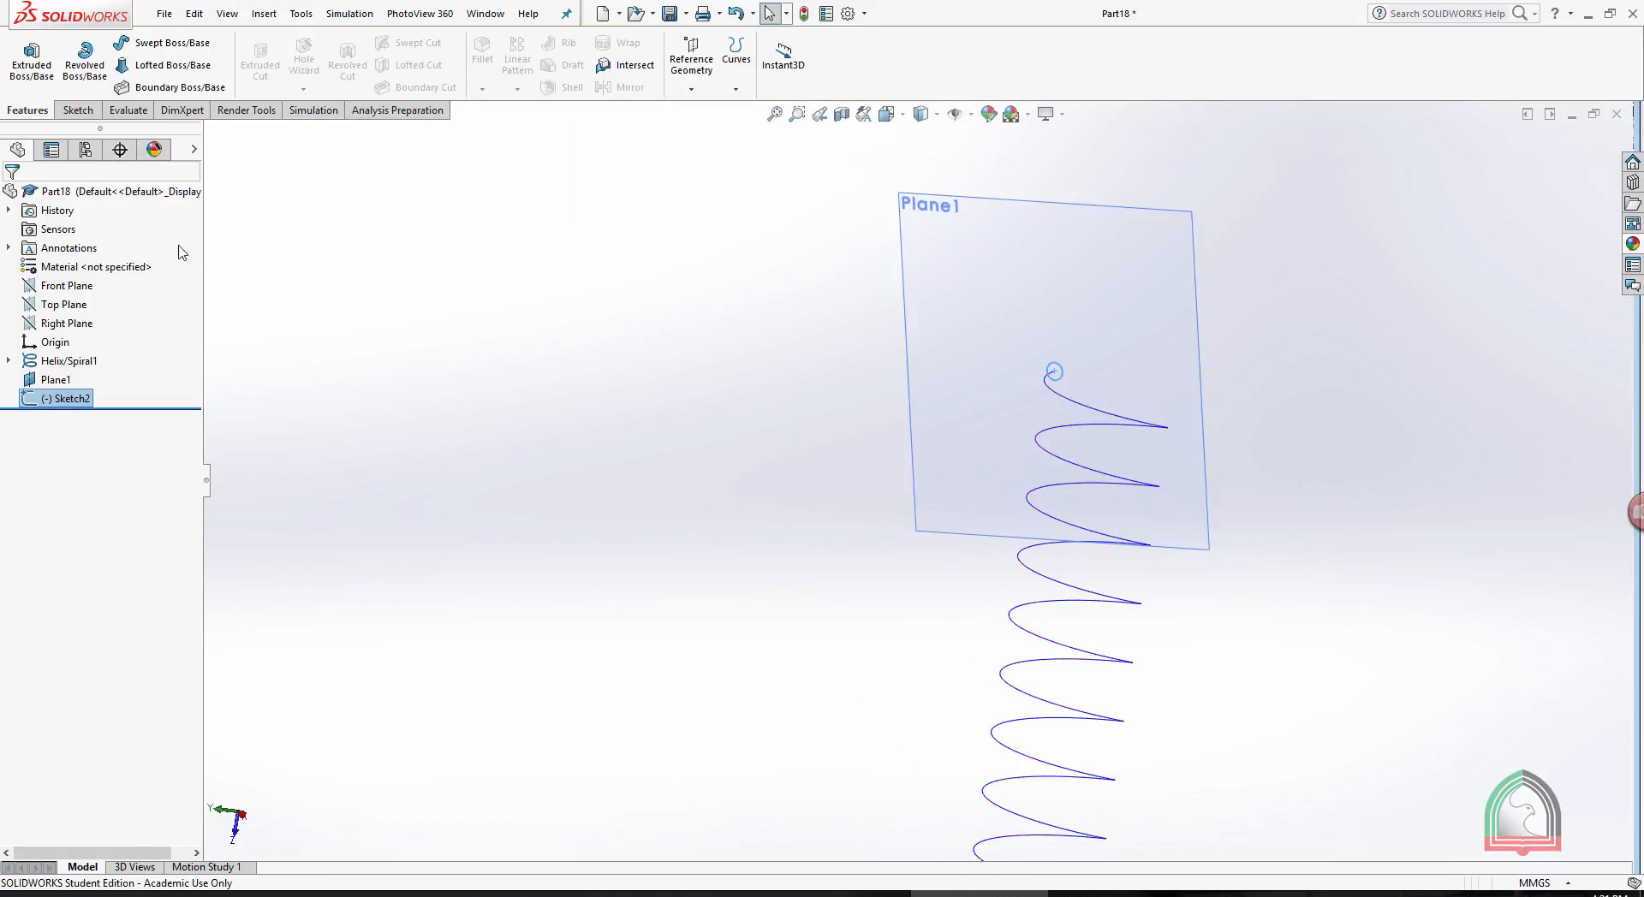
- Create a Swept Boss/Base using the small circle as profile and the helix as path
{"action": "left_click", "coordinate": [210, 240]}
{"action": "left_click", "coordinate": [146, 43]}
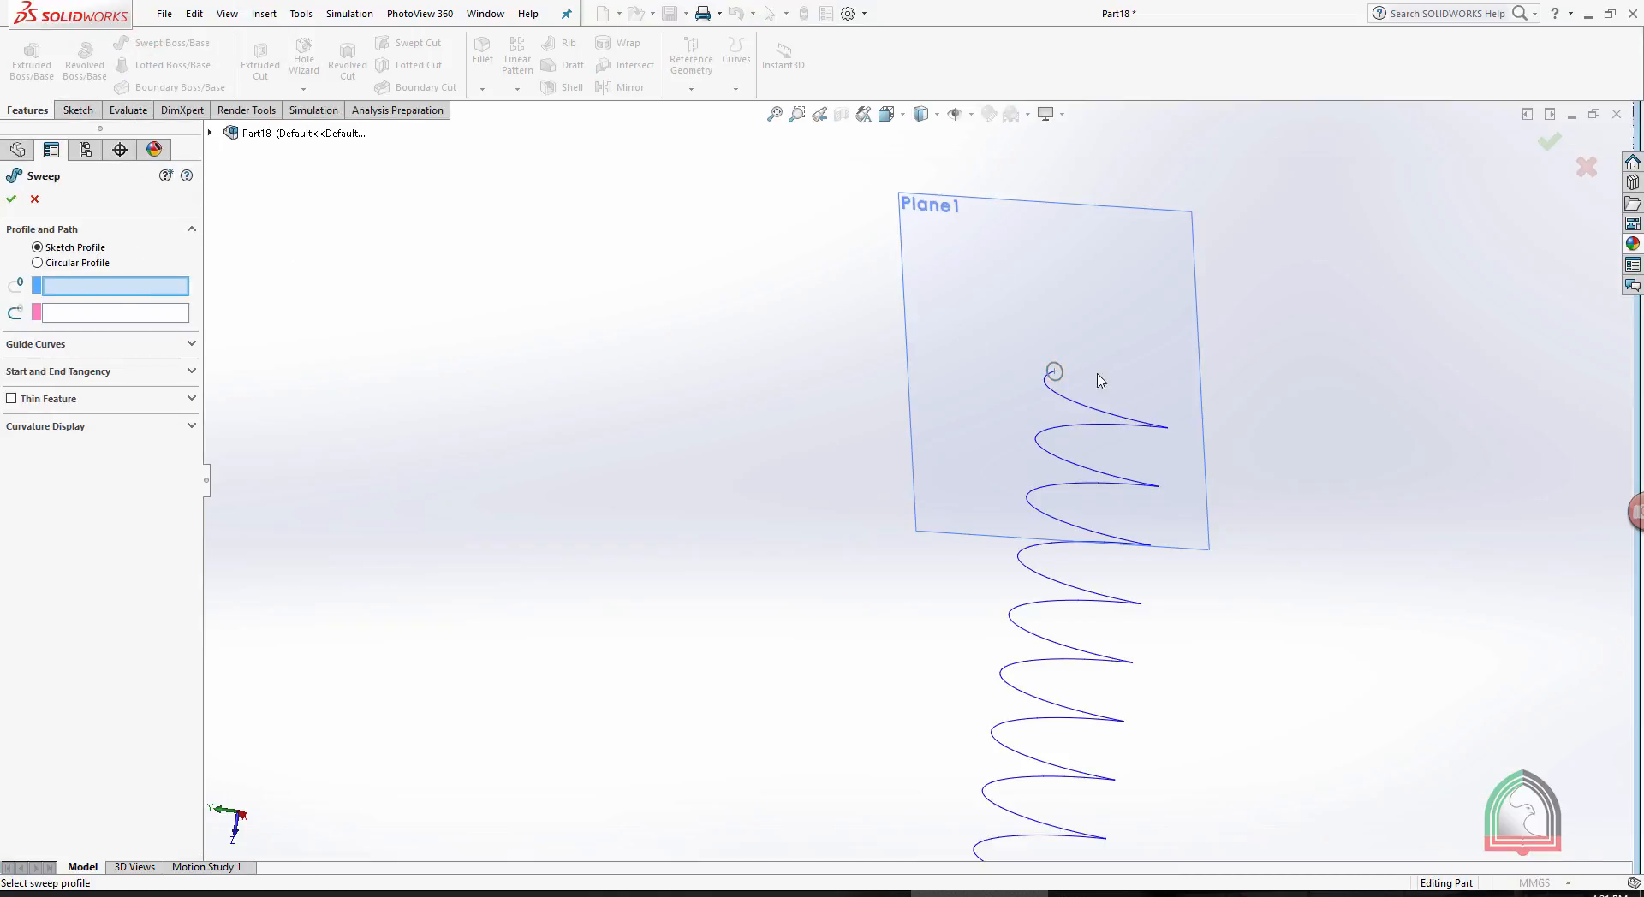
{"action": "left_click", "coordinate": [1056, 371]}
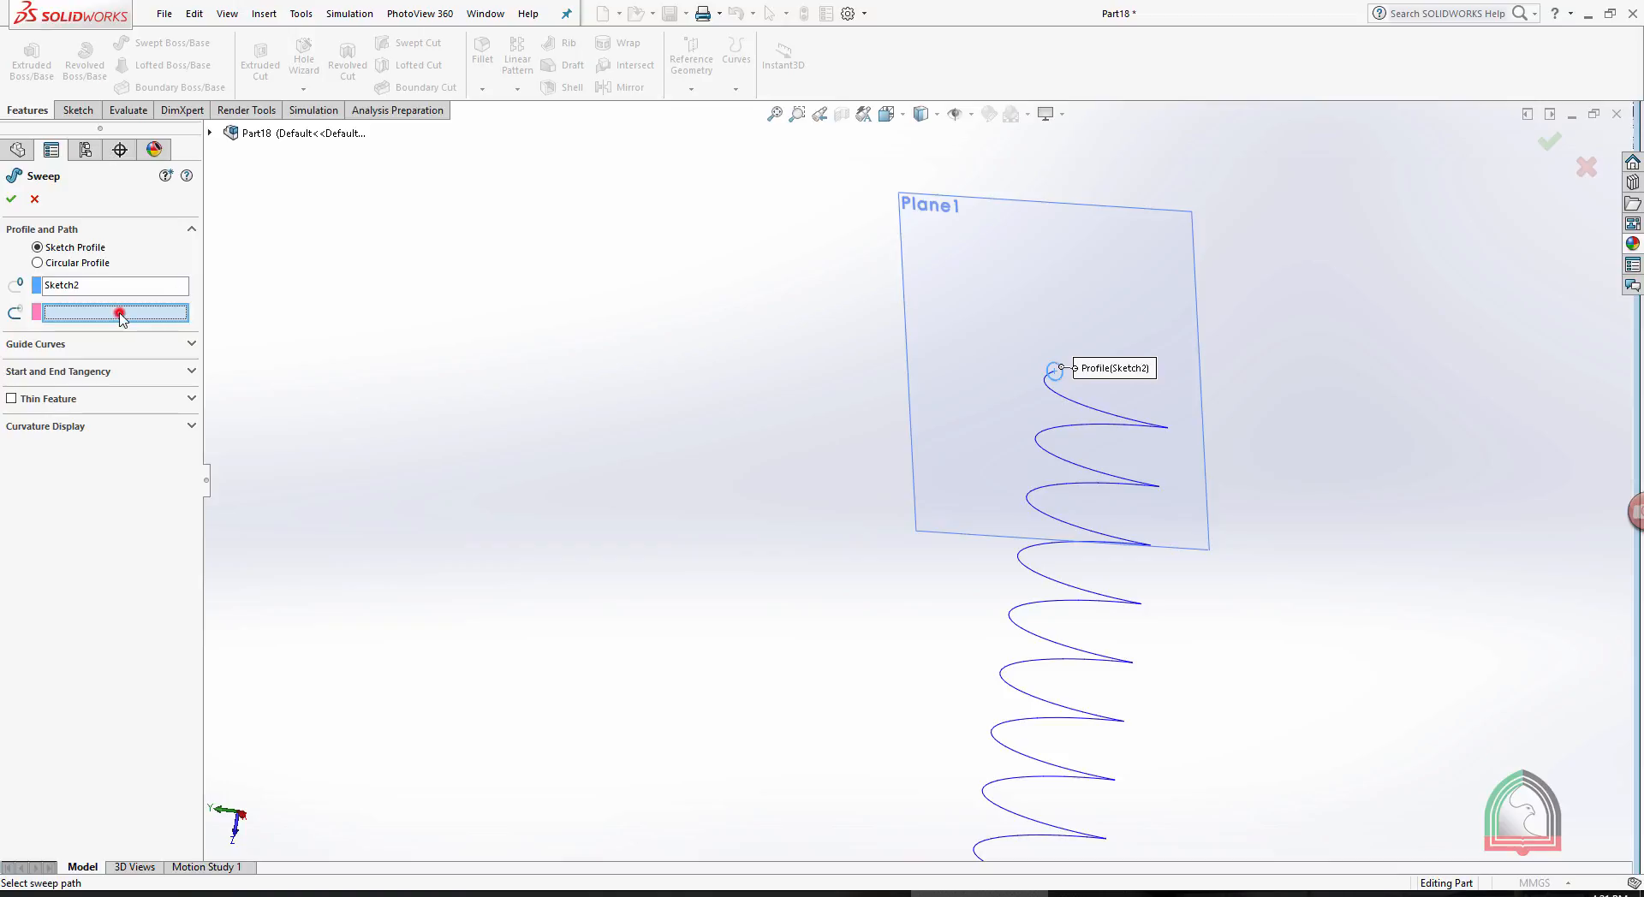
{"action": "left_click", "coordinate": [1103, 418]}
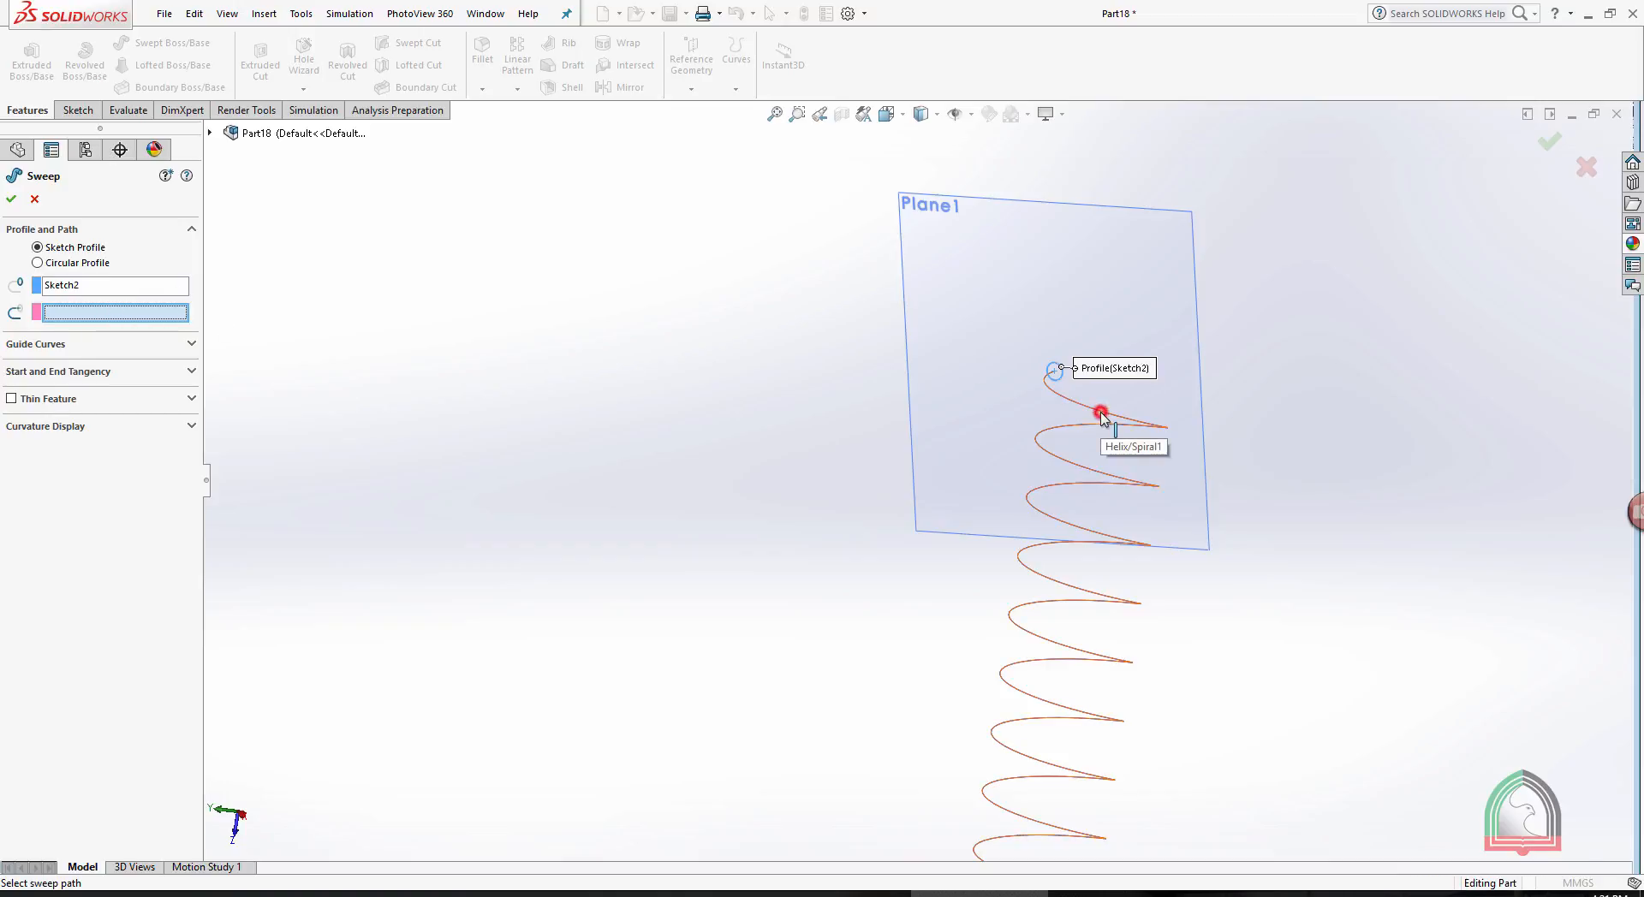
{"action": "left_click", "coordinate": [8, 198]}
- Hide the reference plane at the spring's end
{"action": "left_click", "coordinate": [1152, 225]}
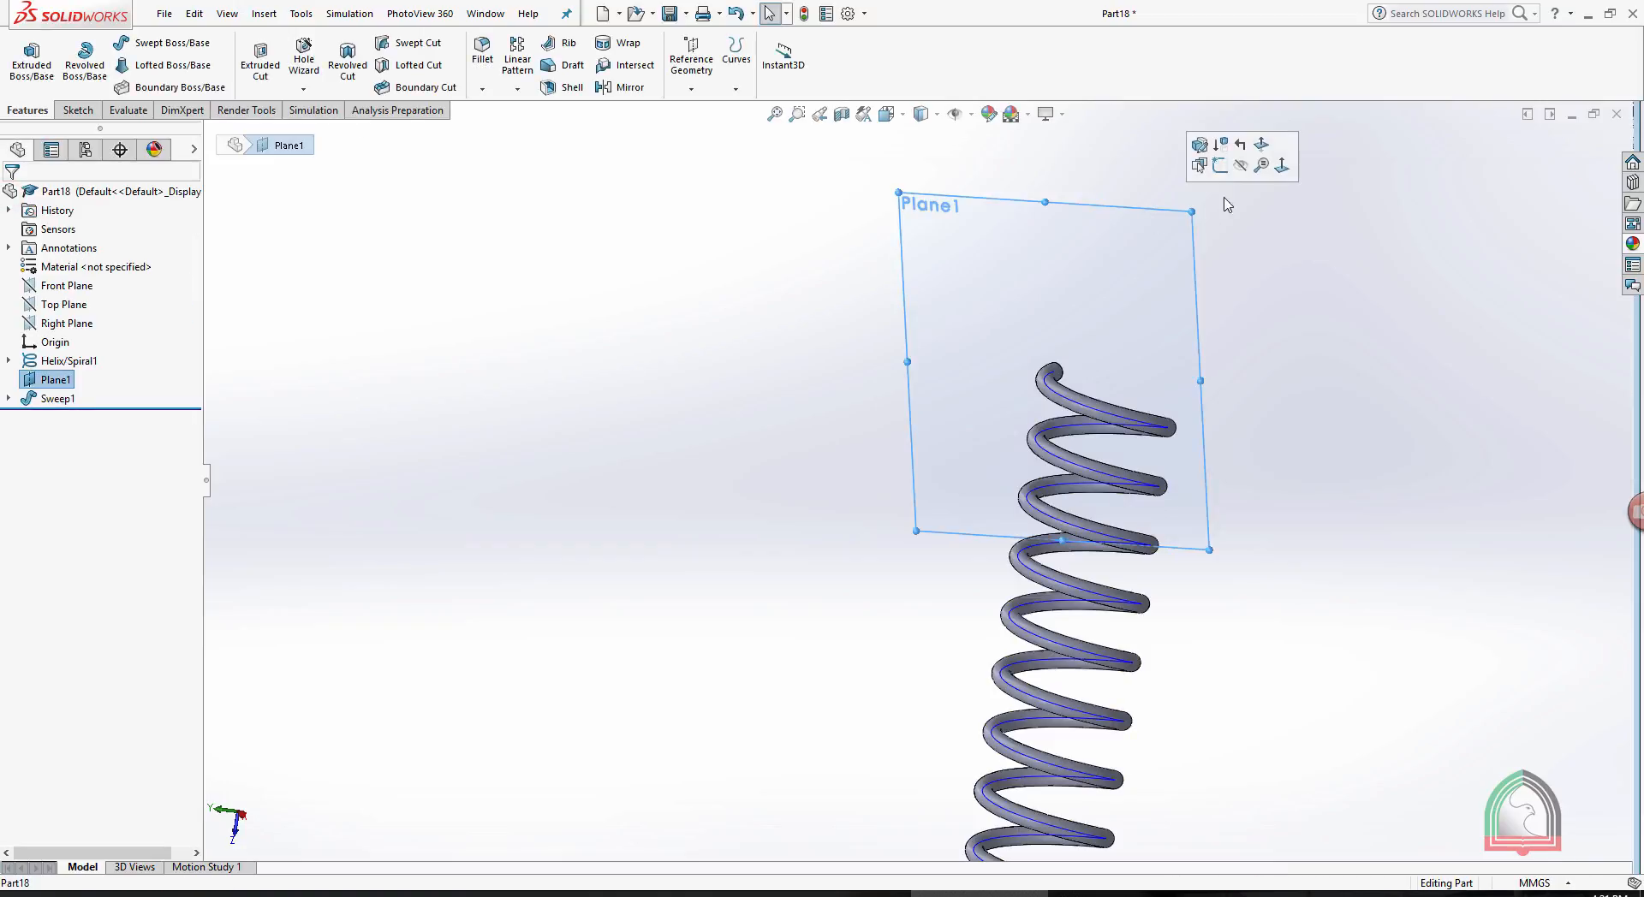
{"action": "left_click", "coordinate": [1240, 168]}
{"action": "middle_click_drag", "start_coordinate": [1273, 235], "coordinate": [1021, 480]}
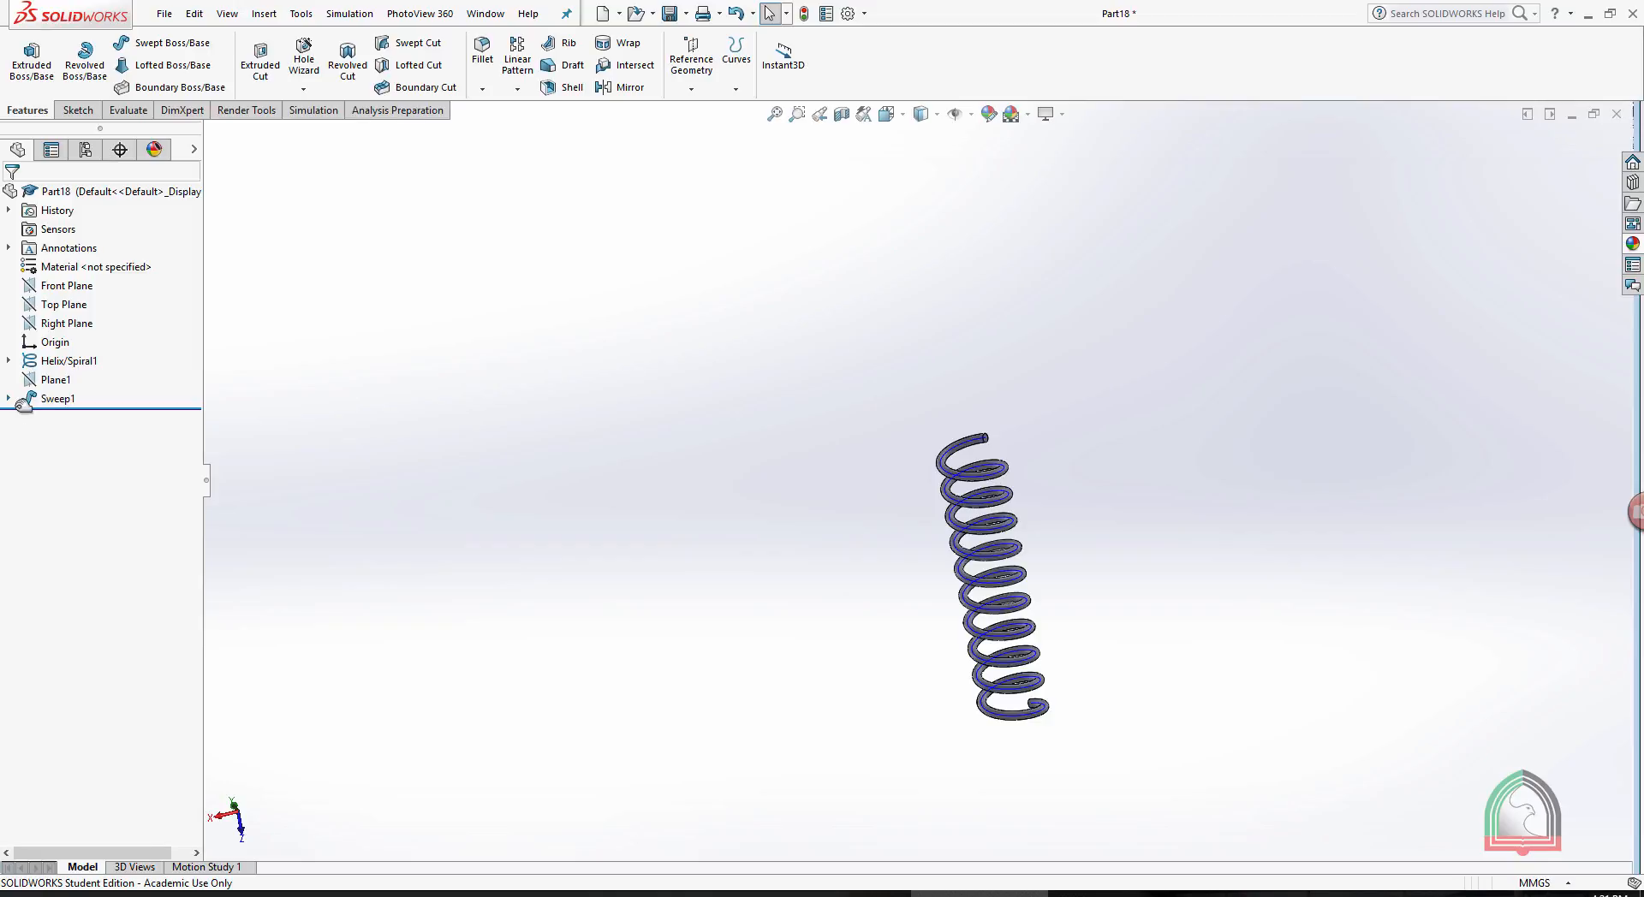
- Edit the spring sweep's profile sketch, enlarge the circle to a diameter of about 25.65 mm and exit the sketch
{"action": "left_click", "coordinate": [9, 398]}
{"action": "left_click", "coordinate": [81, 417]}
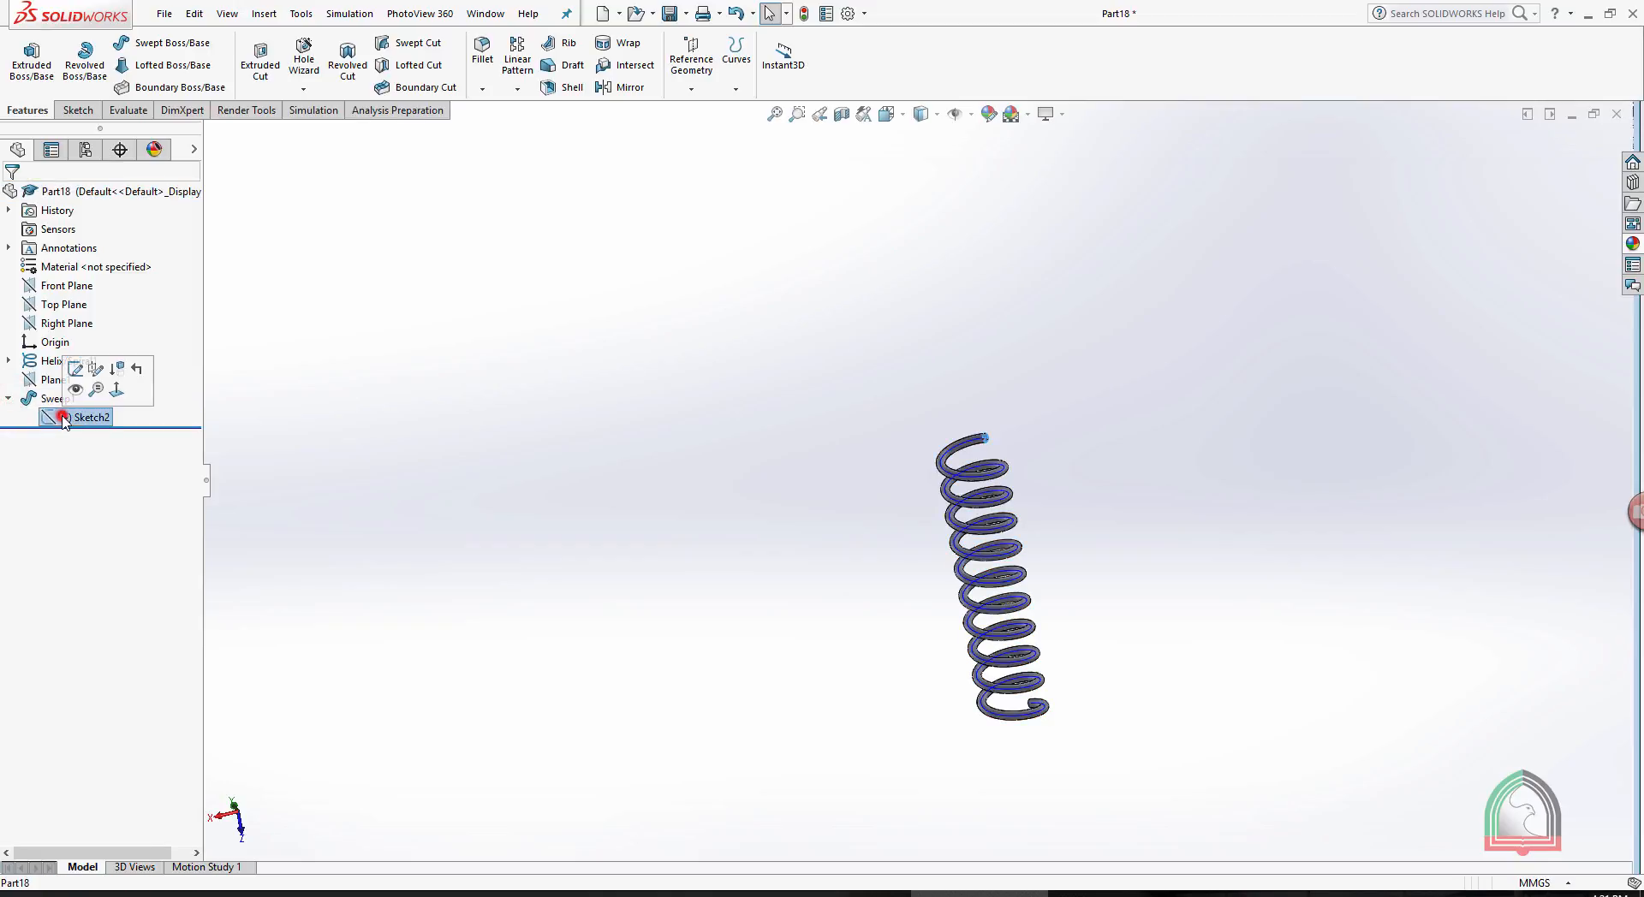
{"action": "left_click", "coordinate": [76, 369]}
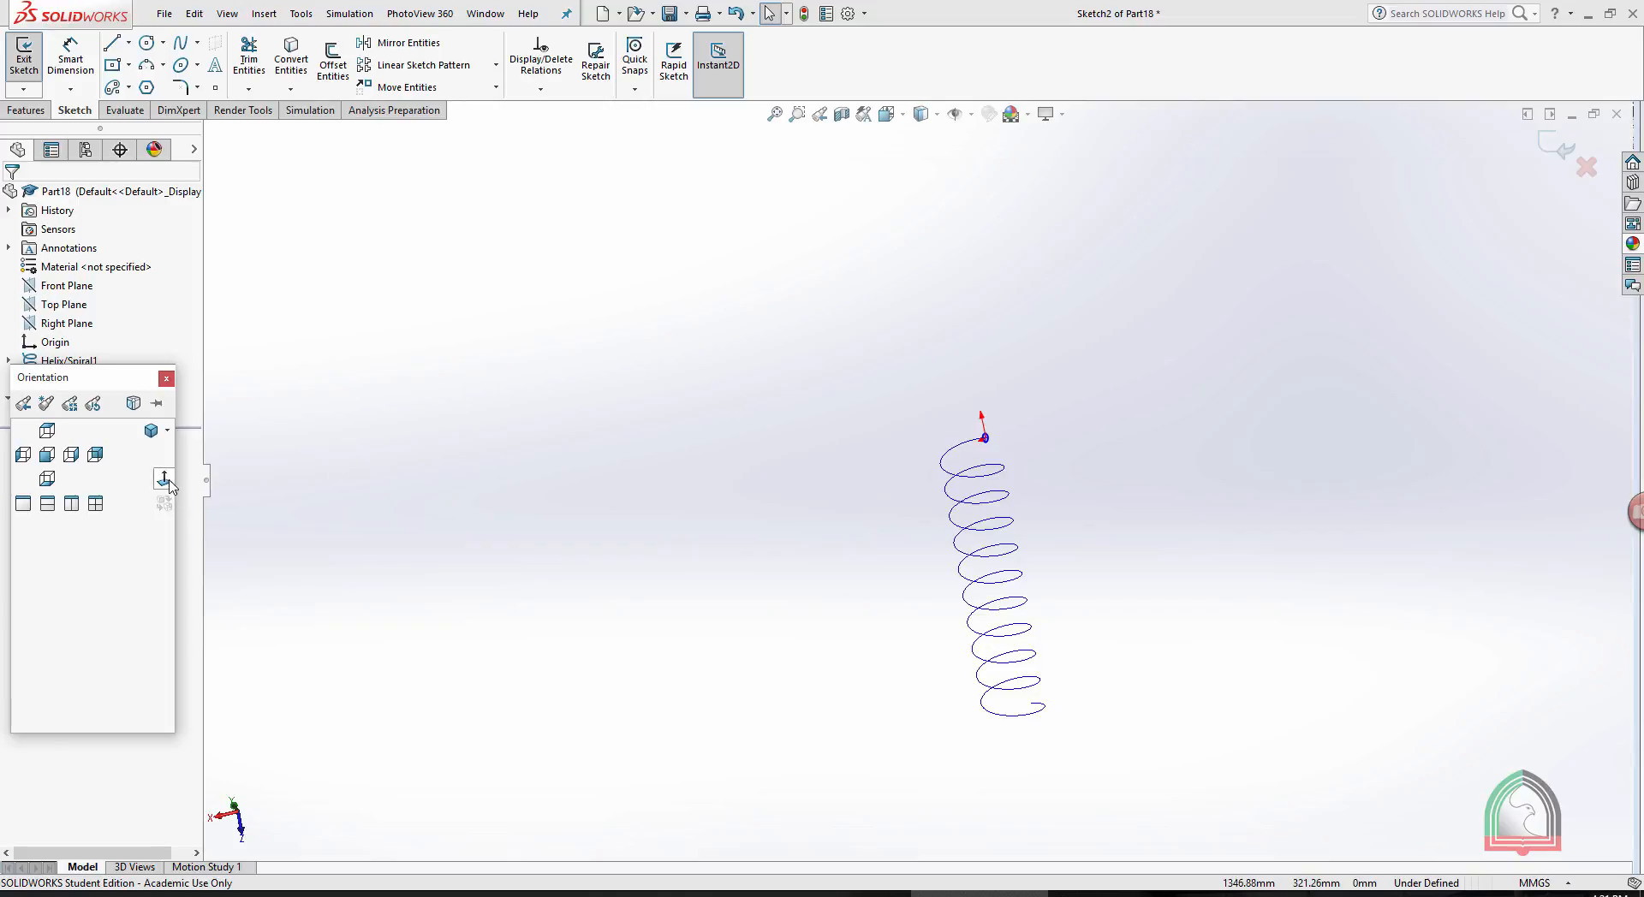
{"action": "left_click", "coordinate": [169, 480]}
{"action": "scroll", "coordinate": [914, 176], "scroll_direction": "down", "scroll_amount": 3}
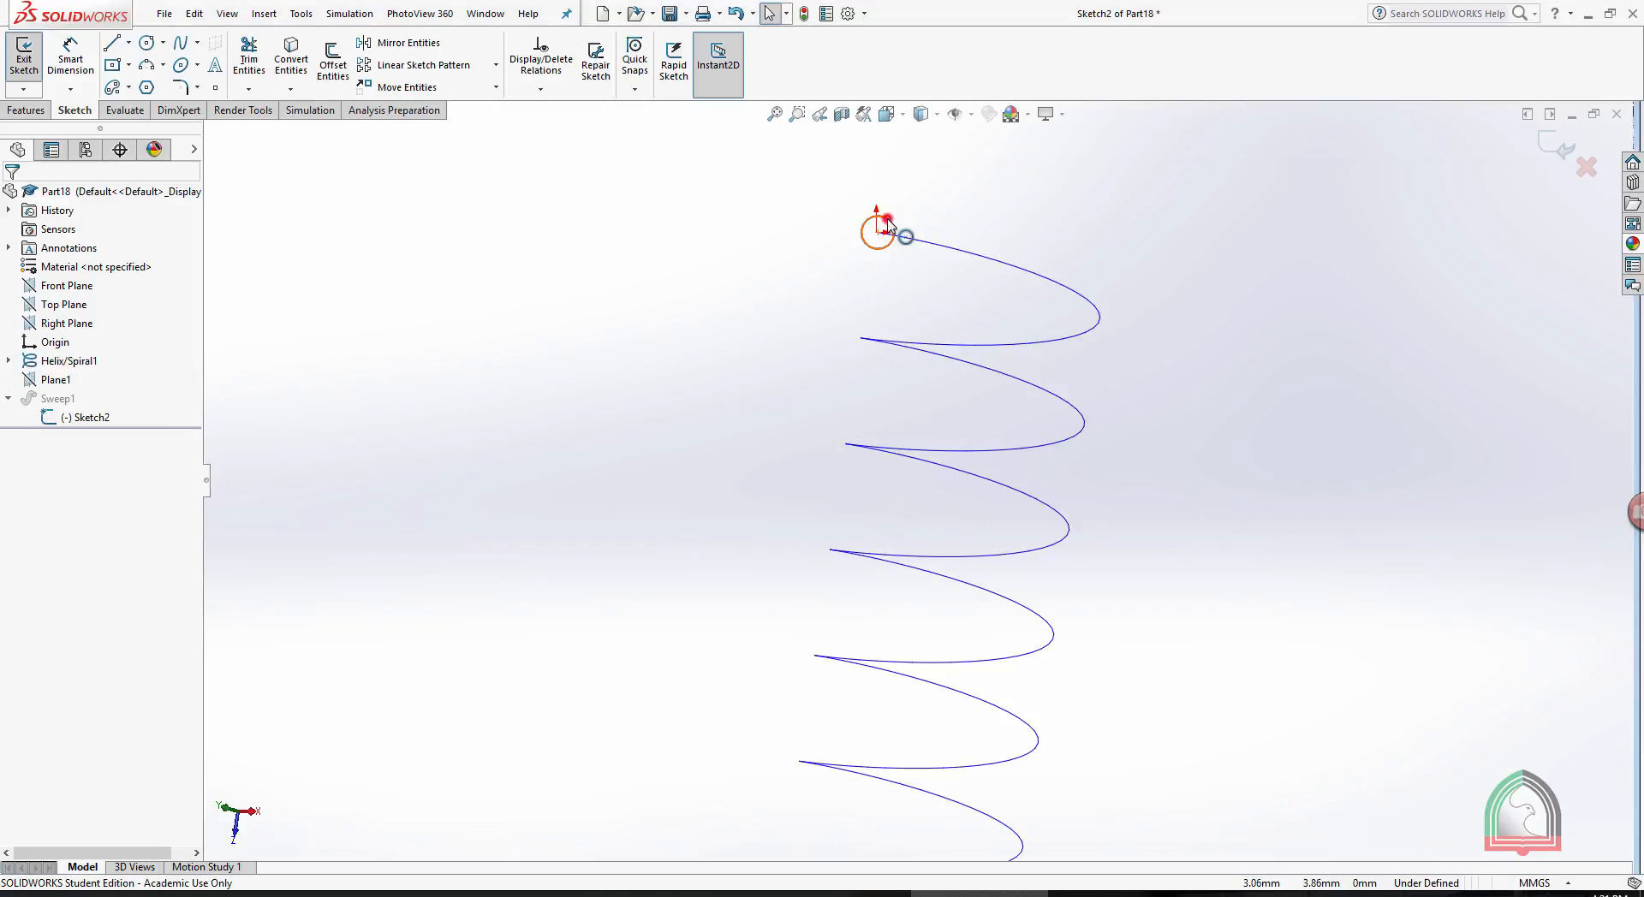
{"action": "left_click_drag", "start_coordinate": [888, 220], "coordinate": [910, 200]}
{"action": "left_click", "coordinate": [1559, 147]}
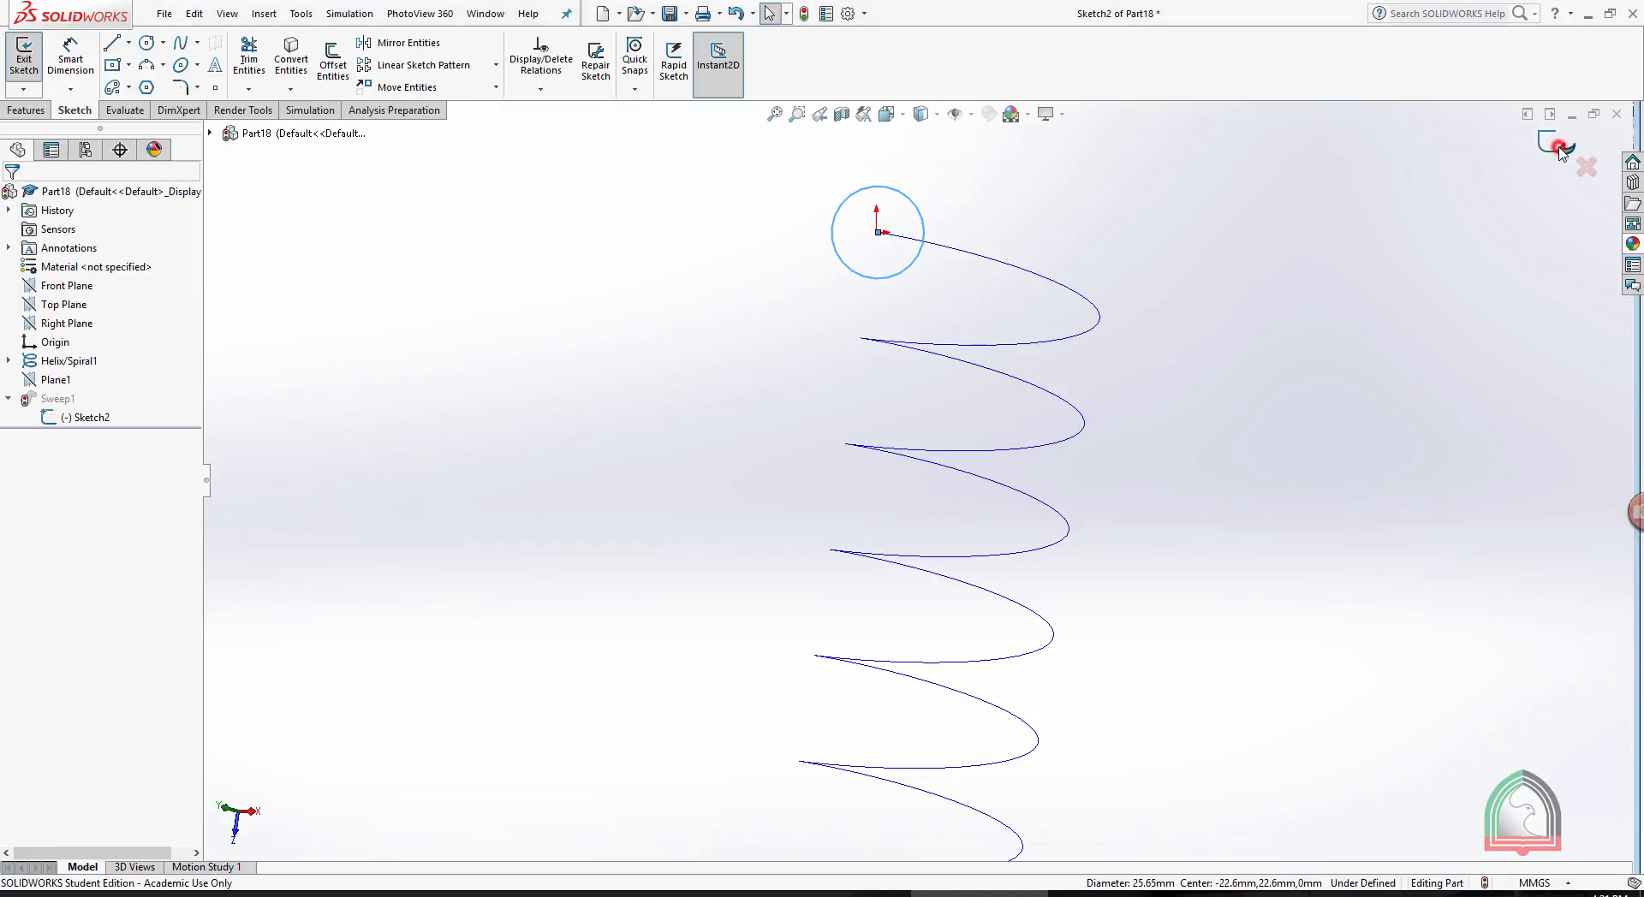
{"action": "scroll", "coordinate": [1250, 274], "scroll_direction": "up", "scroll_amount": 3}
{"action": "mouse_move", "coordinate": [1014, 365]}
{"action": "middle_mouse_down"}
{"action": "mouse_move", "coordinate": [1056, 415]}
{"action": "mouse_move", "coordinate": [1088, 403]}
{"action": "mouse_move", "coordinate": [1062, 394]}
{"action": "middle_mouse_up"}
- Edit the helix feature, setting its height to 500 mm and its revolutions to 15
{"action": "left_click", "coordinate": [69, 361]}
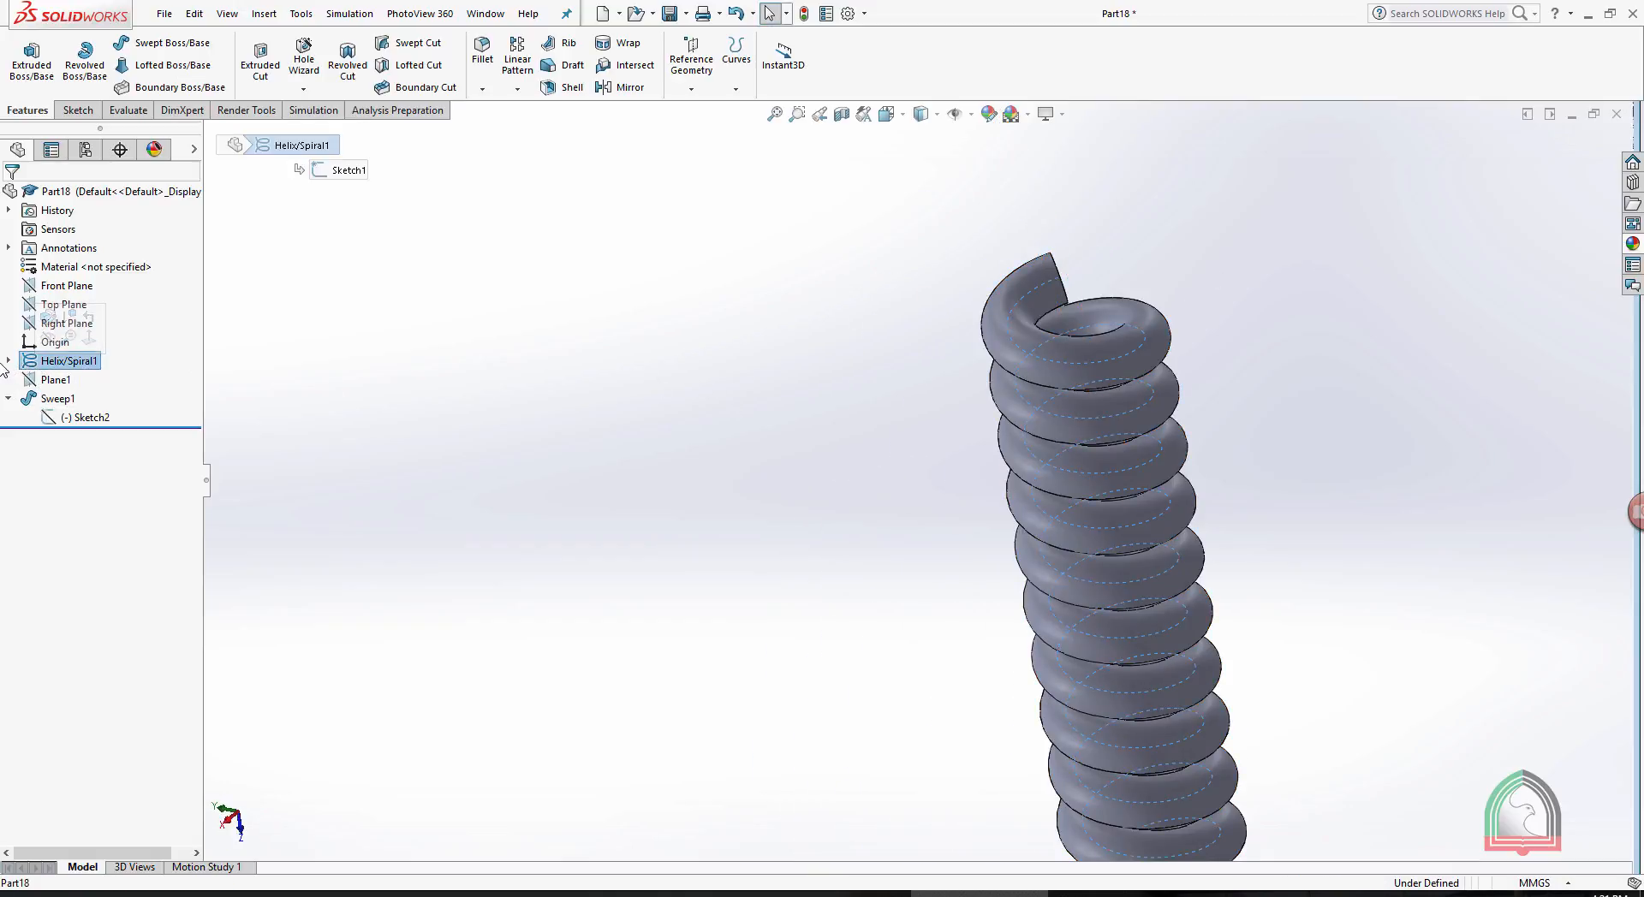
{"action": "left_click", "coordinate": [49, 315]}
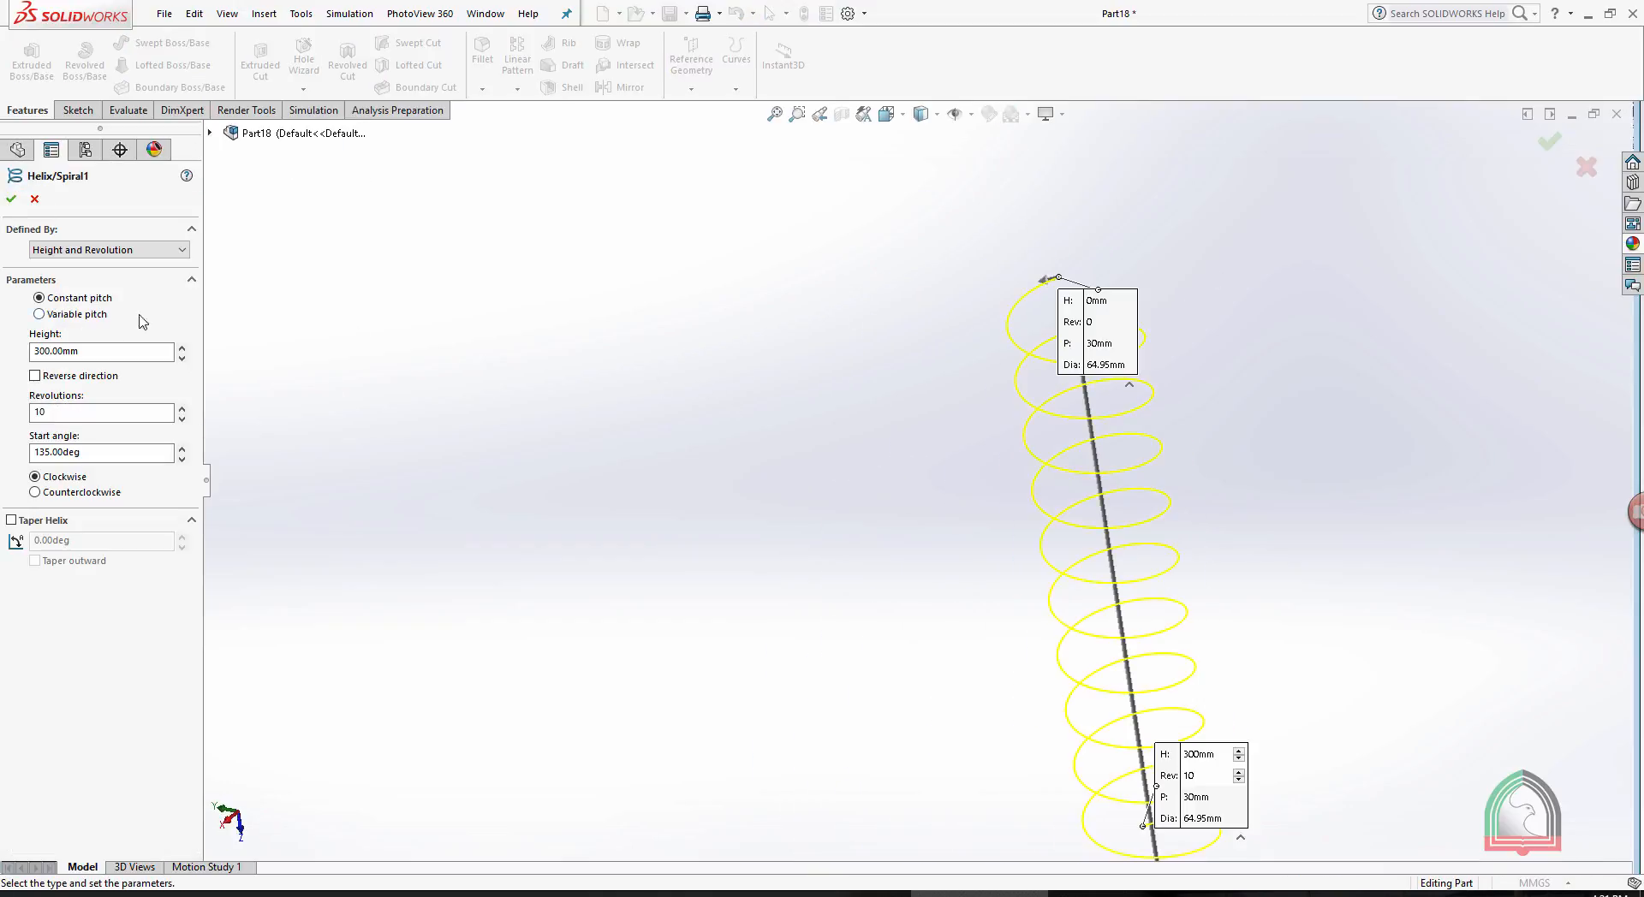
{"action": "key", "text": "space"}
{"action": "left_click", "coordinate": [775, 308]}
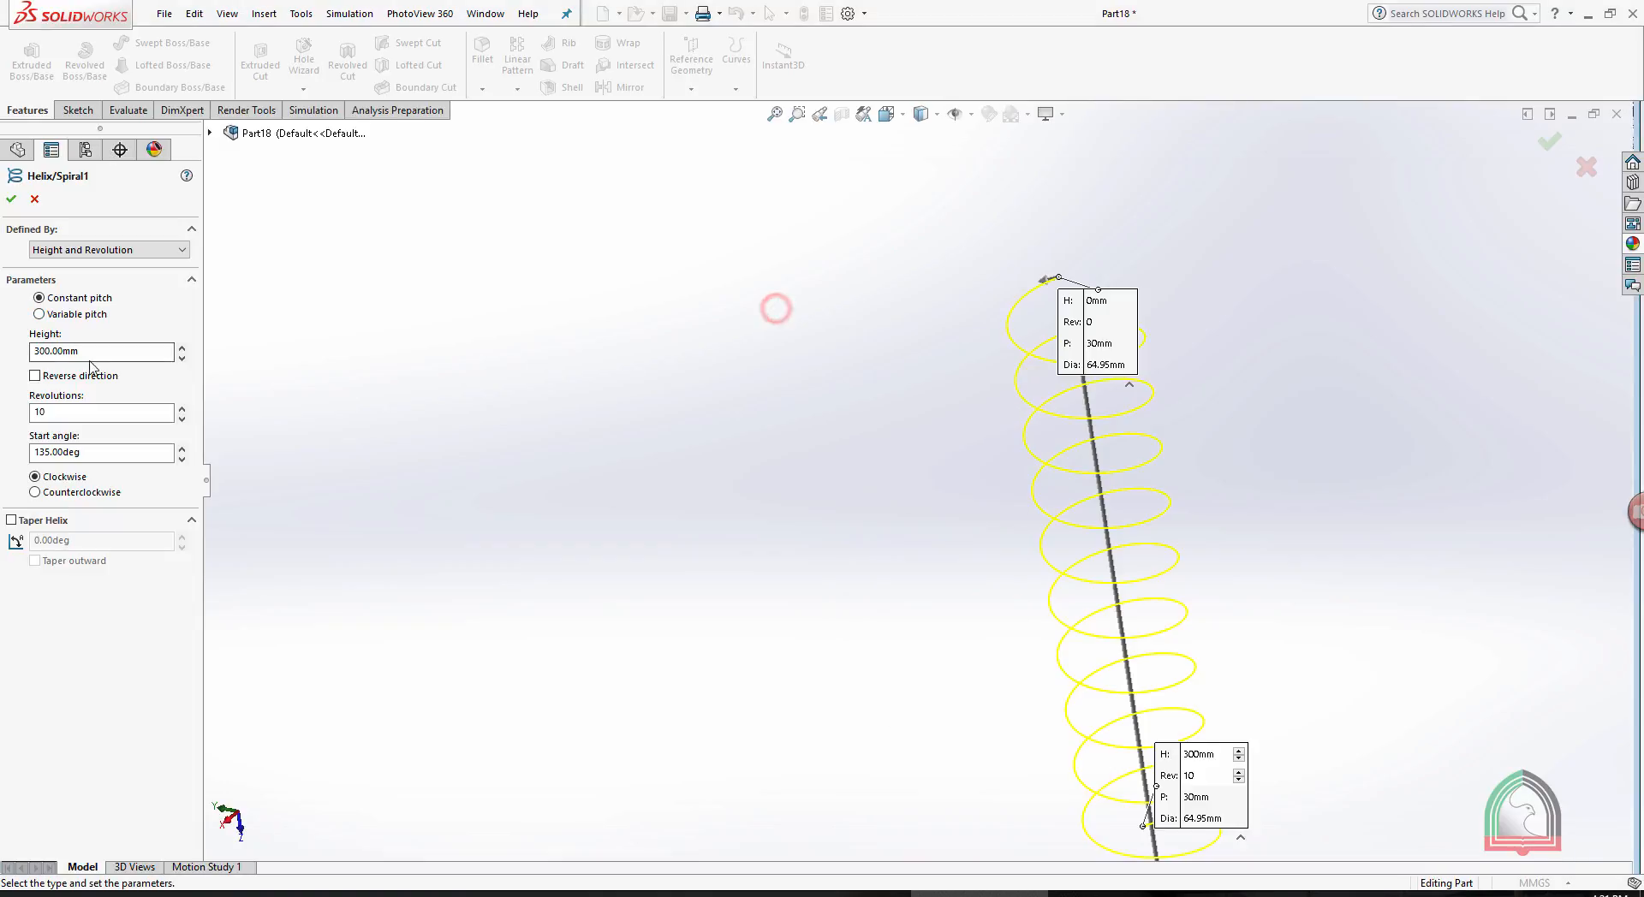
{"action": "left_click", "coordinate": [100, 355]}
{"action": "left_click_drag", "start_coordinate": [125, 352], "coordinate": [1, 331]}
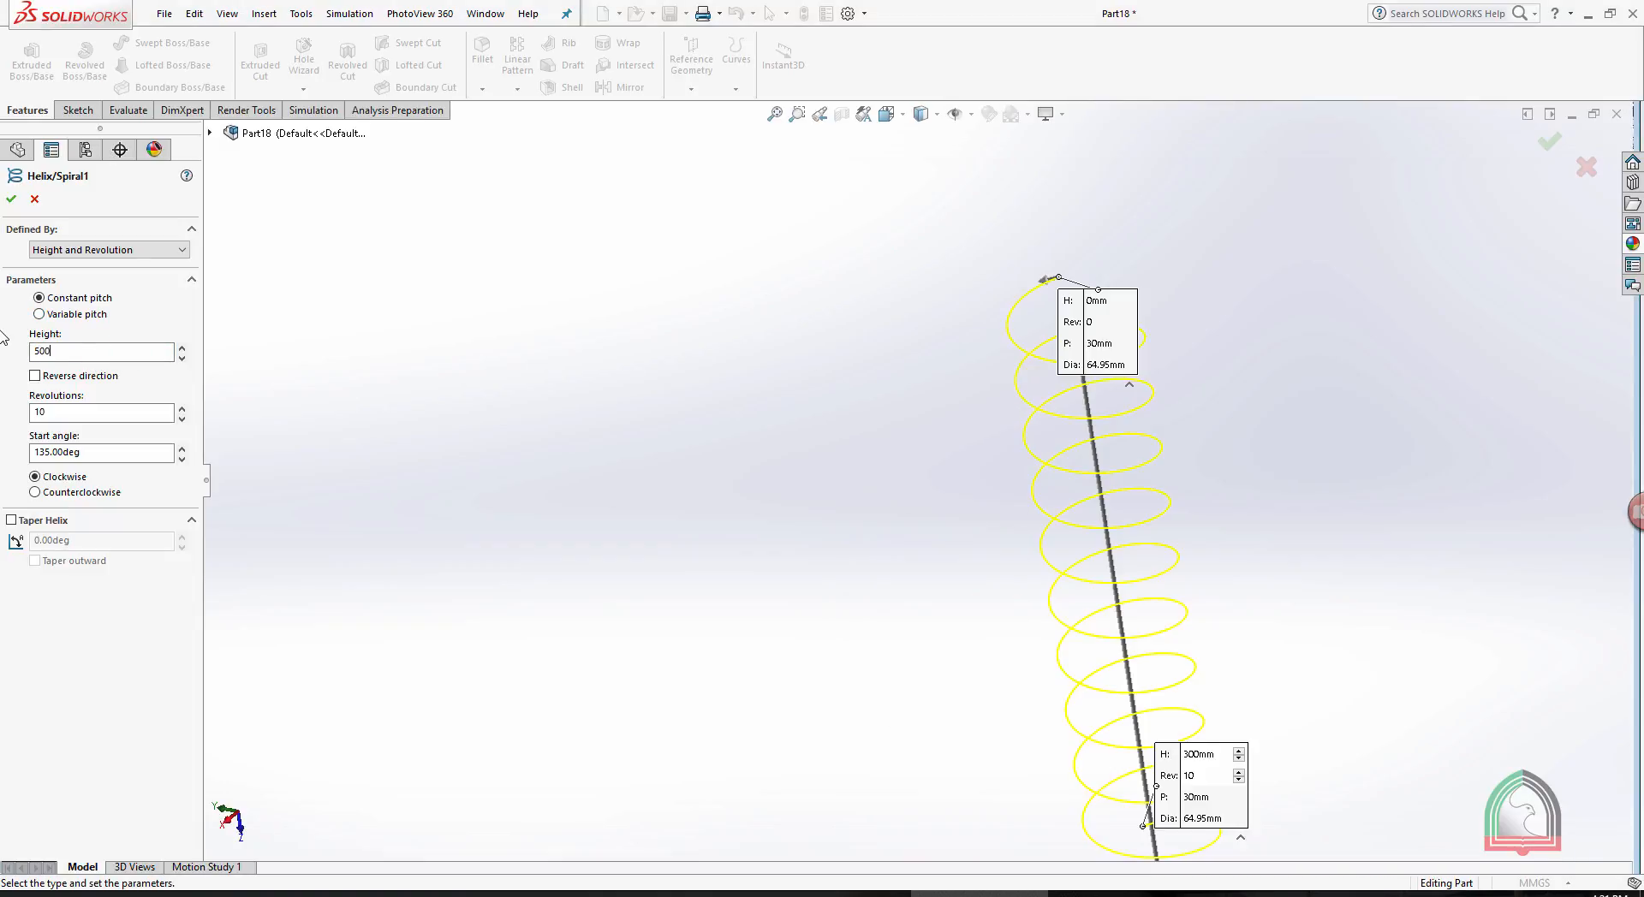
{"action": "type", "text": "500"}
{"action": "key", "text": "Return"}
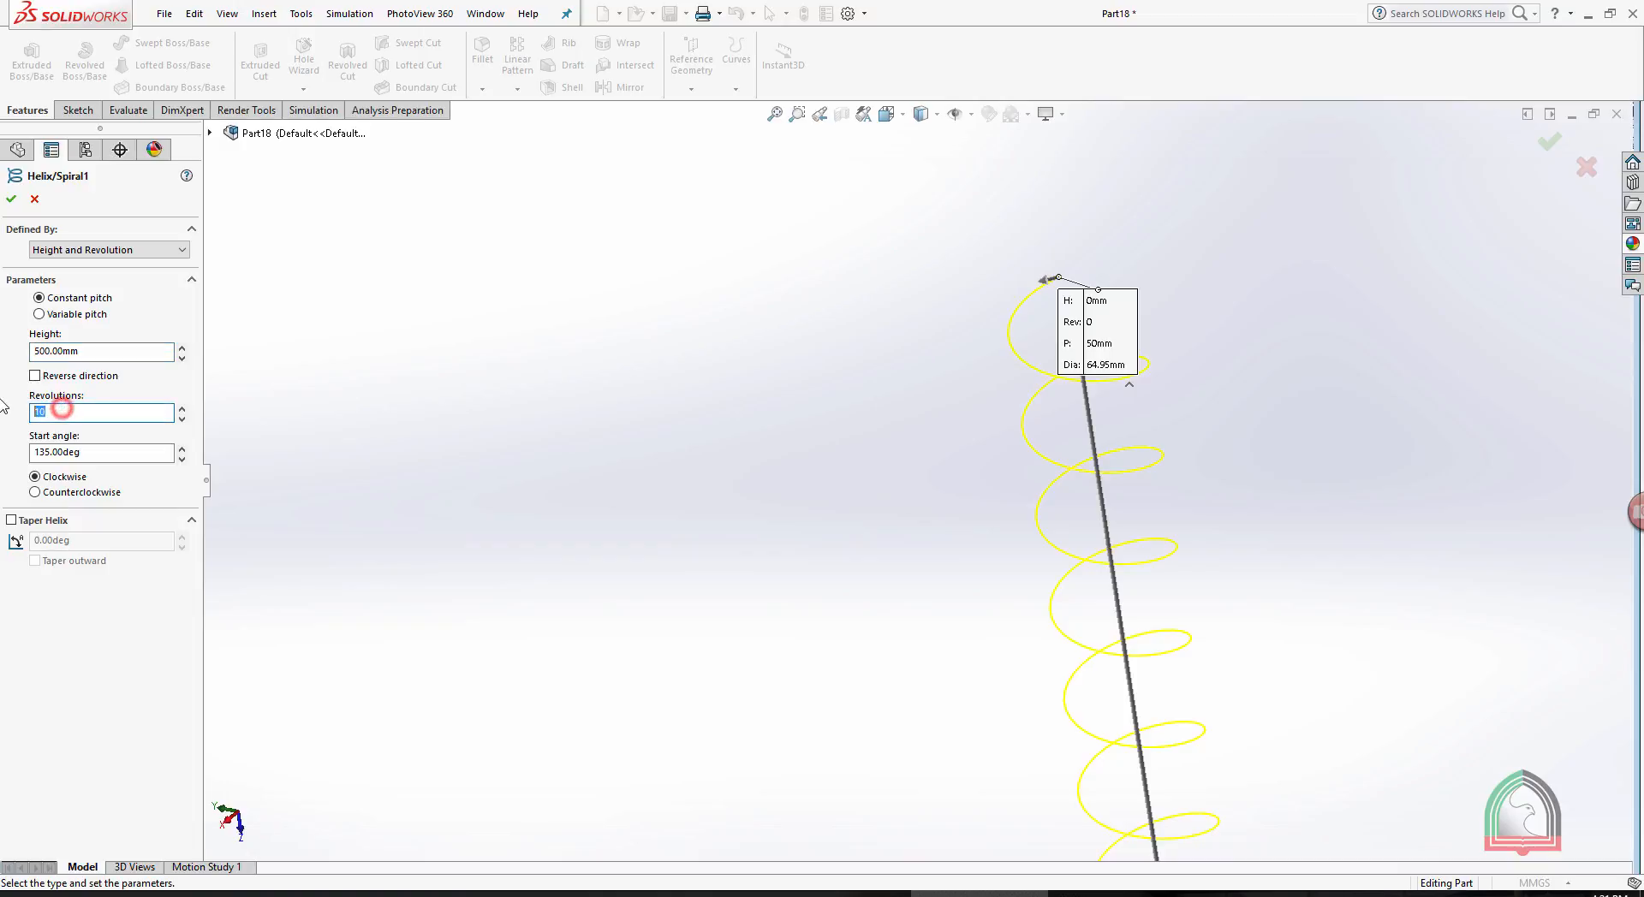
{"action": "type", "text": "15"}
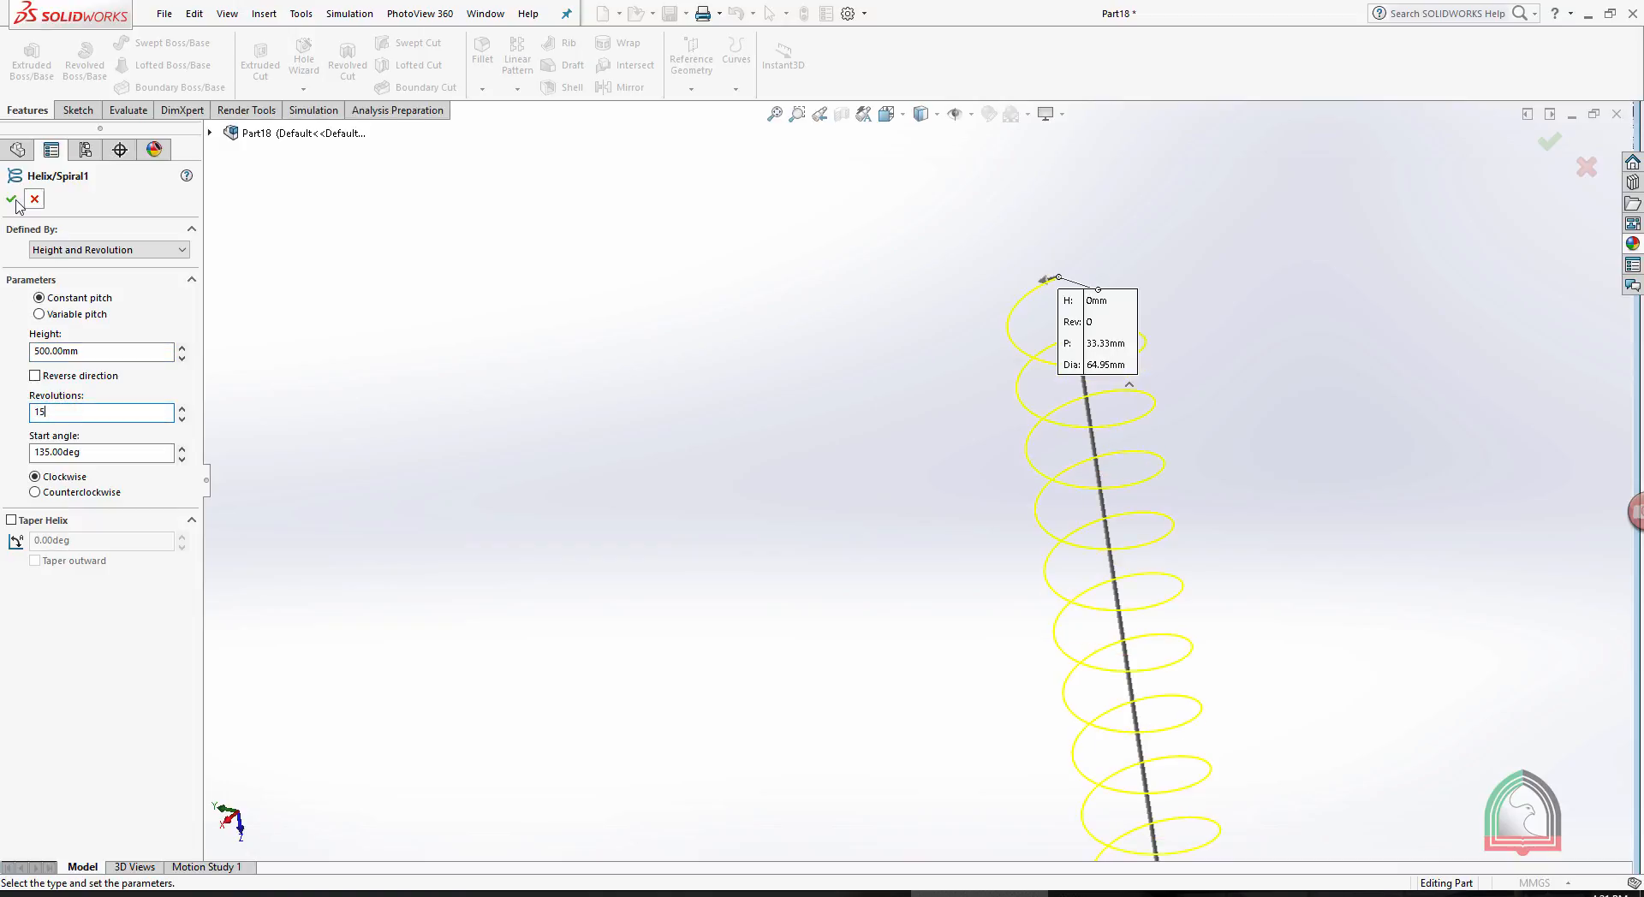
{"action": "left_click", "coordinate": [14, 201]}
{"action": "mouse_move", "coordinate": [1233, 378]}
{"action": "middle_mouse_down"}
{"action": "mouse_move", "coordinate": [1054, 474]}
{"action": "mouse_move", "coordinate": [888, 847]}
{"action": "mouse_move", "coordinate": [980, 785]}
{"action": "middle_mouse_up"}
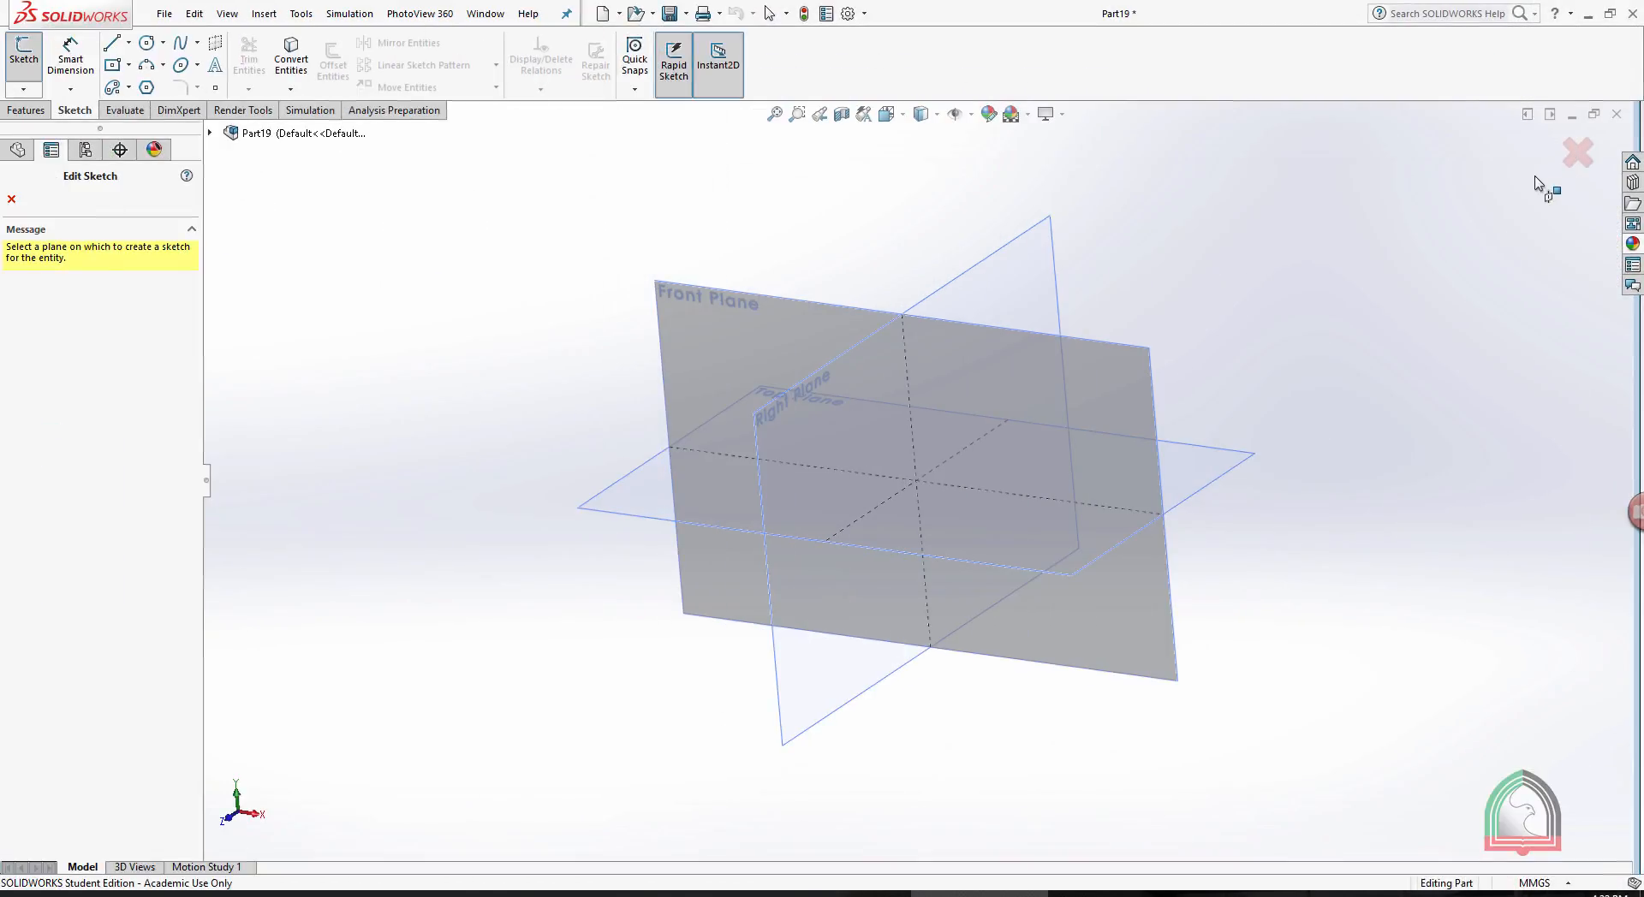
- In the new part, sketch a center rectangle about 135.5 by 54.8 mm at the origin on the Front Plane and exit the sketch
{"action": "left_click", "coordinate": [37, 112]}
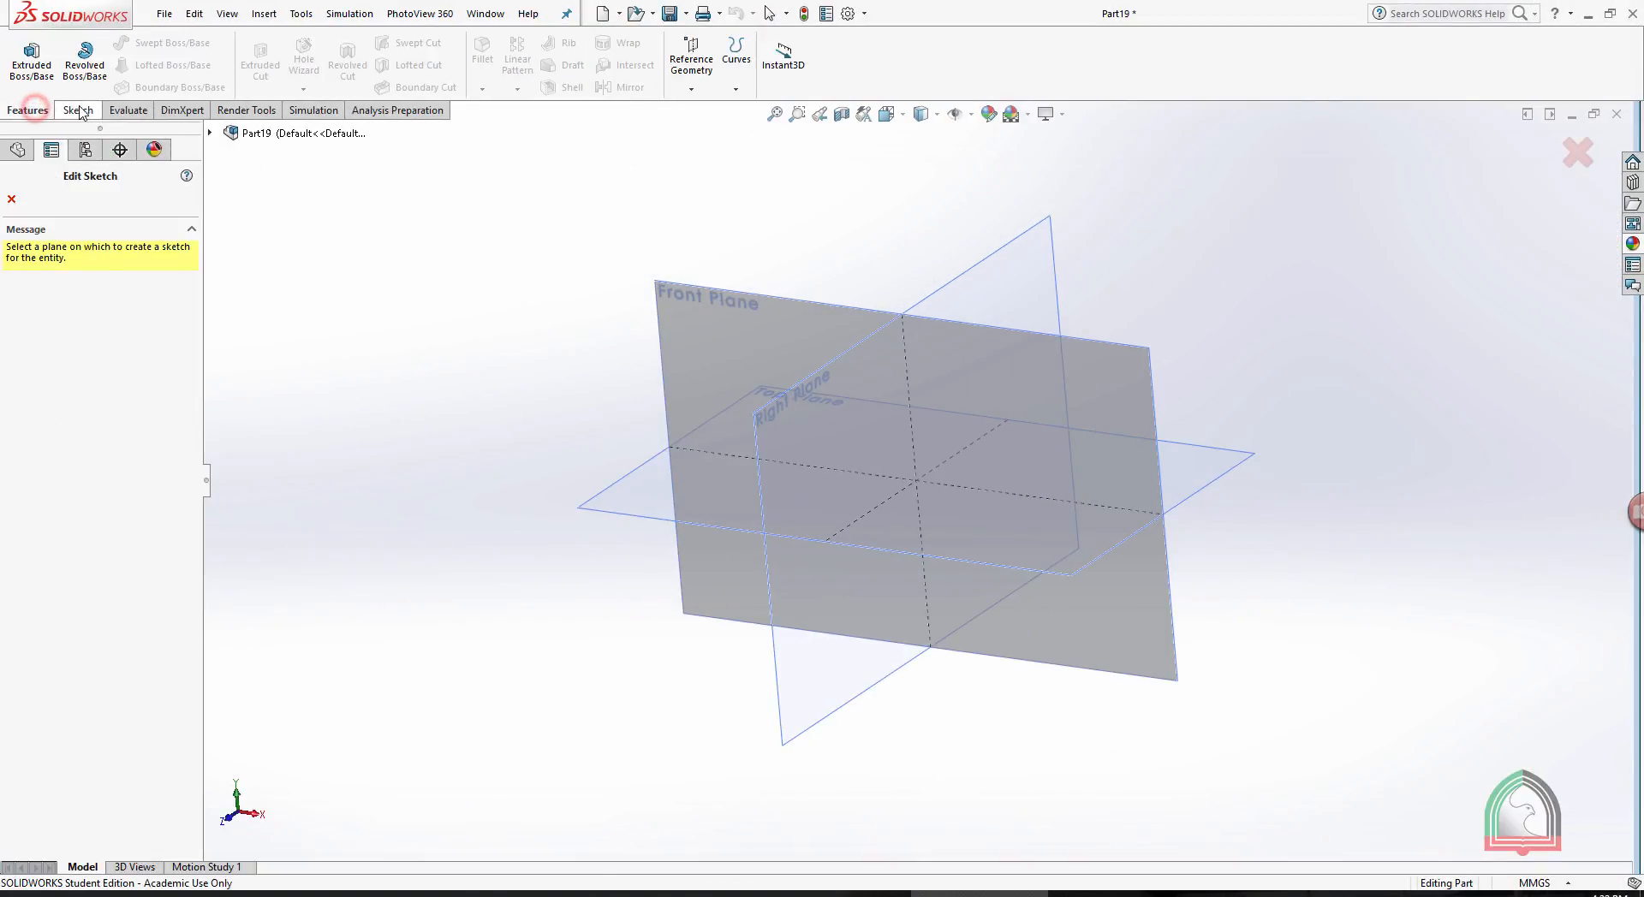
{"action": "left_click", "coordinate": [74, 109]}
{"action": "left_click", "coordinate": [727, 293]}
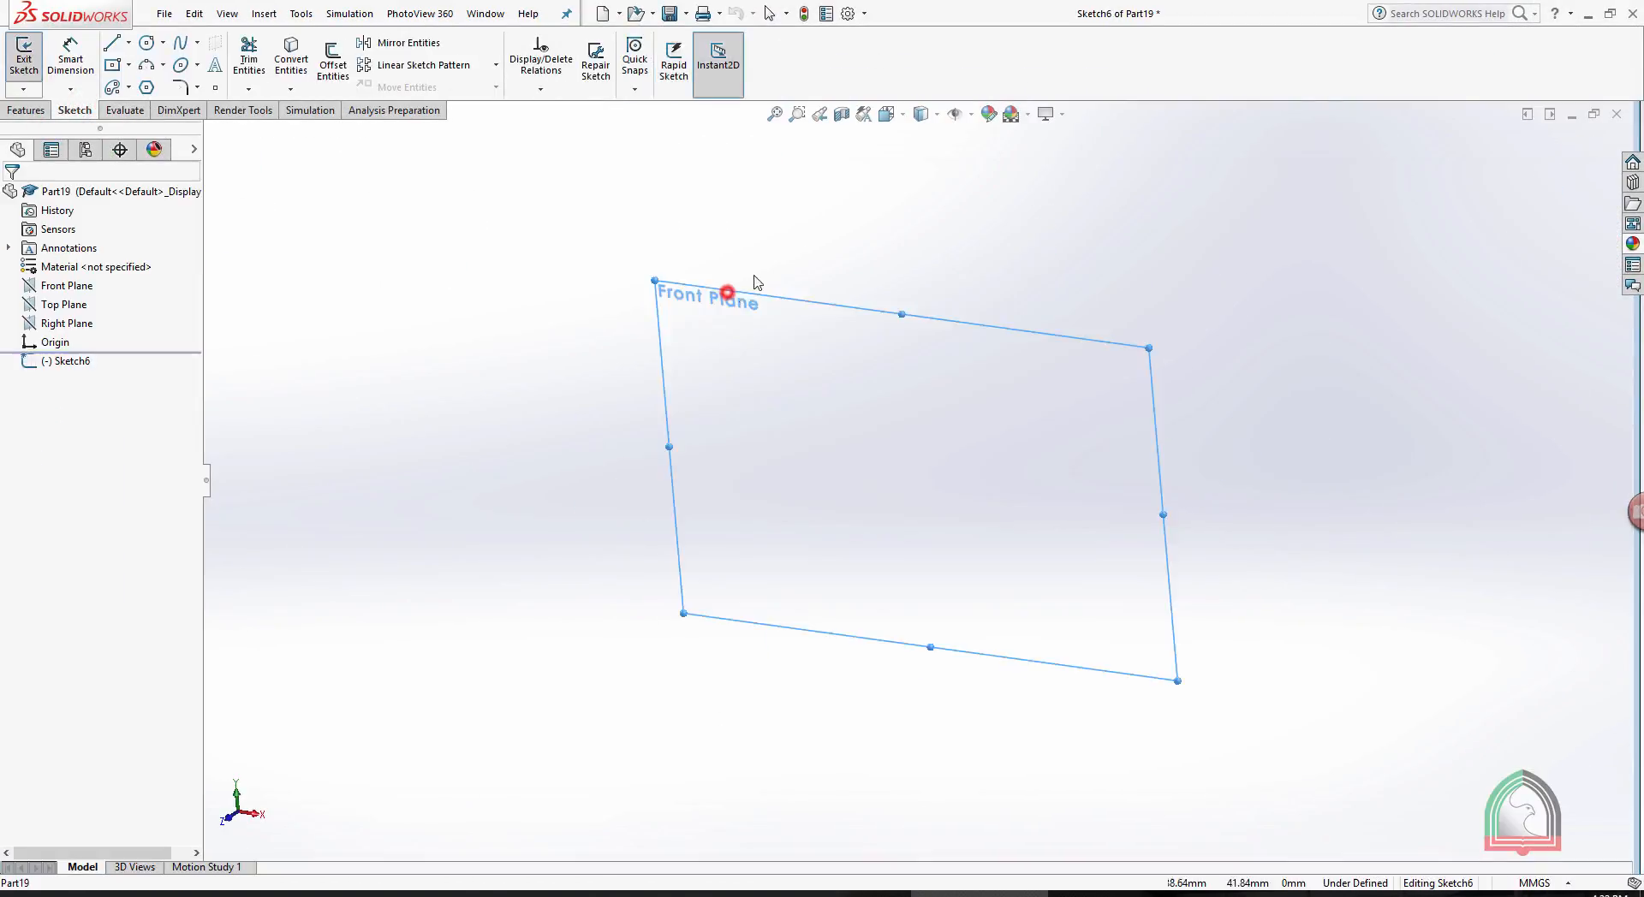
{"action": "left_click", "coordinate": [112, 65]}
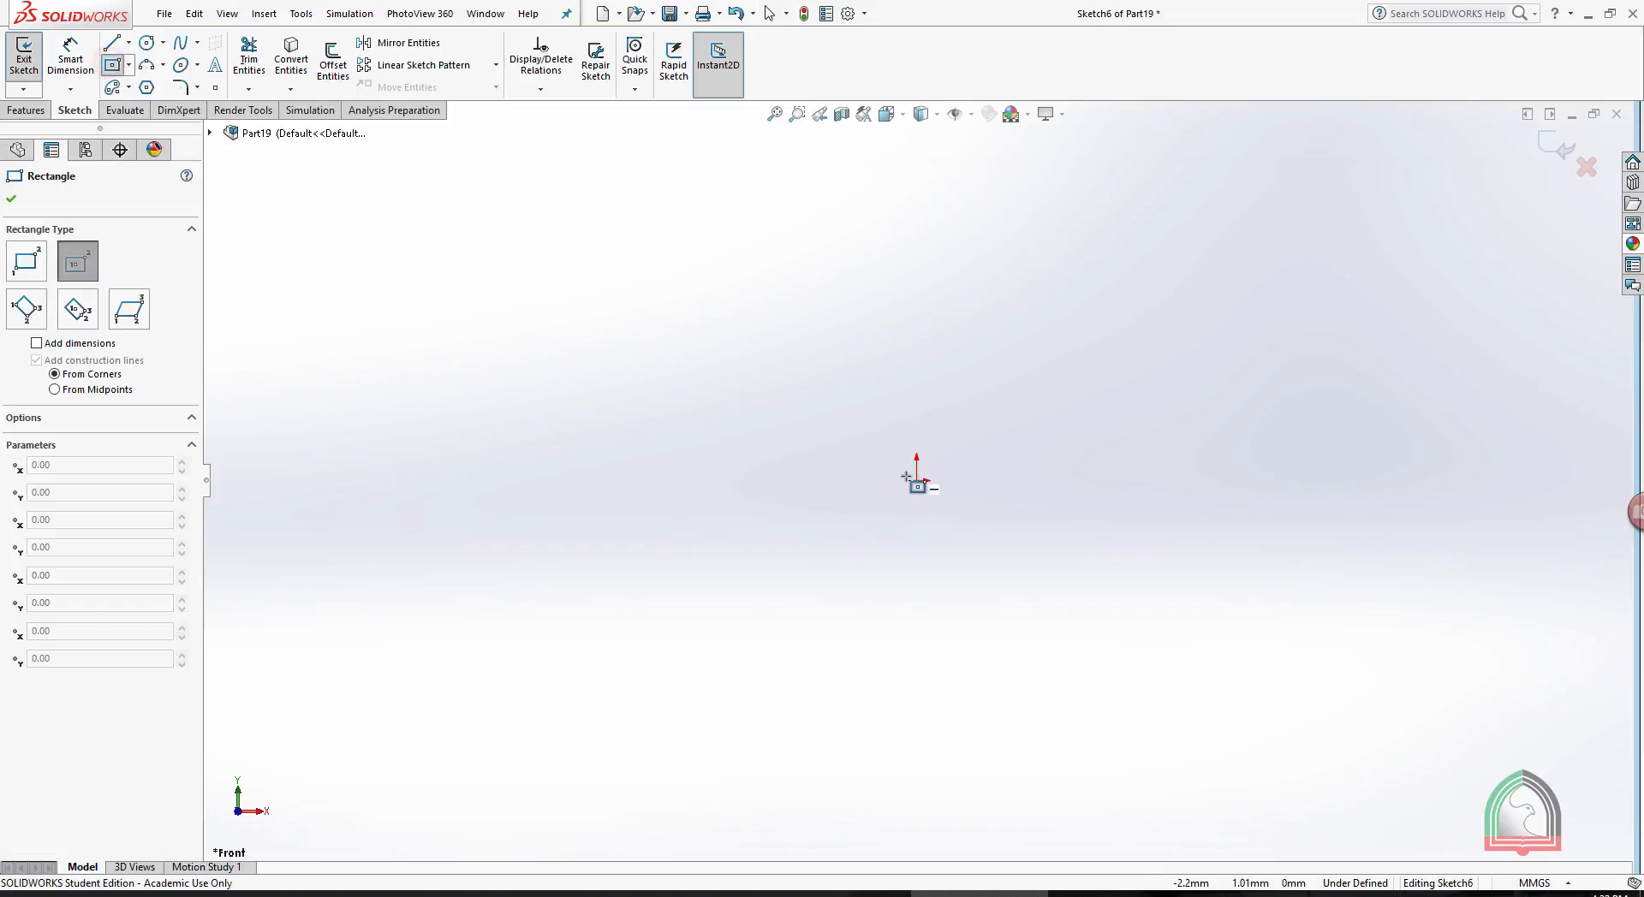
{"action": "left_click_drag", "start_coordinate": [916, 481], "coordinate": [1232, 352]}
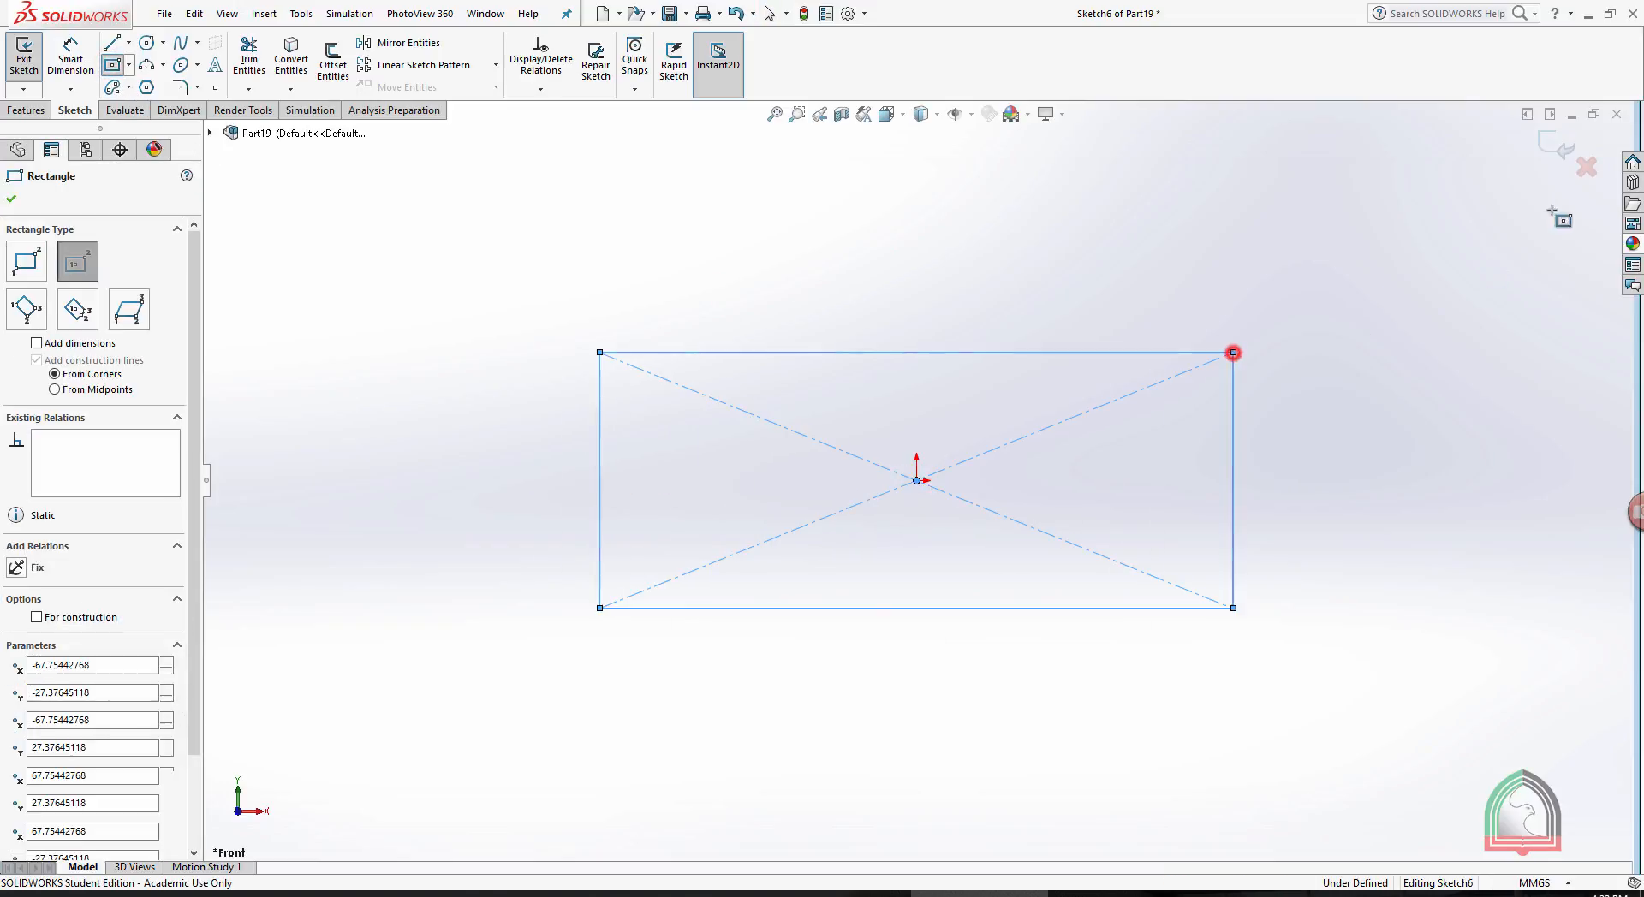
{"action": "left_click", "coordinate": [1548, 147]}
- Extrude the rectangle as a boss with a blind depth of 150 mm
{"action": "left_click", "coordinate": [15, 111]}
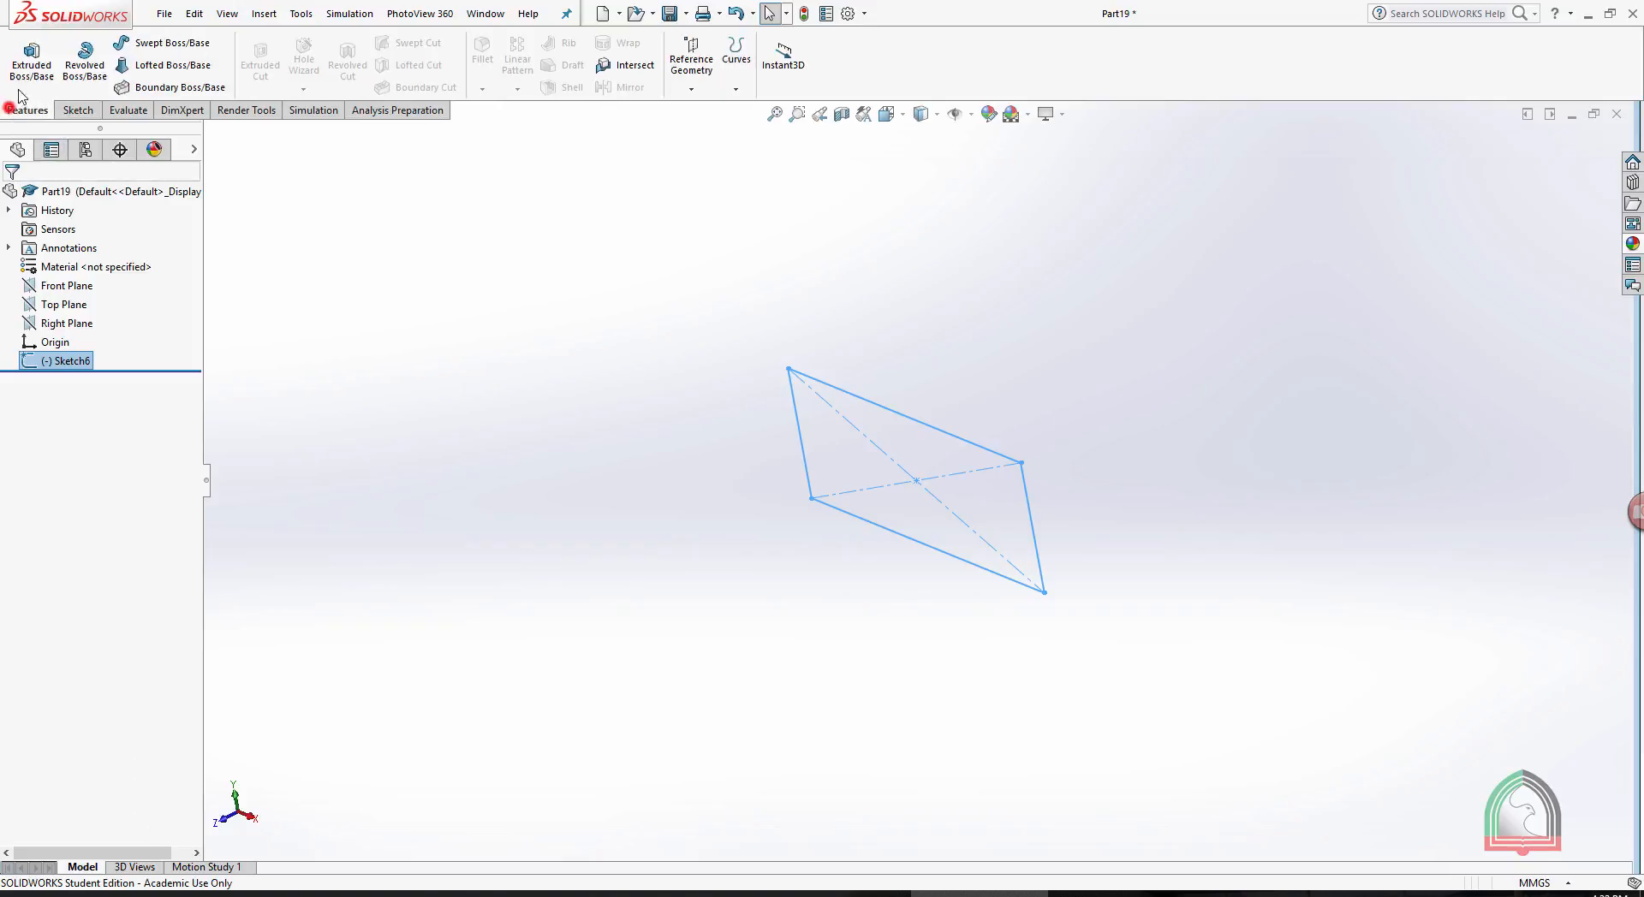
{"action": "left_click", "coordinate": [32, 53]}
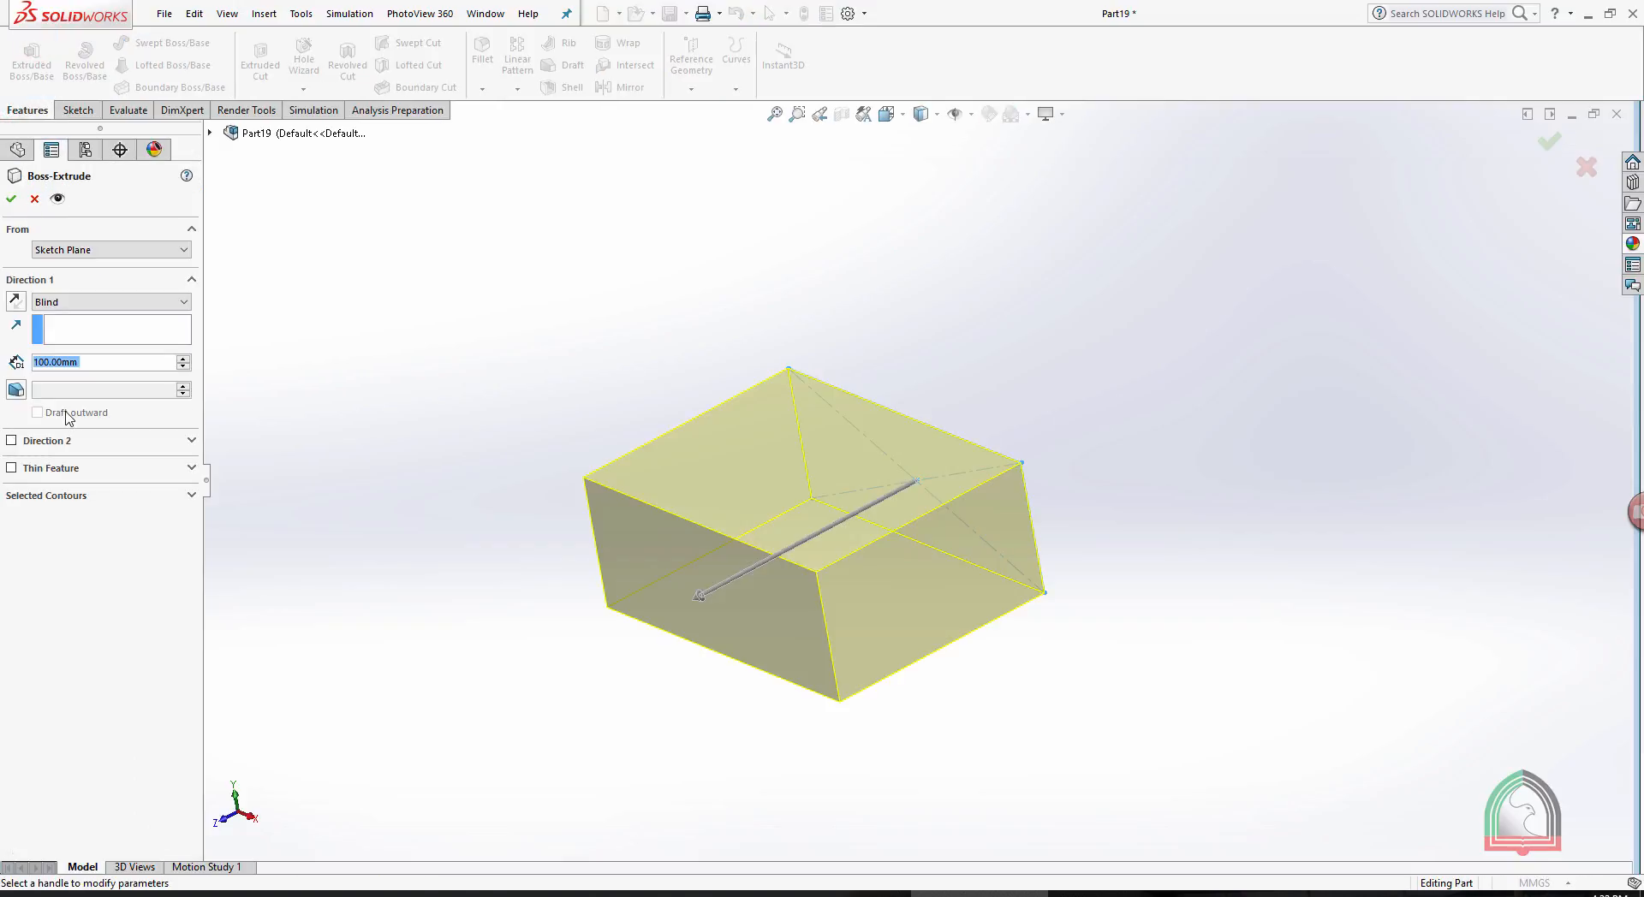
{"action": "type", "text": "150"}
{"action": "key", "text": "Return"}
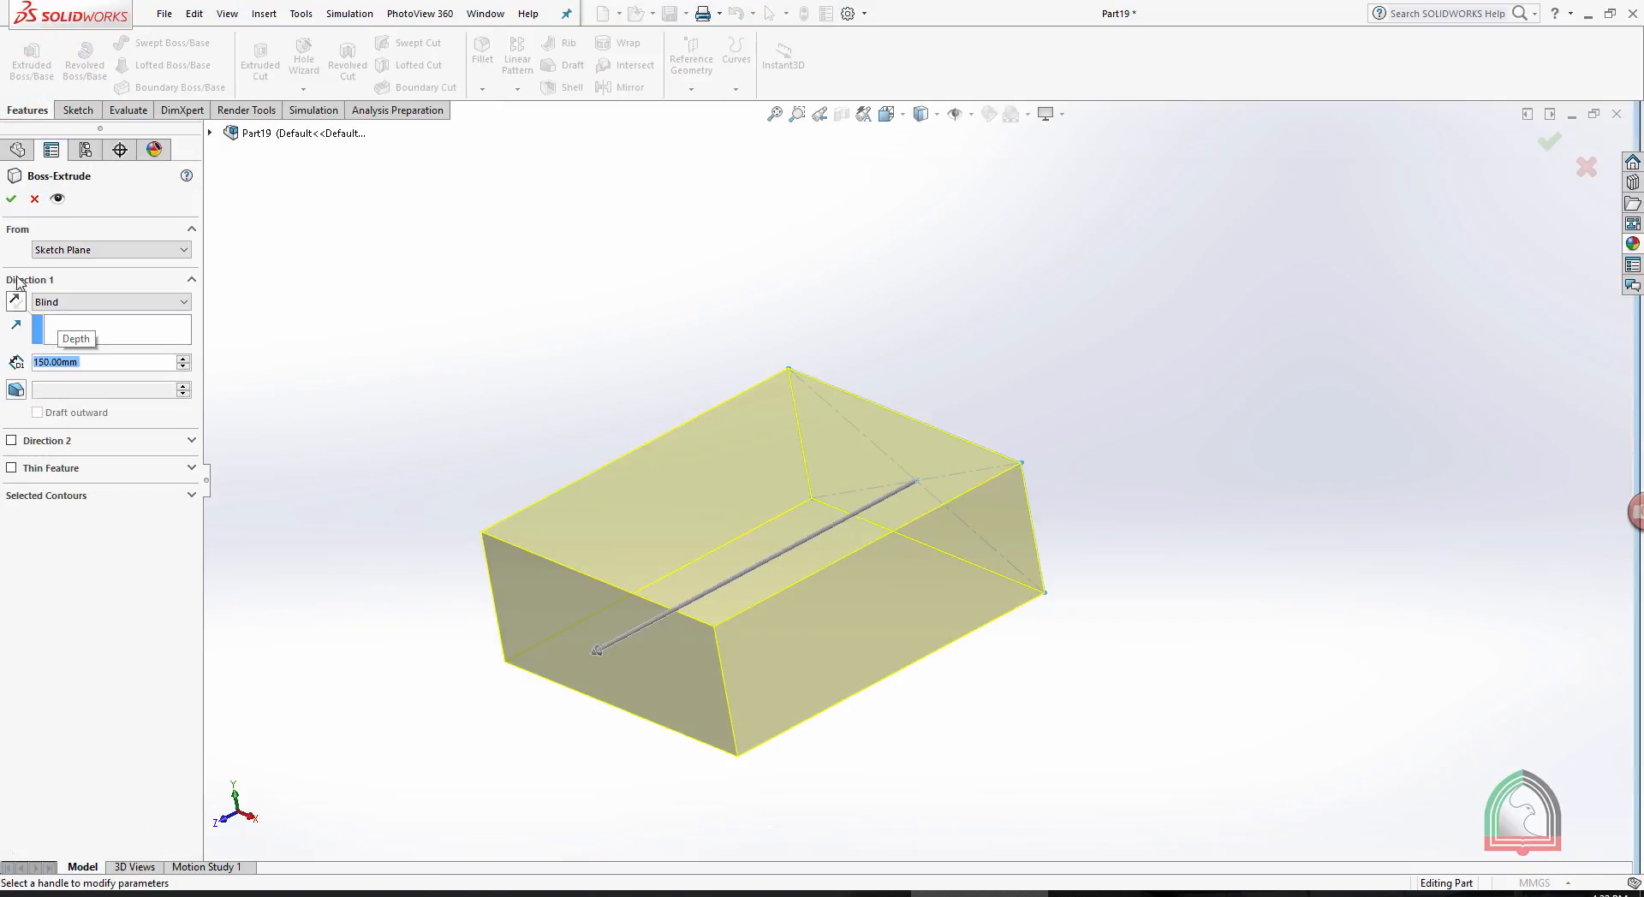
{"action": "left_click", "coordinate": [14, 201]}
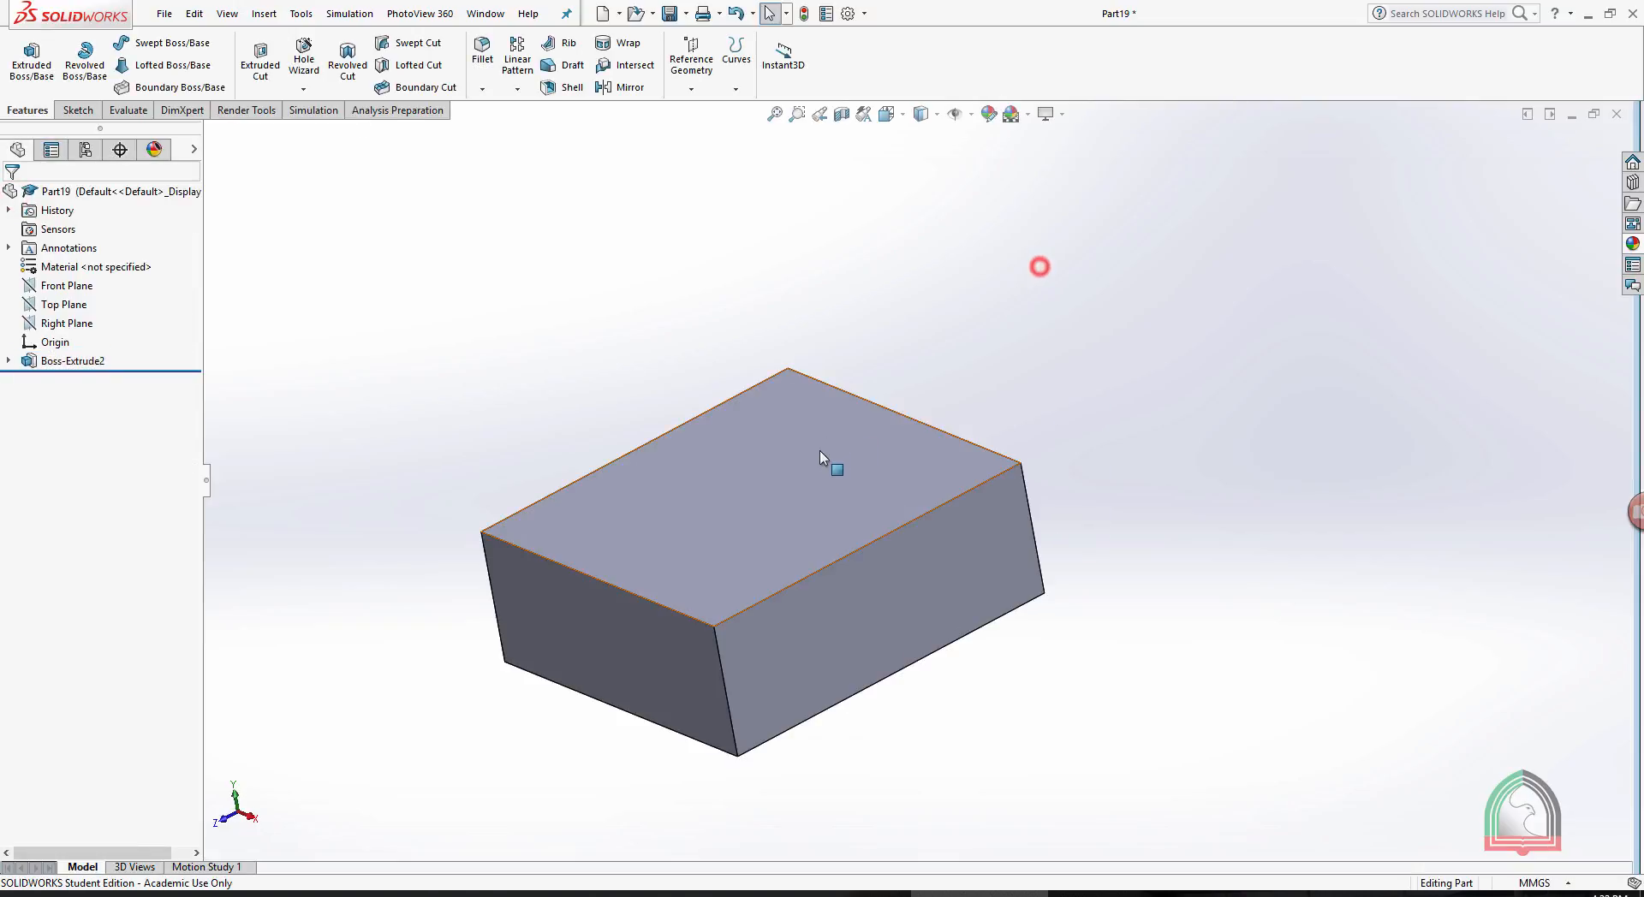
- Start a new sketch on the block's top face, viewed normal to the face
{"action": "left_click", "coordinate": [819, 453]}
{"action": "left_click", "coordinate": [690, 322]}
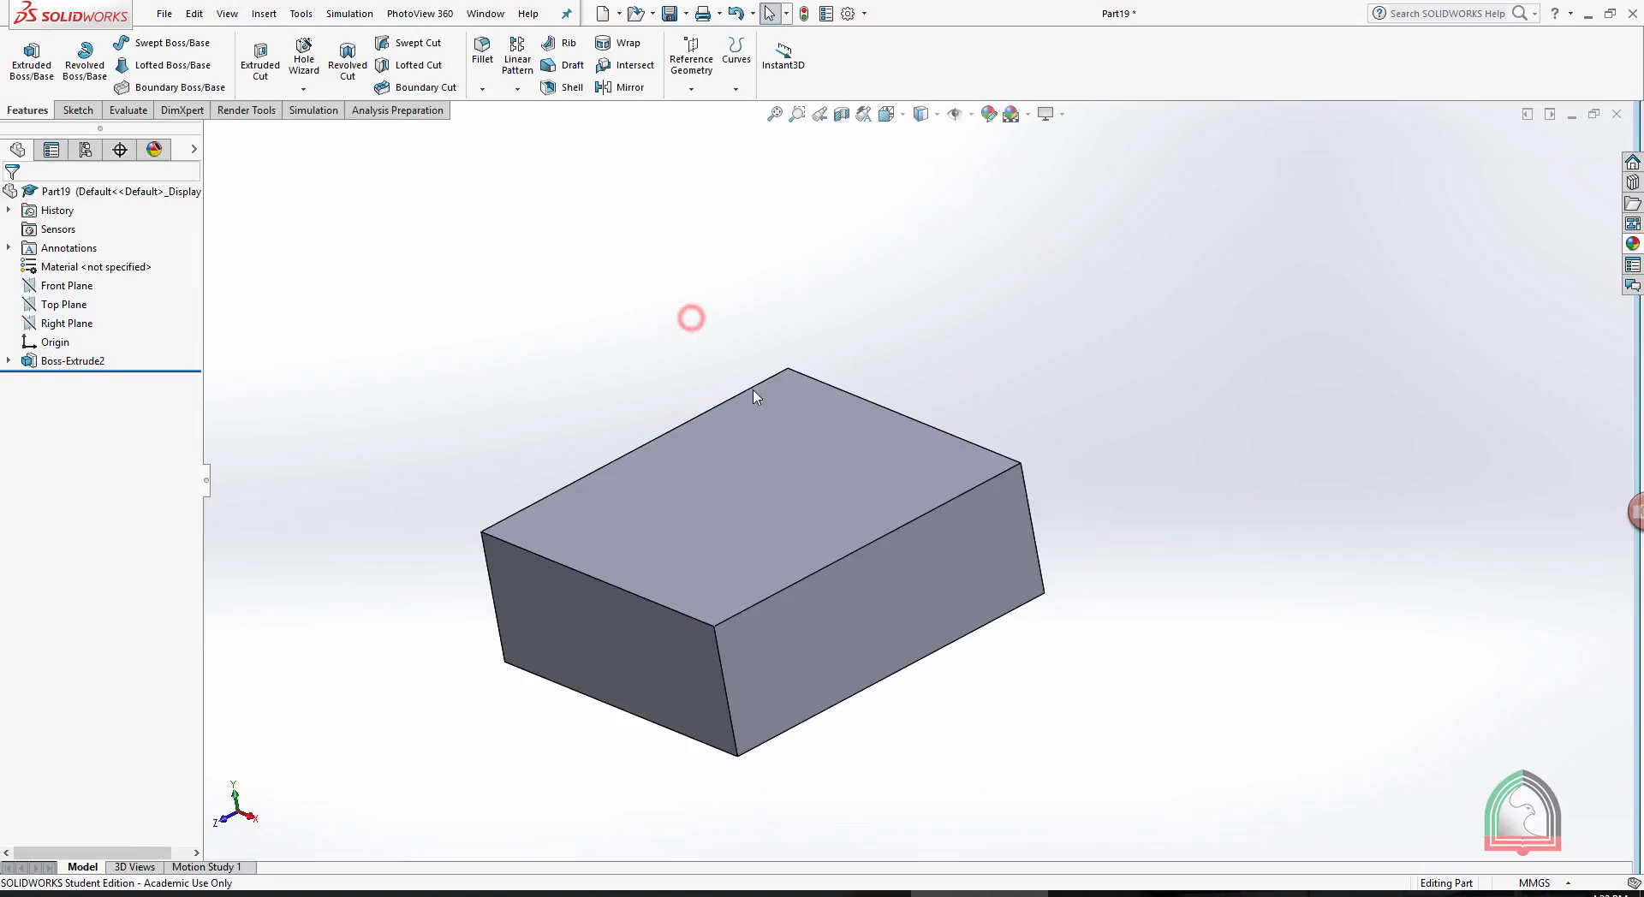
{"action": "left_click", "coordinate": [782, 491]}
{"action": "left_click", "coordinate": [849, 442]}
{"action": "key", "text": "space"}
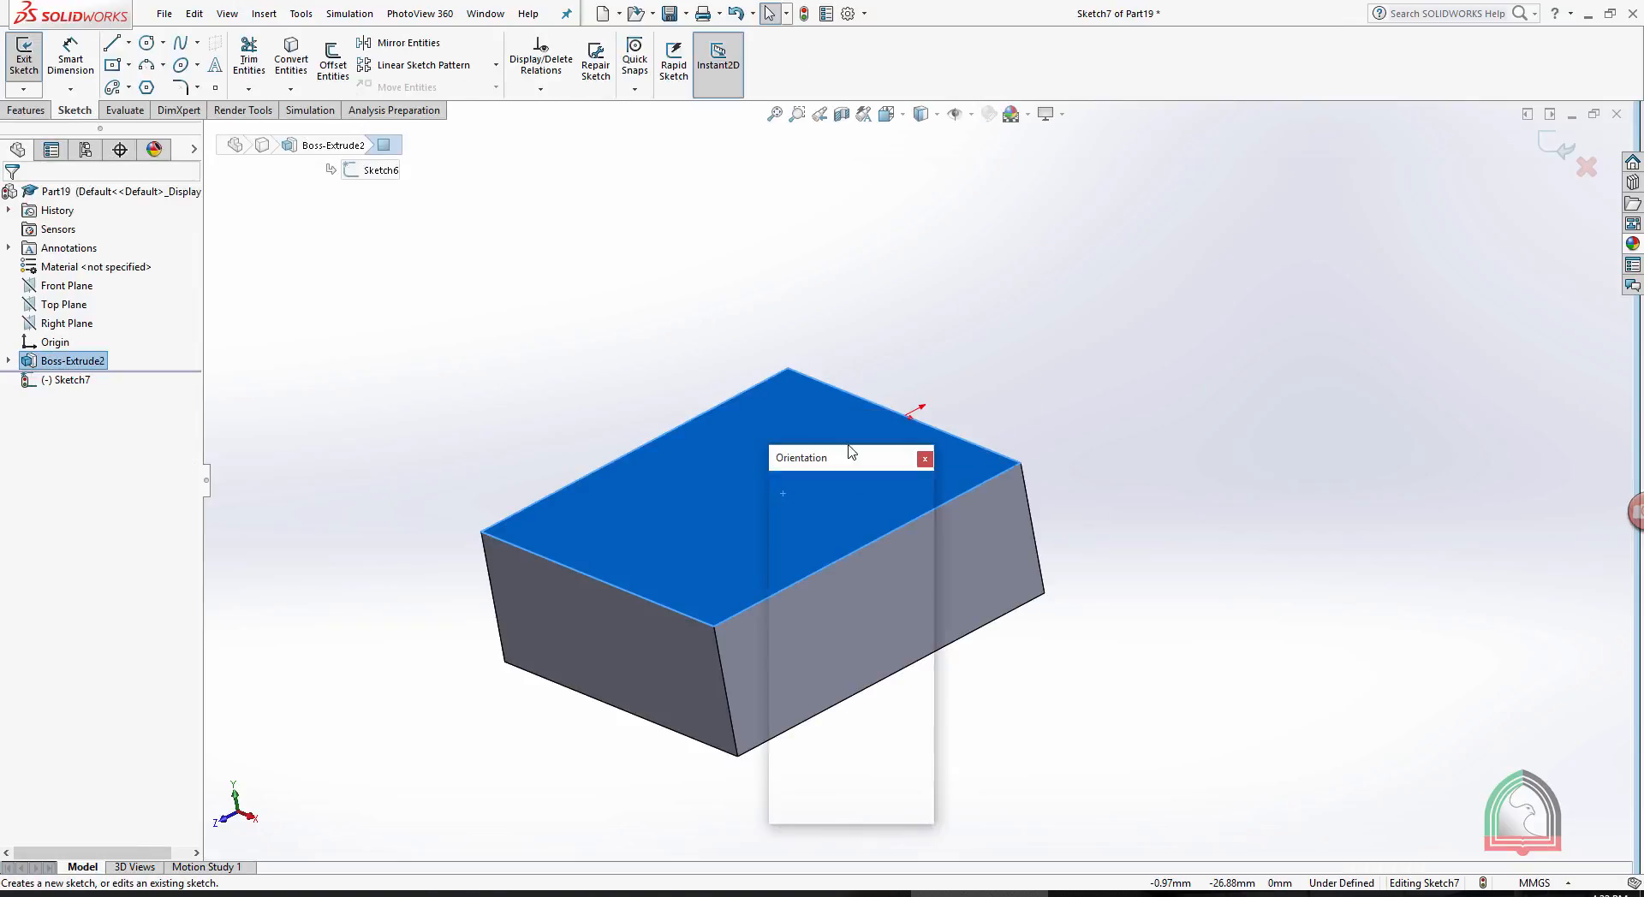
{"action": "left_click", "coordinate": [922, 560]}
{"action": "left_click", "coordinate": [1292, 194]}
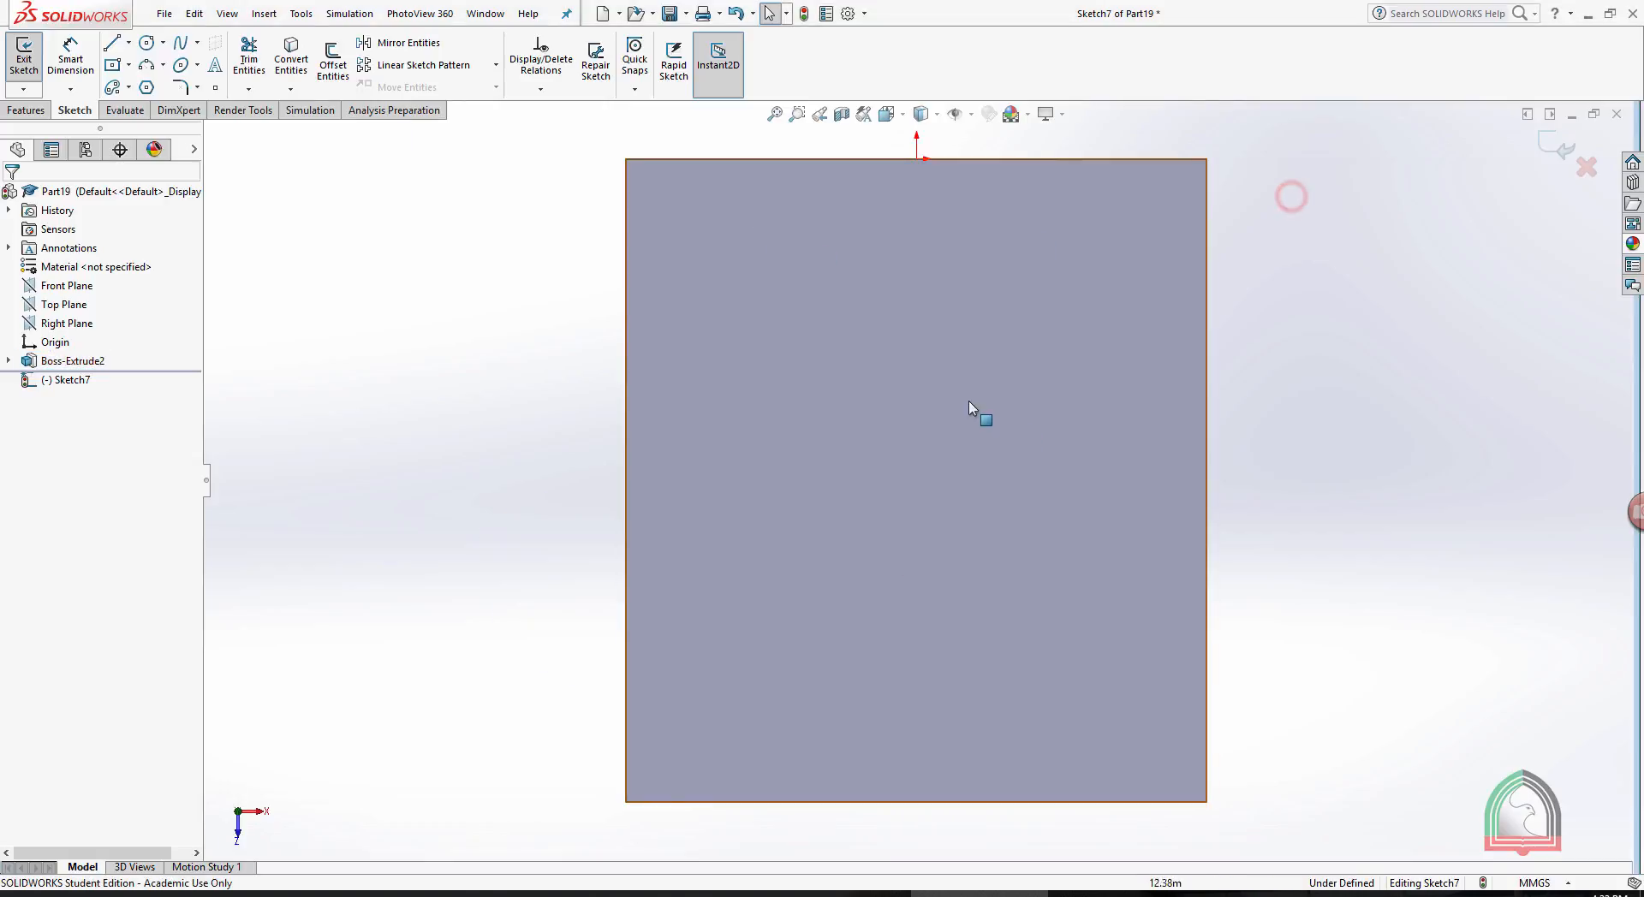
- Sketch an S-shaped path across the top face: a horizontal line about 34 mm long, two opposing tangent arcs and a horizontal line to the opposite edge
{"action": "left_click", "coordinate": [112, 44]}
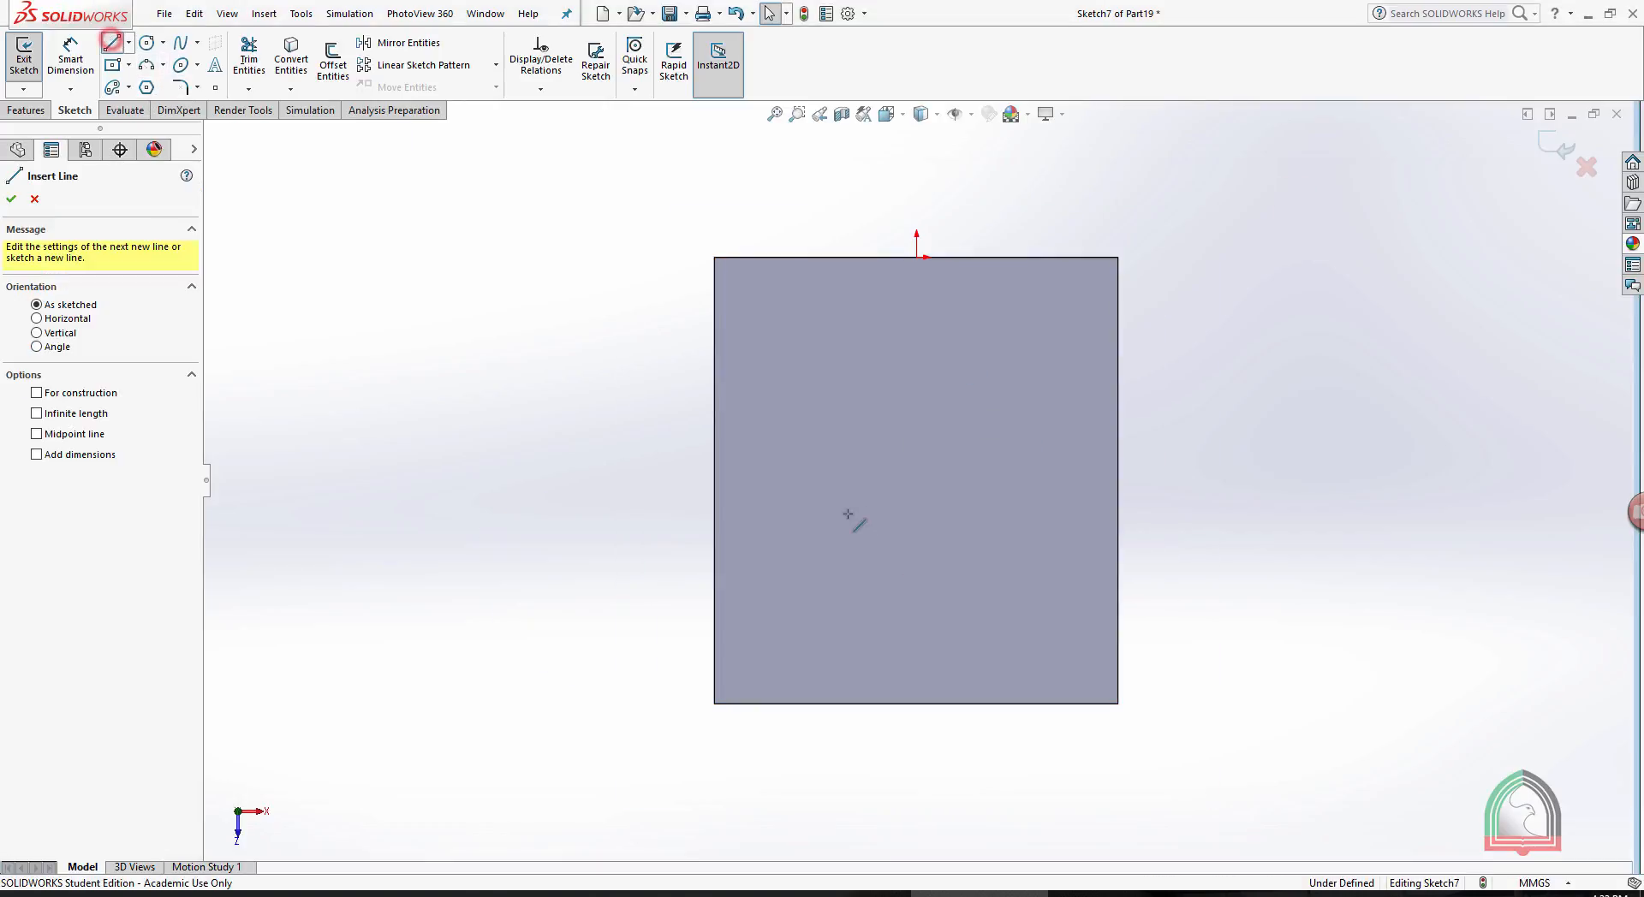
{"action": "left_click", "coordinate": [714, 473]}
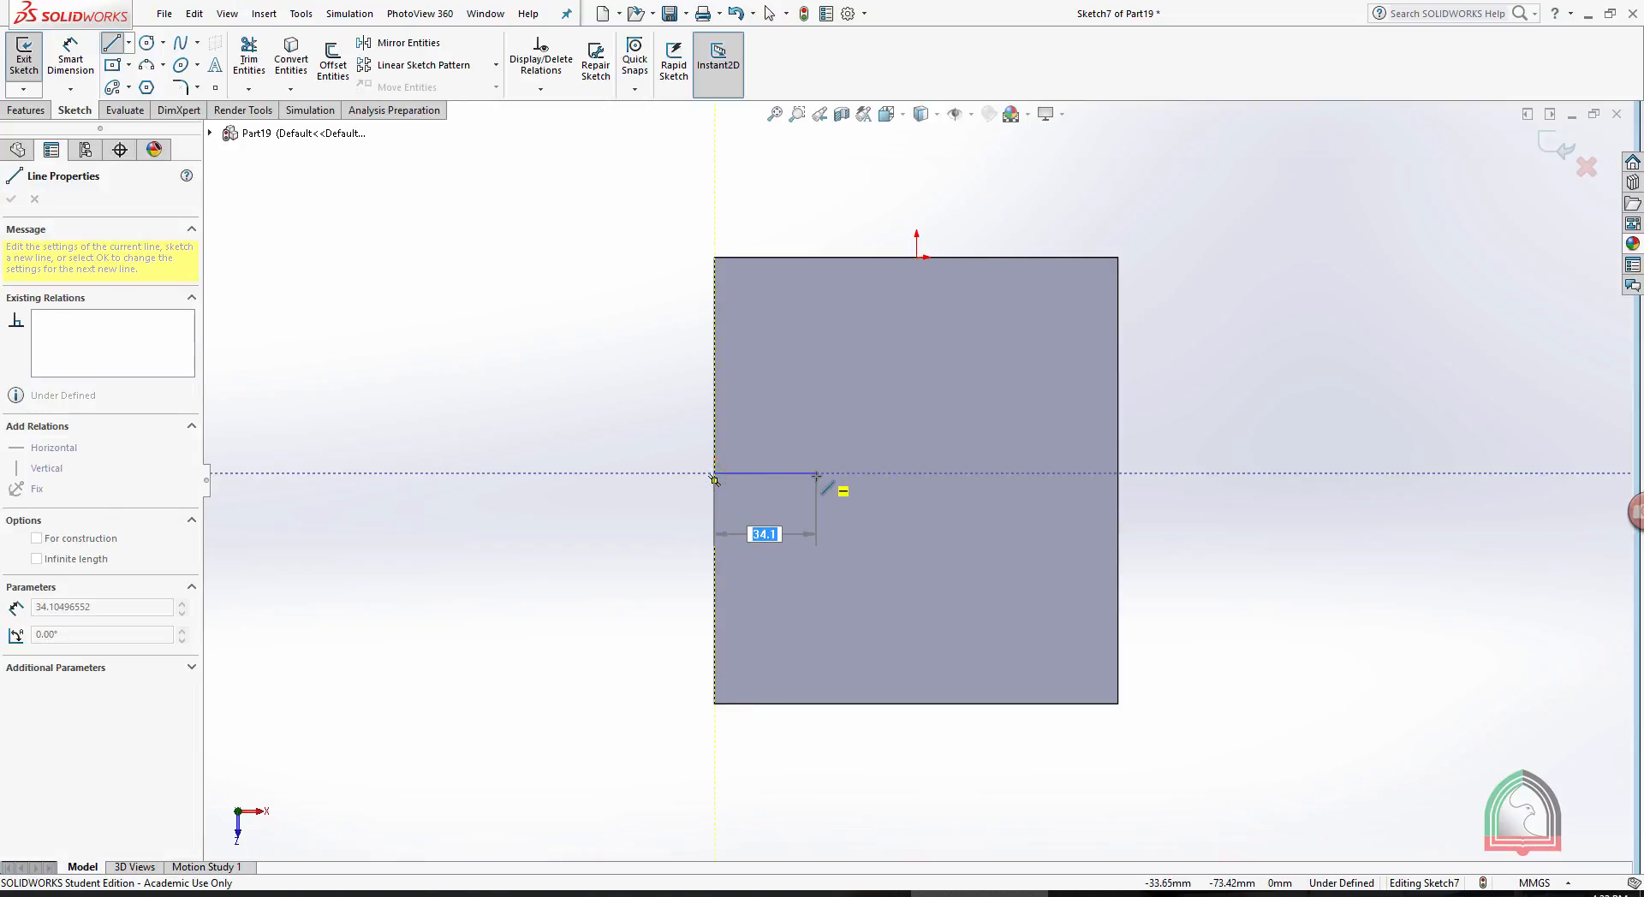
{"action": "left_click", "coordinate": [816, 473]}
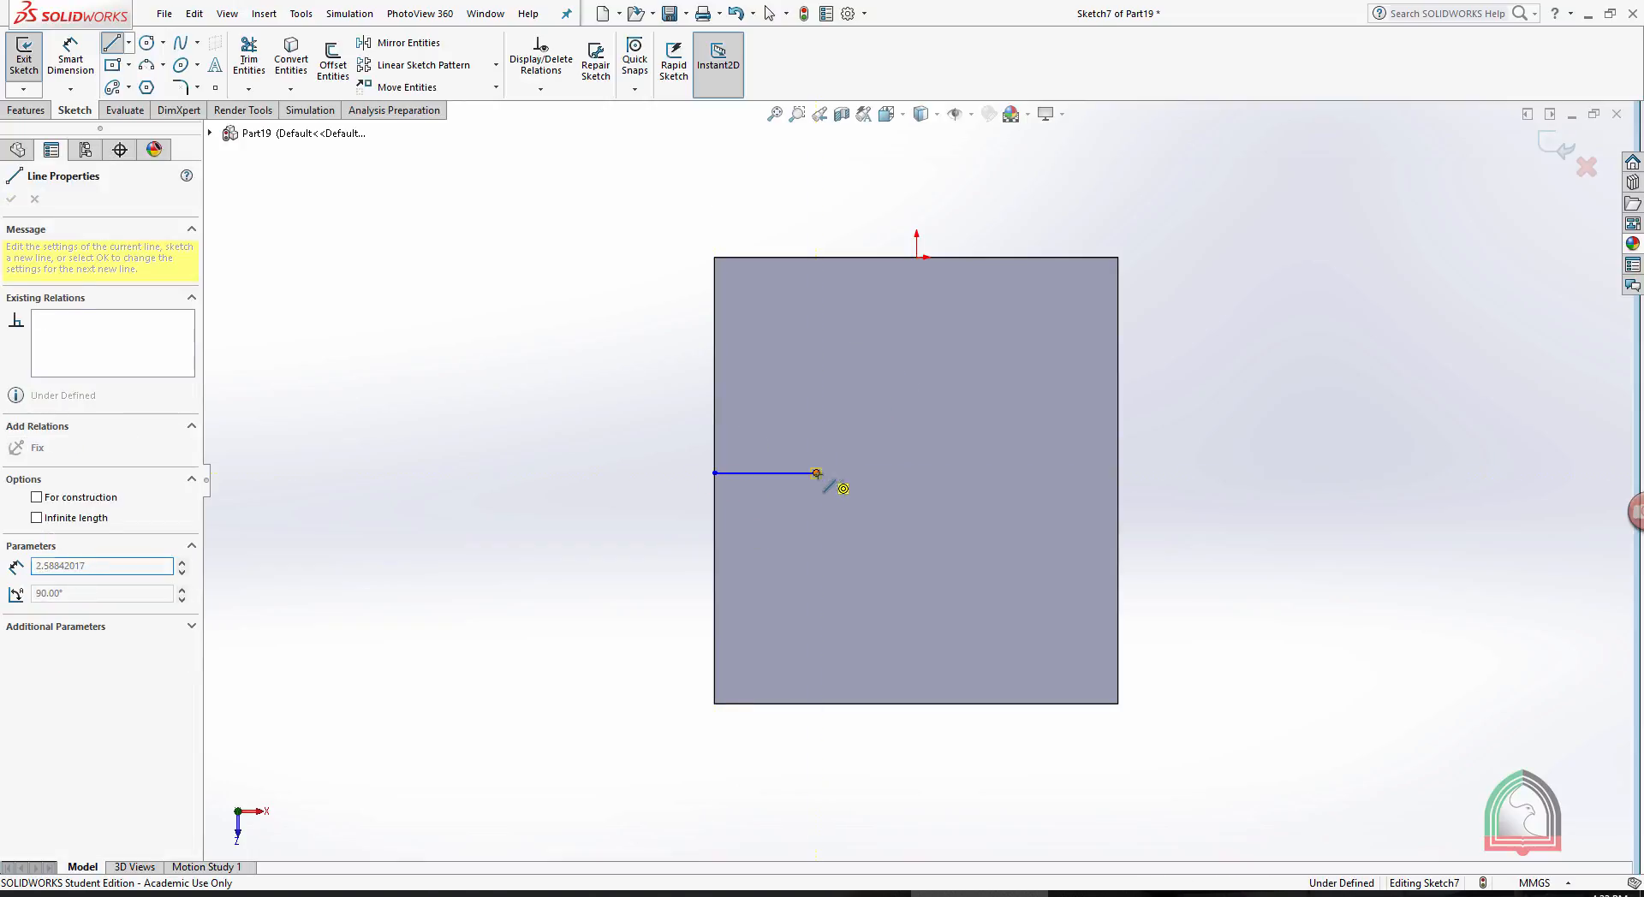
{"action": "left_click", "coordinate": [916, 373]}
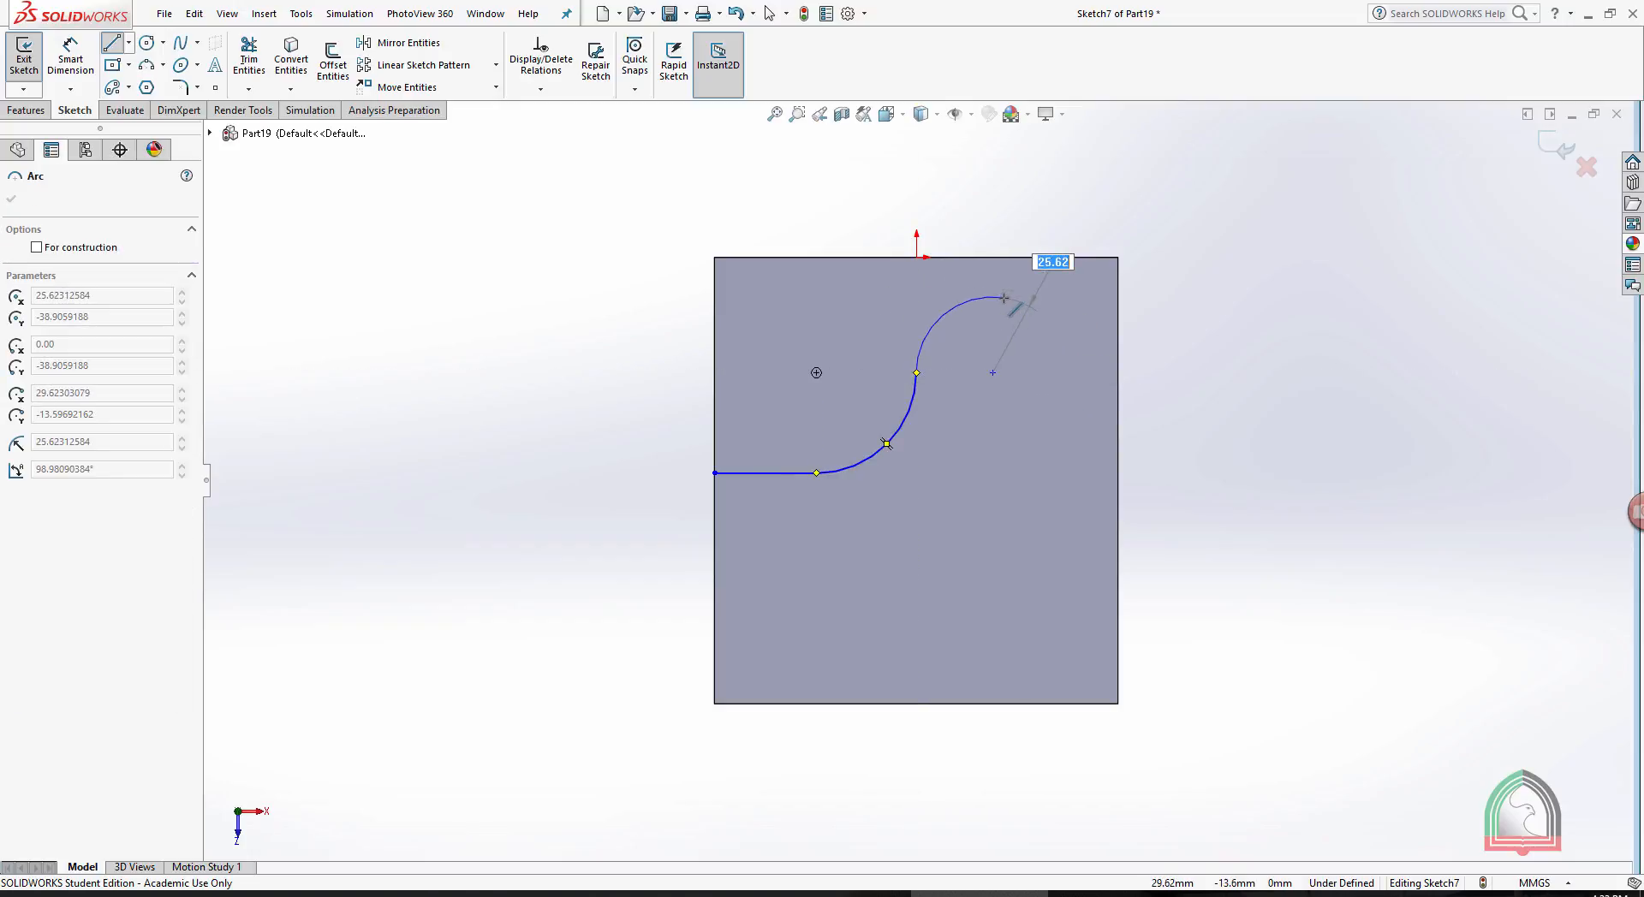
{"action": "left_click", "coordinate": [1000, 293]}
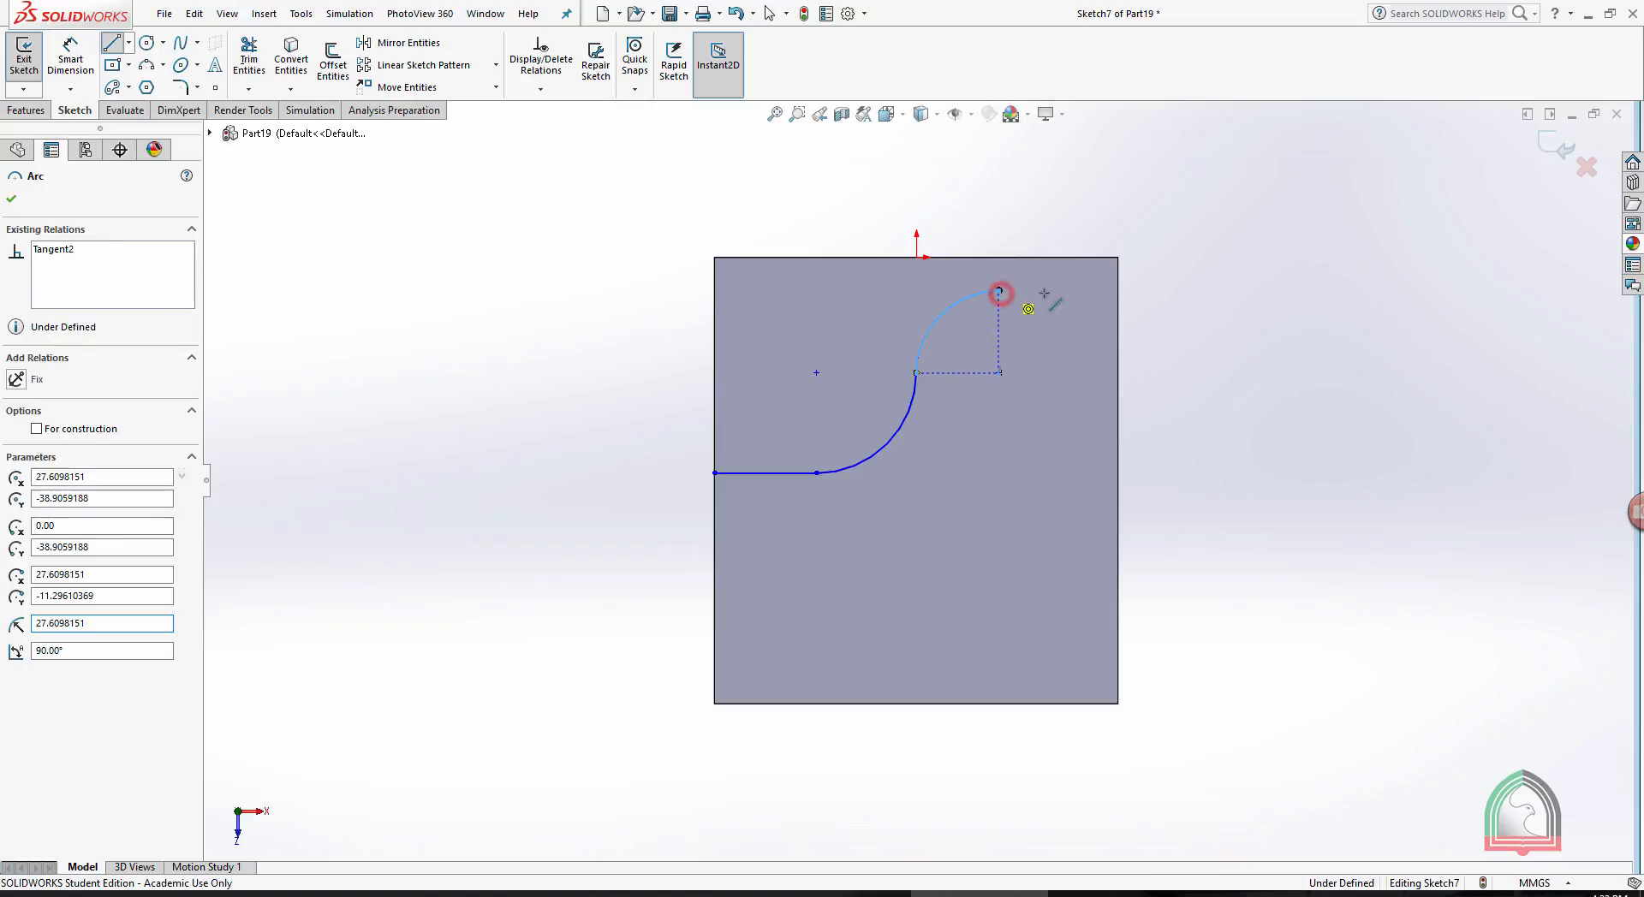
{"action": "left_click", "coordinate": [1118, 291]}
{"action": "key", "text": "Escape"}
{"action": "left_click", "coordinate": [1556, 144]}
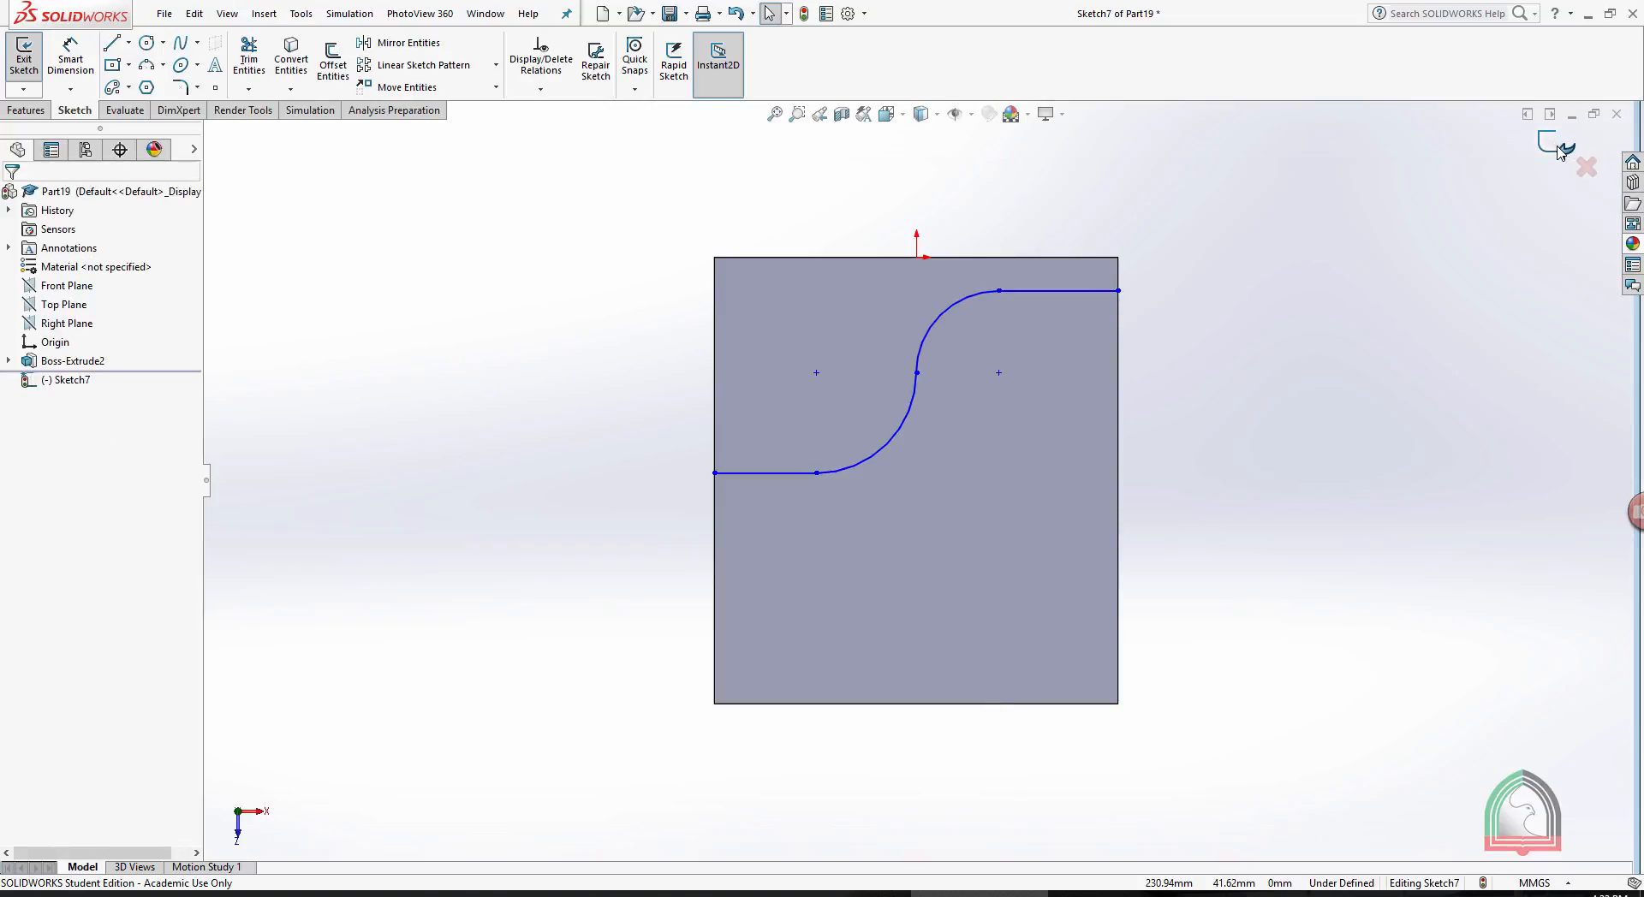
{"action": "mouse_move", "coordinate": [1273, 465]}
{"action": "middle_mouse_down"}
{"action": "mouse_move", "coordinate": [1328, 246]}
{"action": "mouse_move", "coordinate": [1307, 389]}
{"action": "mouse_move", "coordinate": [1302, 247]}
{"action": "middle_mouse_up"}
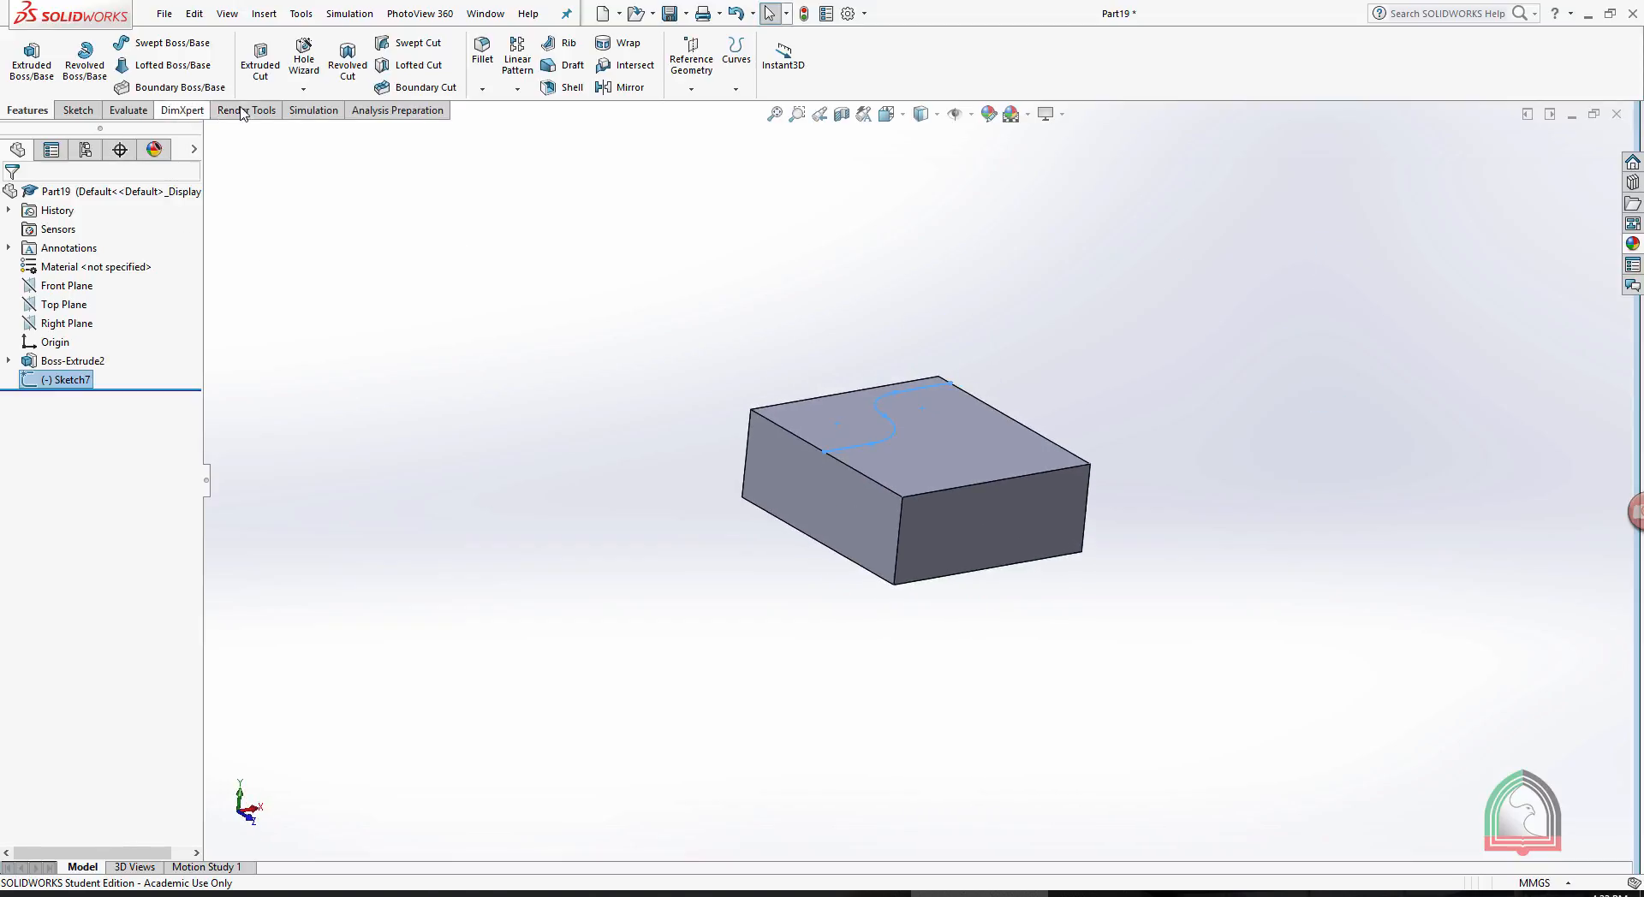
- Sketch a small circle on the block's side face, centered on the S-shaped path's endpoint at the upper edge, and exit the sketch
{"action": "left_click", "coordinate": [78, 110]}
{"action": "left_click", "coordinate": [850, 512]}
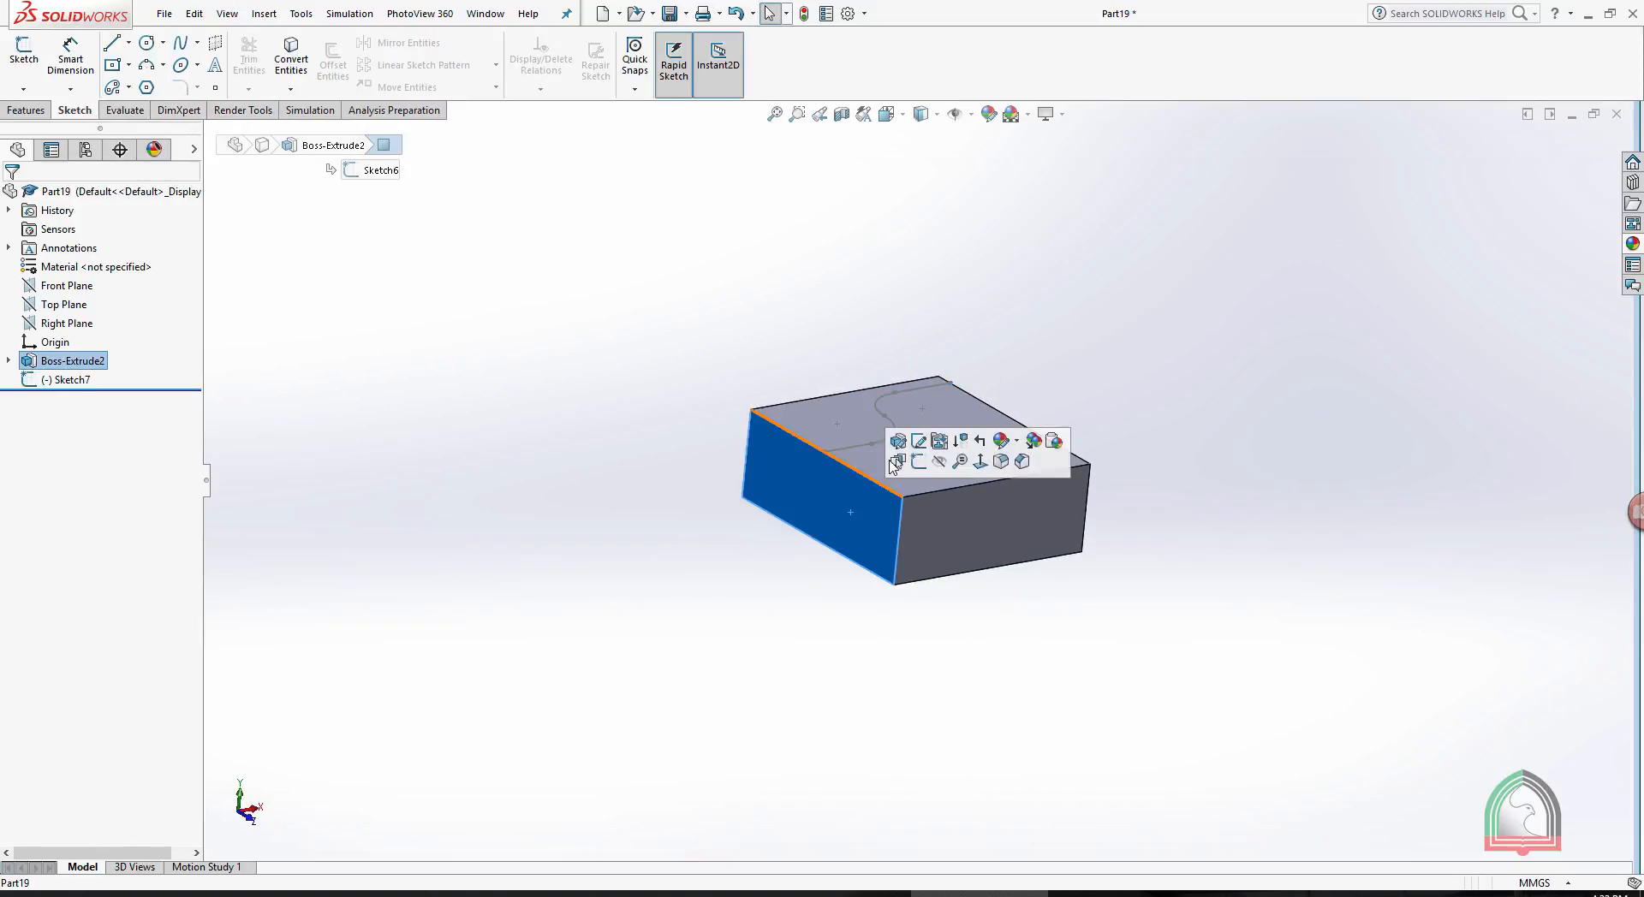
{"action": "left_click", "coordinate": [919, 462]}
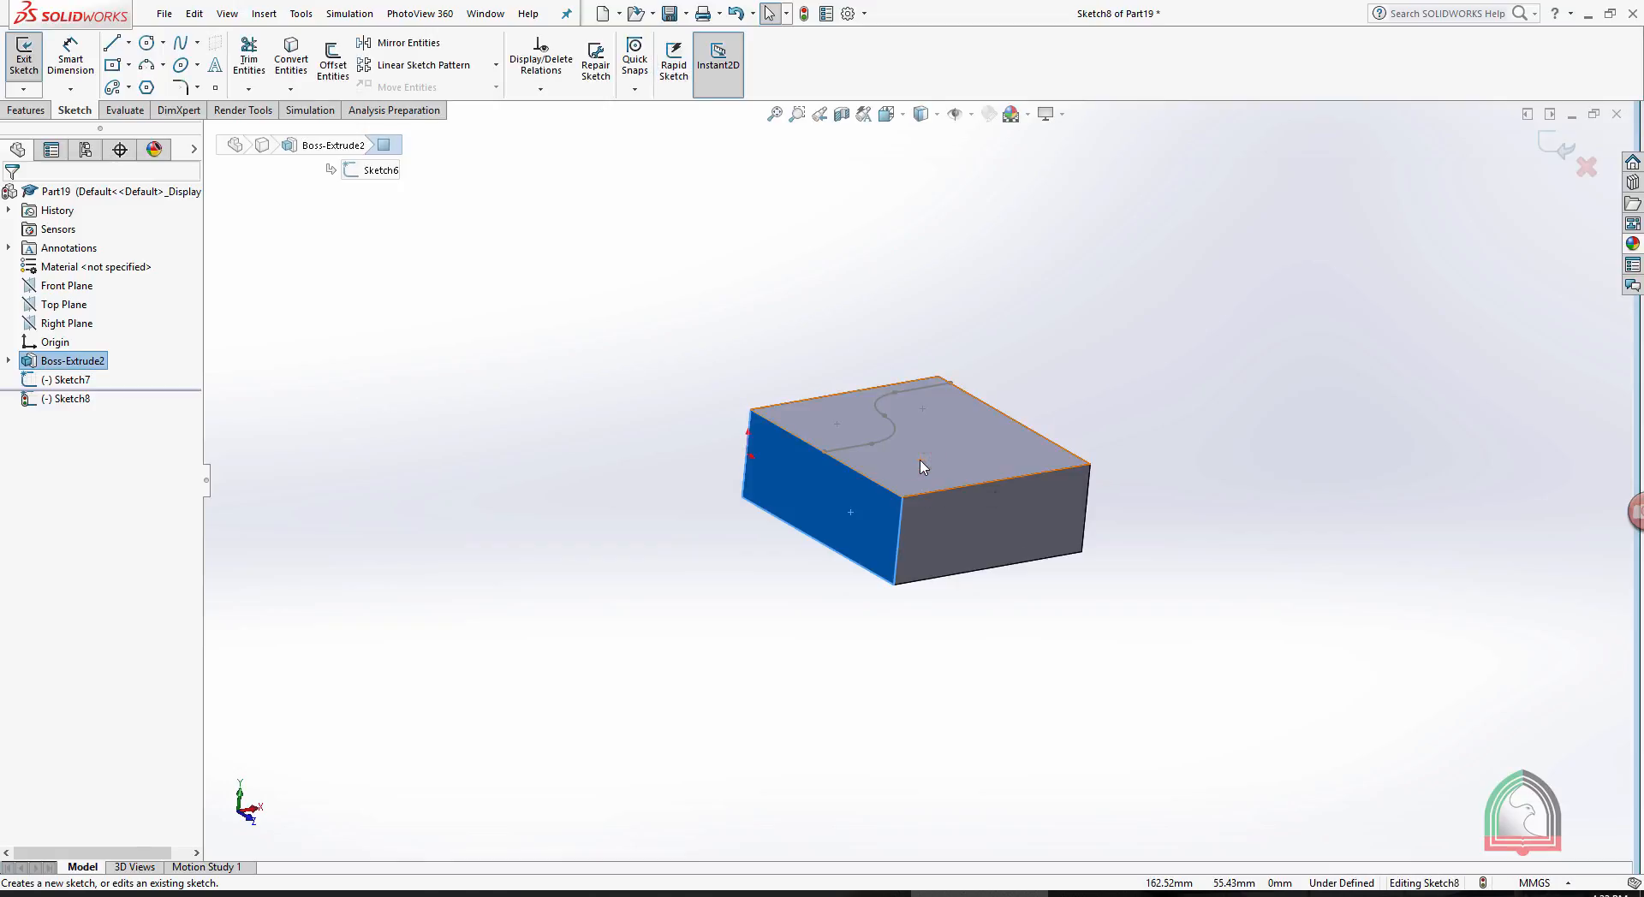
{"action": "left_click", "coordinate": [994, 578]}
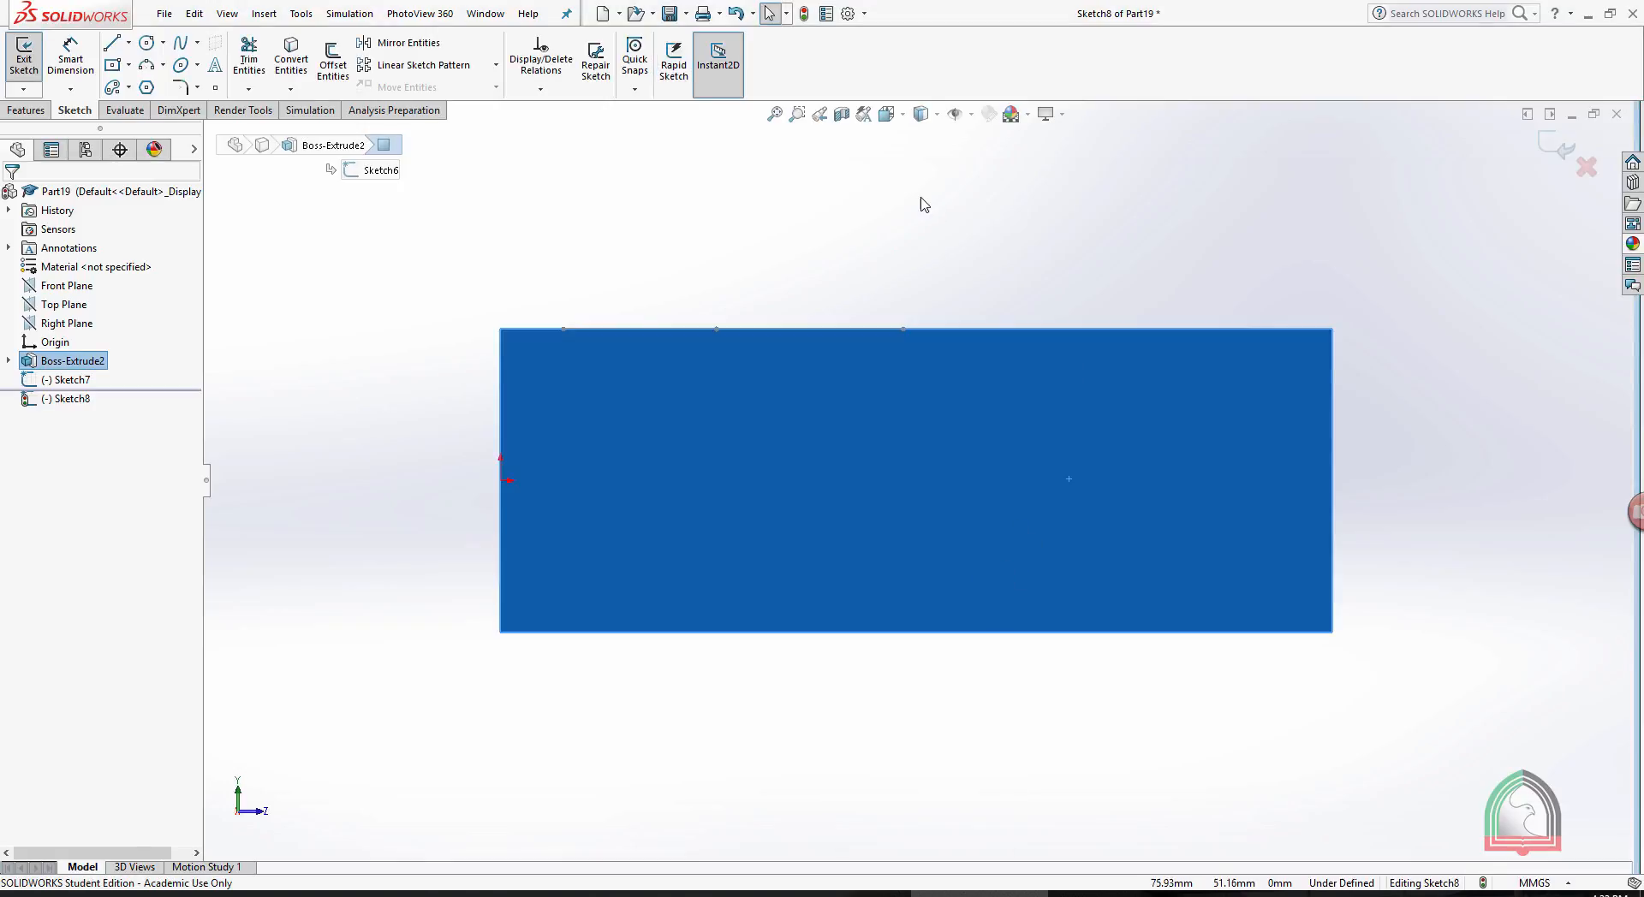
{"action": "scroll", "coordinate": [922, 197], "scroll_direction": "down", "scroll_amount": 1}
{"action": "left_click", "coordinate": [146, 44]}
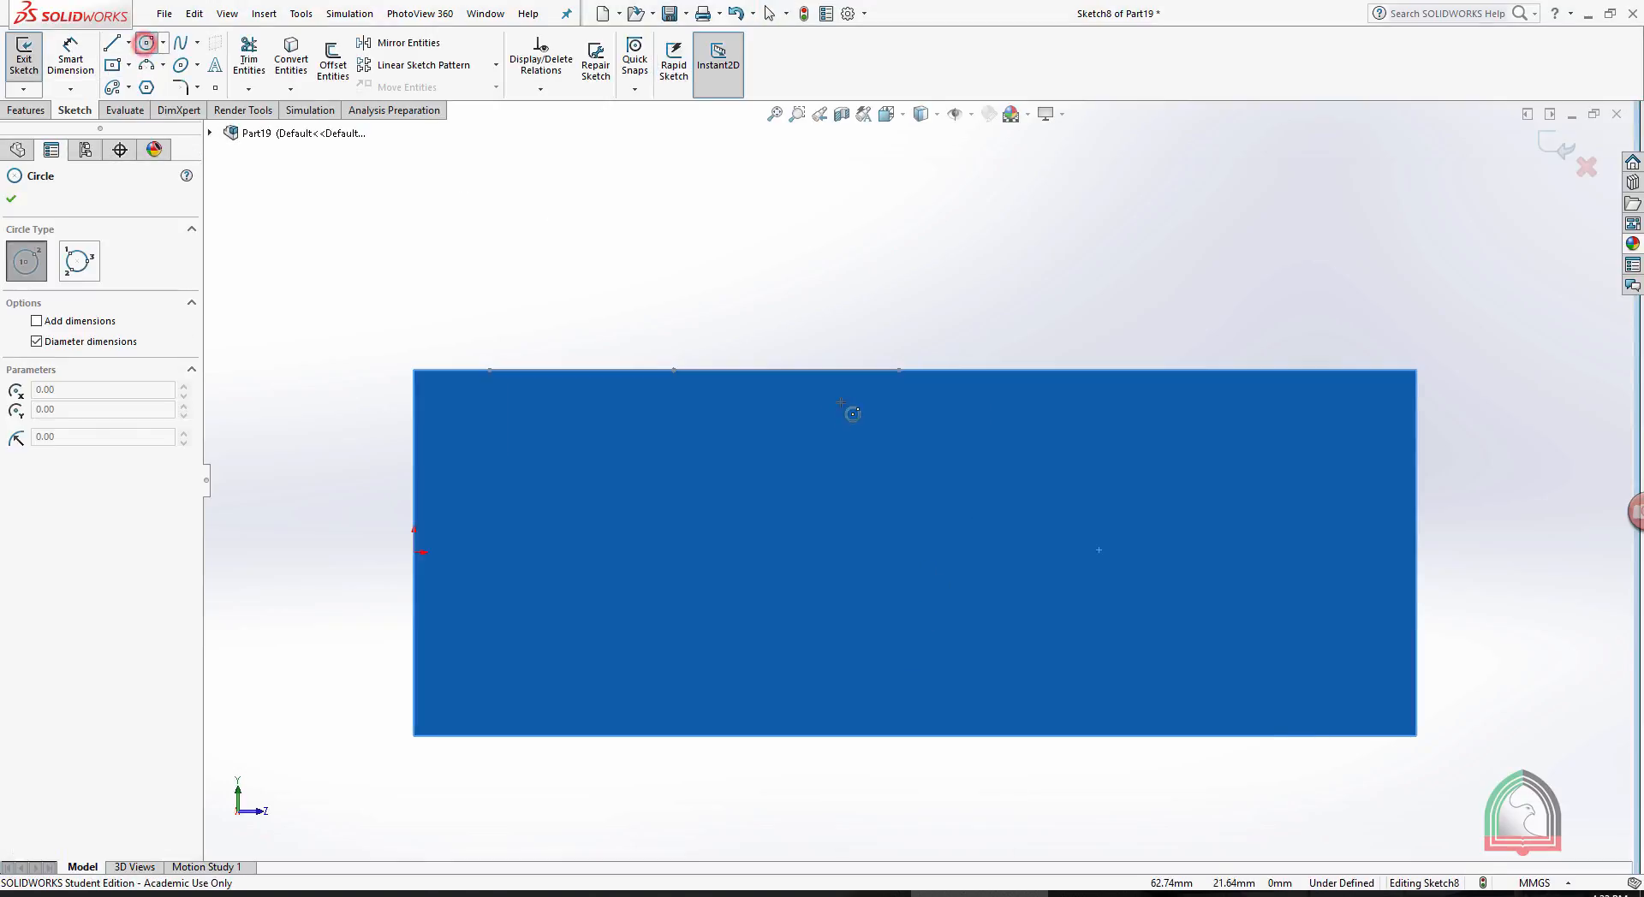
{"action": "left_click", "coordinate": [900, 369]}
{"action": "left_click", "coordinate": [926, 409]}
{"action": "left_click", "coordinate": [1557, 148]}
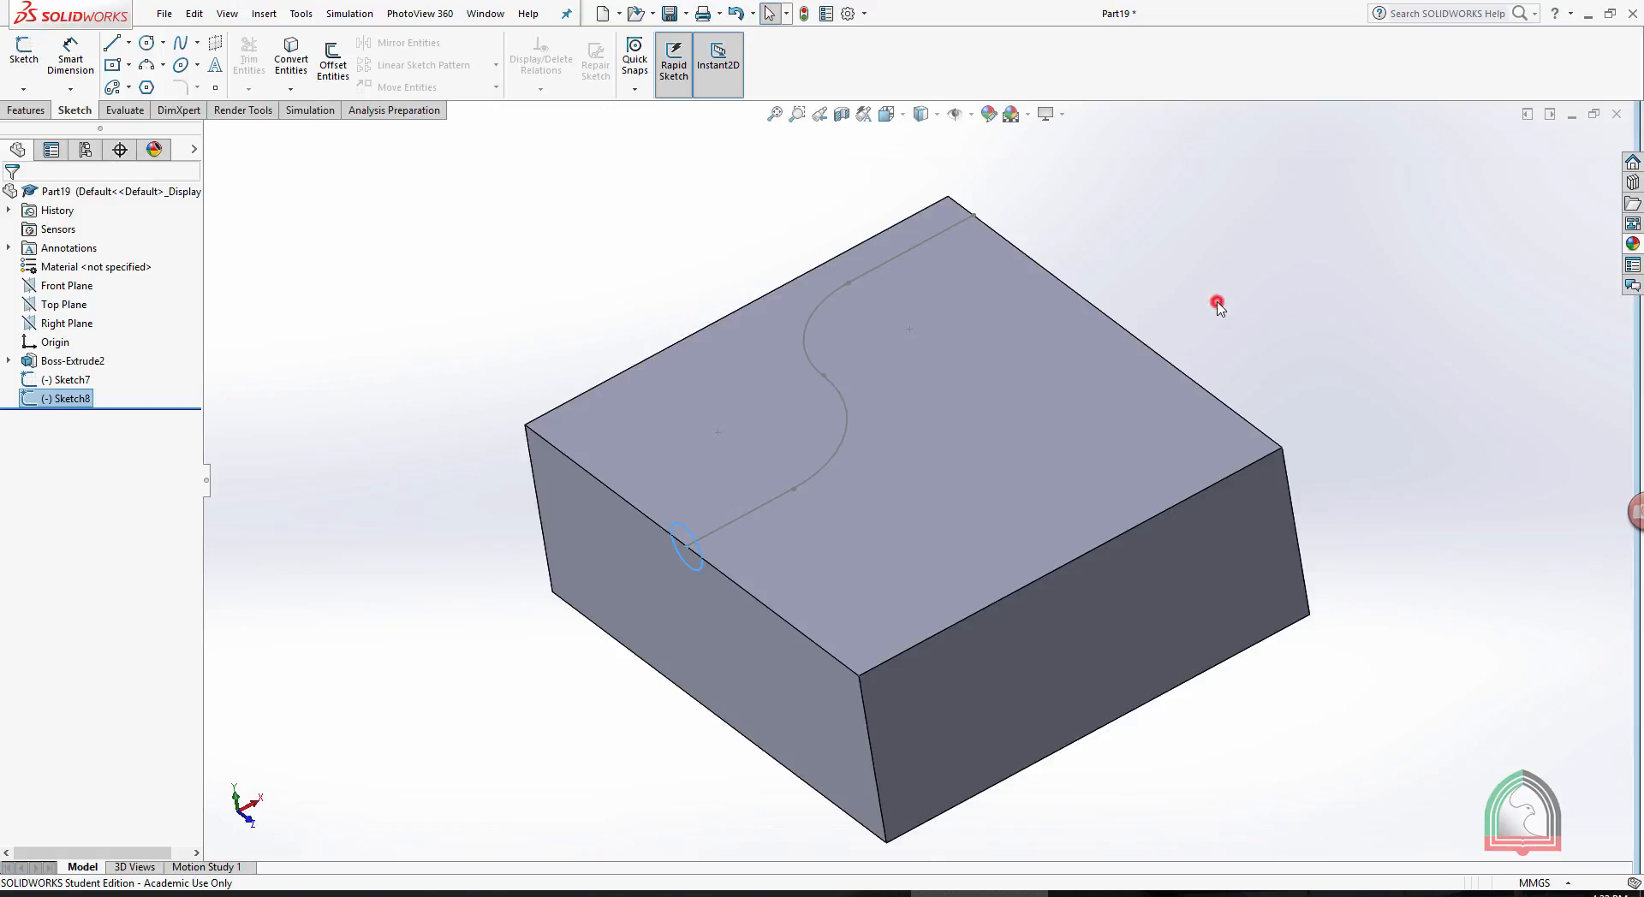
{"action": "left_click", "coordinate": [1218, 303]}
- Create a swept boss using the small circle as profile and the S-shaped sketch on the block's top face as path
{"action": "left_click", "coordinate": [10, 111]}
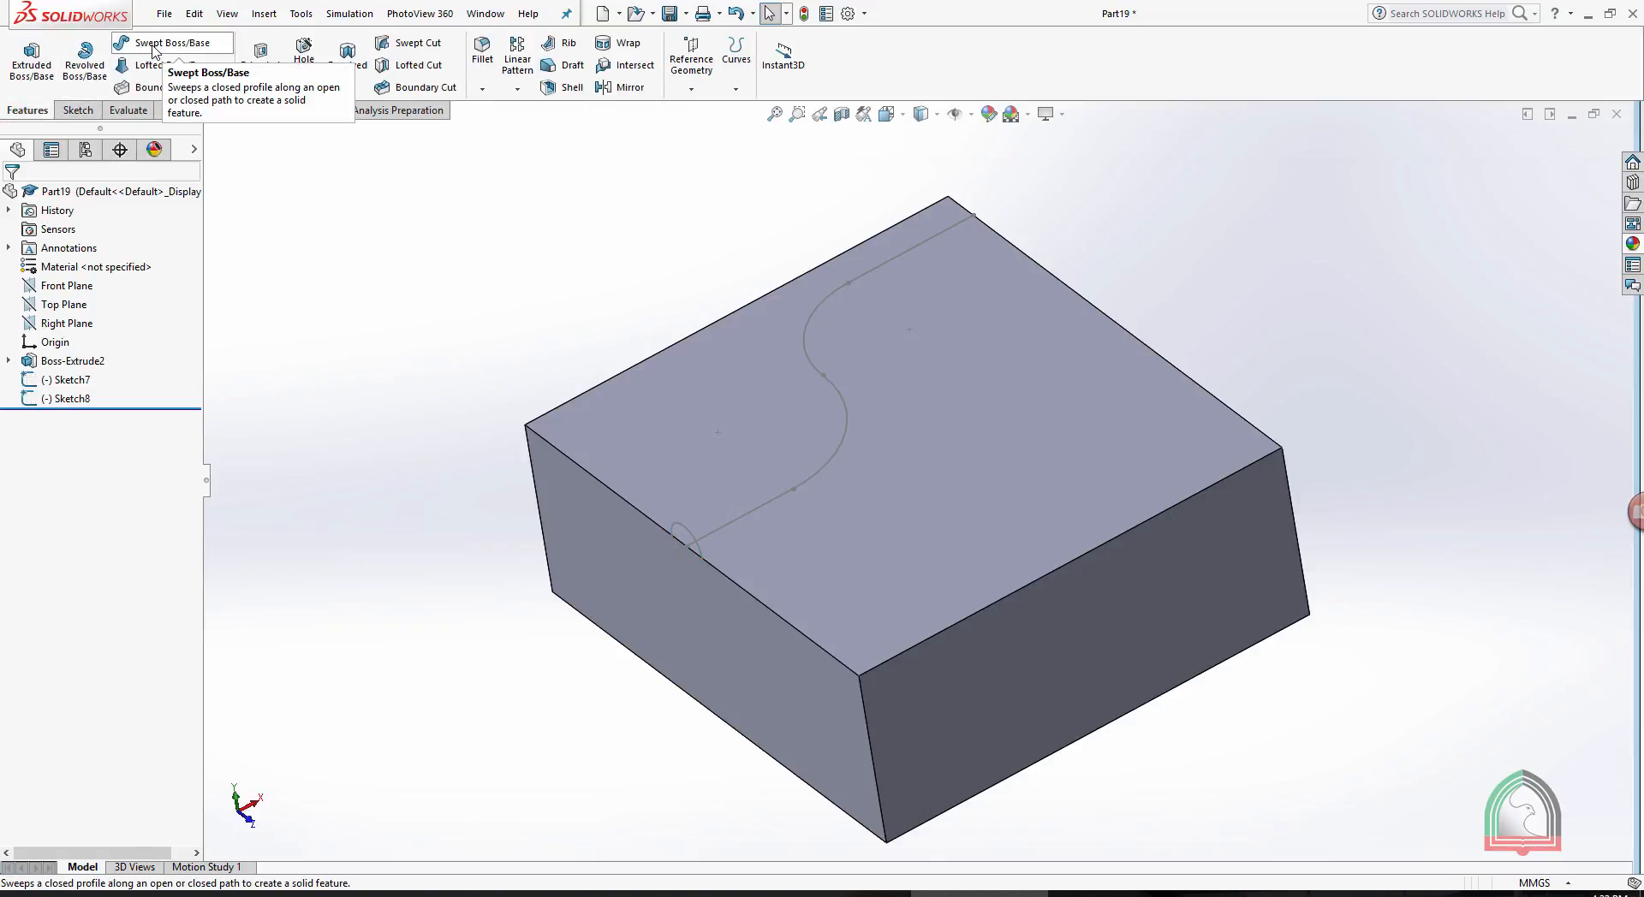
{"action": "left_click", "coordinate": [155, 49]}
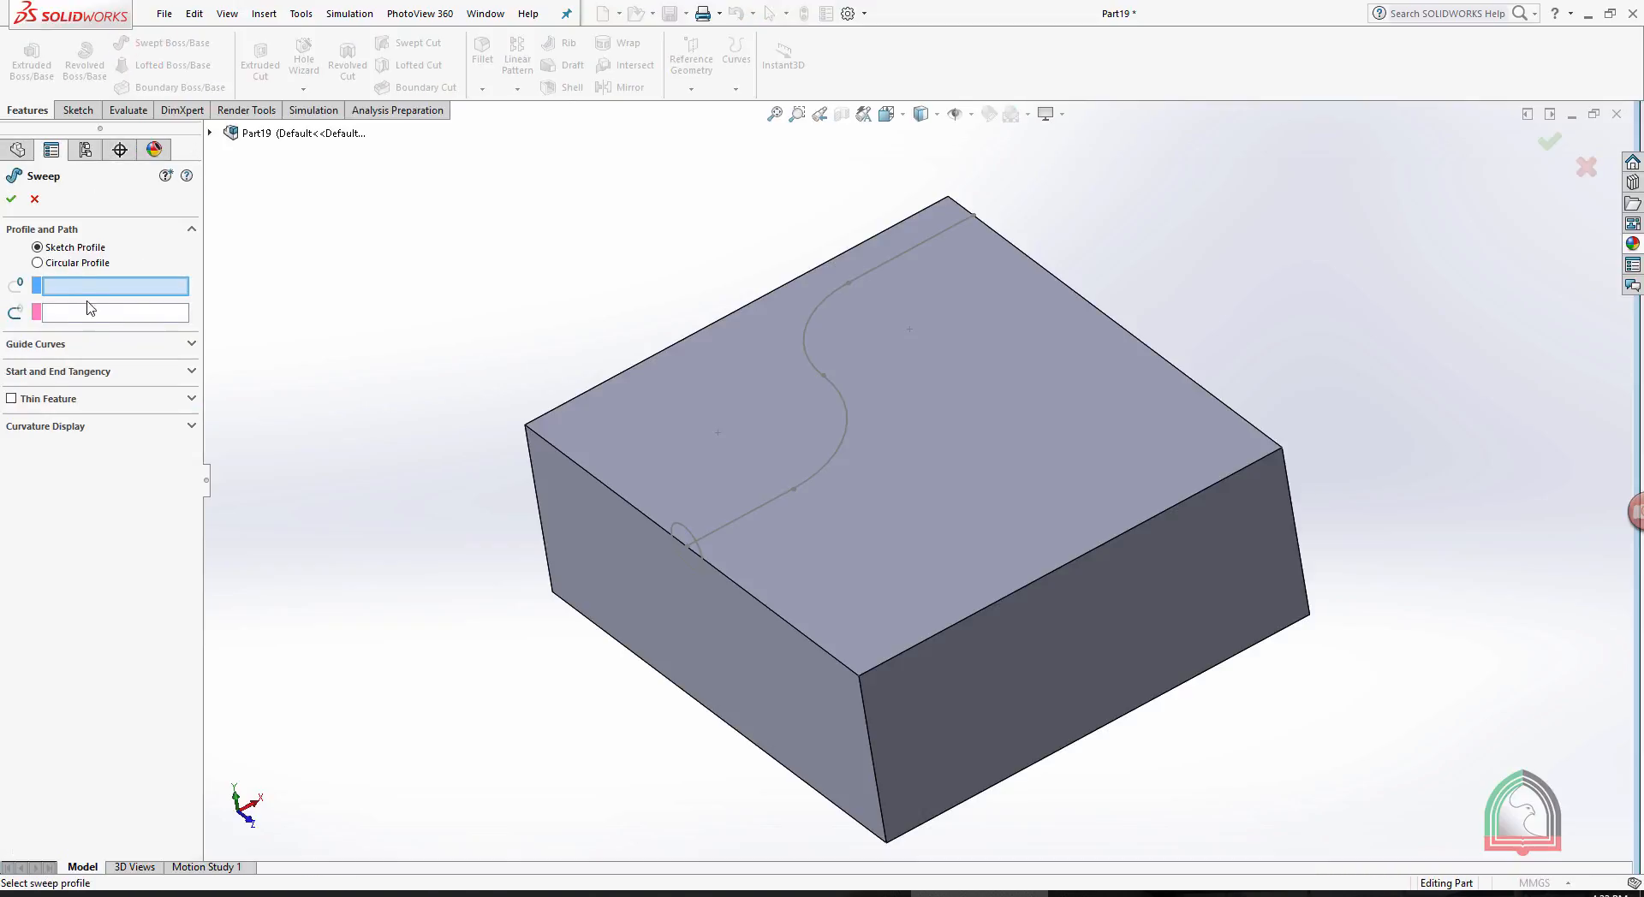
{"action": "left_click", "coordinate": [684, 528]}
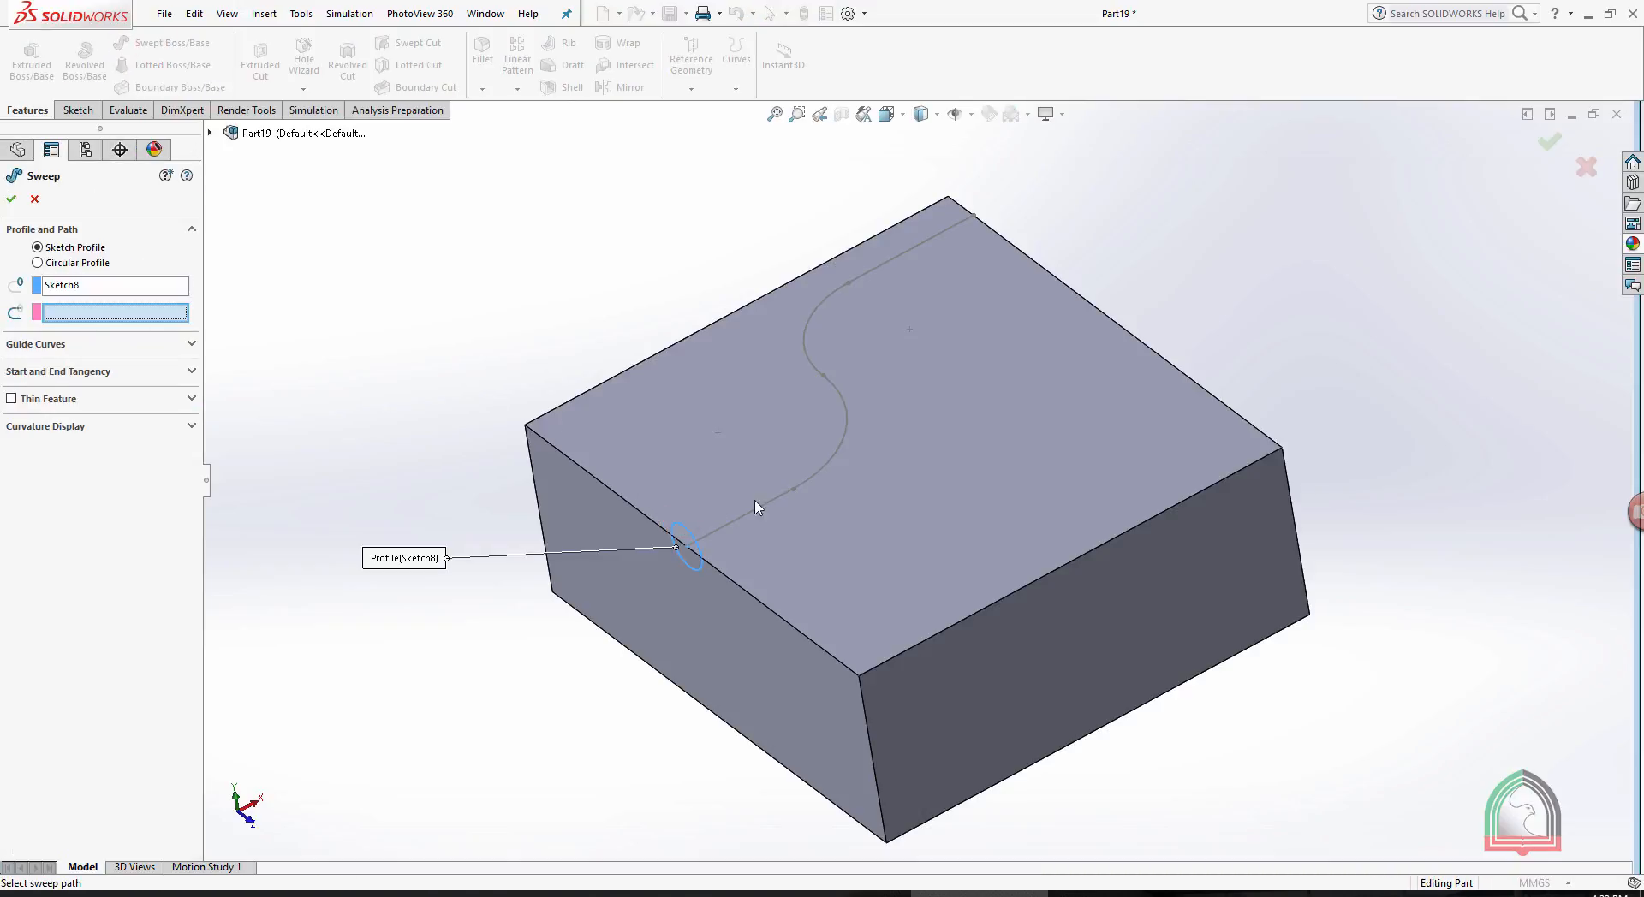
{"action": "left_click", "coordinate": [755, 515]}
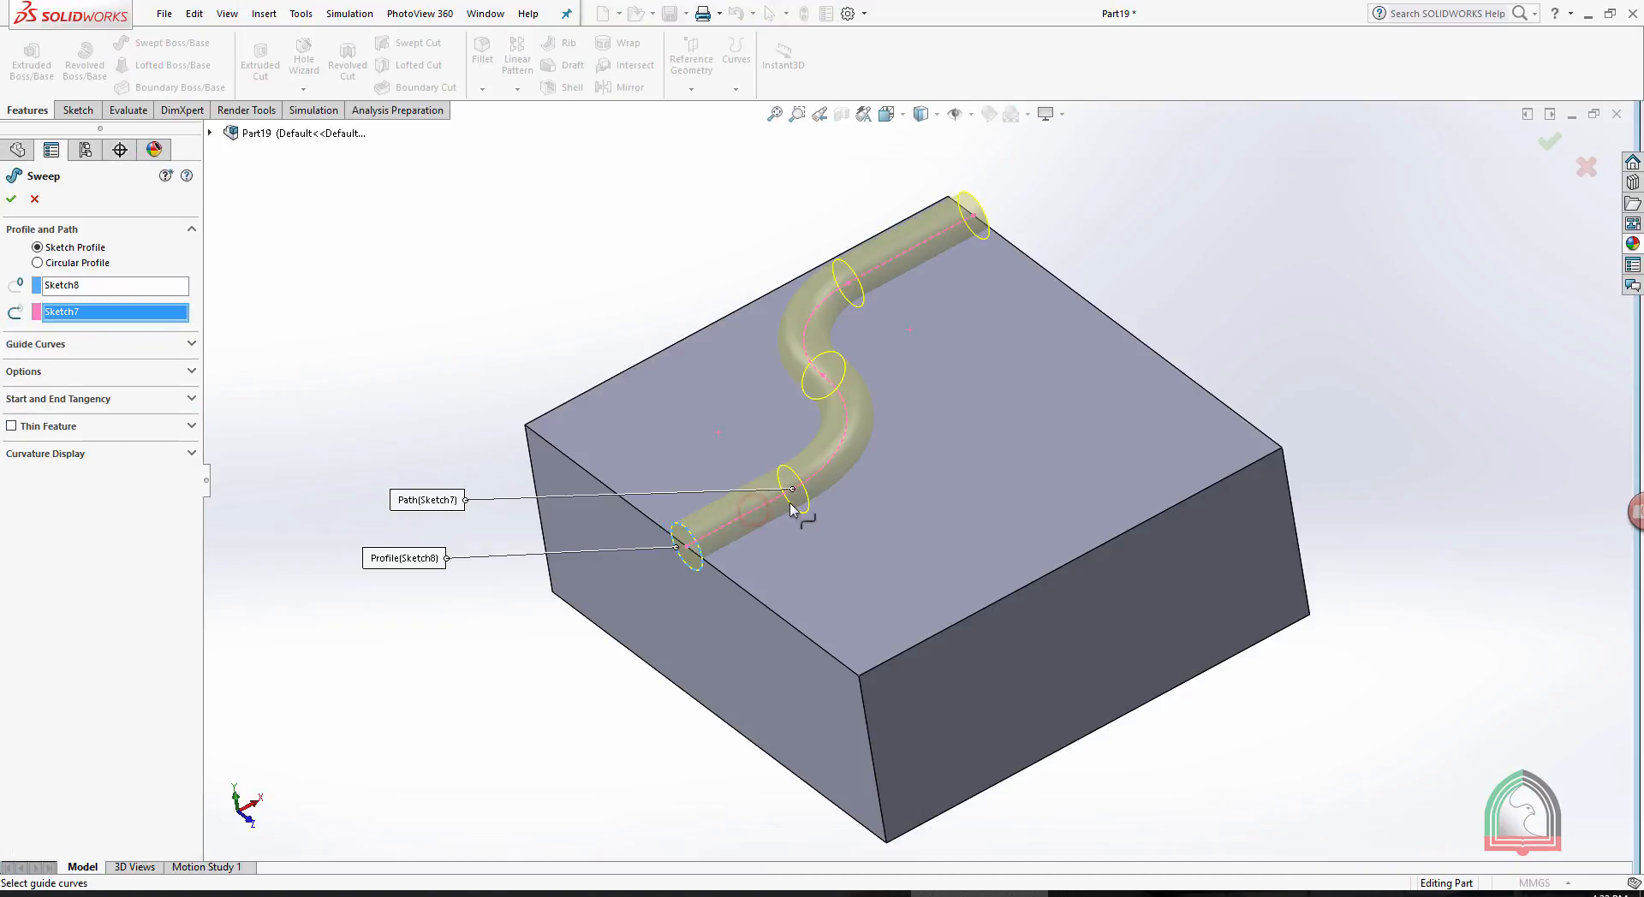
{"action": "left_click", "coordinate": [14, 202]}
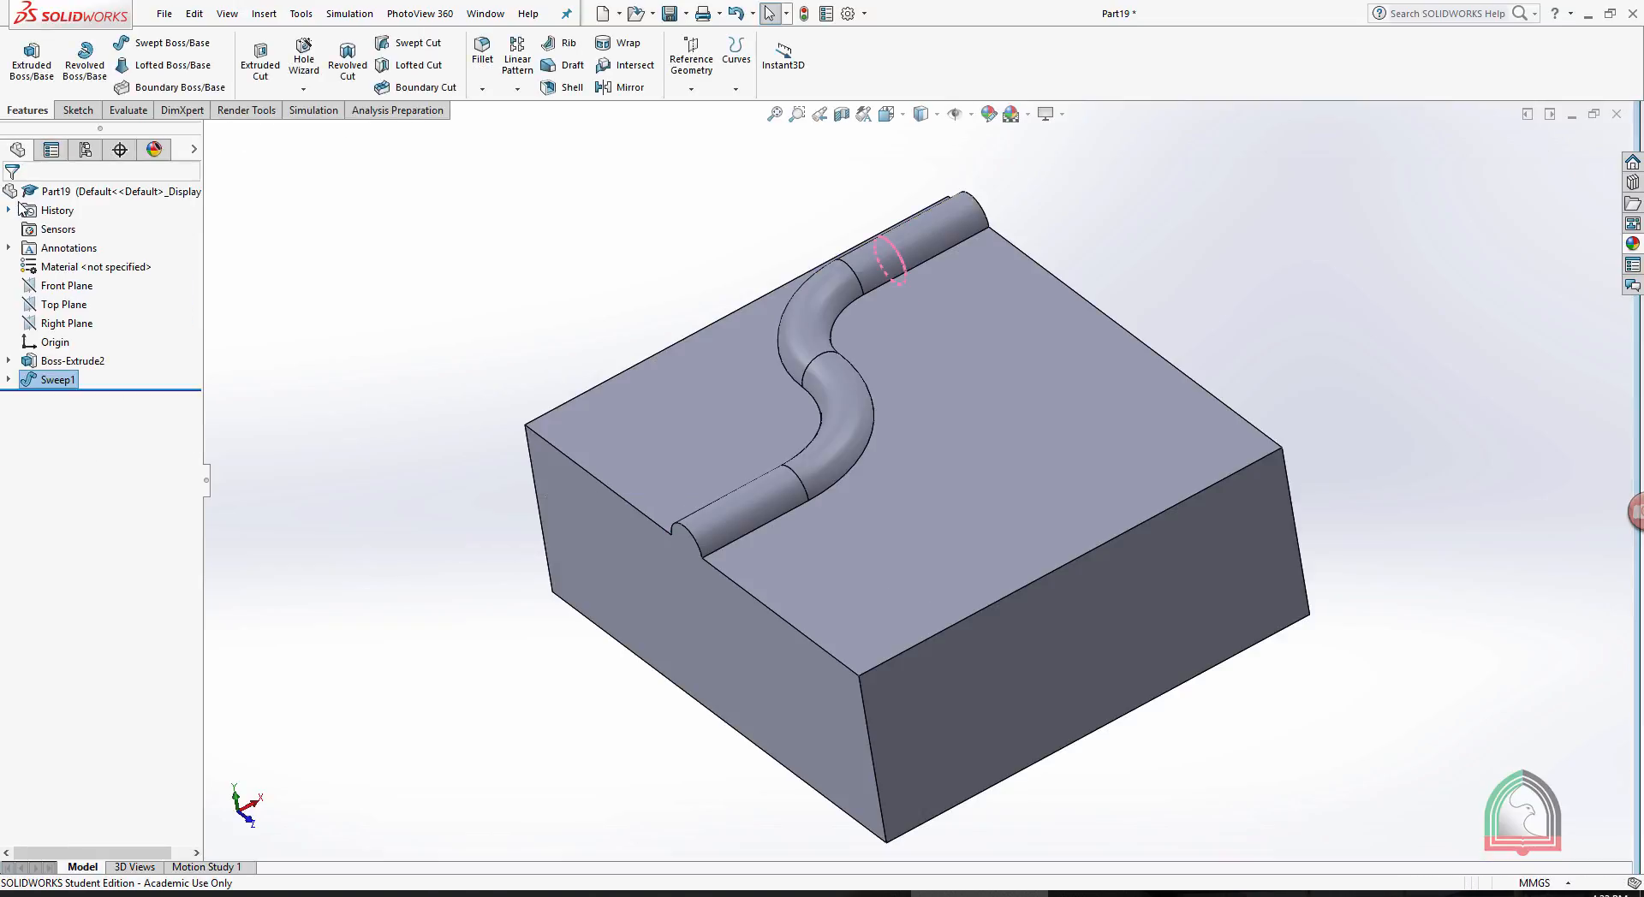
- Delete the swept boss from the block while keeping its profile and path sketches
{"action": "left_click", "coordinate": [1192, 241]}
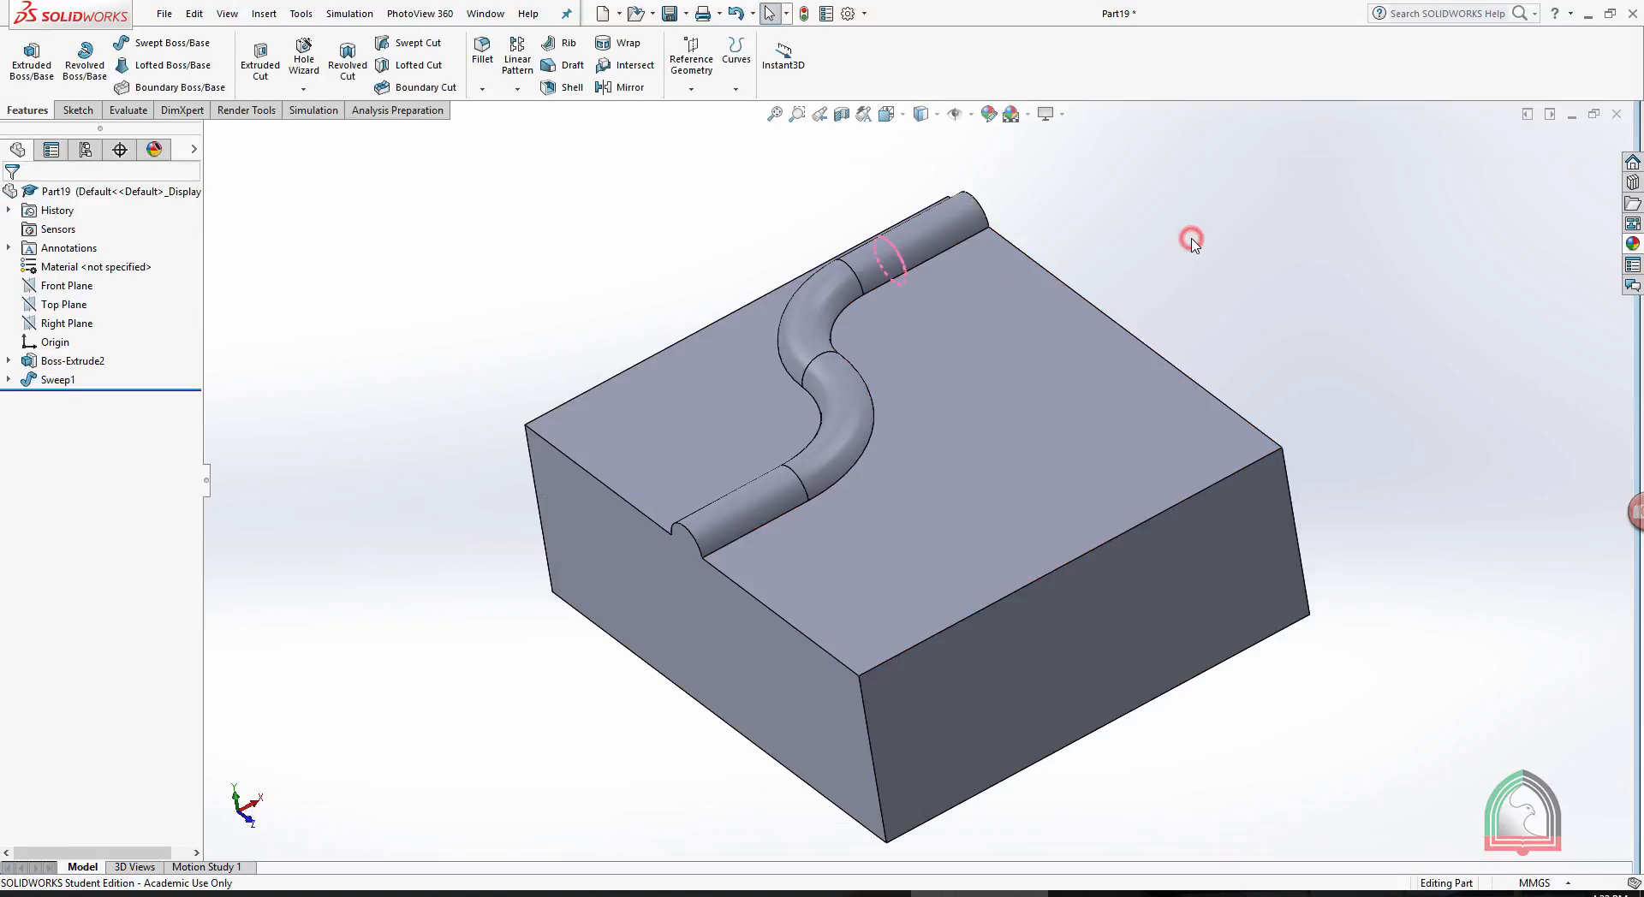
{"action": "right_click", "coordinate": [53, 380]}
{"action": "left_click", "coordinate": [90, 479]}
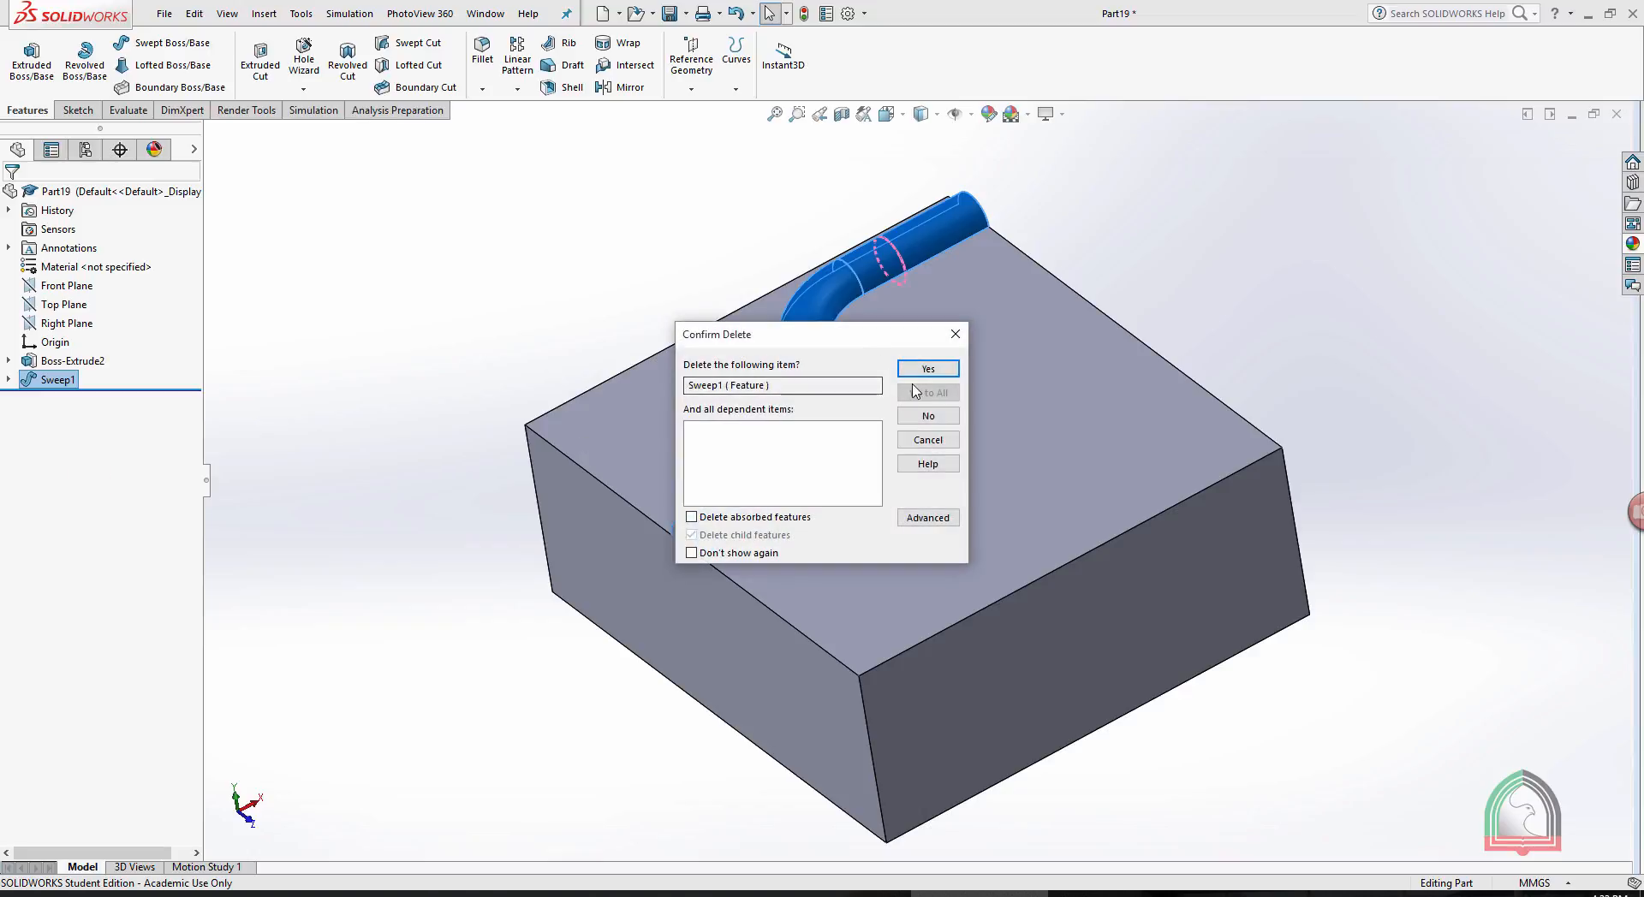
{"action": "key", "text": "Return"}
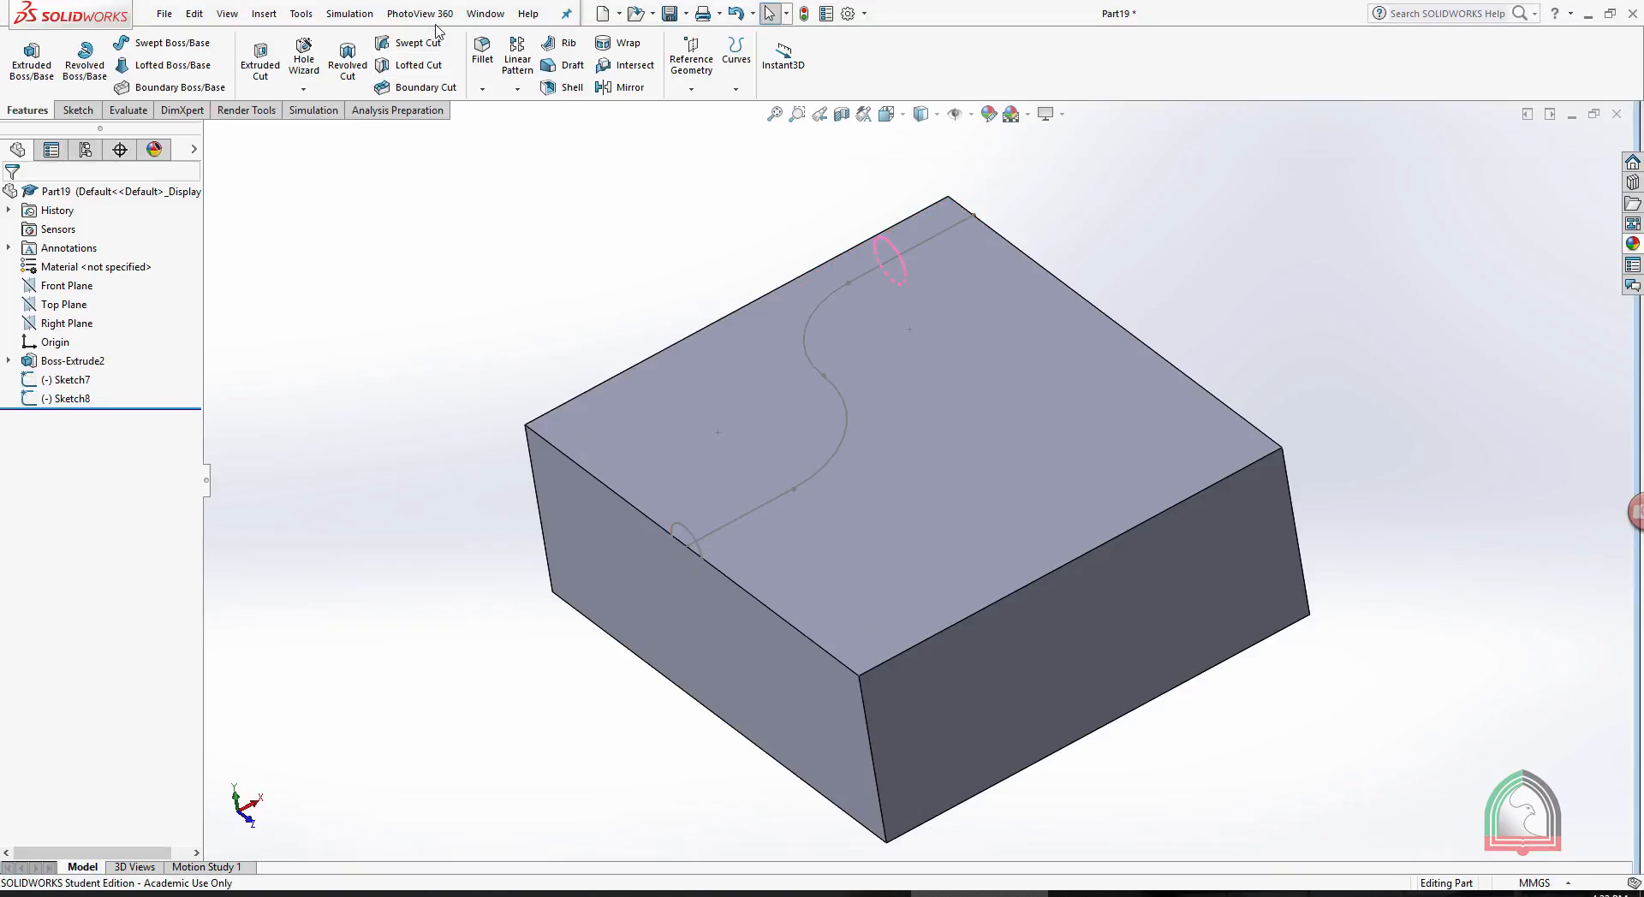
- Cut a groove into the block's top face by sweeping the small circle along the S-shaped path
{"action": "left_click", "coordinate": [418, 42]}
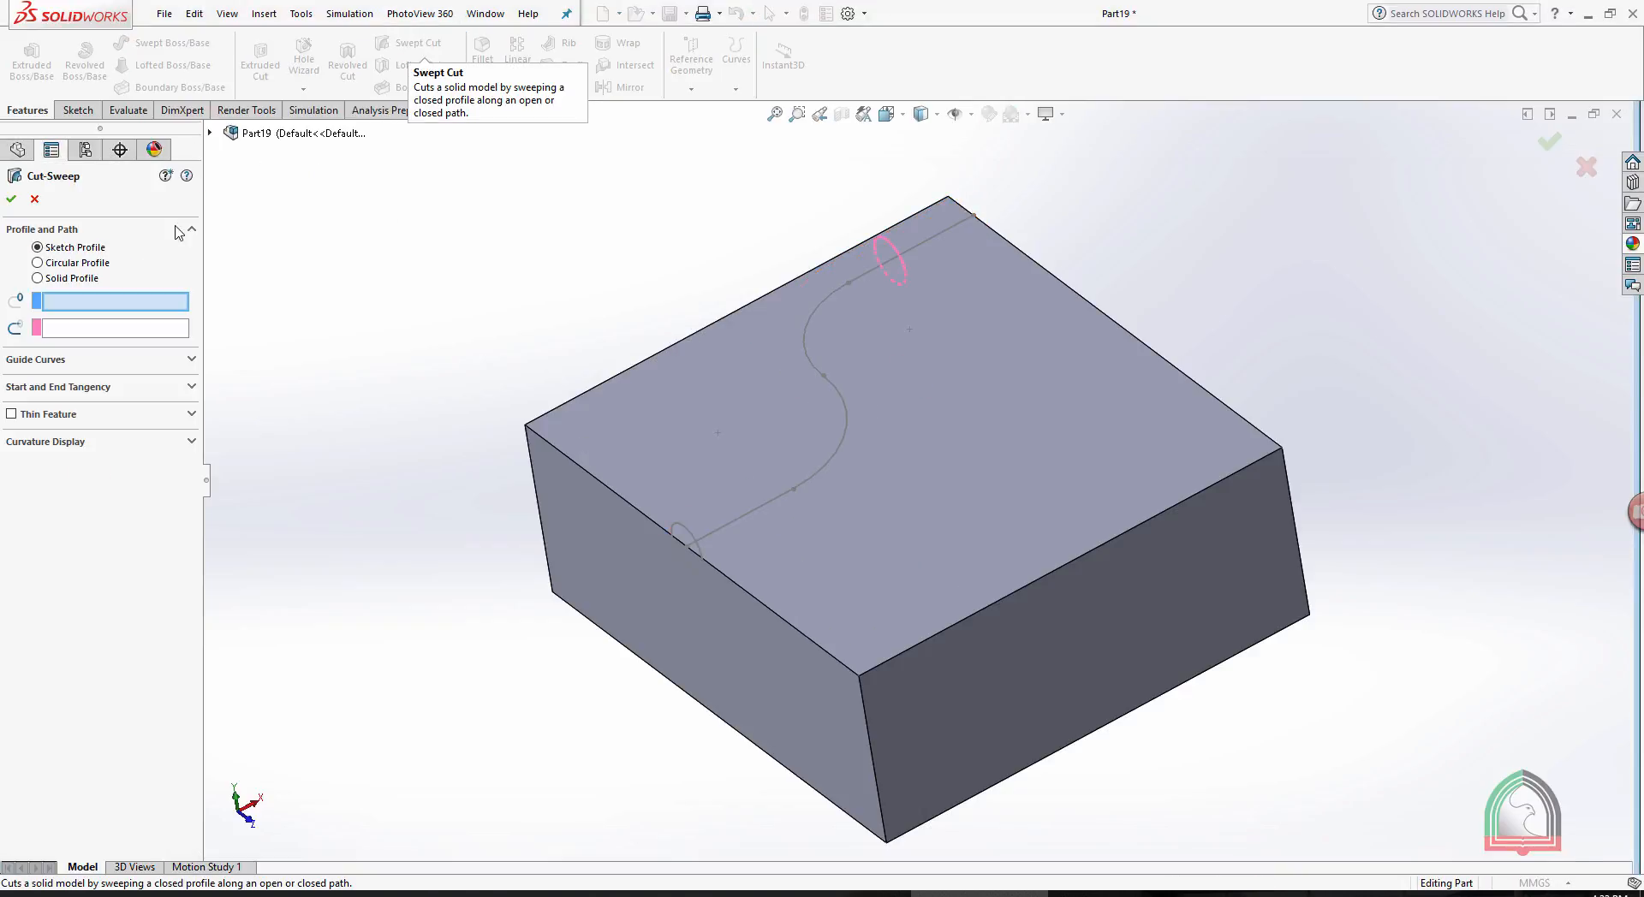
{"action": "left_click", "coordinate": [681, 530]}
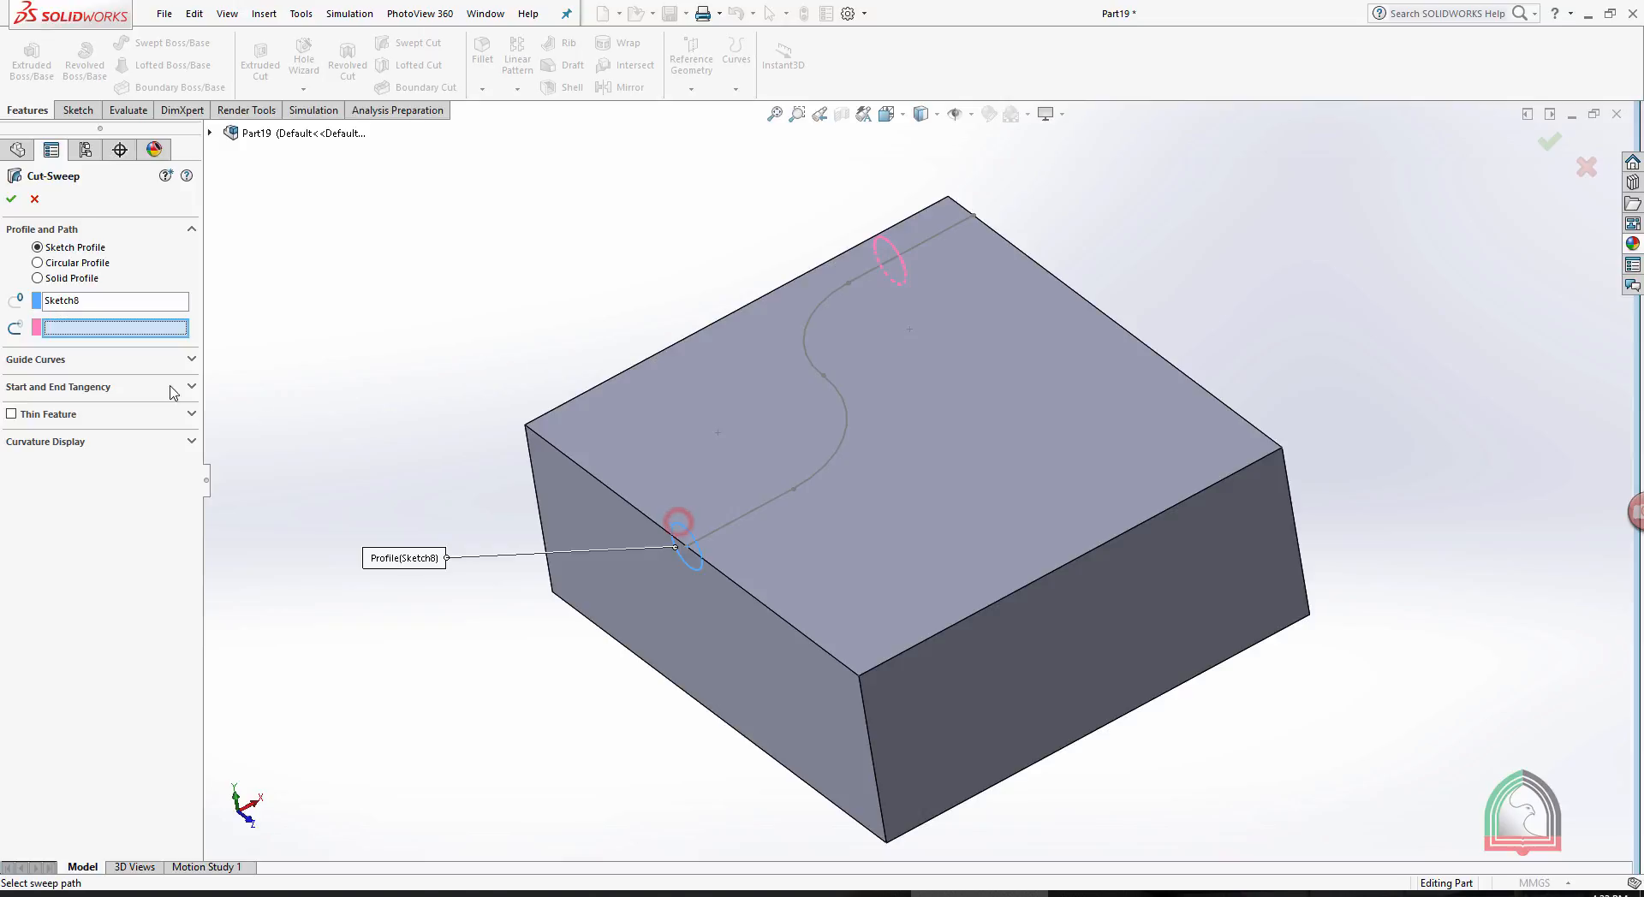
{"action": "left_click", "coordinate": [832, 460]}
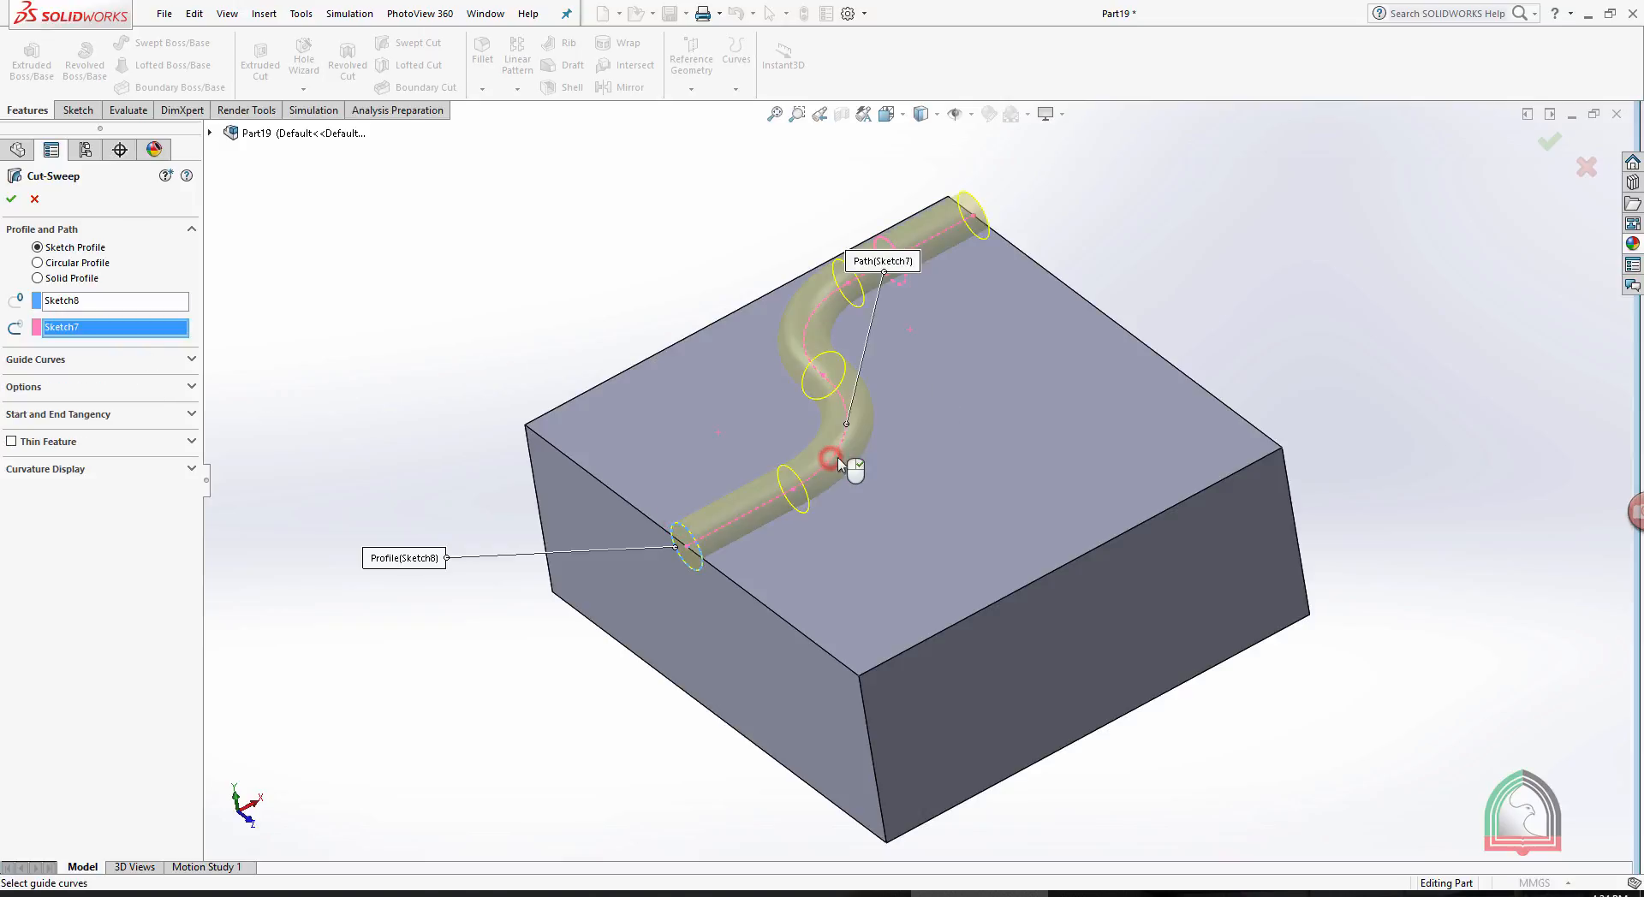
{"action": "left_click", "coordinate": [1548, 142]}
{"action": "middle_click_drag", "start_coordinate": [1257, 224], "coordinate": [1310, 212]}
{"action": "middle_click_drag", "start_coordinate": [773, 187], "coordinate": [894, 157]}
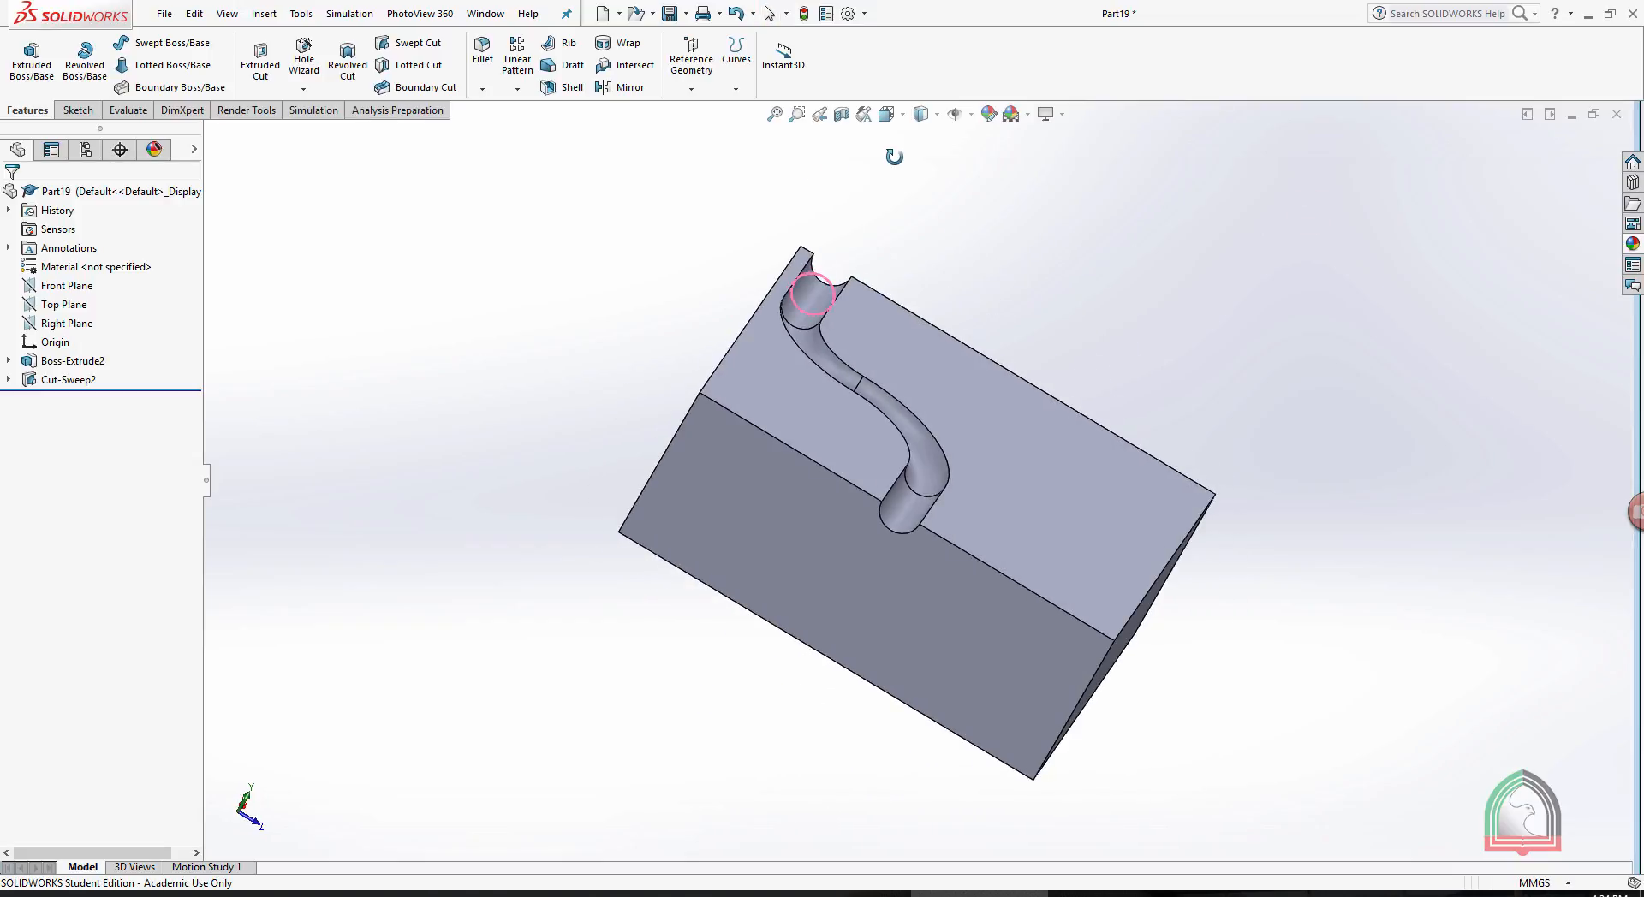
{"action": "left_click", "coordinate": [1198, 307]}
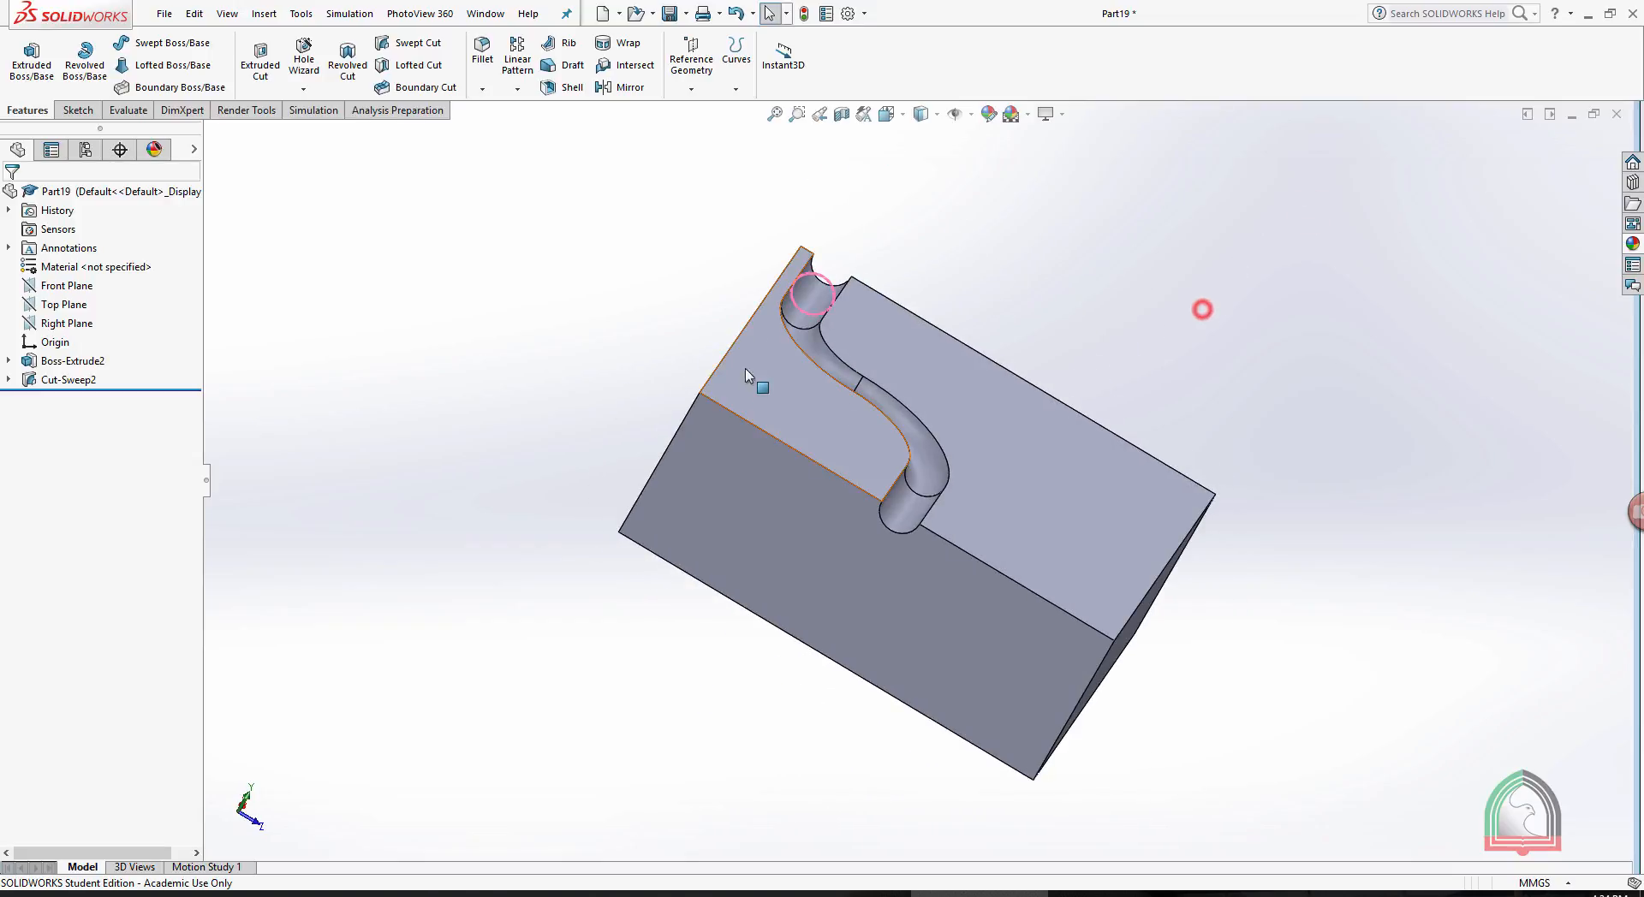
- Minimize the block part and switch to the Bolt part, bringing the whole bolt into view
{"action": "left_click", "coordinate": [1571, 115]}
{"action": "left_click", "coordinate": [226, 863]}
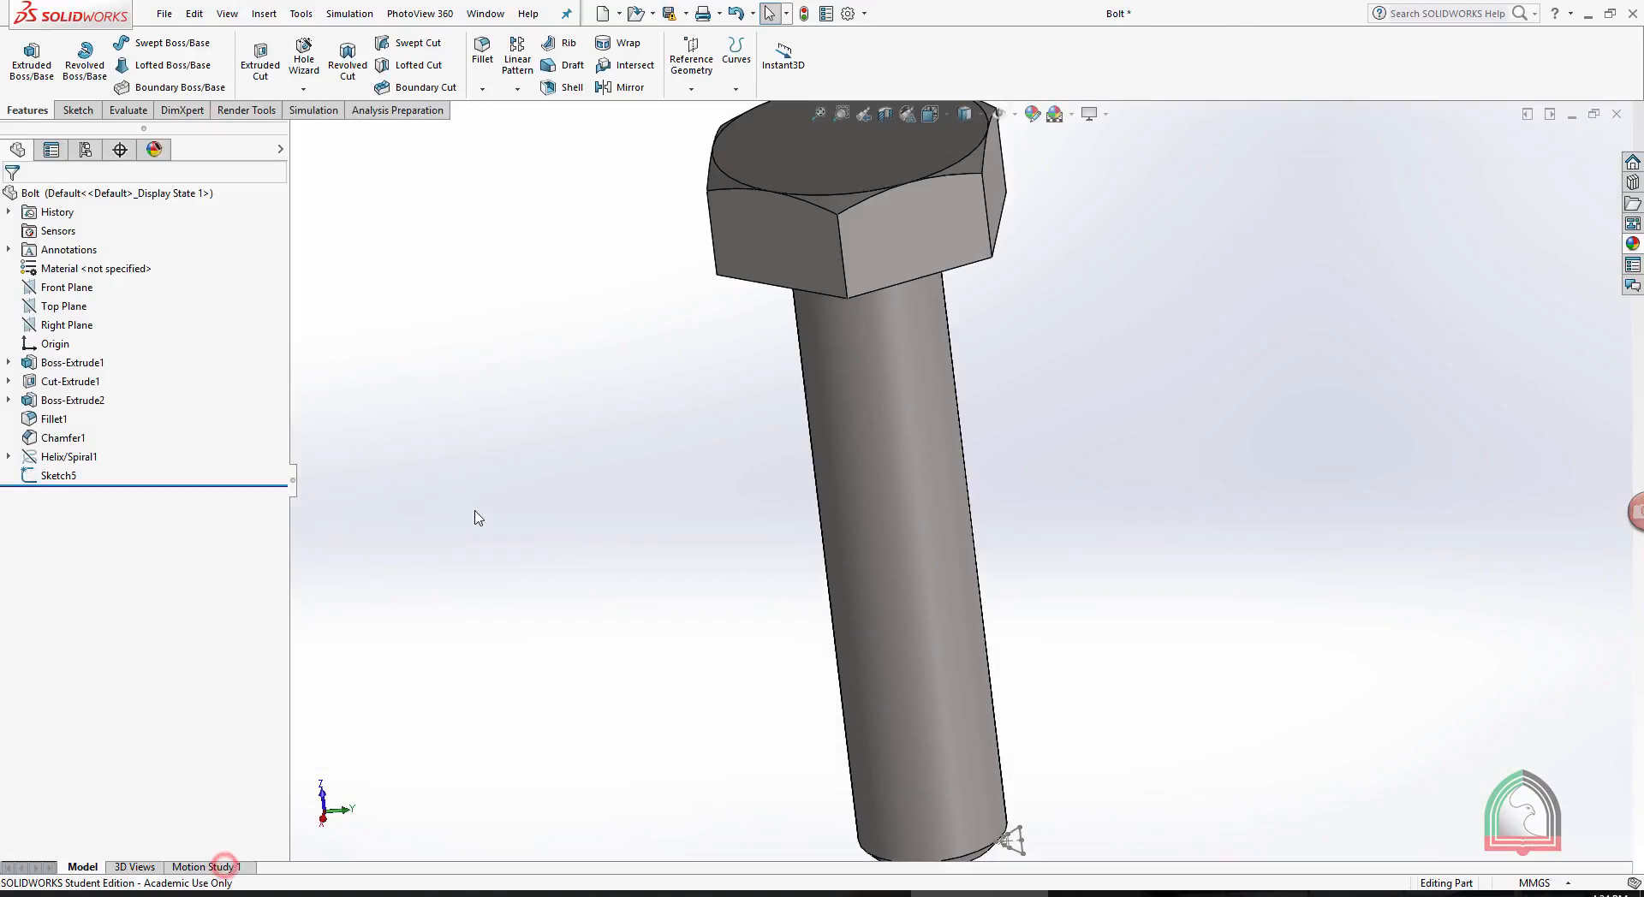
{"action": "middle_click_drag", "start_coordinate": [475, 516], "coordinate": [1046, 505]}
{"action": "scroll", "coordinate": [1019, 550], "scroll_direction": "down", "scroll_amount": 3}
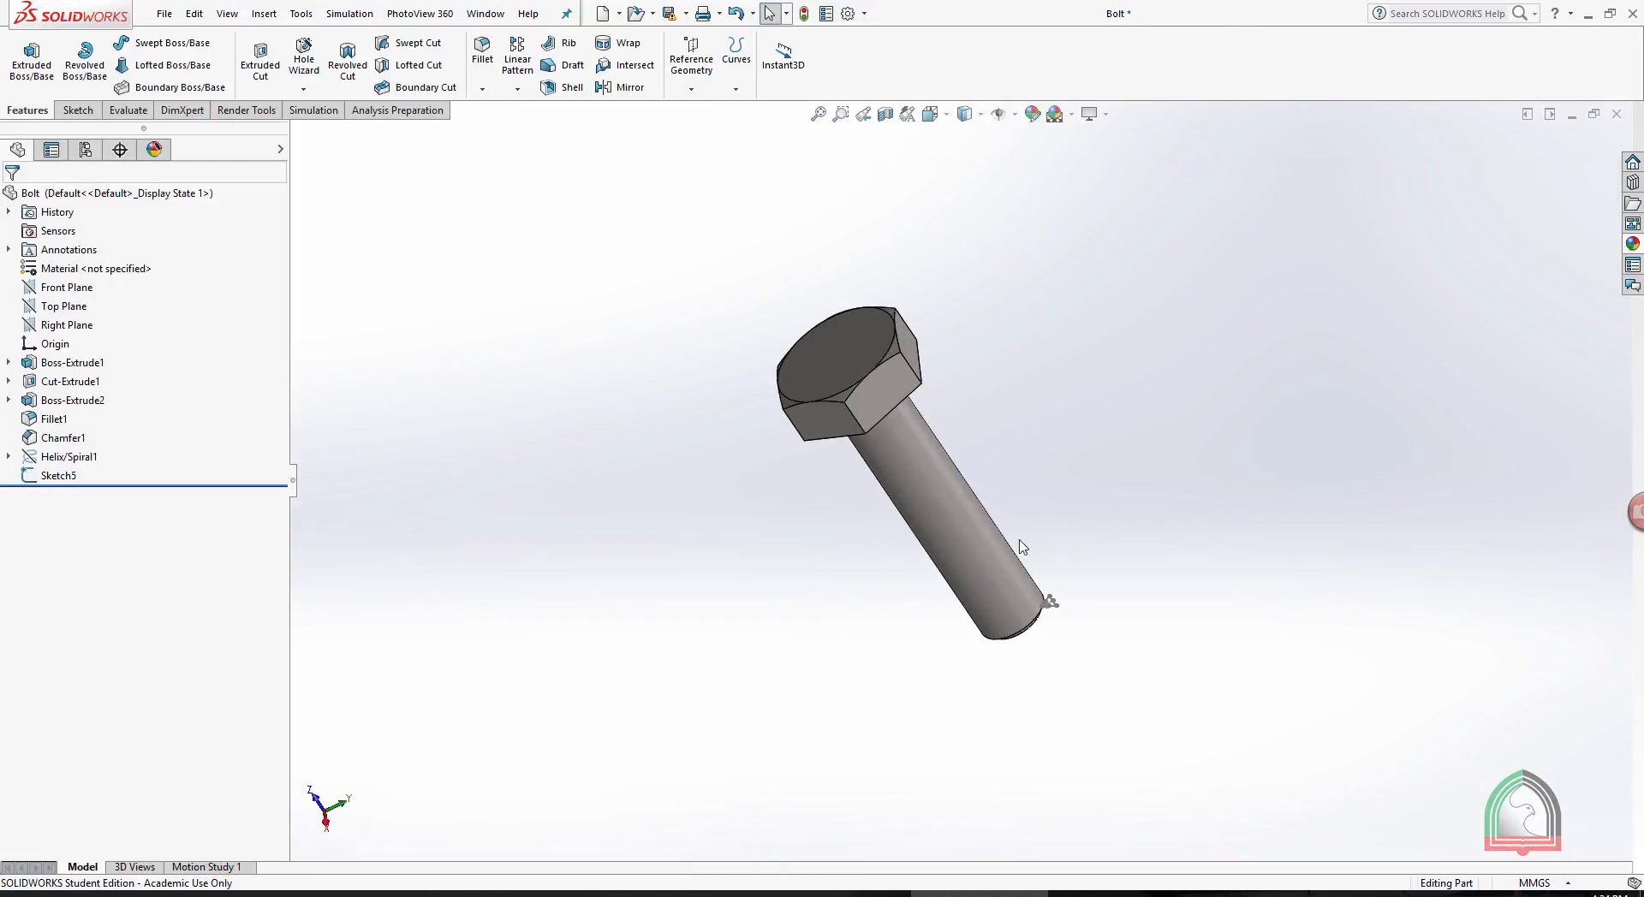
- Examine the helix around the bolt's shank and the triangular thread profile sketch at the shank's end
{"action": "left_click", "coordinate": [65, 458]}
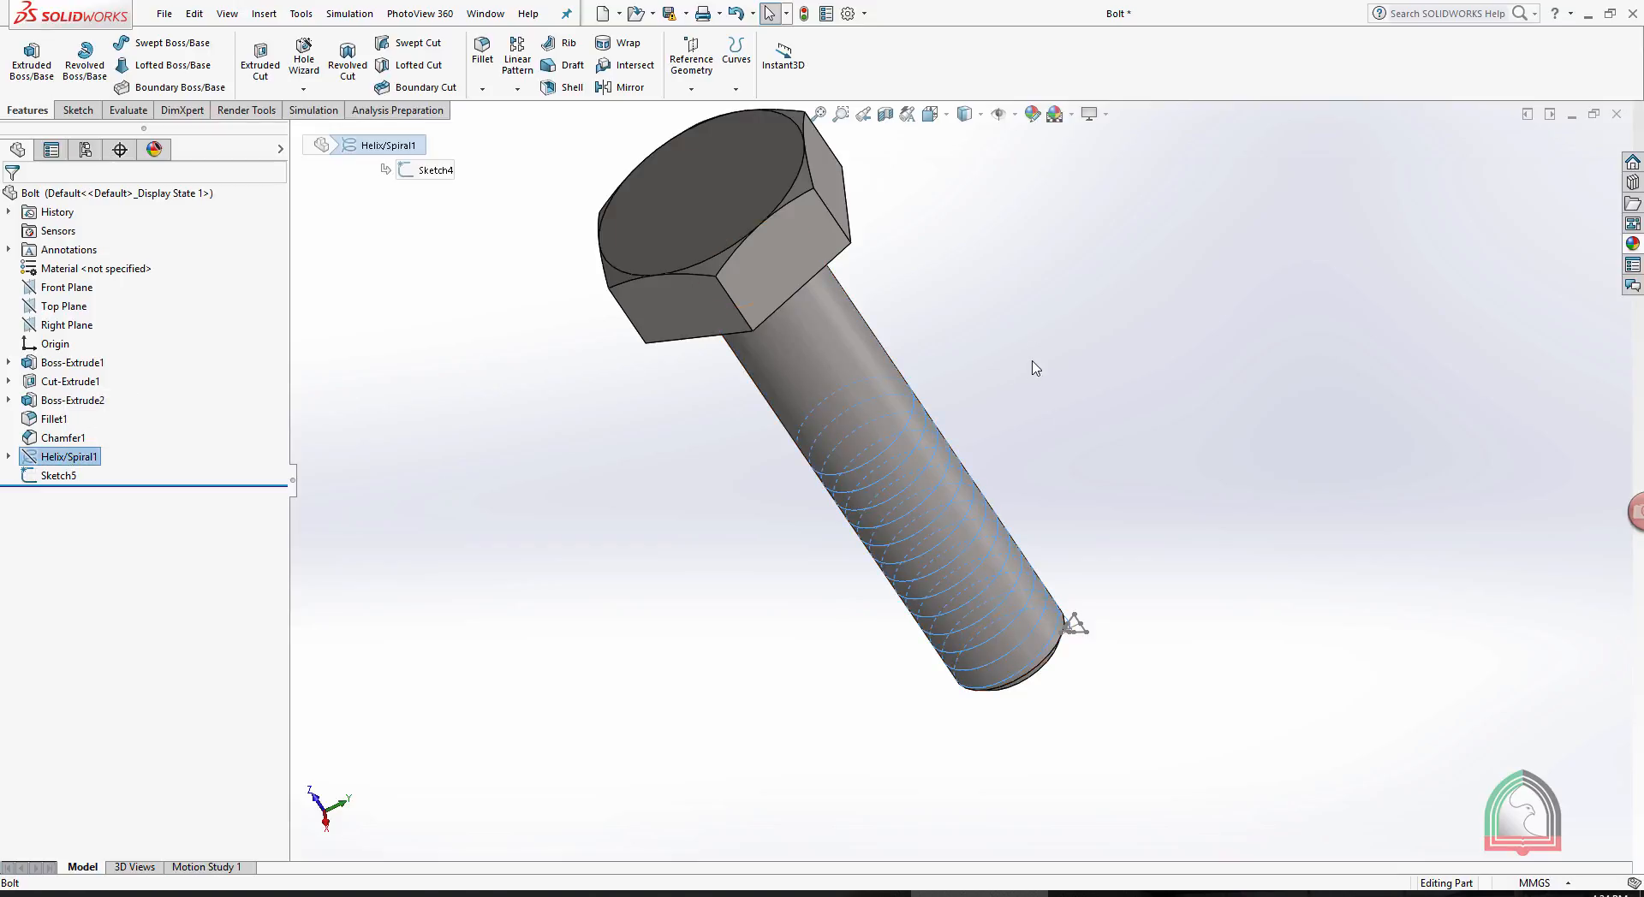
{"action": "middle_click_drag", "start_coordinate": [933, 454], "coordinate": [1005, 329]}
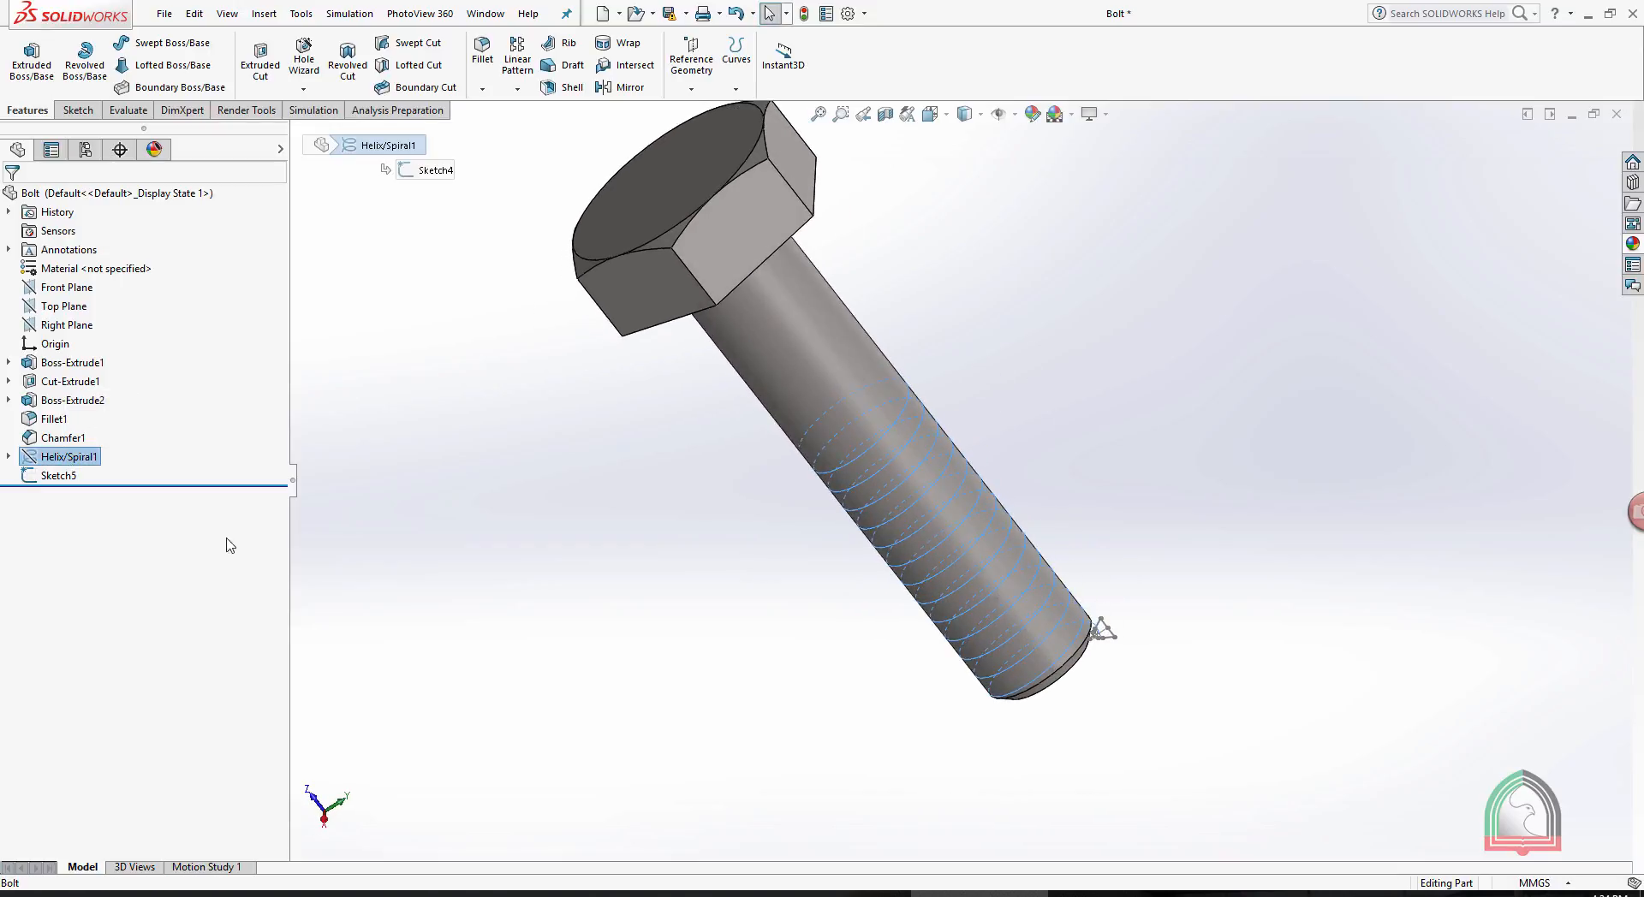
{"action": "left_click", "coordinate": [60, 476]}
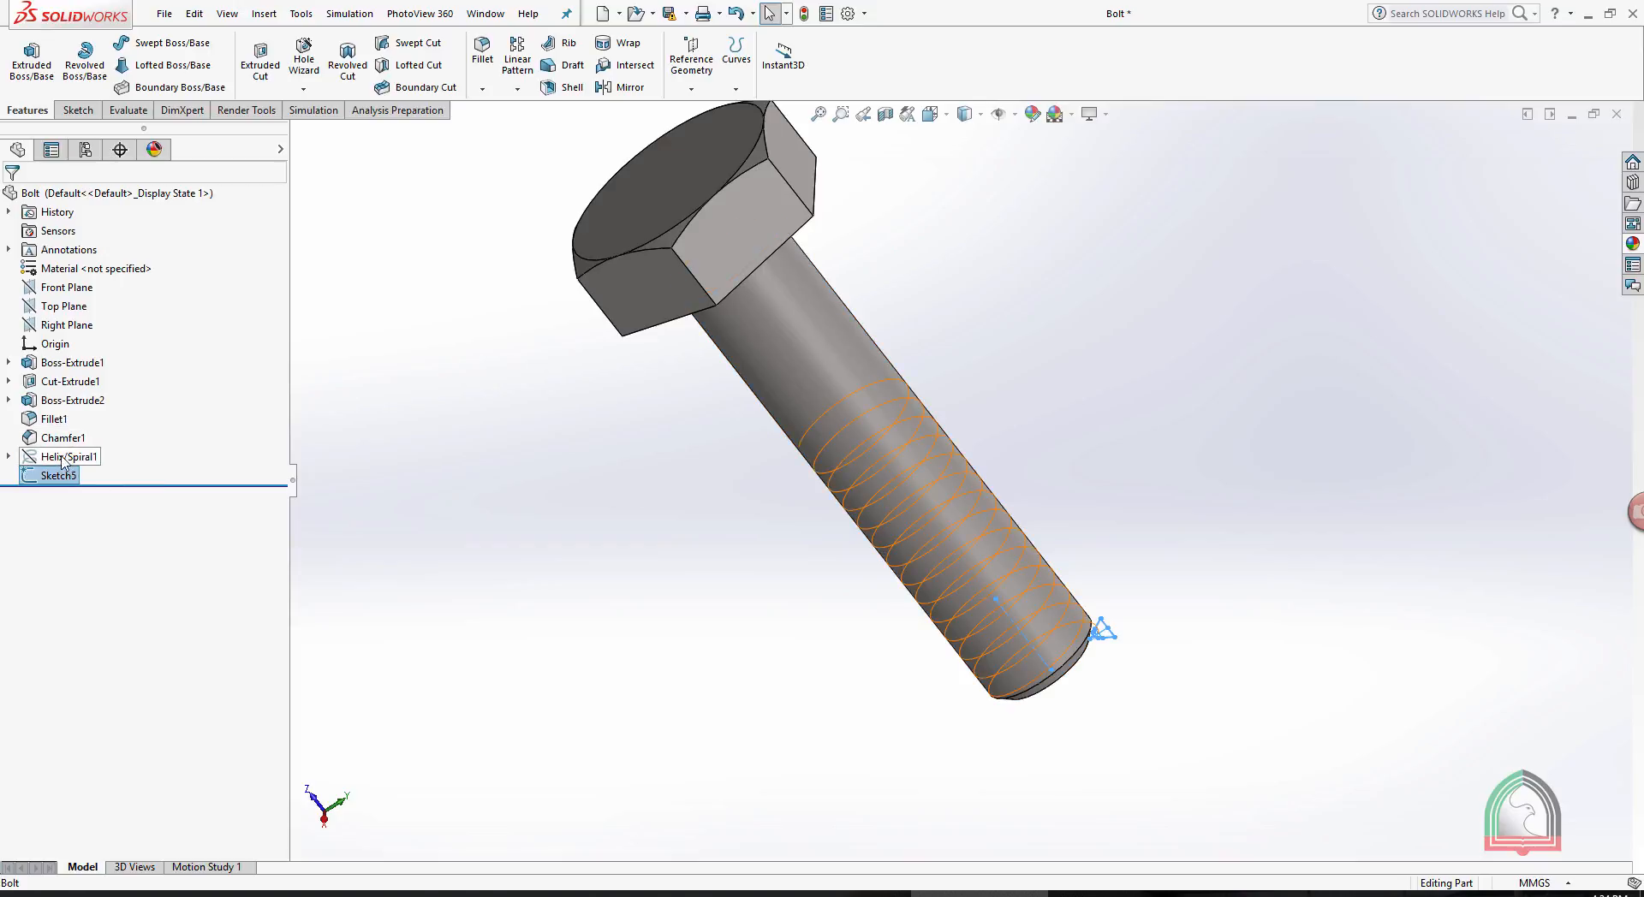
{"action": "left_click", "coordinate": [63, 457]}
{"action": "scroll", "coordinate": [1039, 651], "scroll_direction": "down", "scroll_amount": 10}
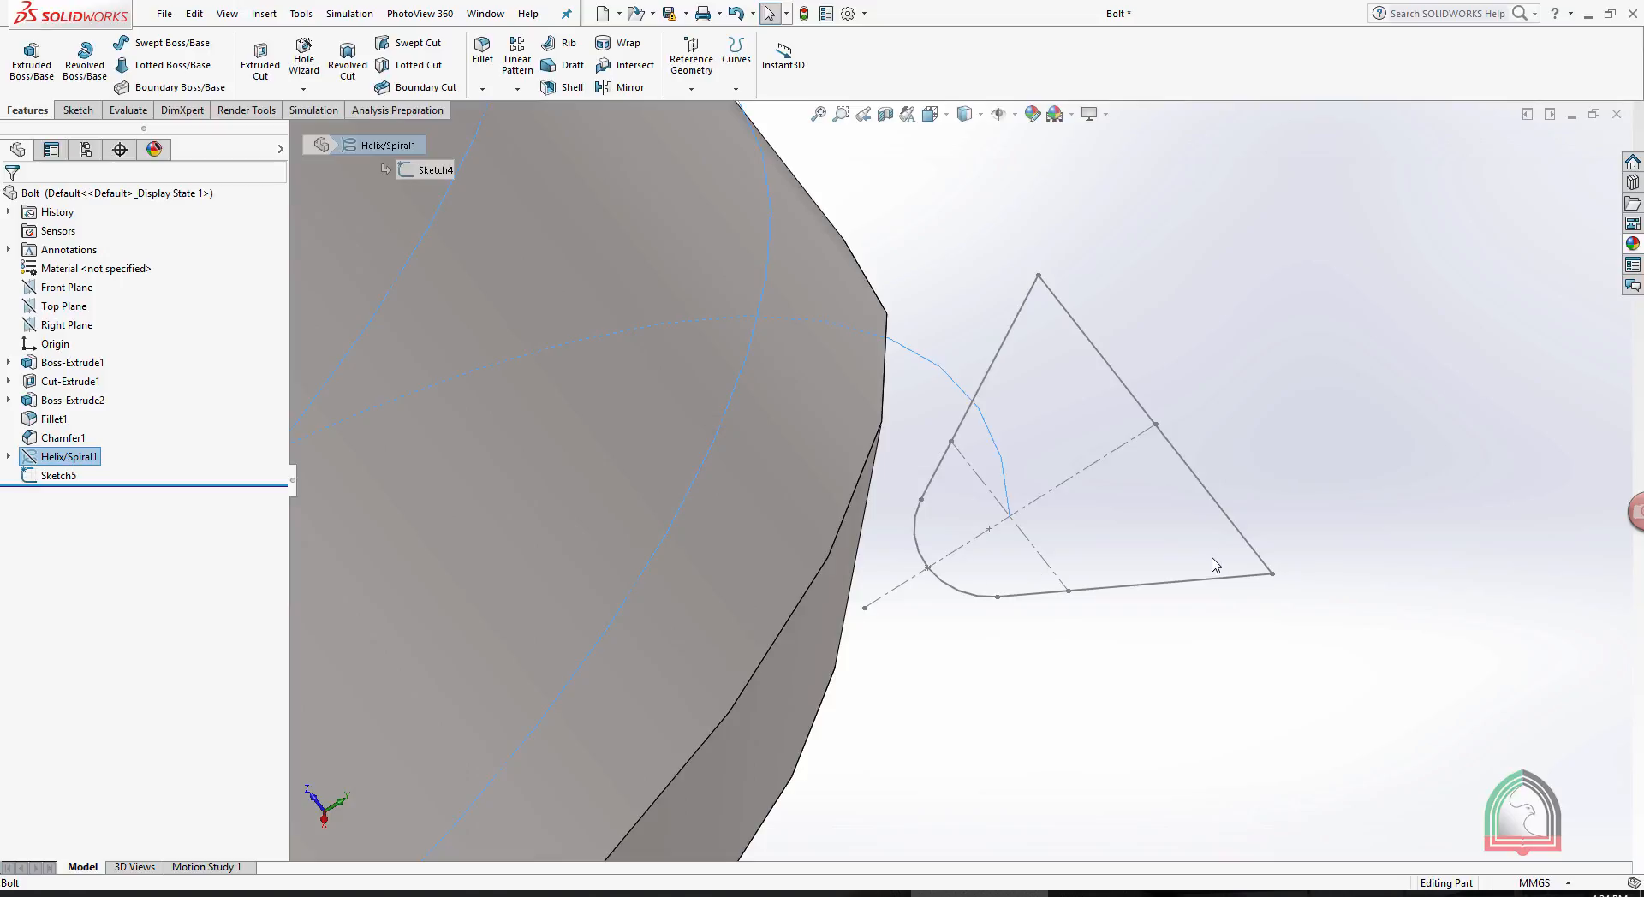
{"action": "scroll", "coordinate": [1216, 557], "scroll_direction": "up", "scroll_amount": 10}
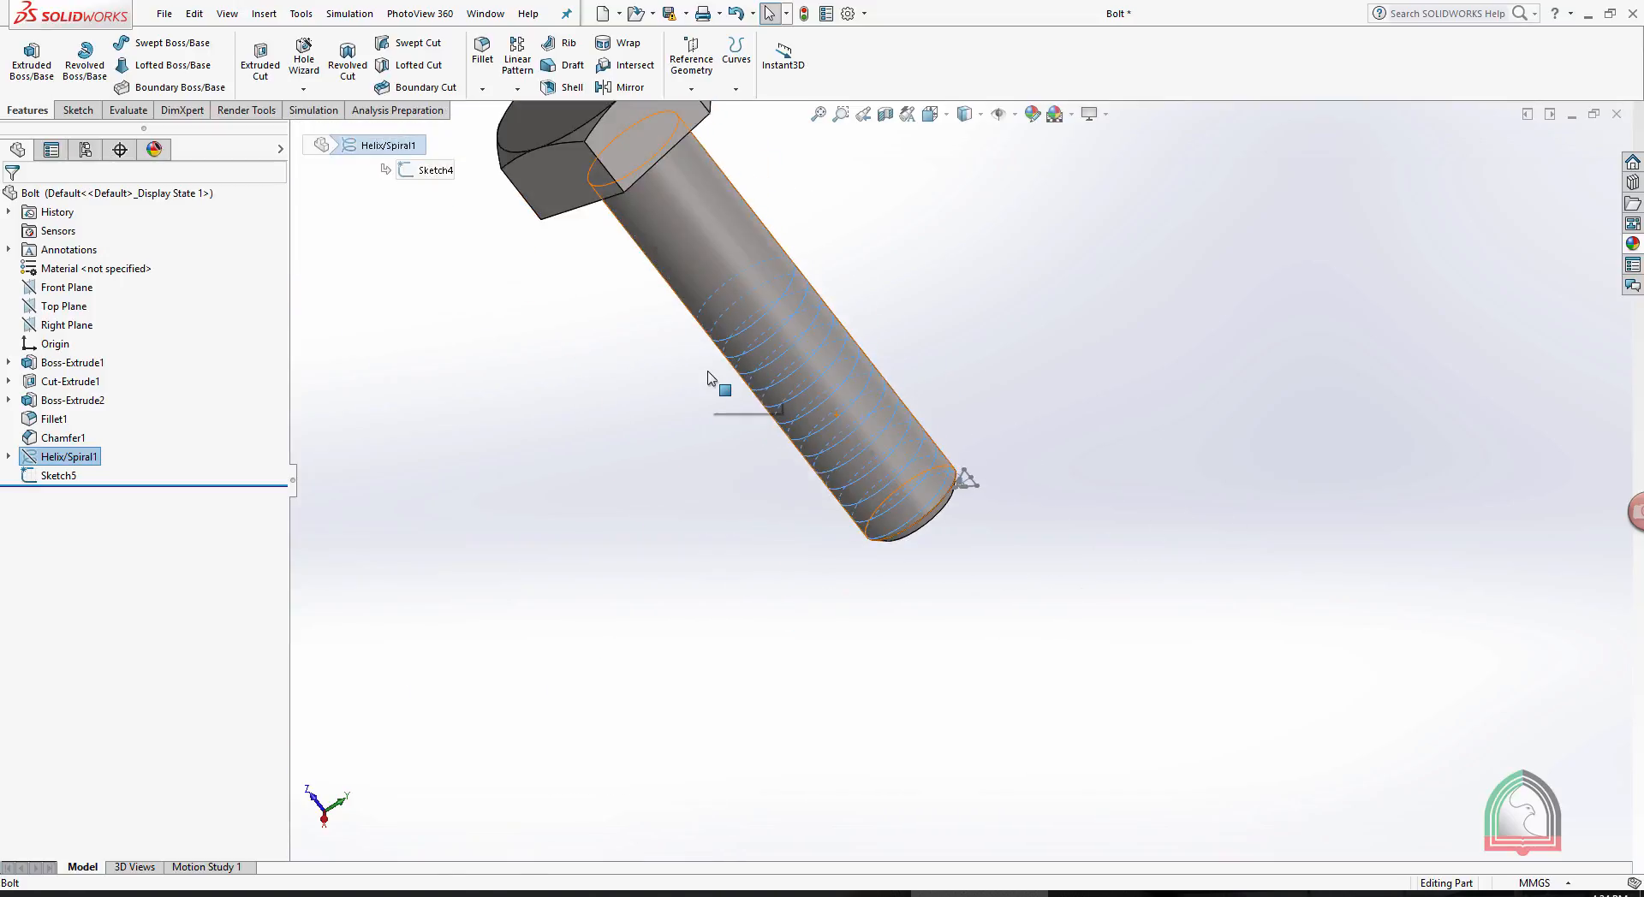
{"action": "scroll", "coordinate": [866, 241], "scroll_direction": "up", "scroll_amount": 1}
{"action": "scroll", "coordinate": [862, 237], "scroll_direction": "down", "scroll_amount": 1}
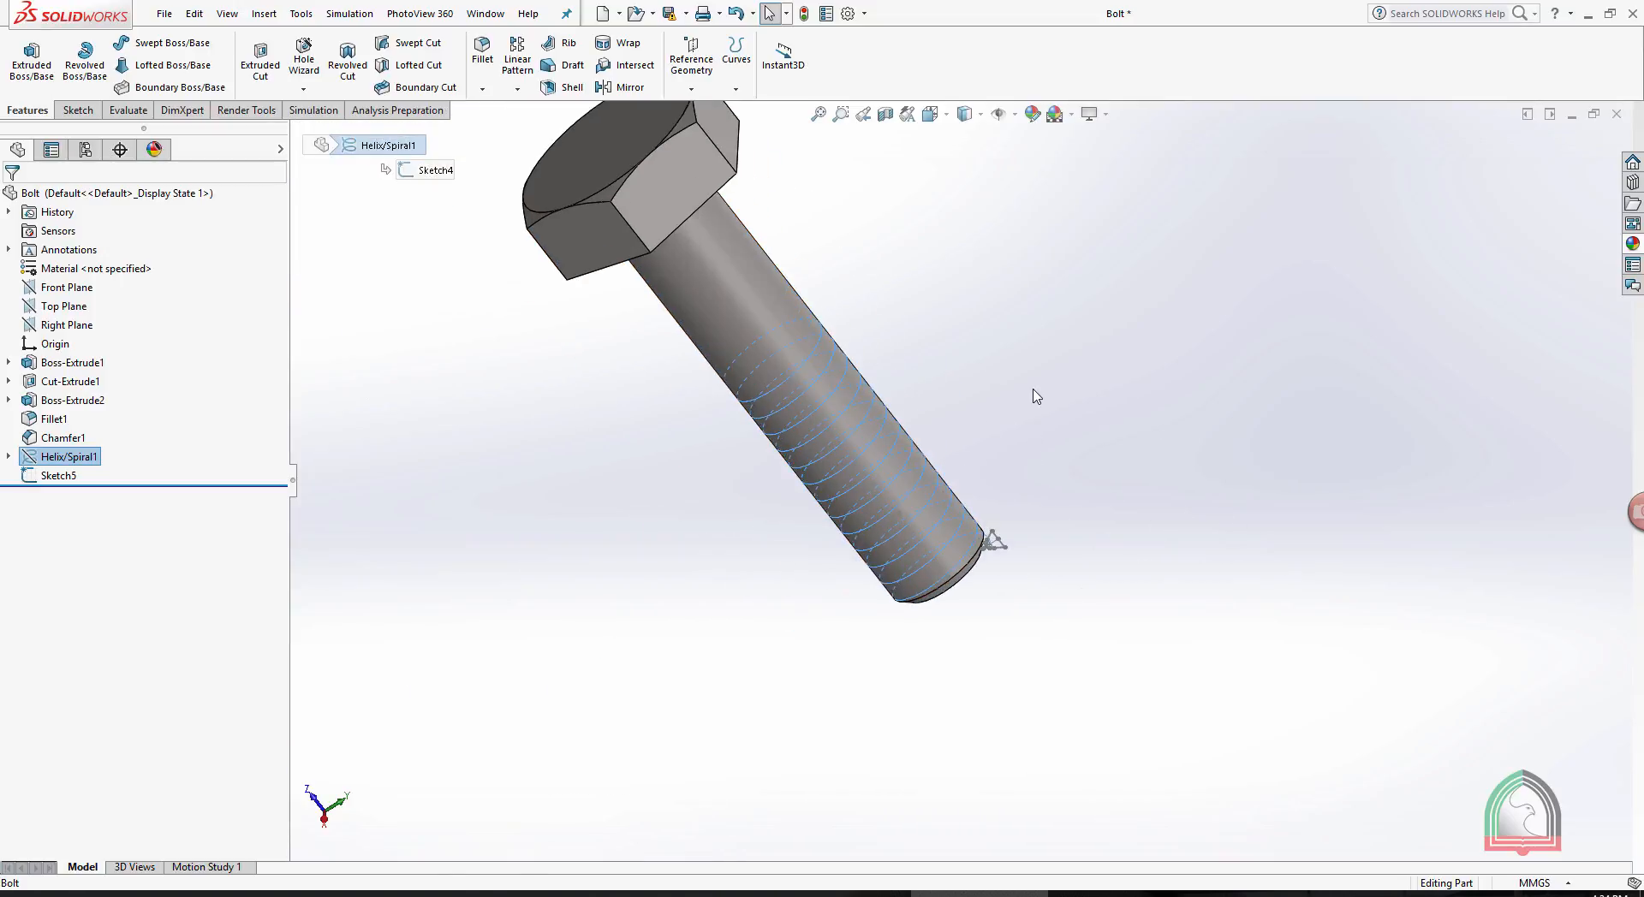
{"action": "scroll", "coordinate": [1036, 397], "scroll_direction": "down", "scroll_amount": 2}
{"action": "left_click", "coordinate": [909, 270]}
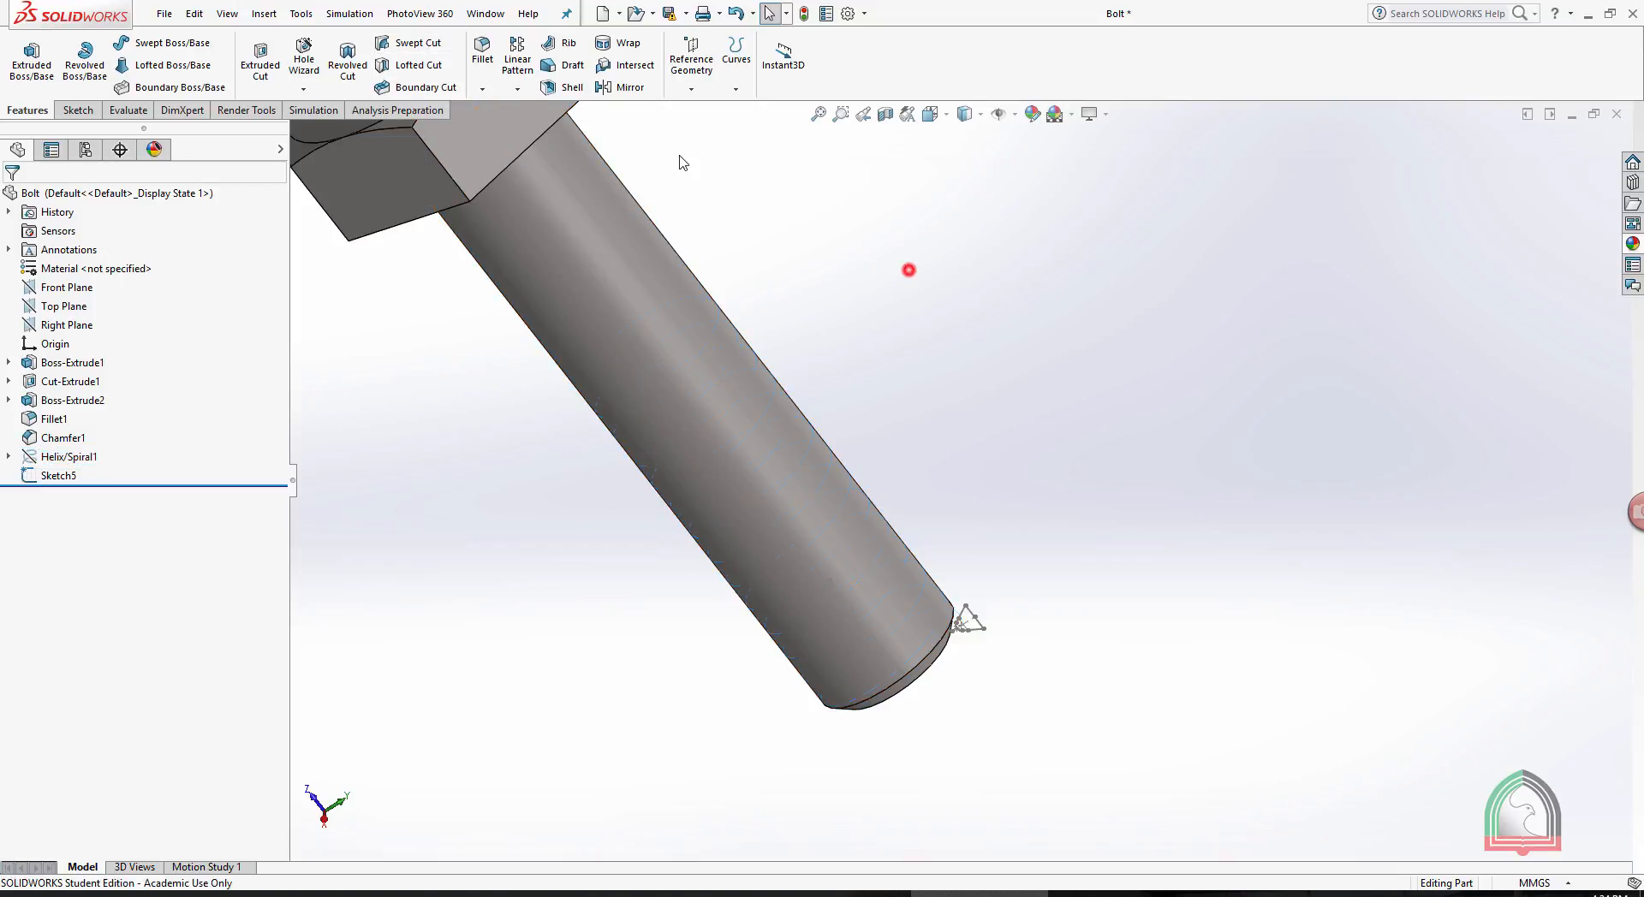
- Cut the bolt's thread with a Swept Cut, using Sketch5 as the profile and Helix/Spiral1 as the path
{"action": "left_click", "coordinate": [417, 43]}
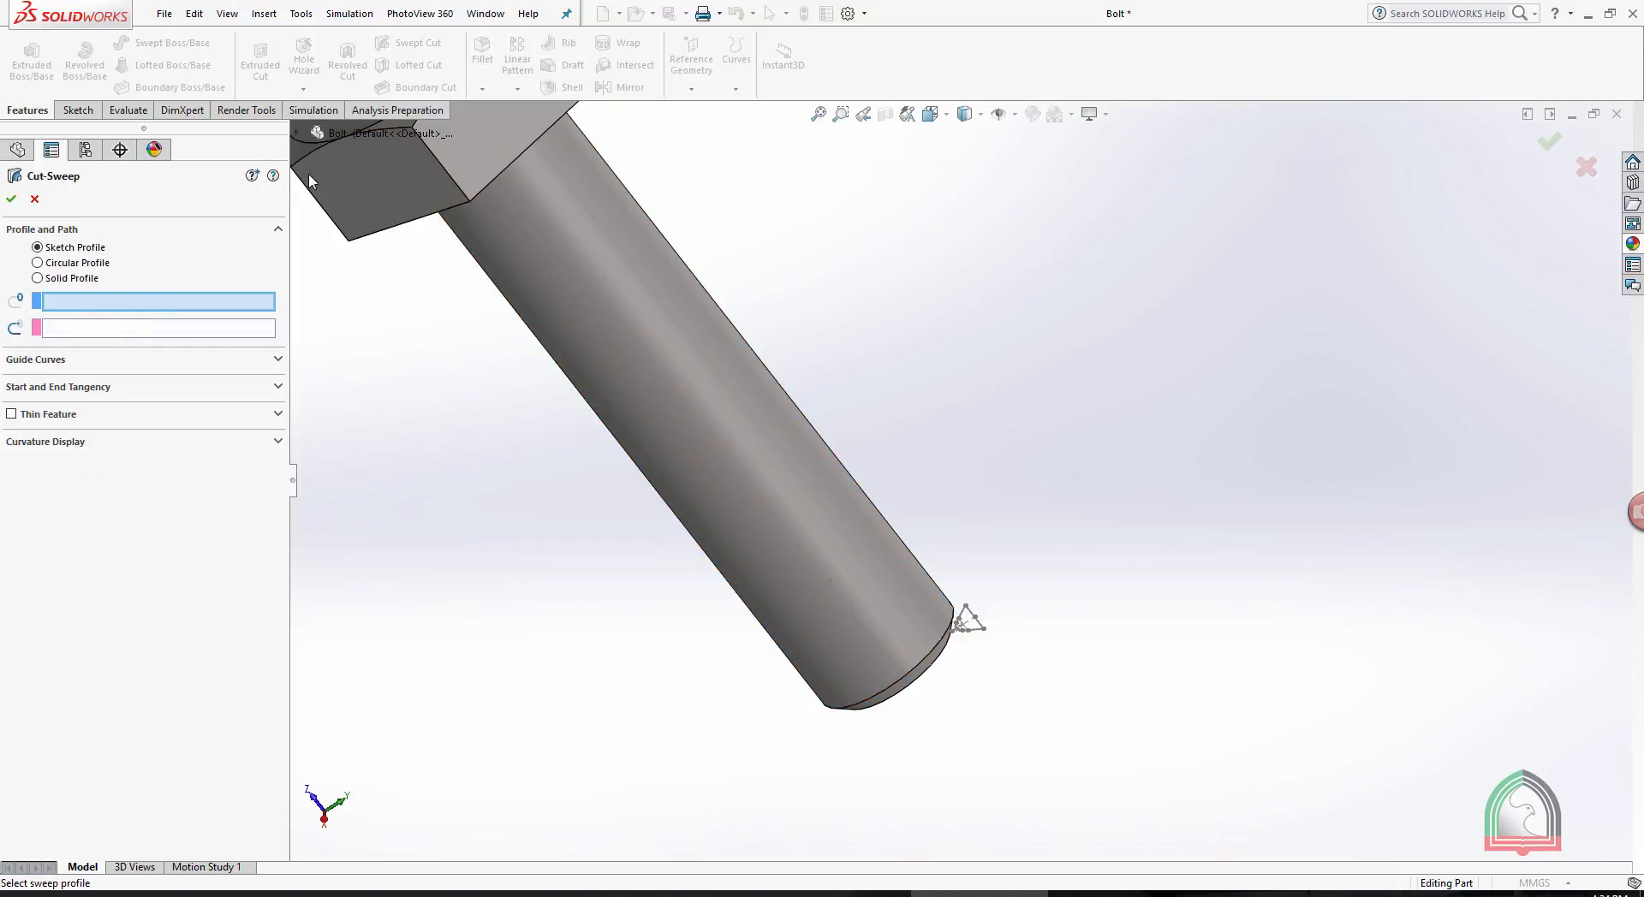
{"action": "scroll", "coordinate": [684, 280], "scroll_direction": "up", "scroll_amount": 4}
{"action": "scroll", "coordinate": [755, 419], "scroll_direction": "down", "scroll_amount": 3}
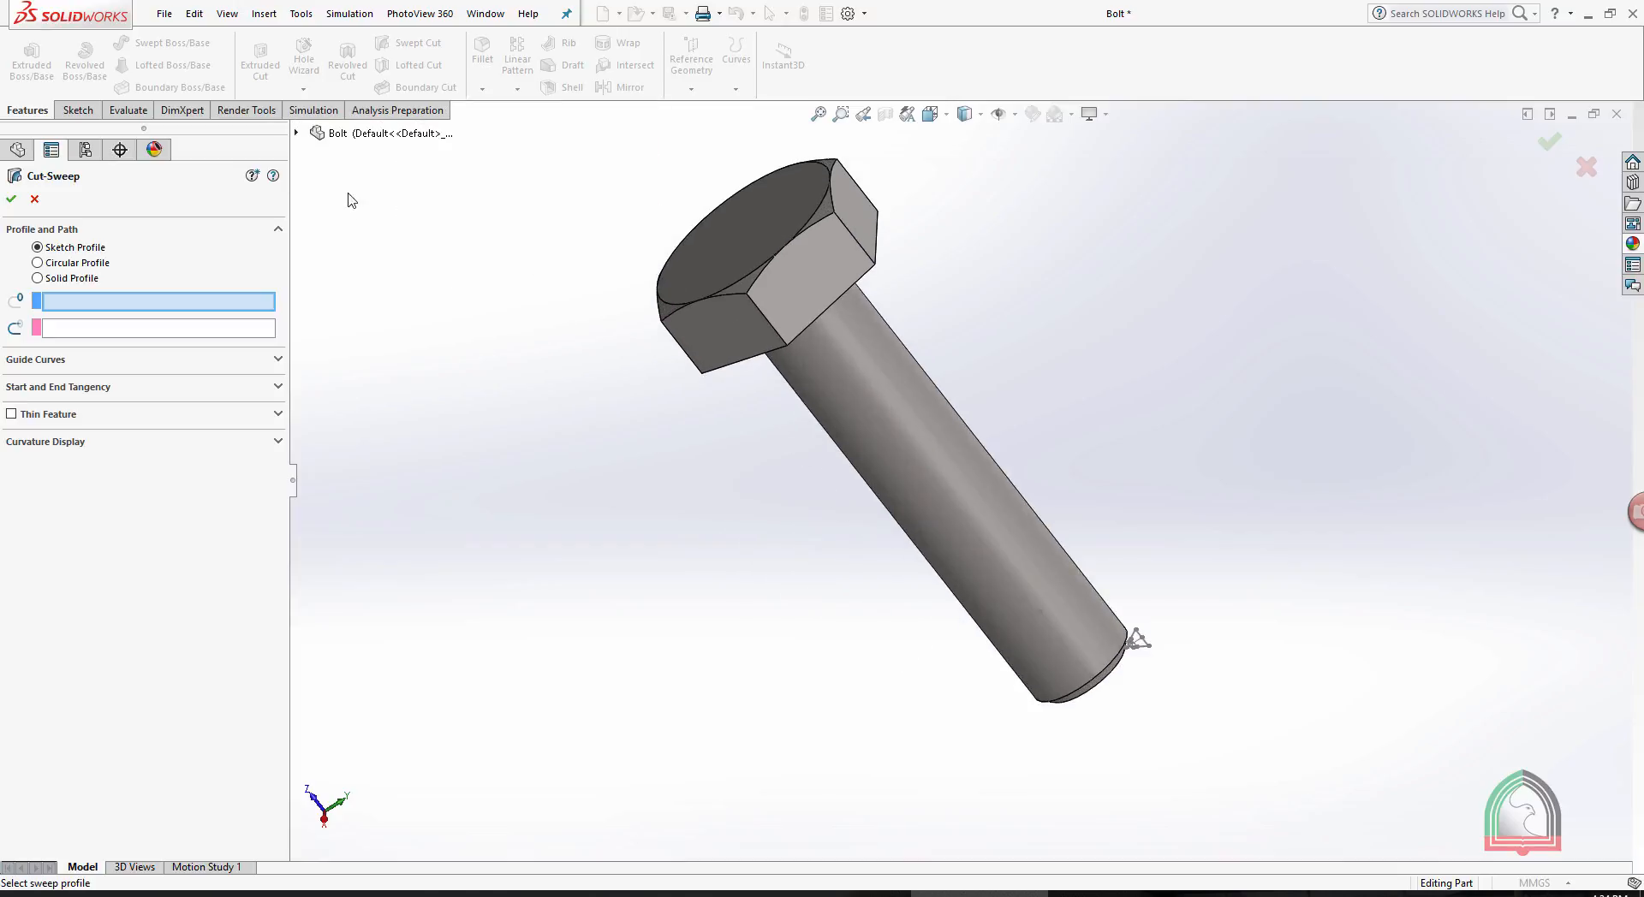
{"action": "left_click", "coordinate": [295, 133]}
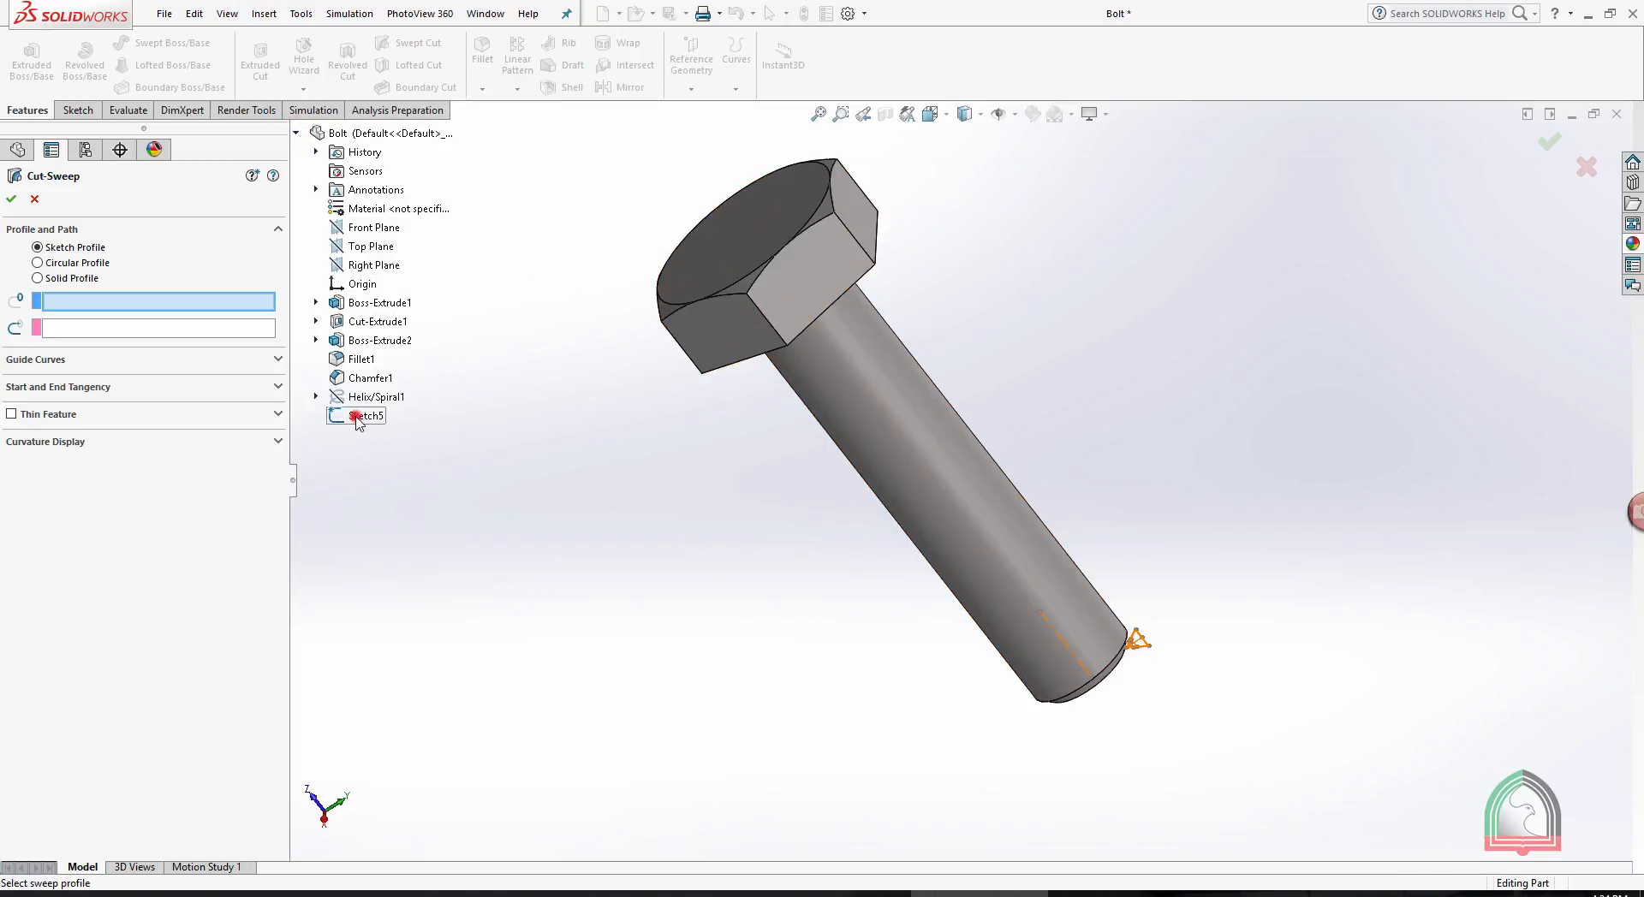
{"action": "left_click", "coordinate": [360, 416]}
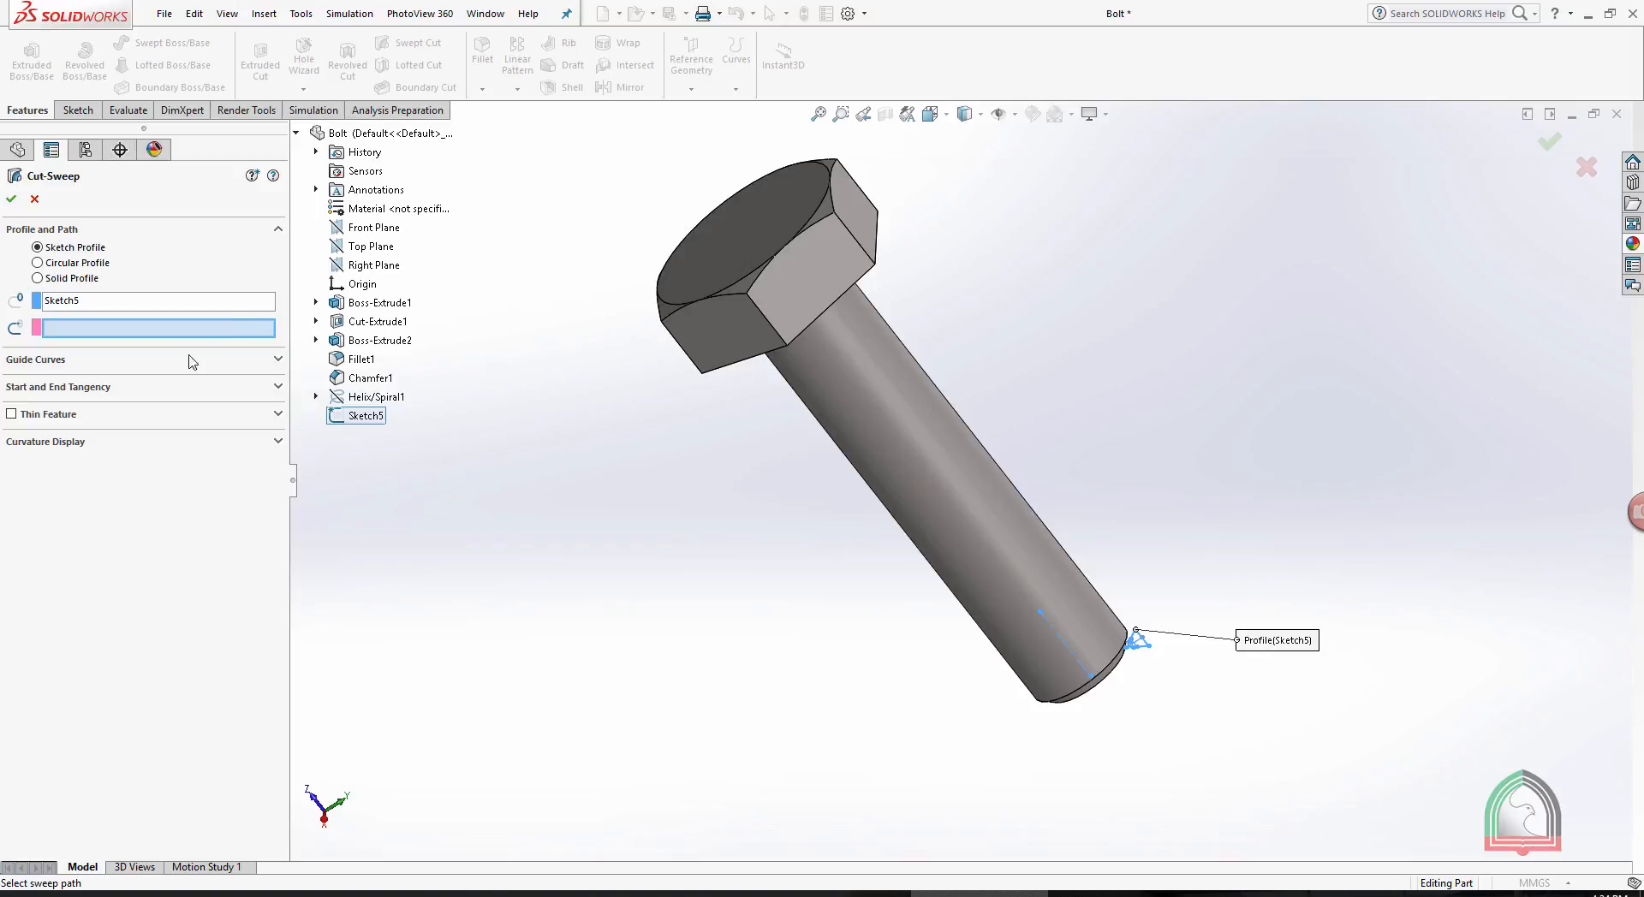
{"action": "left_click", "coordinate": [365, 396]}
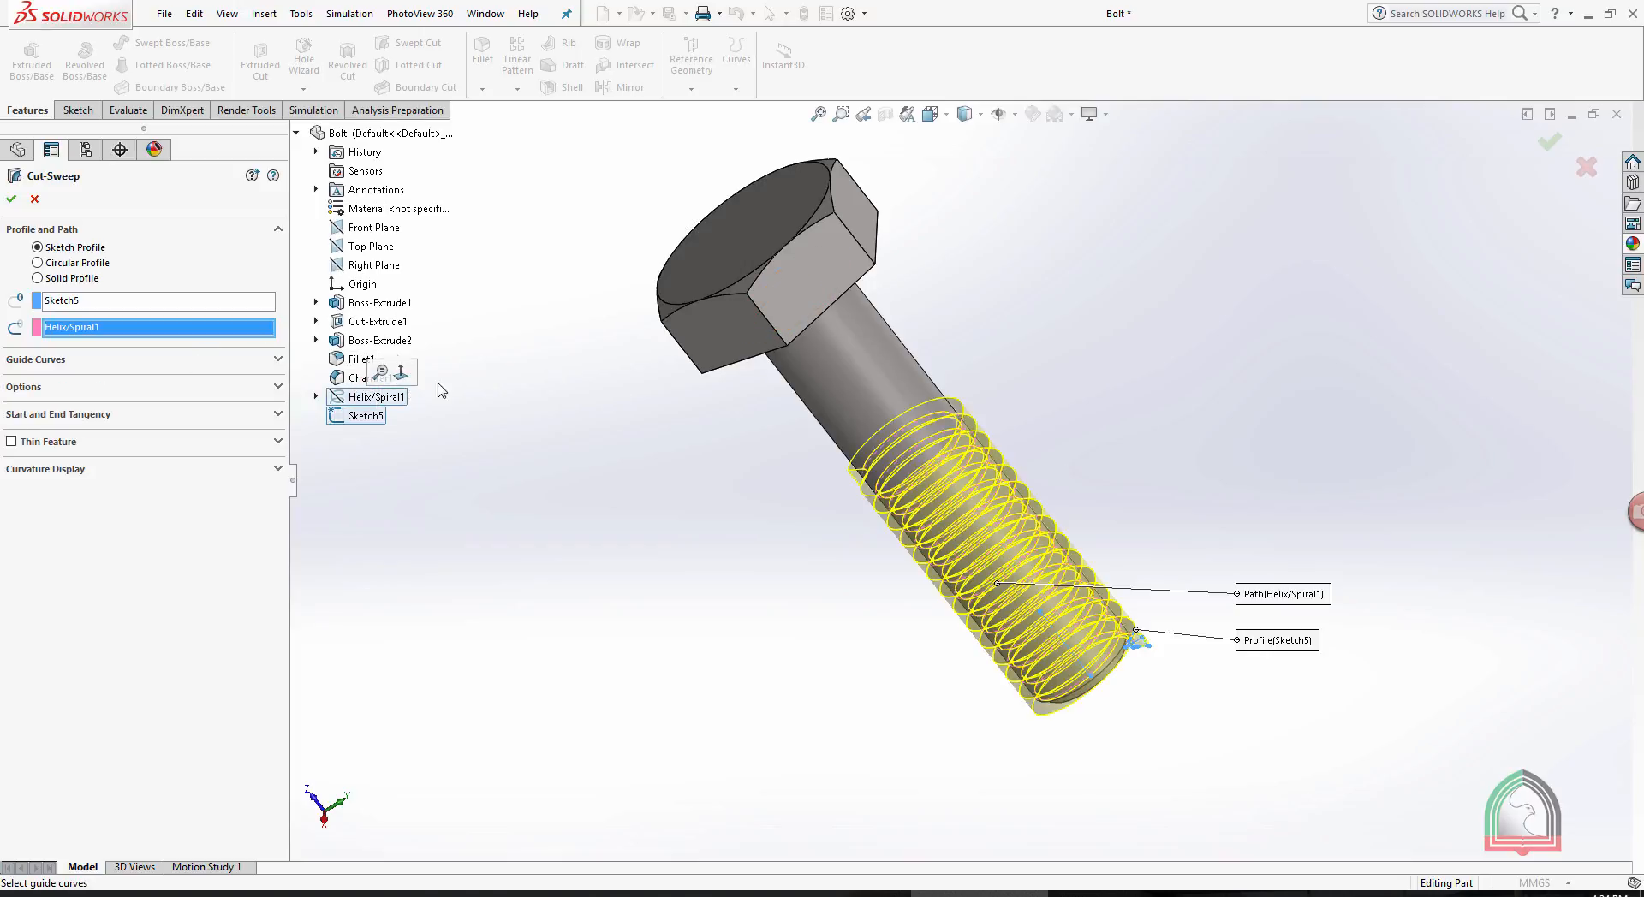
{"action": "left_click", "coordinate": [11, 201]}
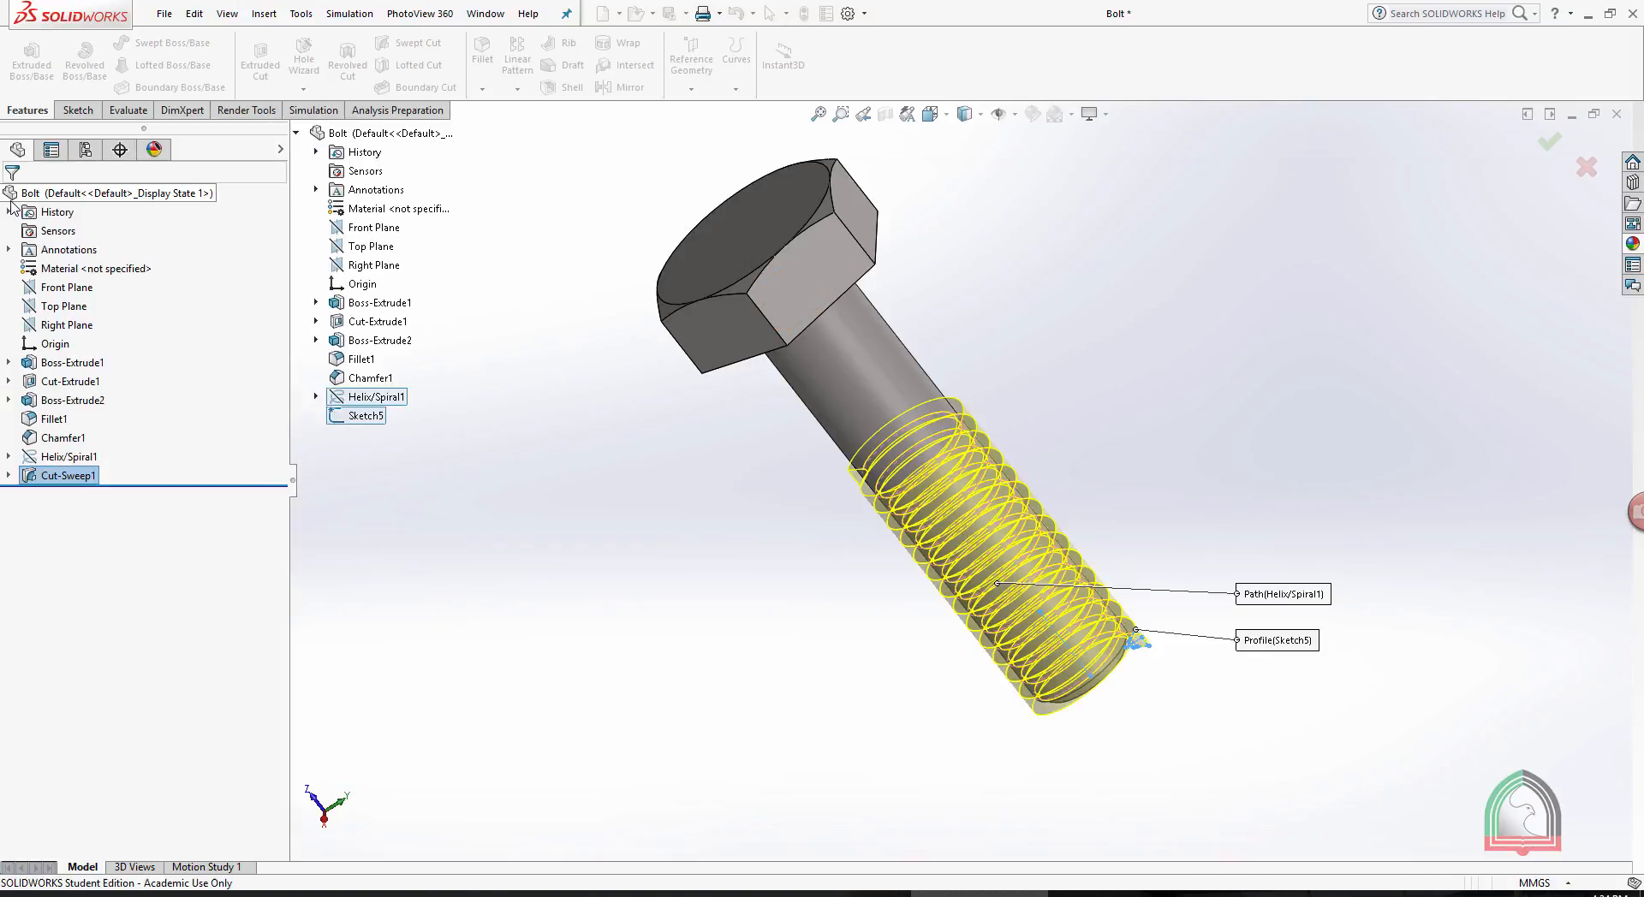
{"action": "middle_click_drag", "start_coordinate": [1136, 399], "coordinate": [999, 542]}
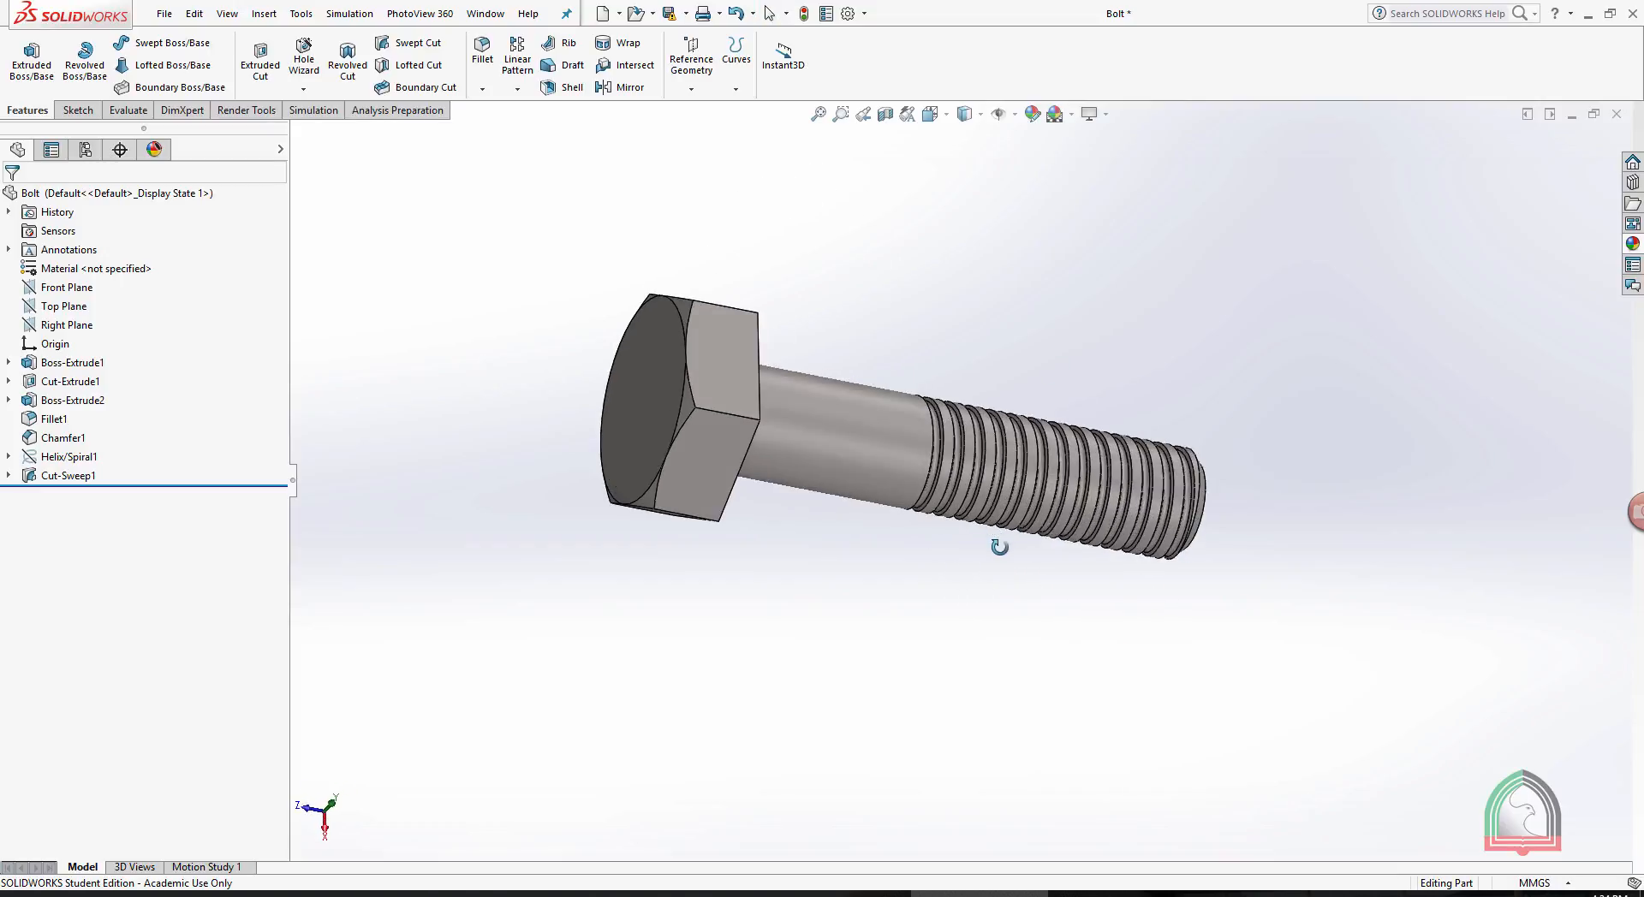
{"action": "scroll", "coordinate": [1010, 513], "scroll_direction": "down", "scroll_amount": 5}
{"action": "middle_click_drag", "start_coordinate": [1221, 454], "coordinate": [1185, 459]}
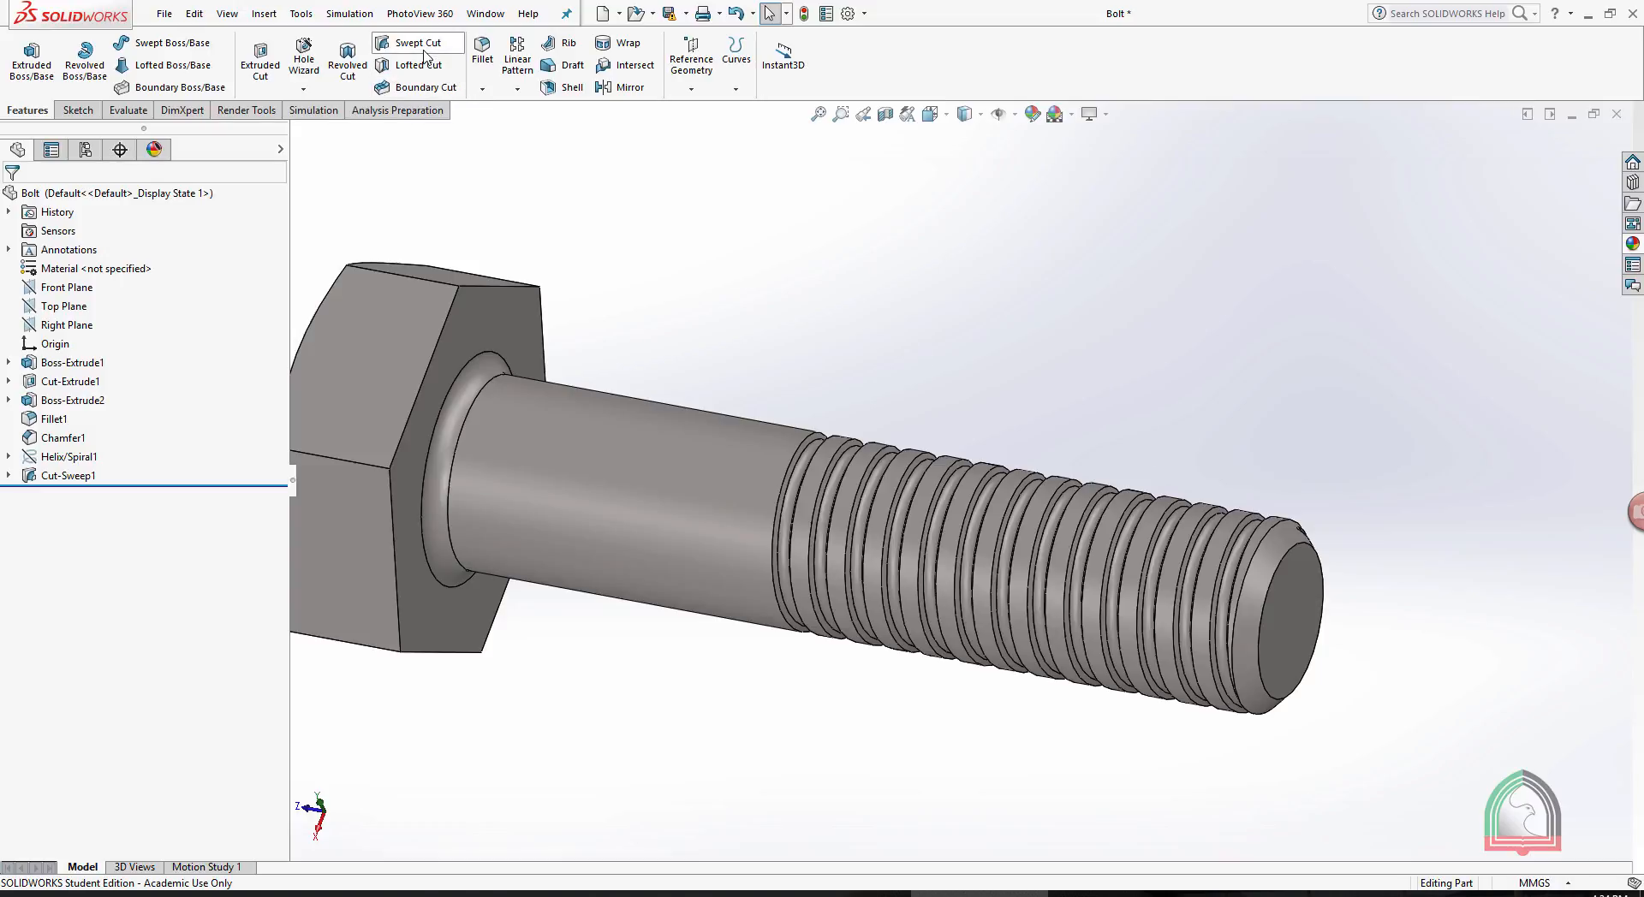
{"action": "middle_click_drag", "start_coordinate": [1127, 467], "coordinate": [1203, 459]}
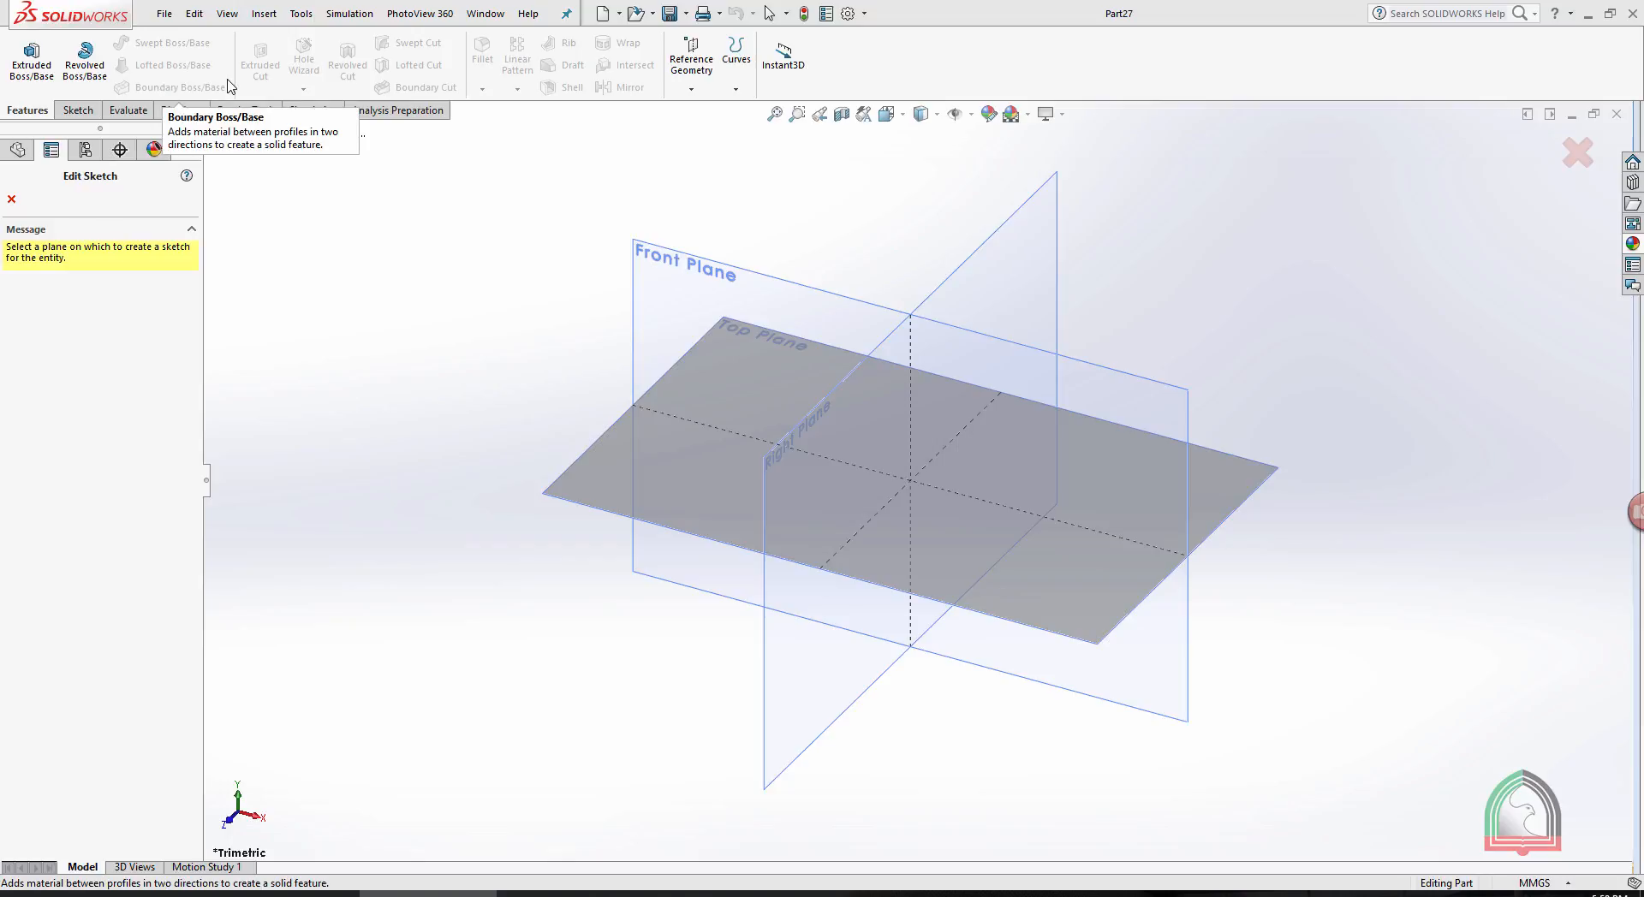
- Sketch a five-sided polygon with an inscribed circle on the Top Plane, centered on the origin, with sides about 66 mm long
{"action": "left_click", "coordinate": [589, 459]}
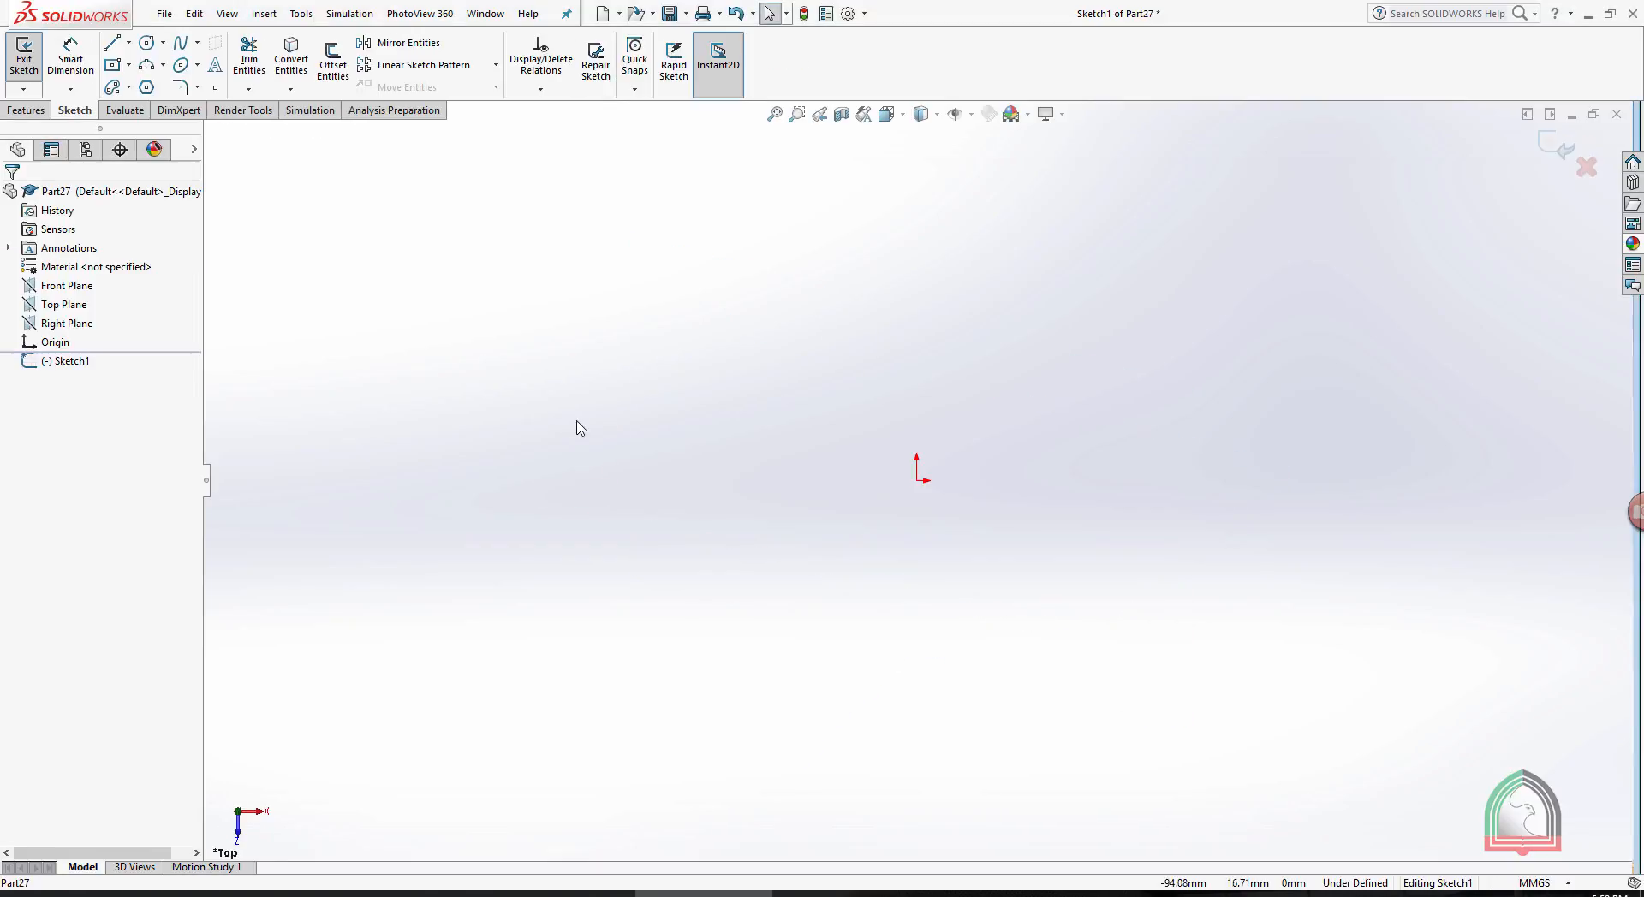
{"action": "left_click", "coordinate": [146, 87]}
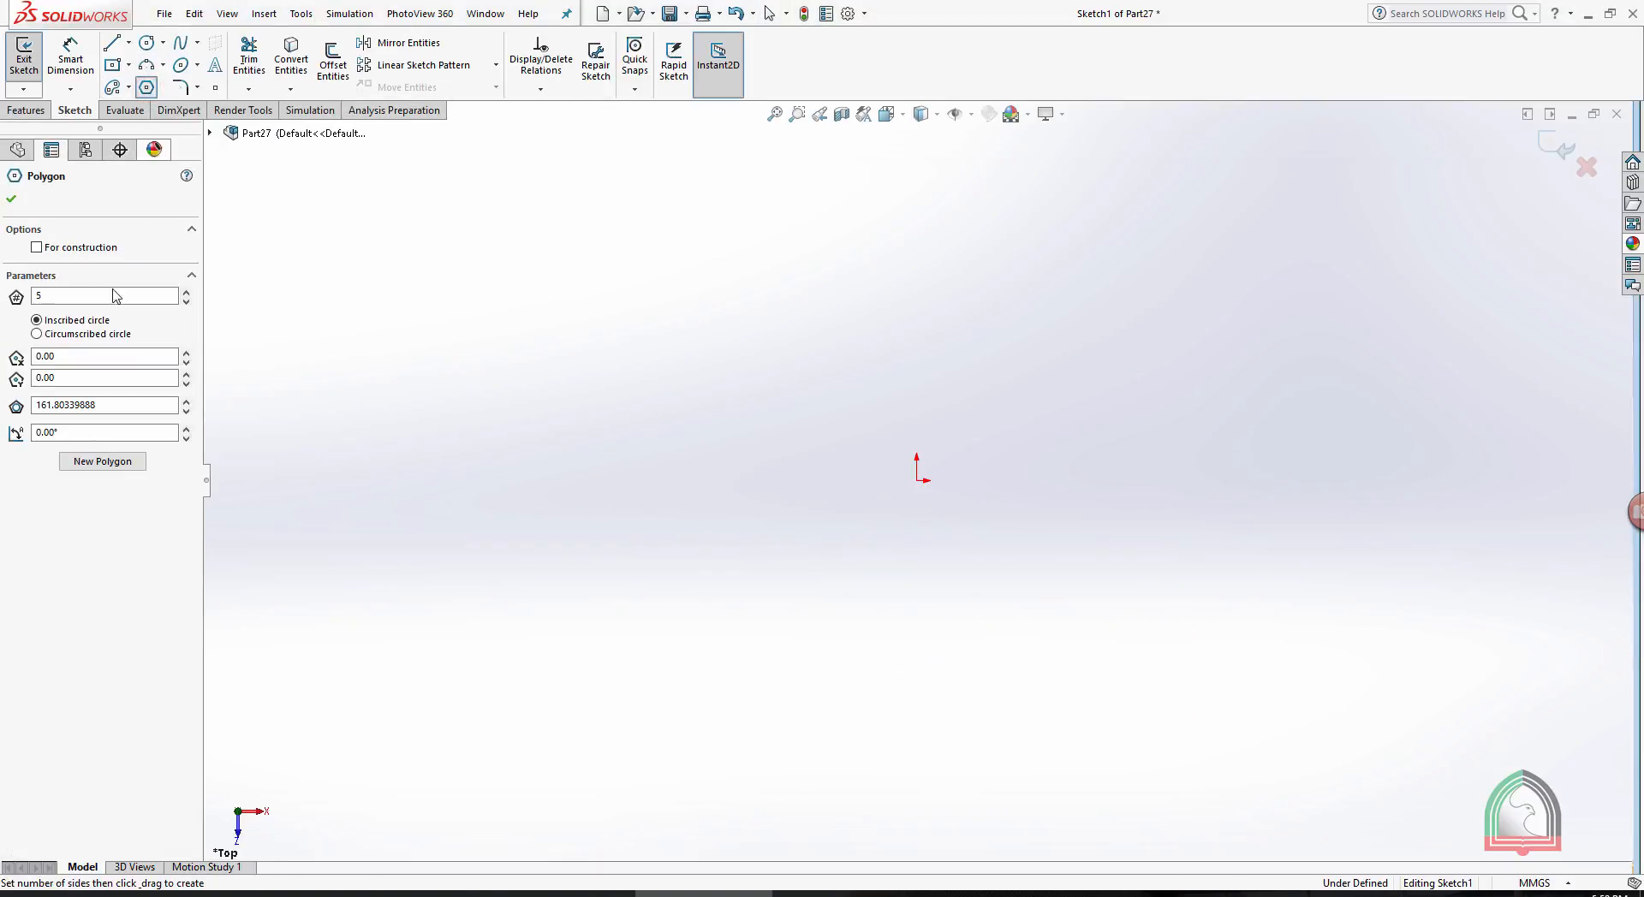
{"action": "left_click_drag", "start_coordinate": [923, 475], "coordinate": [922, 280]}
{"action": "key", "text": "Escape"}
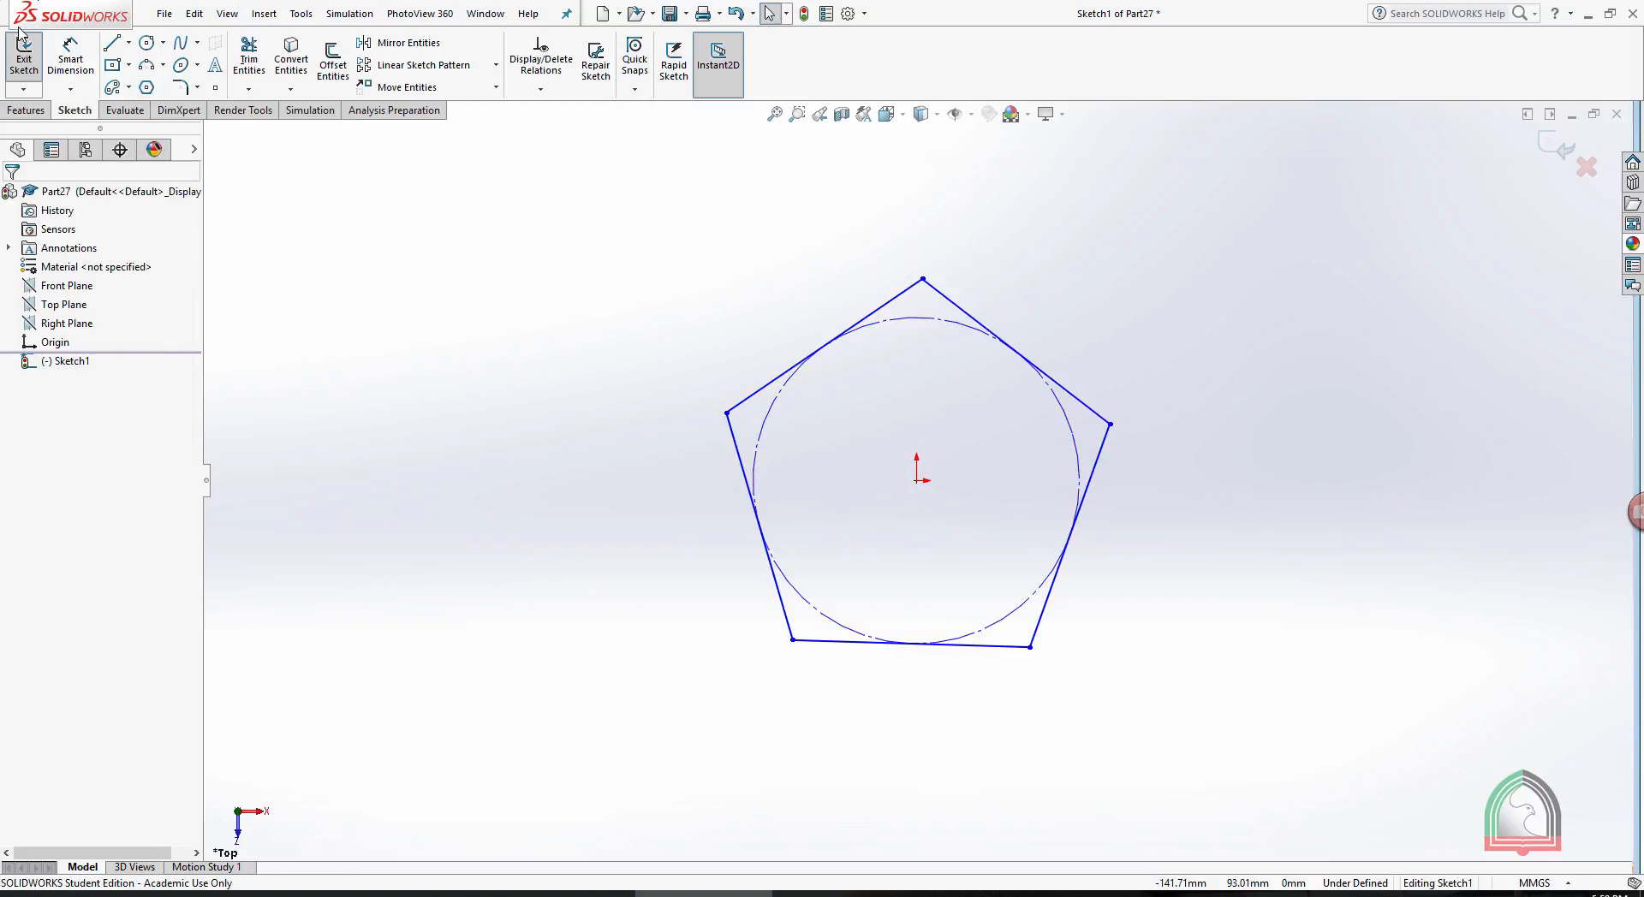
{"action": "left_click", "coordinate": [71, 60]}
{"action": "left_click", "coordinate": [823, 641]}
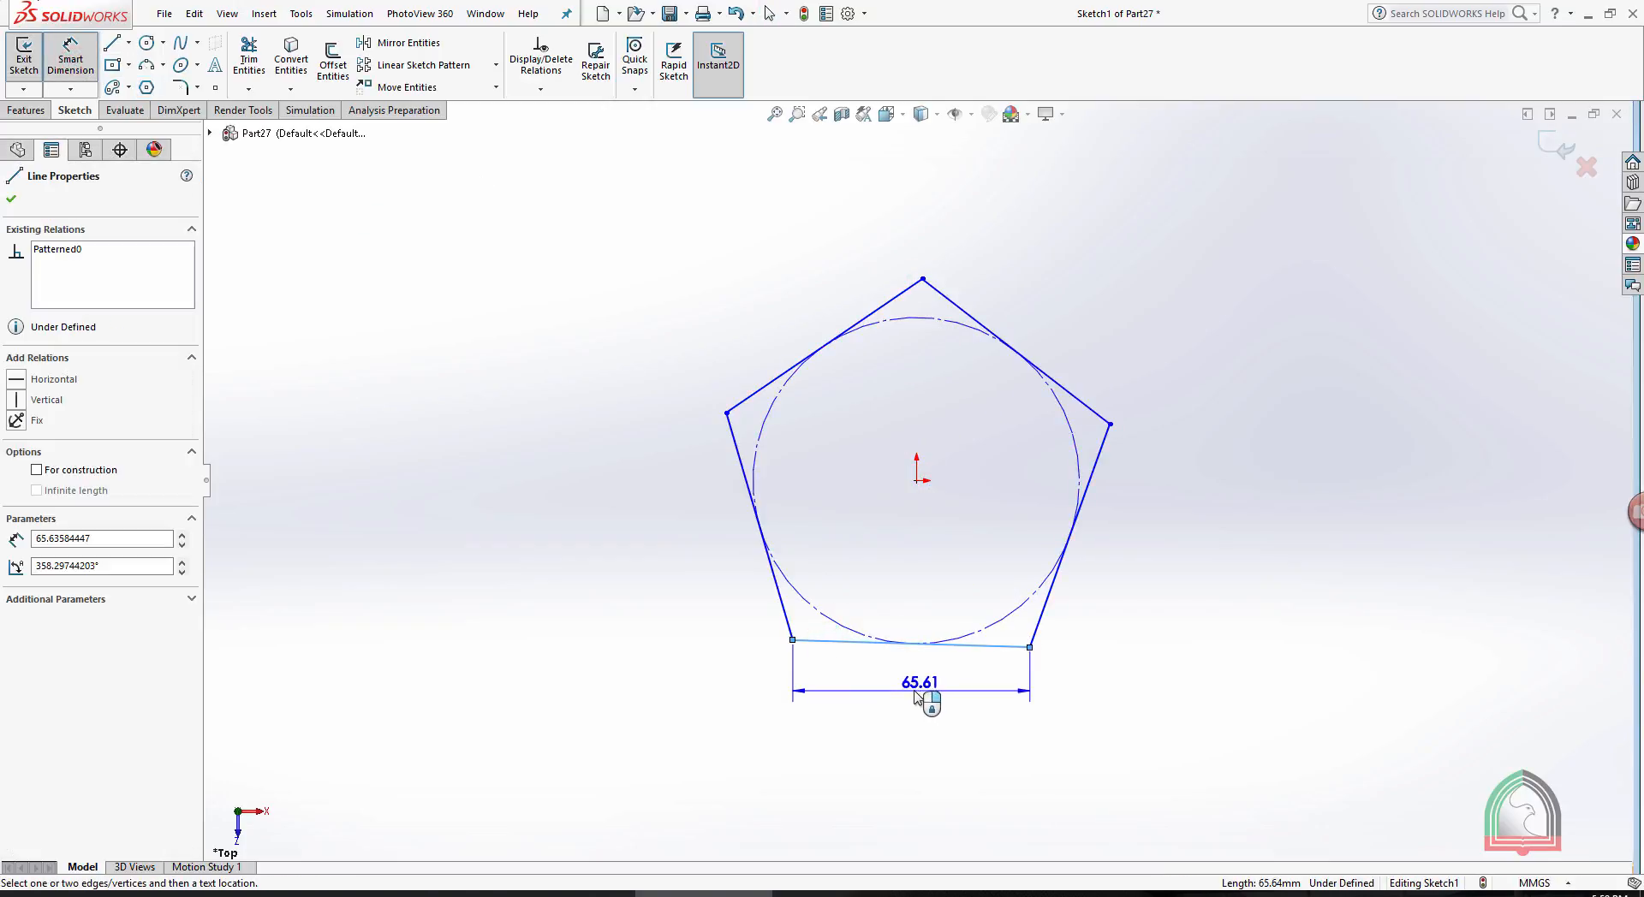
{"action": "key", "text": "Escape"}
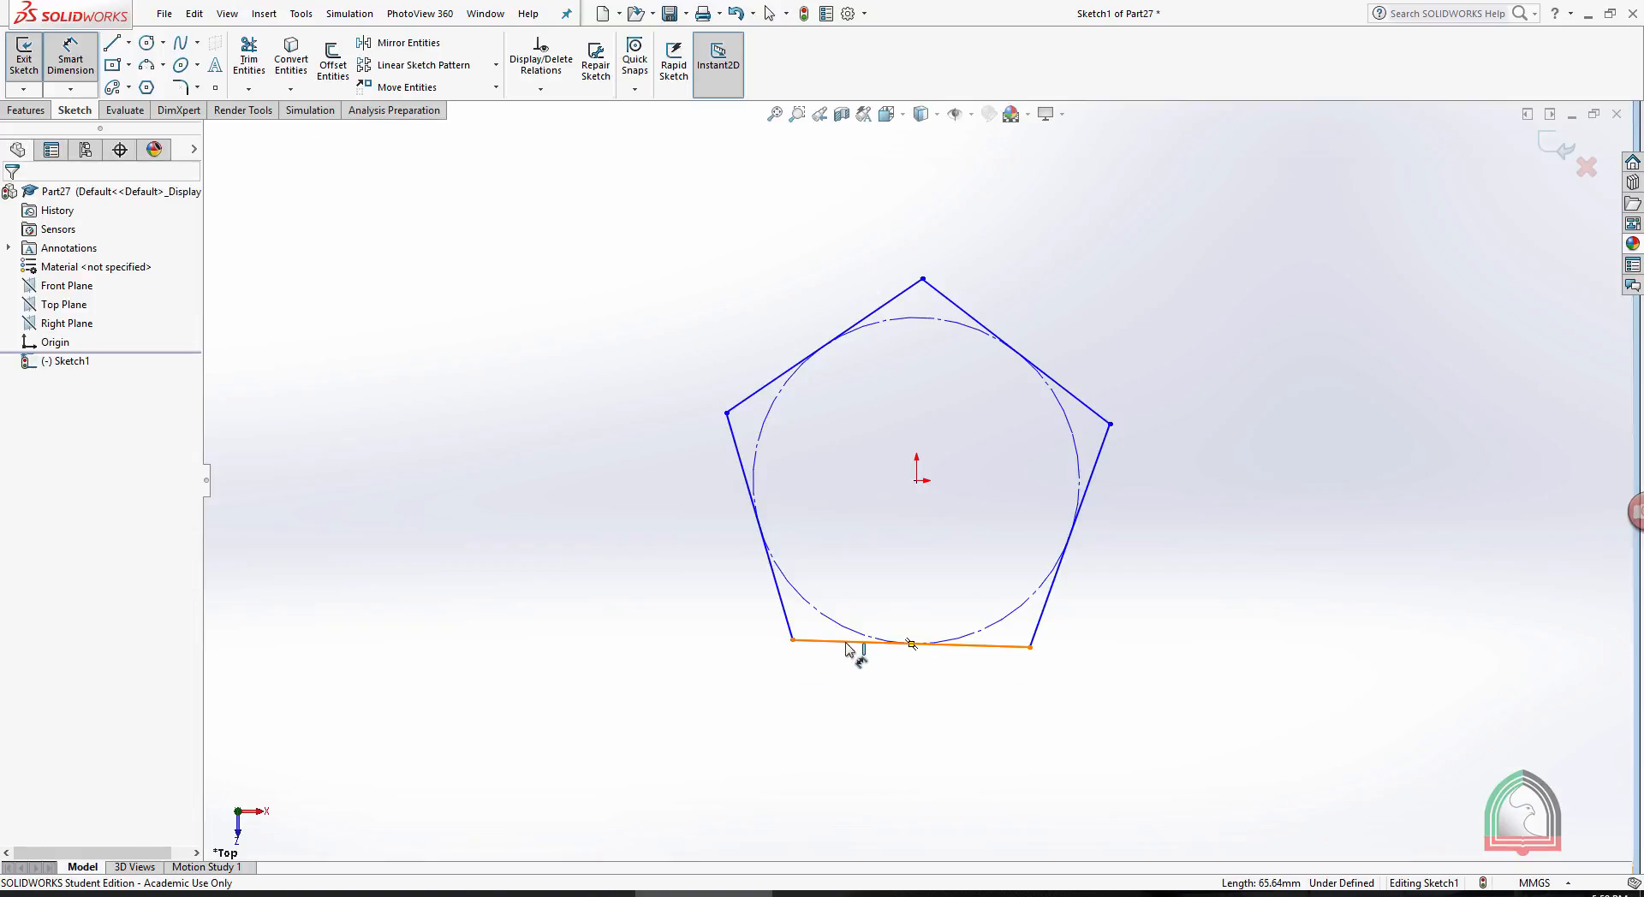
{"action": "key", "text": "Escape"}
- Make the pentagon's bottom side horizontal, dimension its length to 30 mm, and close the sketch
{"action": "left_click", "coordinate": [837, 644]}
{"action": "left_click", "coordinate": [887, 565]}
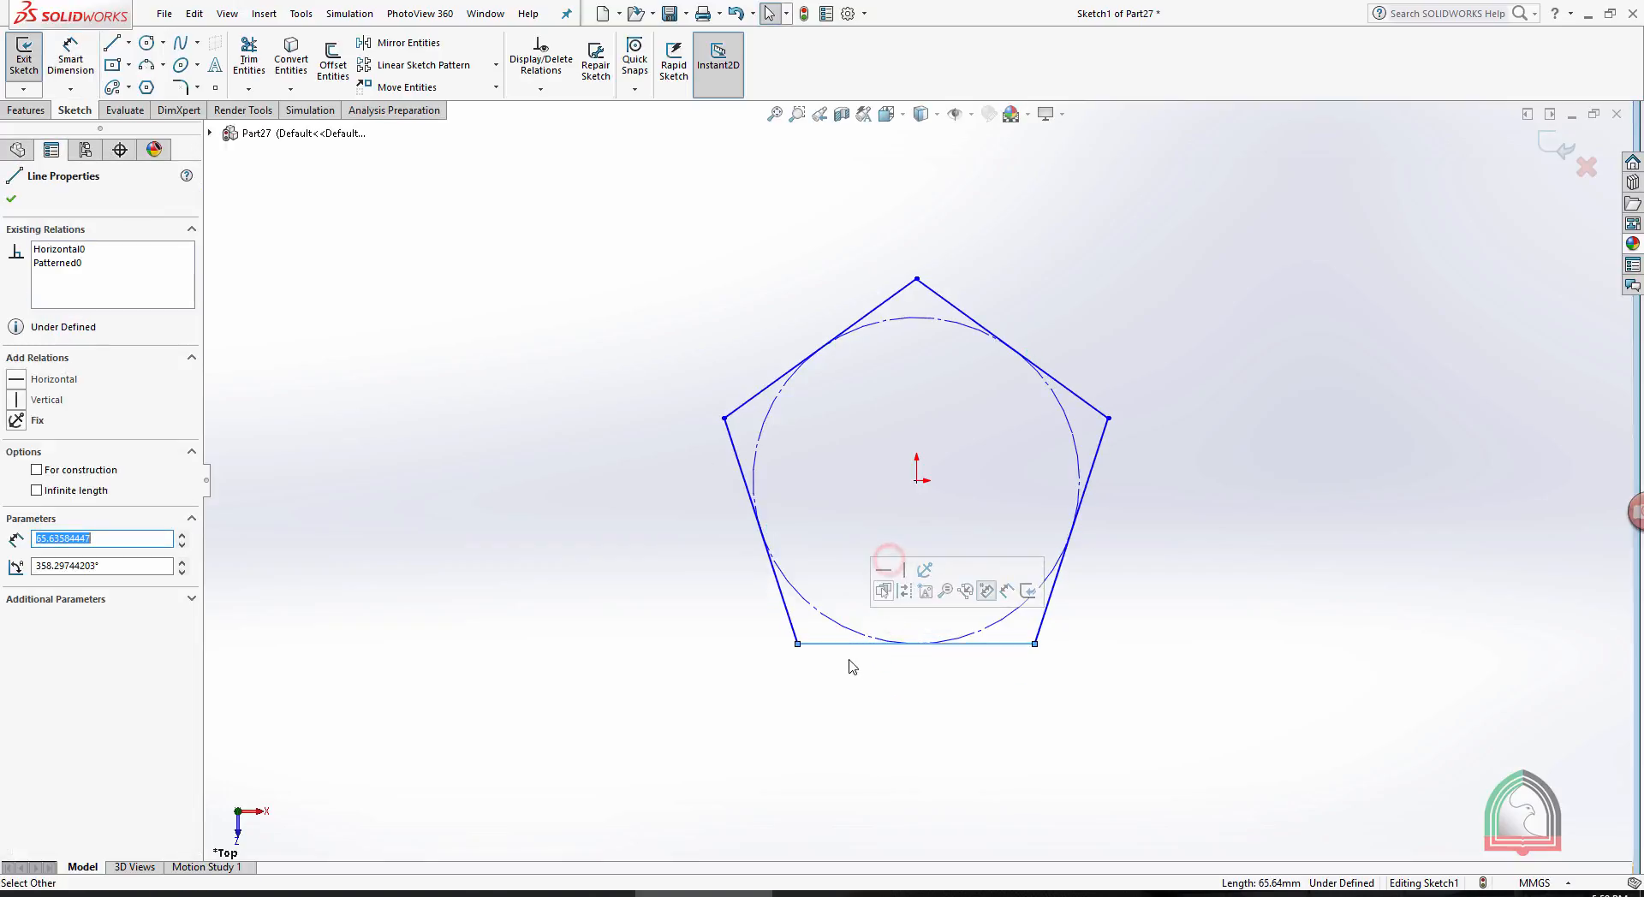
{"action": "left_click", "coordinate": [77, 62]}
{"action": "left_click", "coordinate": [882, 644]}
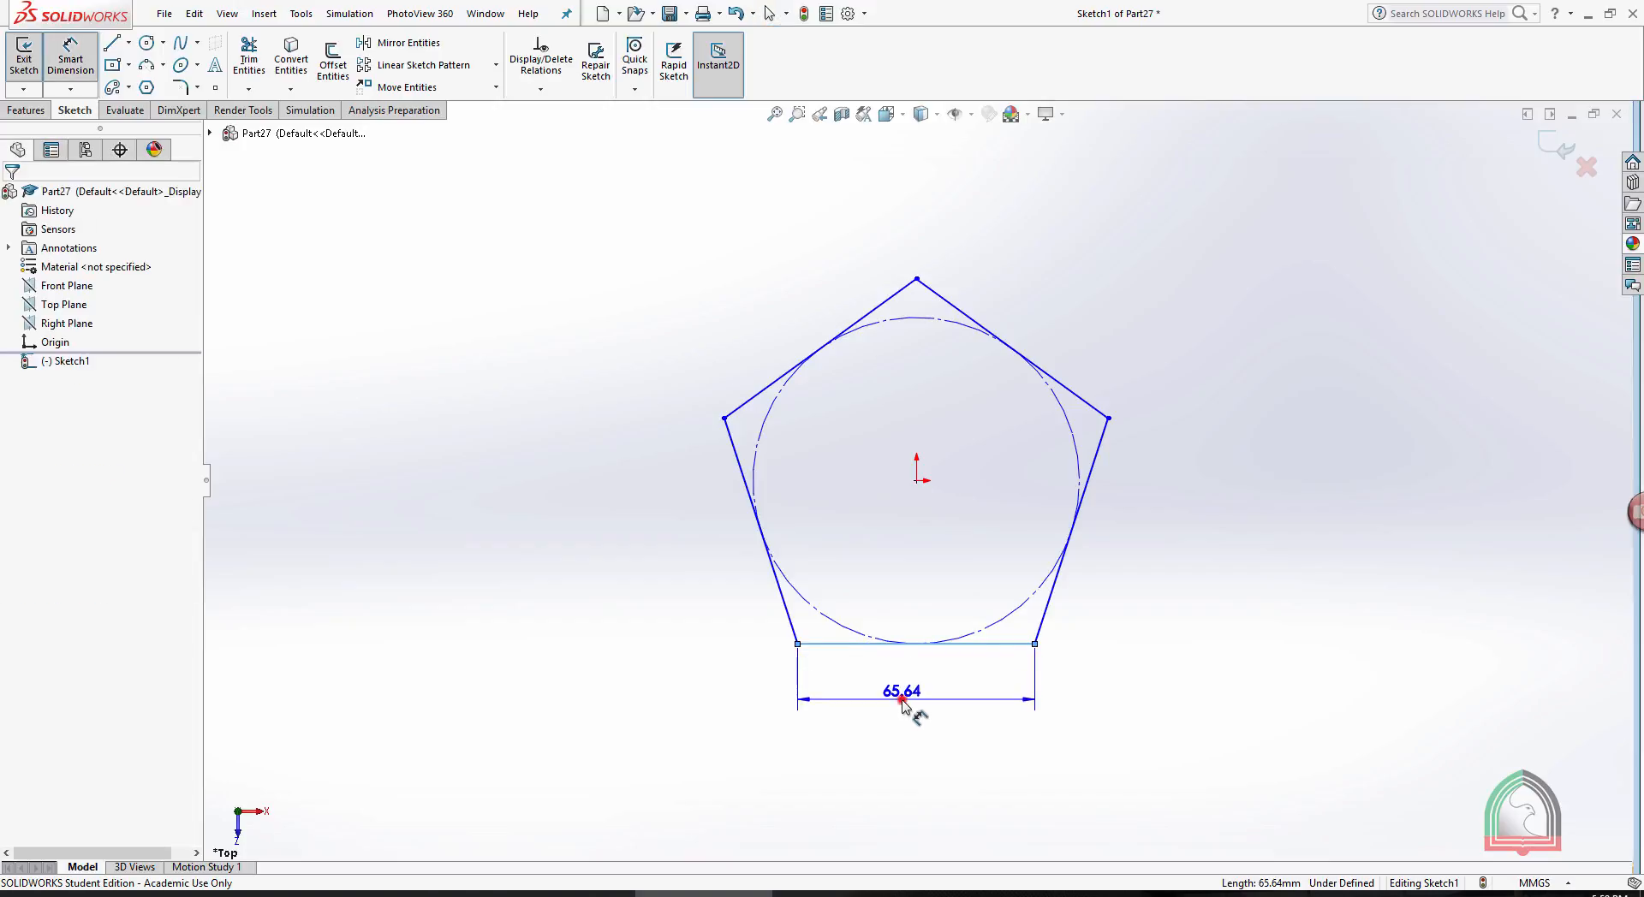
{"action": "left_click", "coordinate": [903, 699]}
{"action": "type", "text": "30"}
{"action": "key", "text": "Return"}
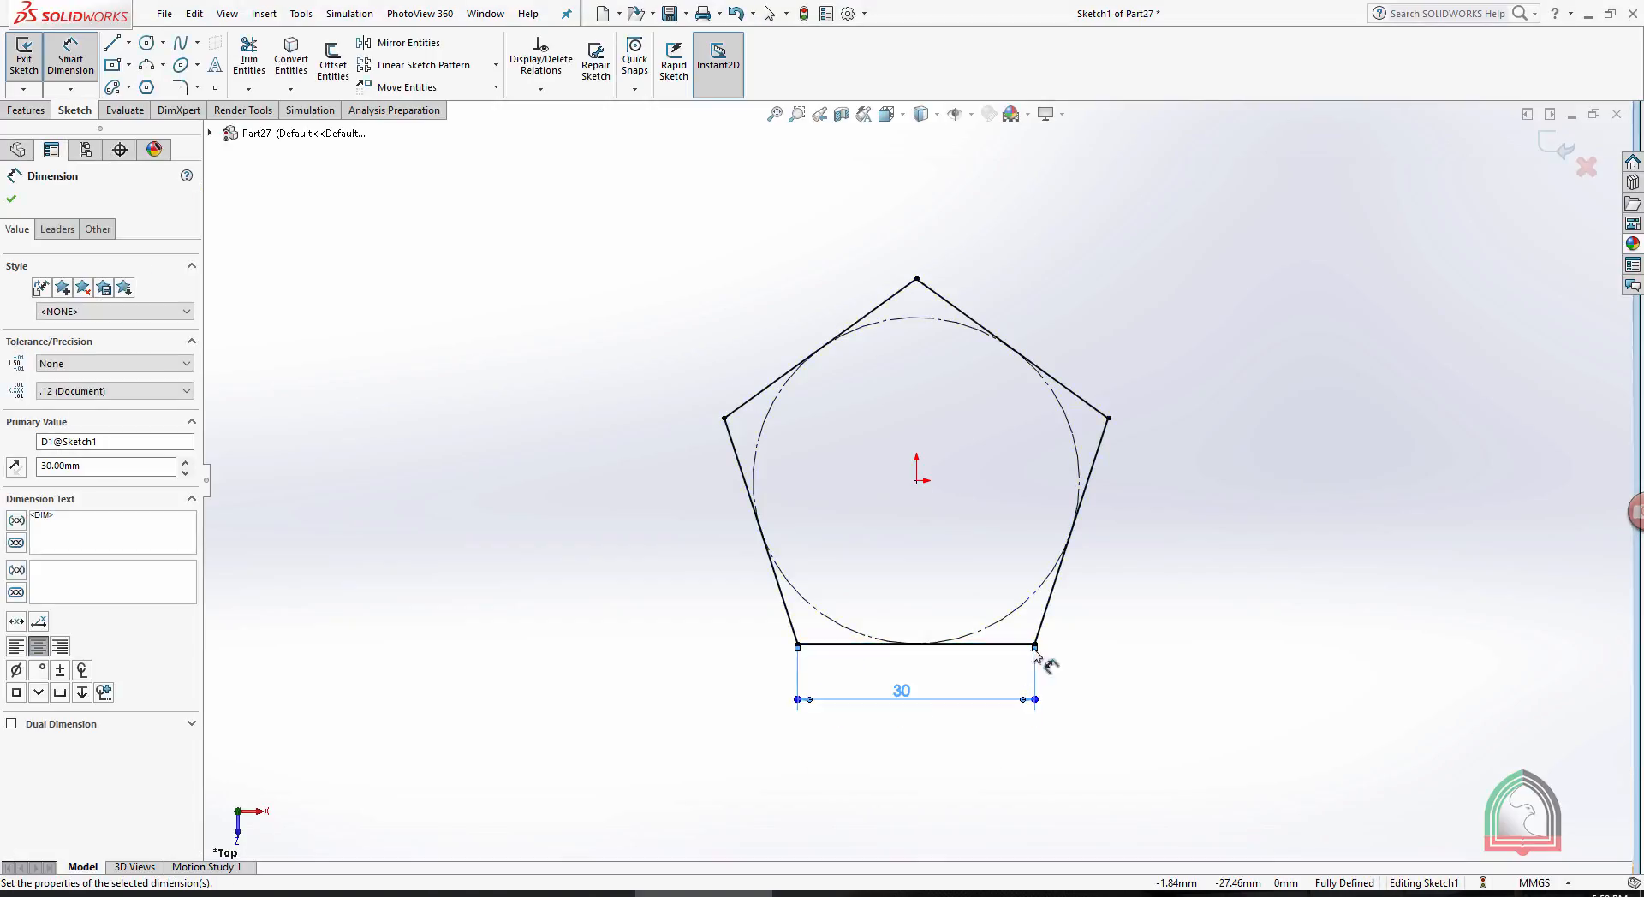
{"action": "left_click", "coordinate": [1199, 526]}
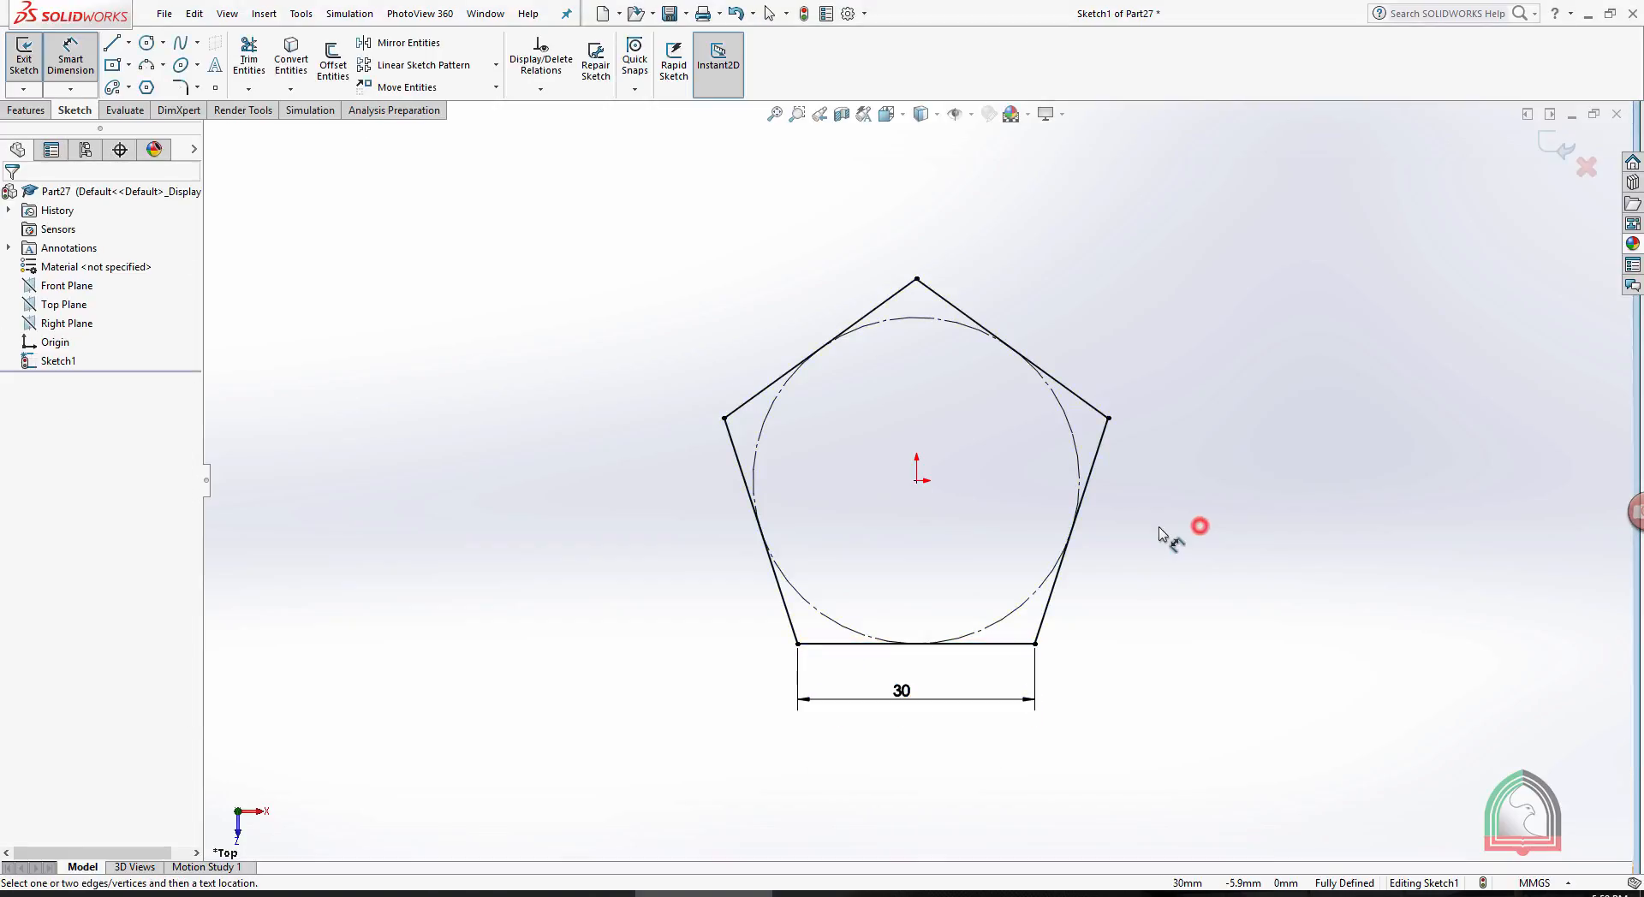
{"action": "left_click", "coordinate": [1557, 148]}
- Create a reference plane parallel to the Top Plane, offset 80 mm above it
{"action": "scroll", "coordinate": [1310, 423], "scroll_direction": "up", "scroll_amount": 3}
{"action": "middle_click_drag", "start_coordinate": [1130, 512], "coordinate": [1113, 431]}
{"action": "left_click", "coordinate": [47, 306]}
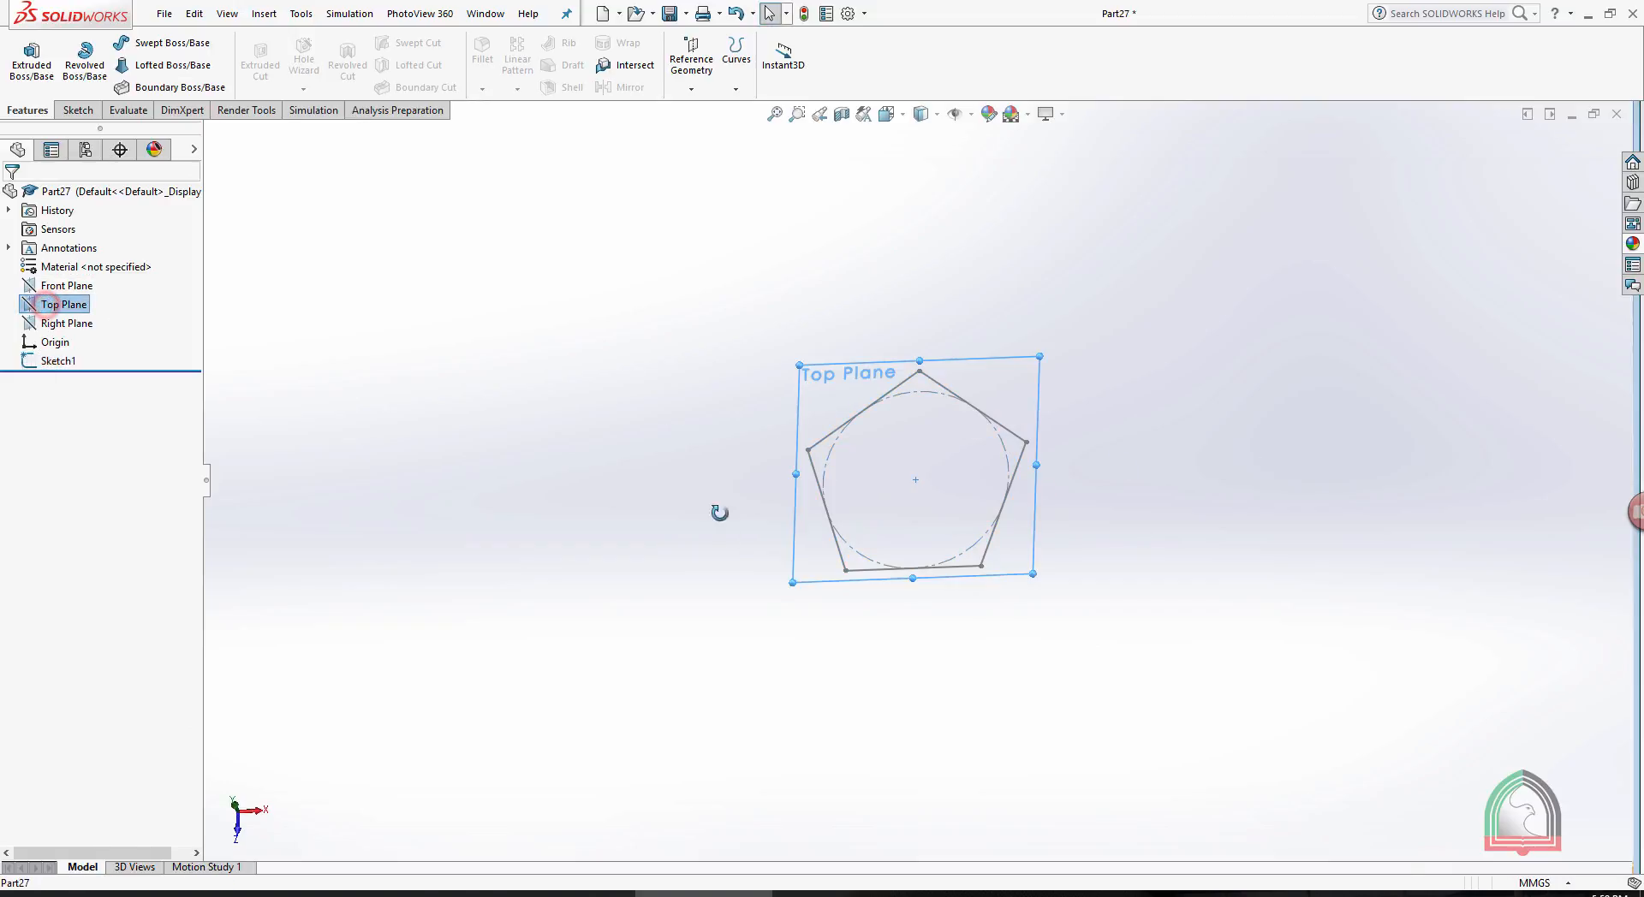
{"action": "middle_click_drag", "start_coordinate": [719, 509], "coordinate": [694, 387]}
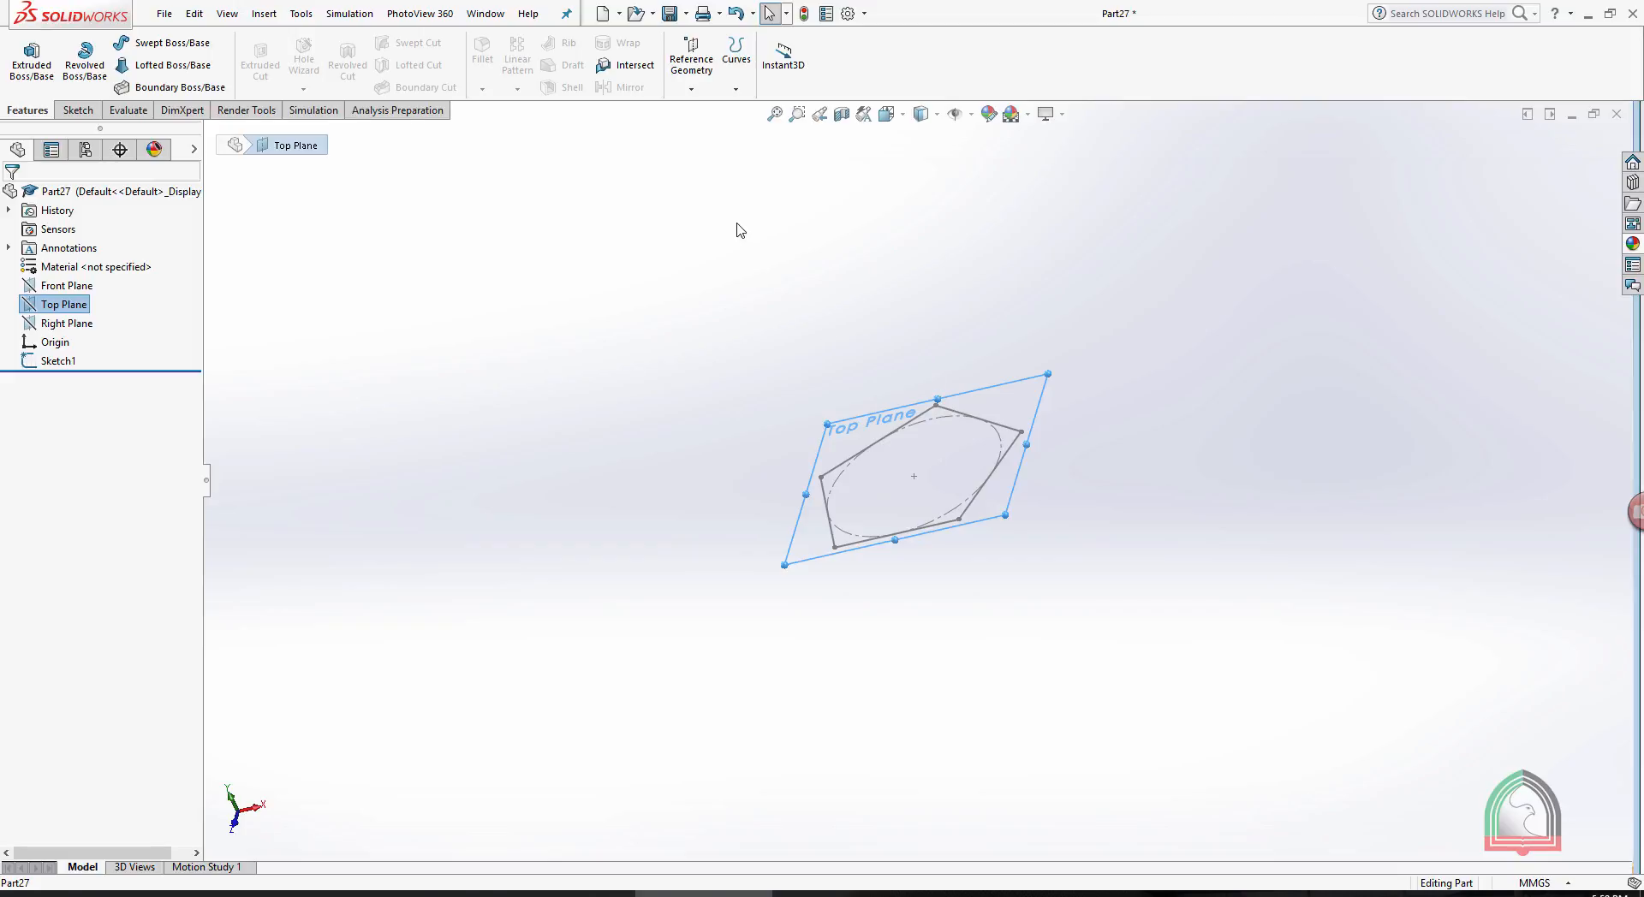
{"action": "left_click", "coordinate": [698, 68]}
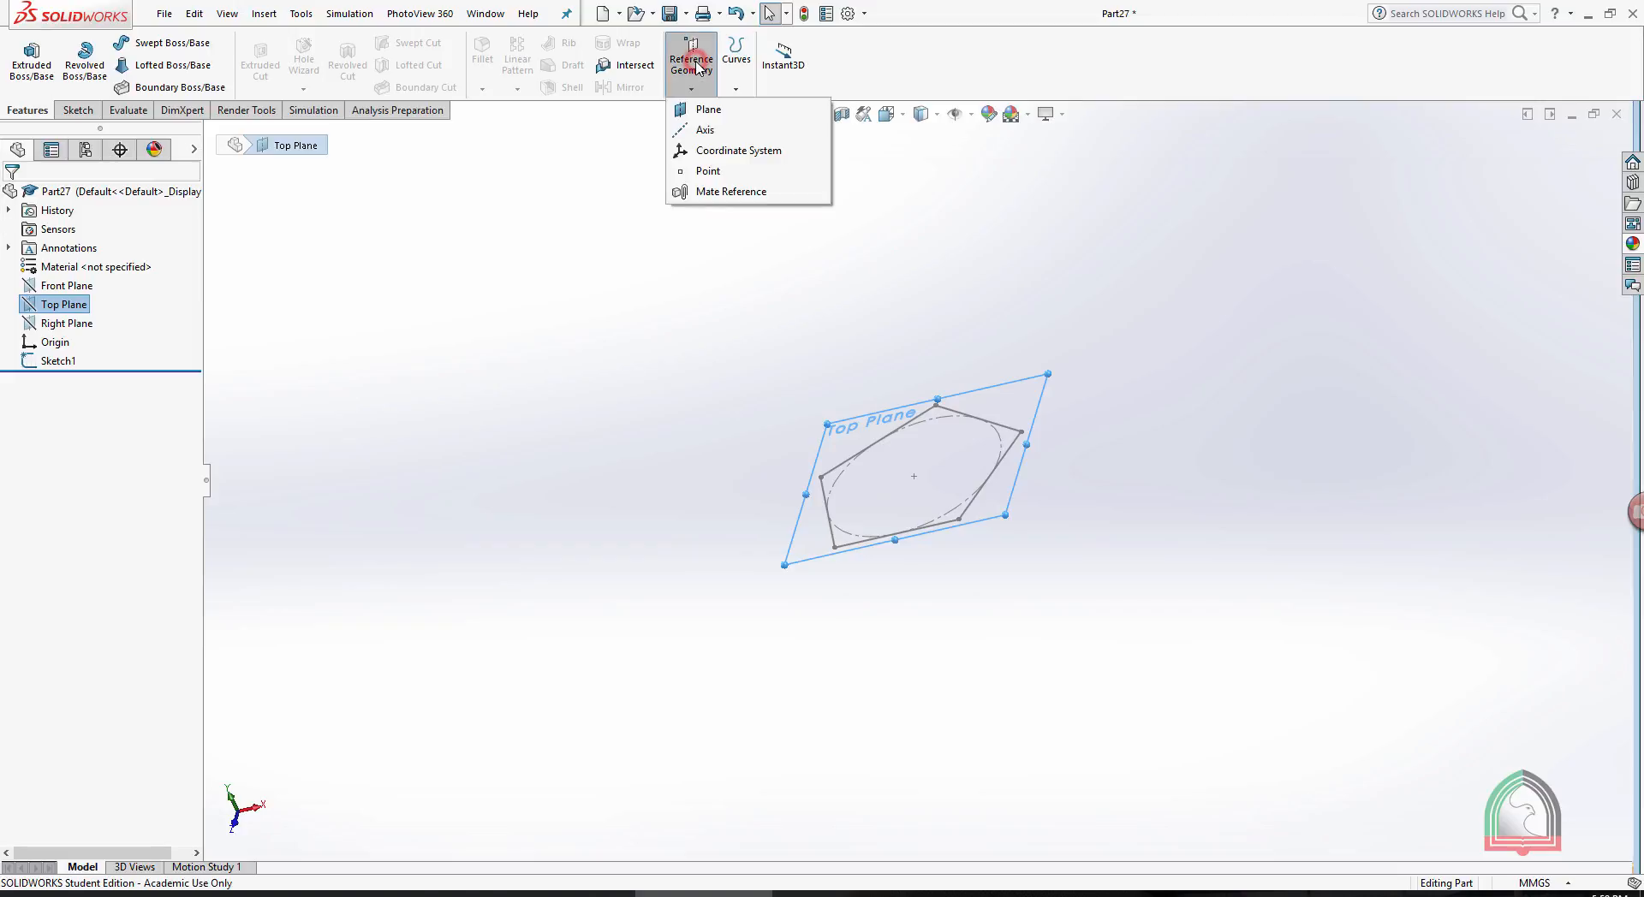
{"action": "left_click", "coordinate": [700, 109]}
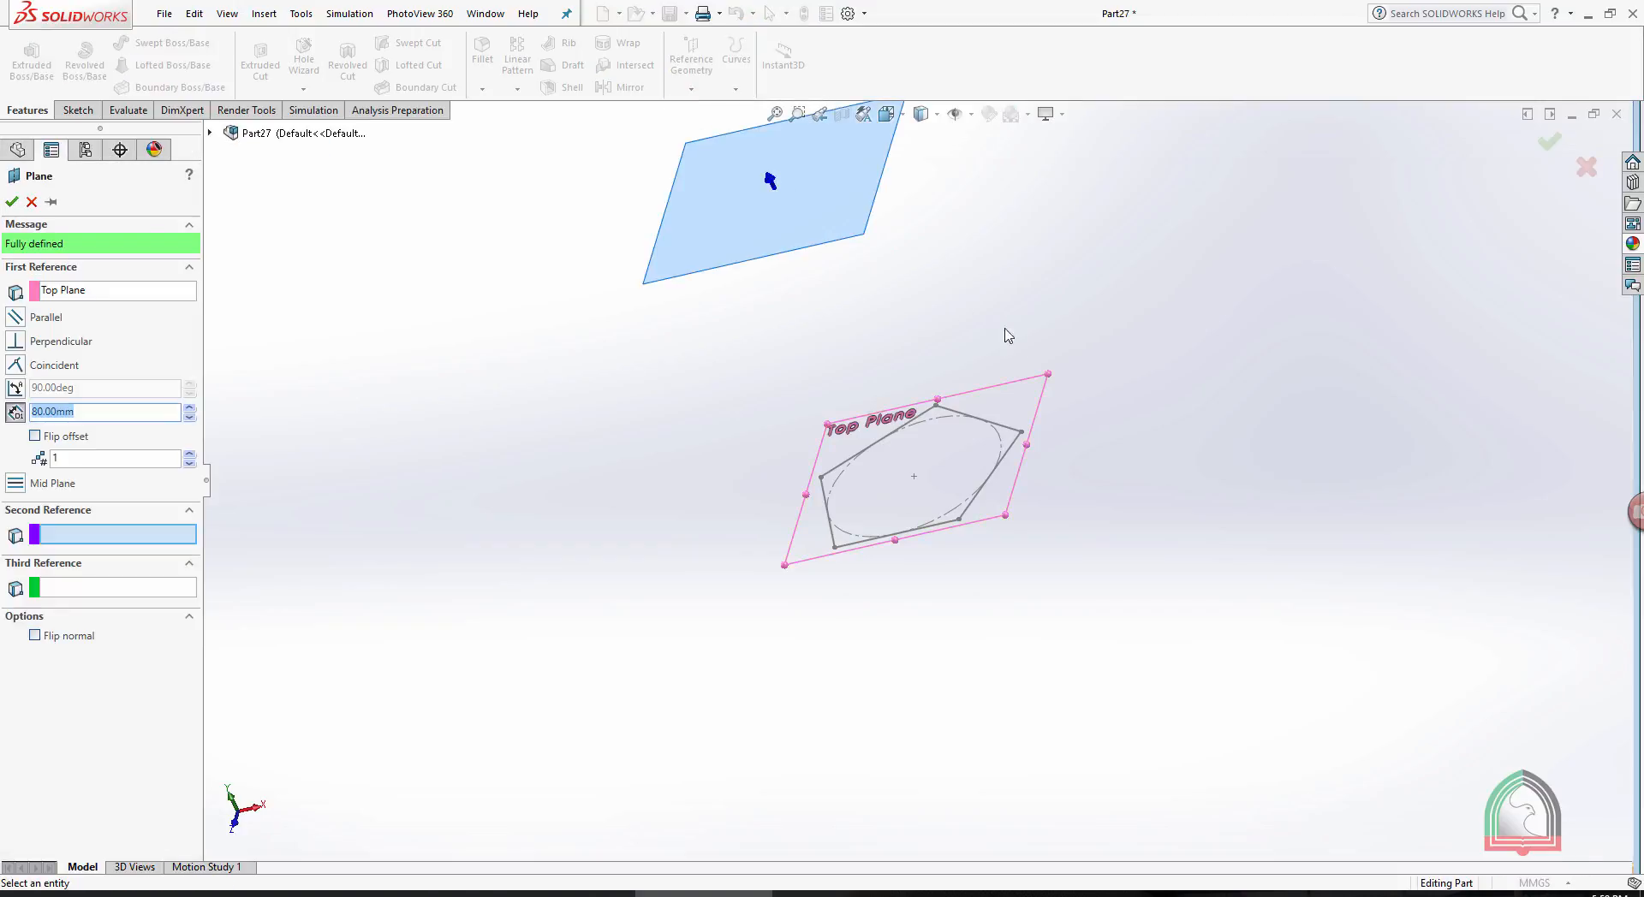
{"action": "scroll", "coordinate": [940, 319], "scroll_direction": "up", "scroll_amount": 2}
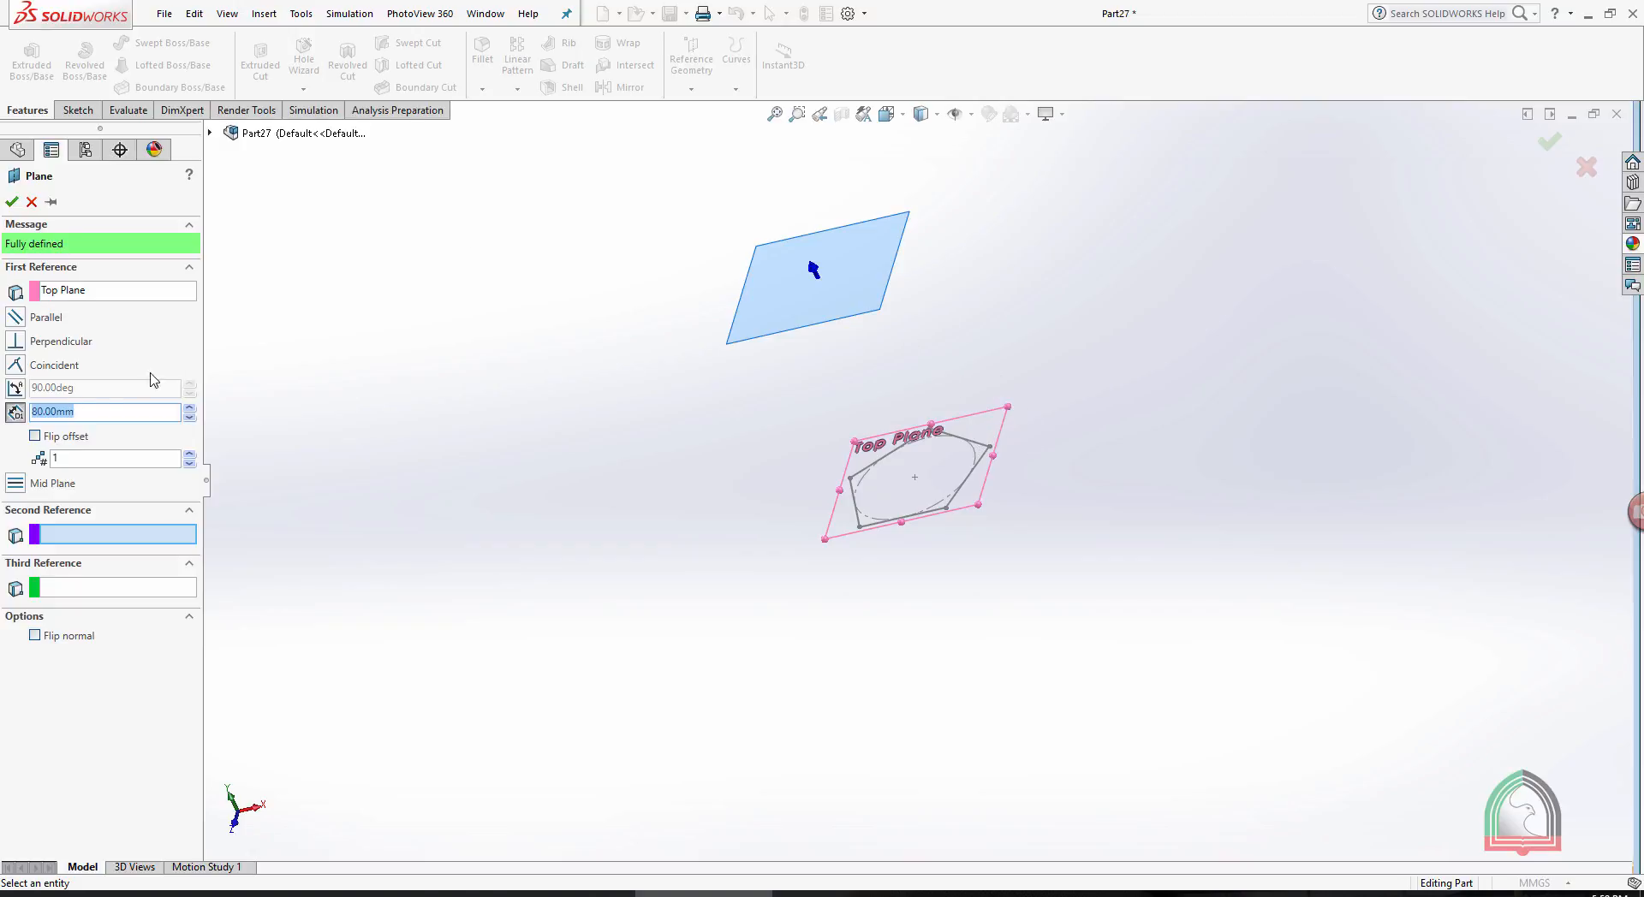
{"action": "type", "text": "80"}
{"action": "key", "text": "Return"}
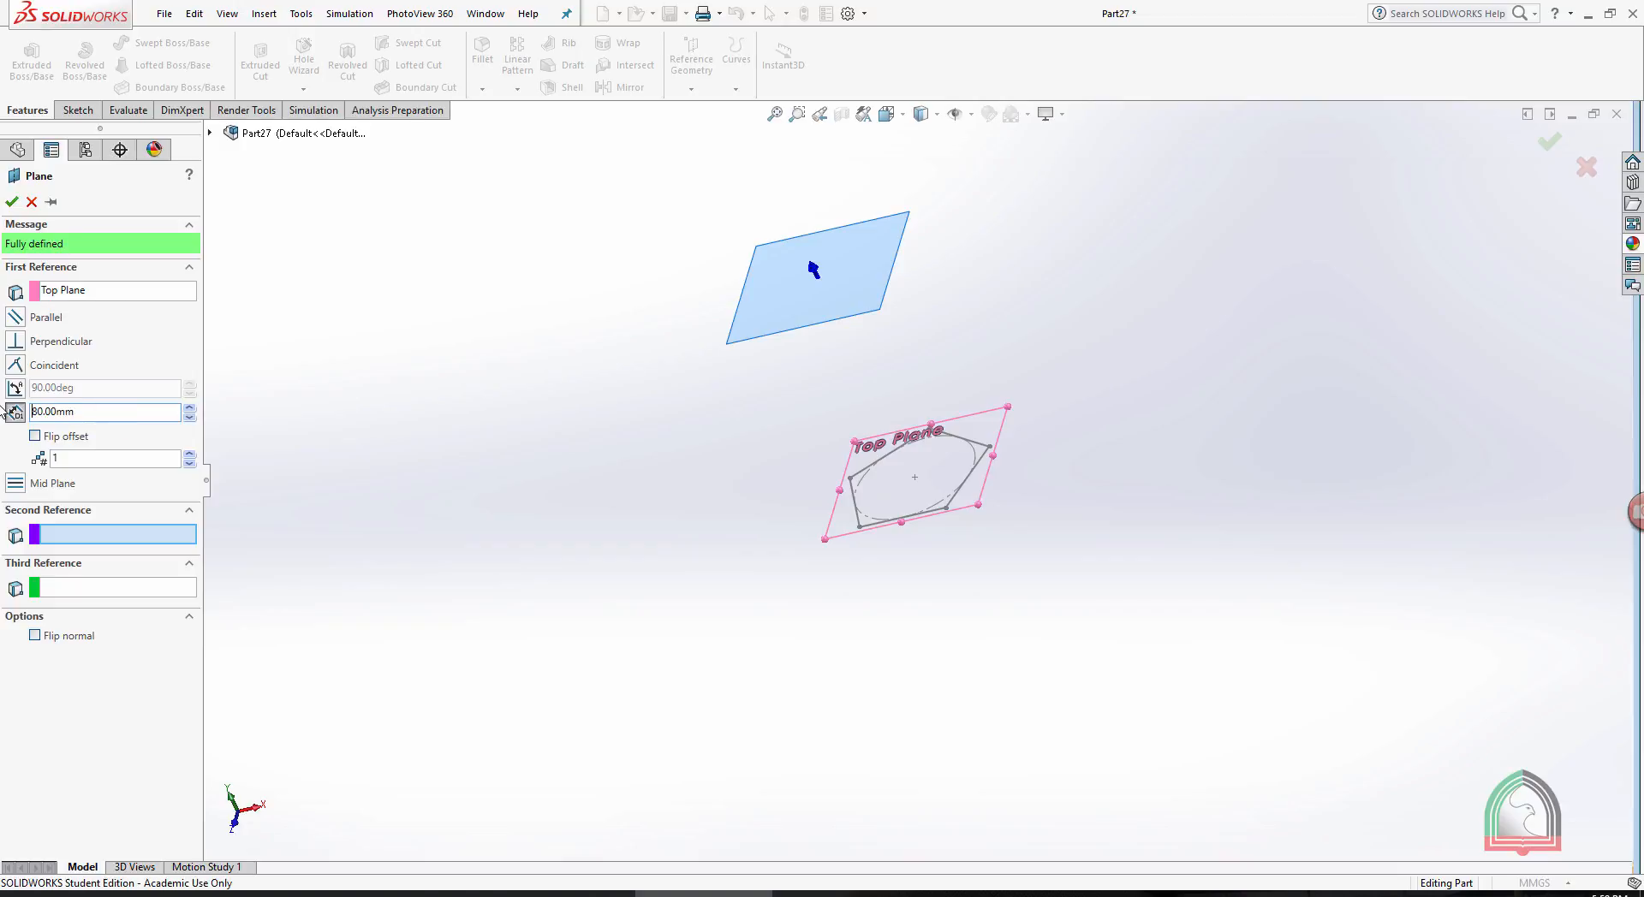
{"action": "left_click", "coordinate": [11, 203]}
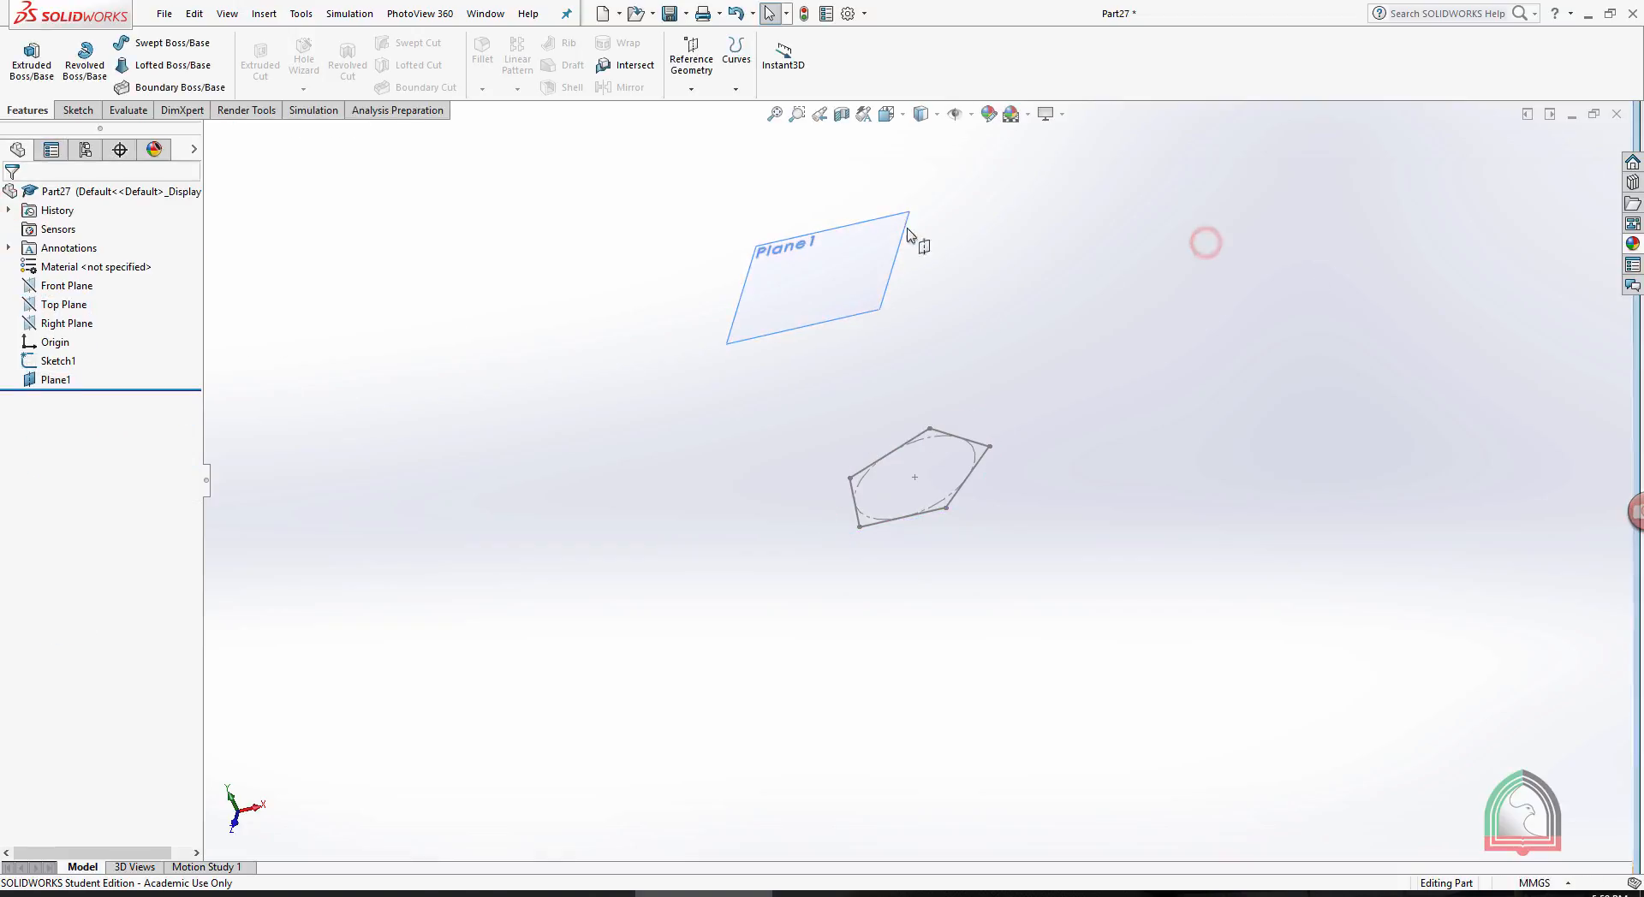
- Sketch a single point coincident with the origin on the new offset plane and close the sketch
{"action": "left_click", "coordinate": [859, 224]}
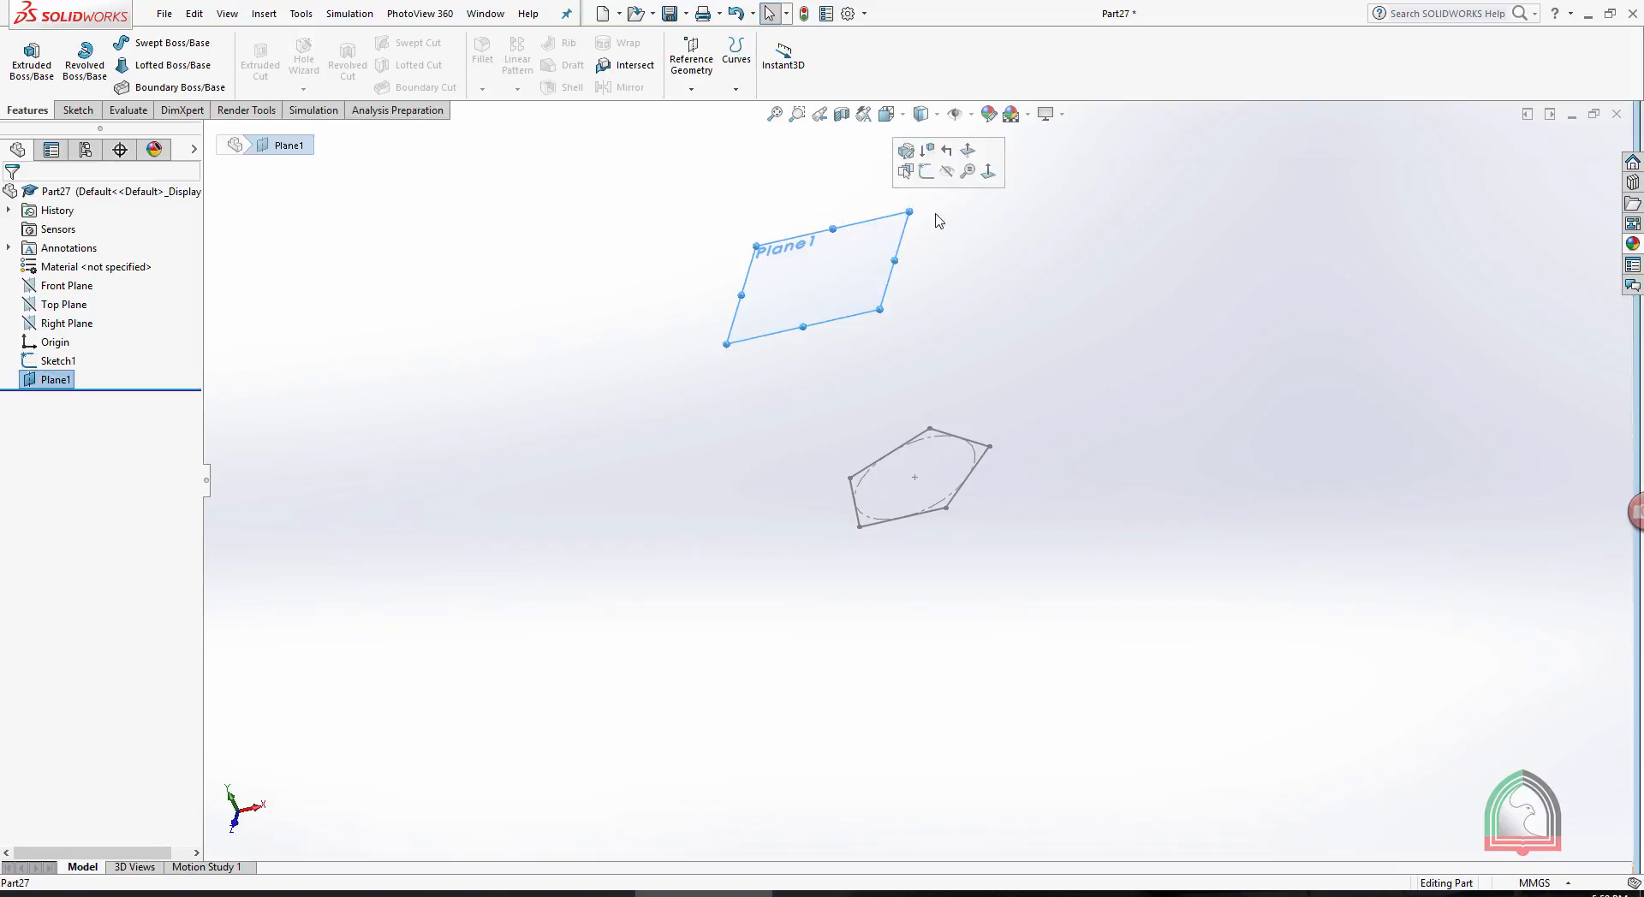
{"action": "left_click", "coordinate": [930, 171]}
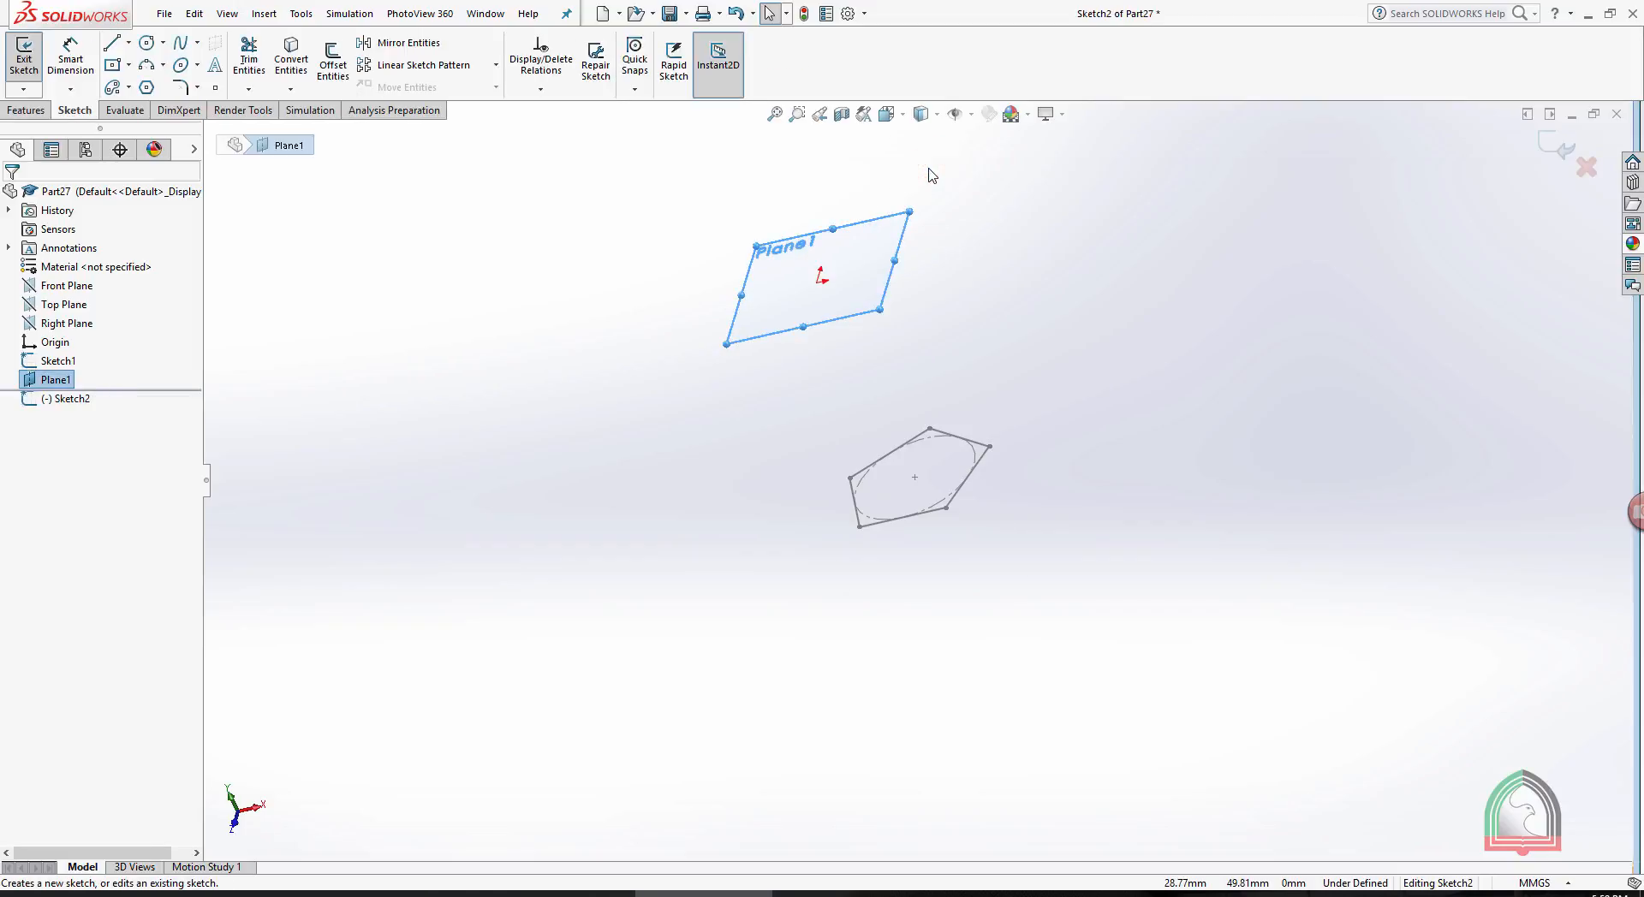
{"action": "key", "text": "space"}
{"action": "left_click", "coordinate": [1002, 278]}
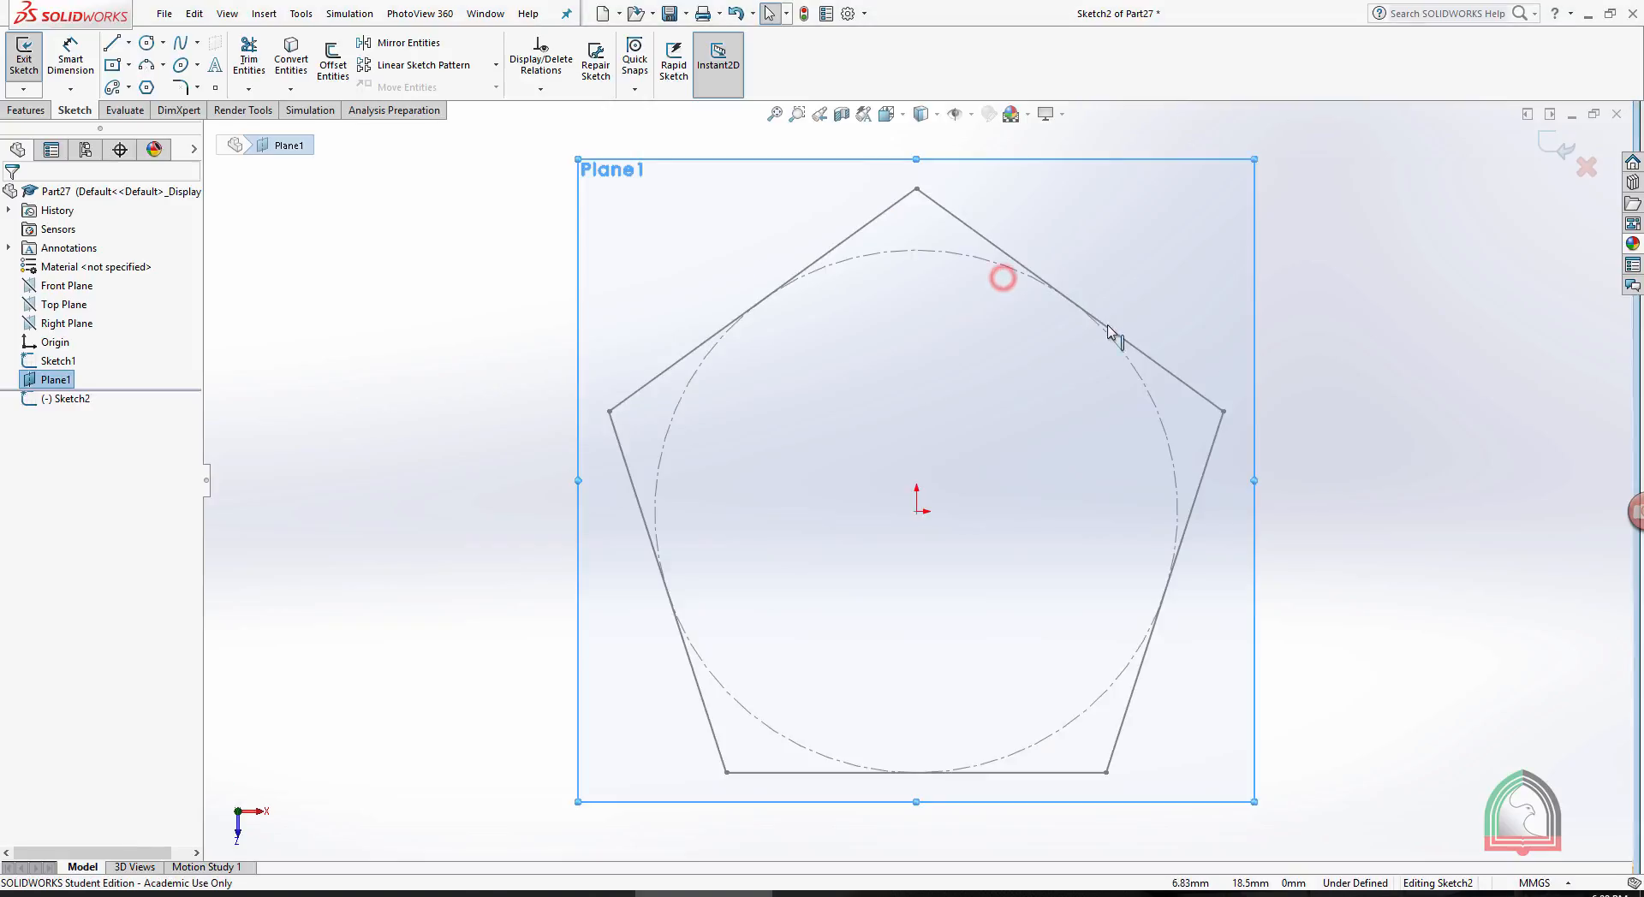
{"action": "left_click", "coordinate": [1331, 293]}
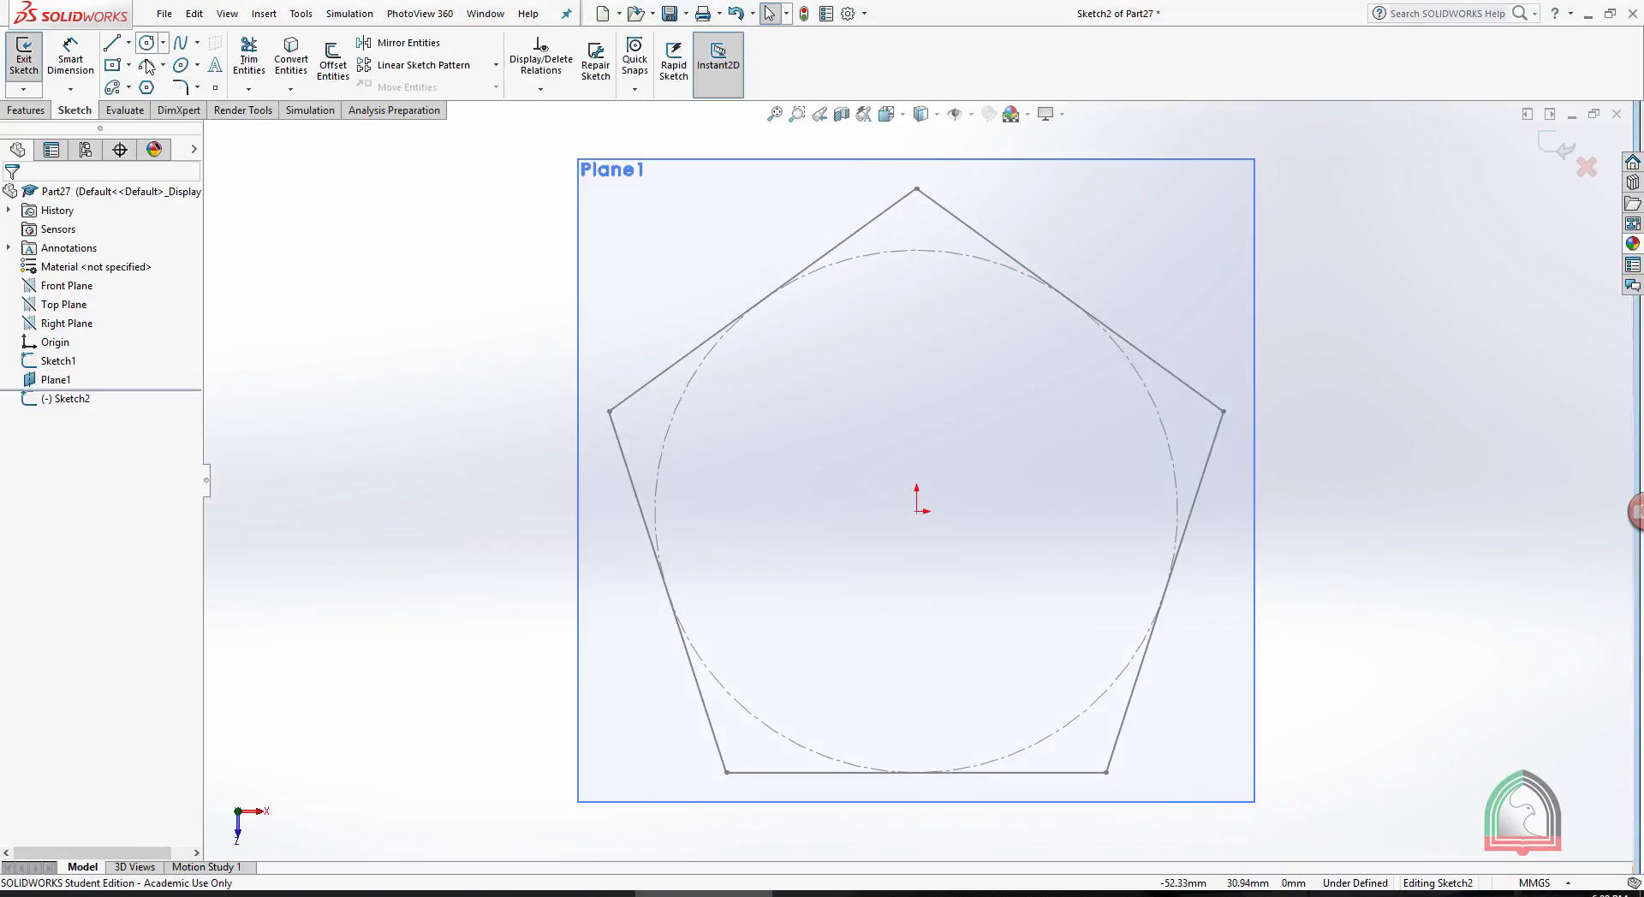
{"action": "left_click", "coordinate": [215, 87]}
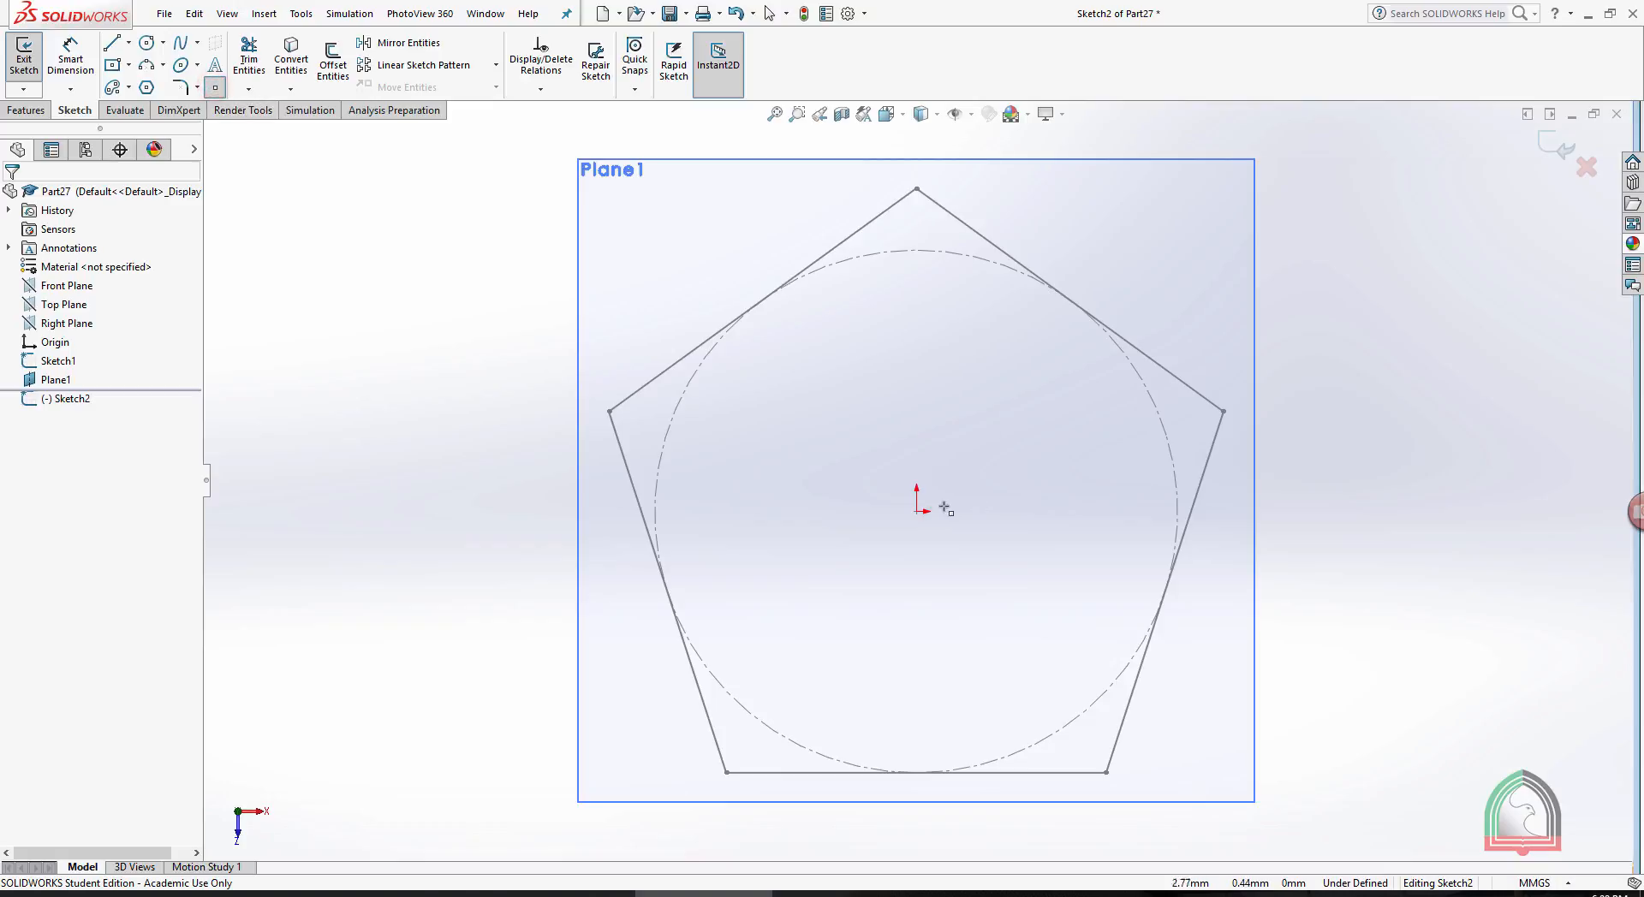
{"action": "left_click", "coordinate": [917, 511]}
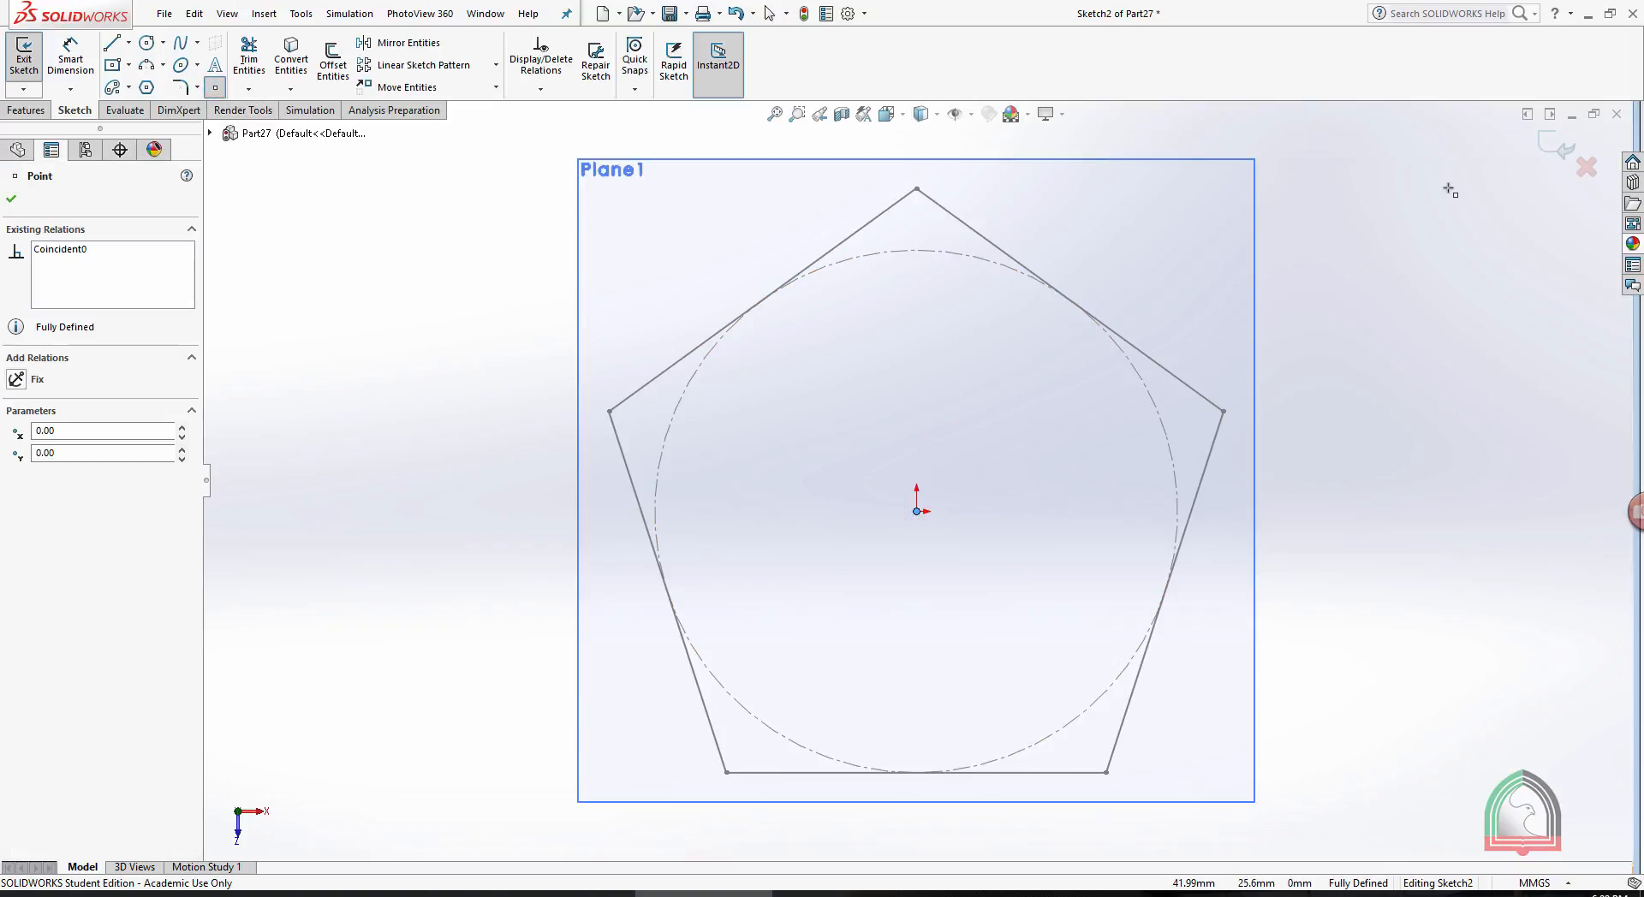
{"action": "key", "text": "f"}
{"action": "left_click", "coordinate": [1557, 146]}
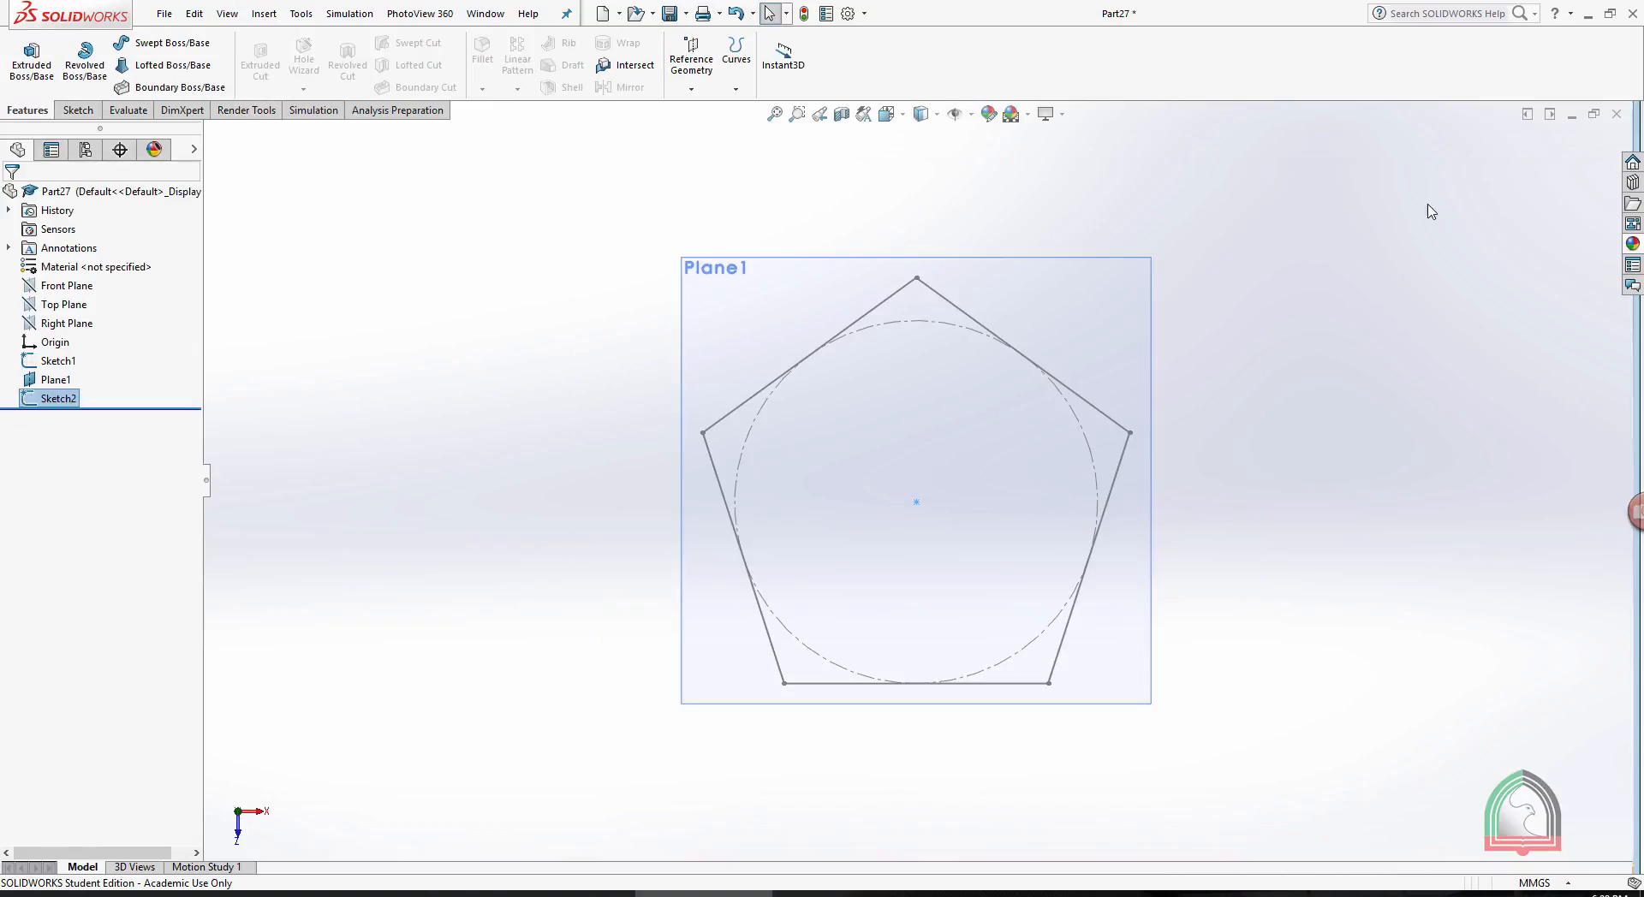
- Create a Lofted Boss/Base from the pentagon sketch to the point on the offset plane
{"action": "mouse_move", "coordinate": [1307, 276]}
{"action": "middle_mouse_down"}
{"action": "mouse_move", "coordinate": [1068, 342]}
{"action": "mouse_move", "coordinate": [1101, 323]}
{"action": "middle_mouse_up"}
{"action": "left_click", "coordinate": [1090, 245]}
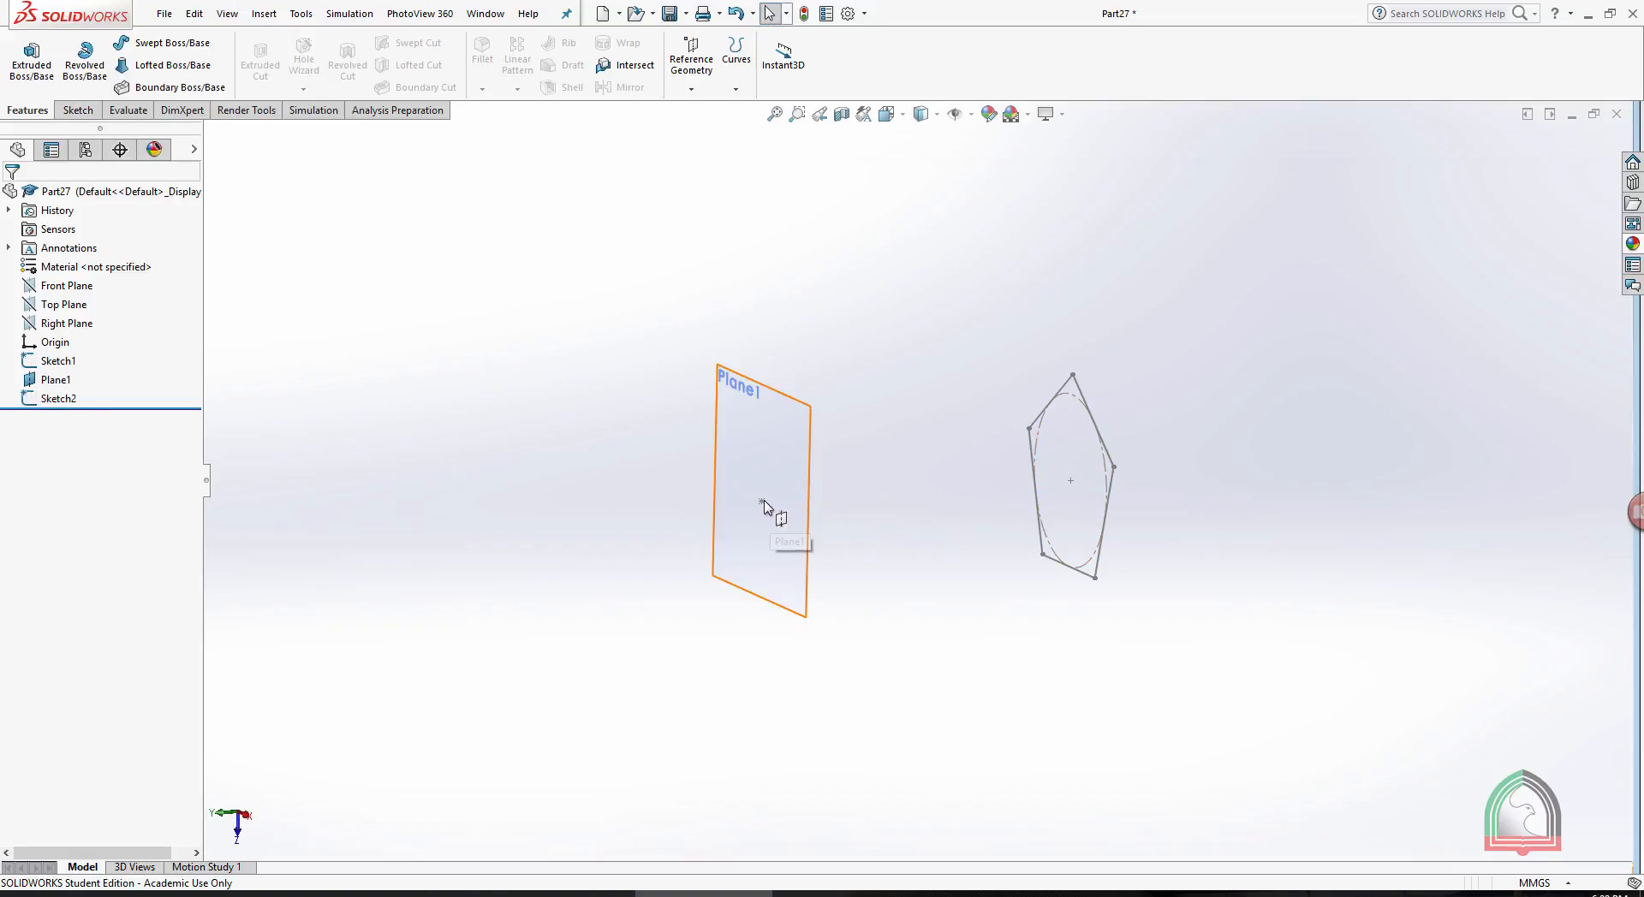
{"action": "left_click", "coordinate": [162, 68]}
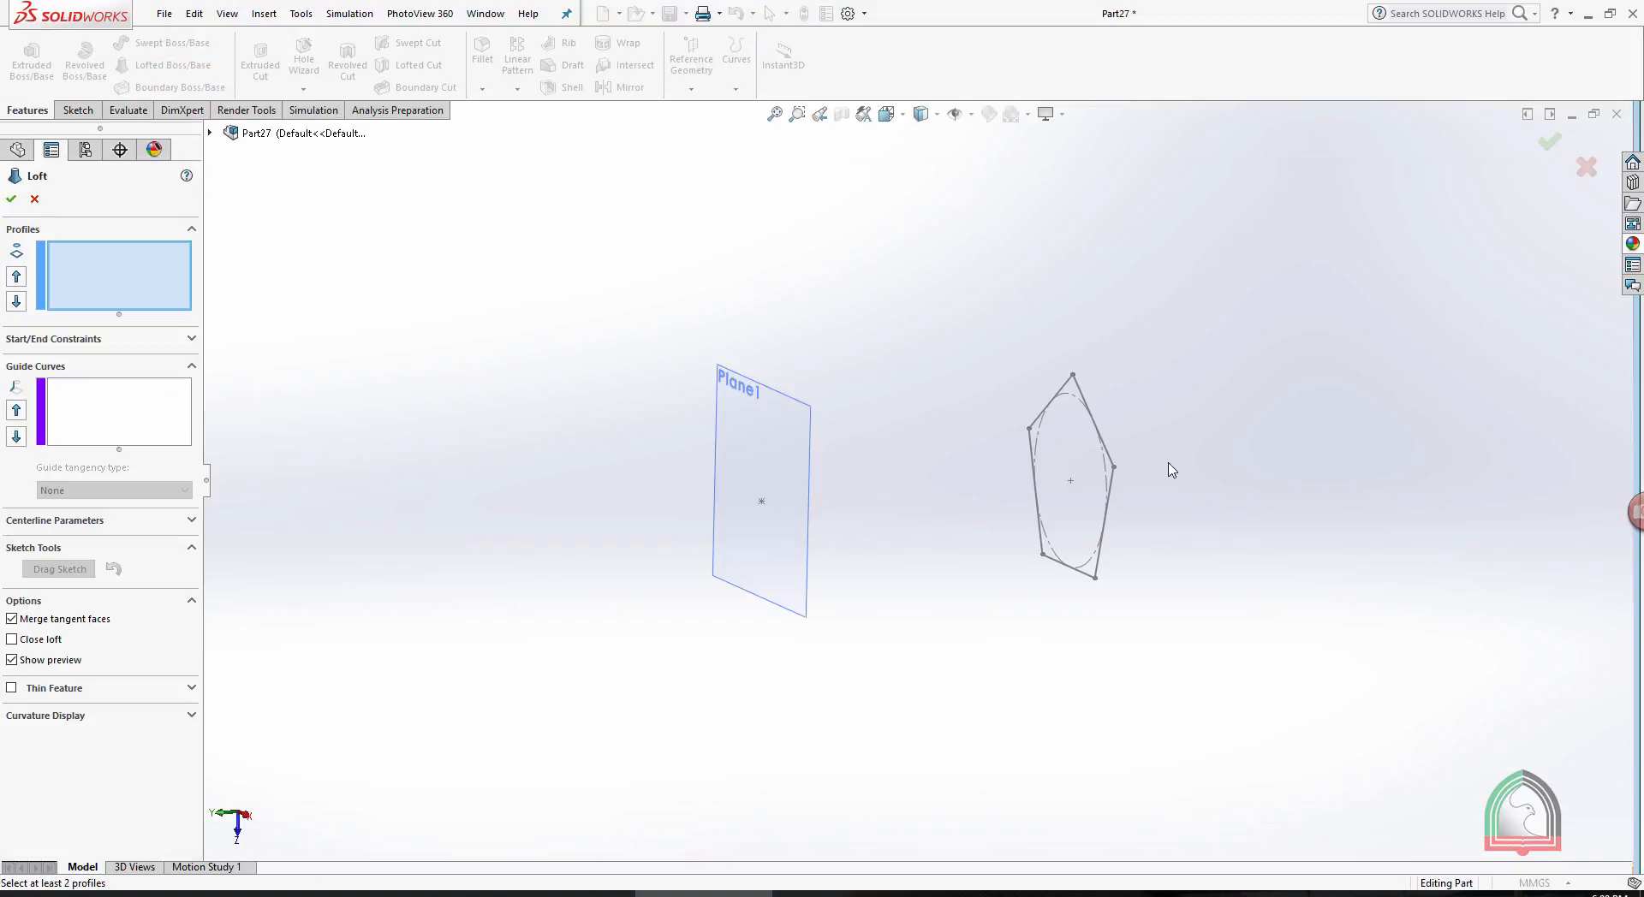
{"action": "left_click", "coordinate": [1114, 467]}
{"action": "left_click", "coordinate": [761, 501]}
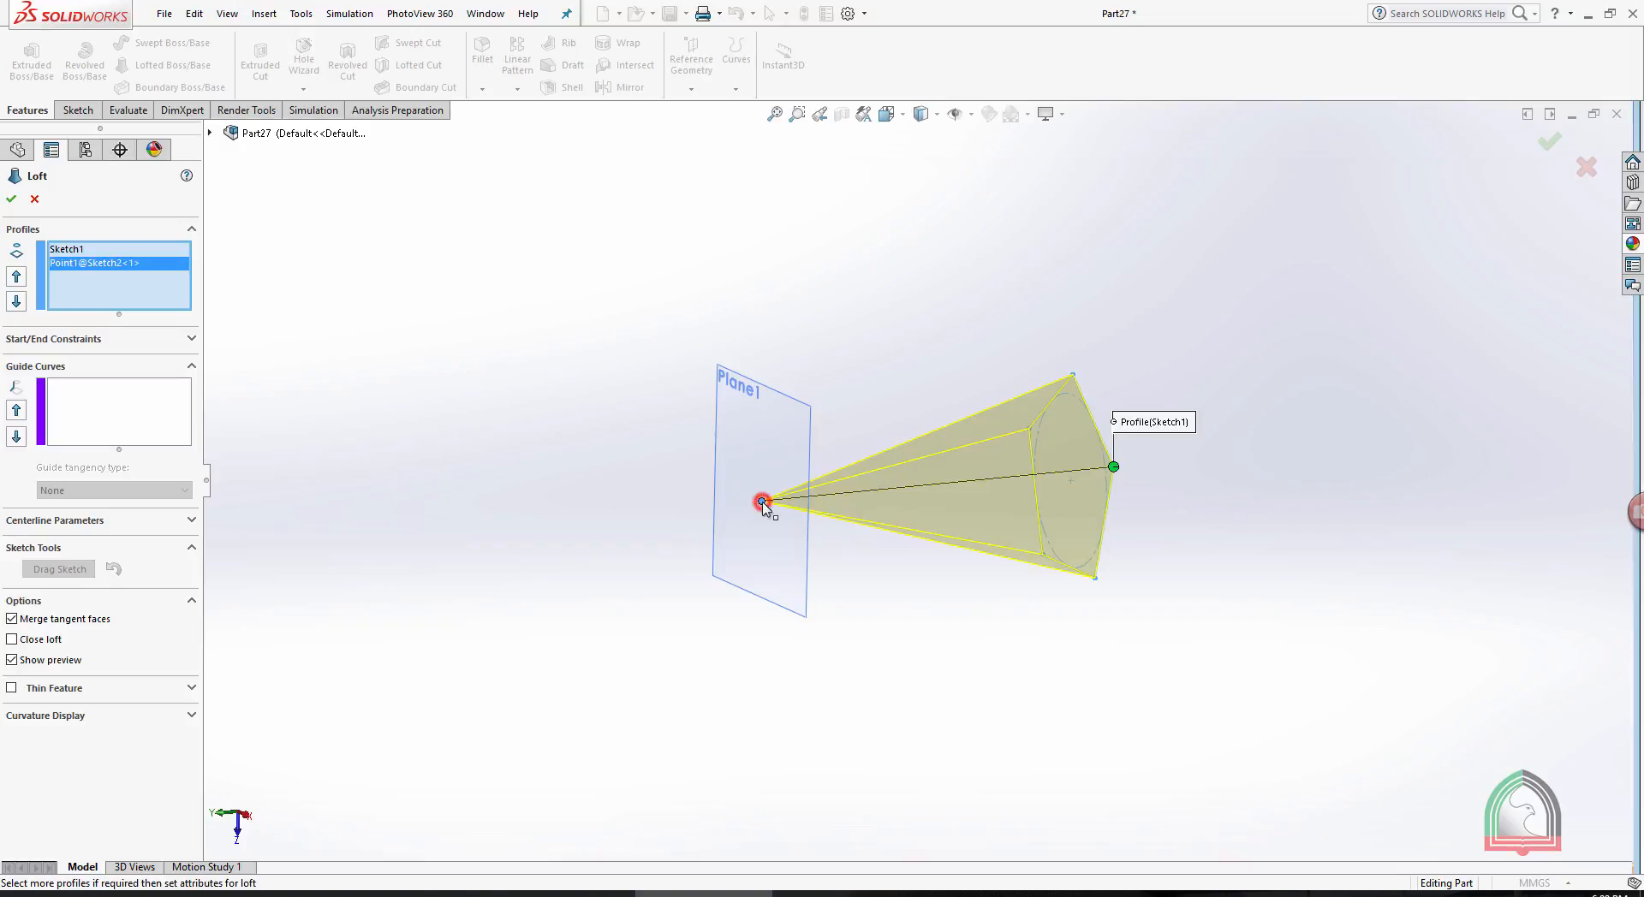
{"action": "left_click", "coordinate": [11, 199]}
- Hide Plane1 and view the lofted pyramid upright with its apex pointing up
{"action": "middle_click_drag", "start_coordinate": [1104, 235], "coordinate": [886, 254]}
{"action": "left_click", "coordinate": [882, 257]}
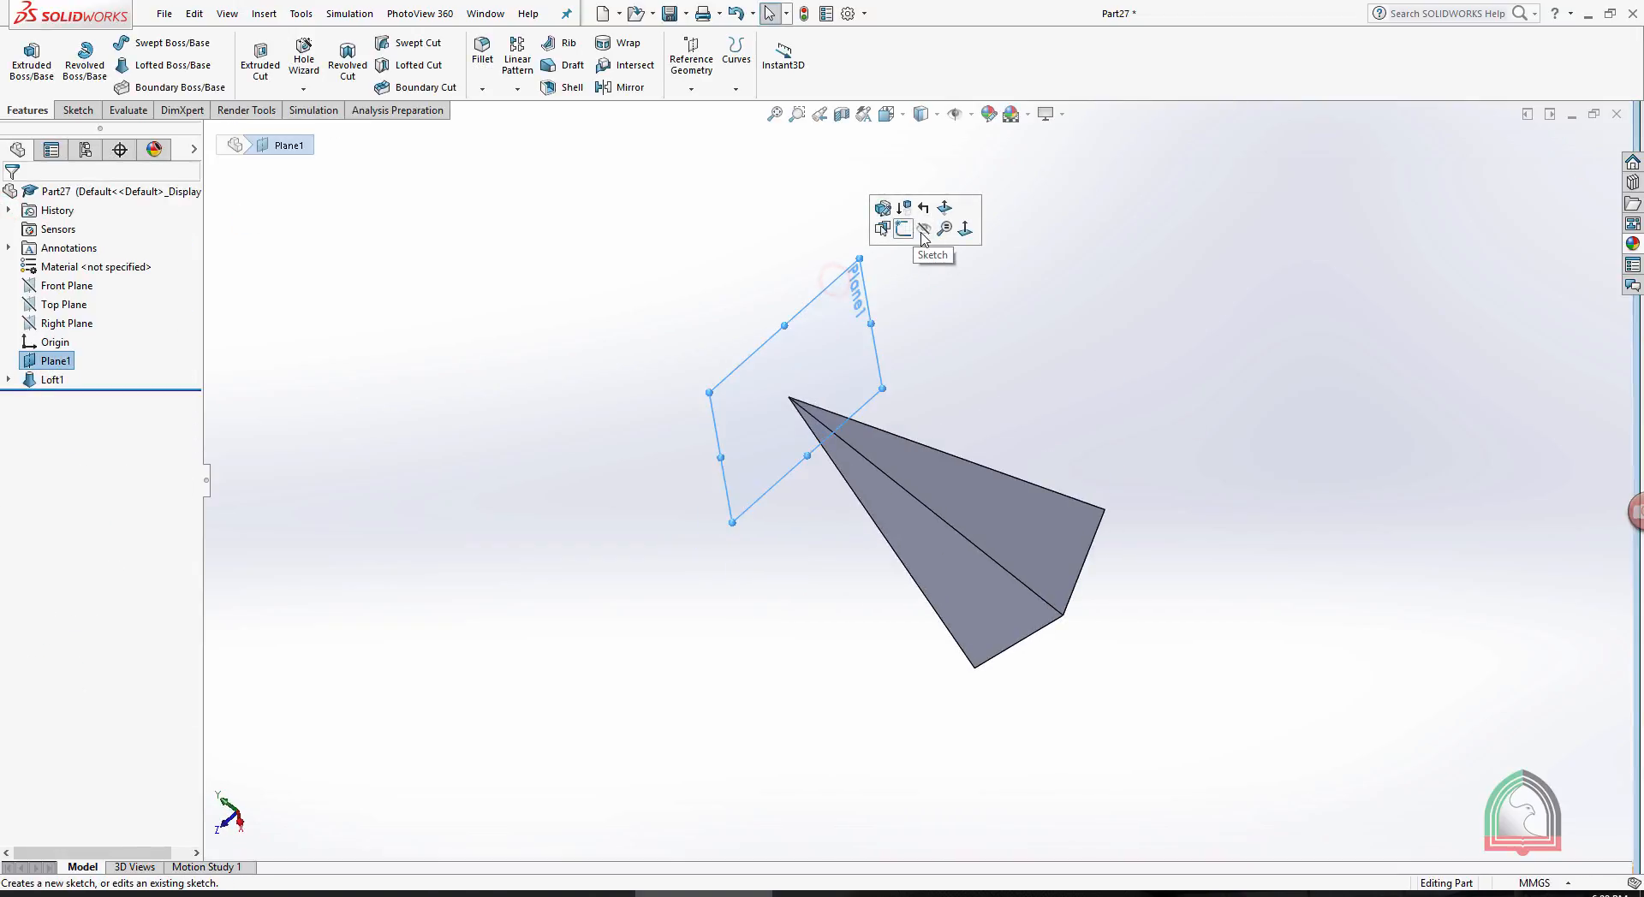
{"action": "left_click", "coordinate": [918, 228]}
{"action": "middle_click_drag", "start_coordinate": [1009, 376], "coordinate": [1156, 675]}
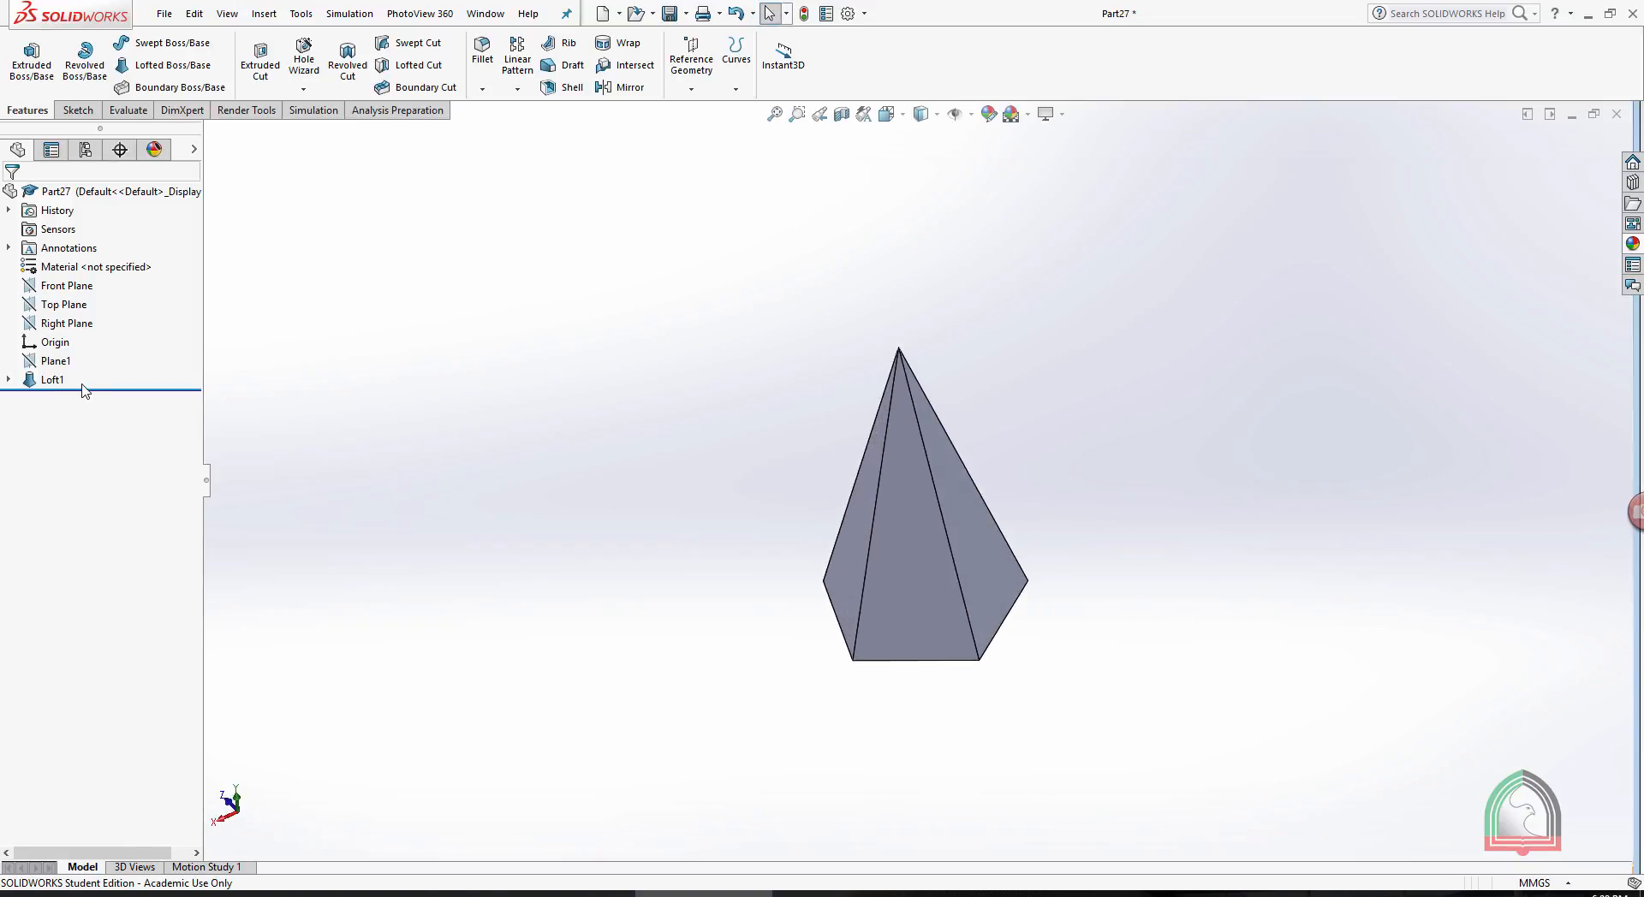
- Open the loft's base sketch for editing and delete the whole pentagon, including its construction circle and dimension
{"action": "left_click", "coordinate": [9, 379]}
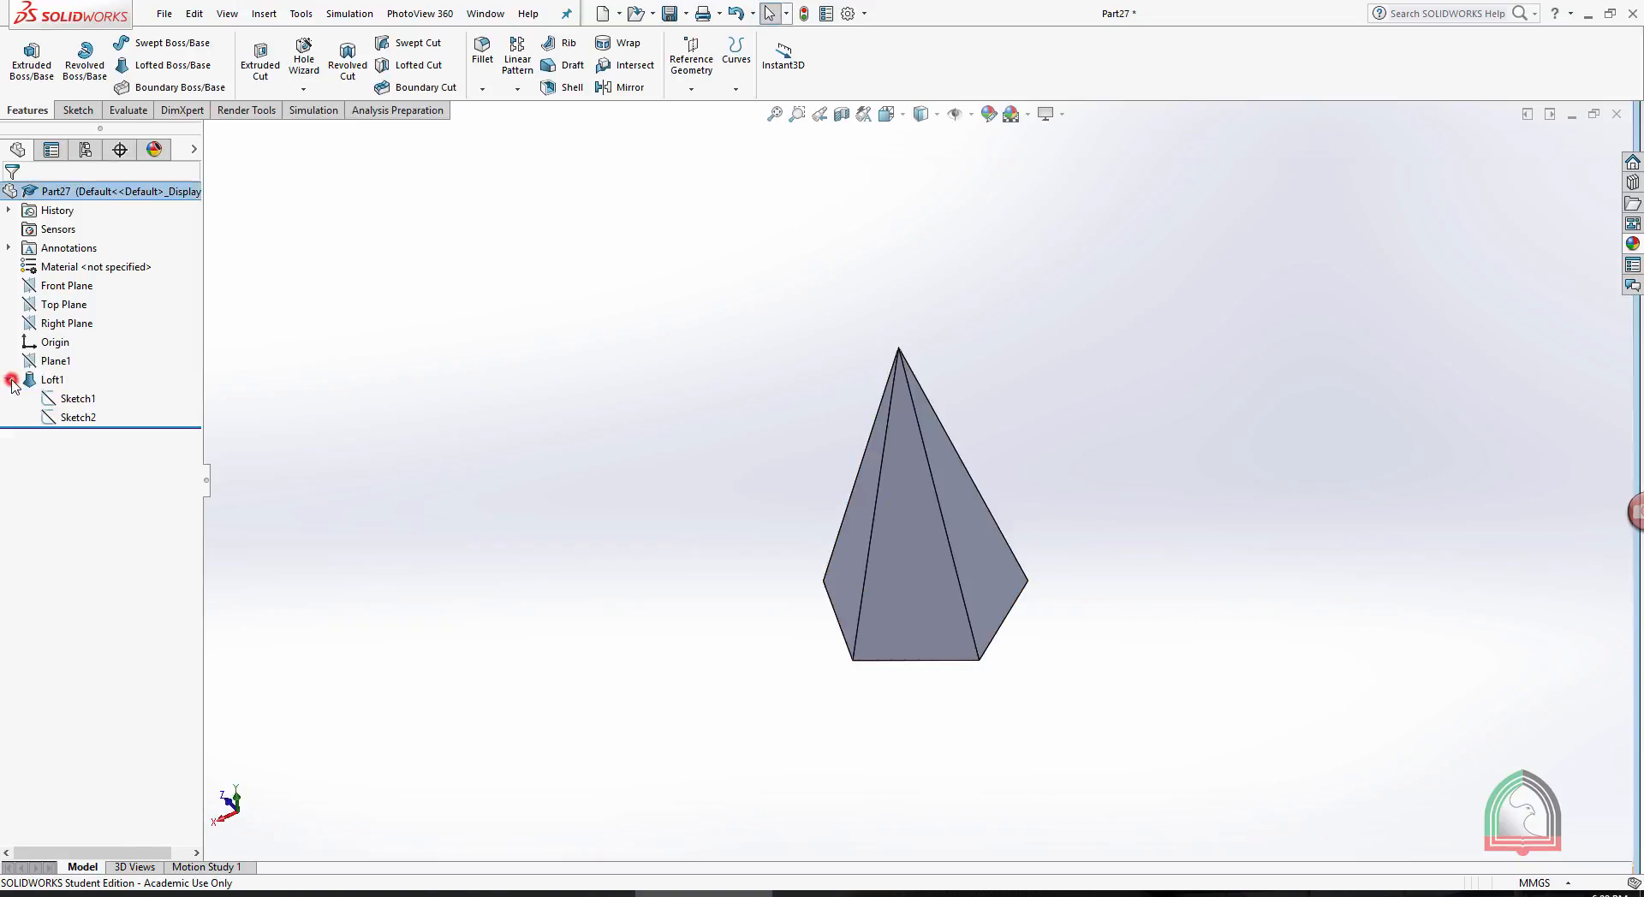
{"action": "left_click", "coordinate": [77, 398]}
{"action": "left_click", "coordinate": [101, 361]}
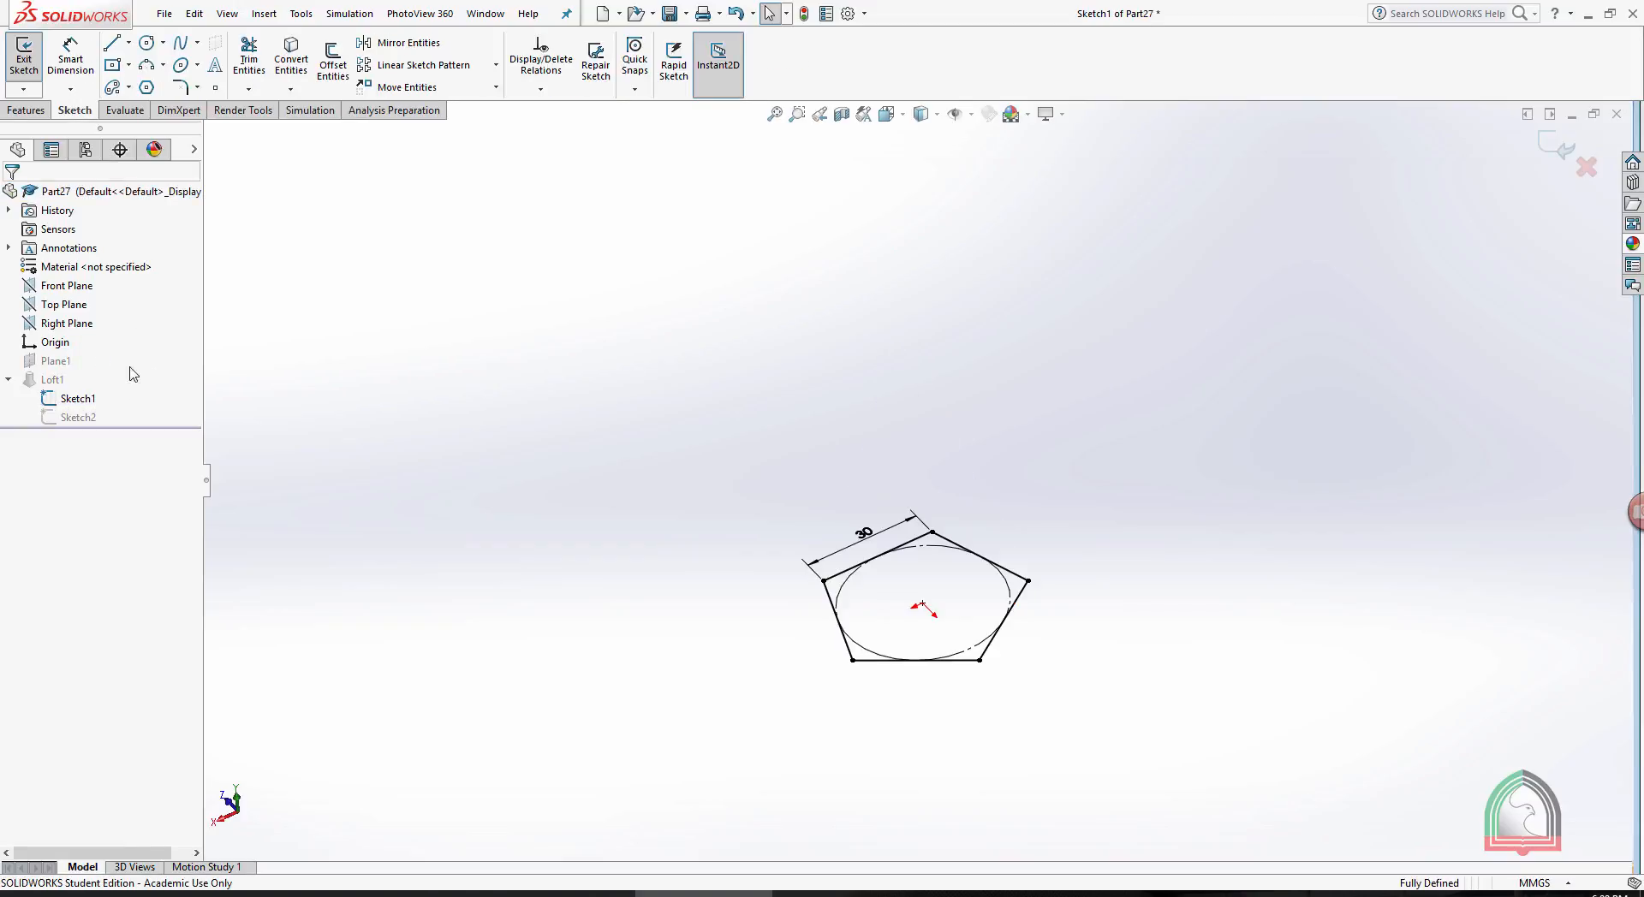
{"action": "key", "text": "s"}
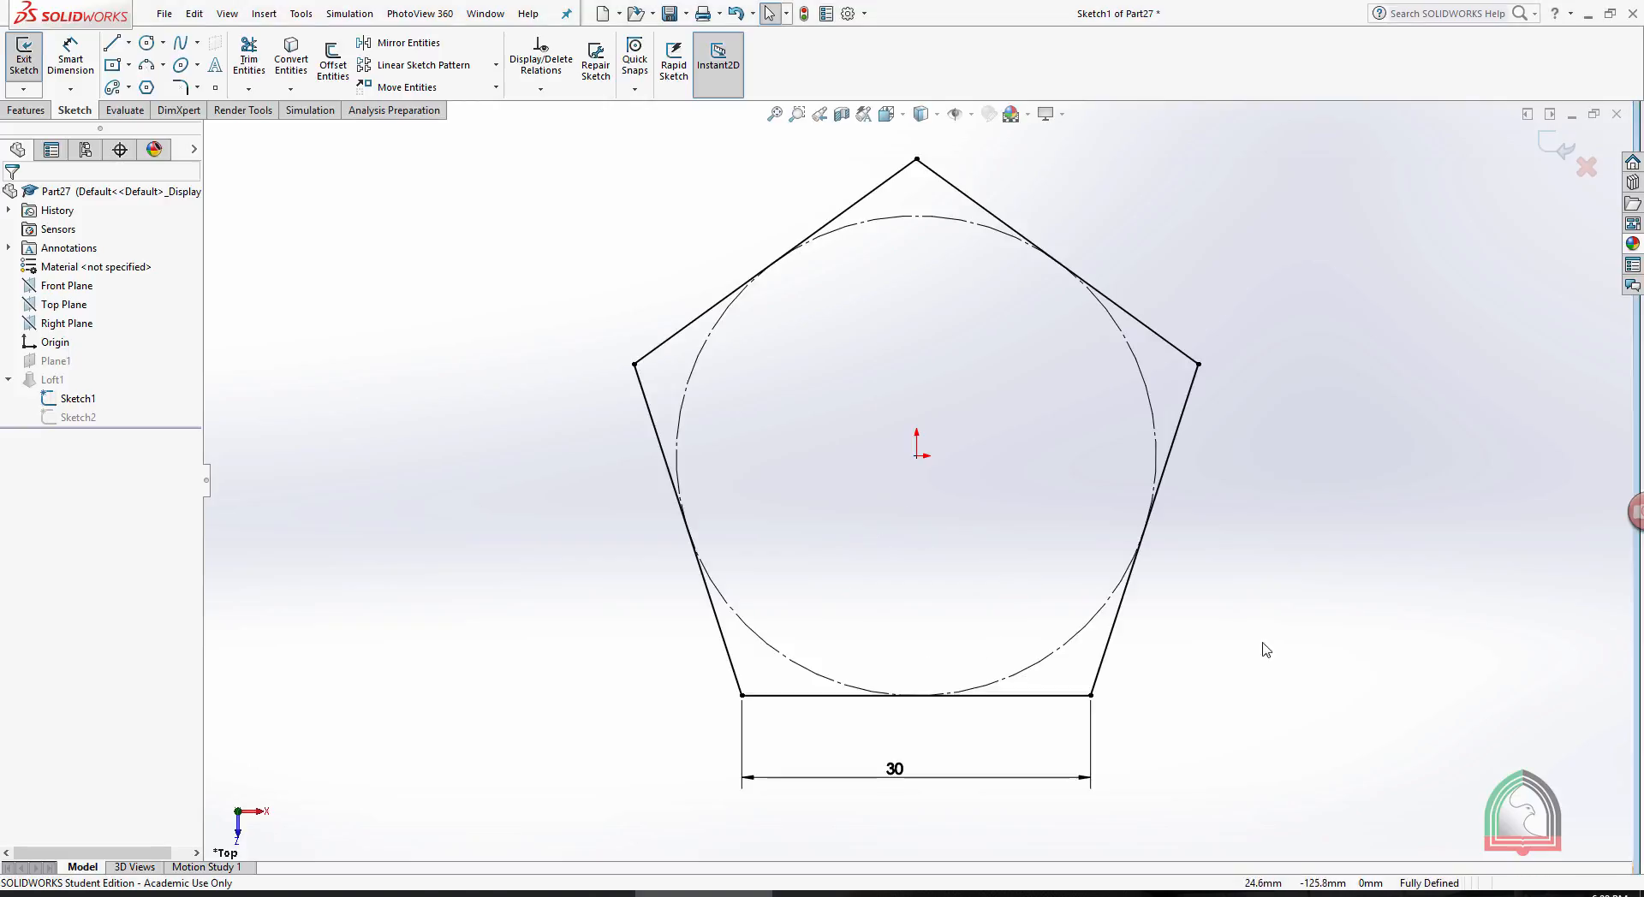
{"action": "mouse_move", "coordinate": [1285, 782]}
{"action": "left_mouse_down"}
{"action": "mouse_move", "coordinate": [543, 257]}
{"action": "mouse_move", "coordinate": [545, 223]}
{"action": "left_mouse_up"}
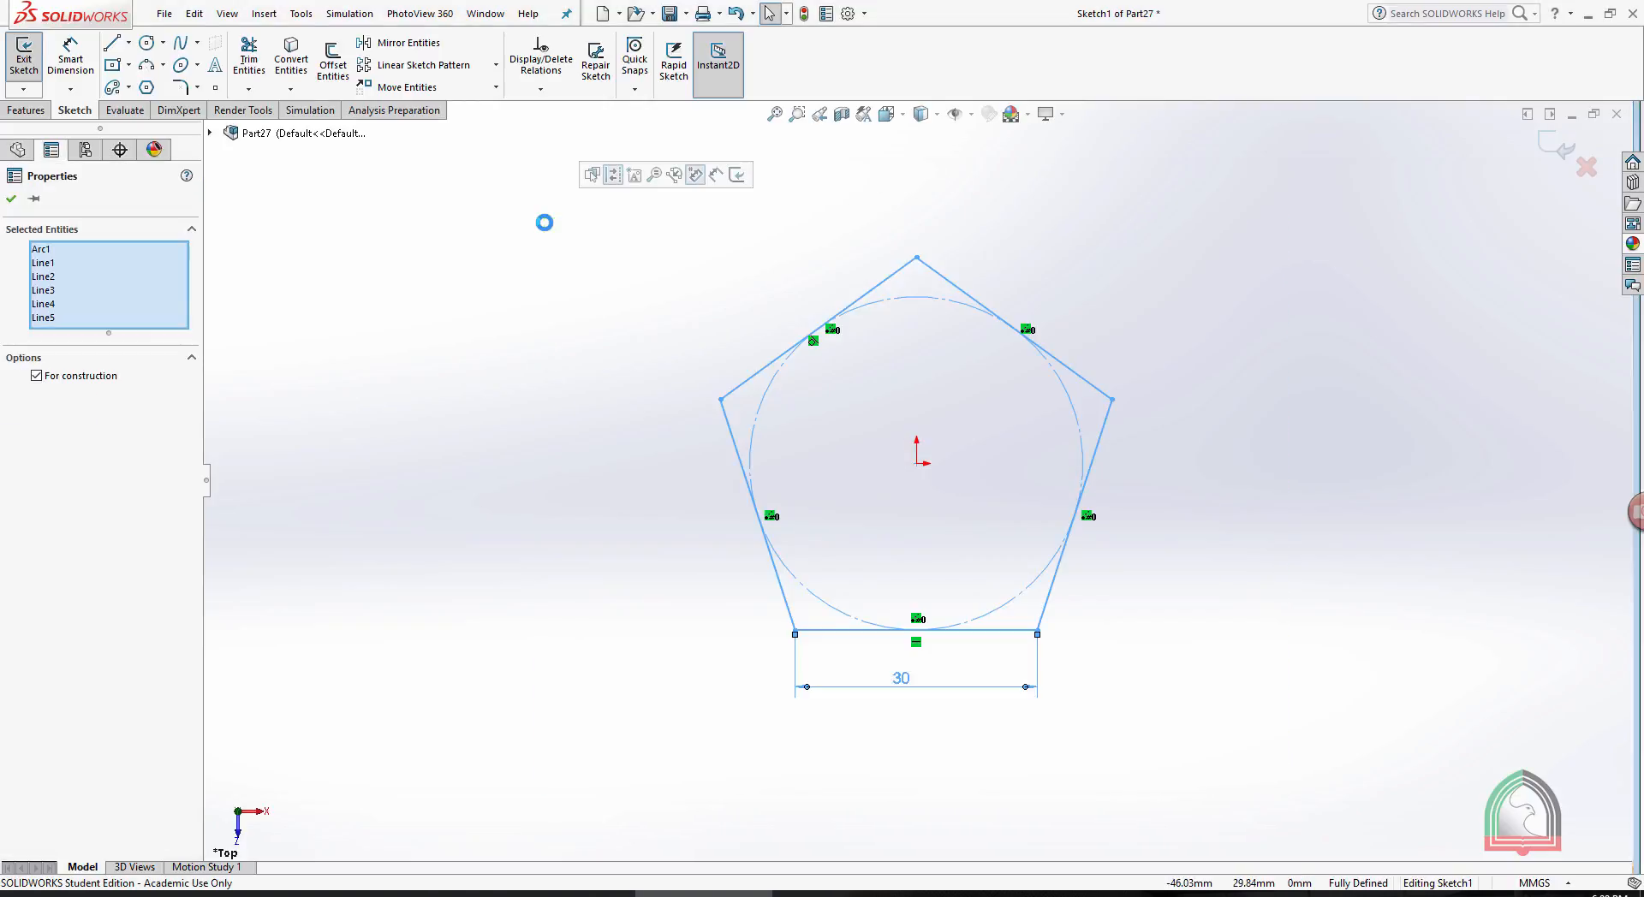
{"action": "key", "text": "Delete"}
- Draw a circle of about 28 mm radius centered on the origin and close the sketch to rebuild the loft
{"action": "left_click", "coordinate": [149, 45]}
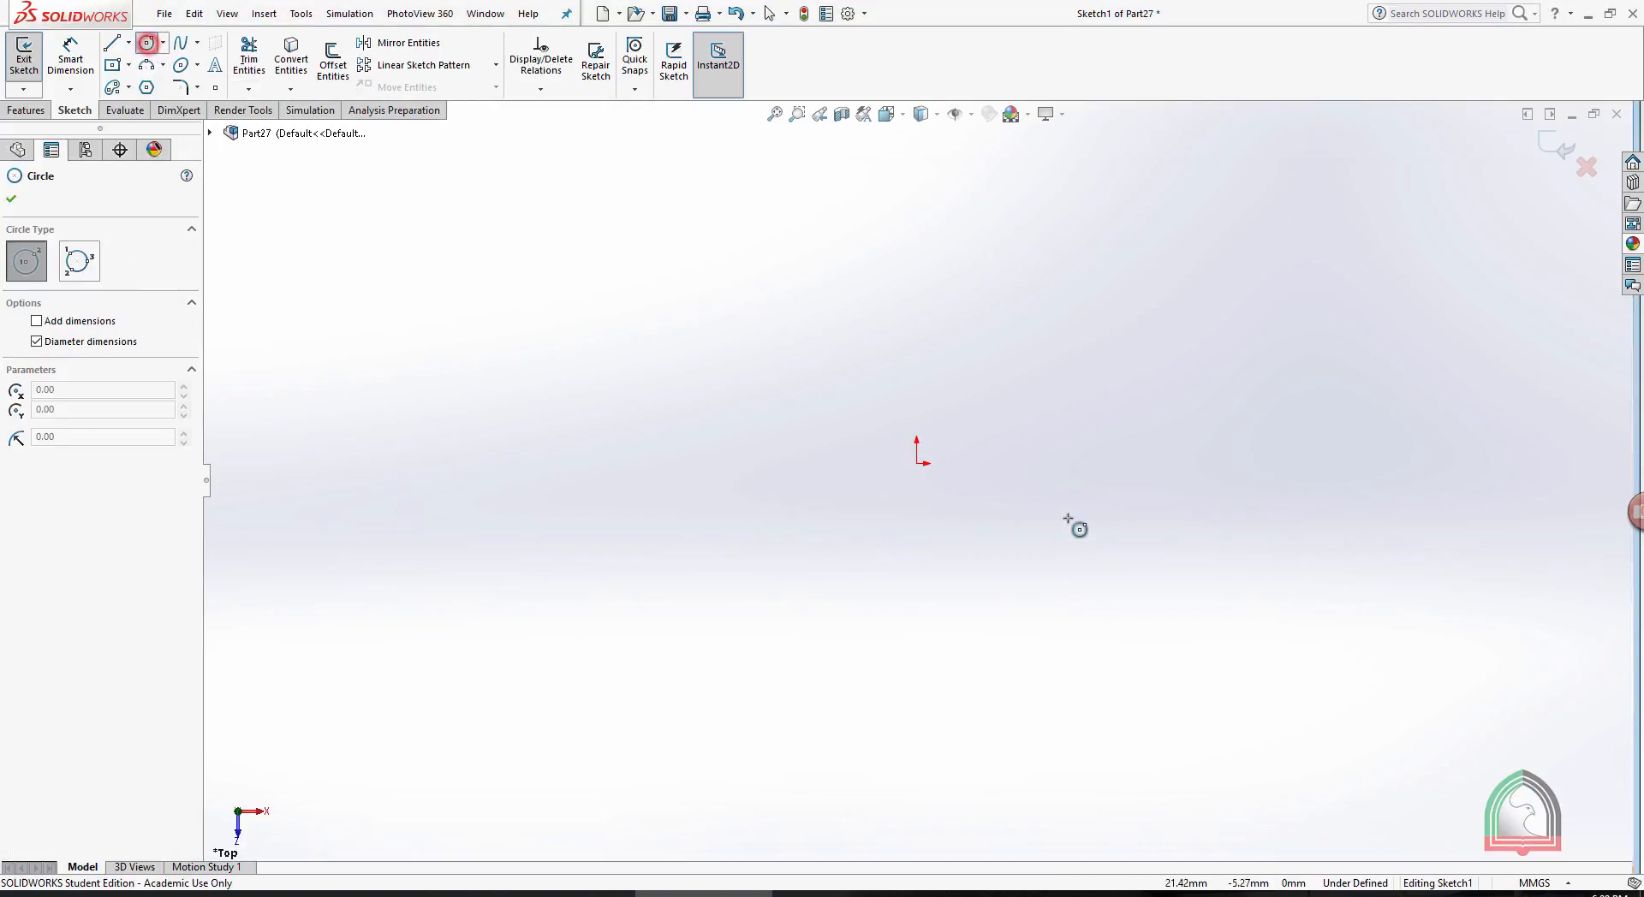
{"action": "left_click", "coordinate": [917, 462]}
{"action": "left_click", "coordinate": [1055, 290]}
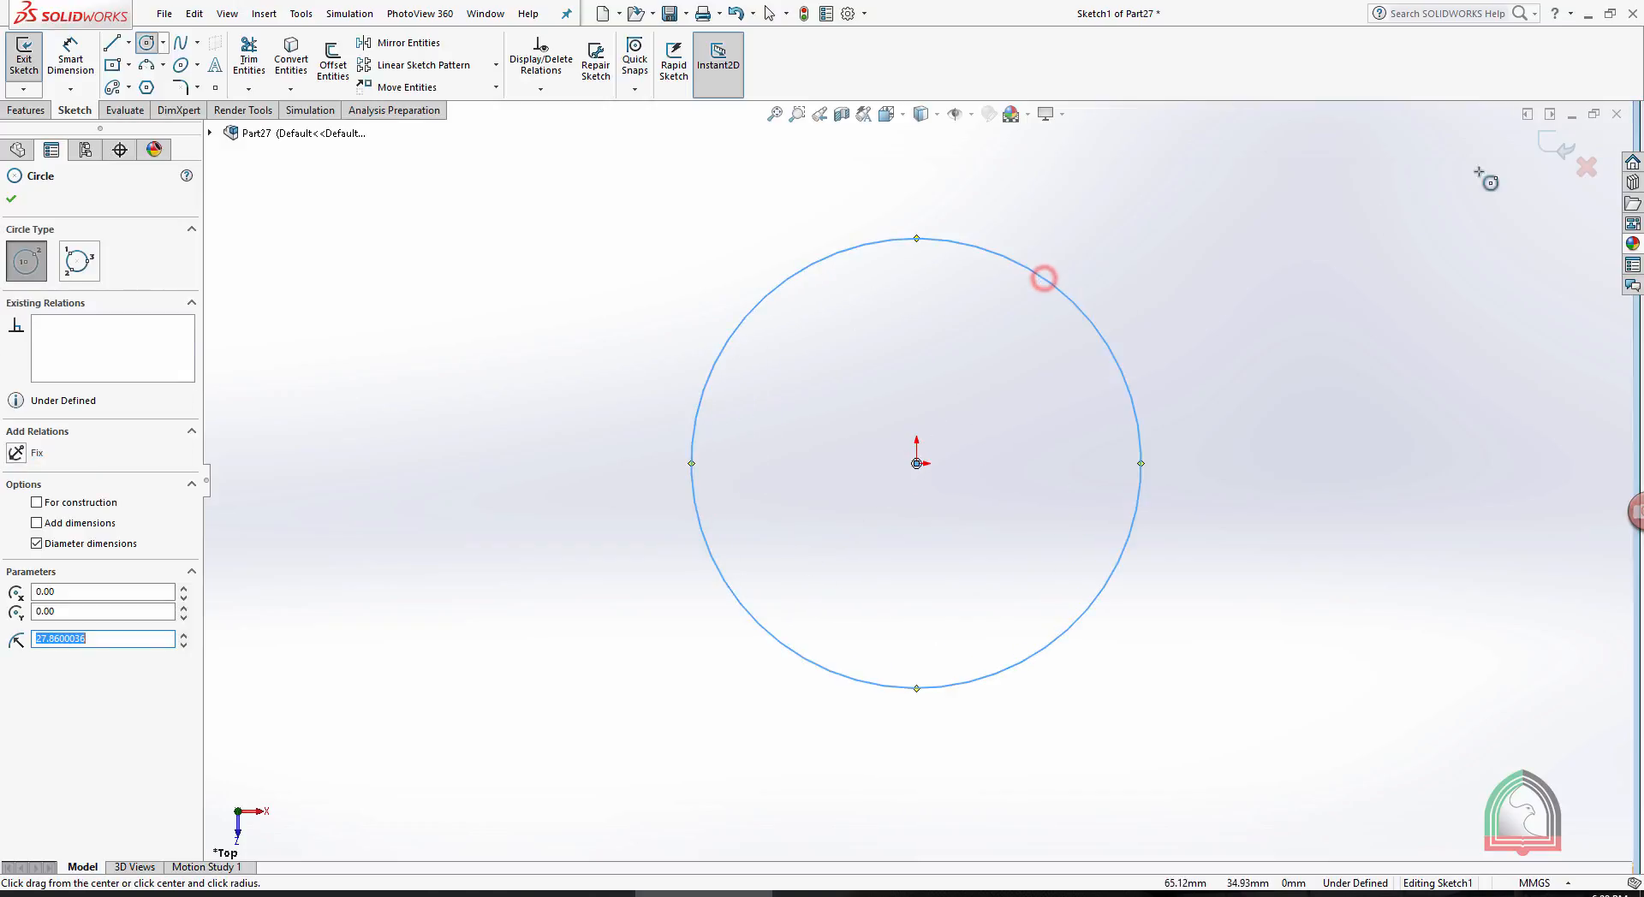
{"action": "left_click", "coordinate": [1557, 146]}
{"action": "middle_click_drag", "start_coordinate": [1145, 380], "coordinate": [878, 590]}
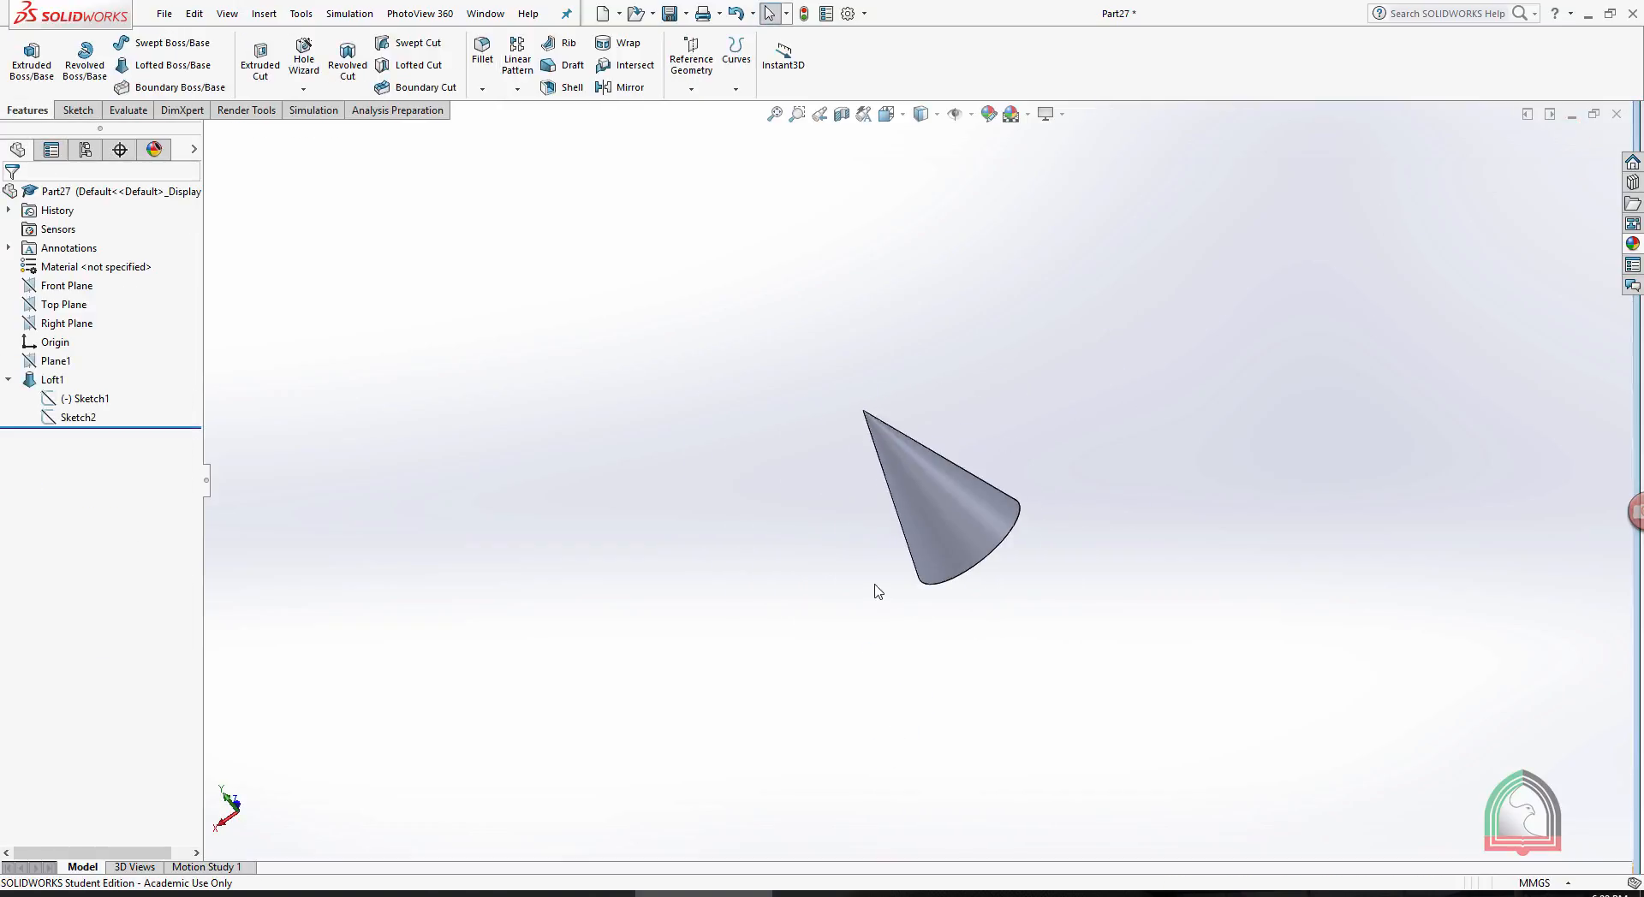
- Open the loft's base sketch for editing, face it straight on, and delete the circle
{"action": "left_click", "coordinate": [87, 419]}
{"action": "left_click", "coordinate": [77, 398]}
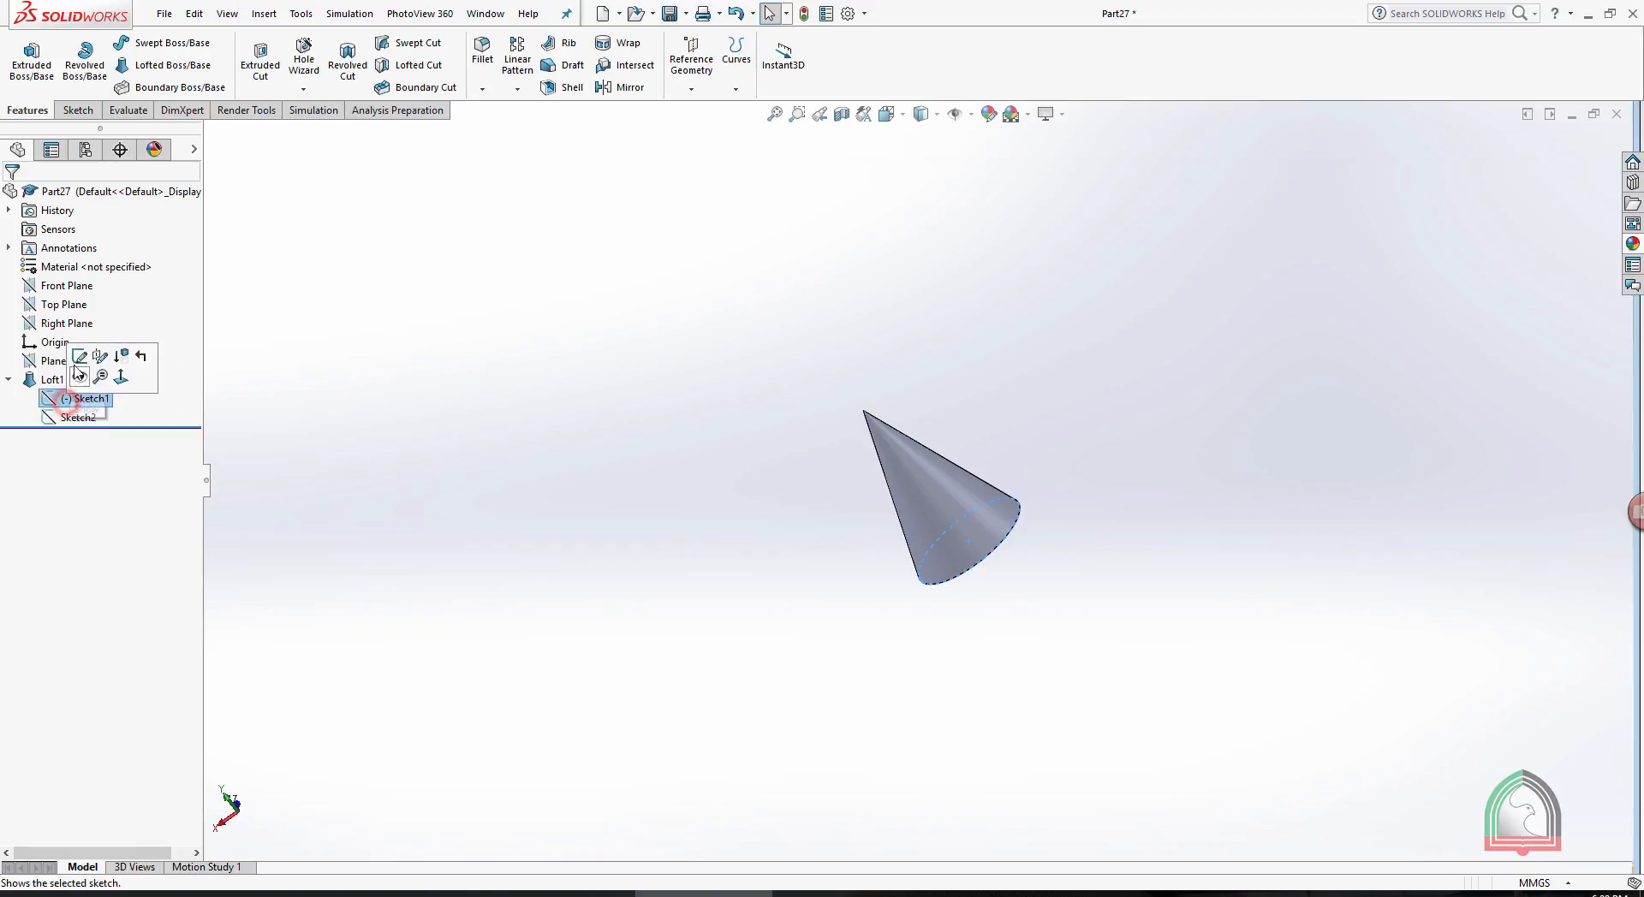
{"action": "left_click", "coordinate": [97, 355]}
{"action": "key", "text": "space"}
{"action": "left_click", "coordinate": [164, 474]}
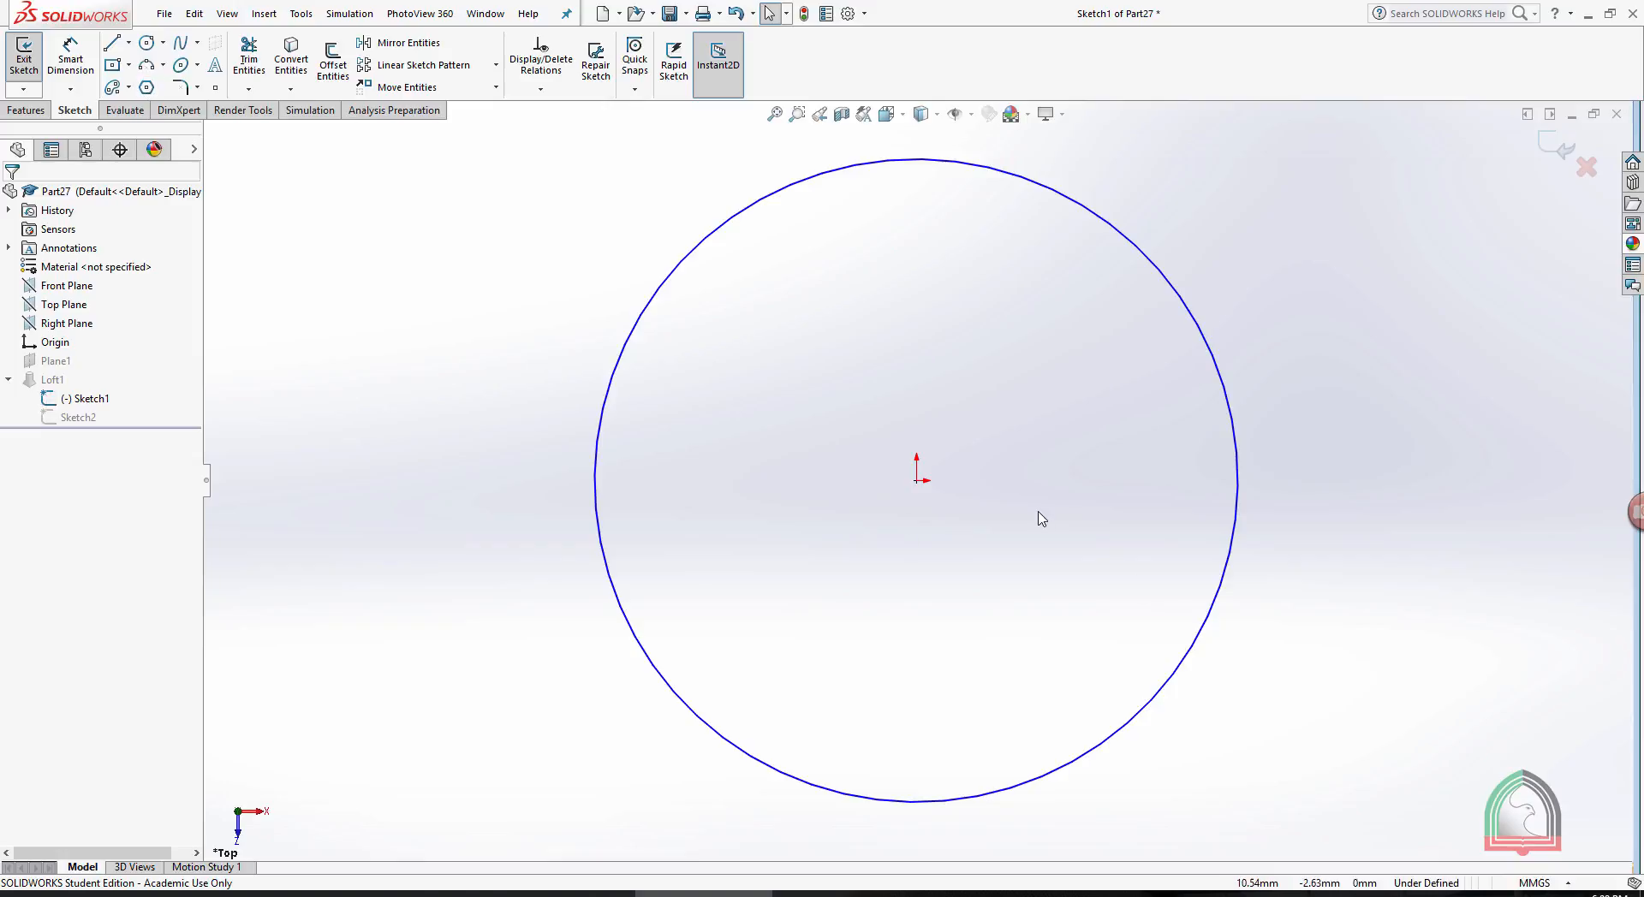
{"action": "scroll", "coordinate": [1035, 514], "scroll_direction": "up", "scroll_amount": 2}
{"action": "left_click_drag", "start_coordinate": [1217, 717], "coordinate": [539, 233]}
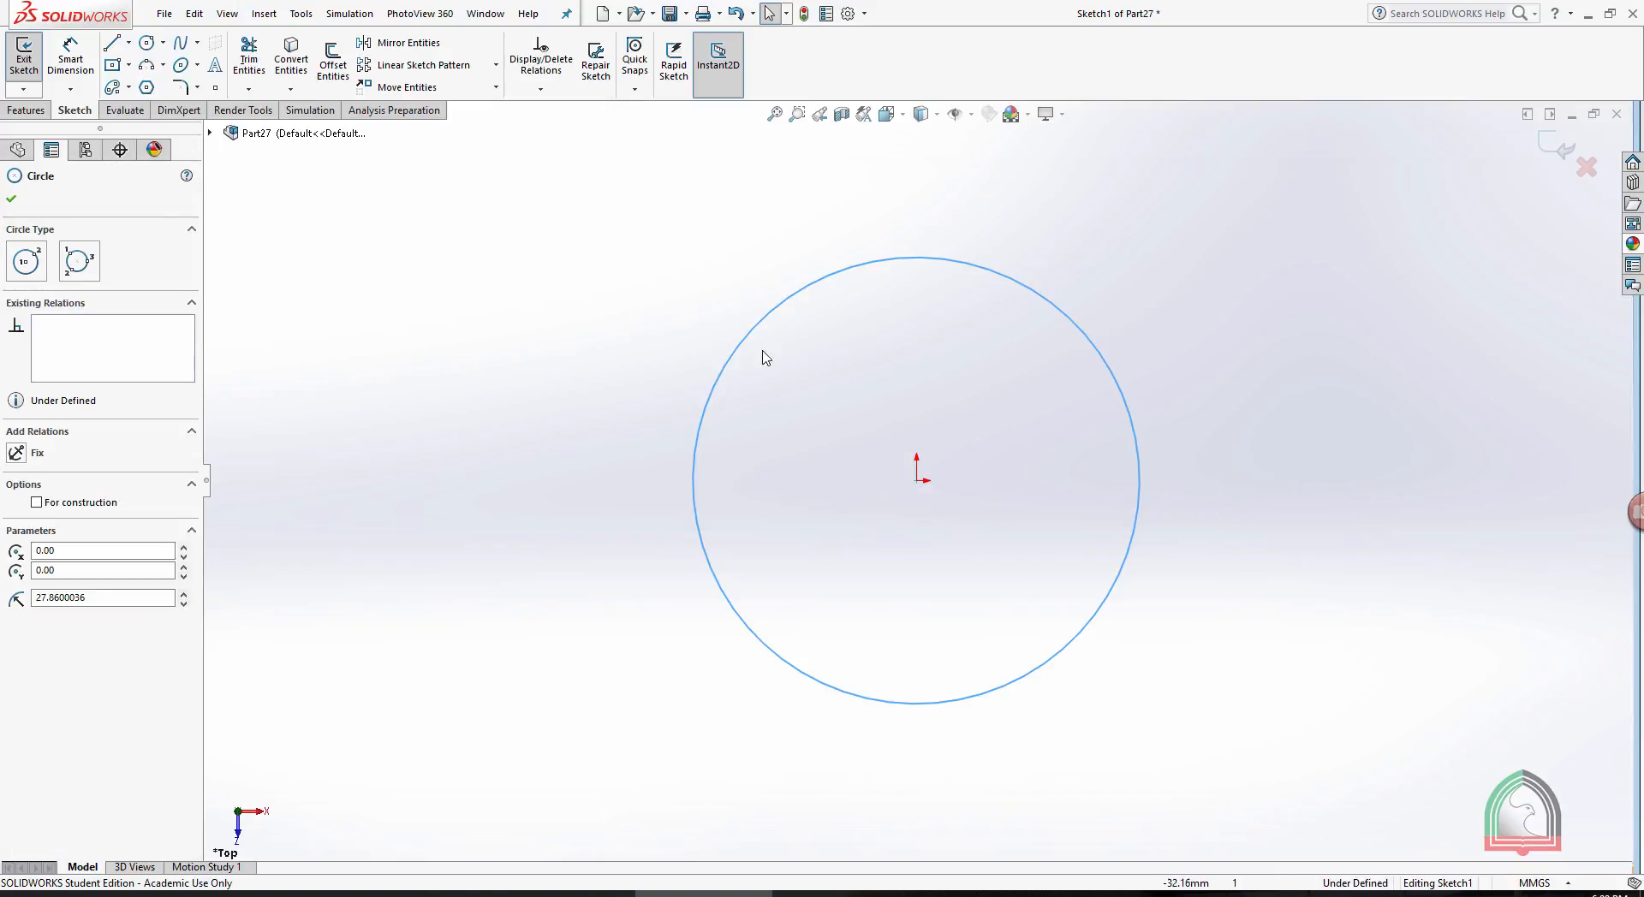
{"action": "left_click_drag", "start_coordinate": [1214, 736], "coordinate": [649, 268]}
{"action": "key", "text": "Delete"}
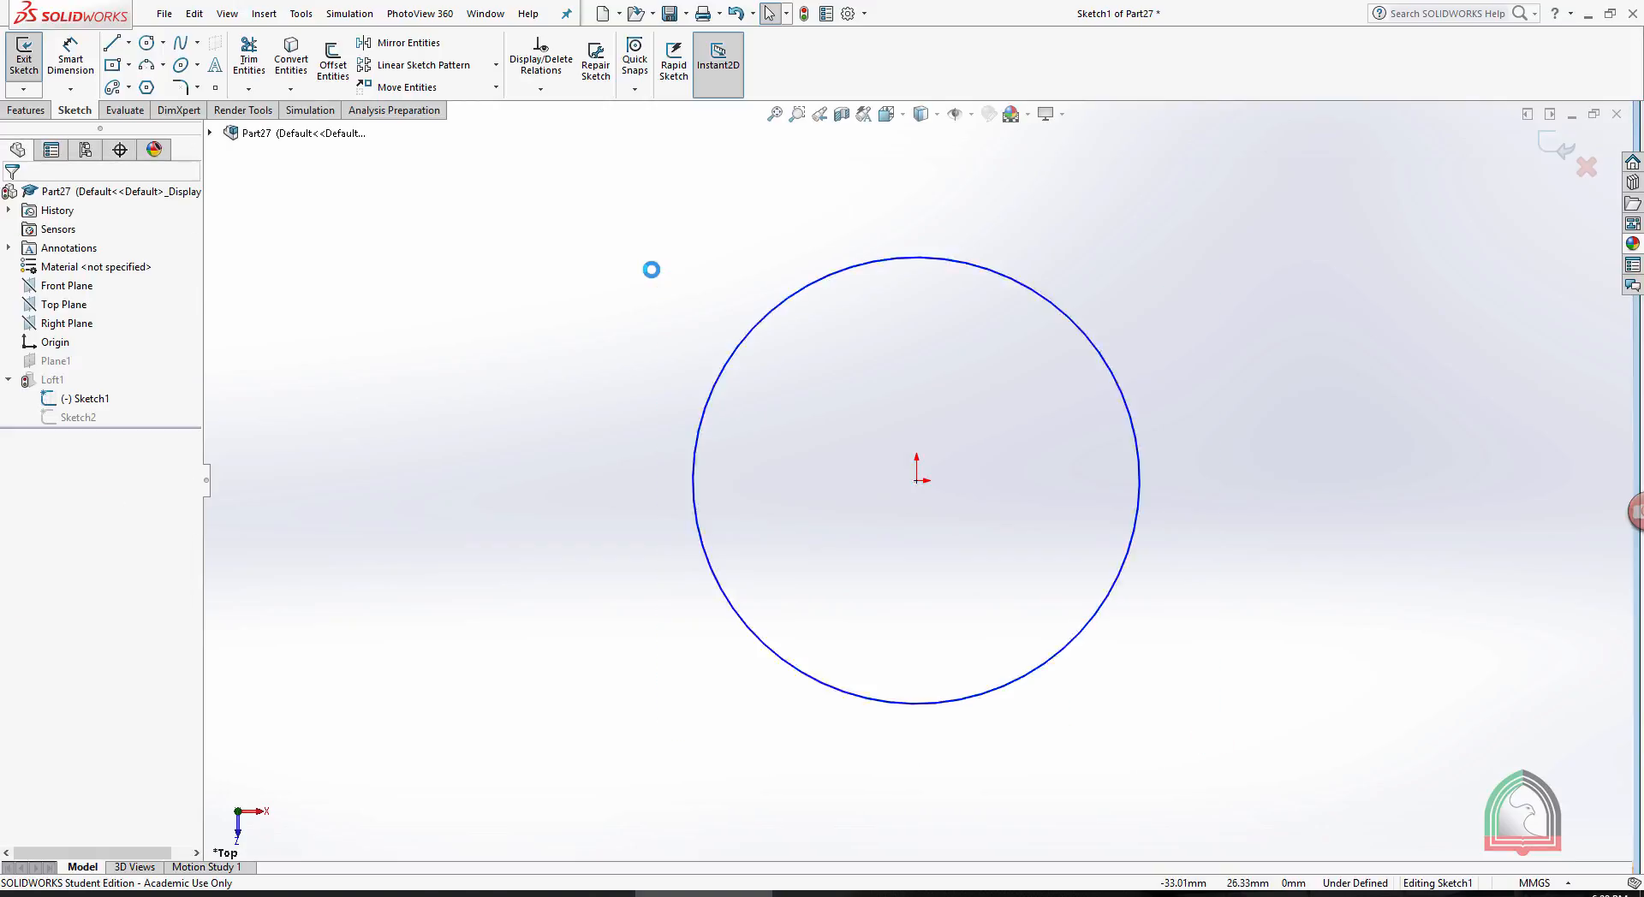
- Draw a six-sided inscribed-circle polygon centered on the origin, with sides about 22 mm long
{"action": "left_click", "coordinate": [147, 87]}
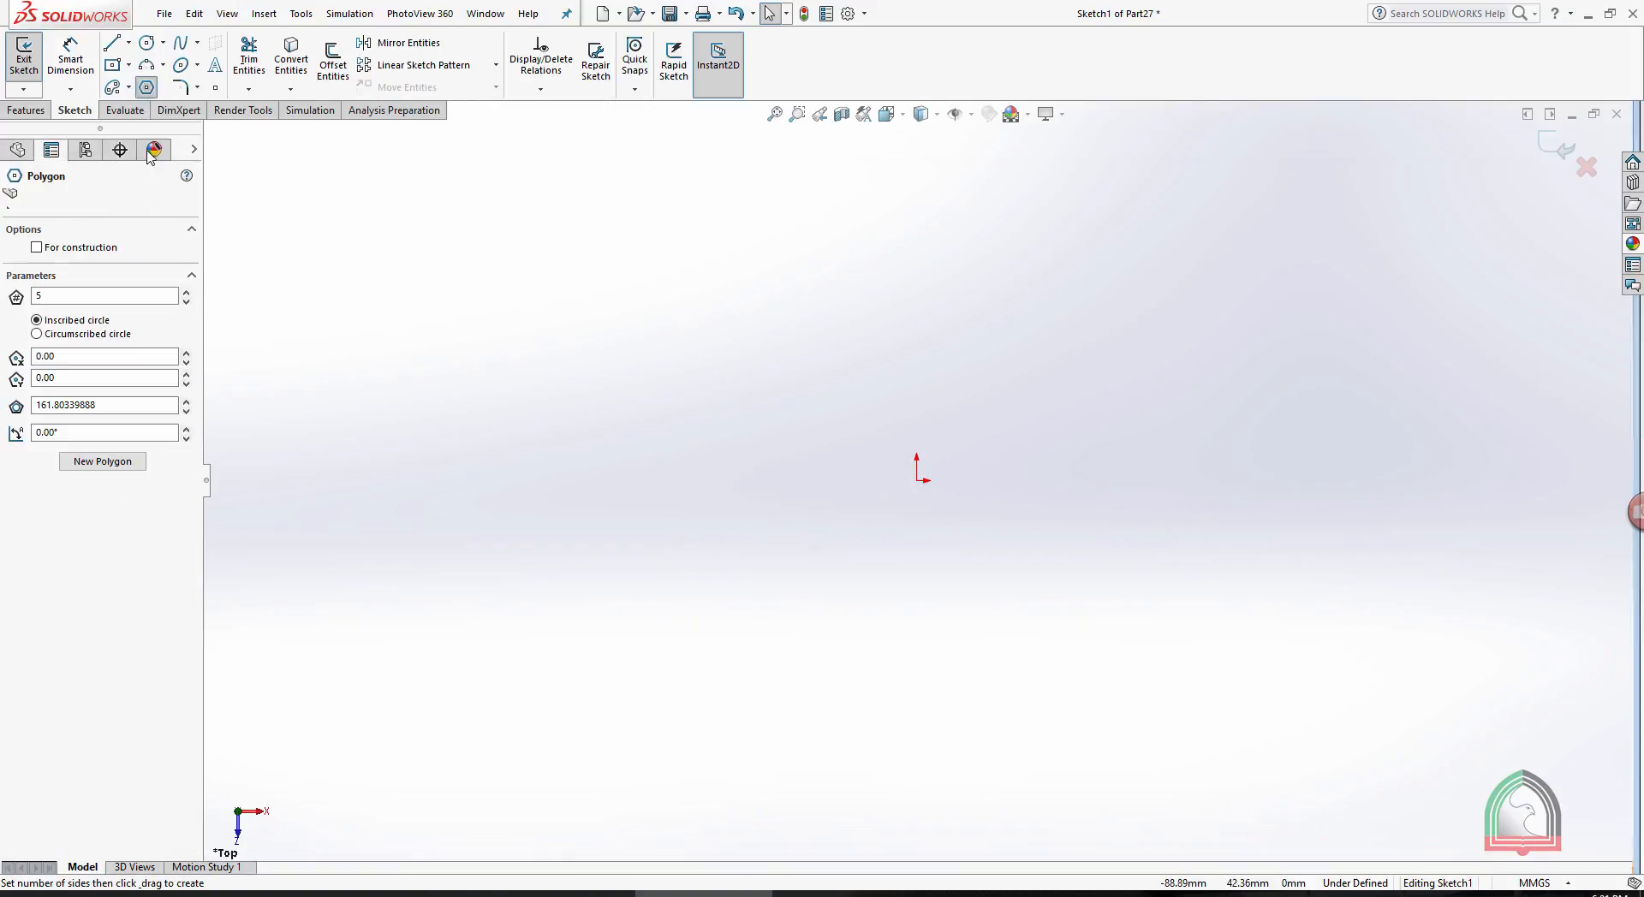
{"action": "double_click", "coordinate": [79, 298]}
{"action": "type", "text": "6"}
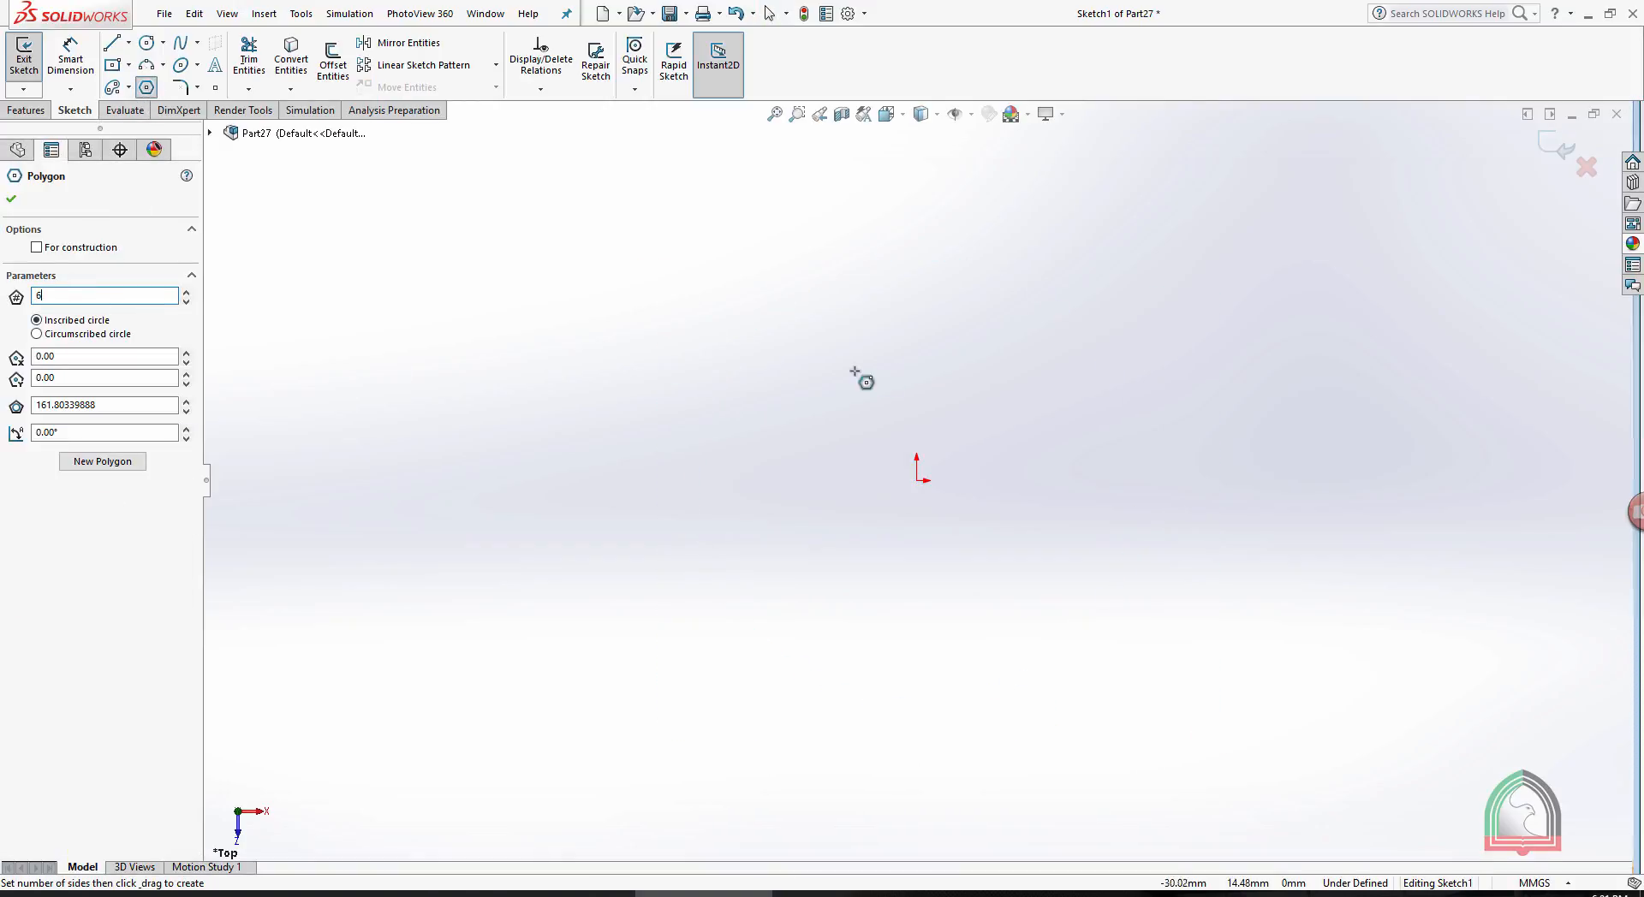
{"action": "left_click_drag", "start_coordinate": [918, 480], "coordinate": [925, 309]}
{"action": "key", "text": "Escape"}
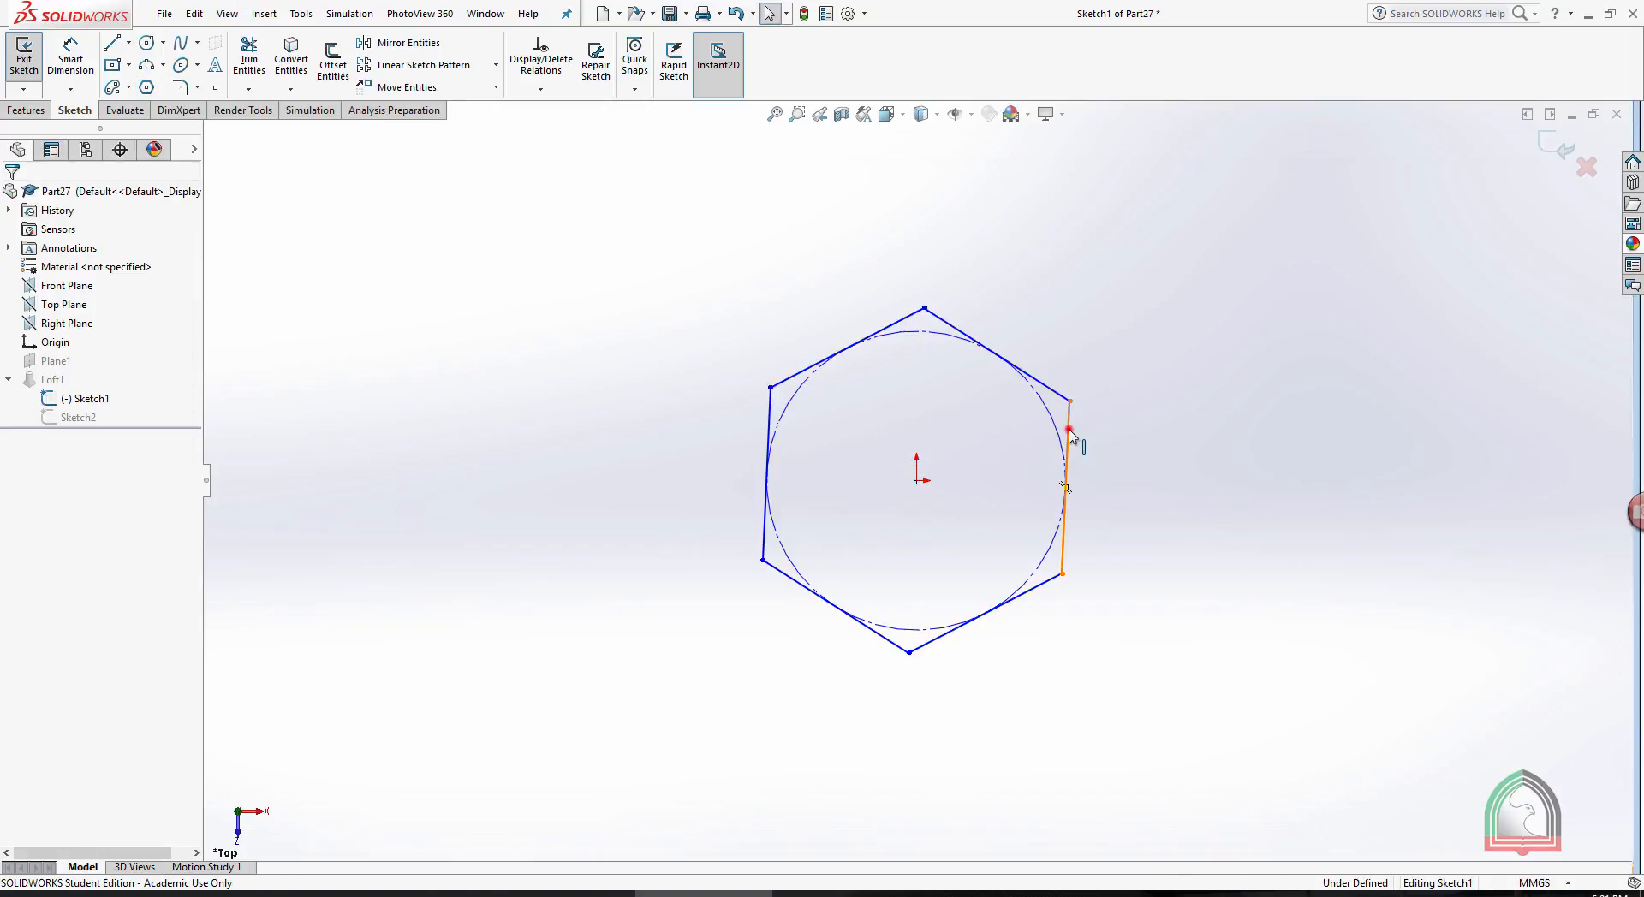
- Make one side of the hexagon vertical, then close the sketch to rebuild the loft as a hexagonal pyramid
{"action": "left_click", "coordinate": [1068, 433]}
{"action": "left_click", "coordinate": [1133, 360]}
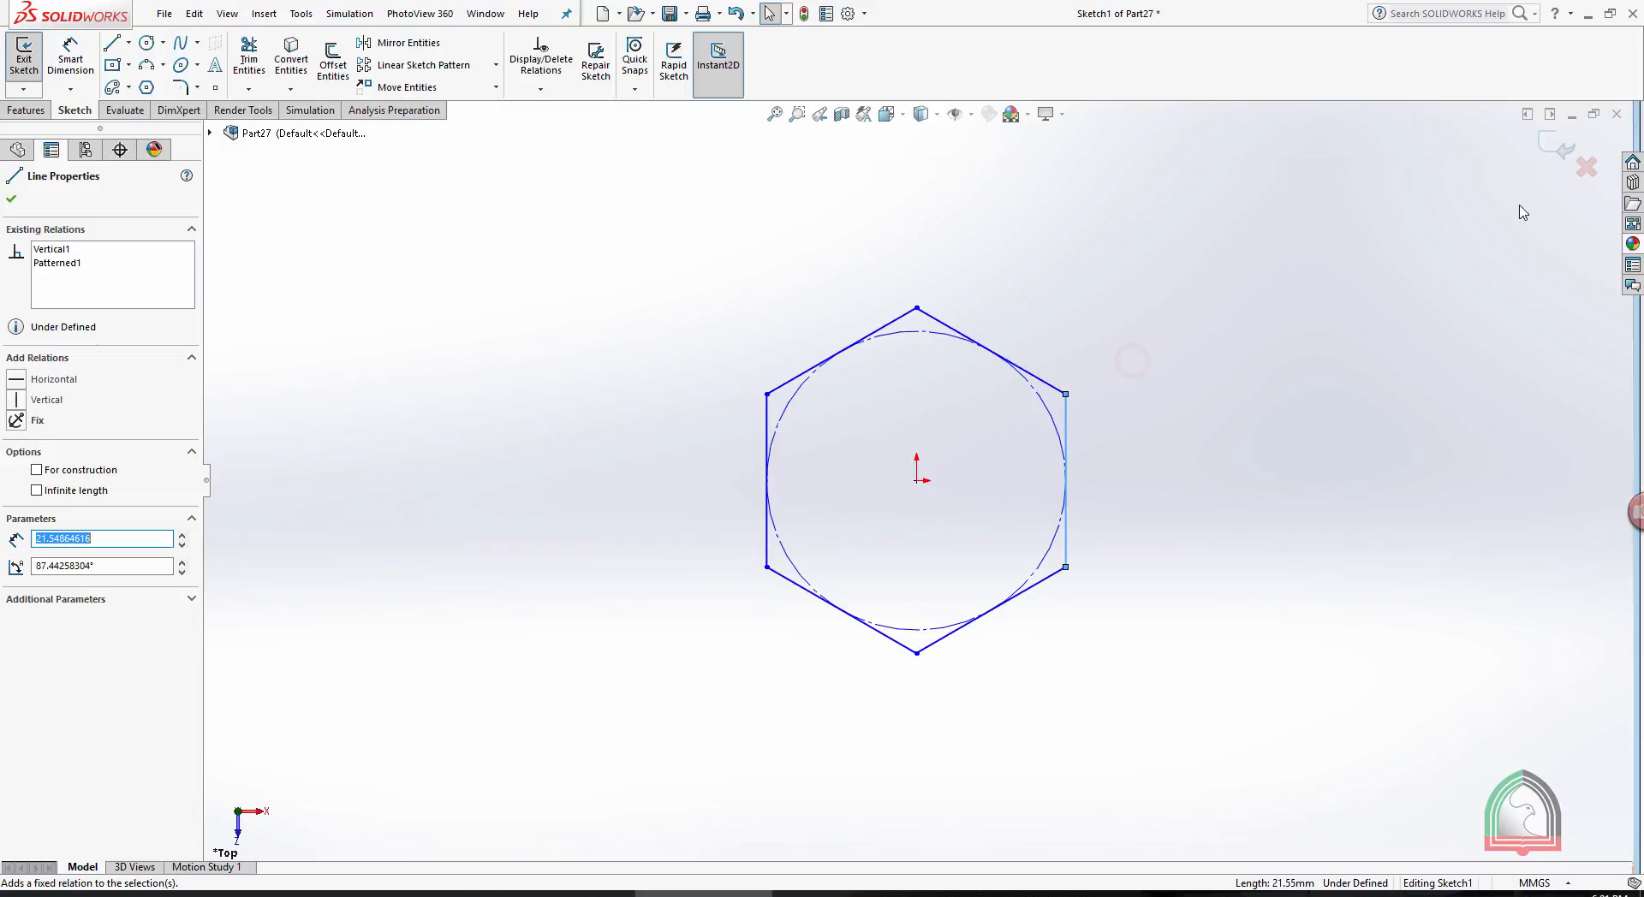
{"action": "left_click", "coordinate": [1554, 148]}
{"action": "mouse_move", "coordinate": [1395, 457]}
{"action": "middle_mouse_down"}
{"action": "mouse_move", "coordinate": [1133, 558]}
{"action": "mouse_move", "coordinate": [1295, 414]}
{"action": "mouse_move", "coordinate": [1333, 347]}
{"action": "middle_mouse_up"}
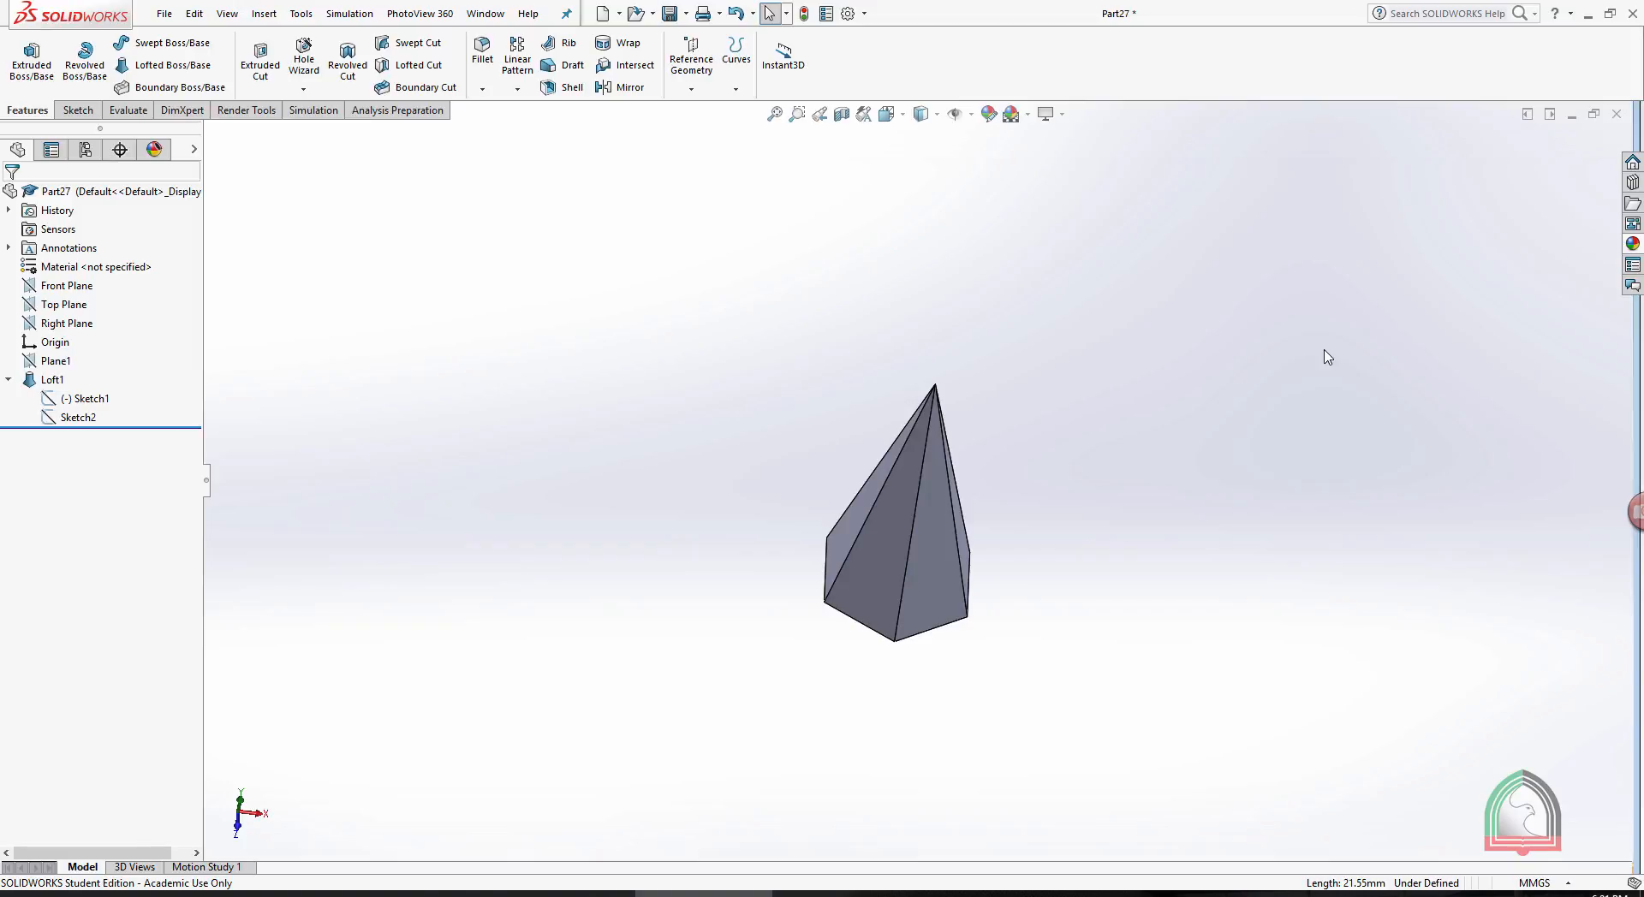
- Close the current part and create a new part document
{"action": "left_click", "coordinate": [1616, 114]}
{"action": "left_click", "coordinate": [815, 454]}
{"action": "left_click", "coordinate": [163, 14]}
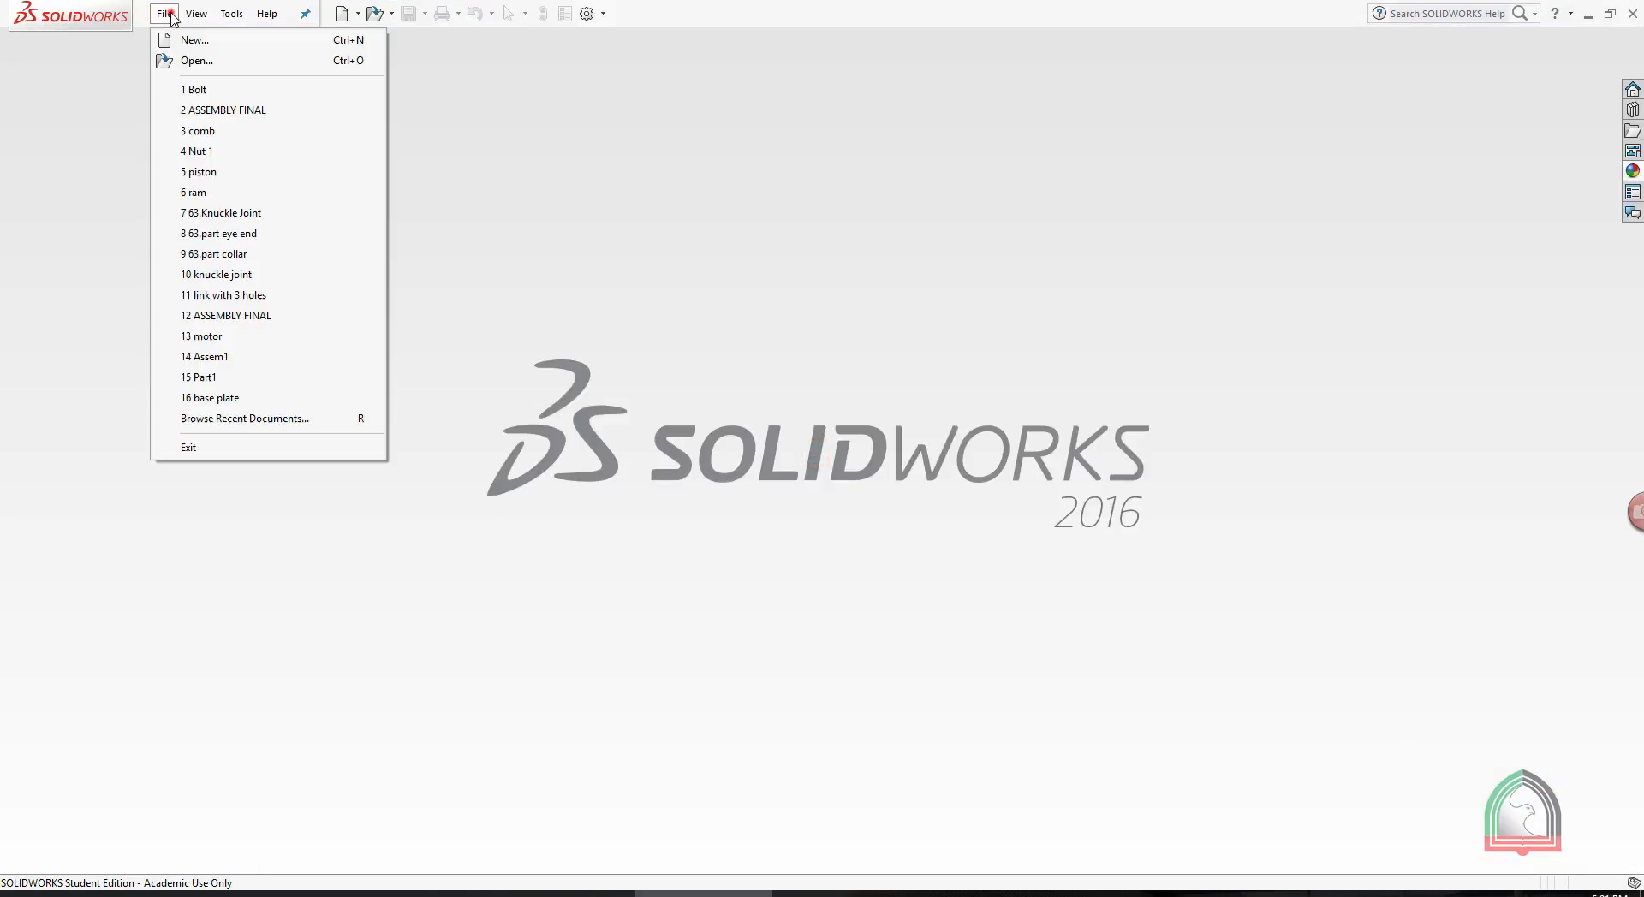
{"action": "left_click", "coordinate": [181, 40]}
{"action": "left_click", "coordinate": [648, 334]}
{"action": "left_click", "coordinate": [648, 334]}
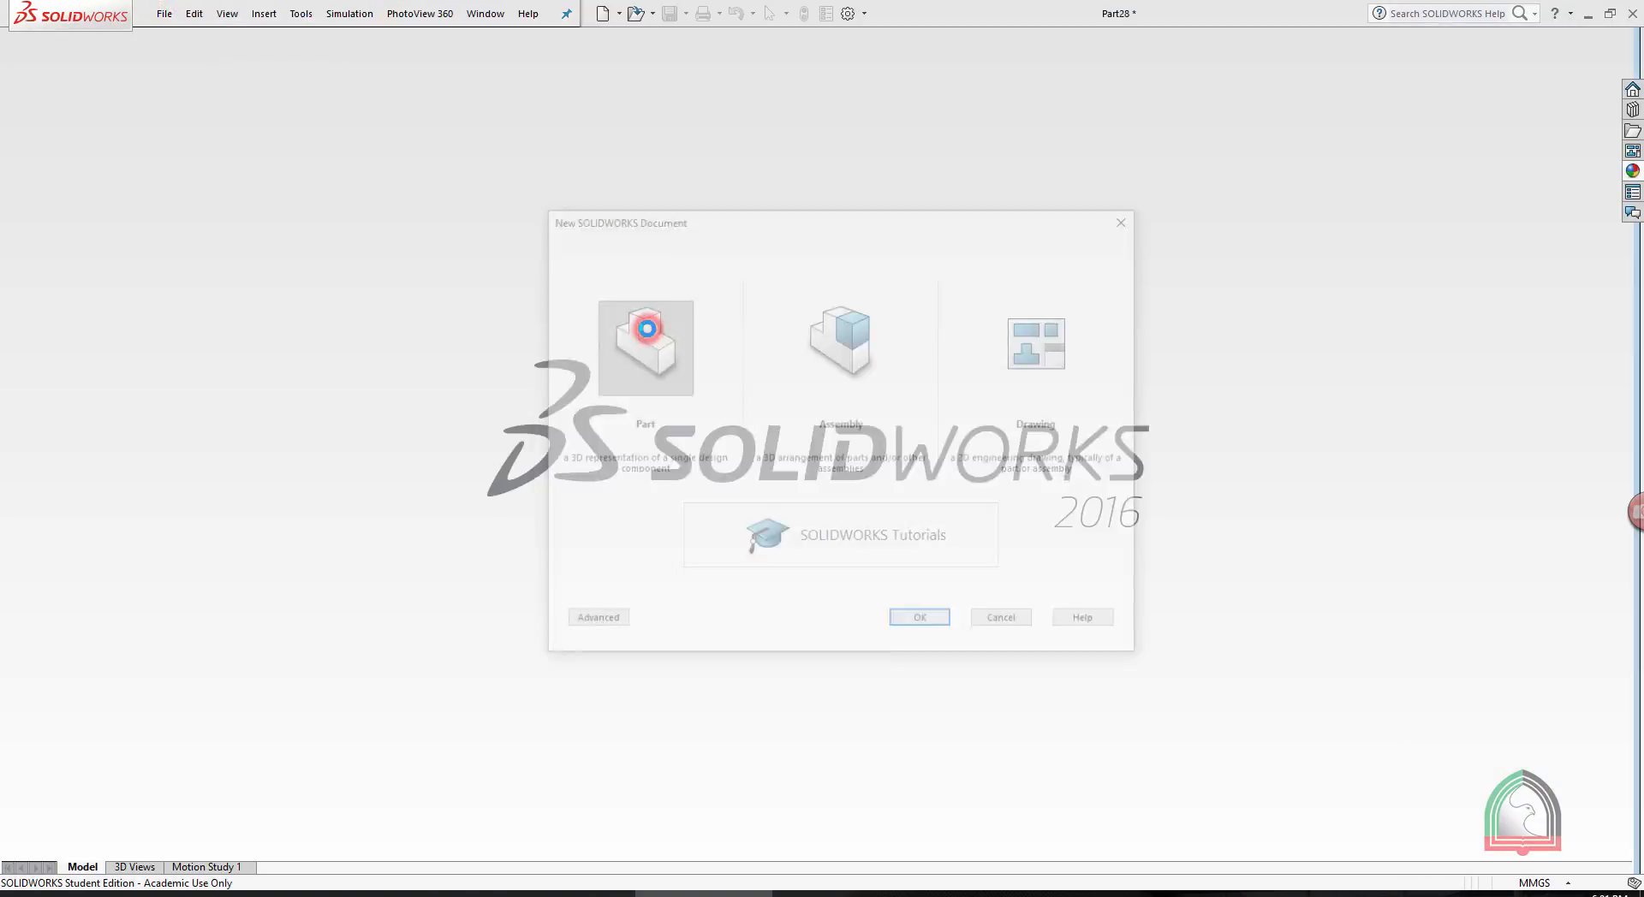
{"action": "left_click", "coordinate": [35, 91]}
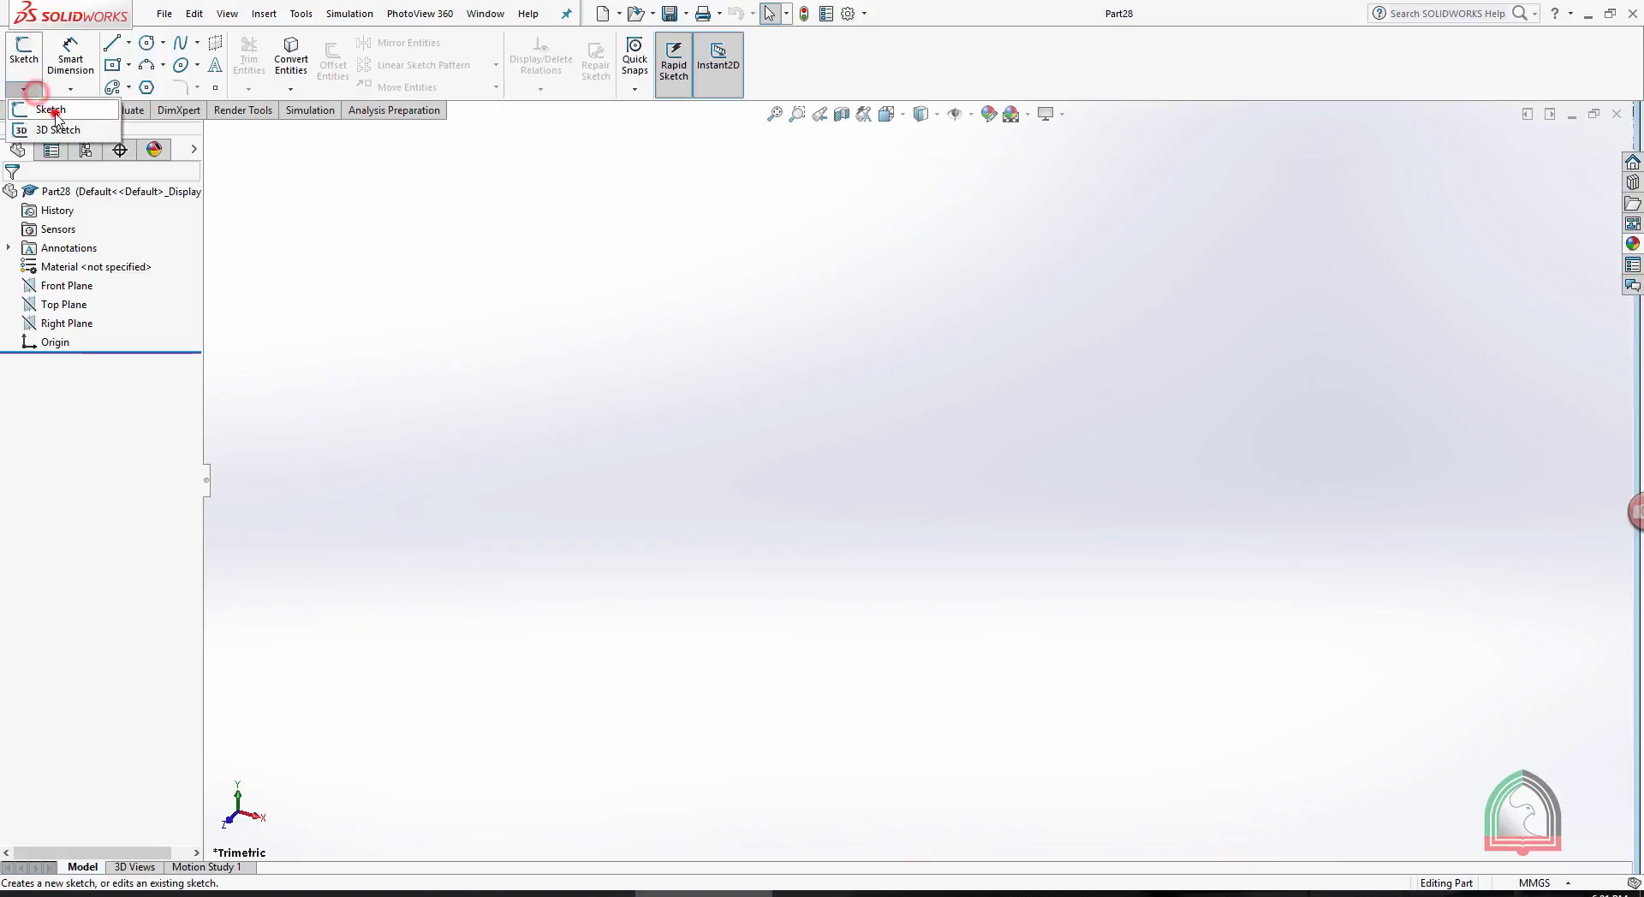
{"action": "left_click", "coordinate": [50, 108]}
{"action": "left_click", "coordinate": [592, 447]}
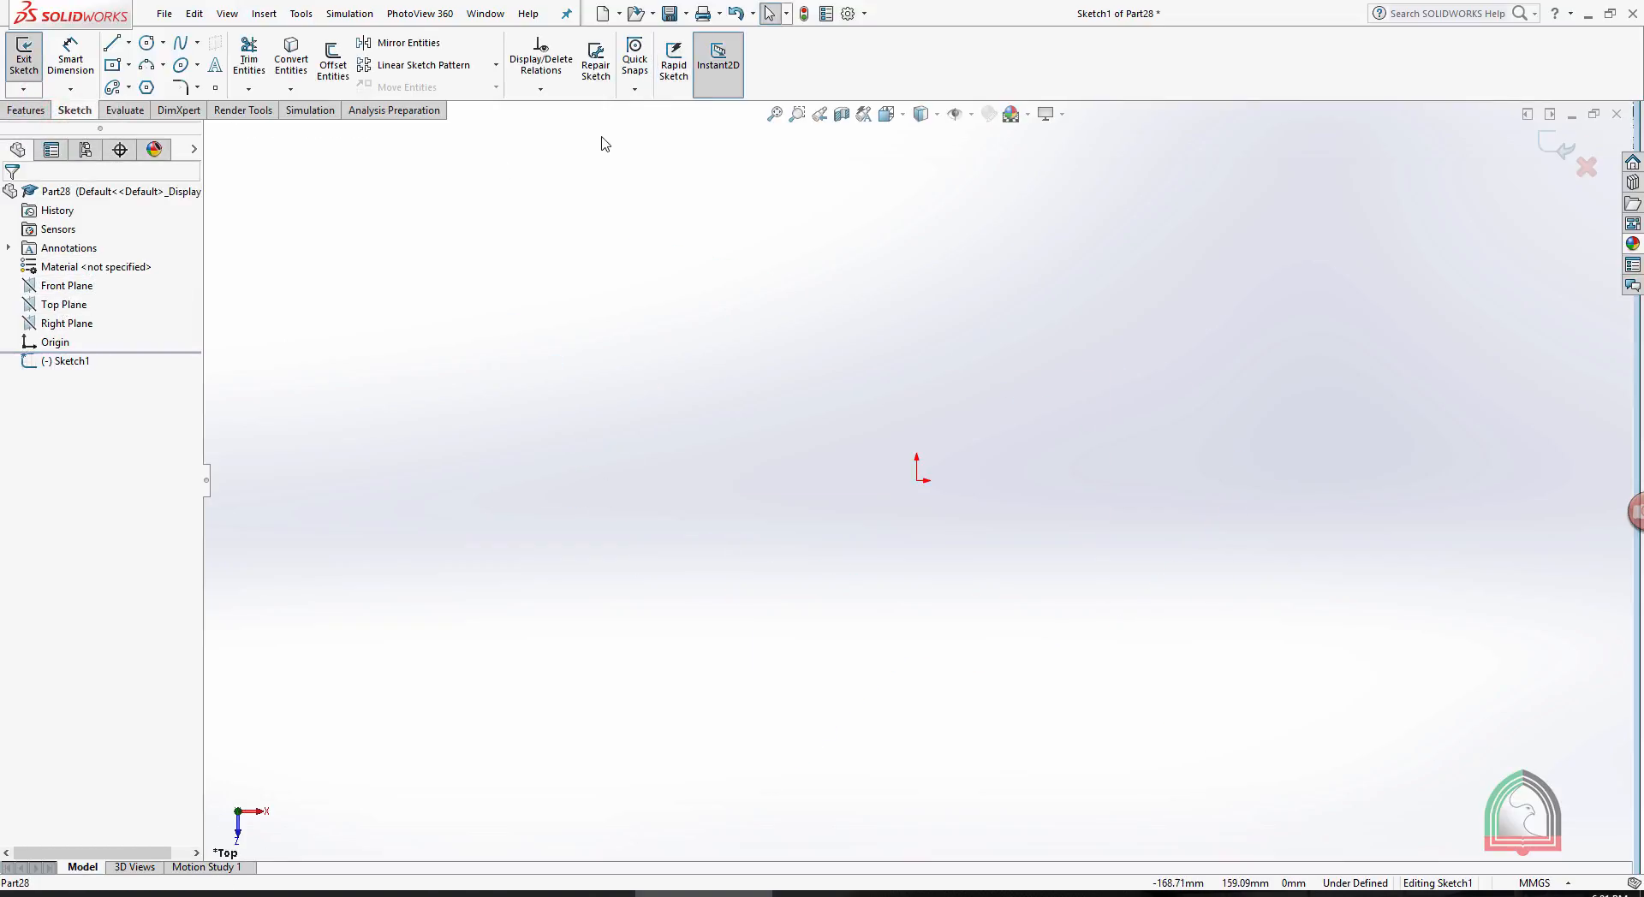
{"action": "left_click", "coordinate": [34, 109]}
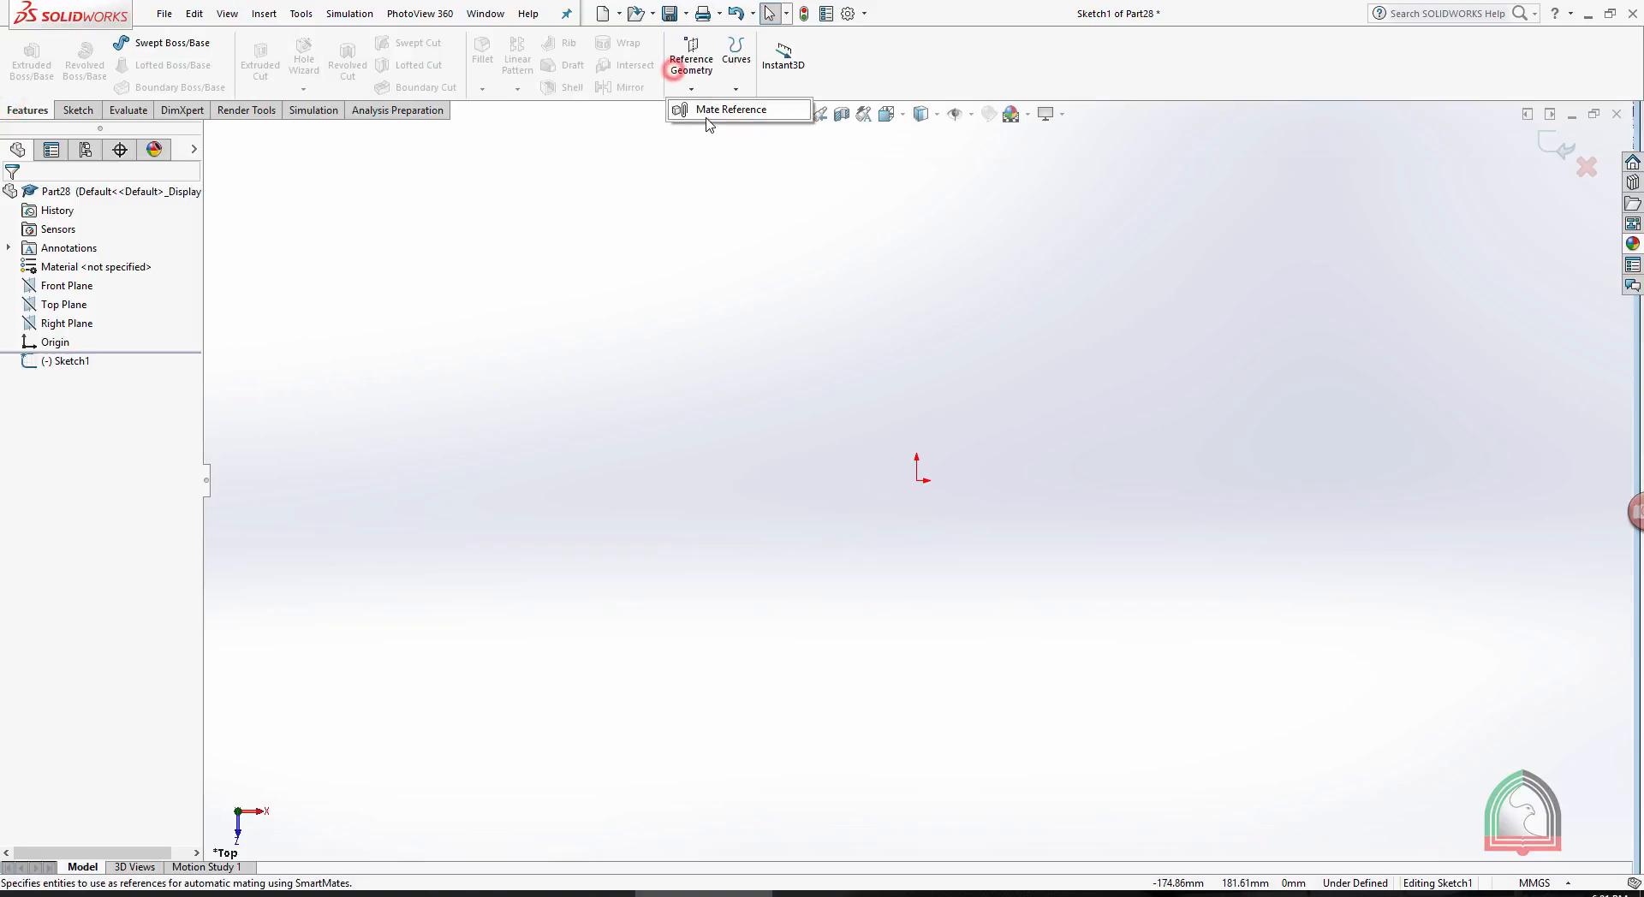
{"action": "left_click", "coordinate": [603, 175]}
{"action": "left_click", "coordinate": [1549, 146]}
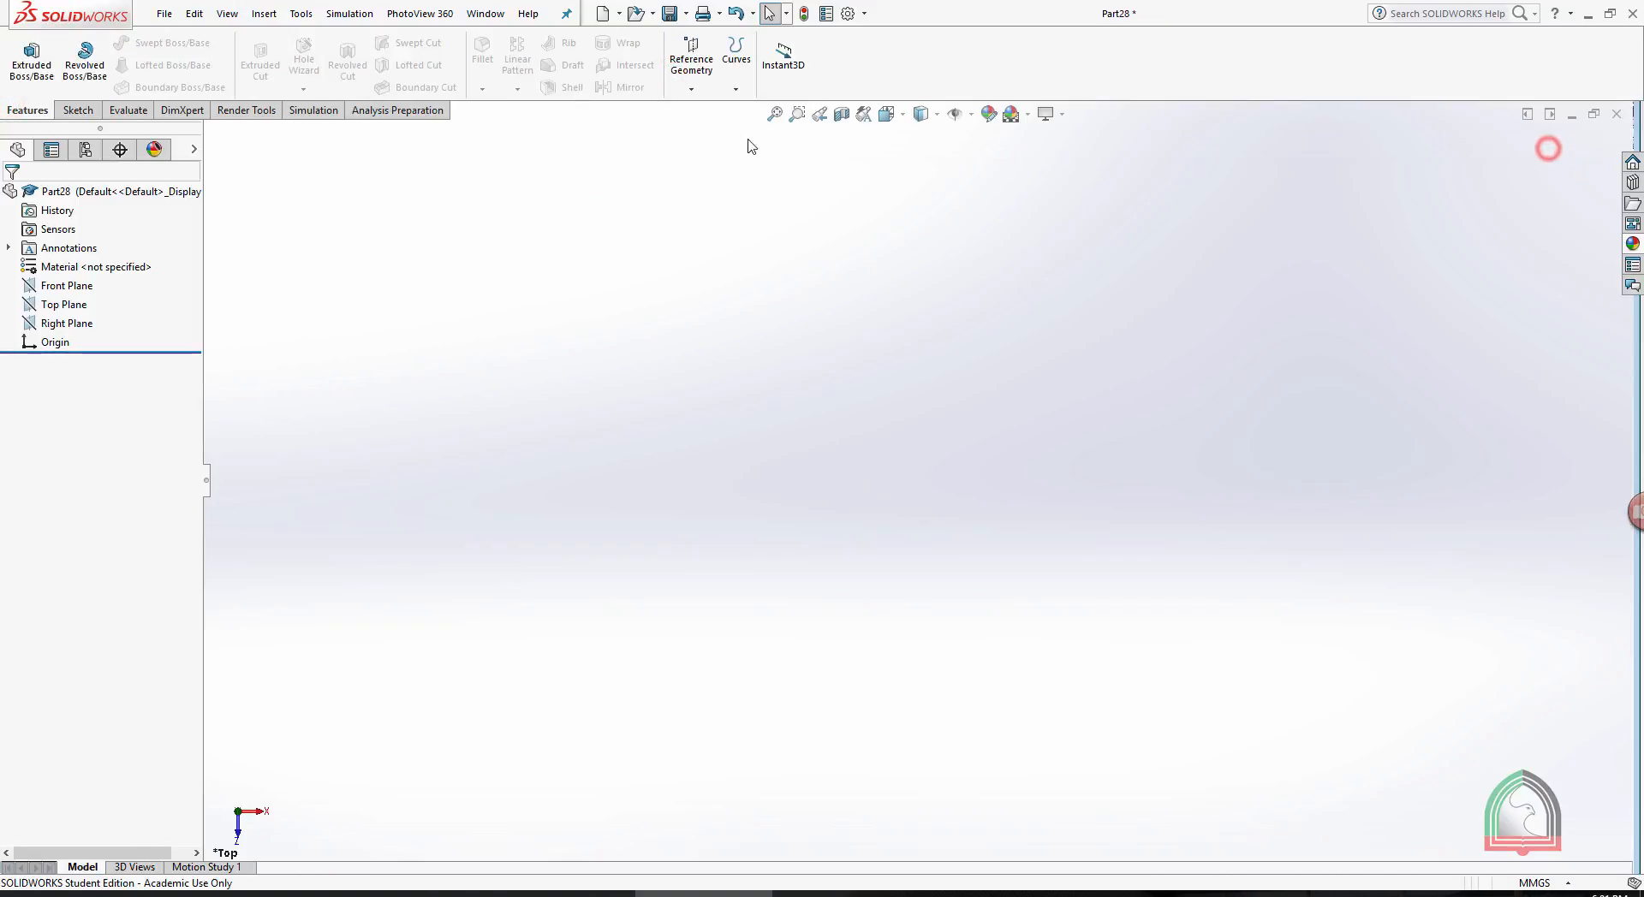
- Create four reference planes parallel to the Top Plane, spaced 80 mm apart
{"action": "left_click", "coordinate": [684, 63]}
{"action": "left_click", "coordinate": [700, 108]}
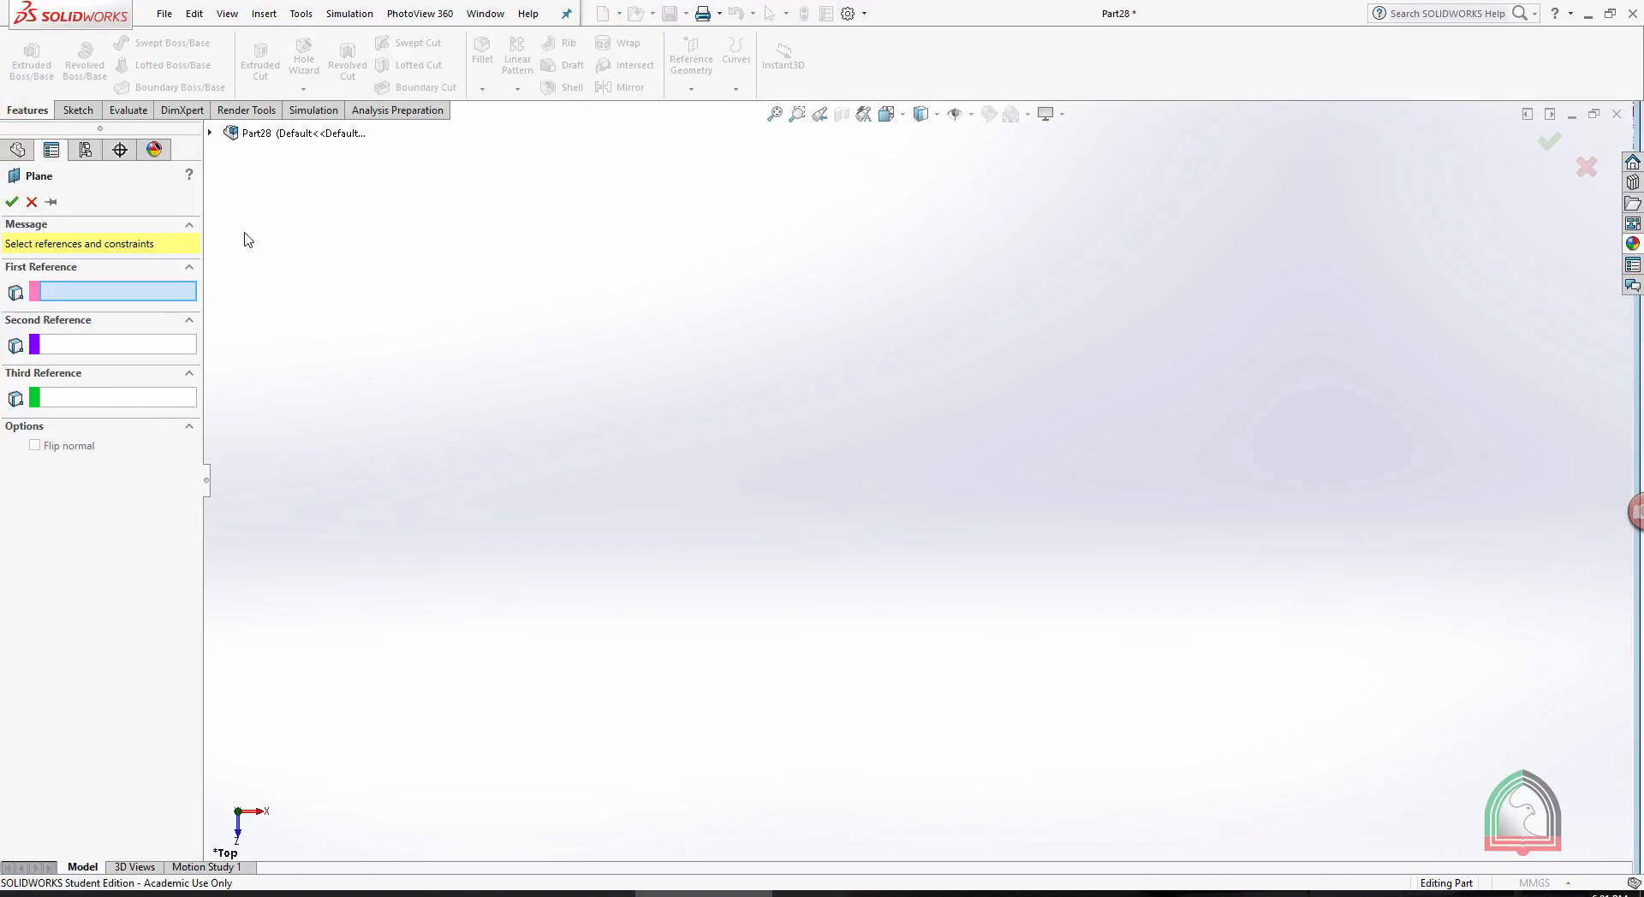
{"action": "left_click", "coordinate": [209, 133]}
{"action": "left_click", "coordinate": [283, 245]}
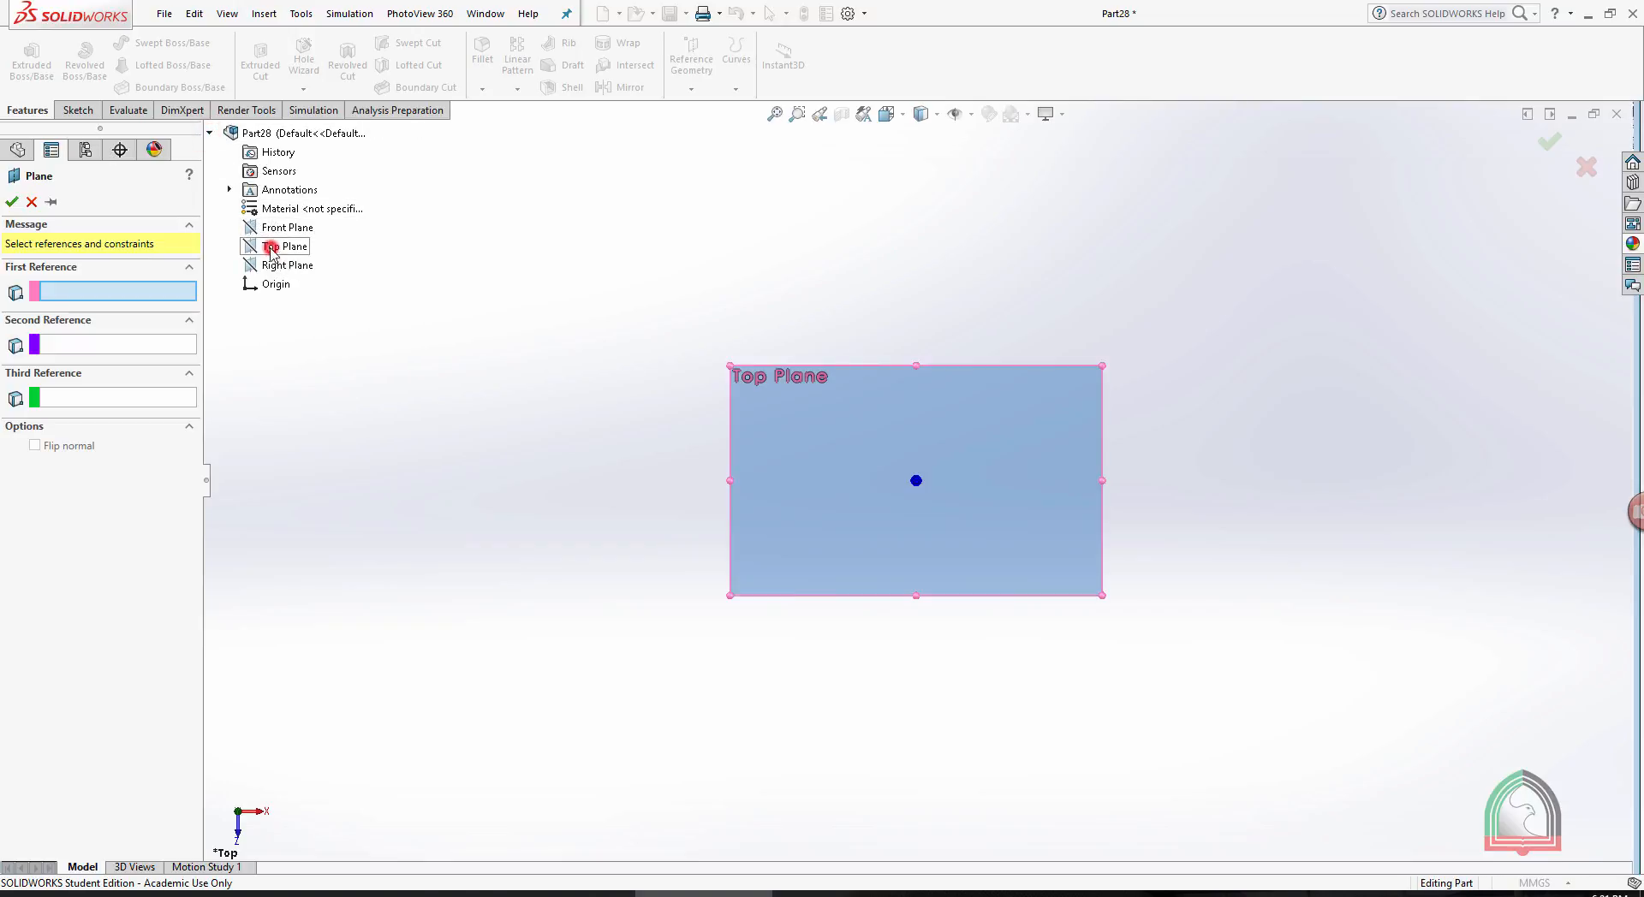
{"action": "middle_click_drag", "start_coordinate": [918, 510], "coordinate": [1068, 348]}
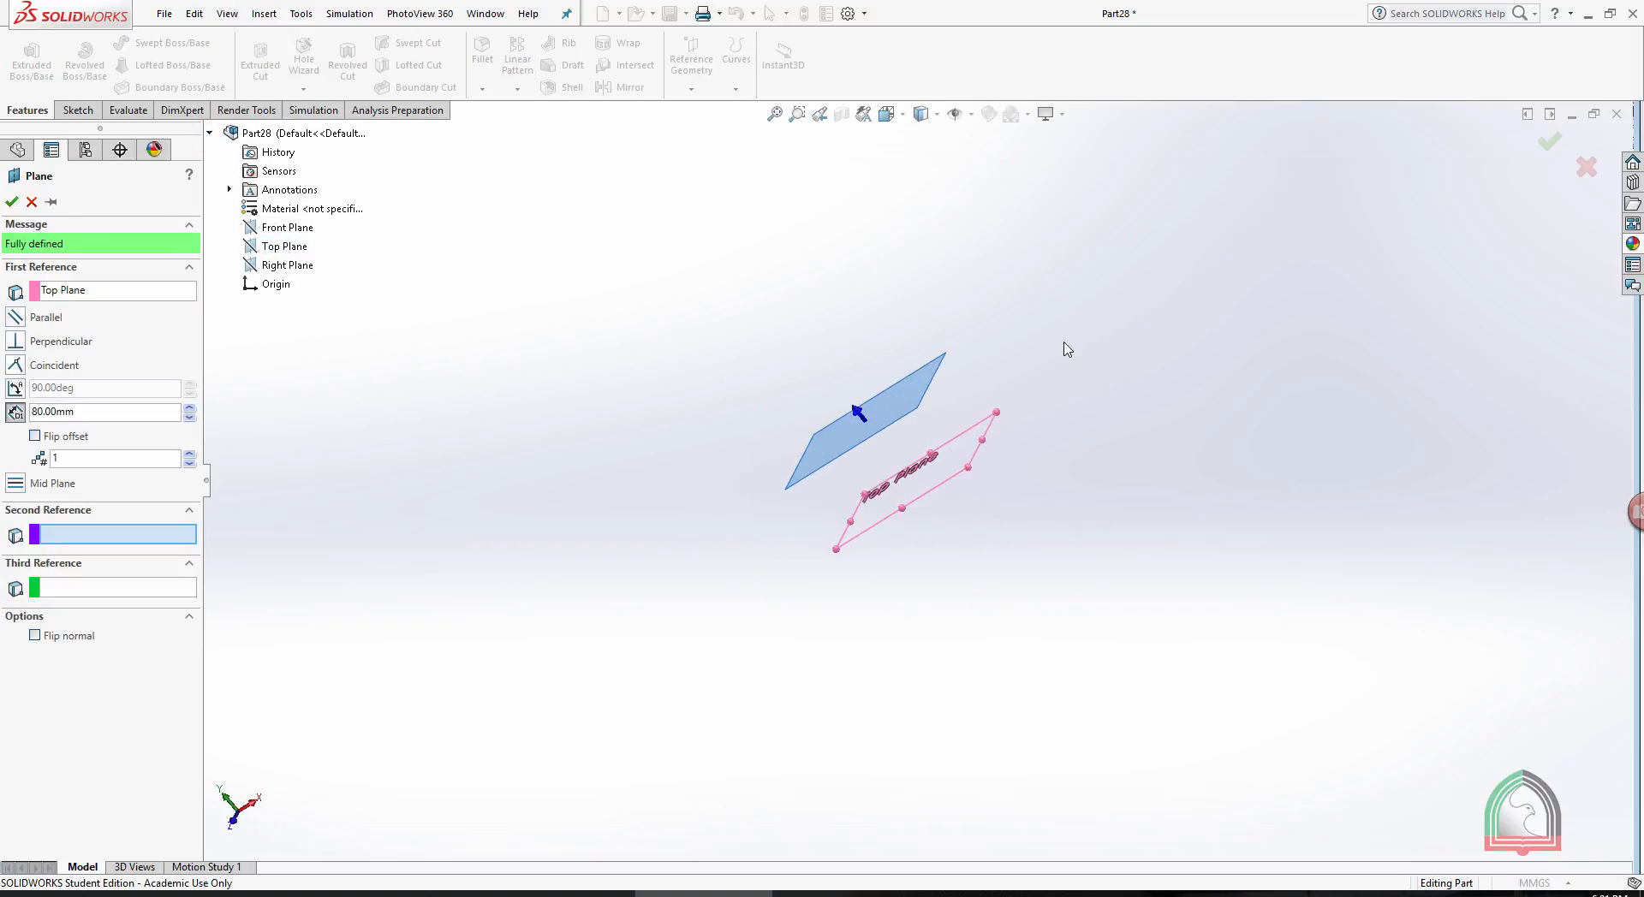
{"action": "left_click", "coordinate": [189, 454]}
{"action": "left_click", "coordinate": [189, 454]}
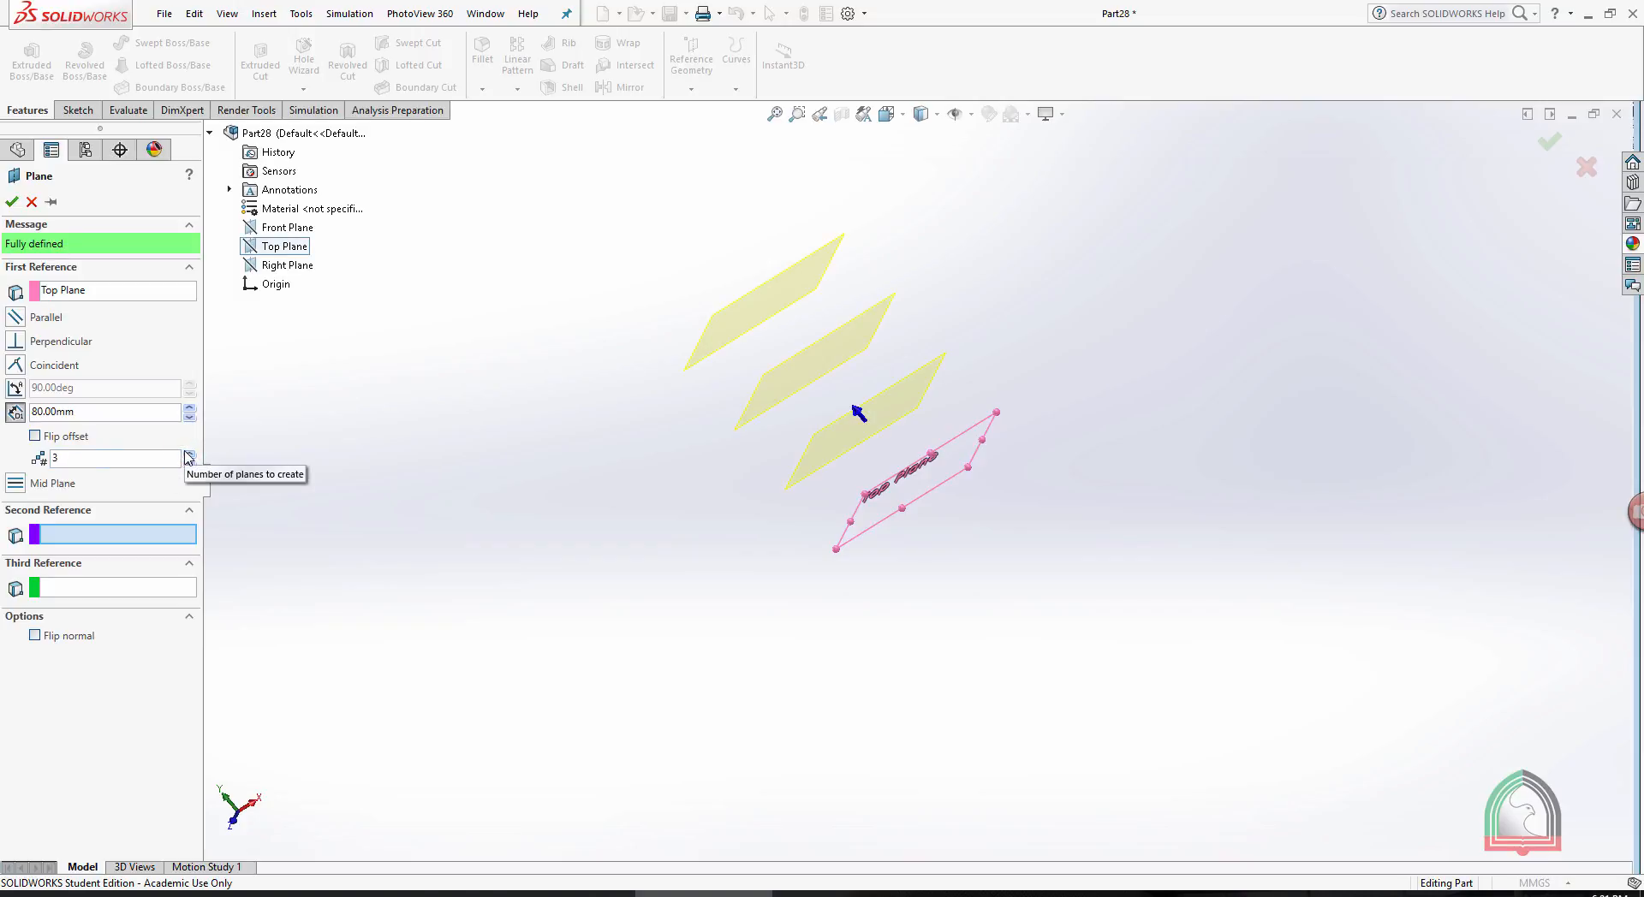
{"action": "left_click", "coordinate": [188, 454]}
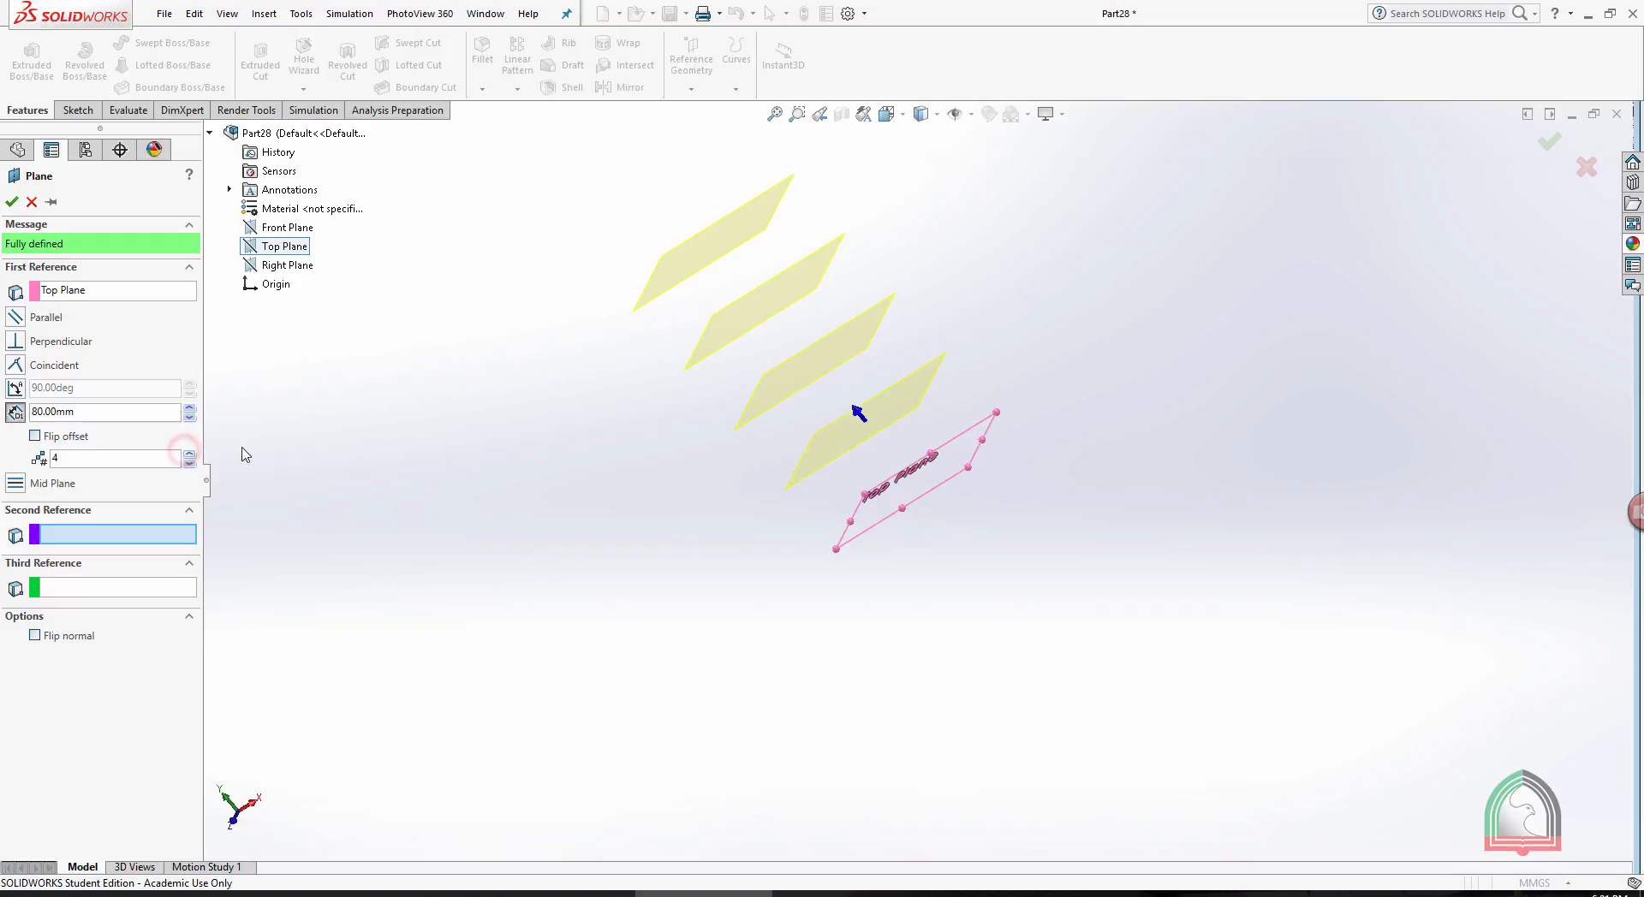
{"action": "left_click", "coordinate": [11, 203]}
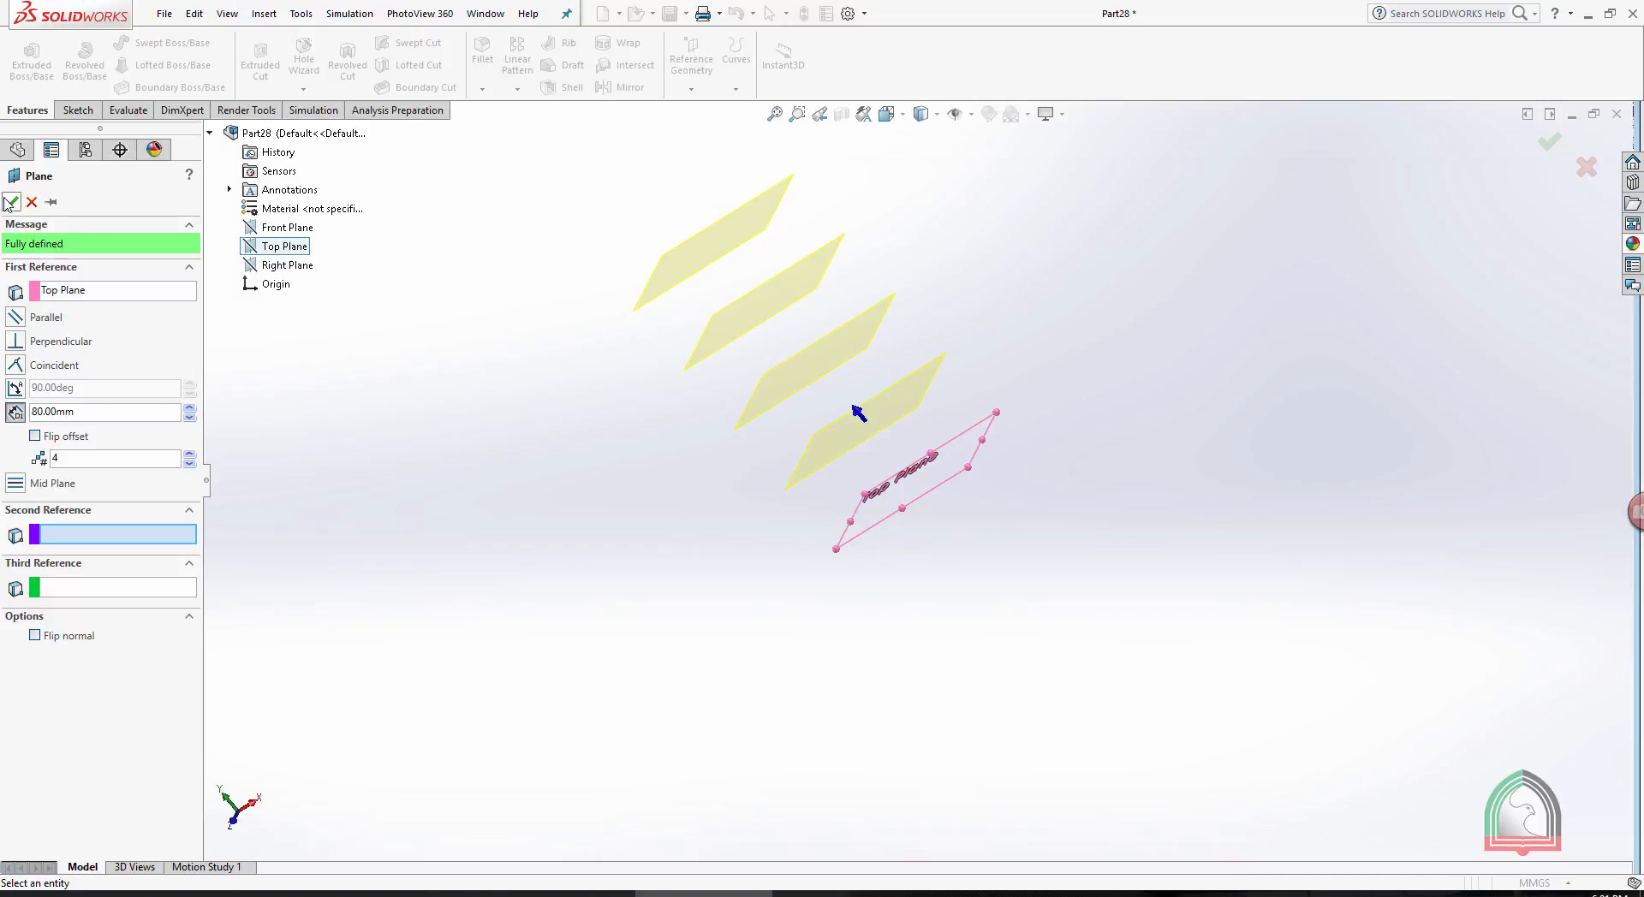
- Sketch a circle centered on the origin on the Top Plane and close the sketch
{"action": "middle_click_drag", "start_coordinate": [956, 344], "coordinate": [914, 477]}
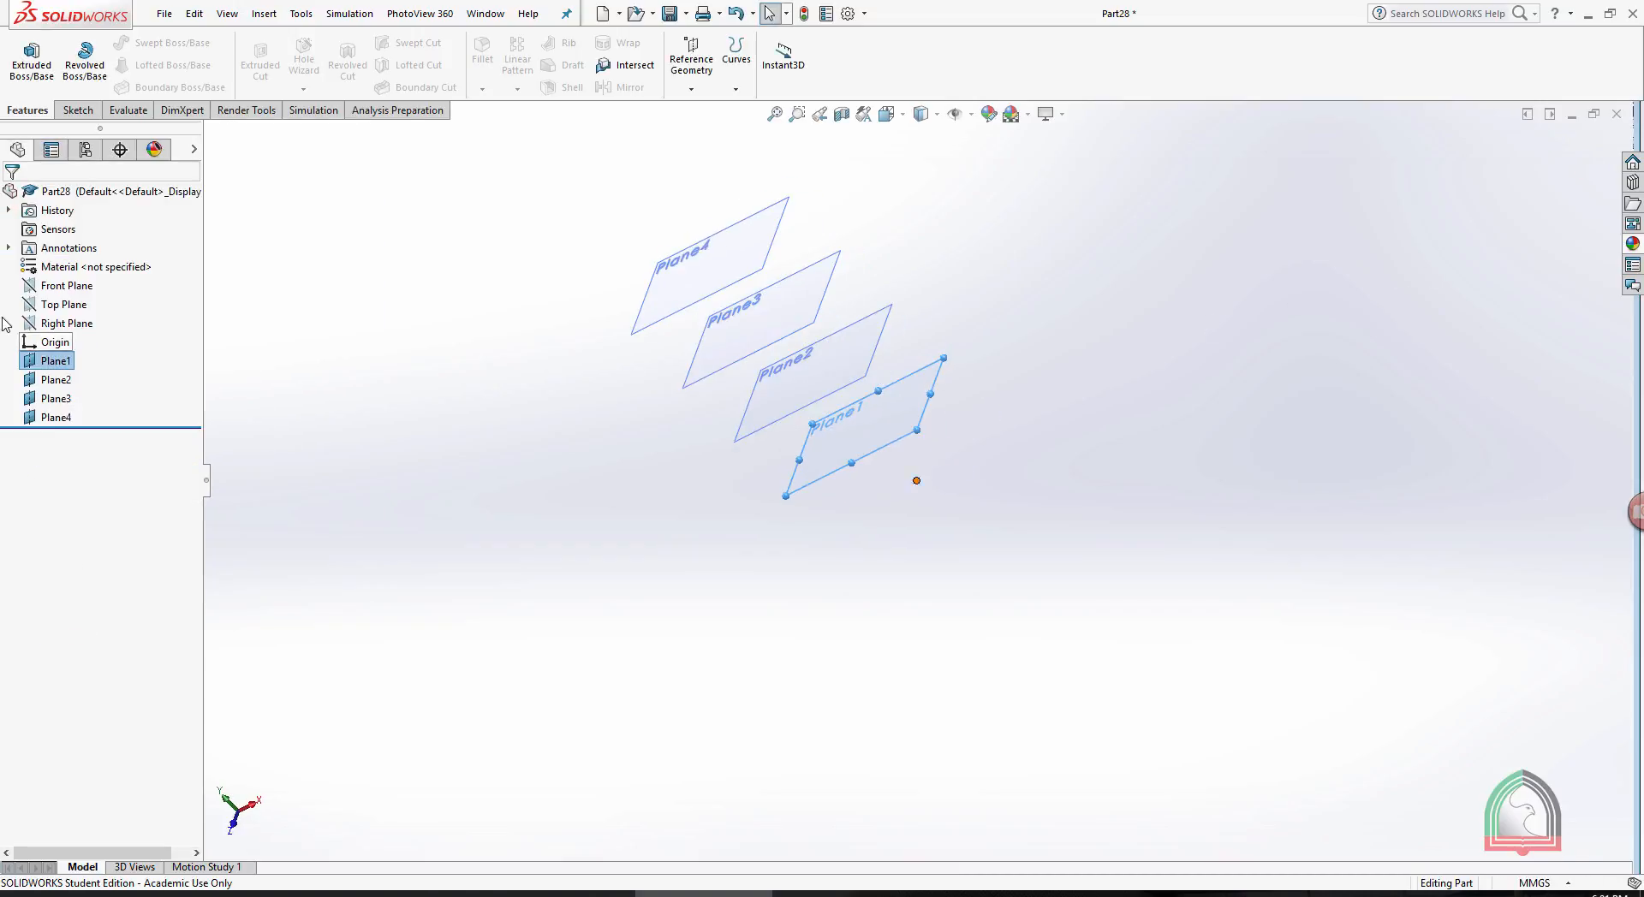
{"action": "left_click", "coordinate": [56, 305]}
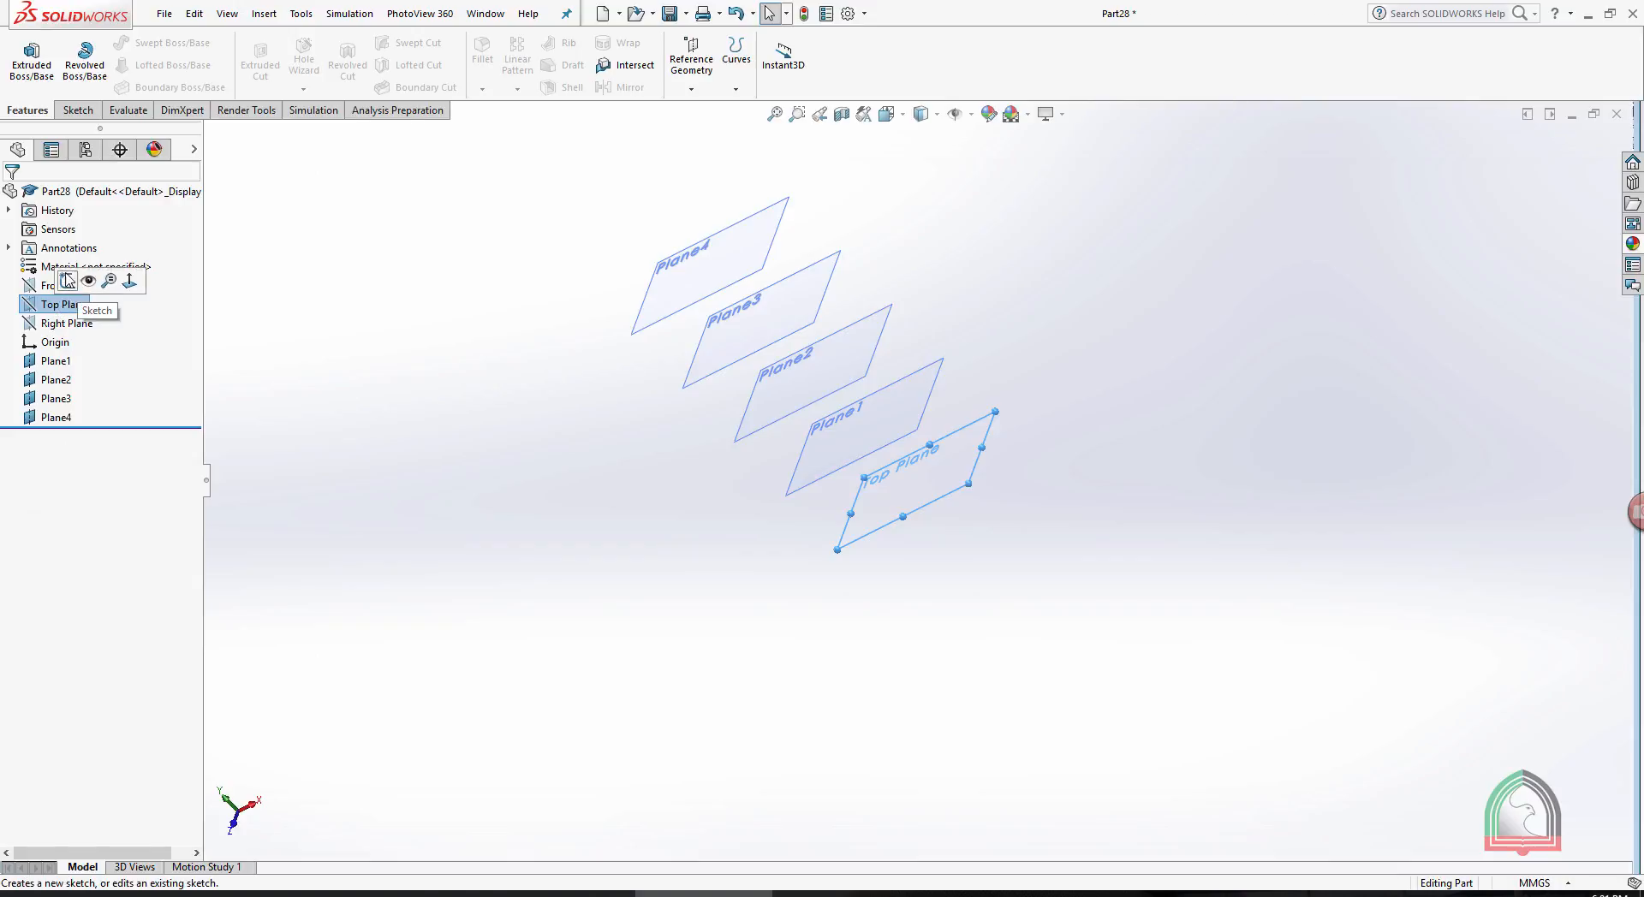
{"action": "left_click", "coordinate": [64, 281]}
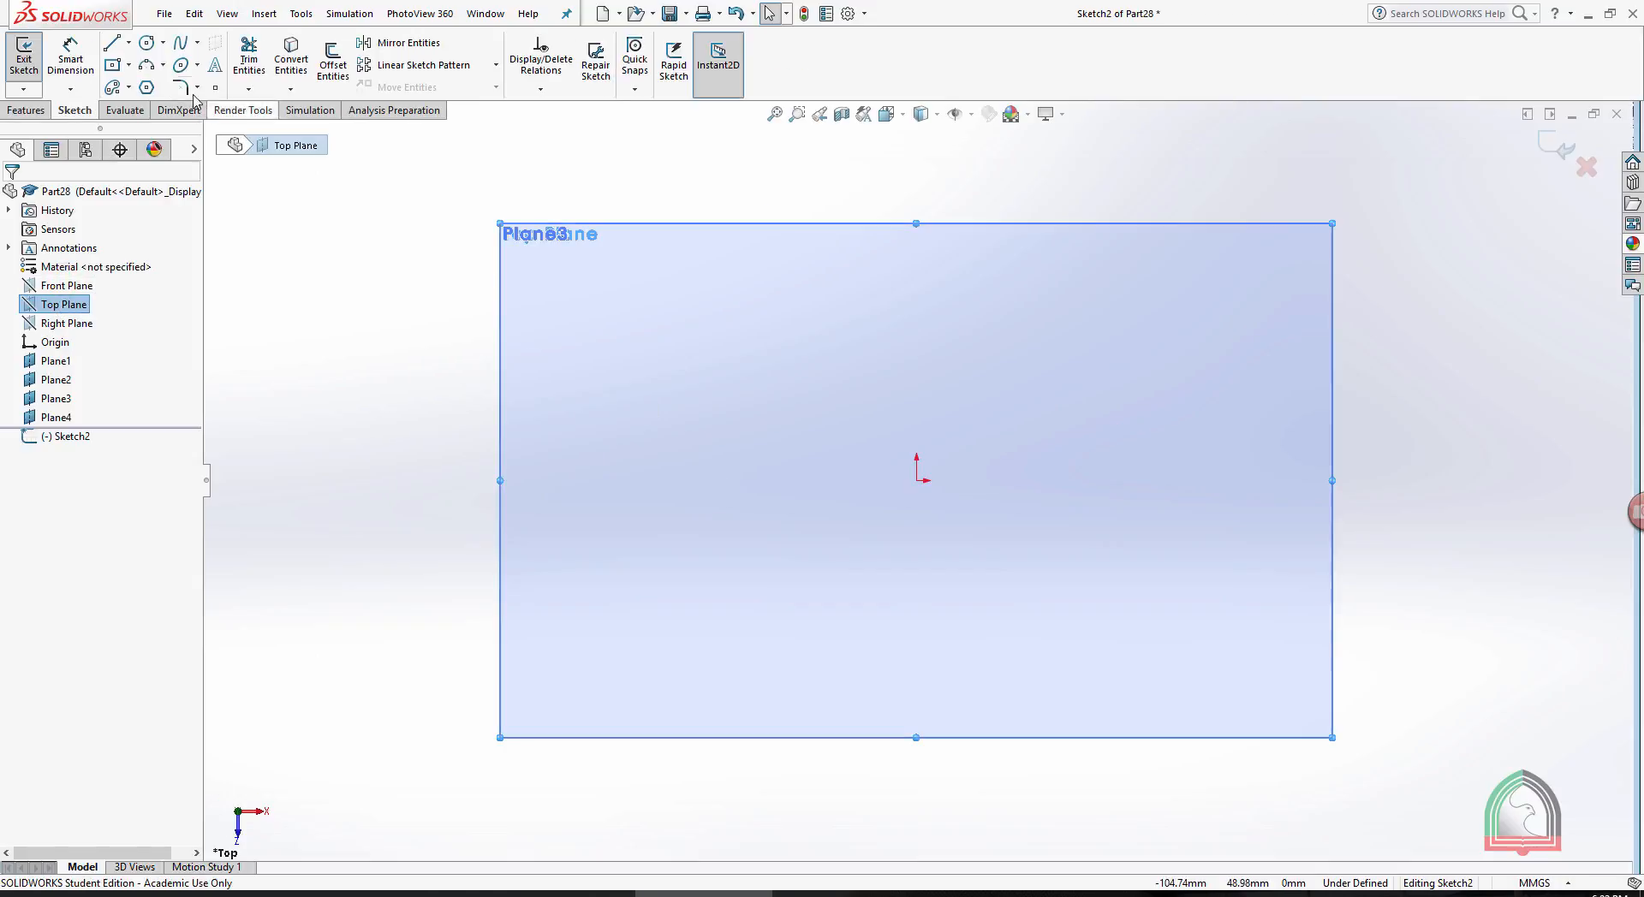
{"action": "left_click", "coordinate": [148, 43]}
{"action": "left_click", "coordinate": [917, 480]}
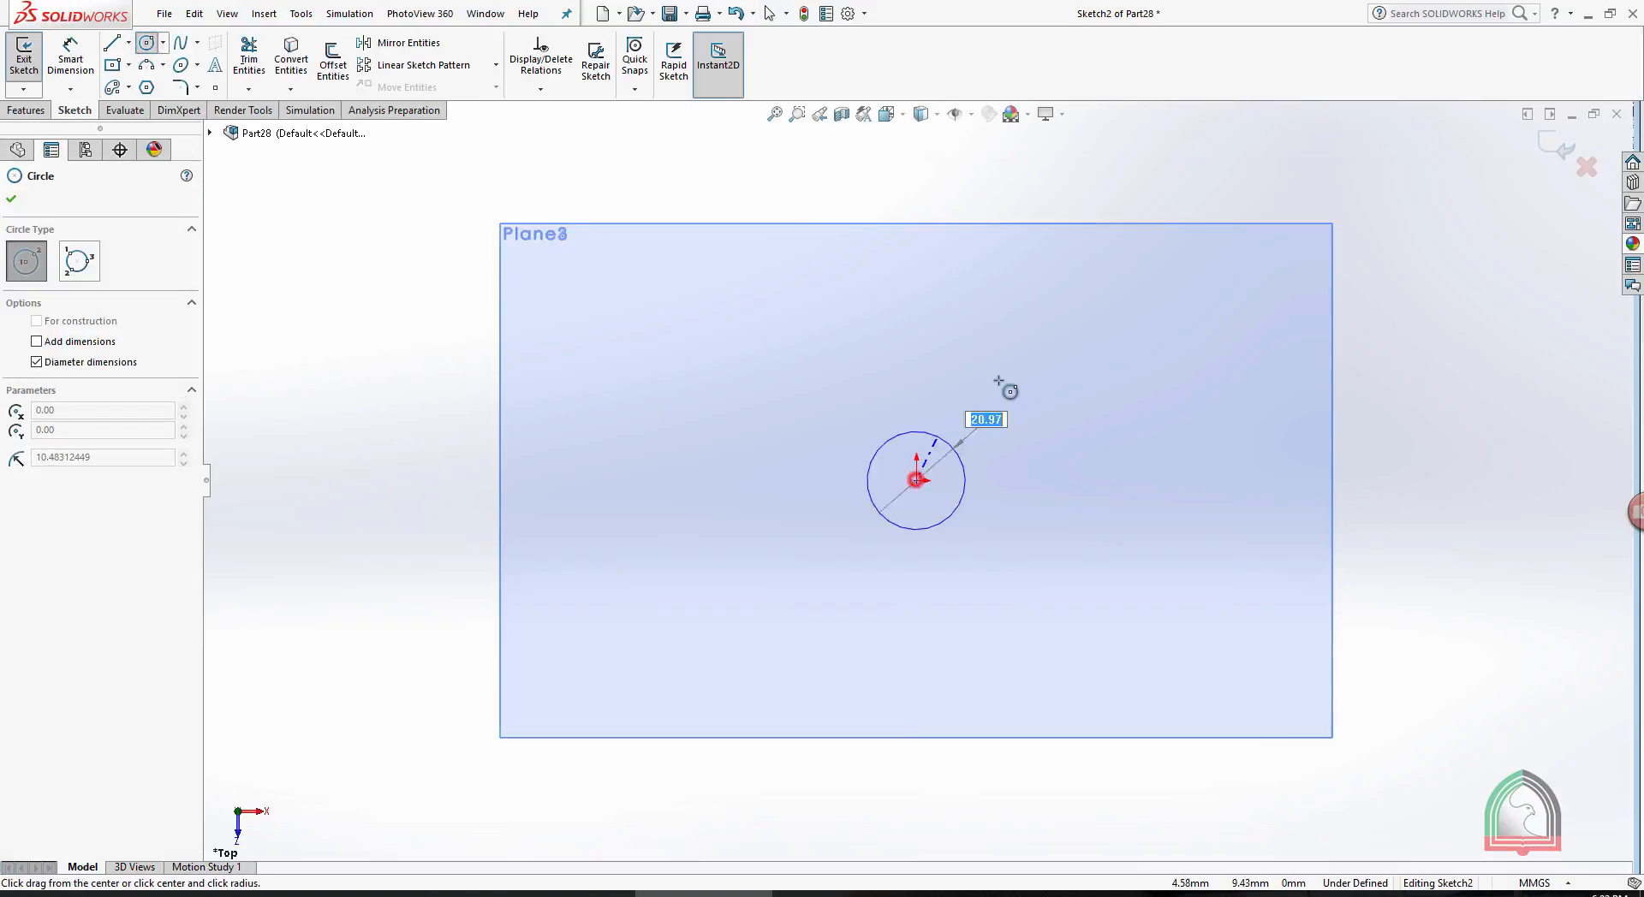
{"action": "left_click", "coordinate": [1030, 364]}
{"action": "left_click", "coordinate": [1557, 146]}
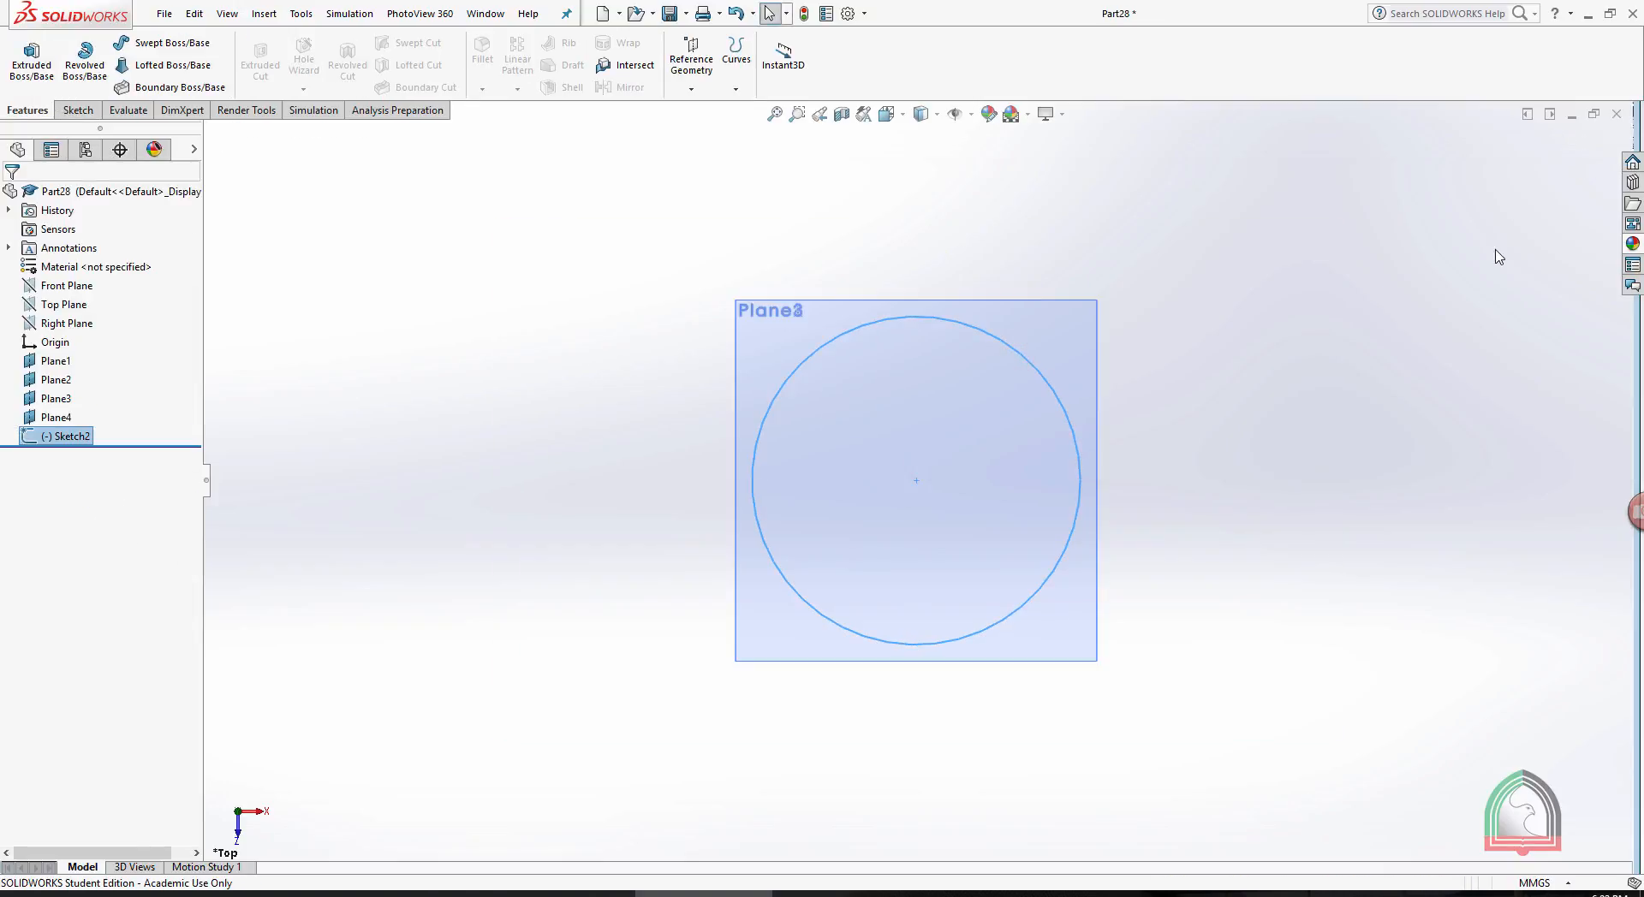
- Sketch a center rectangle about 61 by 44 mm on Plane1, centered on the origin, and close the sketch
{"action": "left_click", "coordinate": [804, 401]}
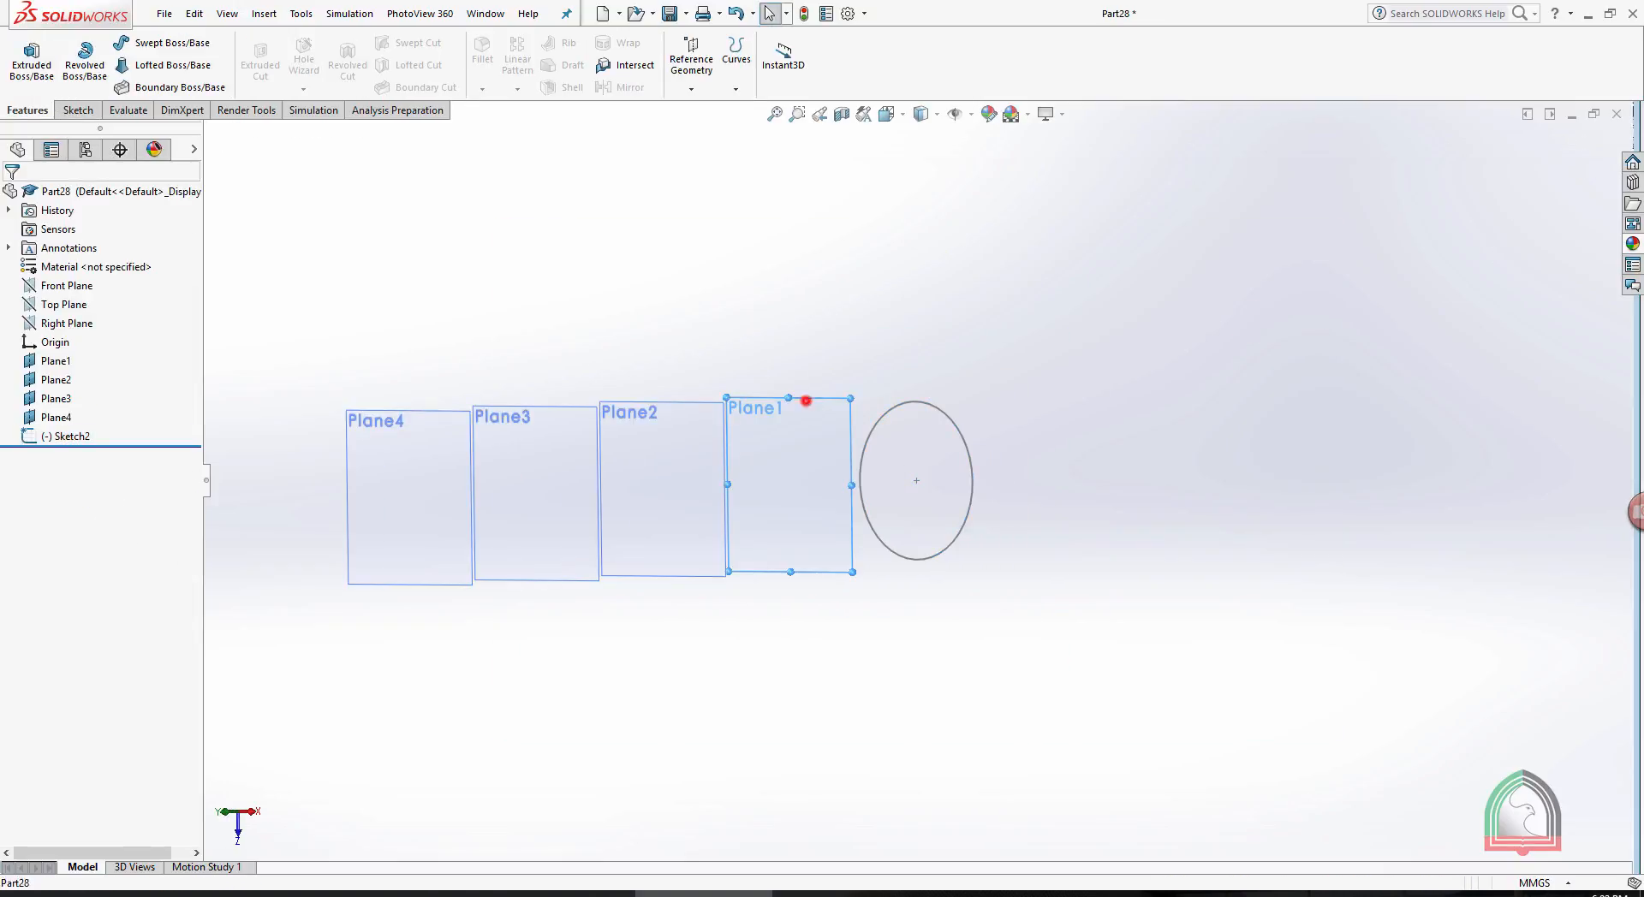
{"action": "left_click", "coordinate": [874, 349]}
{"action": "key", "text": "space"}
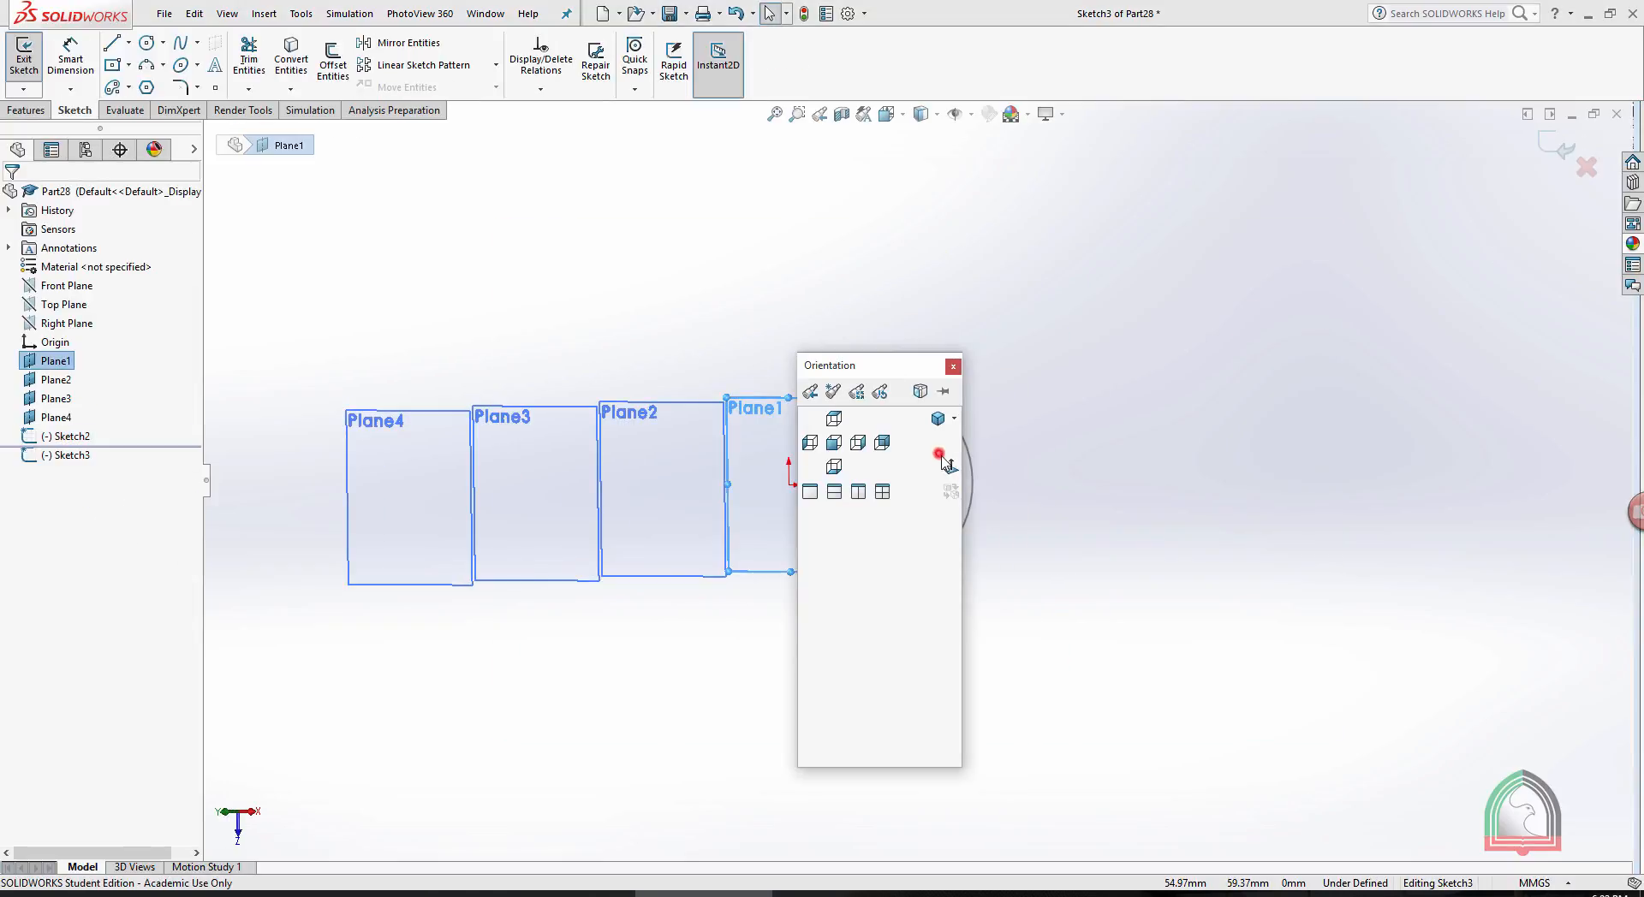
{"action": "left_click", "coordinate": [942, 456]}
{"action": "left_click", "coordinate": [121, 69]}
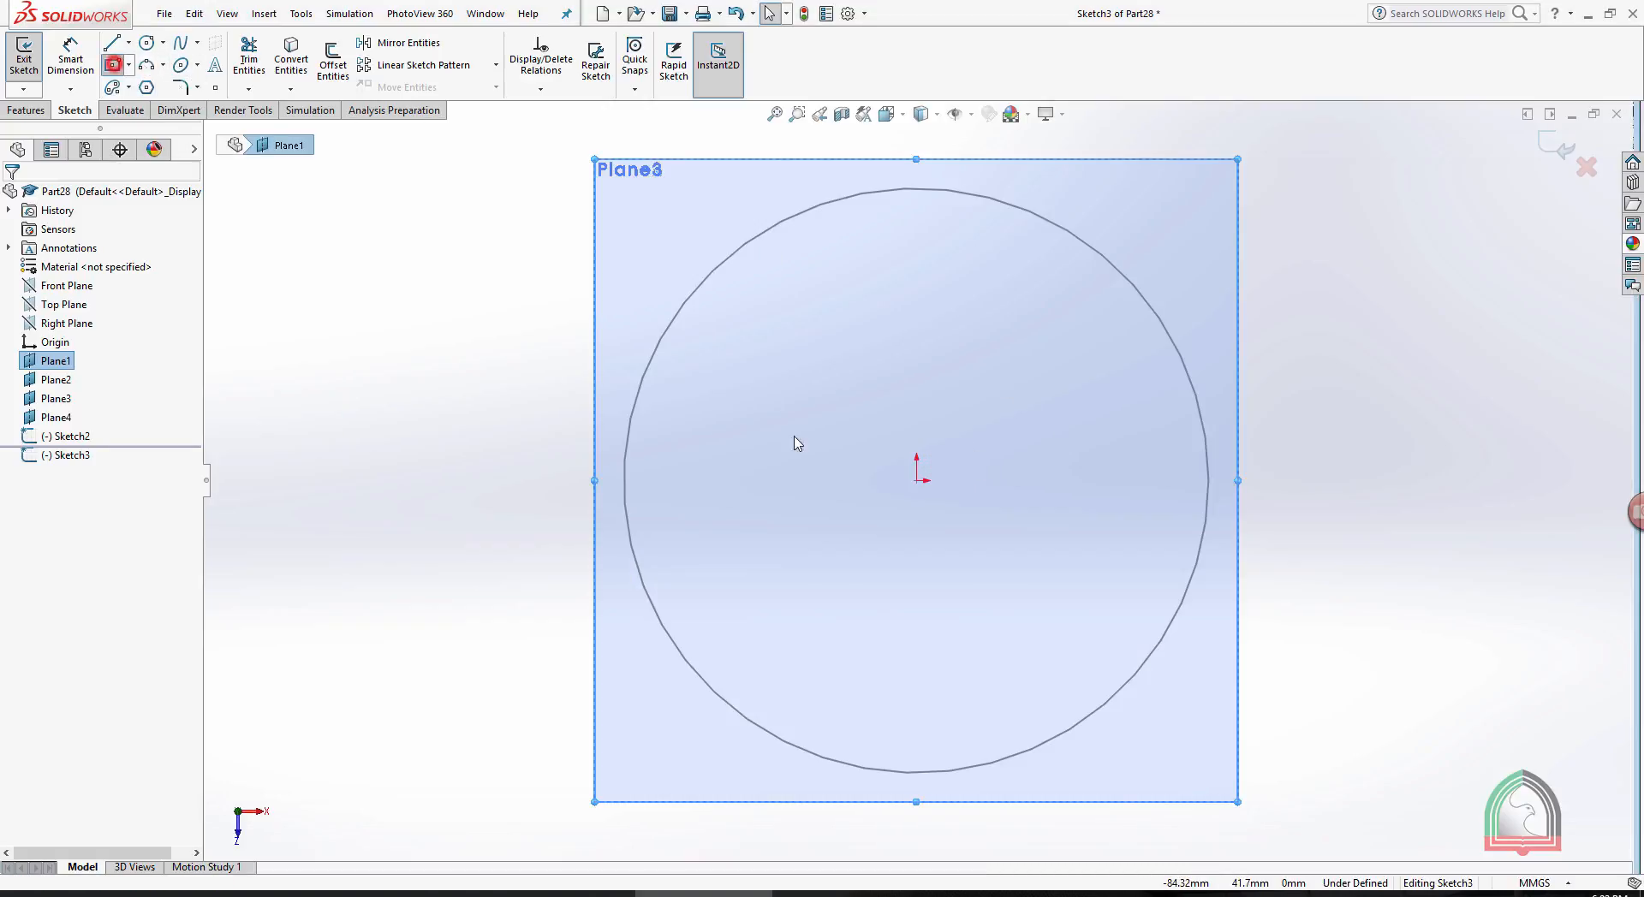
{"action": "left_click", "coordinate": [917, 480]}
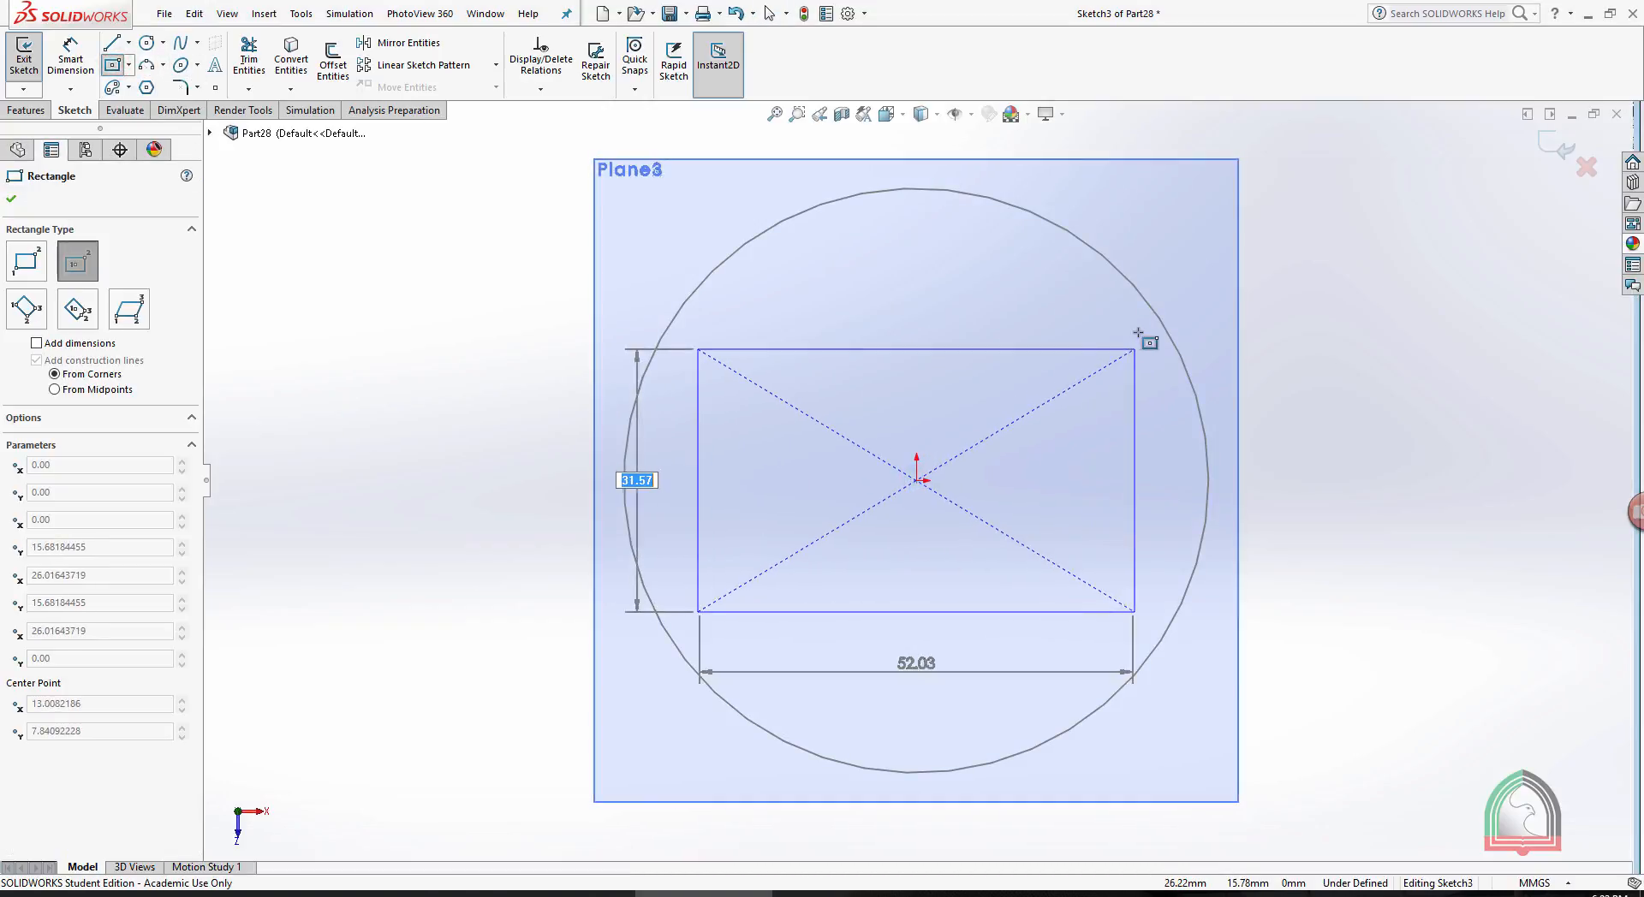
{"action": "left_click", "coordinate": [1169, 300]}
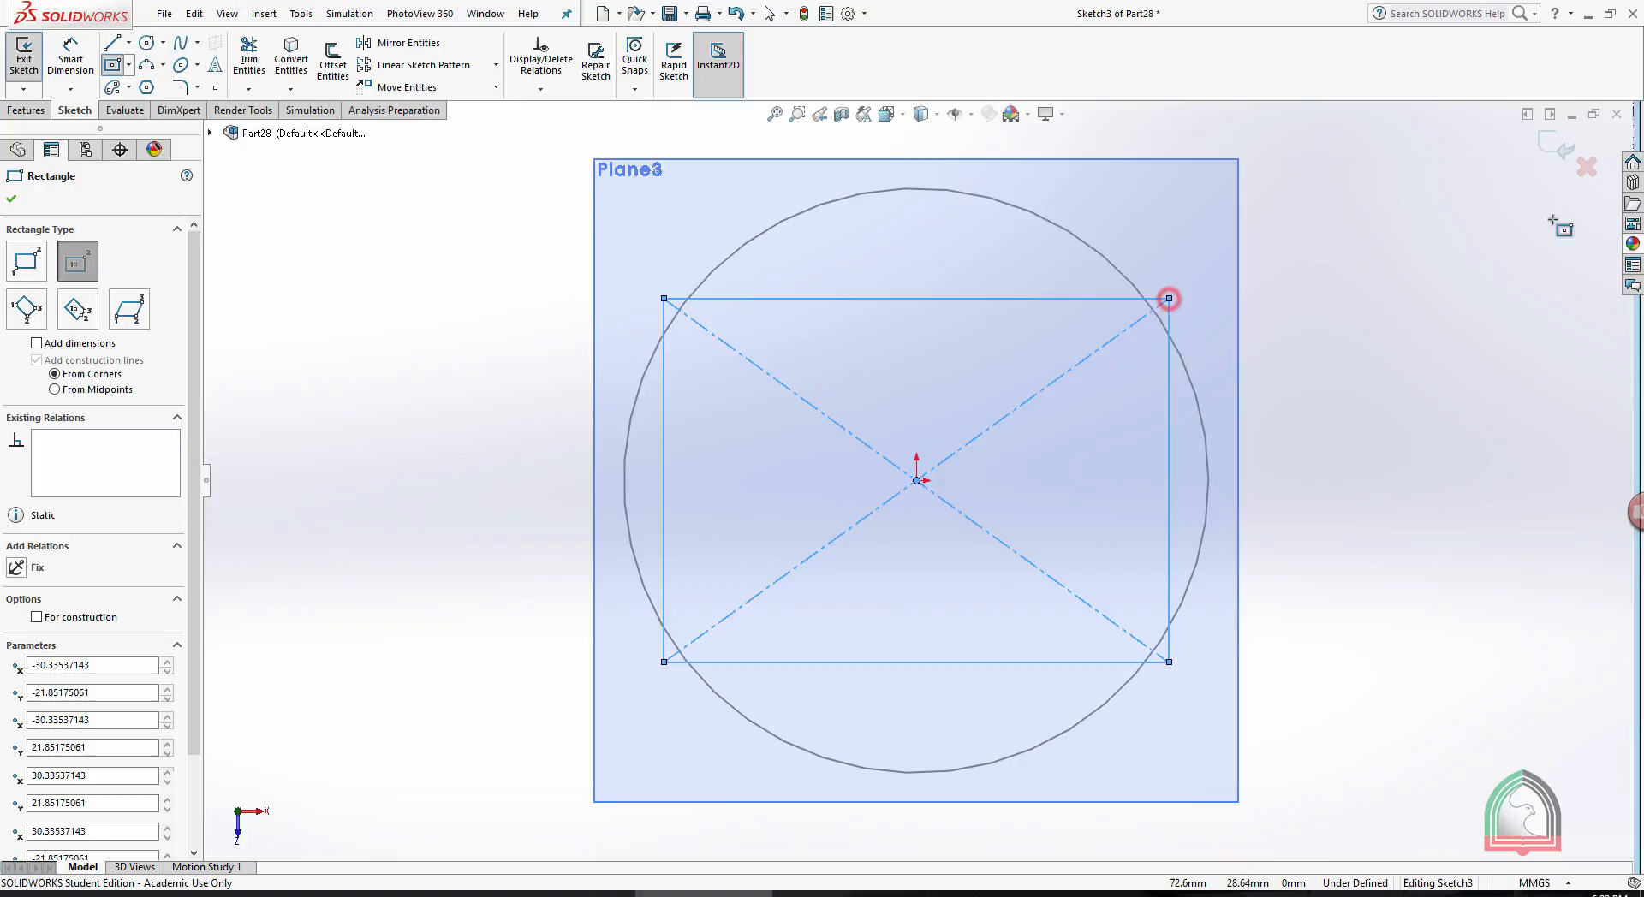
{"action": "left_click", "coordinate": [1557, 147]}
- Sketch a three-sided polygon centered on the origin on Plane2 with an inscribed circle about 41 mm in diameter, and close the sketch
{"action": "left_click", "coordinate": [1289, 302]}
{"action": "scroll", "coordinate": [1276, 320], "scroll_direction": "up", "scroll_amount": 3}
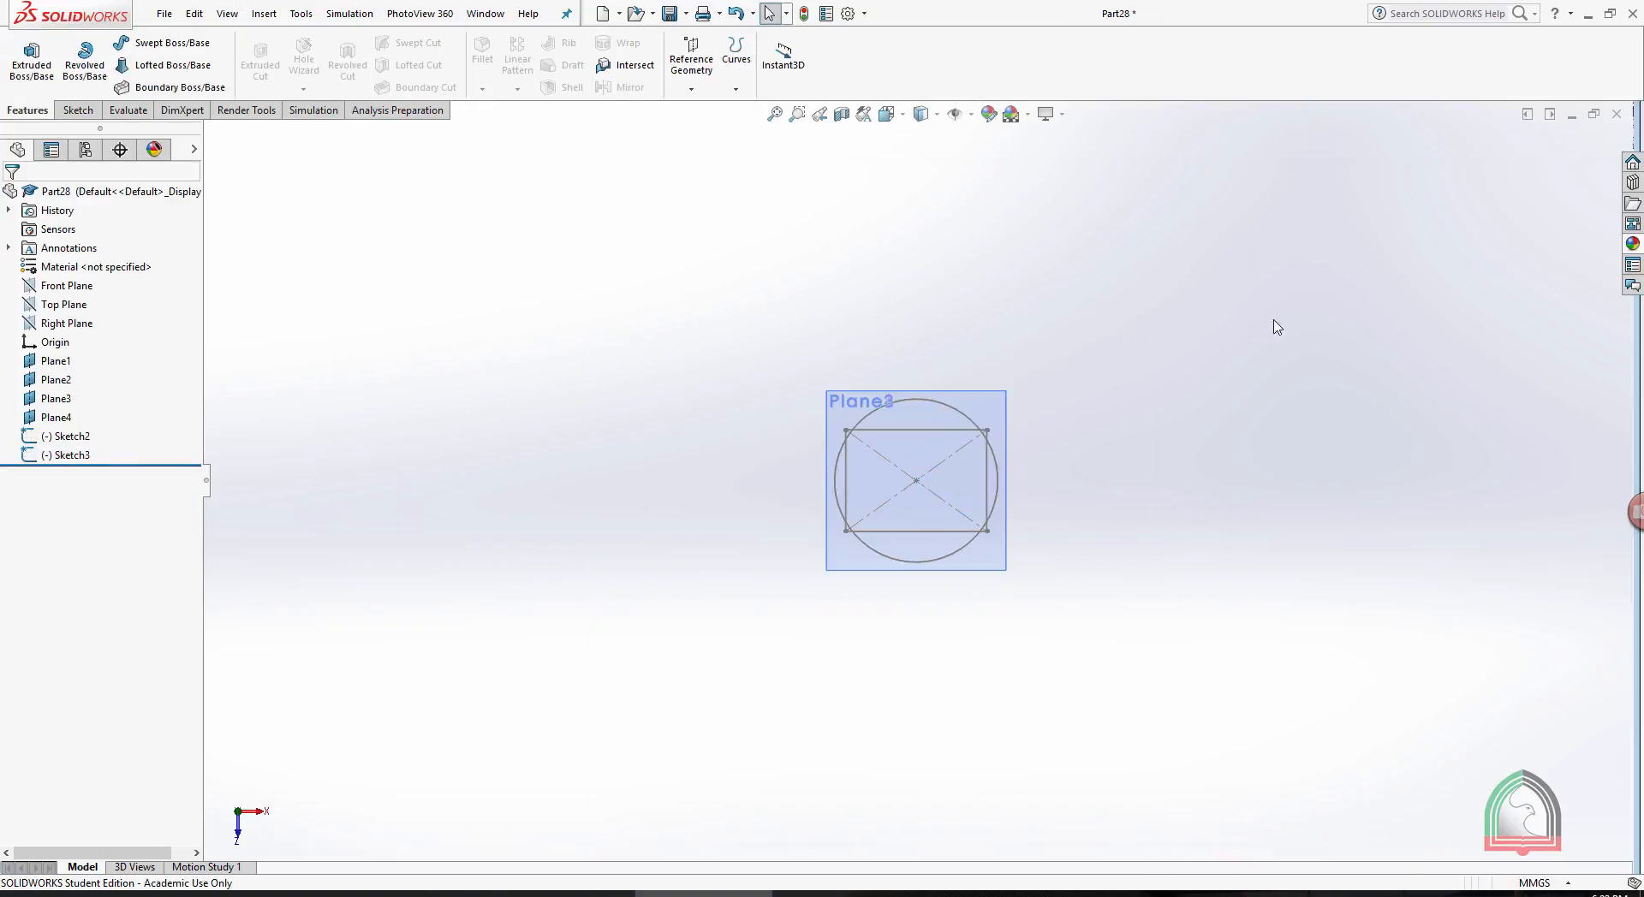
{"action": "middle_click_drag", "start_coordinate": [1274, 321], "coordinate": [1079, 377]}
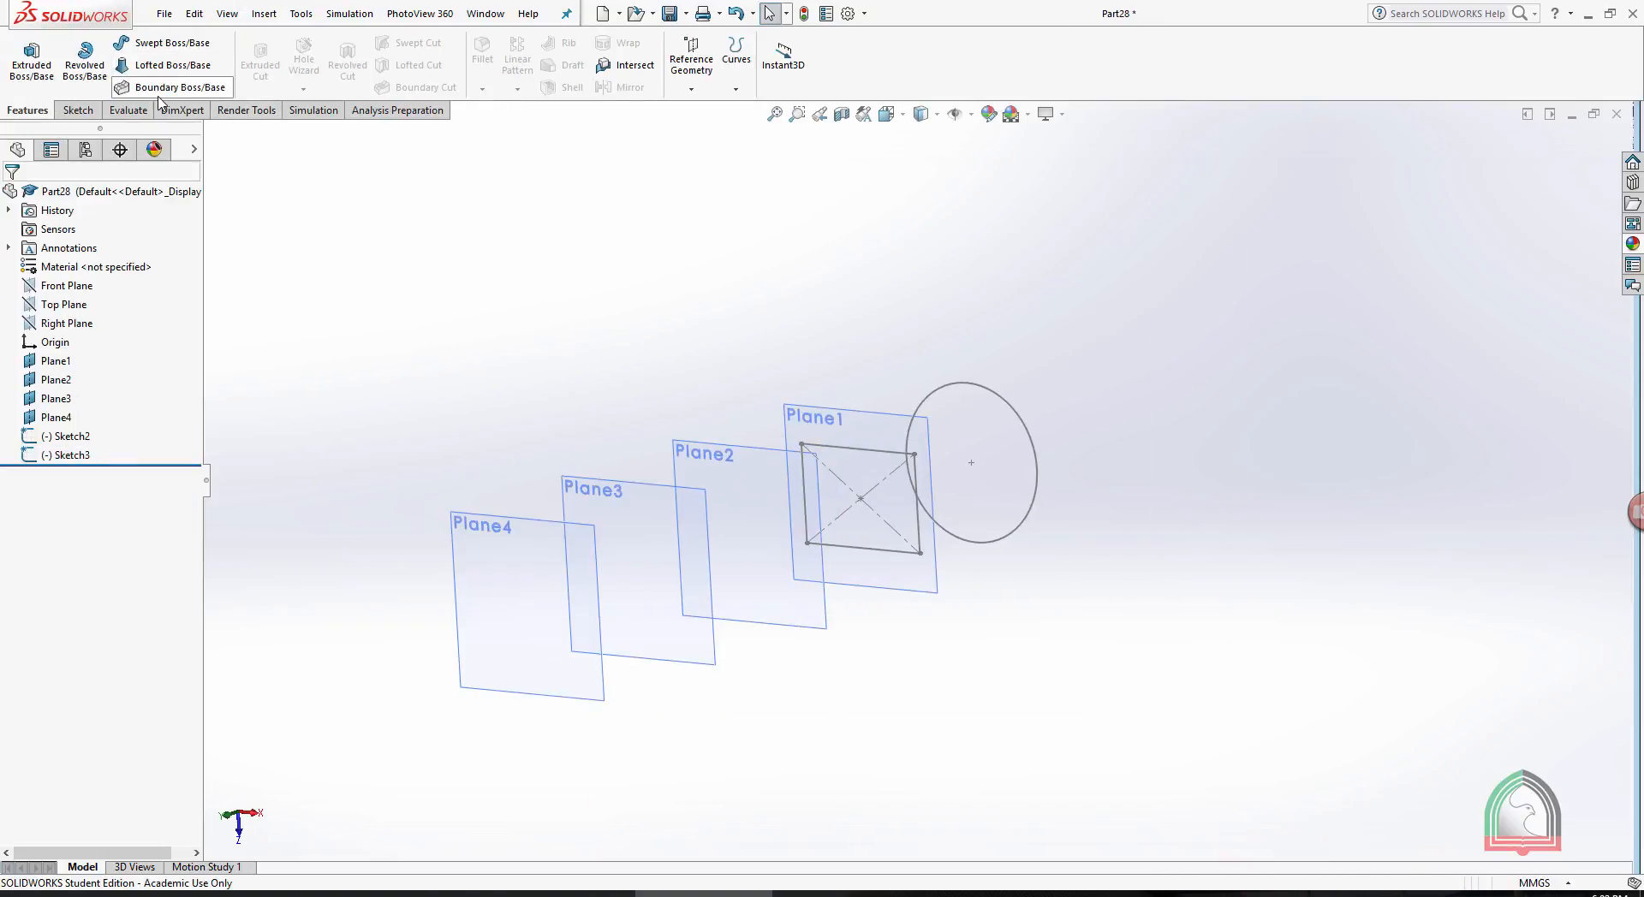
{"action": "left_click", "coordinate": [753, 454]}
{"action": "left_click", "coordinate": [814, 408]}
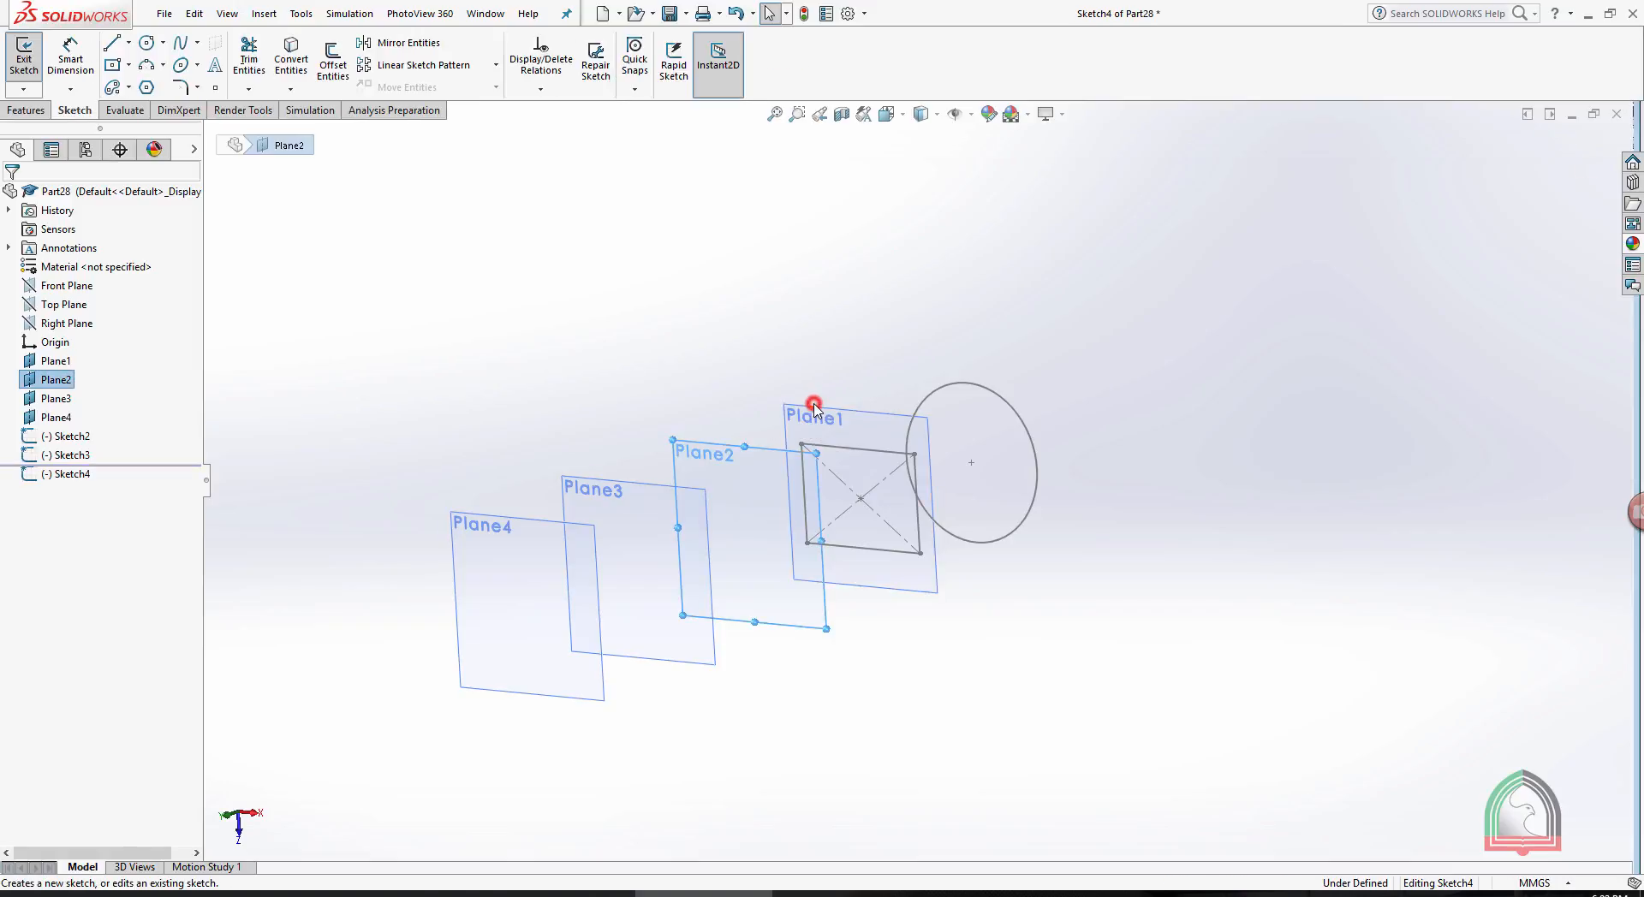
{"action": "key", "text": "space"}
{"action": "left_click", "coordinate": [888, 520]}
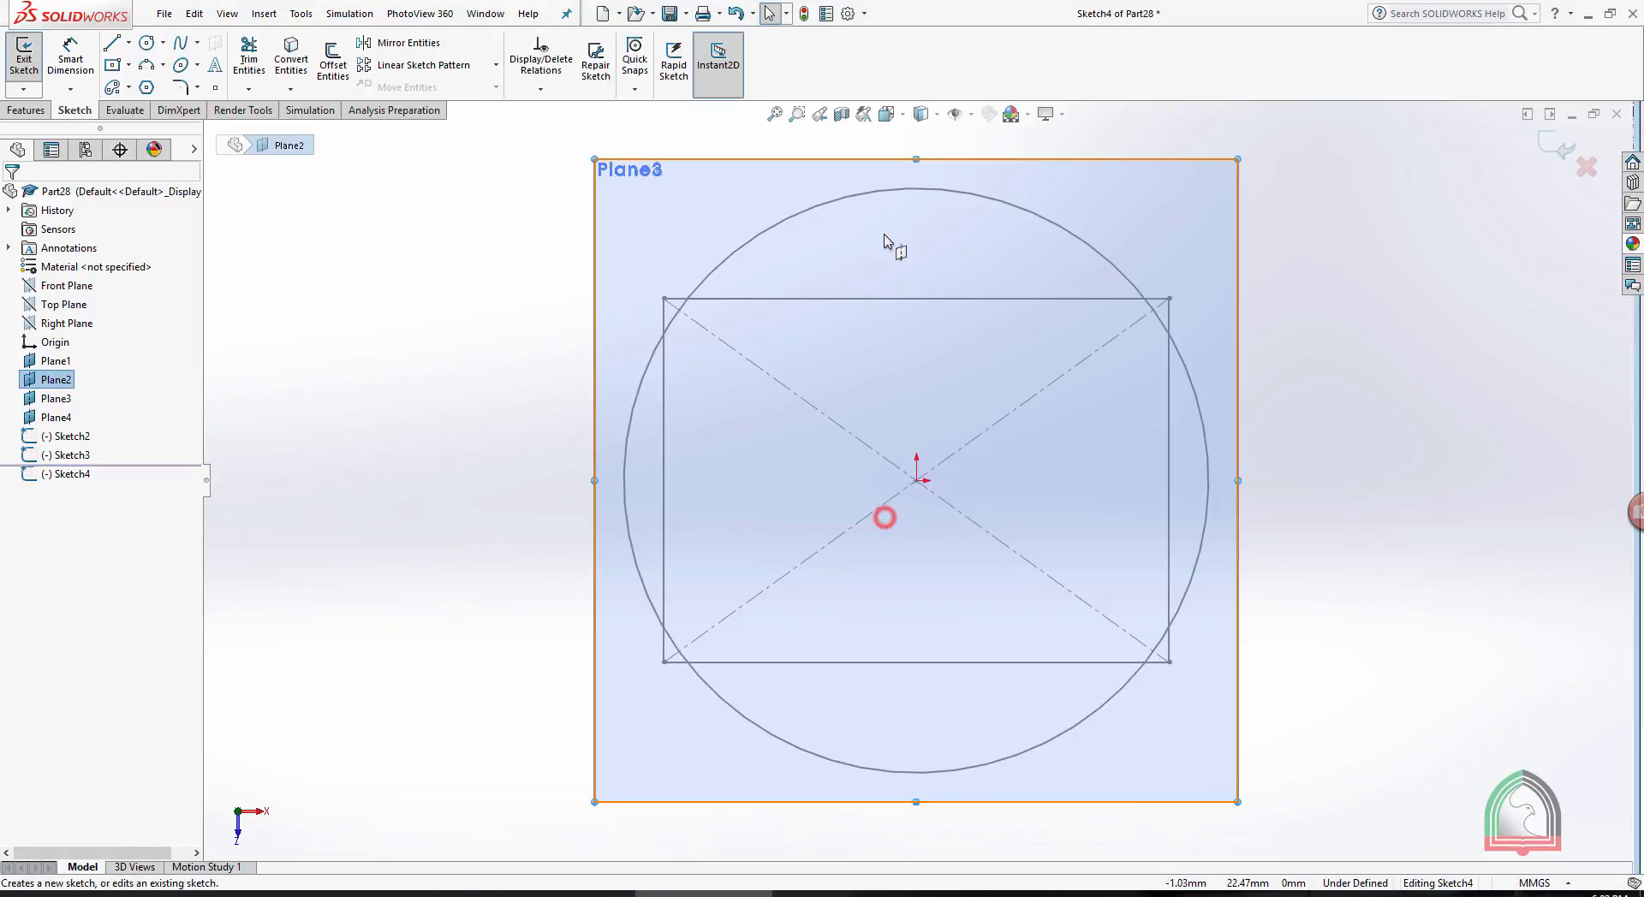
{"action": "left_click", "coordinate": [149, 89]}
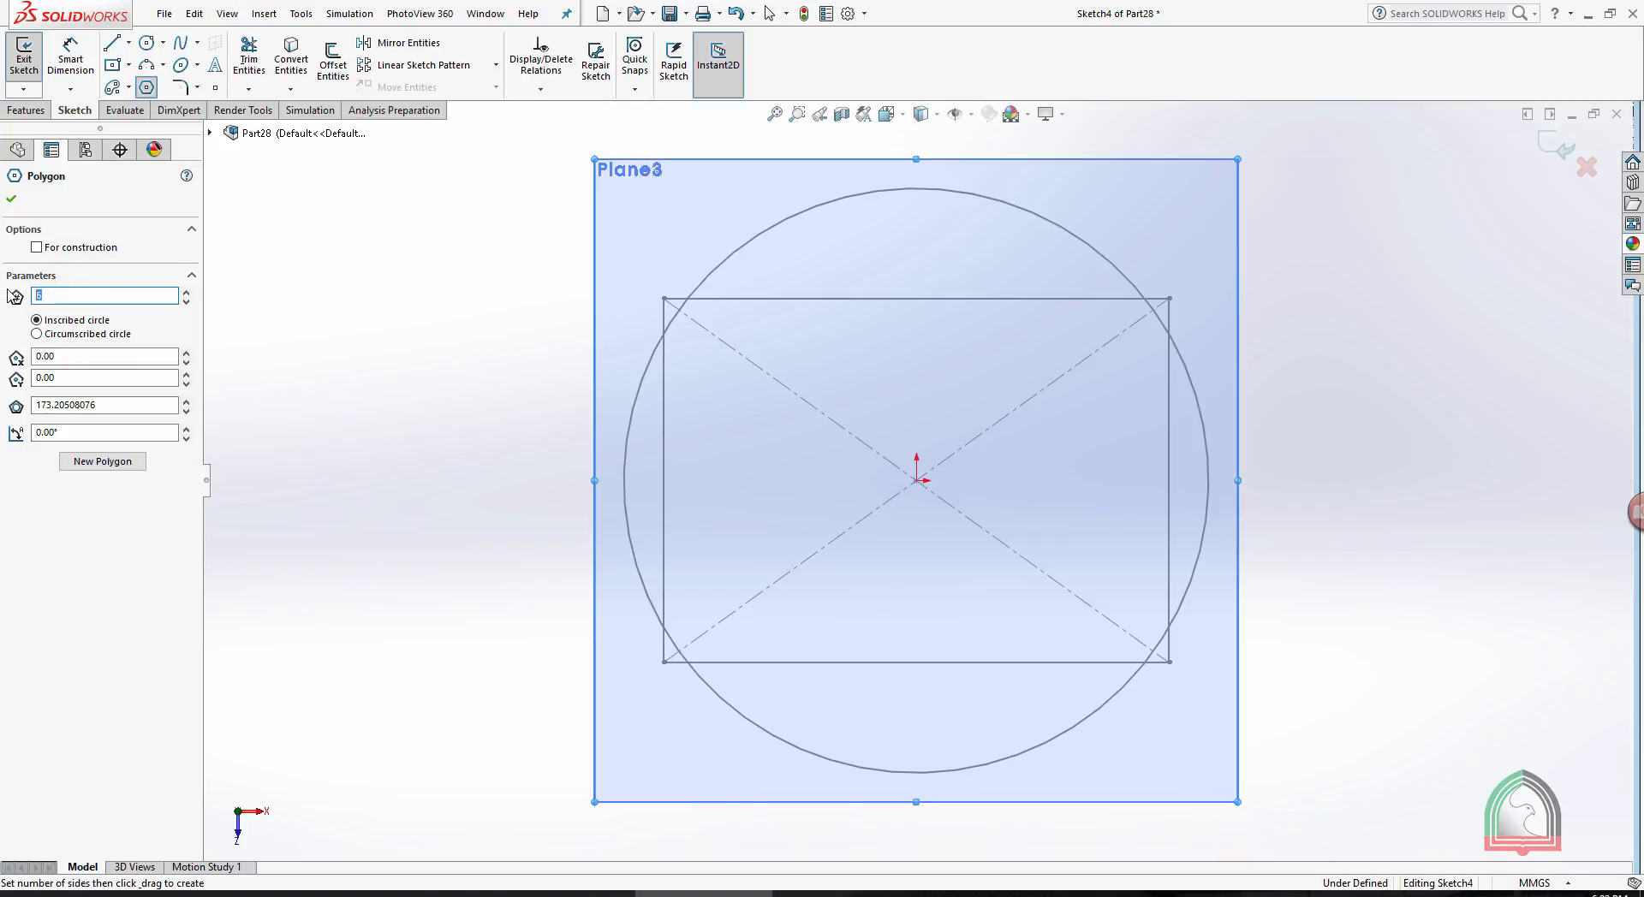
{"action": "mouse_move", "coordinate": [916, 480]}
{"action": "left_mouse_down"}
{"action": "mouse_move", "coordinate": [965, 290]}
{"action": "mouse_move", "coordinate": [922, 139]}
{"action": "left_mouse_up"}
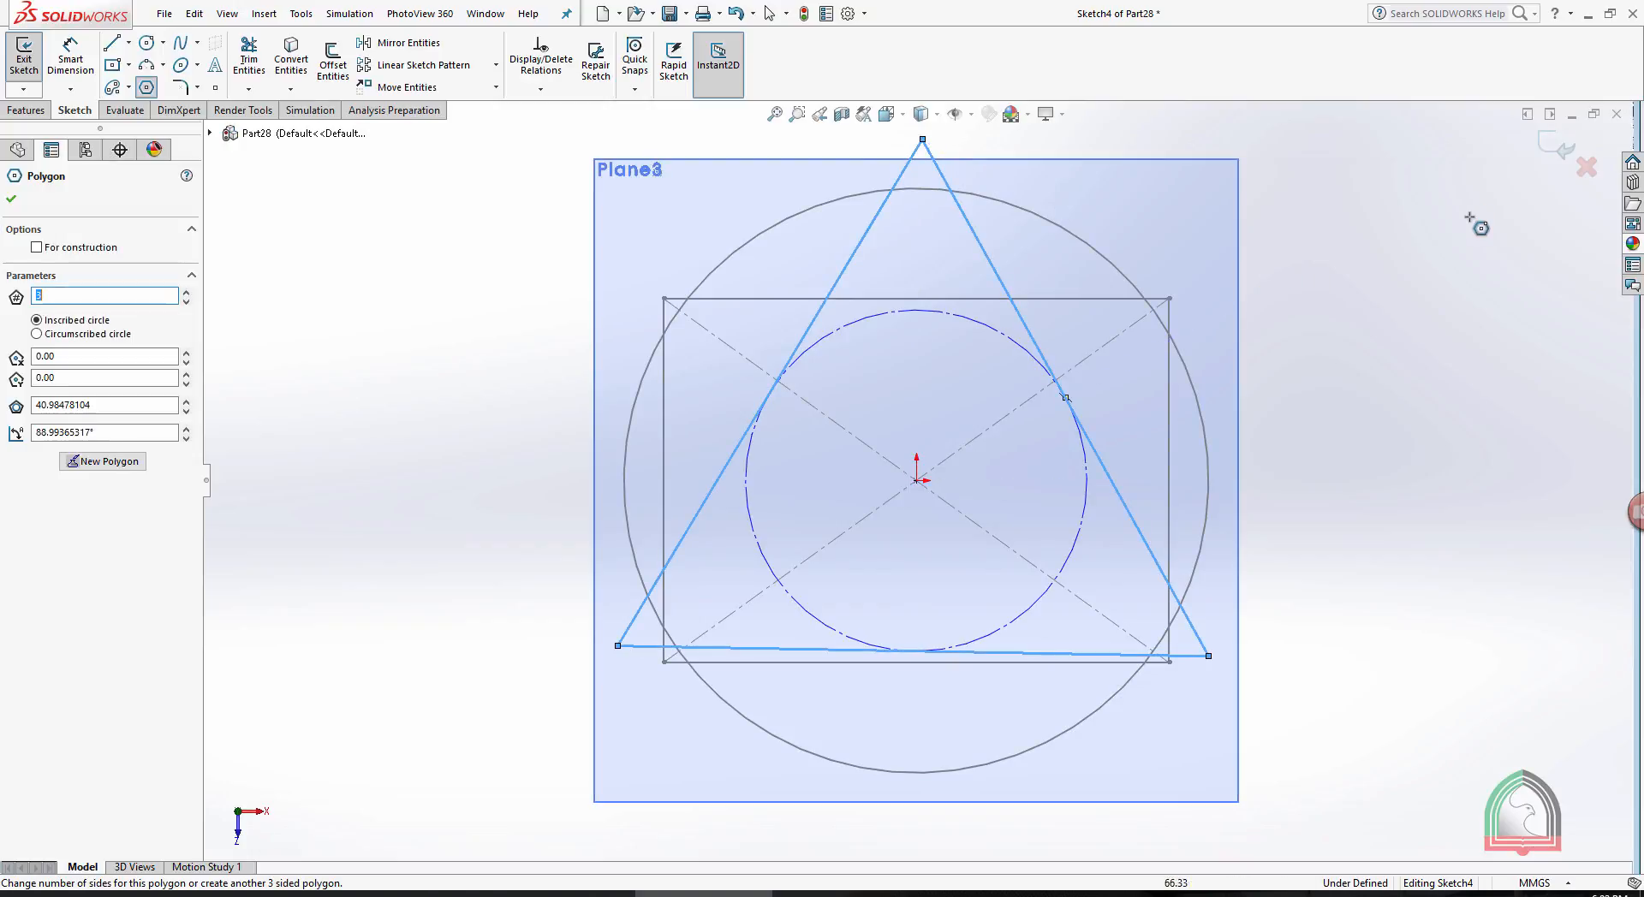
{"action": "left_click", "coordinate": [1554, 148]}
- Sketch a circle centered on the origin on Plane3, slightly larger than the Top Plane circle, and close the sketch
{"action": "middle_click_drag", "start_coordinate": [1241, 391], "coordinate": [1168, 436]}
{"action": "scroll", "coordinate": [648, 408], "scroll_direction": "up", "scroll_amount": 5}
{"action": "left_click", "coordinate": [577, 475]}
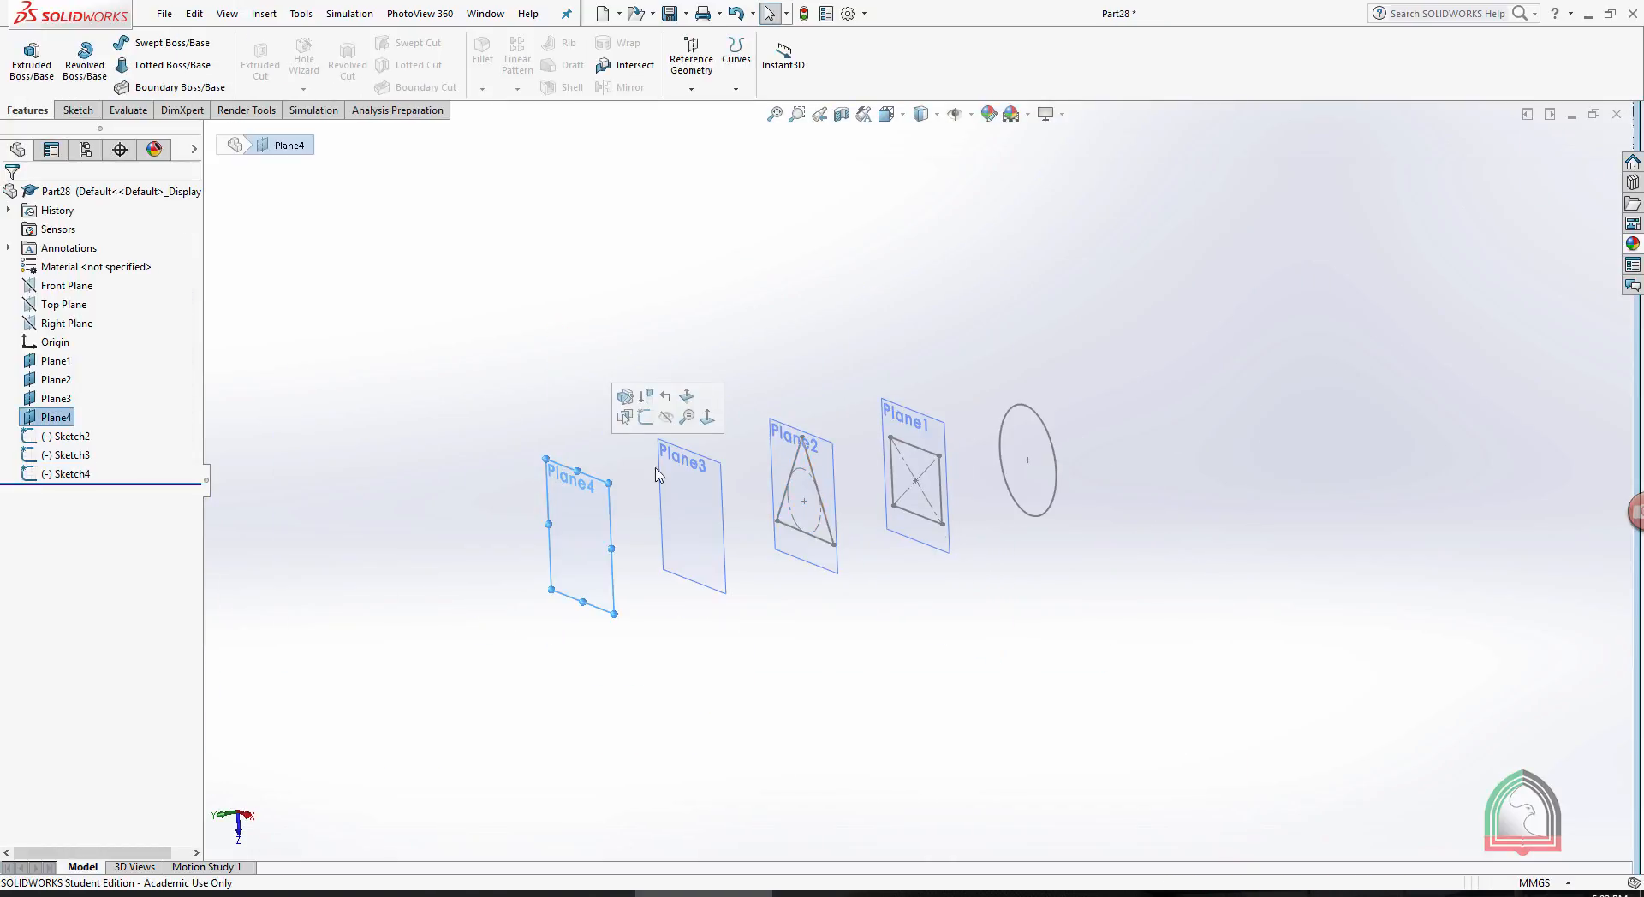
{"action": "left_click", "coordinate": [681, 456]}
{"action": "left_click", "coordinate": [753, 405]}
{"action": "key", "text": "space"}
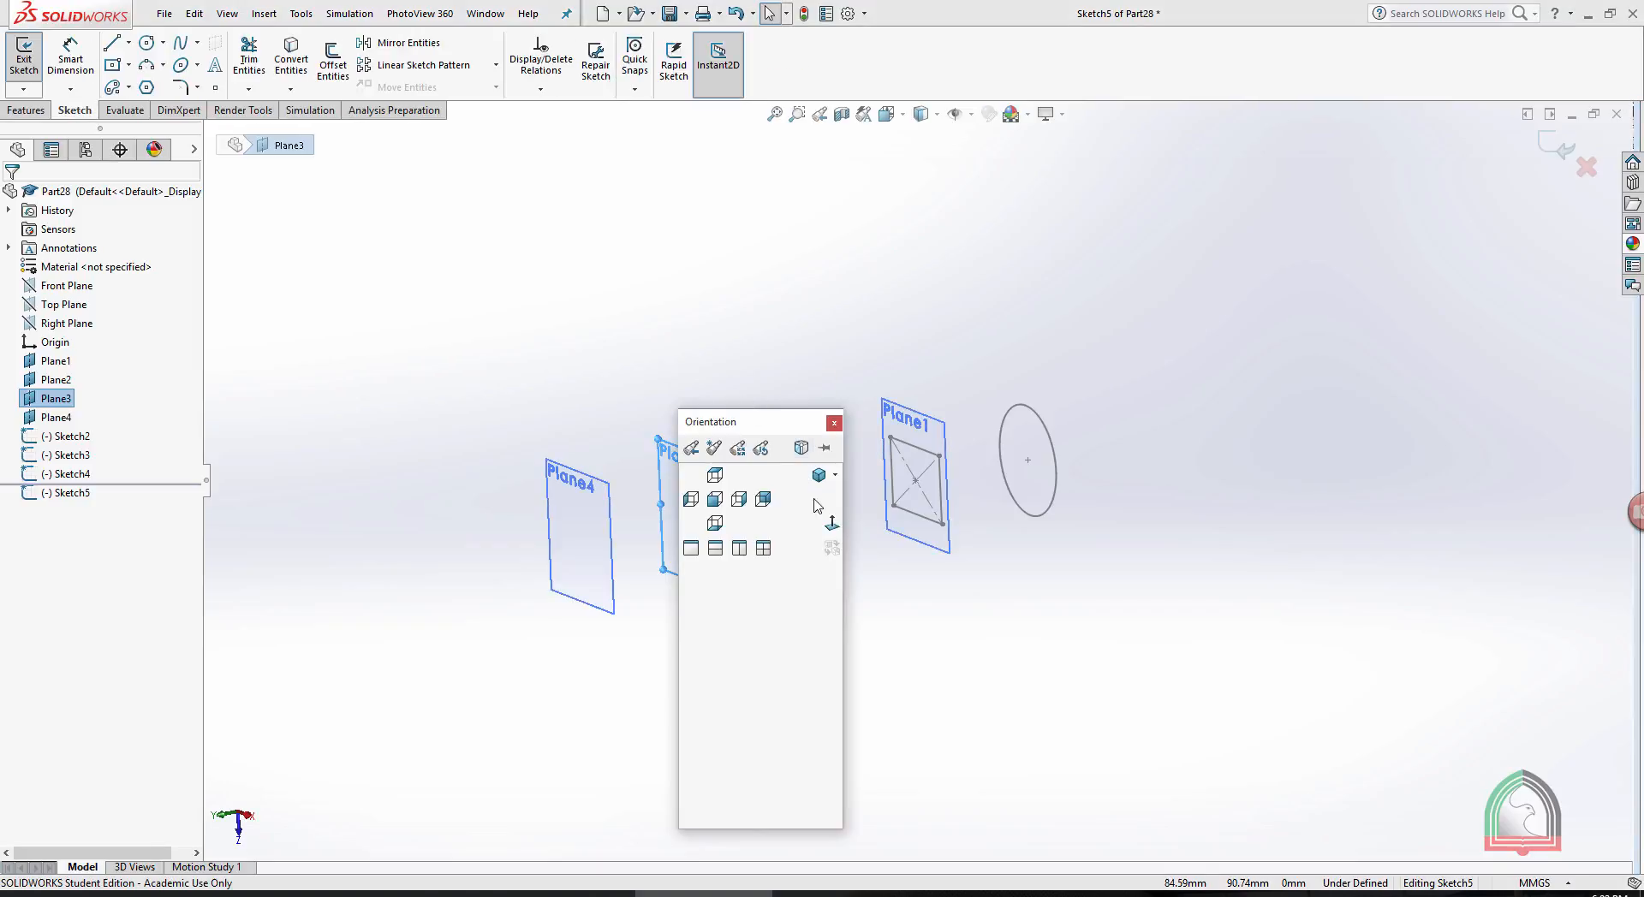
{"action": "left_click", "coordinate": [815, 506]}
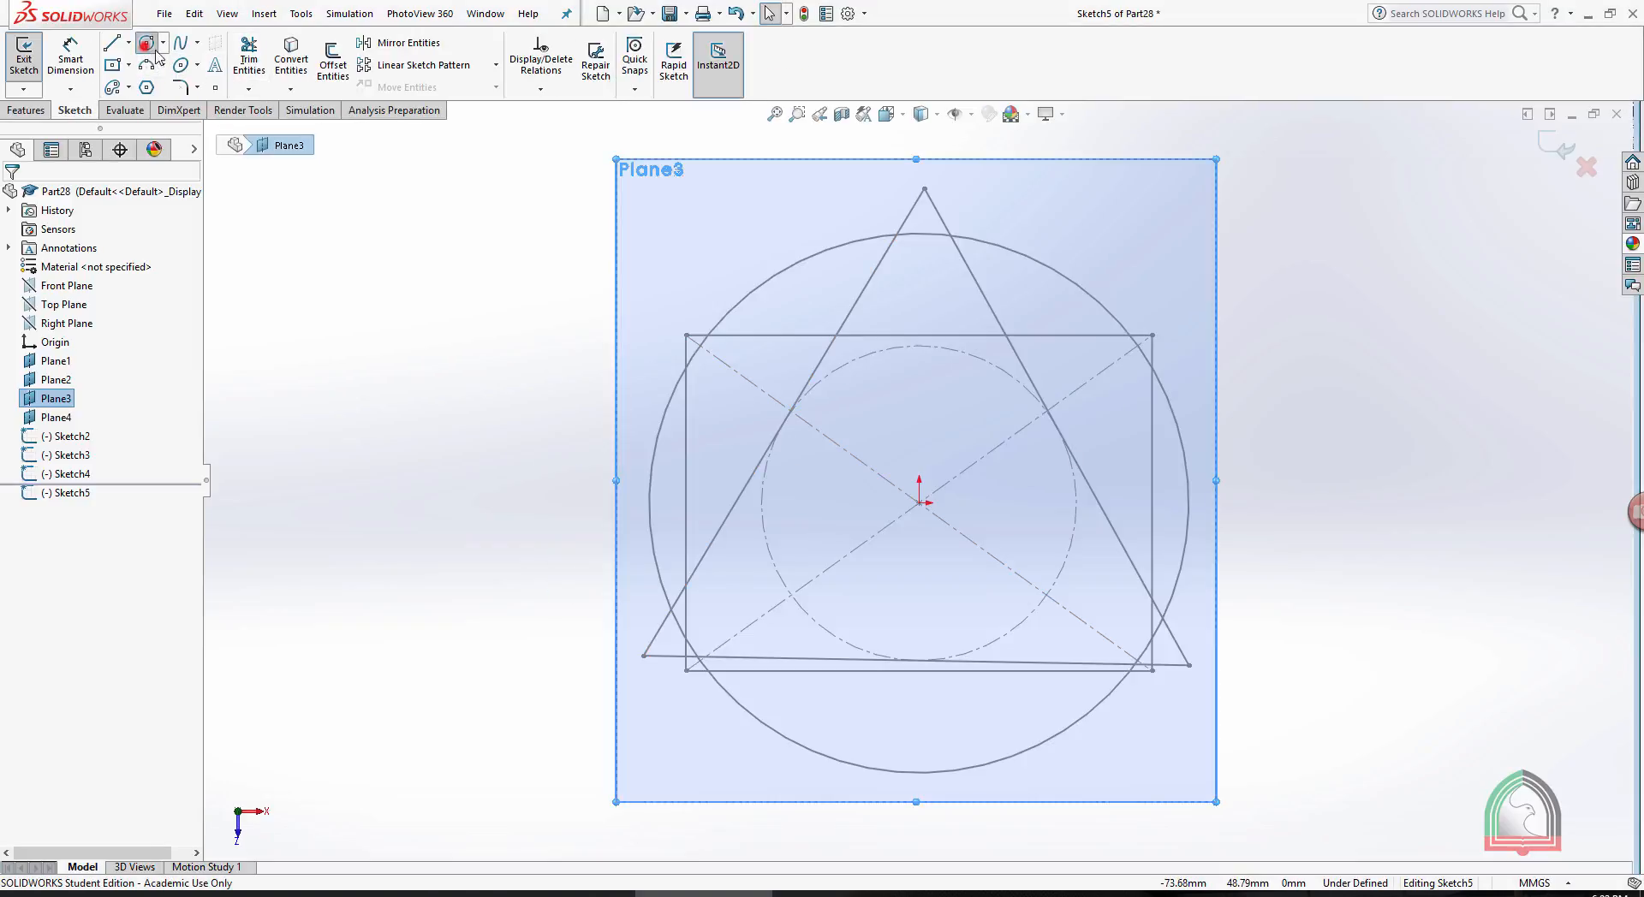
{"action": "left_click", "coordinate": [149, 45]}
{"action": "left_click", "coordinate": [919, 502]}
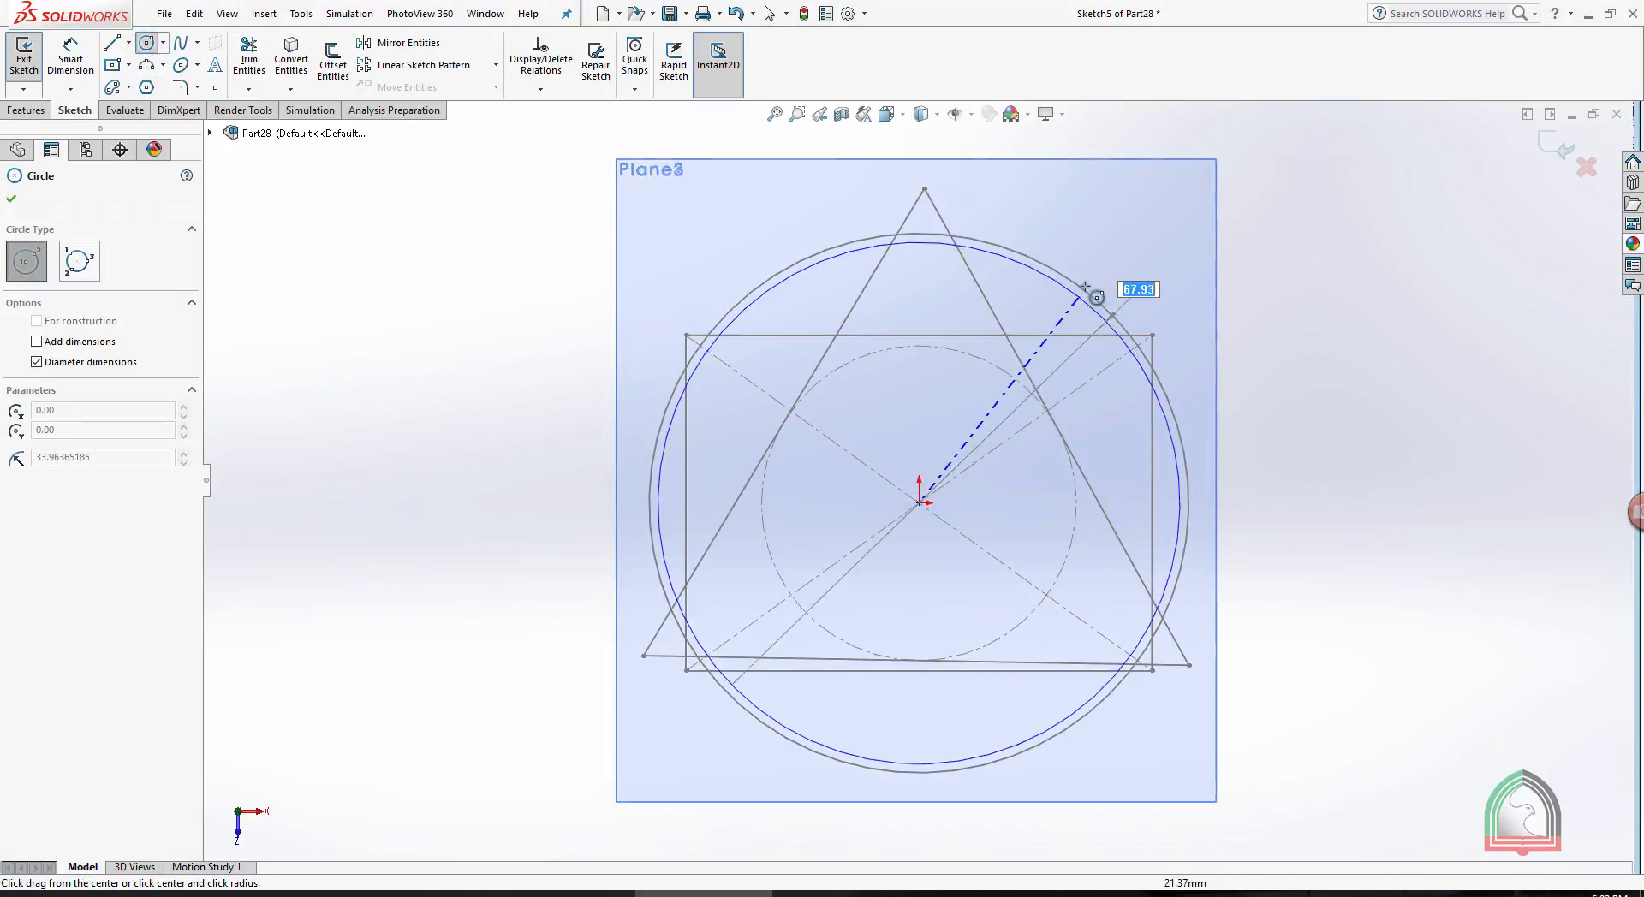
{"action": "left_click", "coordinate": [1108, 250]}
{"action": "left_click", "coordinate": [1554, 146]}
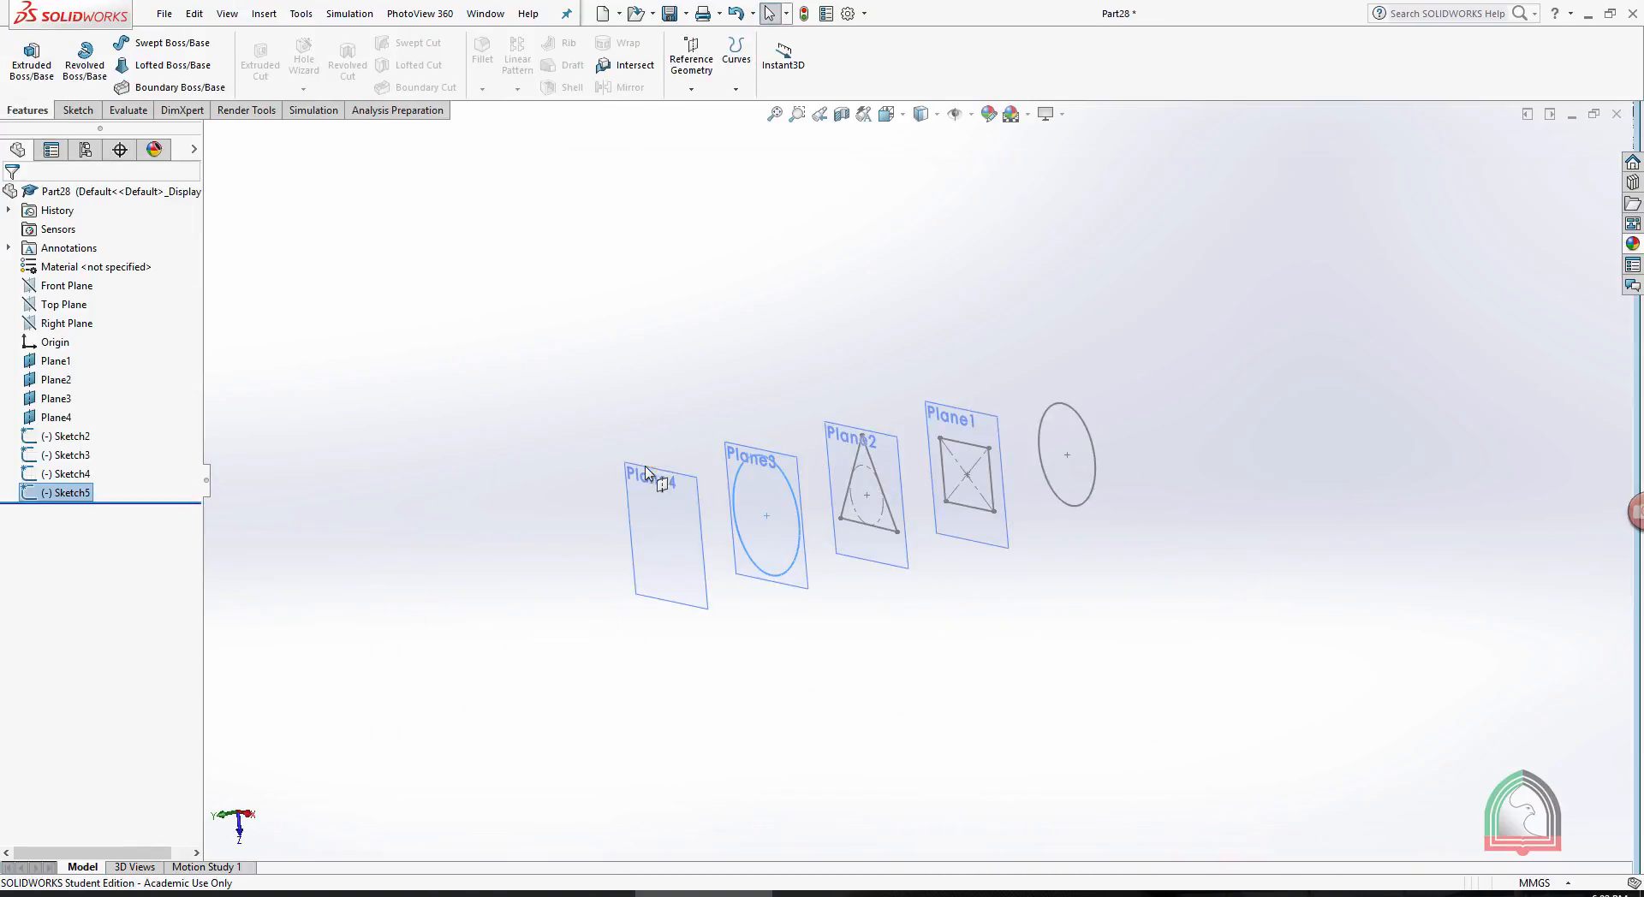
- Sketch a six-sided polygon centered on the origin on Plane4 with one vertex pointing straight up, and close the sketch
{"action": "left_click", "coordinate": [654, 473]}
{"action": "left_click", "coordinate": [722, 421]}
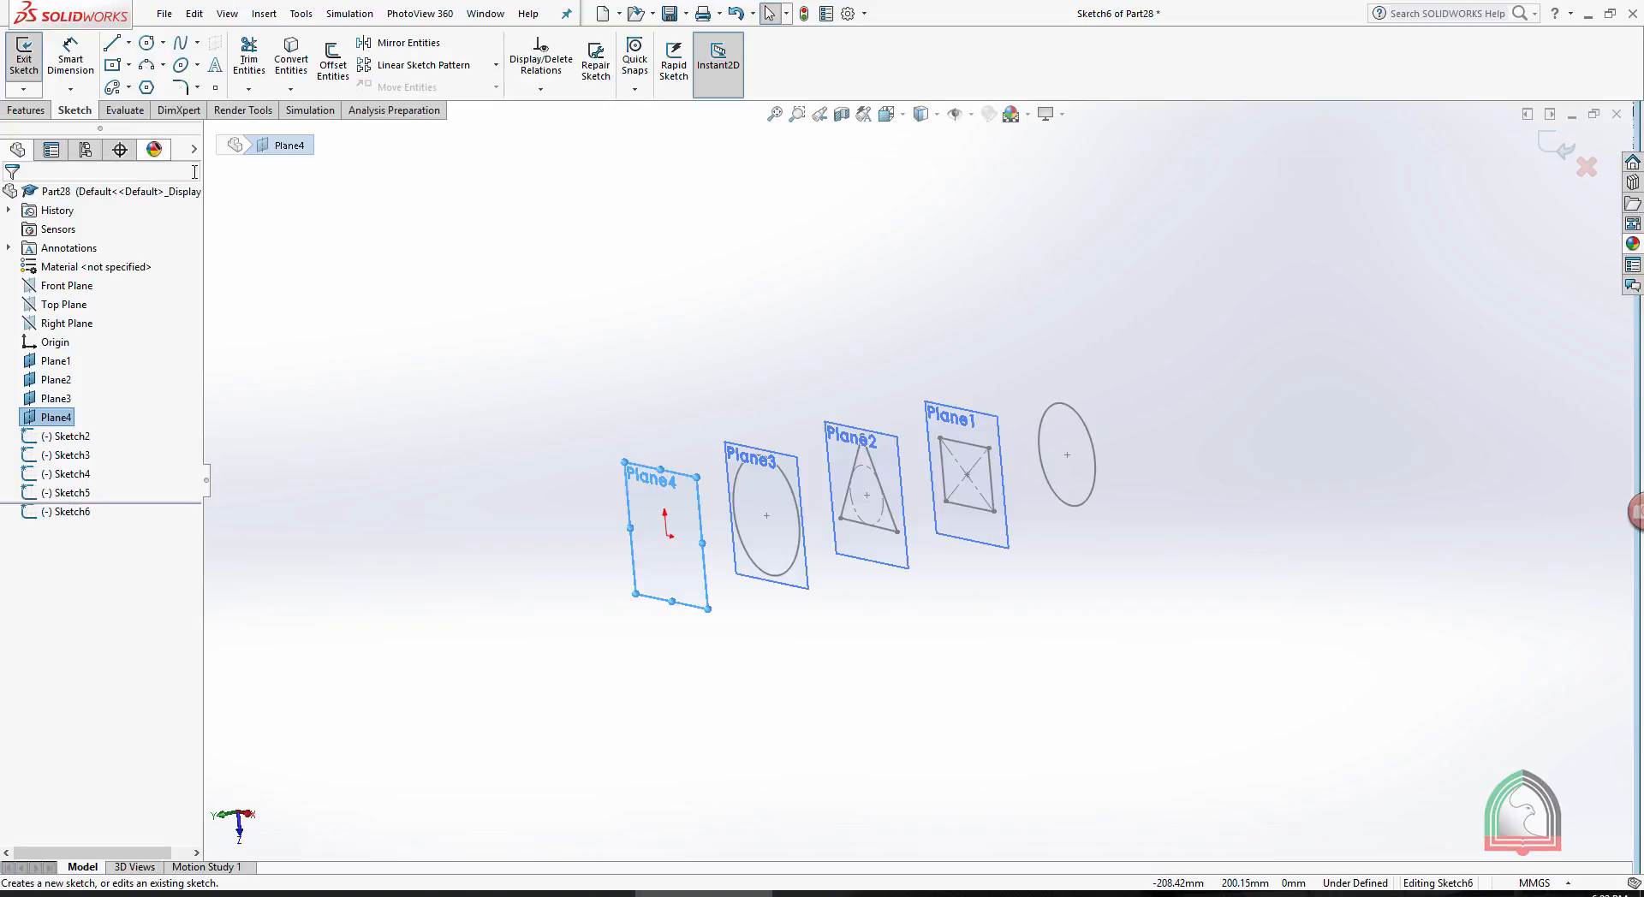
{"action": "key", "text": "space"}
{"action": "left_click", "coordinate": [365, 334]}
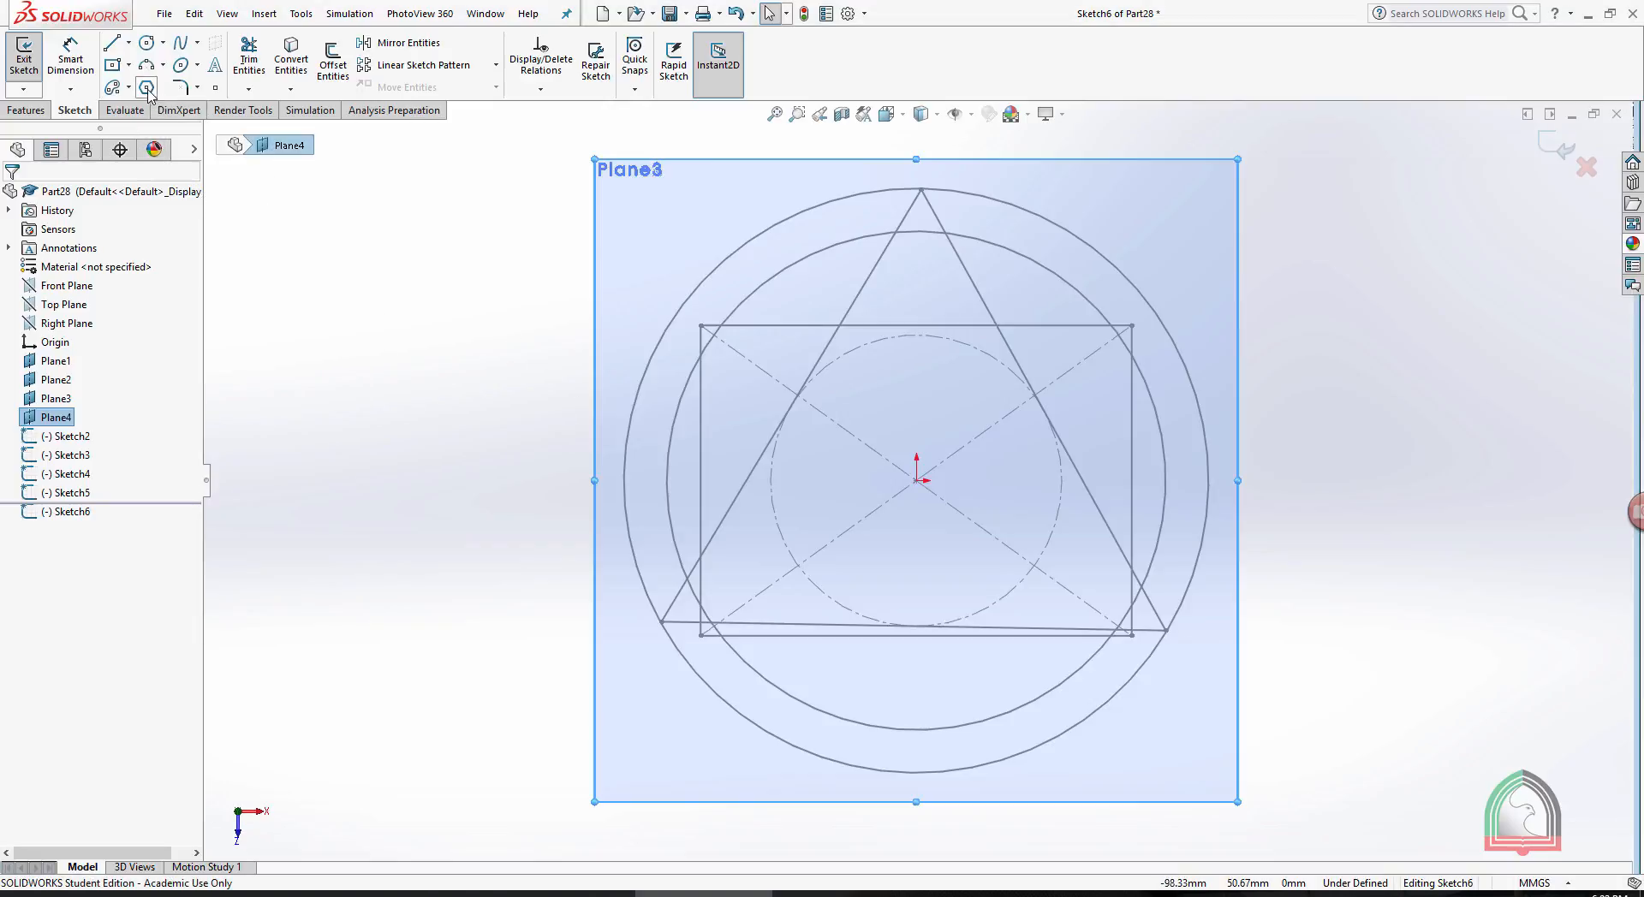
{"action": "left_click", "coordinate": [146, 88]}
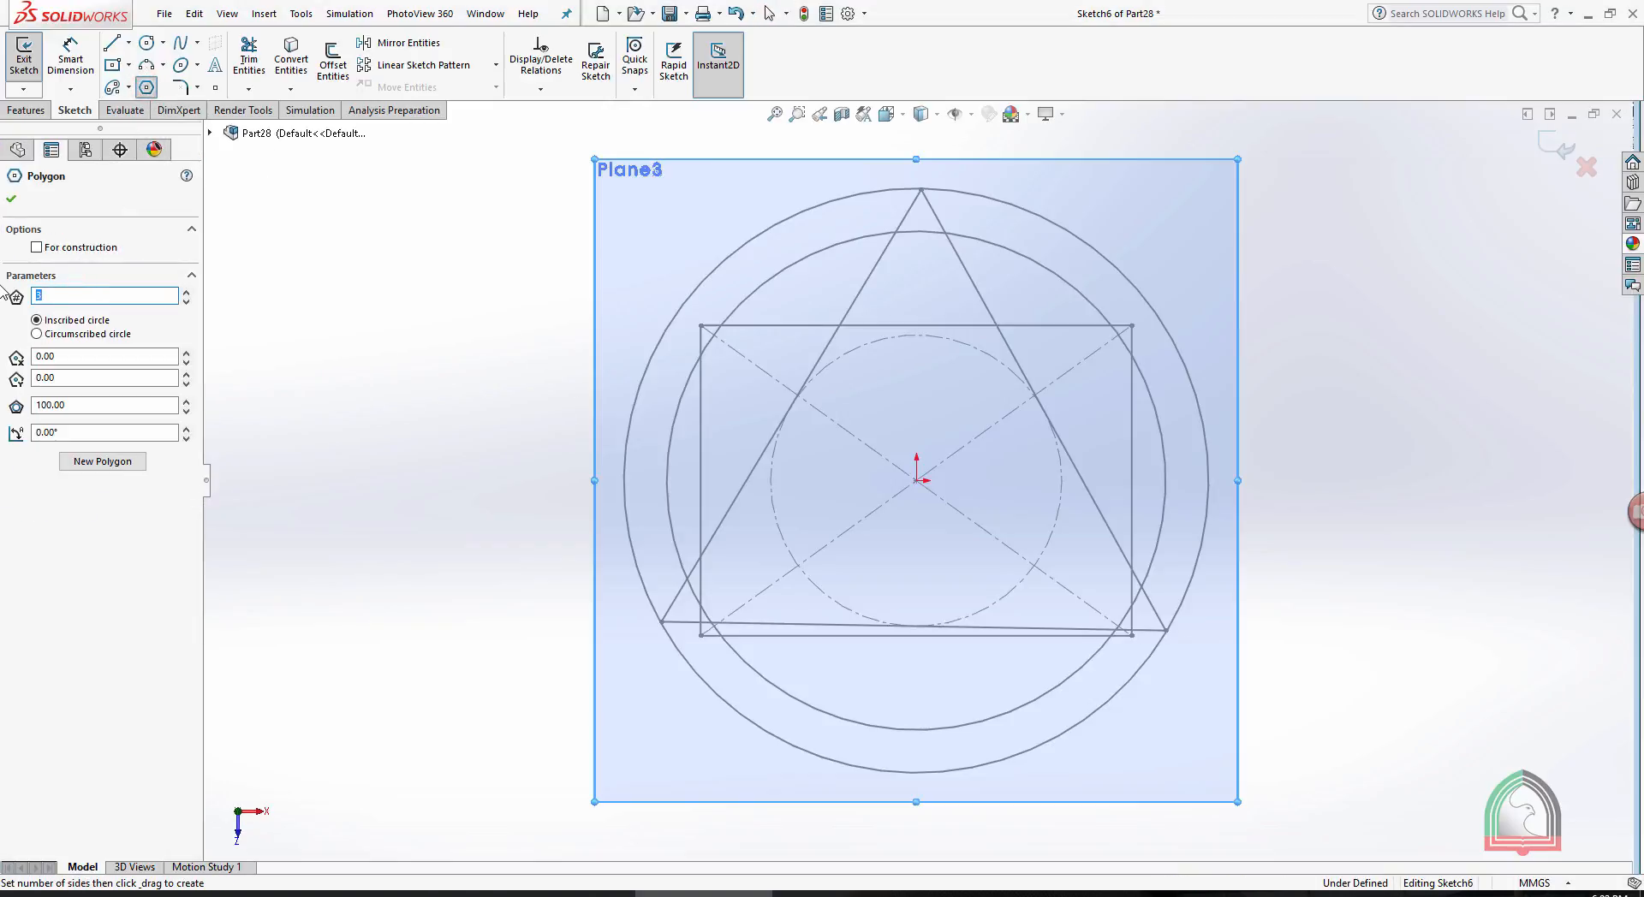
{"action": "left_click", "coordinate": [916, 480]}
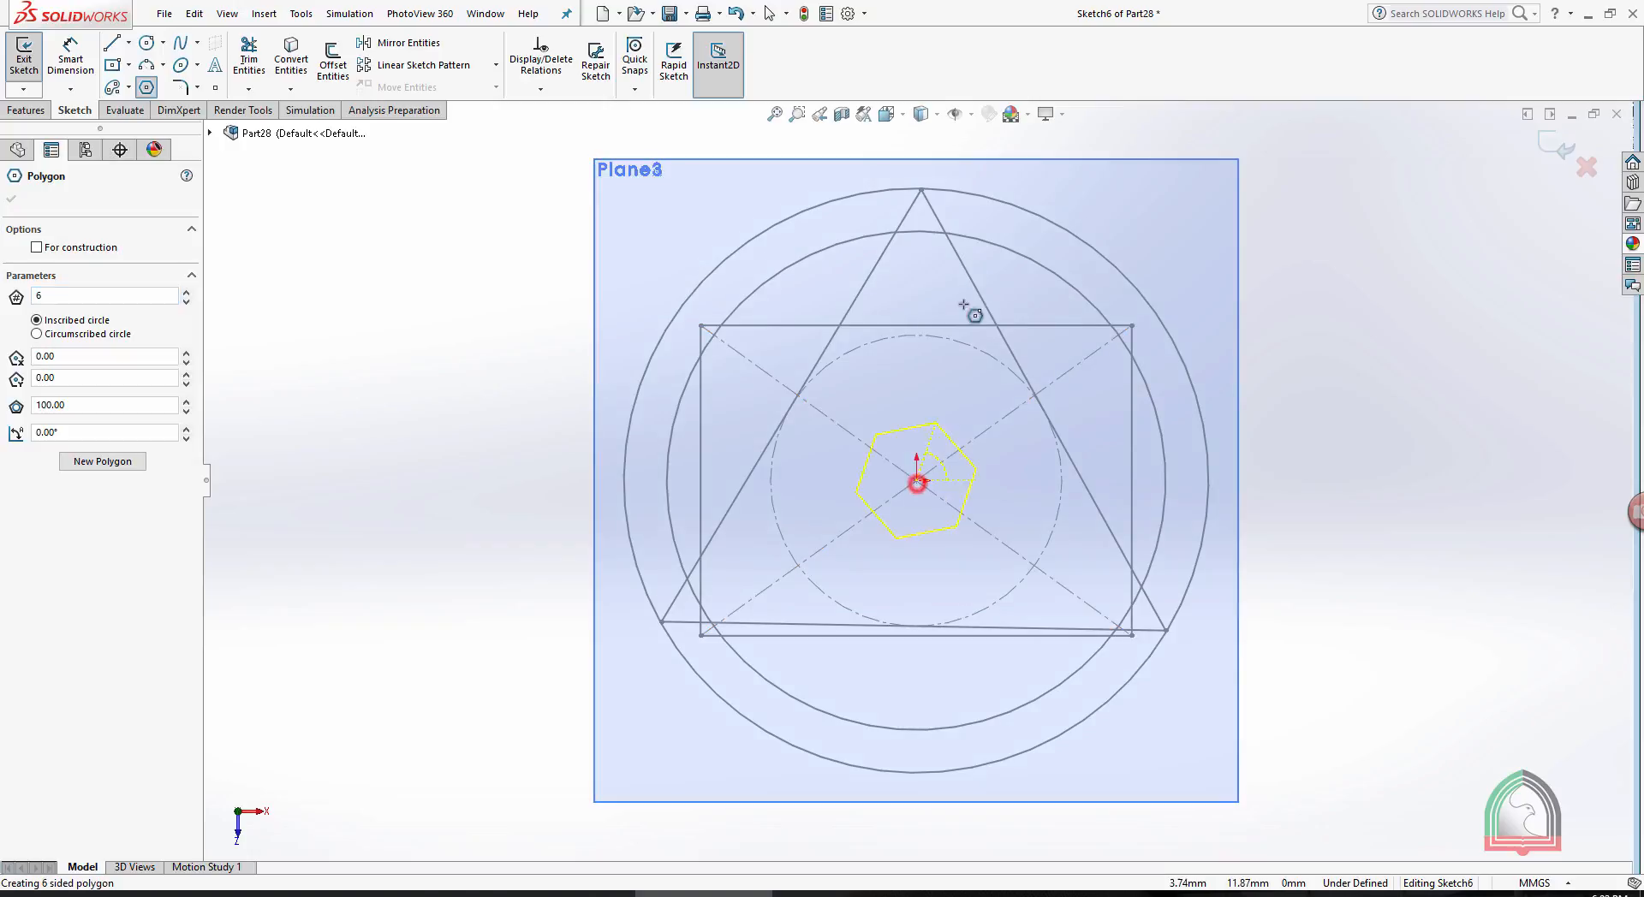
{"action": "left_click", "coordinate": [922, 159]}
{"action": "left_click", "coordinate": [1554, 137]}
{"action": "left_click", "coordinate": [1554, 139]}
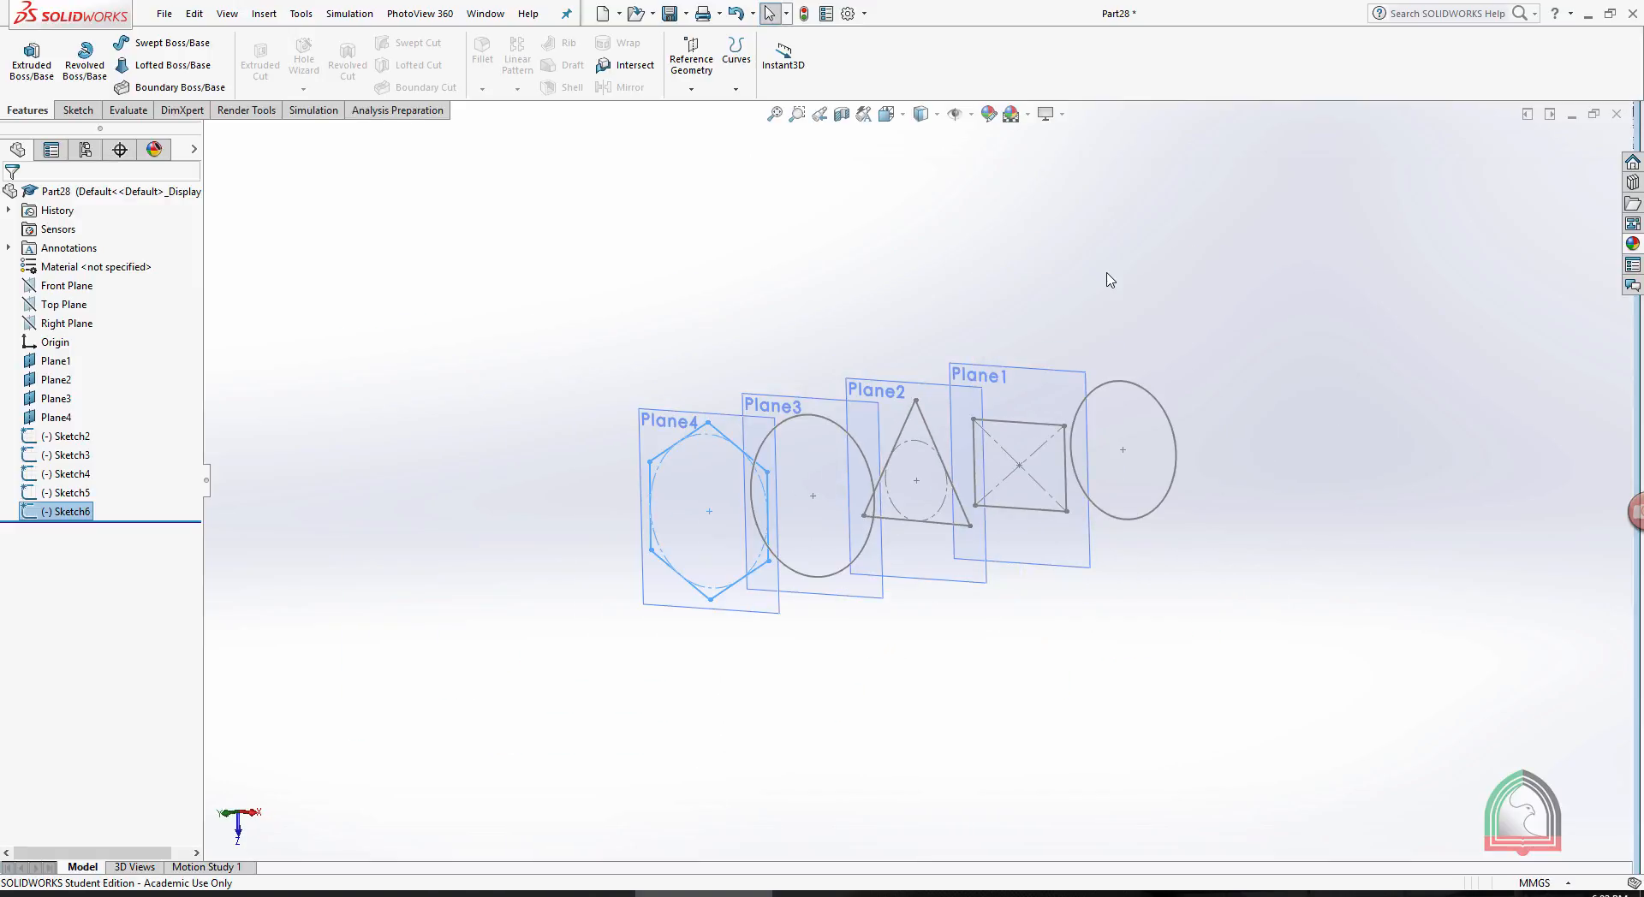
- Start a Lofted Boss/Base from the hexagon, Top Plane circle, rectangle, triangle and Plane3 circle, adjusting the triangle and Plane3 circle connectors
{"action": "middle_click_drag", "start_coordinate": [1105, 272], "coordinate": [1071, 281]}
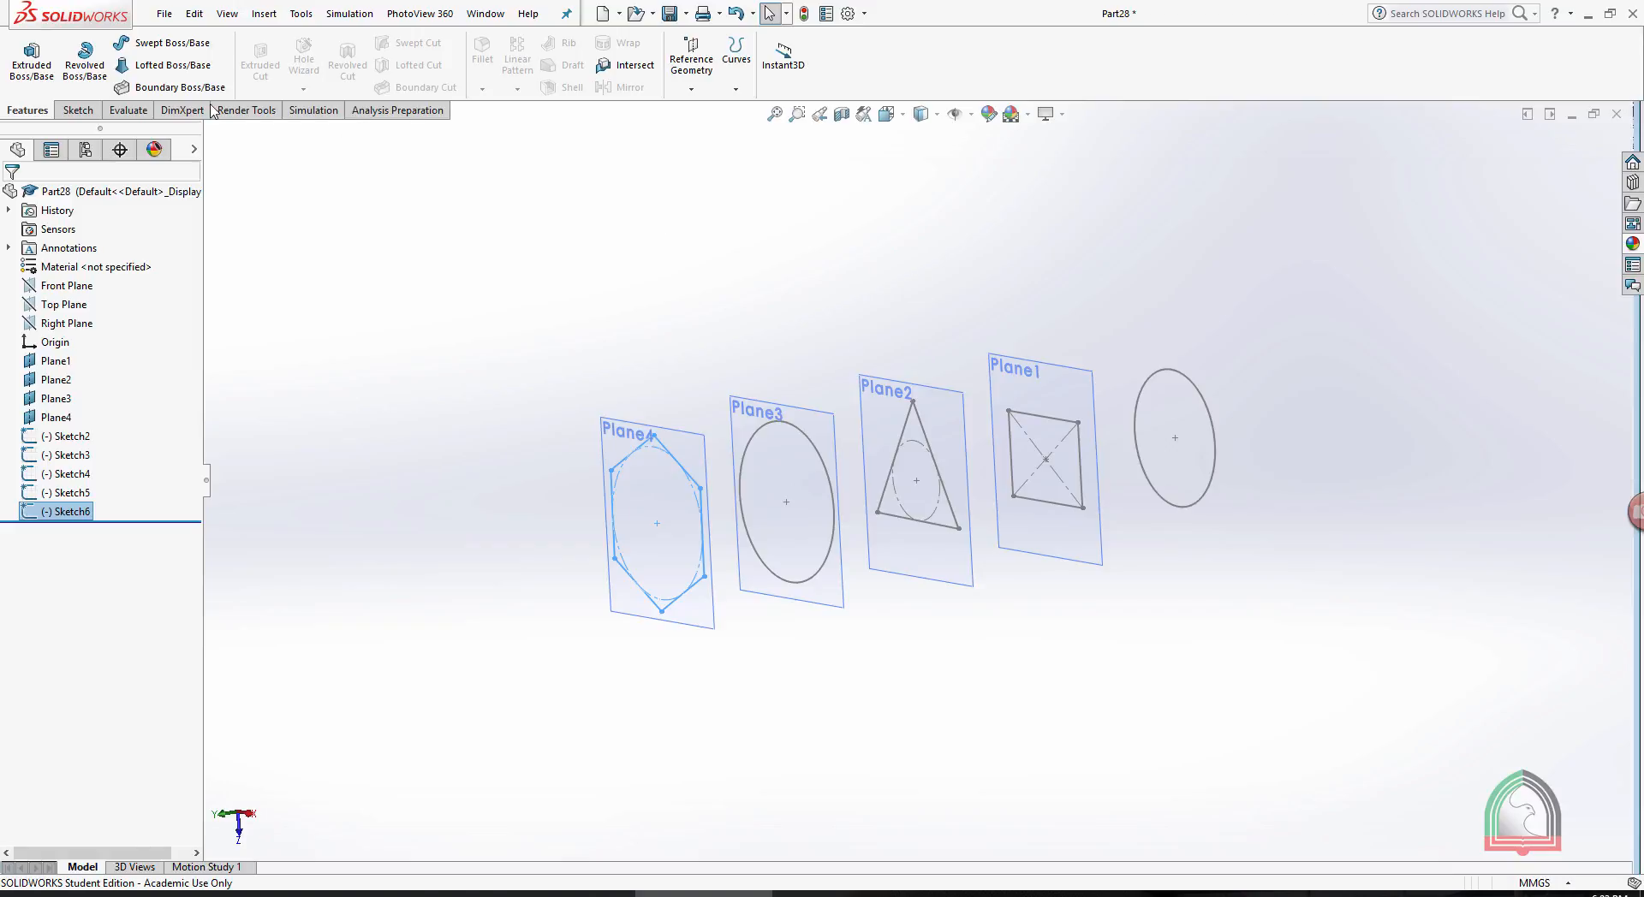
{"action": "left_click", "coordinate": [166, 68]}
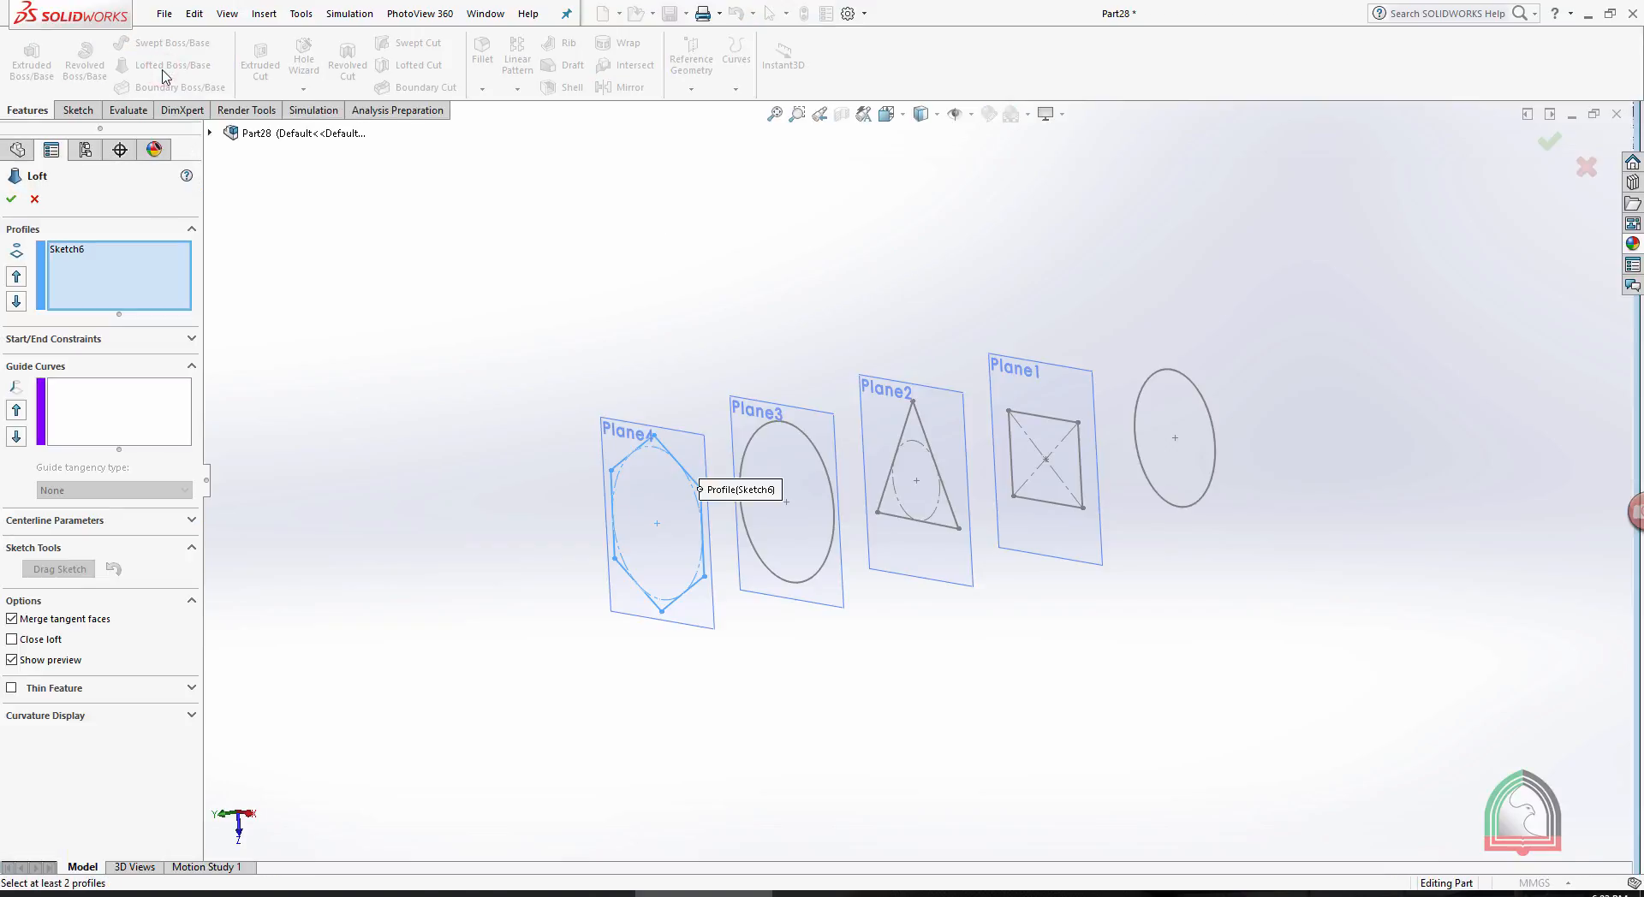
{"action": "left_click", "coordinate": [1188, 383]}
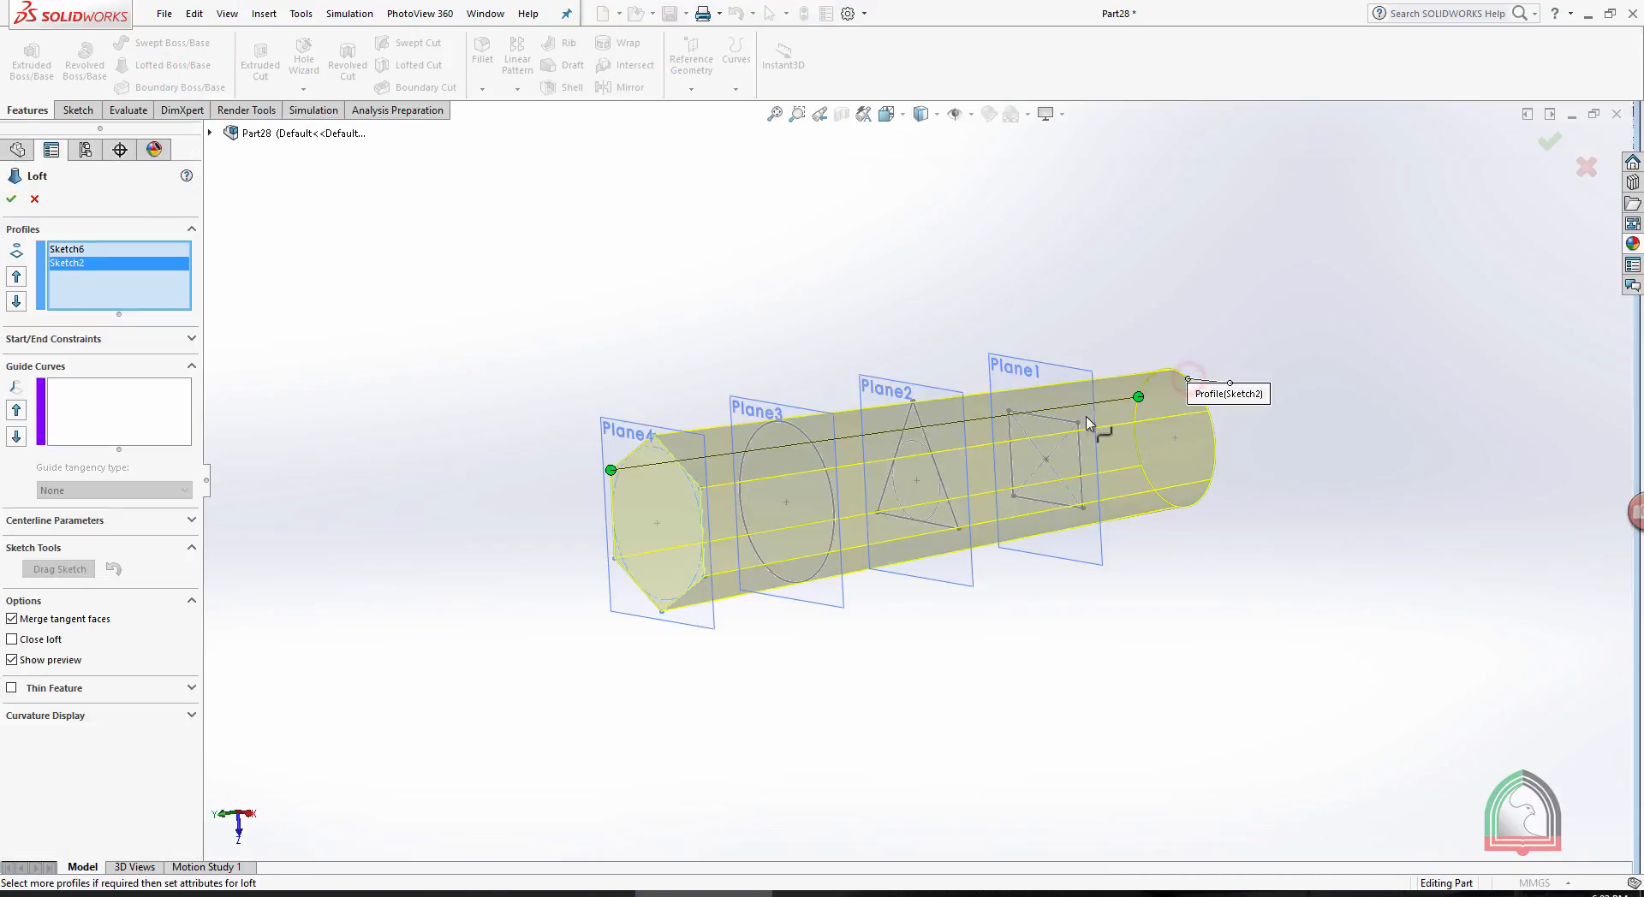
{"action": "left_click", "coordinate": [1077, 424]}
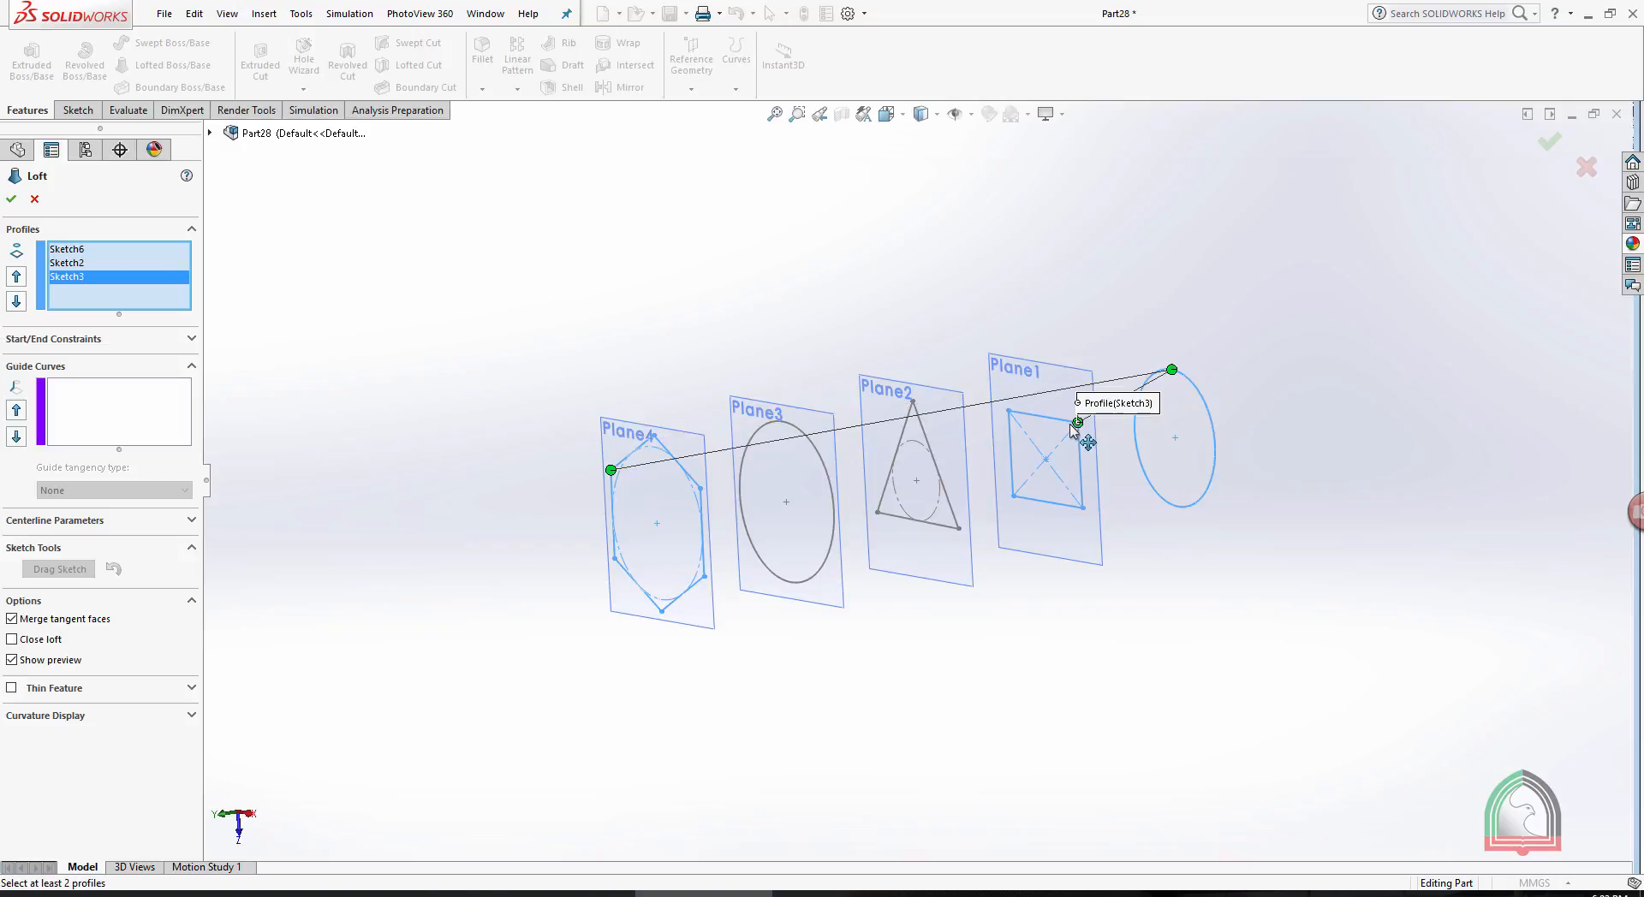
{"action": "left_click", "coordinate": [944, 488]}
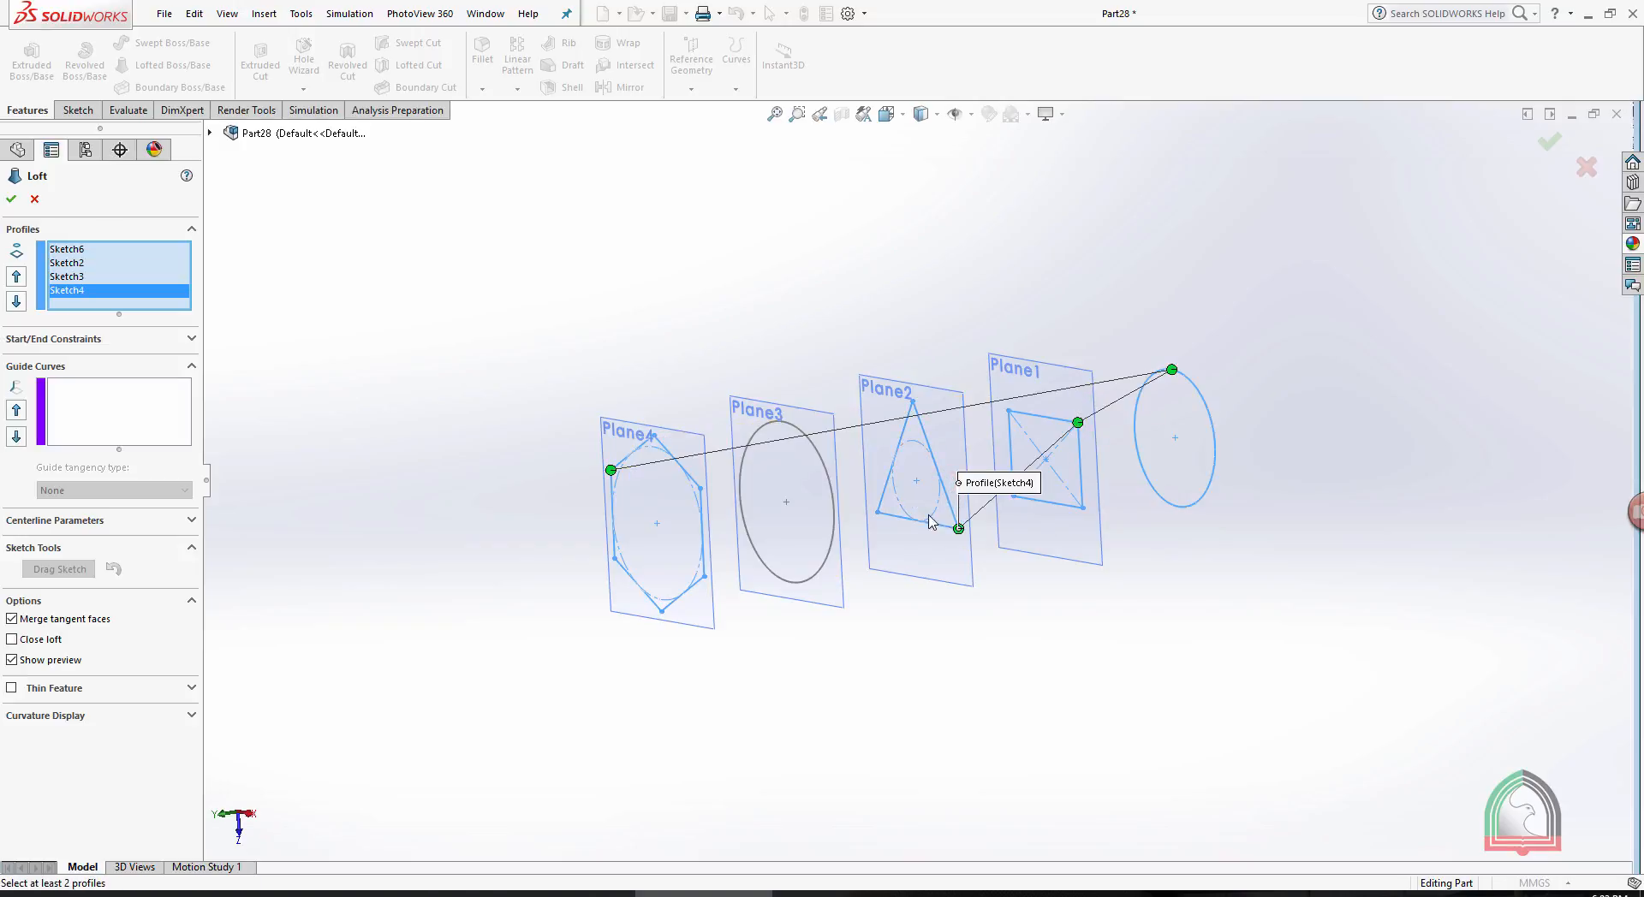
{"action": "left_click_drag", "start_coordinate": [960, 531], "coordinate": [932, 473]}
{"action": "left_click_drag", "start_coordinate": [915, 404], "coordinate": [959, 528]}
{"action": "left_click", "coordinate": [803, 584]}
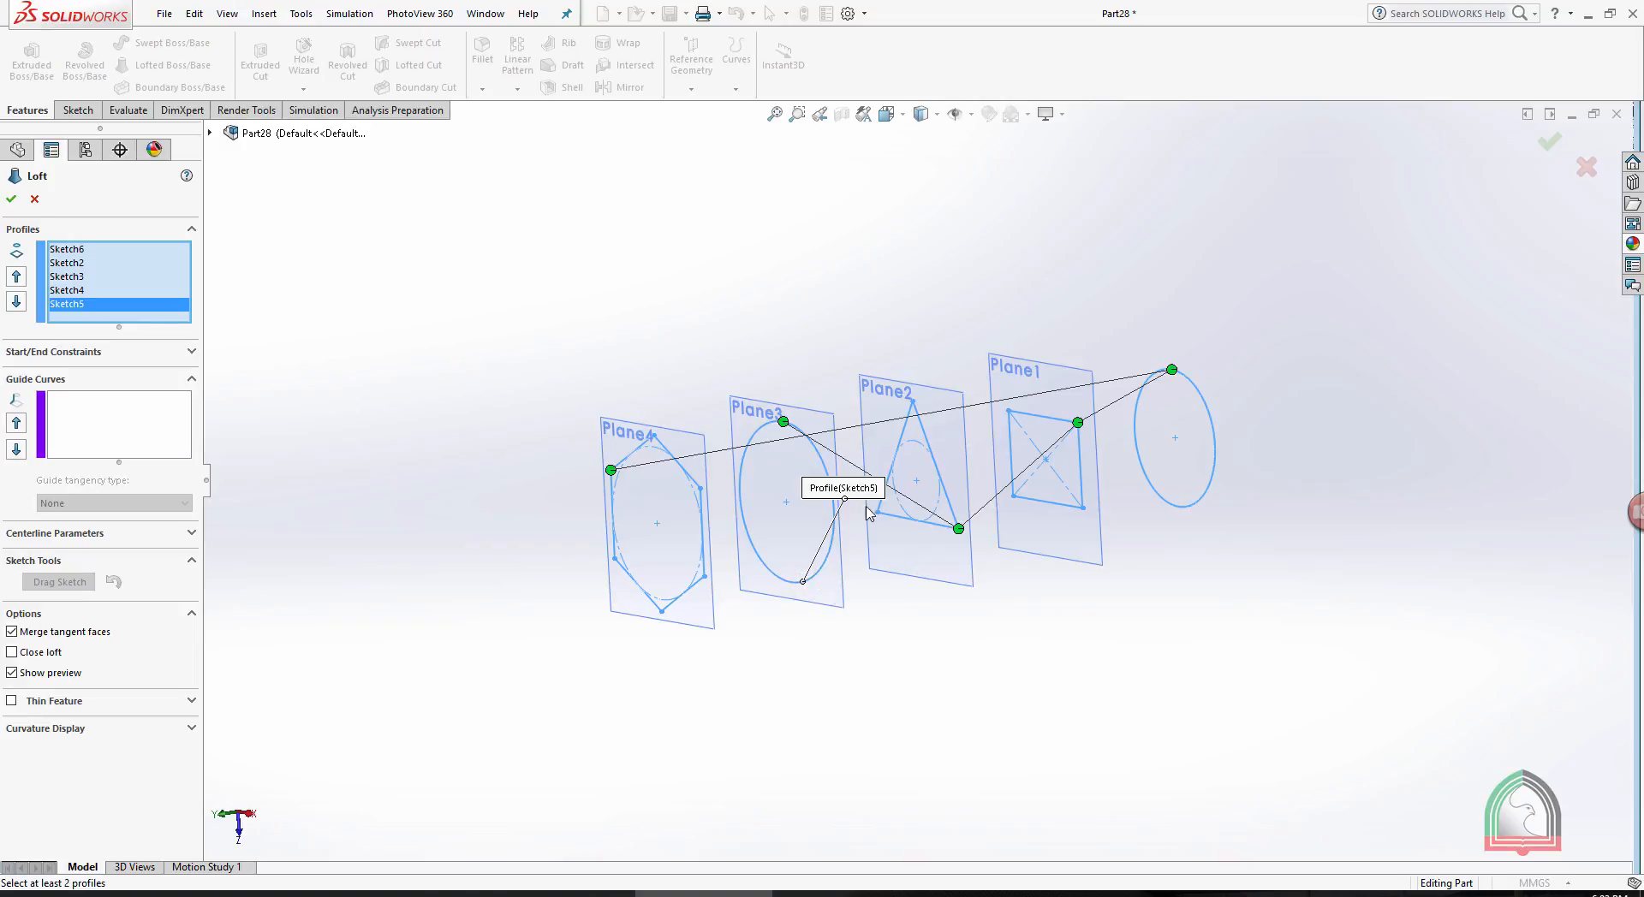
{"action": "left_click_drag", "start_coordinate": [788, 433], "coordinate": [818, 590]}
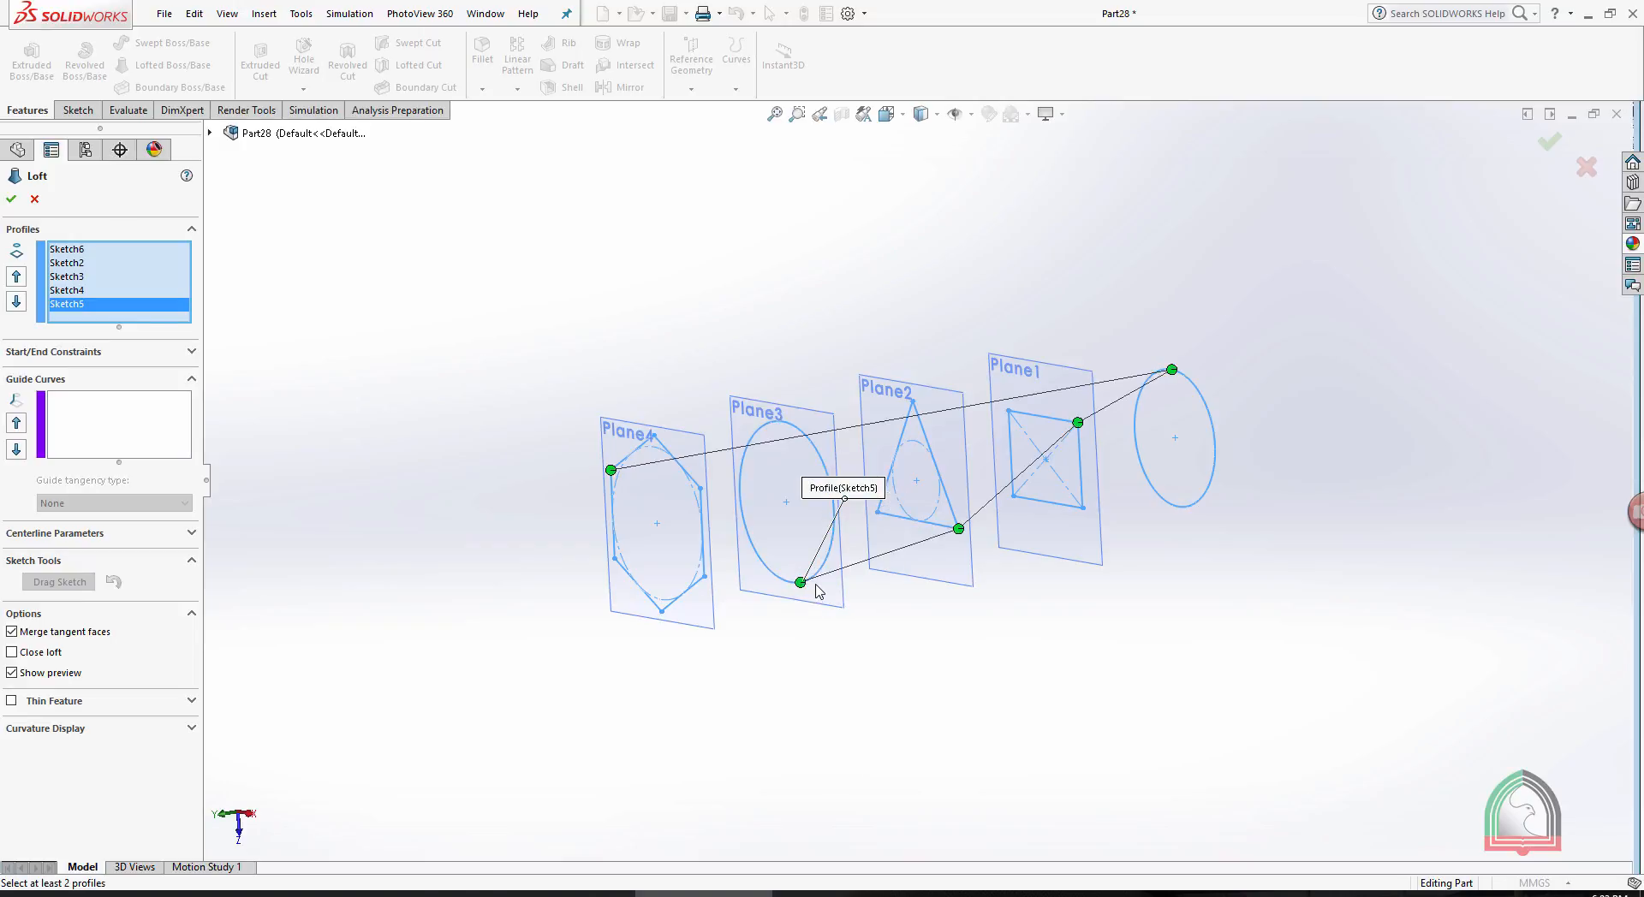
- Reselect the hexagon as the last loft profile, move the Plane3 circle and triangle connectors to their uppermost points, and create the loft
{"action": "left_click", "coordinate": [662, 613]}
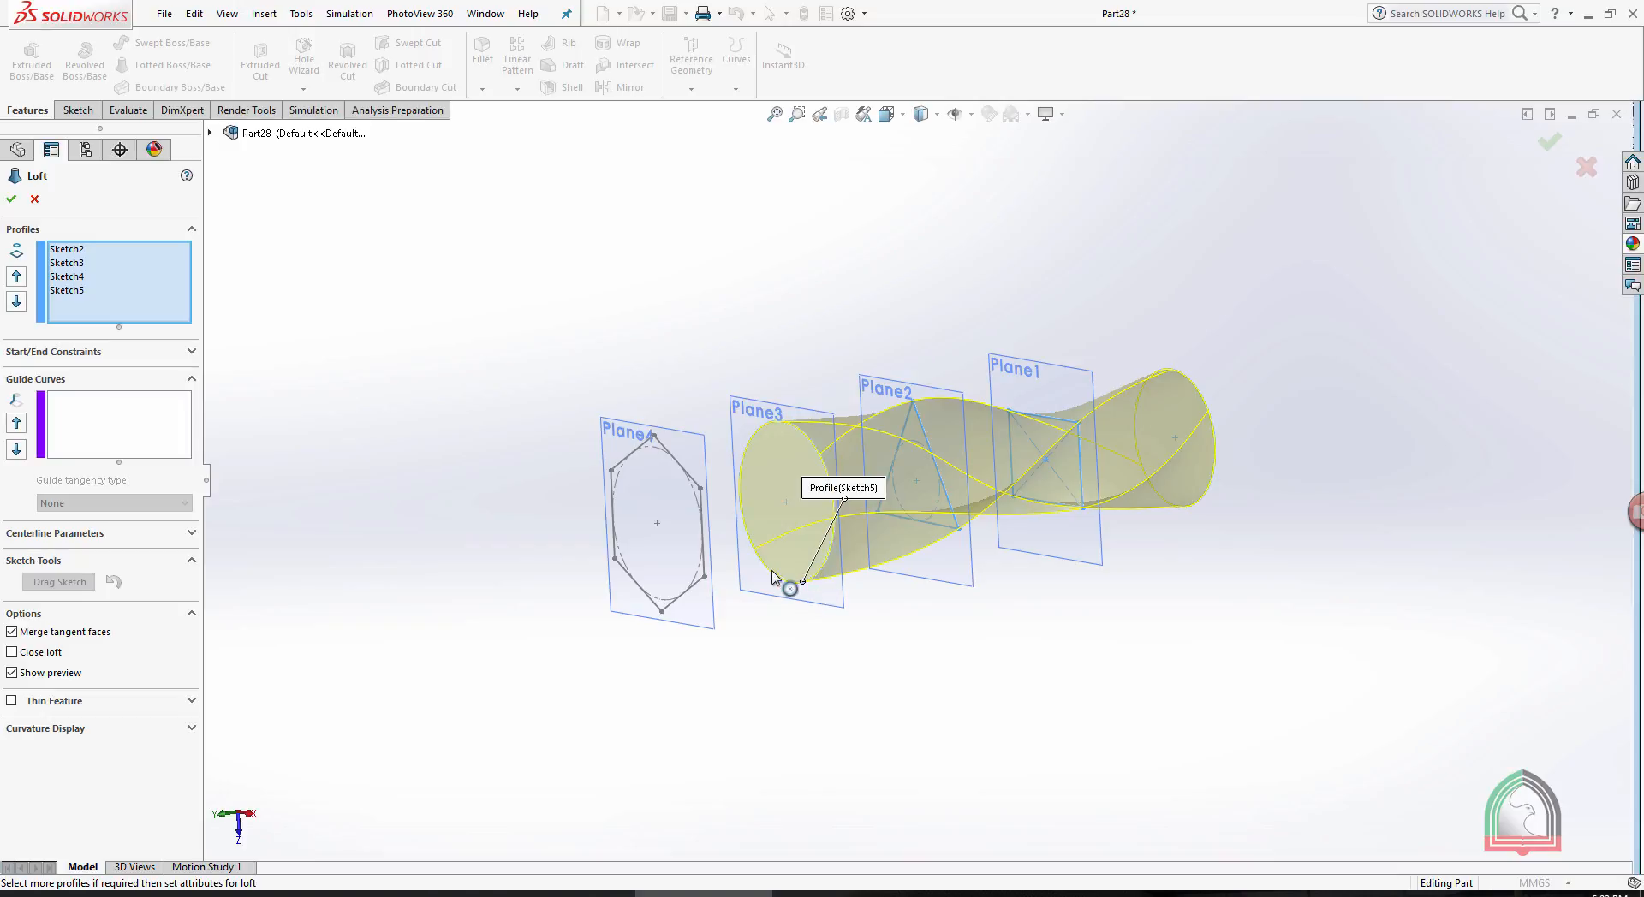
{"action": "left_click", "coordinate": [654, 436]}
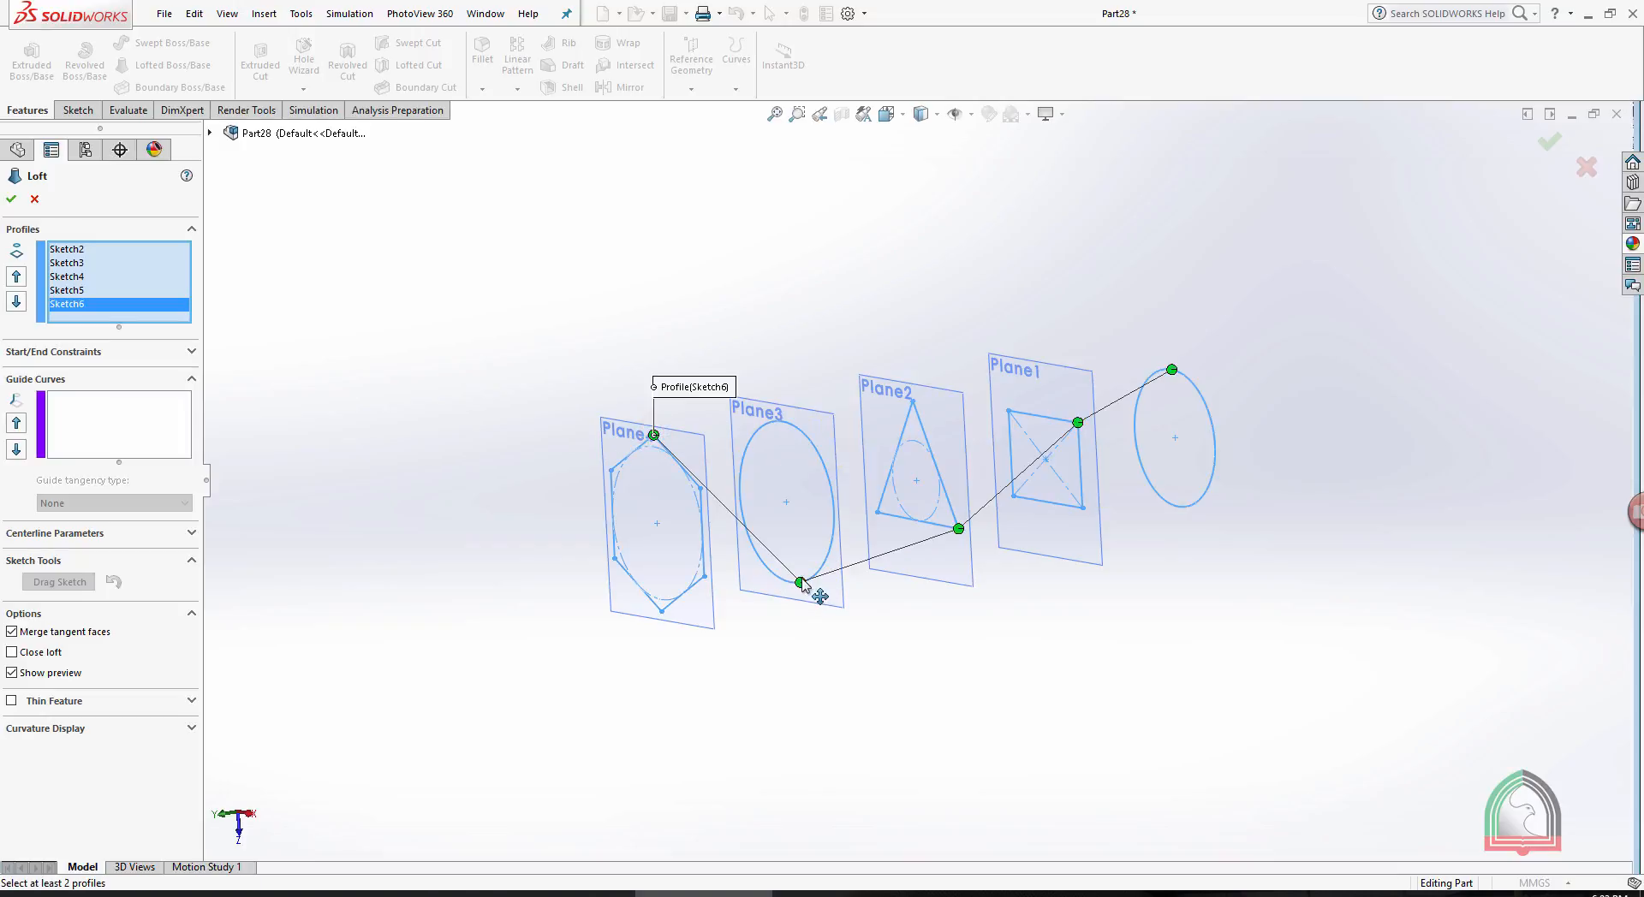
{"action": "left_click_drag", "start_coordinate": [802, 585], "coordinate": [781, 422]}
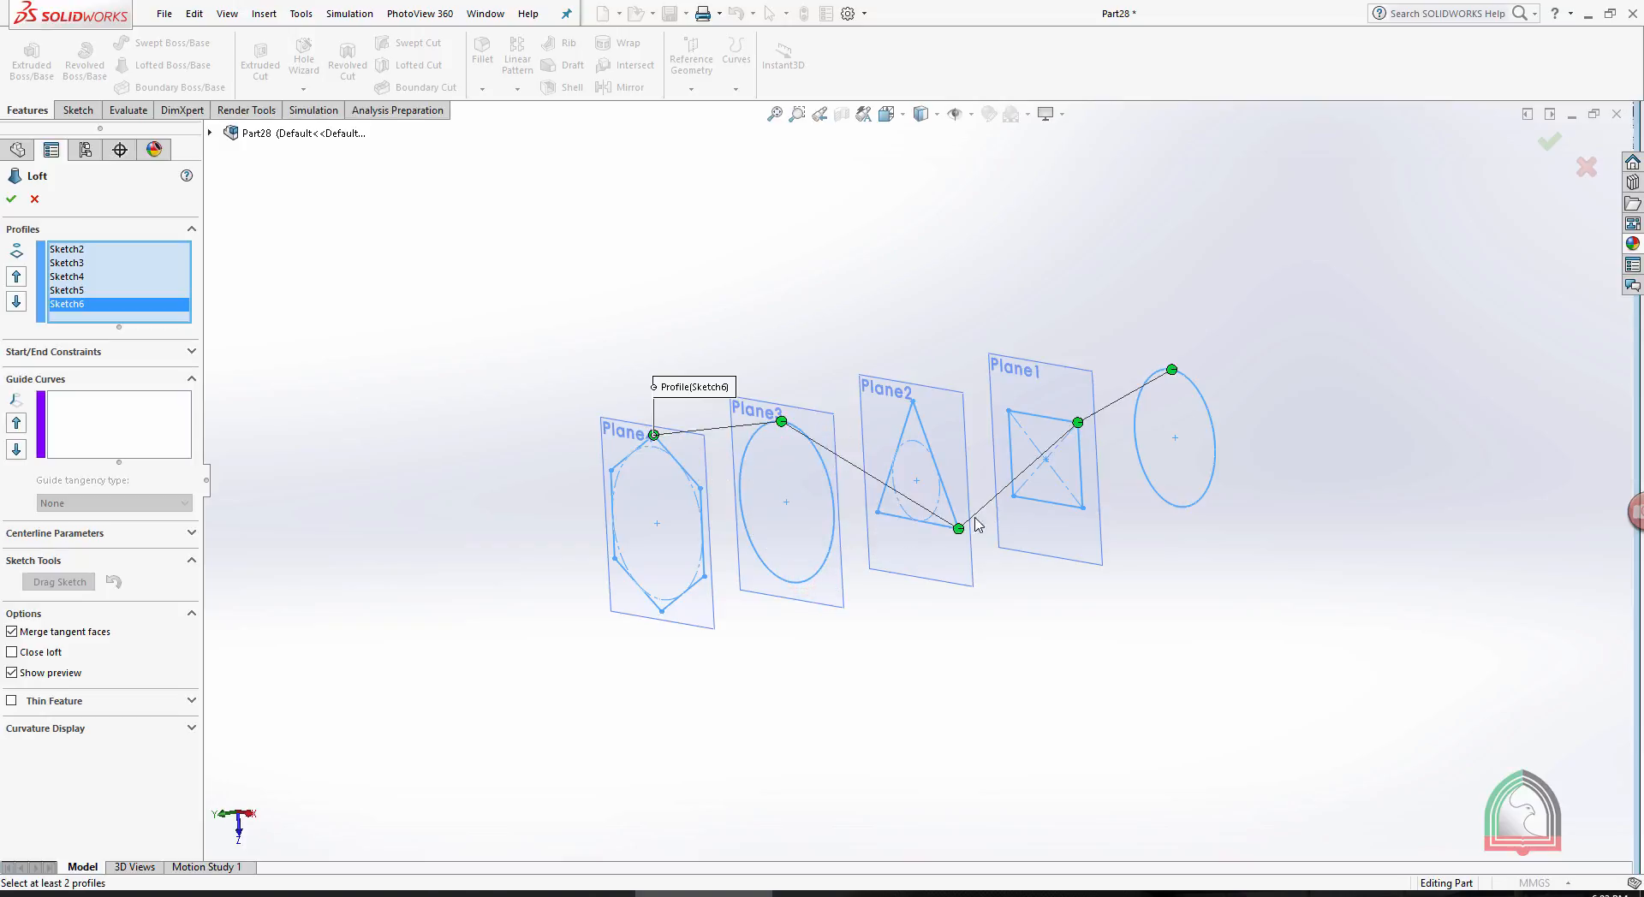
{"action": "left_click_drag", "start_coordinate": [948, 495], "coordinate": [913, 402]}
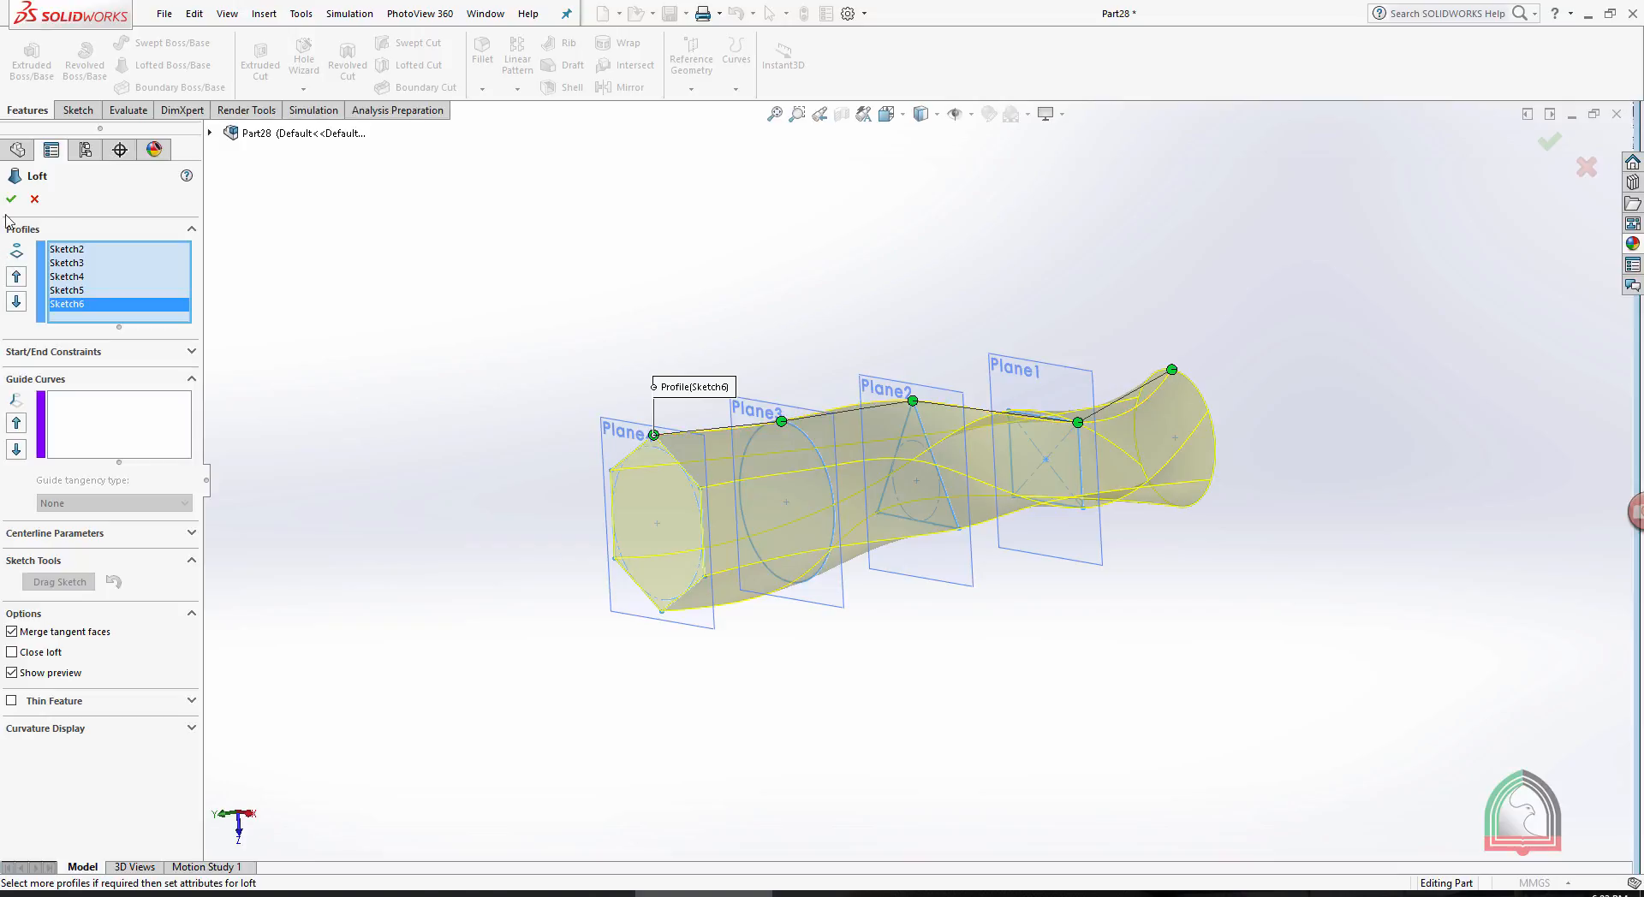
{"action": "key", "text": "Return"}
- Section the loft parallel to its hexagonal end face with a -73 mm offset and examine the cross-section near Plane3
{"action": "middle_click_drag", "start_coordinate": [991, 348], "coordinate": [1137, 561]}
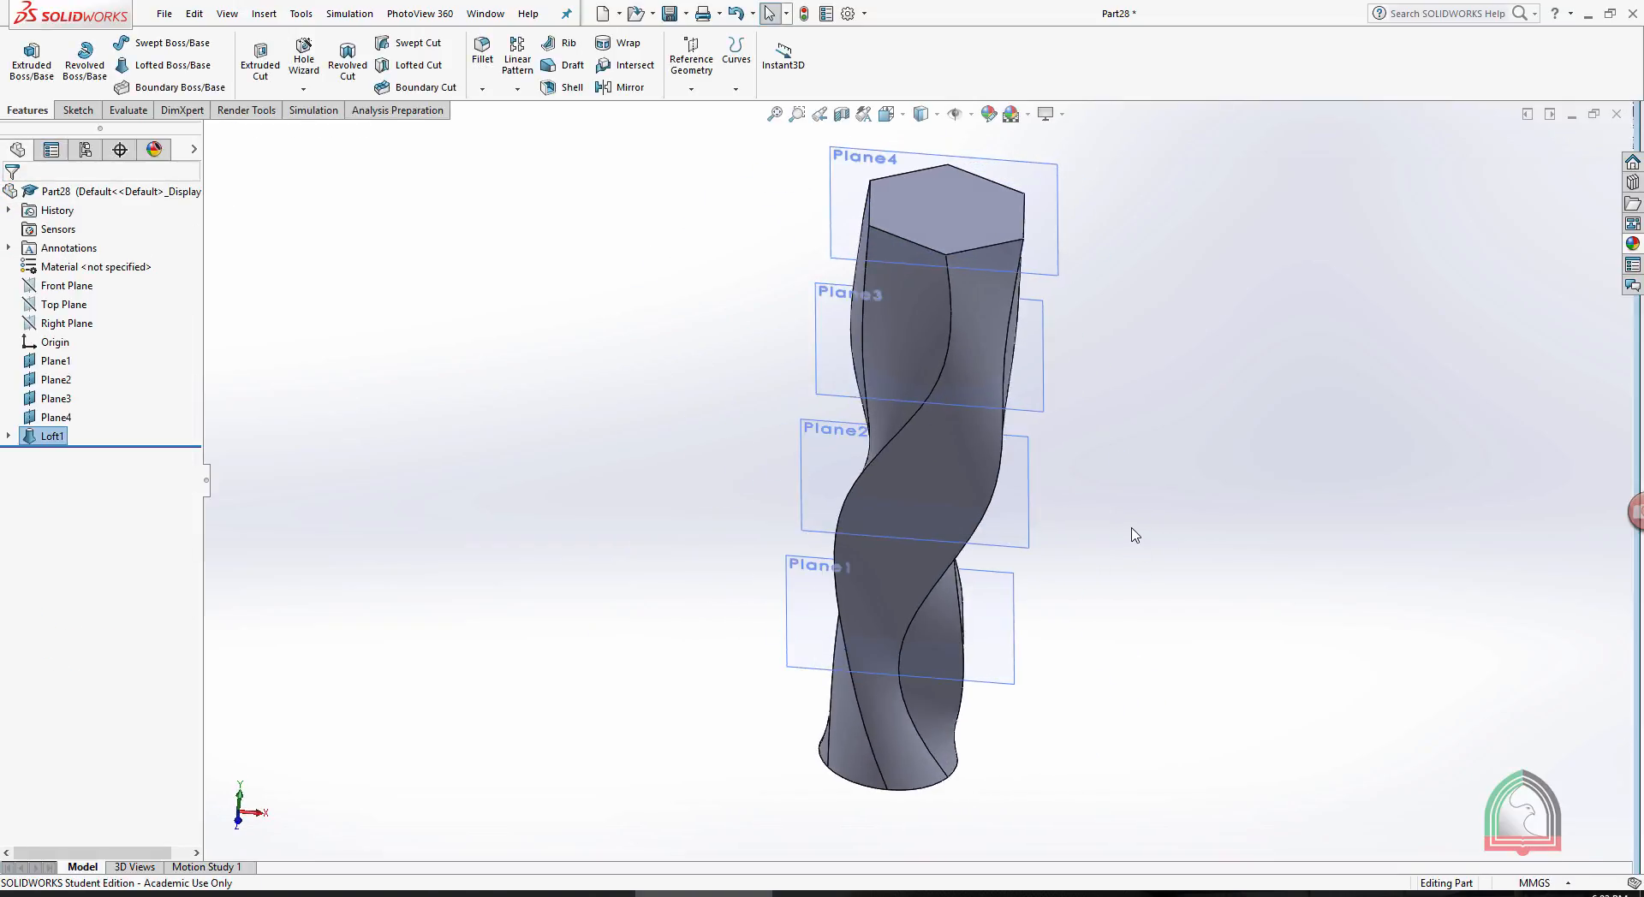
{"action": "scroll", "coordinate": [1134, 514], "scroll_direction": "up", "scroll_amount": 2}
{"action": "left_click", "coordinate": [842, 114]}
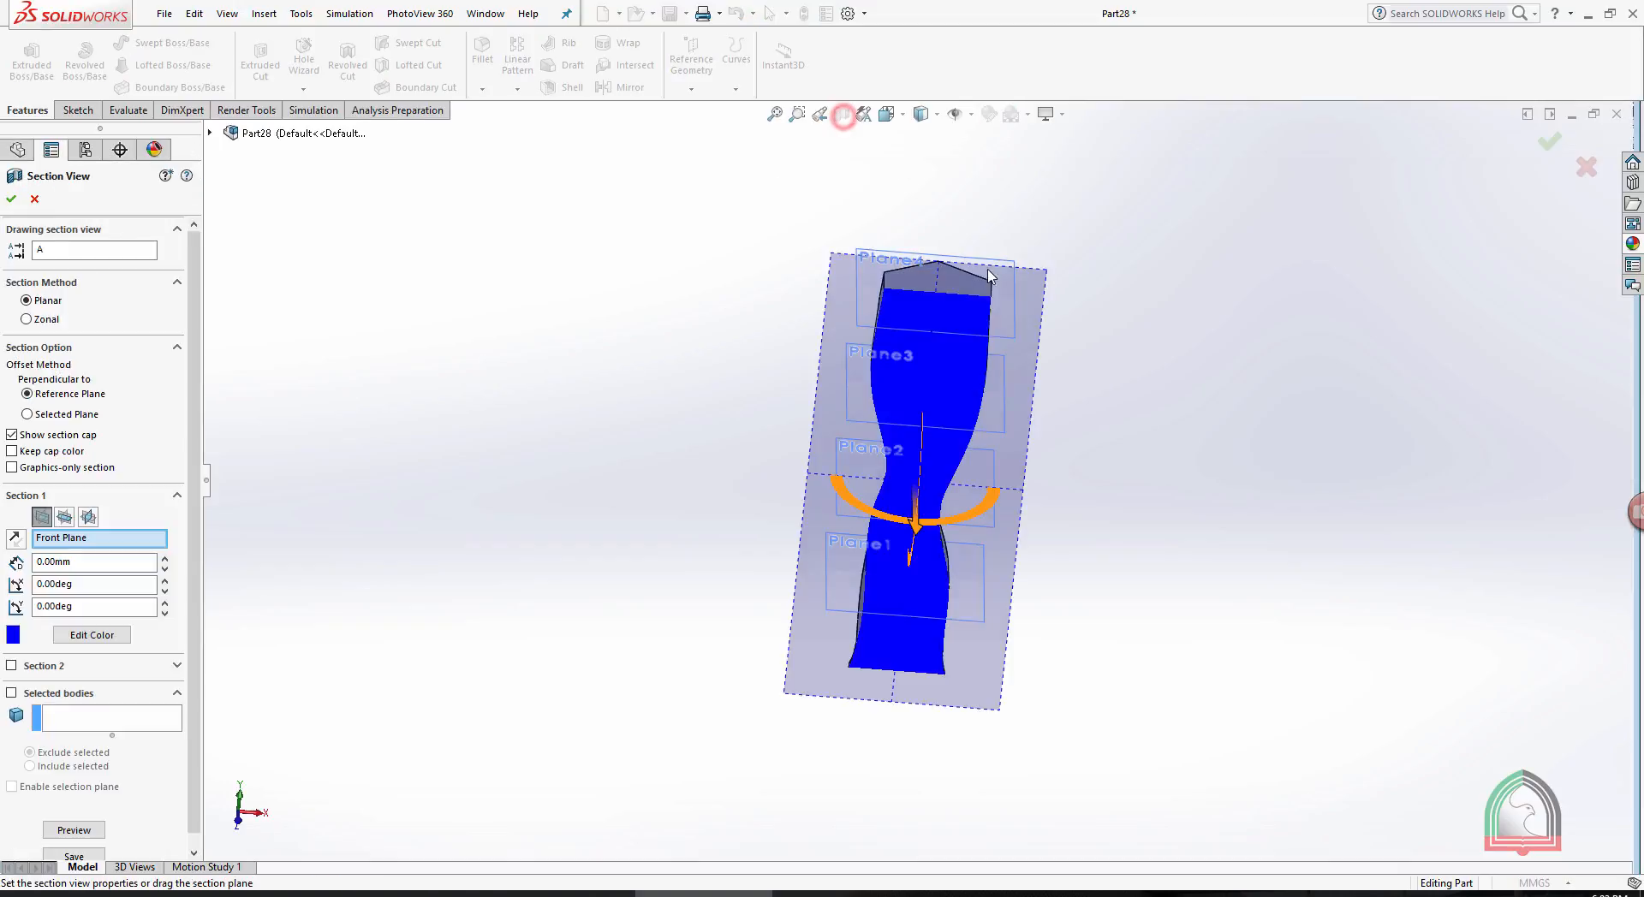
{"action": "left_click", "coordinate": [935, 273]}
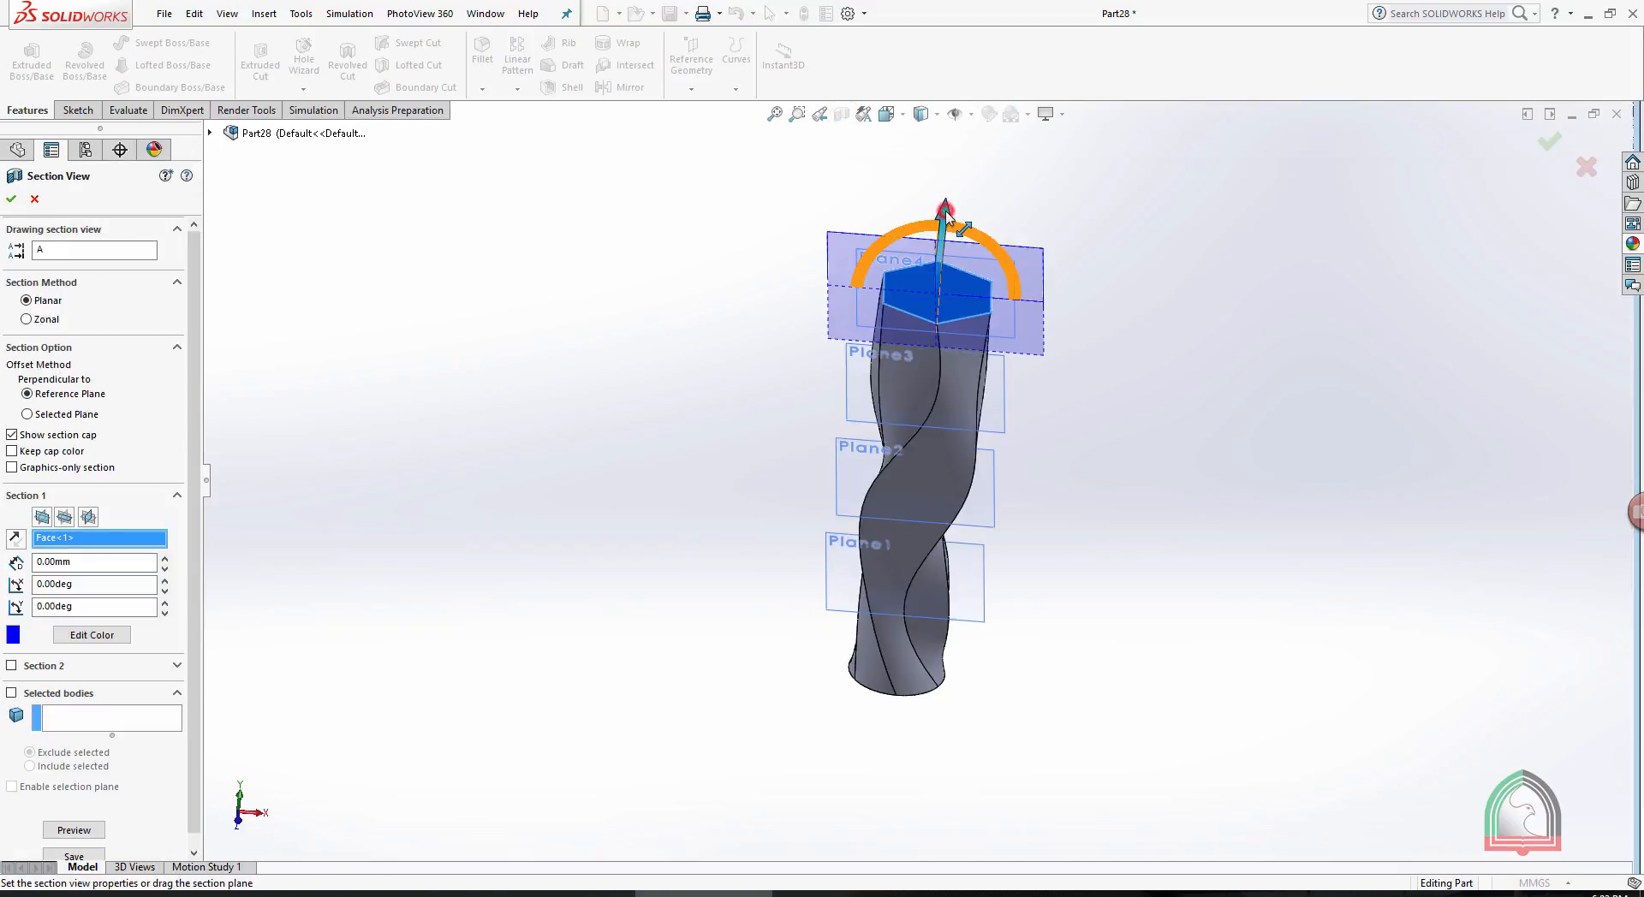
{"action": "middle_click_drag", "start_coordinate": [1085, 220], "coordinate": [1081, 298]}
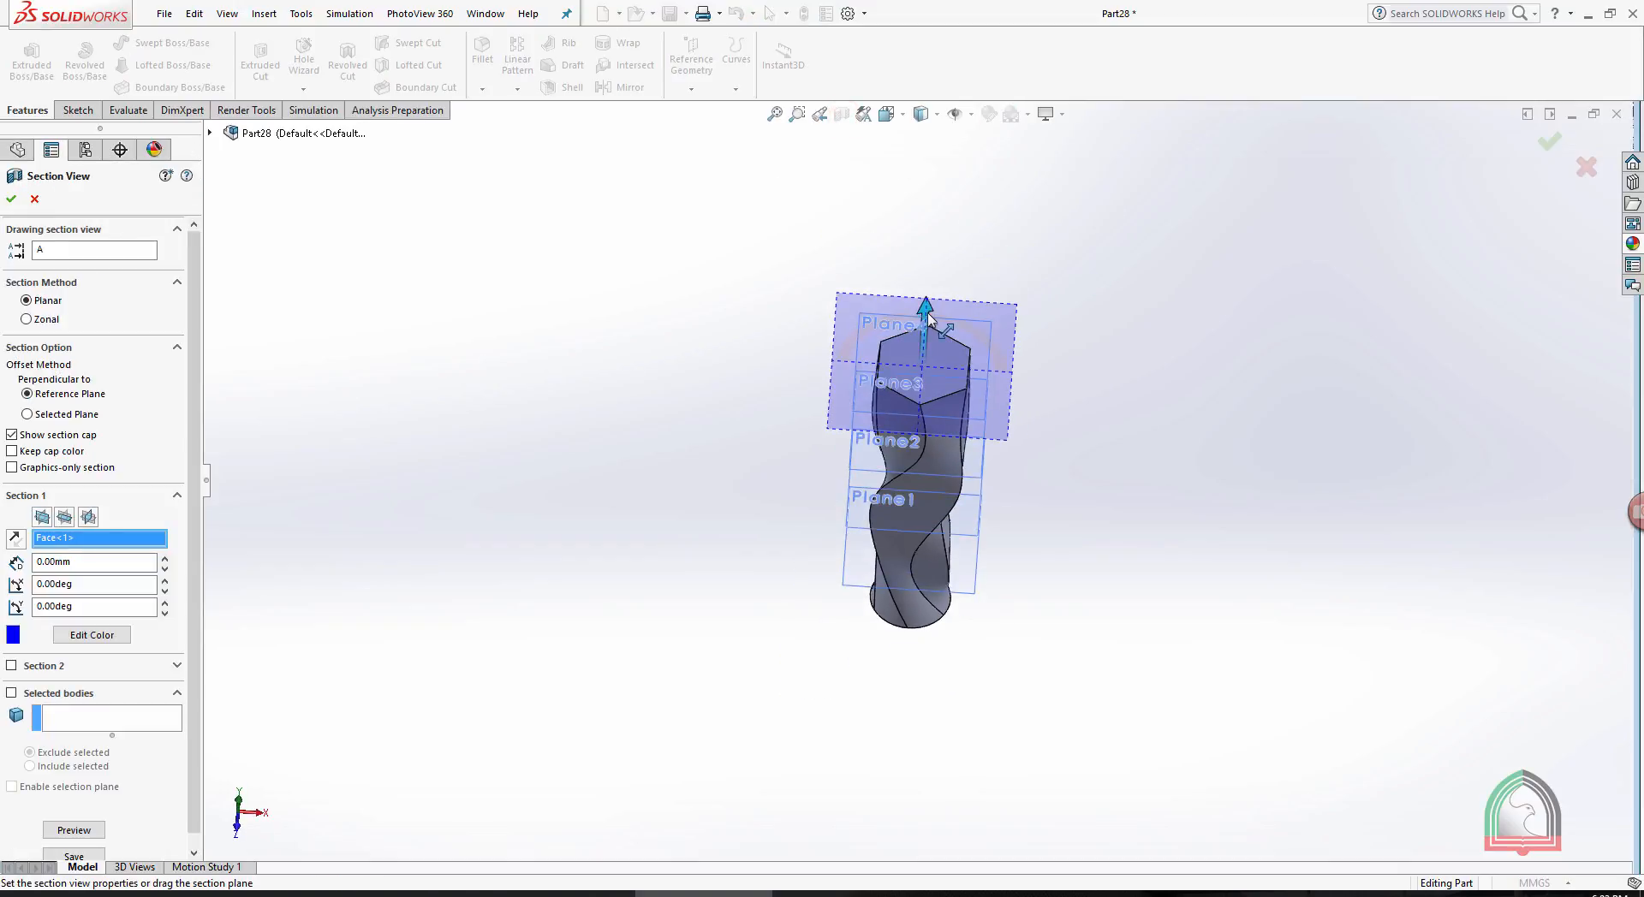
{"action": "left_click_drag", "start_coordinate": [928, 319], "coordinate": [1034, 381]}
{"action": "scroll", "coordinate": [1033, 381], "scroll_direction": "down", "scroll_amount": 5}
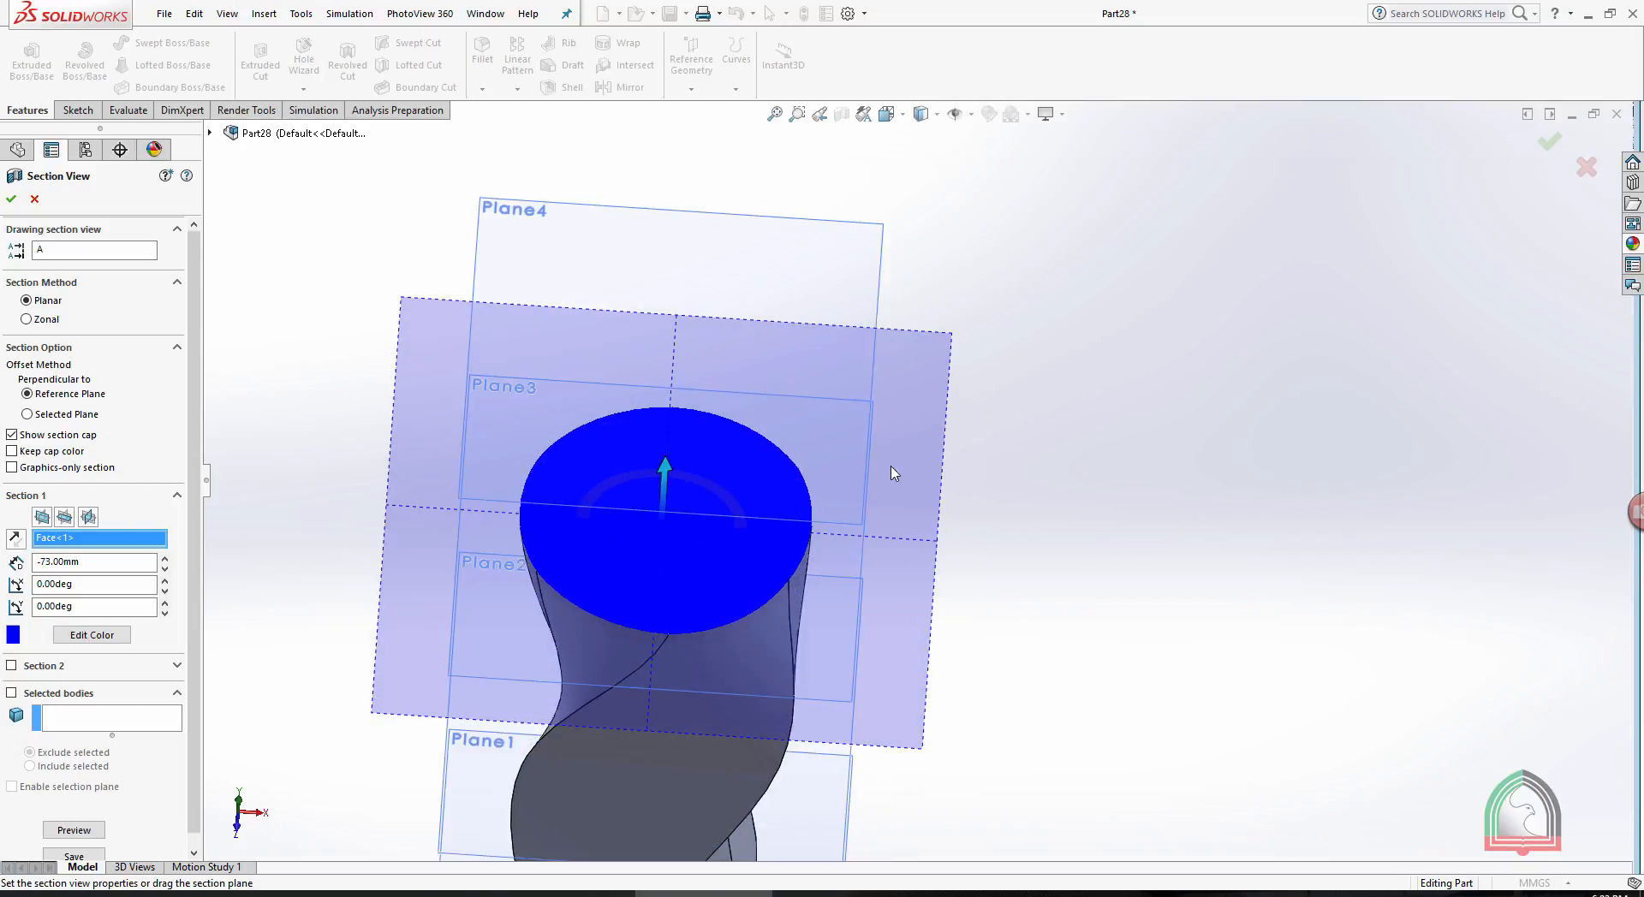
{"action": "scroll", "coordinate": [893, 473], "scroll_direction": "up", "scroll_amount": 3}
{"action": "scroll", "coordinate": [893, 474], "scroll_direction": "up", "scroll_amount": 3}
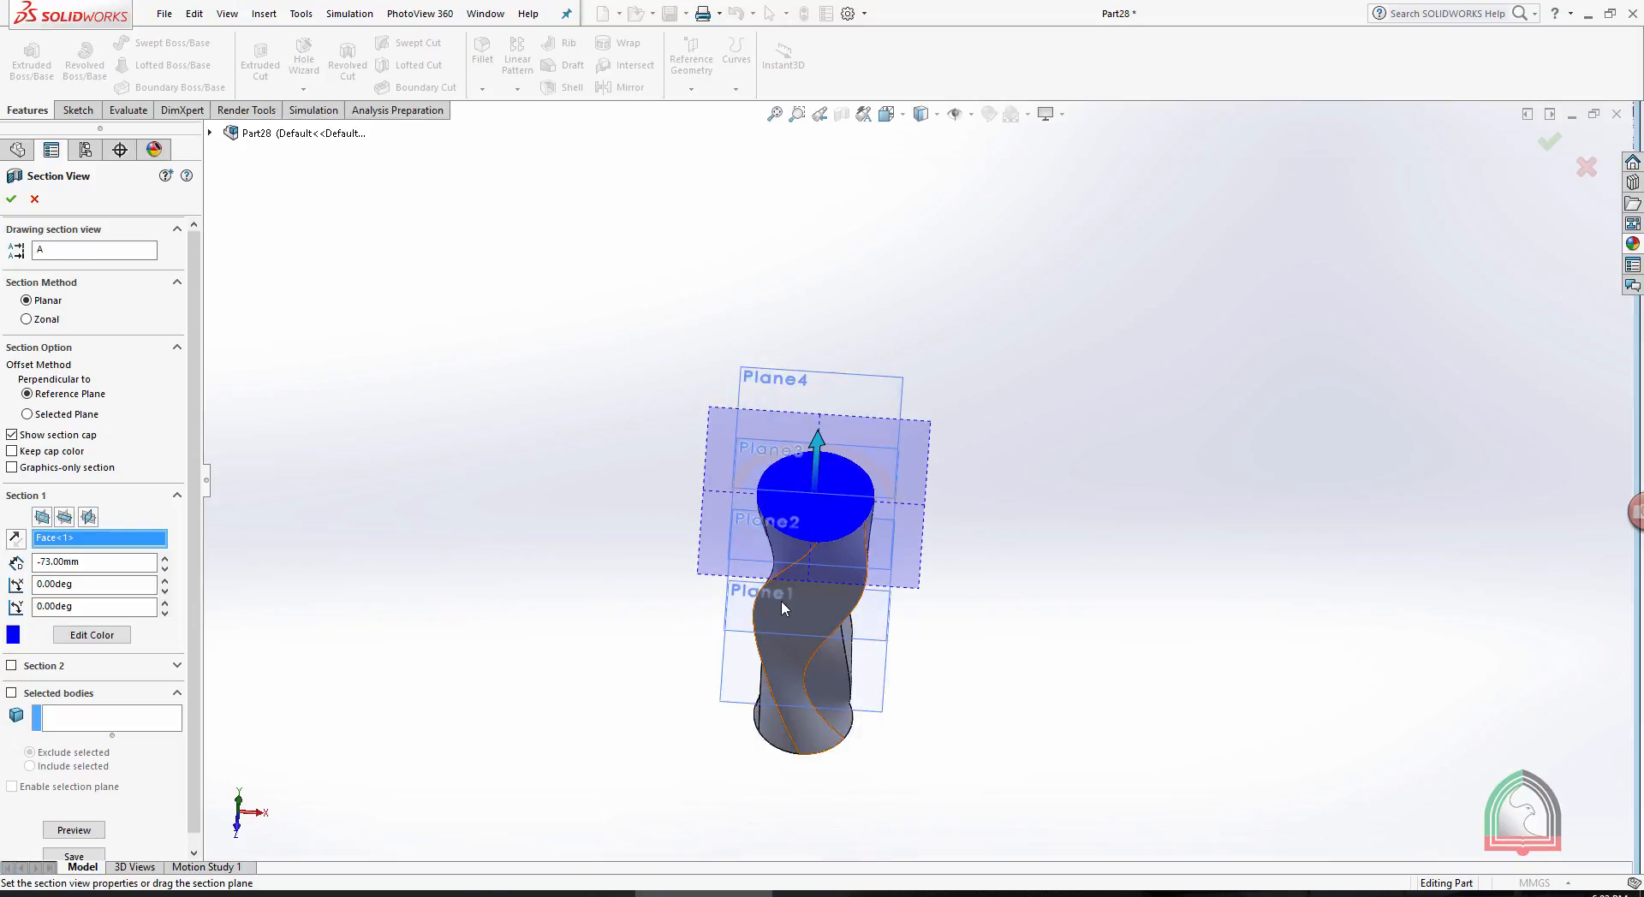
- Move the section plane to a -169 mm offset and examine the loft's cross-section near Plane2
{"action": "scroll", "coordinate": [855, 402], "scroll_direction": "down", "scroll_amount": 2}
{"action": "left_click_drag", "start_coordinate": [847, 378], "coordinate": [834, 537]}
{"action": "scroll", "coordinate": [833, 541], "scroll_direction": "down", "scroll_amount": 2}
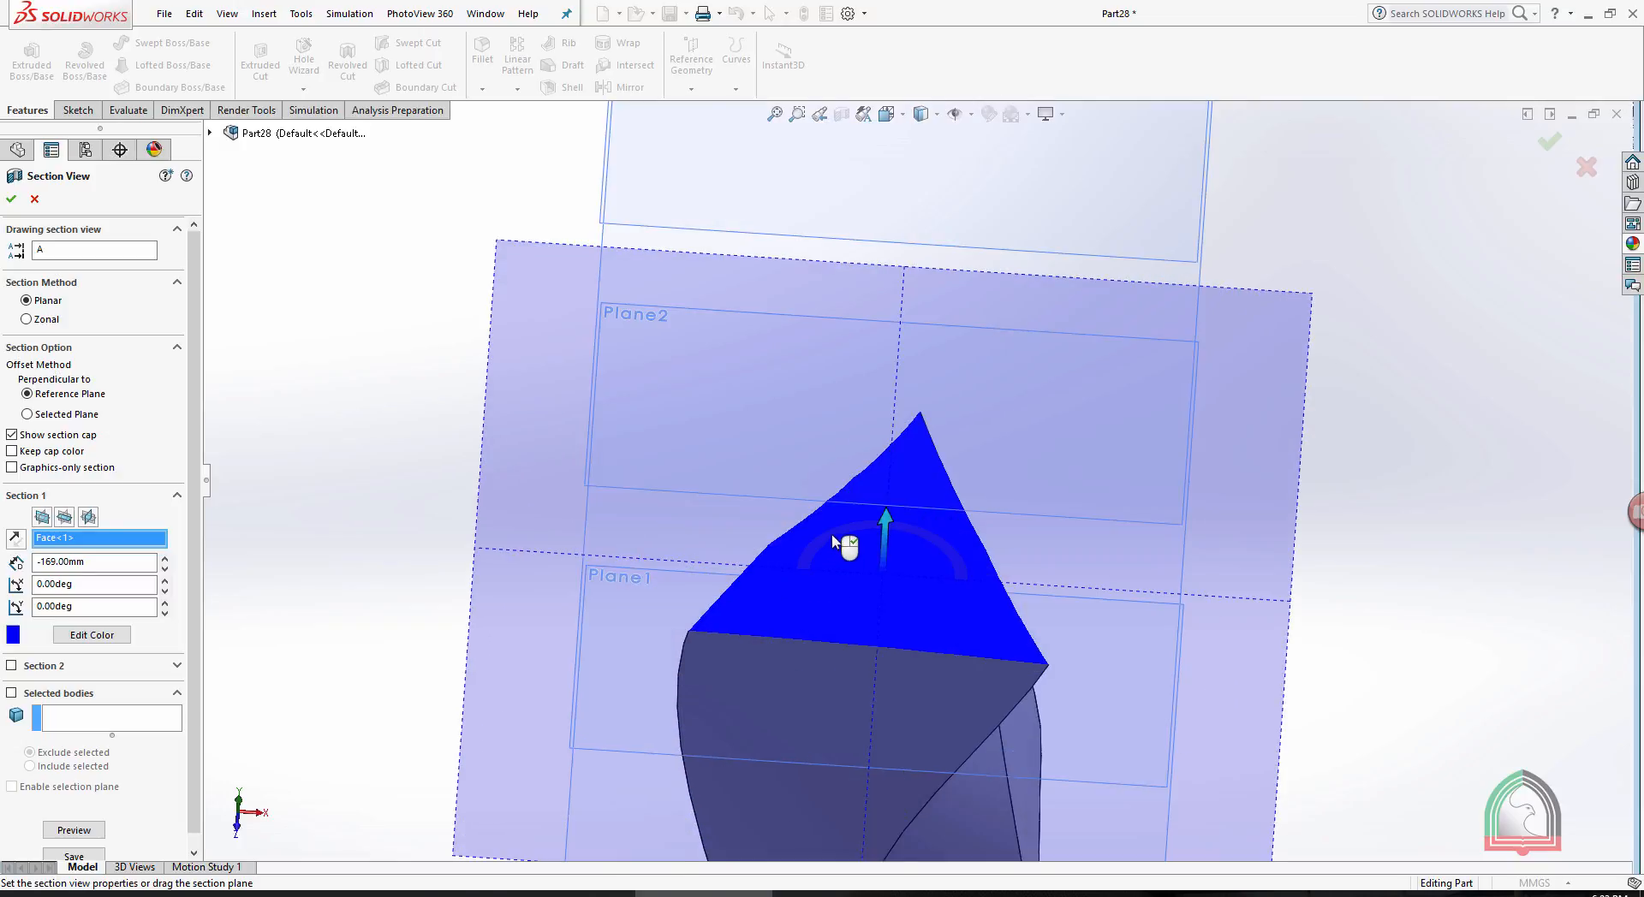
{"action": "scroll", "coordinate": [835, 542], "scroll_direction": "up", "scroll_amount": 3}
{"action": "left_click_drag", "start_coordinate": [899, 450], "coordinate": [1188, 306]}
{"action": "middle_click_drag", "start_coordinate": [1108, 290], "coordinate": [1080, 289]}
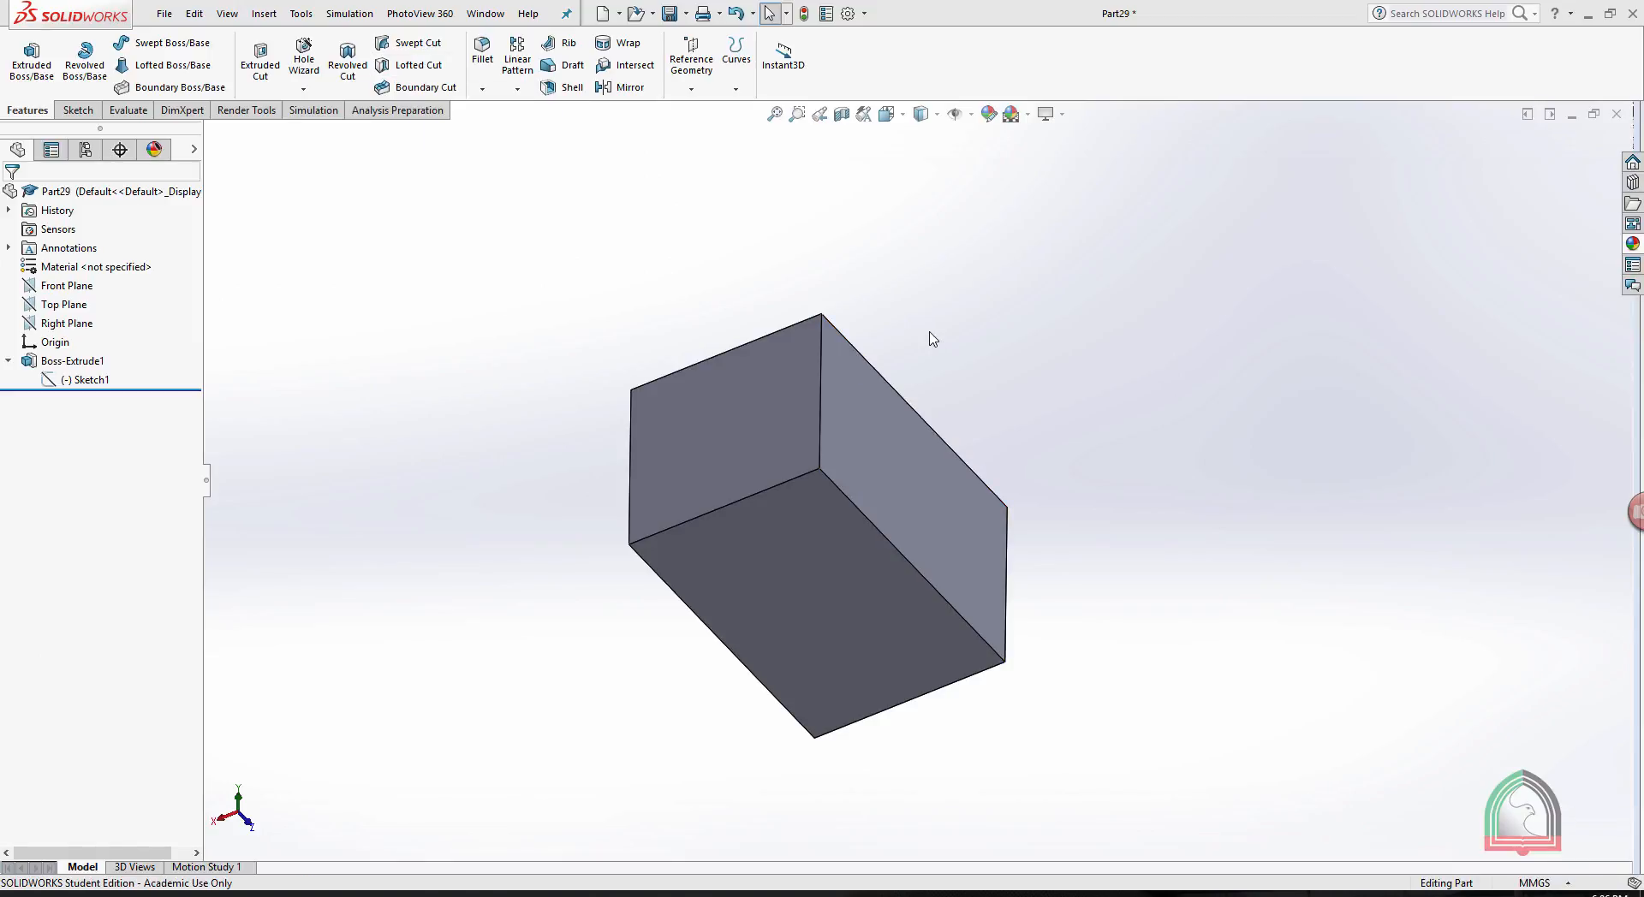
- Start a sketch on the rectangular block's back end face and view that face square on
{"action": "middle_click_drag", "start_coordinate": [929, 323], "coordinate": [962, 257]}
{"action": "scroll", "coordinate": [757, 369], "scroll_direction": "down", "scroll_amount": 2}
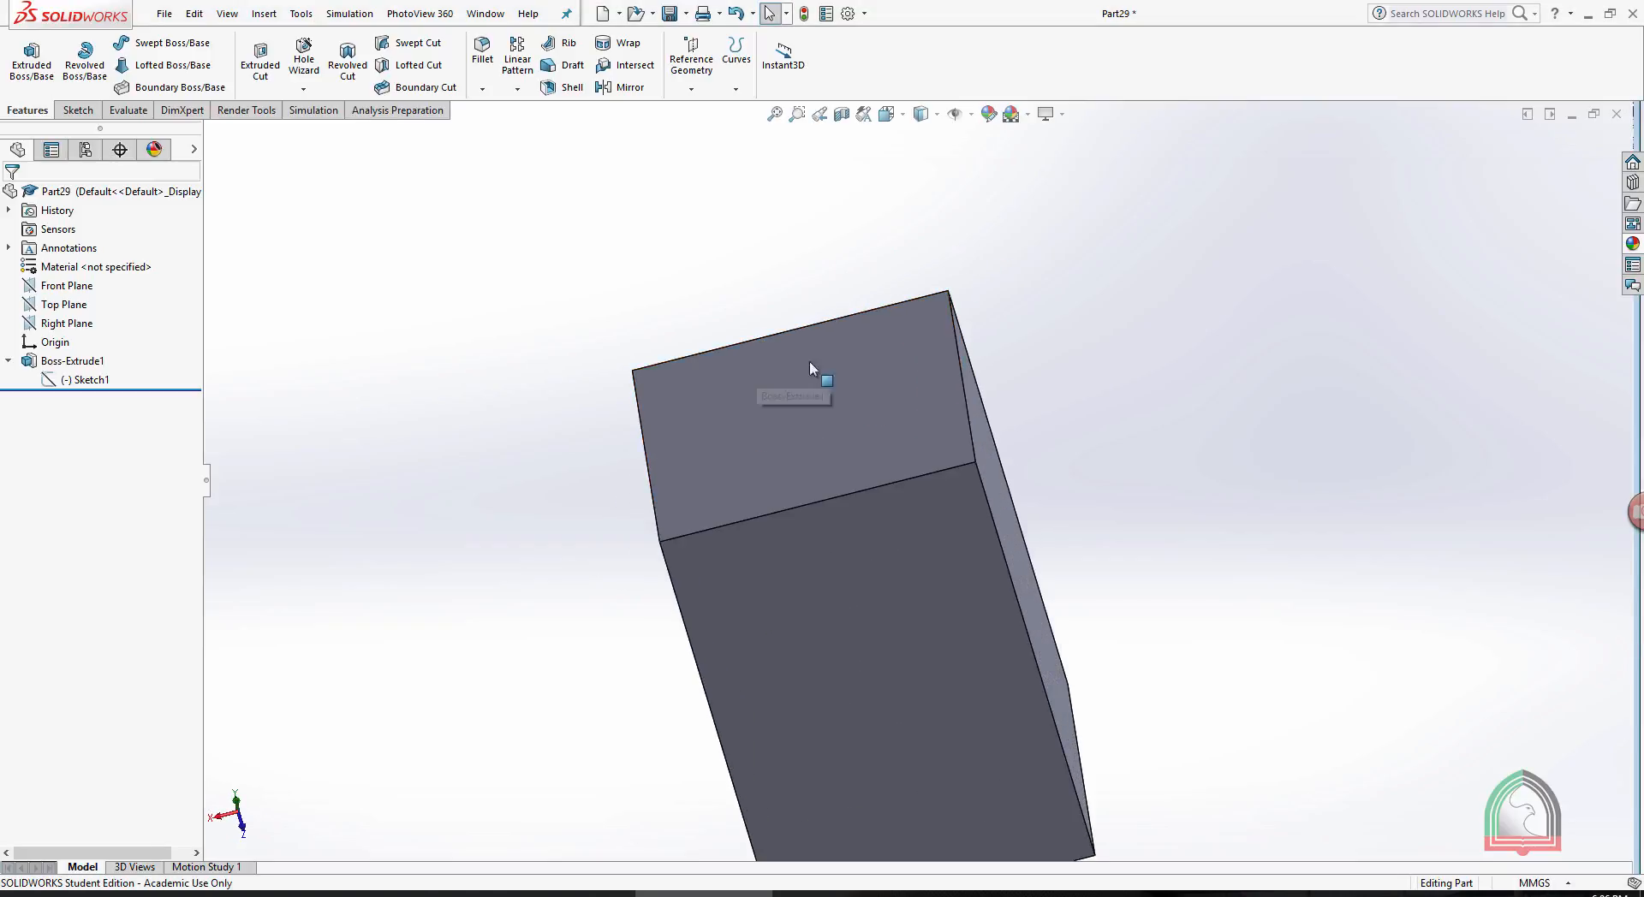
{"action": "scroll", "coordinate": [817, 360], "scroll_direction": "up", "scroll_amount": 1}
{"action": "left_click", "coordinate": [814, 436]}
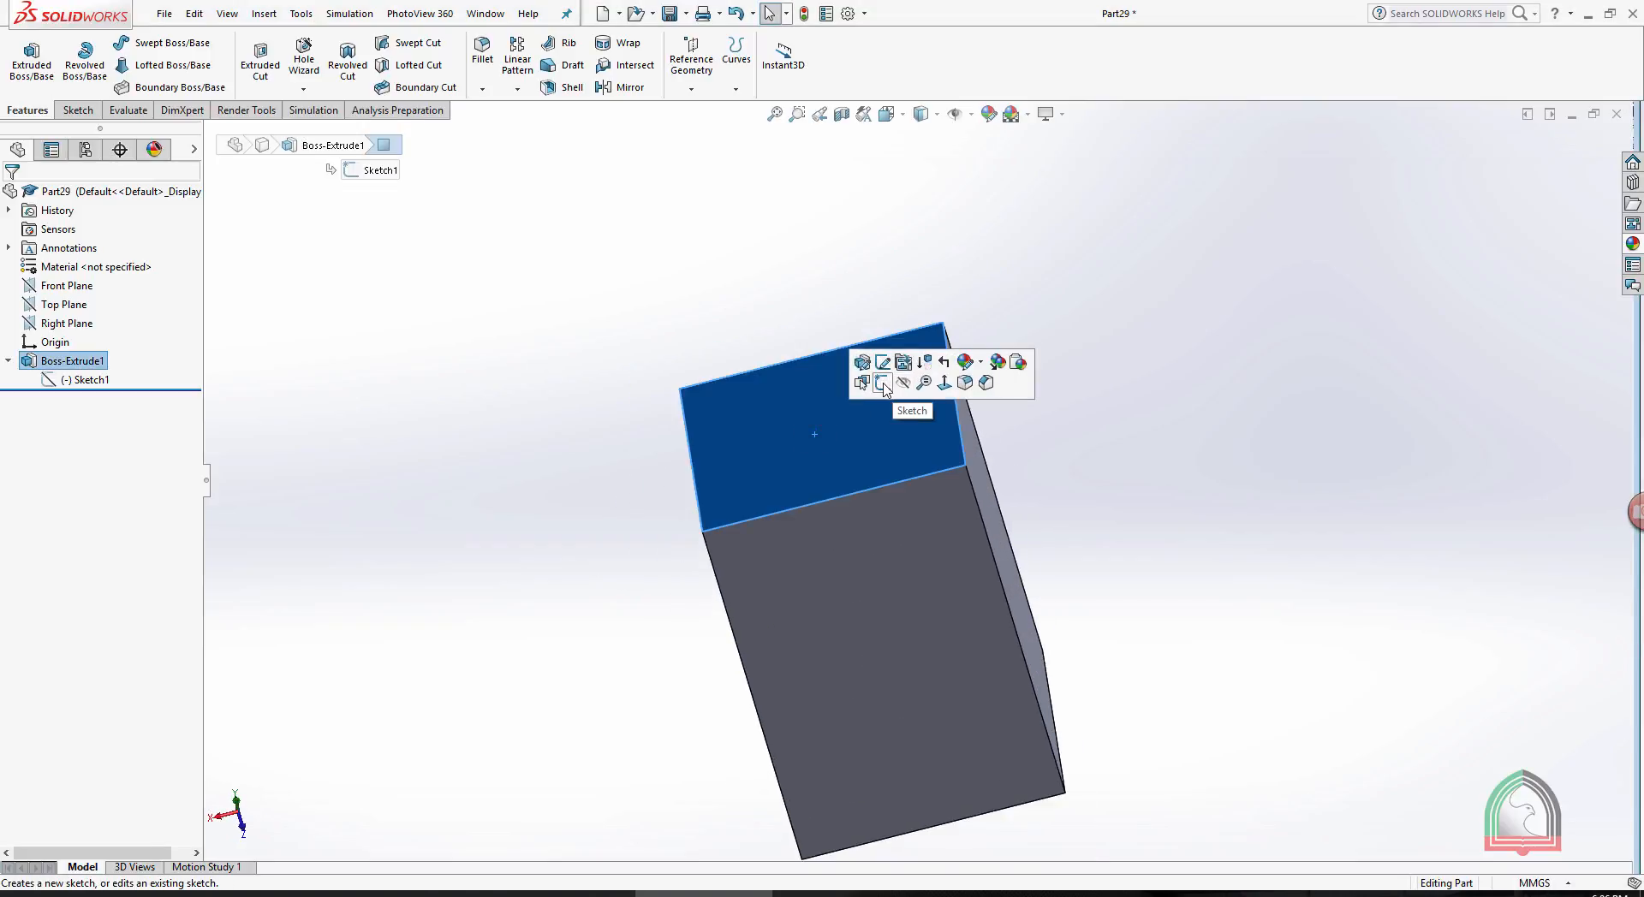
{"action": "left_click", "coordinate": [883, 384]}
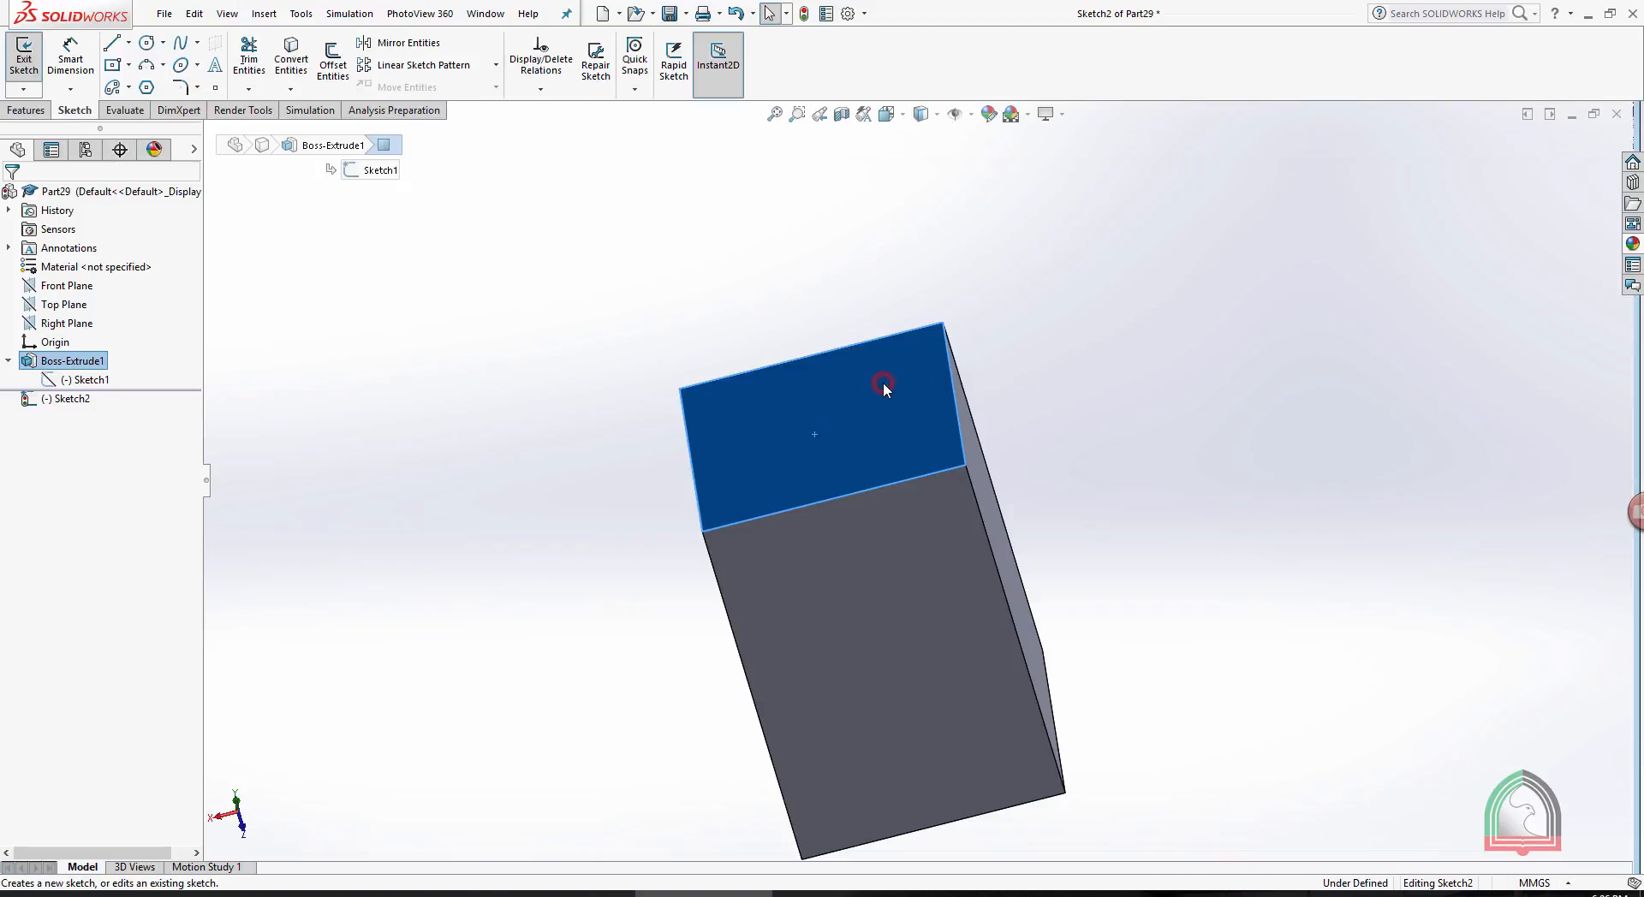
{"action": "key", "text": "space"}
{"action": "left_click", "coordinate": [1111, 435]}
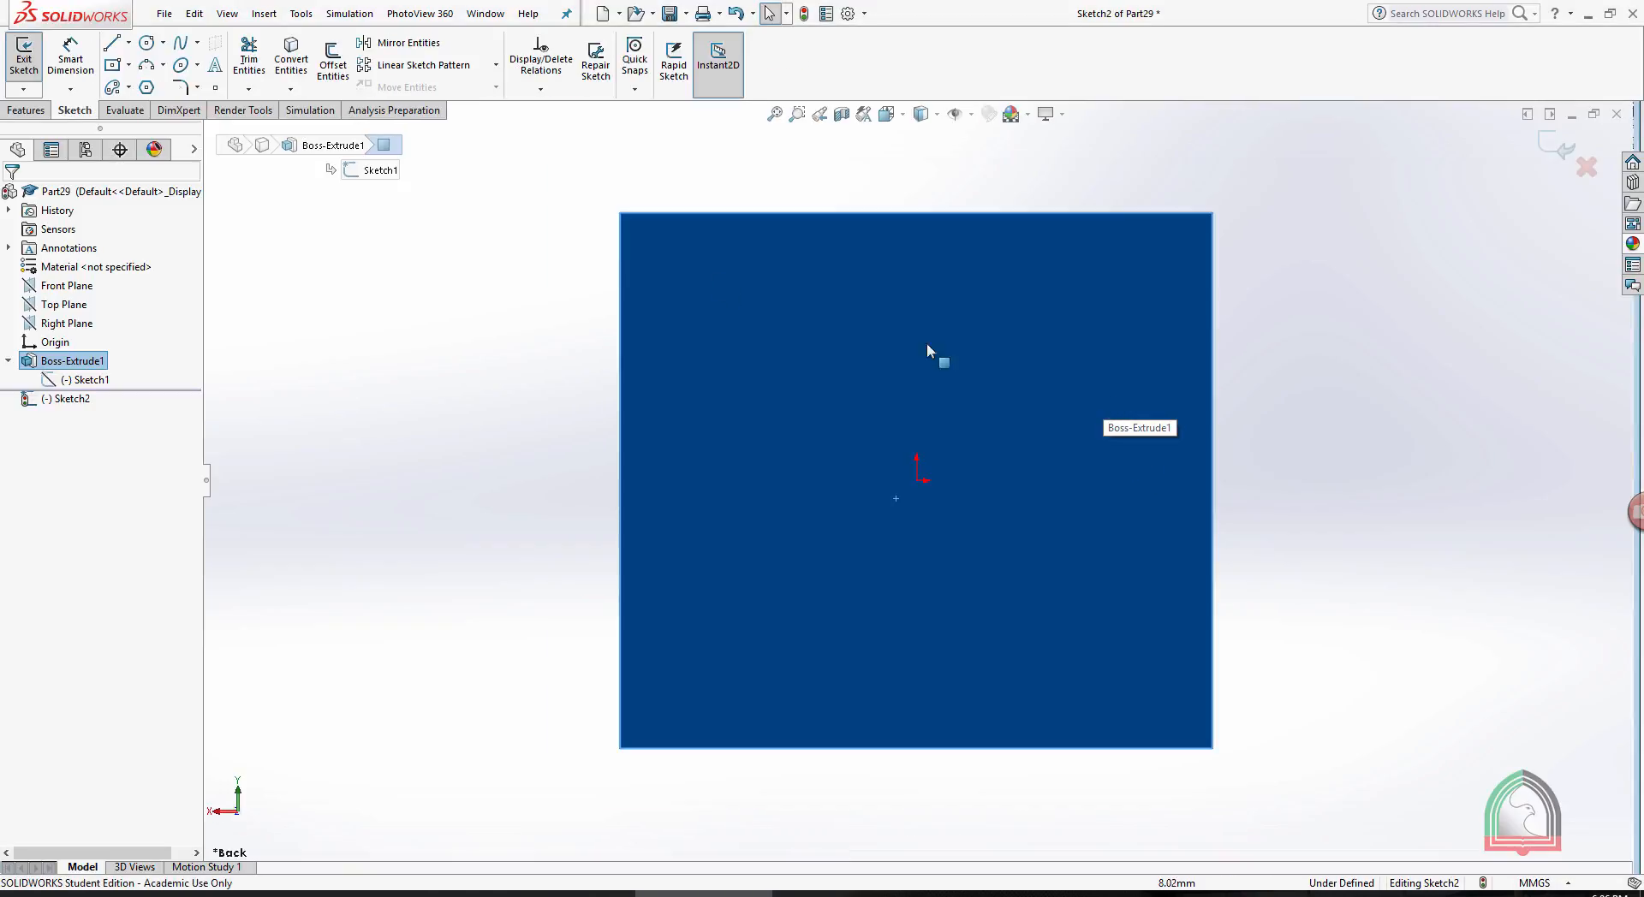
- Sketch a circle centred on the origin, slightly under half the face's width across, and finish the sketch
{"action": "left_click", "coordinate": [916, 479]}
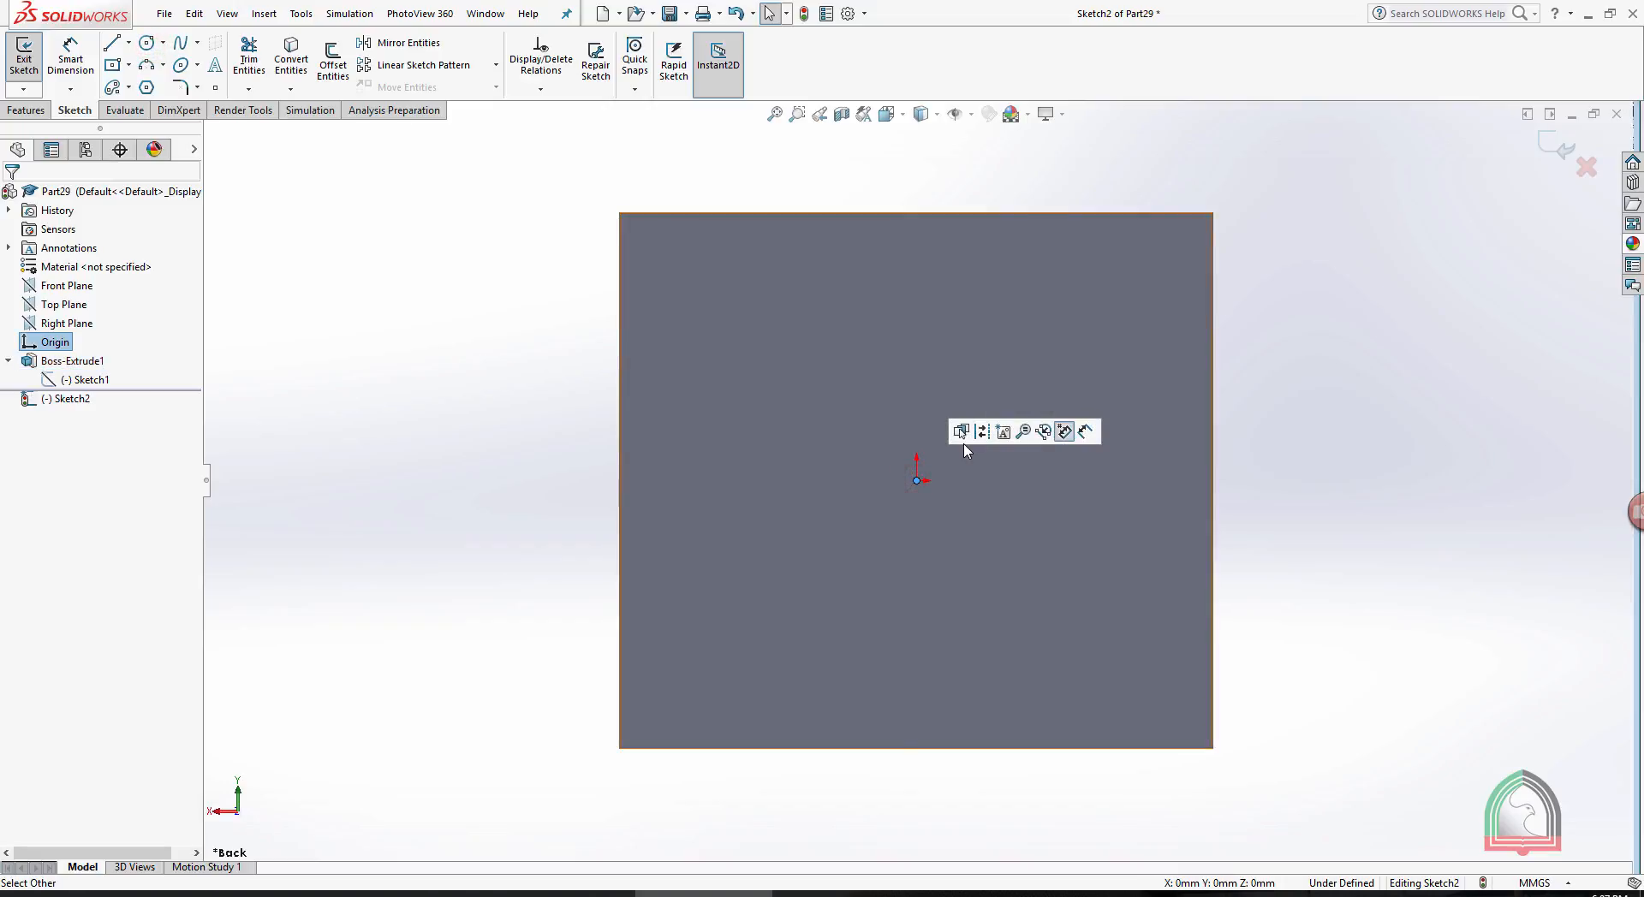
{"action": "key", "text": "Escape"}
{"action": "left_click", "coordinate": [148, 43]}
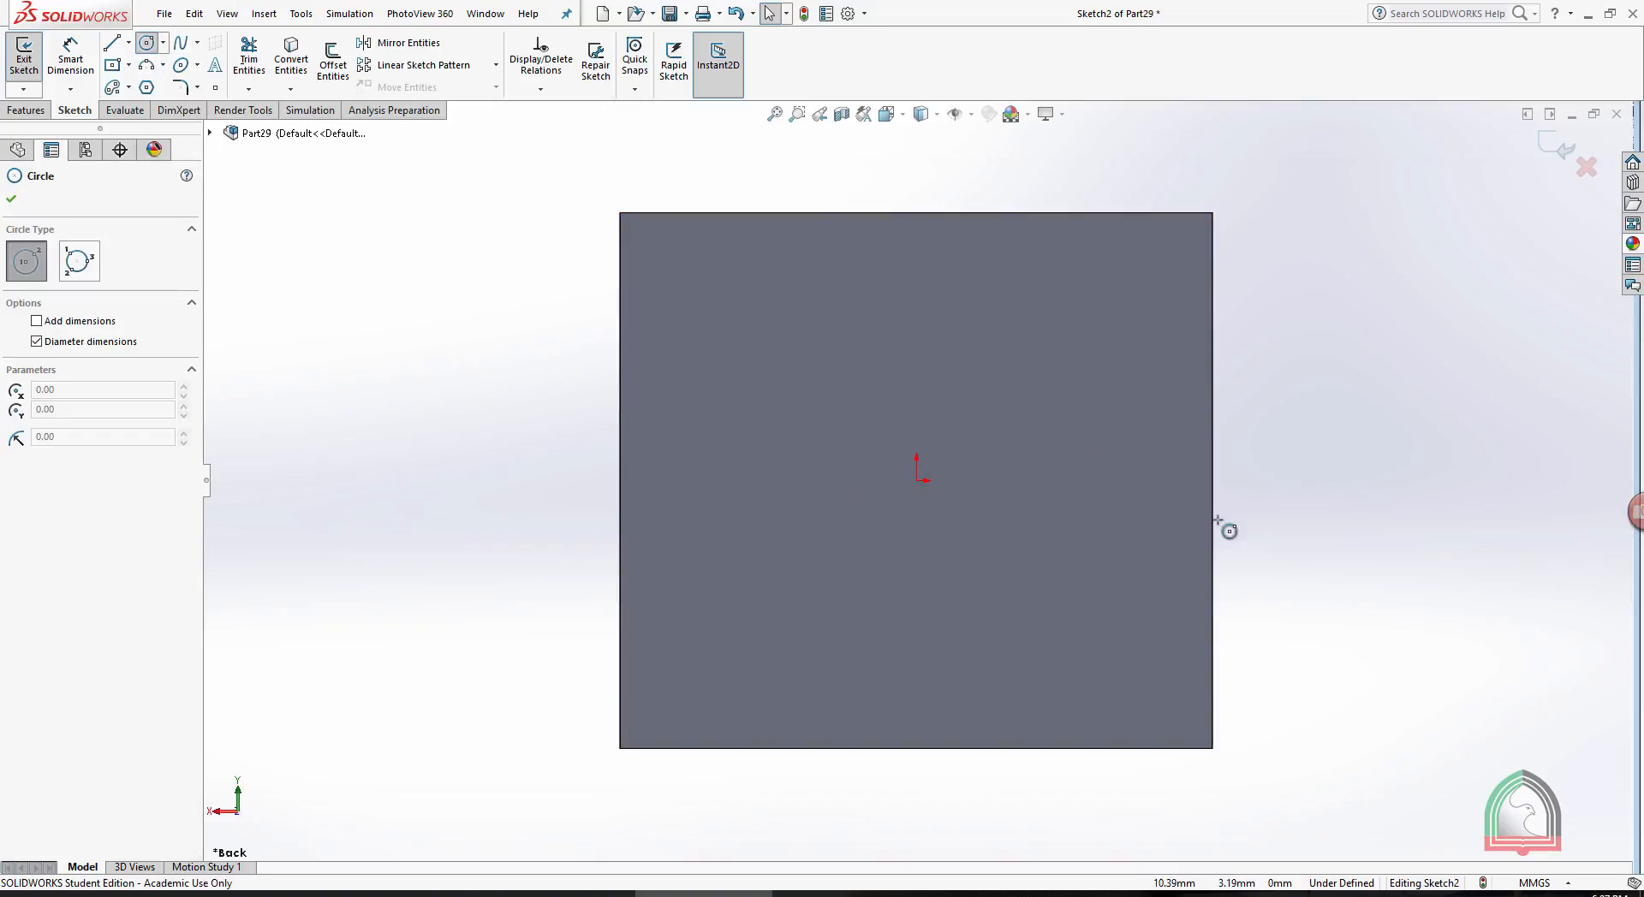
{"action": "left_click_drag", "start_coordinate": [916, 480], "coordinate": [991, 371]}
{"action": "left_click", "coordinate": [1556, 154]}
{"action": "scroll", "coordinate": [1472, 300], "scroll_direction": "up", "scroll_amount": 3}
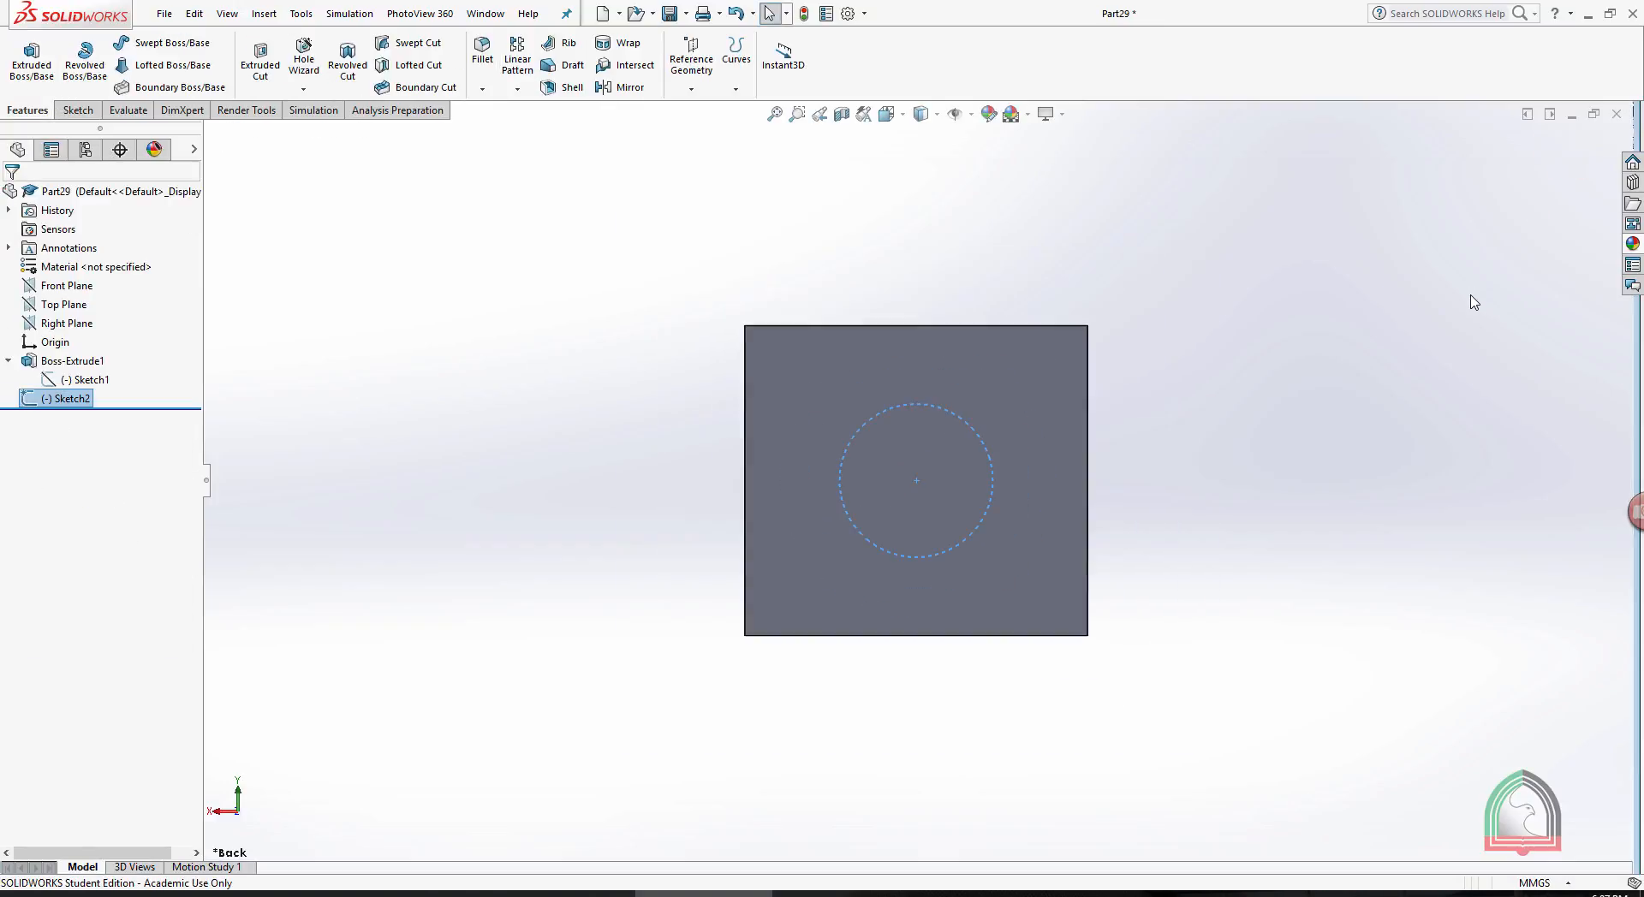
- On the block's opposite end face, sketch a larger origin-centred circle of about 13.2 mm radius and finish the sketch
{"action": "middle_click_drag", "start_coordinate": [1432, 321], "coordinate": [1263, 345]}
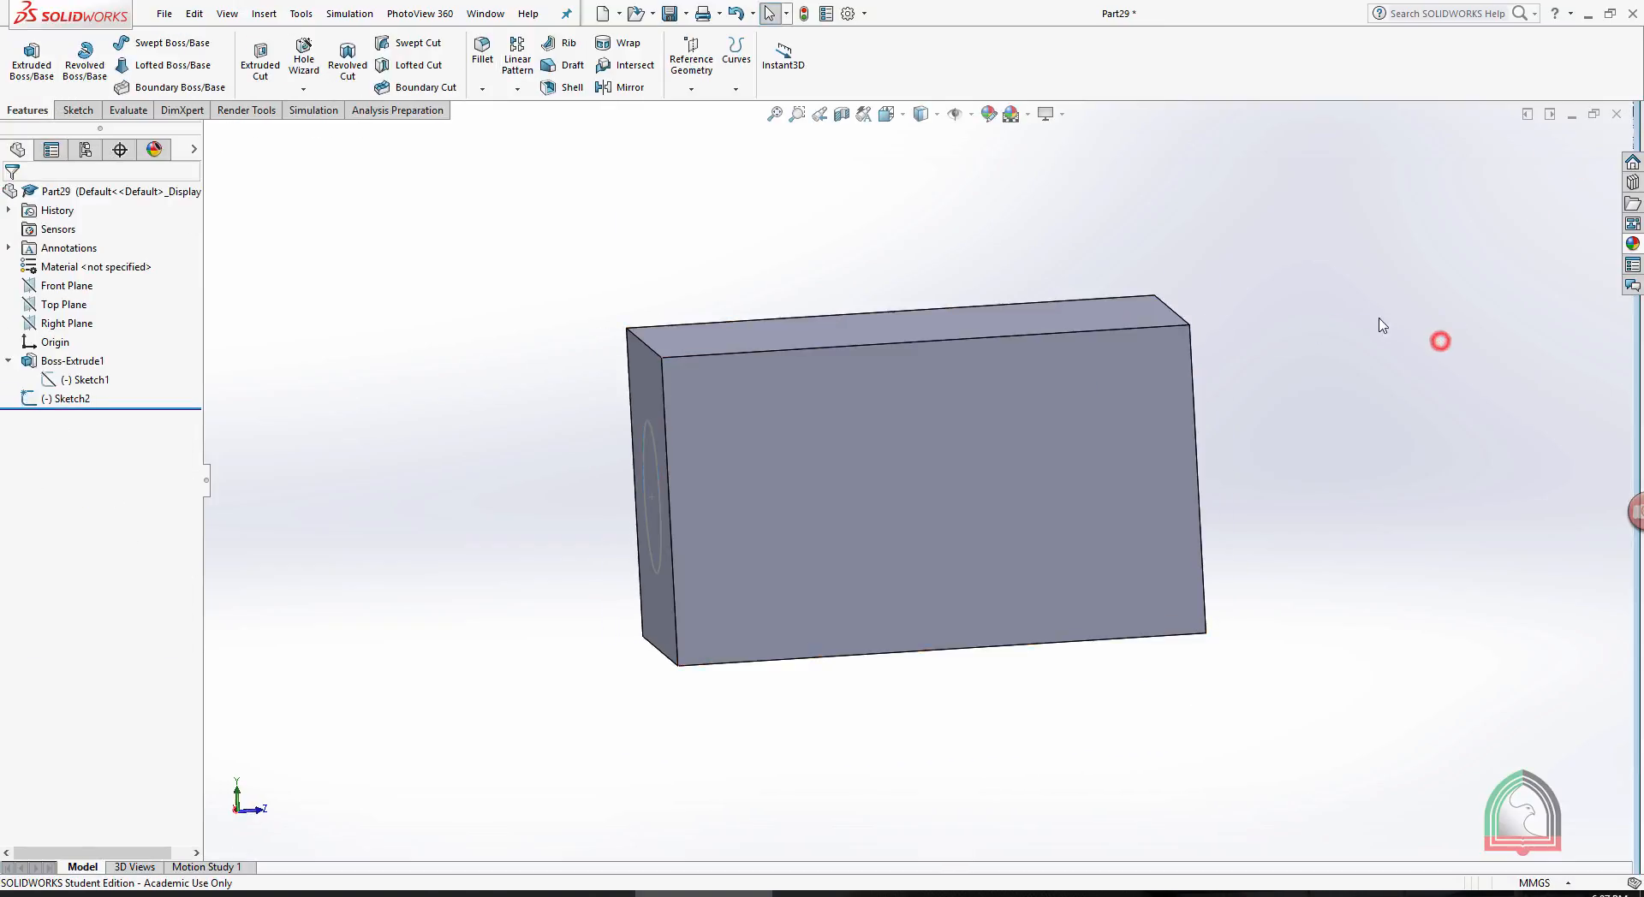
{"action": "middle_click_drag", "start_coordinate": [1442, 341], "coordinate": [1133, 433]}
{"action": "left_click", "coordinate": [1134, 433]}
{"action": "left_click", "coordinate": [1118, 409]}
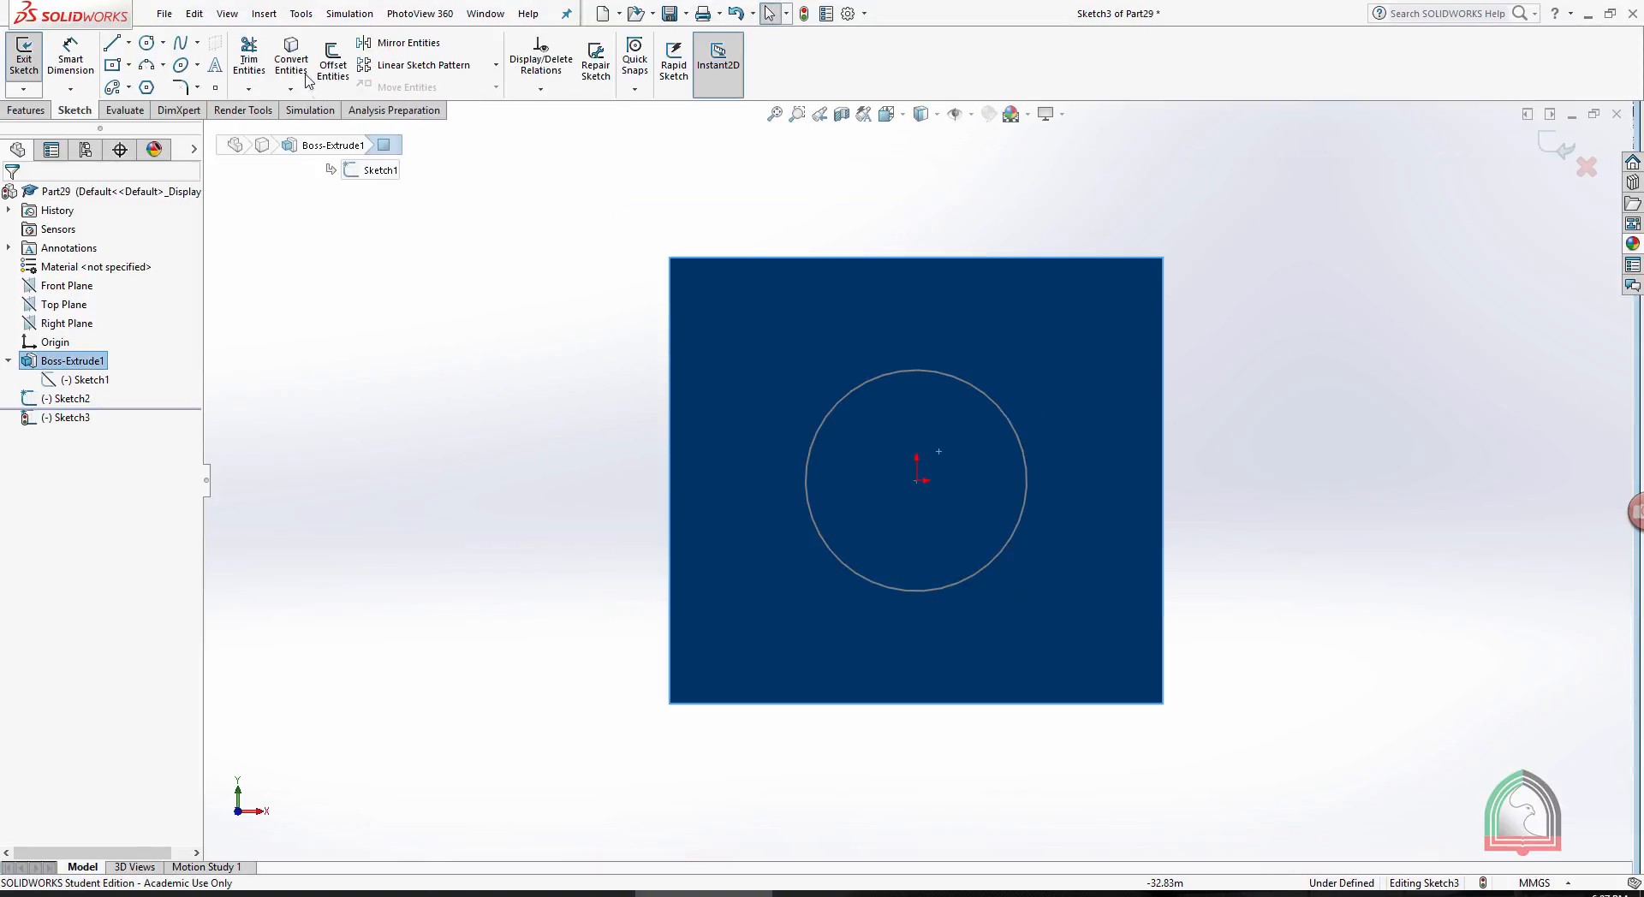
{"action": "left_click", "coordinate": [147, 44]}
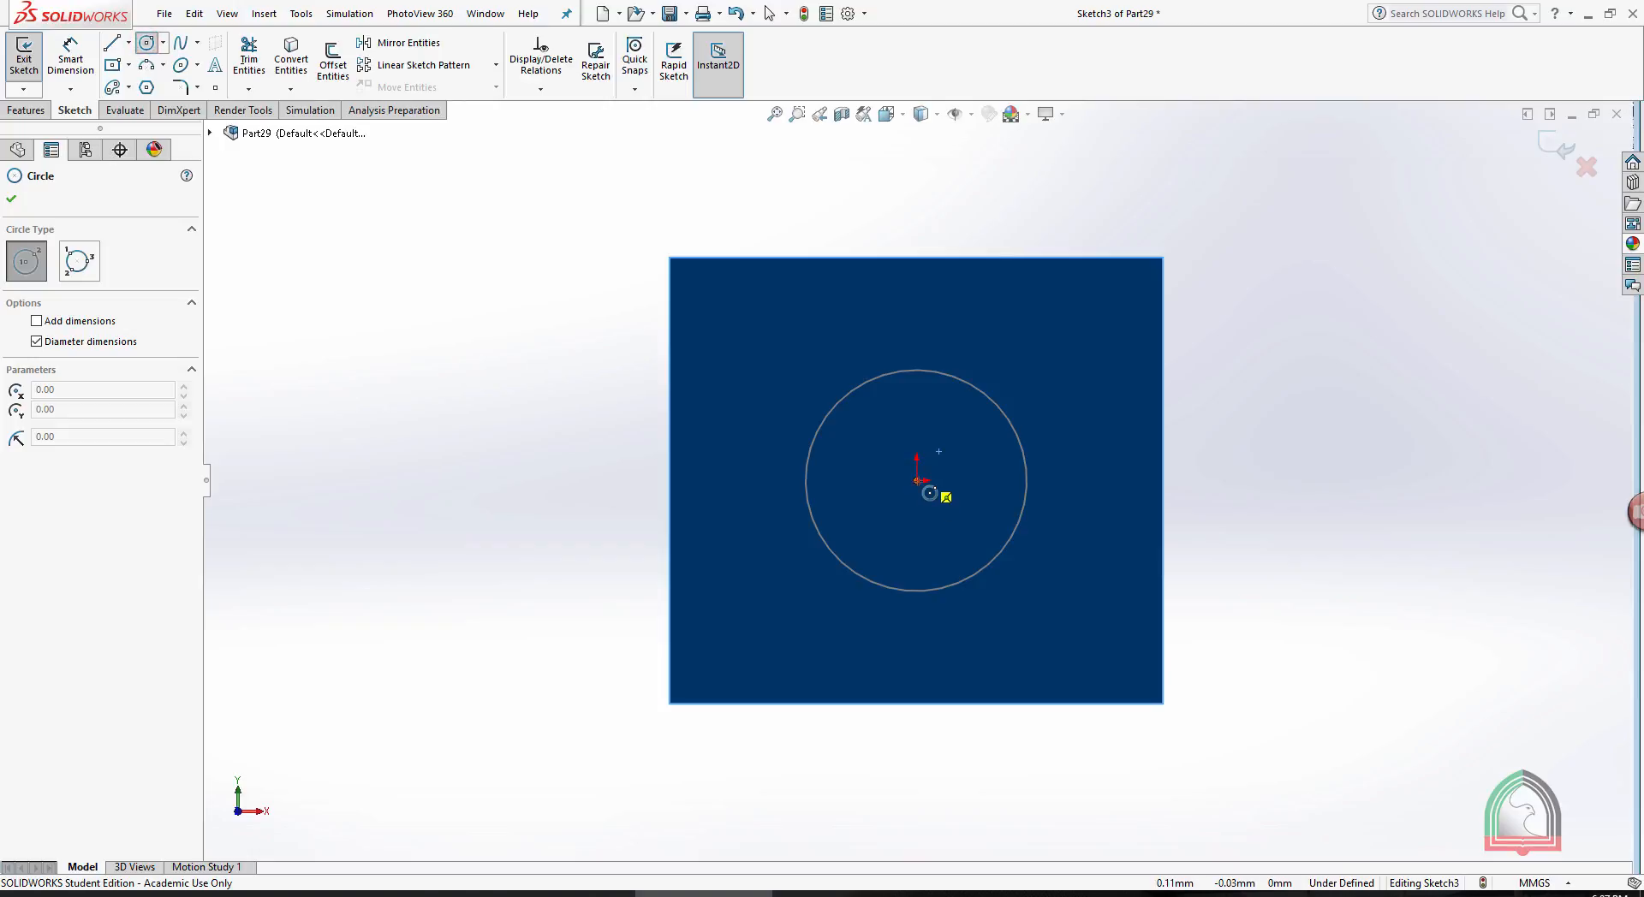
{"action": "left_click", "coordinate": [917, 481]}
{"action": "left_click", "coordinate": [1033, 315]}
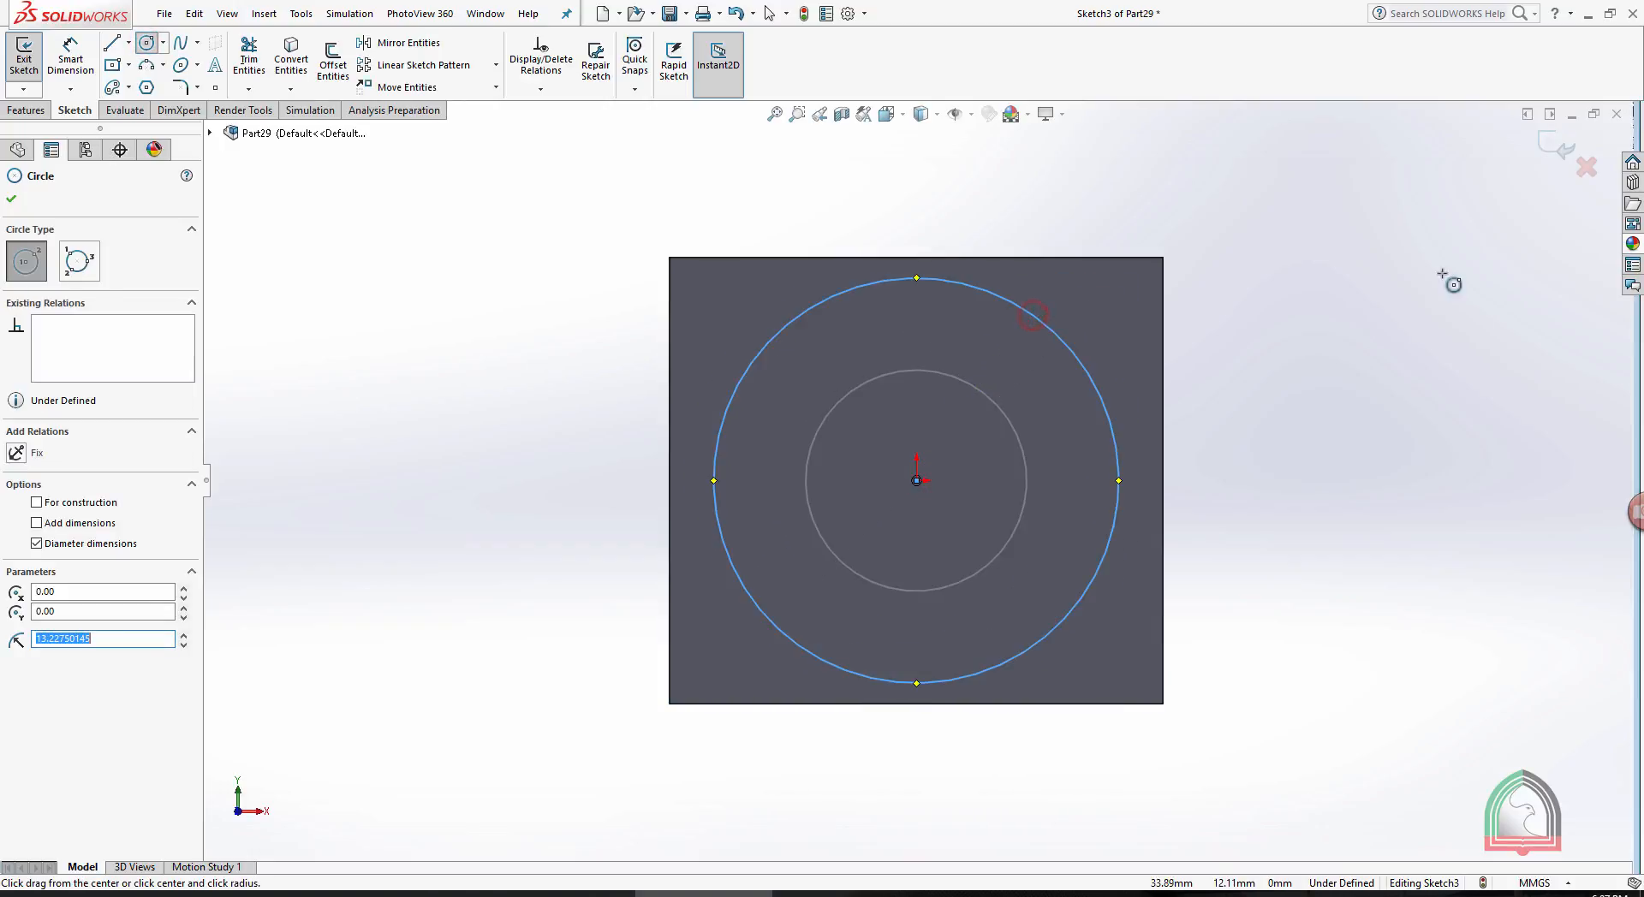
{"action": "left_click", "coordinate": [1556, 153]}
- Create a Lofted Cut through the block from the larger circle to the smaller circle on the opposite end
{"action": "scroll", "coordinate": [1258, 349], "scroll_direction": "up", "scroll_amount": 4}
{"action": "left_click", "coordinate": [1257, 352]}
{"action": "mouse_move", "coordinate": [1250, 358]}
{"action": "middle_mouse_down"}
{"action": "mouse_move", "coordinate": [961, 470]}
{"action": "mouse_move", "coordinate": [994, 440]}
{"action": "mouse_move", "coordinate": [764, 455]}
{"action": "mouse_move", "coordinate": [643, 536]}
{"action": "mouse_move", "coordinate": [712, 649]}
{"action": "mouse_move", "coordinate": [744, 624]}
{"action": "middle_mouse_up"}
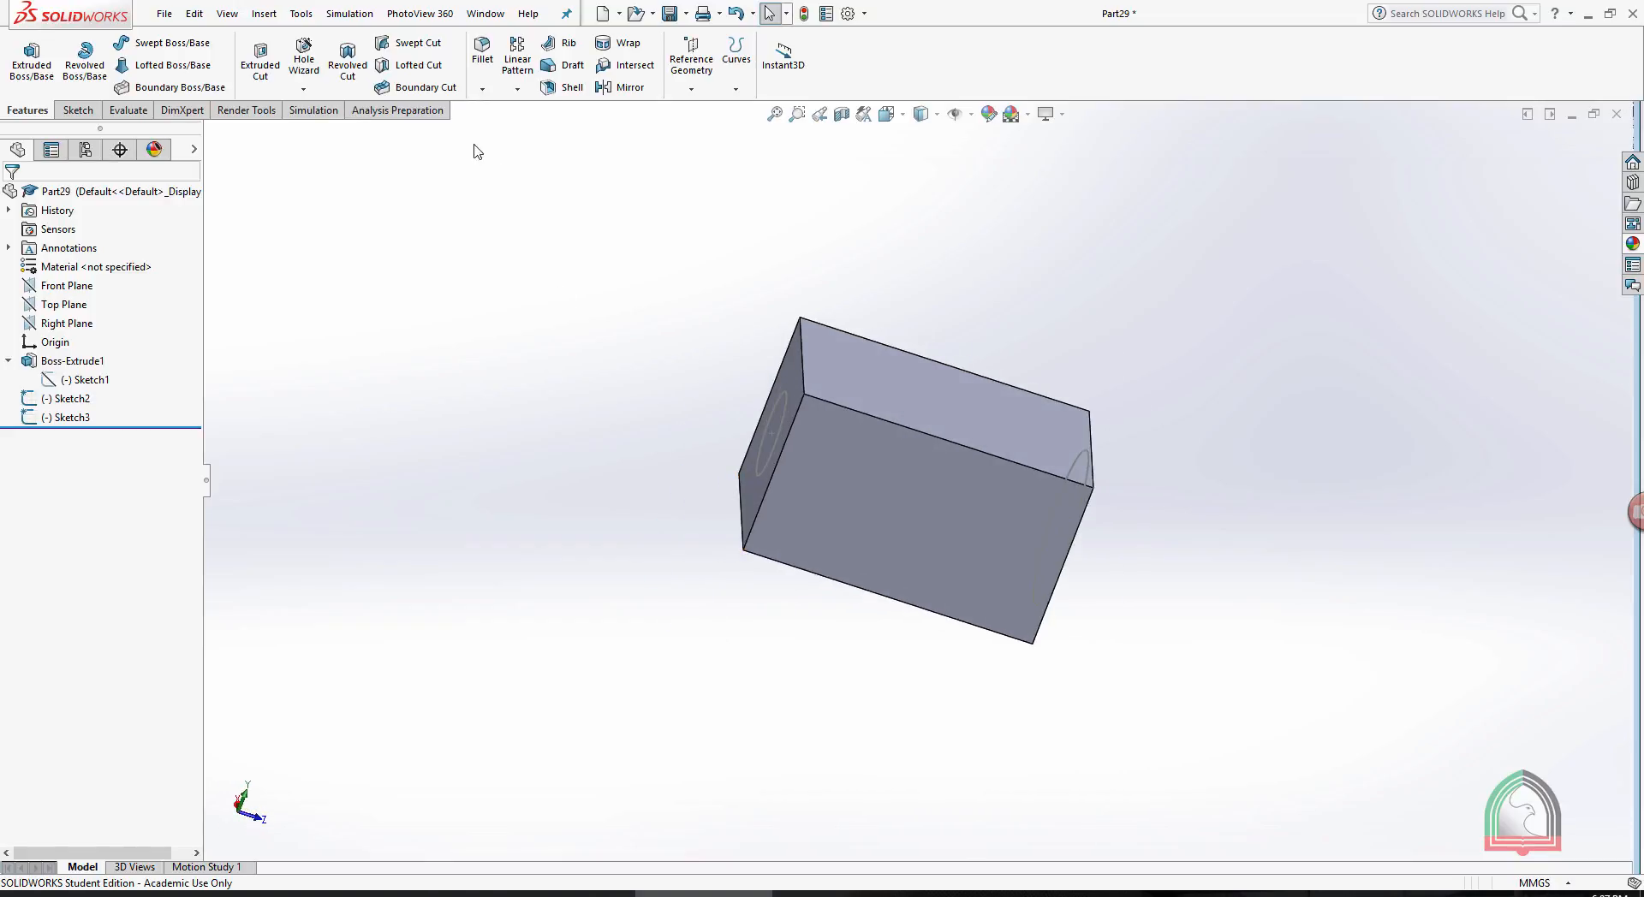
{"action": "left_click", "coordinate": [402, 74]}
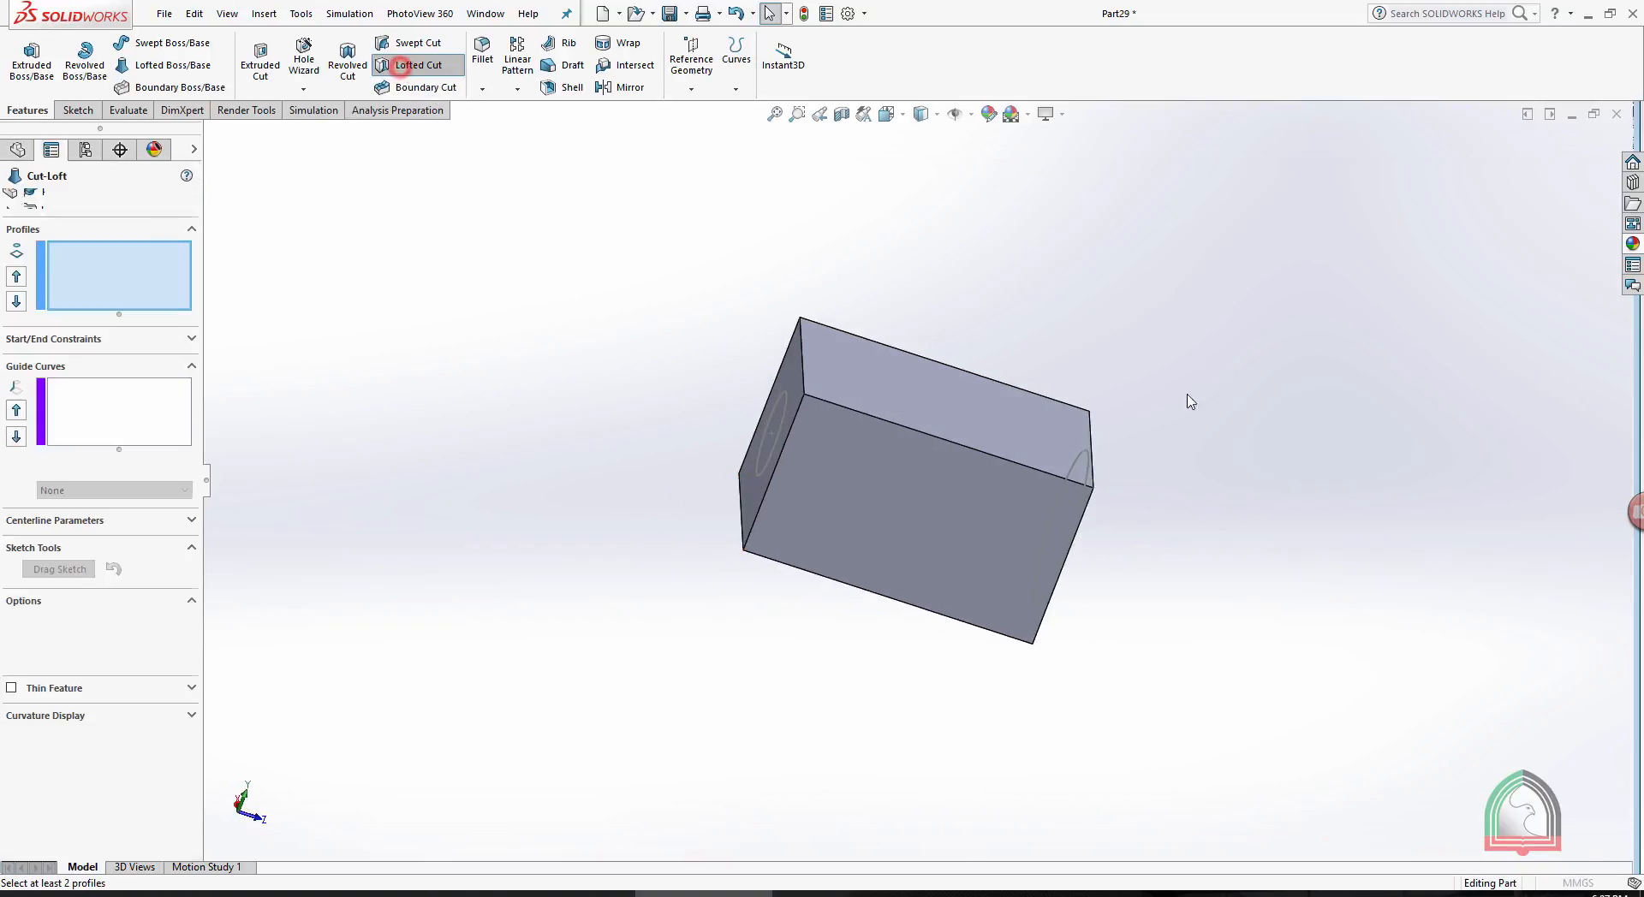
{"action": "left_click", "coordinate": [1035, 446]}
{"action": "left_click", "coordinate": [788, 405]}
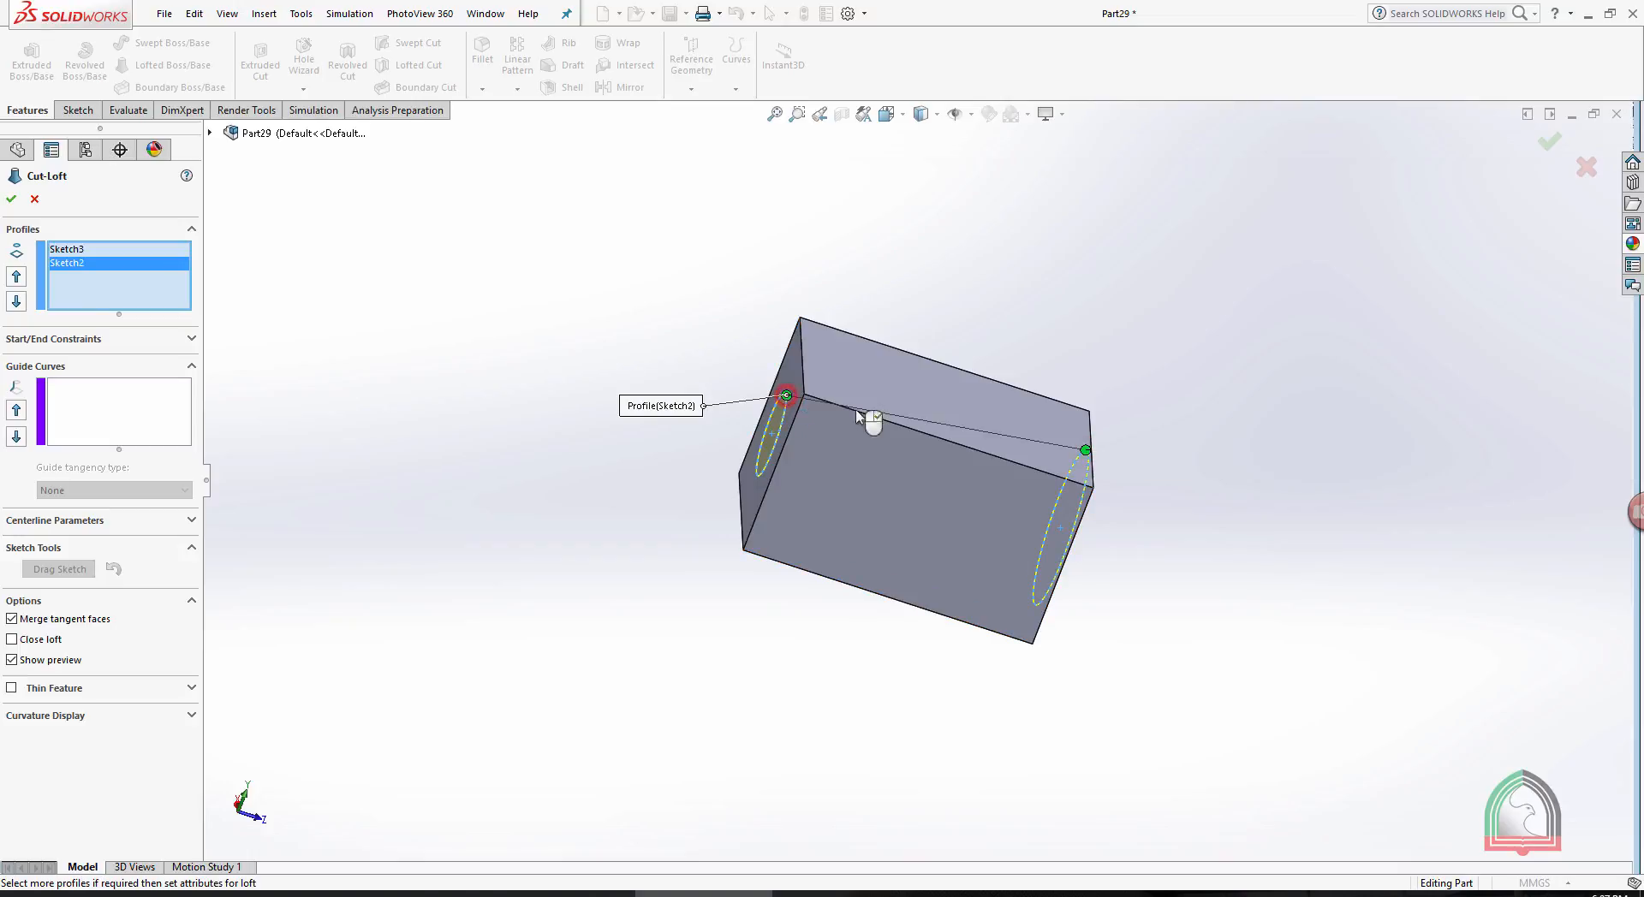
{"action": "middle_click_drag", "start_coordinate": [1321, 485], "coordinate": [1245, 428]}
{"action": "left_click", "coordinate": [1539, 144]}
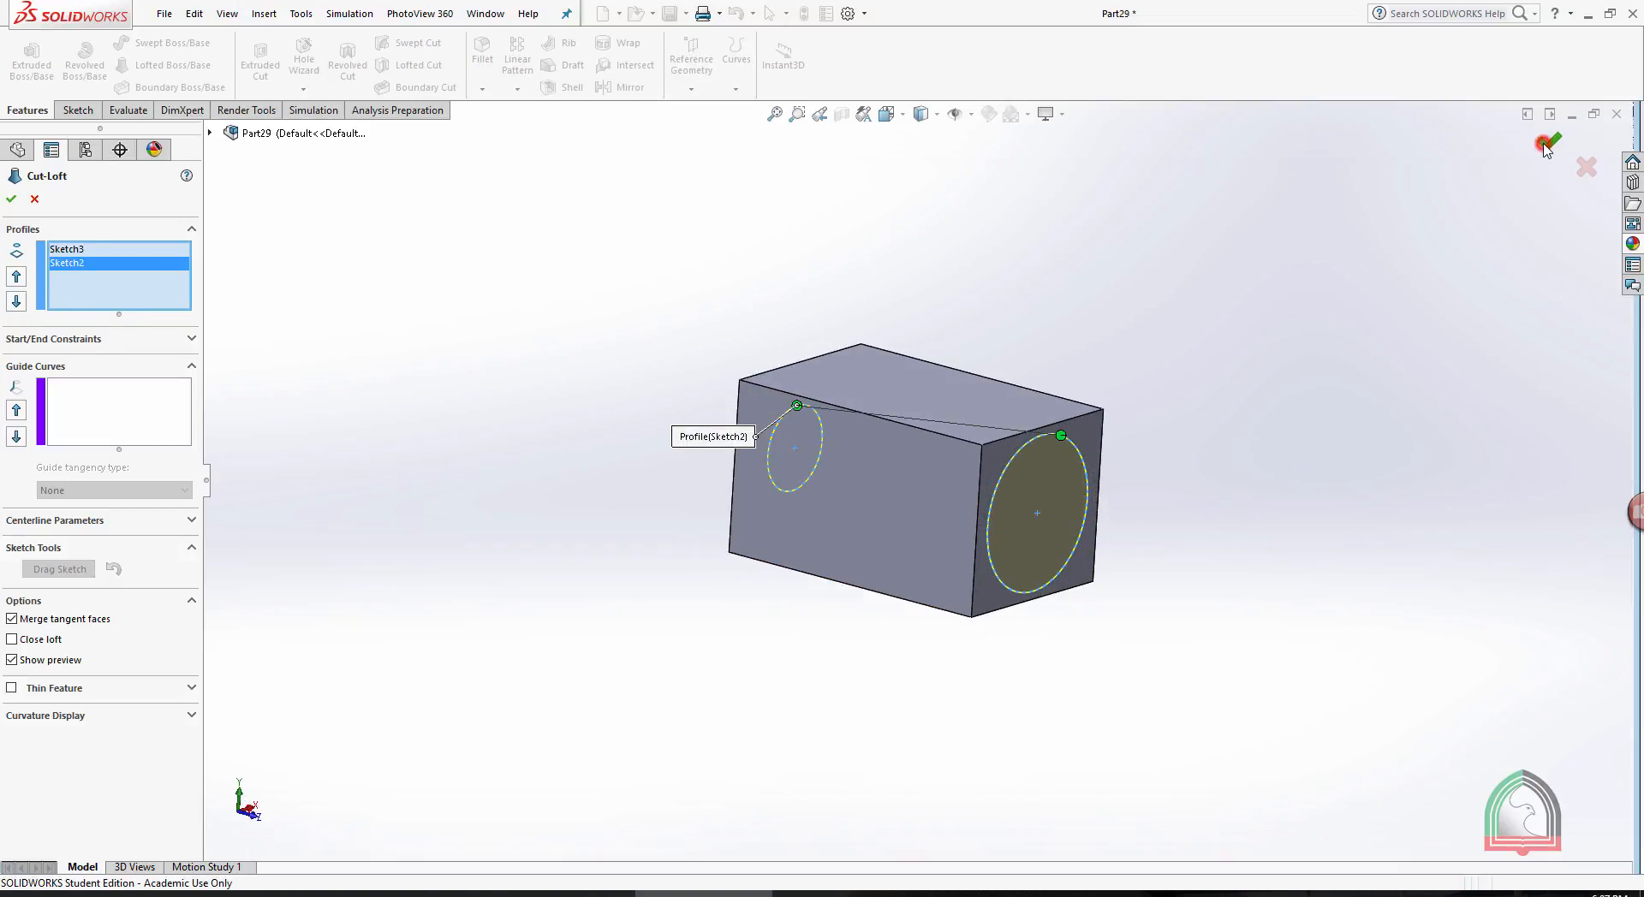
- Section the block parallel to its long top face with a -13 mm offset and examine the tapered lofted cut inside
{"action": "middle_click_drag", "start_coordinate": [1170, 268], "coordinate": [917, 217]}
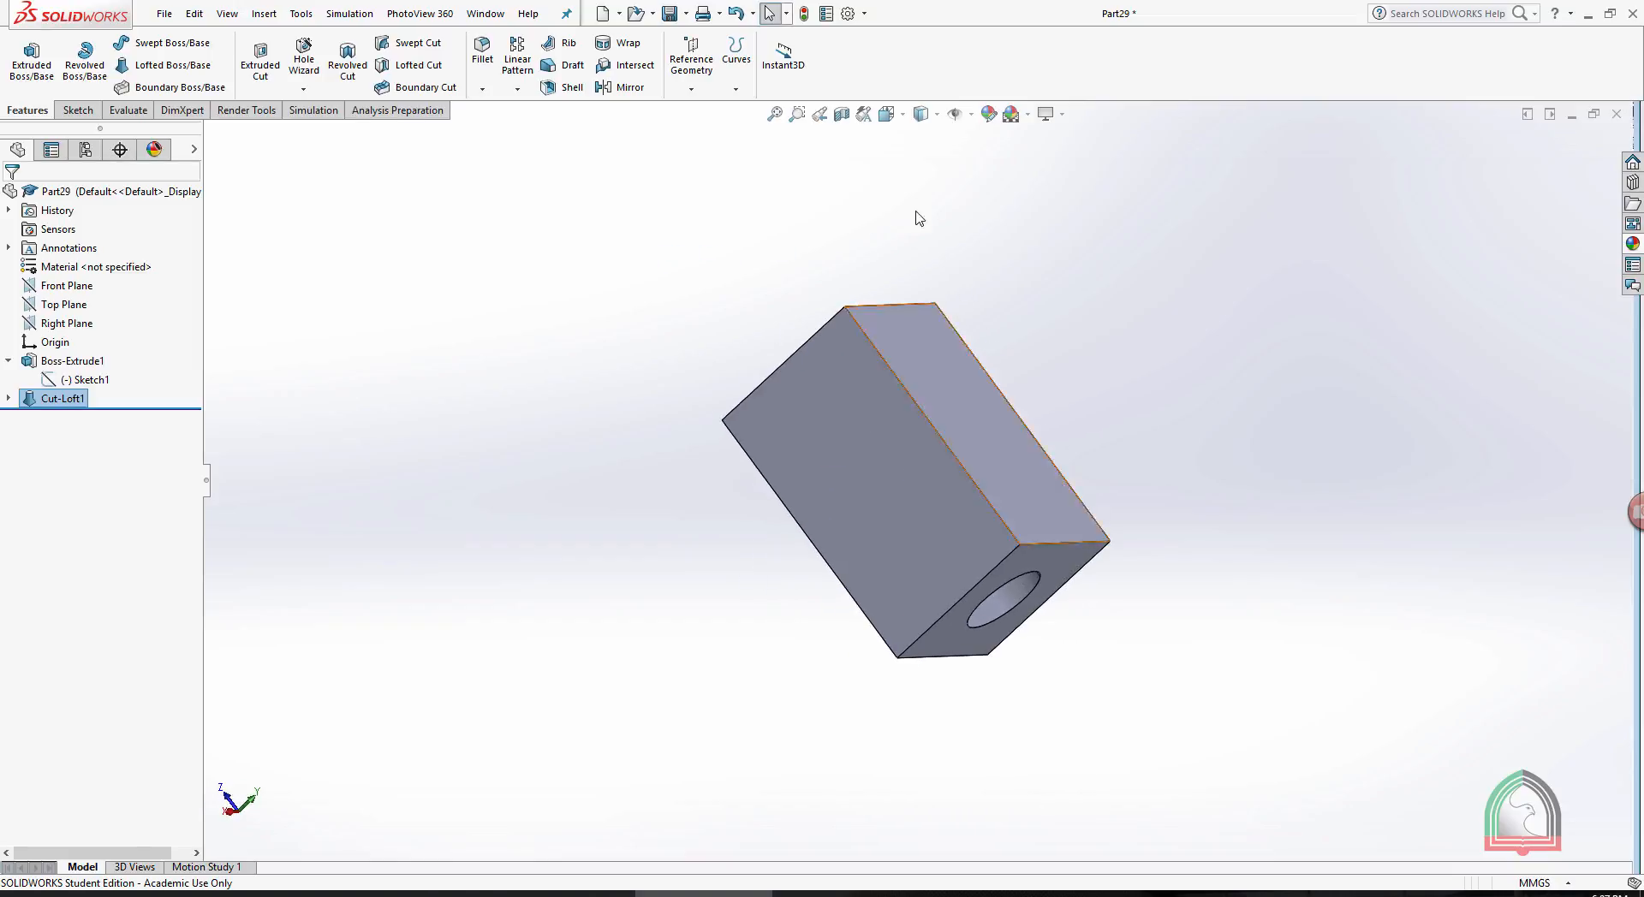
{"action": "left_click", "coordinate": [842, 114]}
{"action": "left_click", "coordinate": [992, 387]}
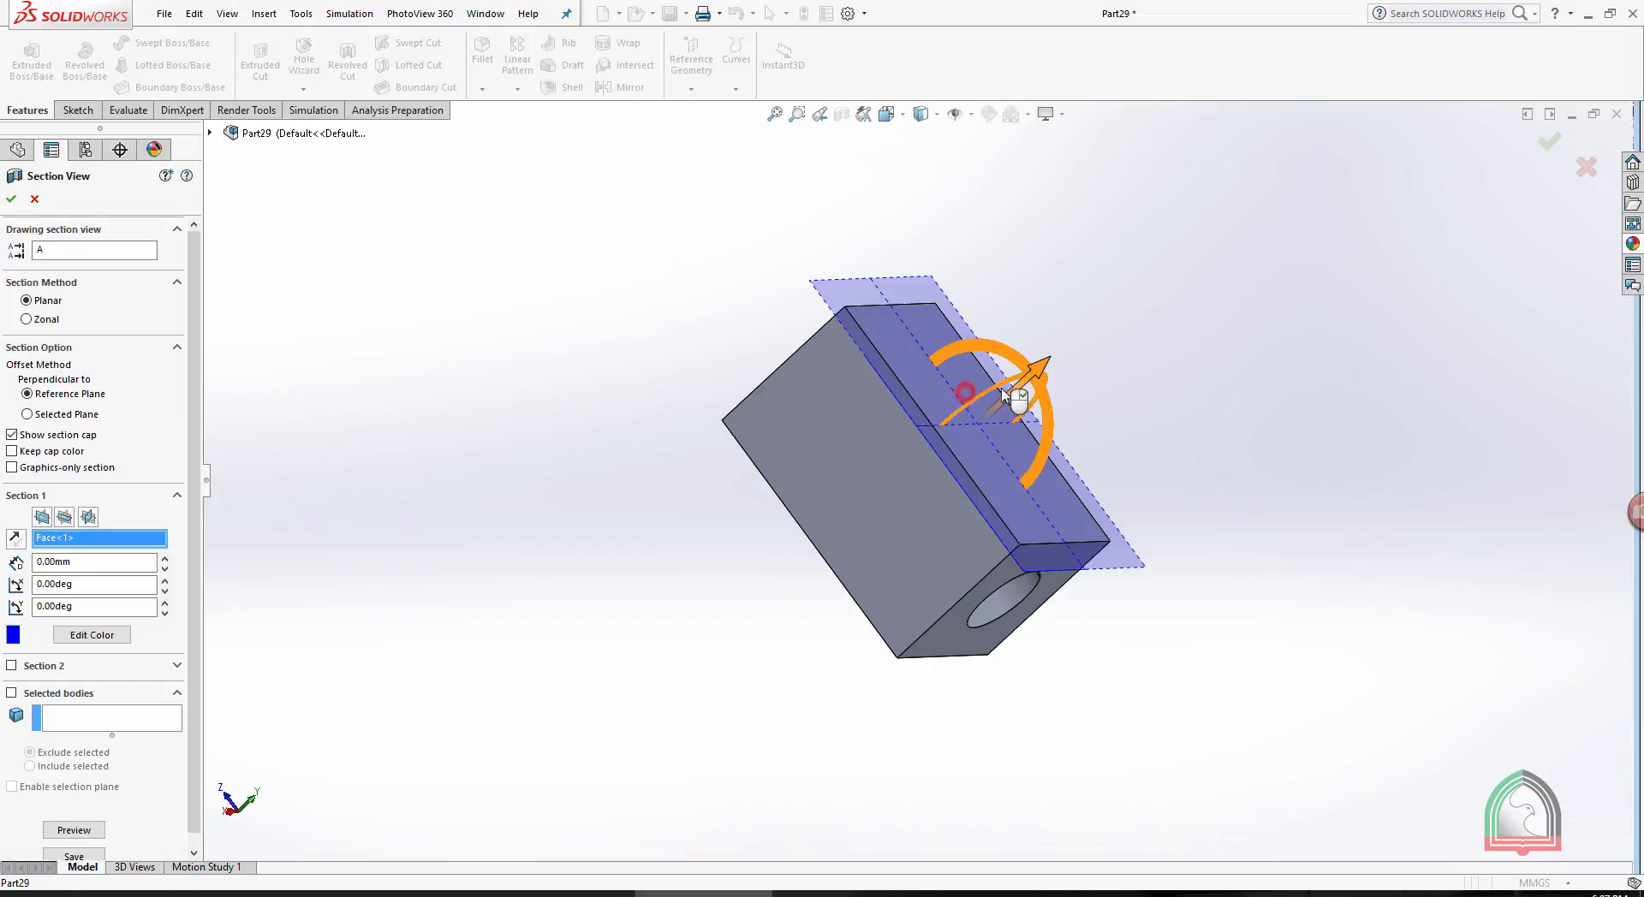
{"action": "left_click_drag", "start_coordinate": [1036, 370], "coordinate": [976, 442]}
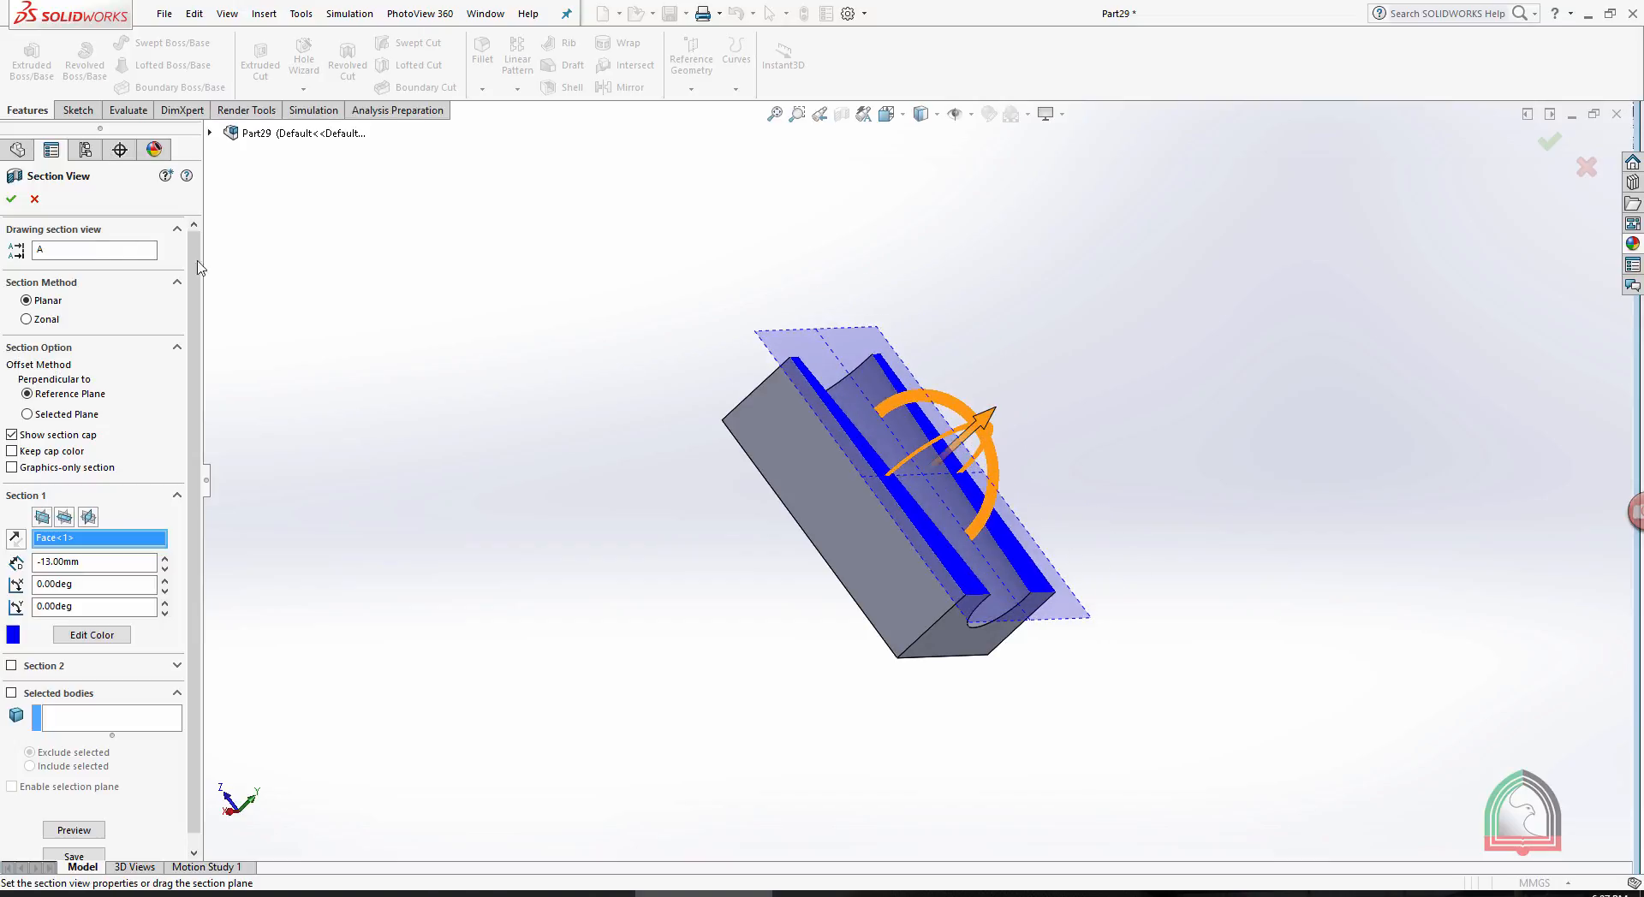
{"action": "left_click", "coordinate": [12, 199]}
{"action": "middle_click_drag", "start_coordinate": [1116, 337], "coordinate": [1069, 567]}
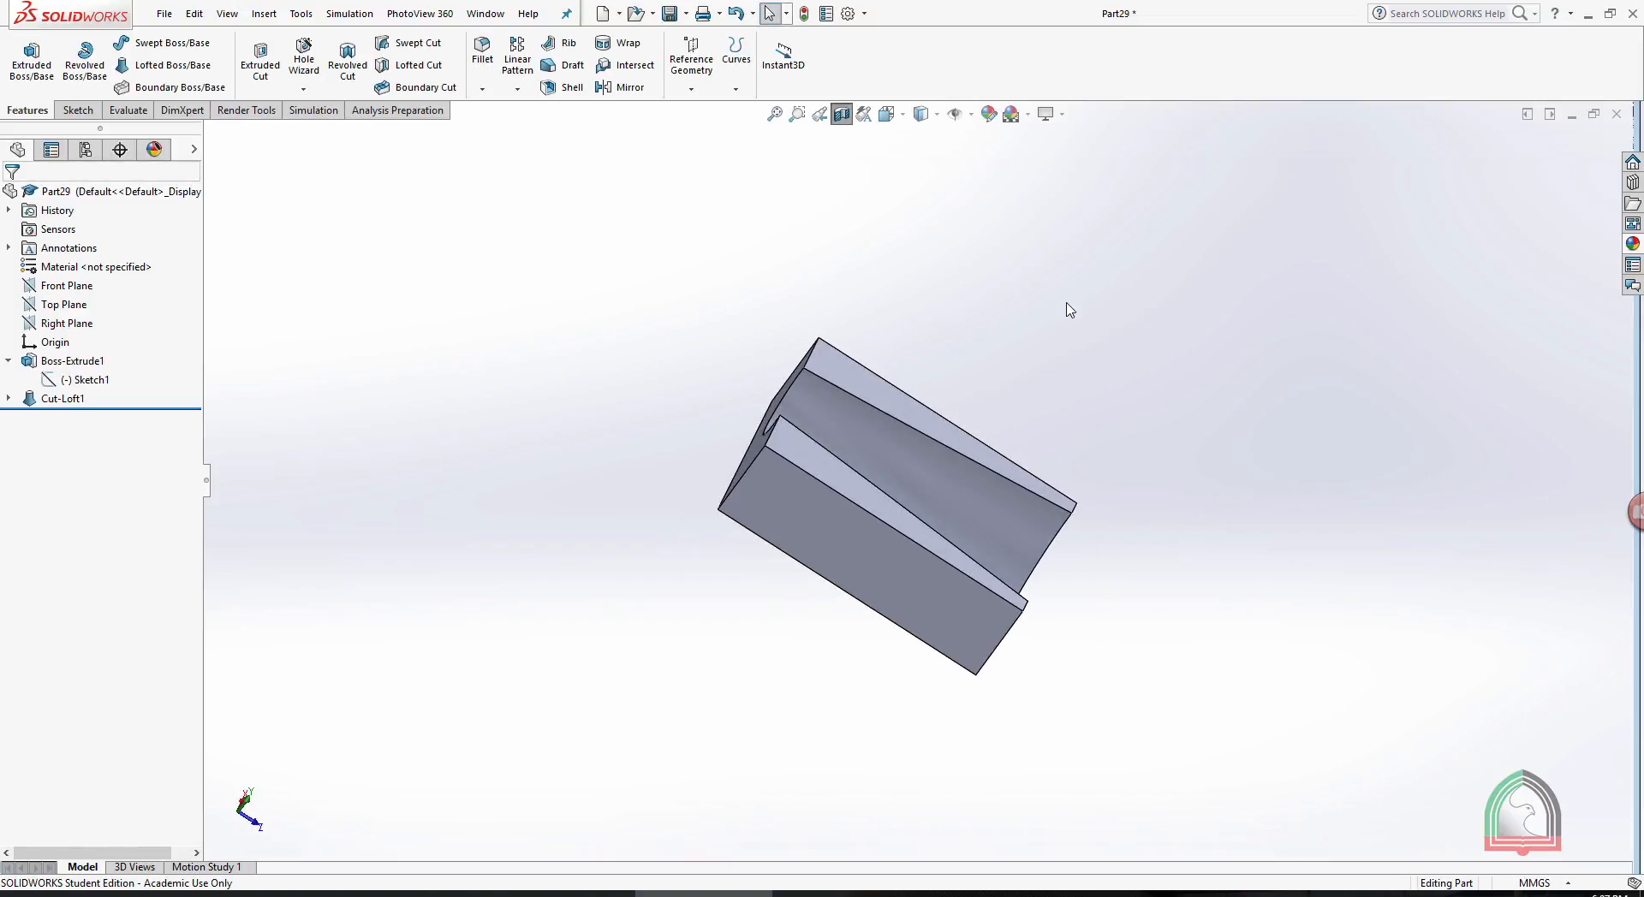
{"action": "middle_click_drag", "start_coordinate": [1070, 309], "coordinate": [984, 342]}
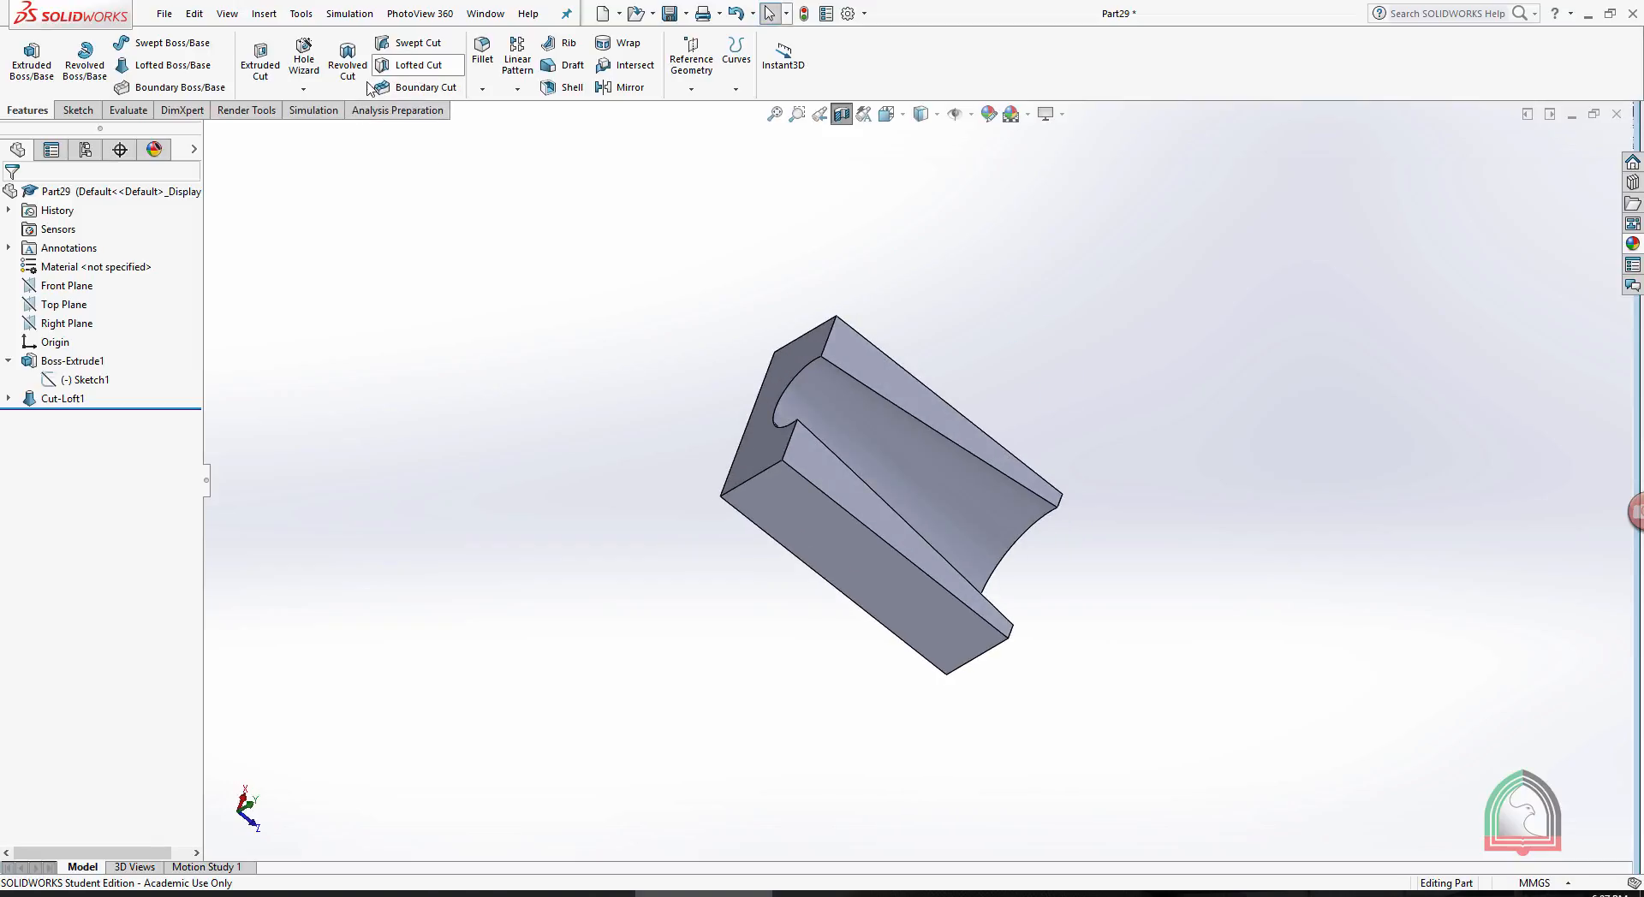
{"action": "middle_click_drag", "start_coordinate": [1104, 388], "coordinate": [1143, 375]}
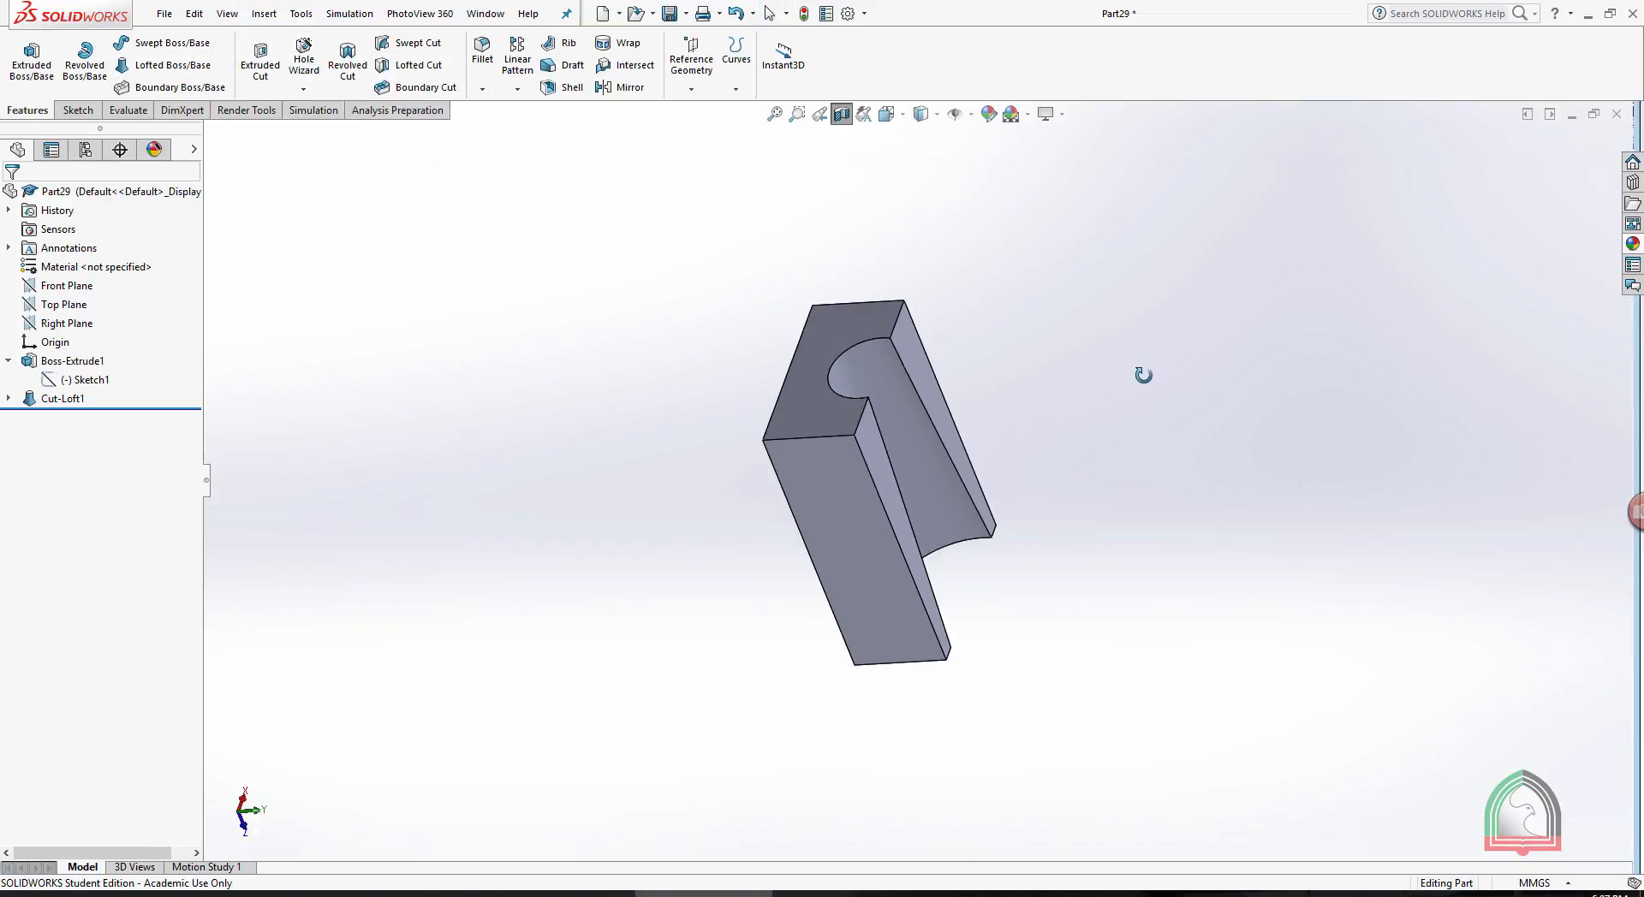
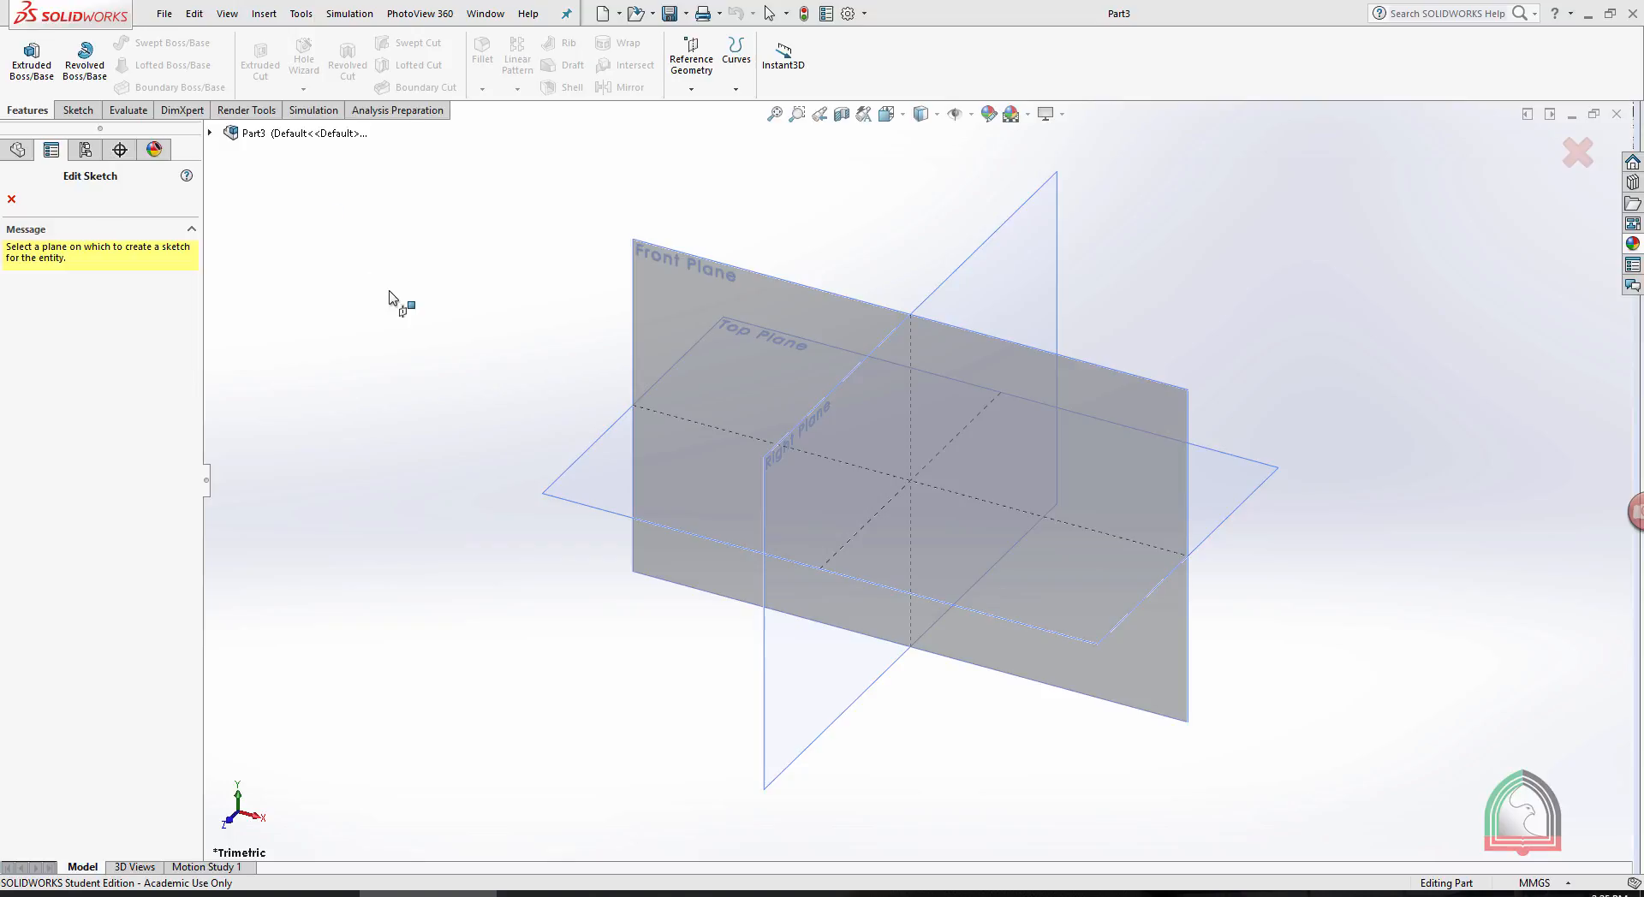
- Sketch a 10 by 10 mm center rectangle on the Top Plane, centred on the origin, and exit the sketch
{"action": "left_click", "coordinate": [592, 456]}
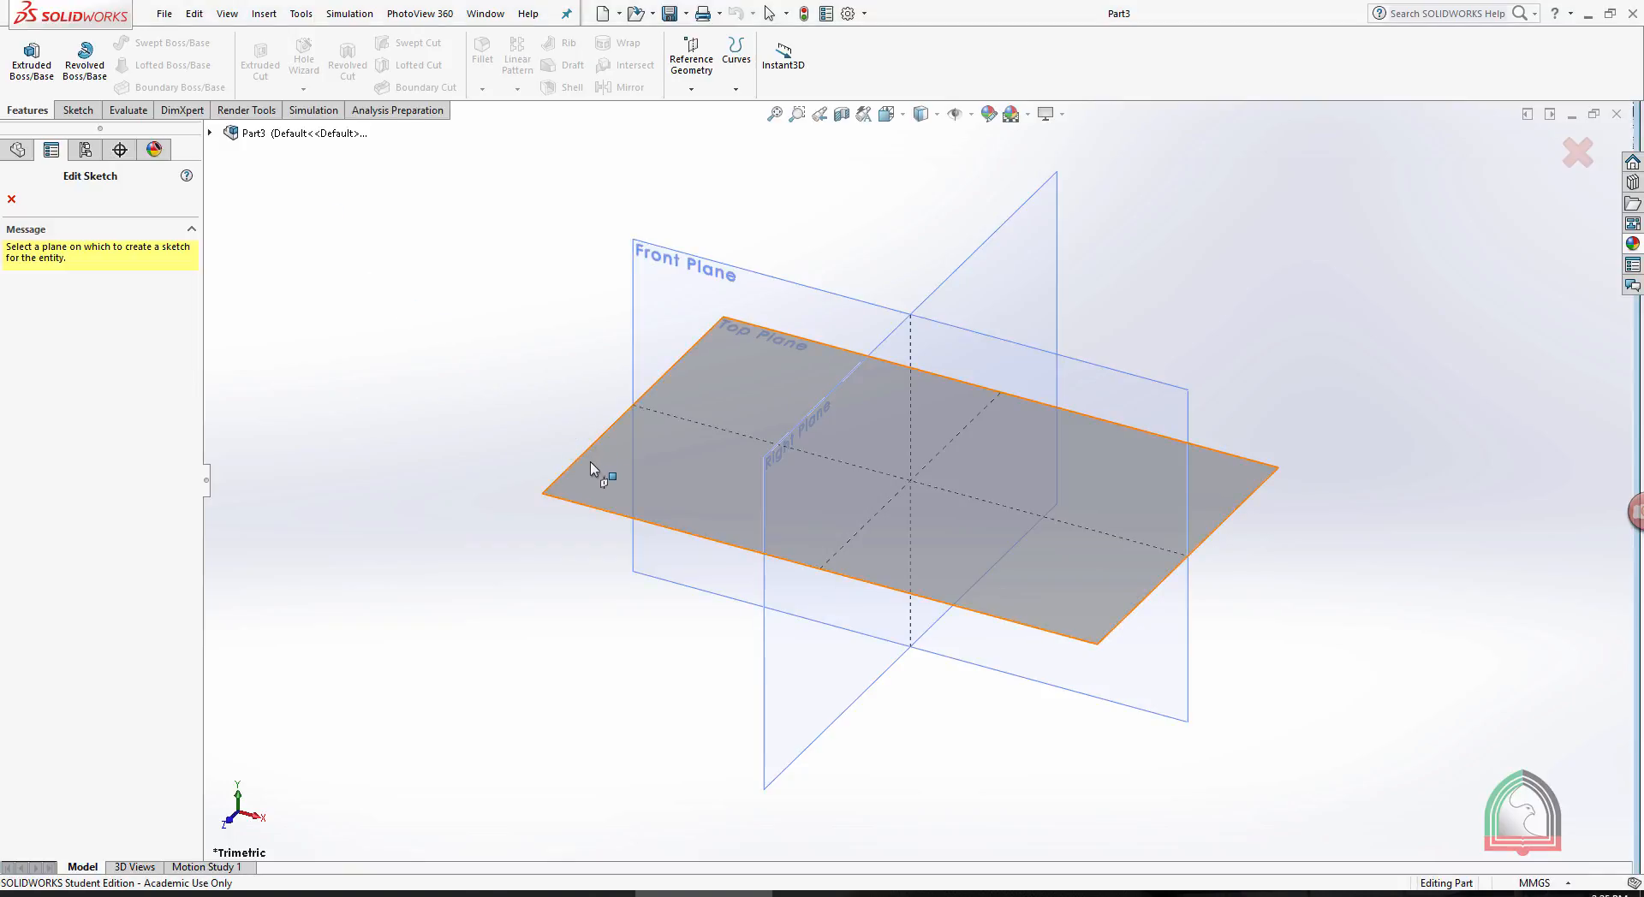
{"action": "left_click", "coordinate": [110, 60]}
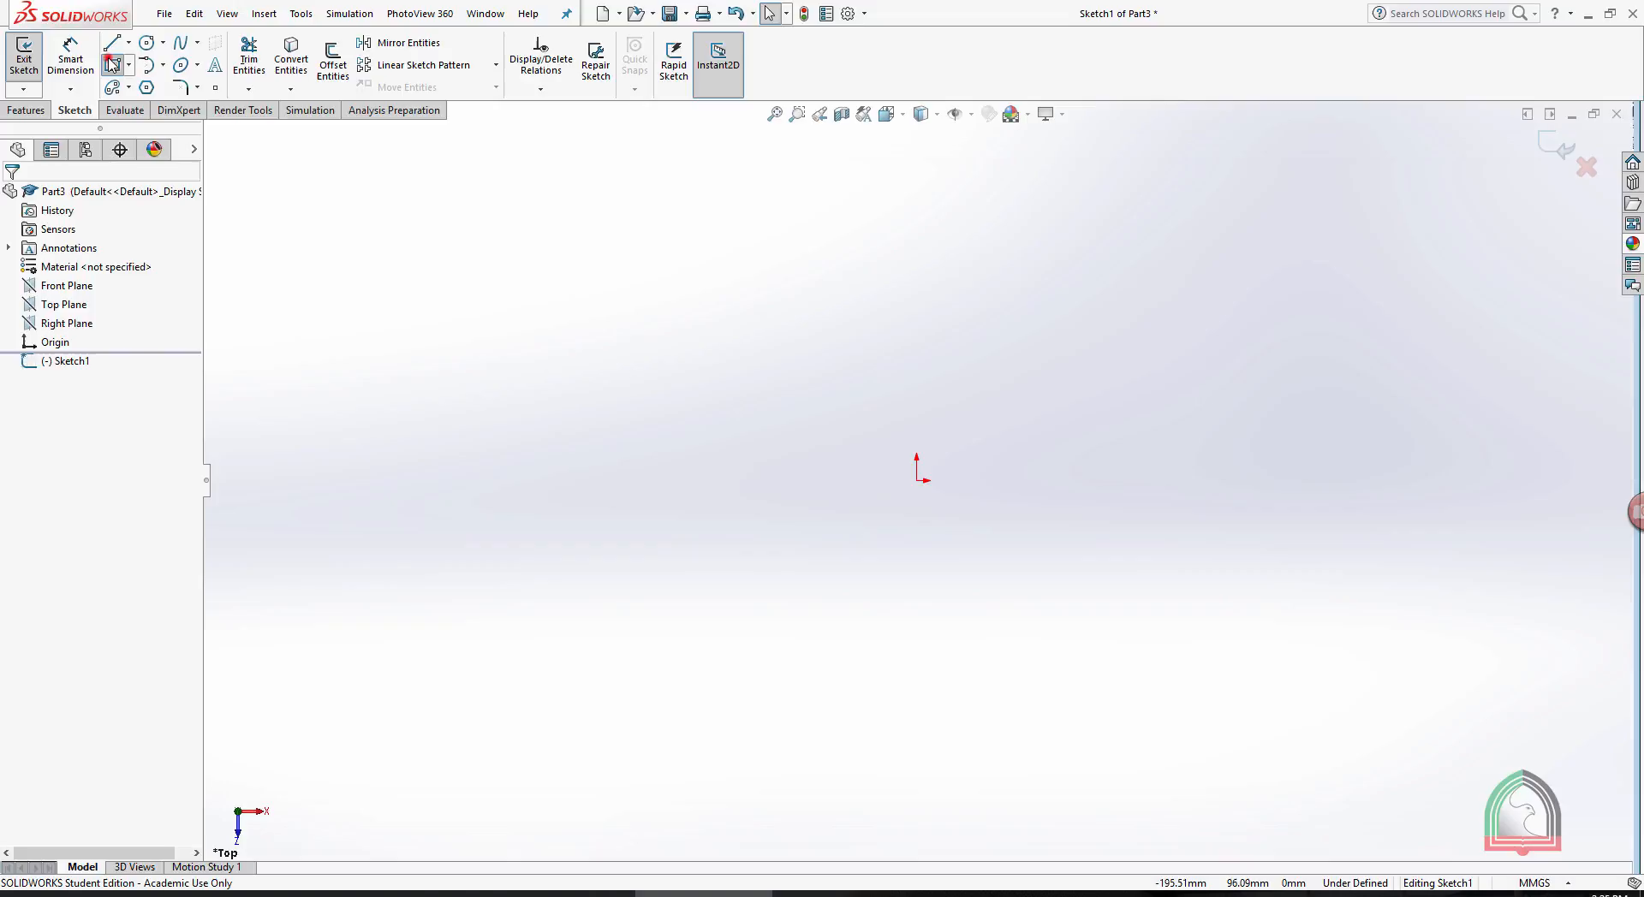
{"action": "left_click", "coordinate": [918, 480]}
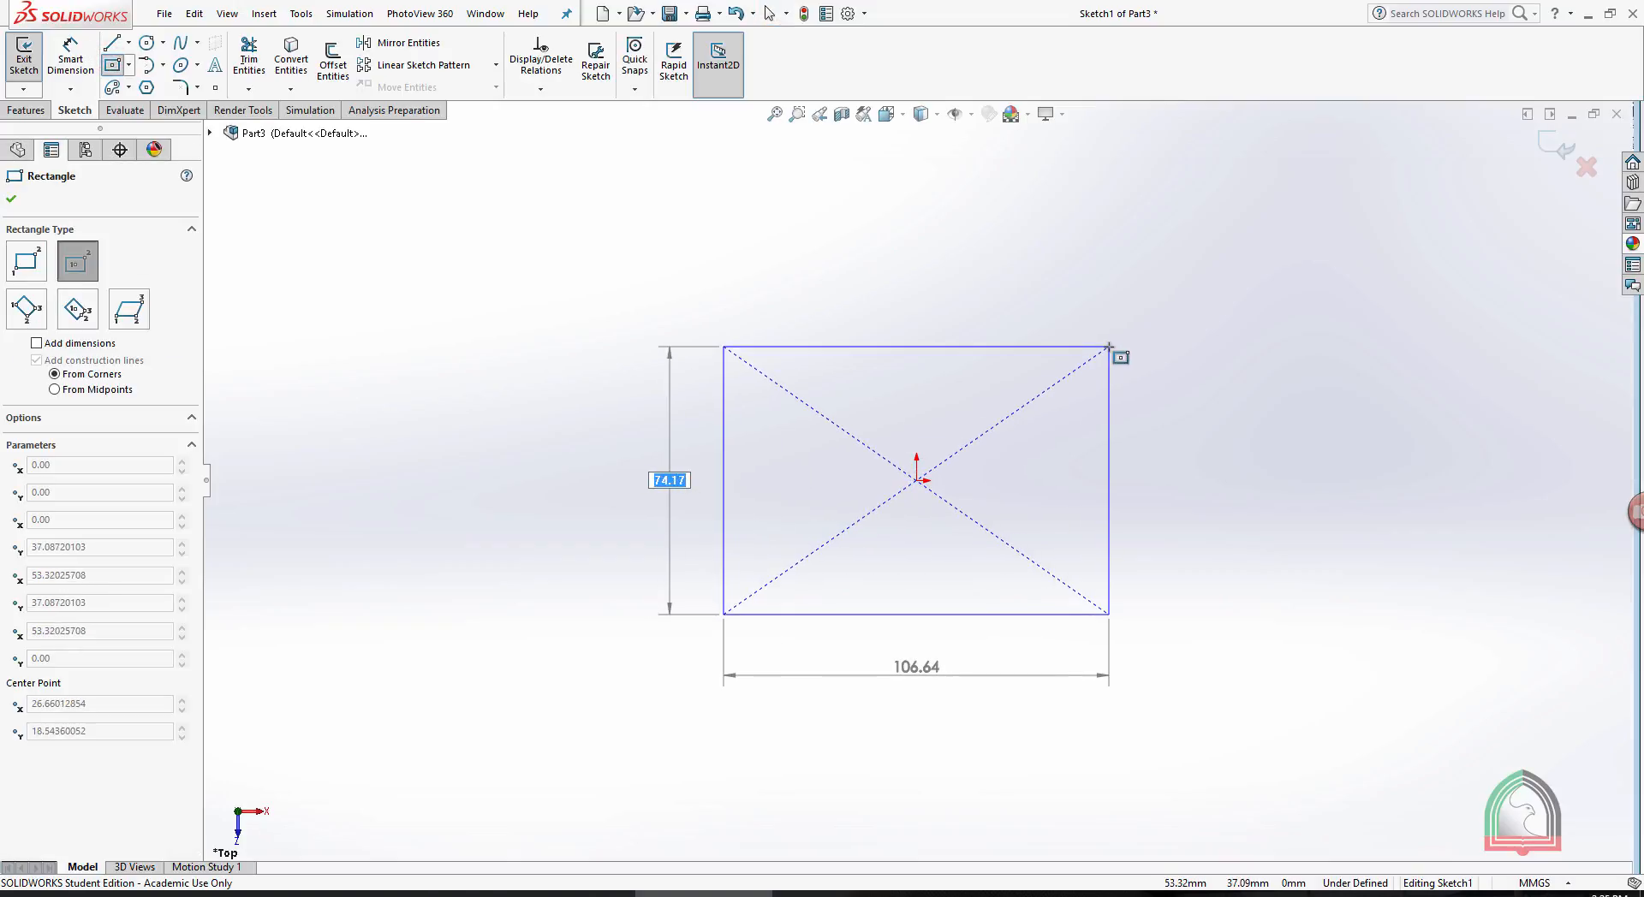
{"action": "key", "text": "Return"}
{"action": "type", "text": "10"}
{"action": "key", "text": "Return"}
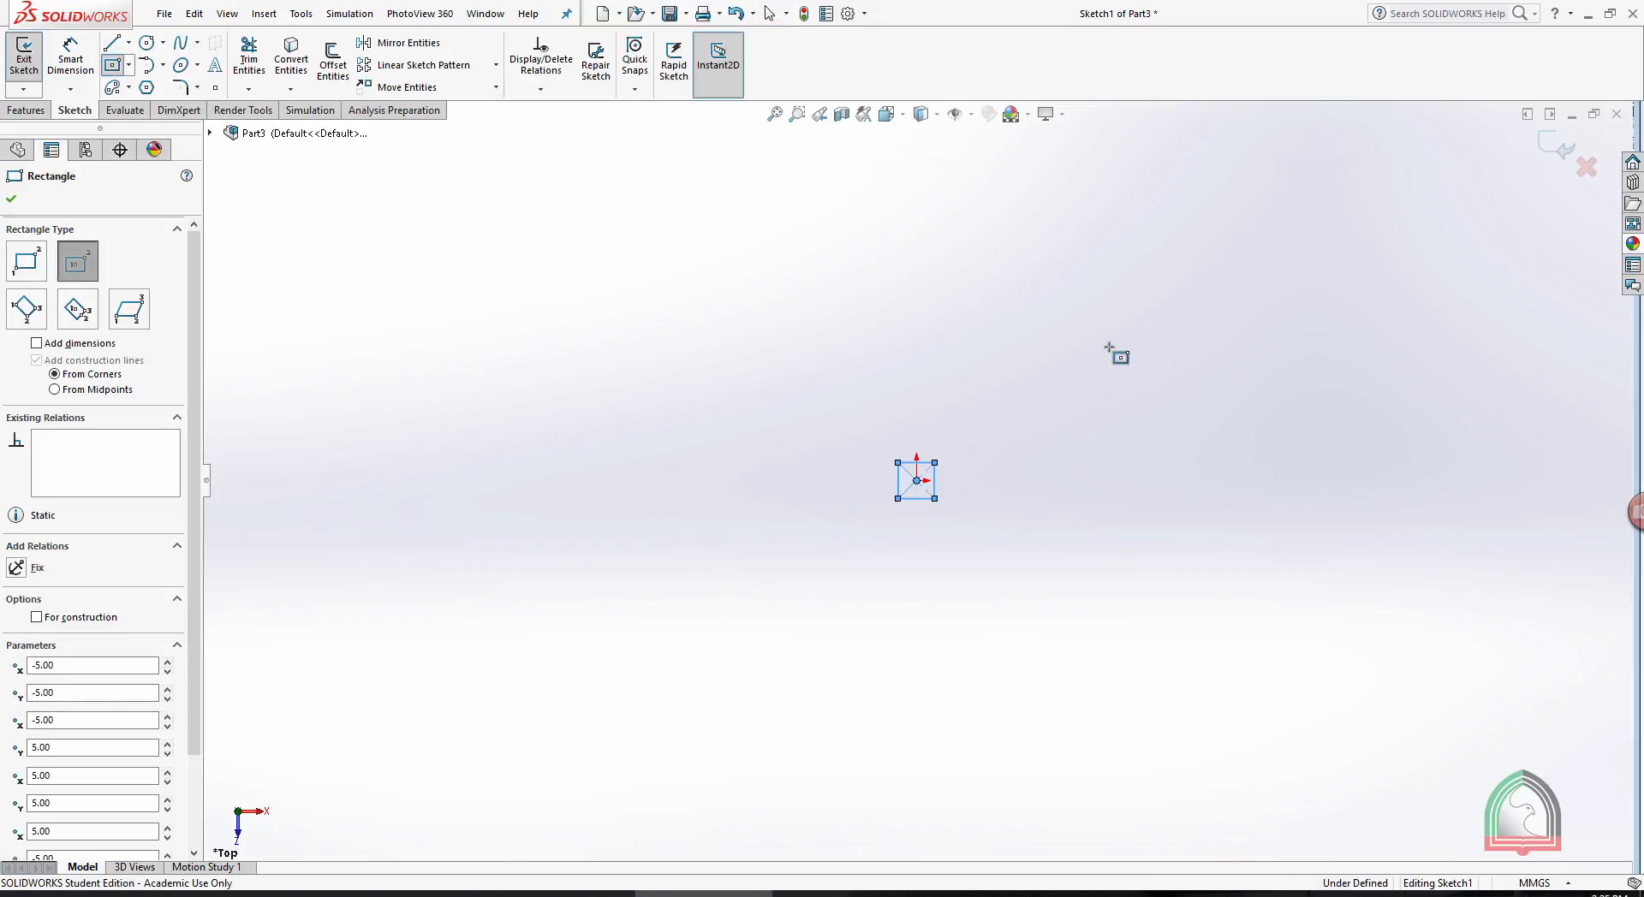
{"action": "key", "text": "f"}
{"action": "left_click", "coordinate": [1556, 147]}
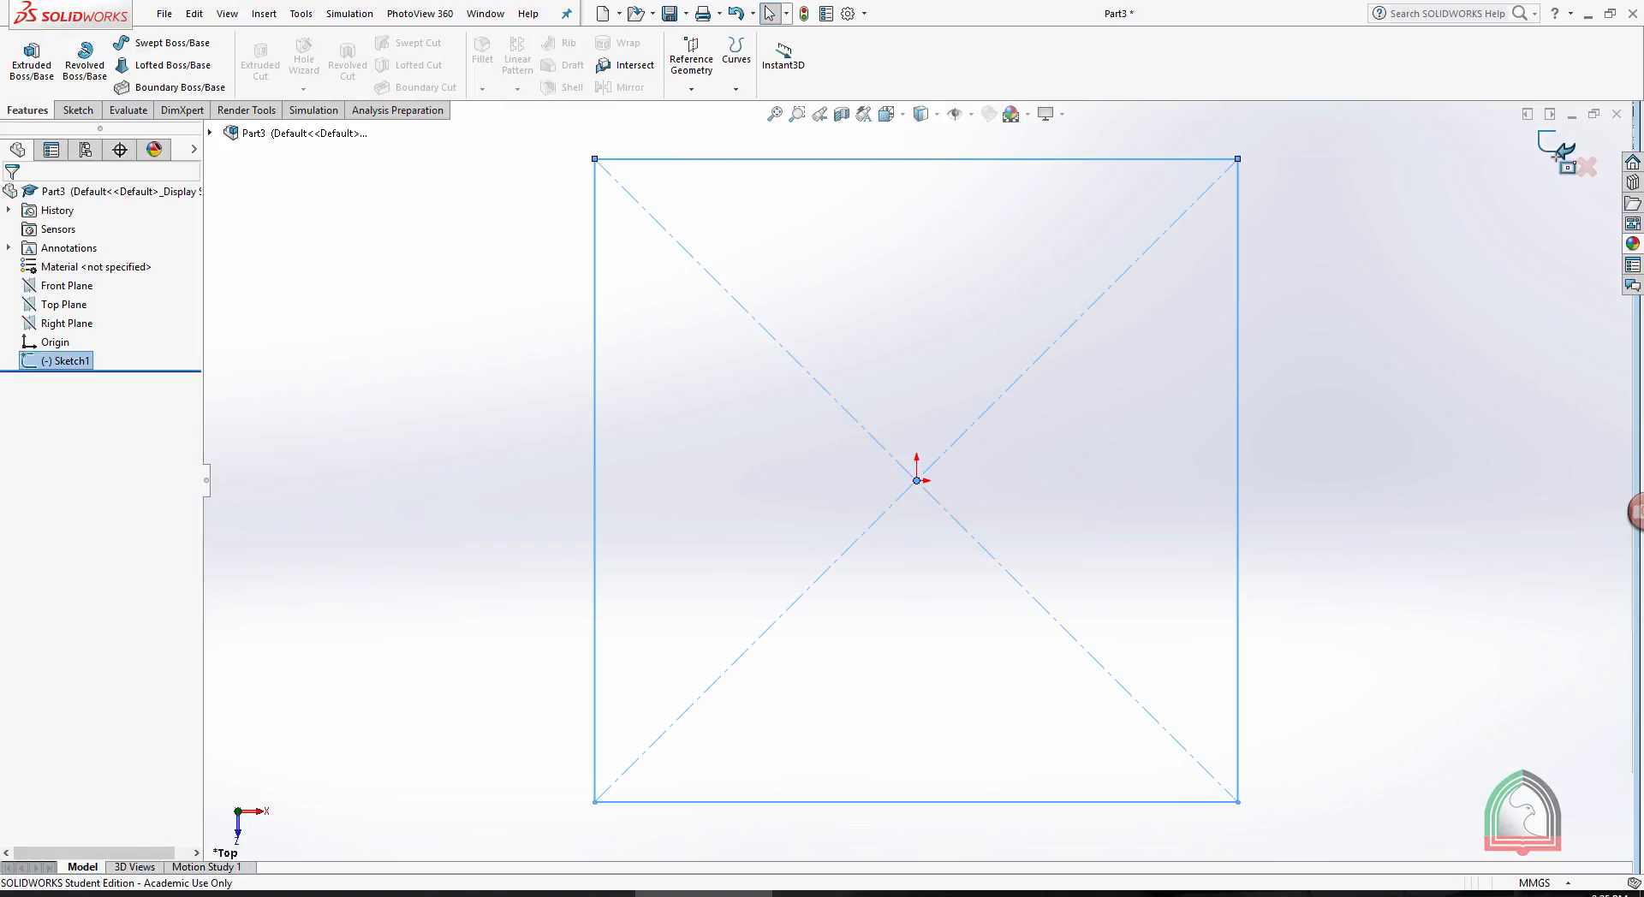
- Extrude the square sketch 10 mm with a Blind end condition to form a cube
{"action": "scroll", "coordinate": [1402, 388], "scroll_direction": "up", "scroll_amount": 5}
{"action": "middle_click_drag", "start_coordinate": [1402, 389], "coordinate": [1203, 500]}
{"action": "left_click", "coordinate": [73, 109]}
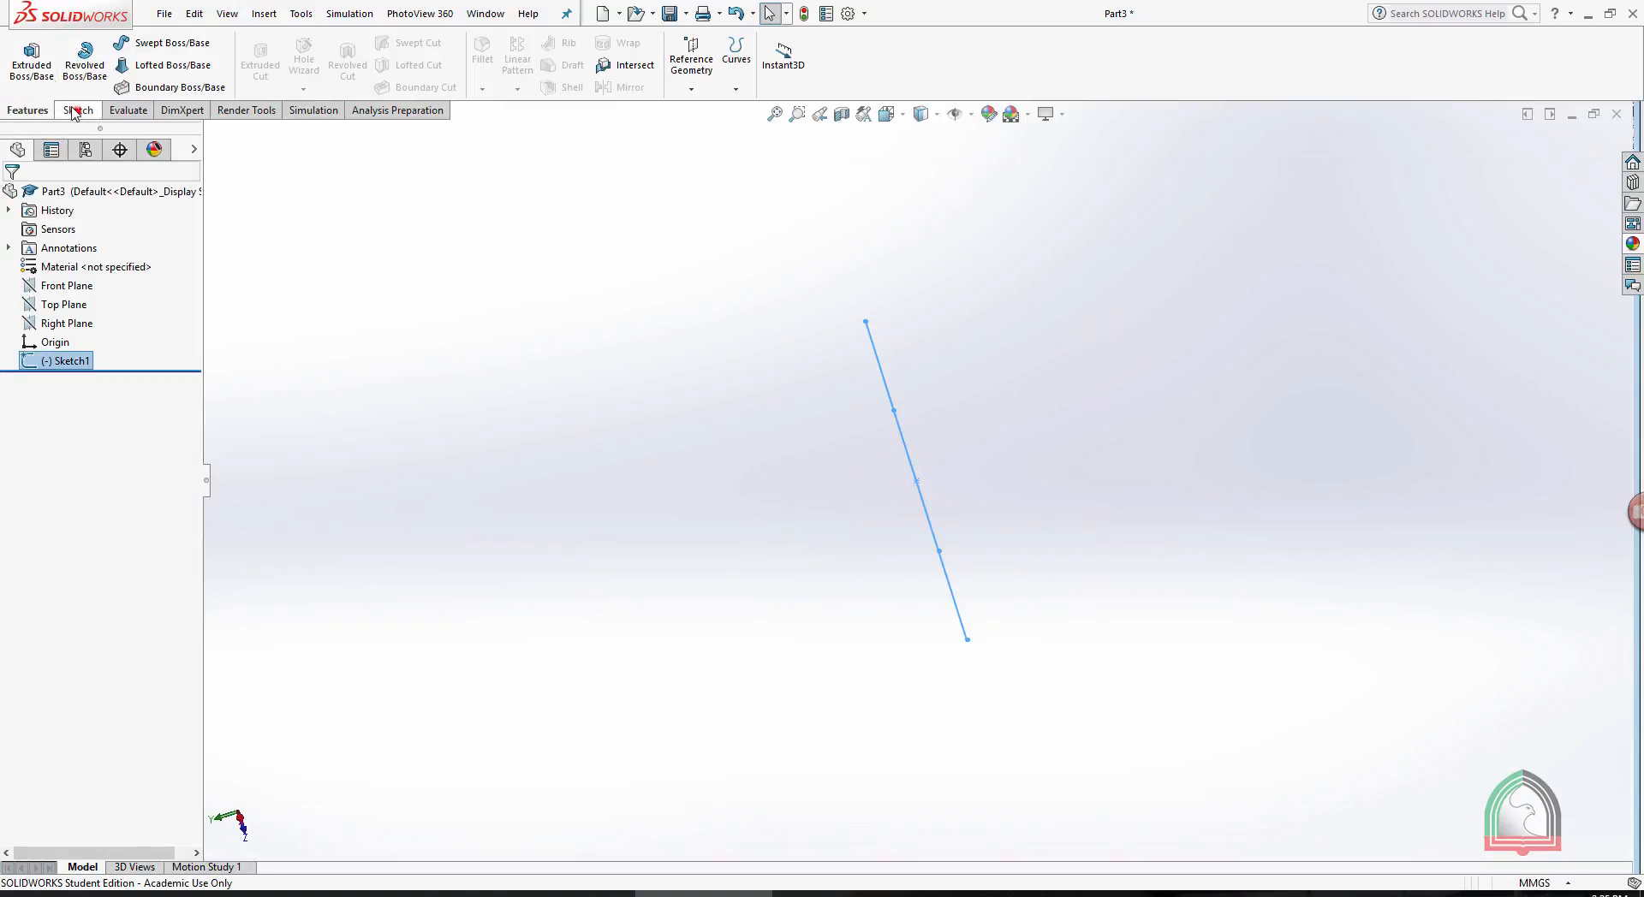
{"action": "left_click", "coordinate": [28, 110]}
{"action": "left_click", "coordinate": [31, 60]}
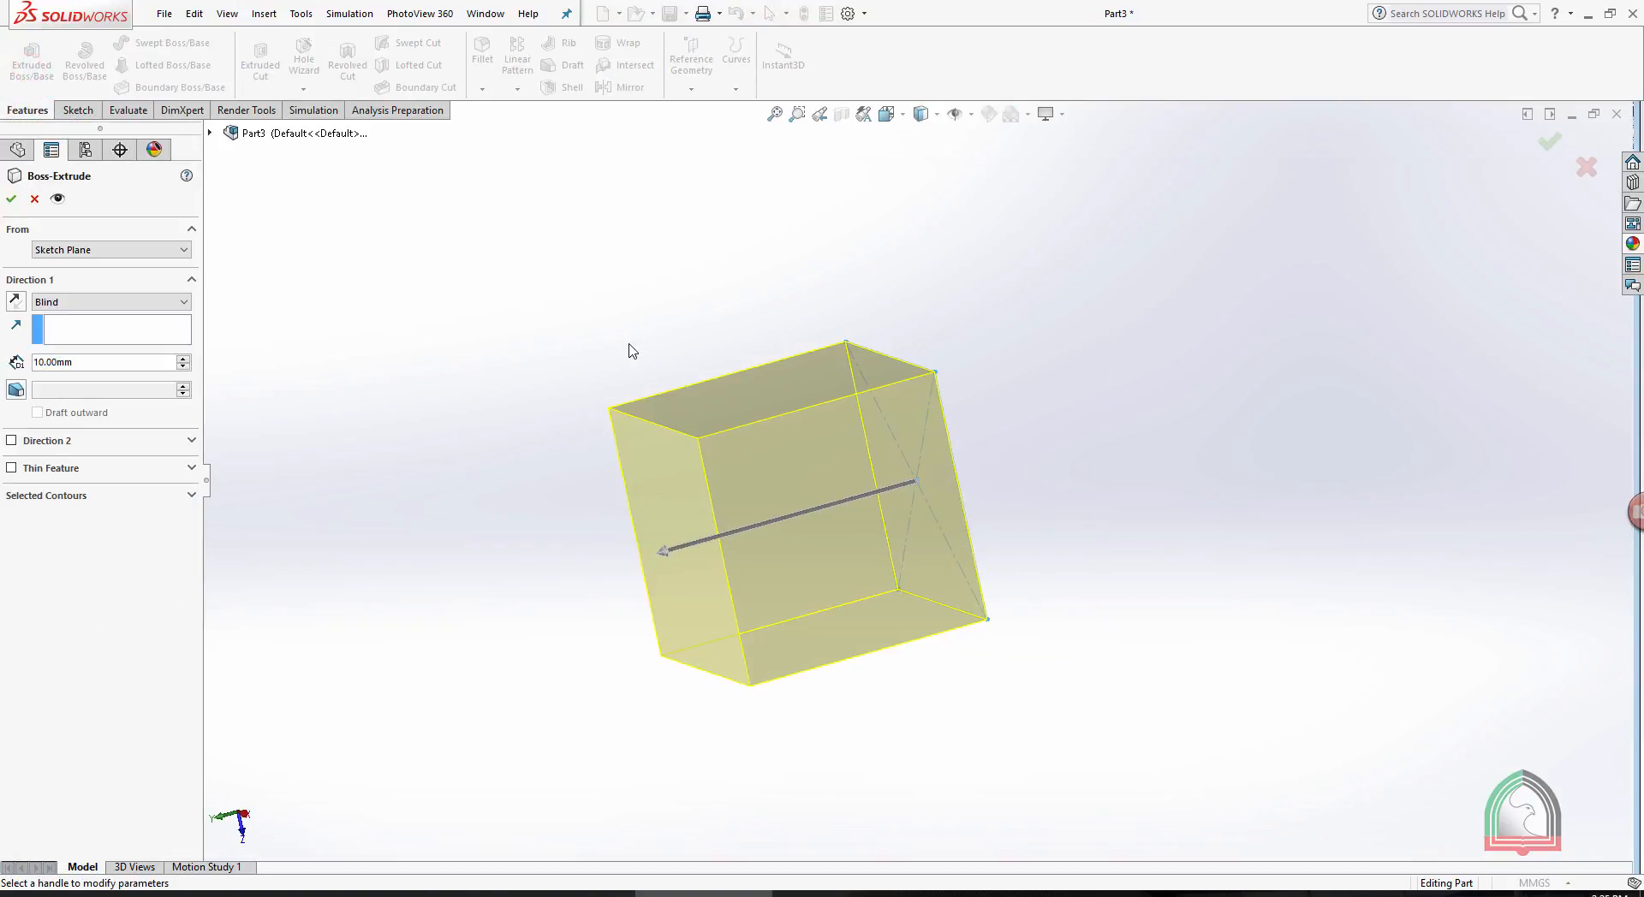
{"action": "left_click", "coordinate": [11, 198]}
- Create a reference plane offset 10 mm outward from the cube's face on the negative Z side
{"action": "mouse_move", "coordinate": [715, 233]}
{"action": "middle_mouse_down"}
{"action": "mouse_move", "coordinate": [745, 264]}
{"action": "mouse_move", "coordinate": [971, 329]}
{"action": "mouse_move", "coordinate": [798, 381]}
{"action": "middle_mouse_up"}
{"action": "left_click", "coordinate": [798, 382]}
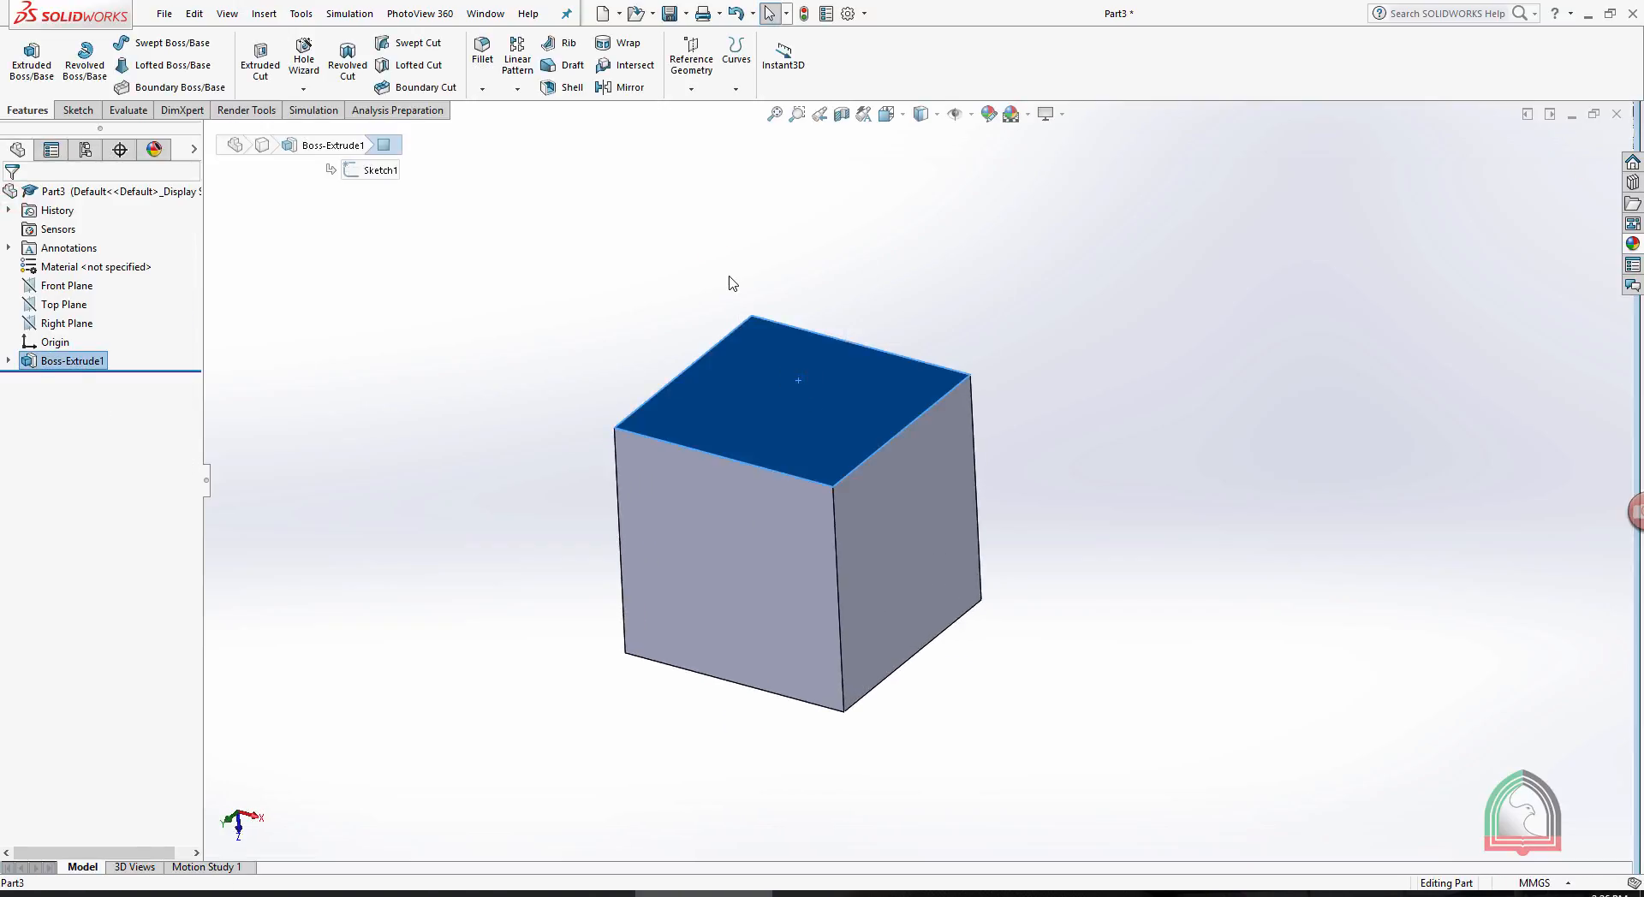
{"action": "key", "text": "z"}
{"action": "left_click", "coordinate": [691, 58]}
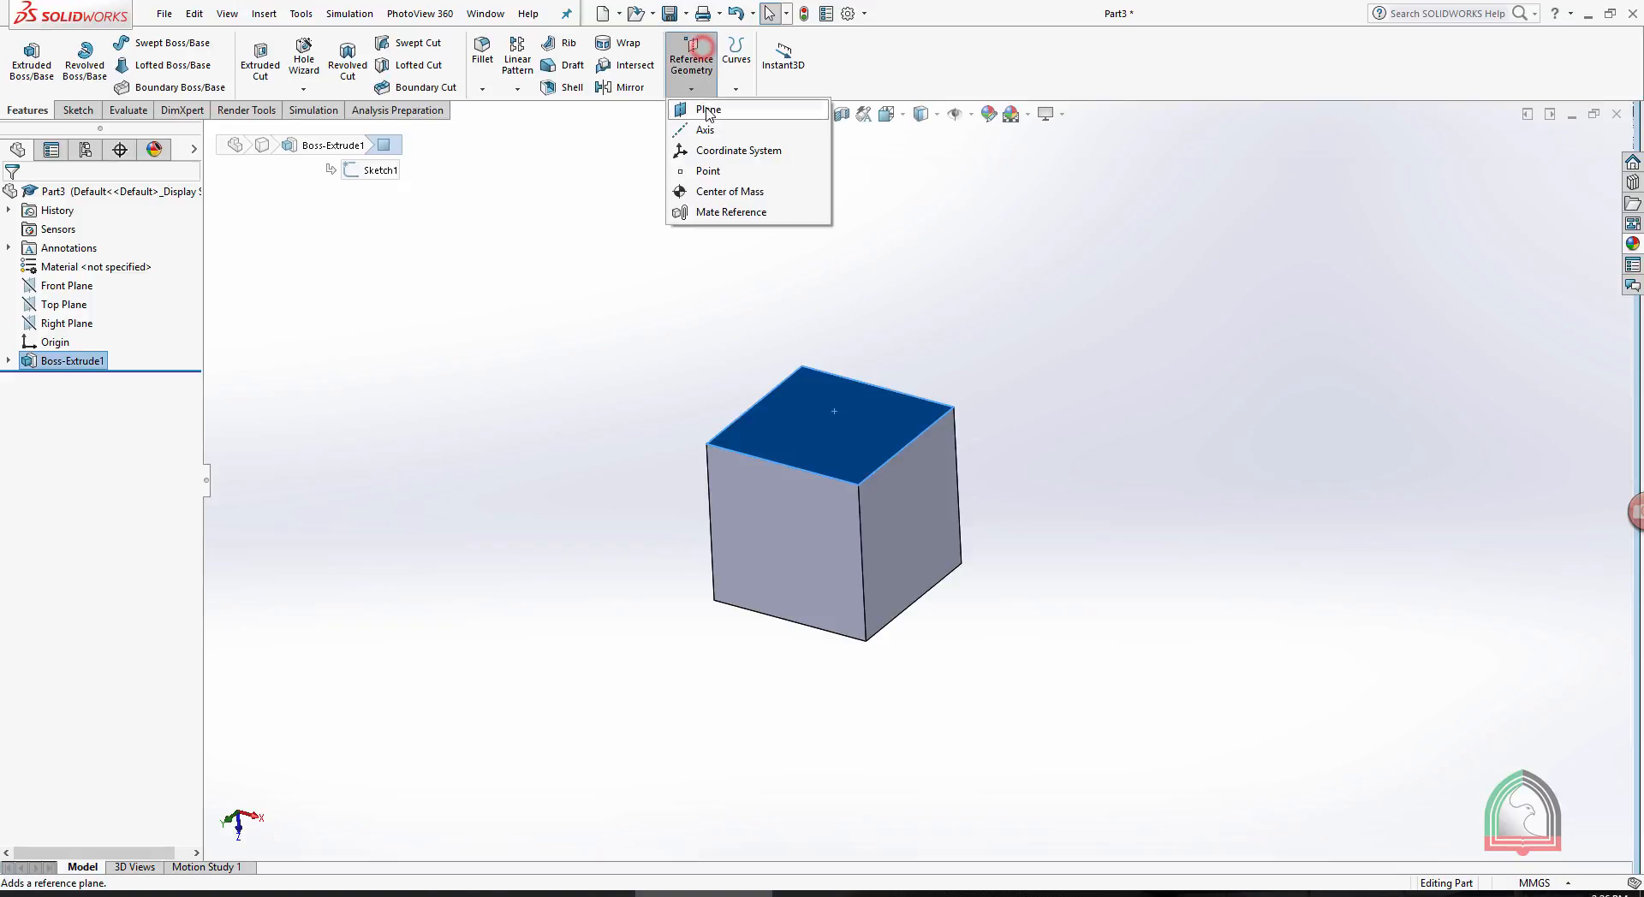
{"action": "left_click", "coordinate": [706, 108]}
{"action": "scroll", "coordinate": [1021, 356], "scroll_direction": "up", "scroll_amount": 6}
{"action": "left_click", "coordinate": [86, 409]}
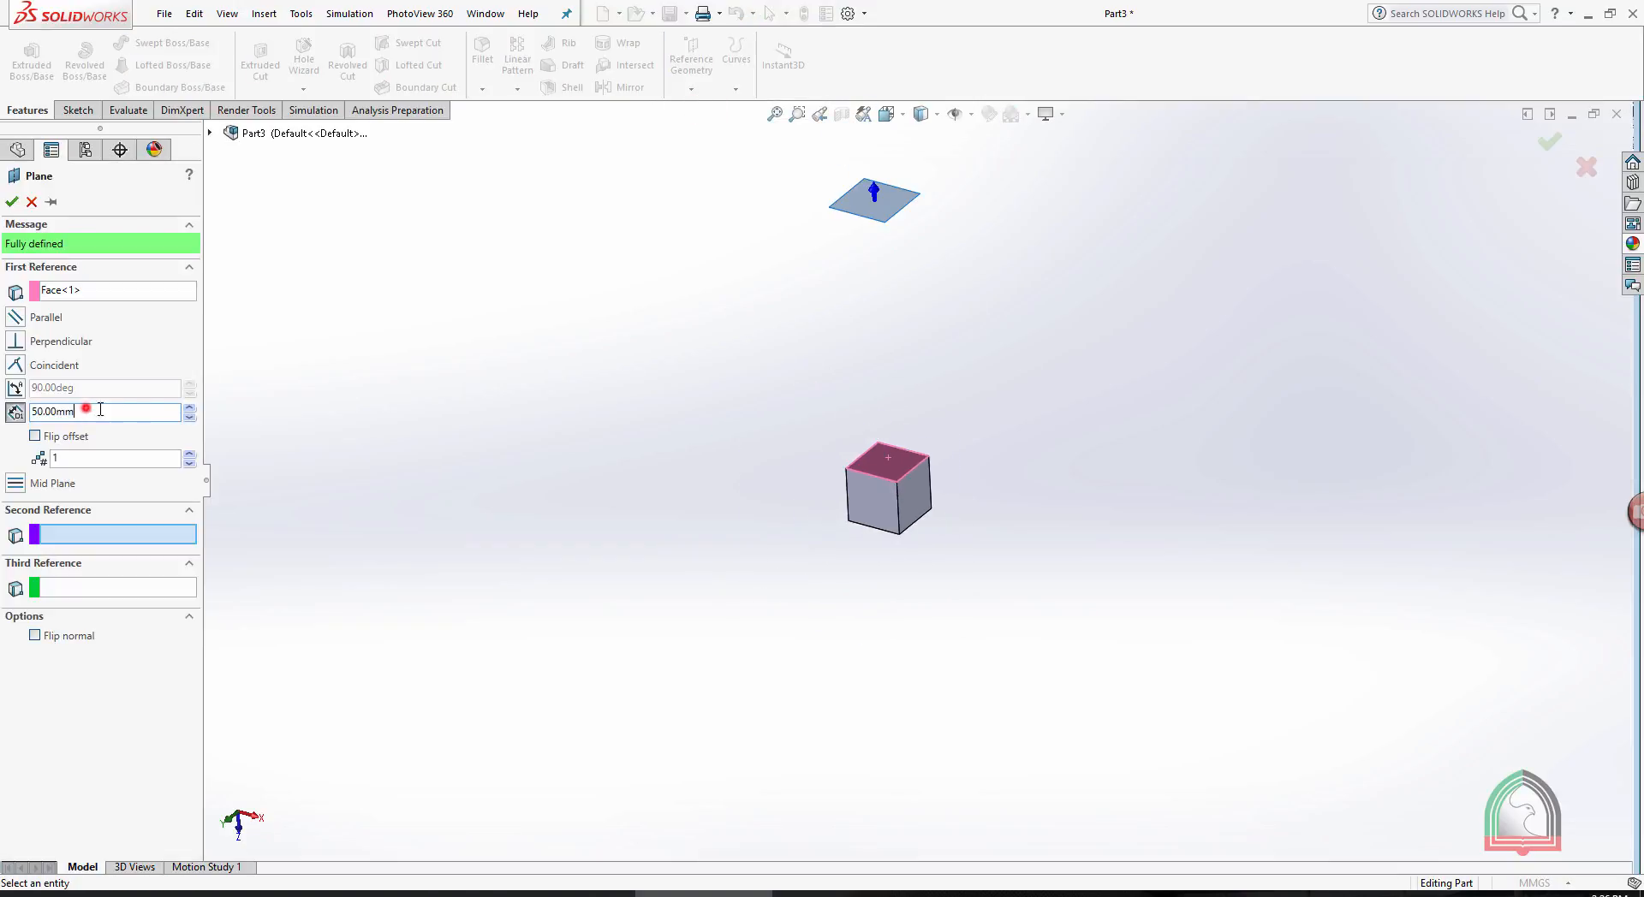
{"action": "left_click_drag", "start_coordinate": [112, 409], "coordinate": [3, 414]}
{"action": "type", "text": "10"}
{"action": "key", "text": "Return"}
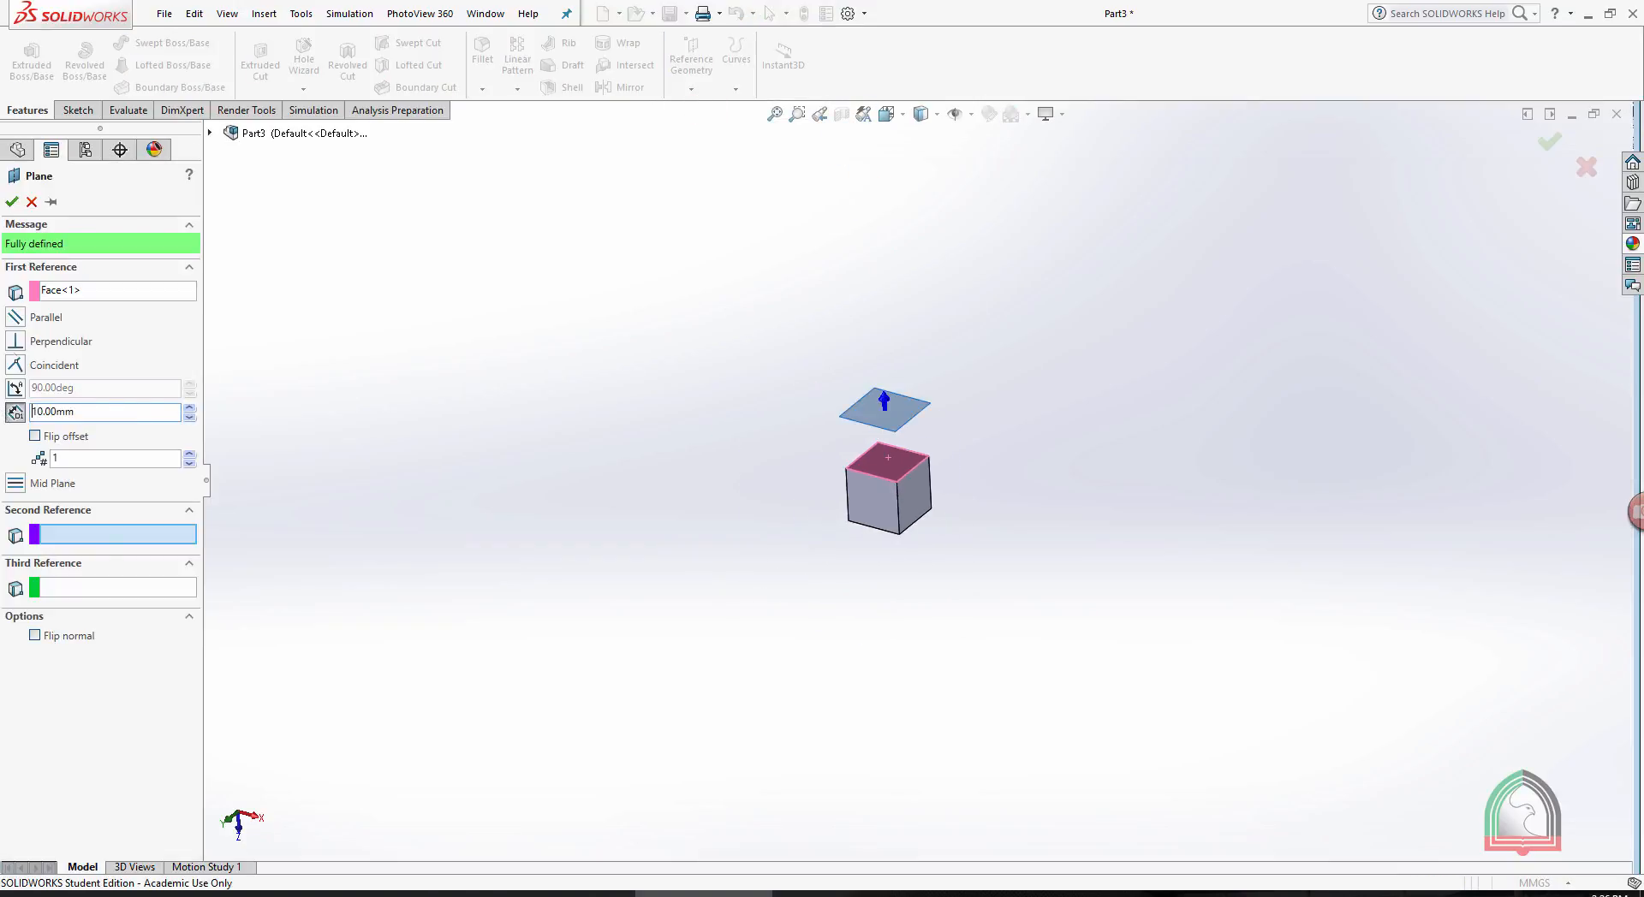
{"action": "left_click", "coordinate": [11, 207]}
- Sketch a 5 mm diameter circle on the offset plane, centred over the cube's face, and exit the sketch
{"action": "scroll", "coordinate": [995, 449], "scroll_direction": "down", "scroll_amount": 5}
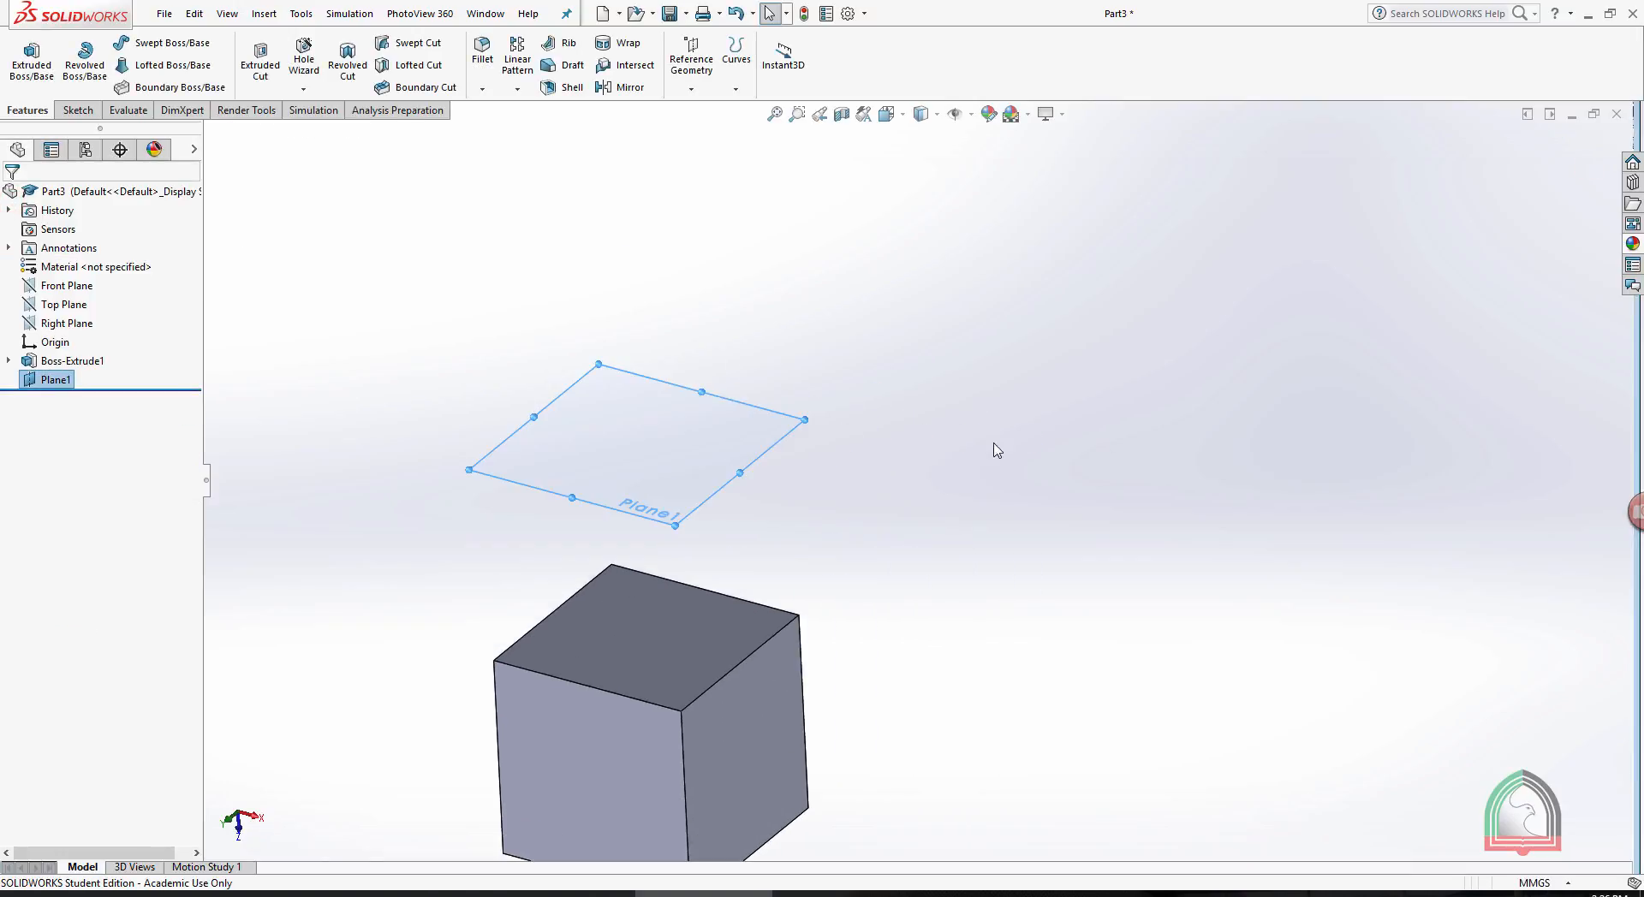
{"action": "left_click", "coordinate": [728, 399]}
{"action": "left_click", "coordinate": [793, 357]}
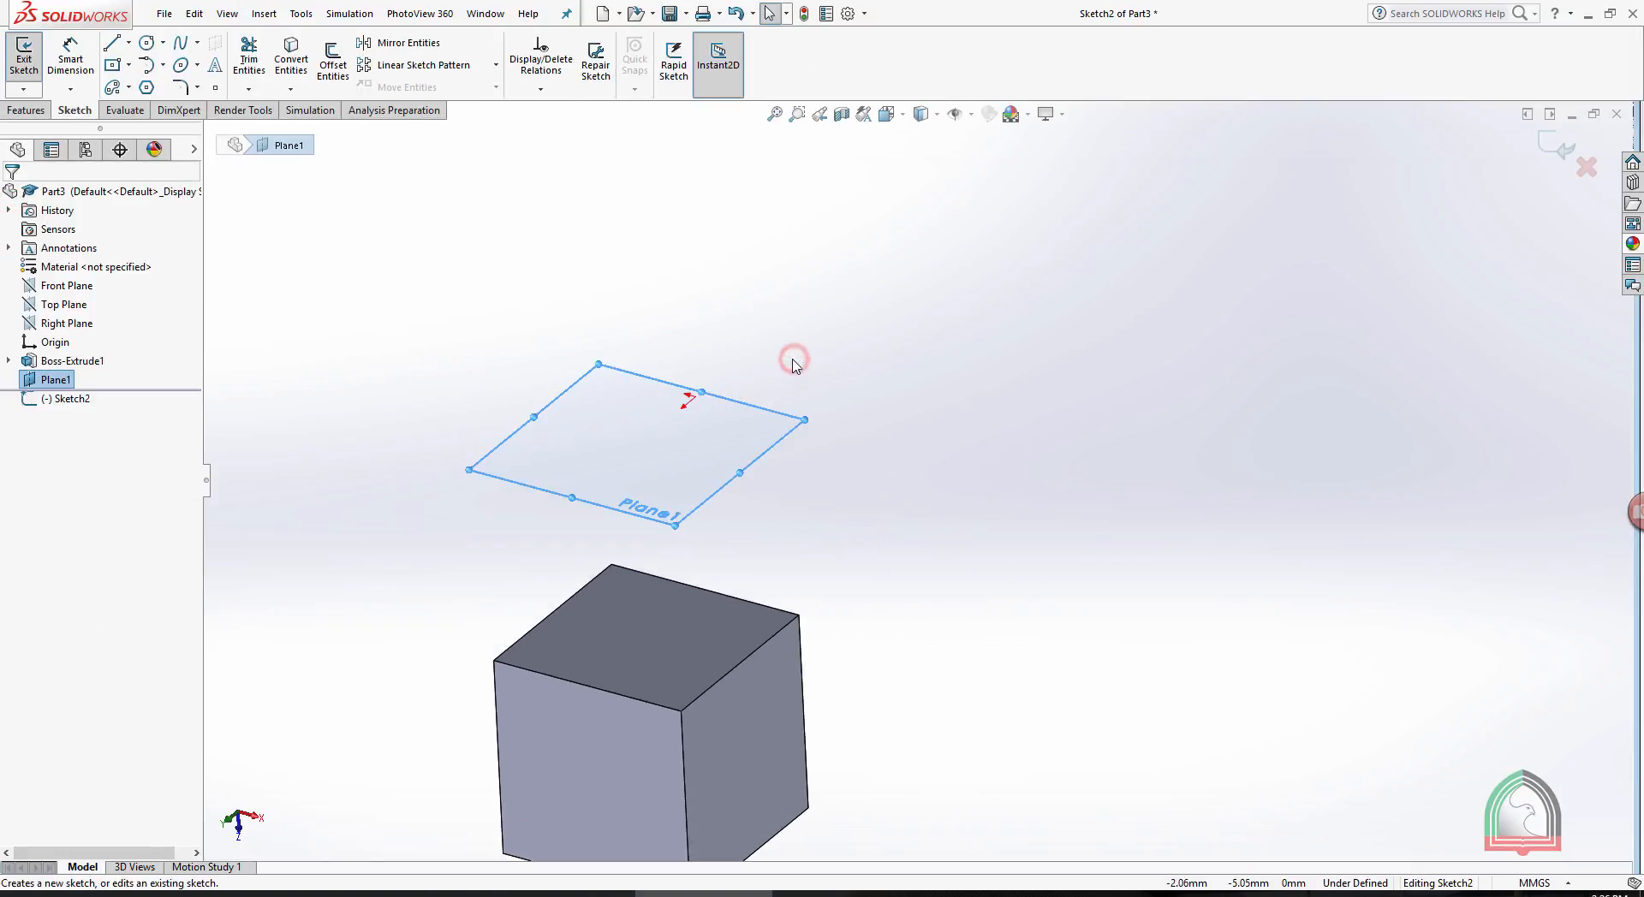
{"action": "key", "text": "space"}
{"action": "left_click", "coordinate": [864, 475]}
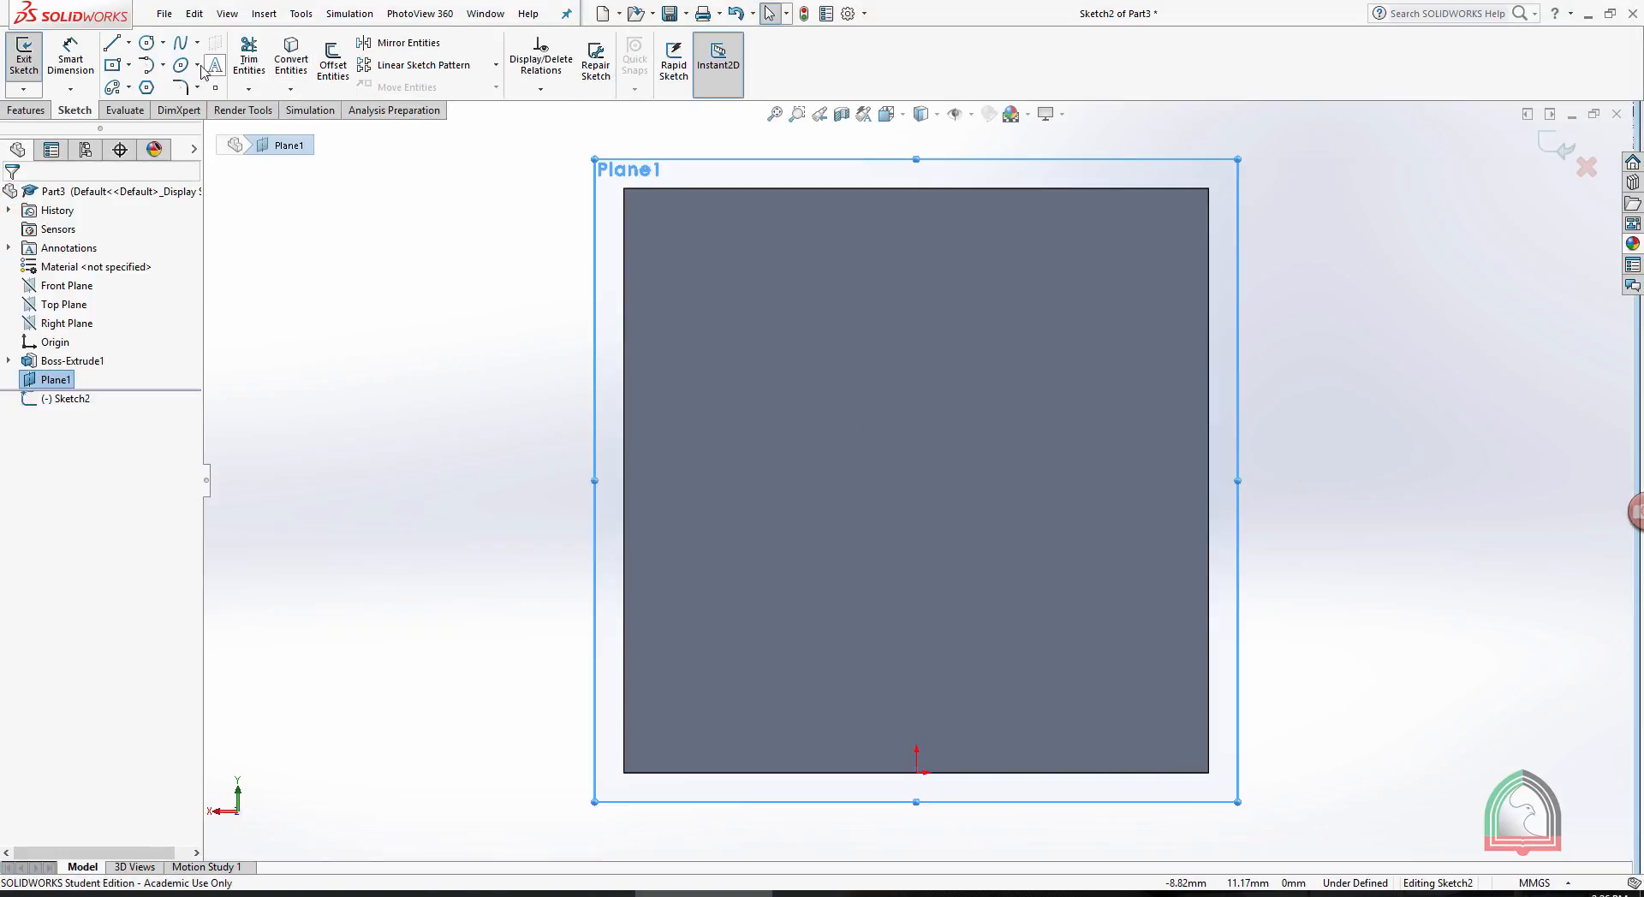
{"action": "left_click", "coordinate": [149, 43]}
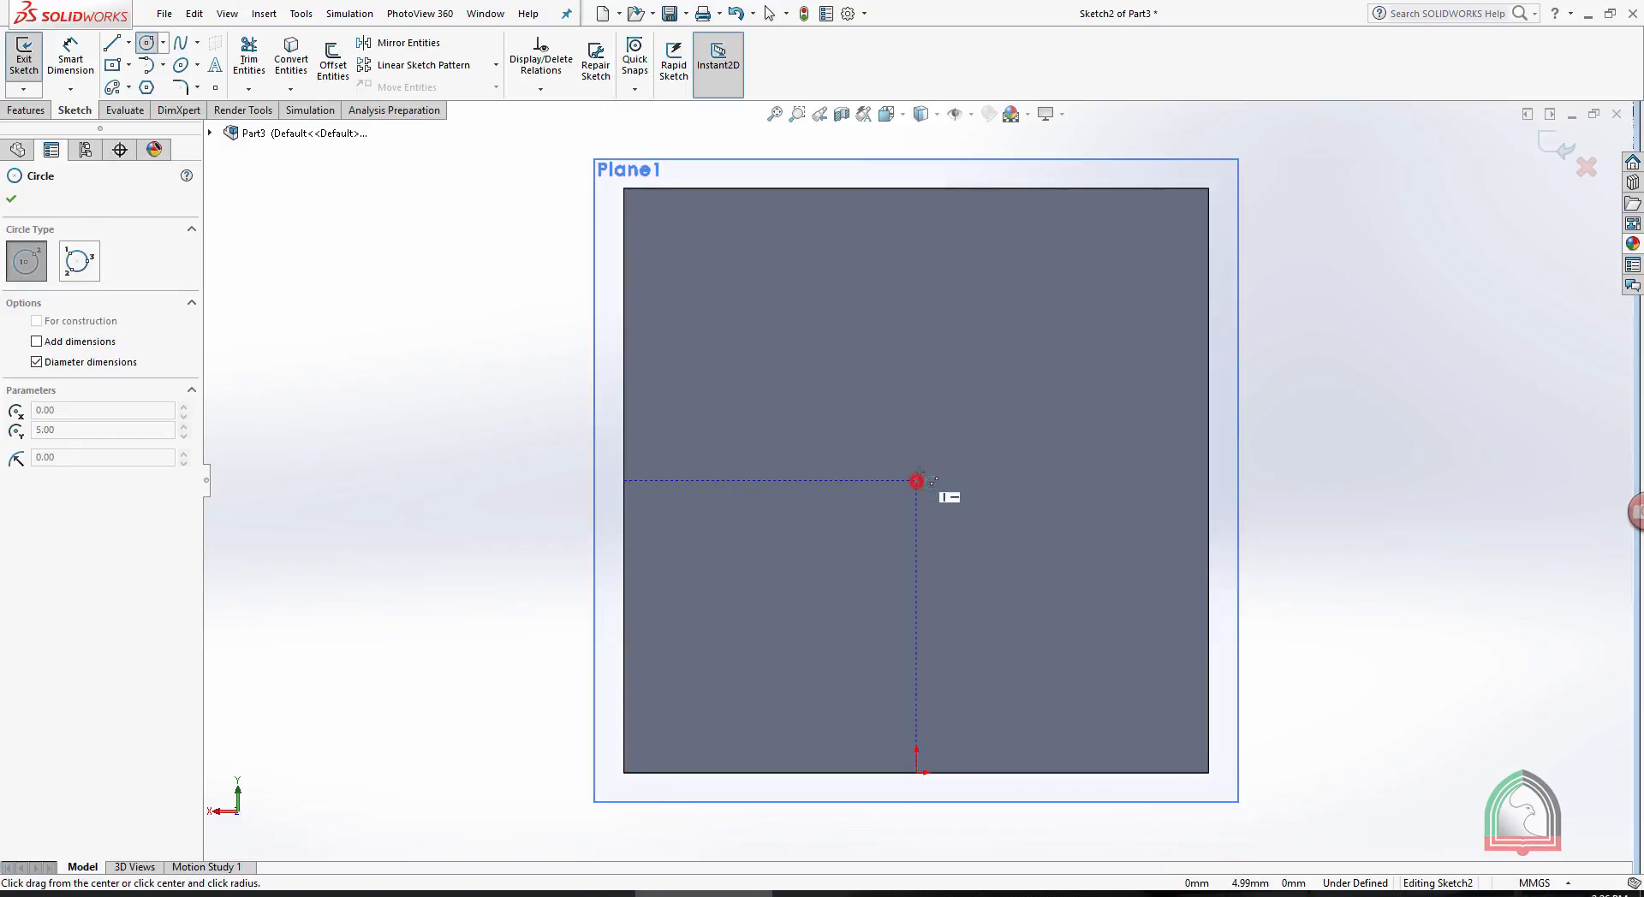
{"action": "left_click", "coordinate": [916, 480]}
{"action": "type", "text": "50"}
{"action": "key", "text": "Return"}
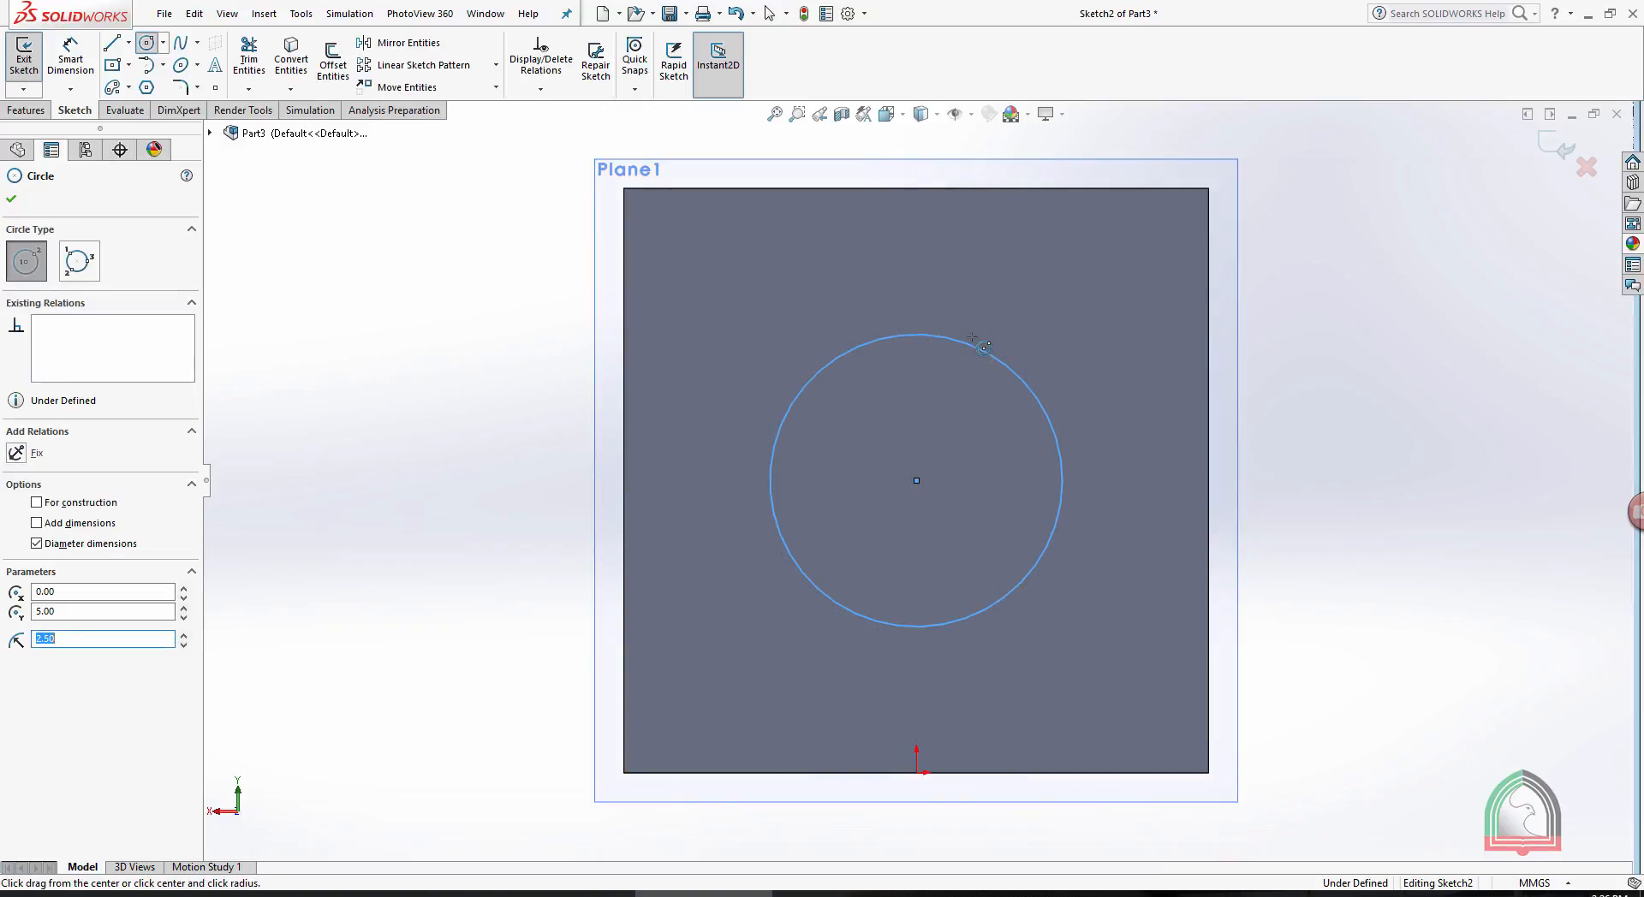
{"action": "left_click", "coordinate": [1557, 148]}
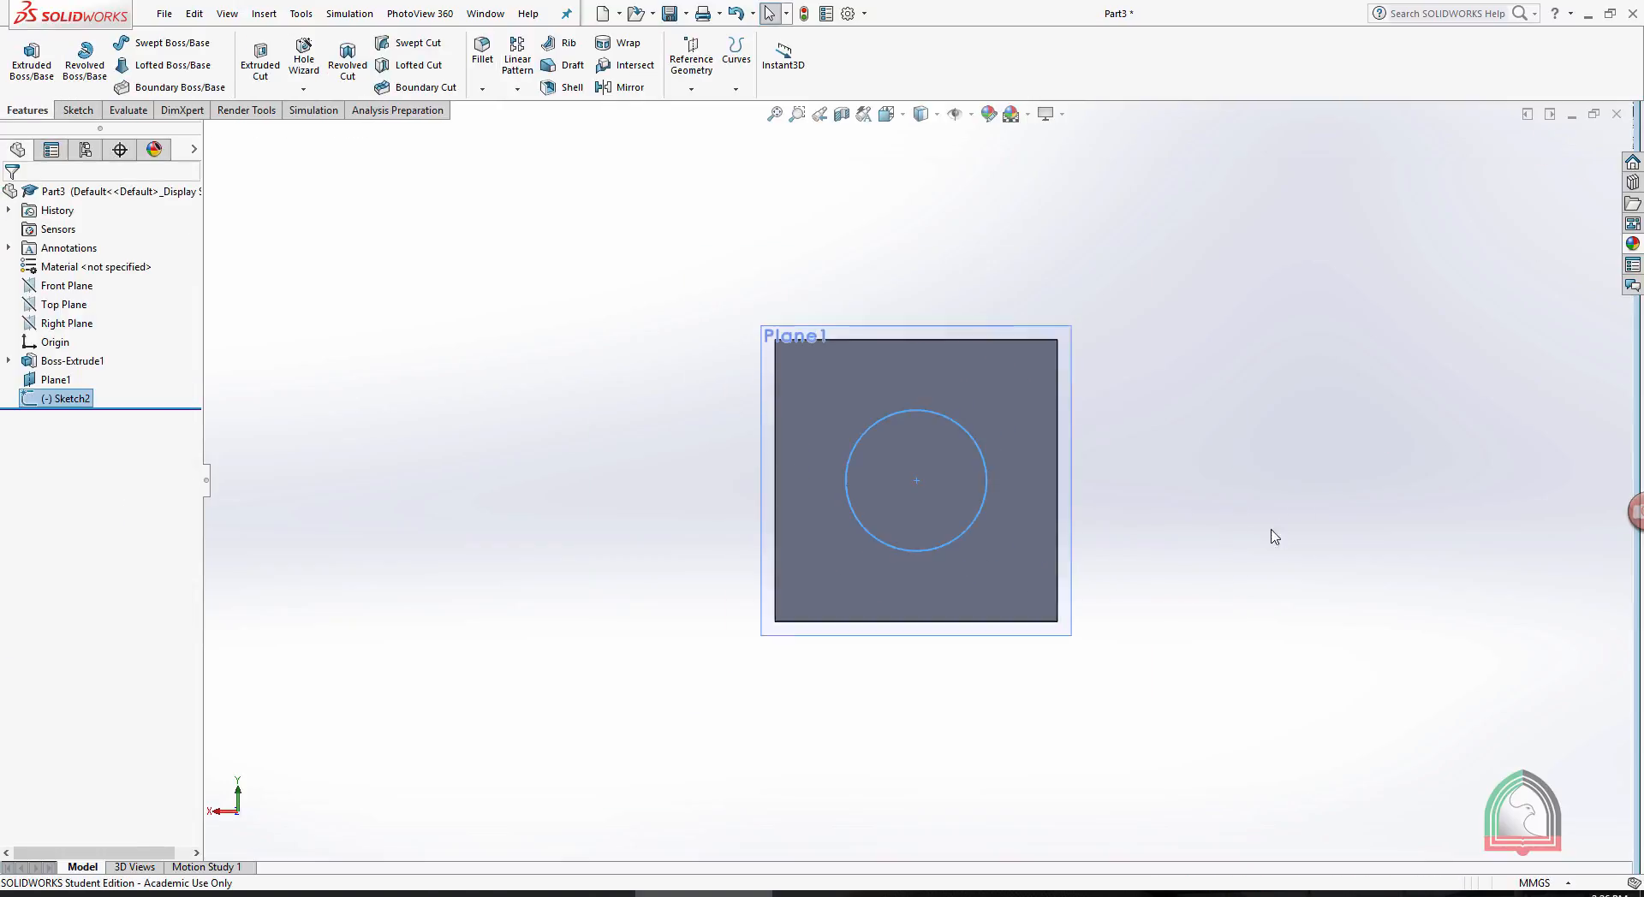
- Start a Boundary Boss/Base with the cube face nearest the offset plane and the circle as Direction 1 profiles
{"action": "left_click", "coordinate": [910, 506]}
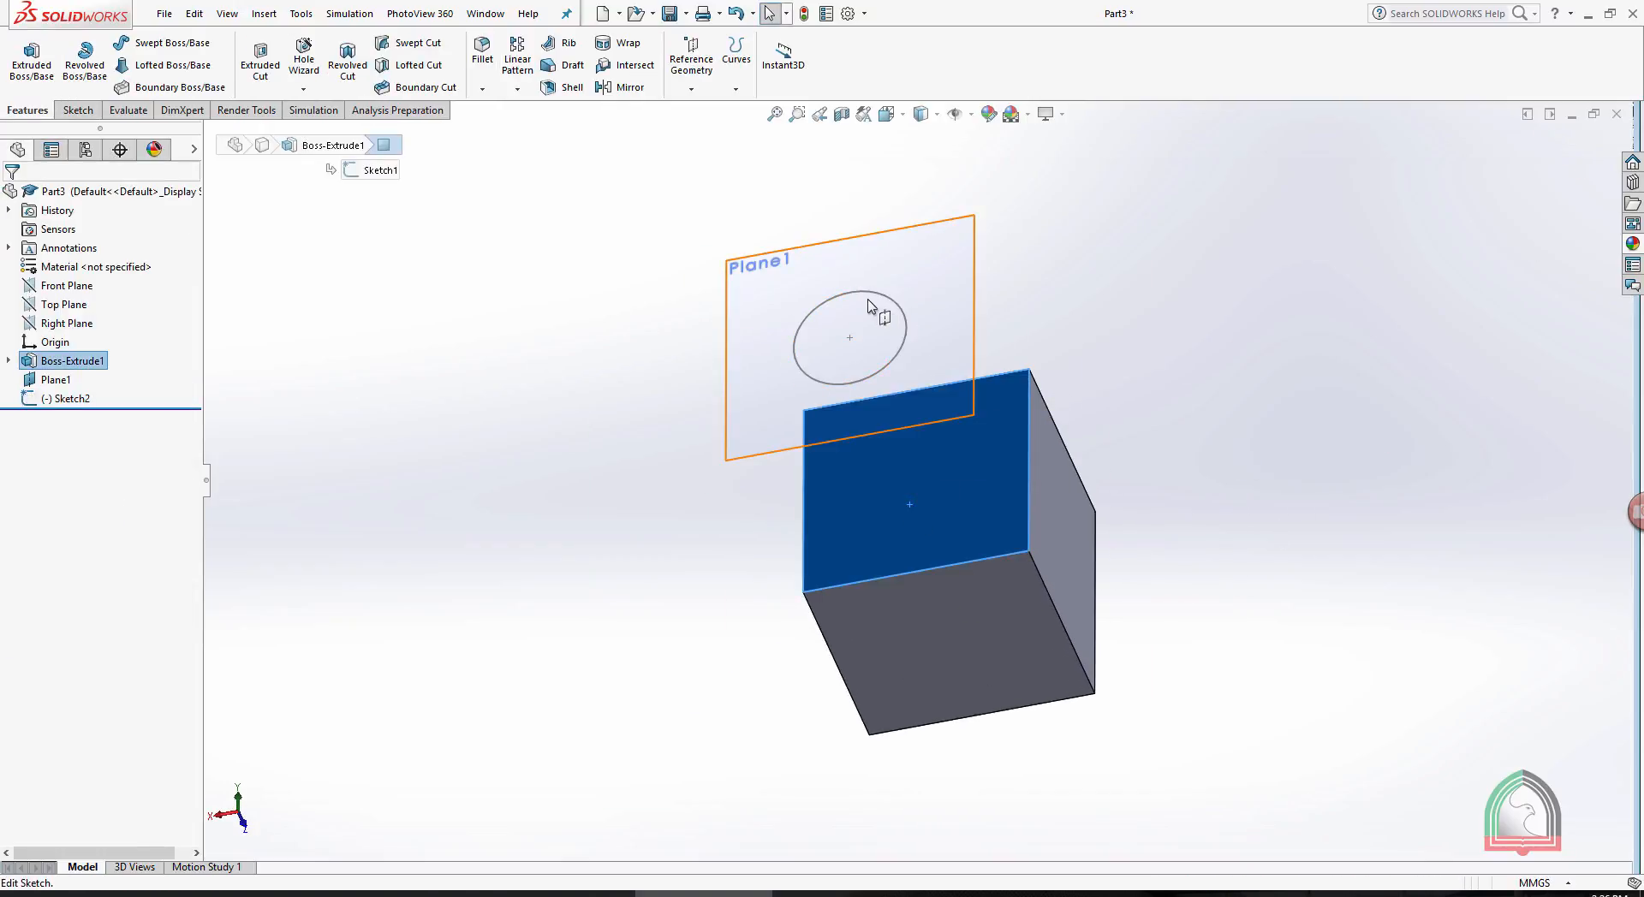
{"action": "middle_click_drag", "start_coordinate": [1270, 395], "coordinate": [1214, 411]}
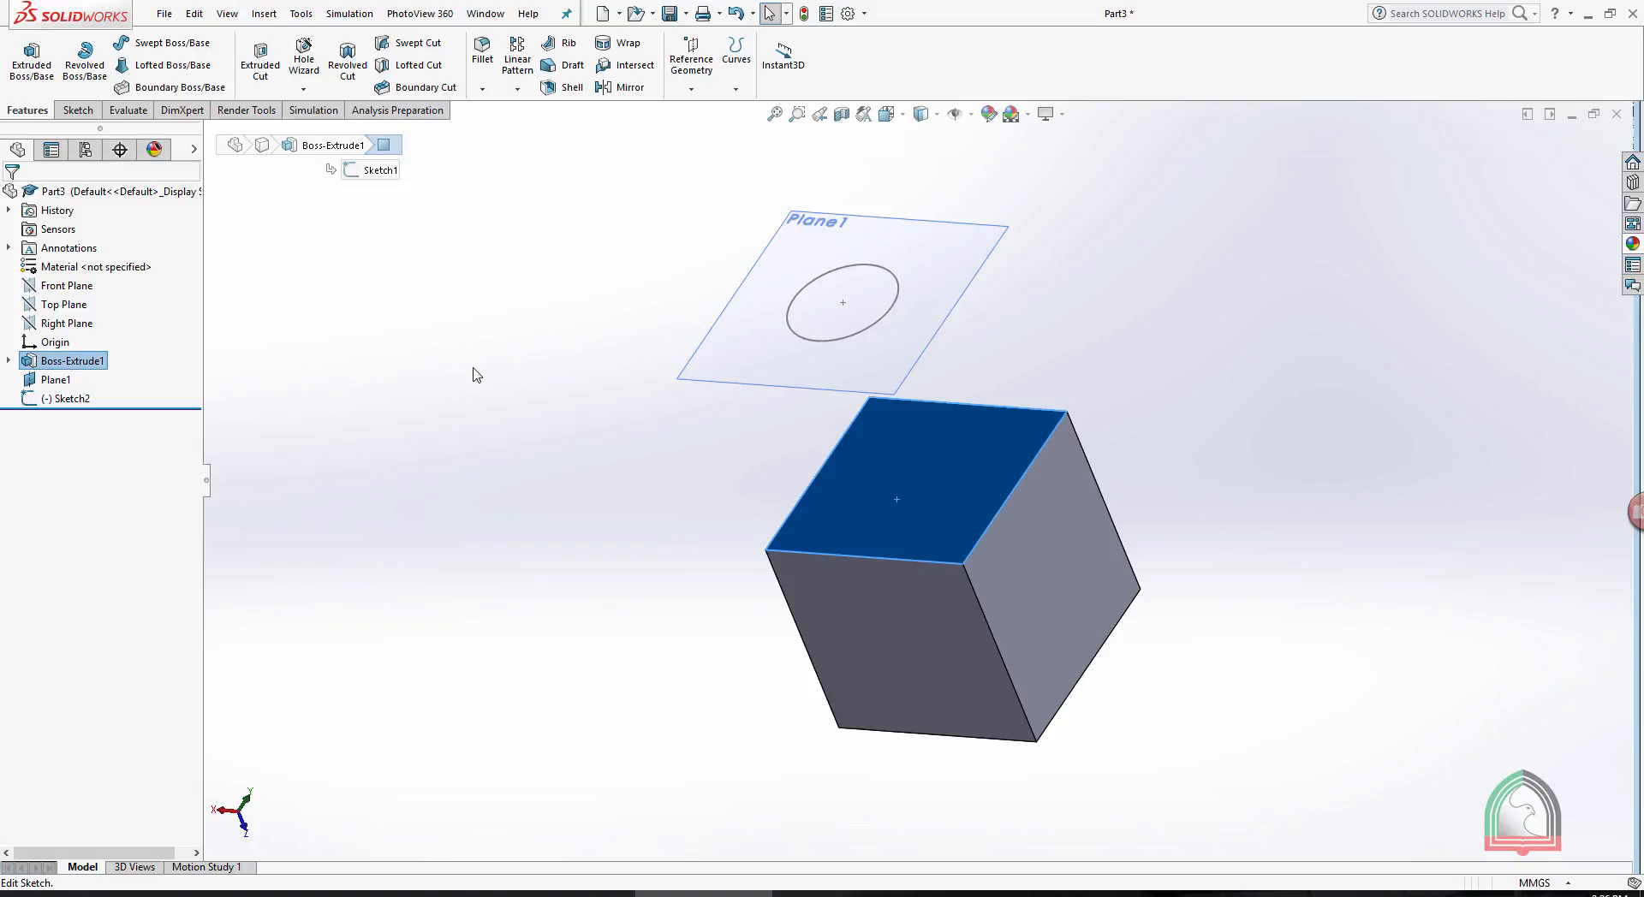
{"action": "middle_click_drag", "start_coordinate": [606, 481], "coordinate": [586, 519]}
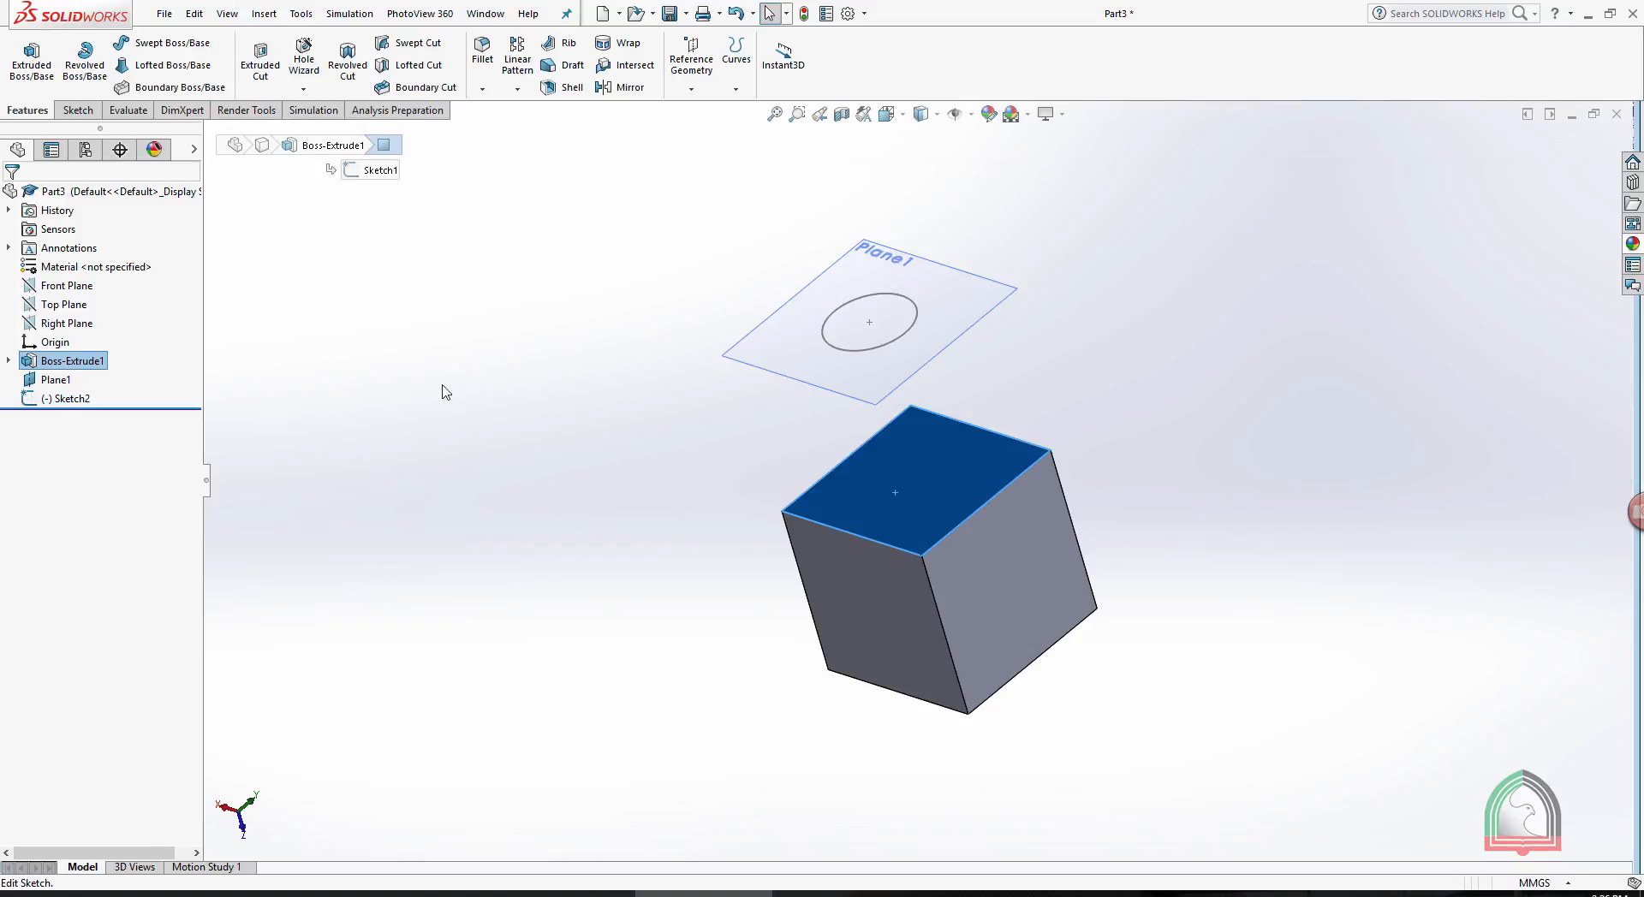
{"action": "left_click", "coordinate": [176, 88]}
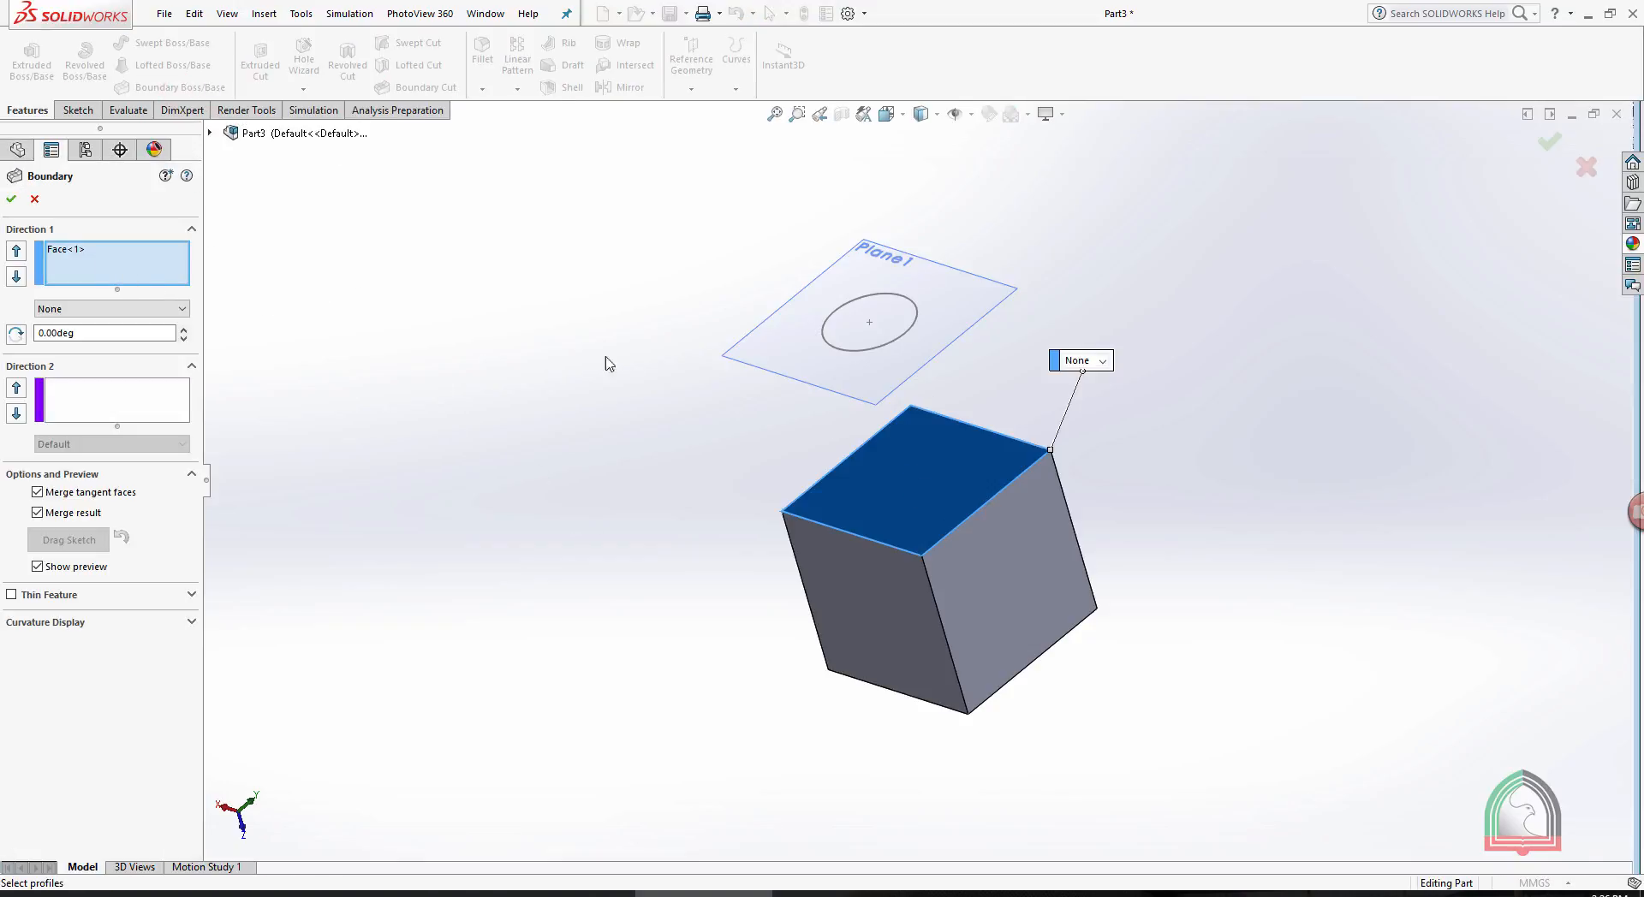
{"action": "left_click", "coordinate": [877, 351]}
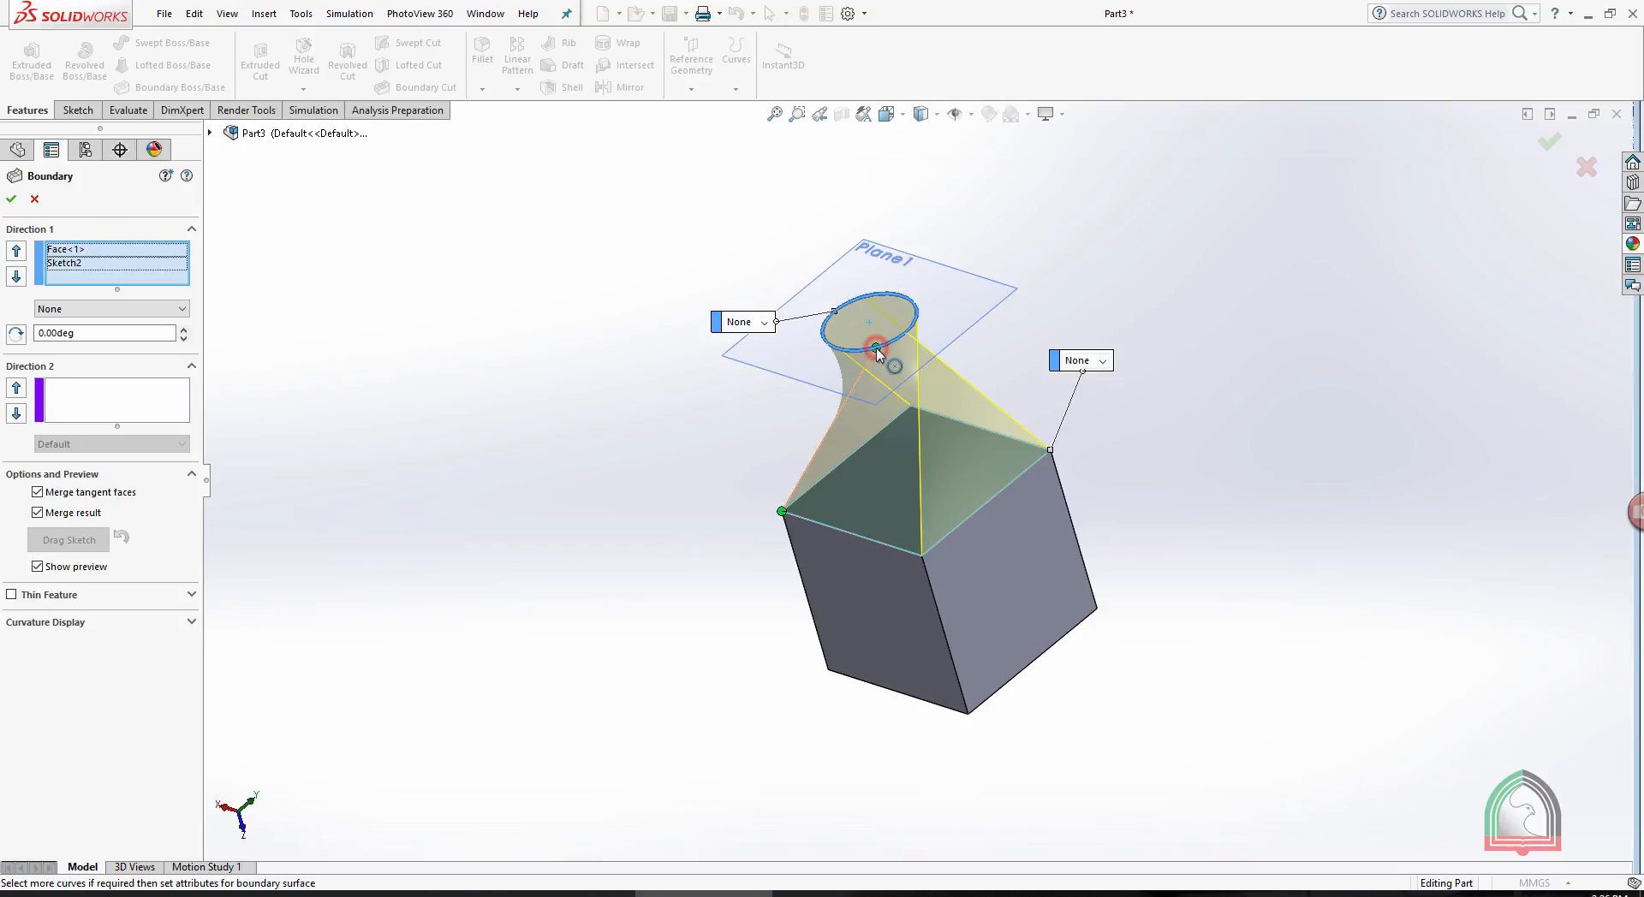
- Move the connector point around the circle to line up with the matching cube corner and untwist the boundary
{"action": "mouse_move", "coordinate": [1212, 167]}
{"action": "middle_mouse_down"}
{"action": "mouse_move", "coordinate": [1156, 162]}
{"action": "mouse_move", "coordinate": [1085, 281]}
{"action": "mouse_move", "coordinate": [1049, 300]}
{"action": "middle_mouse_up"}
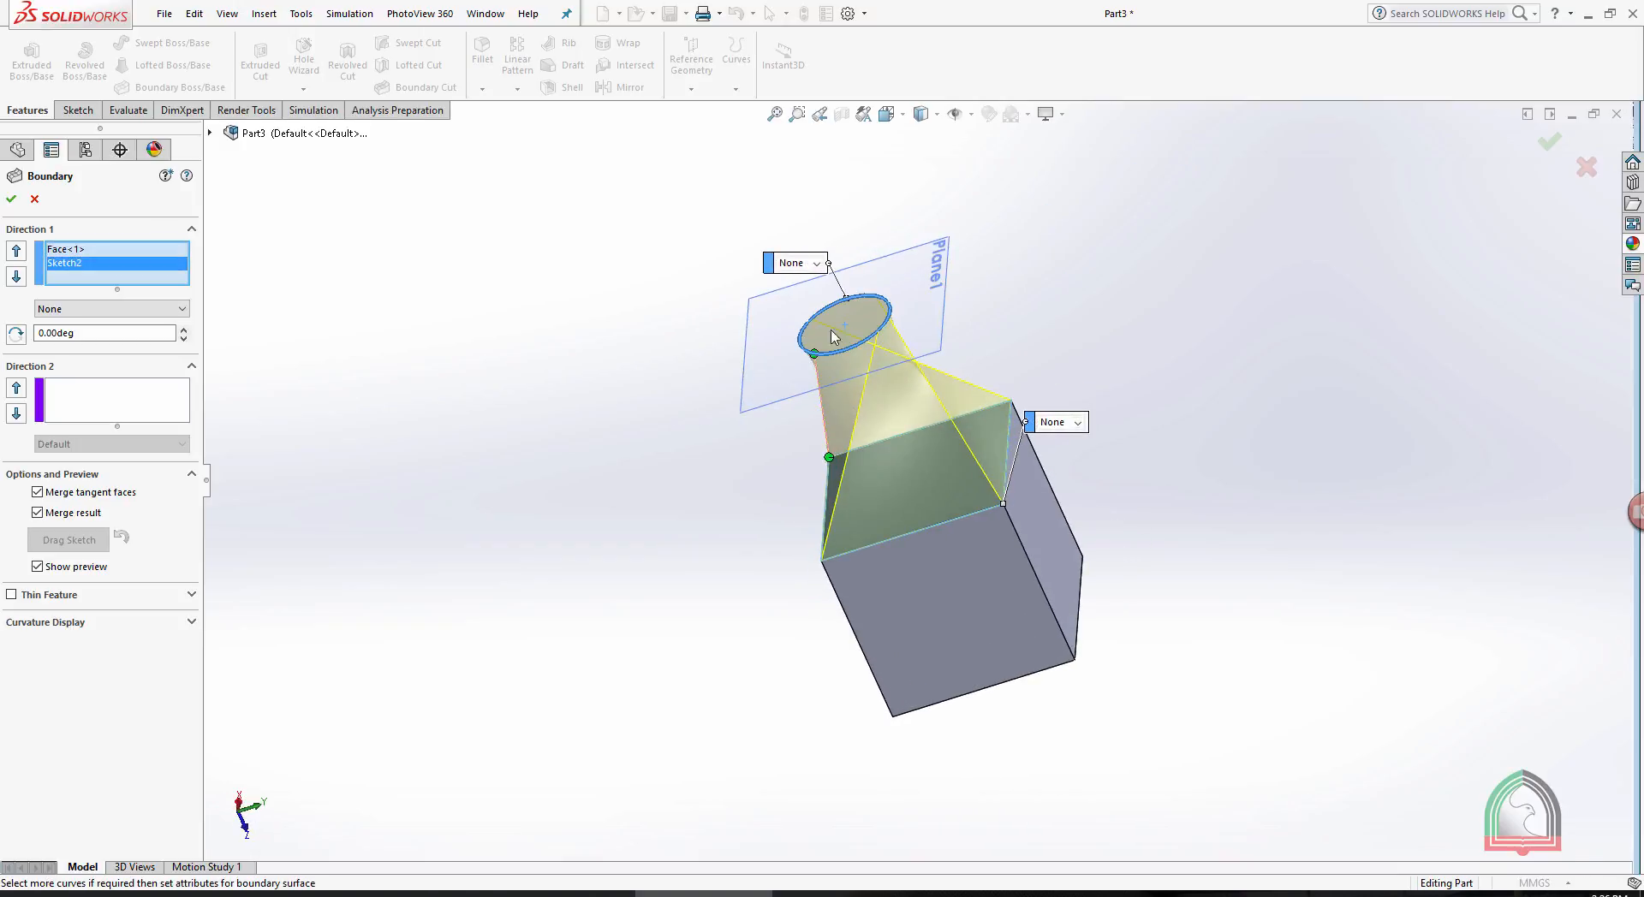
{"action": "middle_click_drag", "start_coordinate": [1109, 255], "coordinate": [1112, 304]}
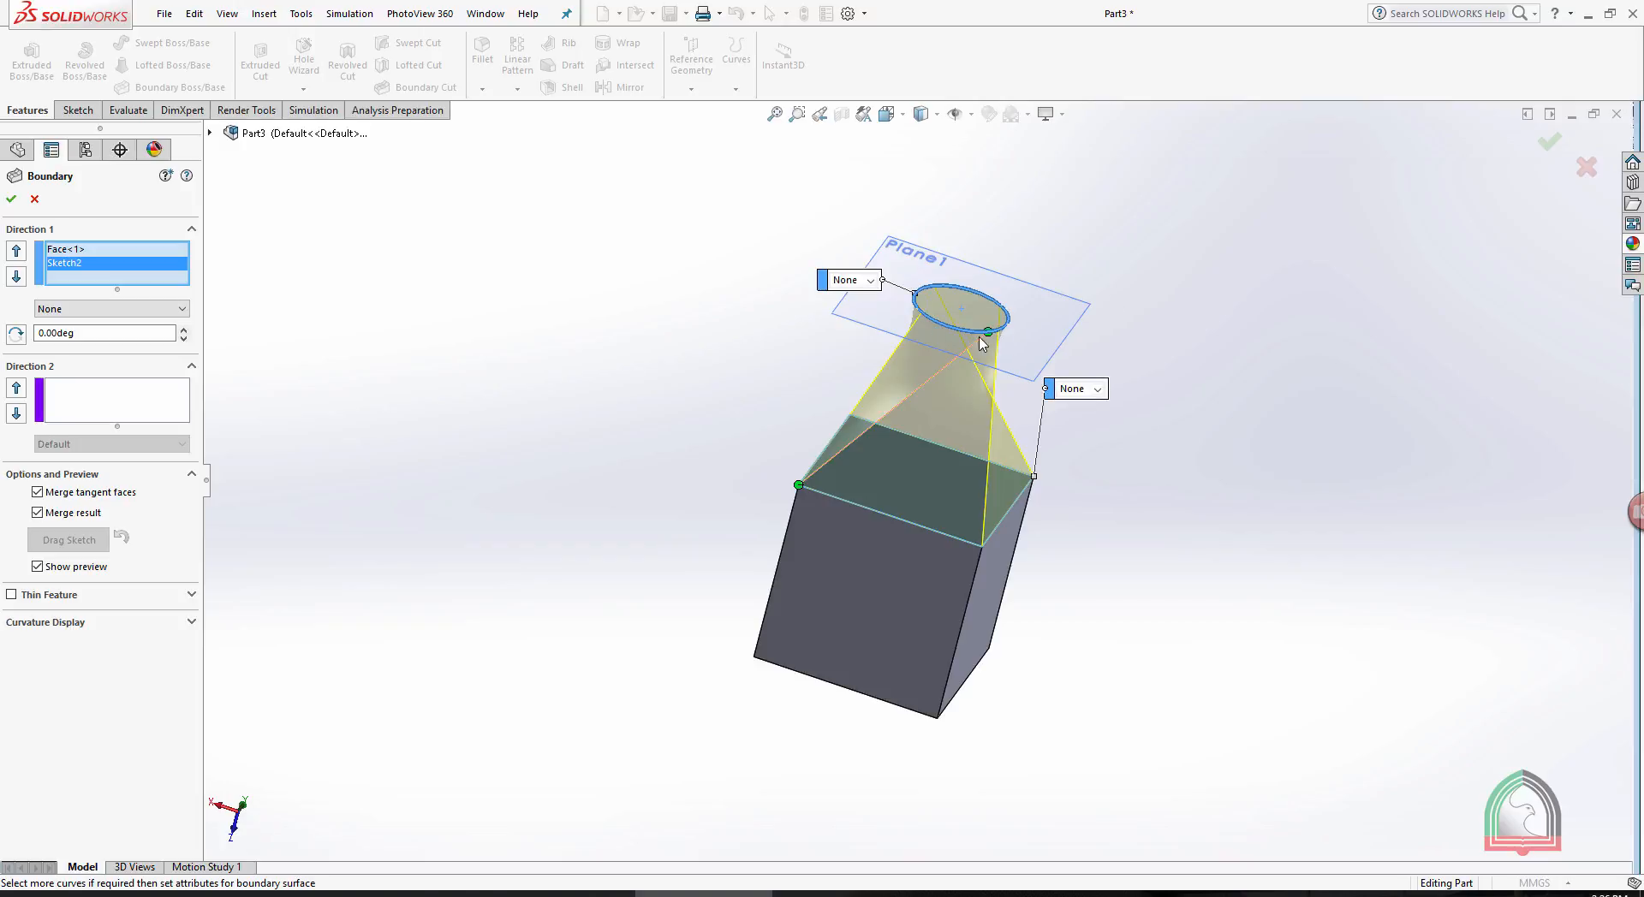
{"action": "left_click_drag", "start_coordinate": [989, 338], "coordinate": [916, 302]}
{"action": "middle_click_drag", "start_coordinate": [1042, 334], "coordinate": [890, 317]}
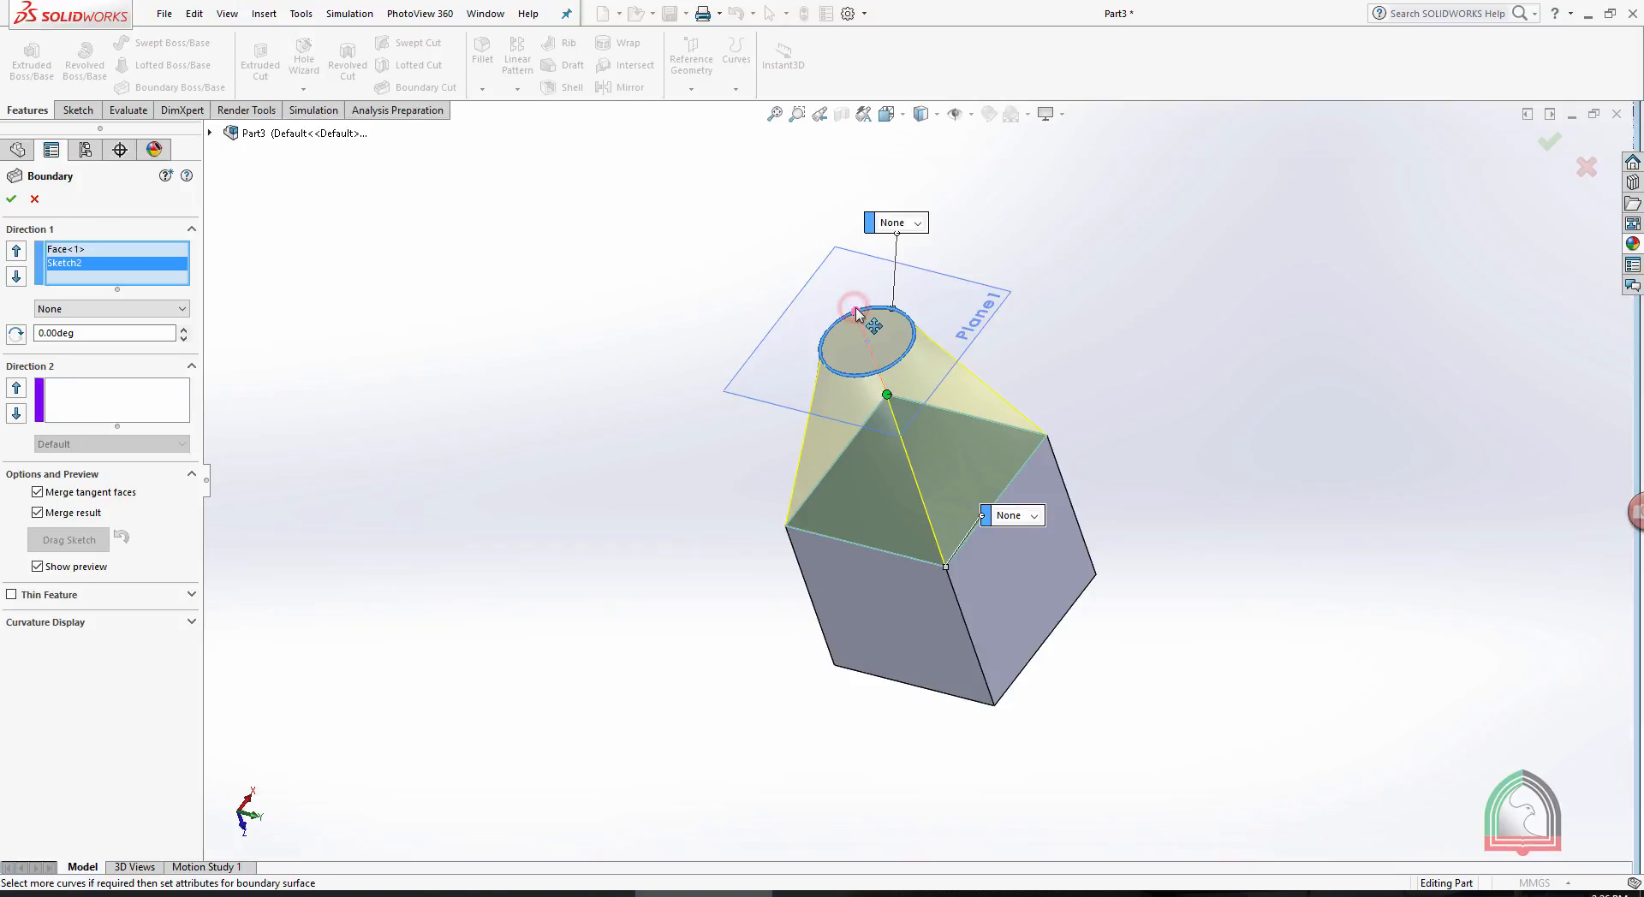
{"action": "middle_click_drag", "start_coordinate": [1170, 306], "coordinate": [1011, 282]}
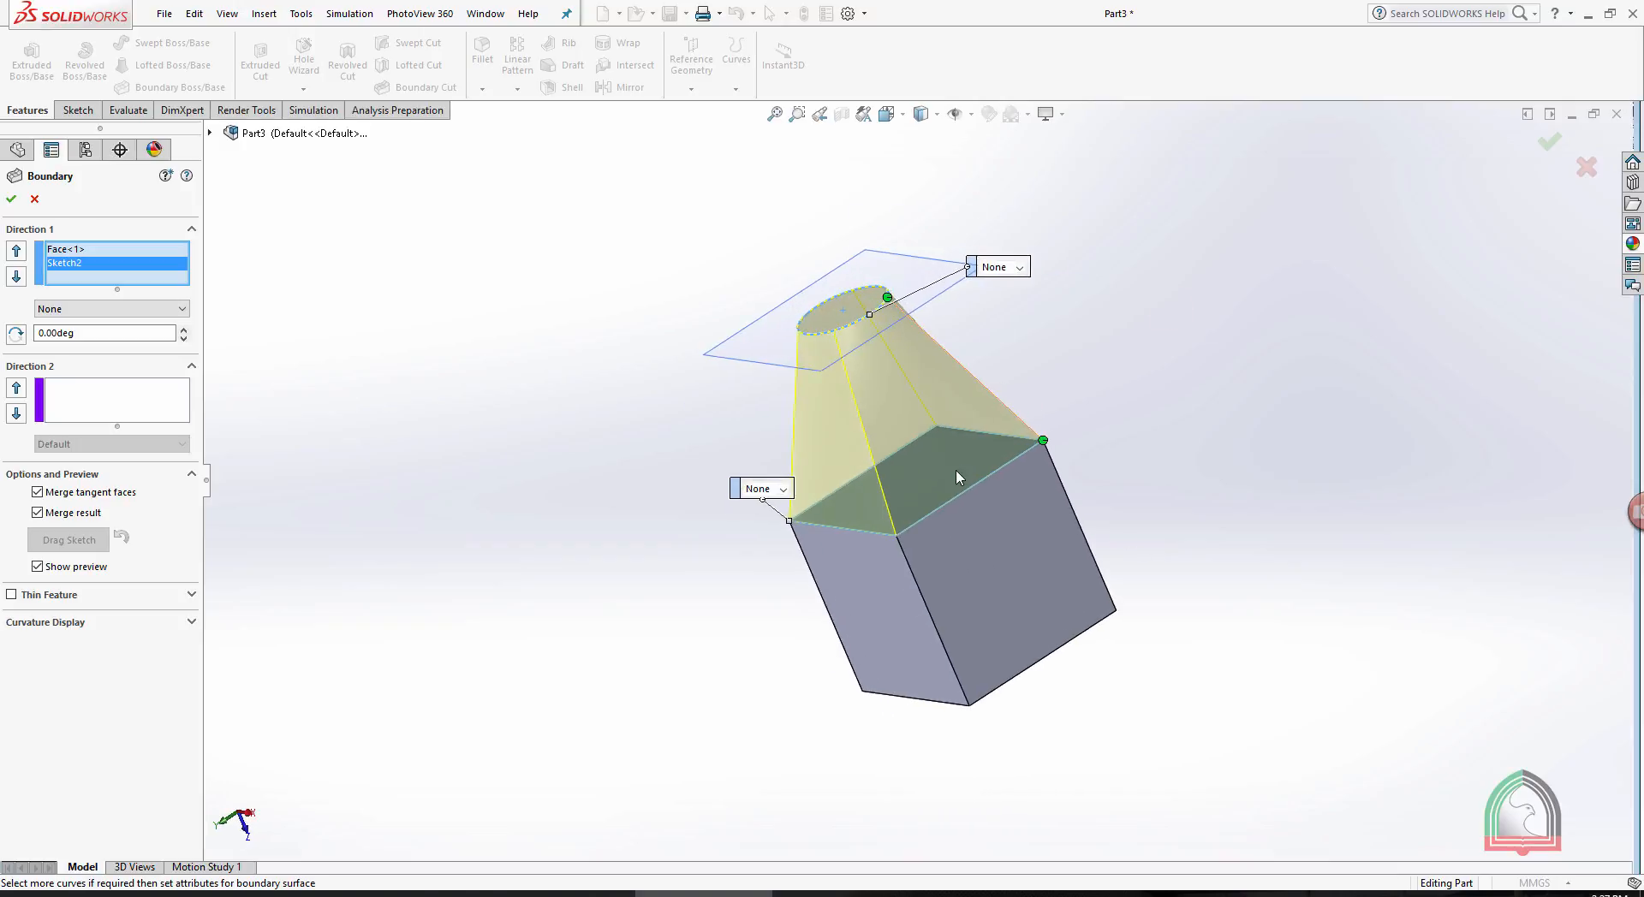
- Set the boundary condition to Normal To Profile at both the circle and the cube face
{"action": "left_click", "coordinate": [1005, 270]}
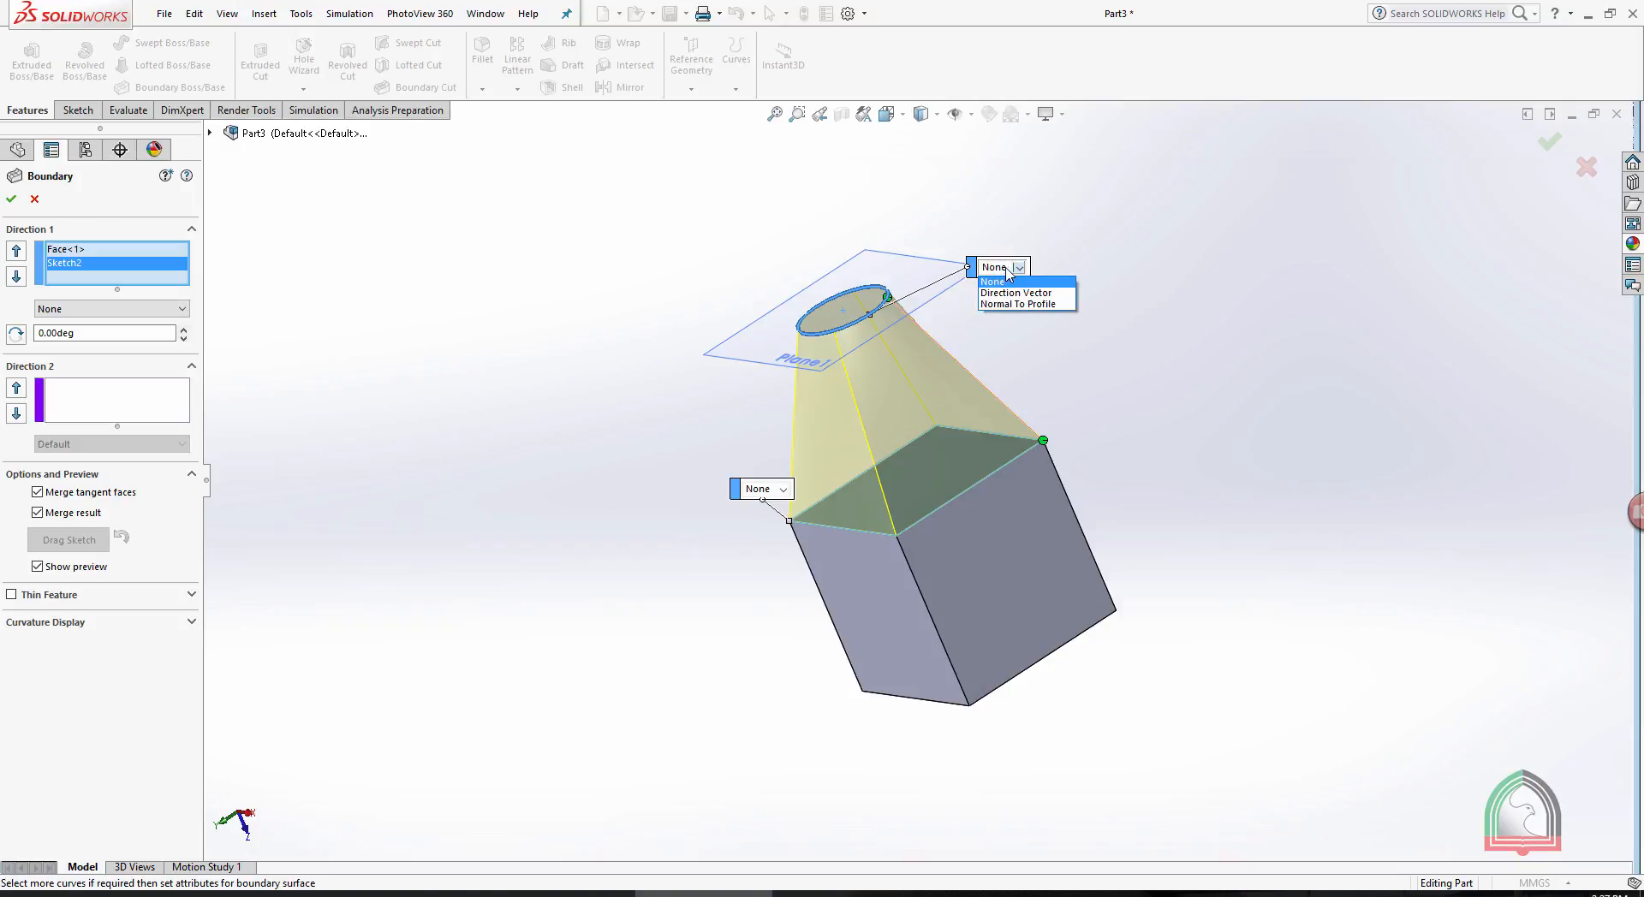
{"action": "left_click", "coordinate": [1006, 304]}
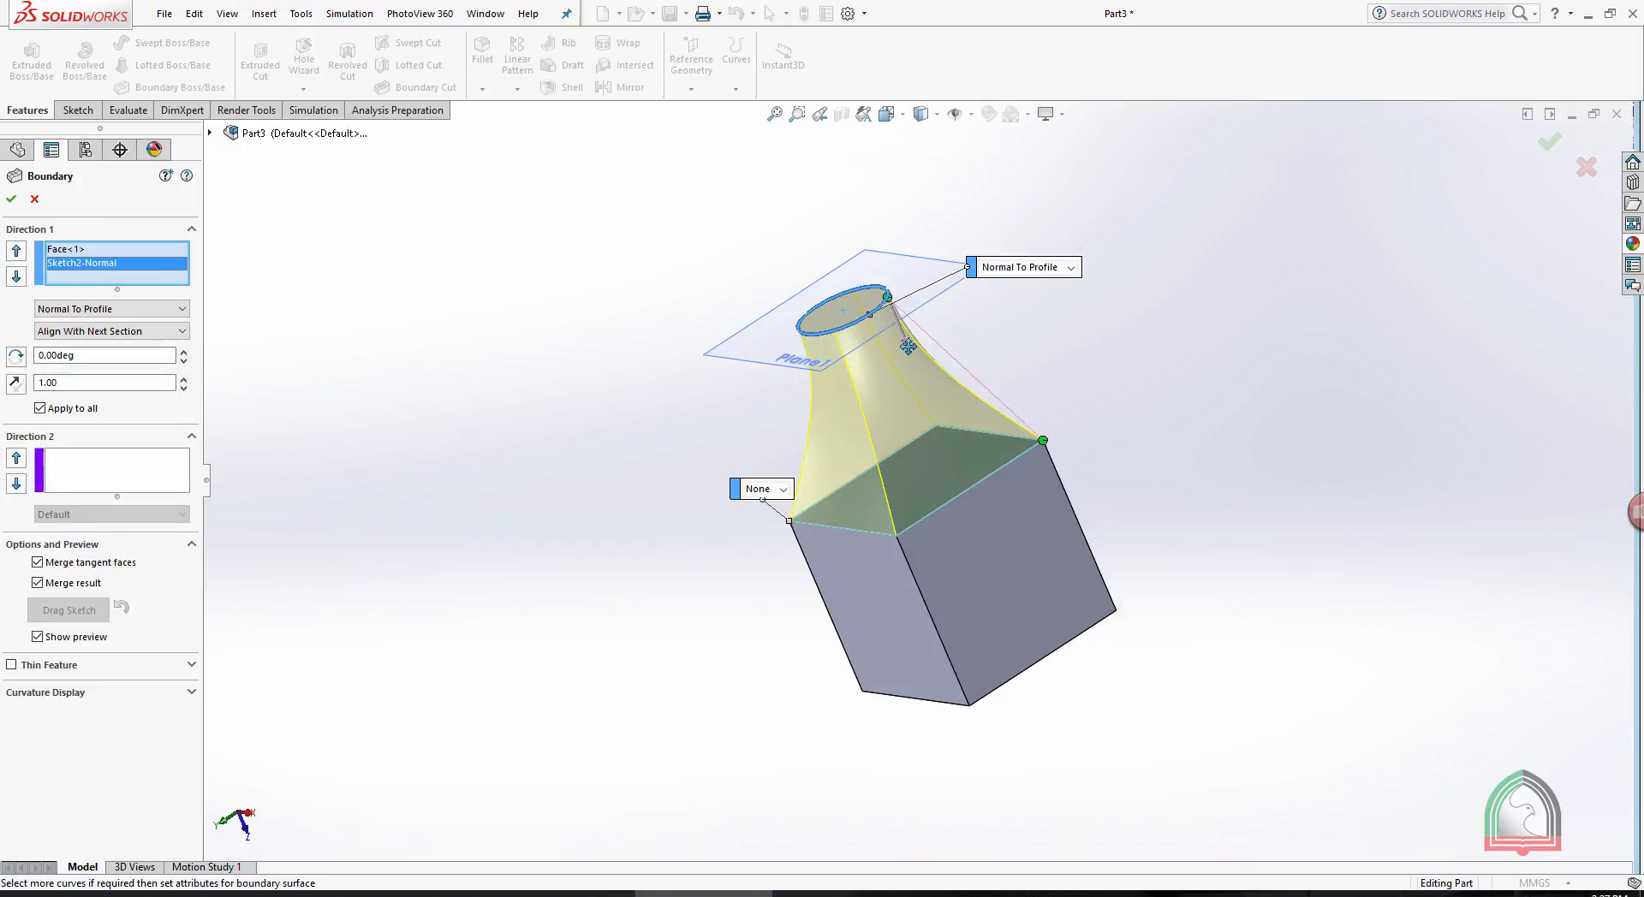
{"action": "left_click", "coordinate": [753, 489]}
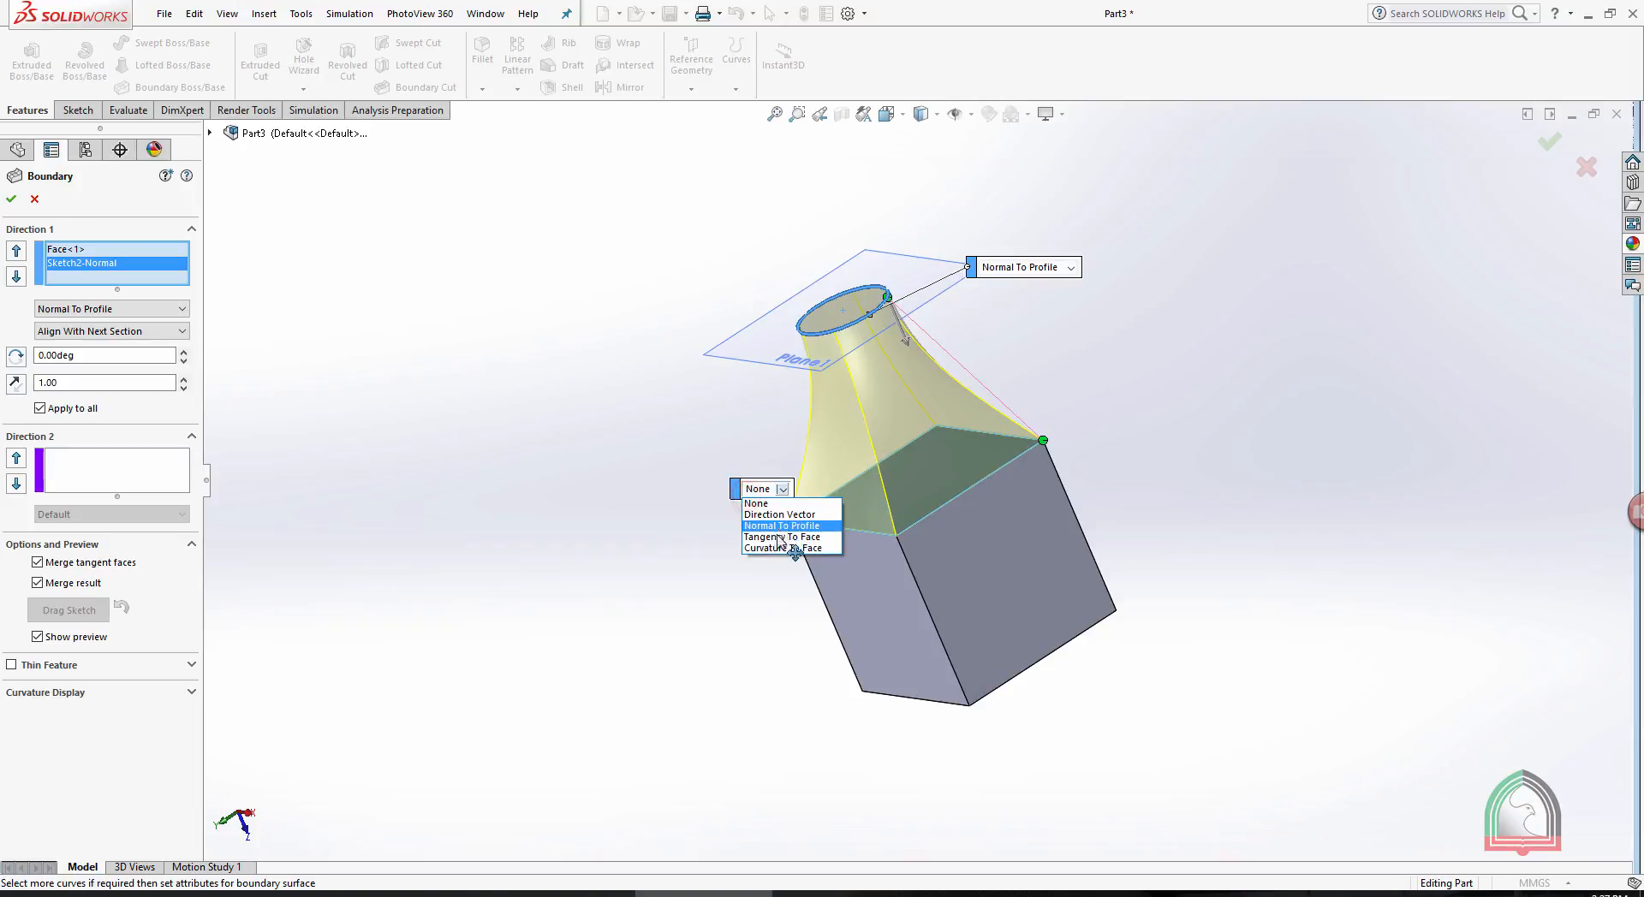
{"action": "left_click", "coordinate": [771, 524]}
- Adjust the boundary's tangent length to about 1.08 at the circle and 1.97 at the cube face, and accept the feature
{"action": "middle_click_drag", "start_coordinate": [1204, 326], "coordinate": [1173, 482]}
{"action": "scroll", "coordinate": [992, 310], "scroll_direction": "down", "scroll_amount": 5}
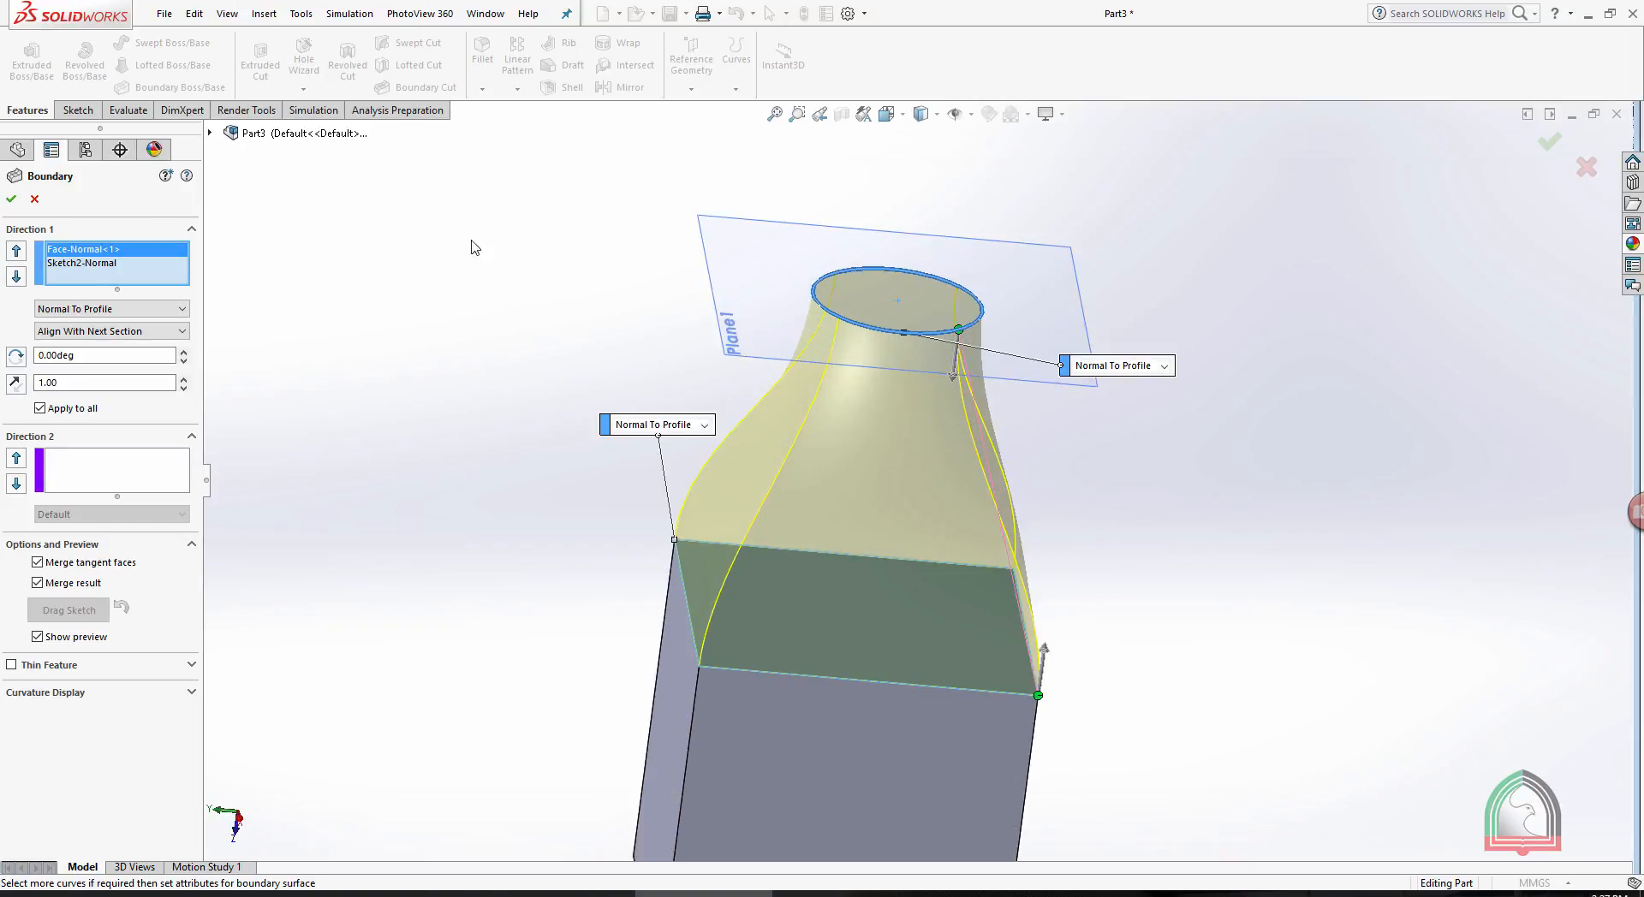
{"action": "mouse_move", "coordinate": [952, 375]}
{"action": "left_mouse_down"}
{"action": "mouse_move", "coordinate": [950, 422]}
{"action": "mouse_move", "coordinate": [956, 377]}
{"action": "left_mouse_up"}
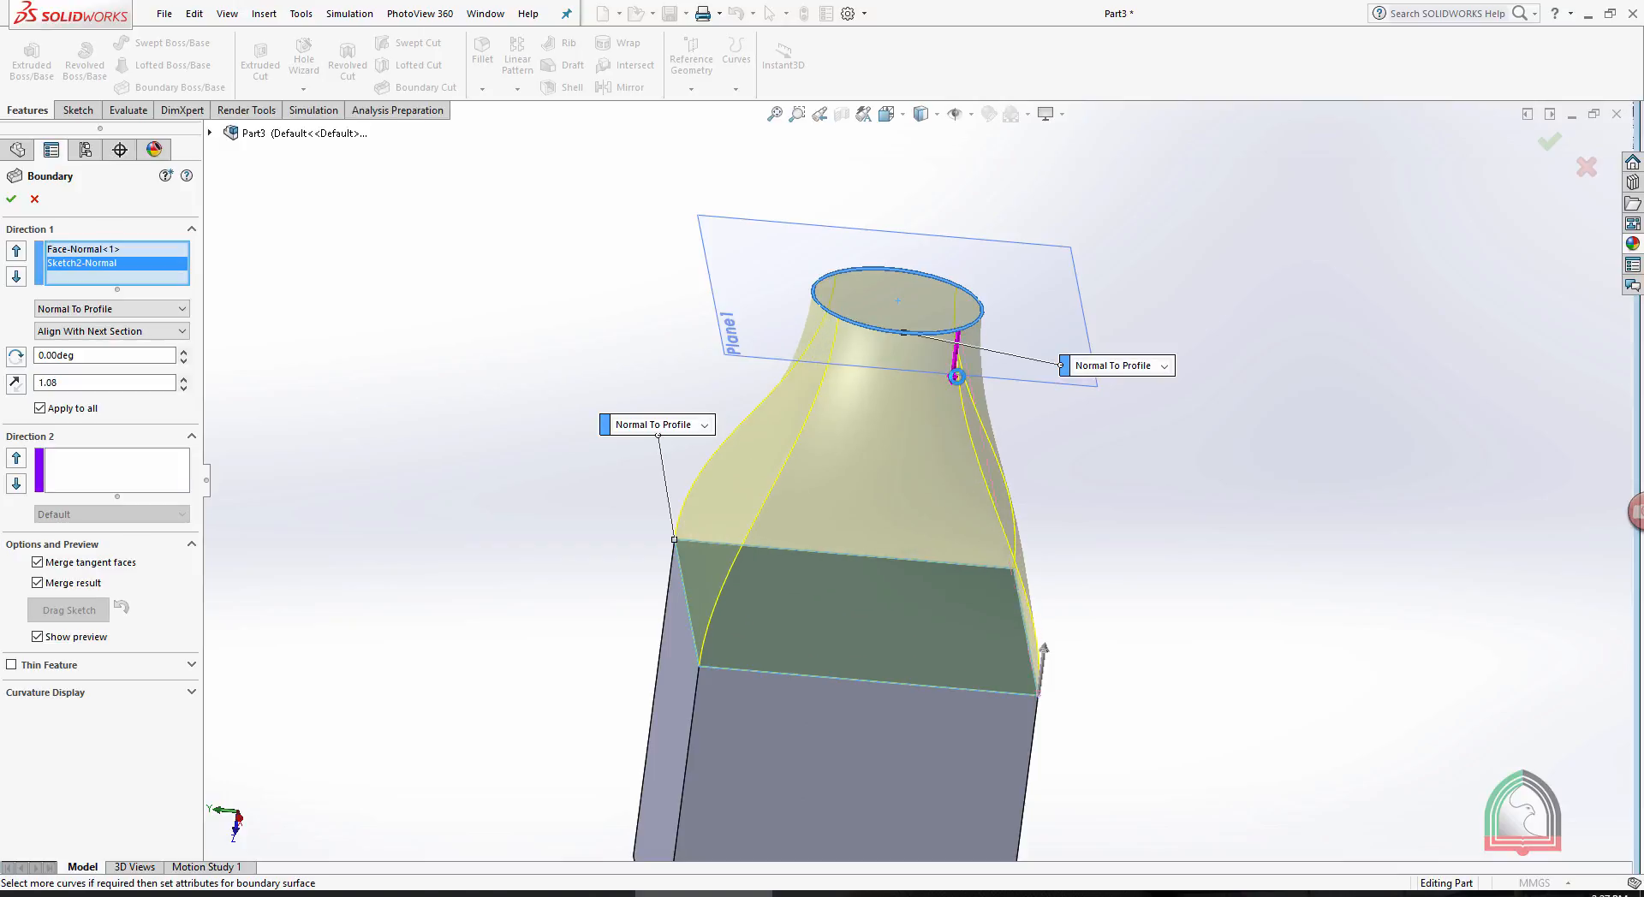
{"action": "mouse_move", "coordinate": [1047, 644]}
{"action": "left_mouse_down"}
{"action": "mouse_move", "coordinate": [1059, 580]}
{"action": "mouse_move", "coordinate": [1046, 631]}
{"action": "left_mouse_up"}
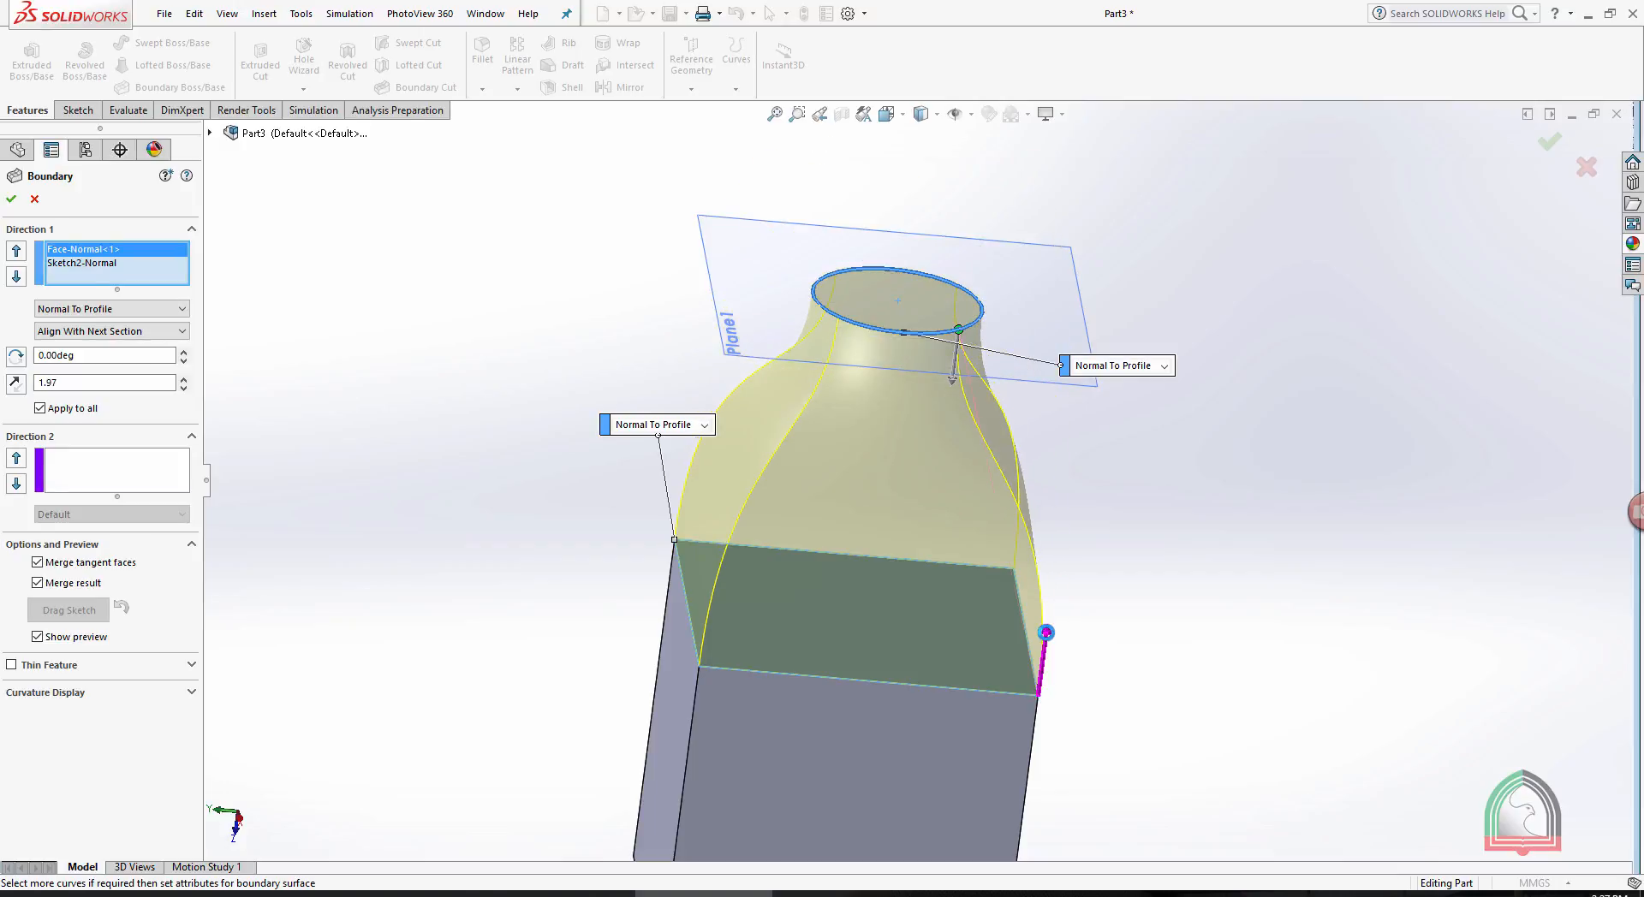
{"action": "middle_click_drag", "start_coordinate": [1154, 540], "coordinate": [1094, 454]}
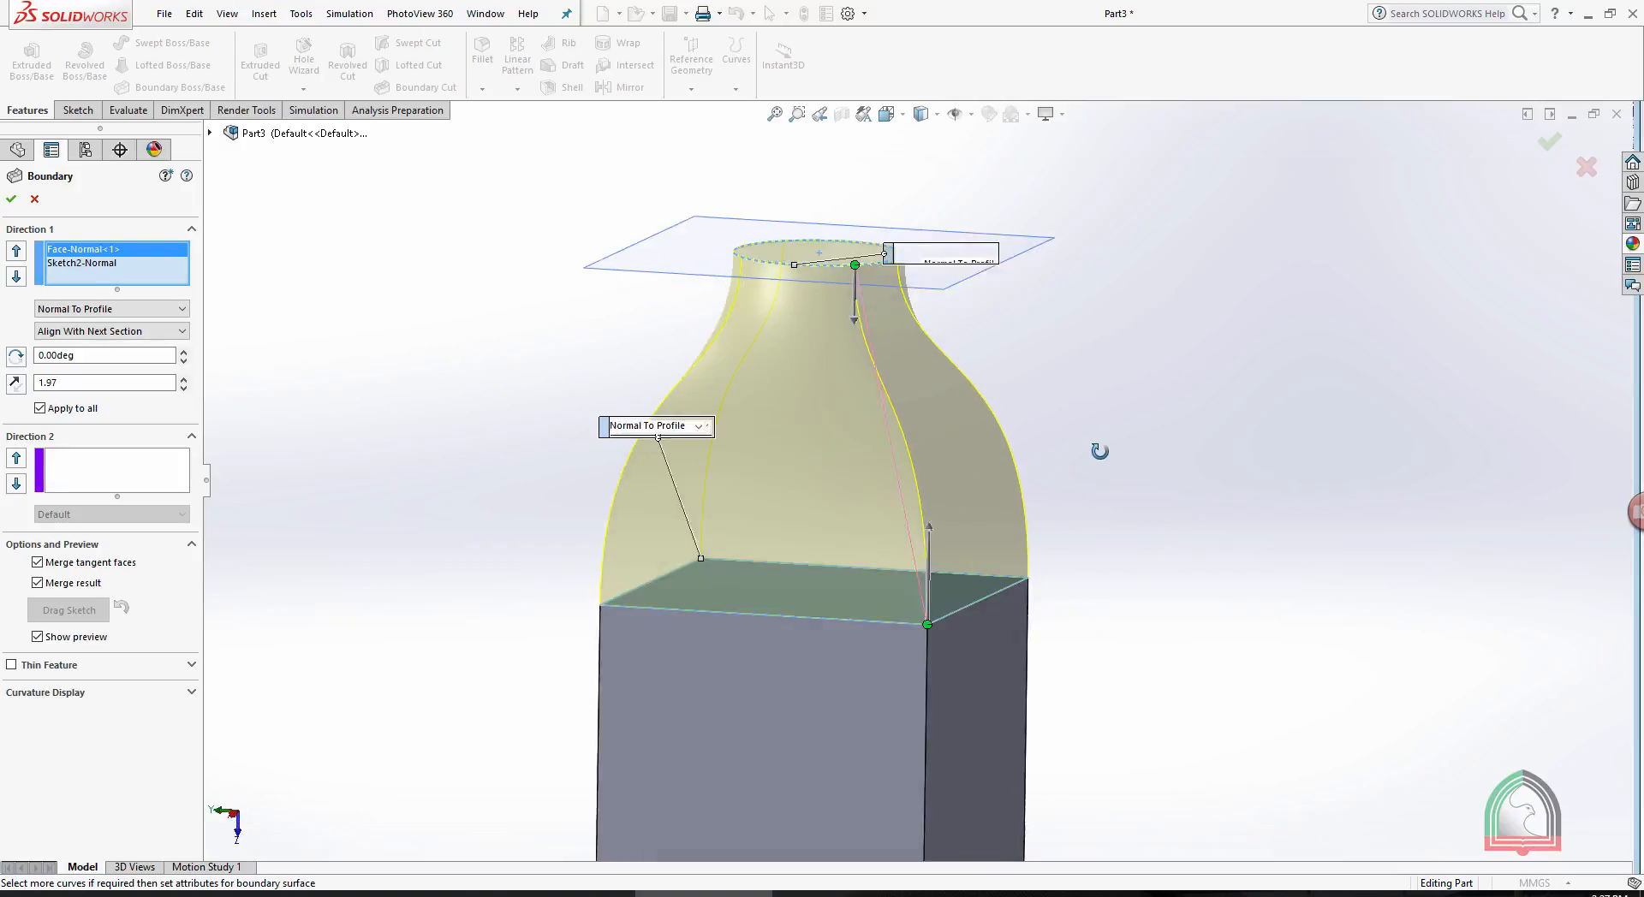
{"action": "left_click", "coordinate": [1547, 150]}
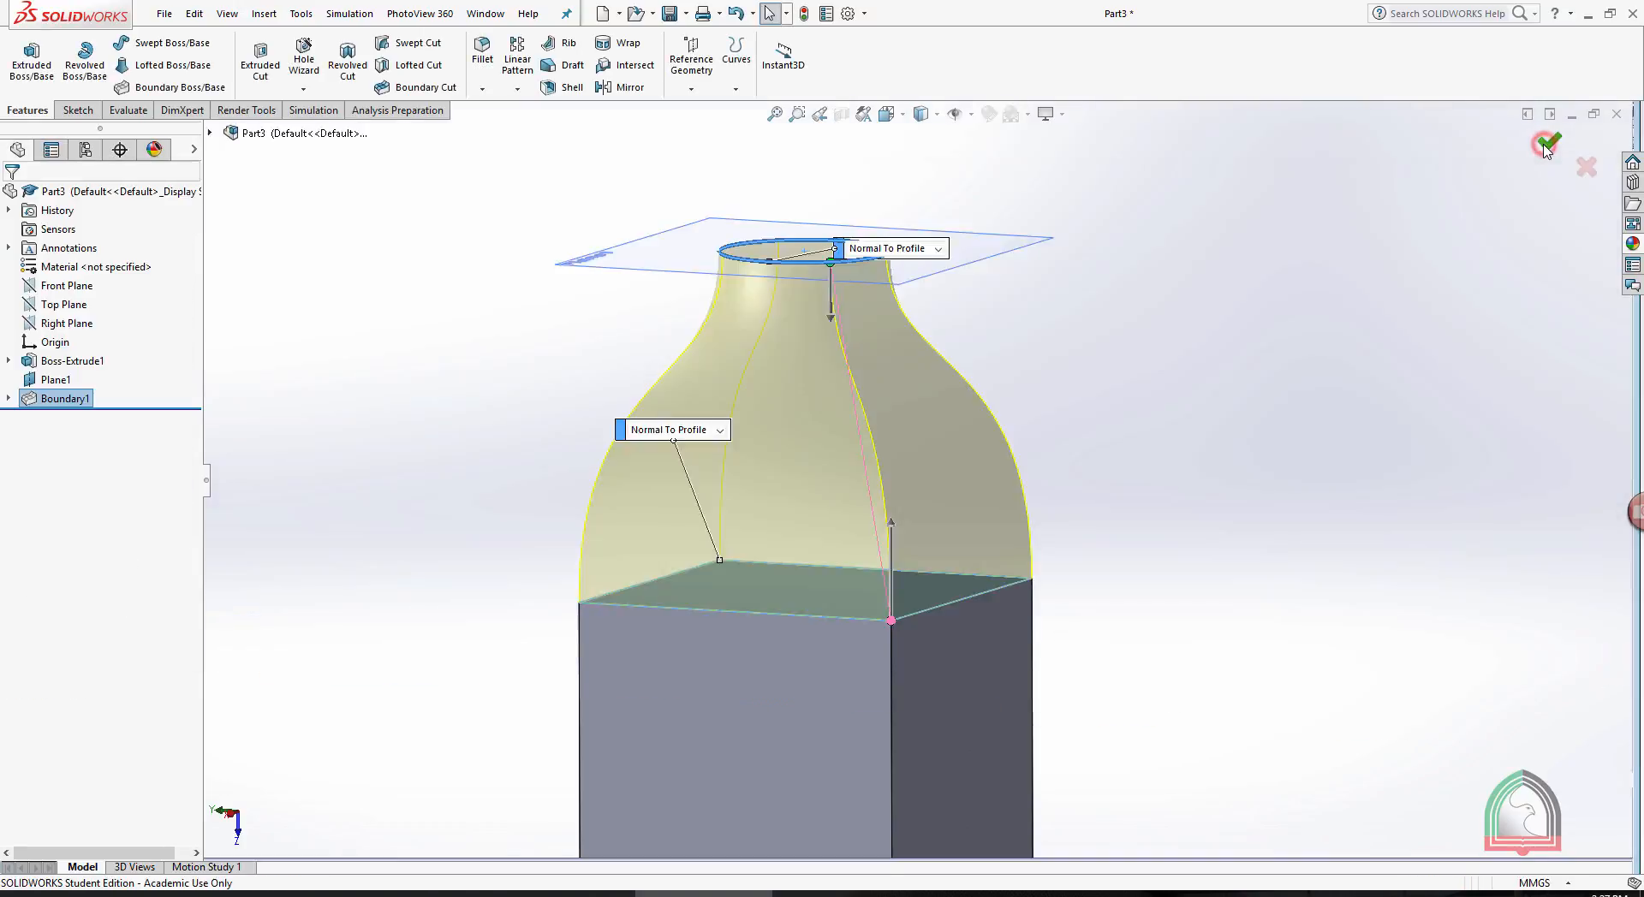
- Select the offset reference plane and enlarge its displayed outline well beyond the bottle-shaped body
{"action": "key", "text": "z"}
{"action": "left_click", "coordinate": [1352, 225]}
{"action": "middle_click_drag", "start_coordinate": [1203, 312], "coordinate": [1258, 338]}
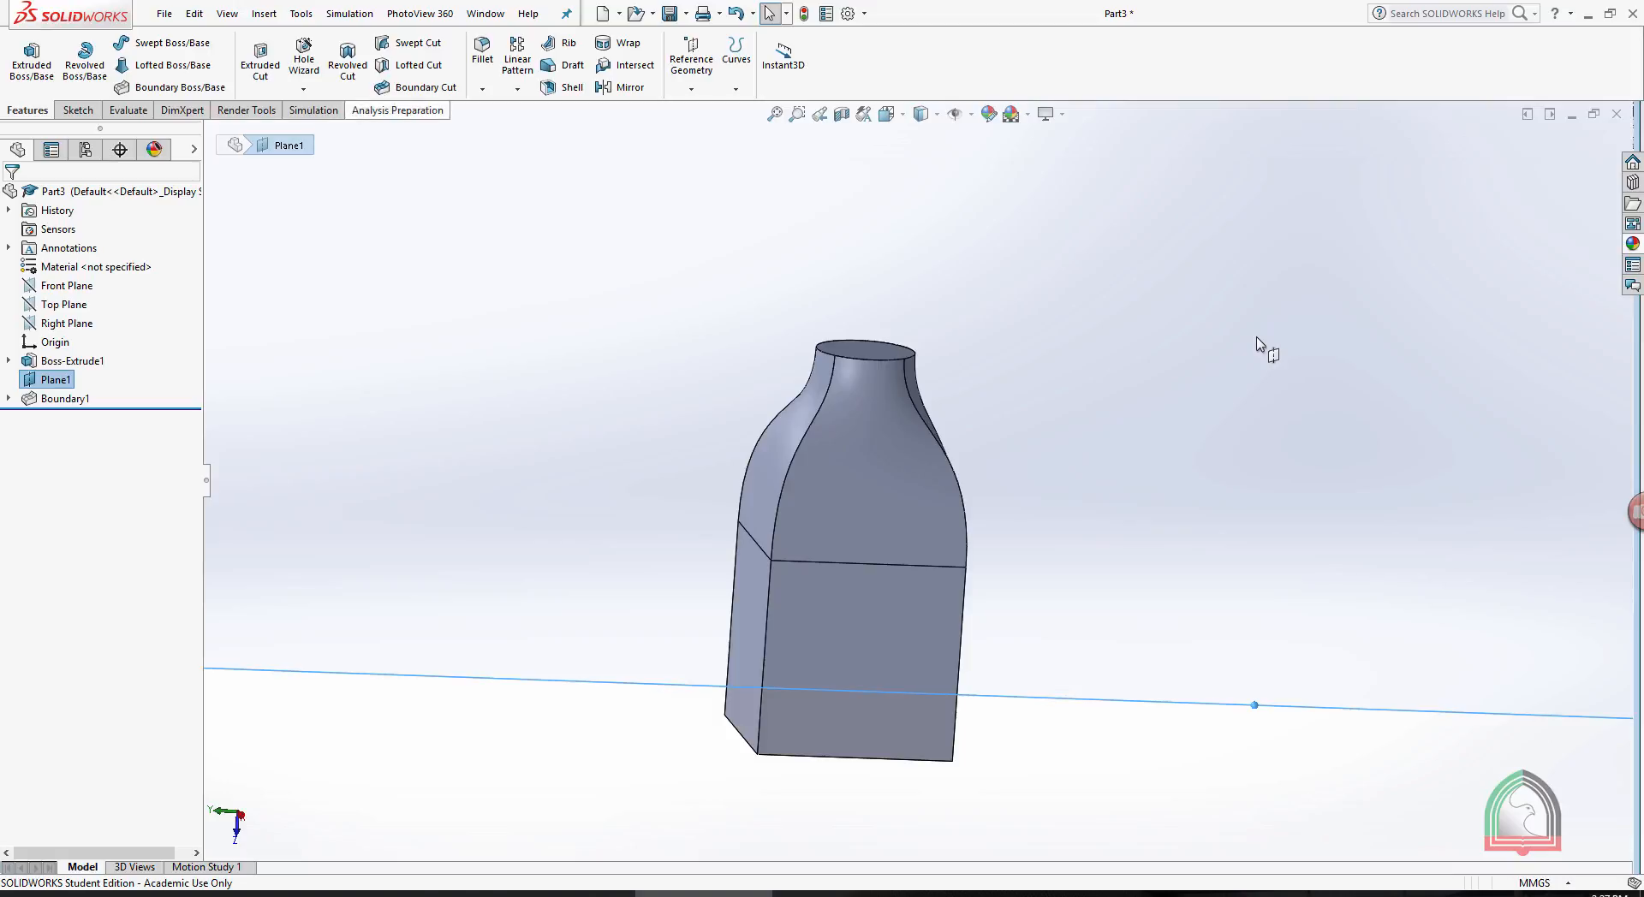
{"action": "middle_click_drag", "start_coordinate": [1257, 337], "coordinate": [1034, 284]}
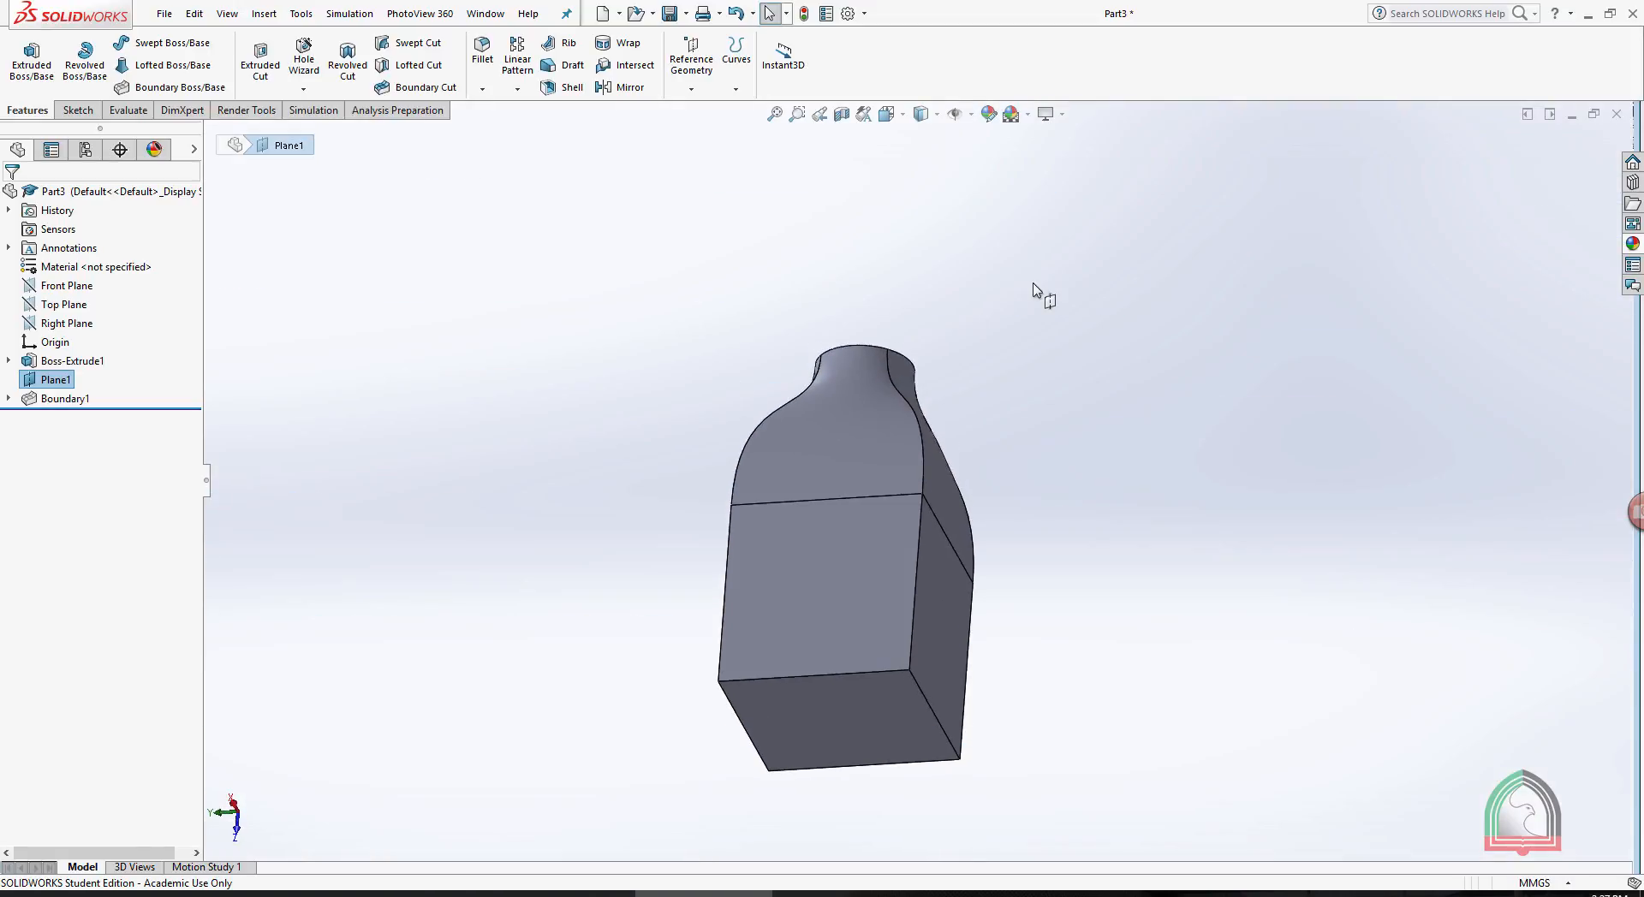
{"action": "scroll", "coordinate": [1034, 284], "scroll_direction": "up", "scroll_amount": 1}
{"action": "key", "text": "Escape"}
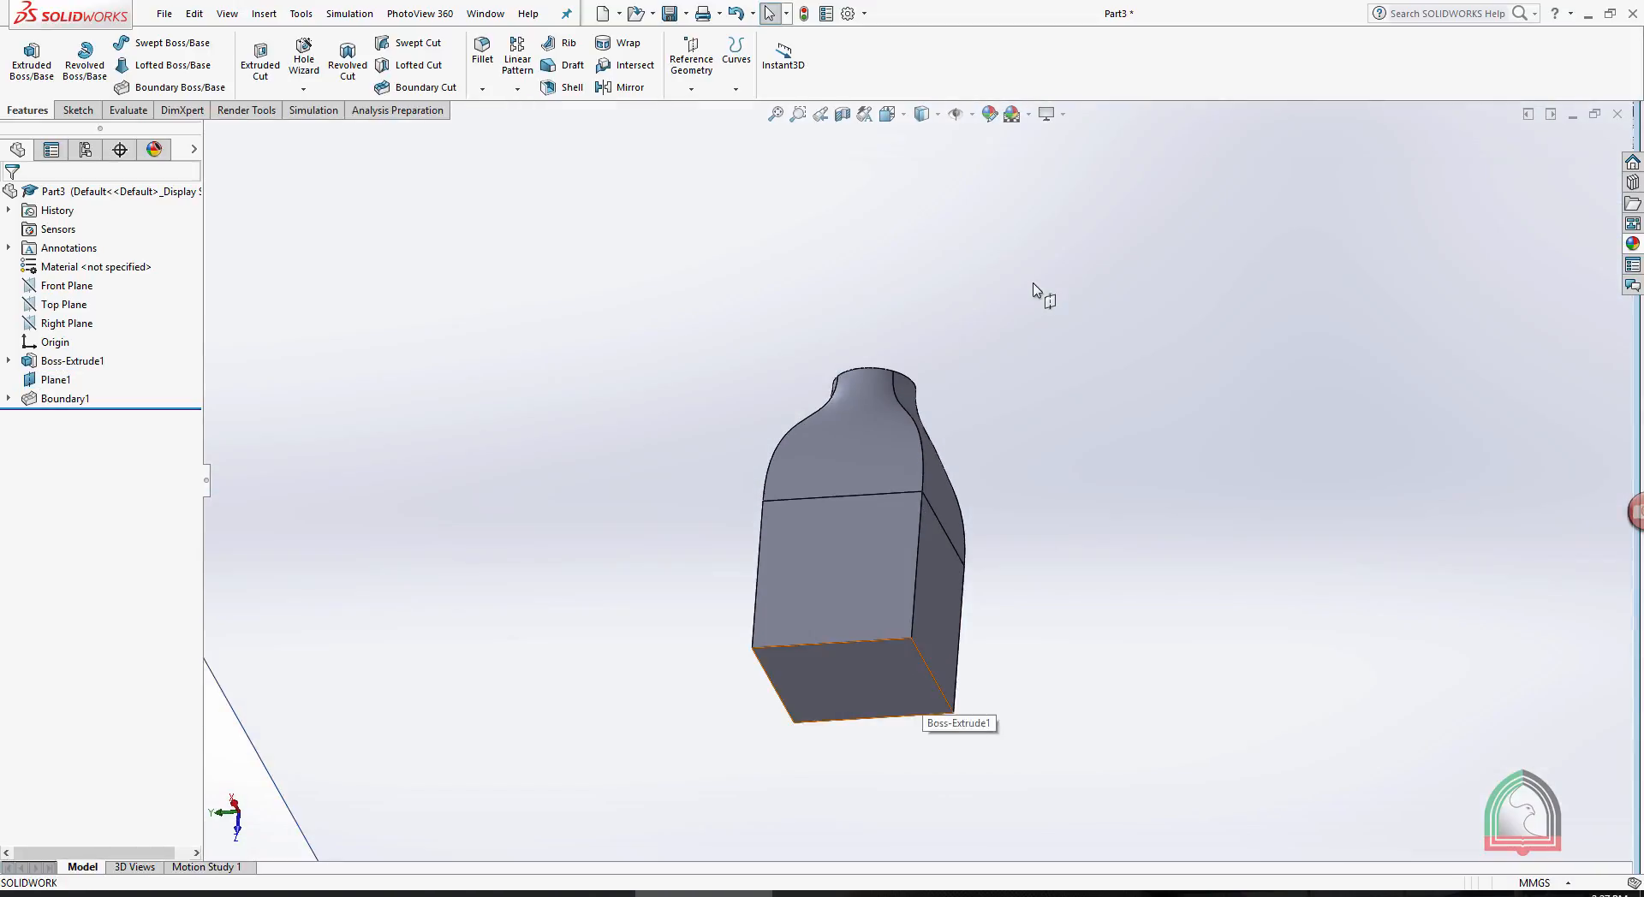
{"action": "left_click", "coordinate": [892, 685]}
{"action": "left_click", "coordinate": [934, 621]}
{"action": "key", "text": "space"}
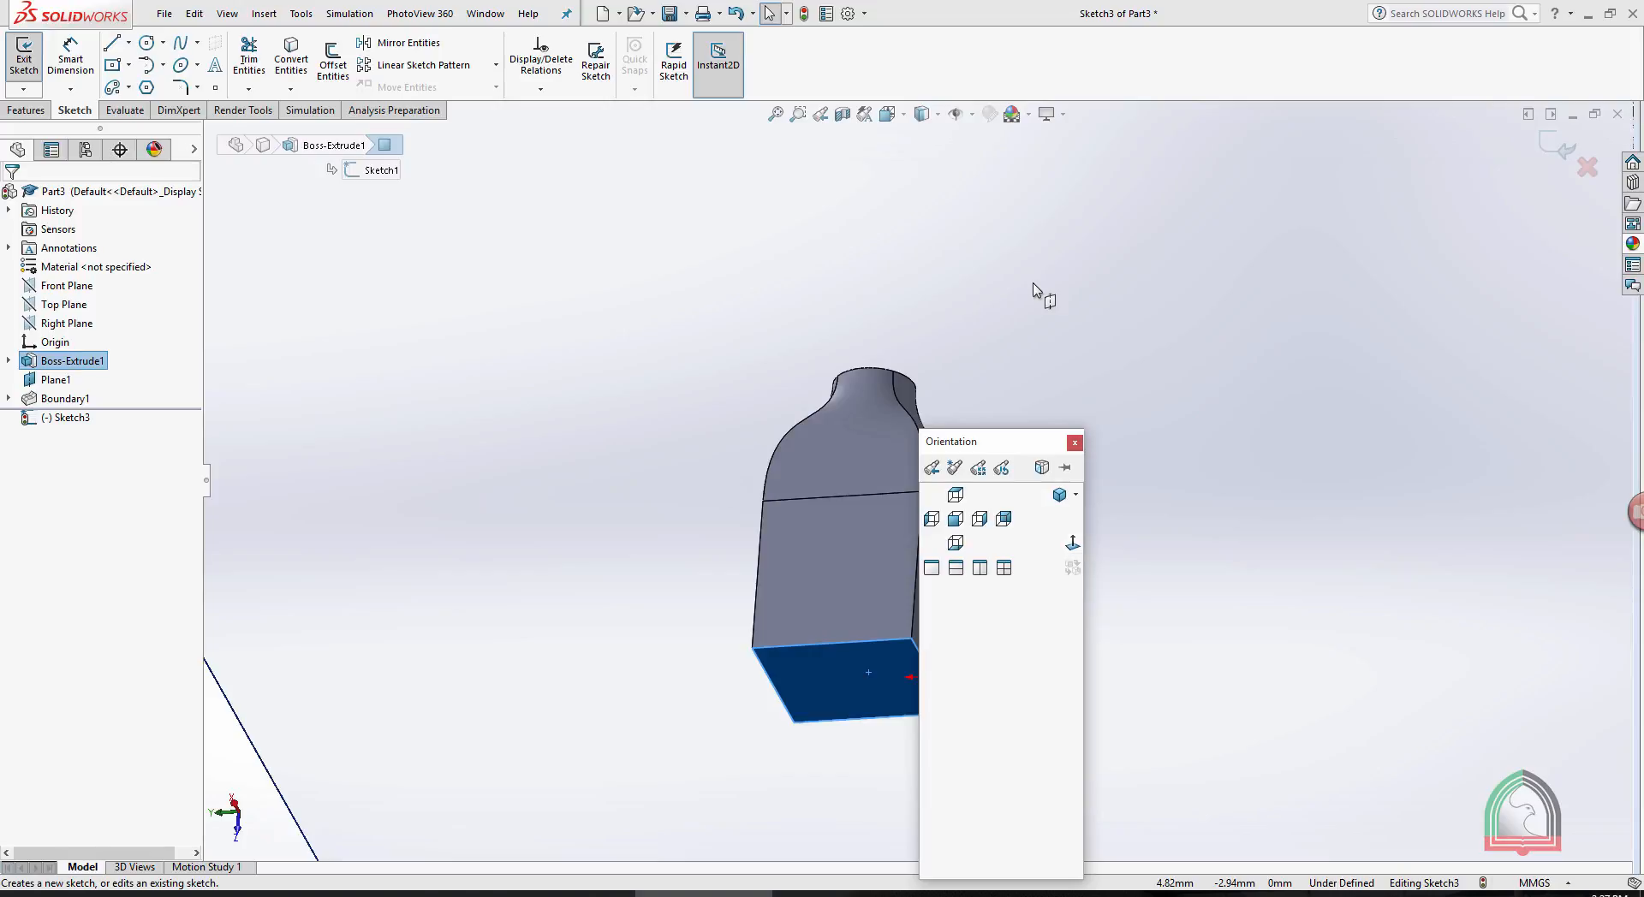
{"action": "left_click", "coordinate": [1129, 545]}
{"action": "middle_click_drag", "start_coordinate": [1129, 545], "coordinate": [1002, 676]}
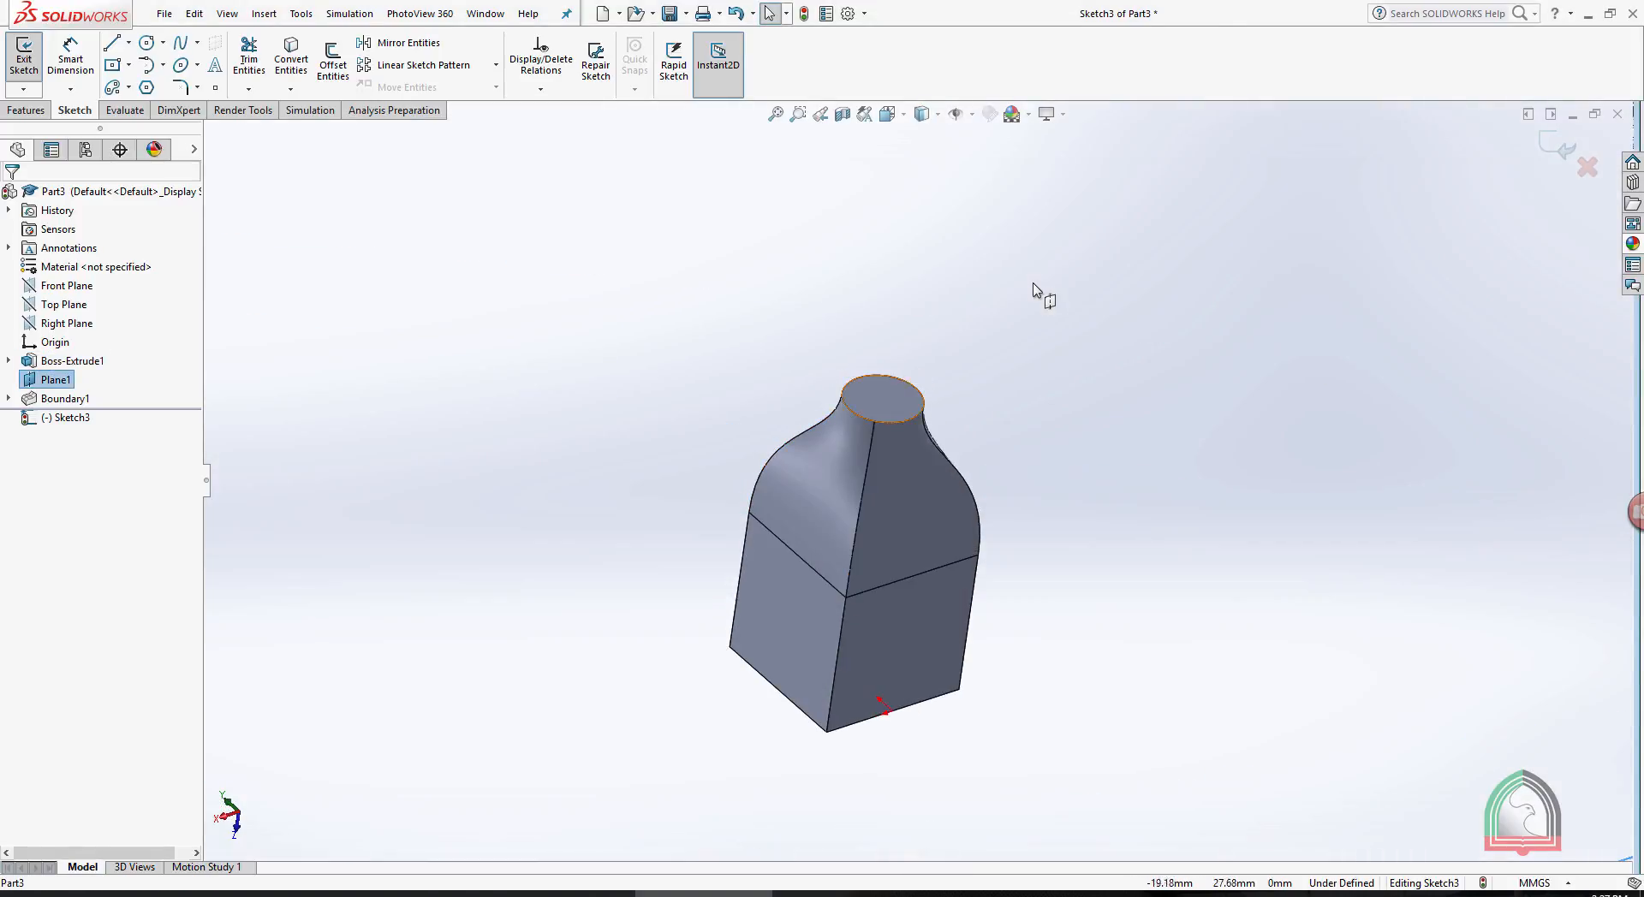
{"action": "left_click", "coordinate": [882, 399]}
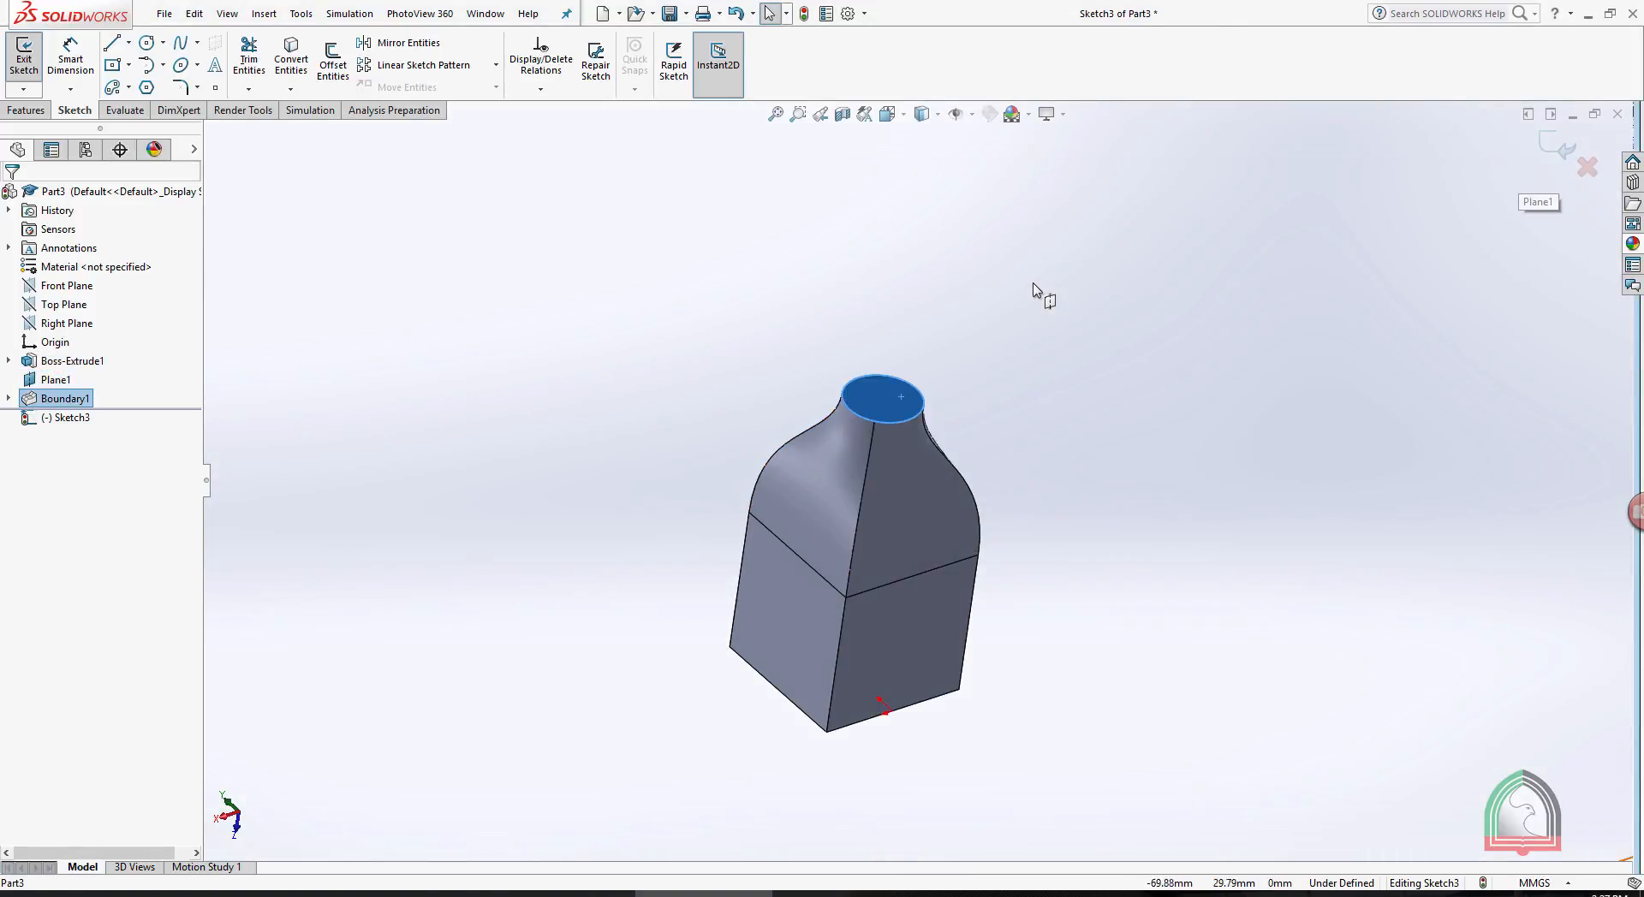
{"action": "left_click", "coordinate": [1557, 148]}
- Sketch a circle about 2.48 mm in diameter on the bottle's neck end face, concentric with the face, and finish the sketch
{"action": "left_click", "coordinate": [889, 404]}
{"action": "left_click", "coordinate": [958, 354]}
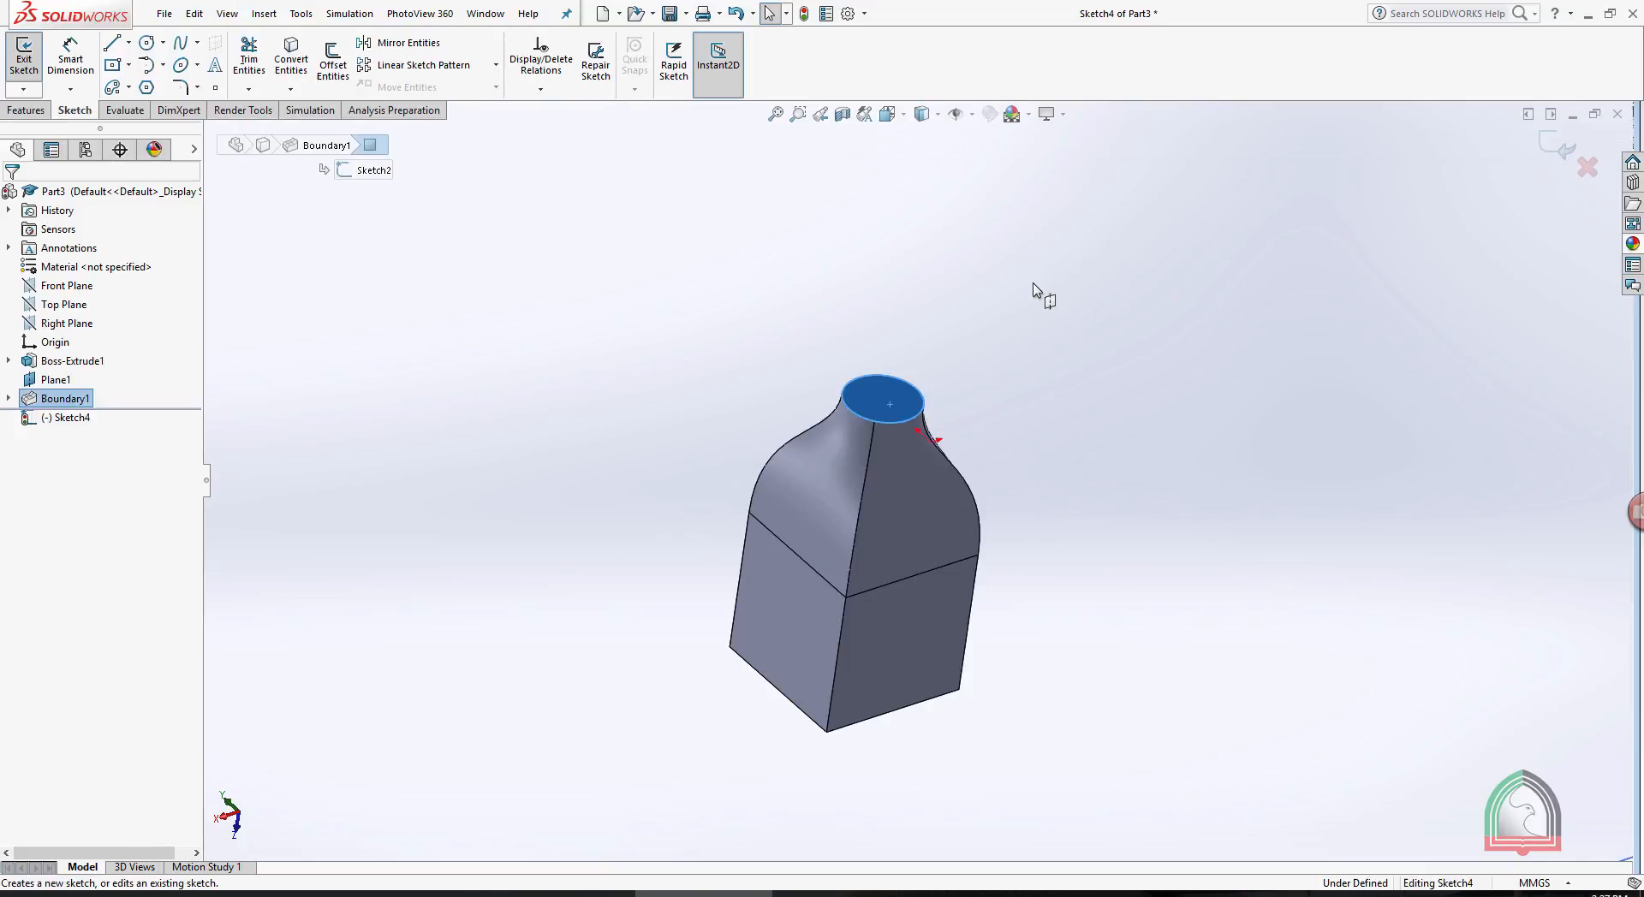
{"action": "key", "text": "space"}
{"action": "left_click", "coordinate": [1034, 463]}
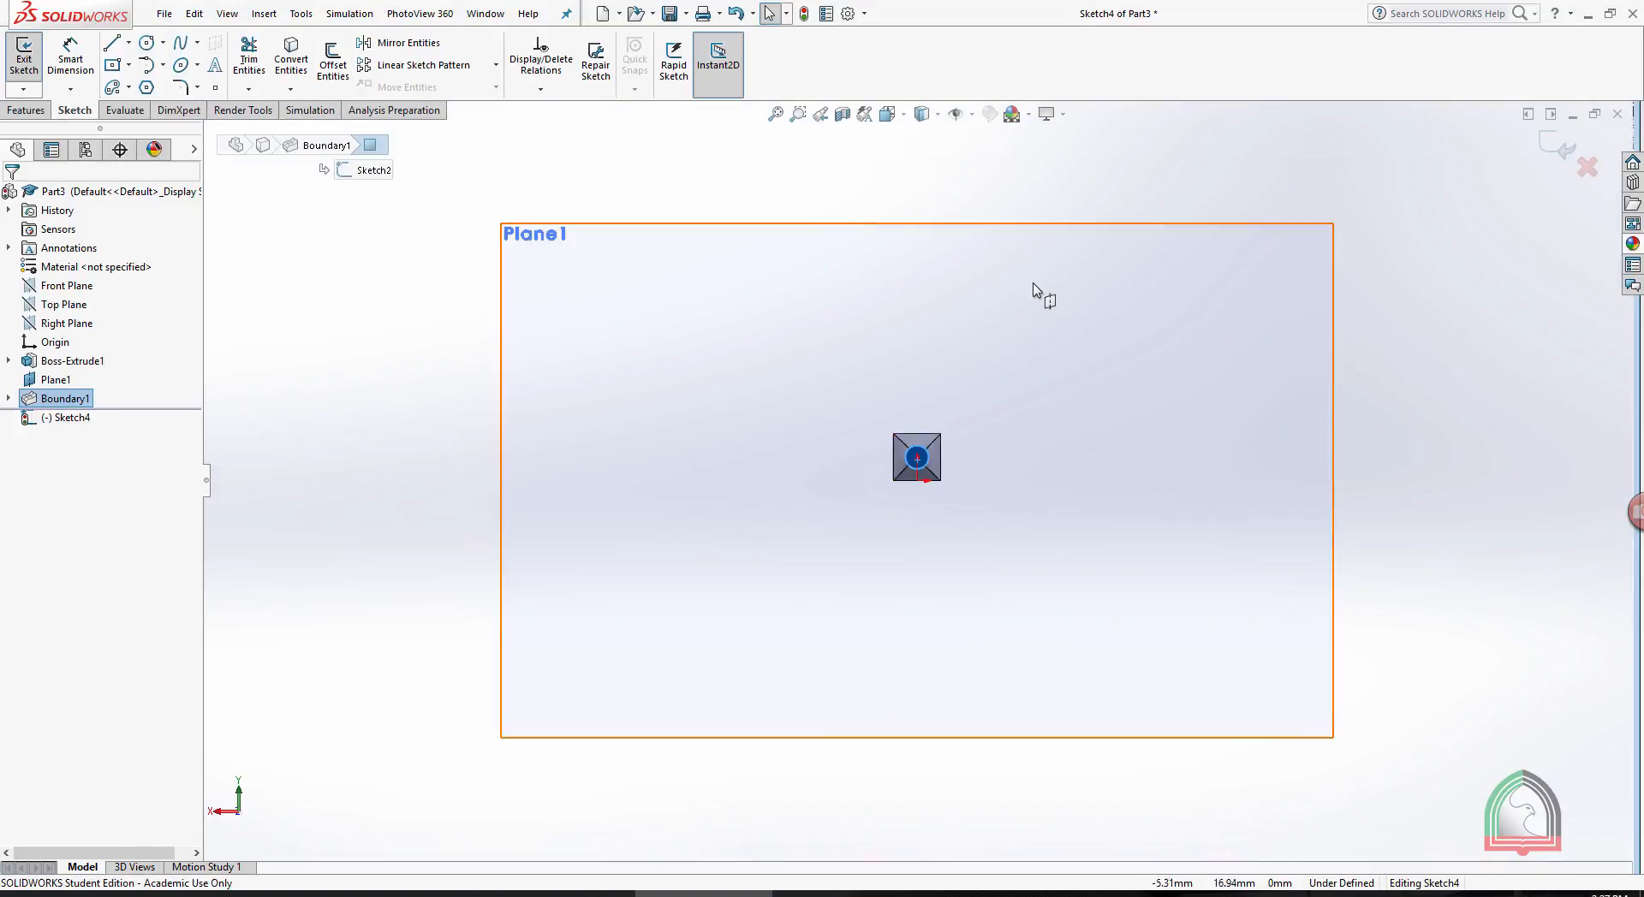
{"action": "scroll", "coordinate": [1033, 284], "scroll_direction": "down", "scroll_amount": 12}
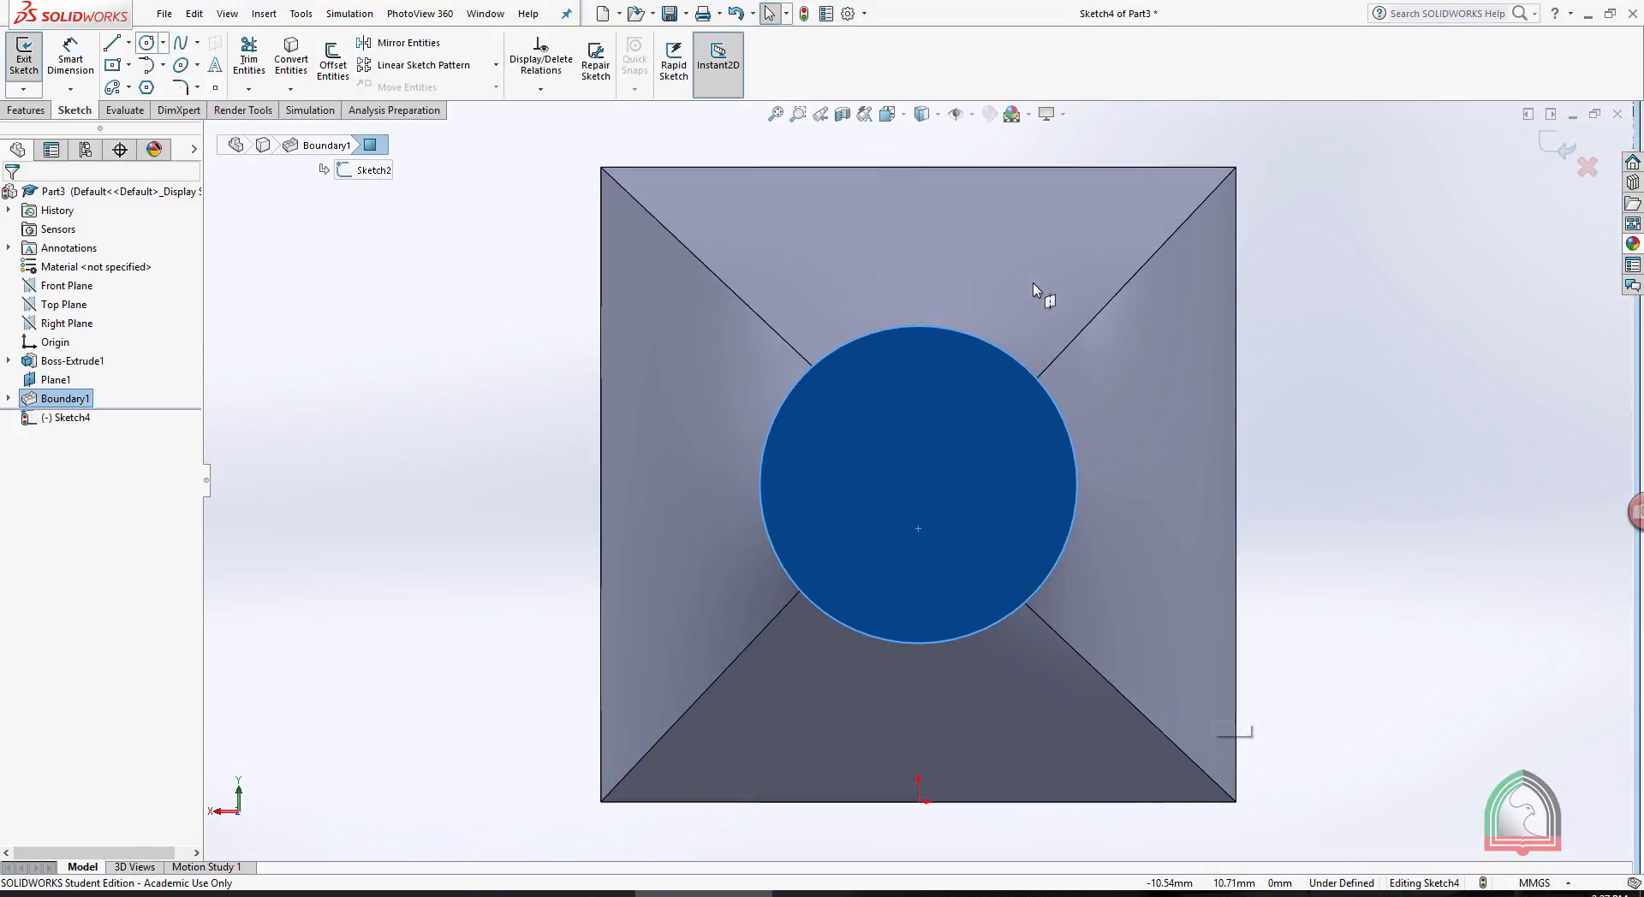
{"action": "left_click", "coordinate": [147, 42]}
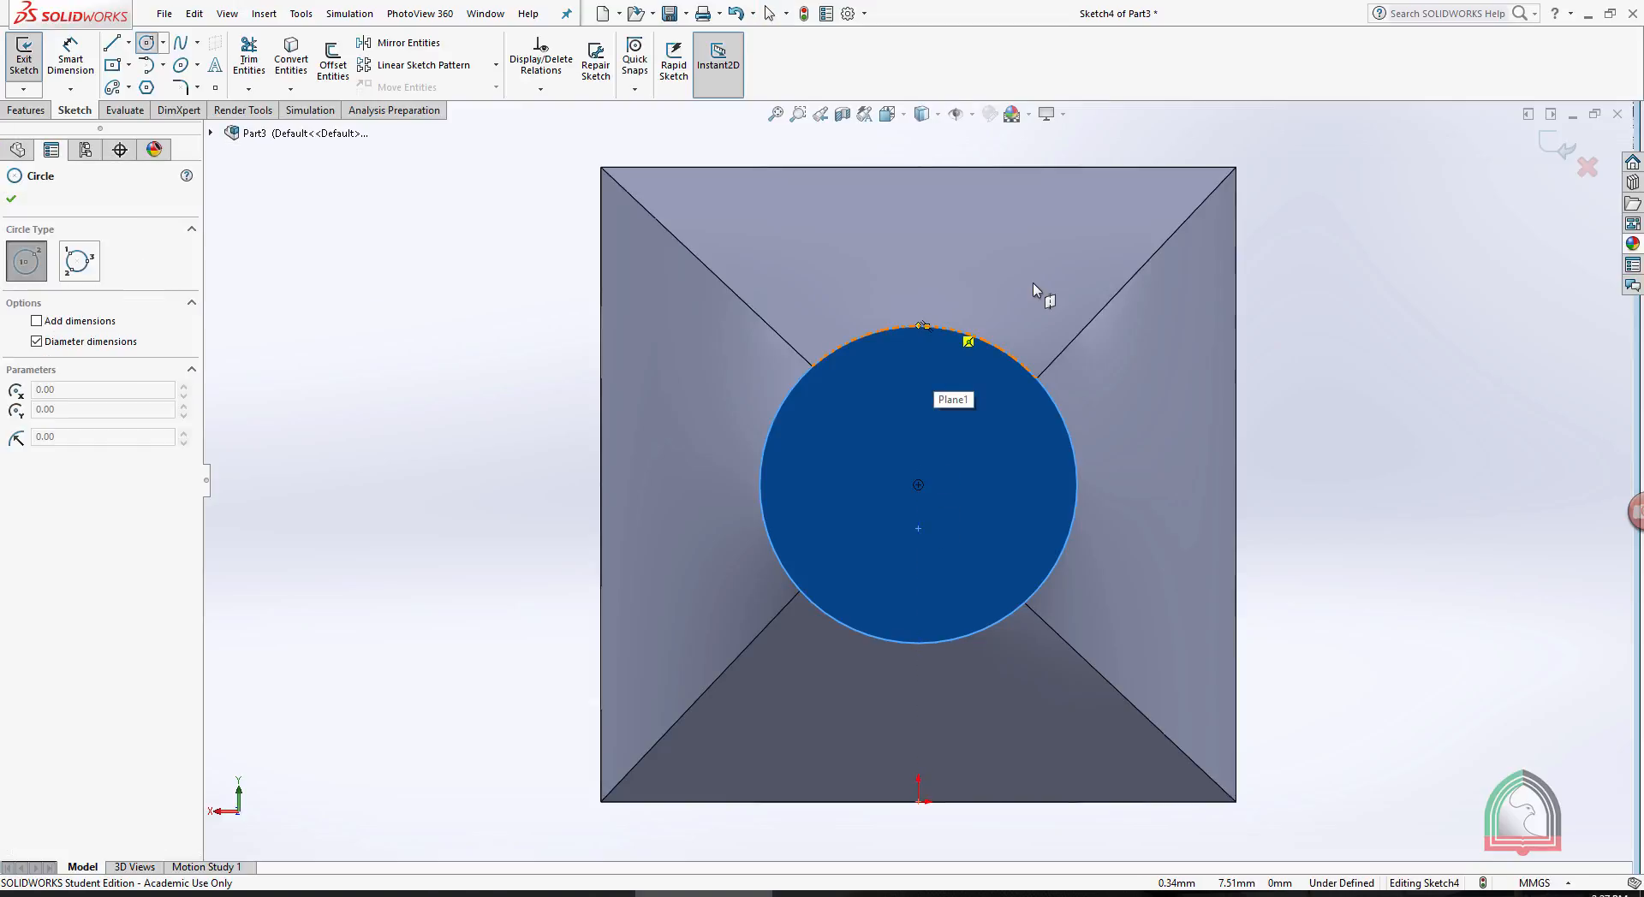
{"action": "left_click", "coordinate": [942, 498]}
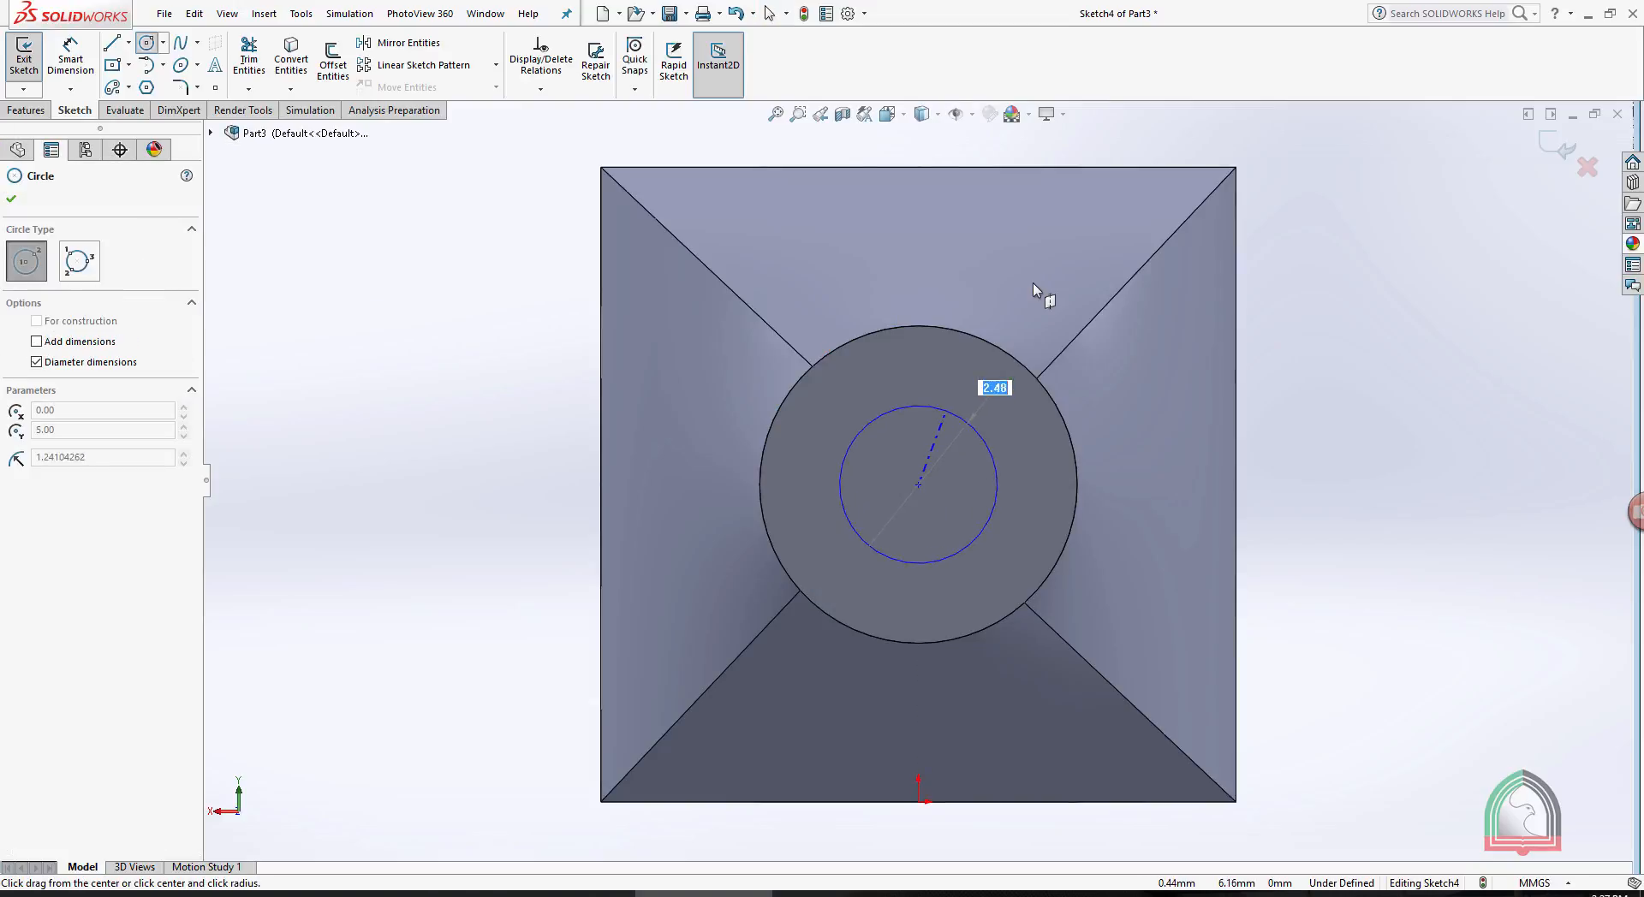
{"action": "left_click", "coordinate": [948, 411]}
{"action": "left_click", "coordinate": [1557, 146]}
- Start a Boundary Cut between the small neck circle and the cube's base face, aligning the connector point with the matching corner
{"action": "scroll", "coordinate": [1033, 284], "scroll_direction": "up", "scroll_amount": 2}
{"action": "scroll", "coordinate": [1032, 283], "scroll_direction": "up", "scroll_amount": 2}
{"action": "middle_click_drag", "start_coordinate": [1033, 284], "coordinate": [723, 423]}
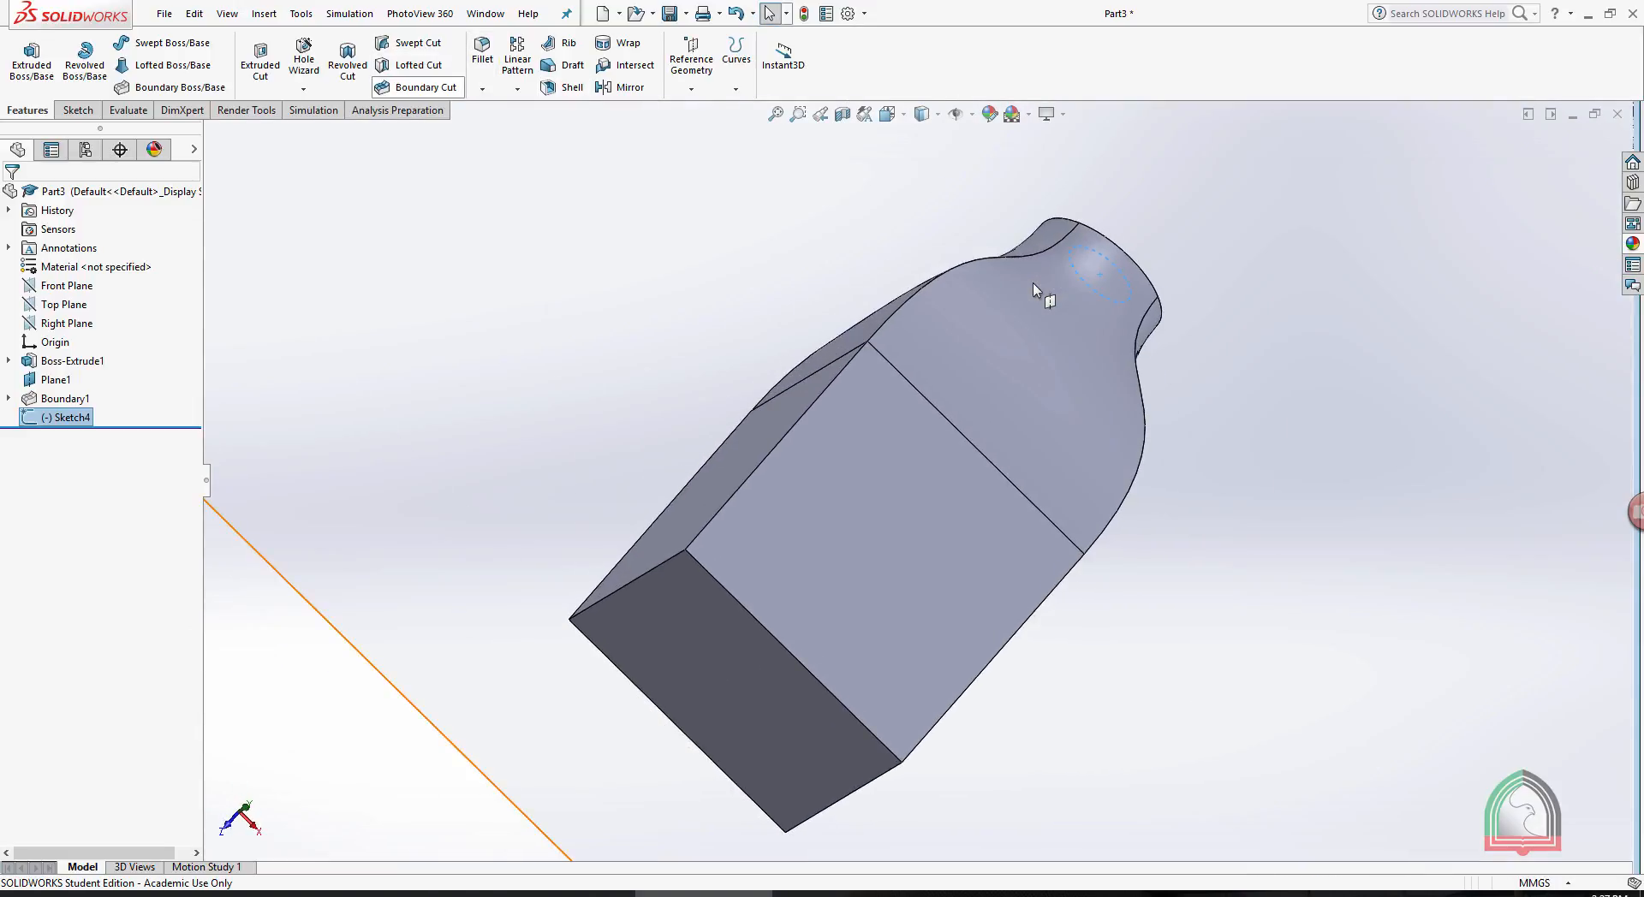
{"action": "left_click", "coordinate": [426, 86]}
{"action": "left_click", "coordinate": [736, 689]}
{"action": "middle_click_drag", "start_coordinate": [1033, 283], "coordinate": [933, 424]}
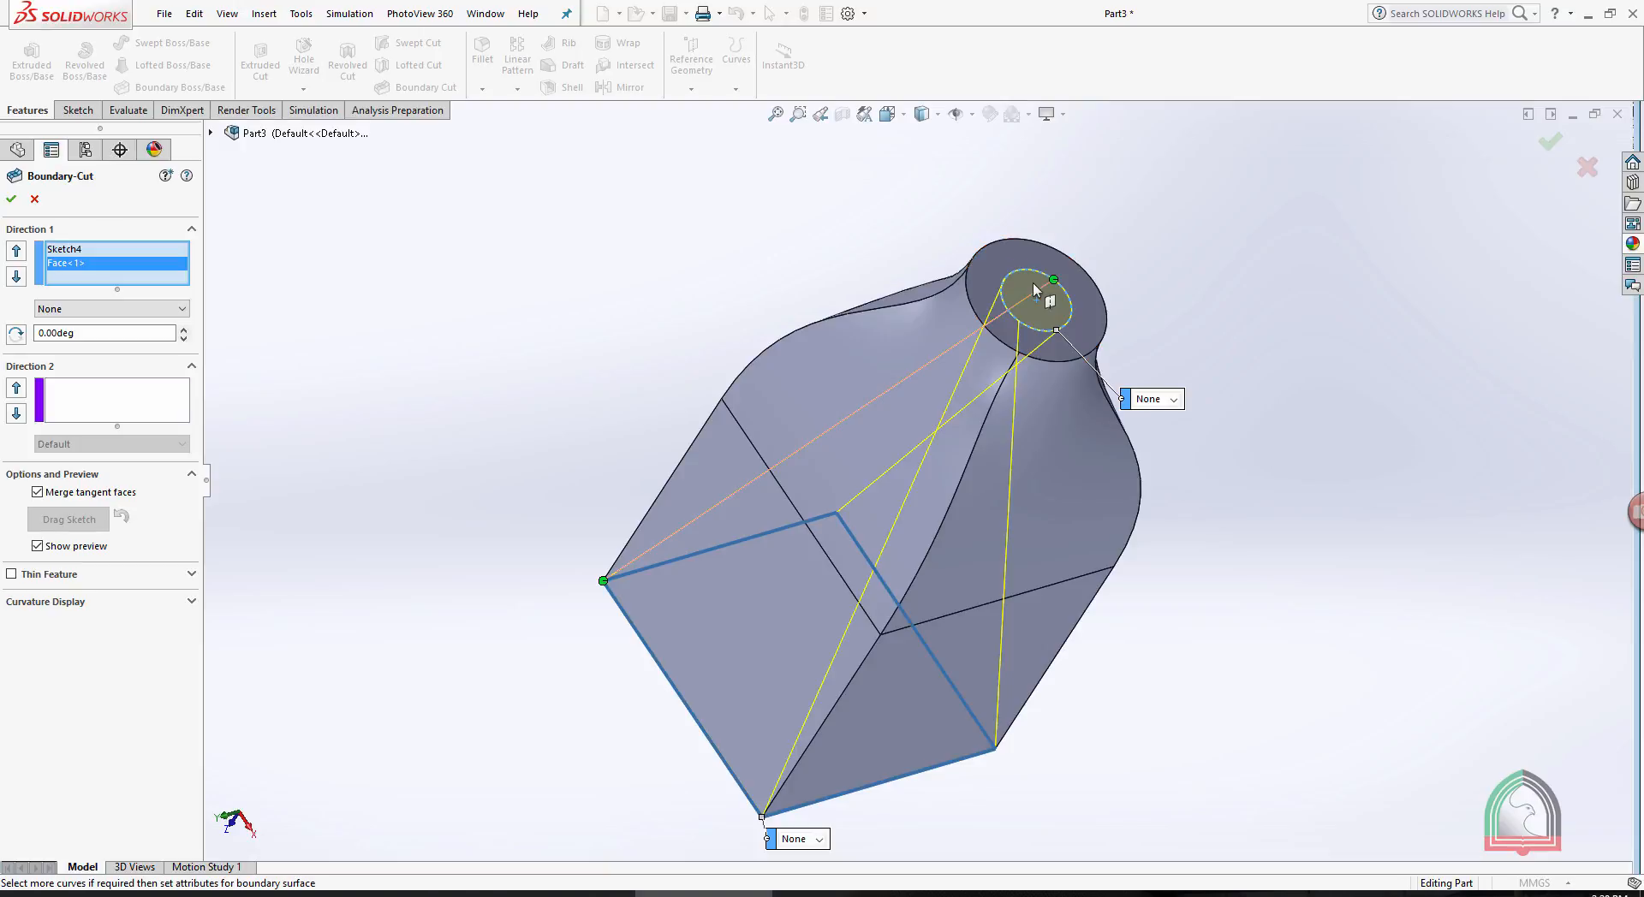
{"action": "left_click_drag", "start_coordinate": [1054, 279], "coordinate": [1001, 287]}
{"action": "middle_click_drag", "start_coordinate": [1001, 286], "coordinate": [1023, 325]}
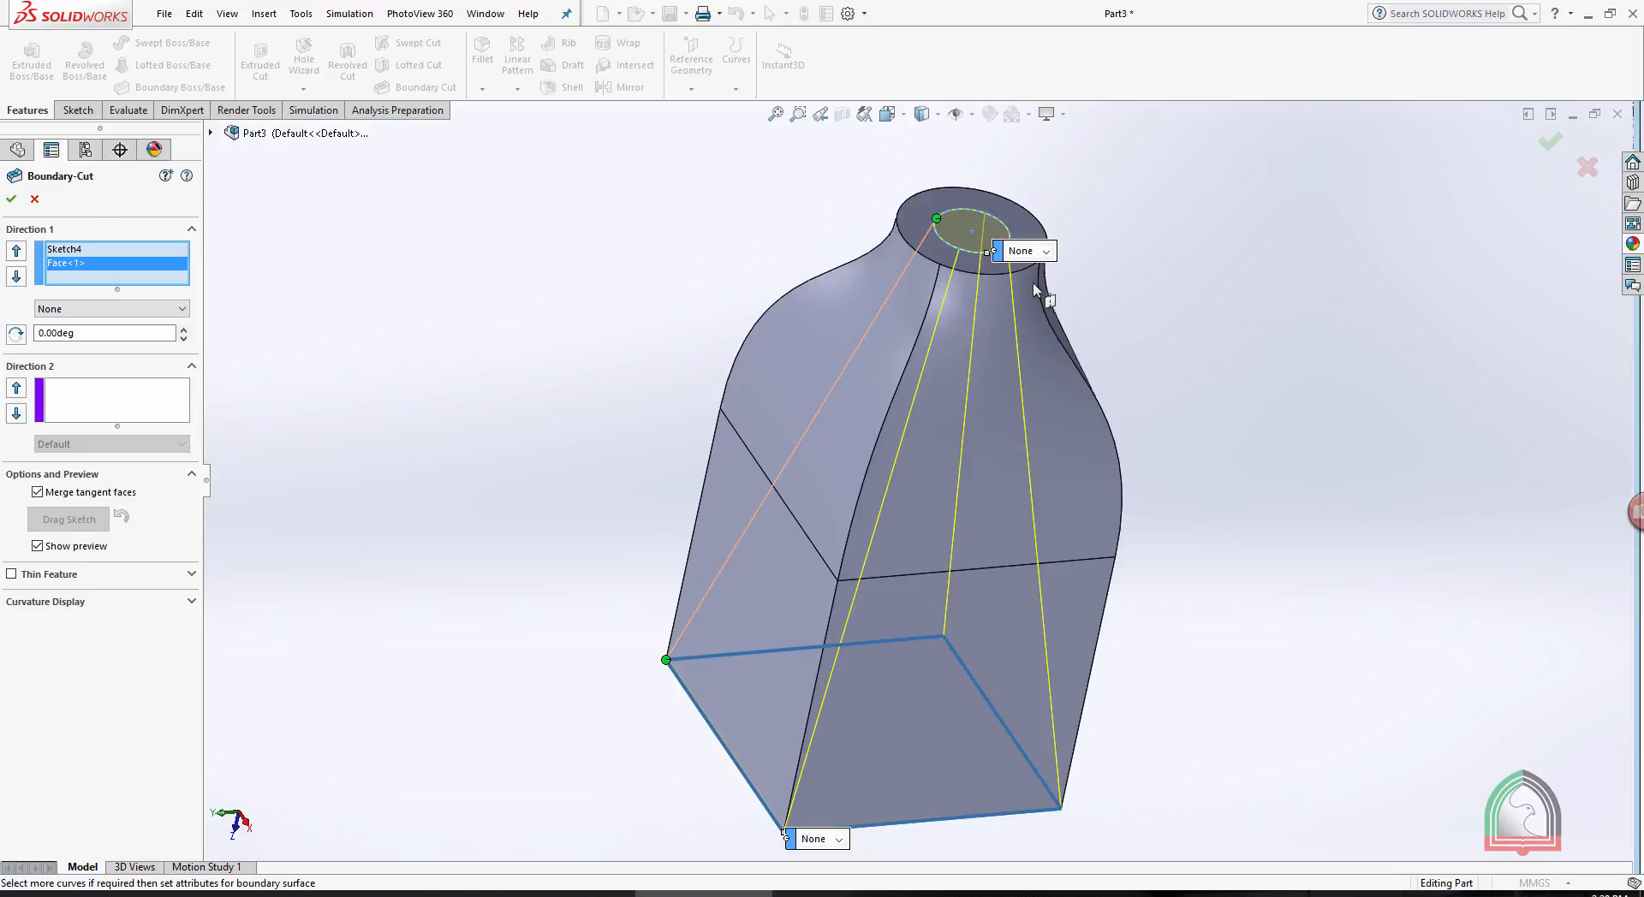
- Set the cut's boundary condition to Normal To Profile at both the neck circle and the base face
{"action": "left_click", "coordinate": [1045, 251]}
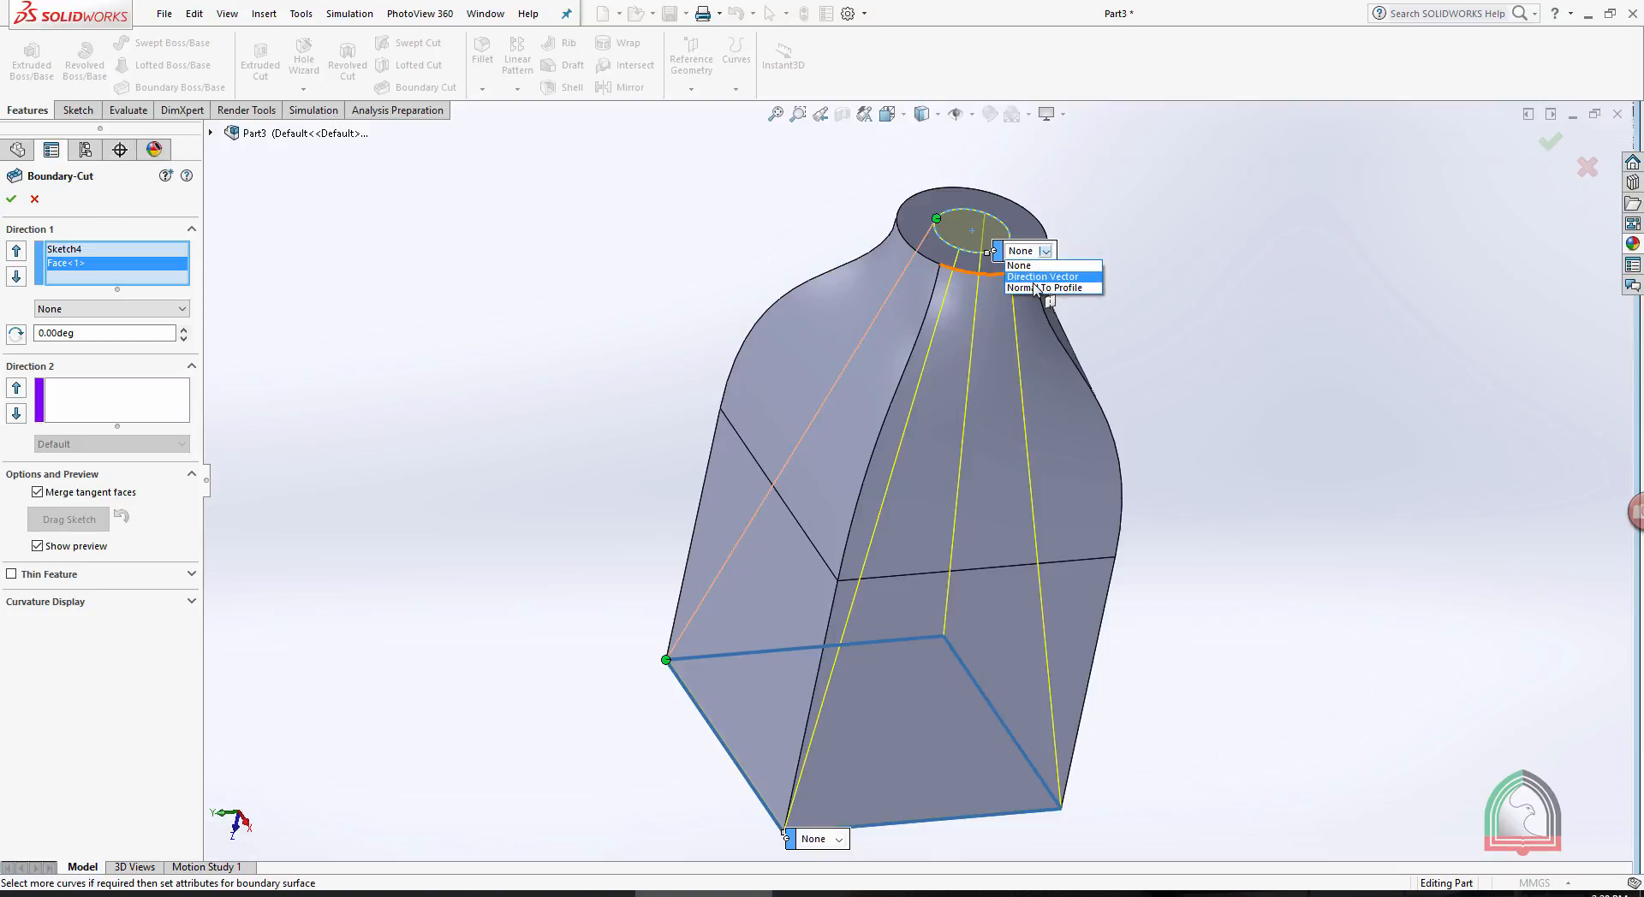
{"action": "left_click", "coordinate": [1053, 289]}
{"action": "middle_click_drag", "start_coordinate": [1054, 289], "coordinate": [1070, 248]}
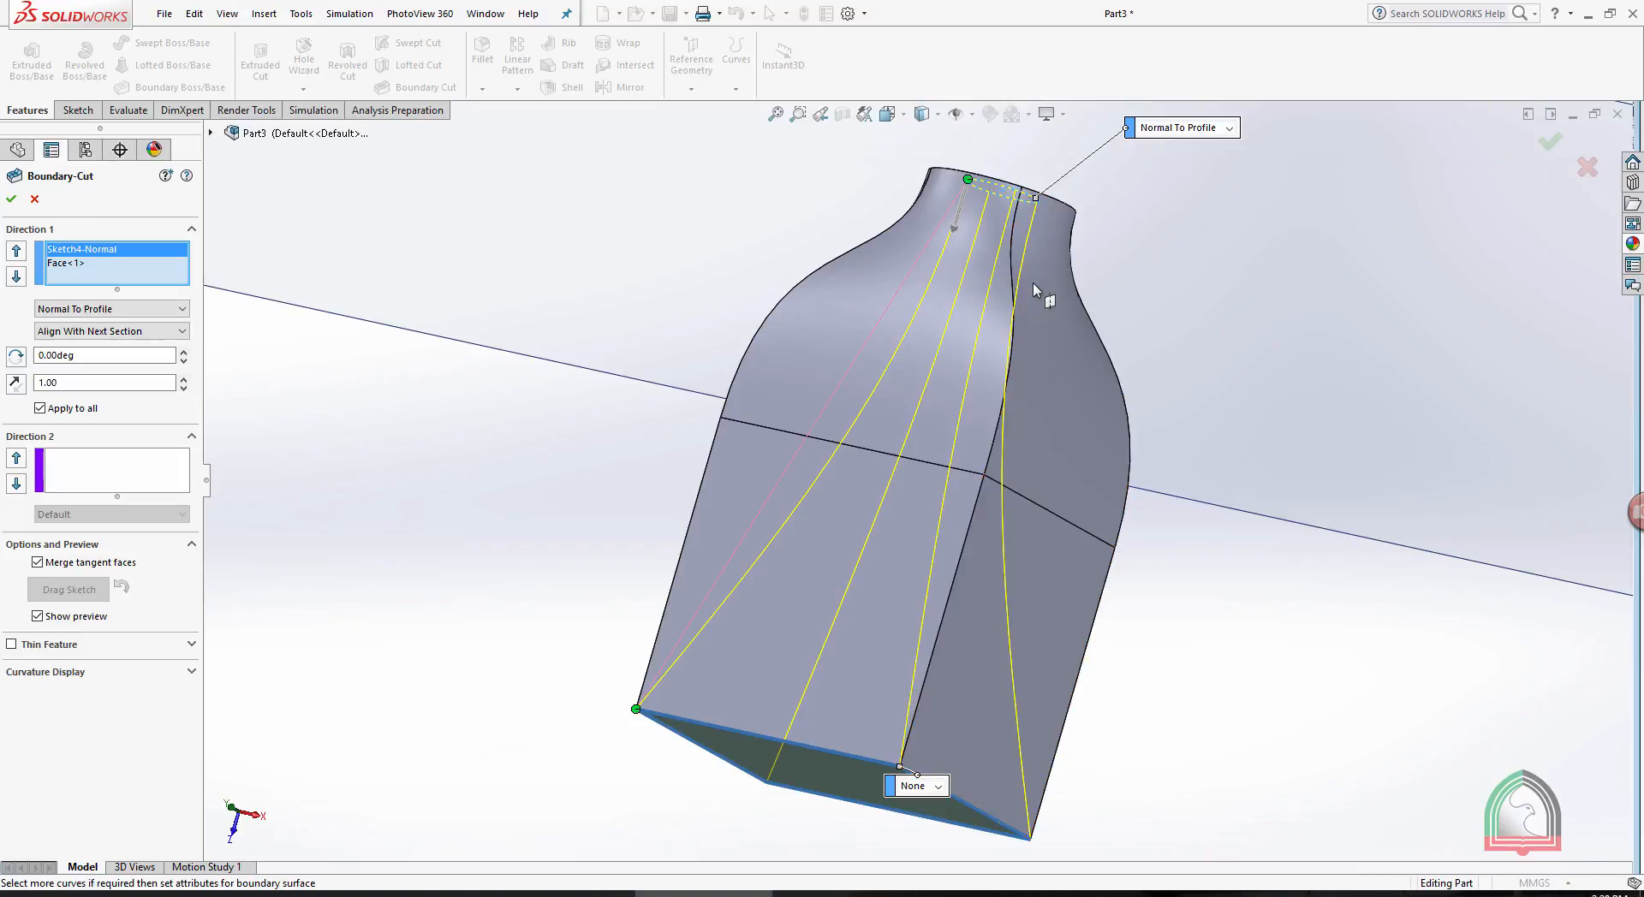
{"action": "left_click", "coordinate": [938, 786]}
{"action": "left_click", "coordinate": [936, 823]}
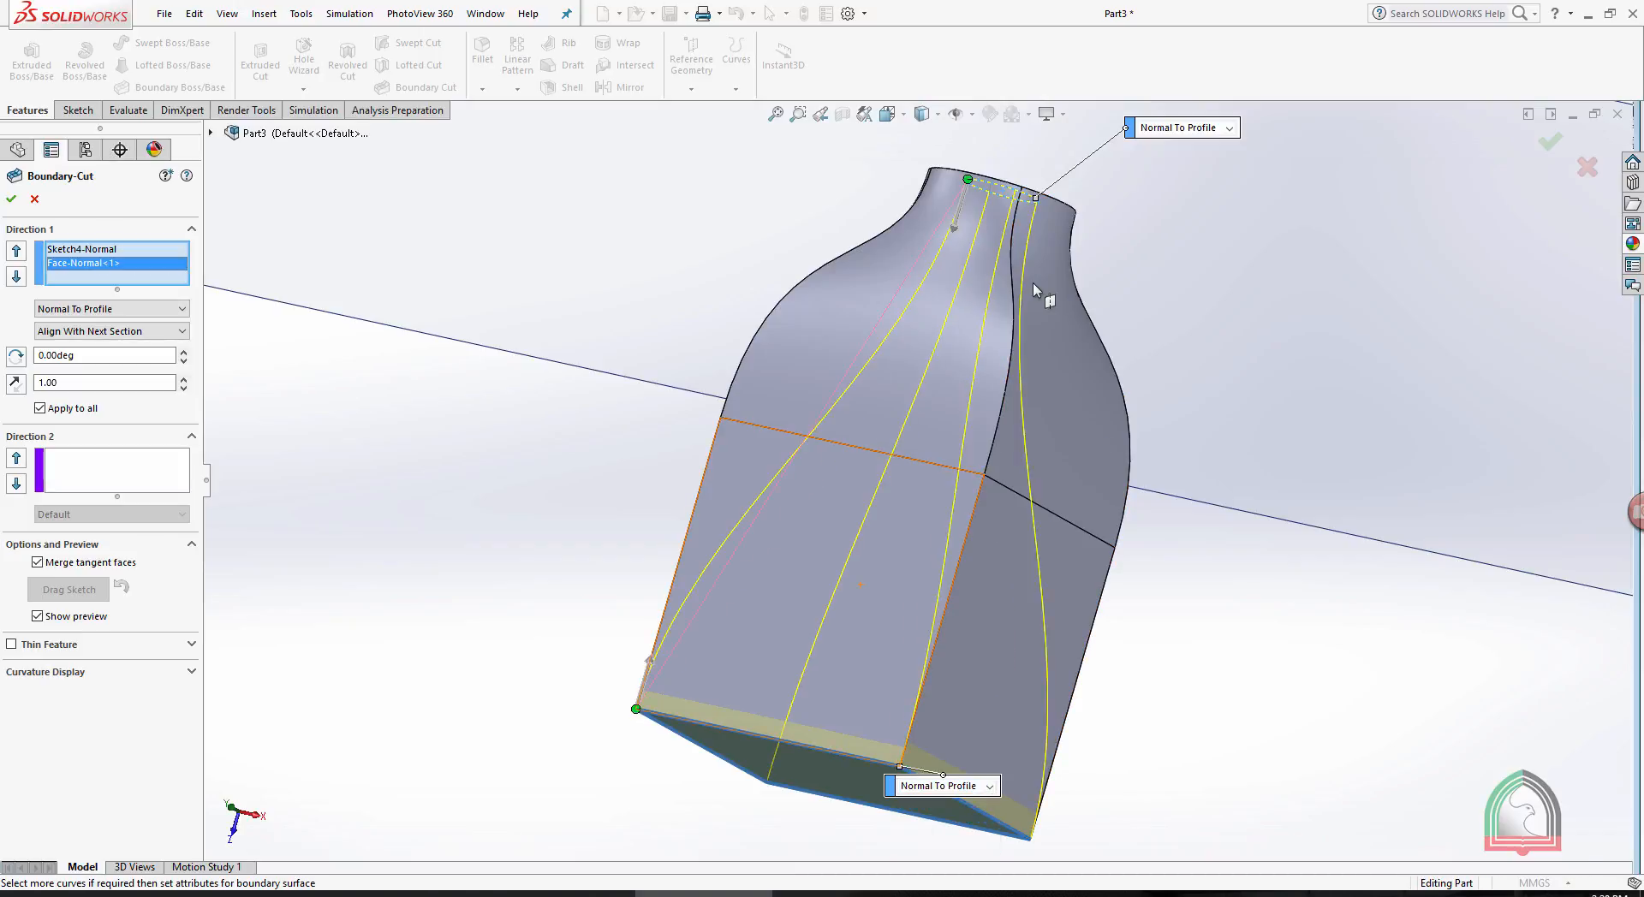
- Adjust the cut's tangent length to about 1.98 at the base face and 3.17 at the neck circle, and accept the cut
{"action": "left_click_drag", "start_coordinate": [650, 660], "coordinate": [662, 614]}
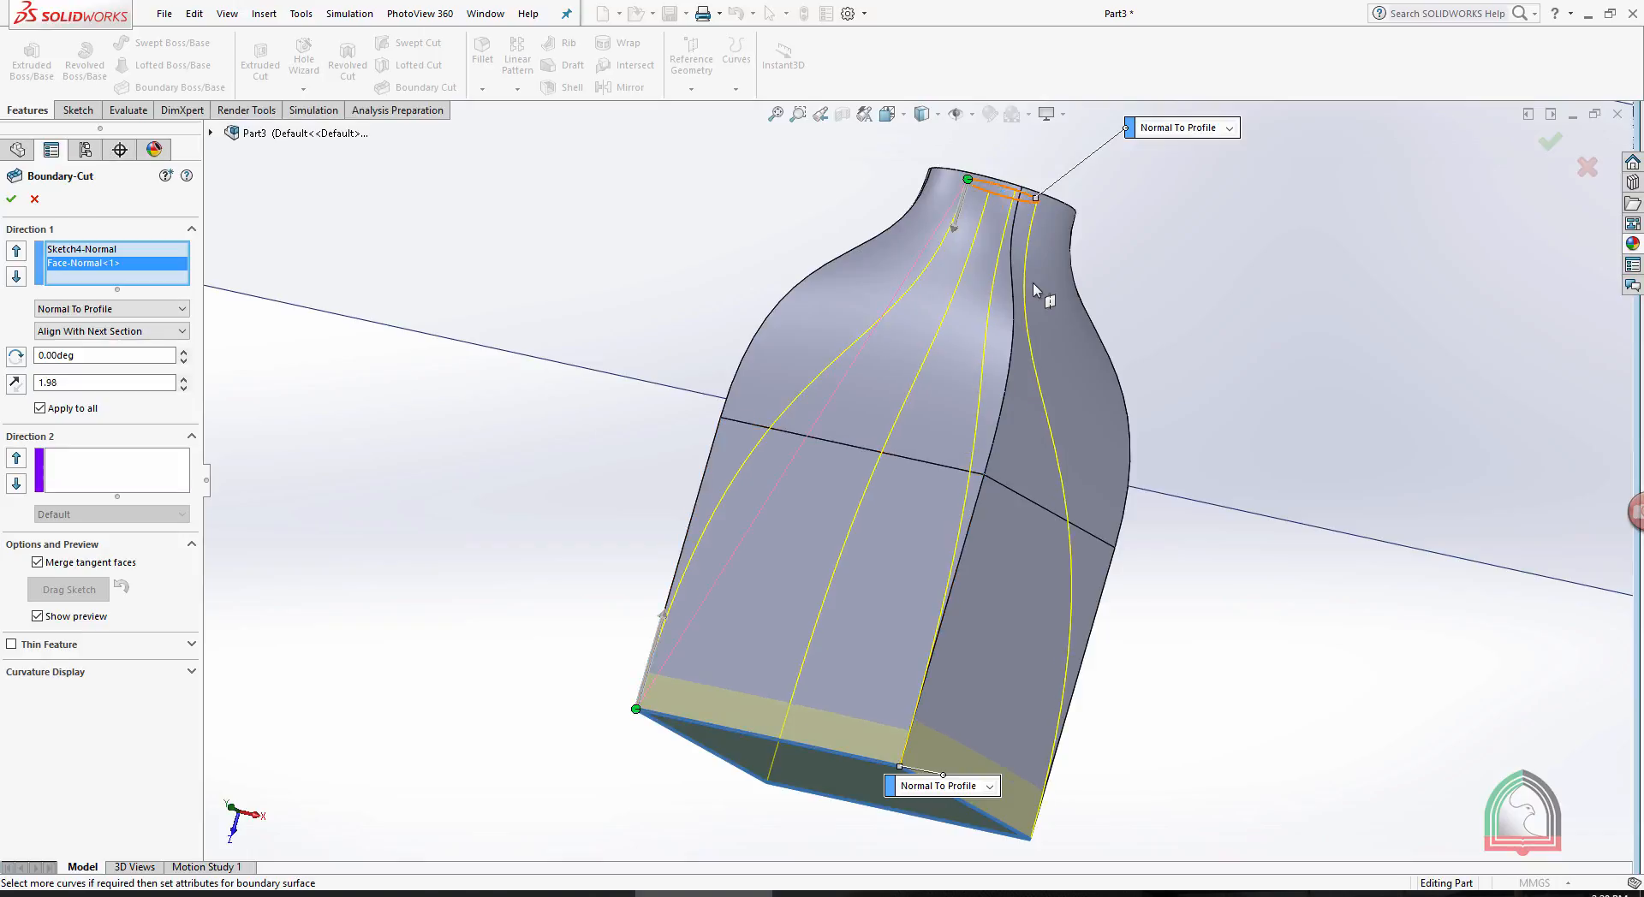
{"action": "left_click_drag", "start_coordinate": [953, 229], "coordinate": [933, 298]}
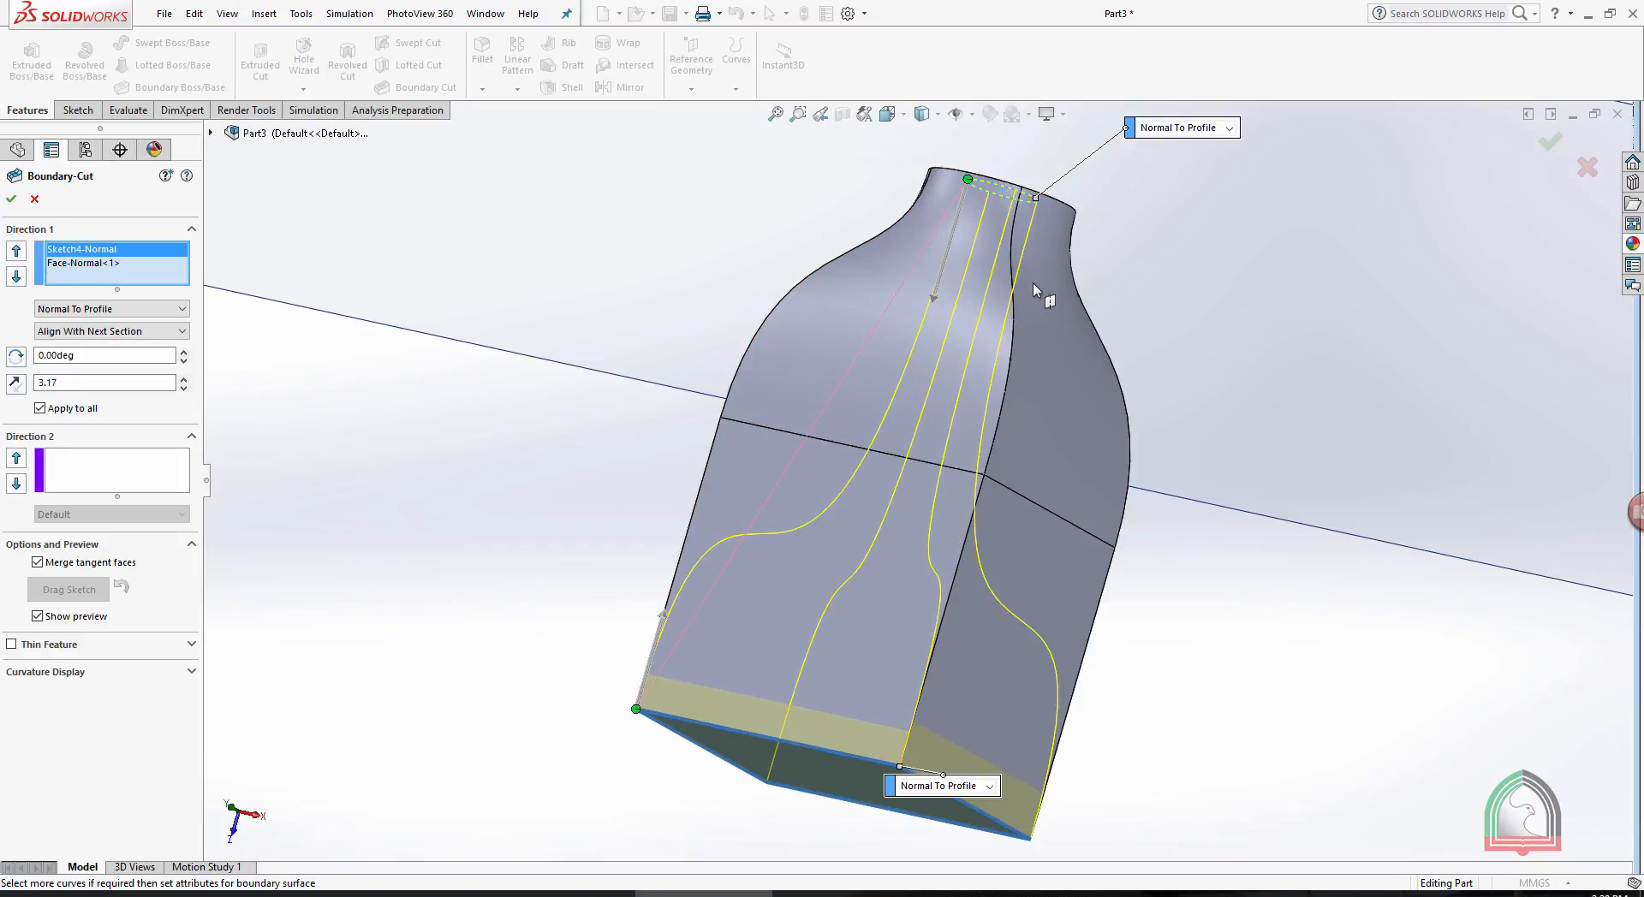
{"action": "key", "text": "Return"}
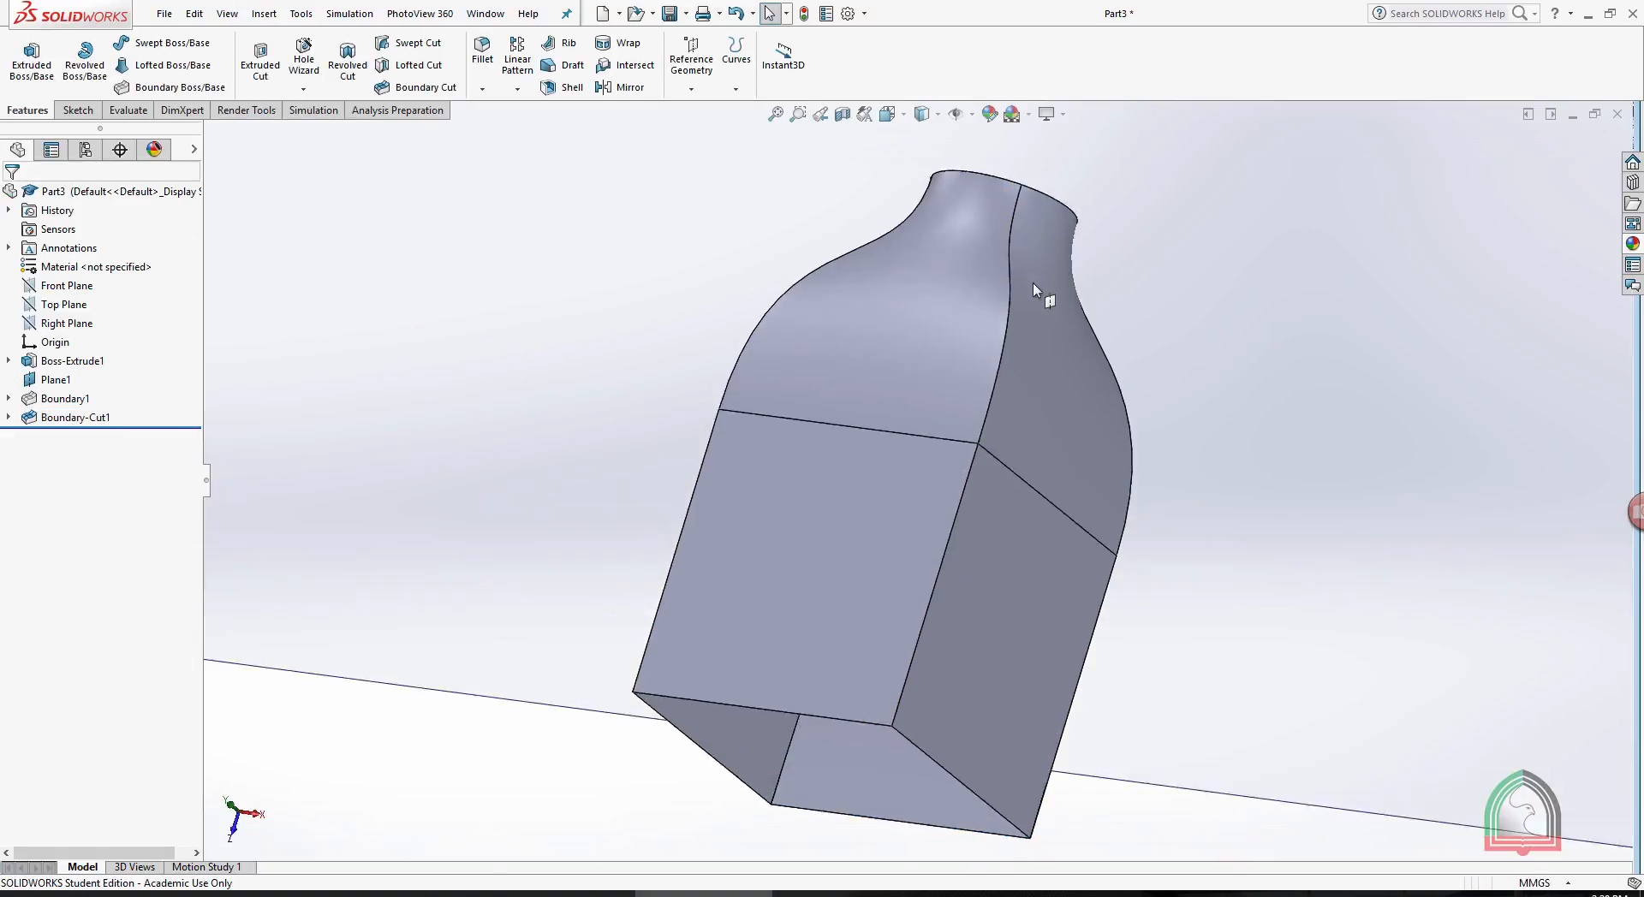
{"action": "mouse_move", "coordinate": [1033, 283]}
{"action": "middle_mouse_down"}
{"action": "mouse_move", "coordinate": [1040, 156]}
{"action": "mouse_move", "coordinate": [873, 175]}
{"action": "mouse_move", "coordinate": [1032, 282]}
{"action": "middle_mouse_up"}
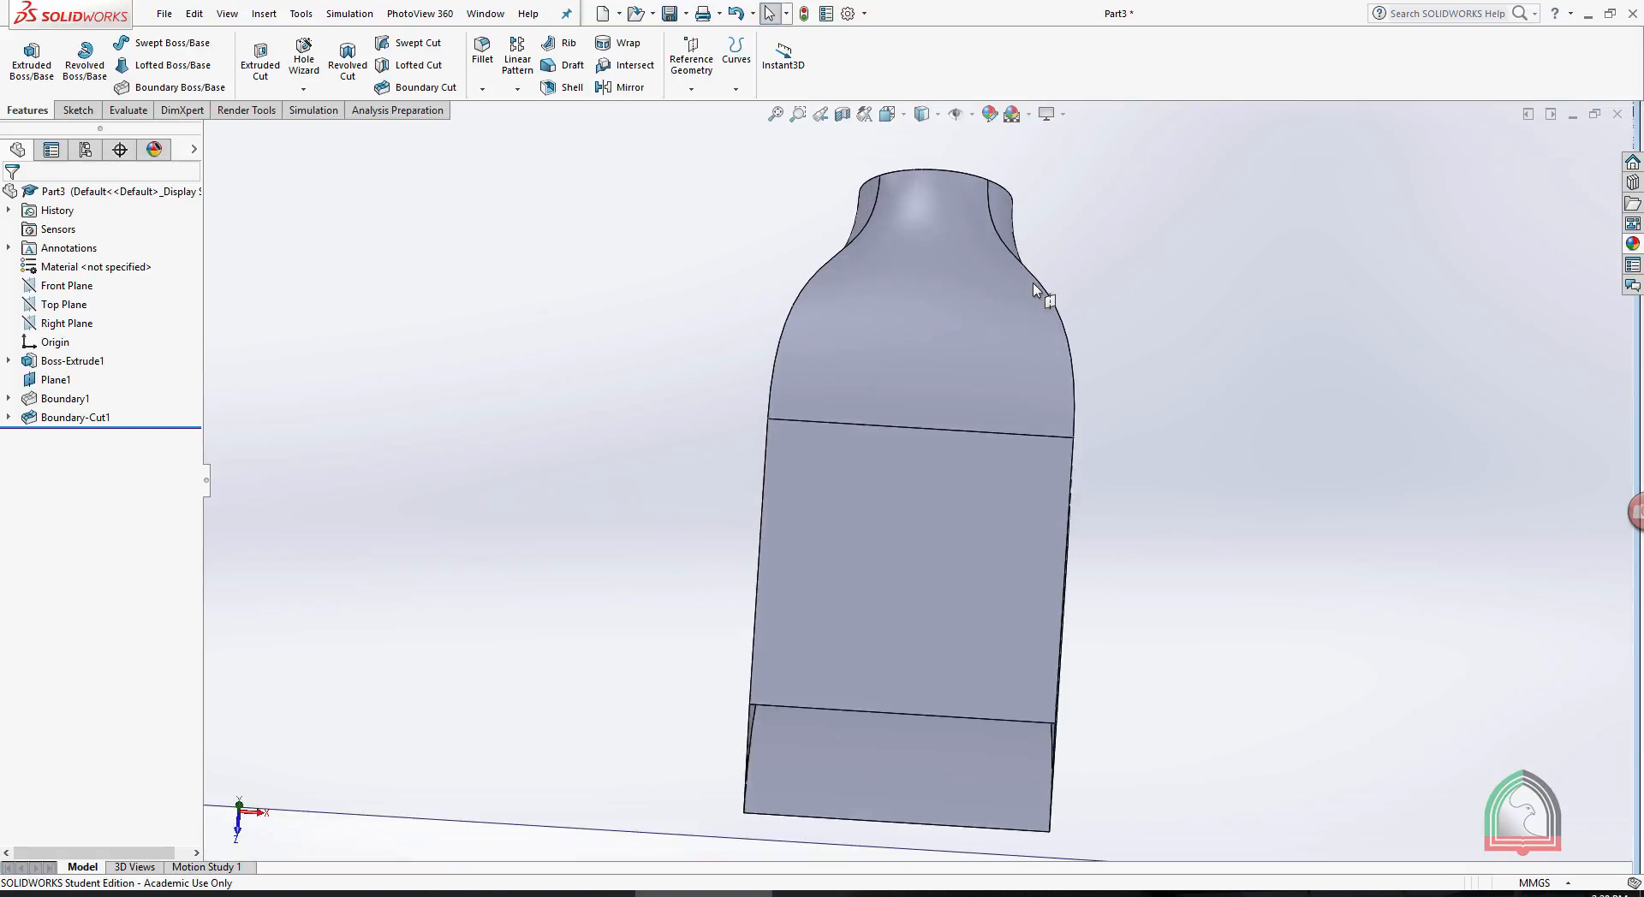
{"action": "middle_click_drag", "start_coordinate": [1033, 282], "coordinate": [1077, 340]}
{"action": "scroll", "coordinate": [1033, 283], "scroll_direction": "up", "scroll_amount": 3}
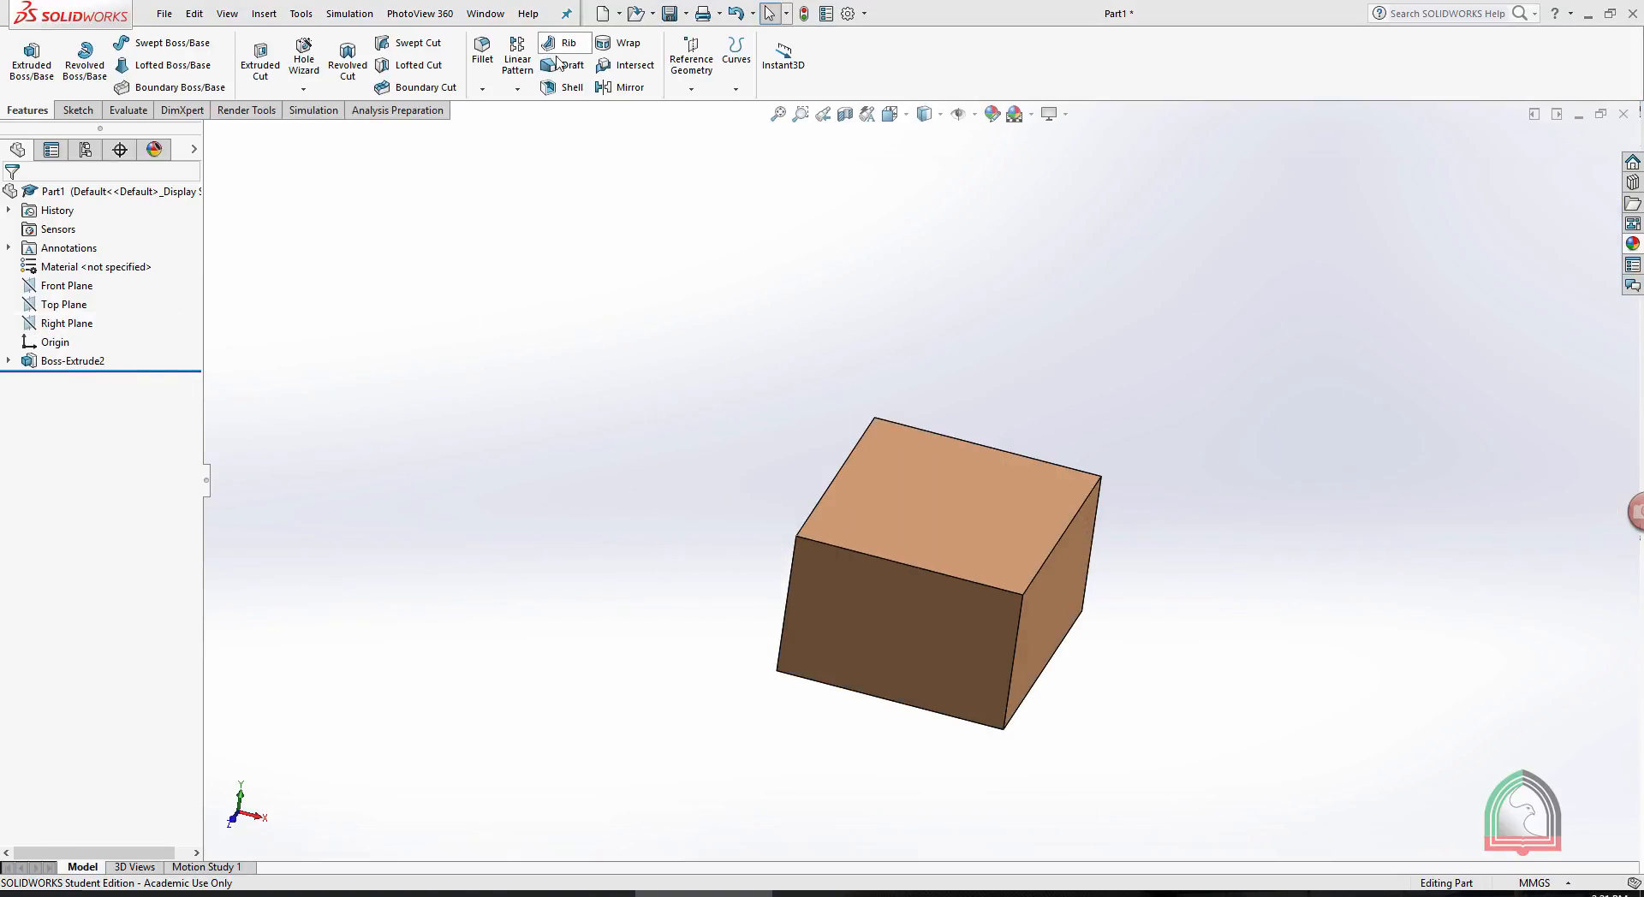
{"action": "left_click", "coordinate": [484, 90]}
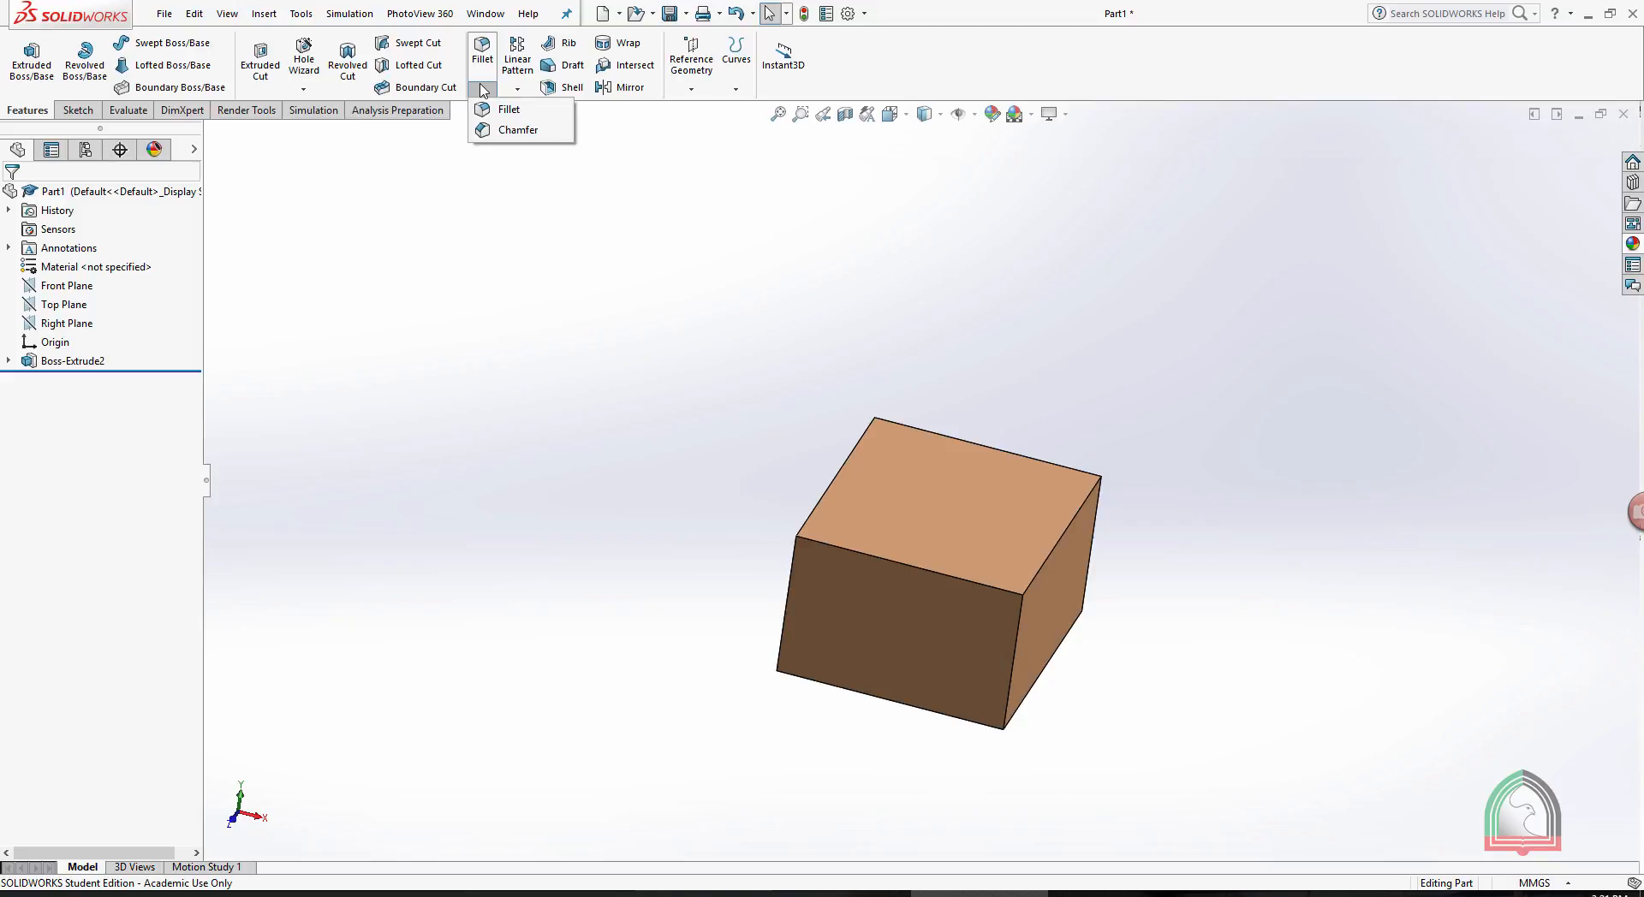
{"action": "left_click", "coordinate": [519, 89]}
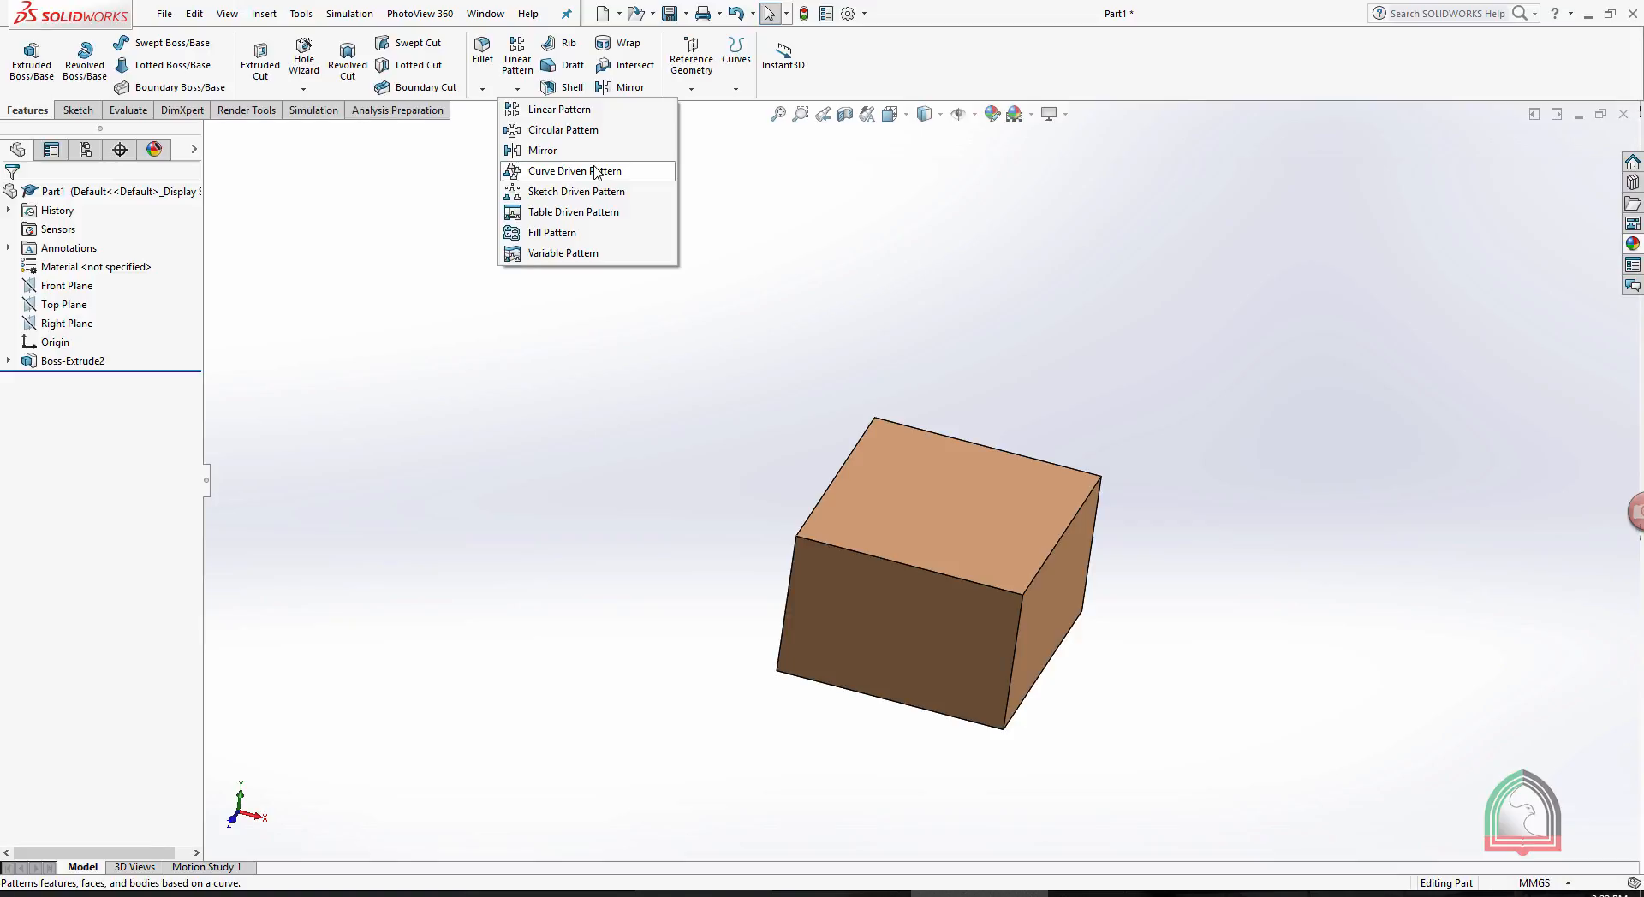
{"action": "left_click", "coordinate": [762, 171]}
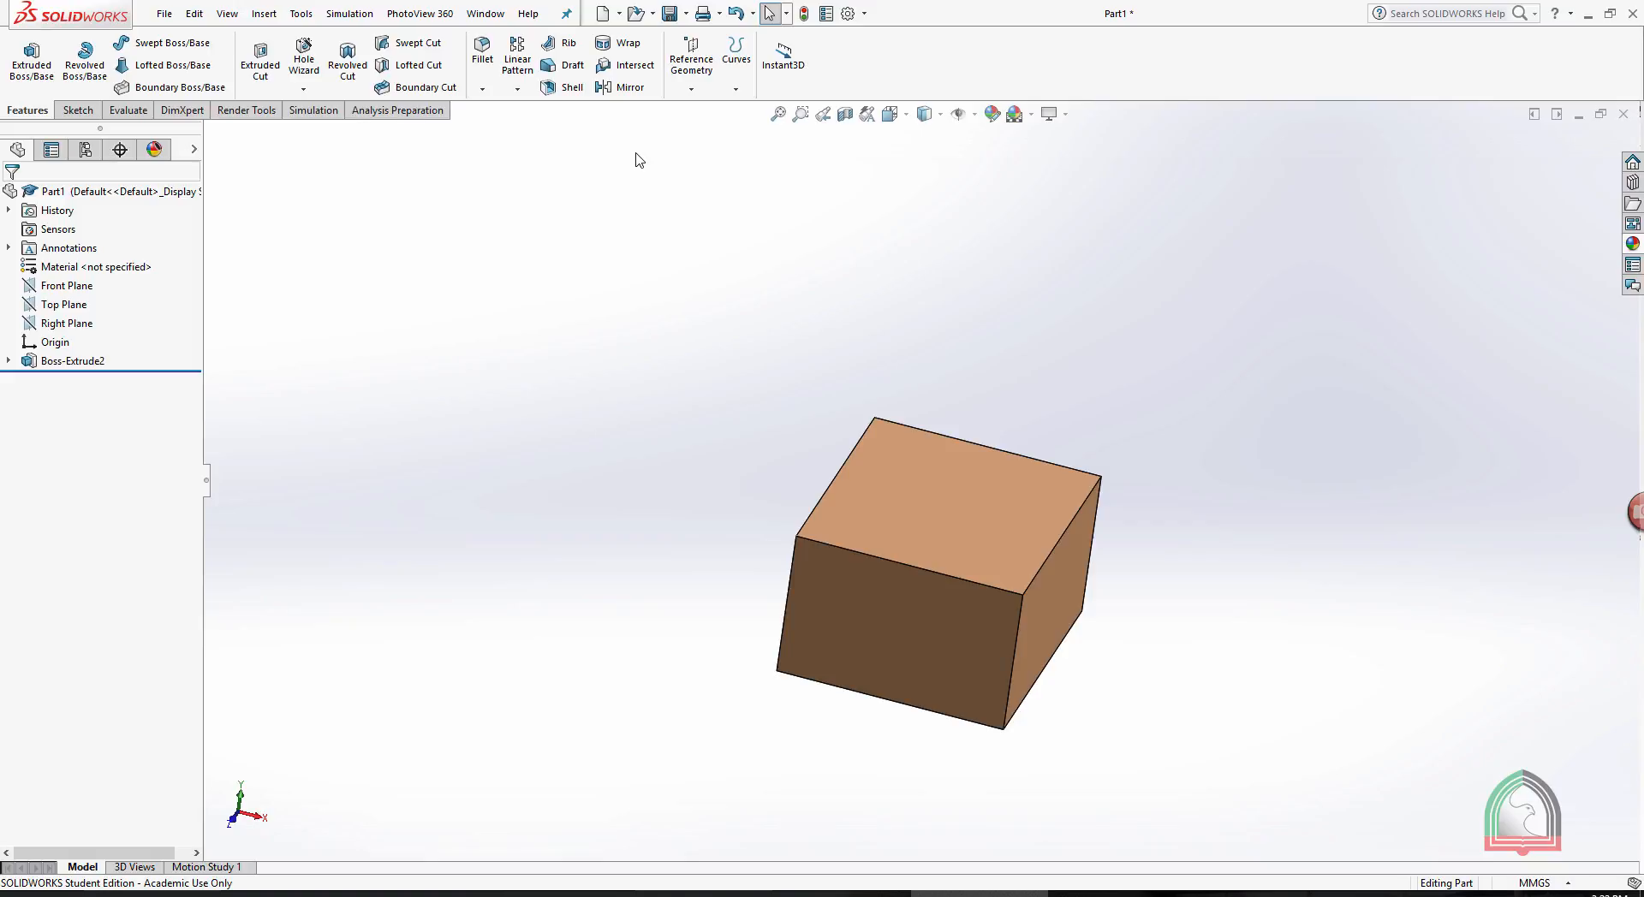
- Start a constant-size fillet on the box's top front edge with a 20 mm radius
{"action": "left_click", "coordinate": [484, 53]}
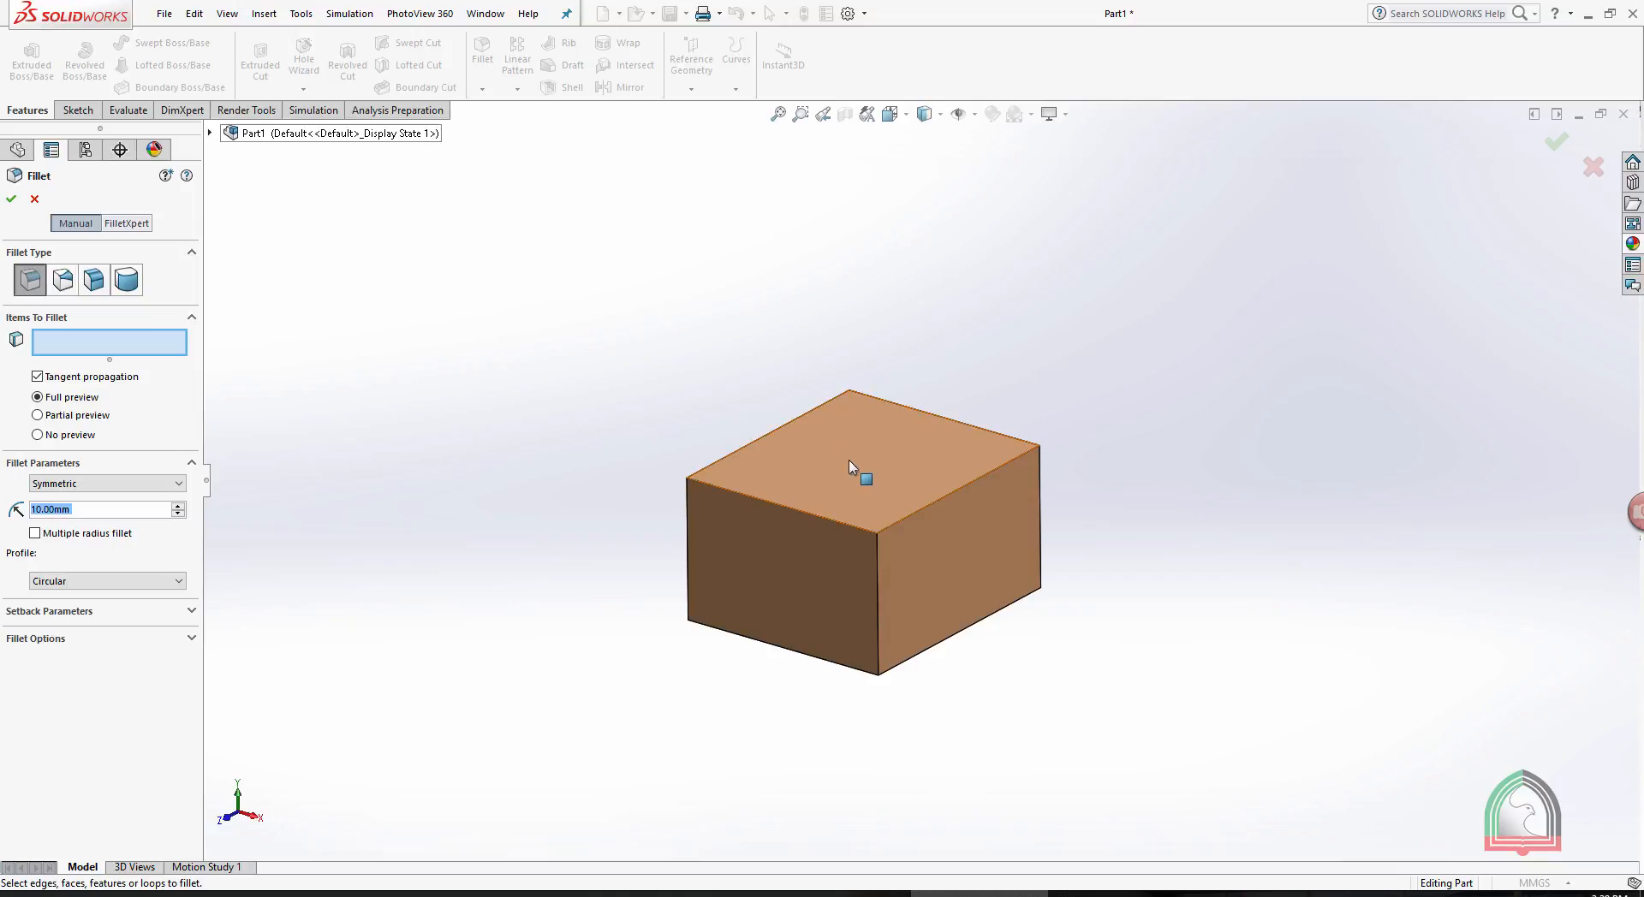
{"action": "left_click", "coordinate": [717, 489]}
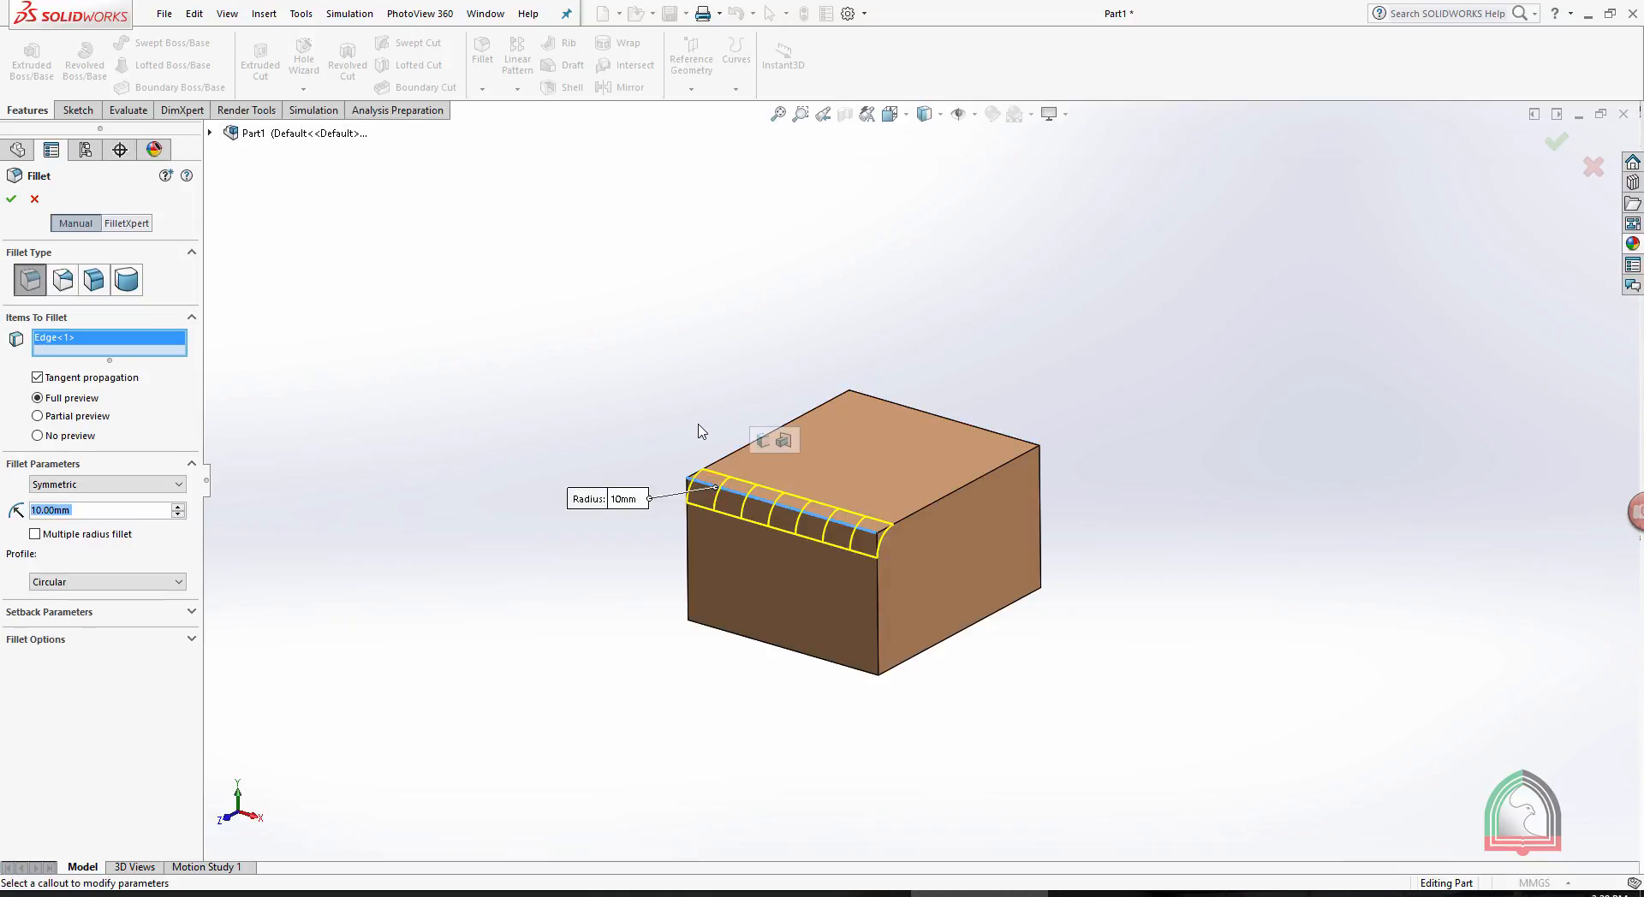
{"action": "left_click", "coordinate": [614, 498]}
{"action": "type", "text": "20"}
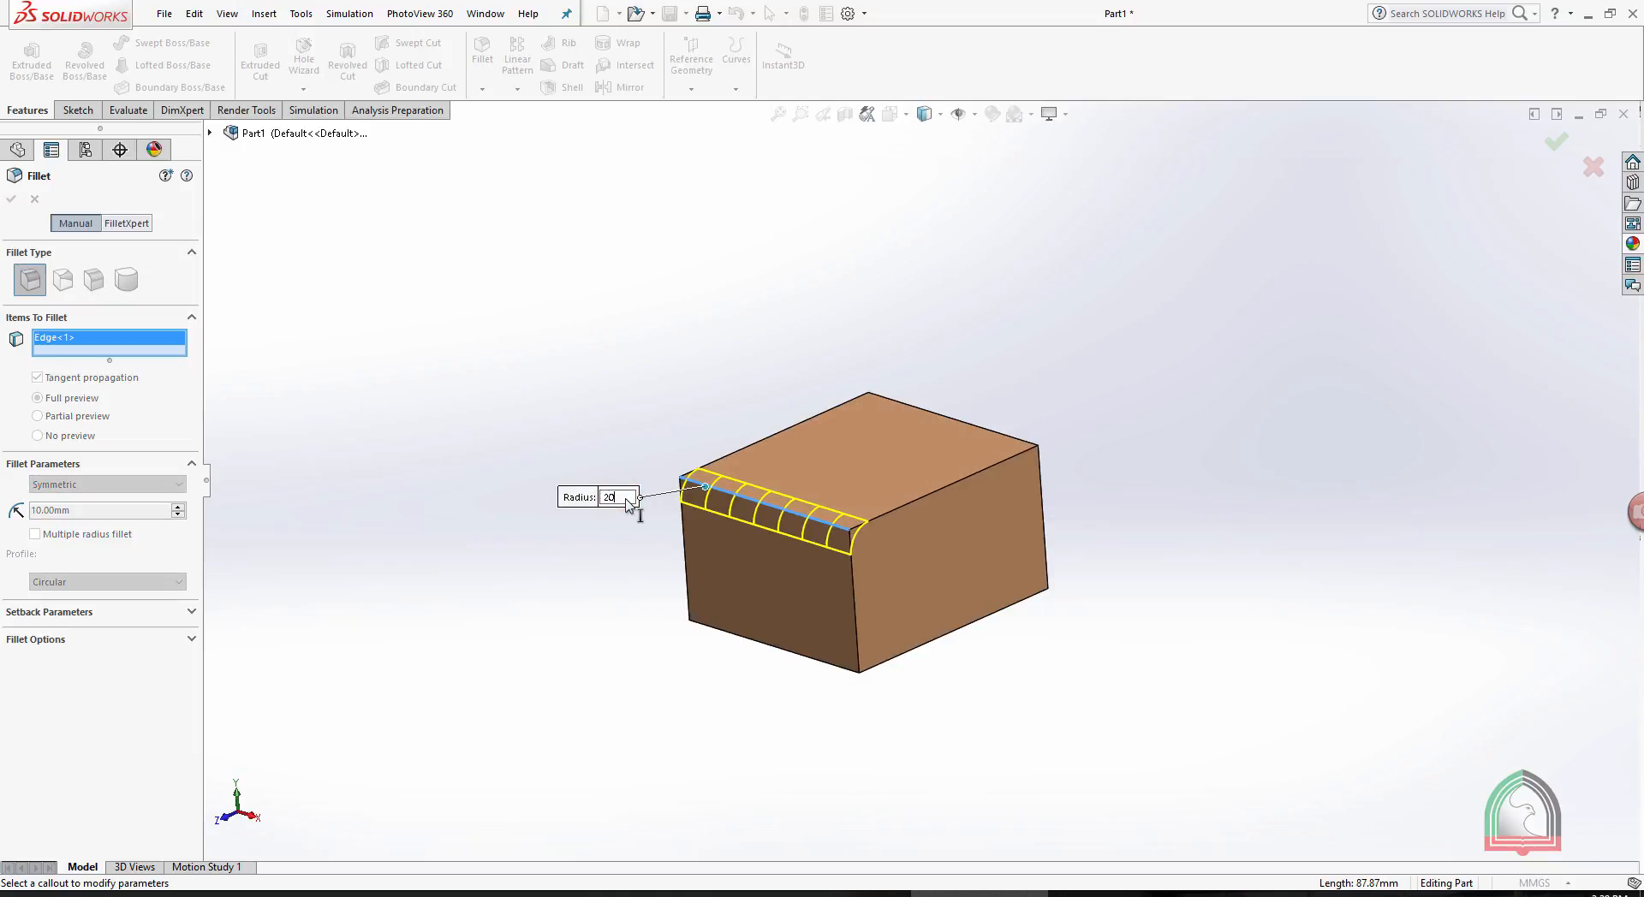
{"action": "key", "text": "Return"}
{"action": "middle_click_drag", "start_coordinate": [1192, 444], "coordinate": [1149, 469]}
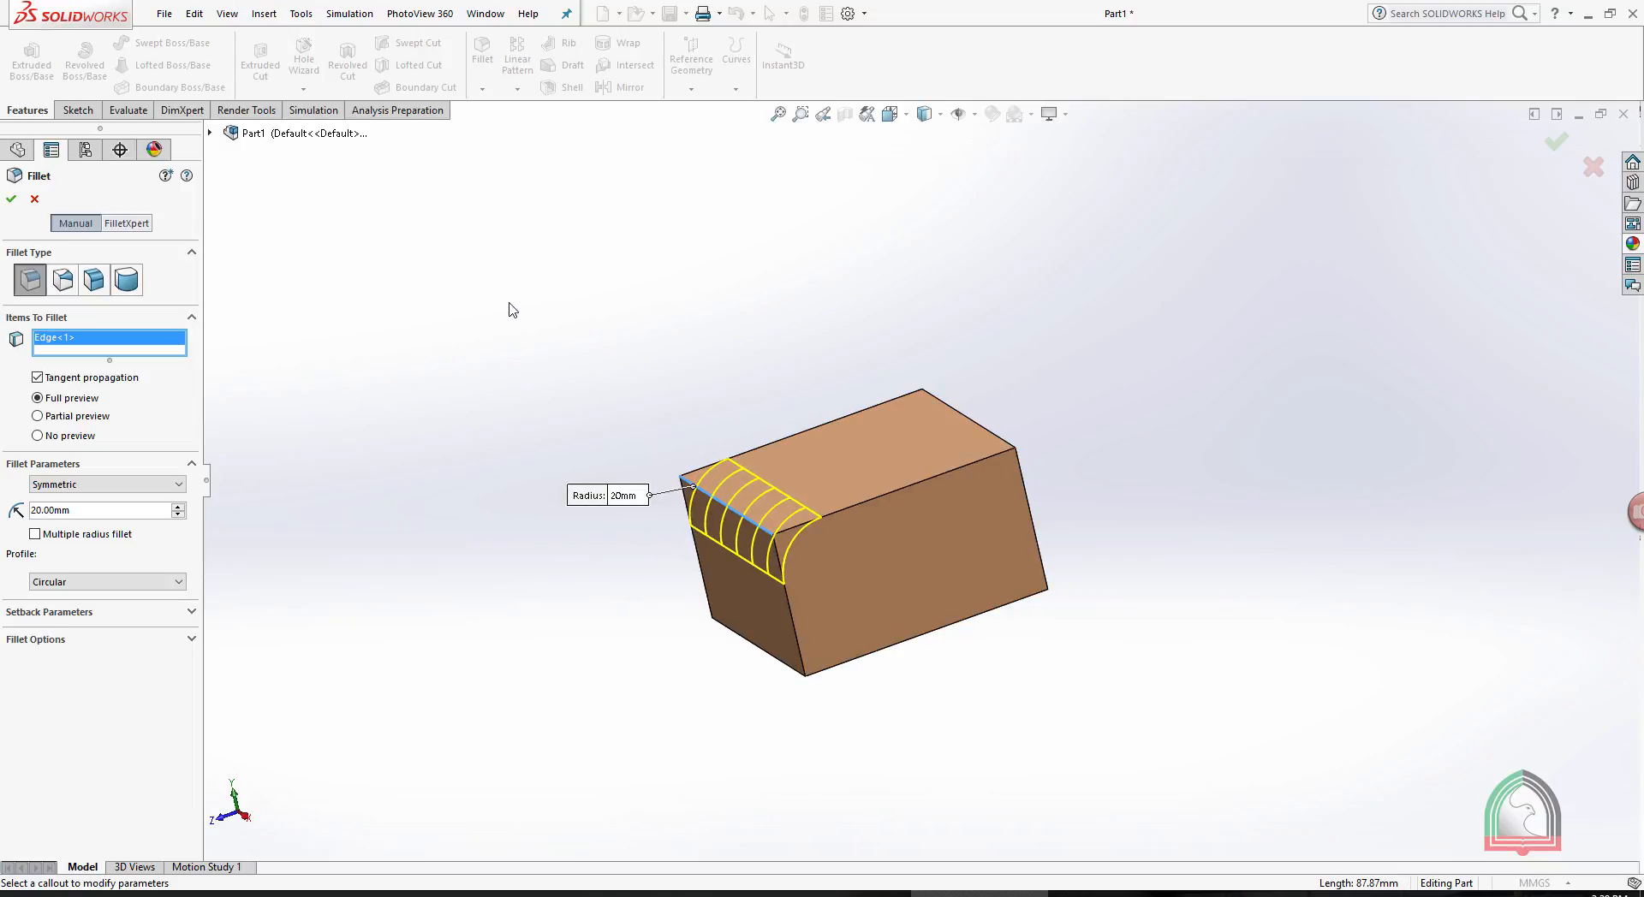
- Make the fillet asymmetric with distances of 20 mm across the top and 40 mm down the front face, and accept it
{"action": "left_click", "coordinate": [73, 485]}
{"action": "left_click", "coordinate": [51, 511]}
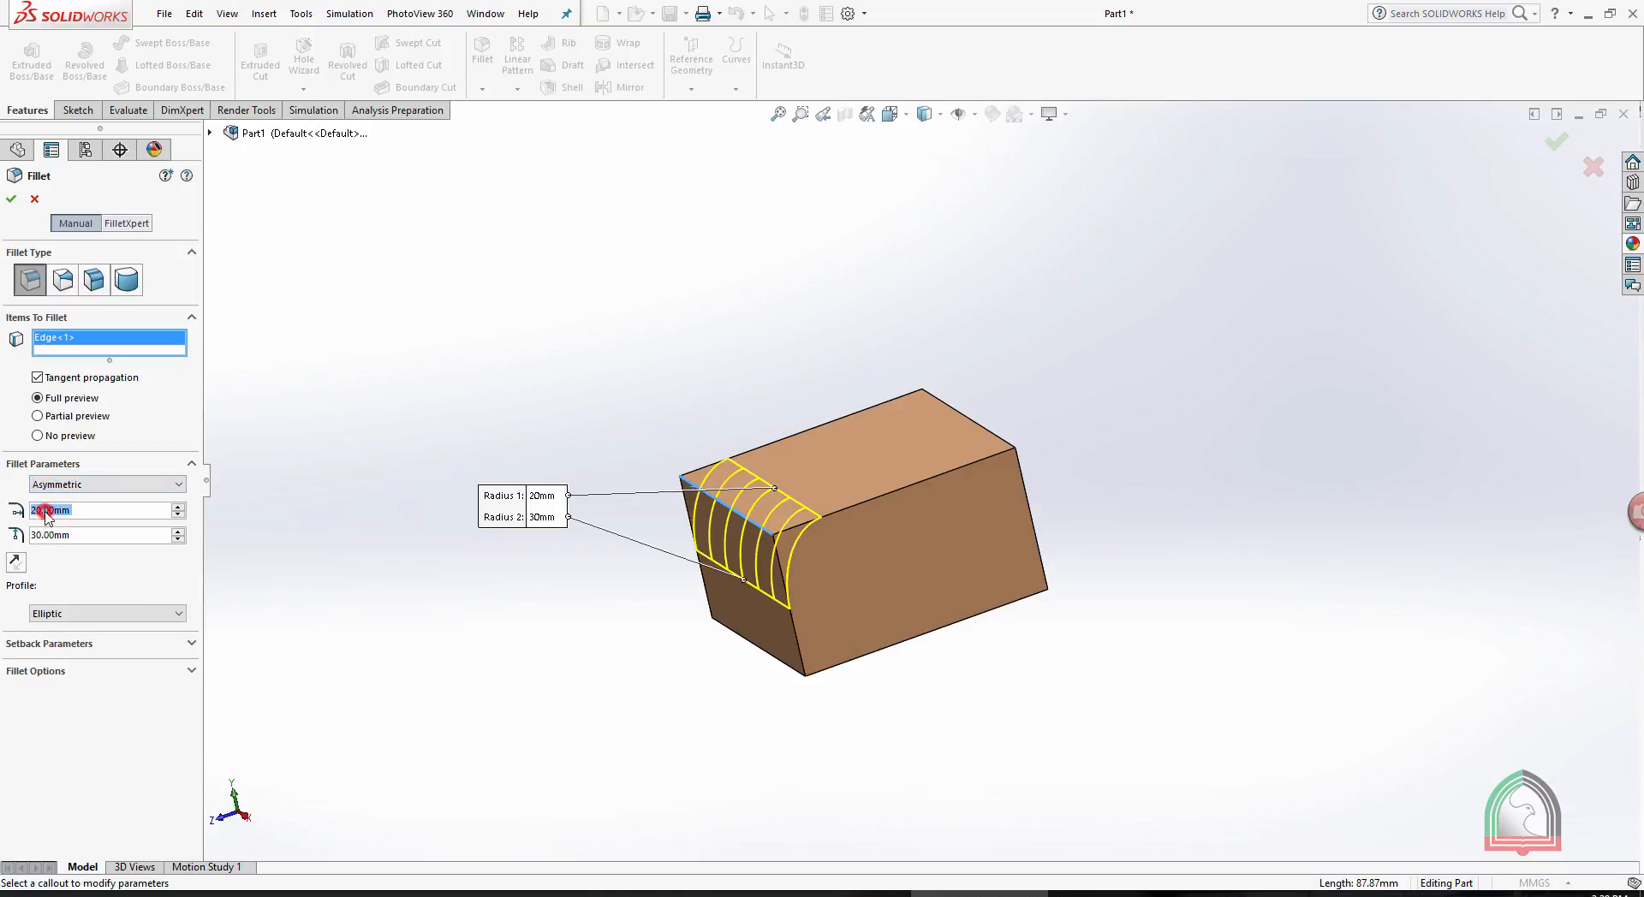
{"action": "middle_click_drag", "start_coordinate": [636, 363], "coordinate": [686, 365]}
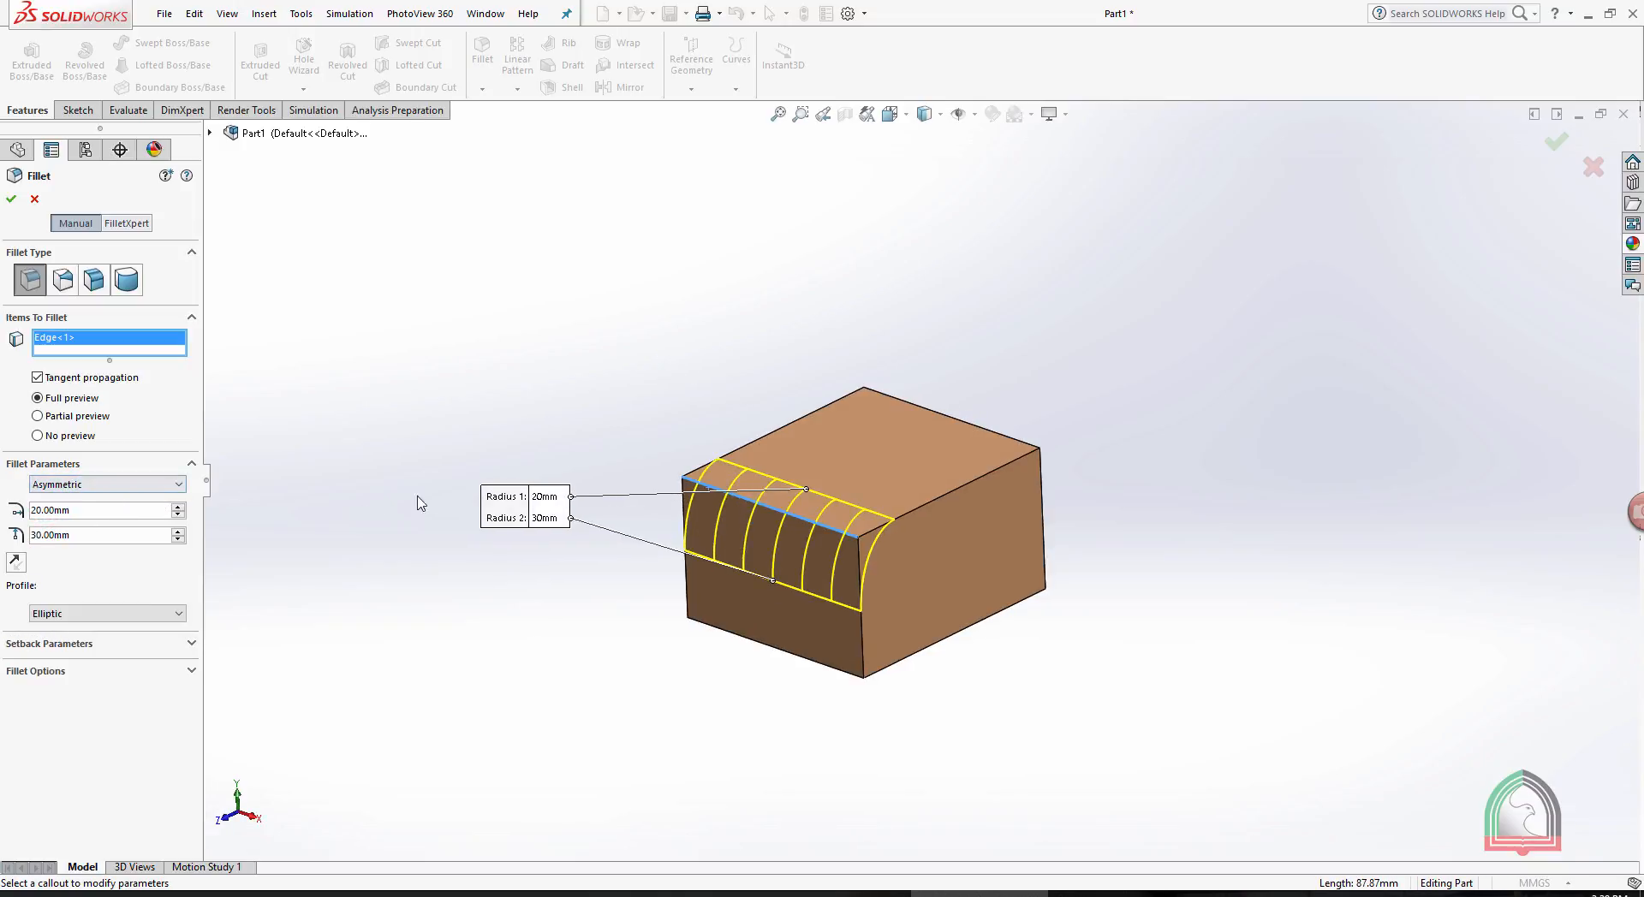
{"action": "double_click", "coordinate": [89, 533]}
{"action": "key", "text": "Up"}
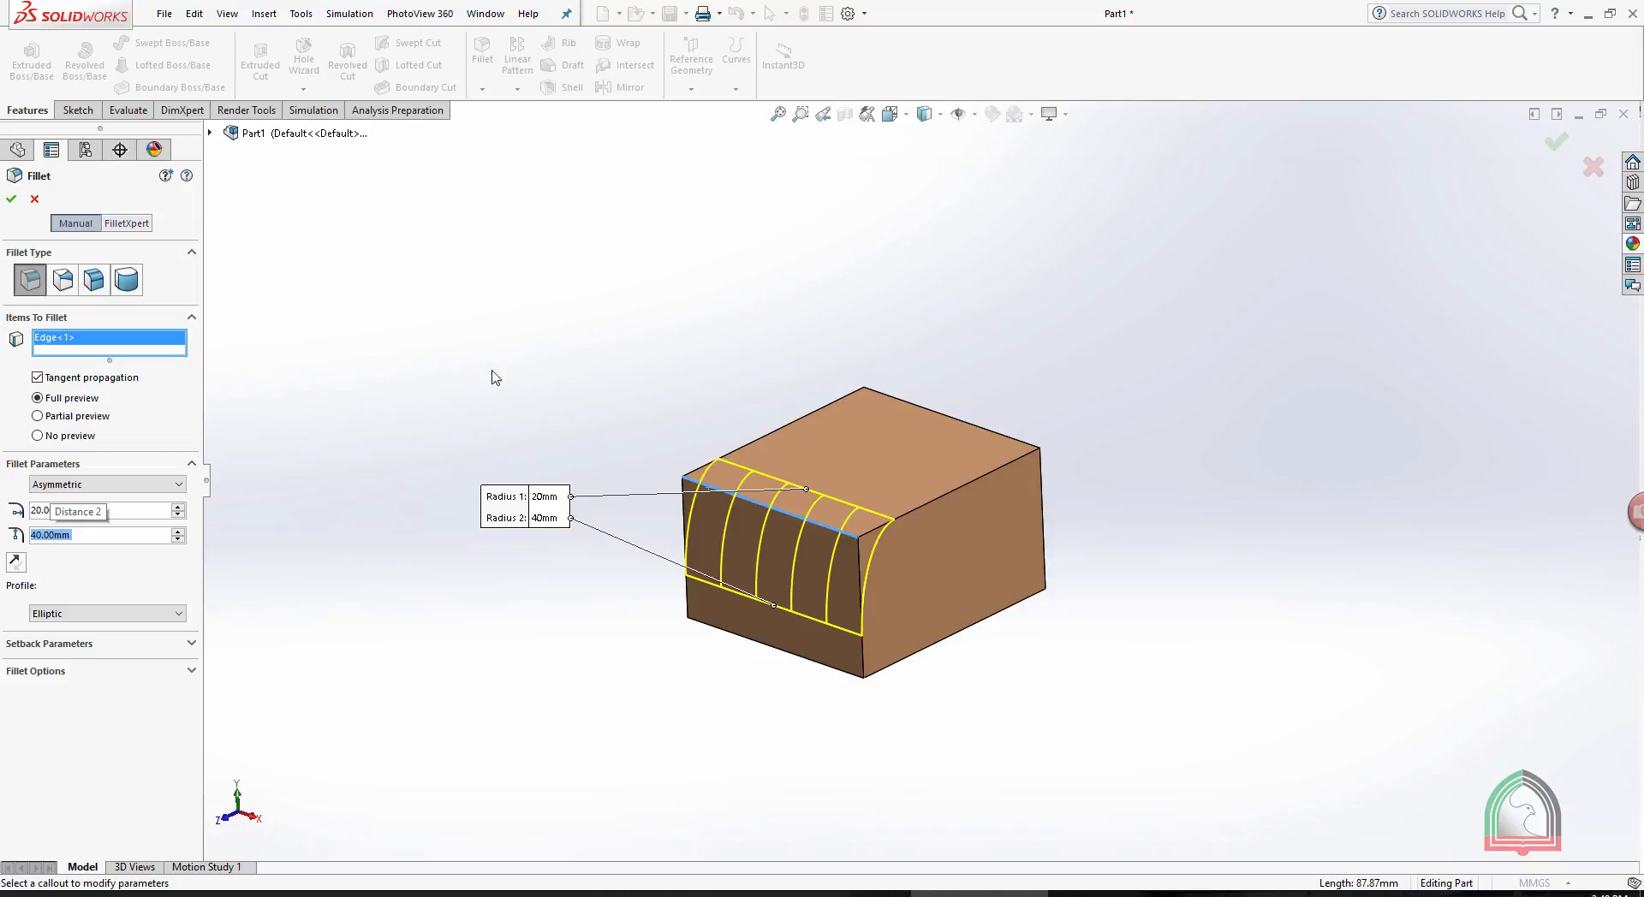
{"action": "left_click", "coordinate": [11, 199]}
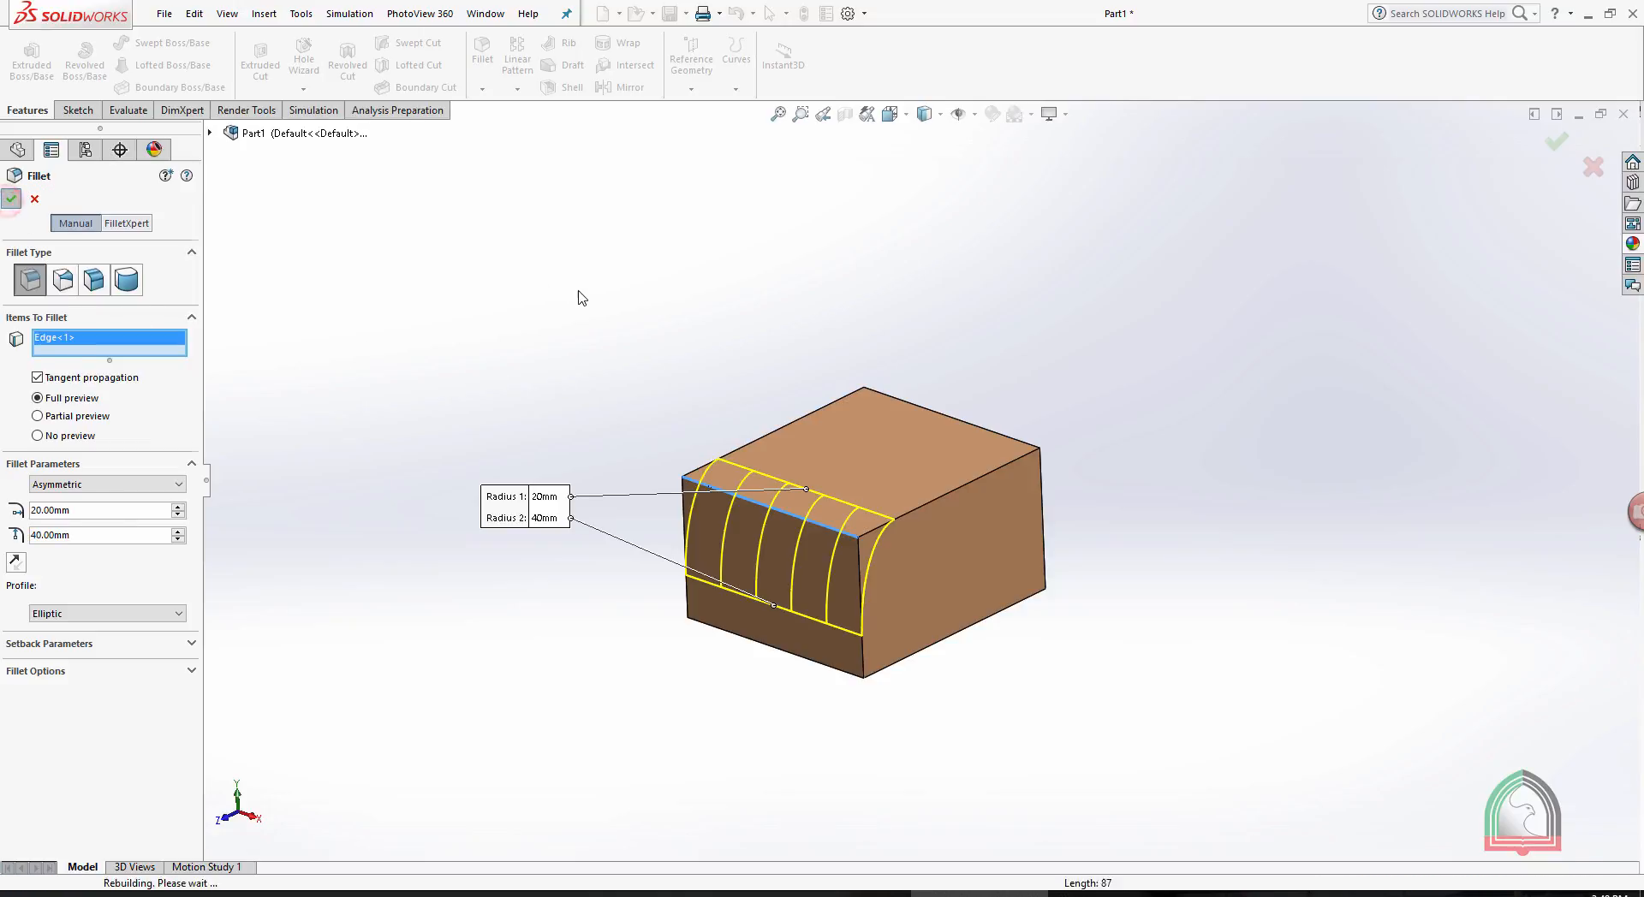
- Undo the asymmetric fillet on the box's edge
{"action": "middle_click_drag", "start_coordinate": [540, 317], "coordinate": [598, 330]}
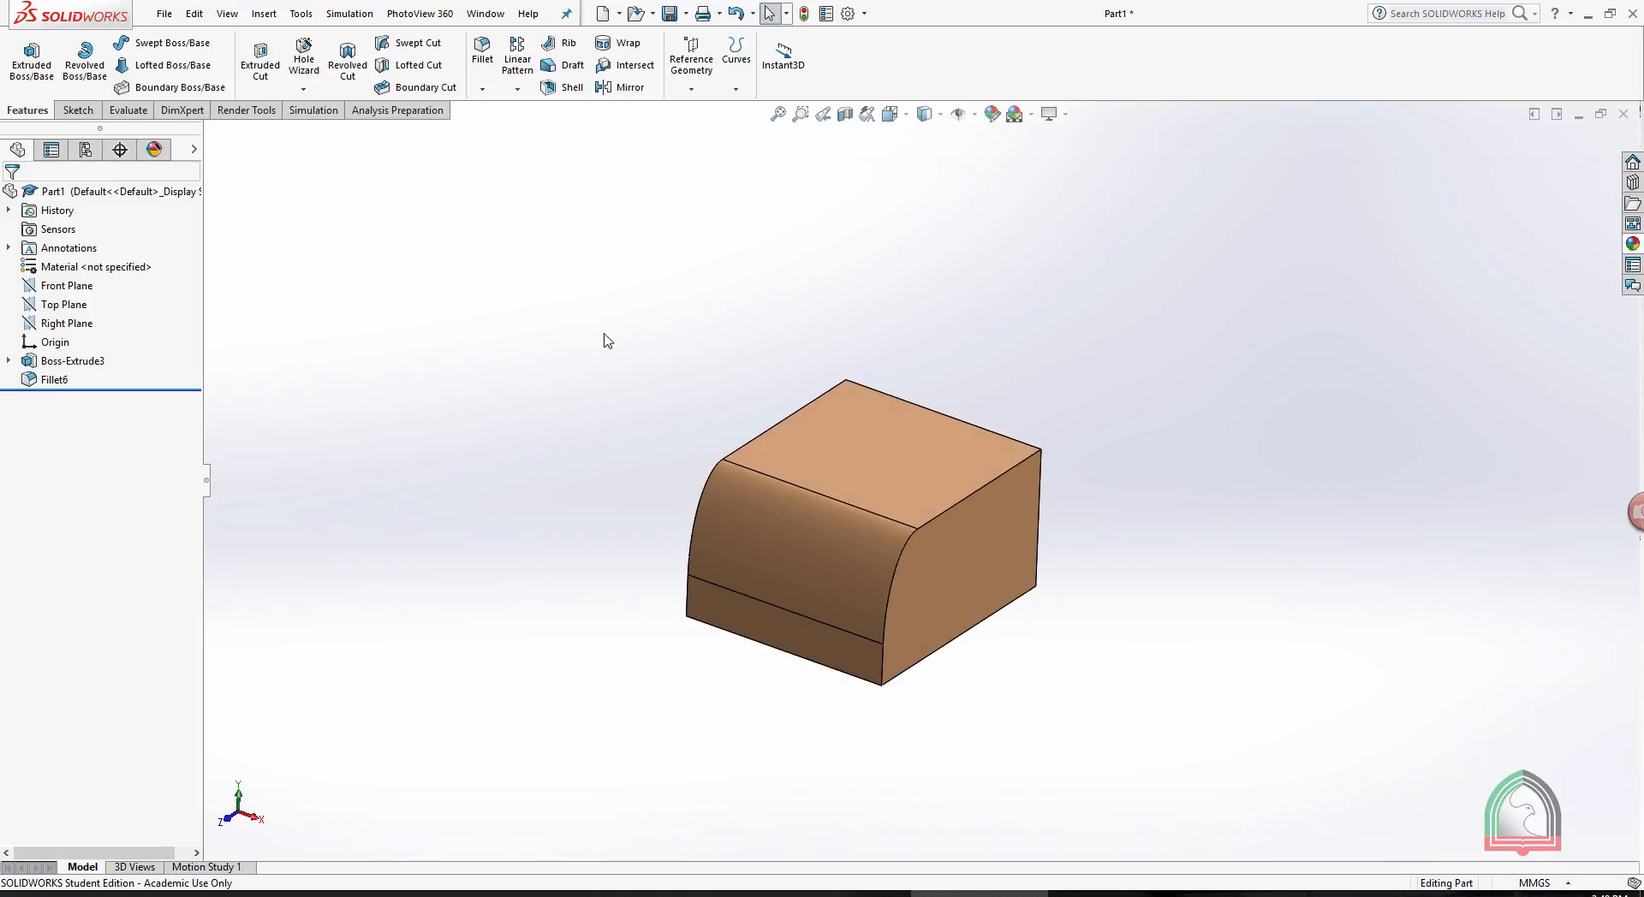
{"action": "key", "text": "ctrl+z"}
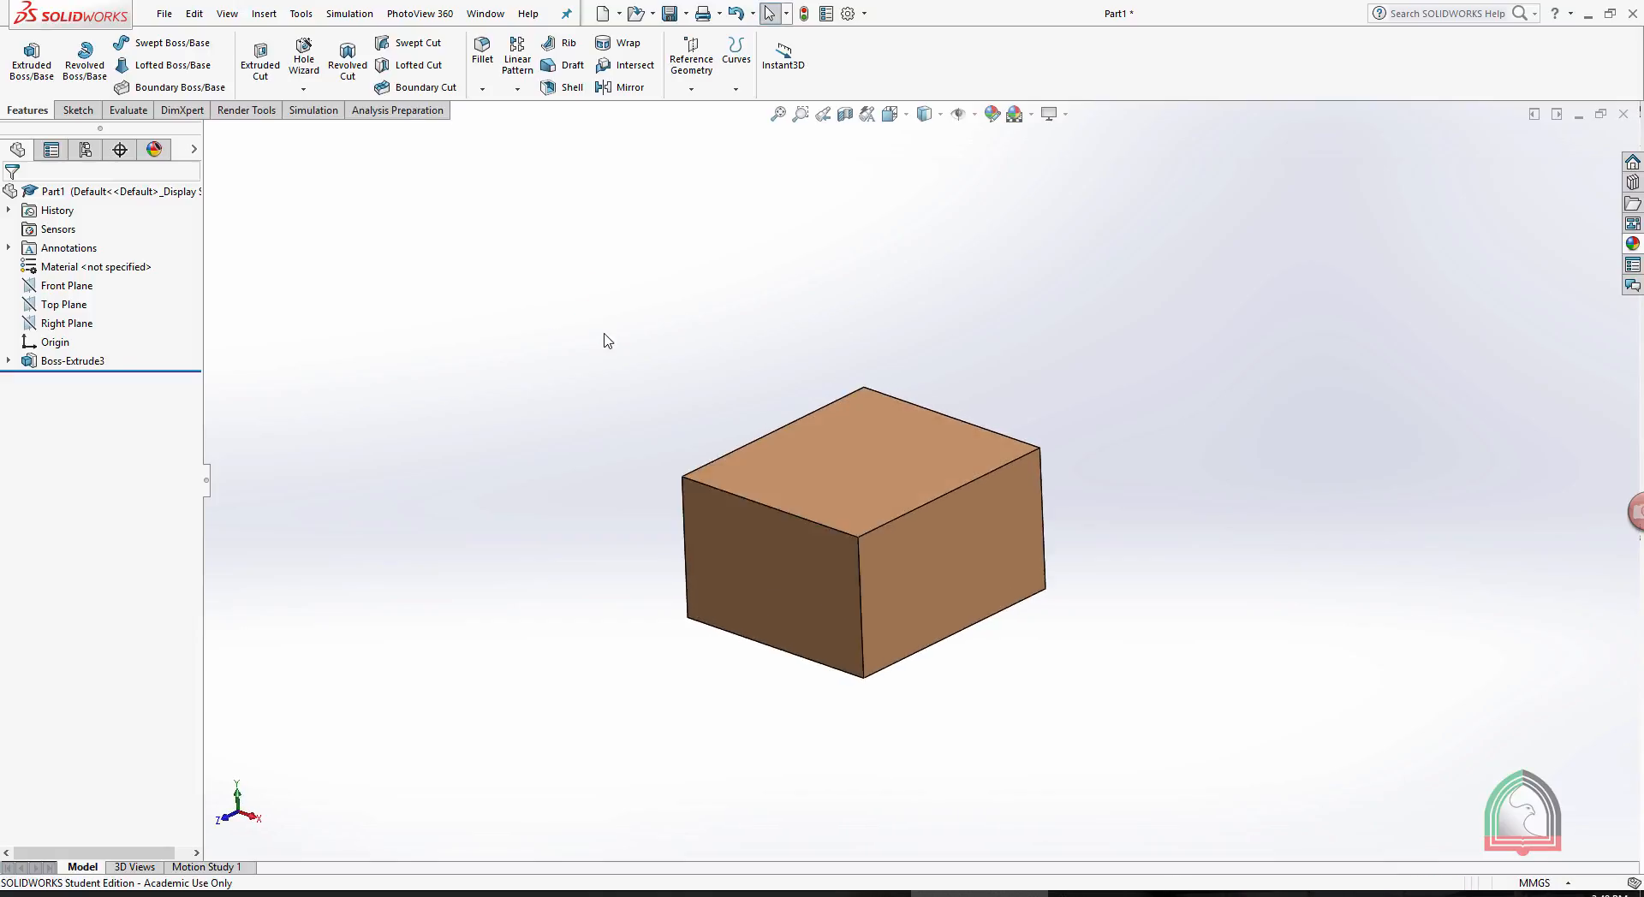
{"action": "middle_click_drag", "start_coordinate": [731, 231], "coordinate": [796, 194]}
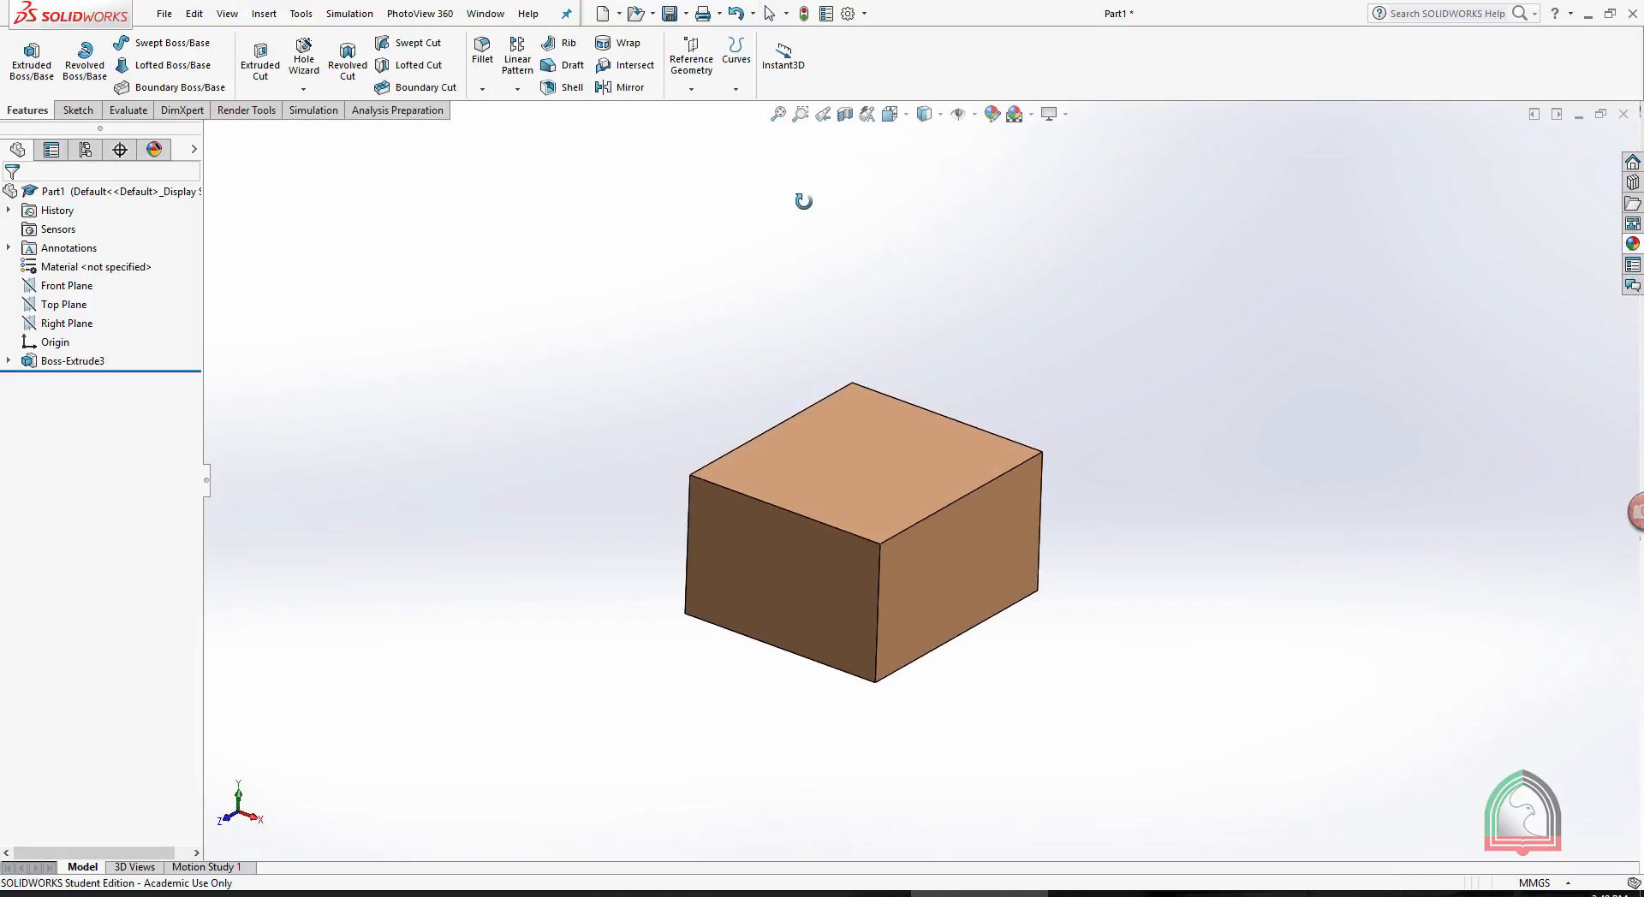
- Start a symmetric constant-size fillet with a 20 mm radius and select the box's hidden rear vertical edge
{"action": "left_click", "coordinate": [482, 50]}
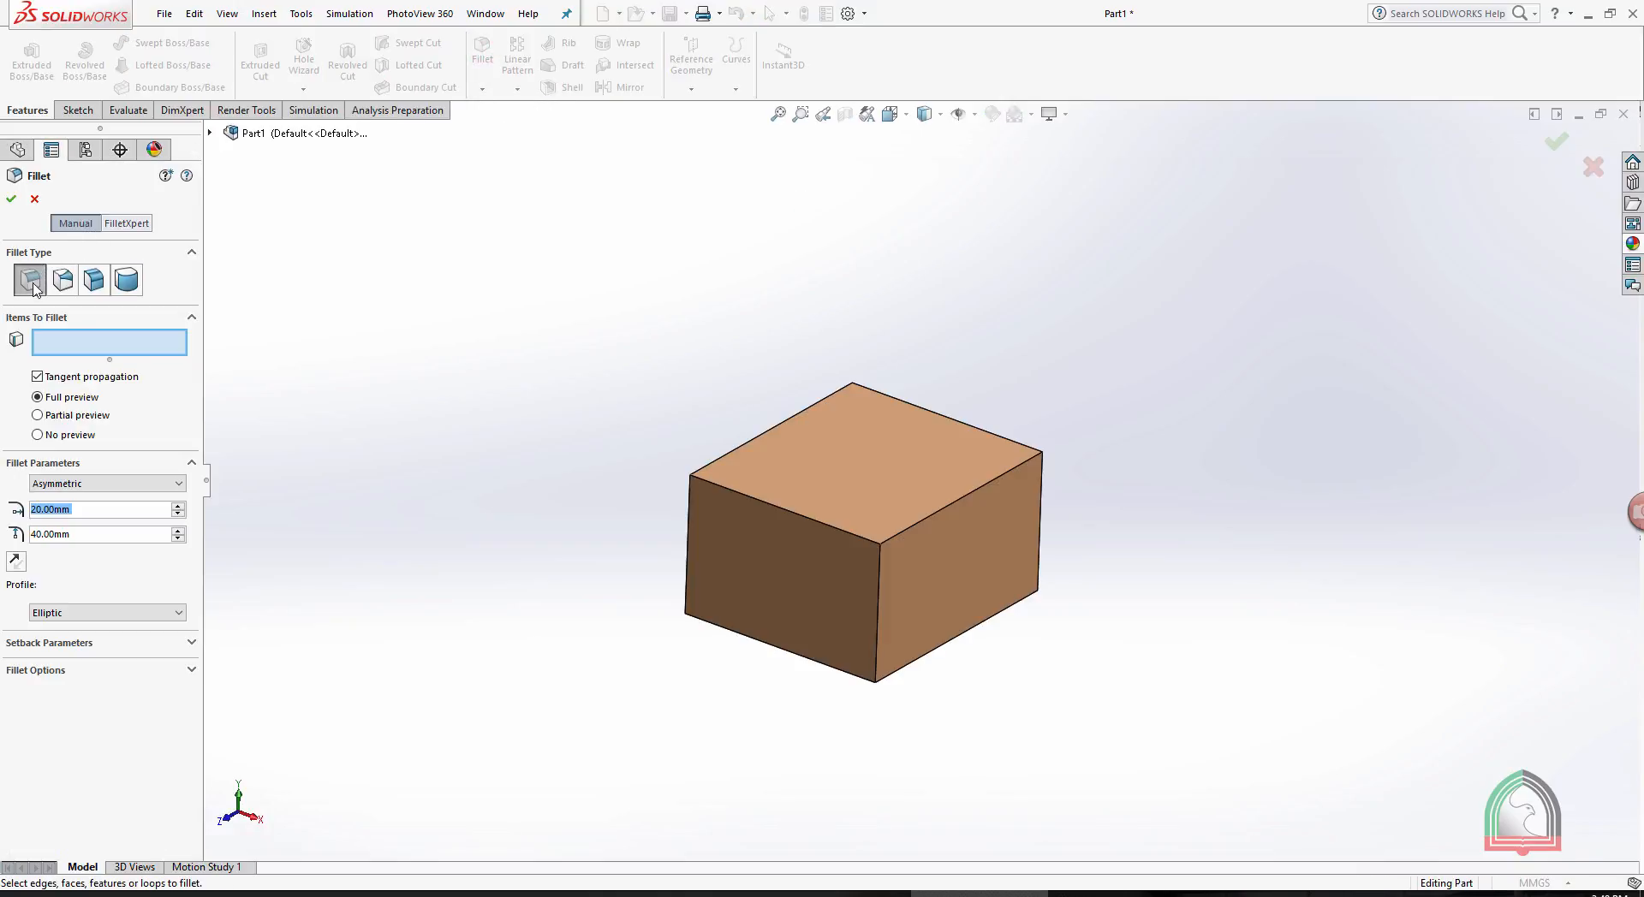
{"action": "left_click", "coordinate": [80, 485]}
{"action": "left_click", "coordinate": [68, 502]}
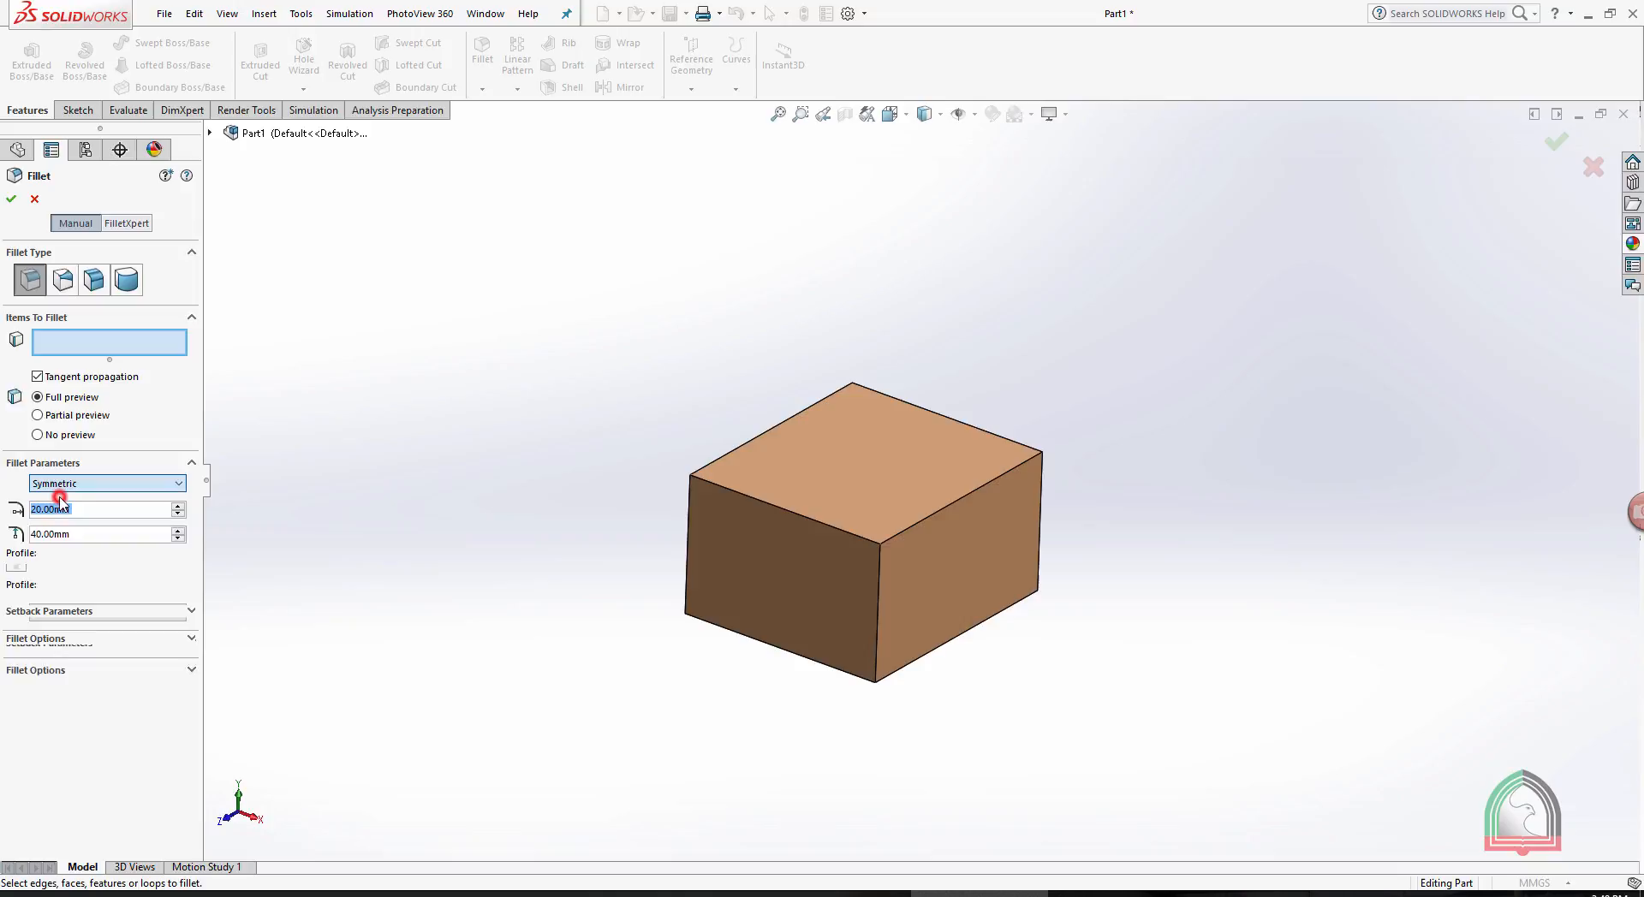
{"action": "left_click", "coordinate": [391, 334]}
{"action": "left_click", "coordinate": [851, 451]}
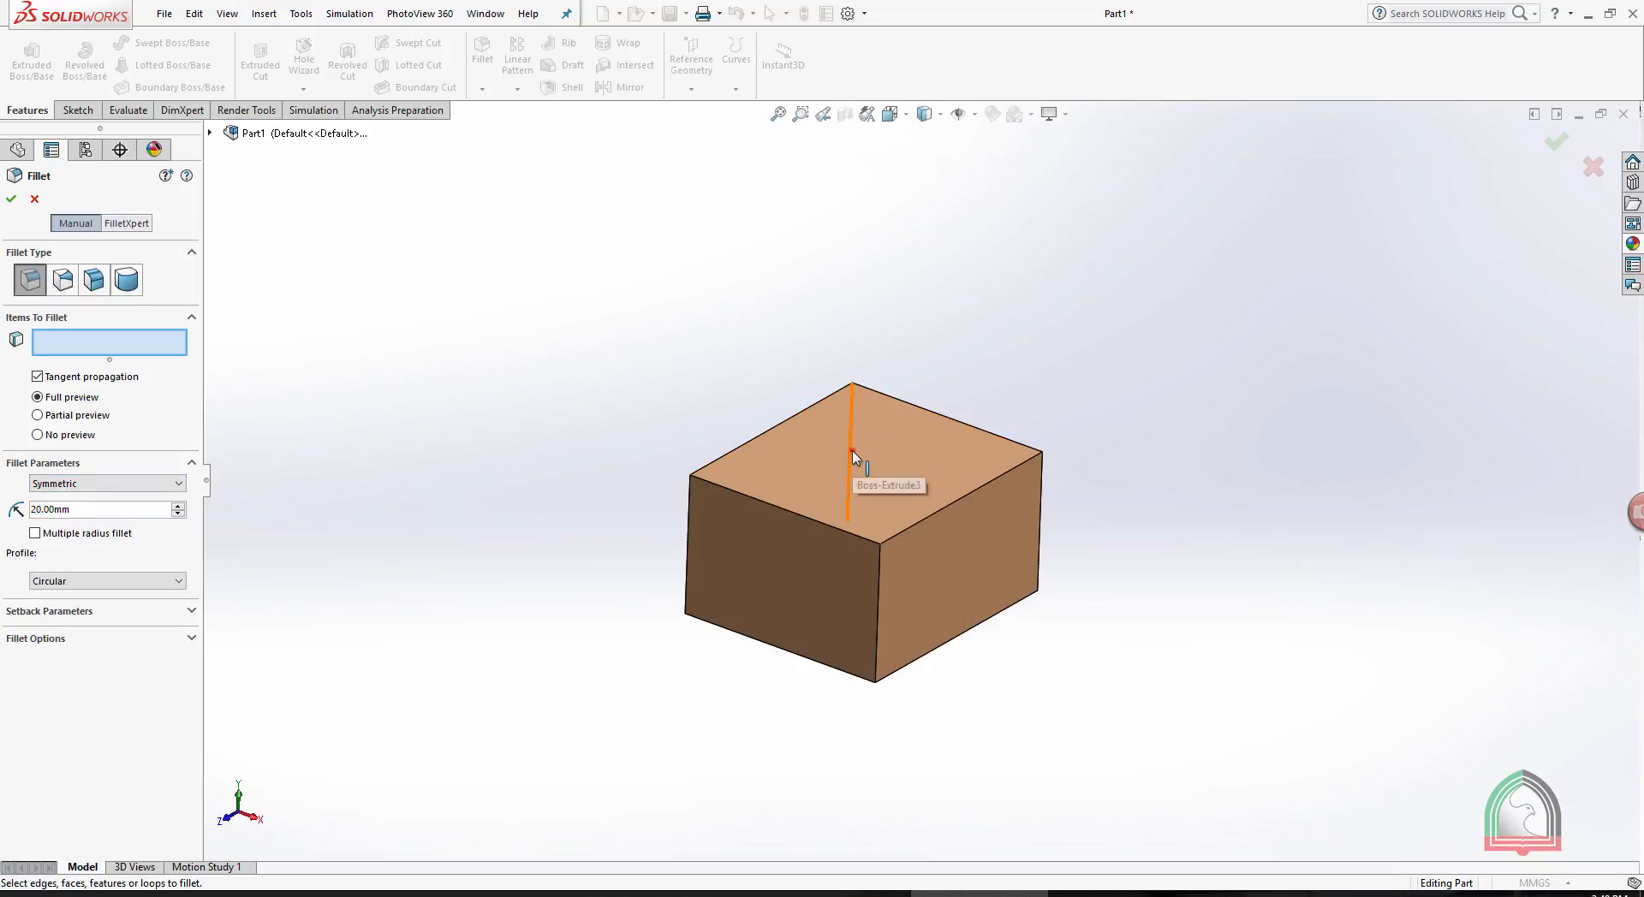
{"action": "left_click", "coordinate": [631, 330]}
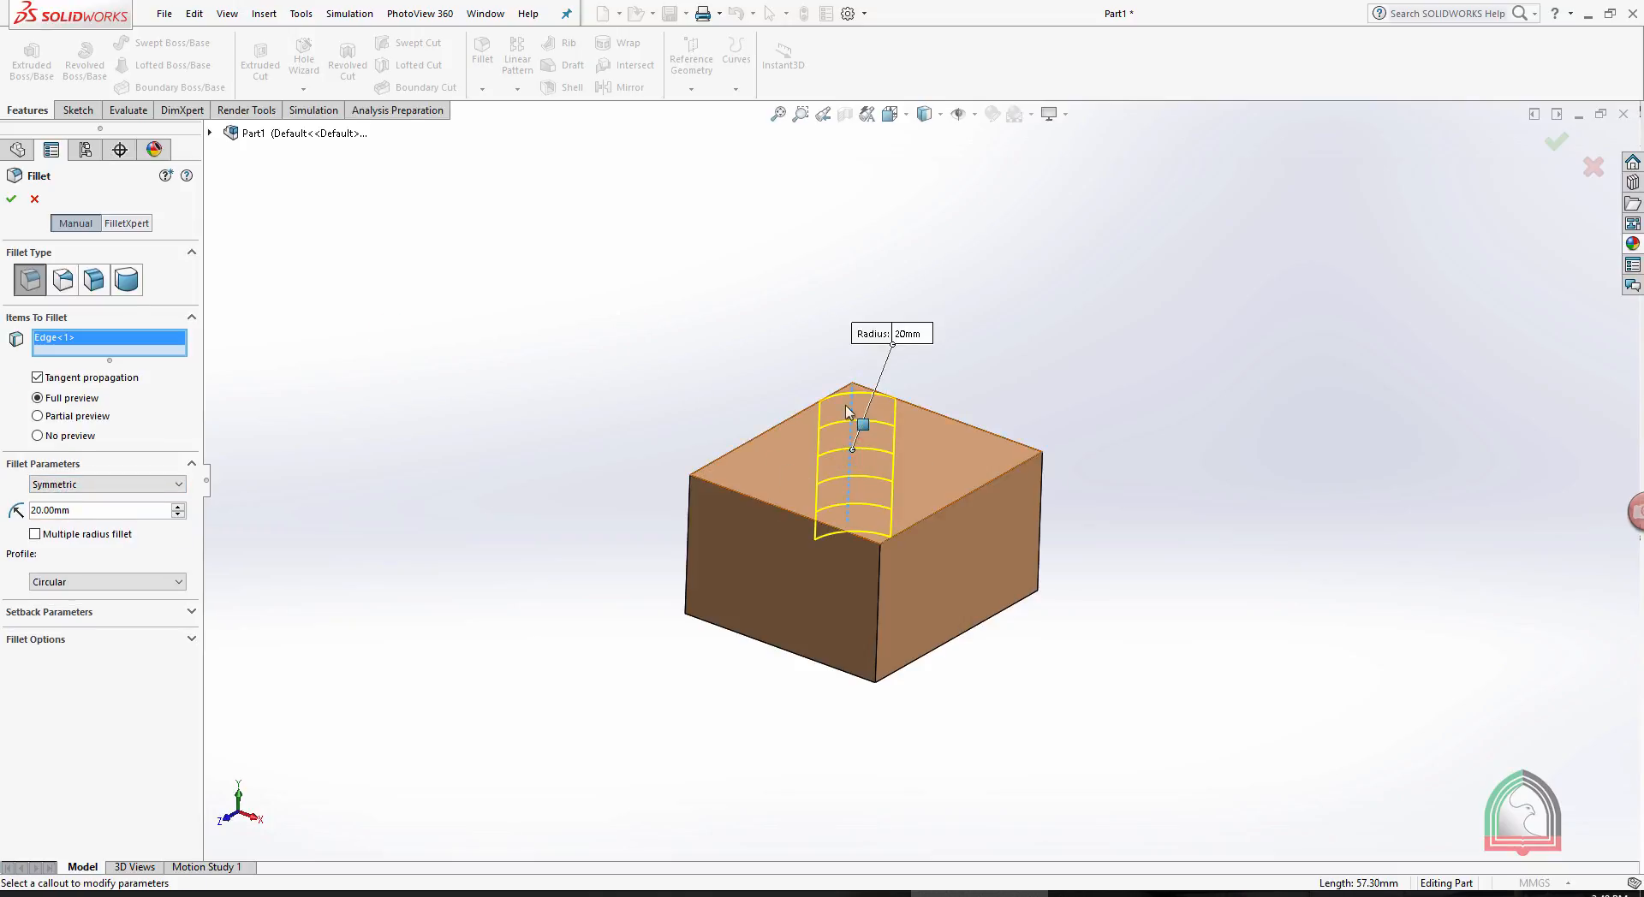
- Replace the selected edge with the box's top face and accept the 20 mm fillet around it
{"action": "right_click", "coordinate": [143, 340]}
{"action": "left_click", "coordinate": [175, 363]}
{"action": "left_click", "coordinate": [890, 439]}
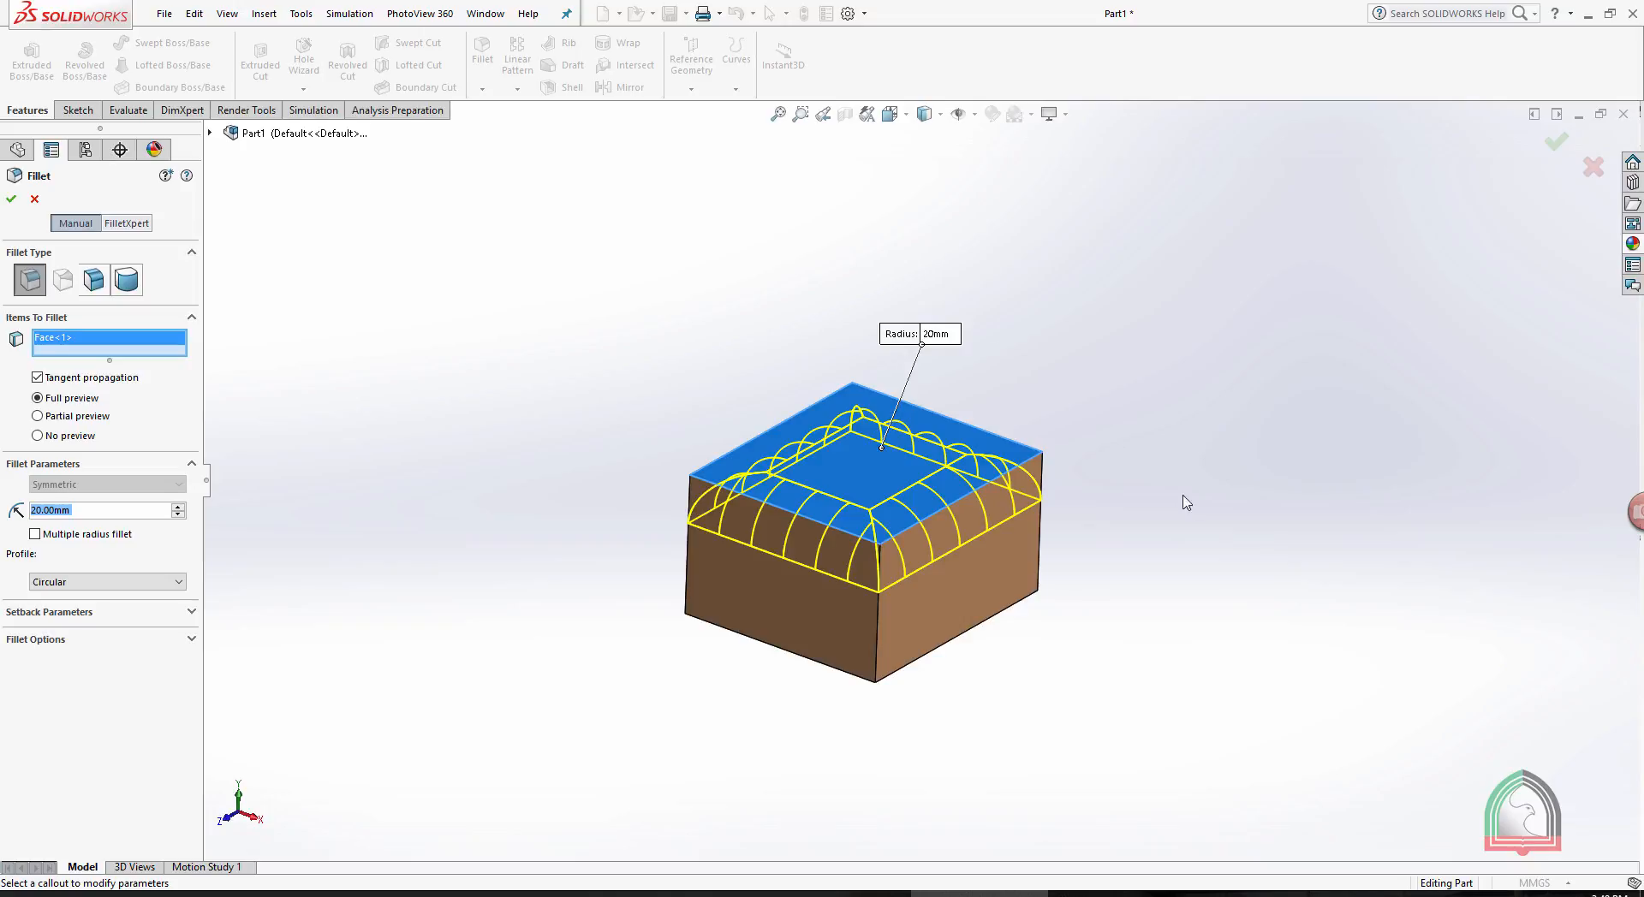
{"action": "left_click", "coordinate": [12, 198]}
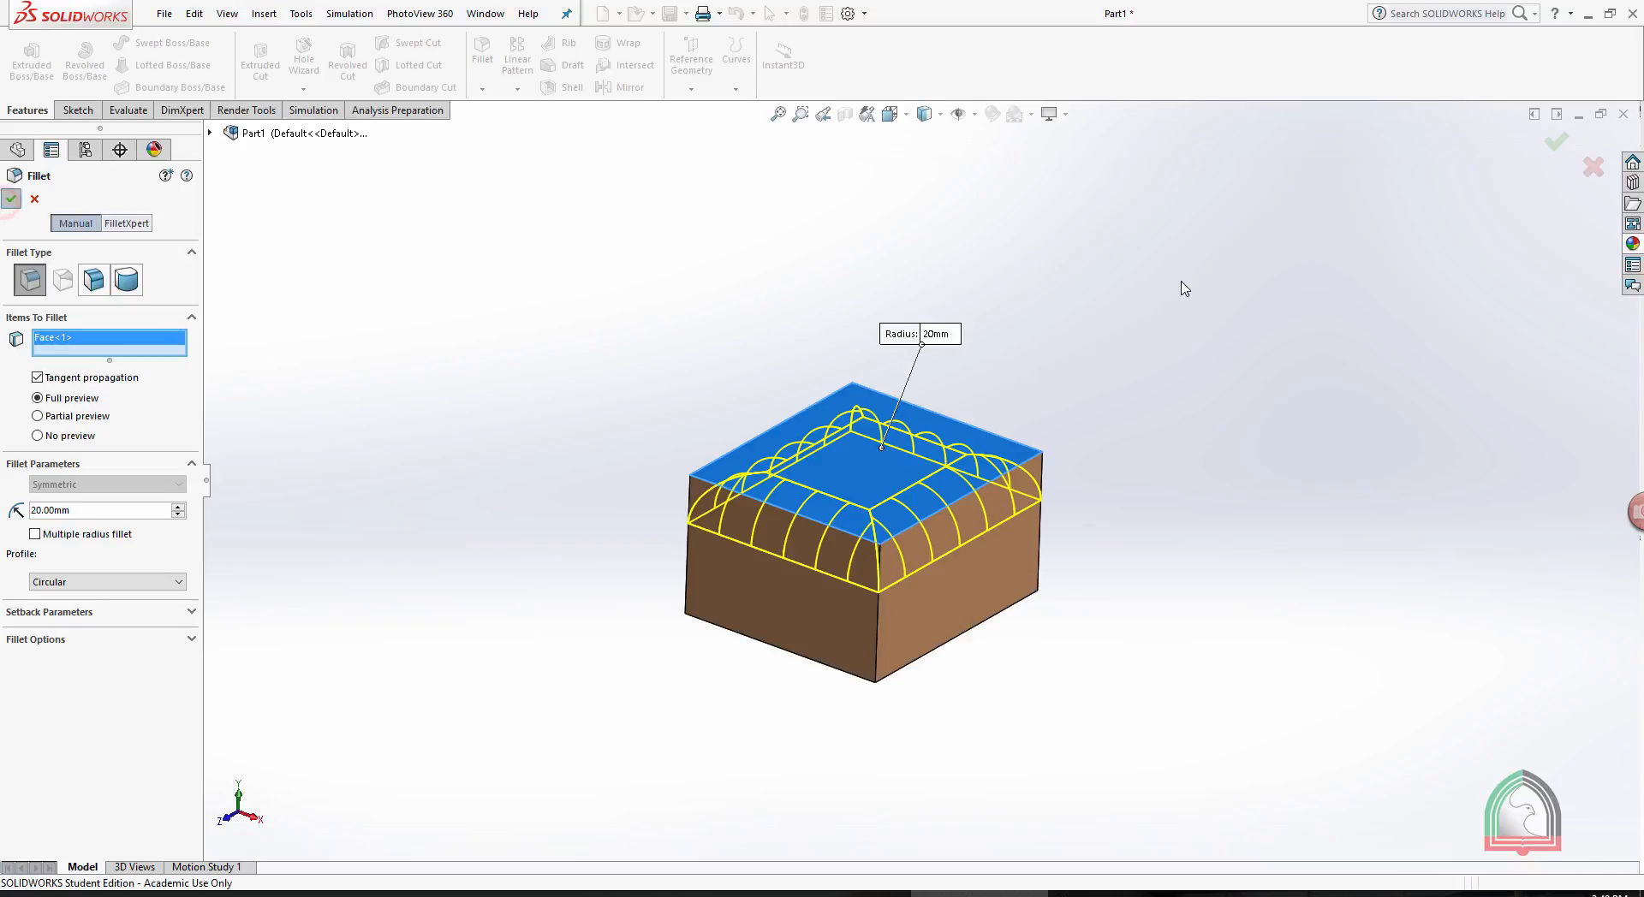
{"action": "left_click", "coordinate": [1178, 281]}
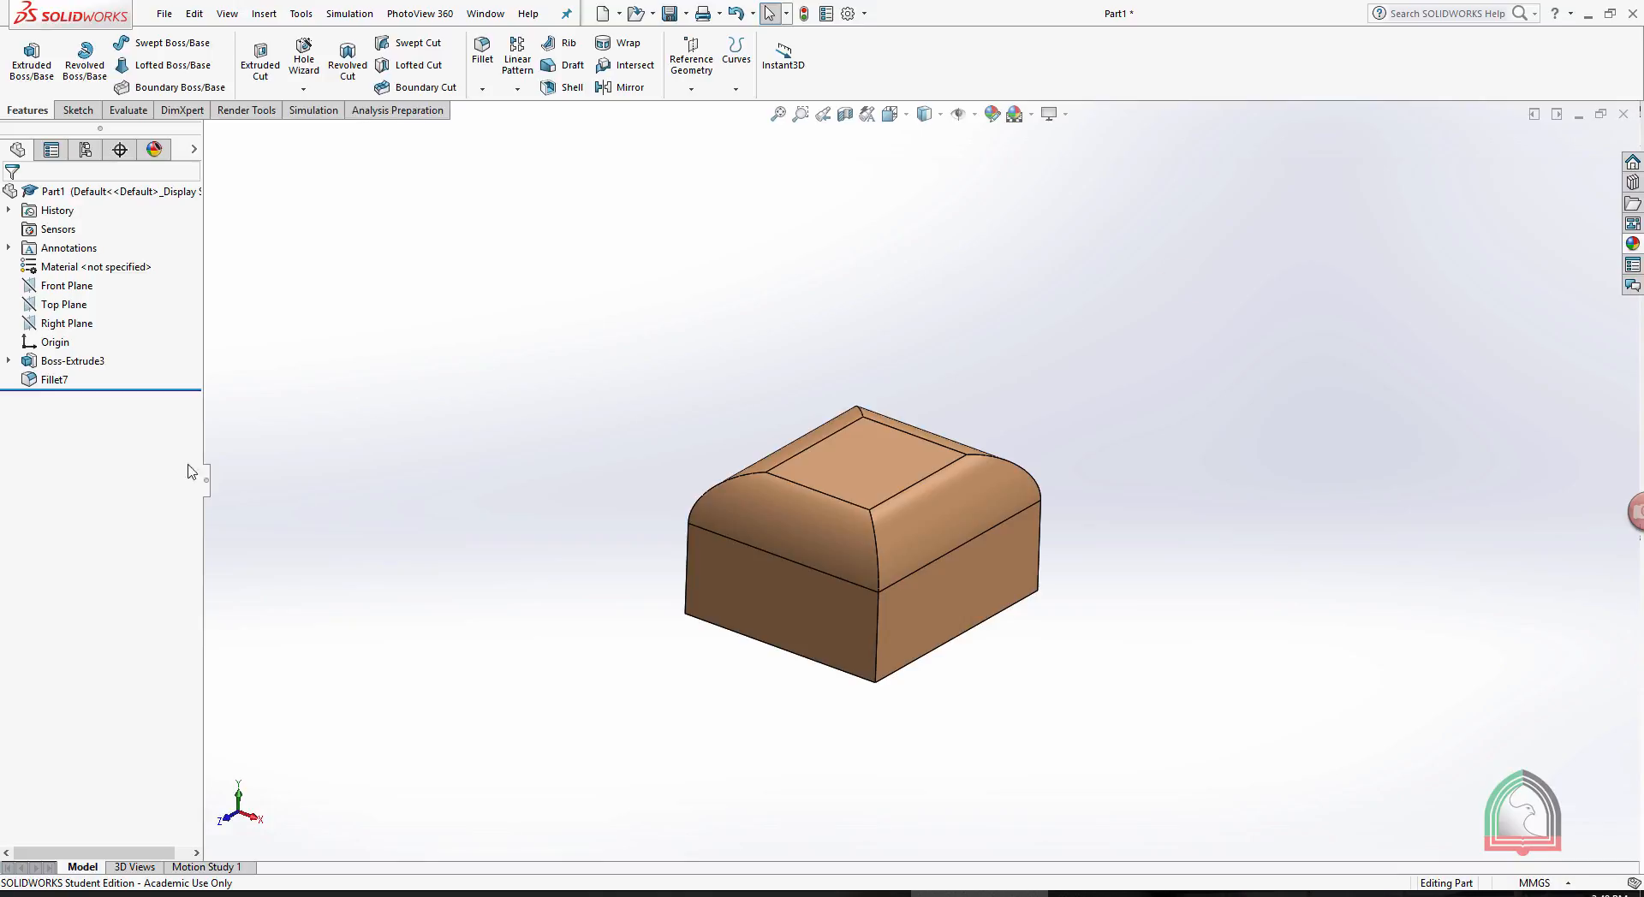
- Edit the fillet around the box's top face and set its radius to 10 mm
{"action": "left_click", "coordinate": [48, 379]}
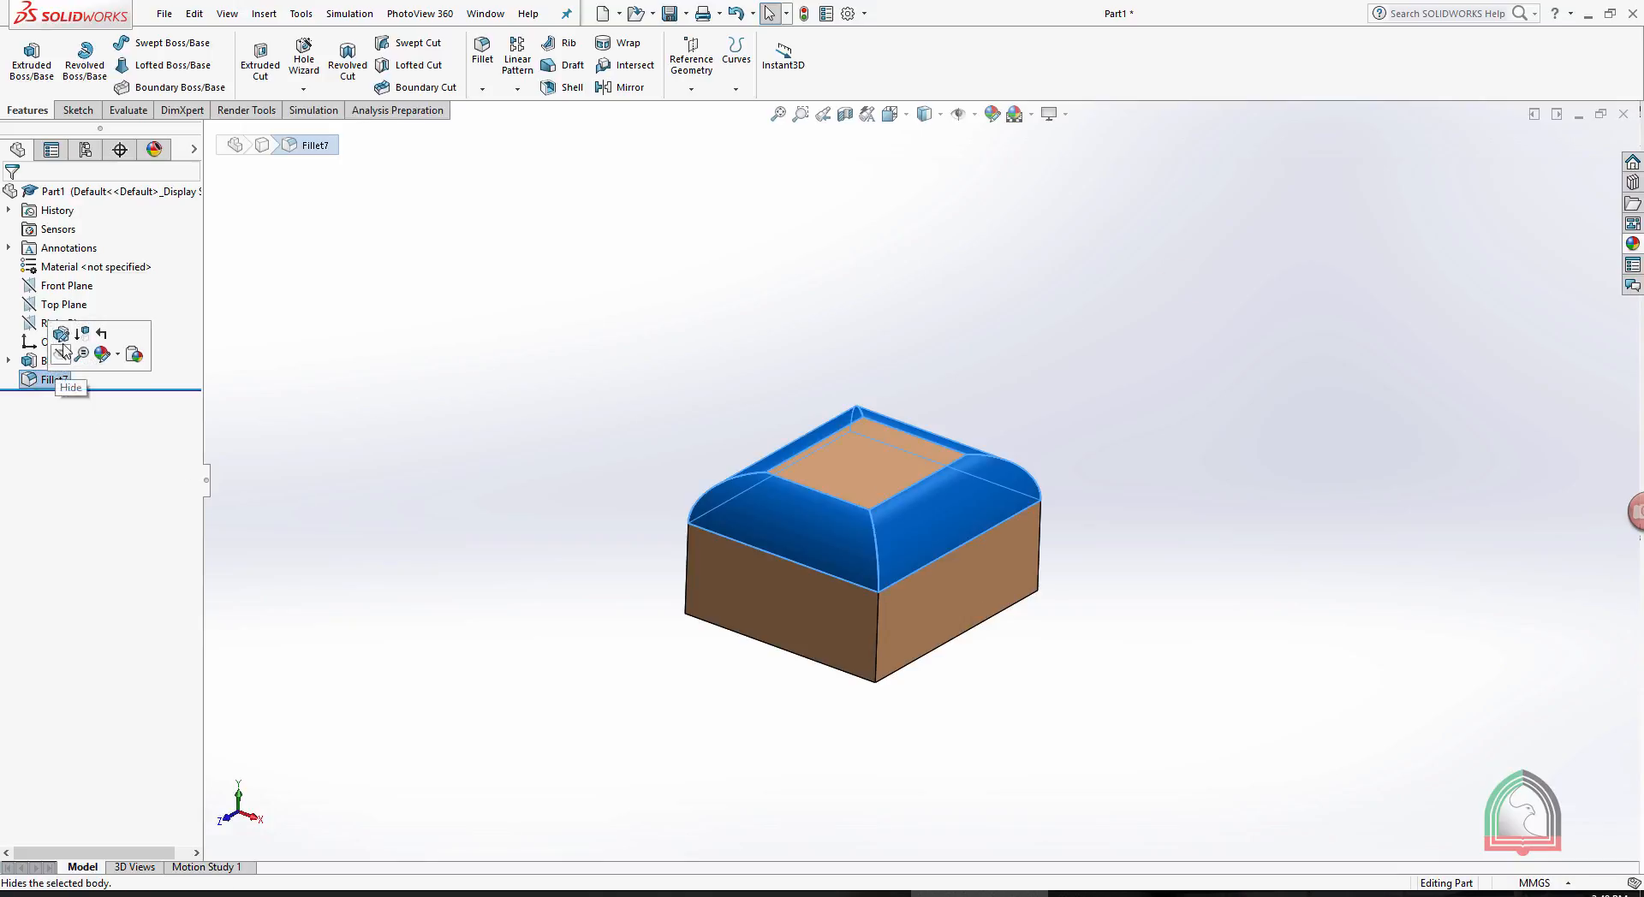
{"action": "left_click", "coordinate": [62, 343]}
{"action": "left_click_drag", "start_coordinate": [117, 420], "coordinate": [4, 410]}
{"action": "type", "text": "10"}
{"action": "key", "text": "Return"}
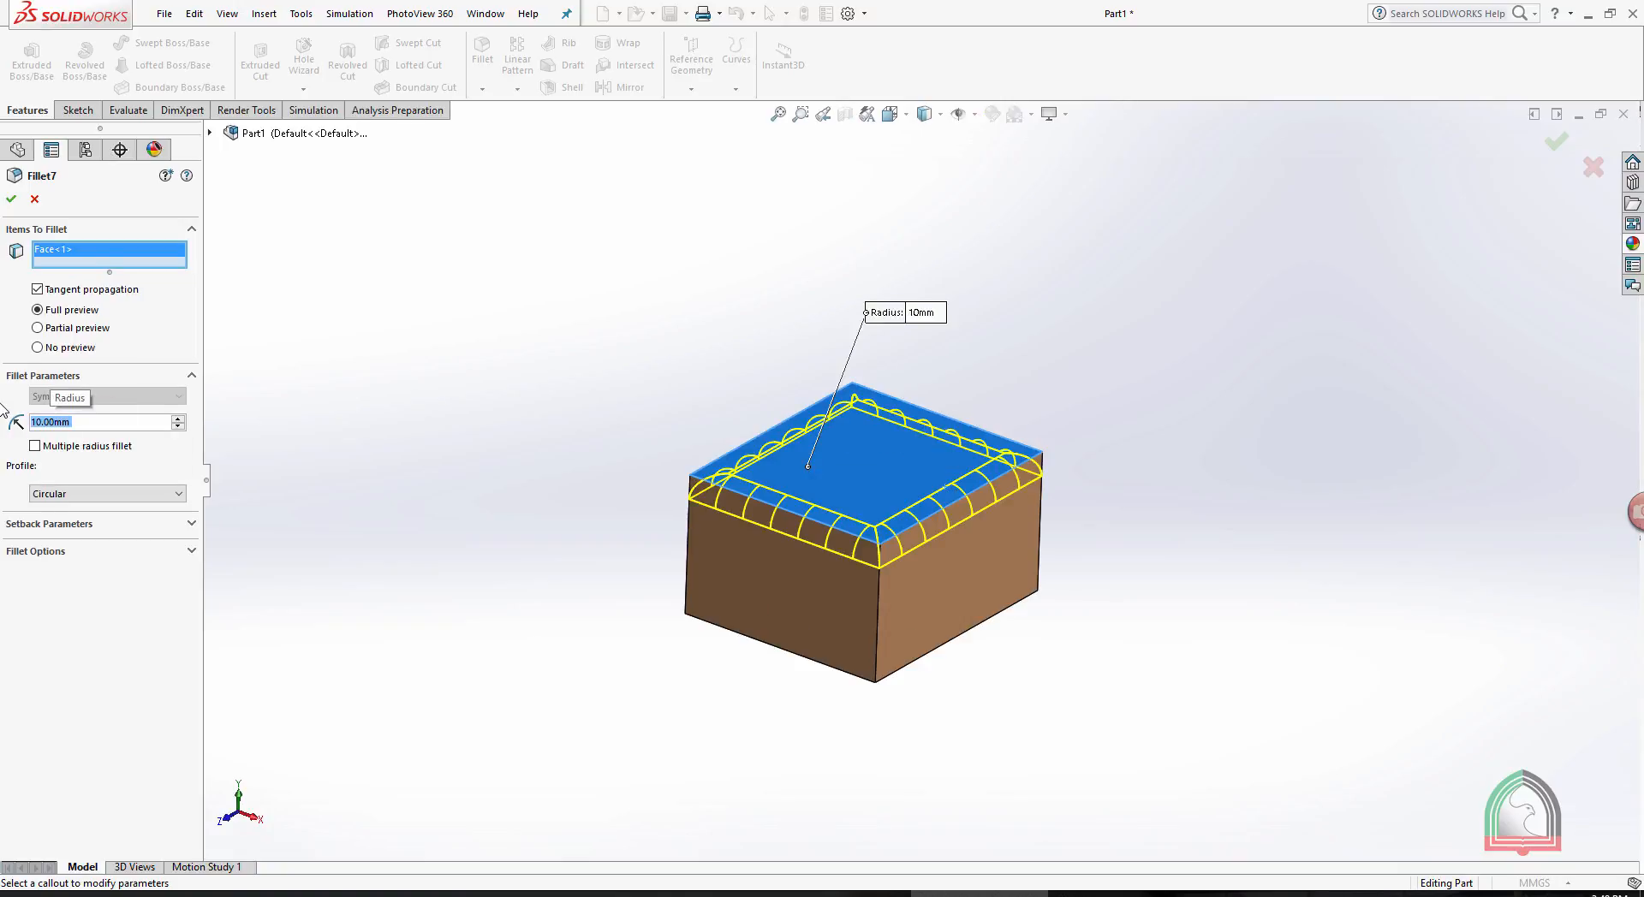
{"action": "left_click", "coordinate": [11, 200]}
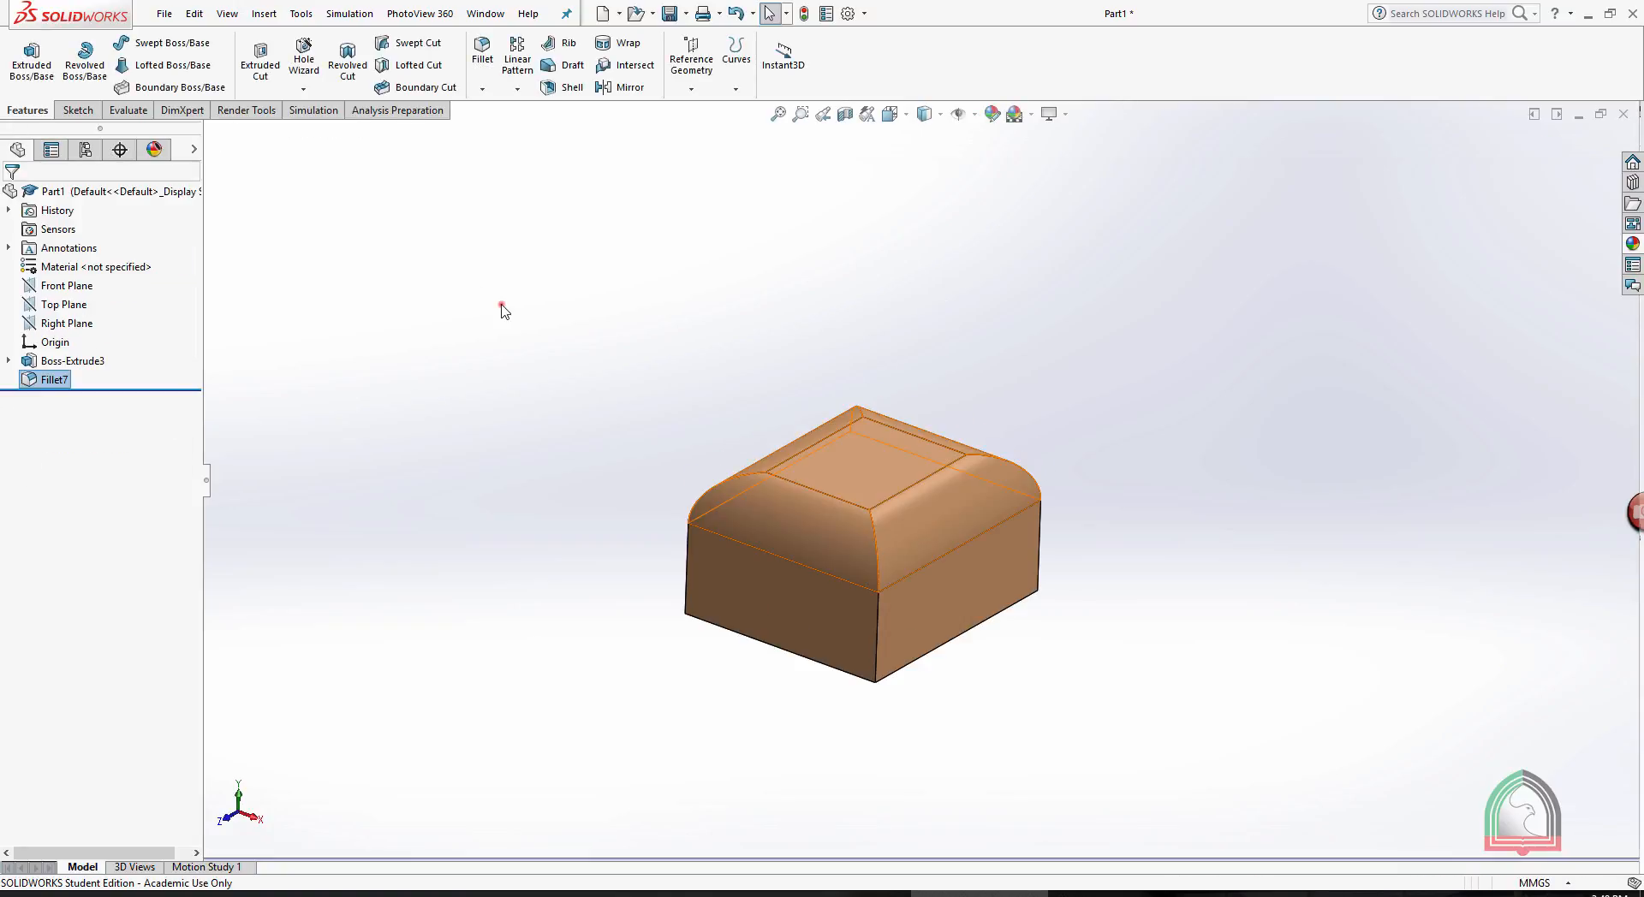
{"action": "left_click", "coordinate": [502, 305]}
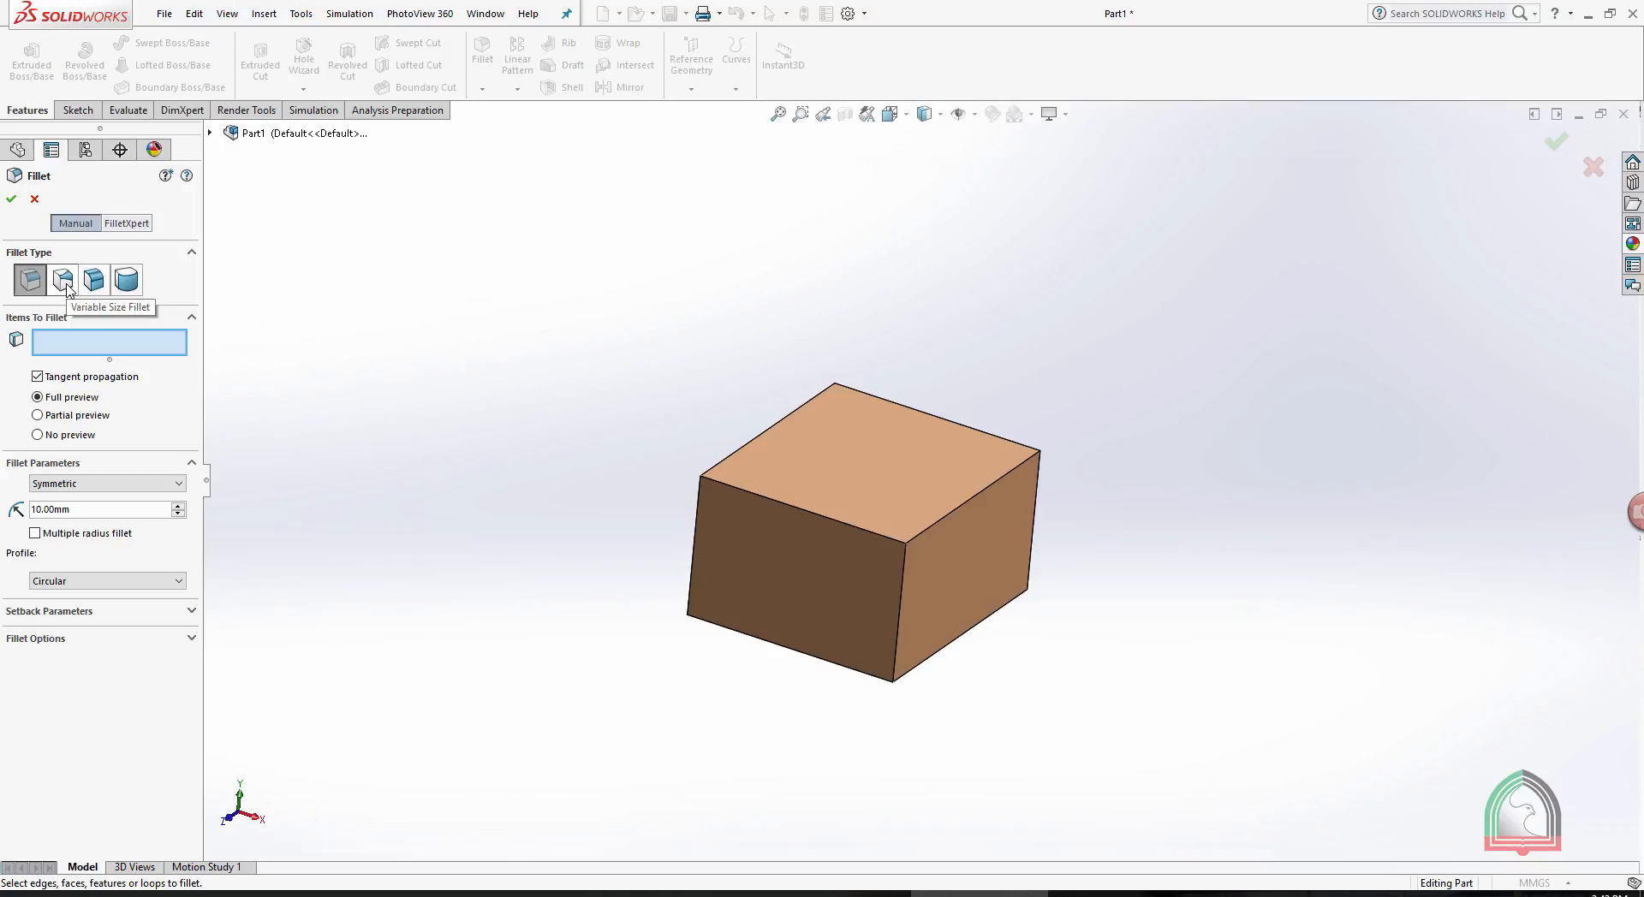
- Set up a variable-size fillet on the box's top front edge with radii of 10 mm at the left end and 30 mm at the right
{"action": "left_click", "coordinate": [67, 287]}
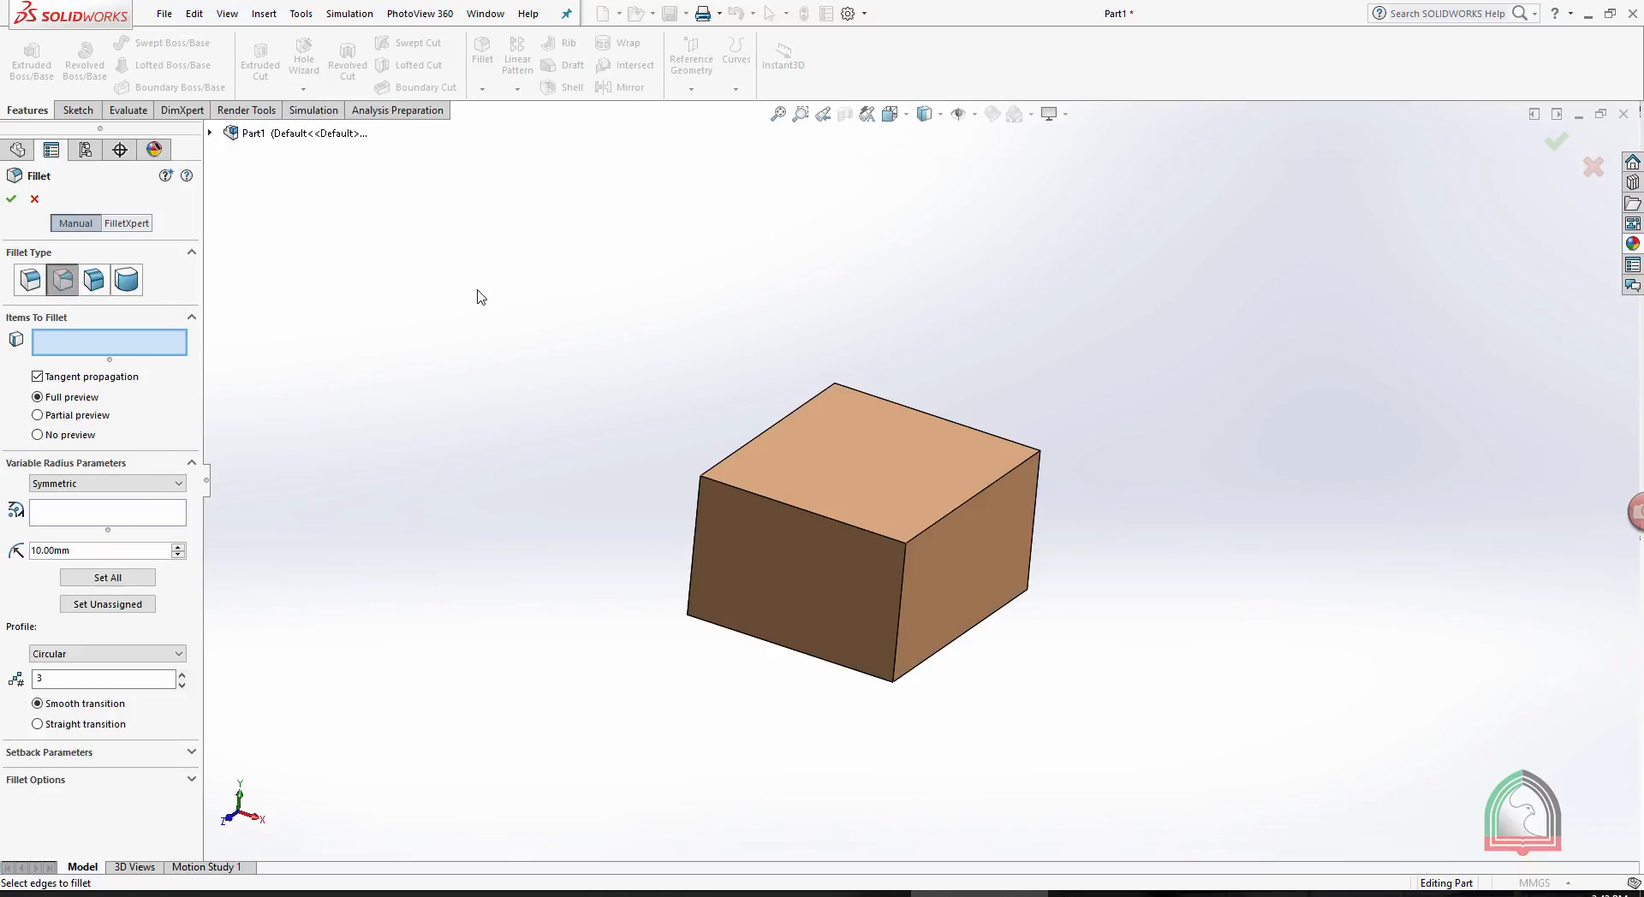
{"action": "left_click", "coordinate": [729, 487]}
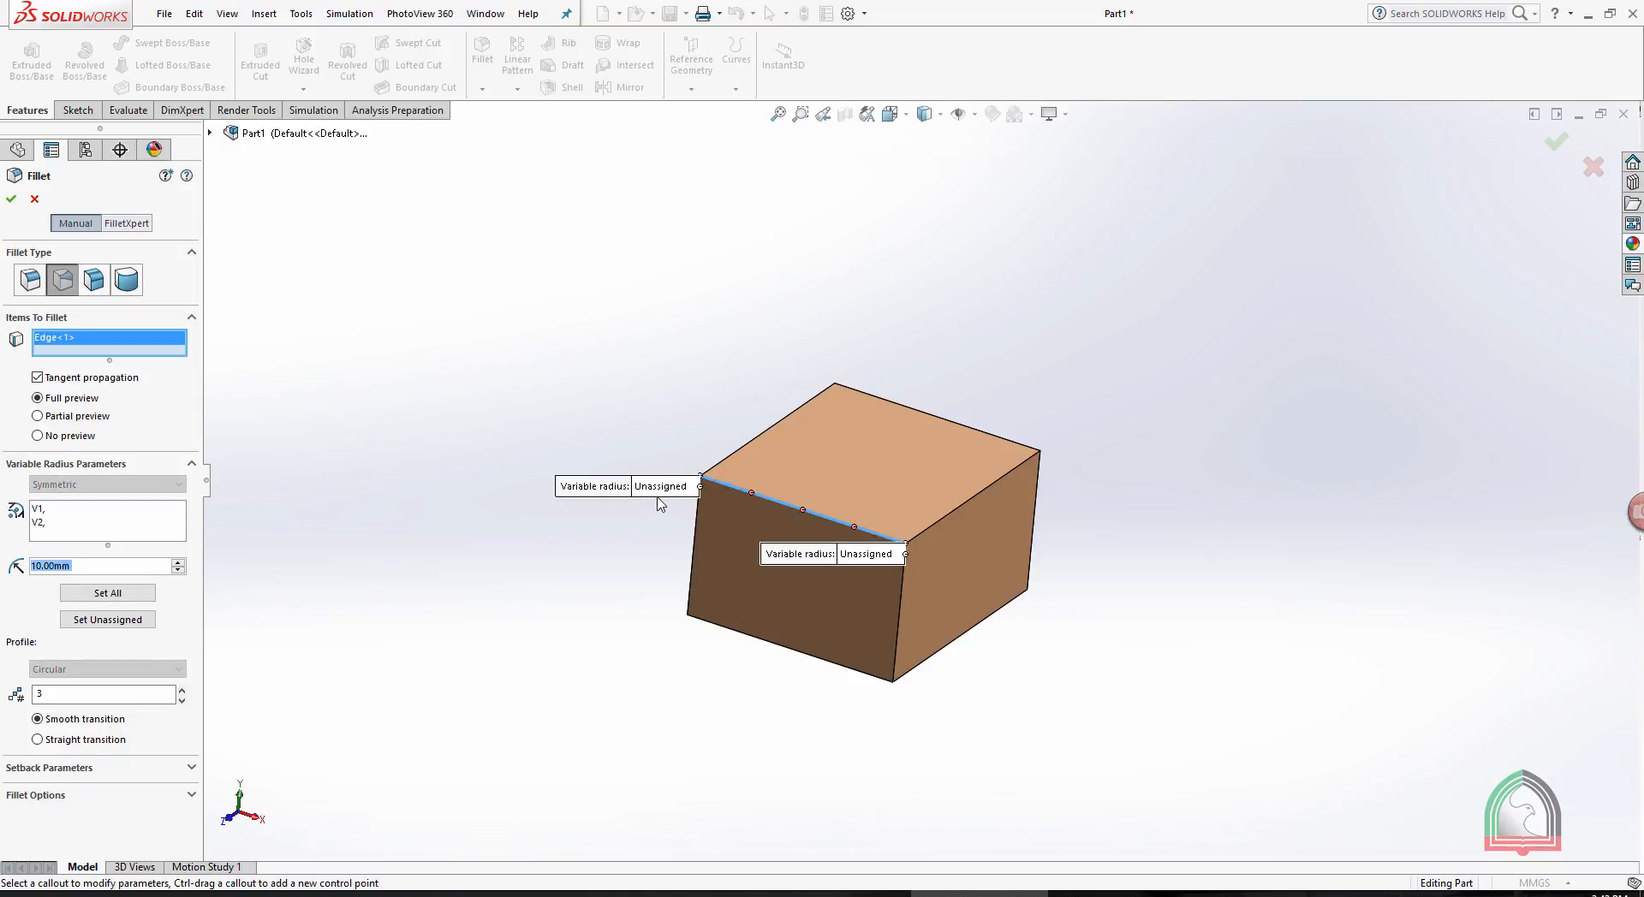
{"action": "left_click", "coordinate": [661, 488]}
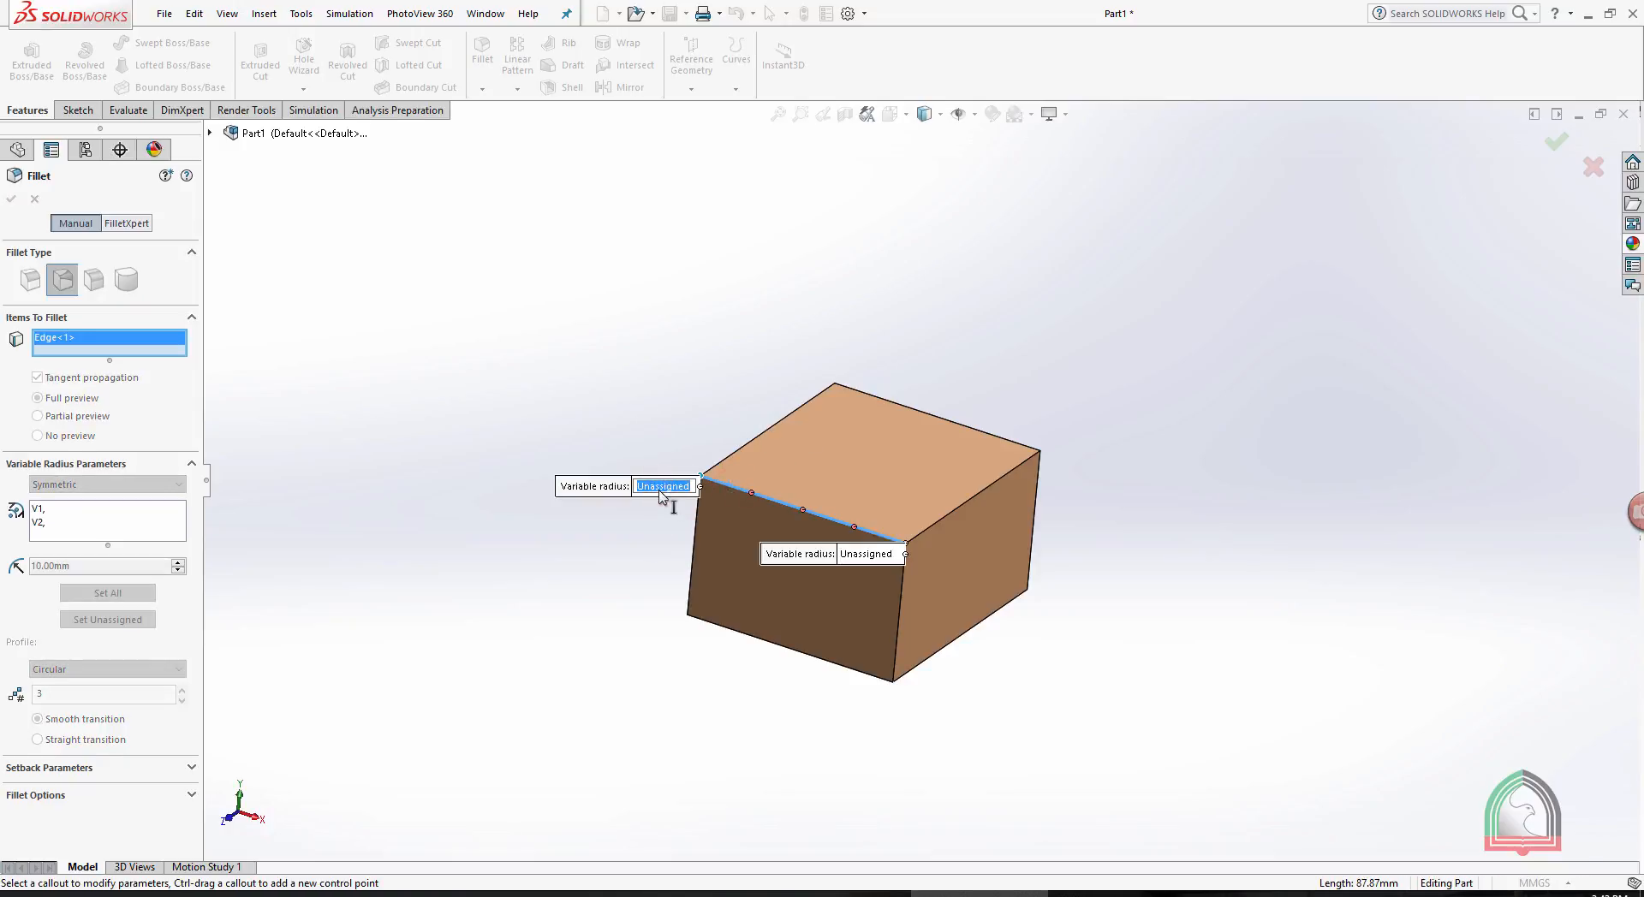
{"action": "type", "text": "10"}
{"action": "key", "text": "Return"}
{"action": "left_click", "coordinate": [867, 554]}
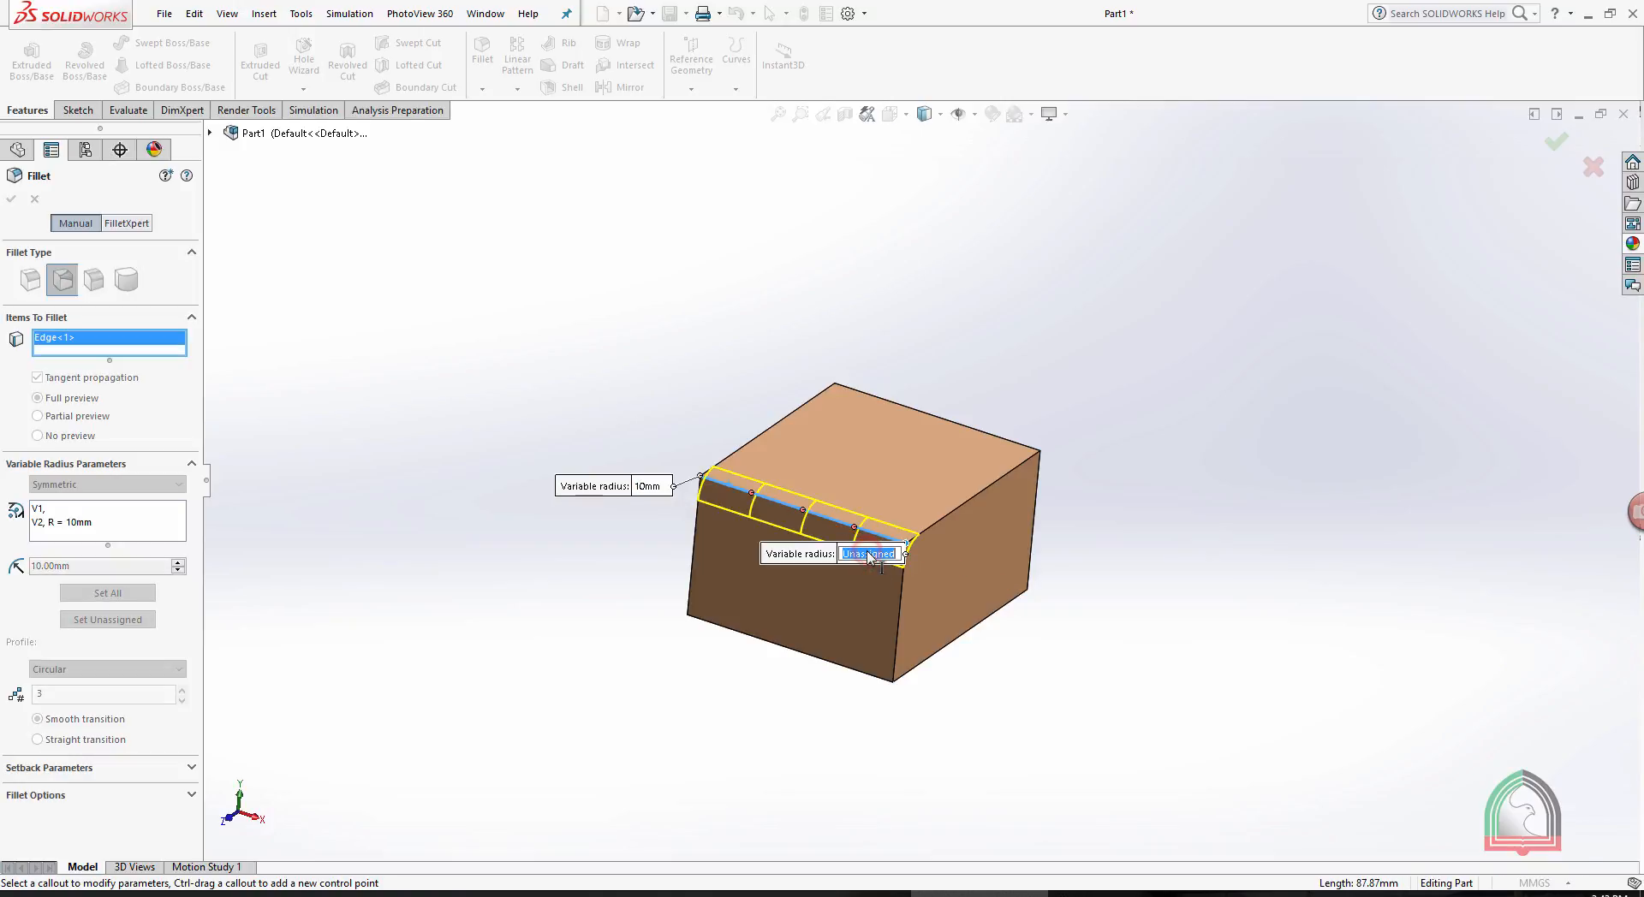
{"action": "type", "text": "30"}
{"action": "key", "text": "Return"}
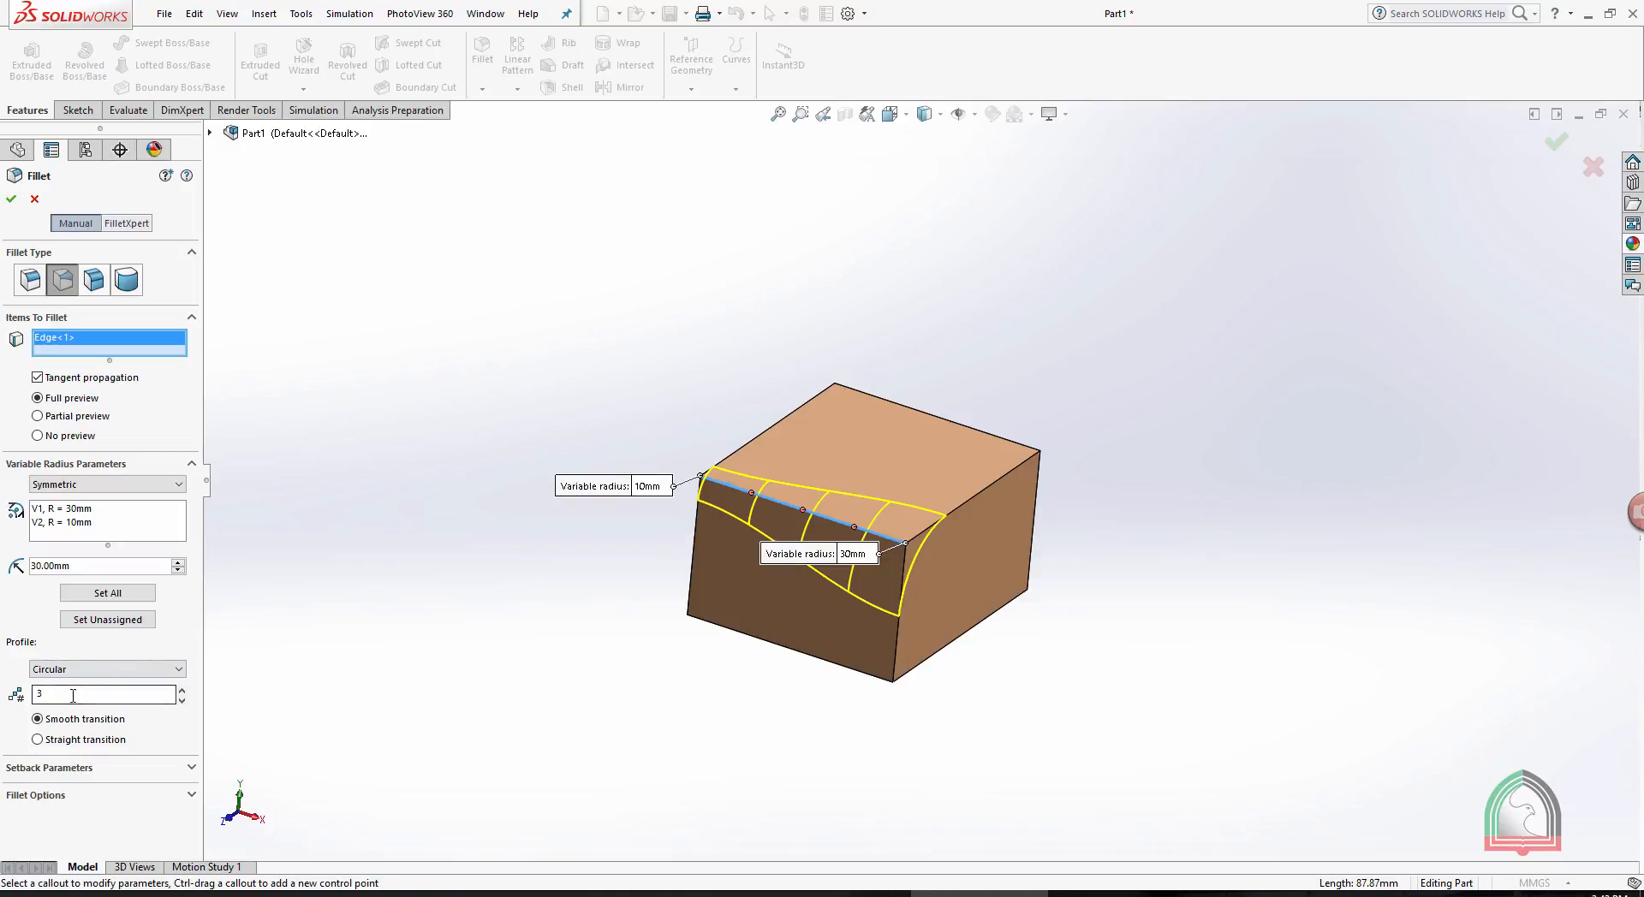
- Set the variable fillet's number of instances to 17, keep it symmetric, and accept it
{"action": "left_click", "coordinate": [181, 690]}
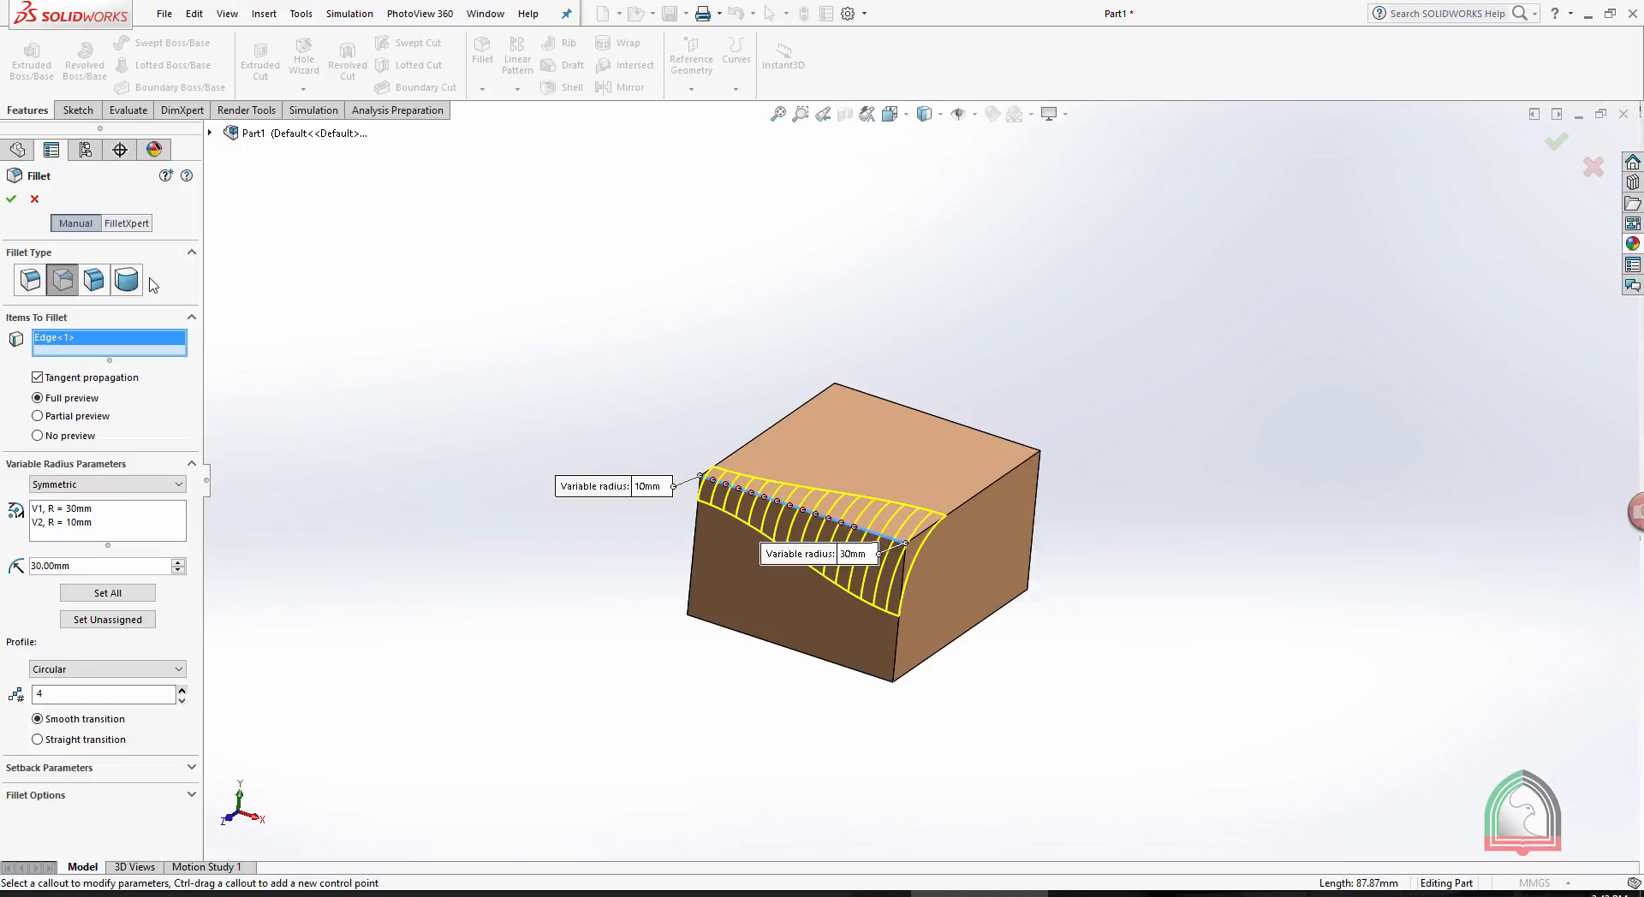
{"action": "left_click", "coordinate": [118, 485]}
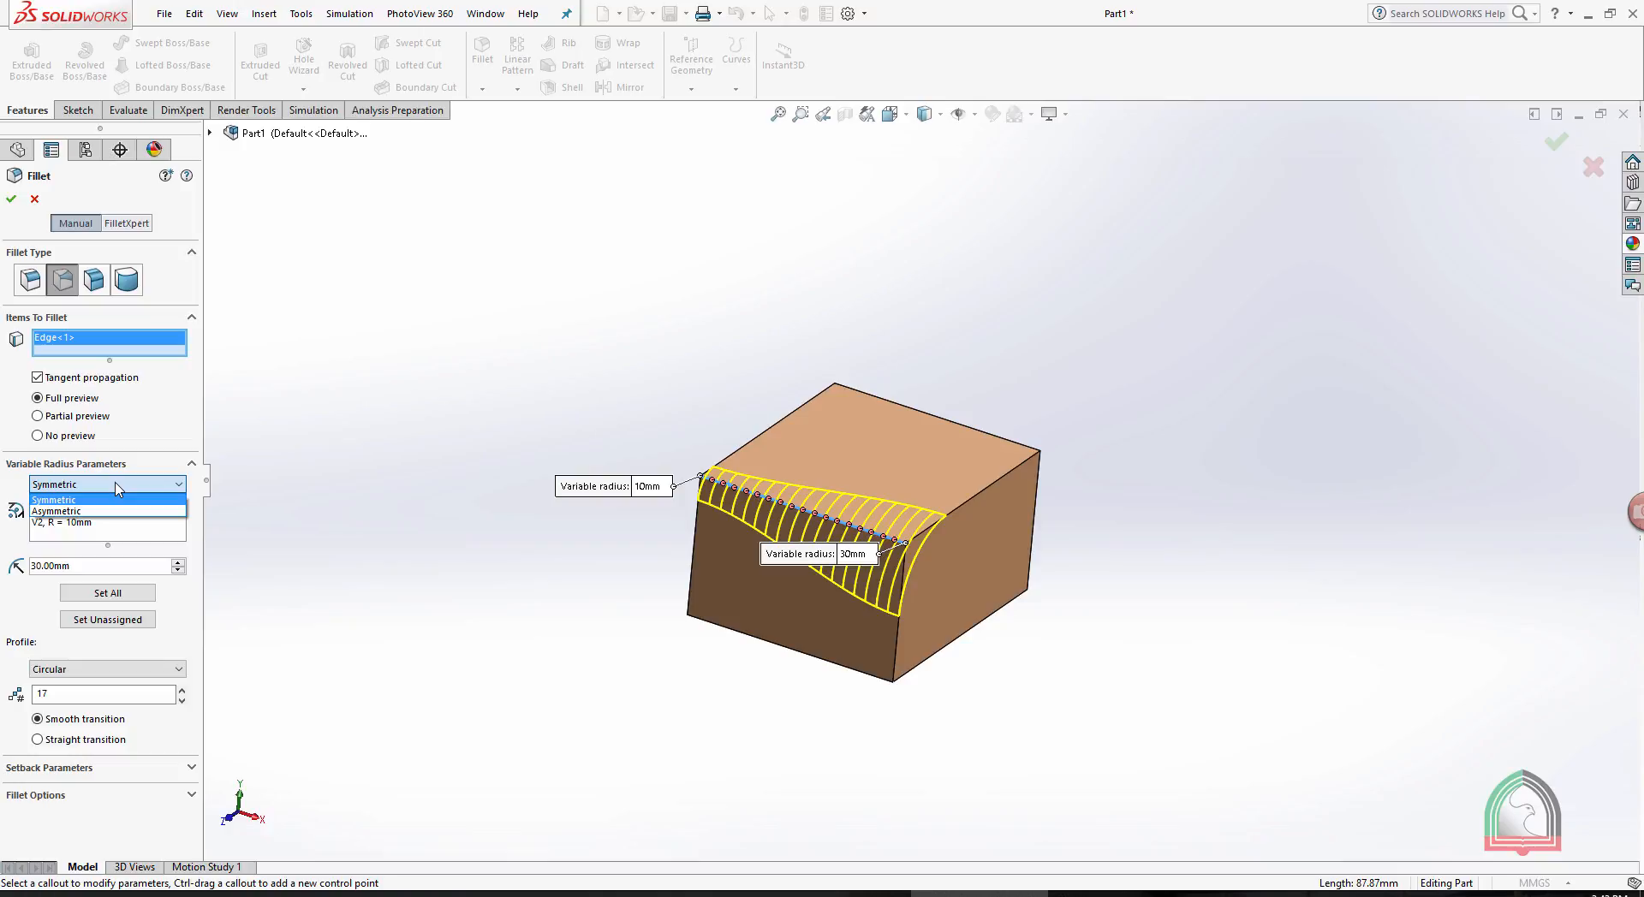
{"action": "left_click", "coordinate": [12, 202]}
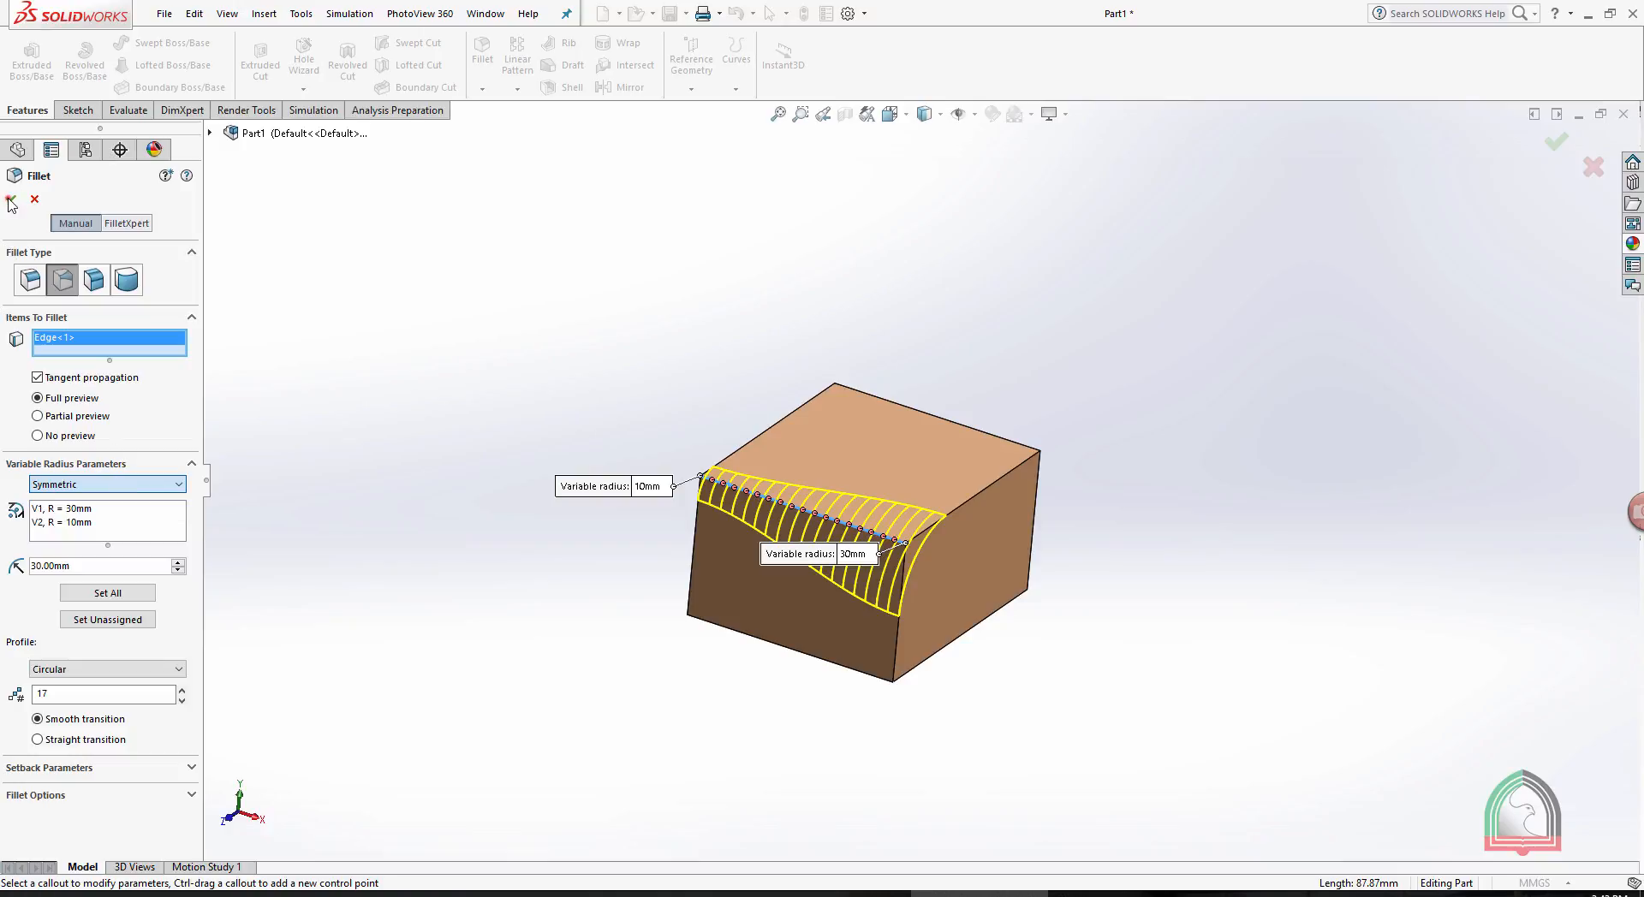
{"action": "left_click", "coordinate": [9, 200]}
{"action": "left_click", "coordinate": [9, 199]}
{"action": "left_click", "coordinate": [10, 199]}
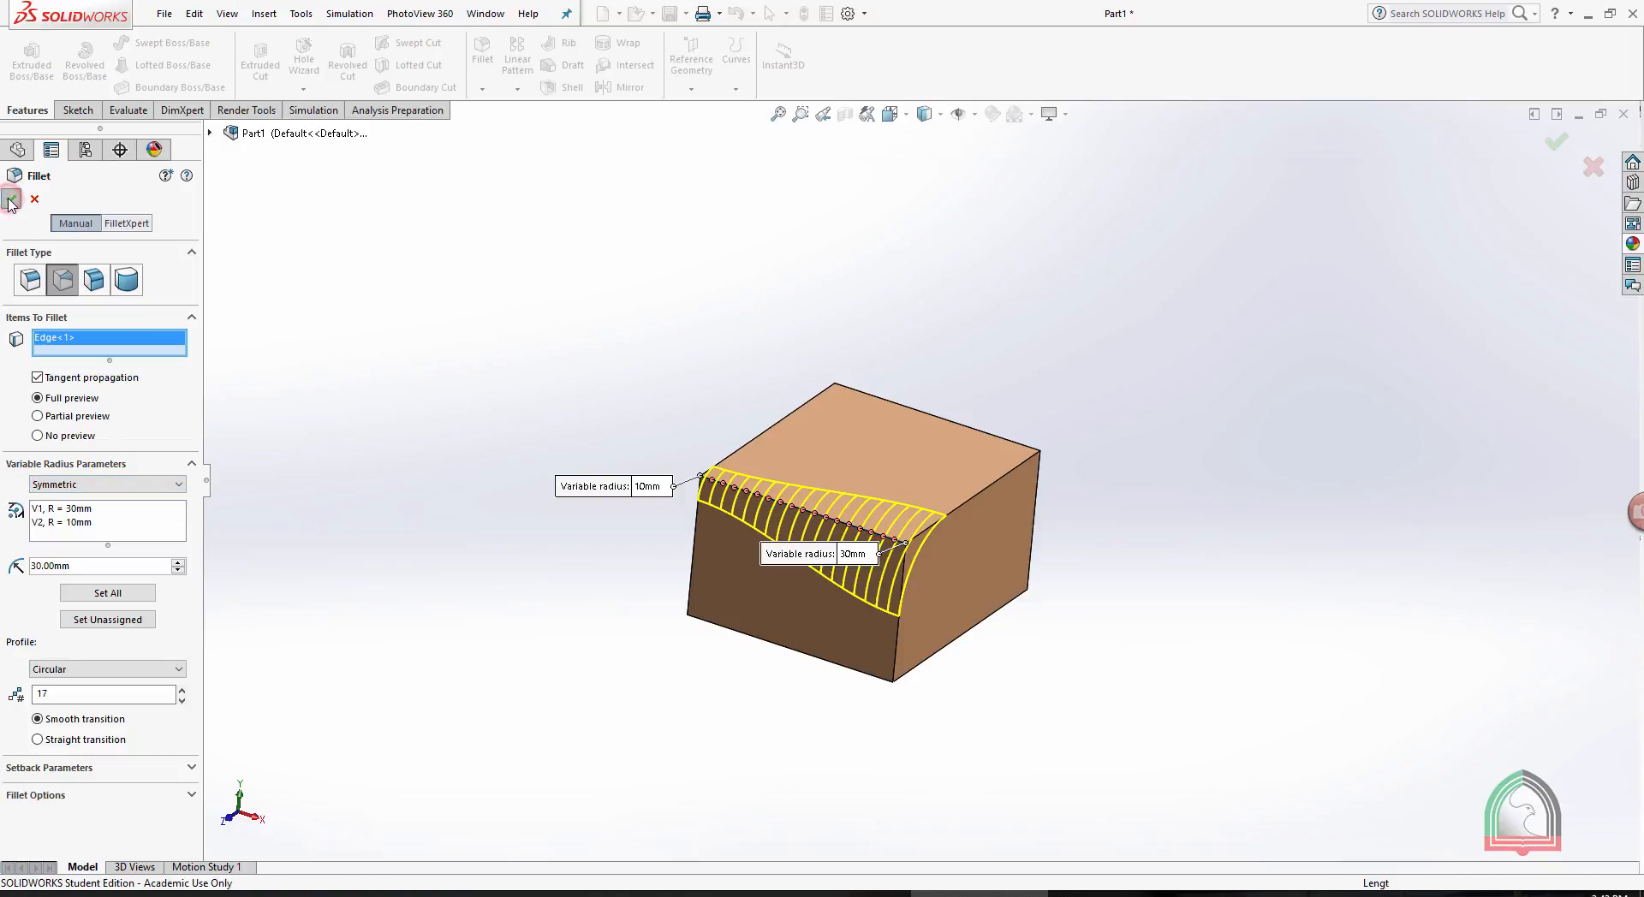
{"action": "left_click", "coordinate": [409, 242]}
{"action": "middle_click_drag", "start_coordinate": [386, 244], "coordinate": [342, 349]}
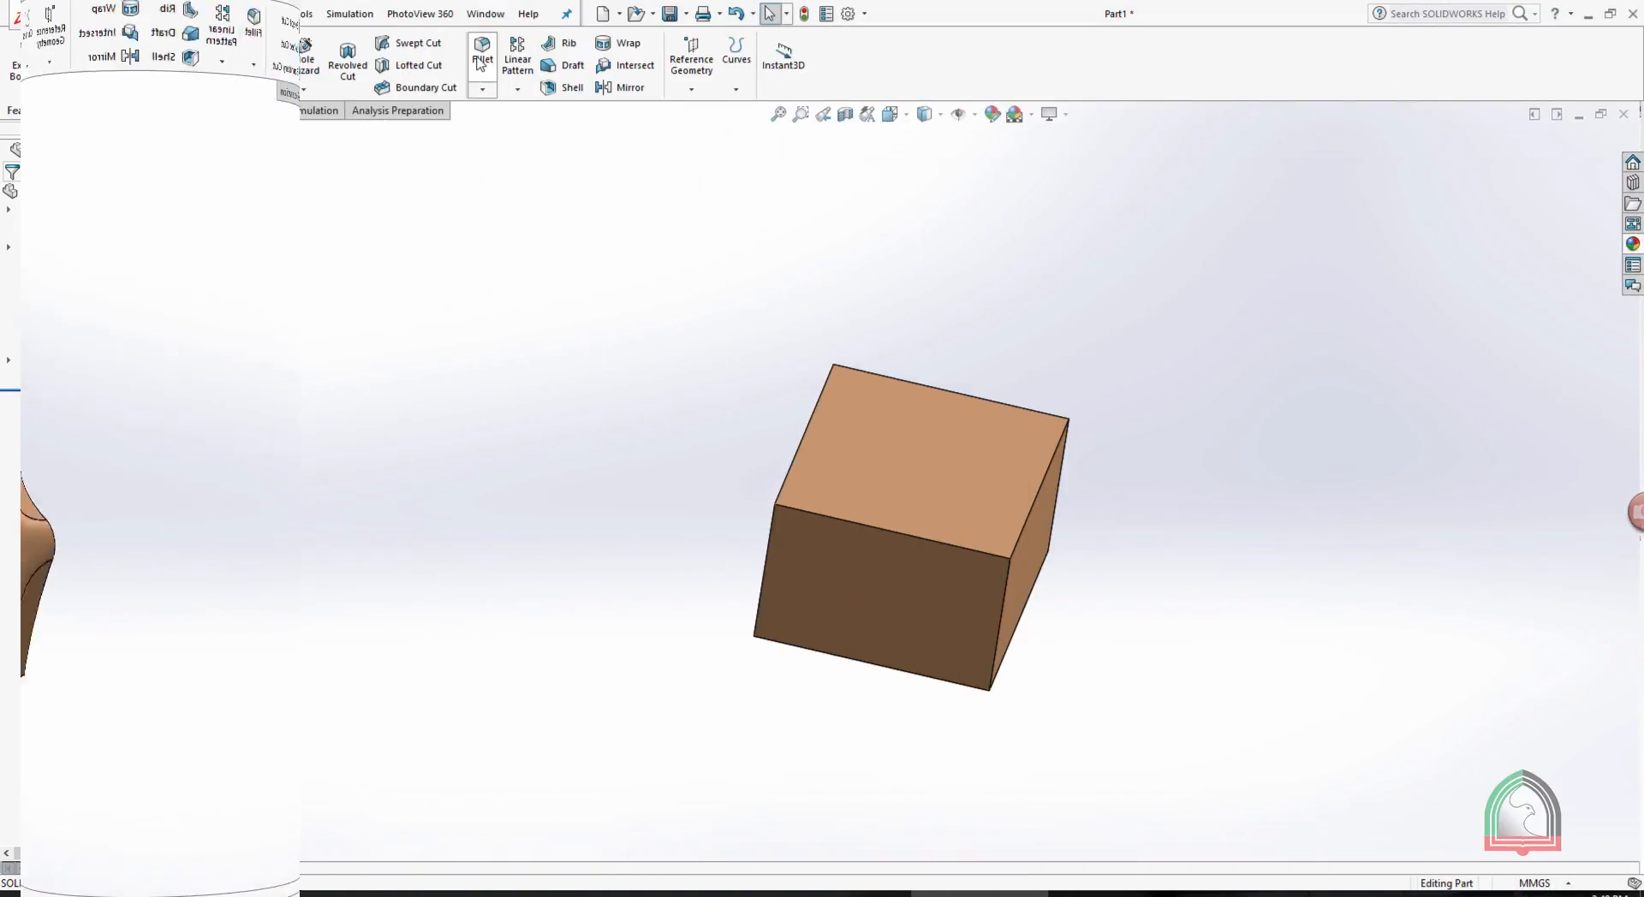
- Set up a 10 mm face fillet with the box's top face in face set 1 and the right side face in face set 2
{"action": "left_click", "coordinate": [482, 52]}
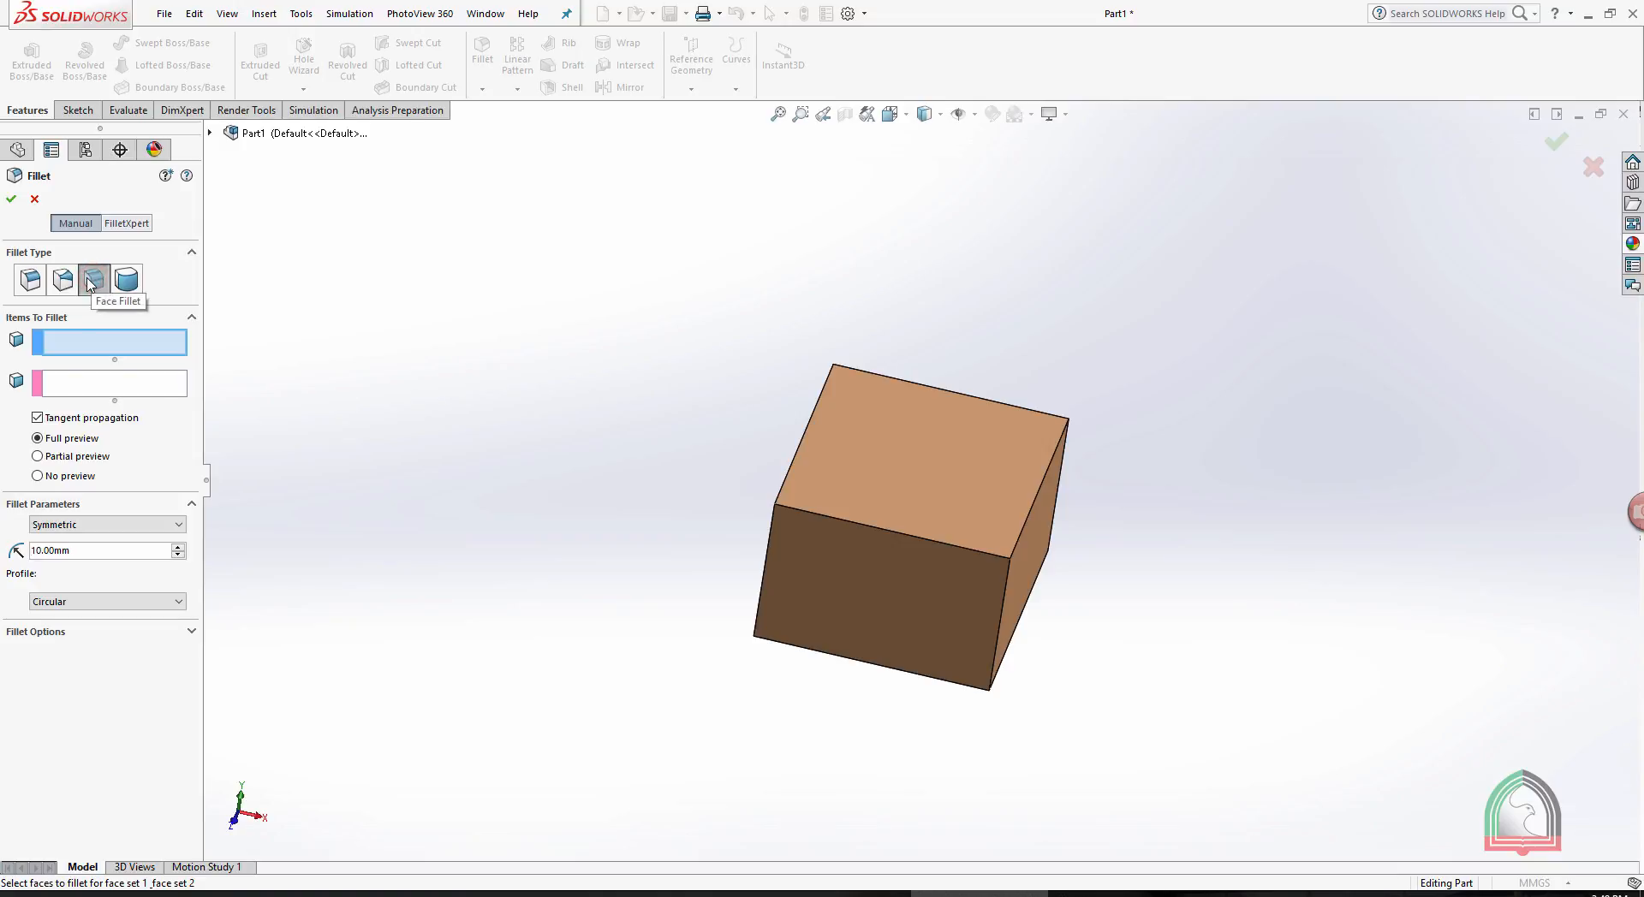
{"action": "left_click", "coordinate": [76, 345]}
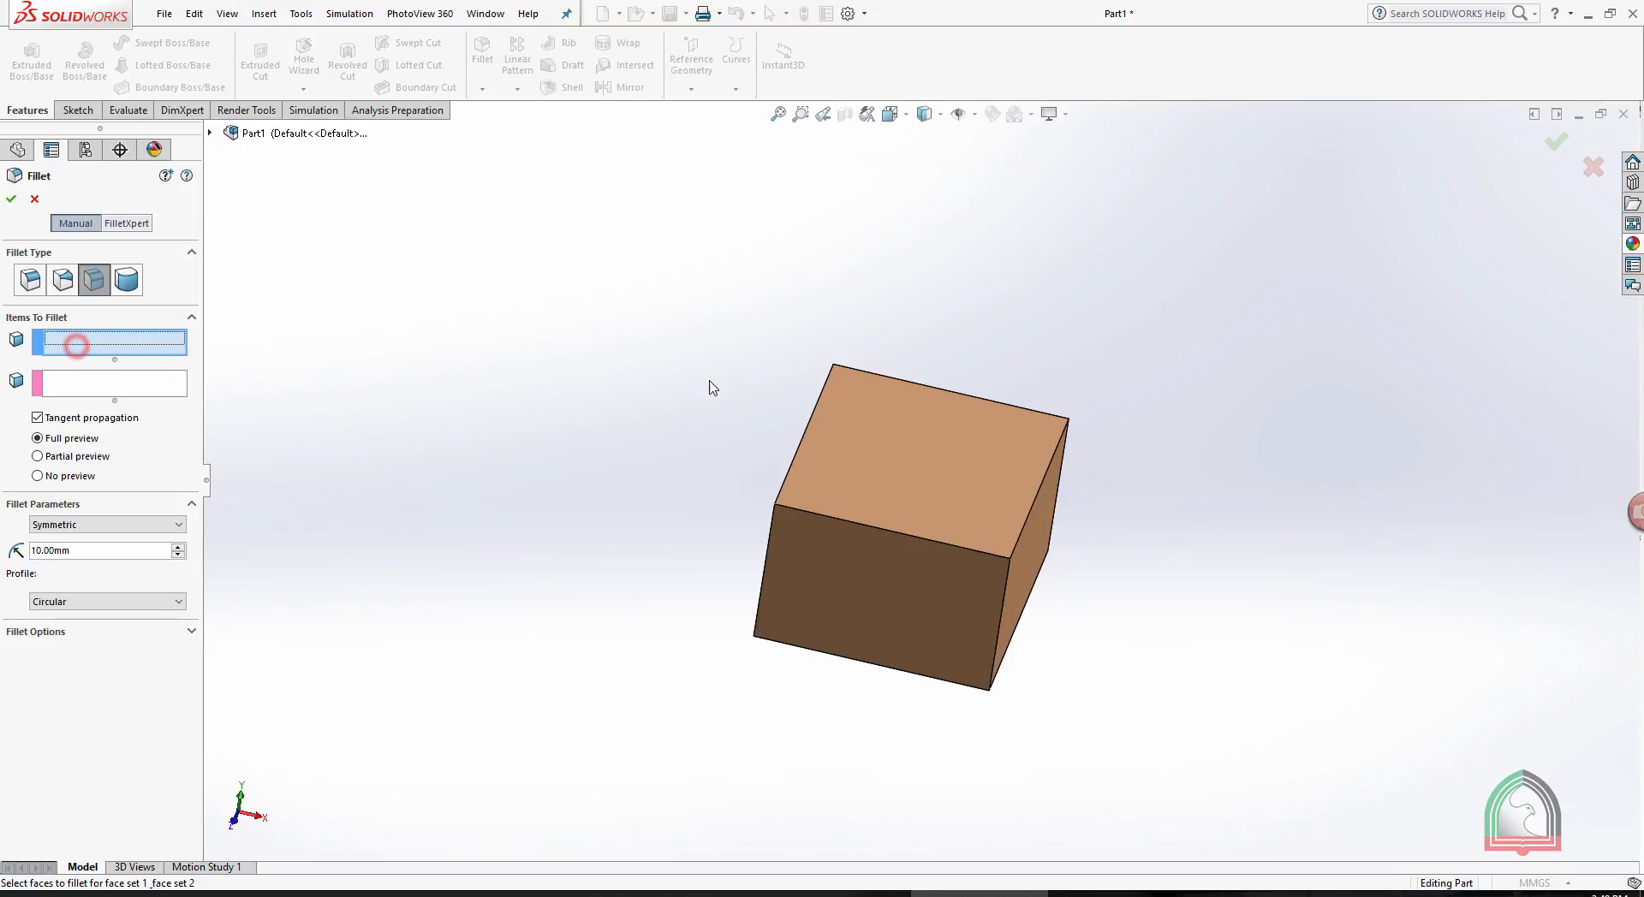
{"action": "left_click", "coordinate": [948, 444]}
{"action": "middle_click_drag", "start_coordinate": [1240, 469], "coordinate": [1138, 564]}
{"action": "left_click", "coordinate": [1138, 563]}
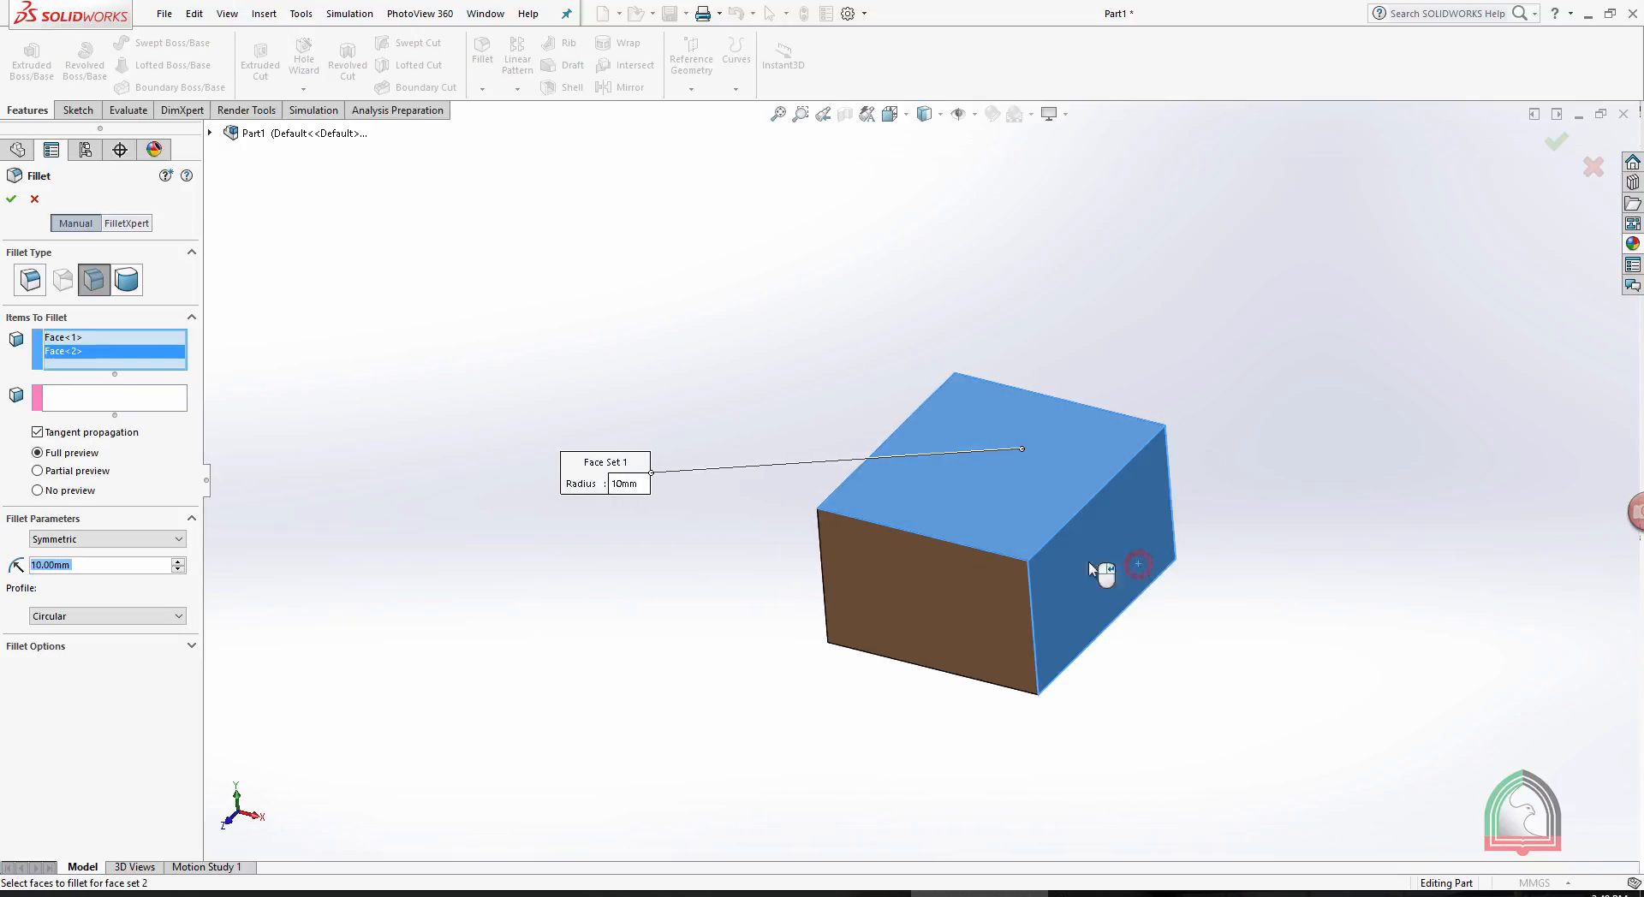
{"action": "right_click", "coordinate": [76, 355]}
{"action": "left_click", "coordinate": [108, 377]}
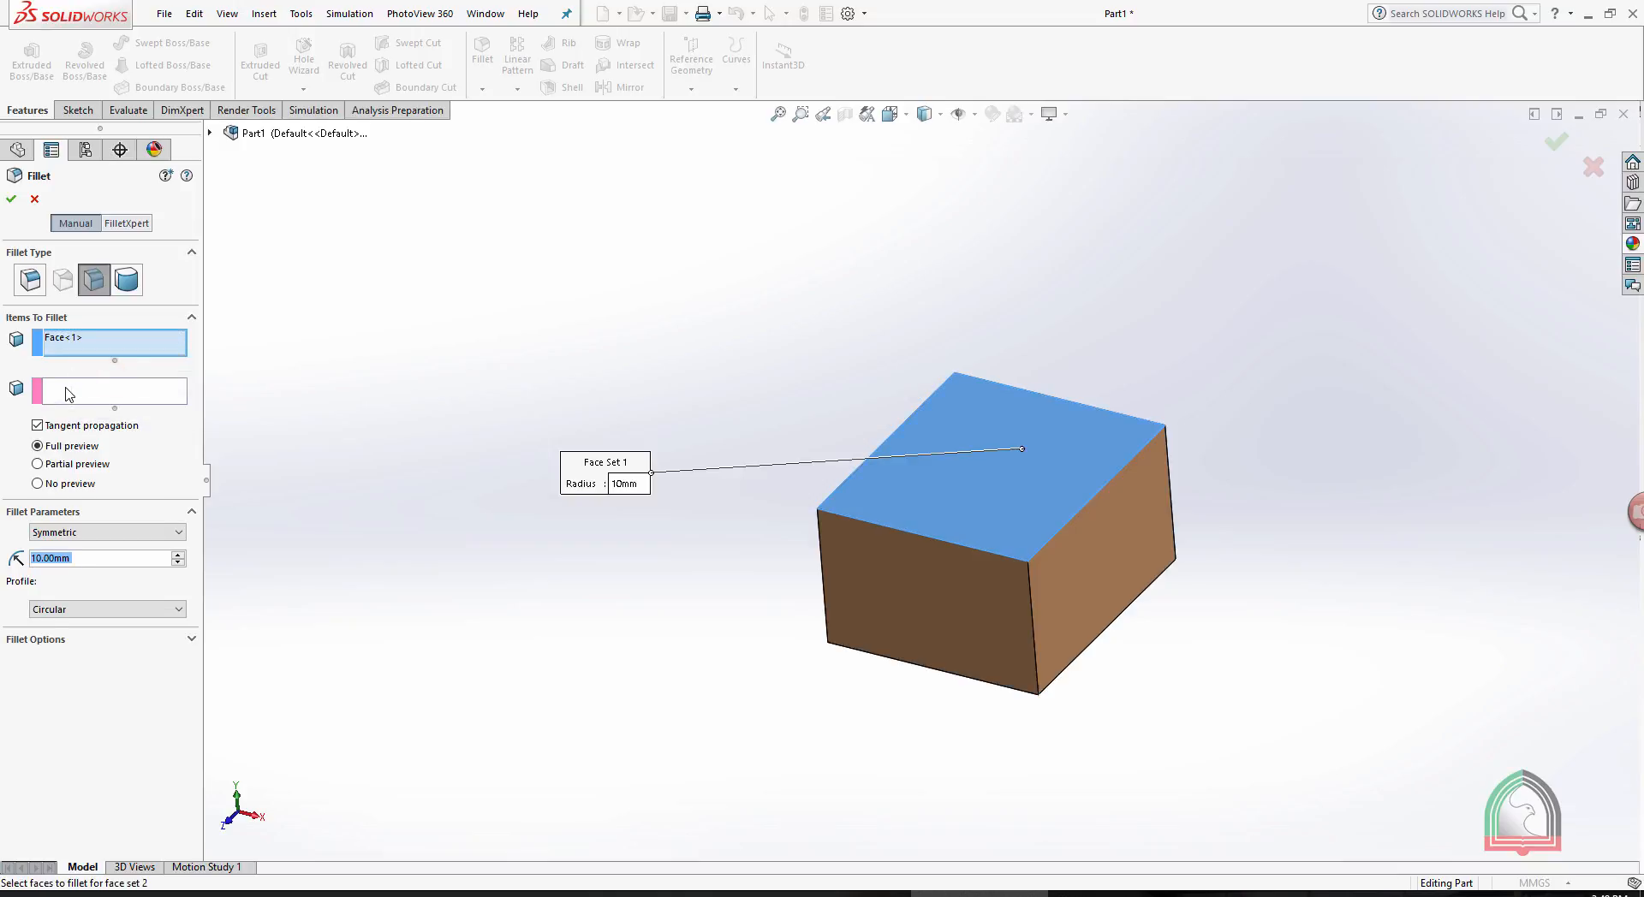
{"action": "left_click", "coordinate": [69, 394]}
{"action": "left_click", "coordinate": [1103, 532]}
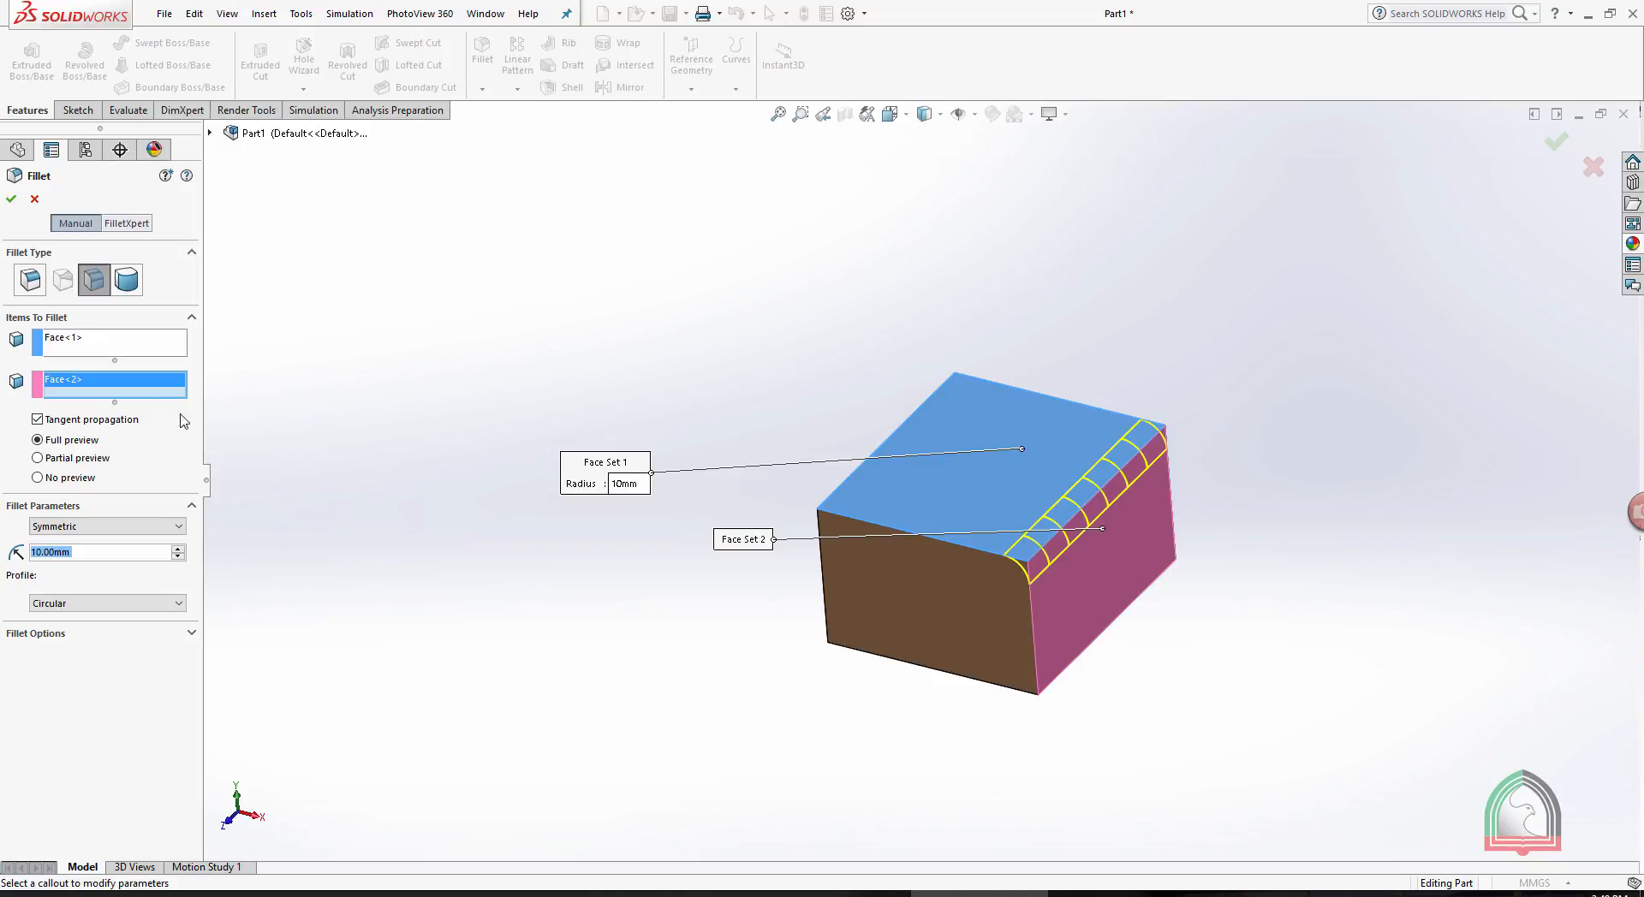
- Move the right side face to face set 1 with the top face, use the front face as face set 2, and accept the fillet
{"action": "right_click", "coordinate": [85, 383]}
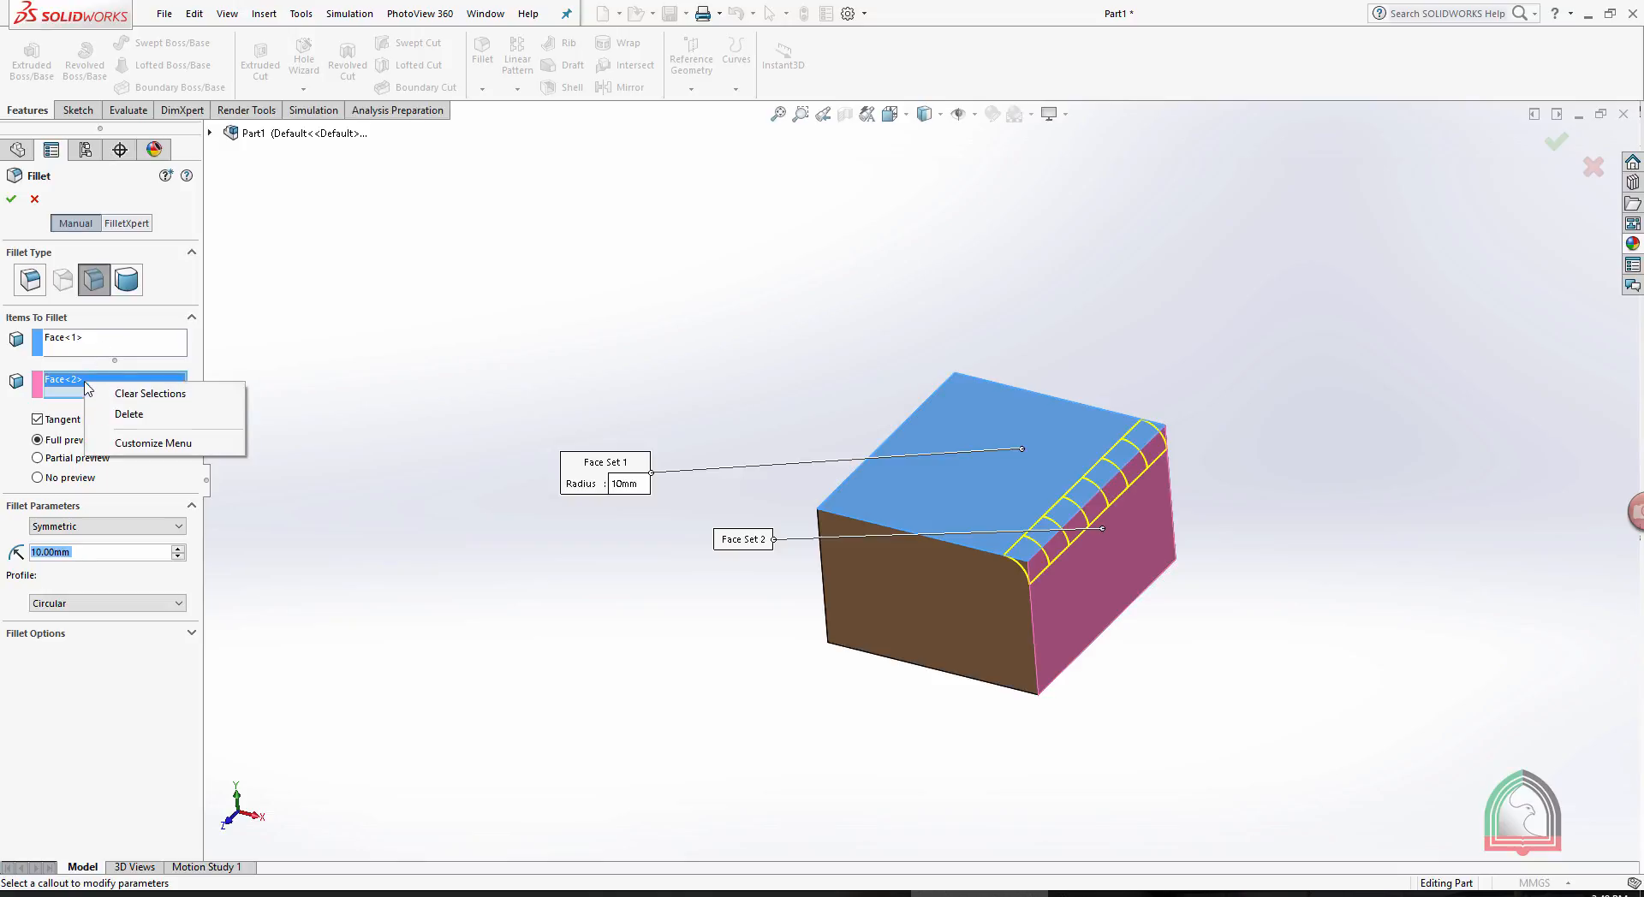
{"action": "left_click", "coordinate": [120, 415]}
{"action": "left_click", "coordinate": [79, 353]}
{"action": "left_click", "coordinate": [1106, 553]}
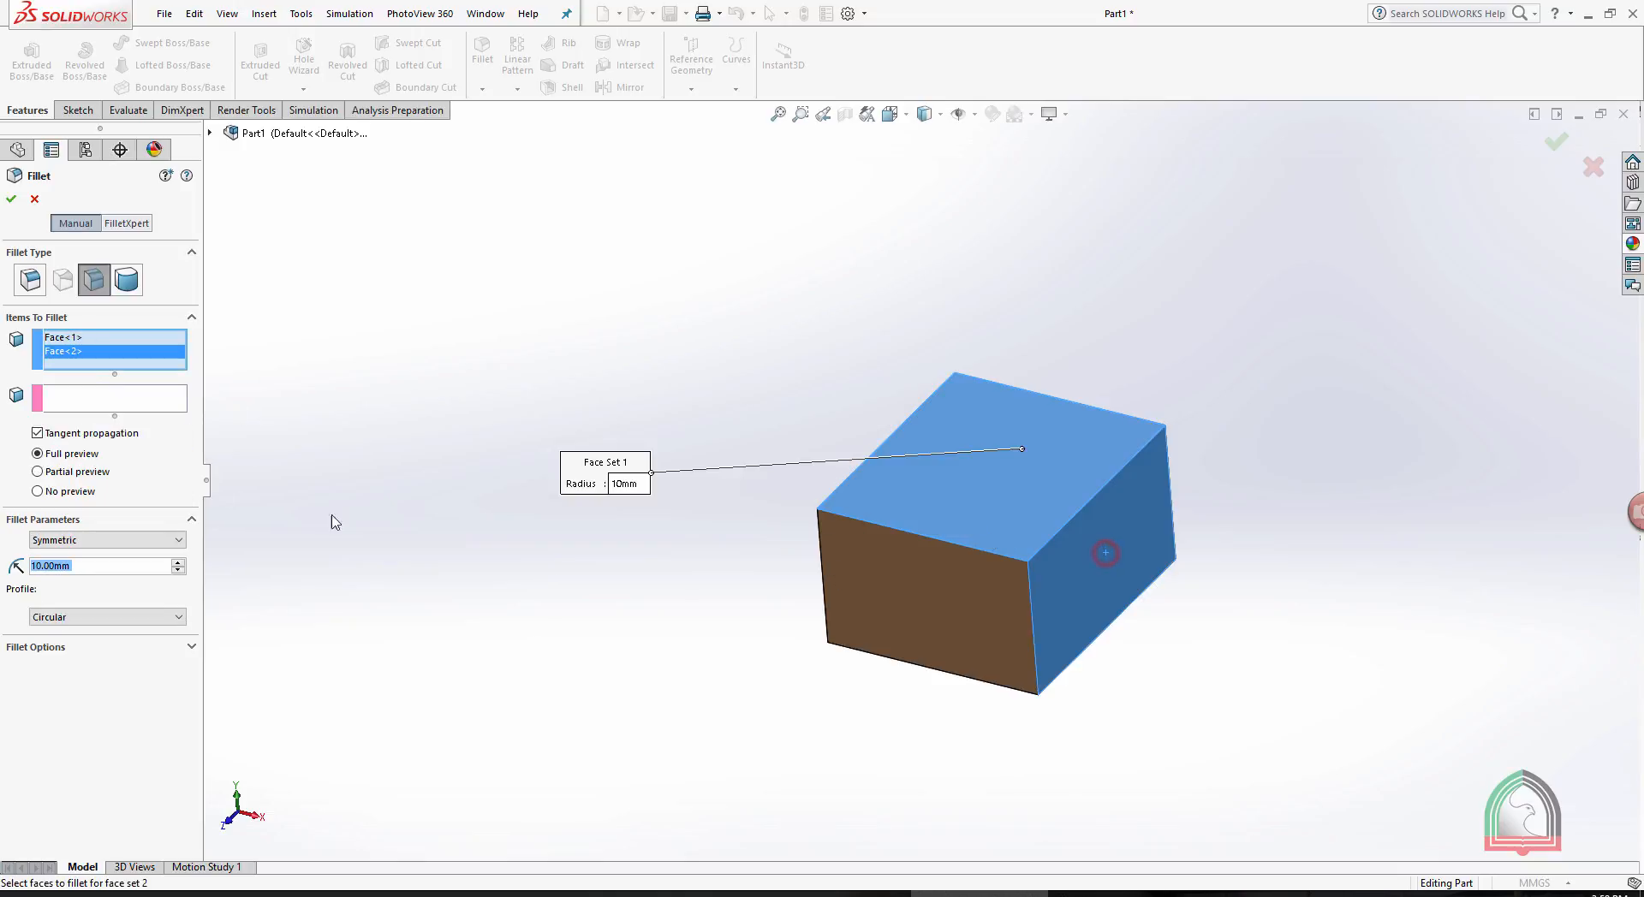
{"action": "left_click", "coordinate": [98, 399]}
{"action": "left_click", "coordinate": [1000, 625]}
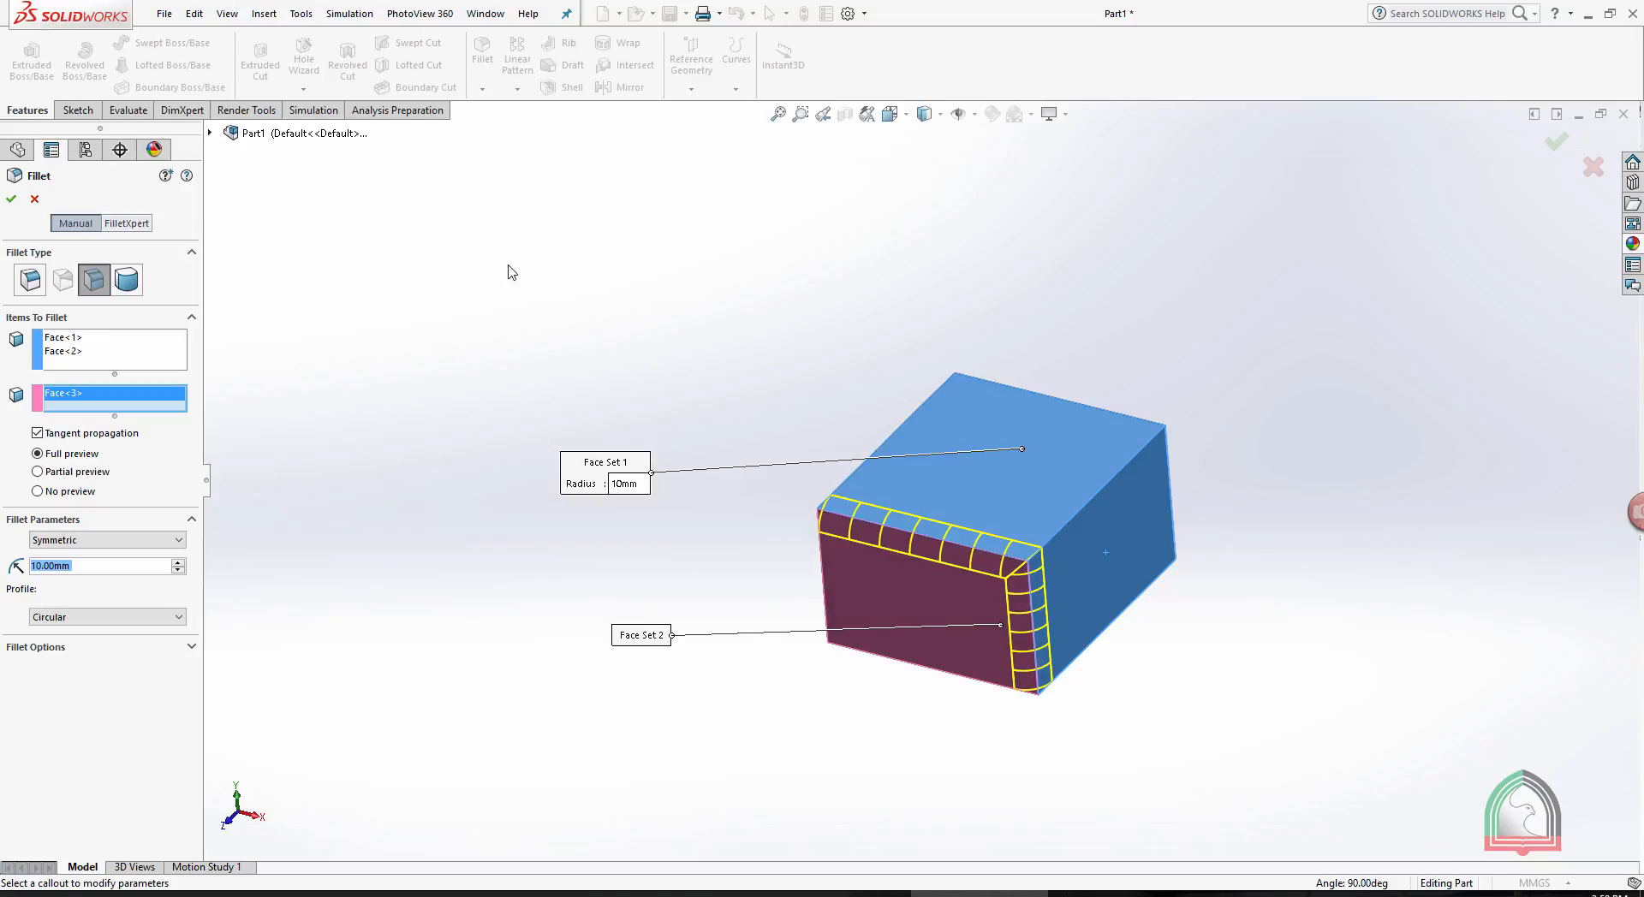
{"action": "left_click", "coordinate": [12, 202]}
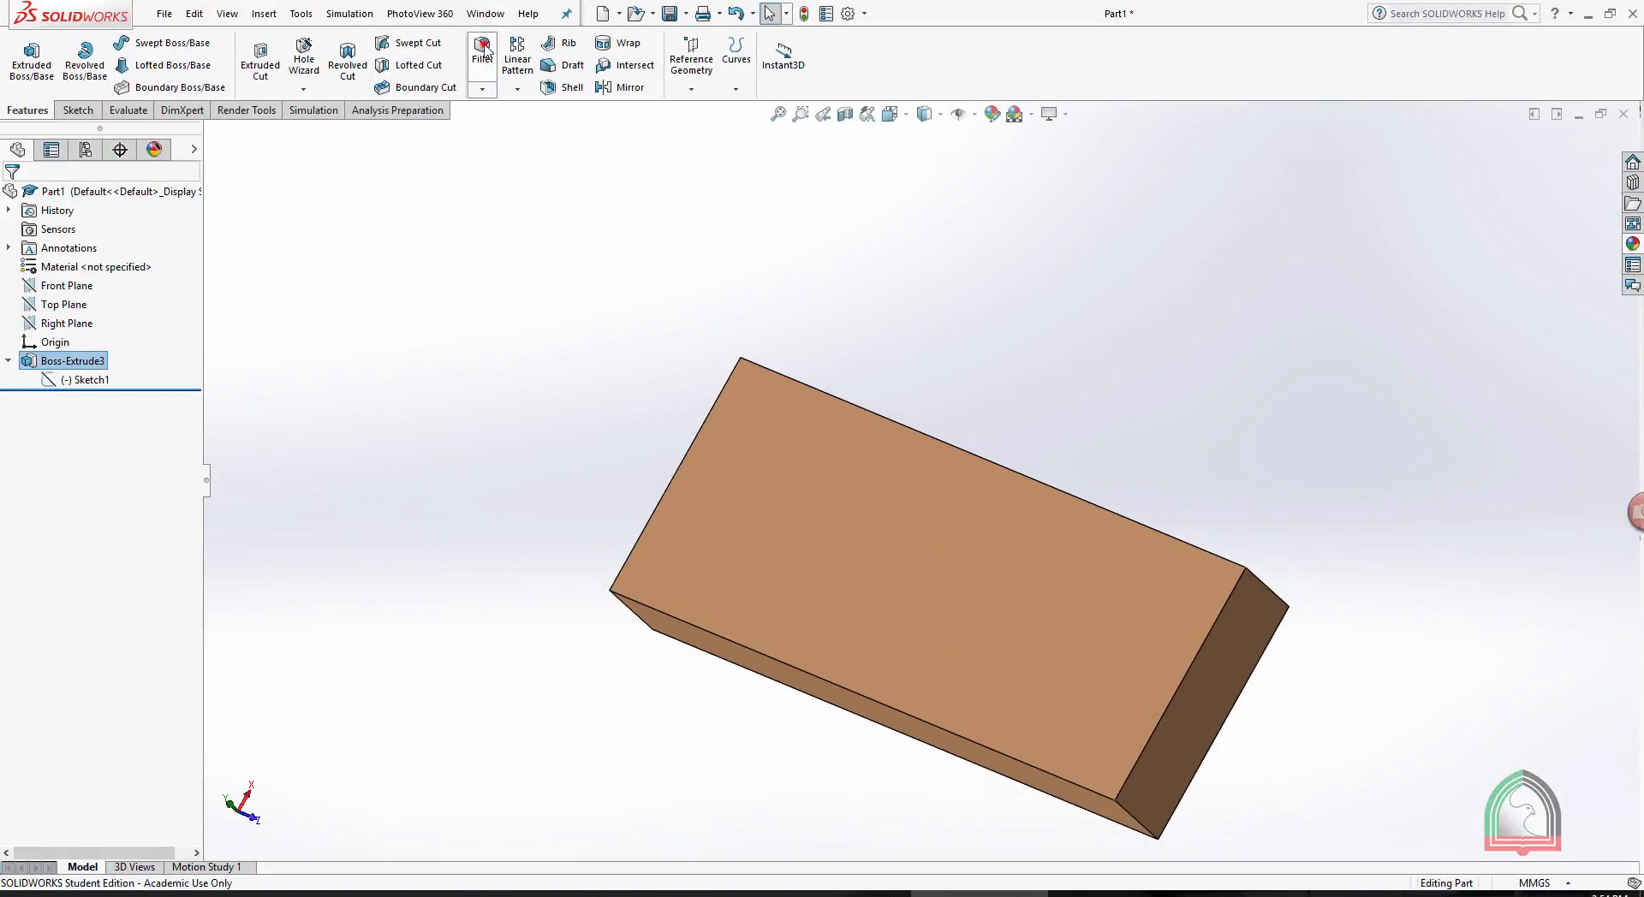
- Start a full round fillet with the slab's large face as side face set 1 and the adjoining long narrow face as center face set
{"action": "left_click", "coordinate": [482, 49]}
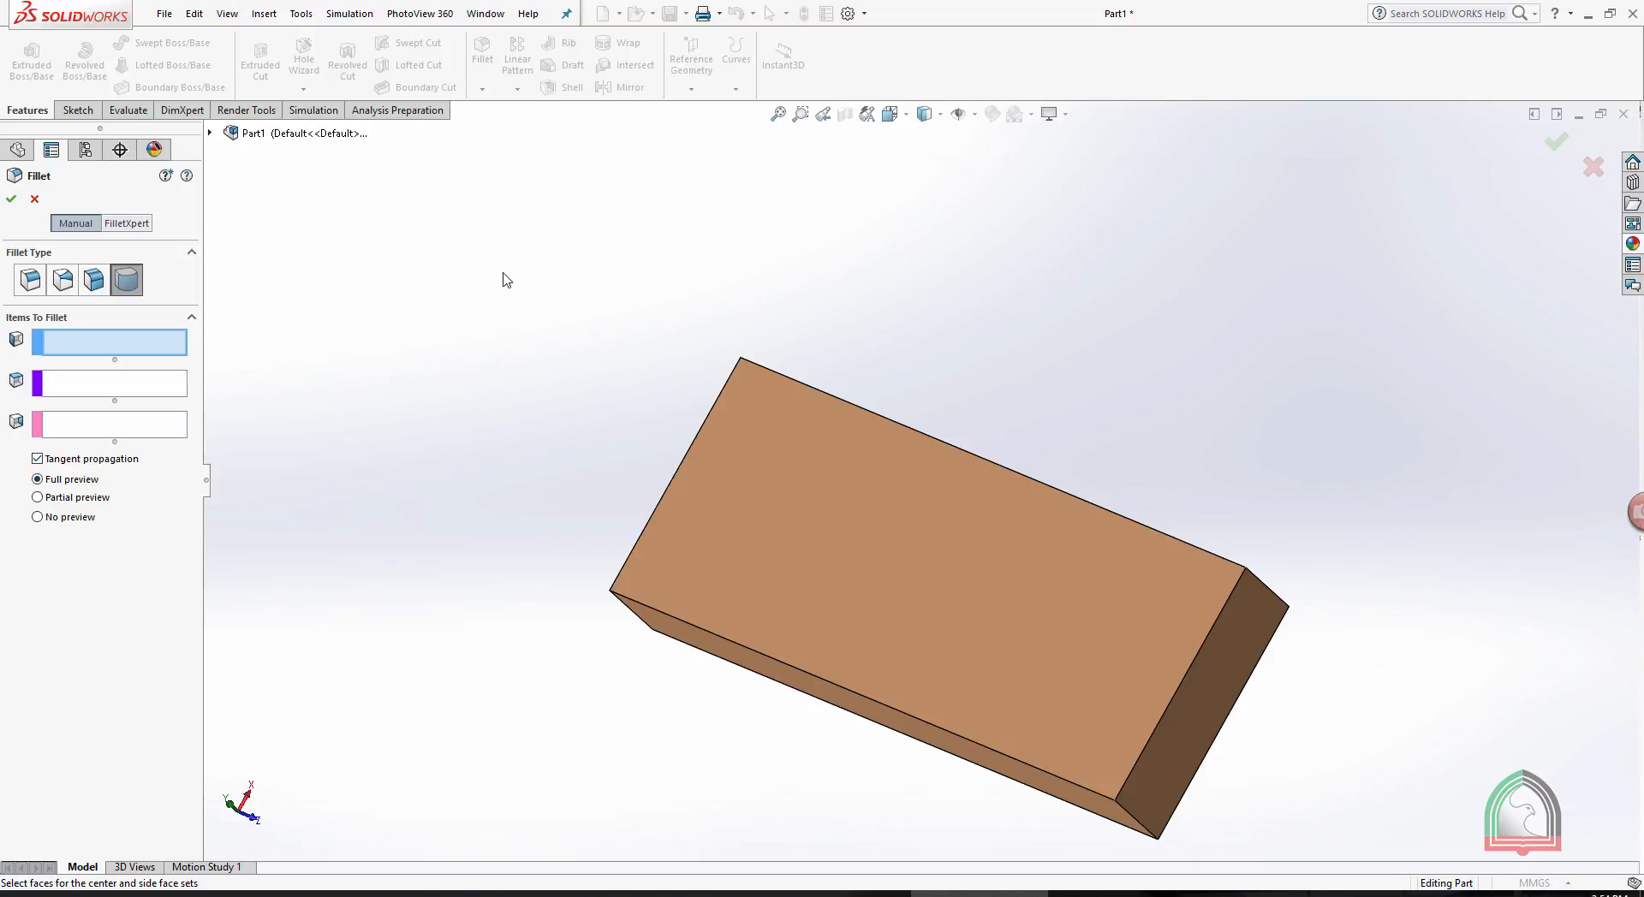
{"action": "middle_click_drag", "start_coordinate": [507, 280], "coordinate": [448, 300]}
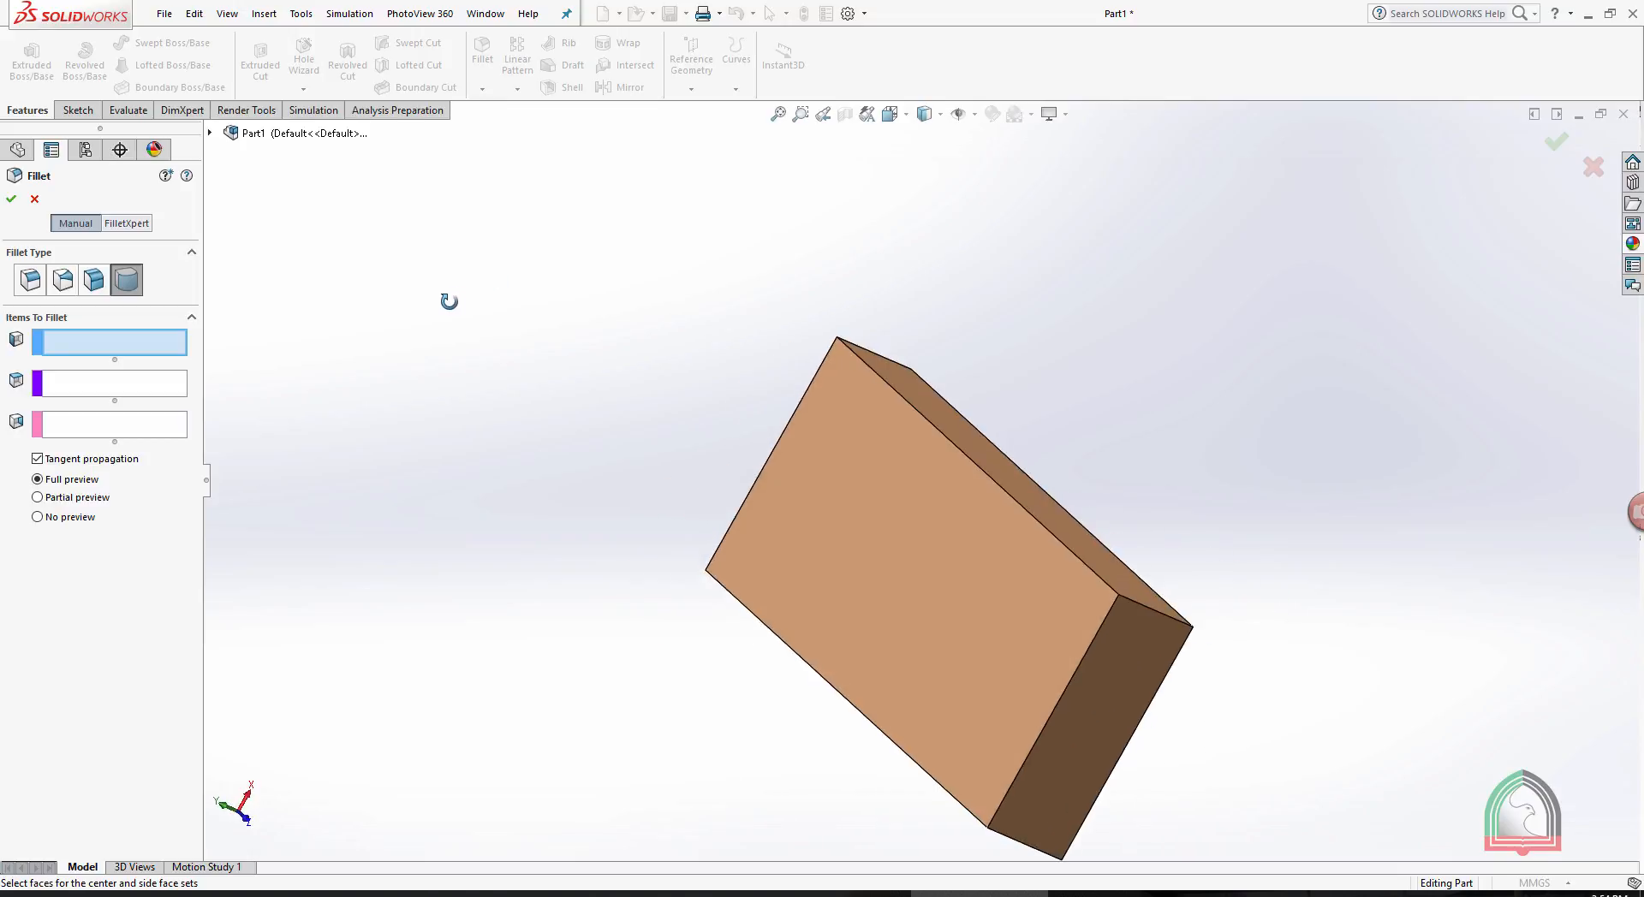
{"action": "left_click", "coordinate": [902, 537]}
{"action": "left_click", "coordinate": [101, 391]}
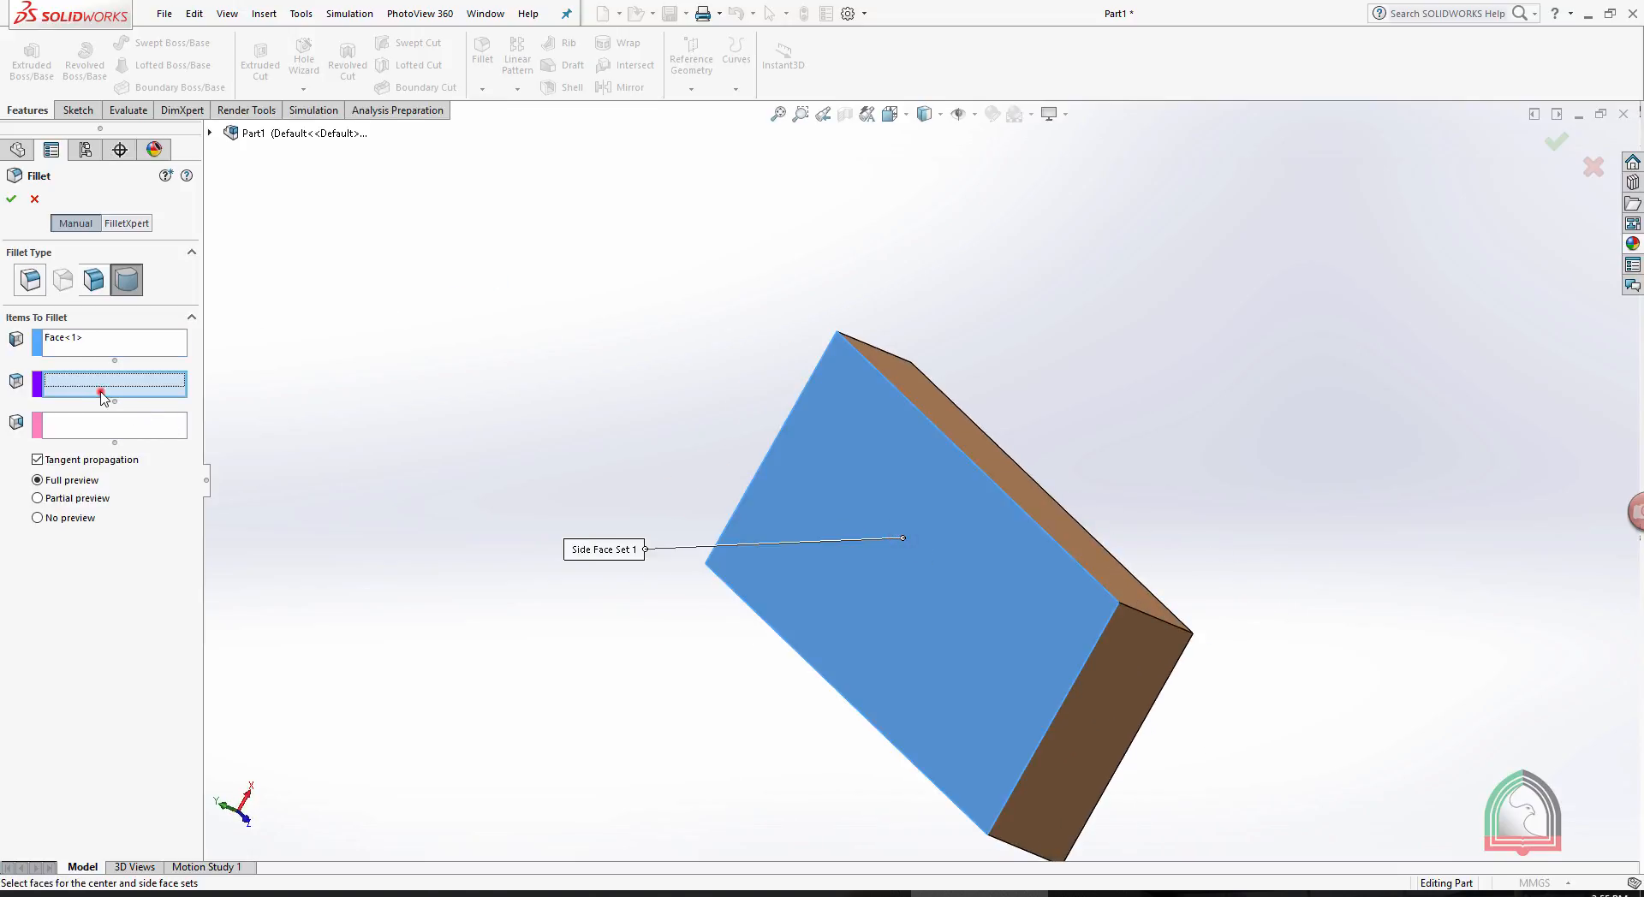
{"action": "left_click", "coordinate": [928, 403]}
- Complete the full round fillet by removing the opposite large face from the center face set, assigning it to side face set 2, and accepting
{"action": "middle_click_drag", "start_coordinate": [1347, 437], "coordinate": [1031, 486]}
{"action": "left_click", "coordinate": [955, 570]}
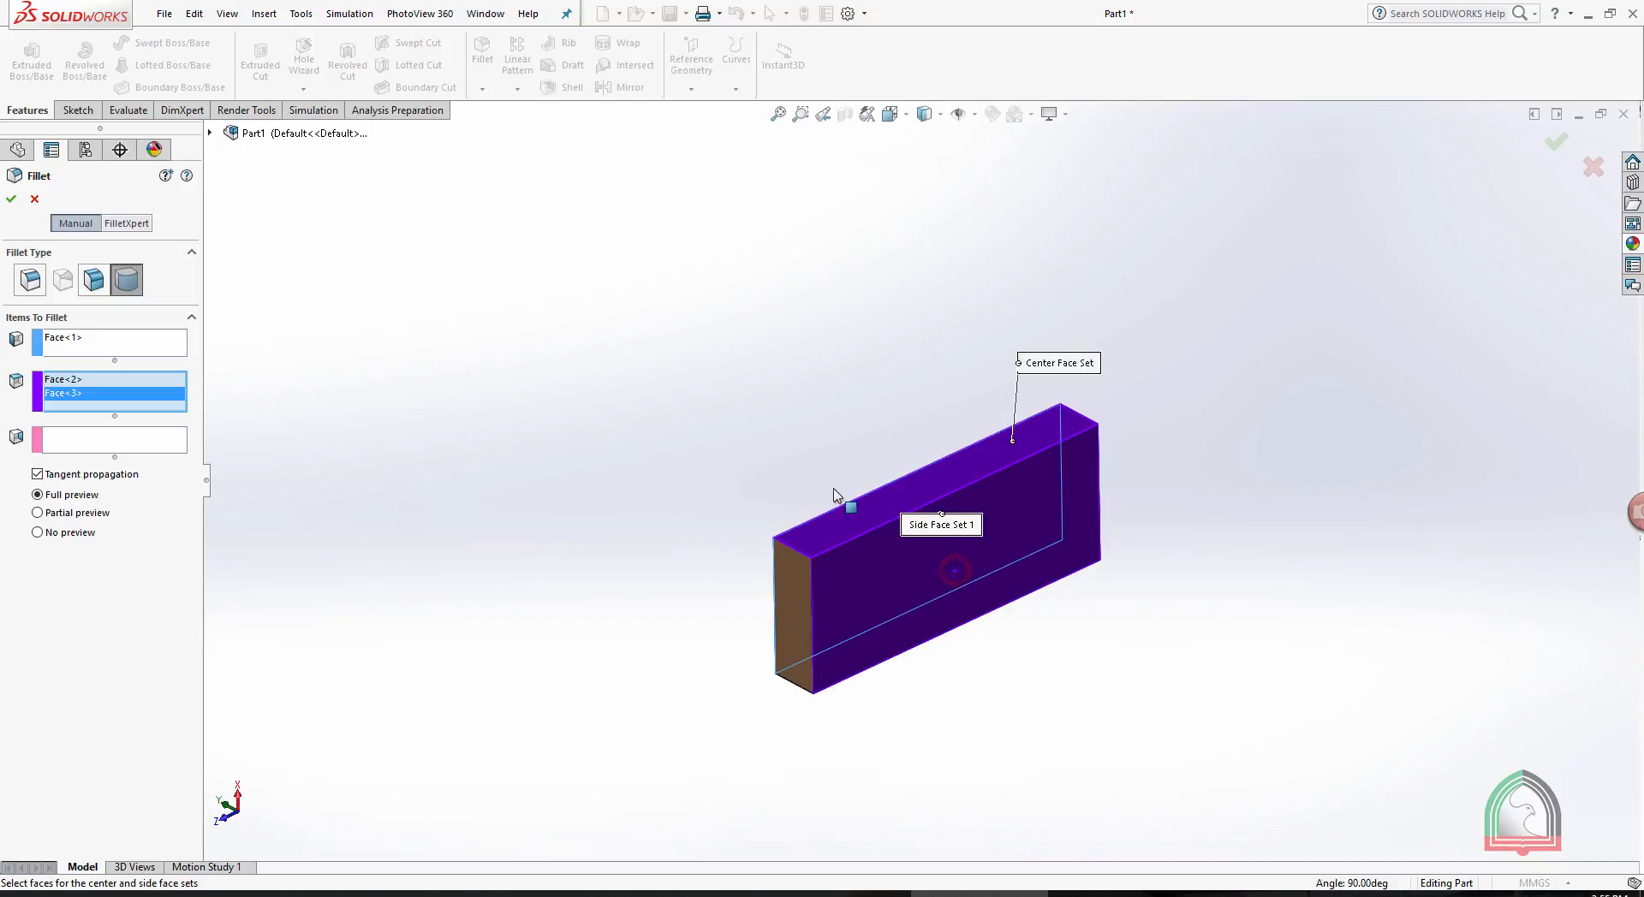
{"action": "right_click", "coordinate": [81, 399]}
{"action": "left_click", "coordinate": [110, 428]}
{"action": "left_click", "coordinate": [77, 430]}
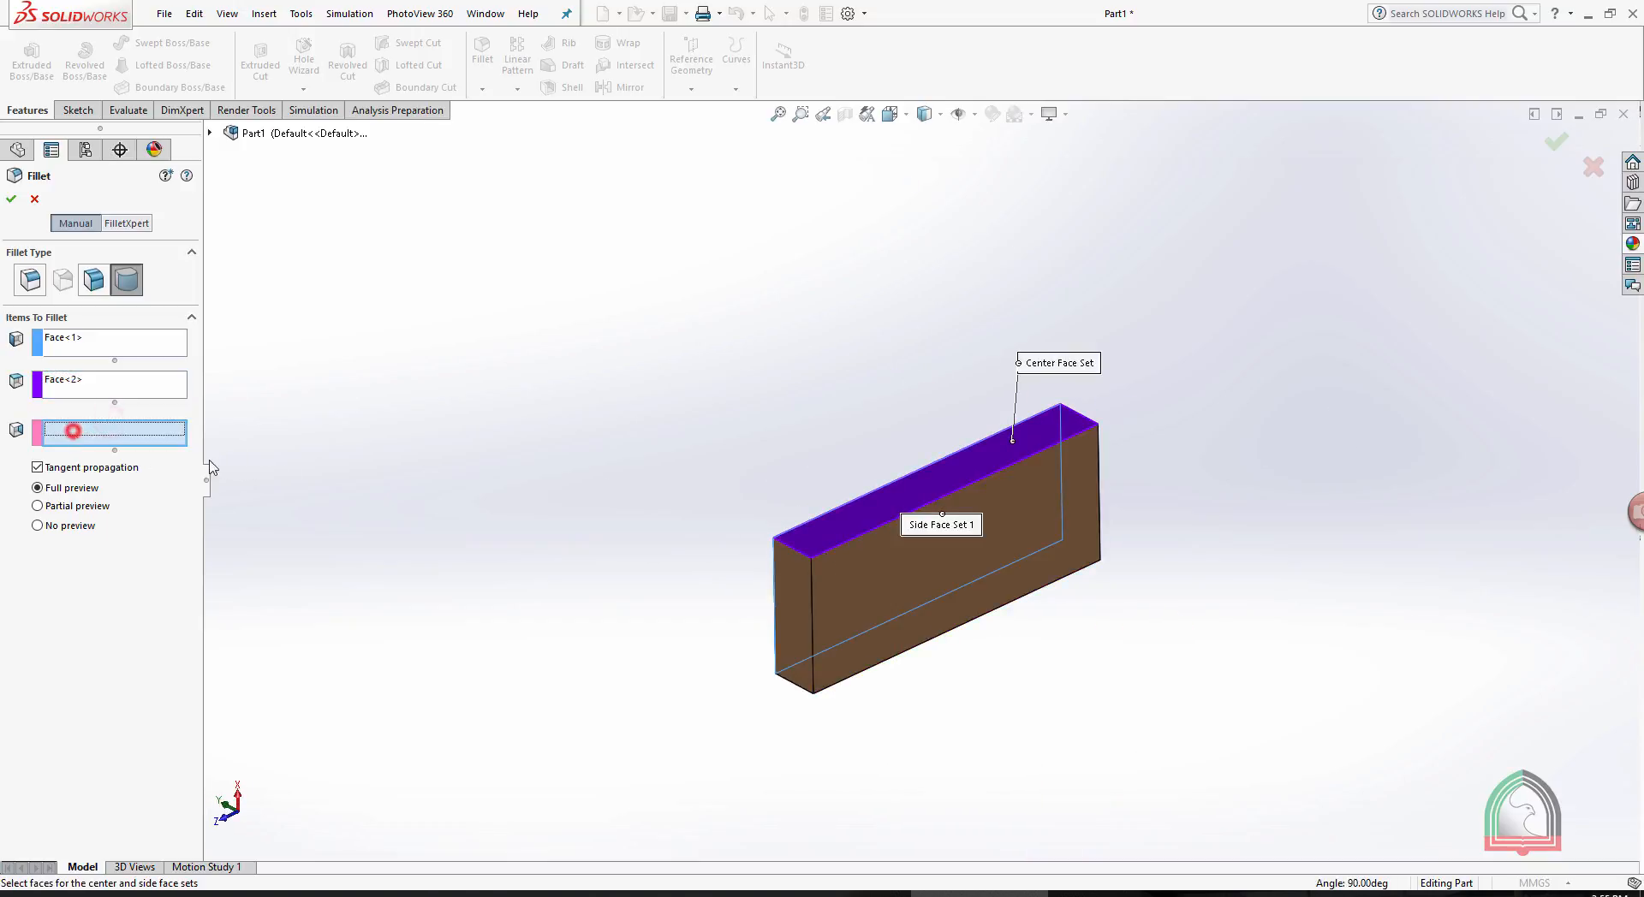
{"action": "left_click", "coordinate": [952, 579]}
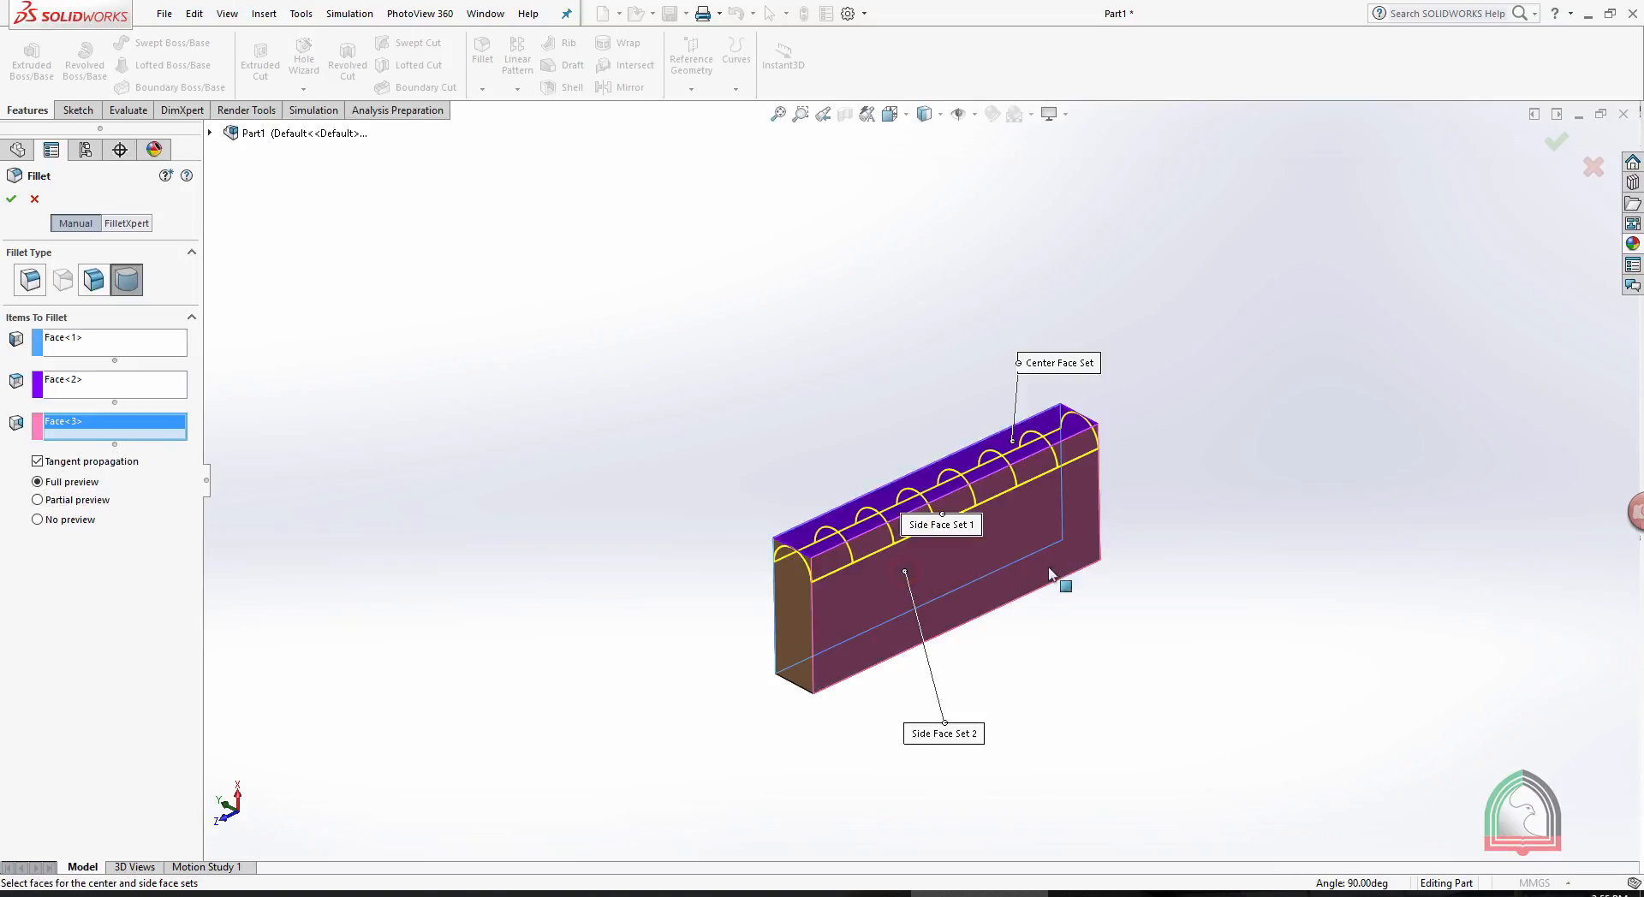
{"action": "middle_click_drag", "start_coordinate": [1136, 439], "coordinate": [1191, 503]}
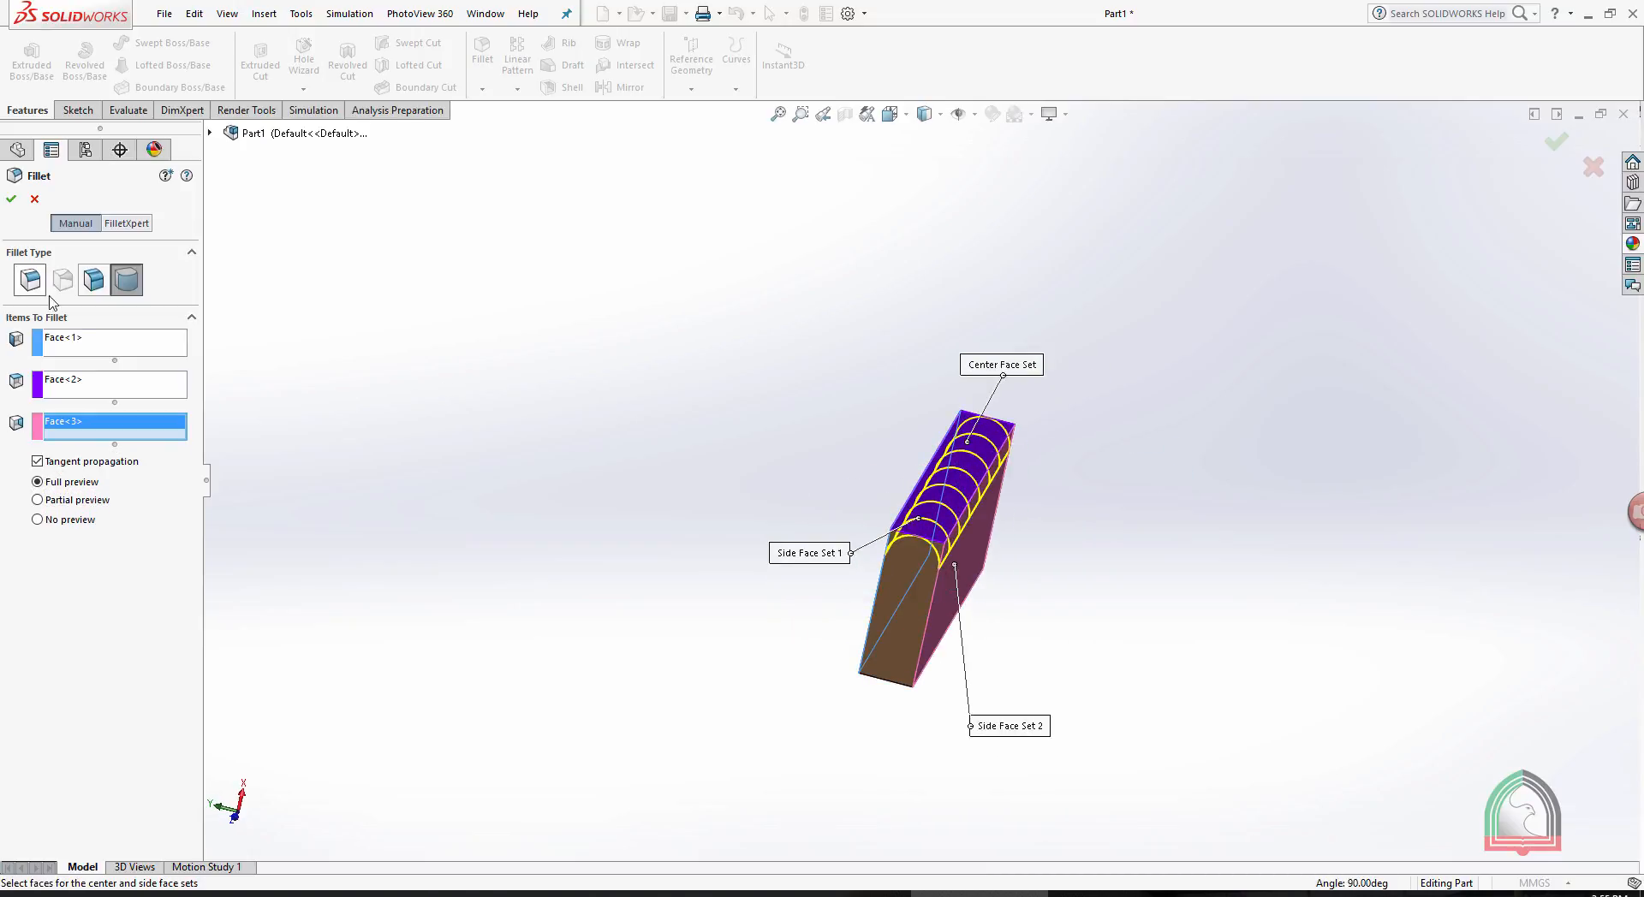
{"action": "left_click", "coordinate": [11, 202]}
{"action": "middle_click_drag", "start_coordinate": [1170, 438], "coordinate": [891, 403]}
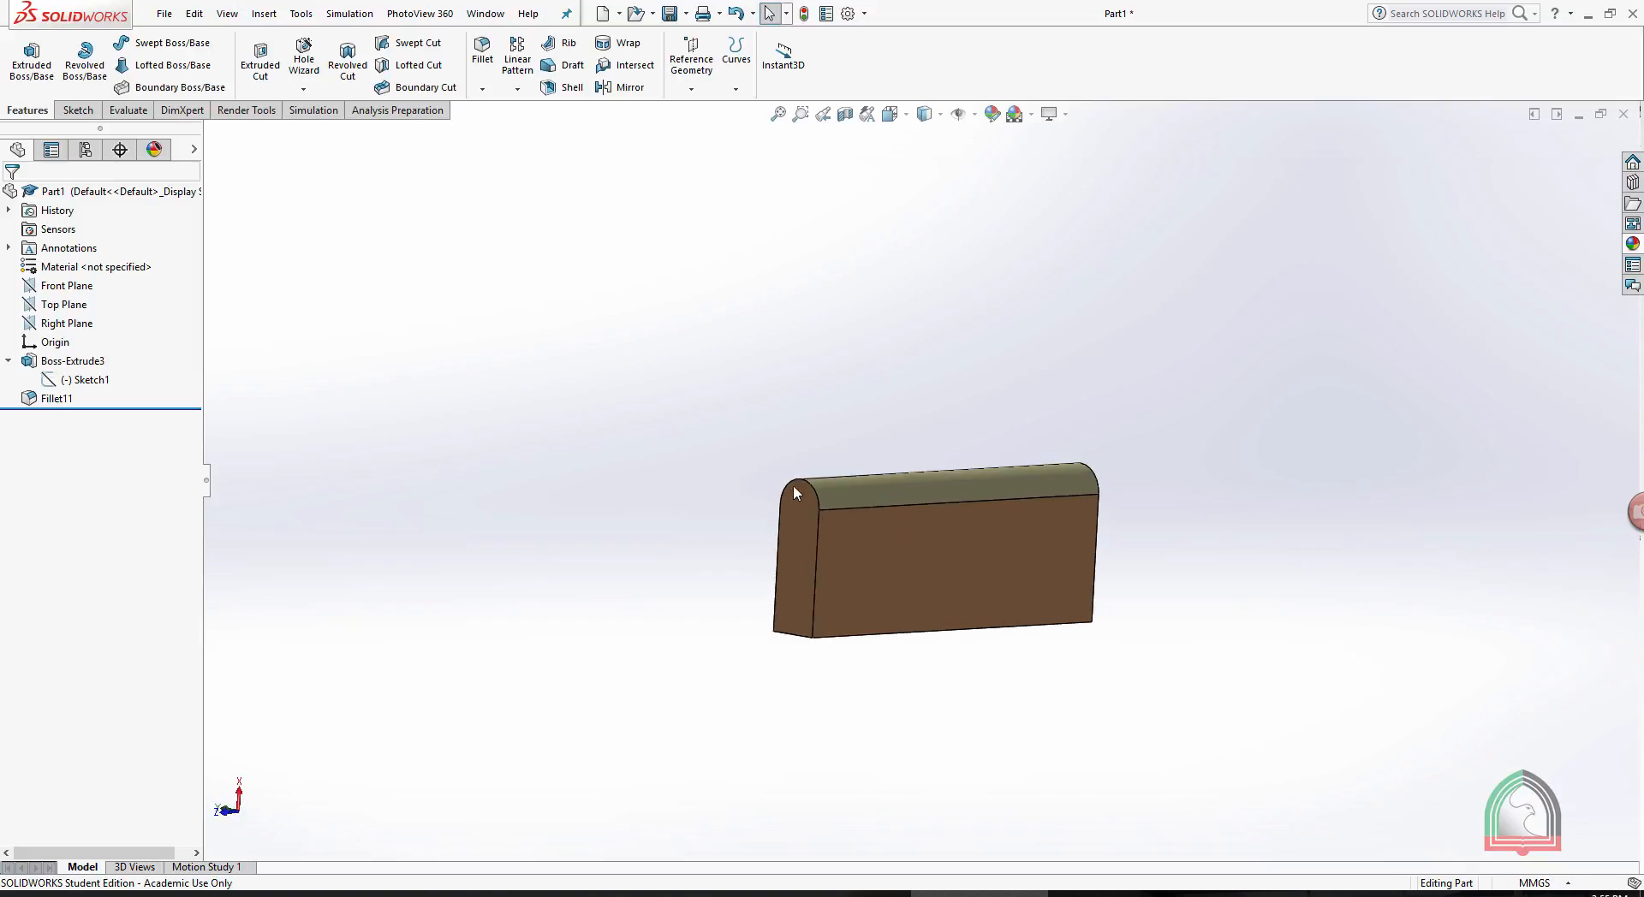
- Set up another full round fillet with the slab's narrow end face as center face set and the two opposite large faces as side face sets
{"action": "left_click", "coordinate": [483, 51]}
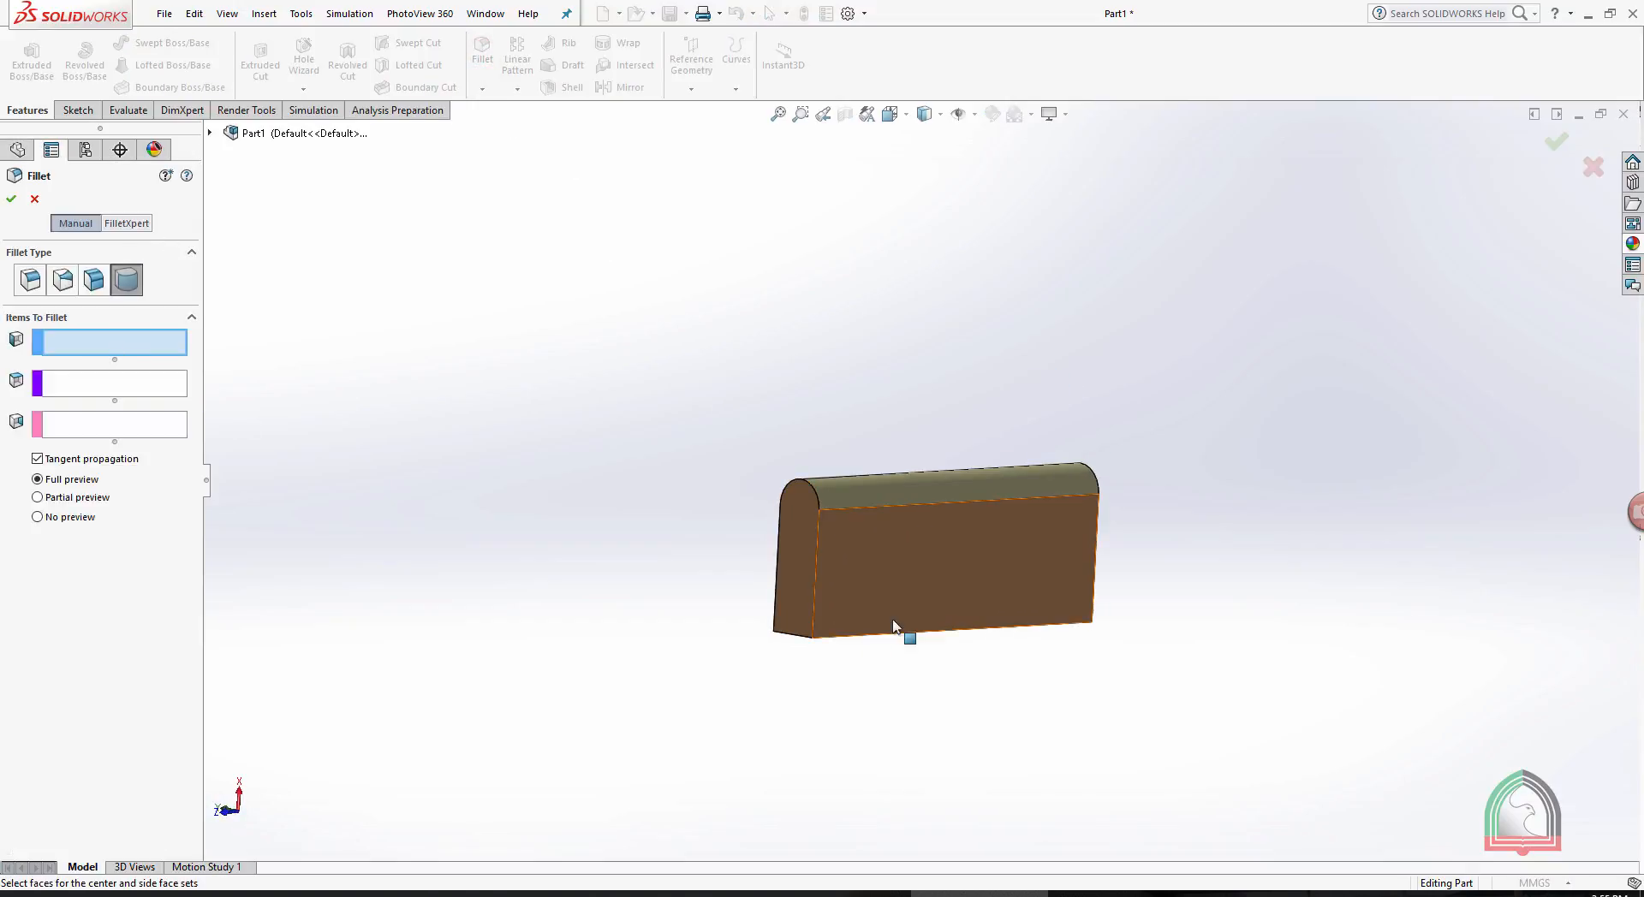
{"action": "left_click", "coordinate": [905, 577]}
{"action": "left_click", "coordinate": [120, 379]}
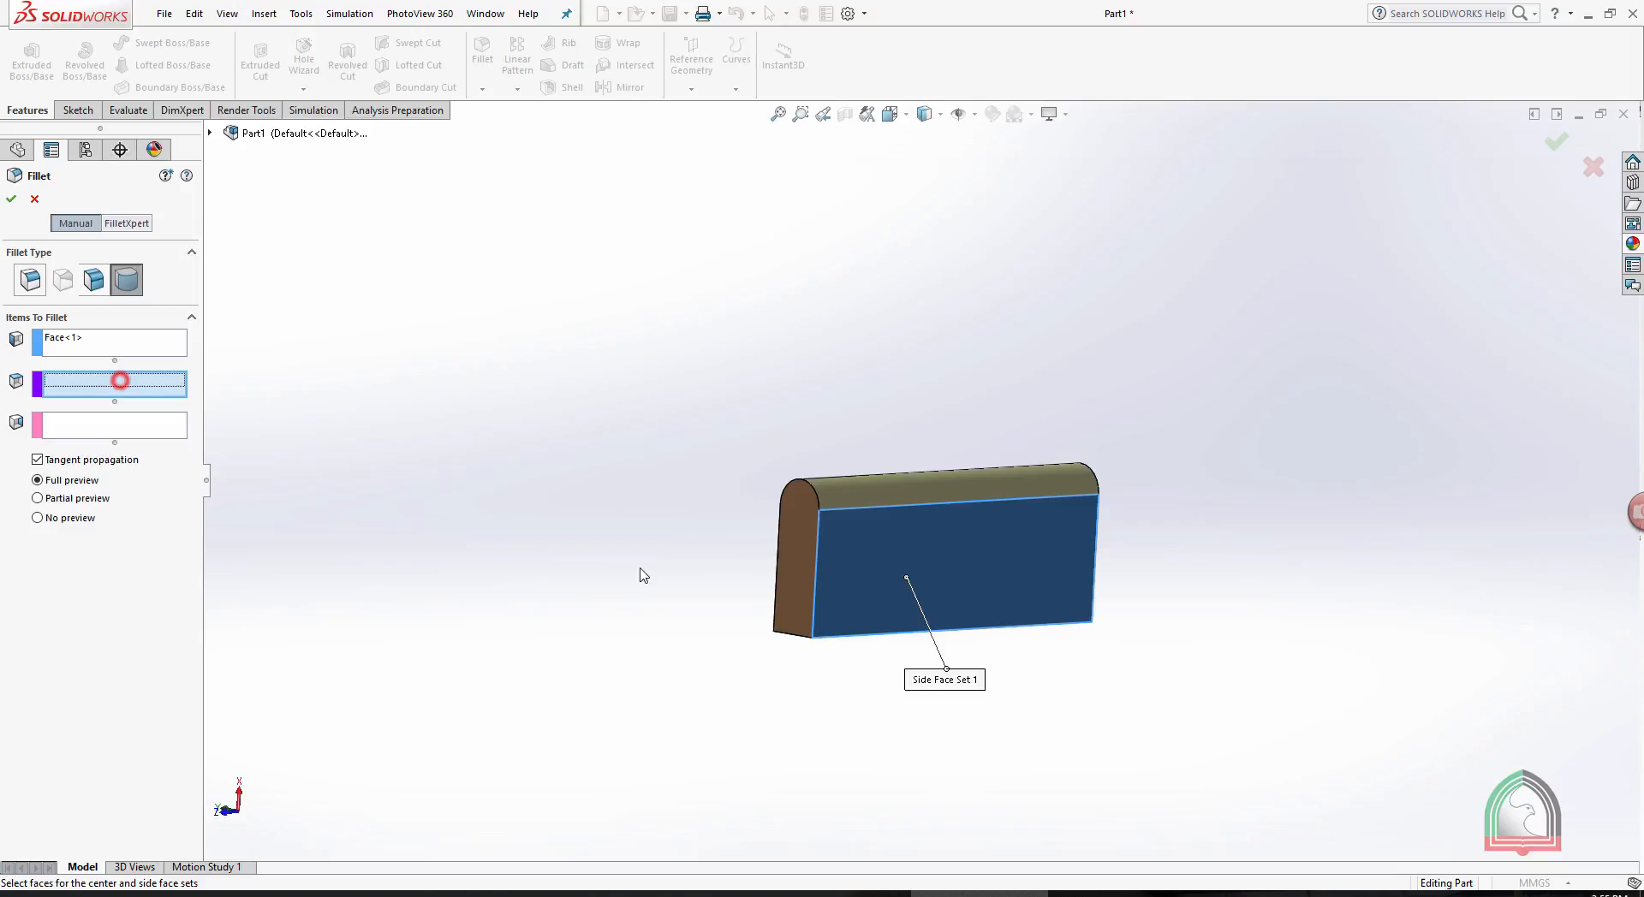
{"action": "left_click", "coordinate": [786, 569]}
{"action": "middle_click_drag", "start_coordinate": [697, 556], "coordinate": [825, 660]}
{"action": "left_click", "coordinate": [106, 424]}
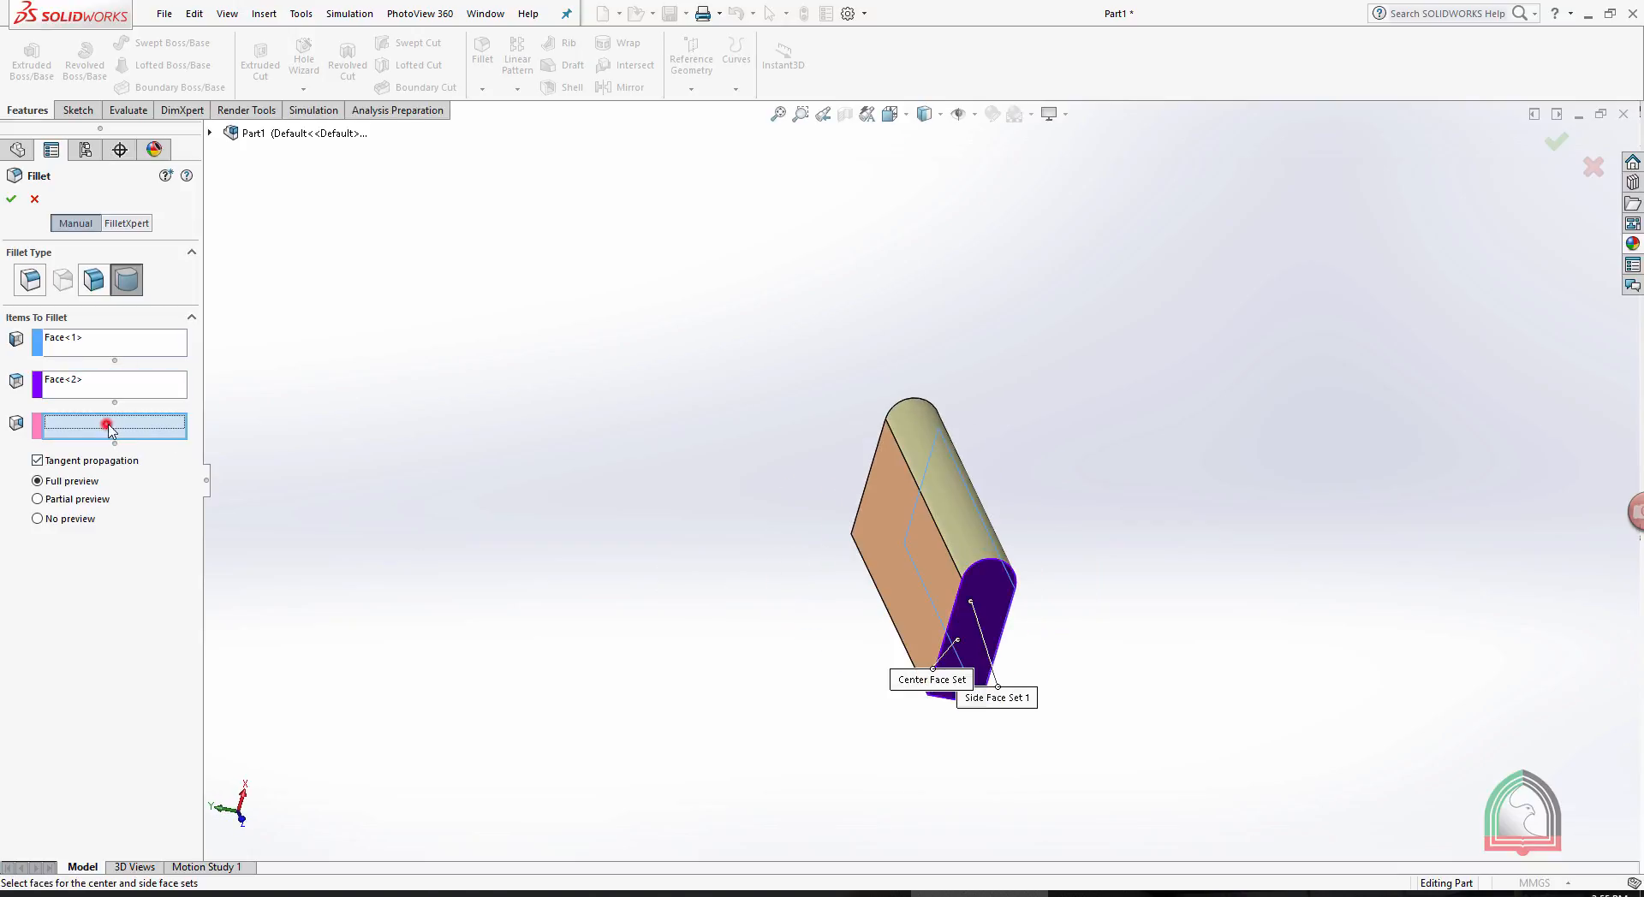
{"action": "left_click", "coordinate": [883, 560]}
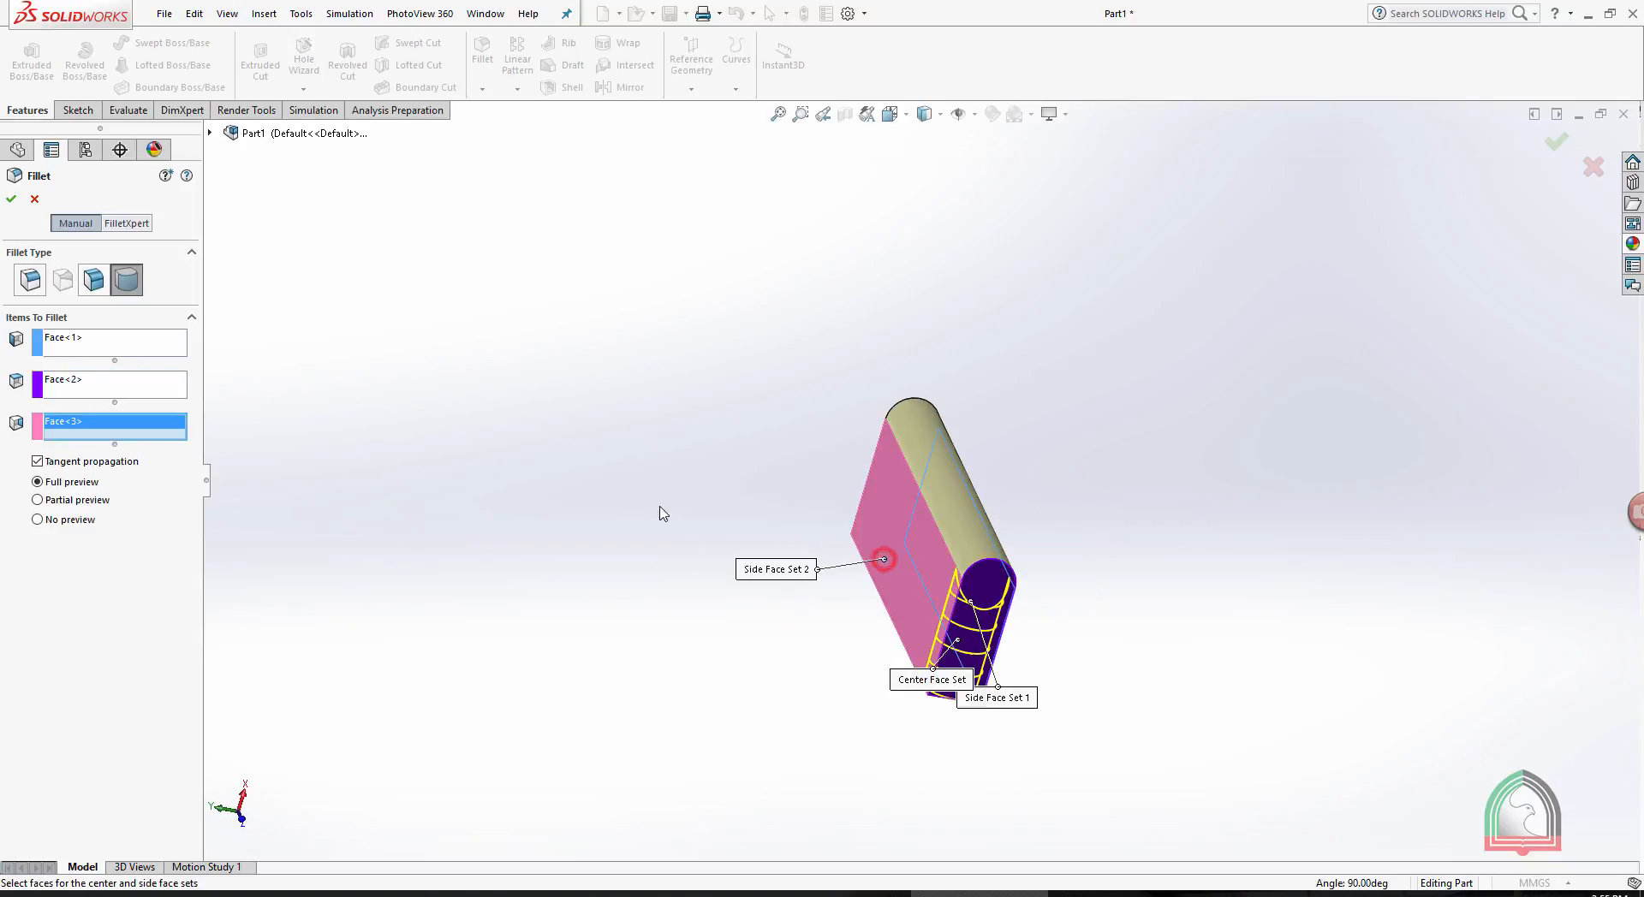
- Turn off tangent propagation for the end-face full round fillet and accept it
{"action": "left_click", "coordinate": [37, 460]}
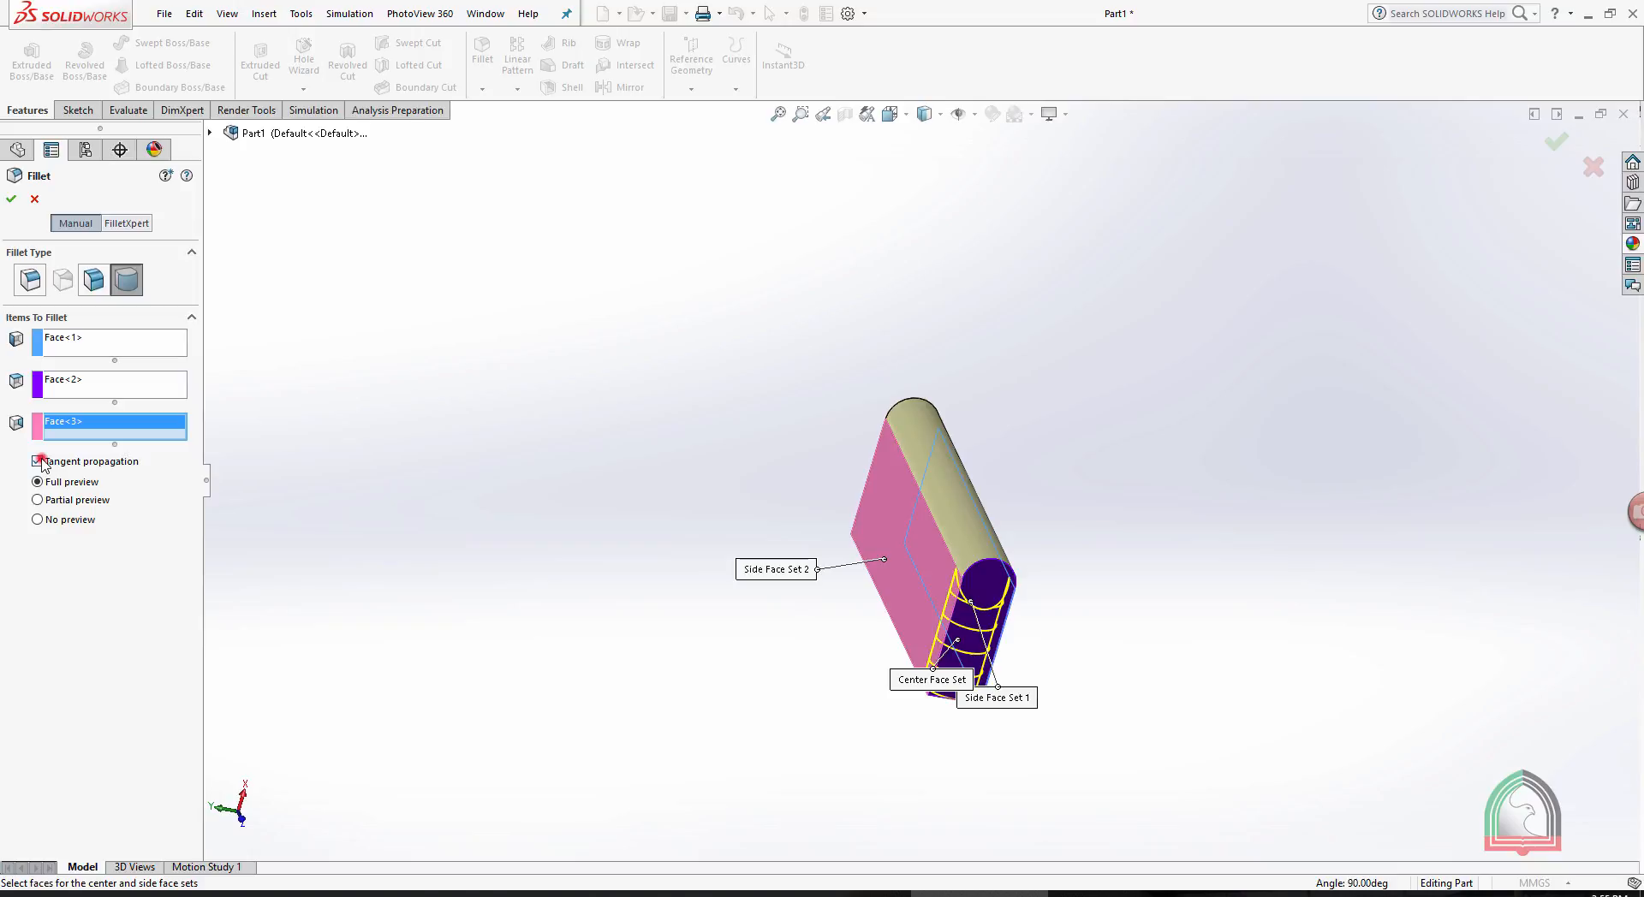
{"action": "left_click", "coordinate": [12, 199]}
{"action": "middle_click_drag", "start_coordinate": [944, 376], "coordinate": [928, 425]}
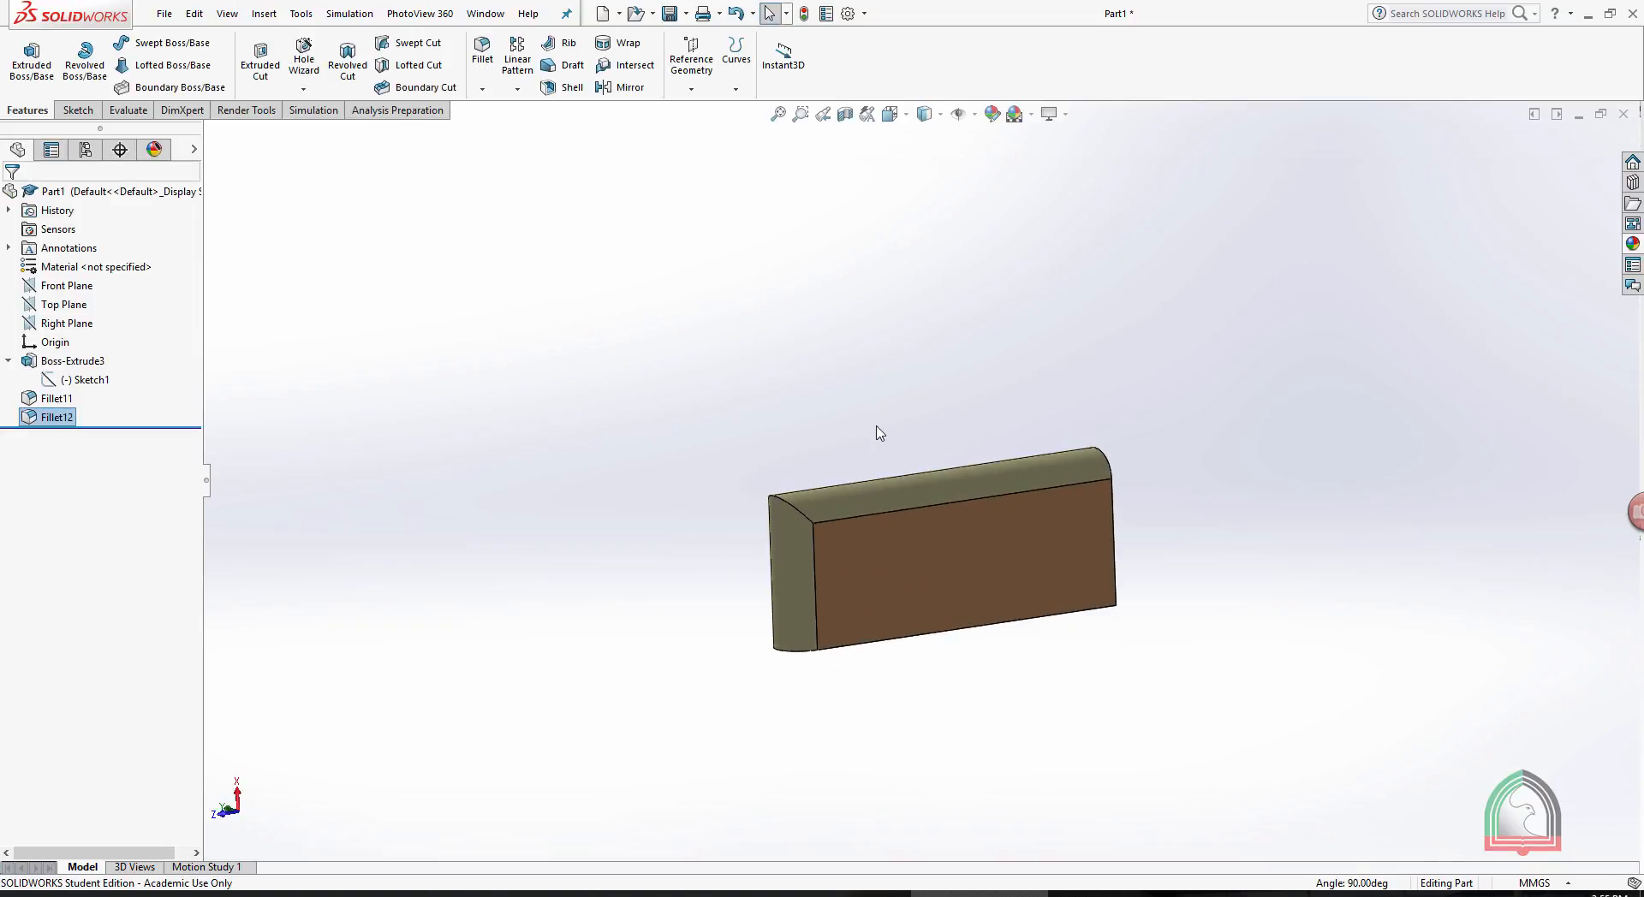
{"action": "left_click", "coordinate": [482, 53]}
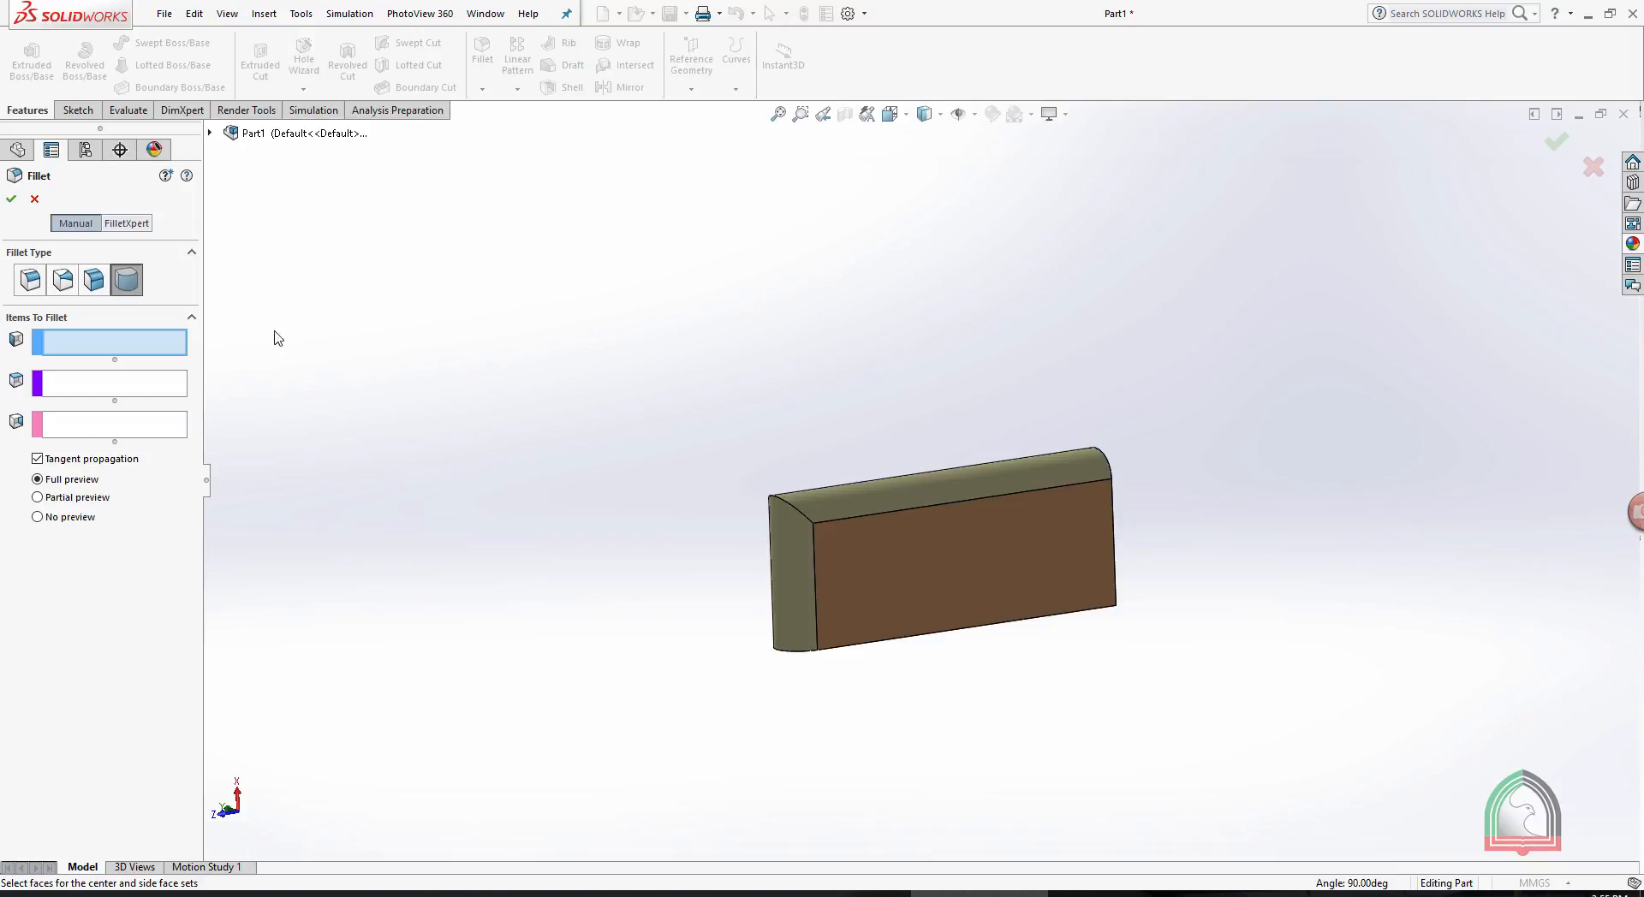
{"action": "left_click", "coordinate": [11, 198]}
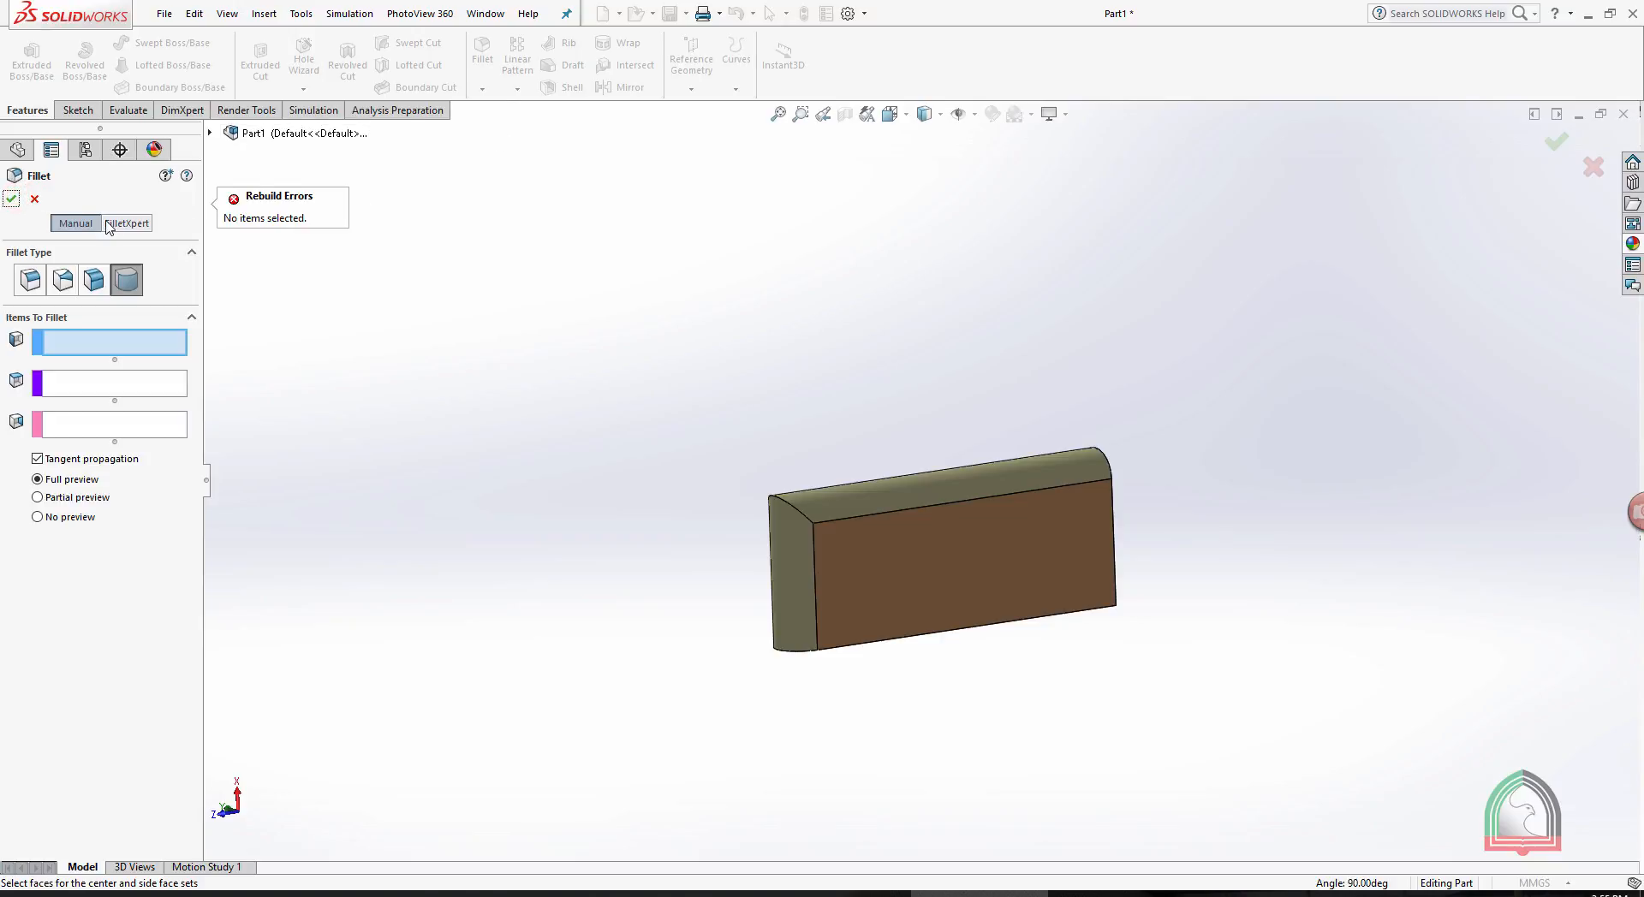
{"action": "left_click", "coordinate": [34, 200]}
- Start an angle distance chamfer on the box's long top edge and set its distance to 20 mm
{"action": "left_click", "coordinate": [482, 90]}
{"action": "left_click", "coordinate": [514, 127]}
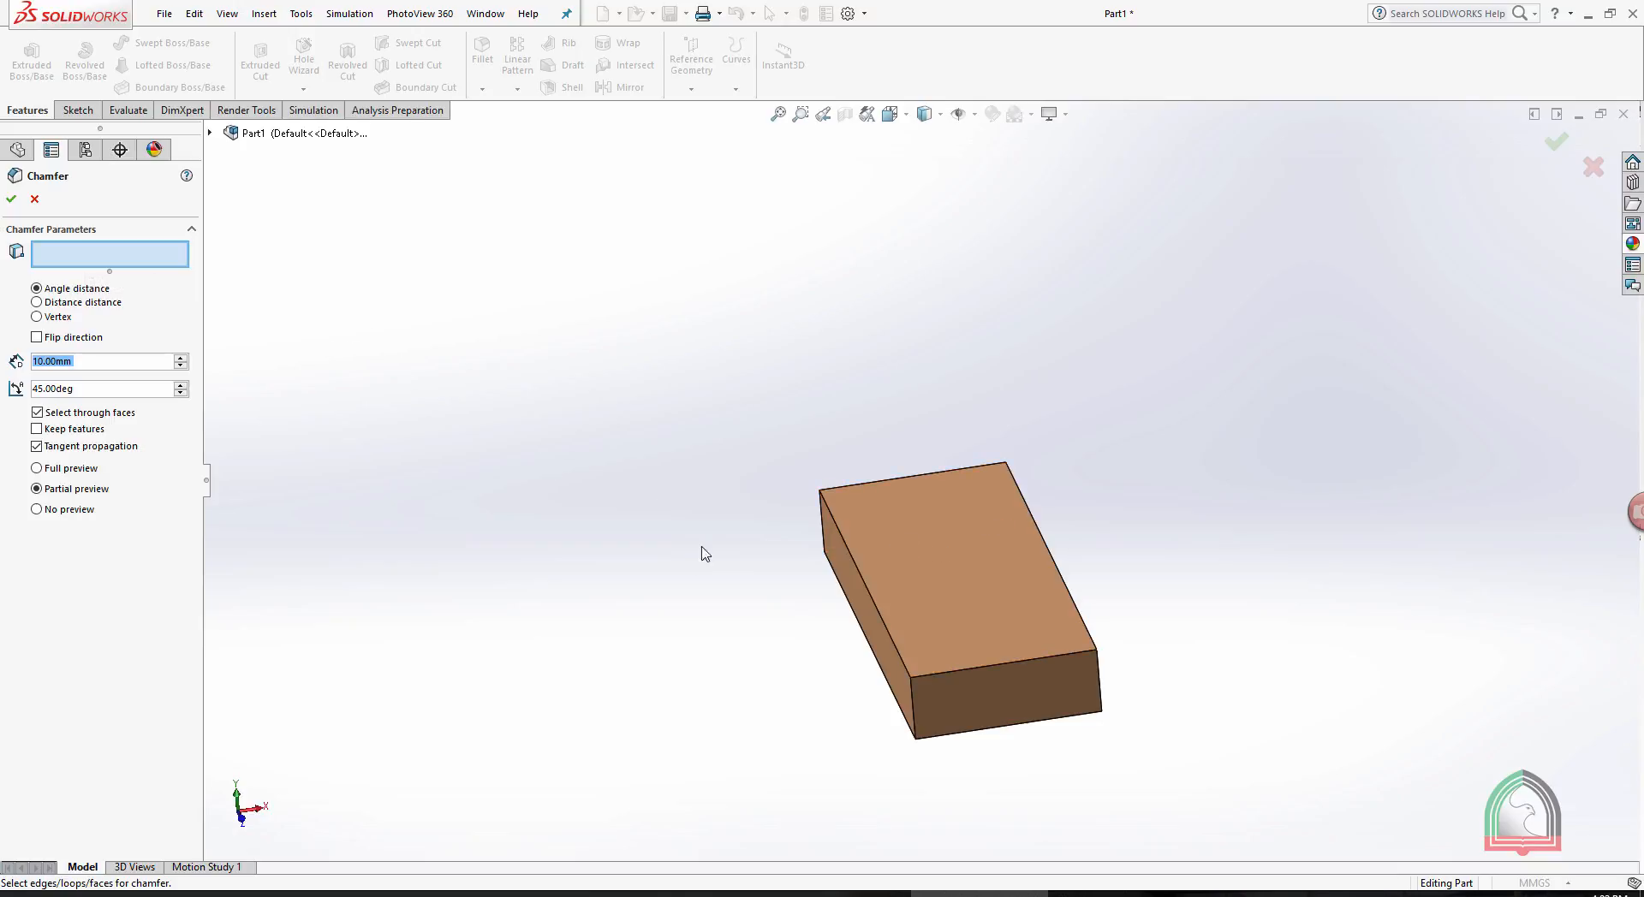
{"action": "left_click", "coordinate": [848, 552]}
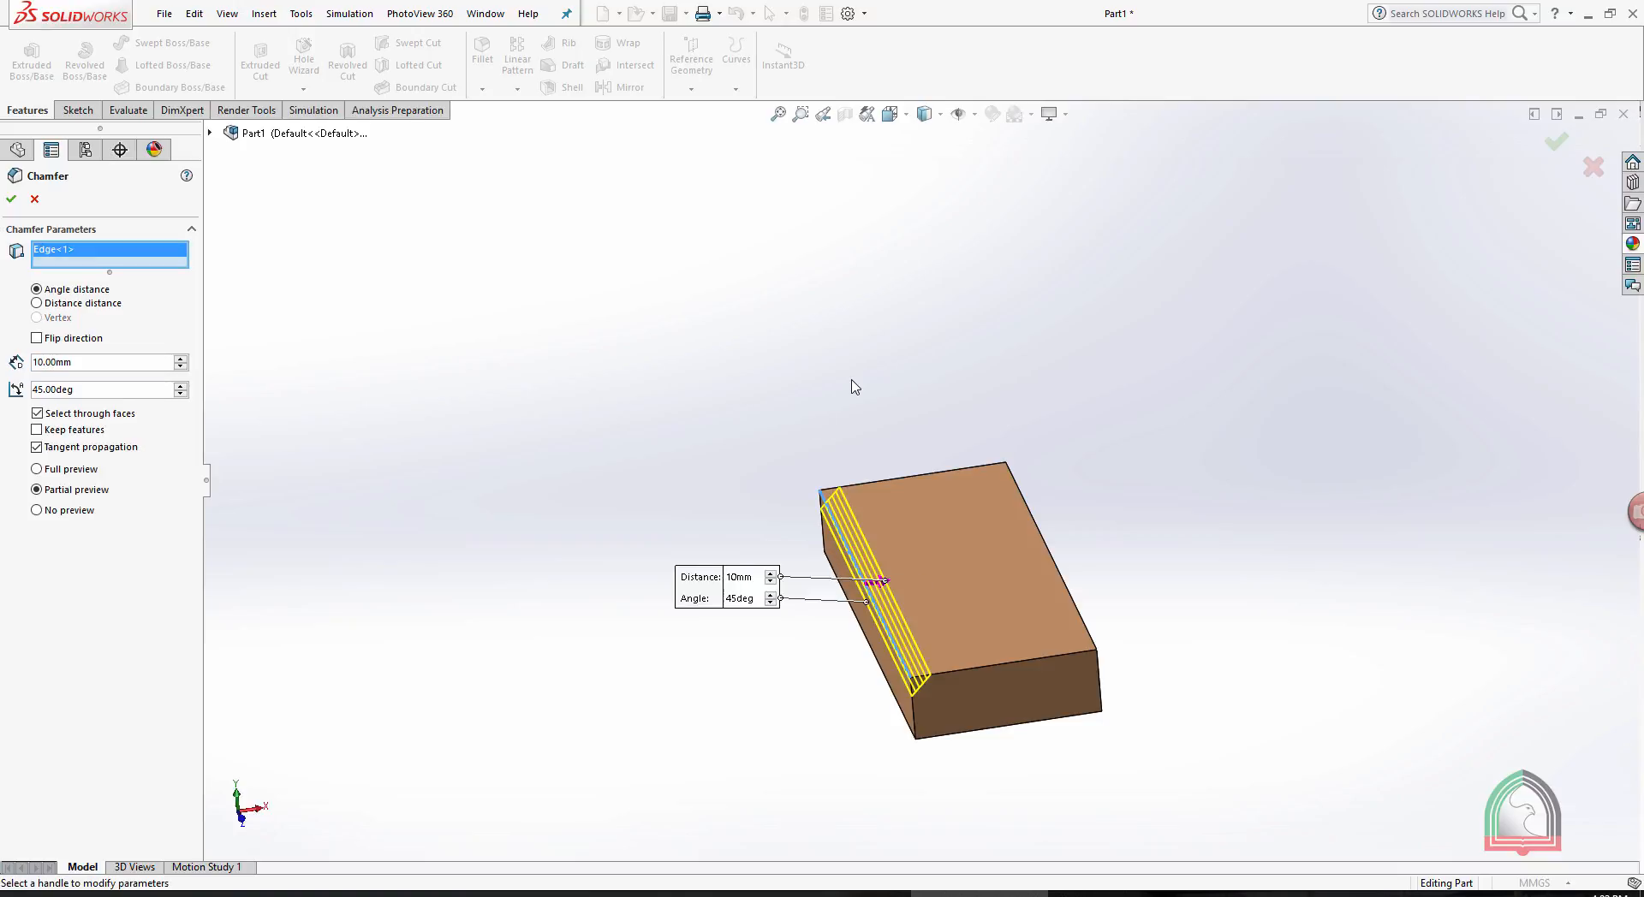
{"action": "middle_click_drag", "start_coordinate": [855, 387], "coordinate": [353, 398]}
{"action": "double_click", "coordinate": [107, 362]}
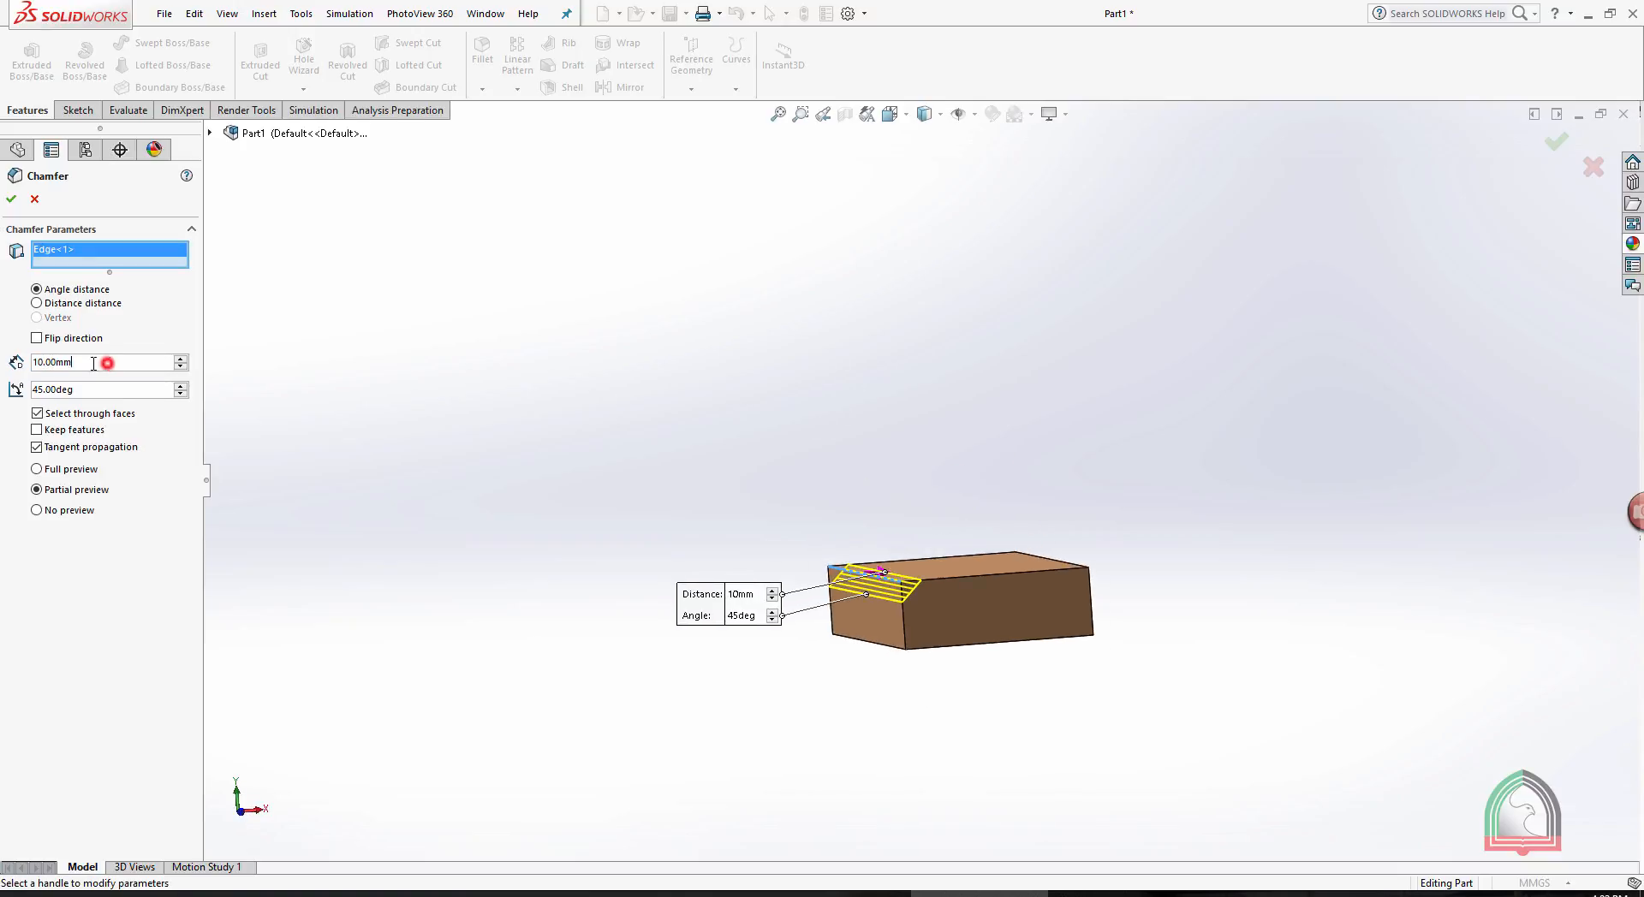
{"action": "double_click", "coordinate": [99, 391]}
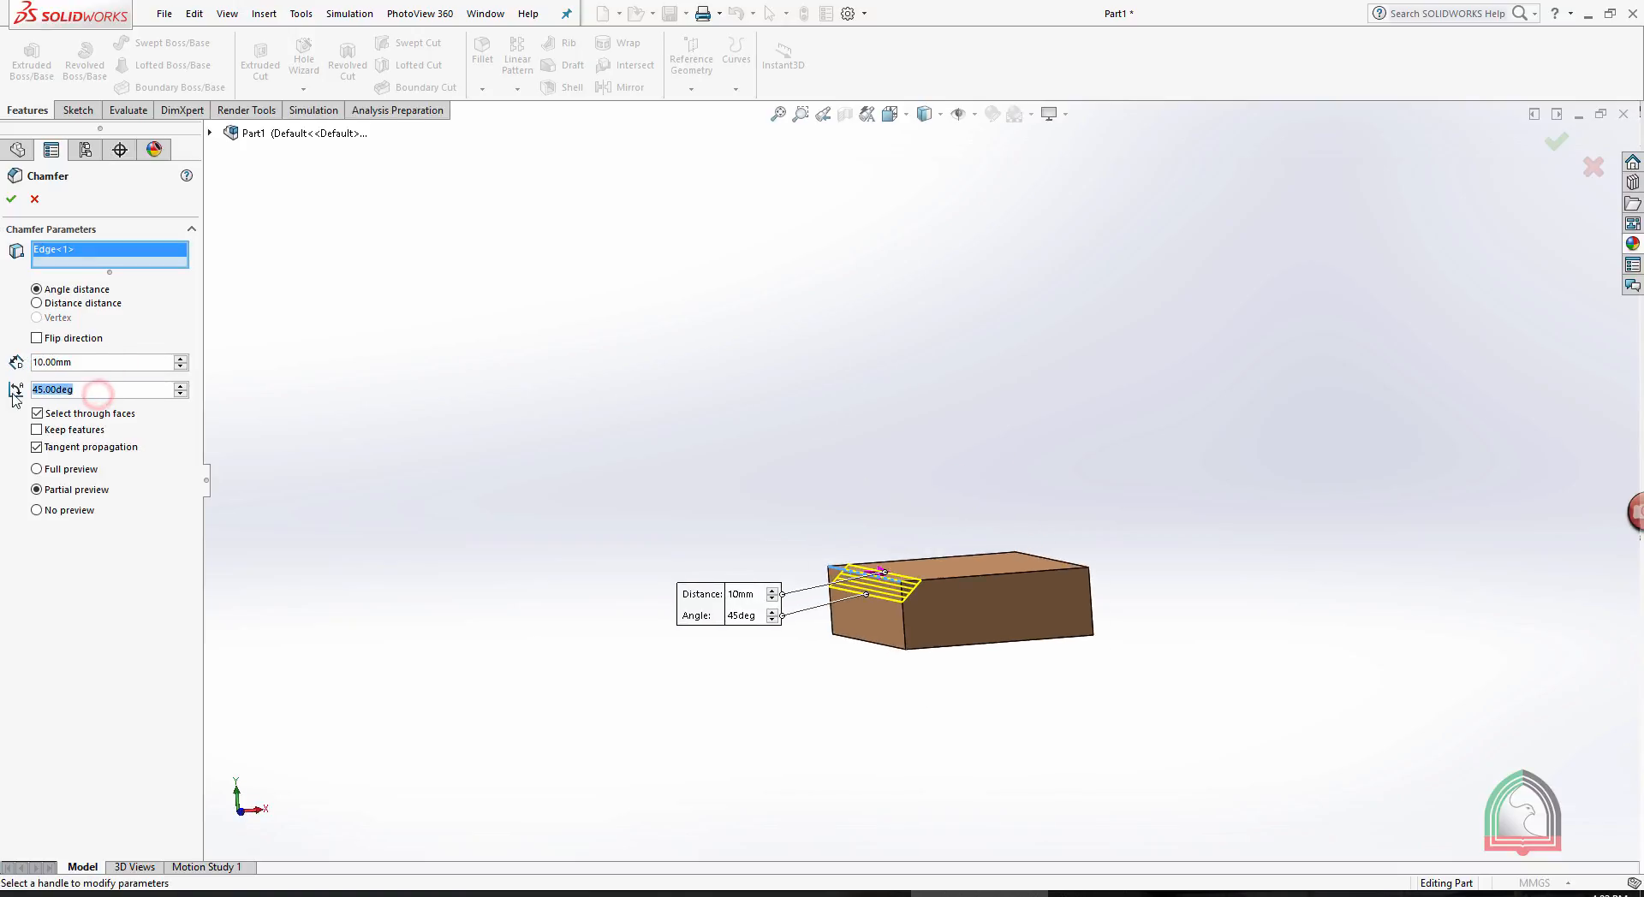
{"action": "middle_click_drag", "start_coordinate": [544, 422], "coordinate": [609, 484]}
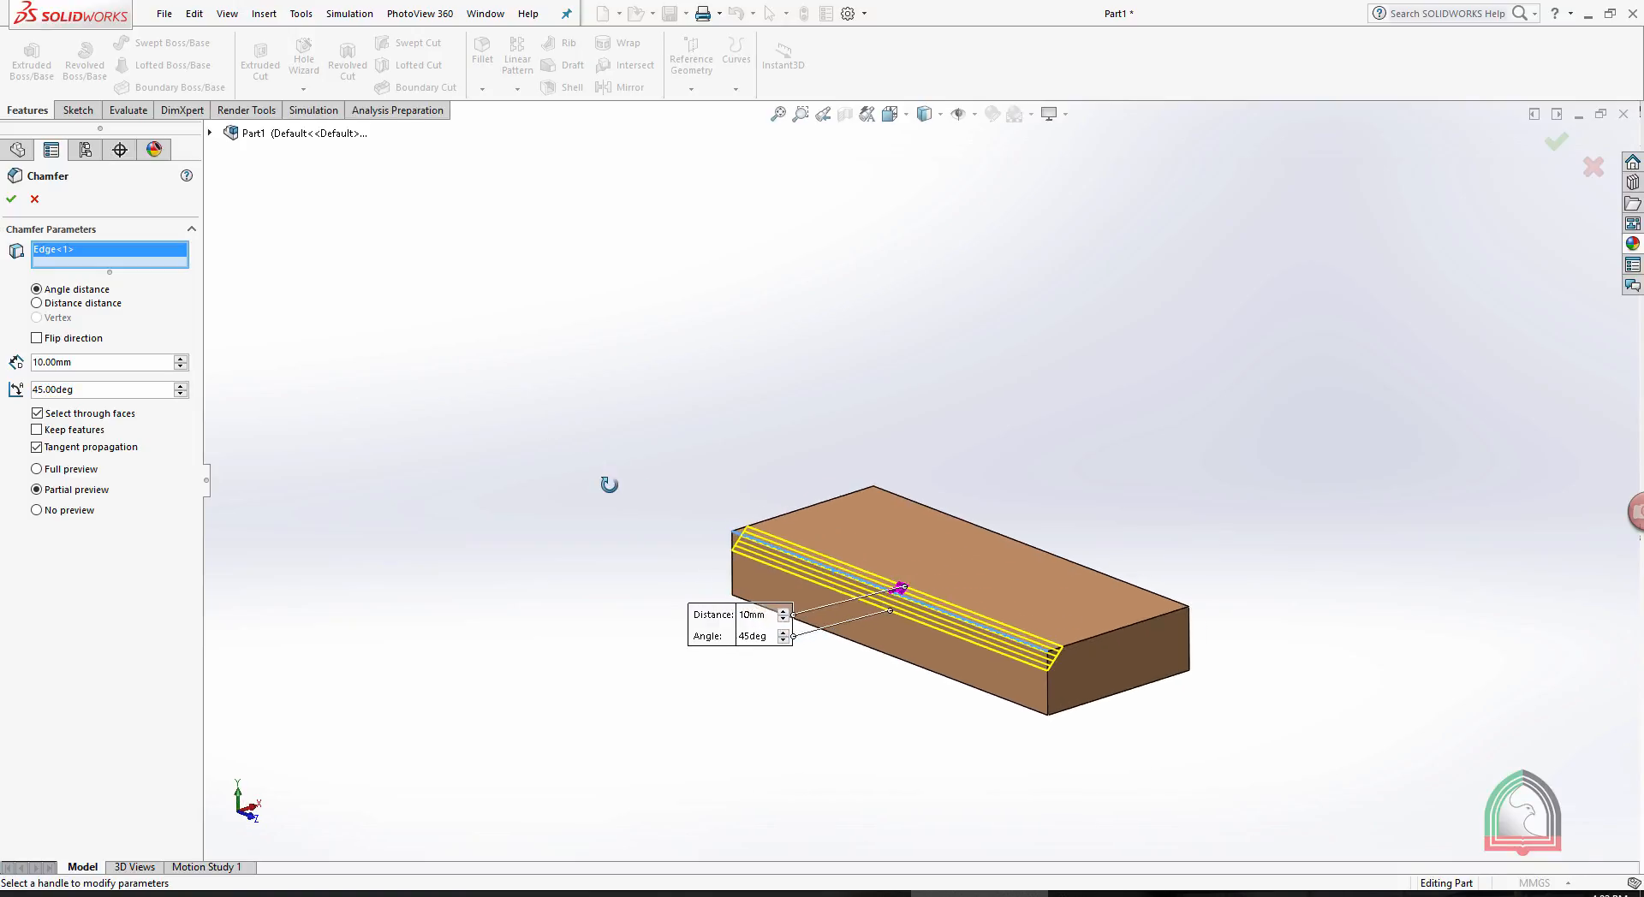
{"action": "double_click", "coordinate": [94, 363]}
{"action": "type", "text": "20"}
{"action": "key", "text": "Return"}
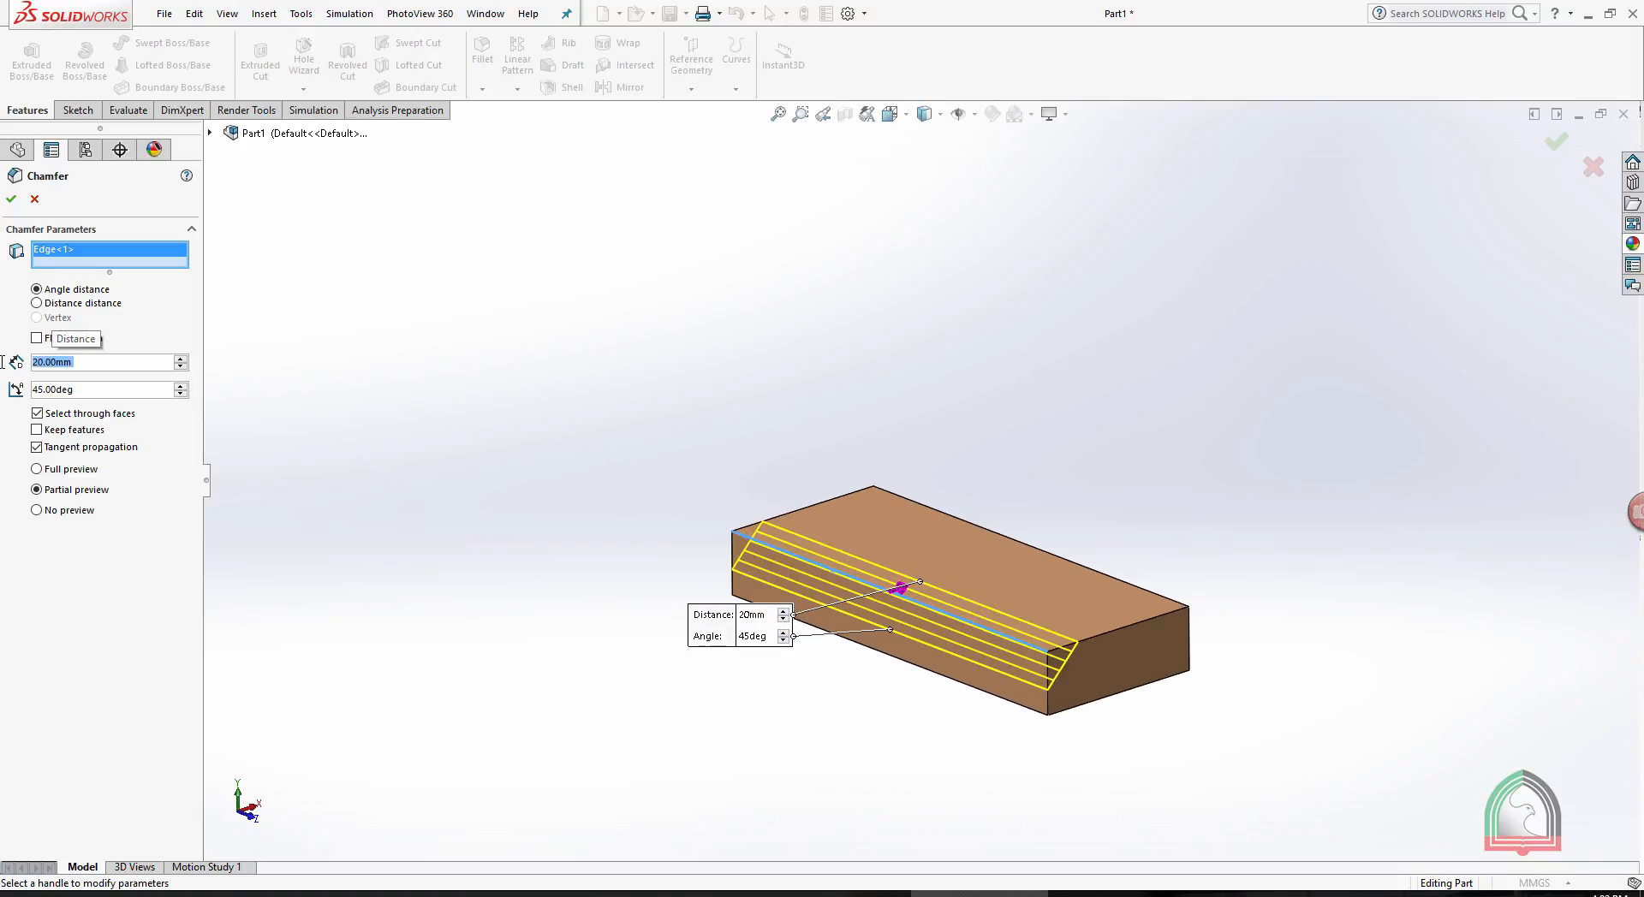
- Try a chamfer angle of 60 degrees
{"action": "double_click", "coordinate": [99, 389]}
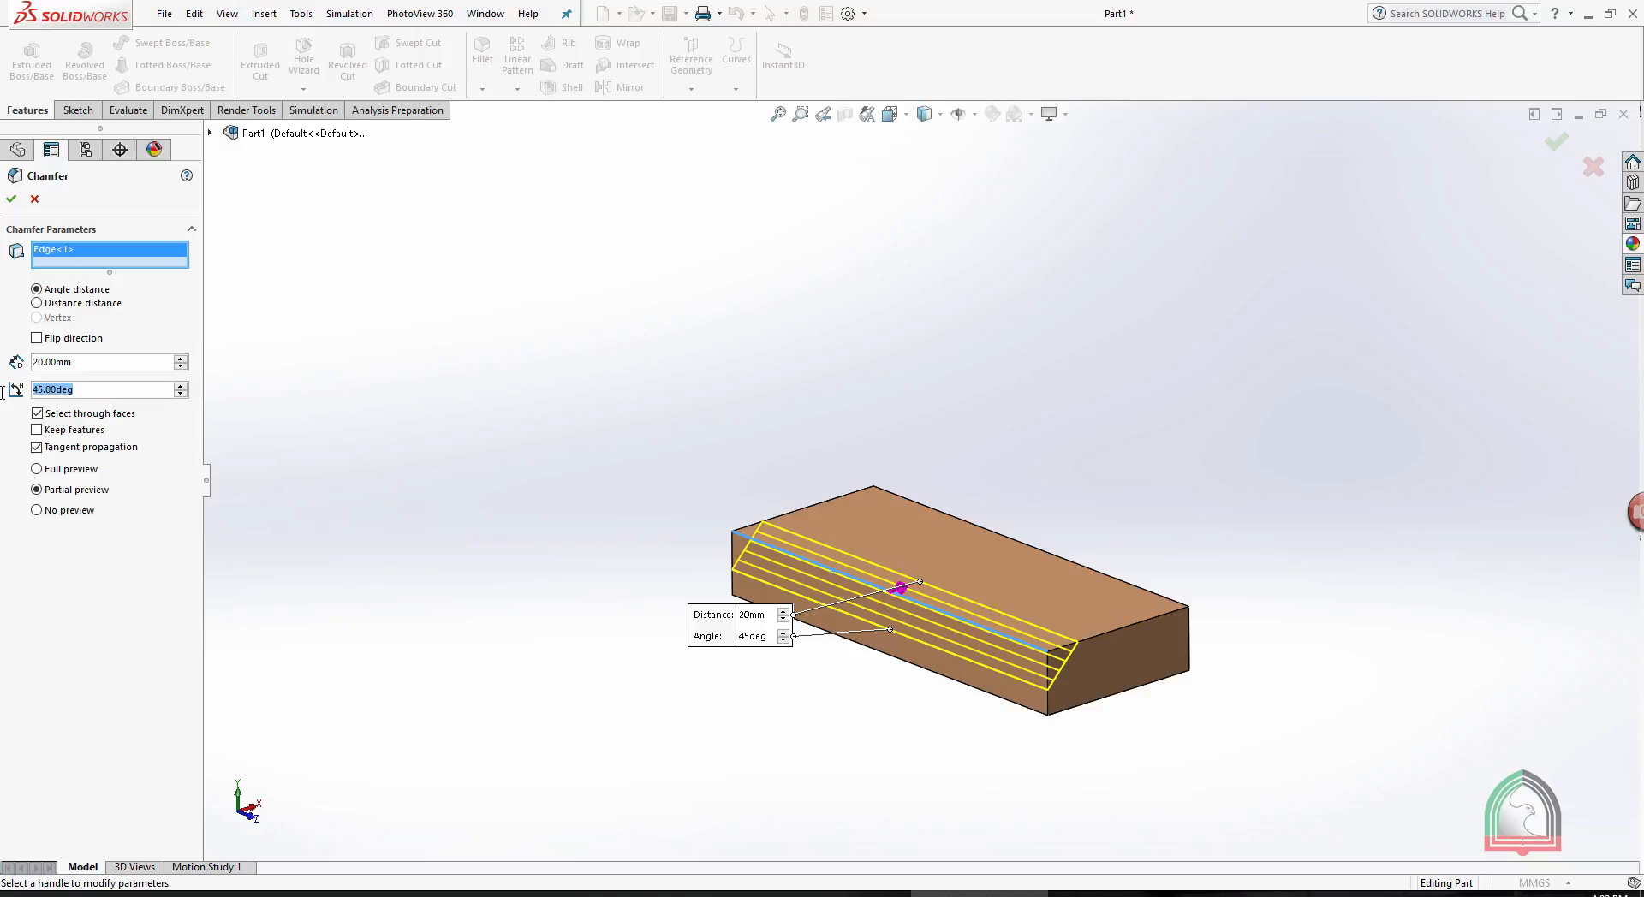
{"action": "type", "text": "60"}
{"action": "key", "text": "Return"}
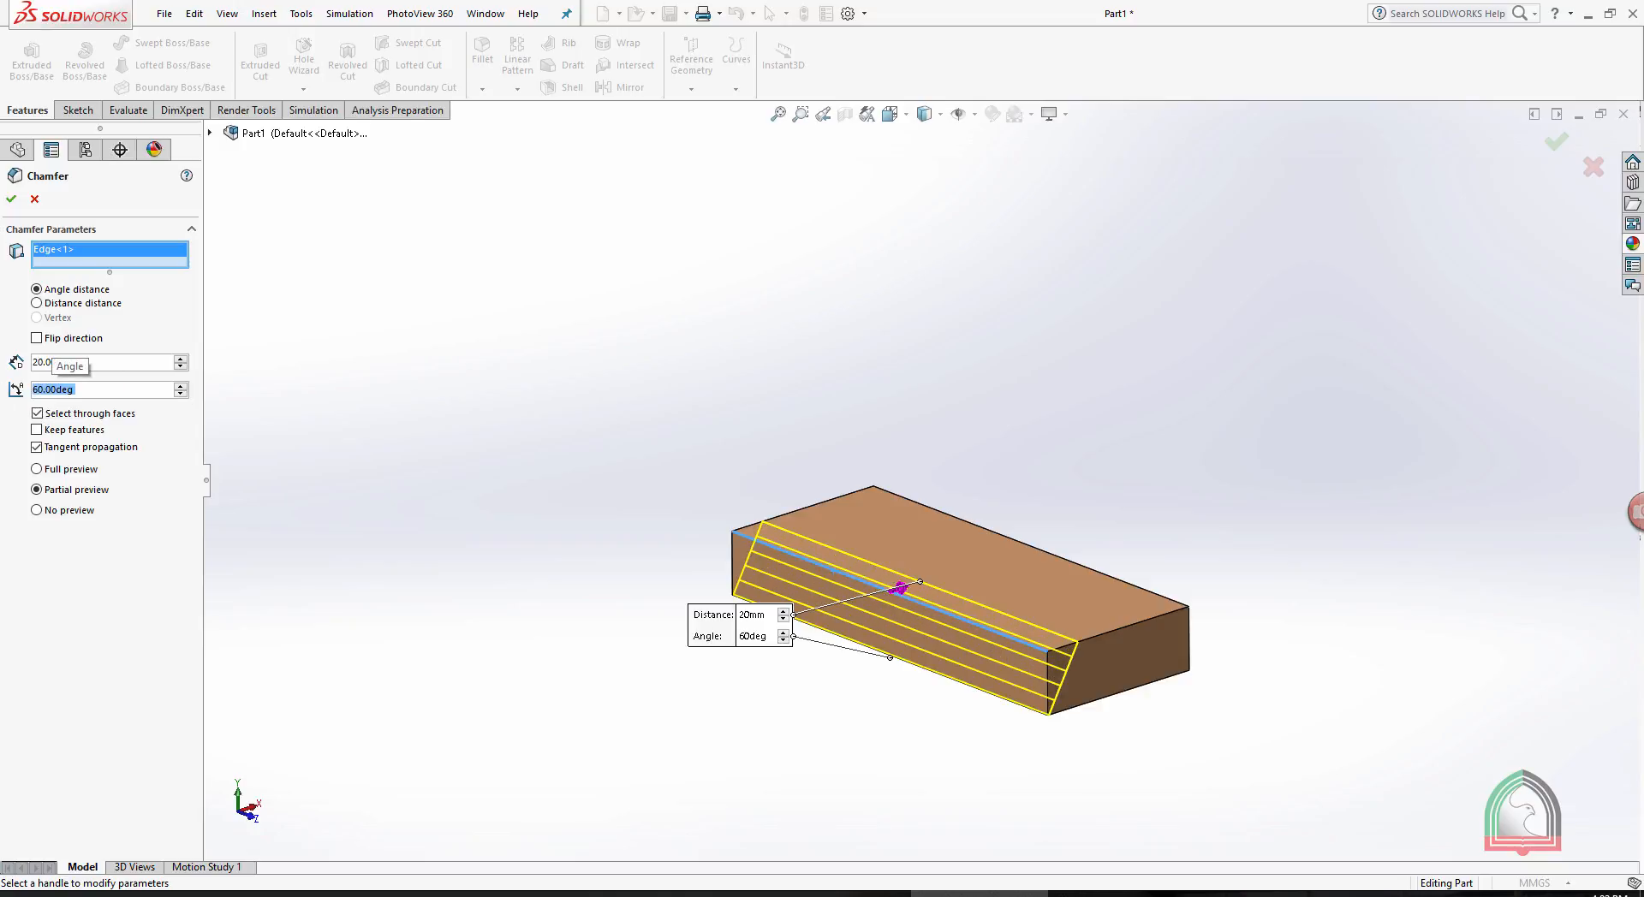
- Set the chamfer angle to 50 degrees and accept the chamfer
{"action": "double_click", "coordinate": [97, 390]}
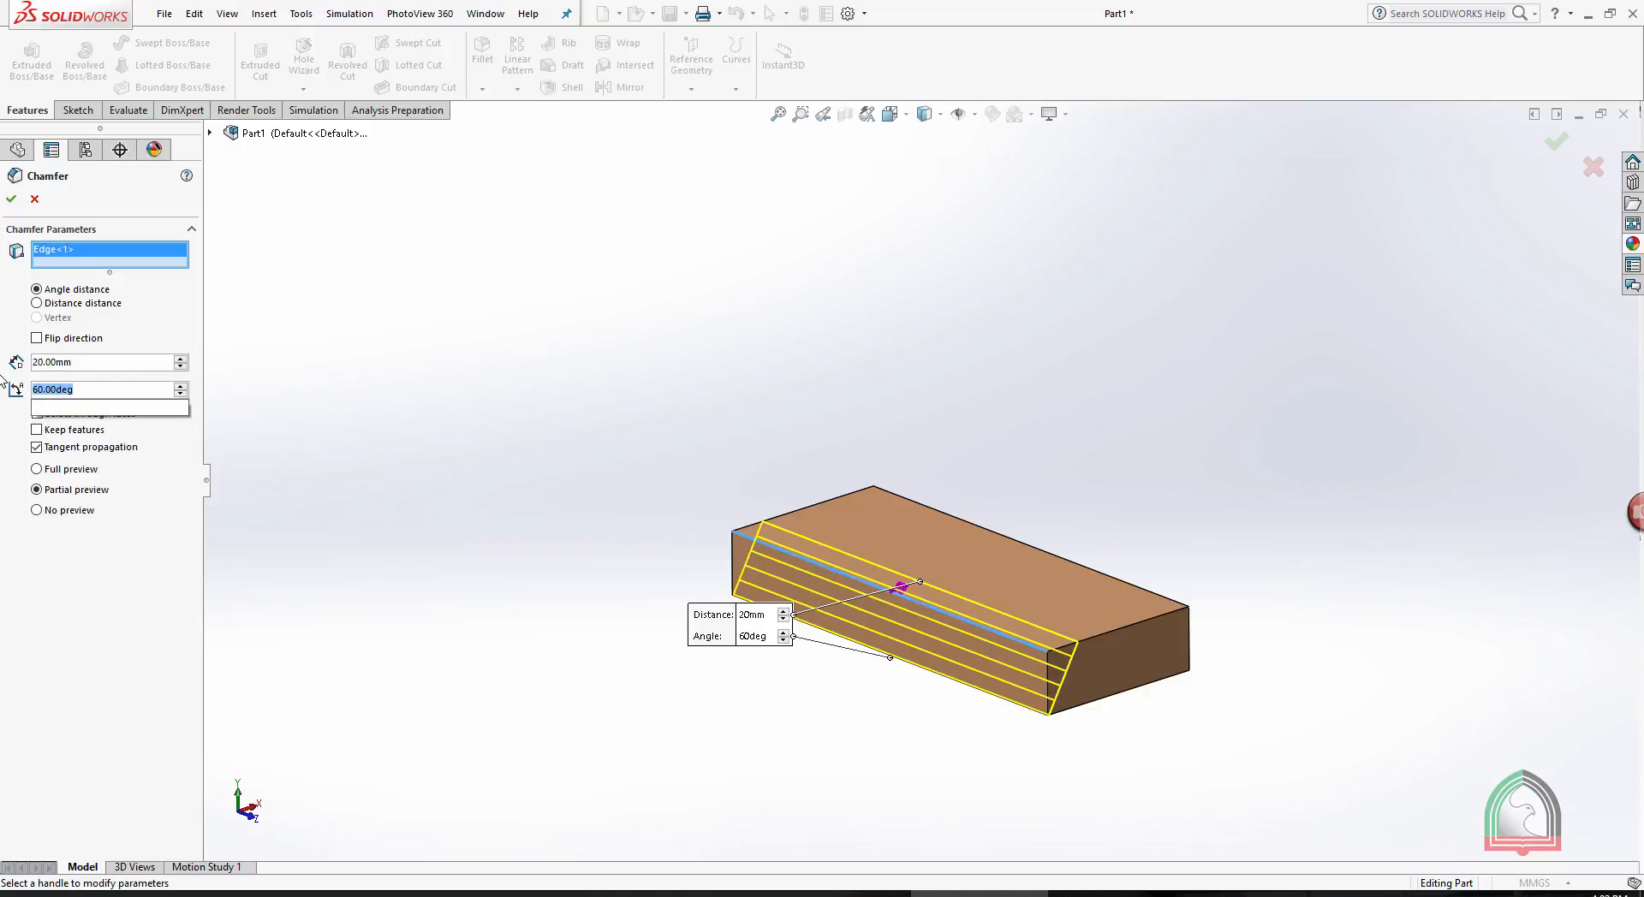
{"action": "type", "text": "50"}
{"action": "key", "text": "Return"}
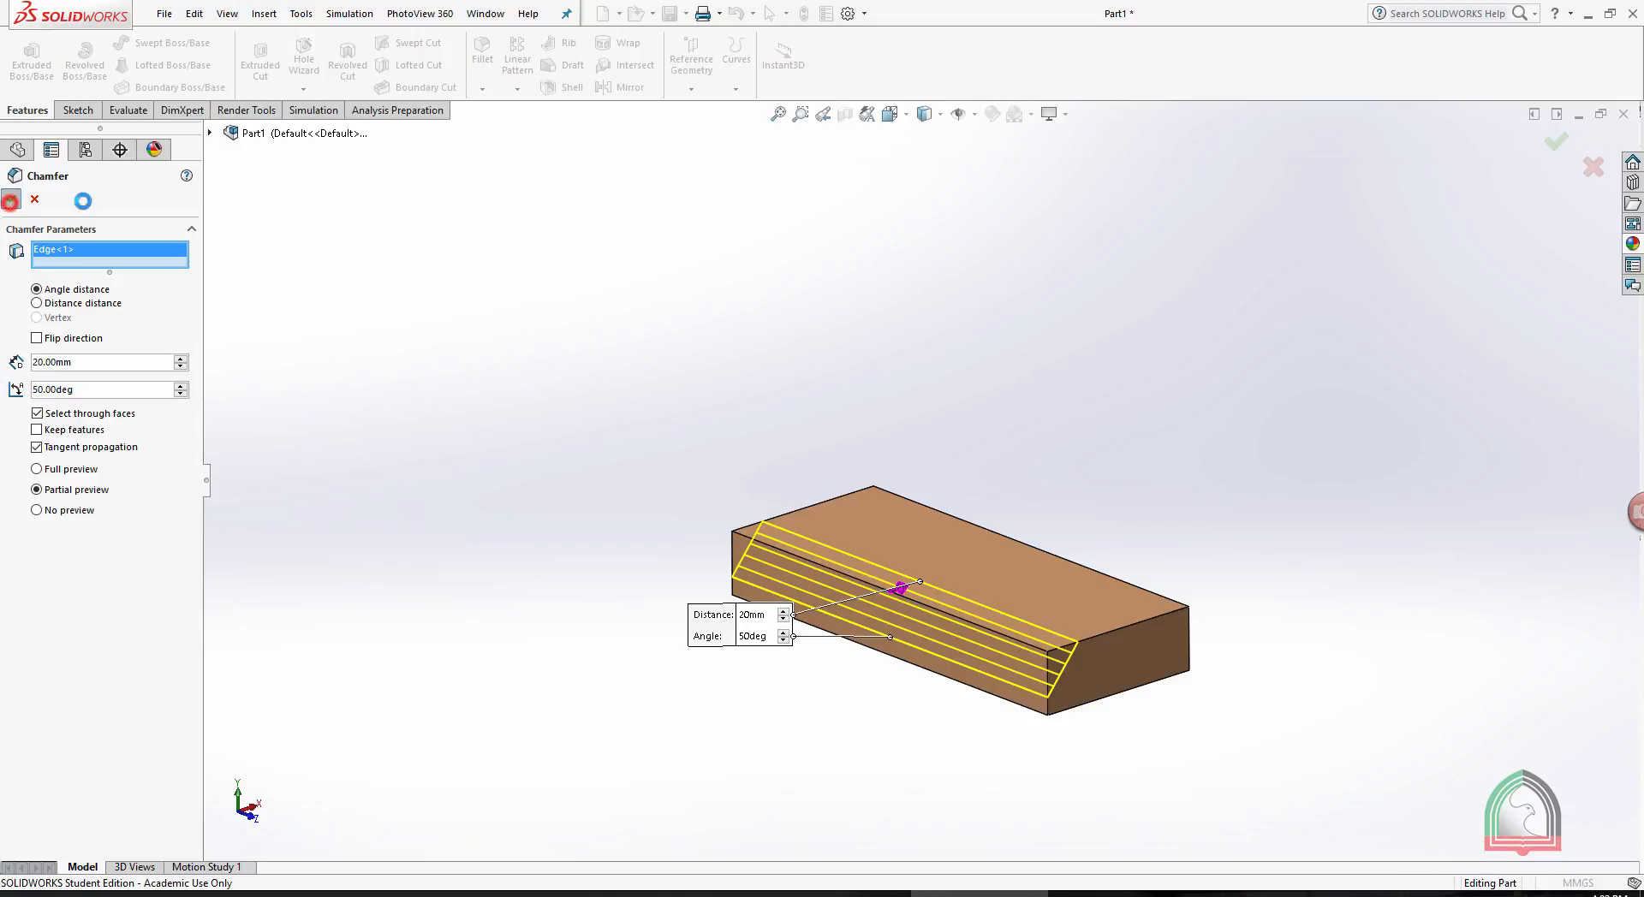
{"action": "left_click", "coordinate": [11, 199]}
{"action": "middle_click_drag", "start_coordinate": [1171, 363], "coordinate": [1090, 458]}
- Chamfer all edges of the box's large bottom face by selecting the face, with a distance of 5 mm
{"action": "left_click", "coordinate": [482, 89]}
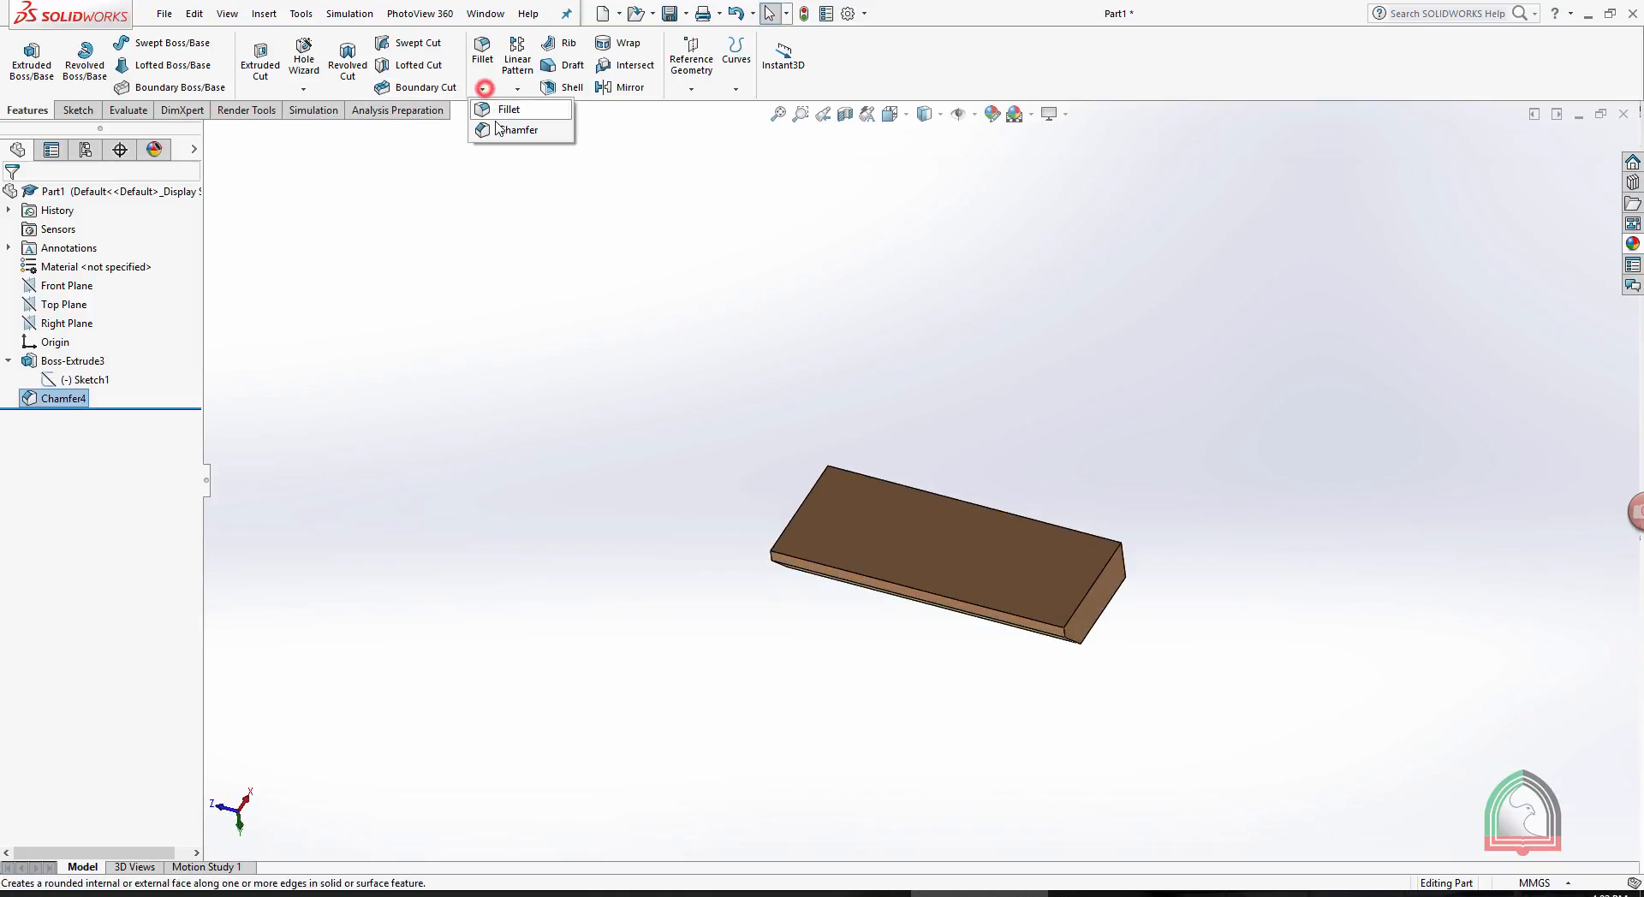
{"action": "left_click", "coordinate": [495, 130]}
{"action": "left_click_drag", "start_coordinate": [152, 362], "coordinate": [4, 363]}
{"action": "type", "text": "5"}
{"action": "key", "text": "Return"}
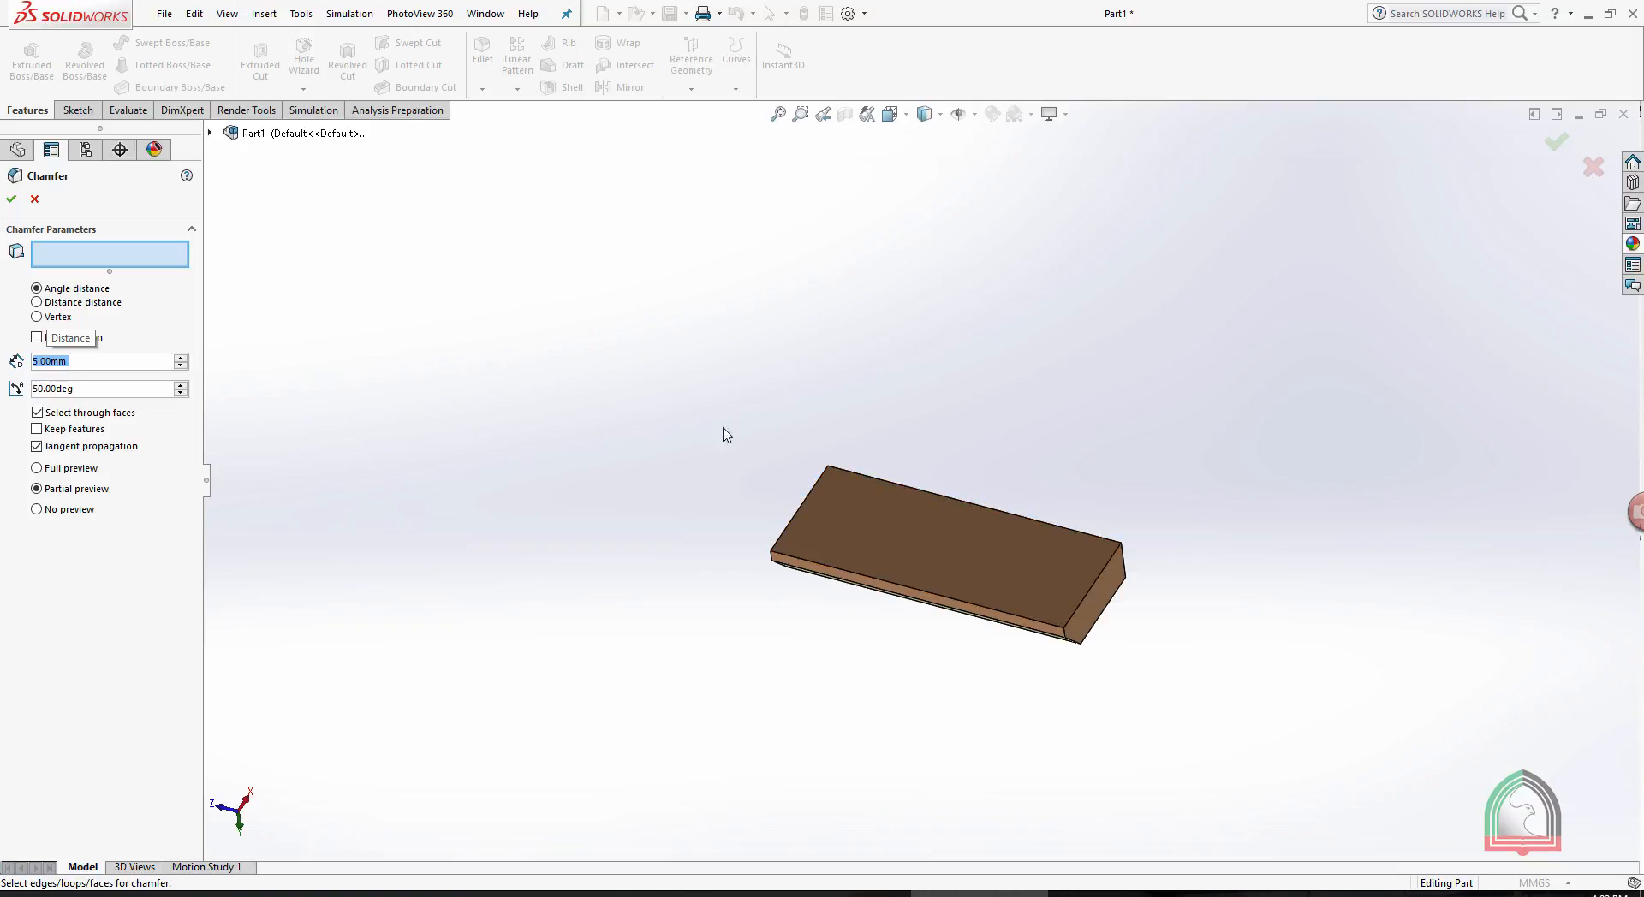
{"action": "left_click", "coordinate": [881, 521]}
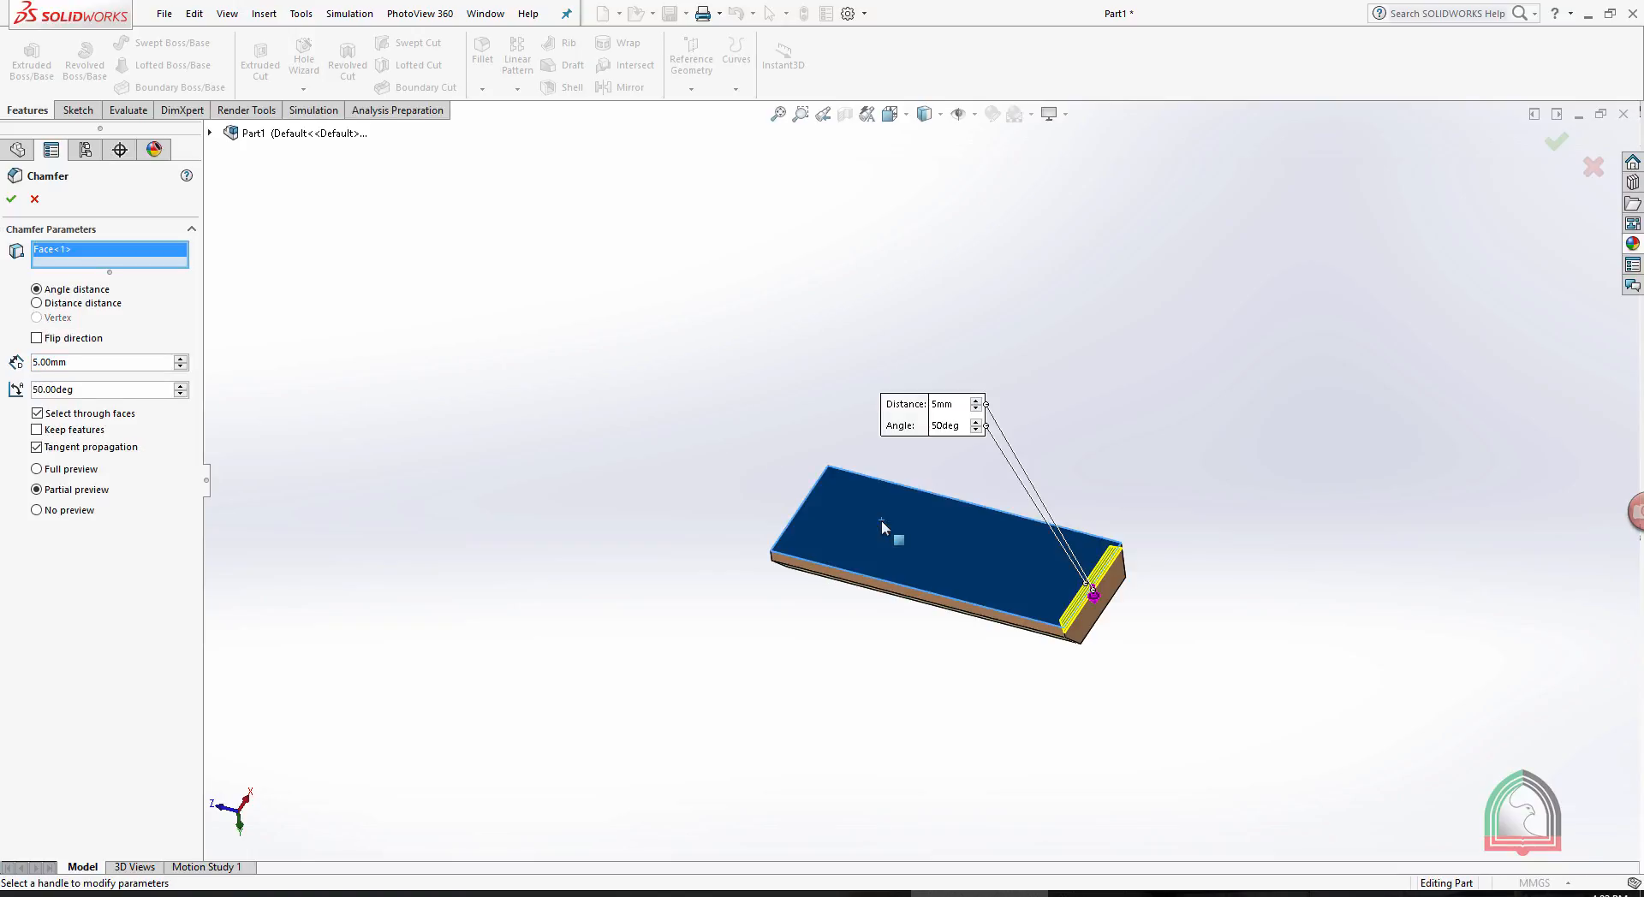
{"action": "left_click", "coordinate": [11, 199]}
{"action": "middle_click_drag", "start_coordinate": [1126, 568], "coordinate": [1052, 730]}
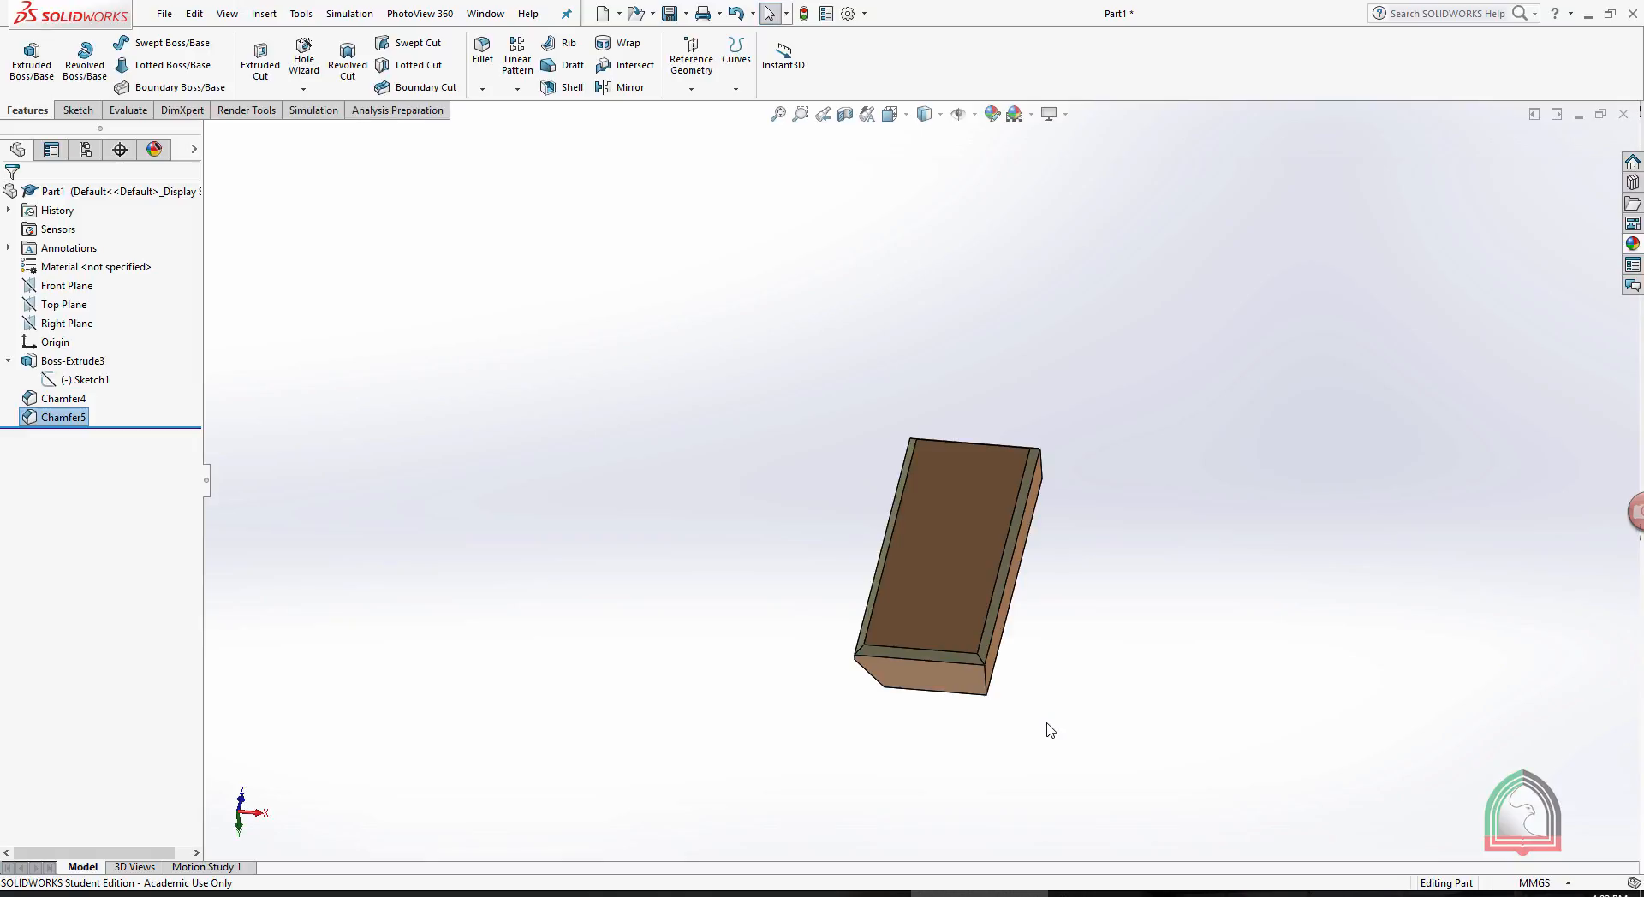
{"action": "middle_click_drag", "start_coordinate": [1101, 553], "coordinate": [1344, 662]}
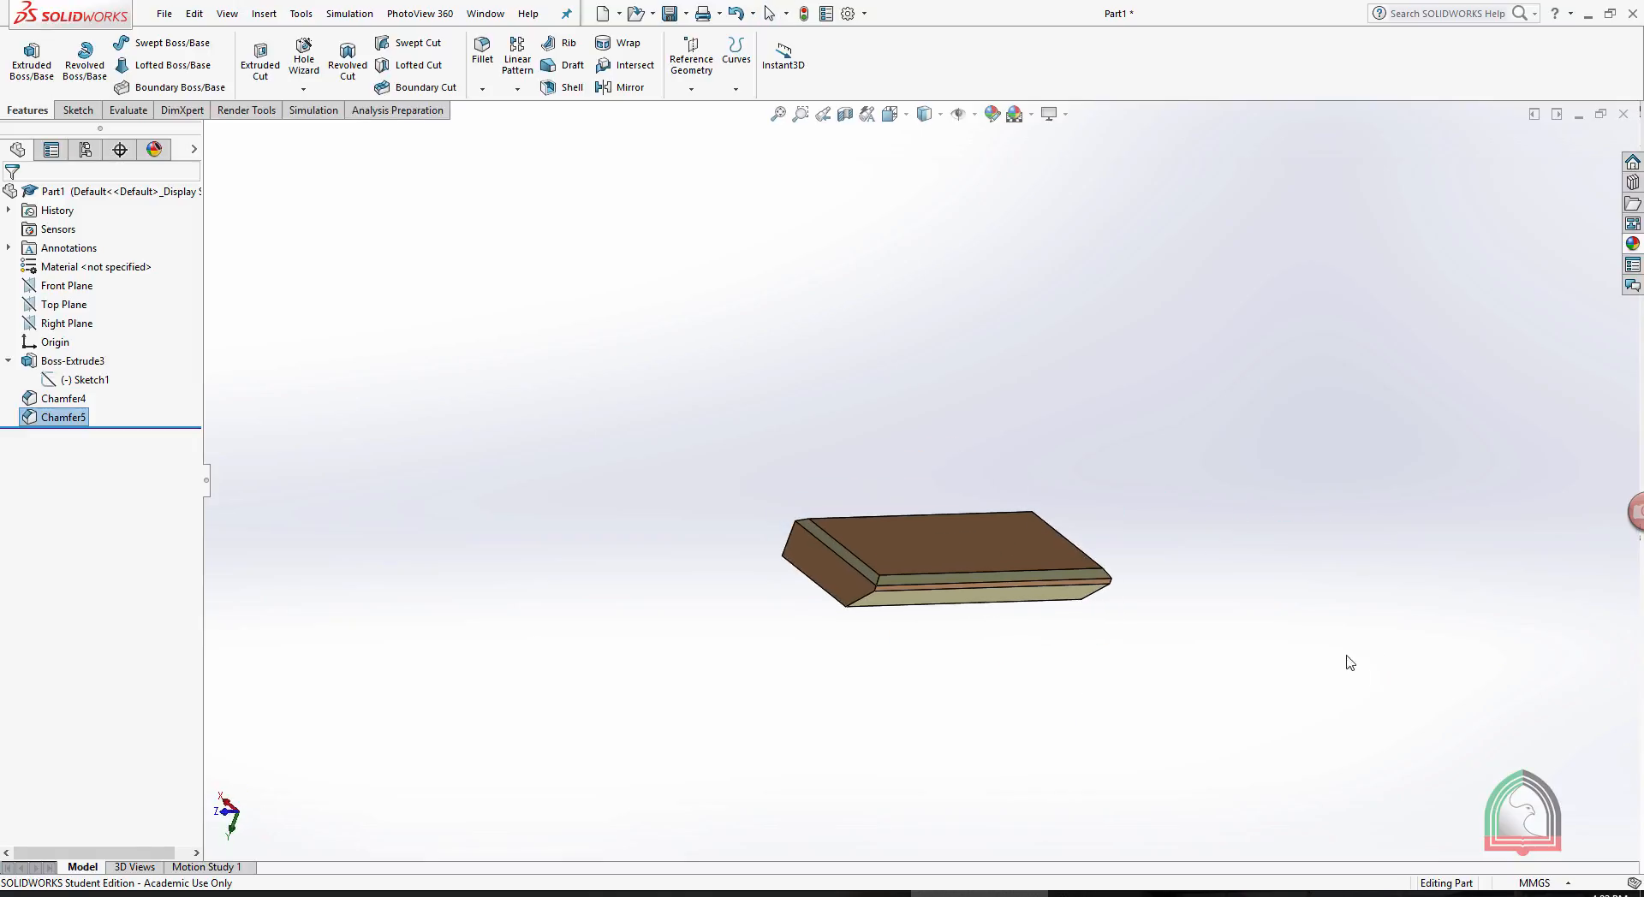
{"action": "middle_click_drag", "start_coordinate": [877, 428], "coordinate": [796, 392]}
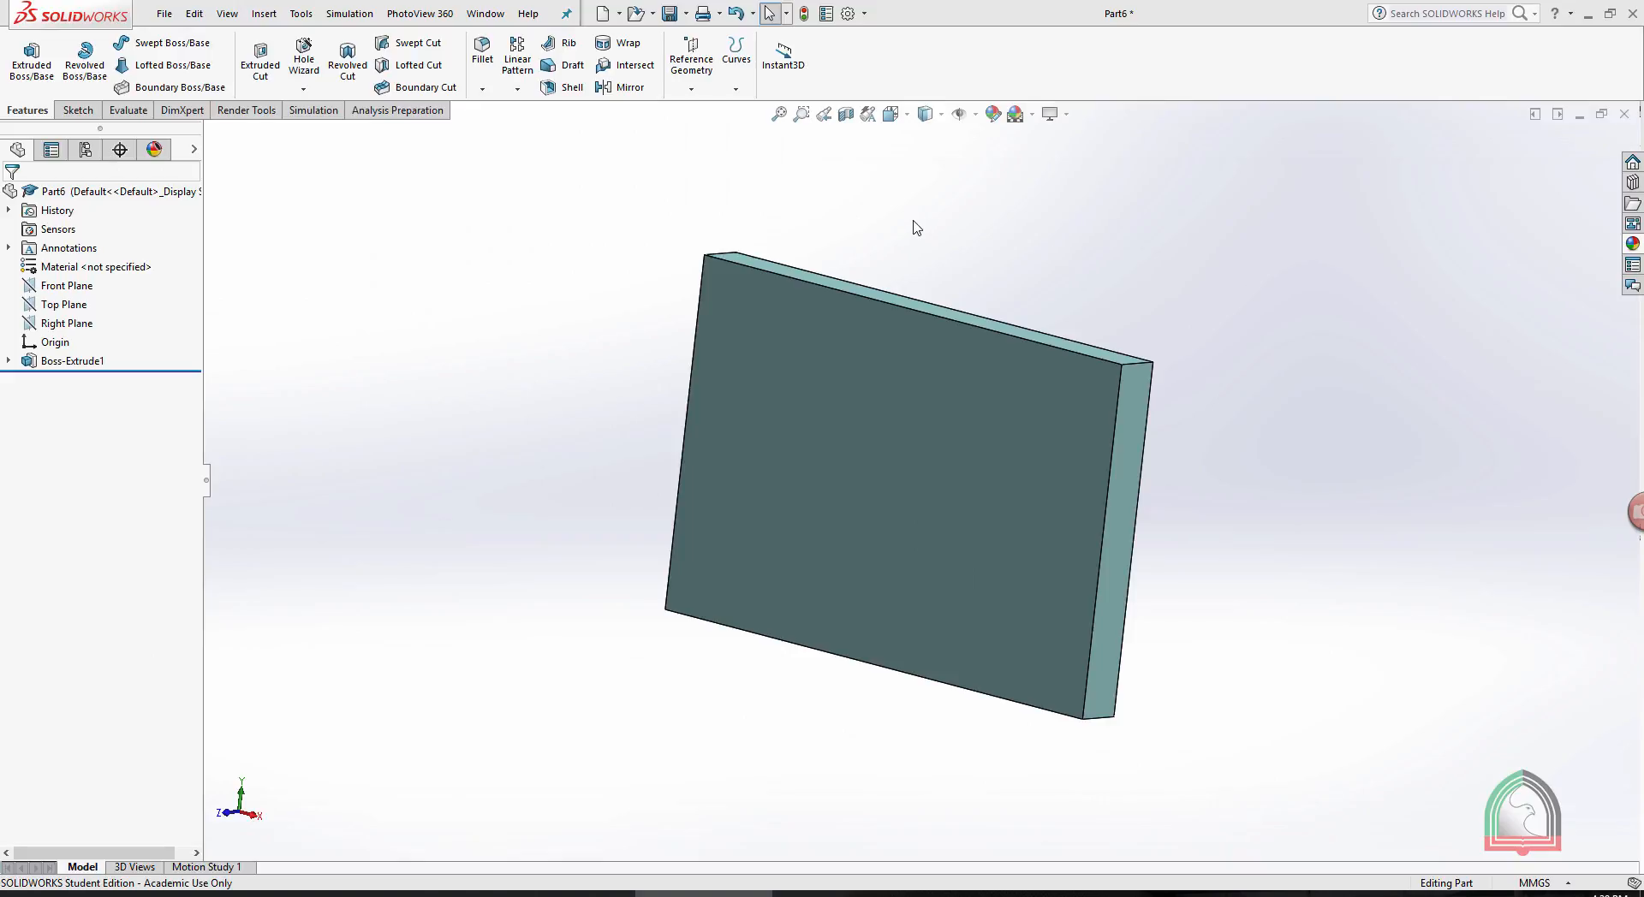
{"action": "left_click", "coordinate": [517, 89]}
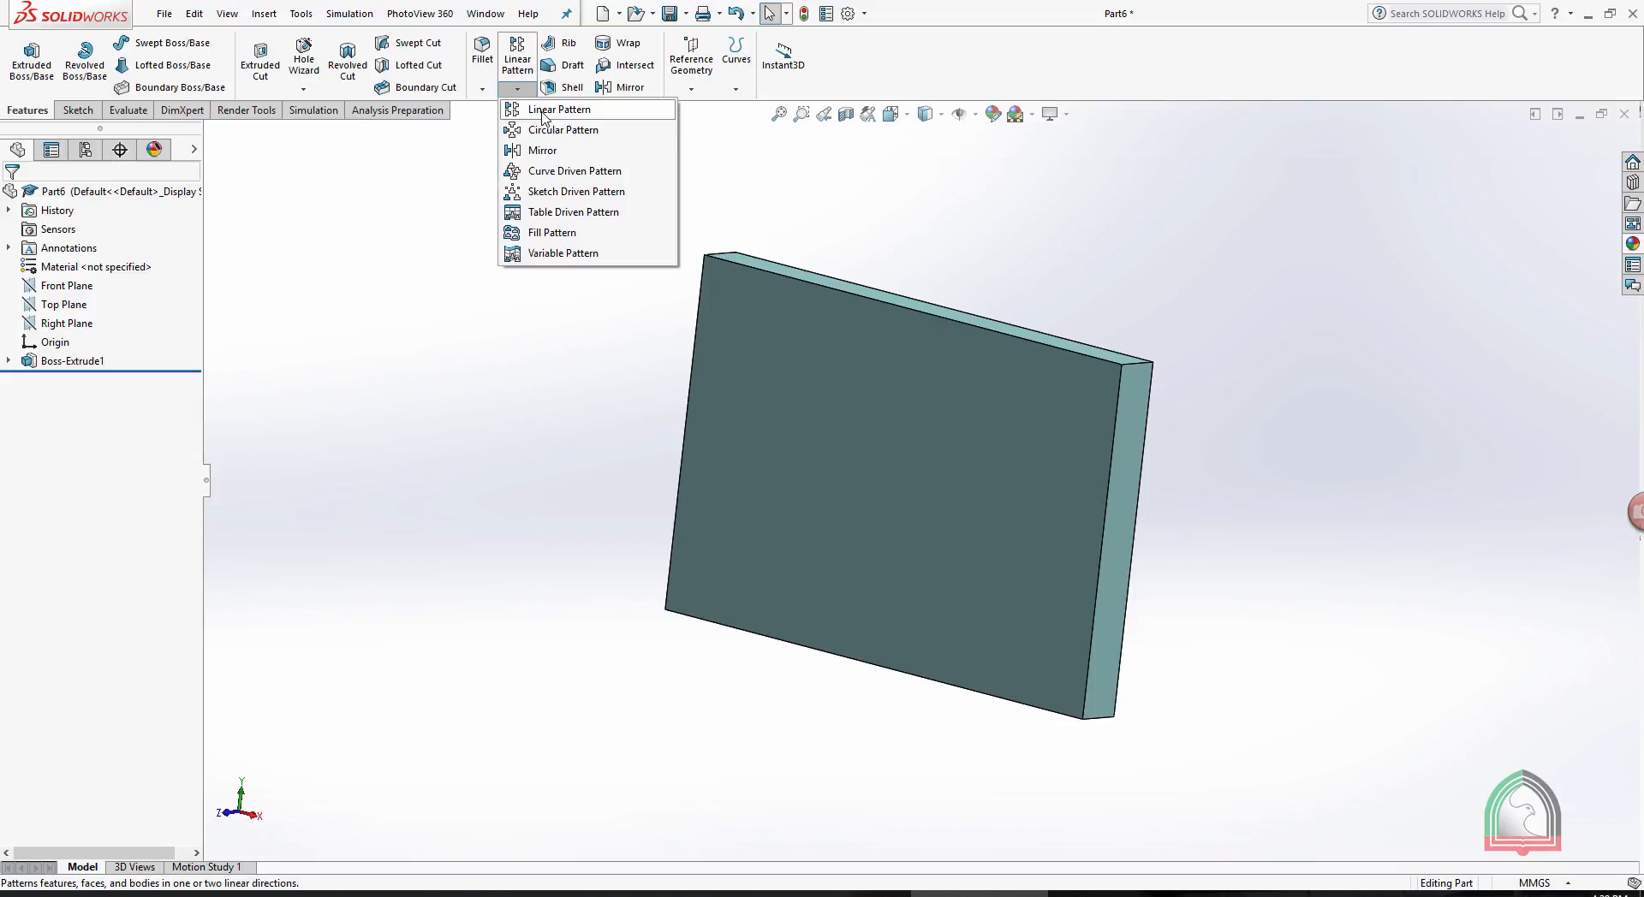
{"action": "left_click", "coordinate": [482, 89]}
{"action": "left_click", "coordinate": [866, 425]}
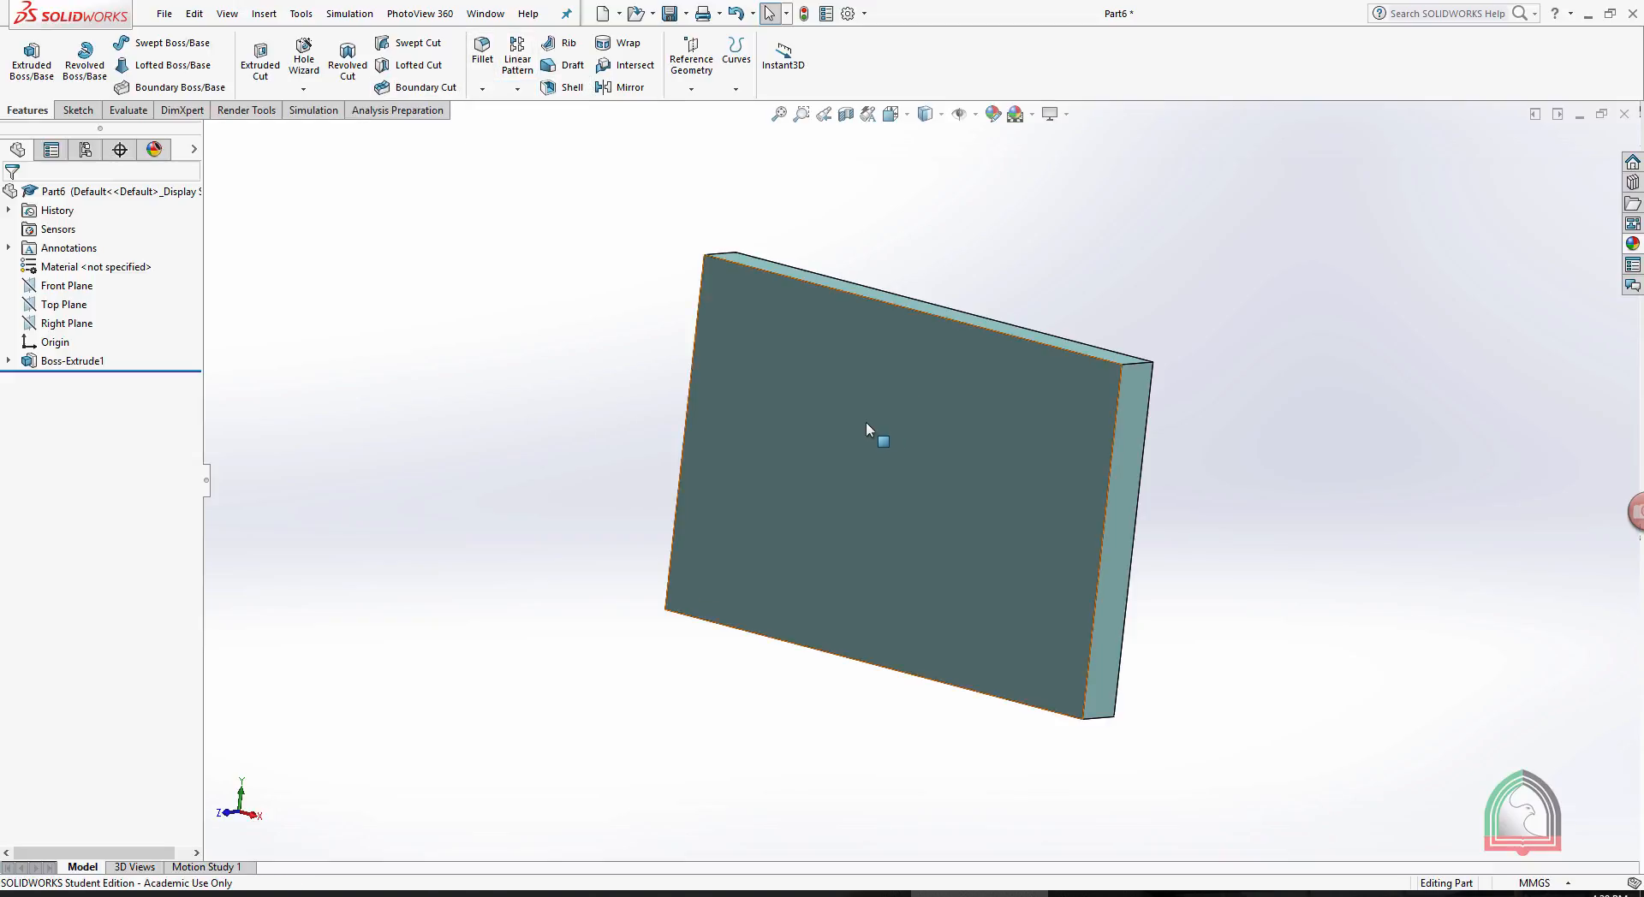
- Sketch a circle about 7.3 mm in diameter near the upper-left corner of the plate's large front face and exit the sketch
{"action": "left_click", "coordinate": [769, 441]}
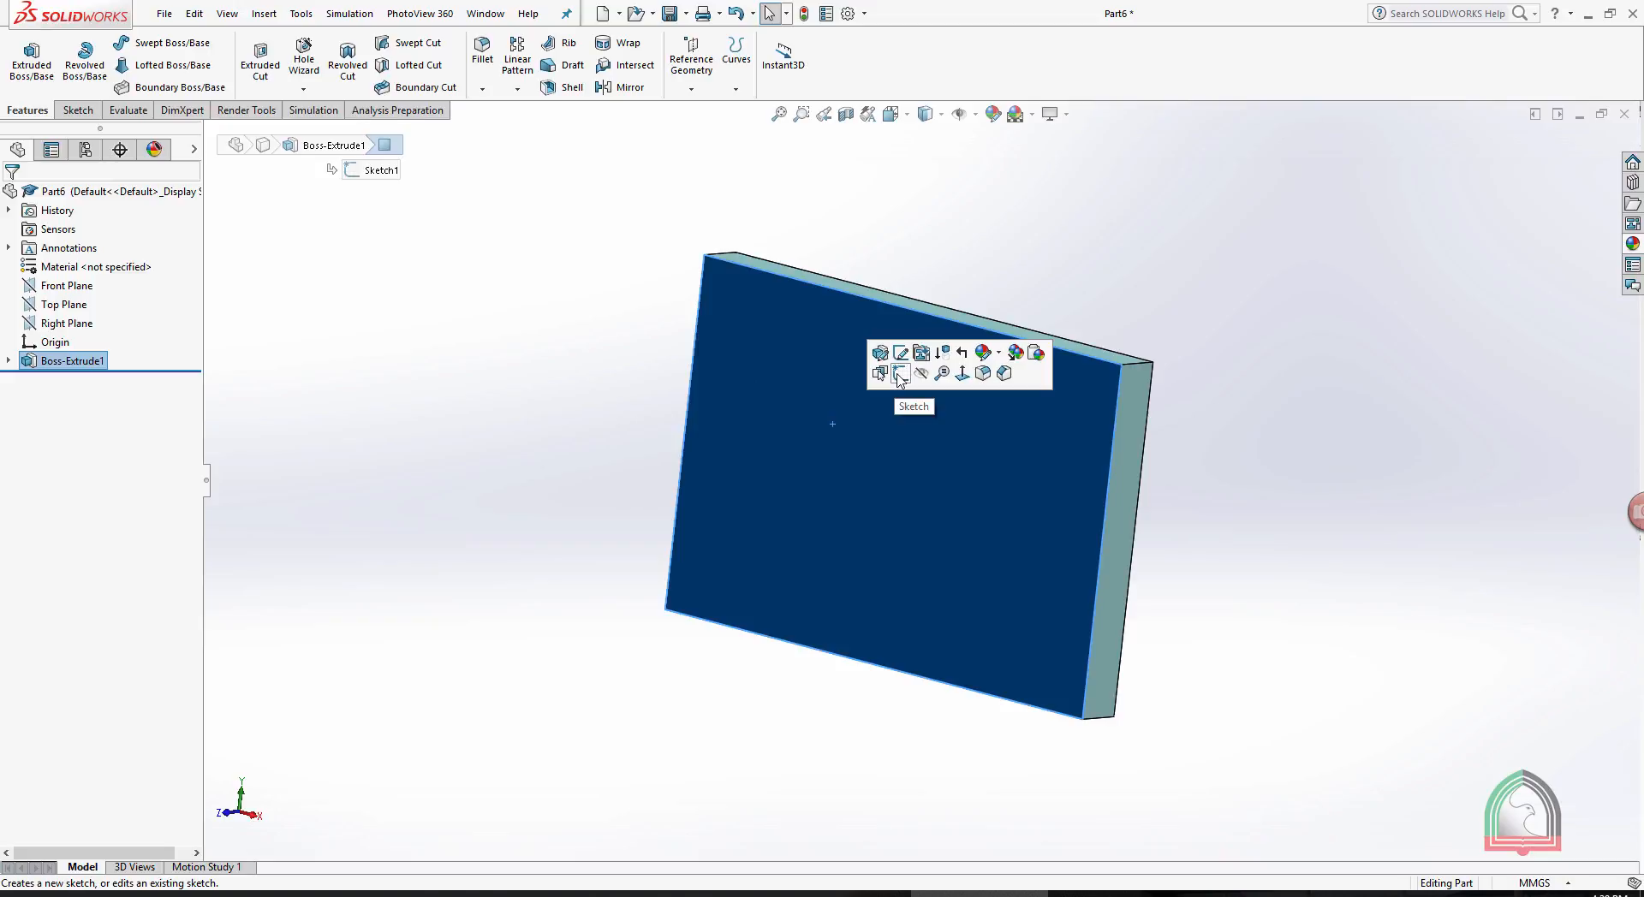
{"action": "left_click", "coordinate": [899, 376]}
{"action": "key", "text": "space"}
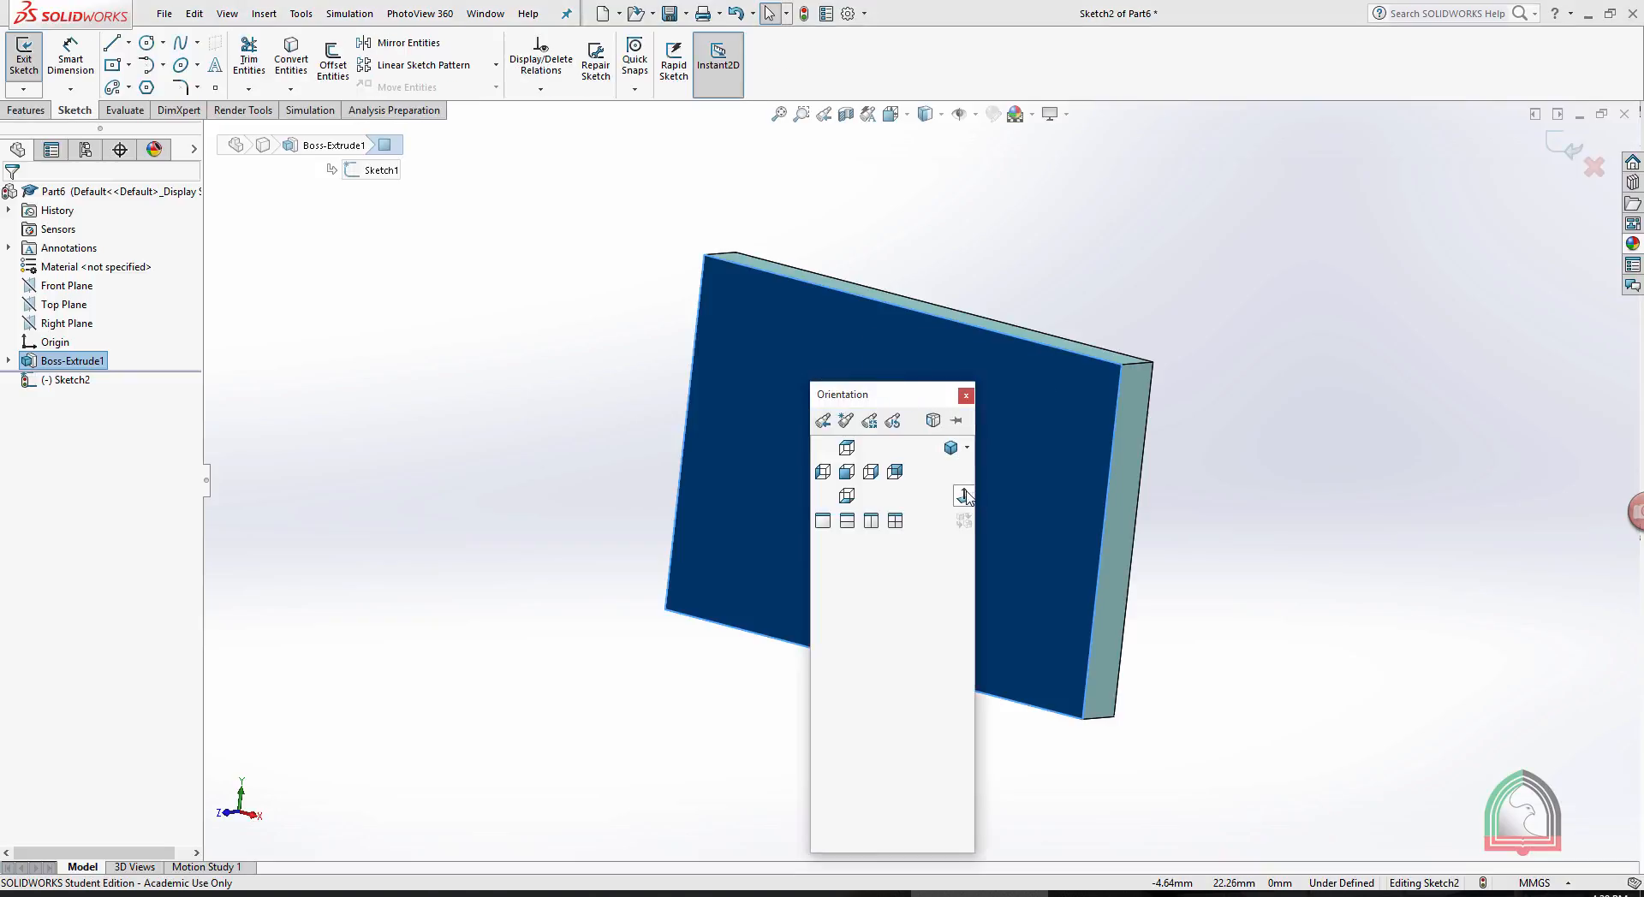
{"action": "left_click", "coordinate": [963, 495]}
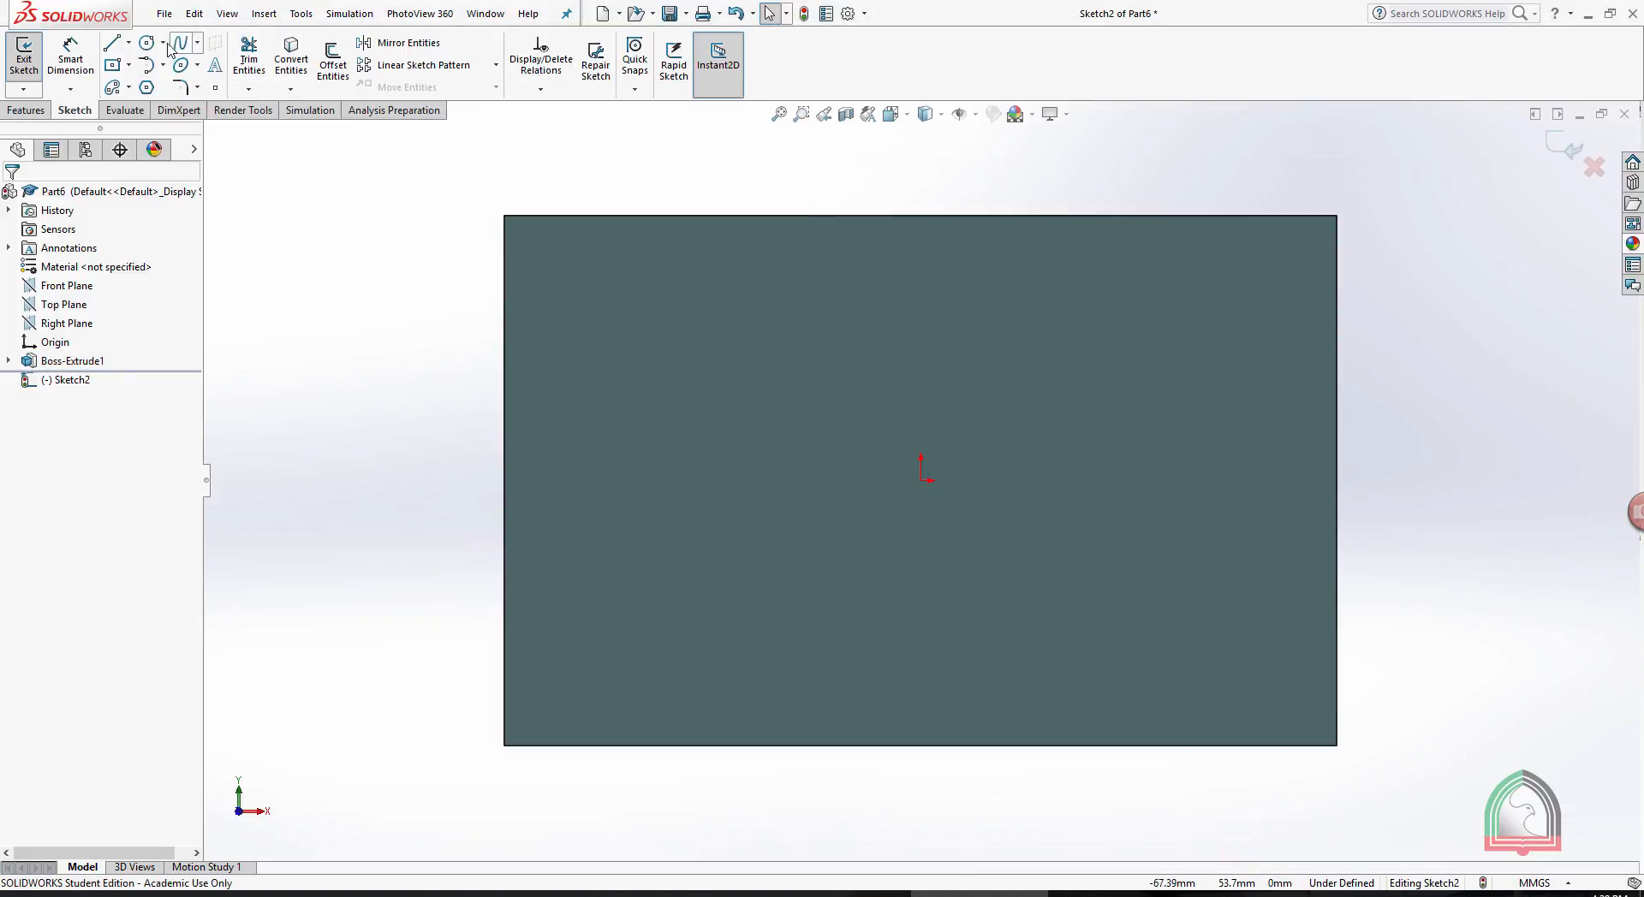
{"action": "left_click", "coordinate": [148, 41]}
{"action": "left_click", "coordinate": [551, 257]}
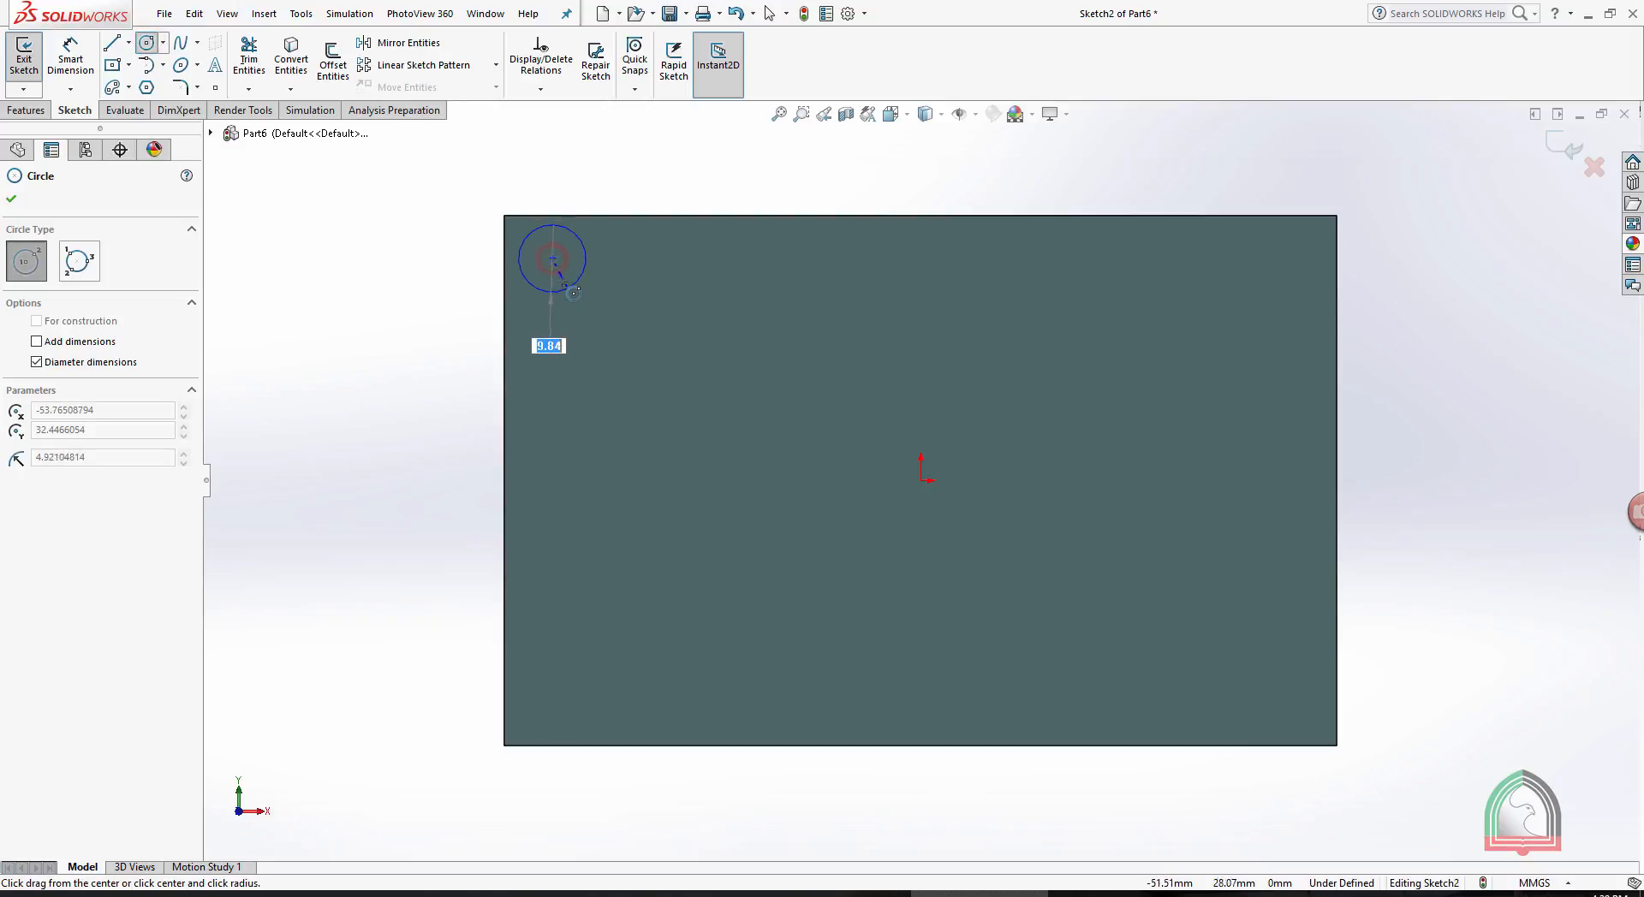
{"action": "left_click", "coordinate": [563, 282]}
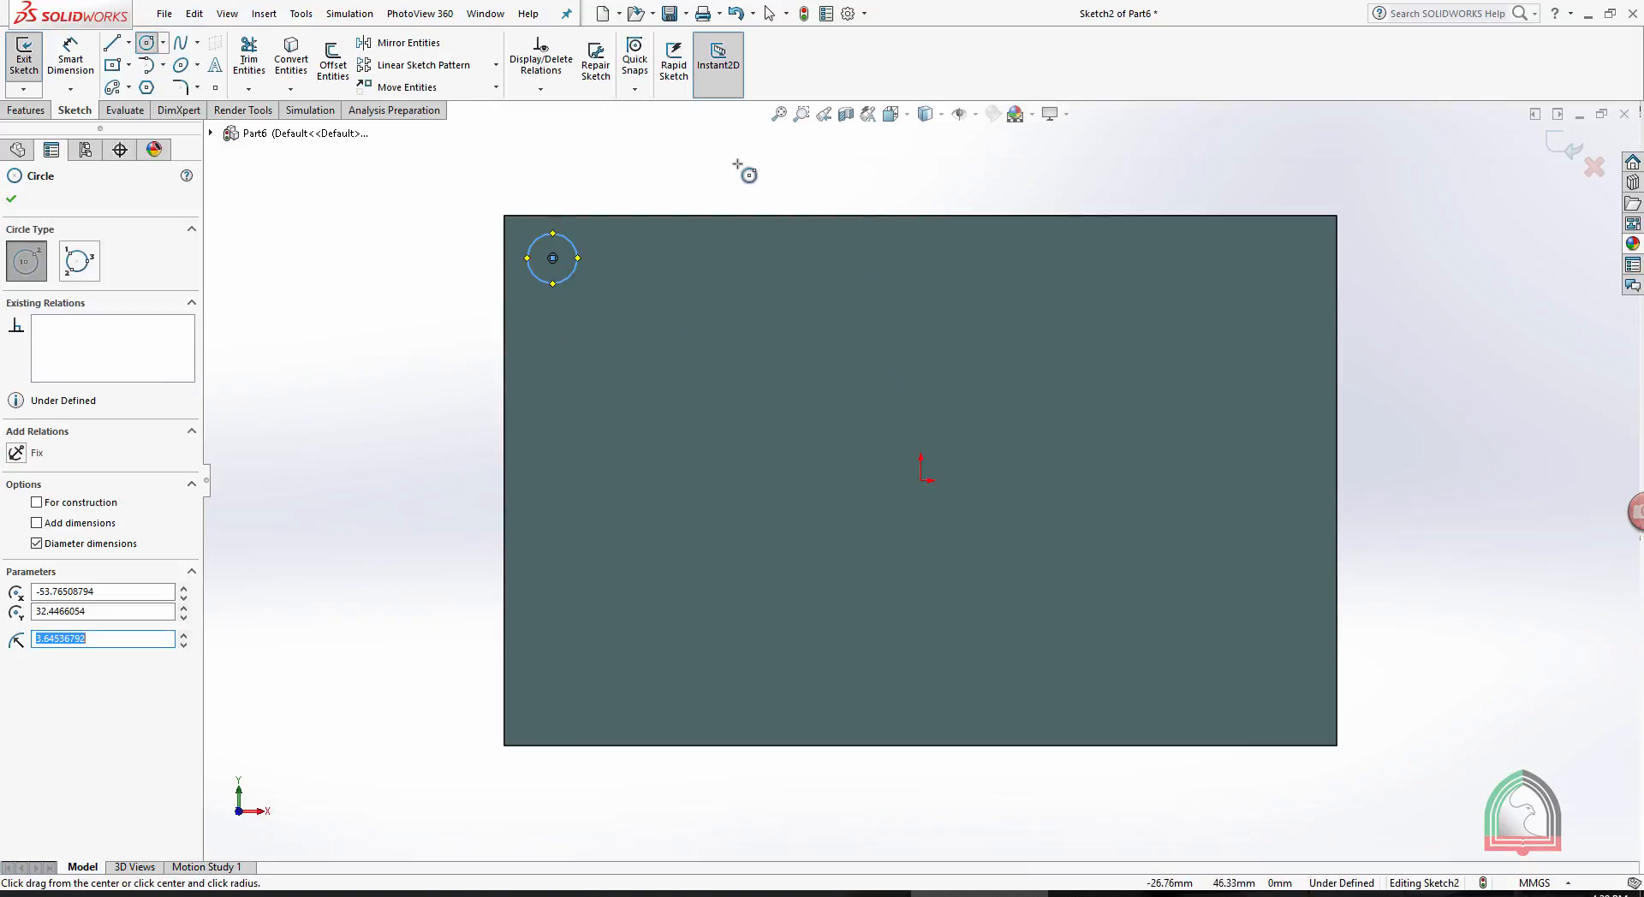
{"action": "key", "text": "Escape"}
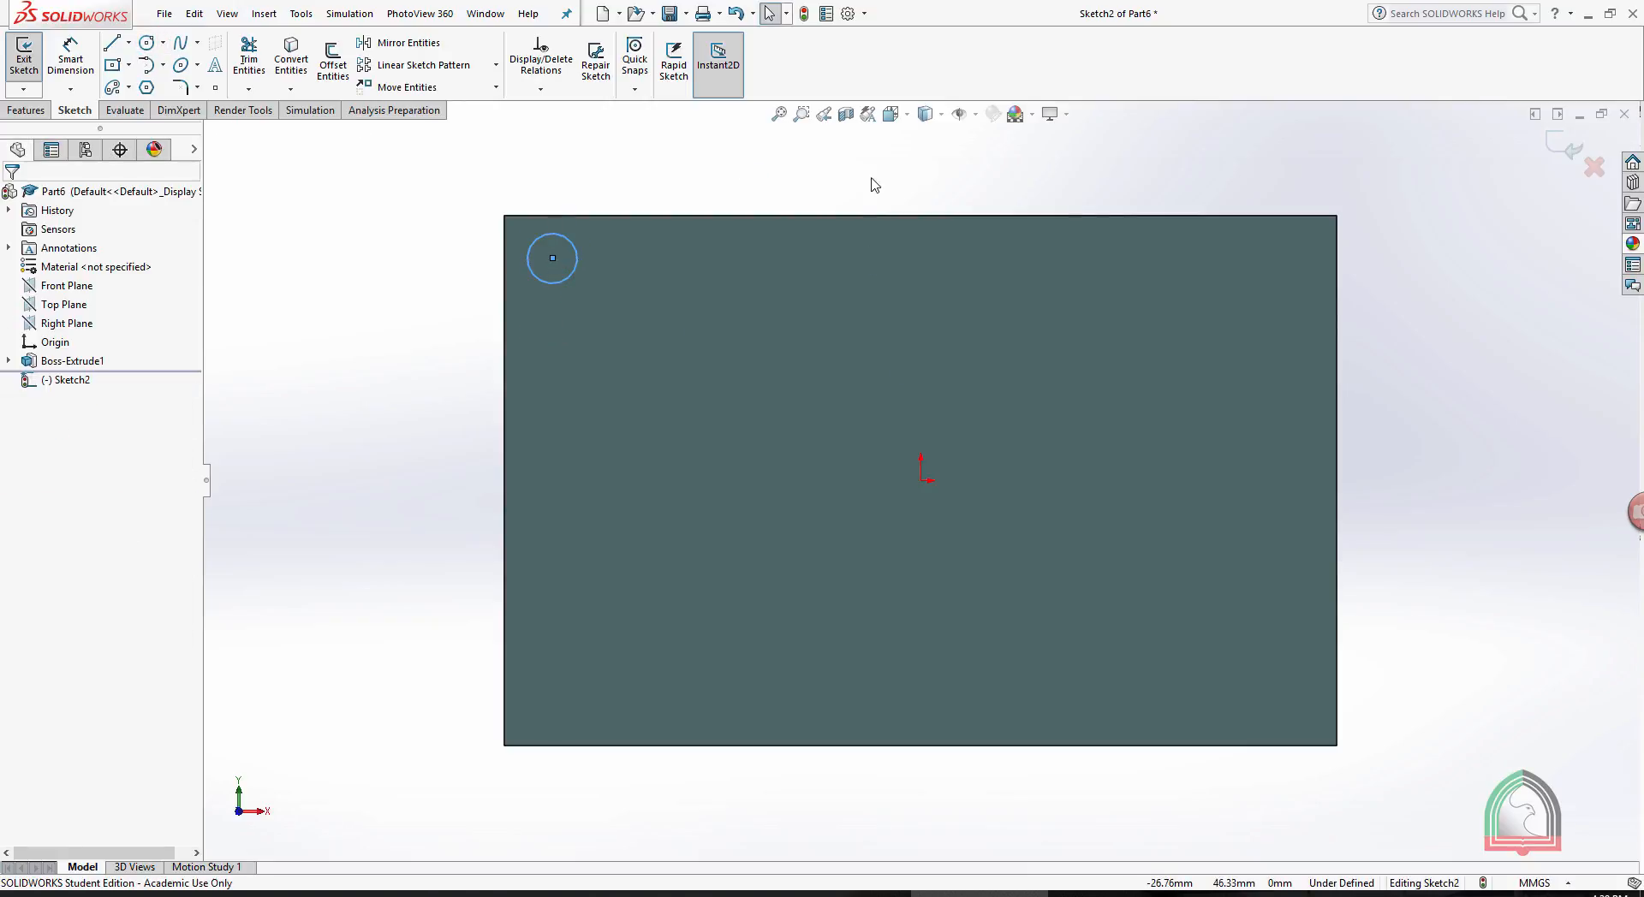
{"action": "left_click", "coordinate": [1561, 145]}
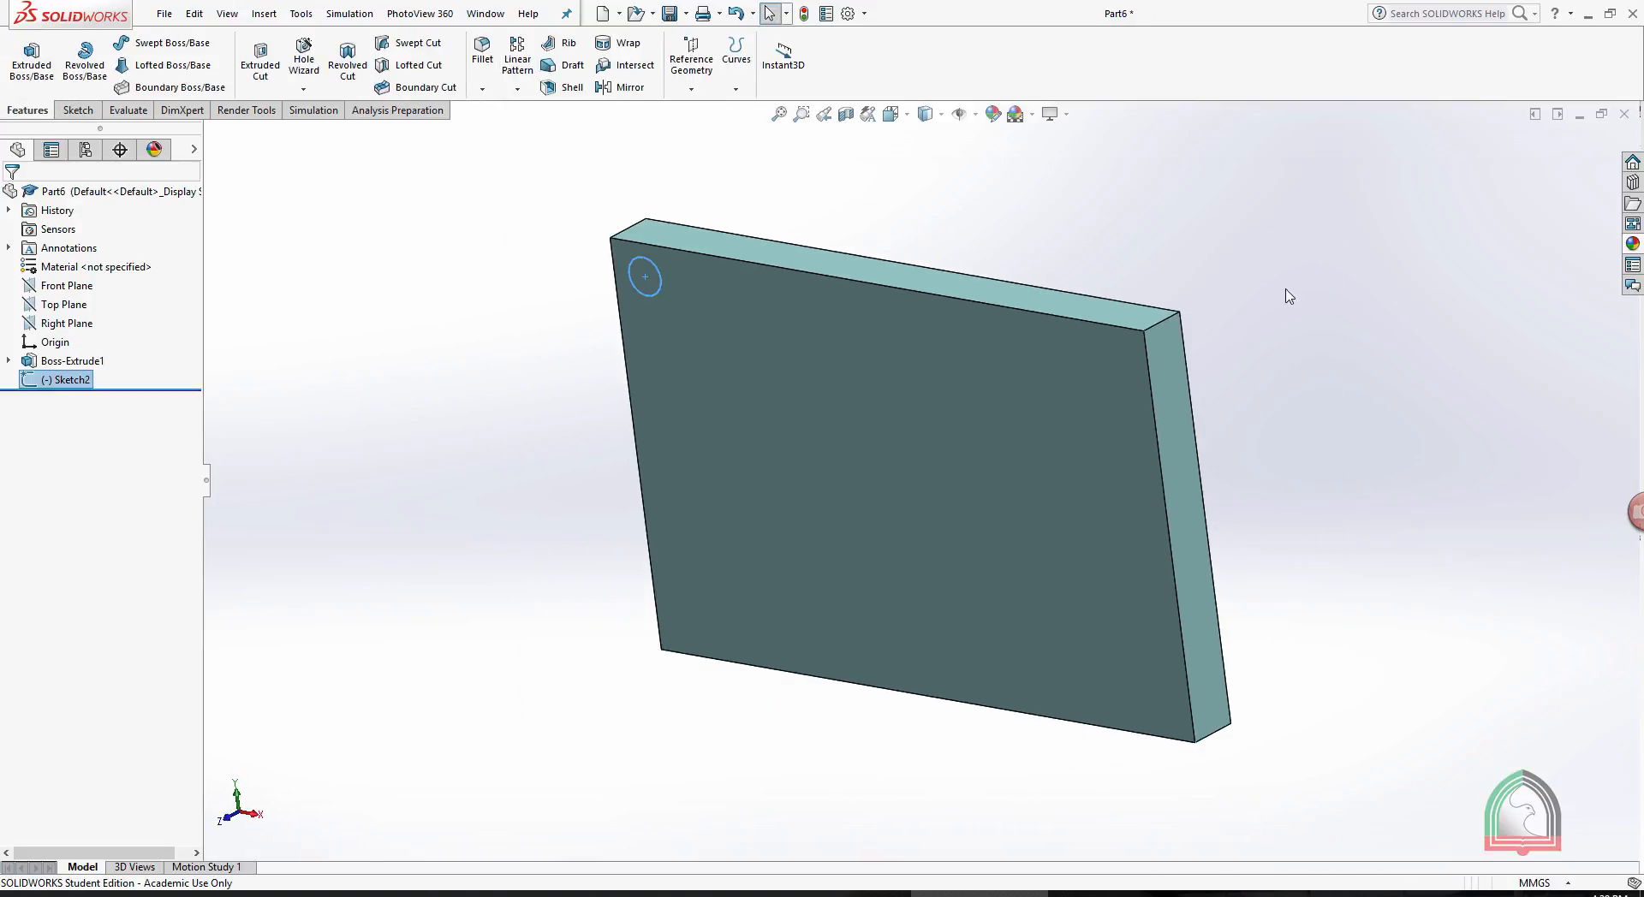
- Extrude-cut the circle 10 mm blind into the plate to make a corner hole
{"action": "left_click", "coordinate": [260, 60]}
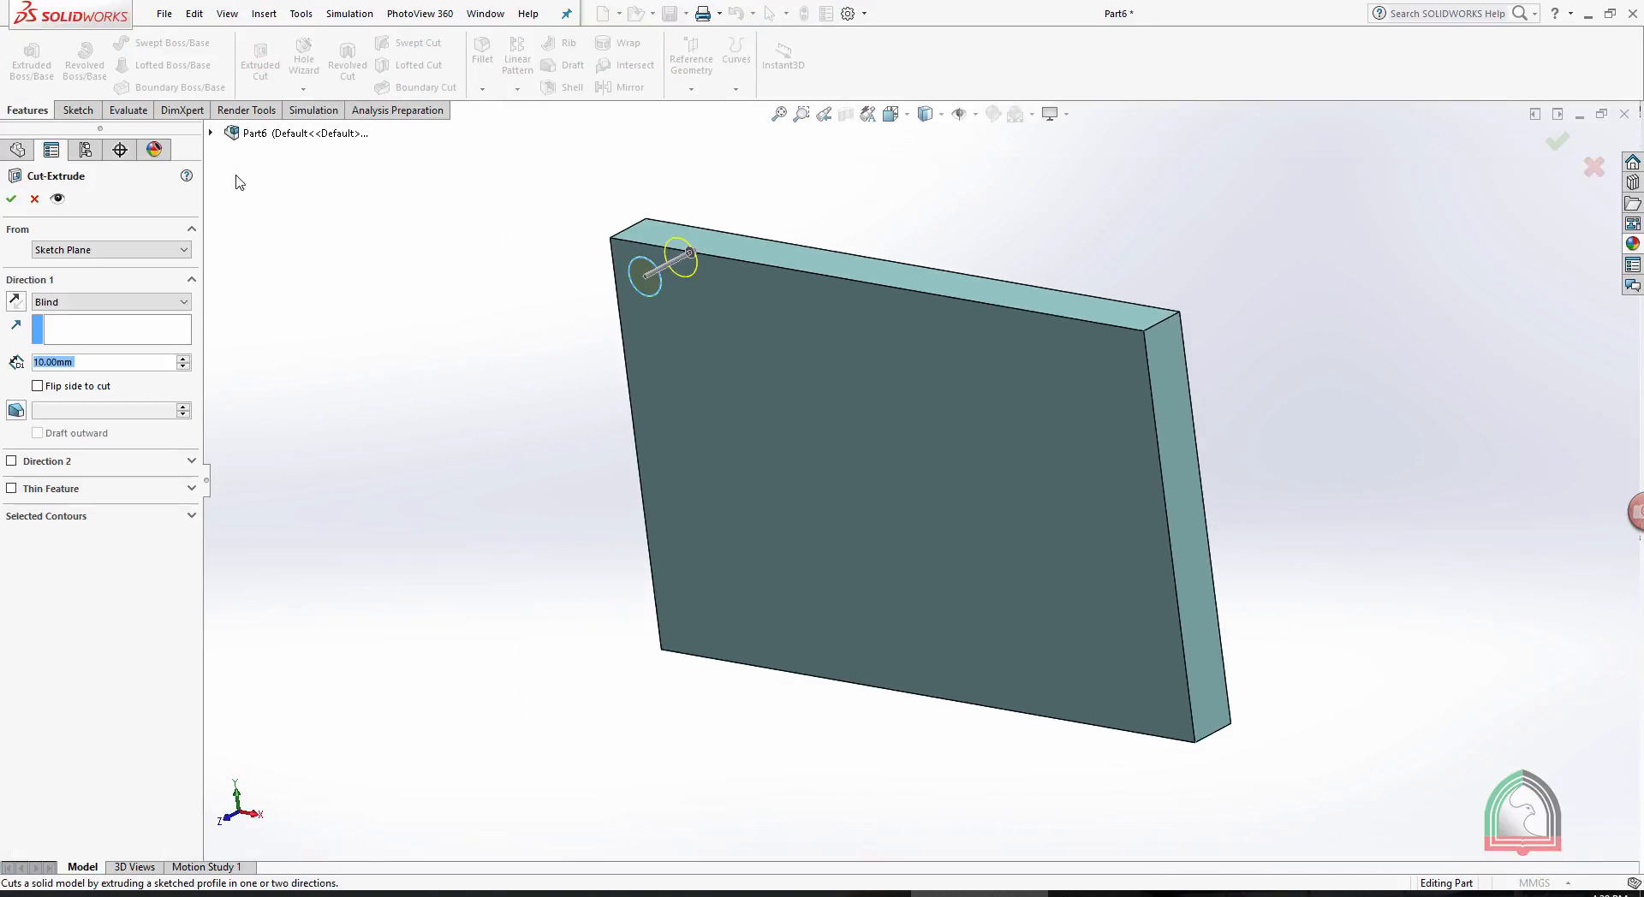
{"action": "left_click", "coordinate": [11, 199]}
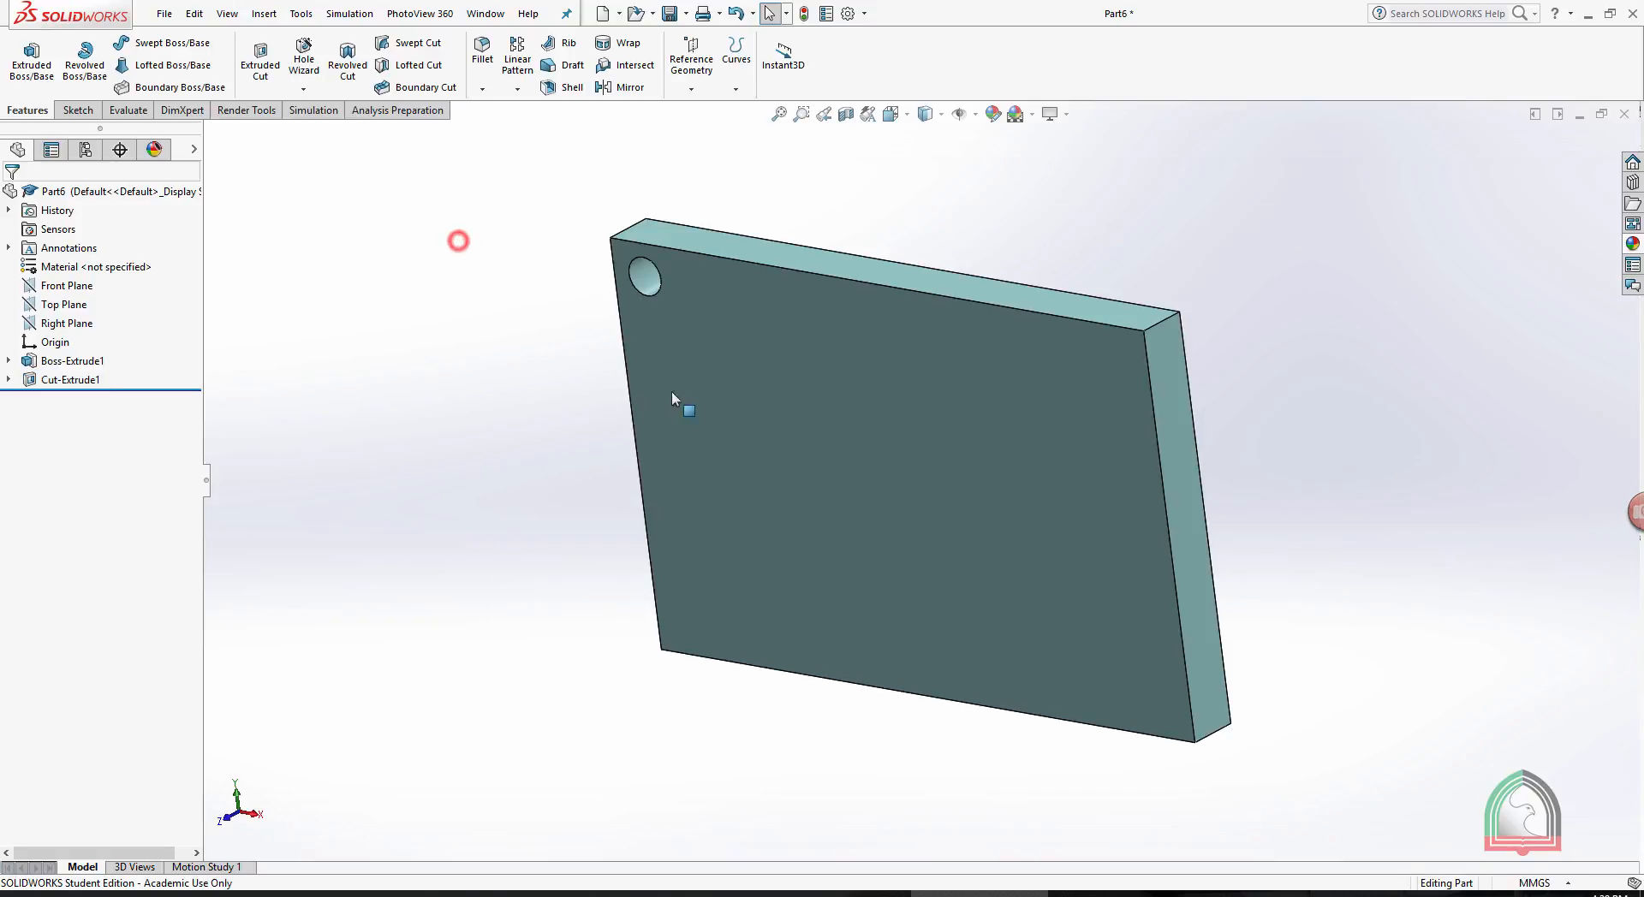
{"action": "left_click", "coordinate": [831, 372]}
{"action": "scroll", "coordinate": [867, 203], "scroll_direction": "up", "scroll_amount": 1}
{"action": "middle_click_drag", "start_coordinate": [866, 203], "coordinate": [900, 168]}
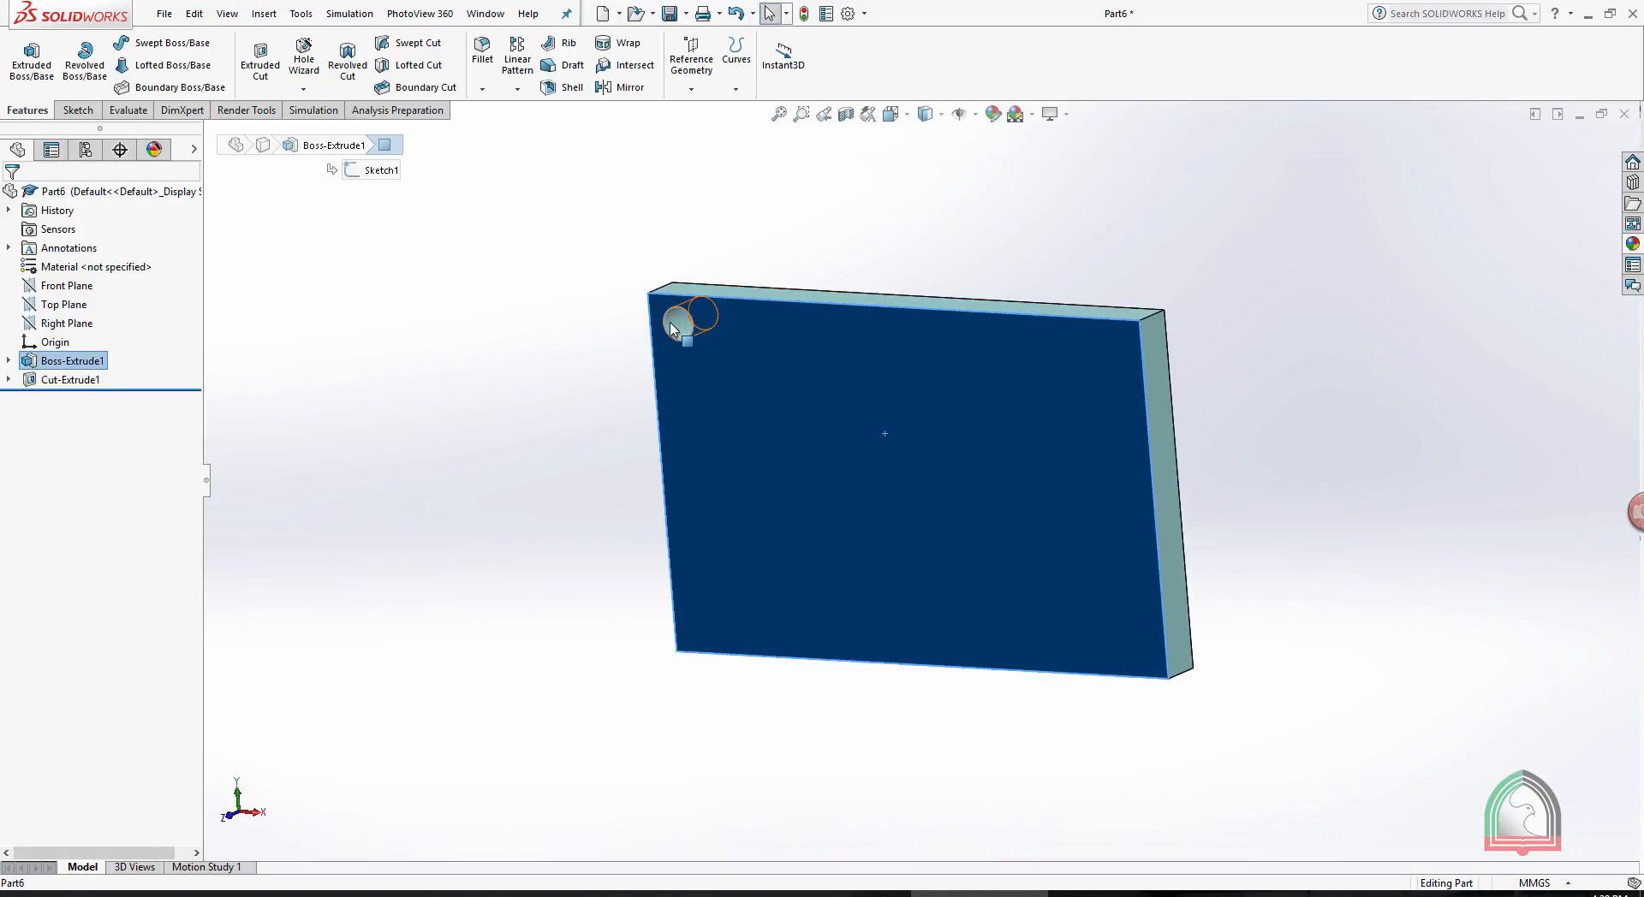
{"action": "middle_click_drag", "start_coordinate": [709, 224], "coordinate": [760, 228]}
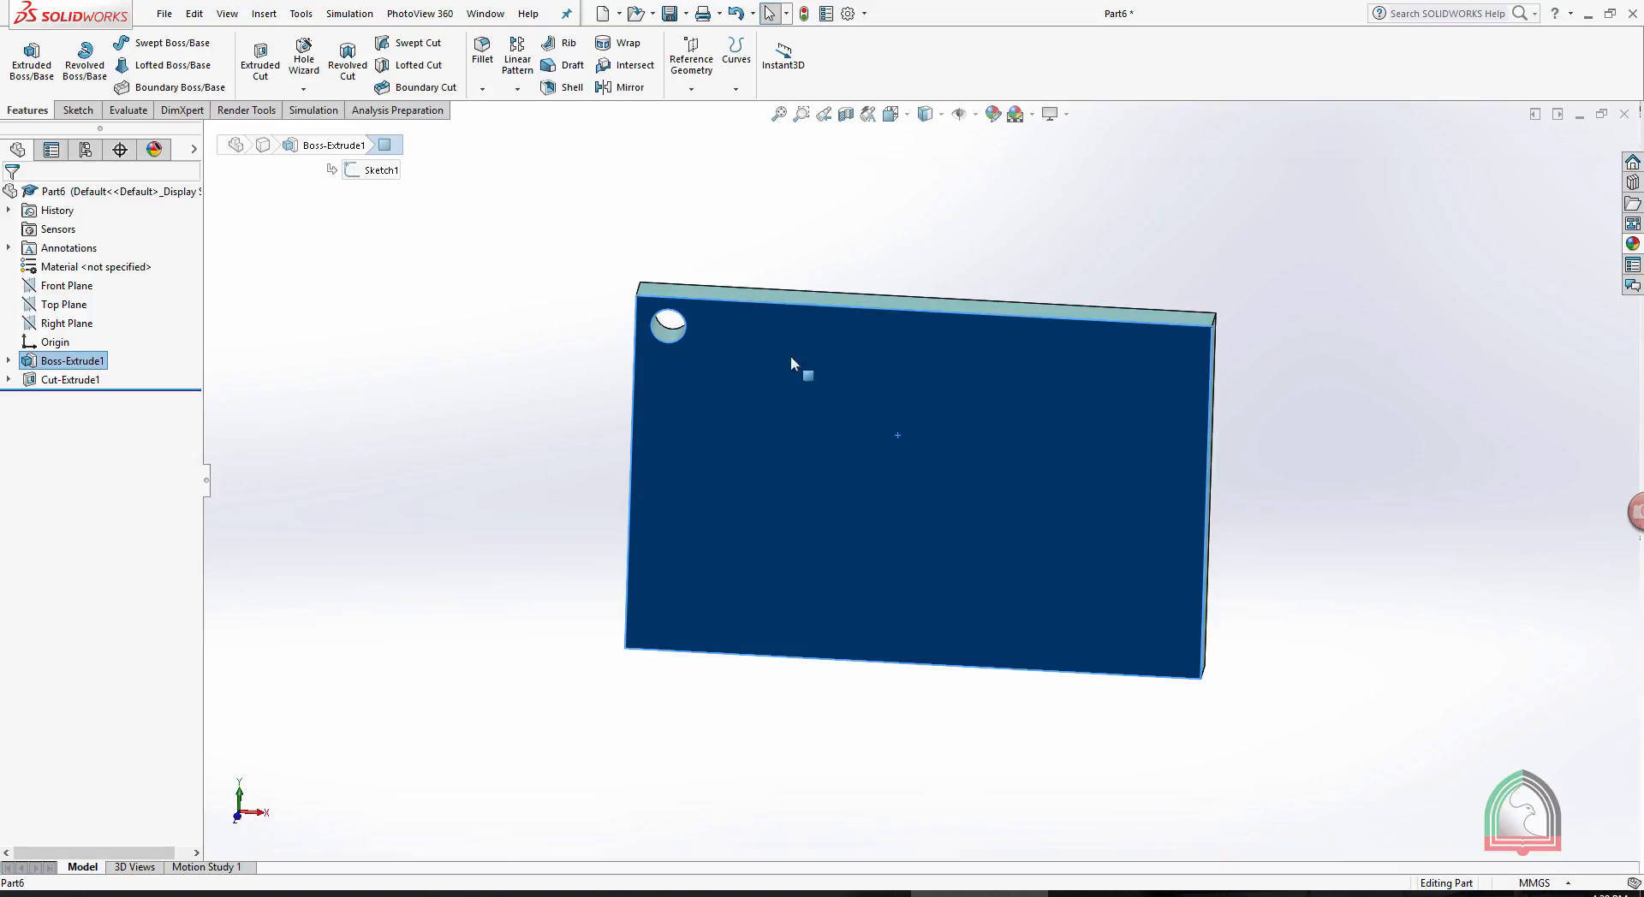
{"action": "left_click", "coordinate": [753, 228]}
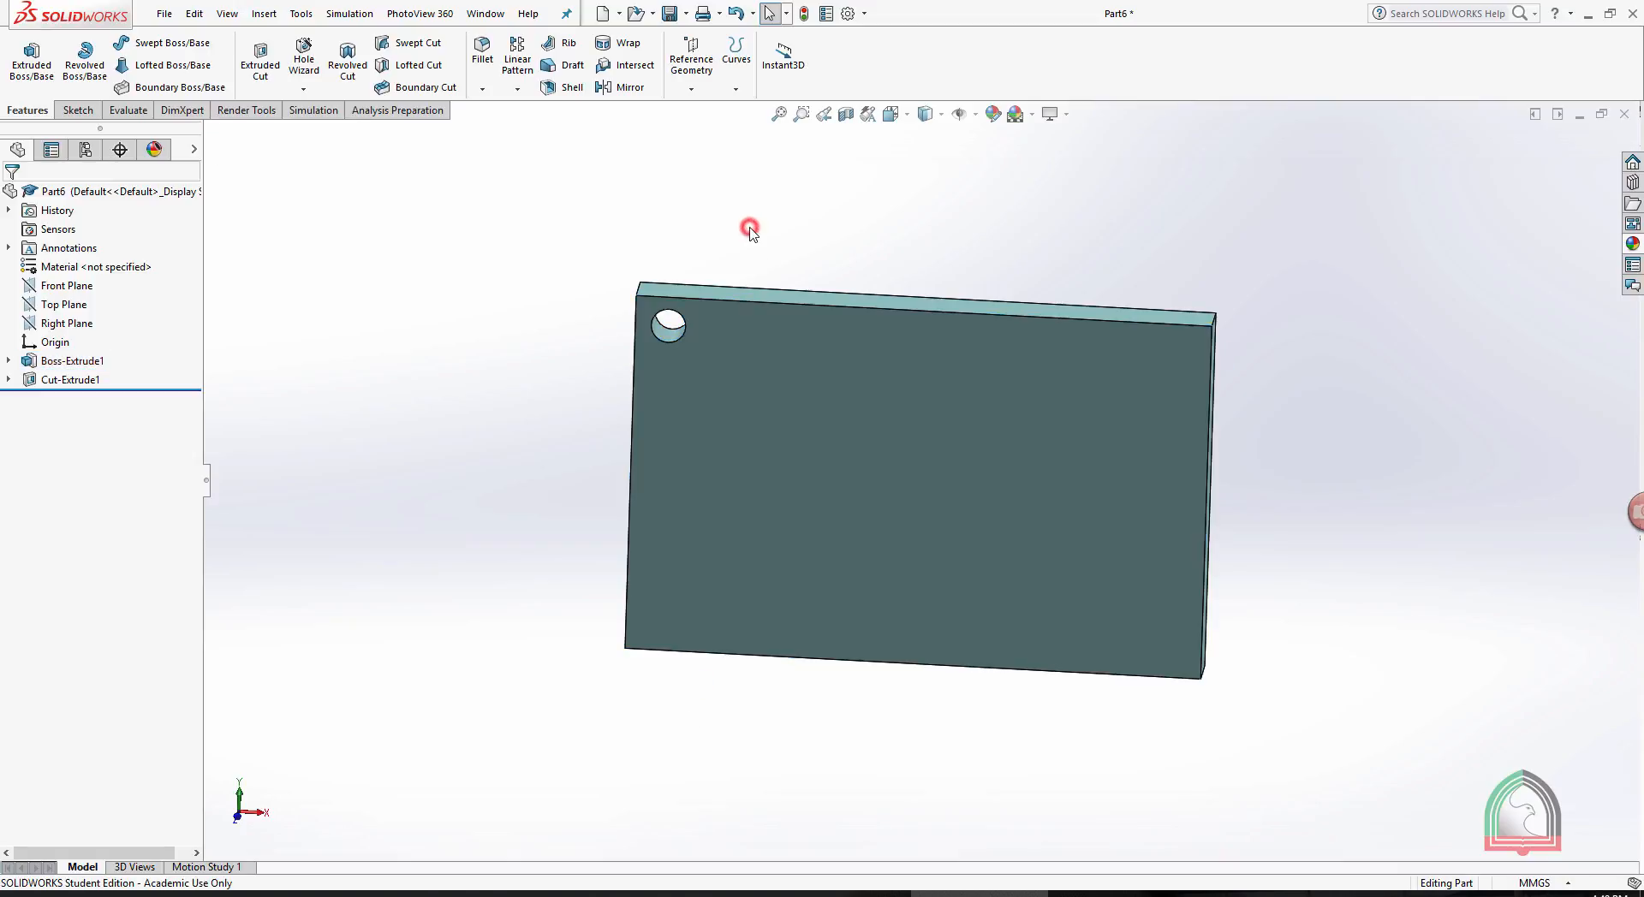
- Start a linear pattern of the corner hole with the plate's long upper front edge as Direction 1
{"action": "left_click", "coordinate": [515, 89]}
{"action": "left_click", "coordinate": [538, 110]}
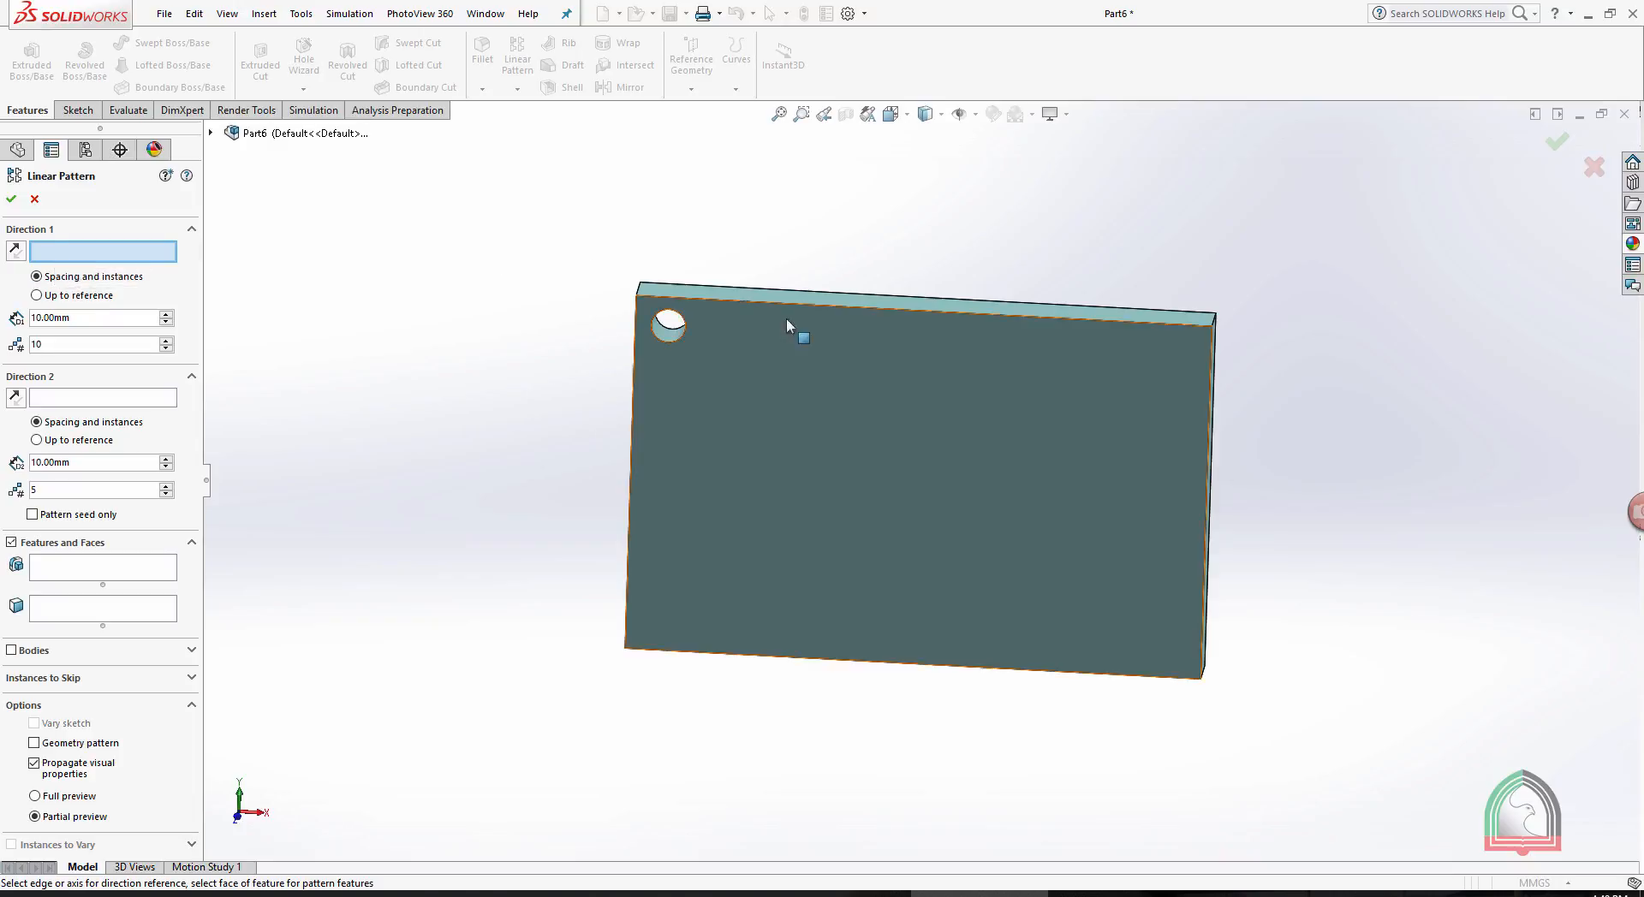
{"action": "left_click", "coordinate": [768, 301]}
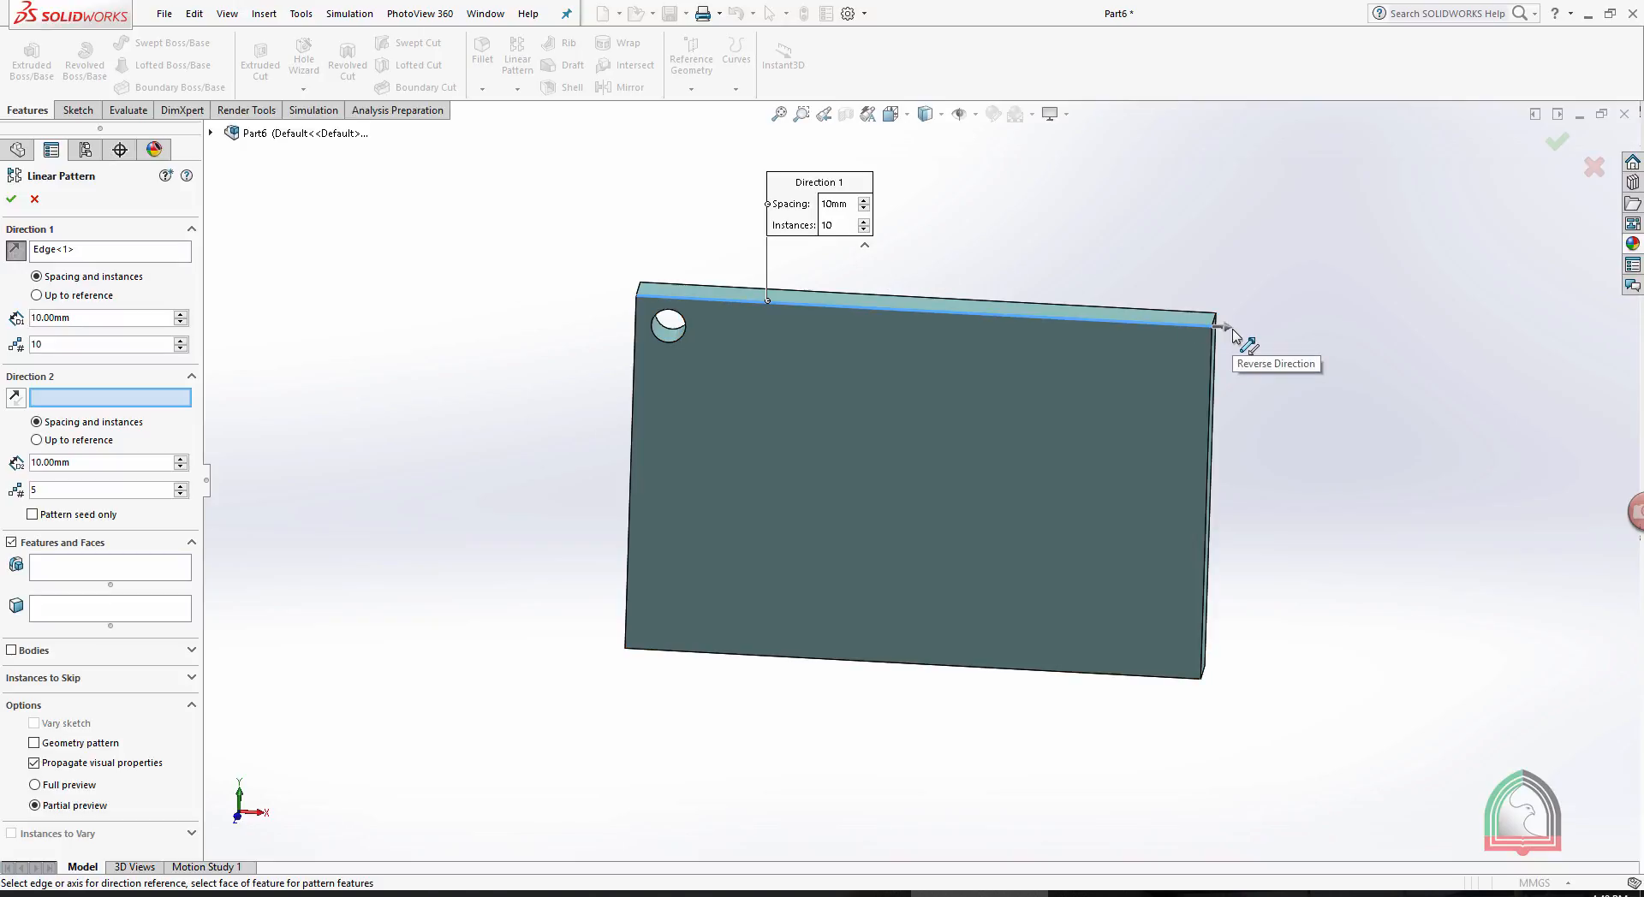
{"action": "left_click", "coordinate": [18, 258]}
{"action": "left_click", "coordinate": [18, 258]}
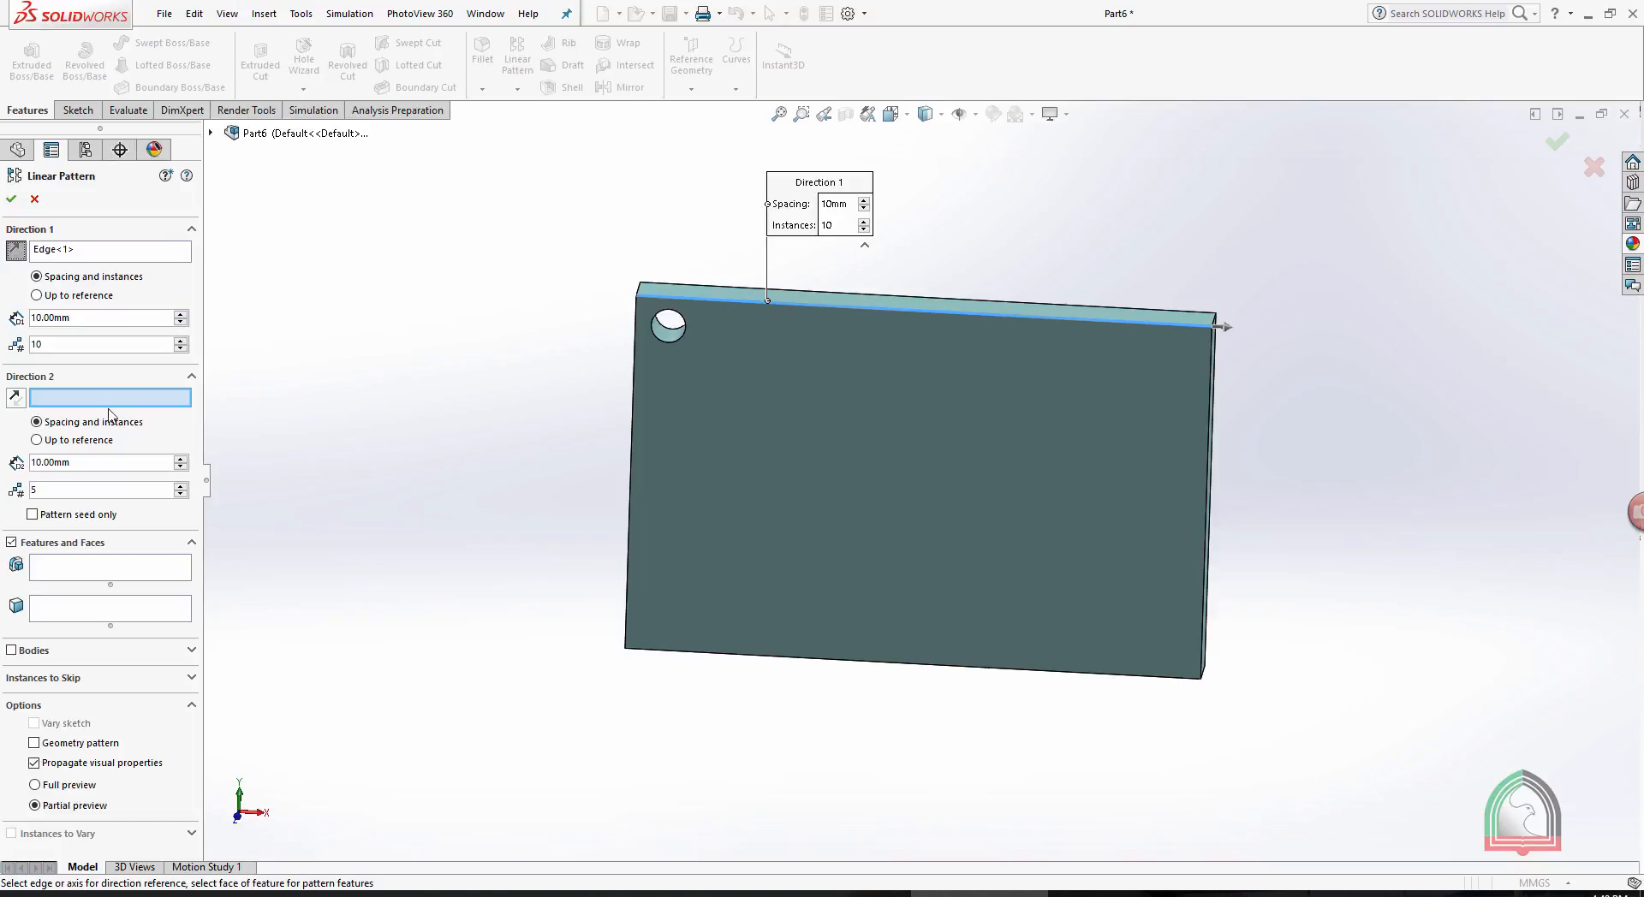
{"action": "left_click", "coordinate": [68, 574]}
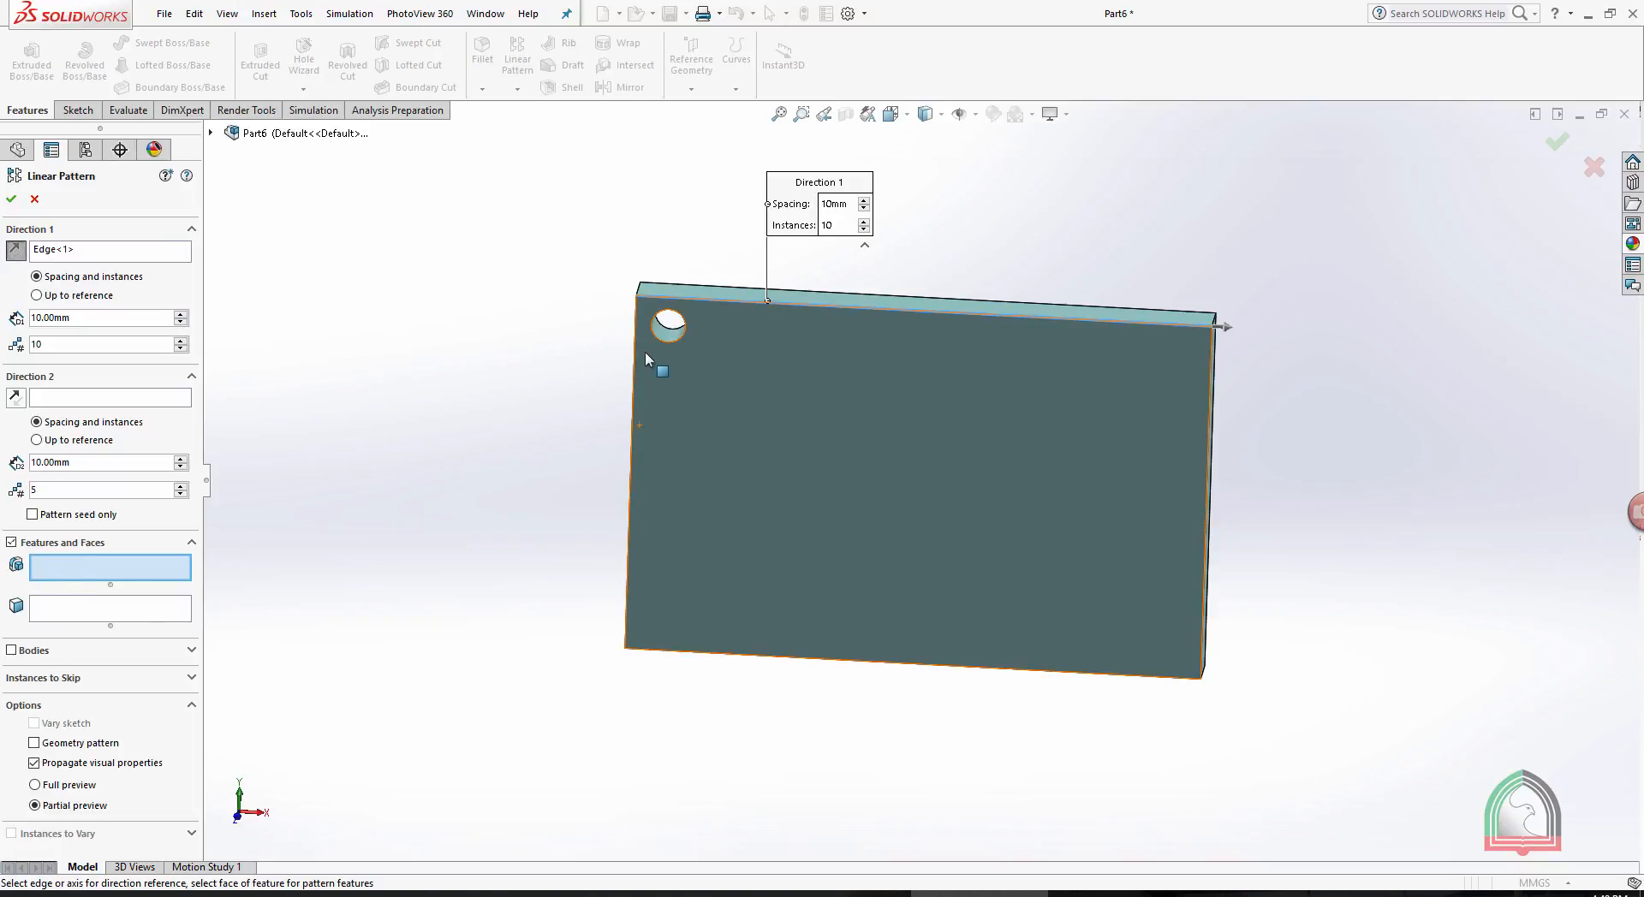
{"action": "mouse_move", "coordinate": [653, 355]}
{"action": "middle_mouse_down"}
{"action": "mouse_move", "coordinate": [477, 367]}
{"action": "mouse_move", "coordinate": [647, 334]}
{"action": "middle_mouse_up"}
{"action": "left_click", "coordinate": [665, 326]}
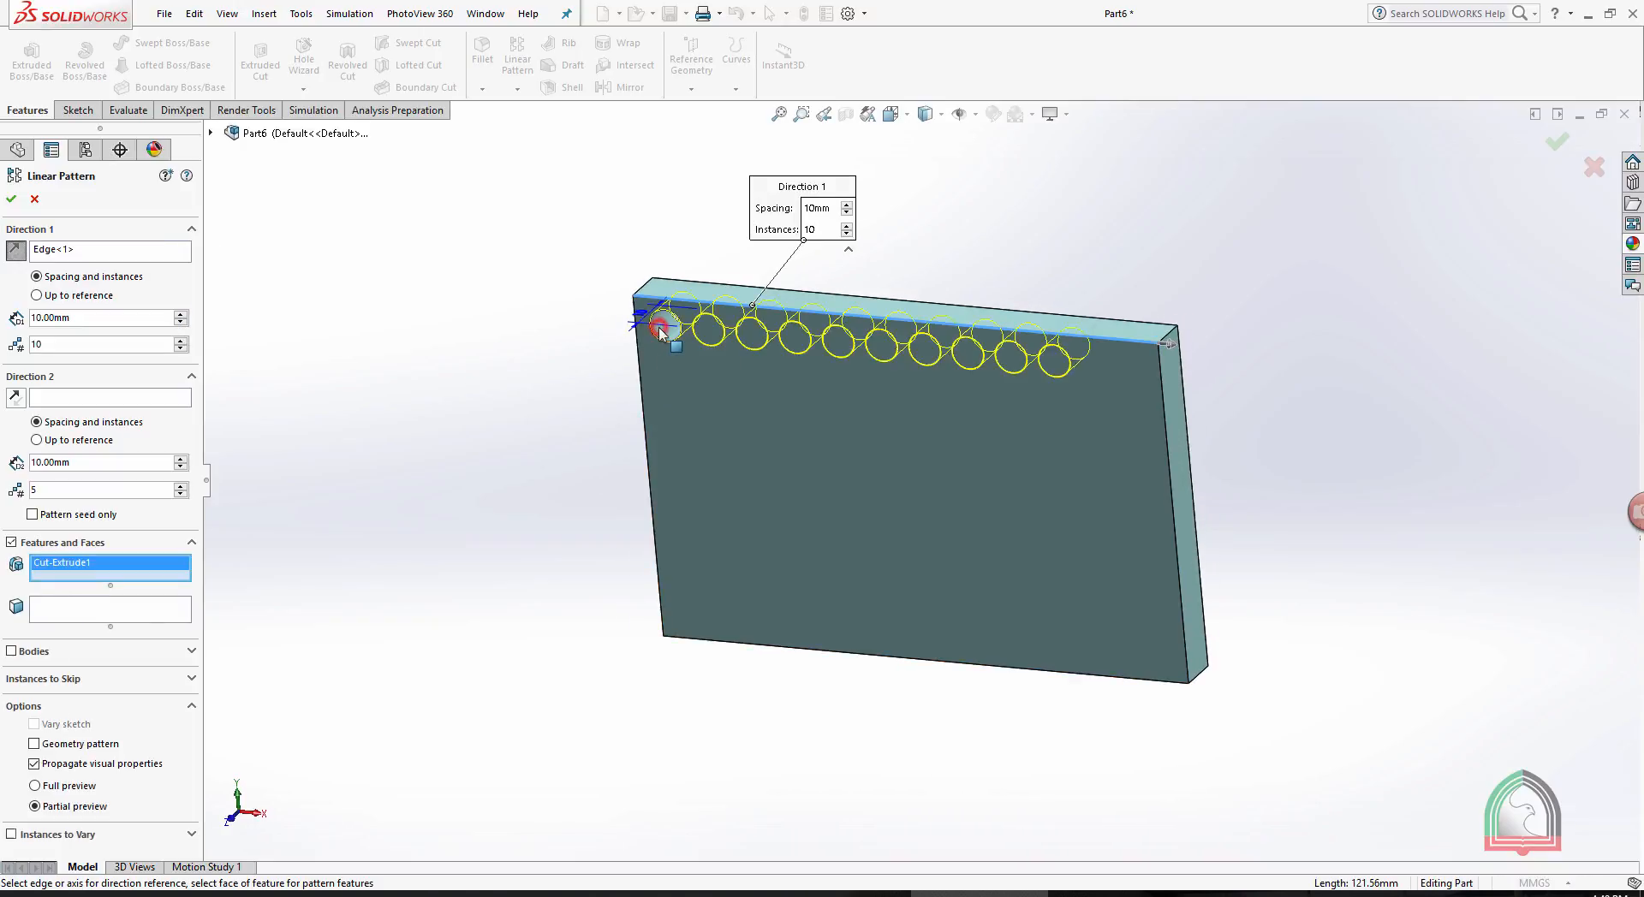
{"action": "middle_click_drag", "start_coordinate": [656, 458], "coordinate": [491, 344]}
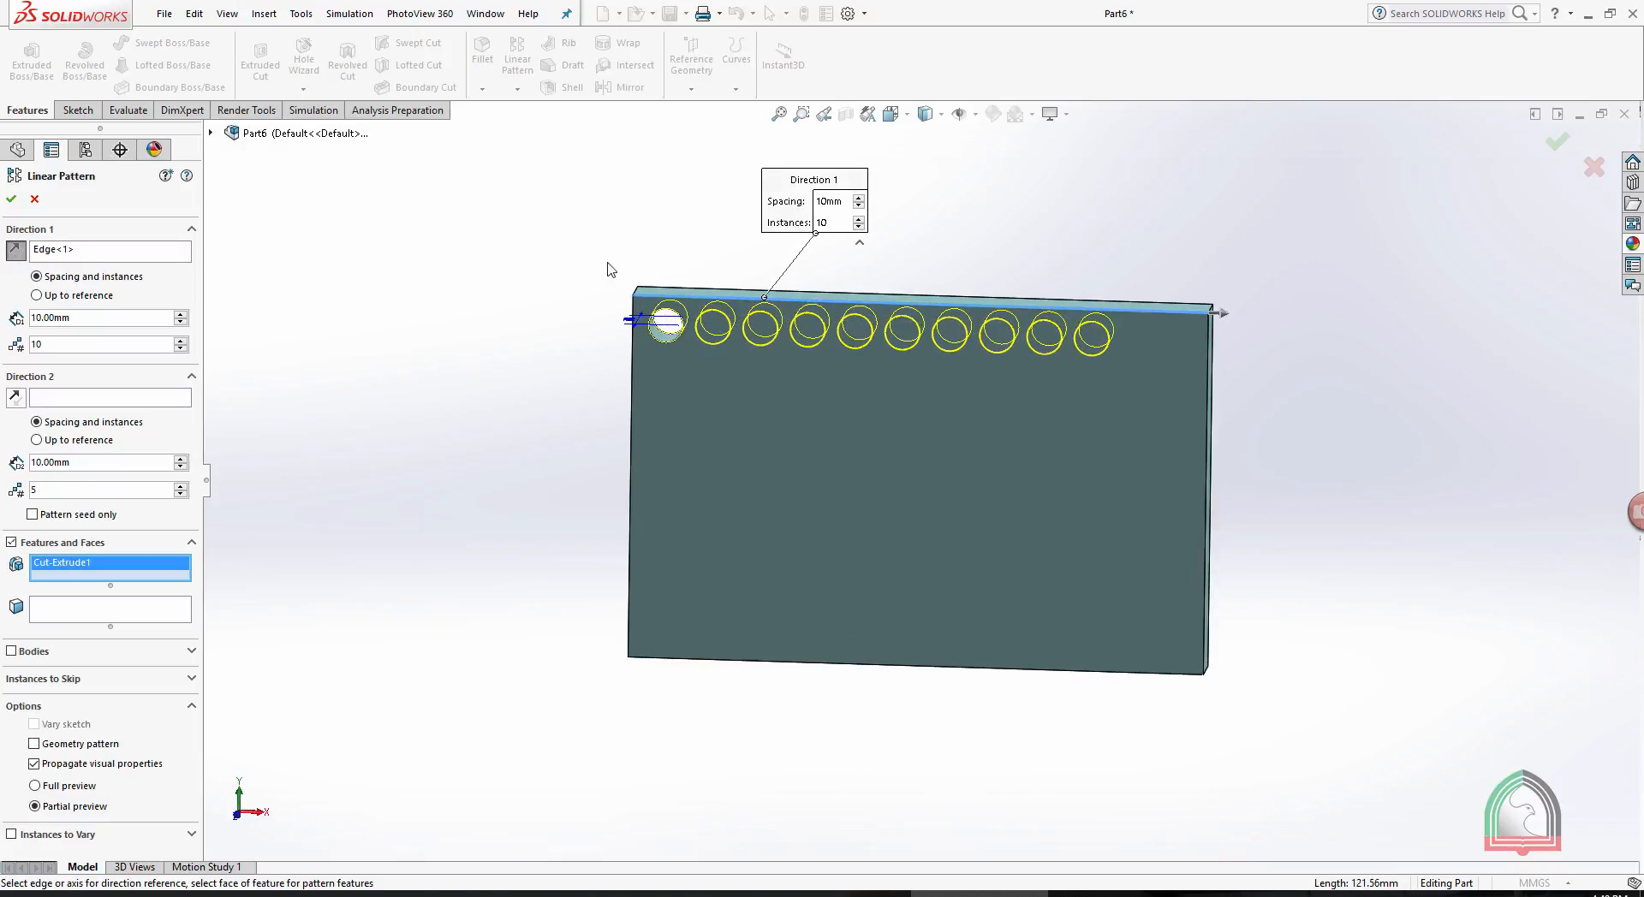
{"action": "scroll", "coordinate": [996, 210], "scroll_direction": "down", "scroll_amount": 2}
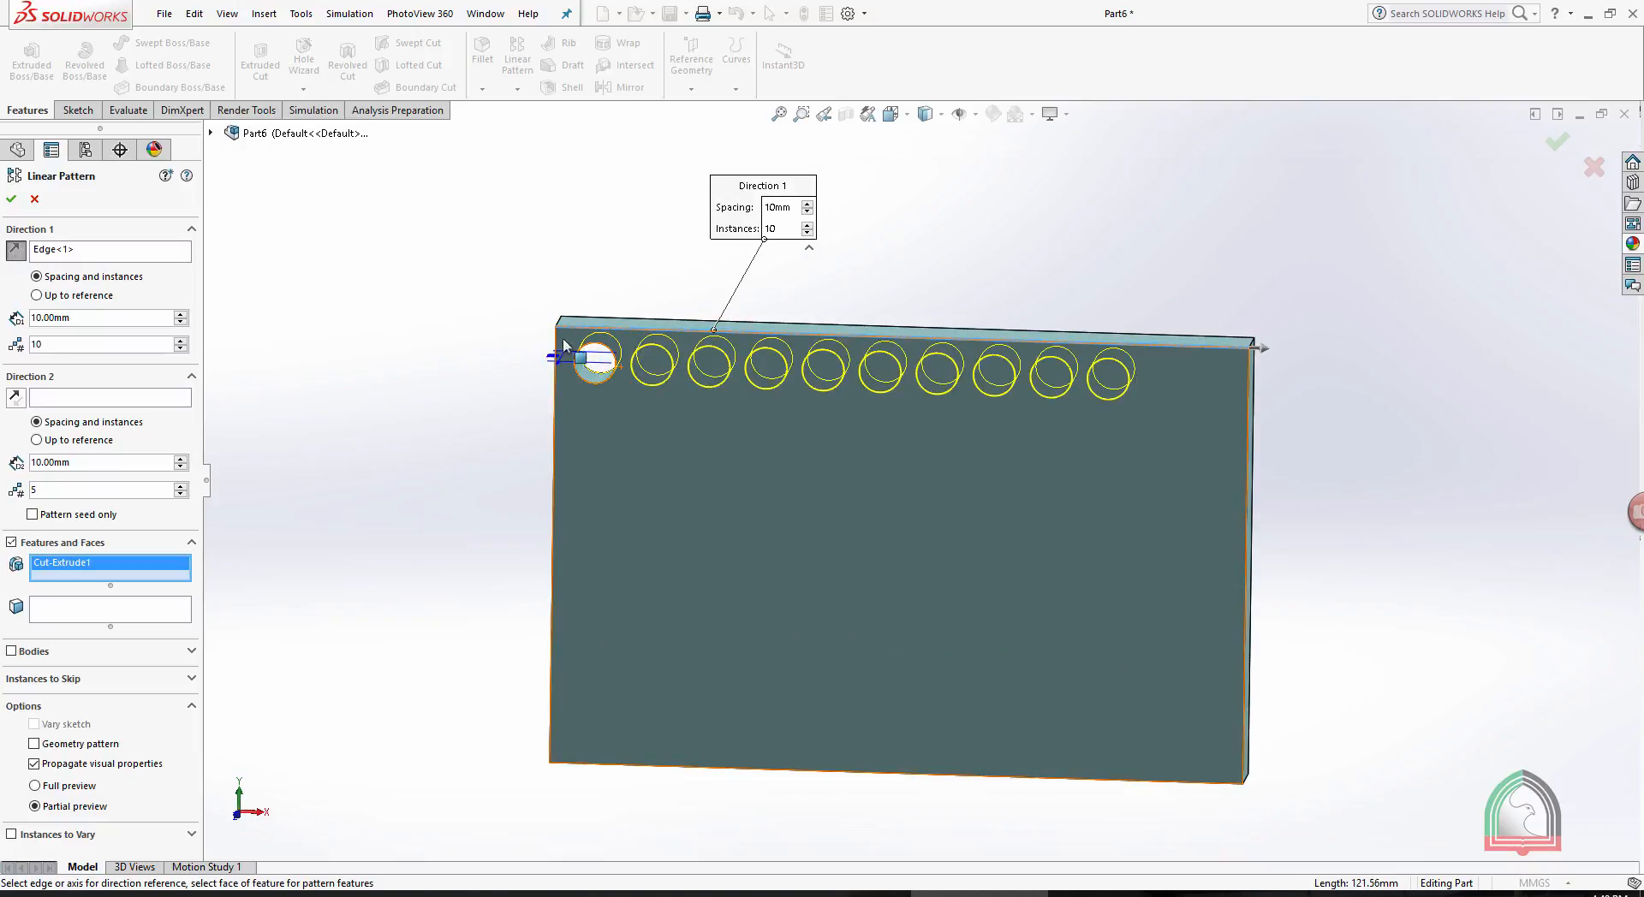
- Try Direction 1 spacings of 20 mm and 15 mm for the hole pattern
{"action": "left_click", "coordinate": [180, 314]}
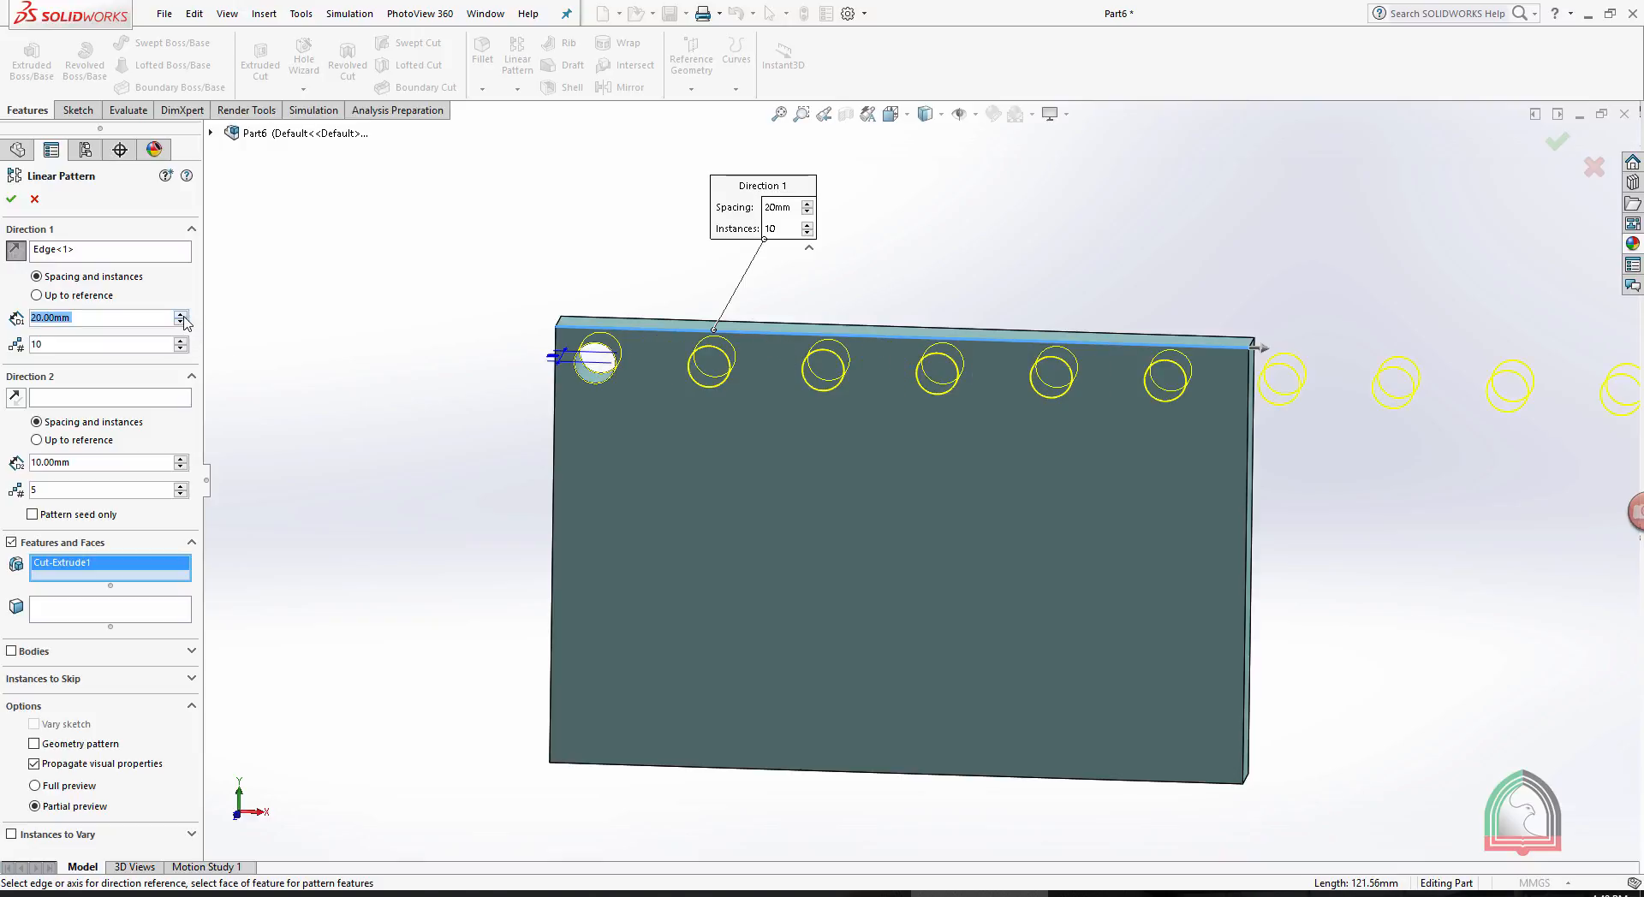
{"action": "double_click", "coordinate": [83, 319]}
{"action": "type", "text": "1"}
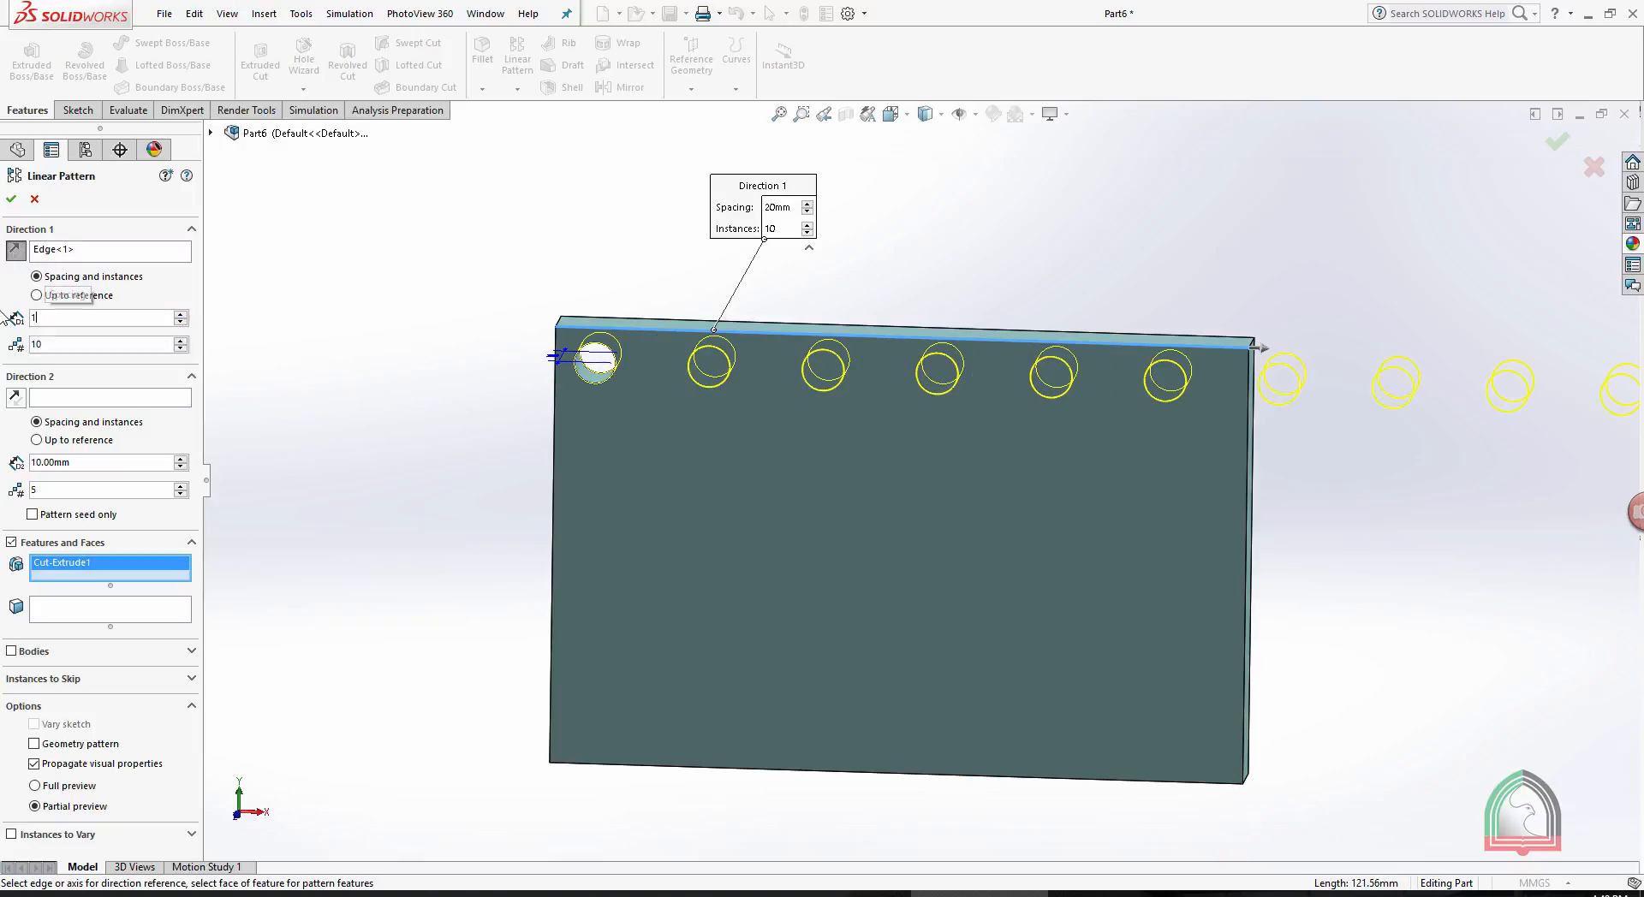
{"action": "type", "text": "5"}
{"action": "key", "text": "Return"}
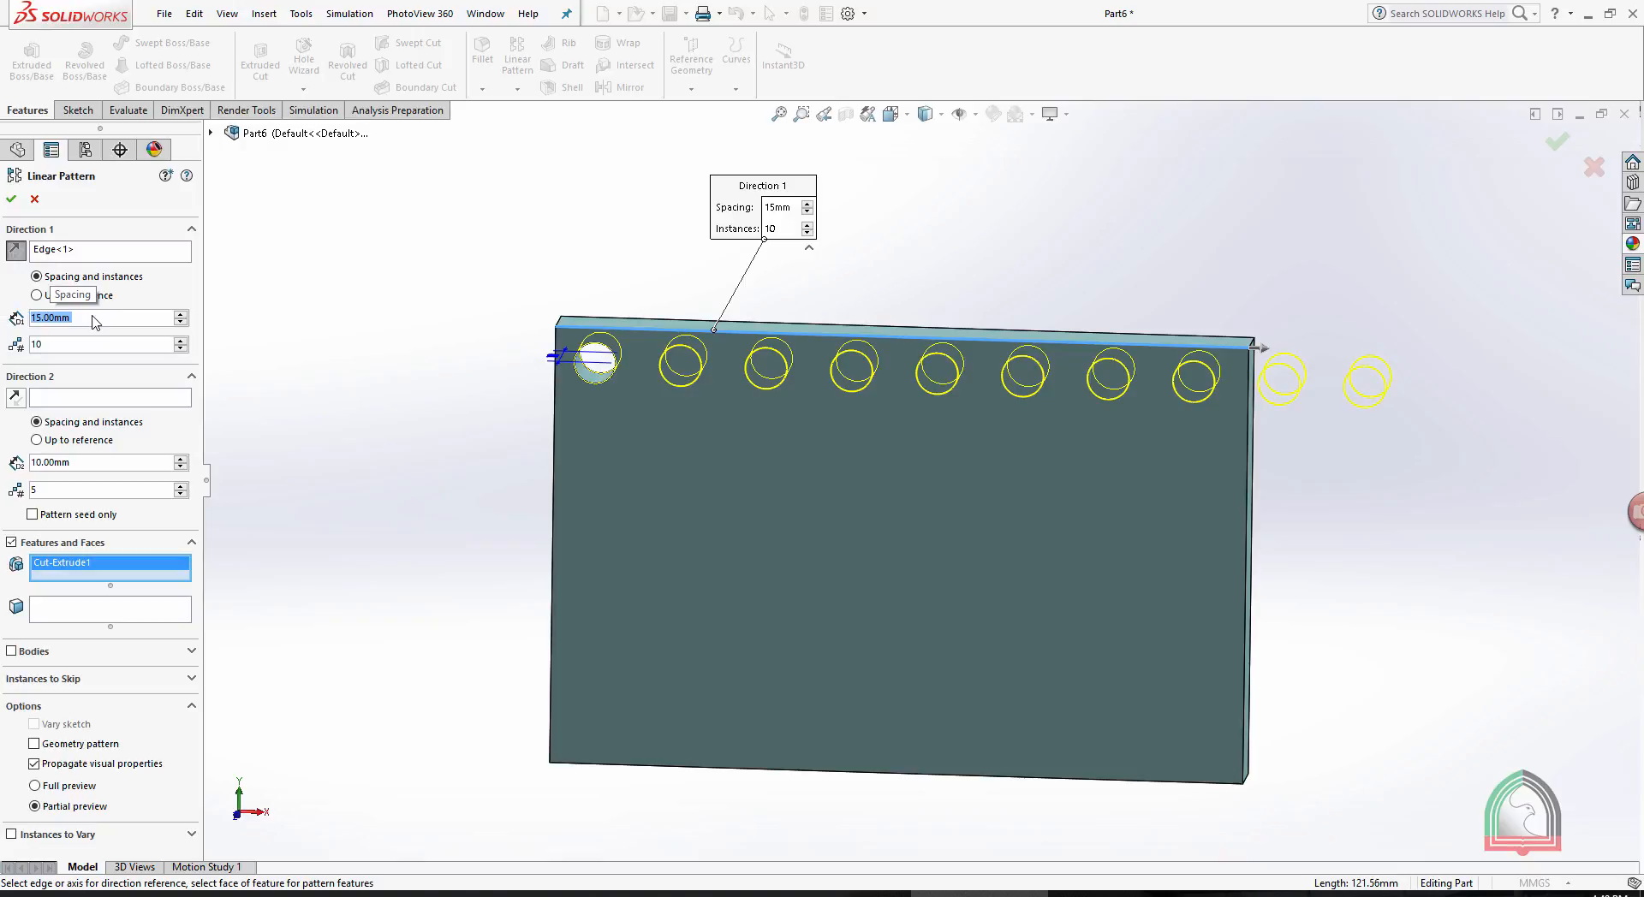
- Set the Direction 1 spacing to 12 mm and the number of instances to 9
{"action": "type", "text": "12"}
{"action": "key", "text": "Return"}
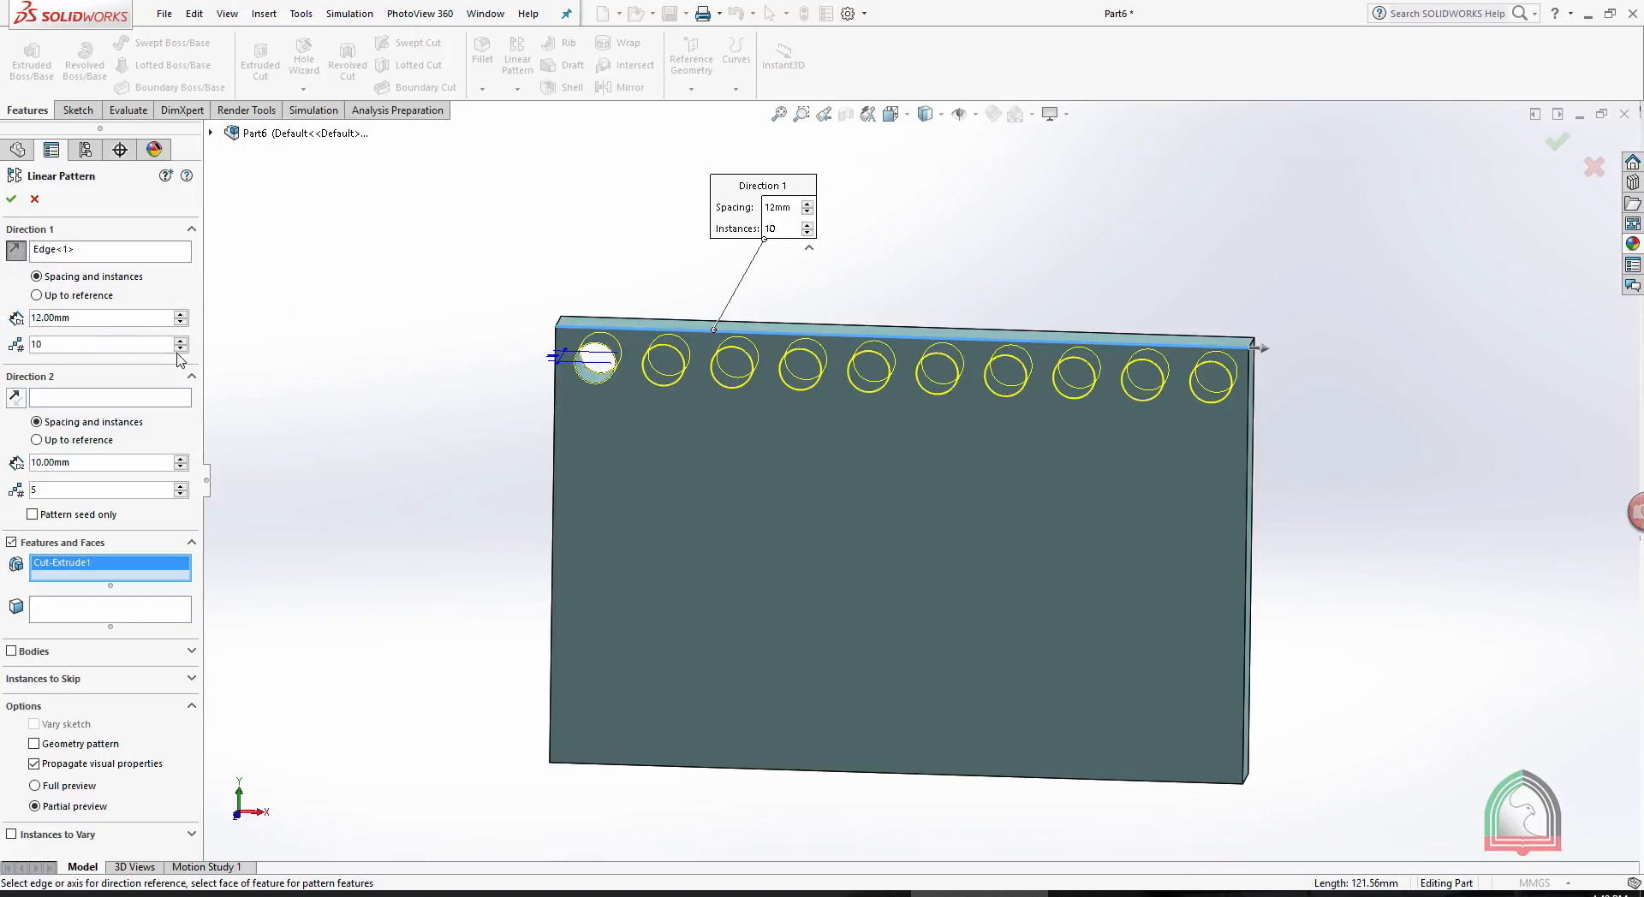
{"action": "left_click", "coordinate": [181, 348]}
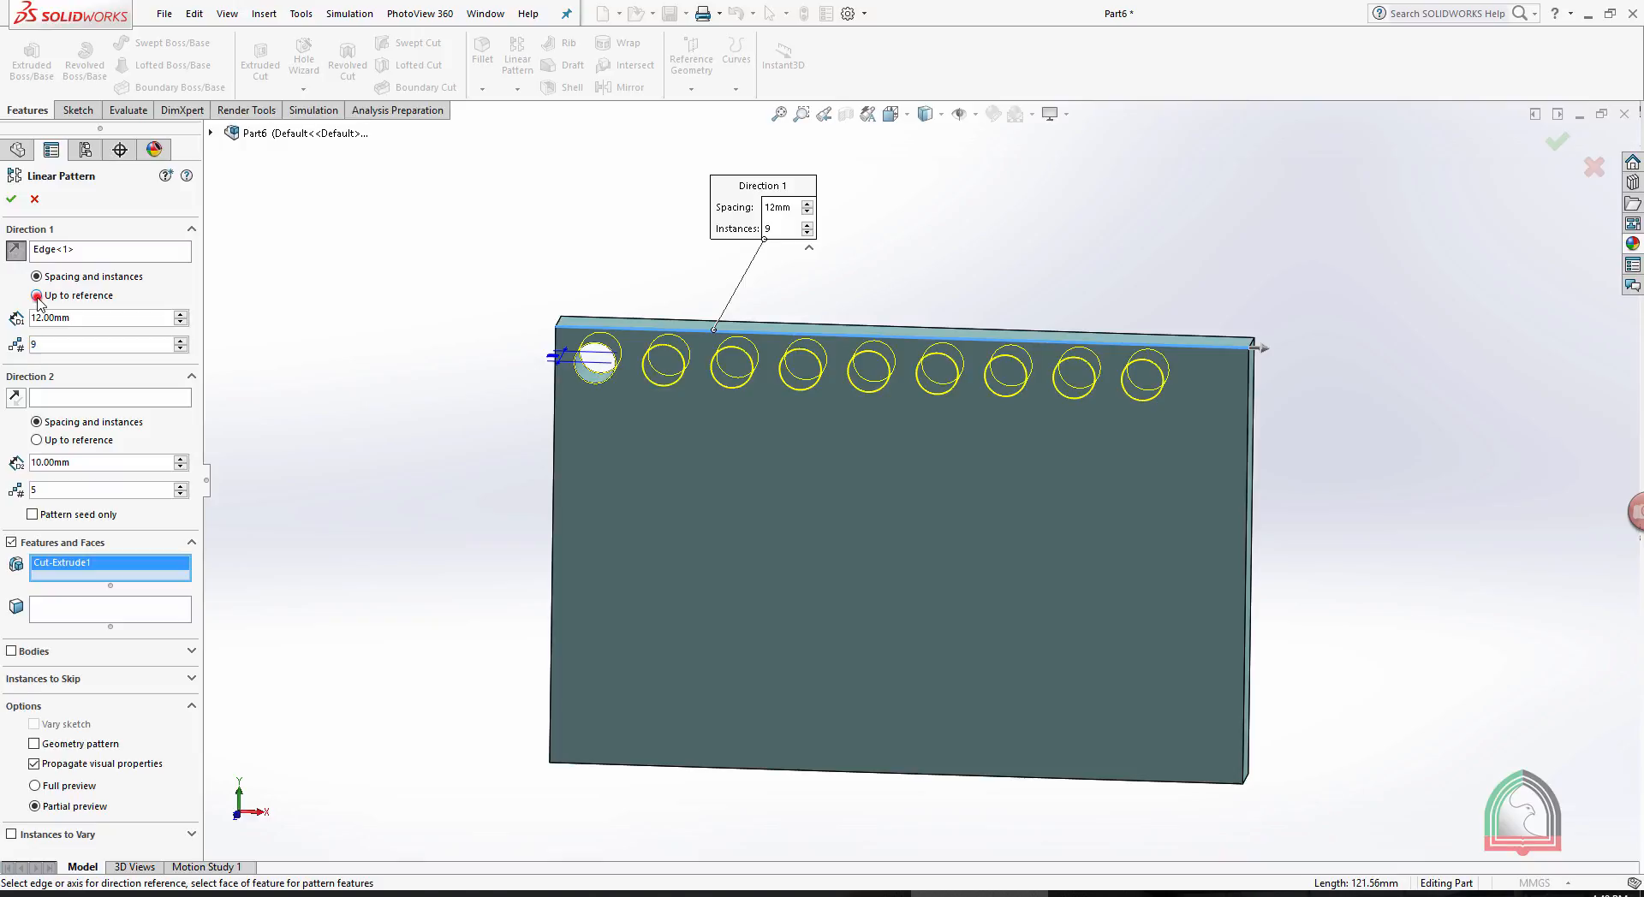
- Switch Direction 1 to Up to reference and use the plate's narrow right side face as the reference
{"action": "left_click", "coordinate": [37, 297]}
{"action": "middle_click_drag", "start_coordinate": [1404, 364], "coordinate": [1350, 371]}
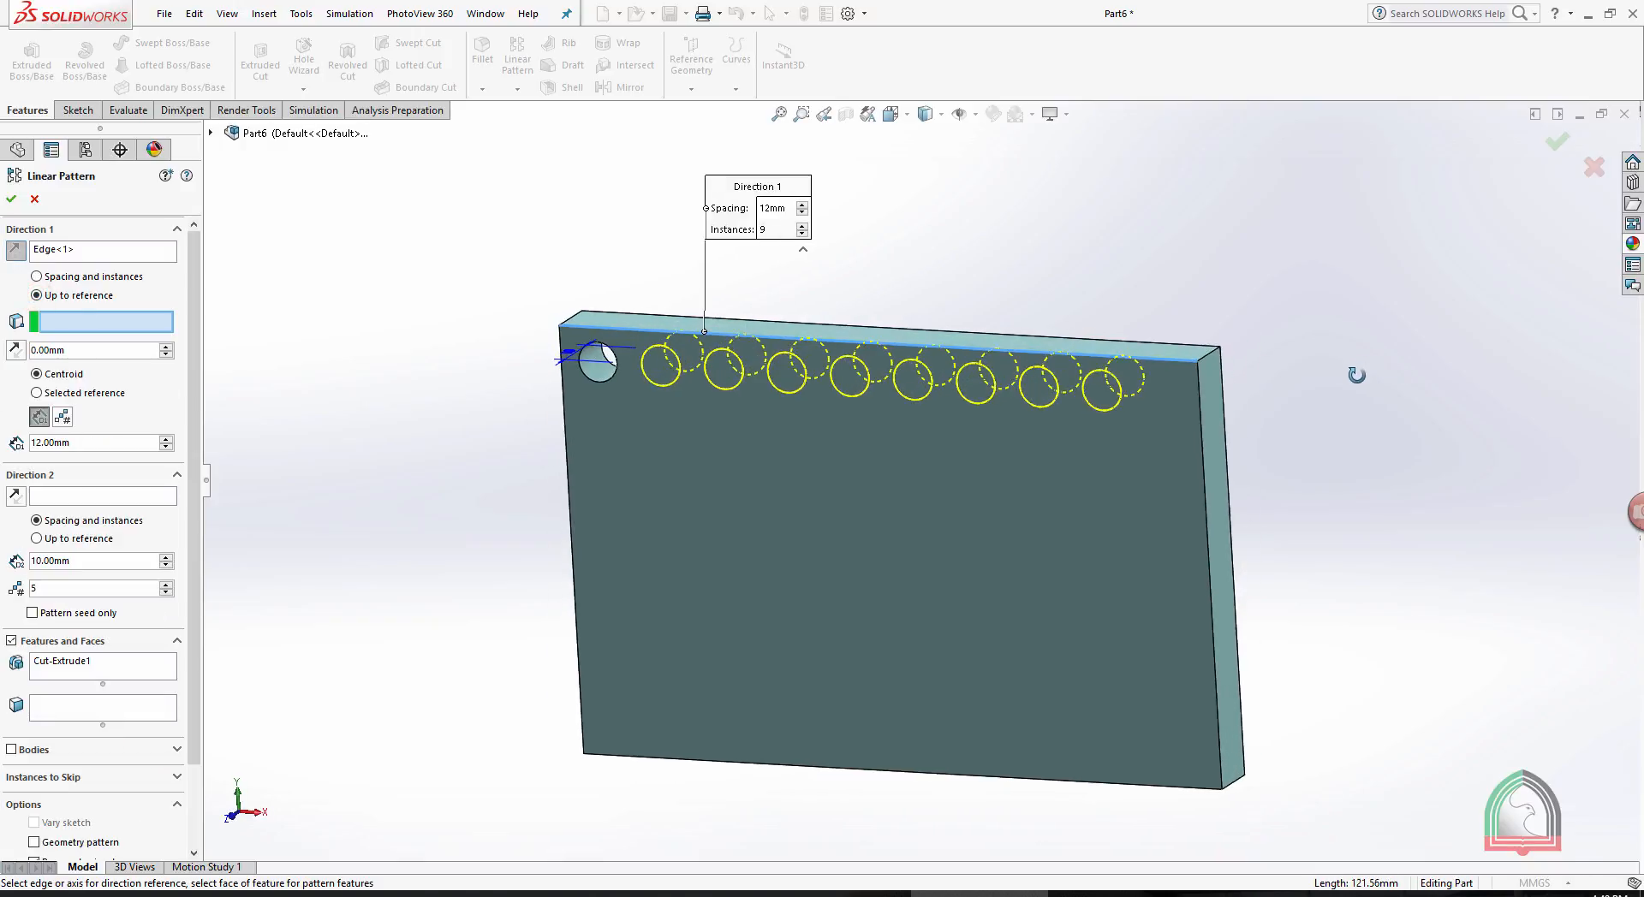
{"action": "left_click", "coordinate": [1218, 454]}
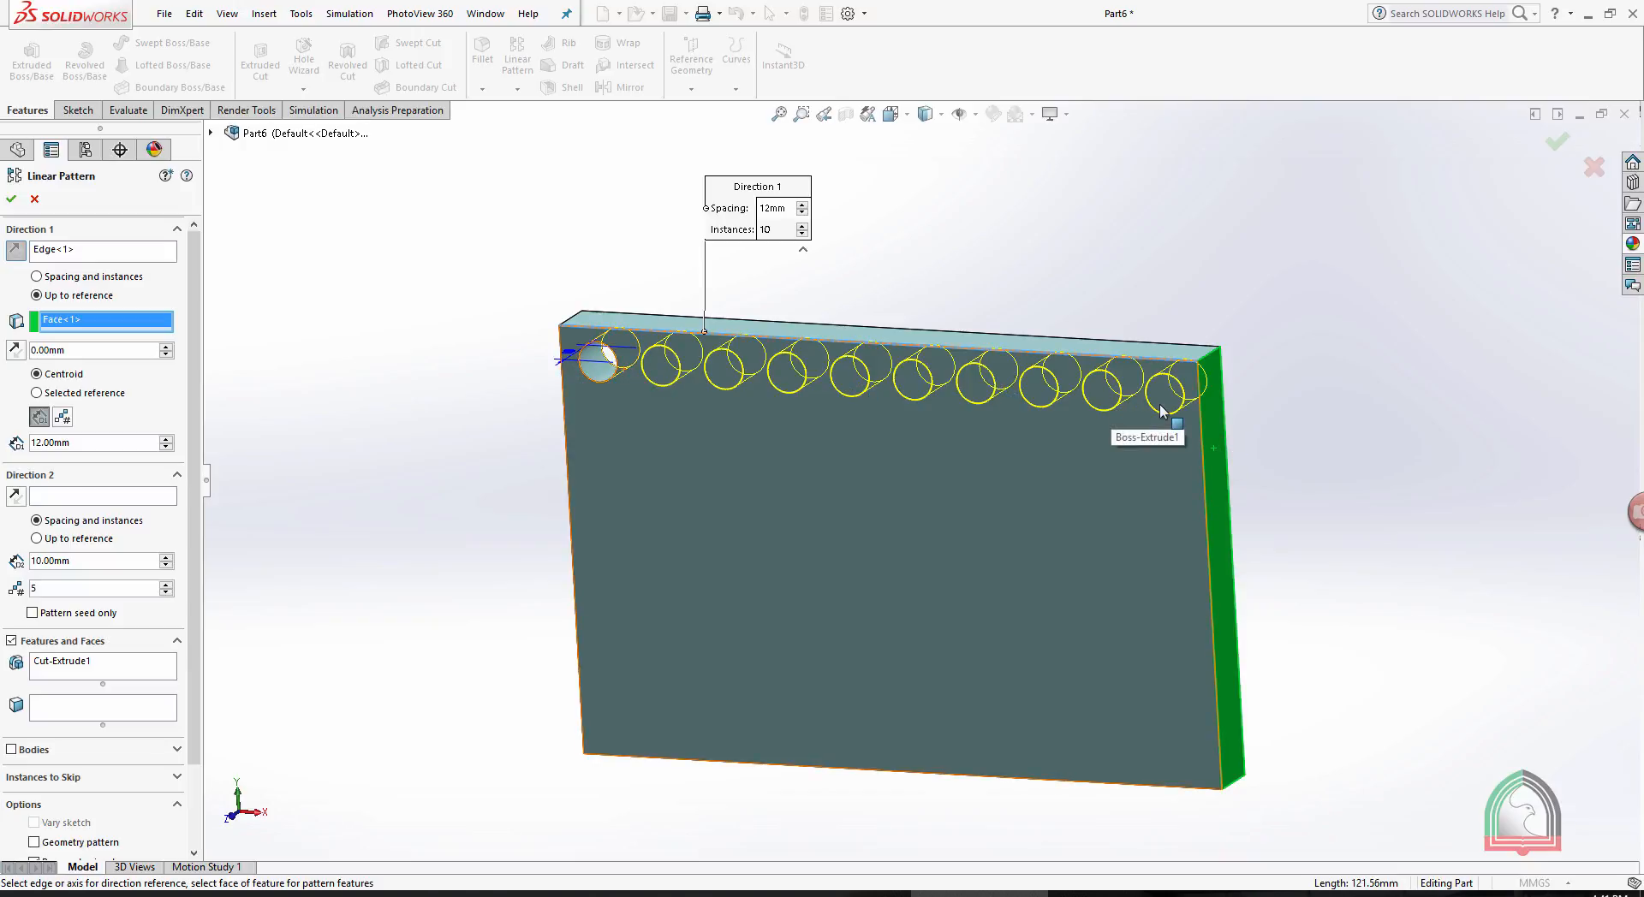
{"action": "middle_click_drag", "start_coordinate": [342, 342], "coordinate": [486, 310]}
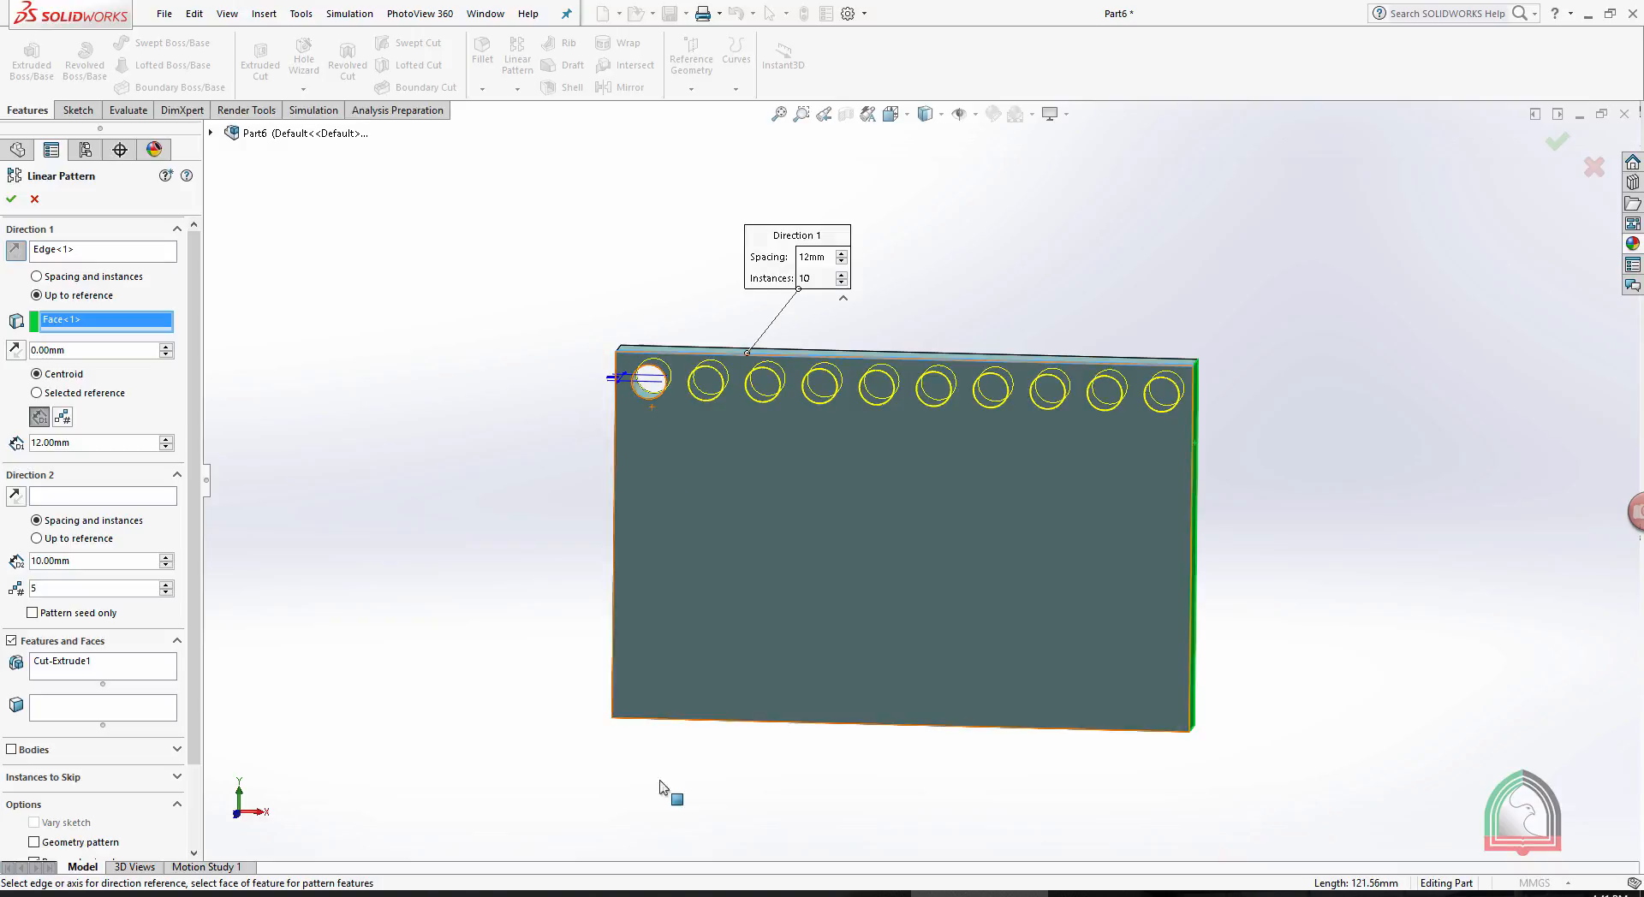
- Define Direction 2 along the plate's short left edge with 12 mm spacing and 6 instances
{"action": "left_click", "coordinate": [51, 497]}
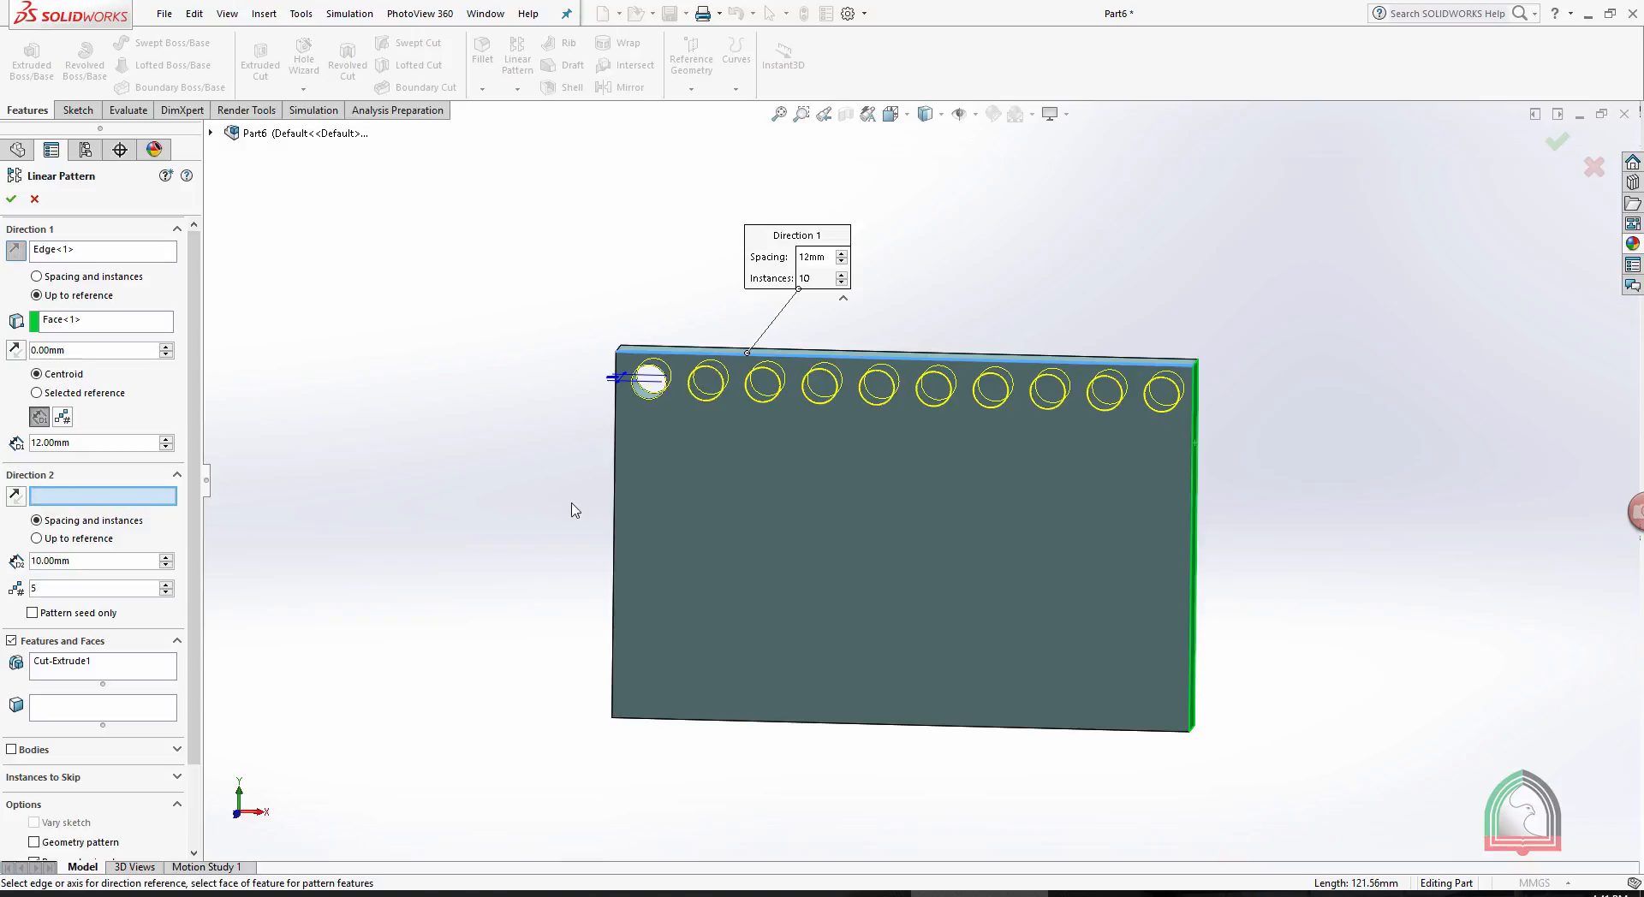
{"action": "left_click", "coordinate": [613, 512]}
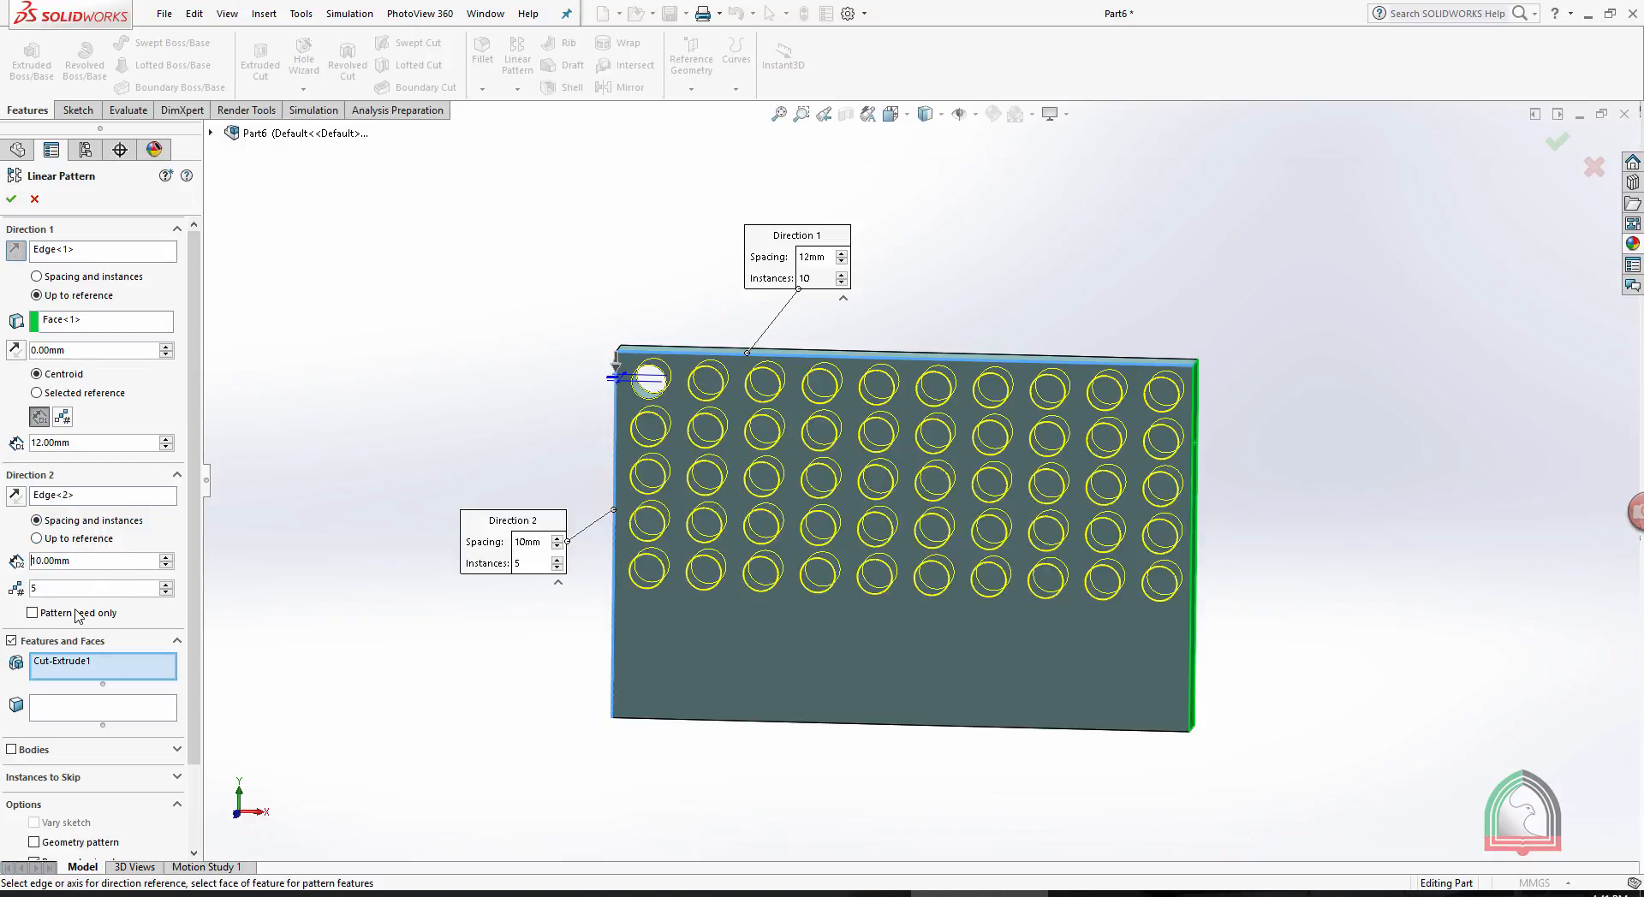
{"action": "double_click", "coordinate": [45, 588]}
{"action": "left_click_drag", "start_coordinate": [101, 562], "coordinate": [2, 552]}
{"action": "type", "text": "12"}
{"action": "key", "text": "Return"}
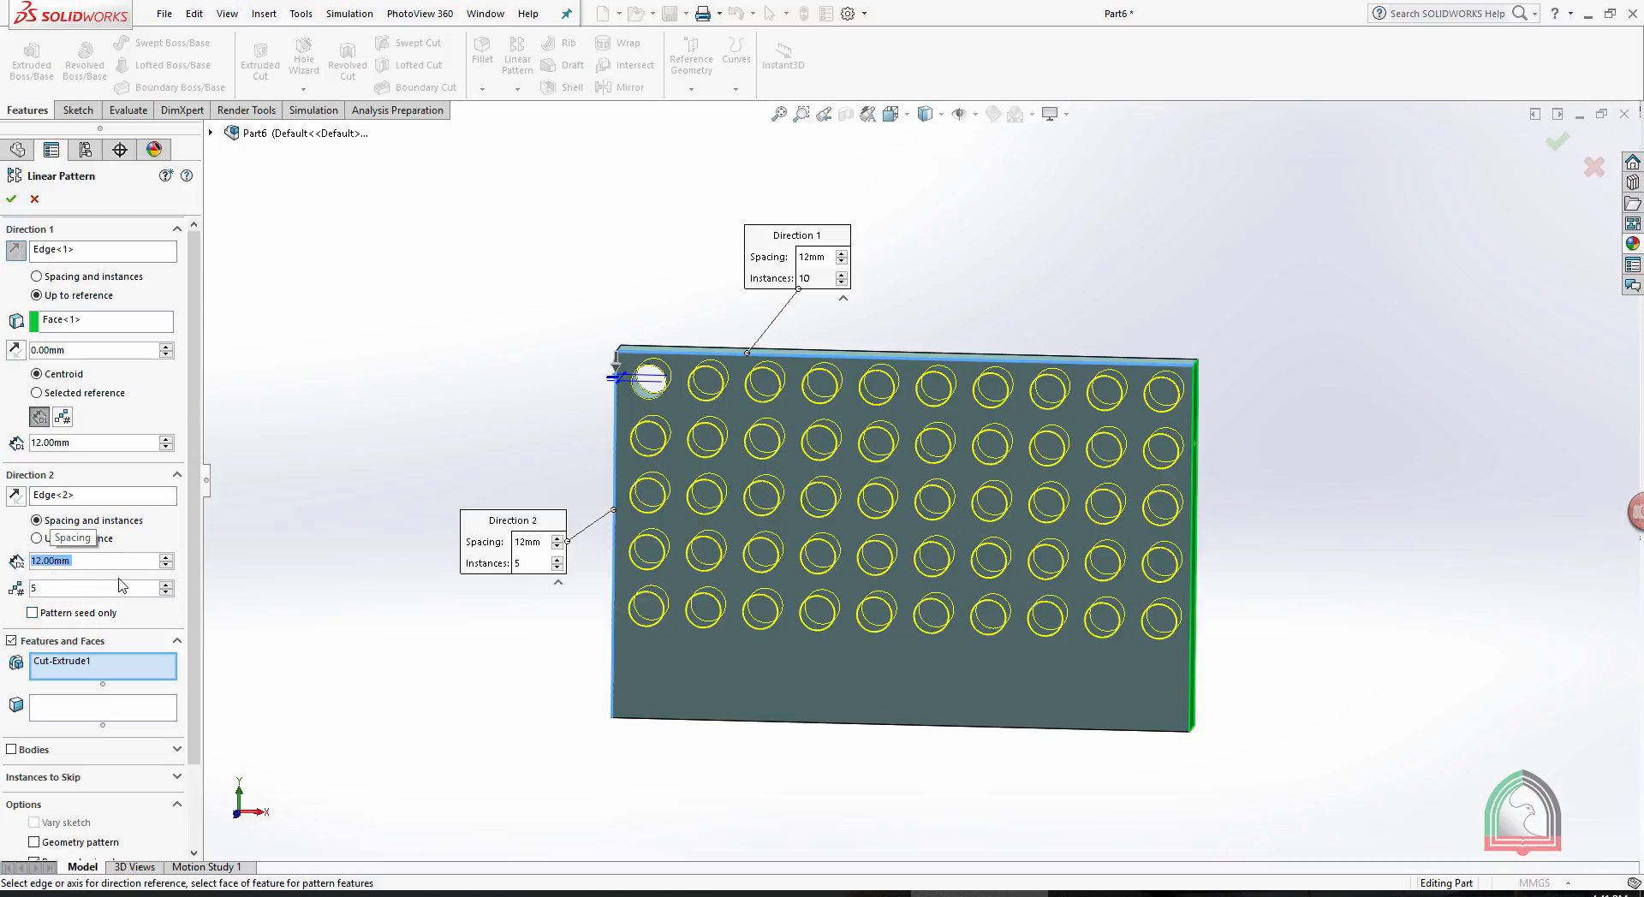
{"action": "left_click", "coordinate": [166, 584]}
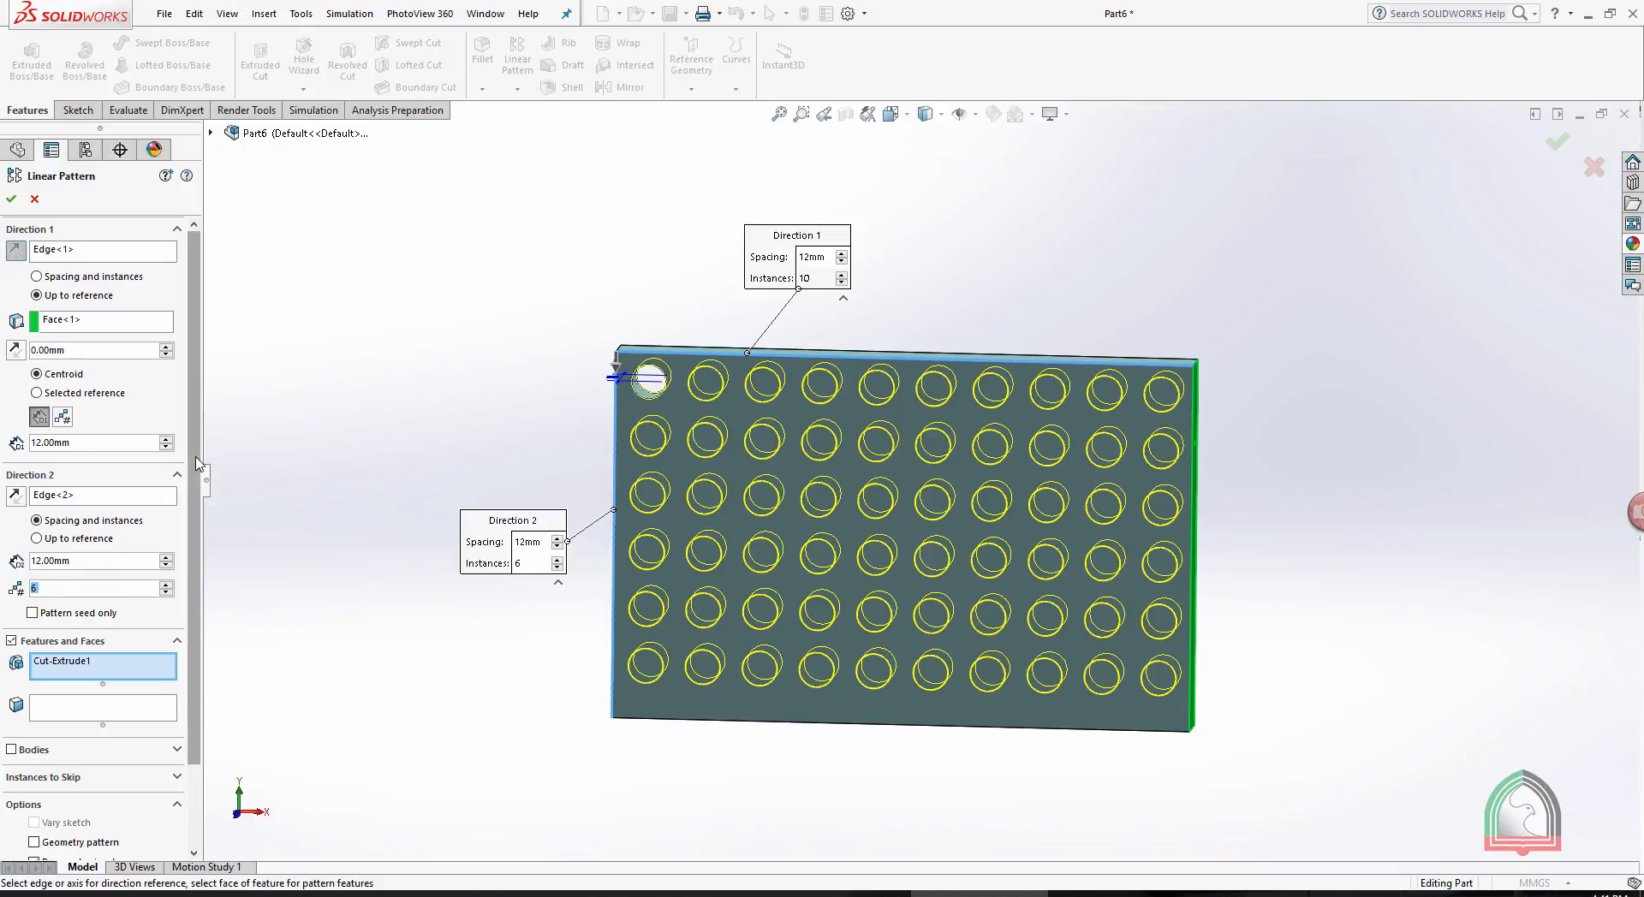
- Skip the pattern instances (4, 2), (9, 4), (3, 4) and (6, 5) of the hole
{"action": "scroll", "coordinate": [202, 462], "scroll_direction": "down", "scroll_amount": 2}
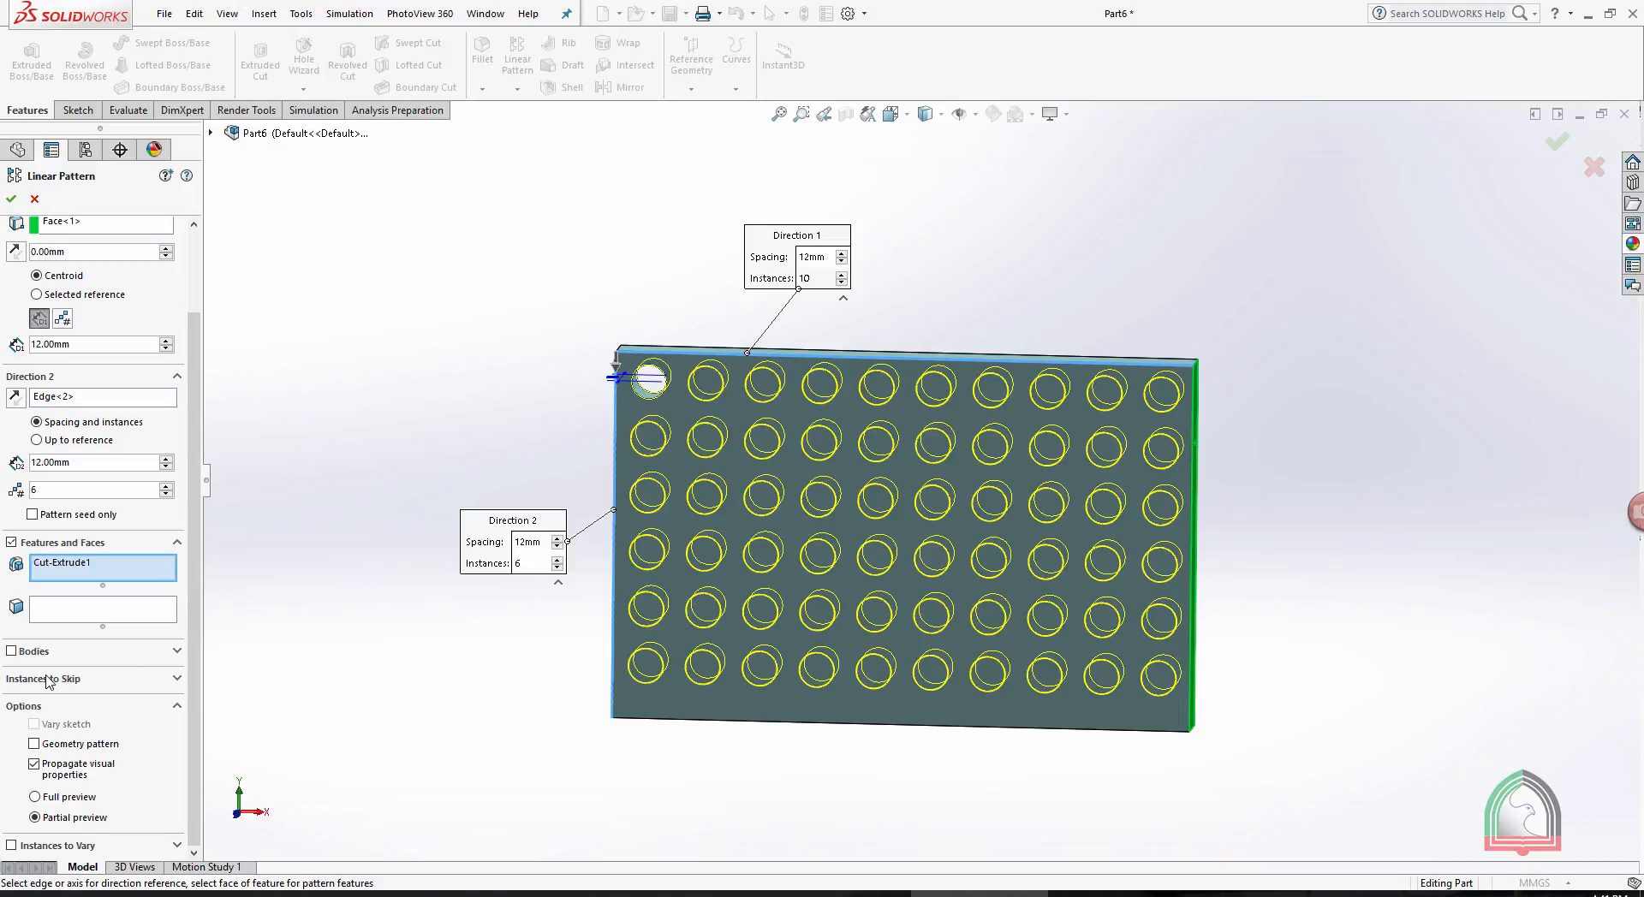
{"action": "left_click", "coordinate": [76, 679]}
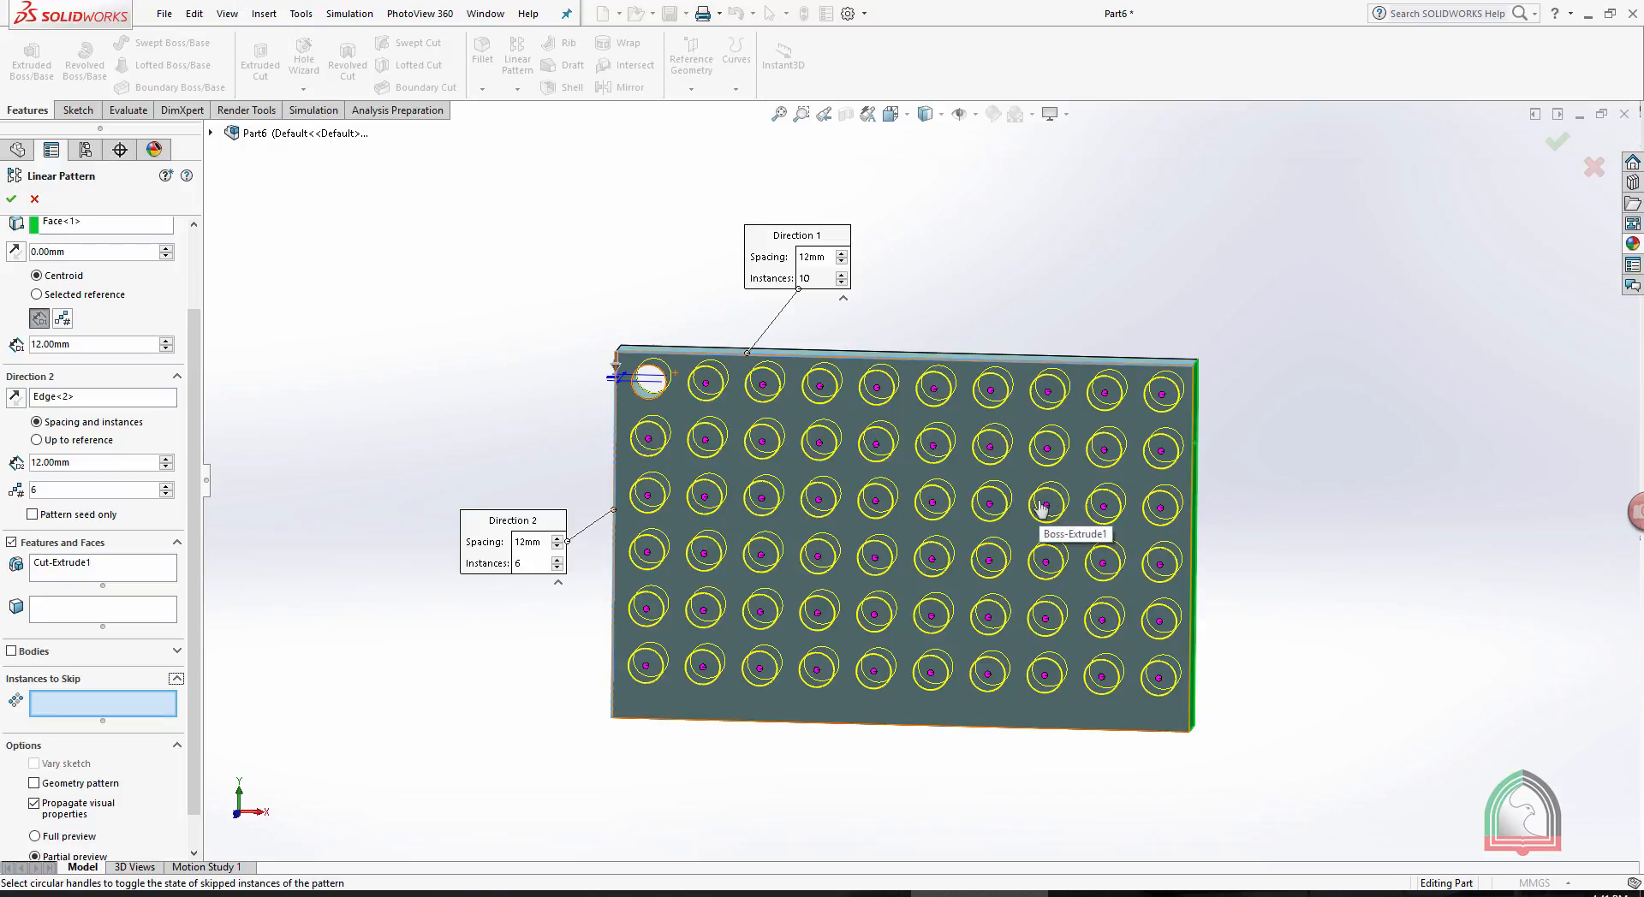
{"action": "left_click", "coordinate": [820, 443]}
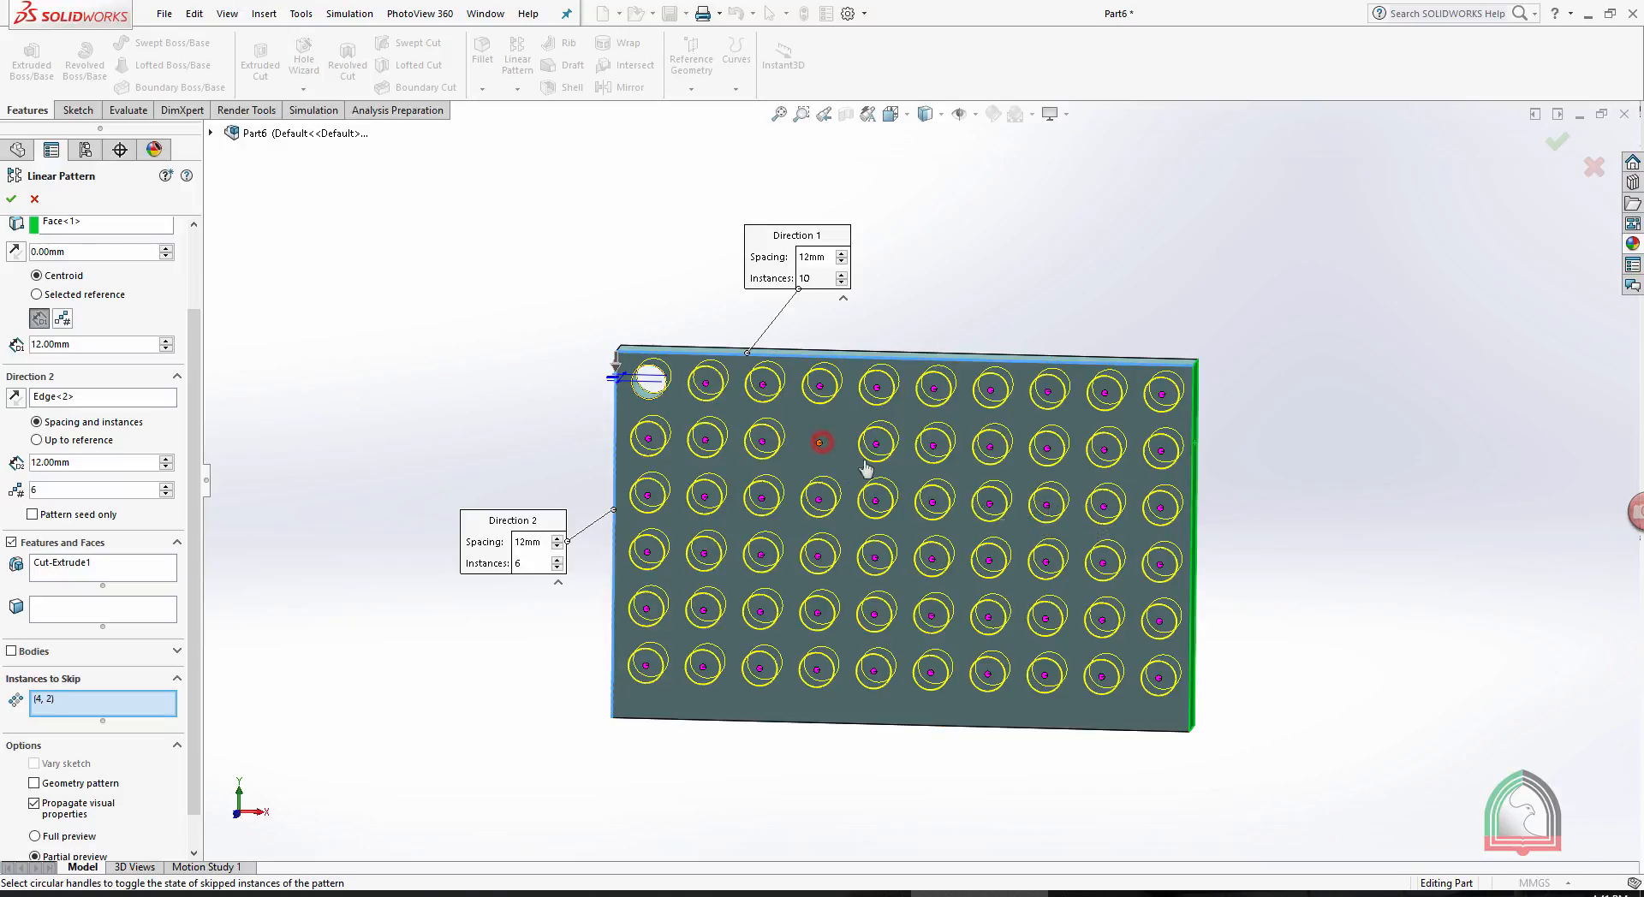
{"action": "left_click", "coordinate": [1105, 564]}
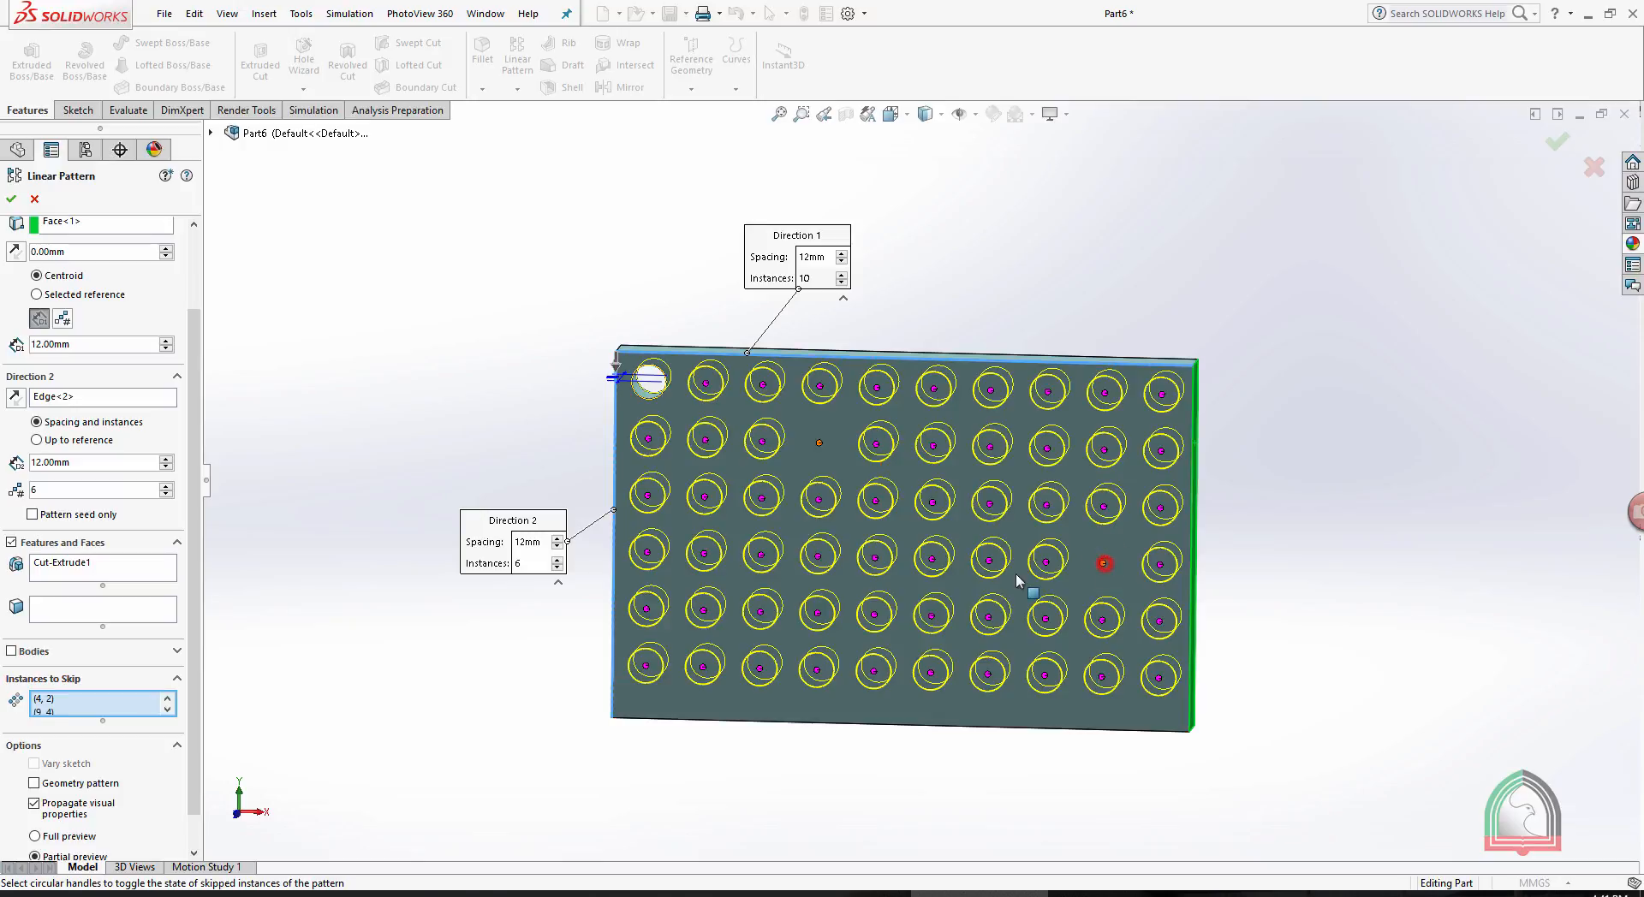
{"action": "left_click", "coordinate": [761, 555]}
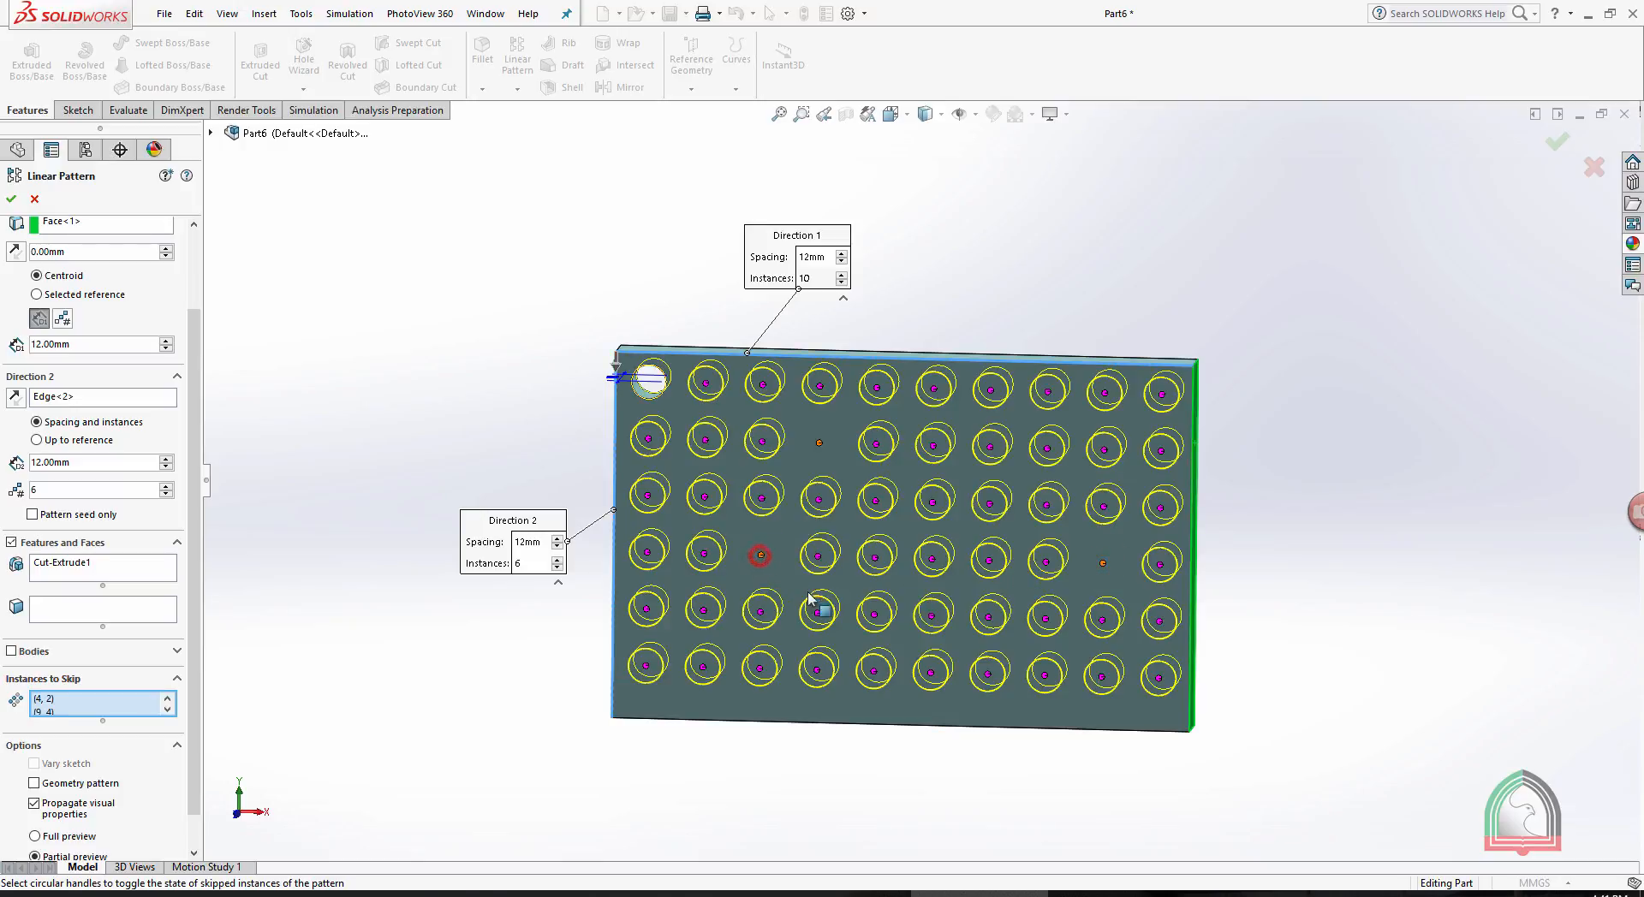
{"action": "left_click", "coordinate": [930, 616]}
- Try the Pattern seed only option for Direction 2 of the hole pattern
{"action": "scroll", "coordinate": [201, 561], "scroll_direction": "down", "scroll_amount": 2}
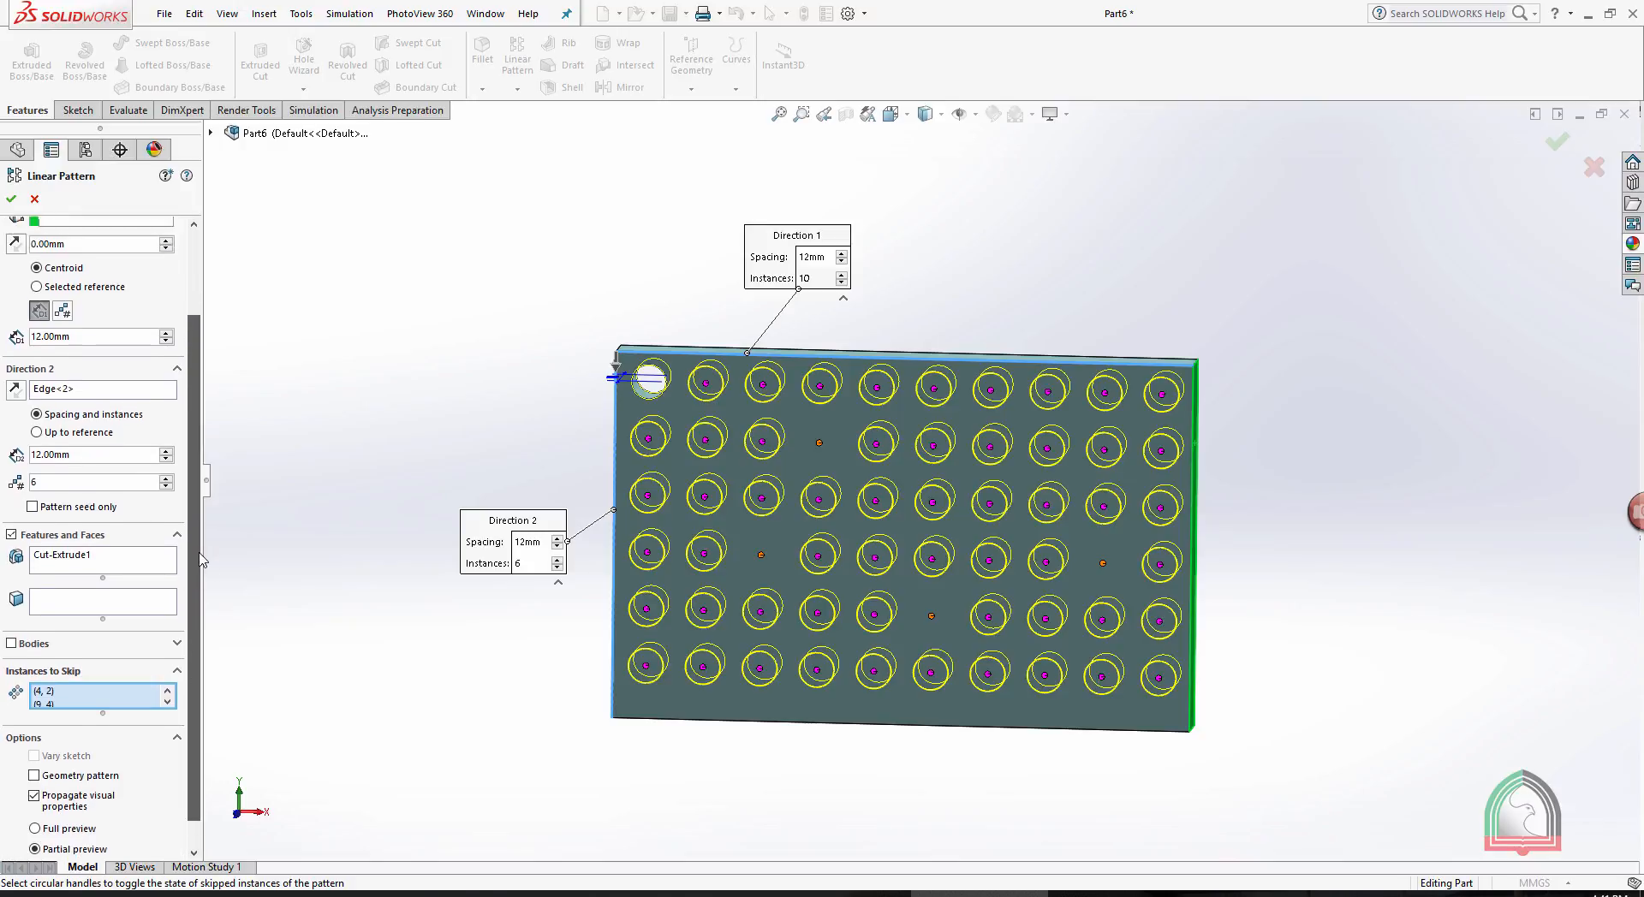
{"action": "scroll", "coordinate": [202, 561], "scroll_direction": "up", "scroll_amount": 1}
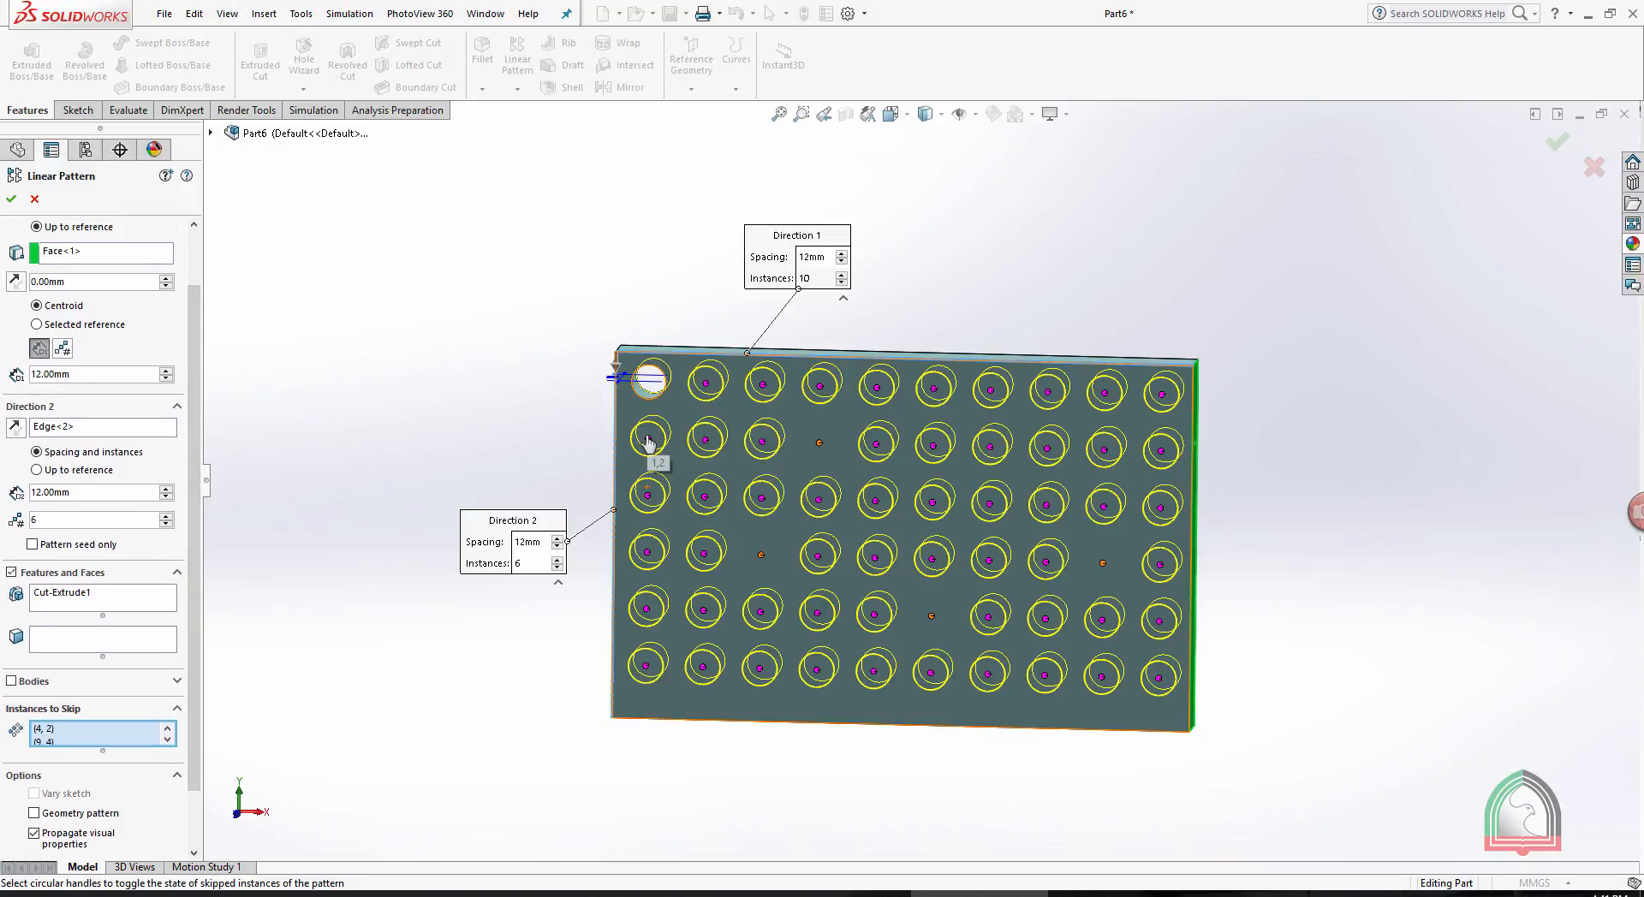
{"action": "left_click", "coordinate": [34, 546]}
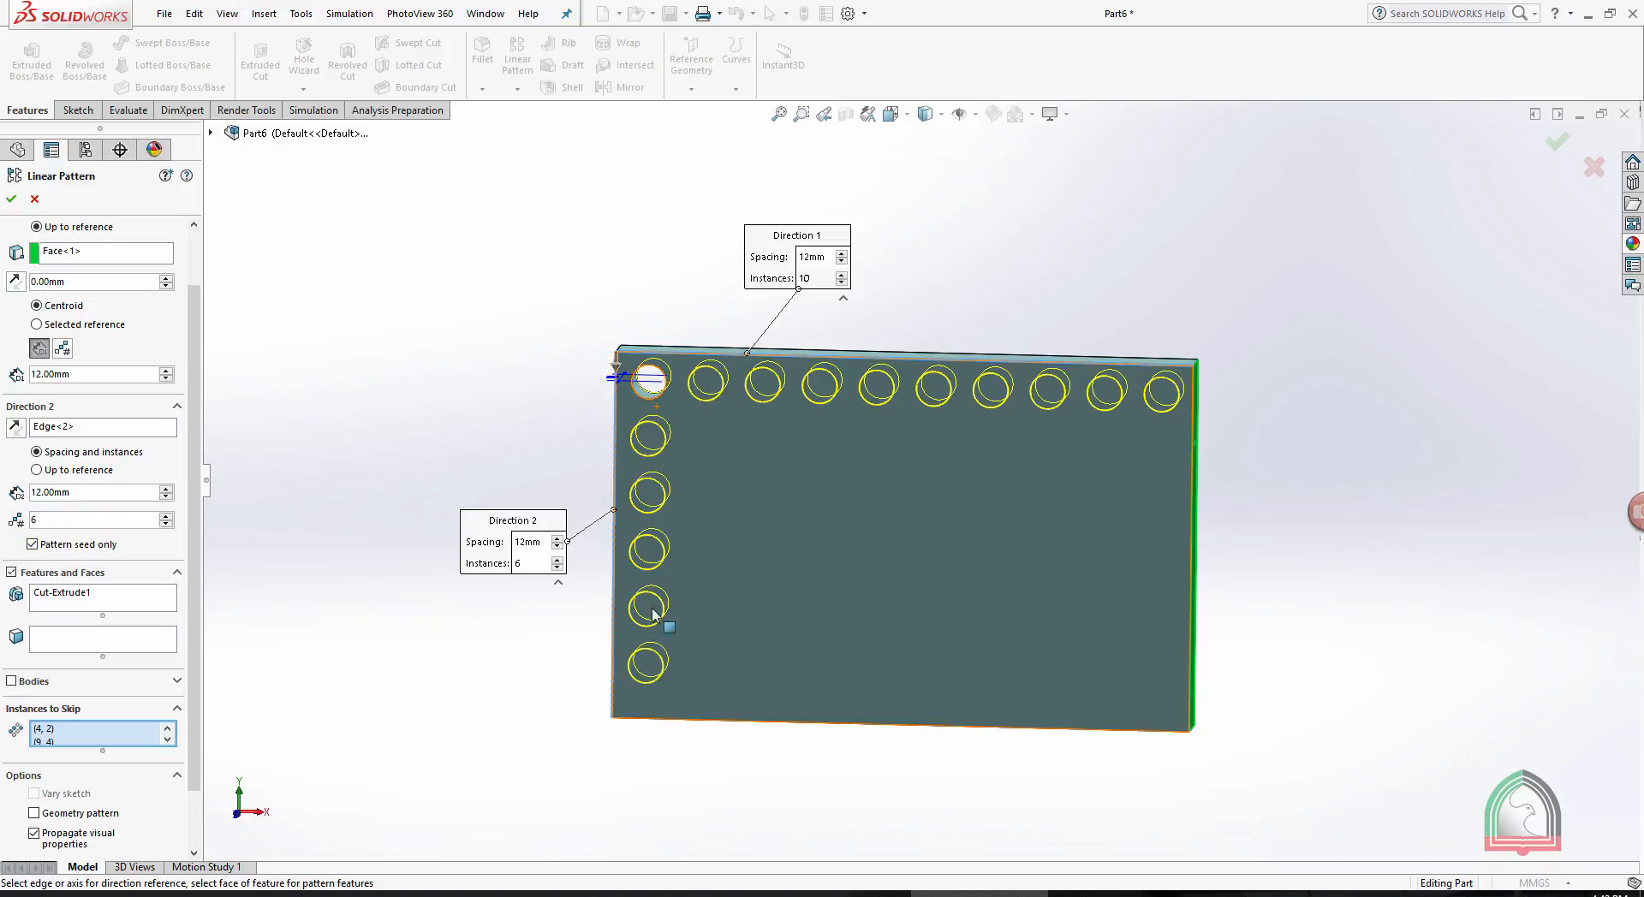
{"action": "left_click", "coordinate": [33, 545]}
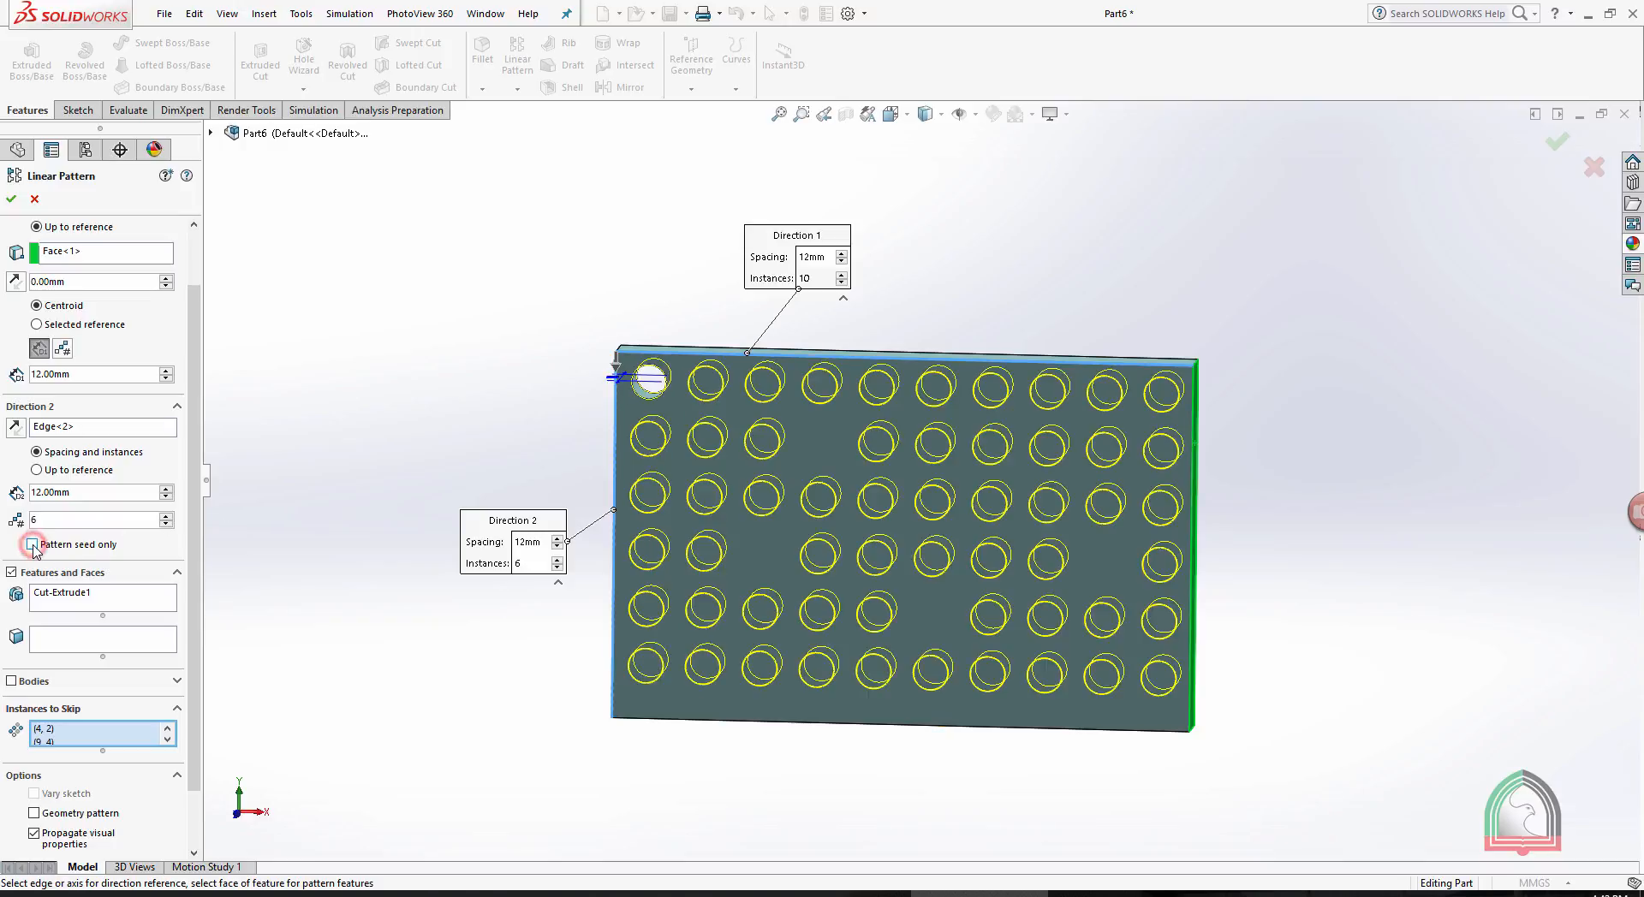
- Finish the two-direction linear pattern of the hole with the chosen instances skipped
{"action": "left_click", "coordinate": [11, 201]}
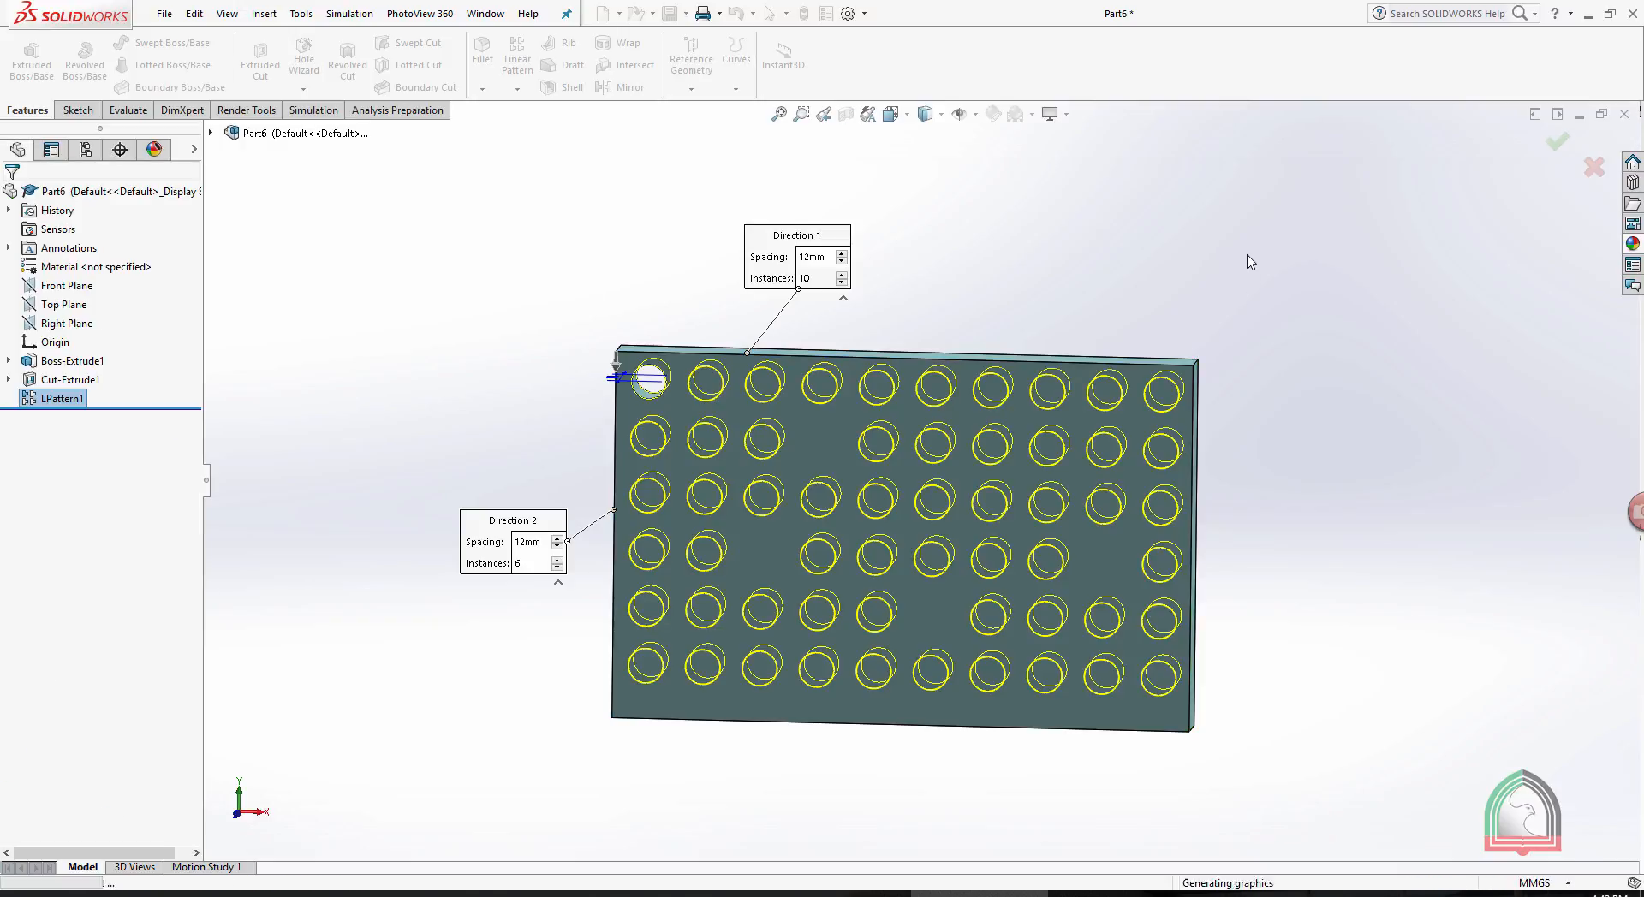
{"action": "middle_click_drag", "start_coordinate": [1191, 296], "coordinate": [1265, 319]}
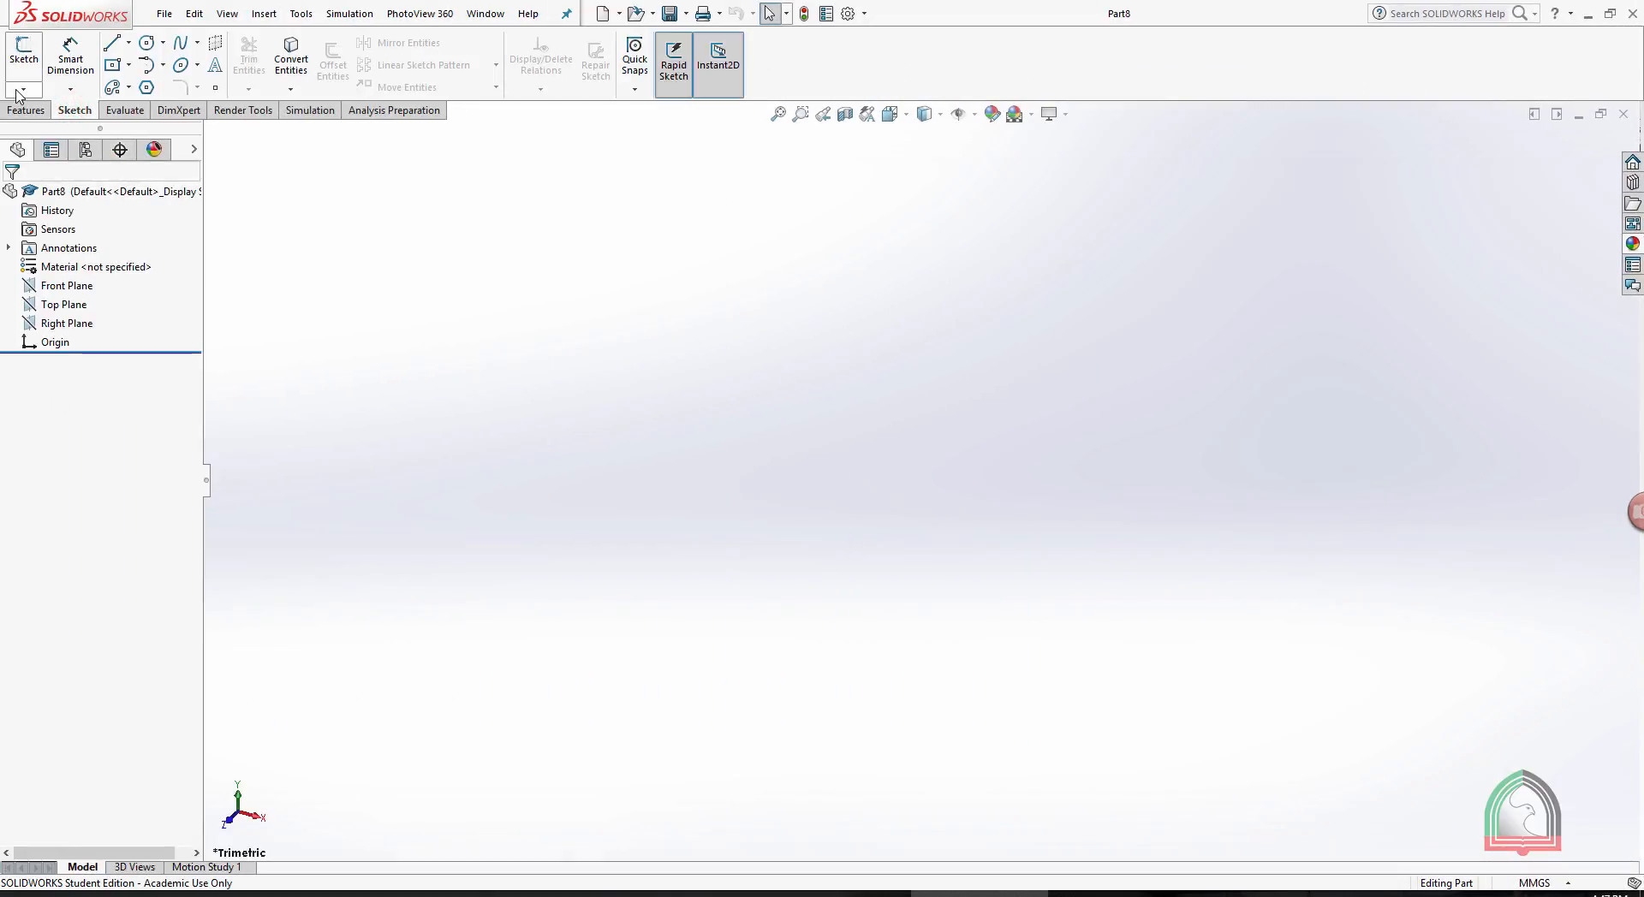
- Sketch a large circle centred on the origin on the Front Plane of the new part and exit the sketch
{"action": "left_click", "coordinate": [17, 89]}
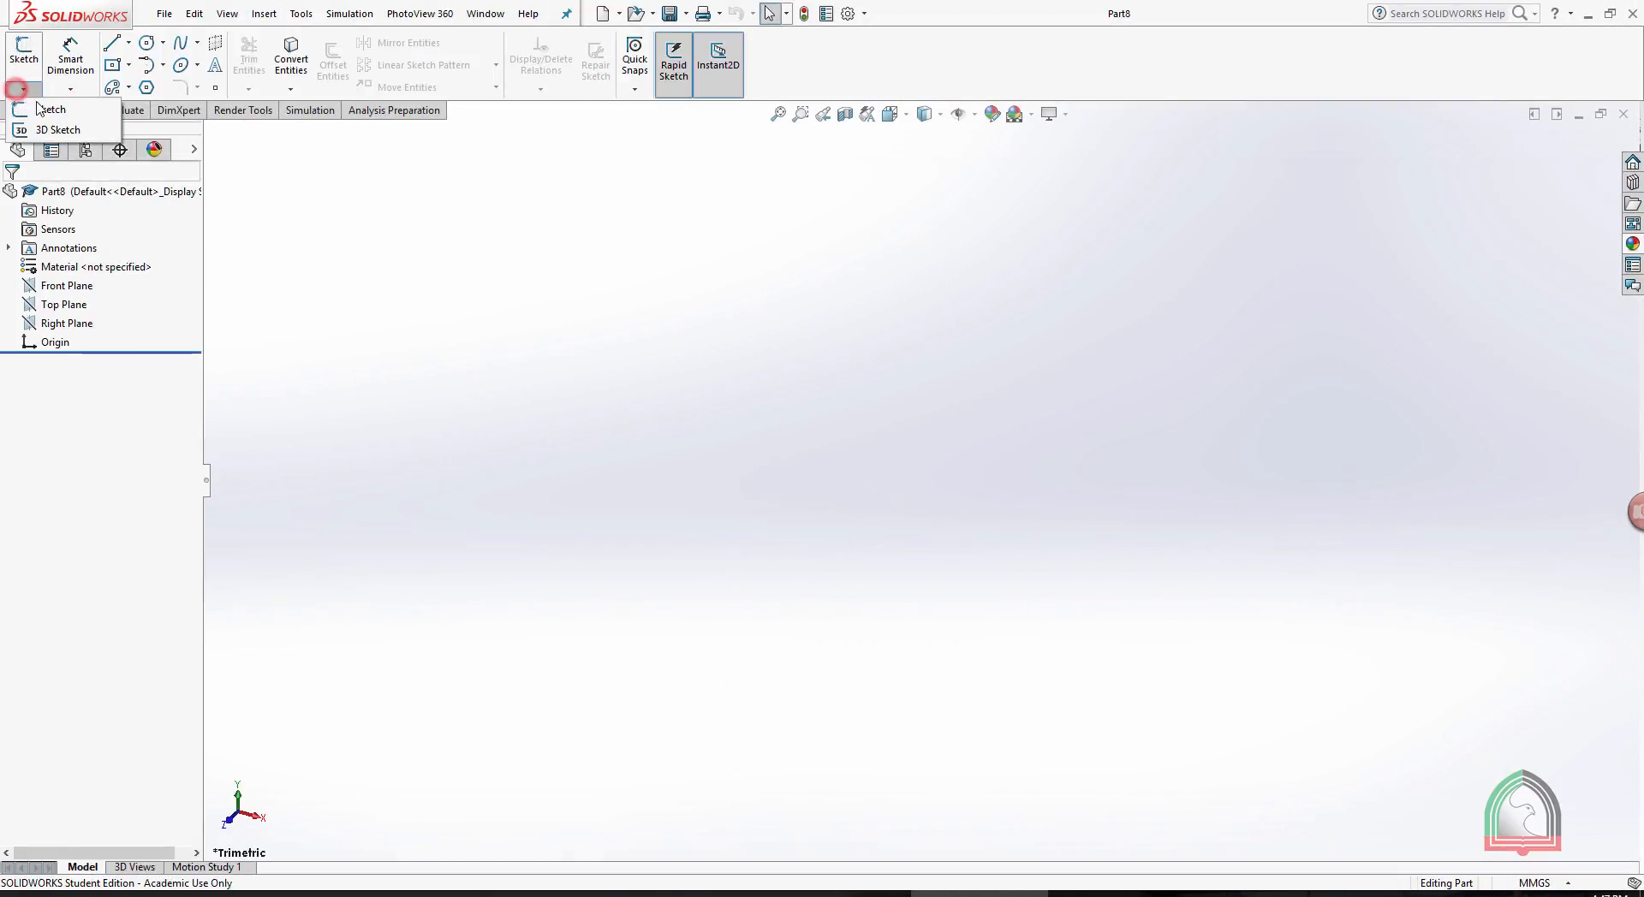
{"action": "left_click", "coordinate": [38, 106]}
{"action": "left_click", "coordinate": [728, 270]}
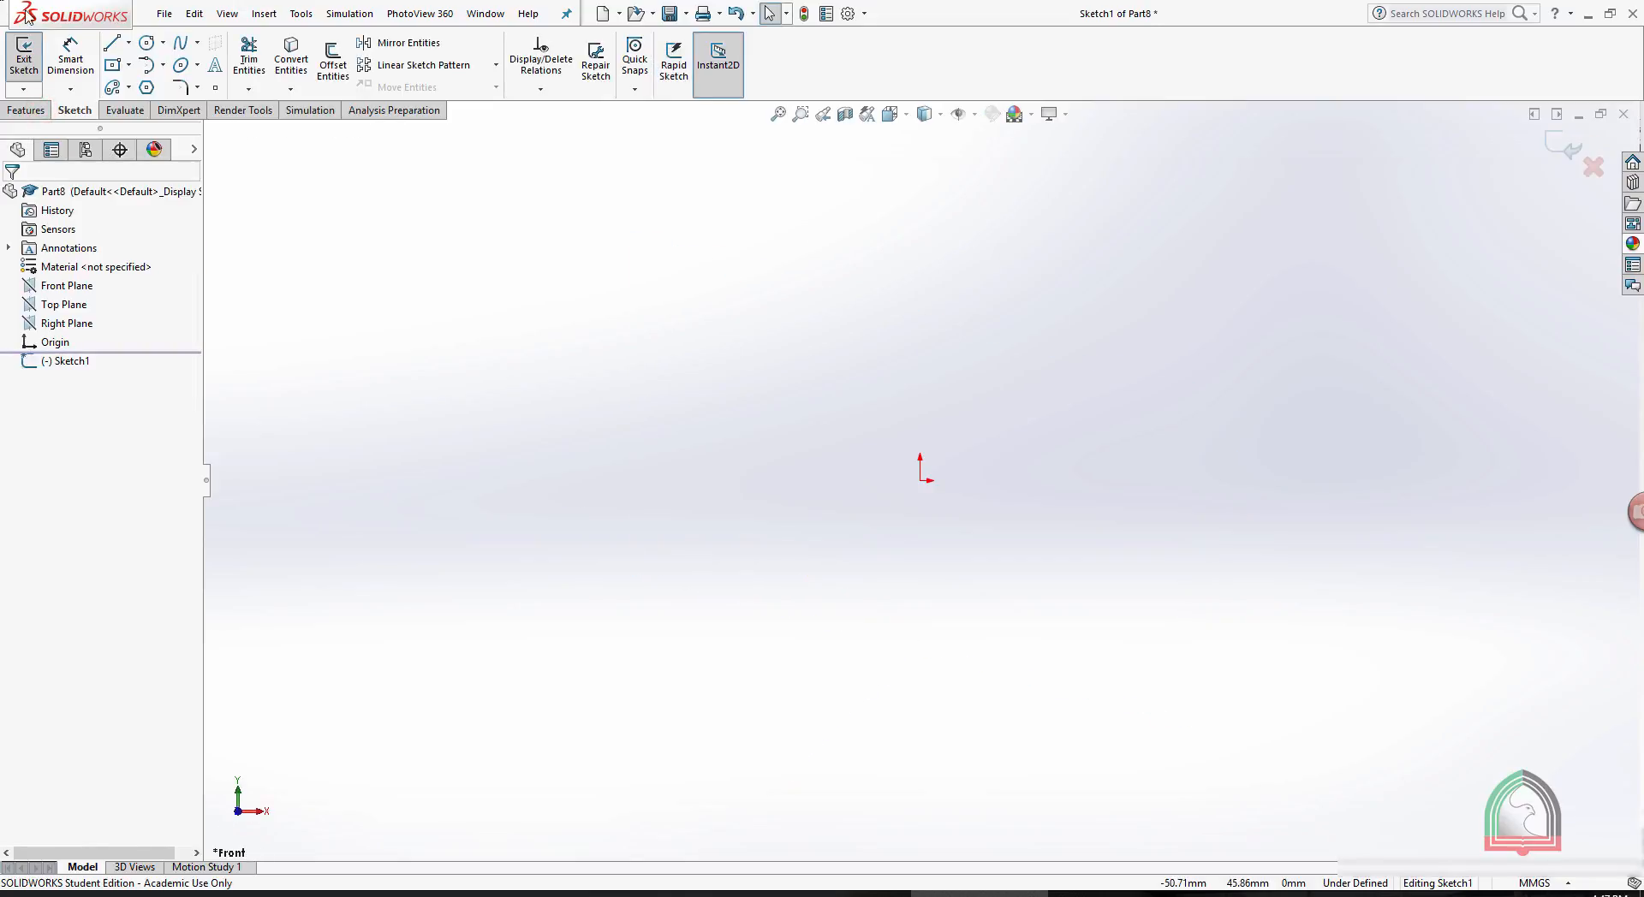
{"action": "left_click", "coordinate": [147, 42]}
{"action": "left_click", "coordinate": [920, 478]}
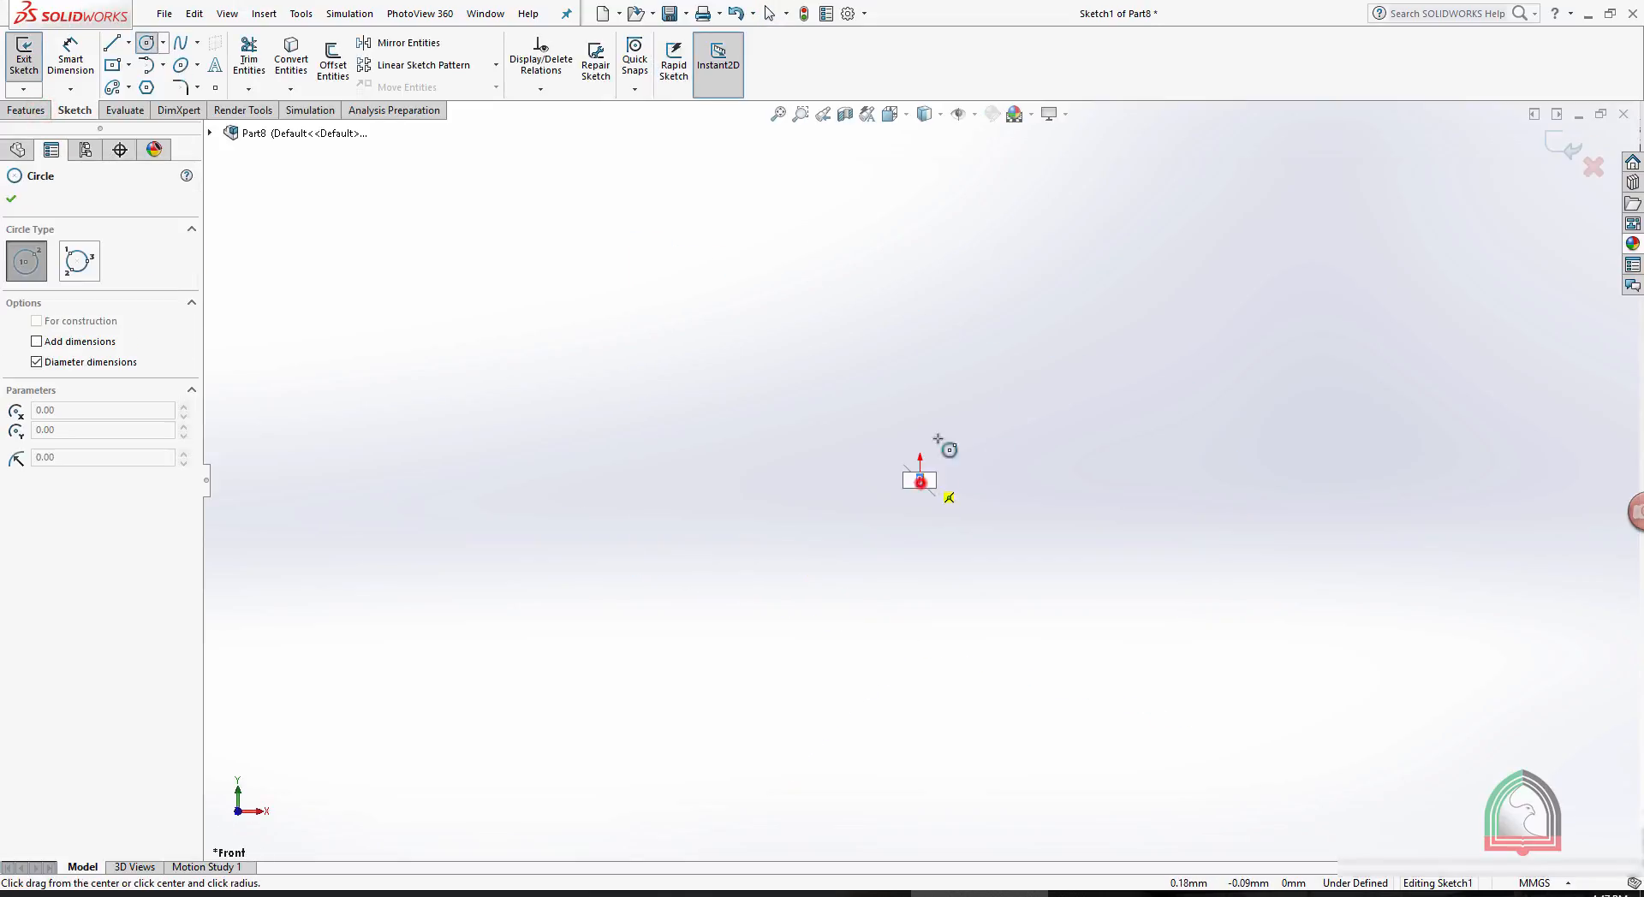
{"action": "left_click", "coordinate": [1081, 253]}
{"action": "left_click", "coordinate": [1562, 150]}
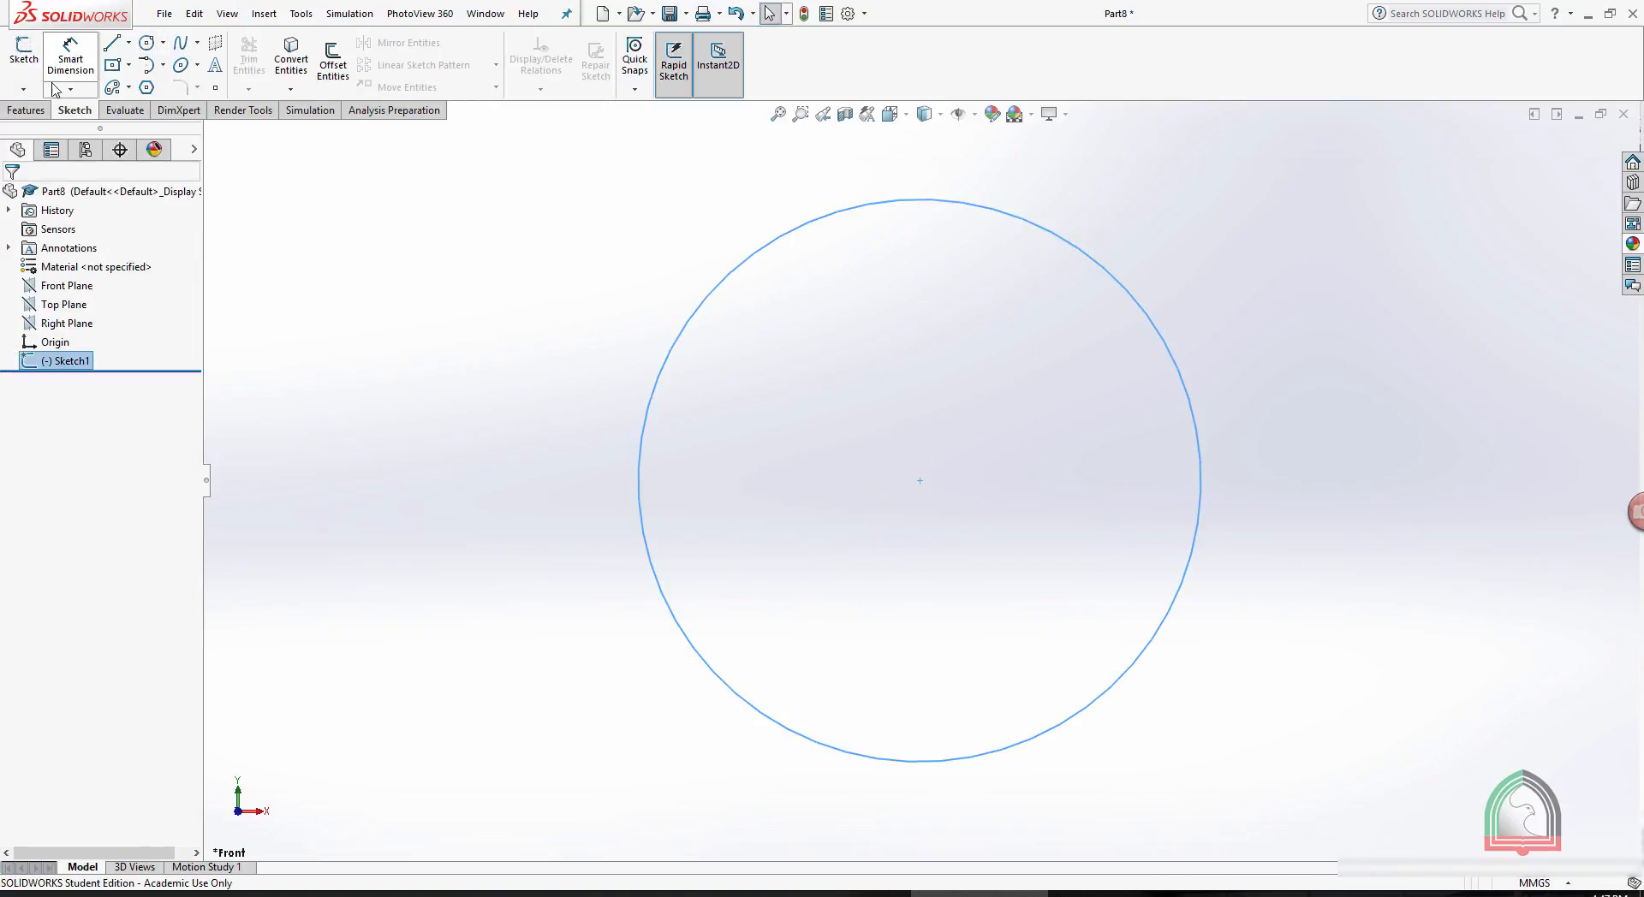
- Extrude the circle as a Blind boss 10 mm deep to form a disc
{"action": "left_click", "coordinate": [25, 110]}
{"action": "left_click", "coordinate": [32, 60]}
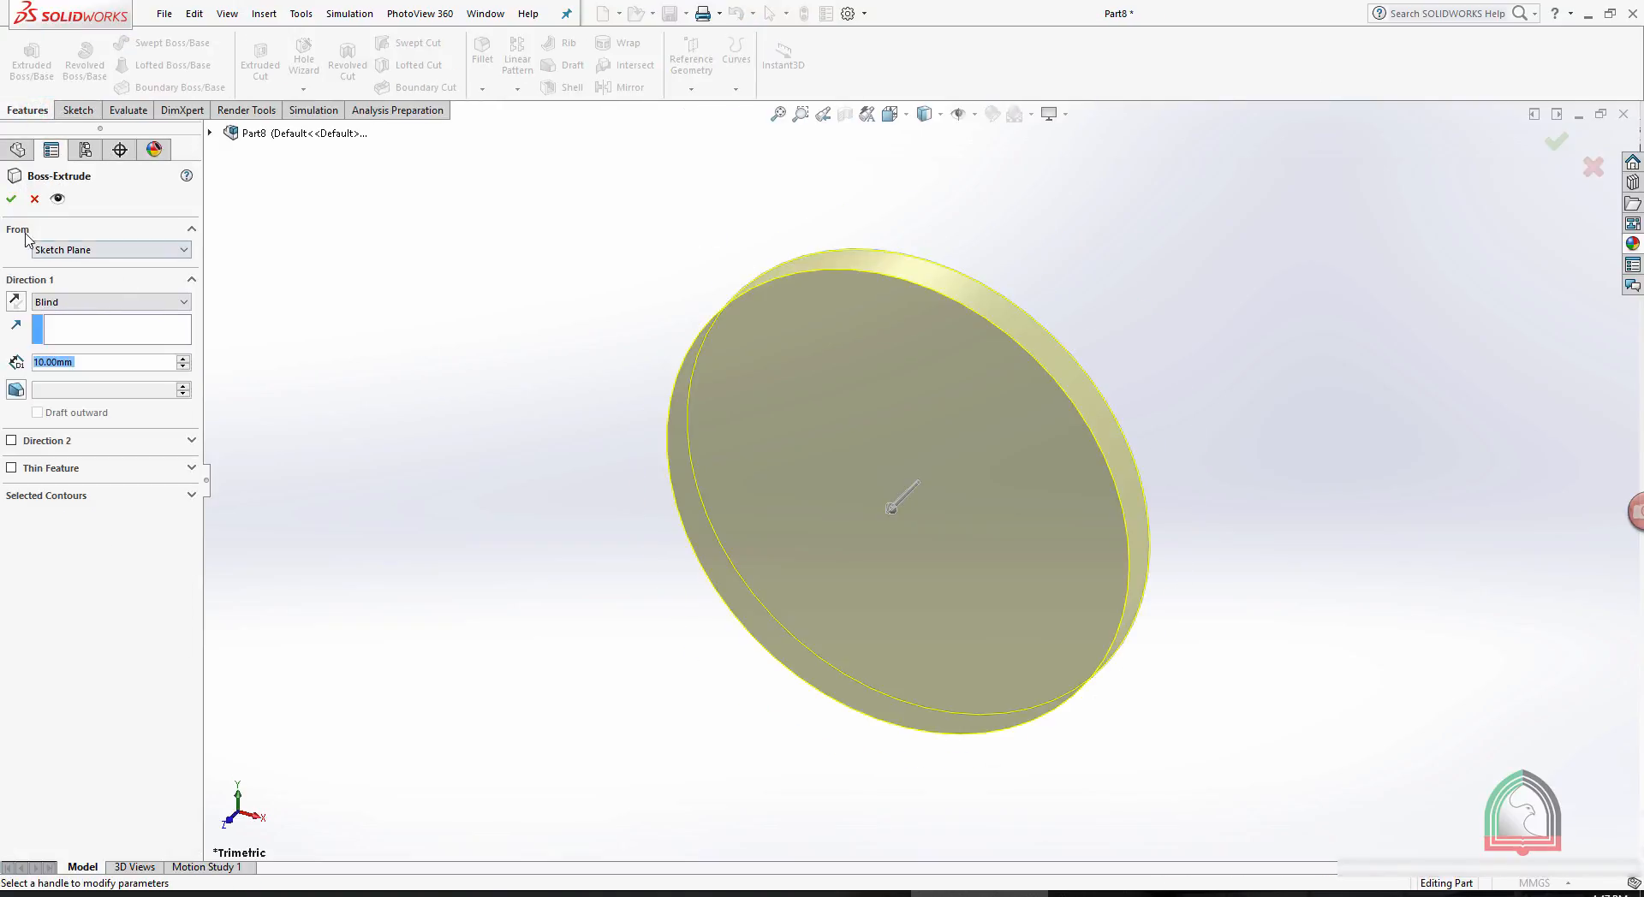
{"action": "left_click", "coordinate": [11, 199]}
- Sketch a circle about 10.4 mm in diameter on the disc's front face near its upper edge, then exit the sketch
{"action": "left_click", "coordinate": [899, 380]}
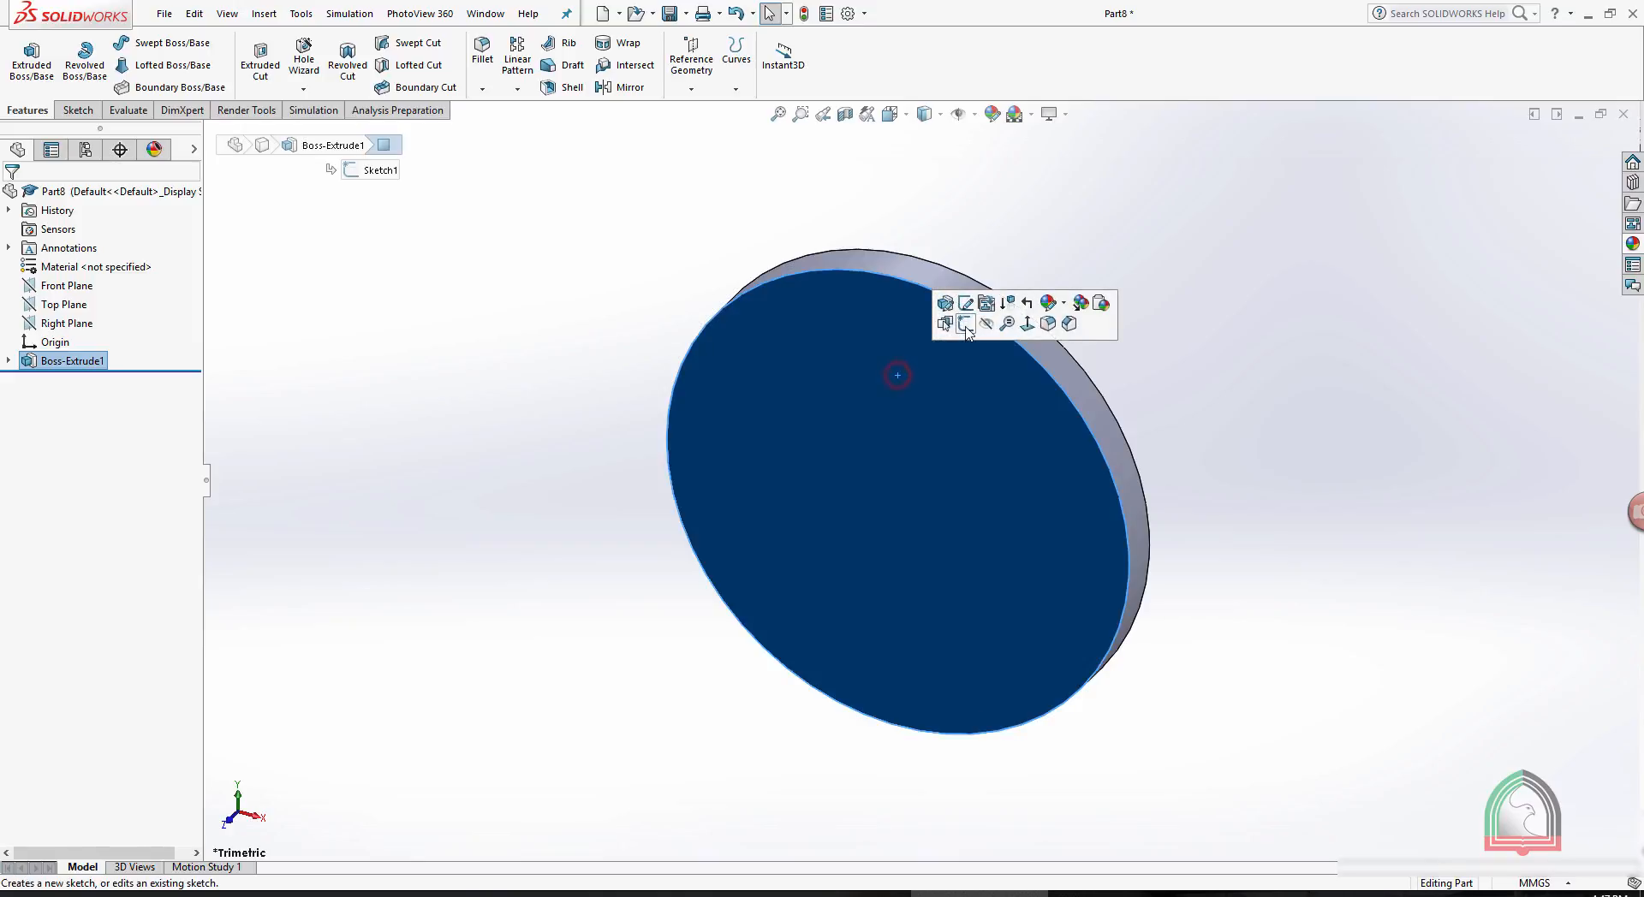
{"action": "left_click", "coordinate": [1034, 332]}
{"action": "left_click", "coordinate": [1276, 133]}
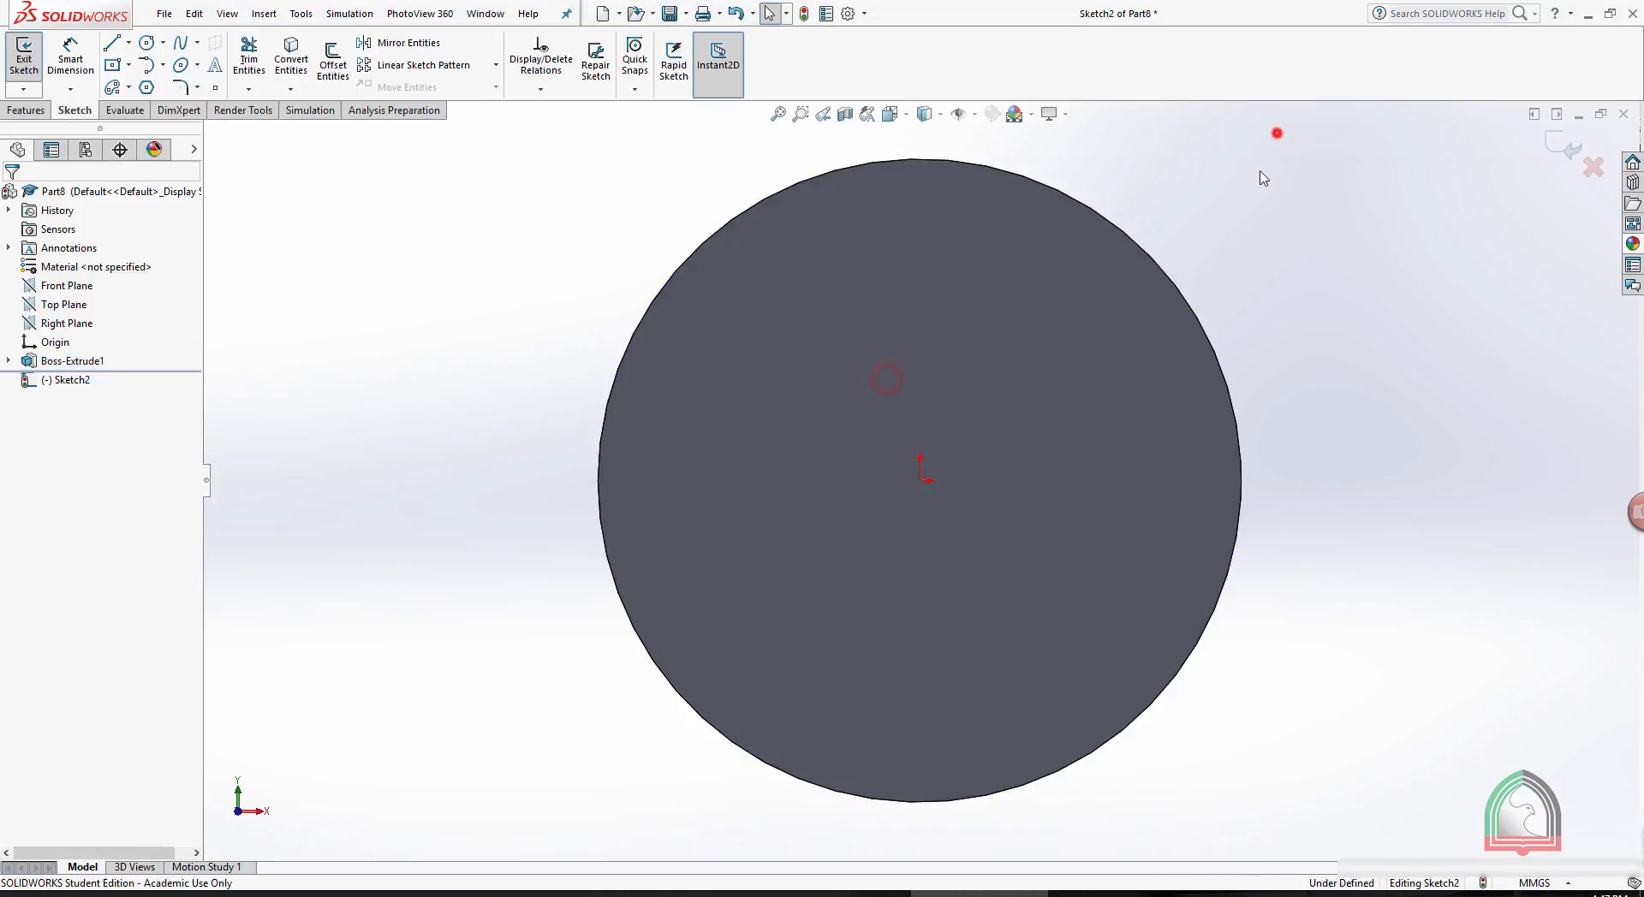
{"action": "scroll", "coordinate": [1028, 260], "scroll_direction": "up", "scroll_amount": 2}
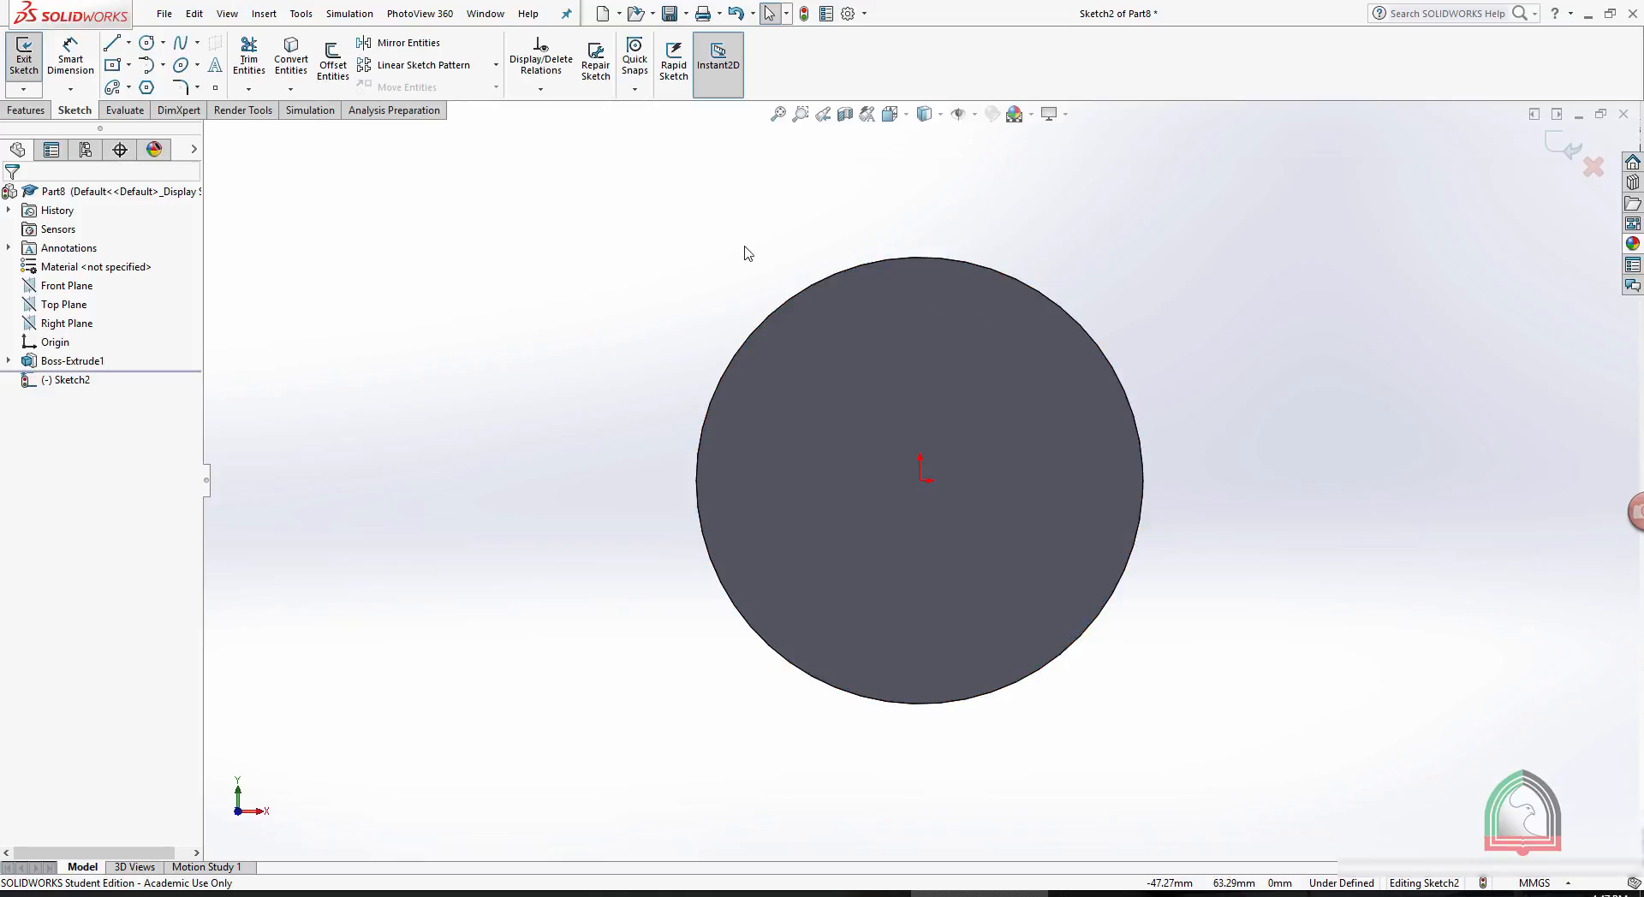
{"action": "left_click", "coordinate": [938, 312]}
{"action": "left_click", "coordinate": [149, 43]}
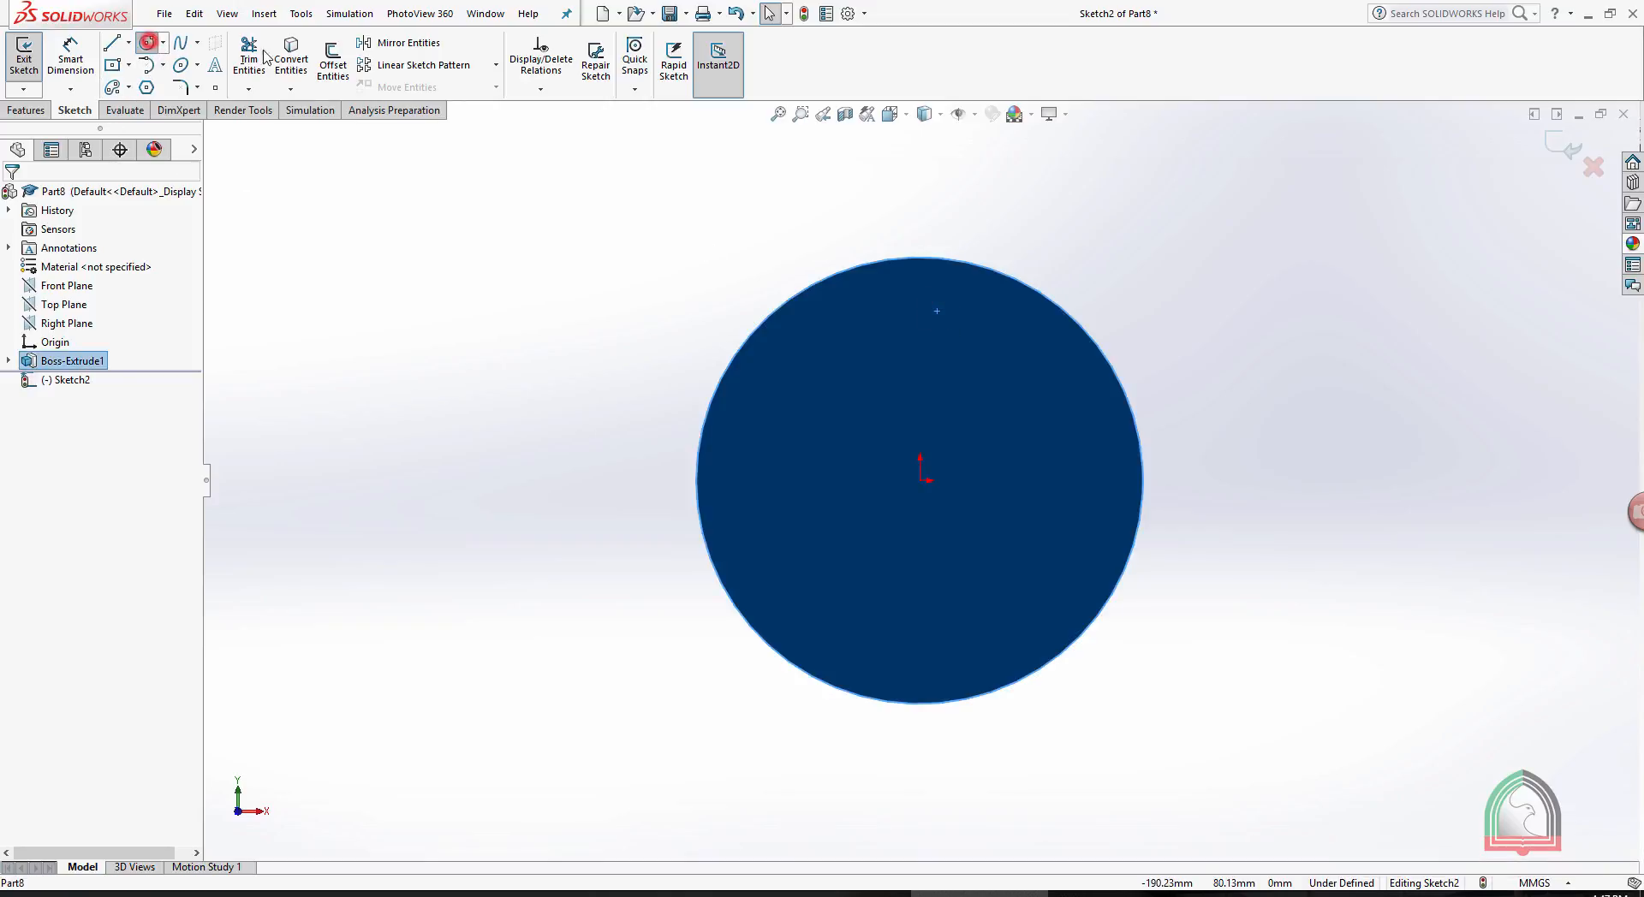
{"action": "scroll", "coordinate": [973, 313], "scroll_direction": "down", "scroll_amount": 3}
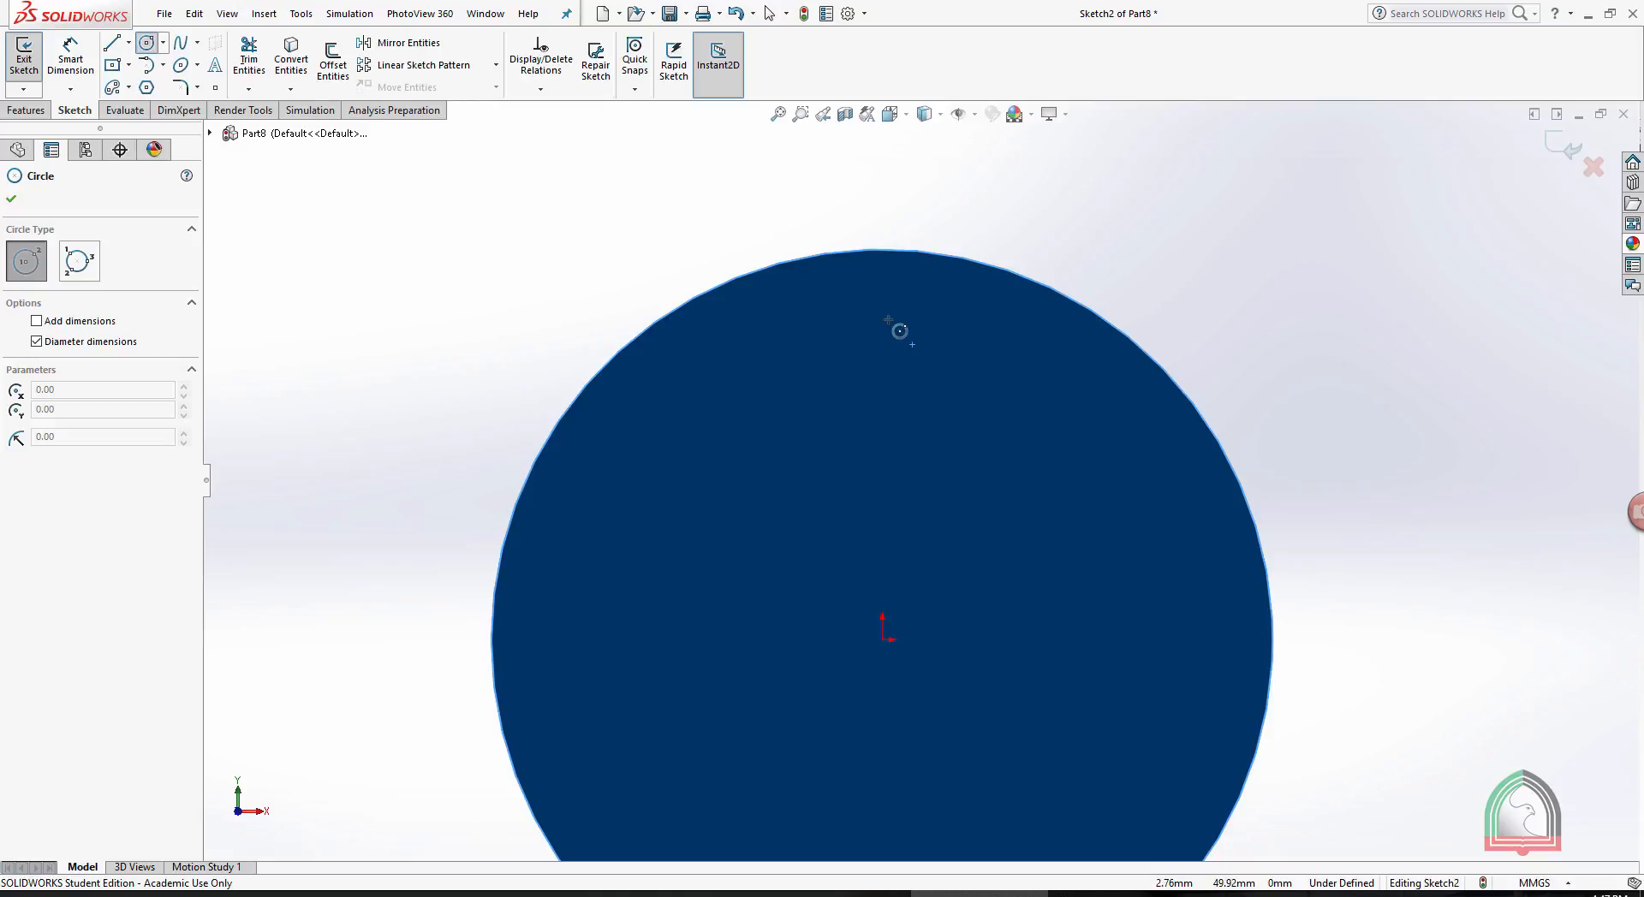
{"action": "left_click", "coordinate": [888, 313]}
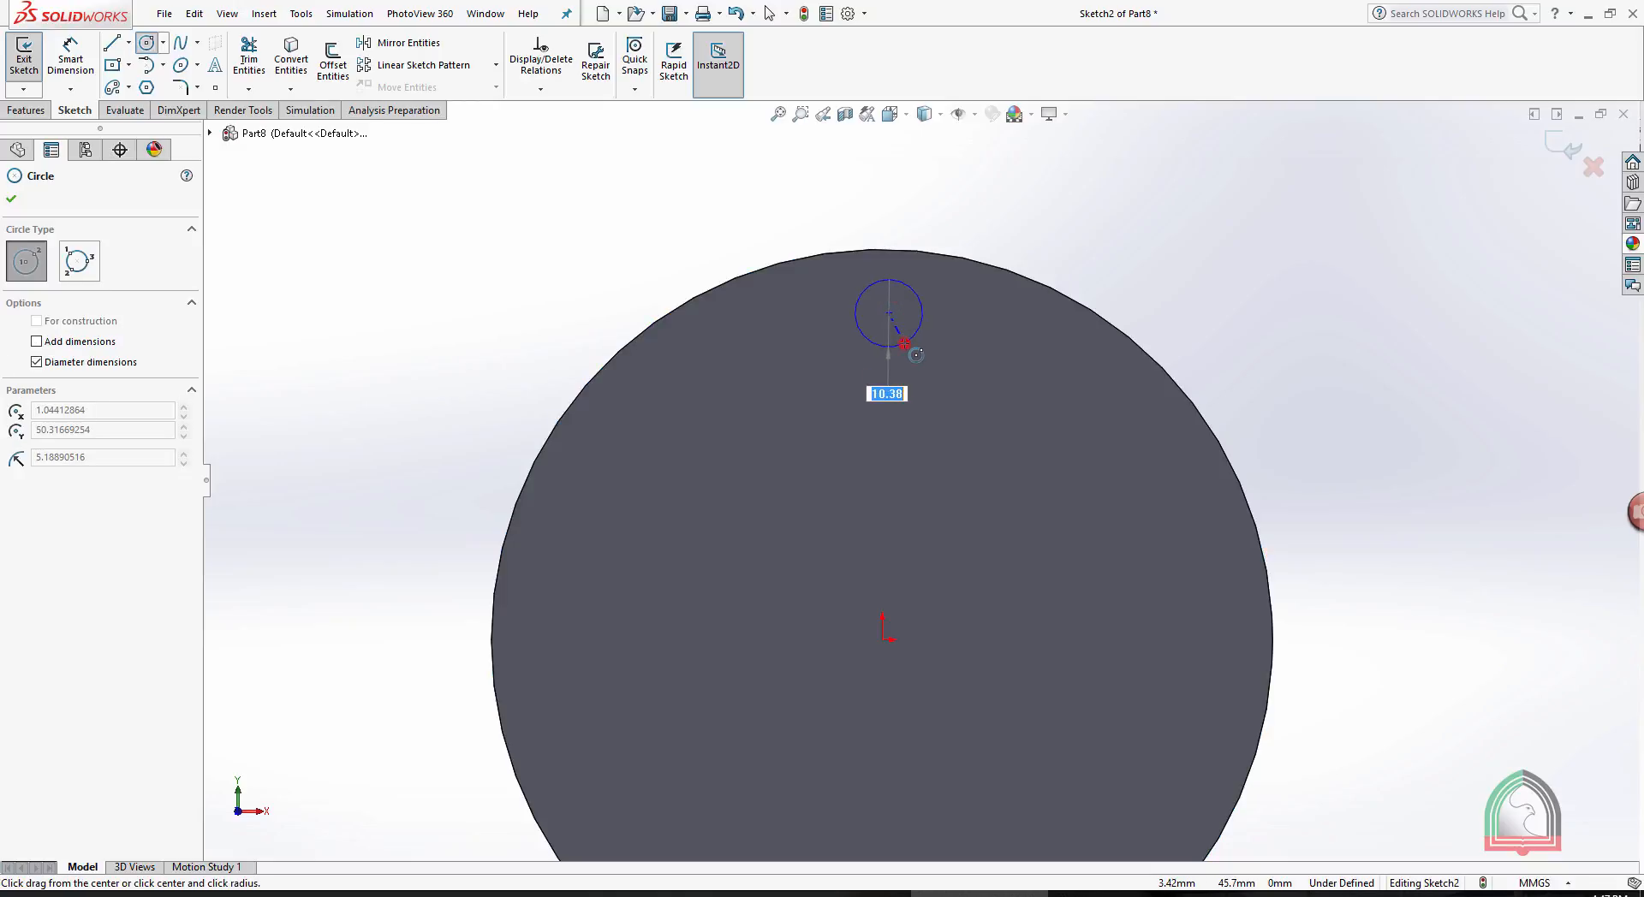
{"action": "left_click", "coordinate": [905, 342]}
{"action": "left_click", "coordinate": [1561, 147]}
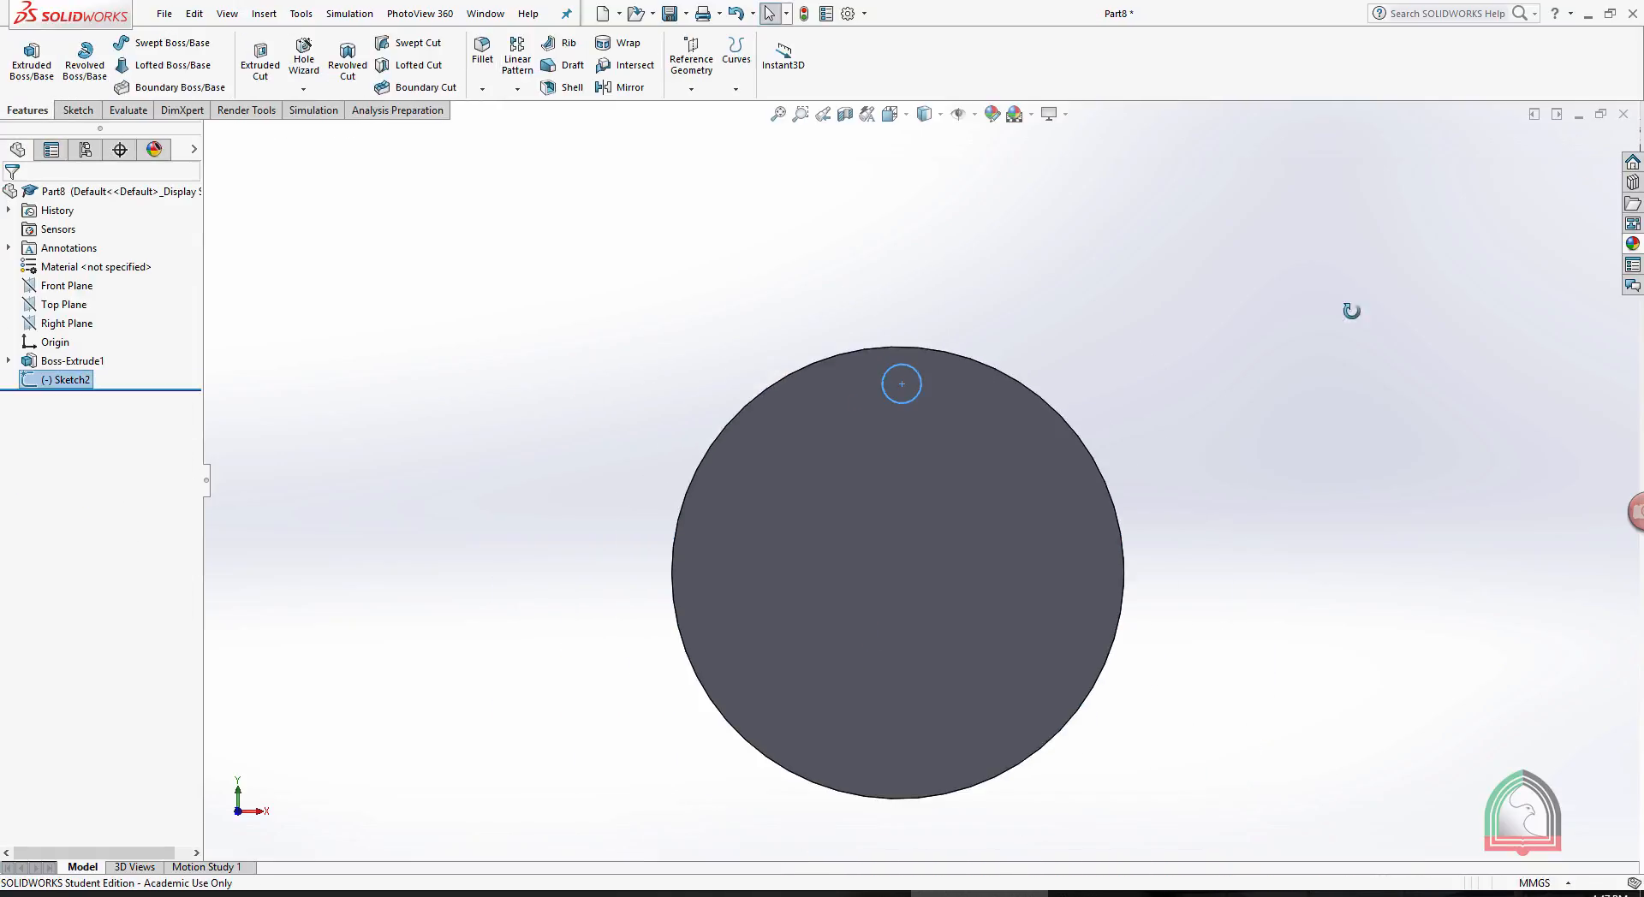
- Extrude the small circle 10 mm outward from the disc face as a merged pin
{"action": "left_click", "coordinate": [28, 61]}
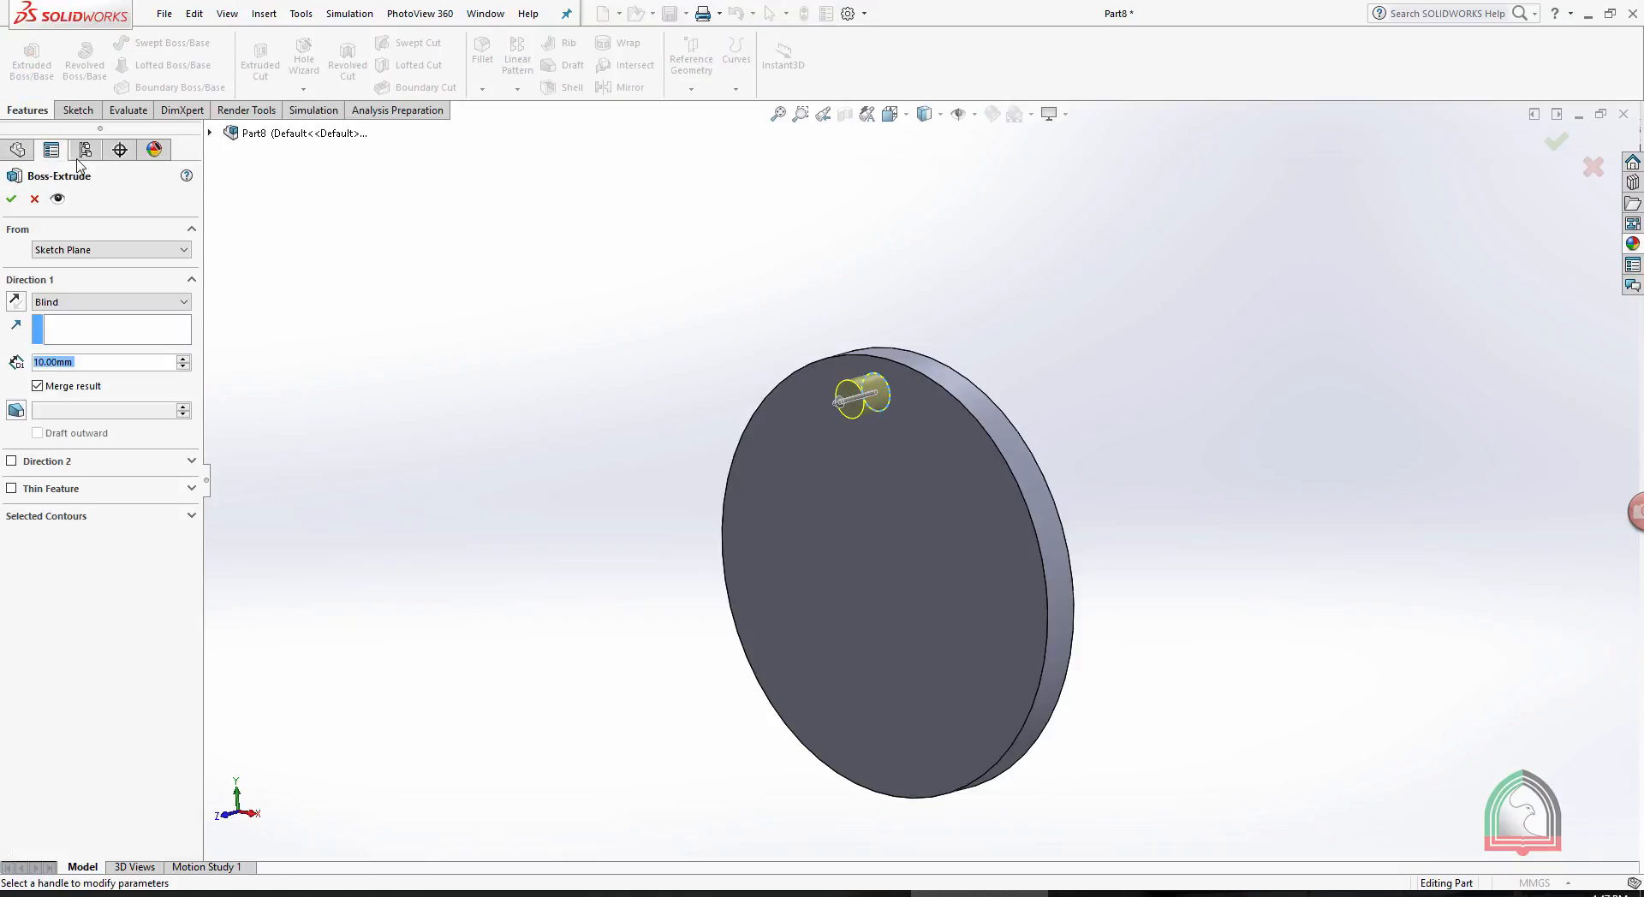
{"action": "left_click", "coordinate": [11, 200]}
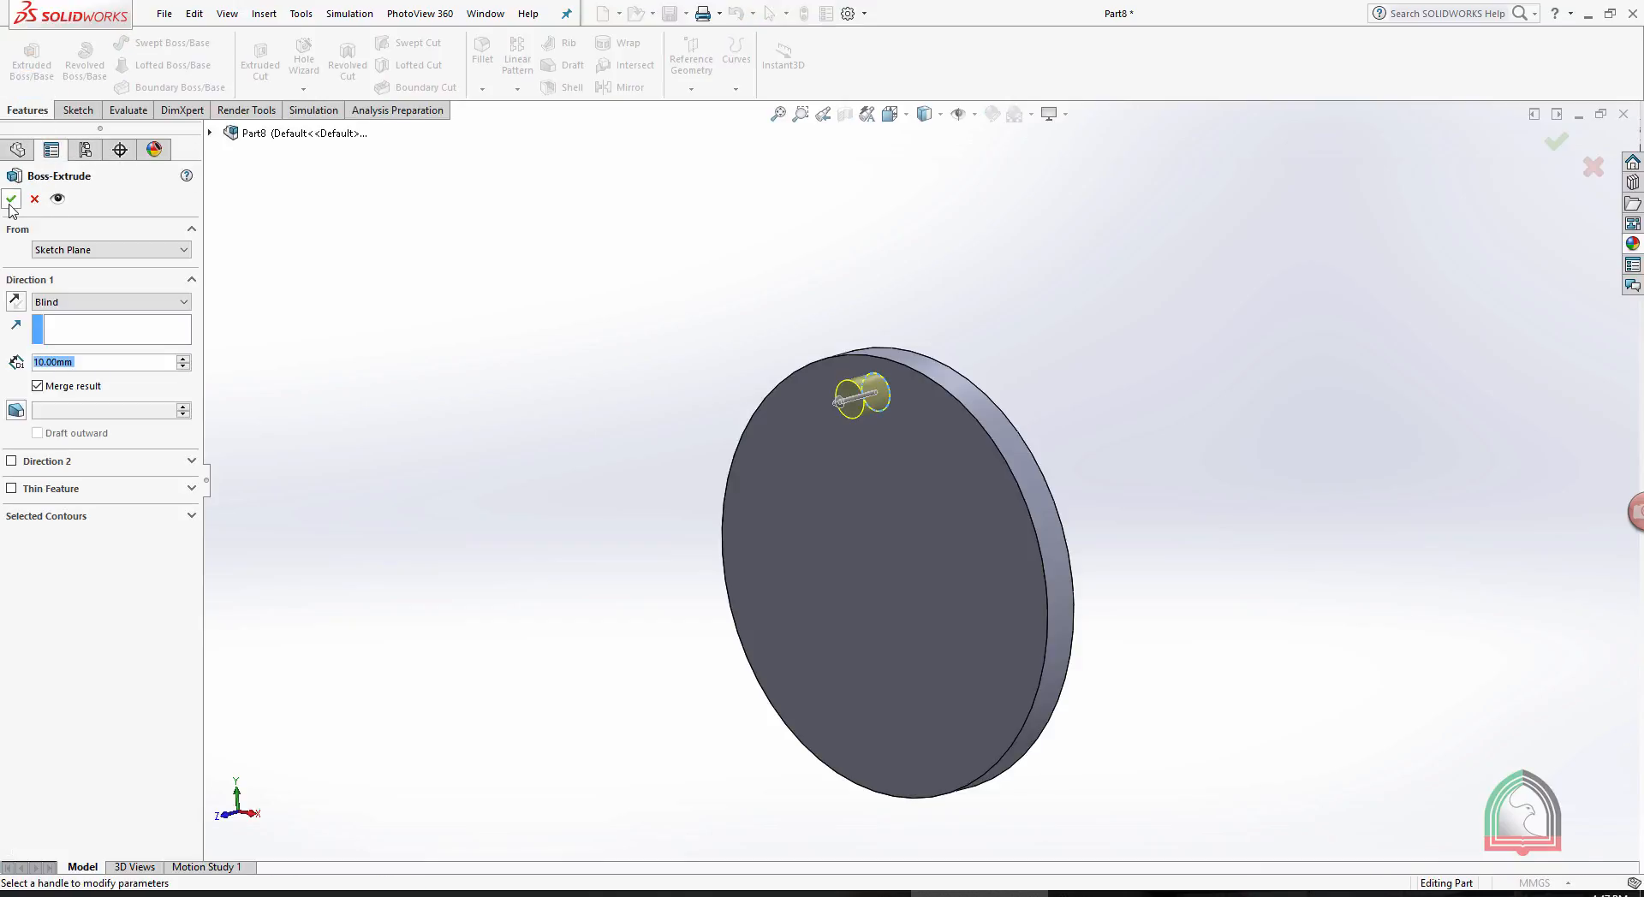
{"action": "left_click", "coordinate": [641, 238]}
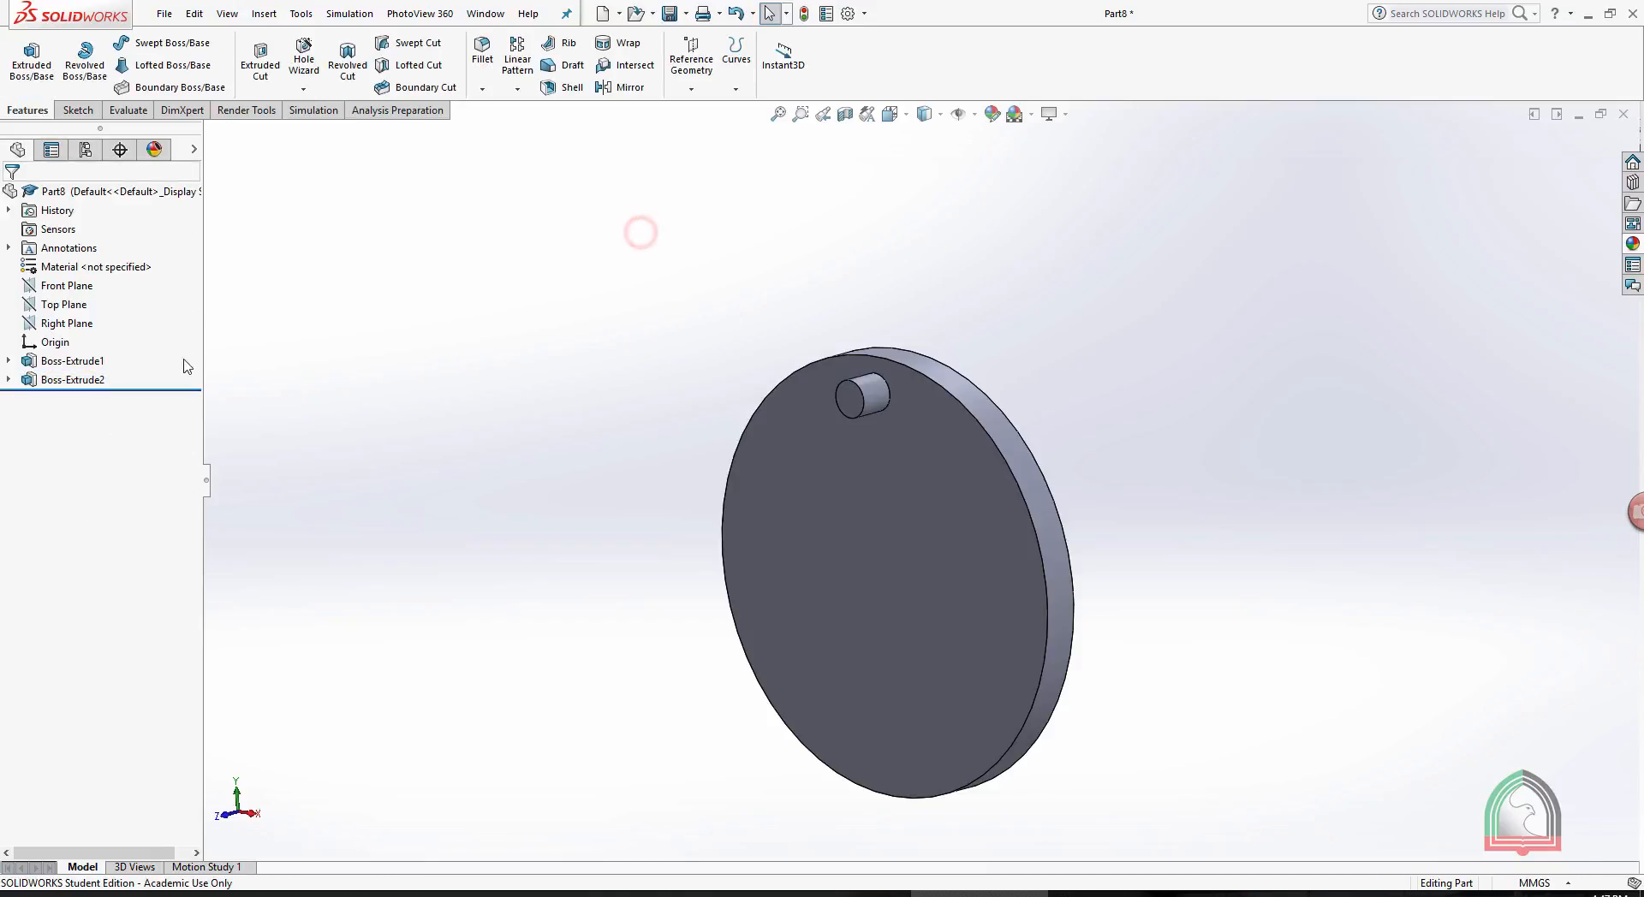
- Apply a standard yellow colour to the disc feature Boss-Extrude1
{"action": "left_click", "coordinate": [61, 364]}
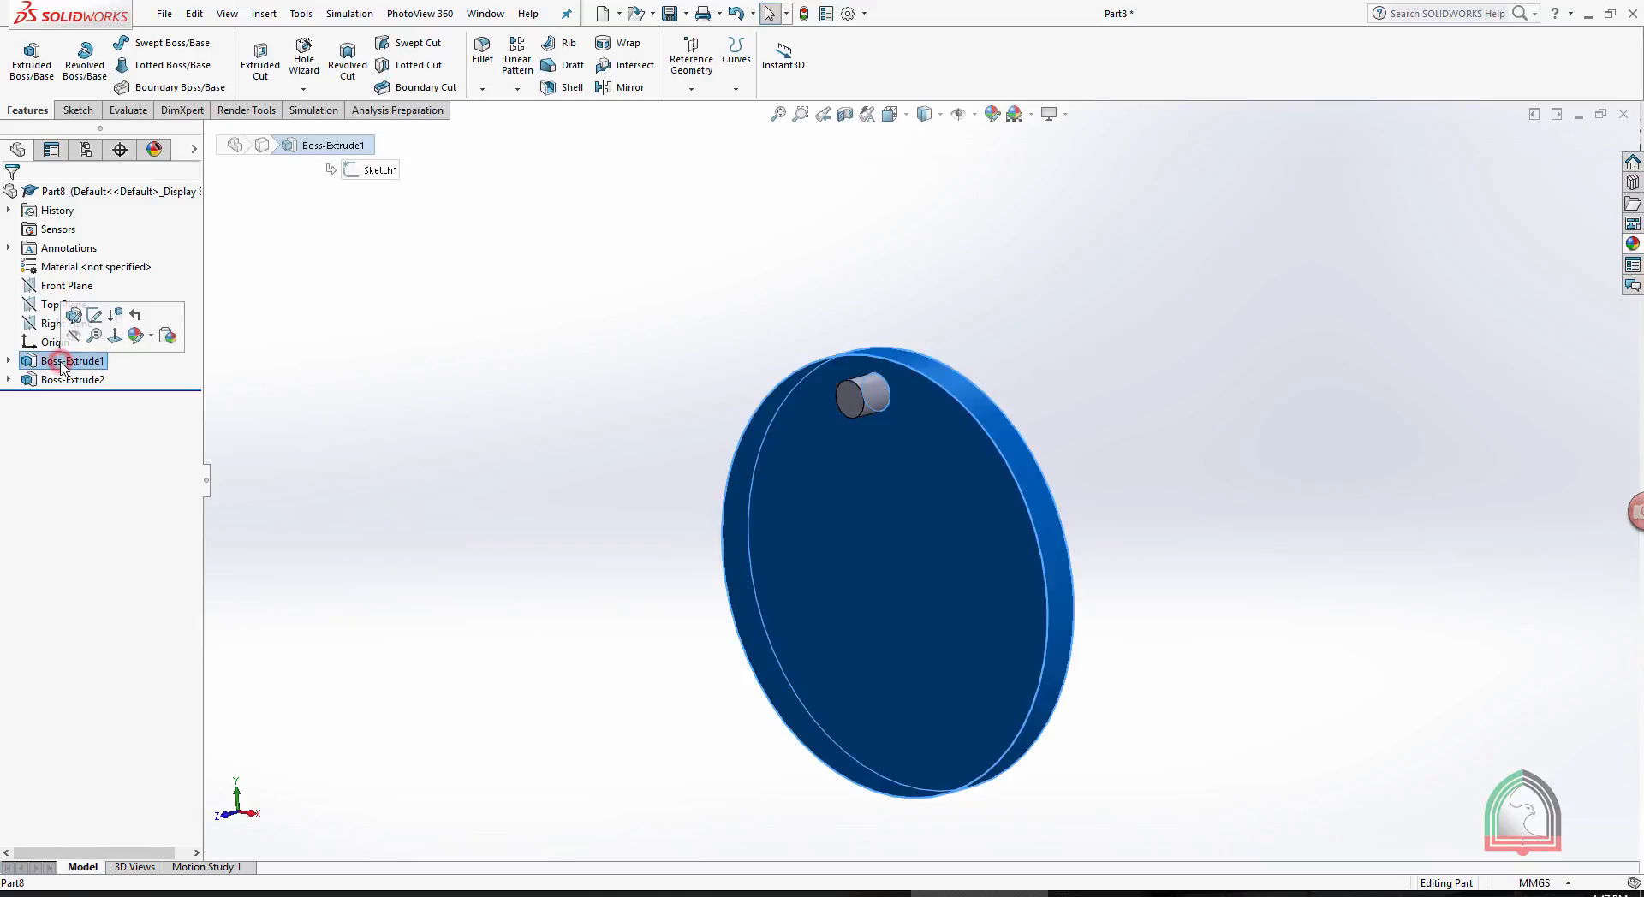
{"action": "left_click", "coordinate": [150, 337]}
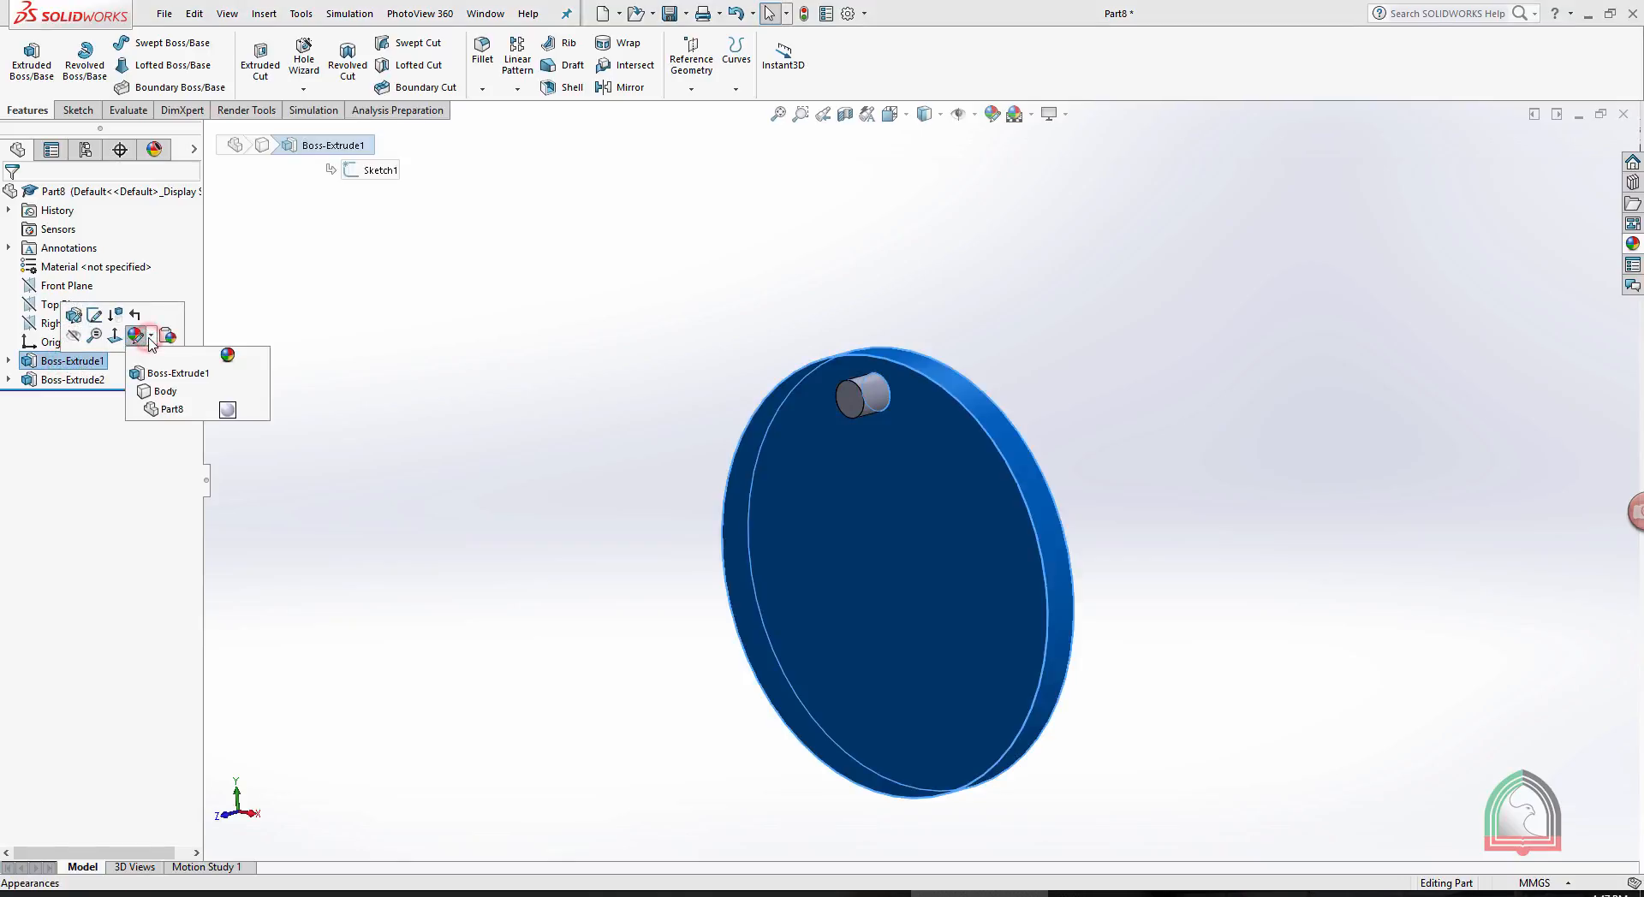
{"action": "left_click", "coordinate": [166, 391]}
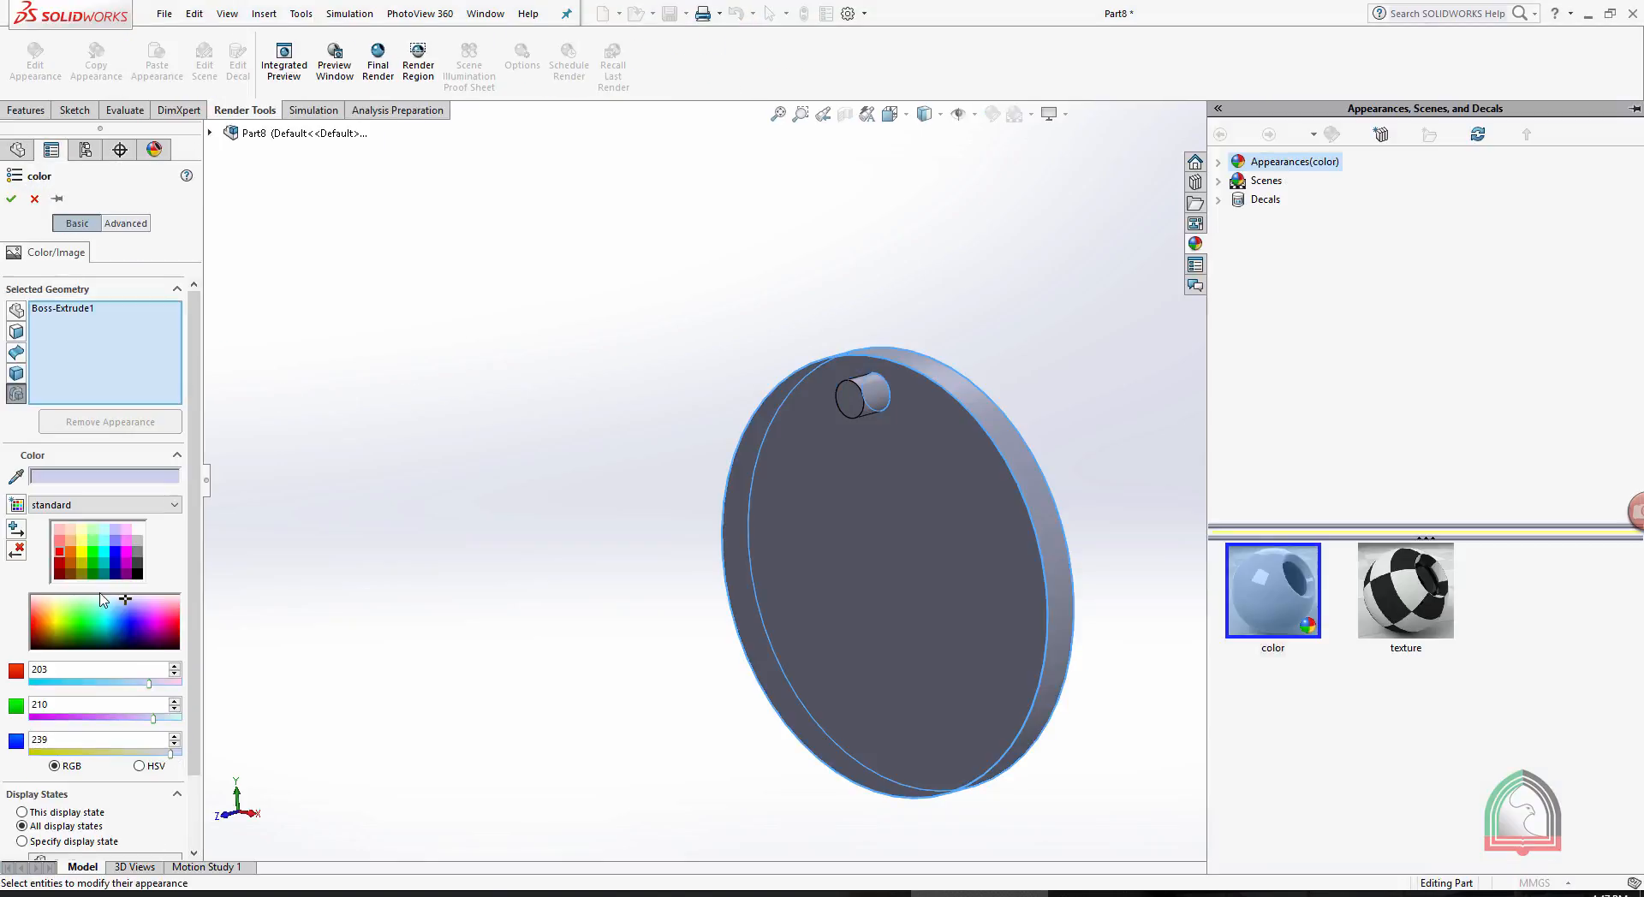
{"action": "left_click", "coordinate": [81, 531]}
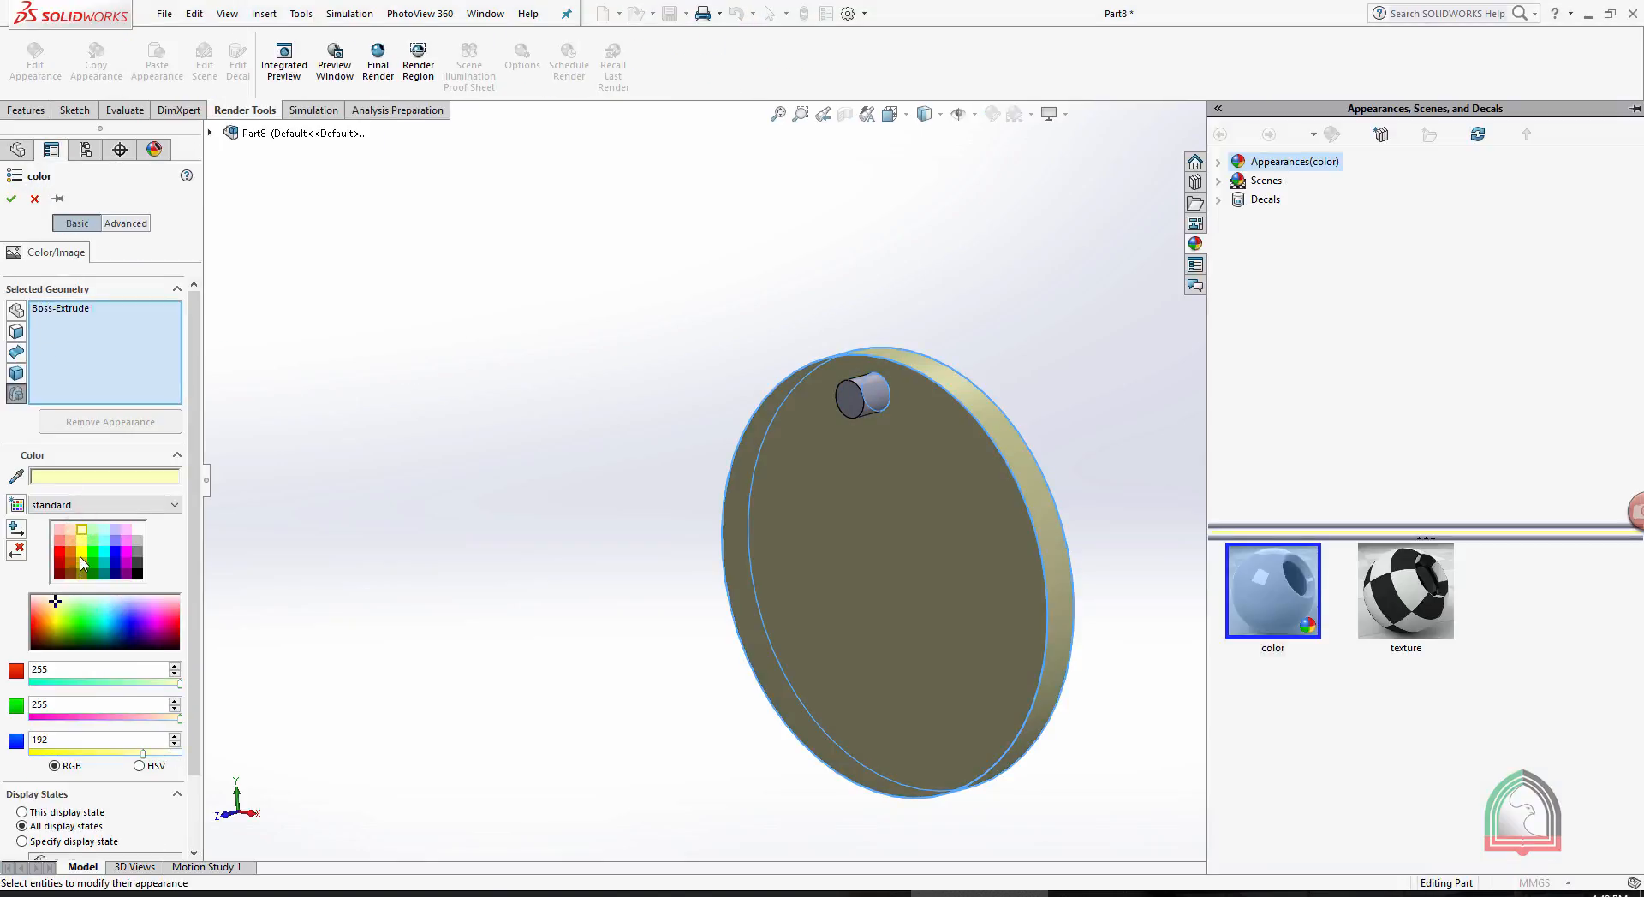
{"action": "left_click", "coordinate": [83, 563]}
{"action": "left_click", "coordinate": [11, 199]}
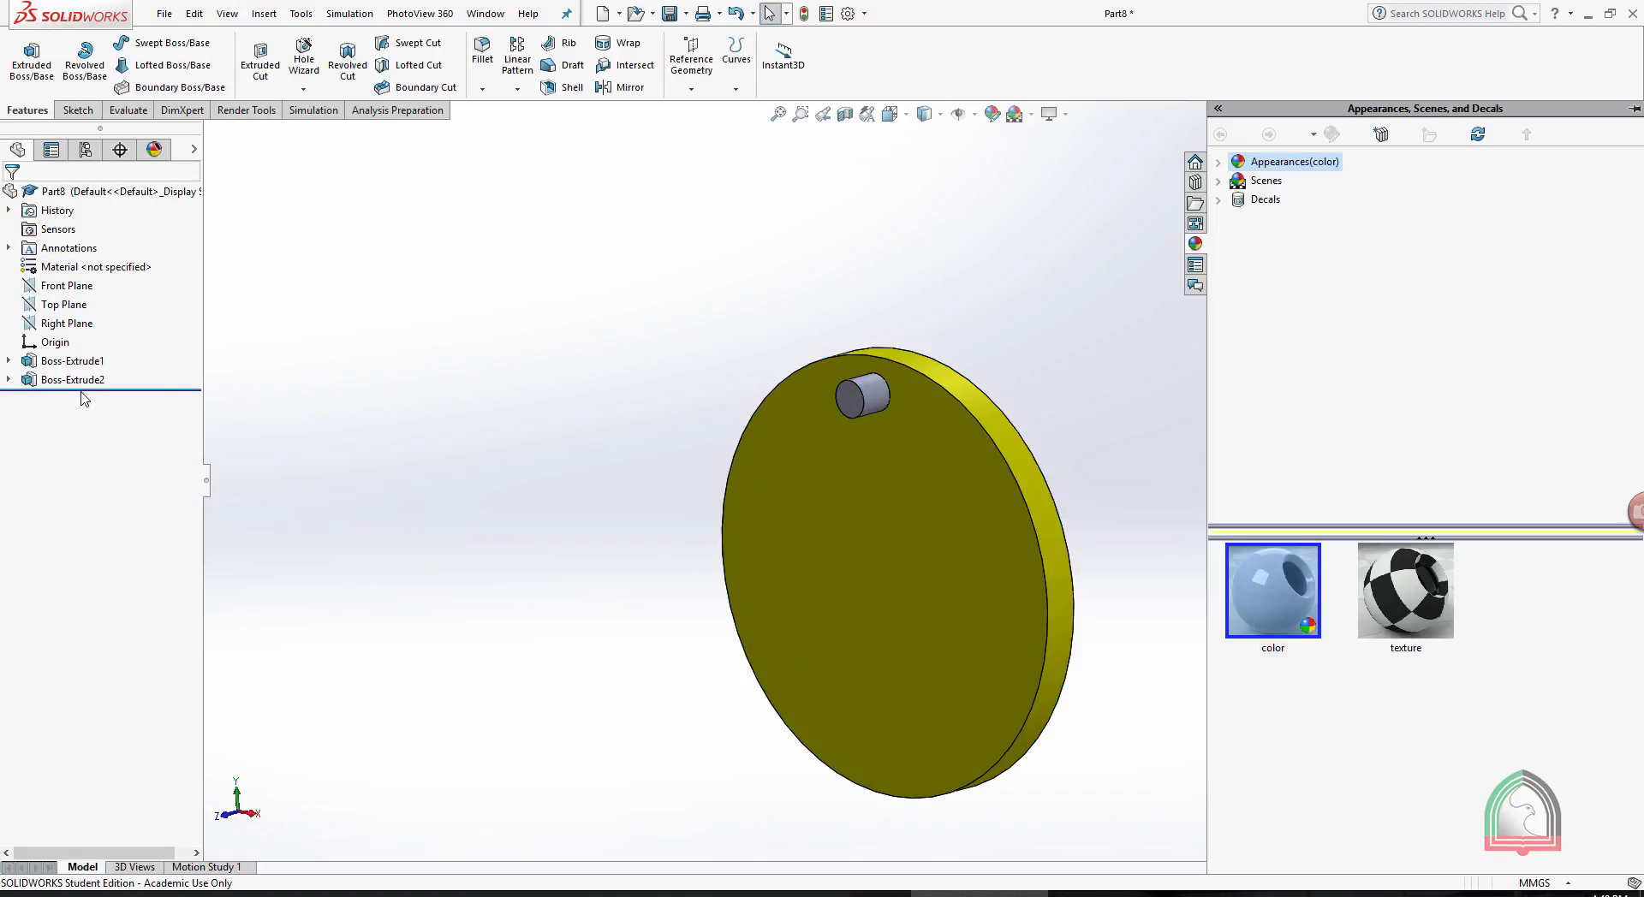
- Apply a pink colour (RGB 255, 15, 123) to the pin feature Boss-Extrude2
{"action": "left_click", "coordinate": [75, 380]}
{"action": "left_click", "coordinate": [163, 358]}
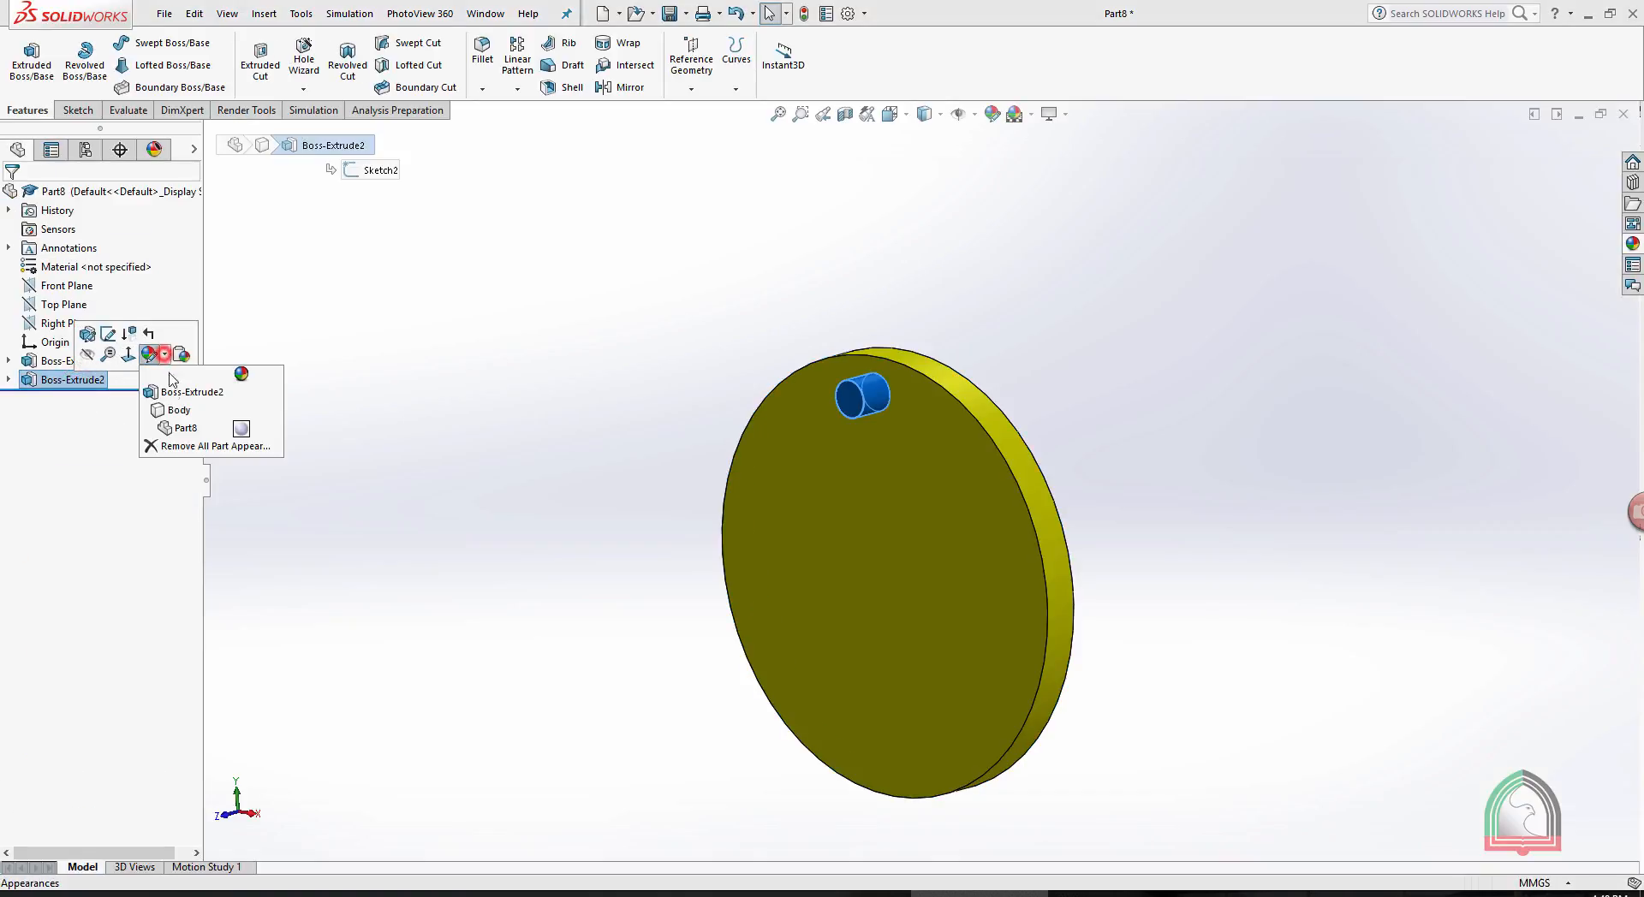
{"action": "left_click", "coordinate": [207, 418]}
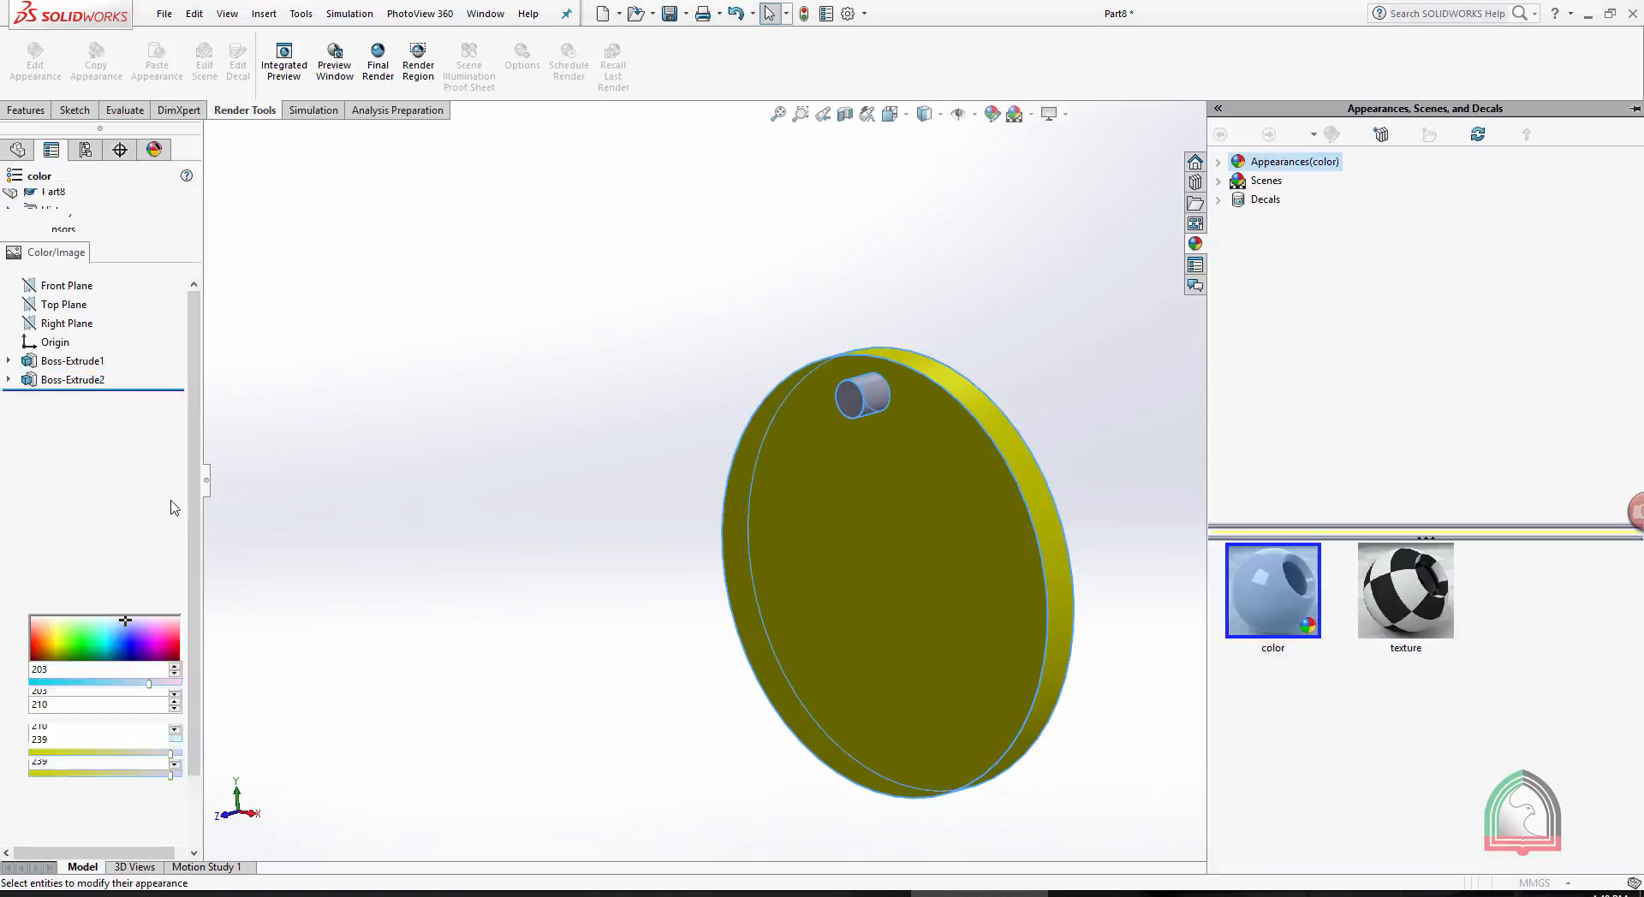
{"action": "left_click", "coordinate": [168, 621]}
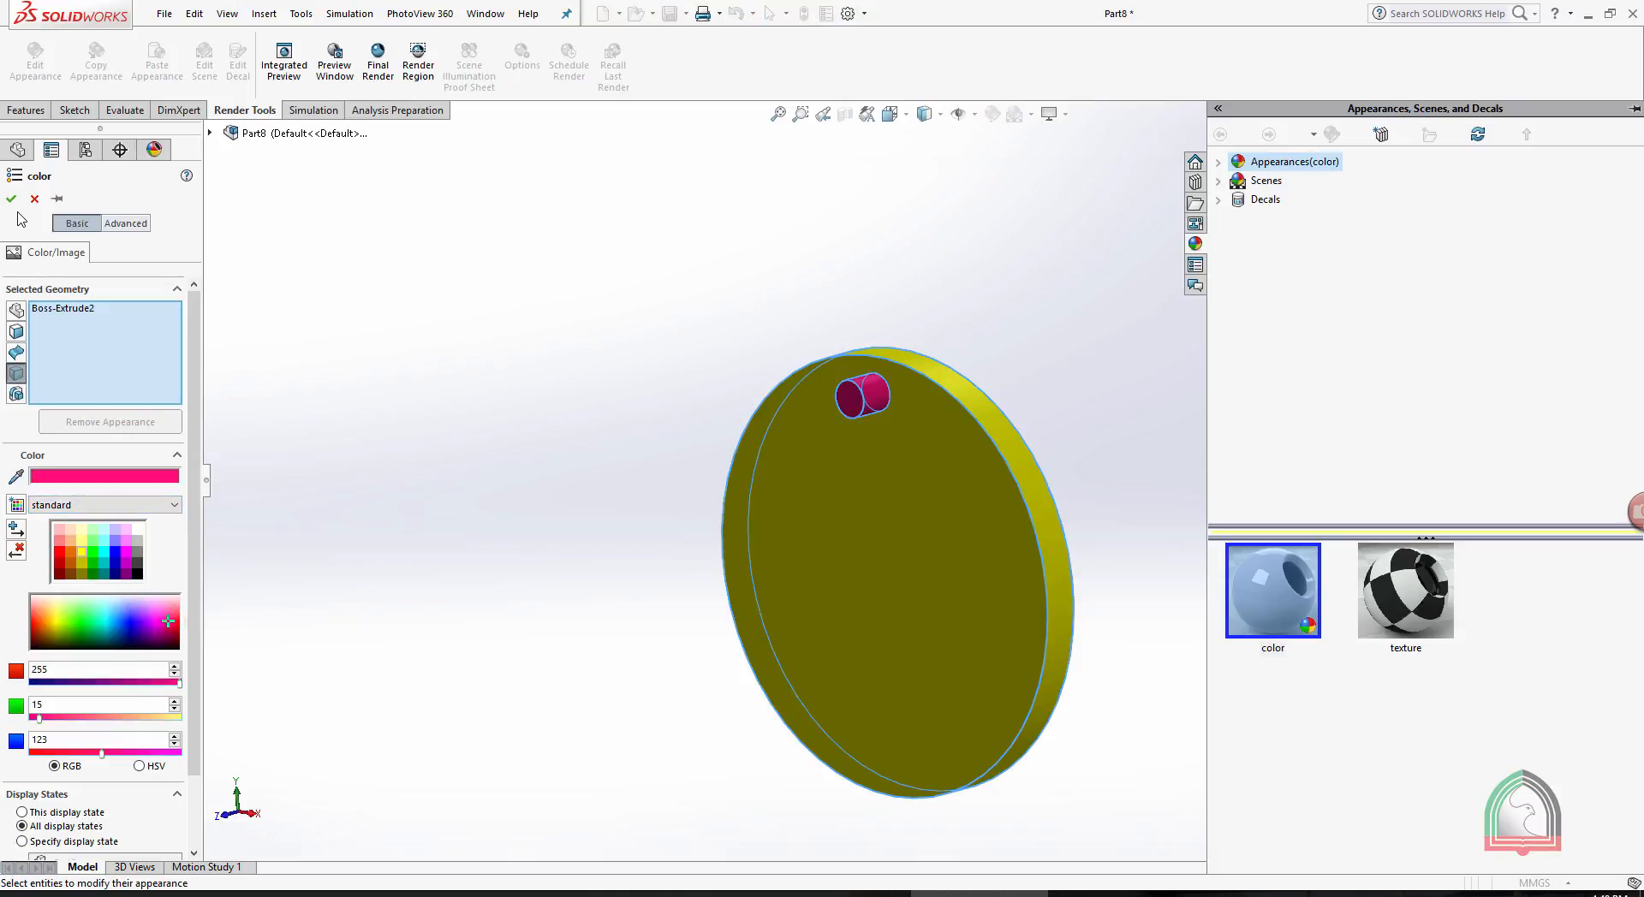
{"action": "left_click", "coordinate": [11, 199]}
- Start a circular pattern of the pin Boss-Extrude2, using the disc's circular outer edge as the direction reference
{"action": "middle_click_drag", "start_coordinate": [605, 310], "coordinate": [686, 279]}
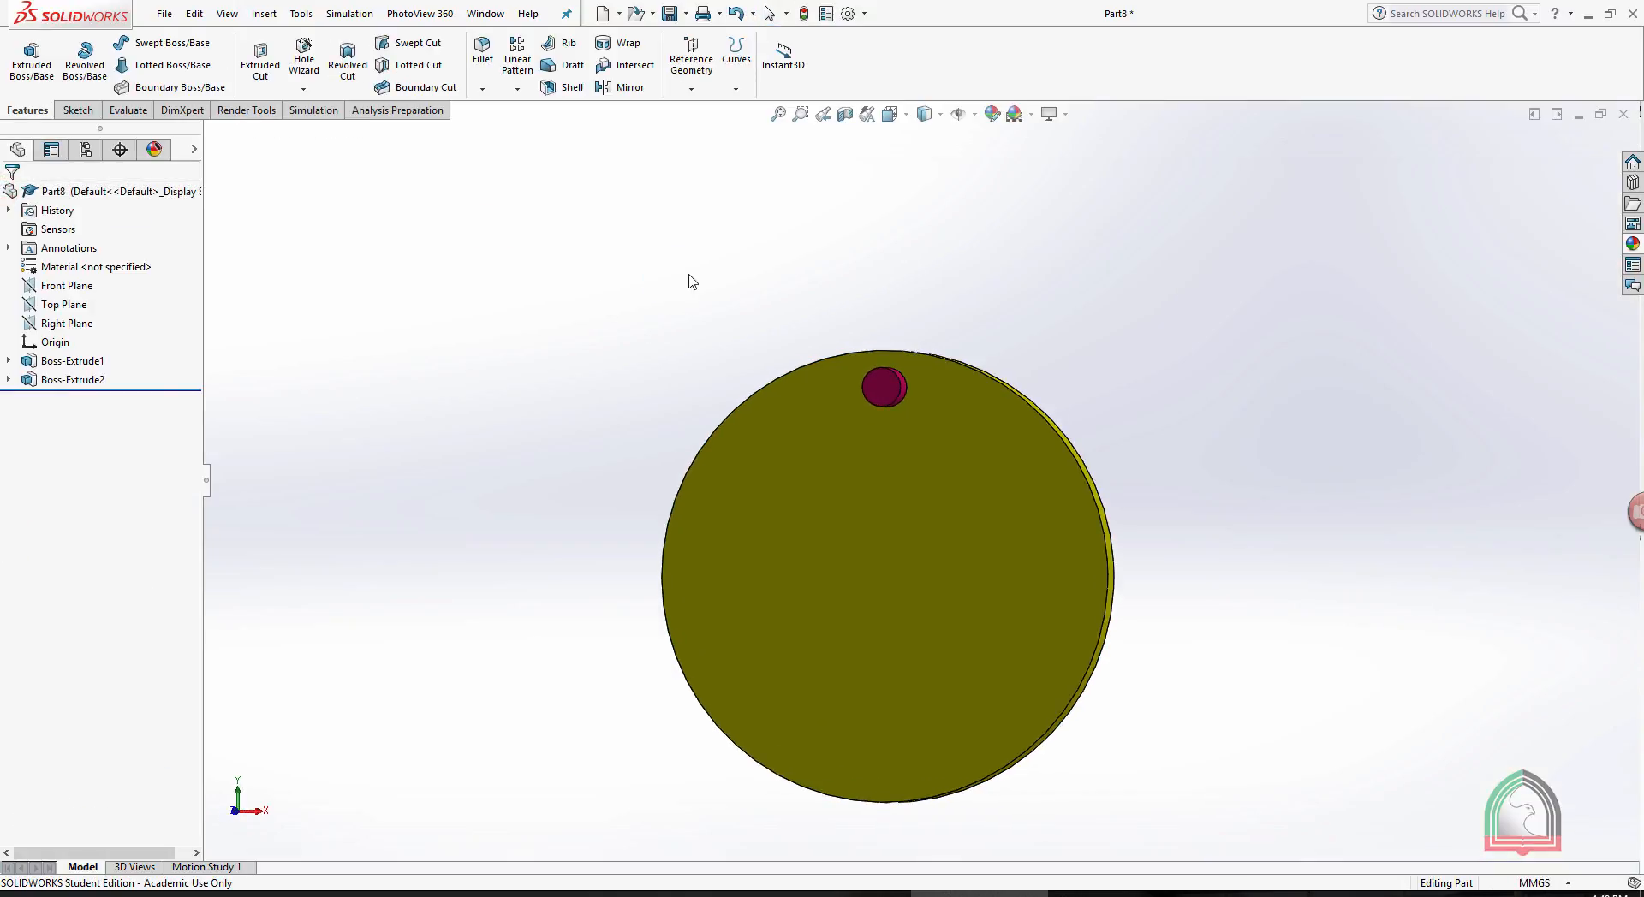
{"action": "middle_click_drag", "start_coordinate": [968, 407], "coordinate": [958, 312]}
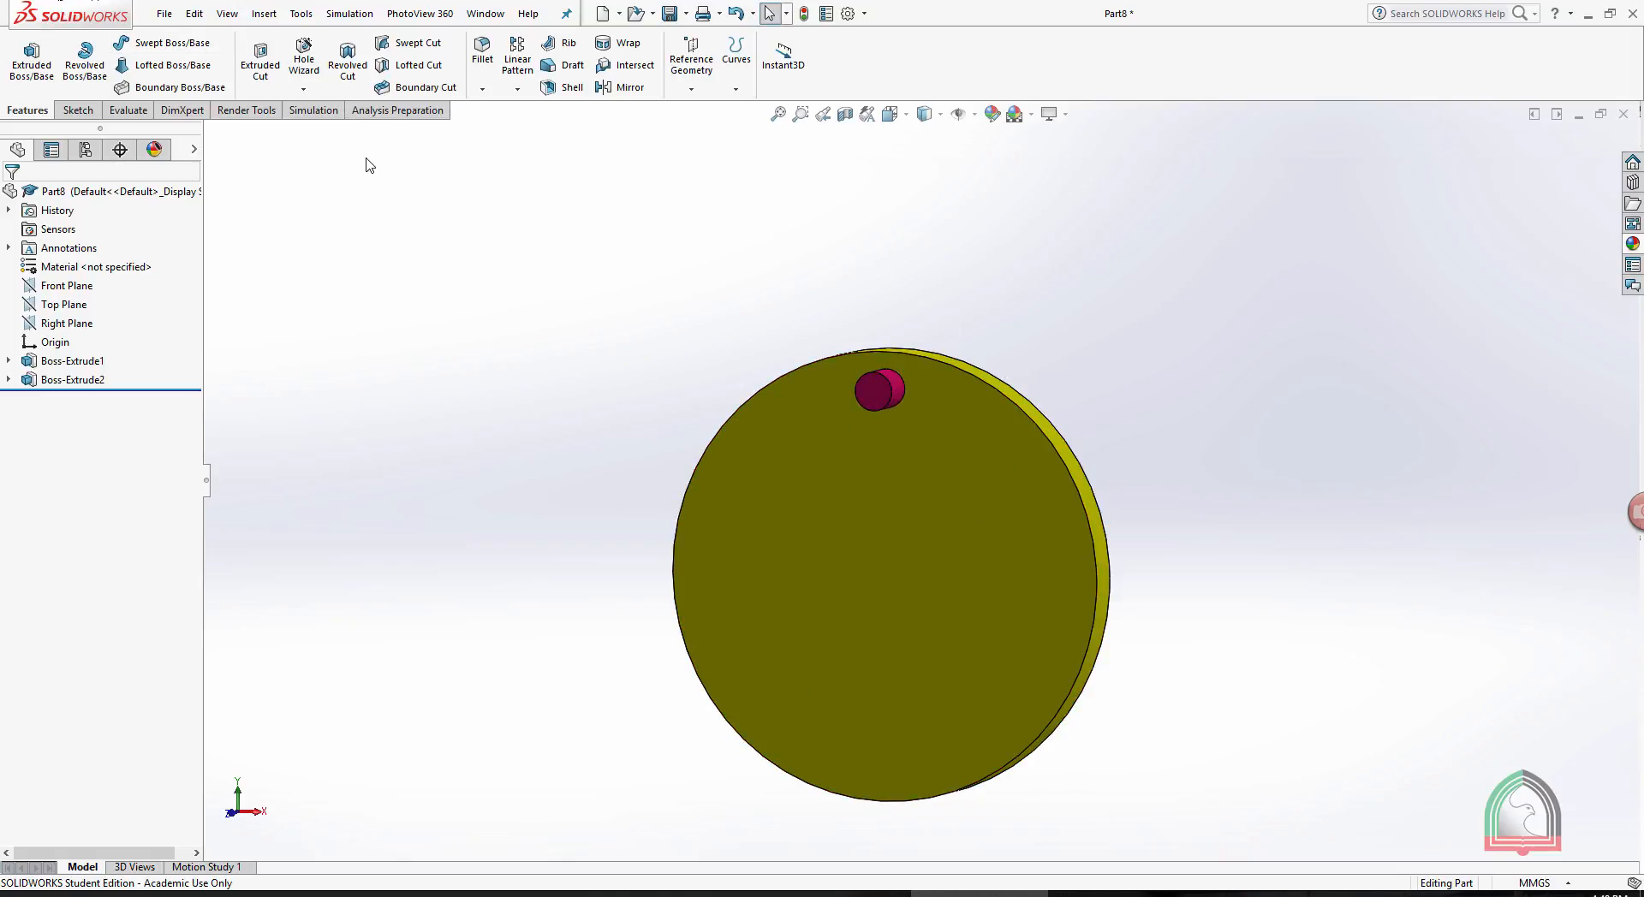
{"action": "left_click", "coordinate": [517, 89]}
{"action": "left_click", "coordinate": [525, 129]}
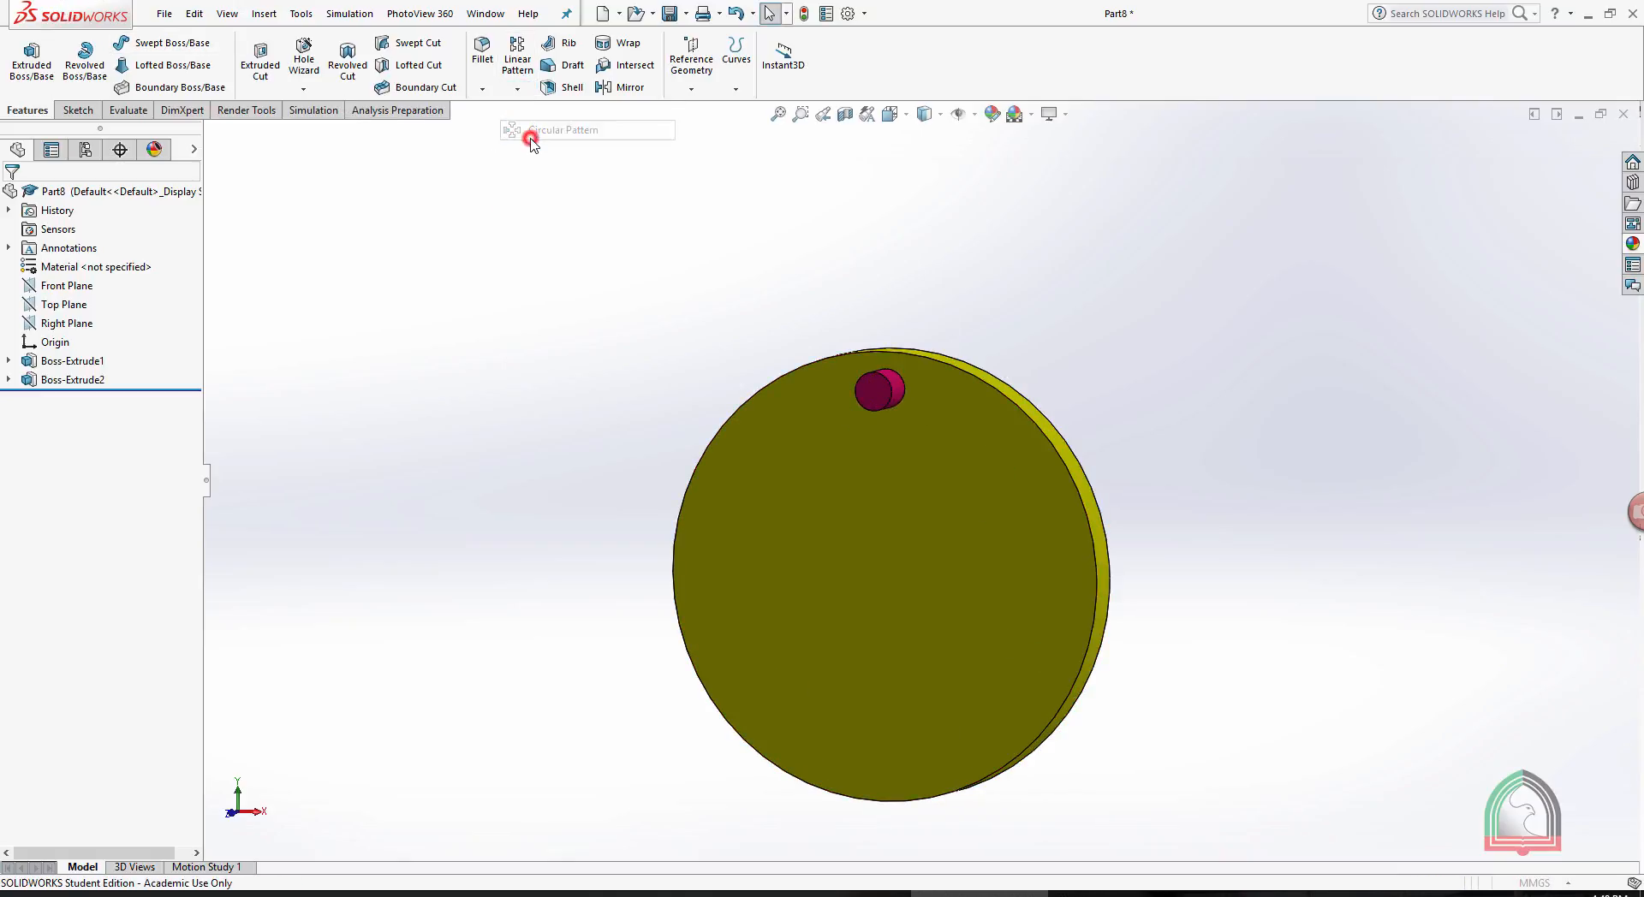
{"action": "left_click", "coordinate": [80, 255]}
{"action": "middle_click_drag", "start_coordinate": [449, 257], "coordinate": [472, 288]}
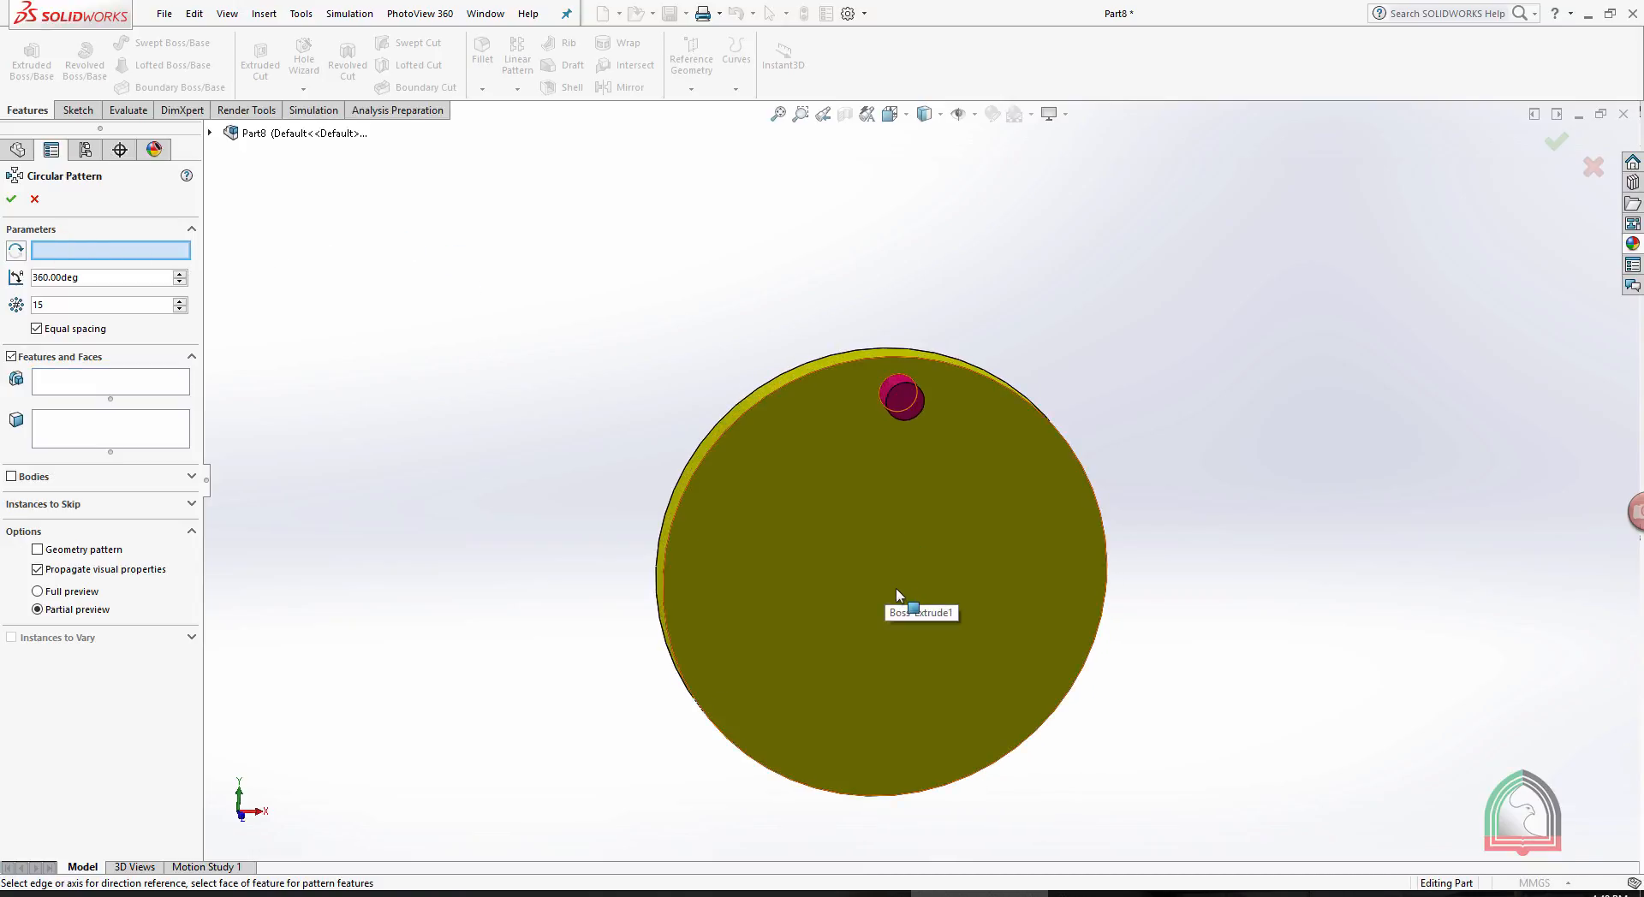
{"action": "middle_click_drag", "start_coordinate": [1175, 339], "coordinate": [1142, 348]}
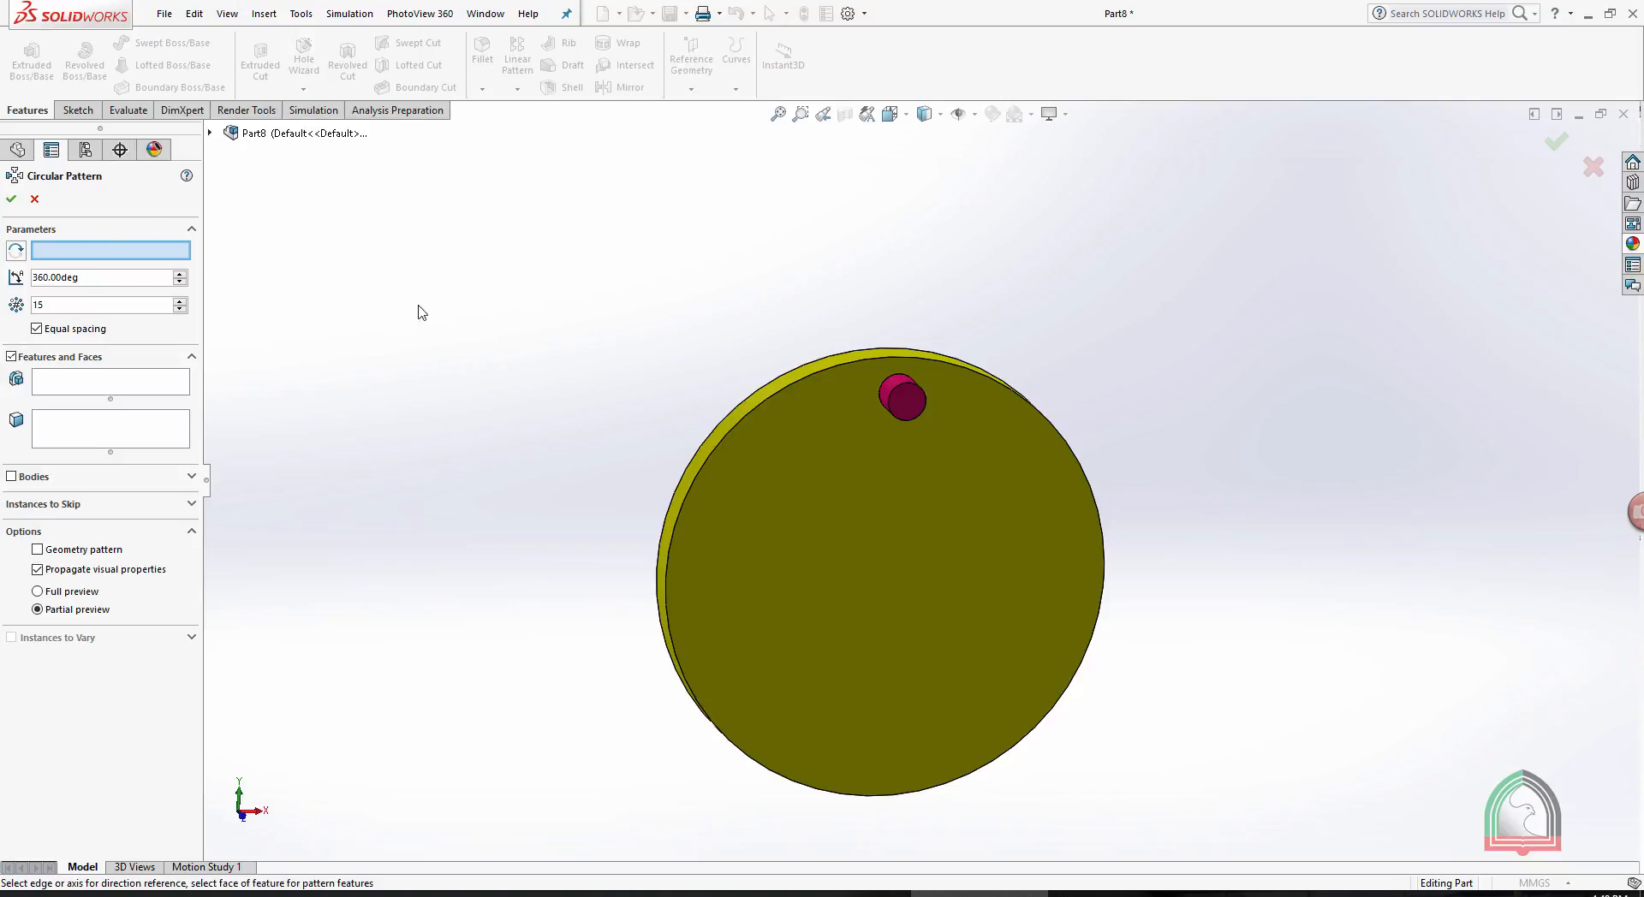
{"action": "left_click", "coordinate": [701, 470]}
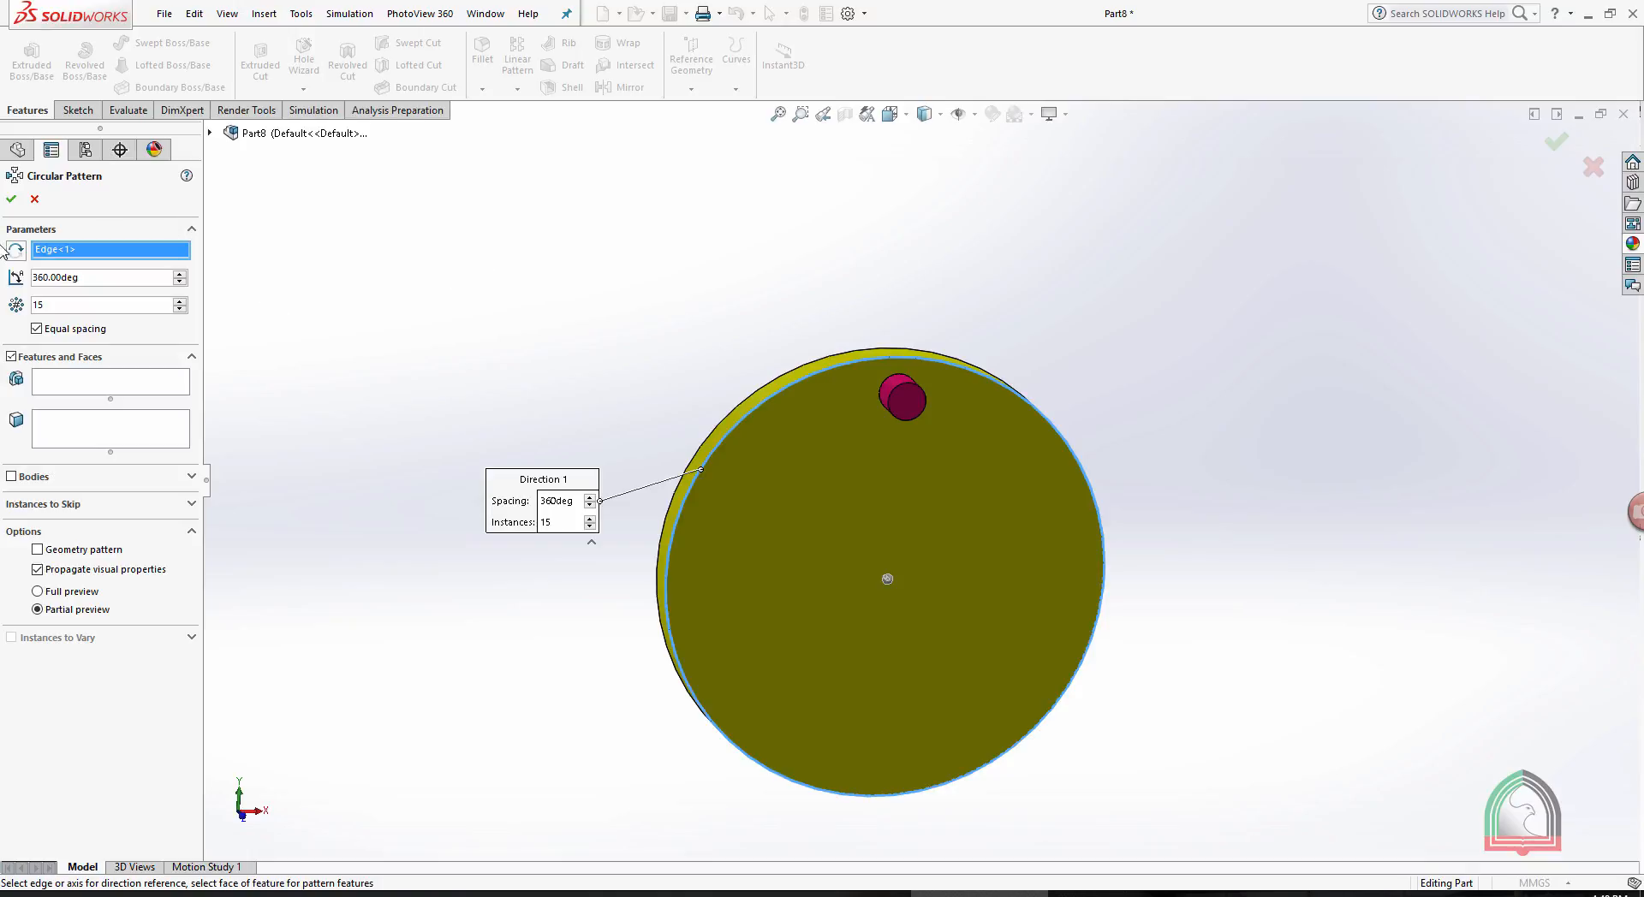
{"action": "left_click", "coordinate": [95, 379]}
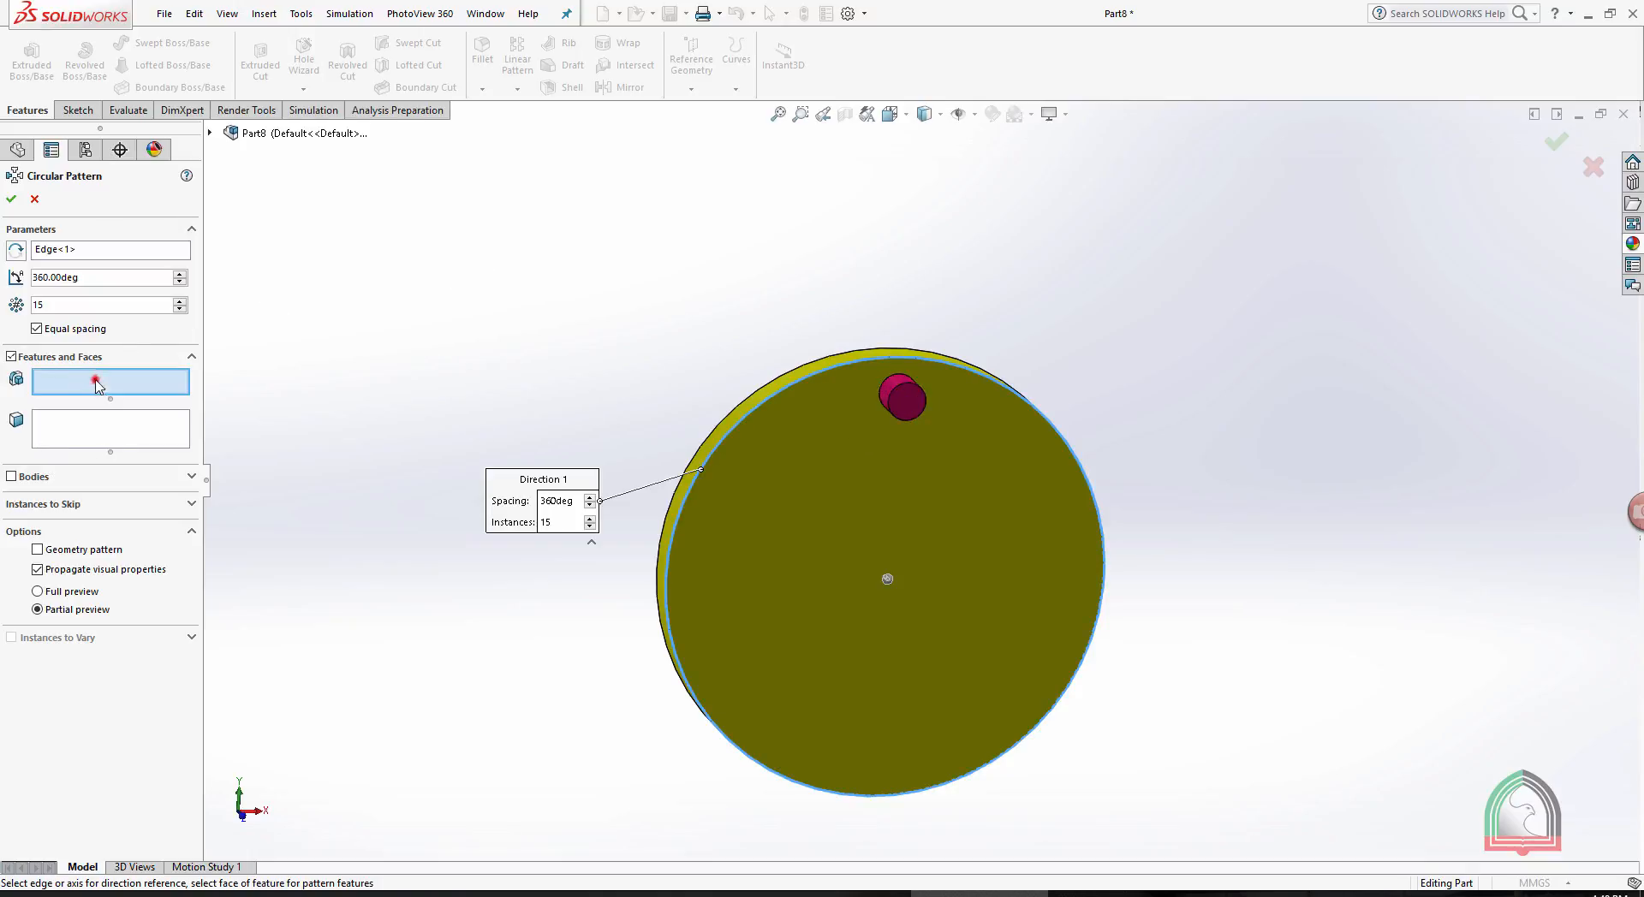
{"action": "middle_click_drag", "start_coordinate": [599, 262], "coordinate": [1116, 294]}
{"action": "left_click", "coordinate": [944, 404]}
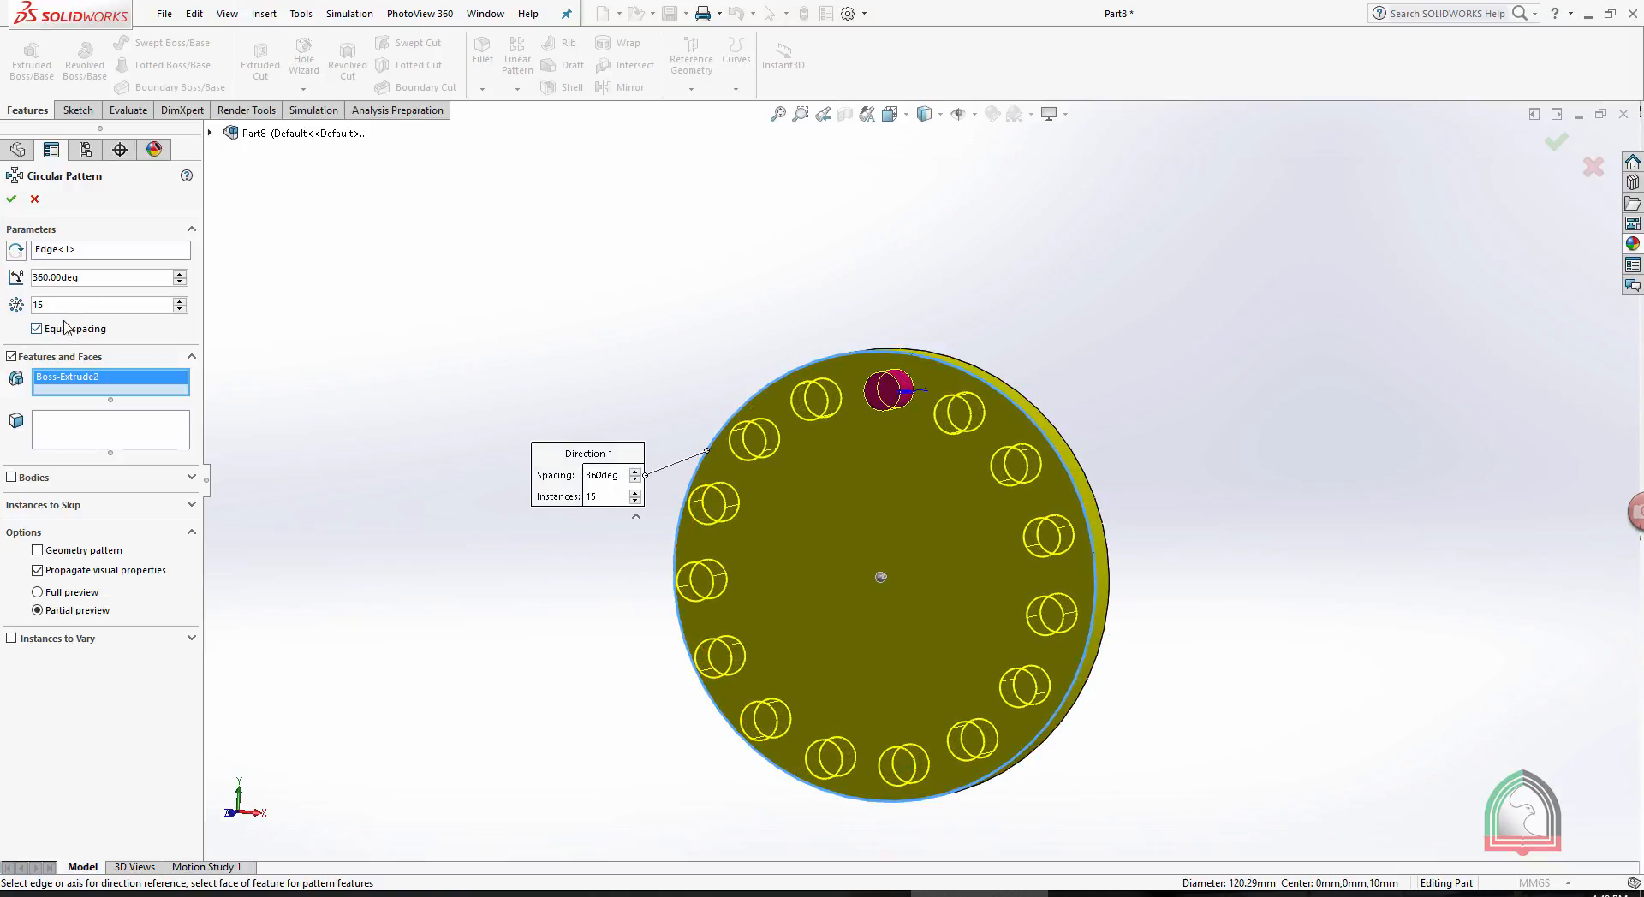
- Try the circular pattern with 6 instances over a 120-degree angle
{"action": "double_click", "coordinate": [115, 311]}
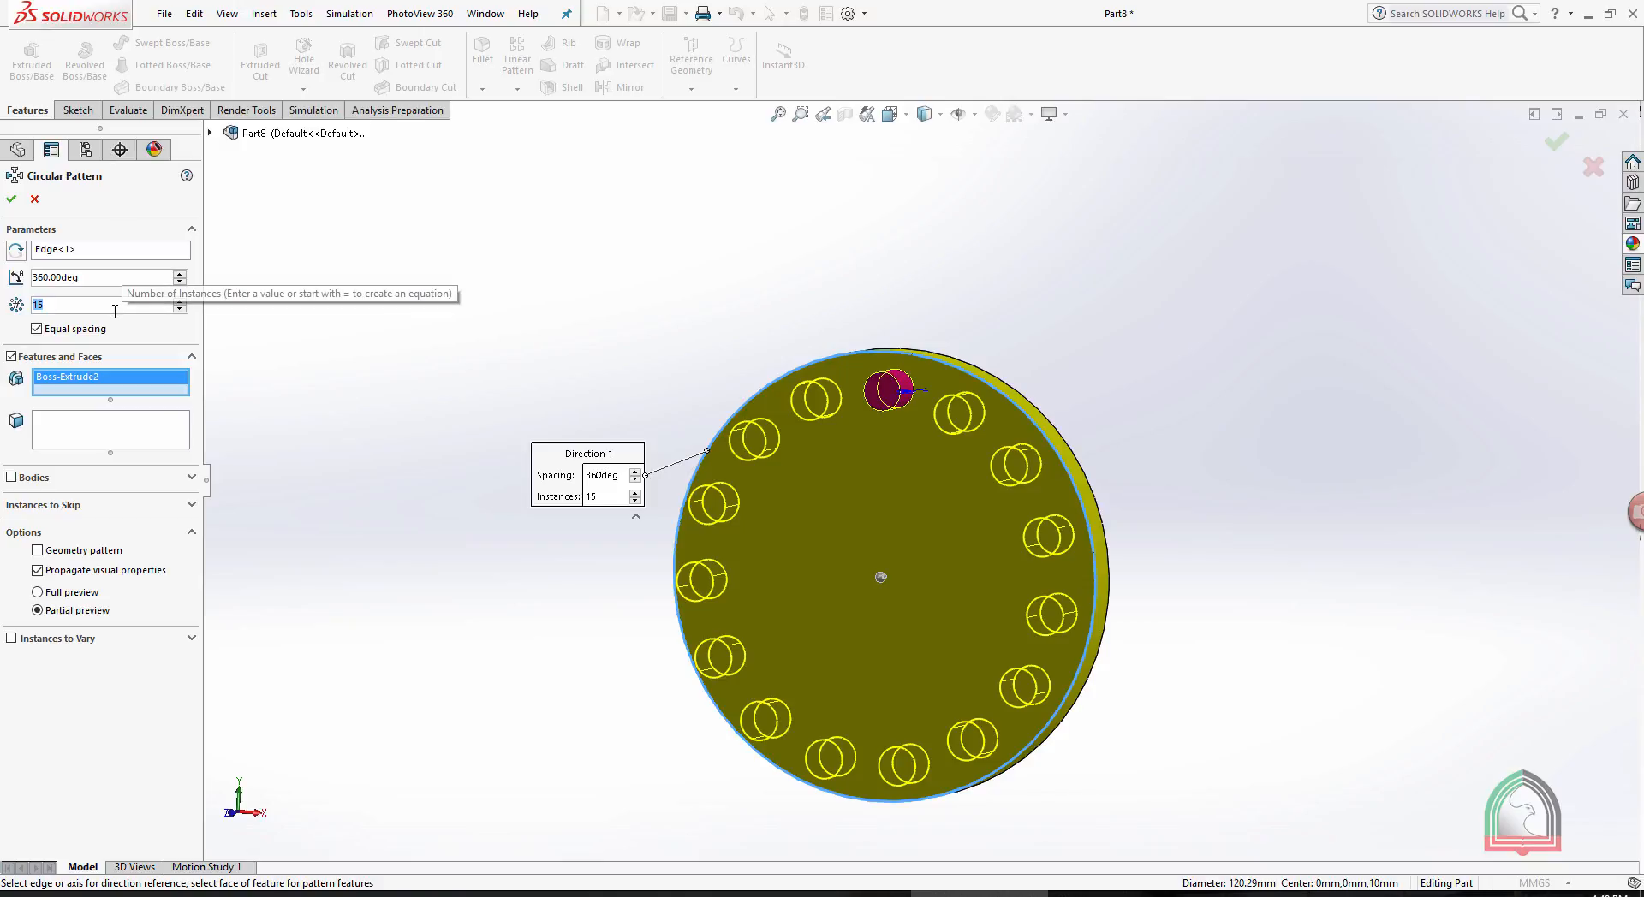
{"action": "key", "text": "Return"}
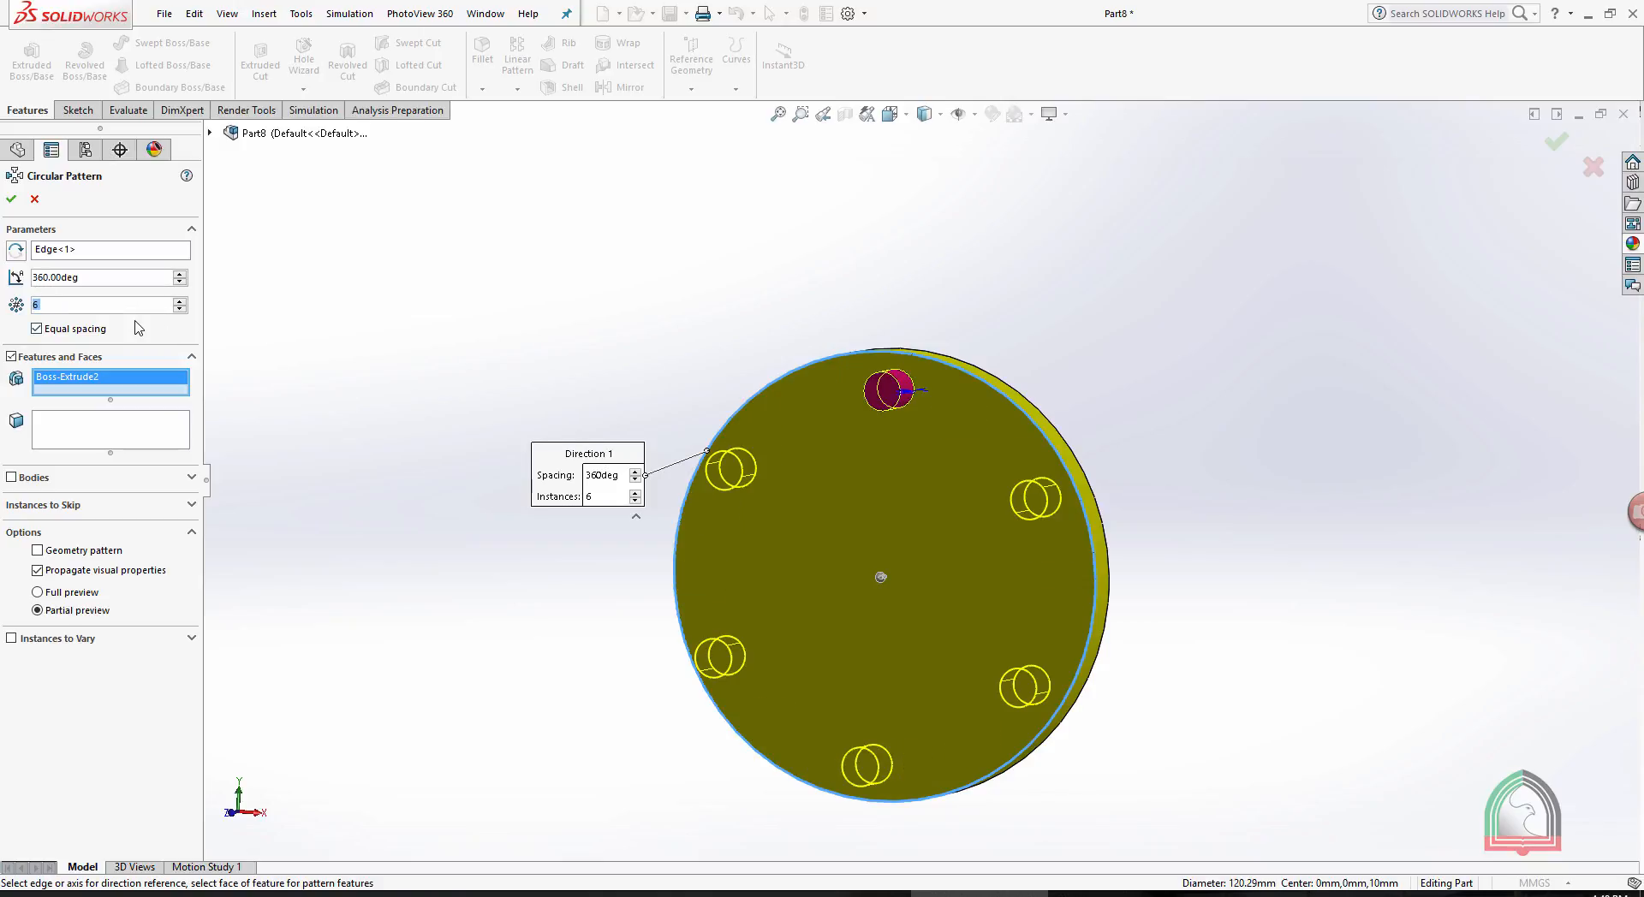
{"action": "double_click", "coordinate": [108, 281]}
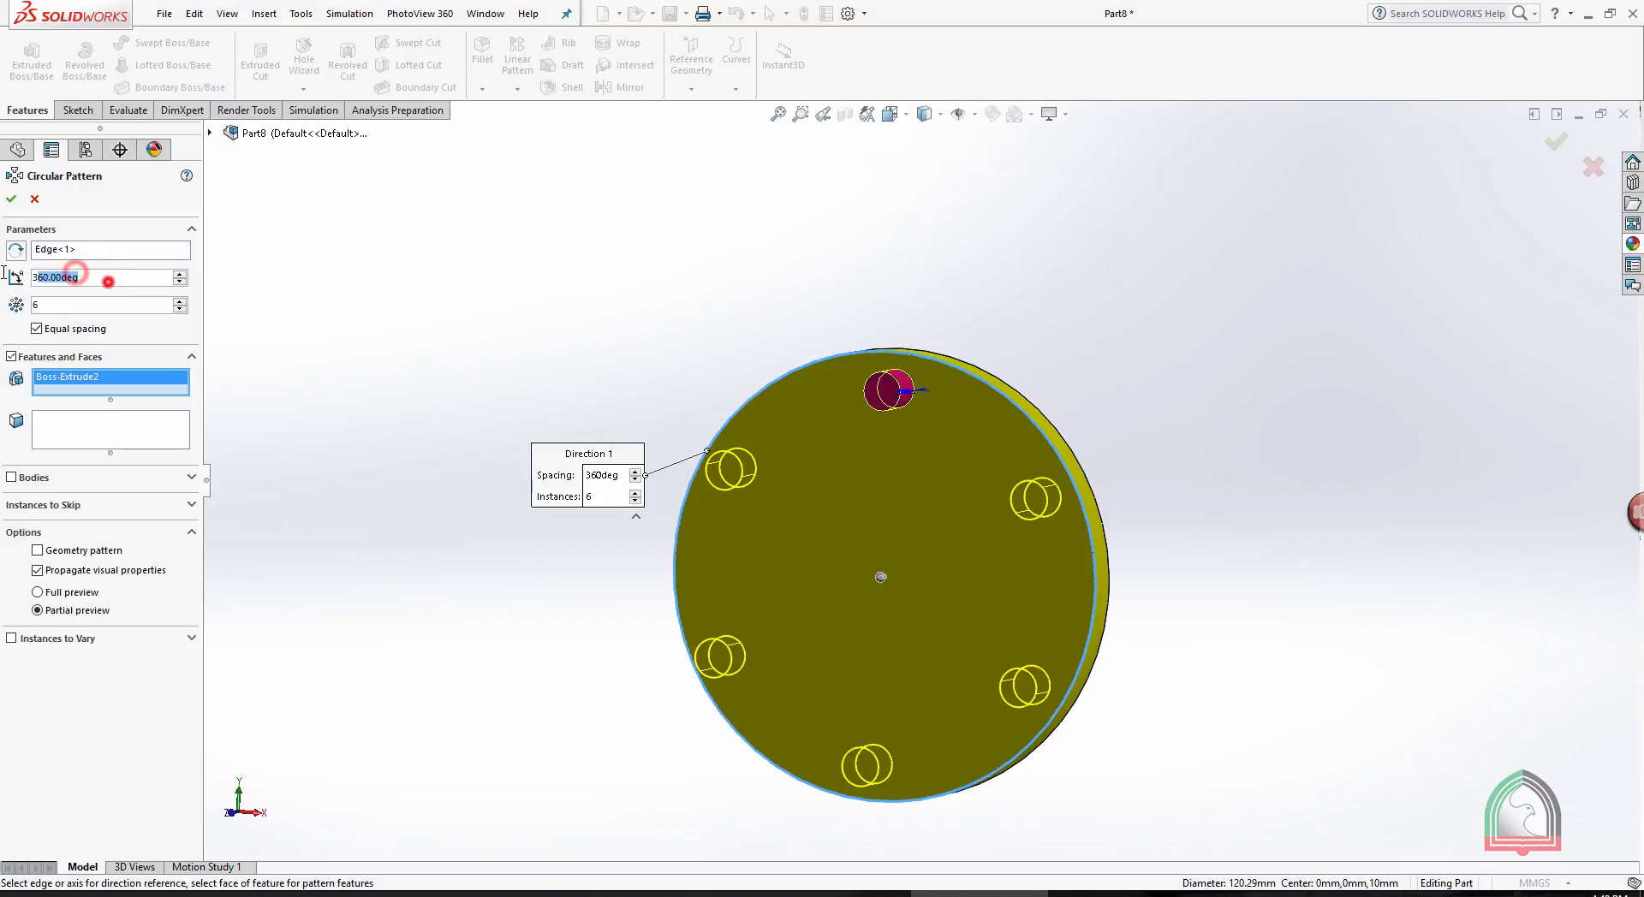
{"action": "type", "text": "120"}
{"action": "key", "text": "Return"}
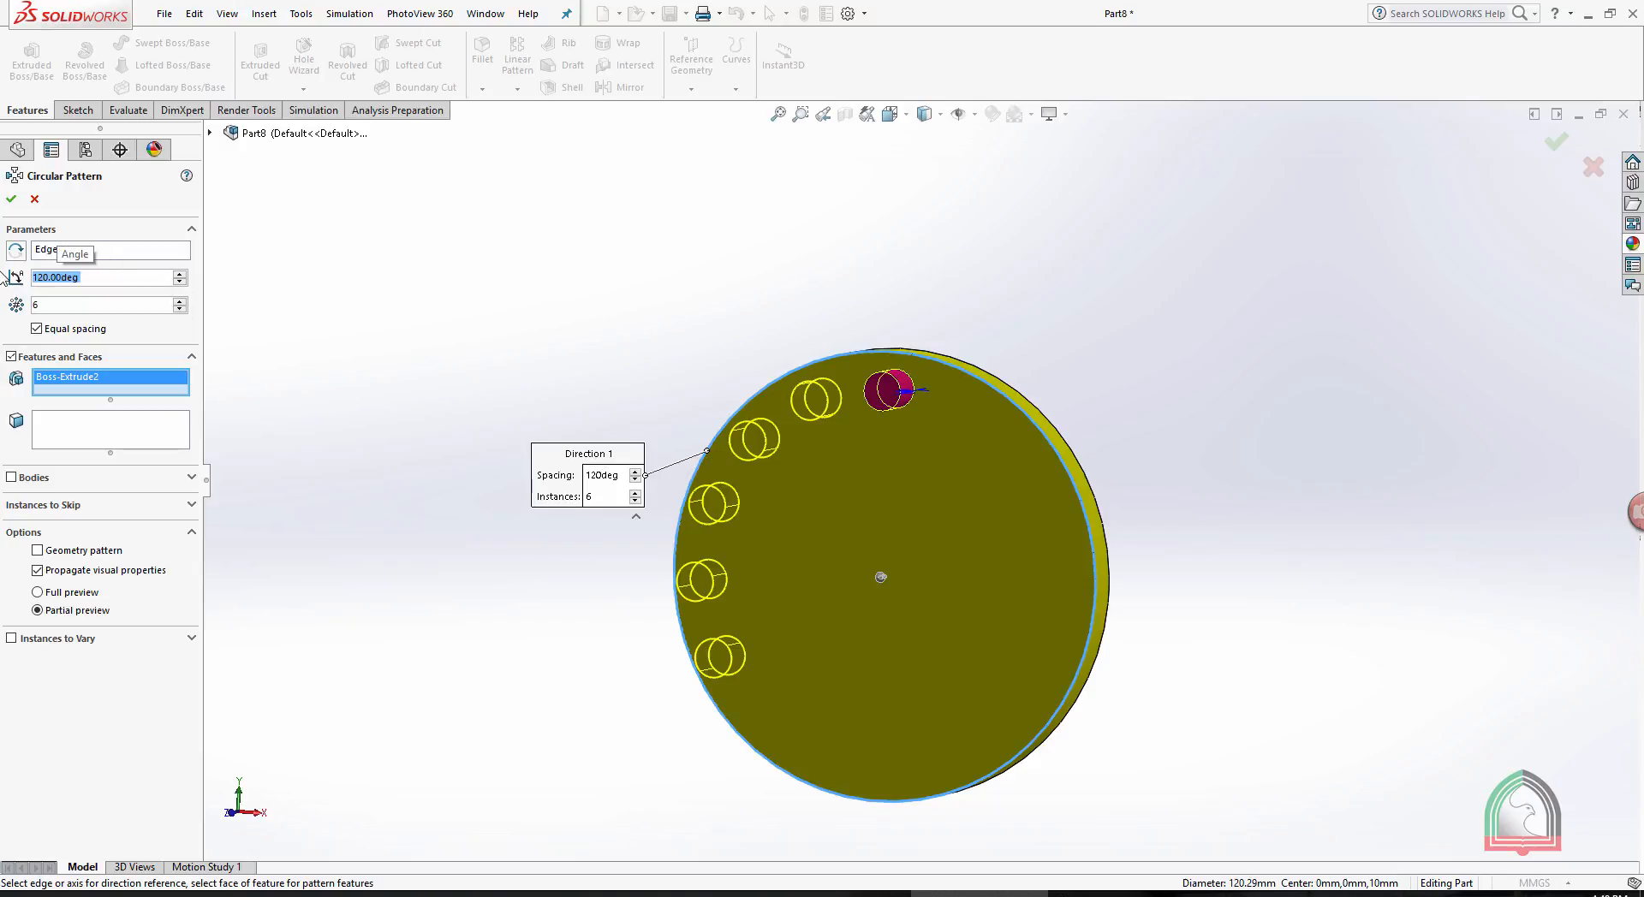
- Raise the pattern's instance count to 9 and expand the Instances to Skip options
{"action": "left_click", "coordinate": [180, 301]}
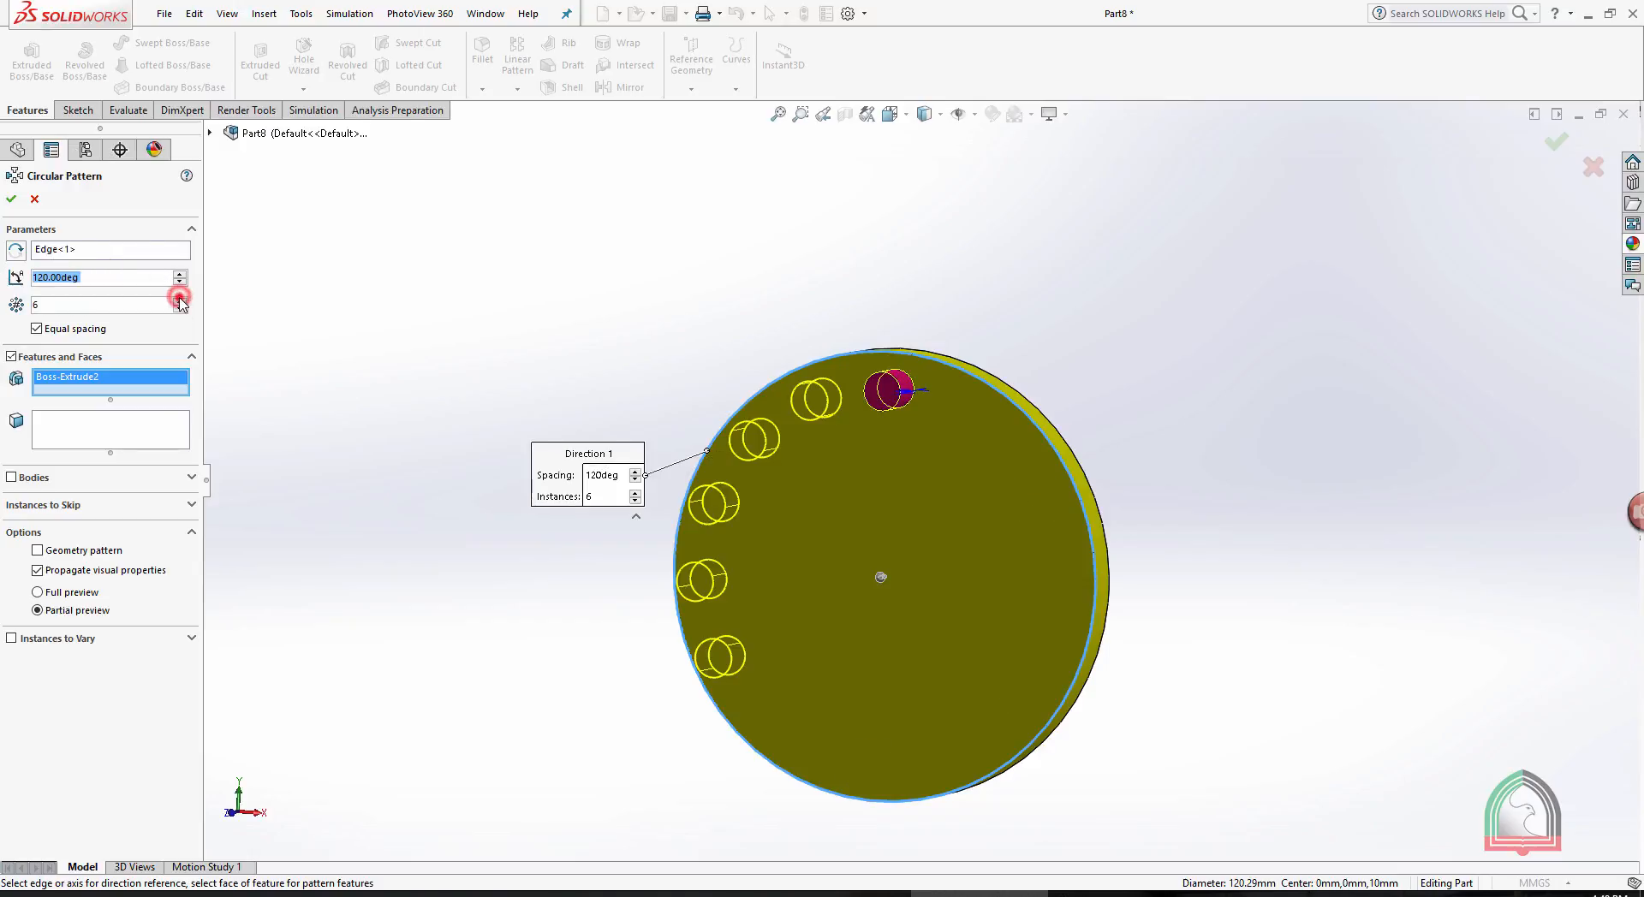
{"action": "left_click", "coordinate": [180, 300]}
{"action": "left_click", "coordinate": [180, 300]}
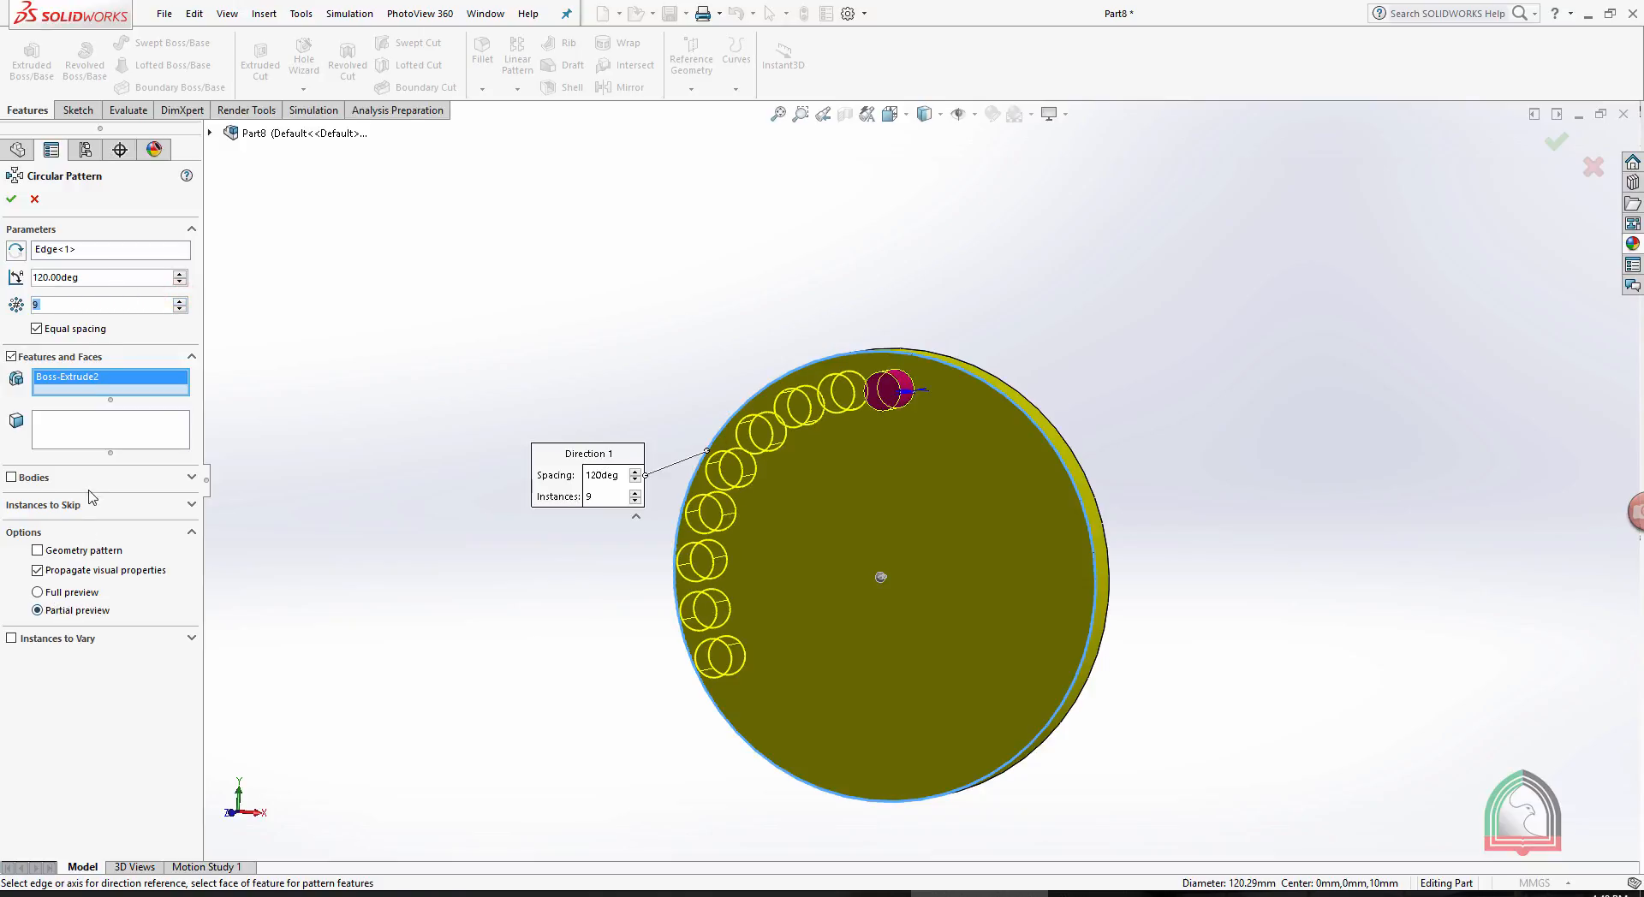
{"action": "left_click", "coordinate": [38, 505]}
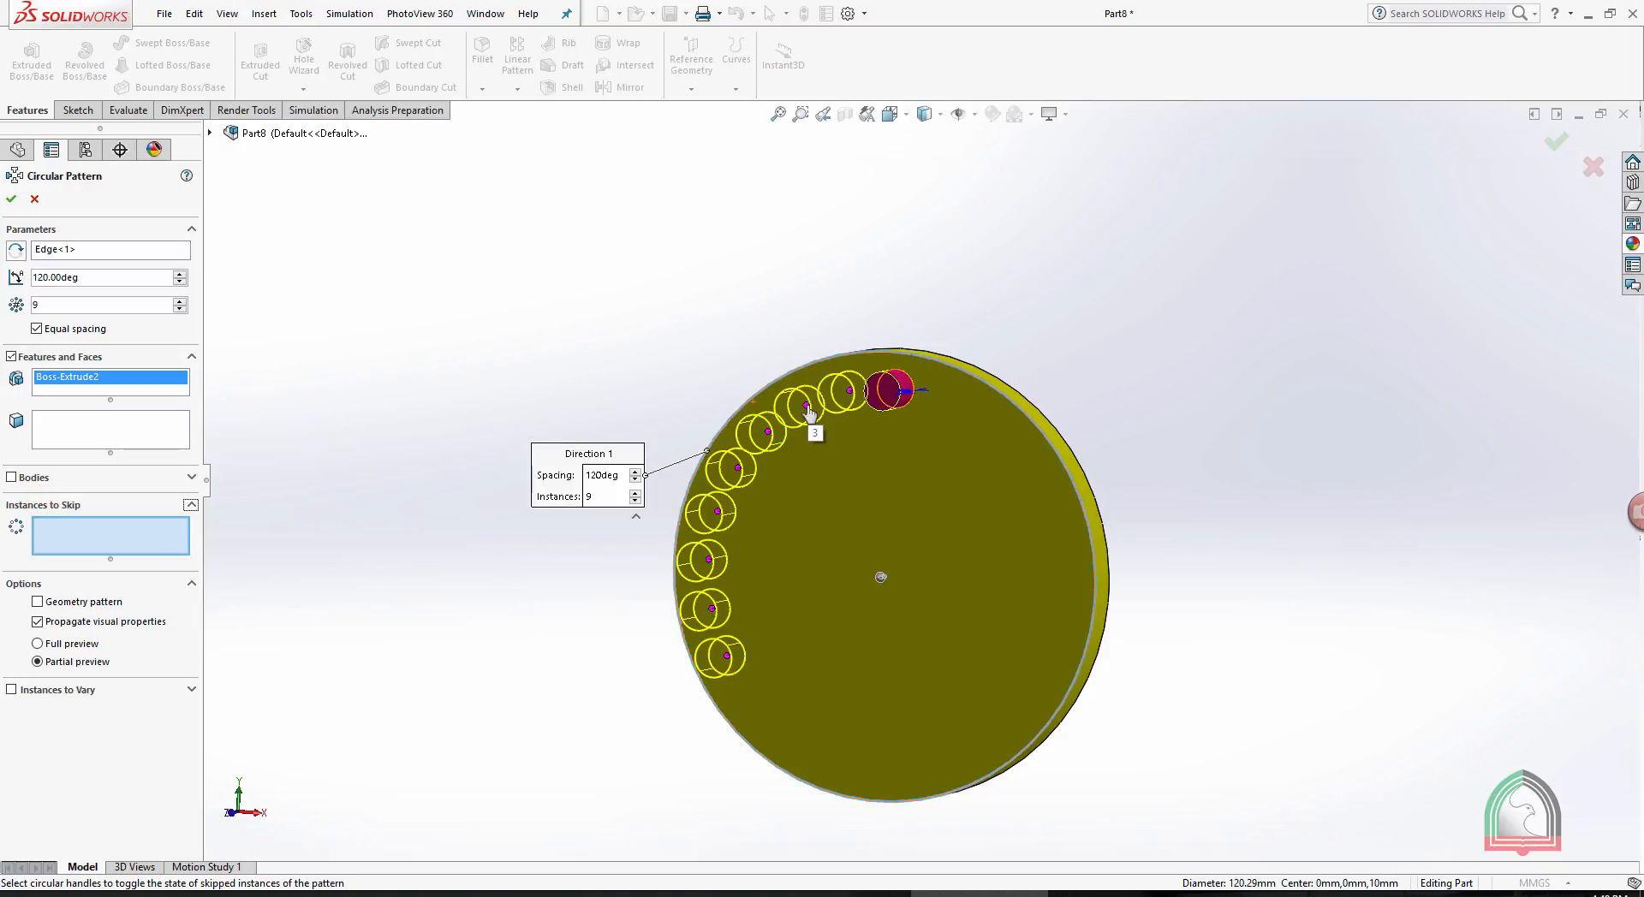
- Set the circular pattern to 12 equally spaced instances over 360 degrees and create it
{"action": "double_click", "coordinate": [109, 278]}
{"action": "type", "text": "360"}
{"action": "key", "text": "Return"}
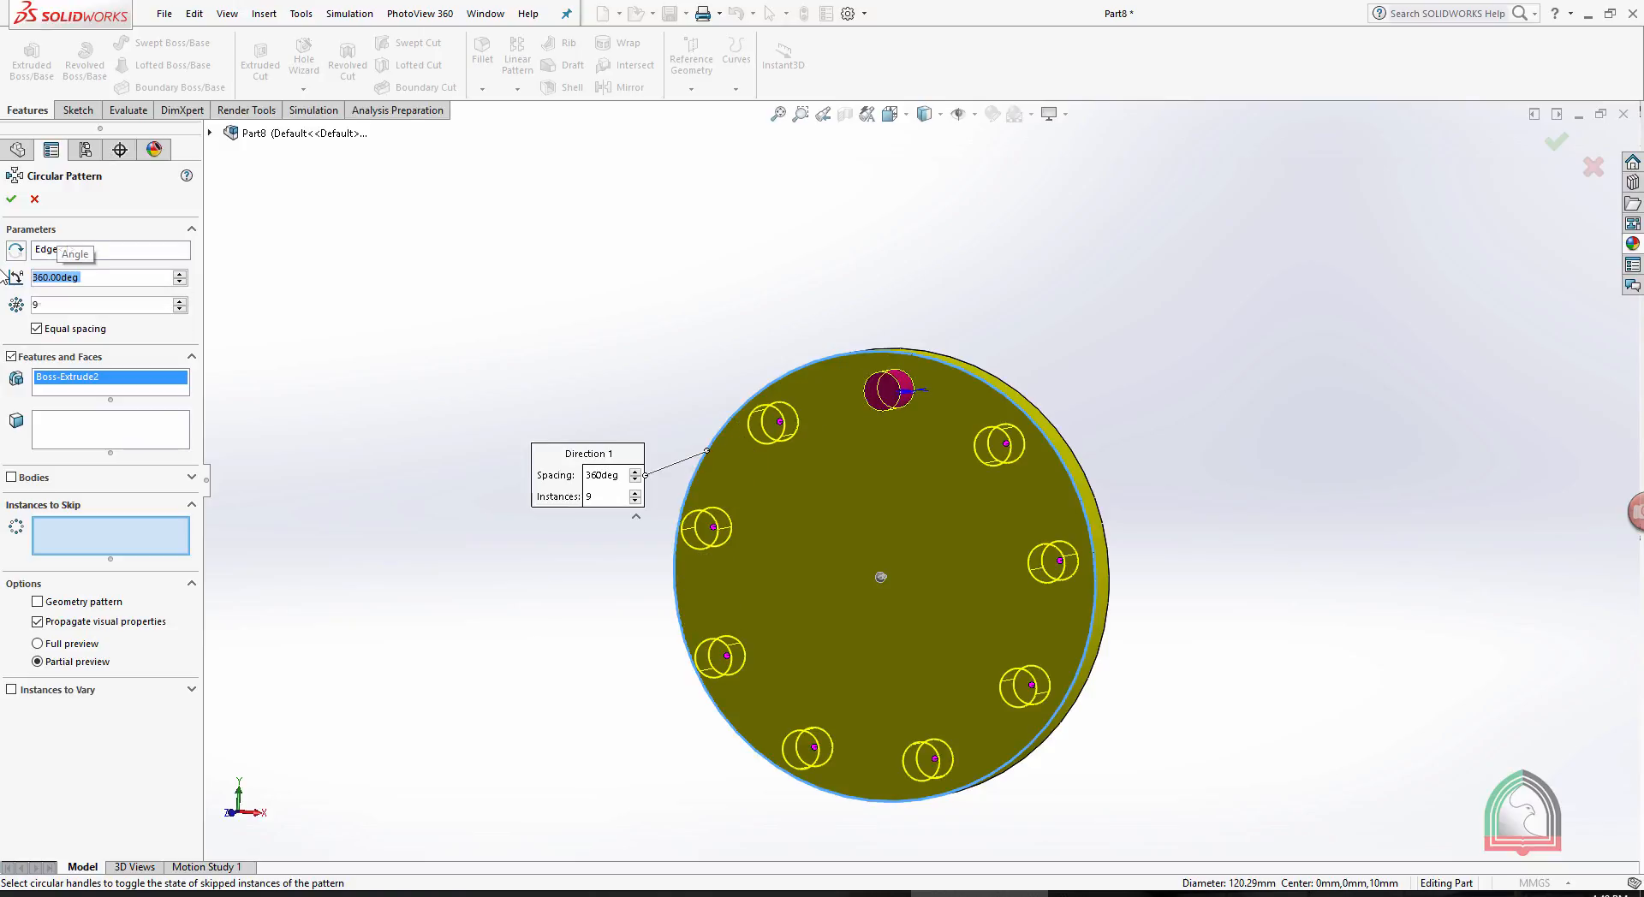
{"action": "double_click", "coordinate": [88, 305]}
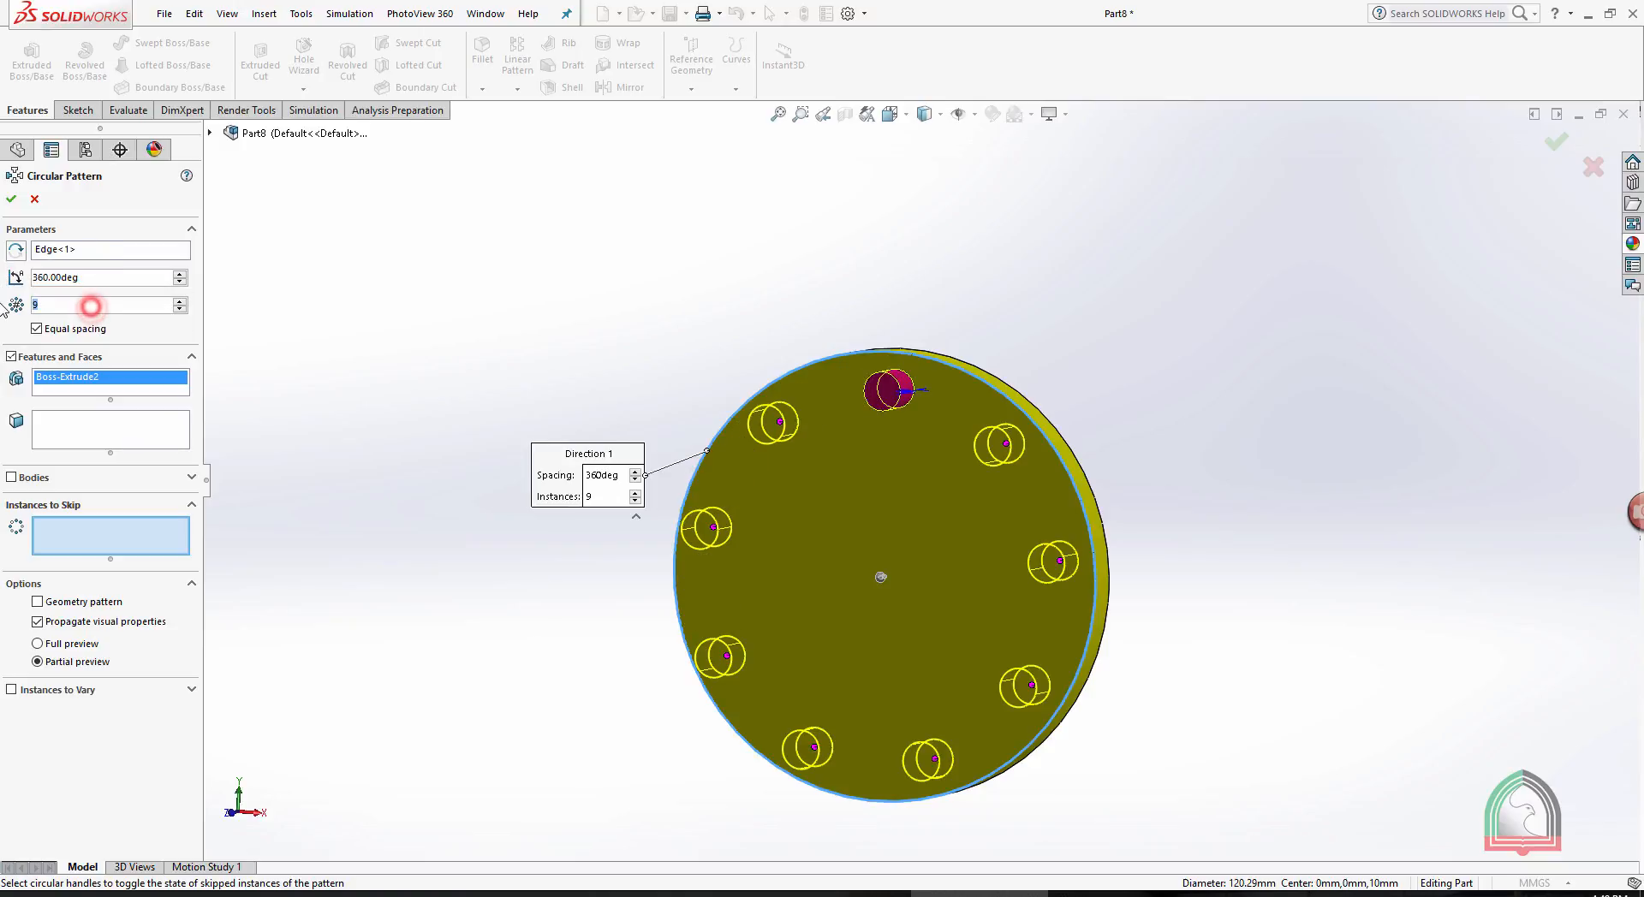
{"action": "type", "text": "12"}
{"action": "key", "text": "Return"}
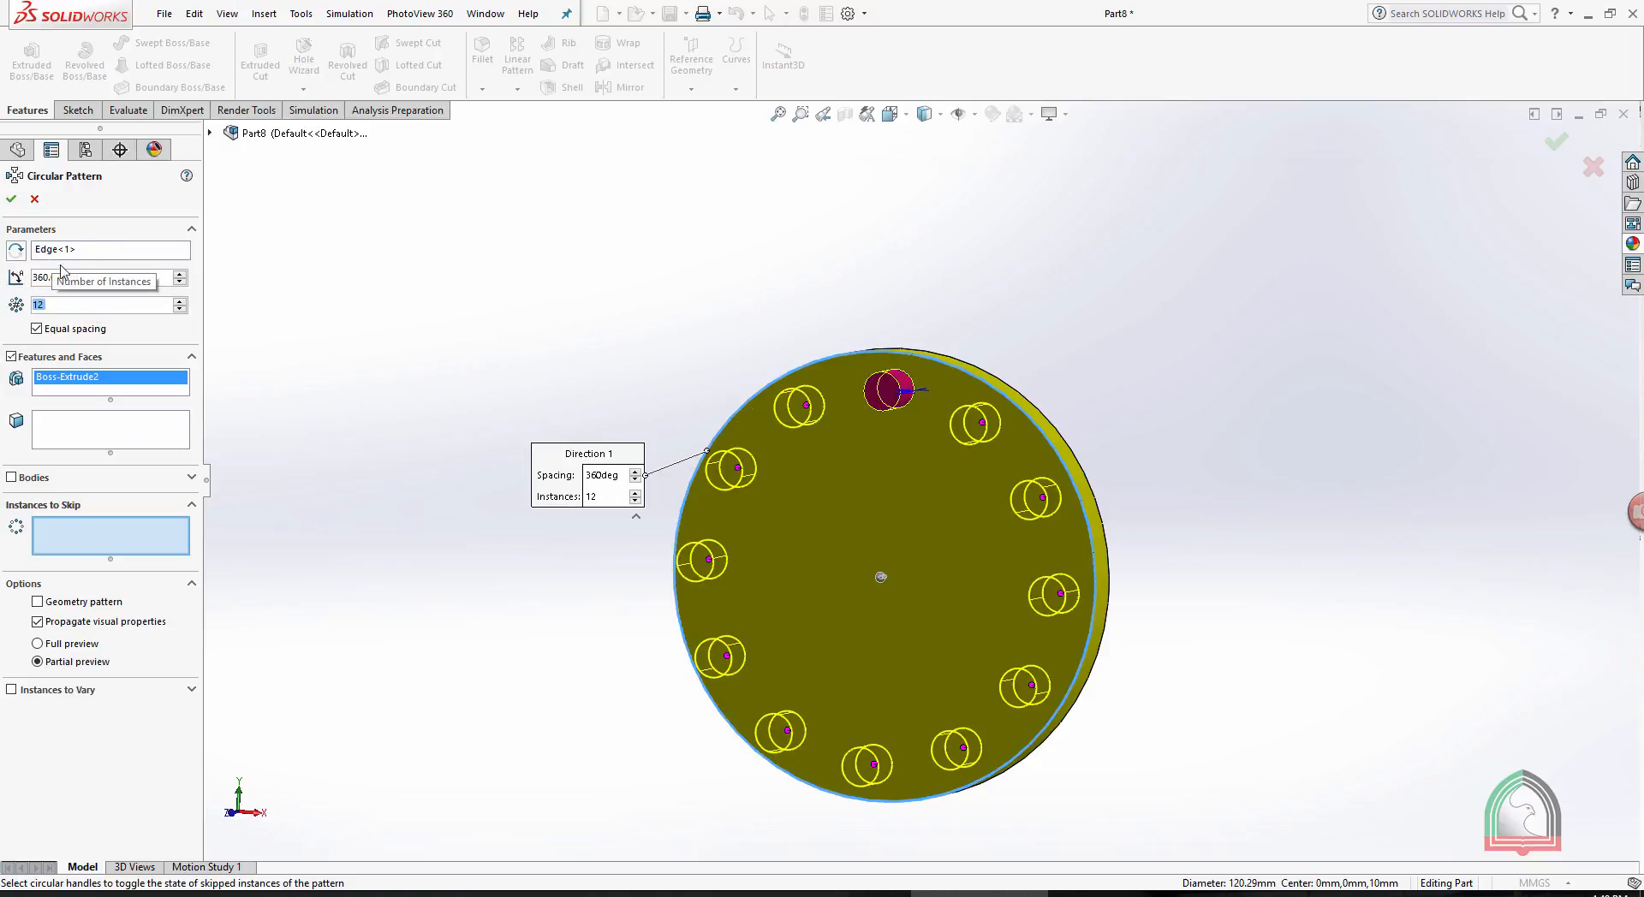
{"action": "left_click", "coordinate": [11, 198]}
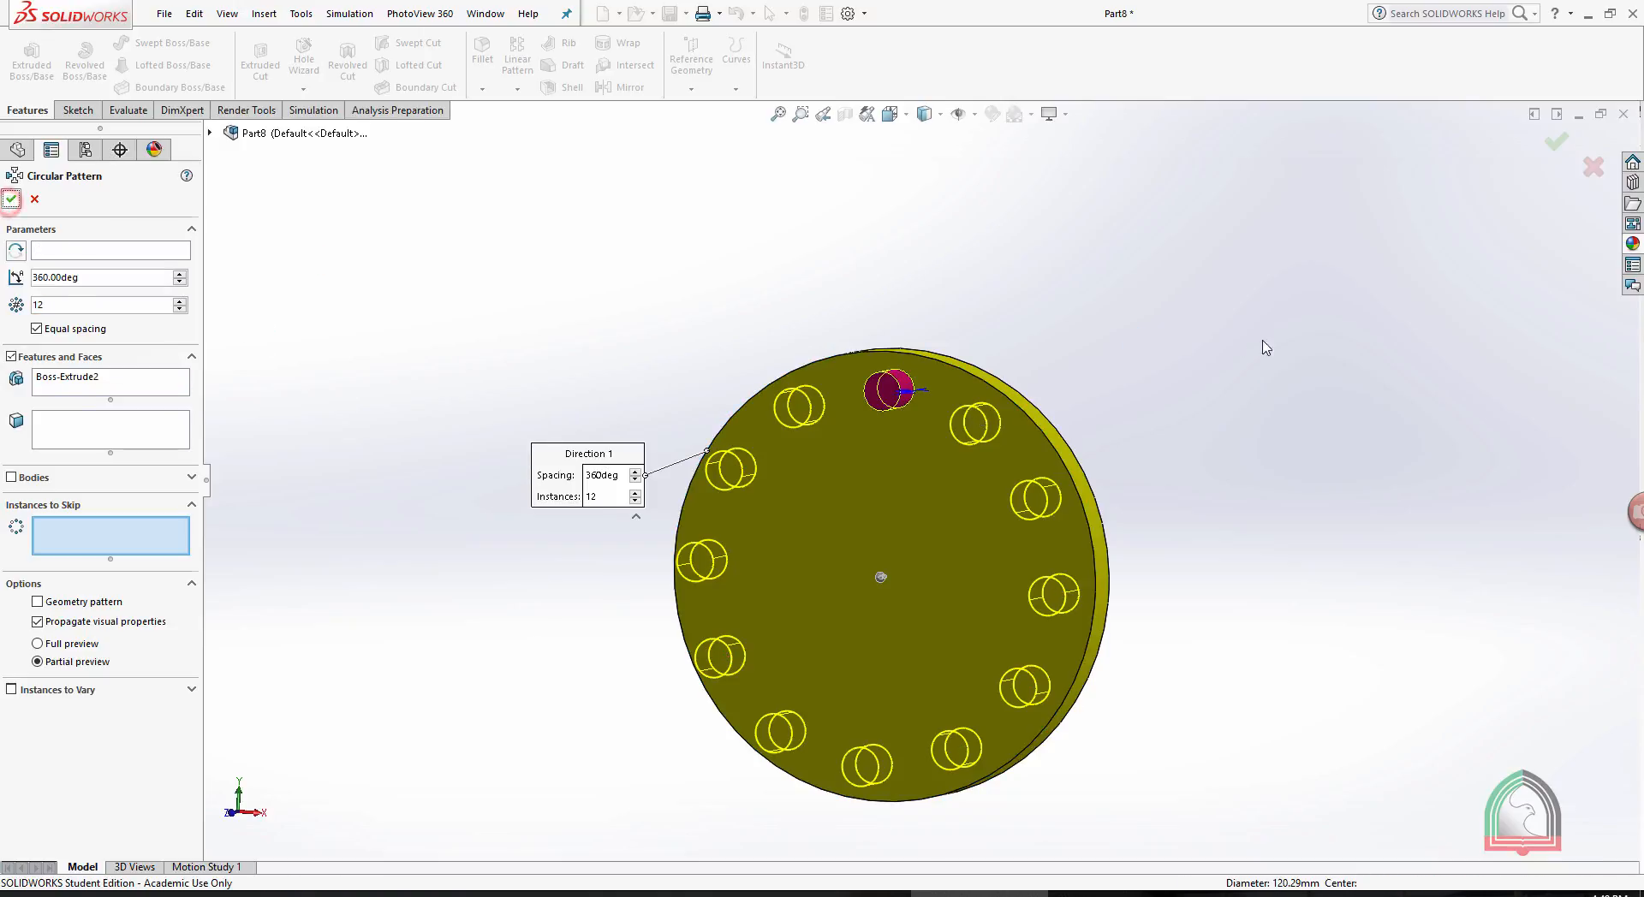
{"action": "mouse_move", "coordinate": [1086, 326]}
{"action": "middle_mouse_down"}
{"action": "mouse_move", "coordinate": [1046, 334]}
{"action": "mouse_move", "coordinate": [1061, 268]}
{"action": "mouse_move", "coordinate": [1166, 209]}
{"action": "mouse_move", "coordinate": [1226, 304]}
{"action": "mouse_move", "coordinate": [1116, 317]}
{"action": "middle_mouse_up"}
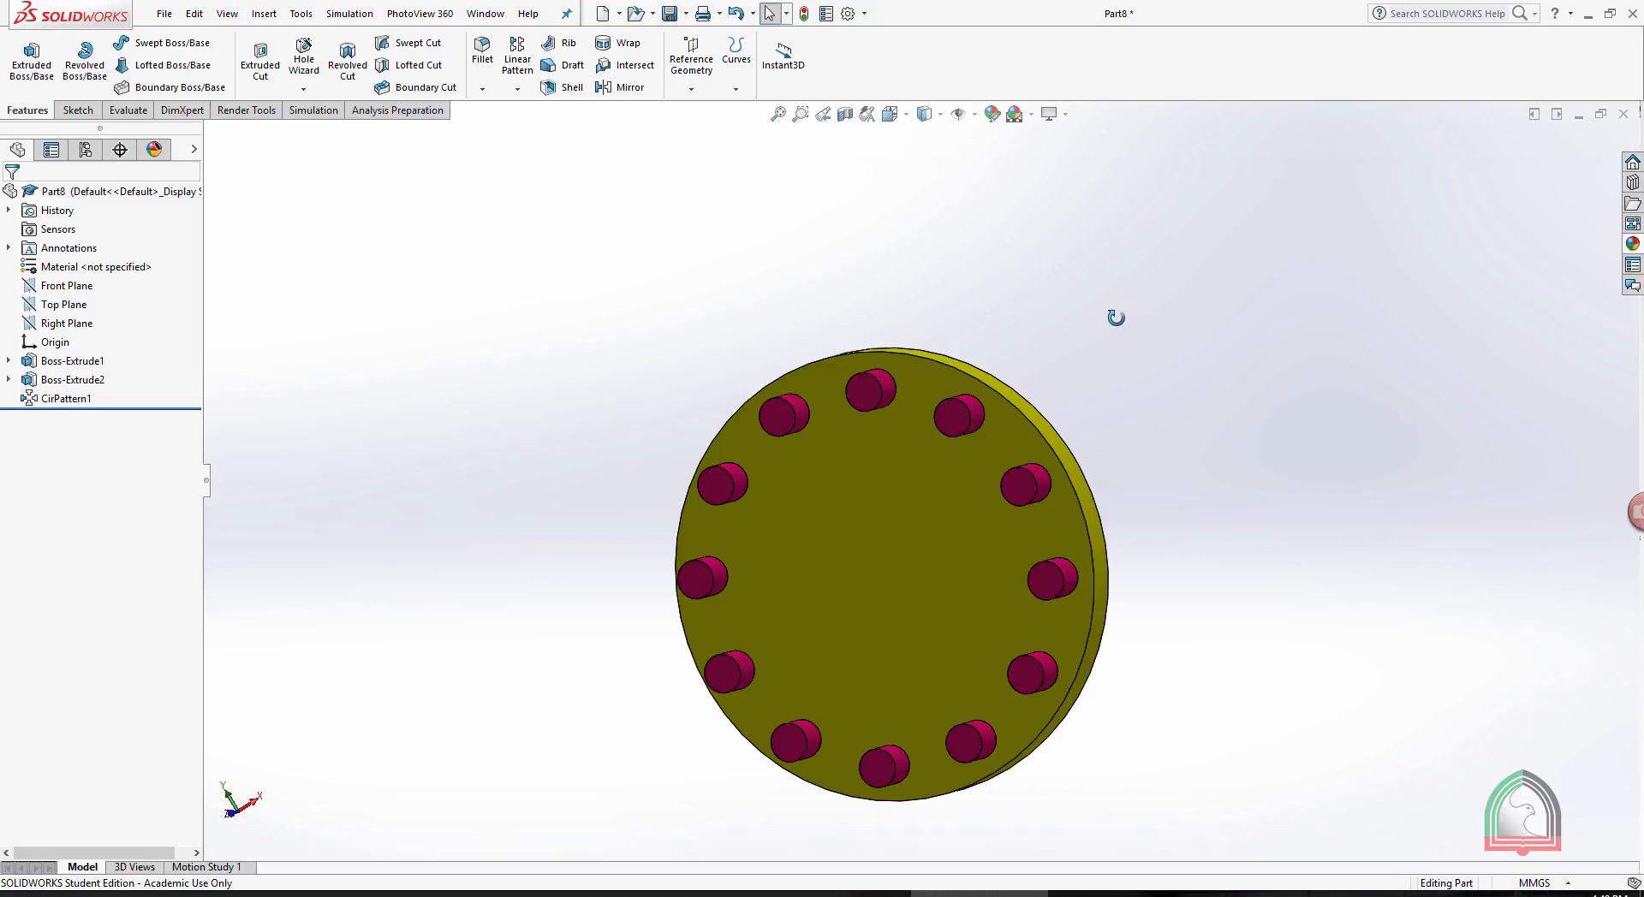
- Start the Mirror command
{"action": "left_click", "coordinate": [517, 88]}
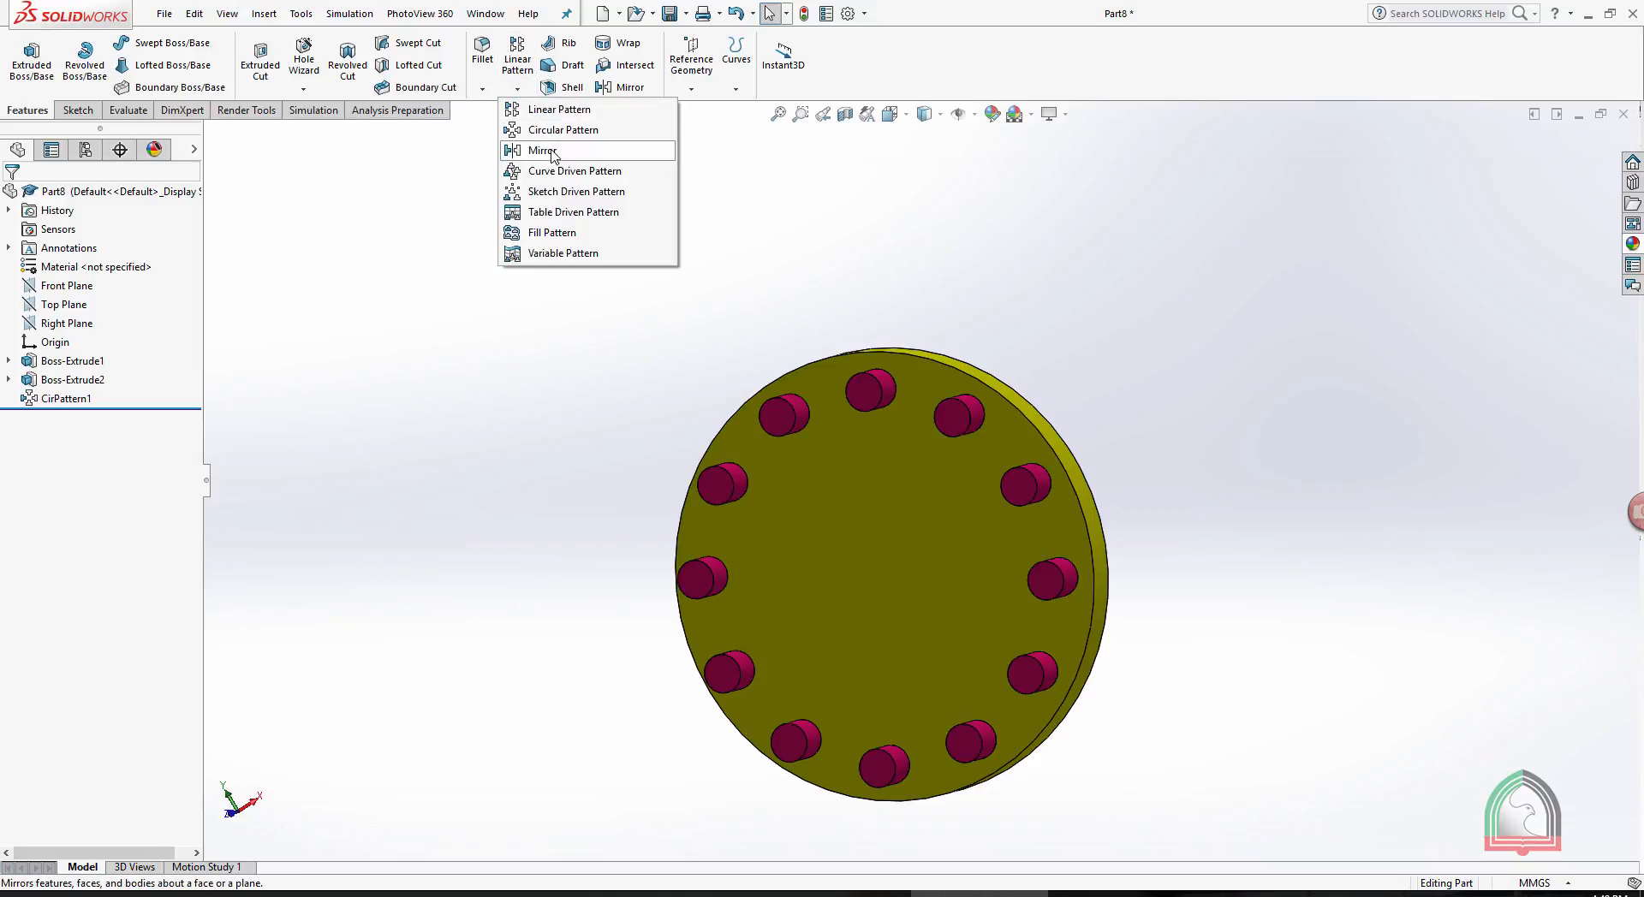
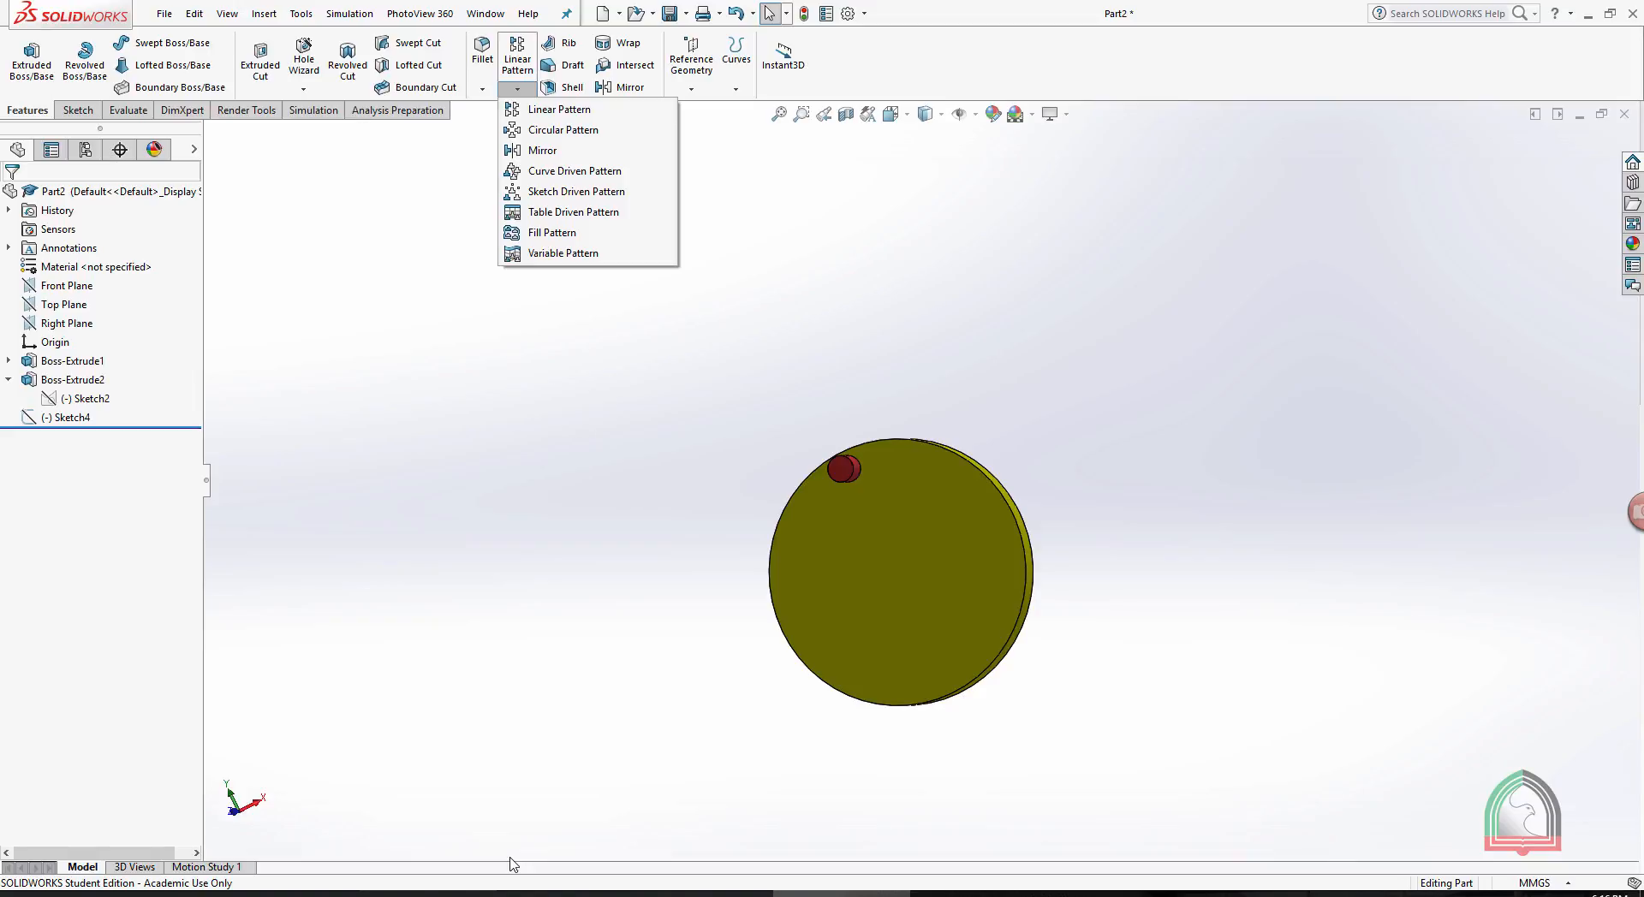
- Edit the pin's base sketch, shrink its circle to about 4.25 mm in diameter, and exit the sketch
{"action": "left_click", "coordinate": [509, 858]}
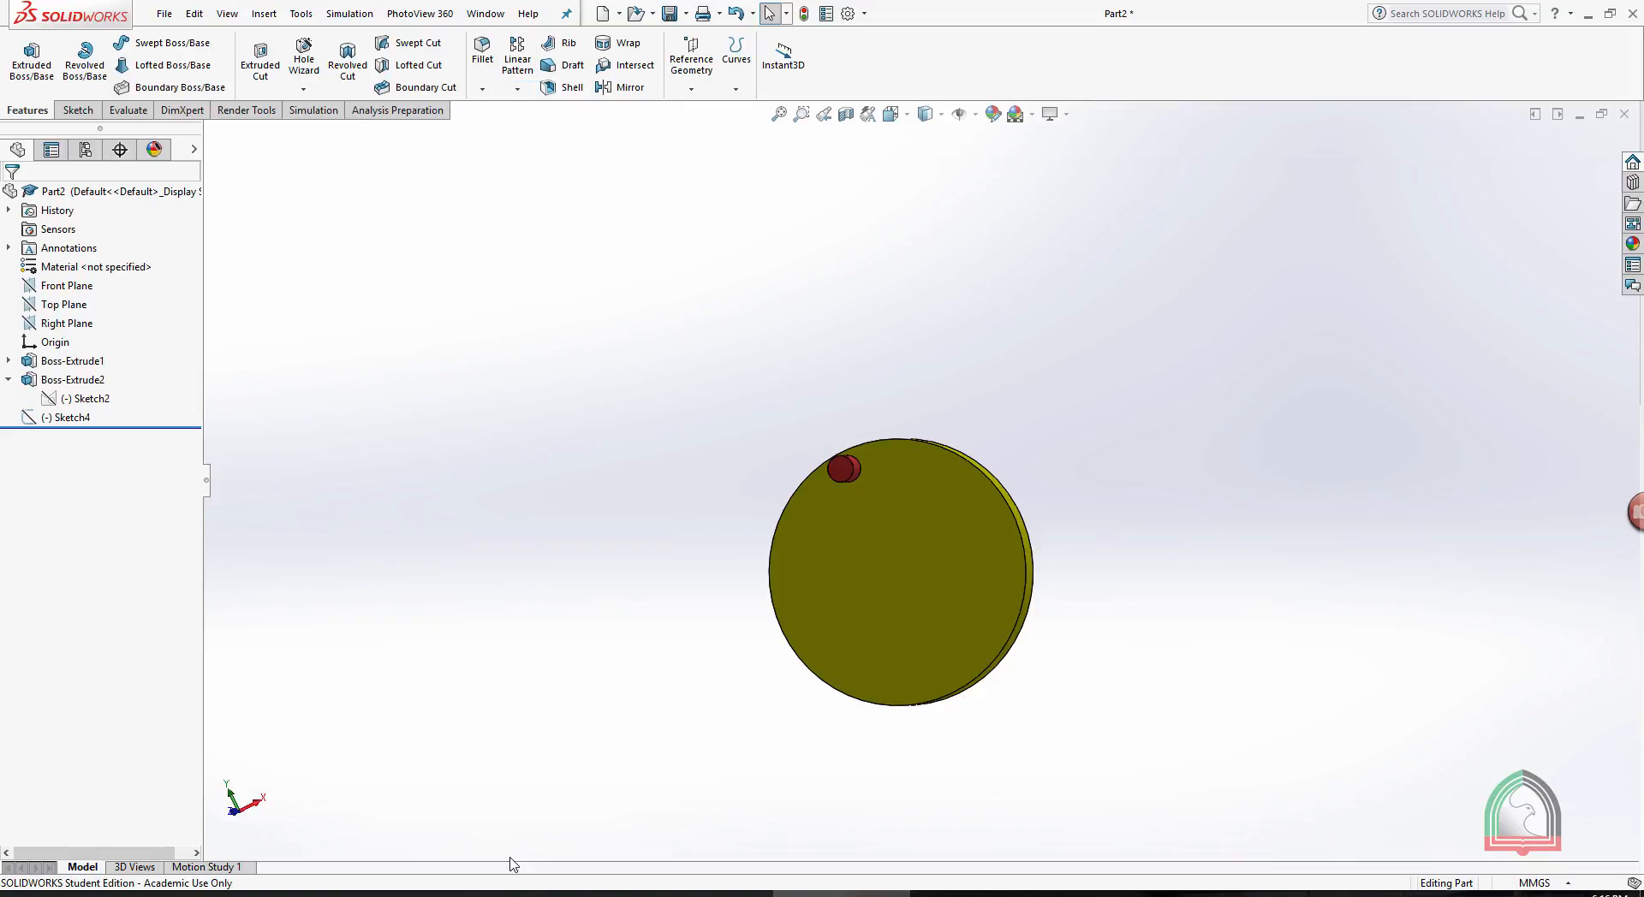
{"action": "key", "text": "f"}
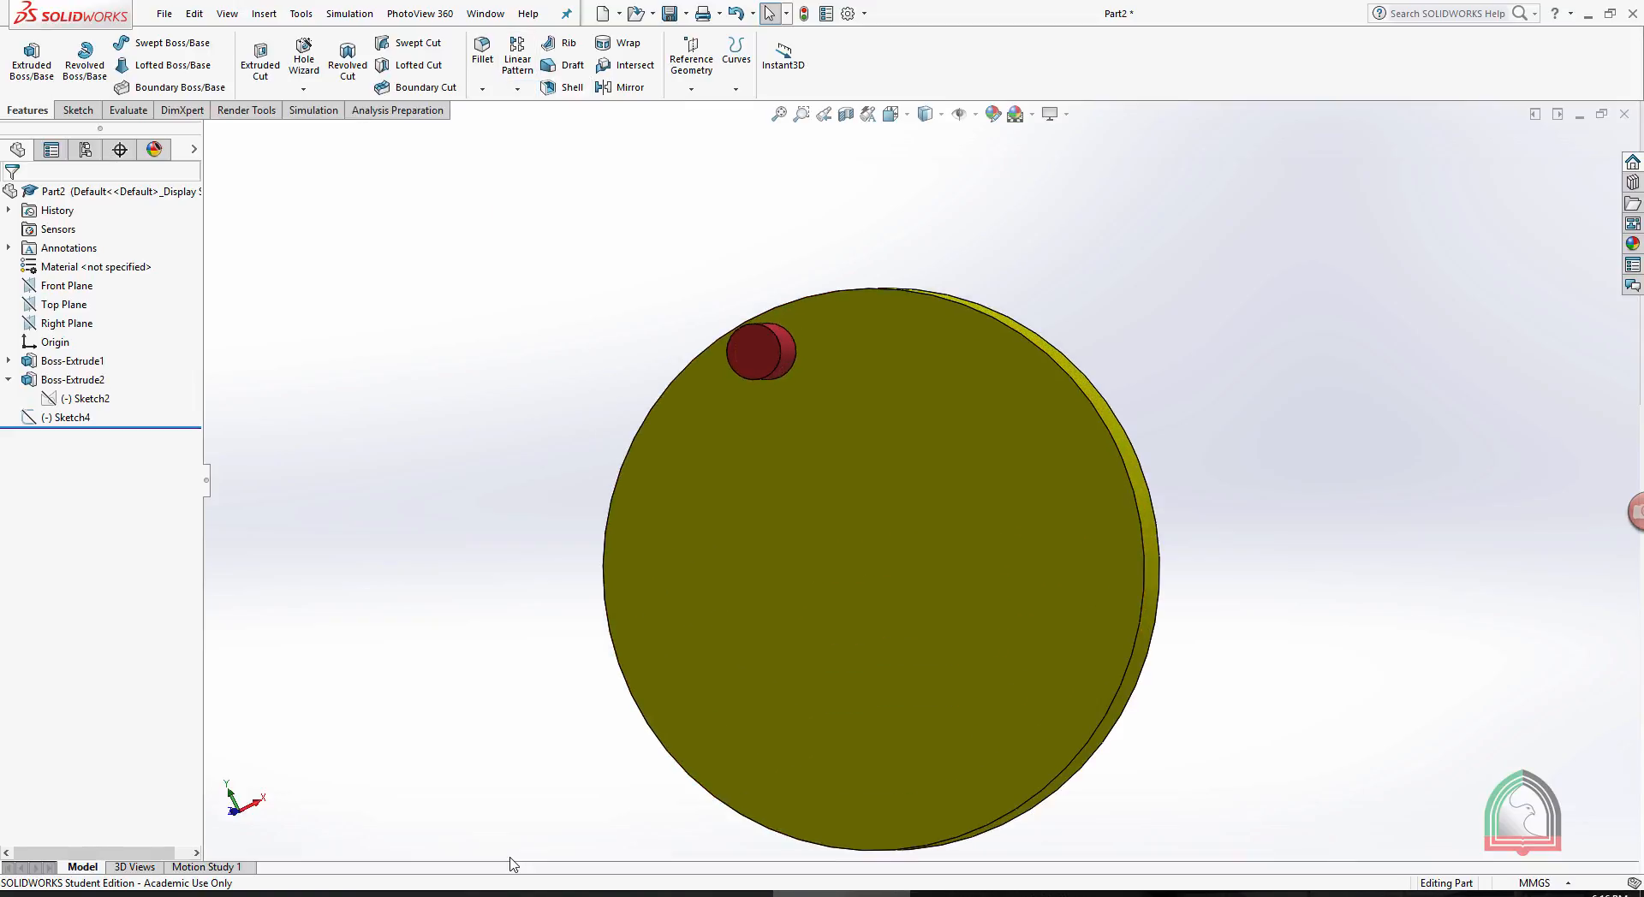
{"action": "left_click", "coordinate": [84, 399]}
{"action": "left_click", "coordinate": [95, 355]}
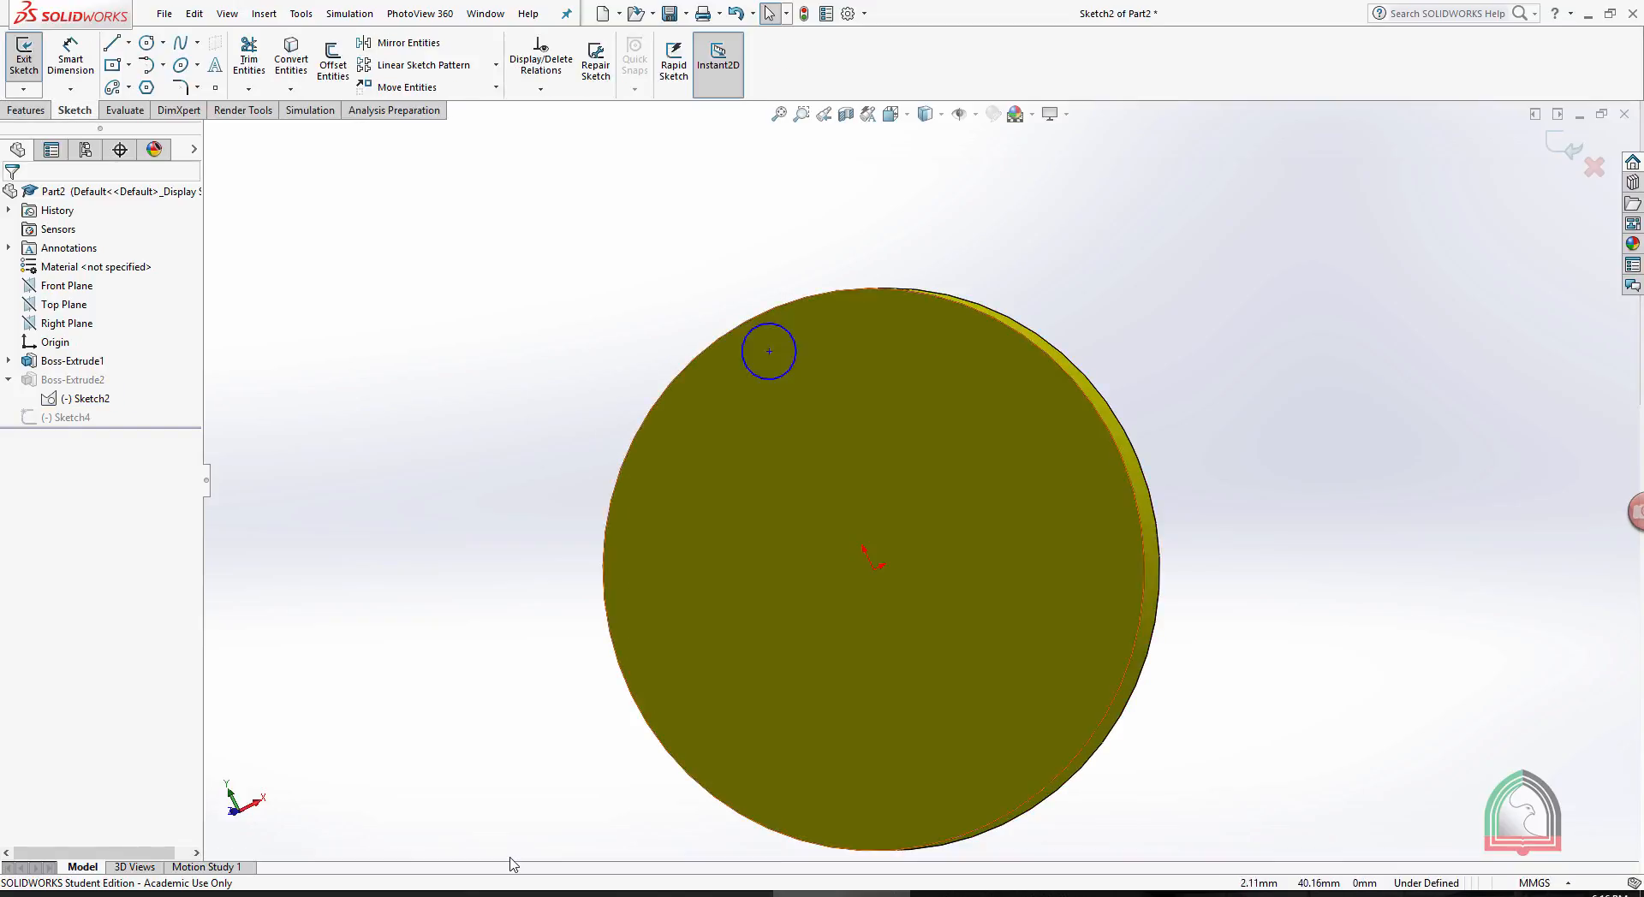
{"action": "left_click", "coordinate": [785, 371]}
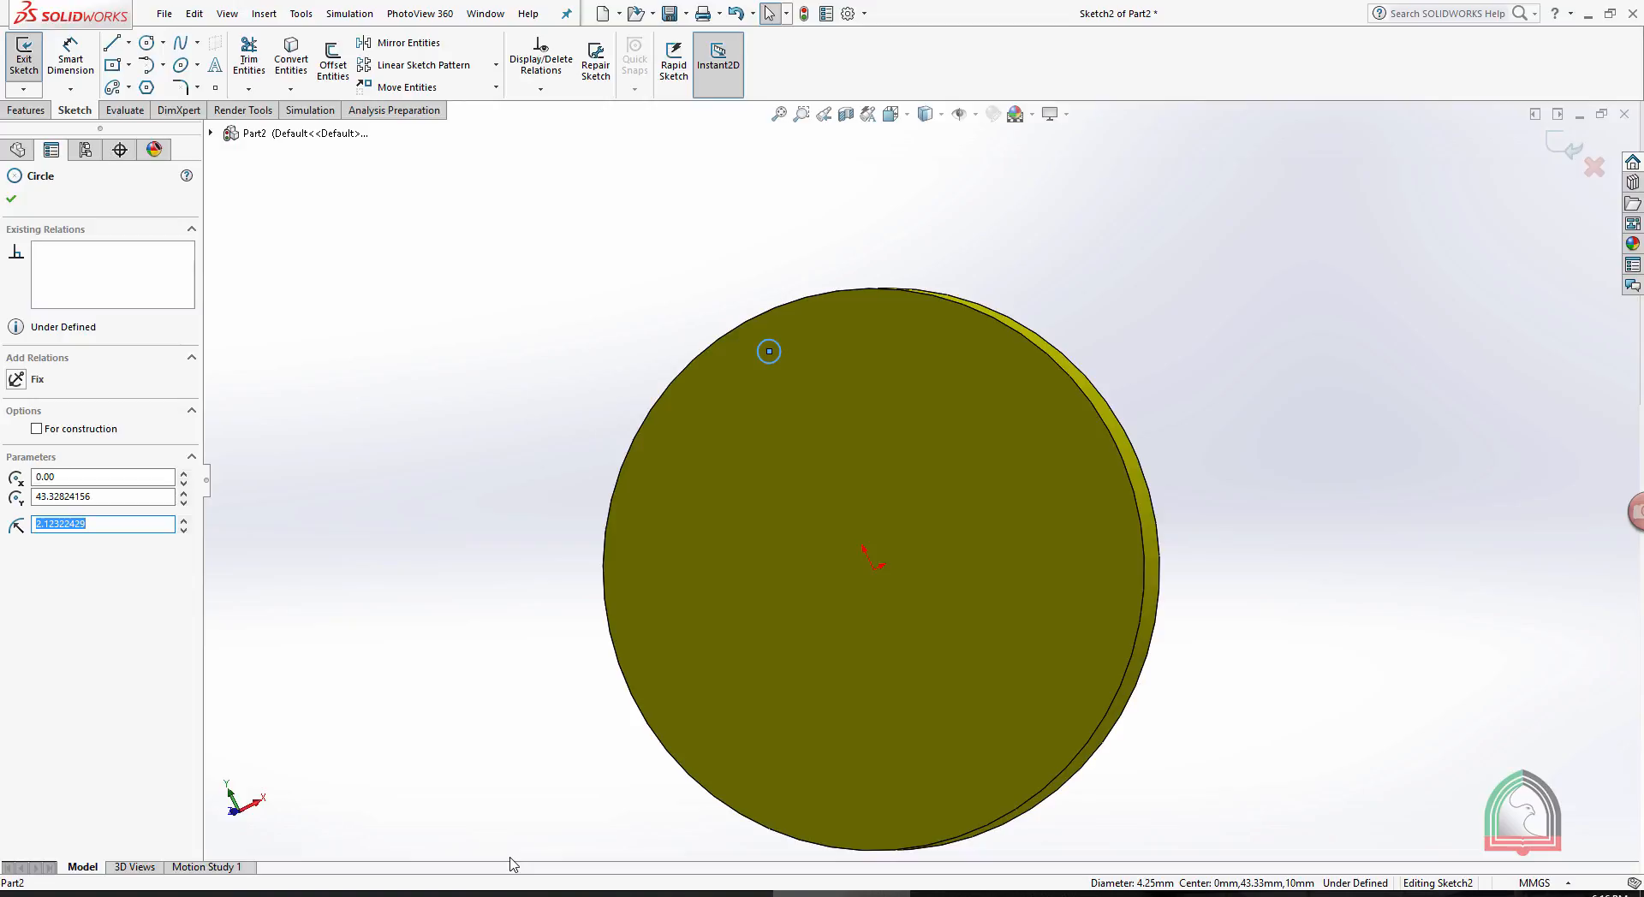
{"action": "left_click", "coordinate": [1565, 147]}
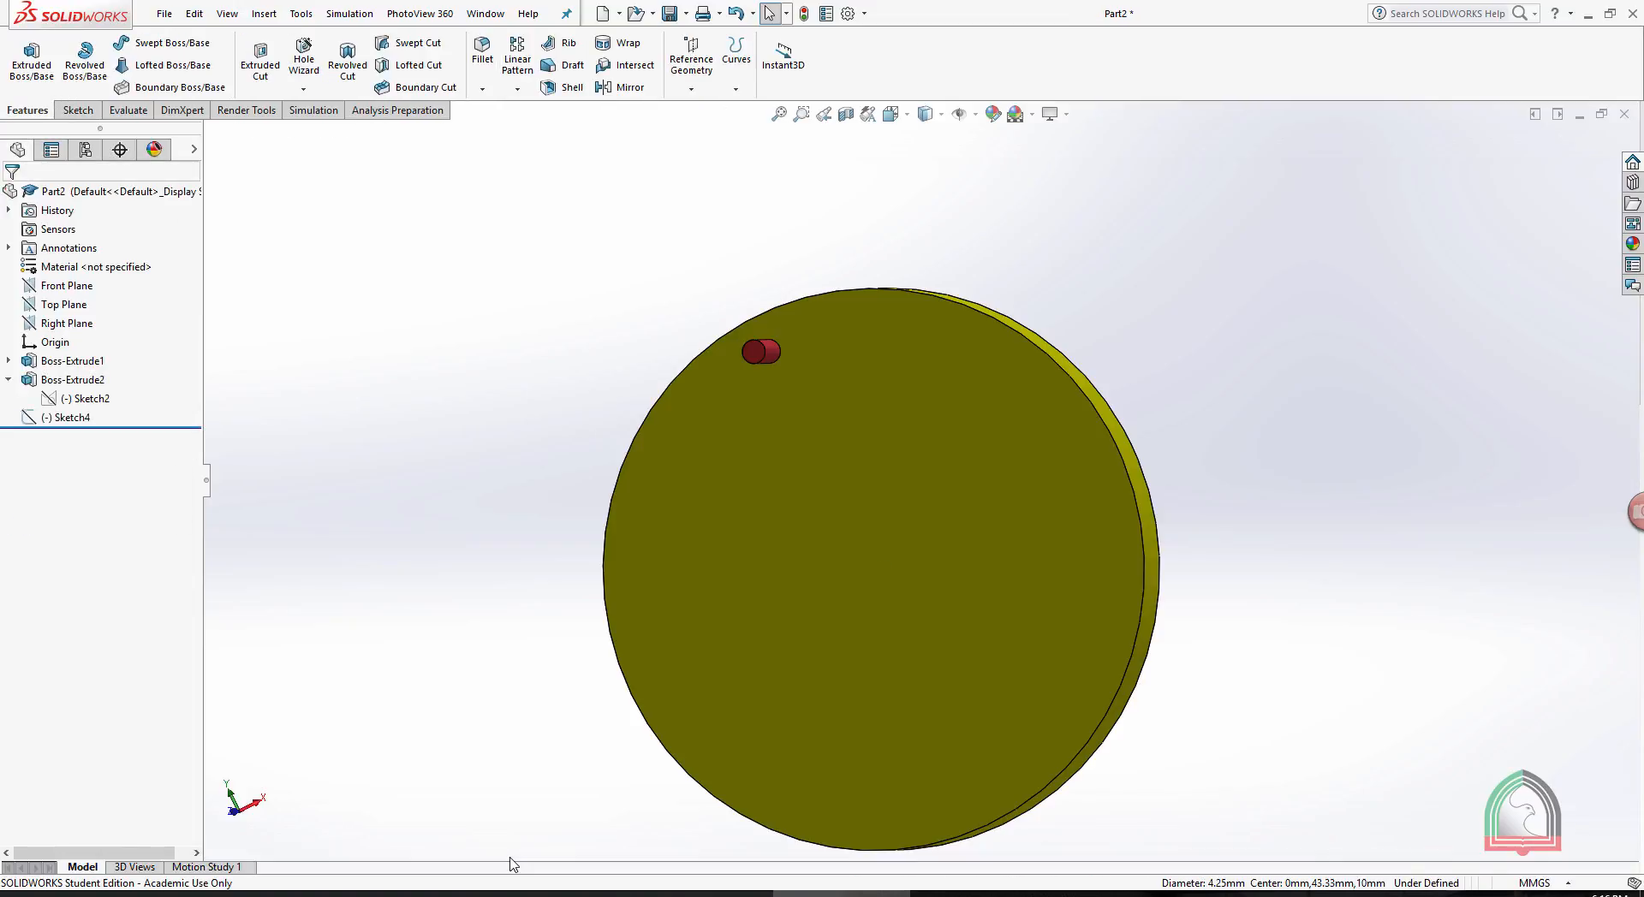
- Open a new sketch on the disc's front face and orient the view normal to it
{"action": "left_click", "coordinate": [1013, 499]}
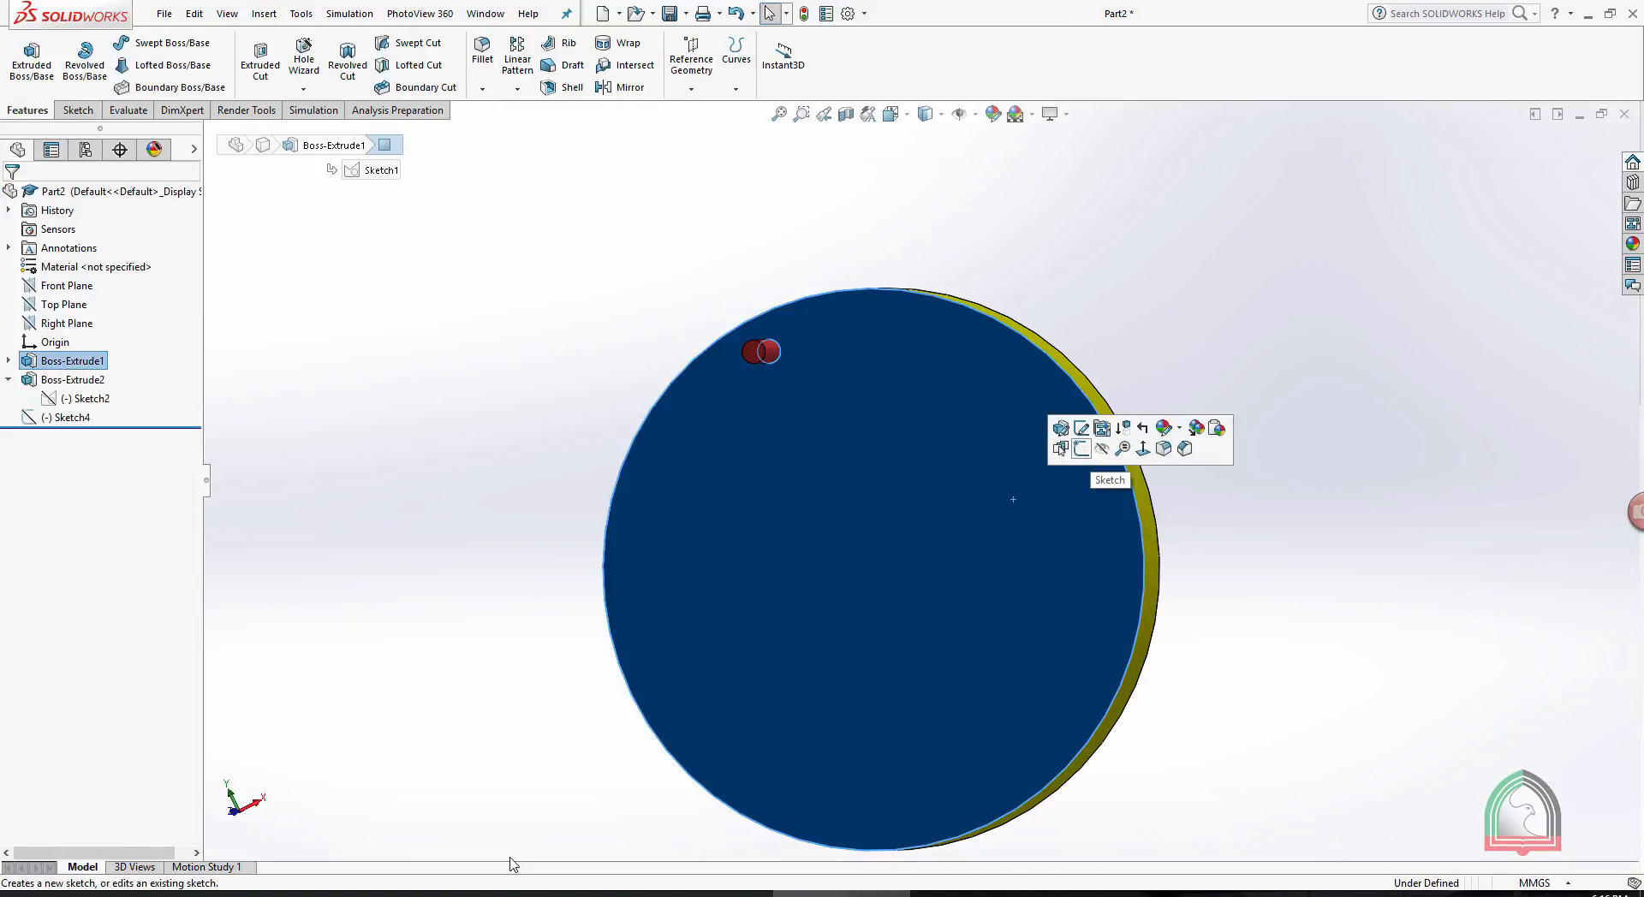
{"action": "left_click", "coordinate": [1081, 448]}
{"action": "key", "text": "space"}
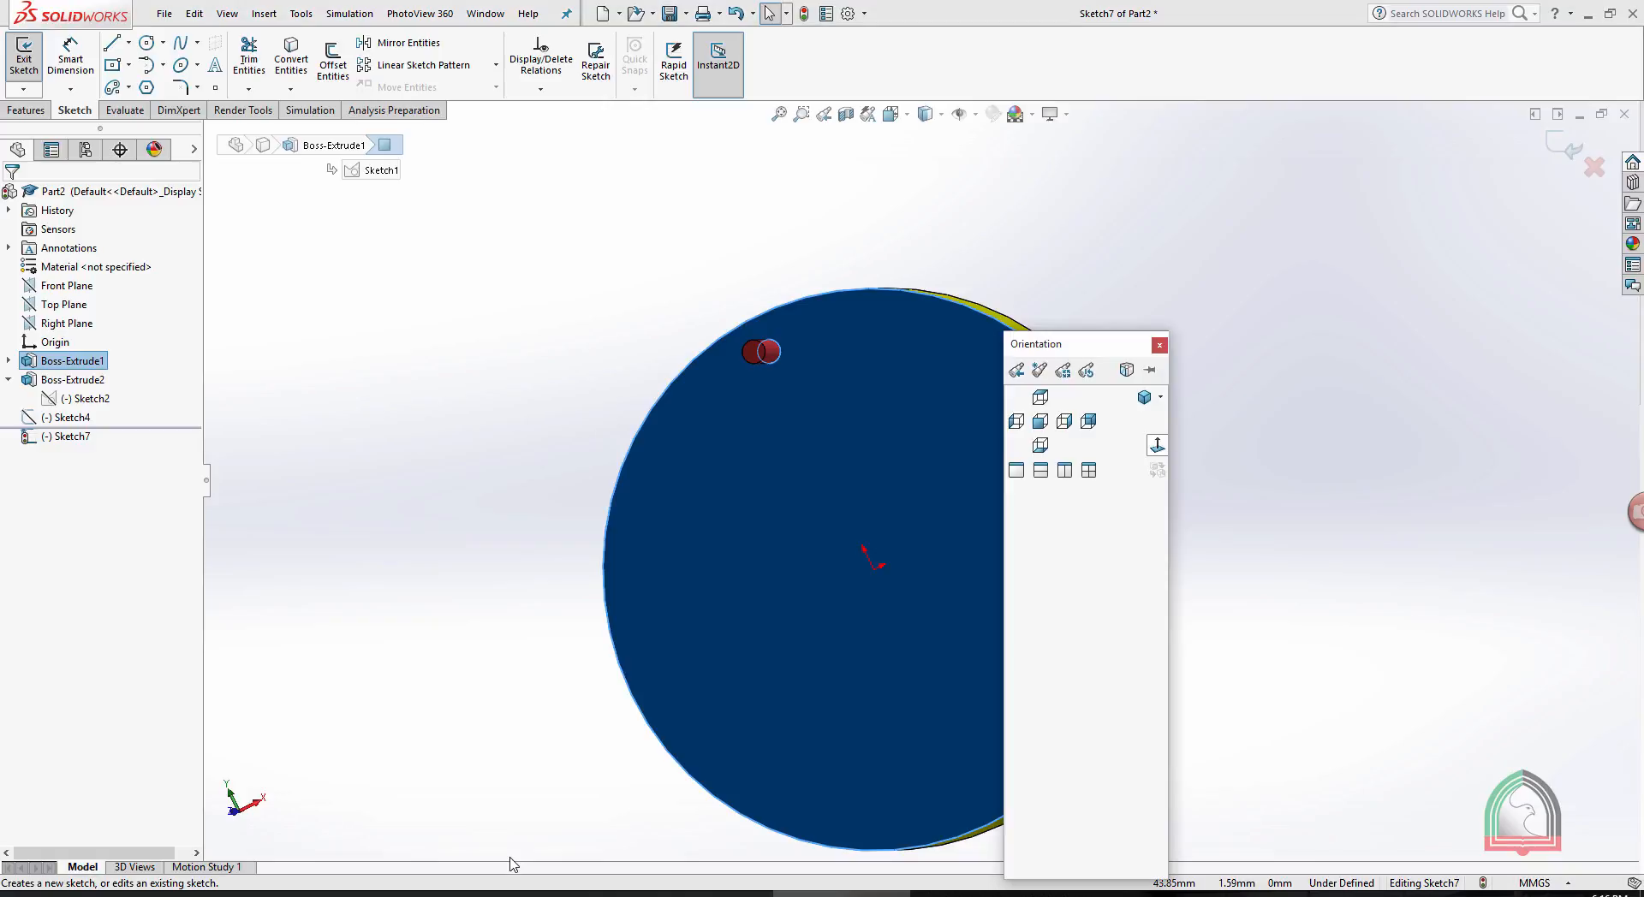
{"action": "left_click", "coordinate": [1158, 445]}
{"action": "left_click", "coordinate": [1241, 201]}
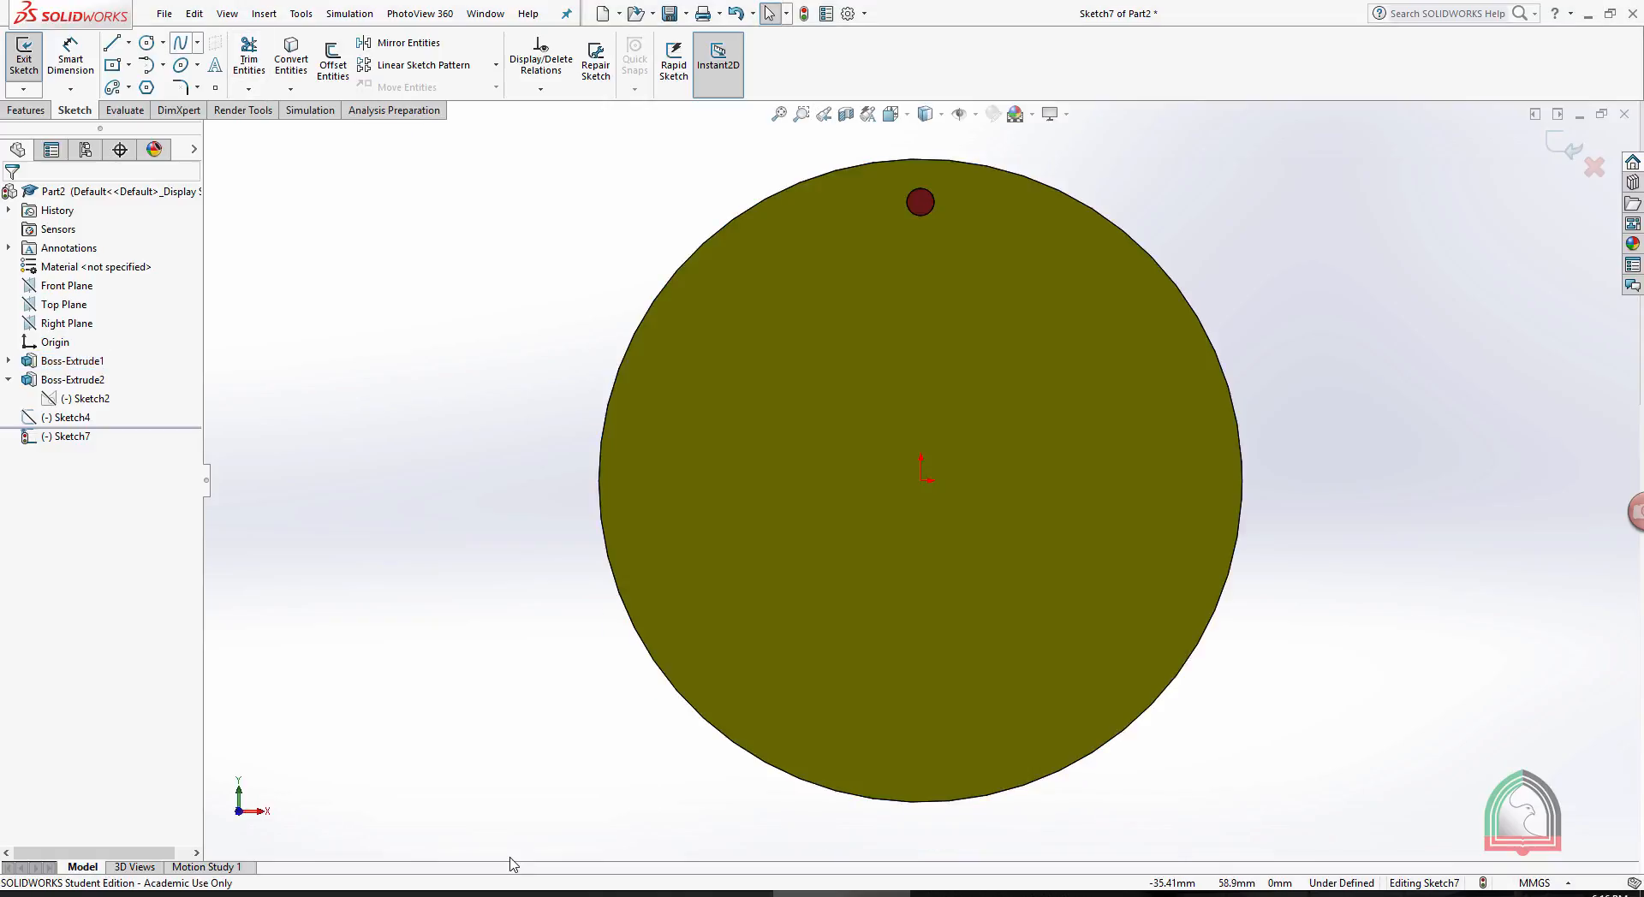
- Sketch an S-shaped four-point spline from the pin's centre across the disc to near its lower edge, and exit the sketch
{"action": "left_click", "coordinate": [180, 43]}
{"action": "scroll", "coordinate": [943, 202], "scroll_direction": "down", "scroll_amount": 1}
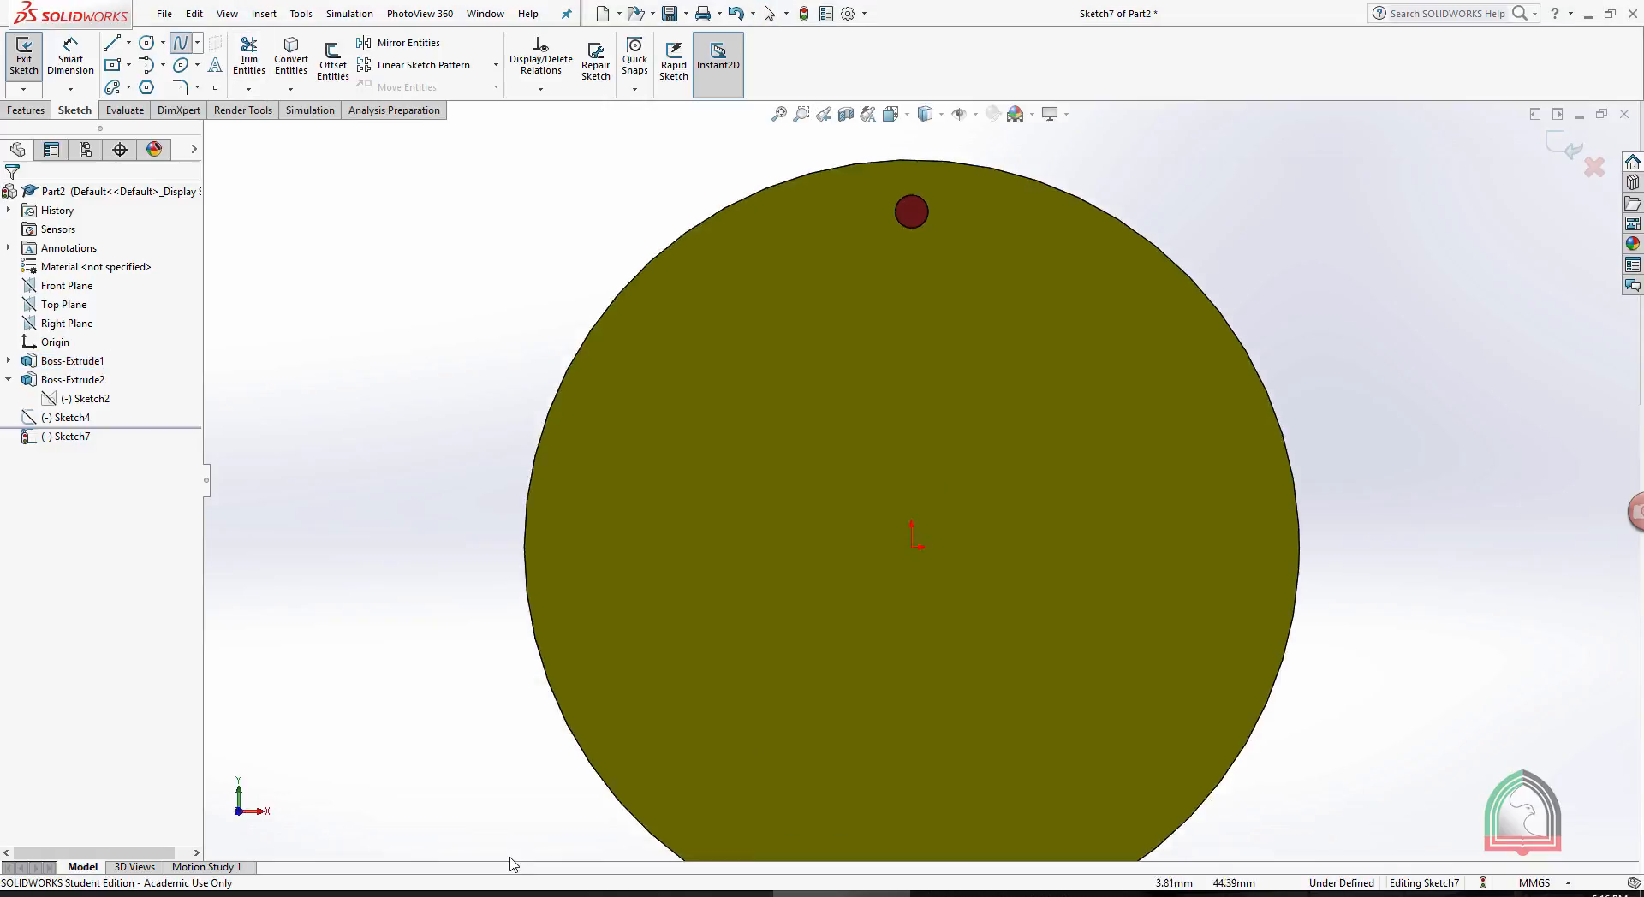
{"action": "scroll", "coordinate": [942, 162], "scroll_direction": "down", "scroll_amount": 2}
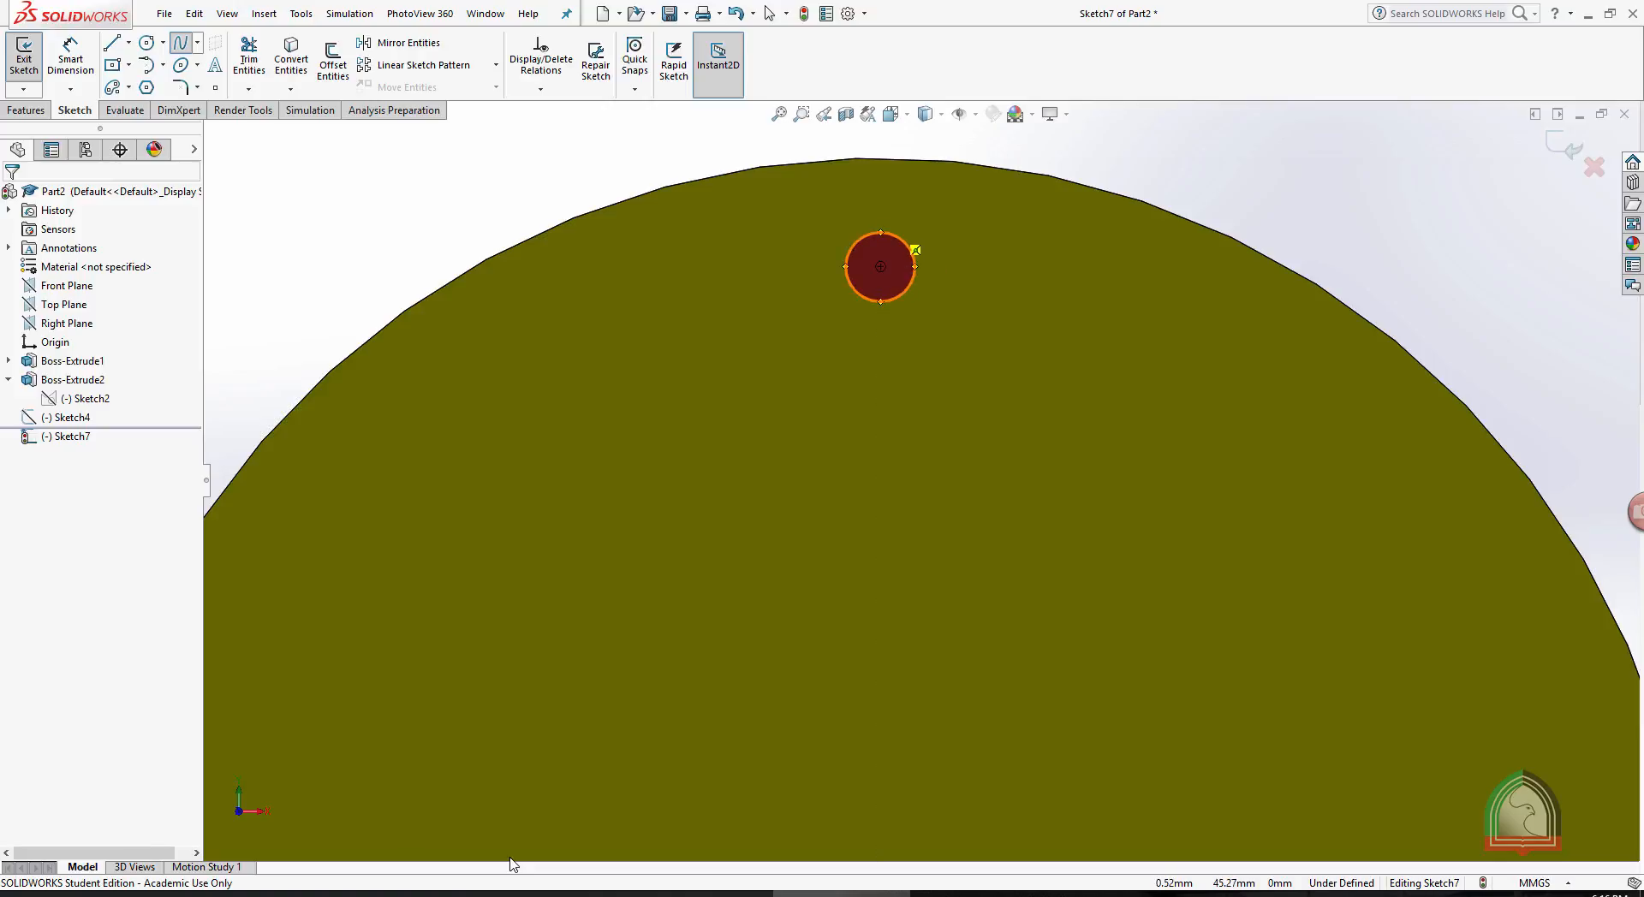
{"action": "scroll", "coordinate": [909, 291], "scroll_direction": "up", "scroll_amount": 3}
{"action": "left_click", "coordinate": [901, 378]}
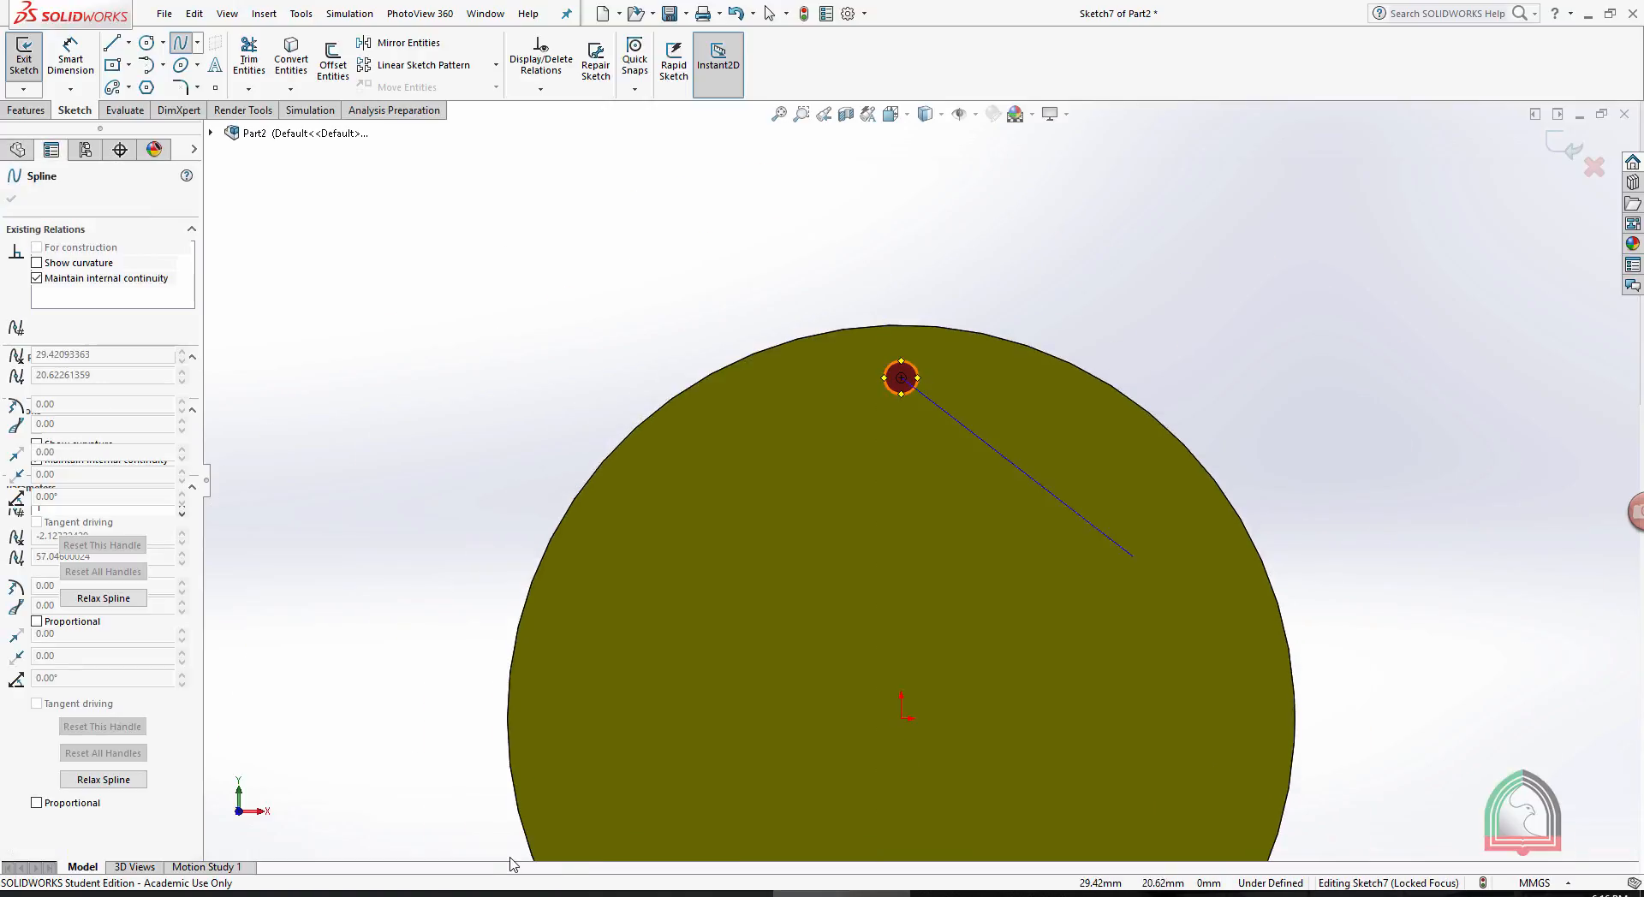
{"action": "scroll", "coordinate": [1043, 511], "scroll_direction": "up", "scroll_amount": 2}
{"action": "left_click", "coordinate": [1018, 556]}
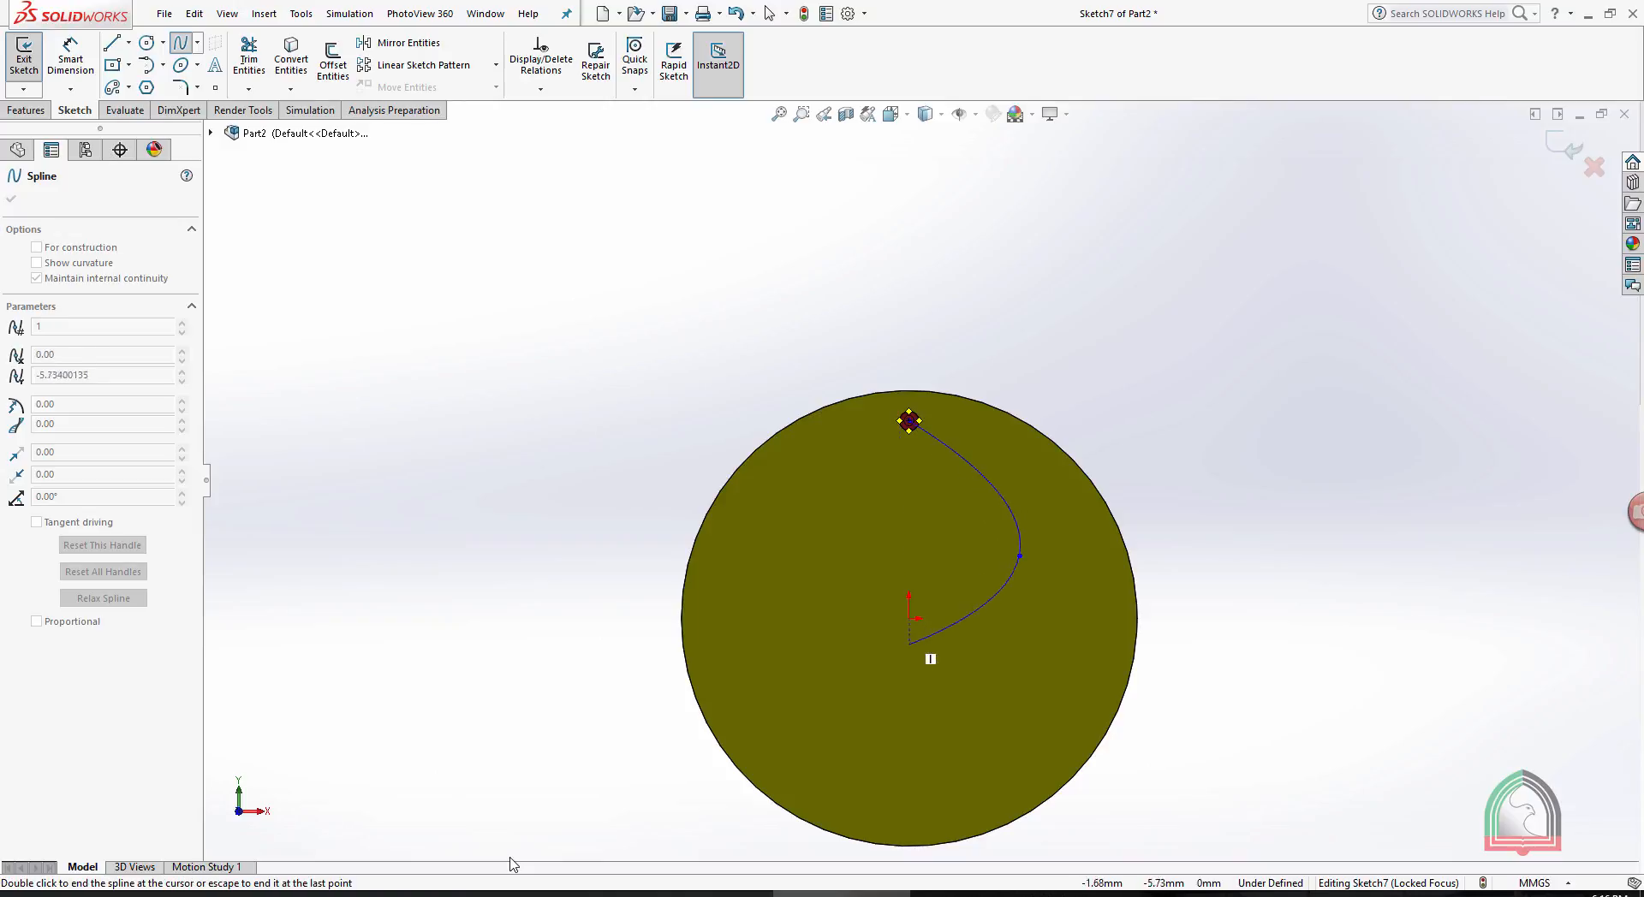
{"action": "left_click", "coordinate": [888, 618]}
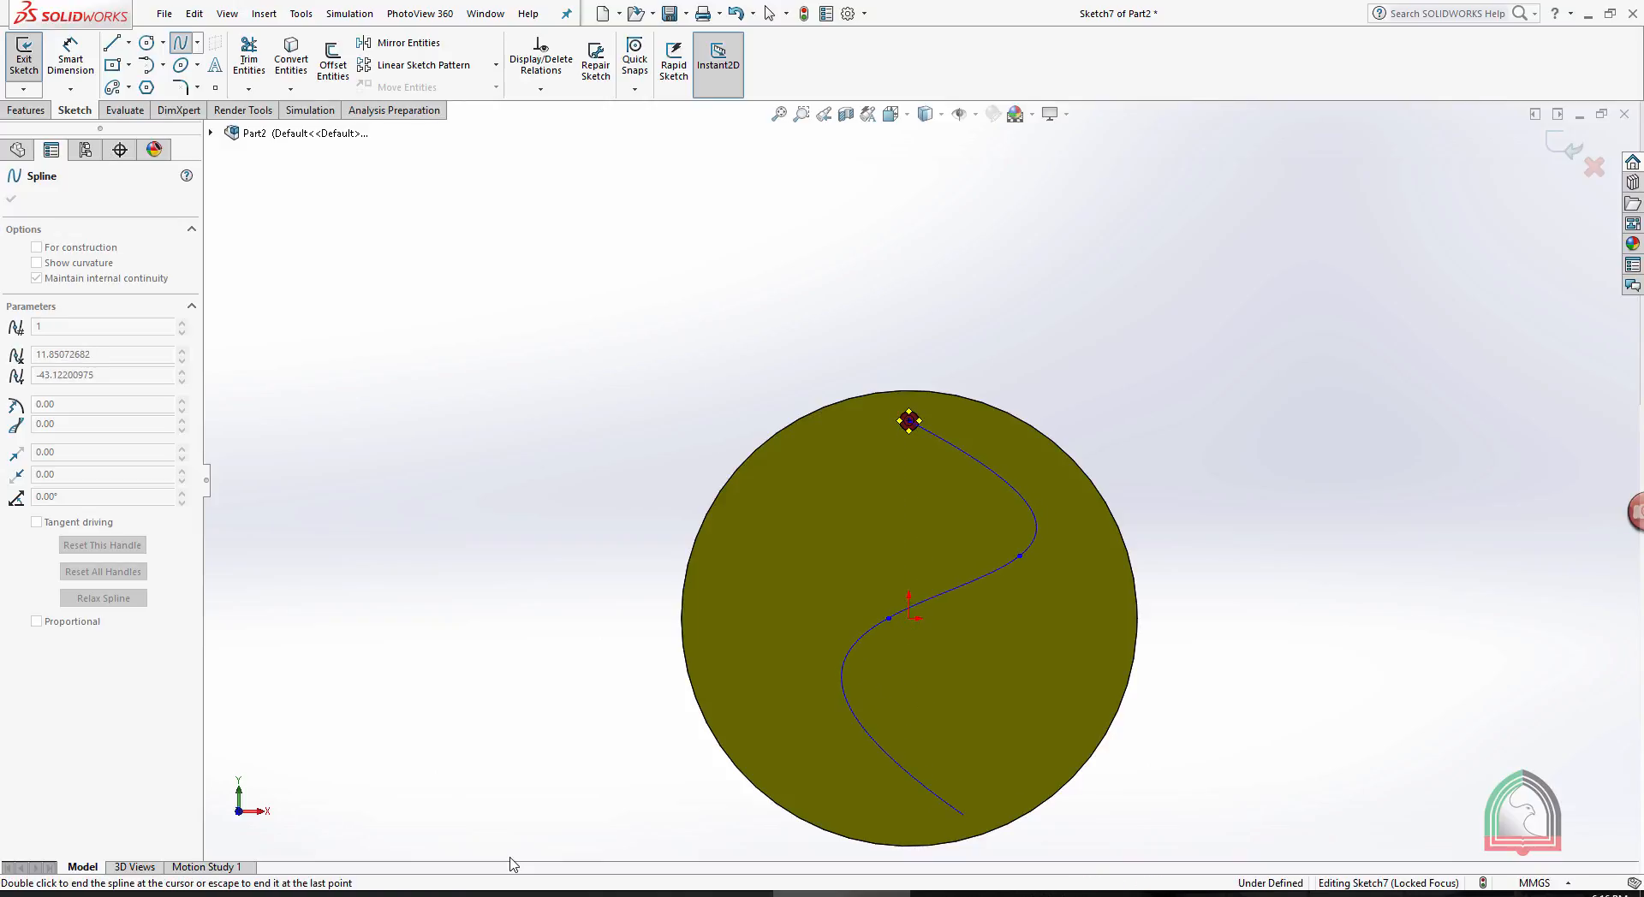
{"action": "double_click", "coordinate": [964, 814]}
{"action": "key", "text": "Escape"}
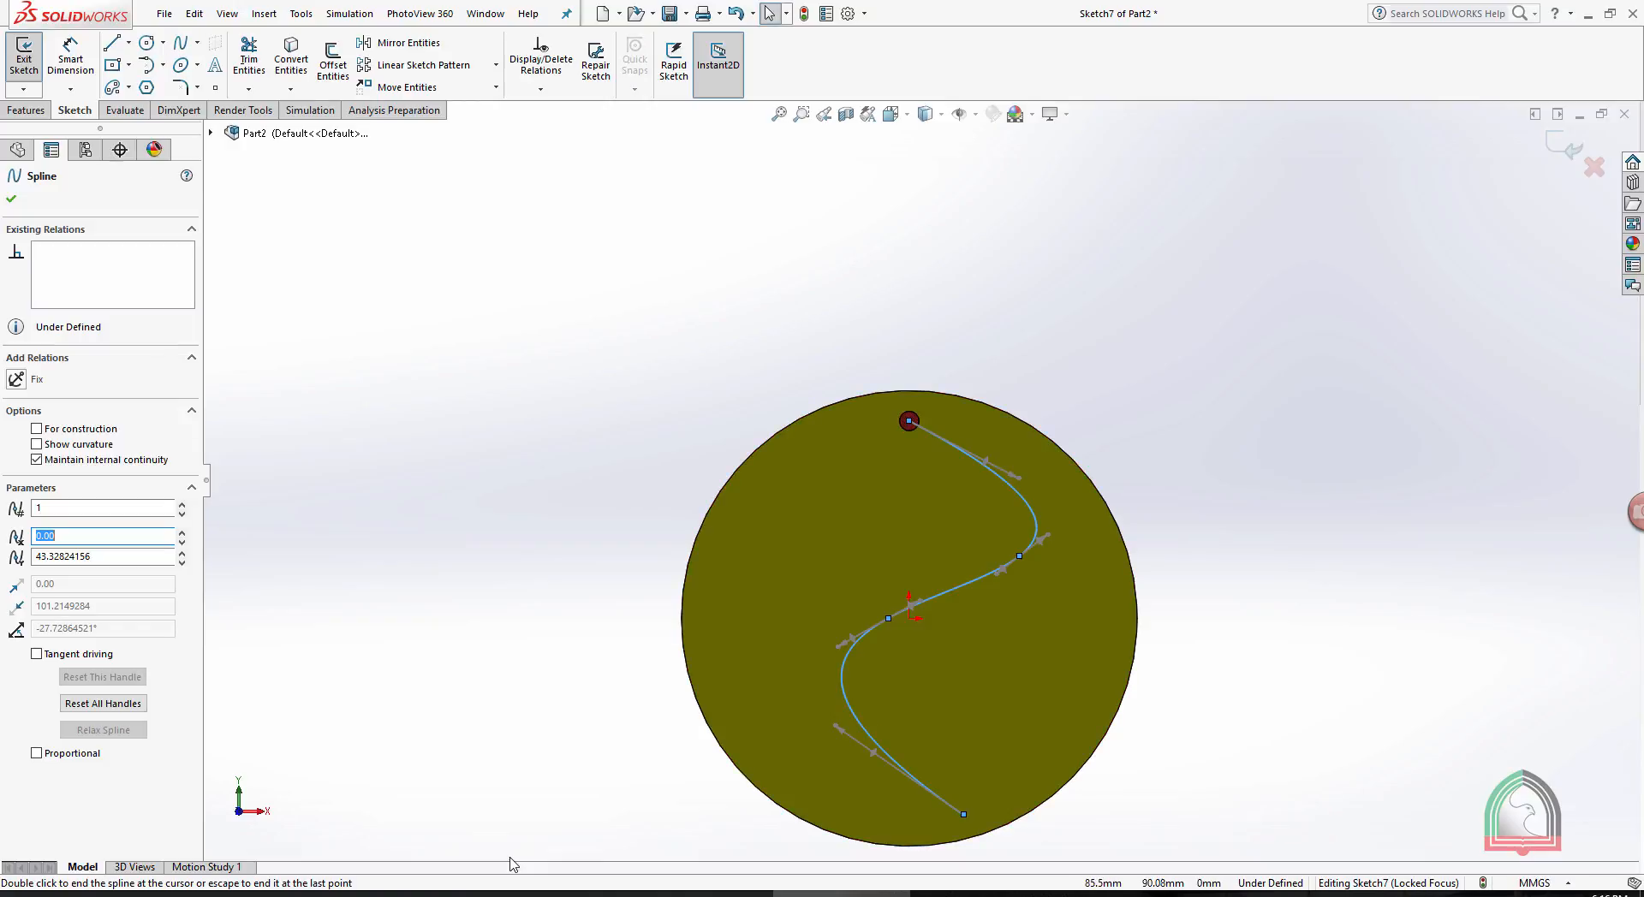
{"action": "key", "text": "Escape"}
{"action": "left_click", "coordinate": [1565, 147]}
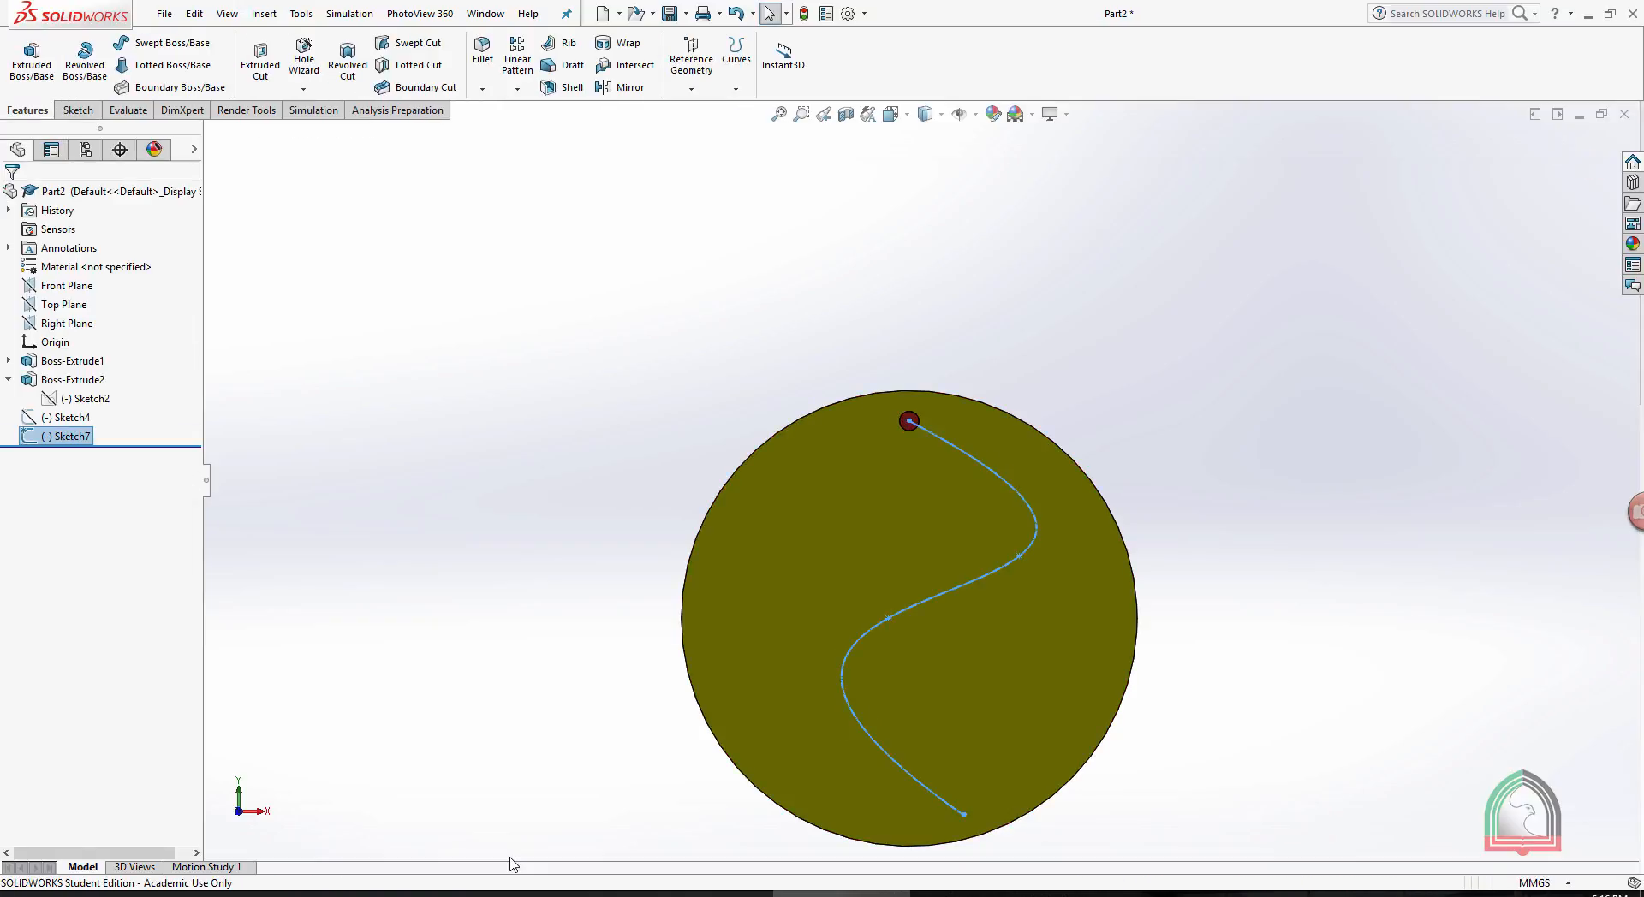
- Start a Curve Driven Pattern with the spline as Direction 1 and the pin as the feature to pattern
{"action": "left_click", "coordinate": [517, 89]}
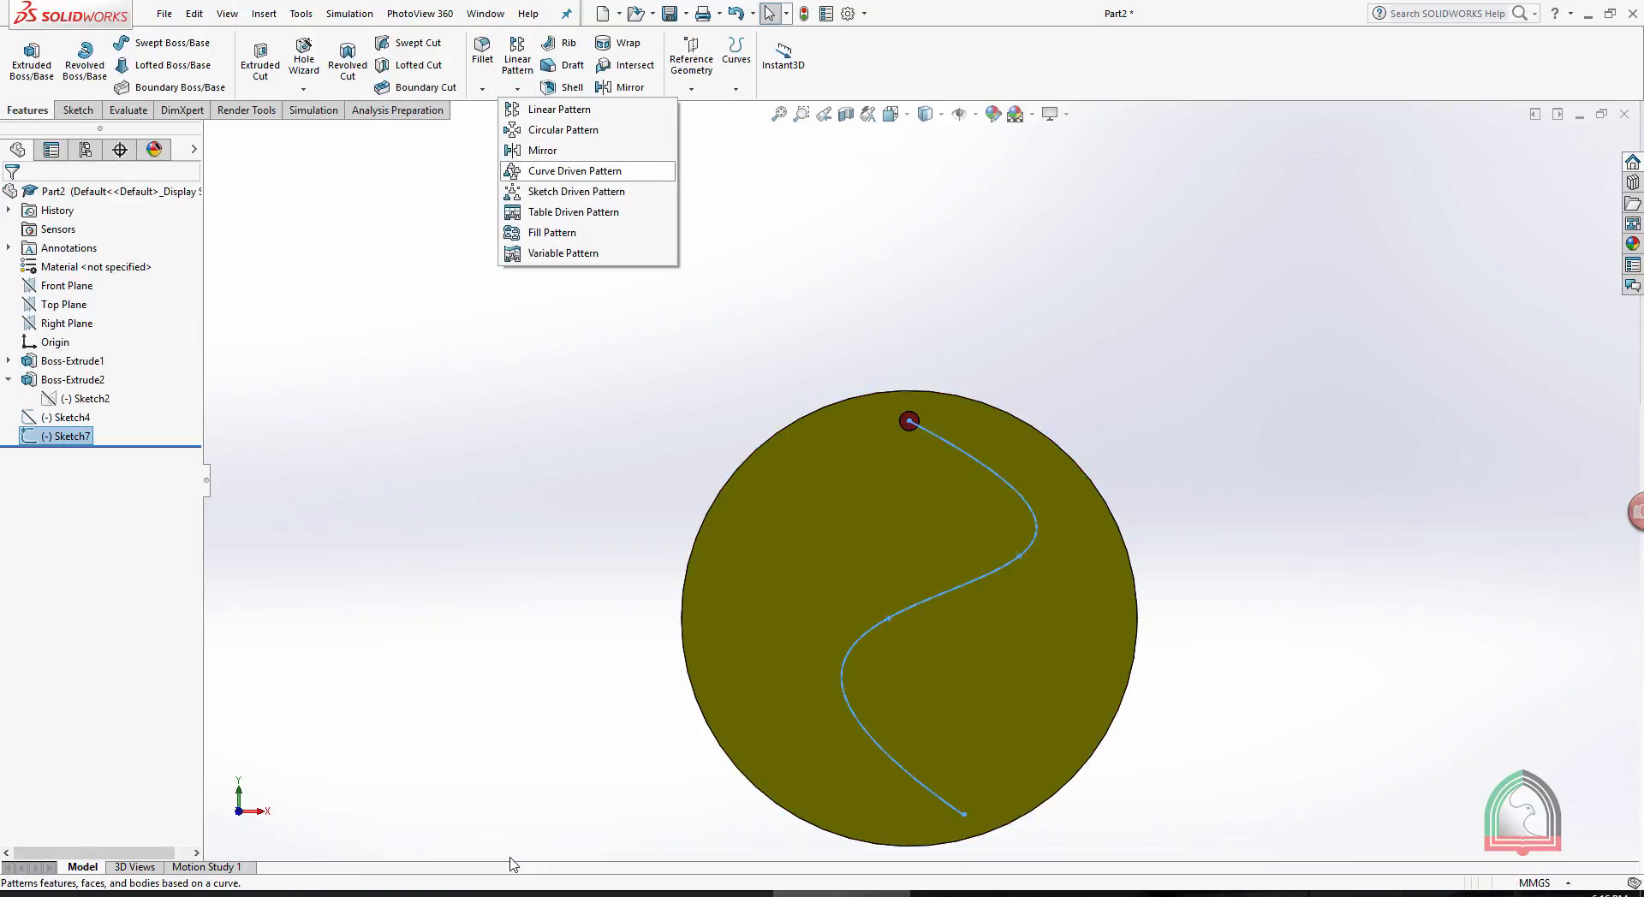
{"action": "left_click", "coordinate": [575, 171]}
{"action": "scroll", "coordinate": [910, 618], "scroll_direction": "up", "scroll_amount": 1}
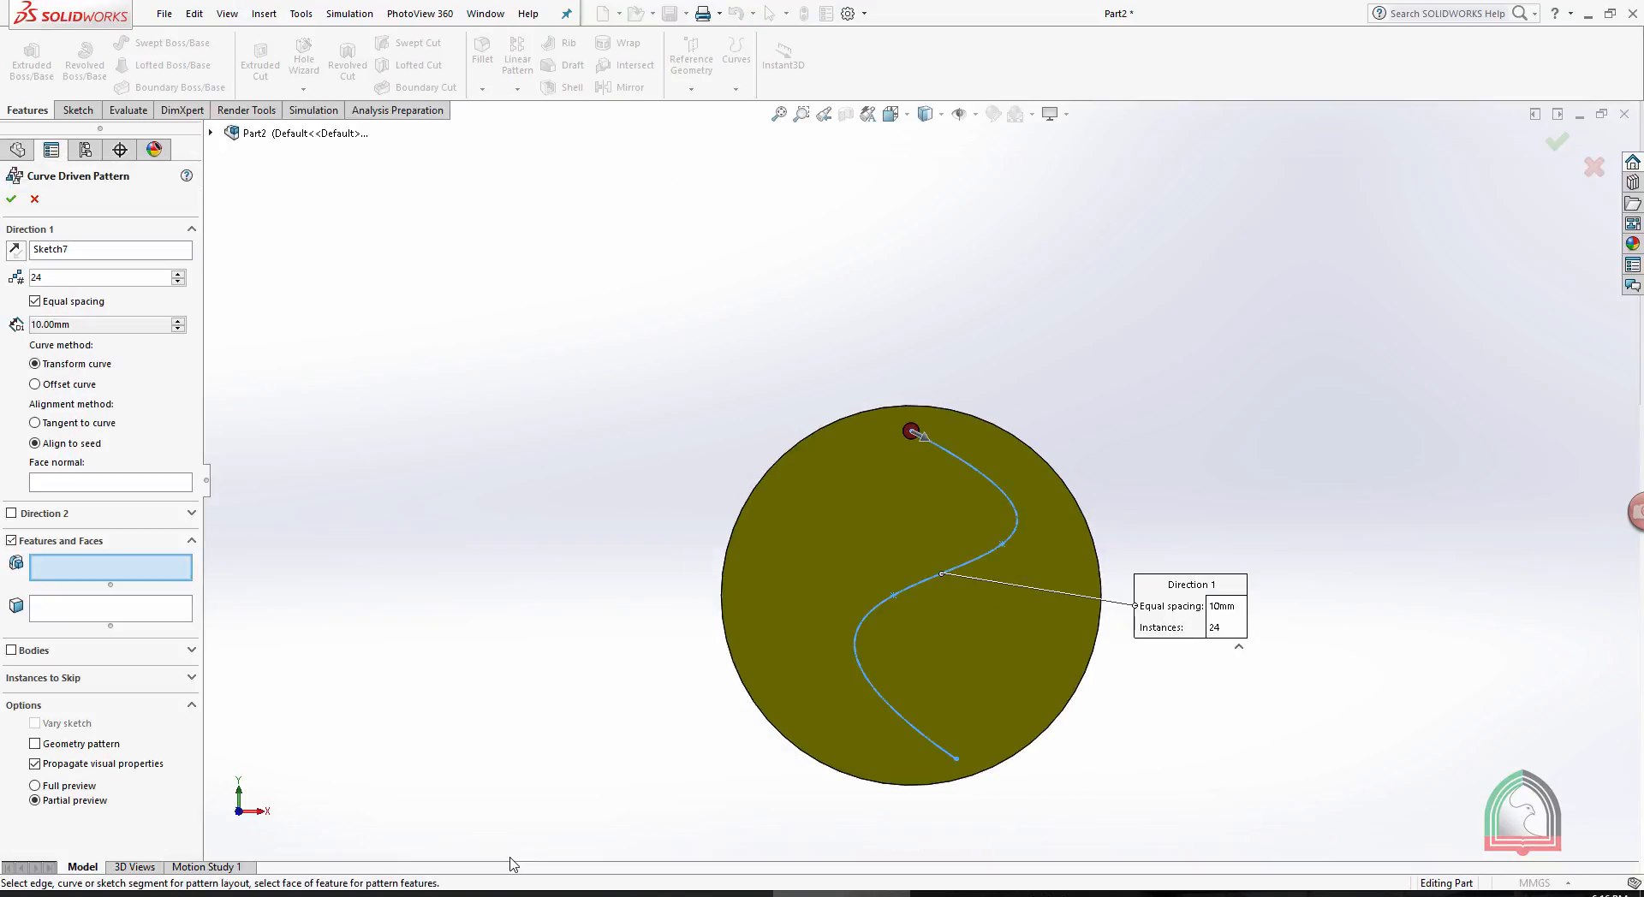
{"action": "mouse_move", "coordinate": [909, 618]}
{"action": "middle_mouse_down"}
{"action": "mouse_move", "coordinate": [805, 591]}
{"action": "mouse_move", "coordinate": [835, 573]}
{"action": "mouse_move", "coordinate": [762, 575]}
{"action": "middle_mouse_up"}
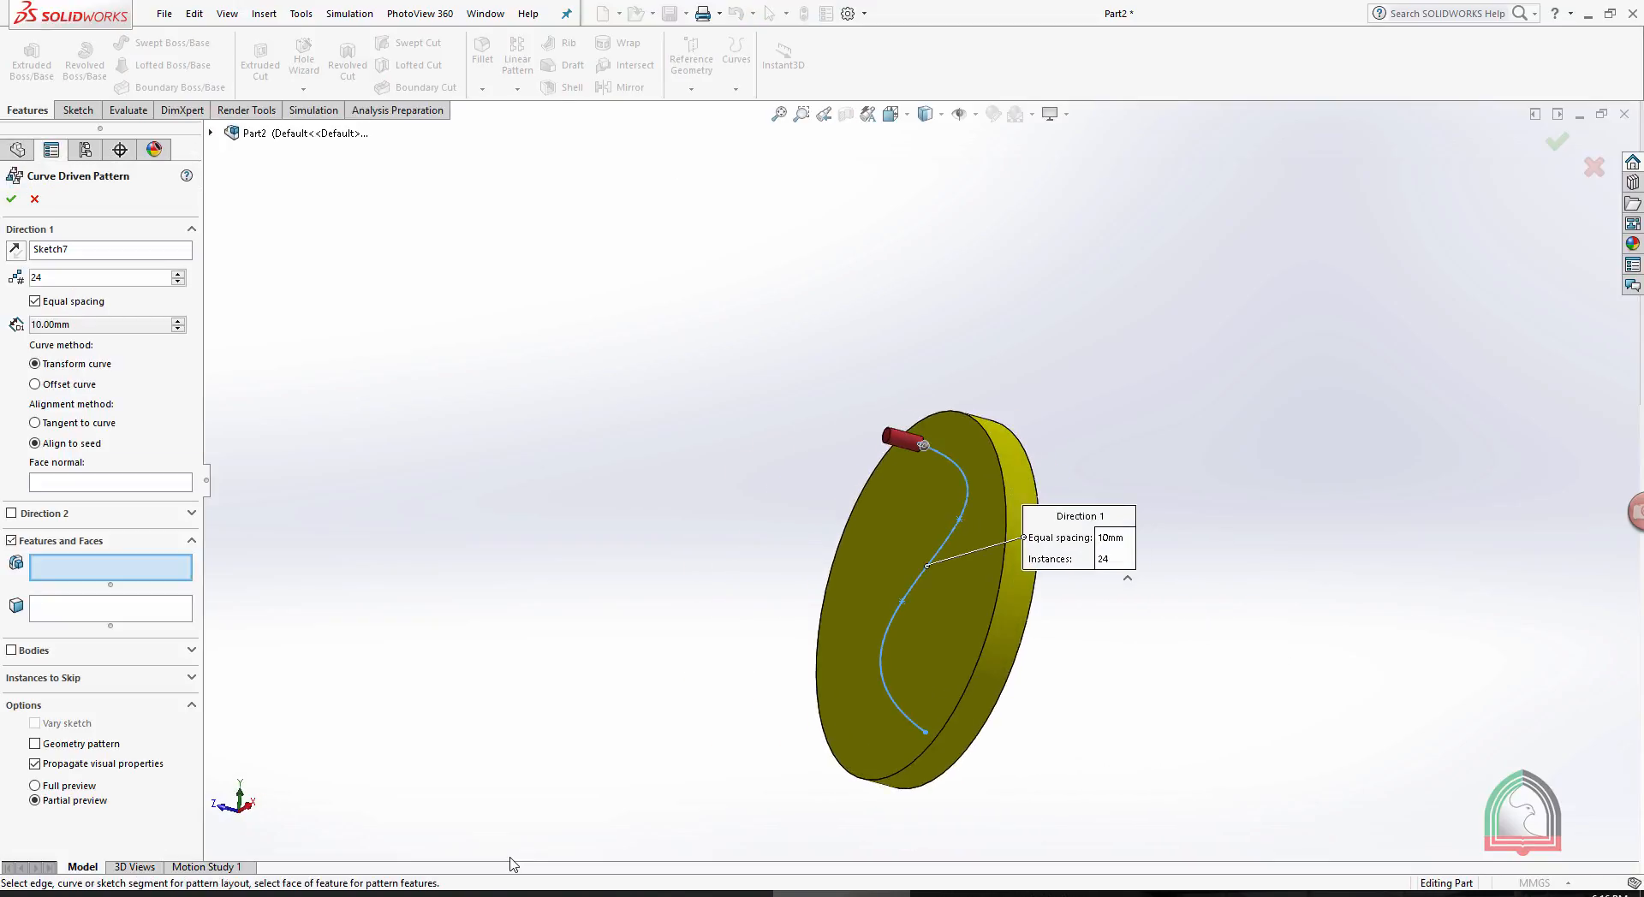
{"action": "right_click", "coordinate": [75, 248]}
{"action": "left_click", "coordinate": [118, 277]}
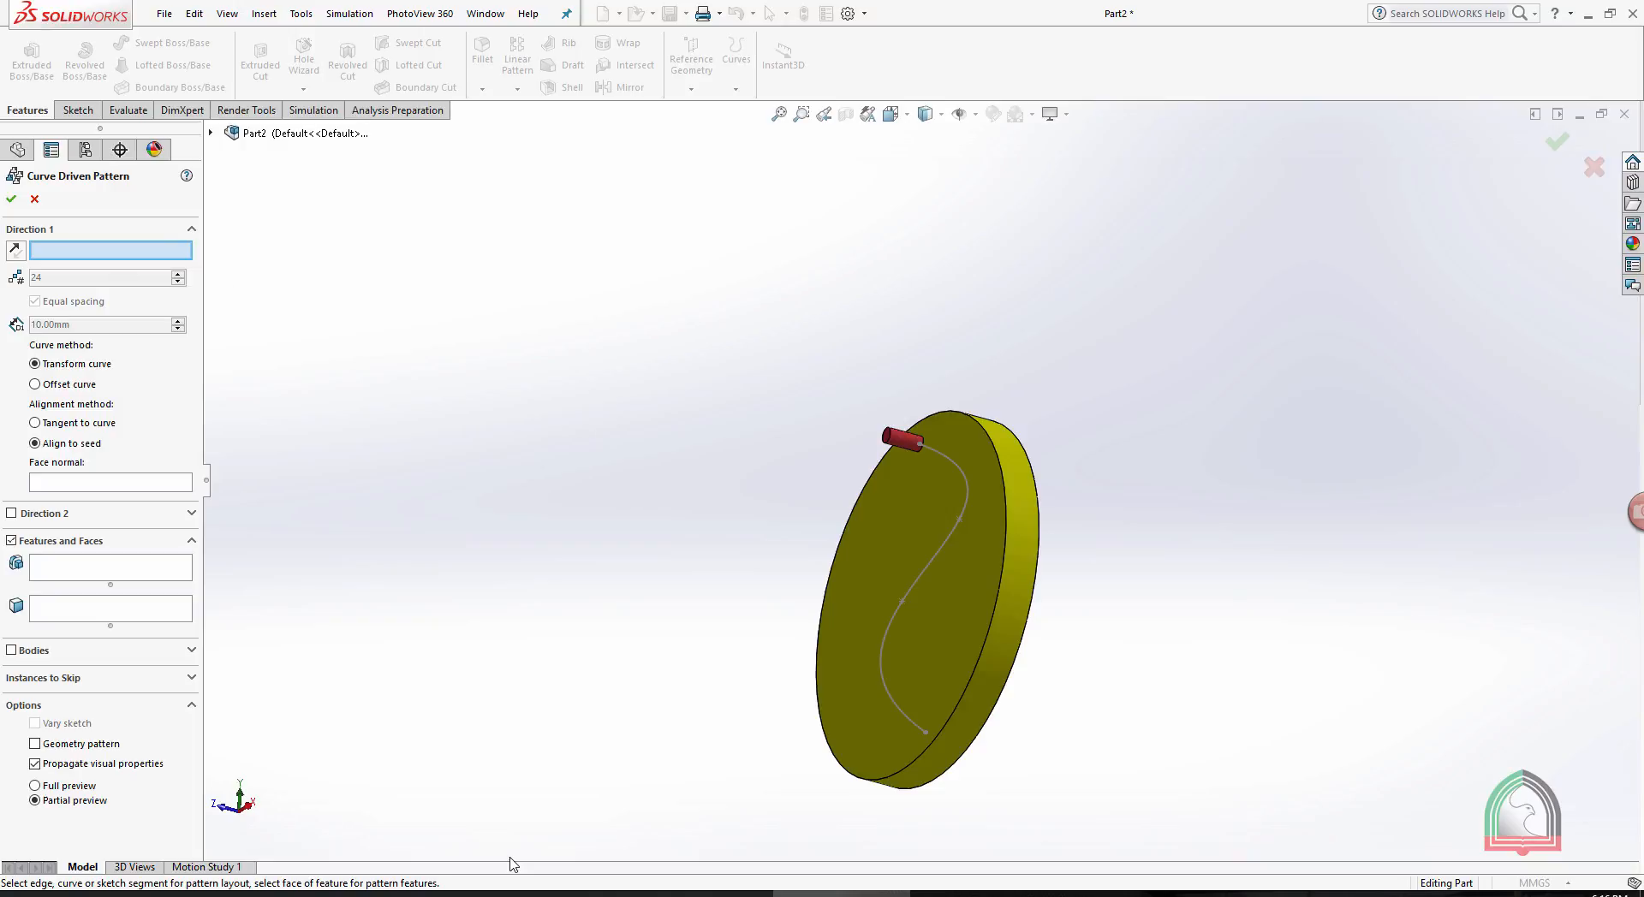
{"action": "middle_click_drag", "start_coordinate": [890, 572], "coordinate": [921, 591]}
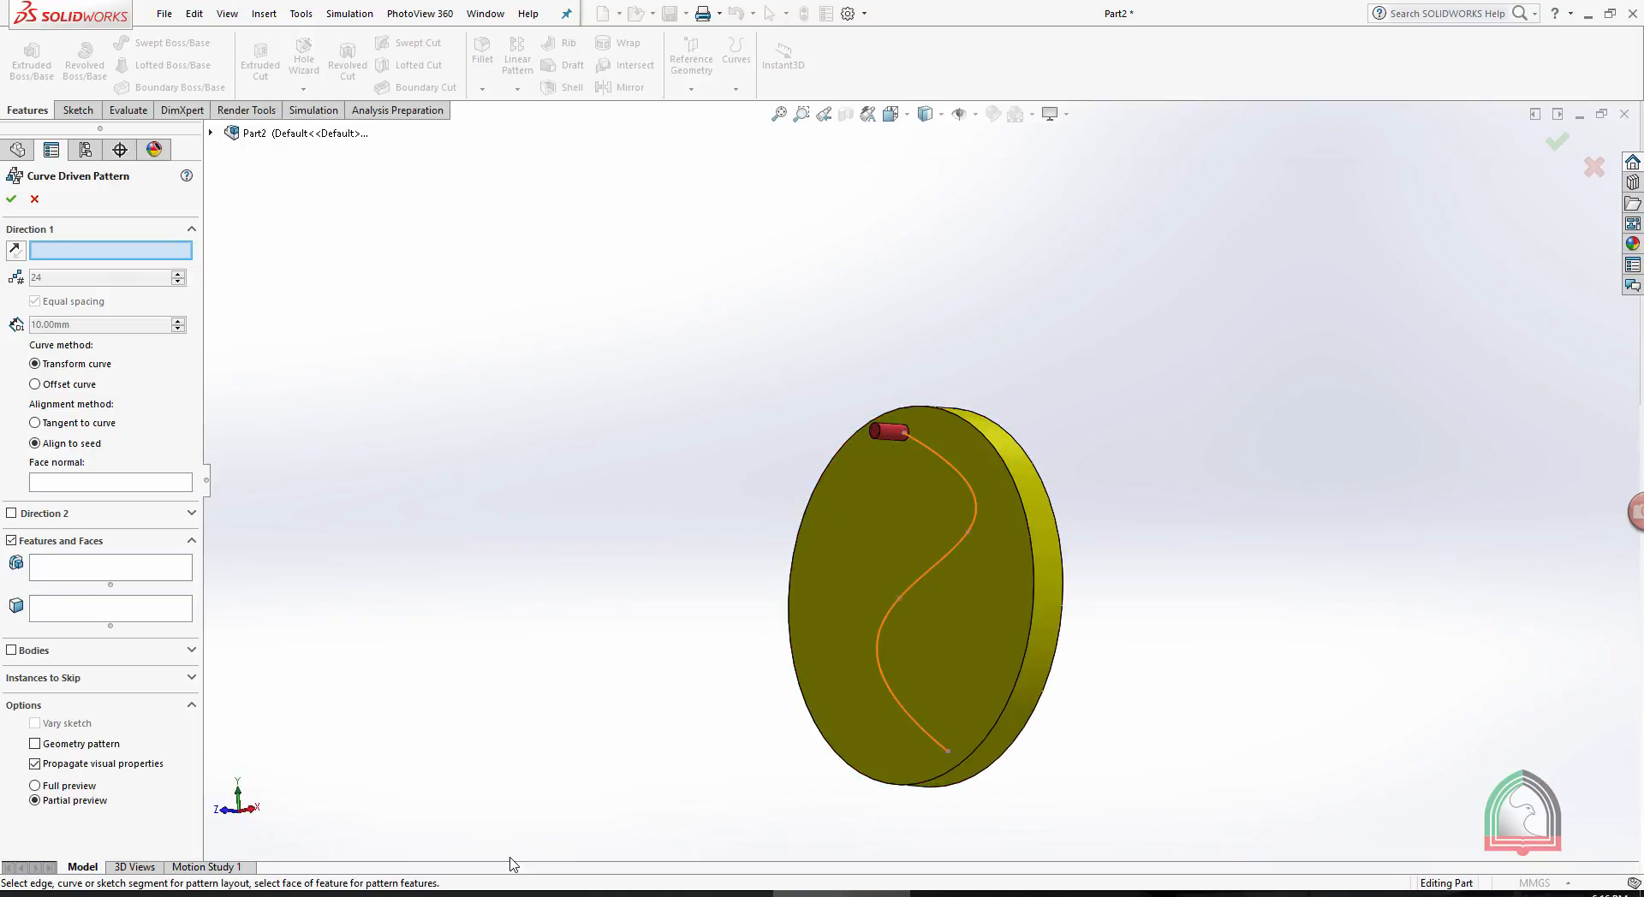
{"action": "left_click", "coordinate": [922, 577]}
{"action": "scroll", "coordinate": [838, 603], "scroll_direction": "down", "scroll_amount": 2}
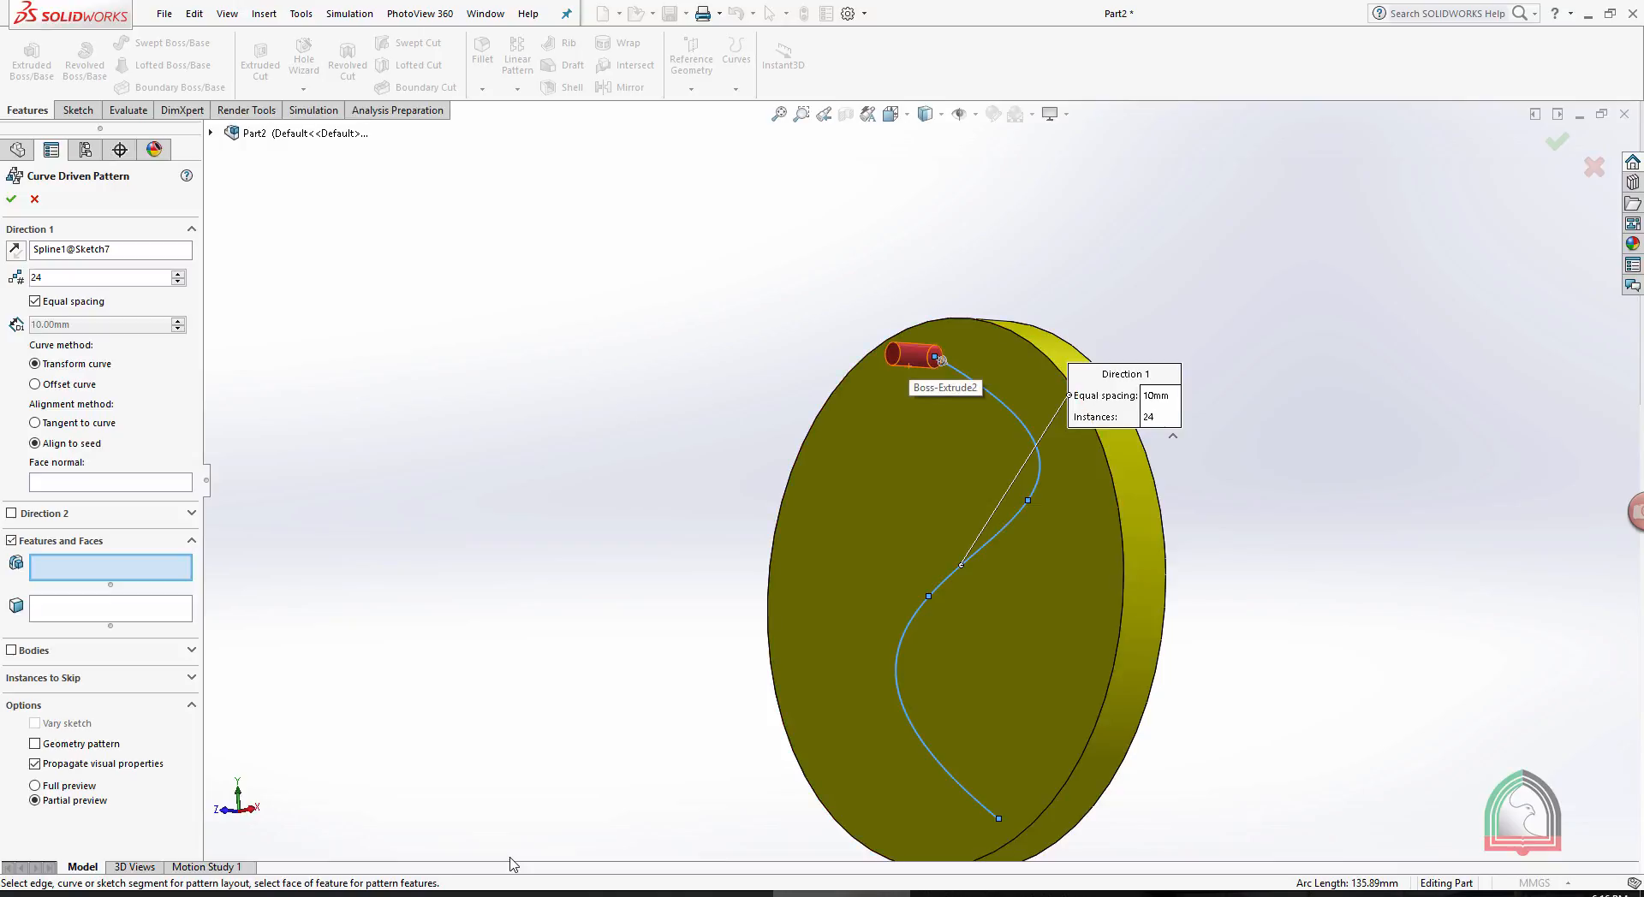
{"action": "left_click", "coordinate": [940, 358]}
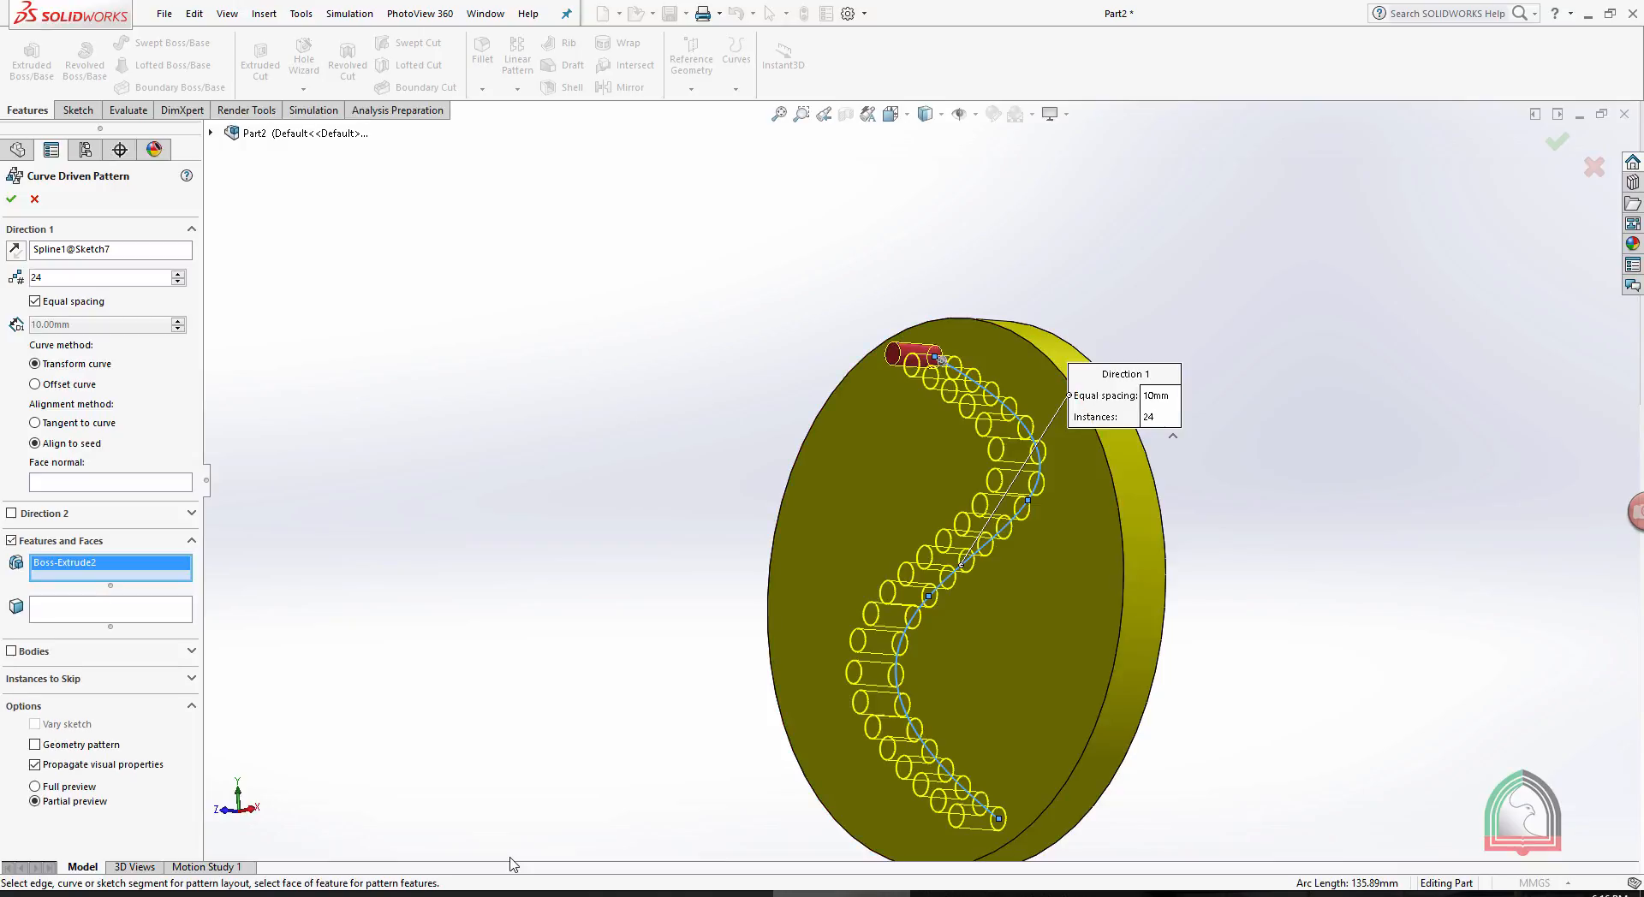
- Set the curve driven pattern to 20 equally spaced instances along the spline and create it
{"action": "scroll", "coordinate": [940, 514], "scroll_direction": "up", "scroll_amount": 1}
{"action": "middle_click_drag", "start_coordinate": [940, 514], "coordinate": [1022, 507]}
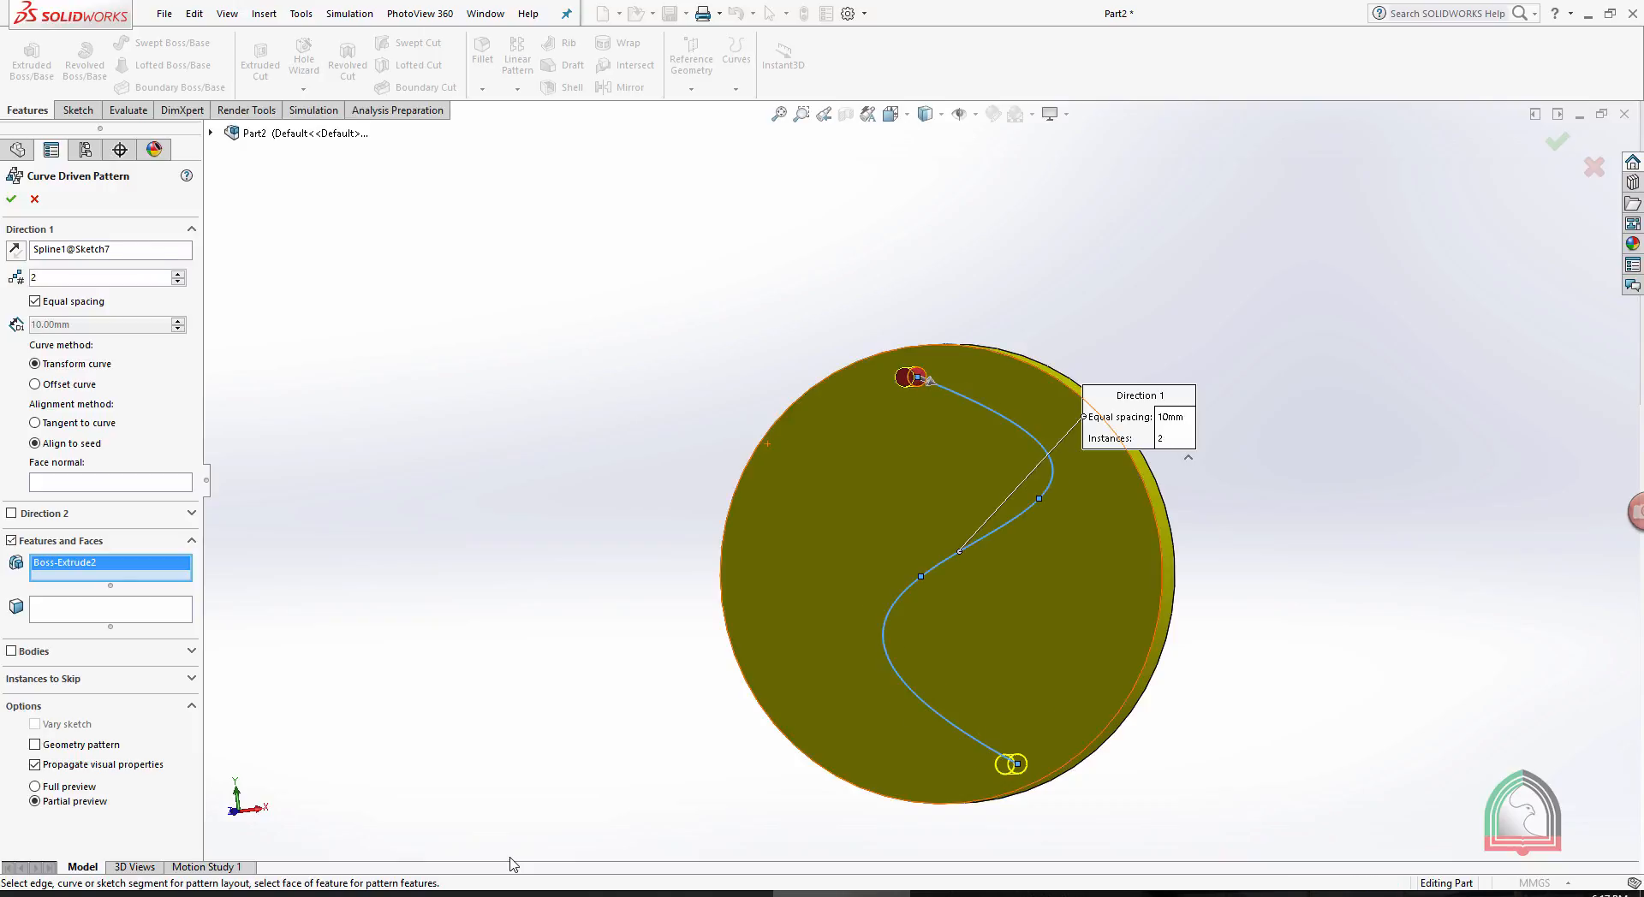
{"action": "scroll", "coordinate": [940, 548], "scroll_direction": "up", "scroll_amount": 2}
{"action": "scroll", "coordinate": [1111, 732], "scroll_direction": "down", "scroll_amount": 2}
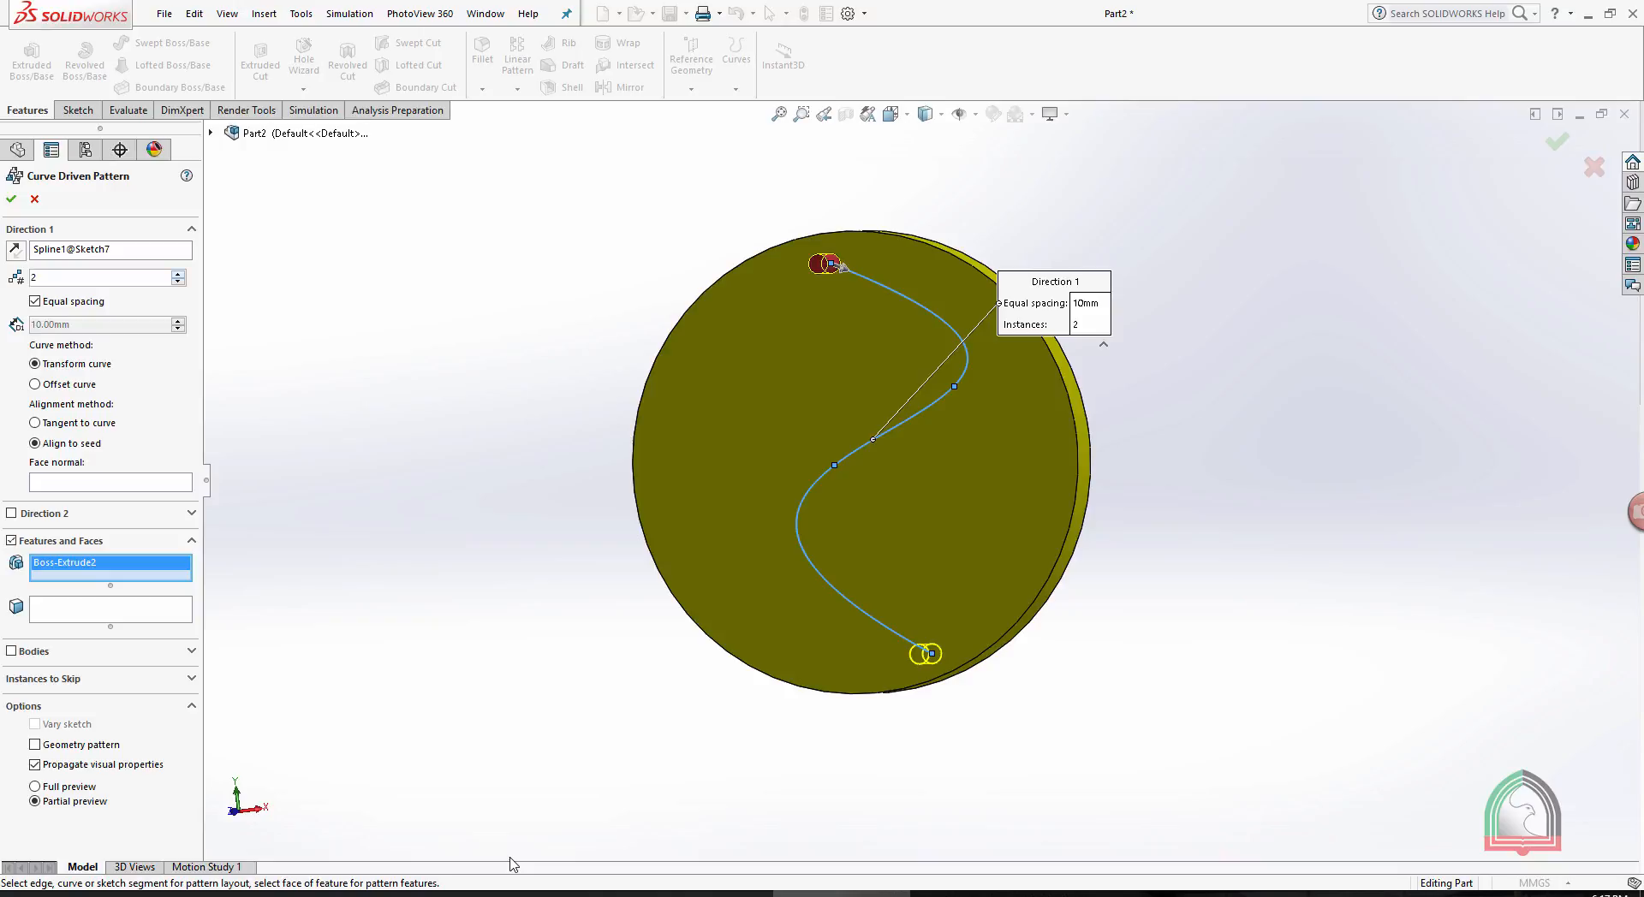
{"action": "key", "text": "Up"}
{"action": "key", "text": "Up"}
{"action": "key", "text": "Up"}
{"action": "key", "text": "Up"}
{"action": "key", "text": "Up"}
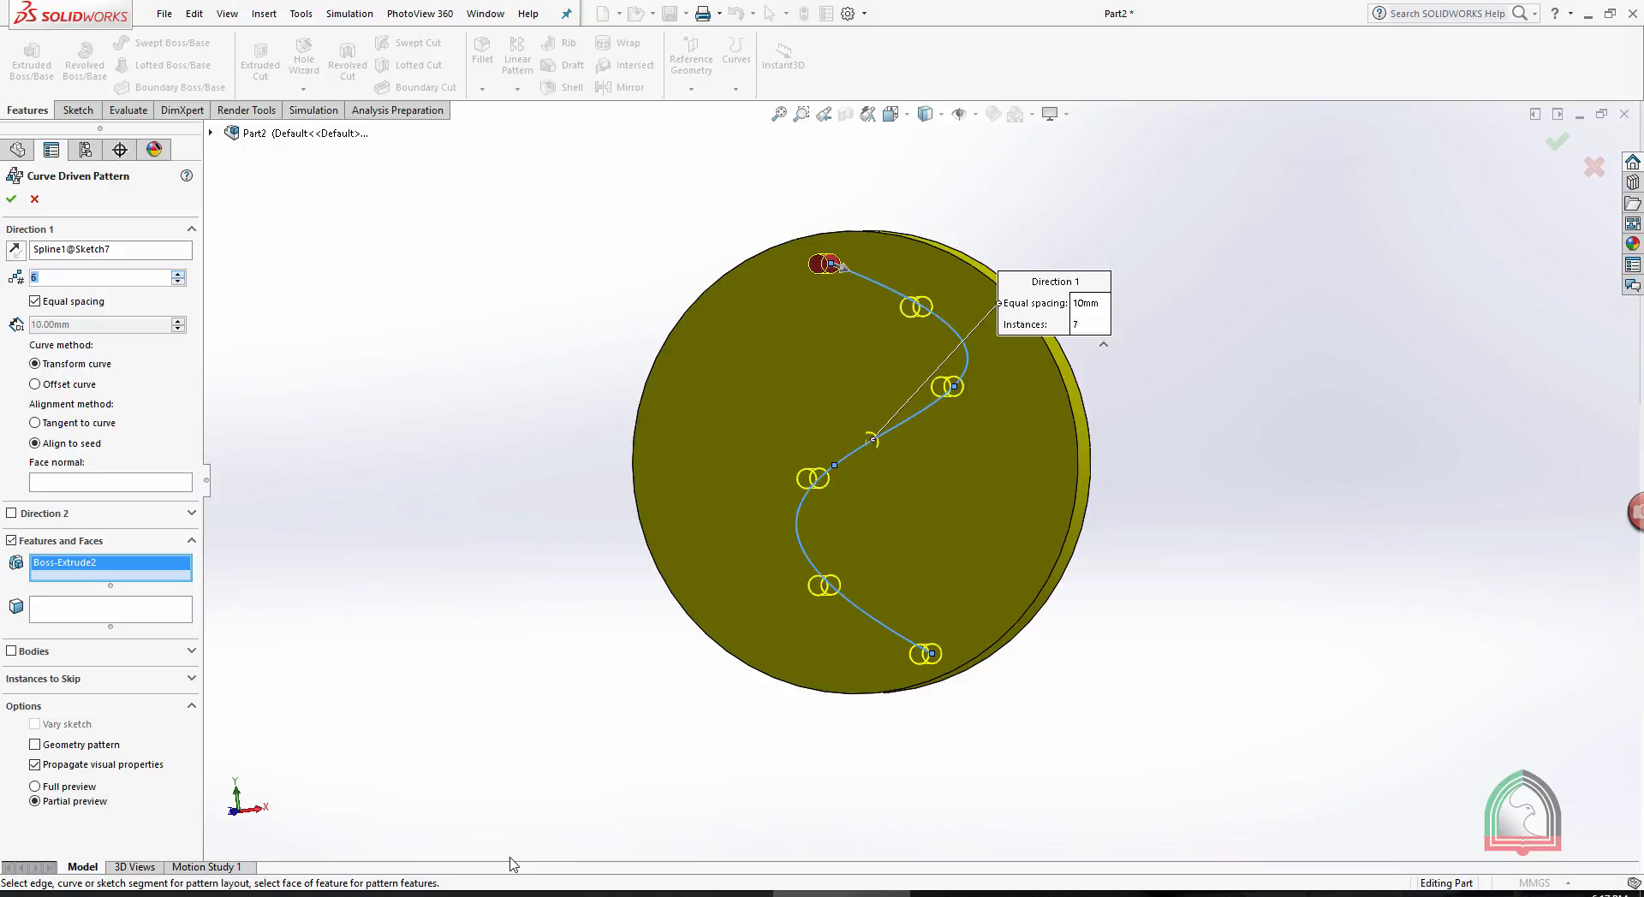
{"action": "key", "text": "Up"}
{"action": "key", "text": "Up"}
{"action": "key", "text": "Up"}
{"action": "key", "text": "Up"}
{"action": "key", "text": "Up"}
{"action": "key", "text": "Up"}
{"action": "key", "text": "Up"}
{"action": "key", "text": "Up"}
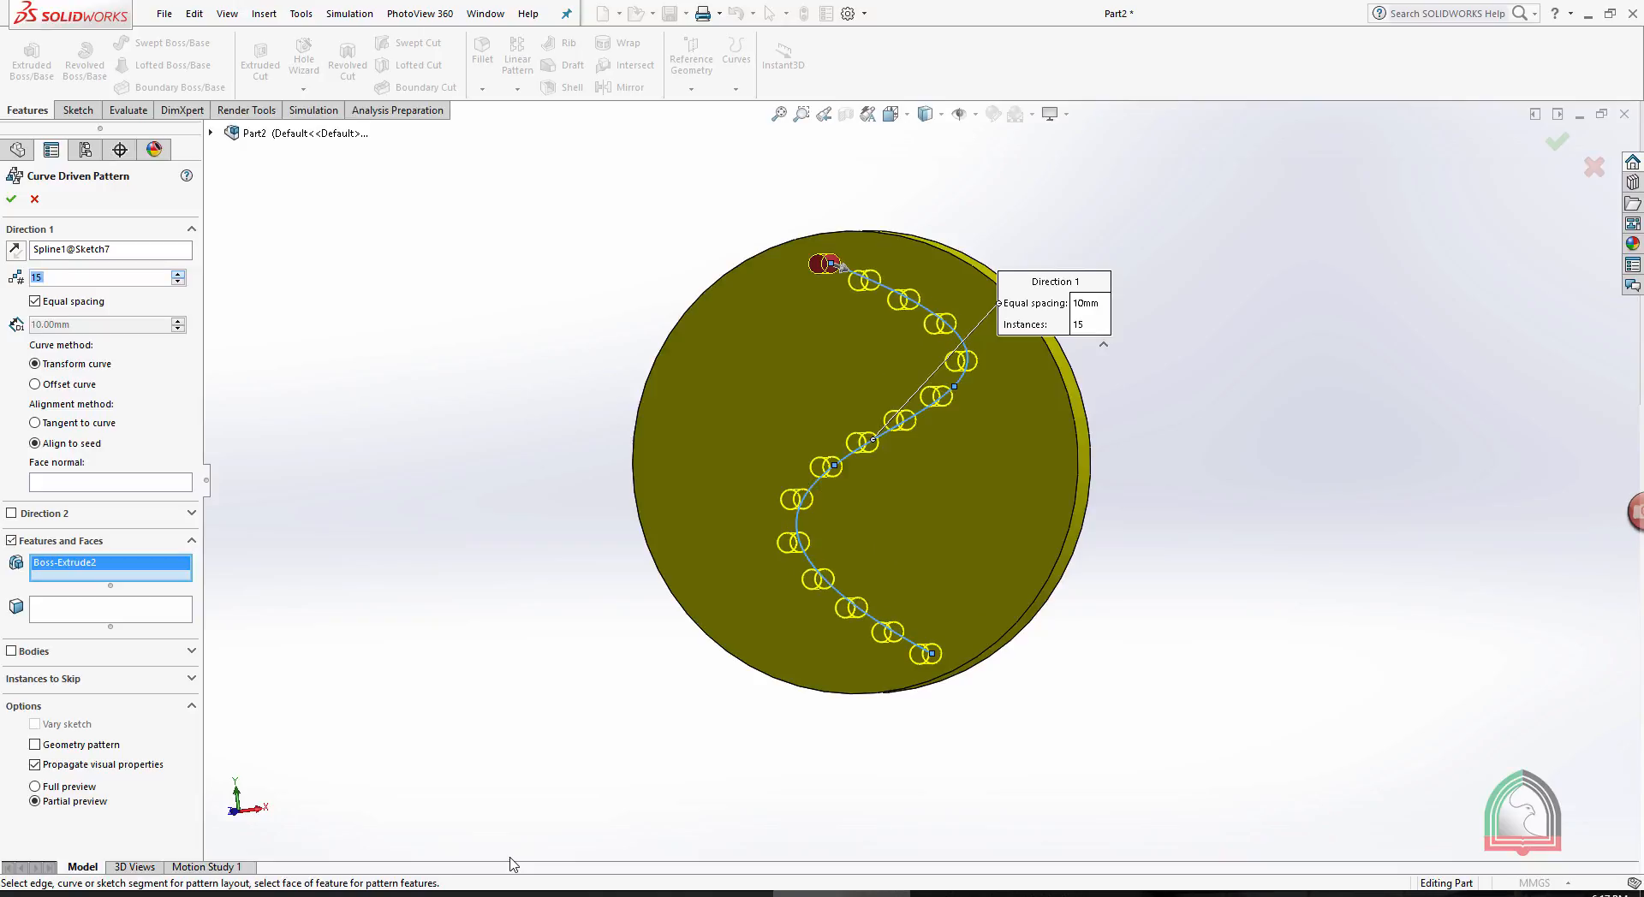
{"action": "key", "text": "Up"}
{"action": "key", "text": "Up"}
{"action": "key", "text": "Up"}
{"action": "key", "text": "Up"}
{"action": "key", "text": "Up"}
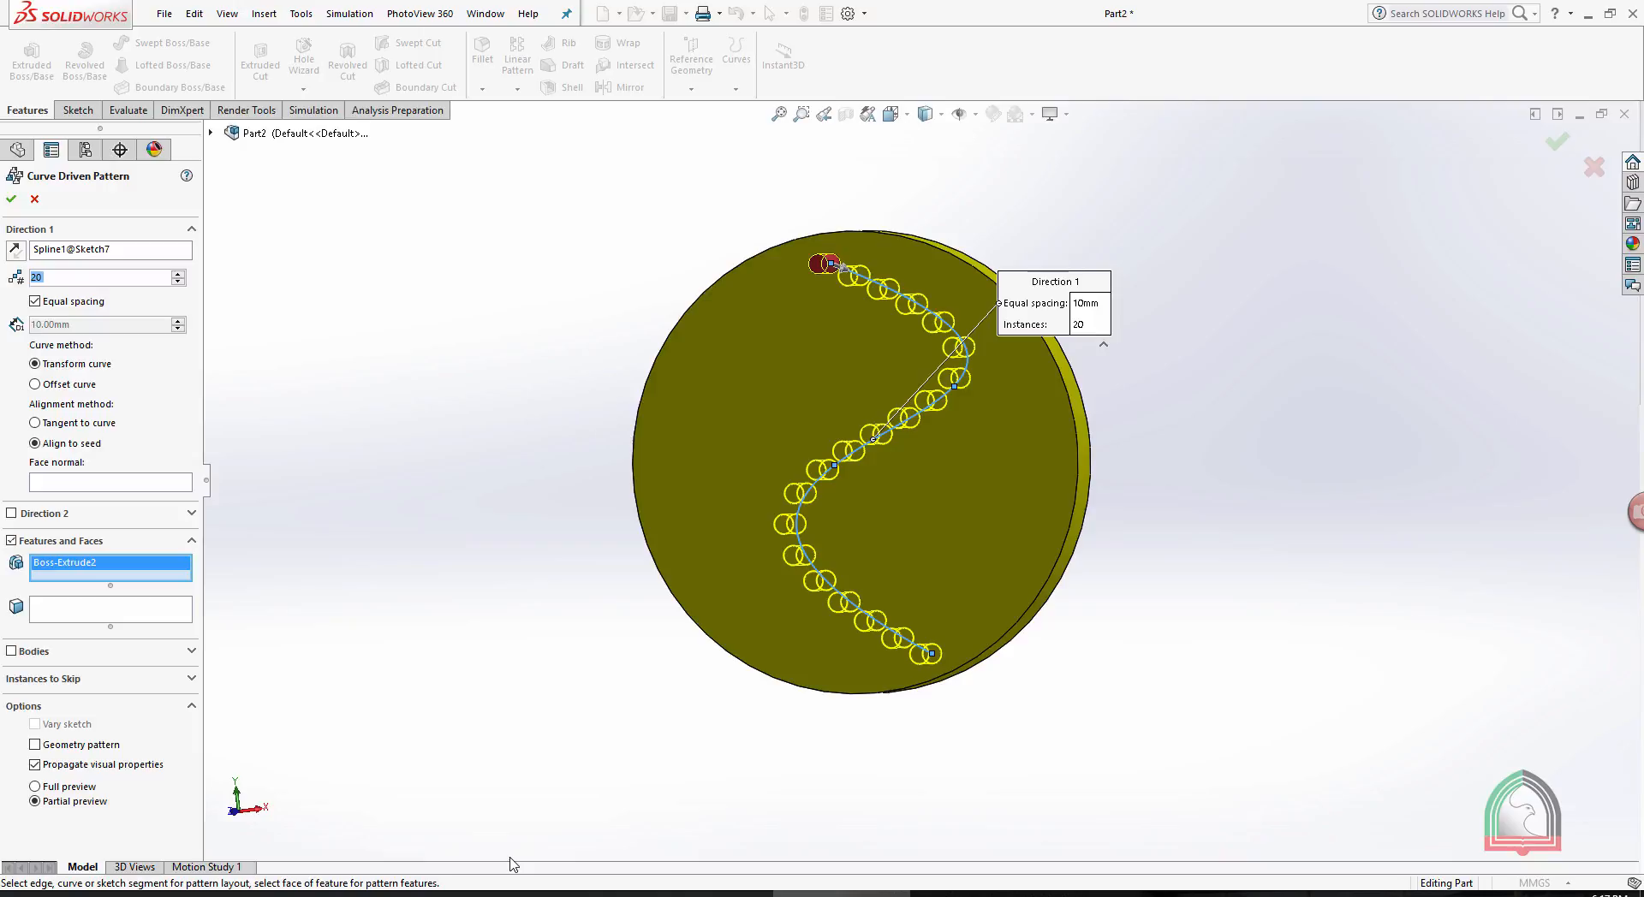
{"action": "key", "text": "Return"}
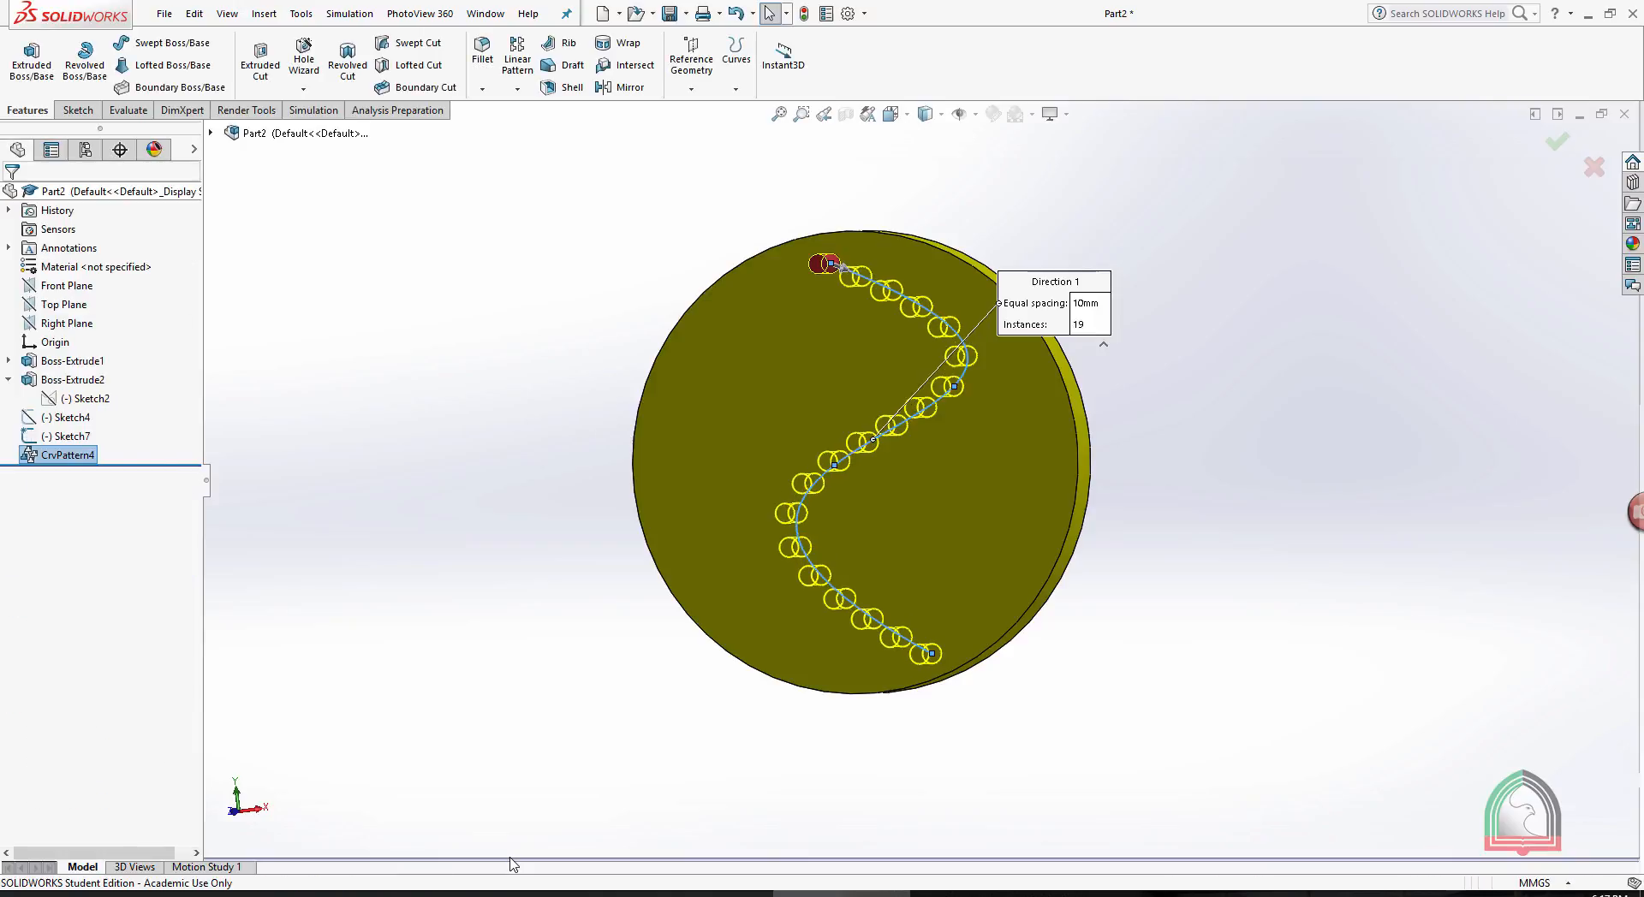
- Hide the spline sketch that drives the pin pattern
{"action": "key", "text": "Up"}
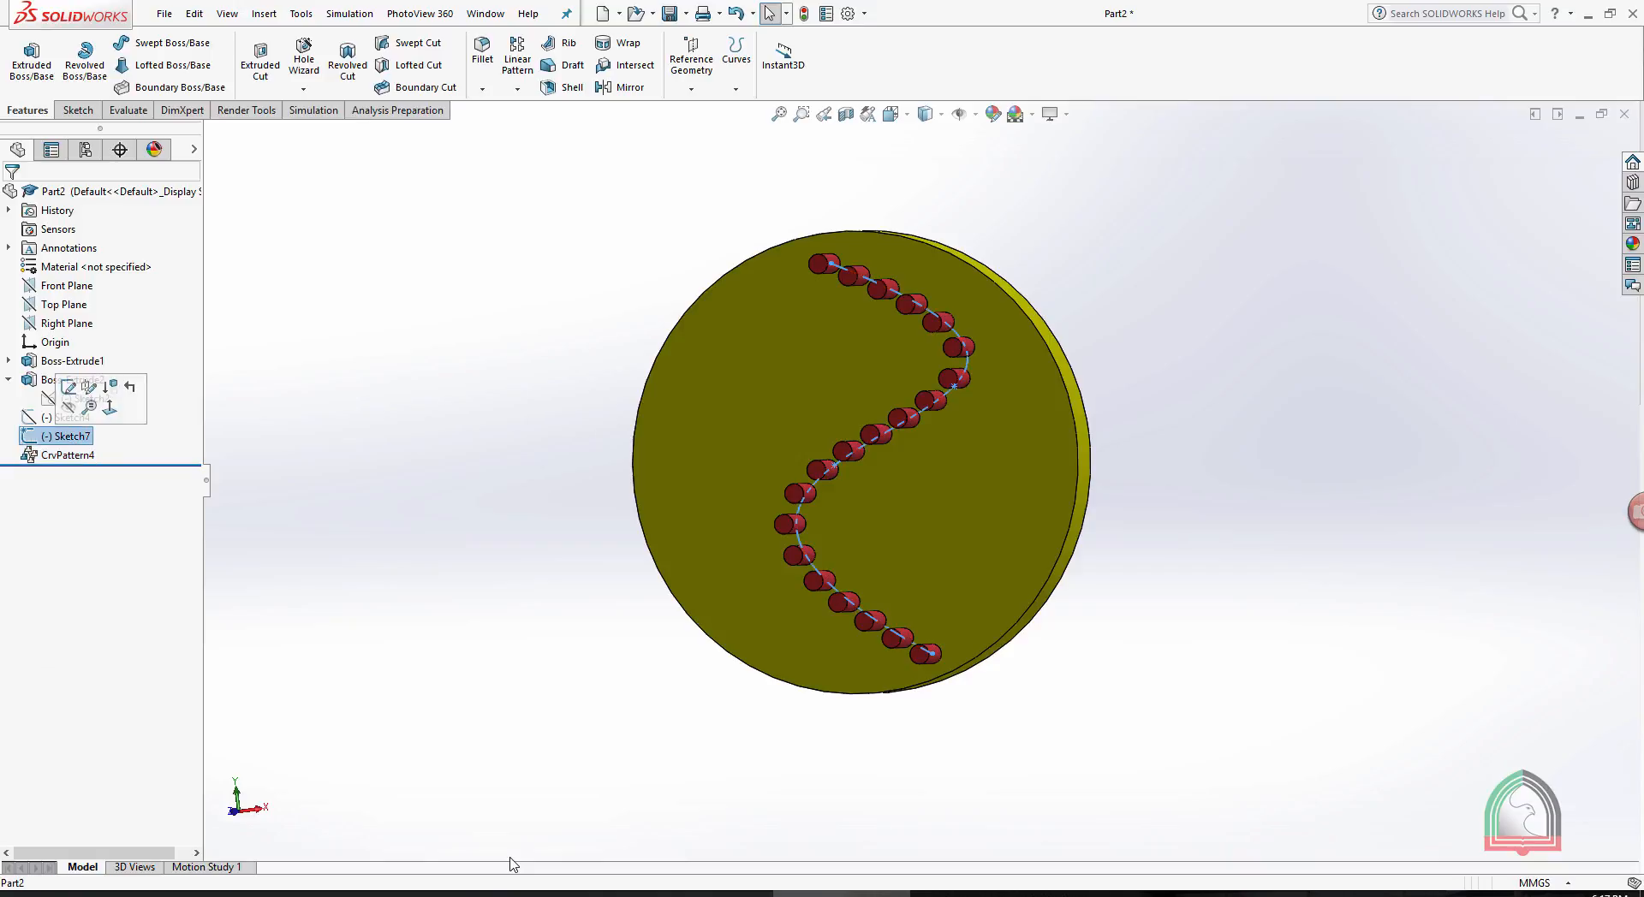
{"action": "key", "text": "ctrl+8"}
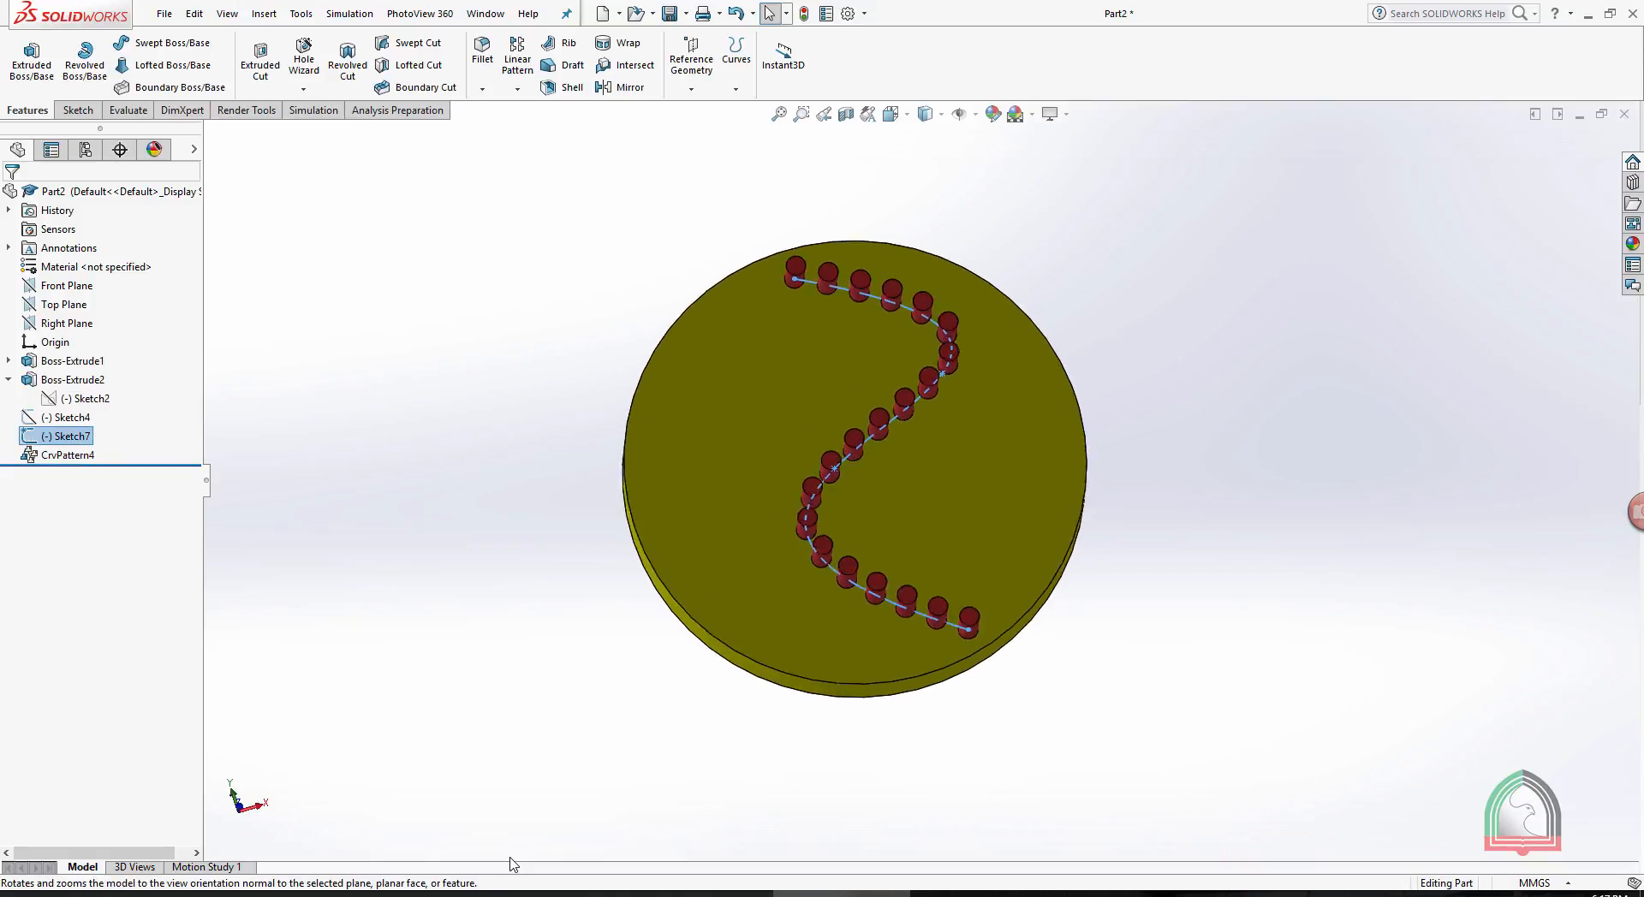
{"action": "left_click", "coordinate": [67, 437]}
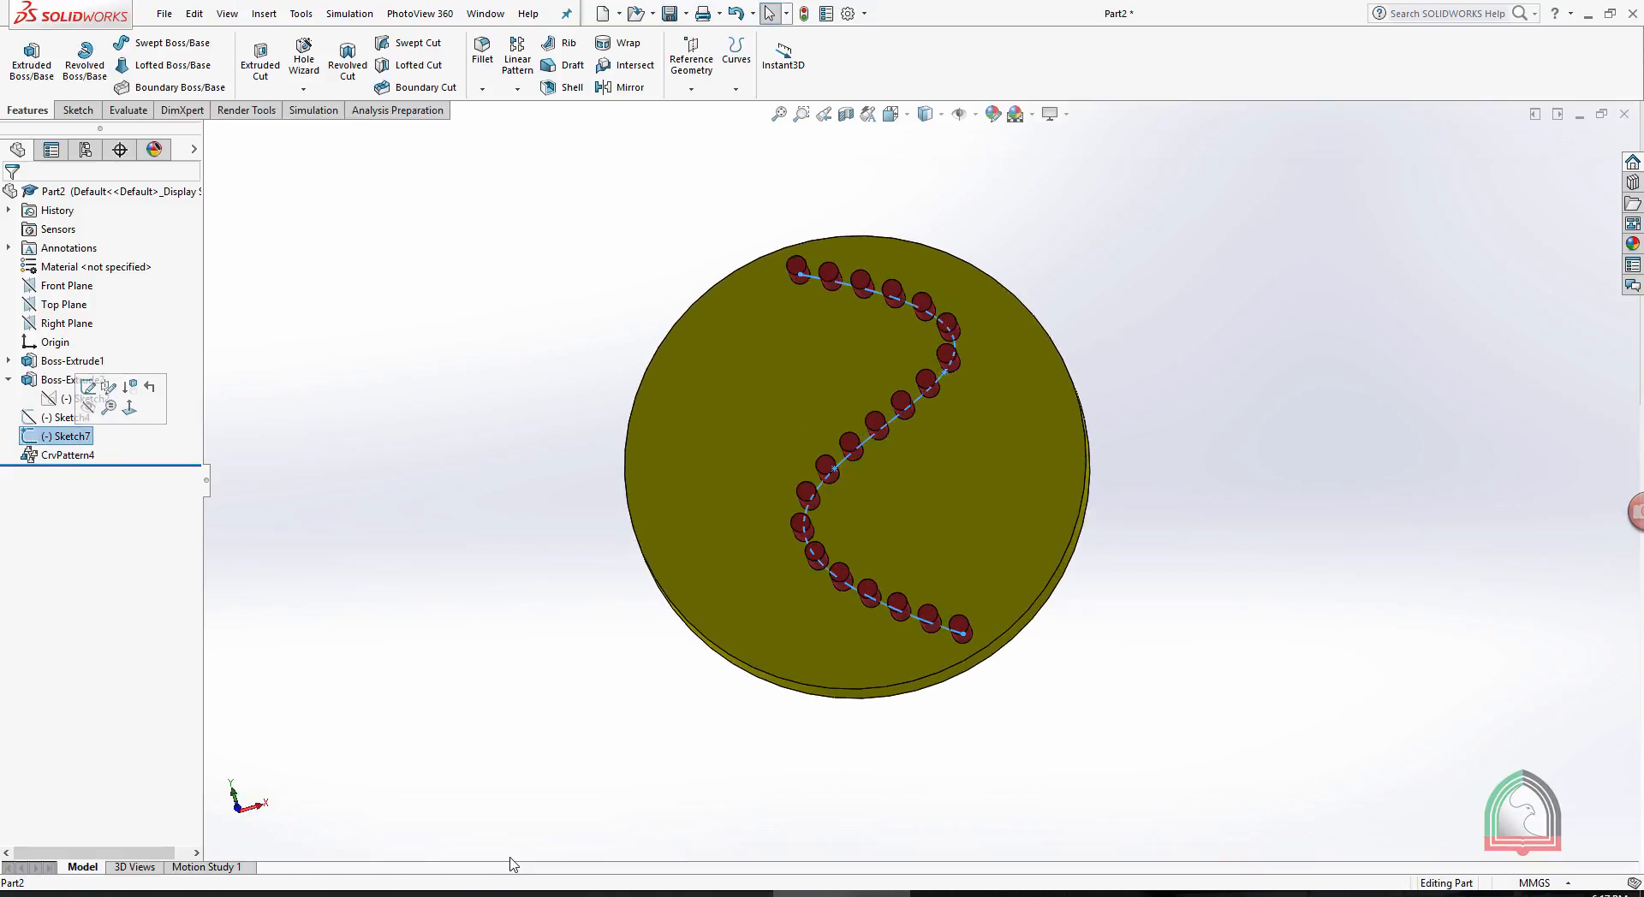
{"action": "left_click", "coordinate": [87, 408]}
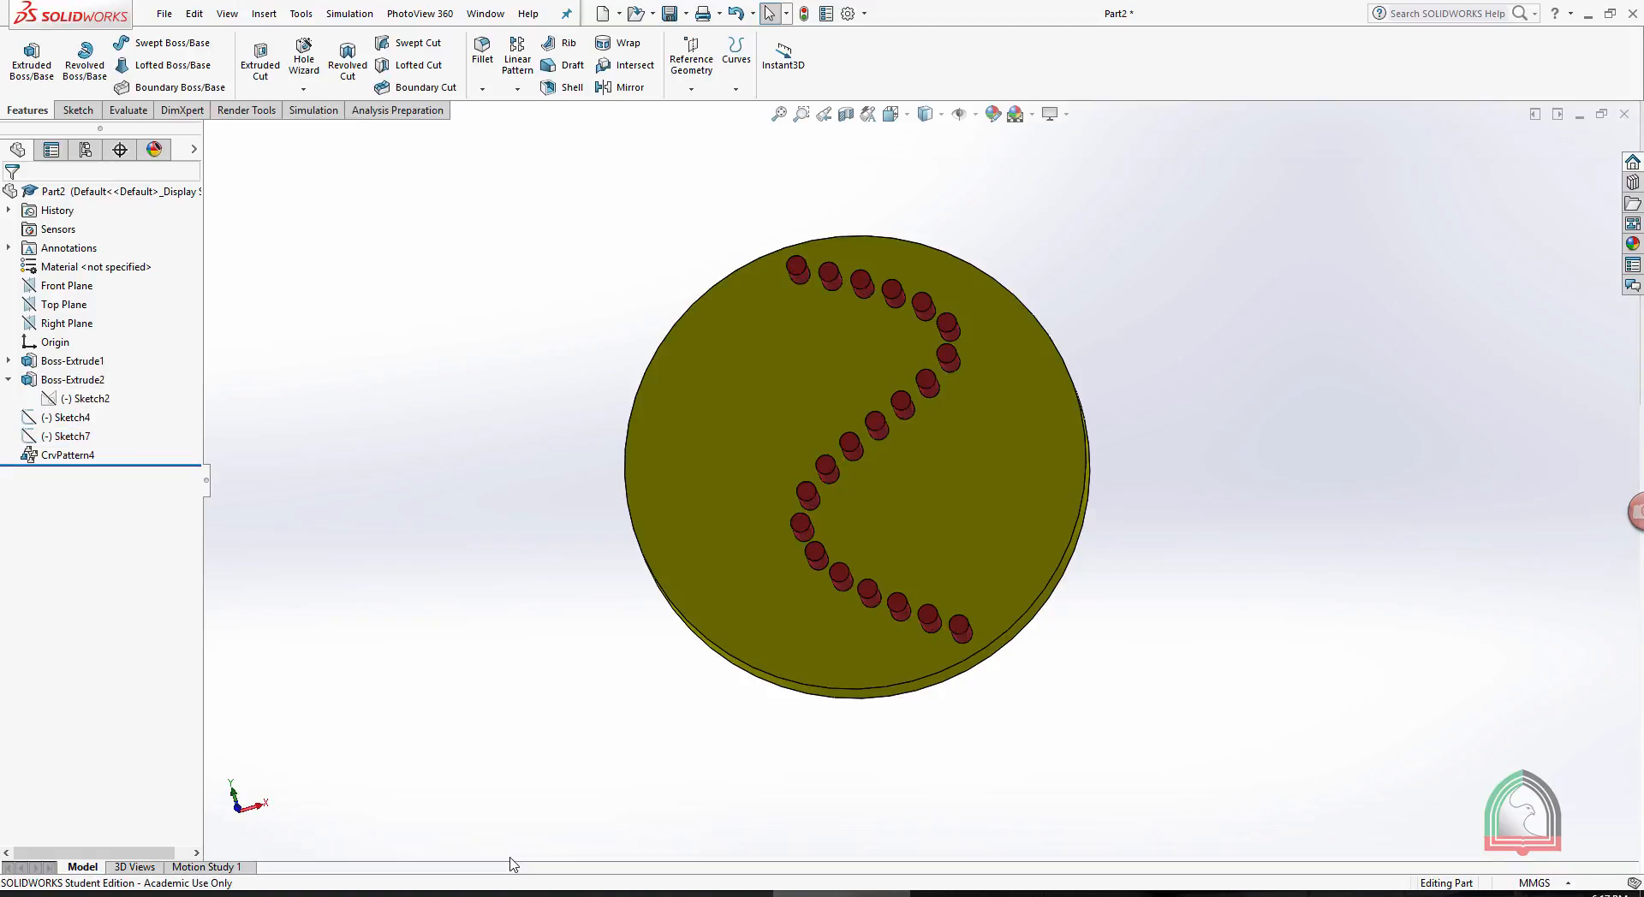
{"action": "scroll", "coordinate": [983, 304], "scroll_direction": "down", "scroll_amount": 3}
{"action": "mouse_move", "coordinate": [1143, 442]}
{"action": "middle_mouse_down"}
{"action": "mouse_move", "coordinate": [1091, 420]}
{"action": "mouse_move", "coordinate": [1101, 351]}
{"action": "mouse_move", "coordinate": [1199, 377]}
{"action": "middle_mouse_up"}
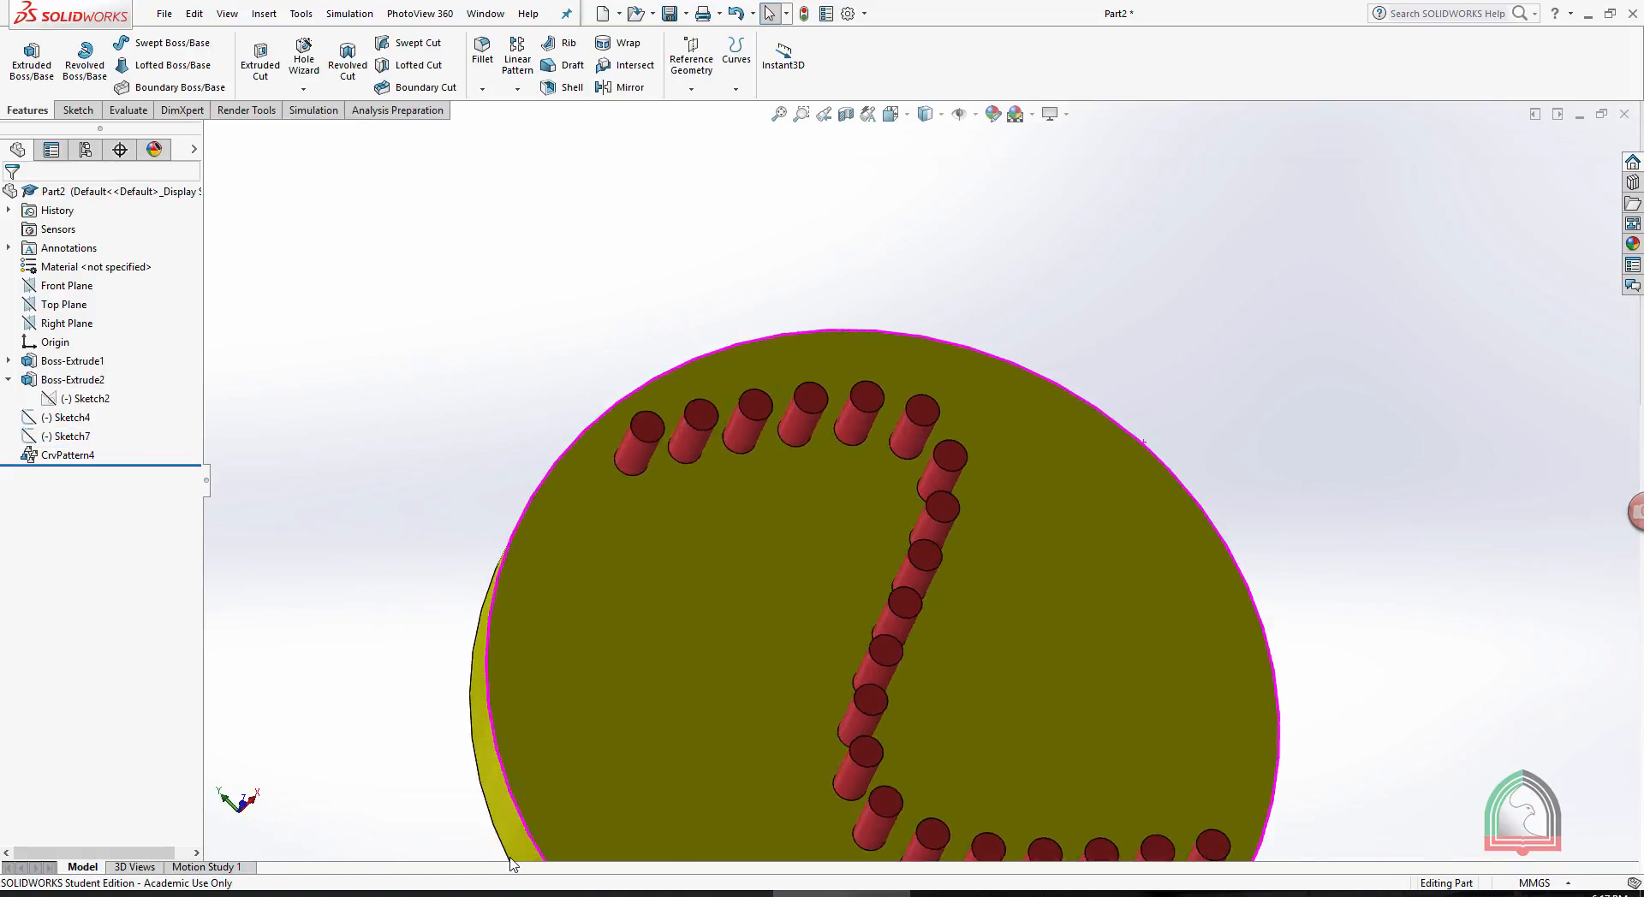
{"action": "scroll", "coordinate": [921, 491], "scroll_direction": "up", "scroll_amount": 3}
{"action": "middle_click_drag", "start_coordinate": [1113, 445], "coordinate": [904, 489]}
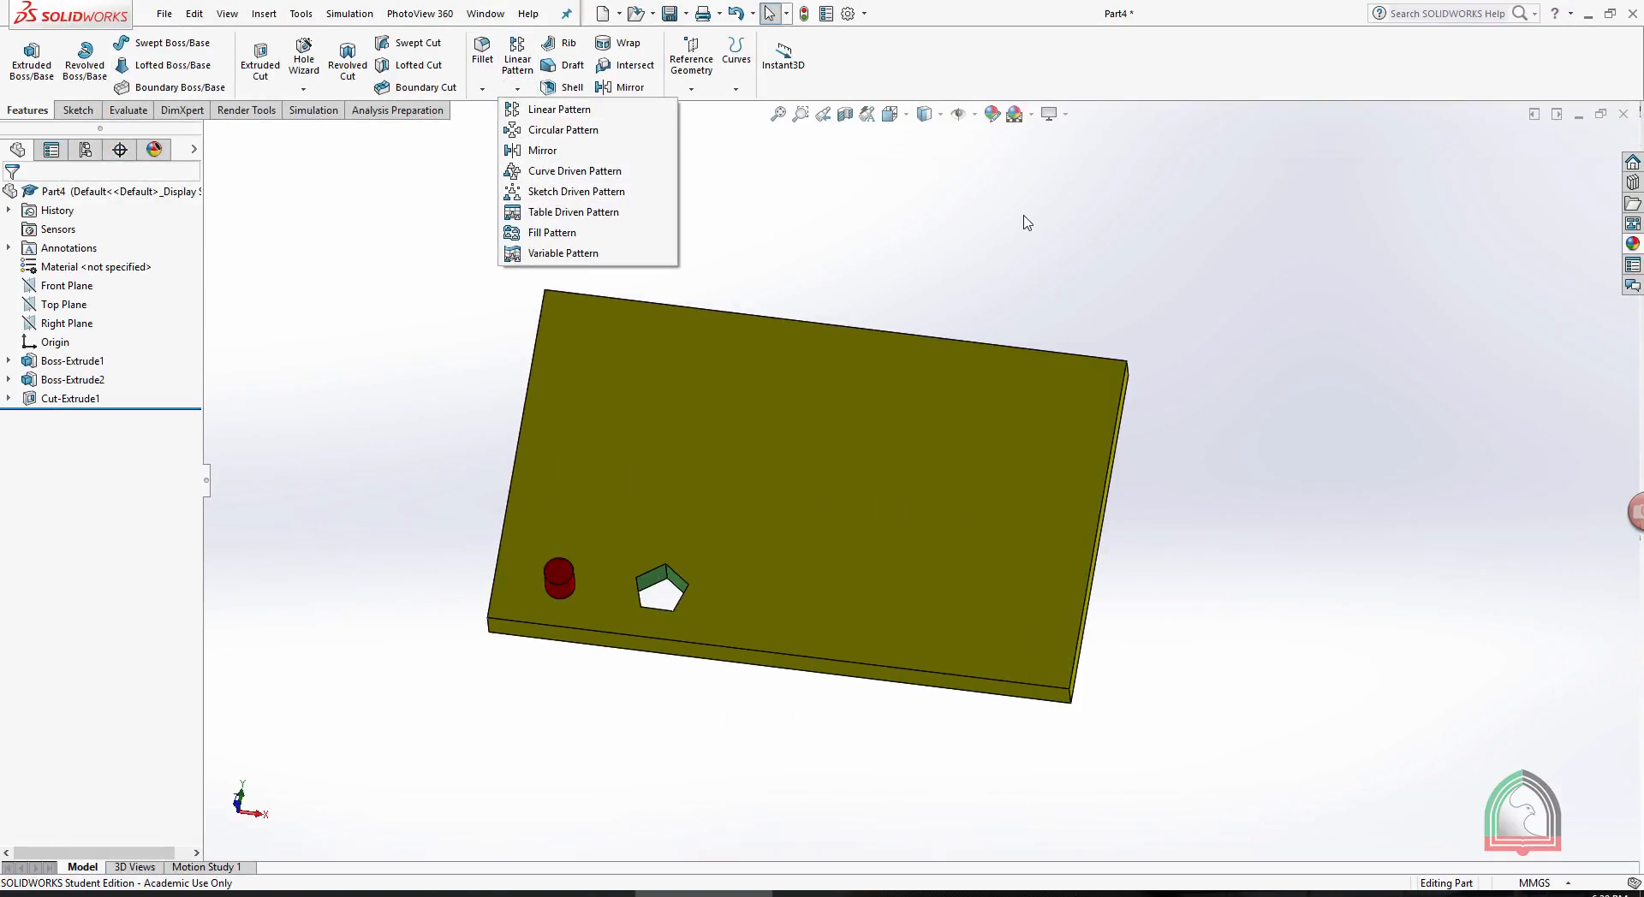
{"action": "left_click", "coordinate": [809, 253]}
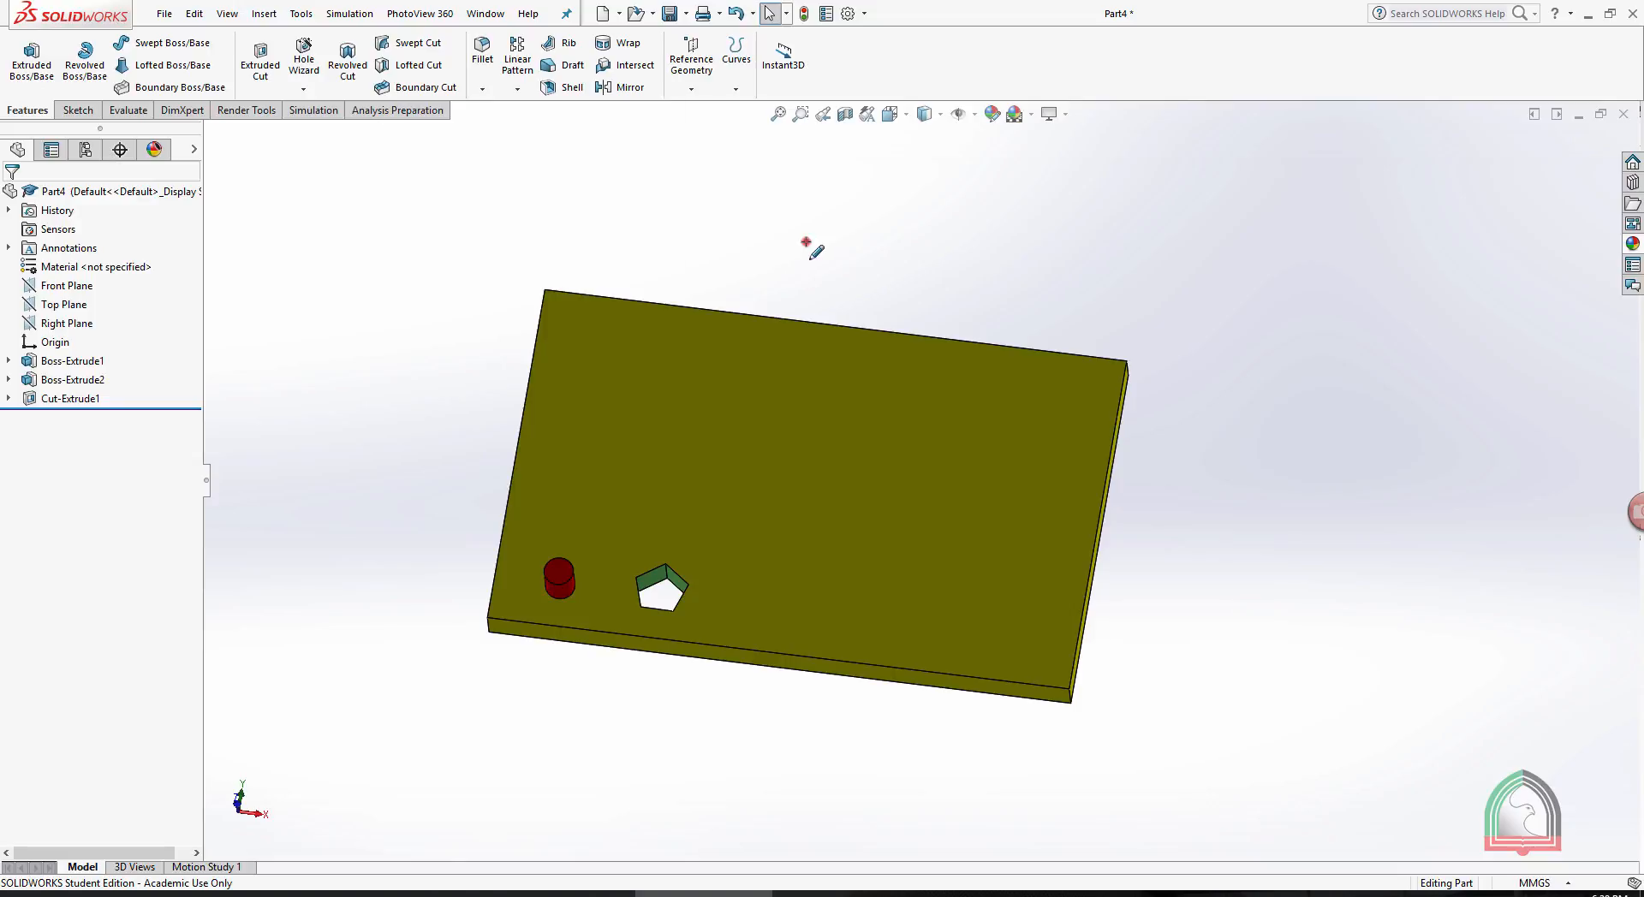
{"action": "middle_click_drag", "start_coordinate": [779, 268], "coordinate": [772, 437]}
{"action": "scroll", "coordinate": [558, 552], "scroll_direction": "down", "scroll_amount": 3}
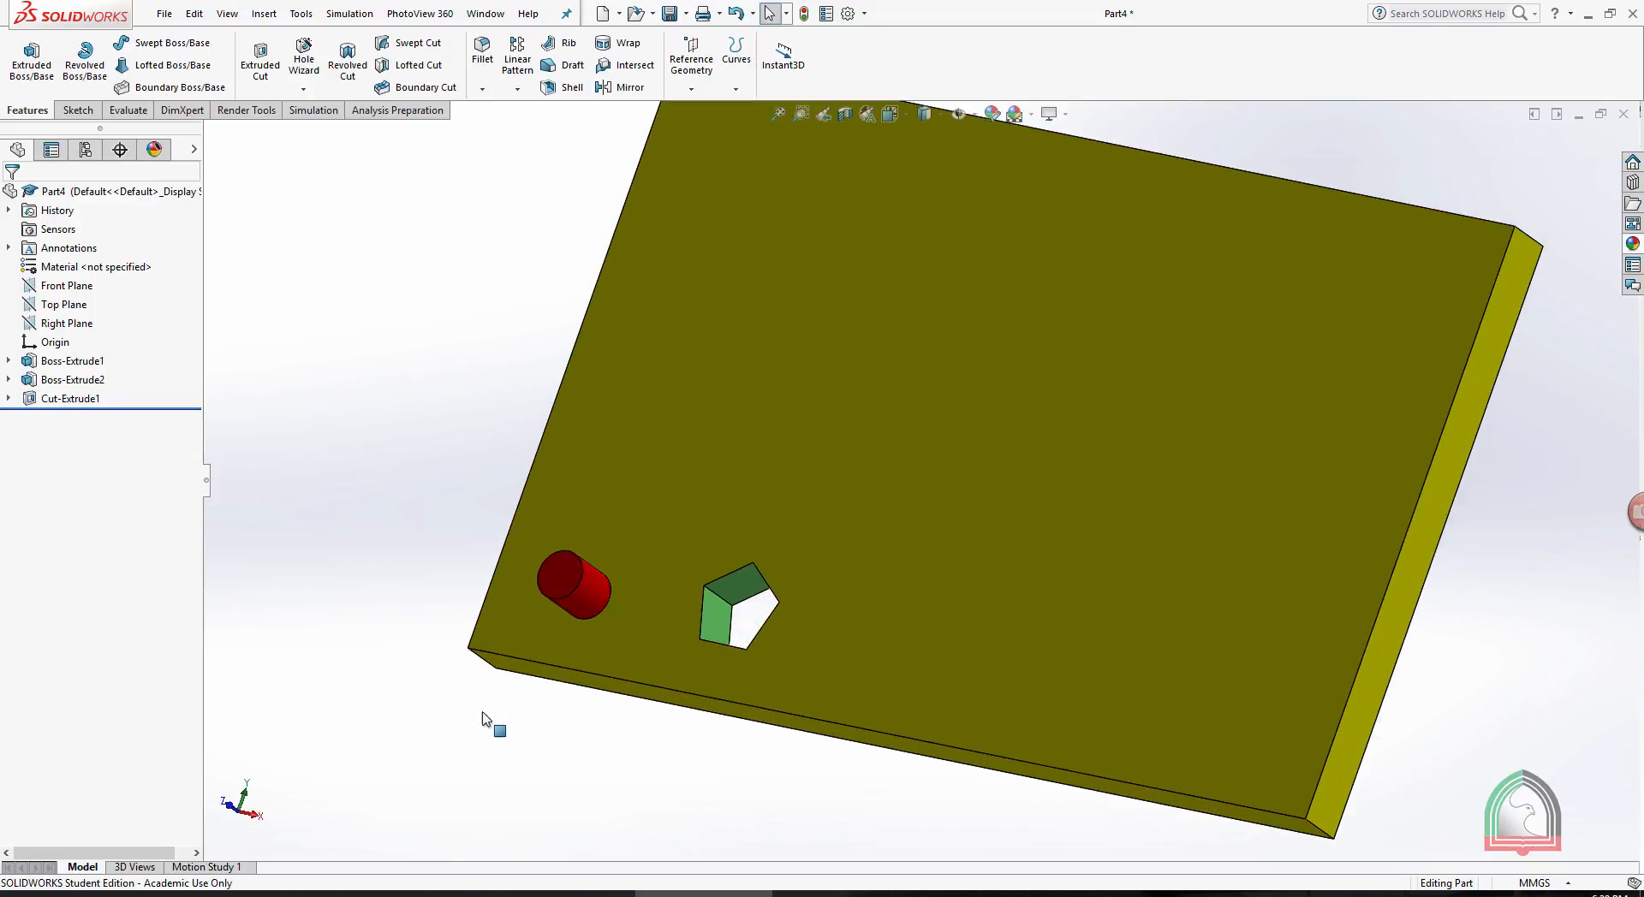
{"action": "scroll", "coordinate": [782, 618], "scroll_direction": "up", "scroll_amount": 2}
{"action": "middle_click_drag", "start_coordinate": [783, 619], "coordinate": [814, 536]}
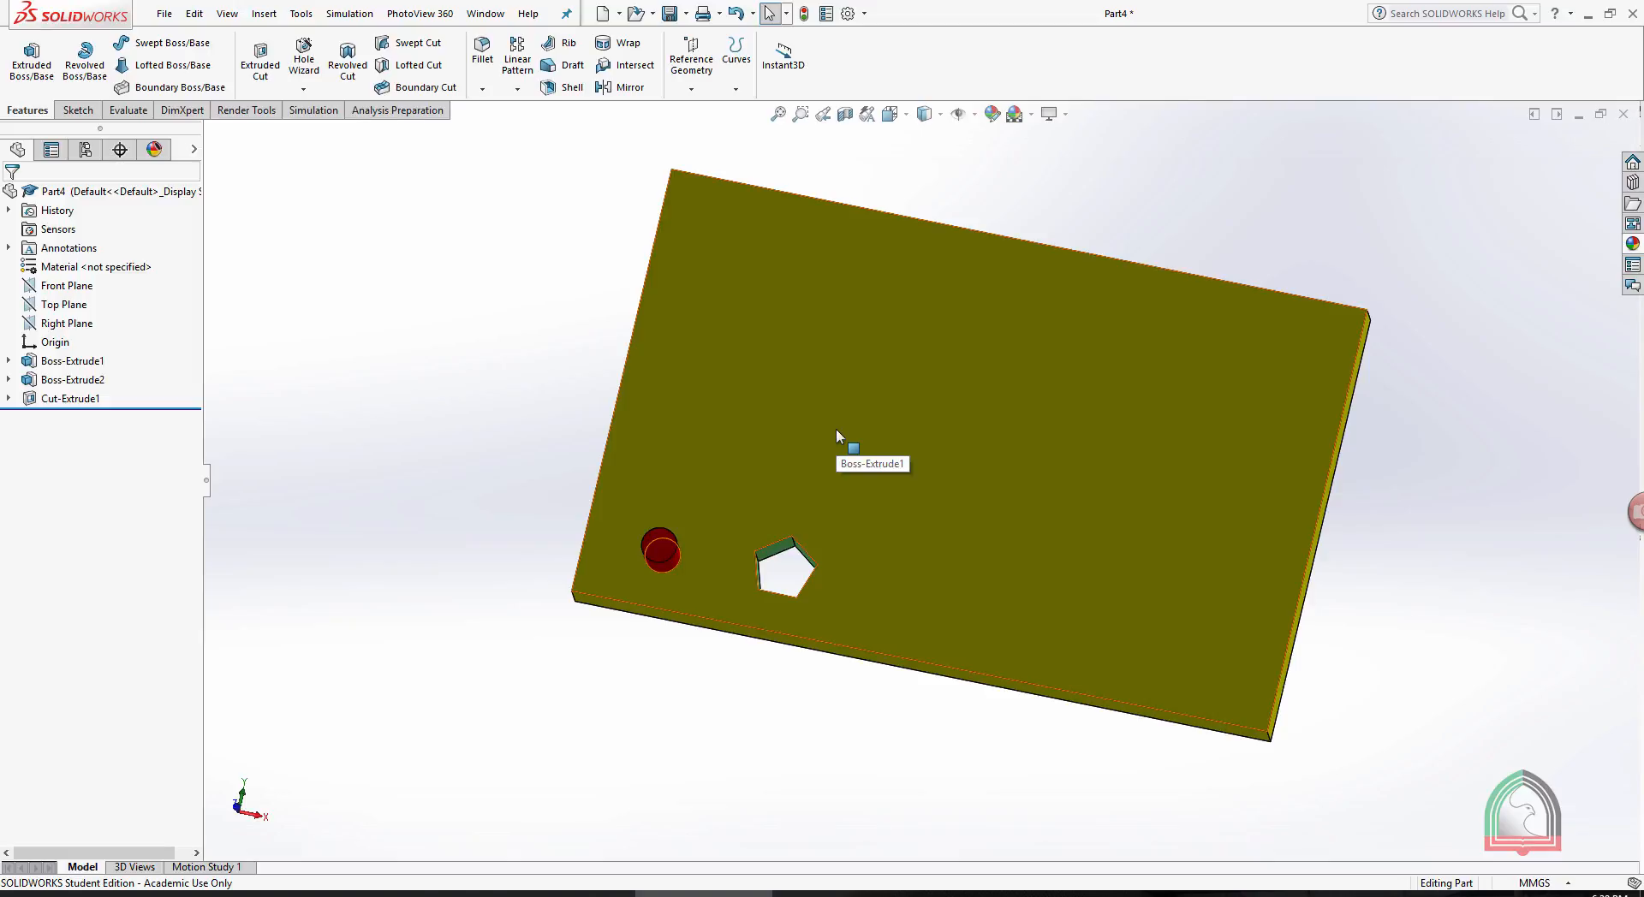
{"action": "middle_click_drag", "start_coordinate": [721, 524], "coordinate": [716, 359]}
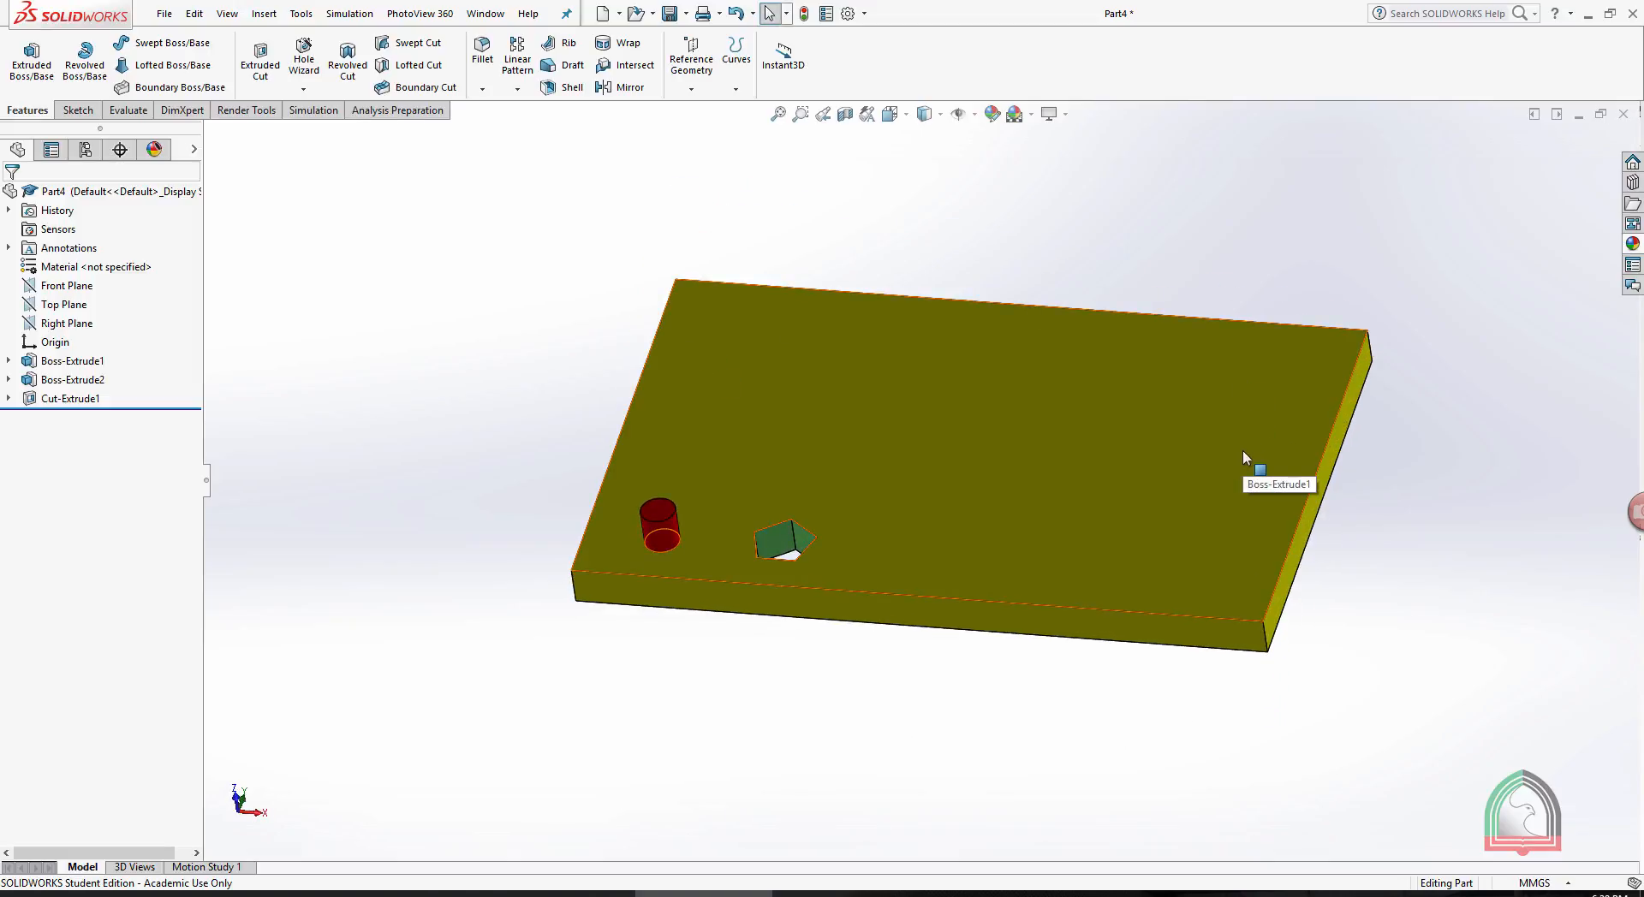
{"action": "left_click", "coordinate": [517, 89]}
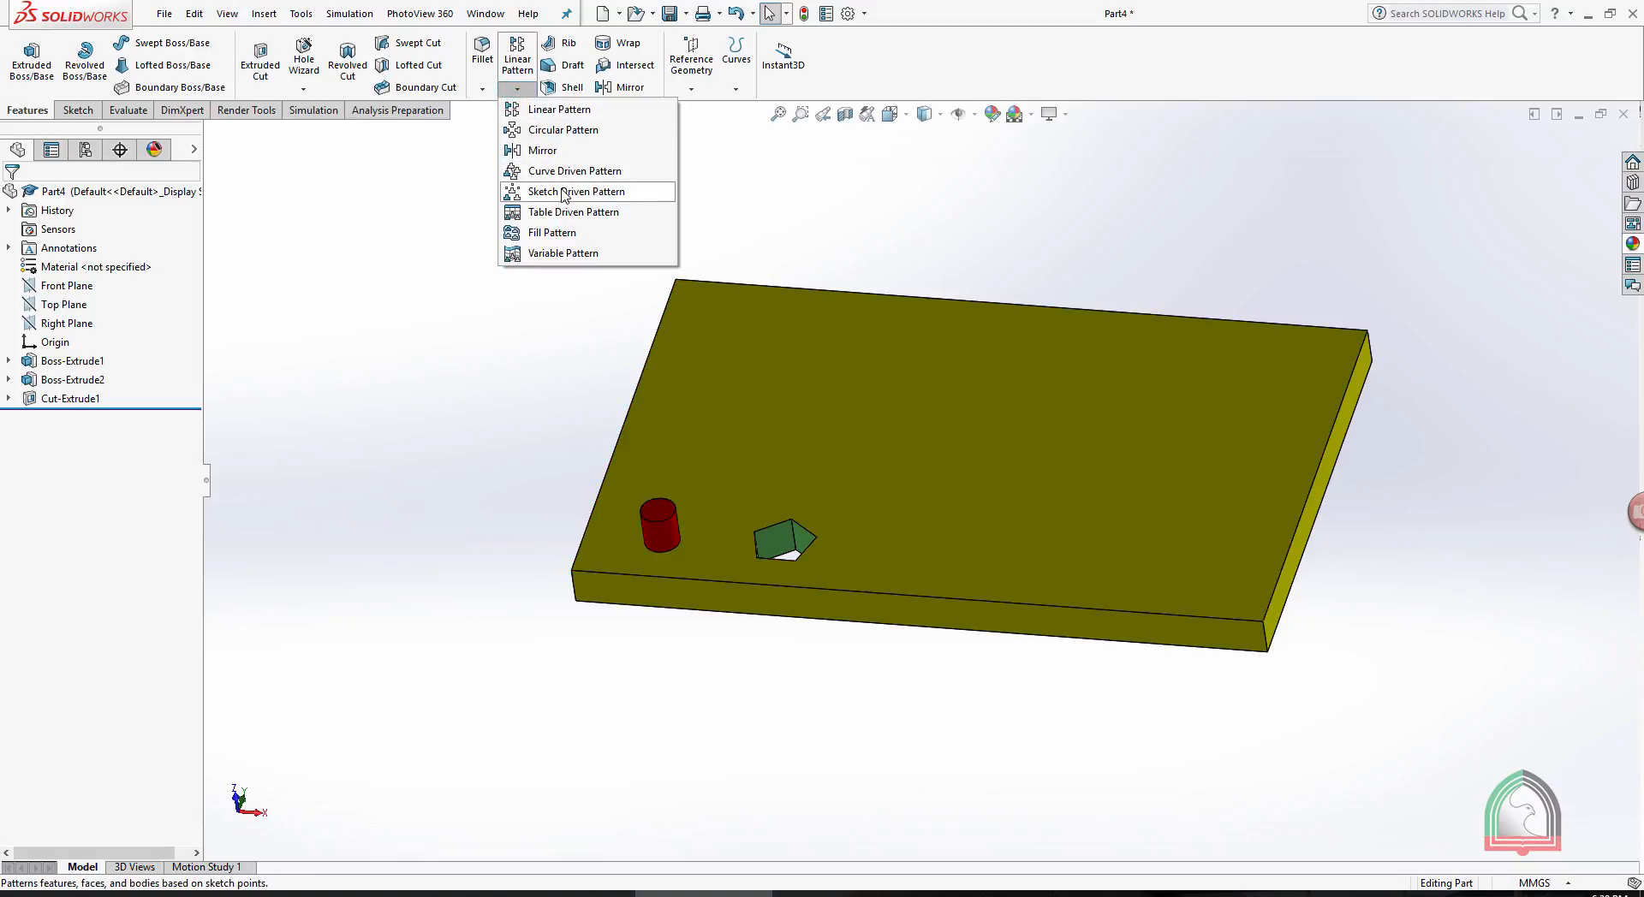
- Start a sketch on the plate's large top face and orient the view normal to it
{"action": "left_click", "coordinate": [1052, 437]}
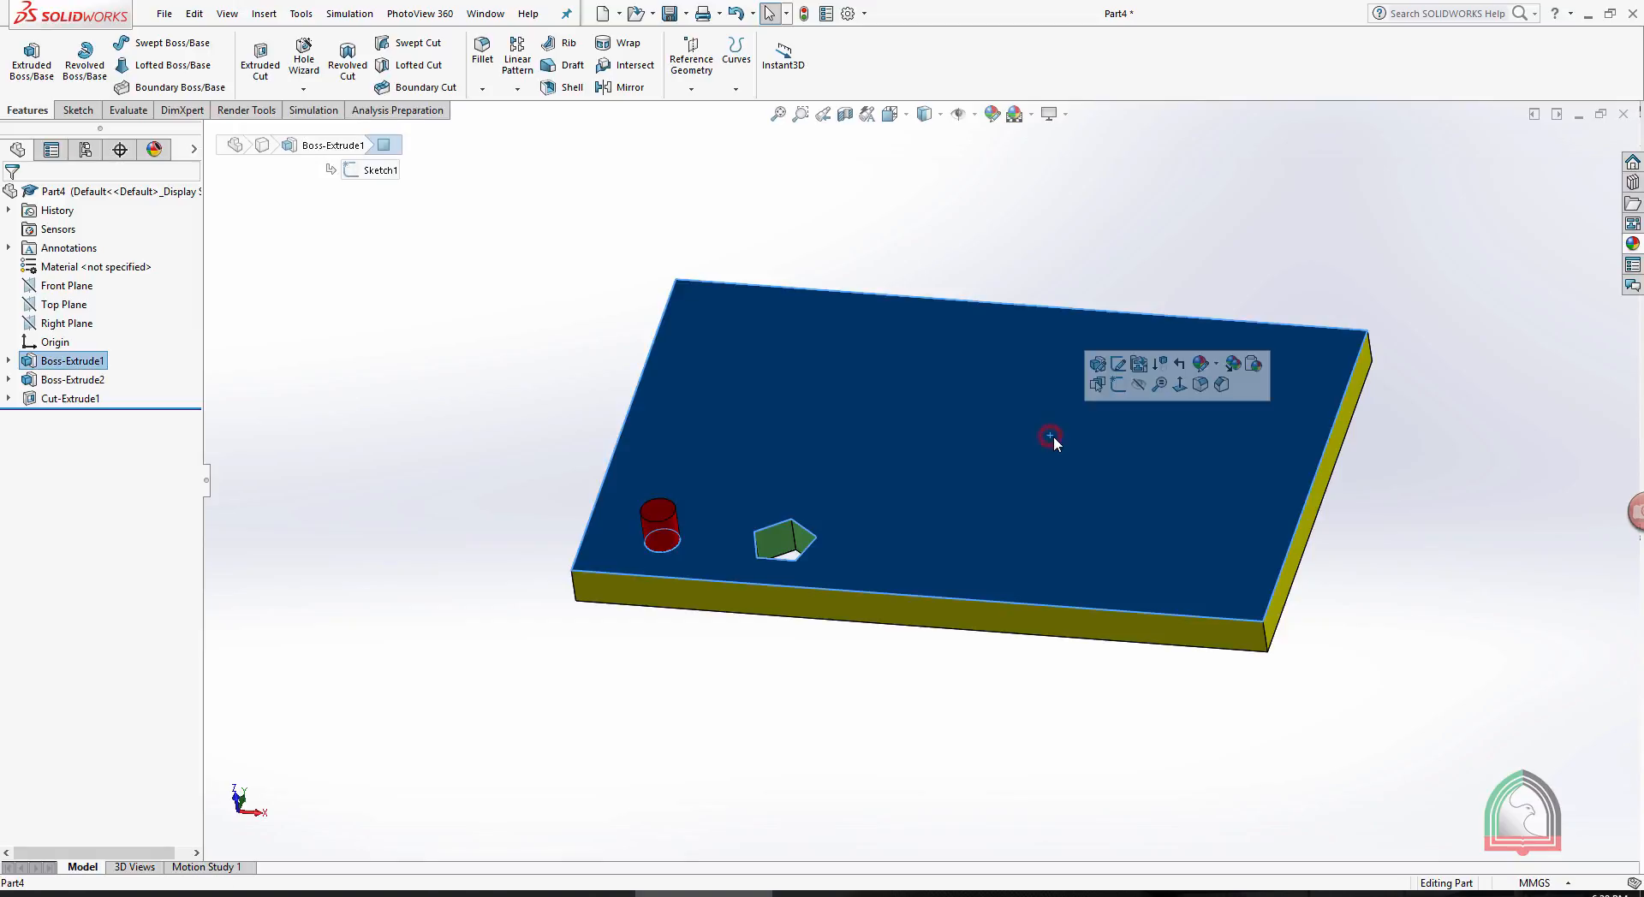
{"action": "left_click", "coordinate": [1116, 385]}
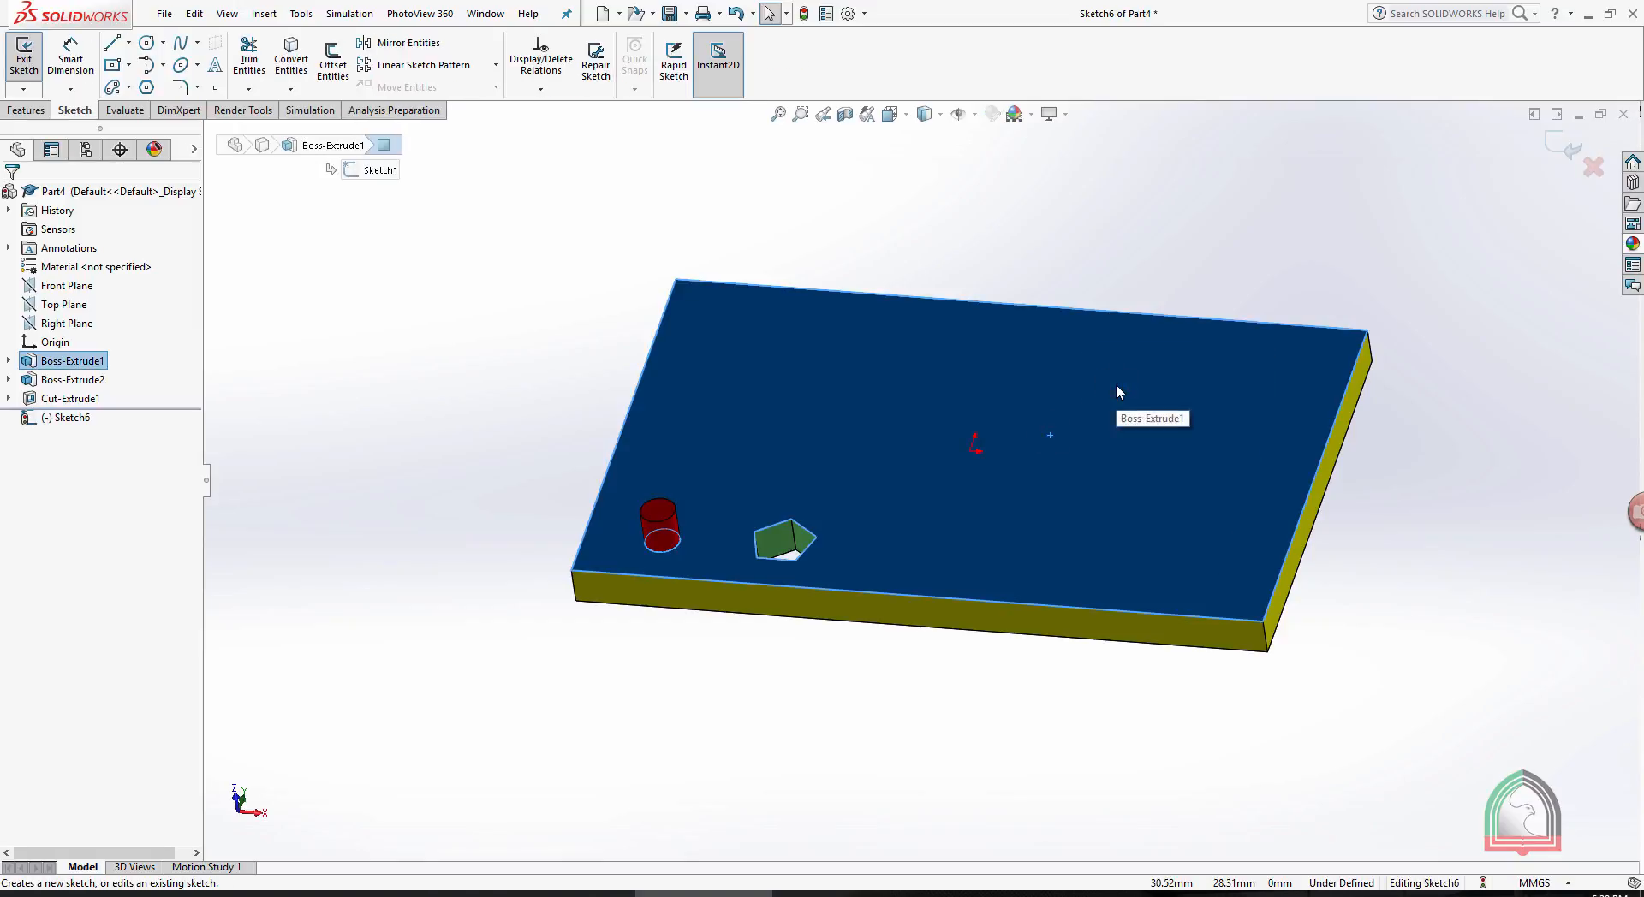
{"action": "left_click", "coordinate": [886, 477]}
{"action": "key", "text": "space"}
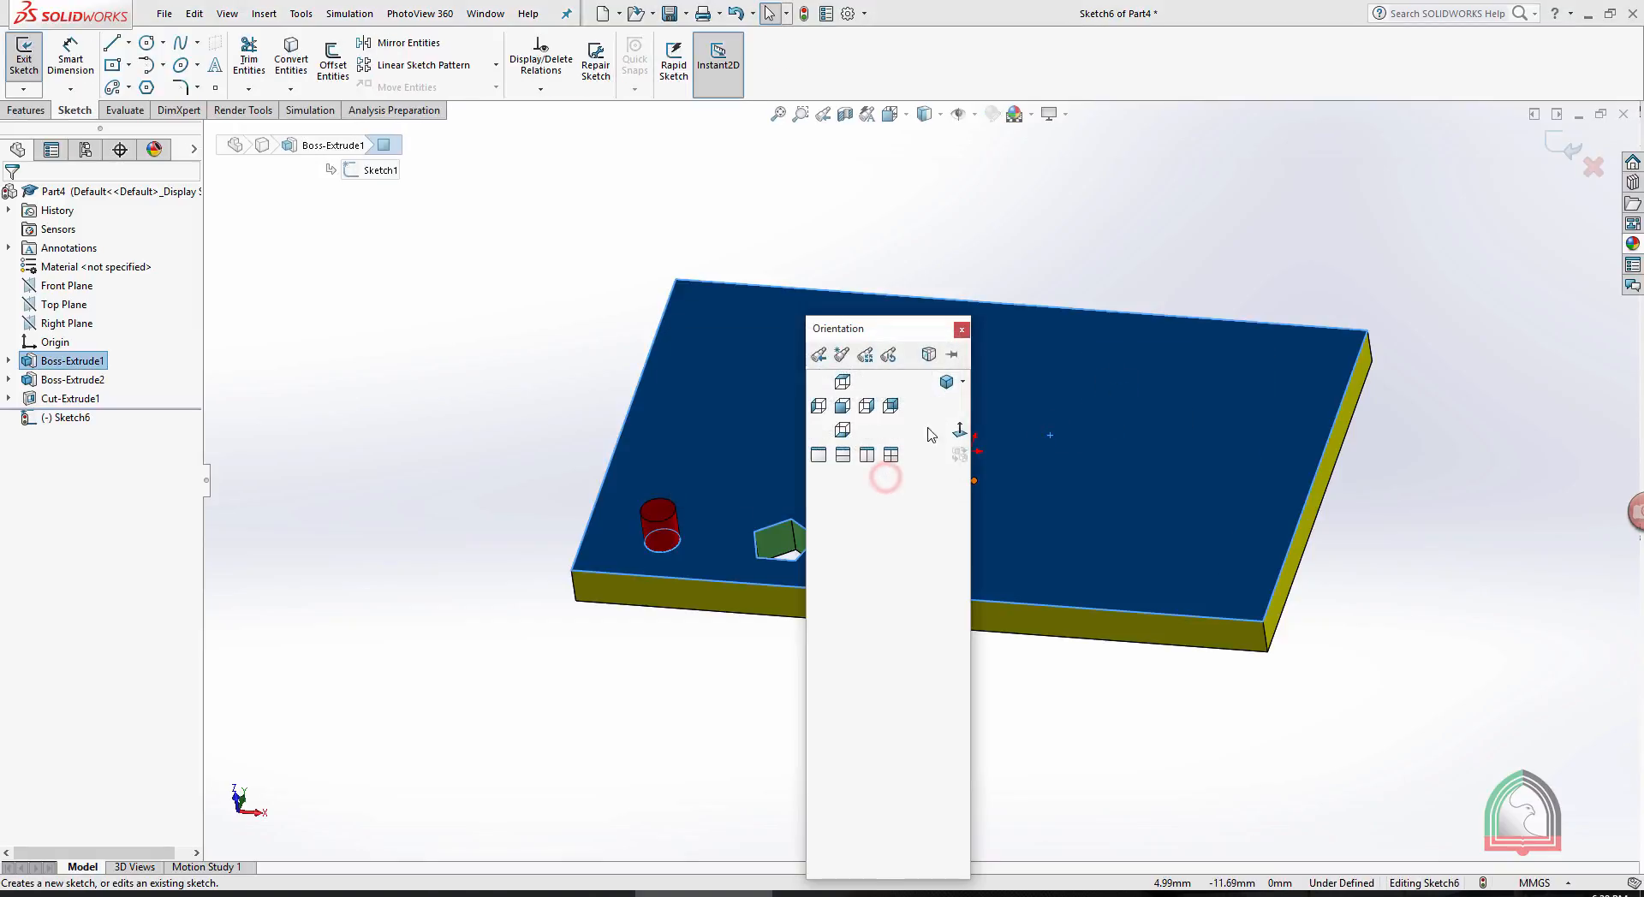
{"action": "left_click", "coordinate": [959, 429]}
{"action": "left_click", "coordinate": [946, 190]}
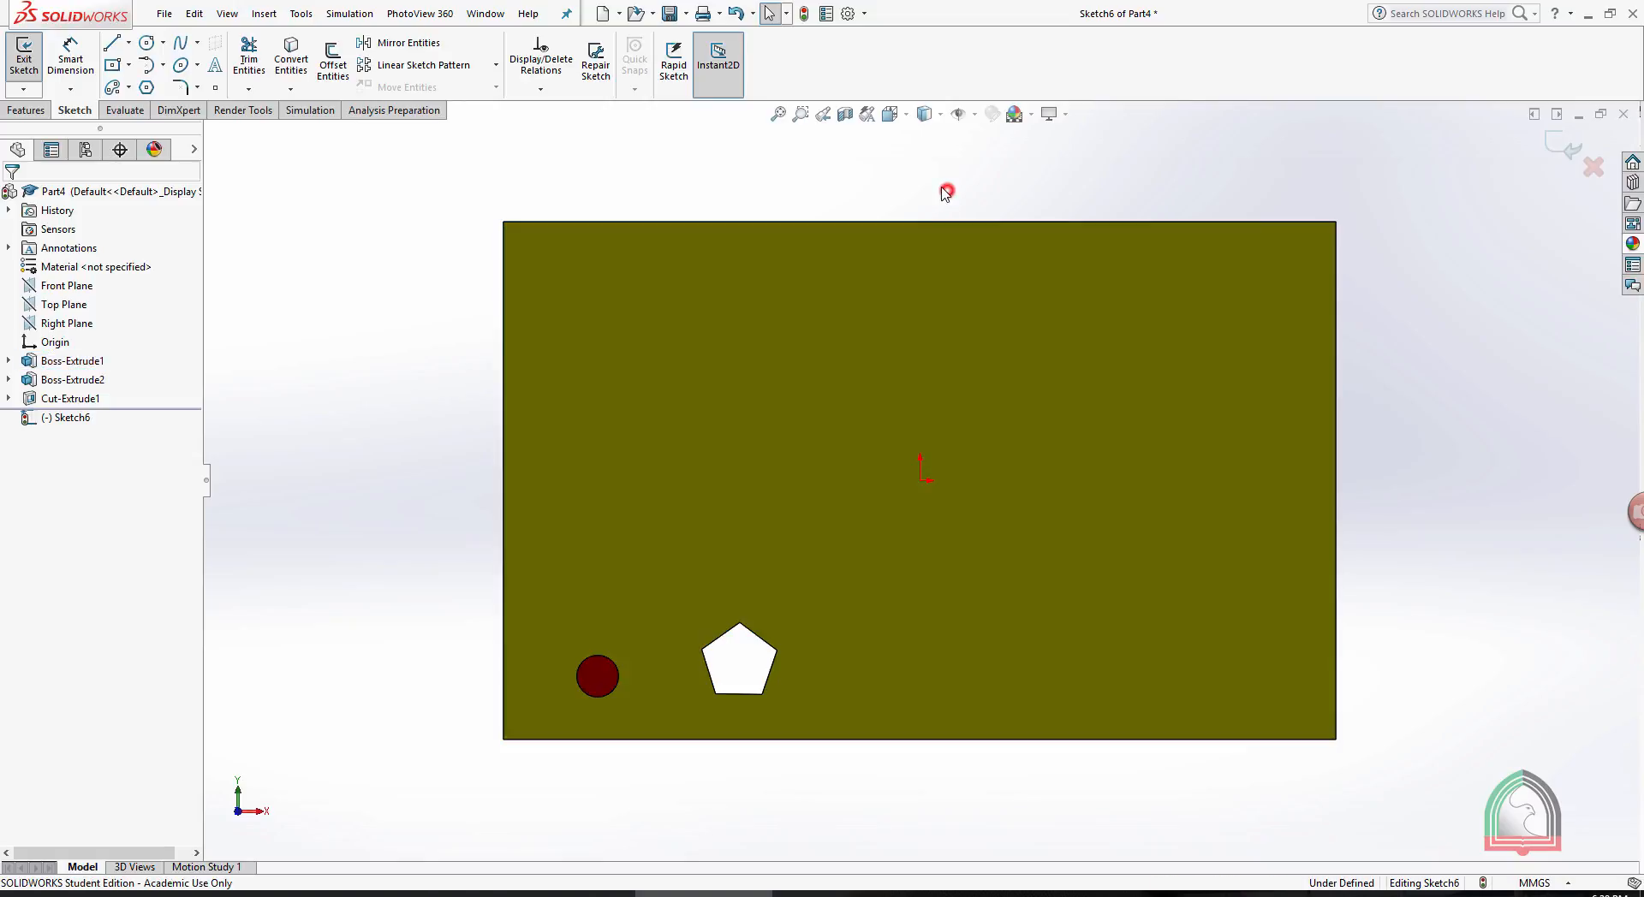
- Place twelve sketch points scattered across the plate's top face, clear of the pin and pentagonal hole, and exit the sketch
{"action": "left_click", "coordinate": [215, 86]}
{"action": "left_click", "coordinate": [681, 360]}
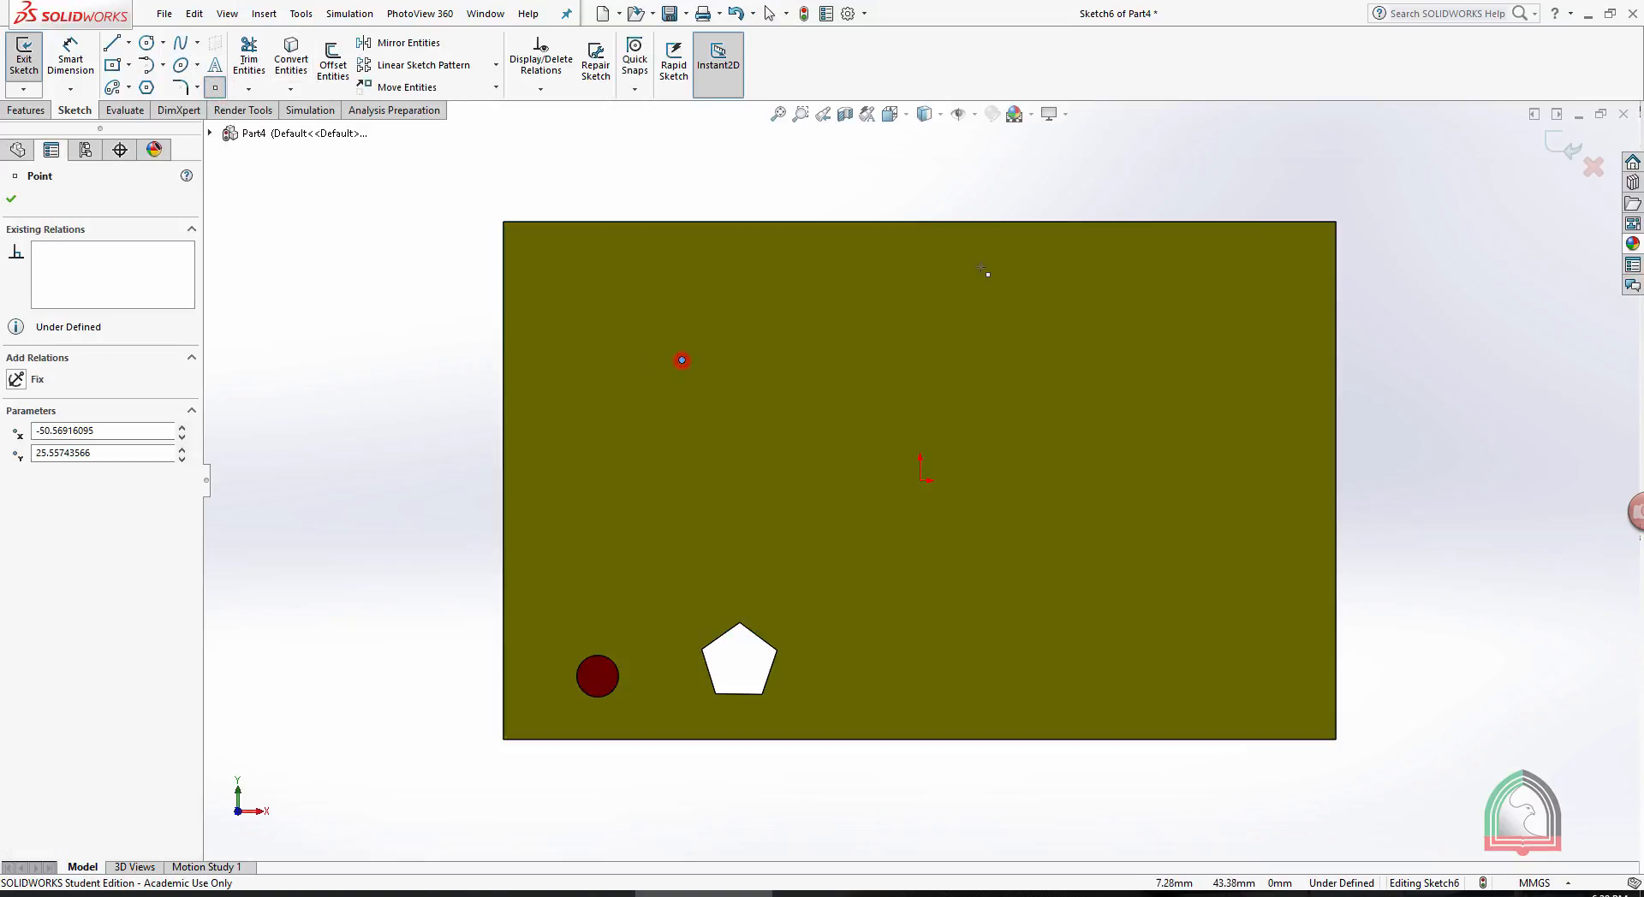
{"action": "left_click", "coordinate": [983, 265]}
{"action": "left_click", "coordinate": [1220, 305]}
{"action": "left_click", "coordinate": [1274, 460]}
{"action": "left_click", "coordinate": [1229, 615]}
{"action": "left_click", "coordinate": [1118, 413]}
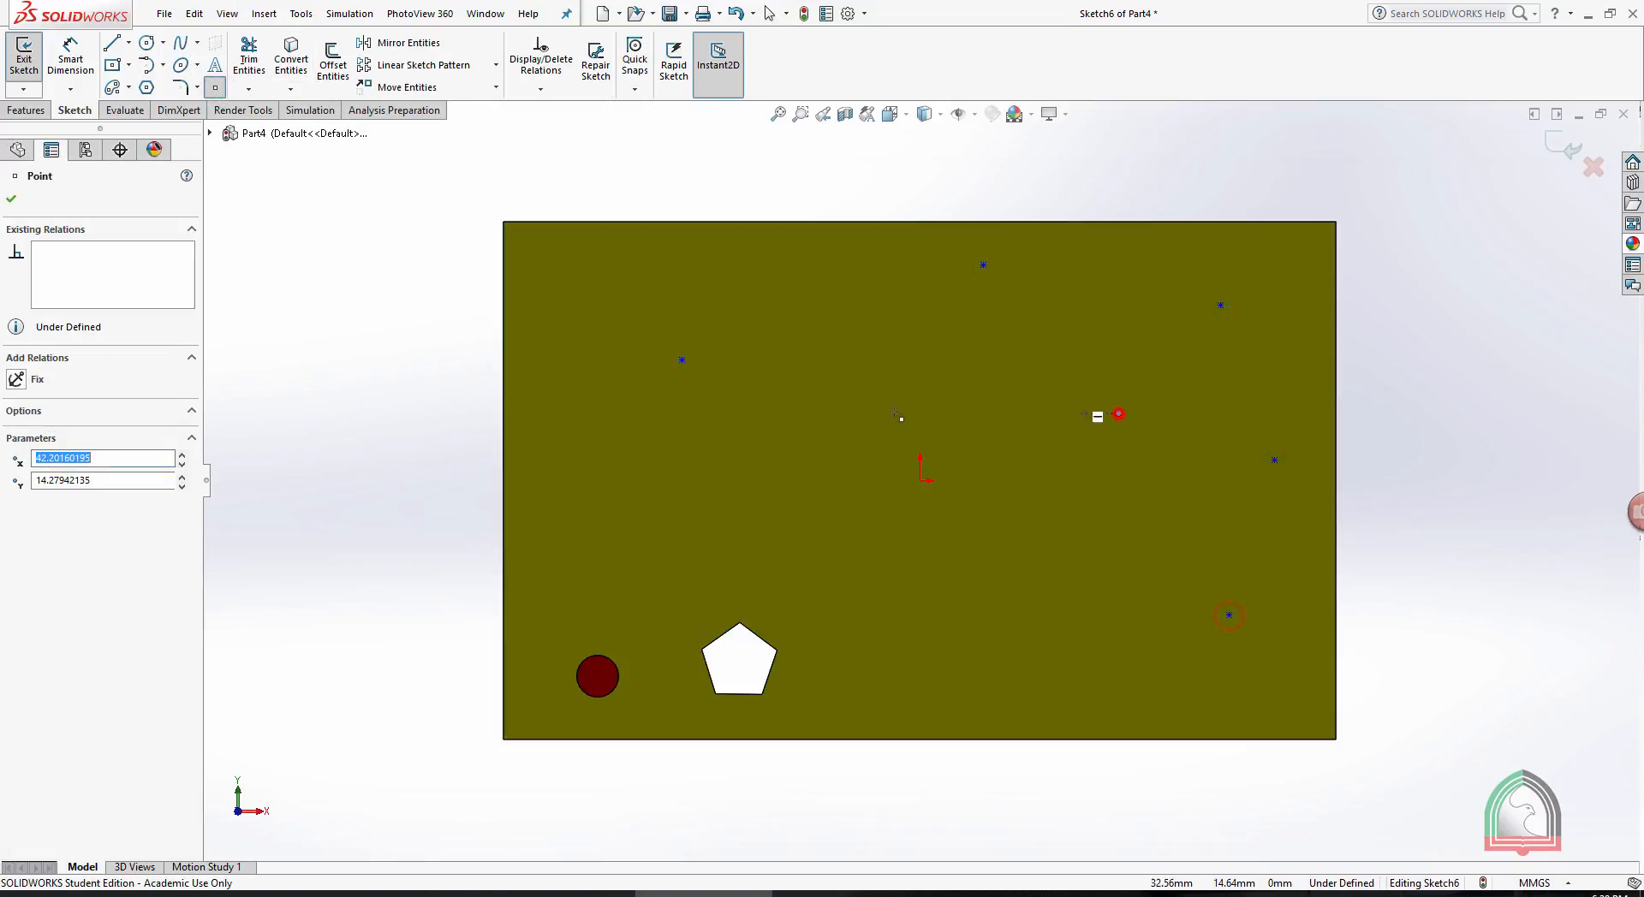
{"action": "left_click", "coordinate": [852, 413]}
{"action": "left_click", "coordinate": [920, 526]}
{"action": "left_click", "coordinate": [983, 413]}
{"action": "left_click", "coordinate": [1023, 597]}
{"action": "left_click", "coordinate": [905, 674]}
{"action": "left_click", "coordinate": [1173, 675]}
{"action": "key", "text": "Escape"}
{"action": "mouse_move", "coordinate": [1372, 357]}
{"action": "middle_mouse_down"}
{"action": "mouse_move", "coordinate": [1387, 385]}
{"action": "mouse_move", "coordinate": [1384, 273]}
{"action": "mouse_move", "coordinate": [1420, 301]}
{"action": "middle_mouse_up"}
{"action": "left_click", "coordinate": [1421, 302]}
{"action": "left_click", "coordinate": [1560, 145]}
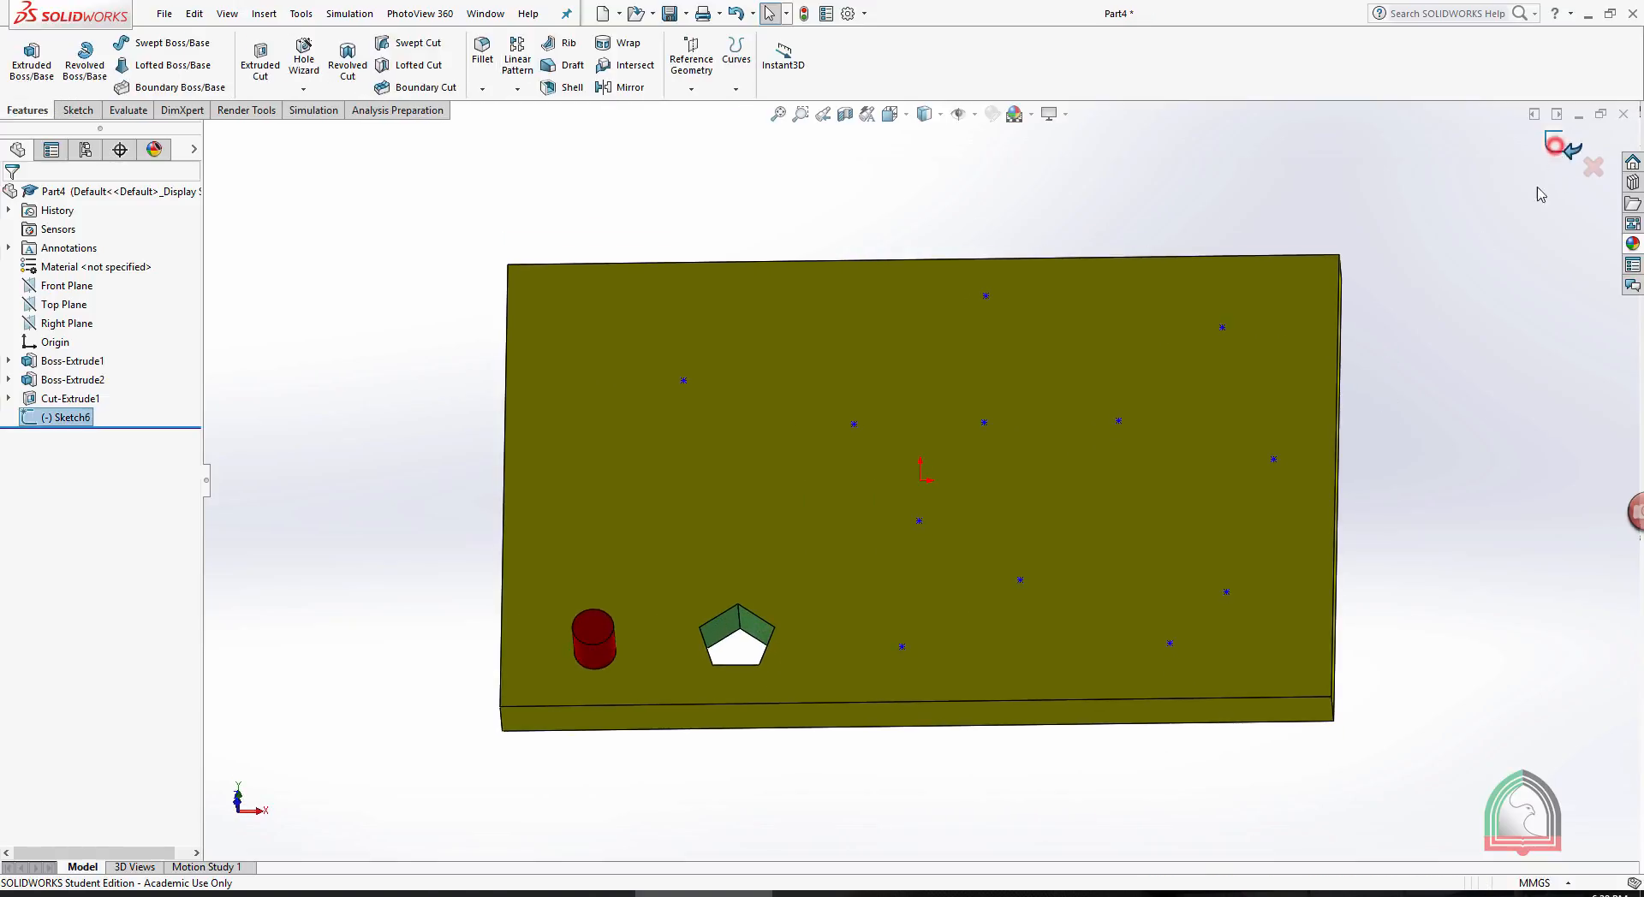
{"action": "left_click", "coordinate": [1465, 312]}
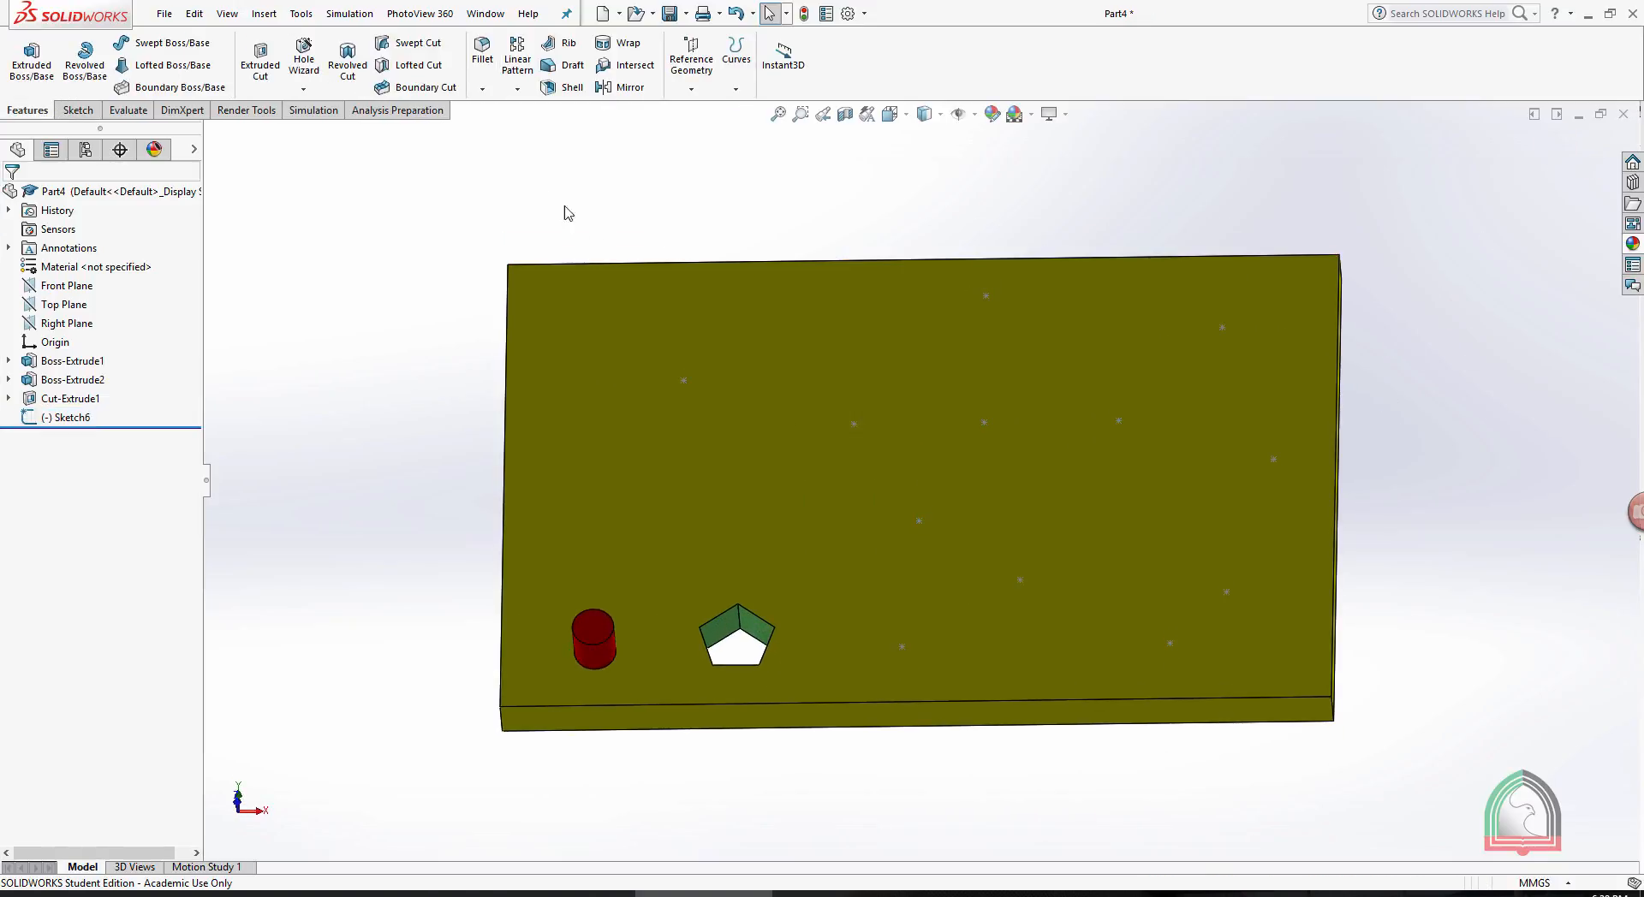
- Create a Sketch Driven Pattern of the red pin on the sketched points with Centroid as reference point, and undo it
{"action": "left_click", "coordinate": [519, 90]}
{"action": "left_click", "coordinate": [555, 194]}
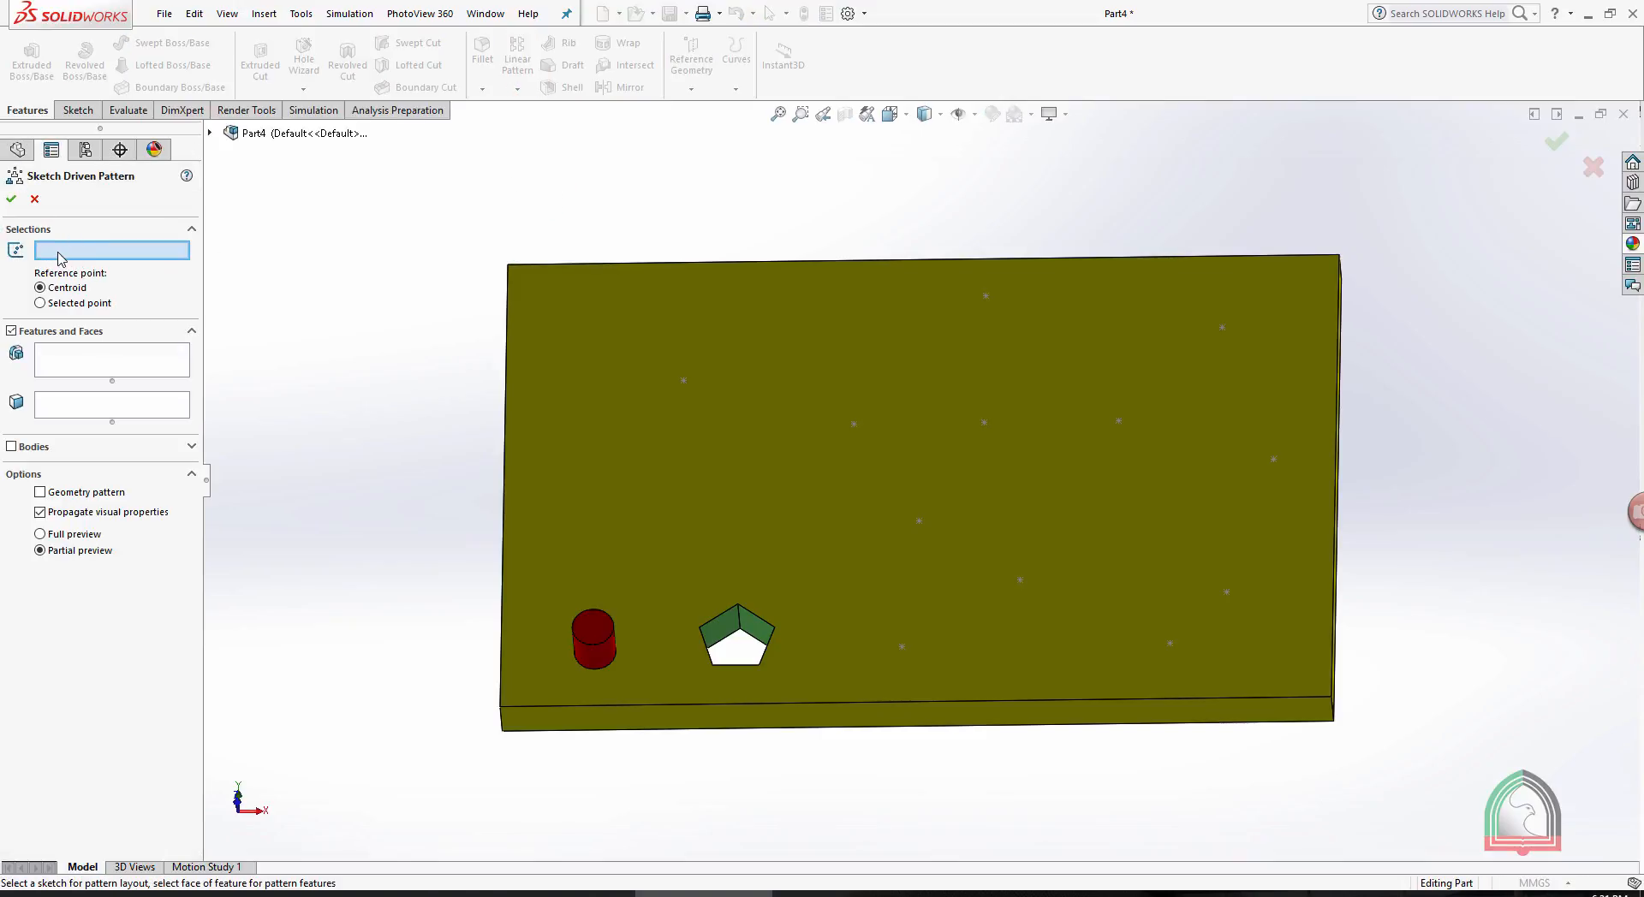
{"action": "left_click", "coordinate": [210, 132]}
{"action": "left_click", "coordinate": [287, 359]}
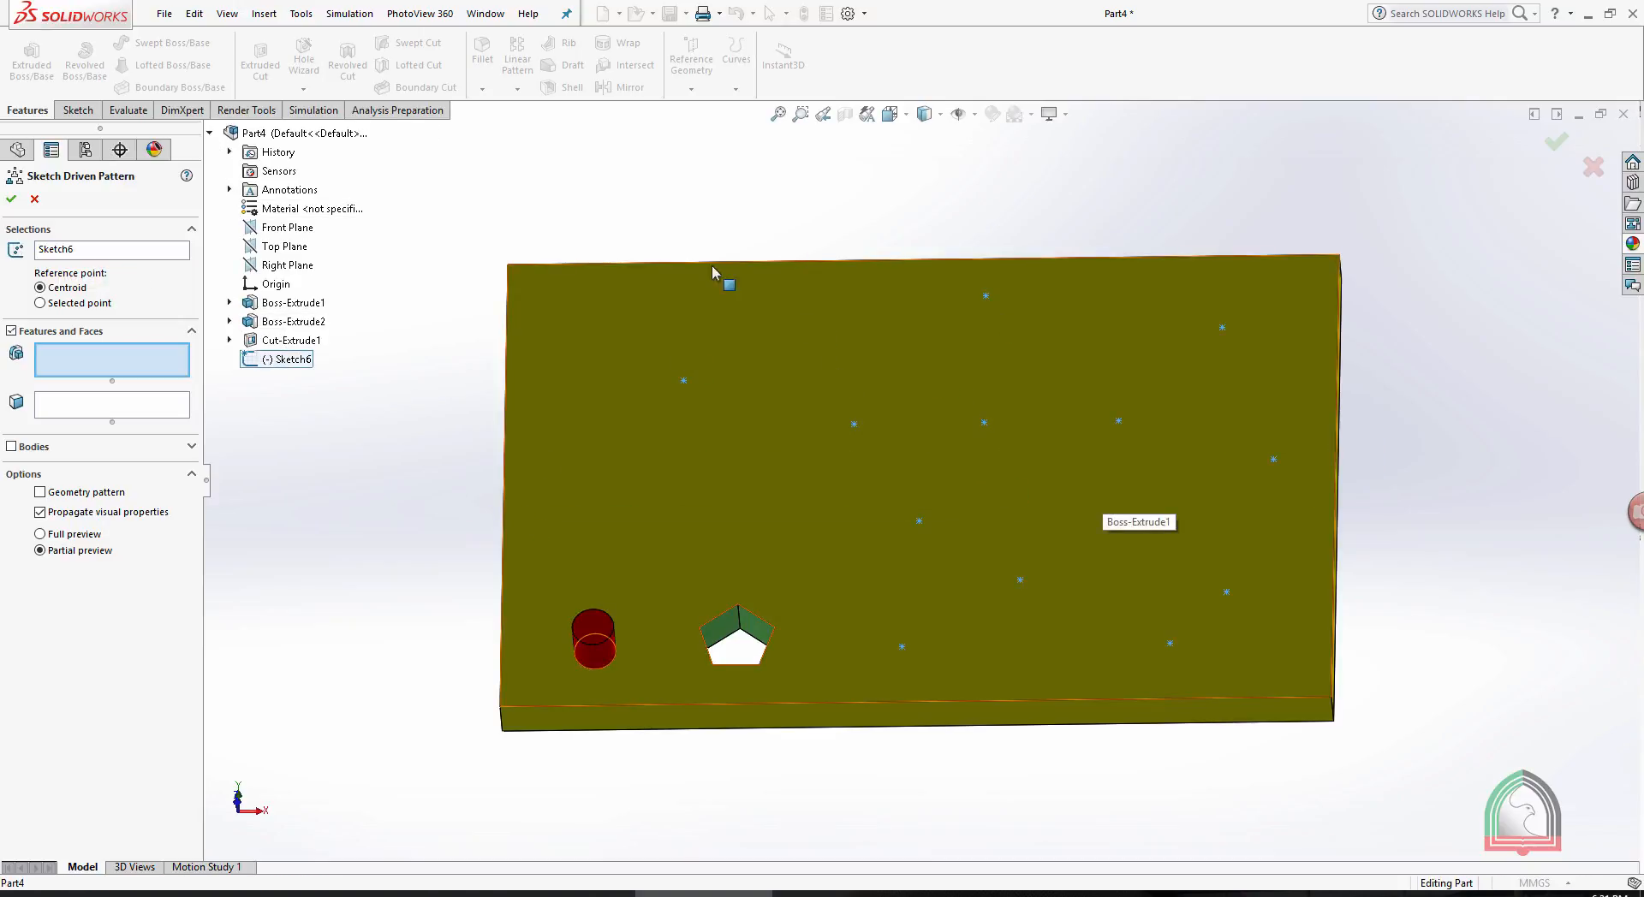
{"action": "middle_click_drag", "start_coordinate": [1424, 462], "coordinate": [1378, 448]}
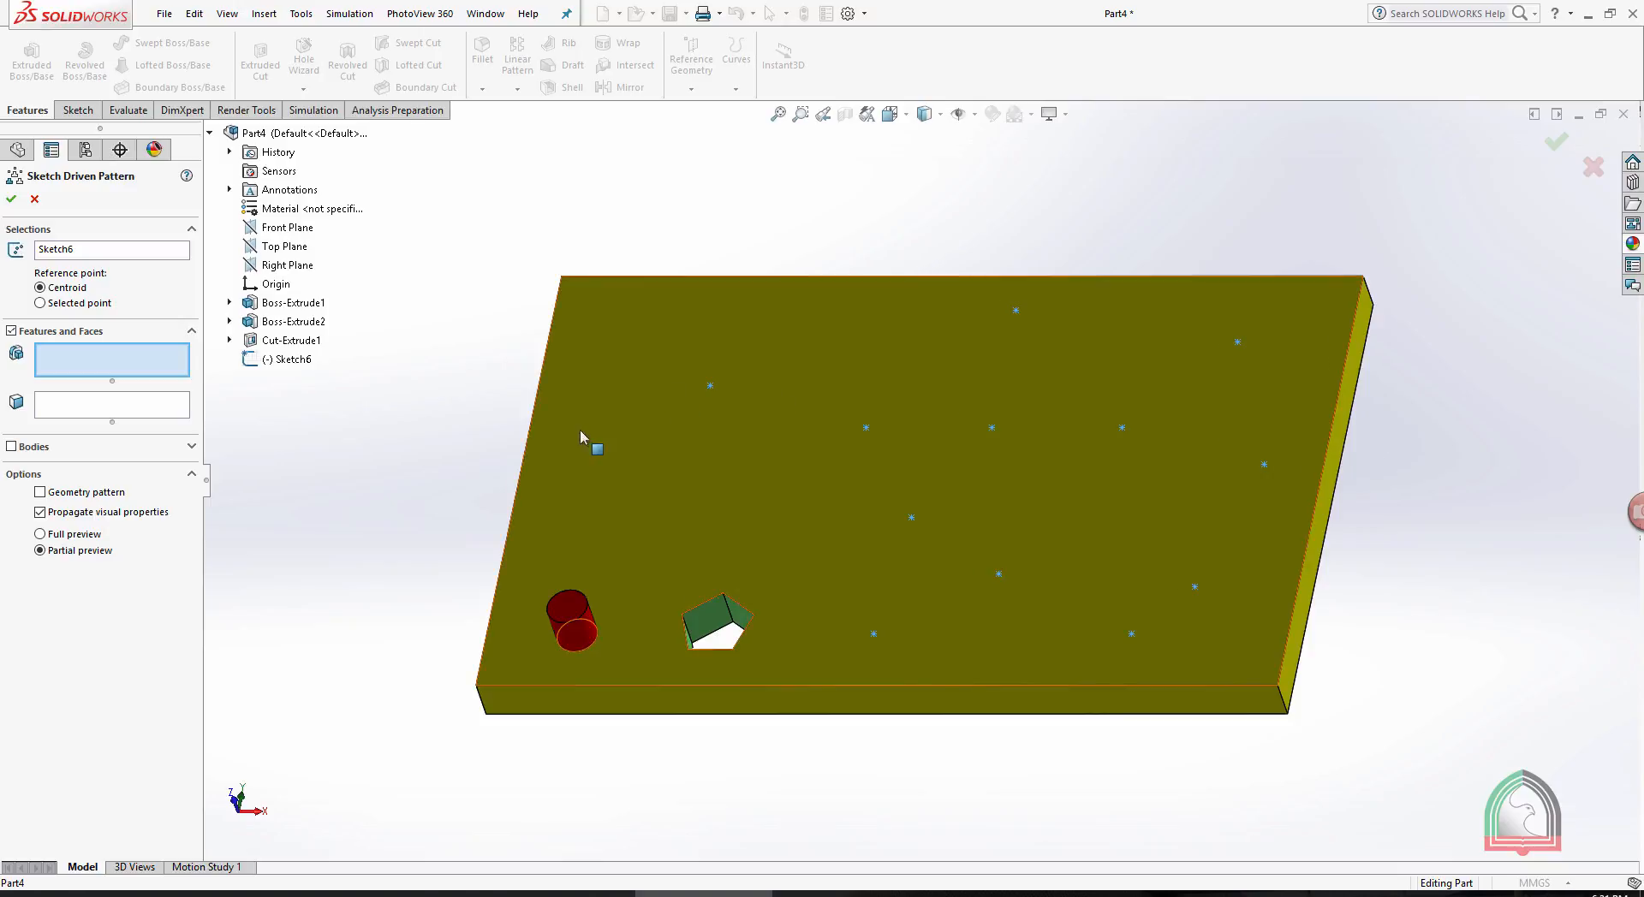
{"action": "left_click", "coordinate": [575, 644]}
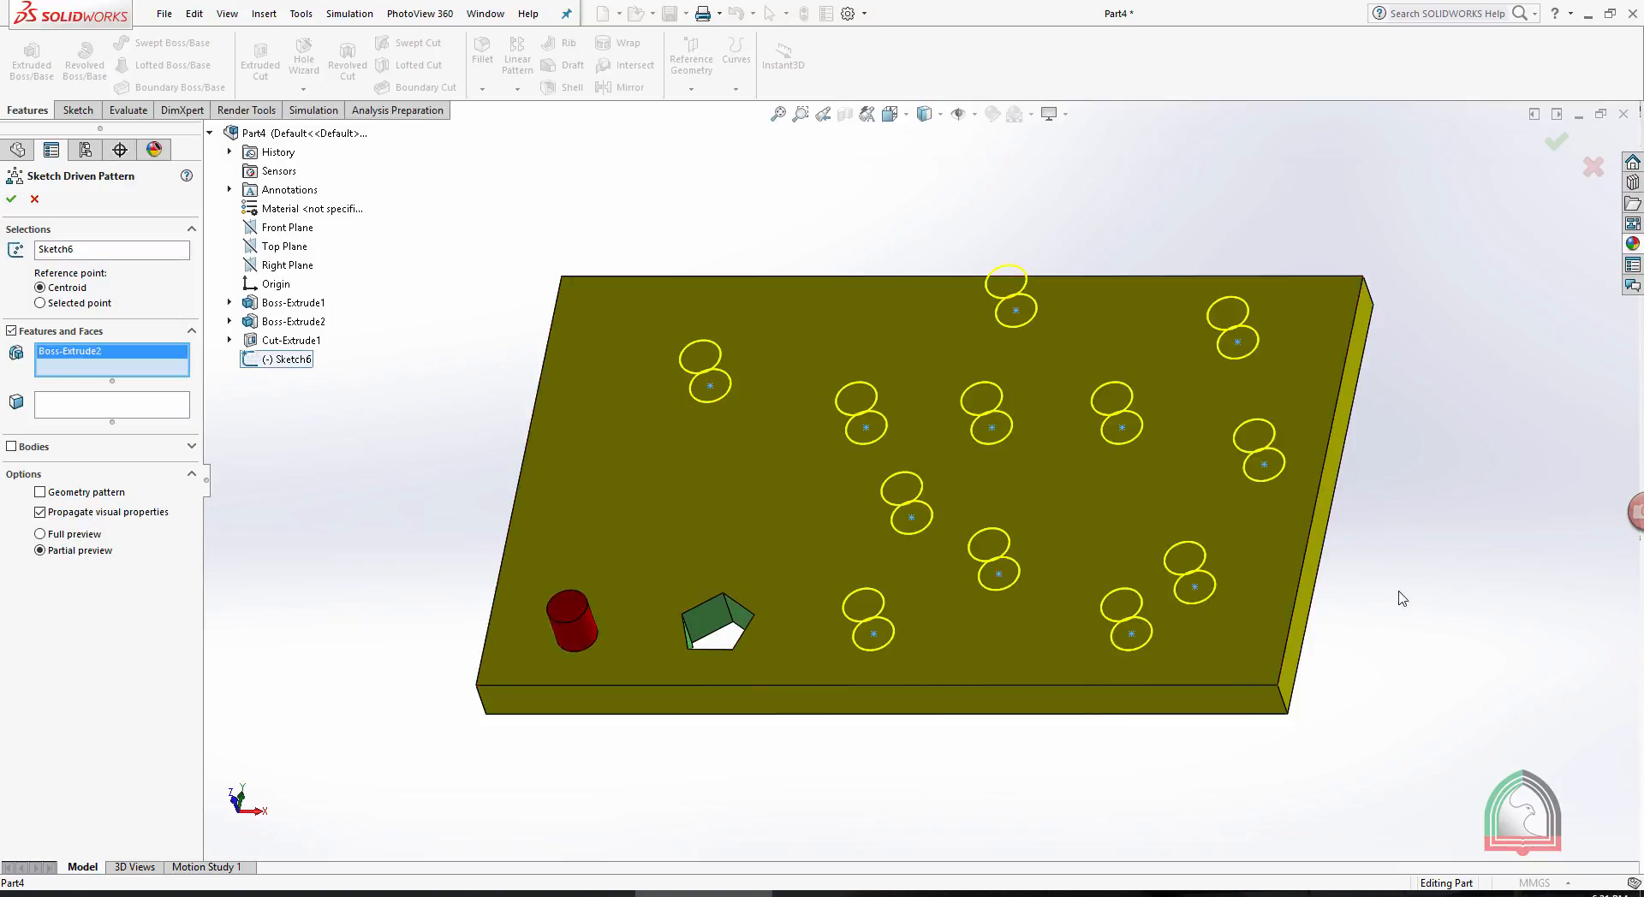
{"action": "mouse_move", "coordinate": [1395, 454]}
{"action": "middle_mouse_down"}
{"action": "mouse_move", "coordinate": [1439, 576]}
{"action": "mouse_move", "coordinate": [1412, 606]}
{"action": "mouse_move", "coordinate": [1405, 428]}
{"action": "middle_mouse_up"}
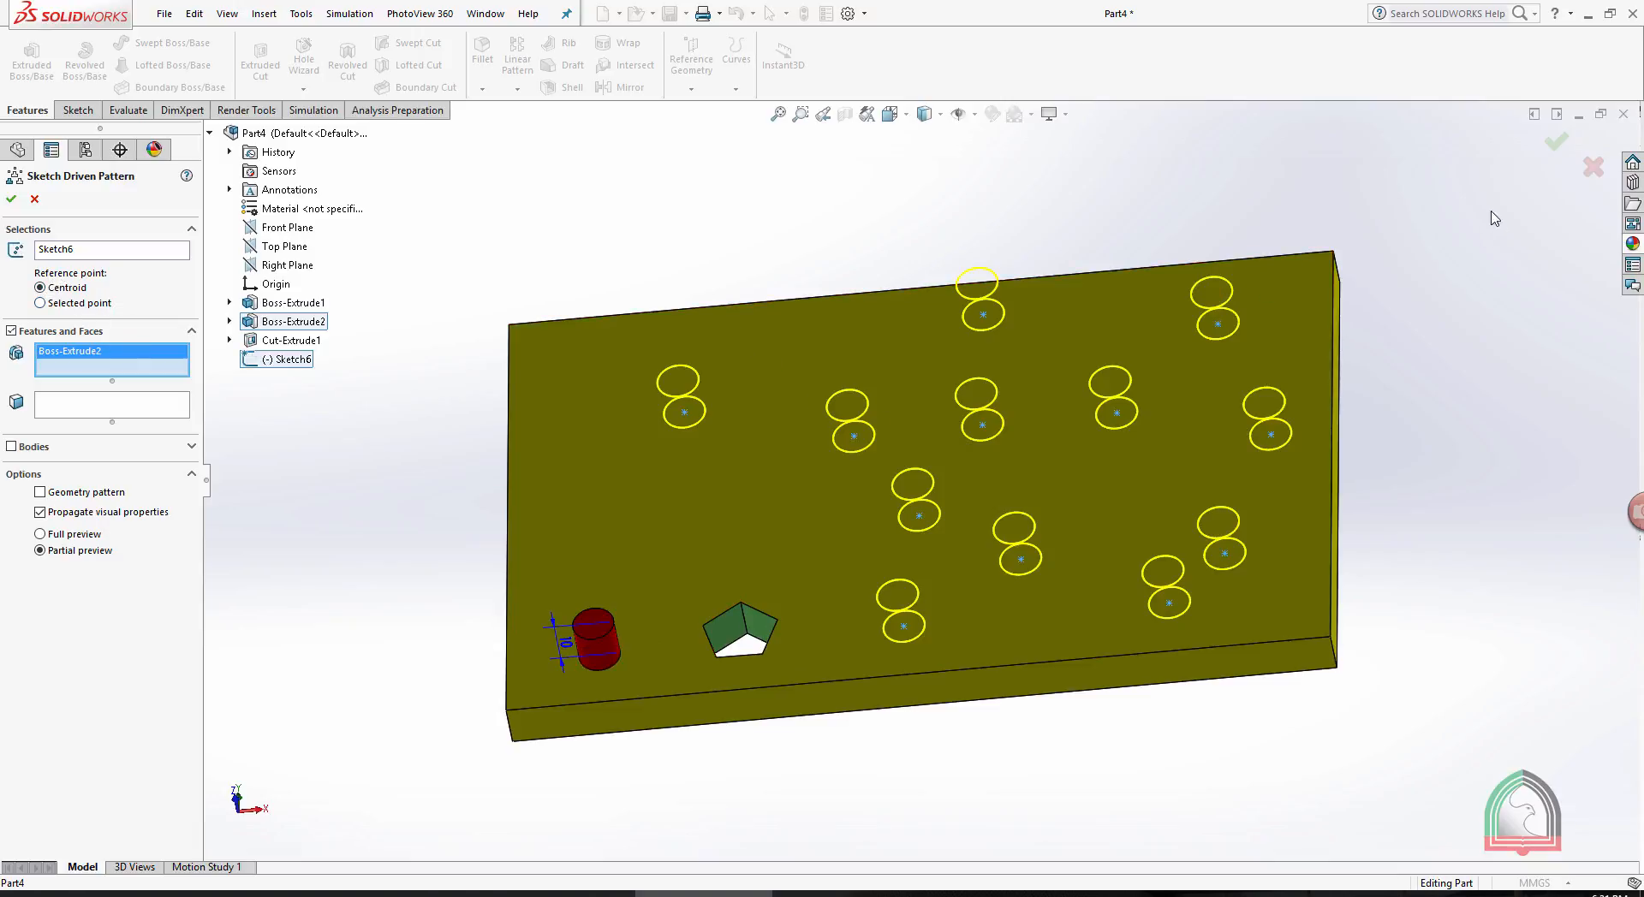
{"action": "left_click", "coordinate": [1556, 142]}
{"action": "middle_click_drag", "start_coordinate": [1411, 326], "coordinate": [1361, 452]}
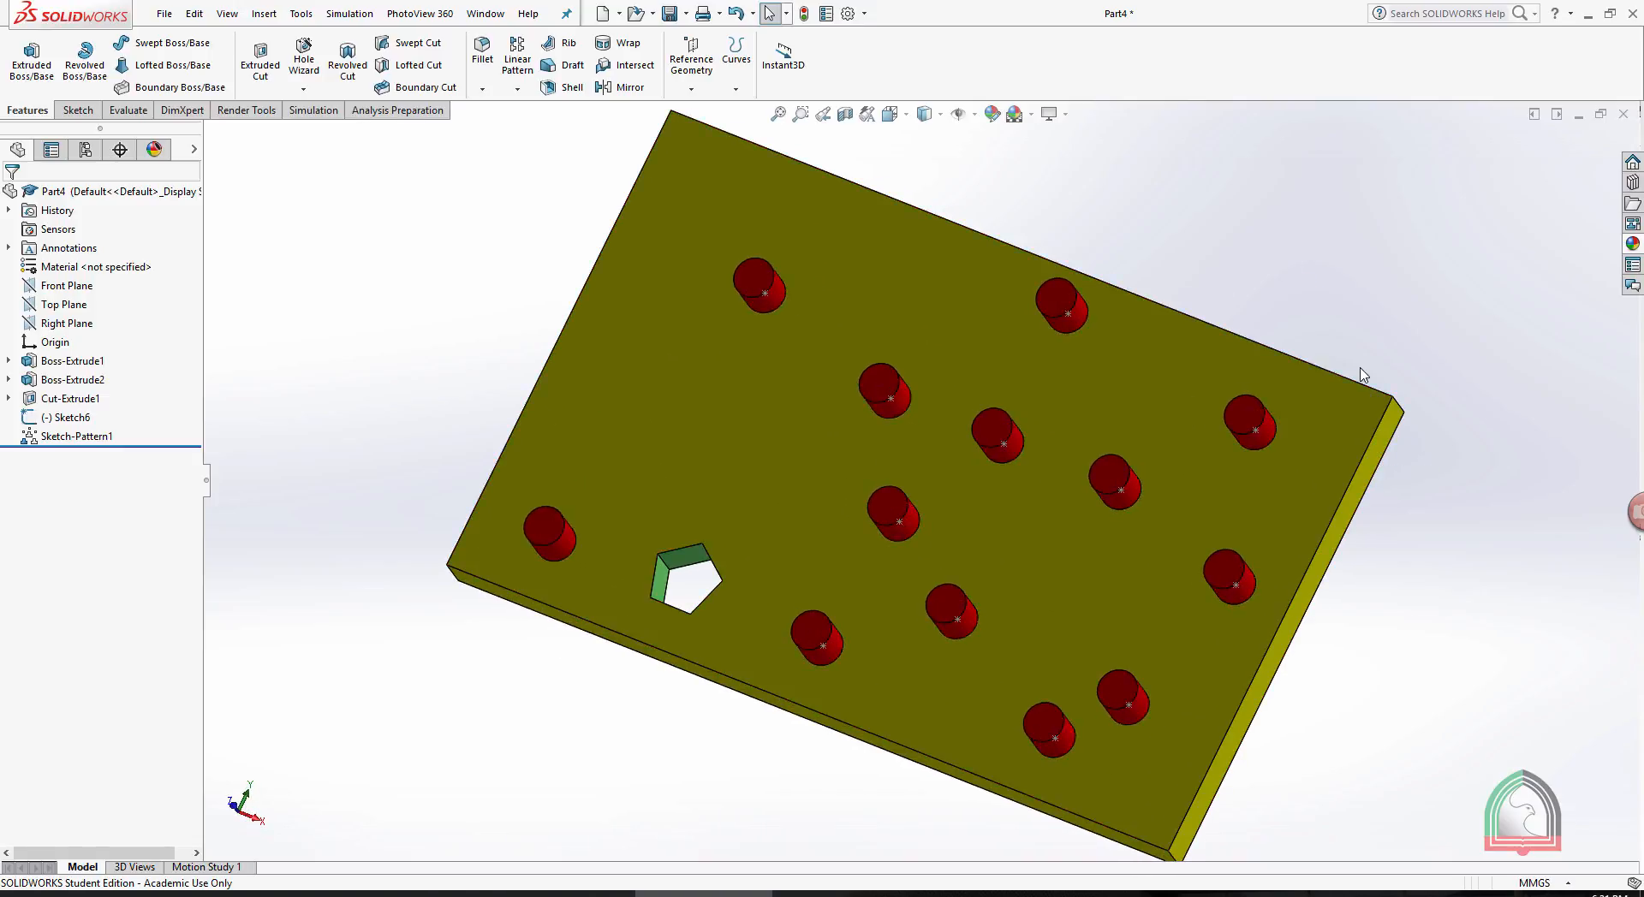
{"action": "key", "text": "ctrl+z"}
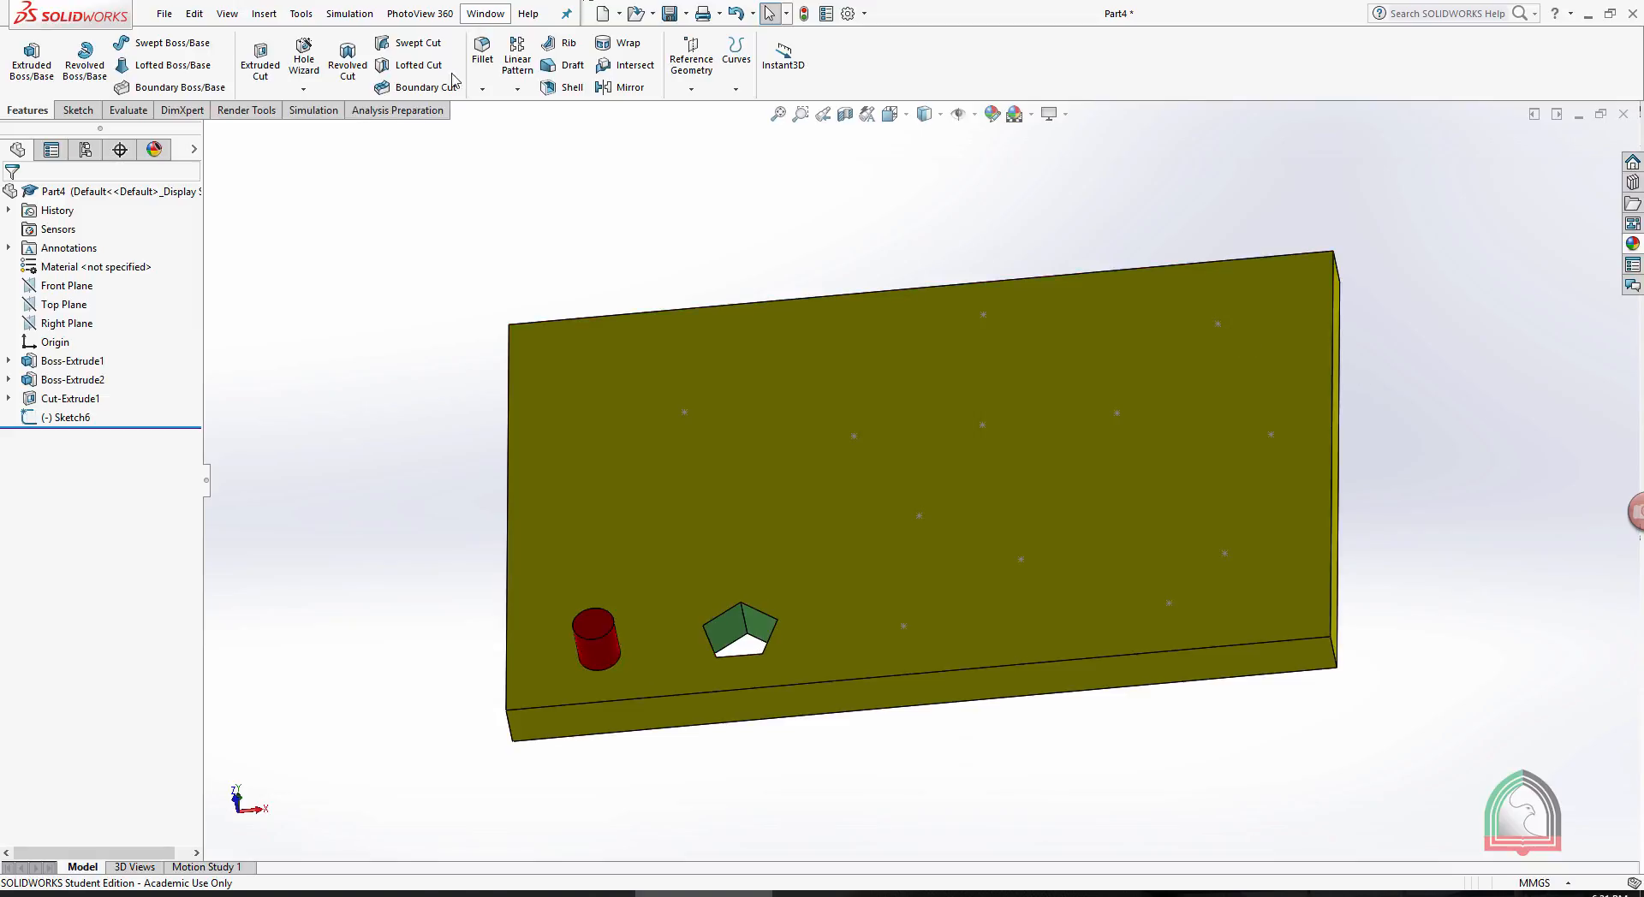
- Start a Sketch Driven Pattern with the point sketch as reference sketch and the pentagonal cut as the feature to pattern
{"action": "left_click", "coordinate": [517, 89]}
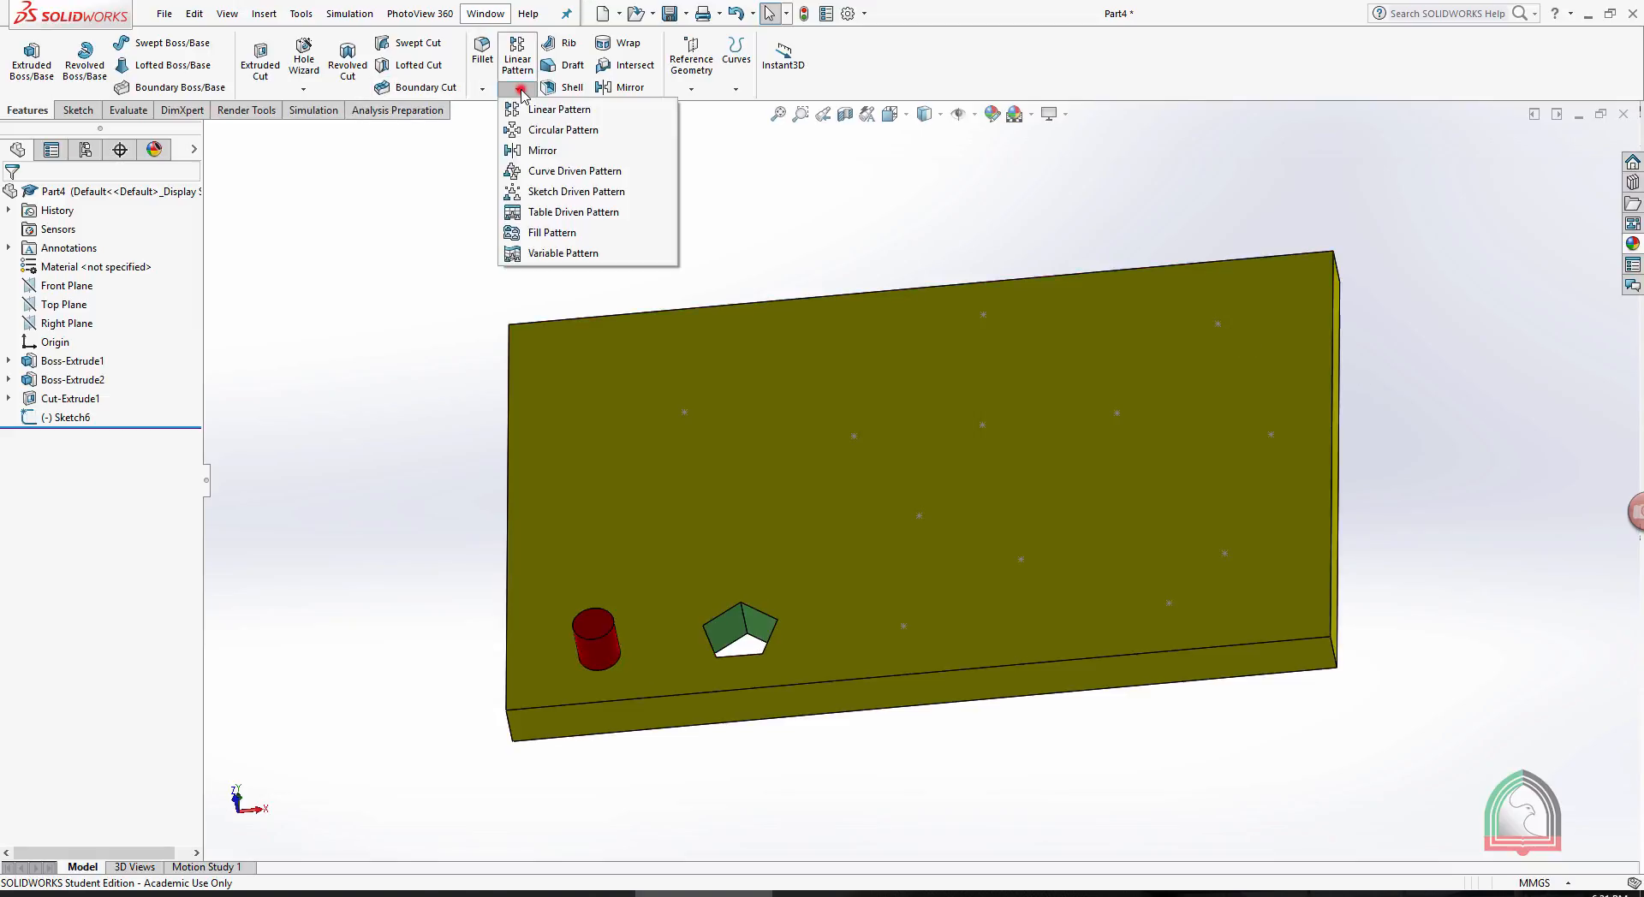
{"action": "left_click", "coordinate": [555, 192]}
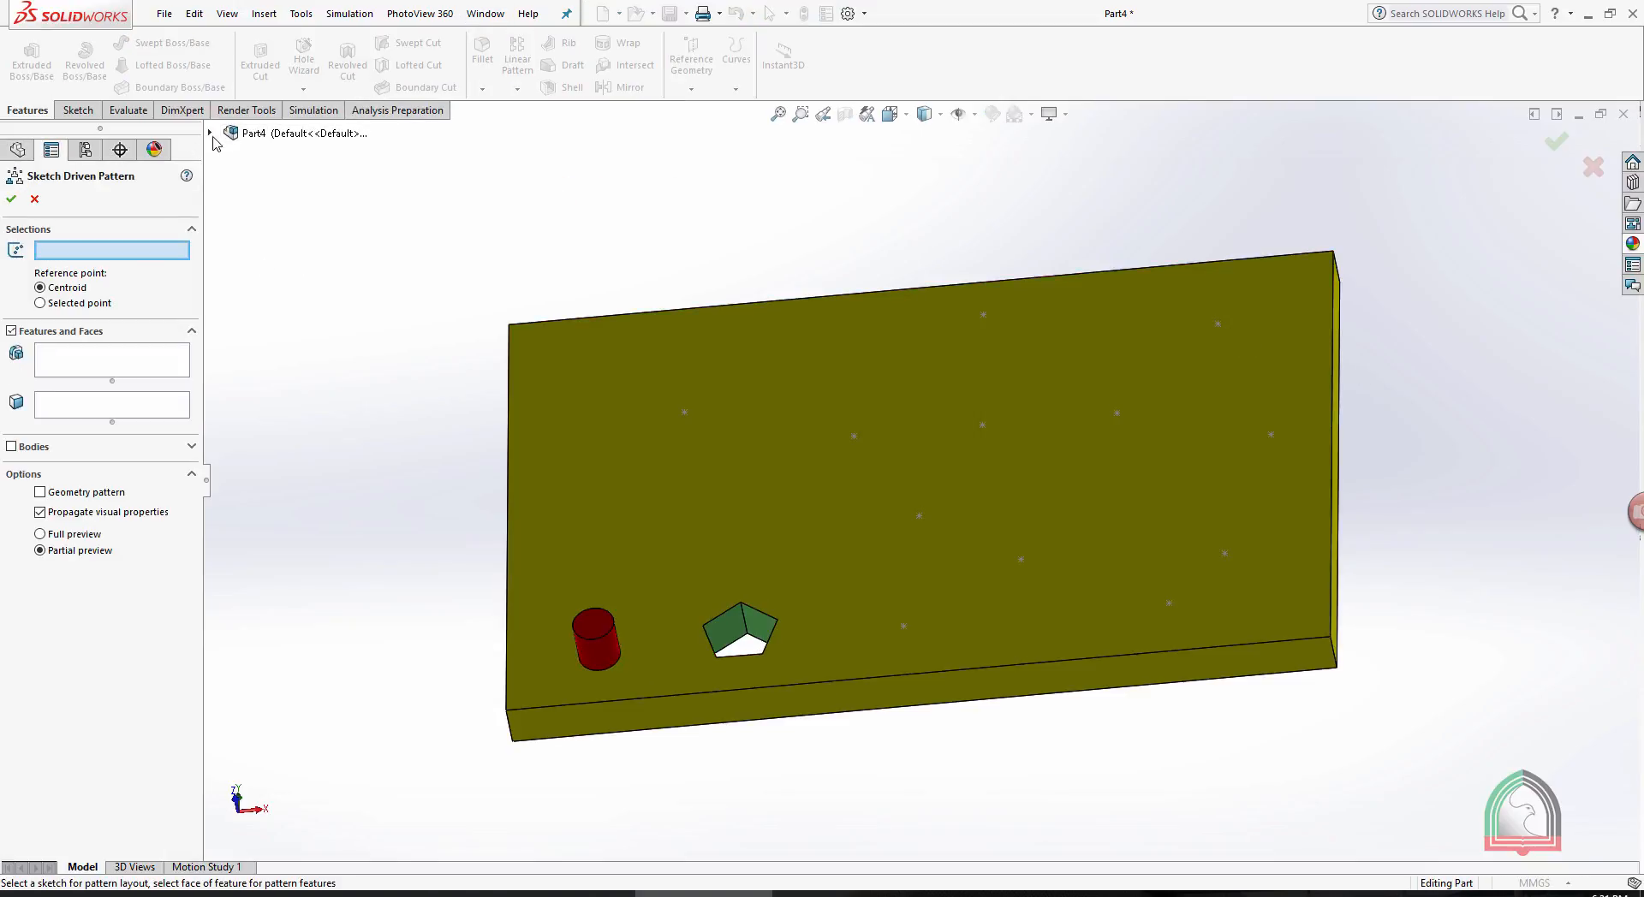
{"action": "left_click", "coordinate": [209, 133]}
{"action": "left_click", "coordinate": [294, 358]}
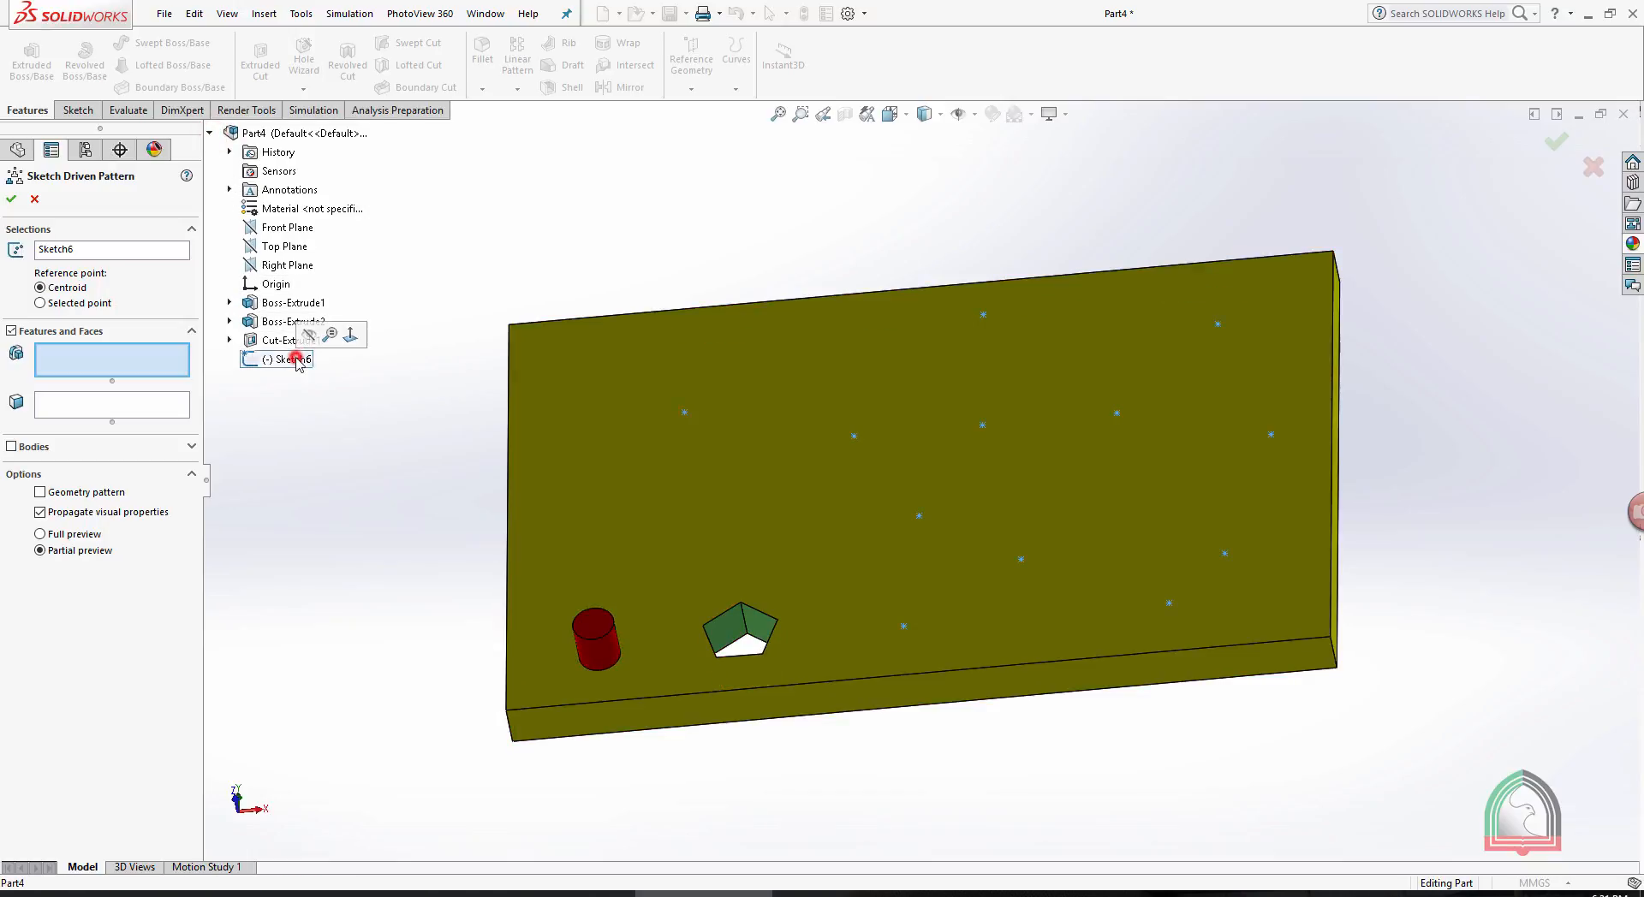
{"action": "left_click", "coordinate": [724, 641]}
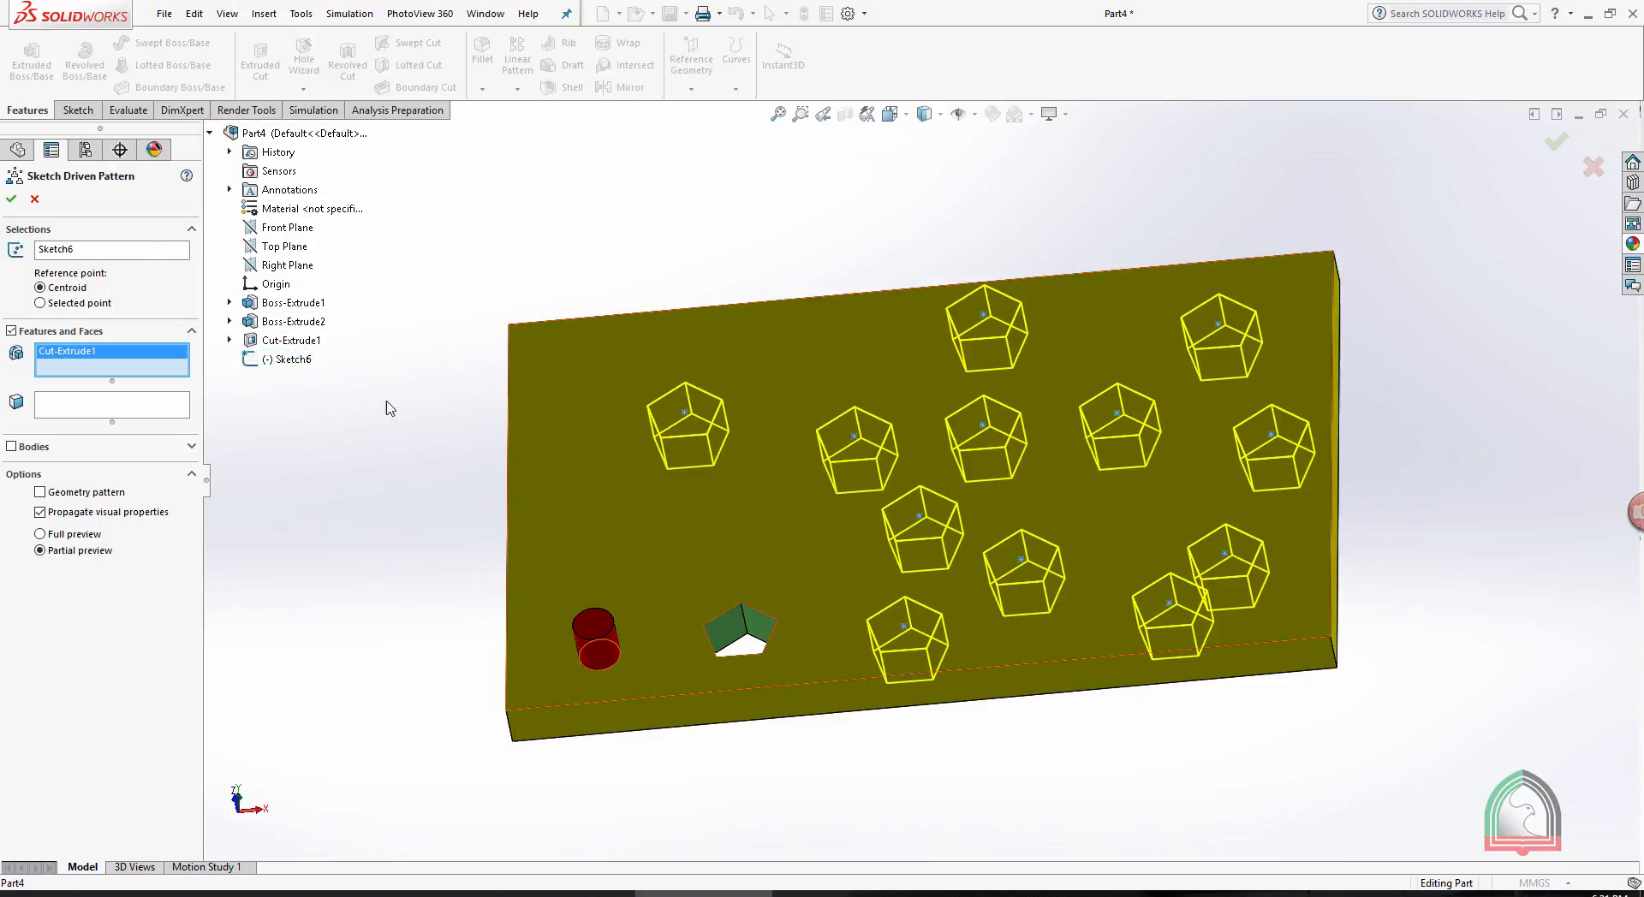
{"action": "middle_click_drag", "start_coordinate": [934, 214], "coordinate": [899, 286]}
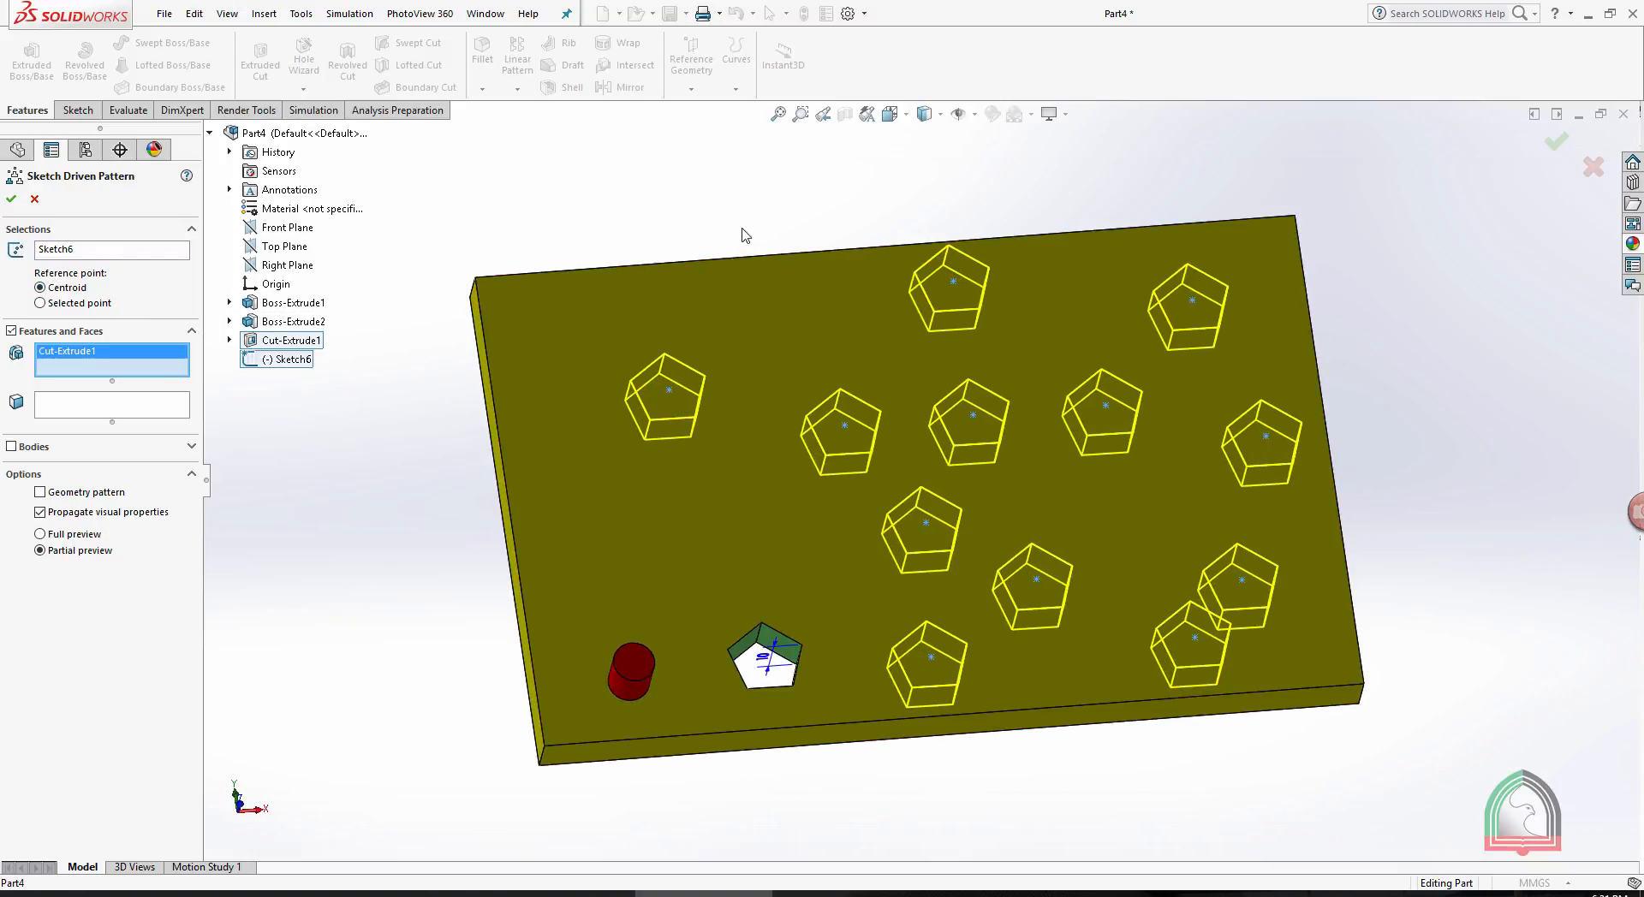
{"action": "scroll", "coordinate": [775, 225], "scroll_direction": "down", "scroll_amount": 2}
{"action": "scroll", "coordinate": [796, 229], "scroll_direction": "up", "scroll_amount": 2}
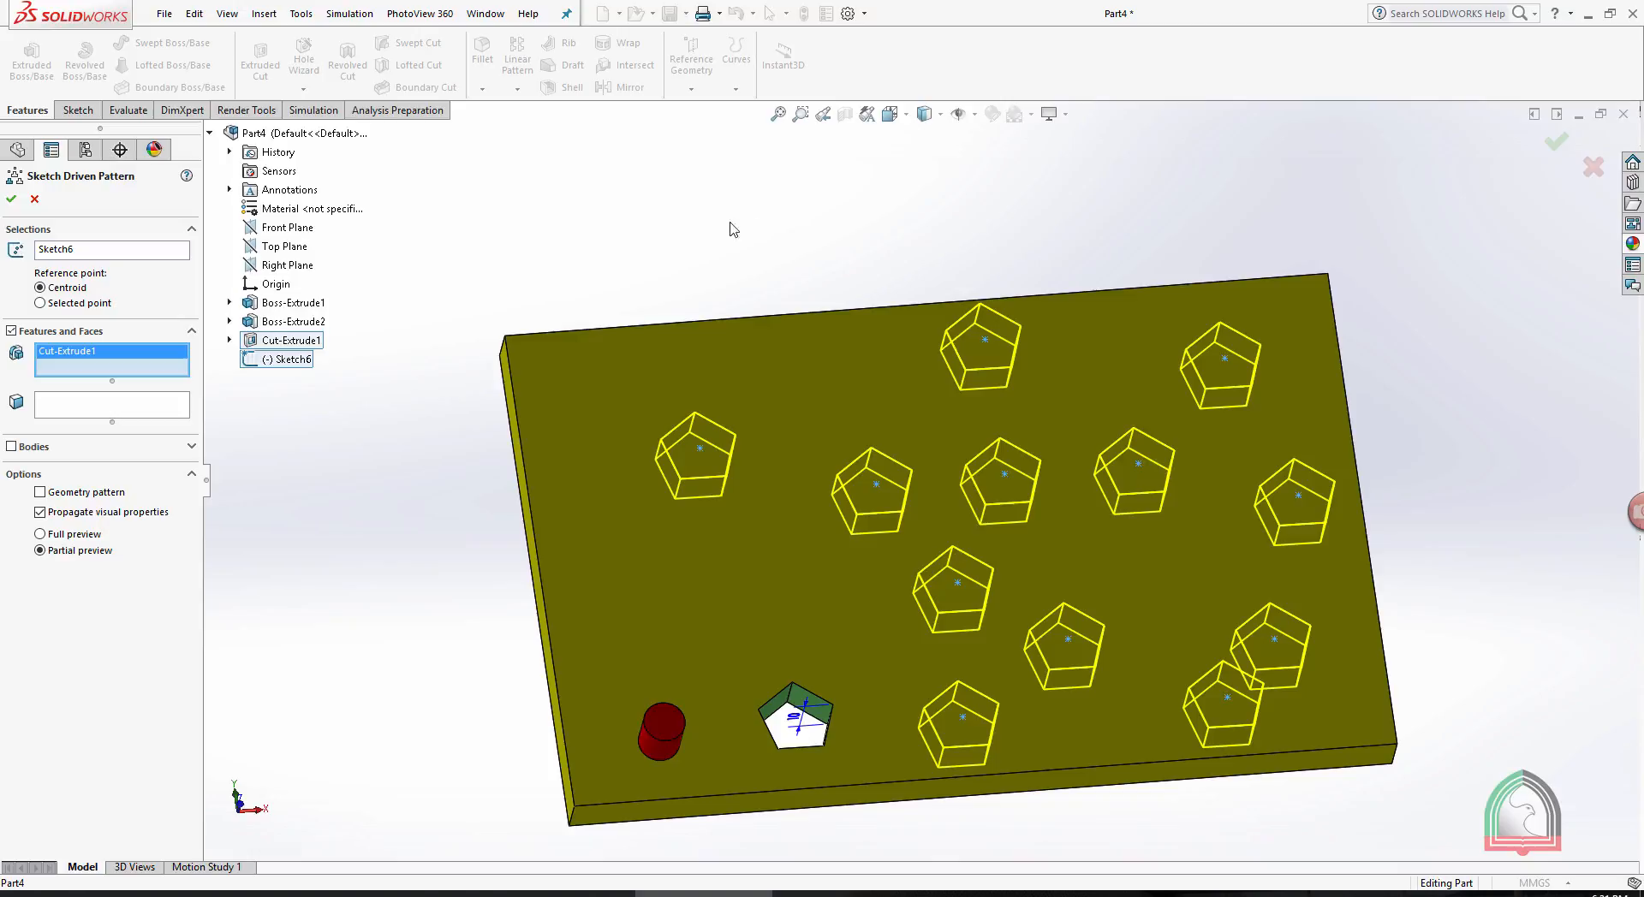
- Set the reference point to Selected point, using the pentagonal cut's upper vertex, and create the pattern
{"action": "right_click", "coordinate": [100, 357]}
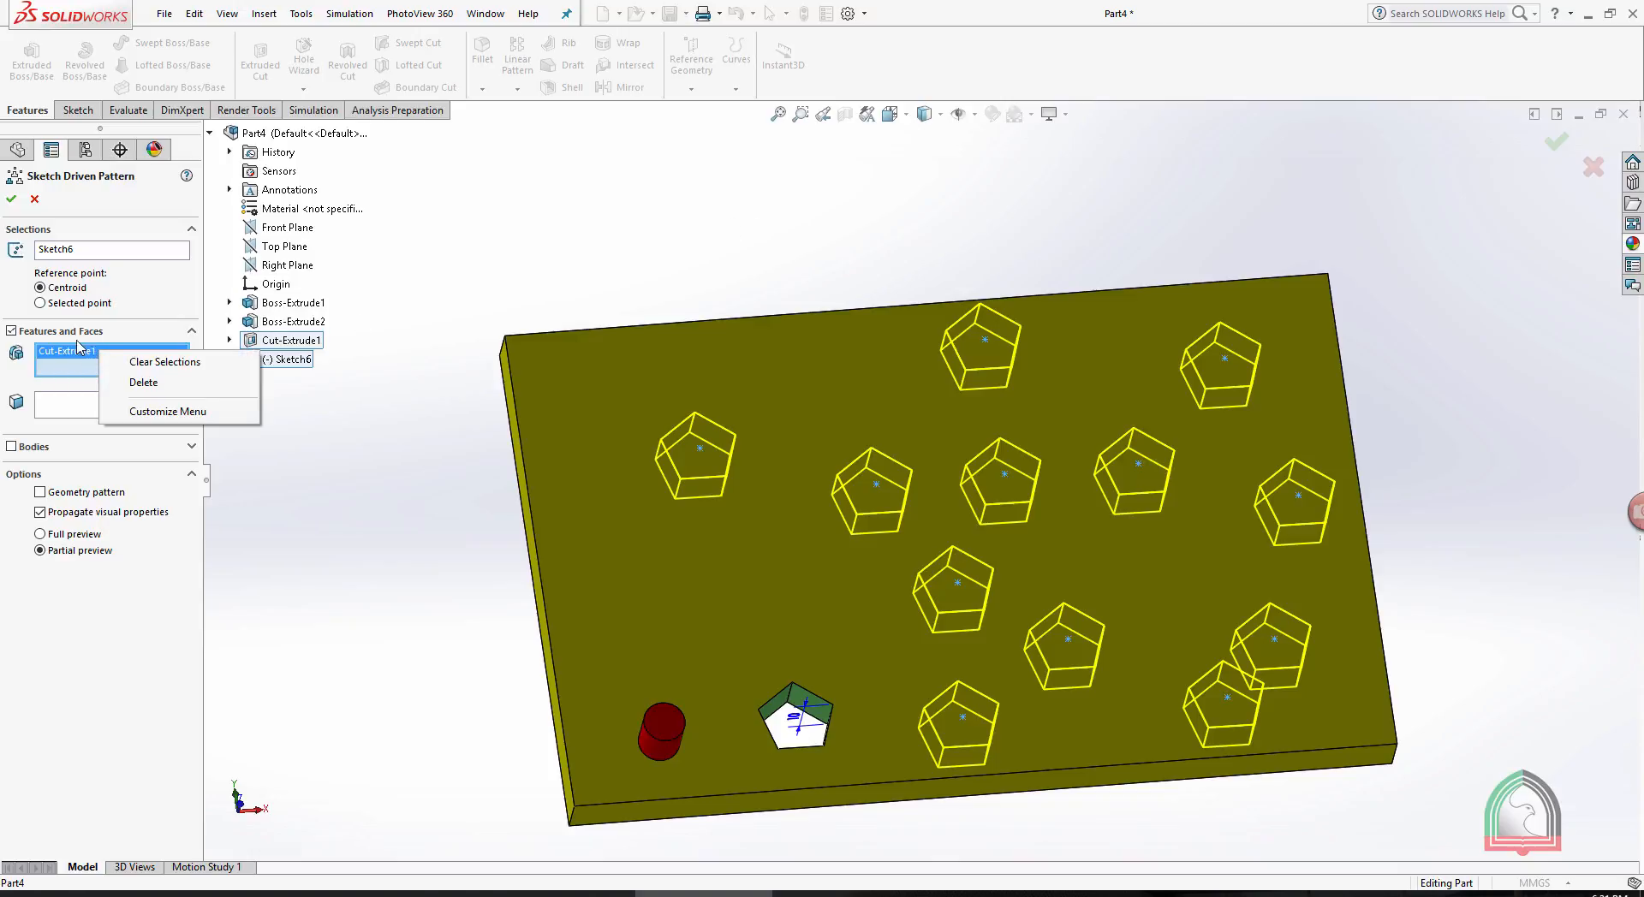
{"action": "left_click", "coordinate": [66, 305]}
{"action": "left_click", "coordinate": [65, 305]}
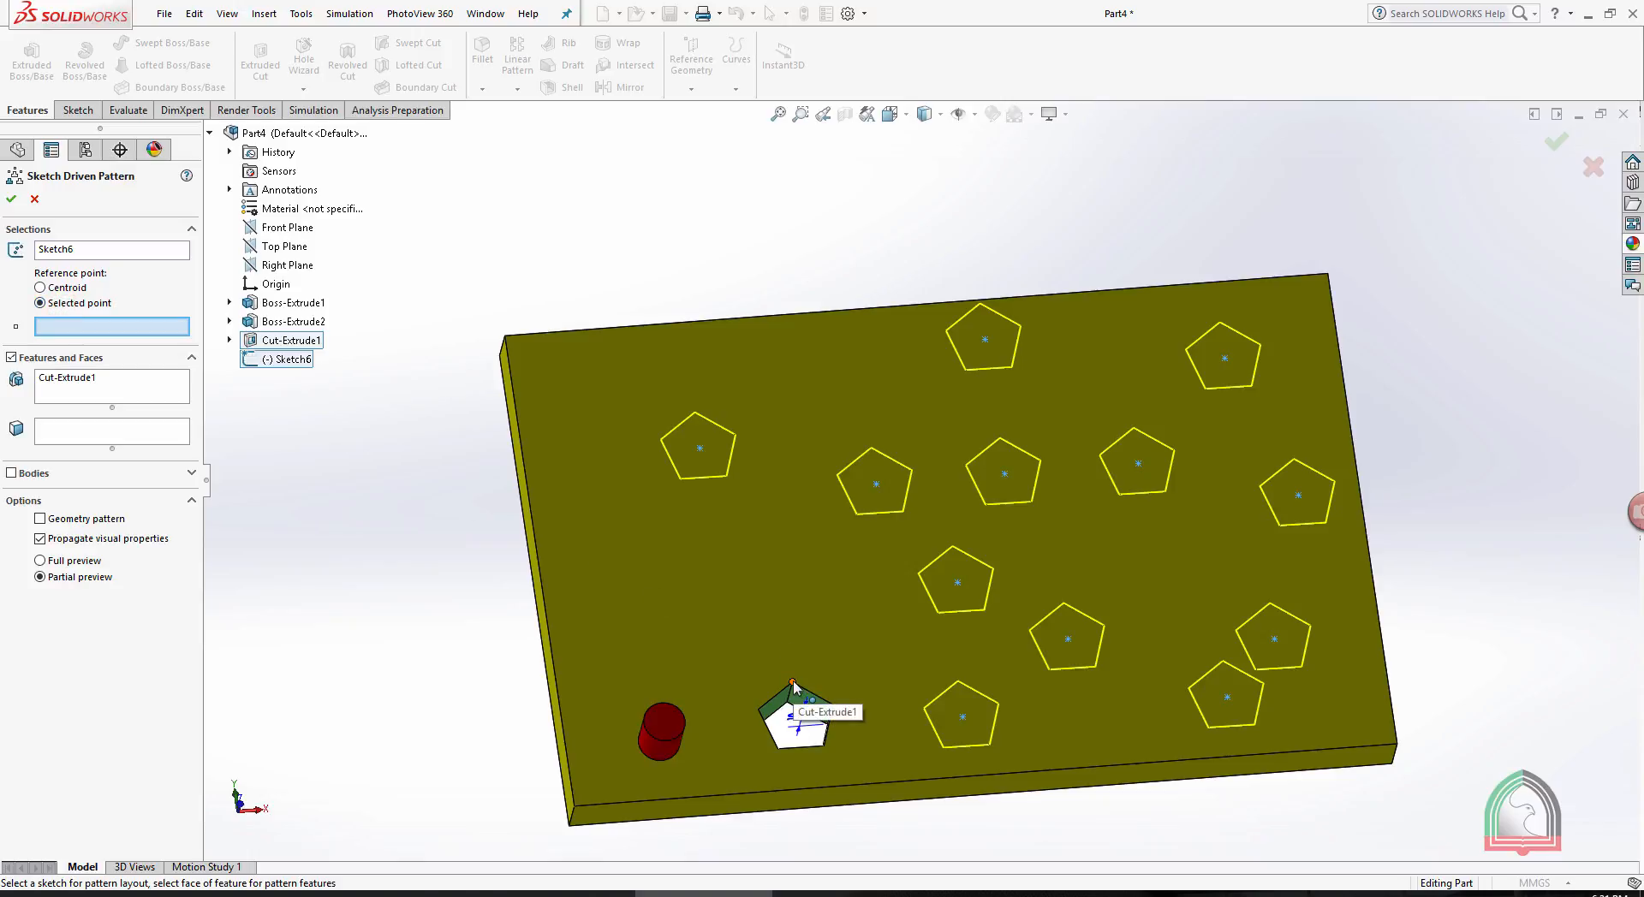
{"action": "scroll", "coordinate": [771, 723], "scroll_direction": "down", "scroll_amount": 3}
{"action": "scroll", "coordinate": [813, 663], "scroll_direction": "up", "scroll_amount": 3}
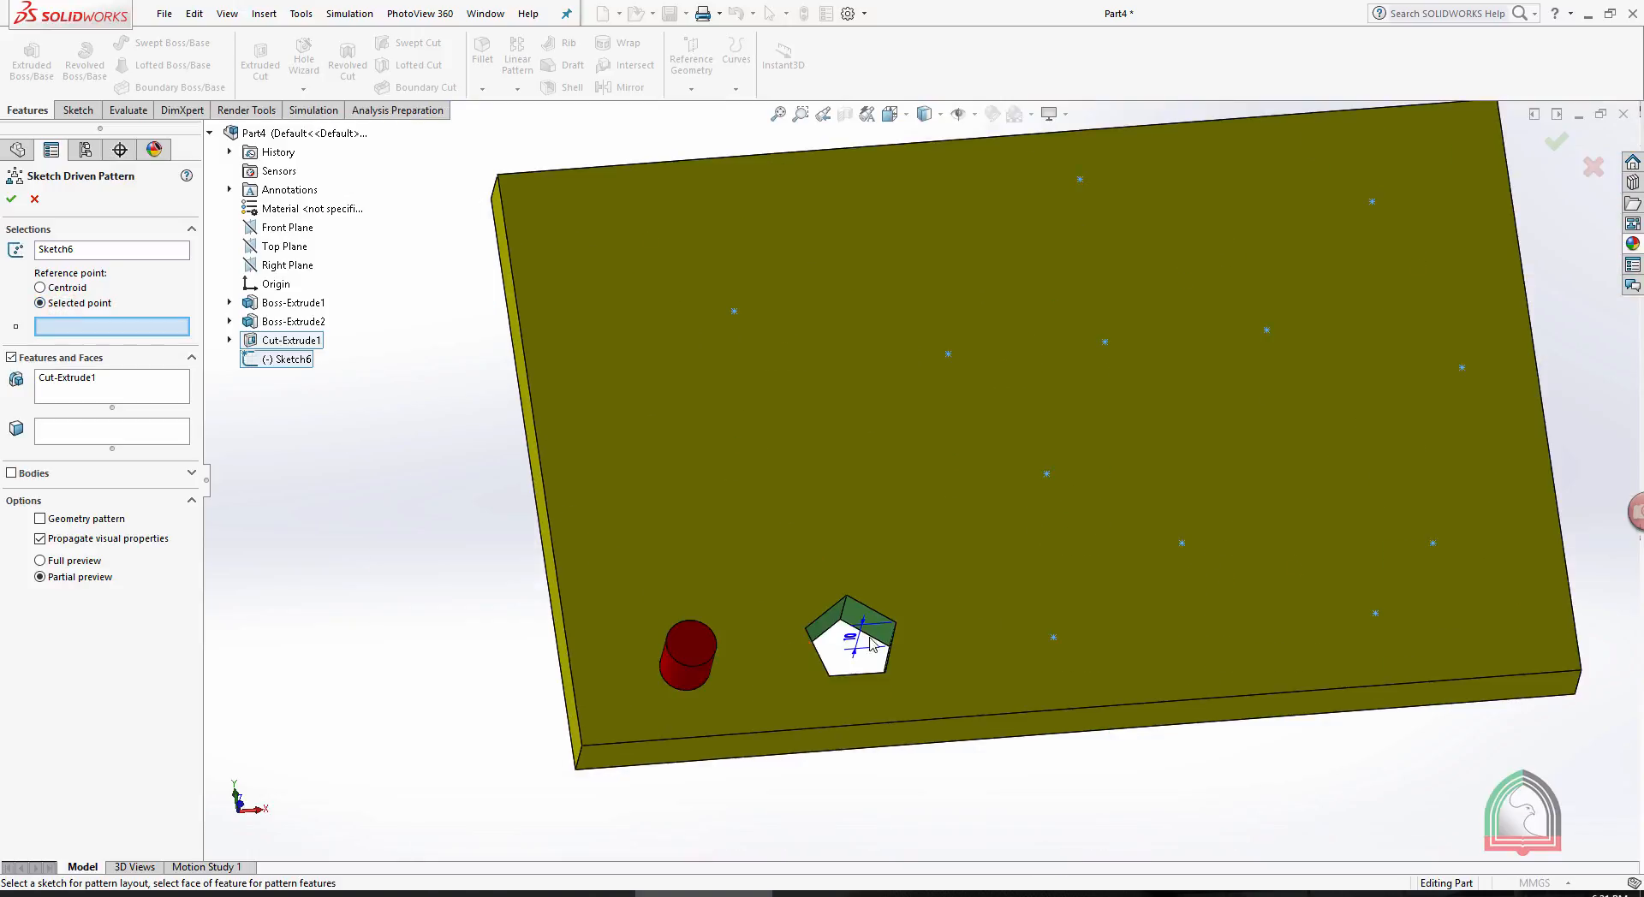
{"action": "left_click", "coordinate": [847, 596]}
{"action": "middle_click_drag", "start_coordinate": [1183, 246], "coordinate": [1138, 331]}
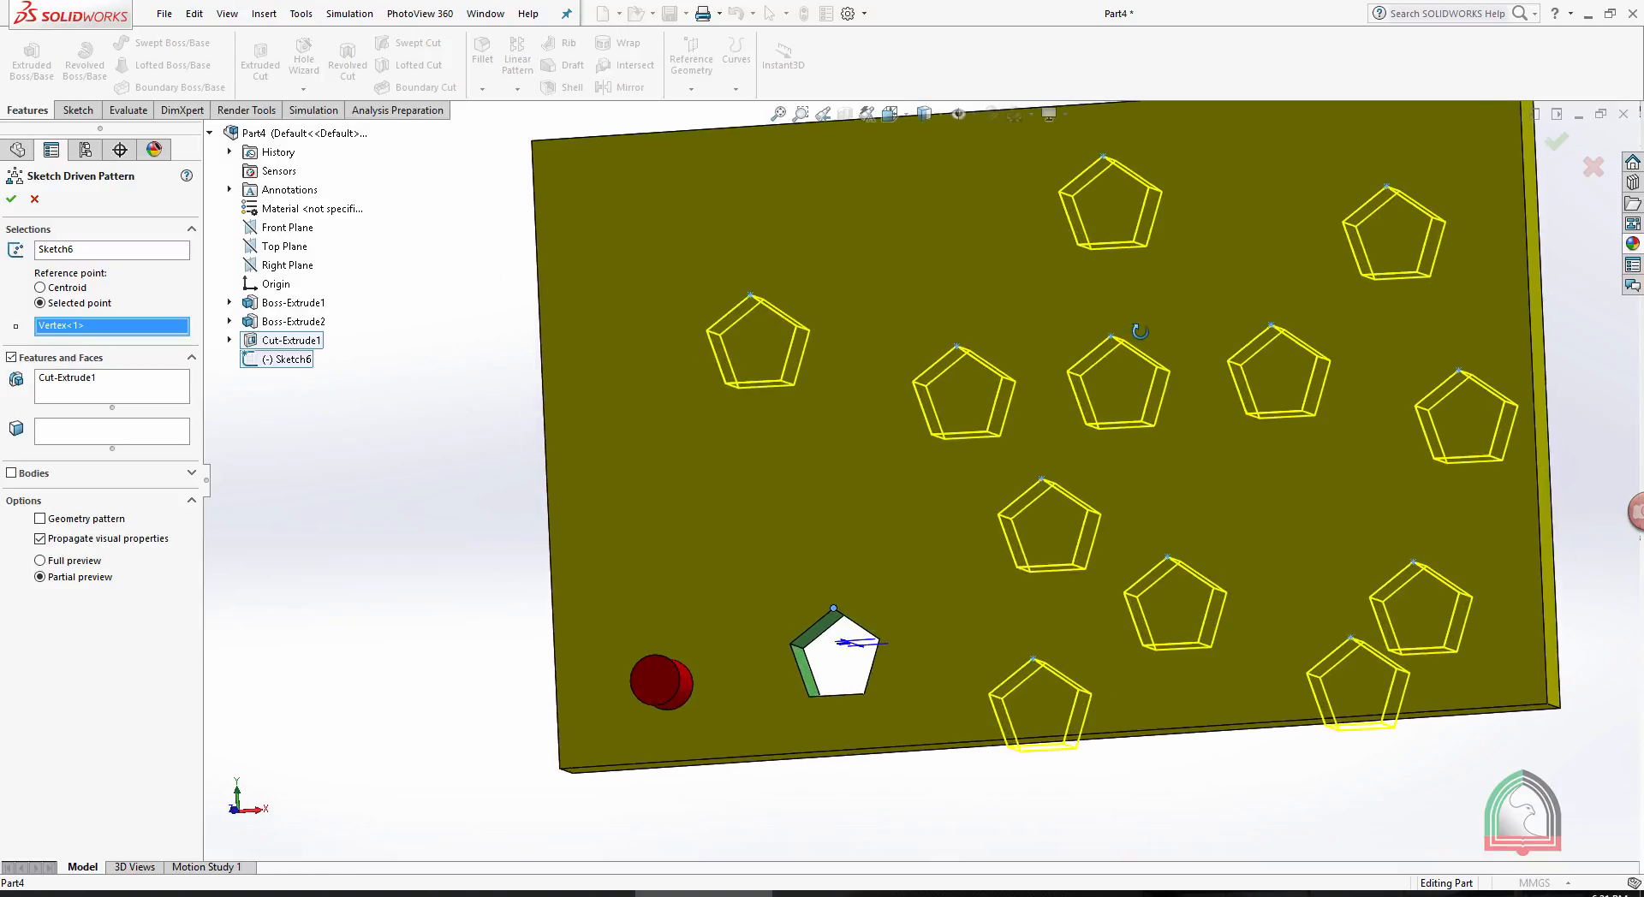
{"action": "scroll", "coordinate": [1145, 344], "scroll_direction": "up", "scroll_amount": 2}
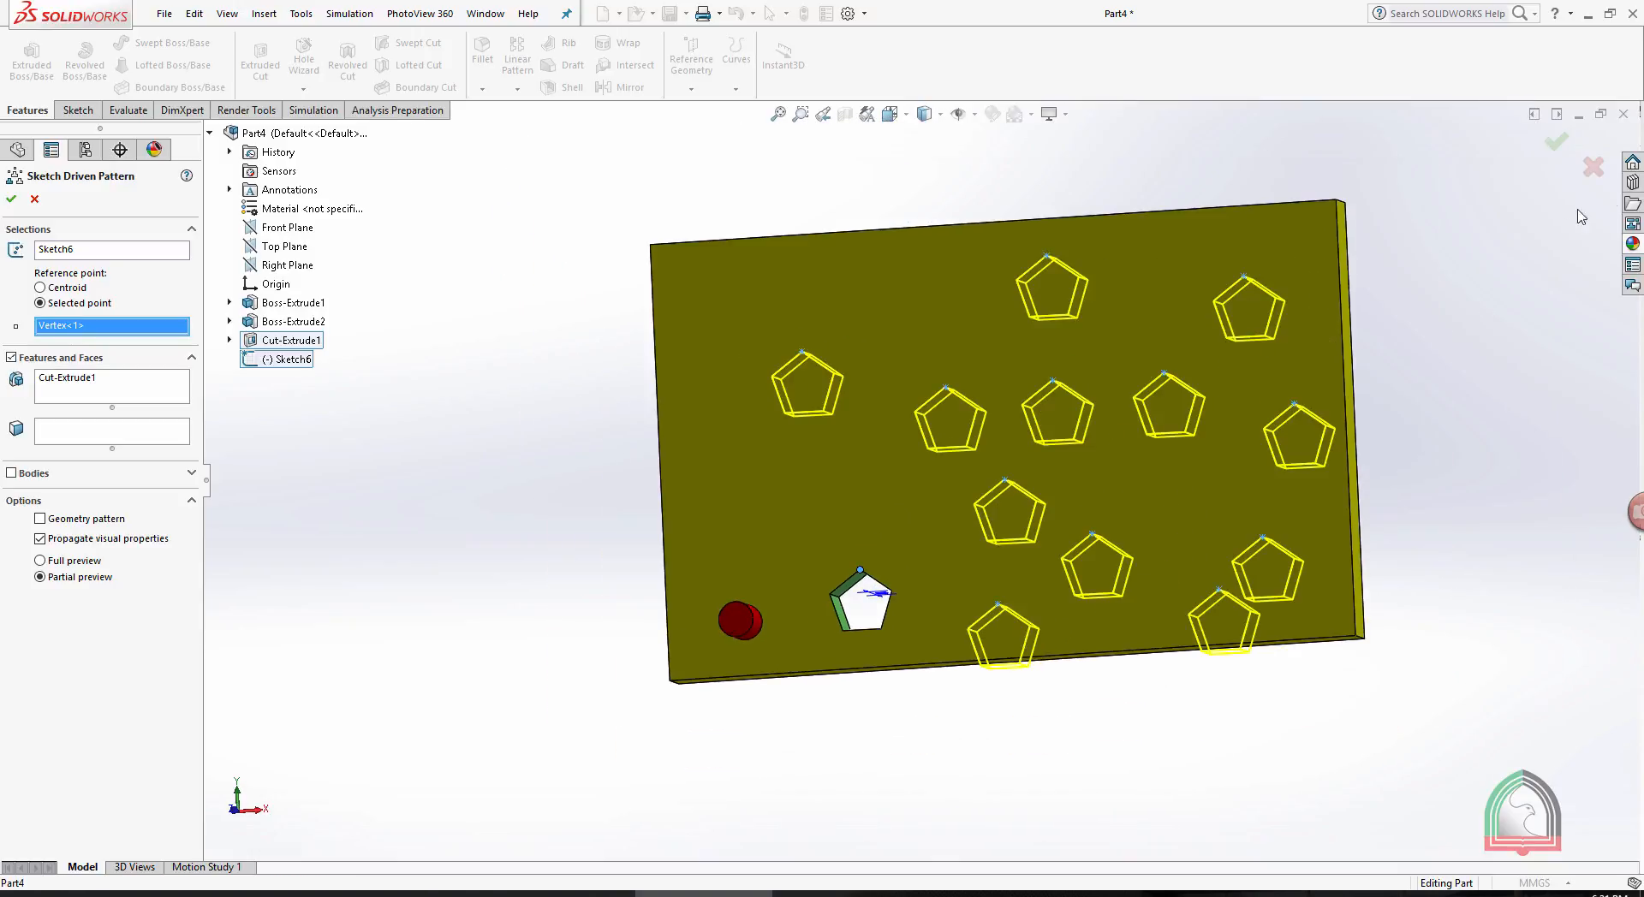
{"action": "left_click", "coordinate": [1556, 143]}
{"action": "middle_click_drag", "start_coordinate": [1484, 360], "coordinate": [1395, 386]}
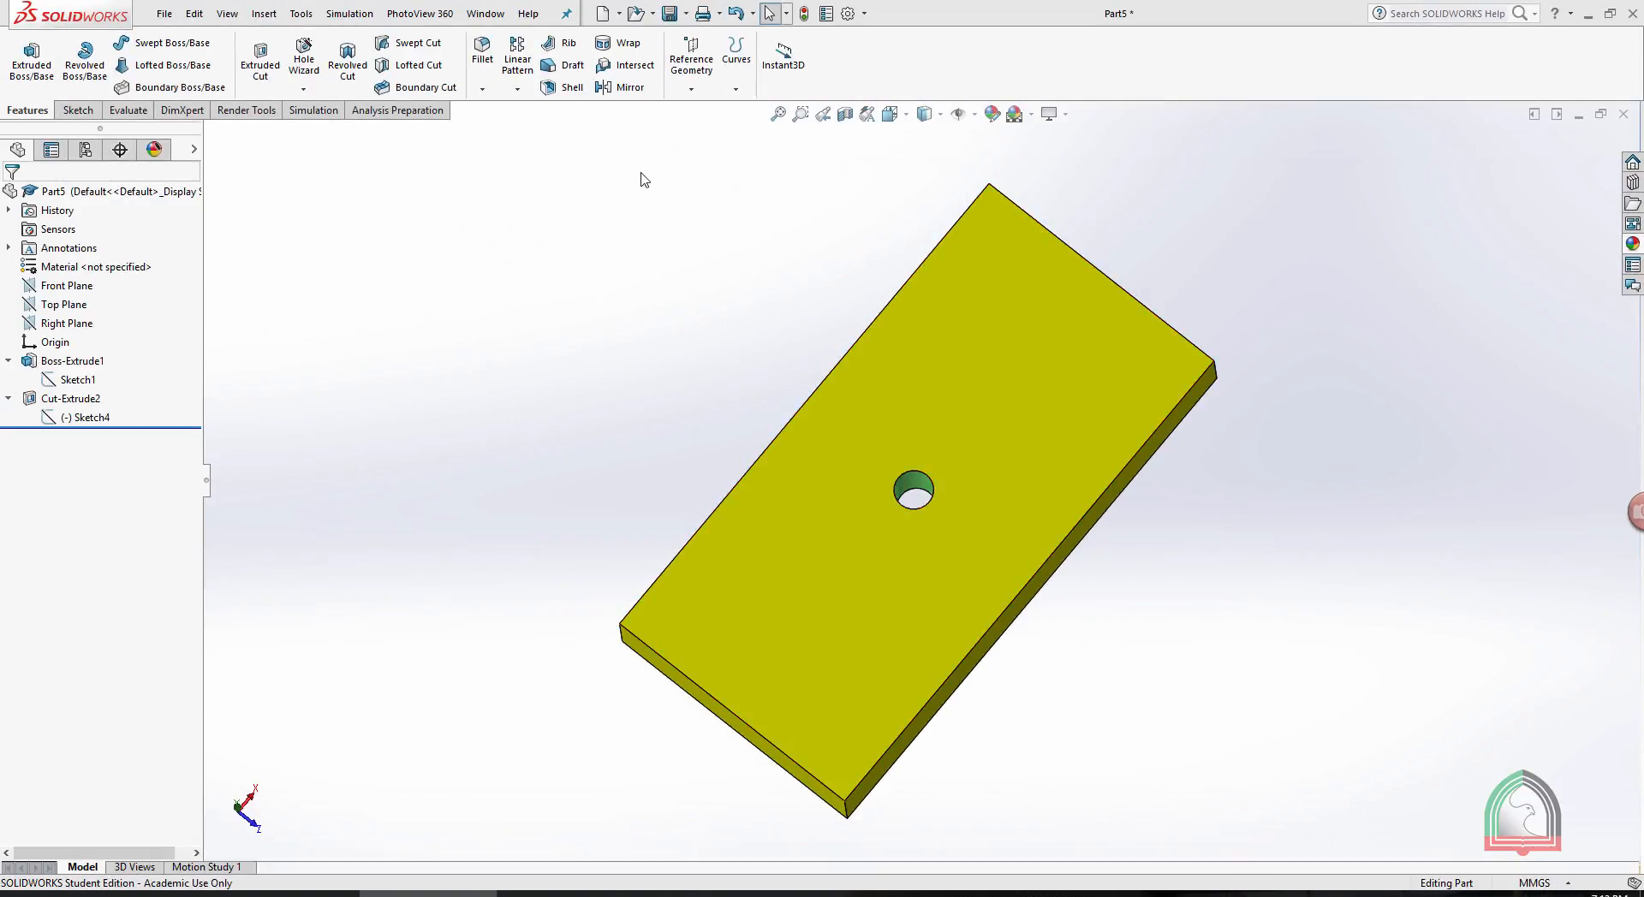
- Open the base sketch of the plate with the single round hole to check its dimensions
{"action": "left_click", "coordinate": [517, 89]}
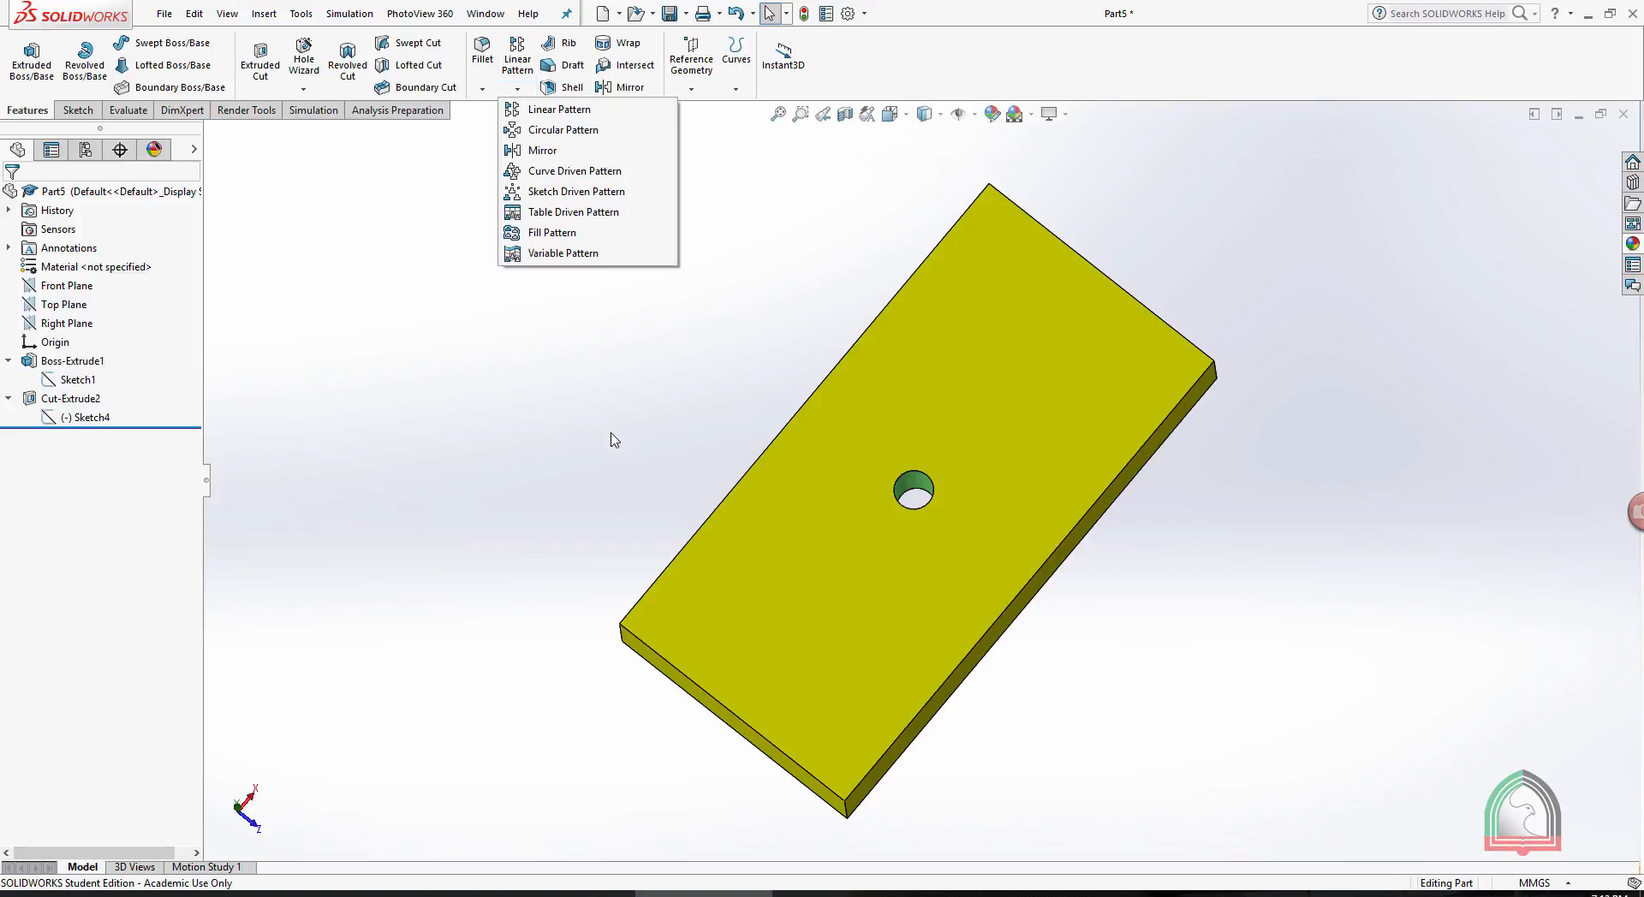
{"action": "left_click", "coordinate": [578, 406]}
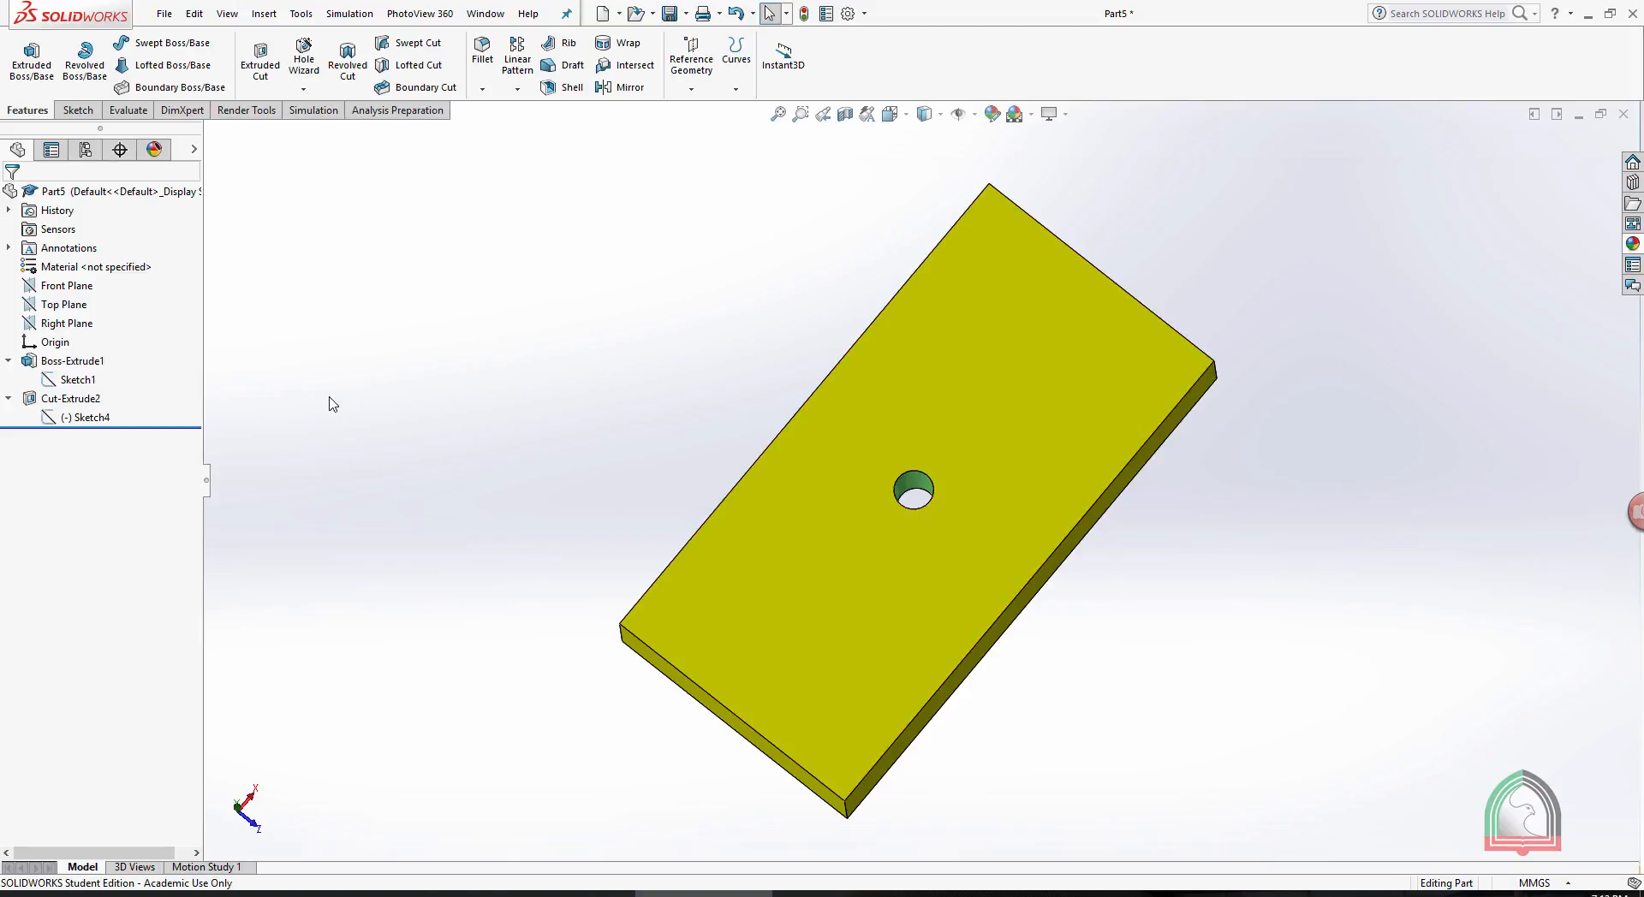
{"action": "left_click", "coordinate": [72, 381]}
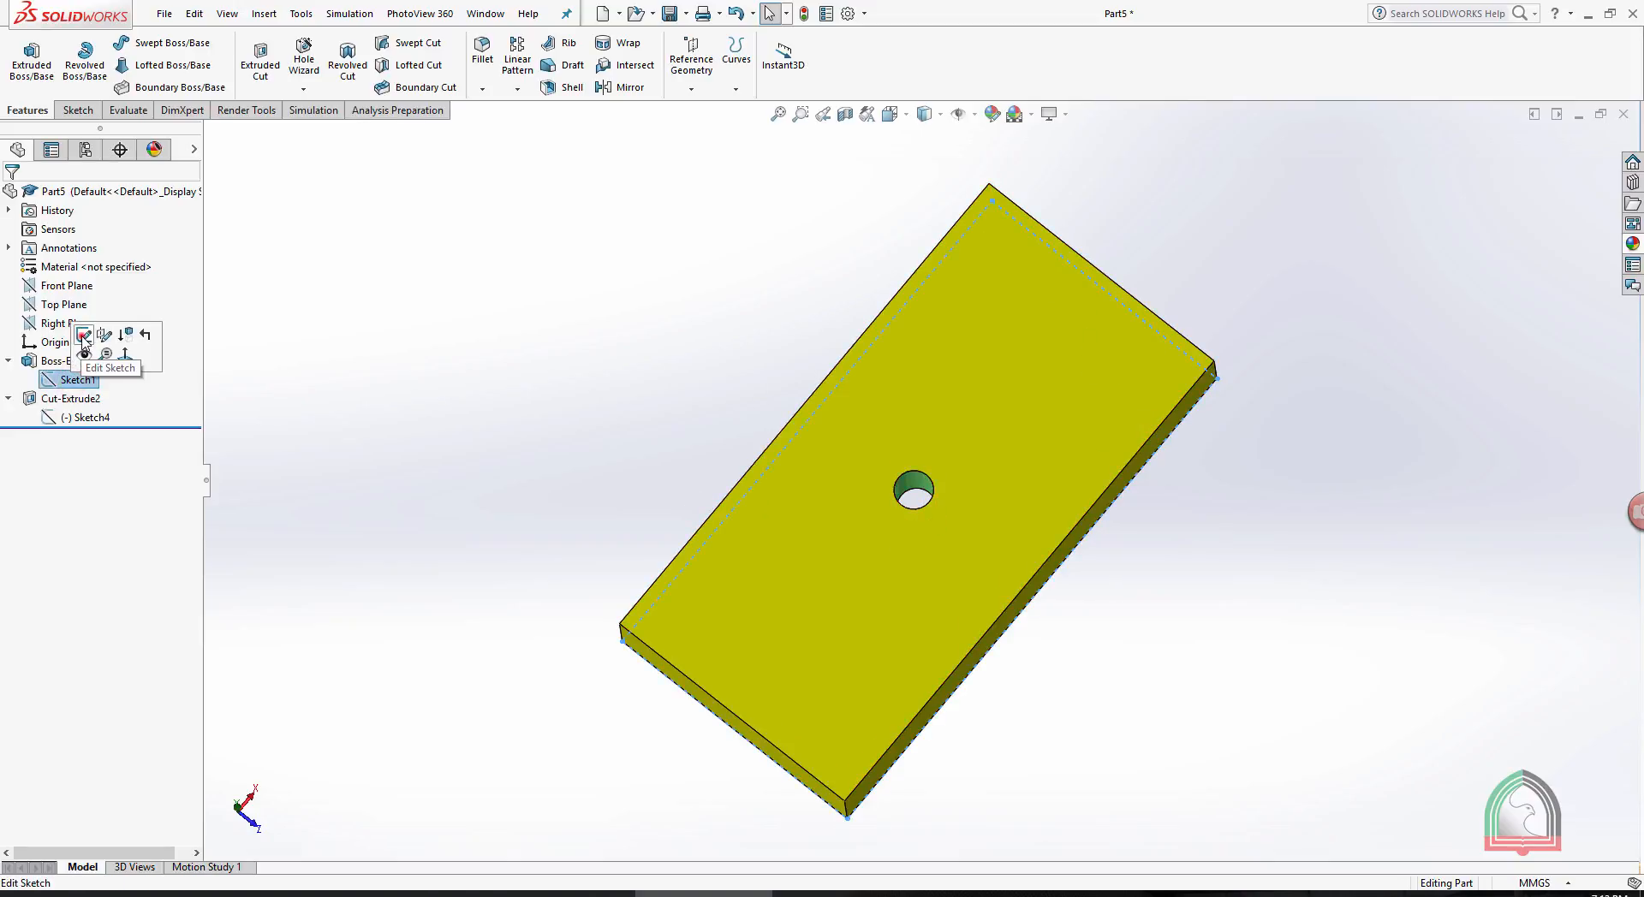
{"action": "left_click", "coordinate": [84, 334]}
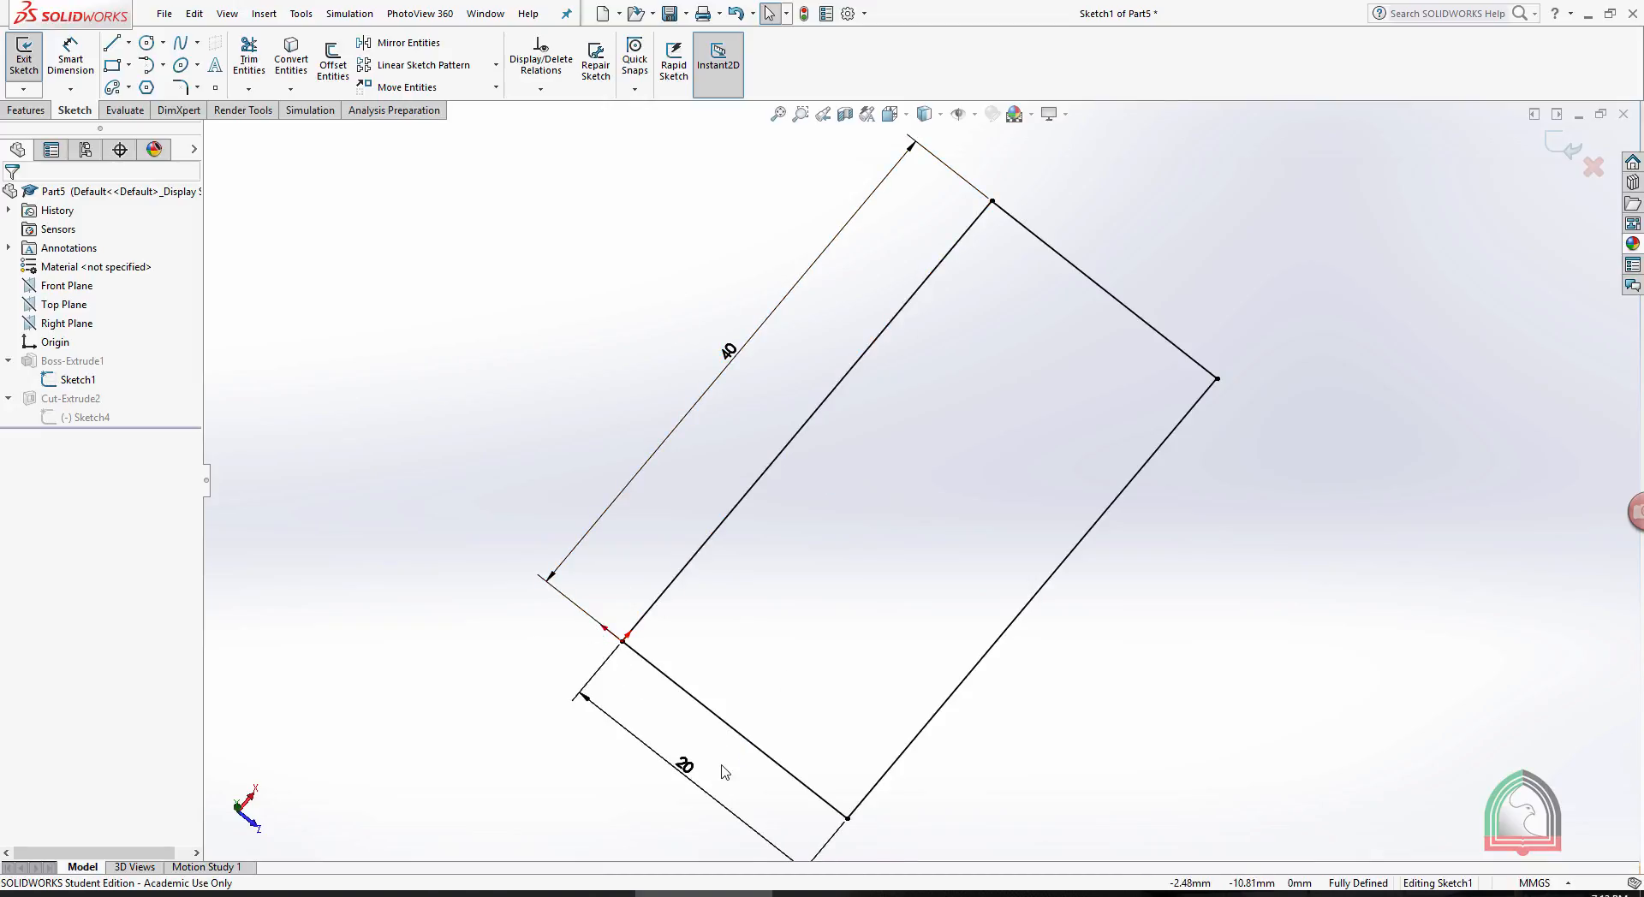
- Exit the base sketch and review the coordinate pairs in the coordinates text file in Notepad
{"action": "left_click", "coordinate": [1561, 154]}
{"action": "left_click", "coordinate": [978, 893]}
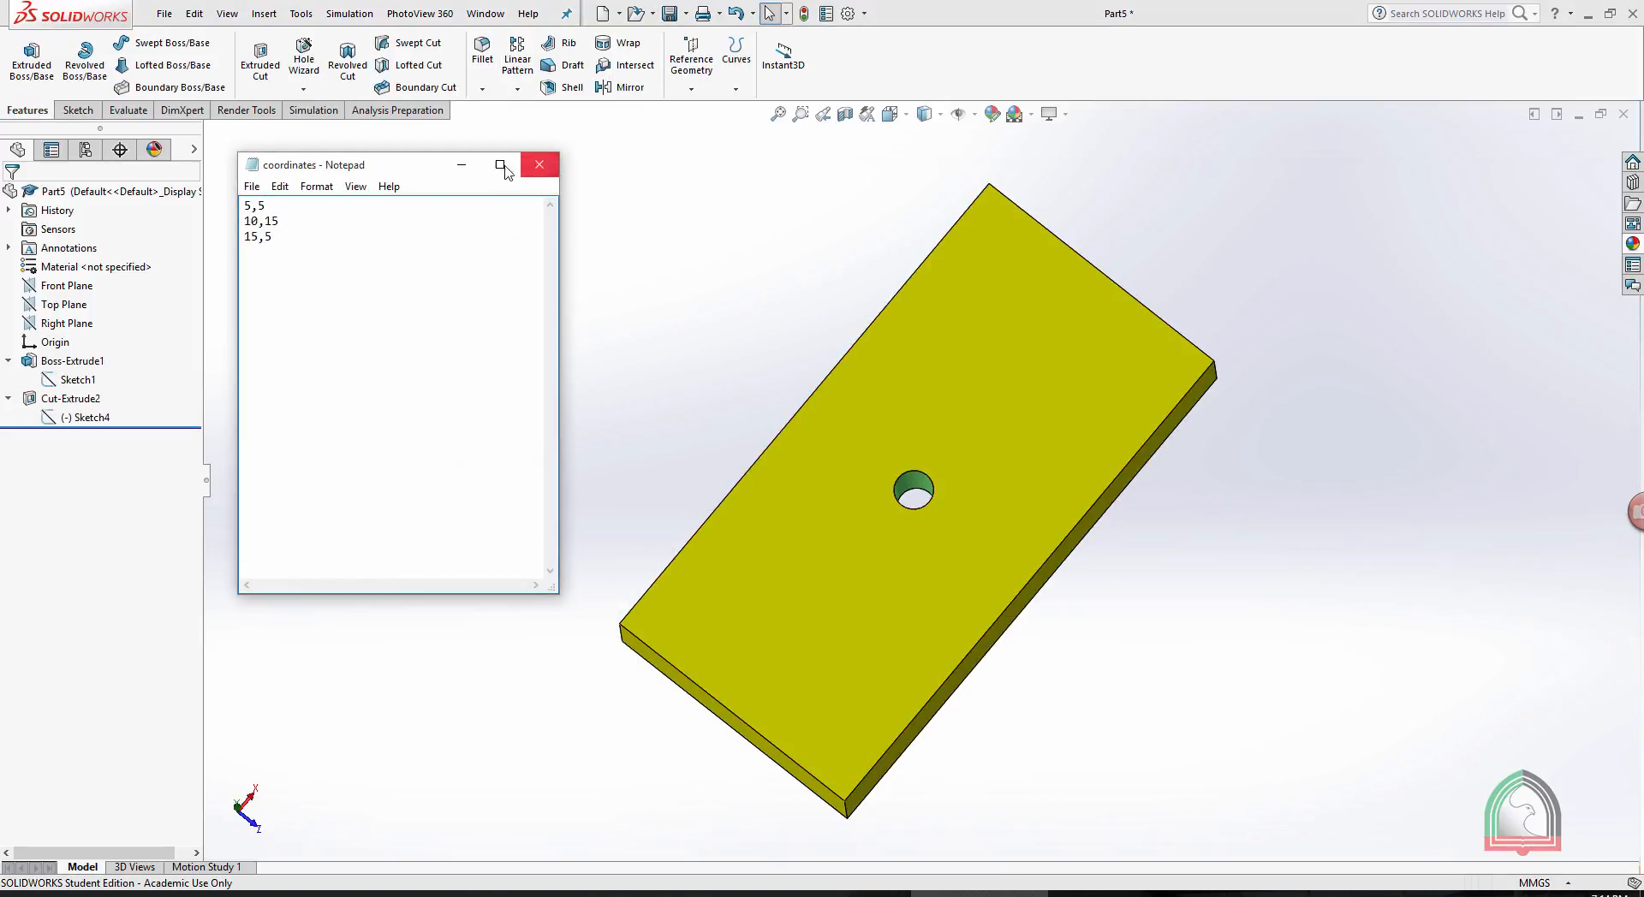
{"action": "mouse_move", "coordinate": [388, 171]}
{"action": "left_mouse_down"}
{"action": "mouse_move", "coordinate": [424, 202]}
{"action": "mouse_move", "coordinate": [400, 193]}
{"action": "left_mouse_up"}
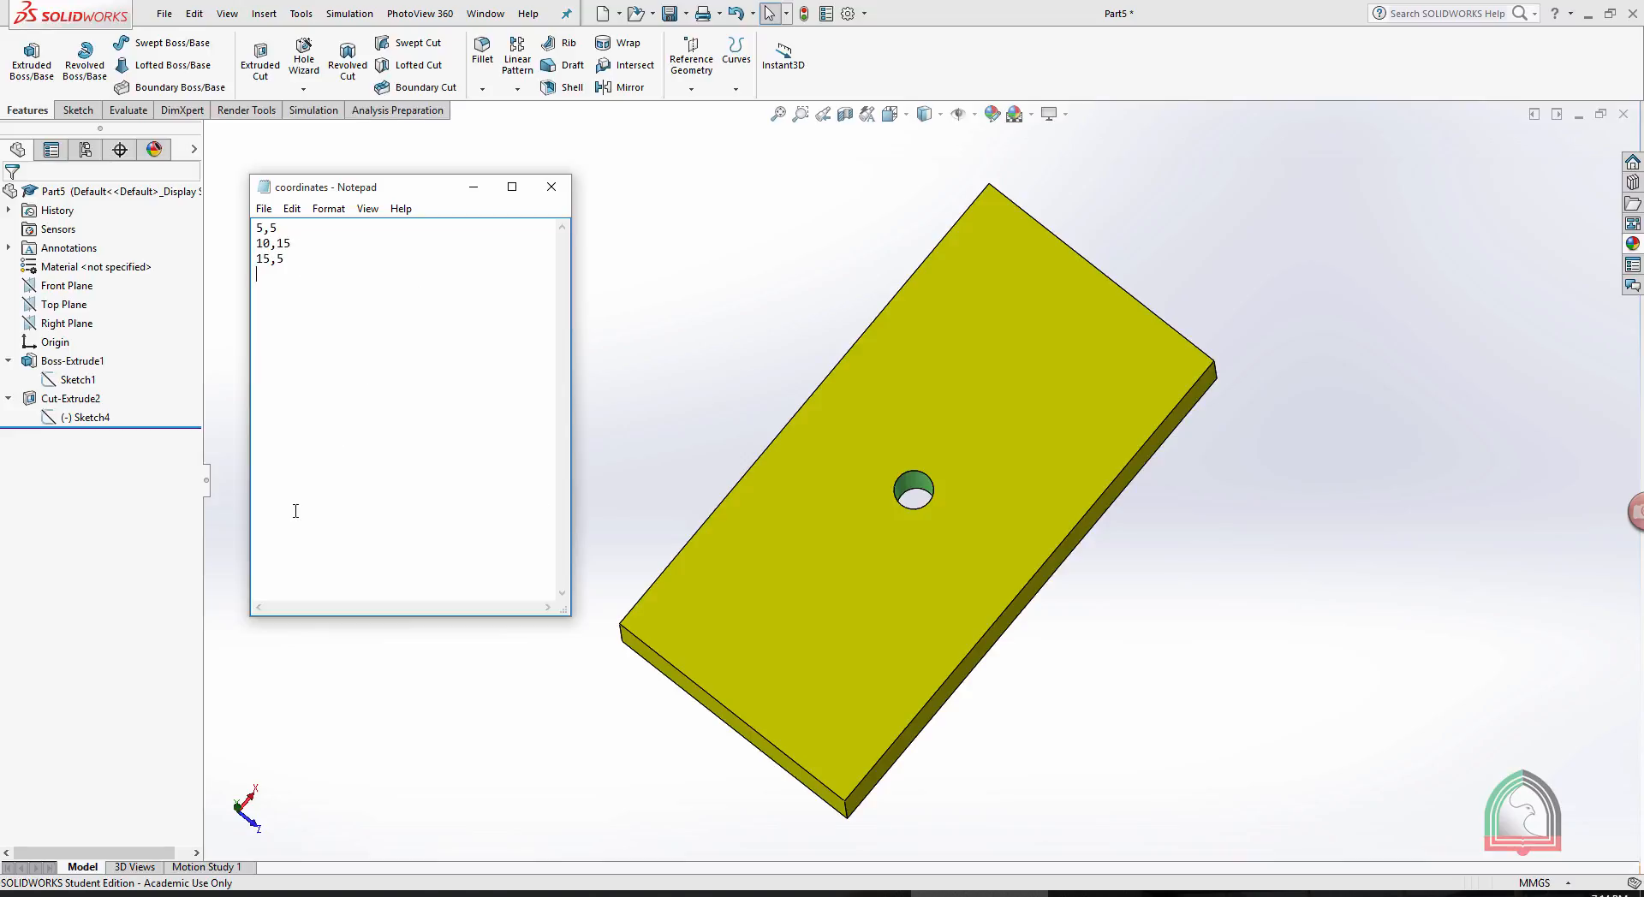
{"action": "left_click", "coordinate": [473, 187]}
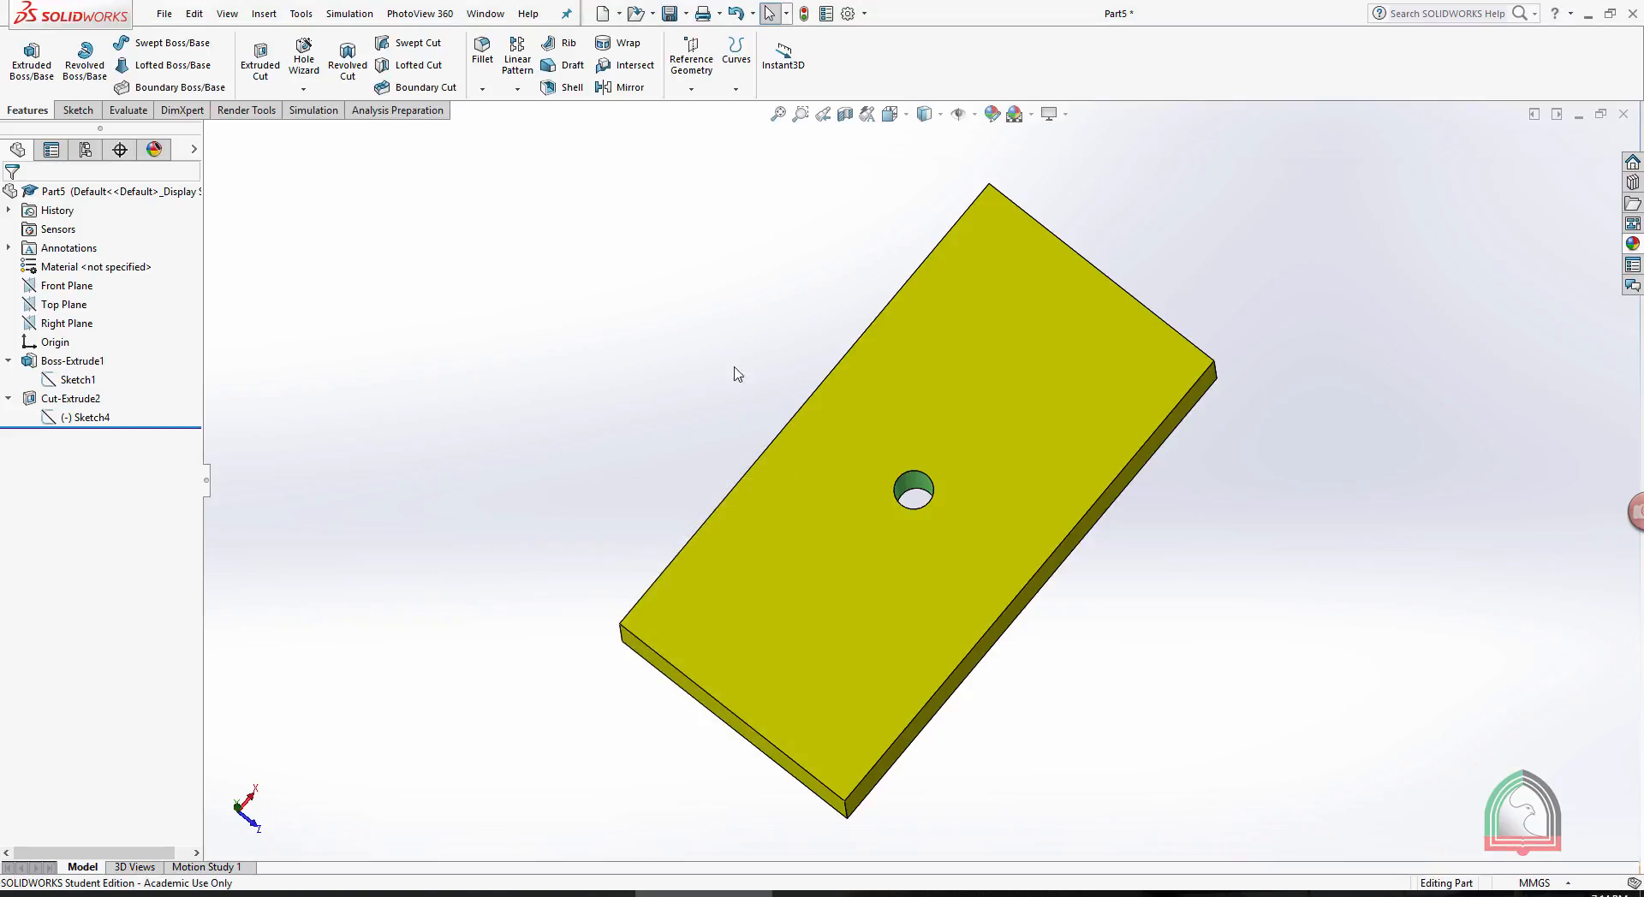
- Create a coordinate system at the plate's leftmost top corner, with X along the short edge and Y along the long edge, Y direction reversed
{"action": "scroll", "coordinate": [619, 644], "scroll_direction": "down", "scroll_amount": 2}
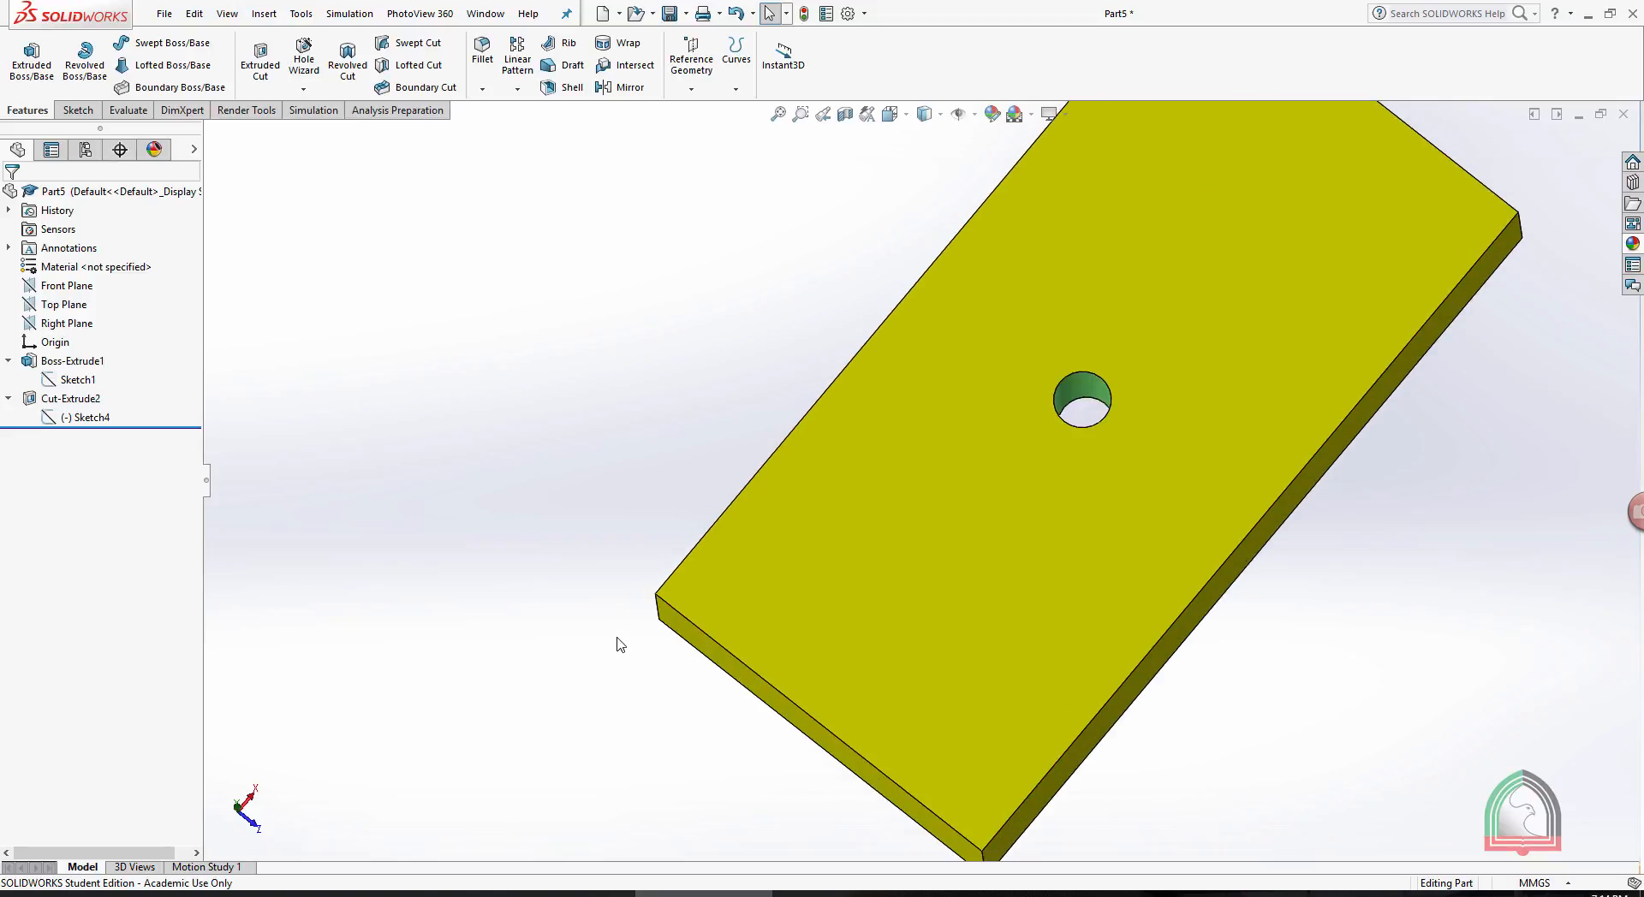
{"action": "left_click", "coordinate": [691, 91]}
{"action": "left_click", "coordinate": [703, 151]}
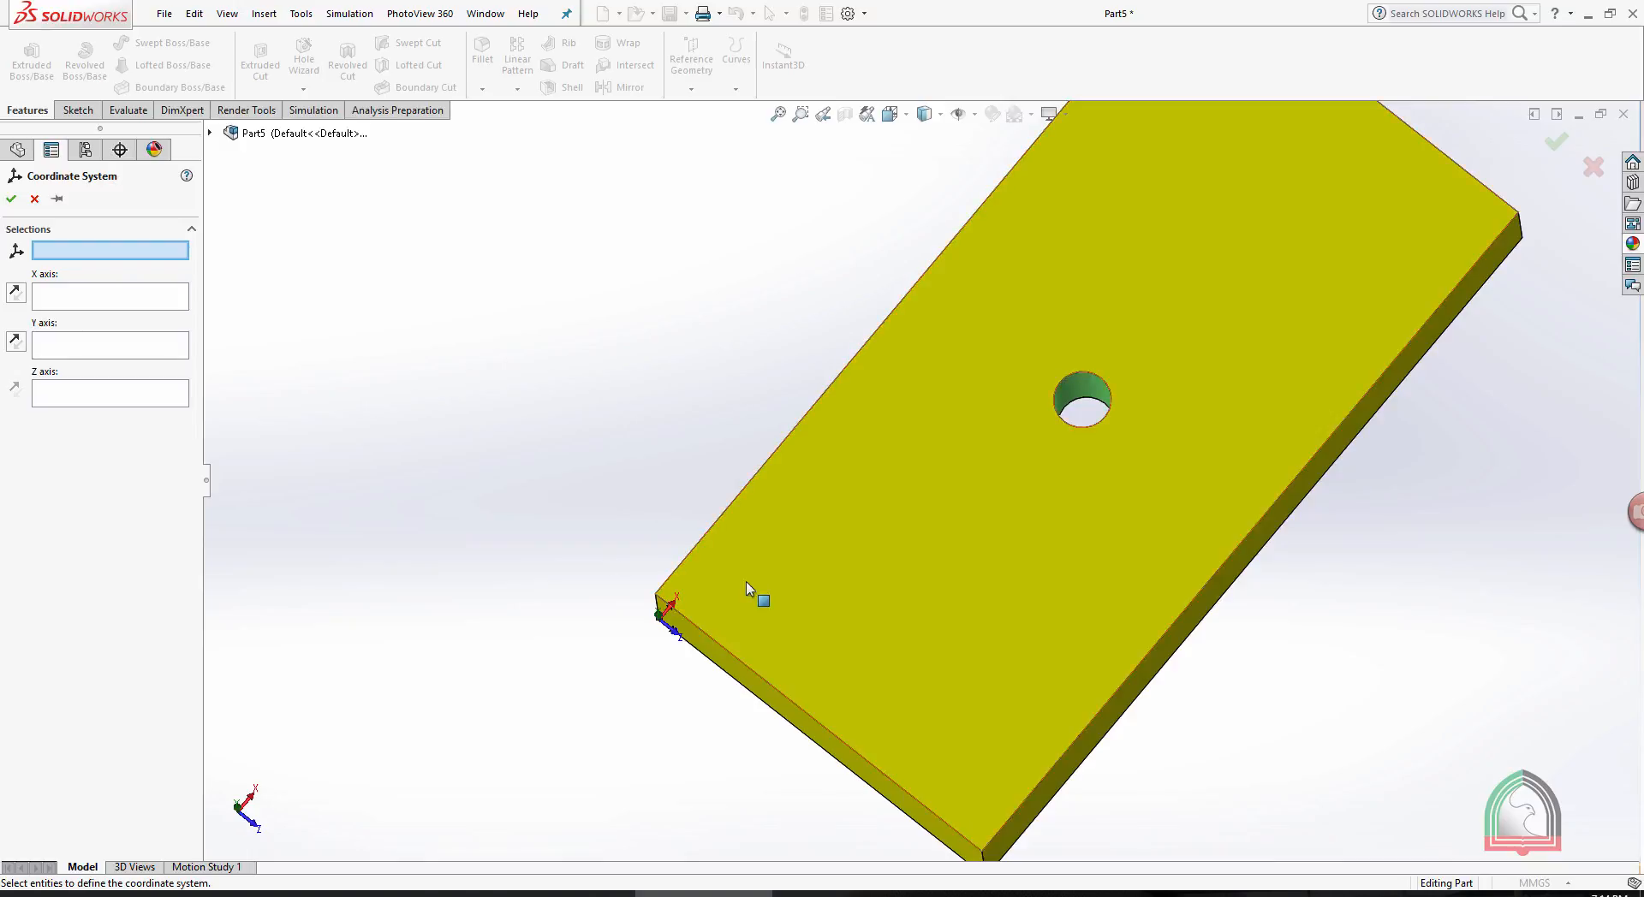
{"action": "scroll", "coordinate": [613, 588], "scroll_direction": "down", "scroll_amount": 3}
{"action": "left_click", "coordinate": [606, 580]}
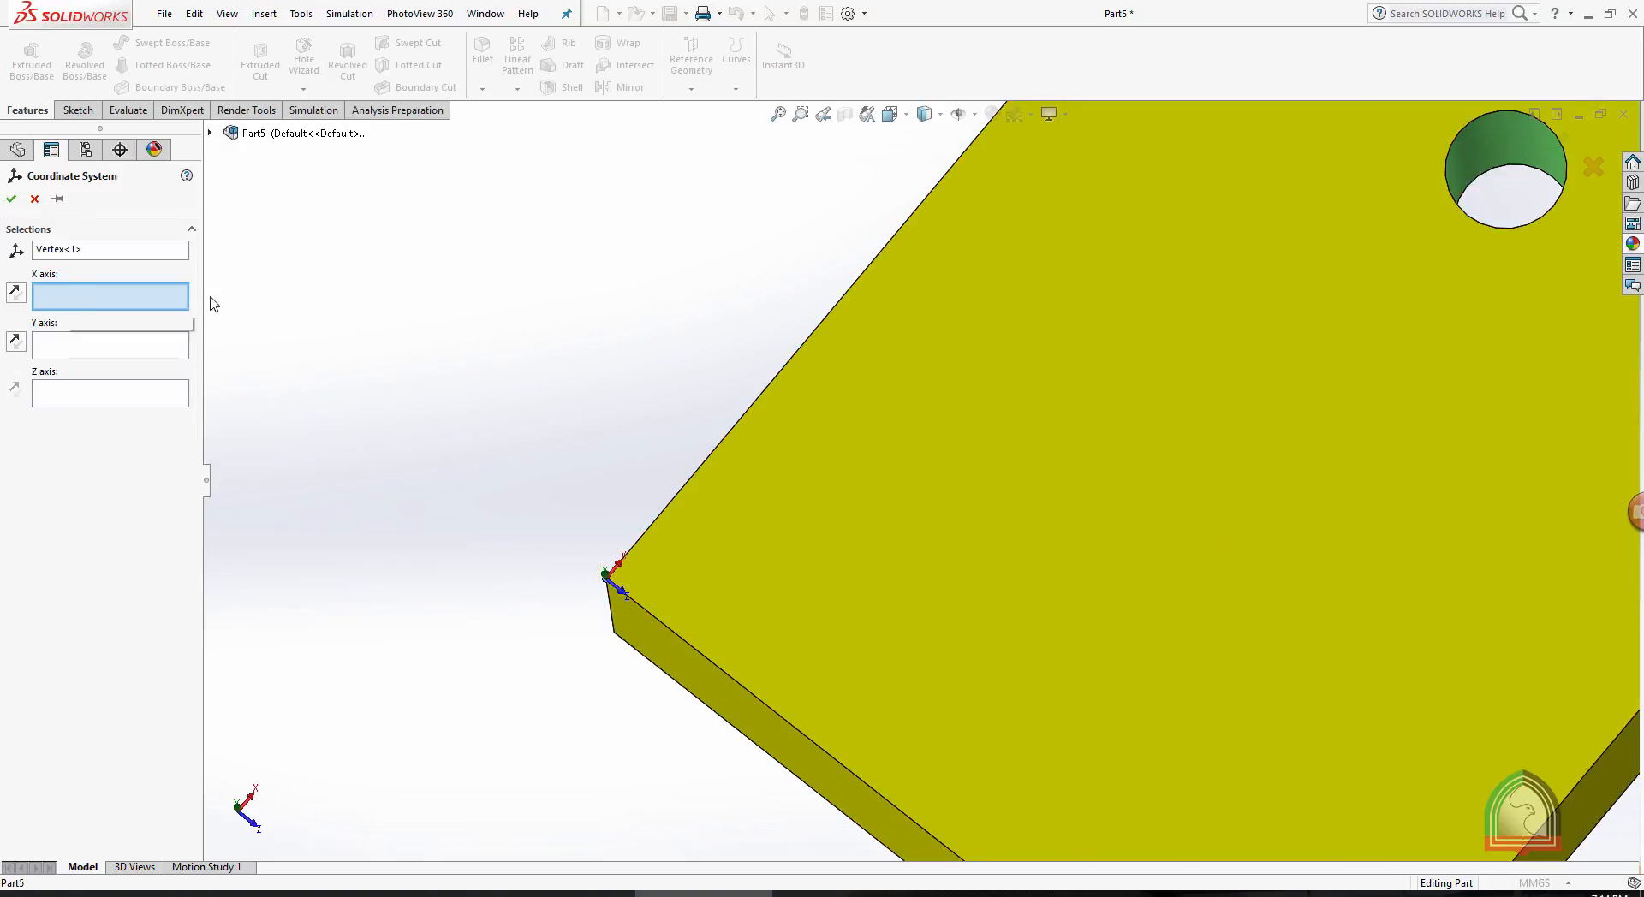
{"action": "left_click", "coordinate": [651, 614]}
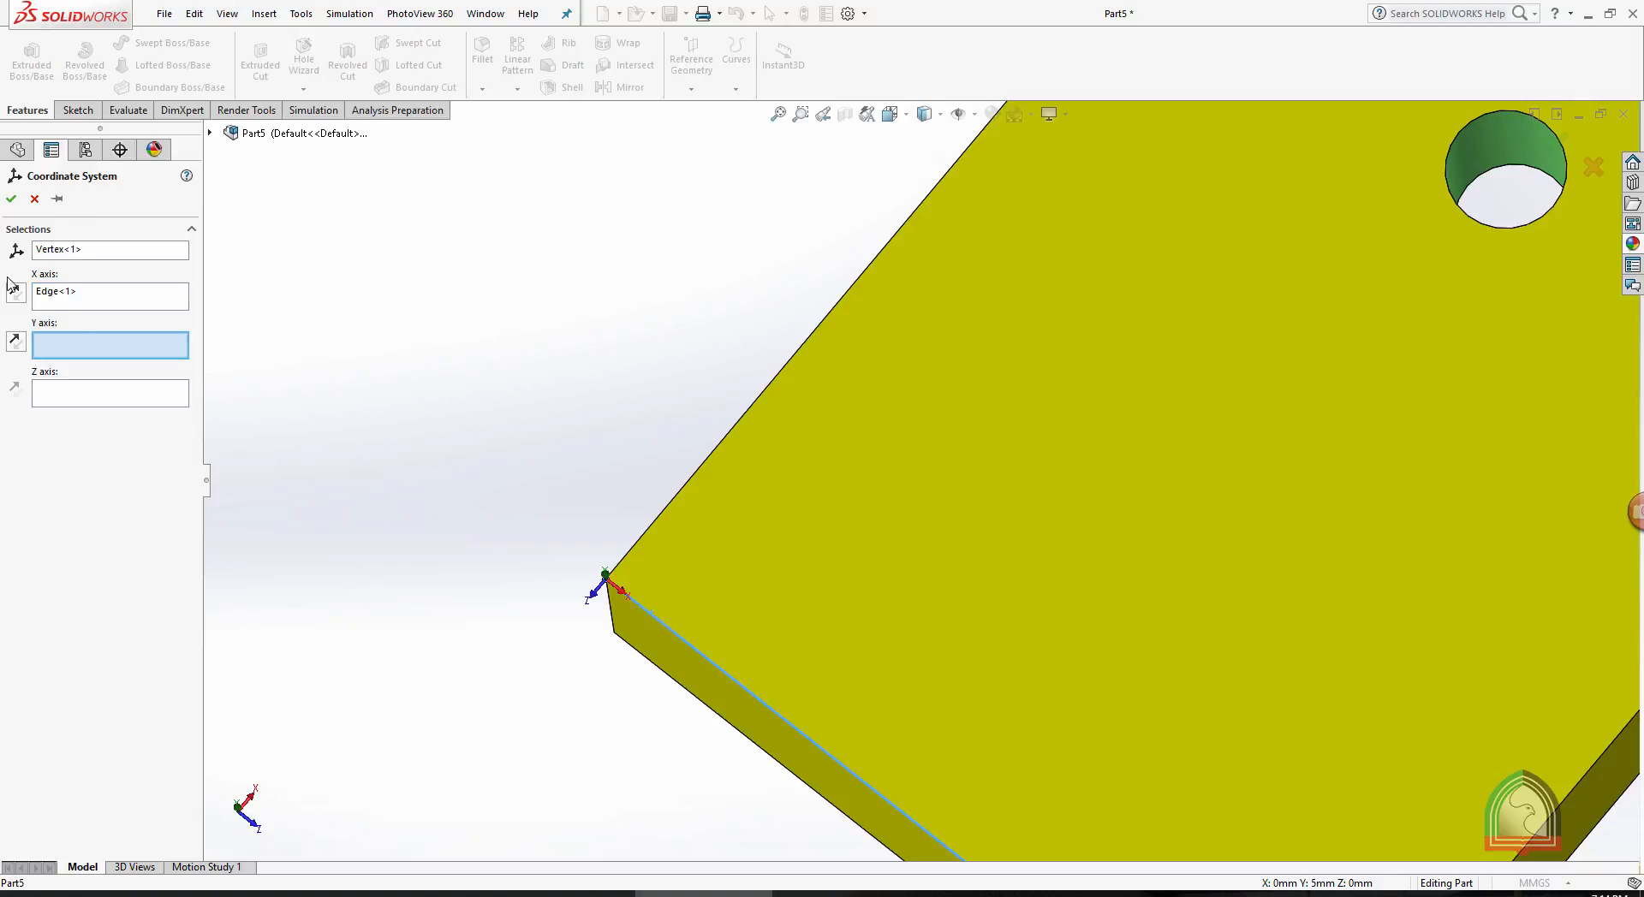
{"action": "left_click", "coordinate": [702, 464]}
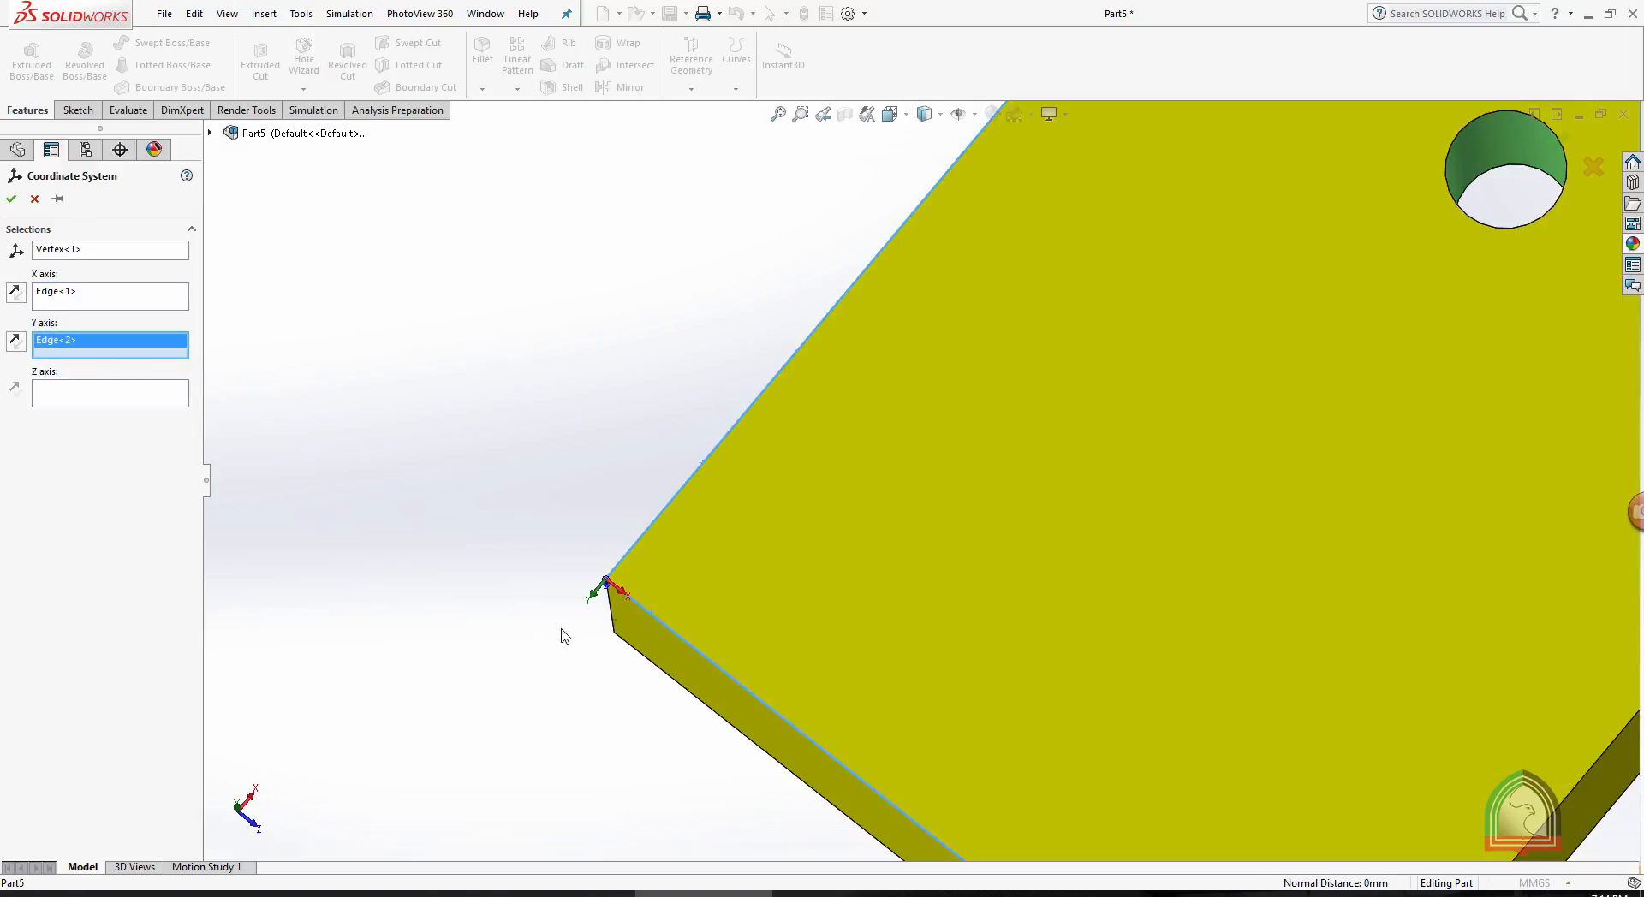
{"action": "left_click", "coordinate": [16, 341]}
{"action": "left_click", "coordinate": [11, 199]}
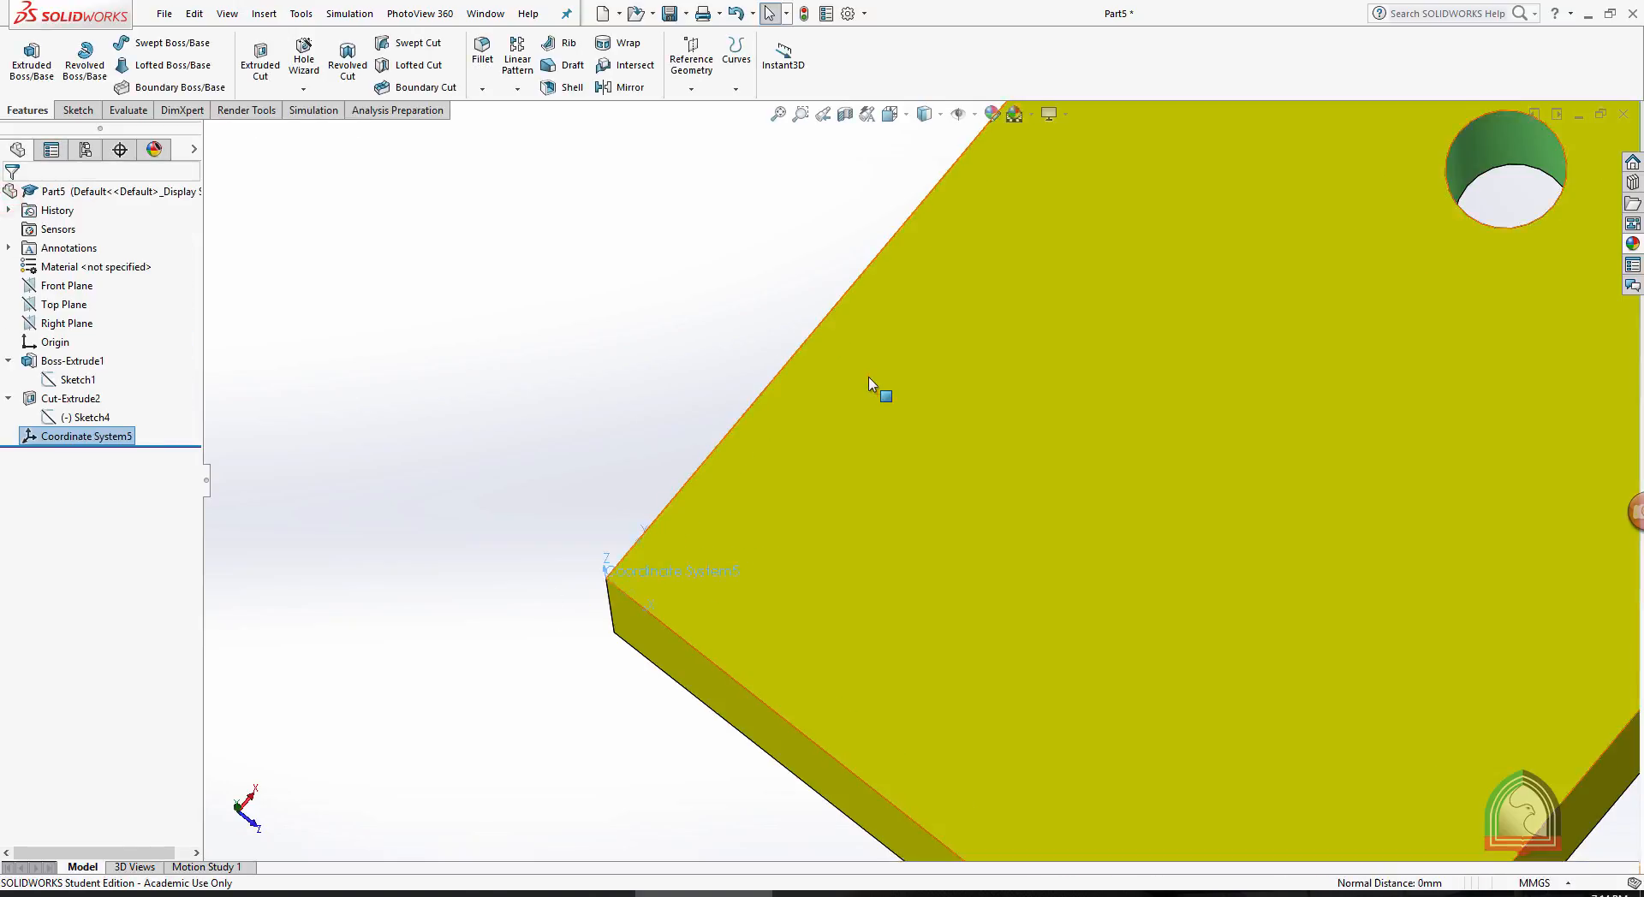
- Start a Table Driven Pattern and load its points from the text file coordinates.txt on the Desktop
{"action": "scroll", "coordinate": [871, 379], "scroll_direction": "up", "scroll_amount": 2}
{"action": "scroll", "coordinate": [893, 549], "scroll_direction": "down", "scroll_amount": 1}
{"action": "scroll", "coordinate": [892, 552], "scroll_direction": "down", "scroll_amount": 2}
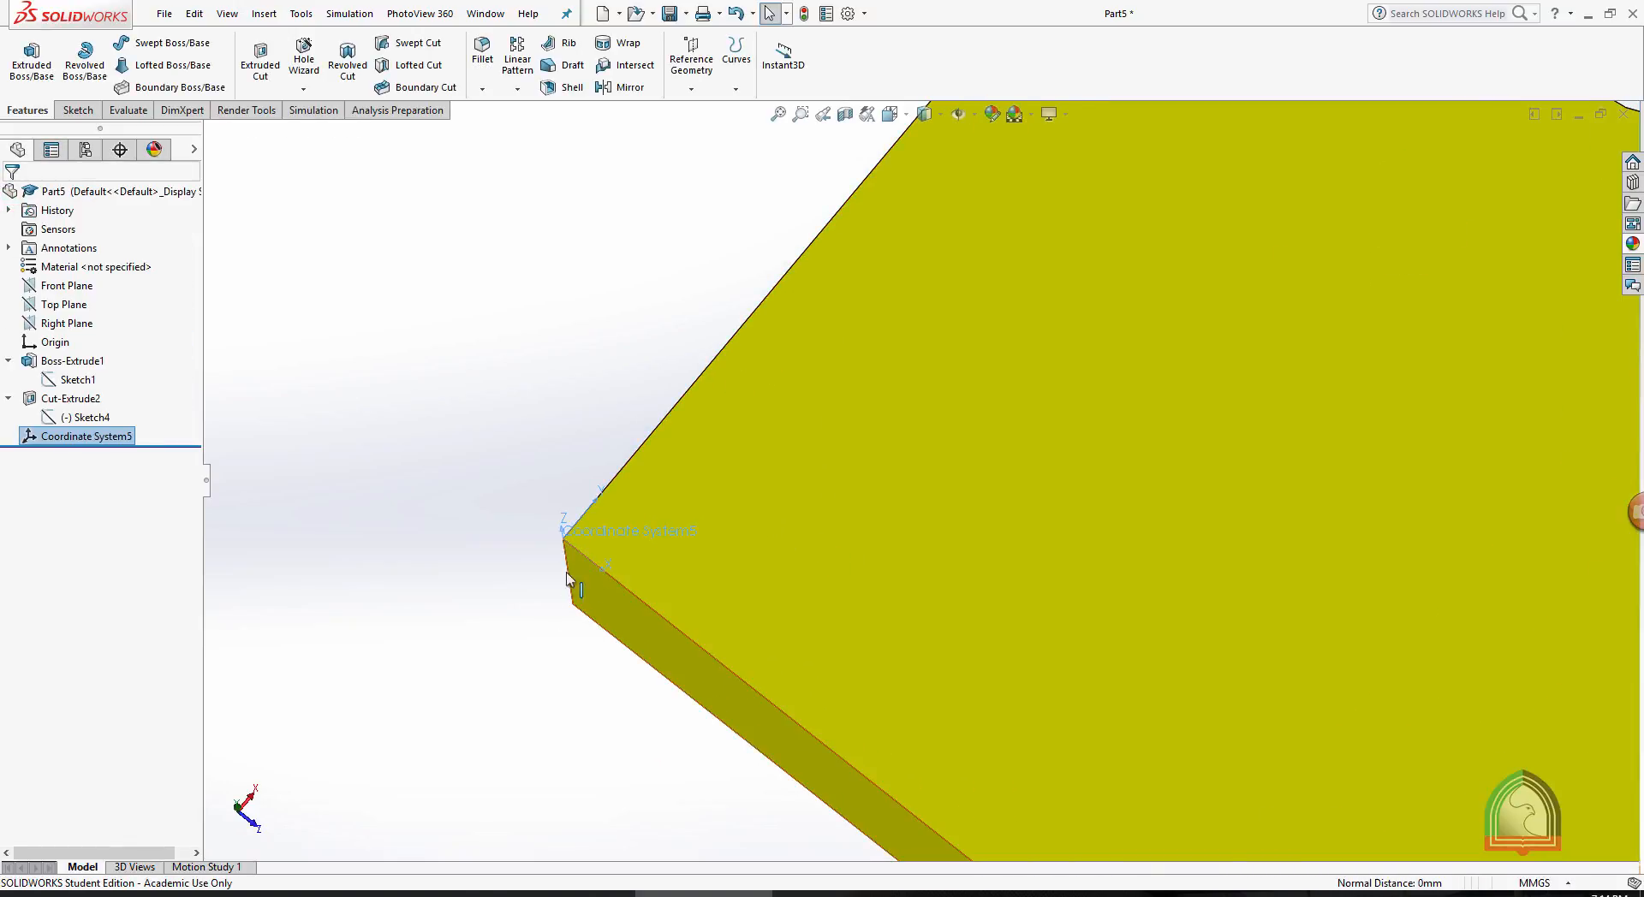
{"action": "scroll", "coordinate": [1081, 457], "scroll_direction": "up", "scroll_amount": 5}
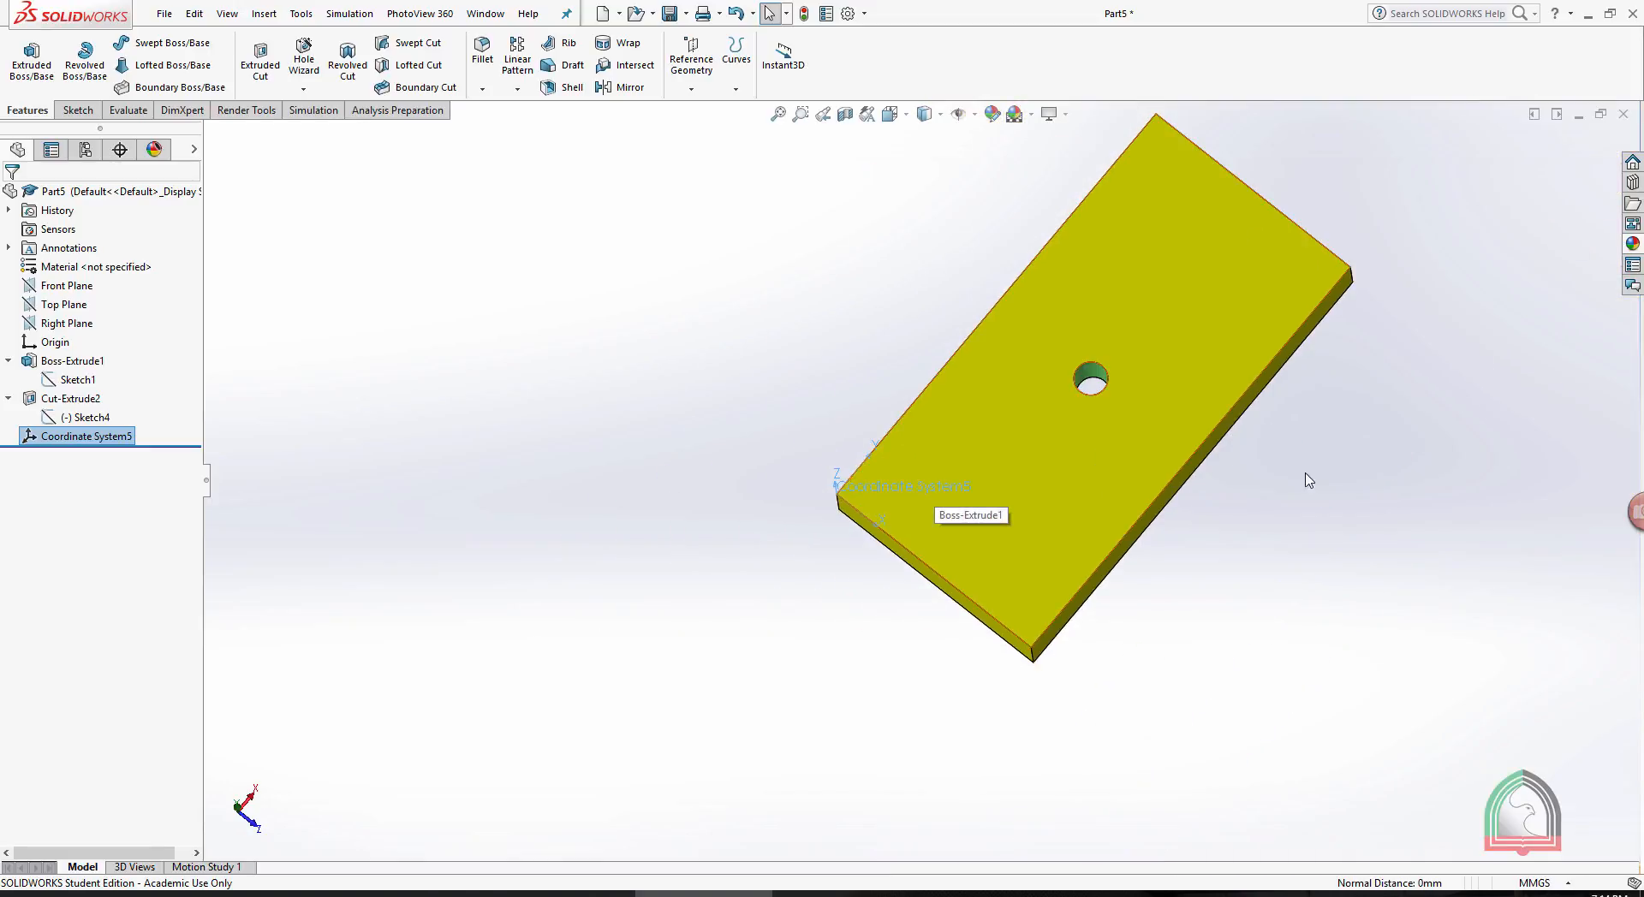
{"action": "scroll", "coordinate": [1284, 236], "scroll_direction": "down", "scroll_amount": 1}
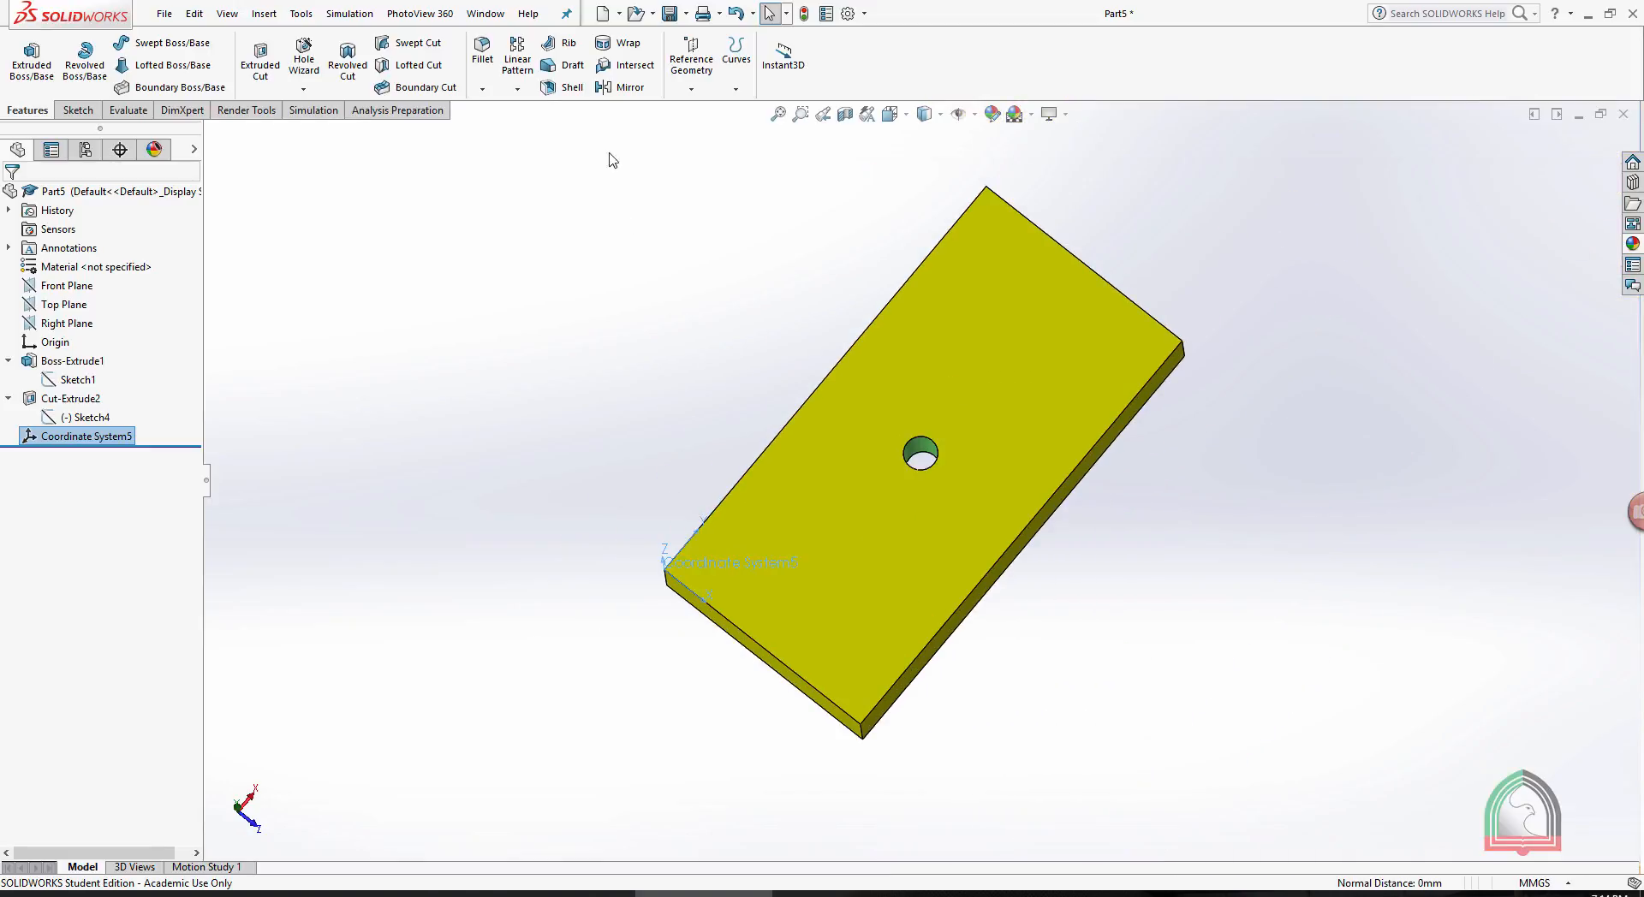
{"action": "left_click", "coordinate": [518, 89]}
{"action": "left_click", "coordinate": [547, 219]}
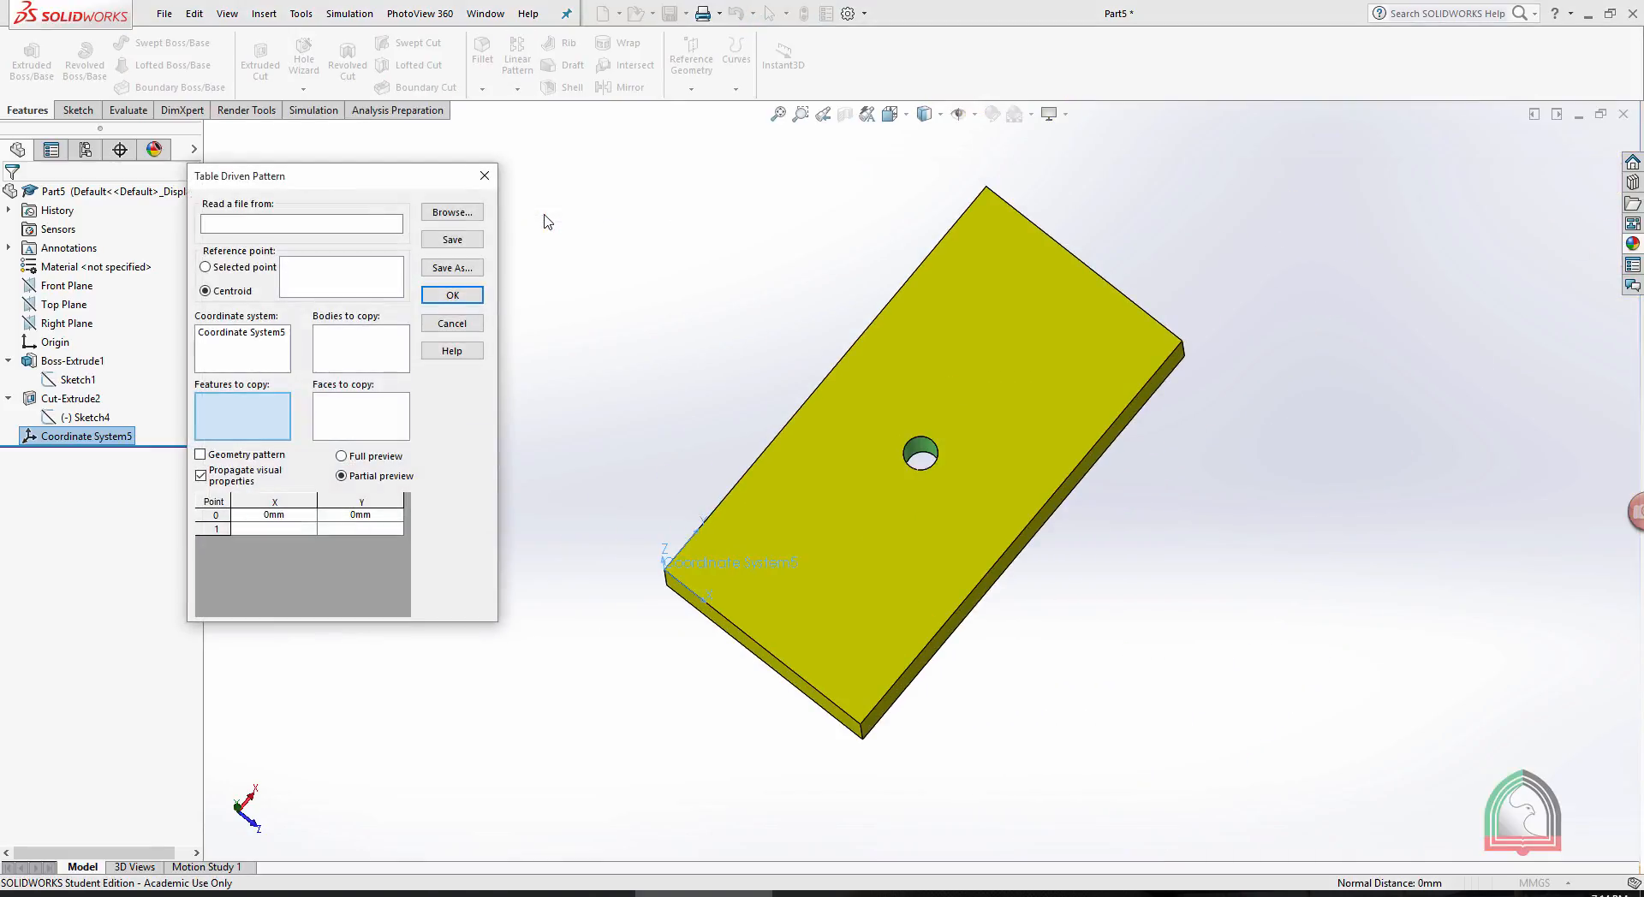
{"action": "left_click", "coordinate": [452, 215]}
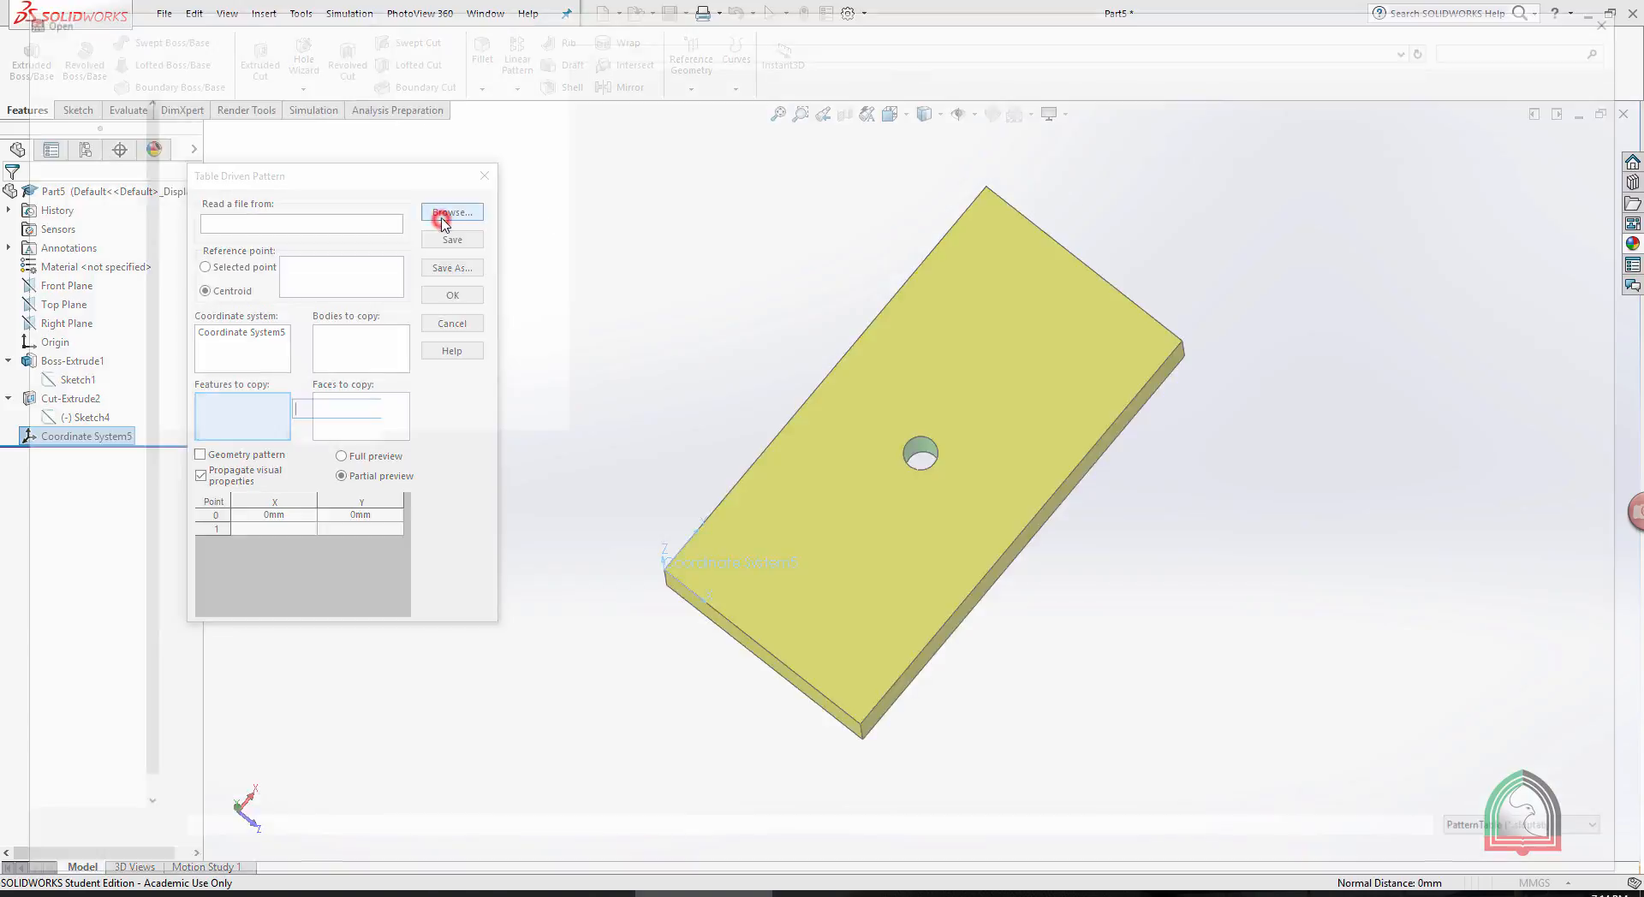
{"action": "left_click", "coordinate": [1527, 835]}
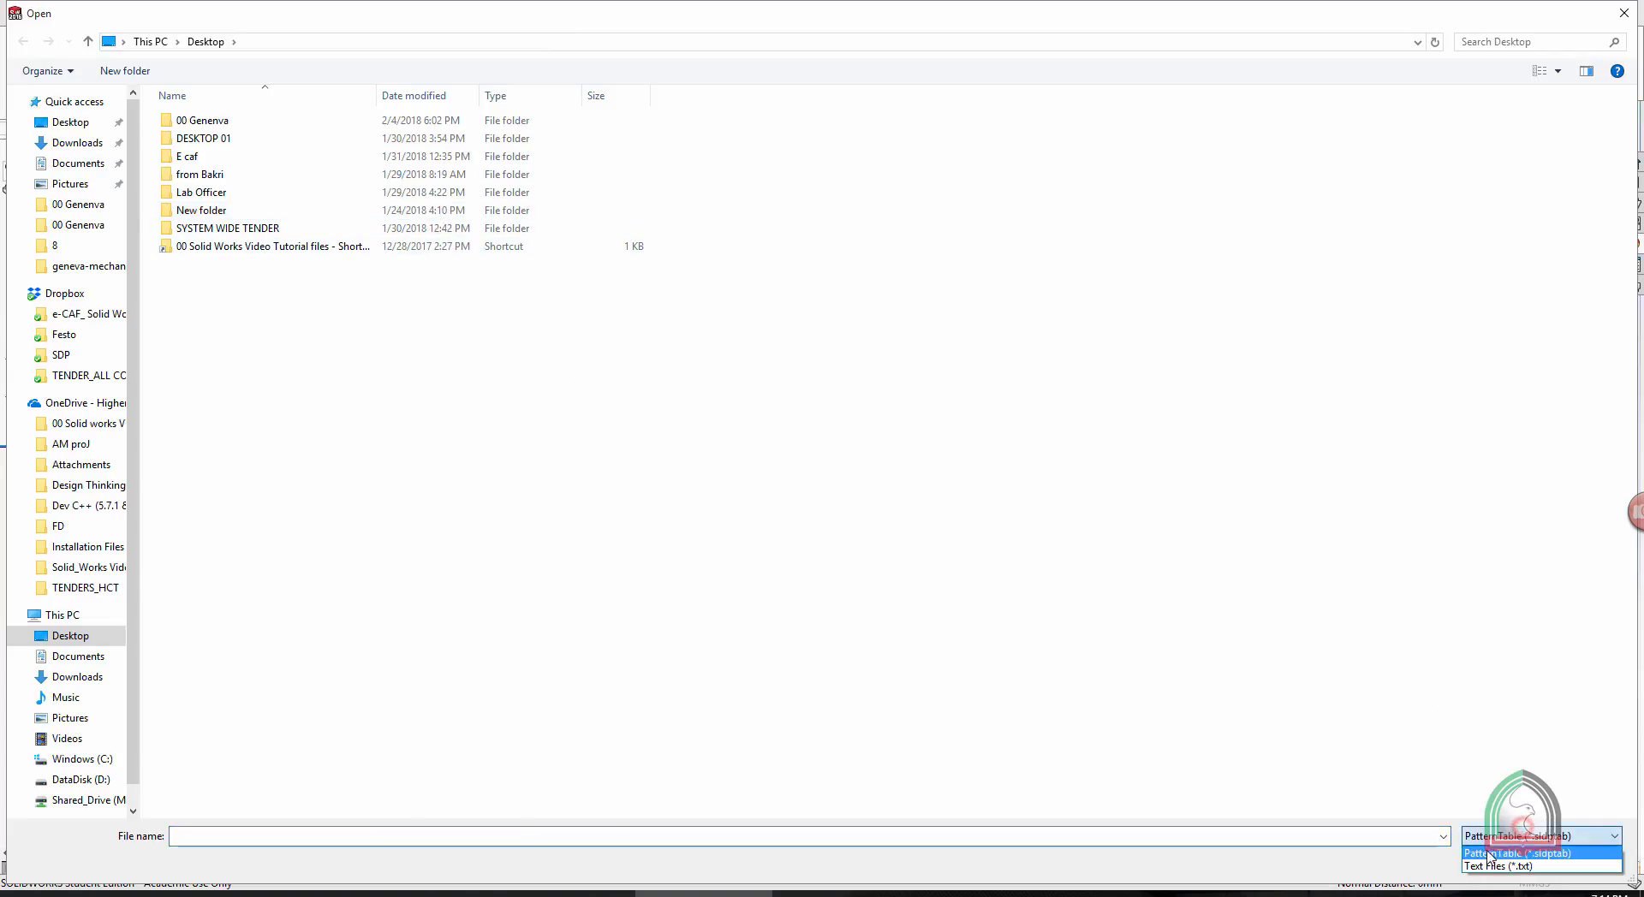
{"action": "left_click", "coordinate": [1499, 861]}
{"action": "double_click", "coordinate": [214, 264]}
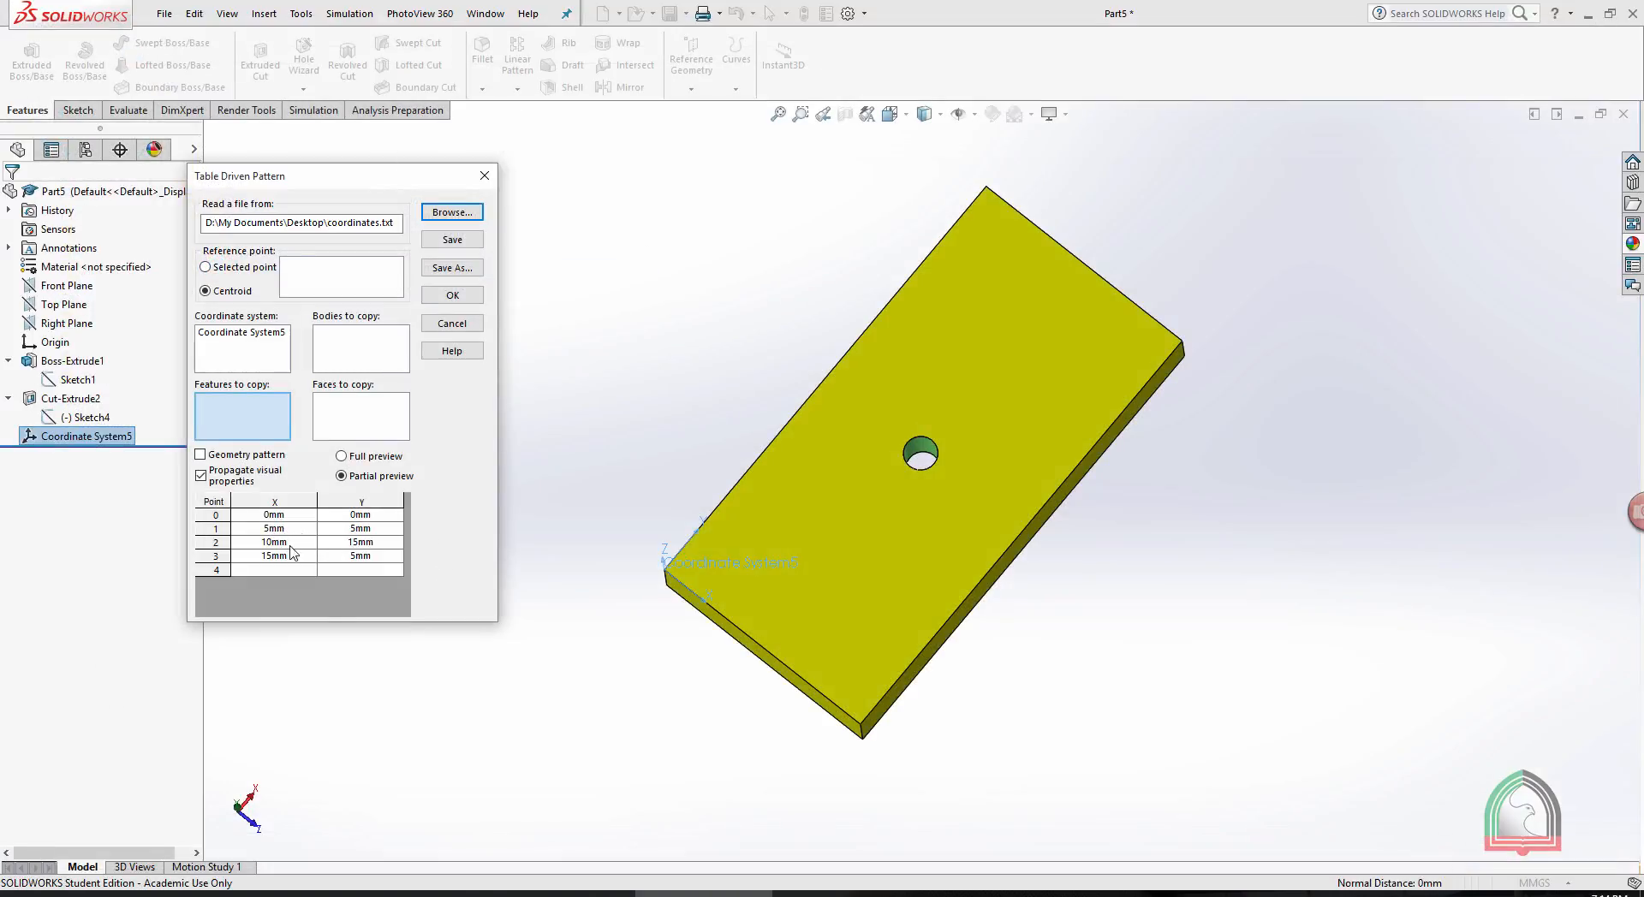
- Pattern the round hole cut relative to the plate-corner coordinate system, with Centroid as reference point, and create the pattern
{"action": "left_click", "coordinate": [217, 344]}
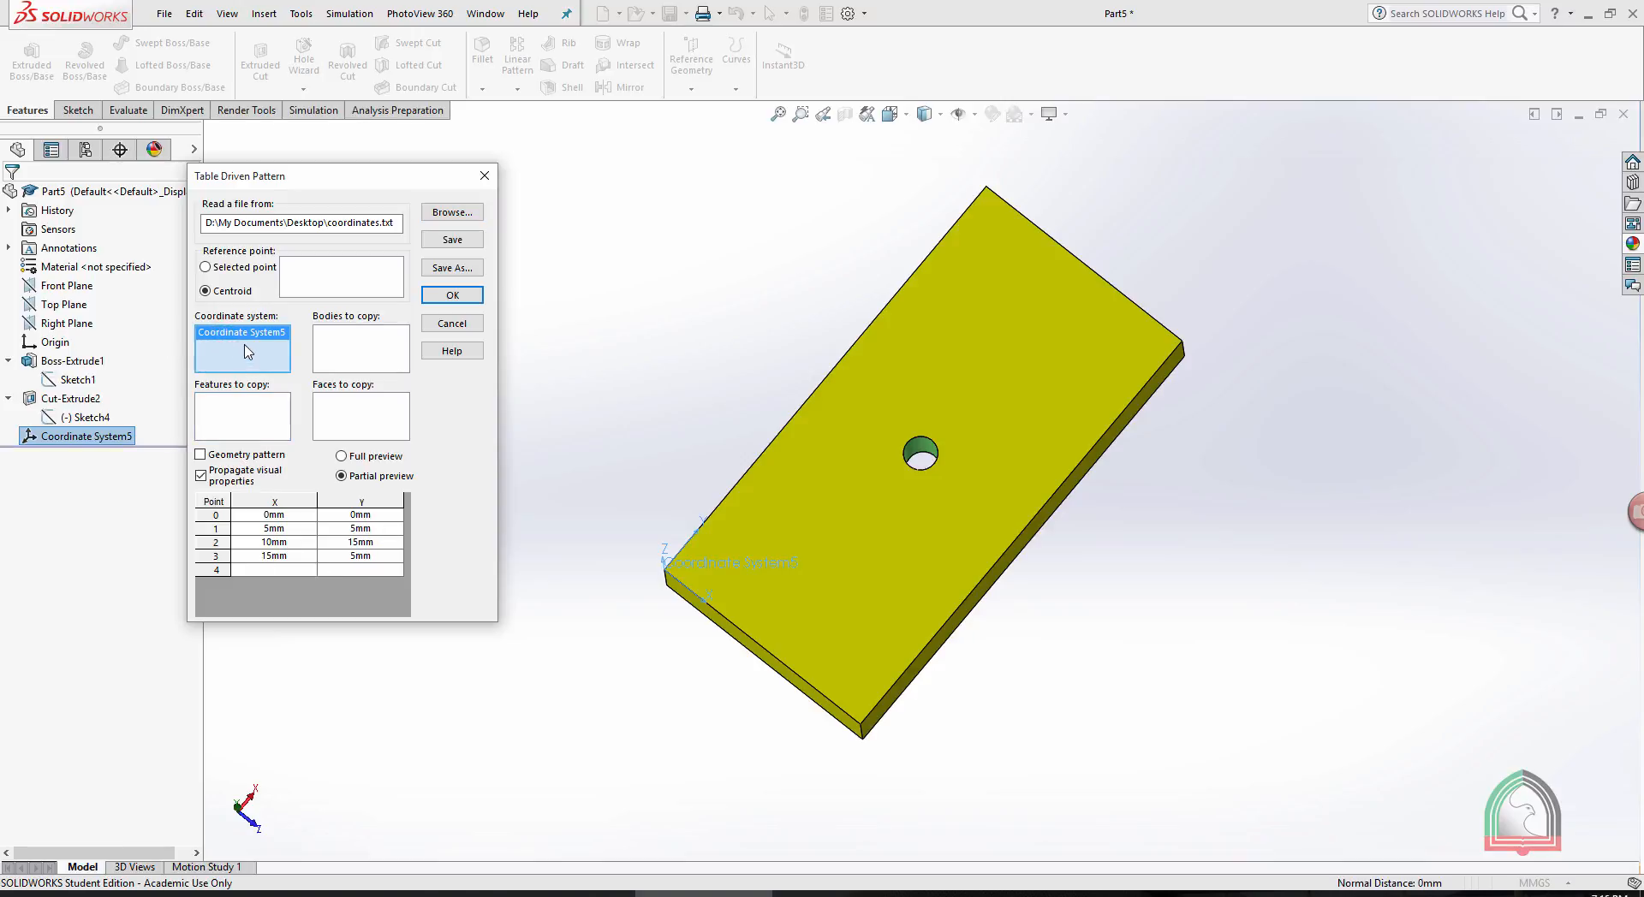
{"action": "left_click", "coordinate": [228, 418]}
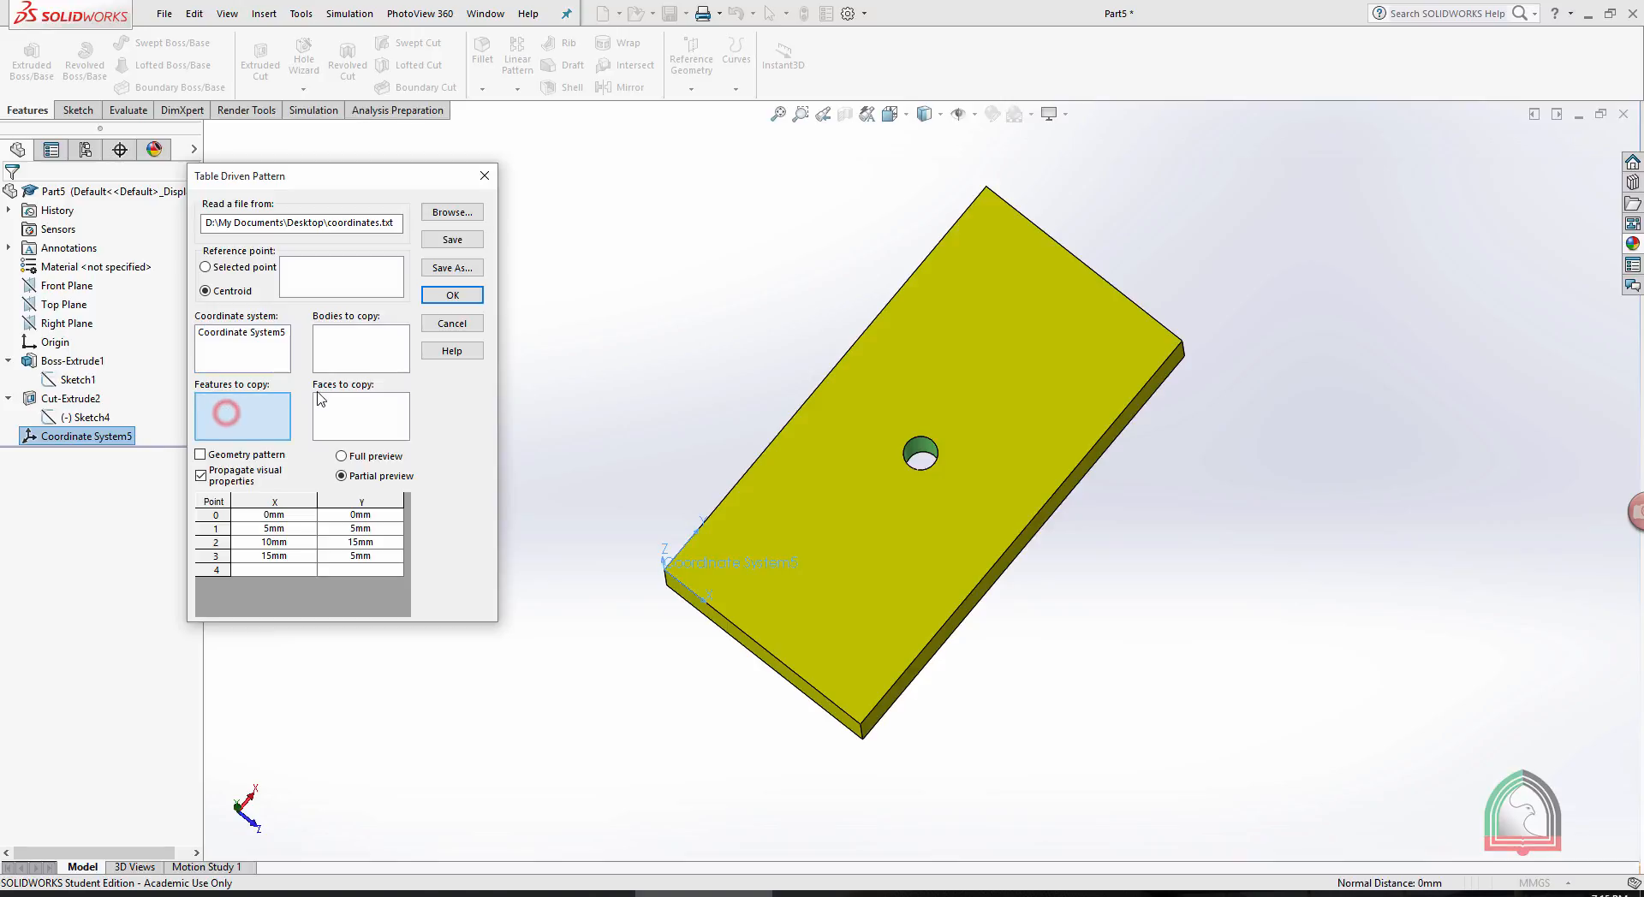
{"action": "left_click", "coordinate": [921, 452]}
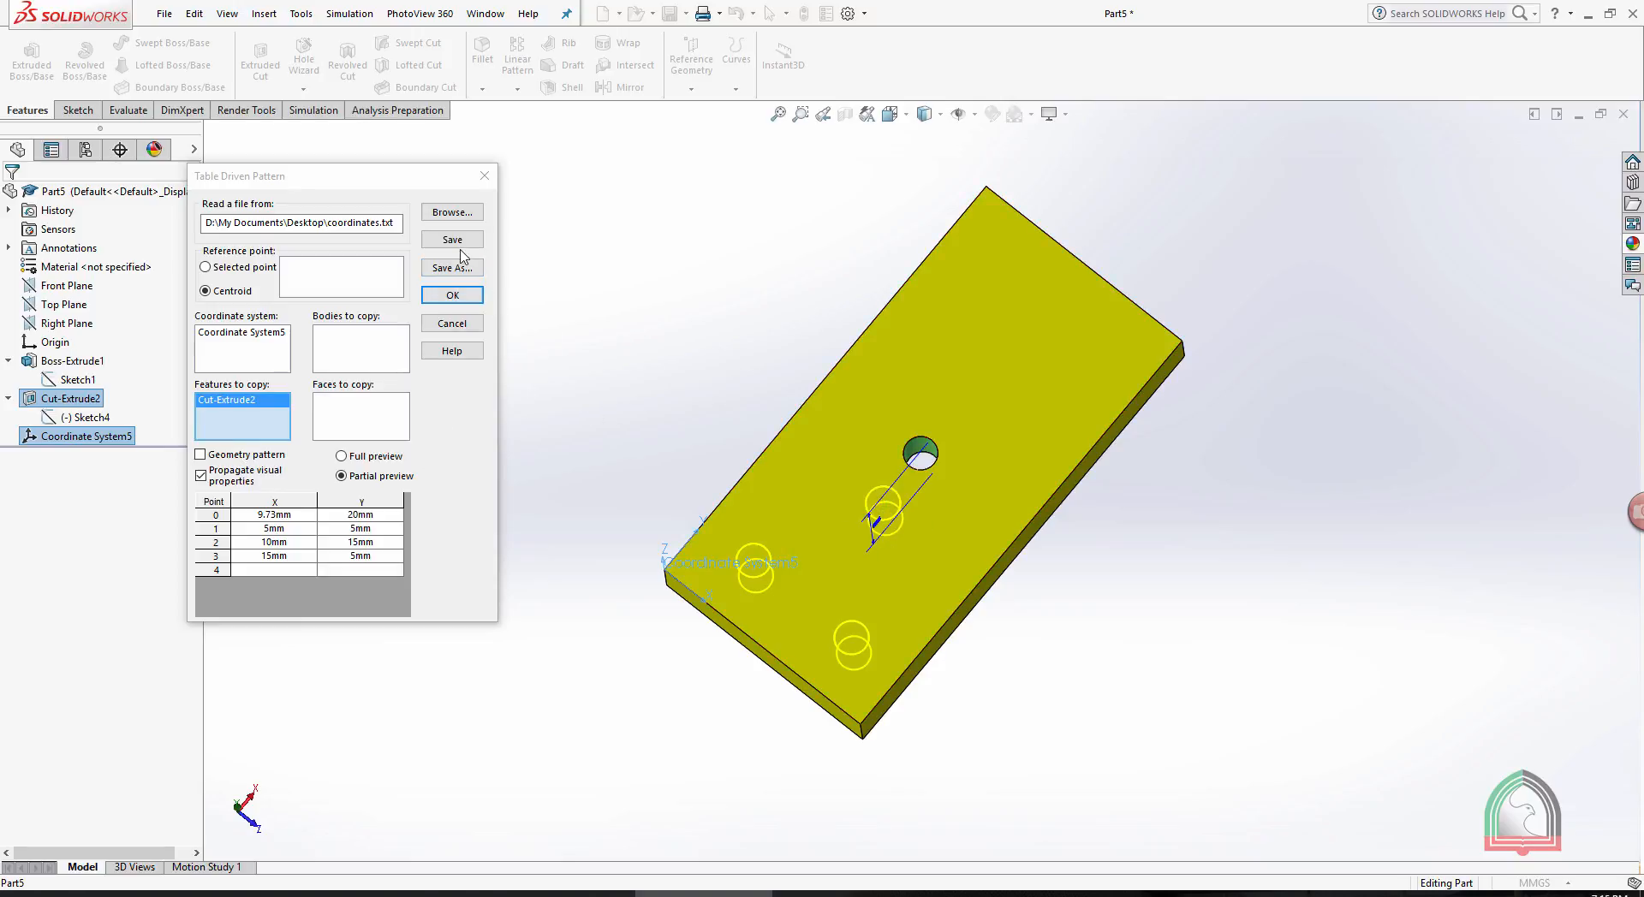
{"action": "left_click", "coordinate": [450, 296]}
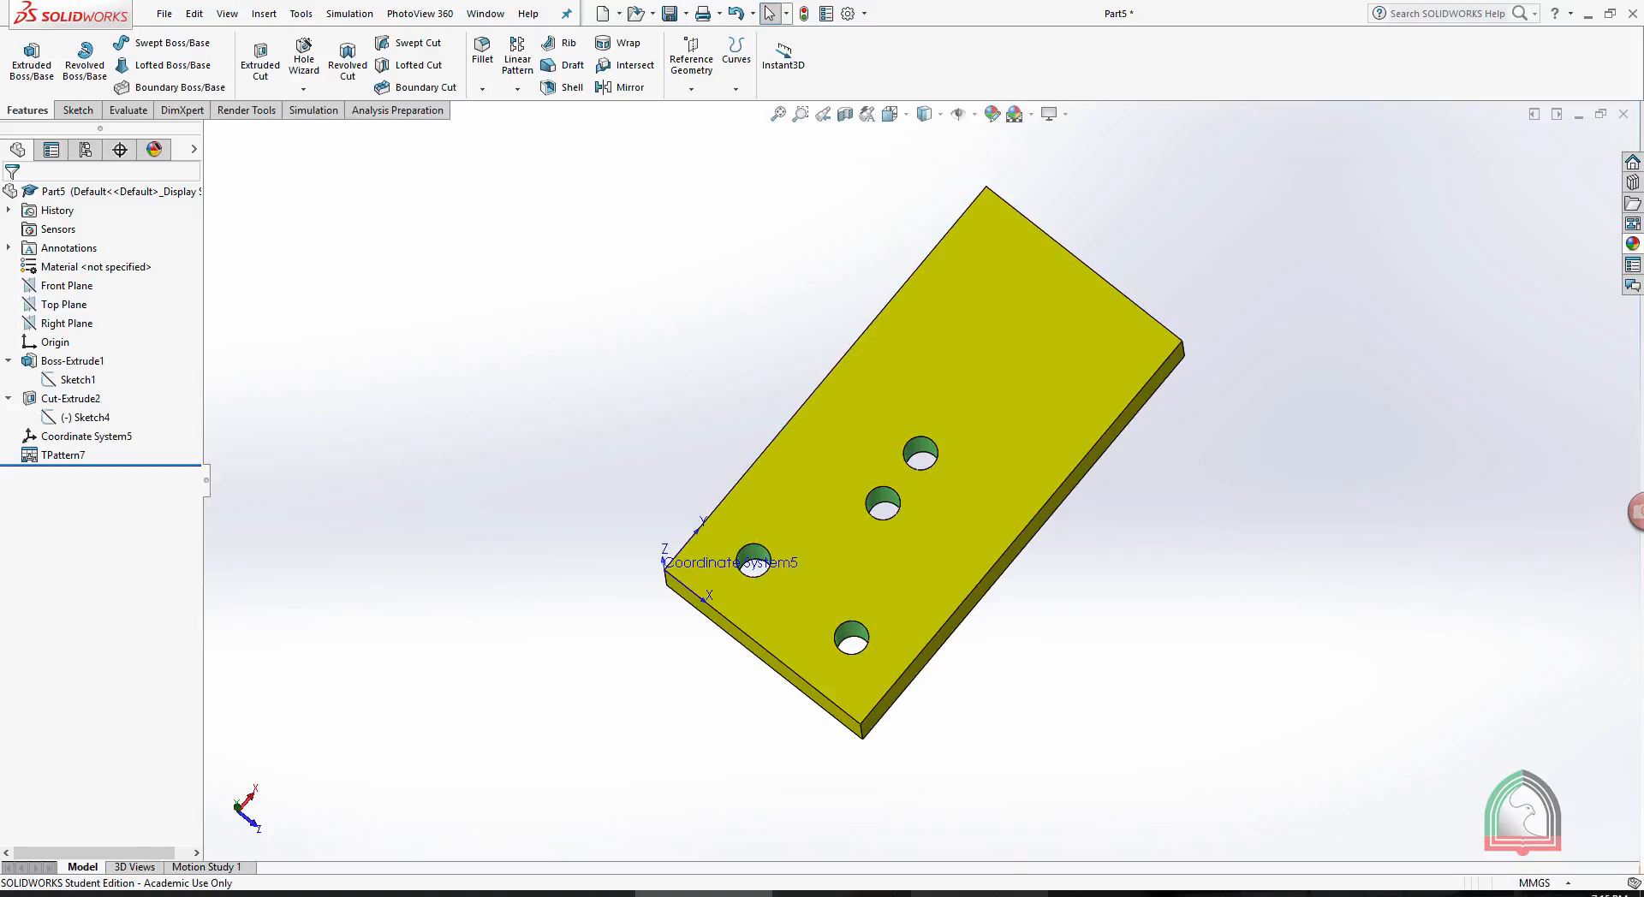
- In Notepad, replace the contents of the coordinates file with the lines 10,0; 20,20; 10,40; and 0,20
{"action": "left_click", "coordinate": [979, 893]}
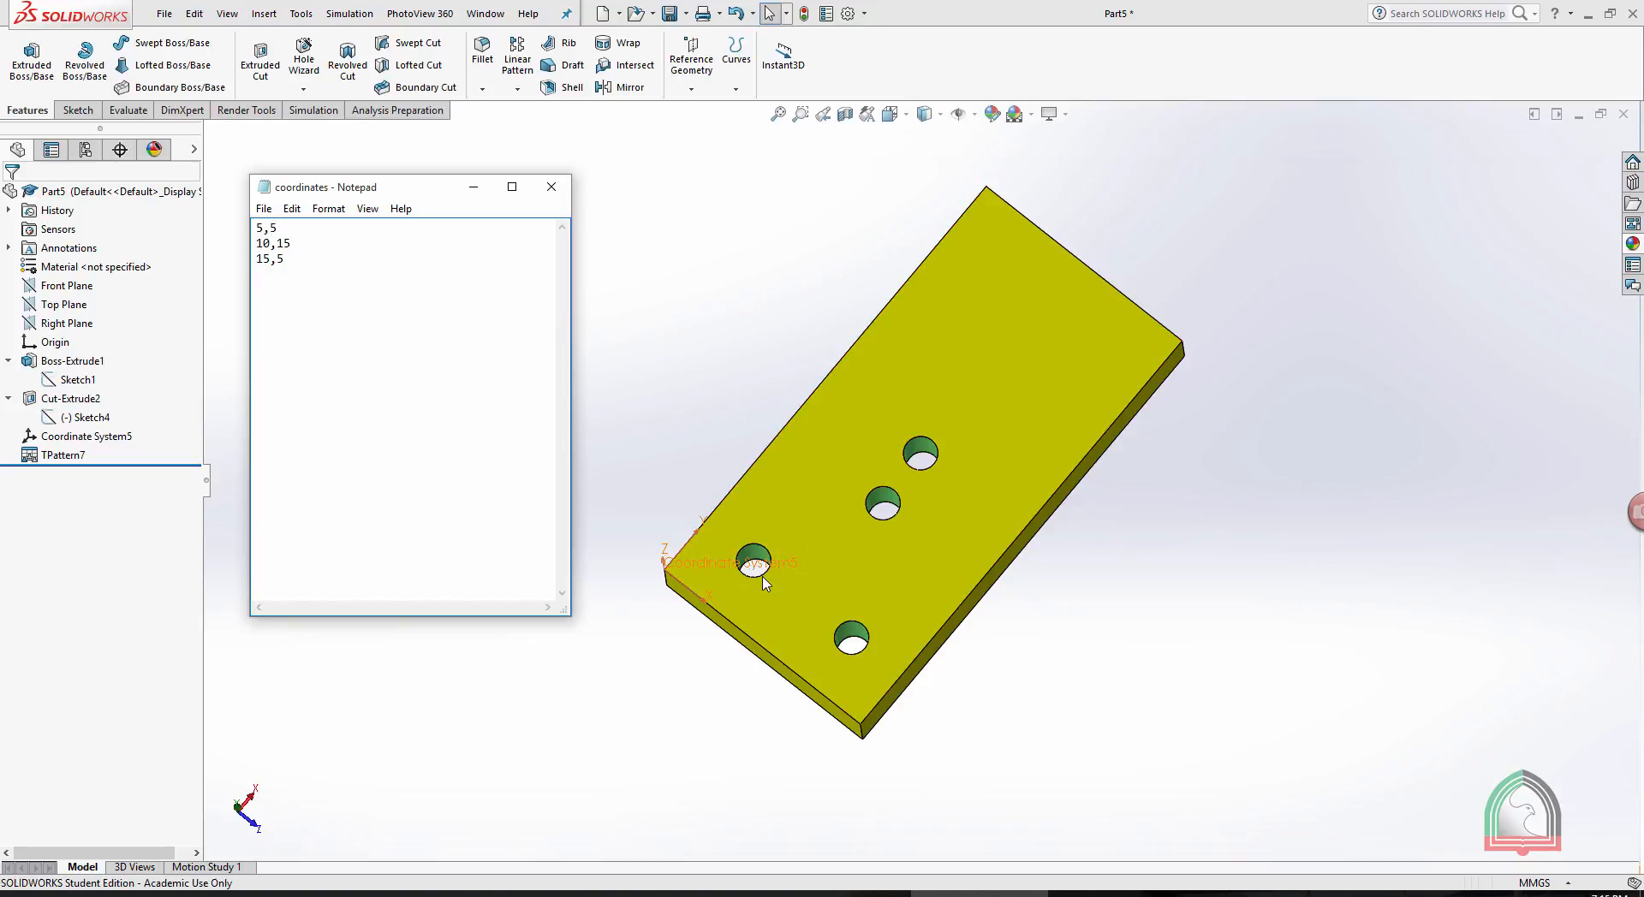
{"action": "scroll", "coordinate": [779, 539], "scroll_direction": "down", "scroll_amount": 3}
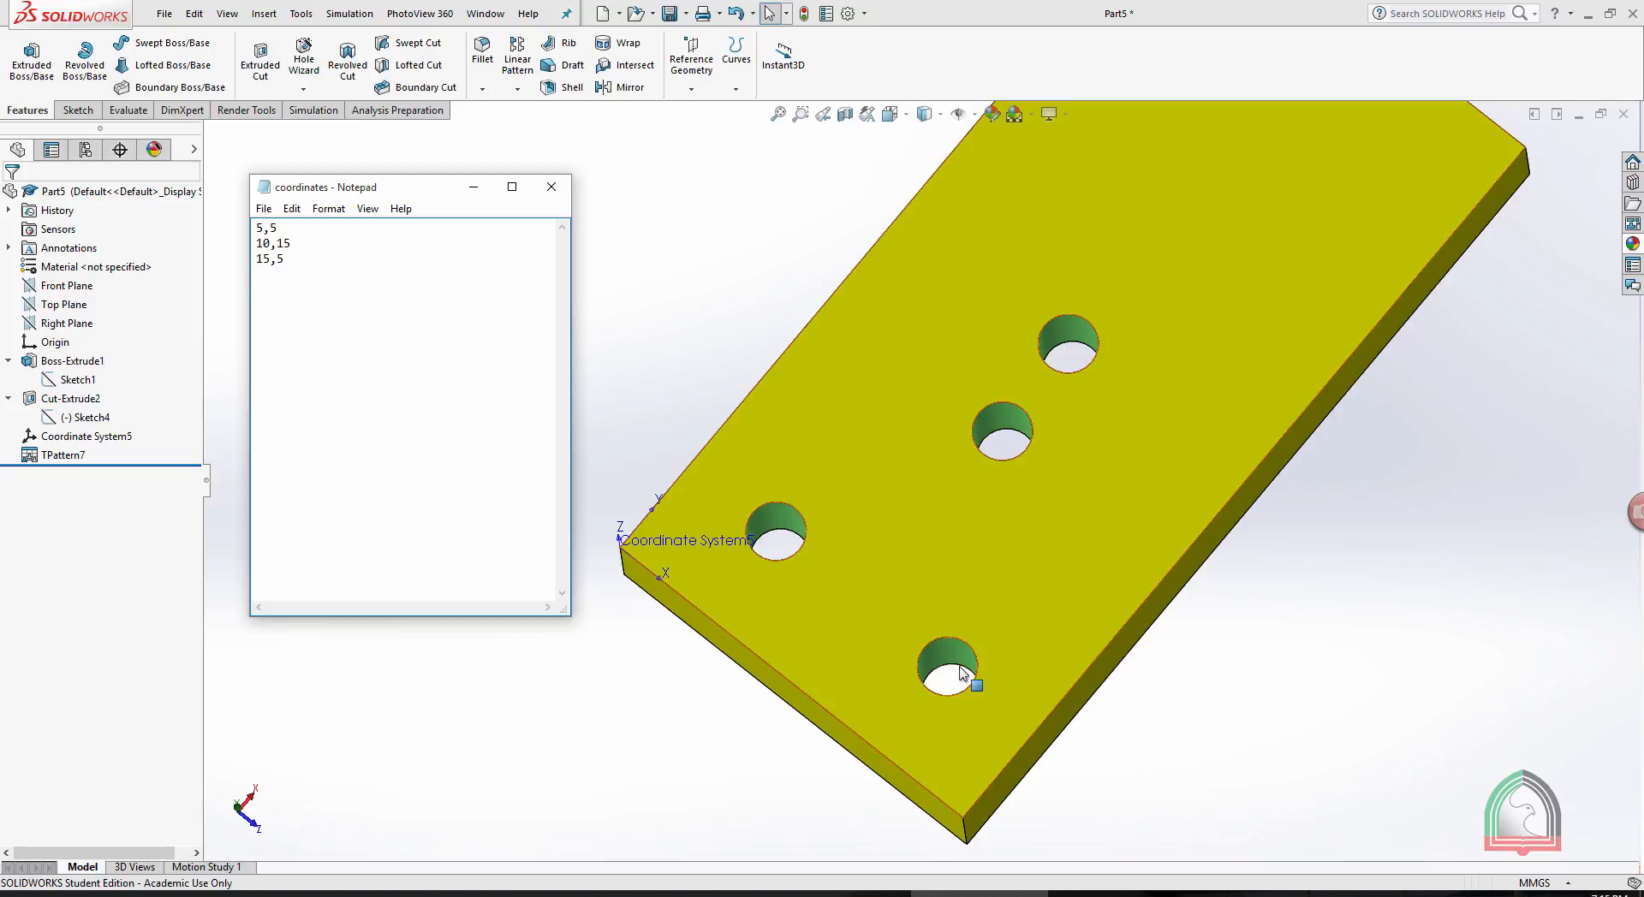
{"action": "scroll", "coordinate": [962, 679], "scroll_direction": "up", "scroll_amount": 3}
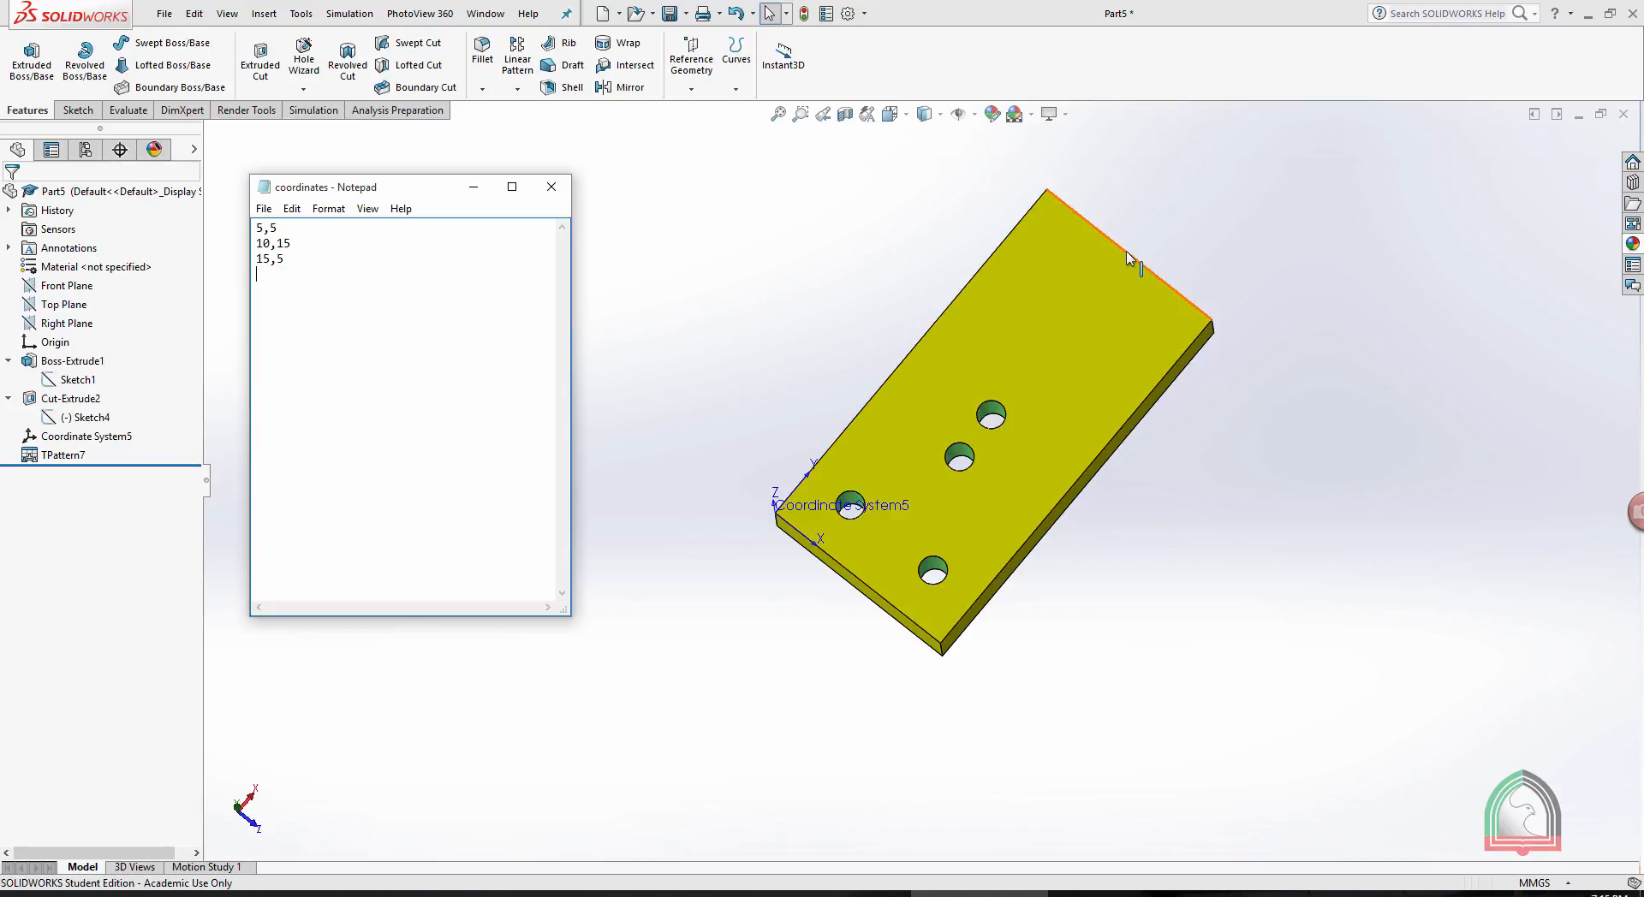
{"action": "left_click", "coordinate": [307, 261]}
{"action": "key", "text": "ctrl+a"}
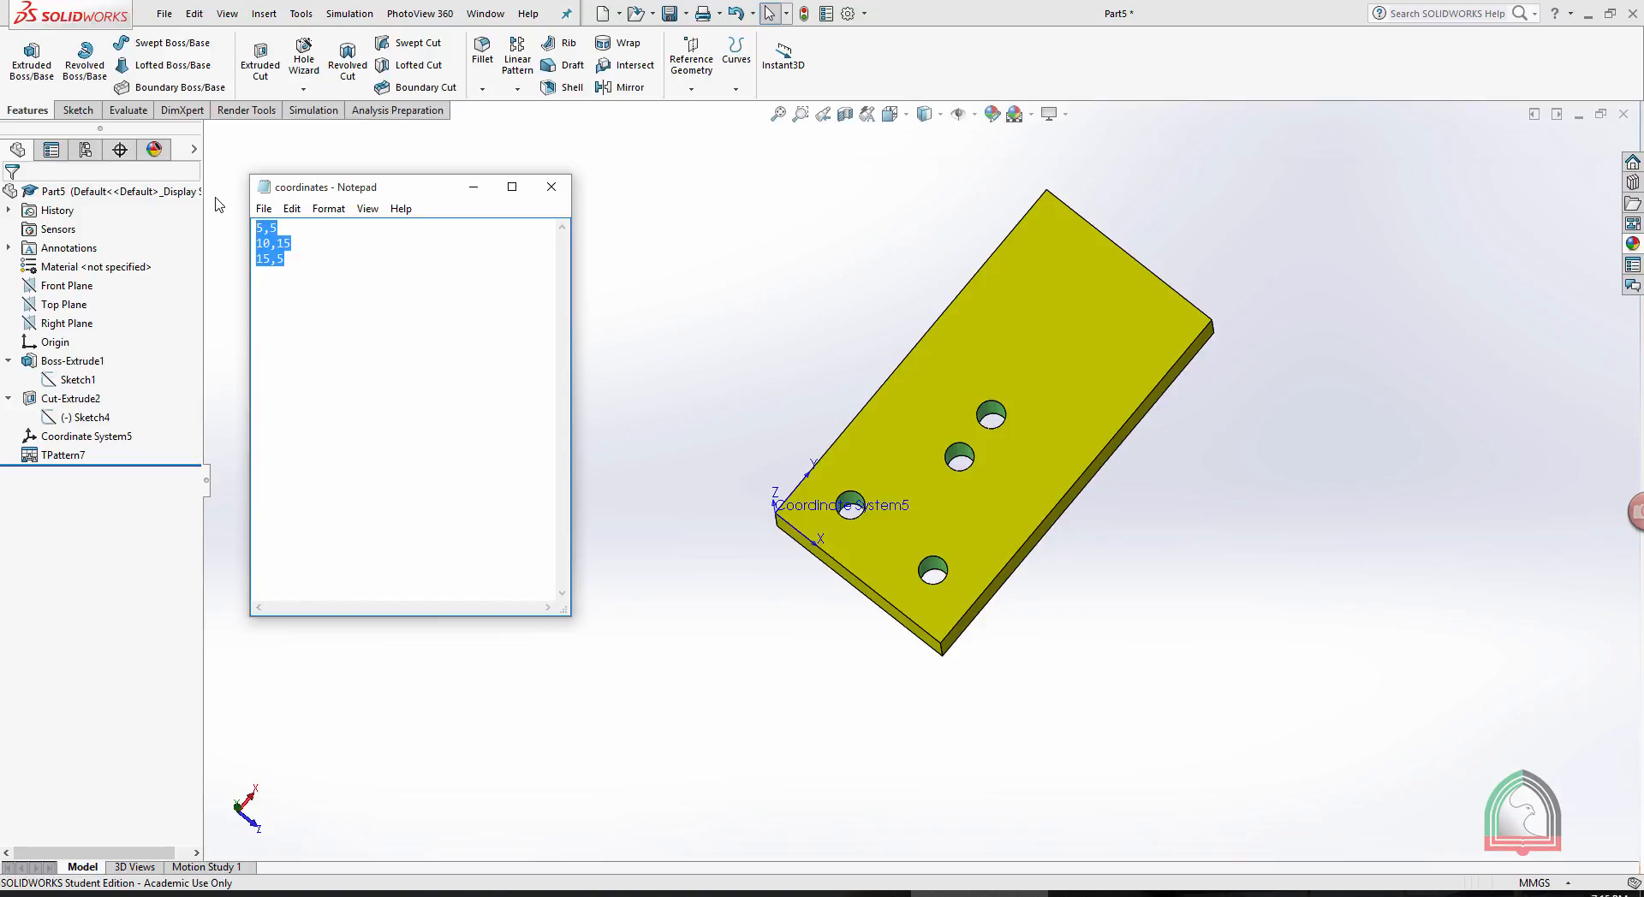
{"action": "type", "text": "1"}
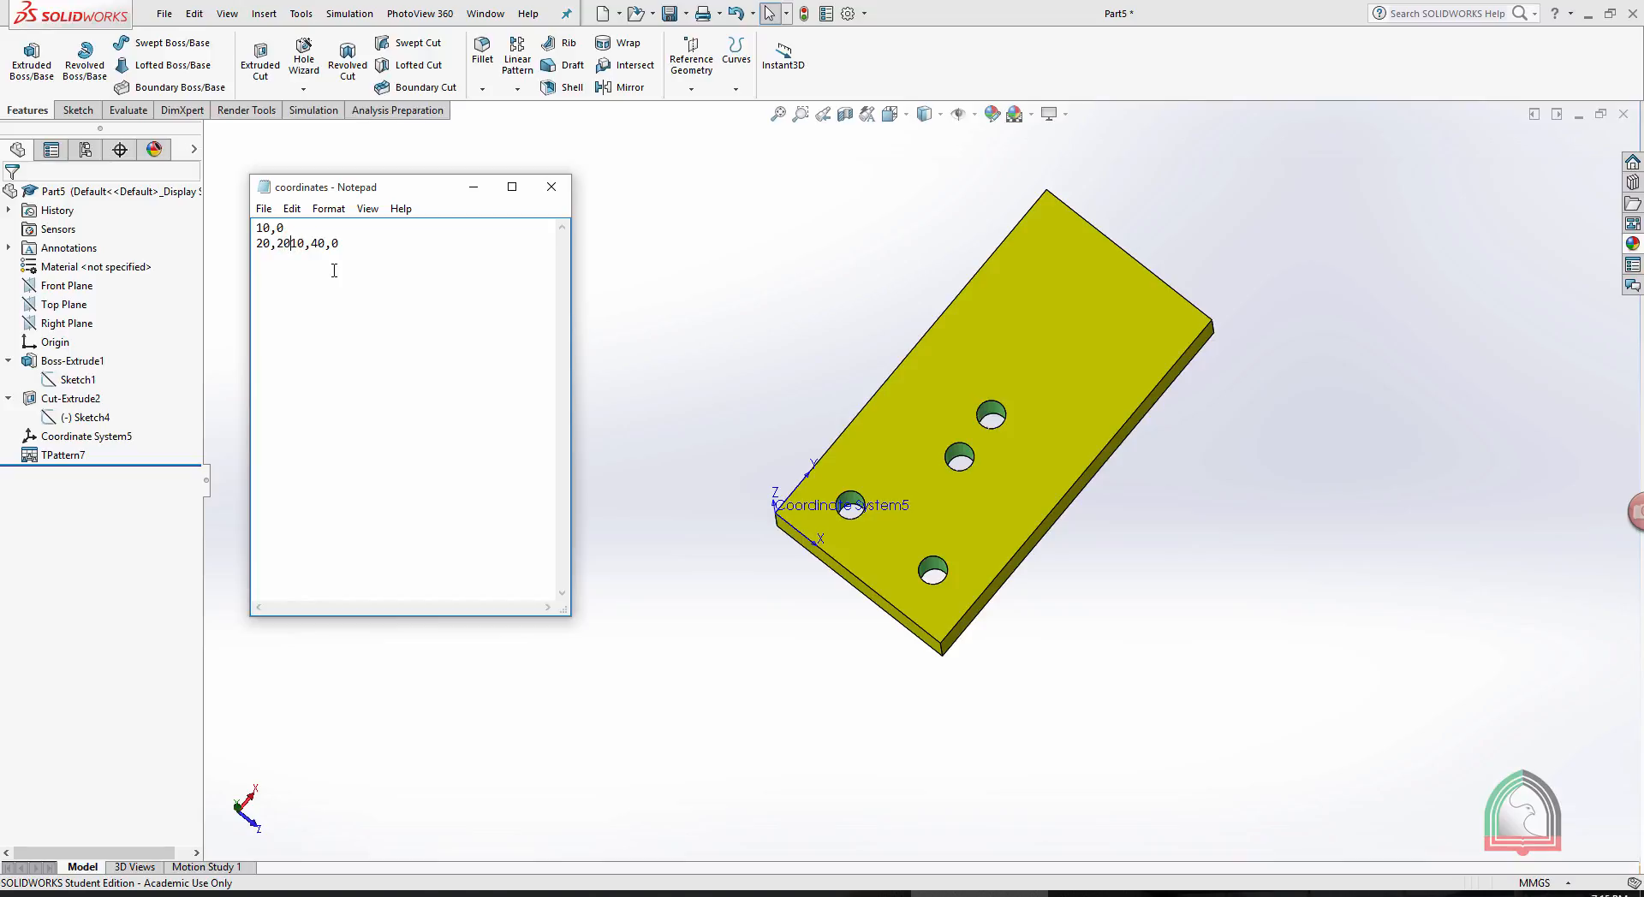
{"action": "key", "text": "Return"}
{"action": "key", "text": "BackSpace"}
- Save the edited coordinates file and minimise Notepad to return to the plate
{"action": "left_click", "coordinate": [263, 208]}
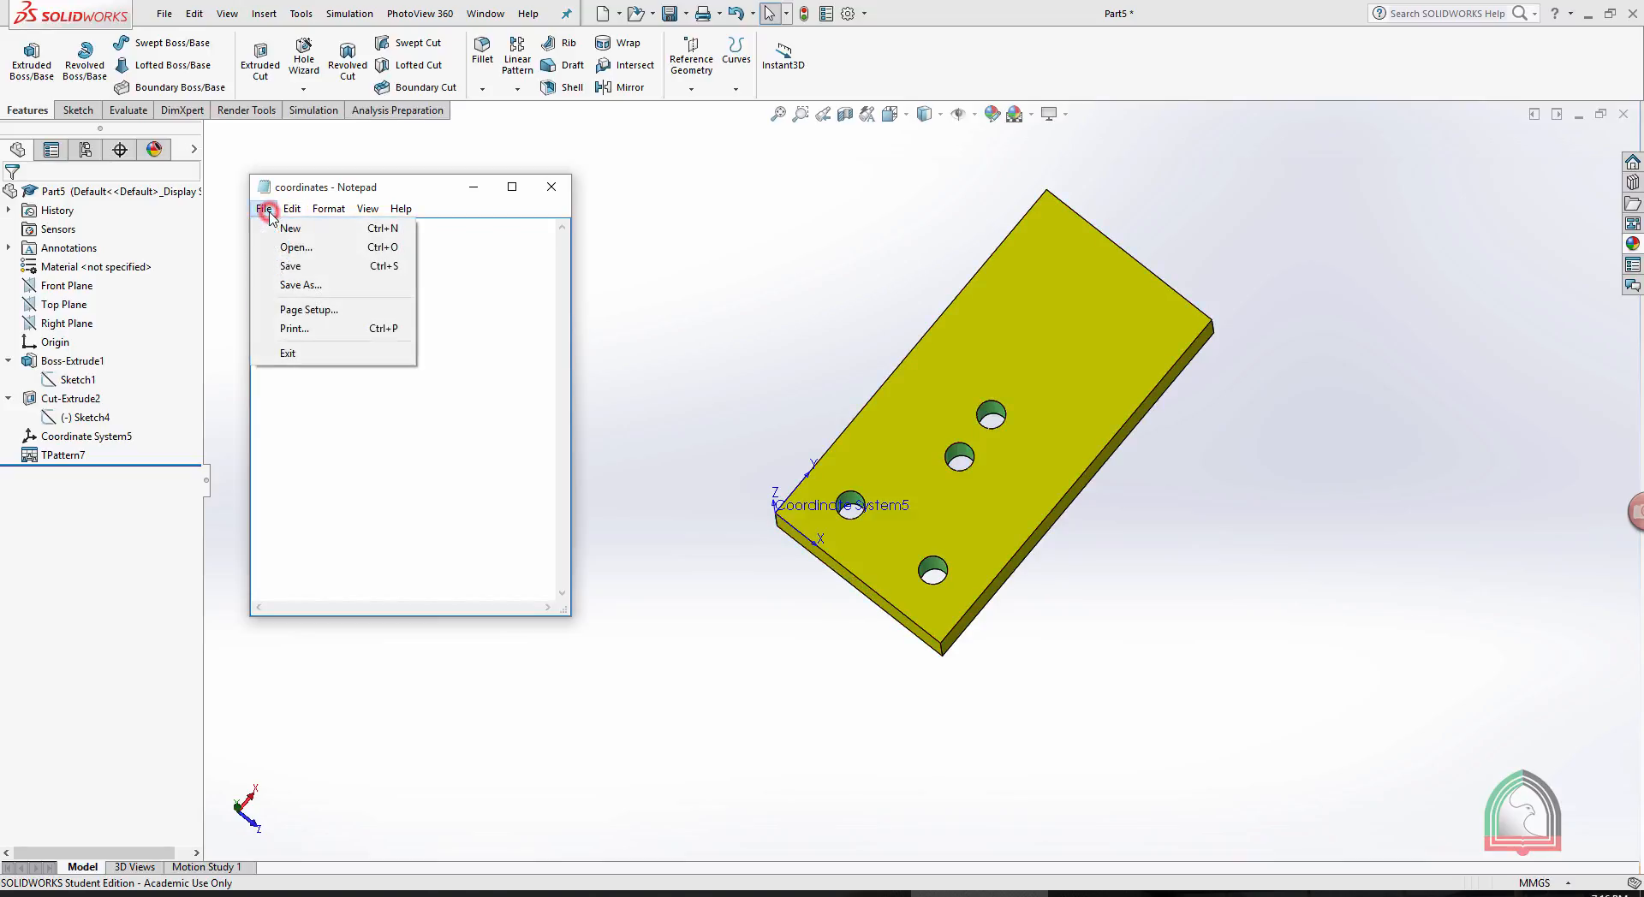
{"action": "left_click", "coordinate": [459, 286]}
{"action": "left_click", "coordinate": [264, 208]}
{"action": "left_click", "coordinate": [296, 267]}
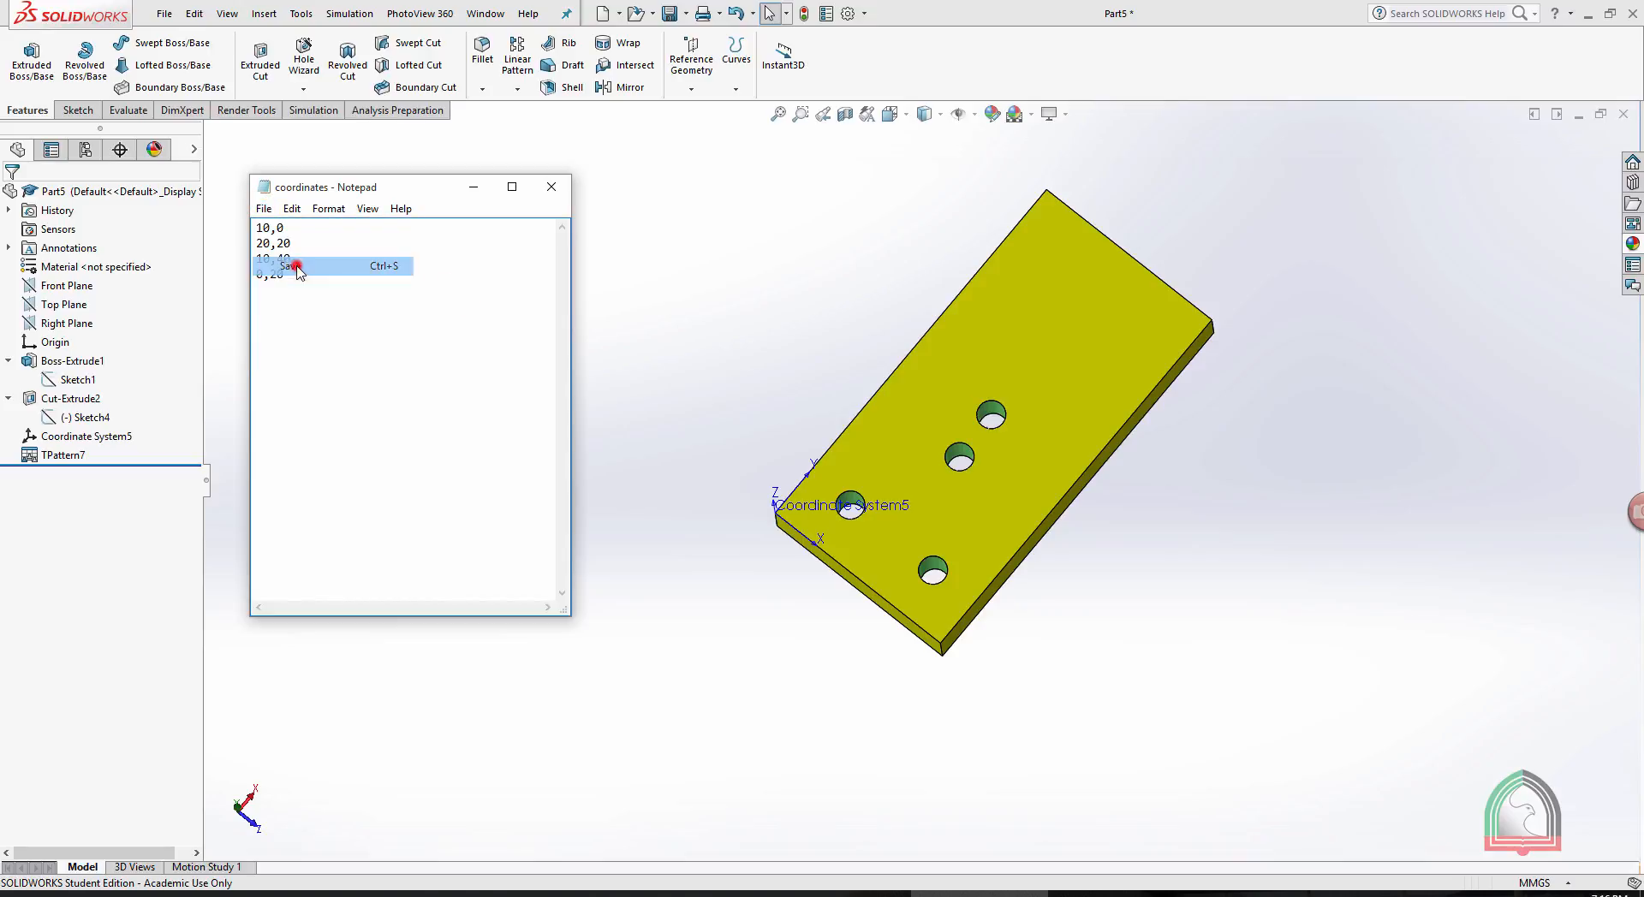
{"action": "left_click", "coordinate": [471, 185]}
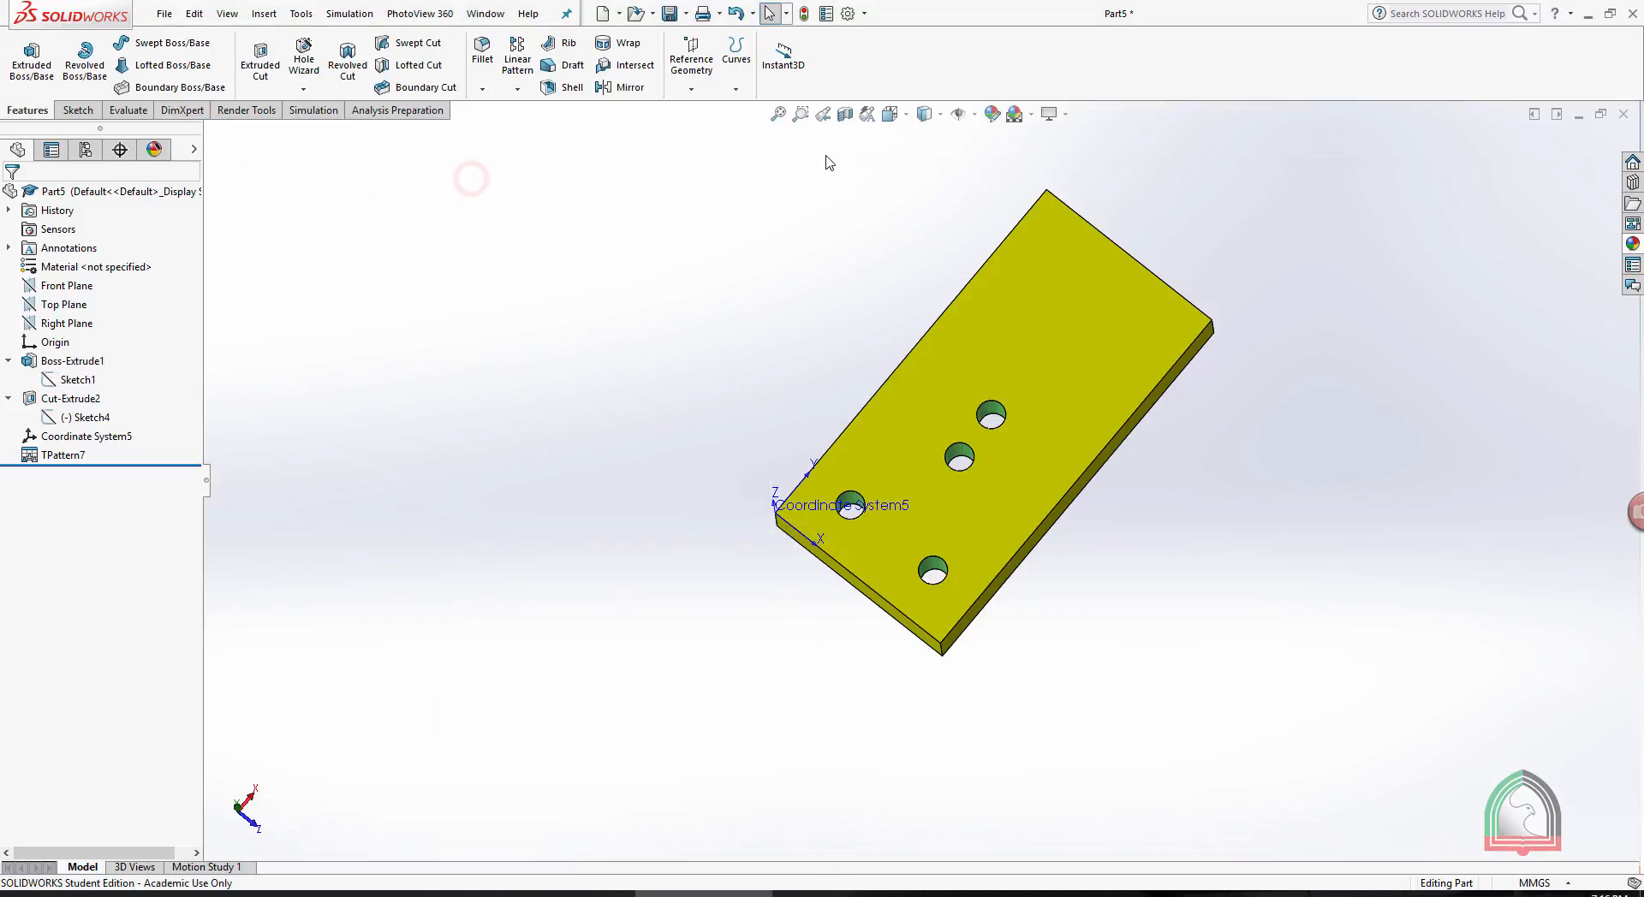
- Start another Table Driven Pattern and load the edited coordinates.txt text file as its point table
{"action": "left_click", "coordinate": [515, 90]}
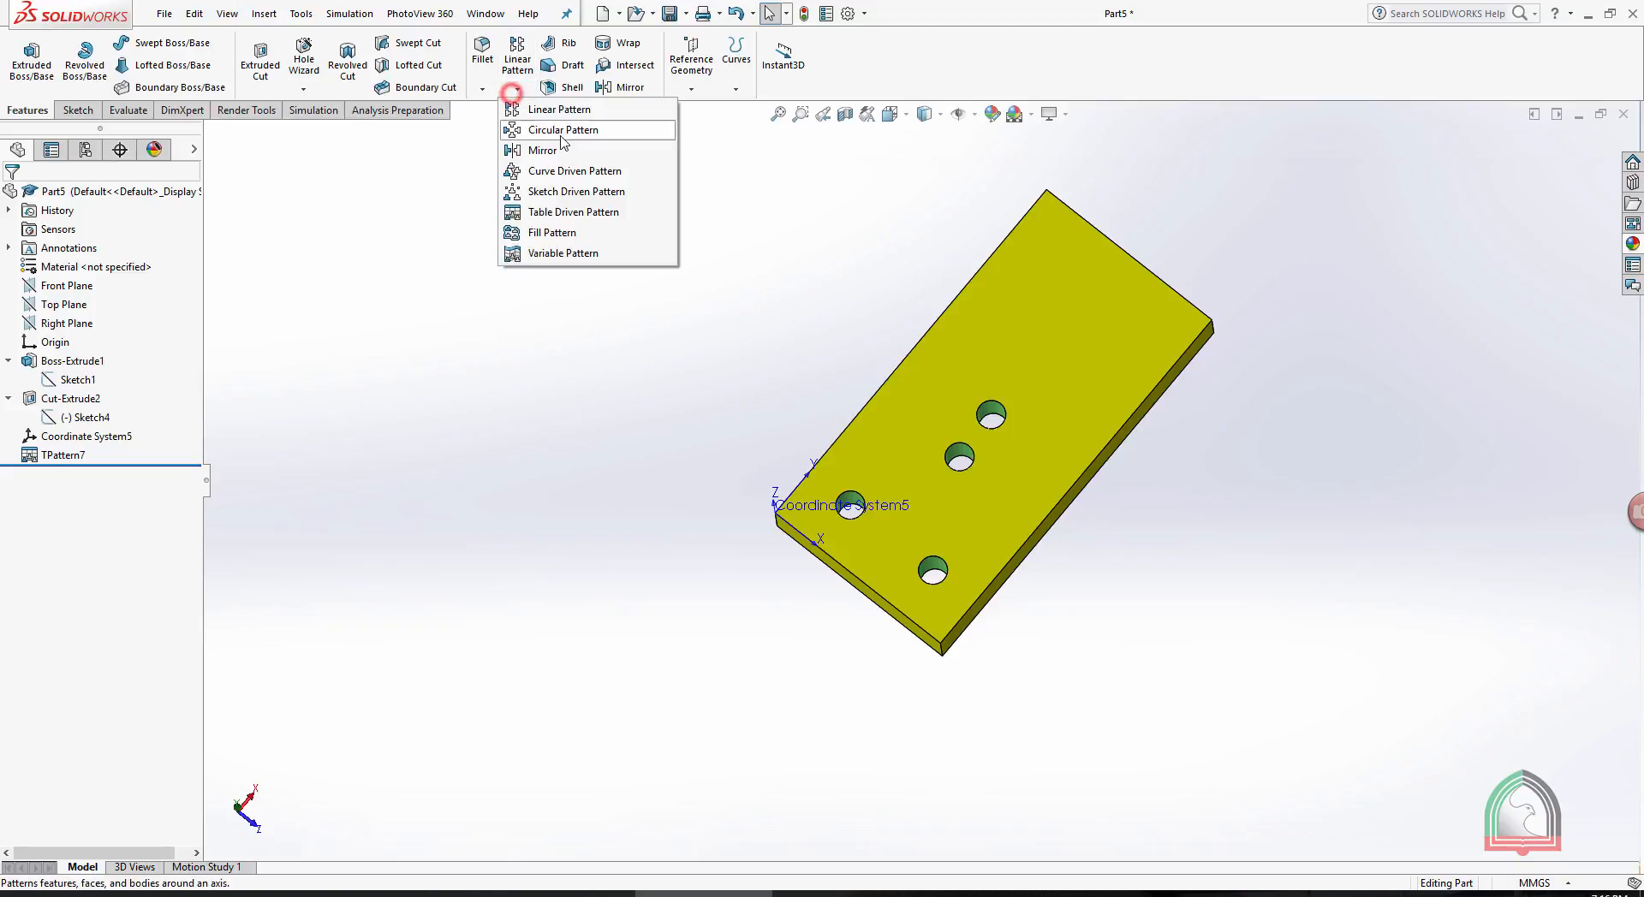
{"action": "left_click", "coordinate": [537, 212]}
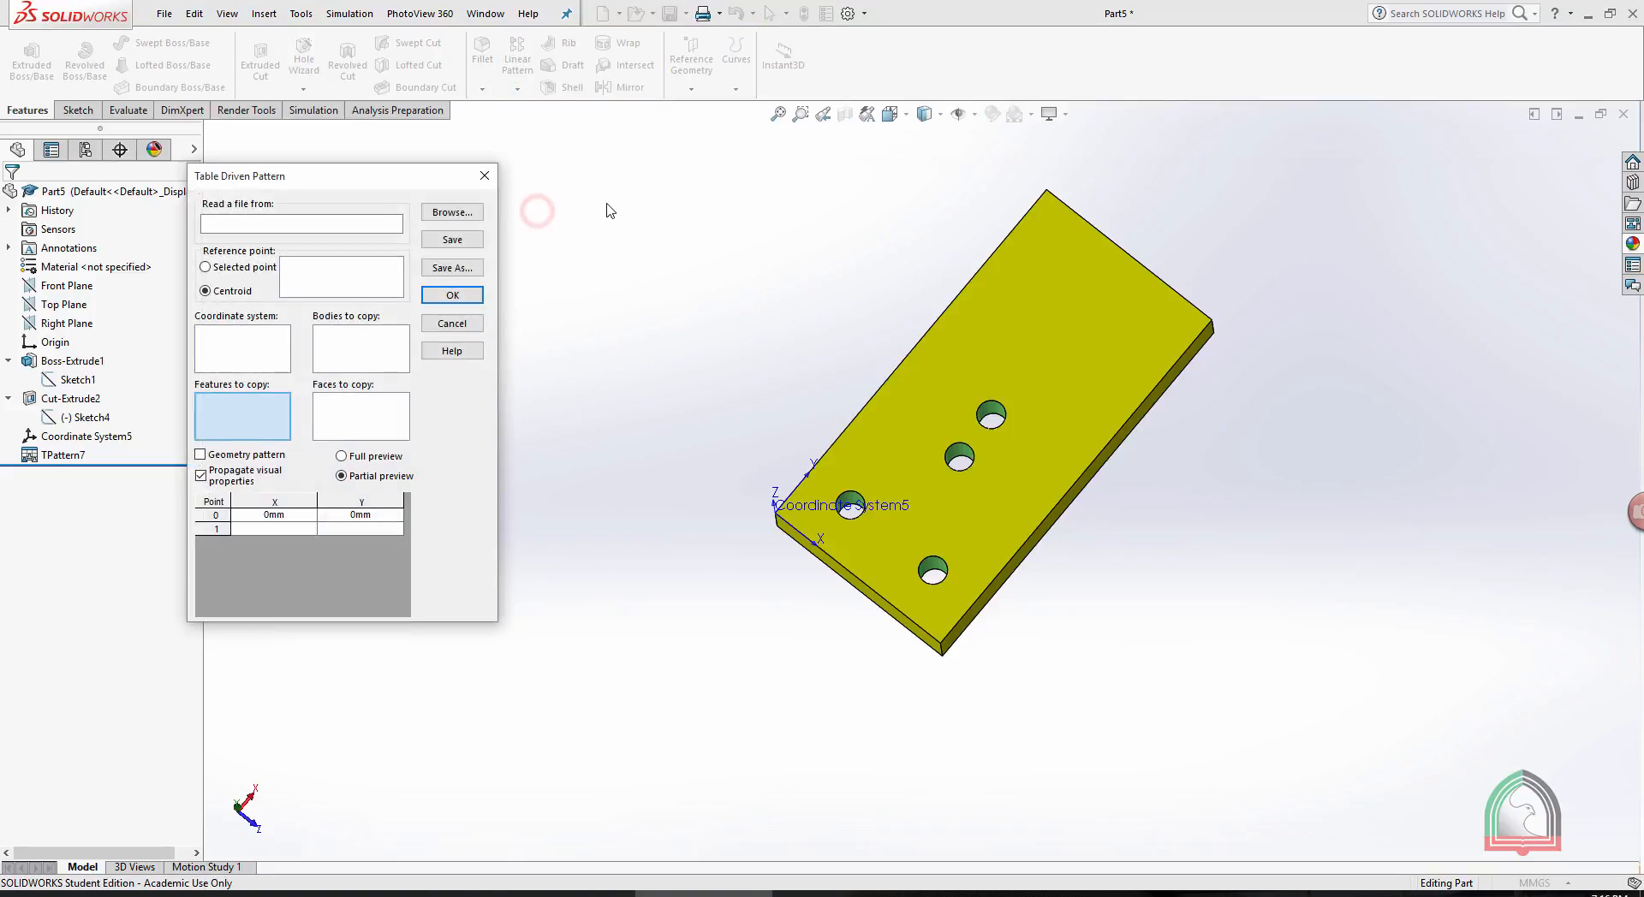
{"action": "left_click", "coordinate": [435, 220]}
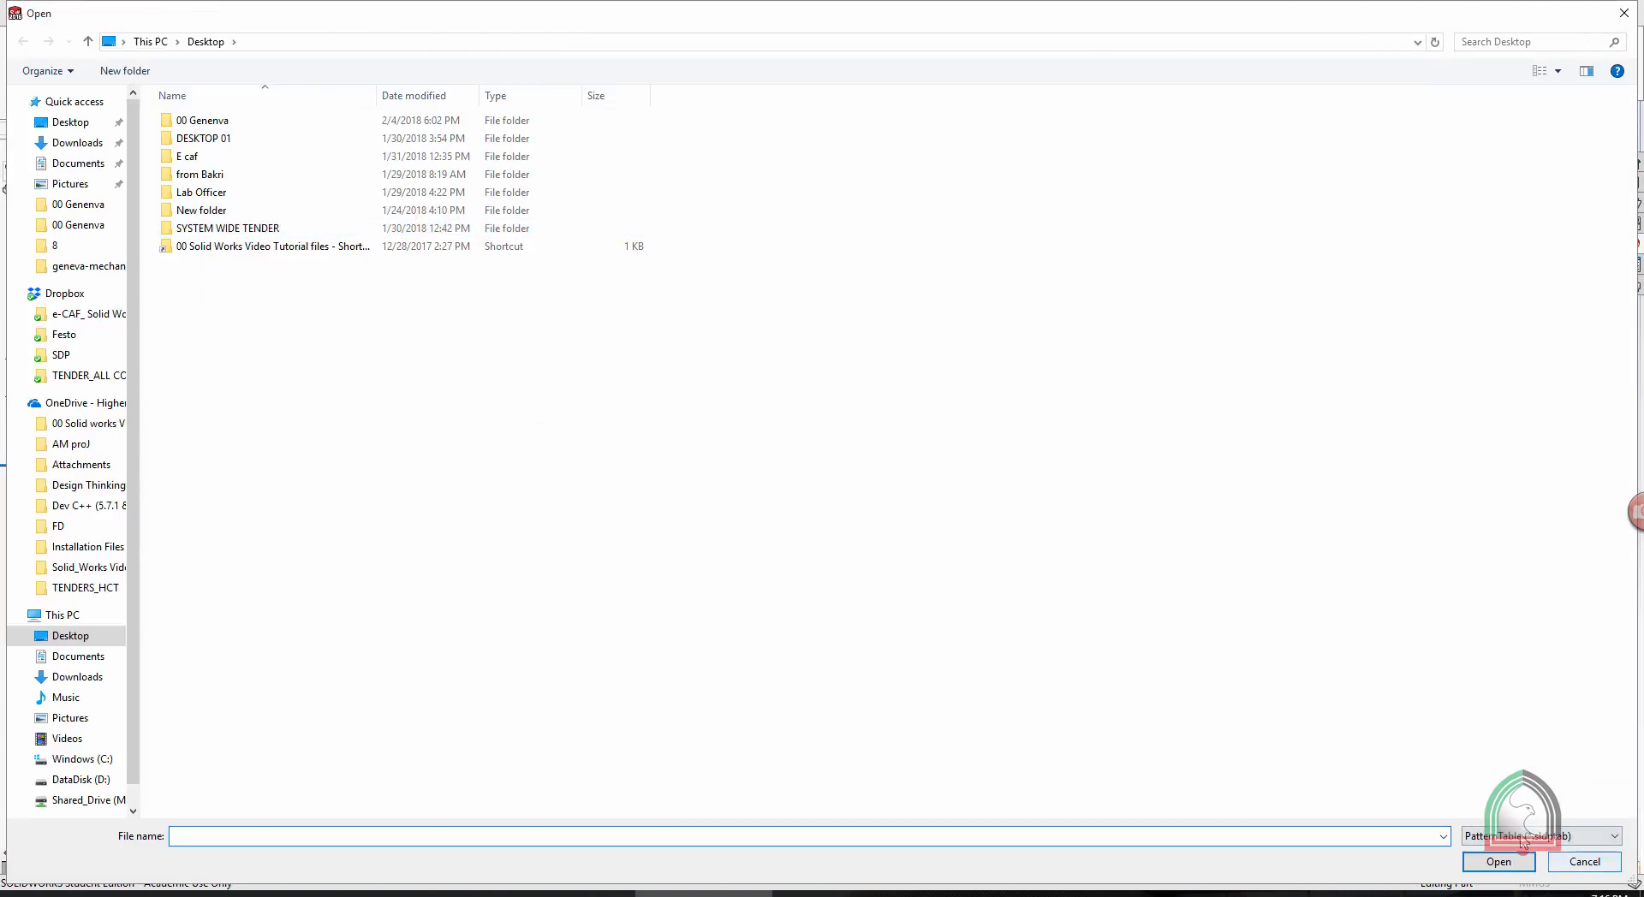
{"action": "left_click", "coordinate": [1522, 836]}
{"action": "left_click", "coordinate": [1520, 855]}
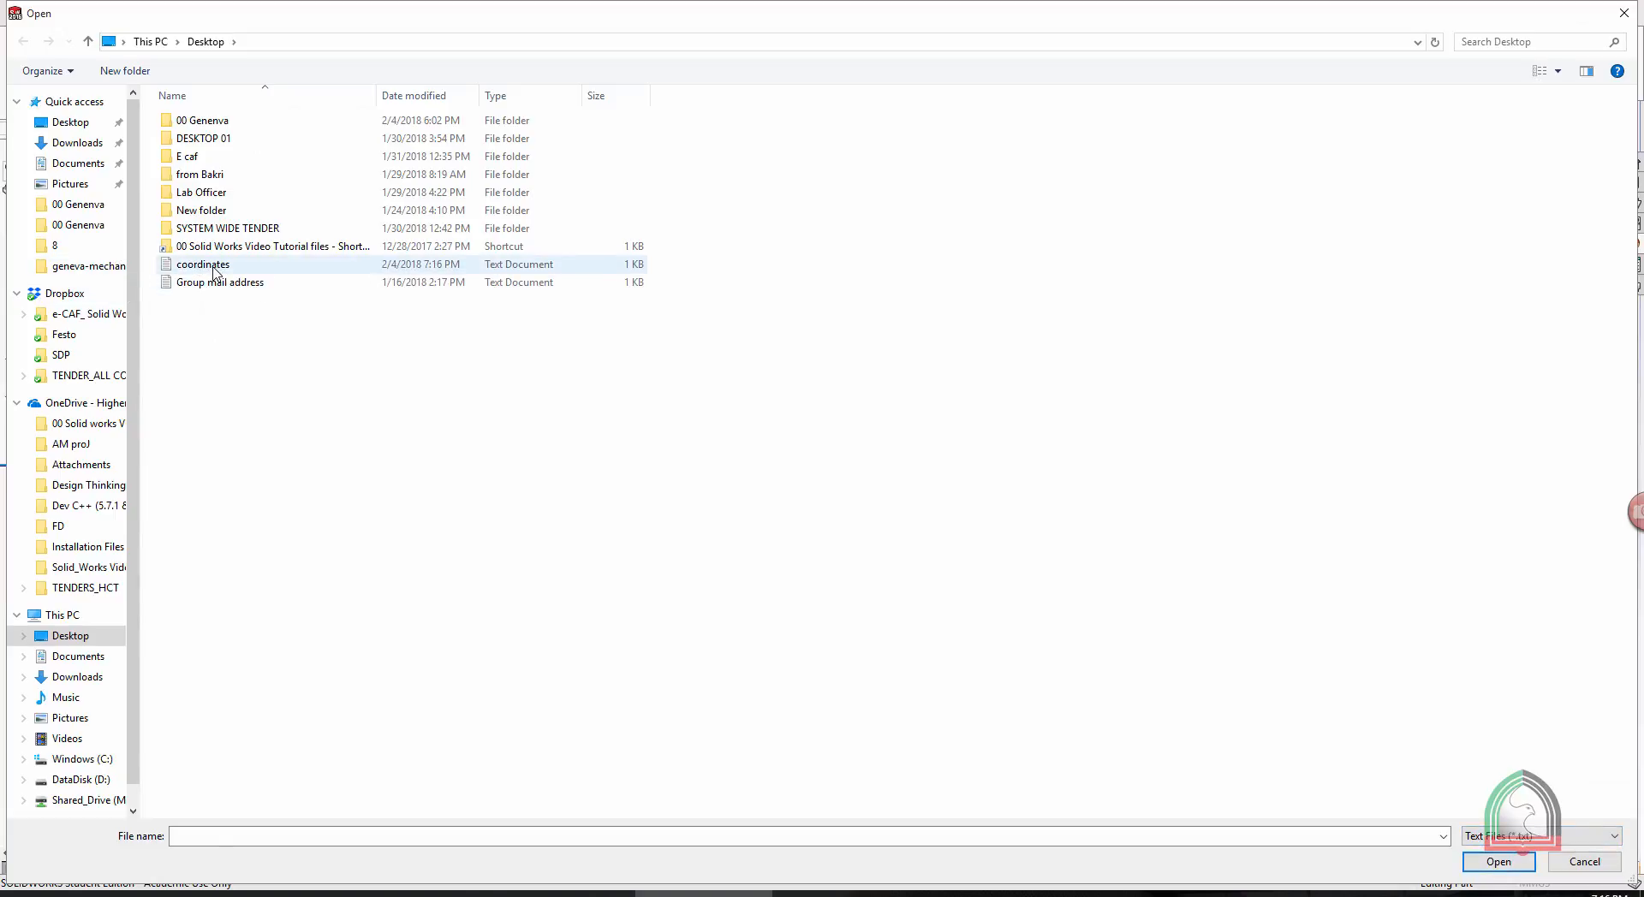
{"action": "left_click", "coordinate": [203, 264]}
{"action": "left_click", "coordinate": [1499, 862]}
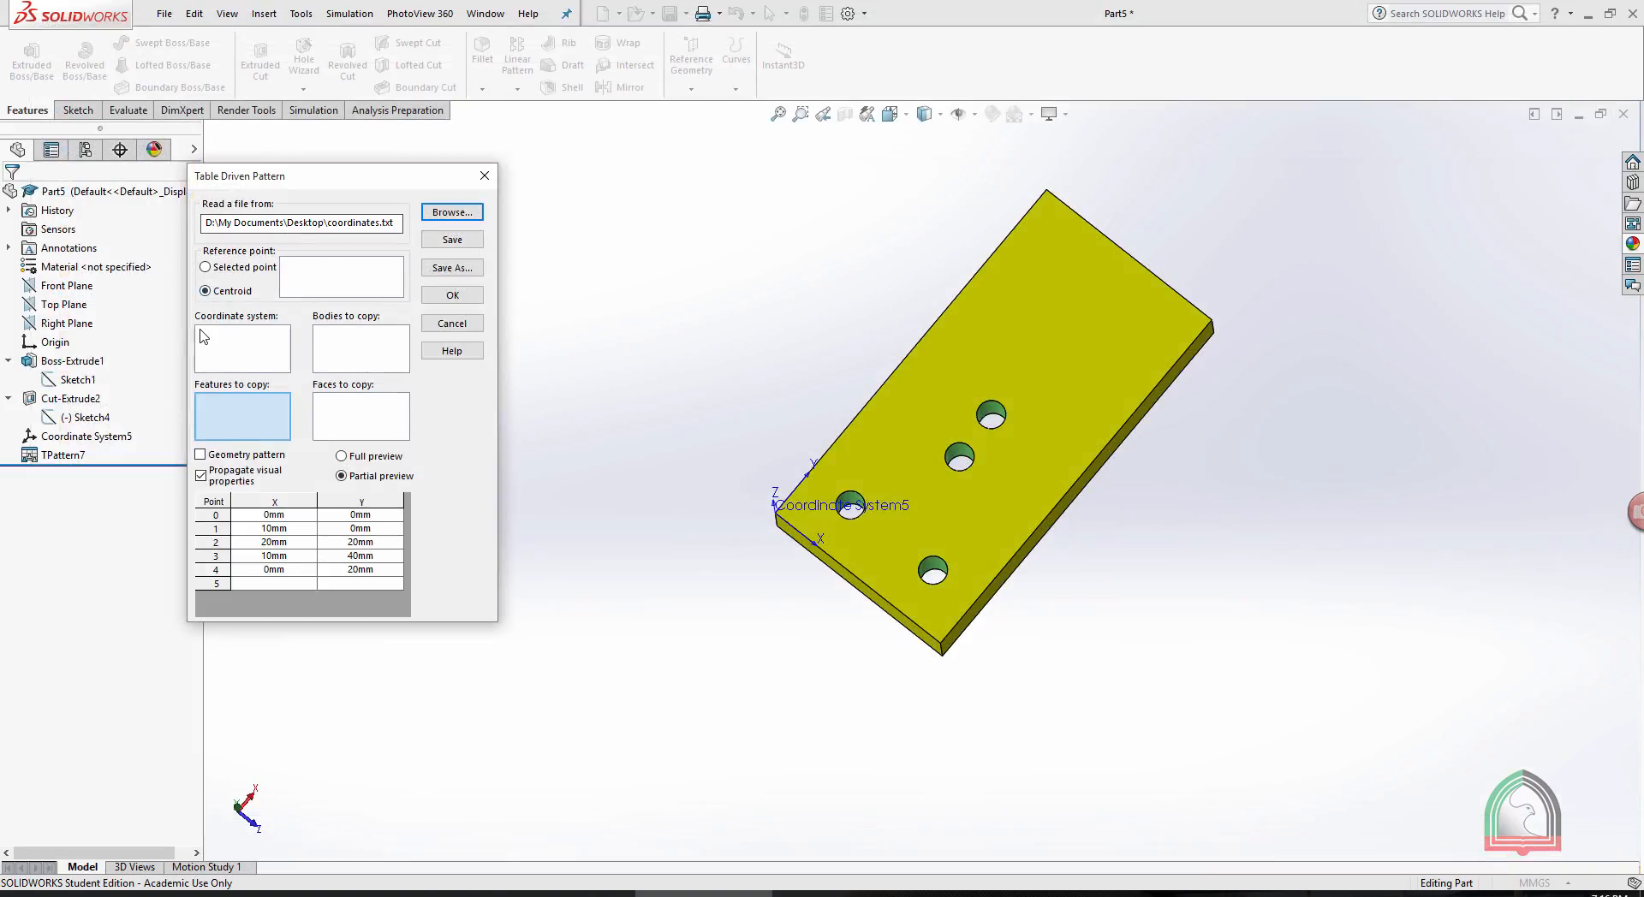
- Pattern the seed hole cut from the loaded table points, using the plate-corner coordinate system and the Centroid reference point
{"action": "left_click", "coordinate": [230, 339]}
{"action": "left_click", "coordinate": [787, 515]}
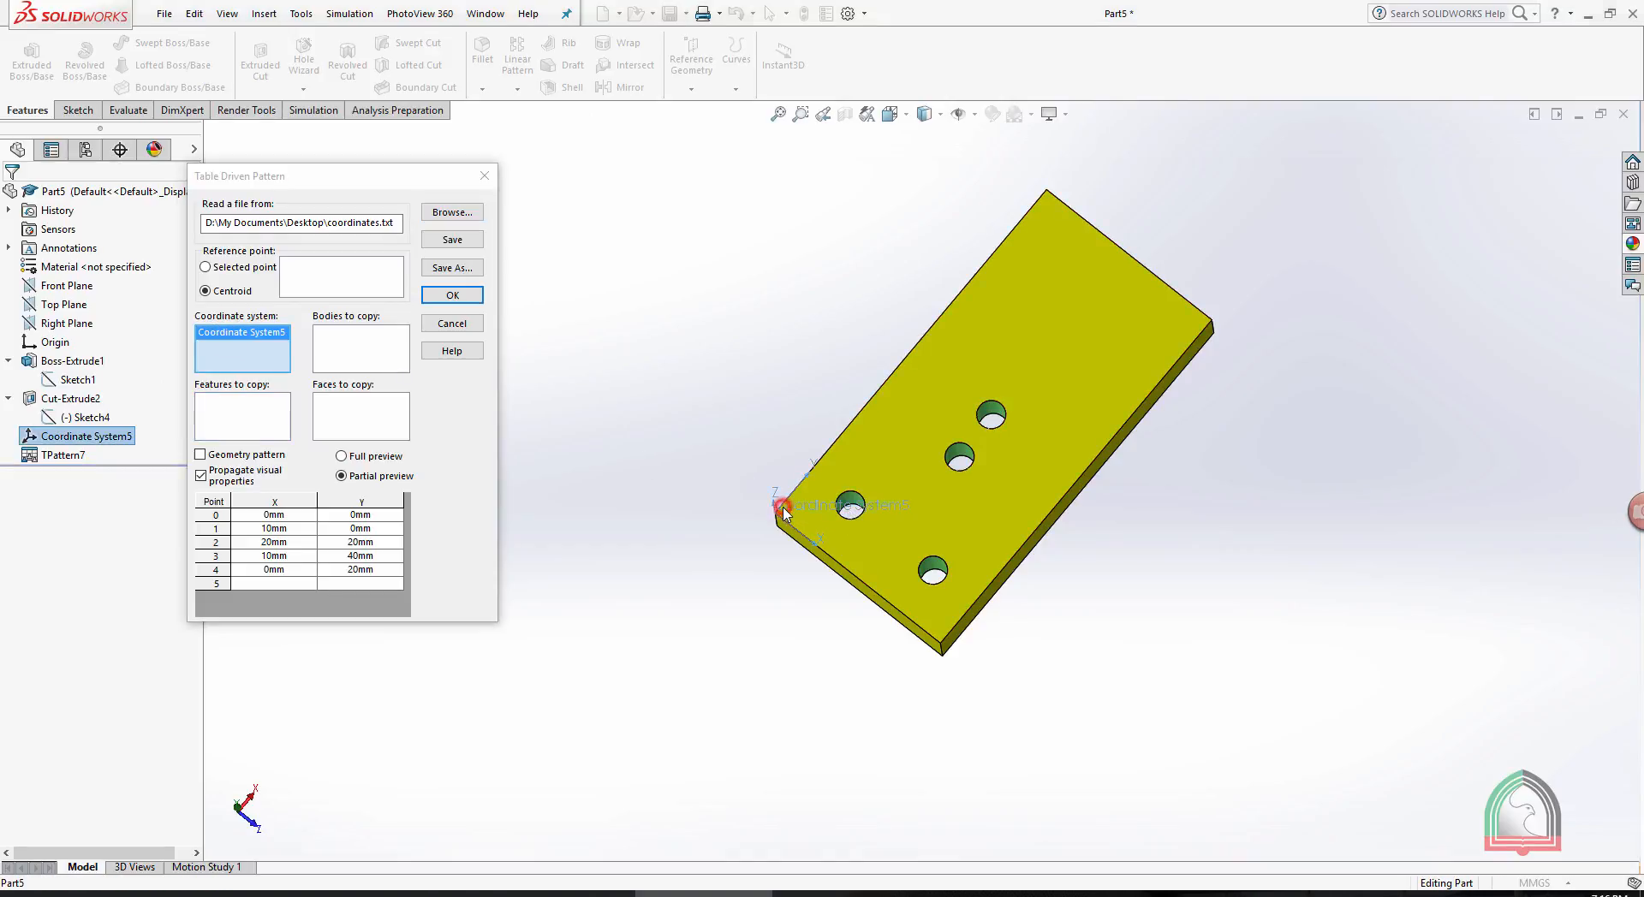
{"action": "left_click", "coordinate": [991, 413]}
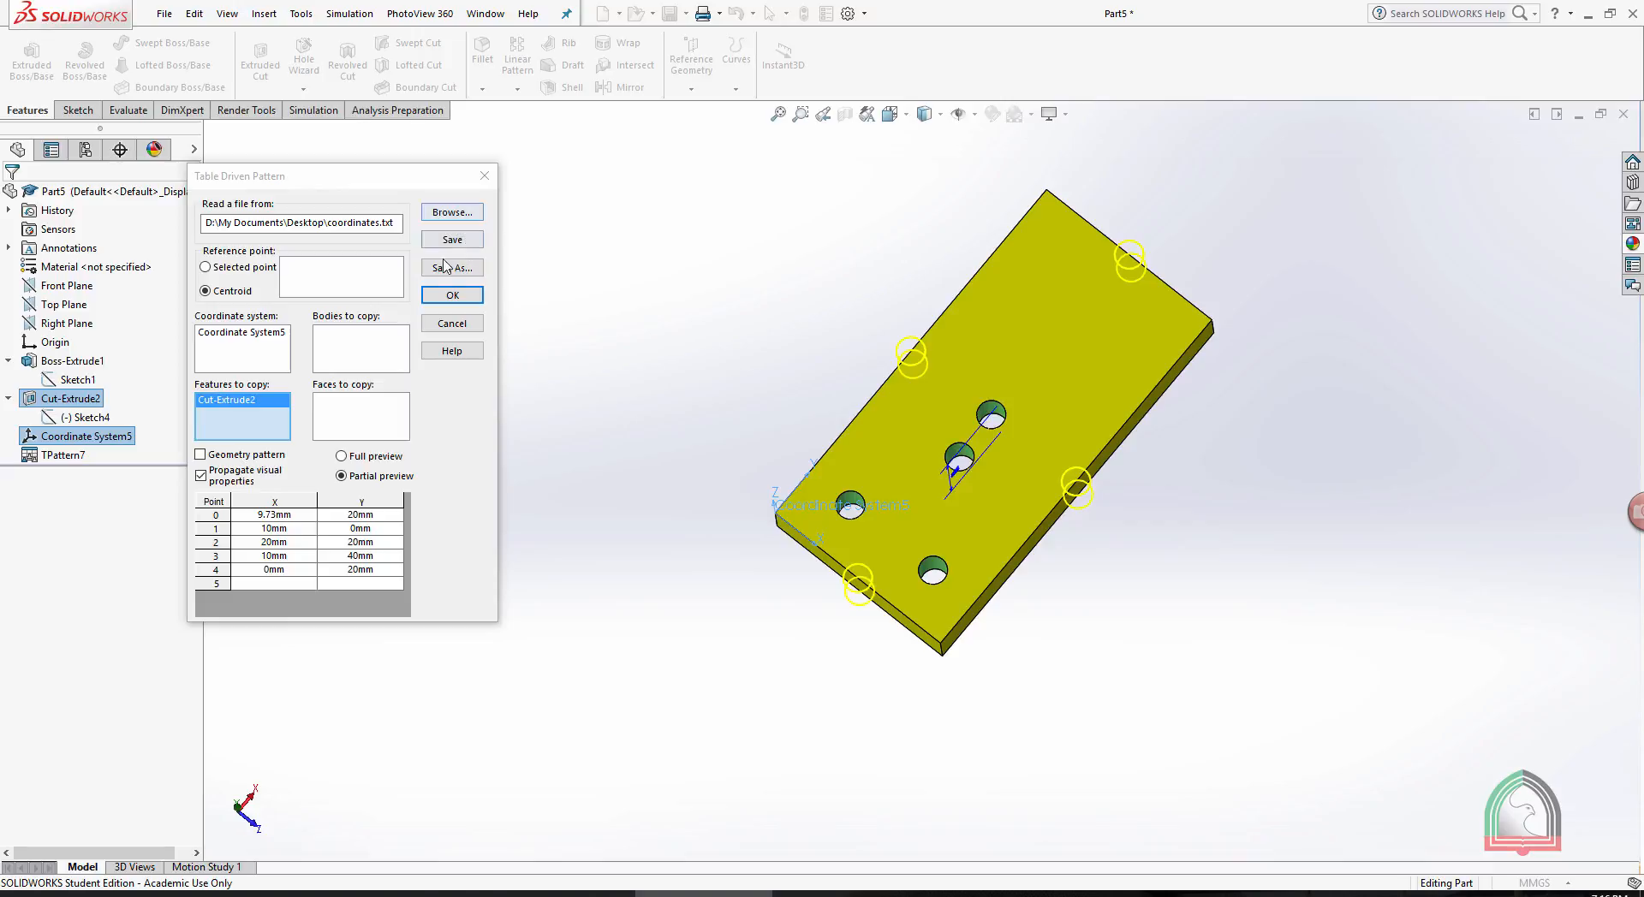
{"action": "left_click", "coordinate": [452, 294]}
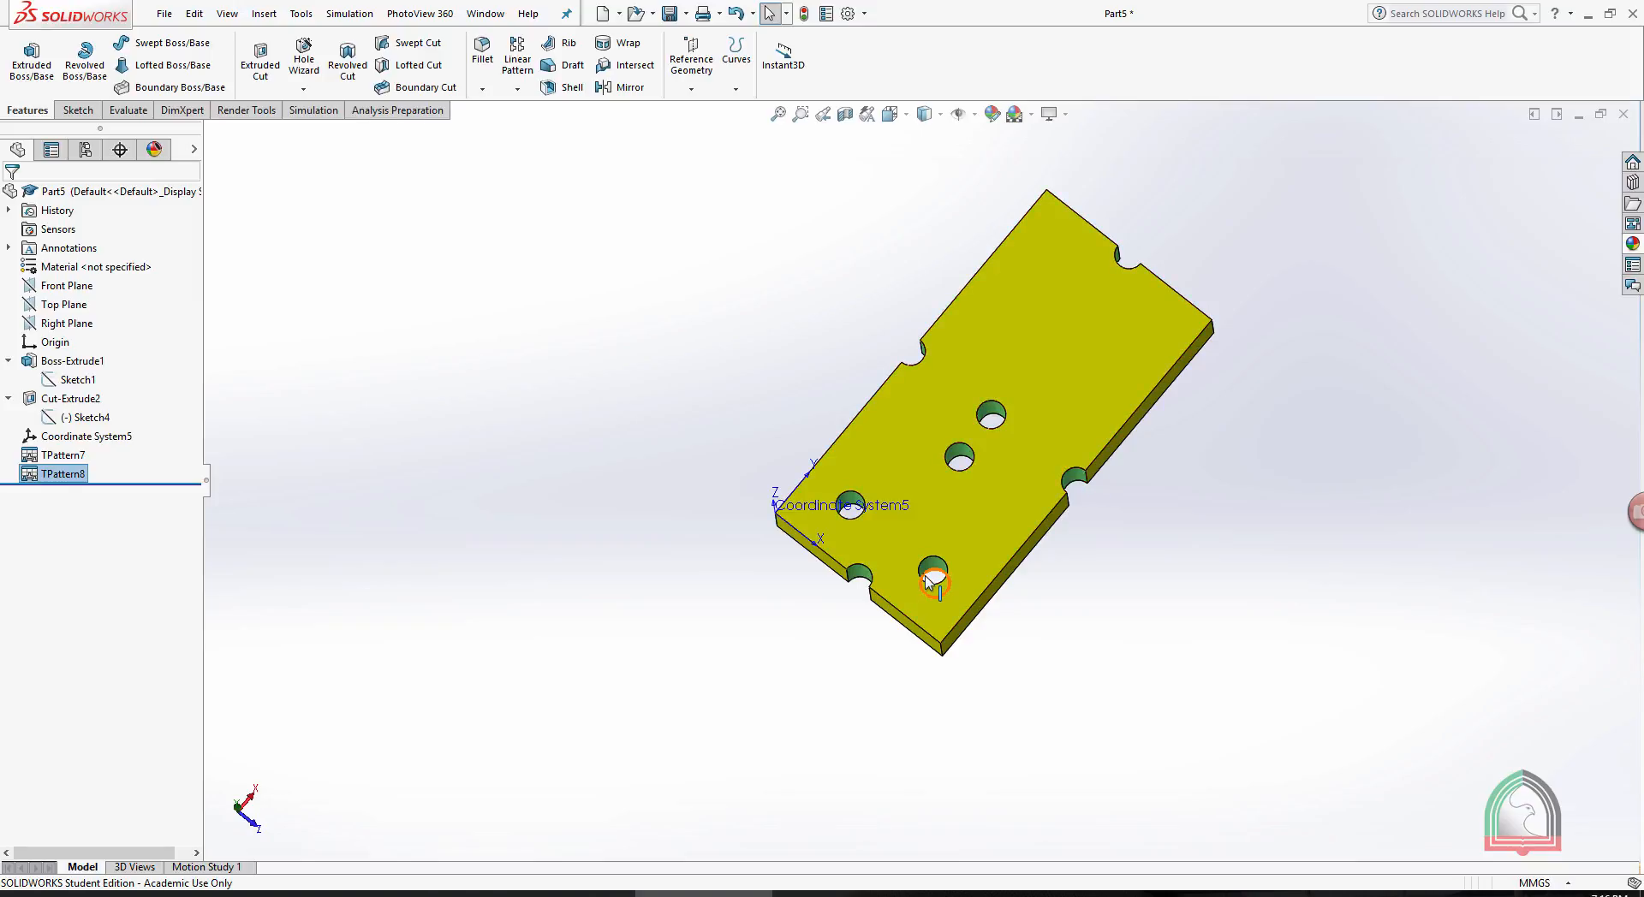
- Start a Fill Pattern on the plate with the single centre hole, using its large face as boundary, Circular layout and the hole cut as feature
{"action": "left_click", "coordinate": [517, 89]}
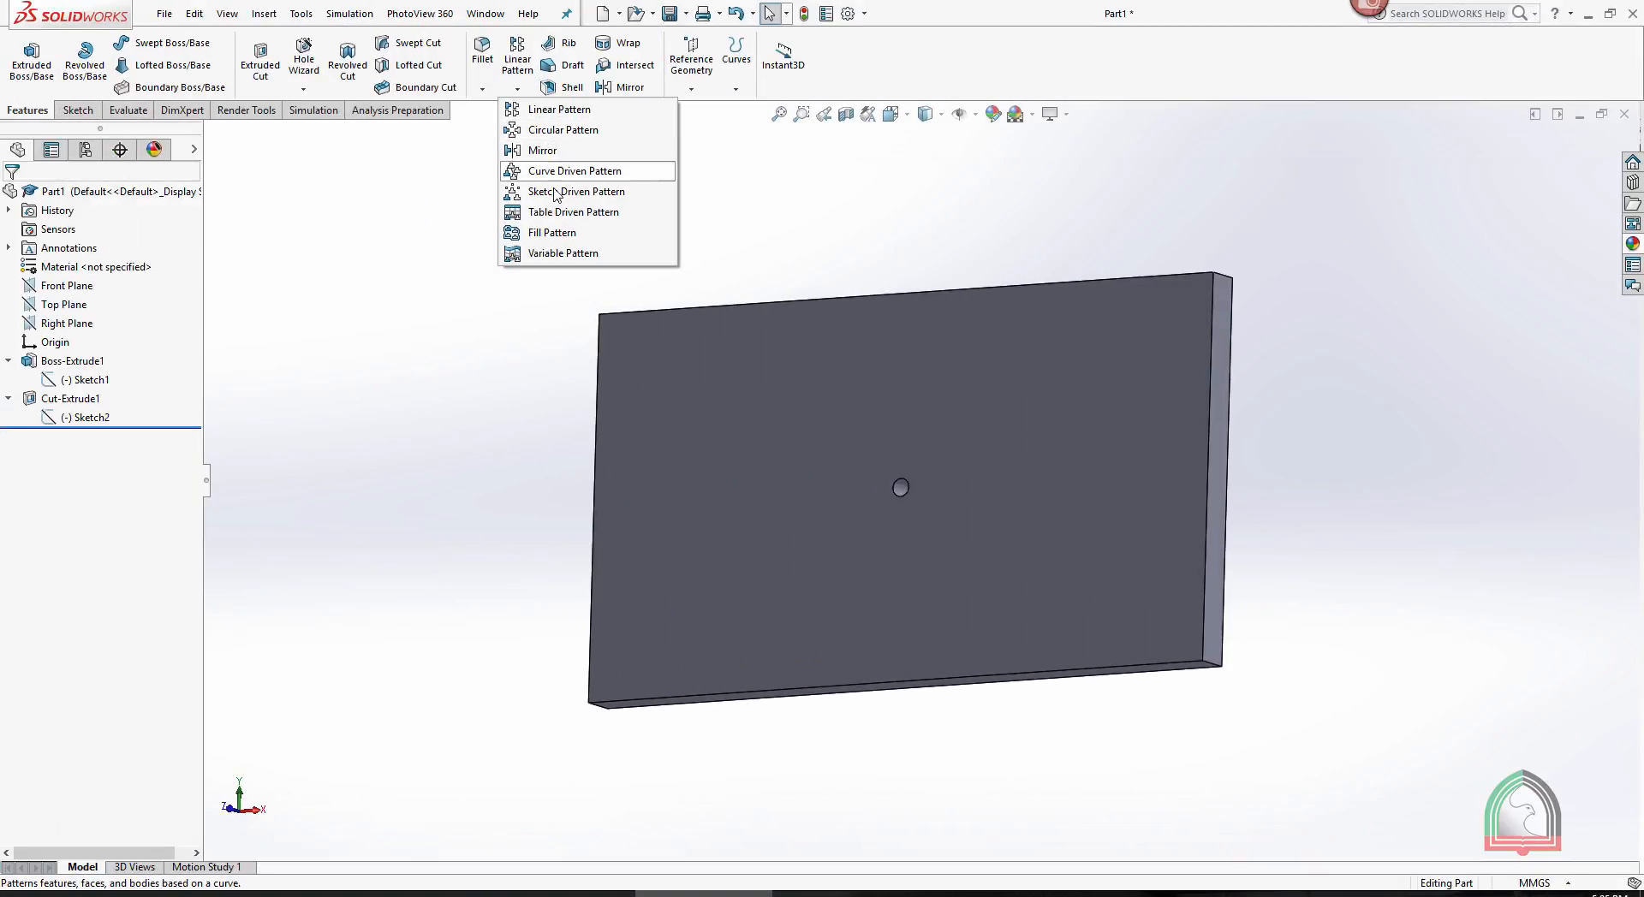
{"action": "left_click", "coordinate": [545, 235]}
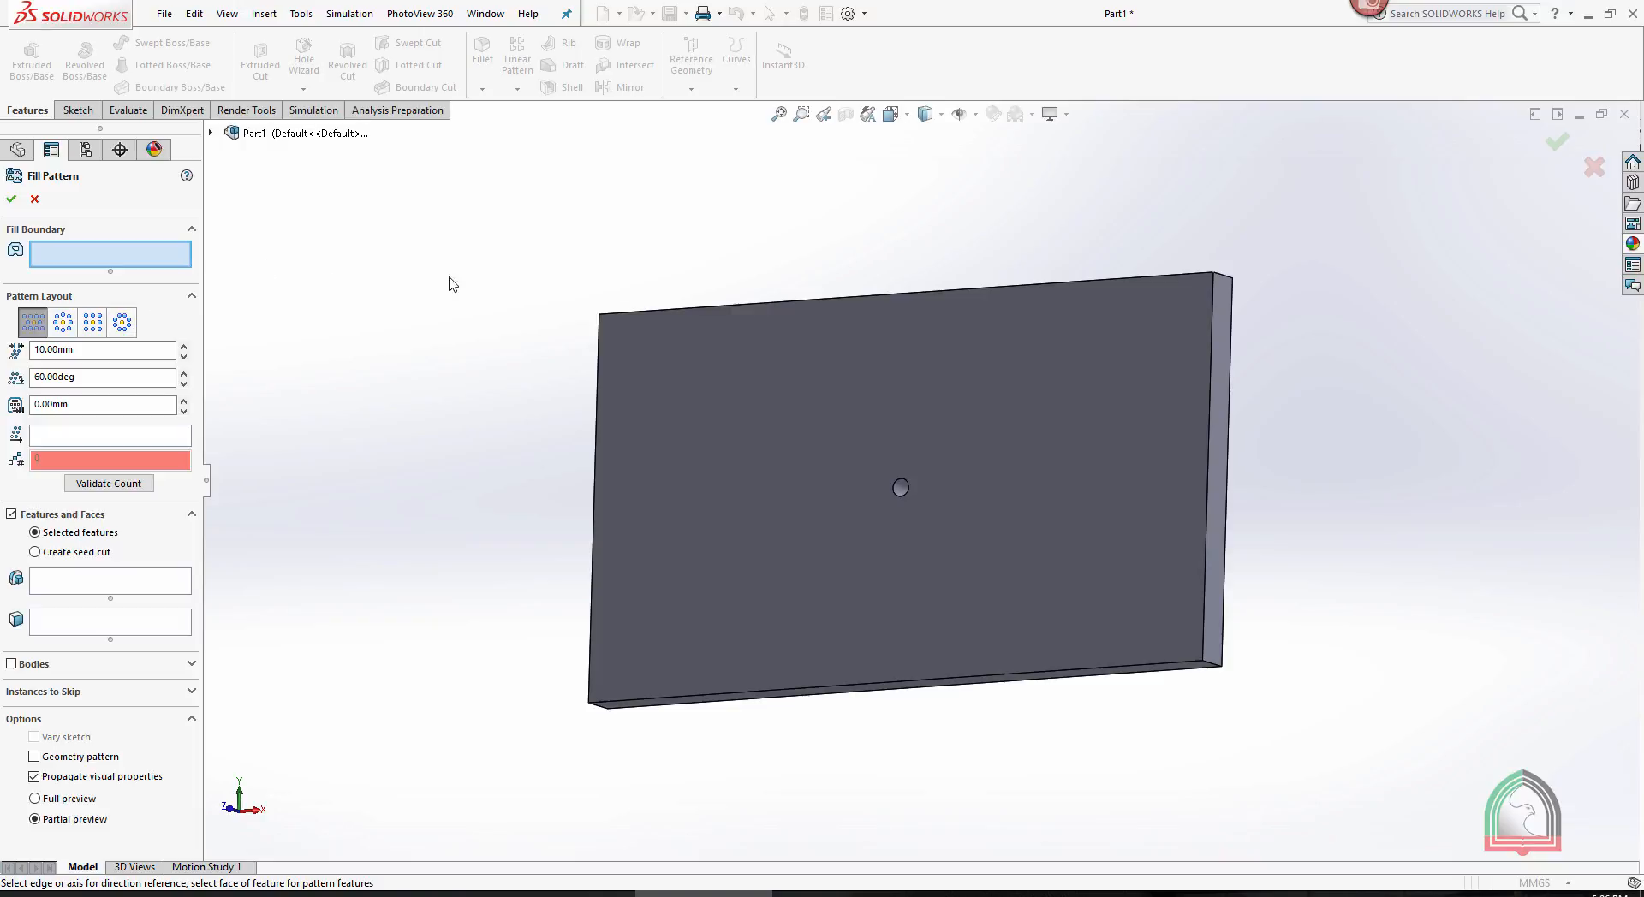
{"action": "middle_click_drag", "start_coordinate": [741, 261], "coordinate": [737, 374]}
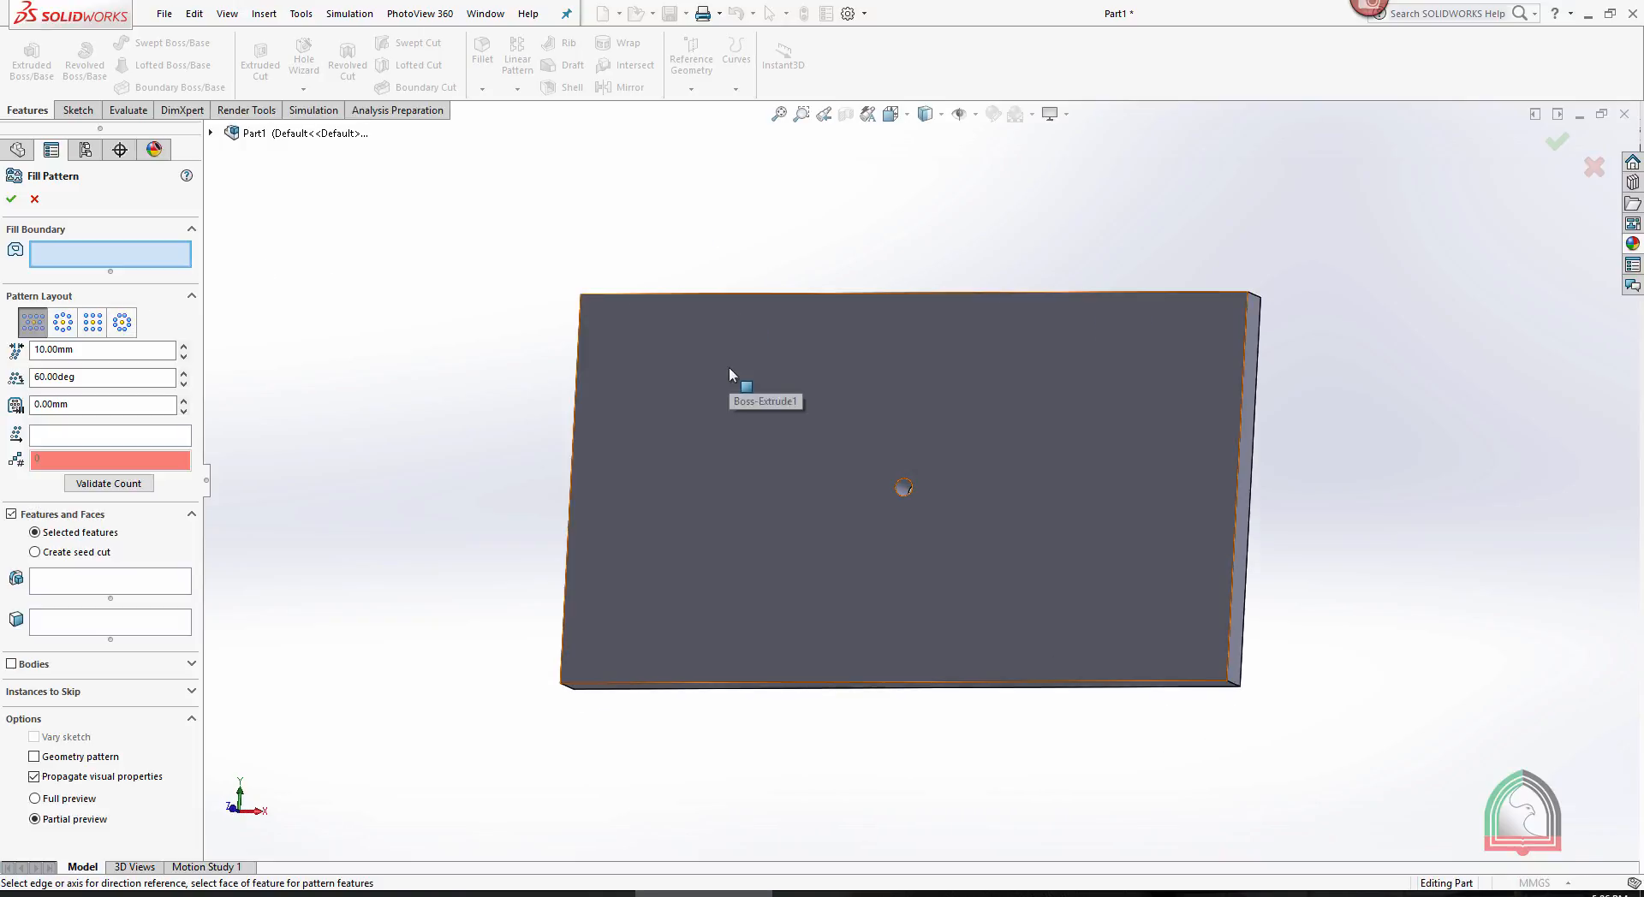
{"action": "left_click", "coordinate": [729, 368]}
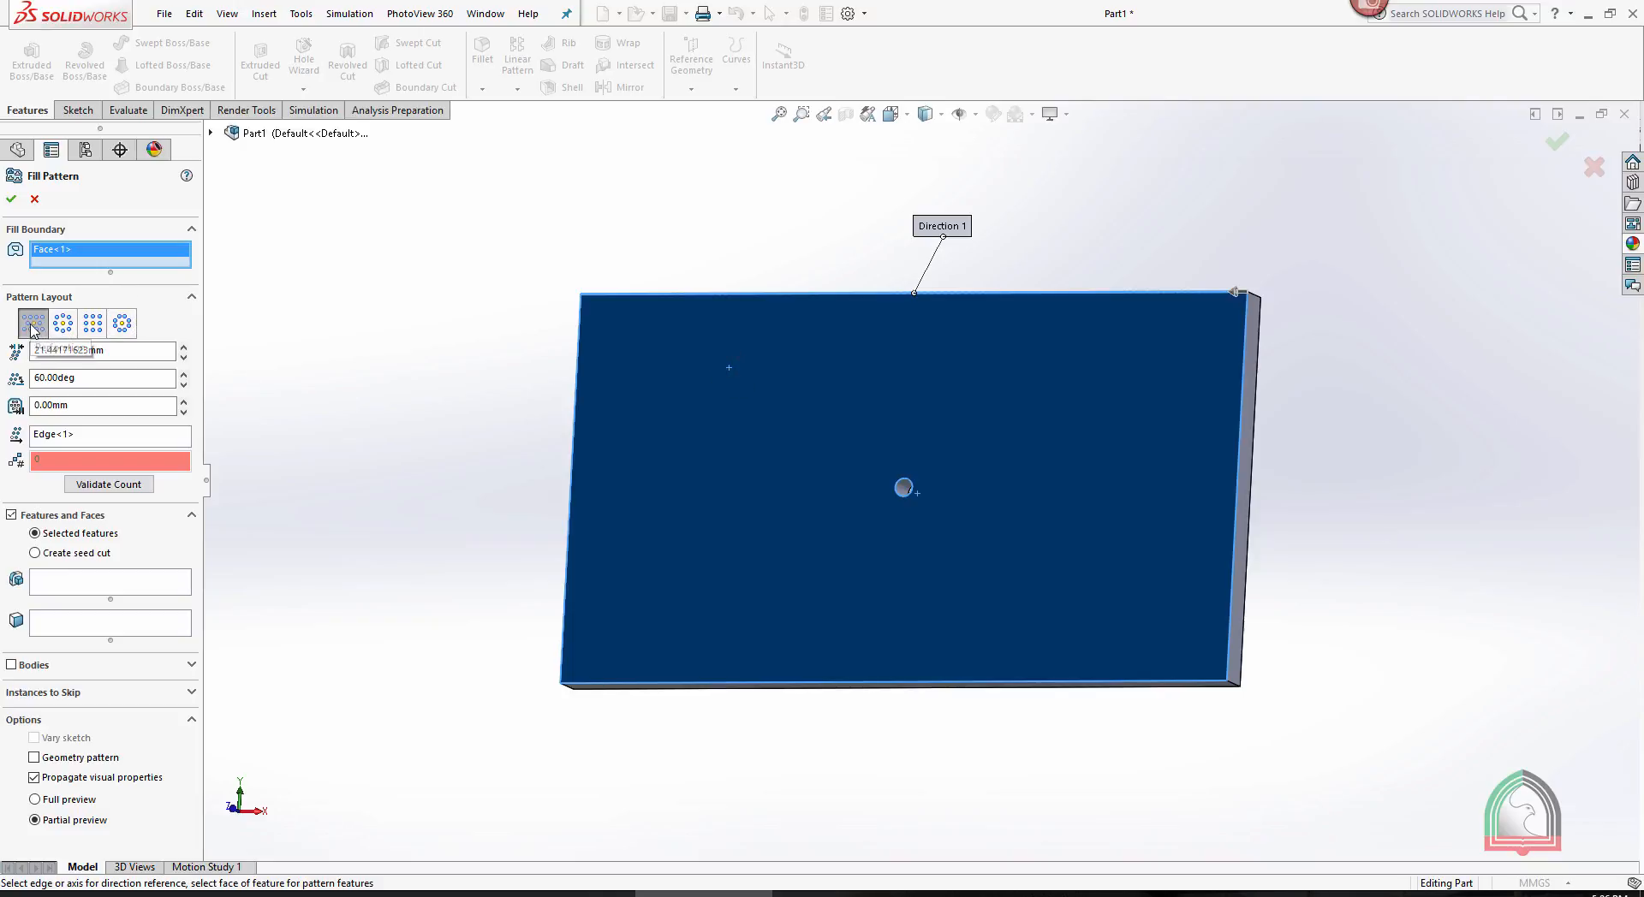
{"action": "left_click", "coordinate": [62, 326]}
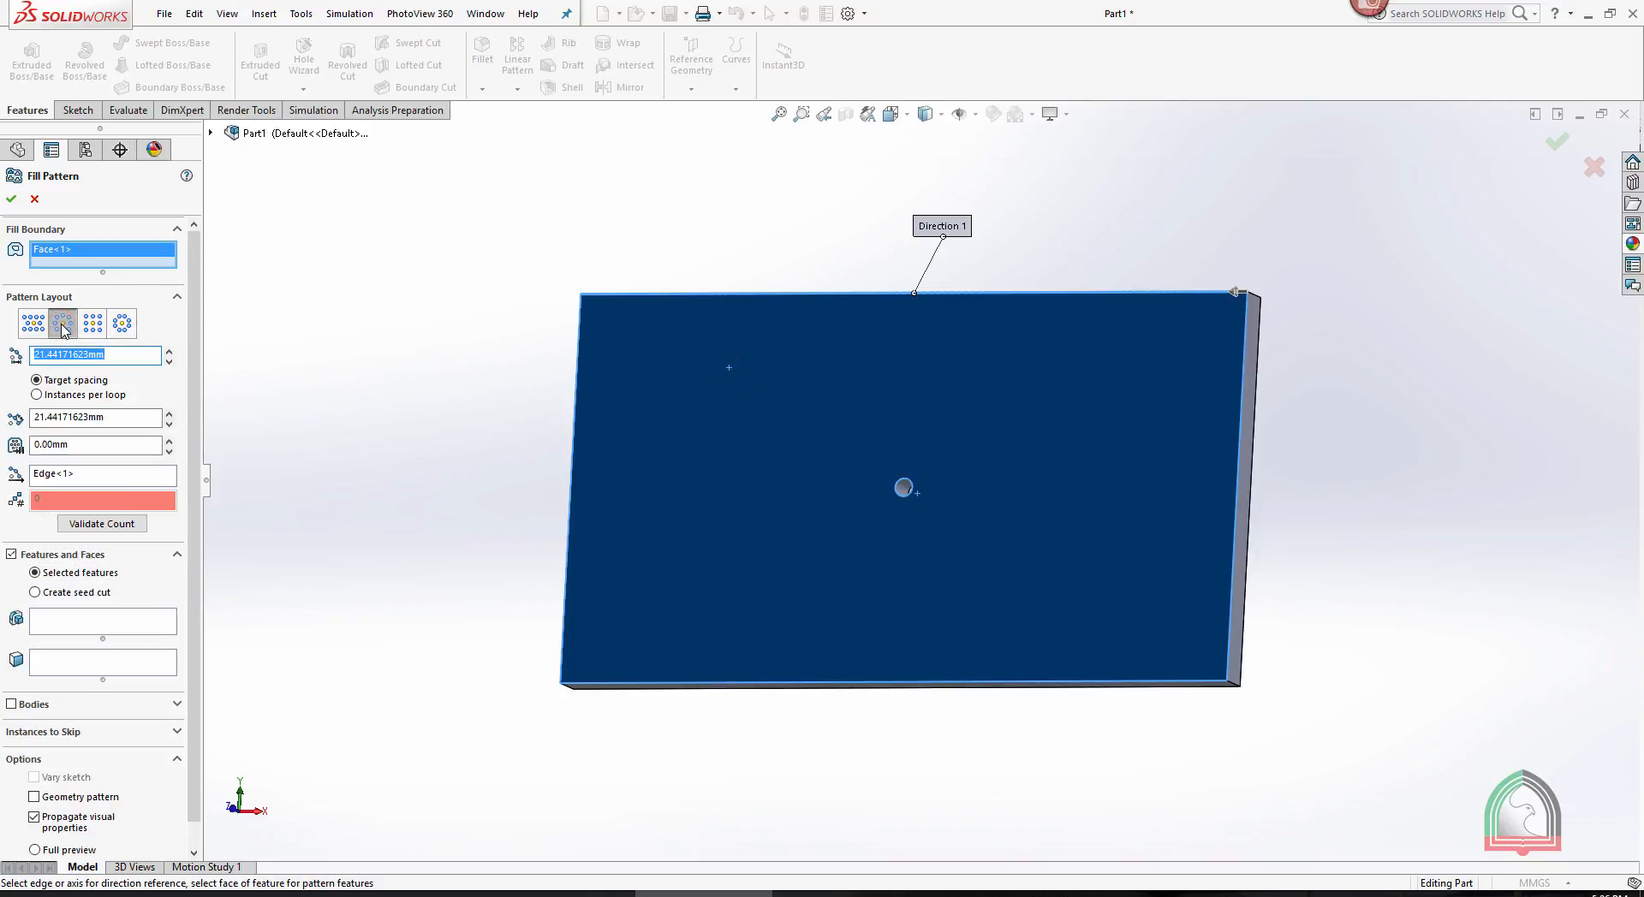
{"action": "left_click", "coordinate": [80, 634]}
{"action": "scroll", "coordinate": [890, 488], "scroll_direction": "down", "scroll_amount": 2}
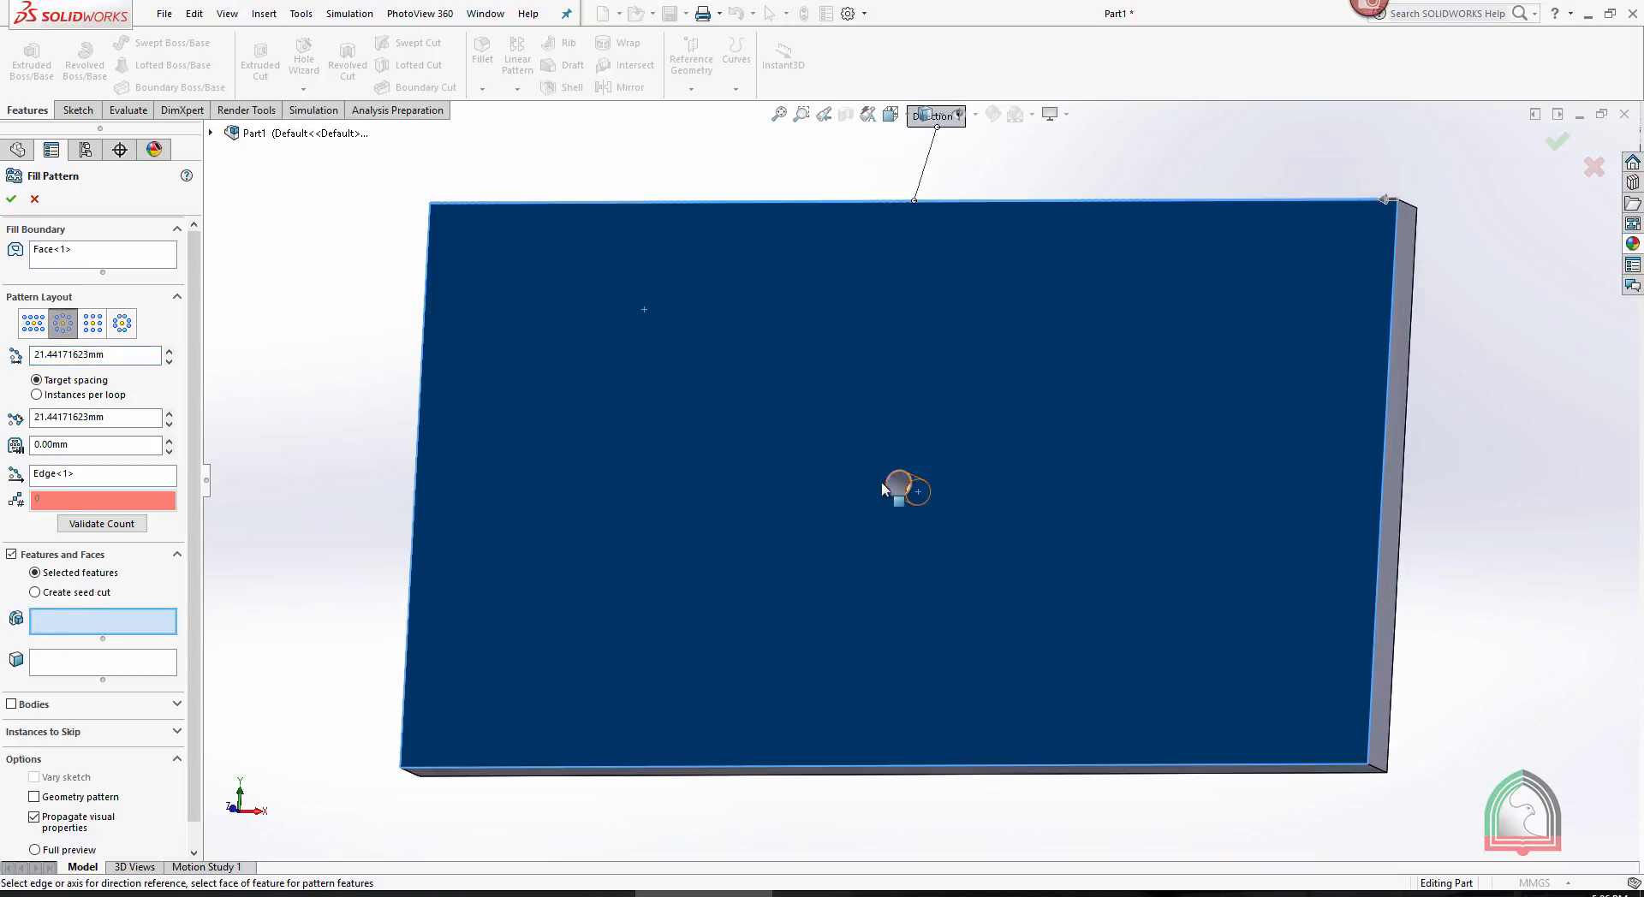
{"action": "left_click", "coordinate": [893, 486]}
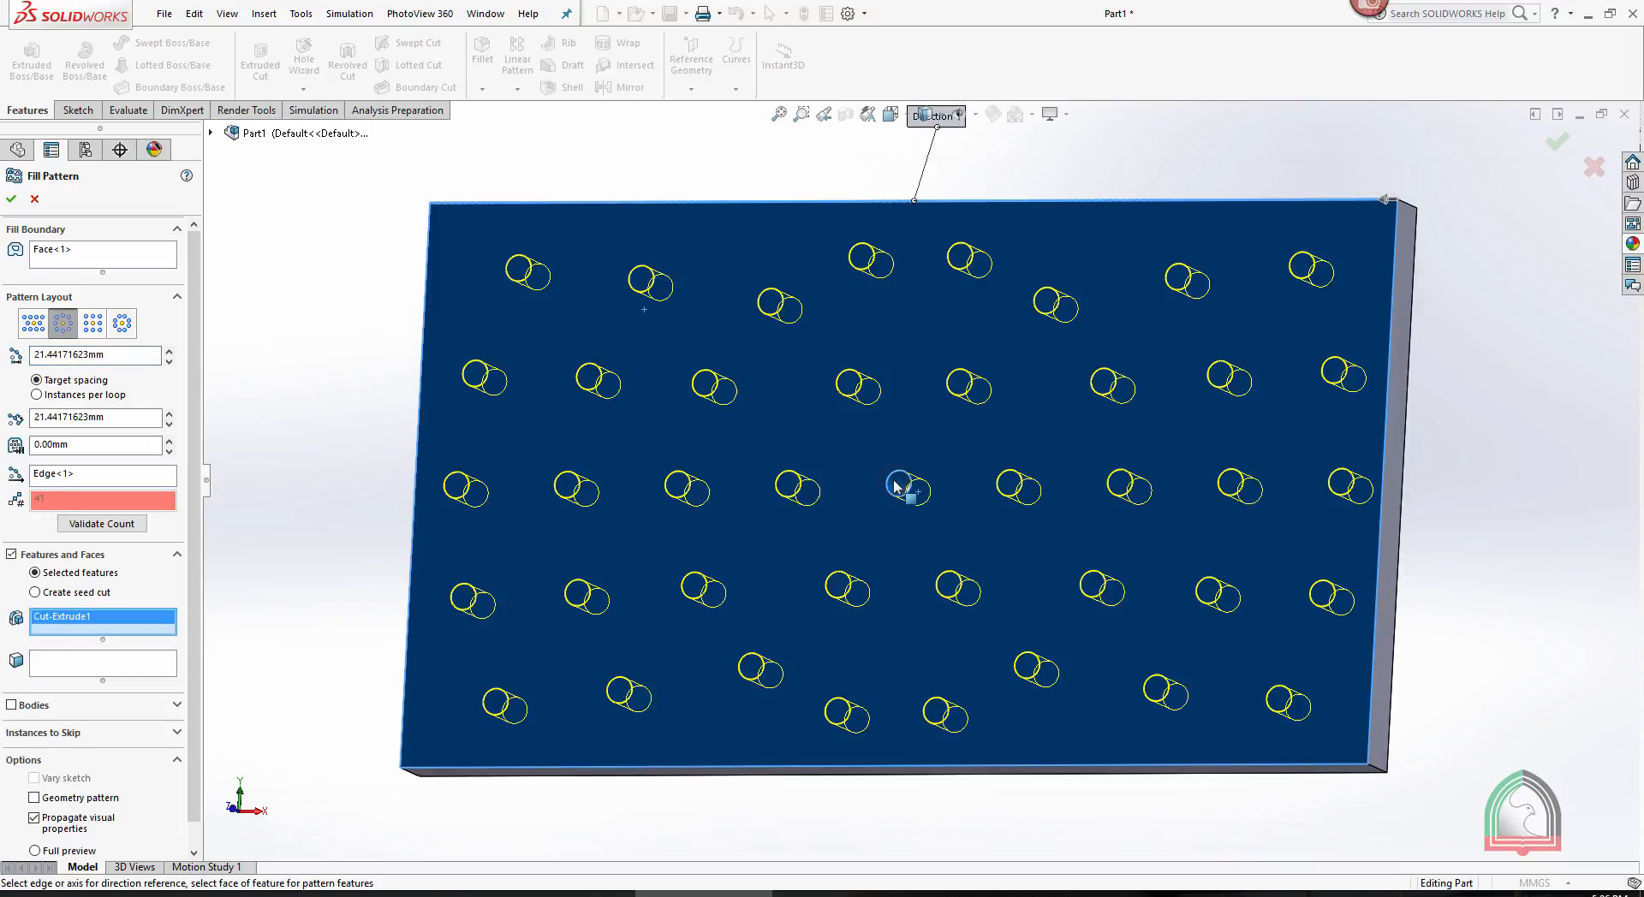
- Set both the loop spacing and the instance spacing of the circular fill pattern to 10 mm and create the pattern
{"action": "scroll", "coordinate": [906, 484], "scroll_direction": "up", "scroll_amount": 2}
{"action": "double_click", "coordinate": [114, 354]}
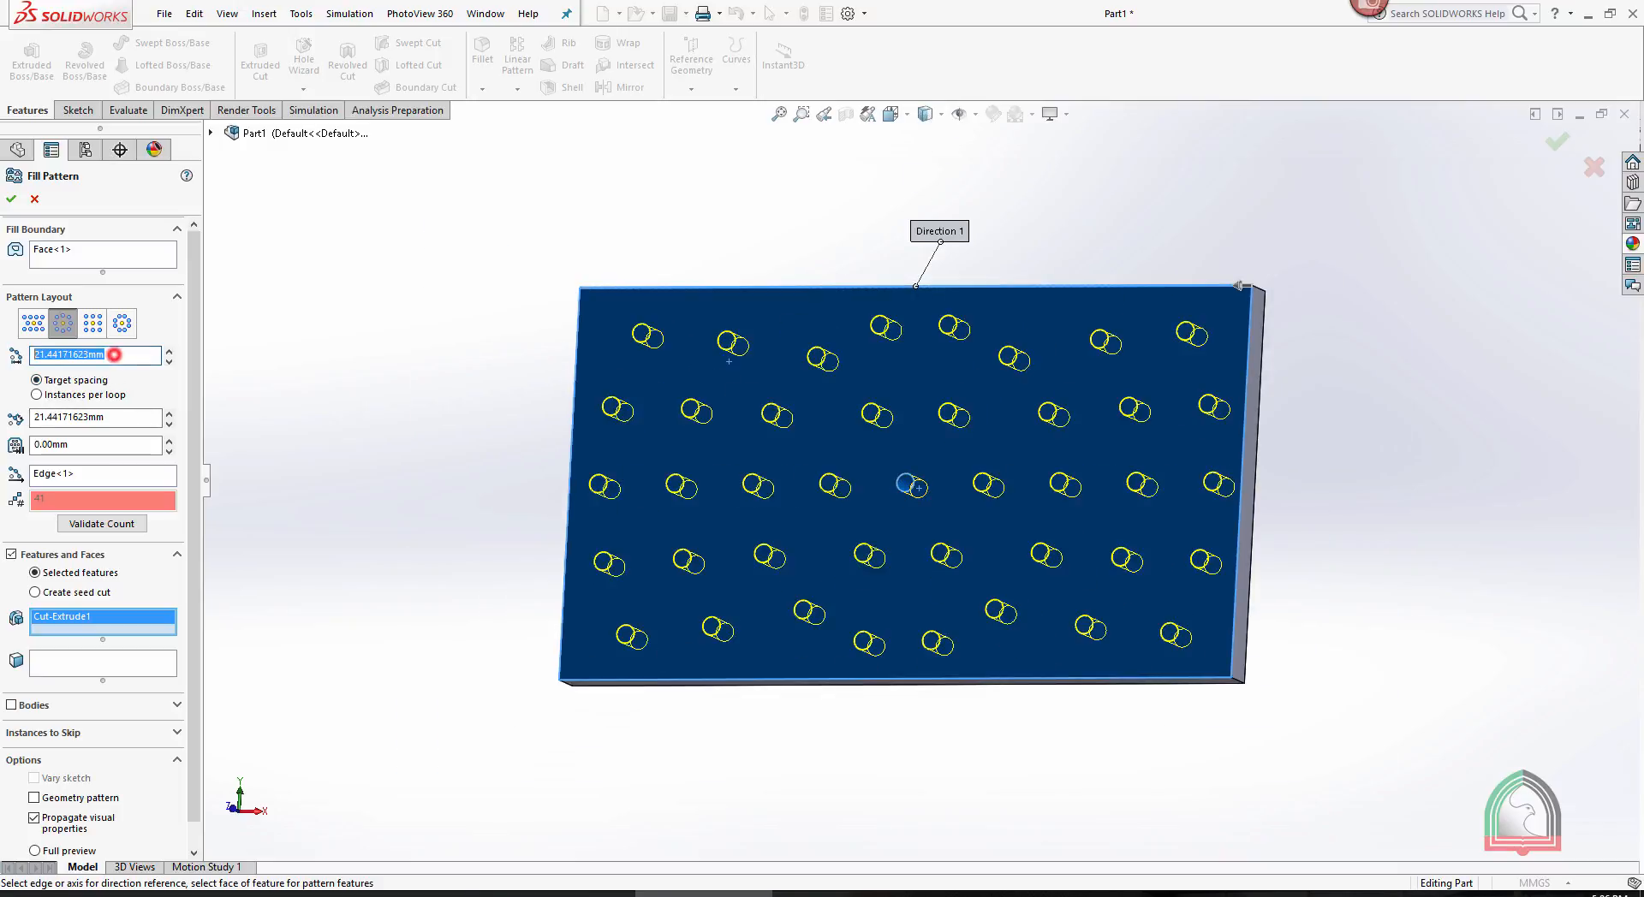
{"action": "type", "text": "10"}
{"action": "key", "text": "Return"}
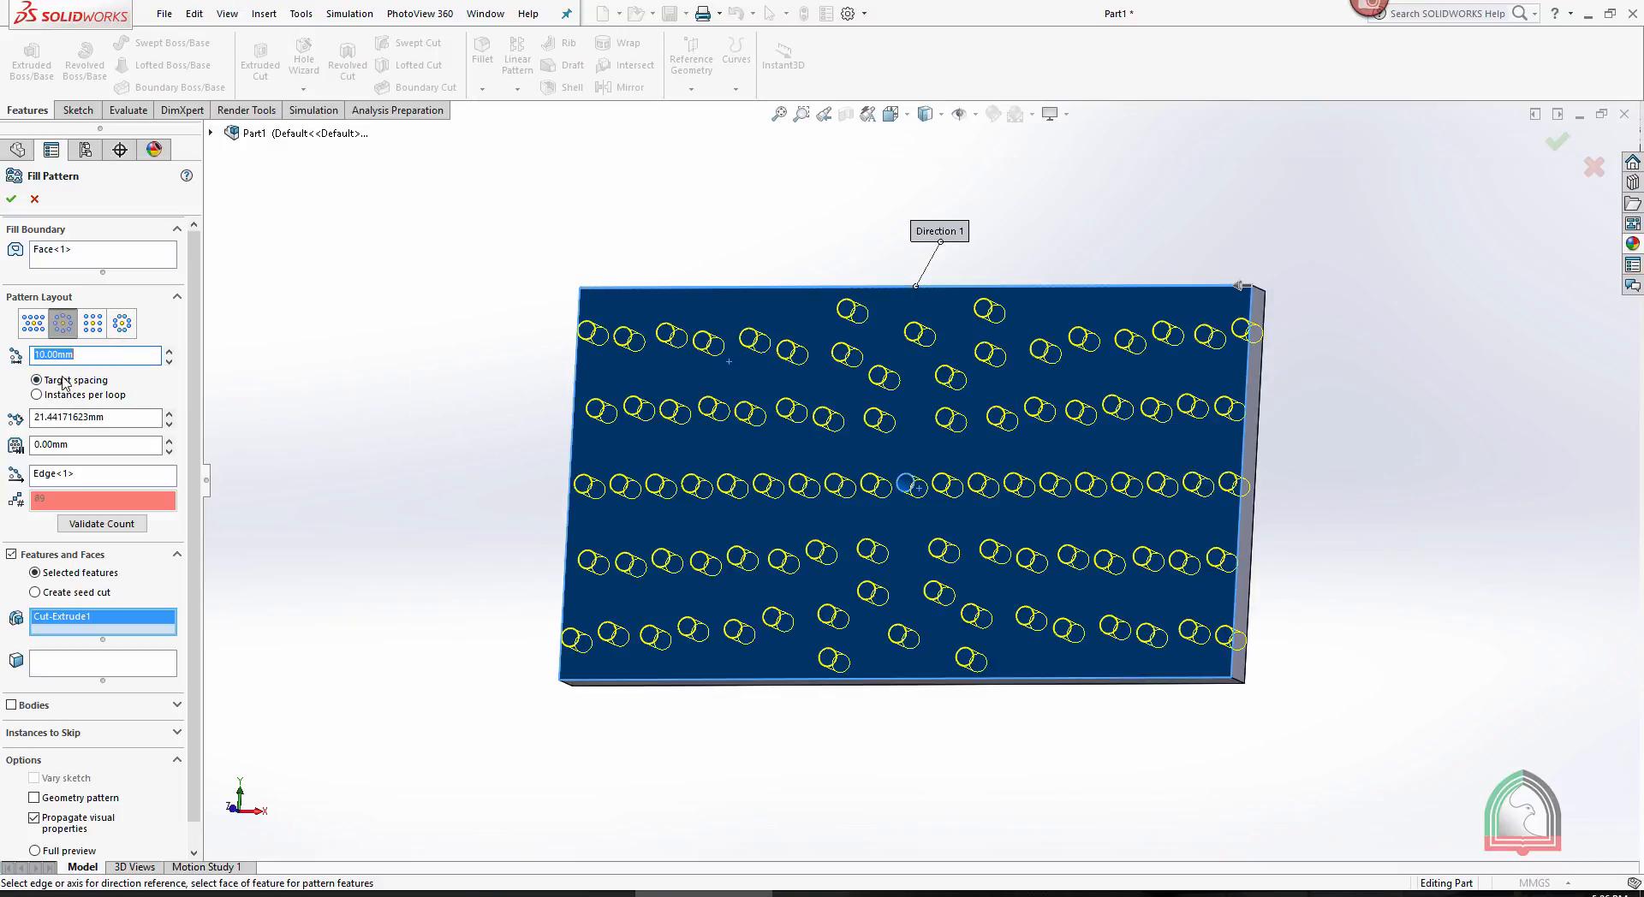
{"action": "double_click", "coordinate": [112, 417]}
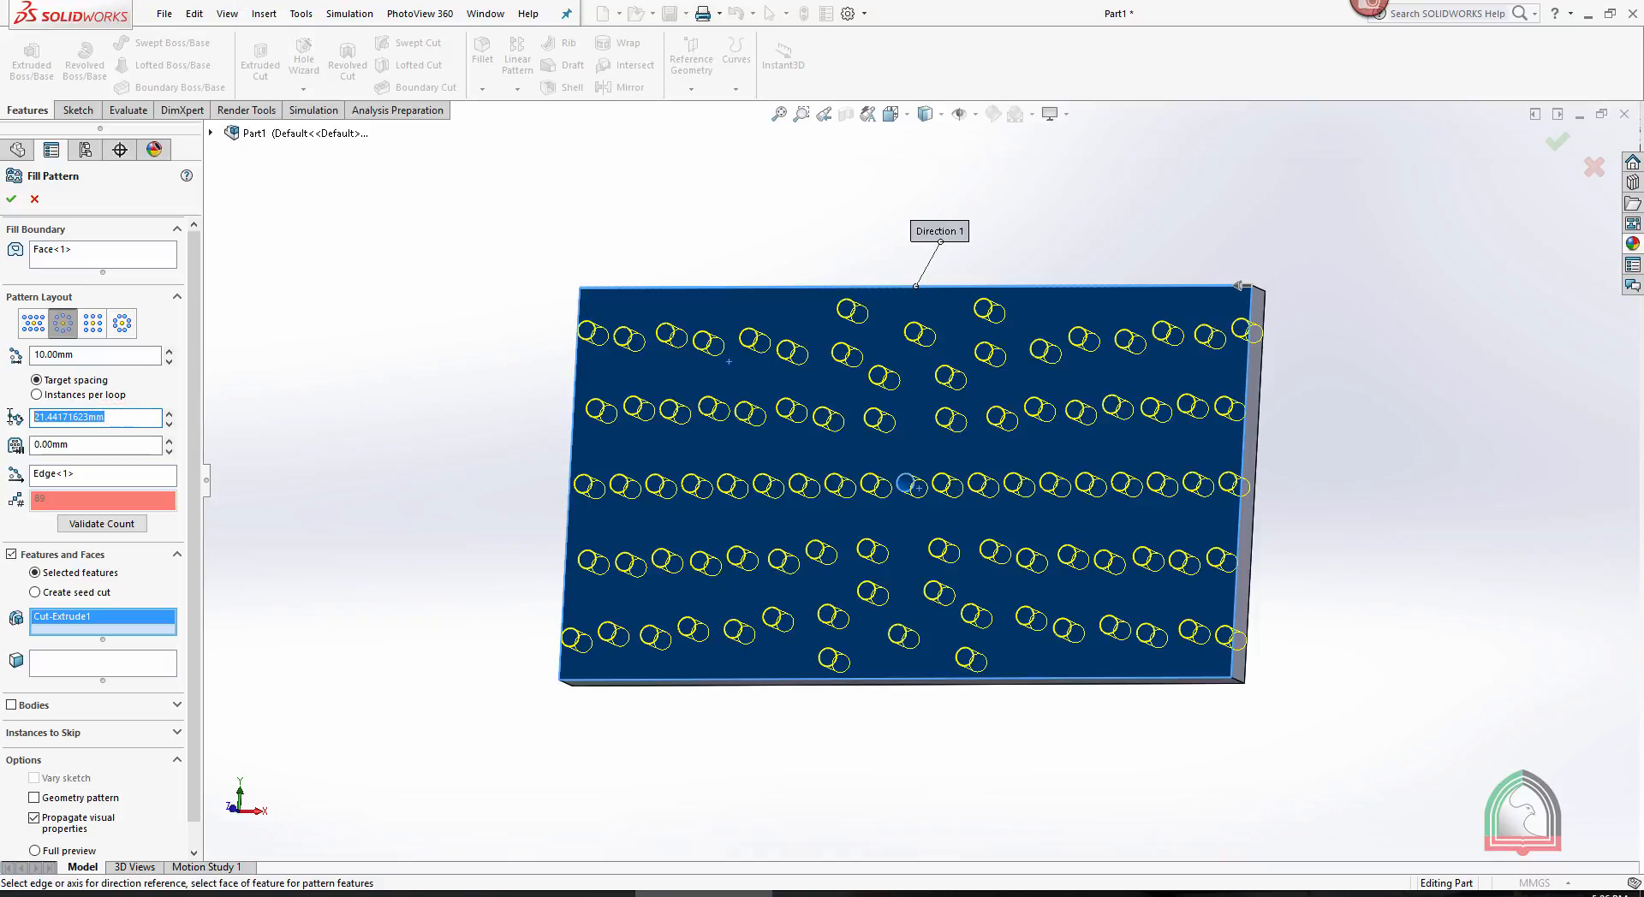
{"action": "type", "text": "10"}
{"action": "key", "text": "Return"}
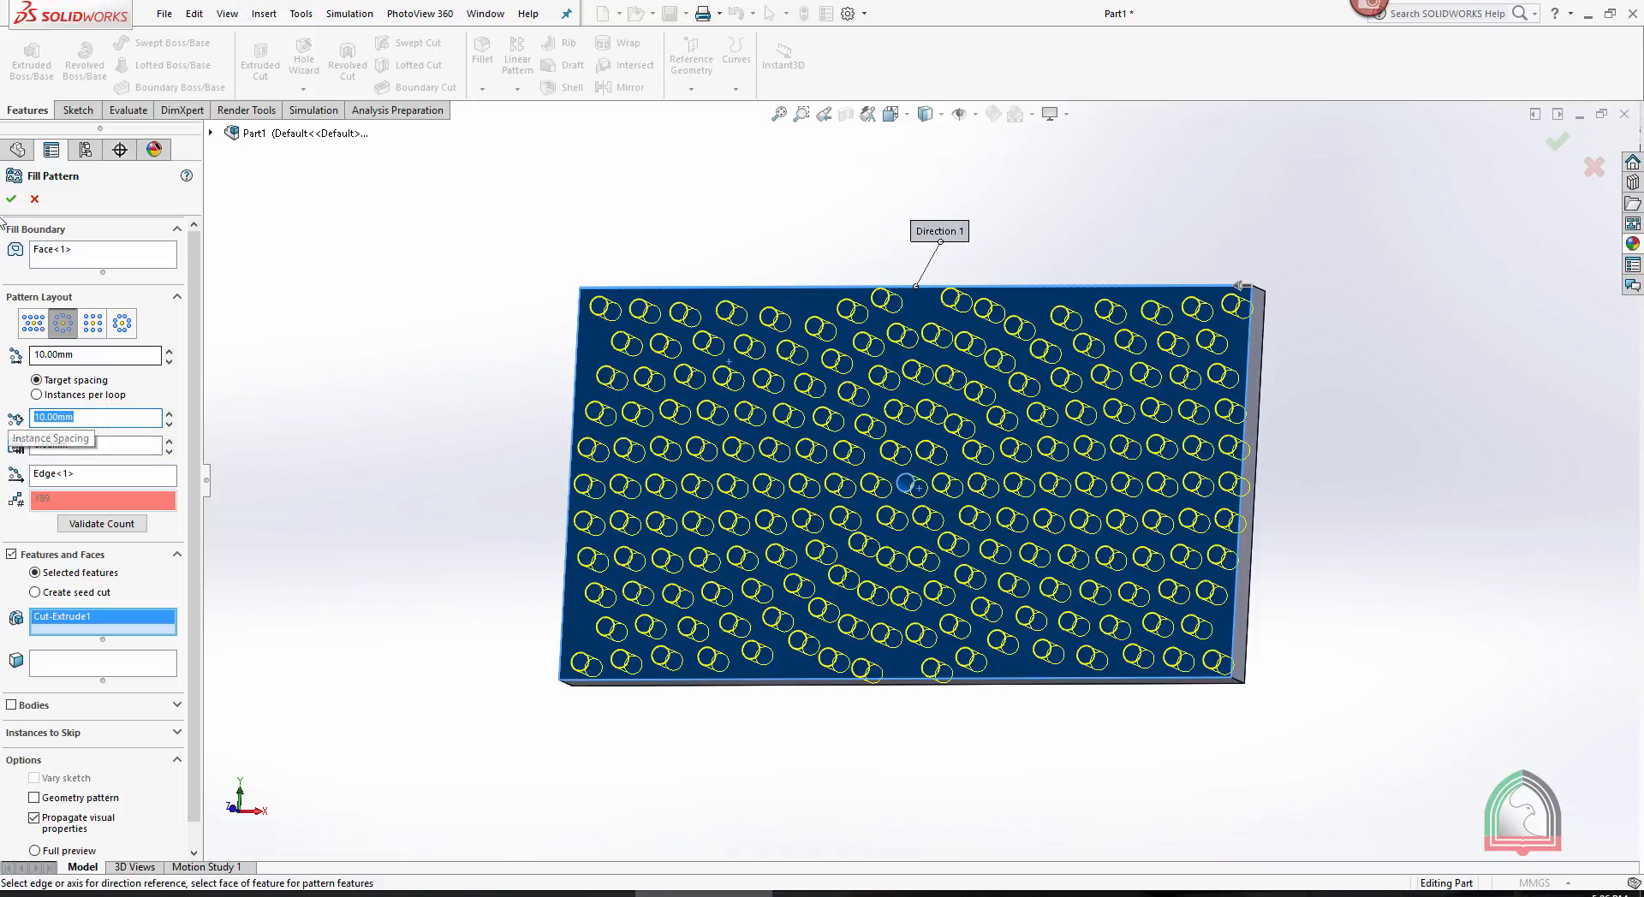
{"action": "left_click", "coordinate": [11, 199]}
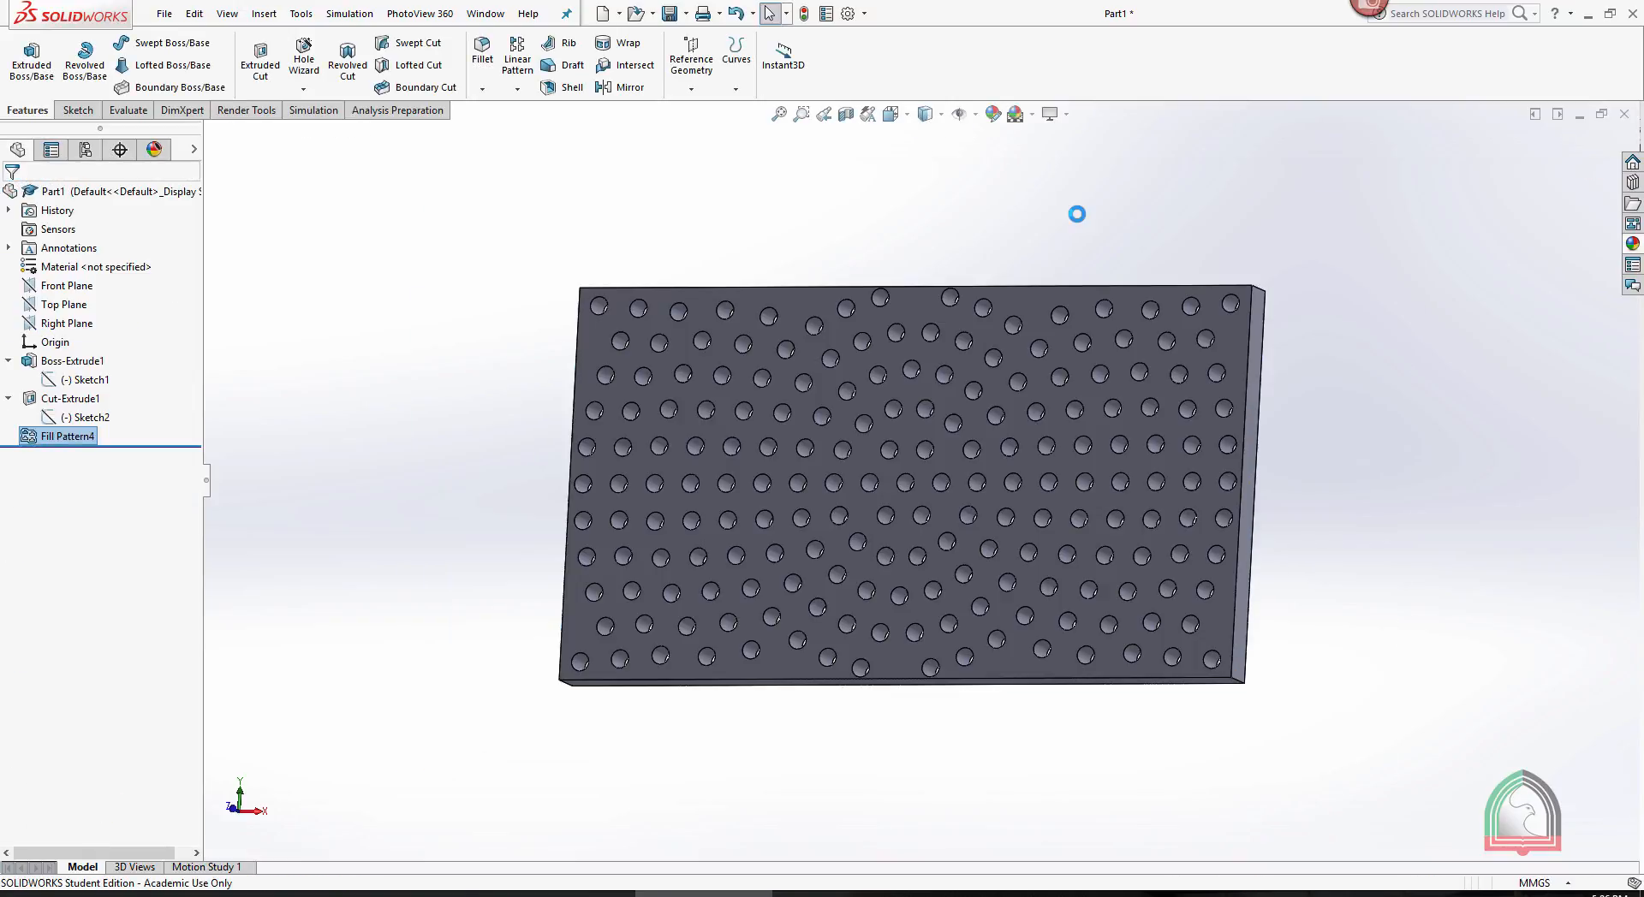
- Edit the fill pattern to use the Perforation layout and apply the change
{"action": "middle_click_drag", "start_coordinate": [1076, 213], "coordinate": [1107, 237]}
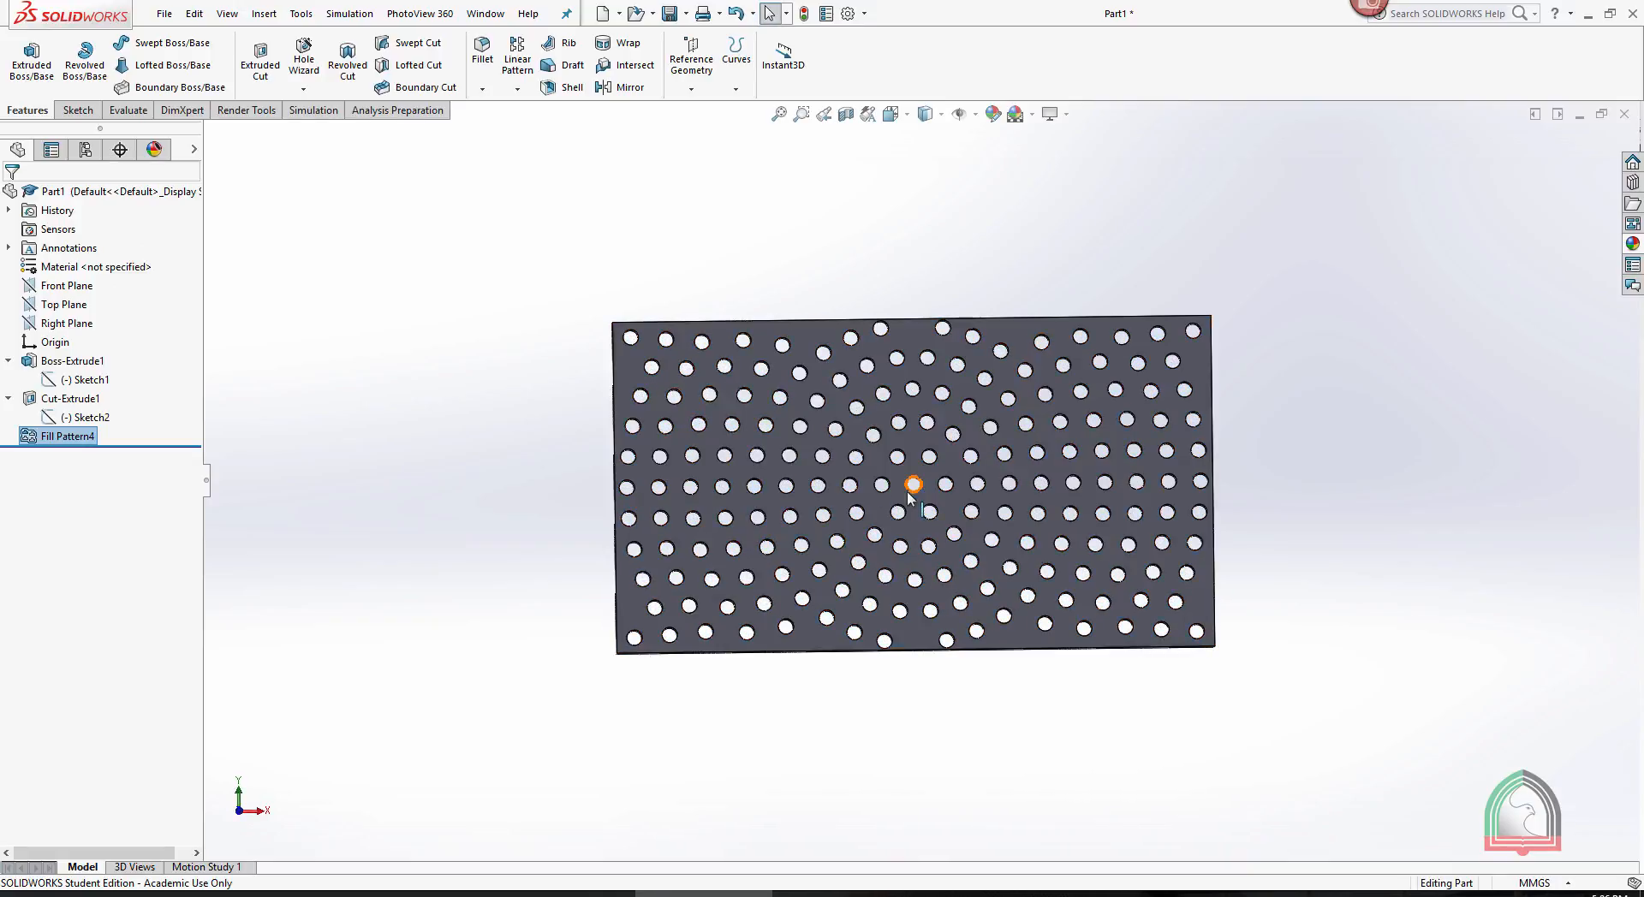
{"action": "left_click", "coordinate": [32, 439]}
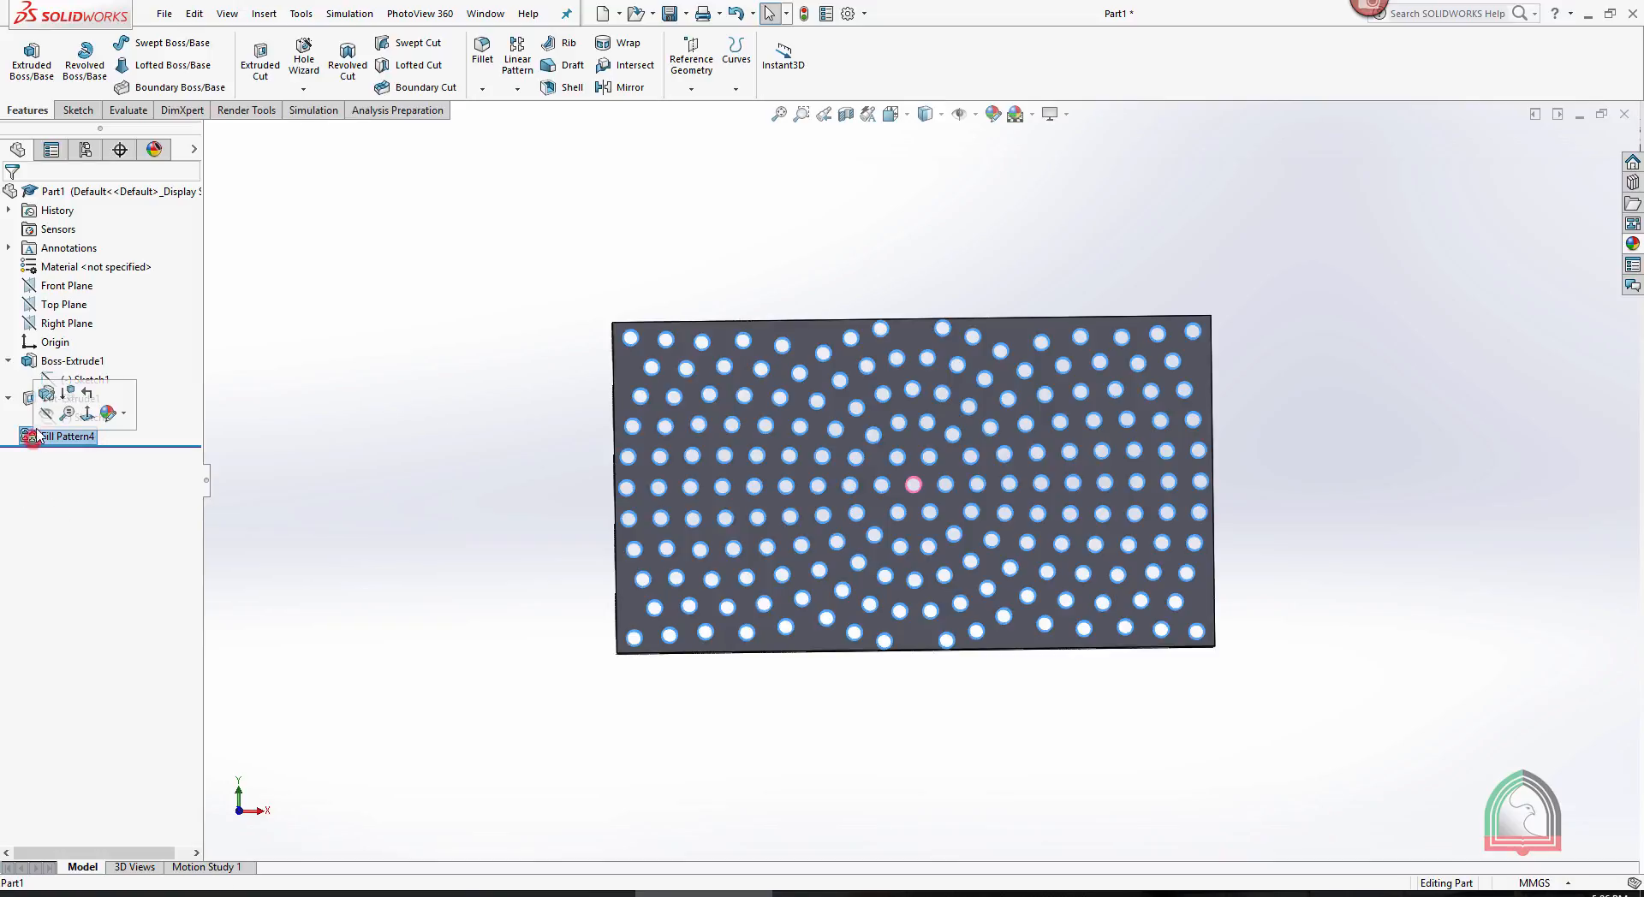
{"action": "left_click", "coordinate": [42, 391]}
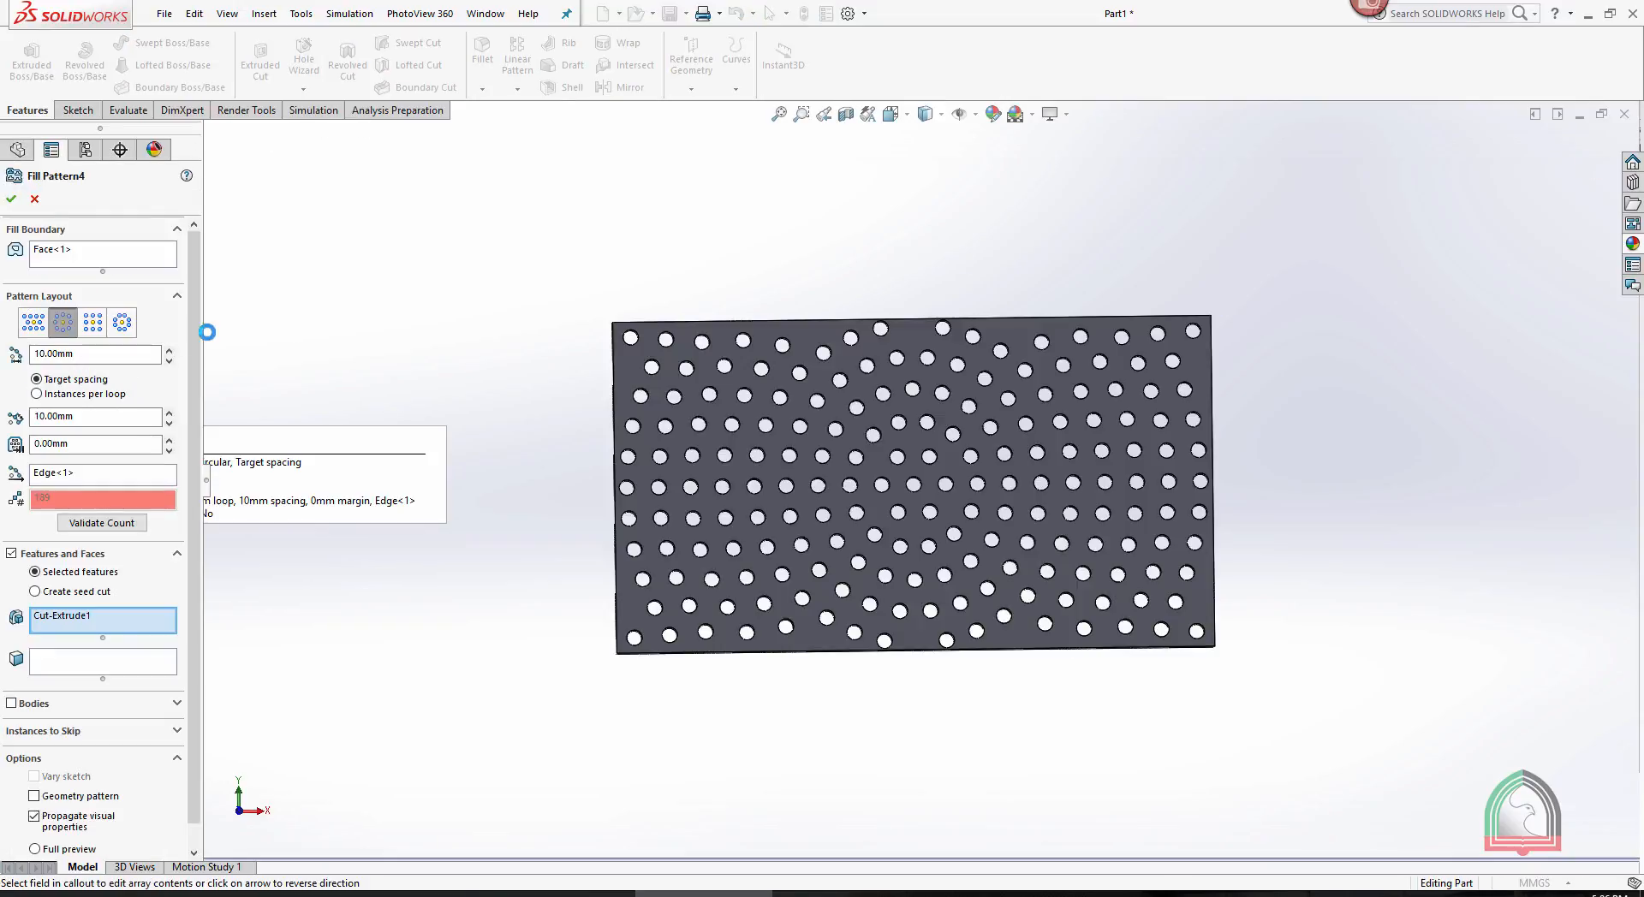
{"action": "left_click", "coordinate": [32, 322]}
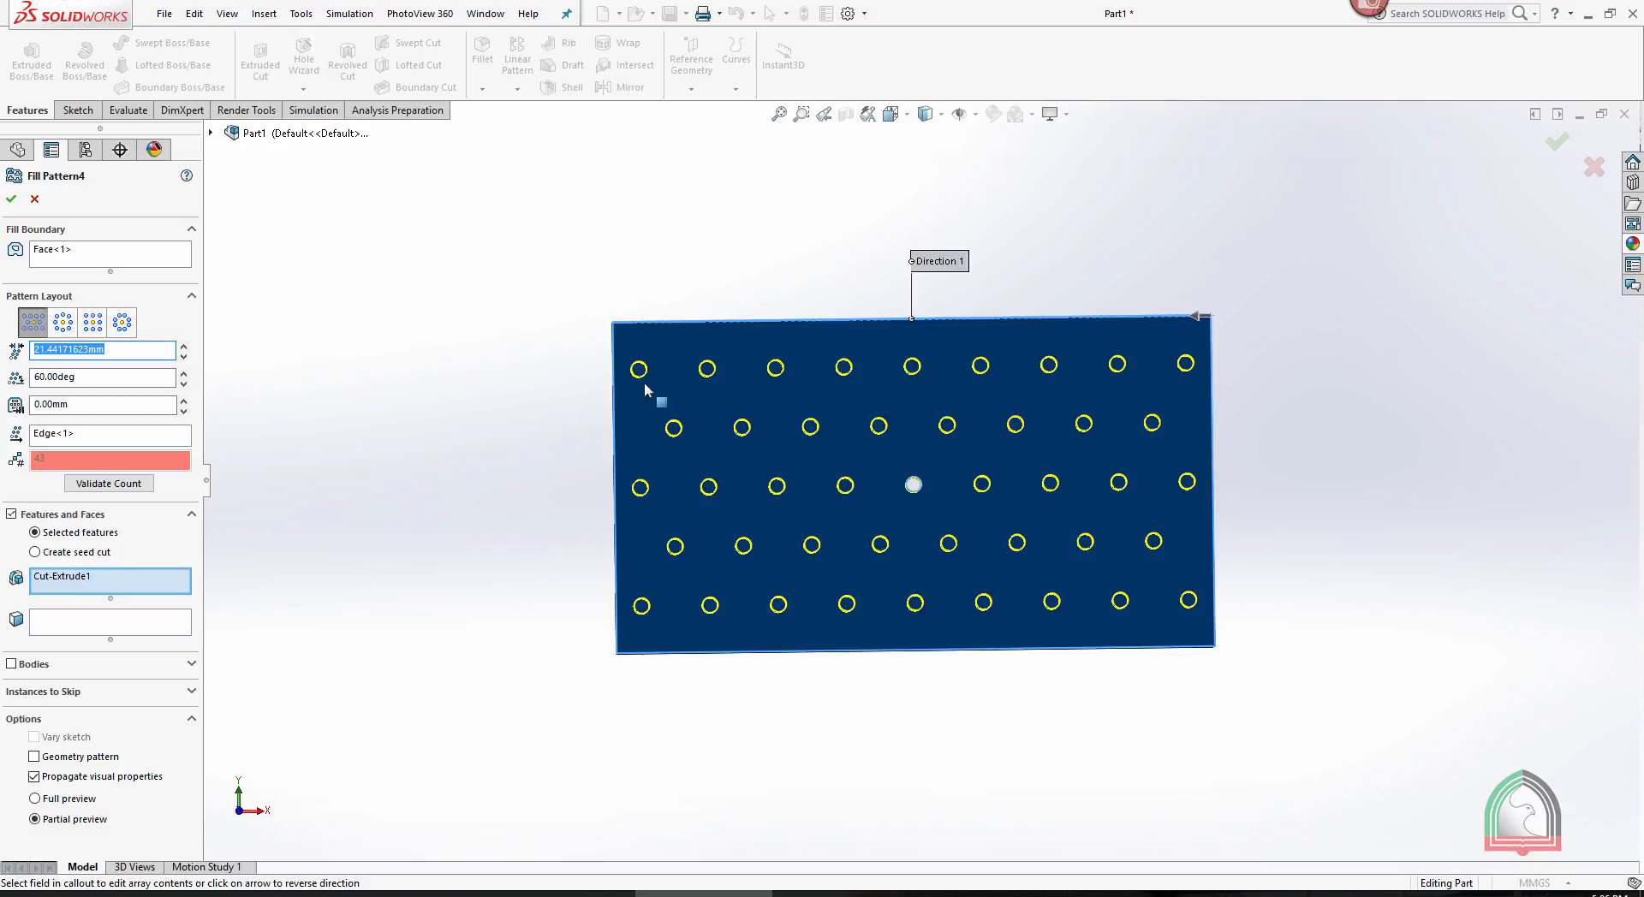
{"action": "left_click", "coordinate": [11, 199]}
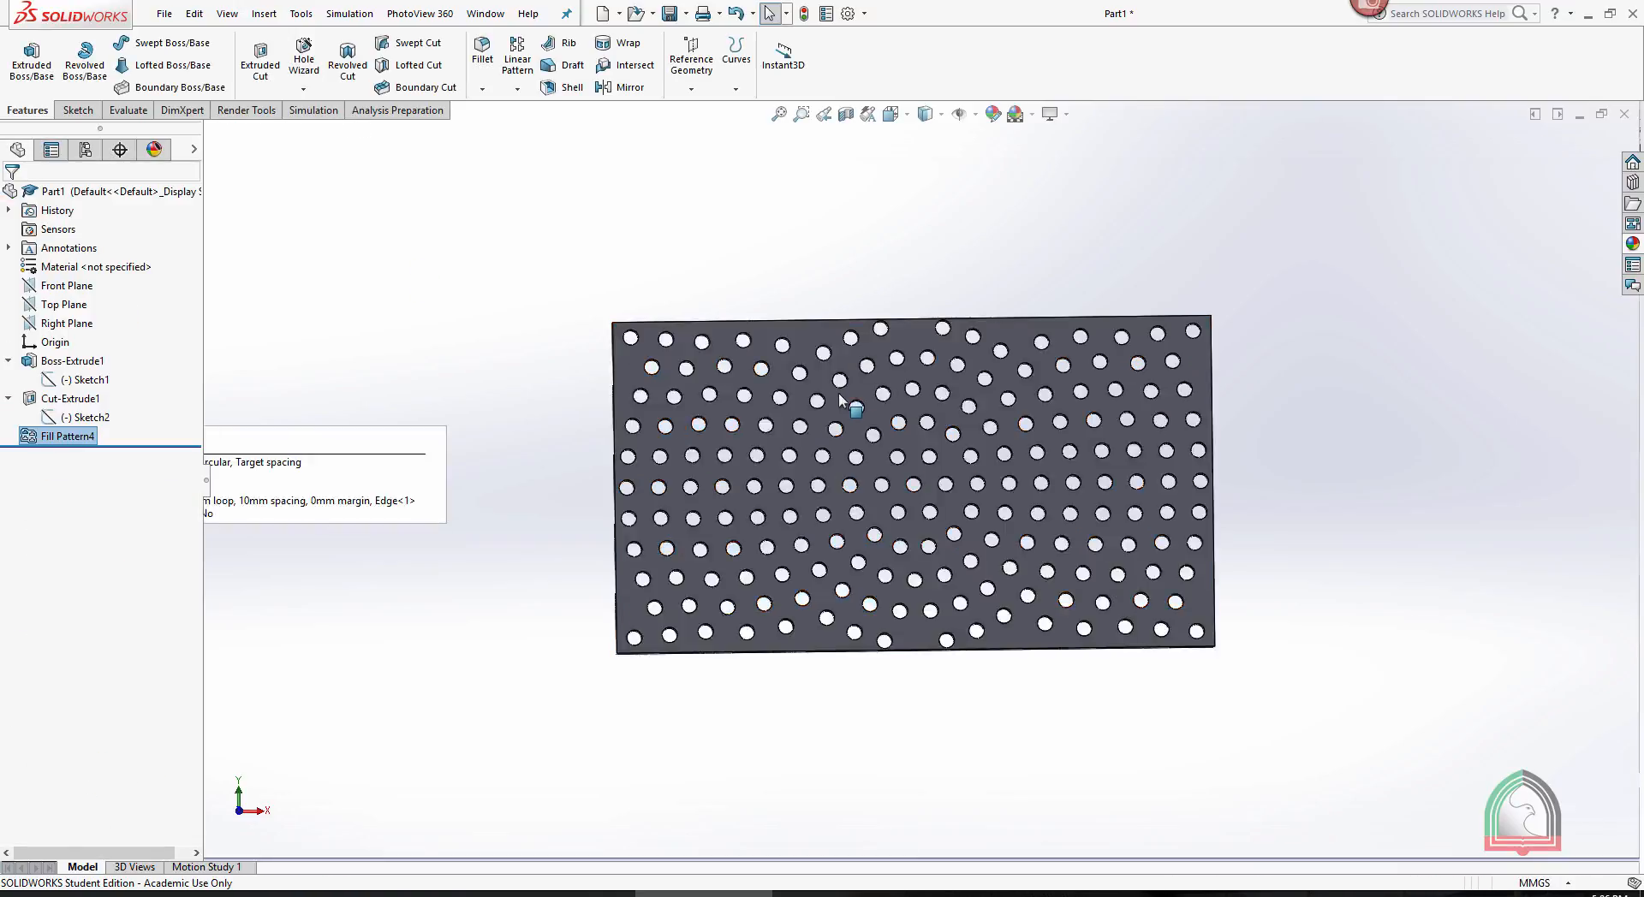
- Edit the fill pattern again, previewing the Square layout before choosing and applying the Polygon layout
{"action": "left_click", "coordinate": [44, 435]}
{"action": "left_click", "coordinate": [49, 389]}
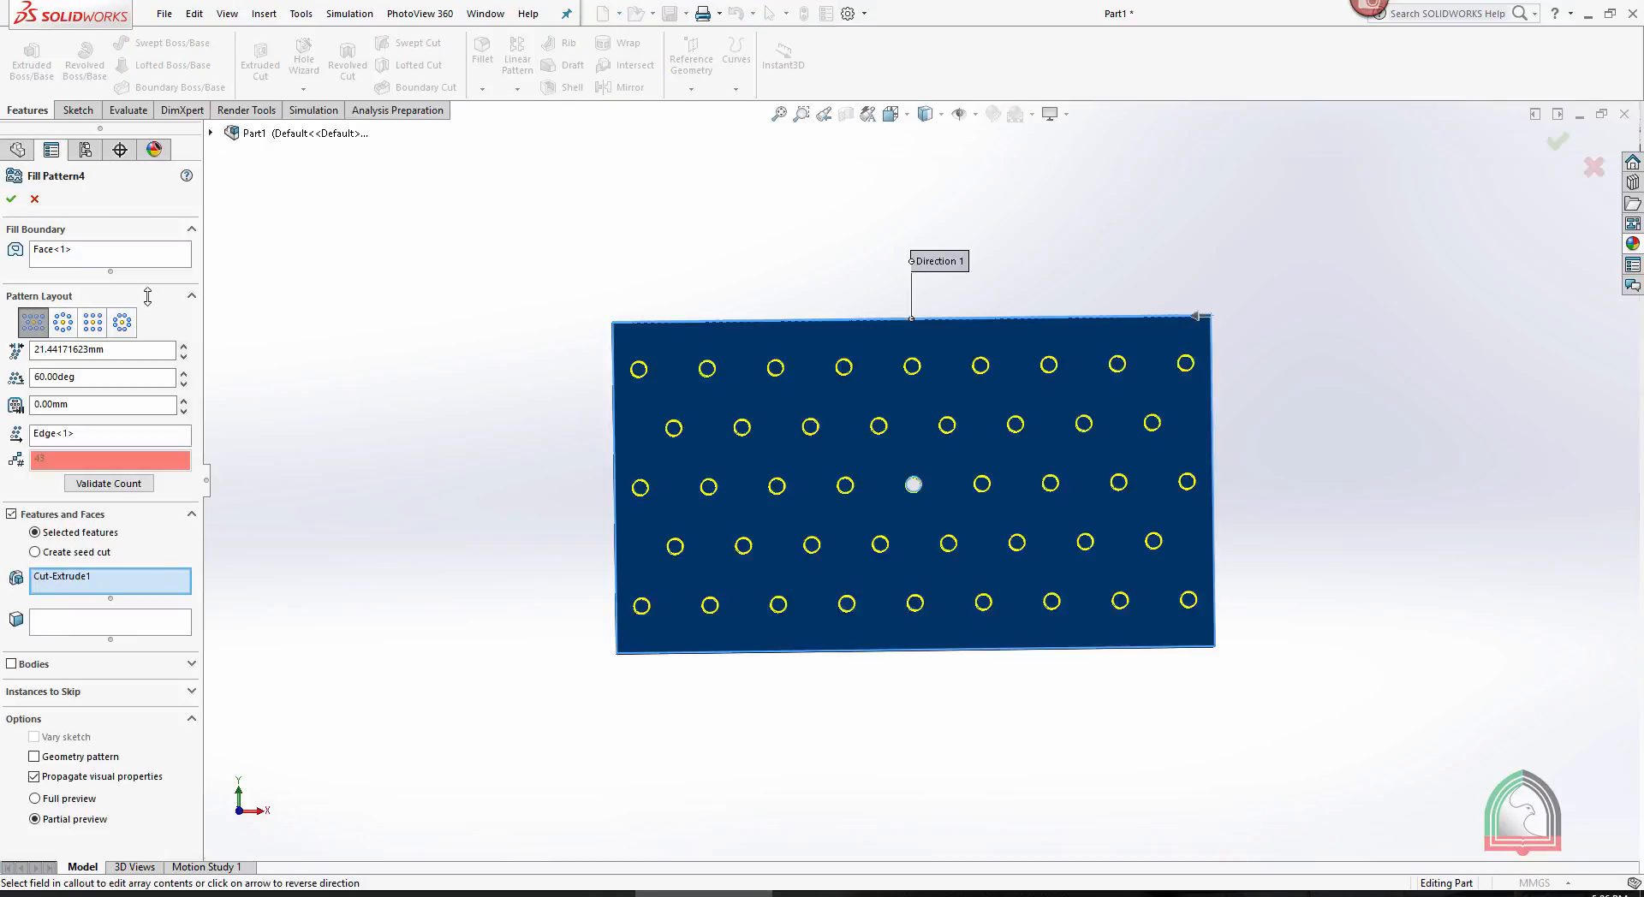
{"action": "left_click", "coordinate": [92, 323]}
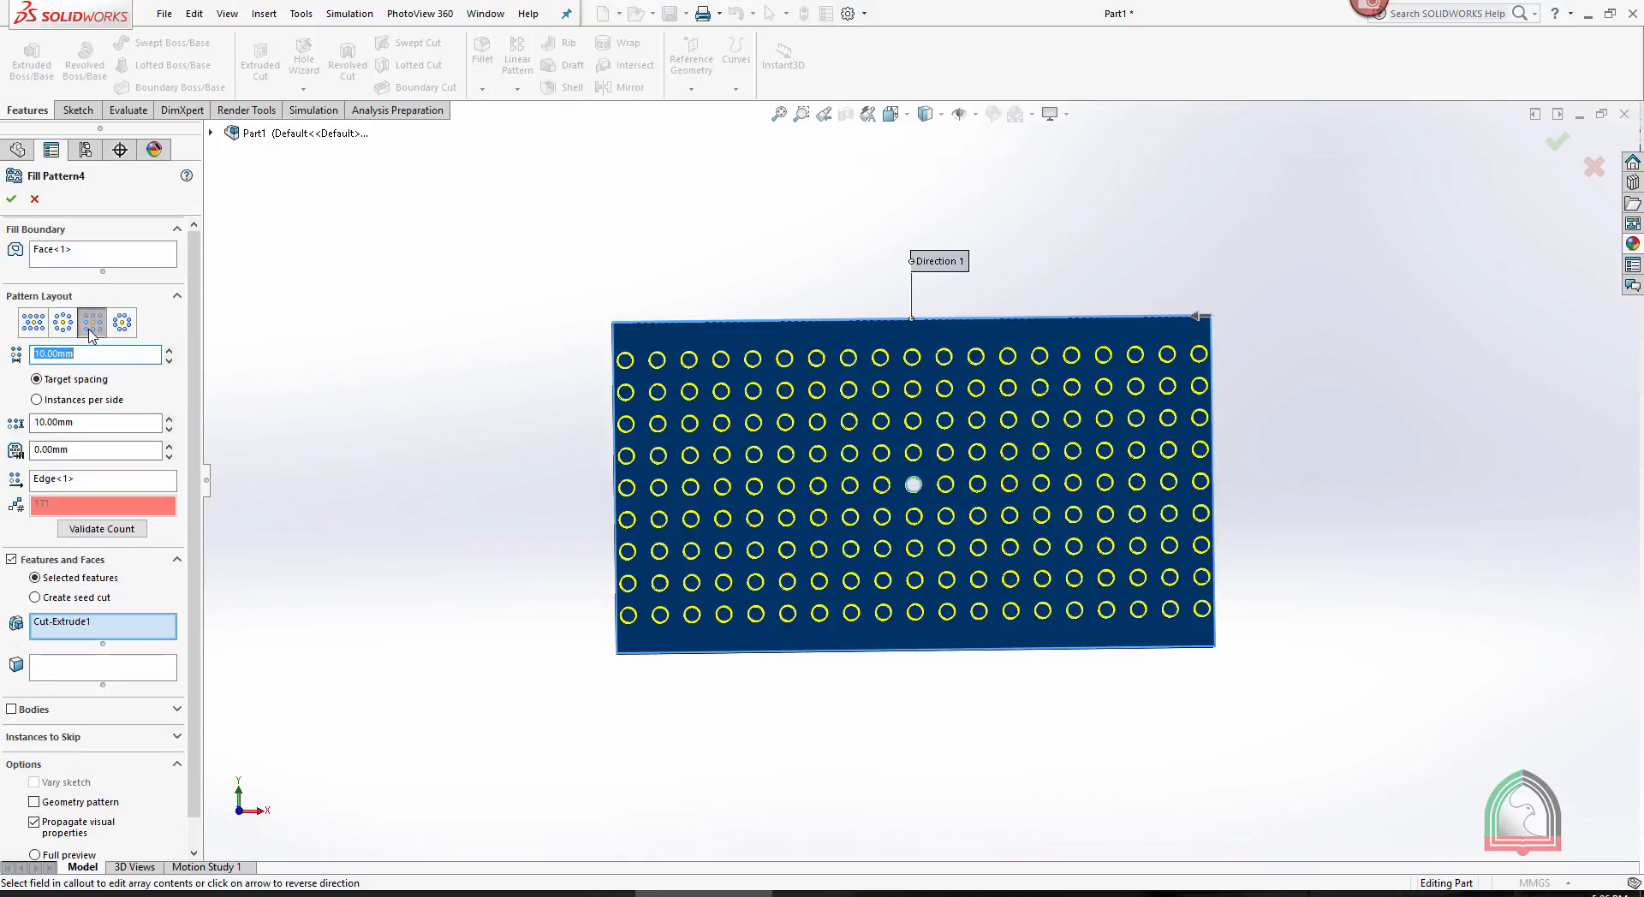
{"action": "left_click", "coordinate": [121, 323]}
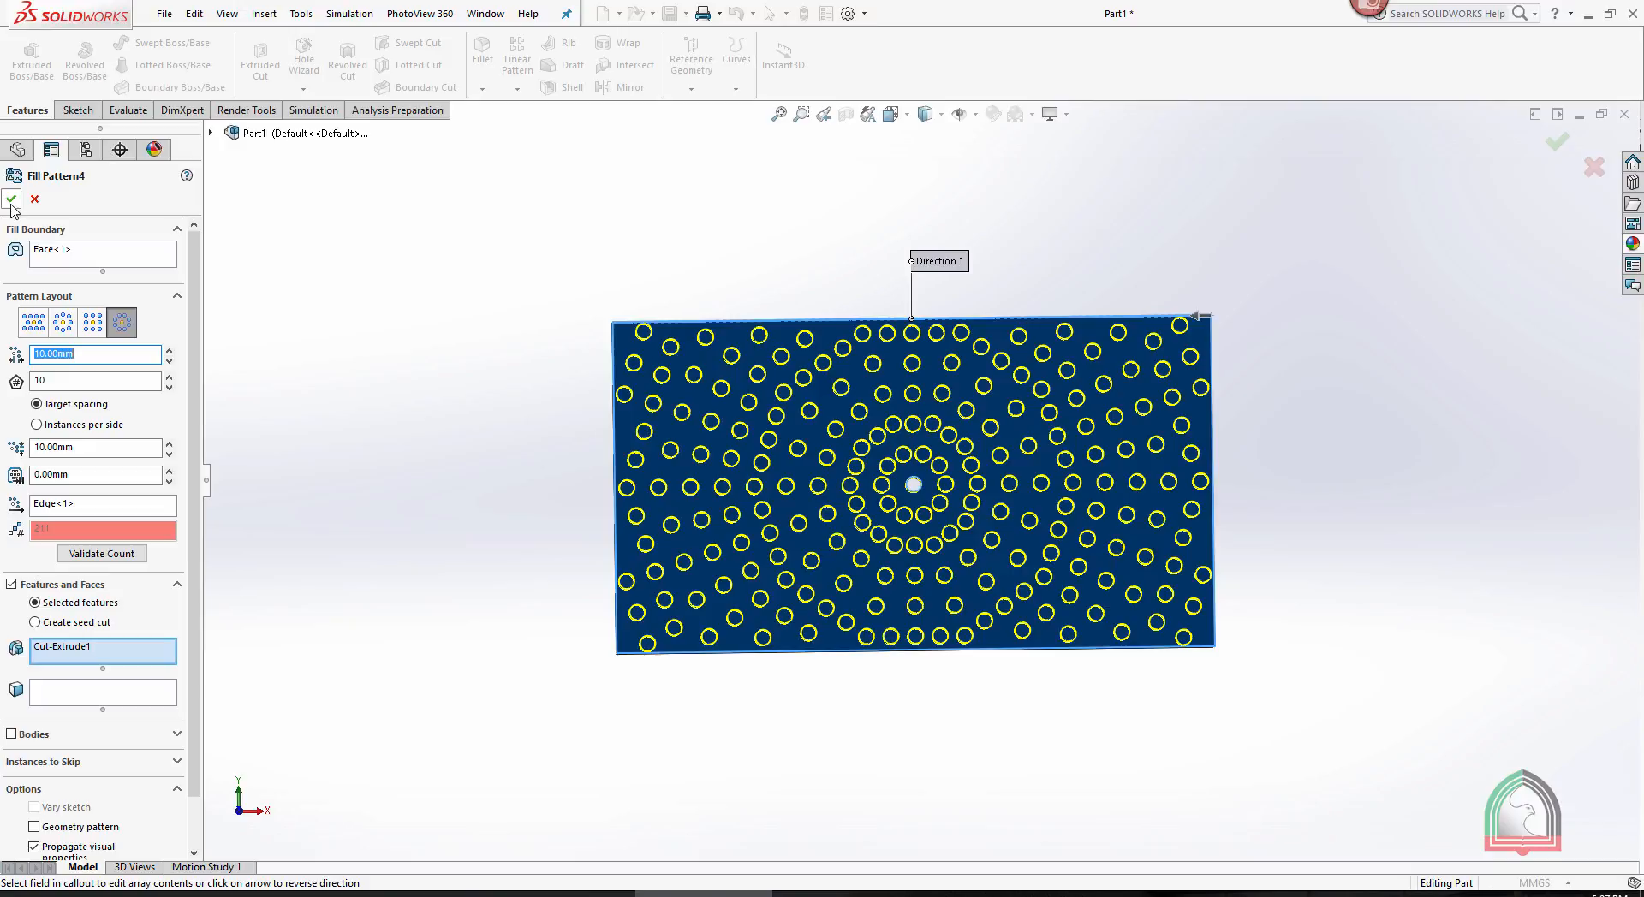
{"action": "left_click", "coordinate": [11, 201]}
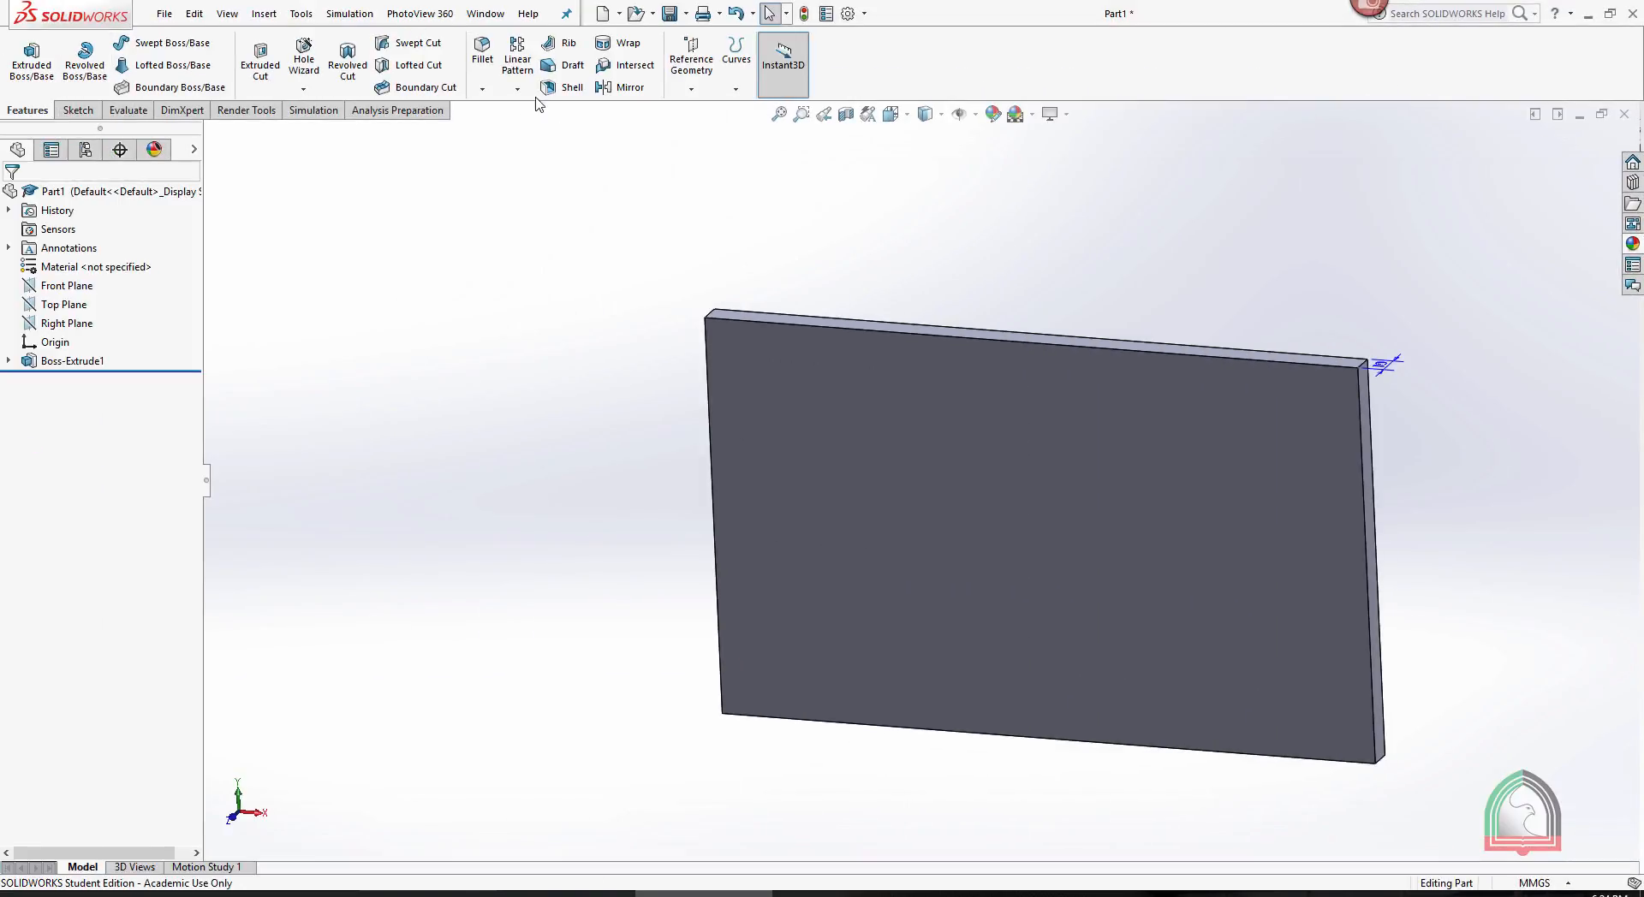
- Start a new sketch on the large front face of the plain plate, oriented normal to the screen
{"action": "left_click", "coordinate": [511, 90]}
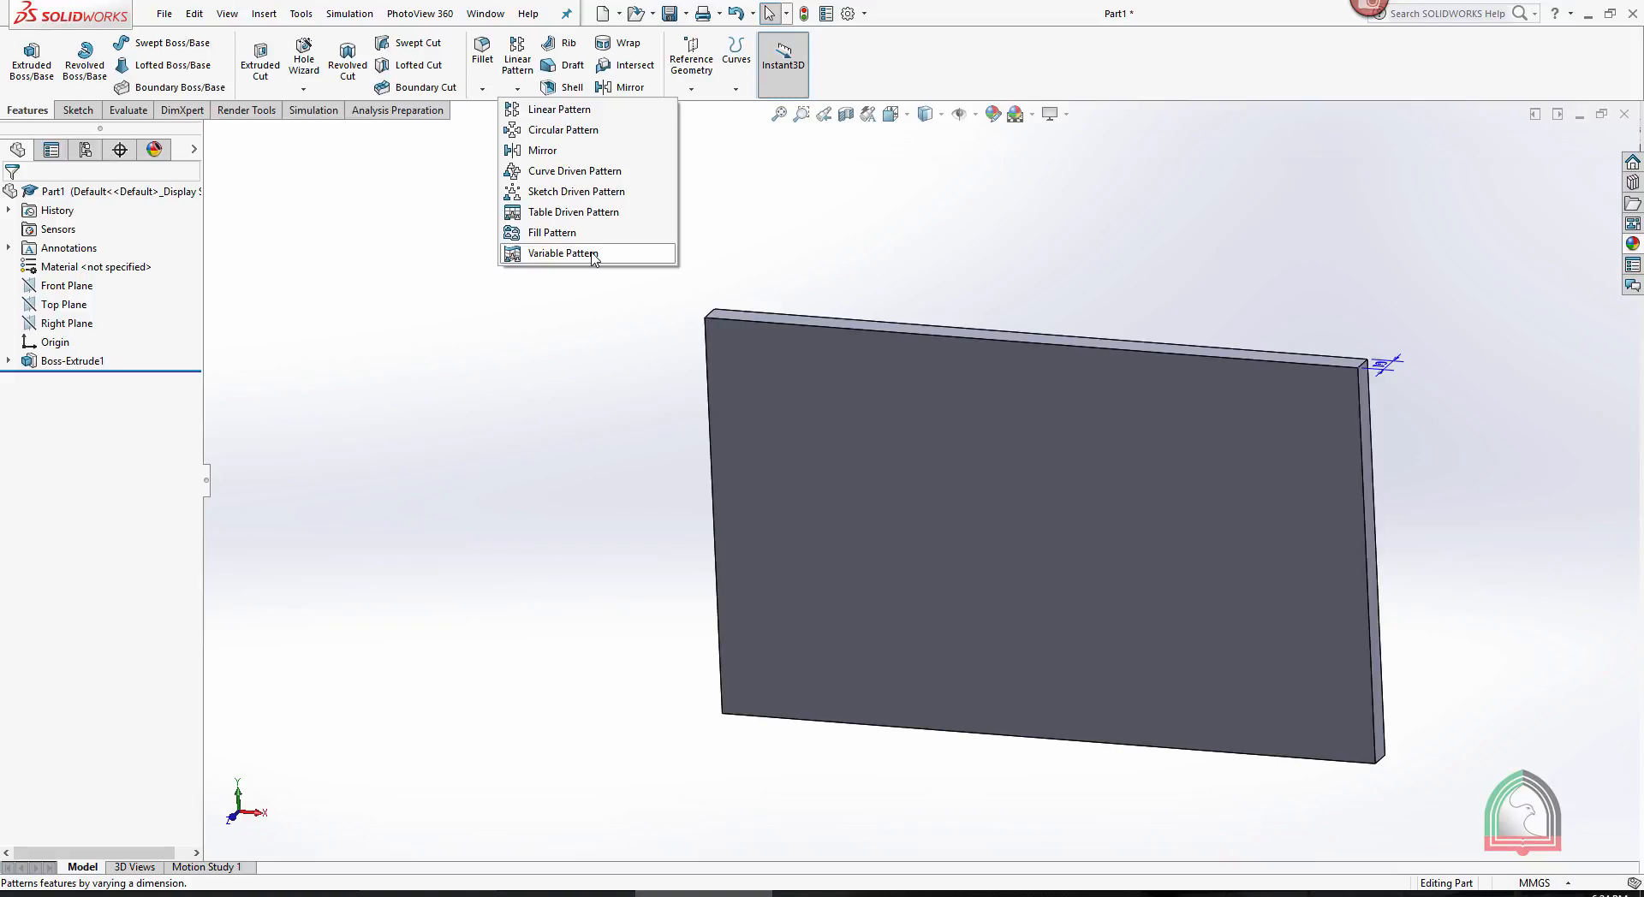
{"action": "left_click", "coordinate": [1011, 454]}
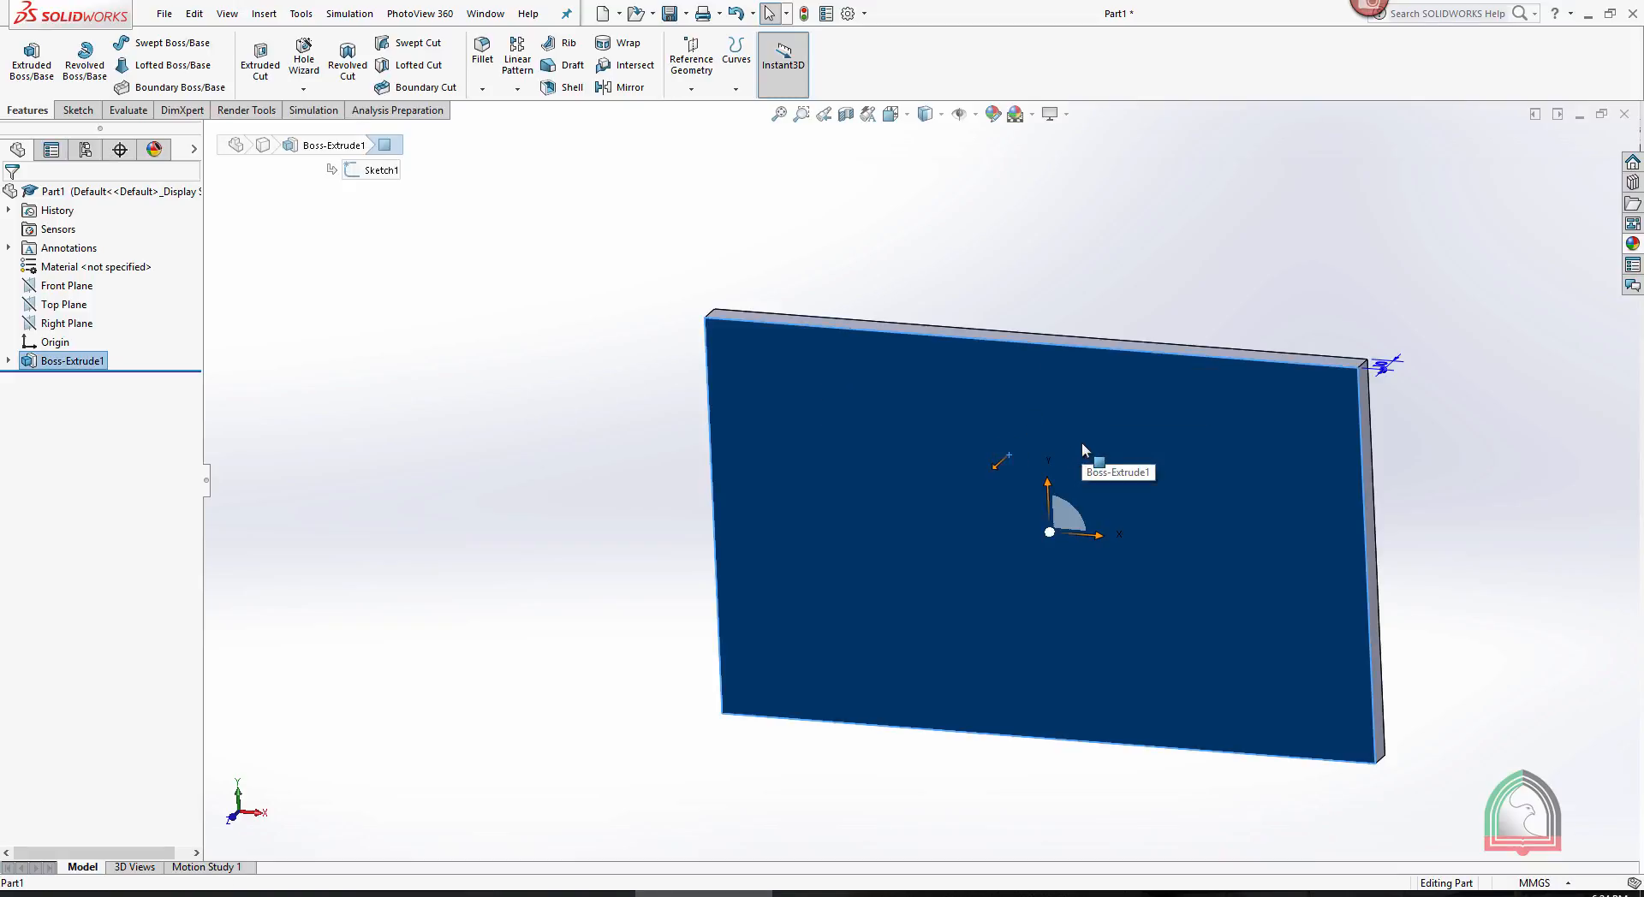
{"action": "key", "text": "space"}
{"action": "left_click", "coordinate": [933, 421]}
{"action": "left_click", "coordinate": [1002, 370]}
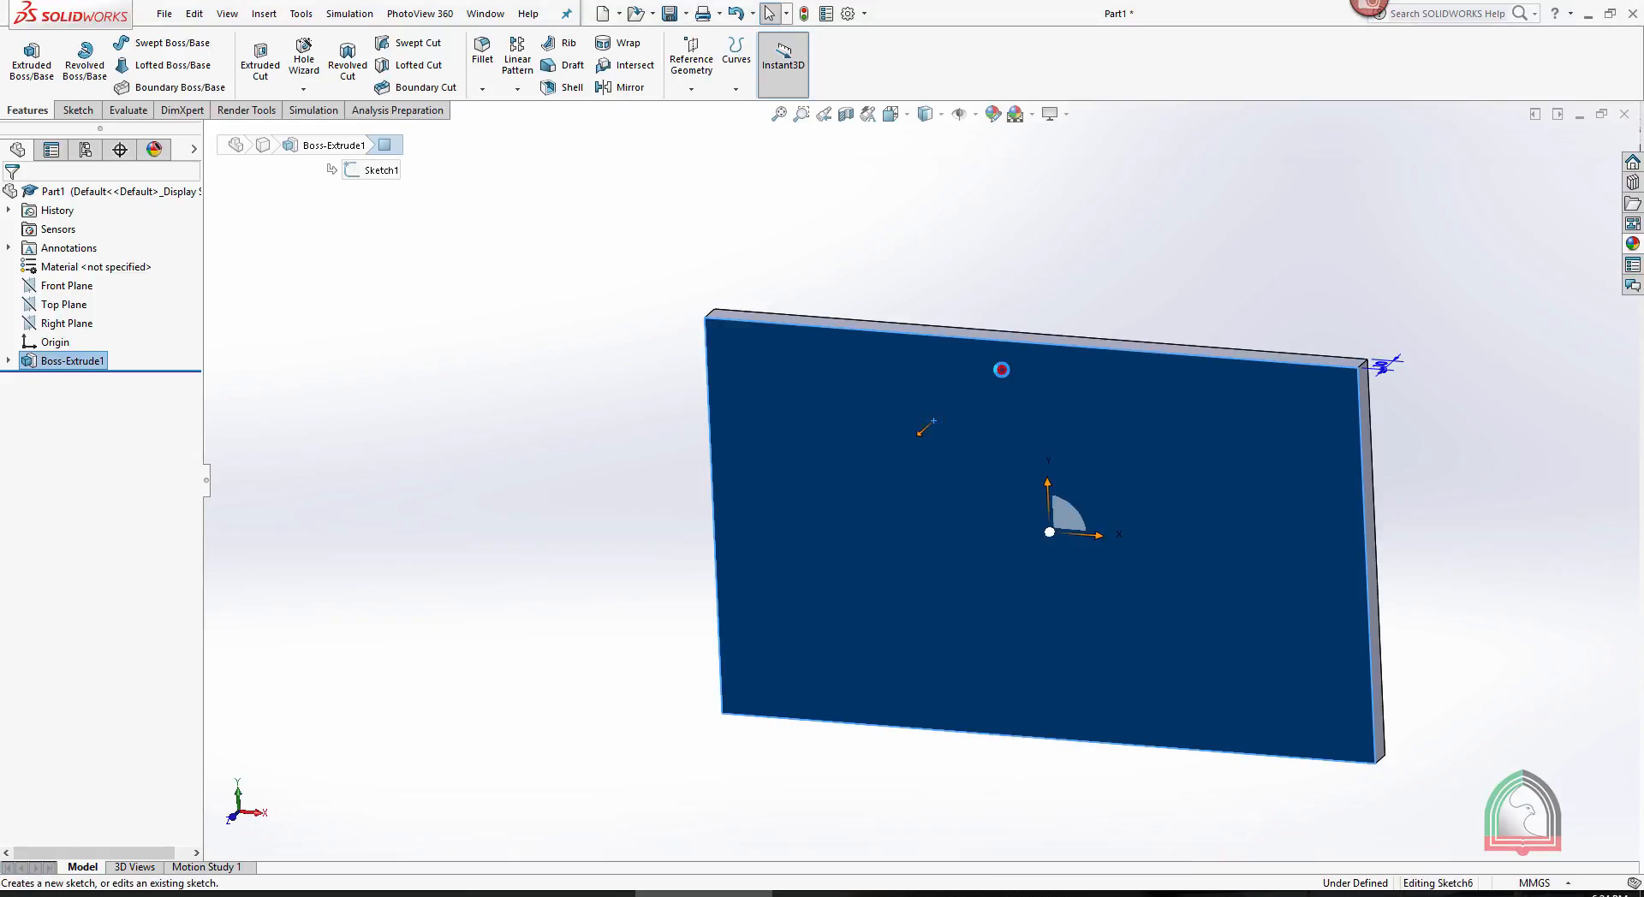
{"action": "key", "text": "space"}
{"action": "left_click", "coordinate": [1084, 393]}
{"action": "left_click", "coordinate": [811, 162]}
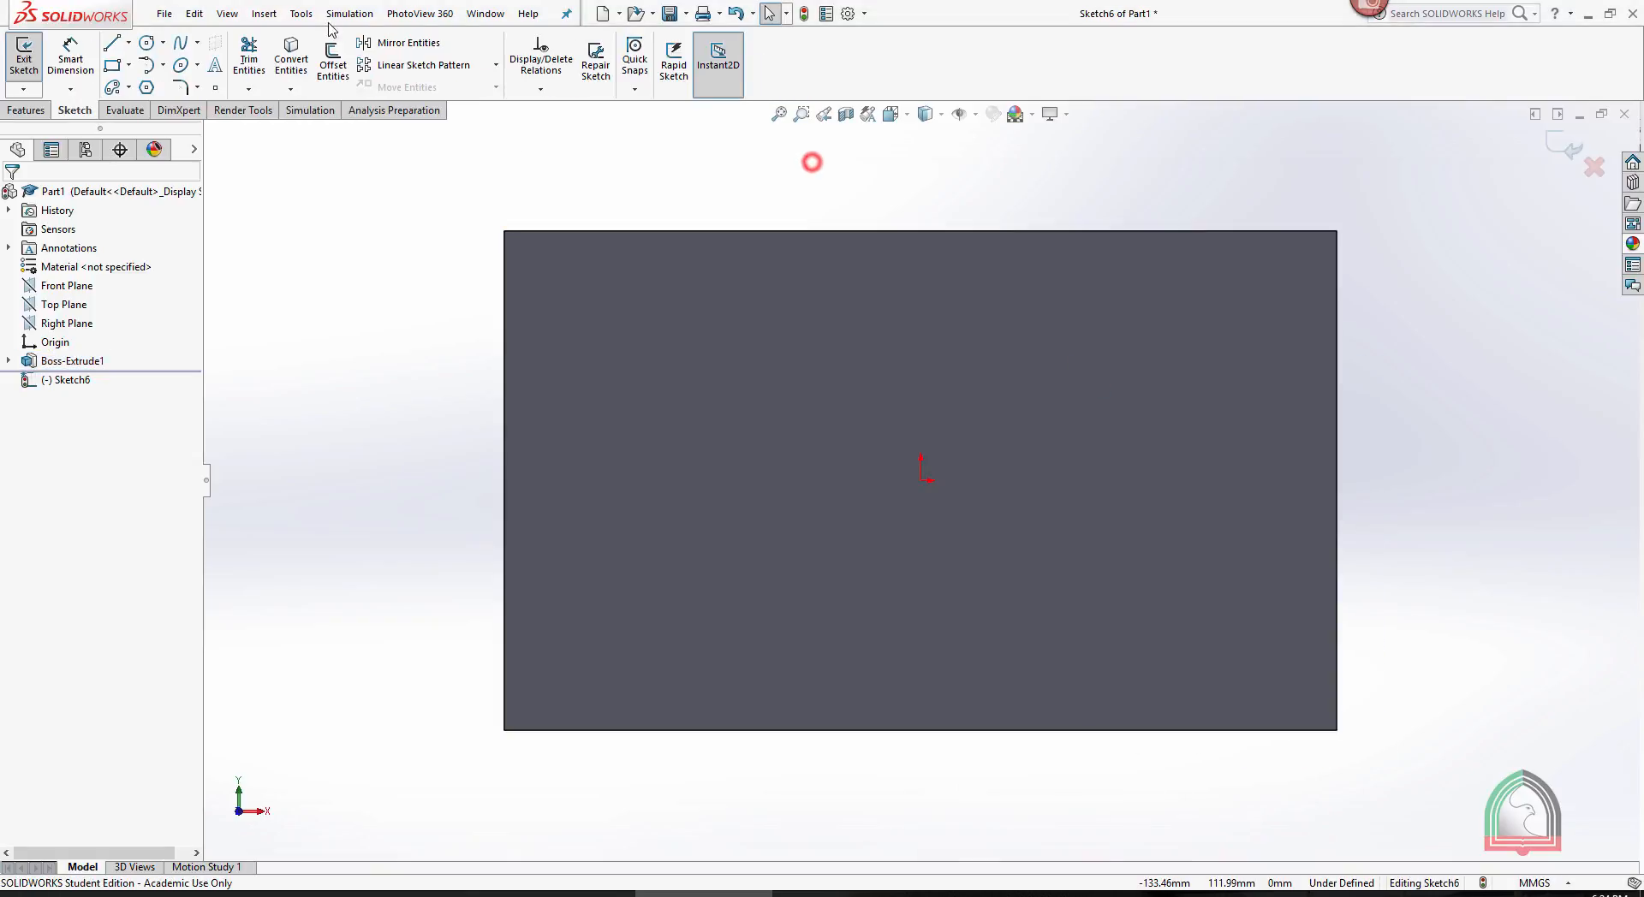
- Sketch a narrow upright corner rectangle about 17 mm wide and 132 mm high just inside the plate's left edge
{"action": "left_click", "coordinate": [112, 64]}
{"action": "left_click", "coordinate": [527, 254]}
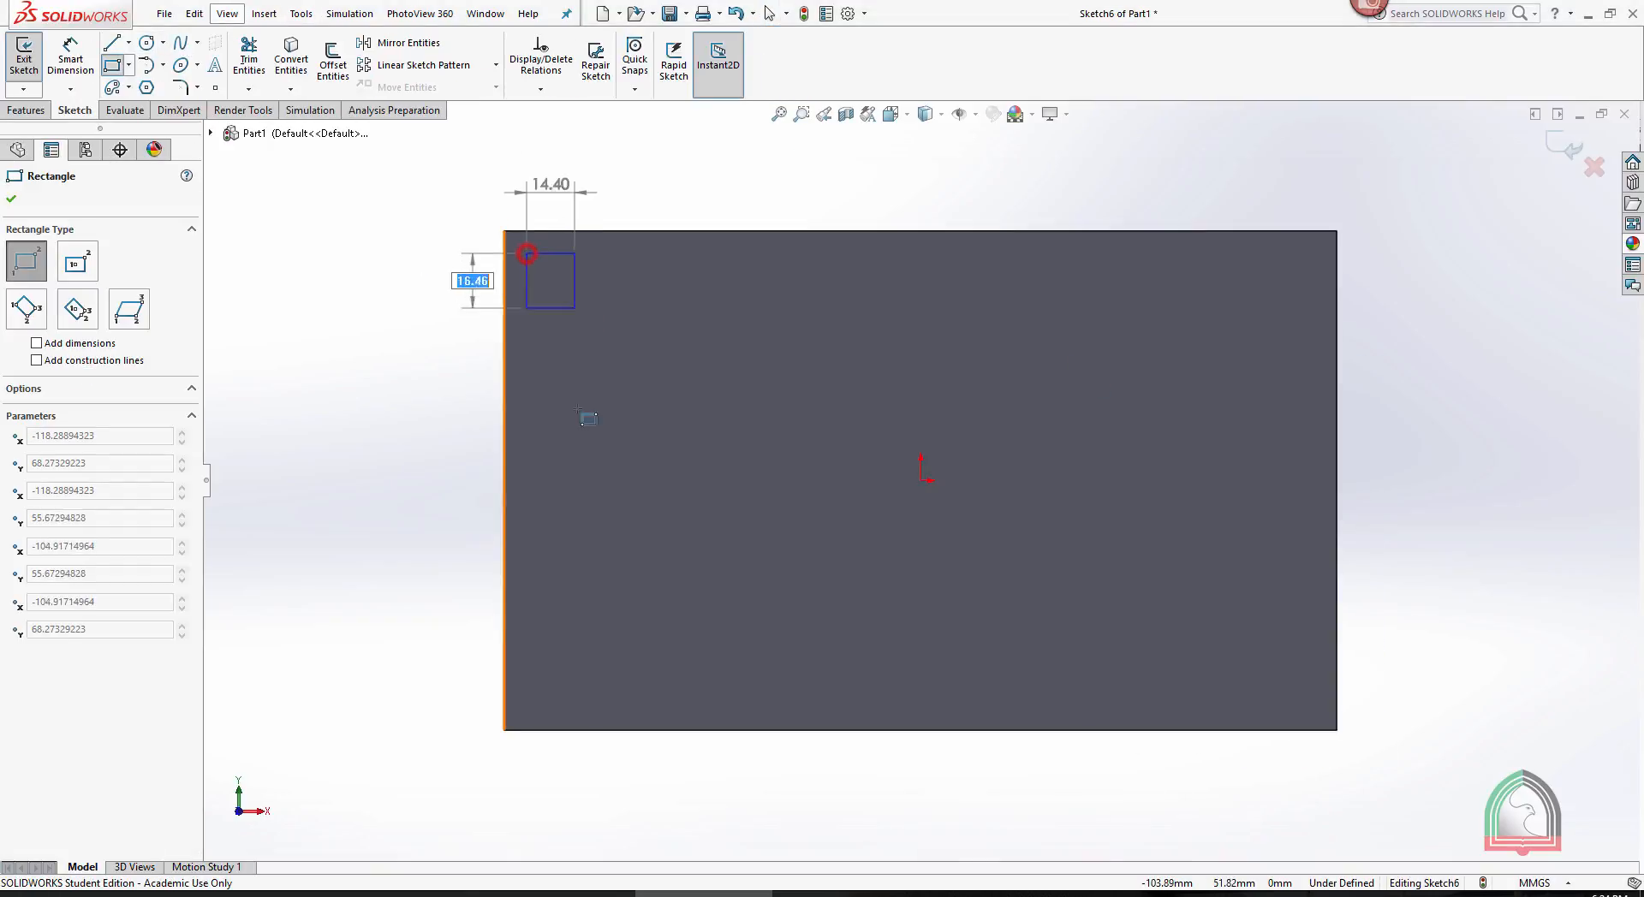
{"action": "left_click", "coordinate": [583, 692]}
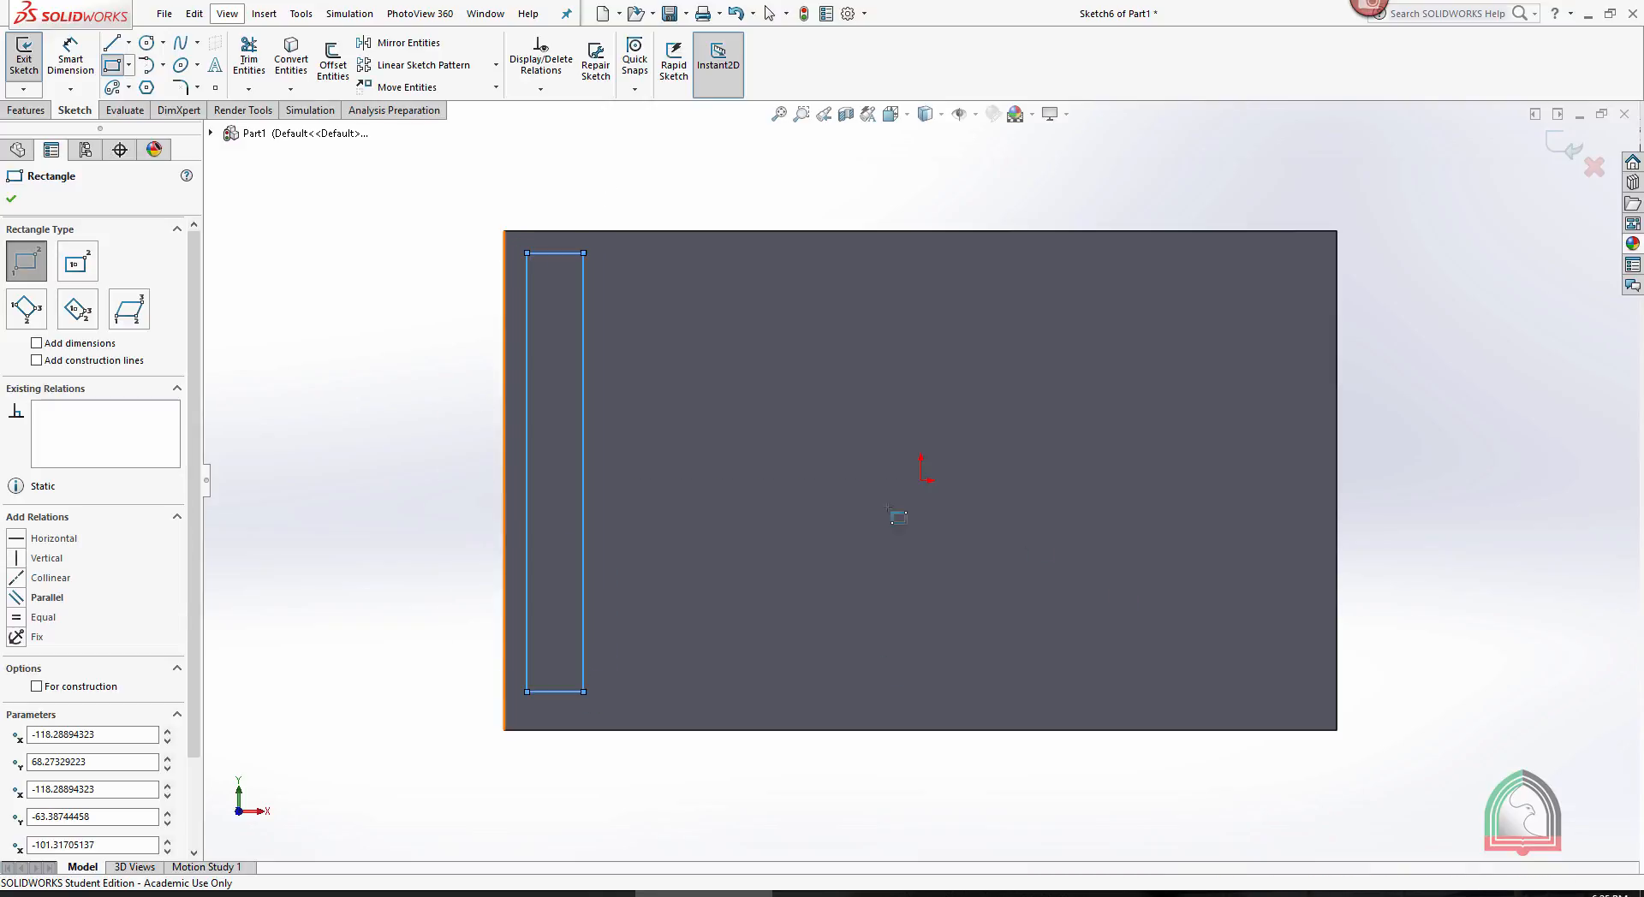
{"action": "key", "text": "Escape"}
- Dimension the height of the narrow rectangle as 125 mm
{"action": "left_click", "coordinate": [70, 60]}
{"action": "left_click", "coordinate": [526, 418]}
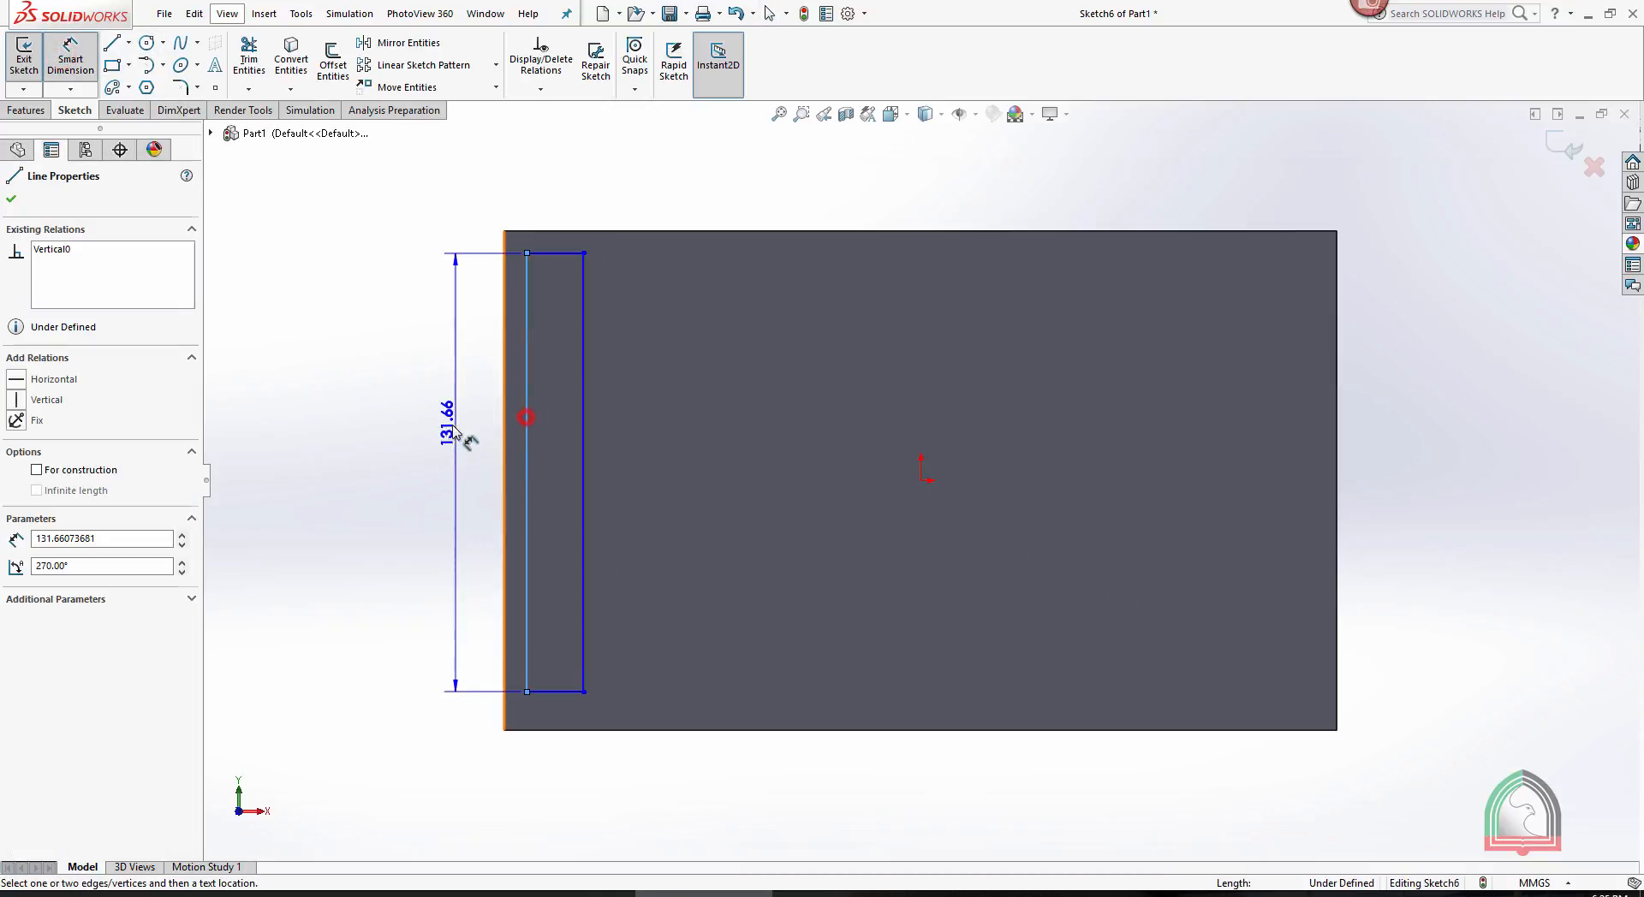
{"action": "left_click", "coordinate": [446, 432]}
{"action": "type", "text": "125"}
{"action": "key", "text": "Return"}
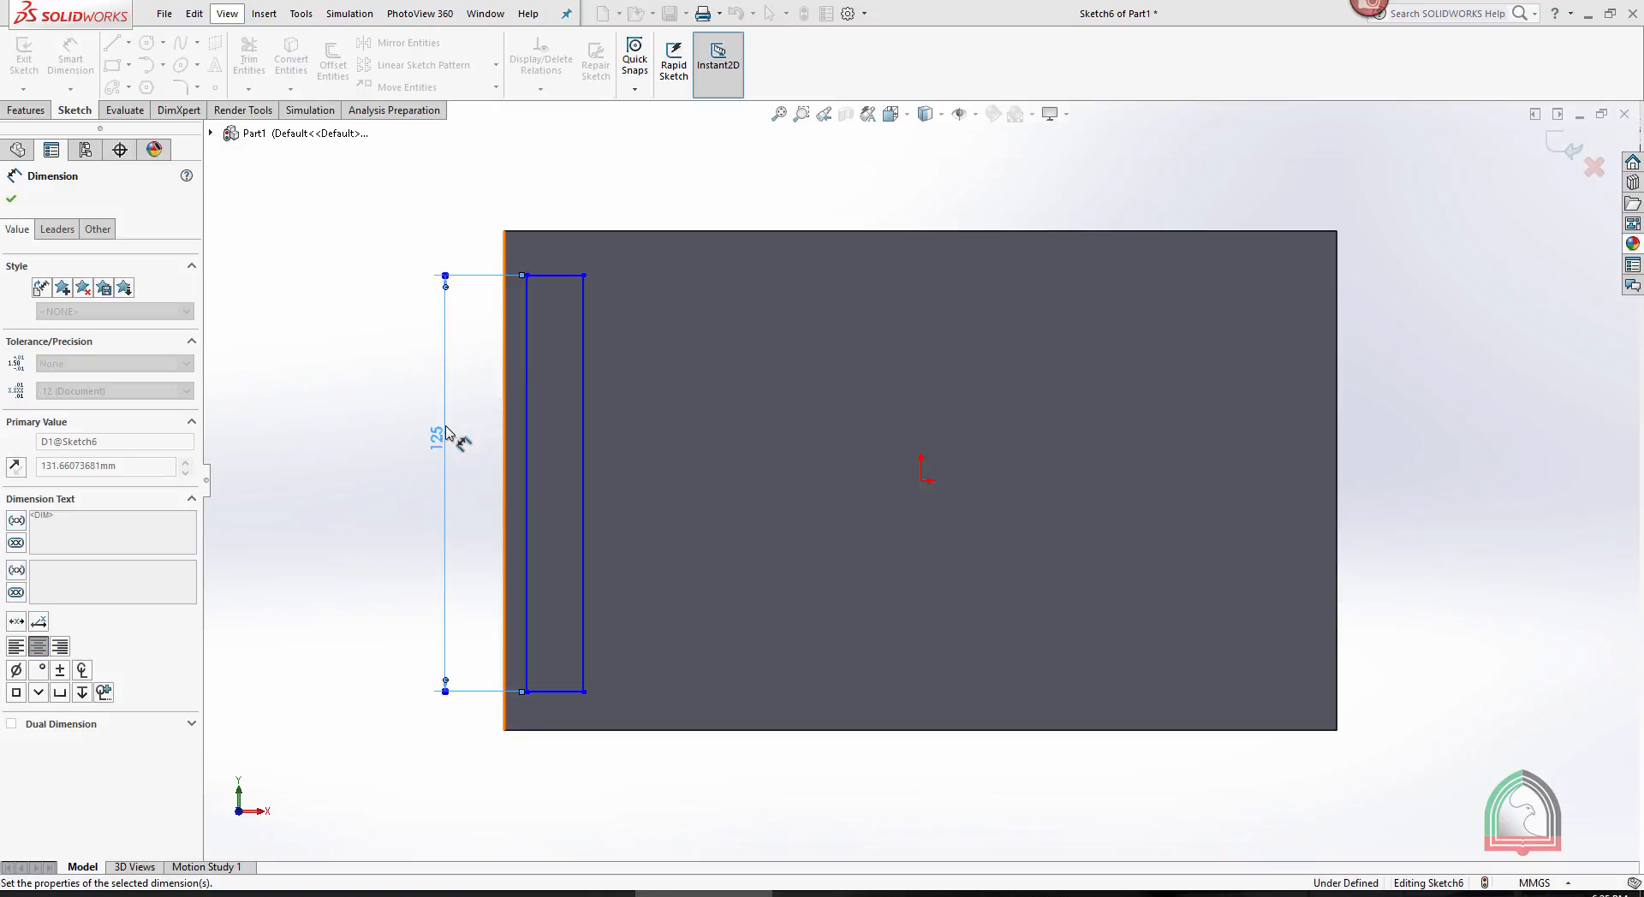
{"action": "left_click", "coordinate": [625, 202]}
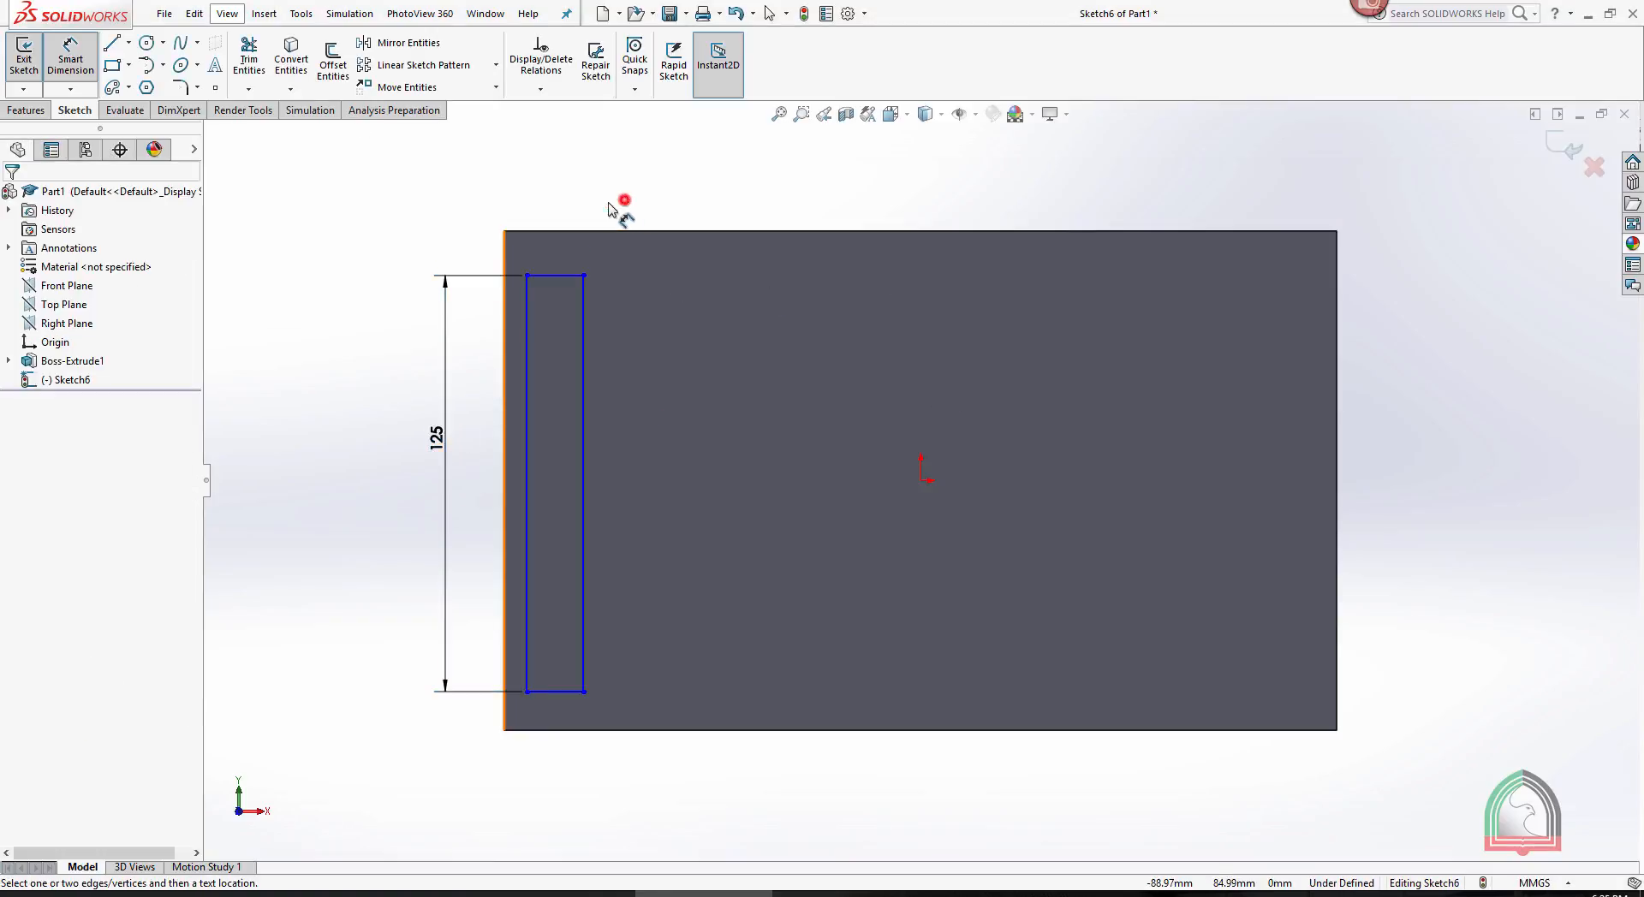
- Dimension the width of the narrow rectangle as 15 mm
{"action": "left_click", "coordinate": [554, 276]}
{"action": "left_click", "coordinate": [561, 203]}
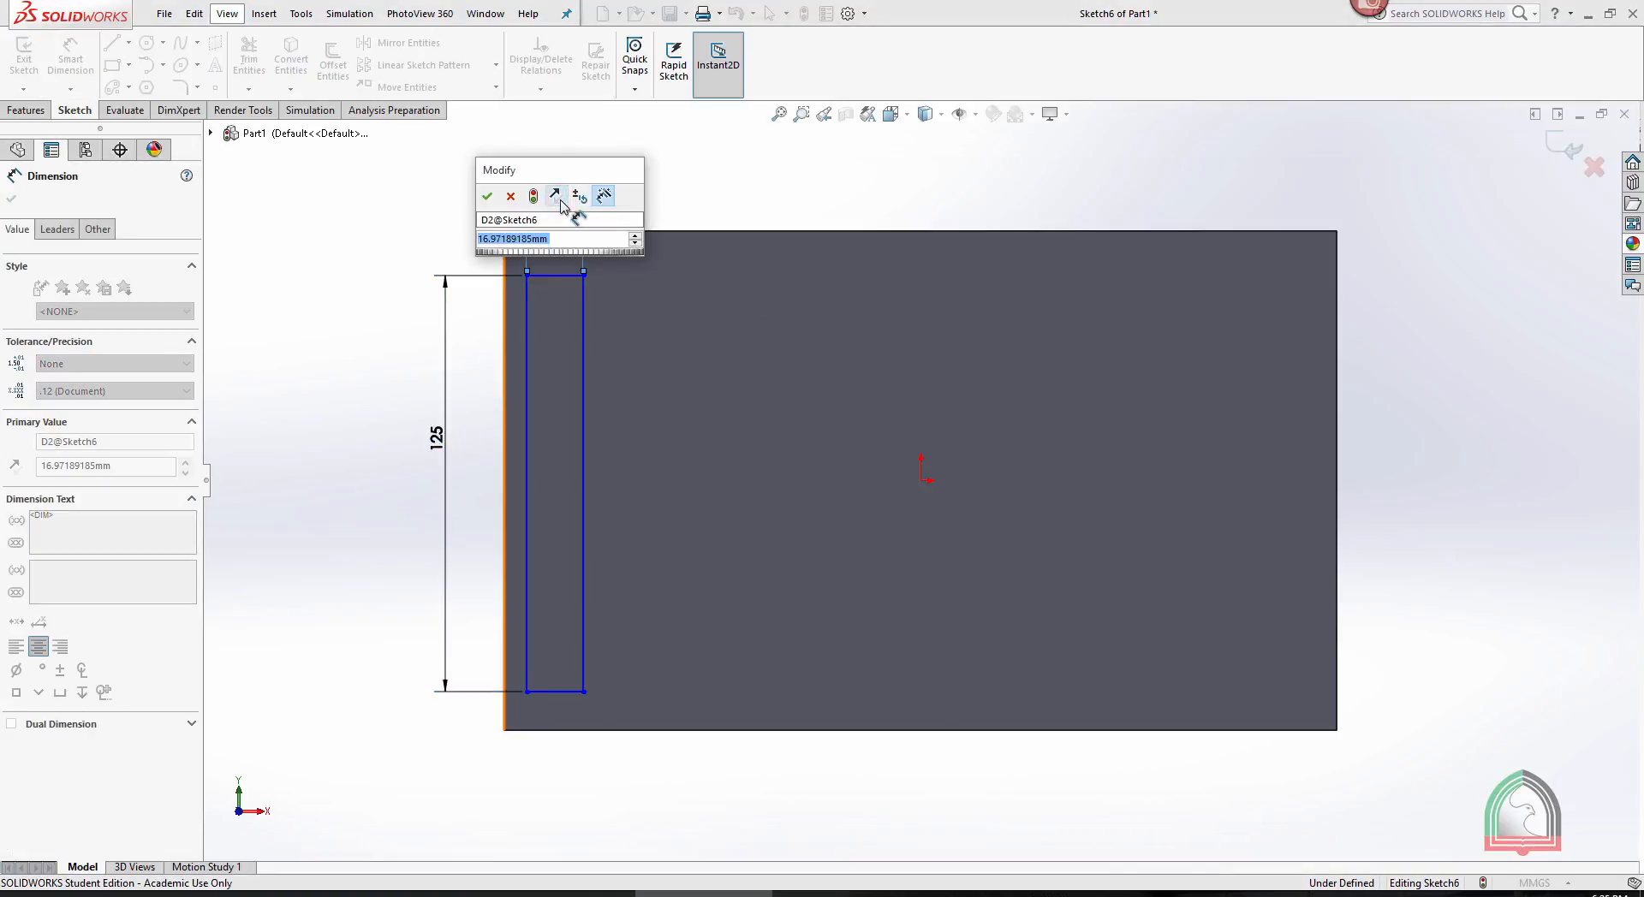
{"action": "type", "text": "15"}
{"action": "key", "text": "Return"}
{"action": "left_click", "coordinate": [735, 177]}
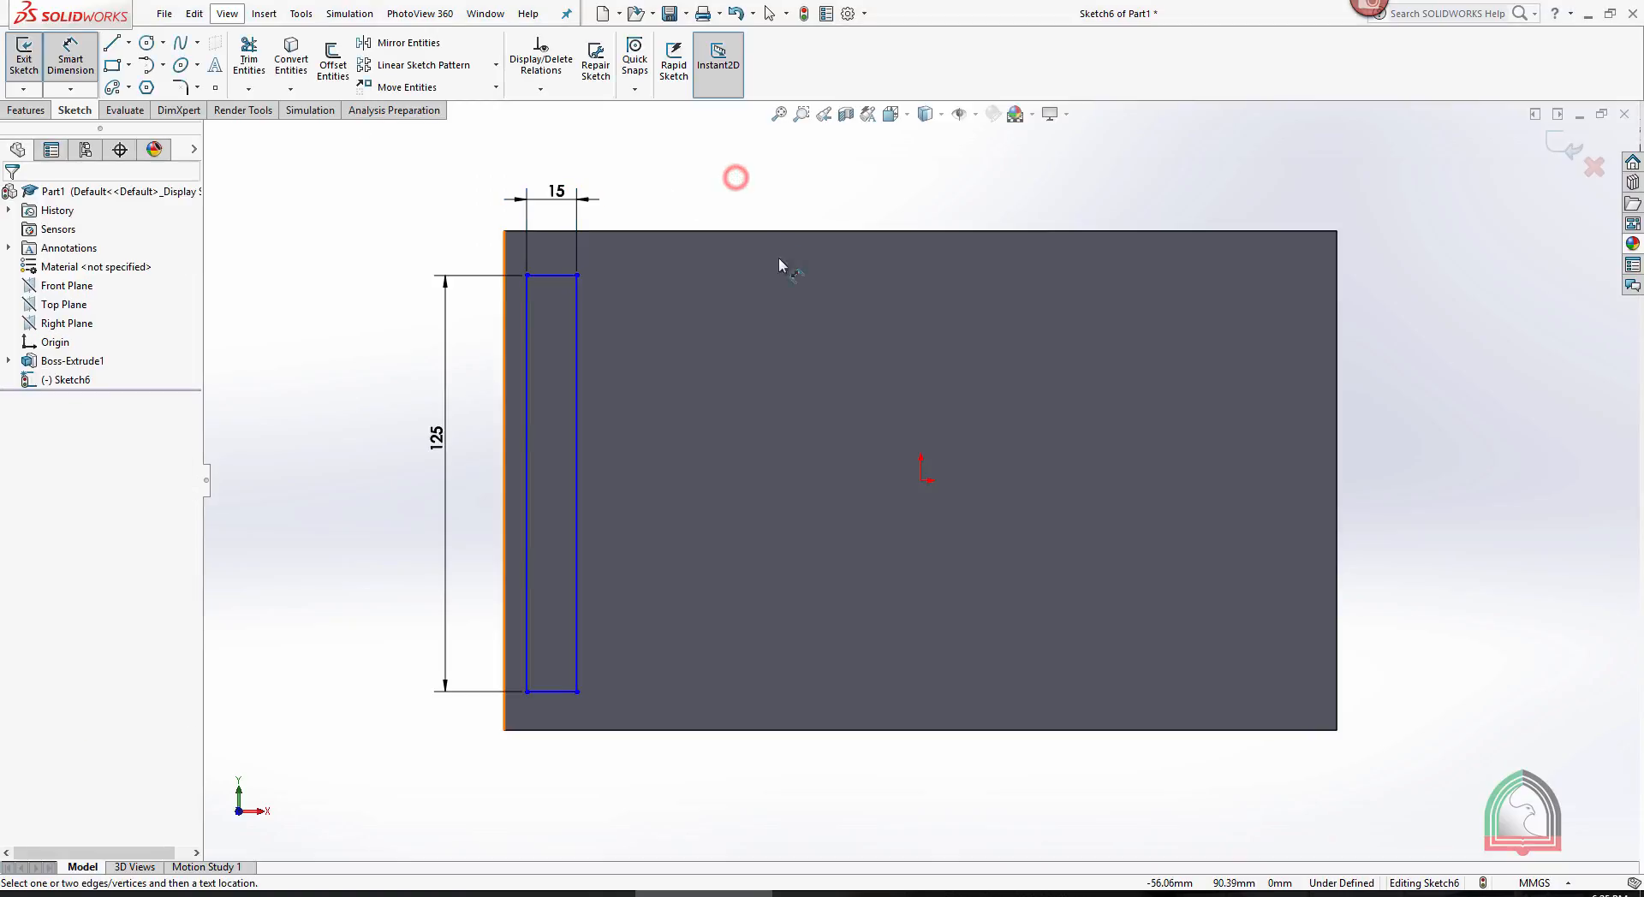
- Dimension the distance from the plate's upper edge to the top of the narrow rectangle as 12.5 mm
{"action": "left_click", "coordinate": [552, 231]}
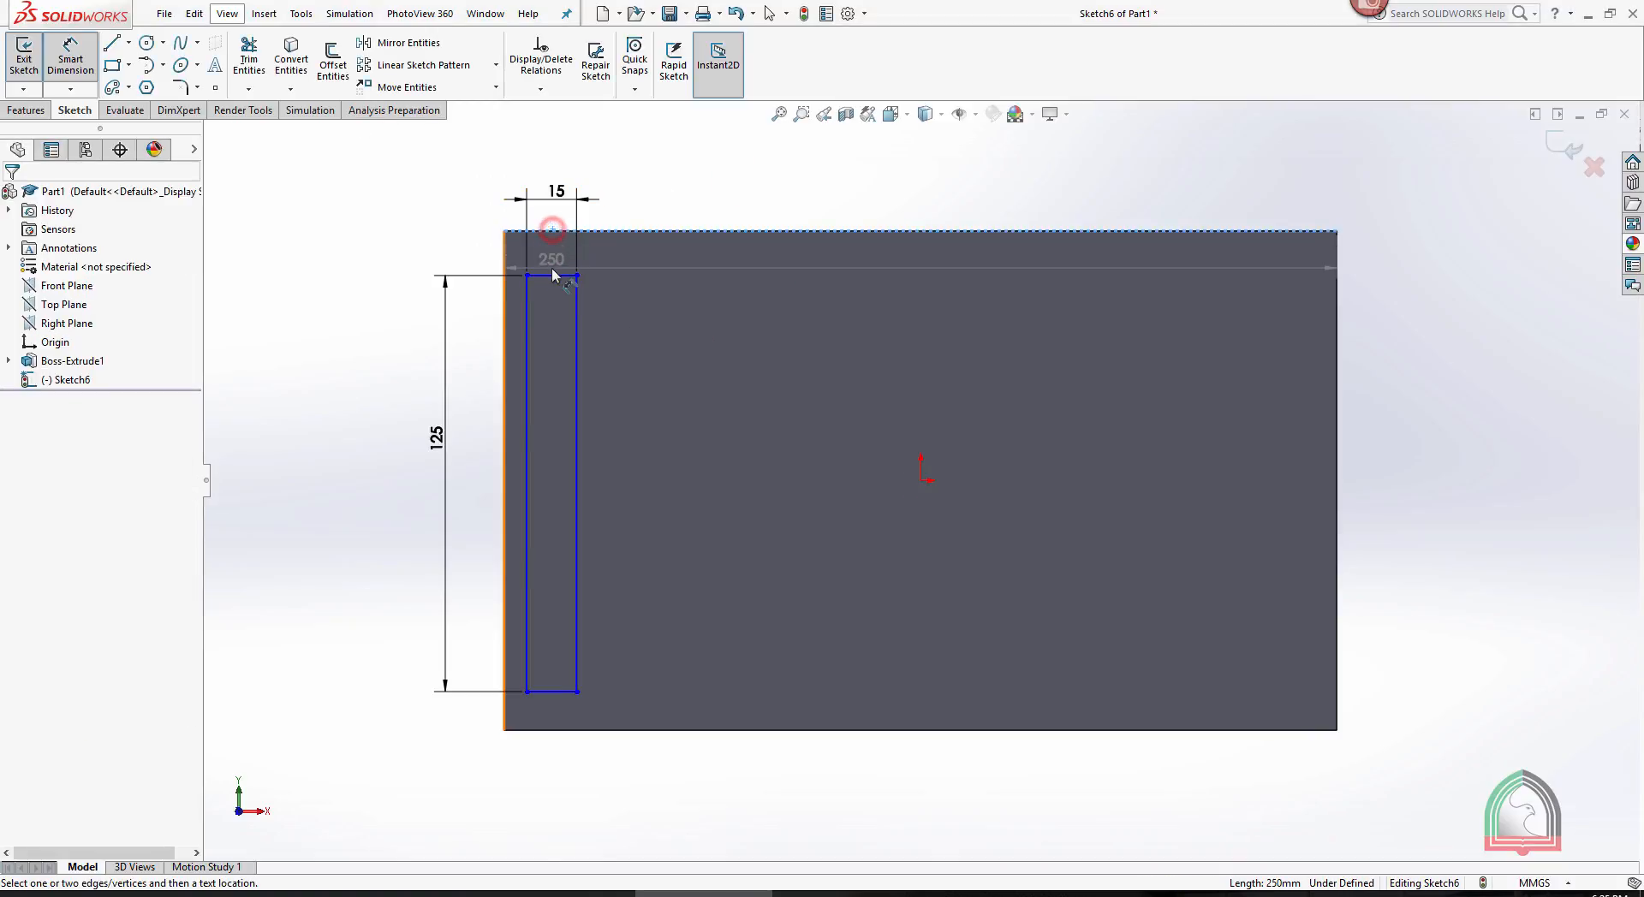
{"action": "left_click", "coordinate": [552, 276]}
{"action": "left_click", "coordinate": [422, 242]}
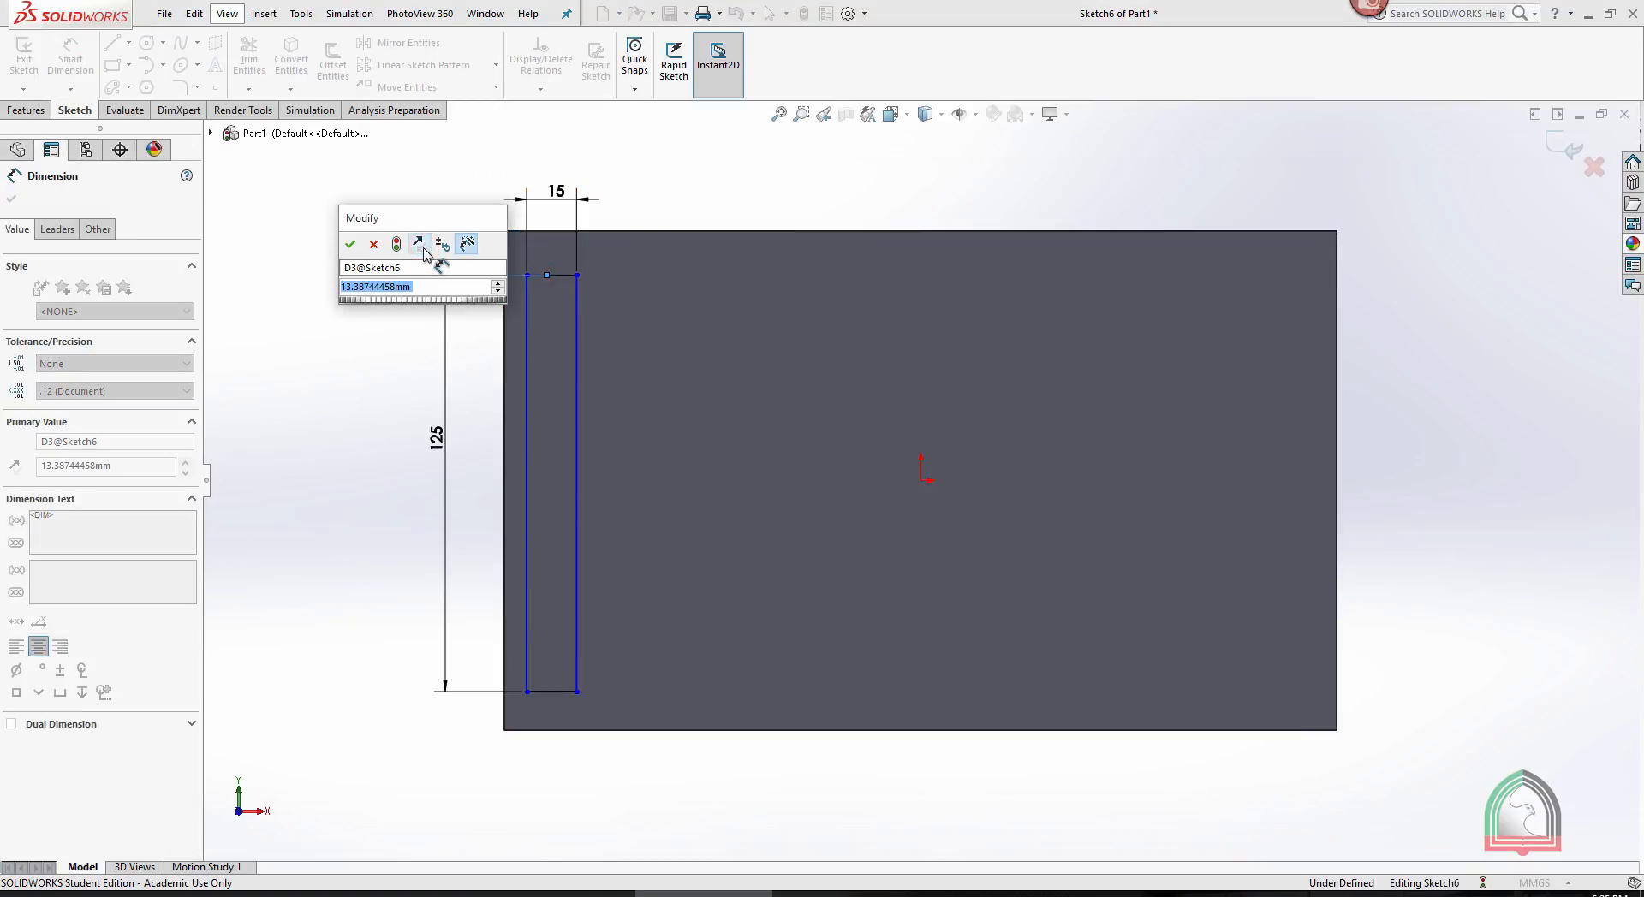
{"action": "type", "text": "12.5"}
{"action": "key", "text": "Return"}
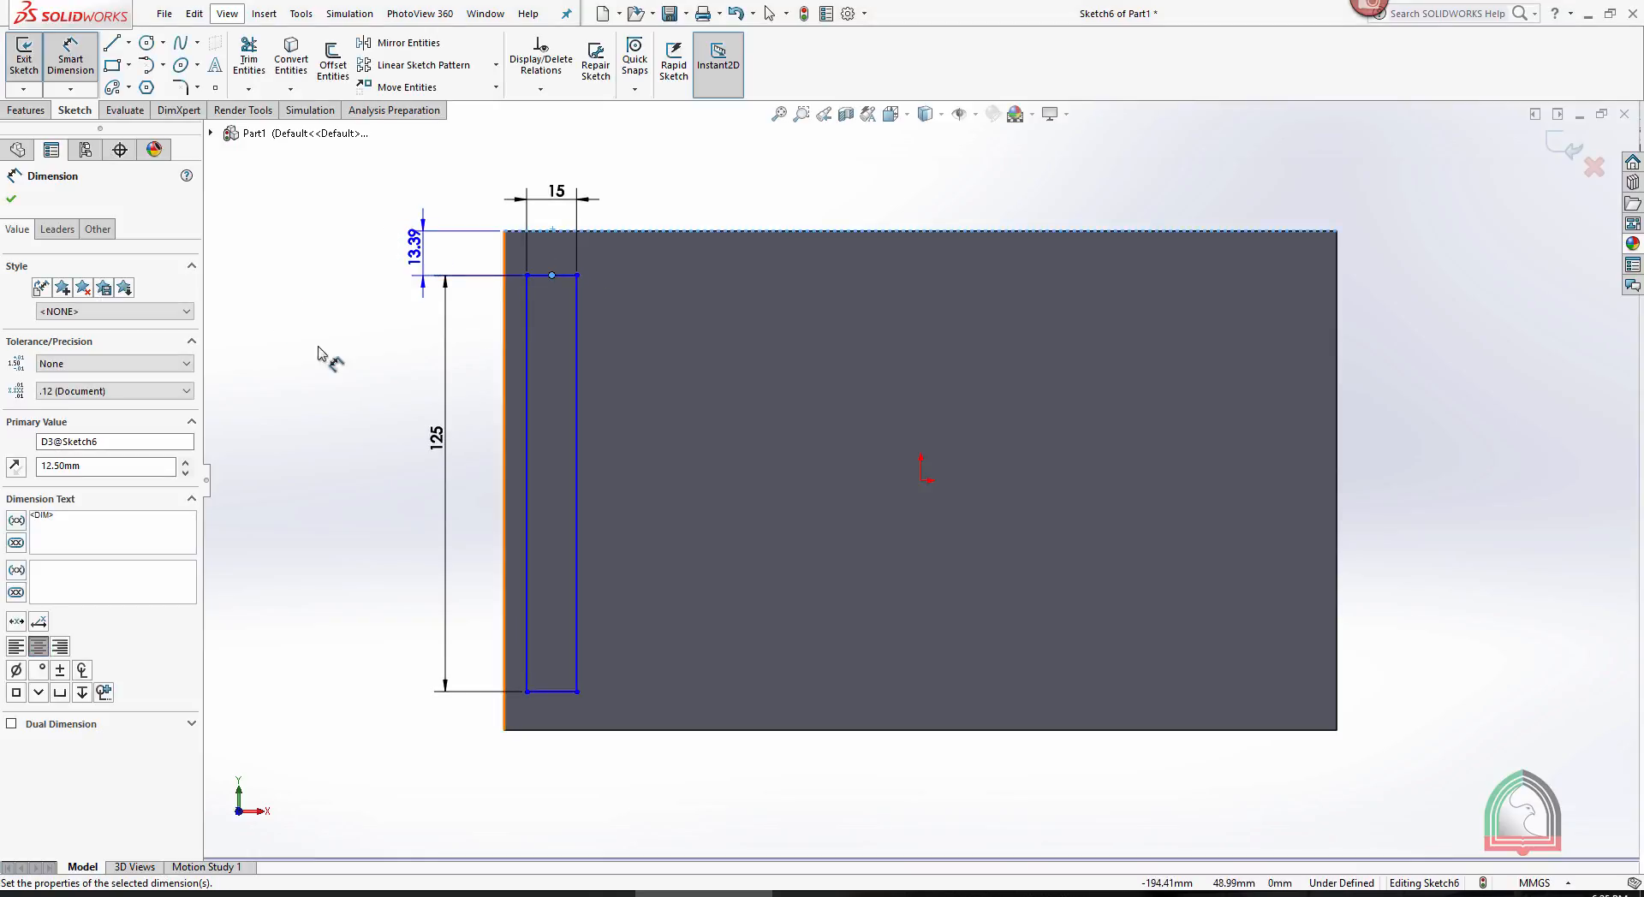
- Dimension the distance from the plate's left edge to the narrow rectangle as 10 mm
{"action": "left_click", "coordinate": [526, 504]}
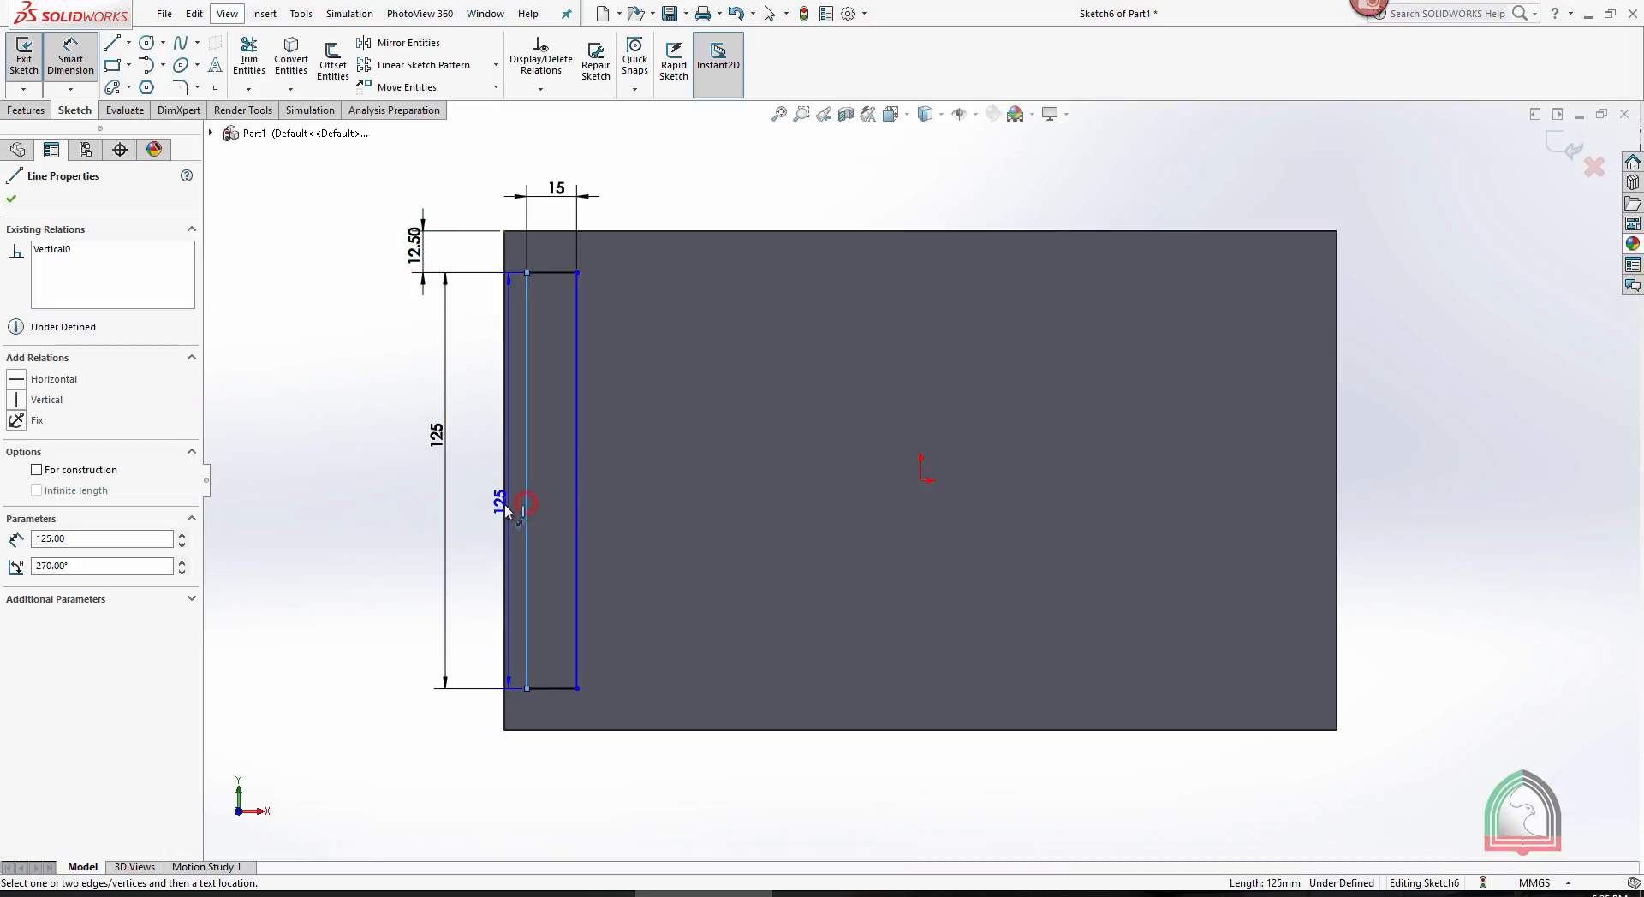
{"action": "left_click", "coordinate": [504, 511]}
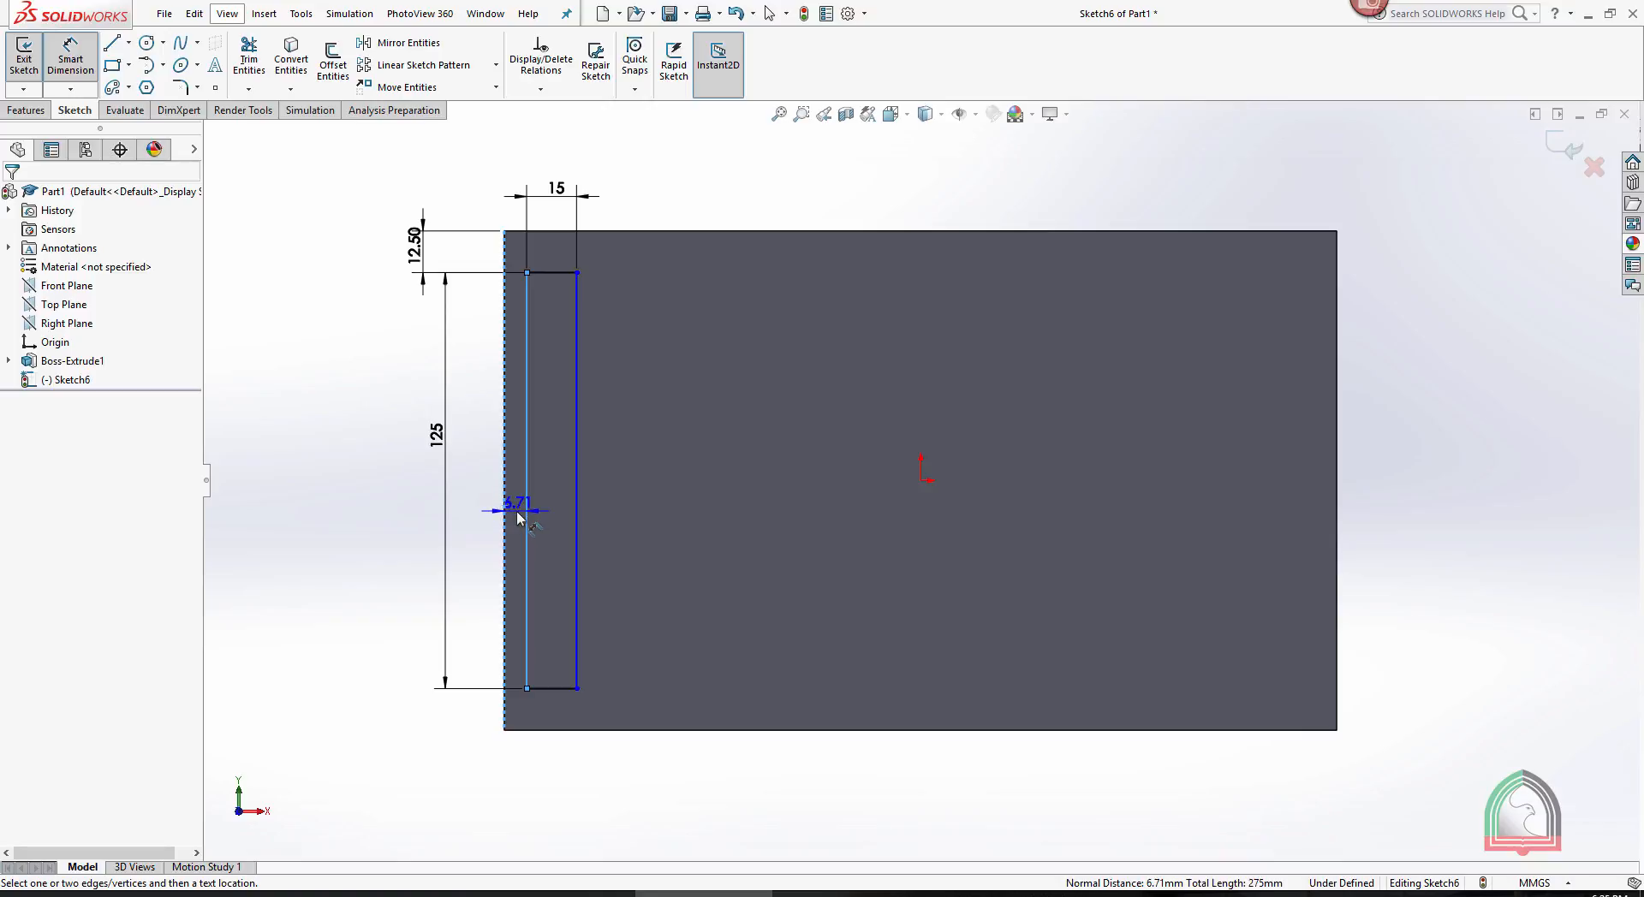
{"action": "left_click", "coordinate": [517, 517]}
{"action": "type", "text": "10"}
{"action": "key", "text": "Return"}
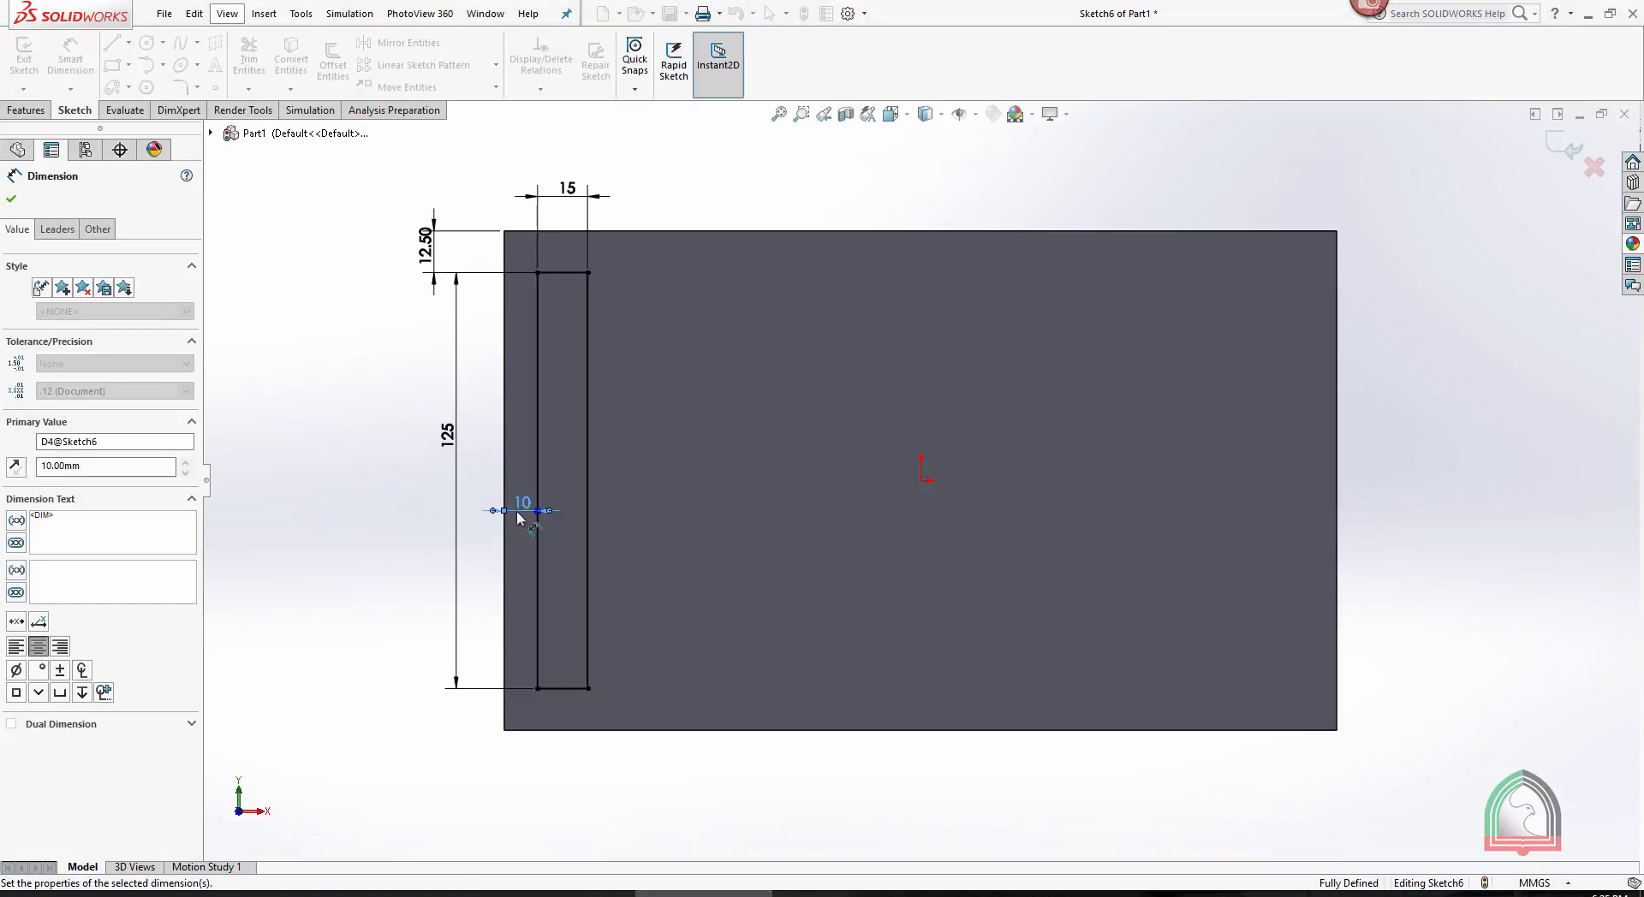
{"action": "left_click", "coordinate": [806, 171]}
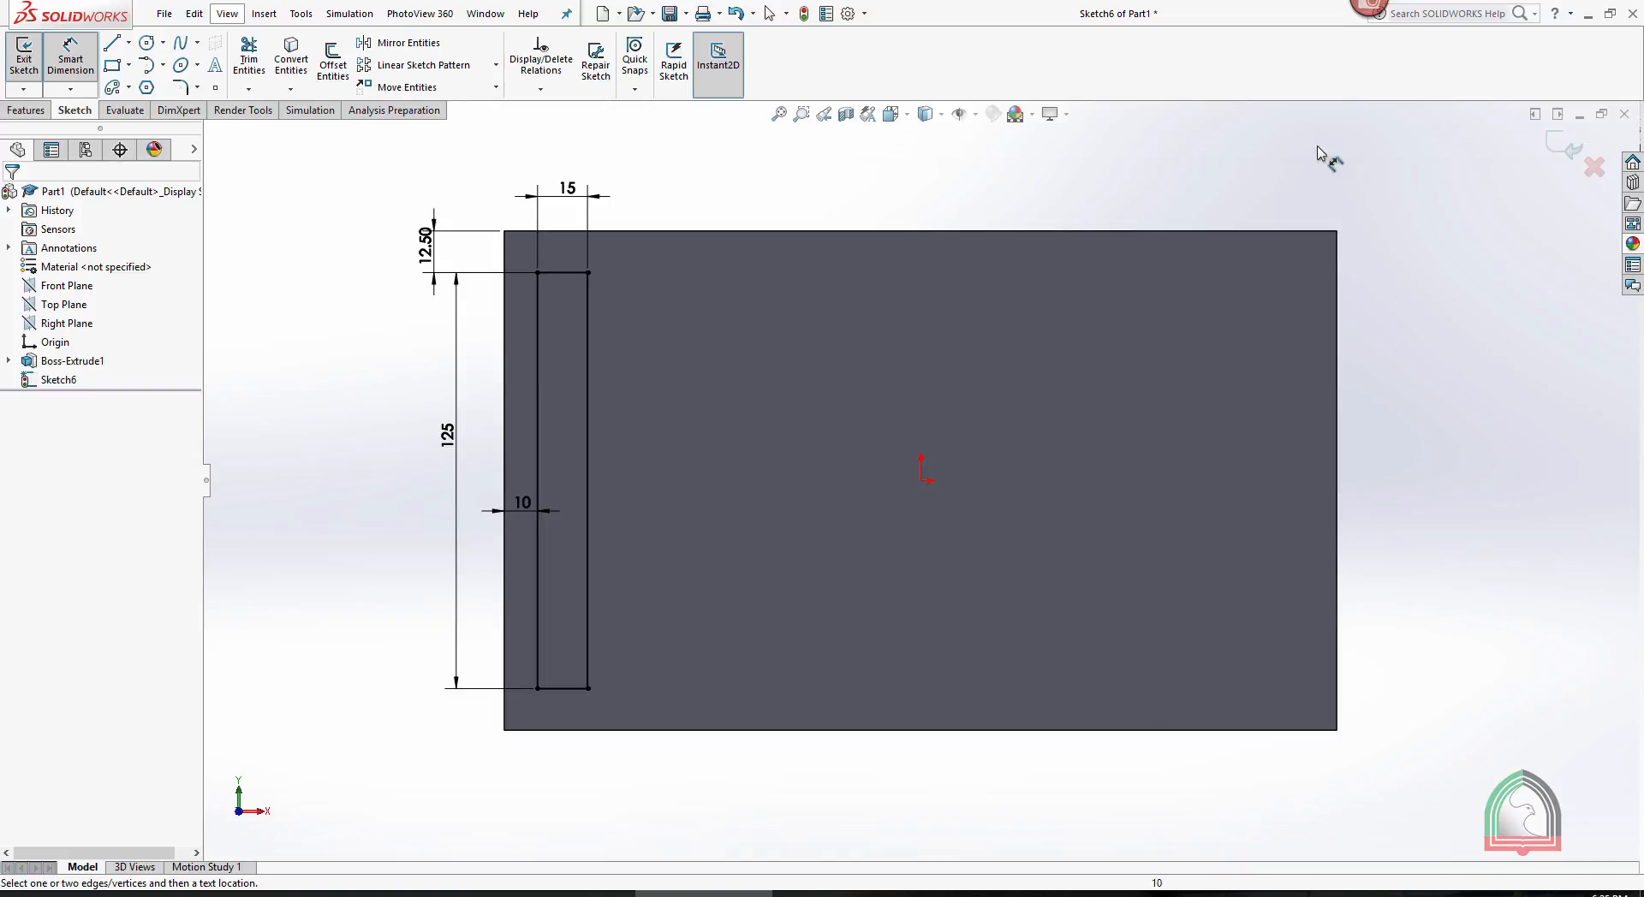
- Finish the sketch and cut the narrow rectangle into the plate with a blind Extruded Cut 10 mm deep
{"action": "left_click", "coordinate": [1556, 157]}
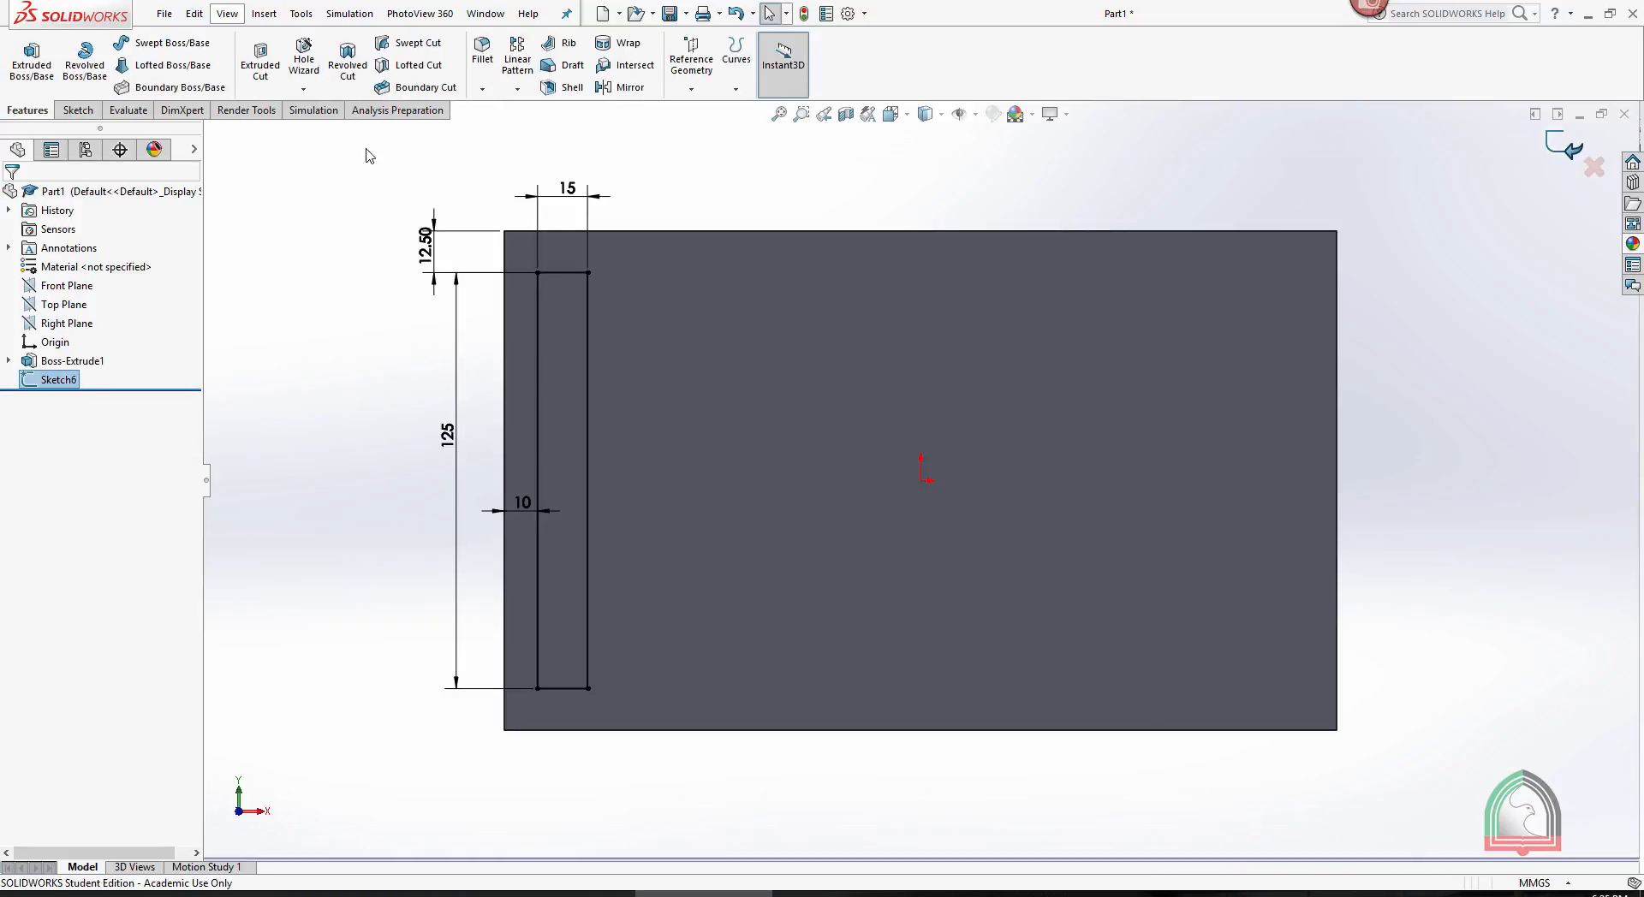
{"action": "left_click", "coordinate": [260, 60]}
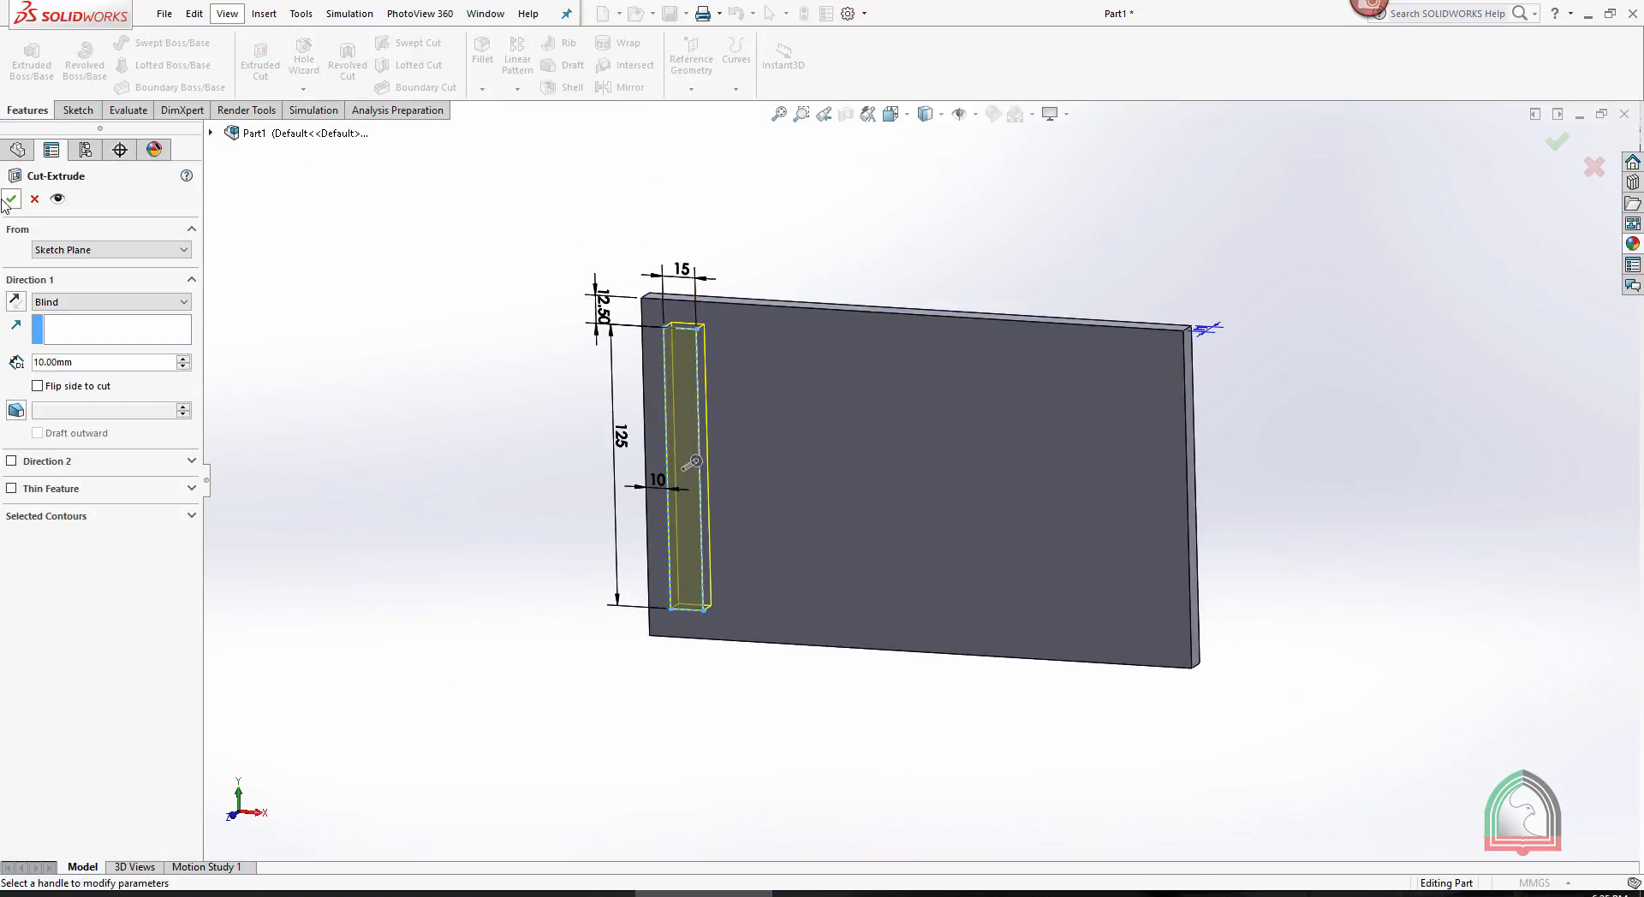
{"action": "left_click", "coordinate": [829, 205]}
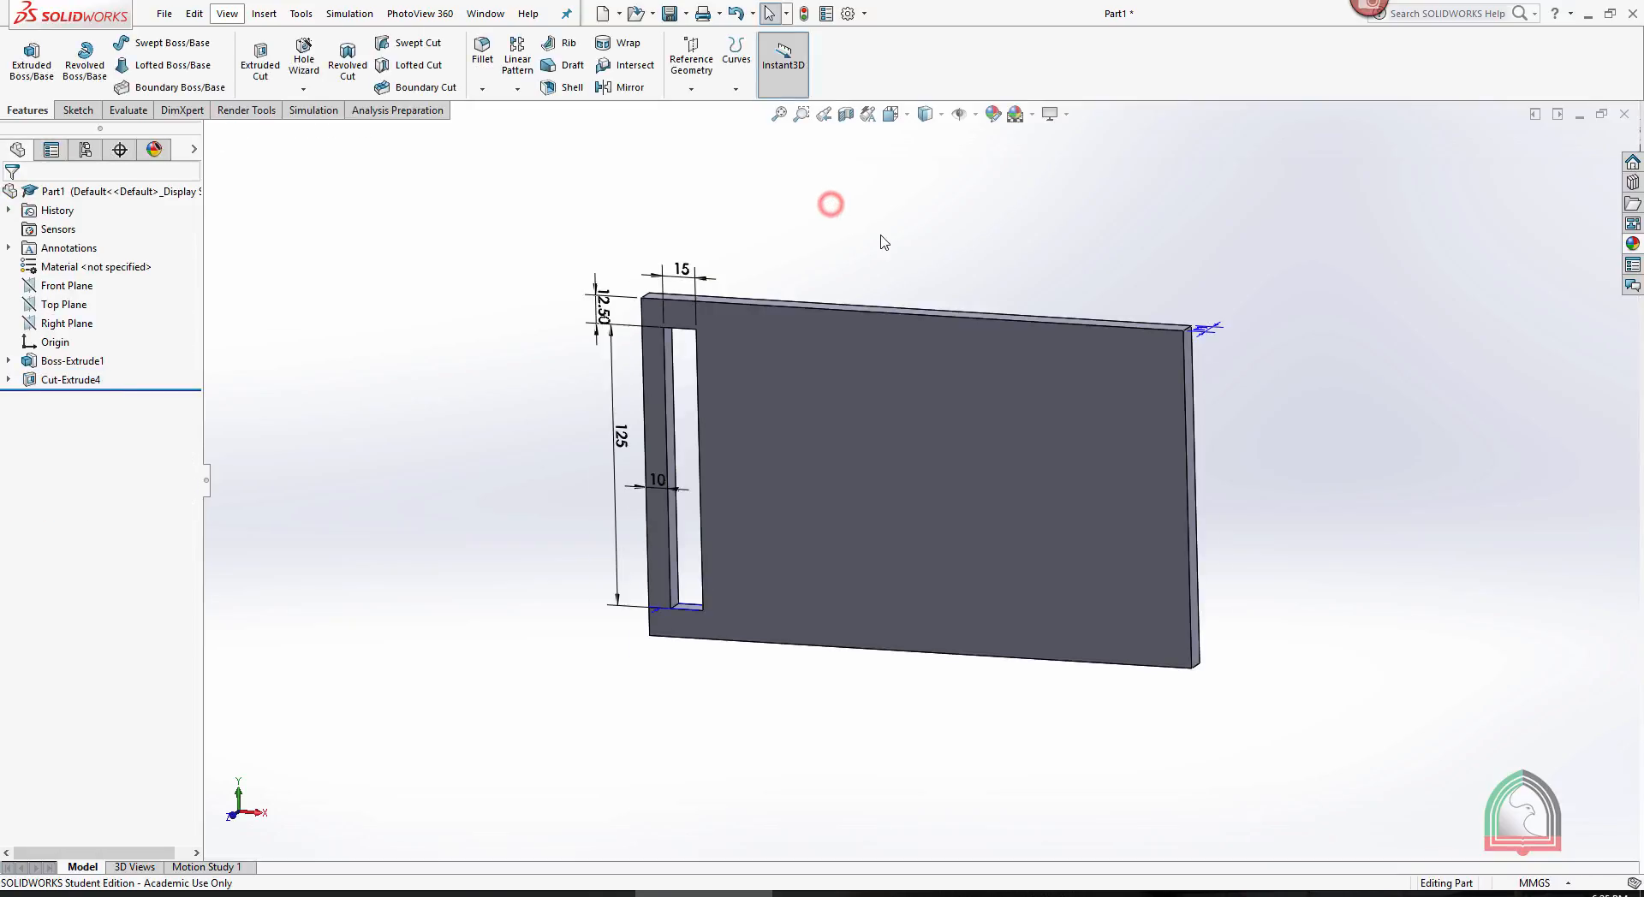
{"action": "middle_click_drag", "start_coordinate": [879, 235], "coordinate": [797, 244]}
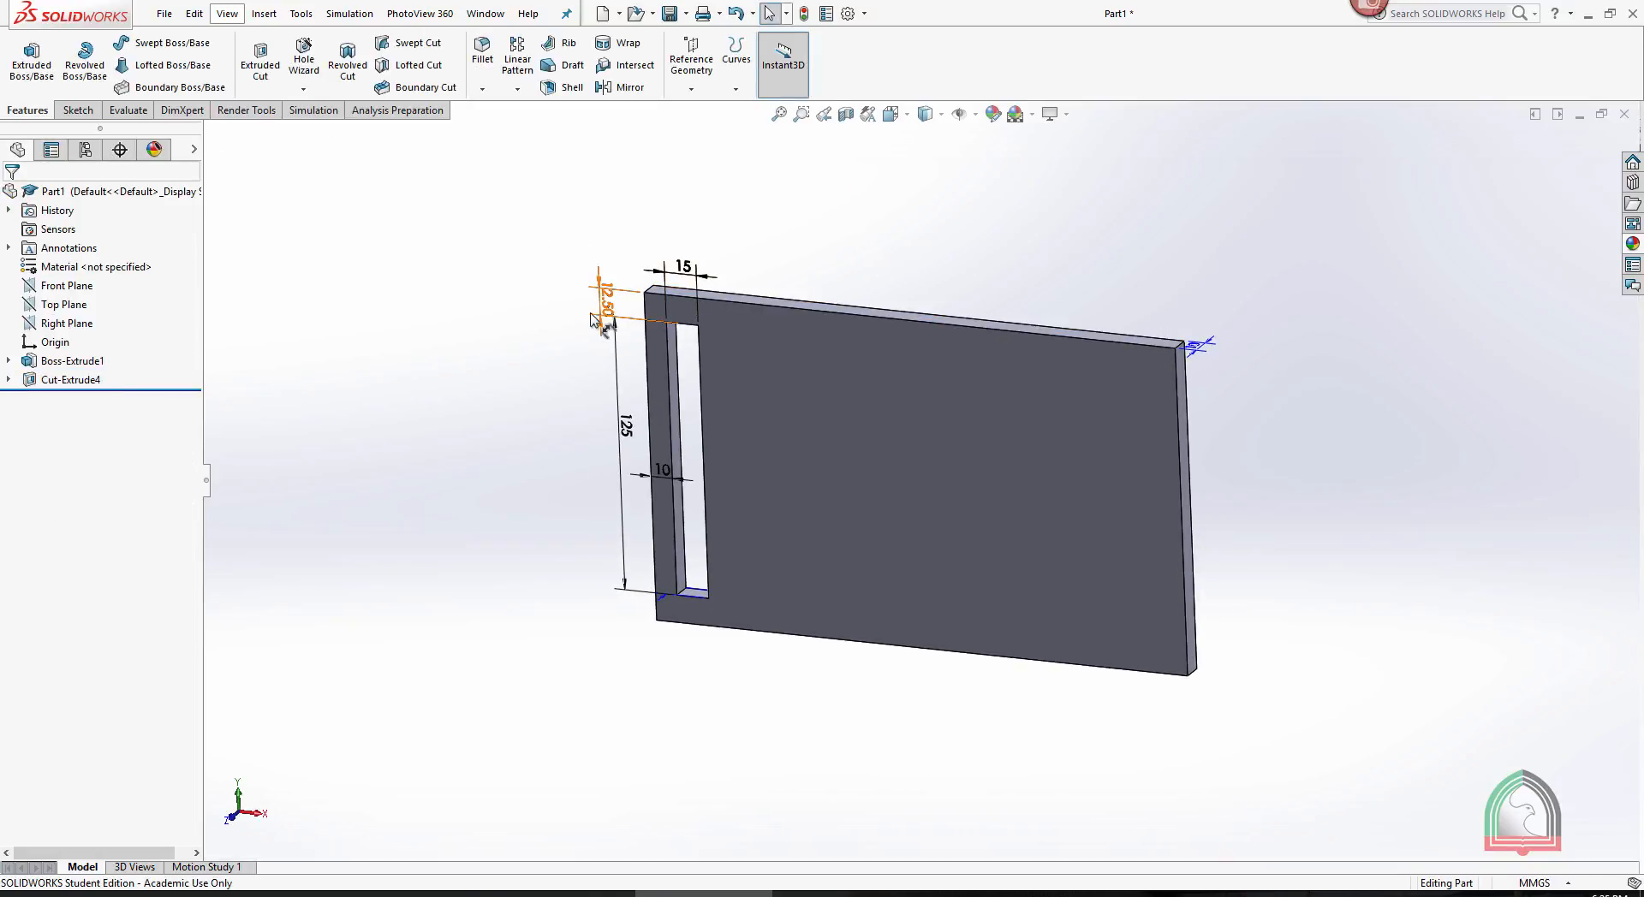
- Hide the part's feature dimensions and show them again
{"action": "right_click", "coordinate": [68, 248]}
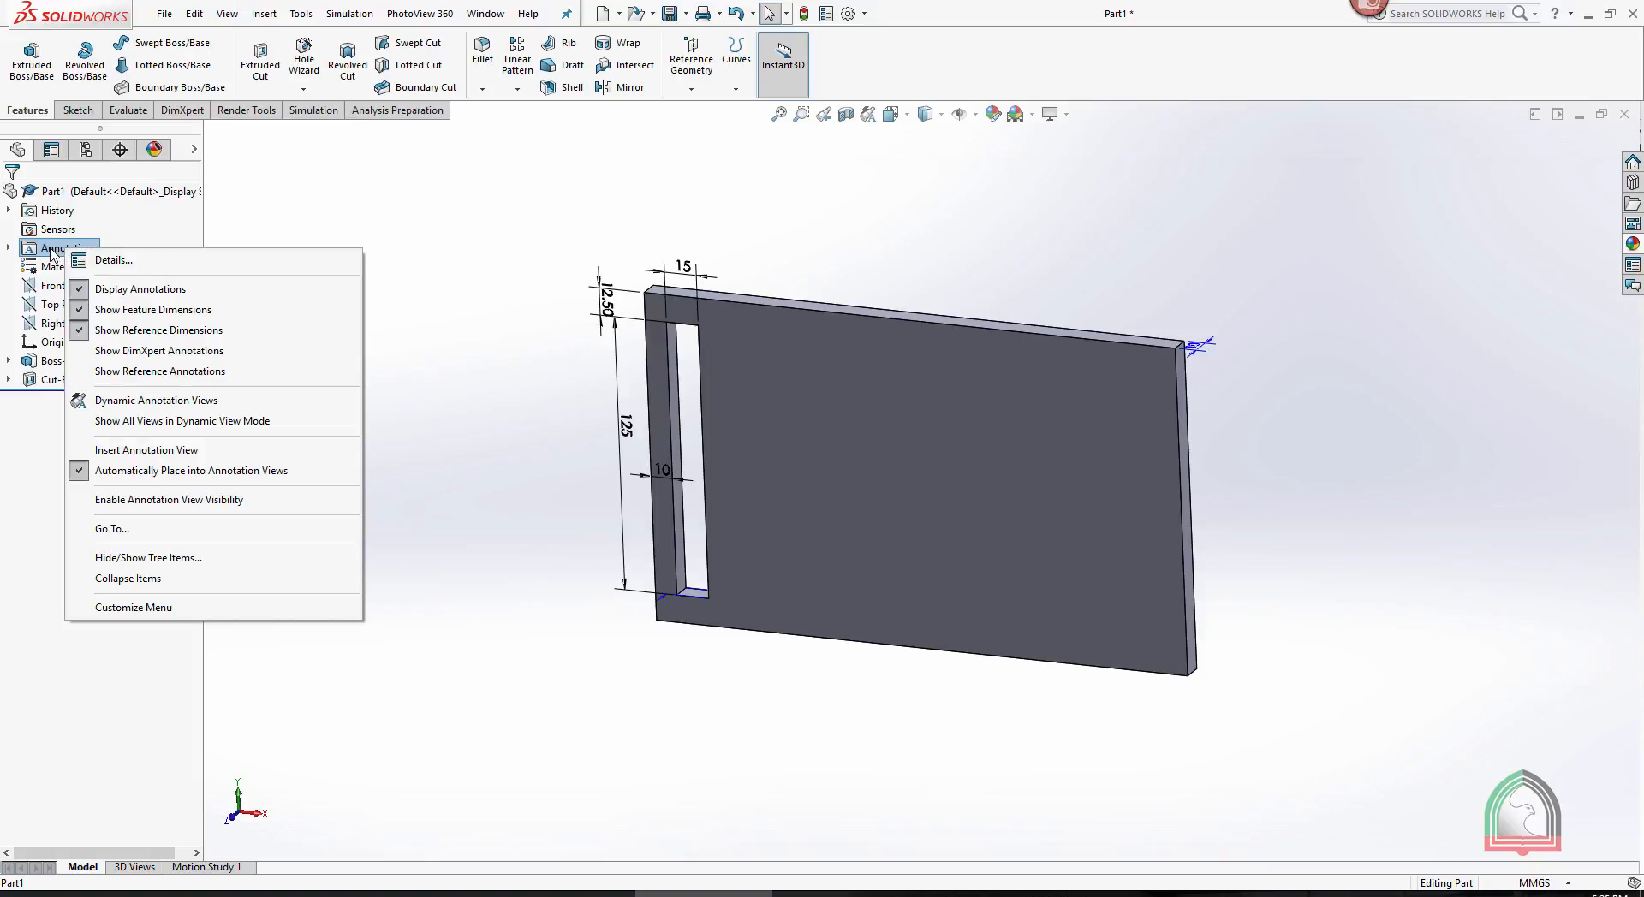
{"action": "left_click", "coordinate": [127, 314]}
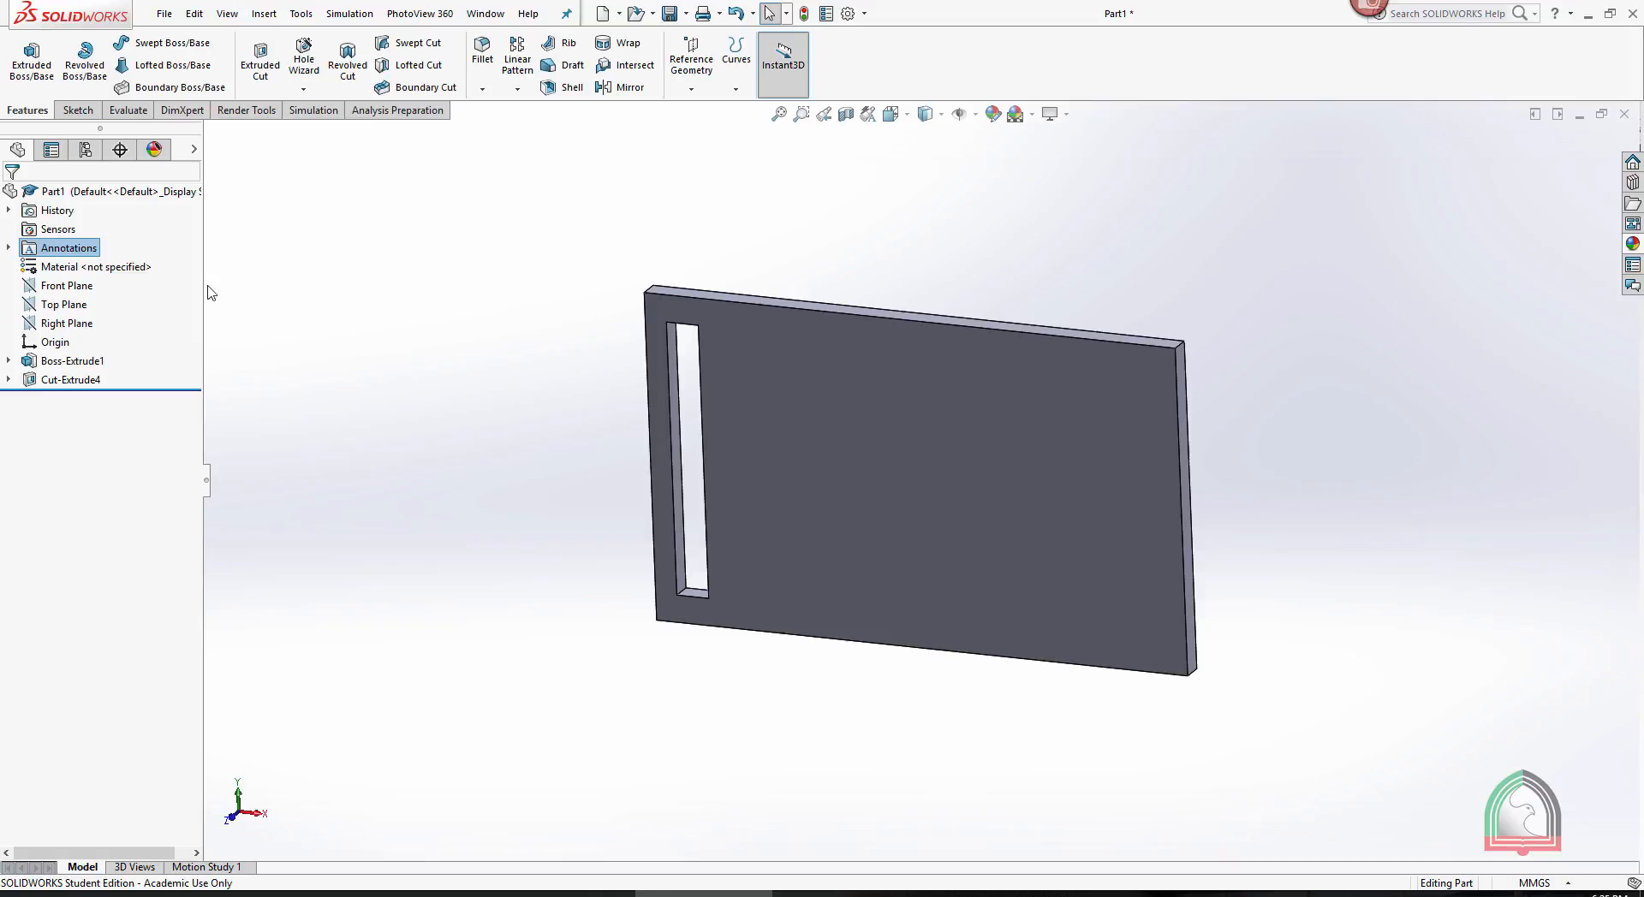
{"action": "right_click", "coordinate": [67, 248]}
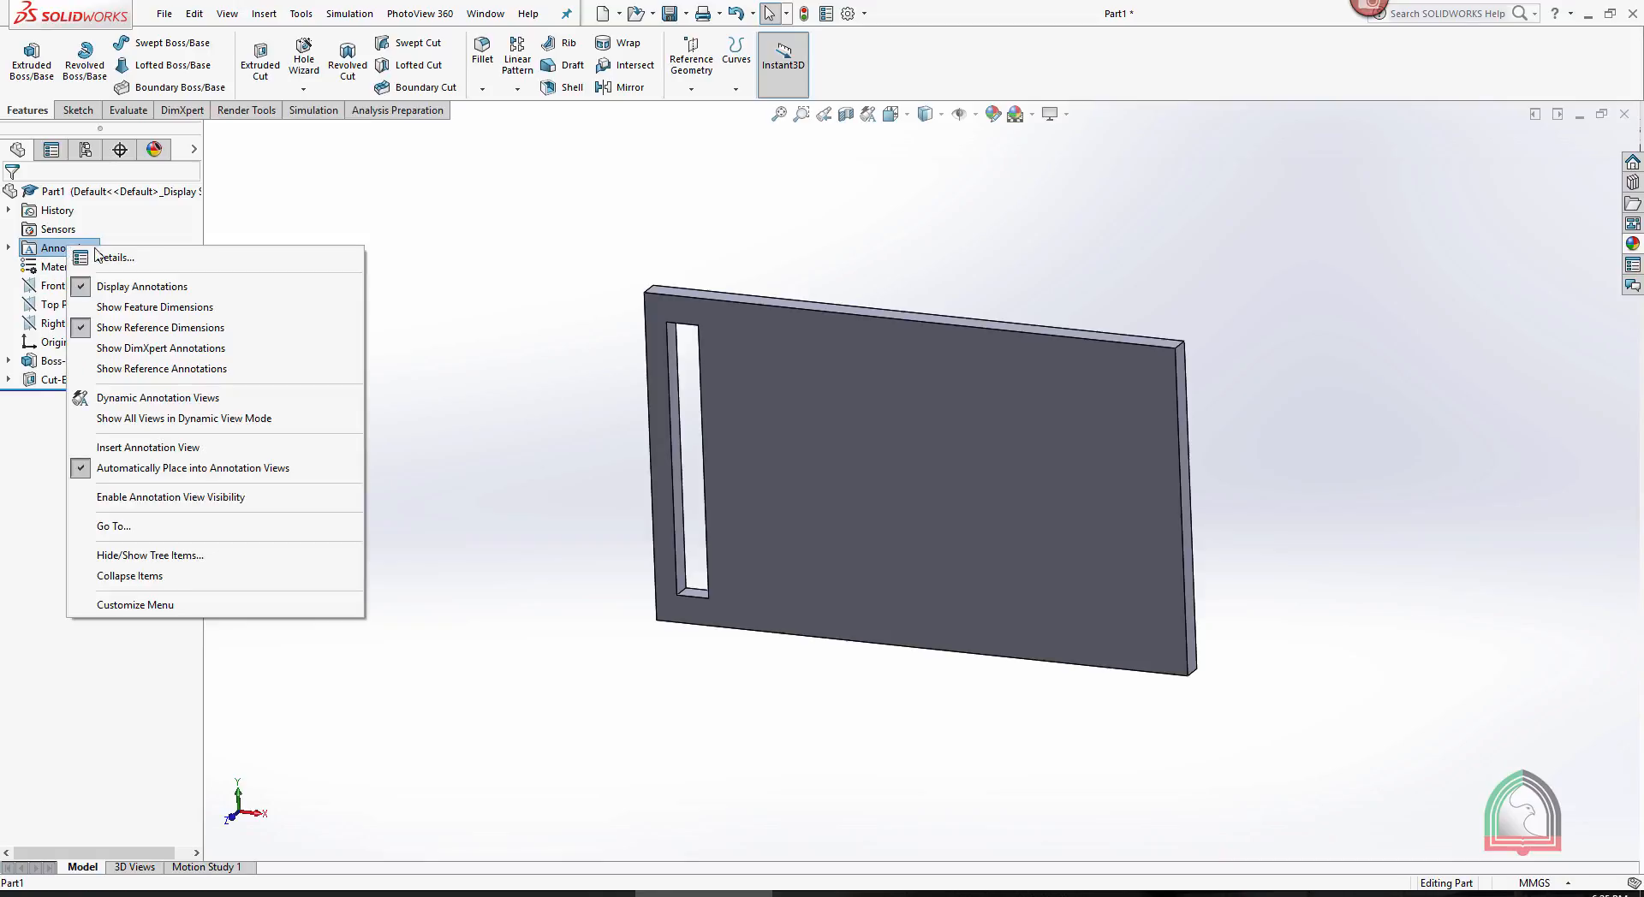
{"action": "left_click", "coordinate": [130, 307]}
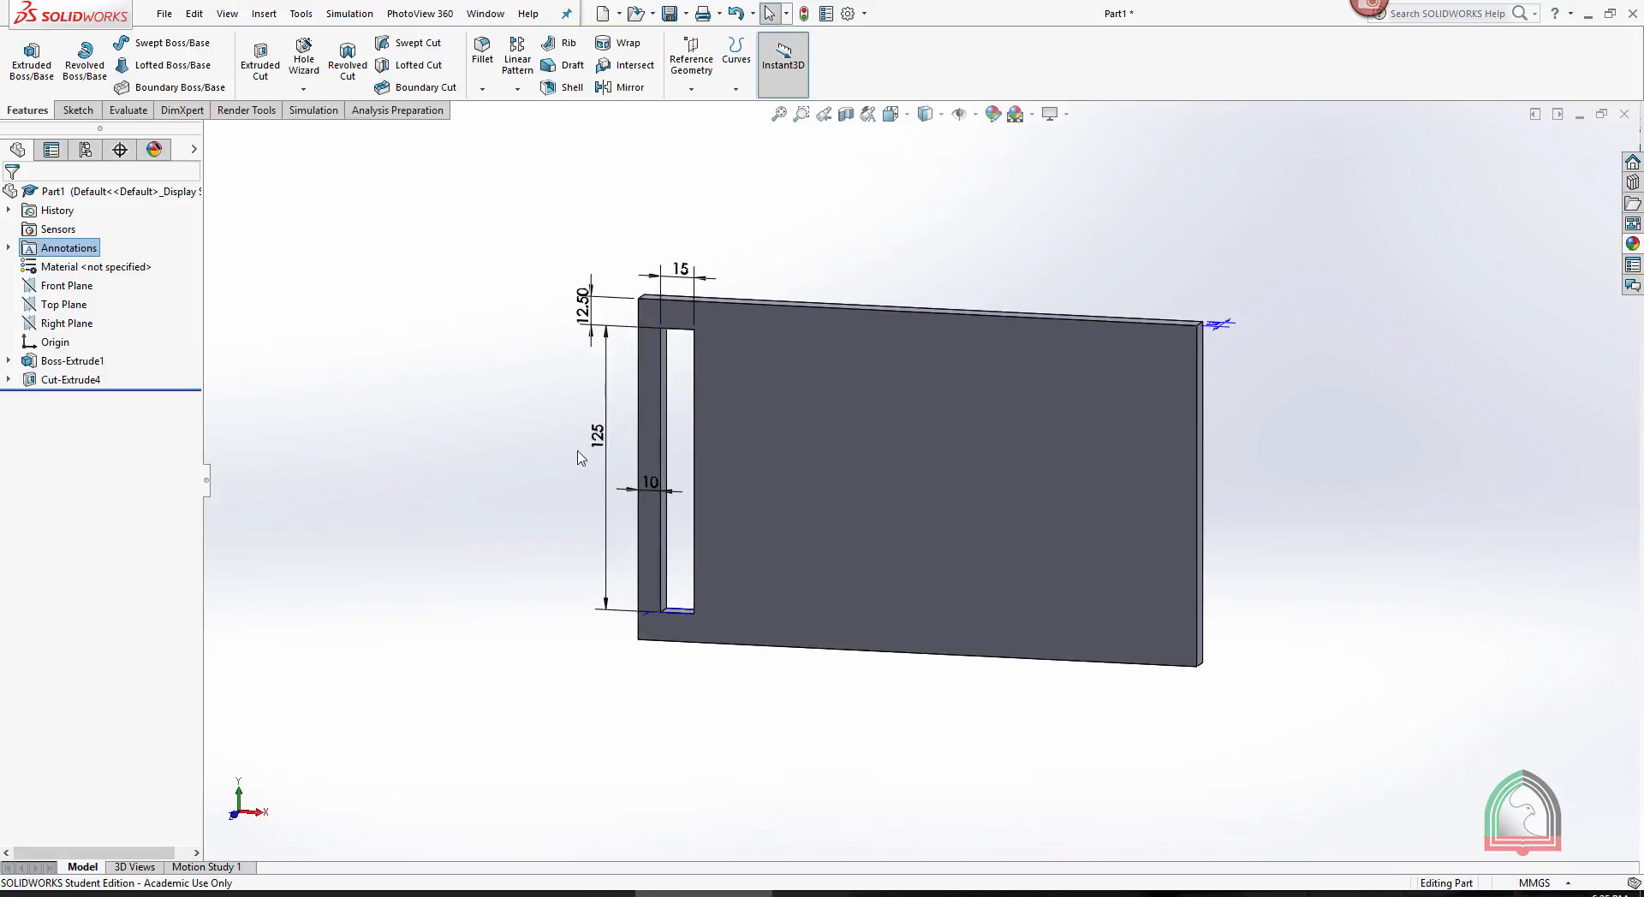
{"action": "left_click", "coordinate": [594, 439]}
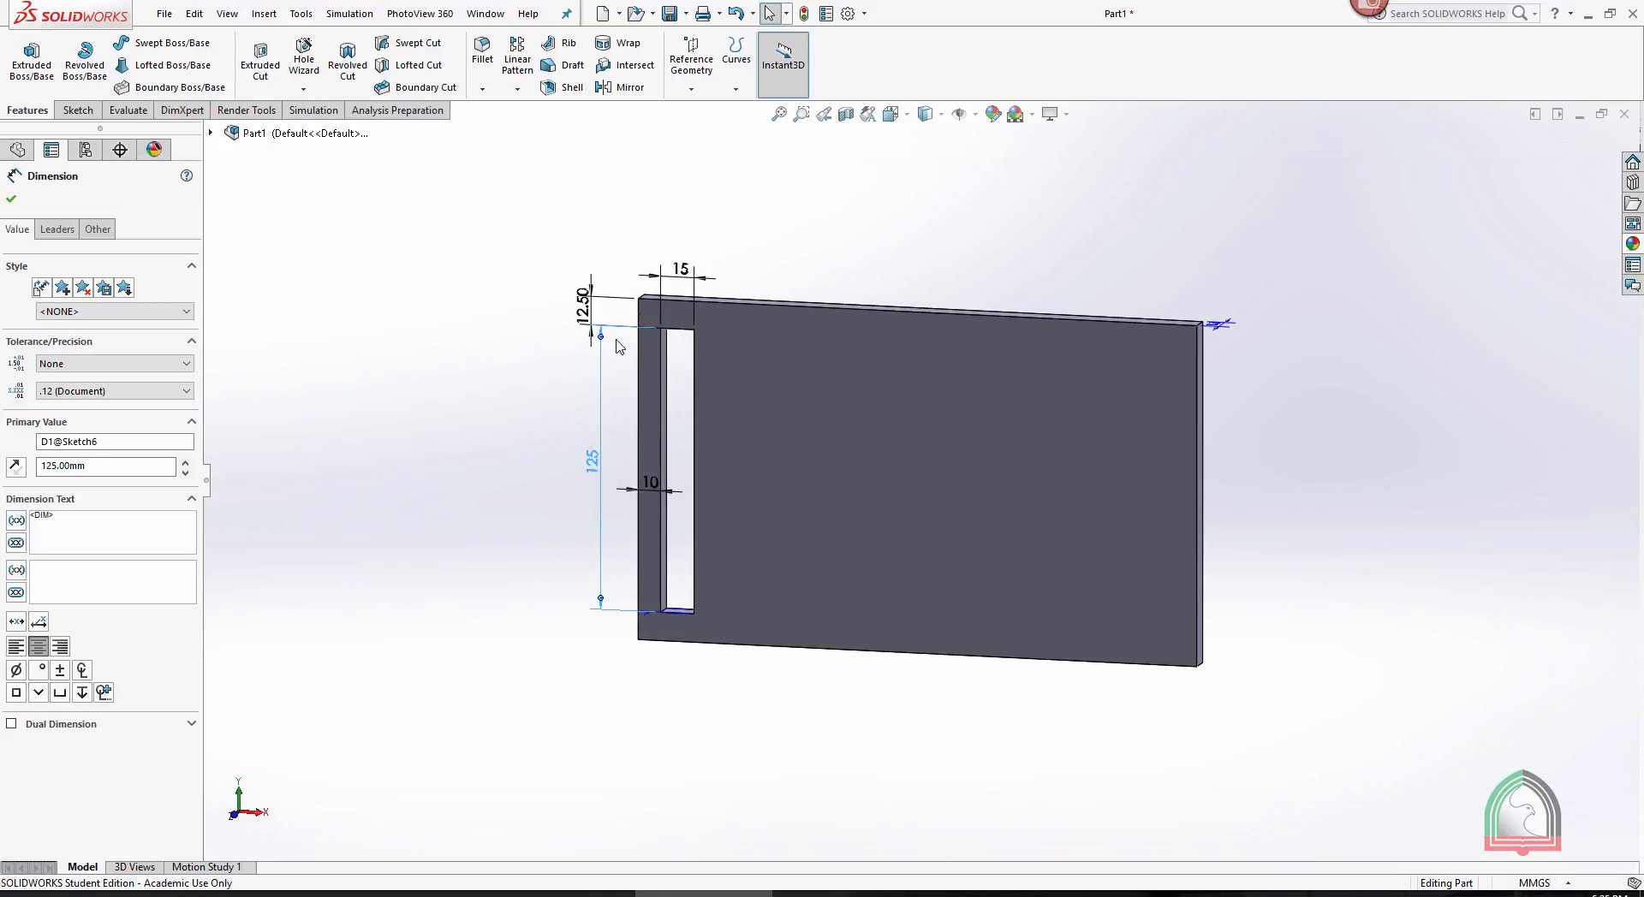
{"action": "left_click", "coordinate": [12, 199]}
{"action": "left_click", "coordinate": [517, 89]}
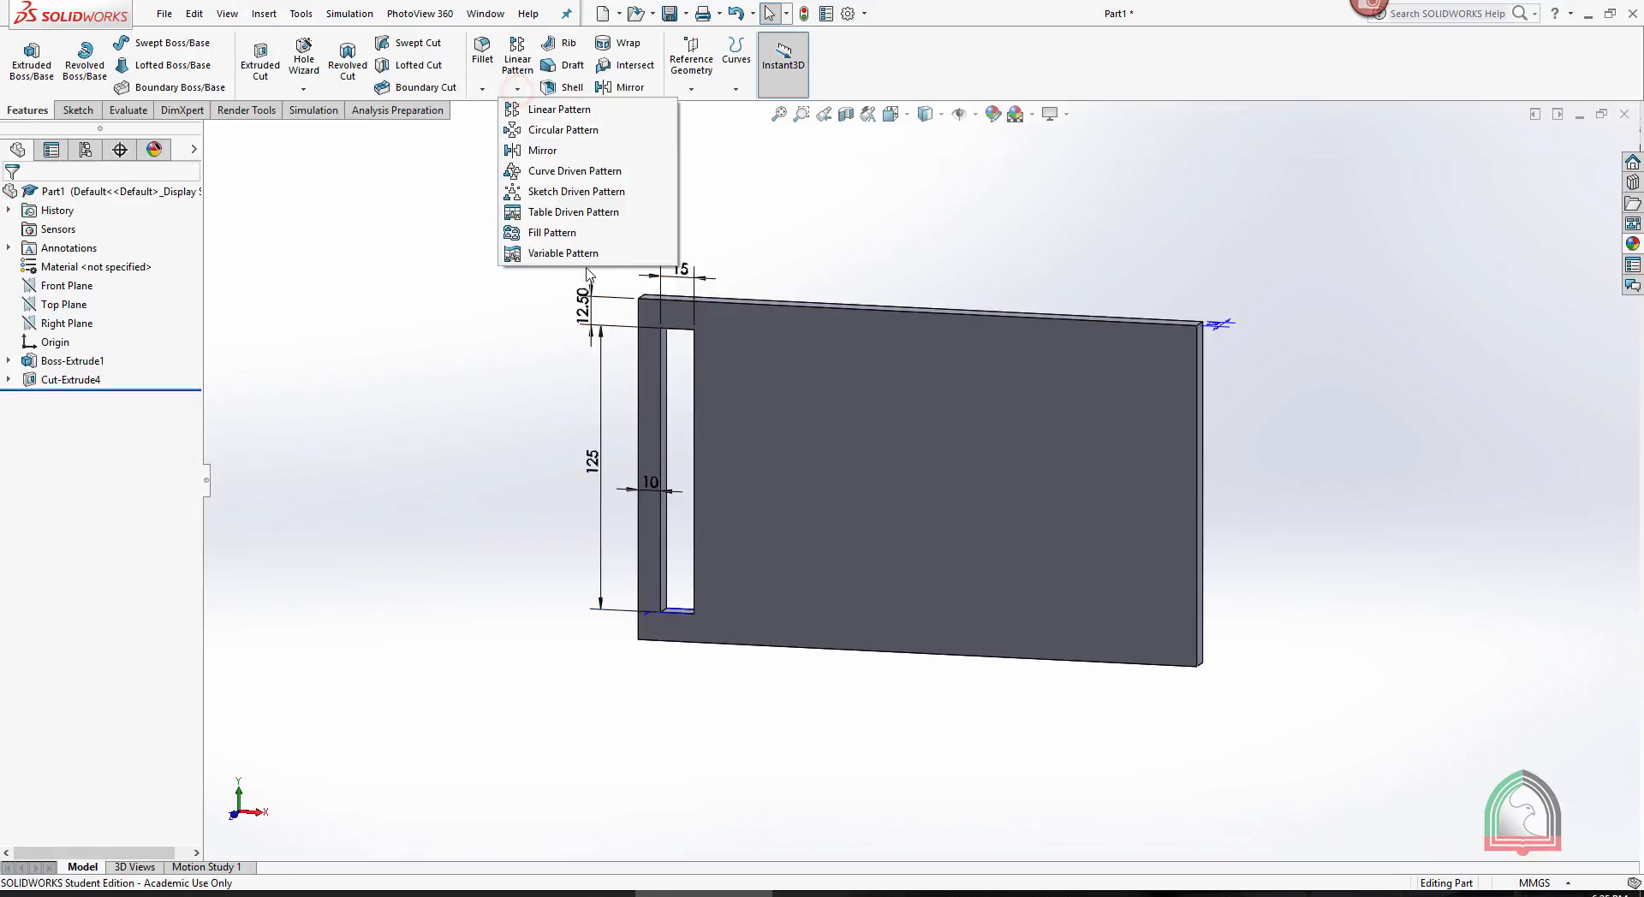
{"action": "left_click", "coordinate": [792, 206]}
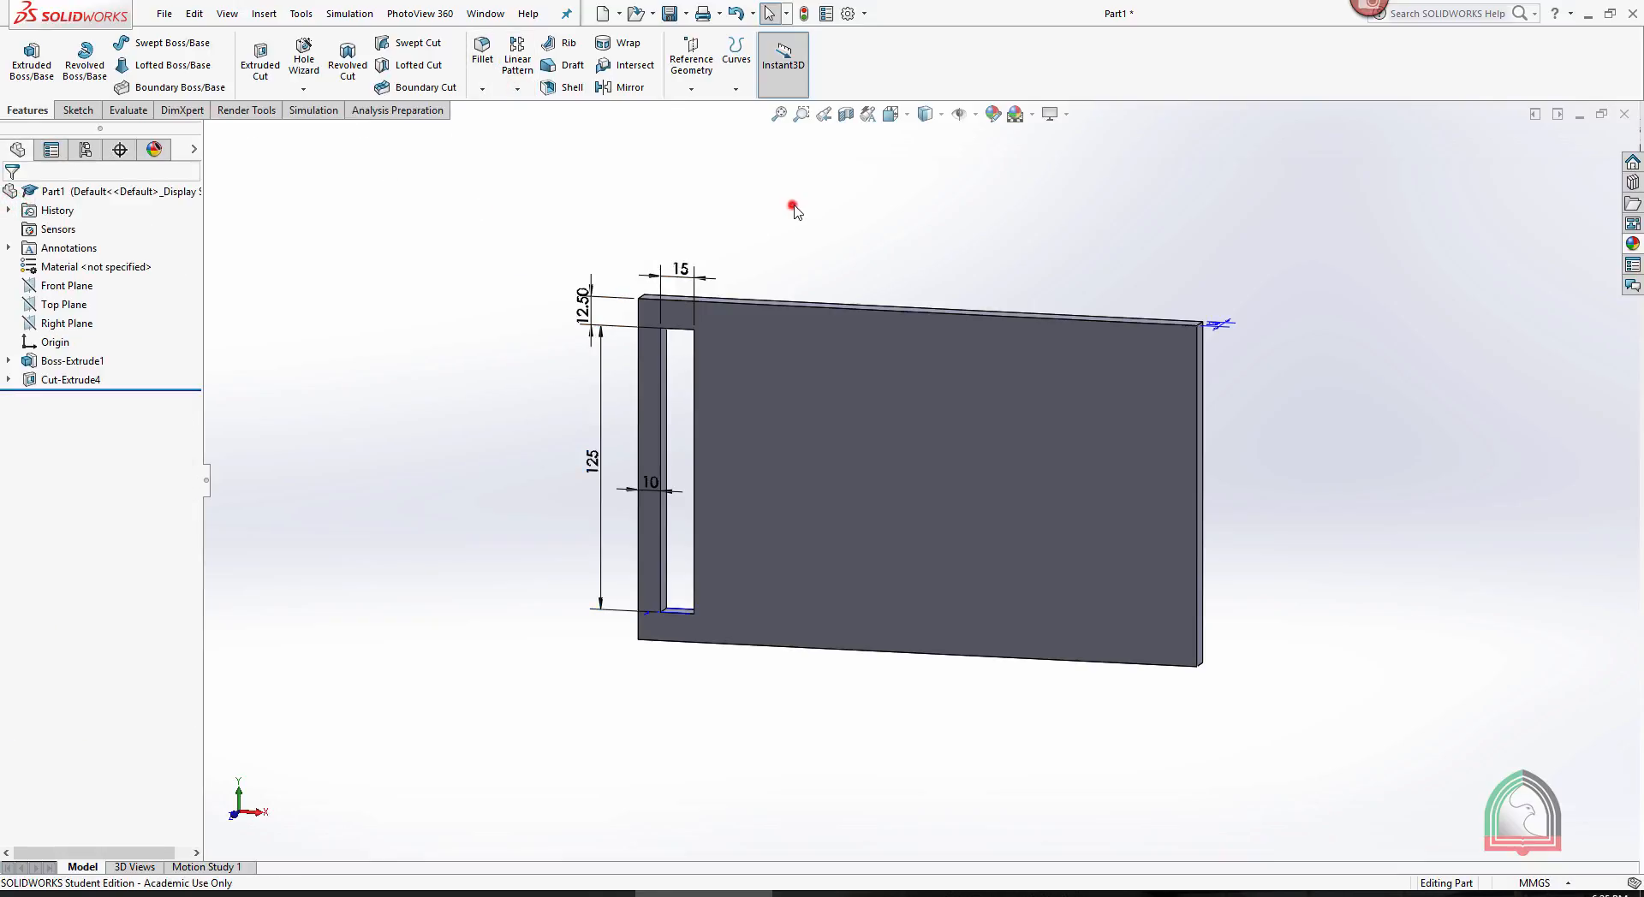
- Edit the slot cut's sketch and rename its 125 mm height dimension to LENGTH
{"action": "left_click", "coordinate": [9, 379]}
{"action": "left_click", "coordinate": [75, 398]}
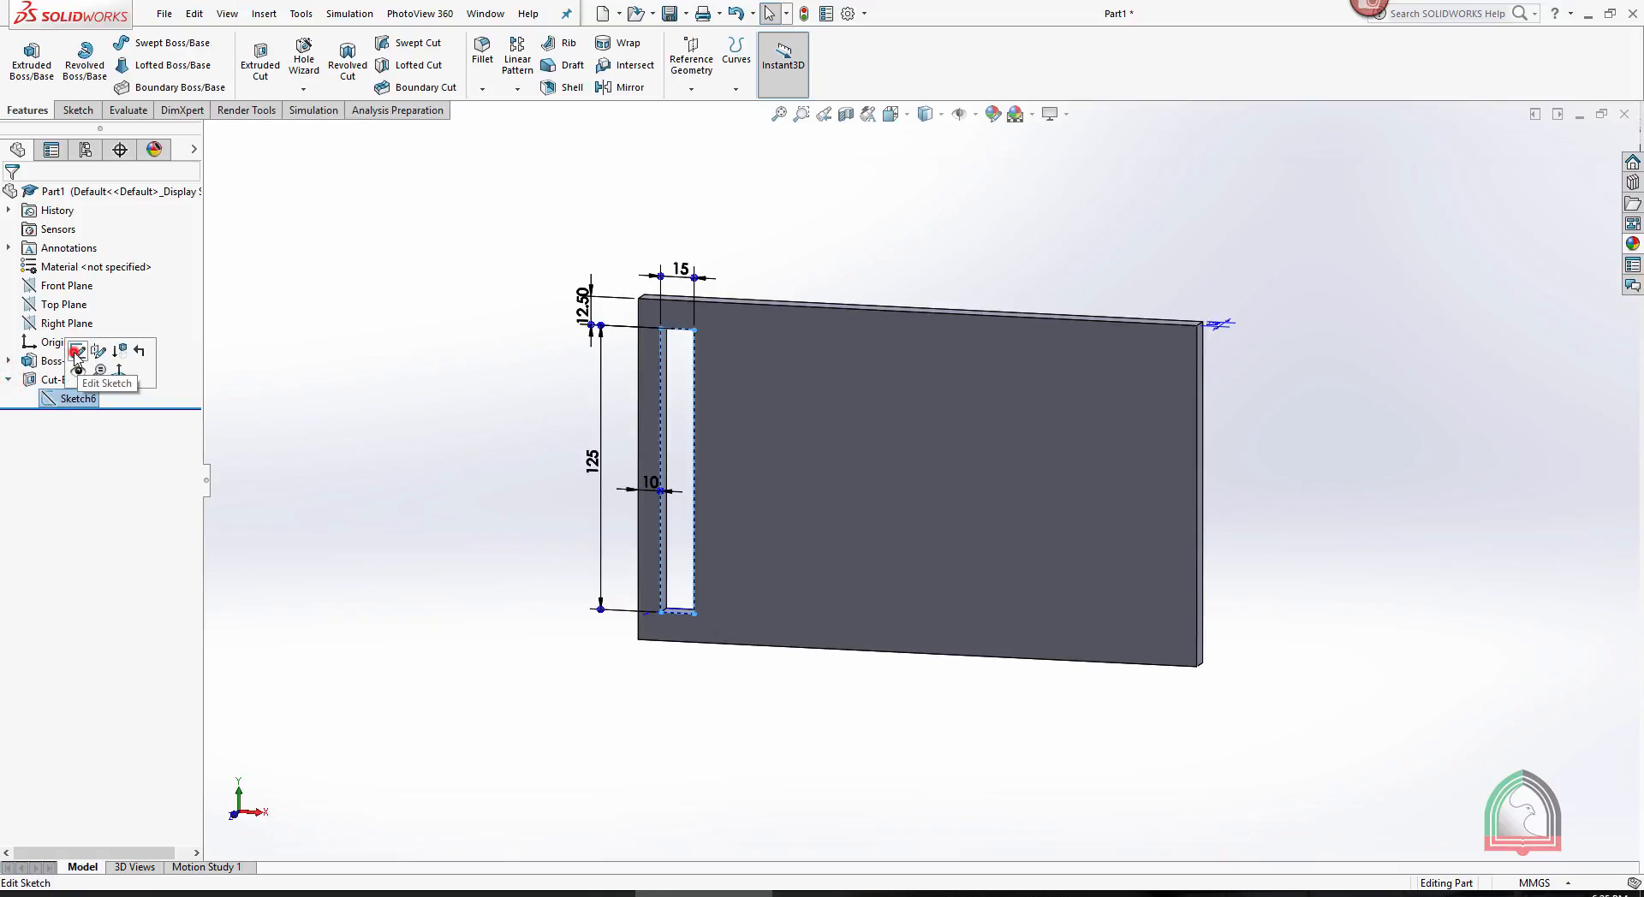
{"action": "left_click", "coordinate": [76, 353]}
{"action": "left_click", "coordinate": [594, 455]}
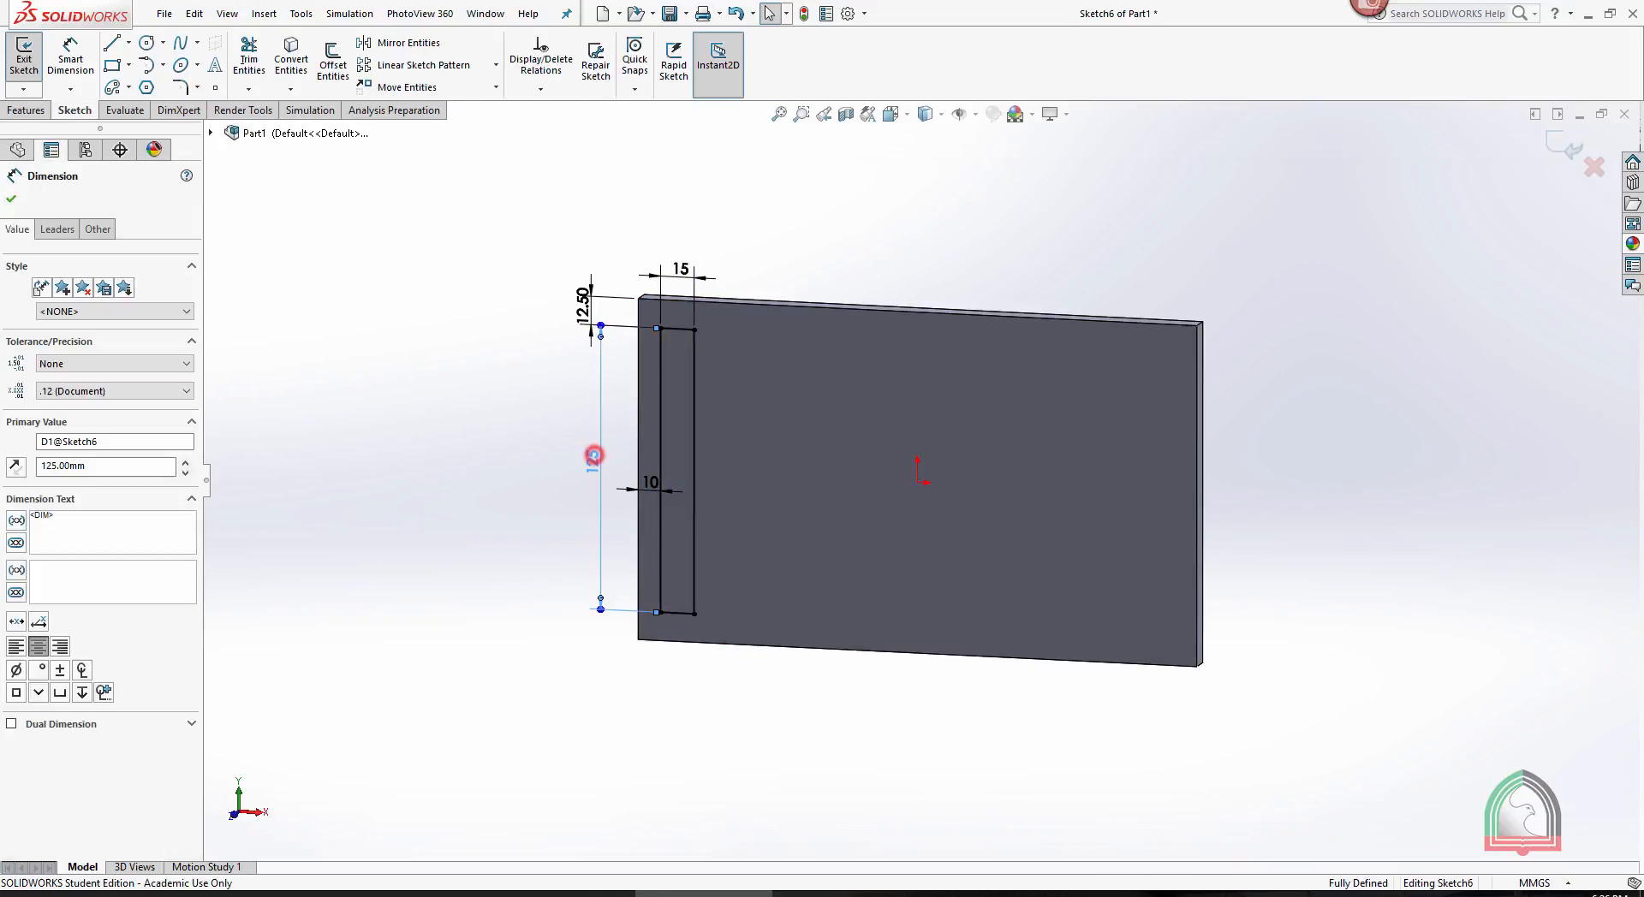
{"action": "double_click", "coordinate": [594, 456]}
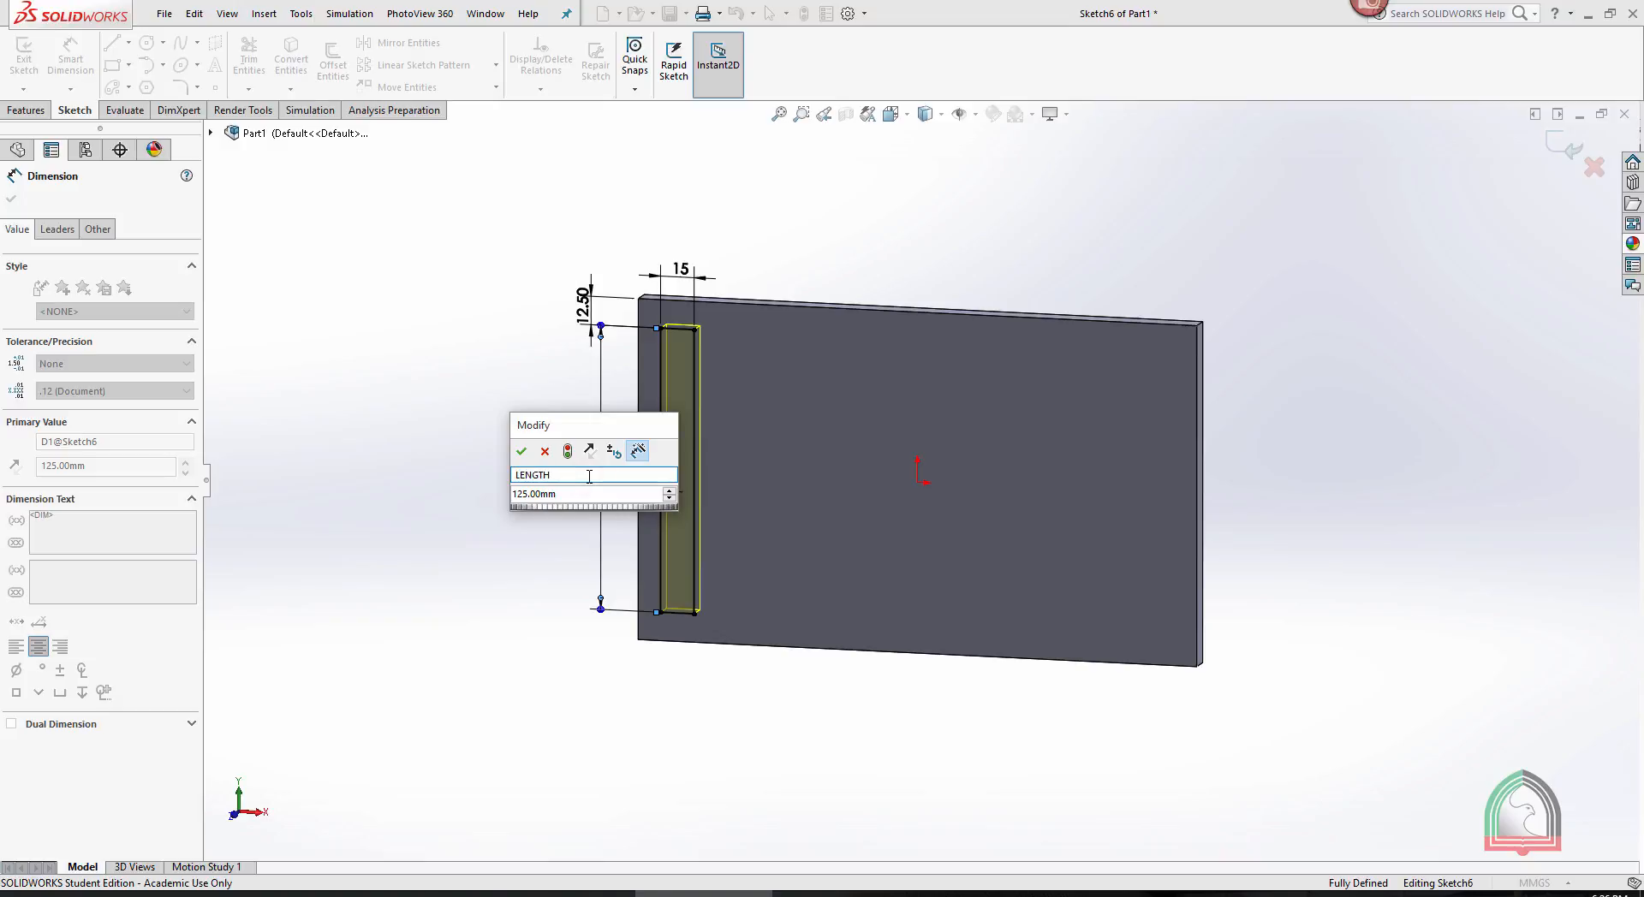
{"action": "left_click", "coordinate": [521, 451]}
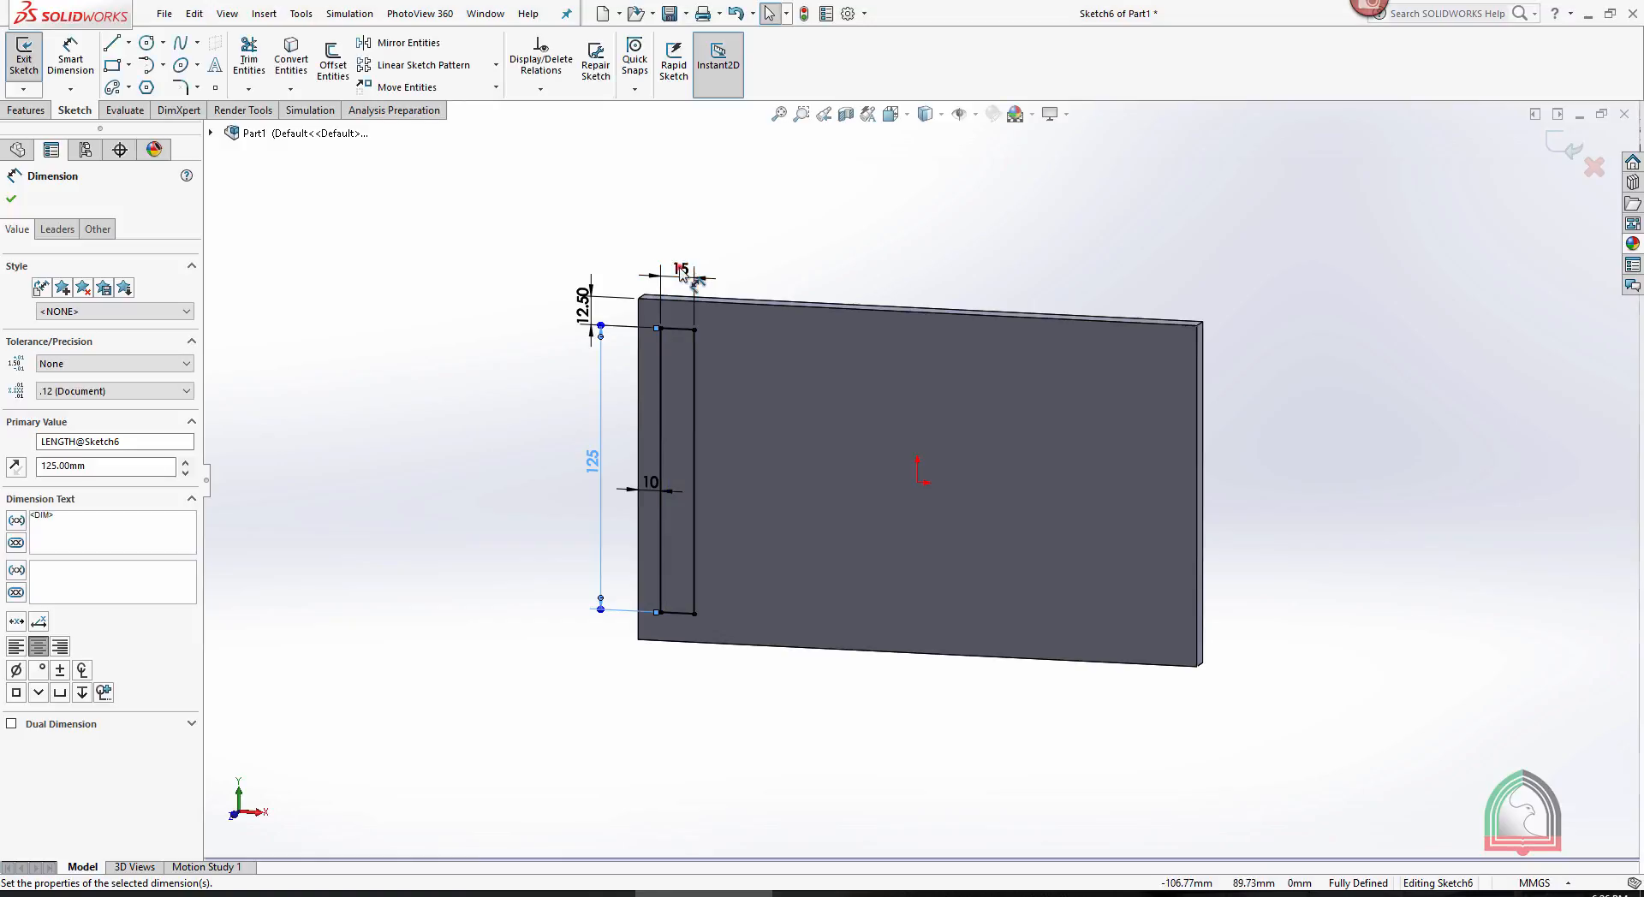
- Rename the slot's 15 mm width dimension to WIDTH
{"action": "left_click", "coordinate": [679, 267]}
{"action": "left_click", "coordinate": [759, 239]}
{"action": "double_click", "coordinate": [678, 267]}
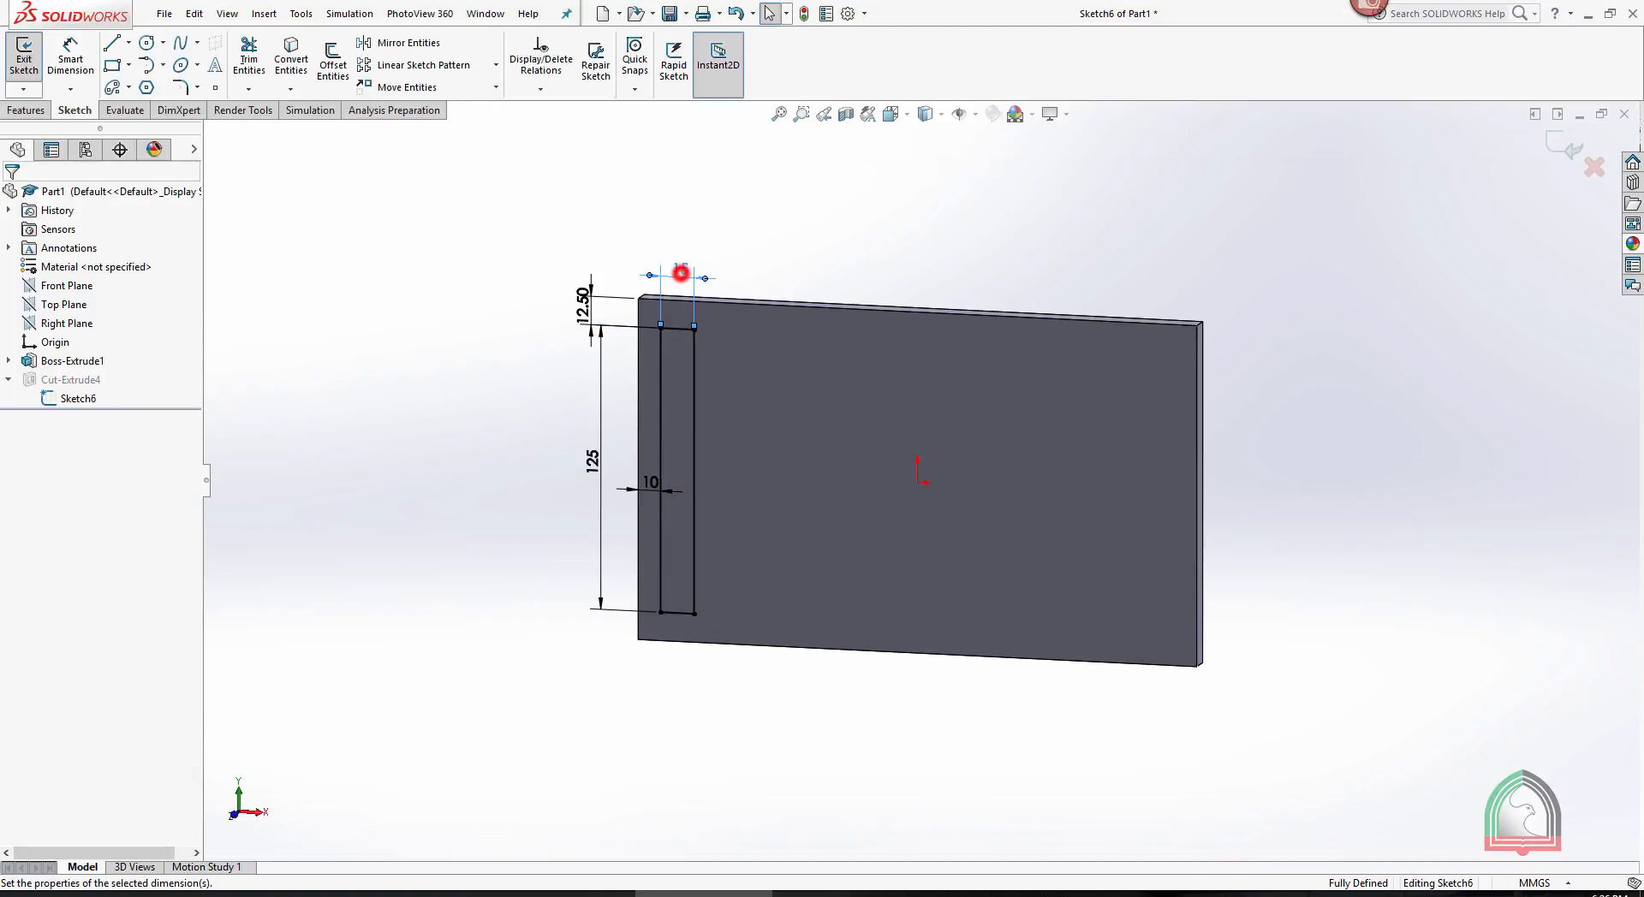
{"action": "left_click", "coordinate": [687, 295]}
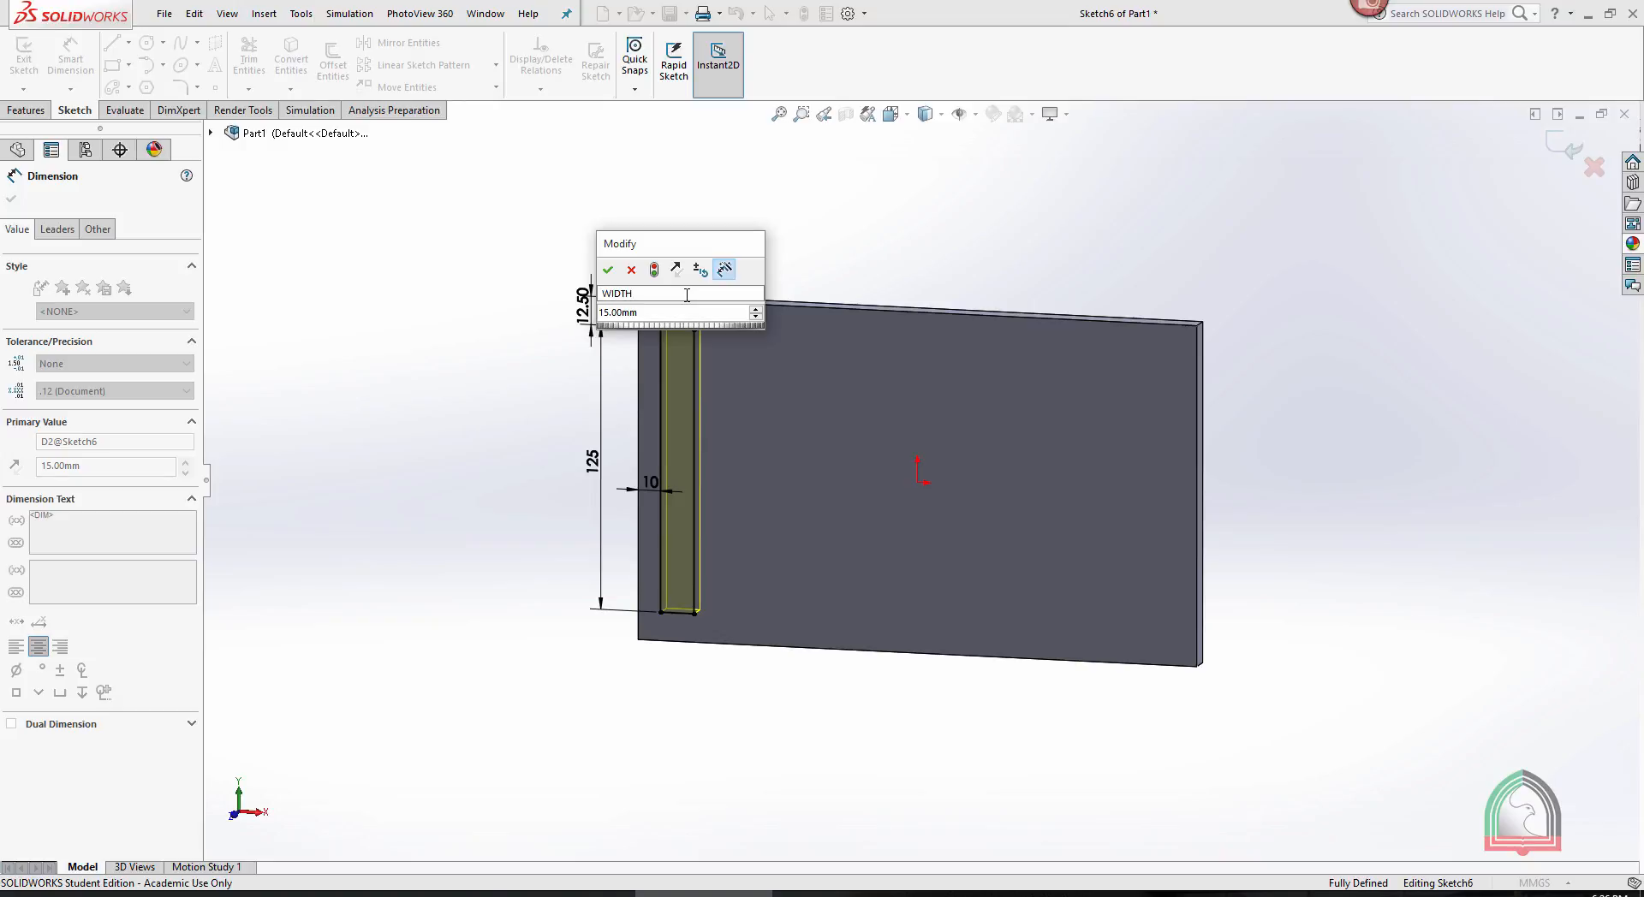
{"action": "left_click", "coordinate": [609, 269]}
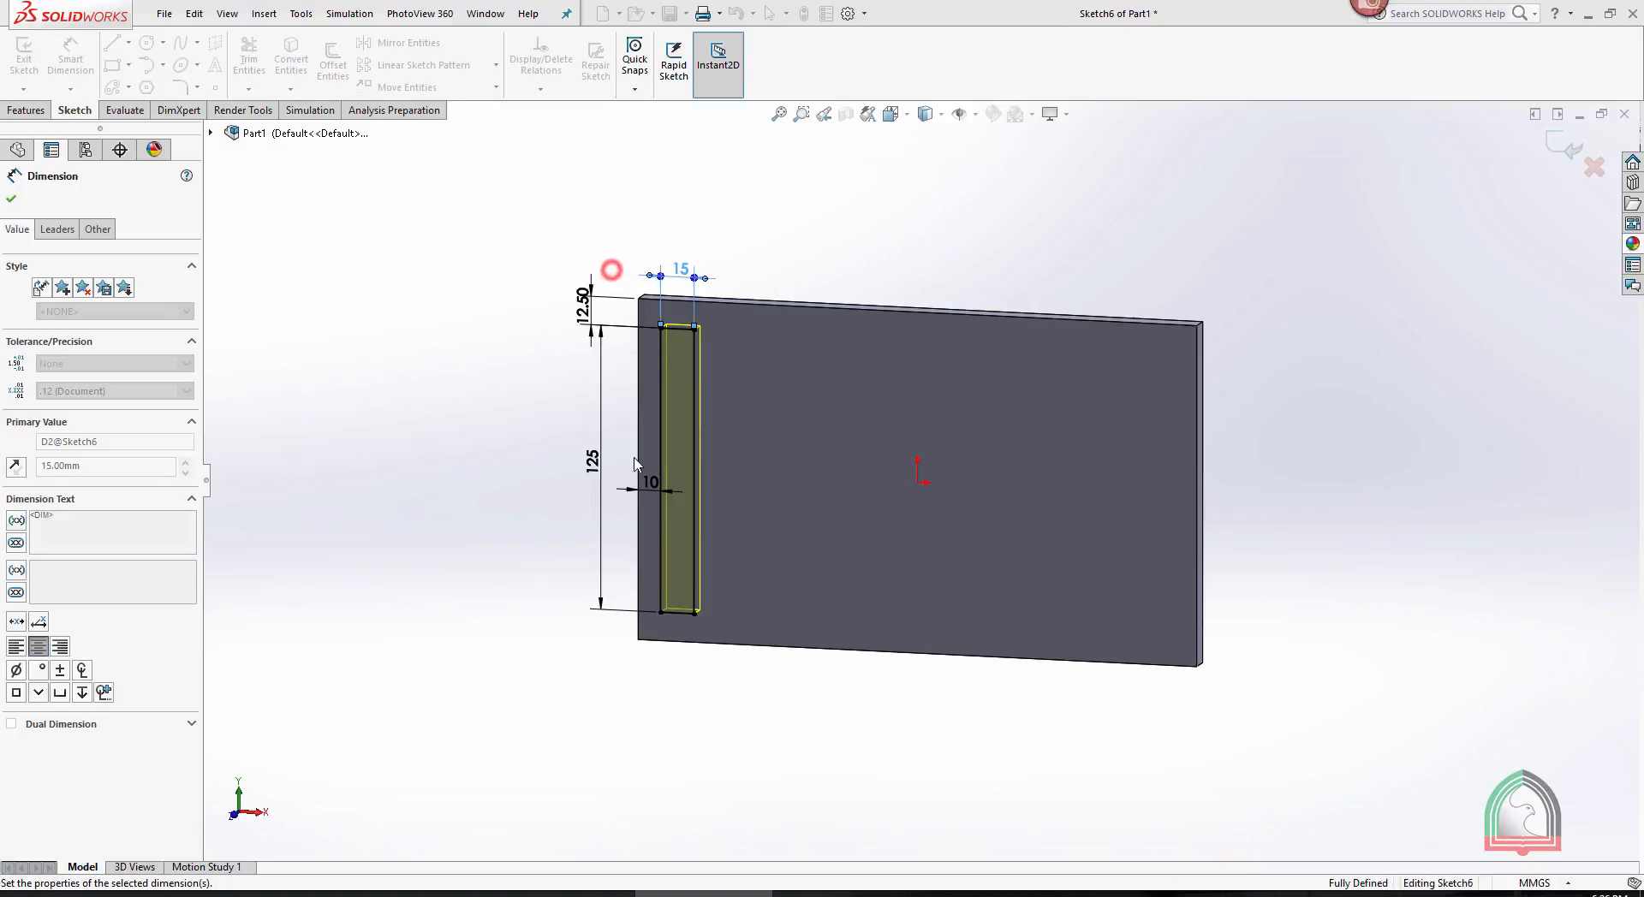
- Rename the 10 mm dimension between the plate's left edge and the slot to HOR
{"action": "left_click", "coordinate": [650, 483]}
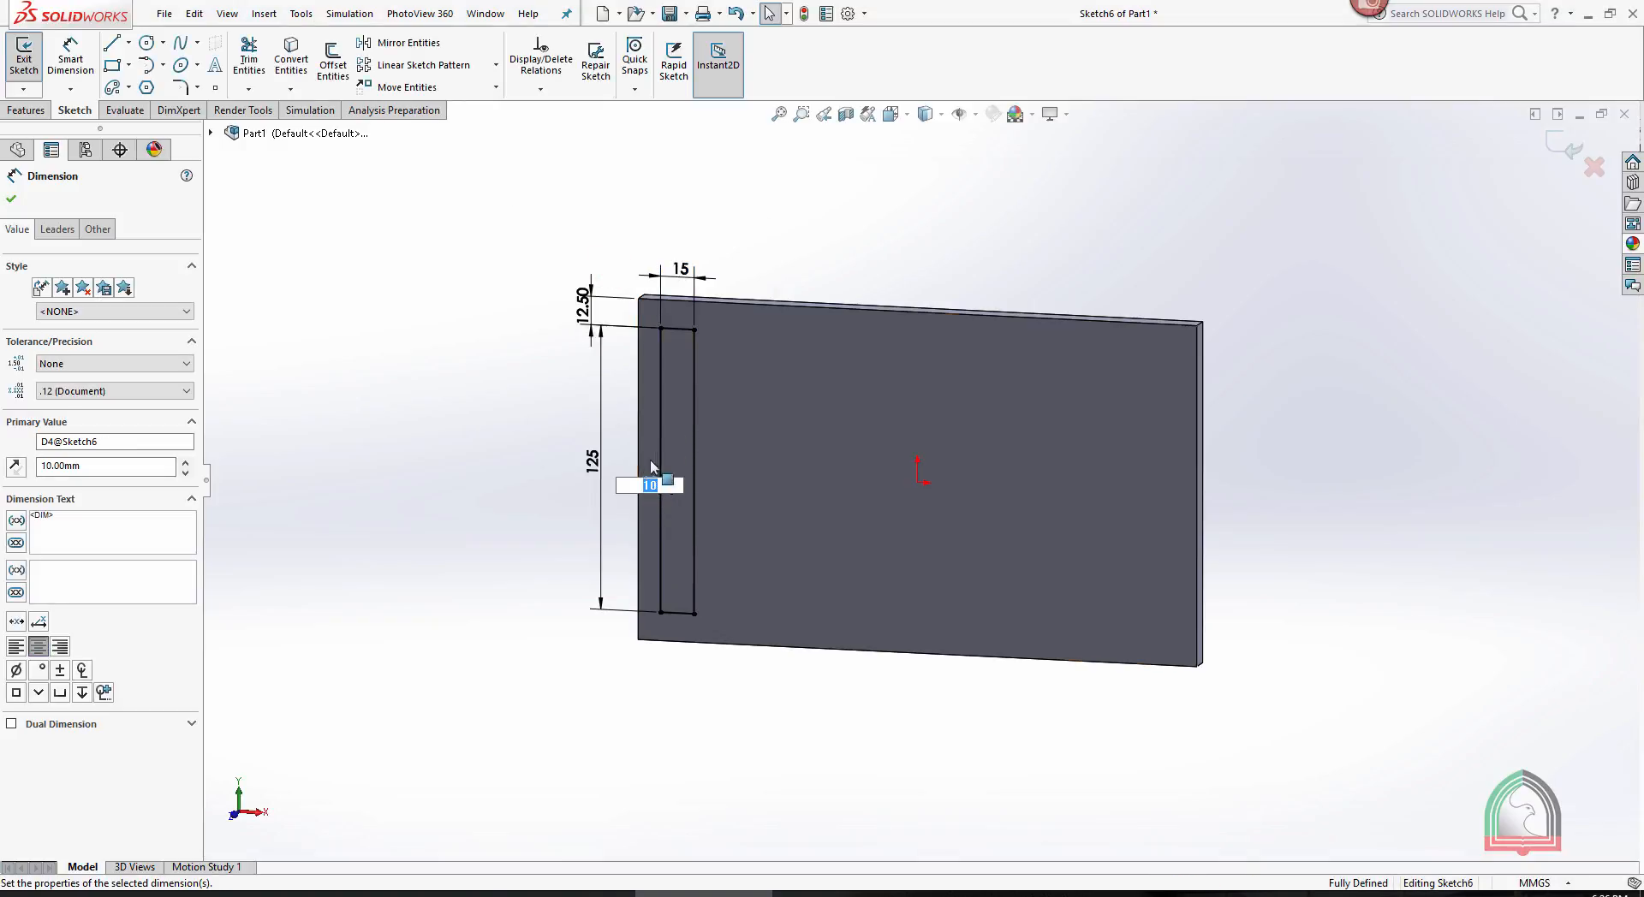
{"action": "left_click", "coordinate": [653, 450]}
{"action": "double_click", "coordinate": [648, 482]}
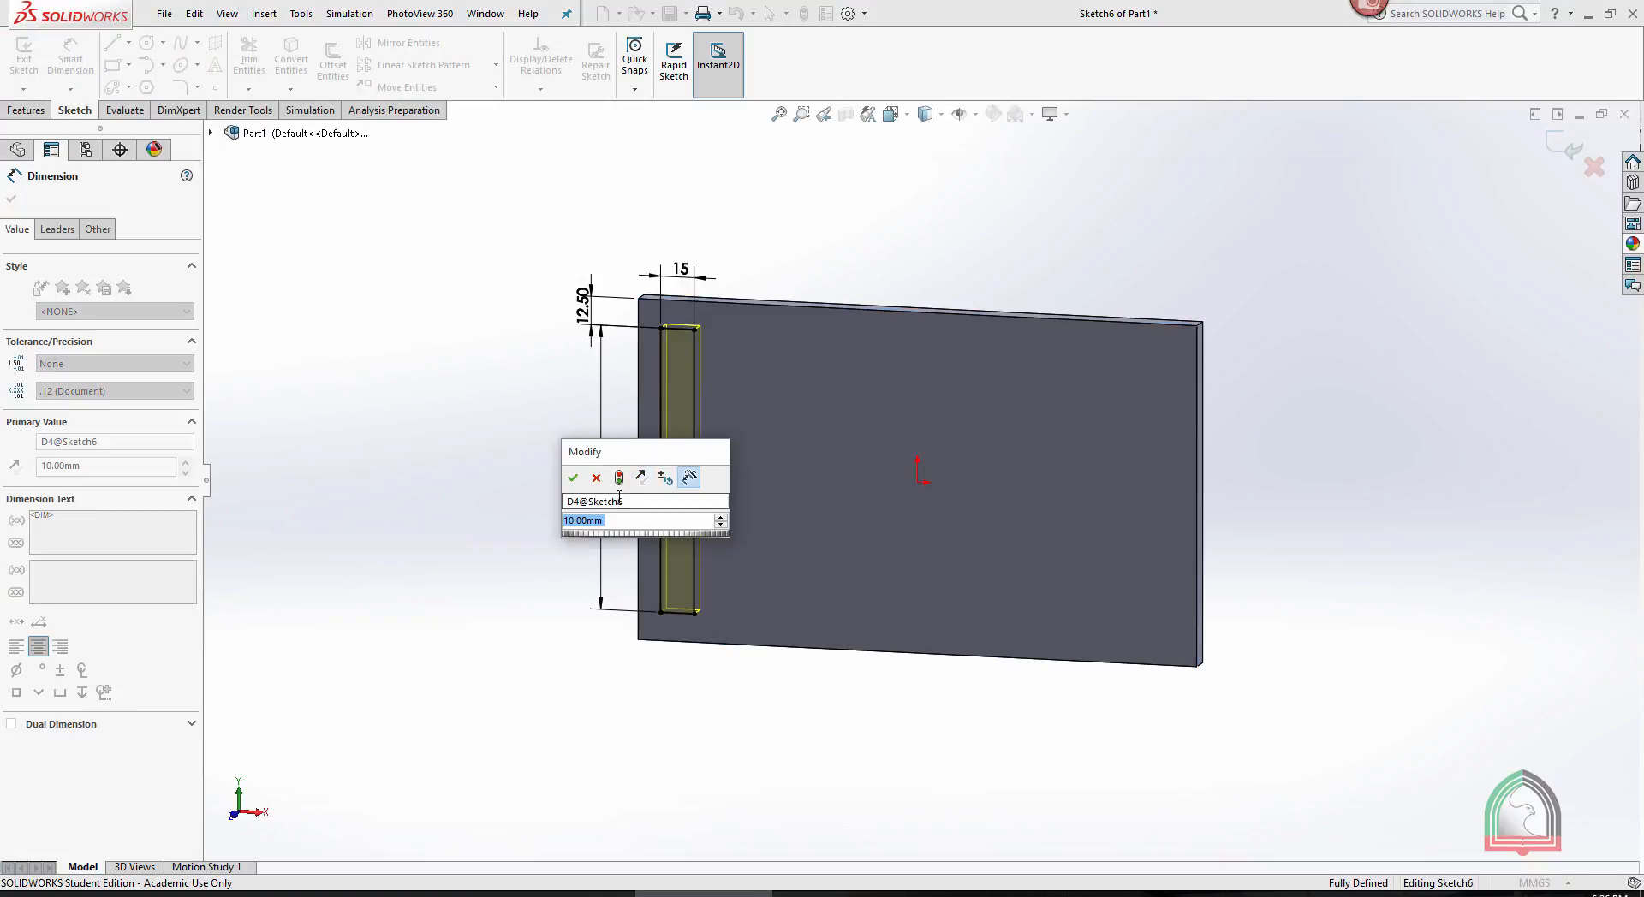
{"action": "left_click", "coordinate": [637, 502]}
{"action": "left_click", "coordinate": [572, 476]}
- Rename the 12.5 mm dimension for the slot's vertical offset from the plate's upper edge, and finish editing the sketch
{"action": "double_click", "coordinate": [586, 308]}
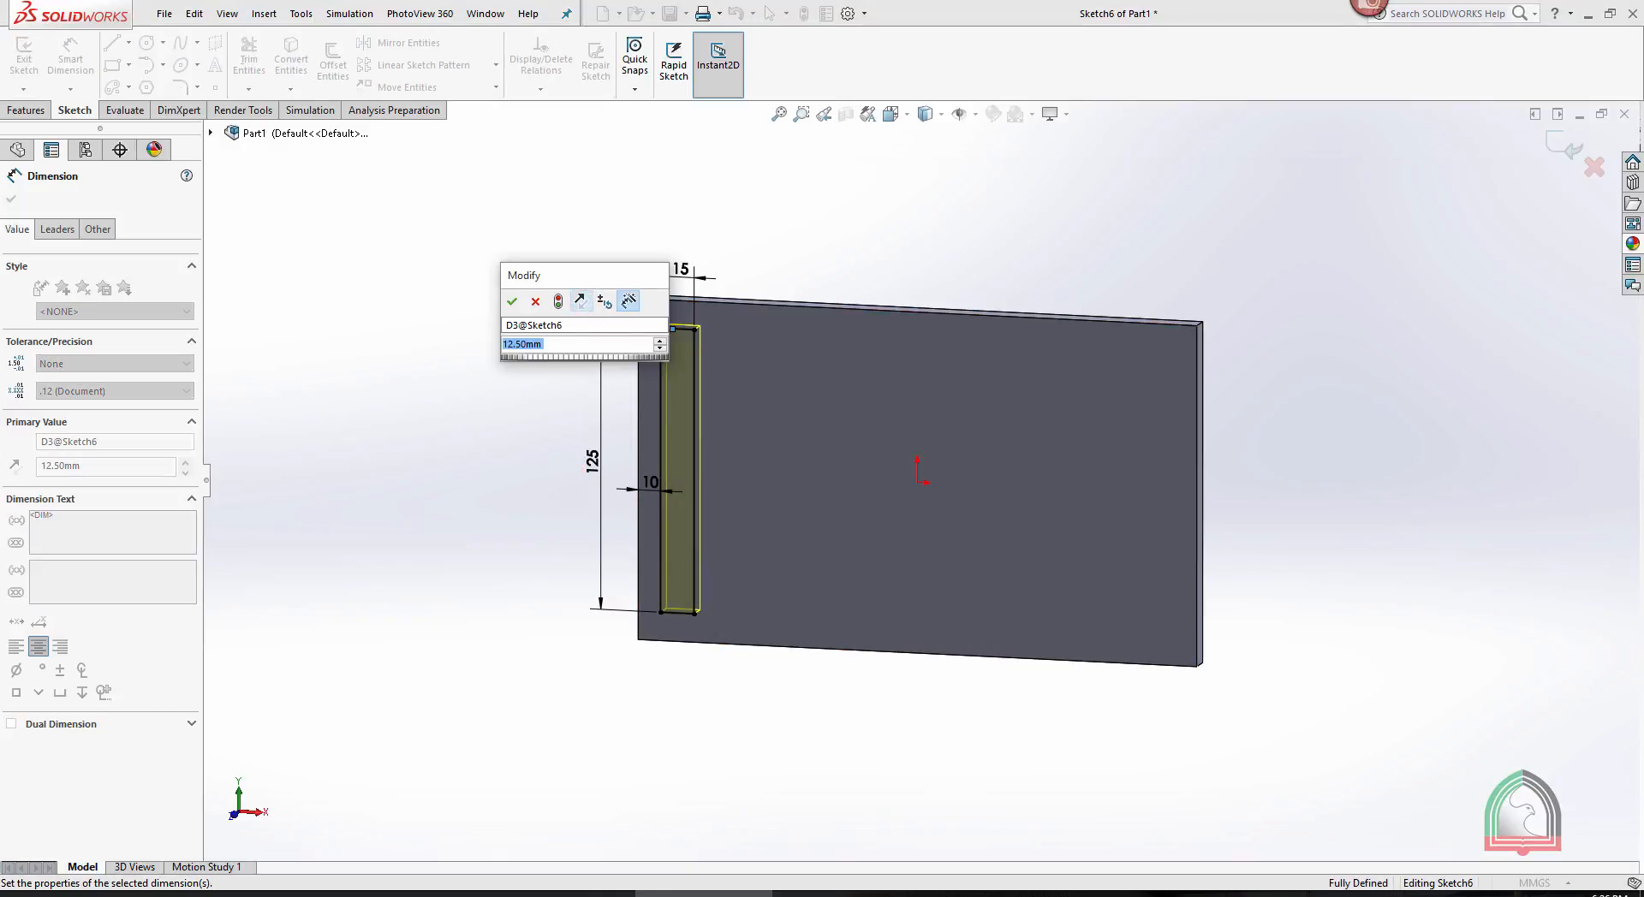
{"action": "left_click", "coordinate": [572, 327]}
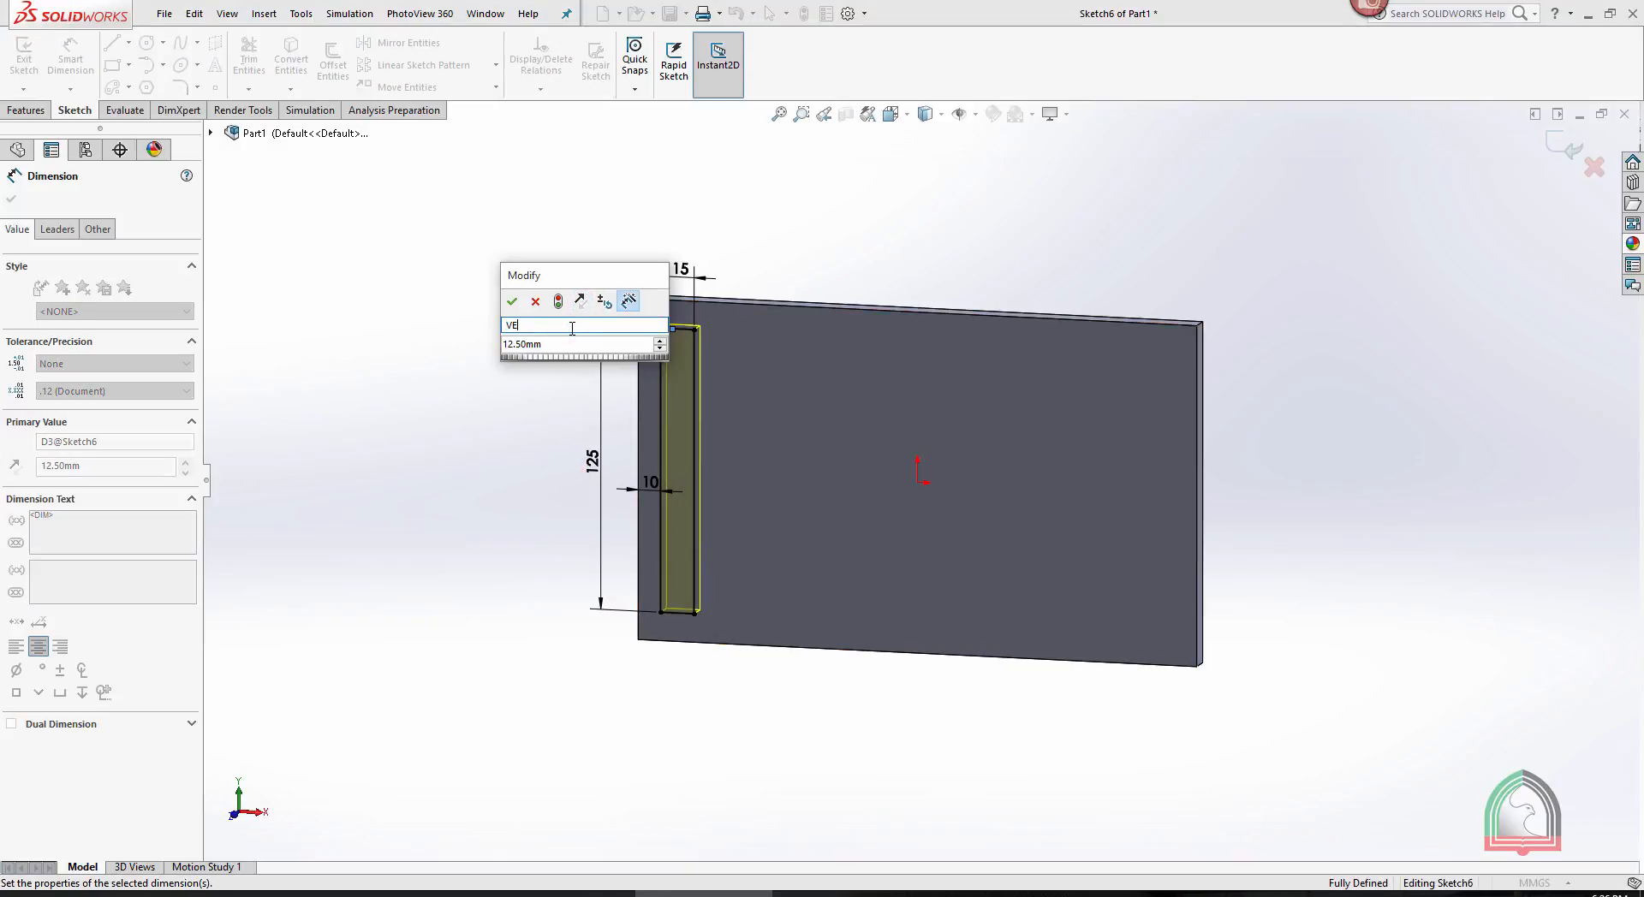
{"action": "left_click", "coordinate": [512, 301]}
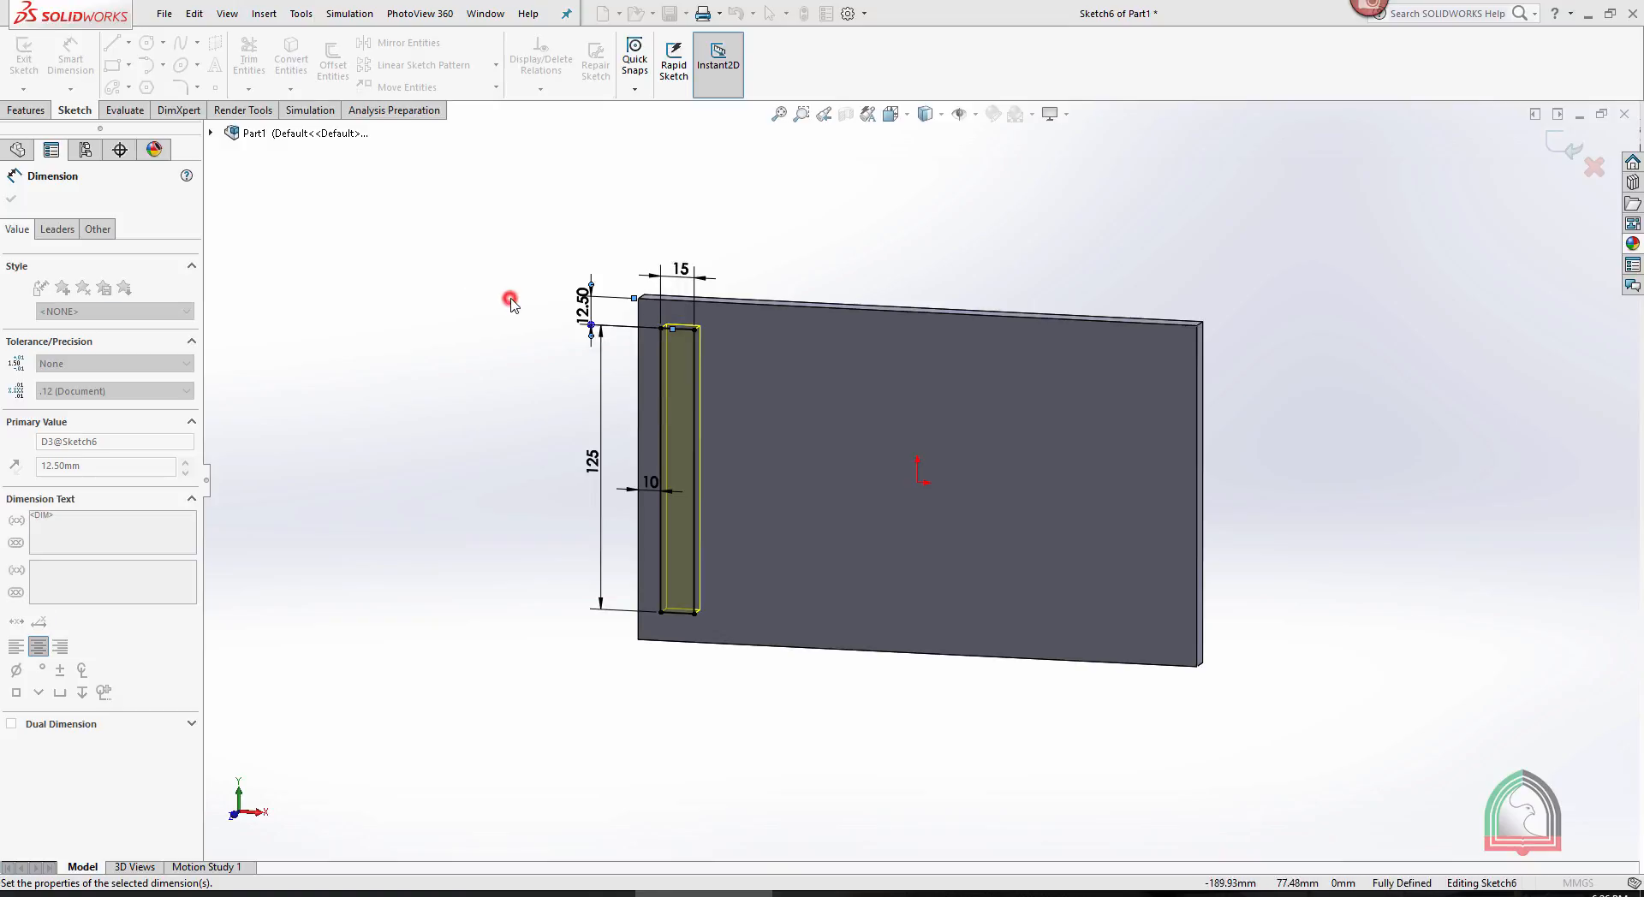
{"action": "left_click", "coordinate": [485, 252]}
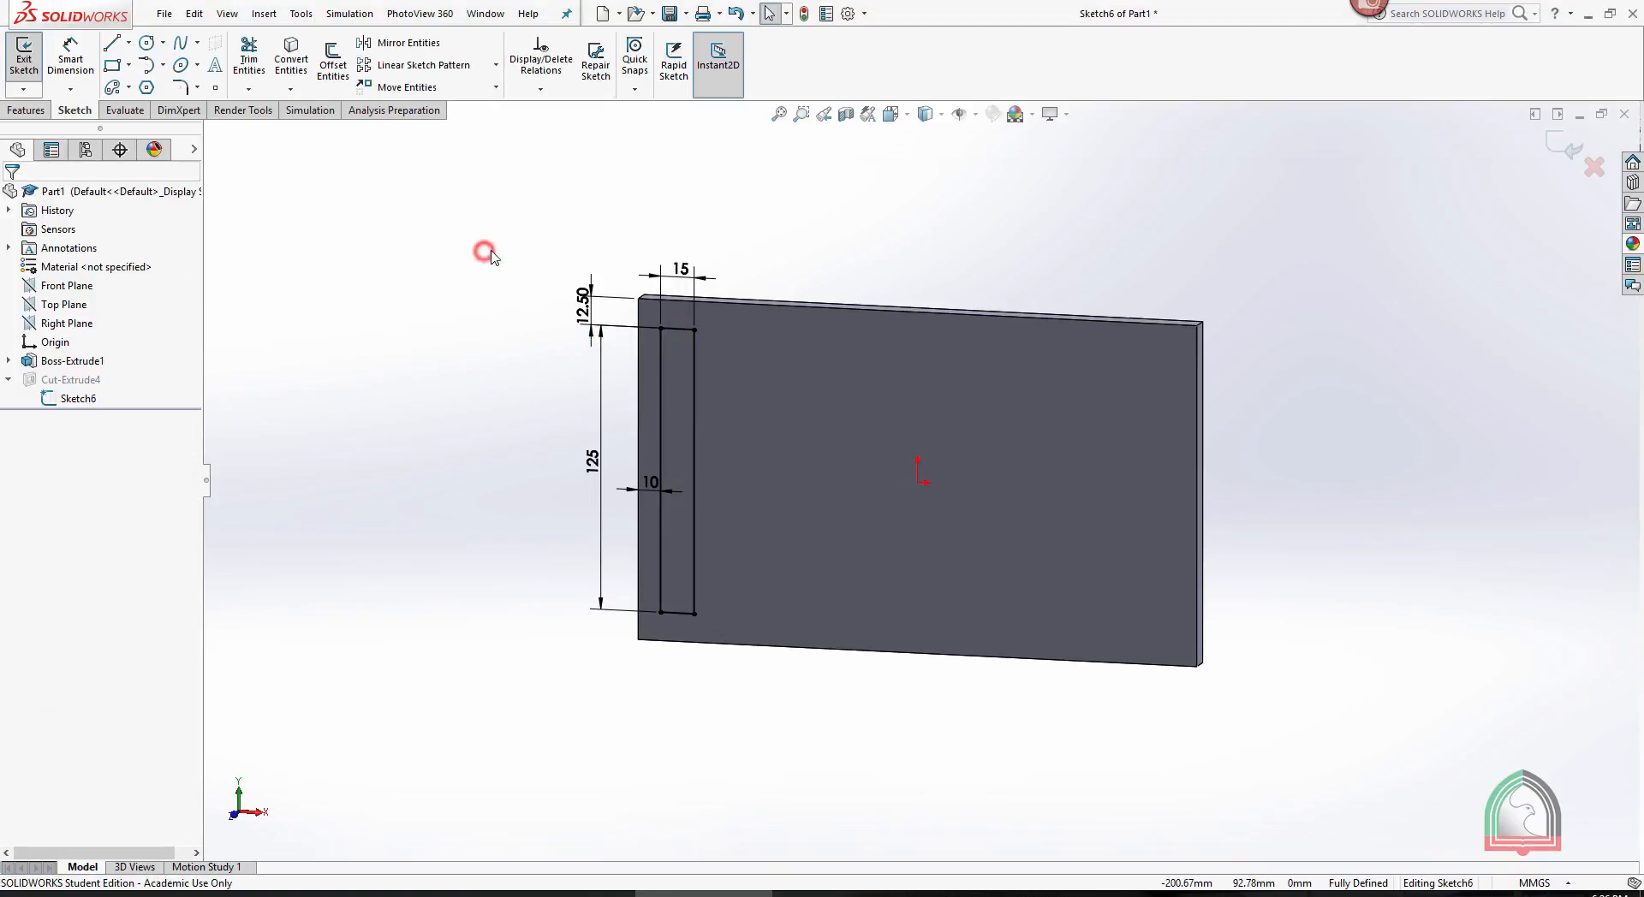
{"action": "left_click", "coordinate": [1566, 147]}
{"action": "left_click", "coordinate": [1299, 183]}
- Start a Variable Pattern and choose the slot cut as the feature to pattern
{"action": "mouse_move", "coordinate": [1285, 207]}
{"action": "middle_mouse_down"}
{"action": "mouse_move", "coordinate": [1263, 250]}
{"action": "mouse_move", "coordinate": [1386, 233]}
{"action": "middle_mouse_up"}
{"action": "left_click", "coordinate": [517, 88]}
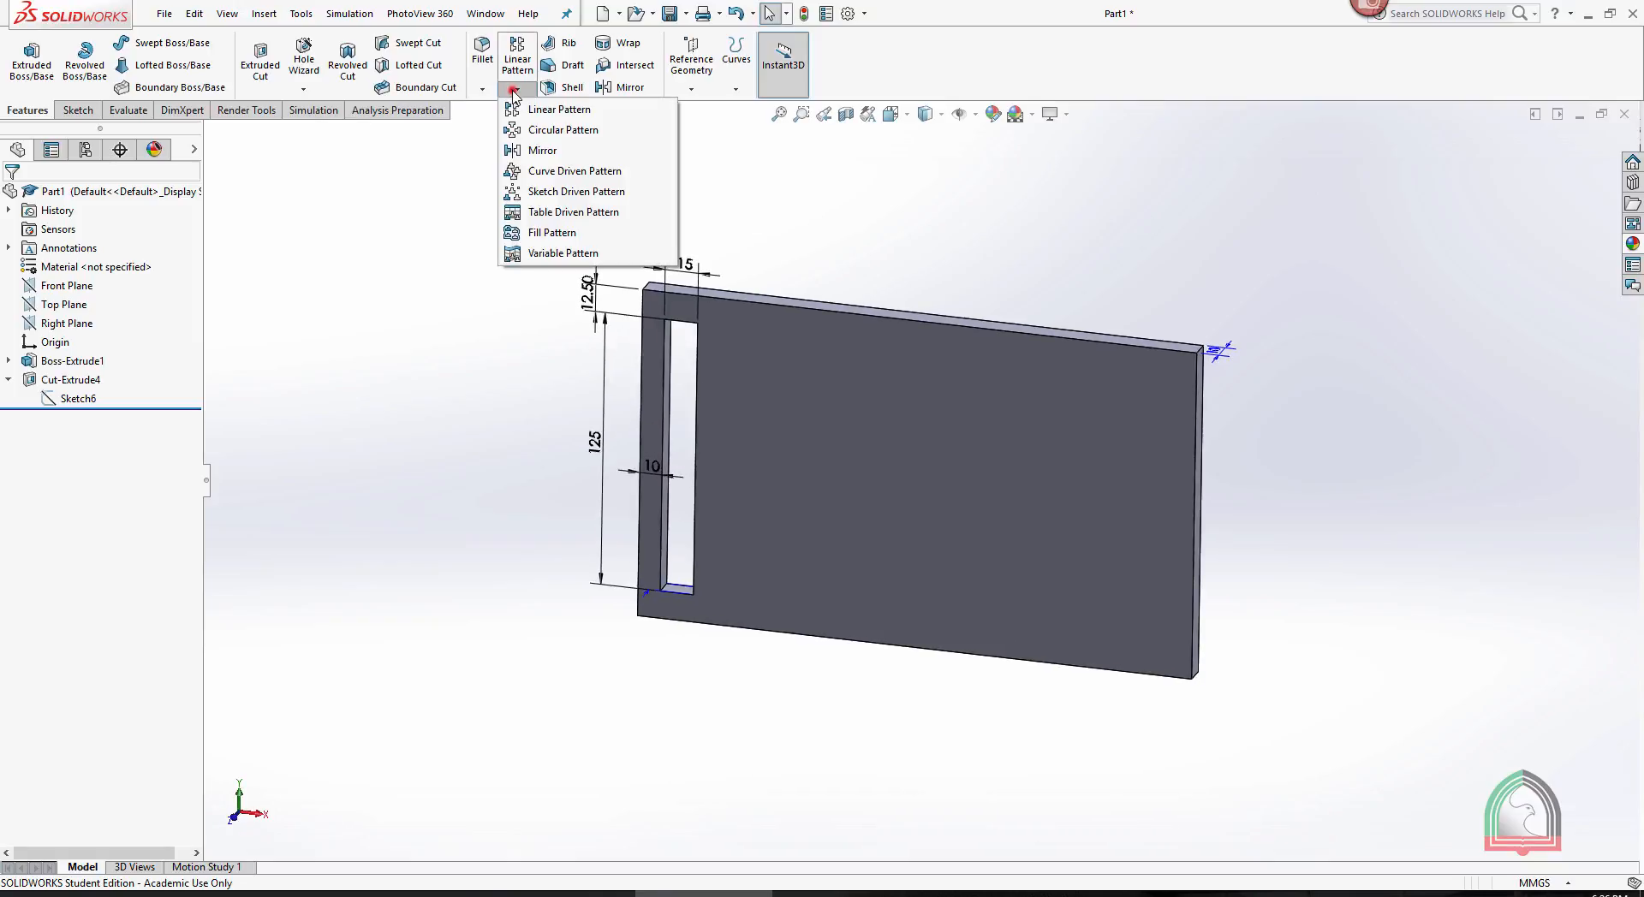
{"action": "left_click", "coordinate": [546, 251]}
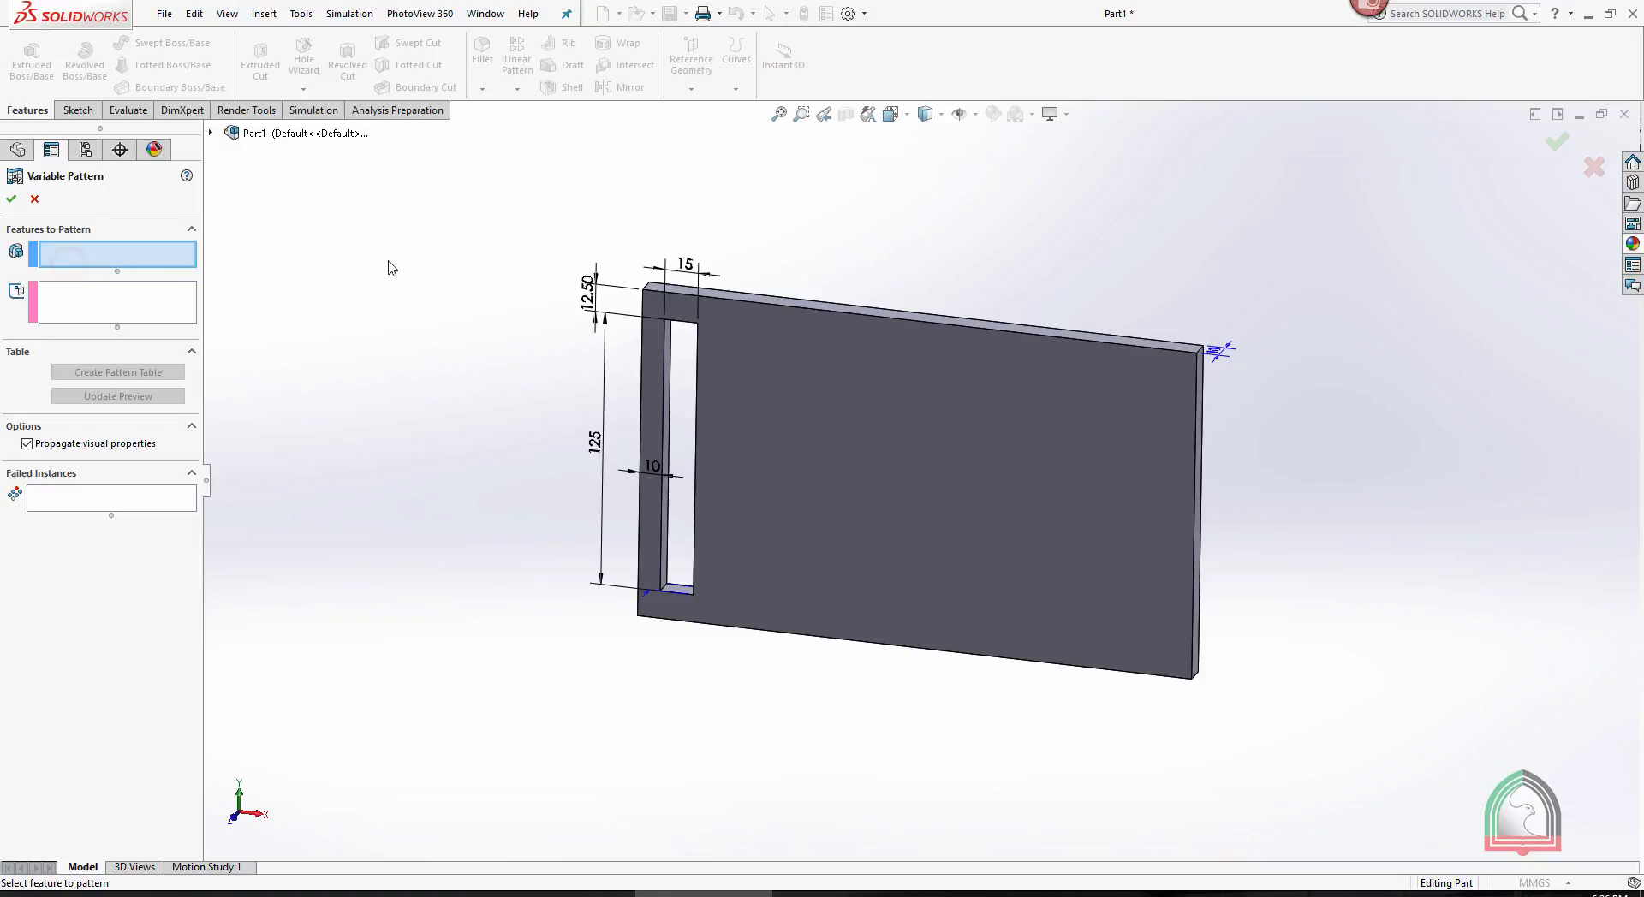
{"action": "middle_click_drag", "start_coordinate": [389, 265], "coordinate": [357, 301]}
{"action": "left_click", "coordinate": [683, 399]}
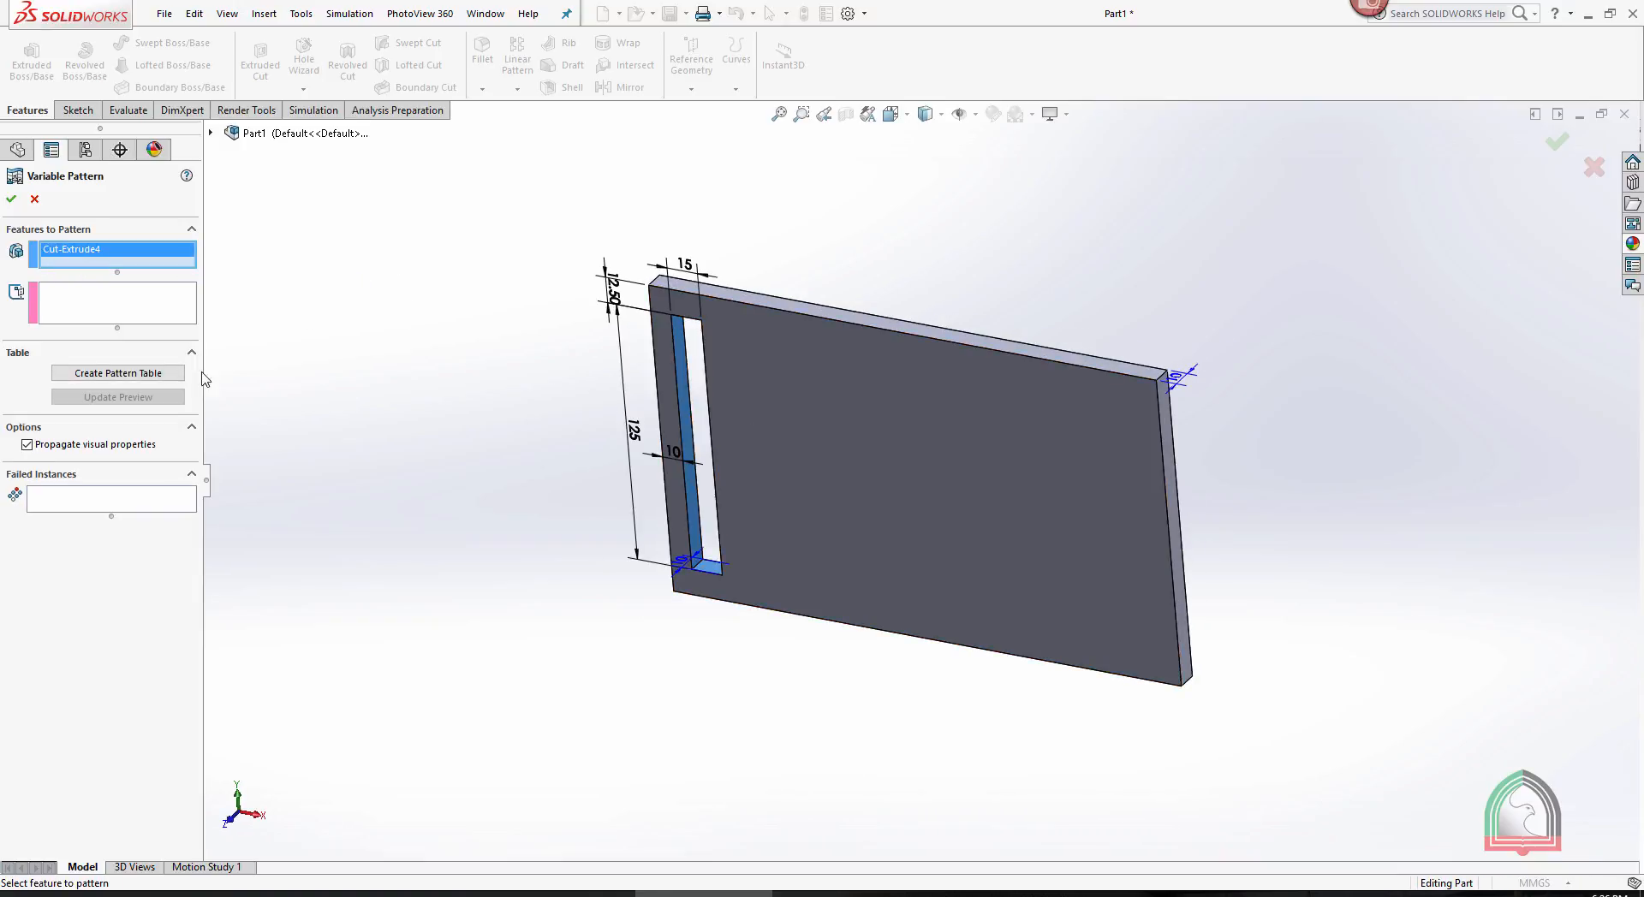
- Create the pattern table and add the slot's LENGTH, WIDTH, VER and HOR dimensions to it
{"action": "left_click", "coordinate": [96, 374]}
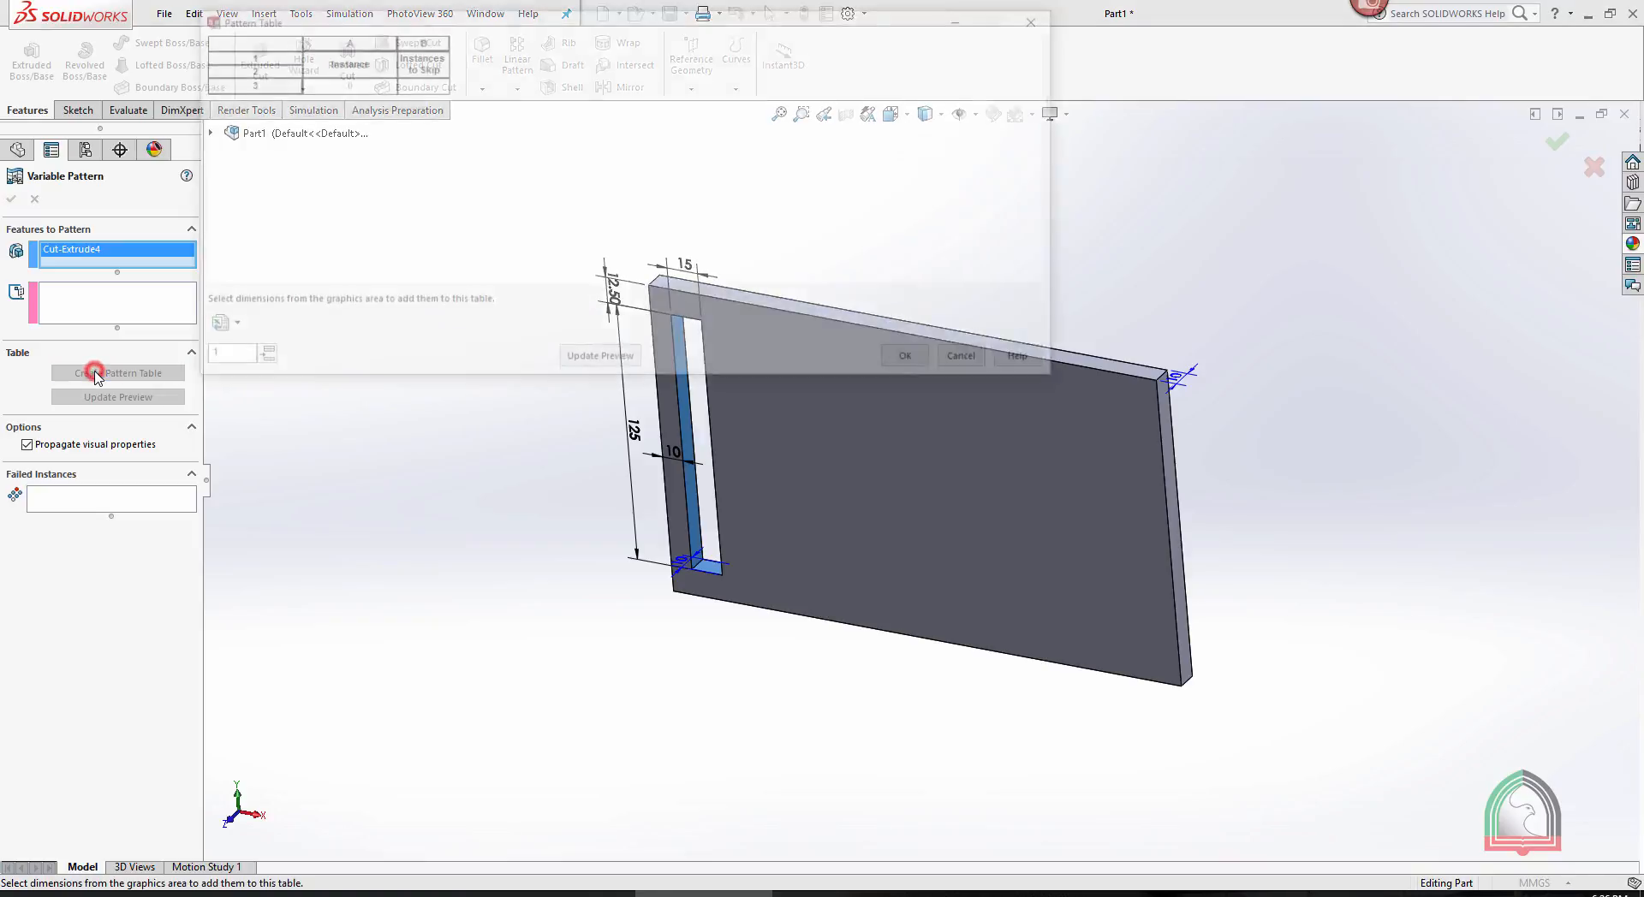
{"action": "left_click_drag", "start_coordinate": [454, 33], "coordinate": [988, 157]}
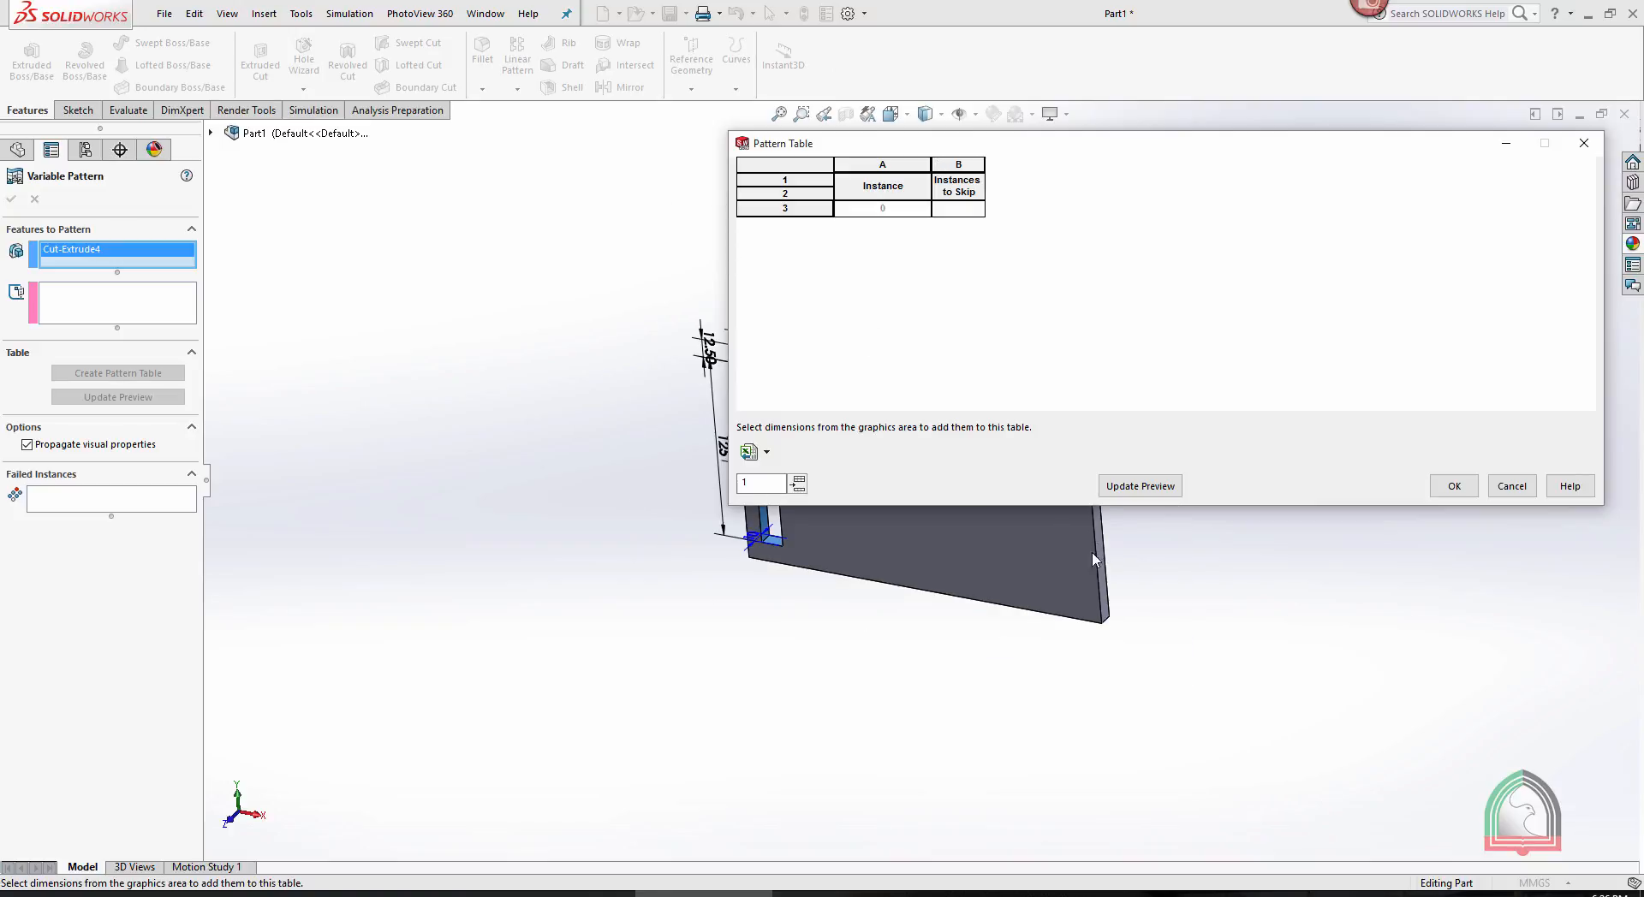
{"action": "scroll", "coordinate": [1092, 554], "scroll_direction": "down", "scroll_amount": 4}
{"action": "scroll", "coordinate": [973, 540], "scroll_direction": "up", "scroll_amount": 3}
{"action": "scroll", "coordinate": [677, 225], "scroll_direction": "down", "scroll_amount": 1}
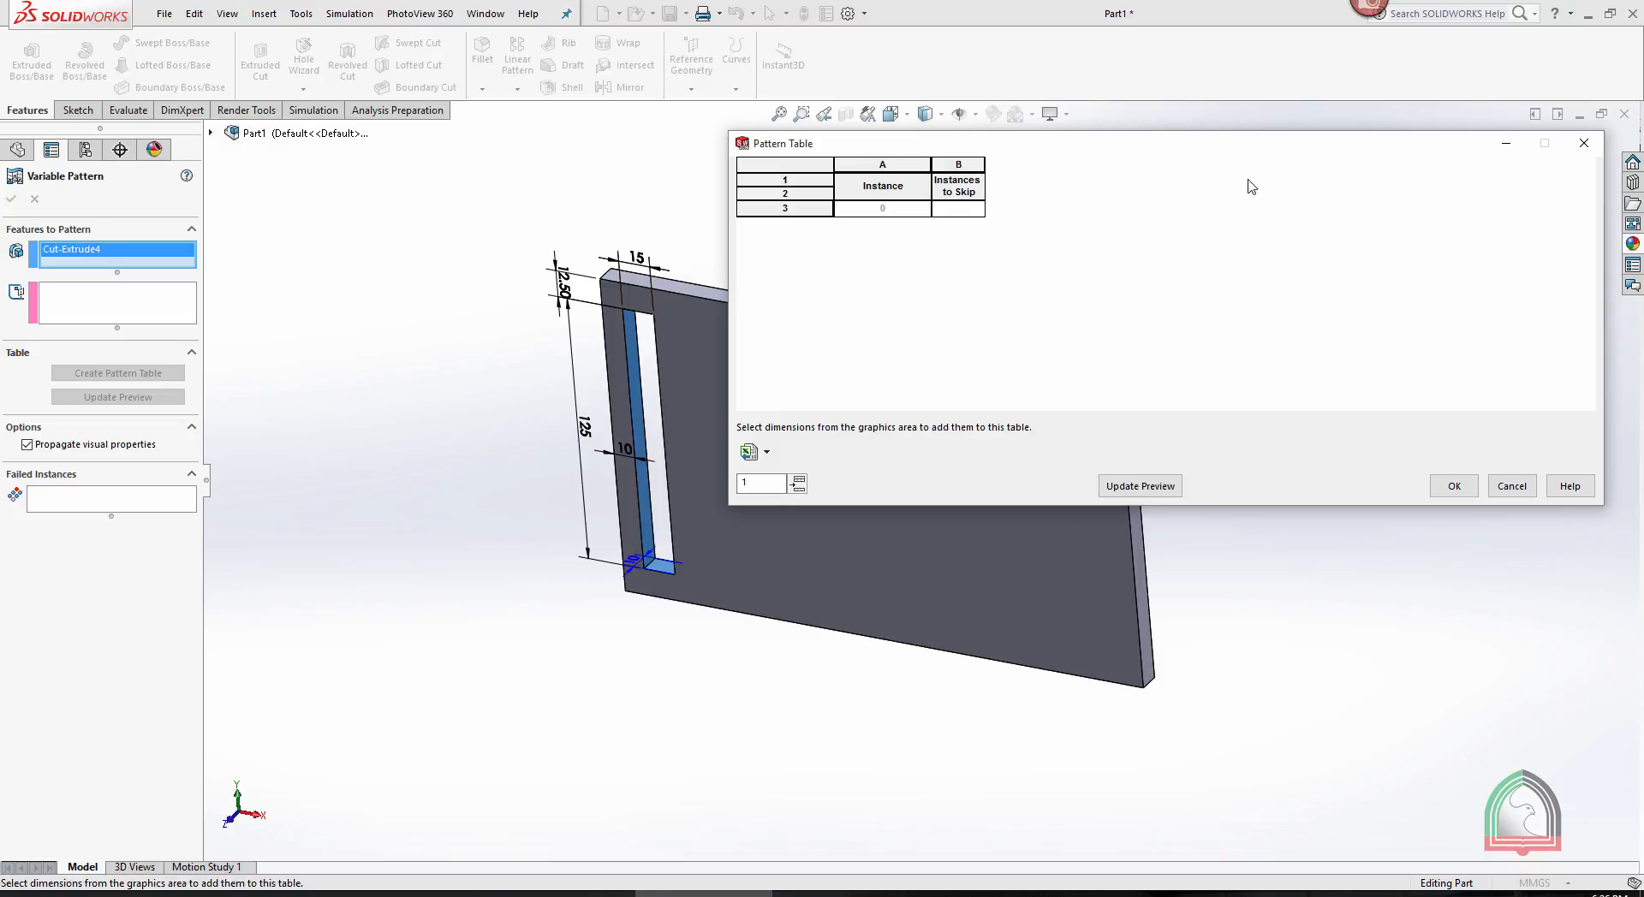
{"action": "left_click", "coordinate": [582, 427]}
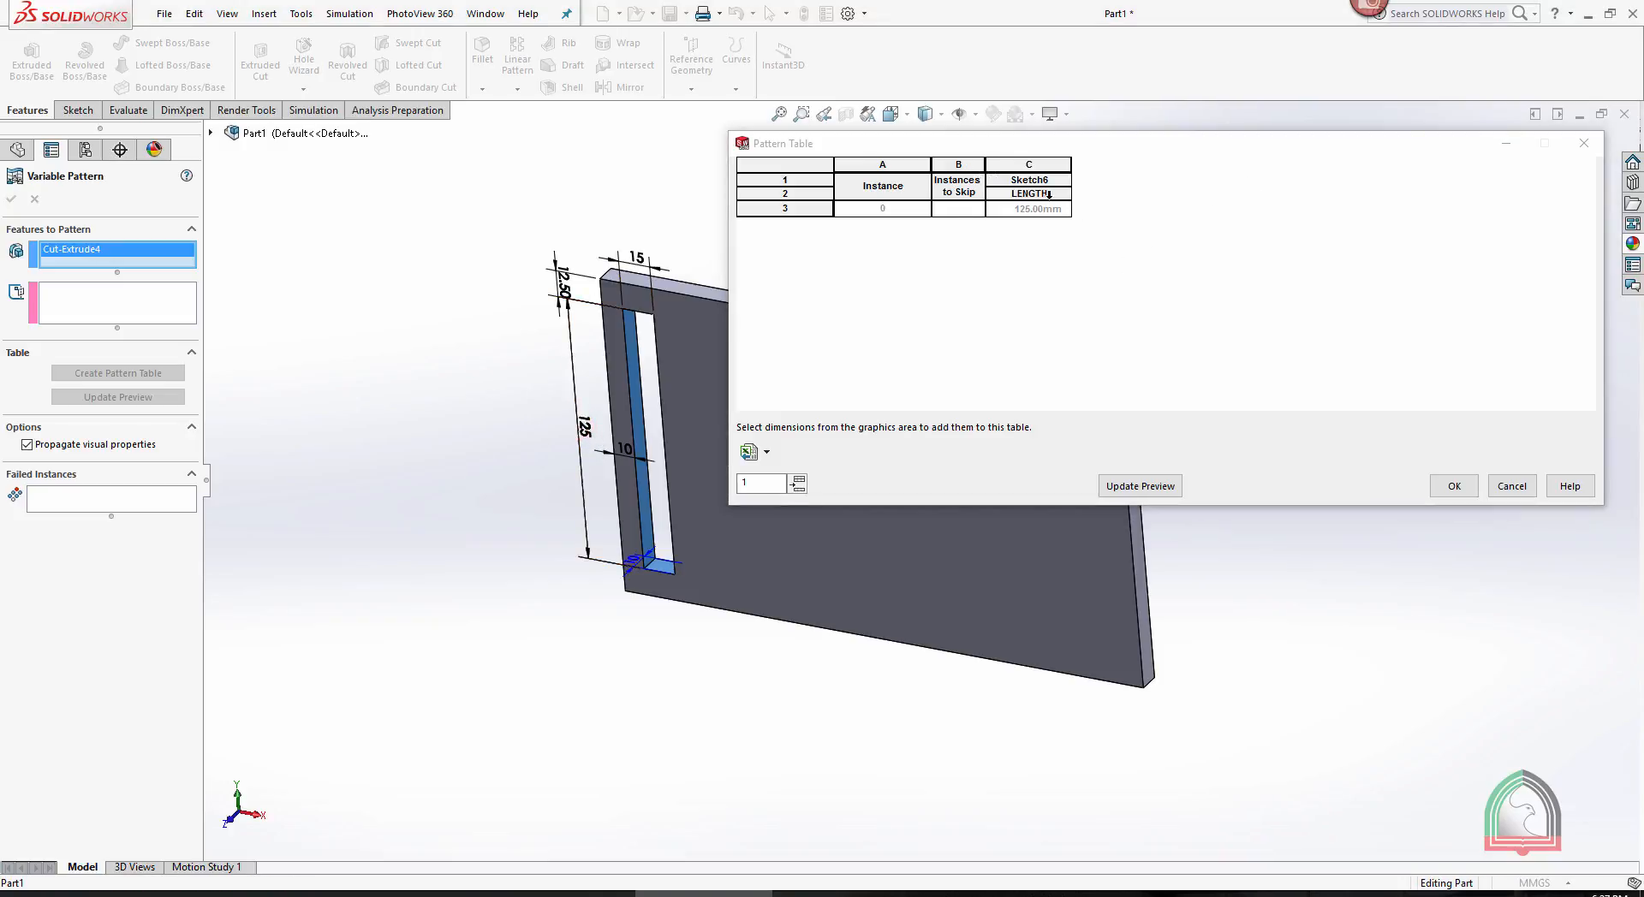
{"action": "left_click", "coordinate": [634, 257]}
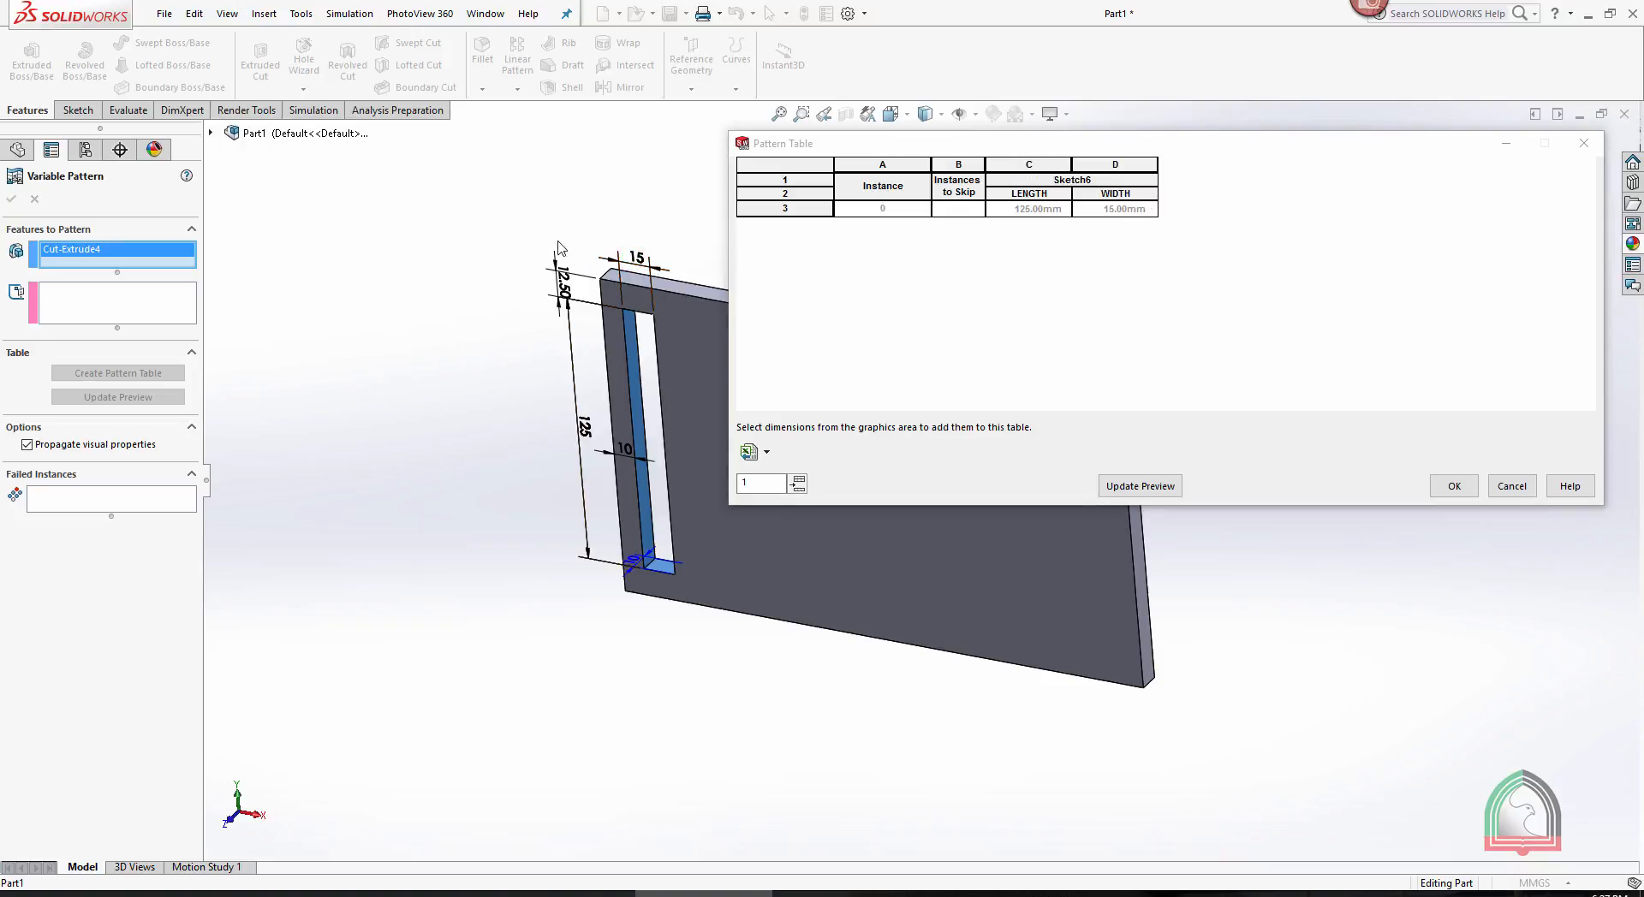
{"action": "left_click", "coordinate": [562, 276]}
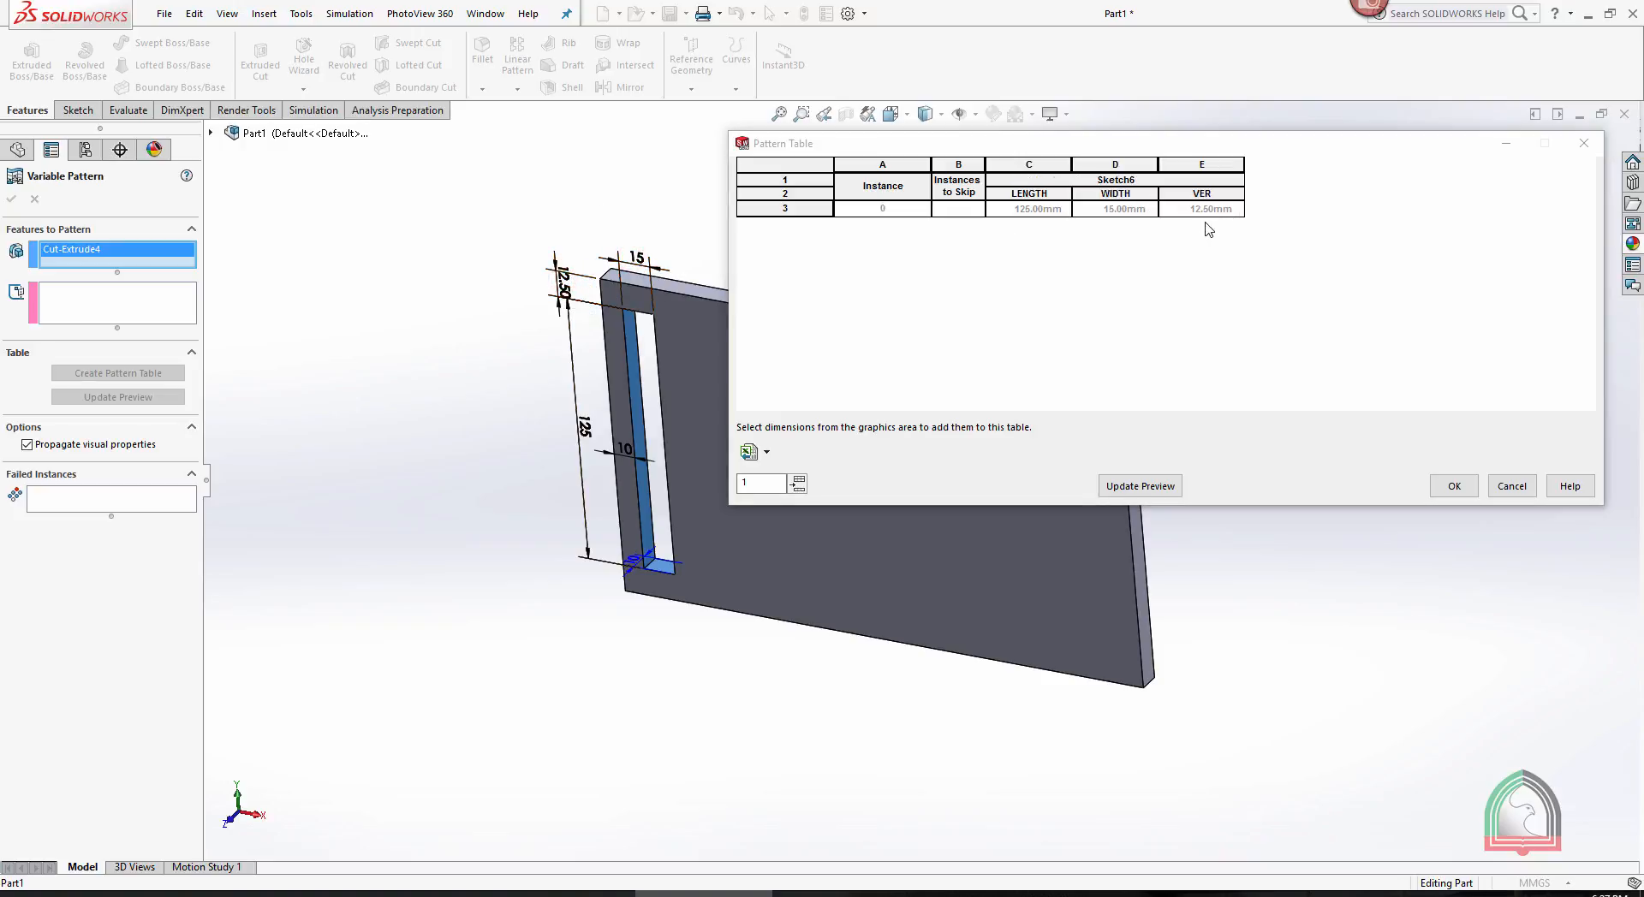
{"action": "left_click", "coordinate": [629, 454]}
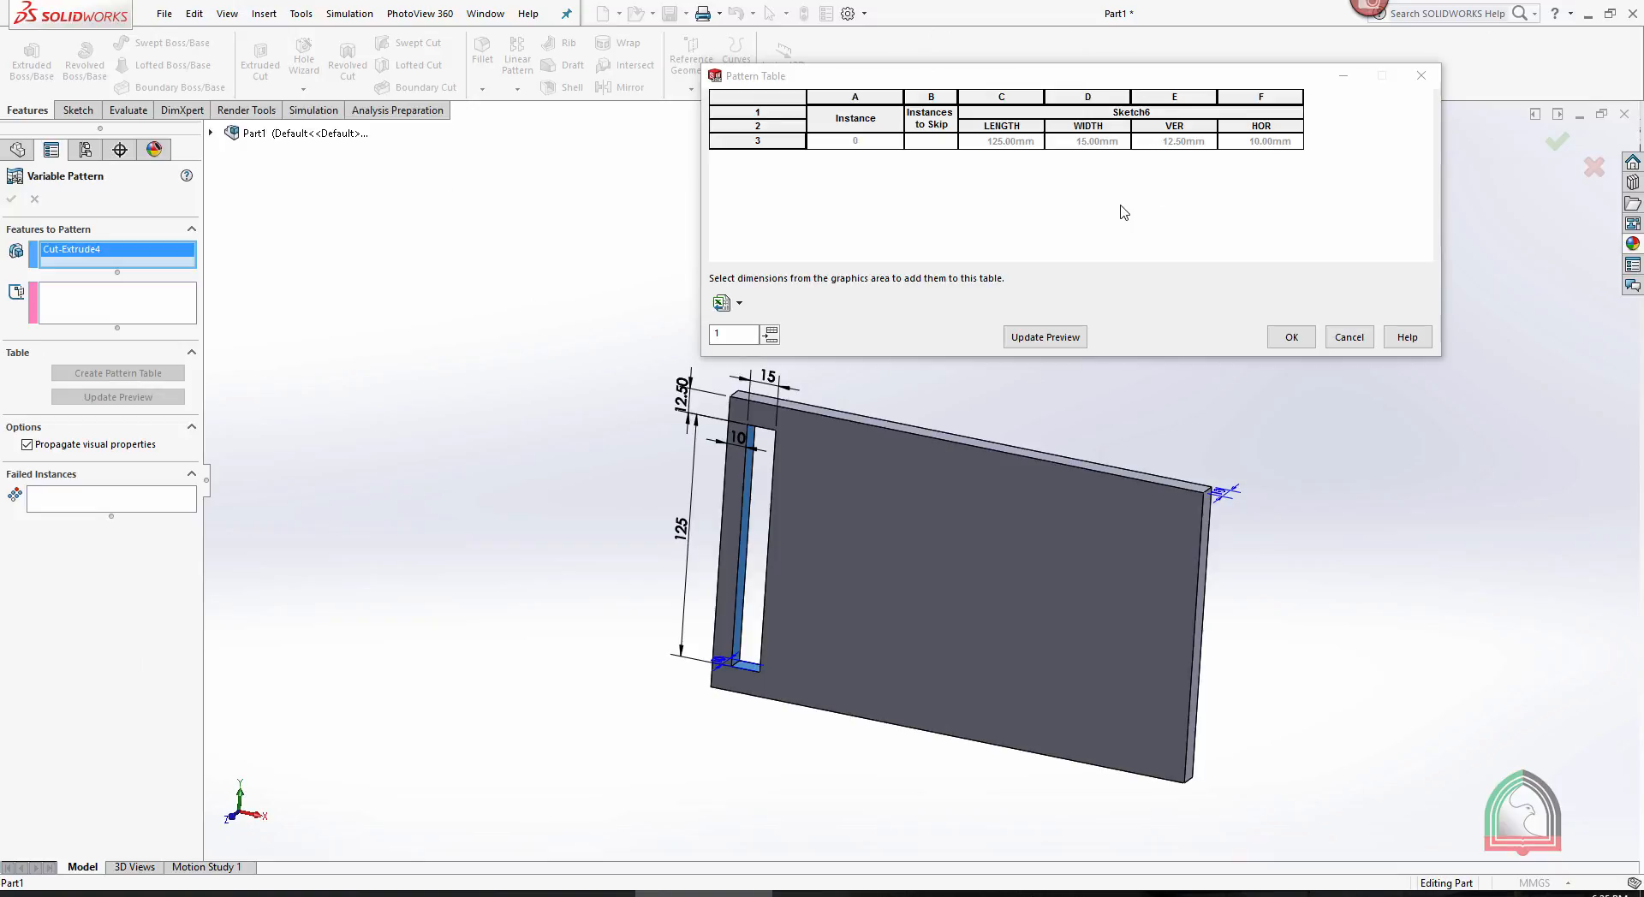
- Add seven instances to the pattern table and enlarge the table so that all rows fit
{"action": "left_click", "coordinate": [771, 335]}
{"action": "left_click", "coordinate": [771, 335]}
{"action": "left_click", "coordinate": [770, 335]}
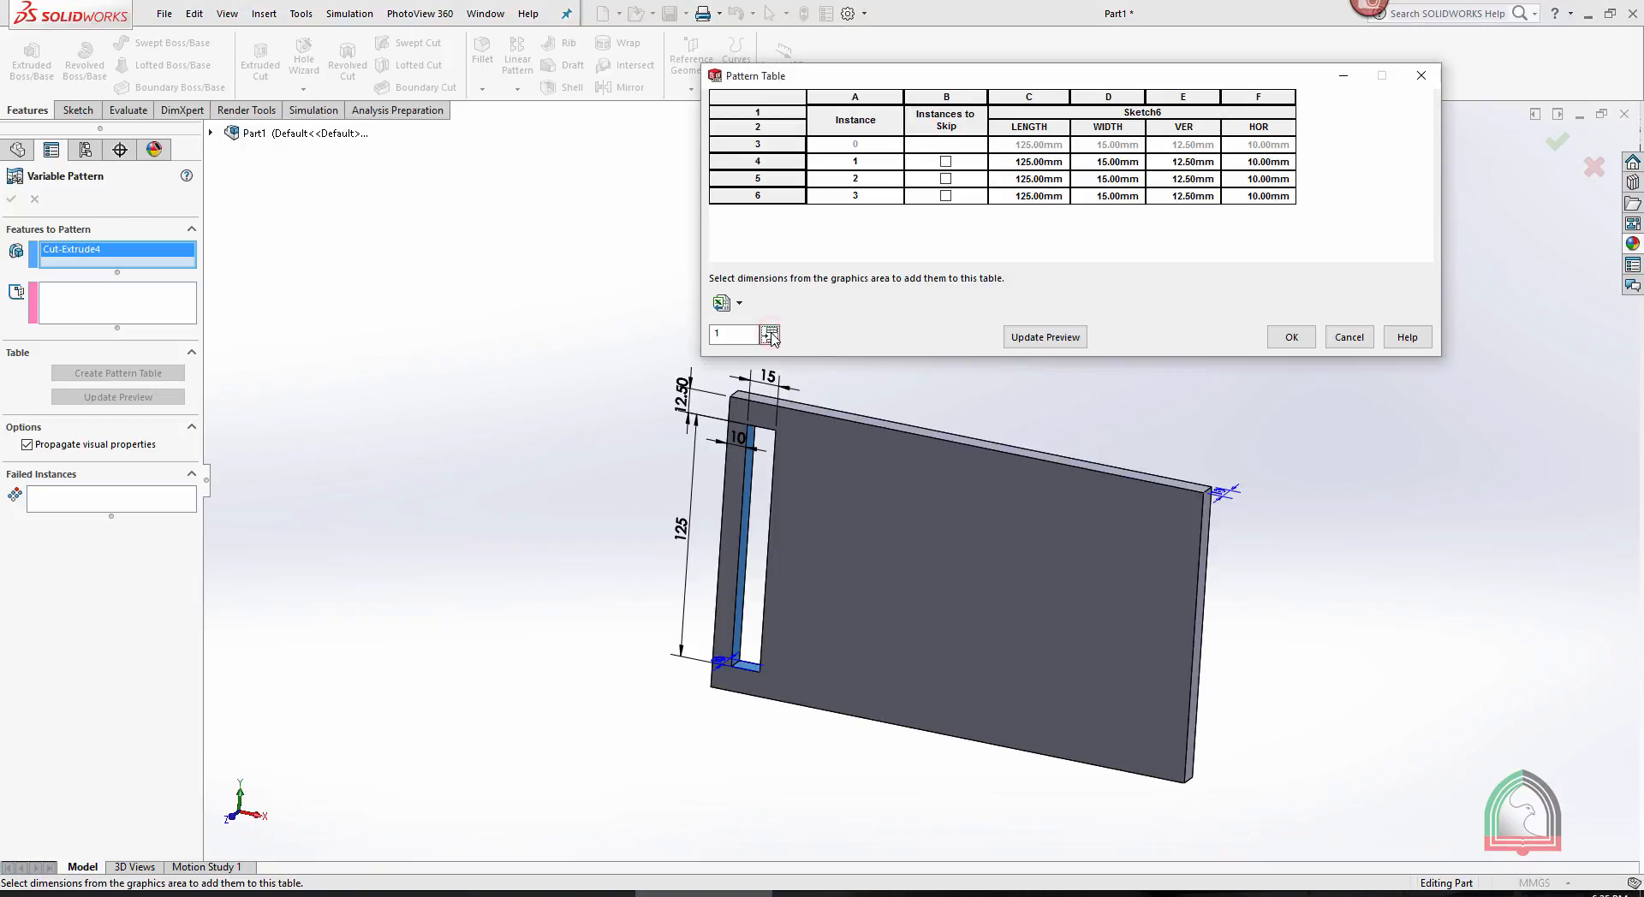
{"action": "left_click", "coordinate": [770, 335]}
{"action": "left_click", "coordinate": [771, 335]}
{"action": "left_click", "coordinate": [770, 334]}
{"action": "left_click", "coordinate": [771, 335]}
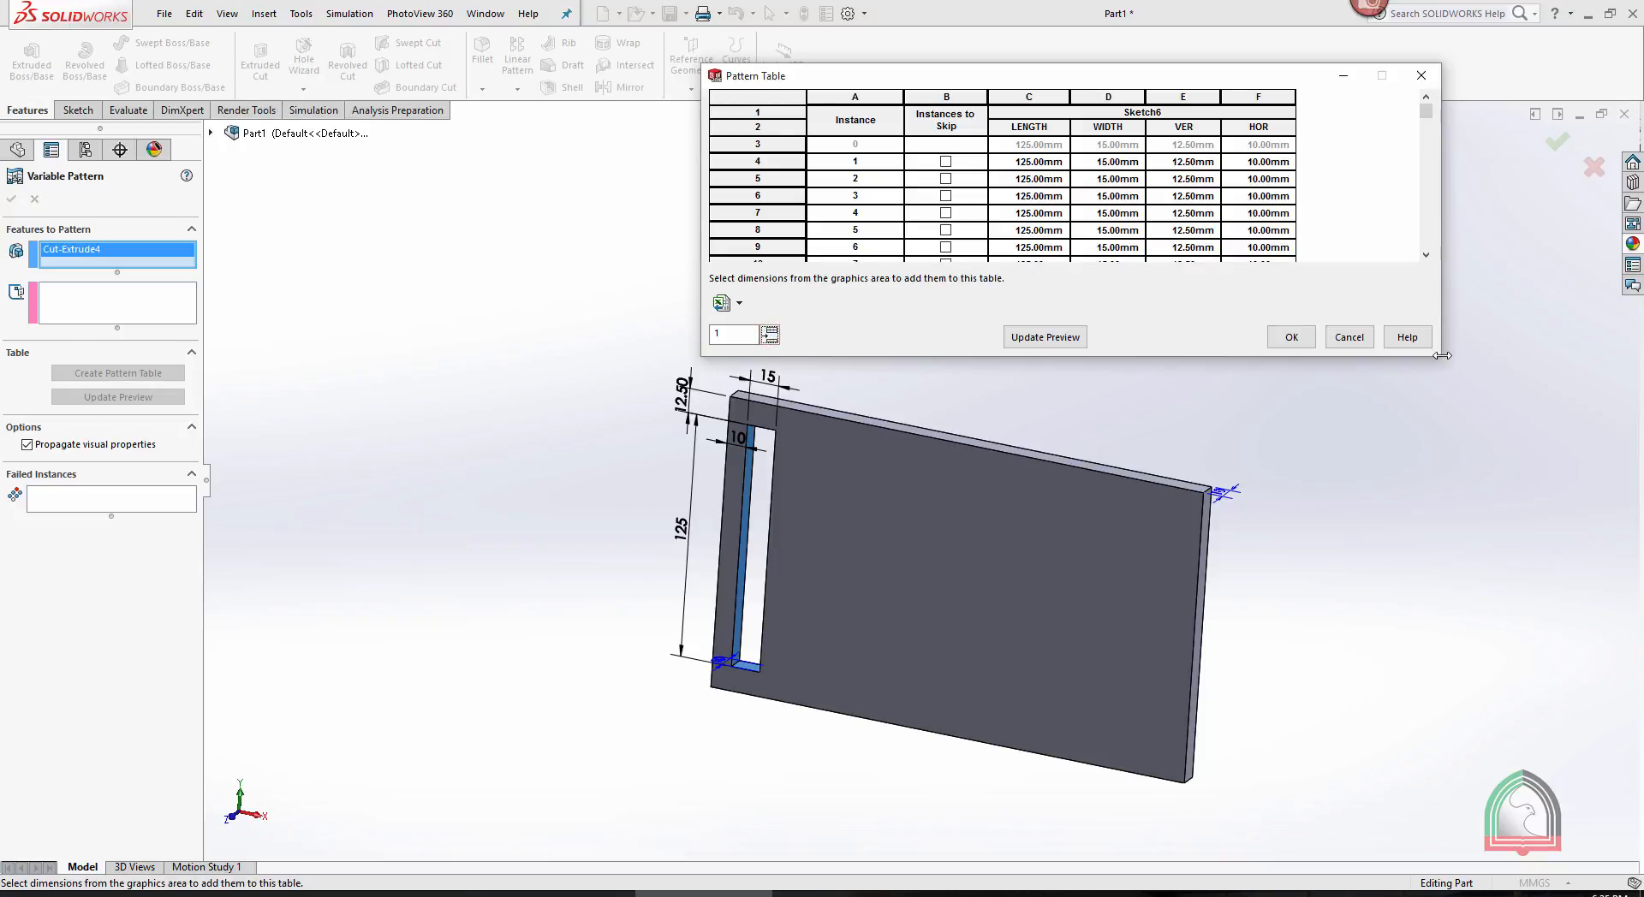
{"action": "left_click_drag", "start_coordinate": [1443, 356], "coordinate": [1442, 355]}
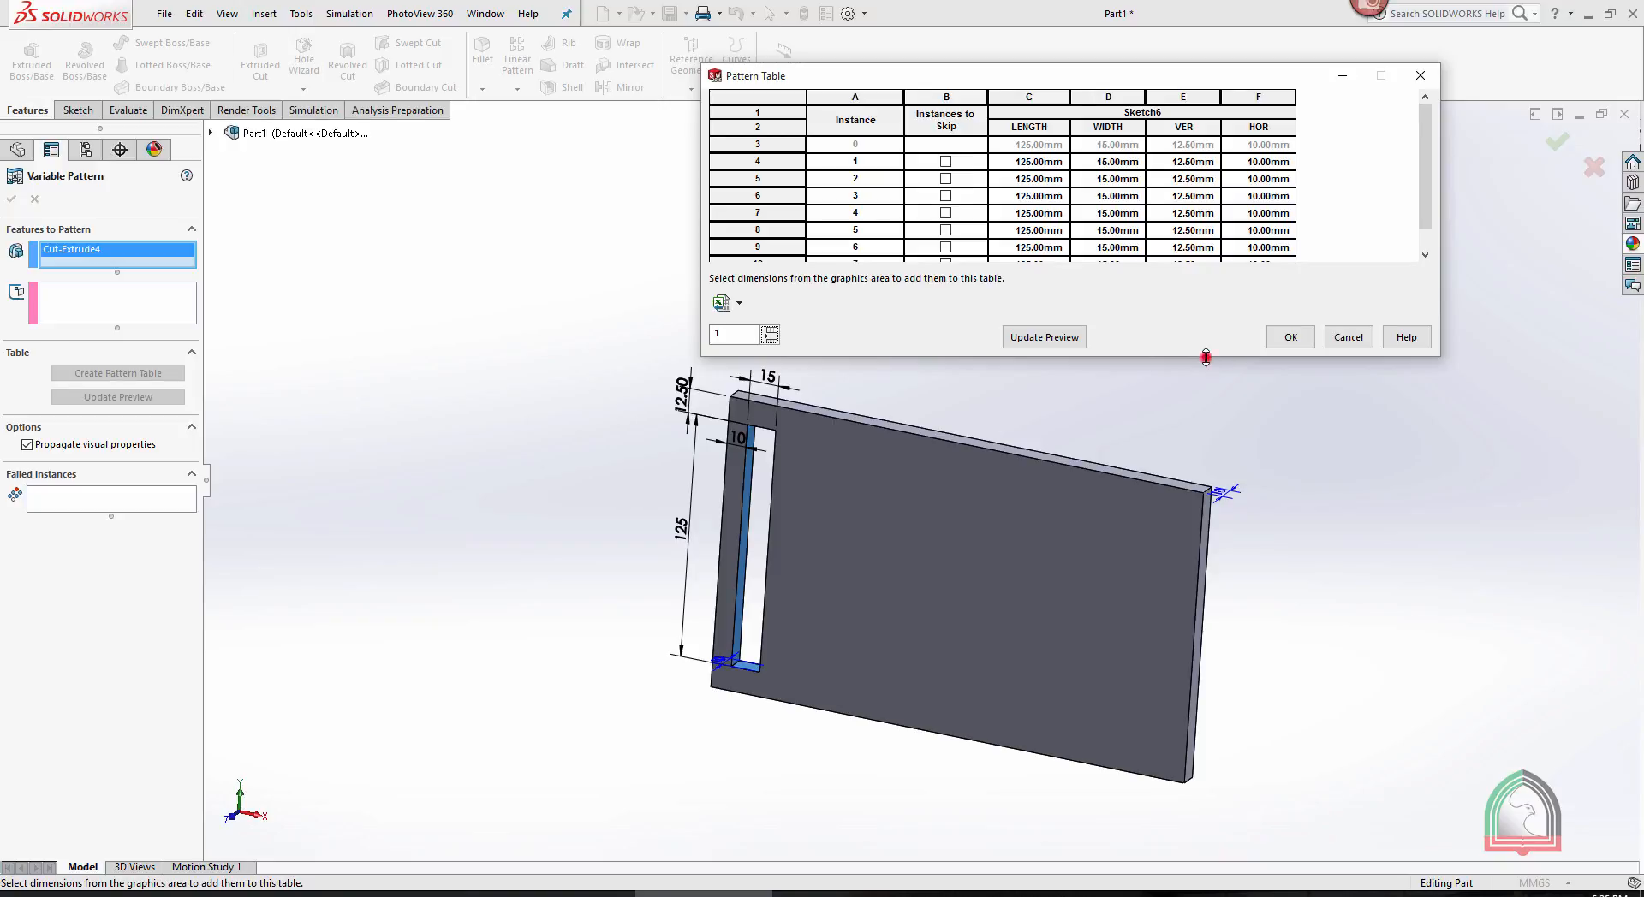
{"action": "left_click_drag", "start_coordinate": [1205, 358], "coordinate": [1205, 419]}
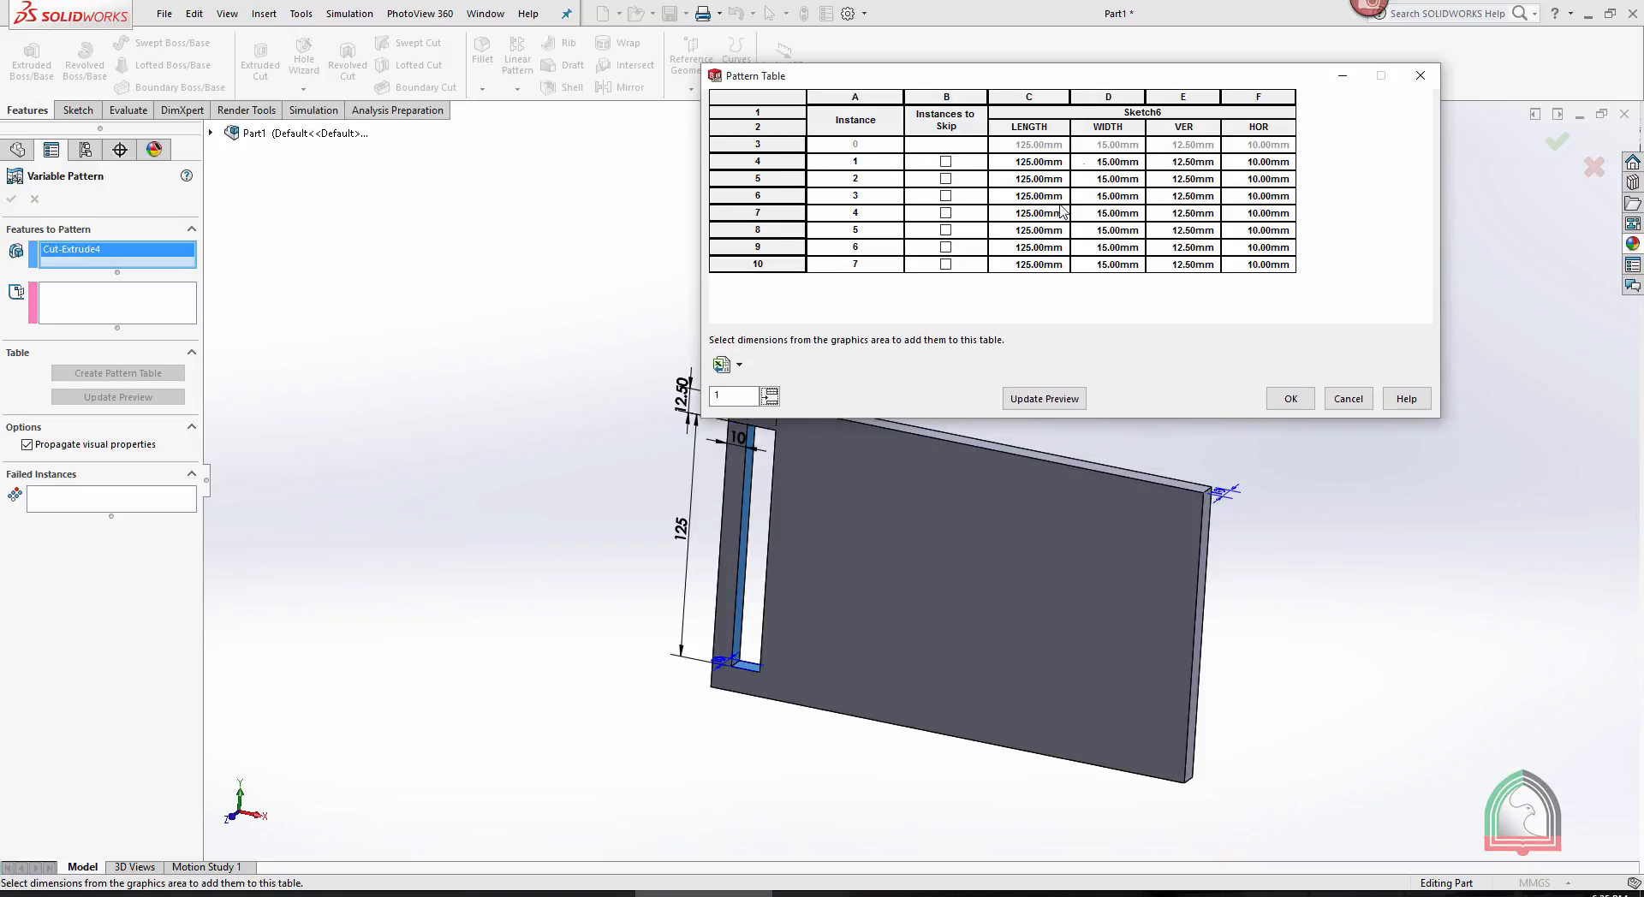
{"action": "left_click_drag", "start_coordinate": [1065, 75], "coordinate": [1105, 60]}
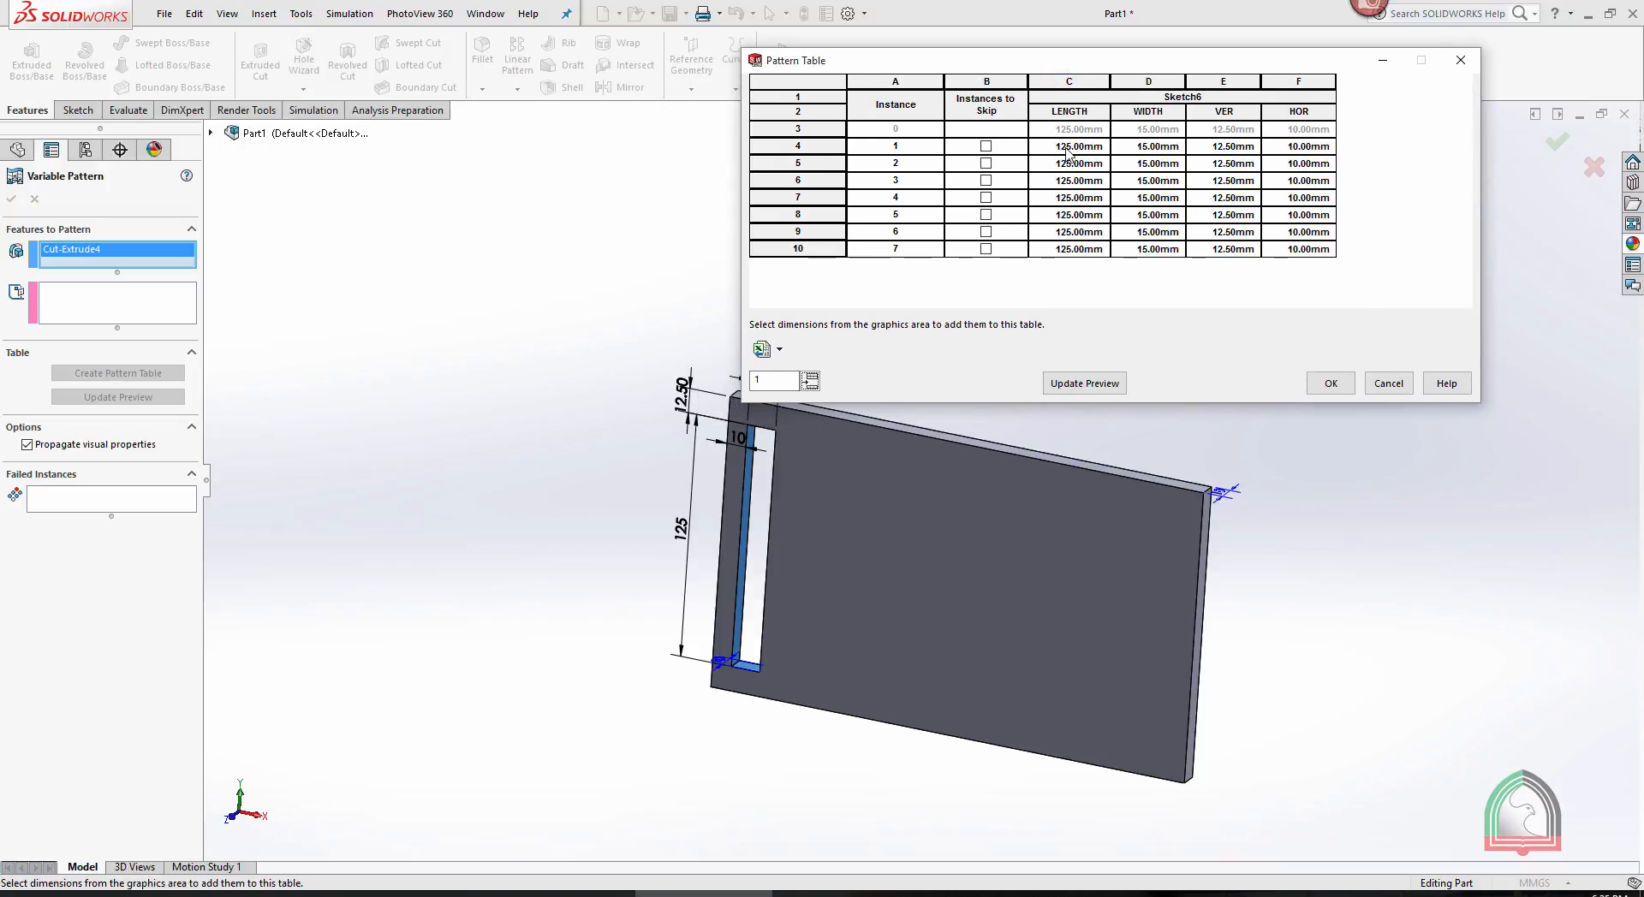
- Set LENGTH to 115 mm for instance 1 and 105 mm for instance 2, and continue the series to 55 mm at instance 7
{"action": "scroll", "coordinate": [863, 446], "scroll_direction": "up", "scroll_amount": 3}
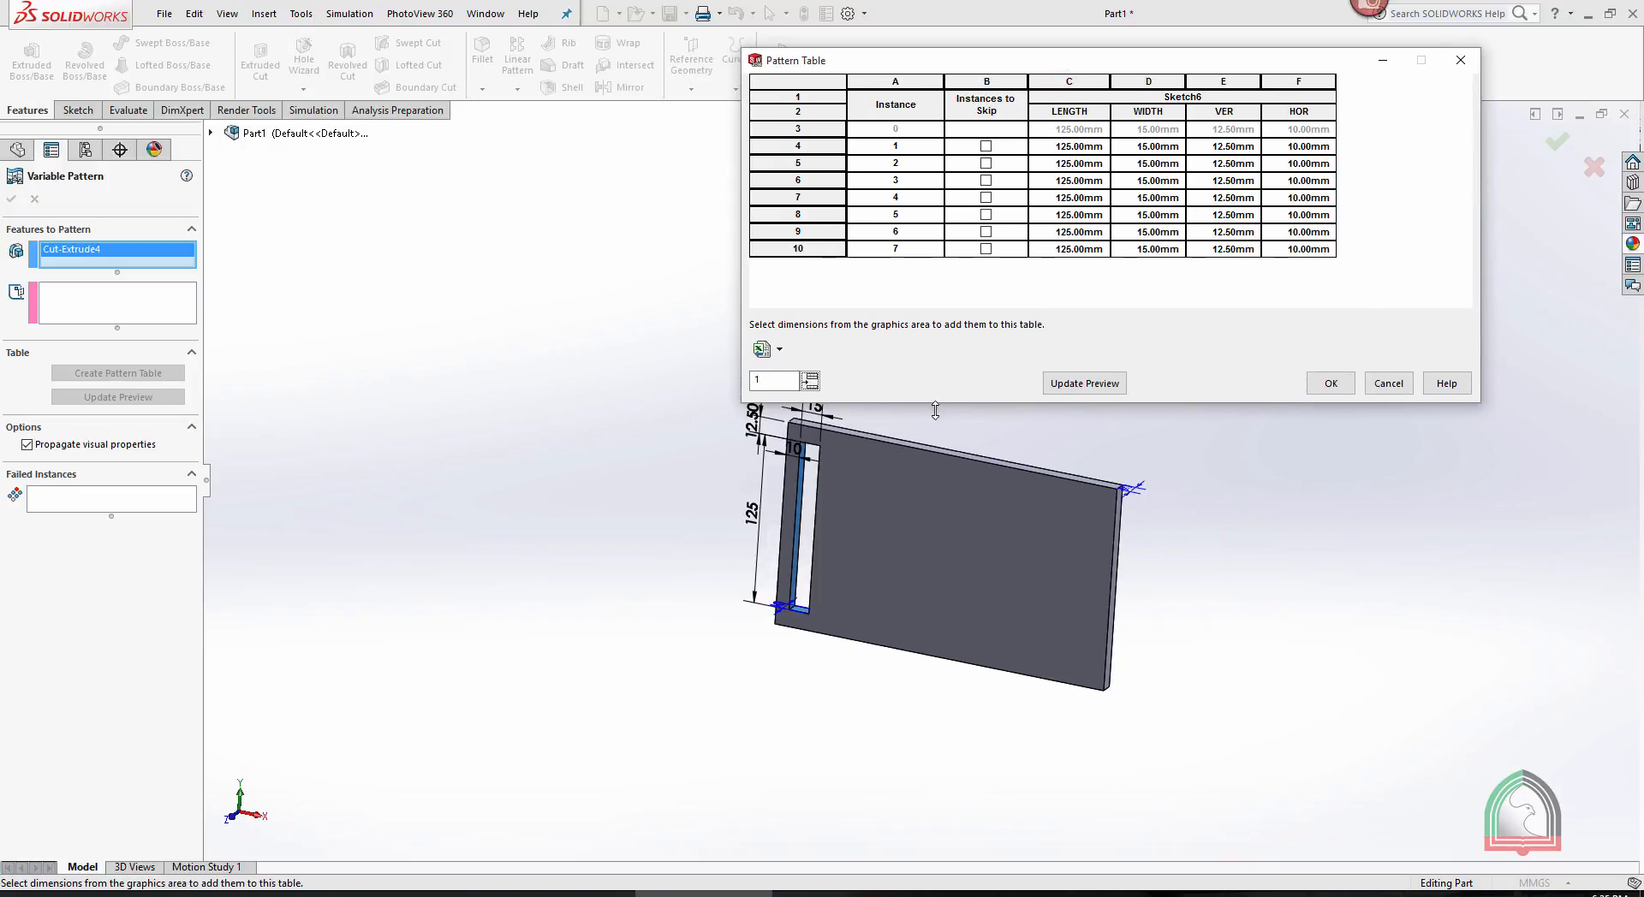
{"action": "scroll", "coordinate": [980, 435], "scroll_direction": "down", "scroll_amount": 1}
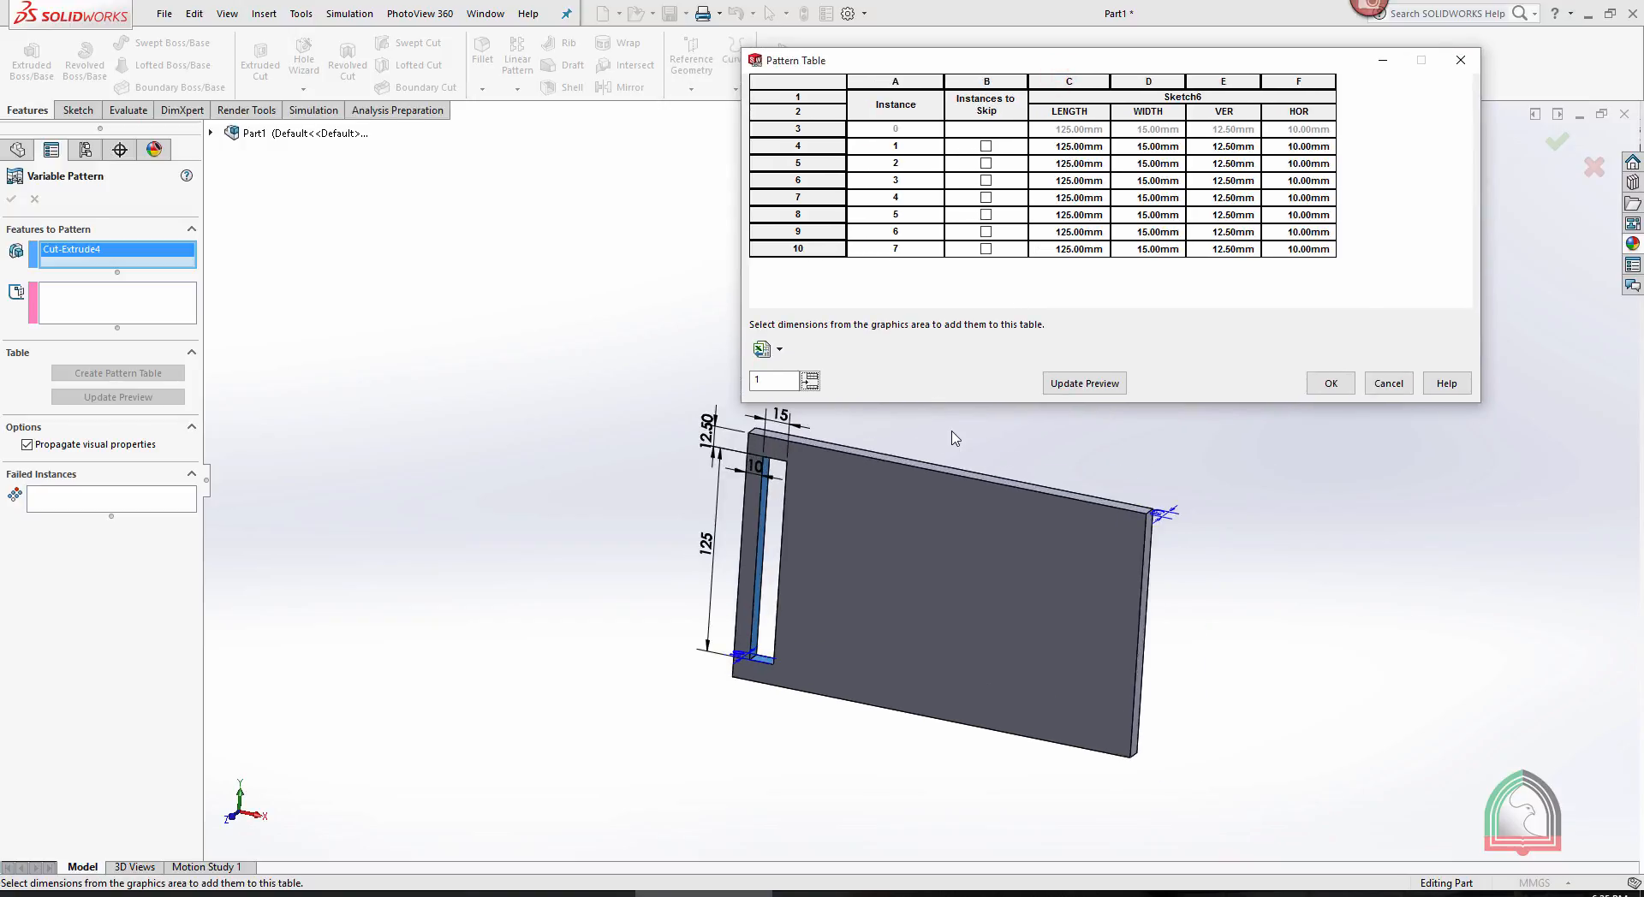
{"action": "left_click", "coordinate": [1074, 147]}
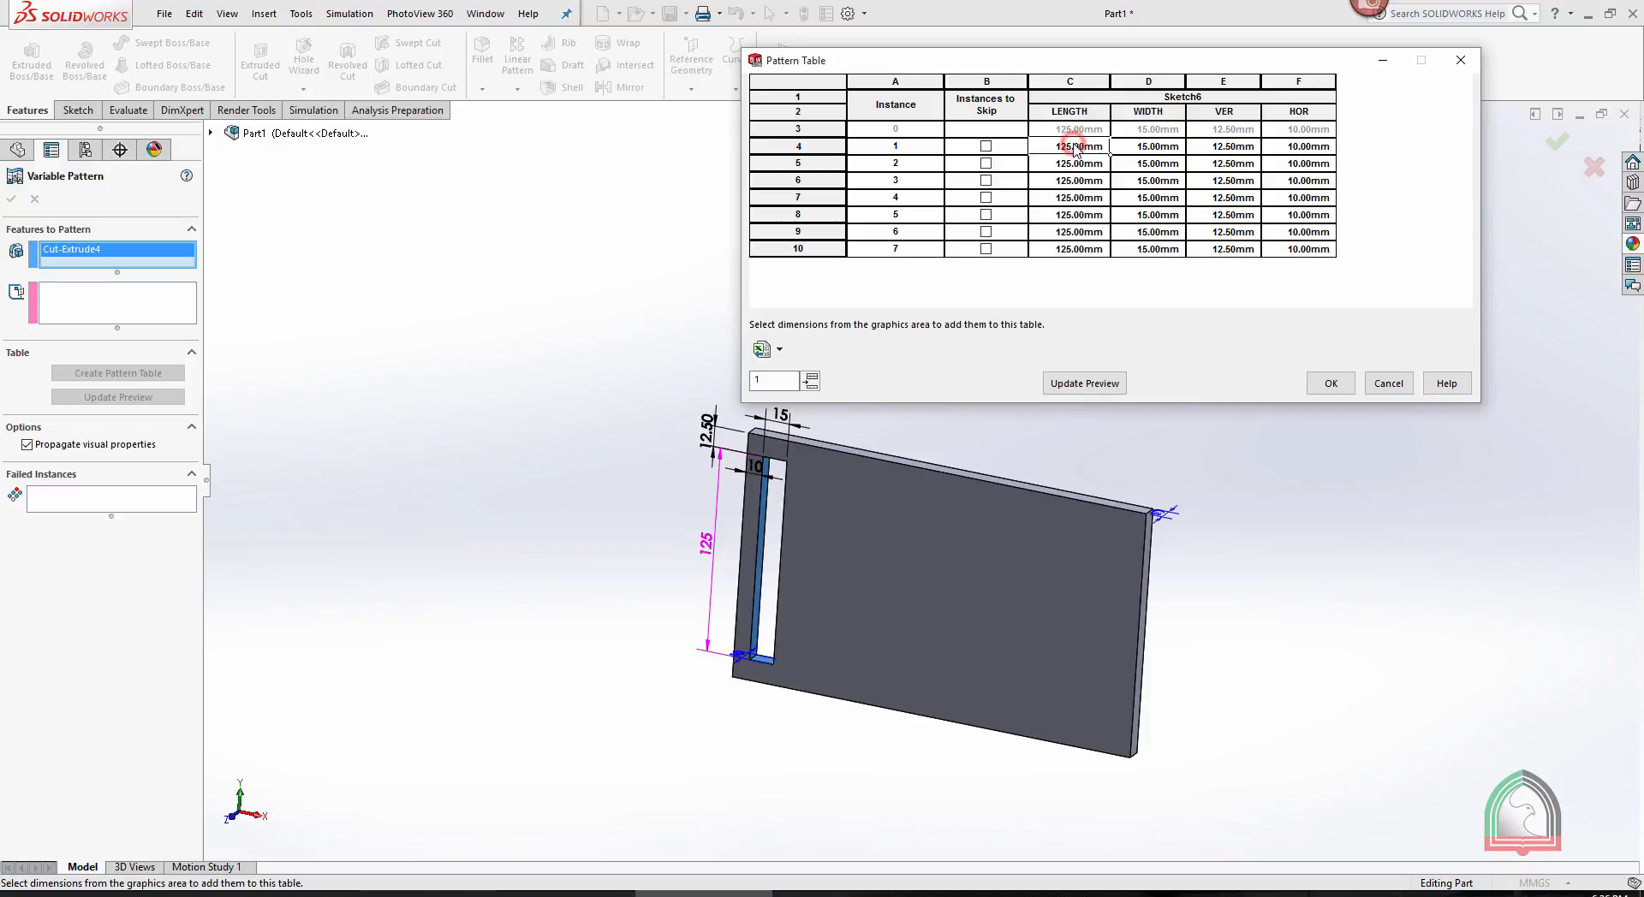
{"action": "key", "text": "BackSpace"}
{"action": "type", "text": "115"}
{"action": "left_click", "coordinate": [1067, 168]}
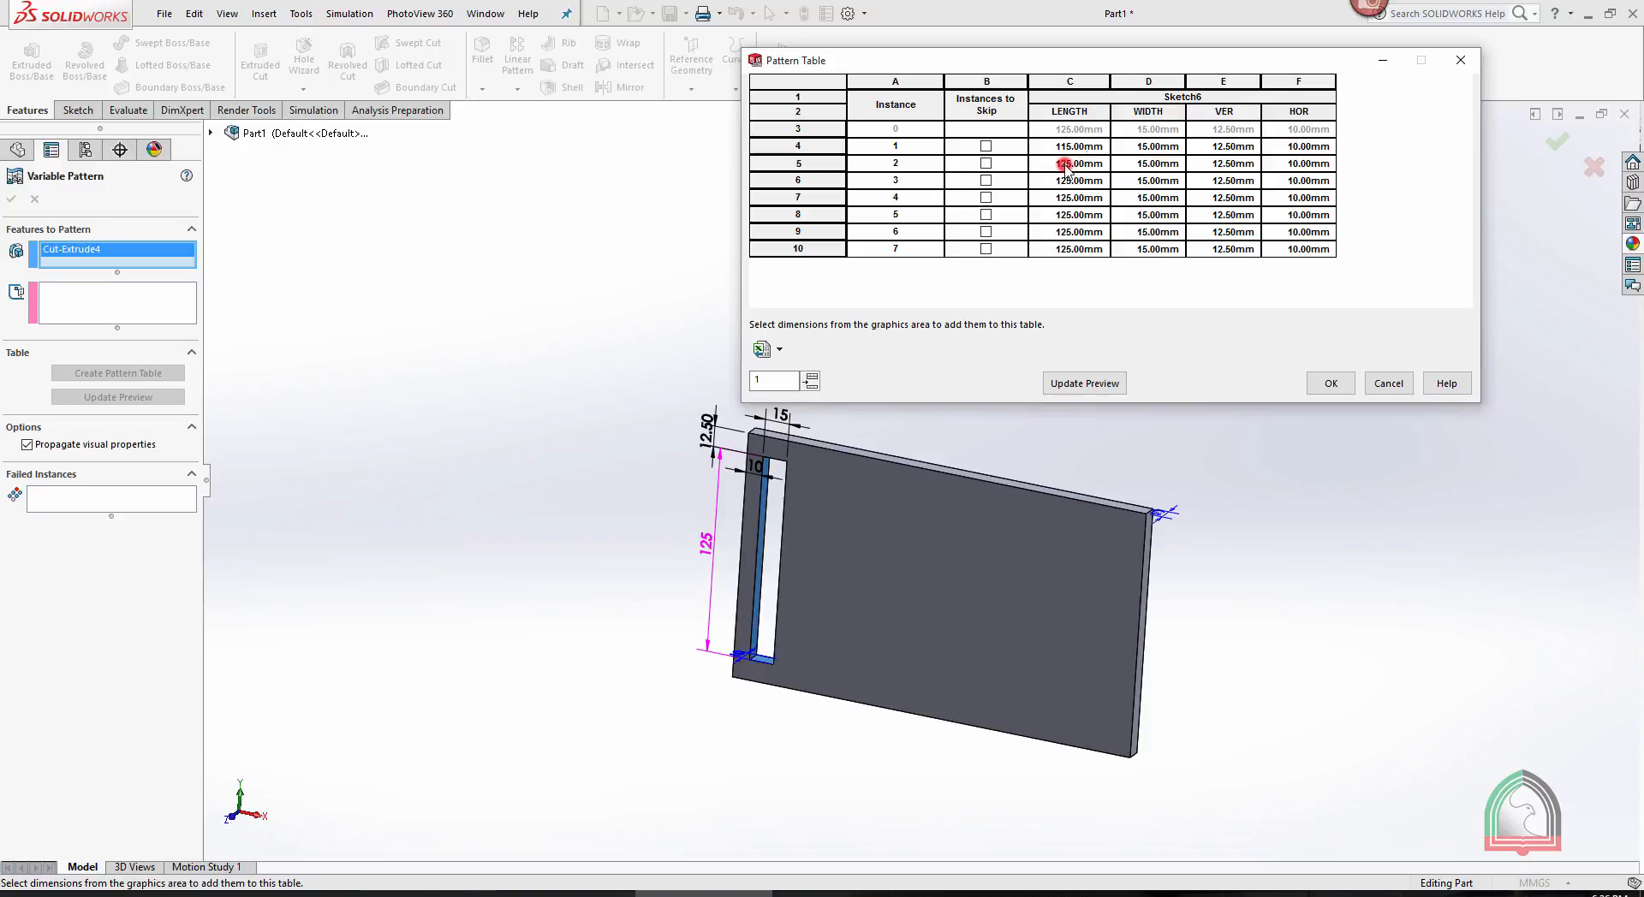
{"action": "key", "text": "BackSpace"}
{"action": "type", "text": "105"}
{"action": "left_click", "coordinate": [1092, 146]}
{"action": "left_click_drag", "start_coordinate": [1074, 143], "coordinate": [1102, 257]}
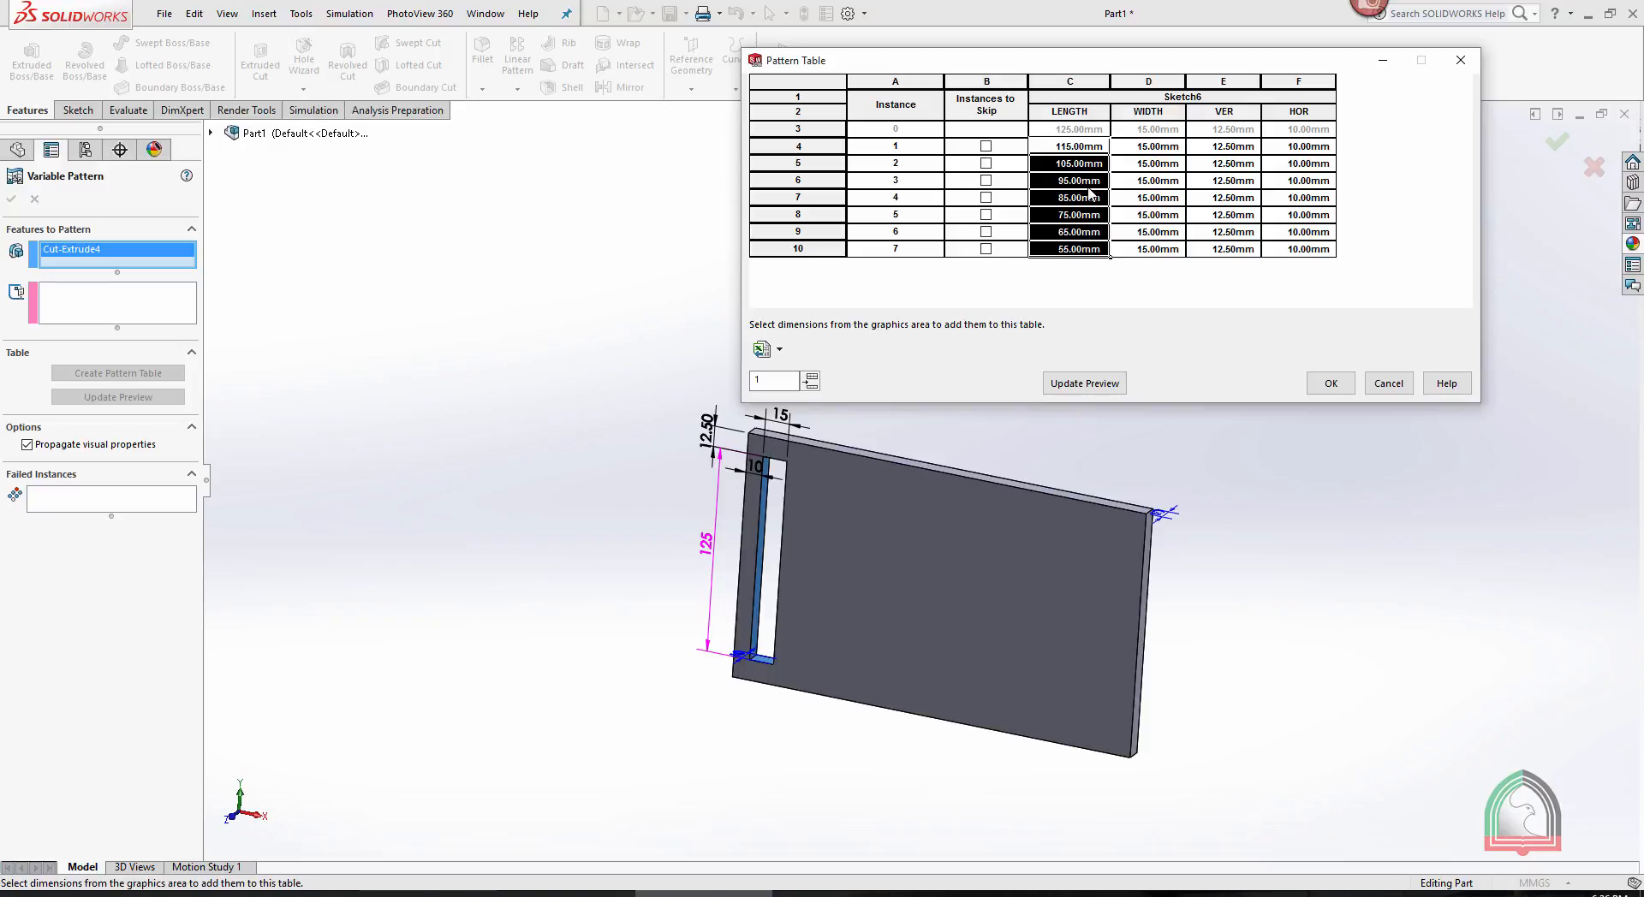
- Set HOR to 35 mm for instance 1 and update the pattern preview
{"action": "left_click", "coordinate": [1153, 151]}
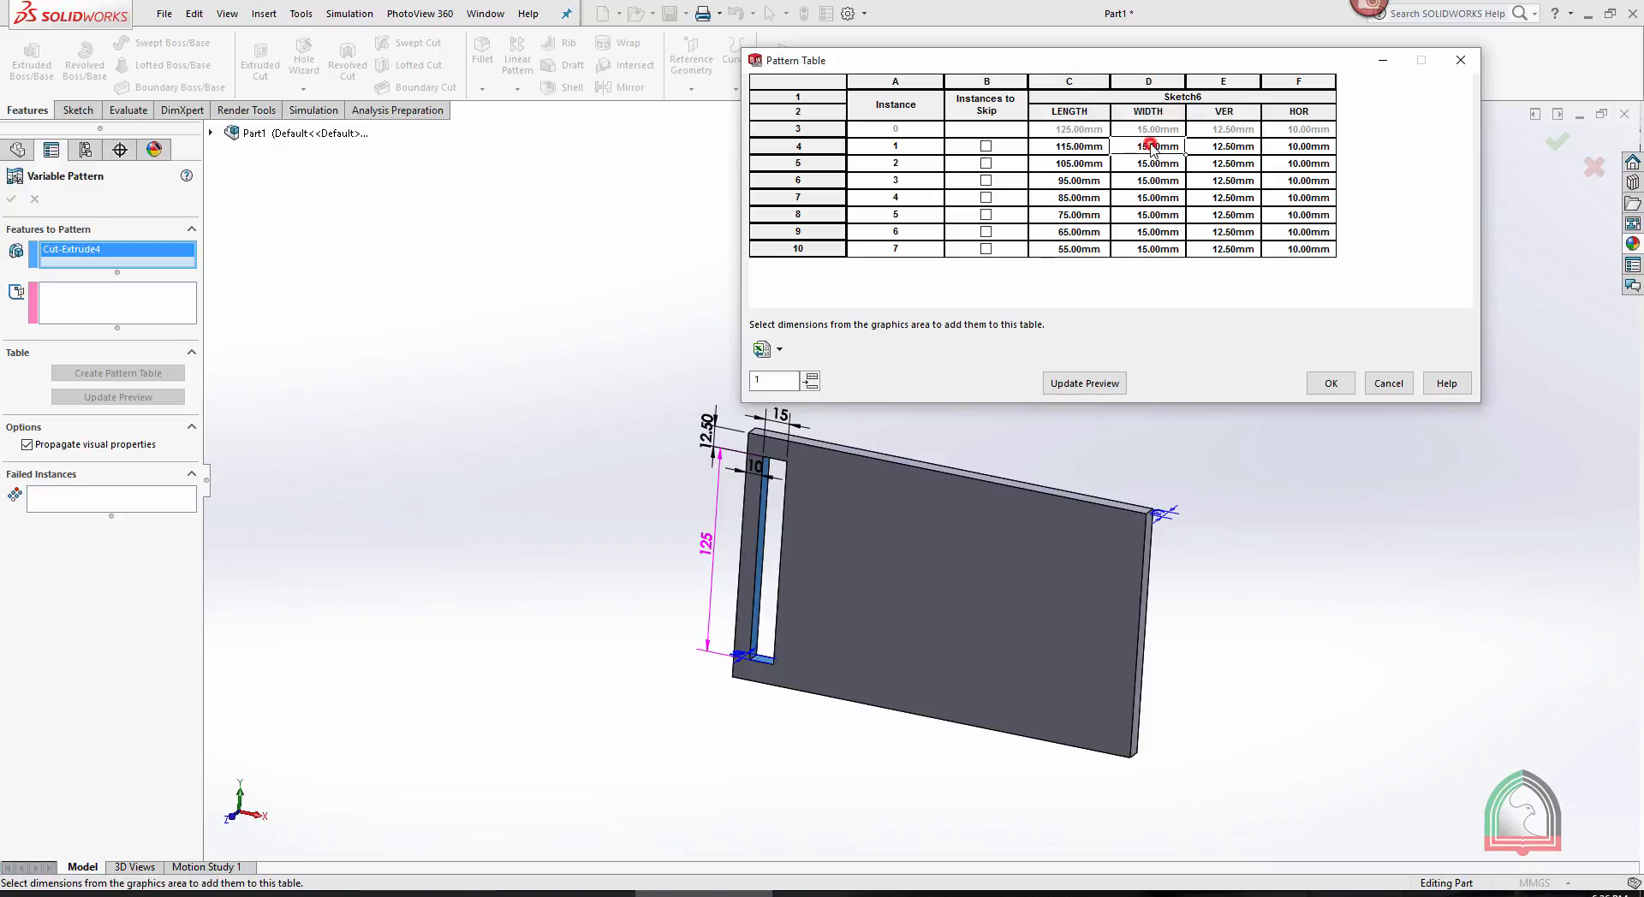
{"action": "left_click", "coordinate": [779, 420]}
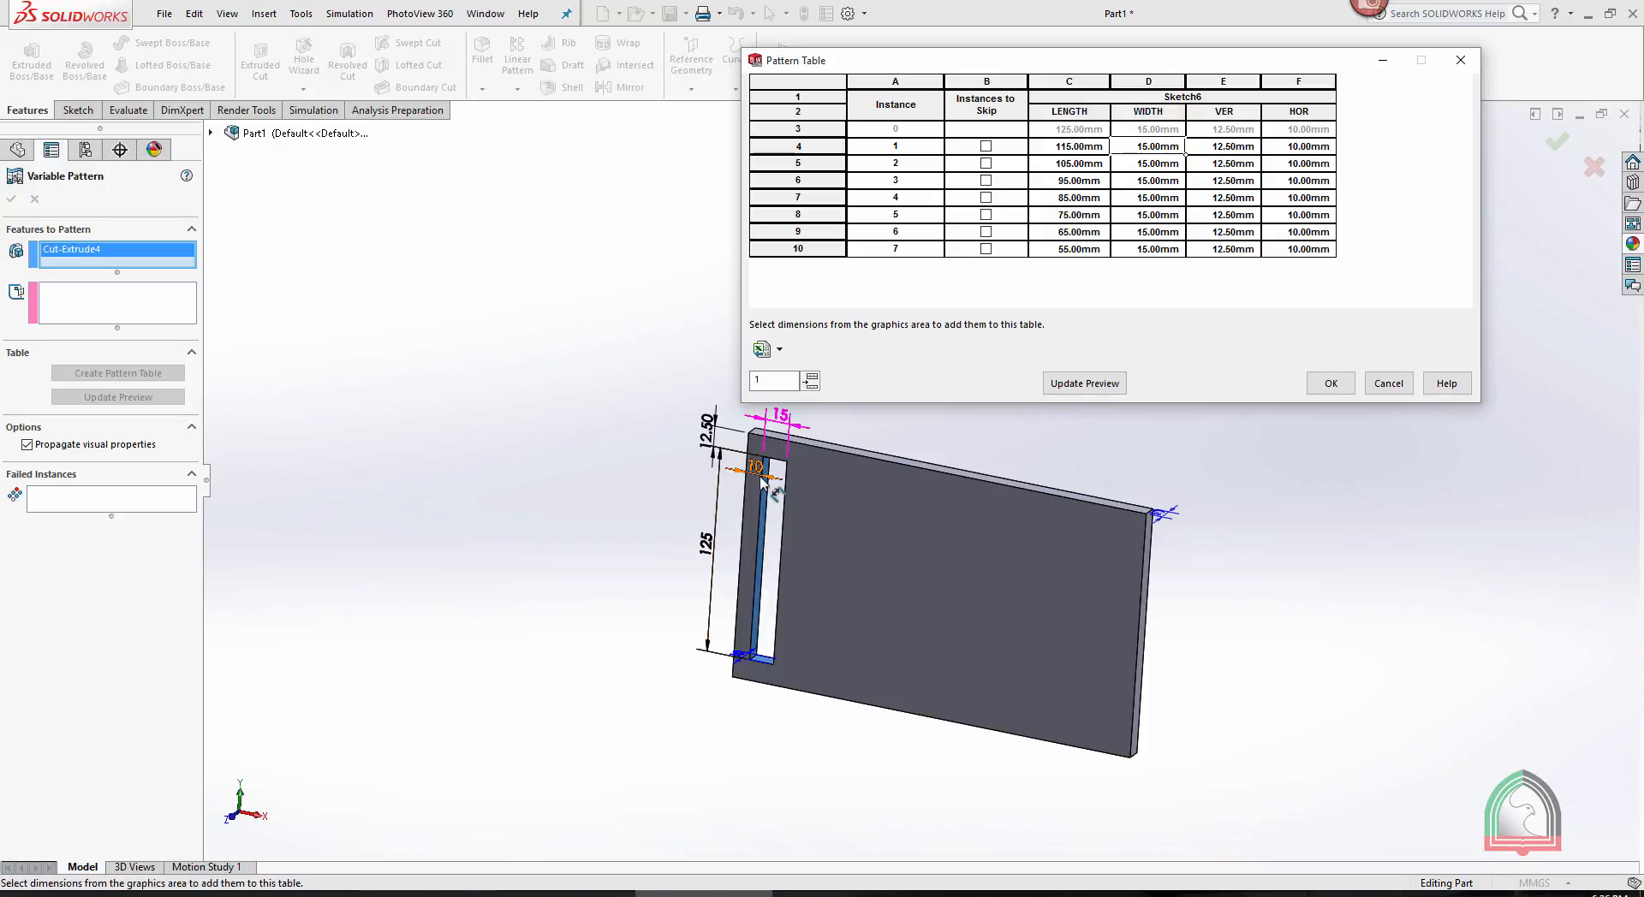
{"action": "left_click", "coordinate": [780, 423]}
{"action": "left_click", "coordinate": [1307, 147]}
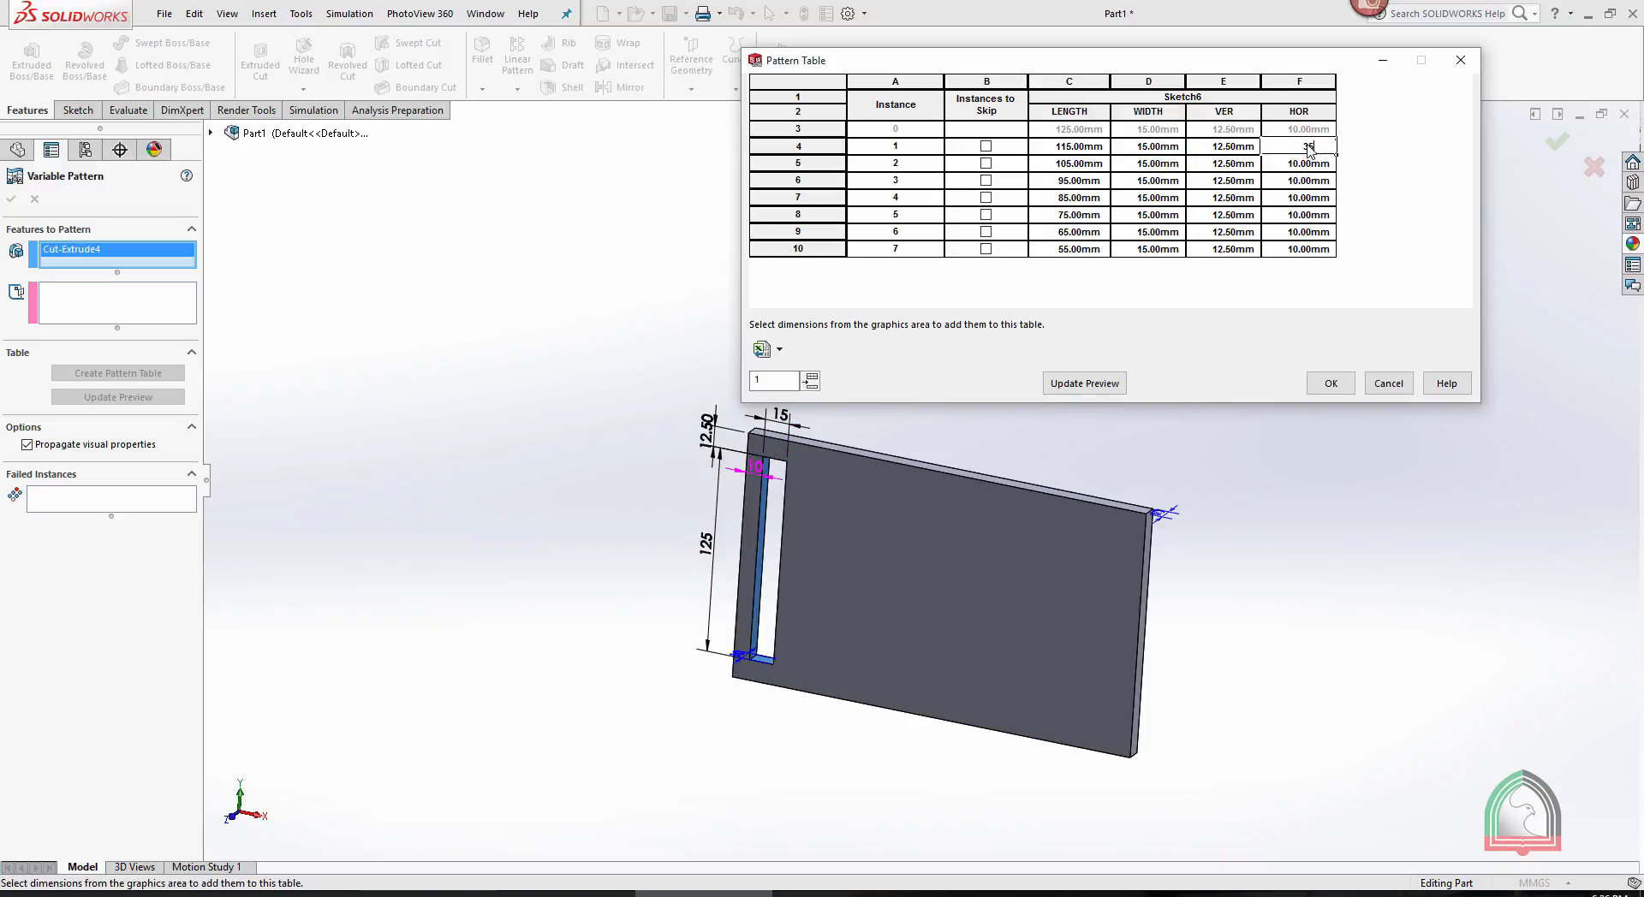
{"action": "key", "text": "Return"}
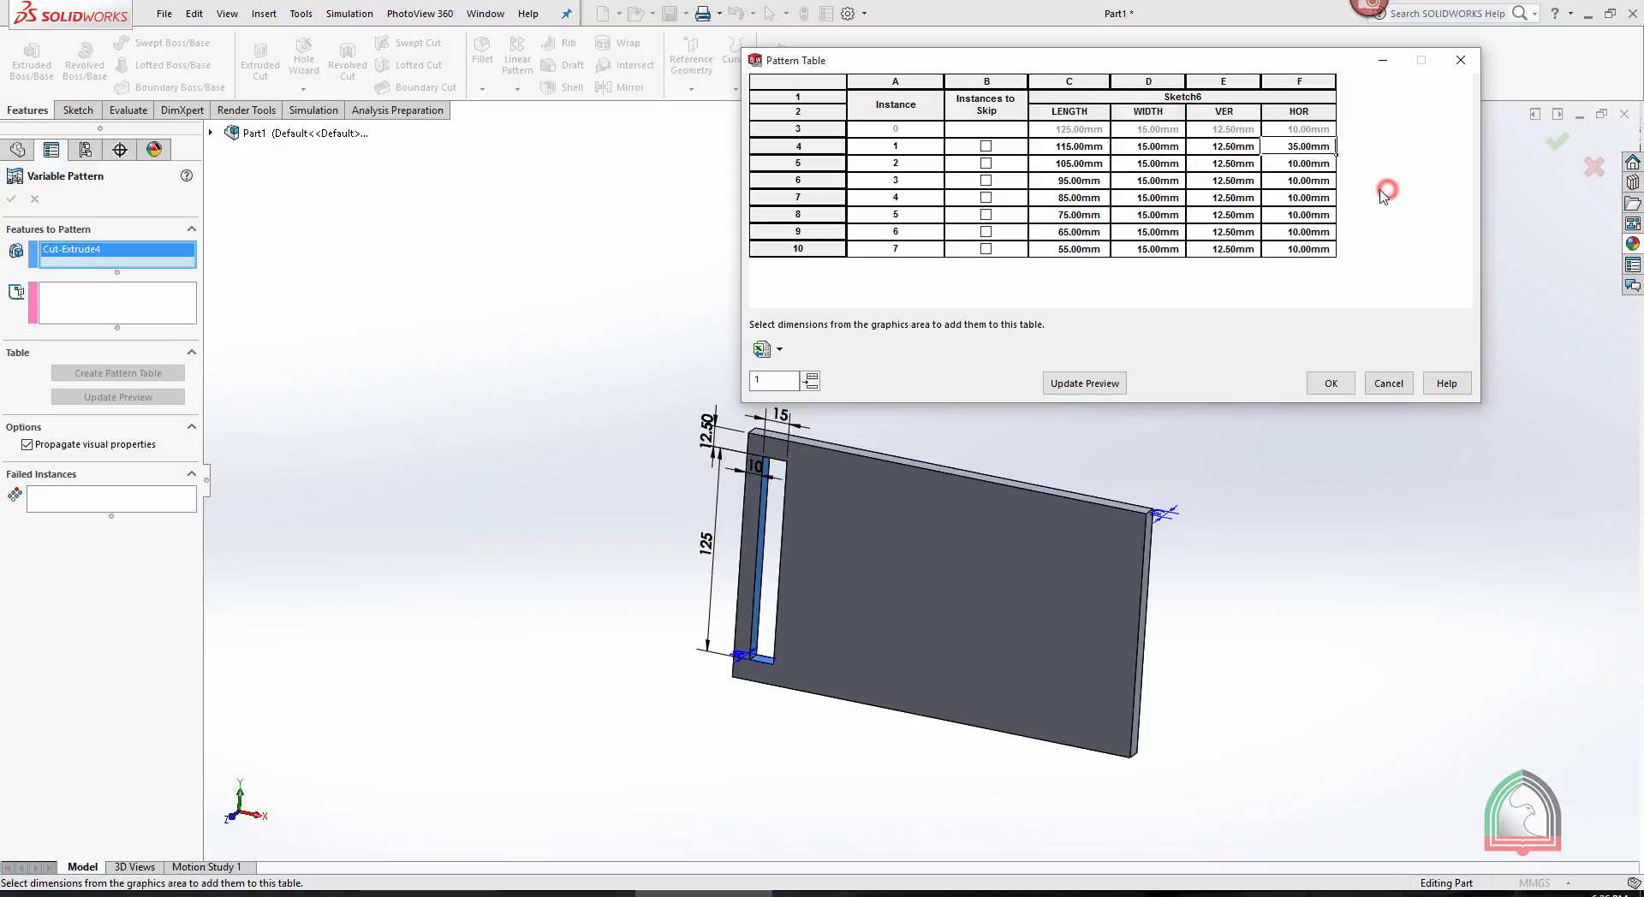
{"action": "left_click", "coordinate": [1084, 384]}
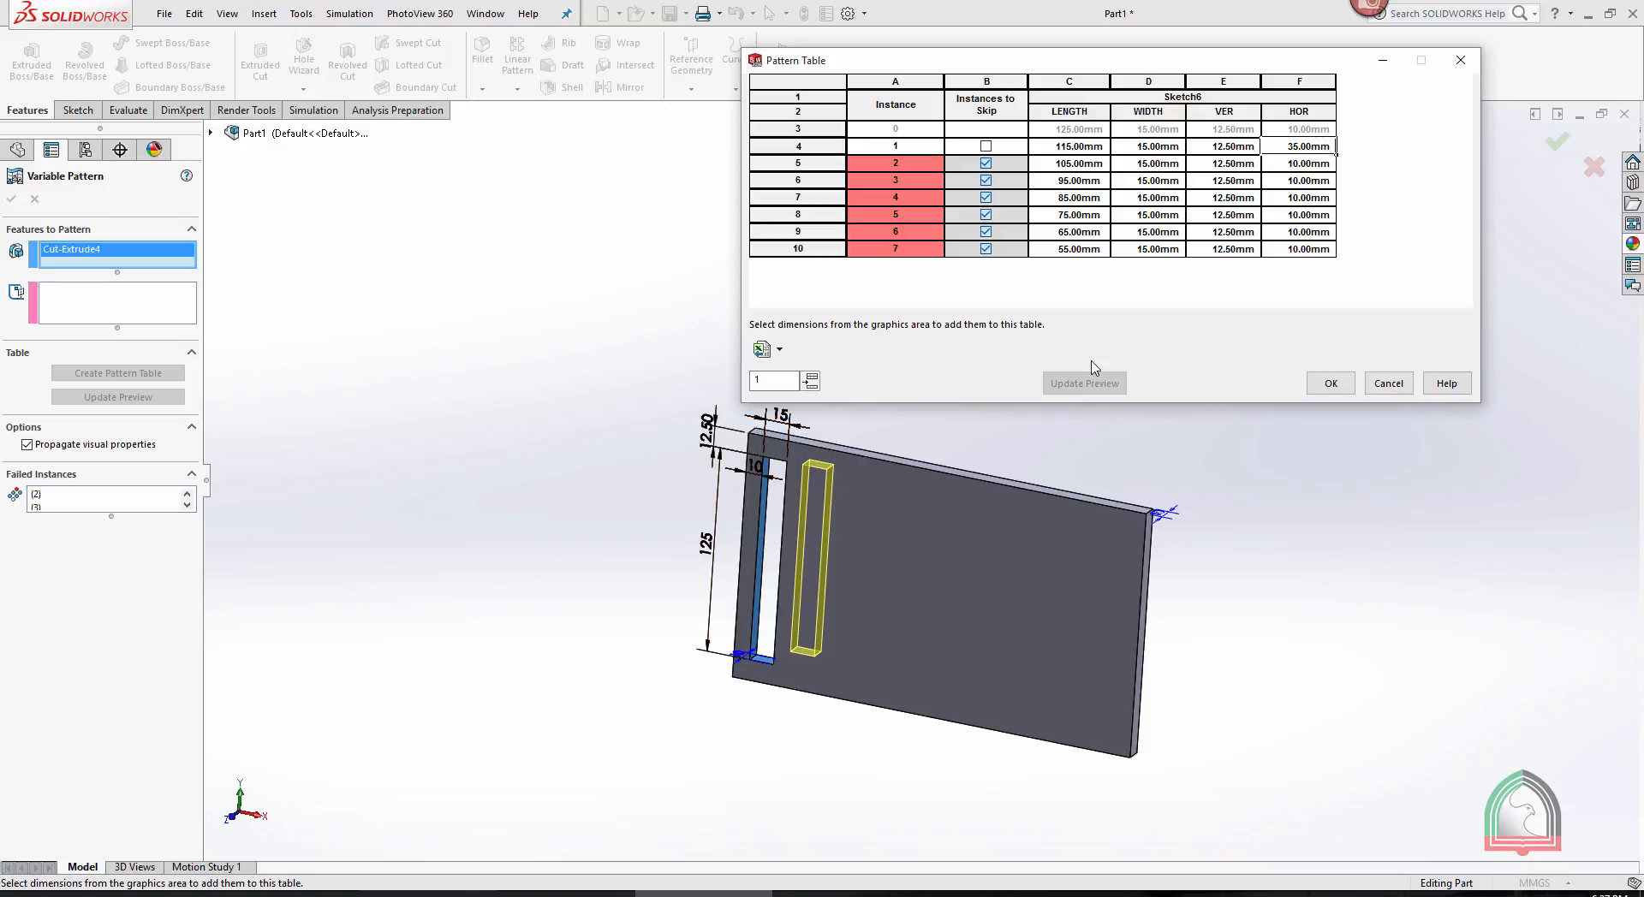
- Set HOR to 60 mm for instance 2, continue the series to 185 mm at instance 7, and update the preview
{"action": "left_click", "coordinate": [1324, 163]}
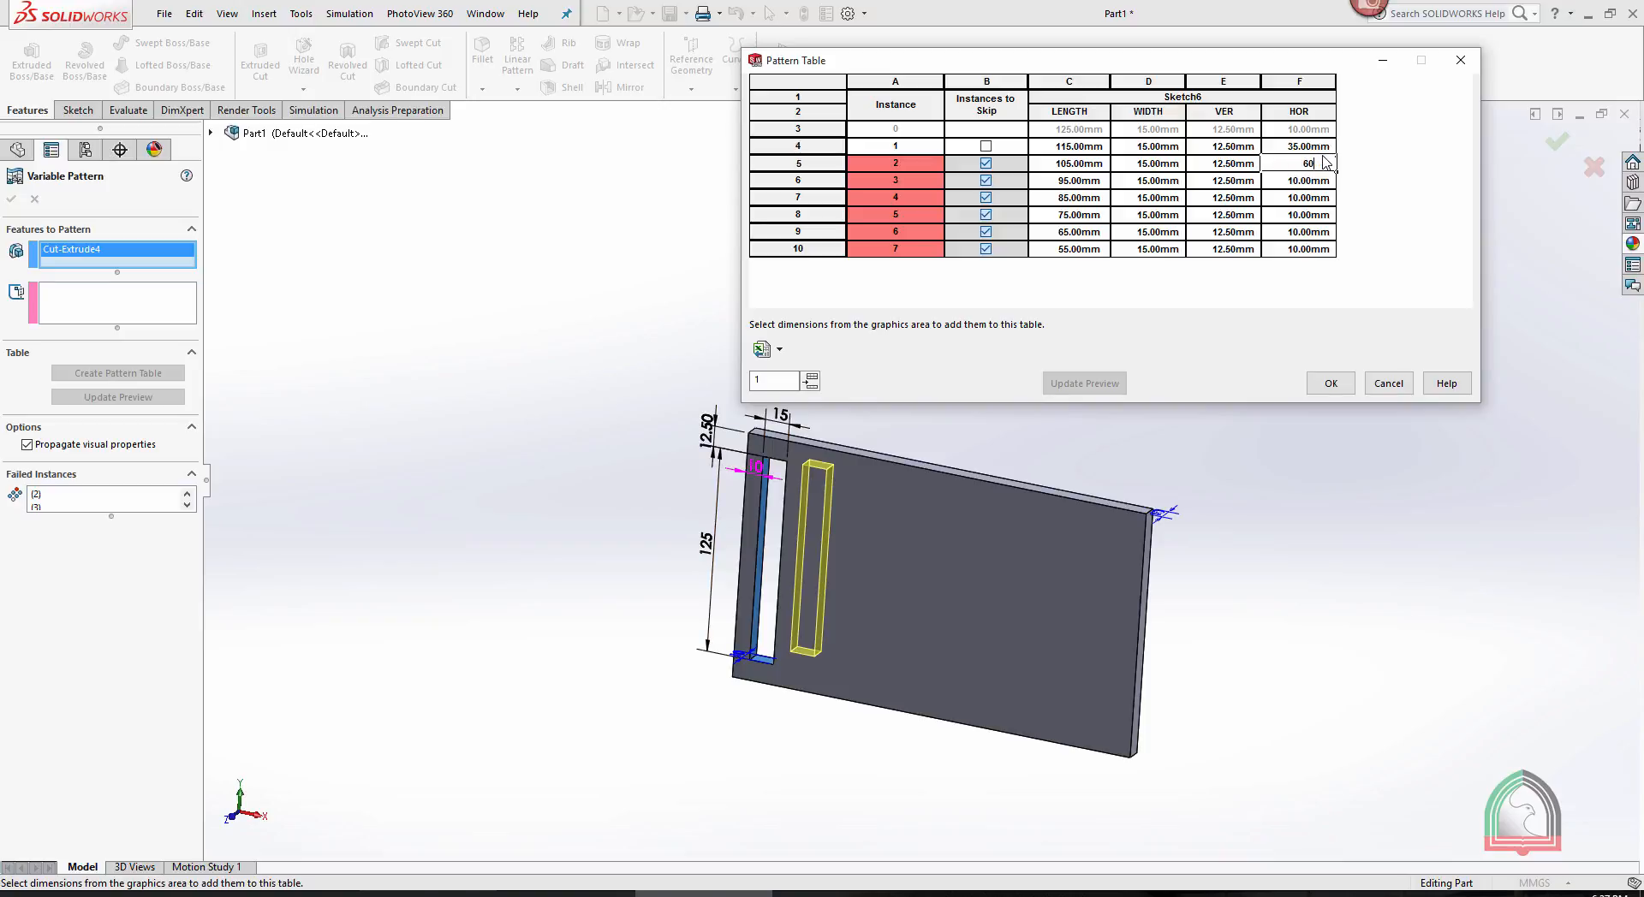
{"action": "type", "text": "60"}
{"action": "left_click", "coordinate": [1420, 183]}
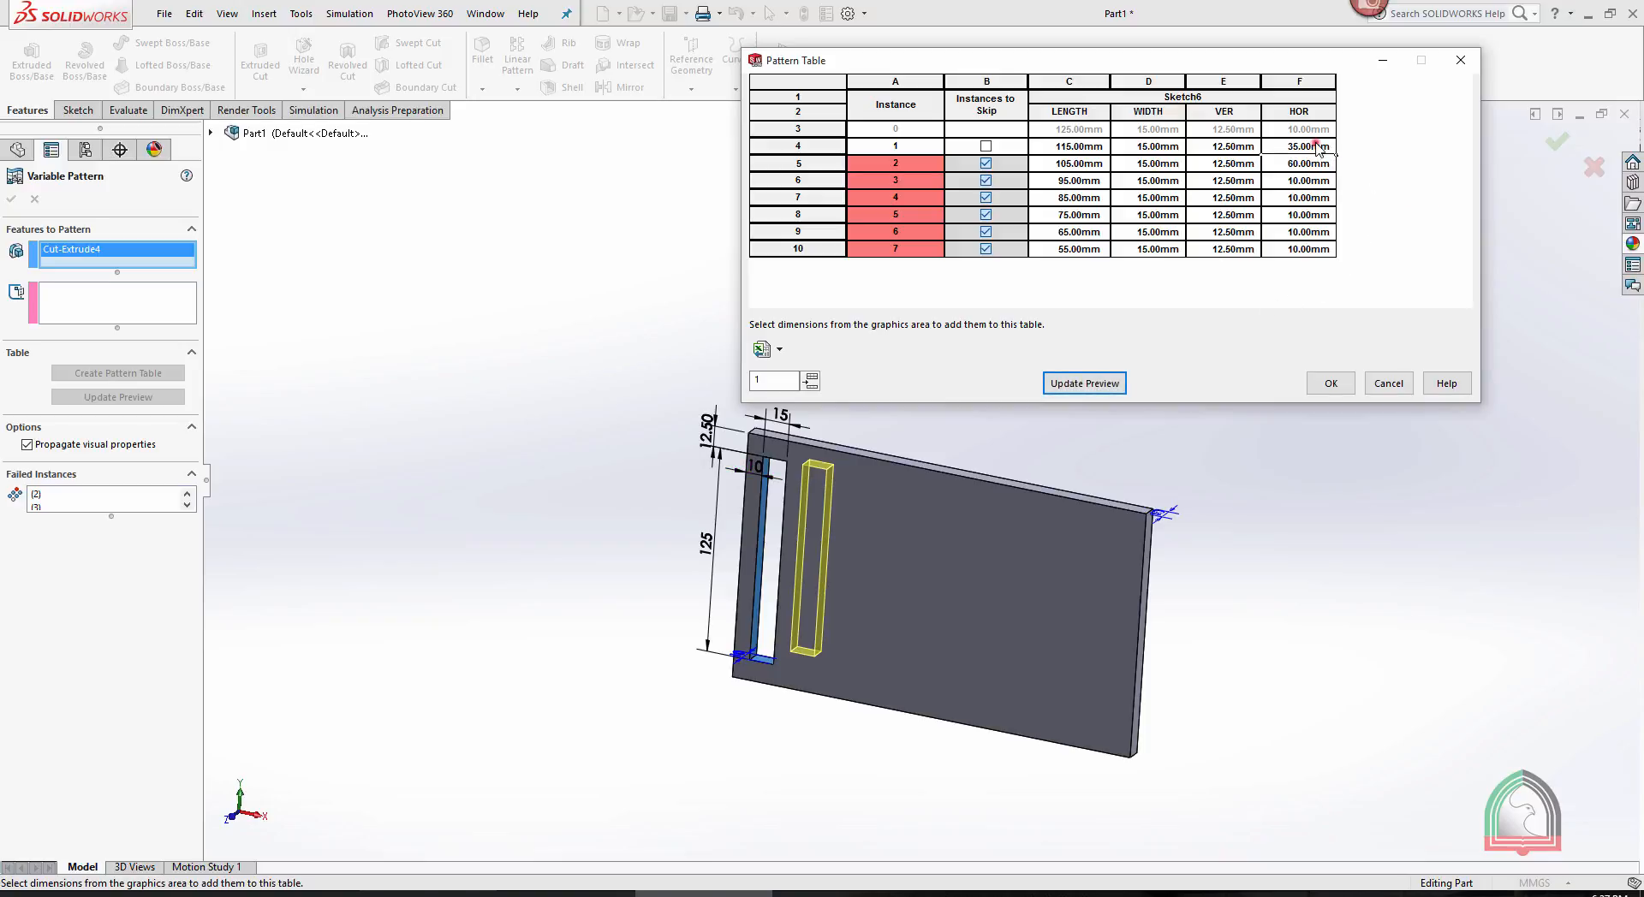
{"action": "left_click", "coordinate": [1319, 164]}
{"action": "left_click_drag", "start_coordinate": [1337, 171], "coordinate": [1333, 250]}
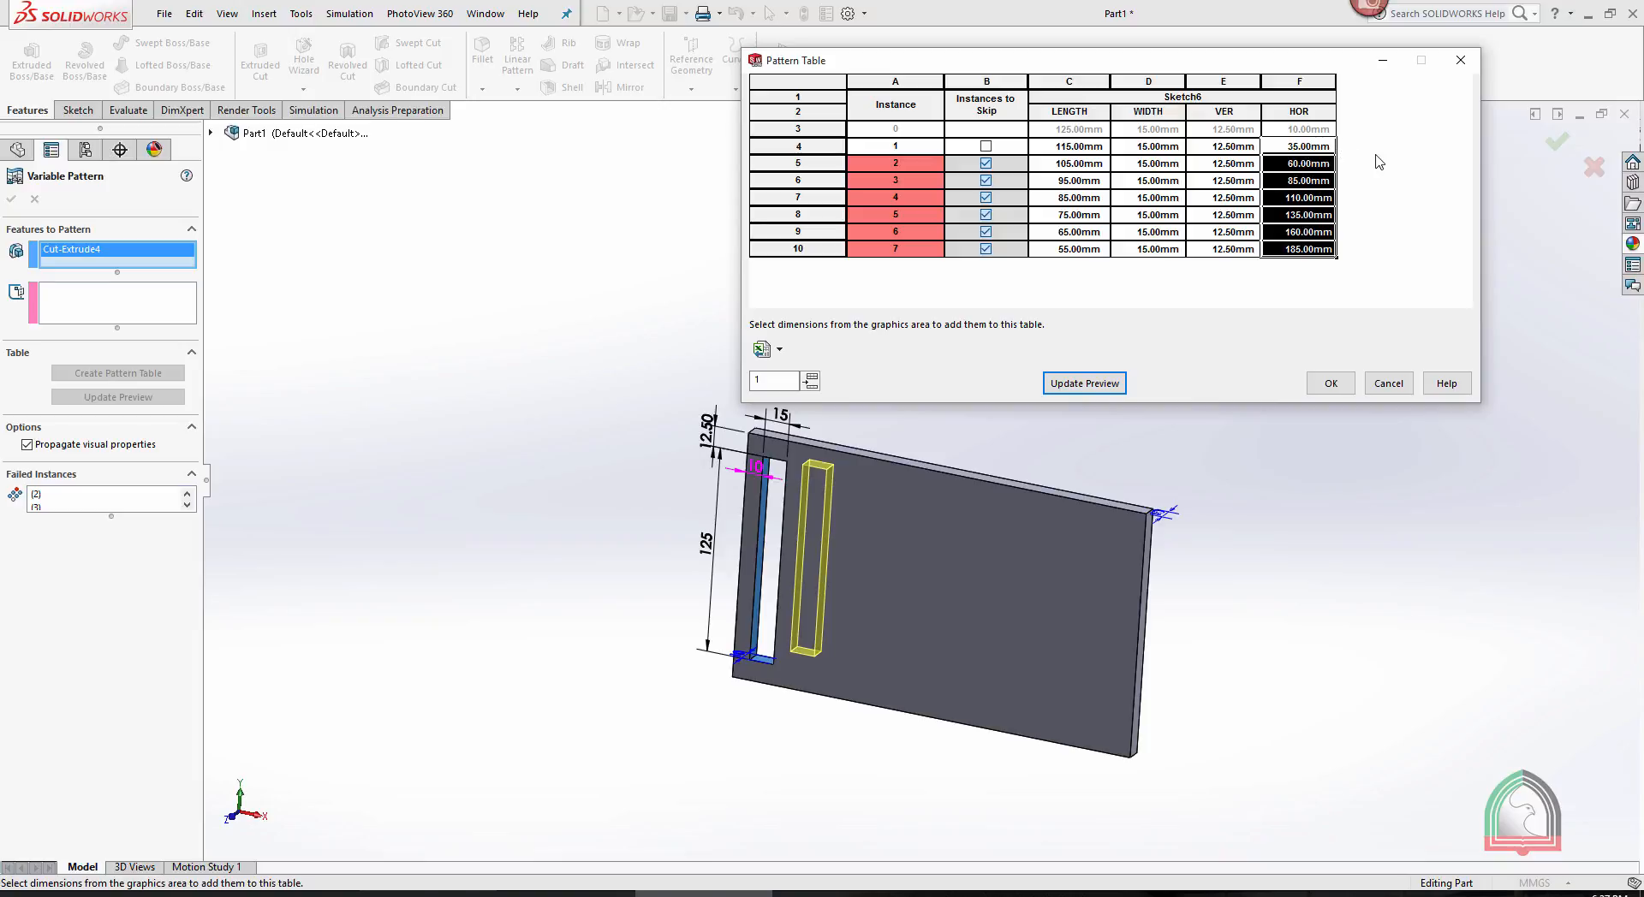
{"action": "left_click", "coordinate": [1090, 386]}
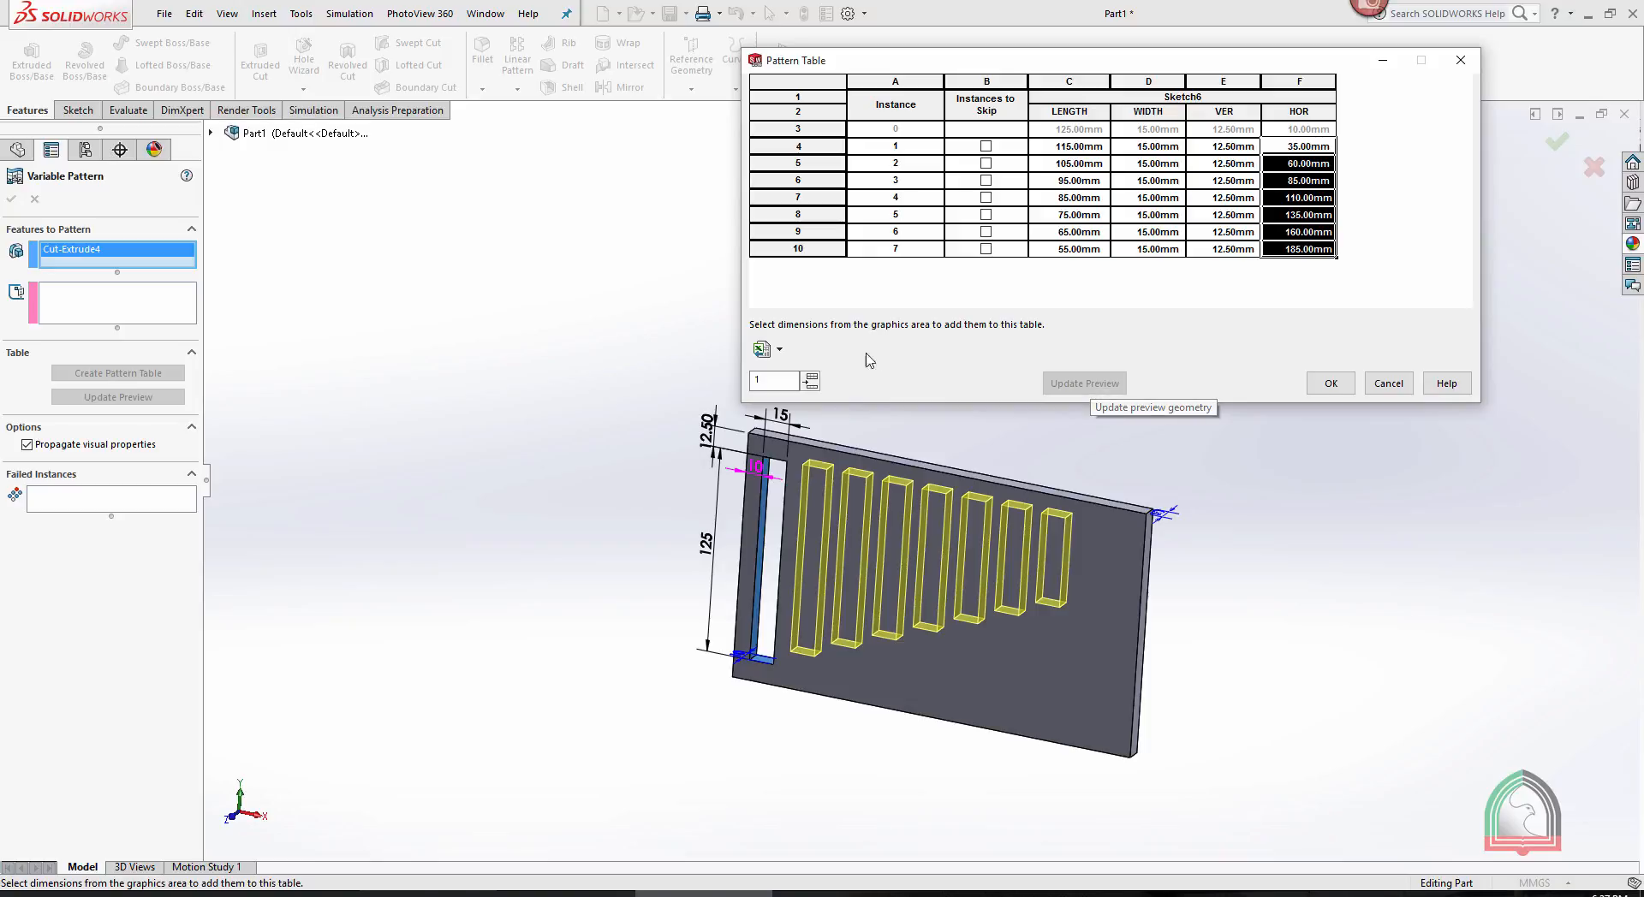
- Add an eighth instance, extend the series to LENGTH 45 mm and HOR 210 mm for it, and update the preview
{"action": "left_click", "coordinate": [810, 381]}
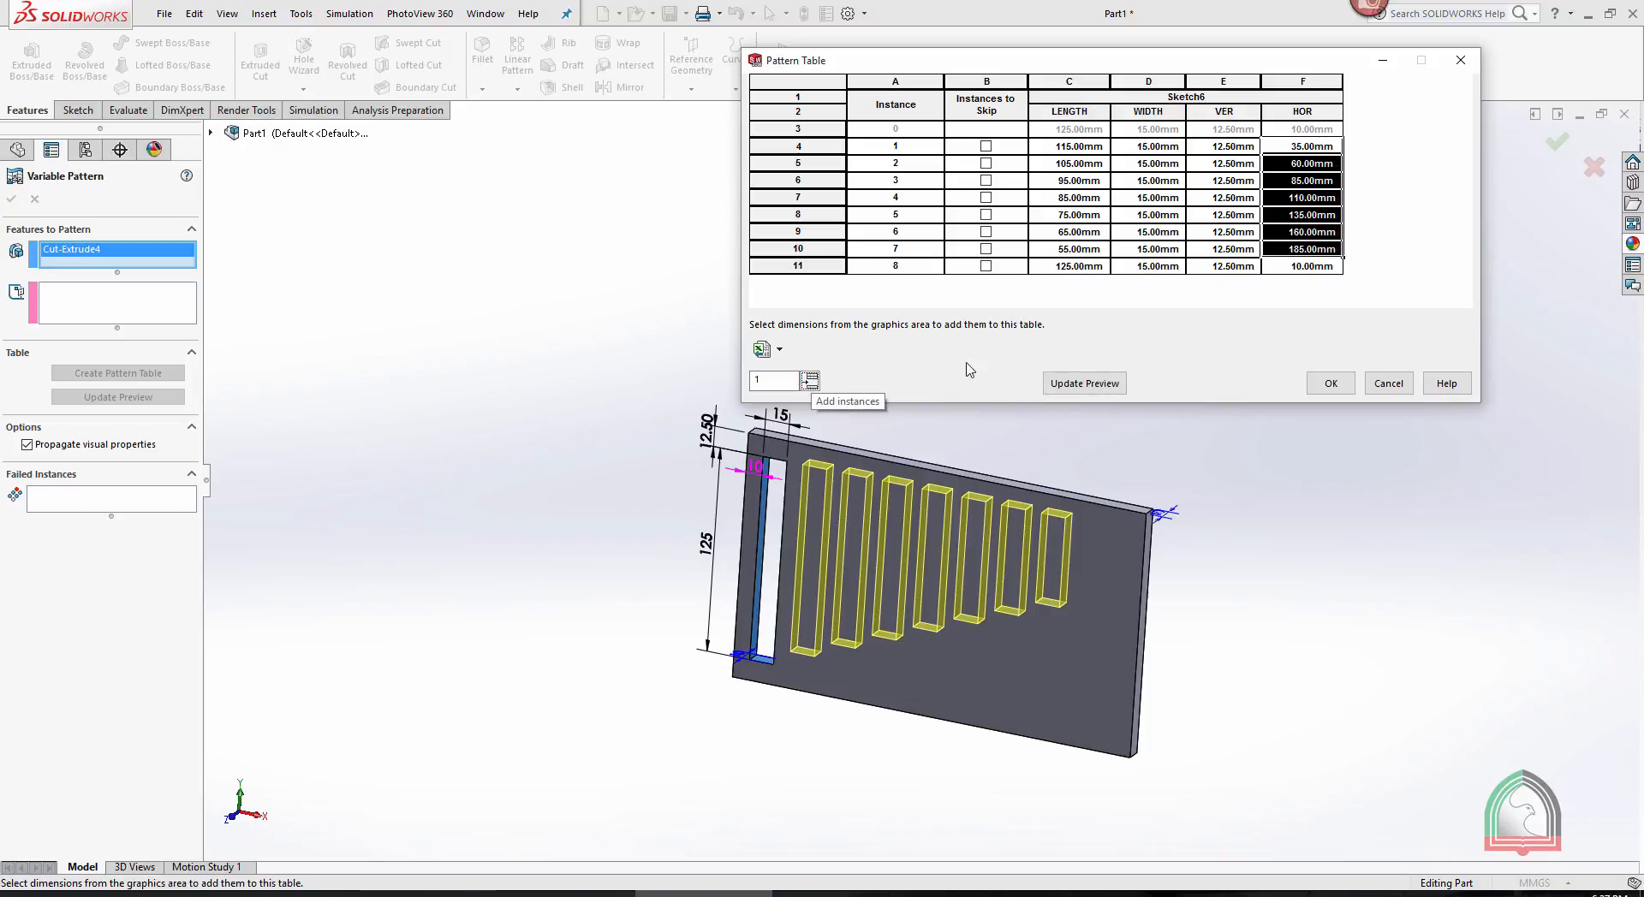
{"action": "left_click", "coordinate": [1085, 215]}
{"action": "left_click", "coordinate": [1089, 231]}
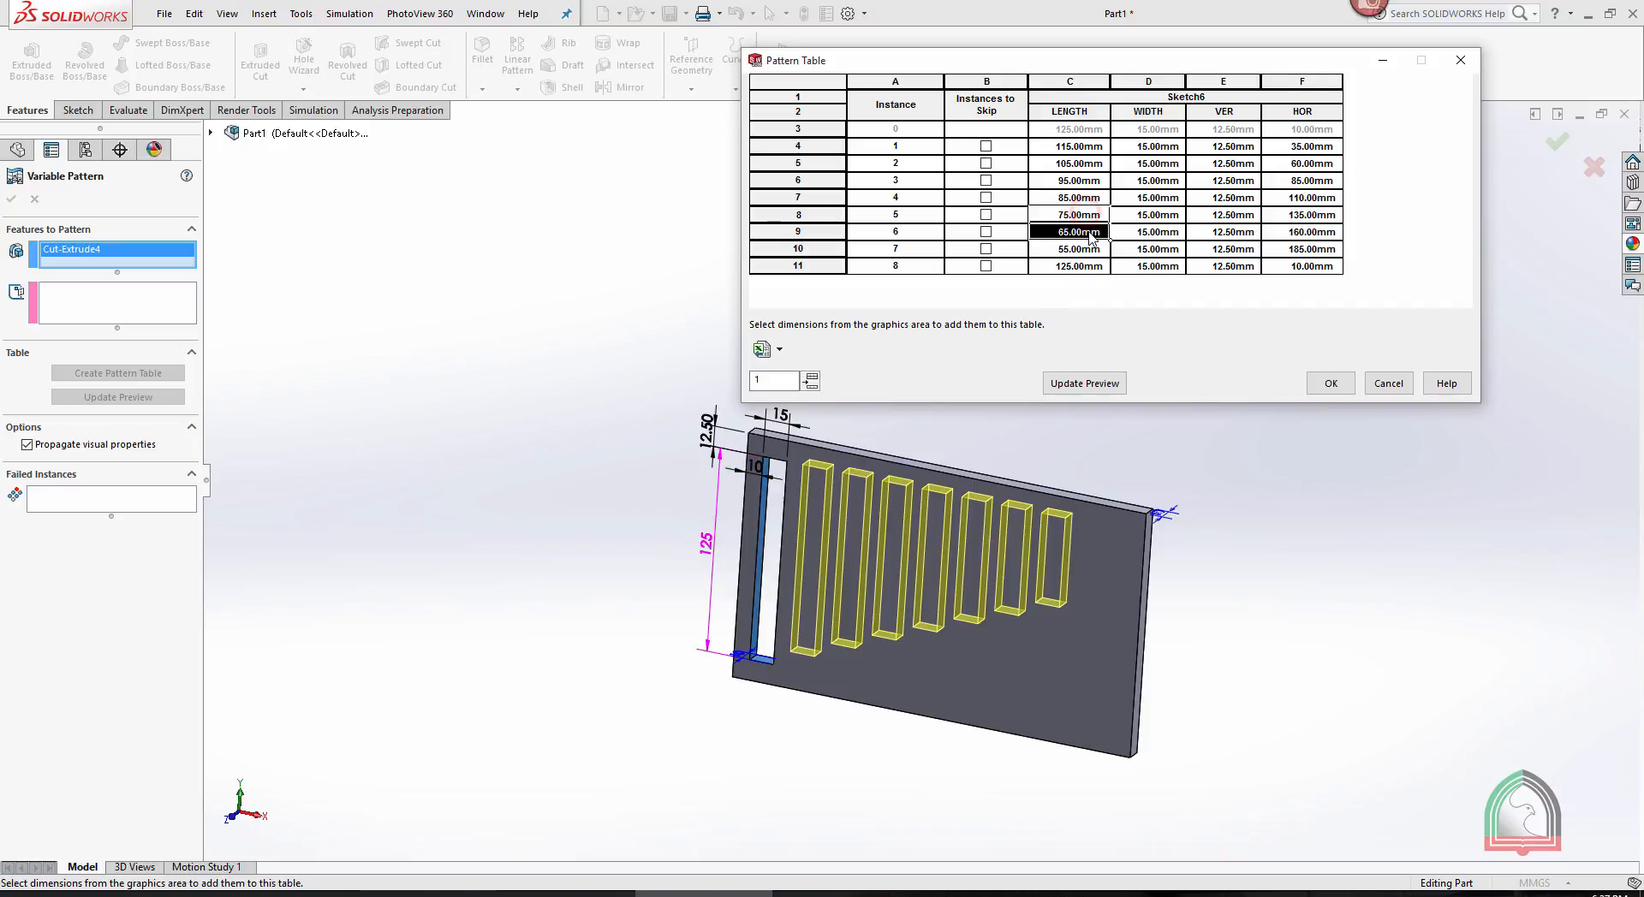
{"action": "left_click_drag", "start_coordinate": [1111, 241], "coordinate": [1111, 274]}
{"action": "left_click_drag", "start_coordinate": [1311, 214], "coordinate": [1344, 274]}
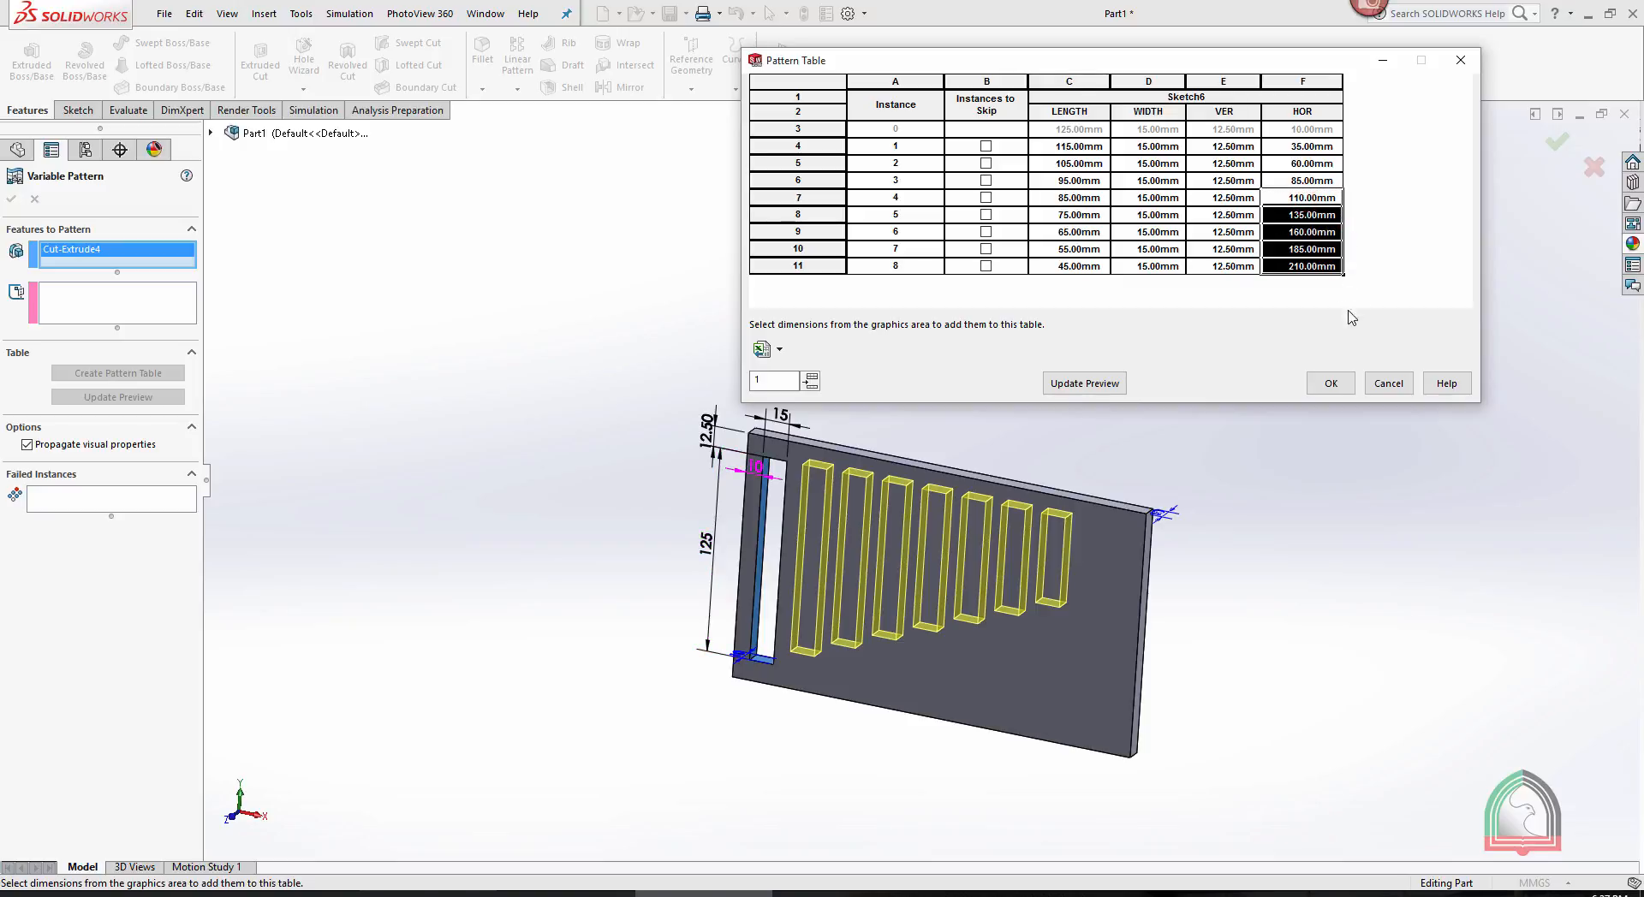
{"action": "left_click", "coordinate": [1103, 385]}
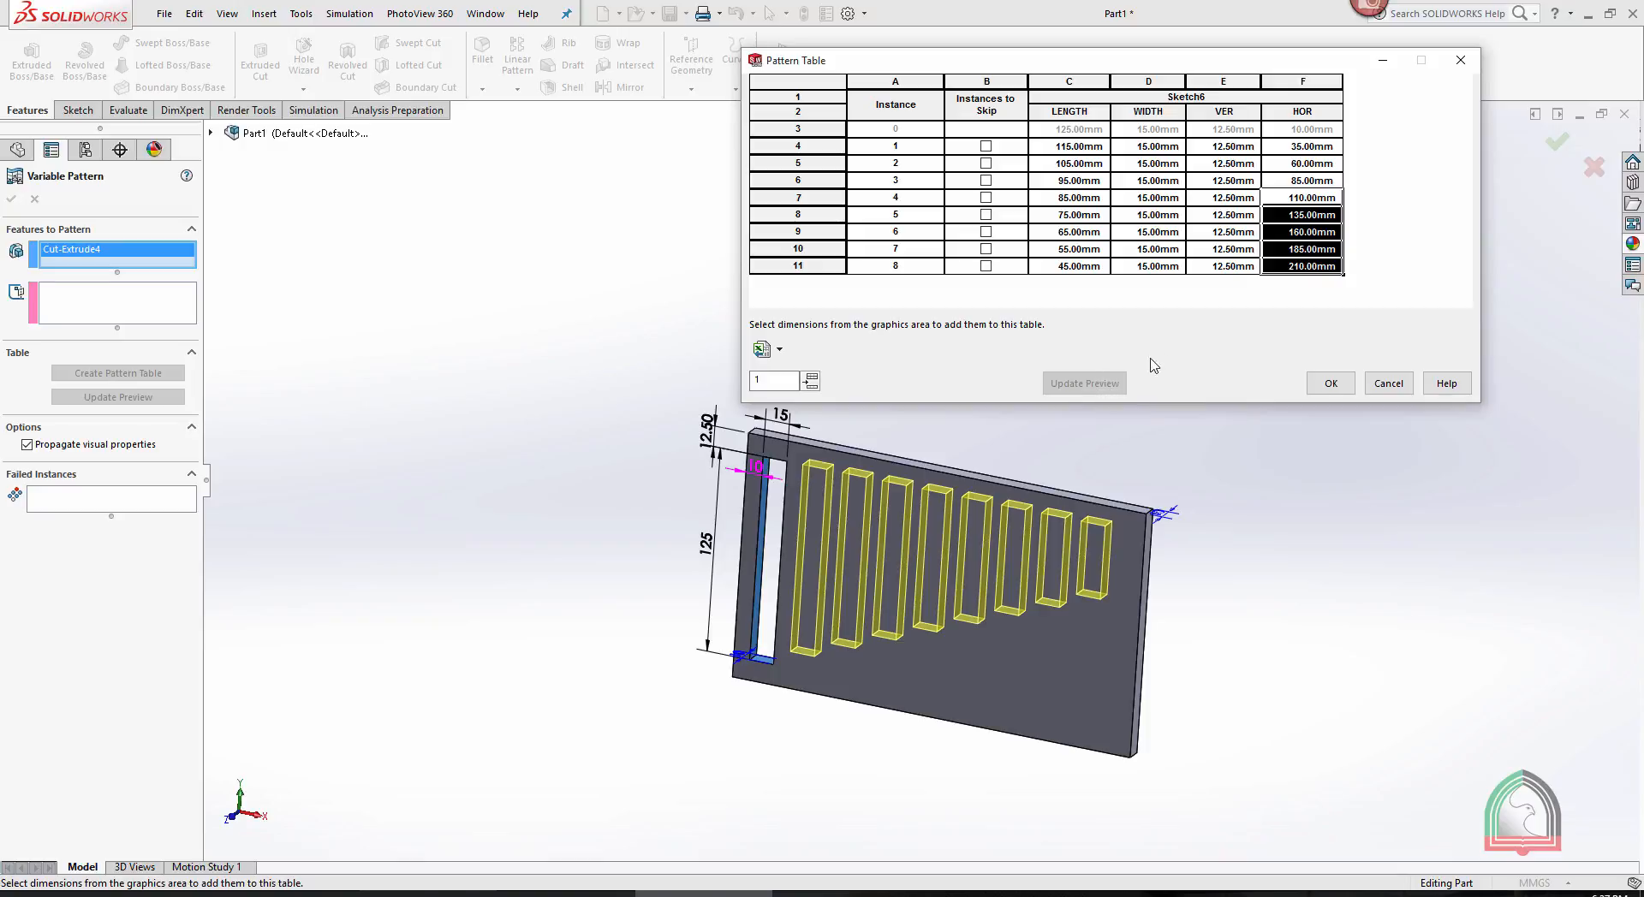
- Accept the pattern table and finish the Variable Pattern of the slot
{"action": "left_click", "coordinate": [1331, 384]}
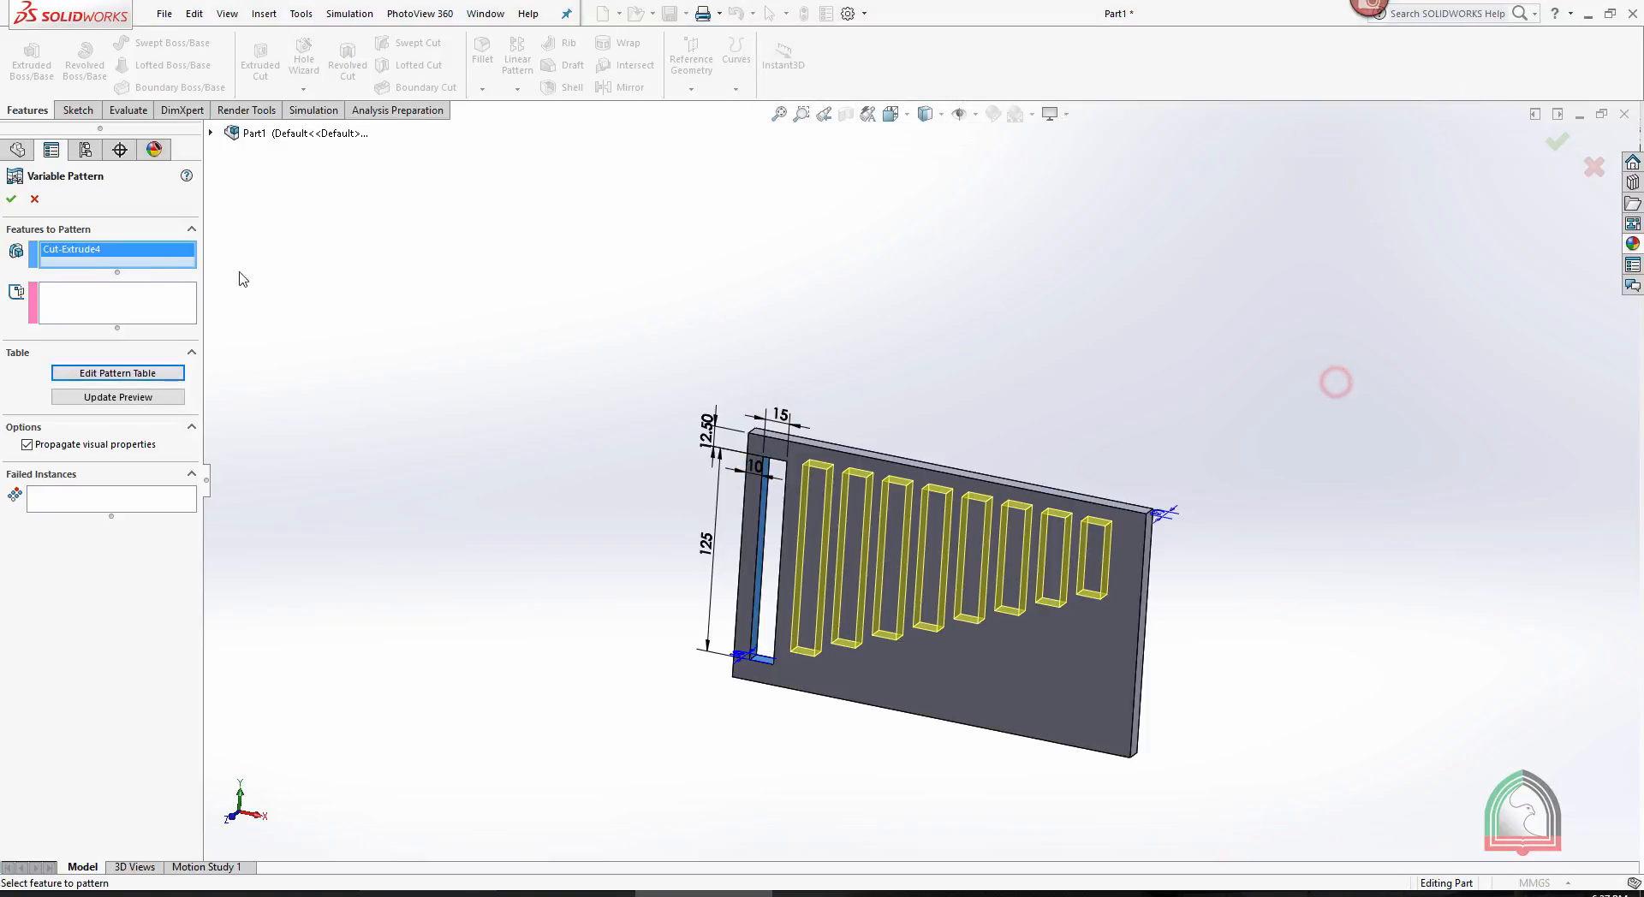
{"action": "left_click", "coordinate": [12, 198]}
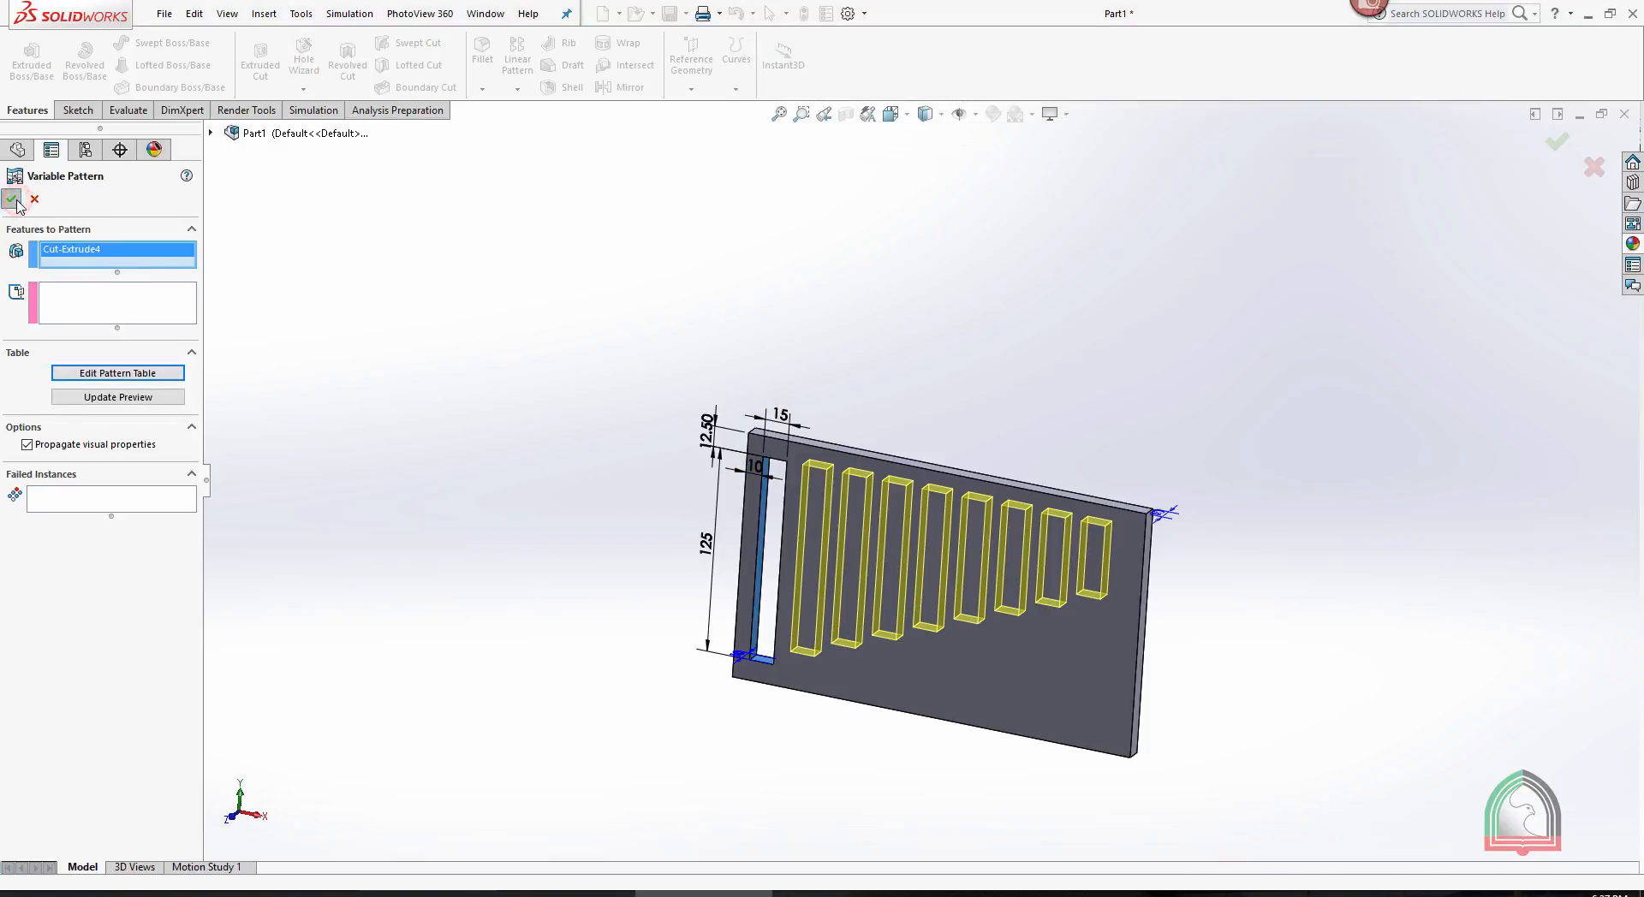
{"action": "left_click", "coordinate": [1033, 353]}
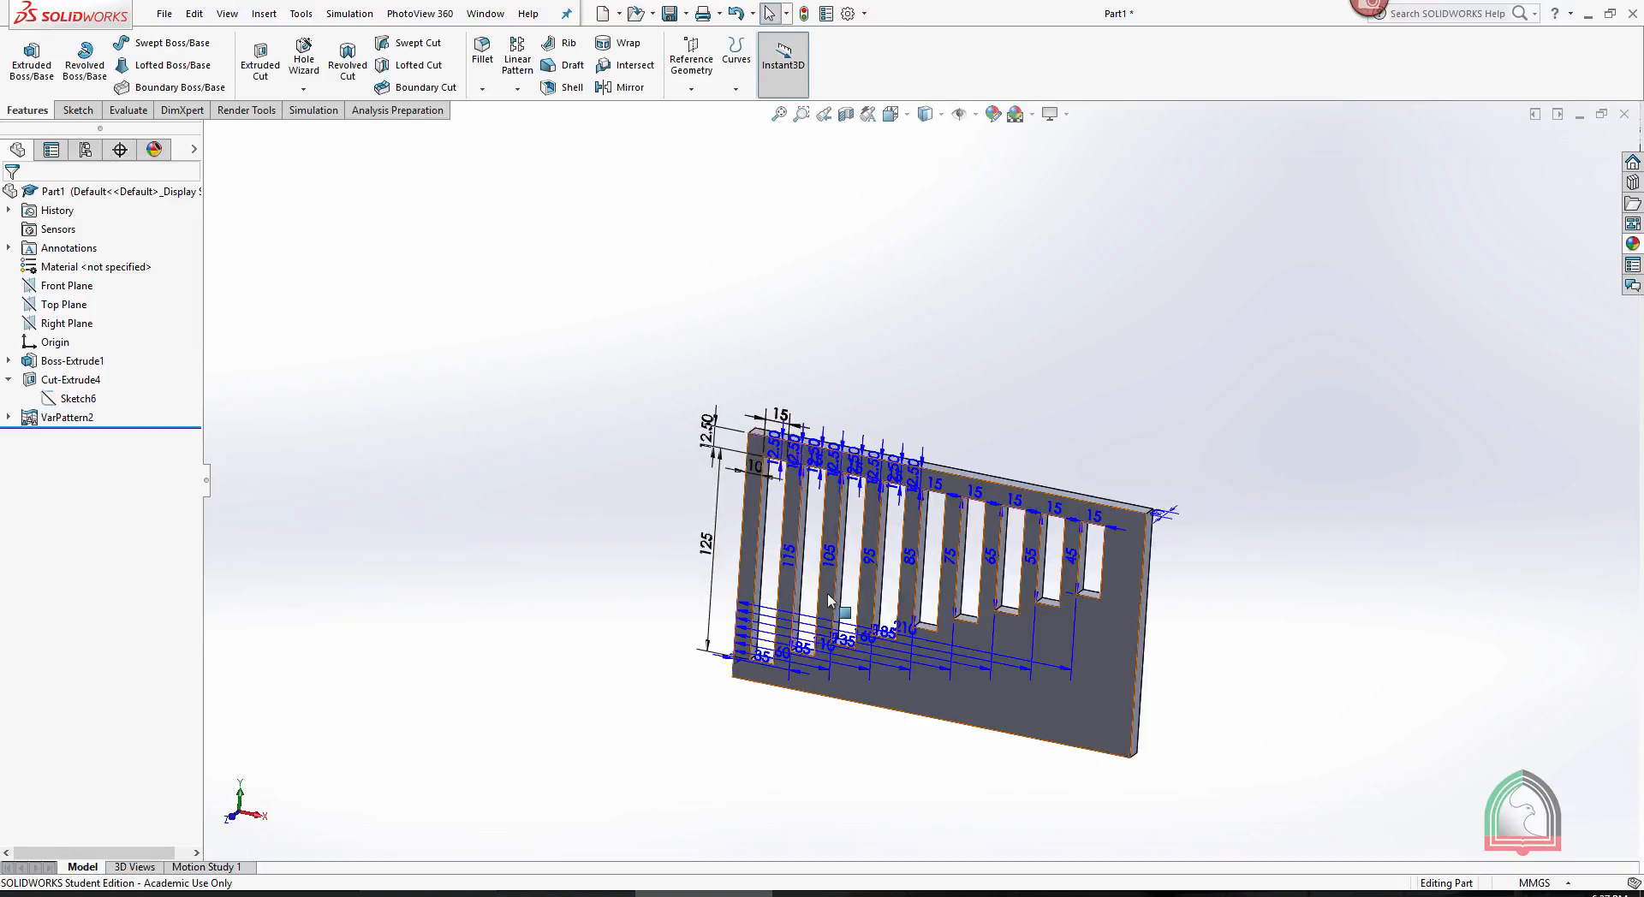
- Turn off the display of feature dimensions for the slotted plate
{"action": "scroll", "coordinate": [803, 612], "scroll_direction": "down", "scroll_amount": 3}
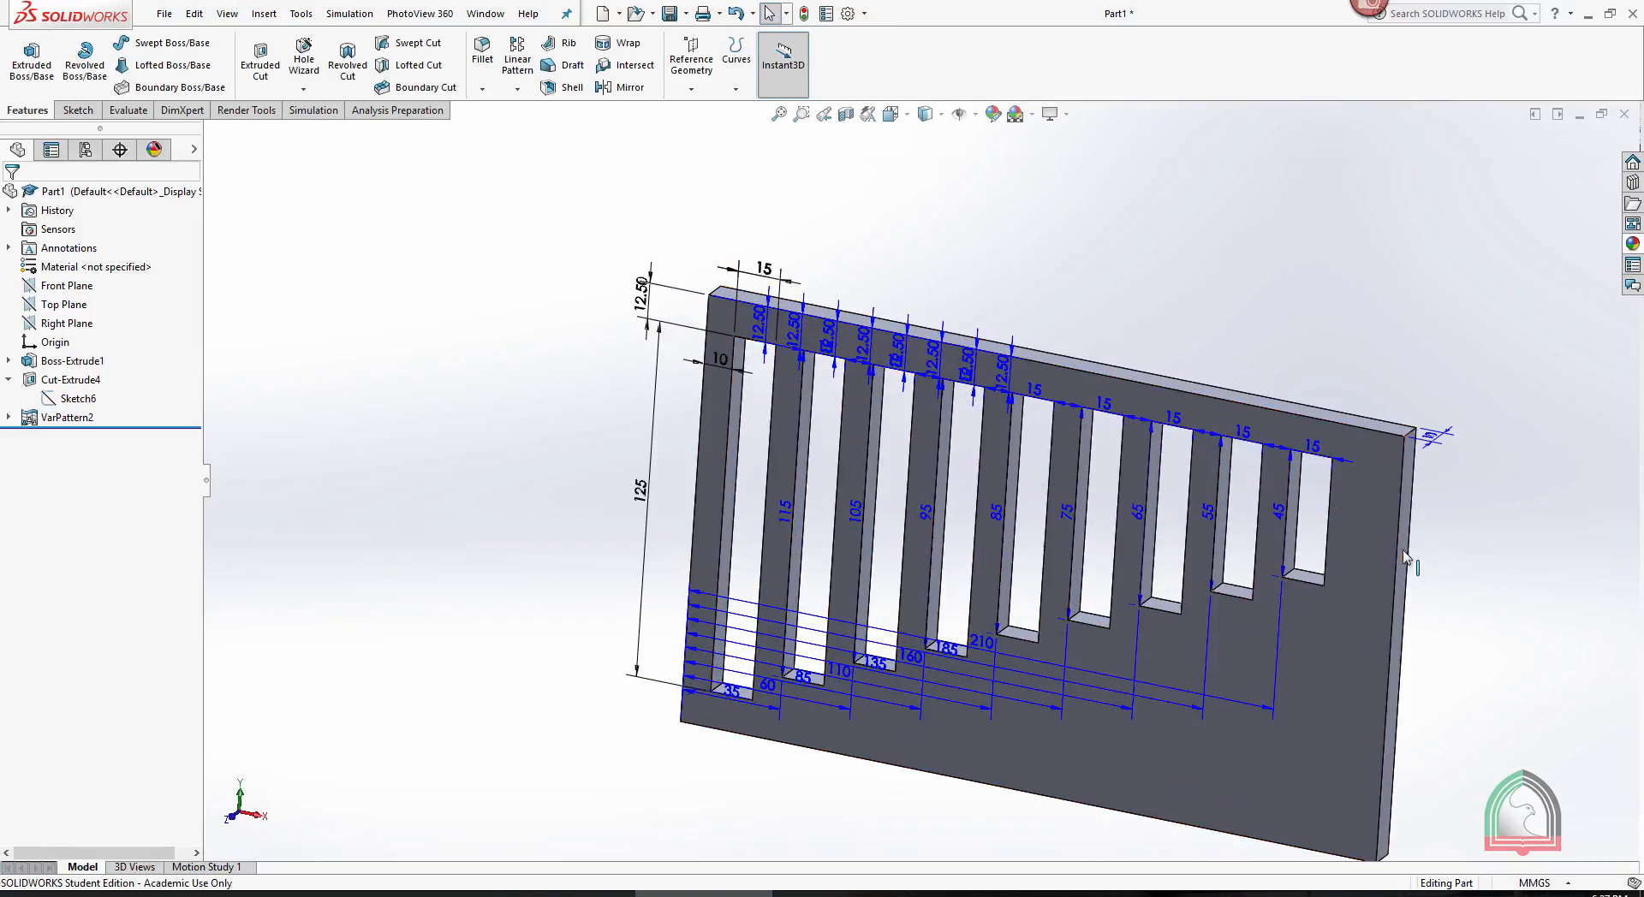
{"action": "right_click", "coordinate": [69, 249]}
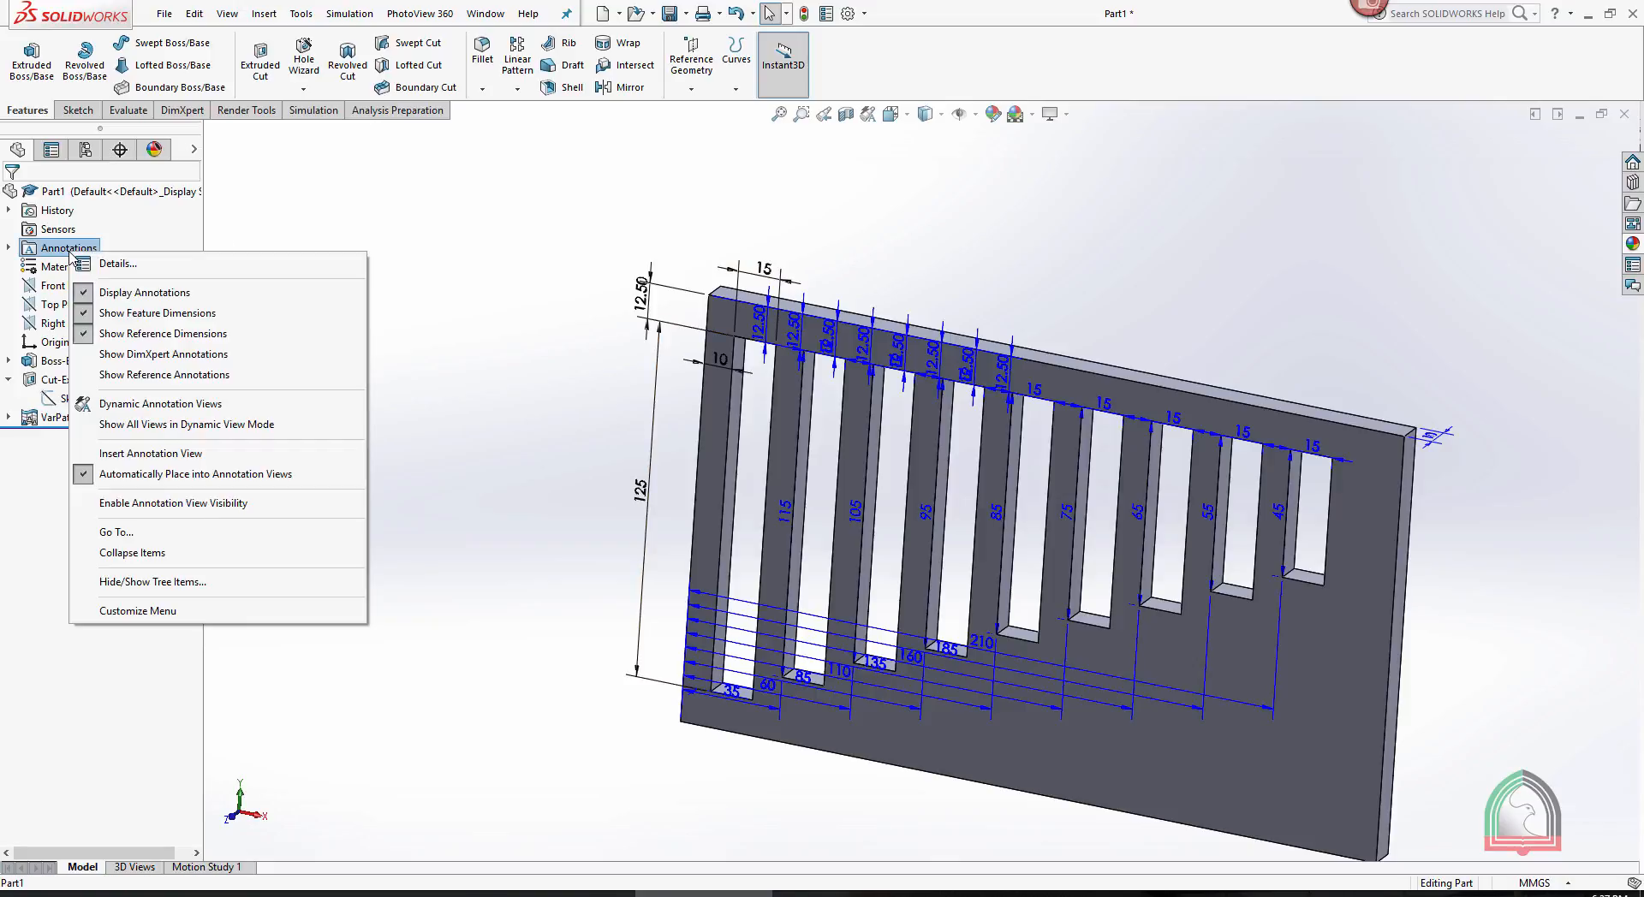
{"action": "left_click", "coordinate": [132, 313]}
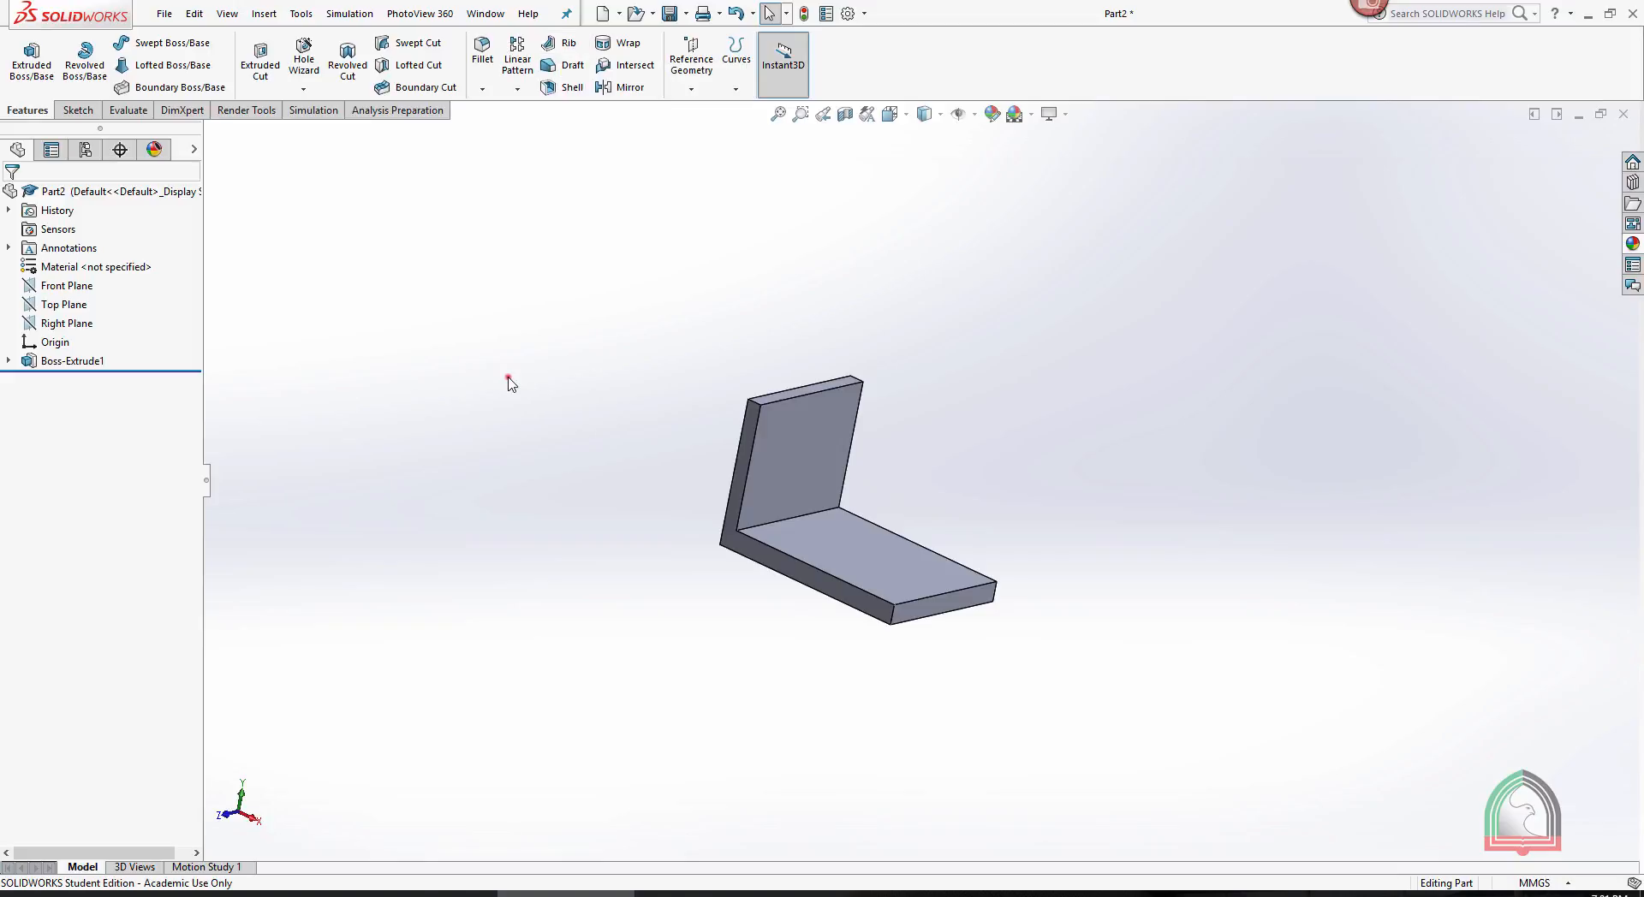
- Examine the L-shaped bracket from several angles and inspect how its Front, Top and Right planes lie relative to the body
{"action": "mouse_move", "coordinate": [509, 379]}
{"action": "middle_mouse_down"}
{"action": "mouse_move", "coordinate": [609, 360]}
{"action": "mouse_move", "coordinate": [508, 383]}
{"action": "middle_mouse_up"}
{"action": "scroll", "coordinate": [976, 377], "scroll_direction": "down", "scroll_amount": 2}
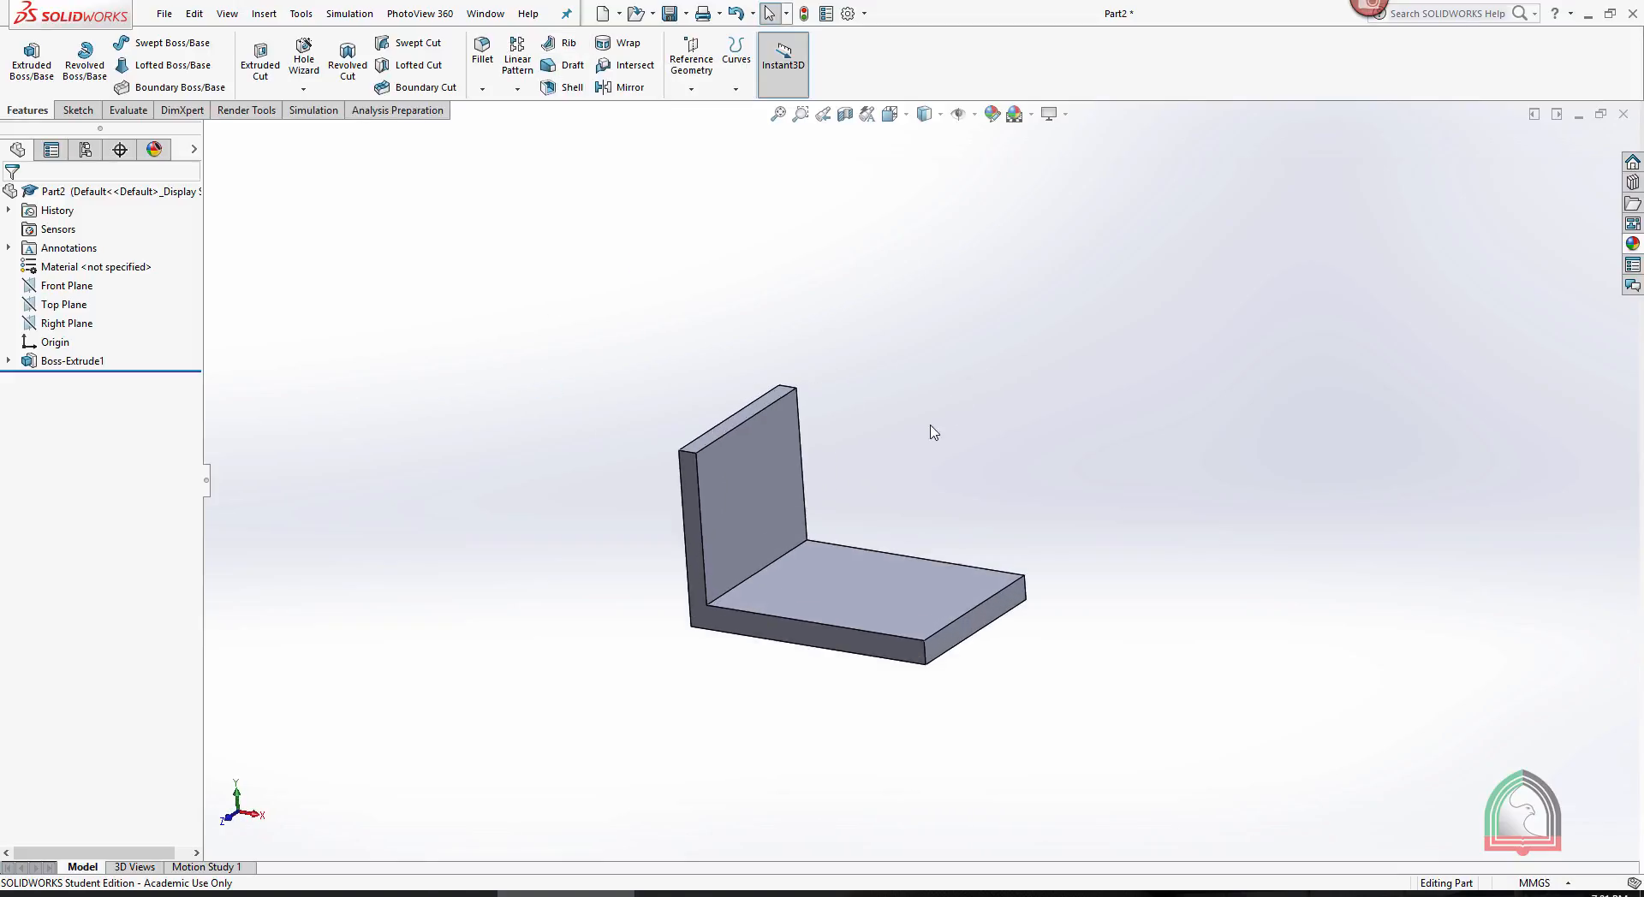
{"action": "scroll", "coordinate": [647, 587], "scroll_direction": "down", "scroll_amount": 3}
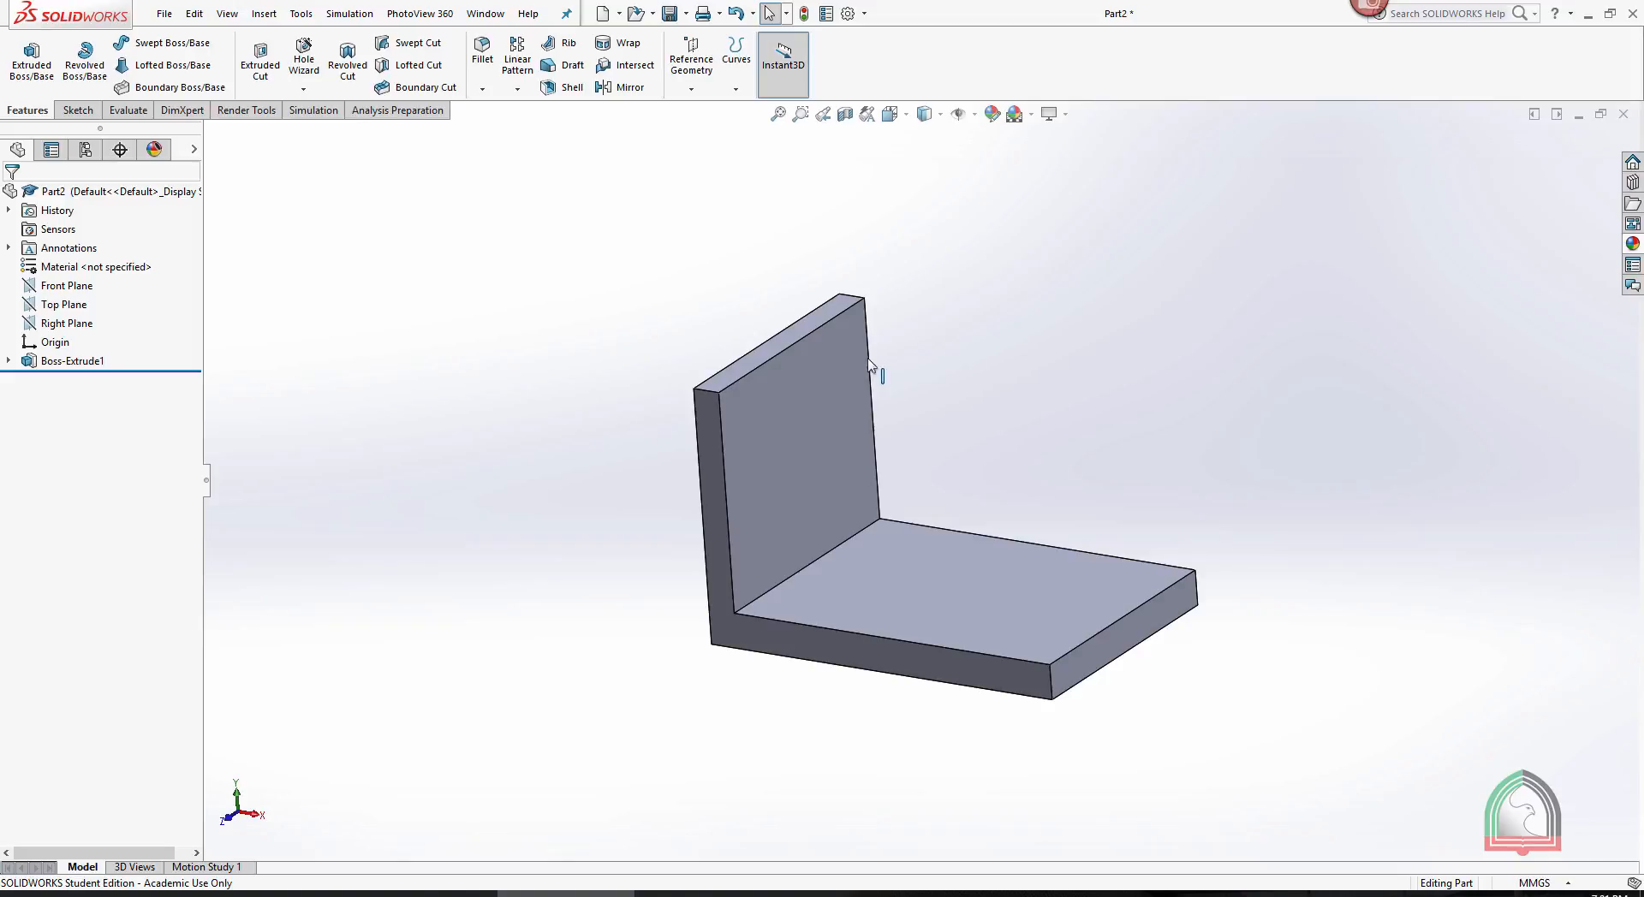
{"action": "middle_click_drag", "start_coordinate": [973, 334], "coordinate": [851, 366]}
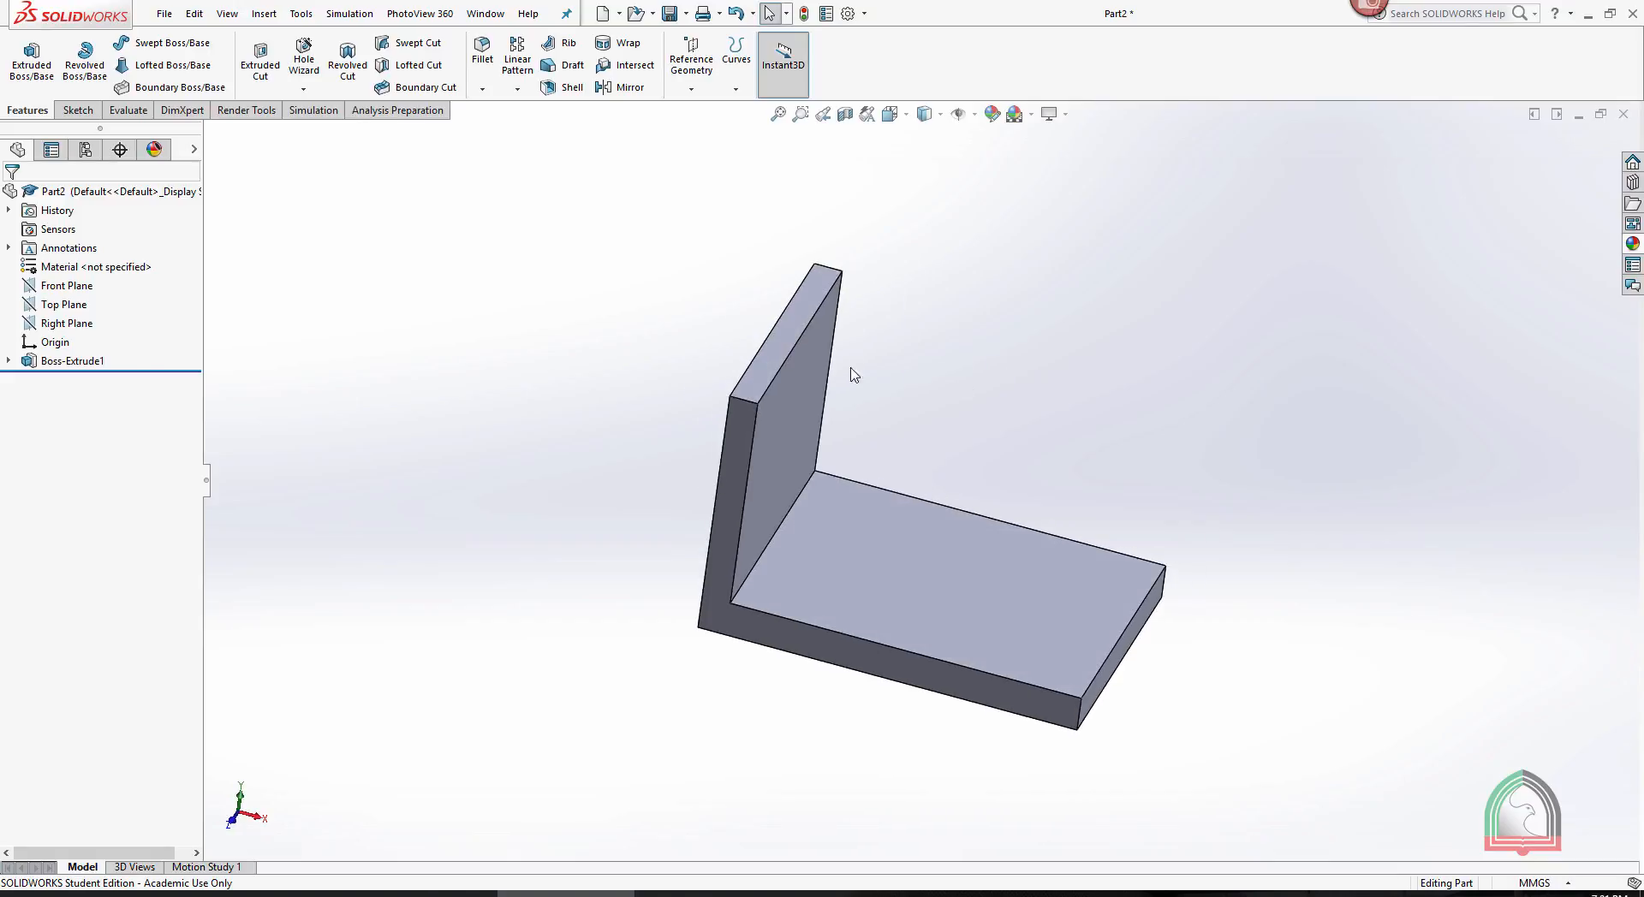
{"action": "middle_click_drag", "start_coordinate": [1164, 419], "coordinate": [1123, 385]}
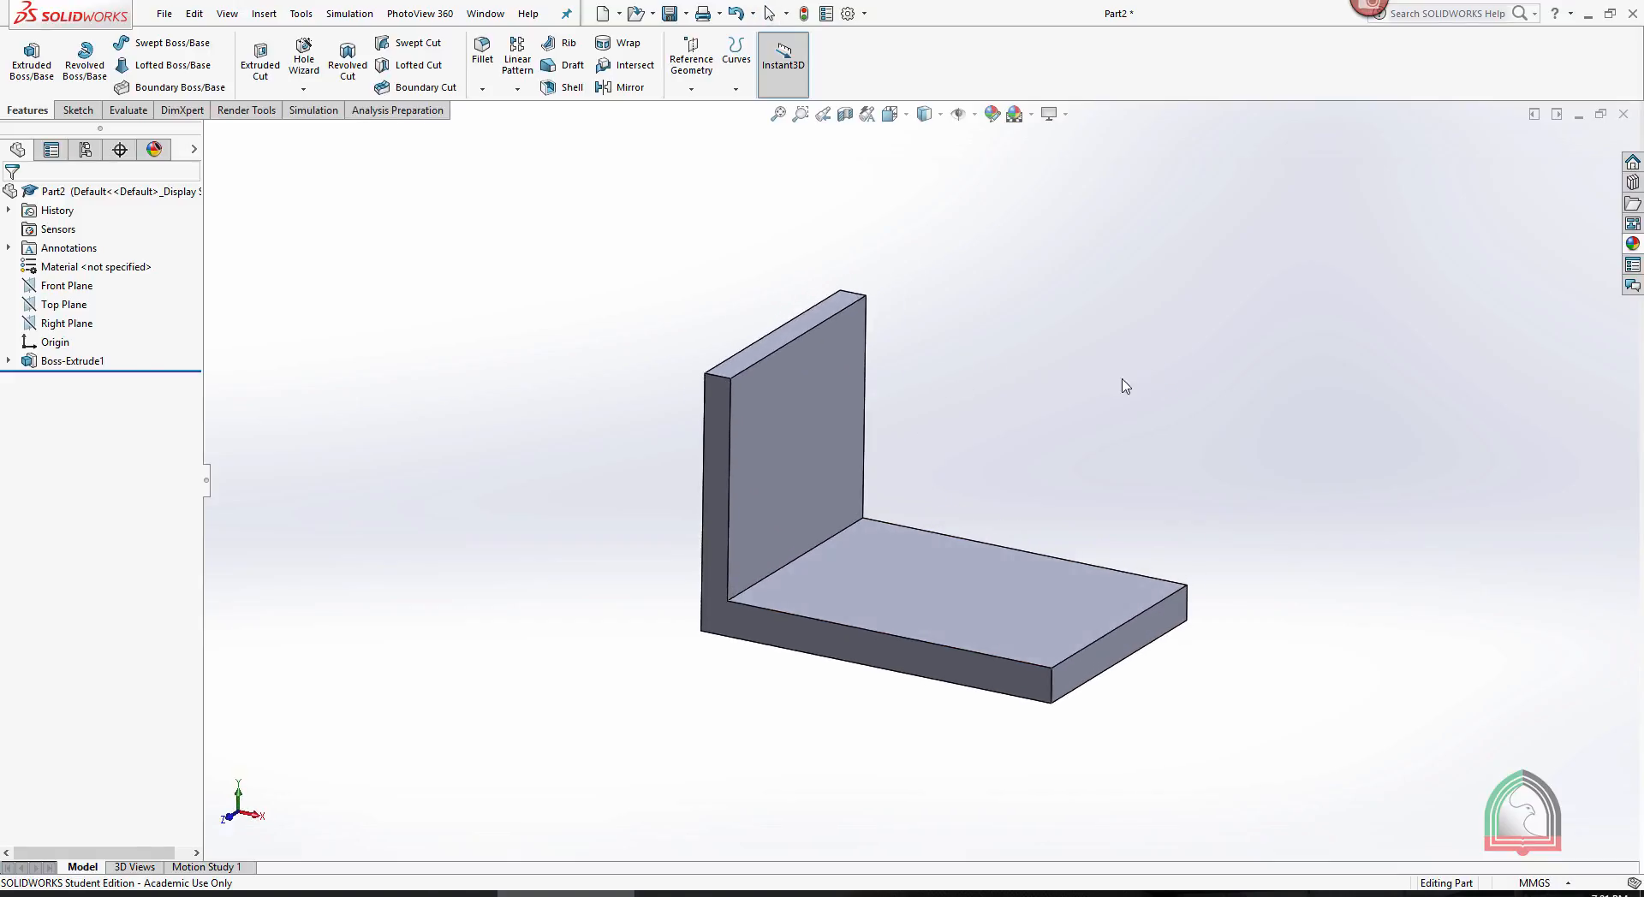
{"action": "left_click", "coordinate": [66, 285]}
{"action": "middle_click_drag", "start_coordinate": [1294, 290], "coordinate": [1244, 337]}
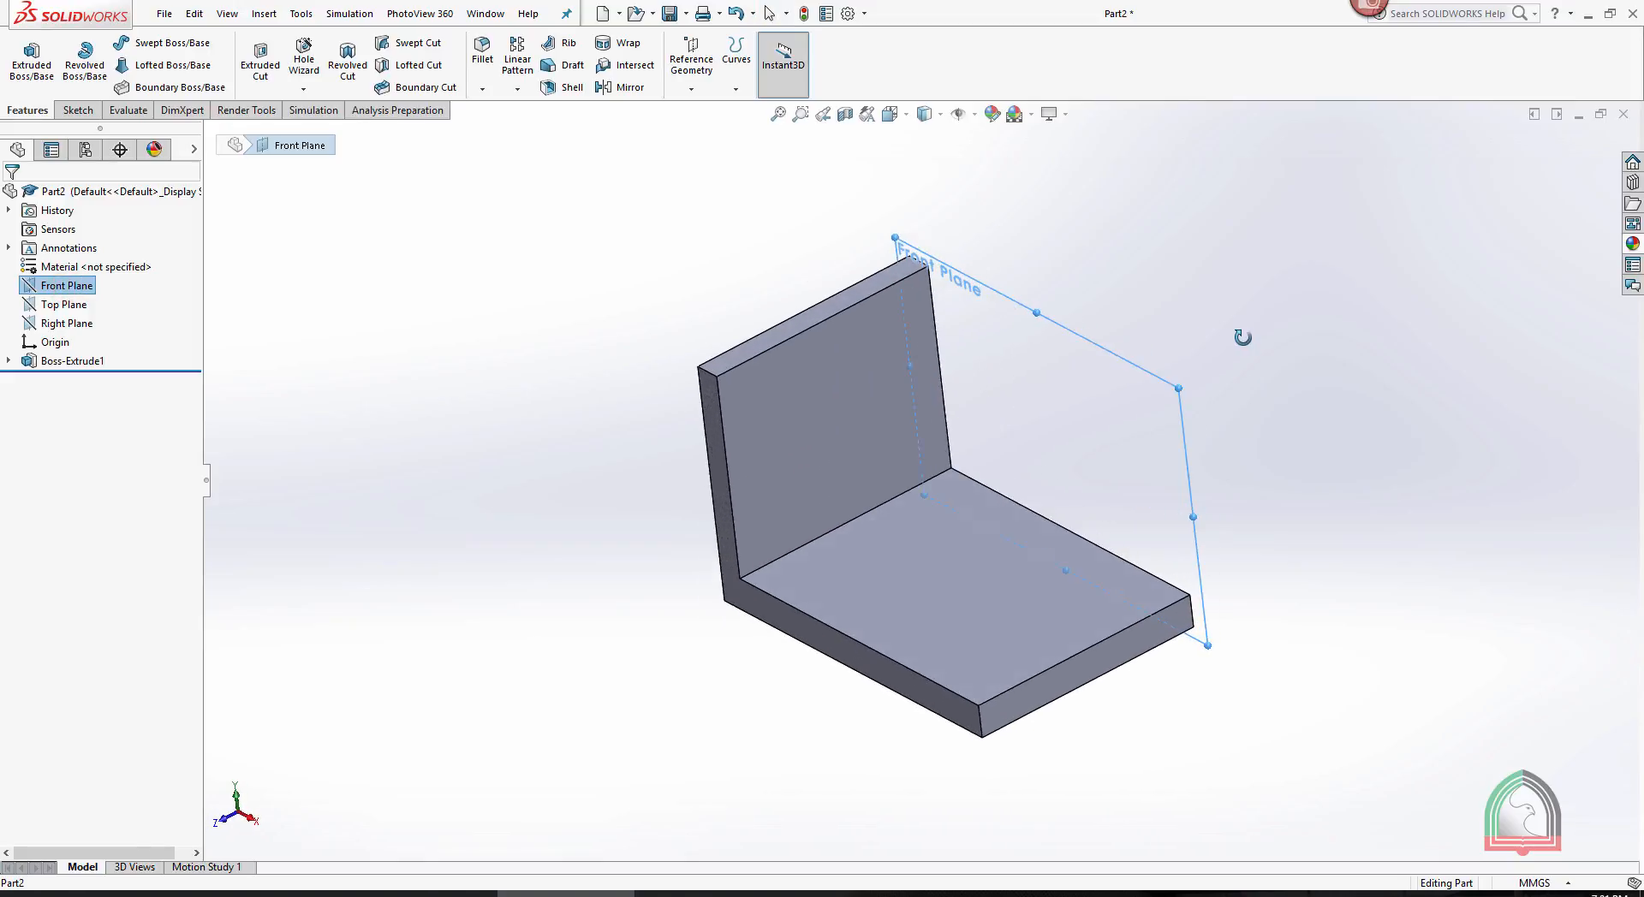
{"action": "left_click", "coordinate": [65, 304]}
{"action": "left_click", "coordinate": [67, 323]}
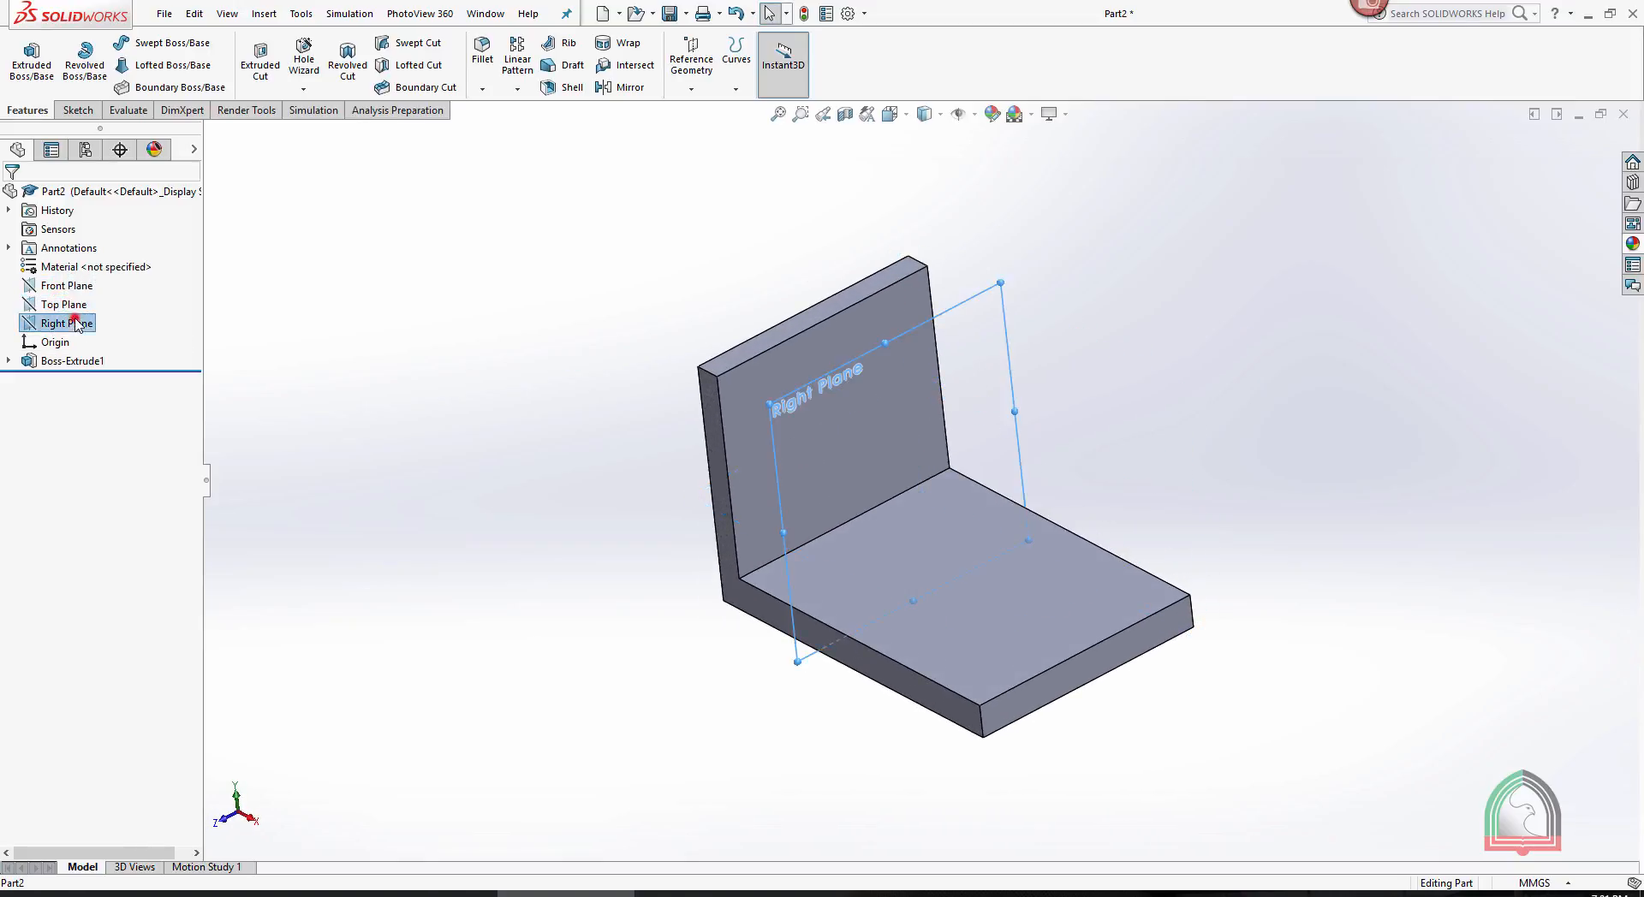
{"action": "middle_click_drag", "start_coordinate": [1090, 293], "coordinate": [1251, 267]}
{"action": "left_click", "coordinate": [1230, 290]}
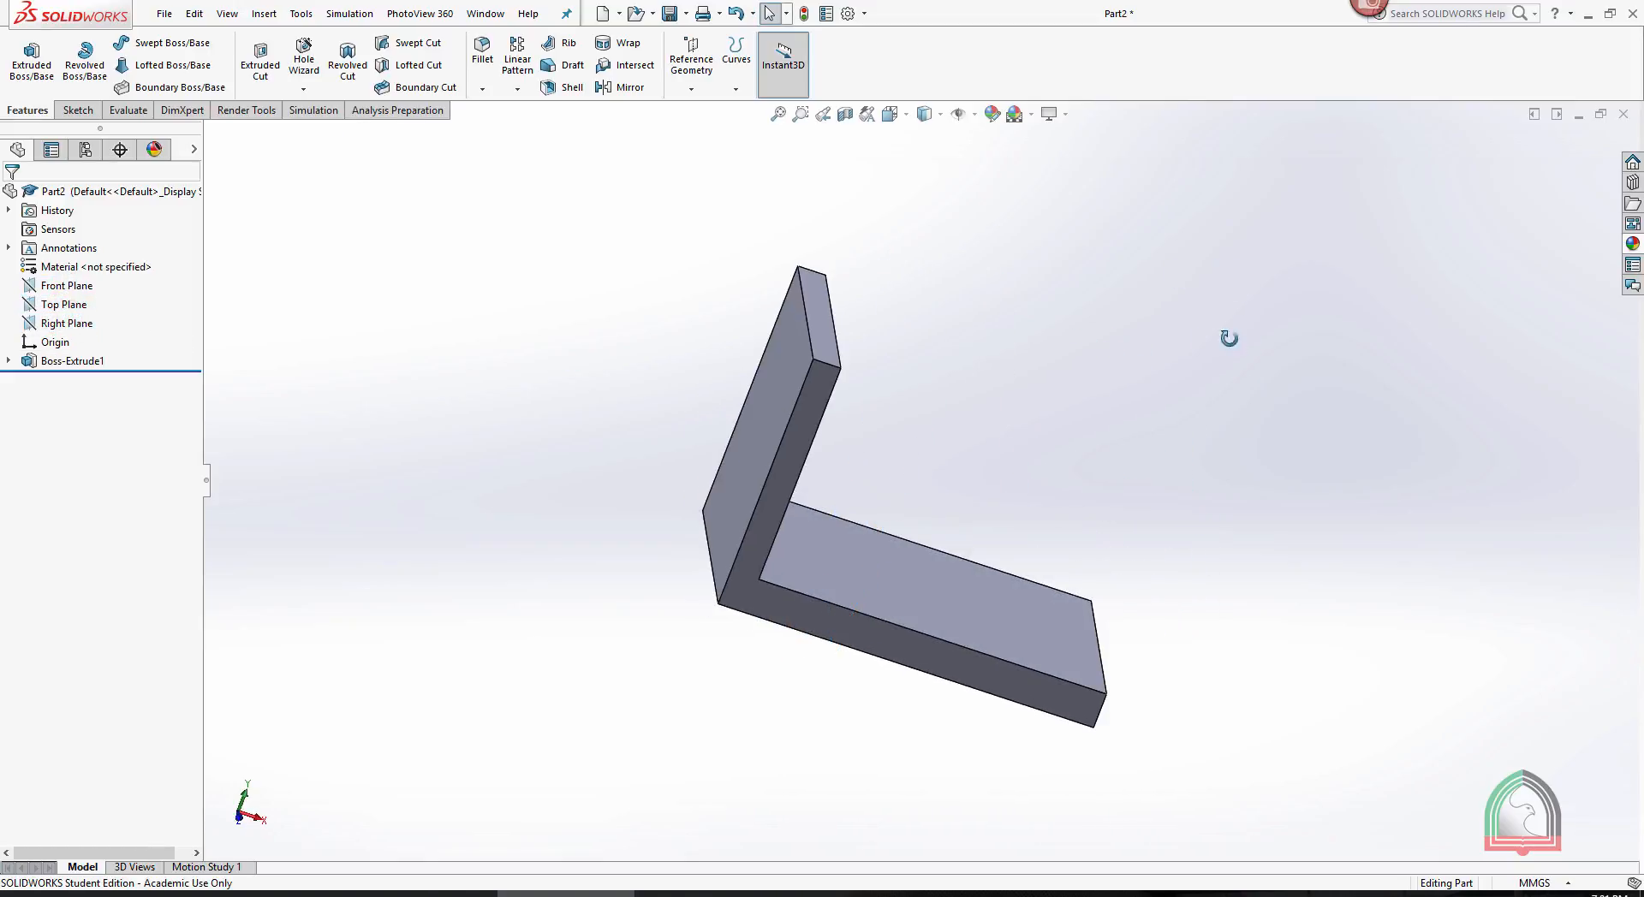
{"action": "middle_click_drag", "start_coordinate": [1229, 337], "coordinate": [1142, 326]}
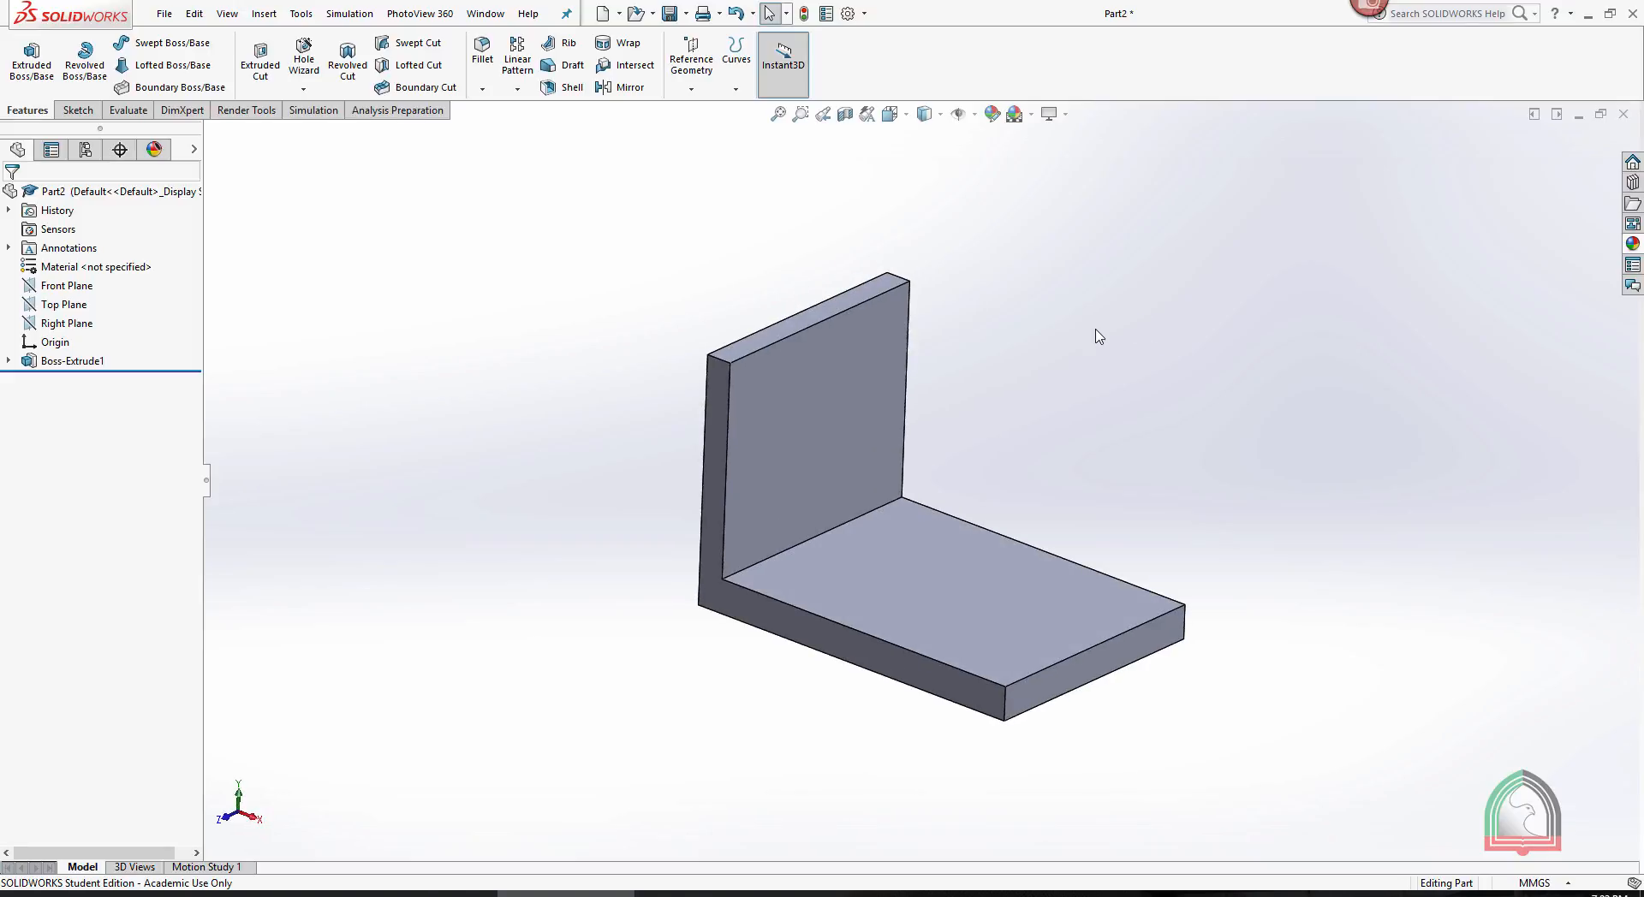
{"action": "left_click", "coordinate": [701, 75]}
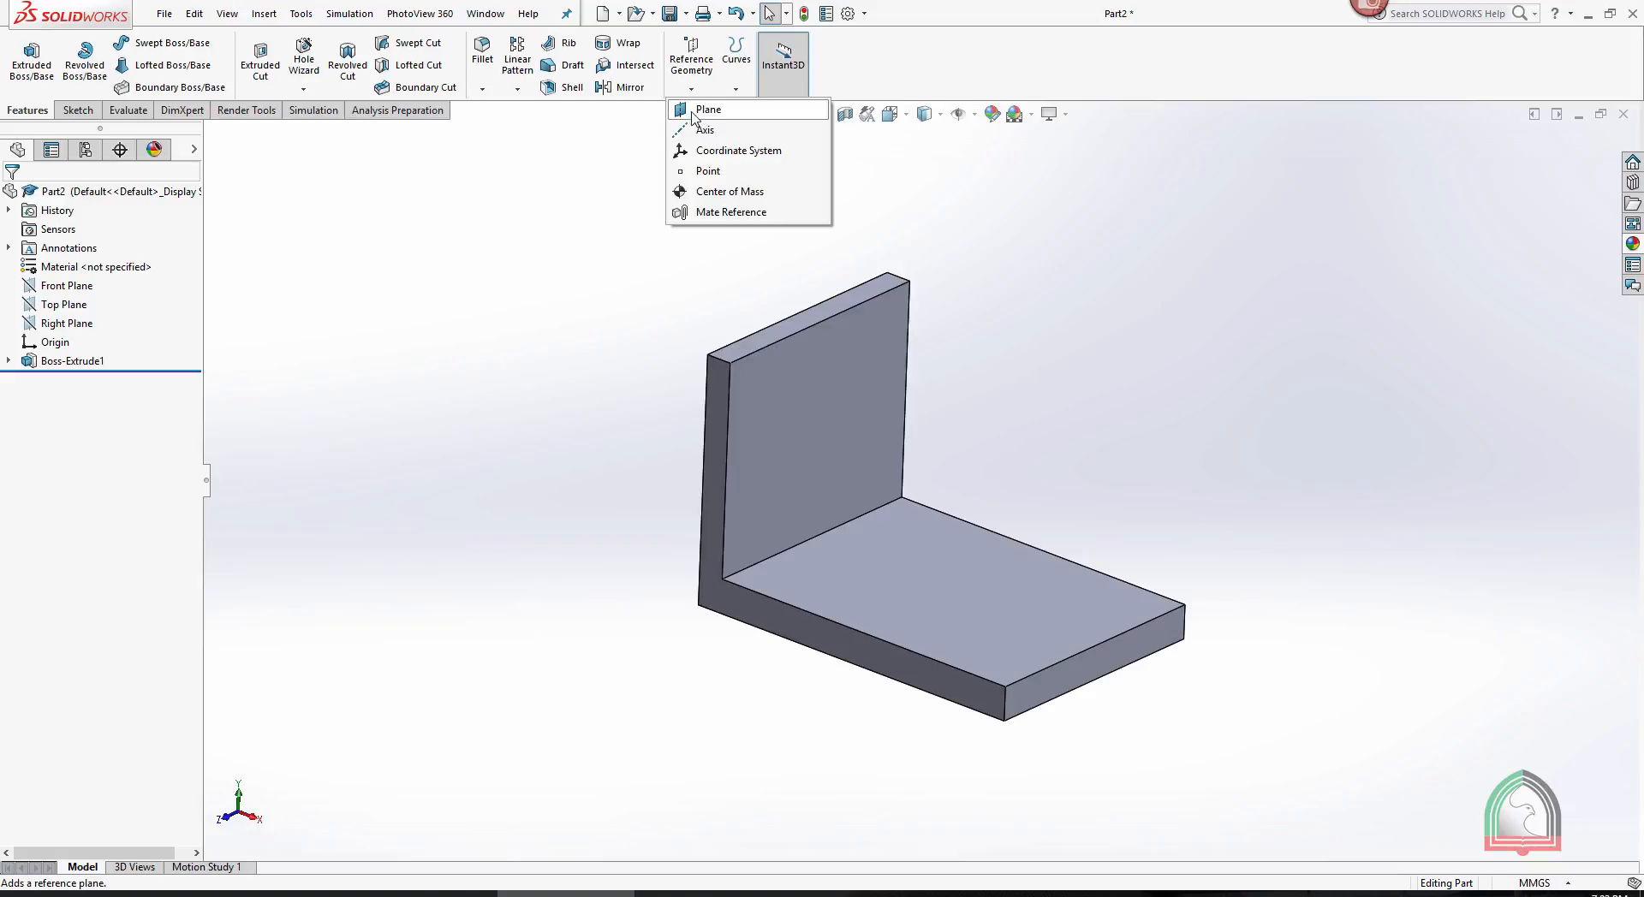
{"action": "left_click", "coordinate": [618, 139]}
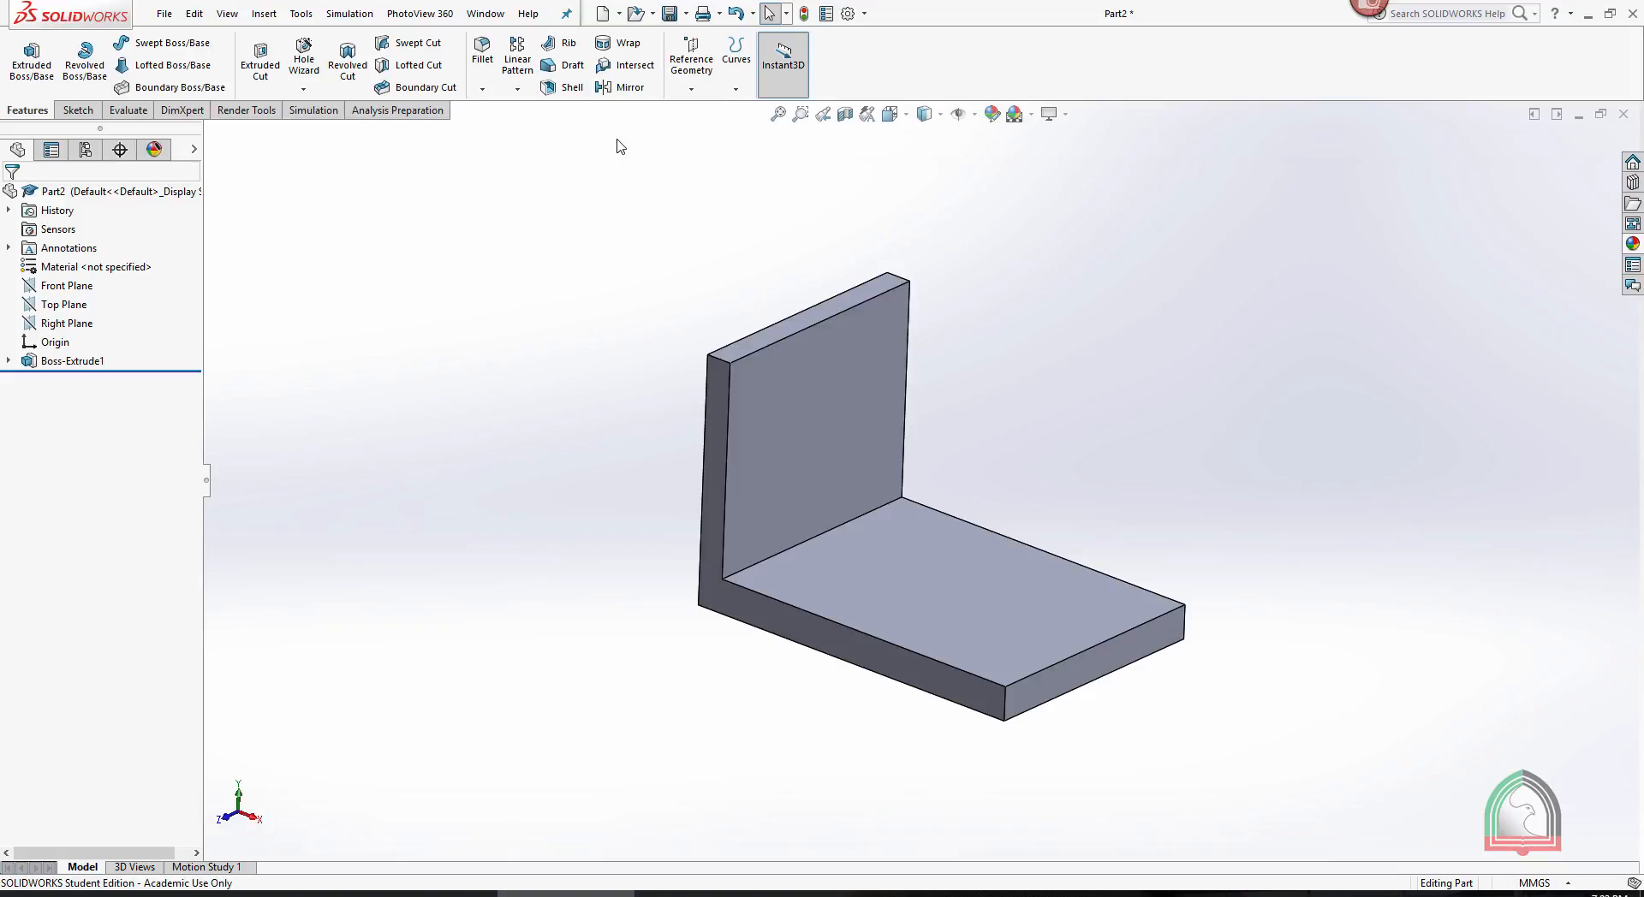
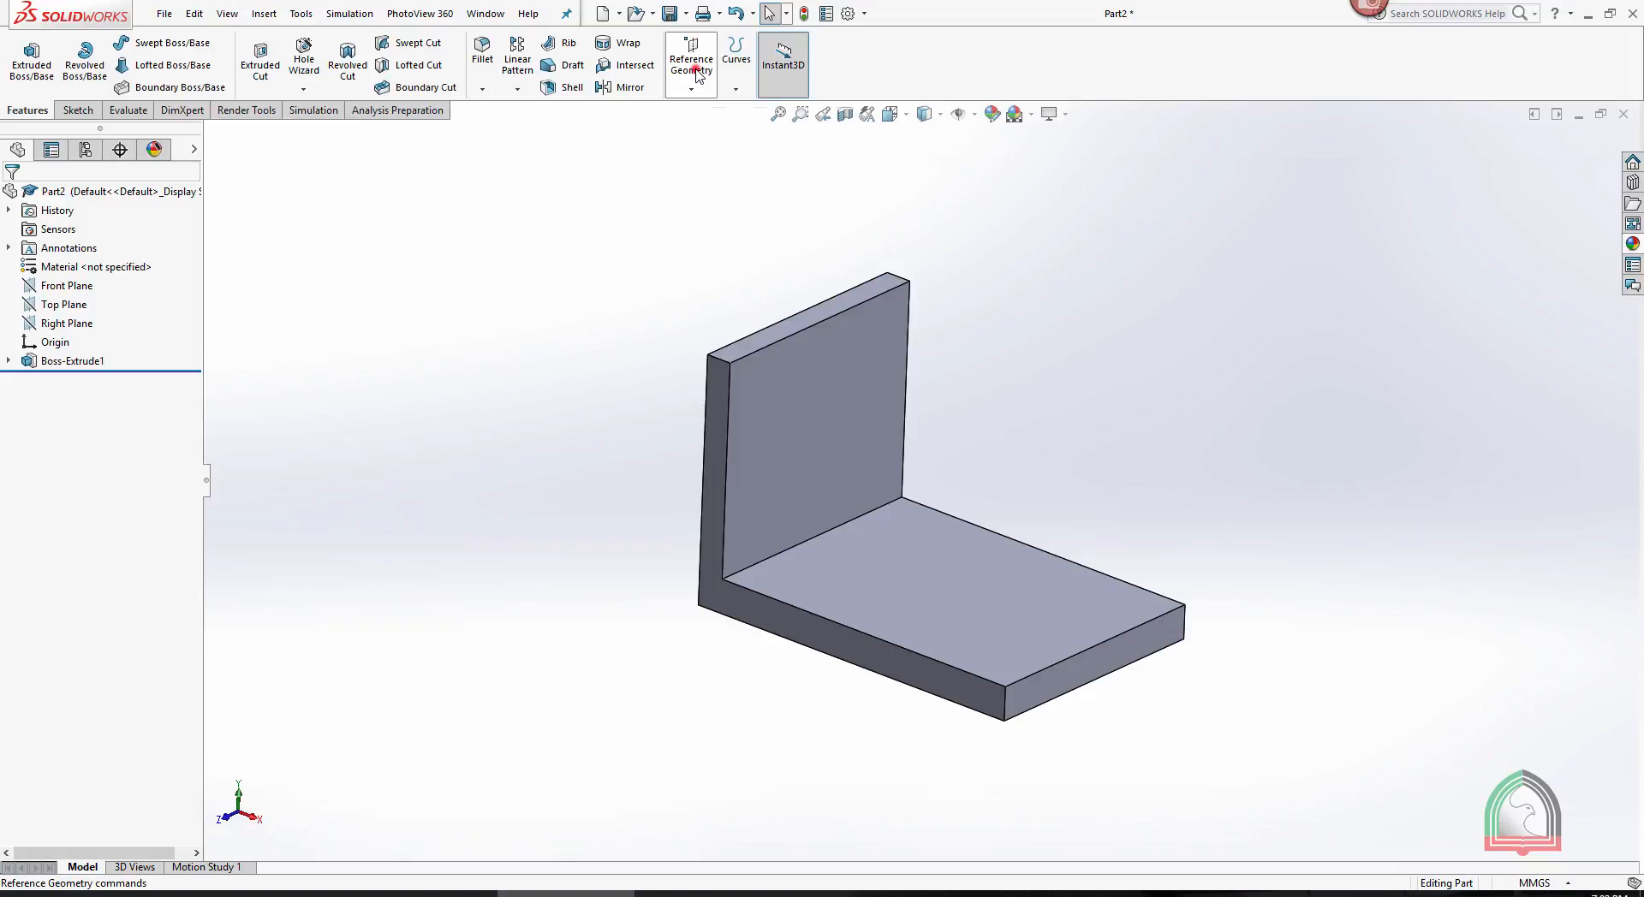
- Create a reference plane midway between the two opposite L-shaped side faces of the bracket
{"action": "left_click", "coordinate": [698, 73]}
{"action": "left_click", "coordinate": [698, 116]}
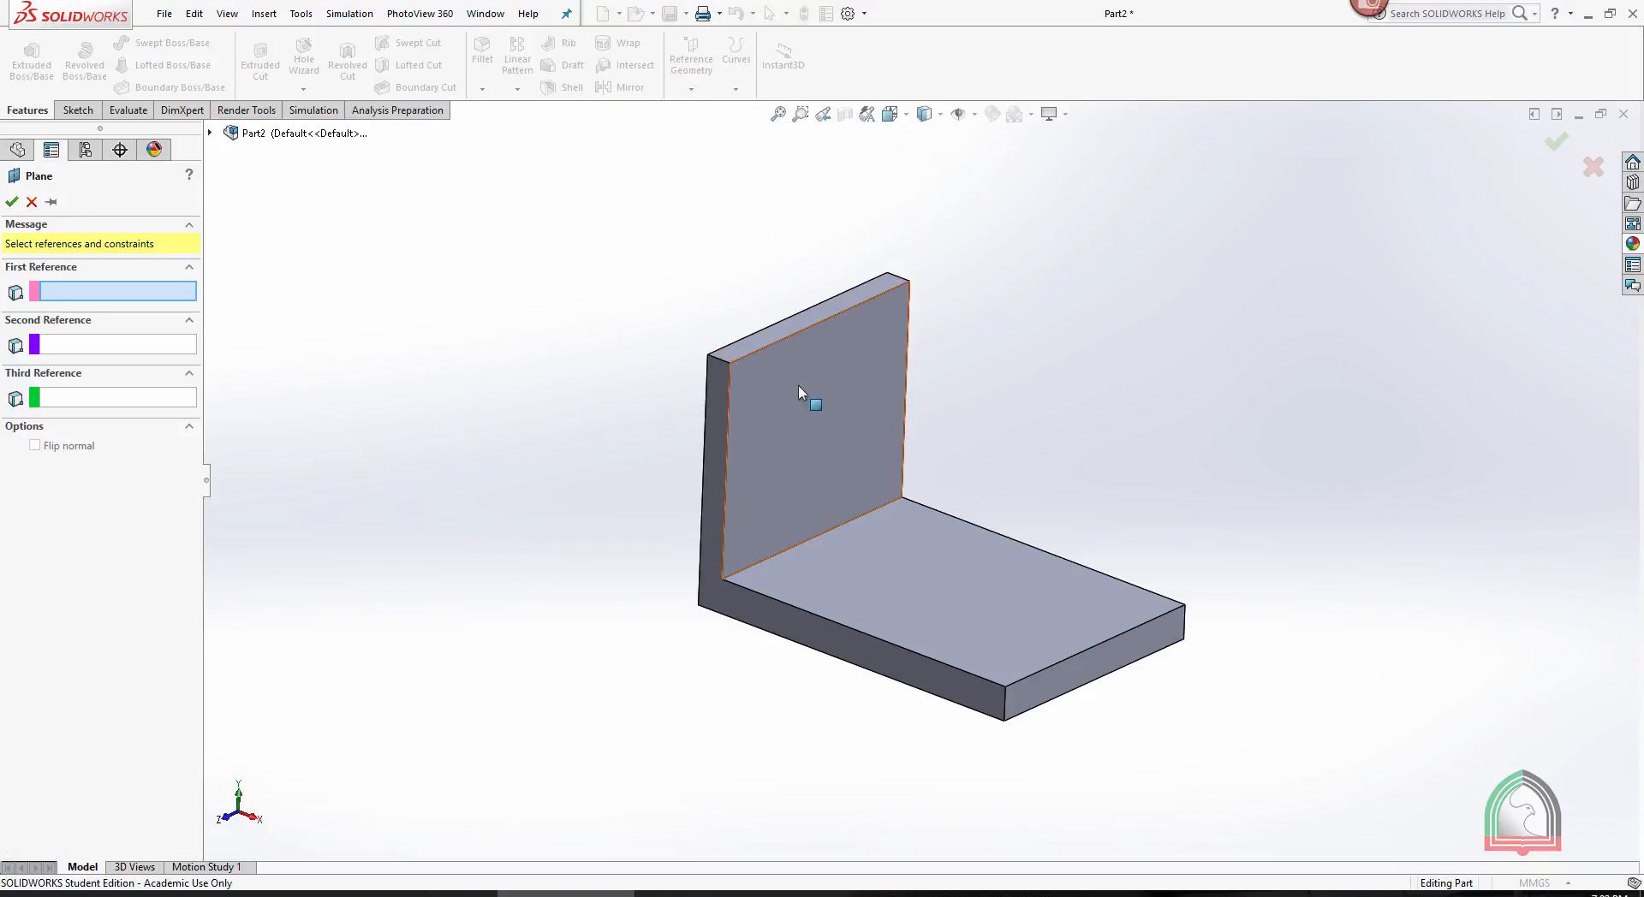
{"action": "middle_click_drag", "start_coordinate": [1068, 282], "coordinate": [1061, 300]}
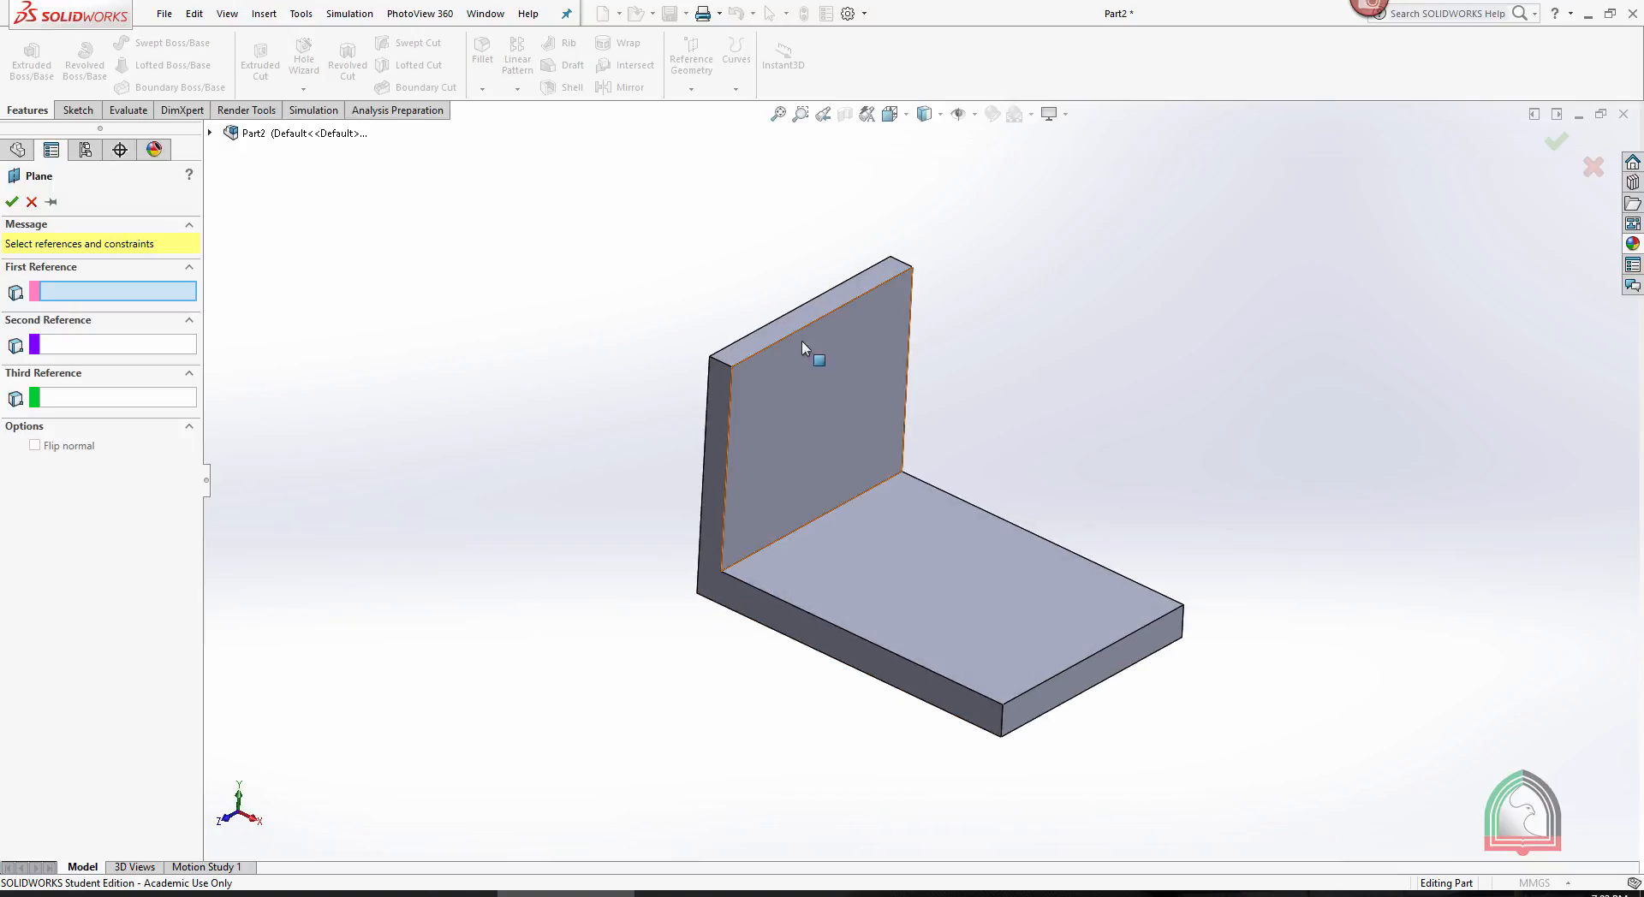
{"action": "middle_click_drag", "start_coordinate": [712, 424], "coordinate": [1280, 289]}
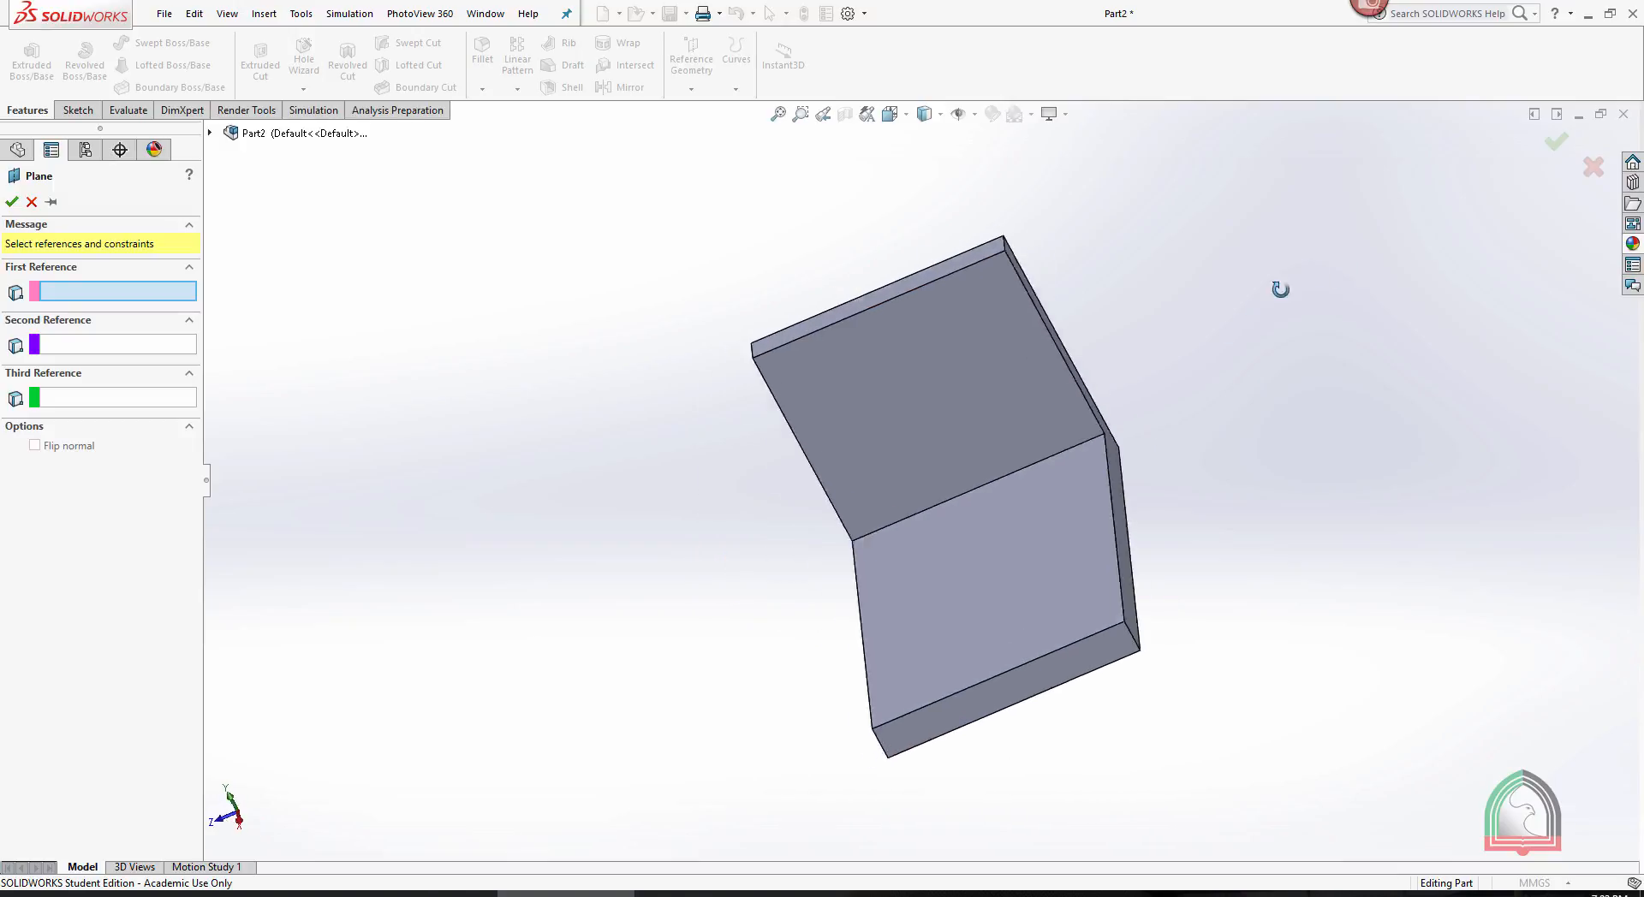
{"action": "key", "text": "ctrl+7"}
{"action": "left_click", "coordinate": [714, 428]}
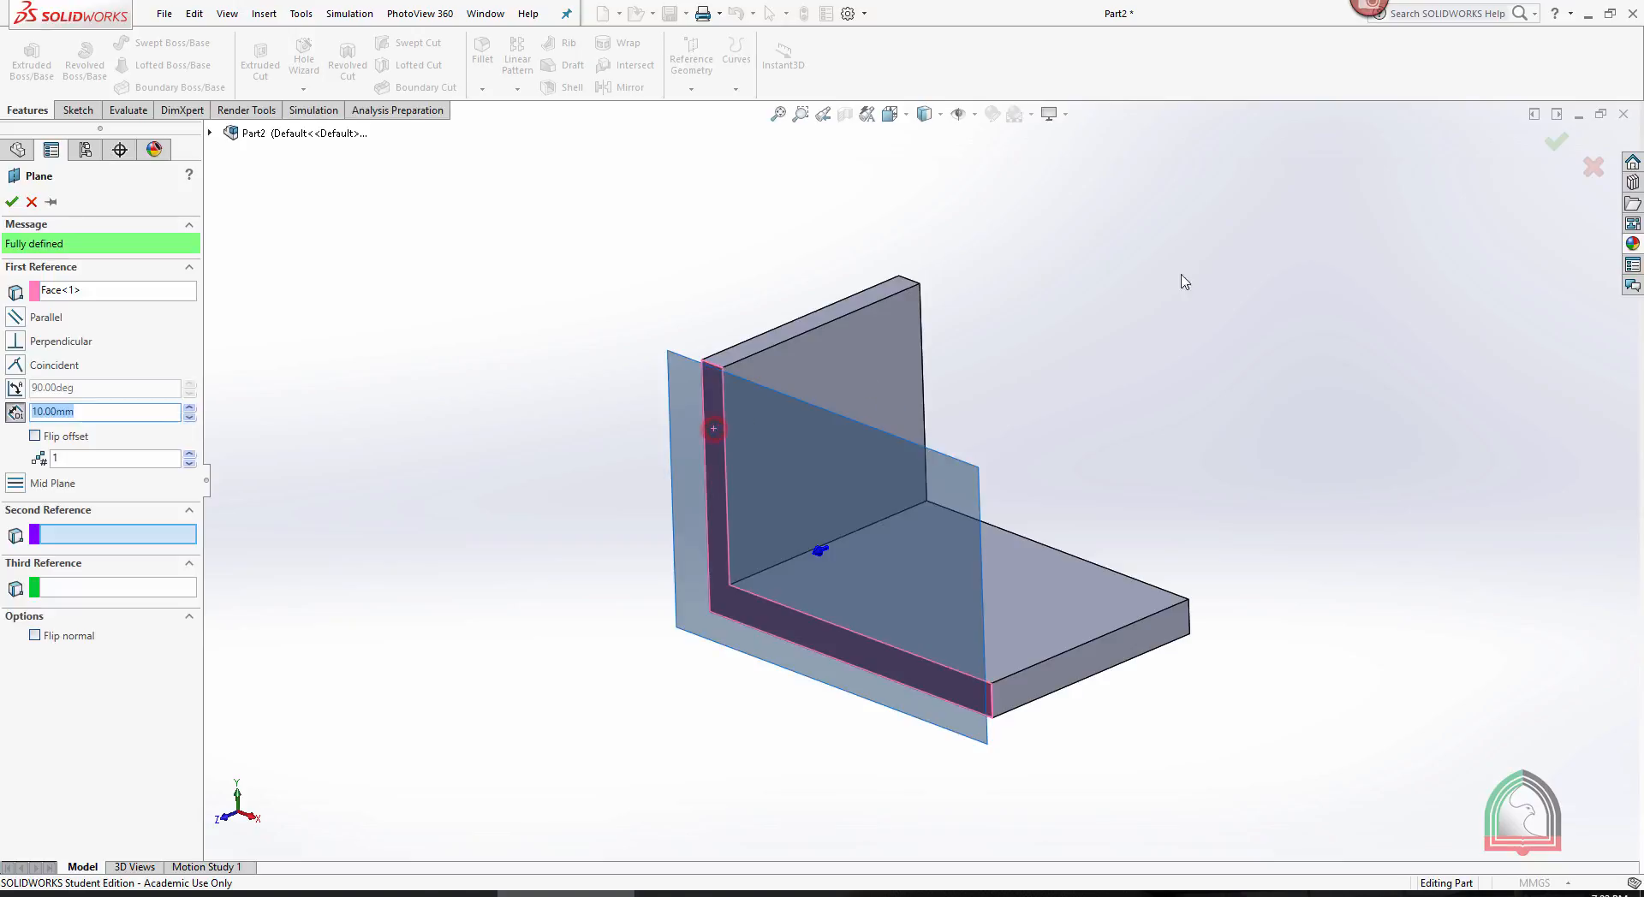
{"action": "mouse_move", "coordinate": [1159, 249]}
{"action": "middle_mouse_down"}
{"action": "mouse_move", "coordinate": [1071, 264]}
{"action": "mouse_move", "coordinate": [1102, 317]}
{"action": "middle_mouse_up"}
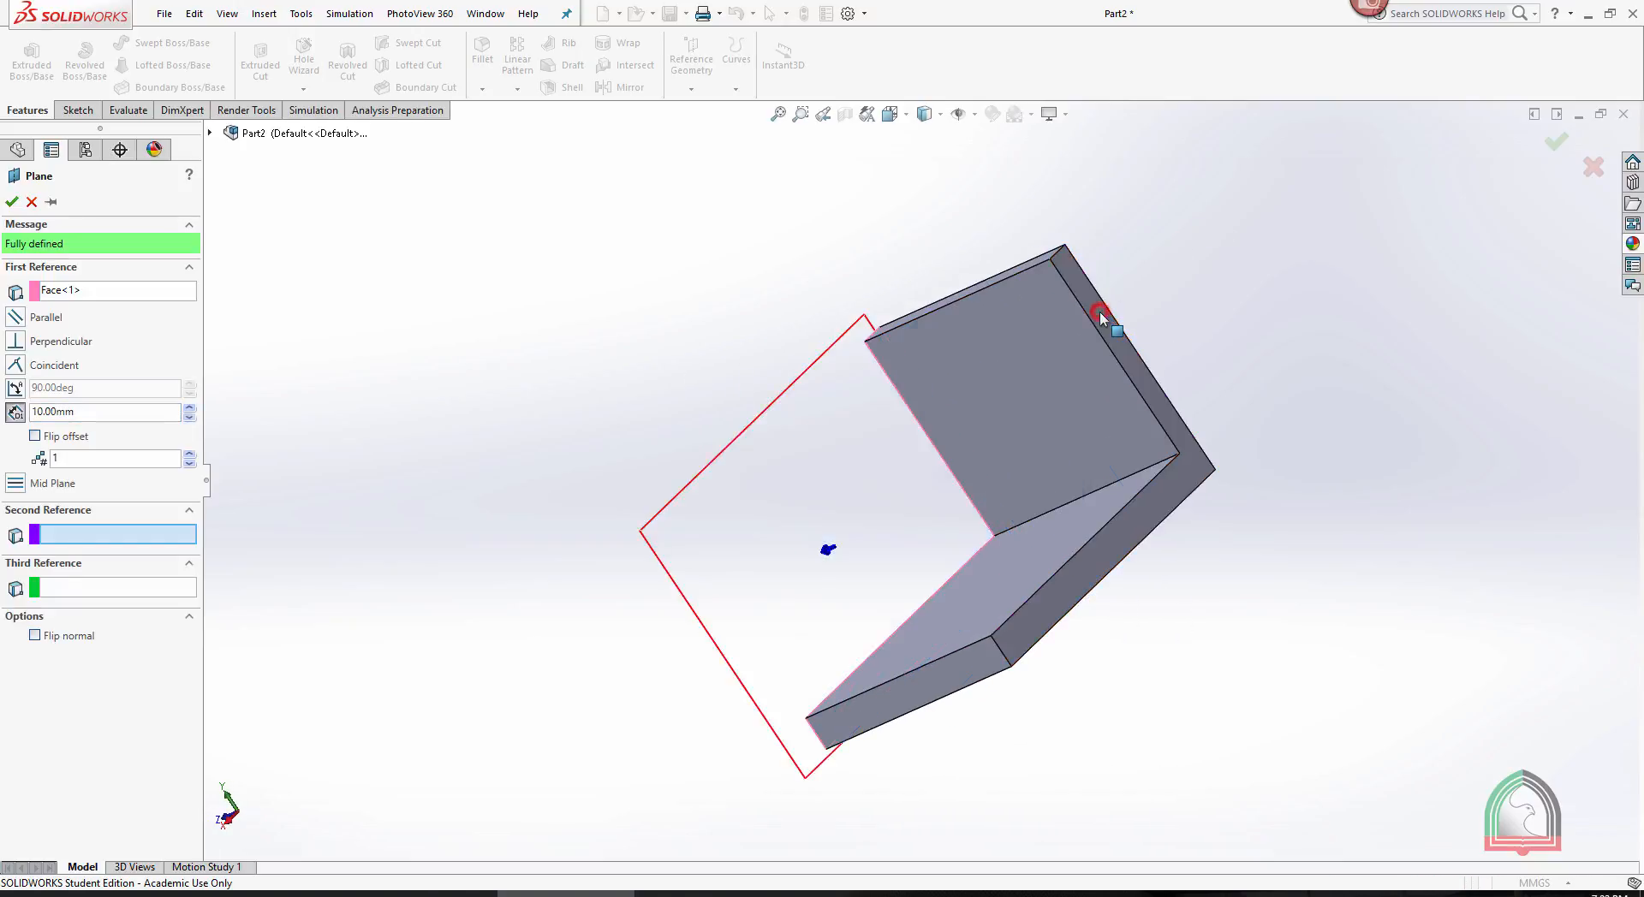
{"action": "left_click", "coordinate": [1101, 319]}
{"action": "middle_click_drag", "start_coordinate": [1160, 212], "coordinate": [1352, 161]}
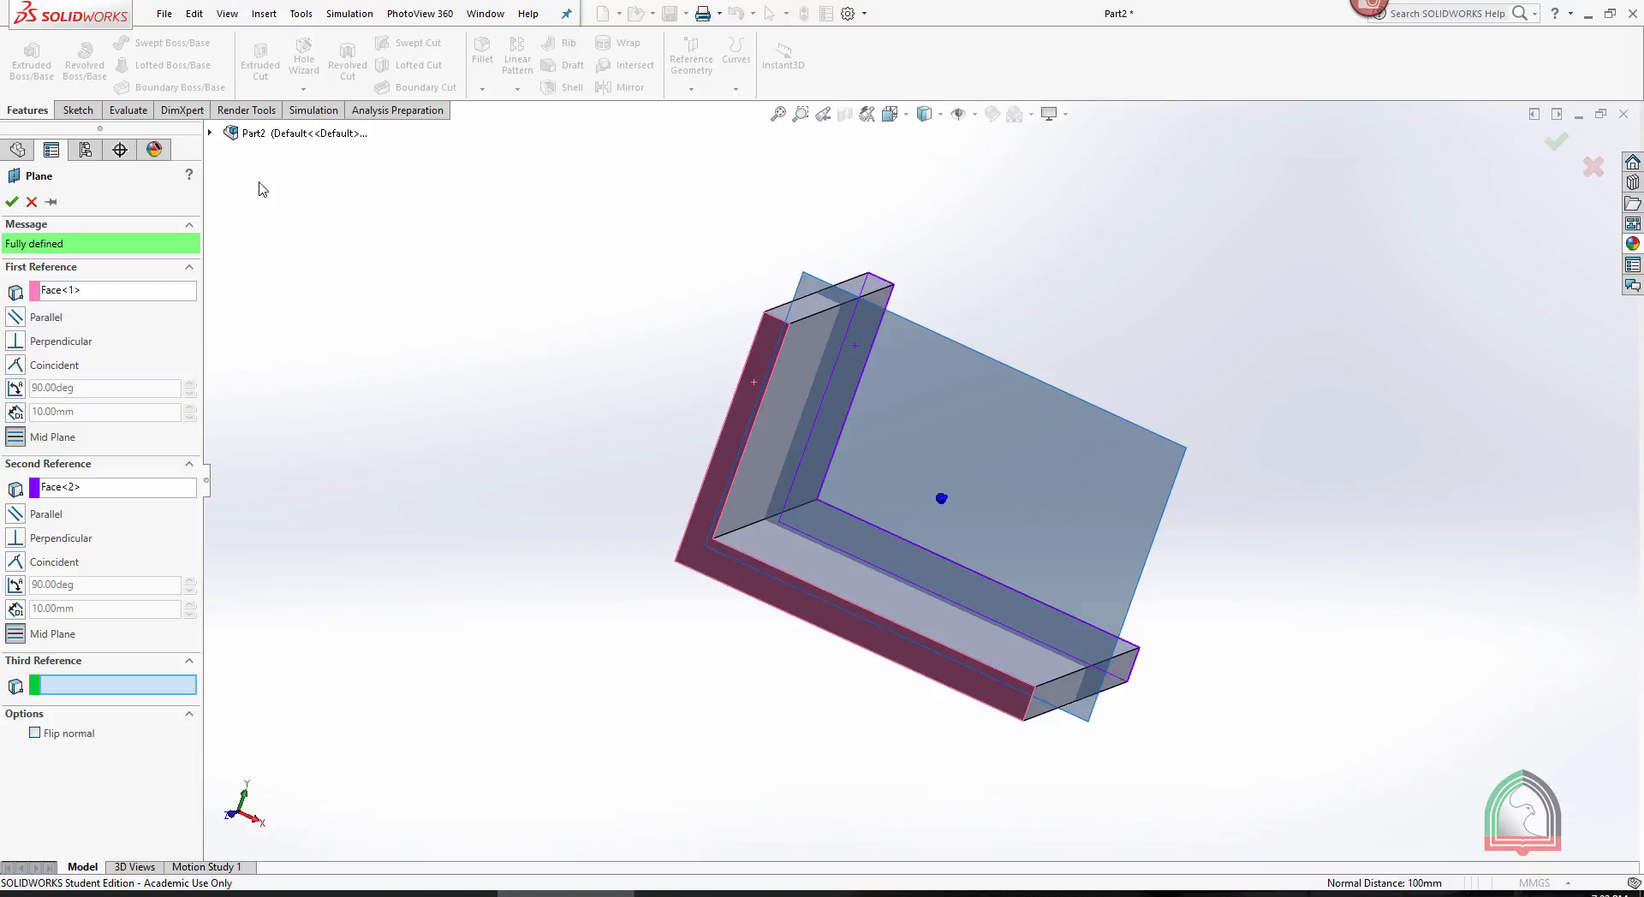
{"action": "left_click", "coordinate": [12, 202]}
- Sketch a diagonal line on the new mid plane from the vertical leg's top inner corner to the base's outer upper corner, and exit the sketch
{"action": "middle_click_drag", "start_coordinate": [1010, 220], "coordinate": [989, 245]}
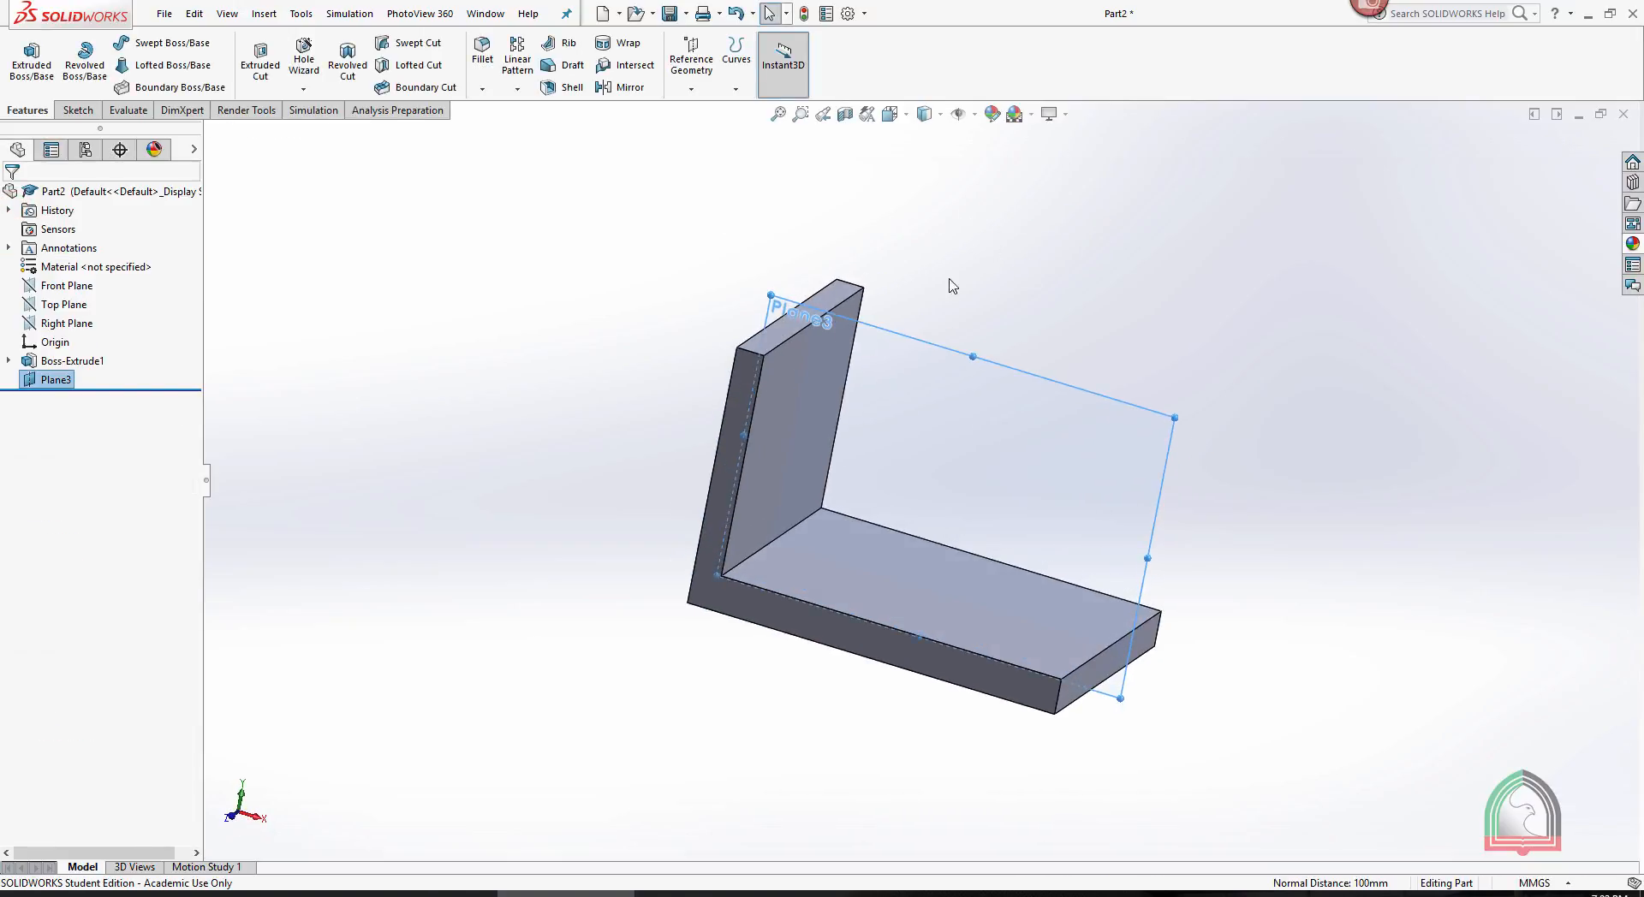
{"action": "left_click", "coordinate": [1019, 379]}
{"action": "left_click", "coordinate": [1085, 321]}
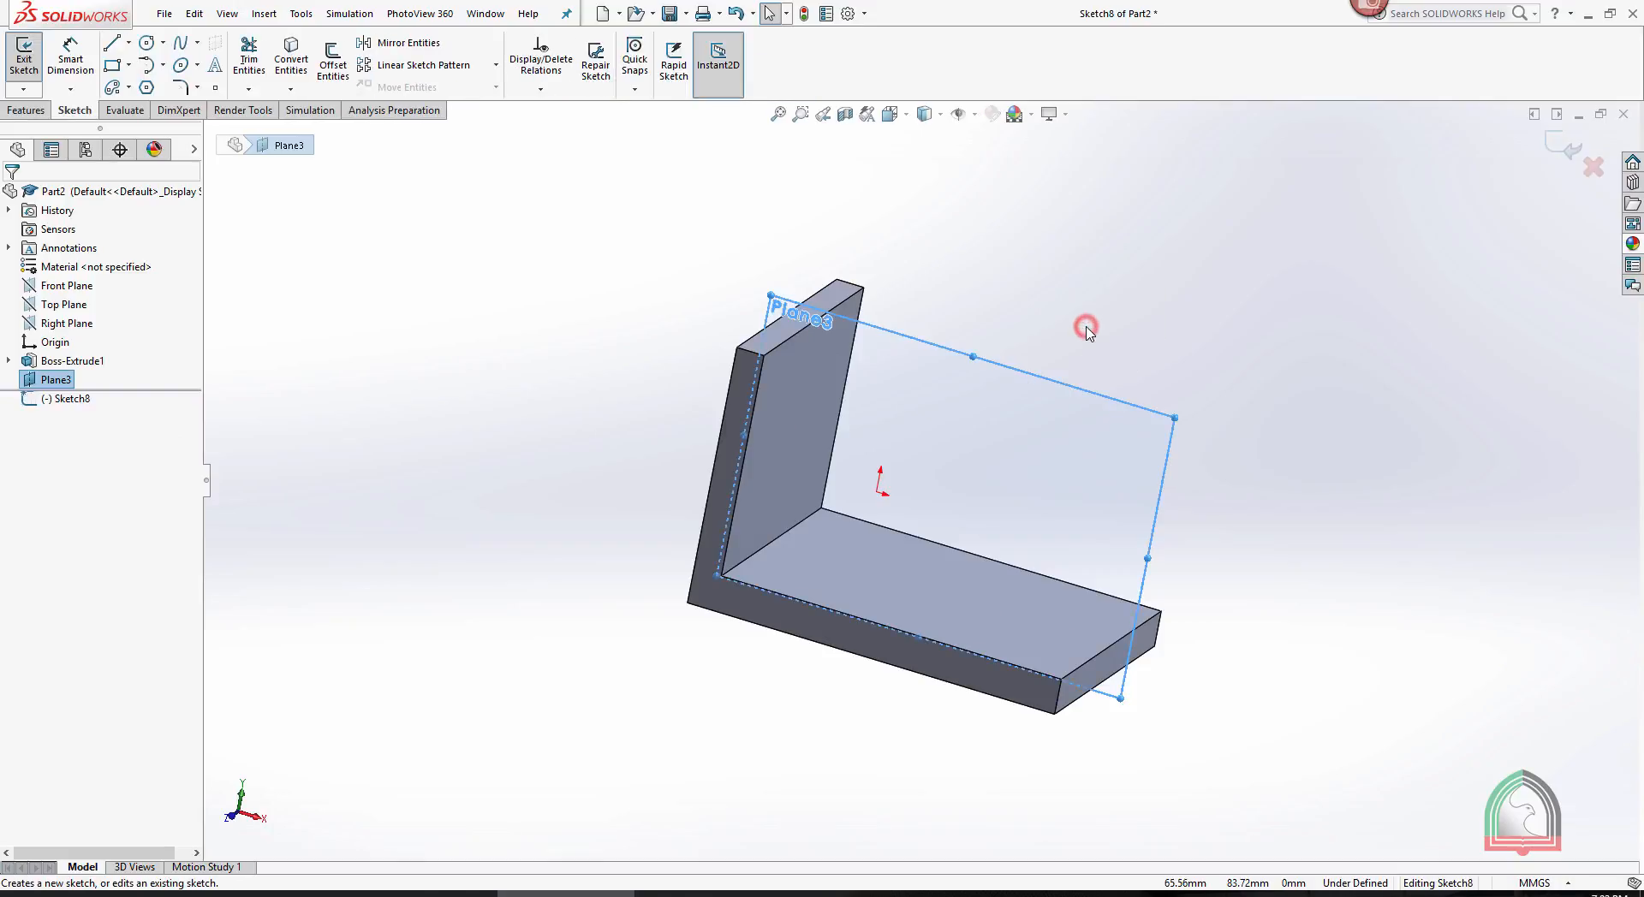
{"action": "key", "text": "space"}
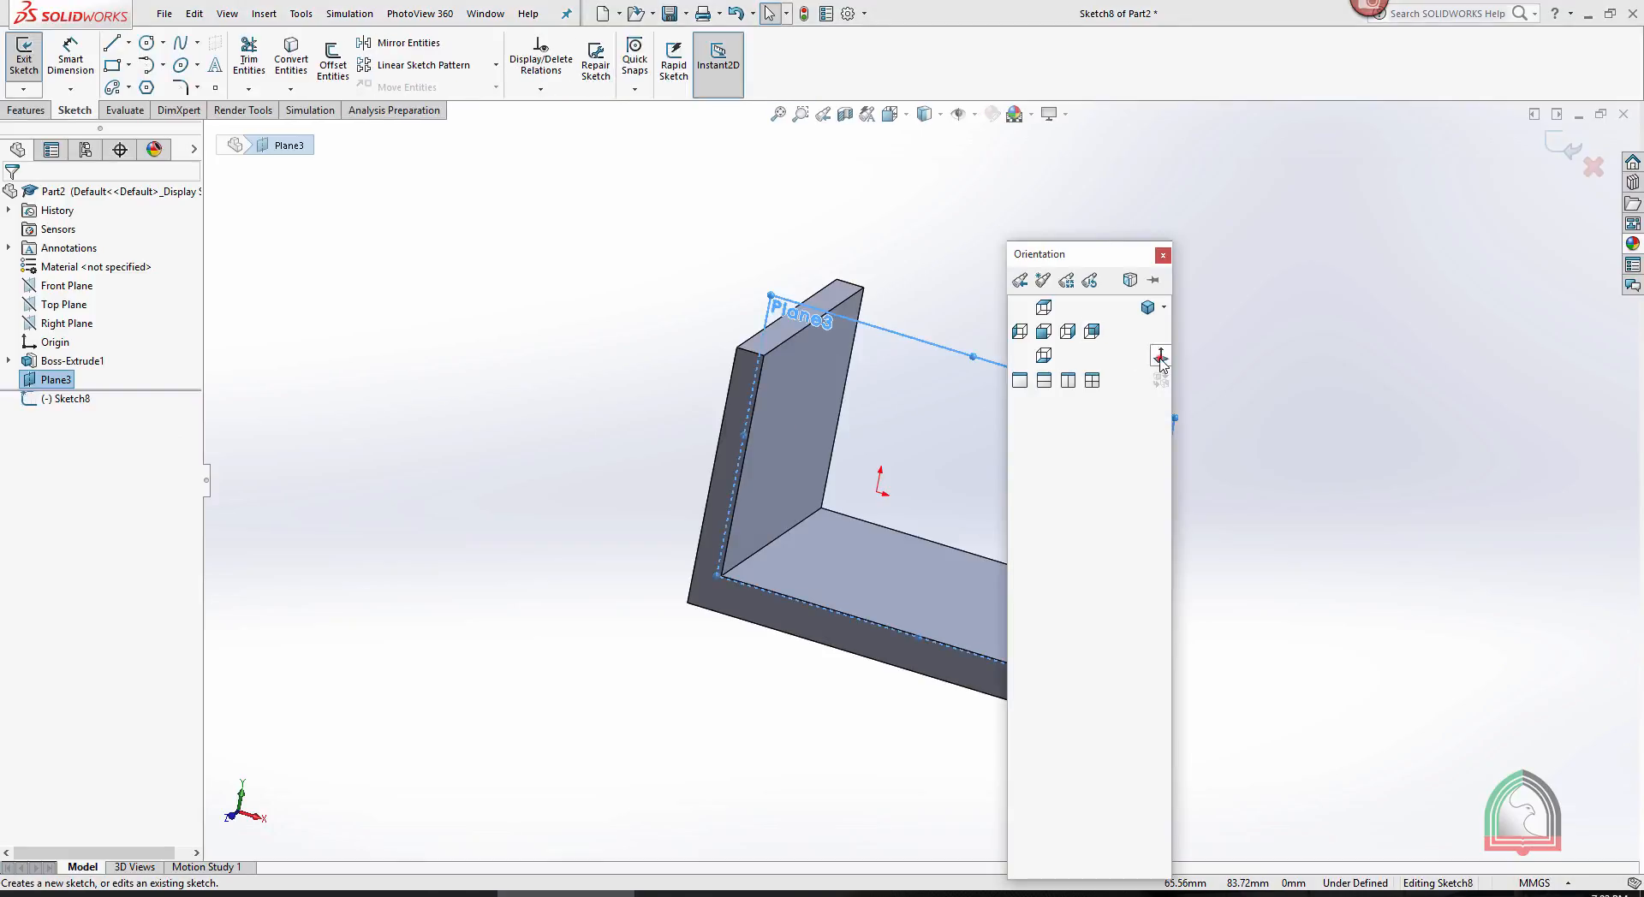
{"action": "left_click", "coordinate": [1160, 356]}
{"action": "key", "text": "f"}
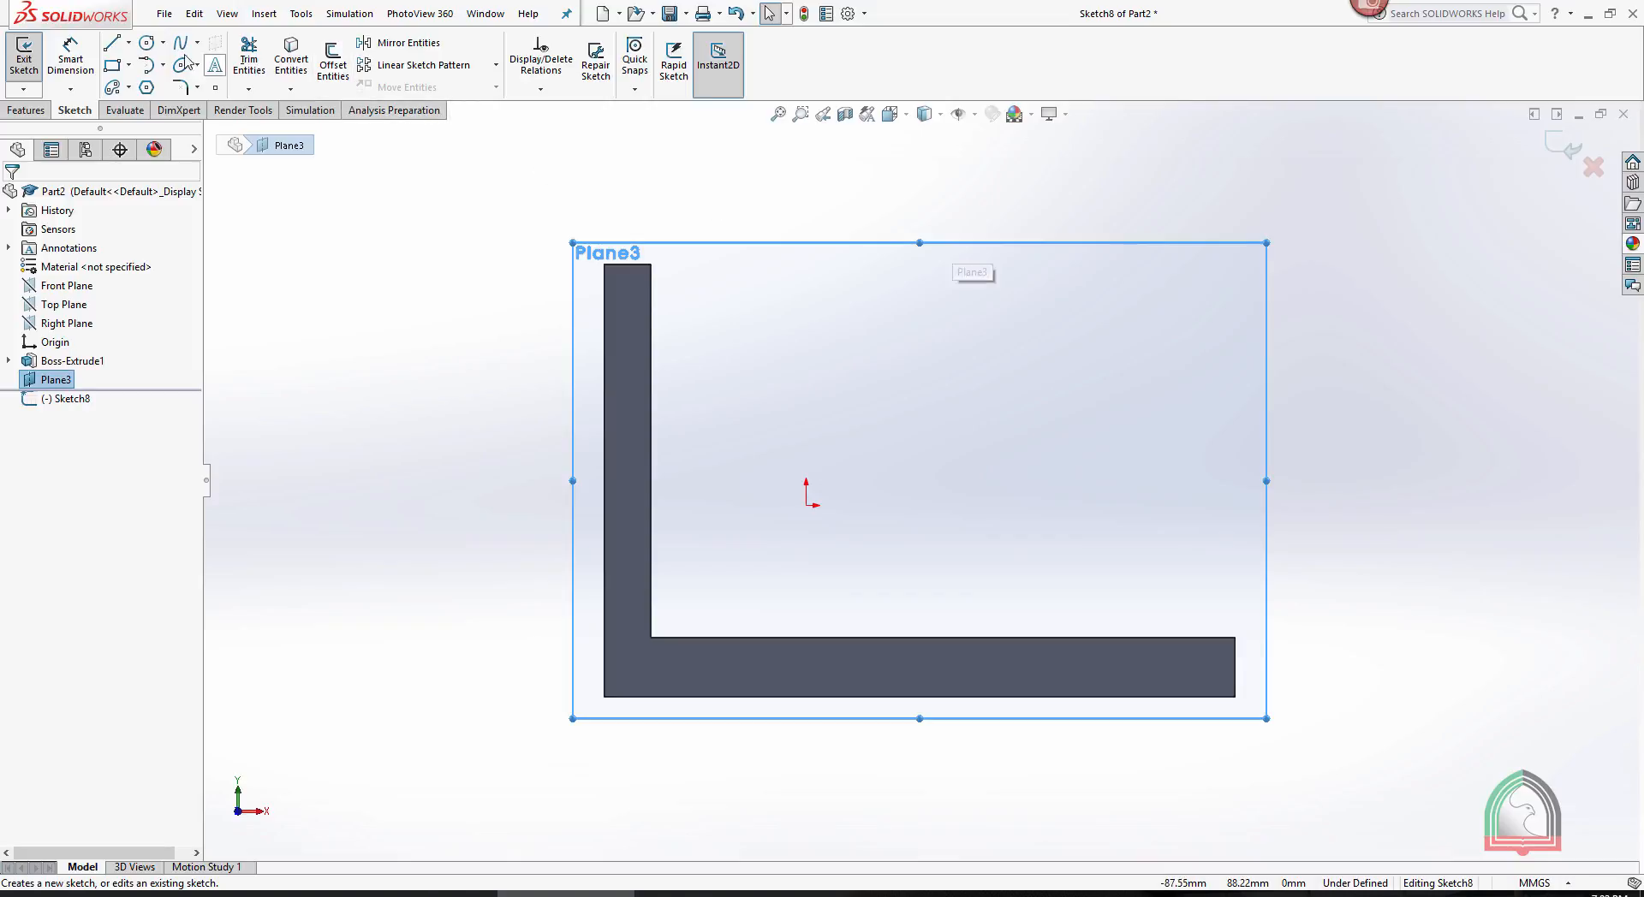
{"action": "left_click", "coordinate": [111, 43]}
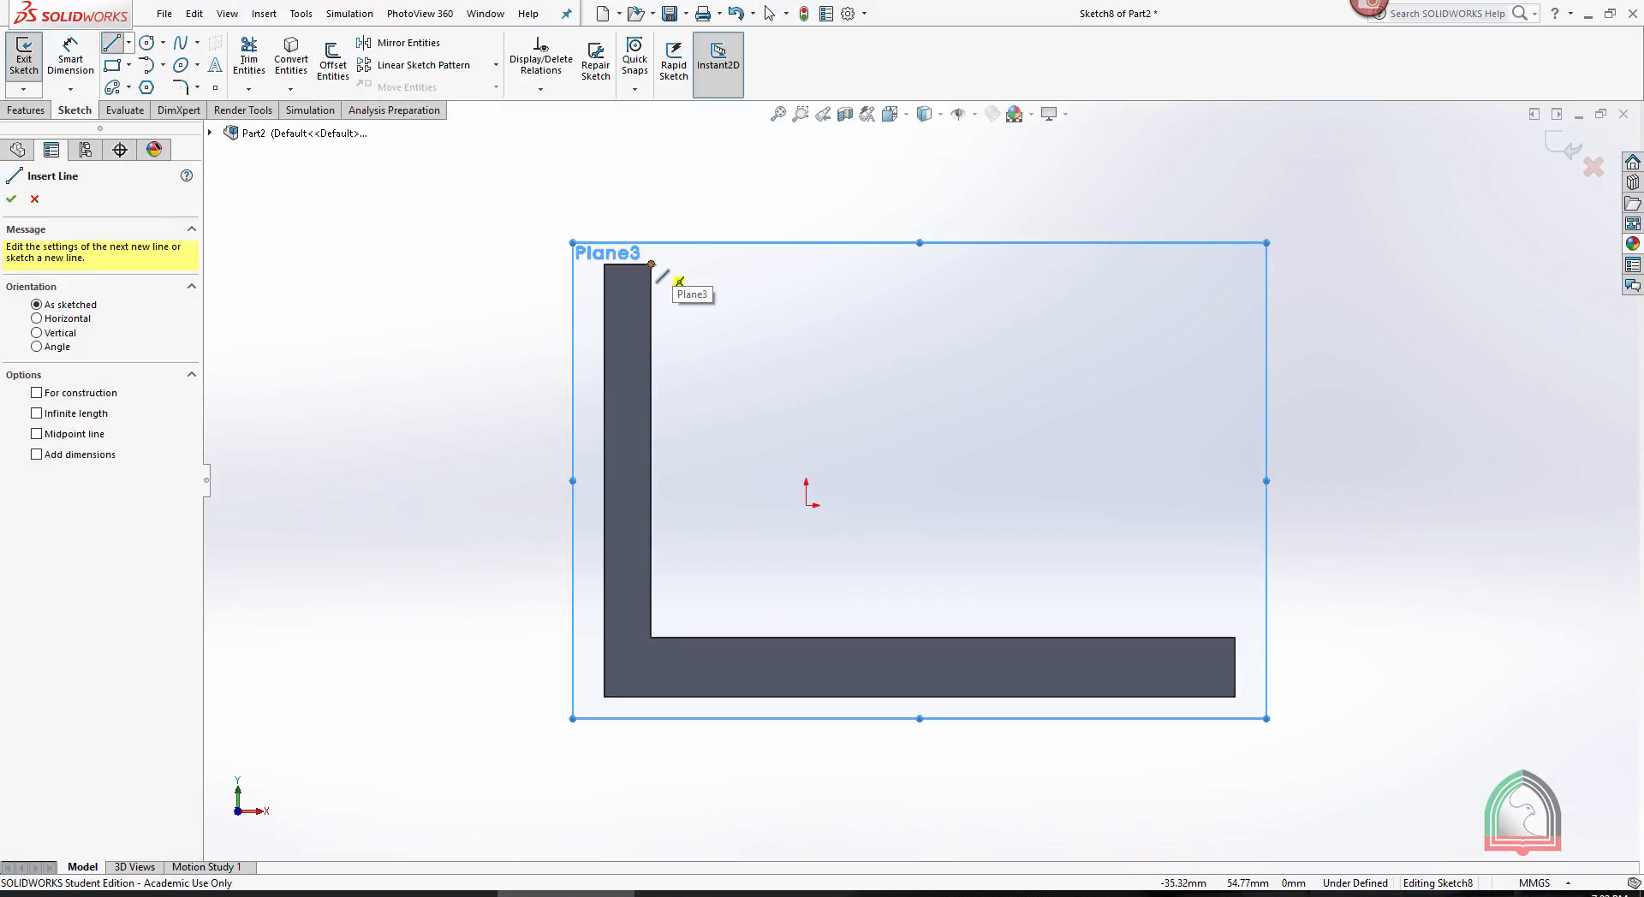
{"action": "left_click_drag", "start_coordinate": [652, 266], "coordinate": [1235, 637]}
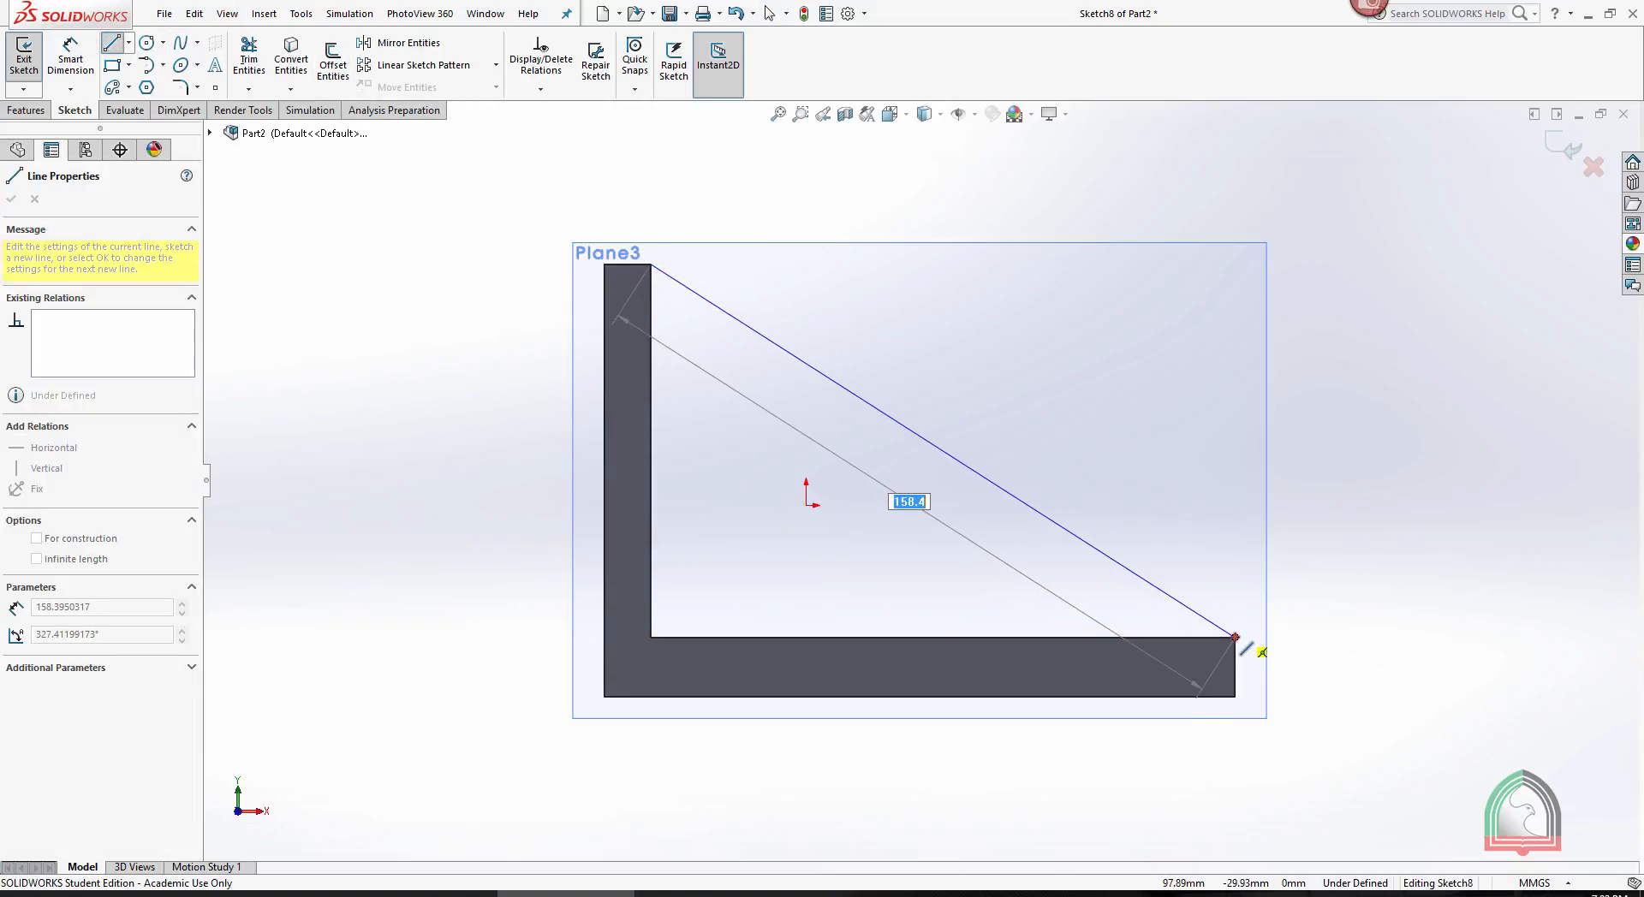
{"action": "key", "text": "Escape"}
{"action": "key", "text": "Escape"}
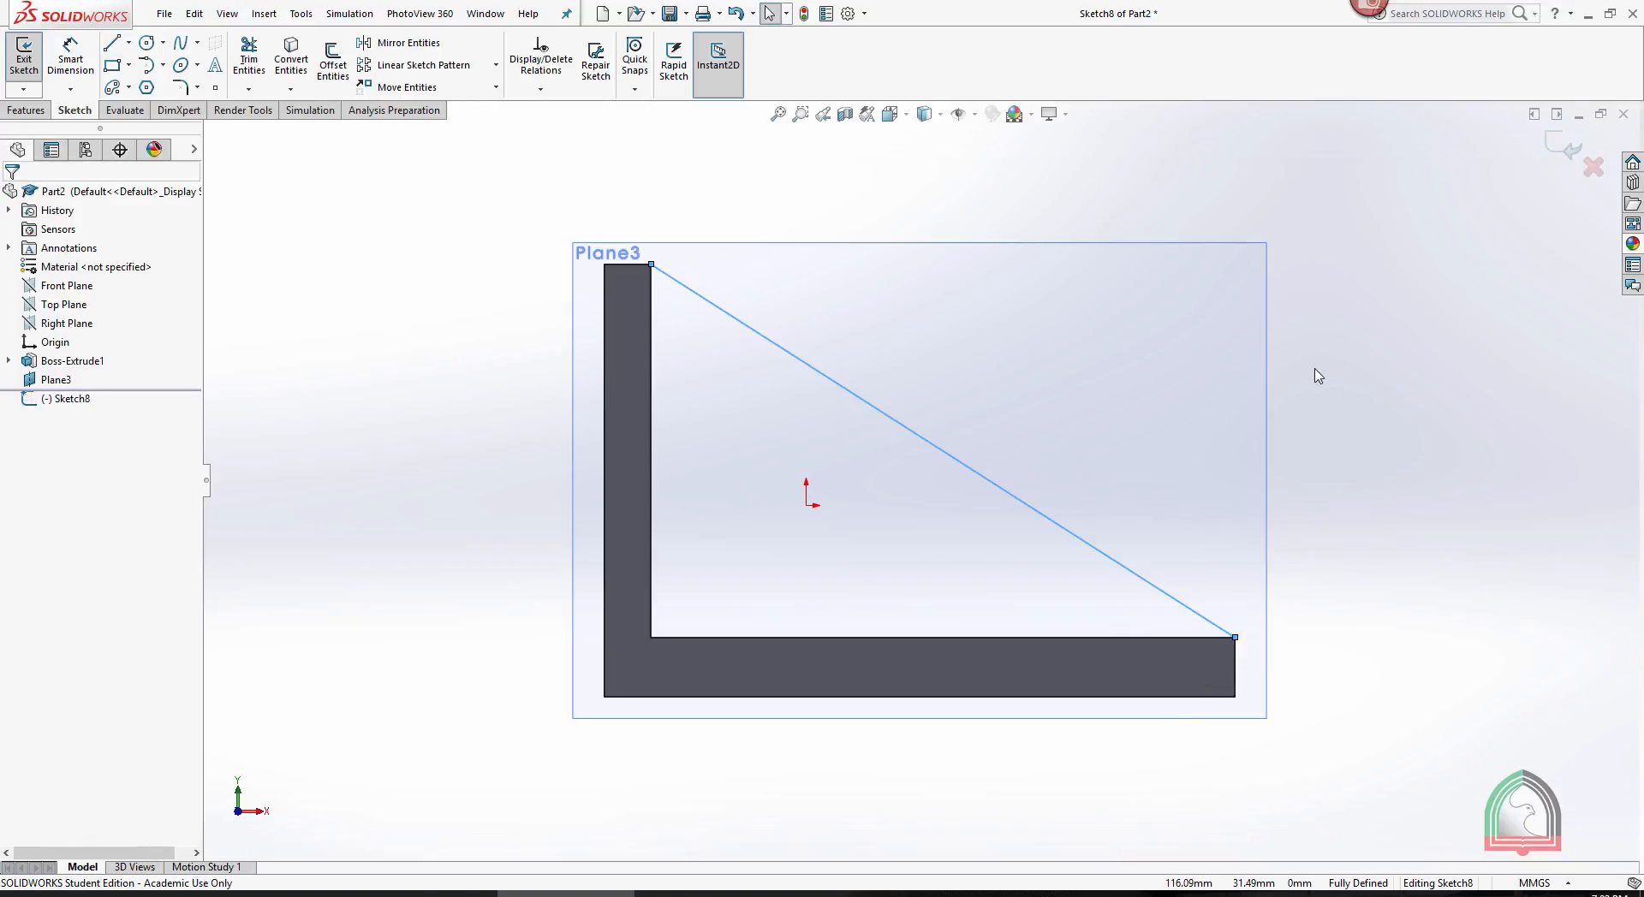
{"action": "middle_click_drag", "start_coordinate": [1307, 367], "coordinate": [1198, 419]}
{"action": "left_click", "coordinate": [1554, 142]}
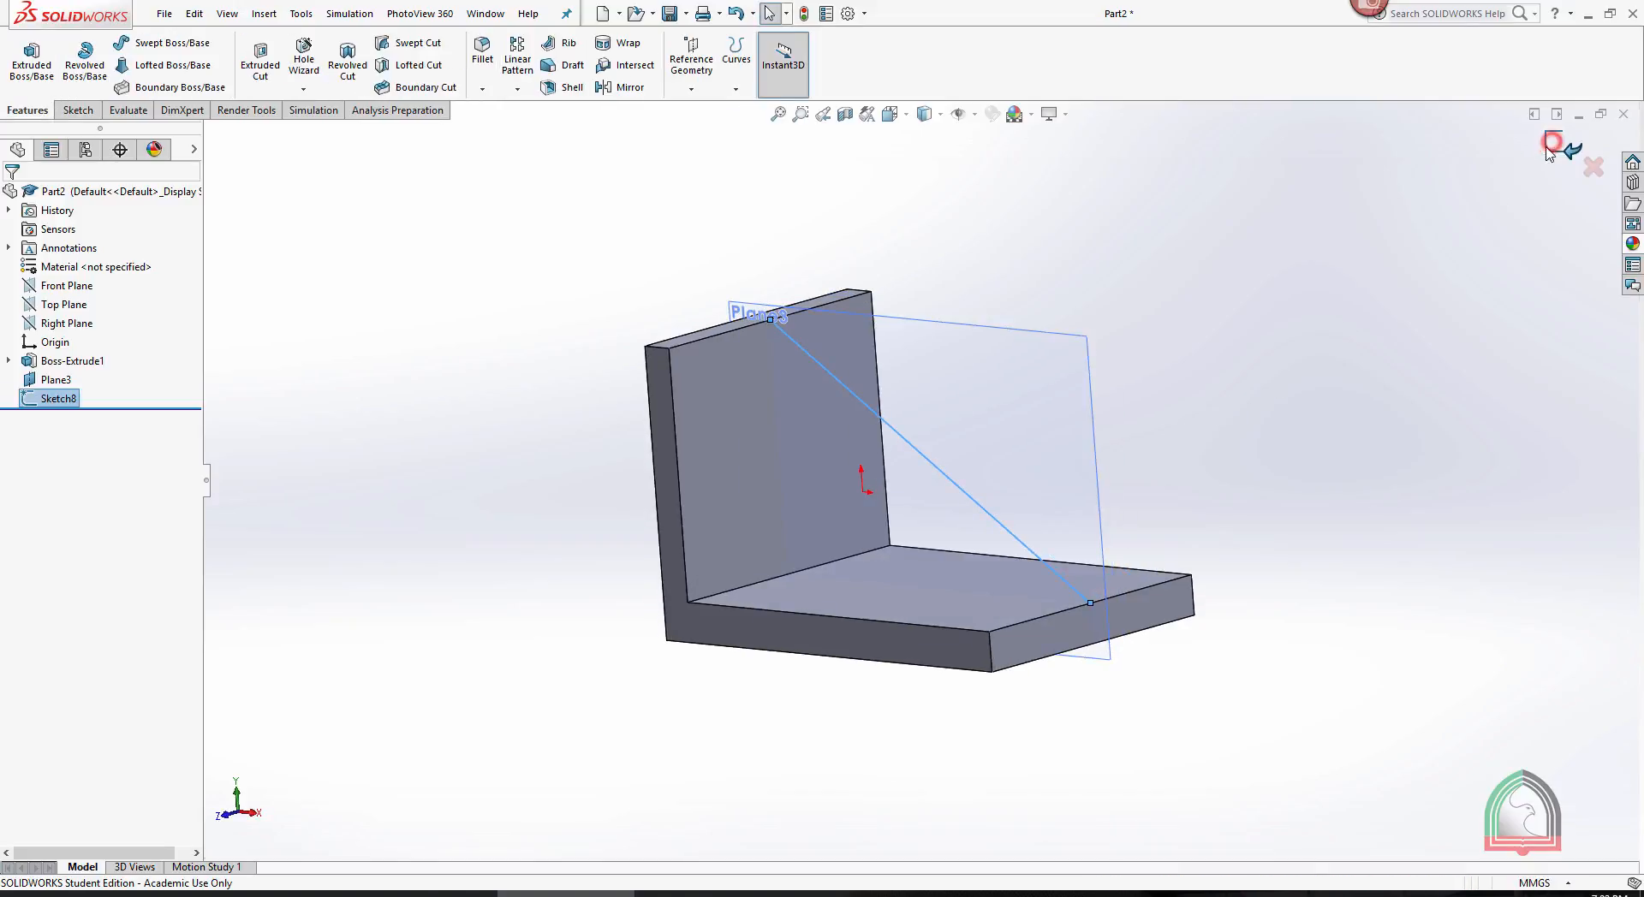
- Start a 10 mm thick Rib from the diagonal line, trying First Side and Second Side thickness before setting it to Both Sides
{"action": "middle_click_drag", "start_coordinate": [1186, 322], "coordinate": [1142, 357]}
{"action": "scroll", "coordinate": [1016, 276], "scroll_direction": "down", "scroll_amount": 2}
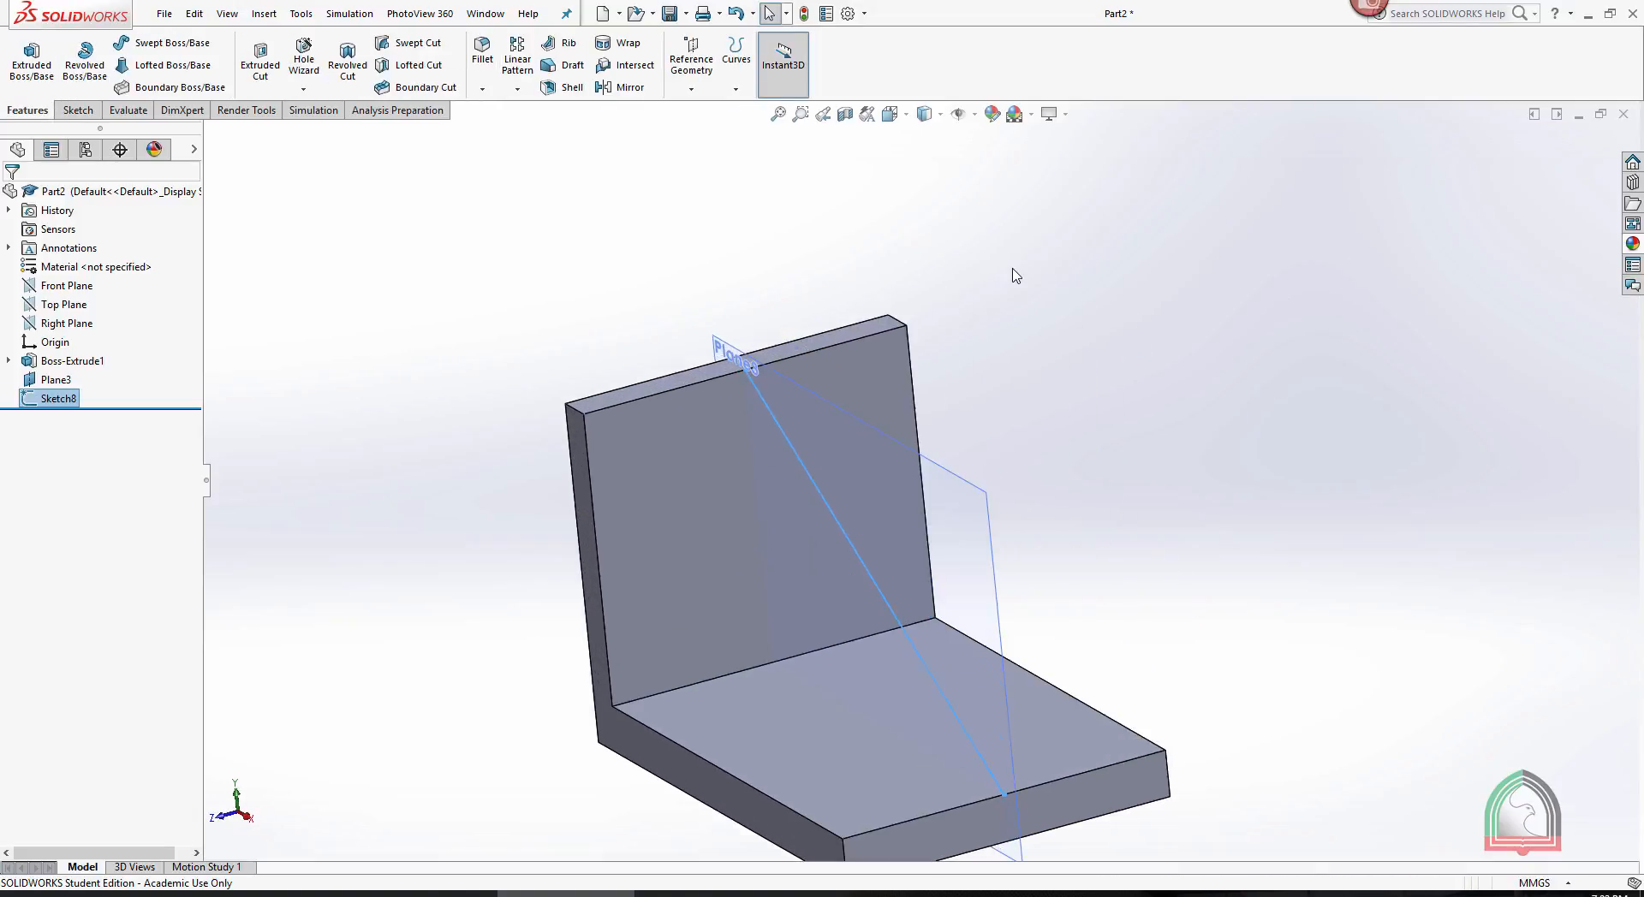
{"action": "left_click", "coordinate": [561, 47]}
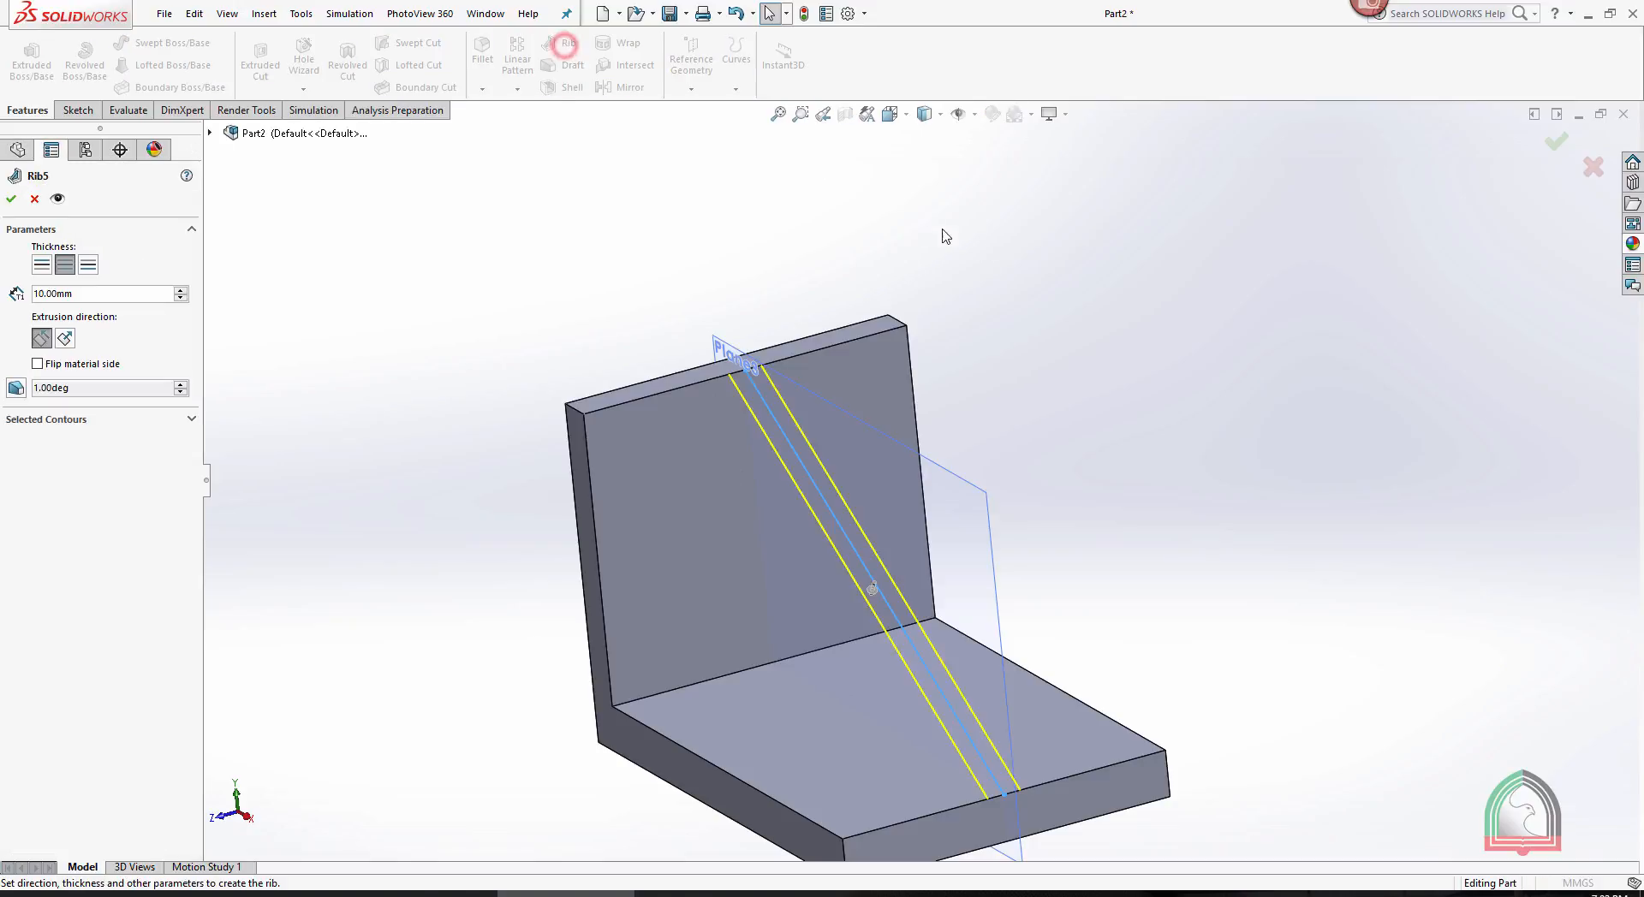
{"action": "mouse_move", "coordinate": [1091, 347]}
{"action": "middle_mouse_down"}
{"action": "mouse_move", "coordinate": [1056, 349]}
{"action": "mouse_move", "coordinate": [1159, 355]}
{"action": "mouse_move", "coordinate": [777, 409]}
{"action": "middle_mouse_up"}
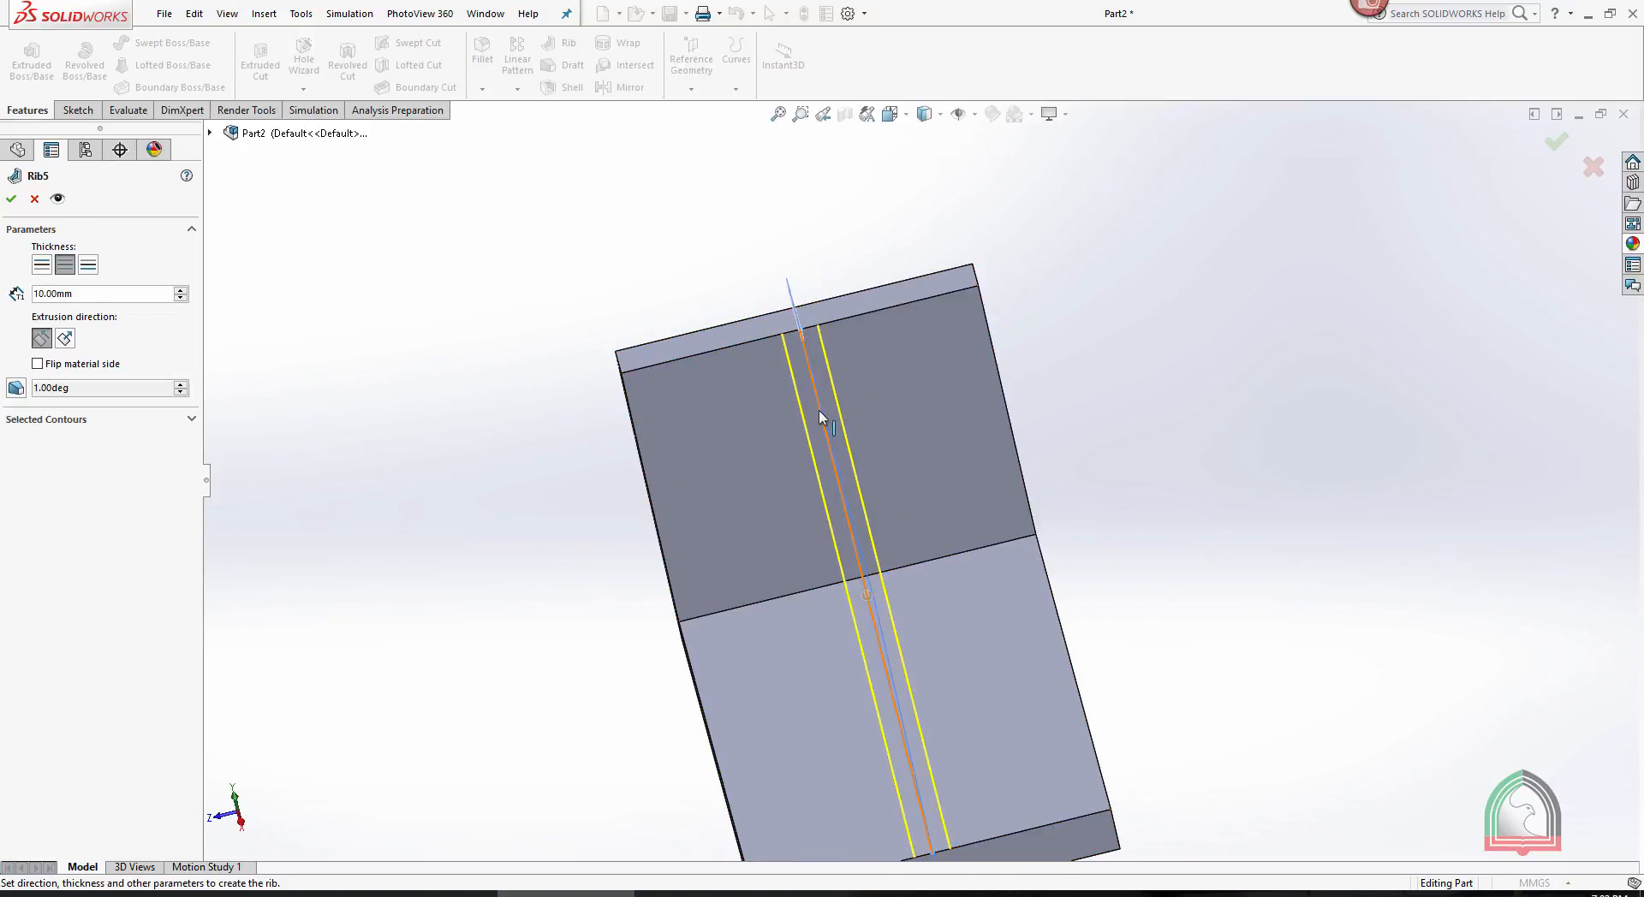
{"action": "left_click", "coordinate": [42, 265]}
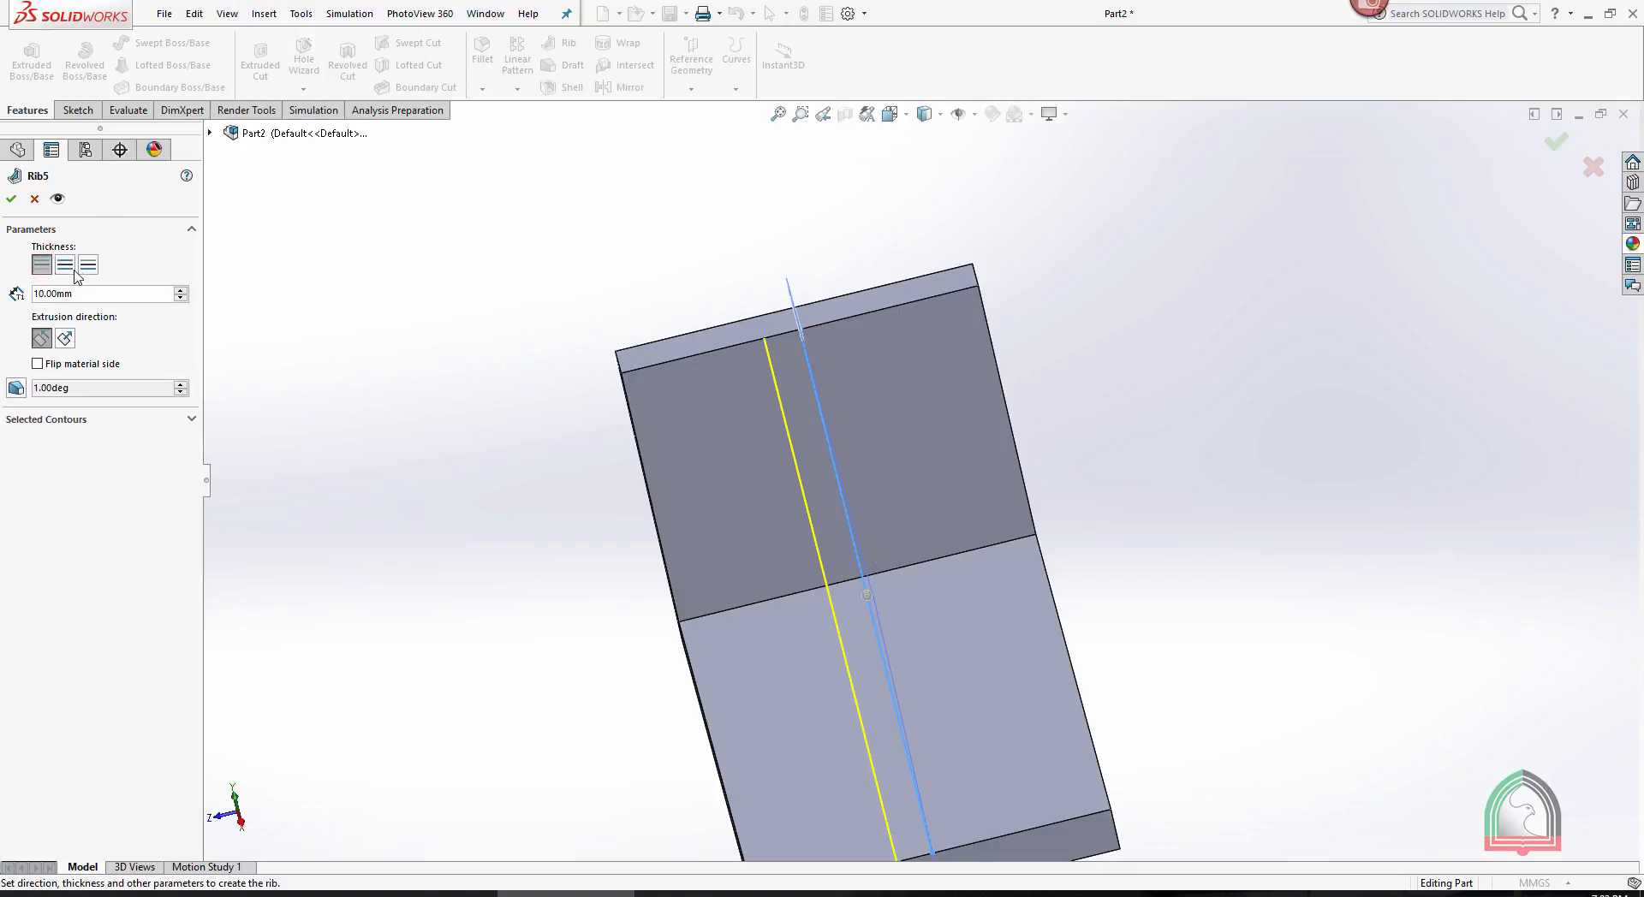
{"action": "left_click", "coordinate": [89, 266]}
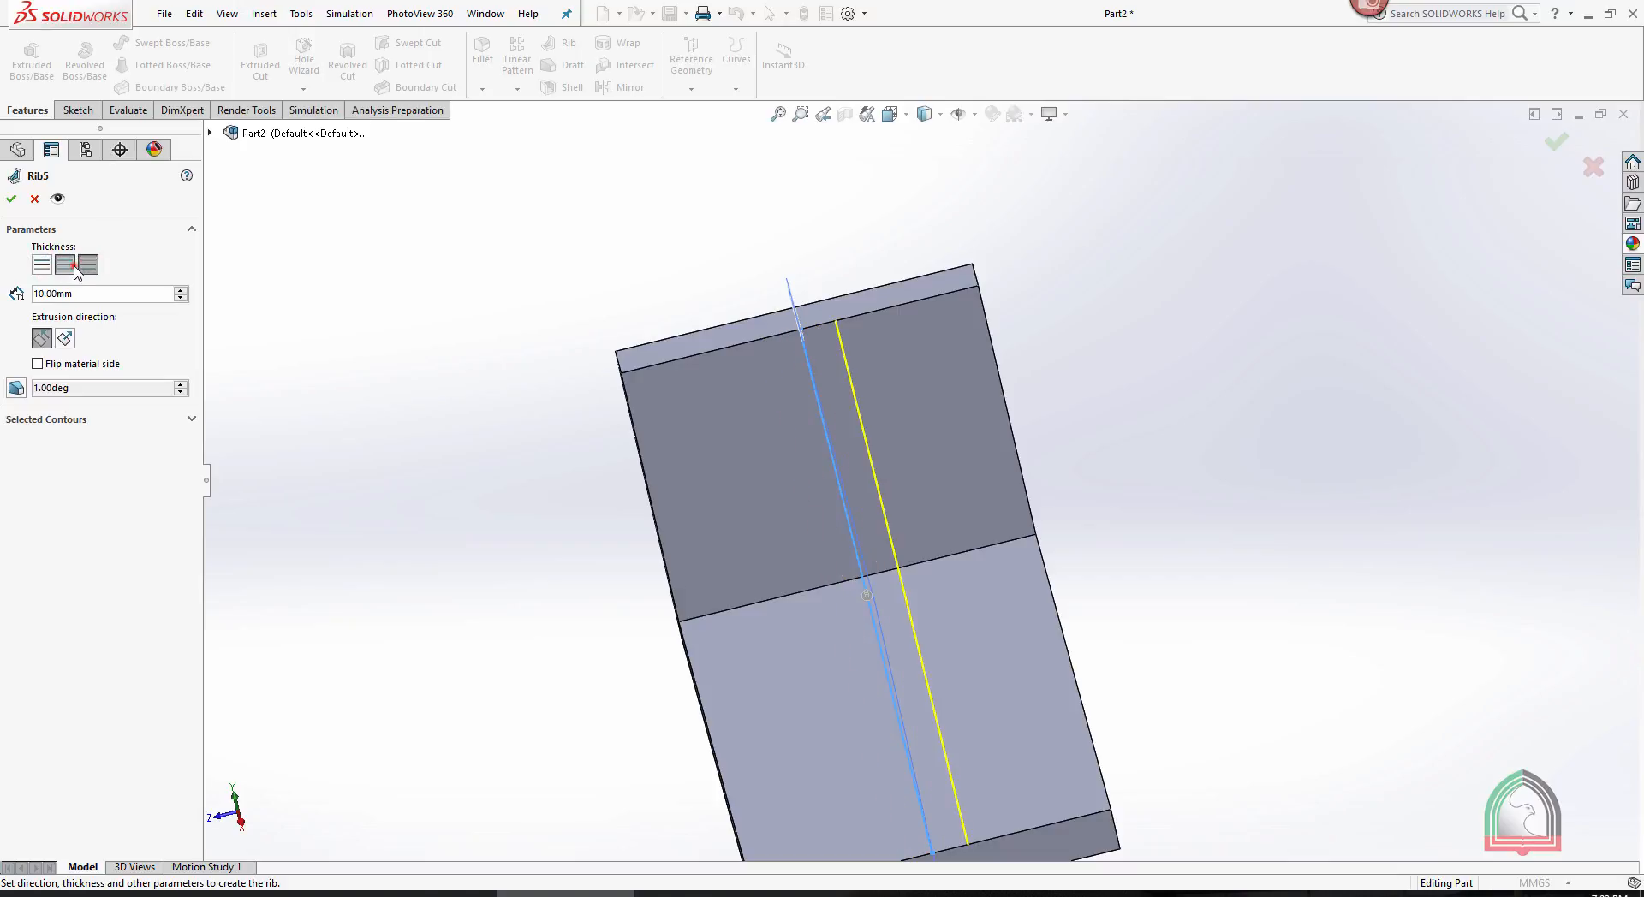
{"action": "left_click", "coordinate": [73, 267]}
- Try the rib with its material side flipped and its extrusion direction normal to the sketch, viewing the direction arrow from several angles
{"action": "middle_click_drag", "start_coordinate": [411, 283], "coordinate": [582, 278]}
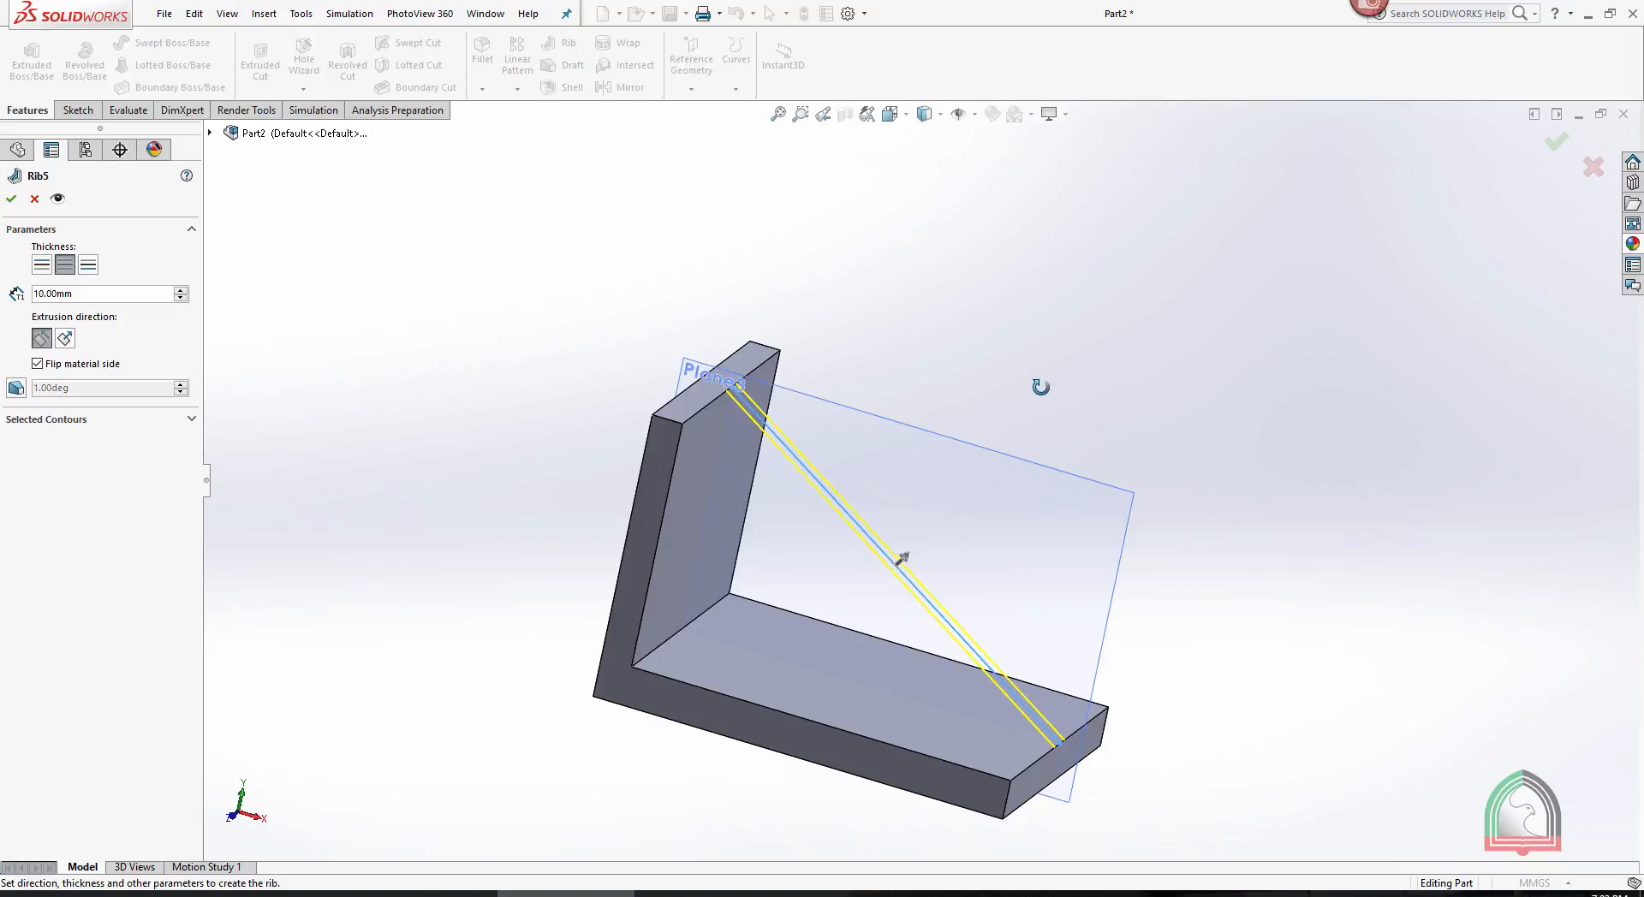
{"action": "middle_click_drag", "start_coordinate": [1040, 387], "coordinate": [1081, 330]}
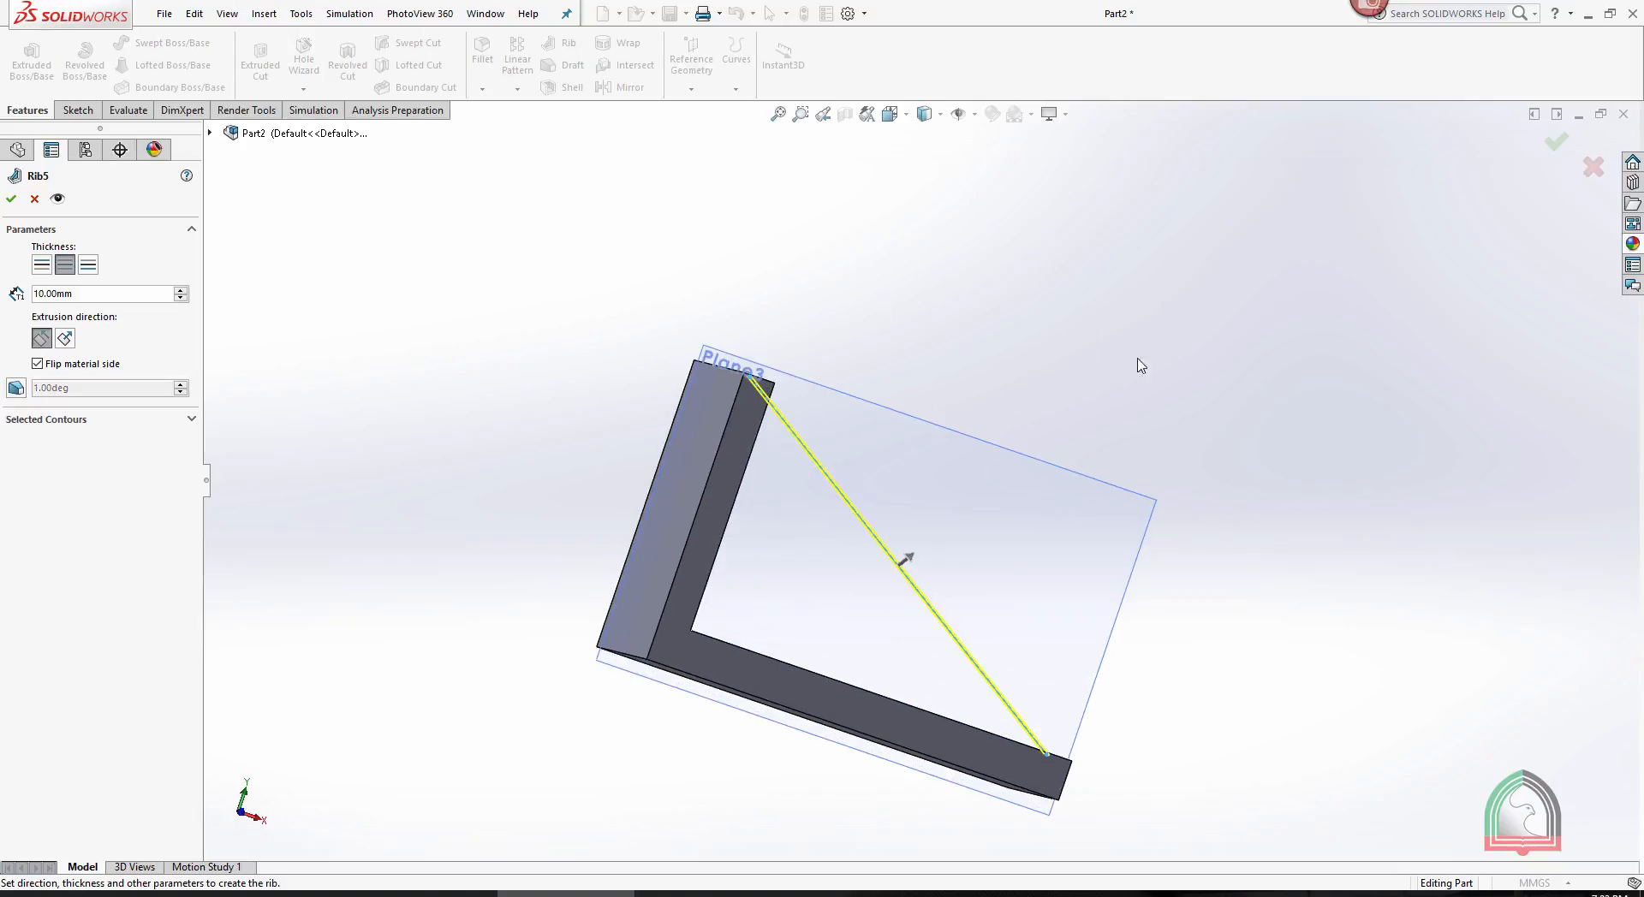
{"action": "mouse_move", "coordinate": [1328, 580]}
{"action": "middle_mouse_down"}
{"action": "mouse_move", "coordinate": [1277, 452]}
{"action": "mouse_move", "coordinate": [1288, 429]}
{"action": "mouse_move", "coordinate": [1199, 405]}
{"action": "middle_mouse_up"}
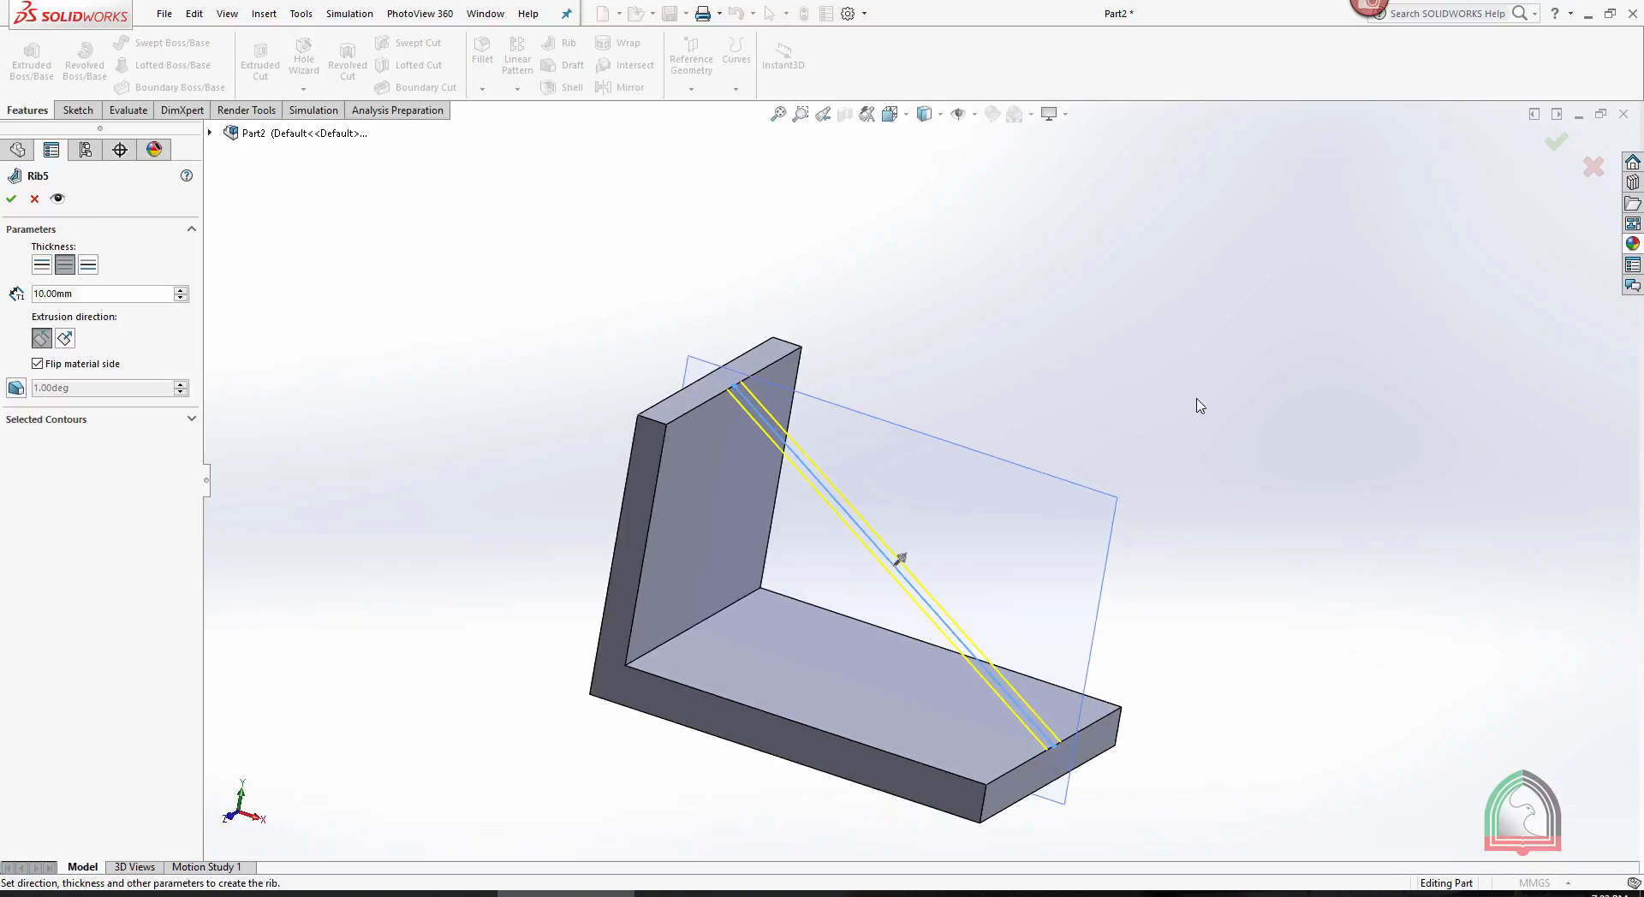
{"action": "left_click", "coordinate": [65, 339]}
{"action": "middle_click_drag", "start_coordinate": [1101, 371], "coordinate": [993, 420]}
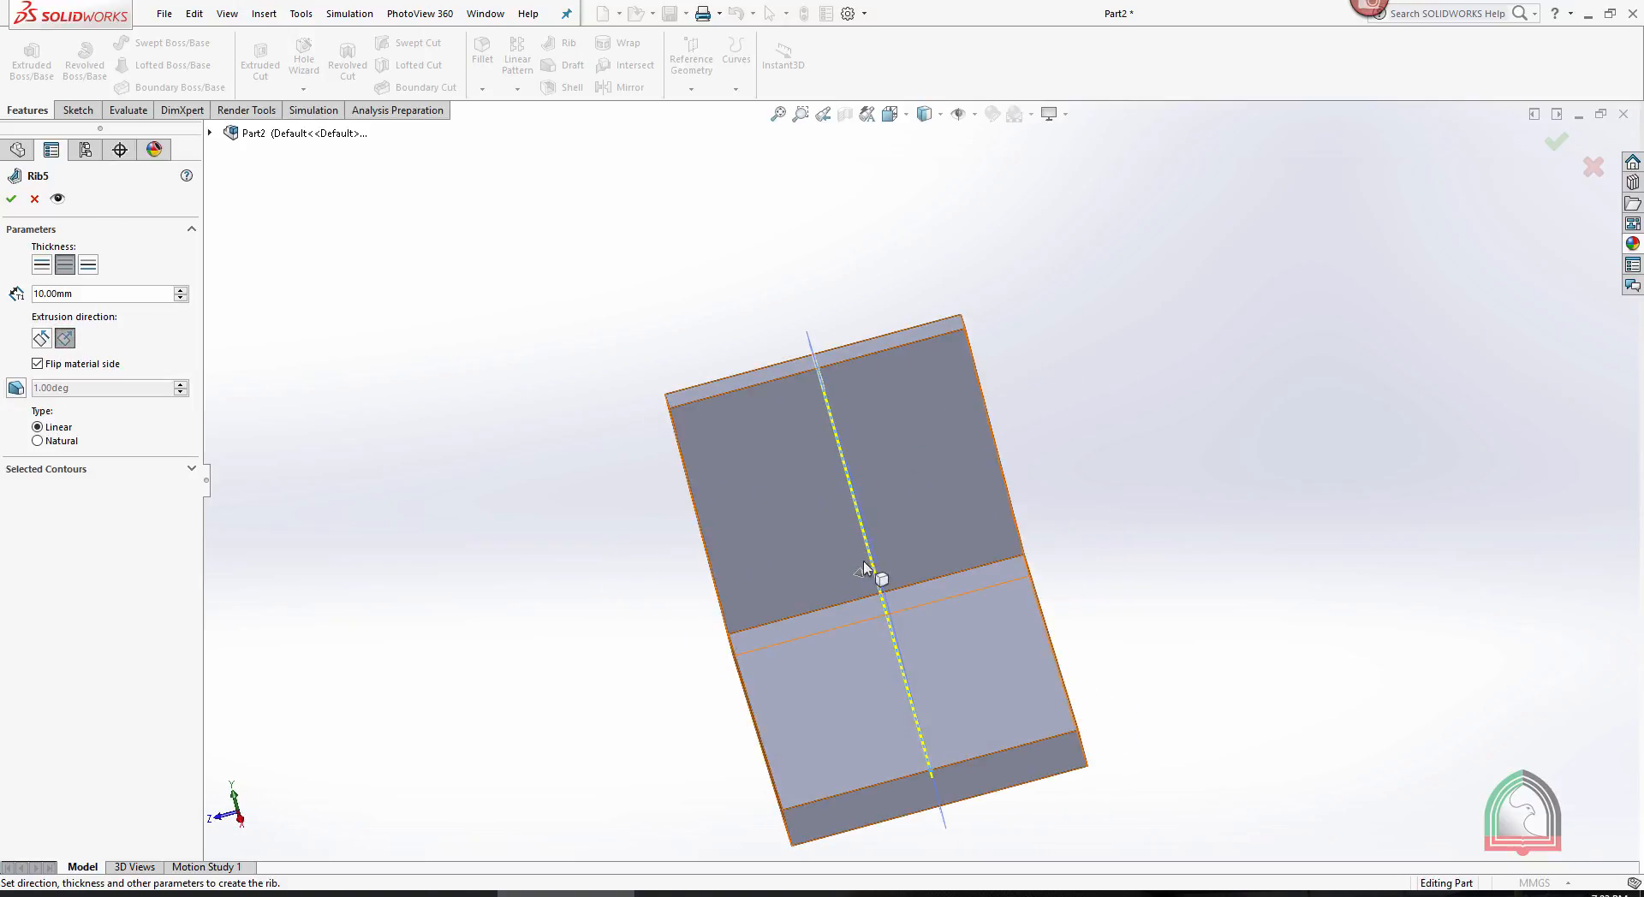
{"action": "middle_click_drag", "start_coordinate": [1104, 450], "coordinate": [1211, 429]}
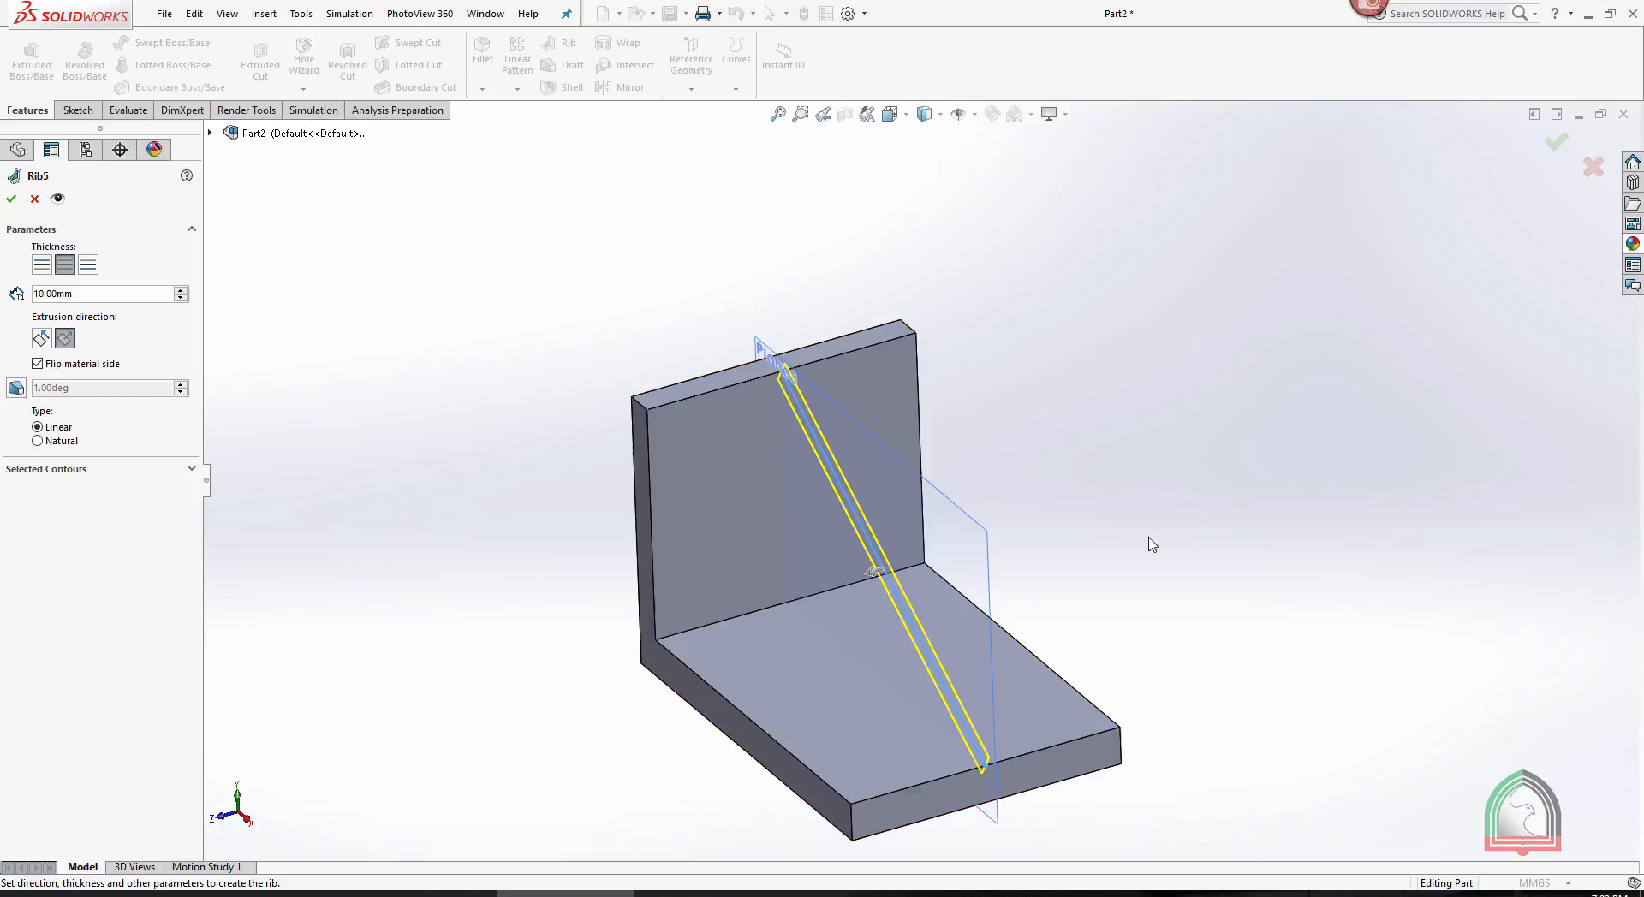
{"action": "left_click", "coordinate": [873, 573]}
{"action": "mouse_move", "coordinate": [1186, 450]}
{"action": "middle_mouse_down"}
{"action": "mouse_move", "coordinate": [1307, 440]}
{"action": "mouse_move", "coordinate": [1200, 475]}
{"action": "middle_mouse_up"}
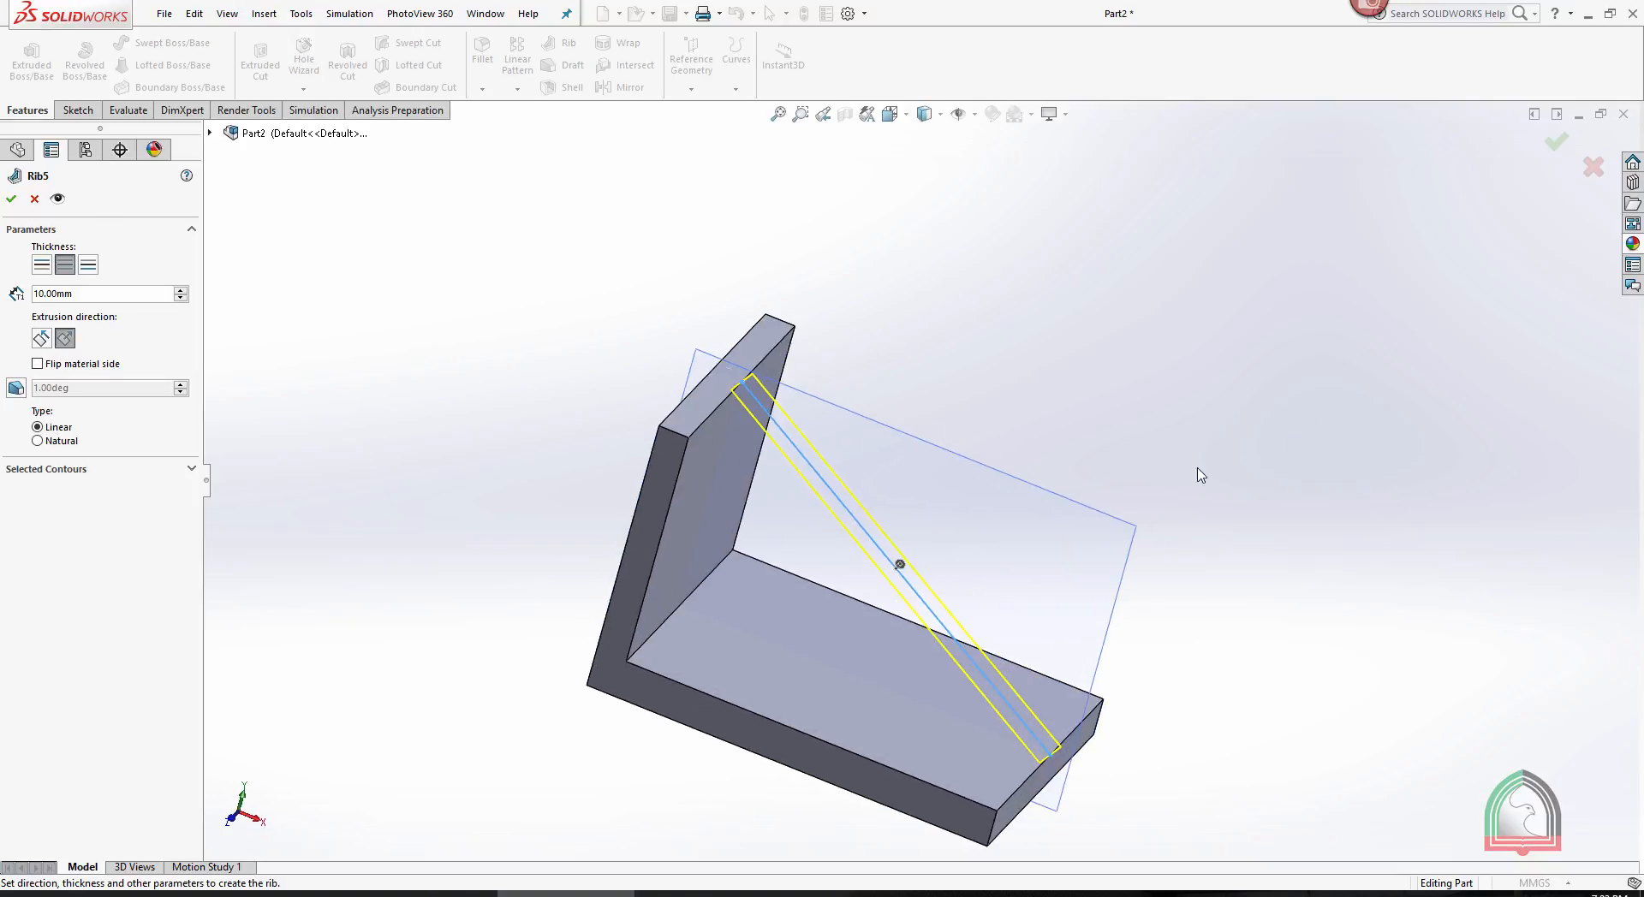
- Set the rib's extrusion direction parallel to the sketch, with material towards the bracket's inner corner, and accept the 10 mm rib
{"action": "left_click", "coordinate": [39, 339]}
{"action": "middle_click_drag", "start_coordinate": [996, 480], "coordinate": [1445, 244]}
{"action": "left_click", "coordinate": [1553, 144]}
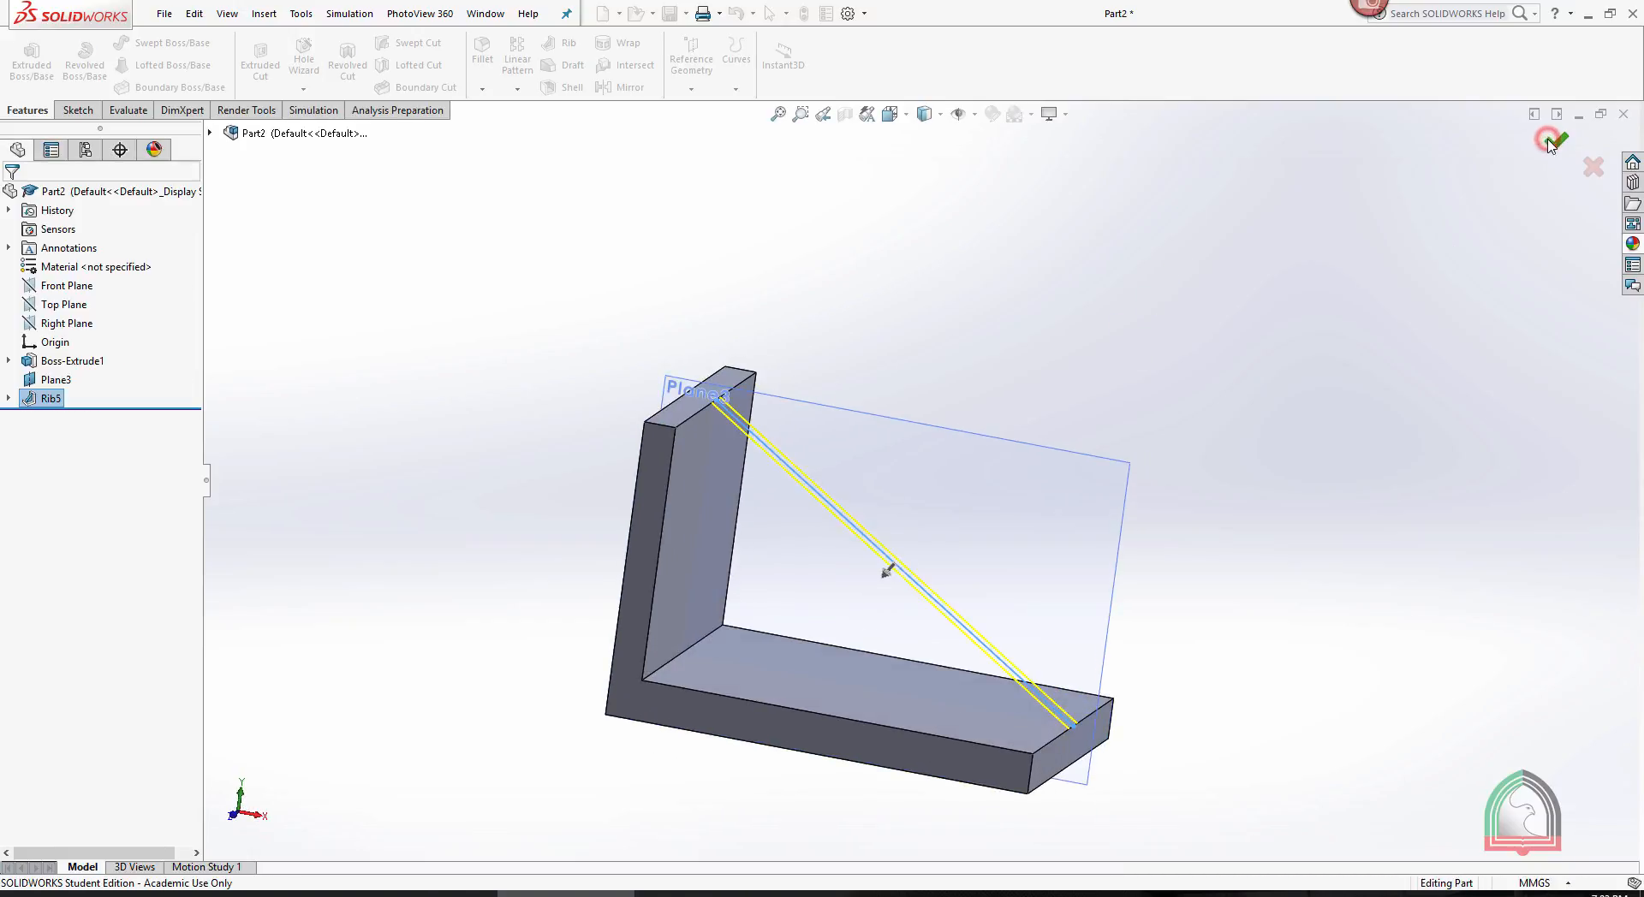
{"action": "middle_click_drag", "start_coordinate": [1262, 265], "coordinate": [1337, 294]}
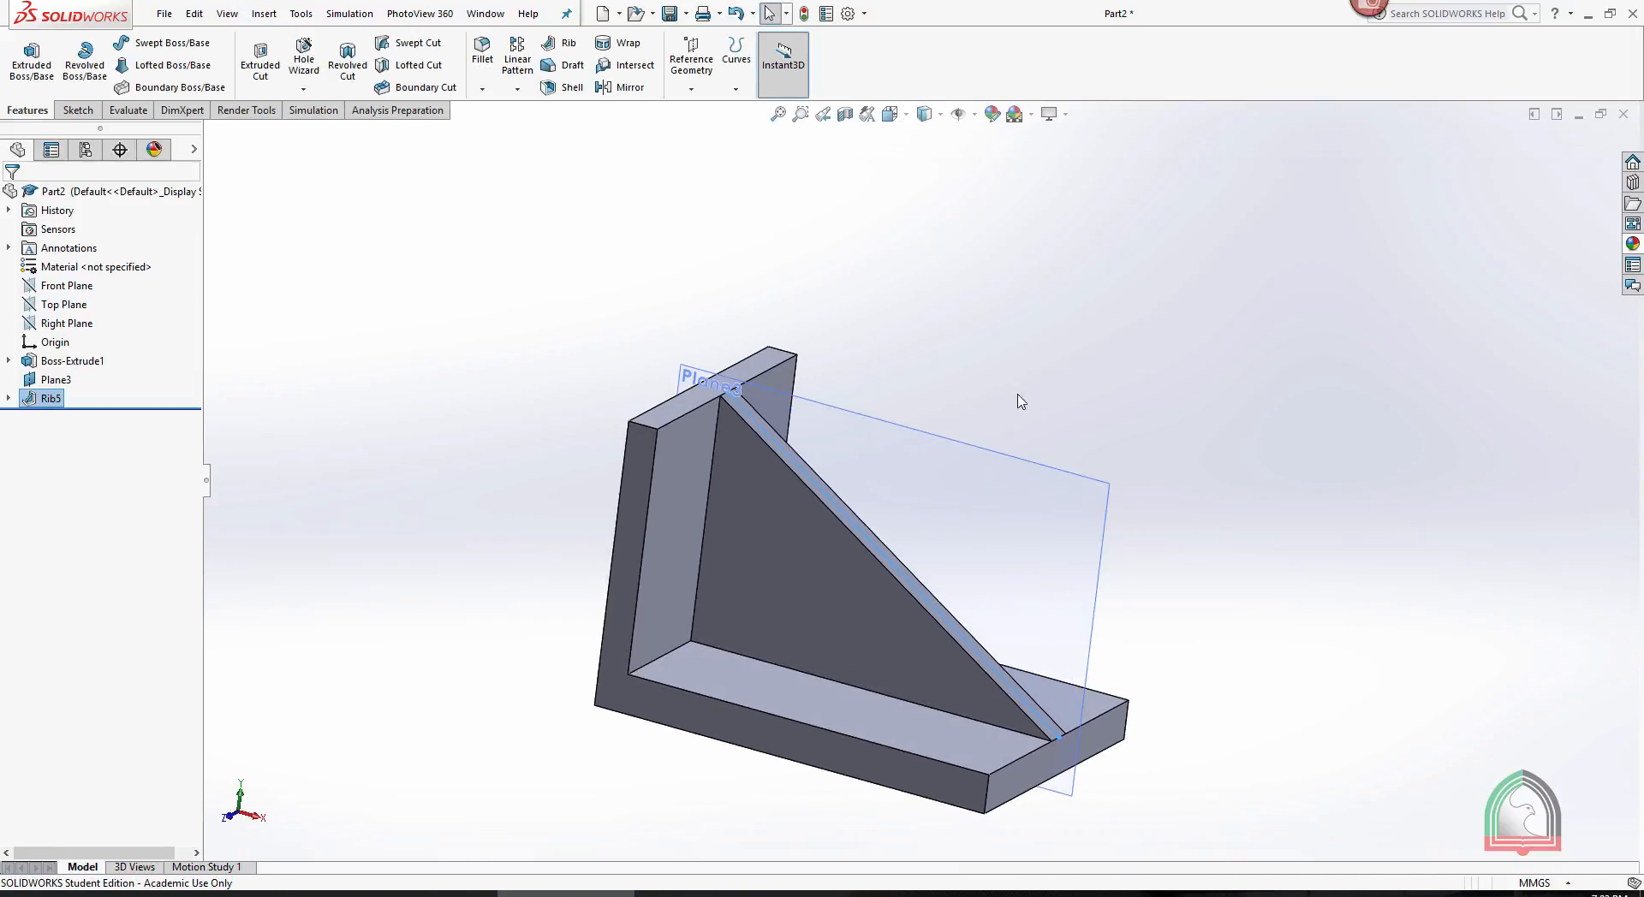
- Hide the mid plane used for the rib and view the ribbed bracket from the other side
{"action": "left_click", "coordinate": [942, 435]}
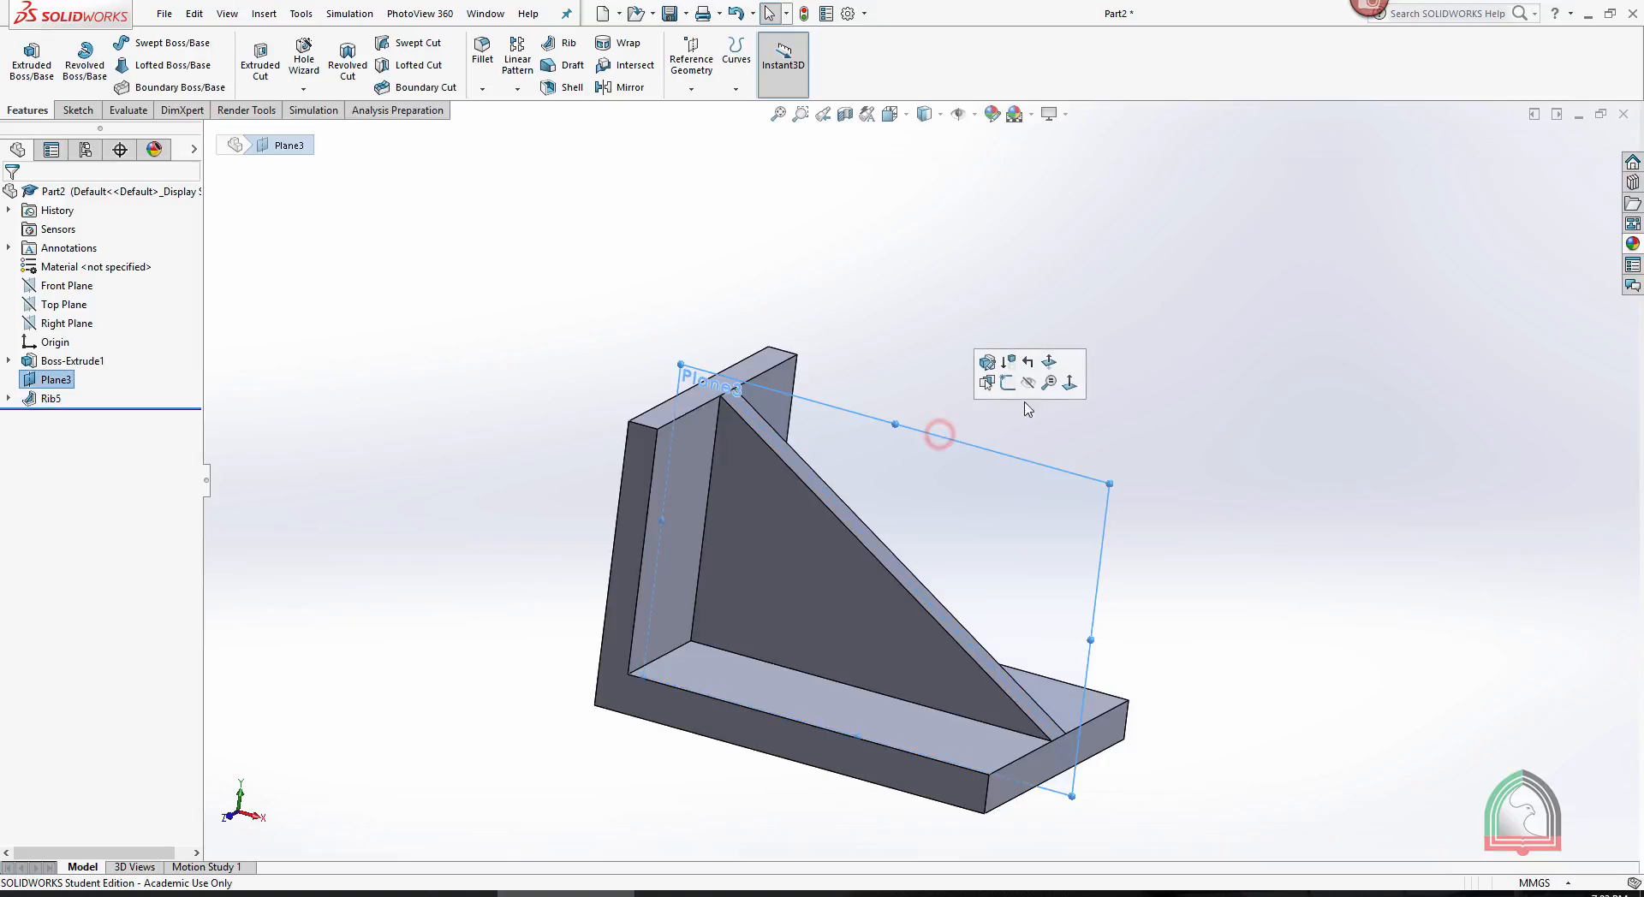
{"action": "left_click", "coordinate": [1028, 379]}
{"action": "middle_click_drag", "start_coordinate": [1036, 351], "coordinate": [765, 473]}
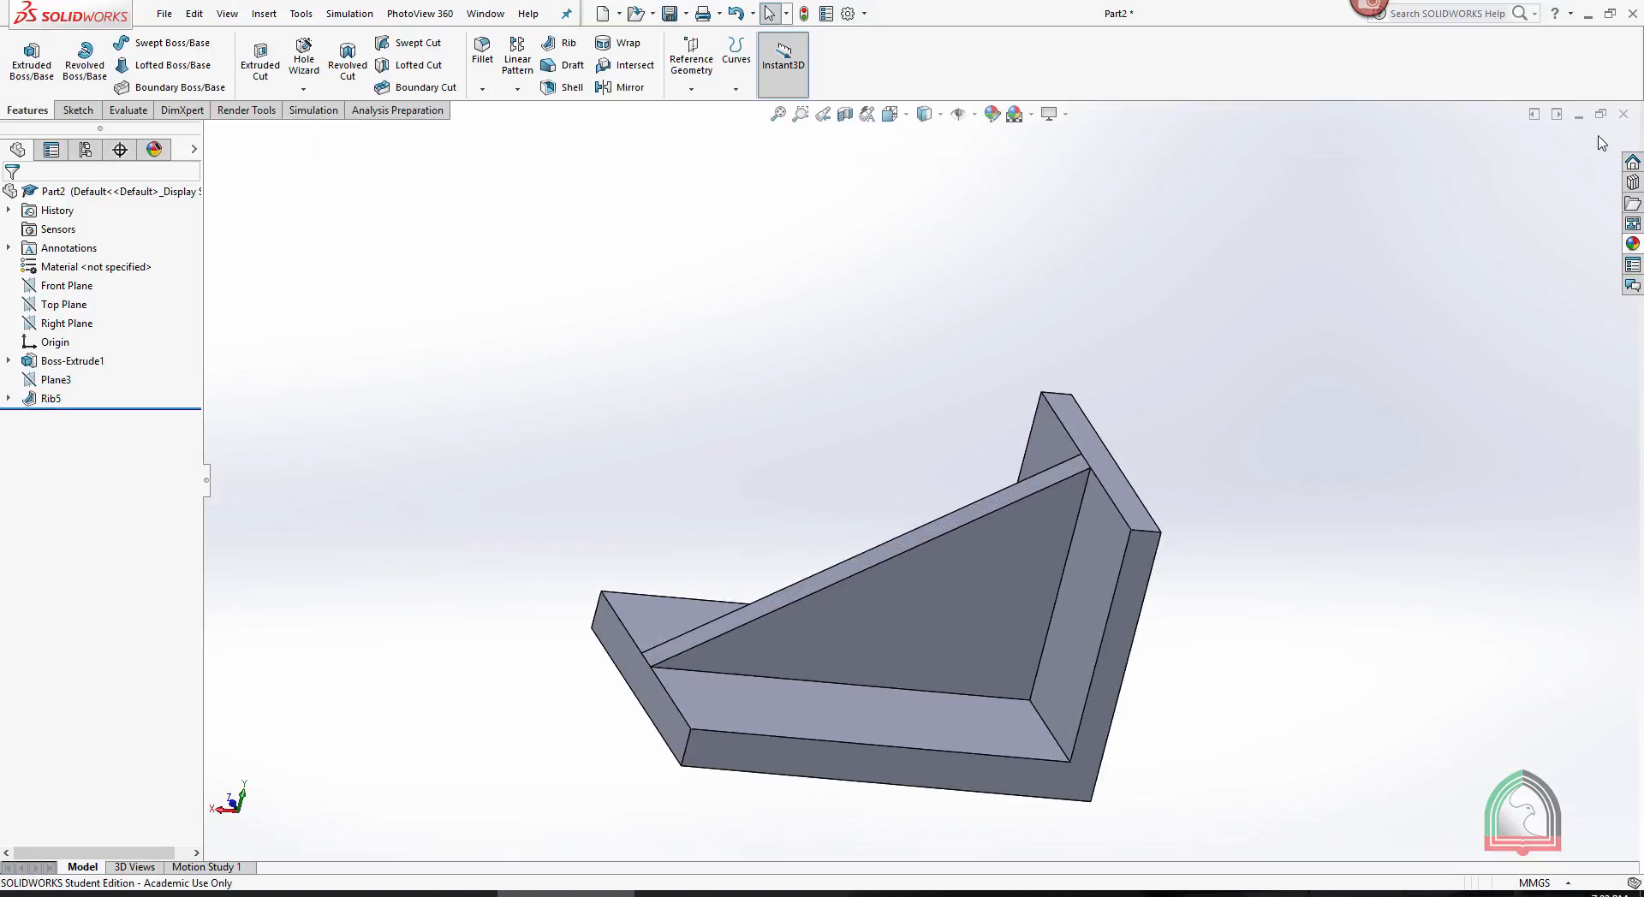
- Minimize the bracket document and bring up the shelled box part, oriented to show its open rim
{"action": "left_click", "coordinate": [1578, 116]}
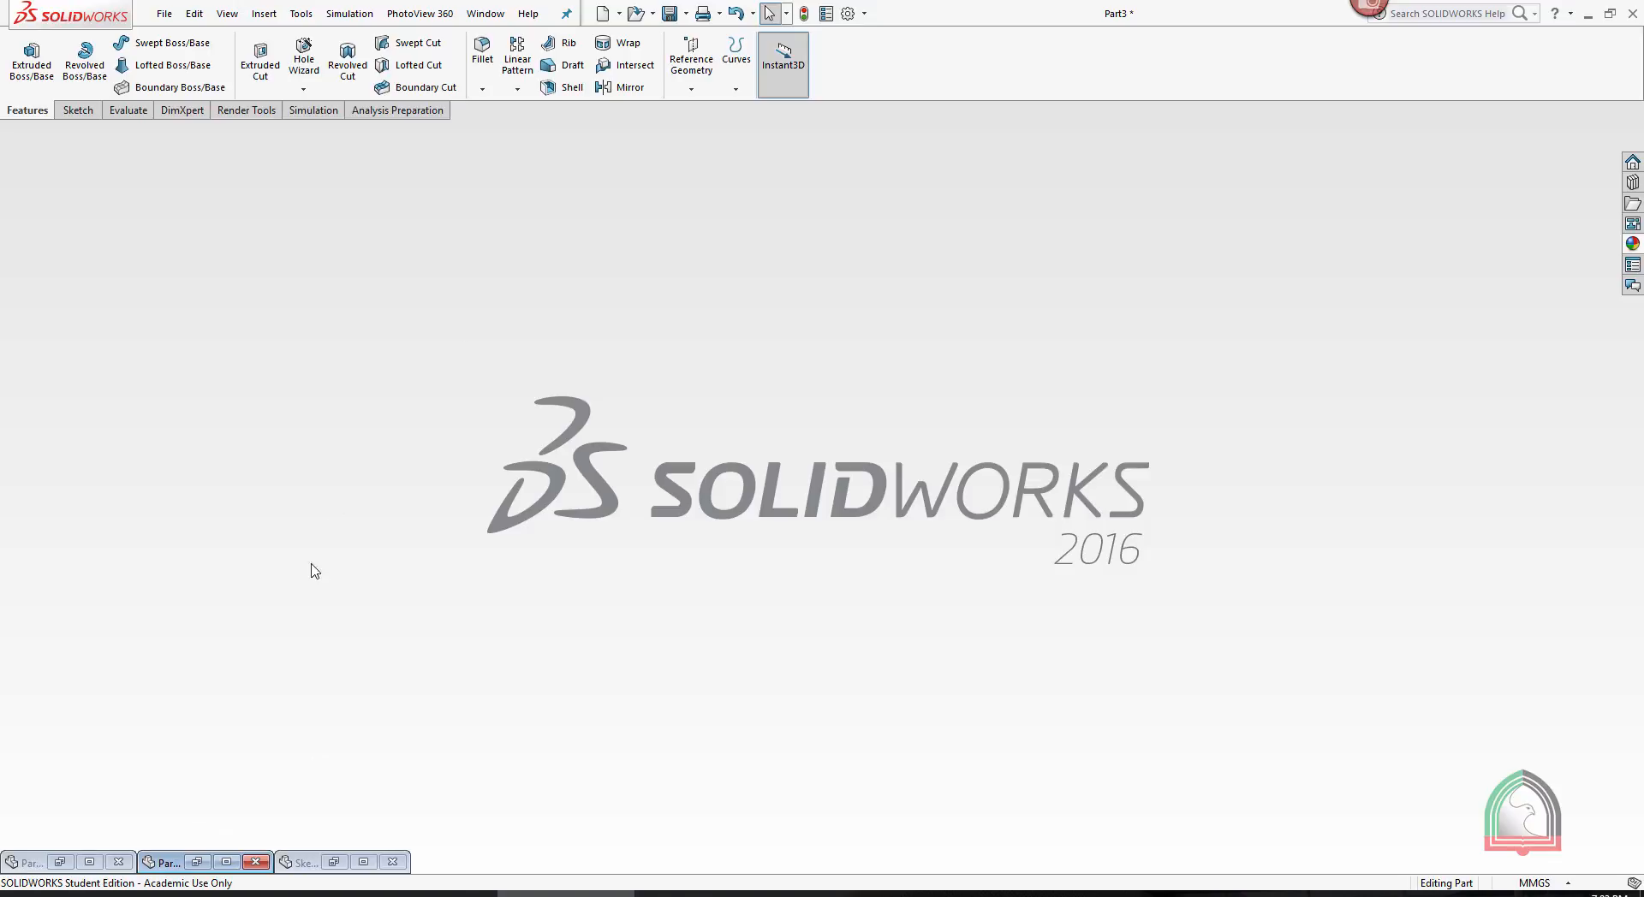
{"action": "left_click", "coordinate": [363, 863]}
{"action": "mouse_move", "coordinate": [1241, 352]}
{"action": "middle_mouse_down"}
{"action": "mouse_move", "coordinate": [1225, 400]}
{"action": "mouse_move", "coordinate": [1347, 415]}
{"action": "mouse_move", "coordinate": [1292, 423]}
{"action": "mouse_move", "coordinate": [1324, 429]}
{"action": "middle_mouse_up"}
{"action": "middle_click_drag", "start_coordinate": [1241, 279], "coordinate": [1266, 222]}
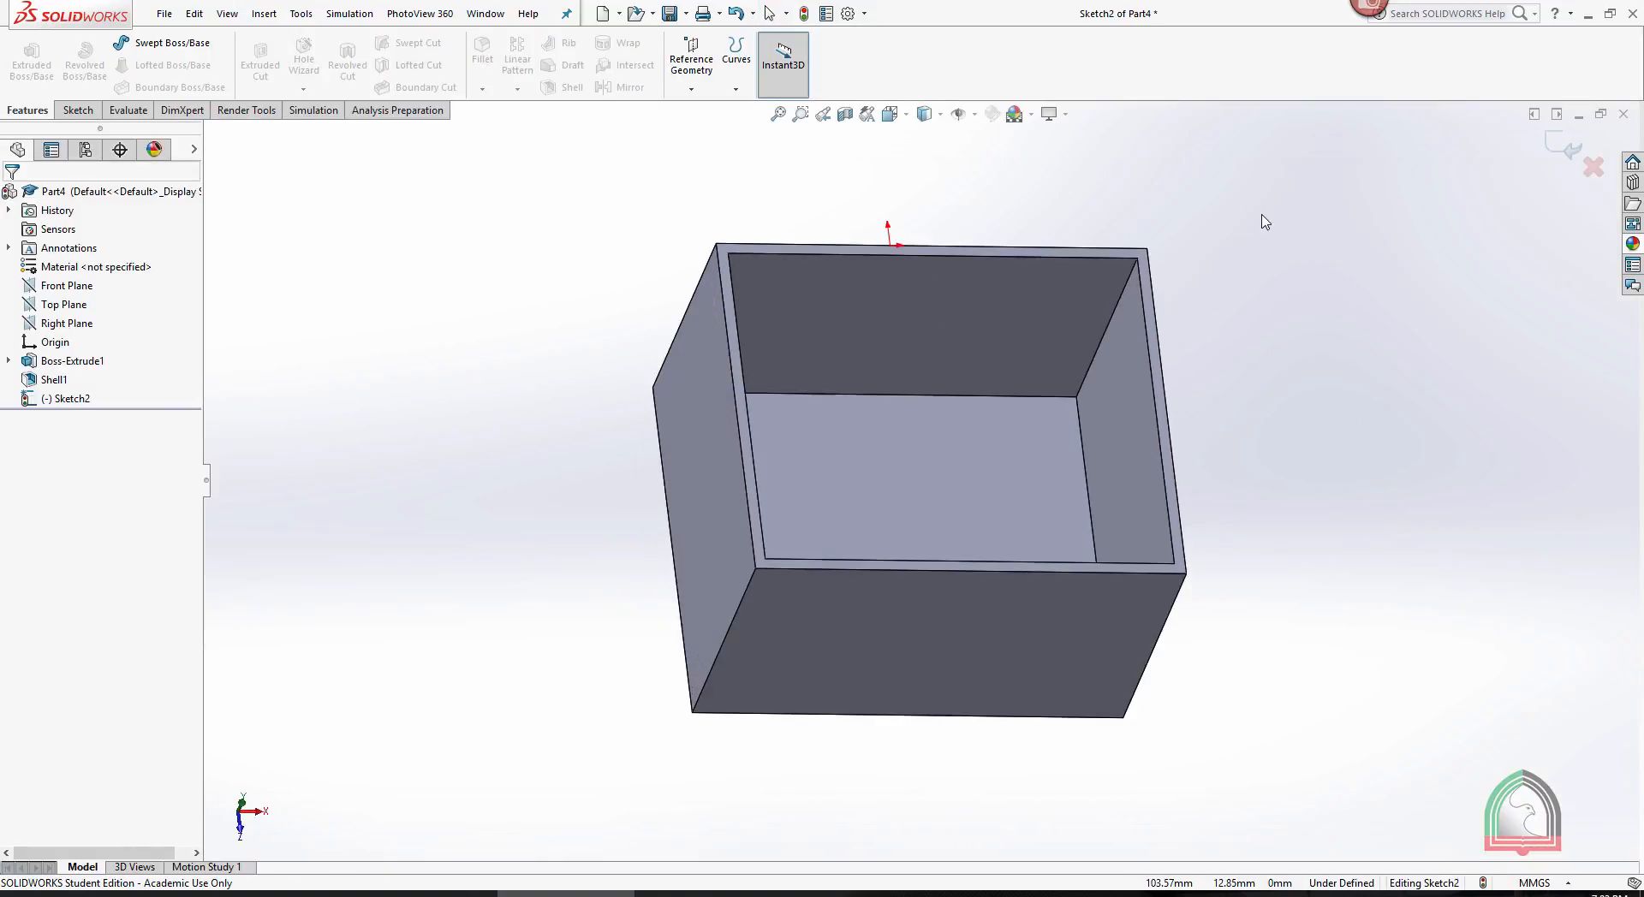
{"action": "scroll", "coordinate": [998, 191], "scroll_direction": "down", "scroll_amount": 2}
{"action": "scroll", "coordinate": [1006, 205], "scroll_direction": "up", "scroll_amount": 1}
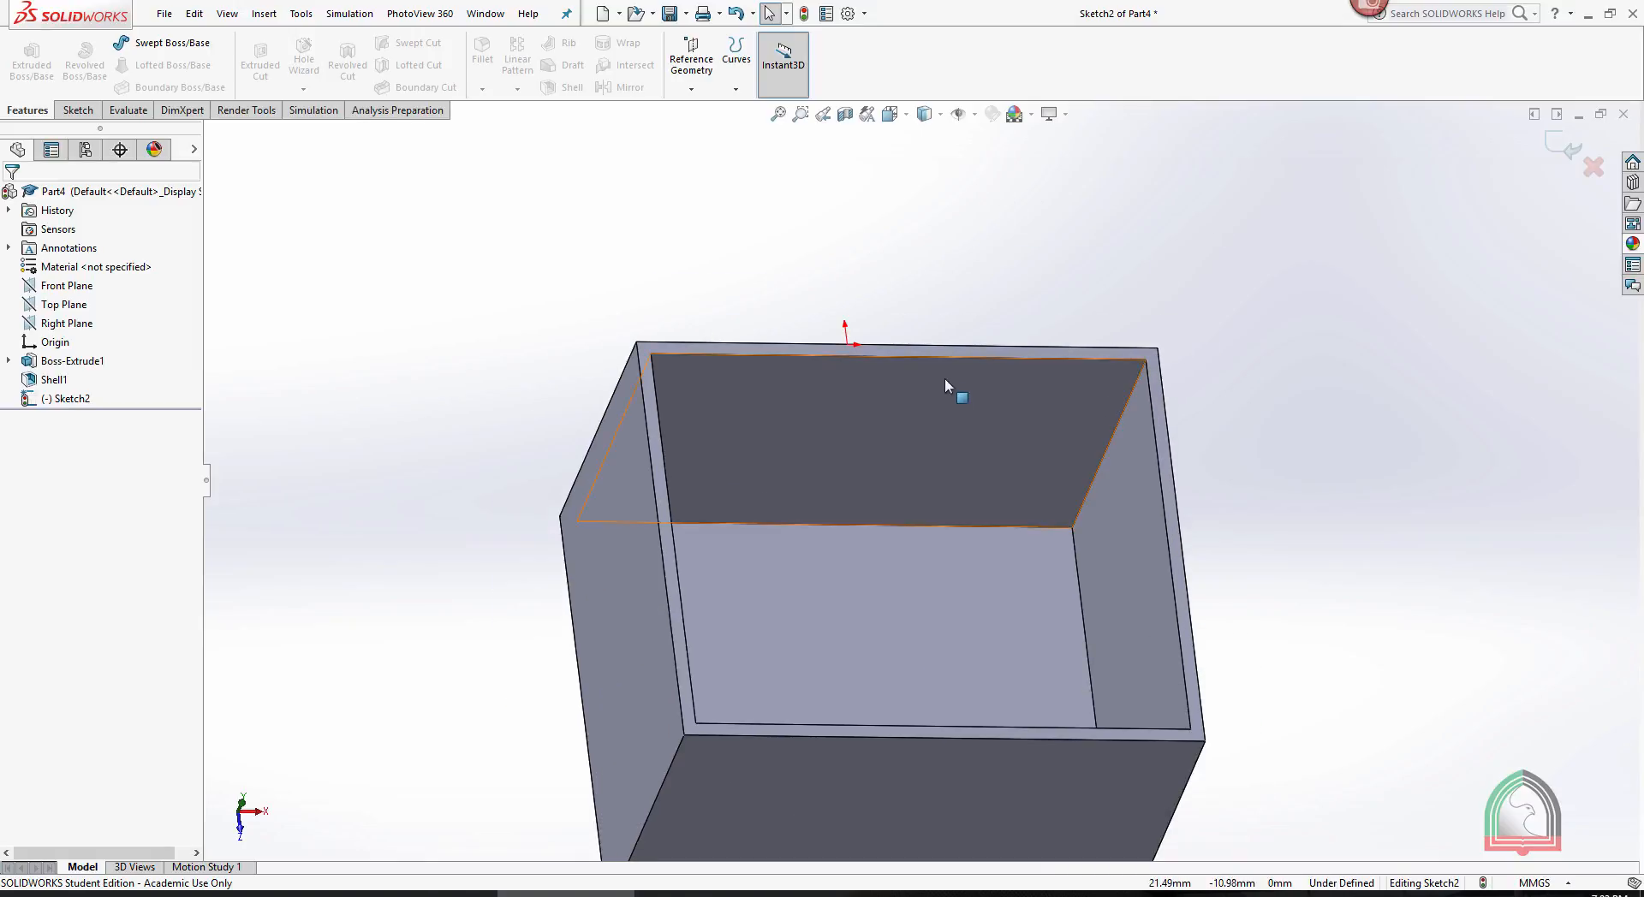
- Discard the box's open sketch and start a new sketch on the rim face around its opening
{"action": "left_click", "coordinate": [922, 352]}
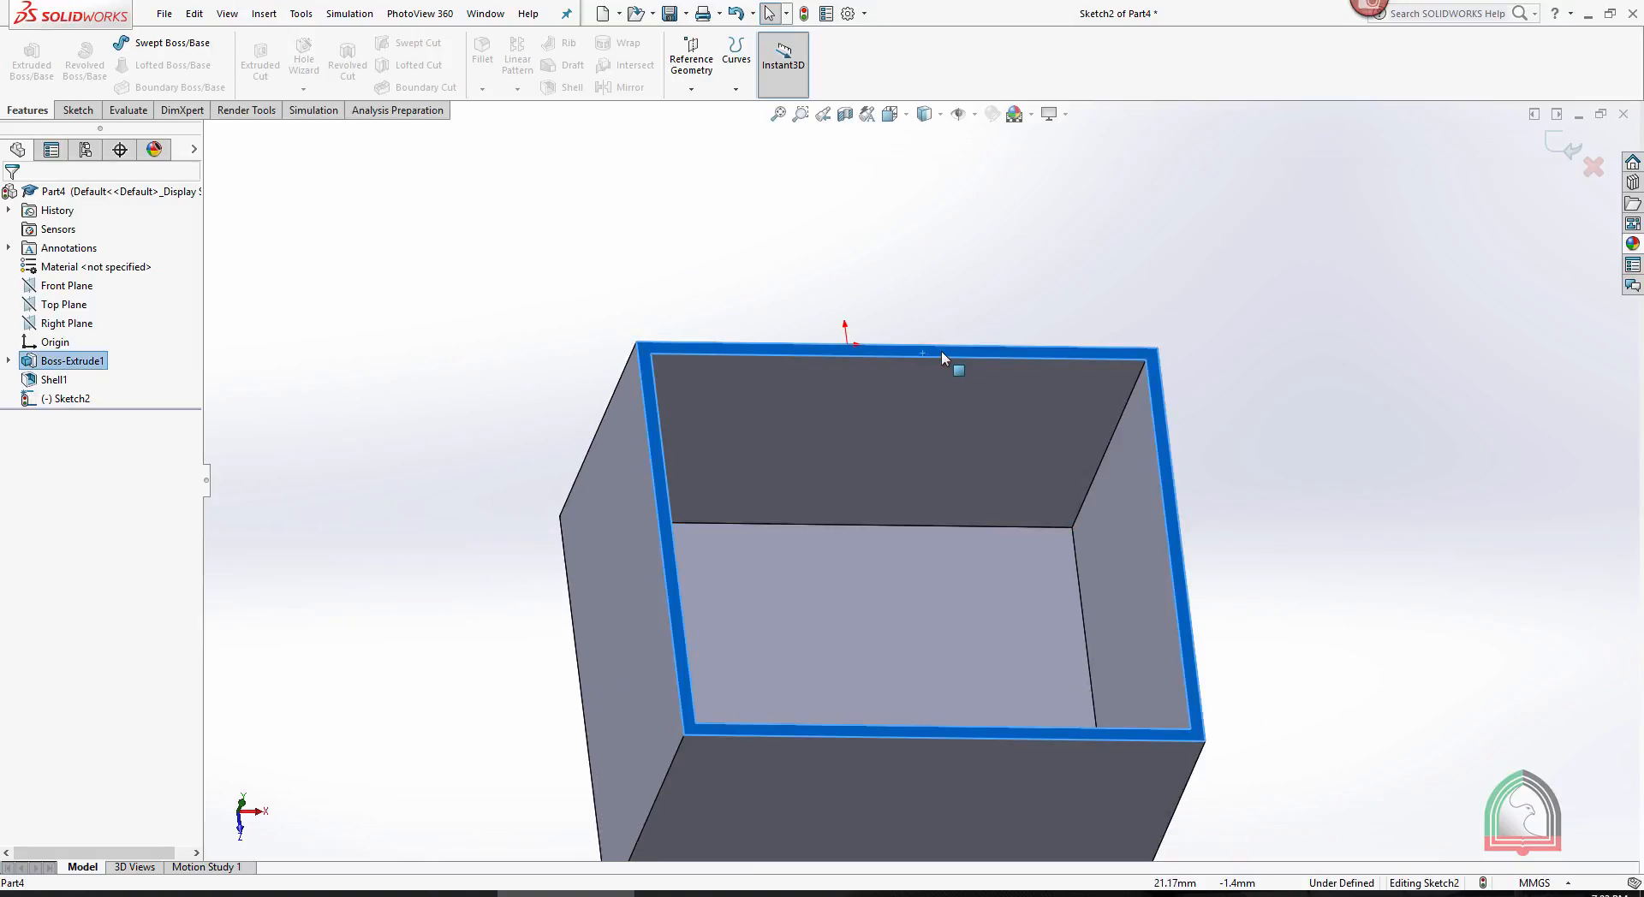
{"action": "left_click", "coordinate": [1591, 166]}
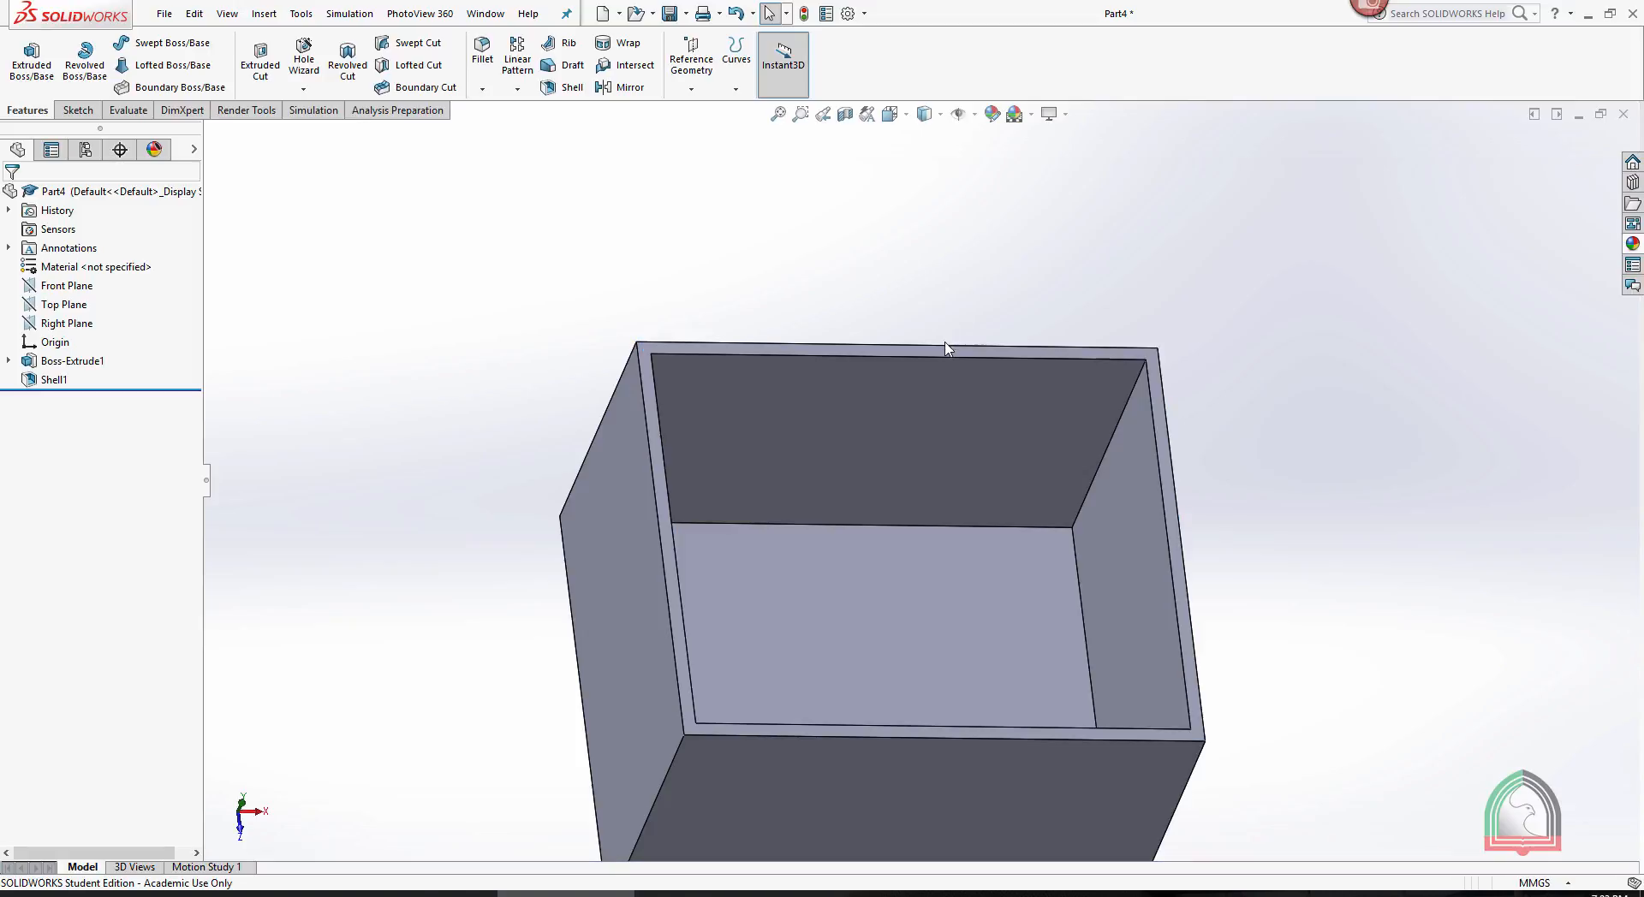
{"action": "left_click", "coordinate": [939, 349]}
{"action": "left_click", "coordinate": [1012, 307]}
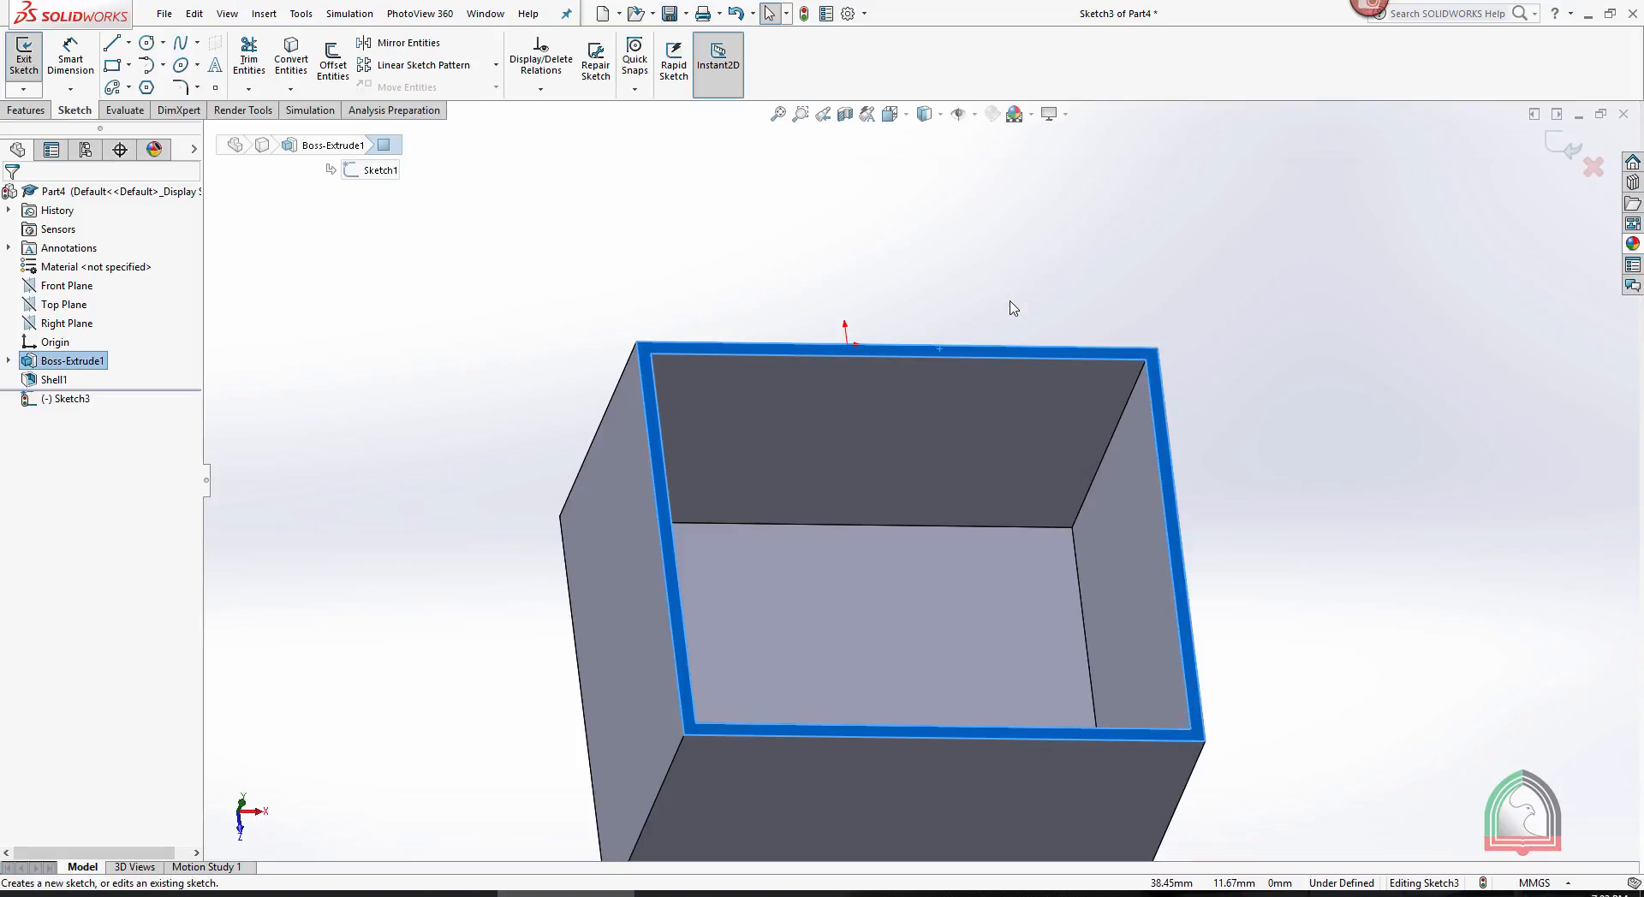
- View the rim face straight on and sketch a 94 mm vertical line joining the midpoints of the opening's upper and lower inner edges
{"action": "key", "text": "space"}
{"action": "left_click", "coordinate": [1084, 358]}
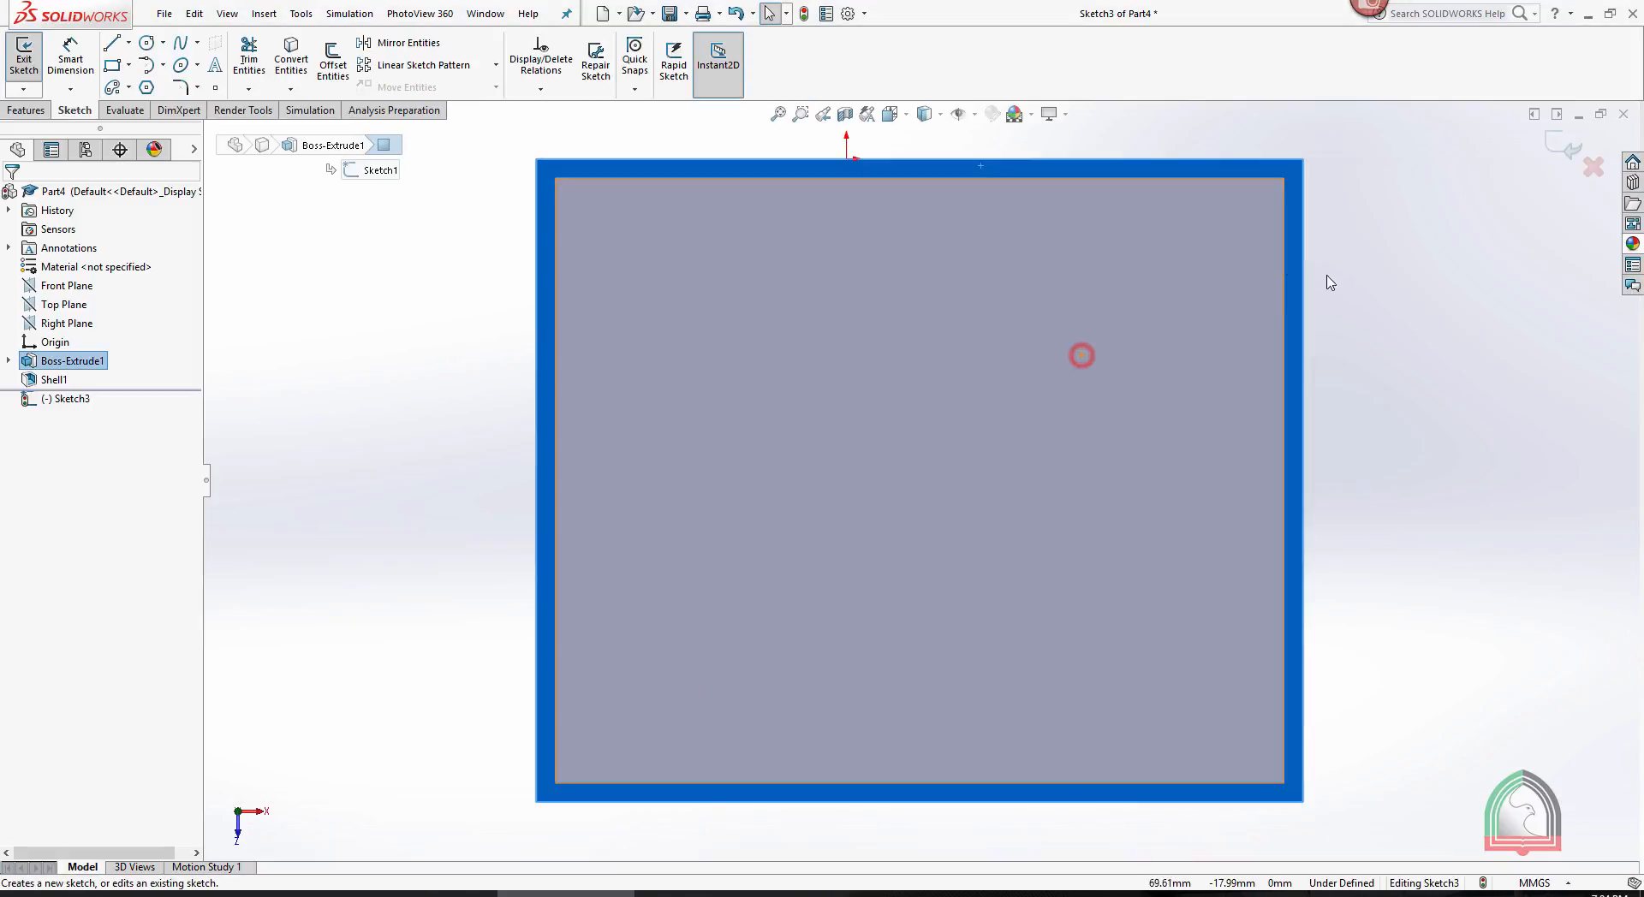
{"action": "left_click", "coordinate": [1332, 285]}
{"action": "scroll", "coordinate": [719, 244], "scroll_direction": "up", "scroll_amount": 2}
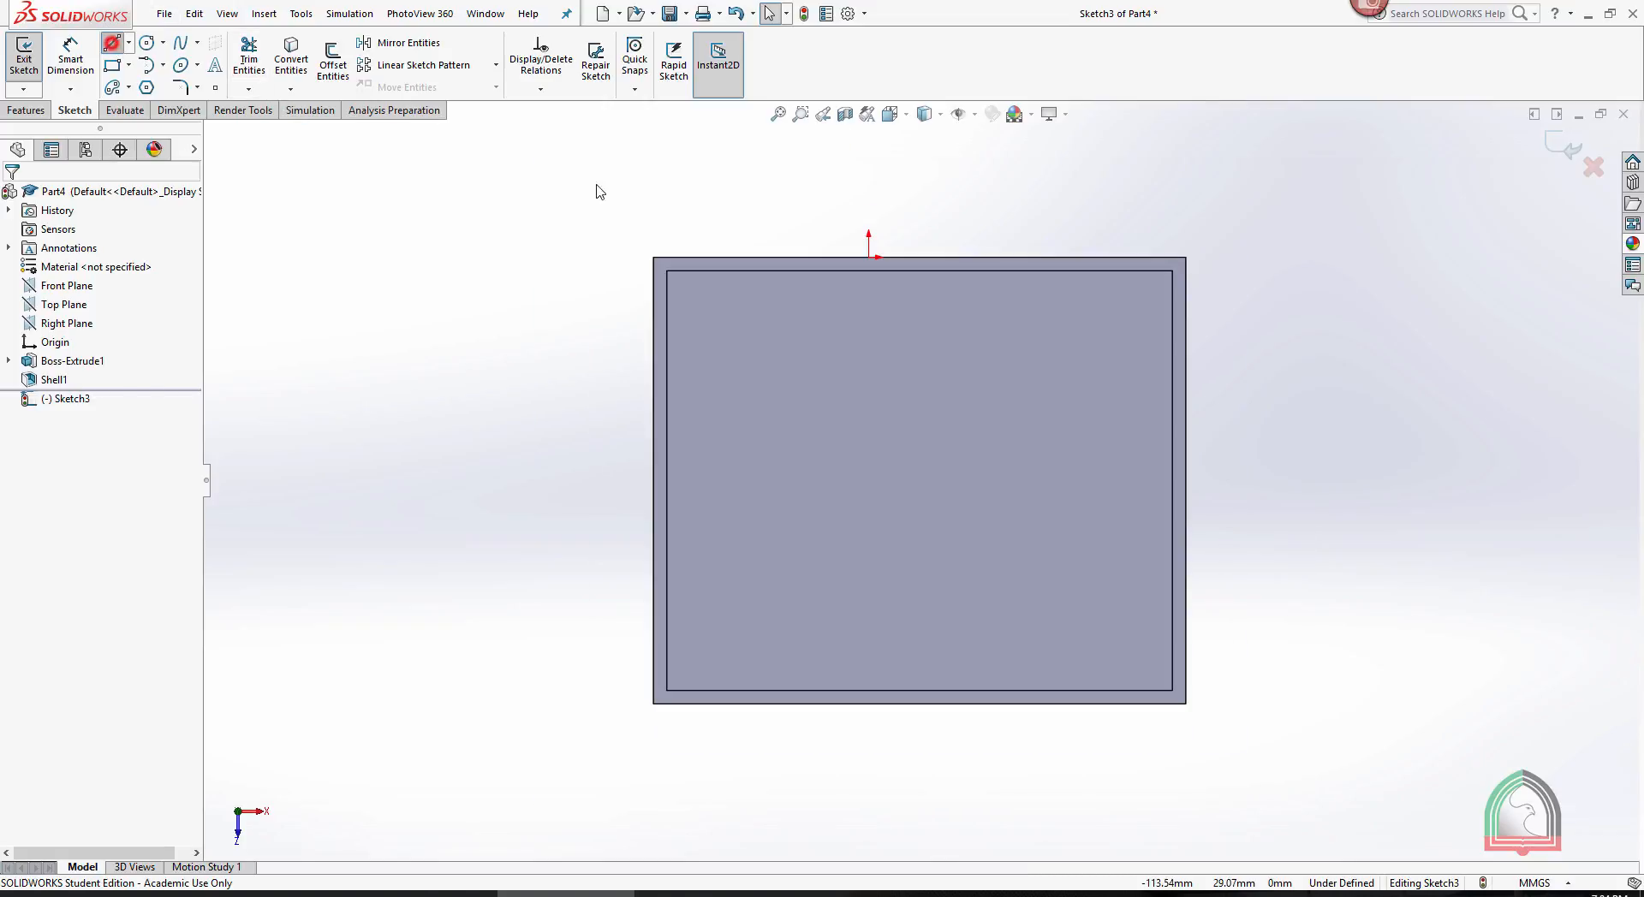
{"action": "left_click", "coordinate": [919, 271]}
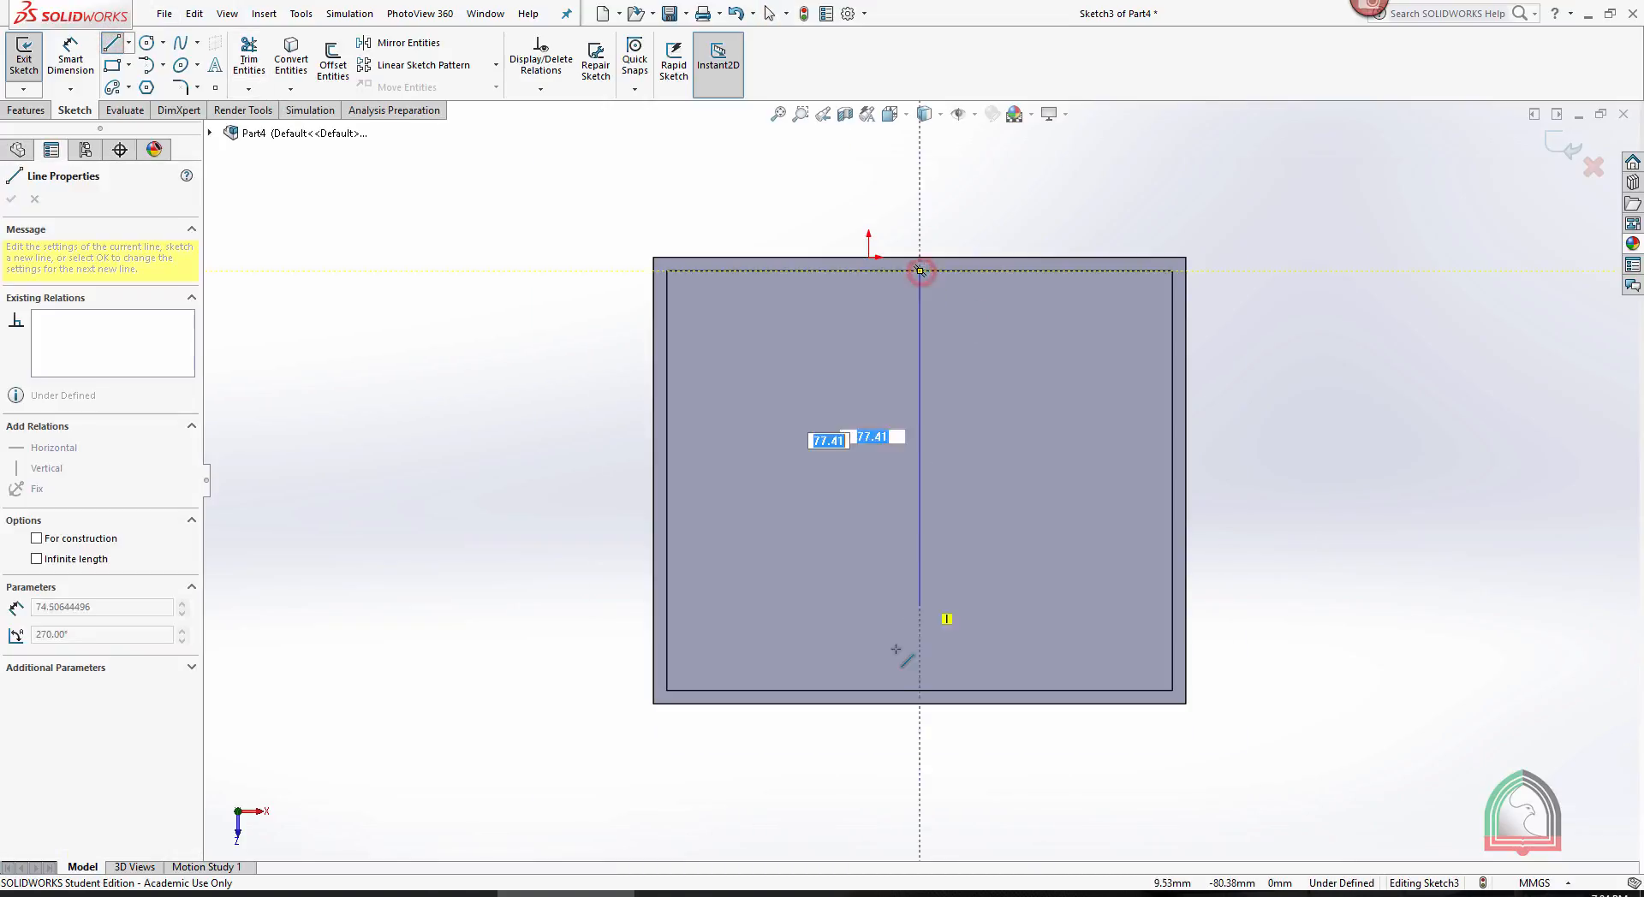
{"action": "left_click", "coordinate": [919, 690]}
{"action": "key", "text": "Escape"}
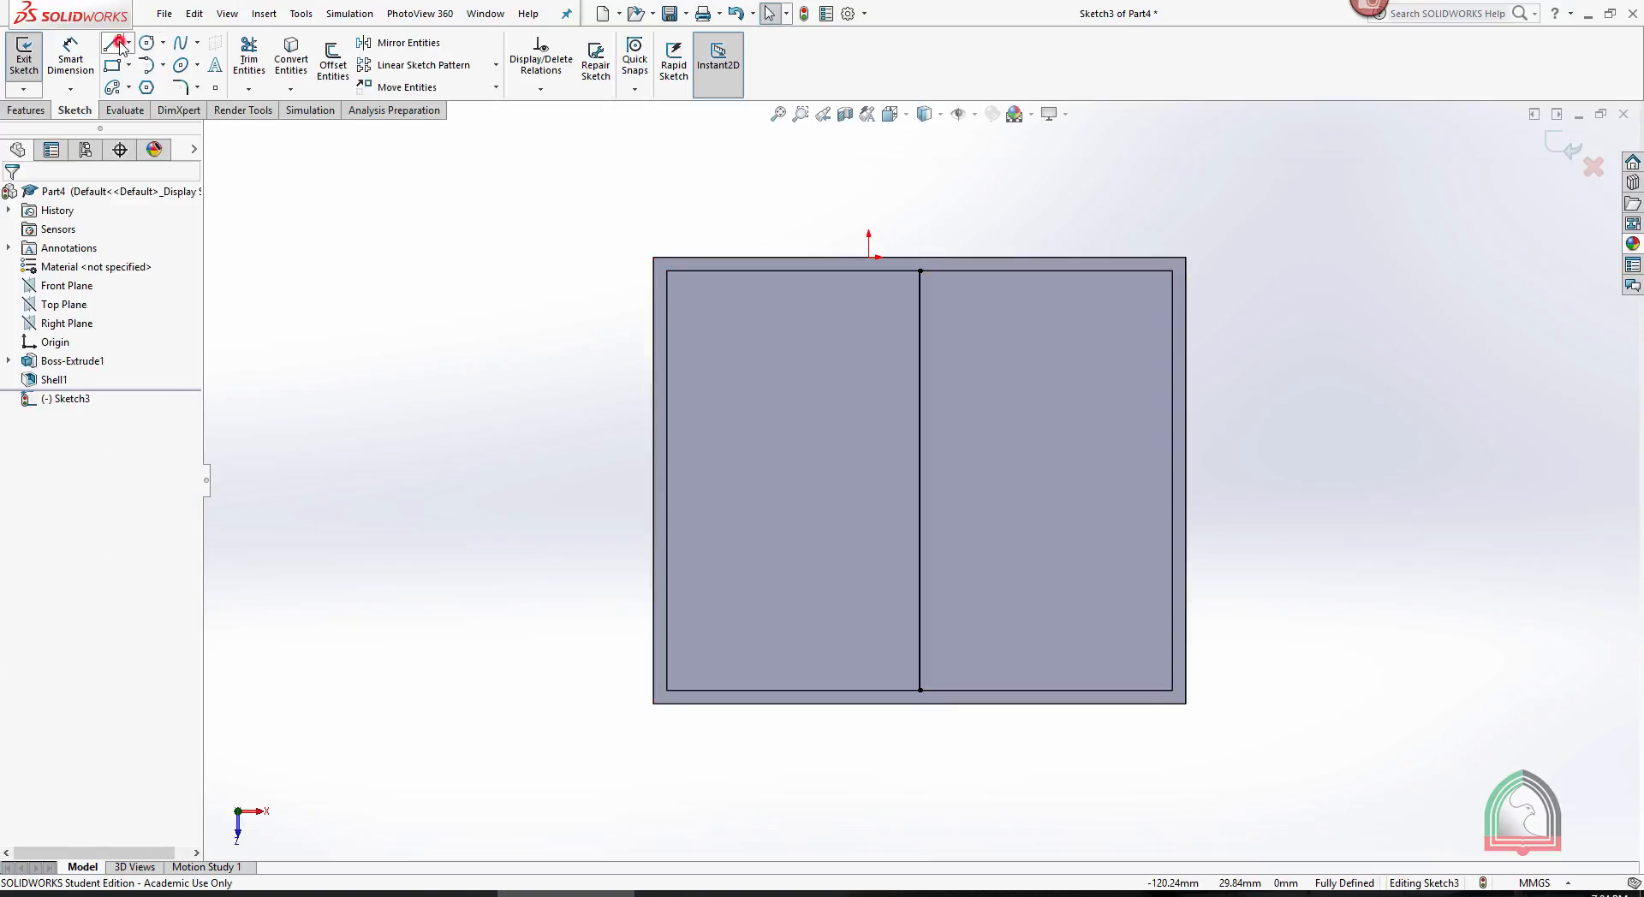
- Sketch a horizontal line across the box opening between the midpoints of its two side inner edges
{"action": "left_click", "coordinate": [118, 45]}
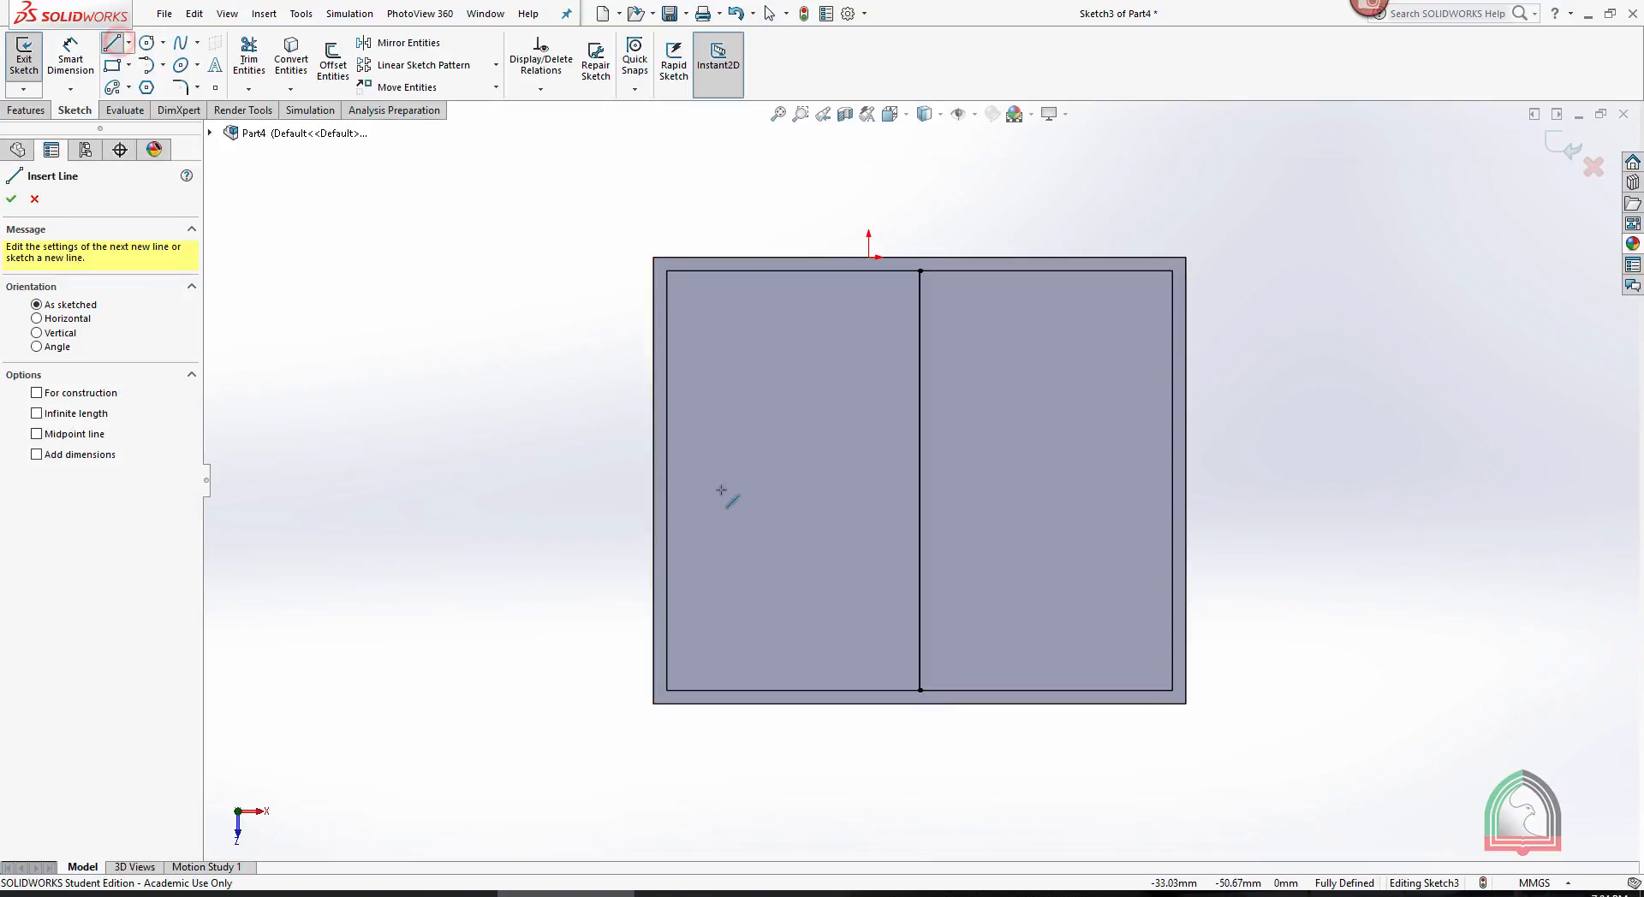
{"action": "left_click", "coordinate": [666, 480]}
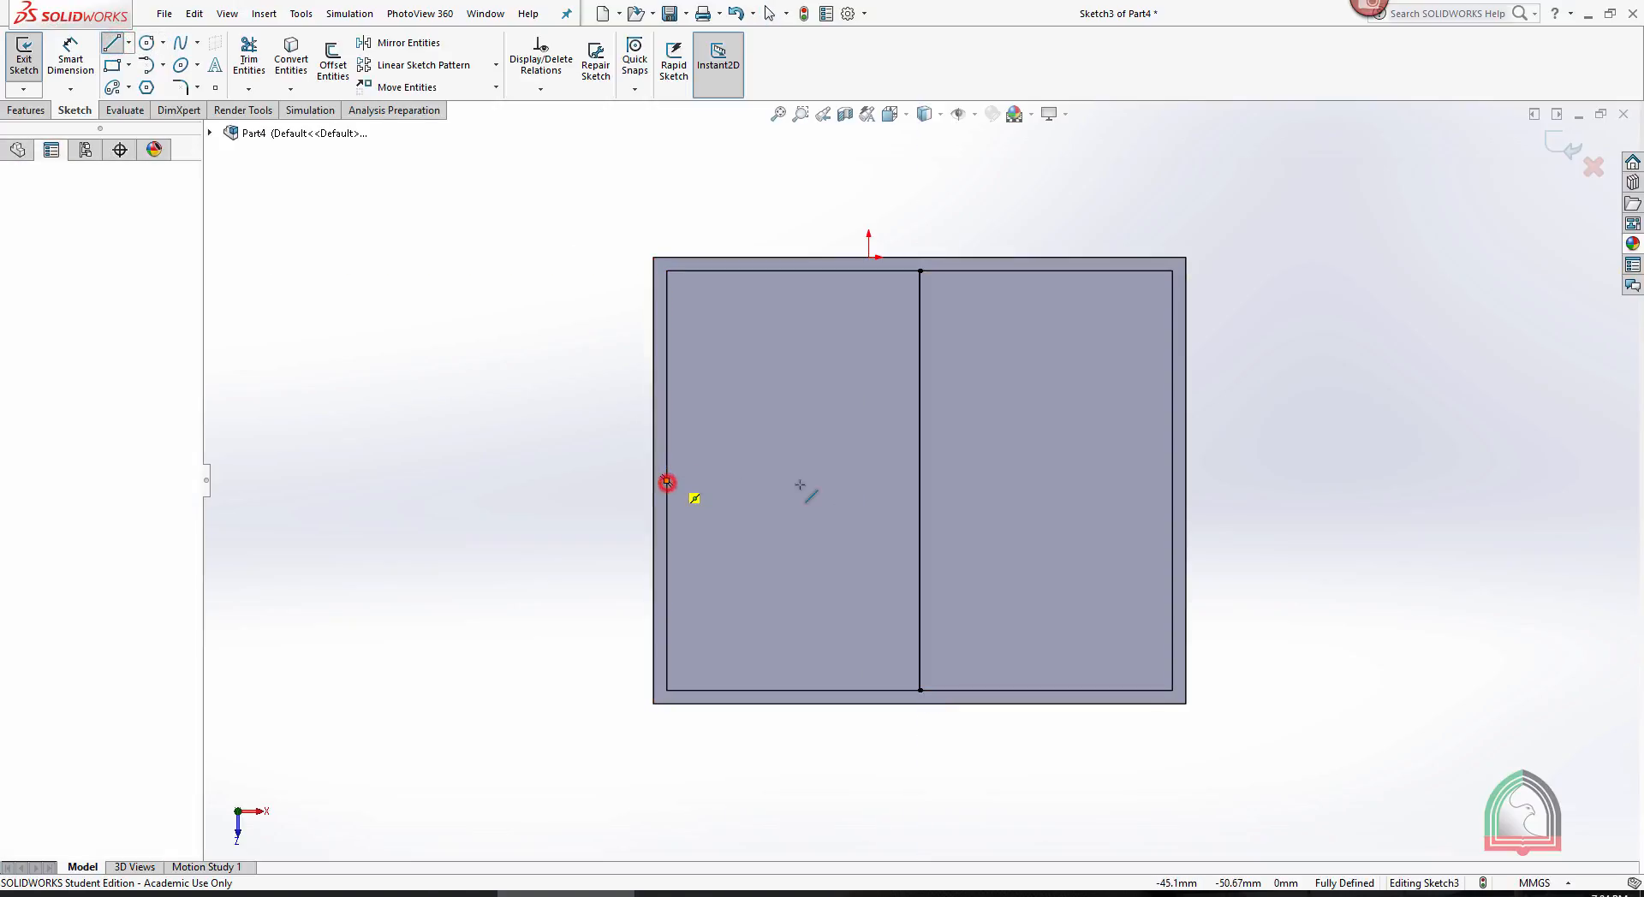
{"action": "left_click", "coordinate": [1173, 481]}
{"action": "key", "text": "Escape"}
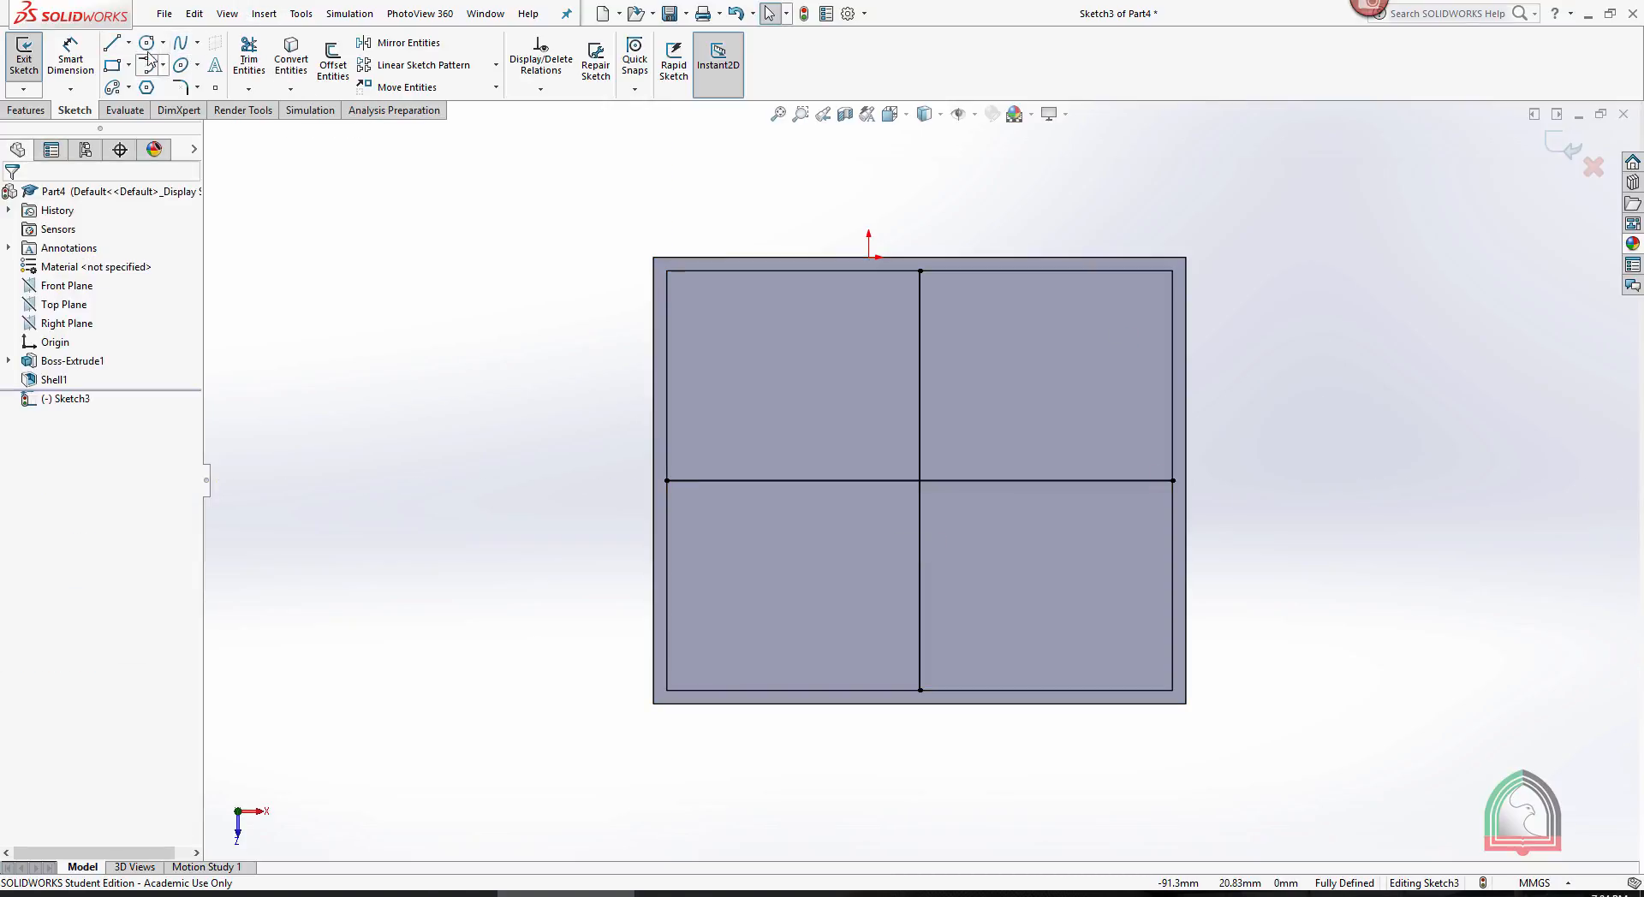
- Sketch a circle centred on the crossing of the two lines in the box opening
{"action": "left_click", "coordinate": [151, 44]}
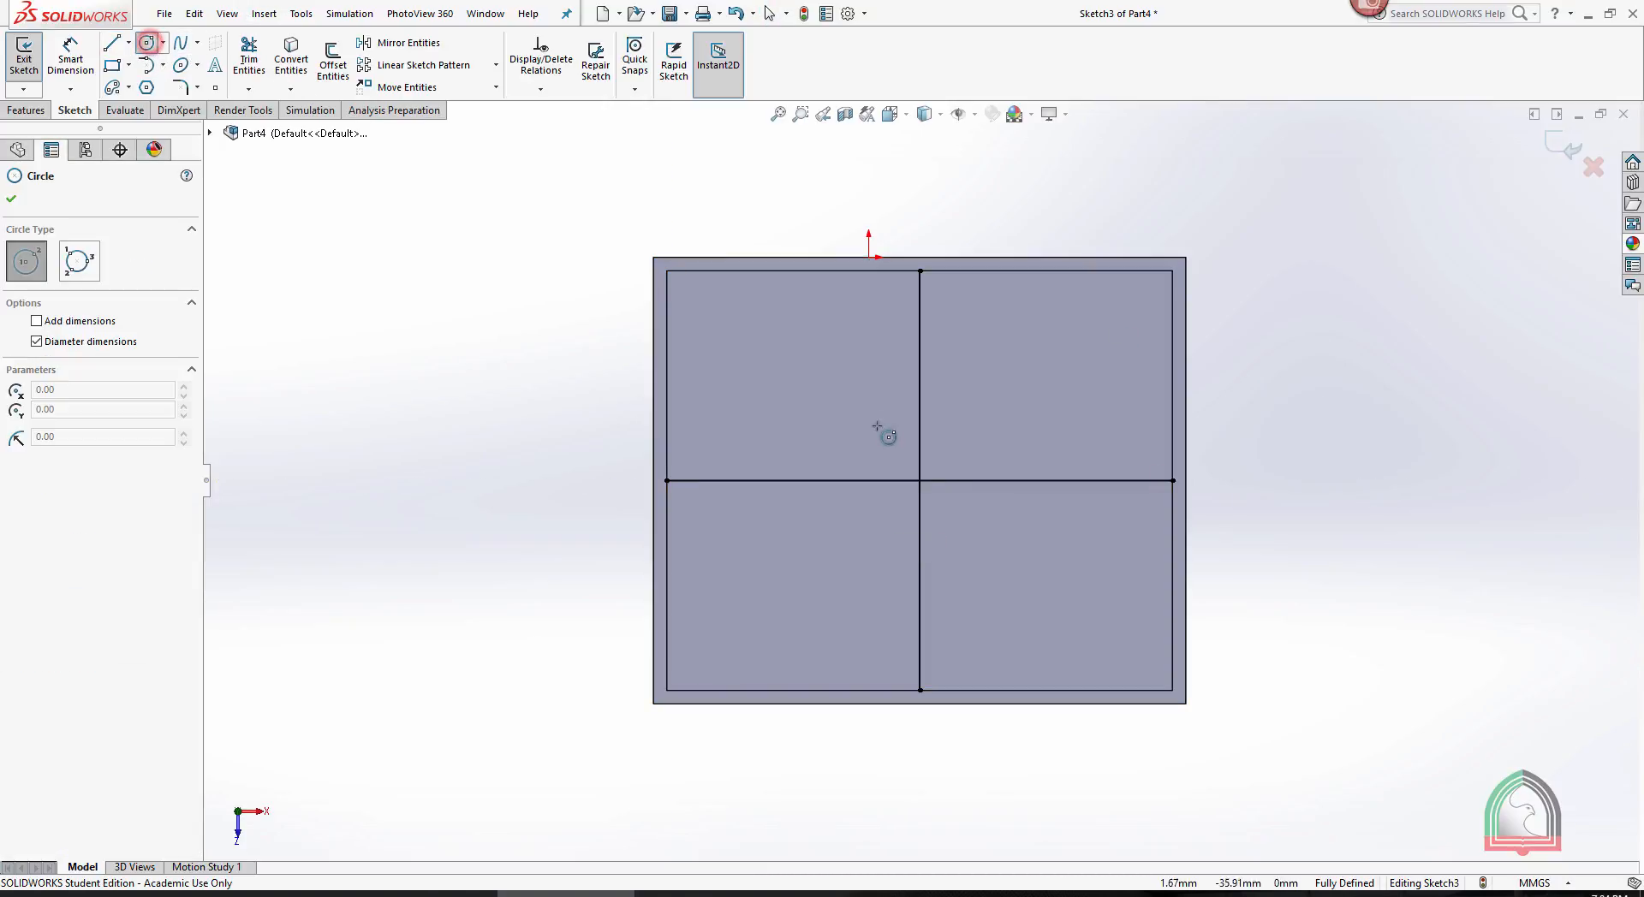
{"action": "left_click", "coordinate": [919, 480]}
{"action": "left_click", "coordinate": [961, 429]}
{"action": "key", "text": "Escape"}
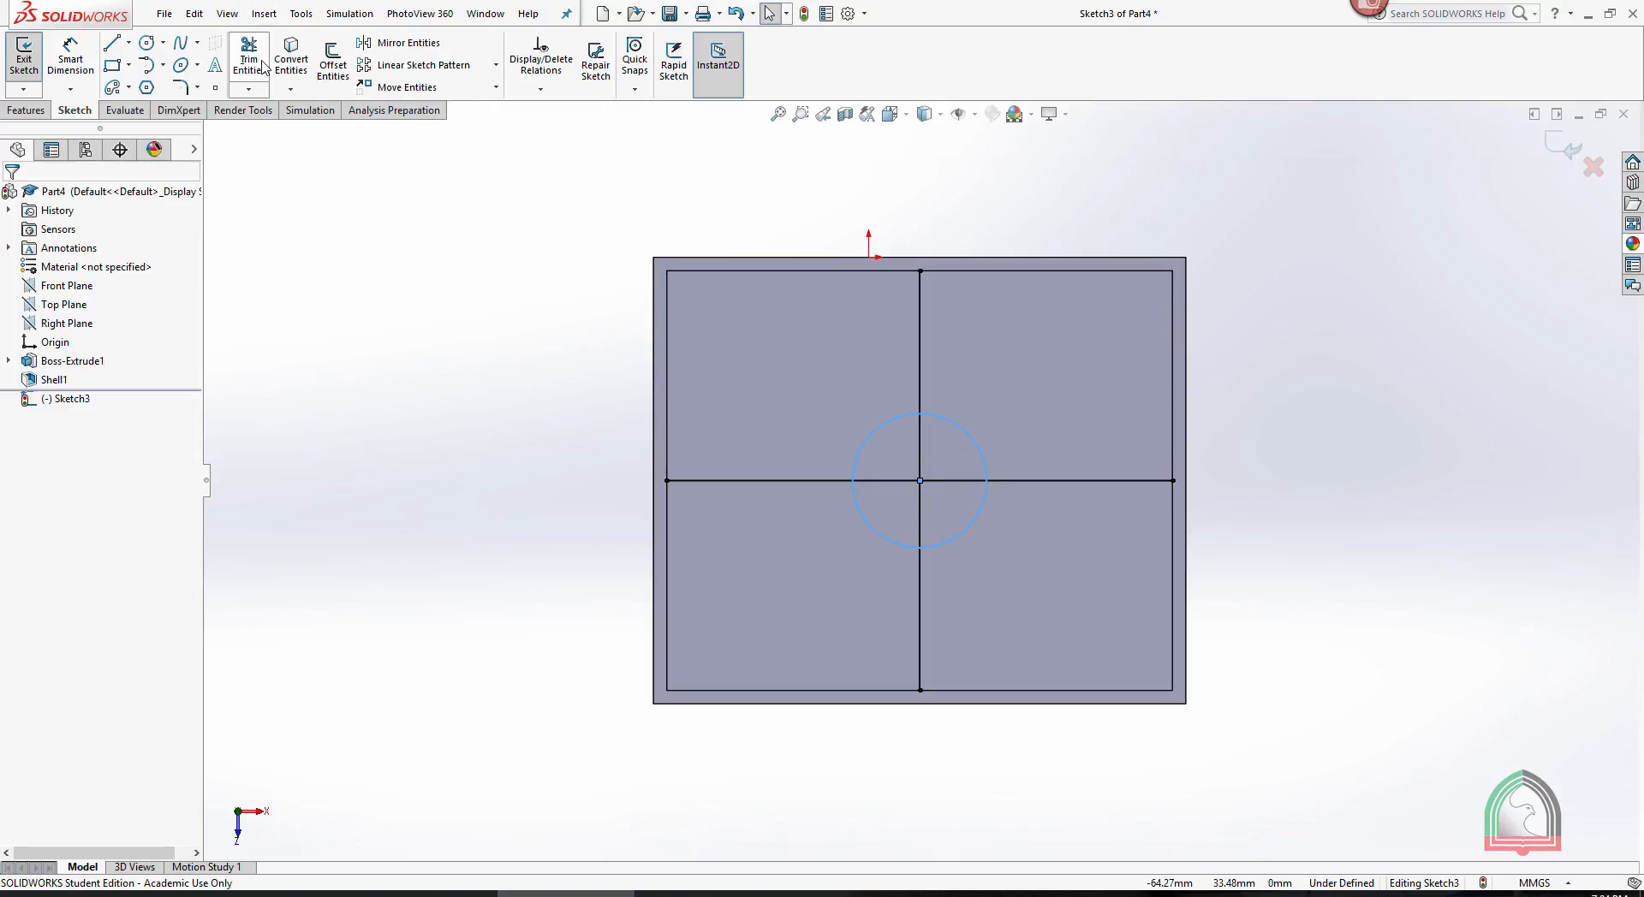
- Power trim the line segments inside the circle and exit the sketch
{"action": "left_click", "coordinate": [249, 51]}
{"action": "mouse_move", "coordinate": [934, 503]}
{"action": "left_mouse_down"}
{"action": "mouse_move", "coordinate": [893, 497]}
{"action": "mouse_move", "coordinate": [953, 485]}
{"action": "left_mouse_up"}
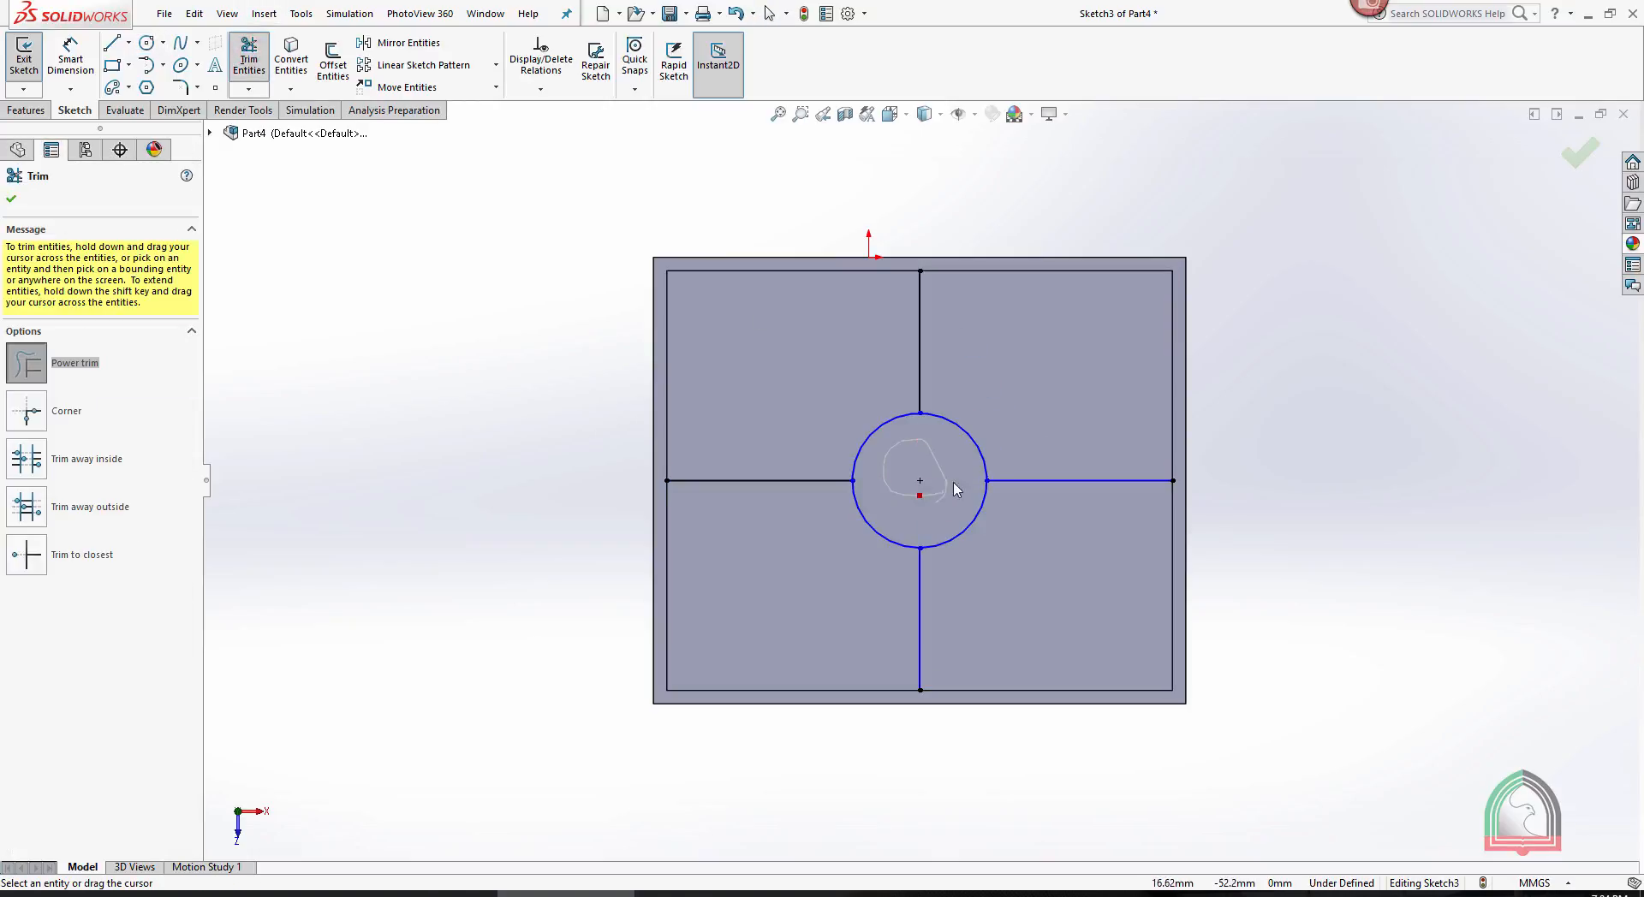
{"action": "left_click", "coordinate": [1309, 307]}
{"action": "left_click", "coordinate": [1590, 159]}
{"action": "left_click", "coordinate": [1562, 148]}
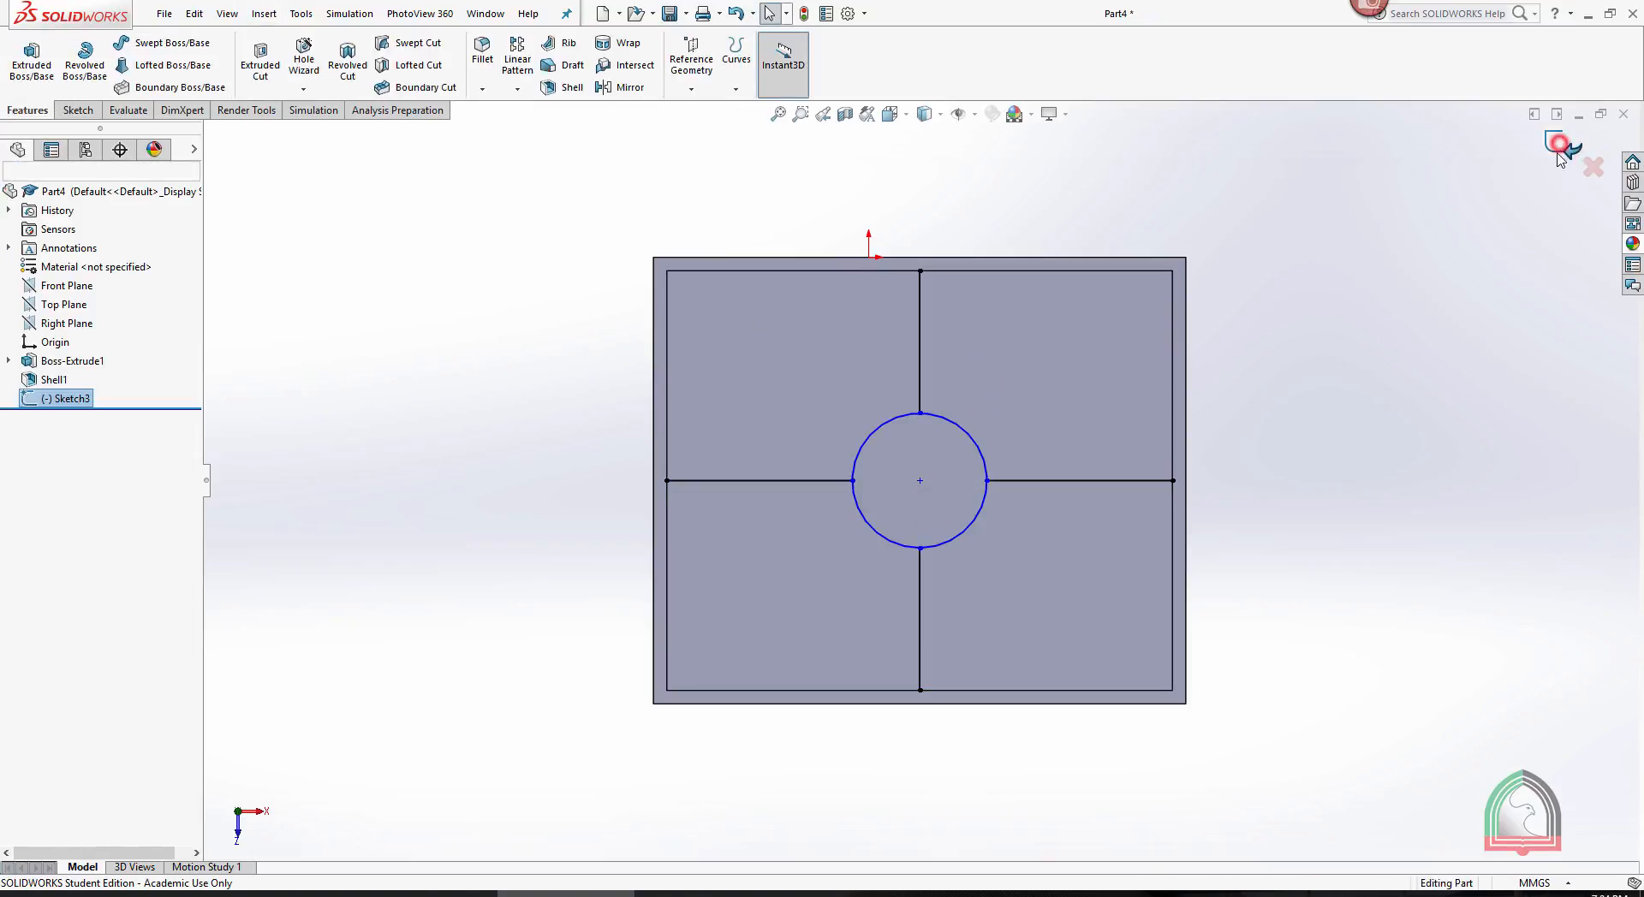
- Create a 10 mm thick rib on both sides of the cross-and-circle sketch, extruded normal to the sketch into the box
{"action": "scroll", "coordinate": [1412, 326], "scroll_direction": "up", "scroll_amount": 1}
{"action": "middle_click_drag", "start_coordinate": [1412, 325], "coordinate": [1302, 376]}
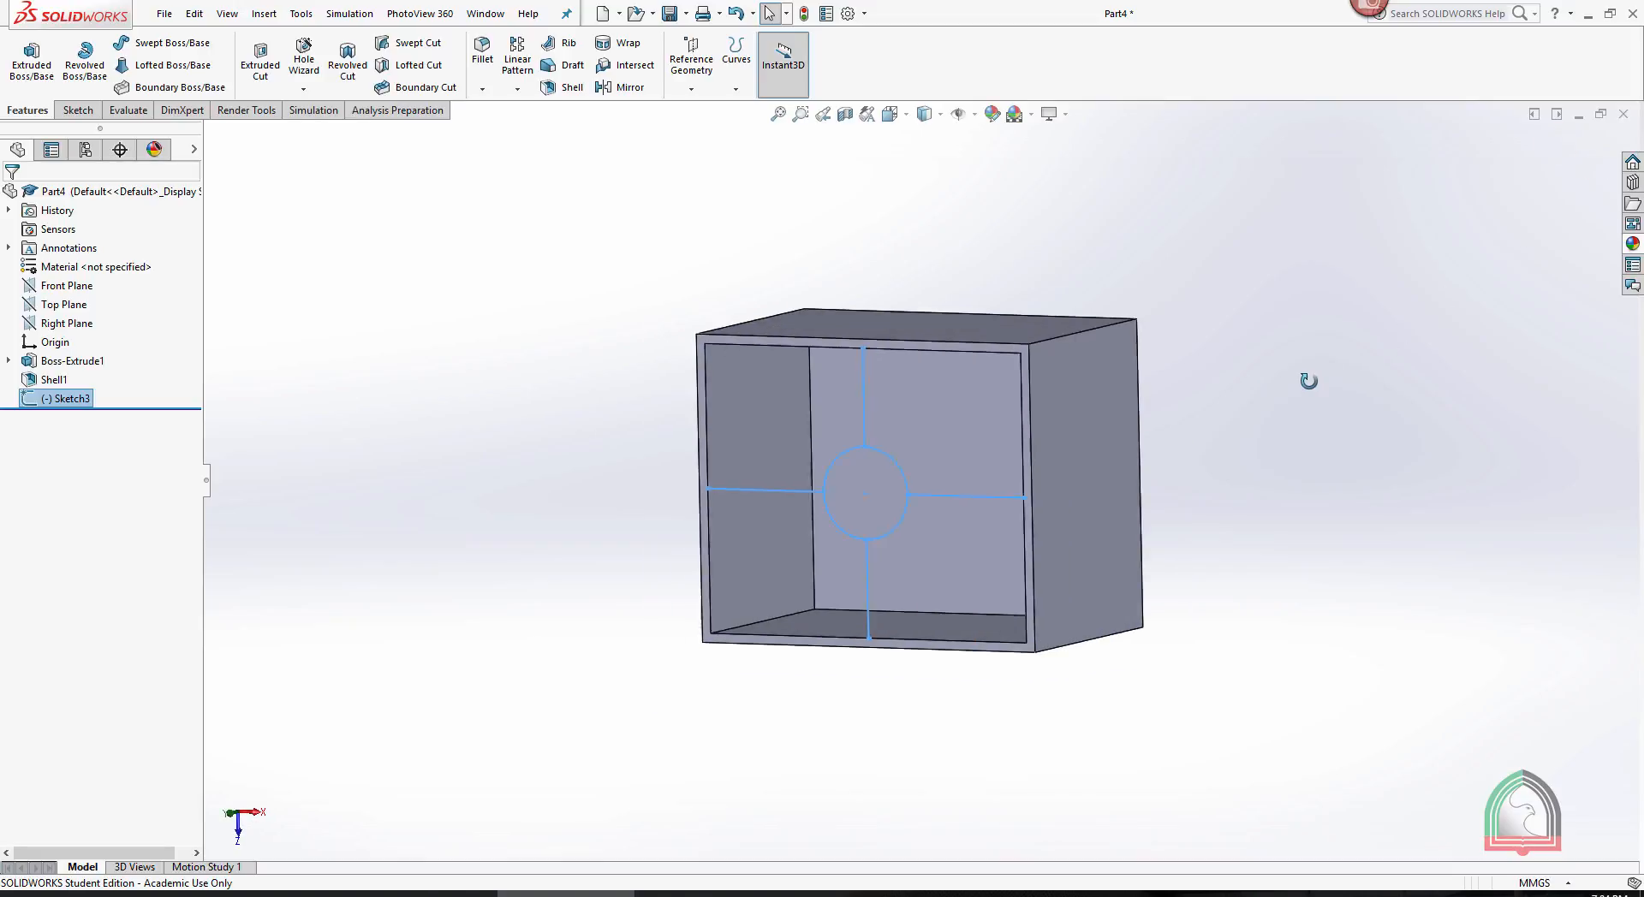
{"action": "left_click", "coordinate": [574, 45]}
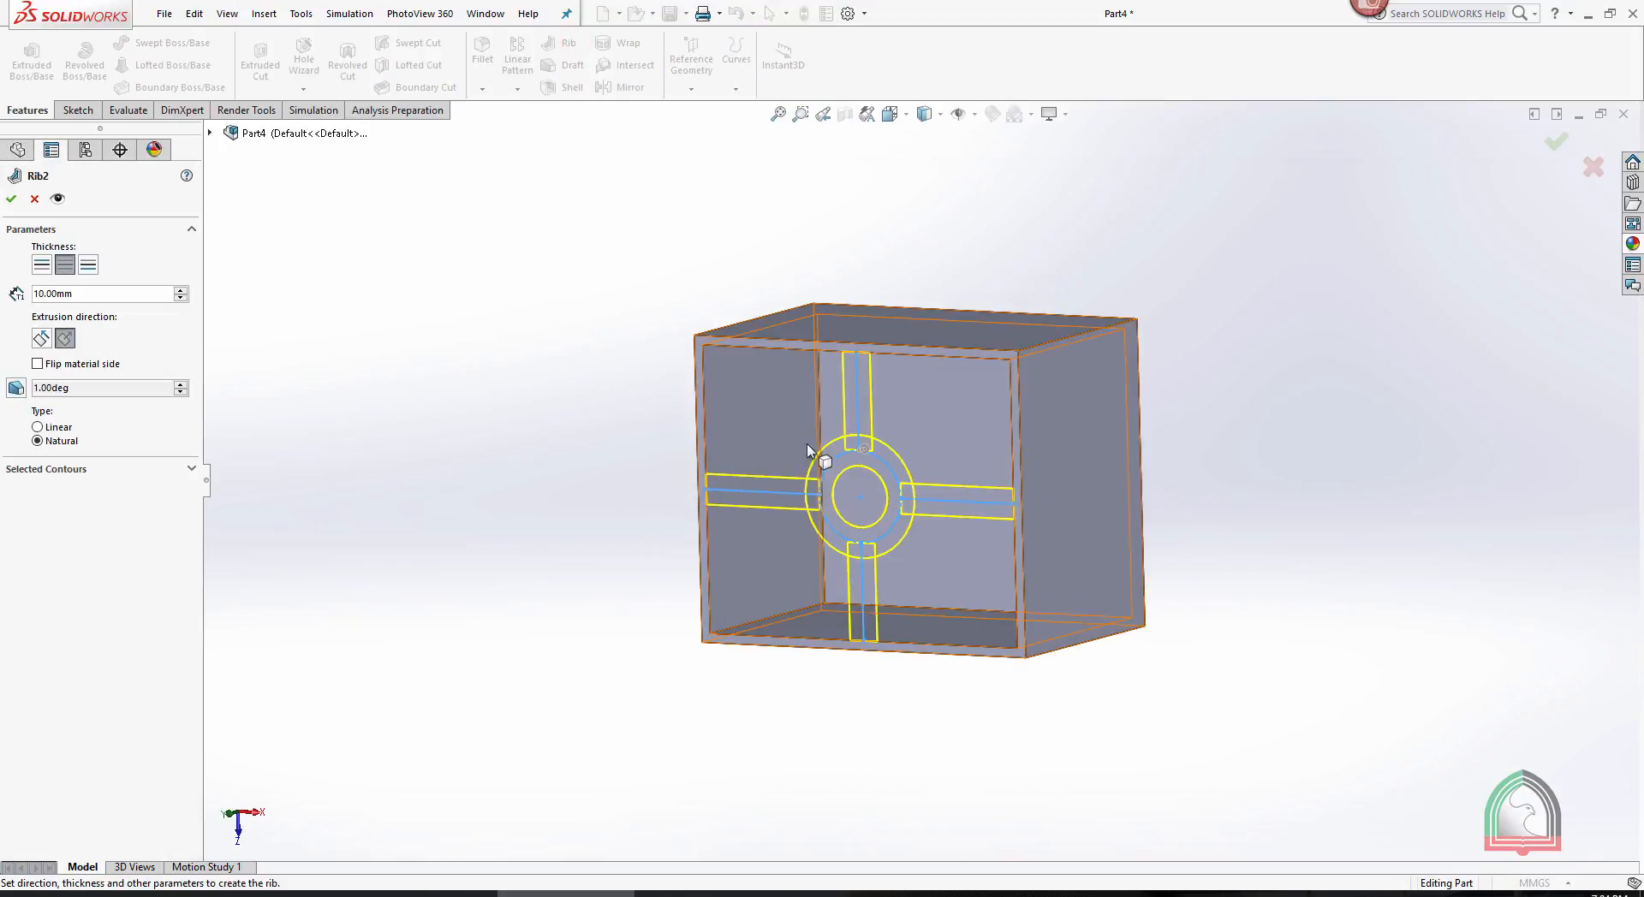
{"action": "middle_click_drag", "start_coordinate": [1255, 363], "coordinate": [1282, 349]}
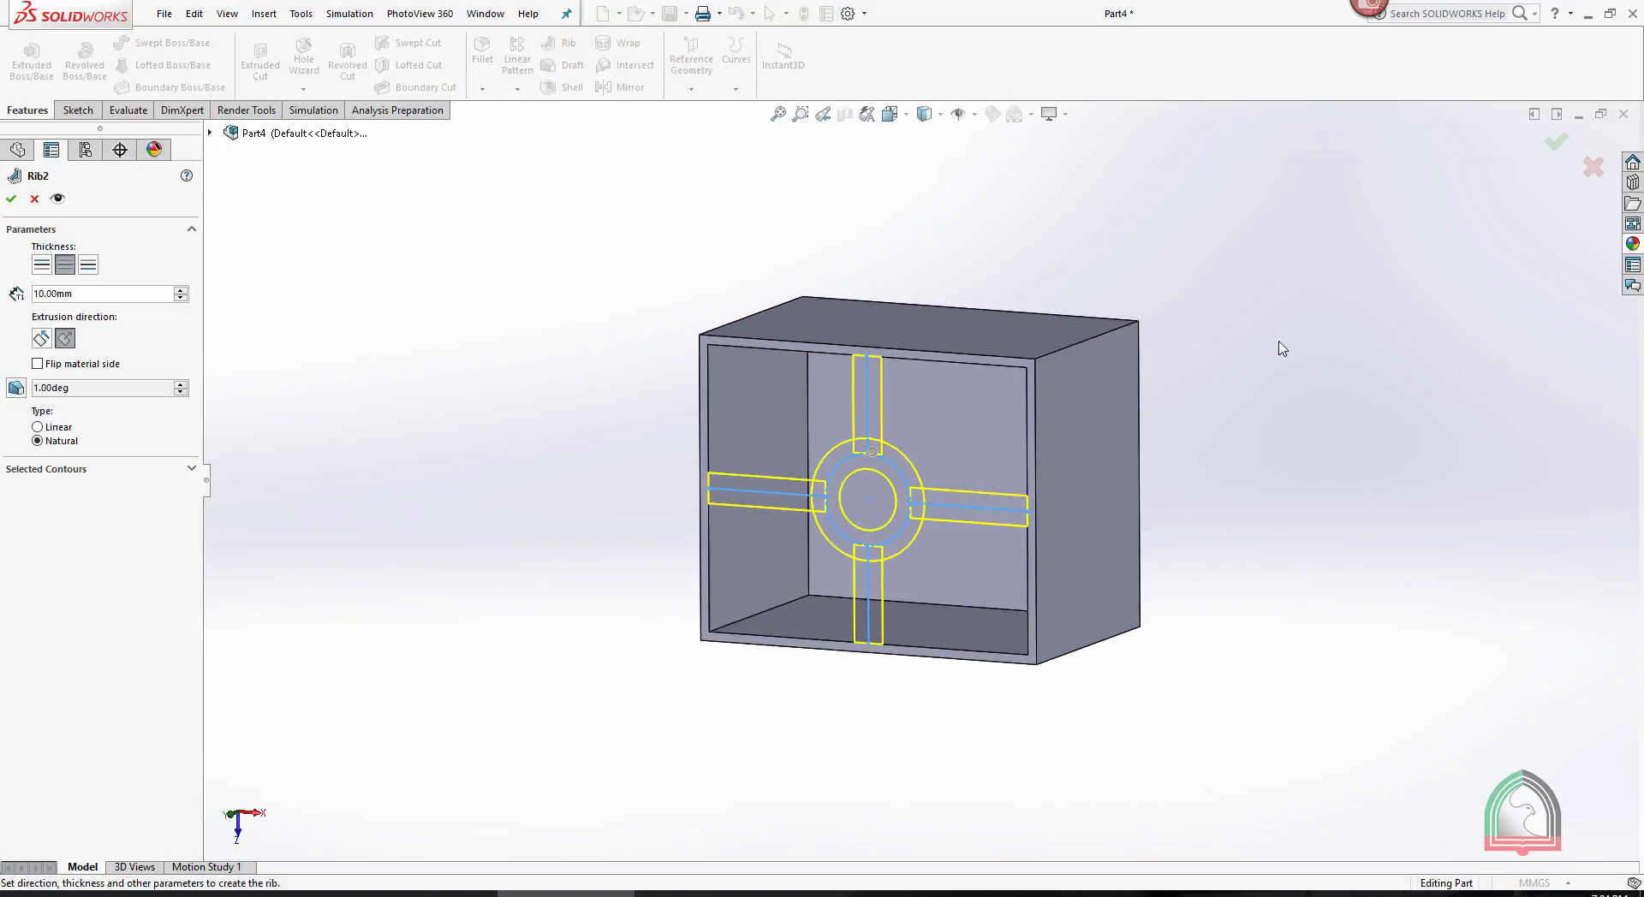
{"action": "left_click", "coordinate": [11, 200]}
{"action": "middle_click_drag", "start_coordinate": [1180, 448], "coordinate": [1218, 436]}
{"action": "left_click", "coordinate": [1261, 364]}
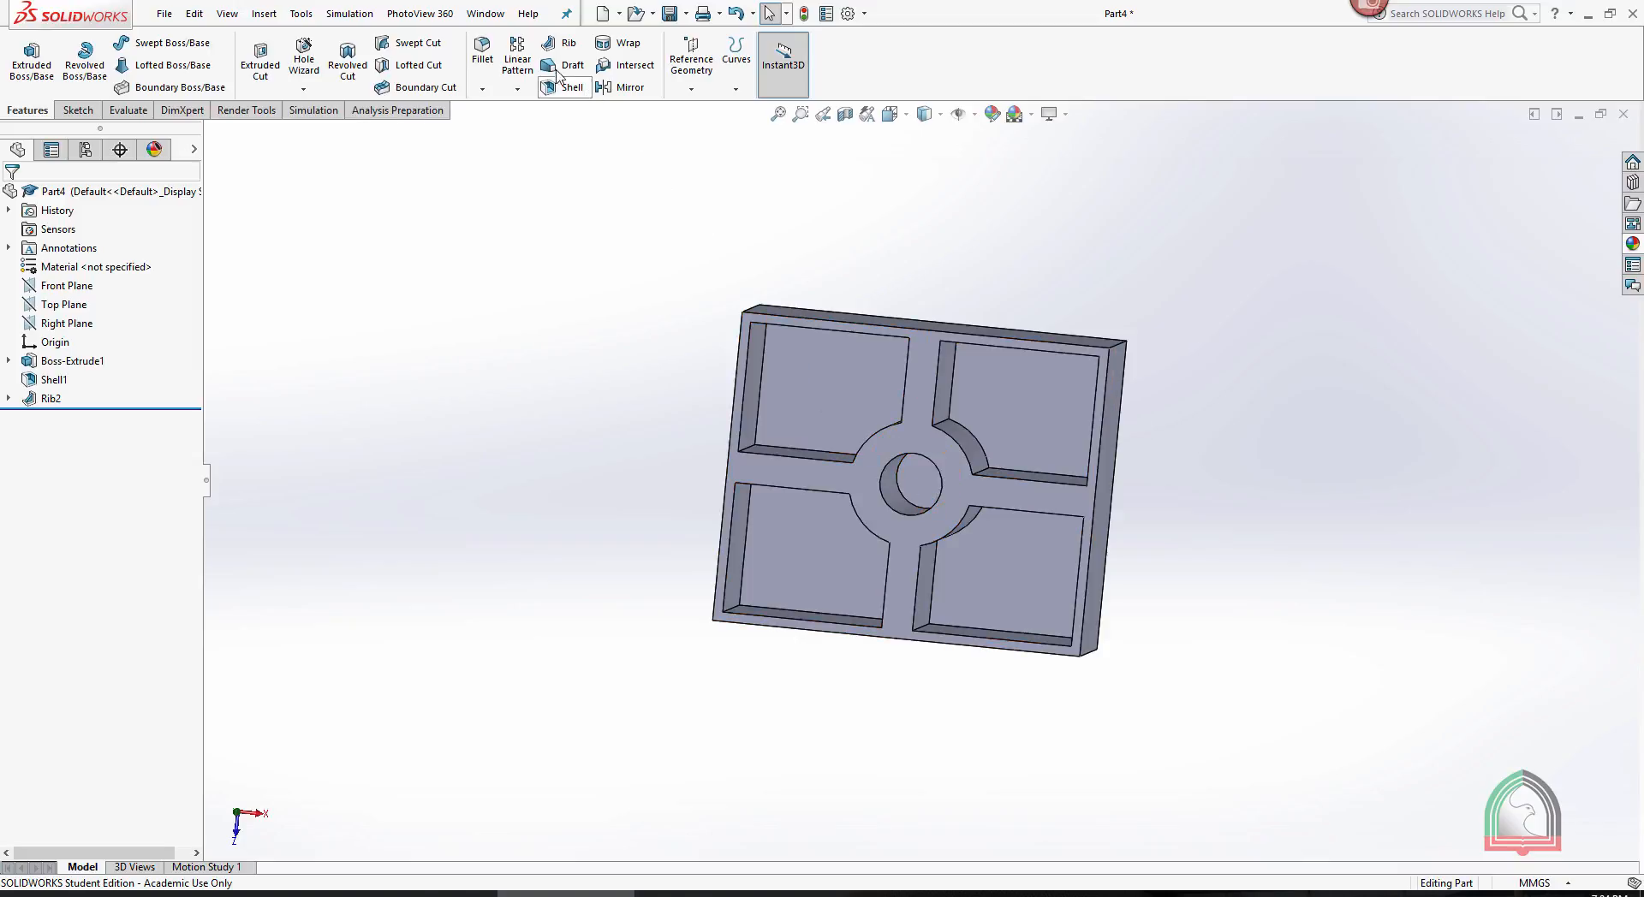
- Minimize the box part and bring up the shelled tapered revolve part, oriented to show its open end
{"action": "left_click", "coordinate": [1578, 117]}
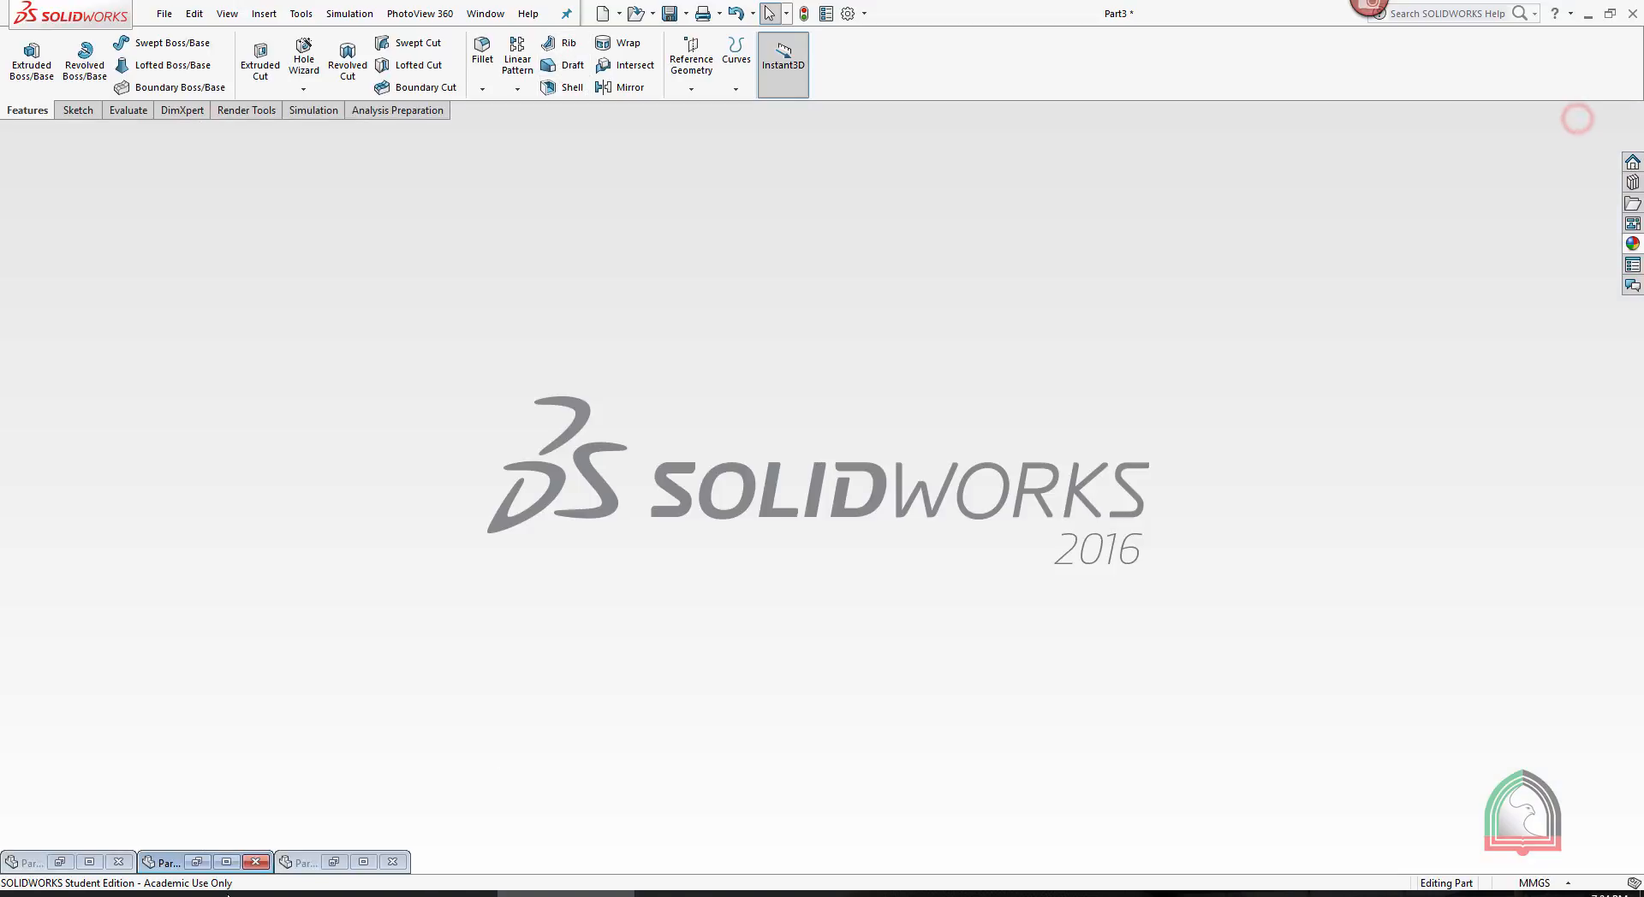
{"action": "left_click", "coordinate": [227, 861]}
{"action": "middle_click_drag", "start_coordinate": [752, 551], "coordinate": [717, 531]}
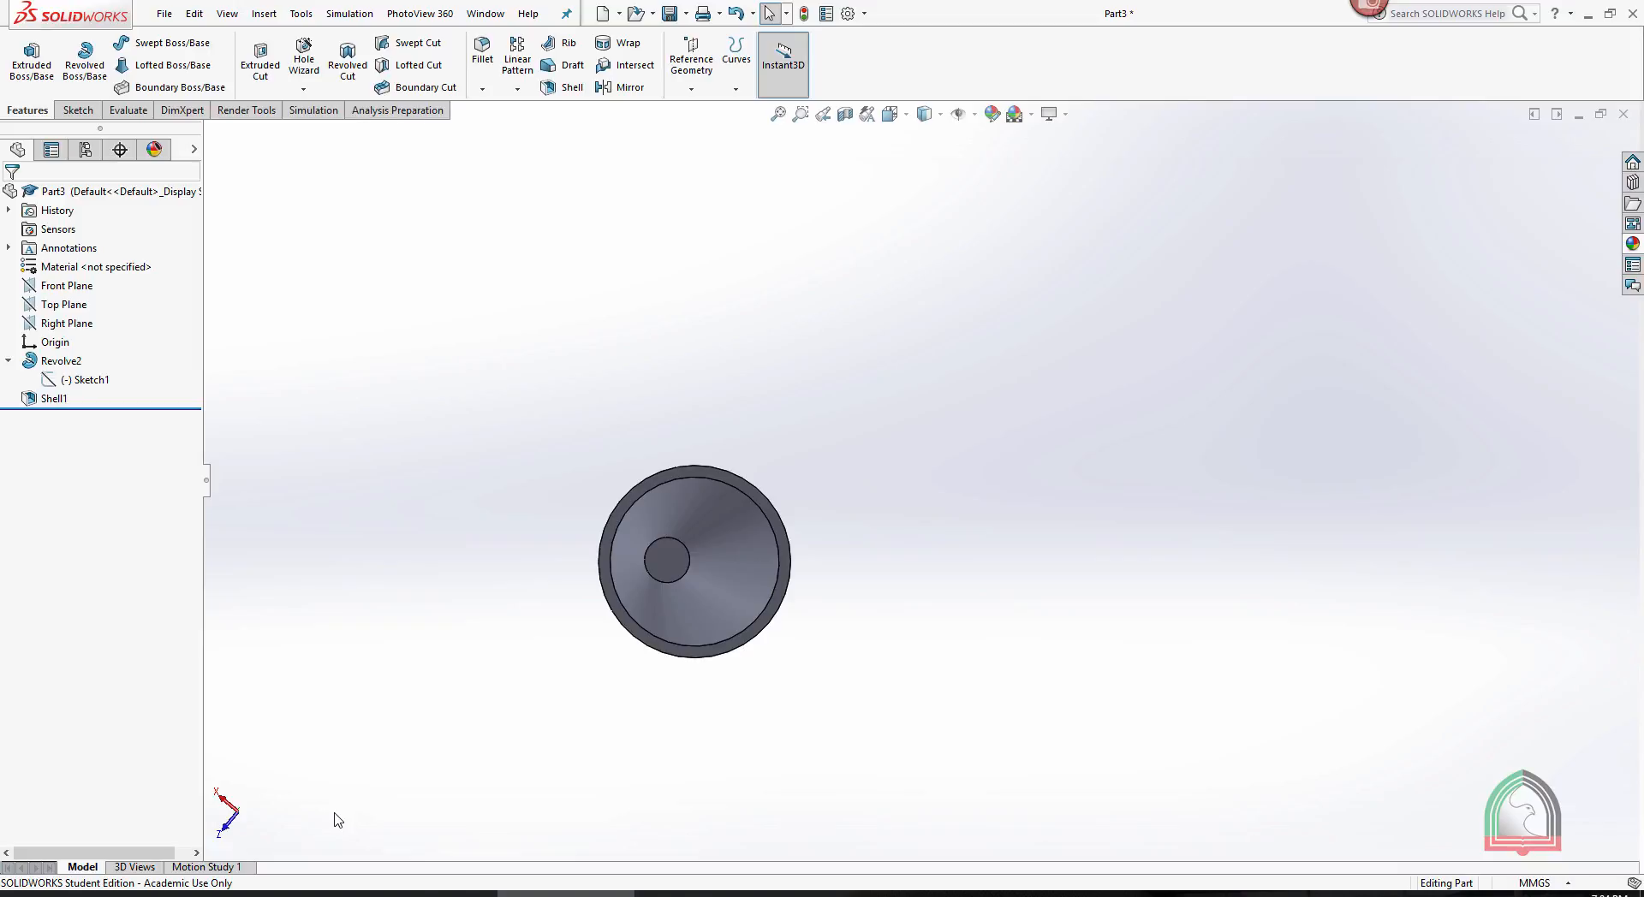
{"action": "middle_click_drag", "start_coordinate": [366, 677], "coordinate": [778, 689]}
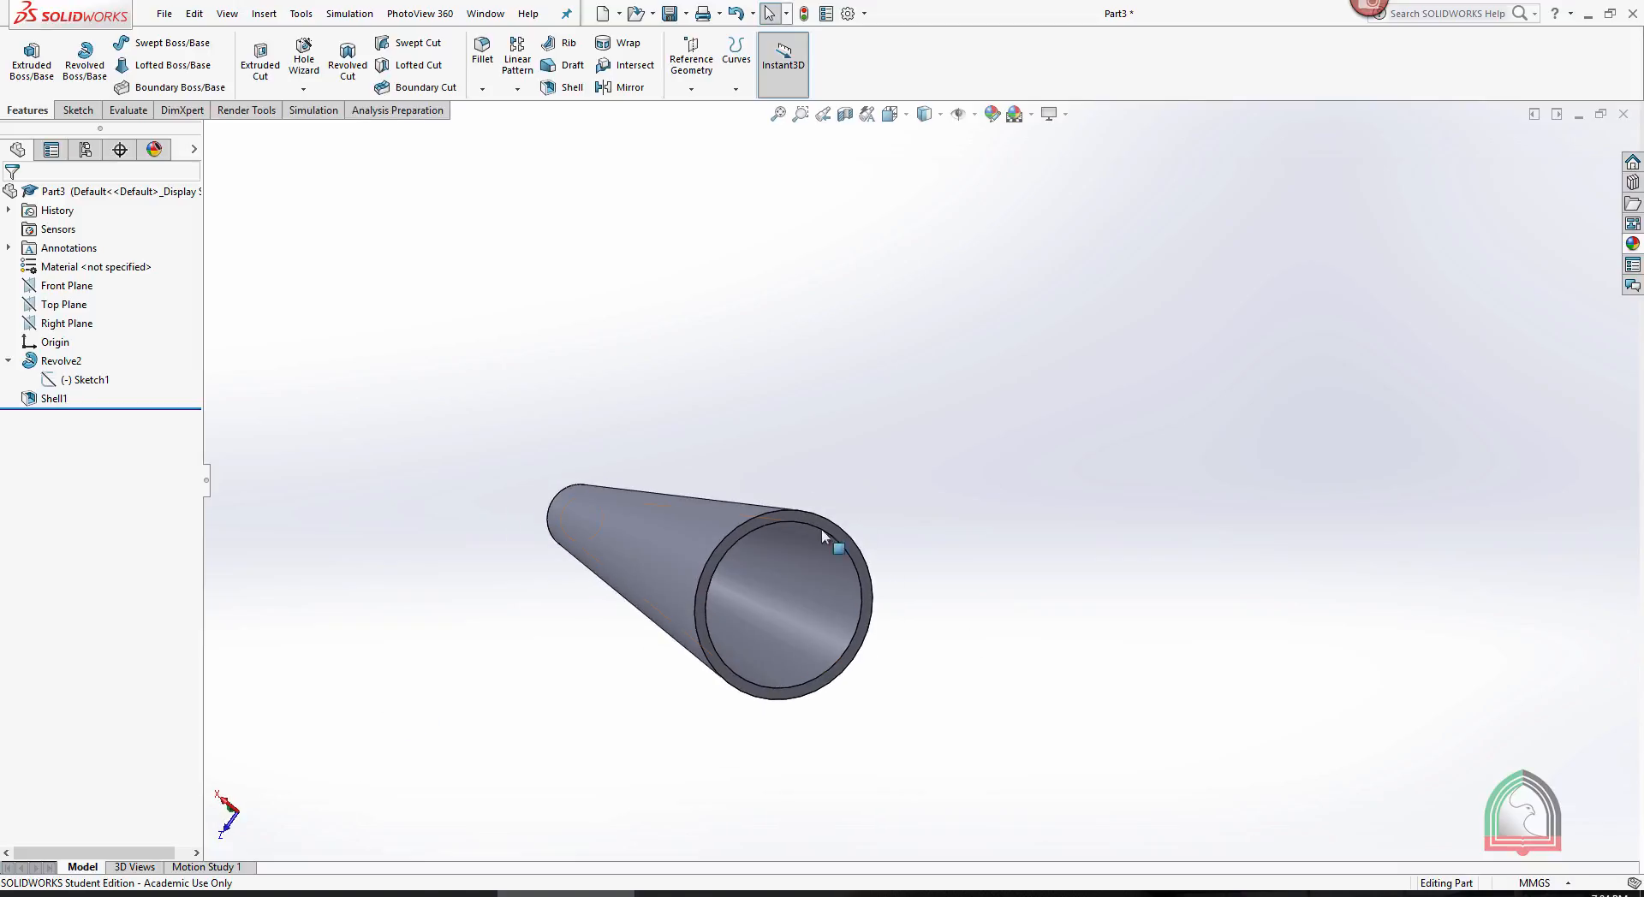
- Start a new sketch on the ring-shaped rim face of the tapered part and view it straight on
{"action": "left_click", "coordinate": [789, 514]}
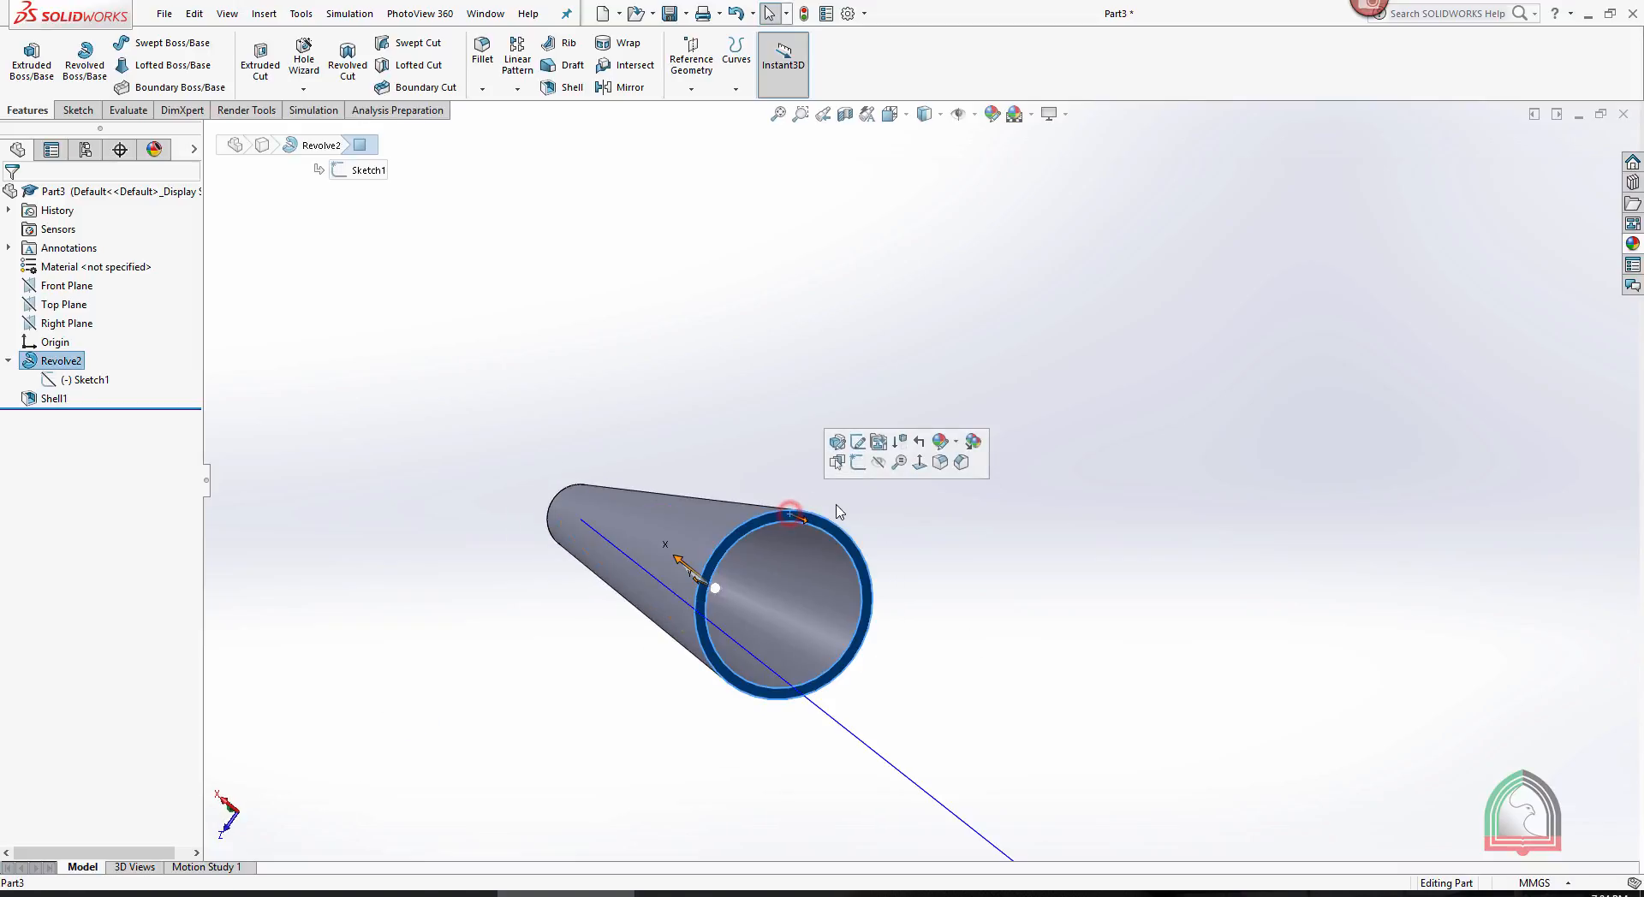
{"action": "left_click", "coordinate": [857, 463]}
{"action": "key", "text": "space"}
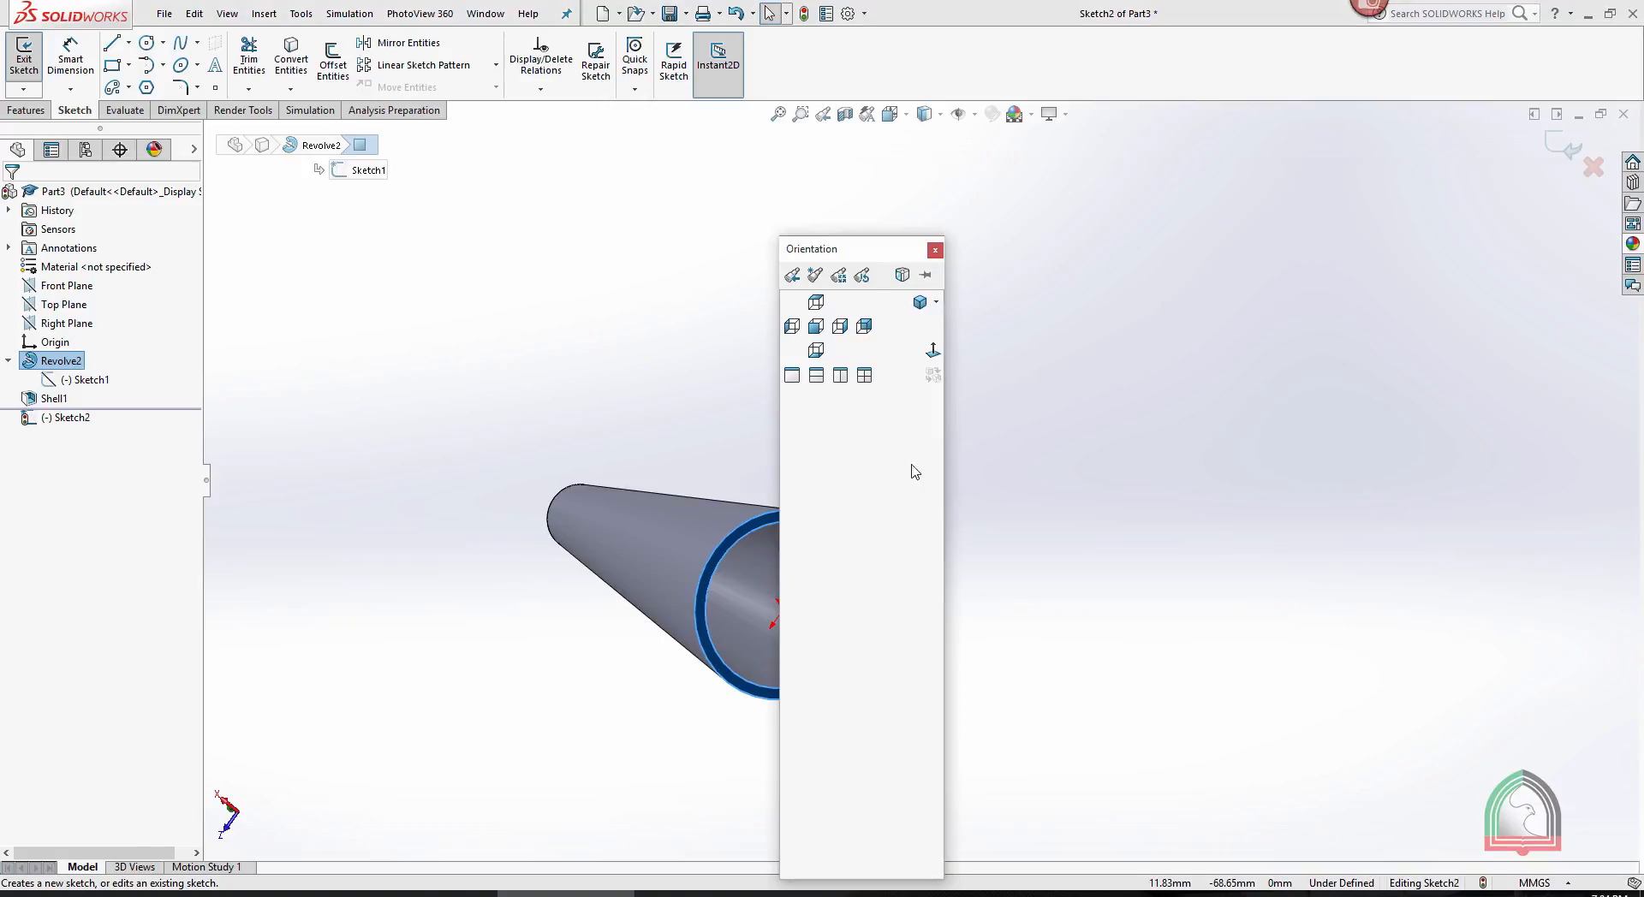
{"action": "left_click", "coordinate": [933, 350]}
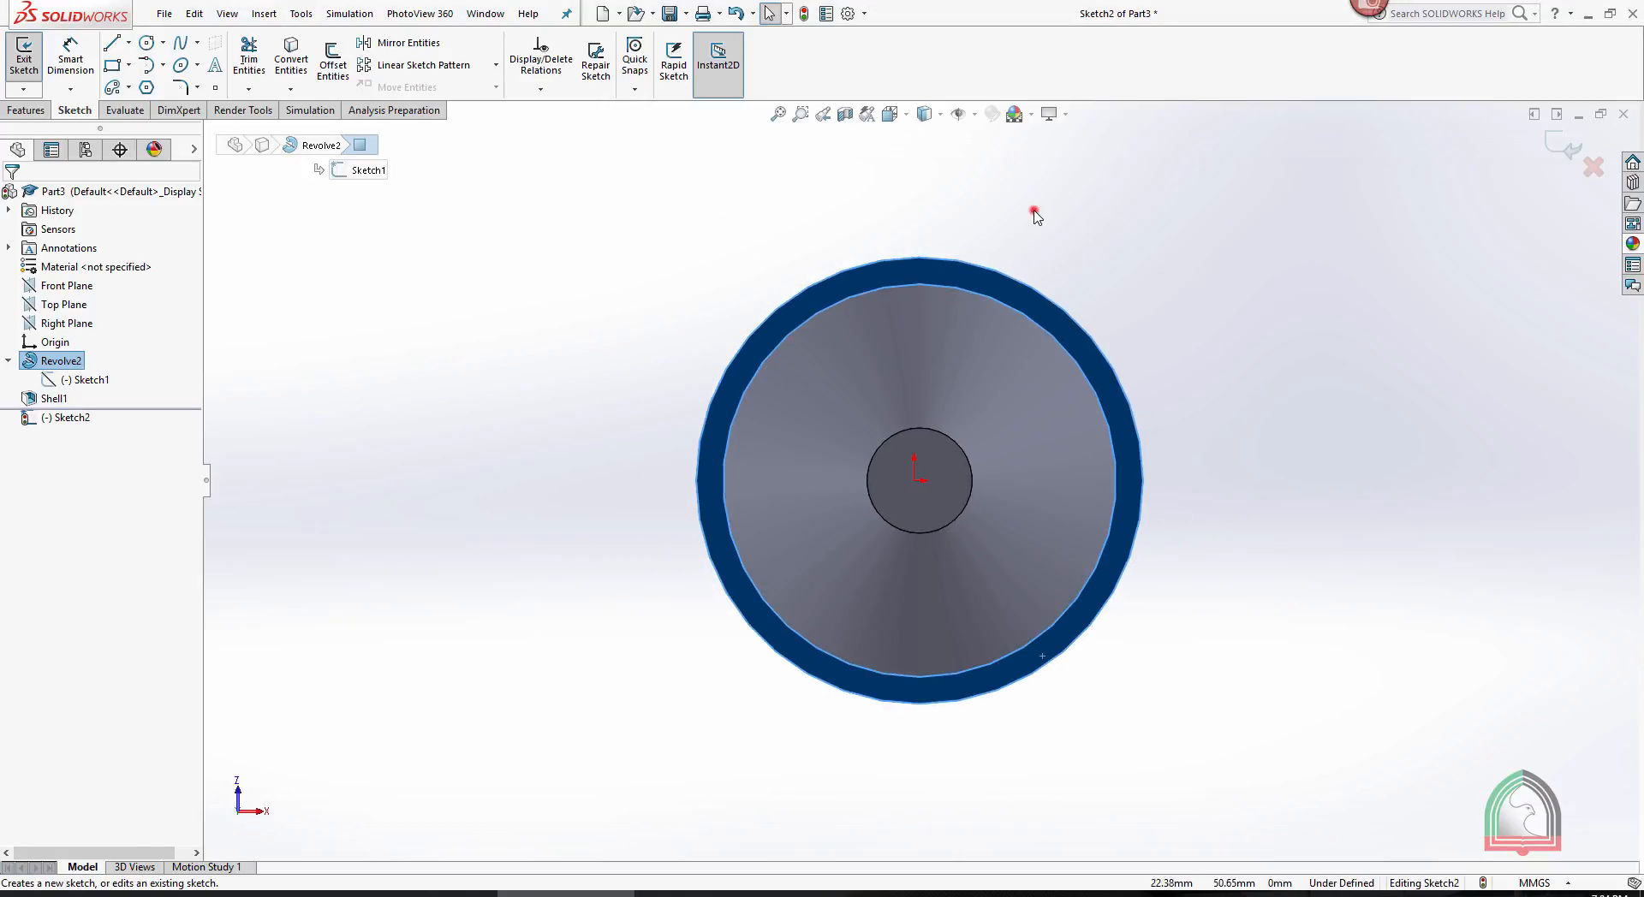
{"action": "left_click", "coordinate": [1011, 207]}
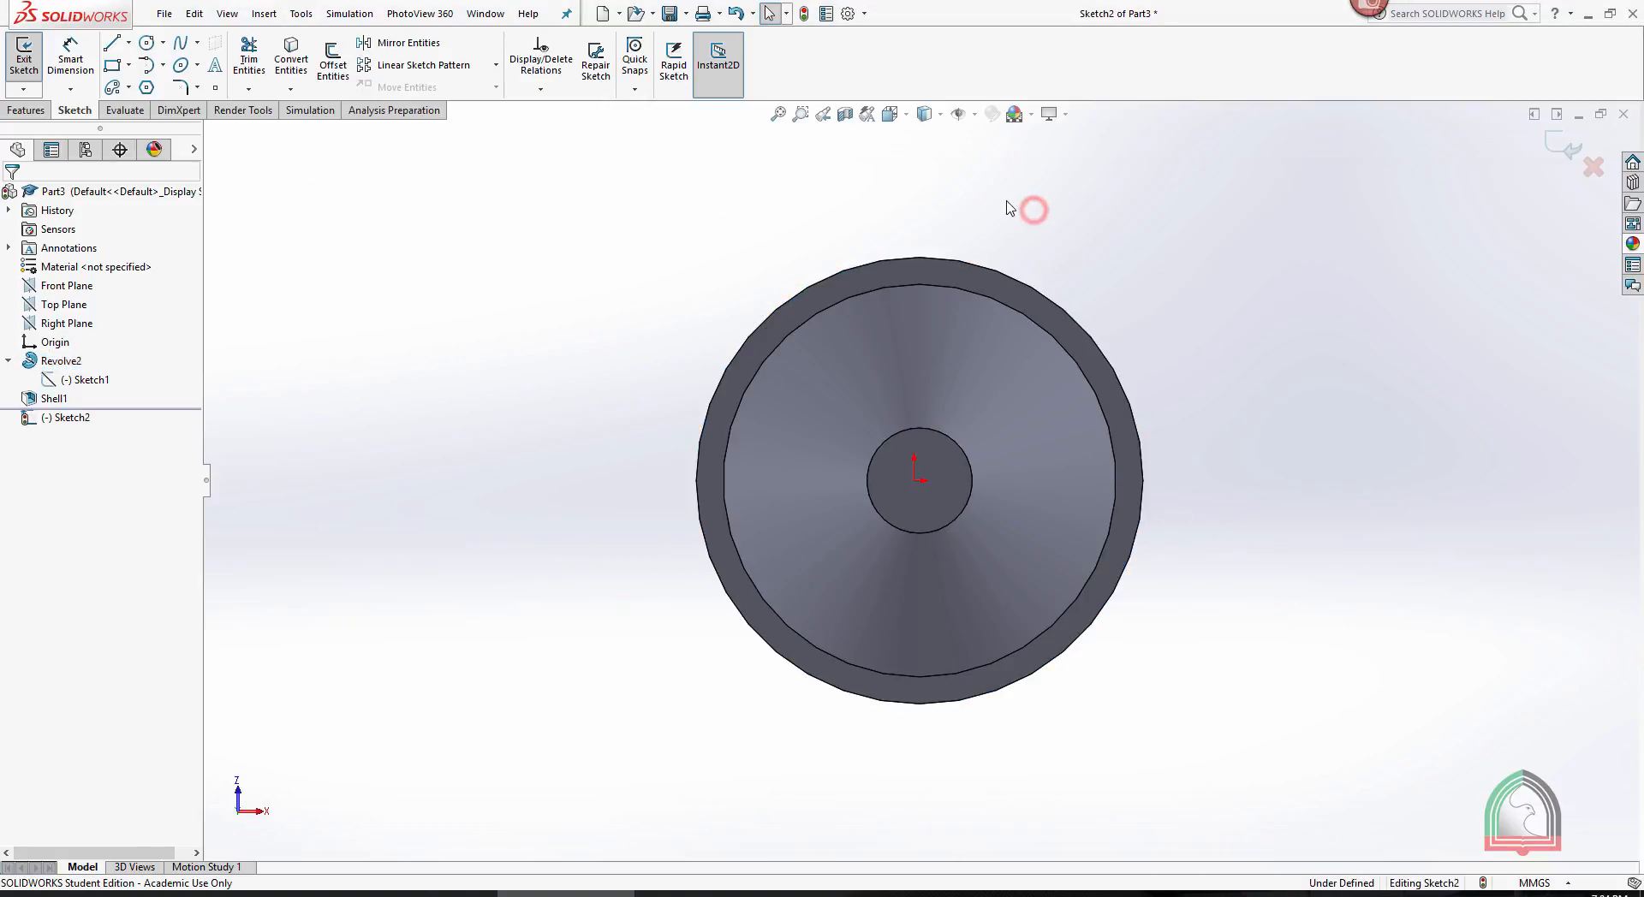
- Sketch a vertical and a horizontal line crossing at the opening's centre, each ending on opposite quadrant points of the inner circular edge
{"action": "left_click", "coordinate": [112, 43]}
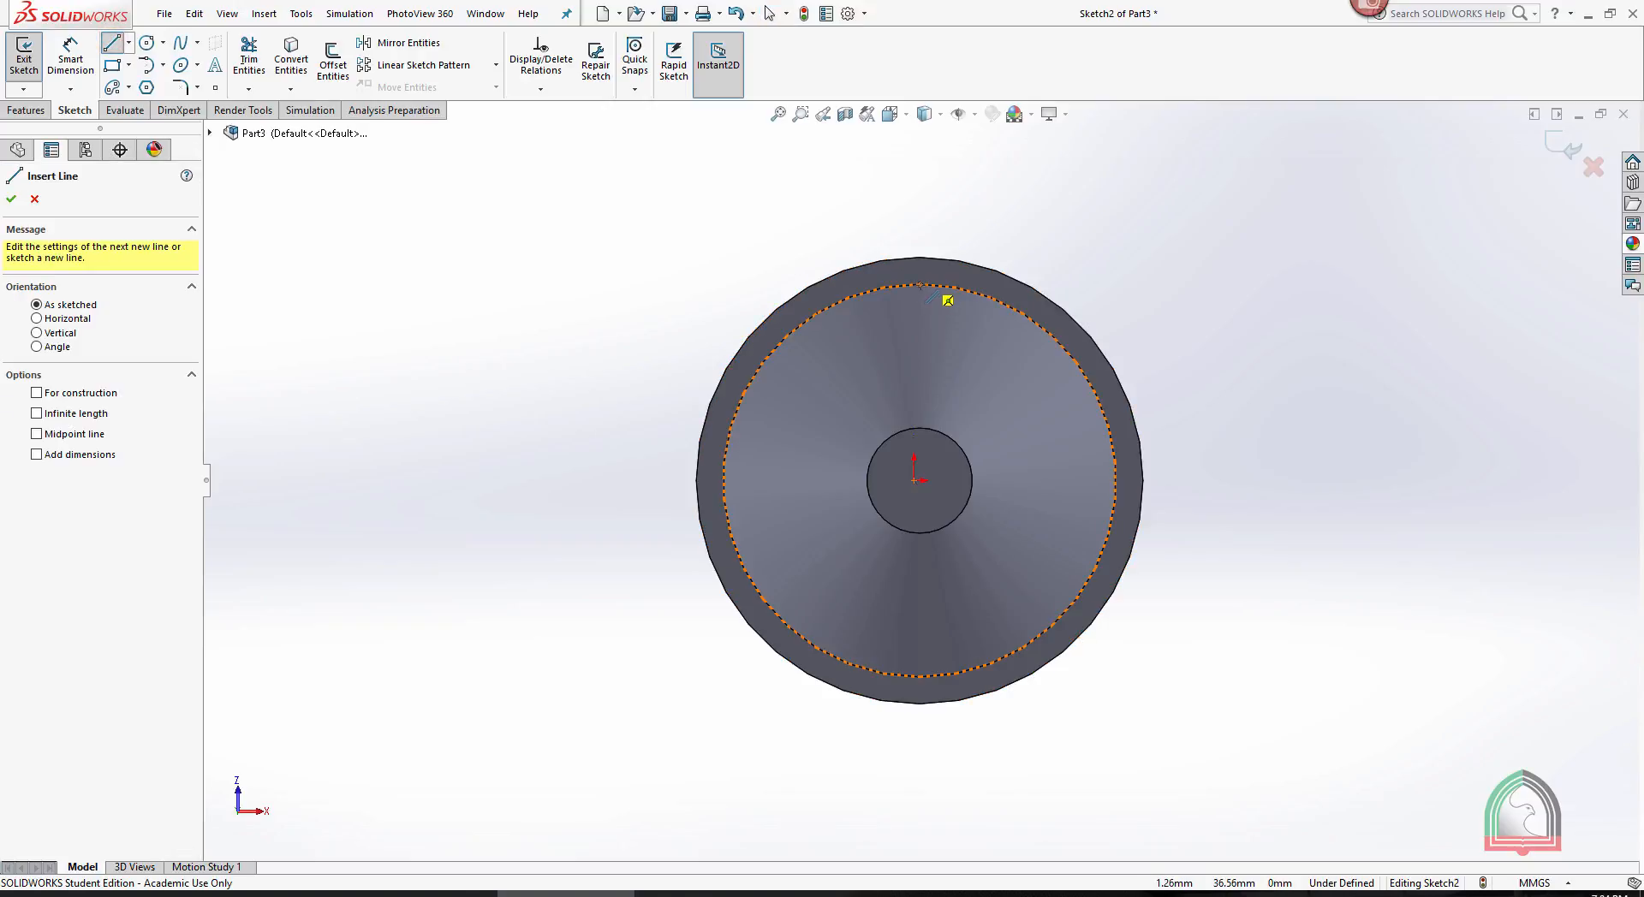
{"action": "left_click", "coordinate": [919, 285]}
{"action": "left_click", "coordinate": [920, 676]}
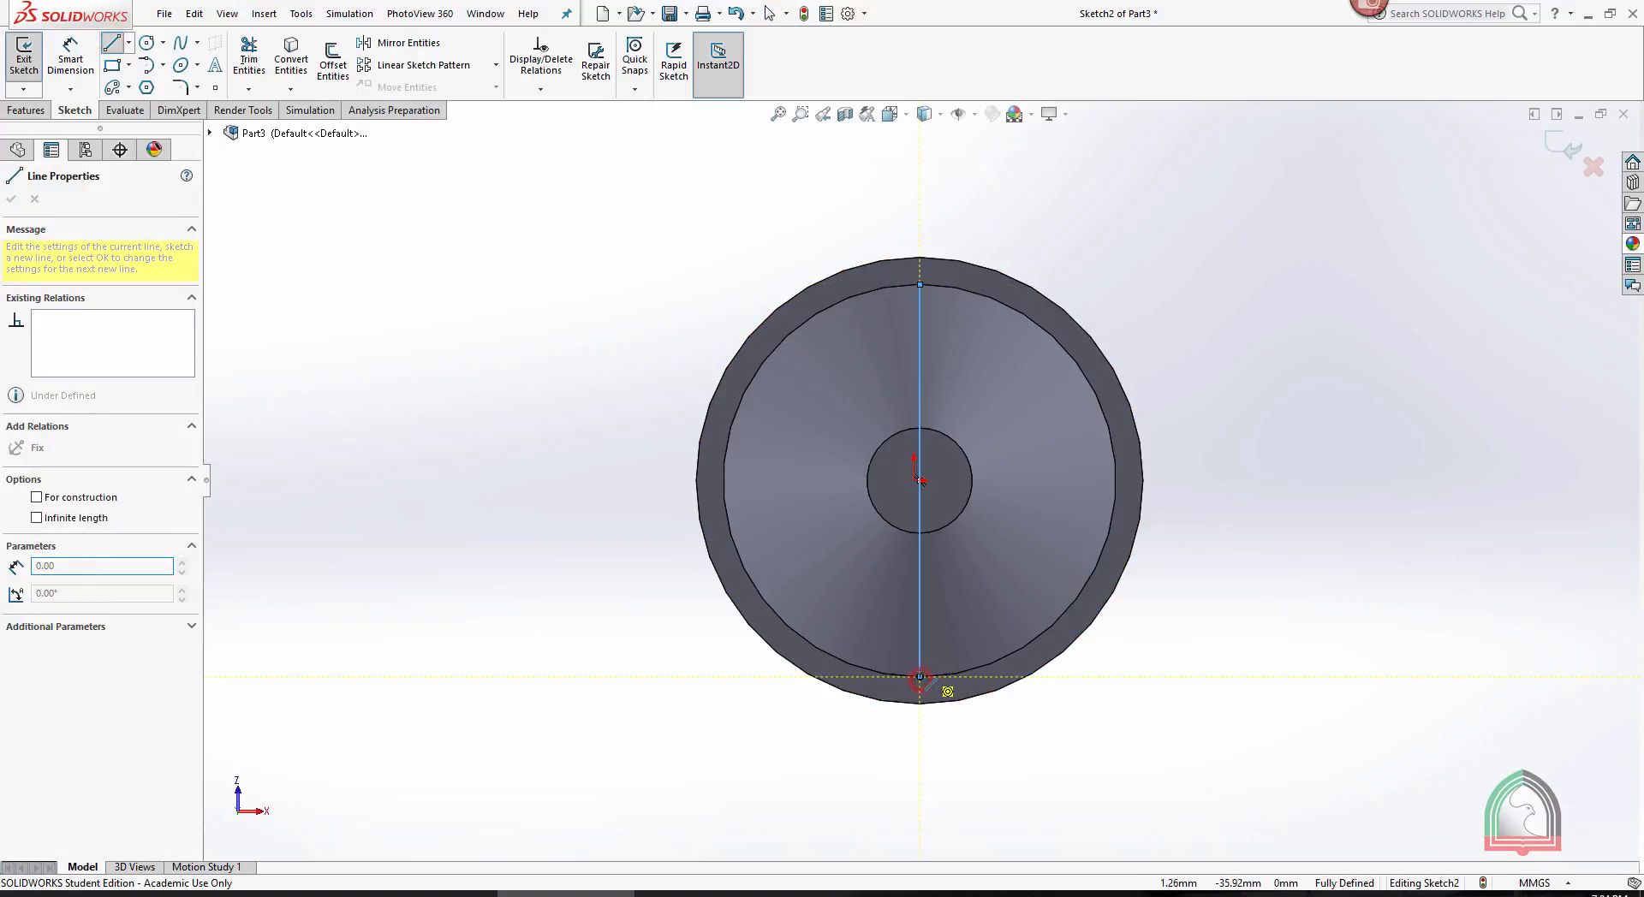
{"action": "key", "text": "Escape"}
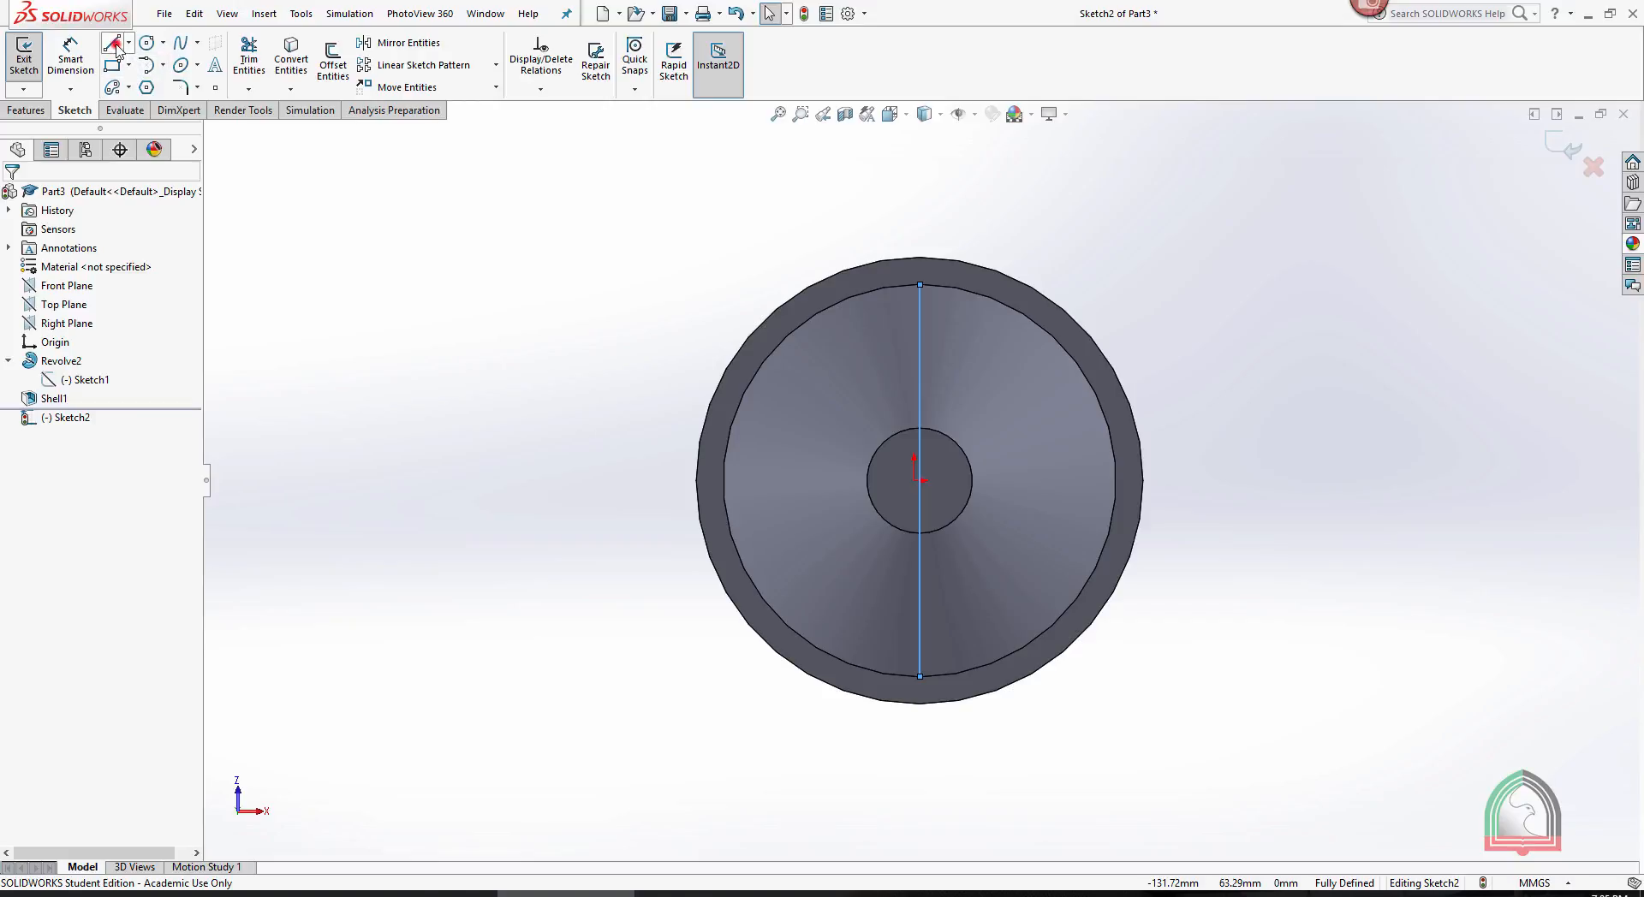
{"action": "left_click", "coordinate": [113, 45]}
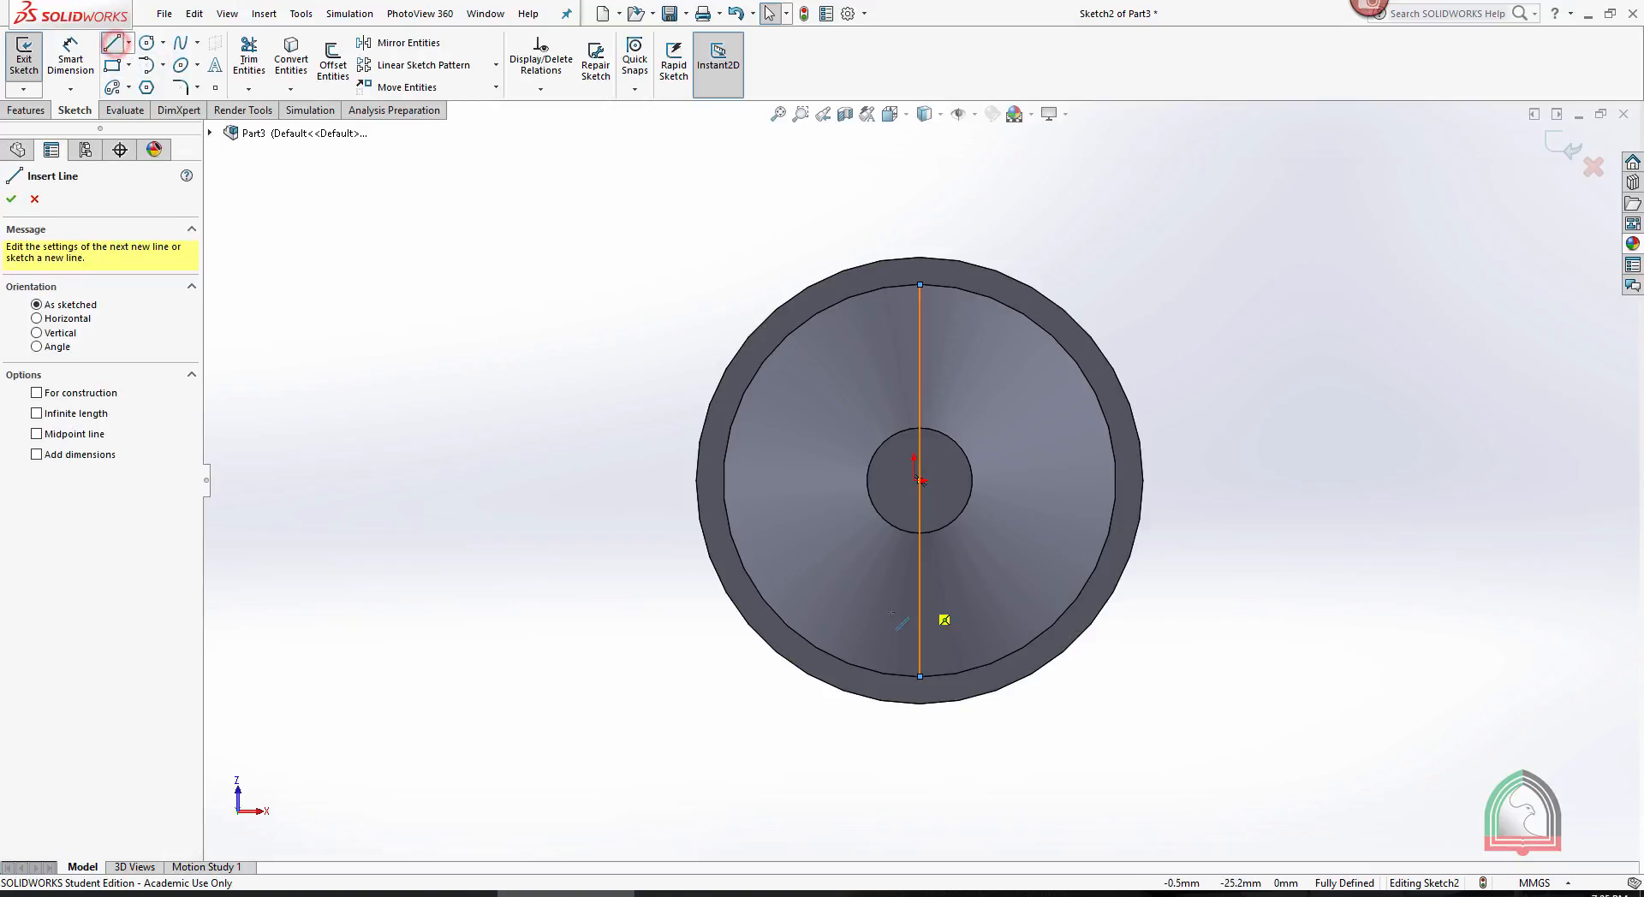
{"action": "left_click", "coordinate": [723, 480]}
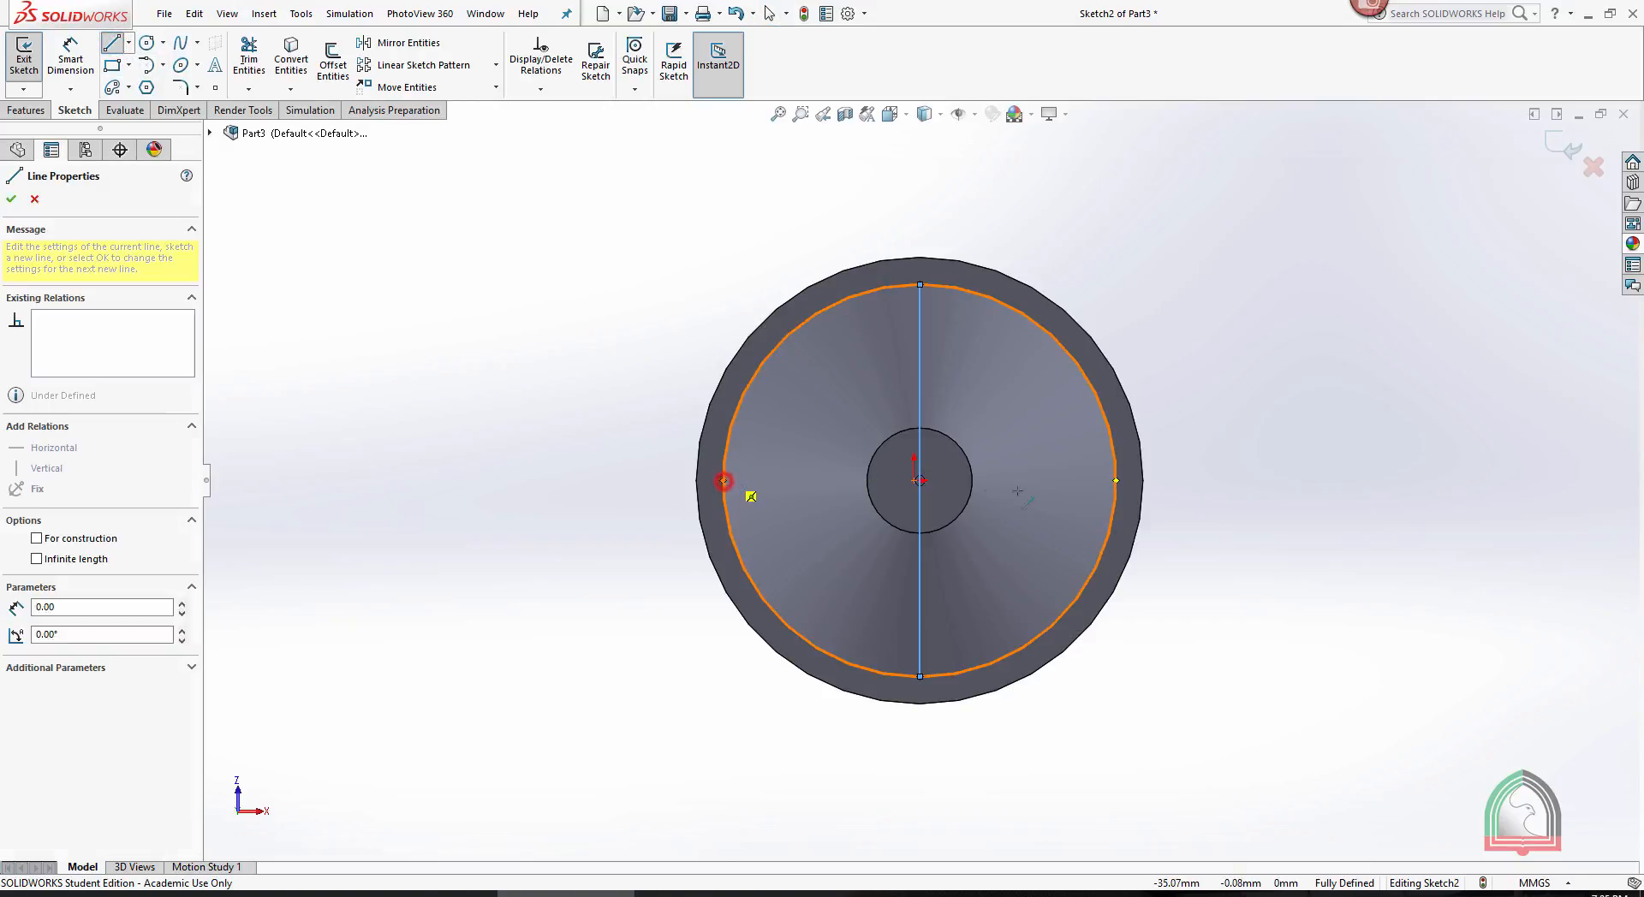
{"action": "left_click", "coordinate": [1116, 480]}
{"action": "key", "text": "Escape"}
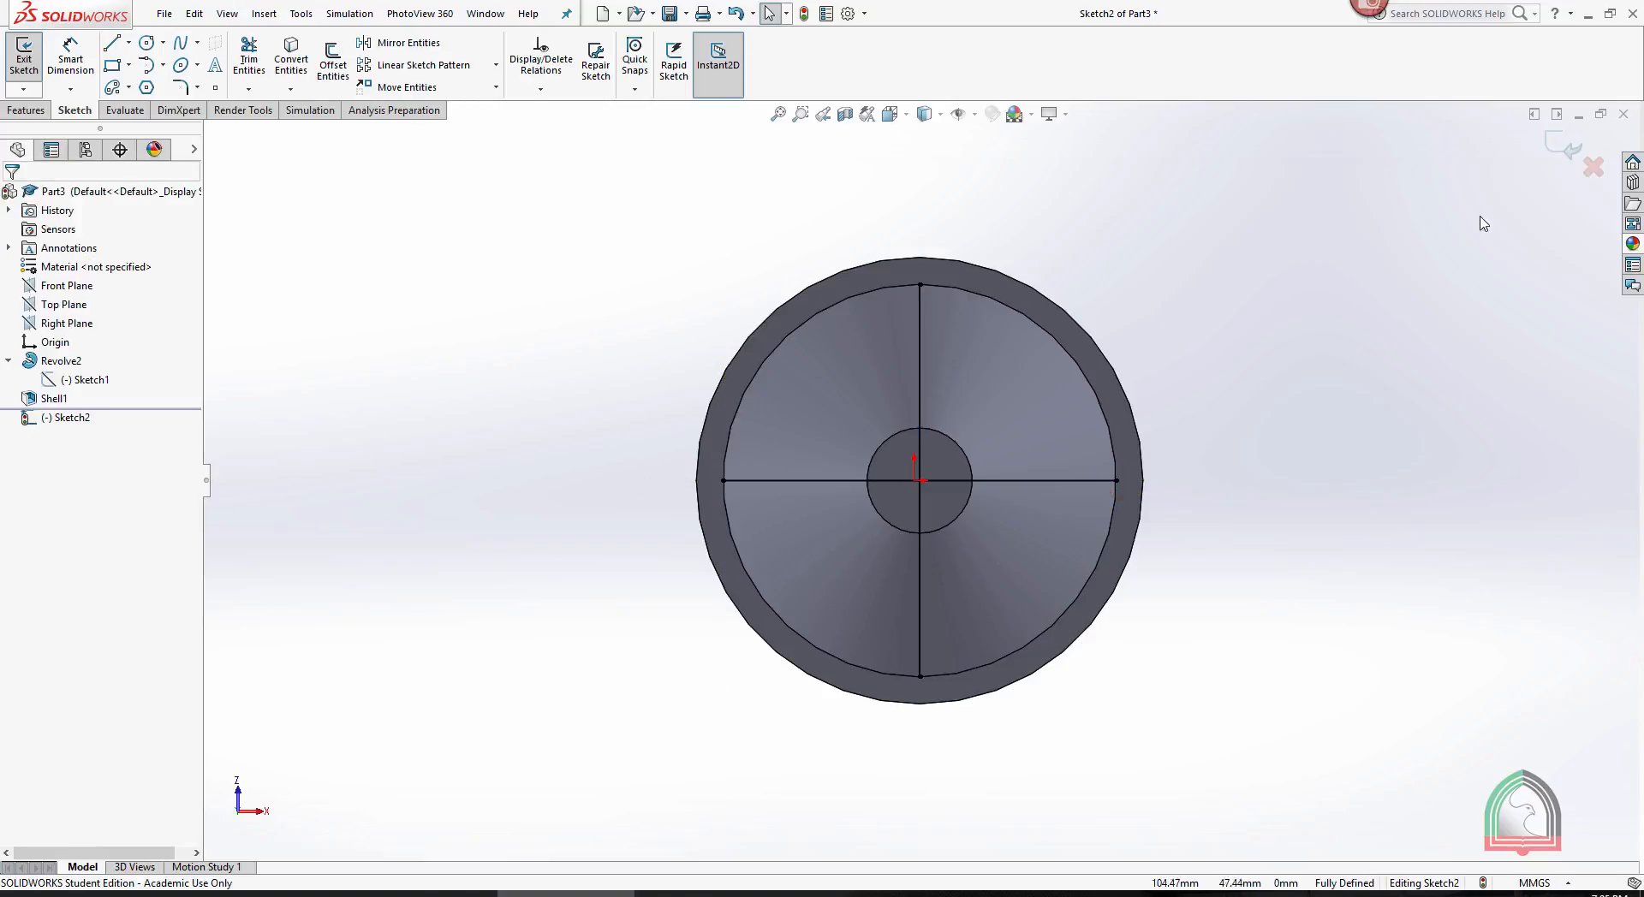
- Exit the sketch and create a 10 mm thick rib from the crossed lines, extruded normal to the sketch into the tapered part
{"action": "left_click", "coordinate": [1552, 146]}
{"action": "middle_click_drag", "start_coordinate": [1310, 347], "coordinate": [1267, 366]}
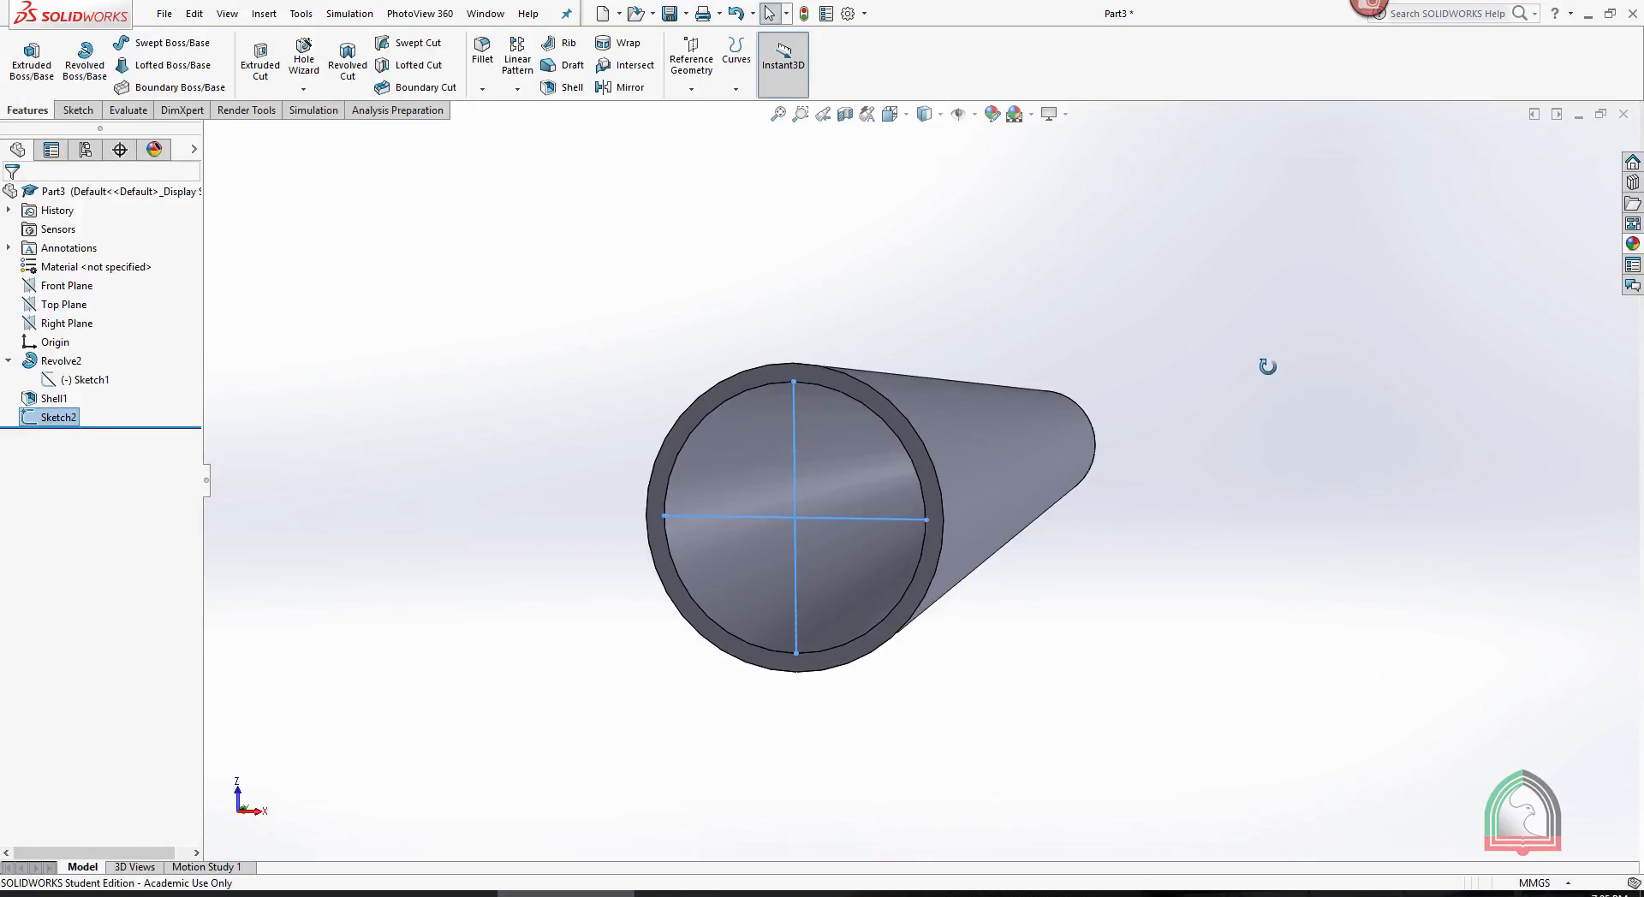
{"action": "left_click", "coordinate": [555, 47]}
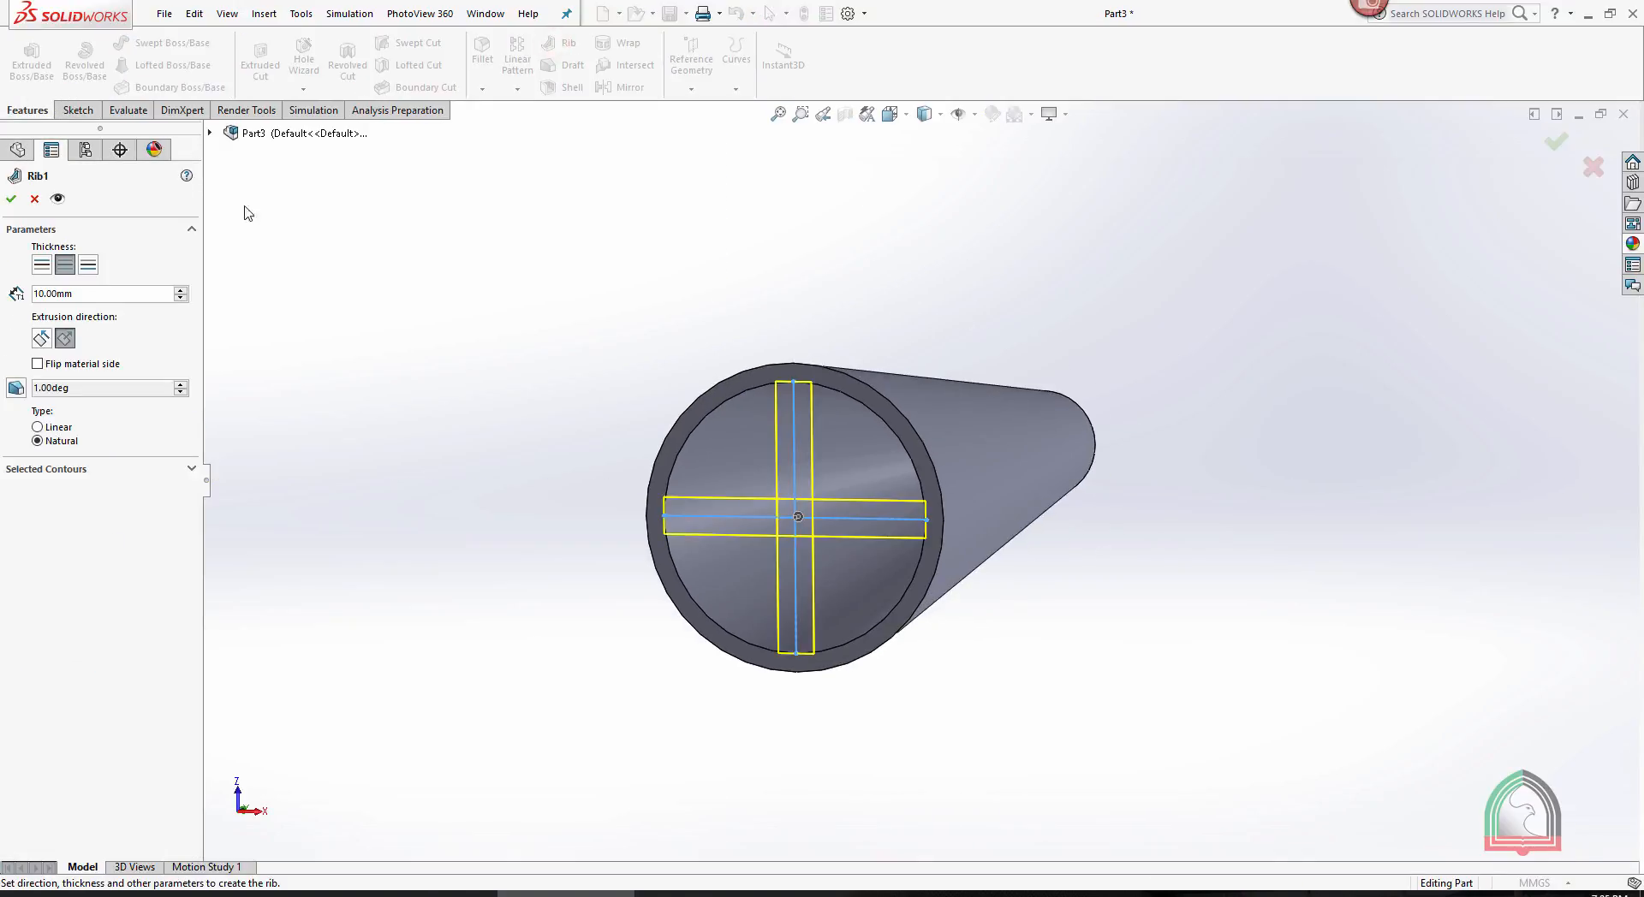
{"action": "left_click", "coordinate": [12, 199]}
{"action": "middle_click_drag", "start_coordinate": [1071, 514], "coordinate": [1210, 446]}
{"action": "left_click", "coordinate": [360, 307]}
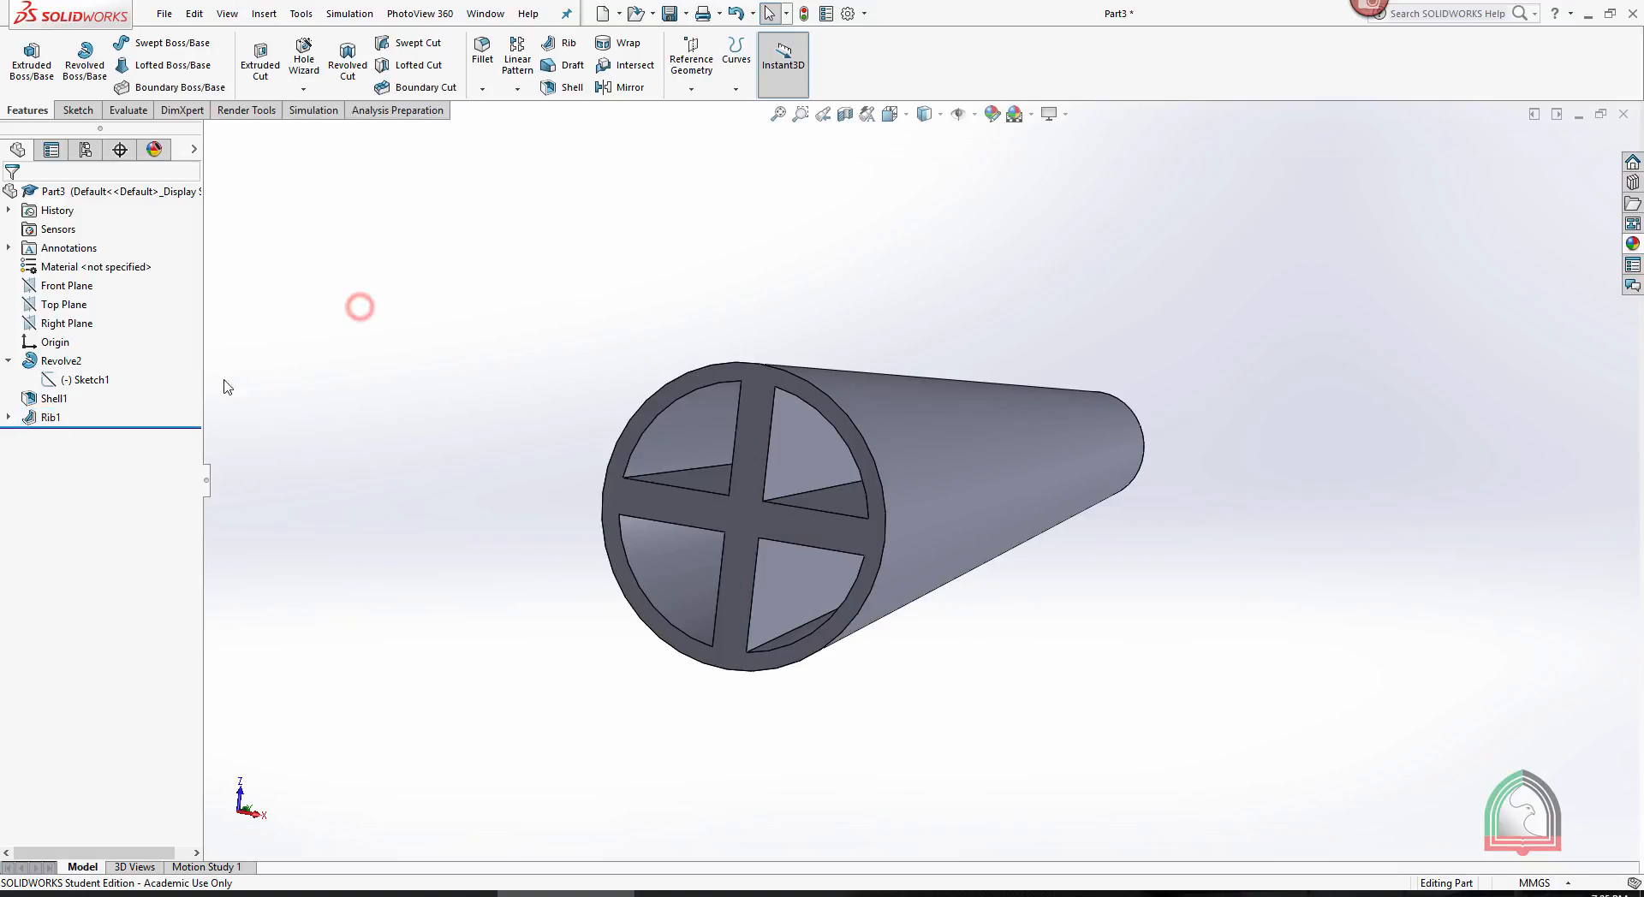
- Edit the rib's sketch to add a circle centred on the crossing of the two lines, viewed straight on, and rebuild the rib
{"action": "left_click", "coordinate": [9, 417]}
{"action": "left_click", "coordinate": [77, 436]}
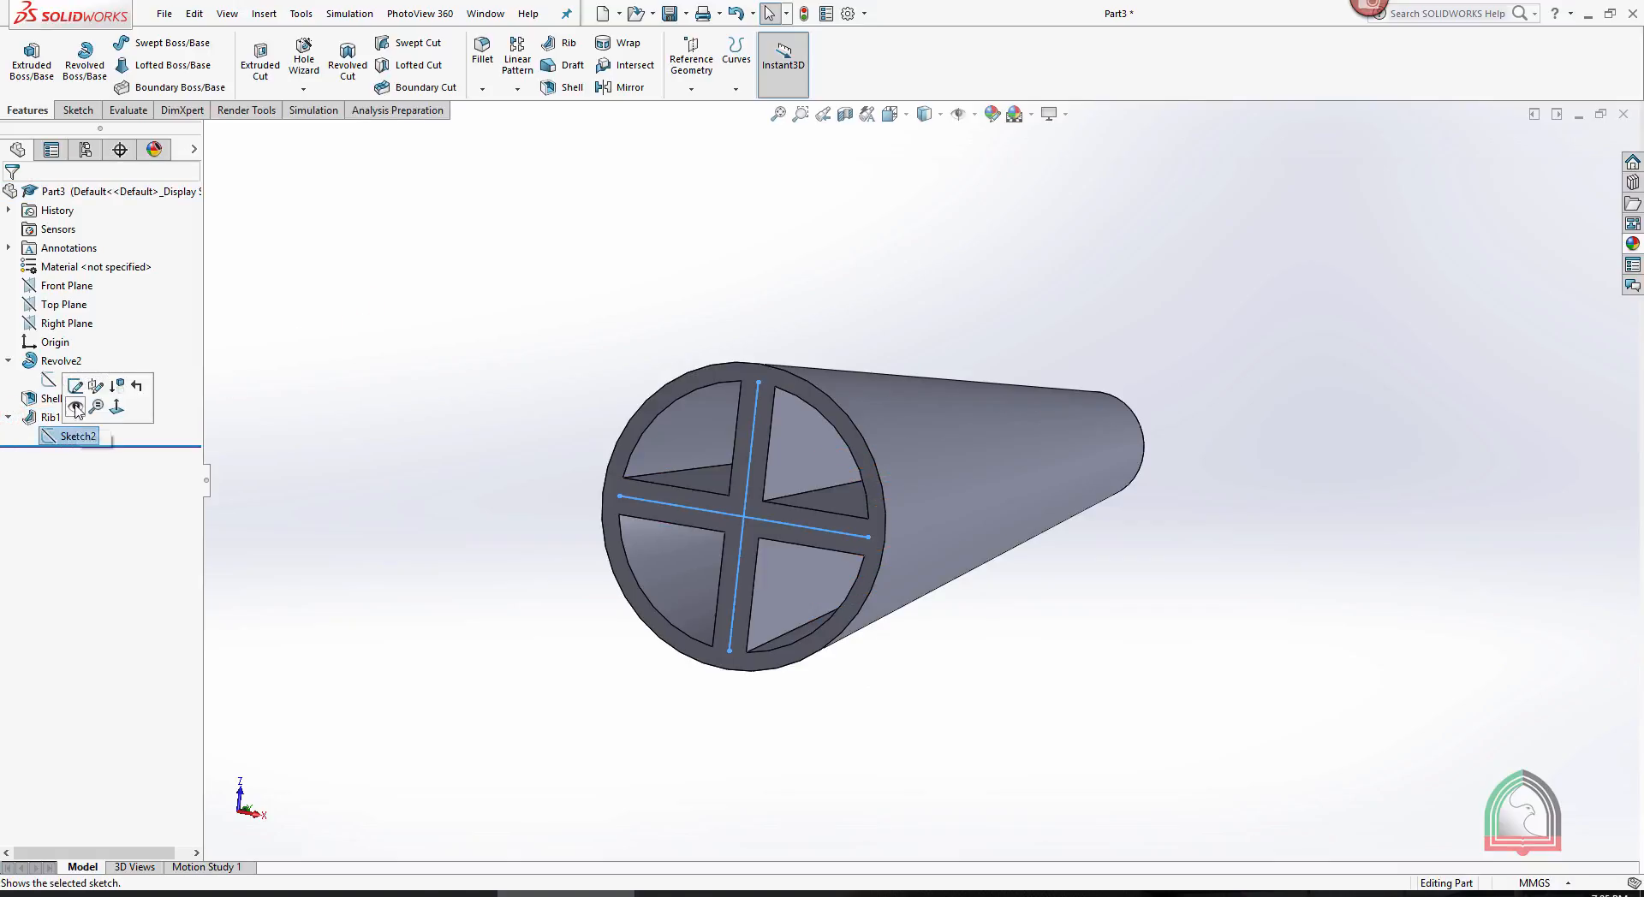
{"action": "left_click", "coordinate": [79, 395]}
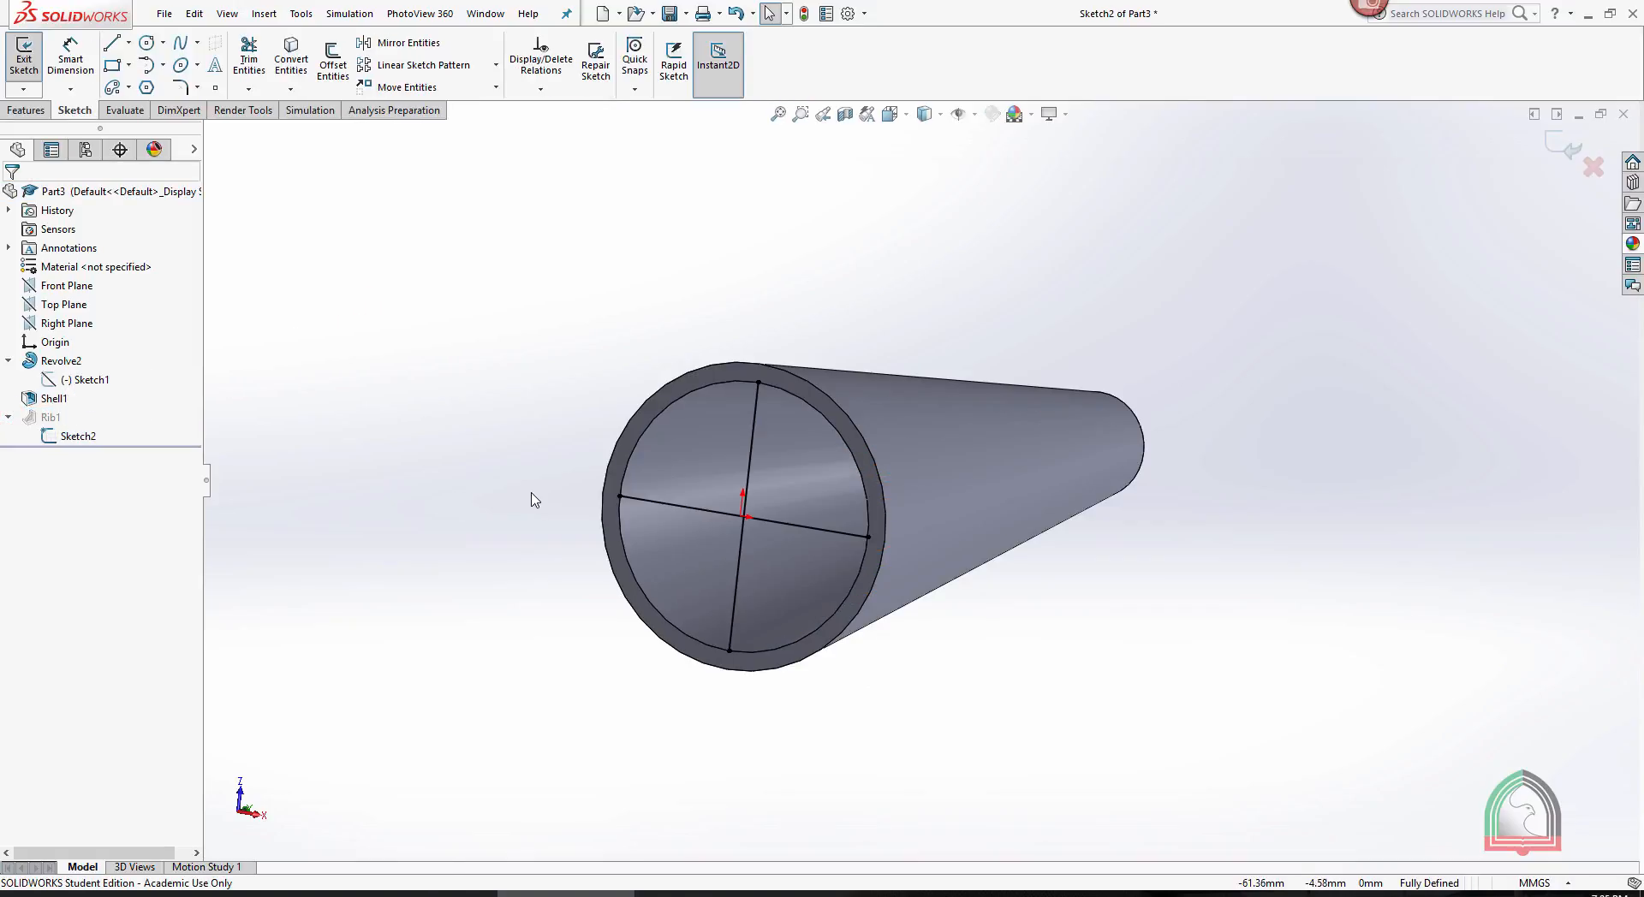
{"action": "key", "text": "space"}
{"action": "left_click", "coordinate": [604, 359]}
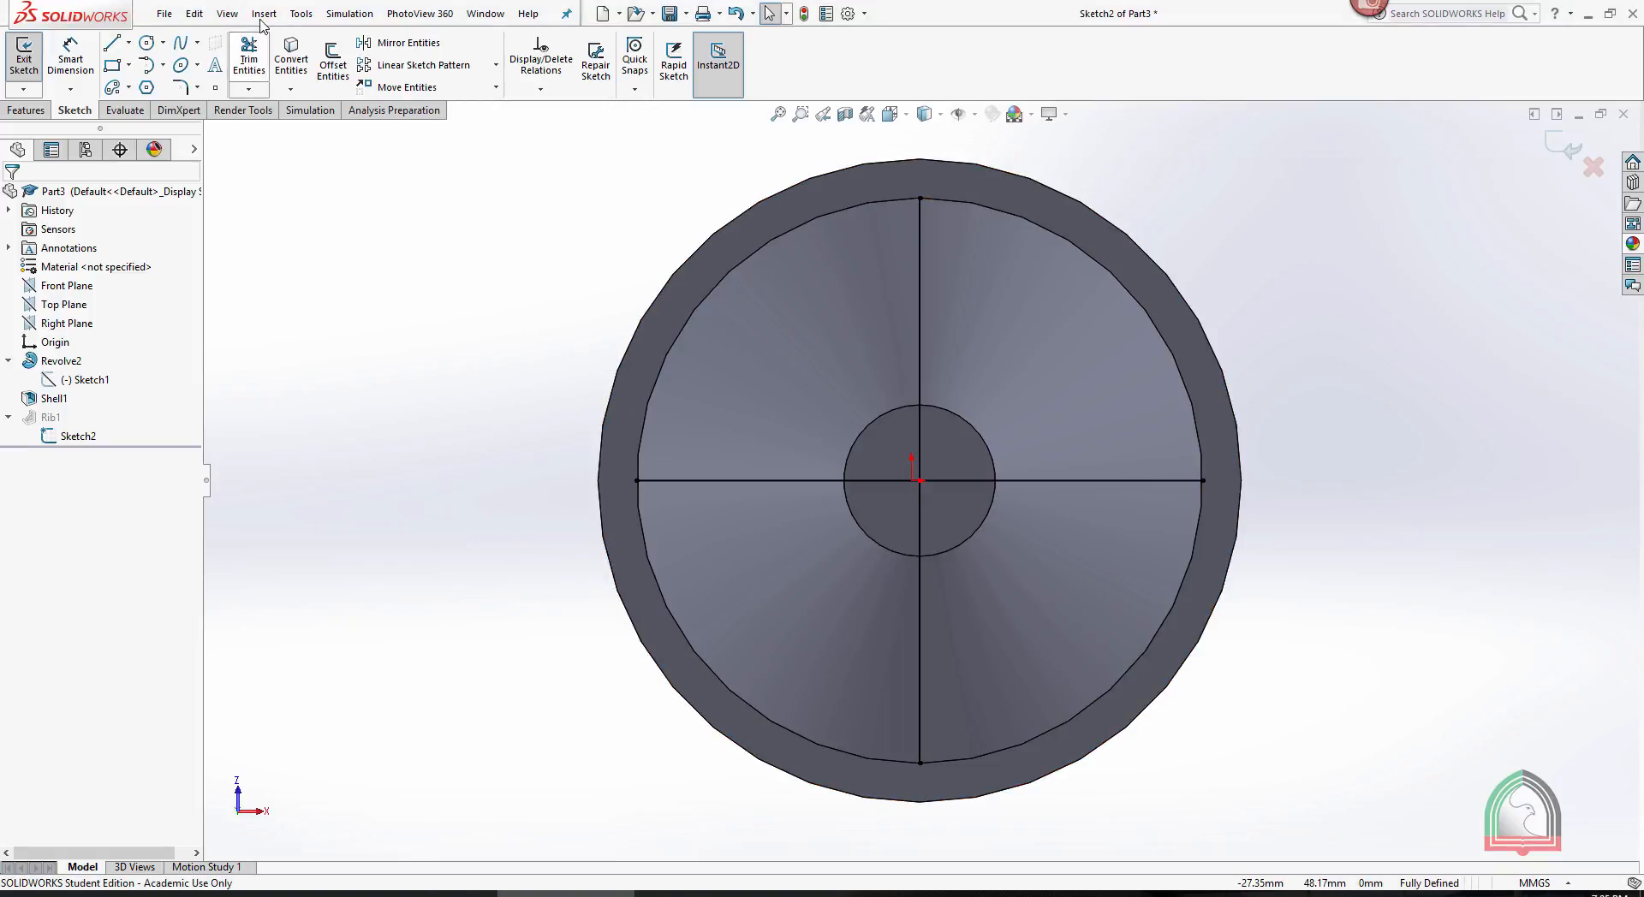
{"action": "left_click", "coordinate": [146, 42]}
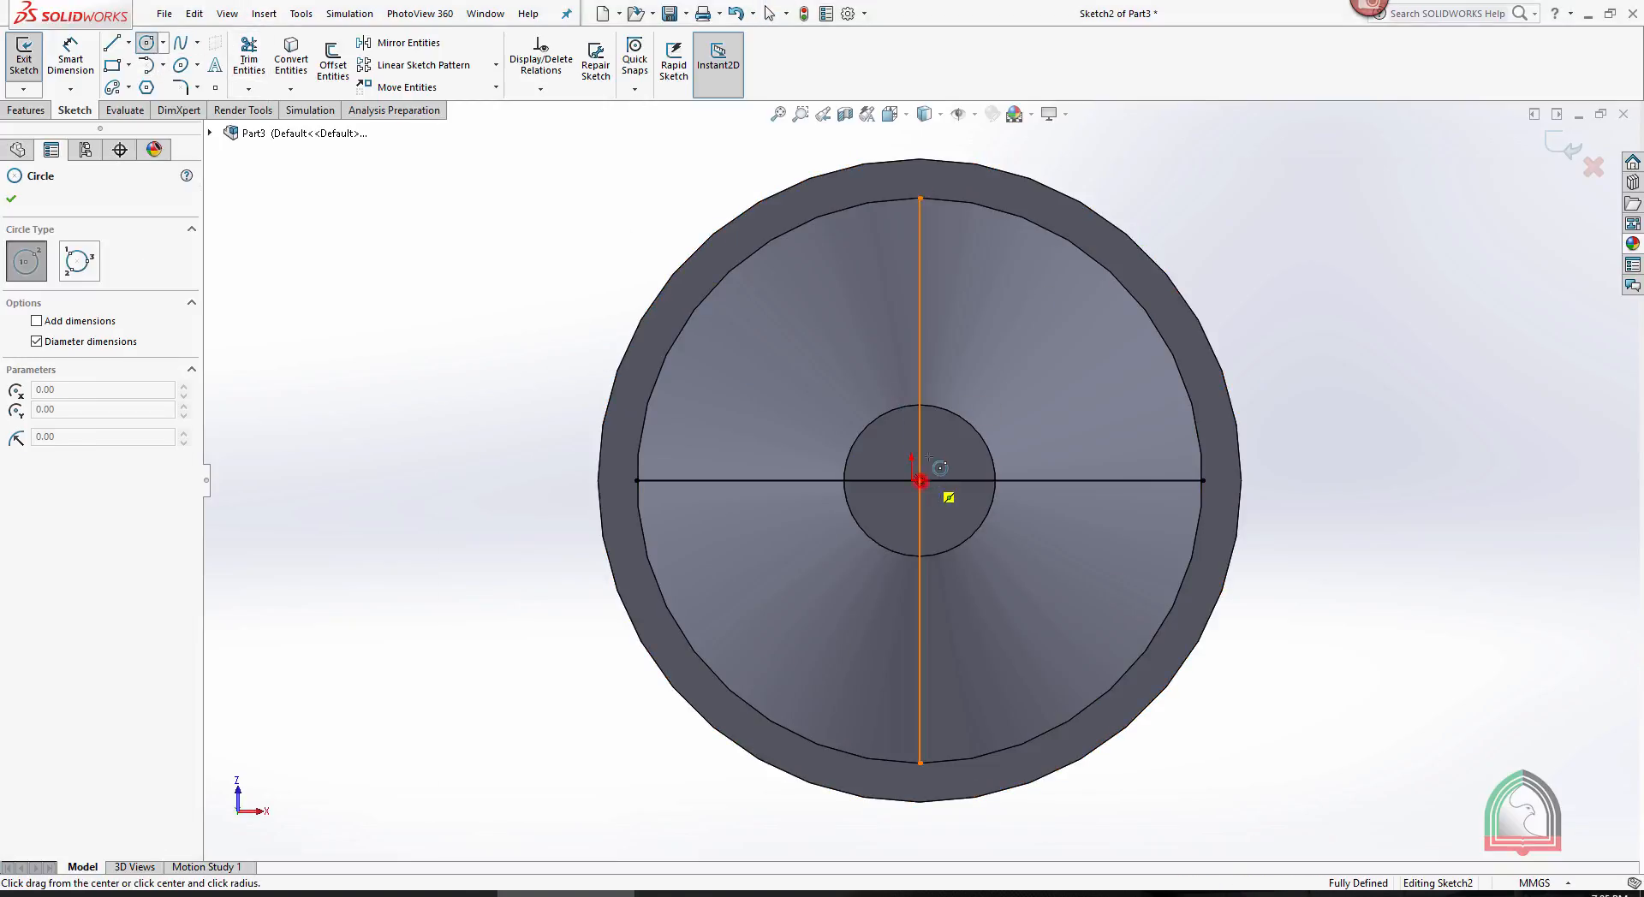
{"action": "left_click", "coordinate": [920, 480]}
{"action": "left_click", "coordinate": [957, 390]}
{"action": "left_click", "coordinate": [1565, 148]}
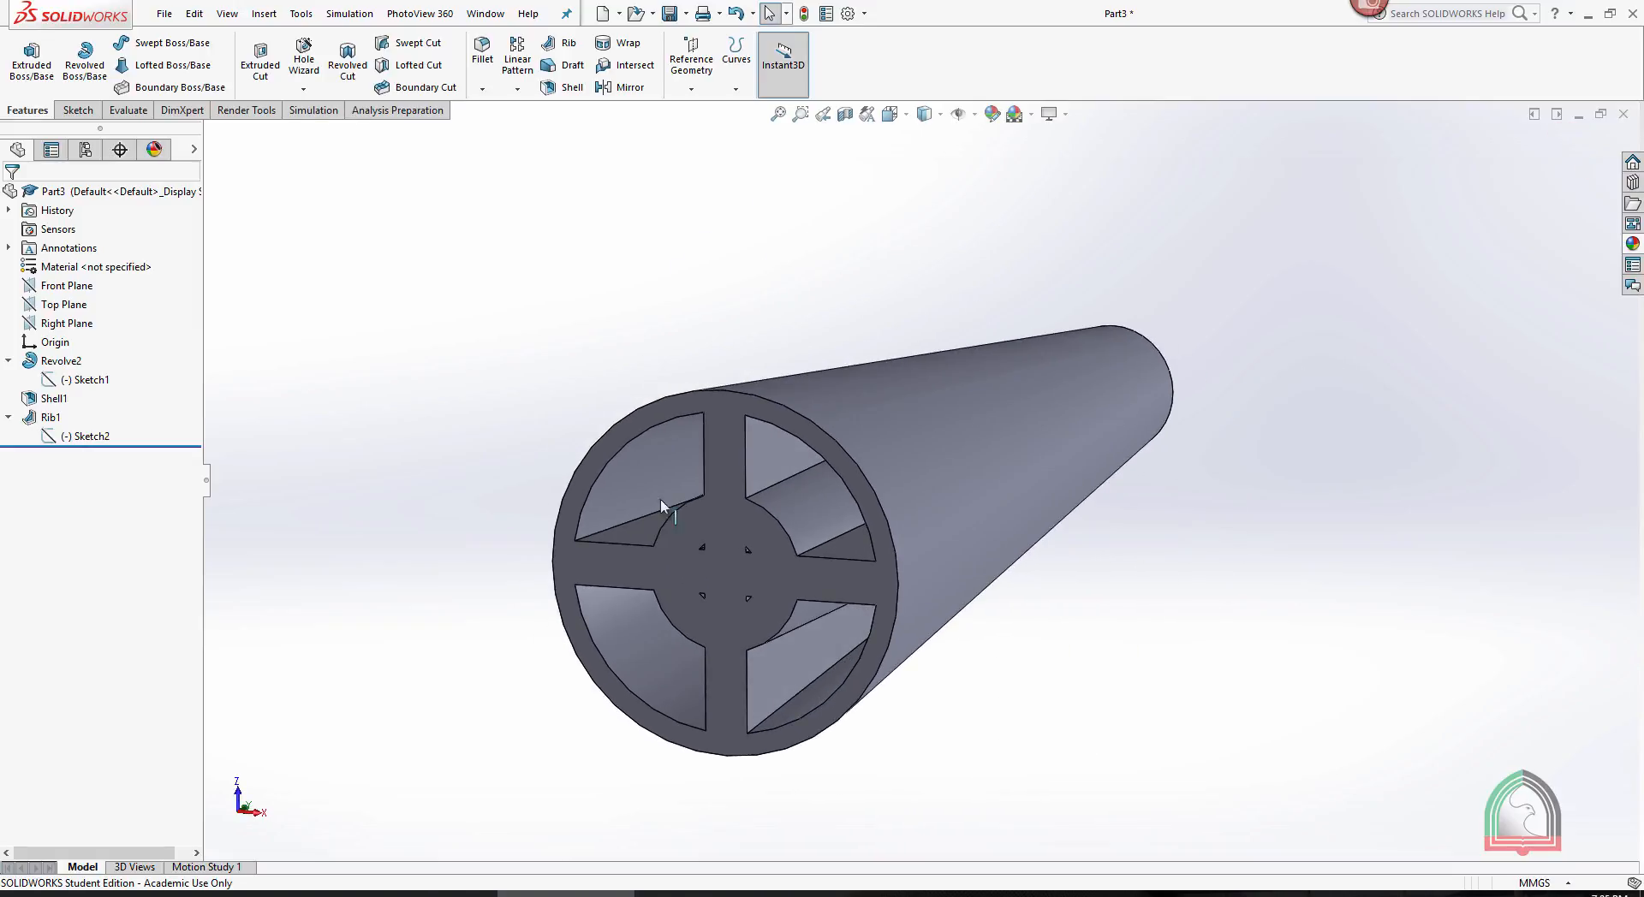
- Reopen the rib's sketch, trim away the line segments inside the circle, and exit the sketch to rebuild the rib
{"action": "left_click", "coordinate": [89, 435]}
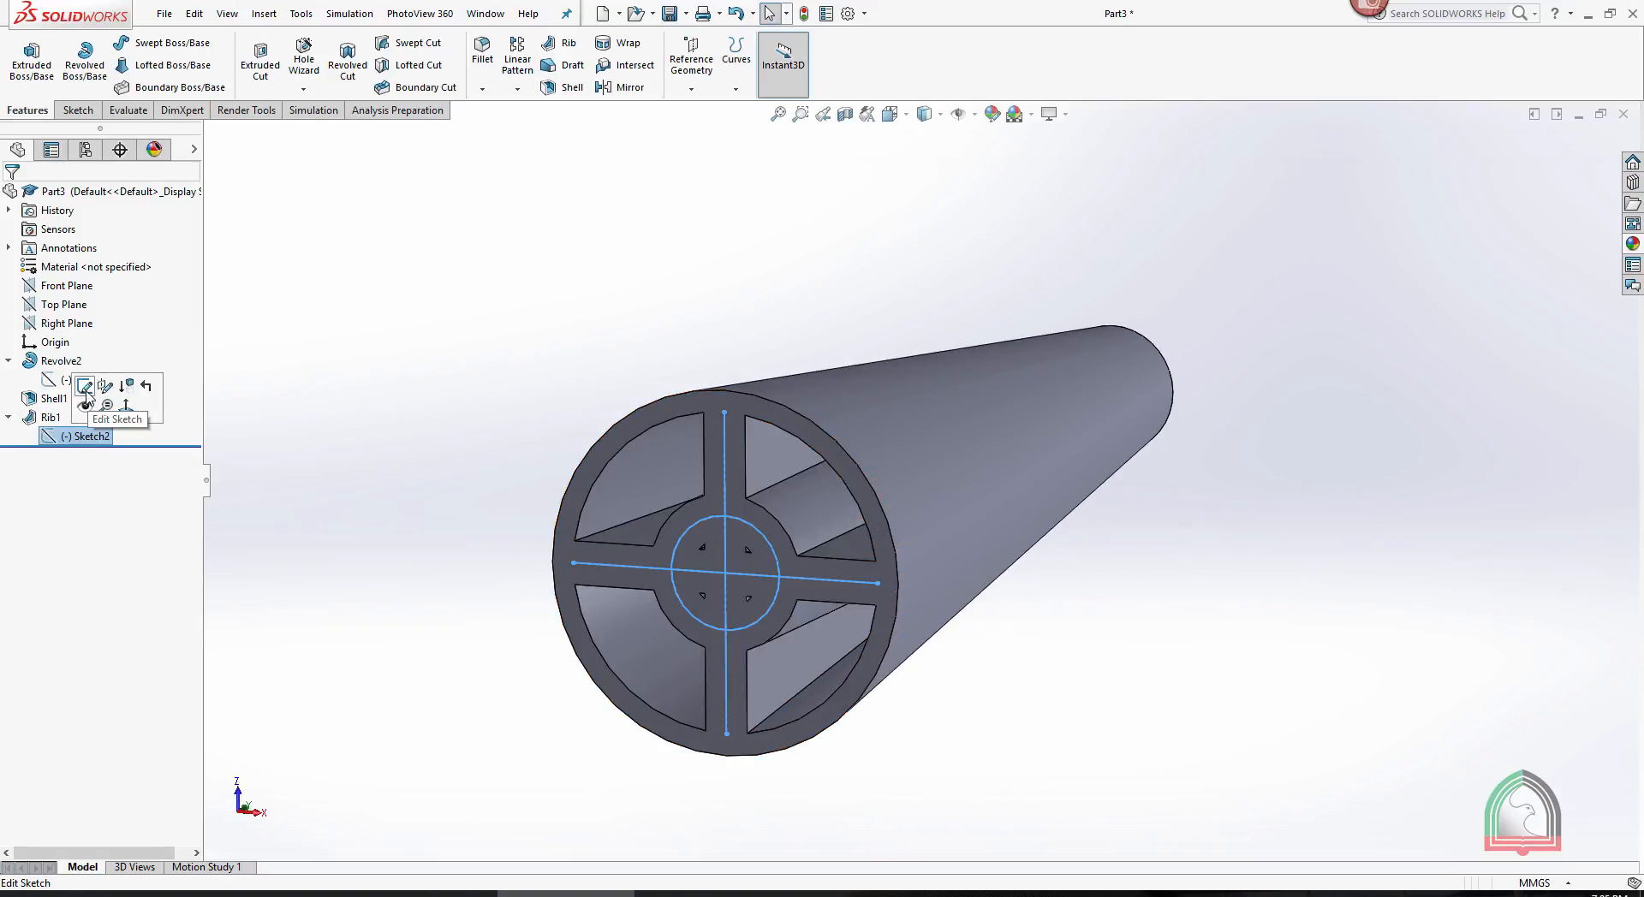
{"action": "left_click", "coordinate": [85, 394]}
{"action": "key", "text": "space"}
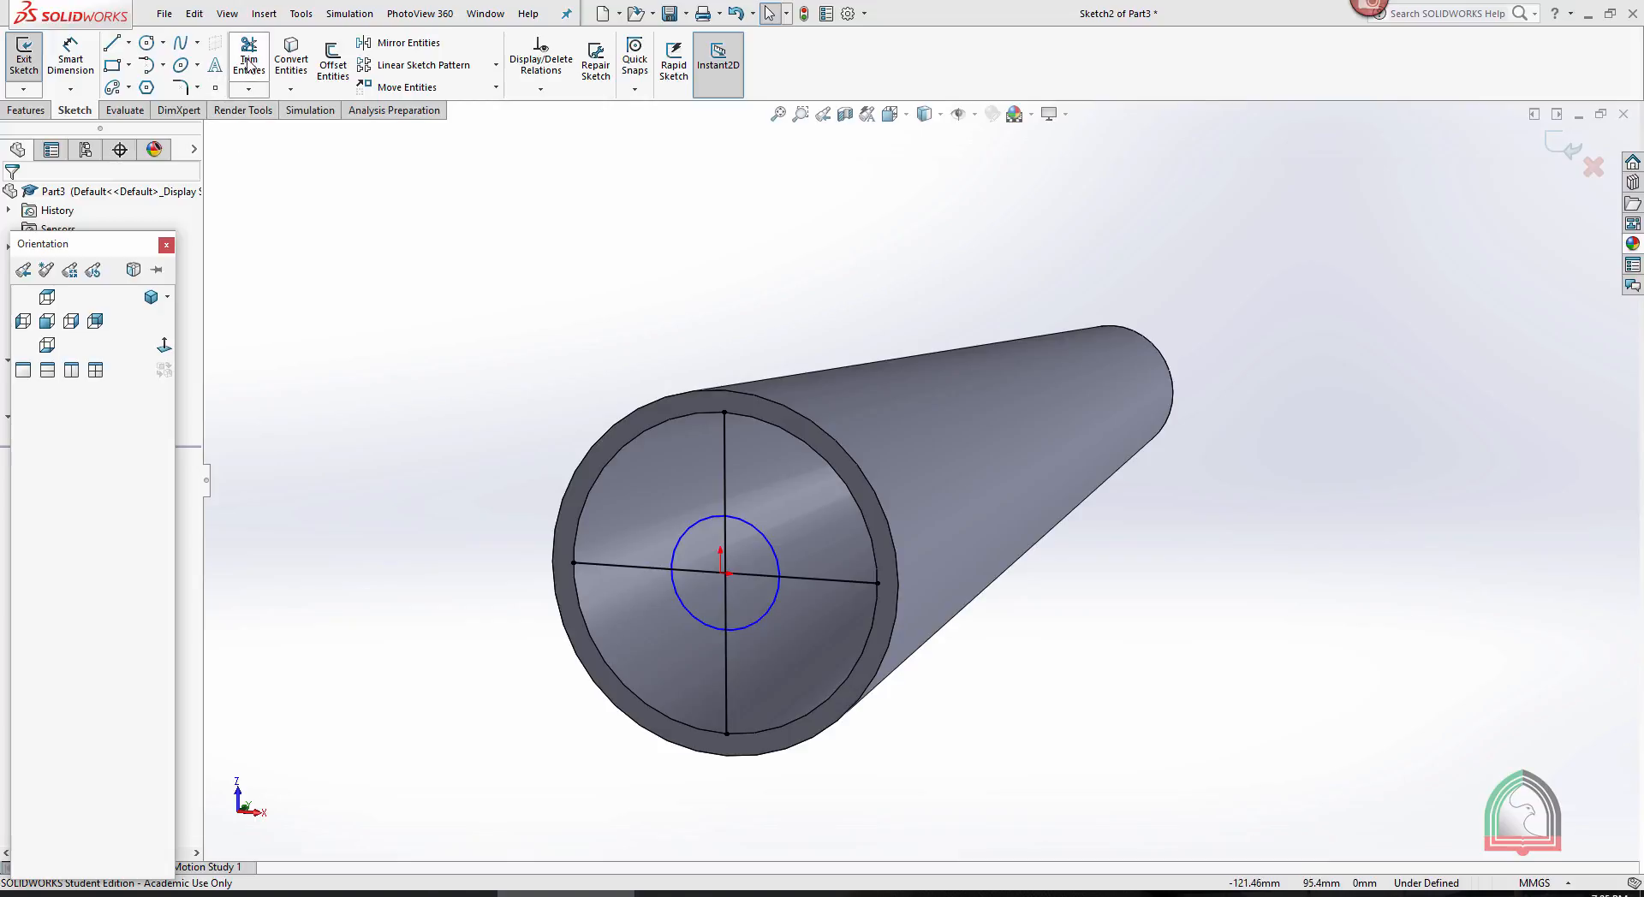
{"action": "left_click", "coordinate": [248, 65]}
{"action": "mouse_move", "coordinate": [753, 572]}
{"action": "left_mouse_down"}
{"action": "mouse_move", "coordinate": [716, 579]}
{"action": "mouse_move", "coordinate": [728, 548]}
{"action": "left_mouse_up"}
{"action": "left_click", "coordinate": [1564, 156]}
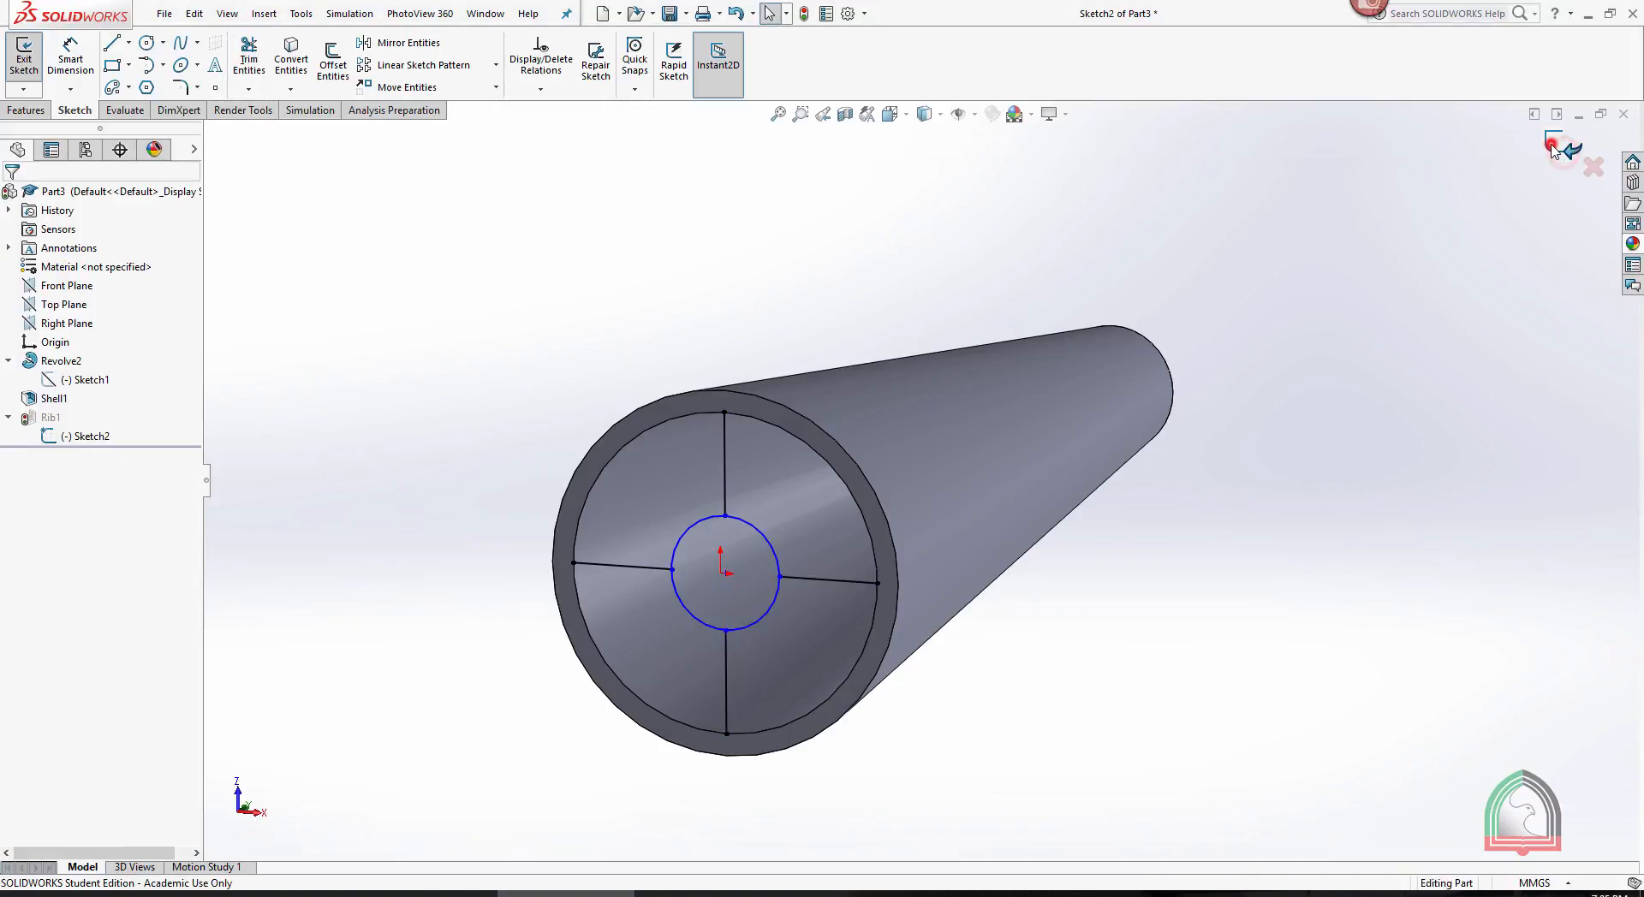
{"action": "left_click", "coordinate": [1566, 159]}
{"action": "scroll", "coordinate": [1302, 428], "scroll_direction": "up", "scroll_amount": 4}
{"action": "middle_click_drag", "start_coordinate": [1230, 473], "coordinate": [1260, 468]}
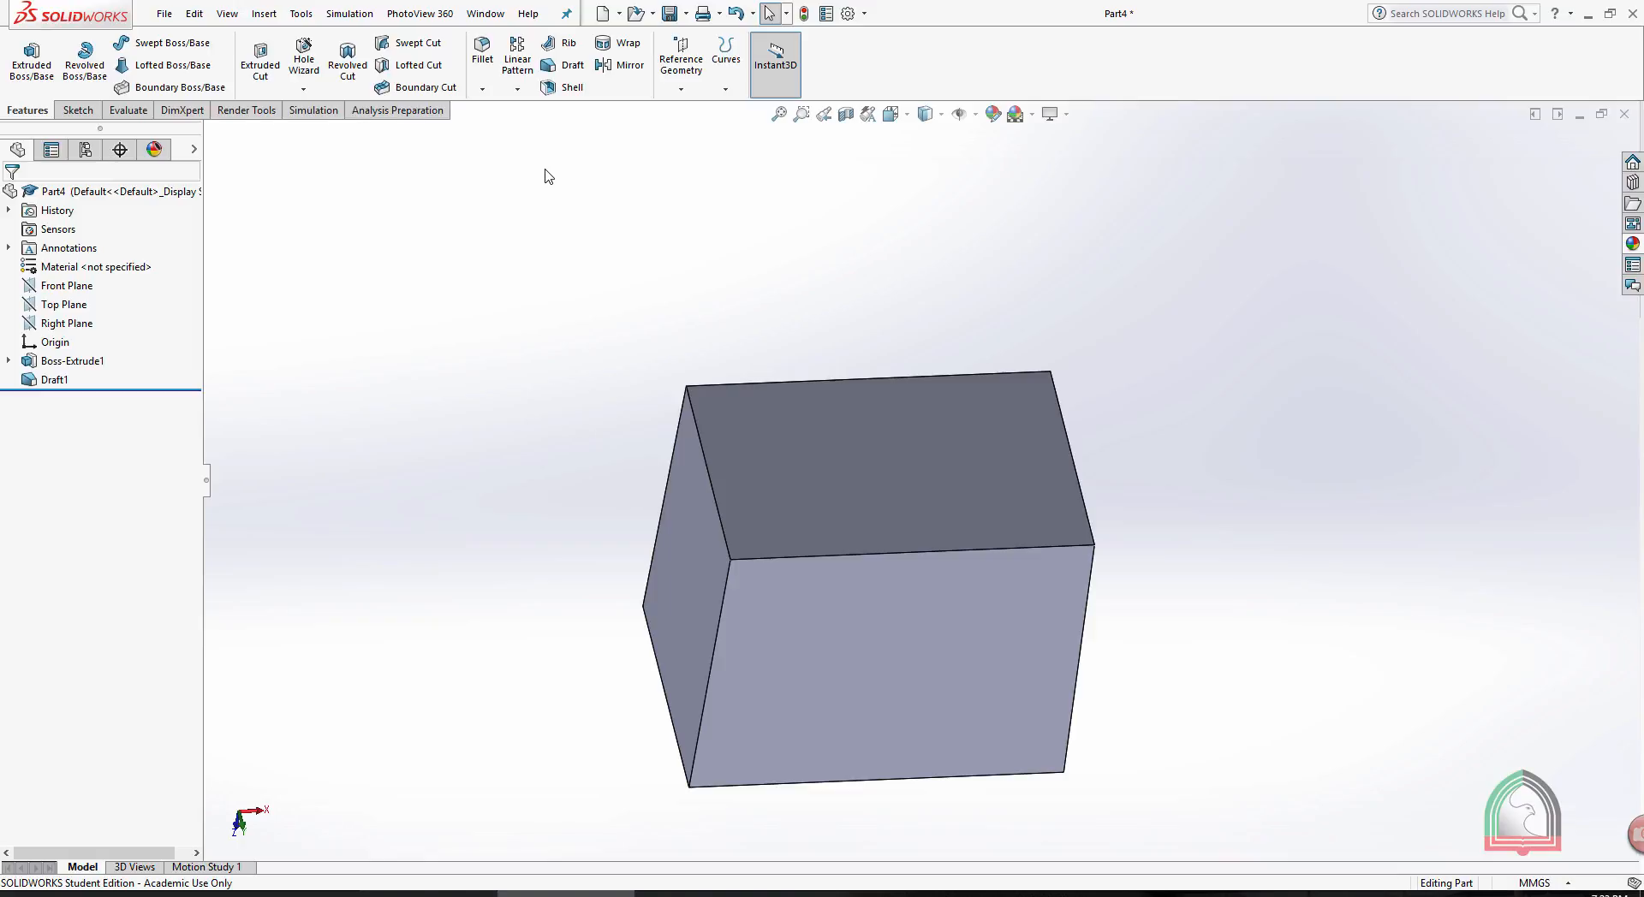
- Add a 20-degree draft to one side face of the box, using the top face as the direction of pull
{"action": "left_click", "coordinate": [572, 67]}
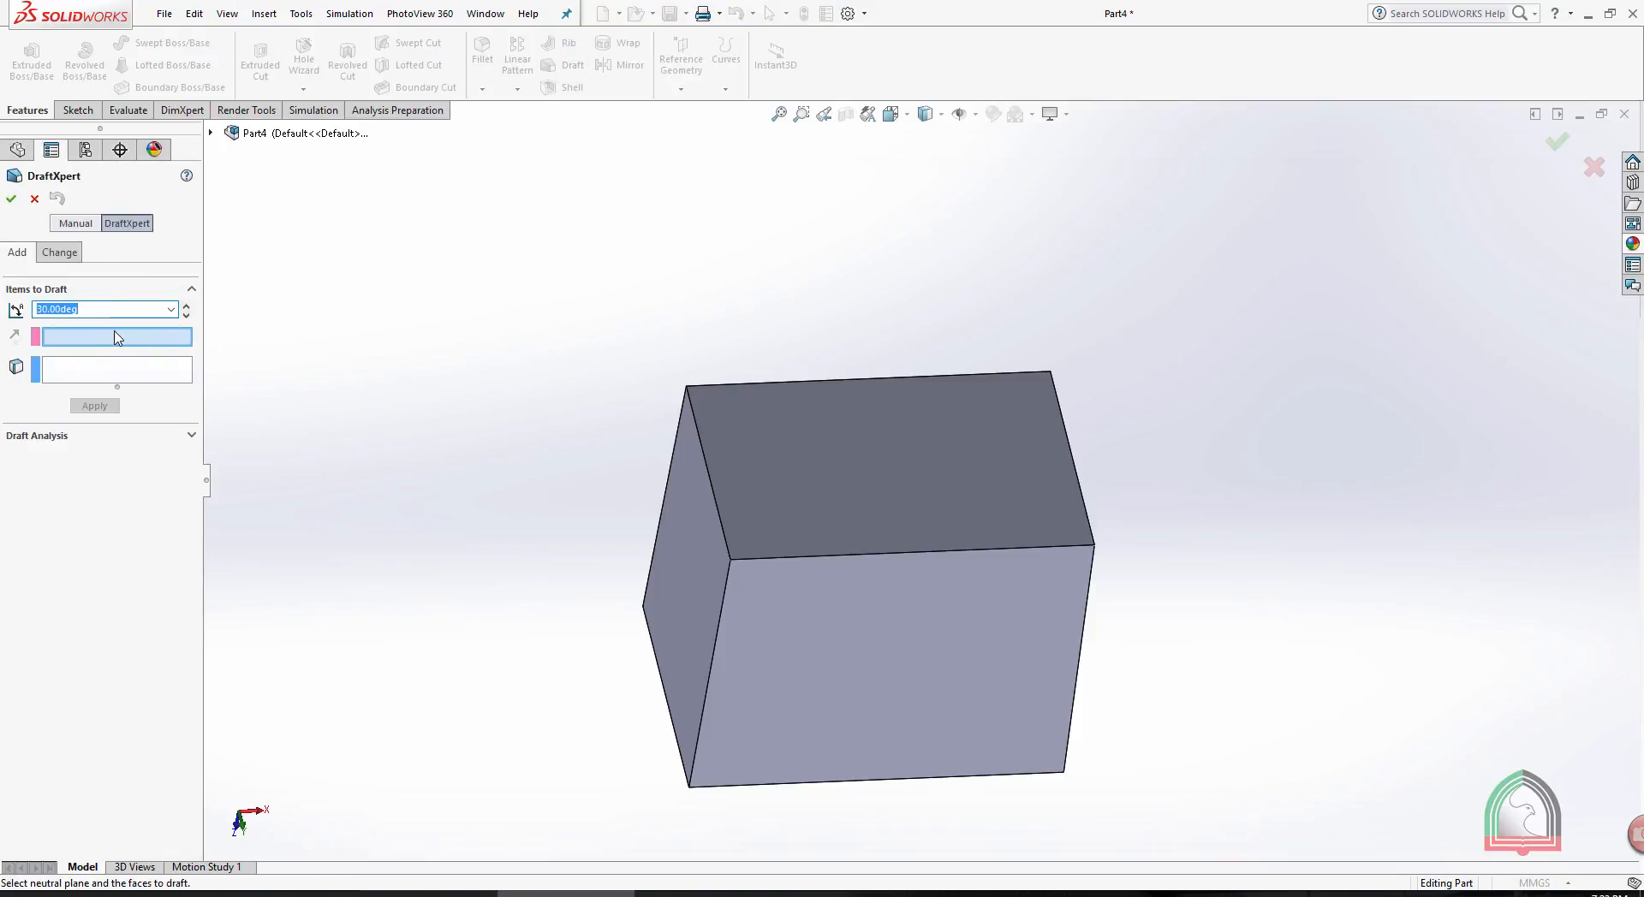
{"action": "left_click", "coordinate": [94, 371]}
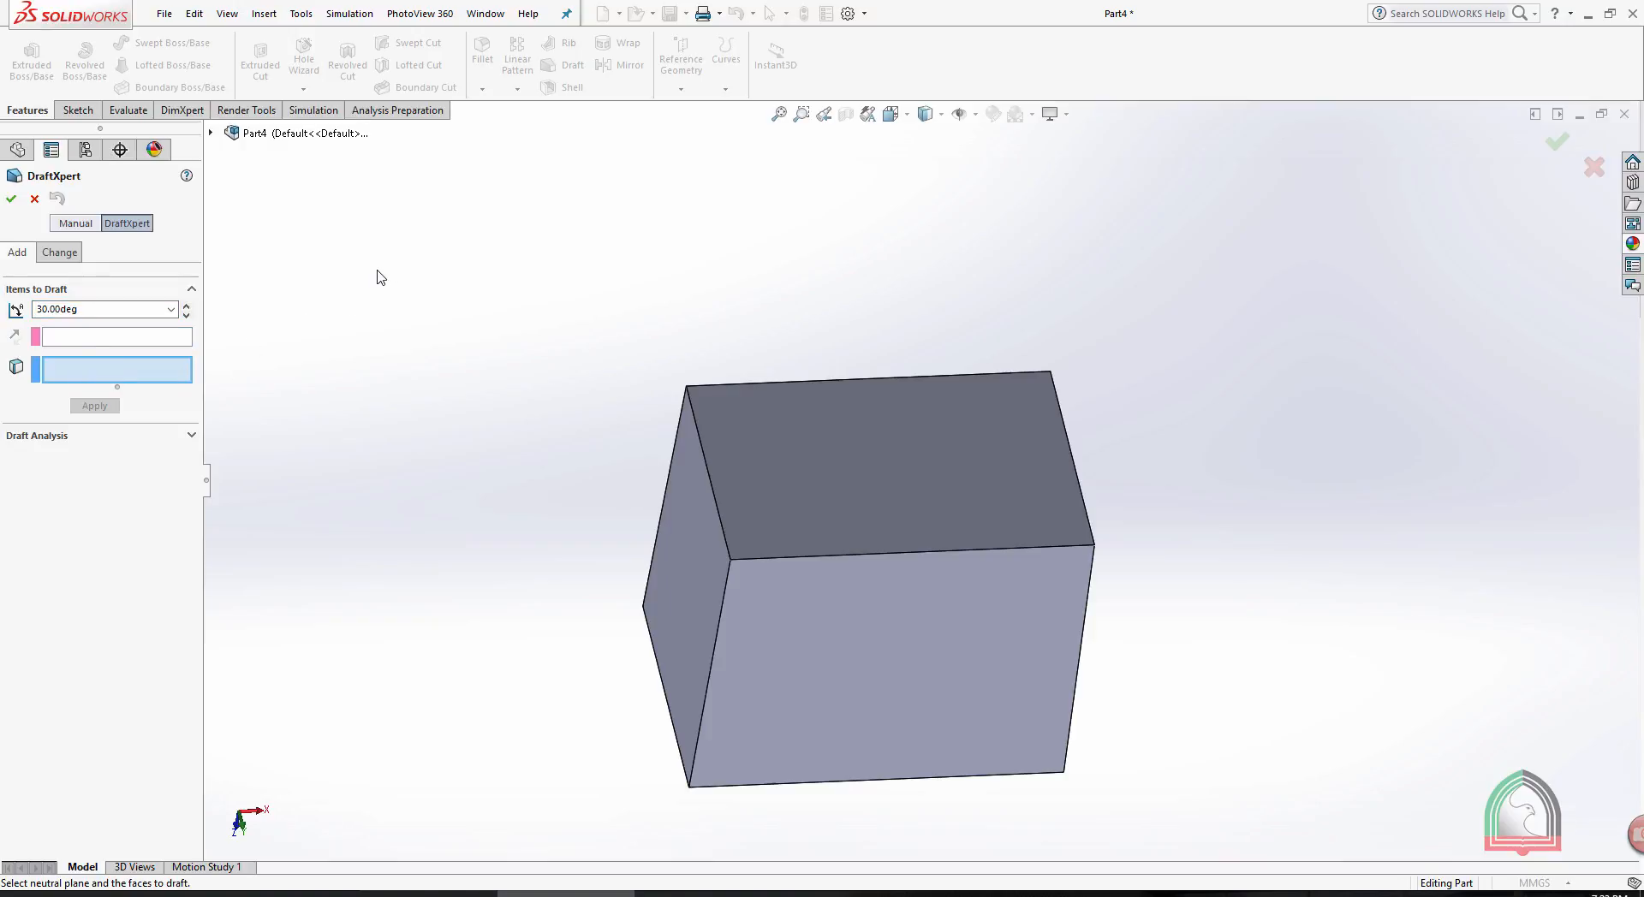
{"action": "middle_click_drag", "start_coordinate": [306, 325], "coordinate": [307, 236]}
{"action": "double_click", "coordinate": [125, 312]}
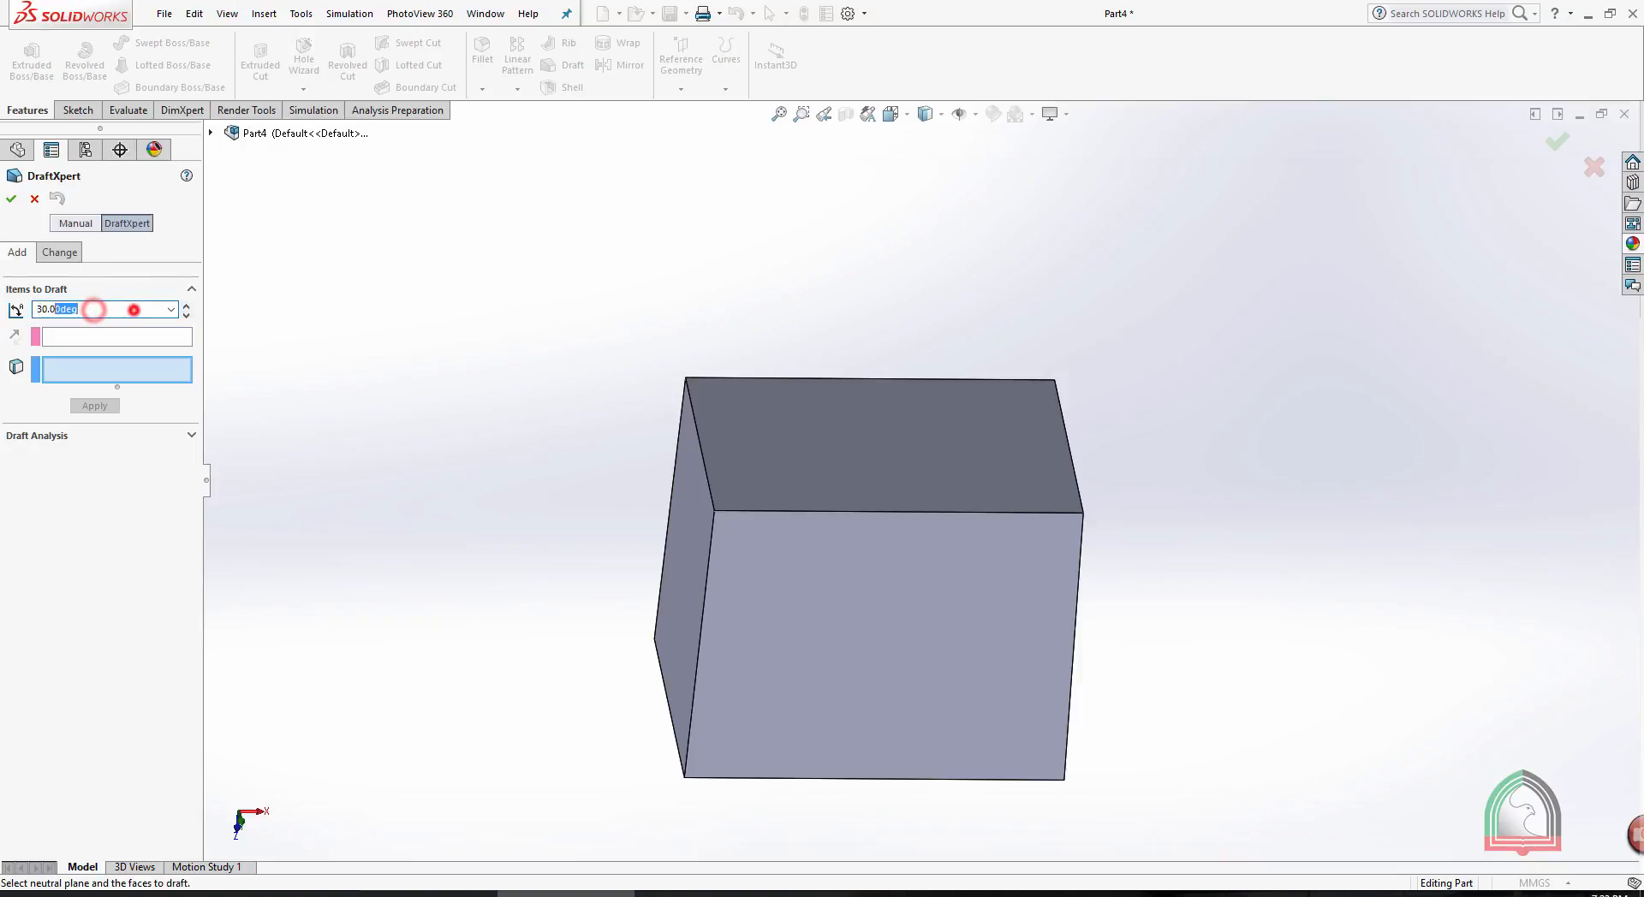
{"action": "type", "text": "2"}
{"action": "left_click", "coordinate": [124, 338]}
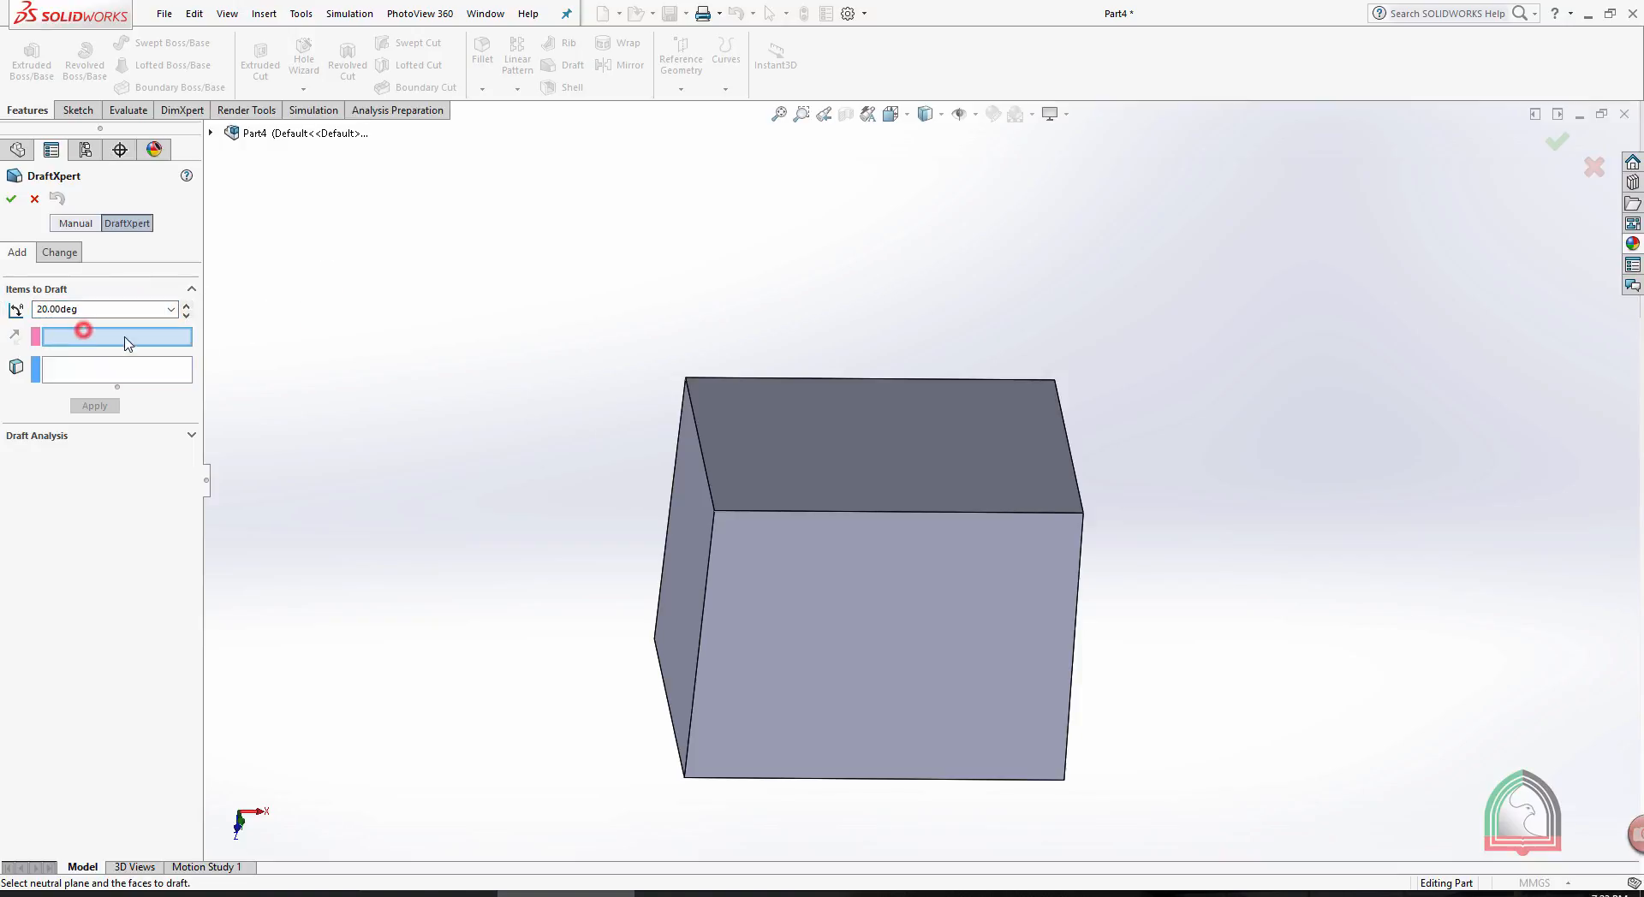
{"action": "left_click", "coordinate": [848, 440]}
{"action": "middle_click_drag", "start_coordinate": [757, 230], "coordinate": [631, 371]}
{"action": "left_click", "coordinate": [697, 500]}
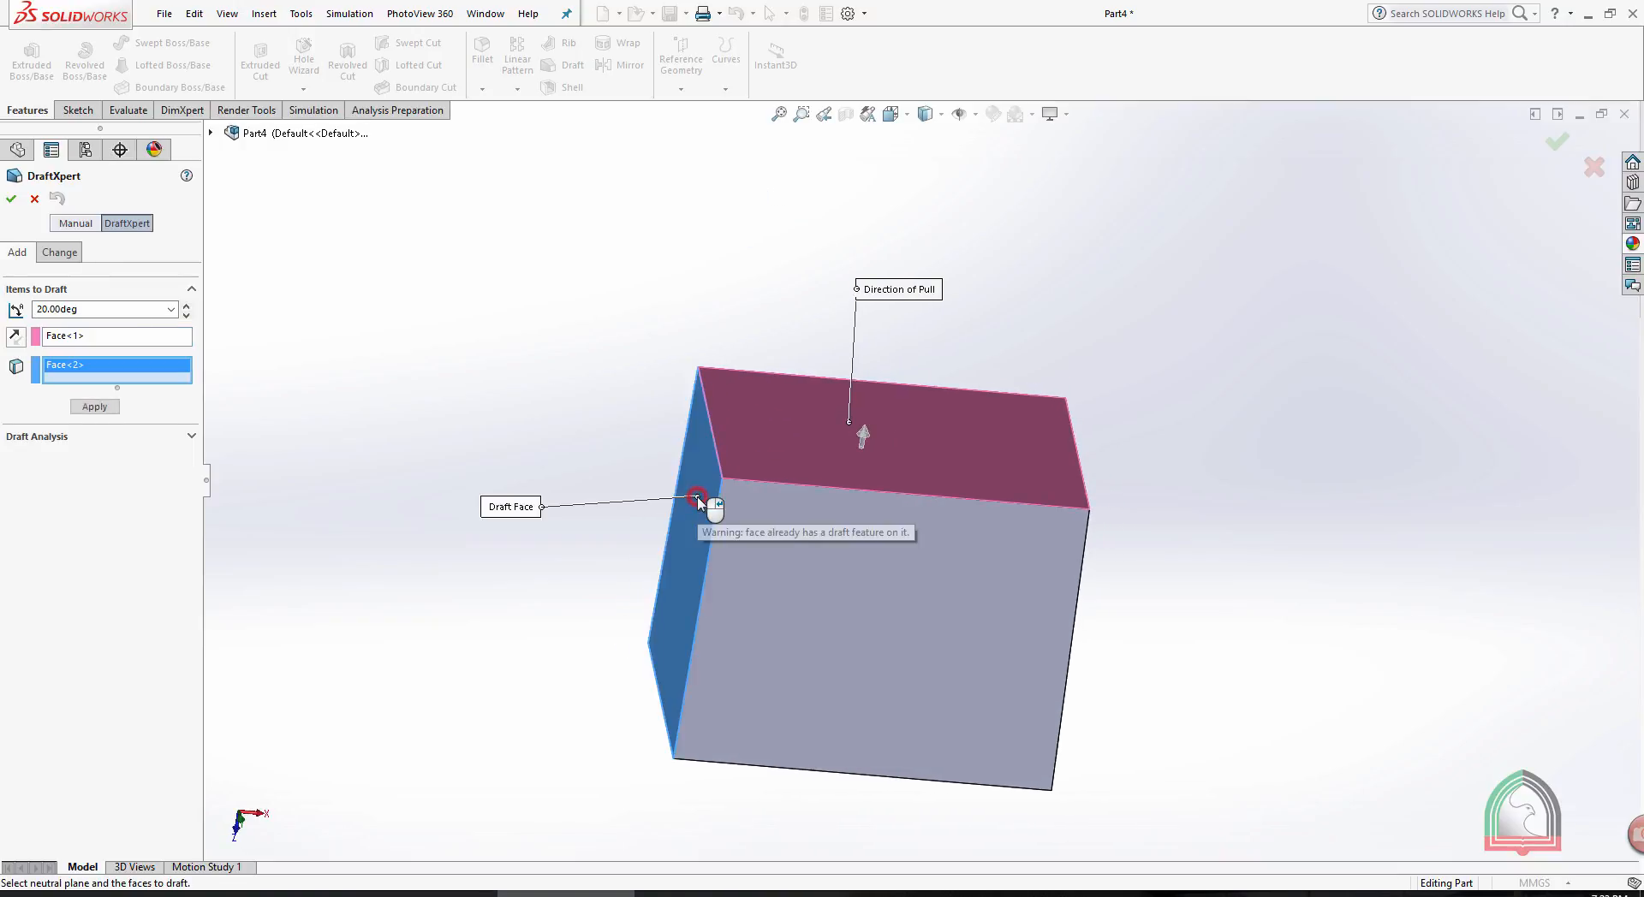
{"action": "left_click", "coordinate": [13, 201]}
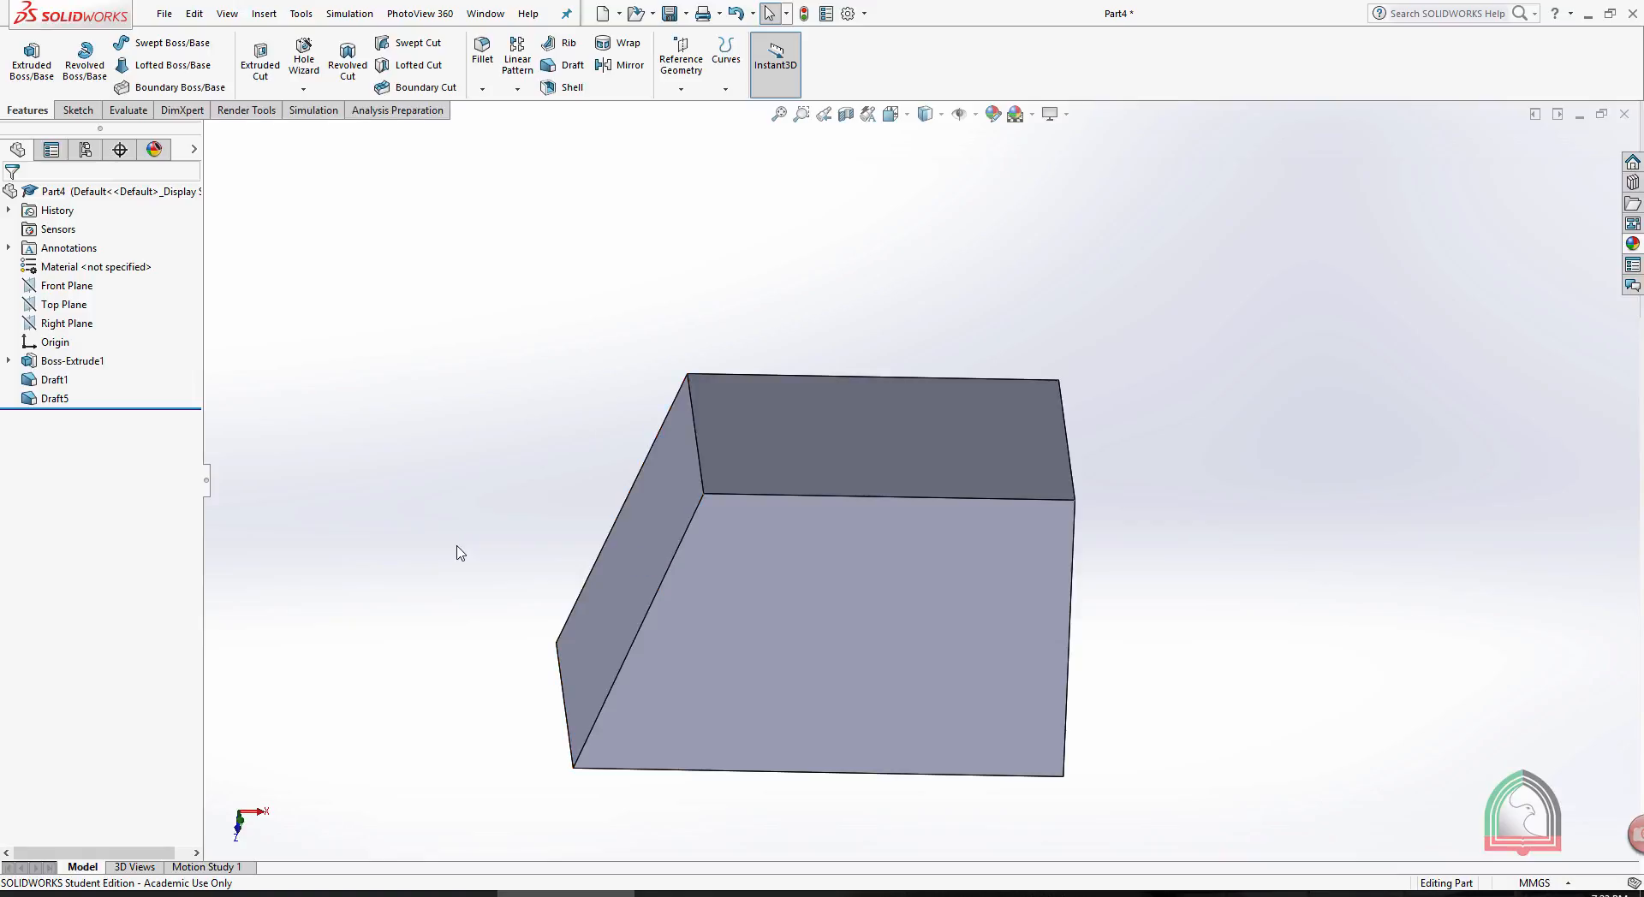
- Edit the newest draft to reverse its direction, reselecting the box's top face as the neutral plane
{"action": "left_click", "coordinate": [54, 398]}
{"action": "left_click", "coordinate": [74, 360]}
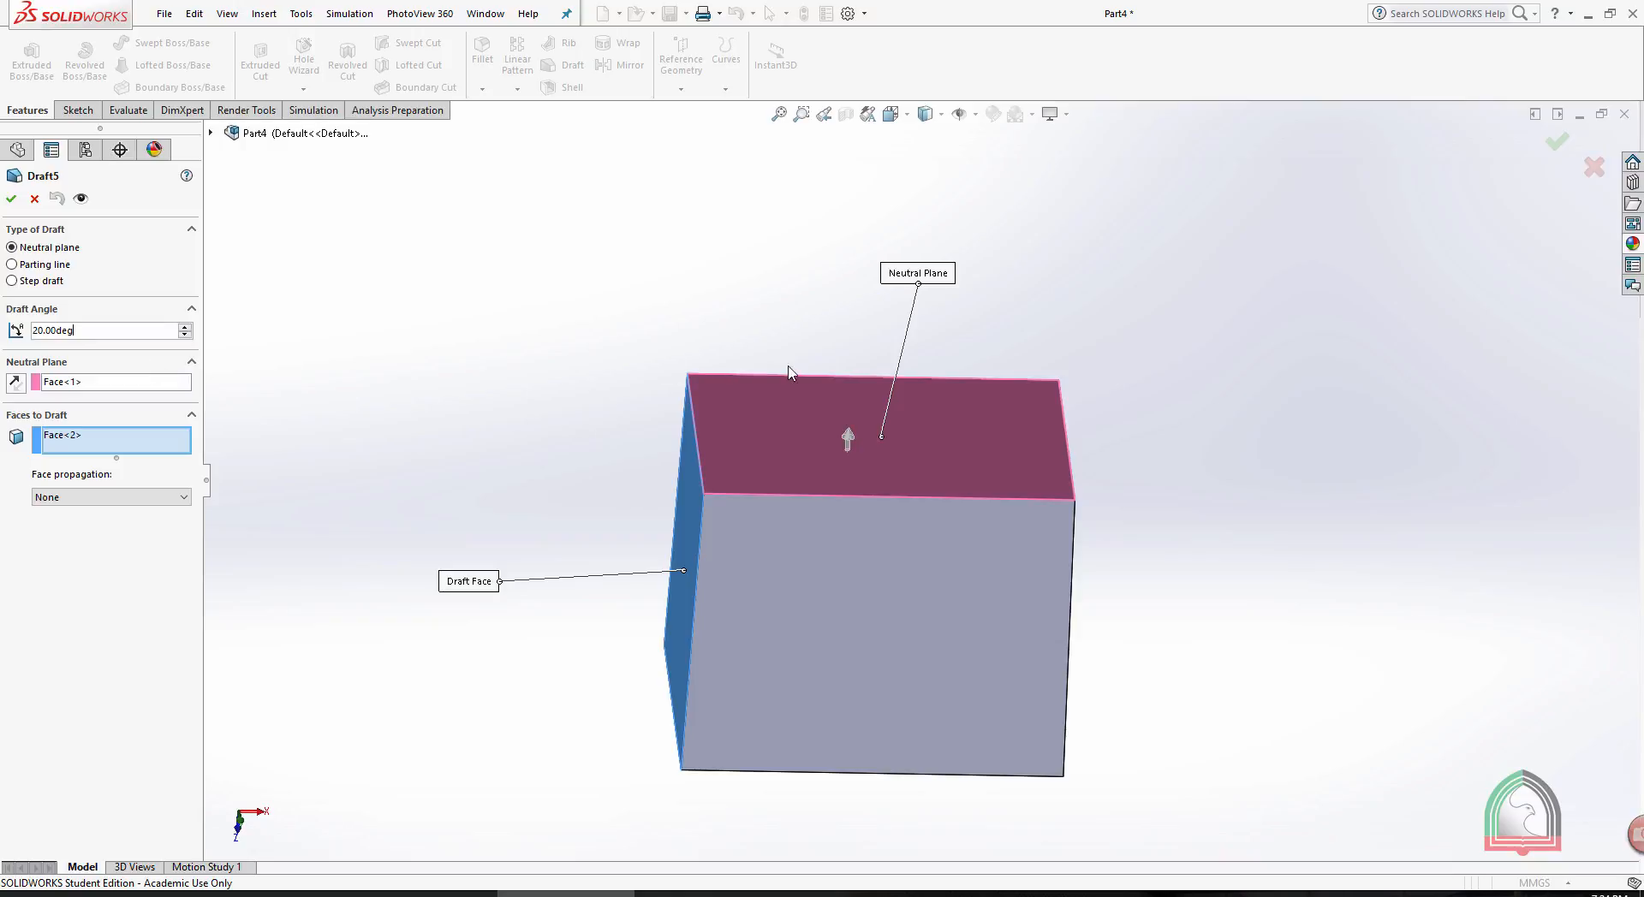
{"action": "left_click", "coordinate": [850, 438]}
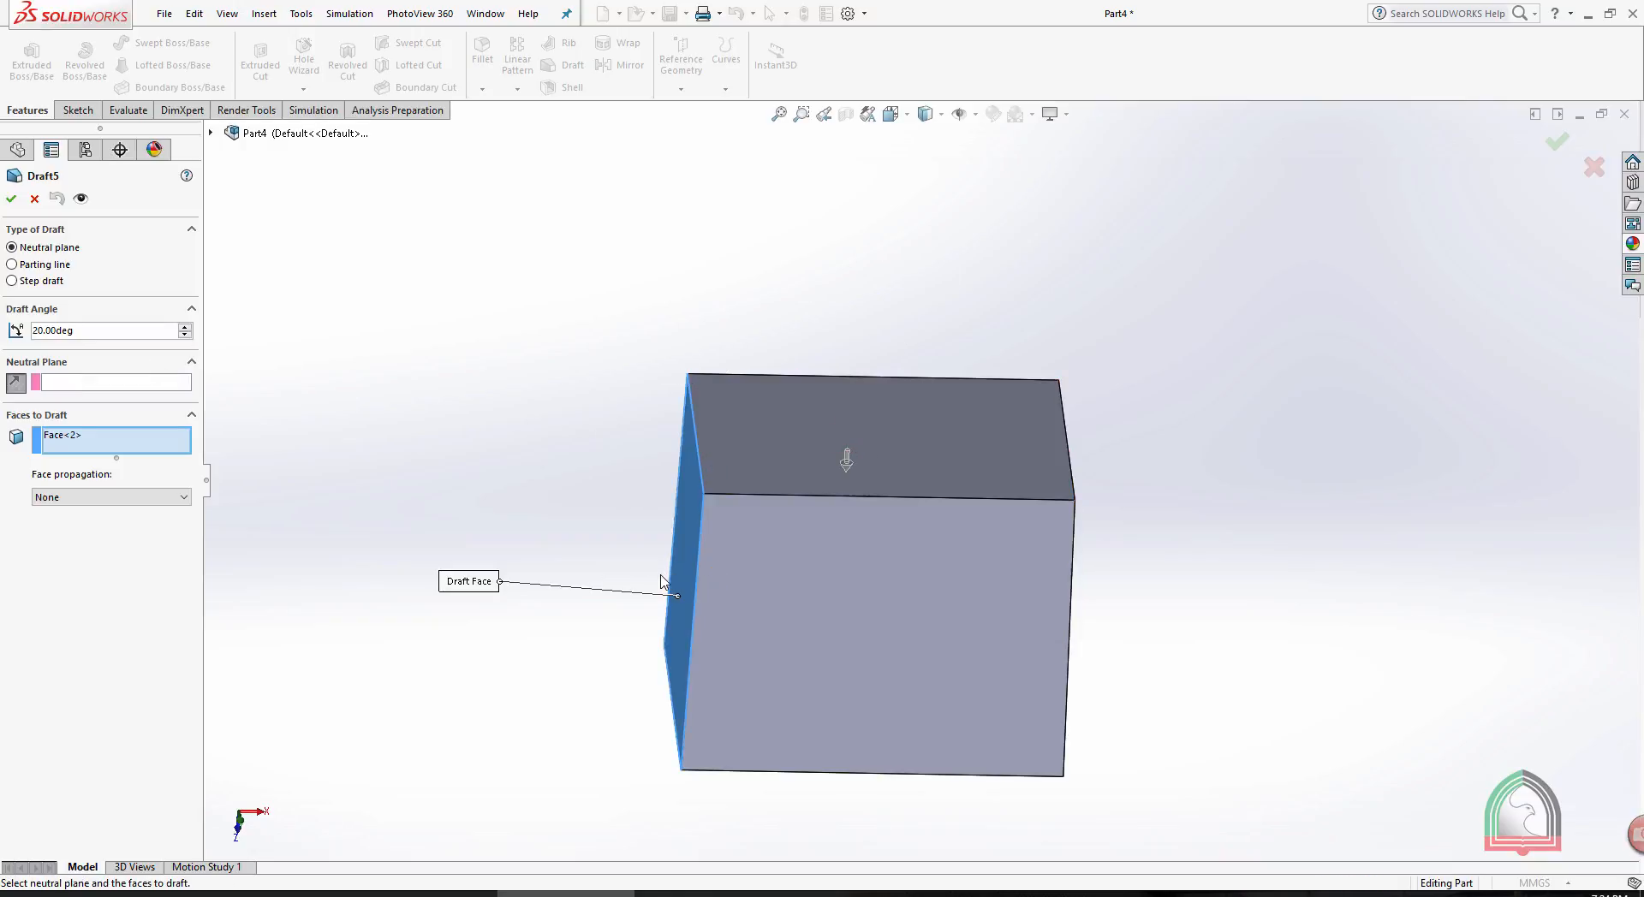
{"action": "left_click", "coordinate": [12, 199]}
{"action": "left_click", "coordinate": [112, 387]}
{"action": "left_click", "coordinate": [761, 395]}
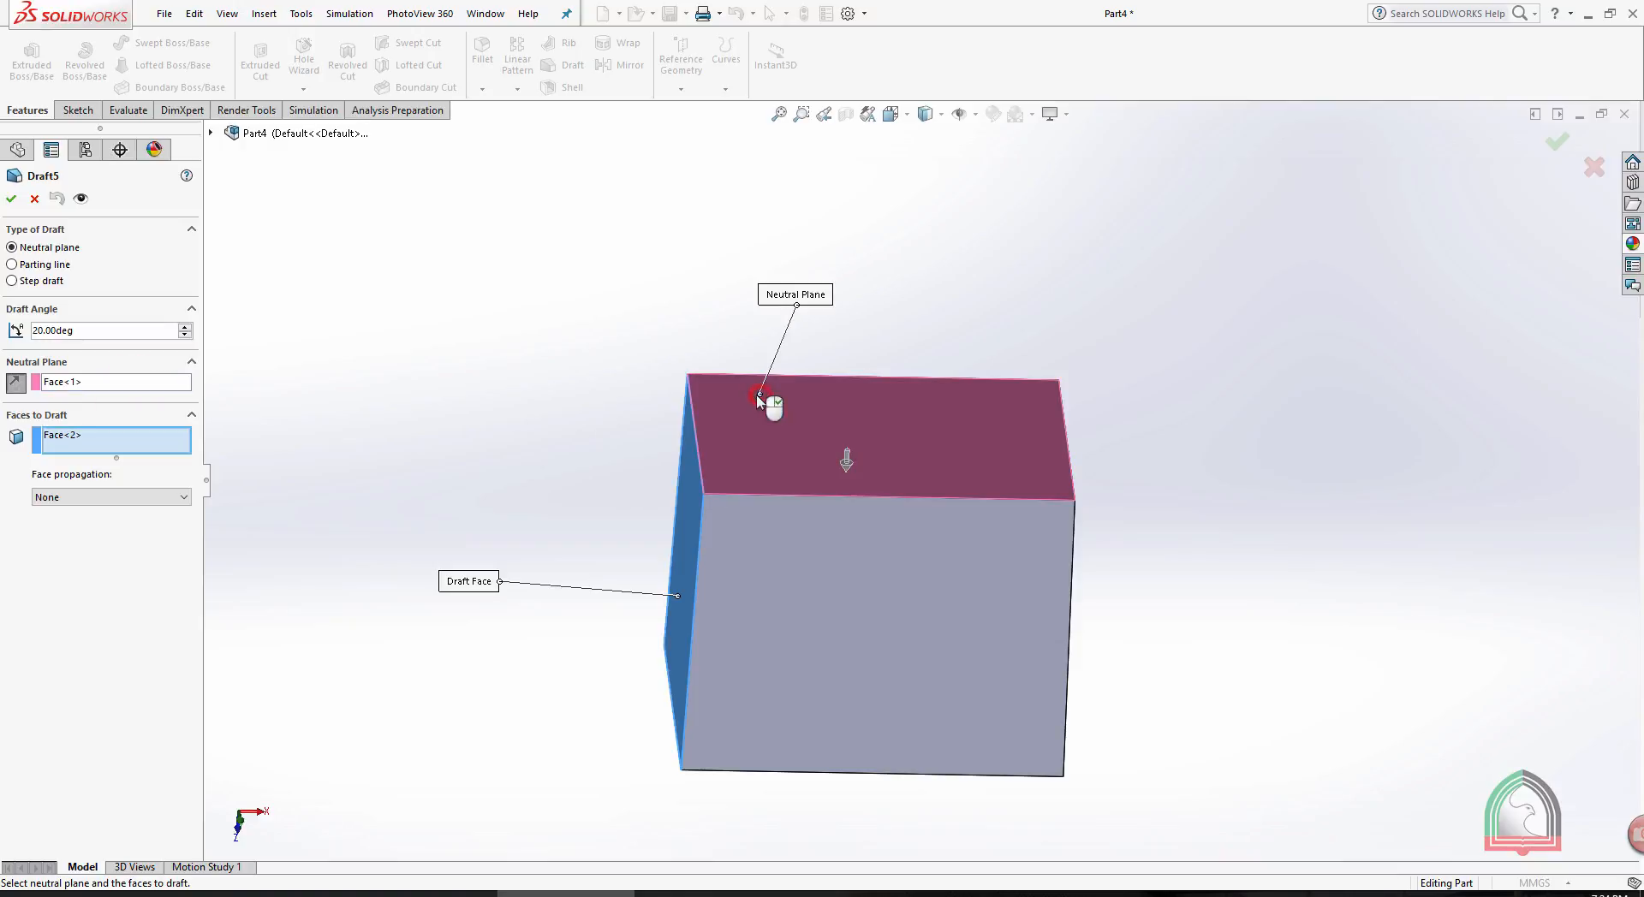
{"action": "left_click", "coordinate": [11, 198]}
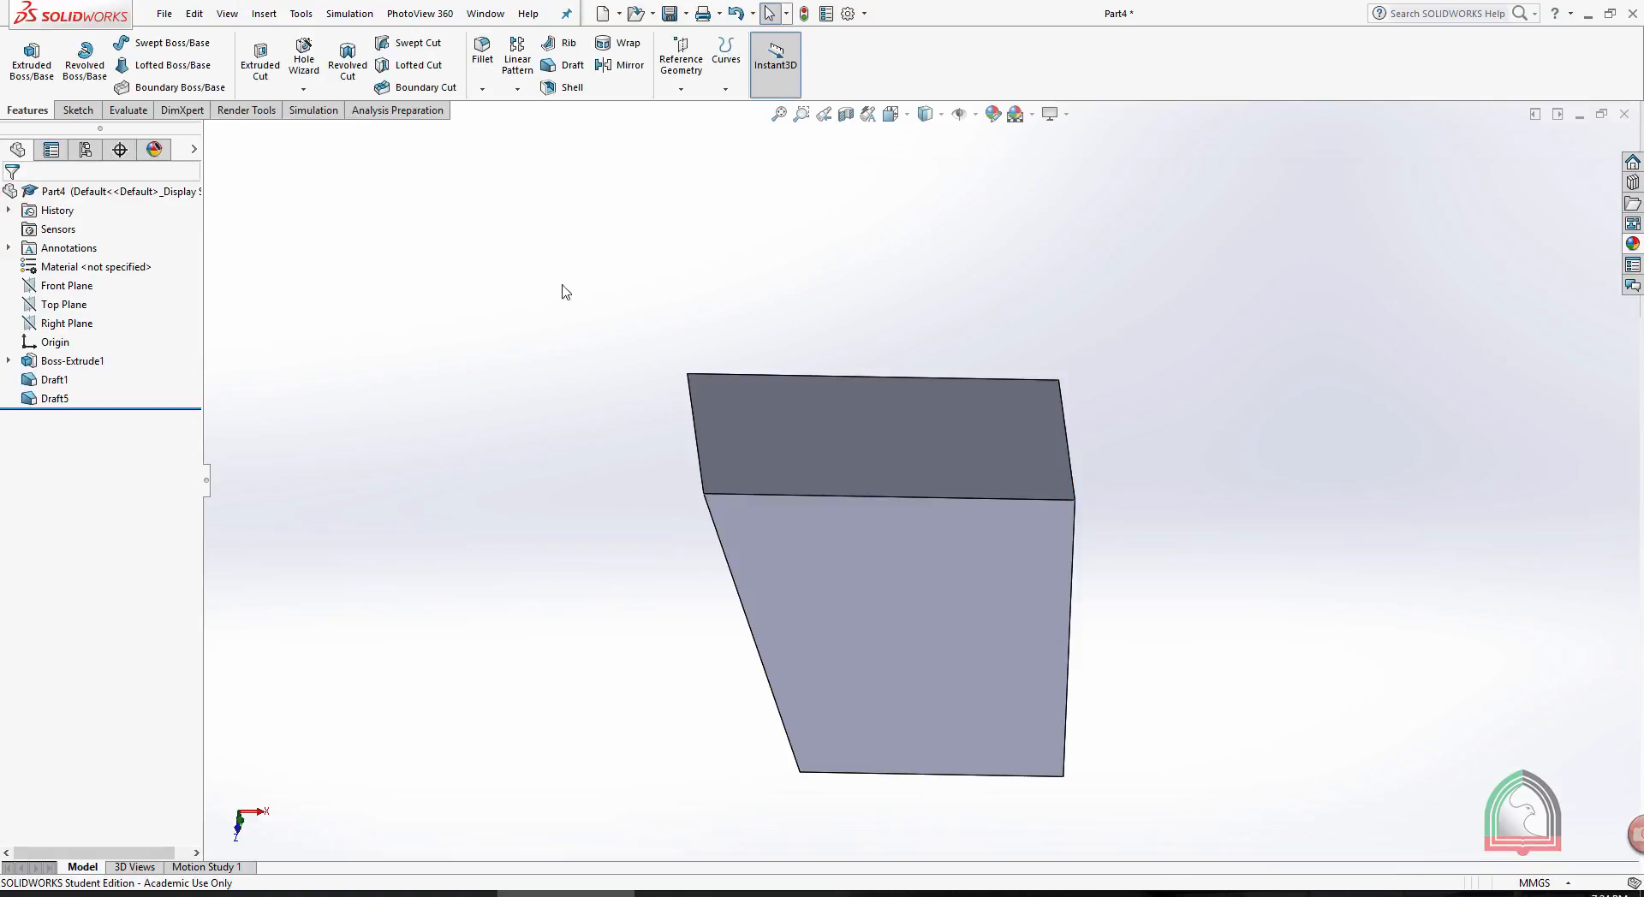
- Undo the drafts on the box, back to the plain extrusion
{"action": "mouse_move", "coordinate": [1283, 409]}
{"action": "middle_mouse_down"}
{"action": "mouse_move", "coordinate": [1310, 348]}
{"action": "mouse_move", "coordinate": [1278, 385]}
{"action": "middle_mouse_up"}
{"action": "key", "text": "ctrl+z"}
{"action": "key", "text": "ctrl+z"}
{"action": "key", "text": "ctrl+z"}
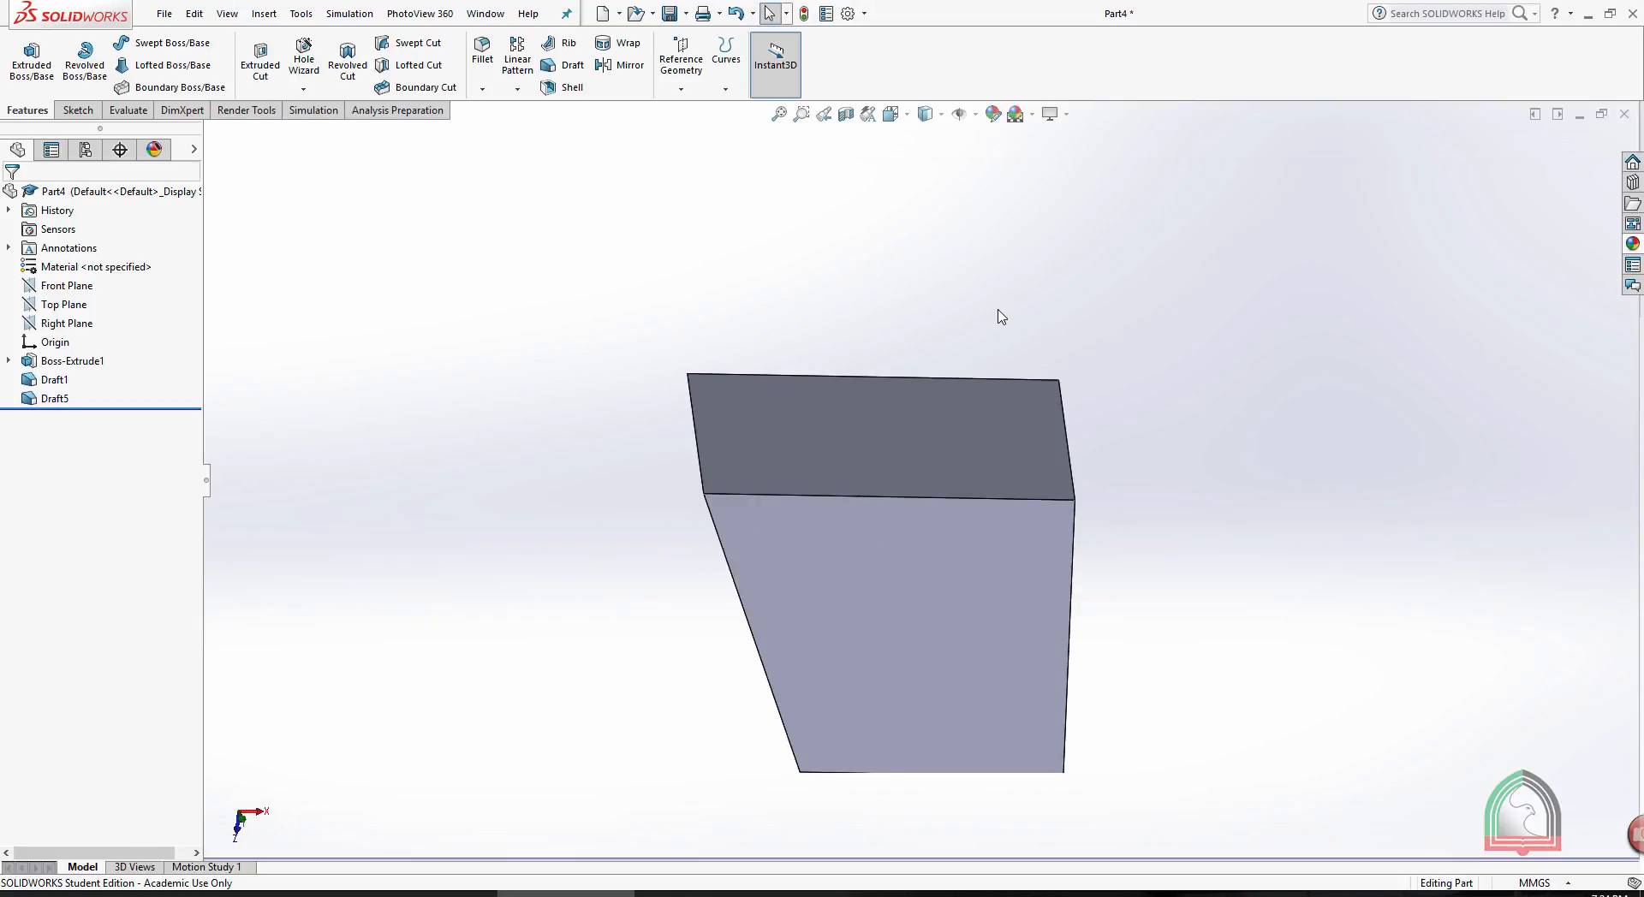
- Start a Draft with the box's top face as the direction of pull and all four side faces as the faces to draft
{"action": "middle_click_drag", "start_coordinate": [833, 283], "coordinate": [893, 288]}
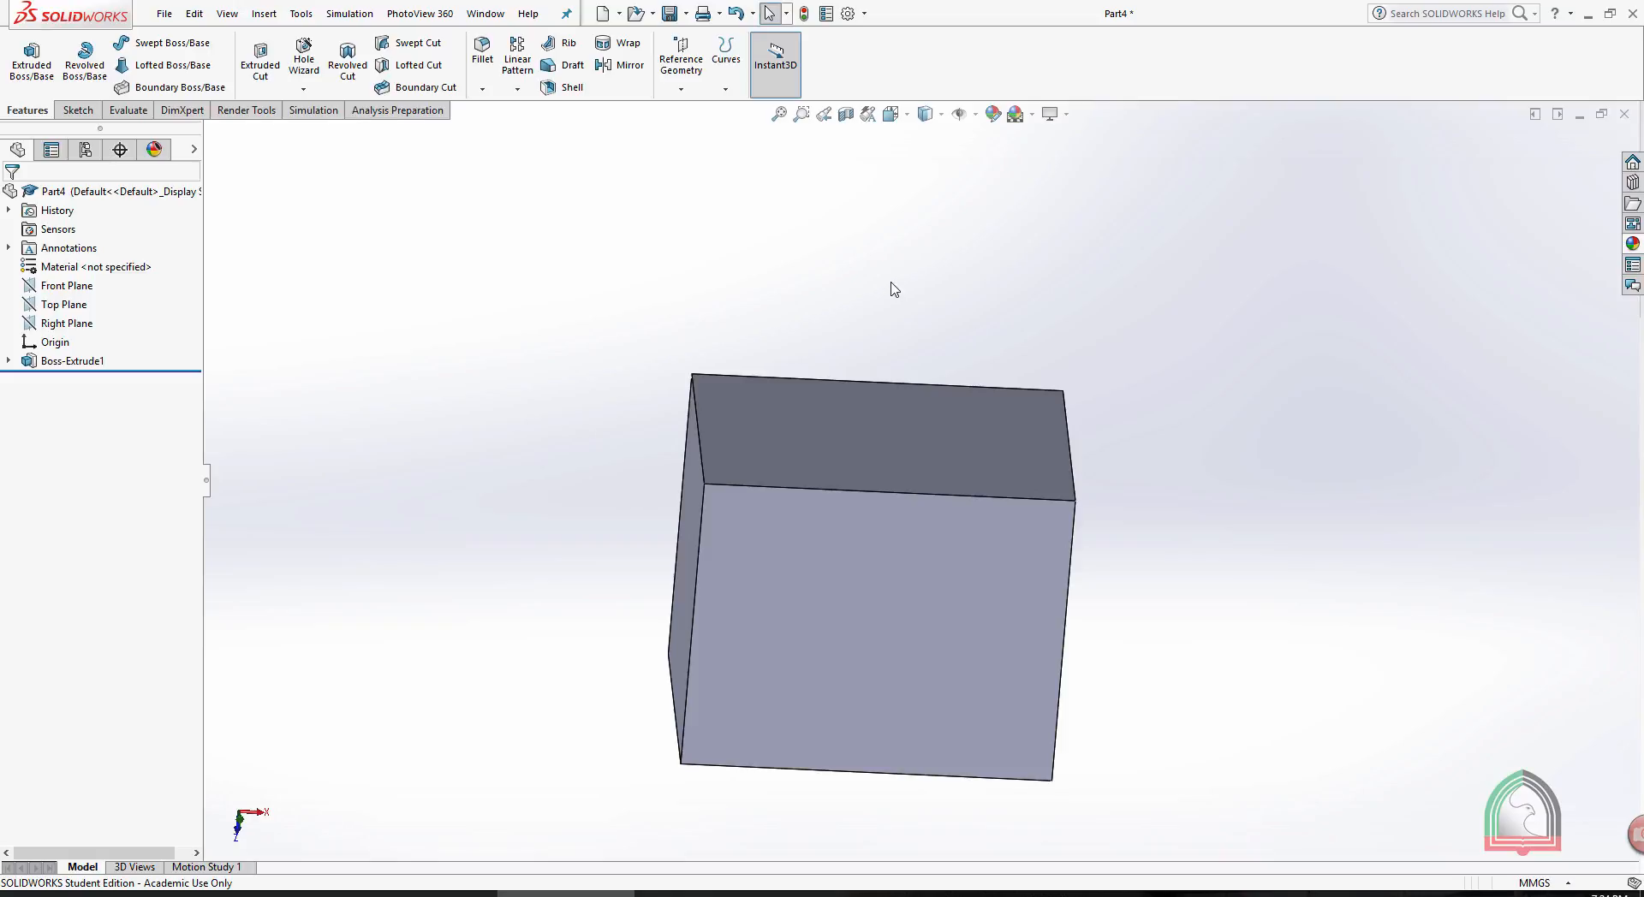
{"action": "left_click", "coordinate": [570, 65]}
{"action": "middle_click_drag", "start_coordinate": [696, 271], "coordinate": [708, 290]}
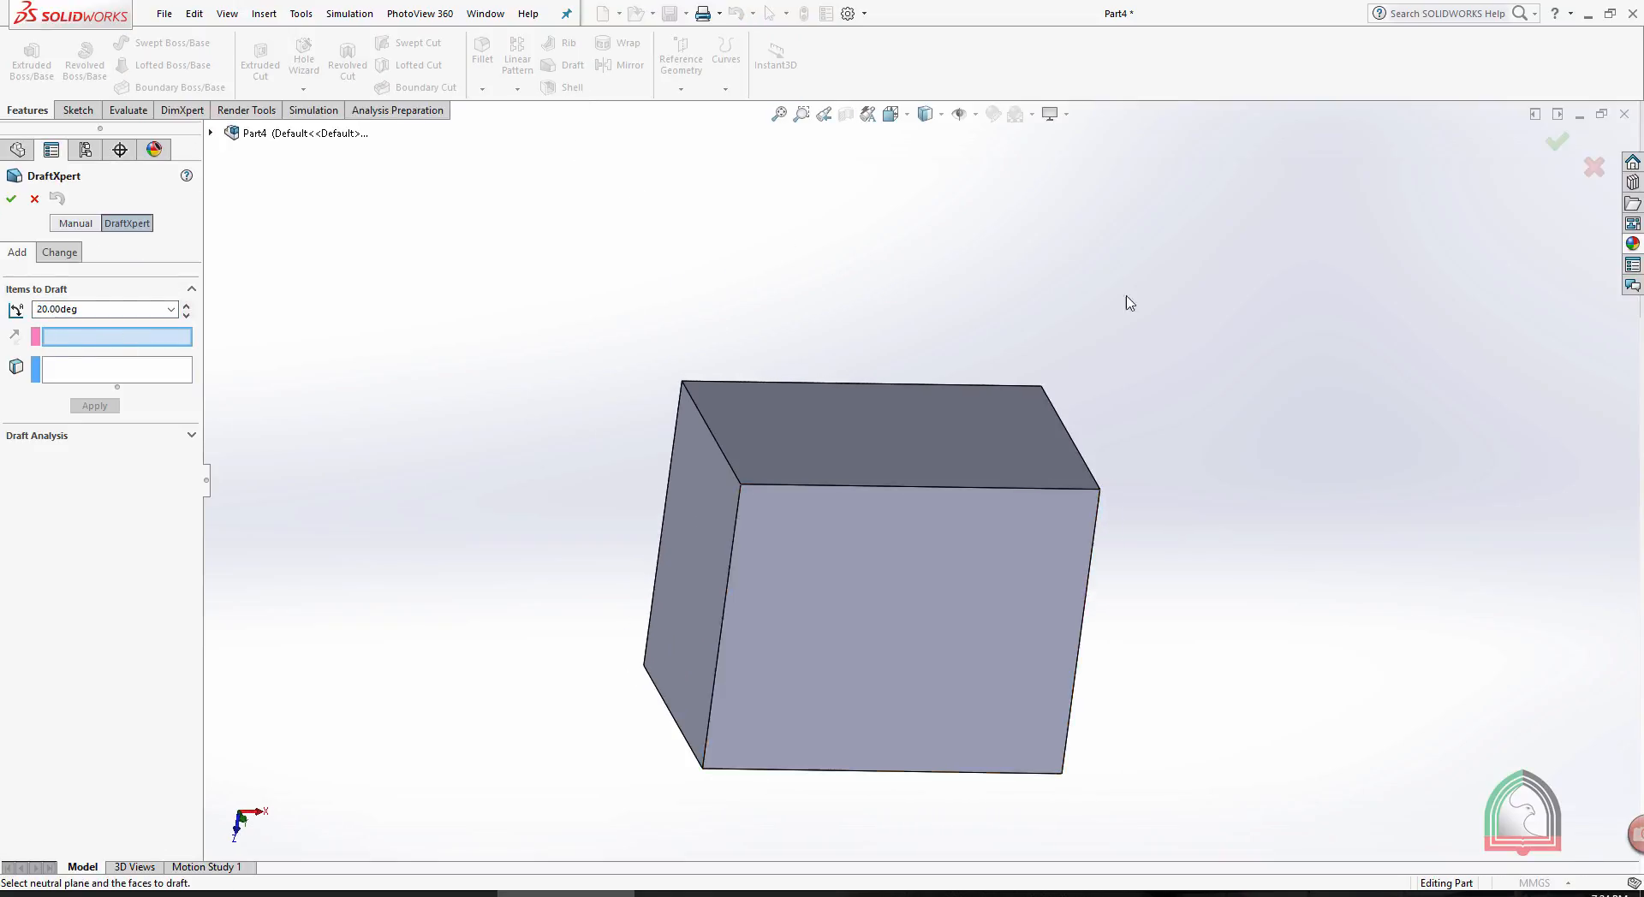
{"action": "left_click", "coordinate": [829, 430]}
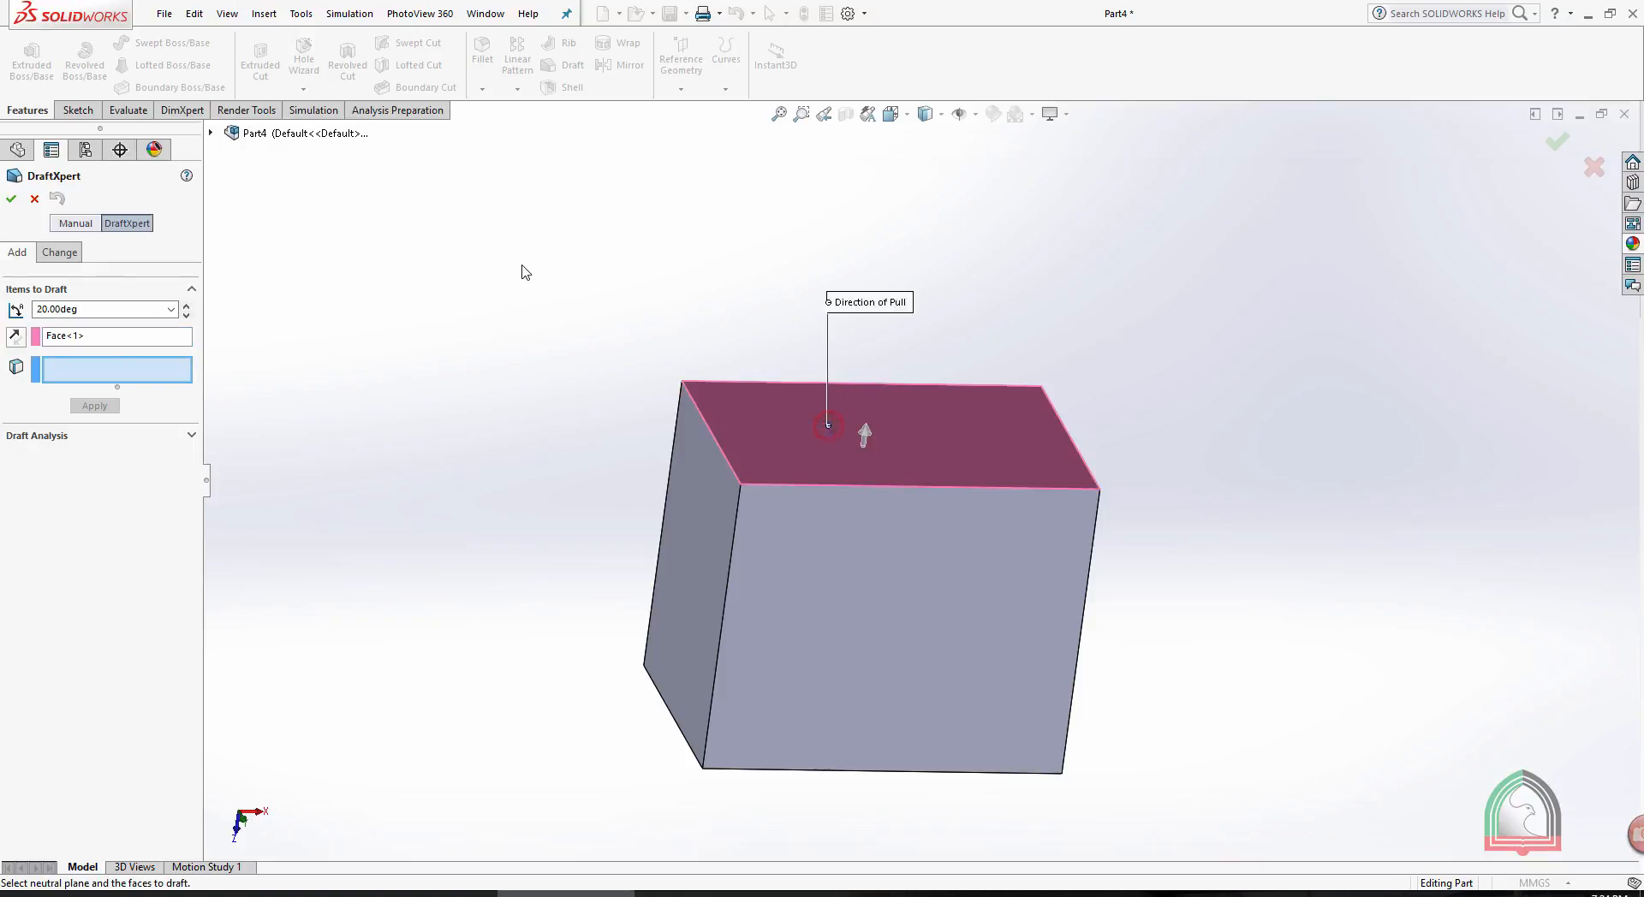
{"action": "left_click", "coordinate": [674, 522]}
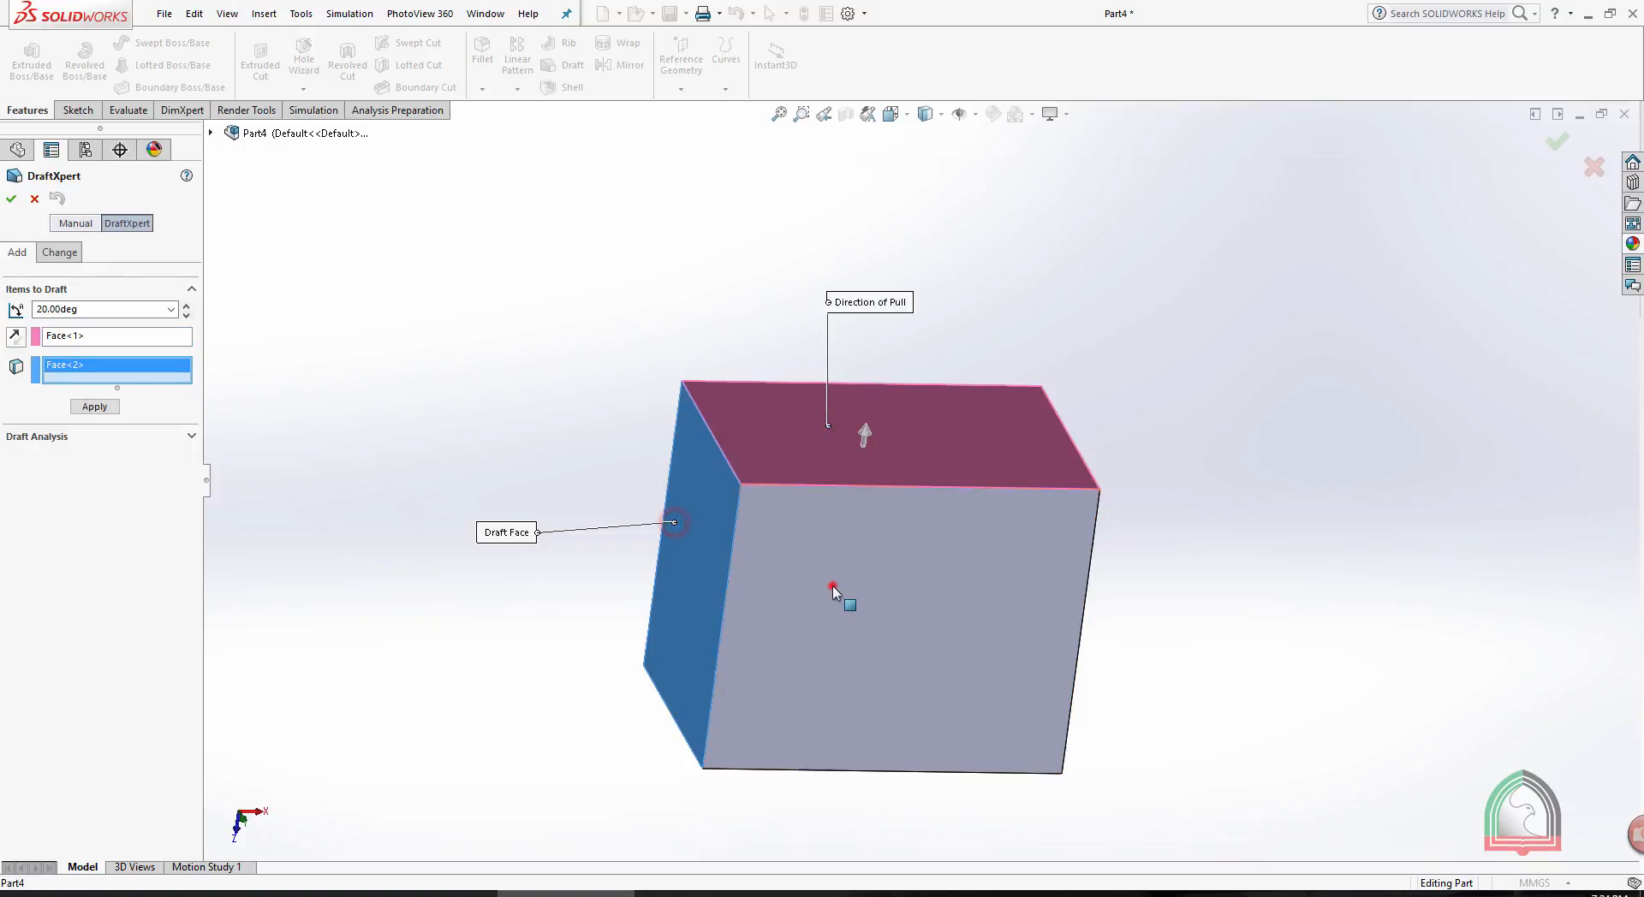
{"action": "left_click", "coordinate": [835, 587]}
{"action": "middle_click_drag", "start_coordinate": [1302, 447], "coordinate": [968, 629]}
{"action": "left_click", "coordinate": [970, 623]}
{"action": "middle_click_drag", "start_coordinate": [1222, 422], "coordinate": [1007, 552]}
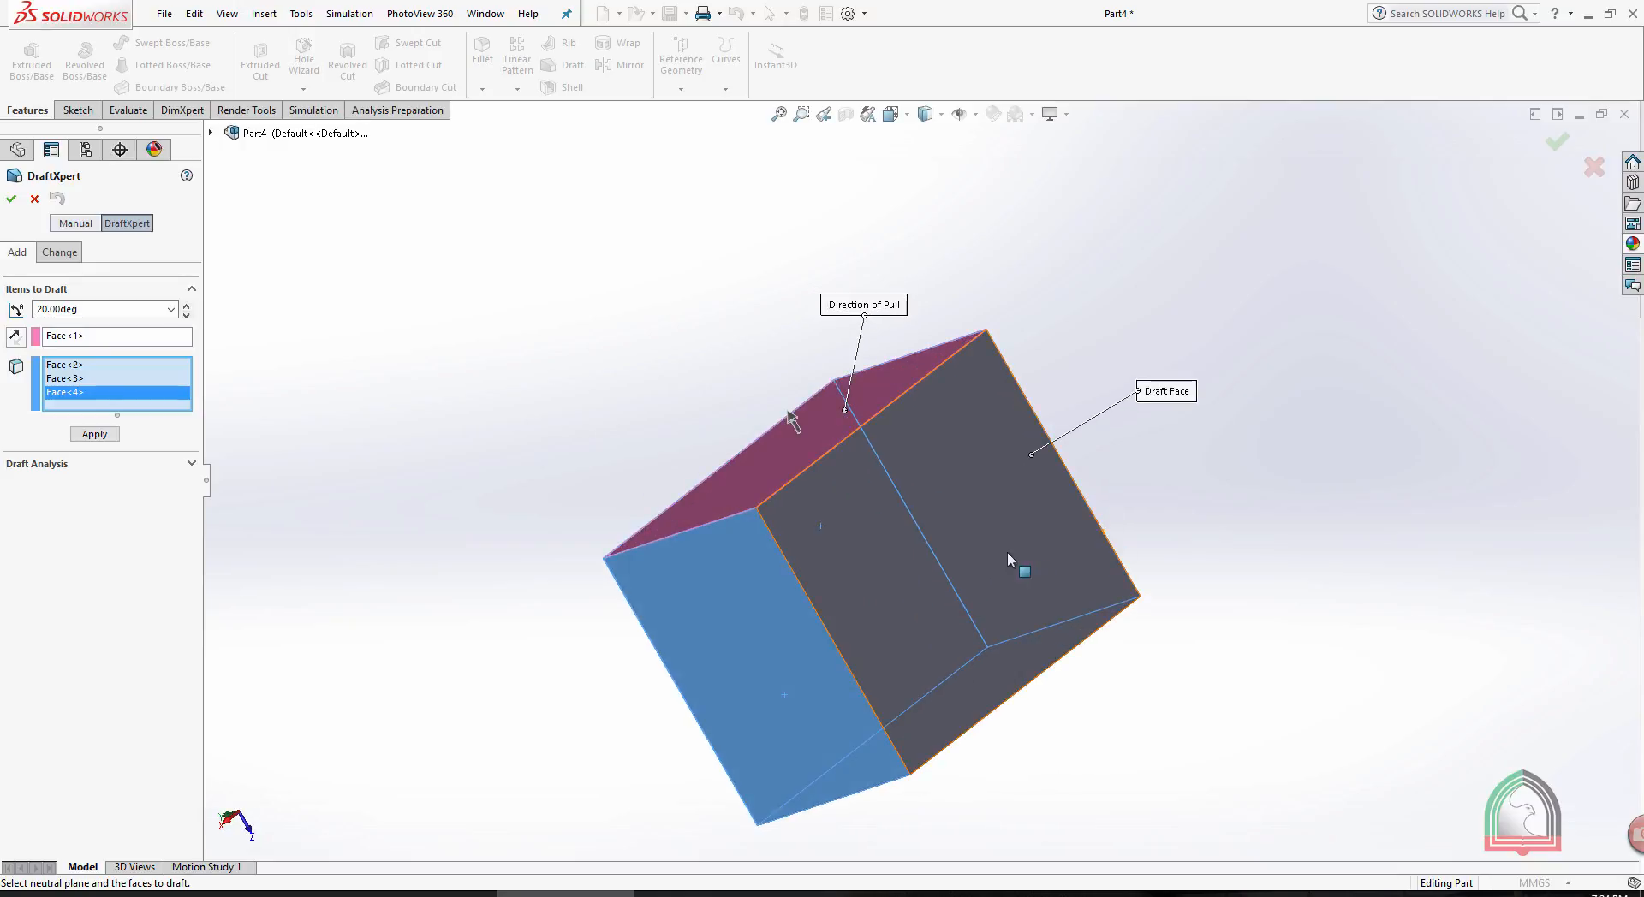
{"action": "left_click", "coordinate": [1007, 552]}
{"action": "middle_click_drag", "start_coordinate": [962, 378], "coordinate": [1189, 305]}
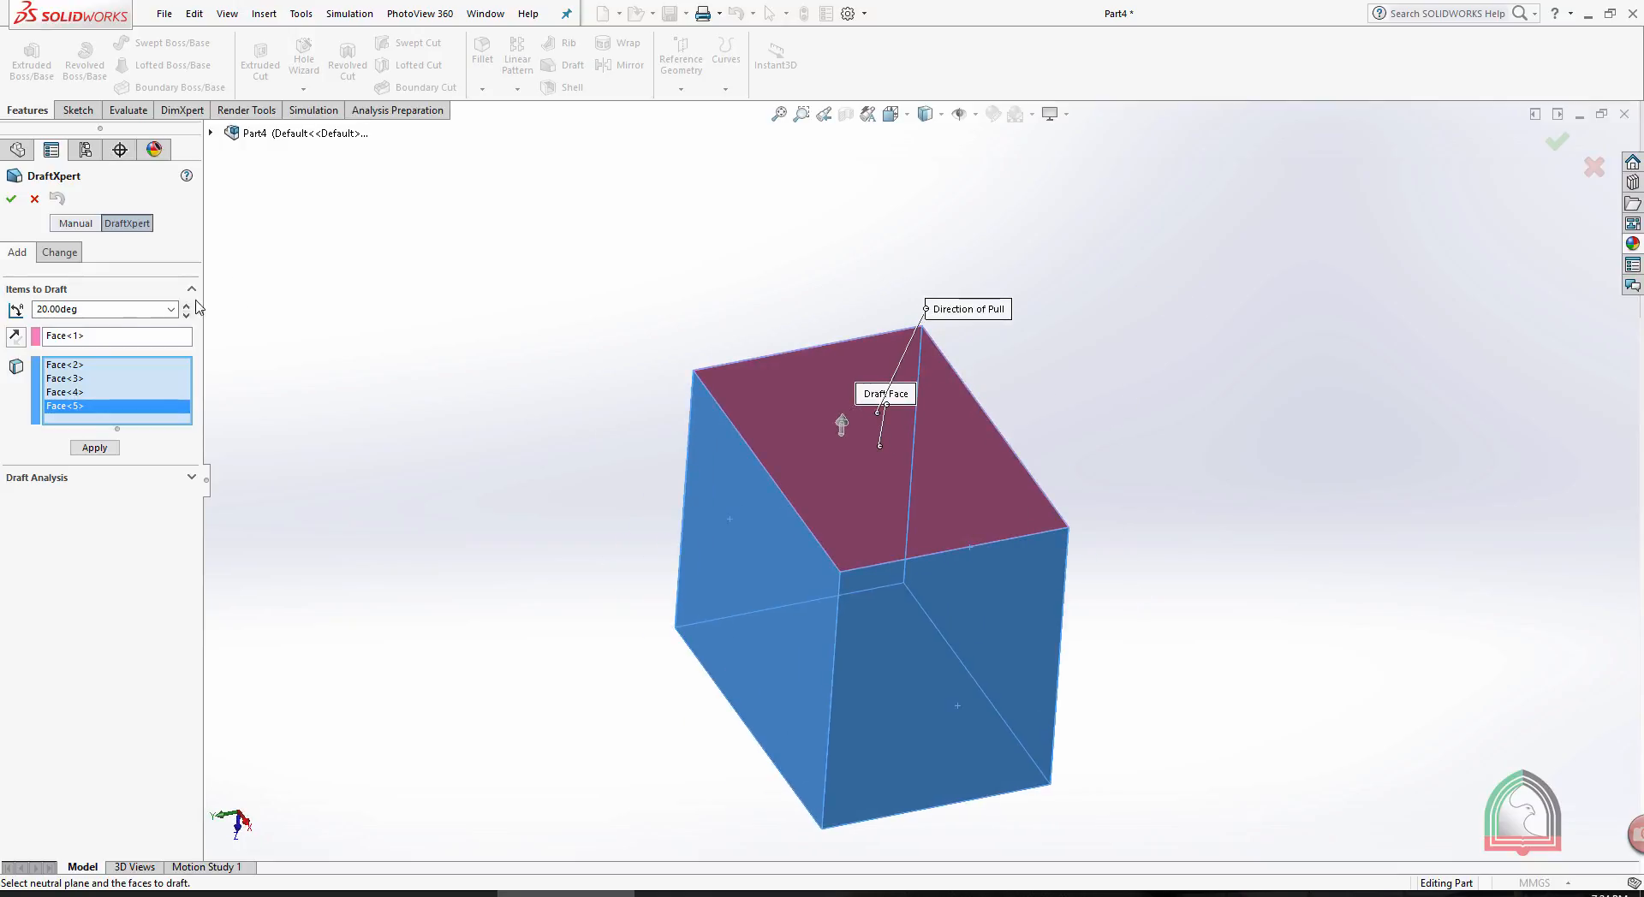
- Set the draft angle to 30 degrees and create the draft on the four side faces
{"action": "double_click", "coordinate": [110, 309]}
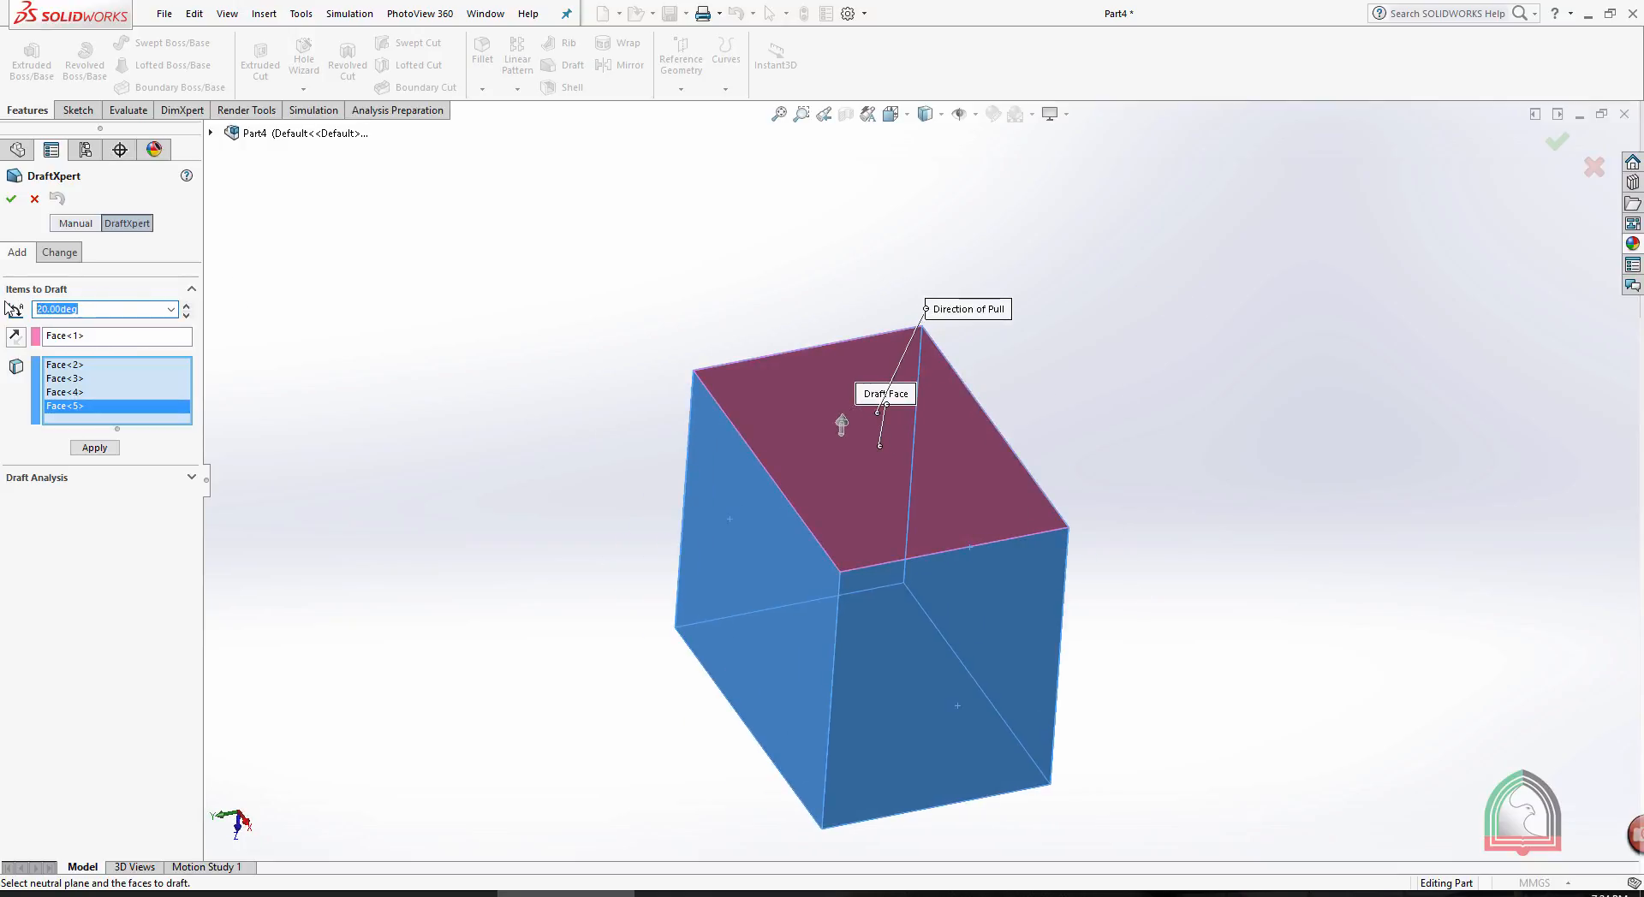
{"action": "type", "text": "30"}
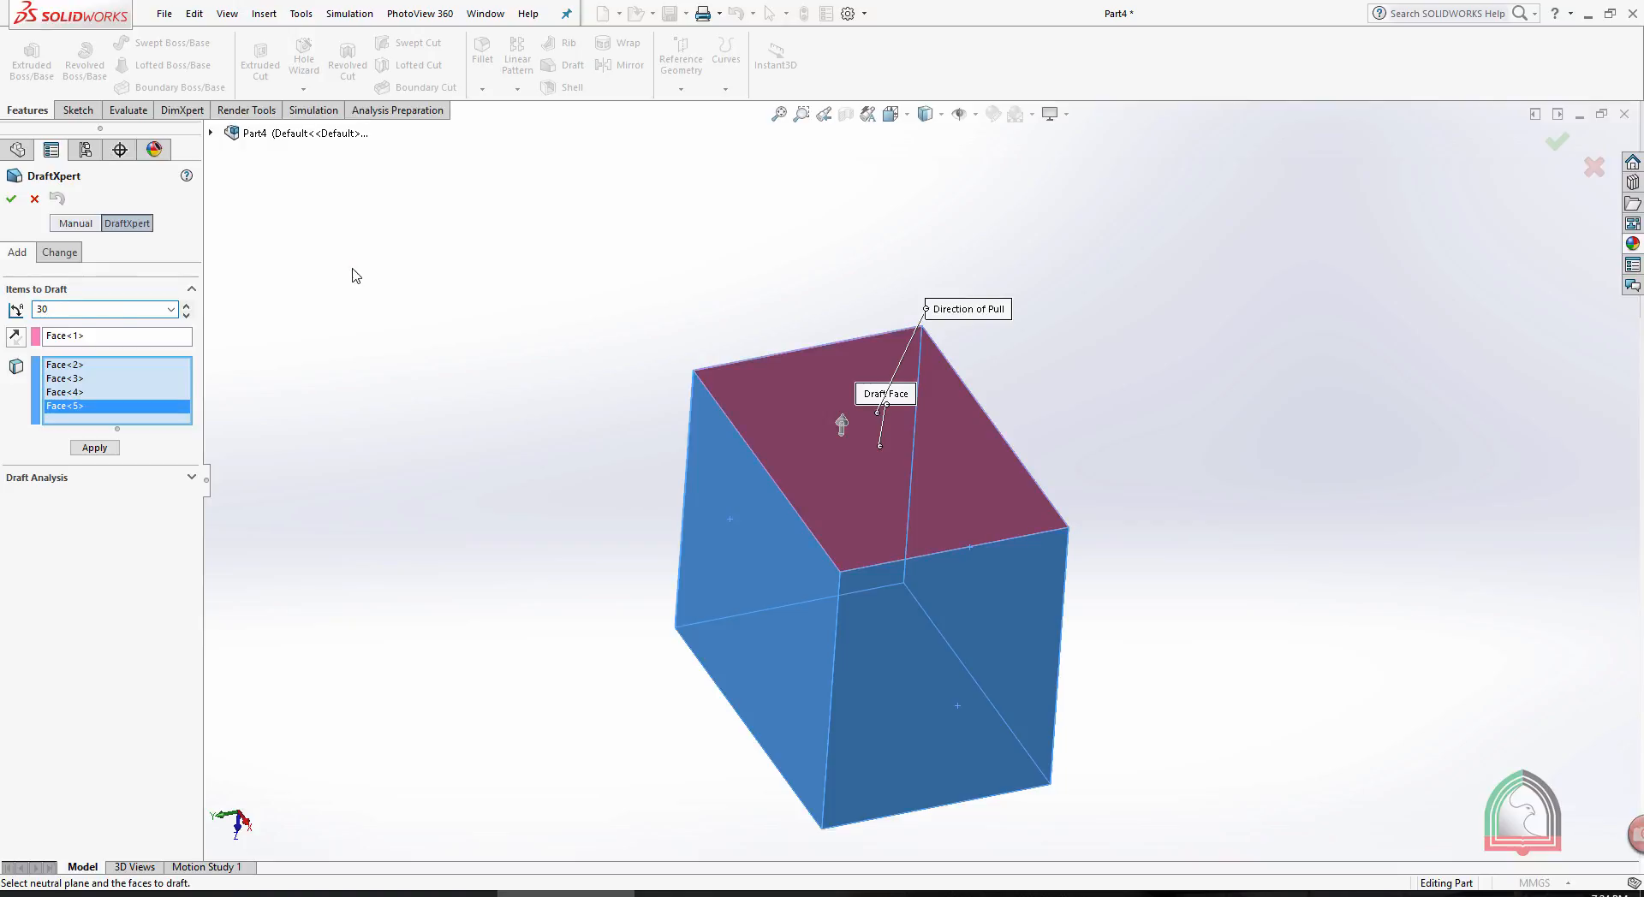
{"action": "left_click", "coordinate": [352, 269]}
{"action": "left_click", "coordinate": [11, 199]}
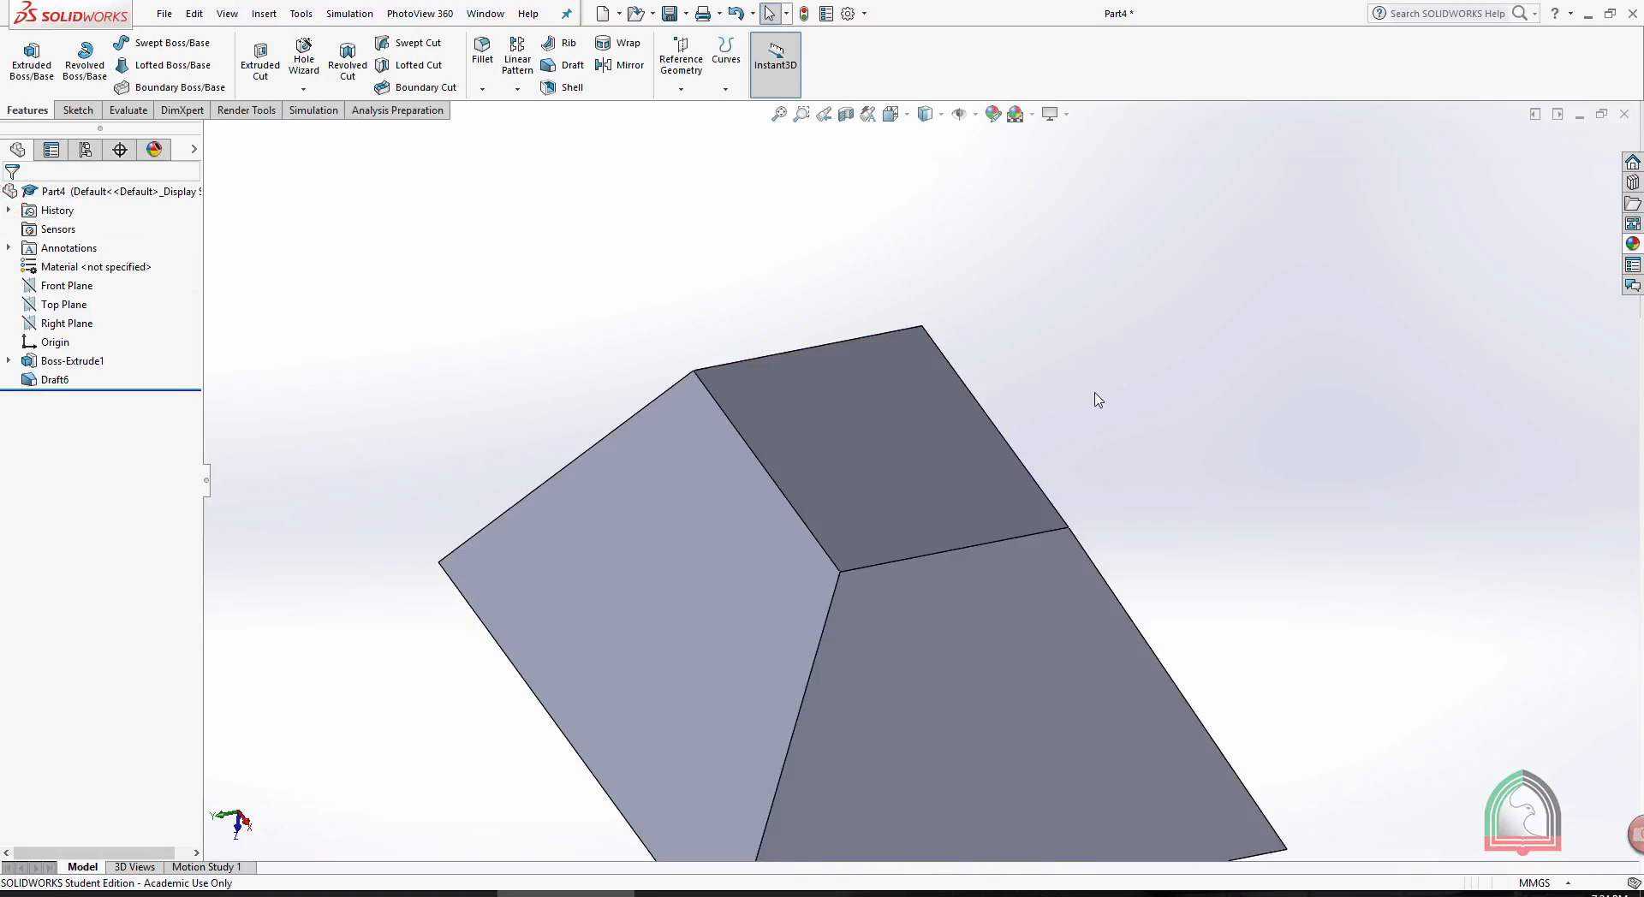
{"action": "scroll", "coordinate": [1095, 393], "scroll_direction": "up", "scroll_amount": 3}
{"action": "middle_click_drag", "start_coordinate": [1060, 396], "coordinate": [1081, 455]}
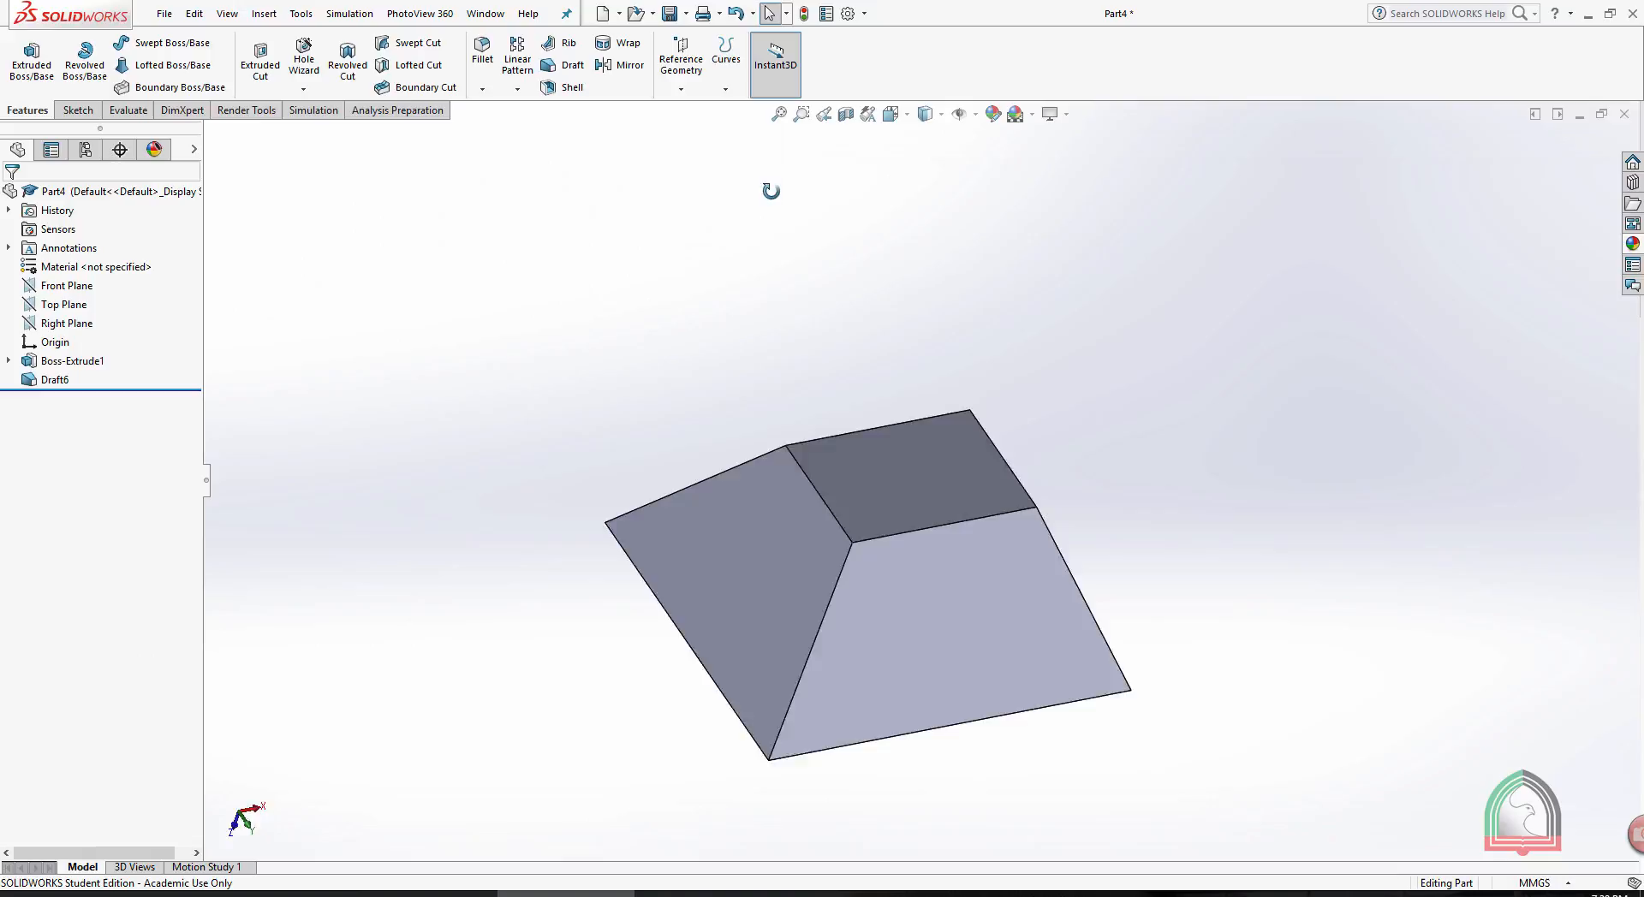
- Shell the drafted block with a 3 mm wall thickness, removing the large base face
{"action": "middle_click_drag", "start_coordinate": [771, 190], "coordinate": [723, 258]}
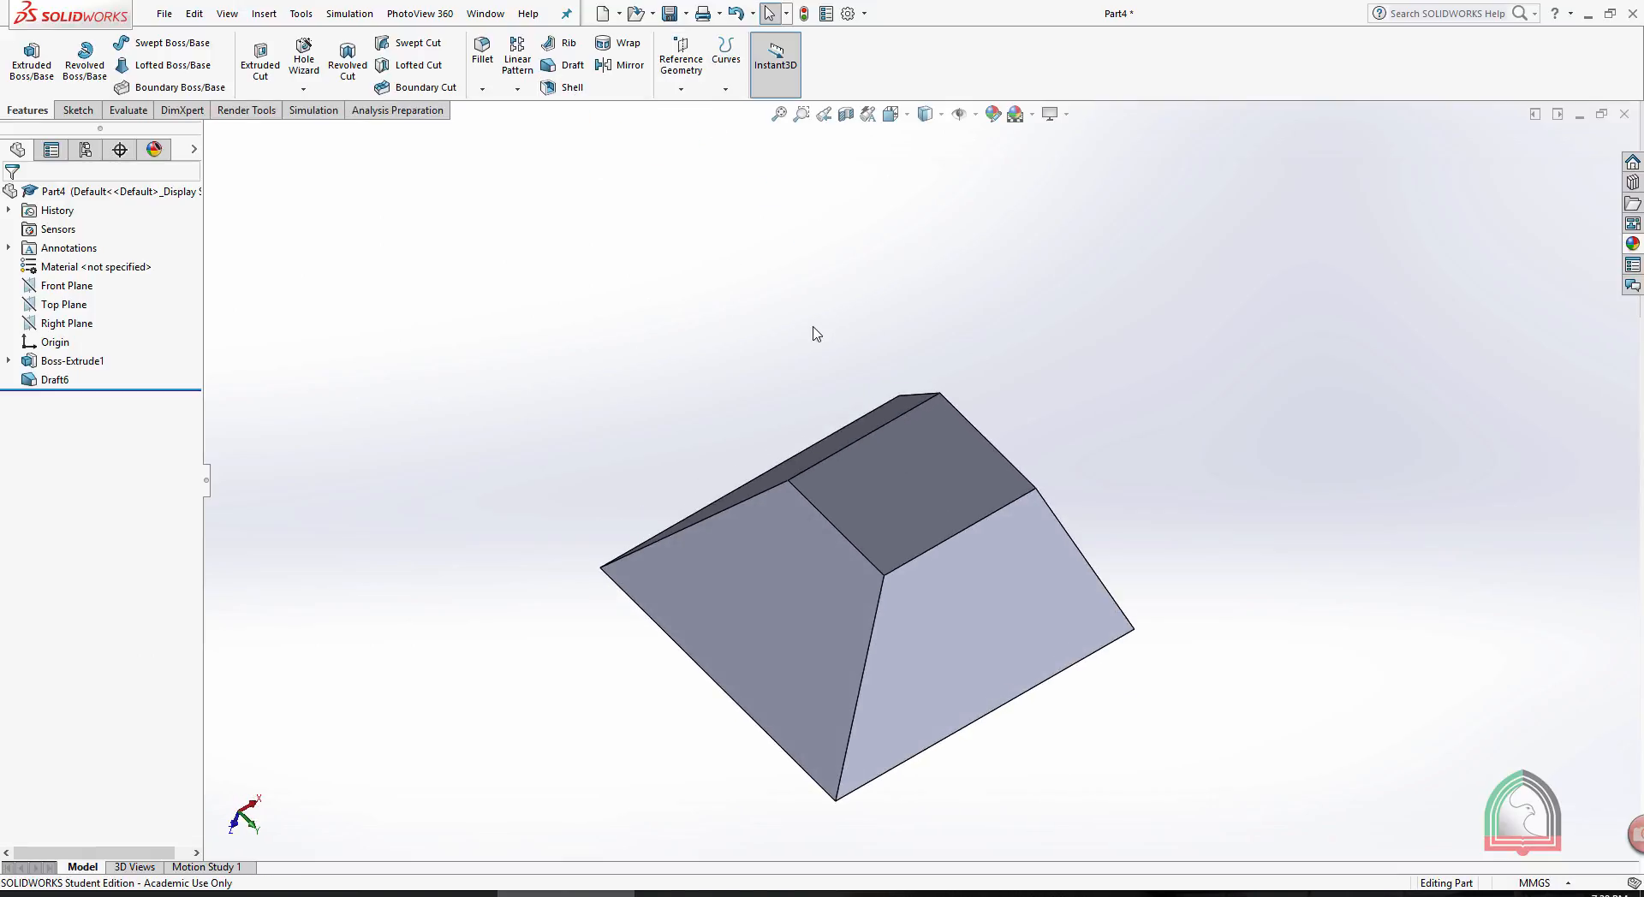
{"action": "left_click", "coordinate": [565, 87]}
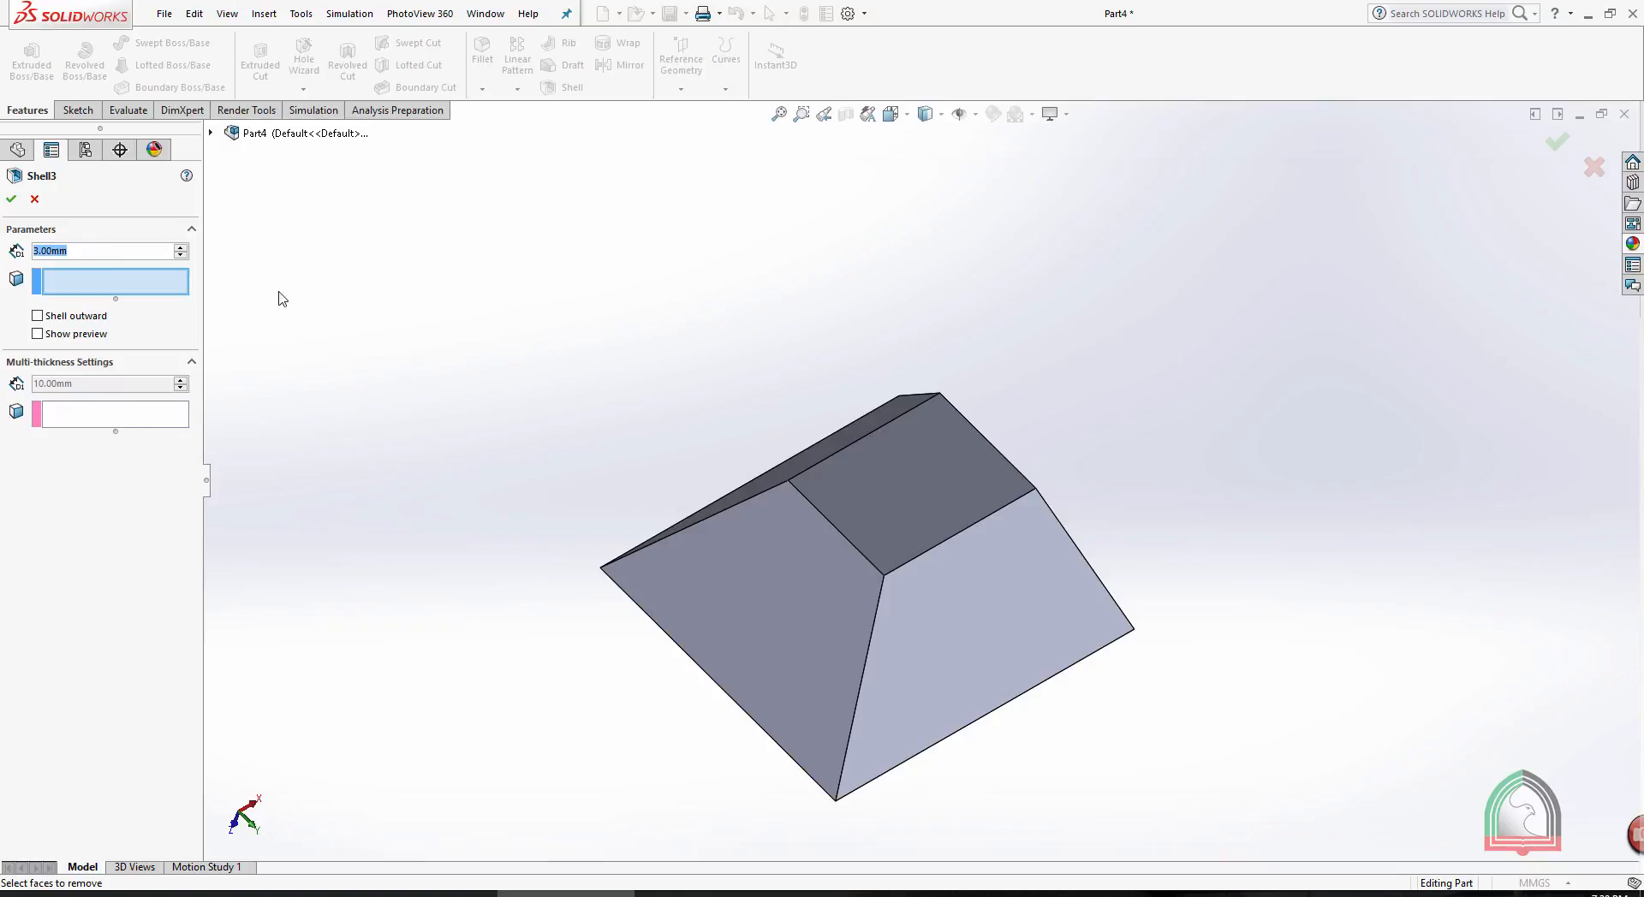
{"action": "middle_click_drag", "start_coordinate": [287, 288], "coordinate": [834, 570]}
{"action": "left_click", "coordinate": [834, 570]}
{"action": "middle_click_drag", "start_coordinate": [770, 377], "coordinate": [428, 248]}
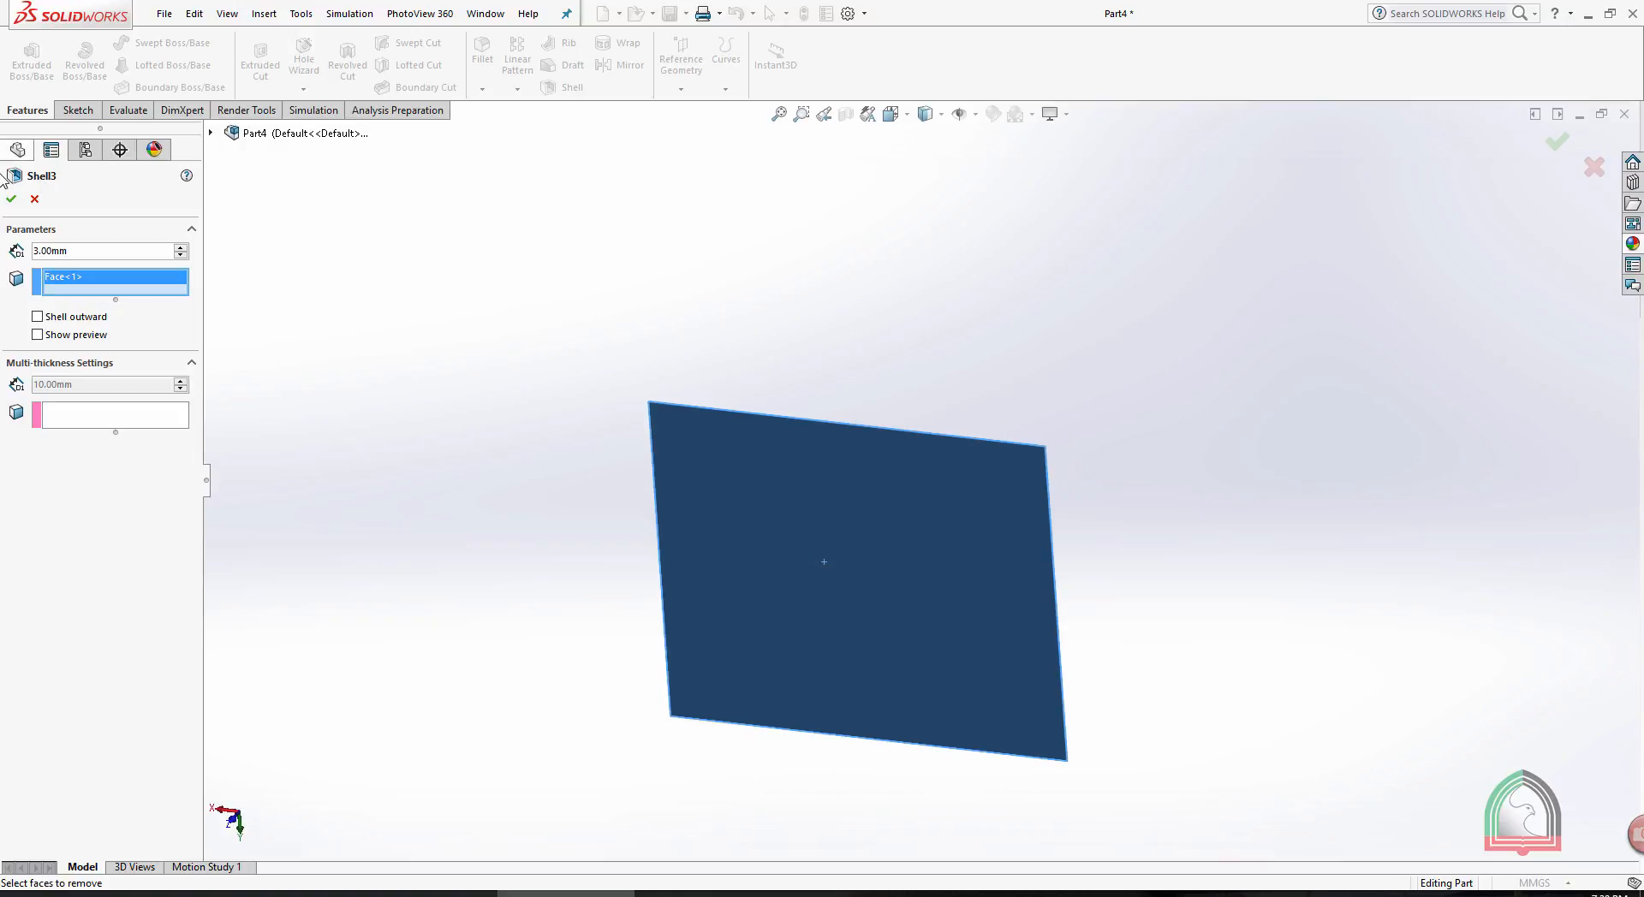
{"action": "left_click", "coordinate": [11, 199]}
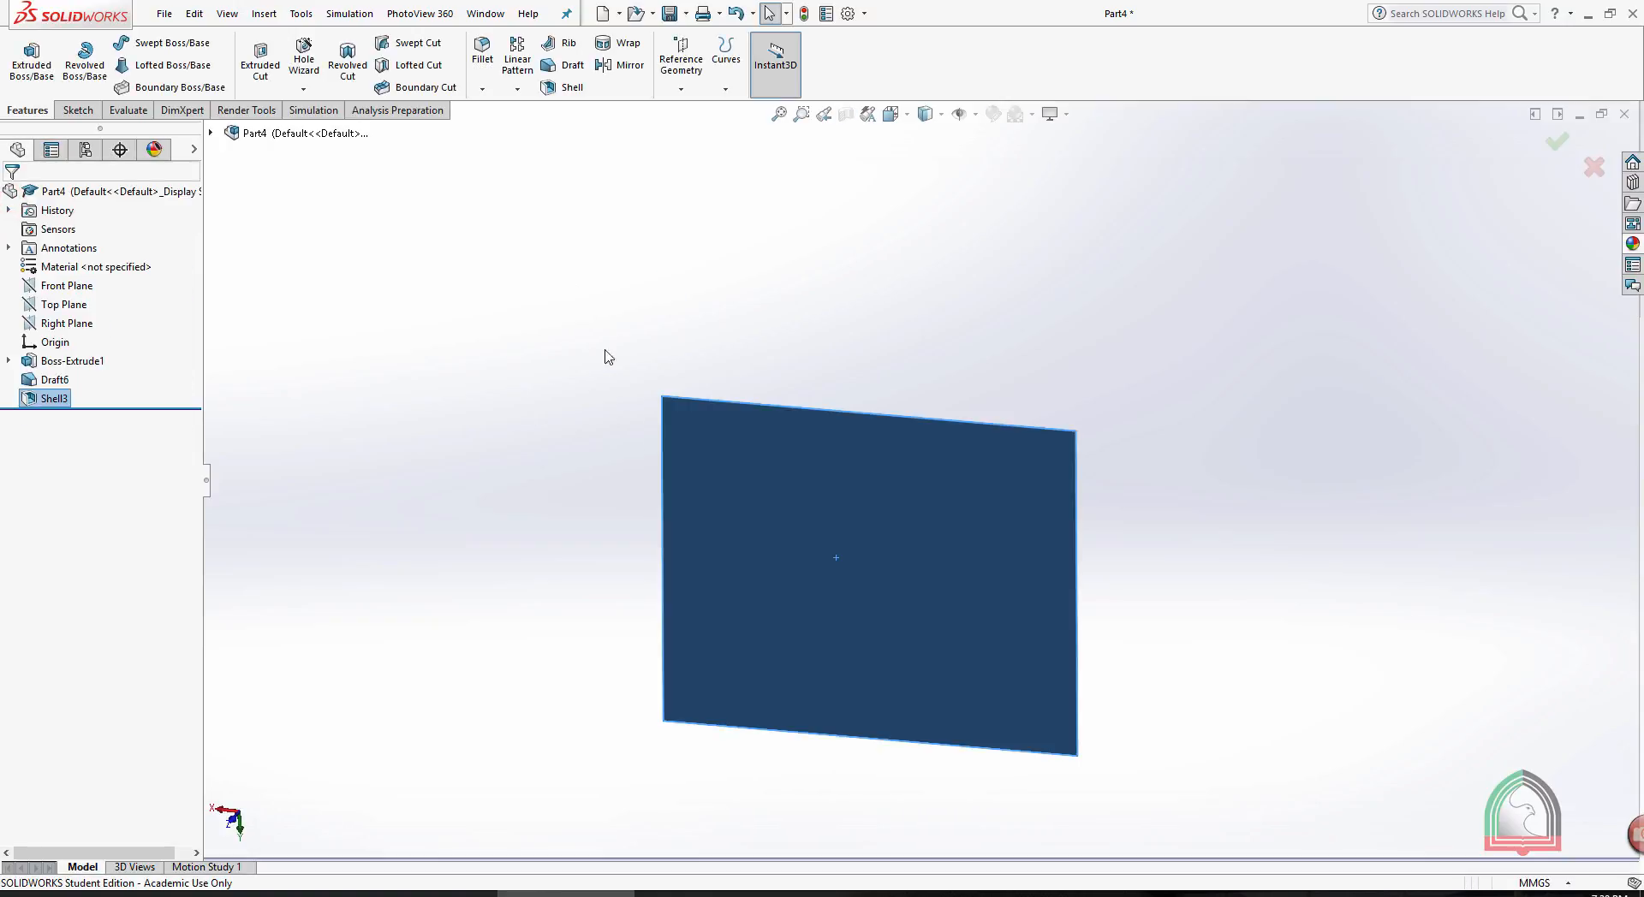
{"action": "middle_click_drag", "start_coordinate": [605, 357], "coordinate": [558, 290]}
{"action": "scroll", "coordinate": [764, 501], "scroll_direction": "down", "scroll_amount": 2}
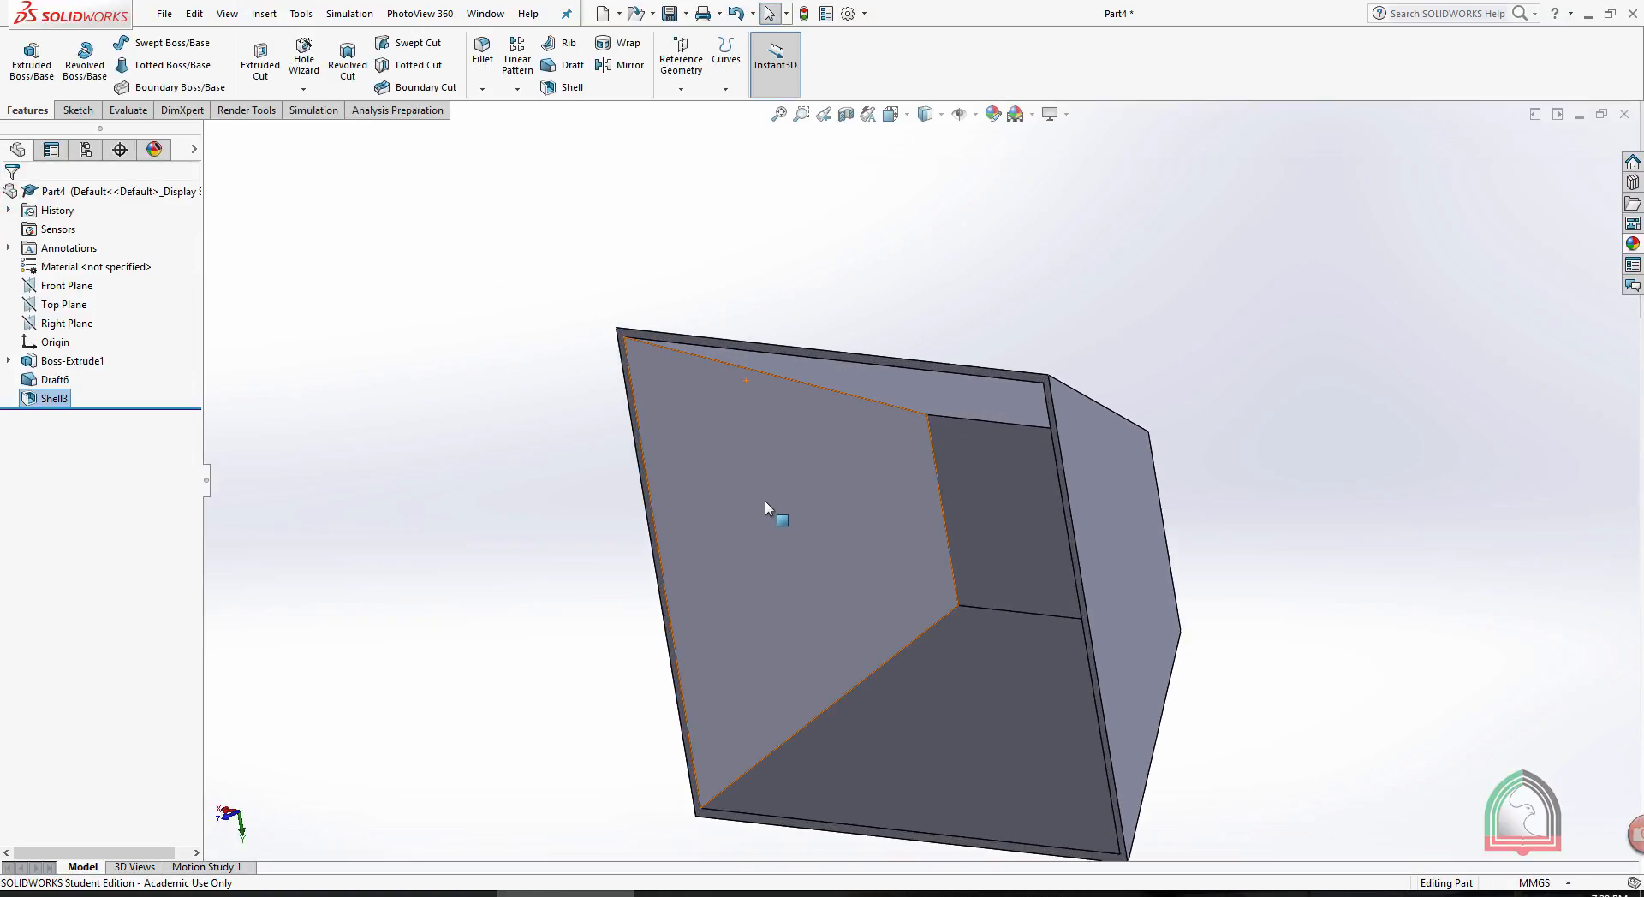
- Edit the shell to remove the drafted block's small end face as well, keeping the large base face removed
{"action": "middle_click_drag", "start_coordinate": [465, 362], "coordinate": [770, 337]}
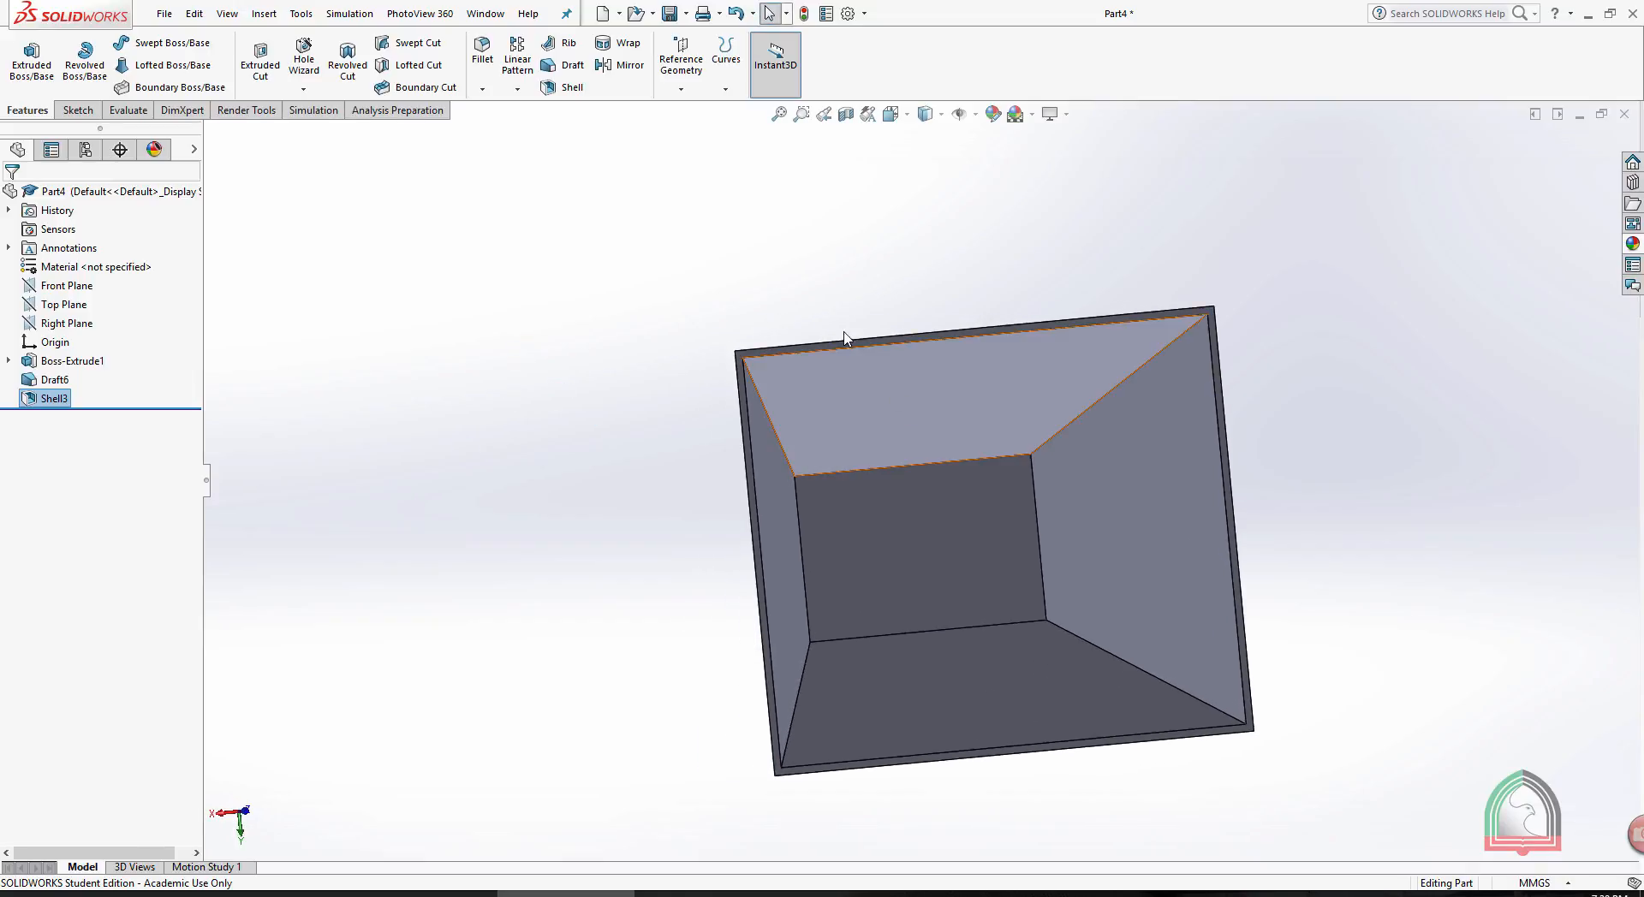
{"action": "right_click", "coordinate": [49, 401]}
{"action": "left_click", "coordinate": [69, 361]}
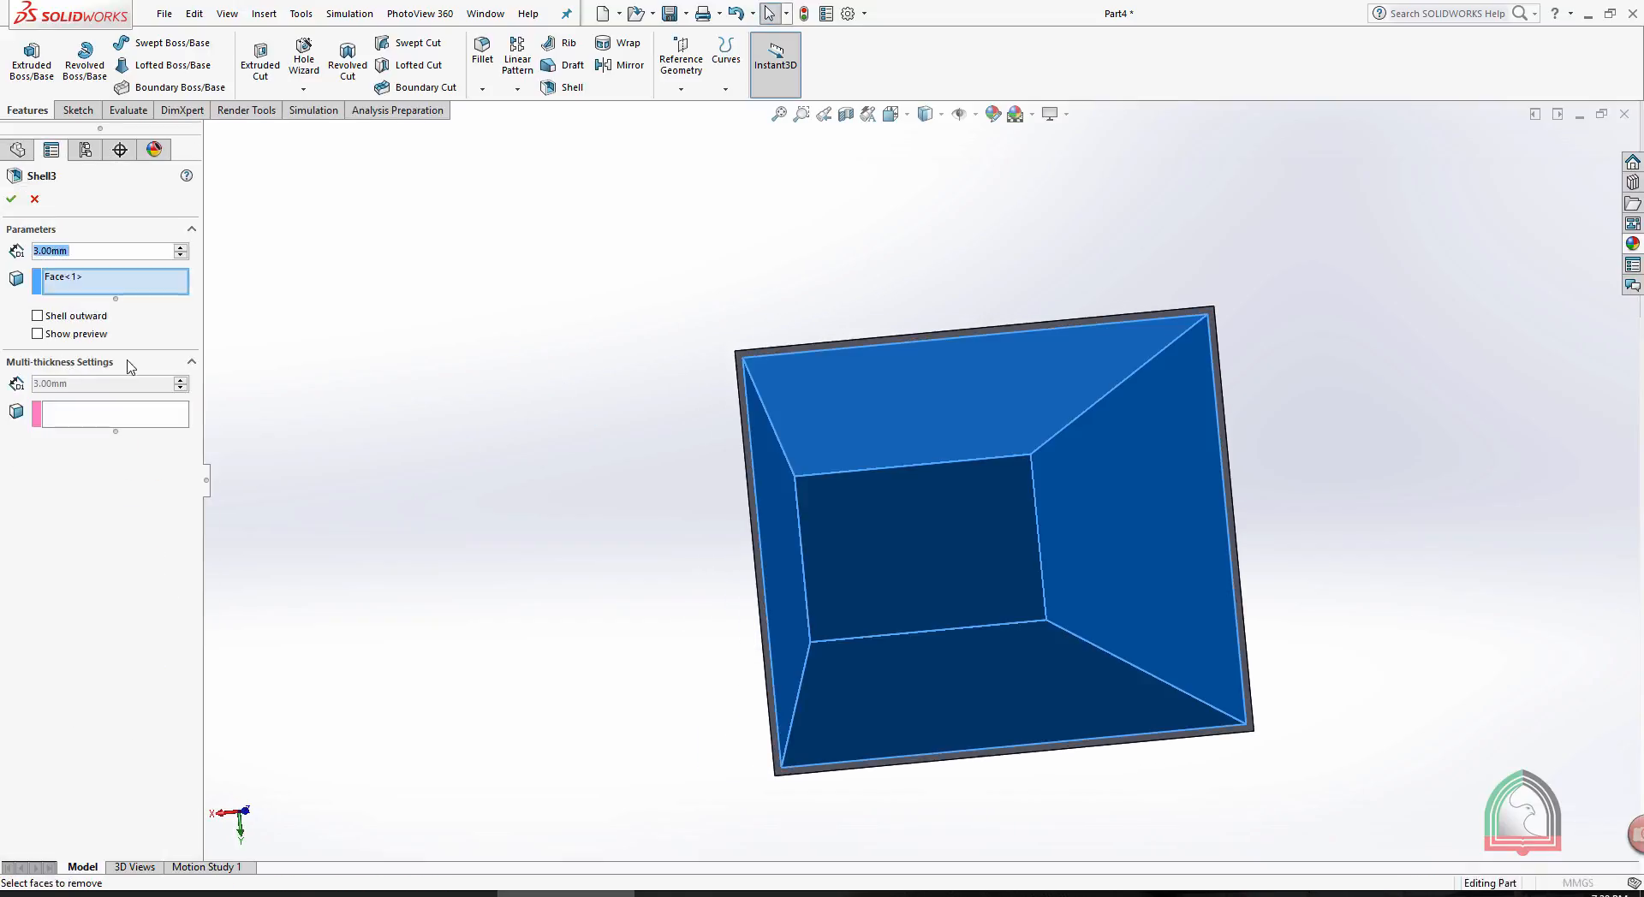
{"action": "middle_click_drag", "start_coordinate": [519, 196], "coordinate": [319, 368]}
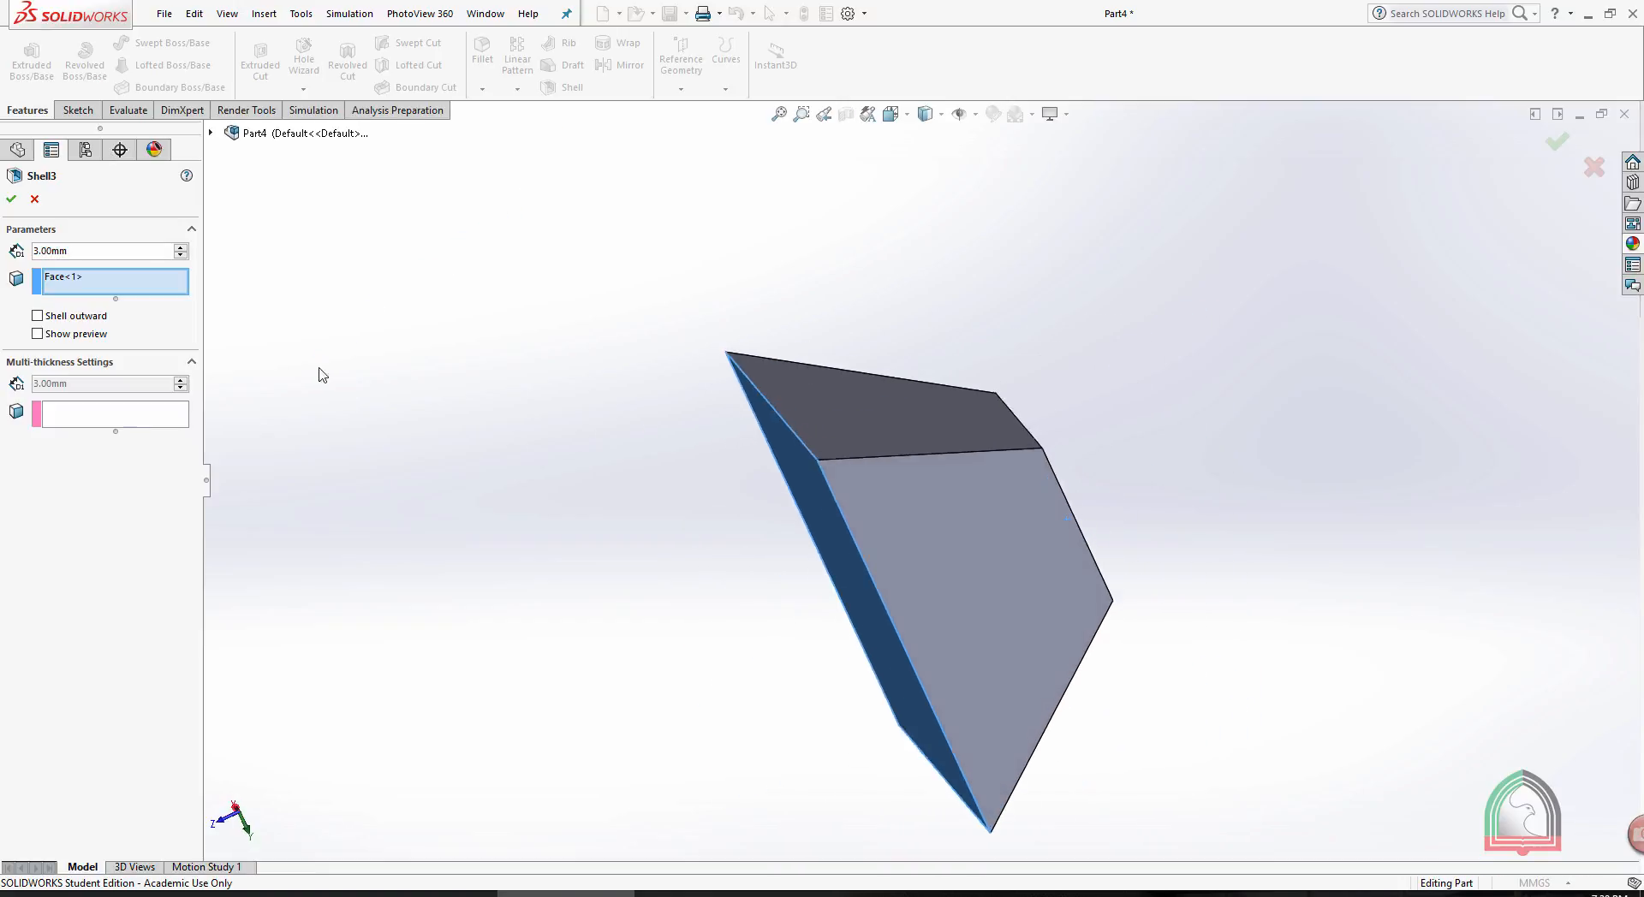
{"action": "middle_click_drag", "start_coordinate": [1113, 293], "coordinate": [989, 495]}
{"action": "left_click", "coordinate": [990, 494]}
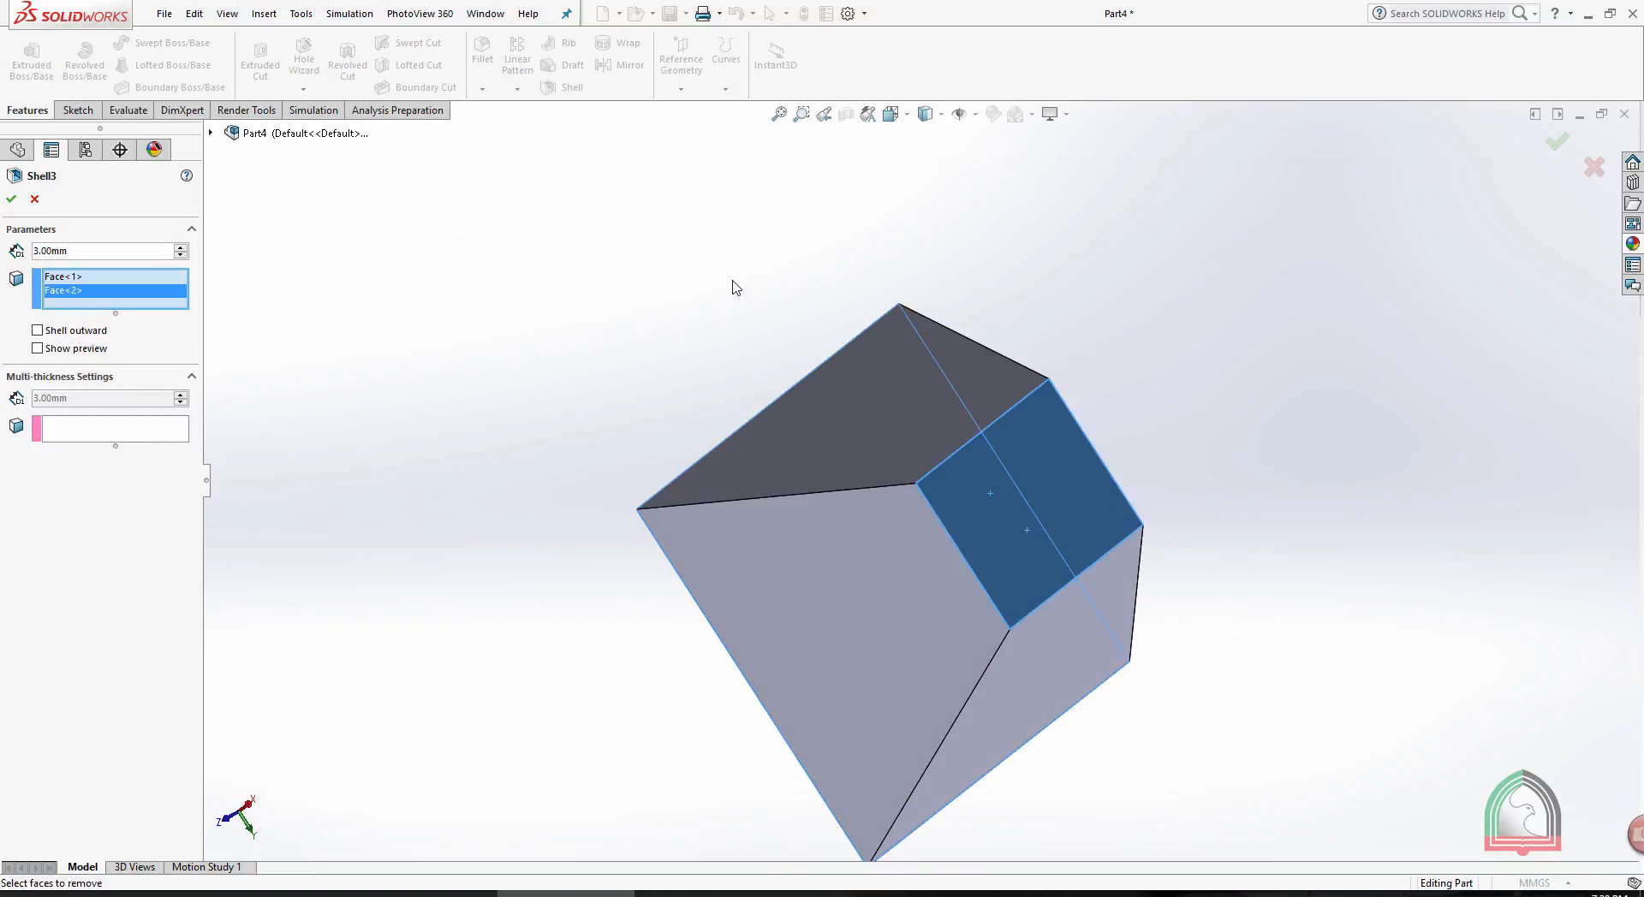
{"action": "left_click", "coordinate": [12, 206]}
{"action": "middle_click_drag", "start_coordinate": [543, 340], "coordinate": [579, 348]}
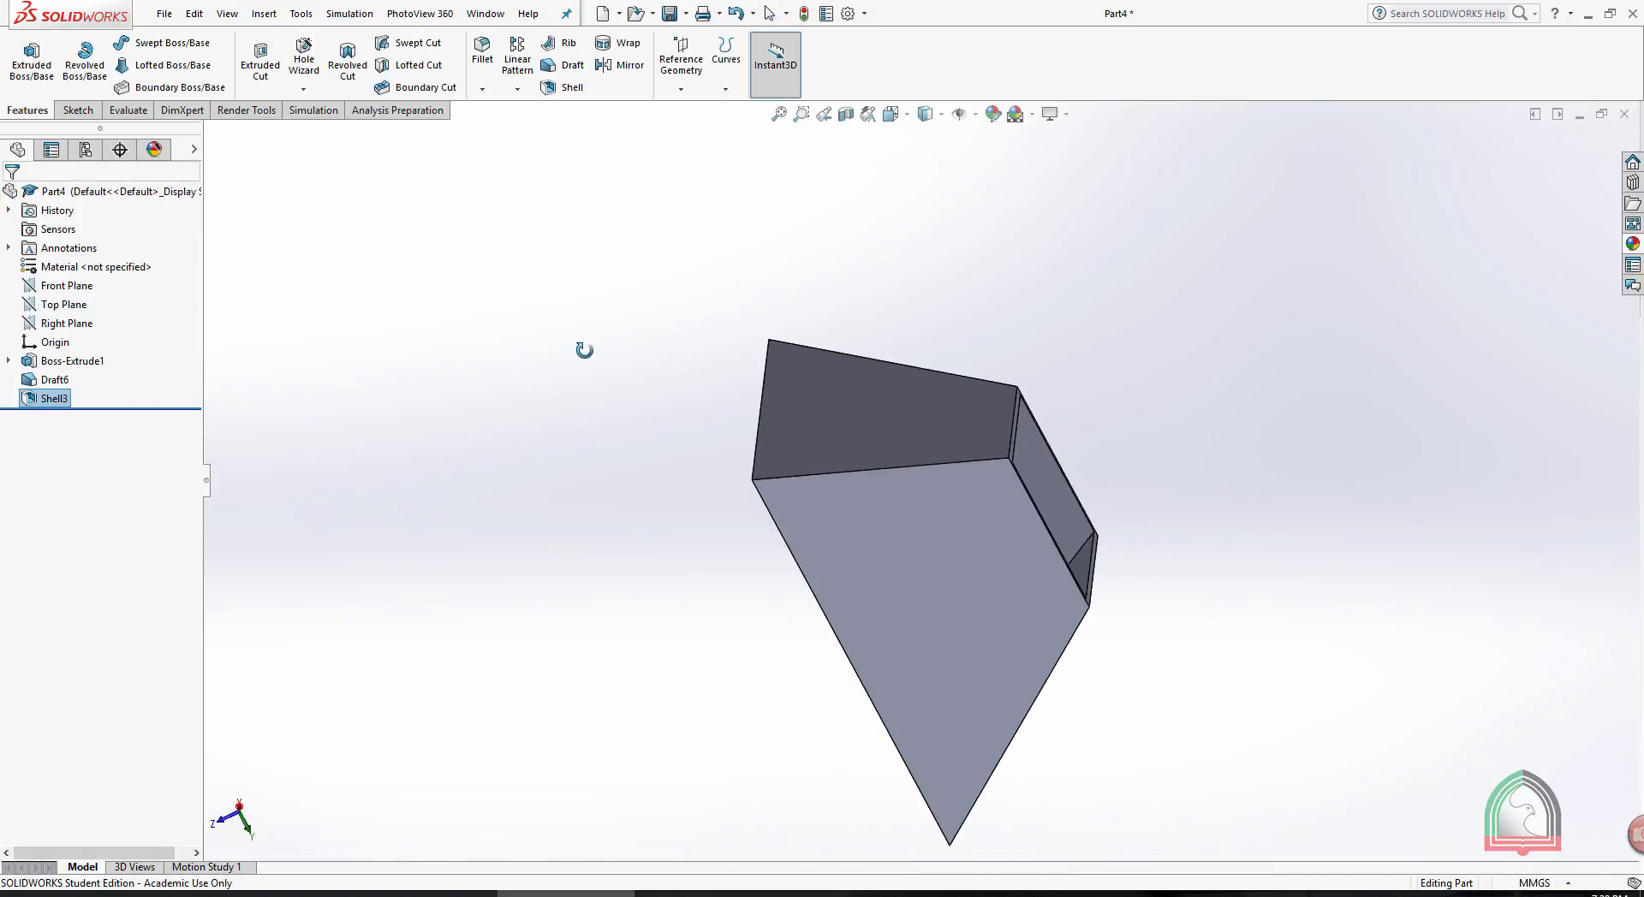
- Edit the shell to go outward and take the small end face off the faces to remove
{"action": "left_click", "coordinate": [60, 399]}
{"action": "left_click", "coordinate": [57, 399]}
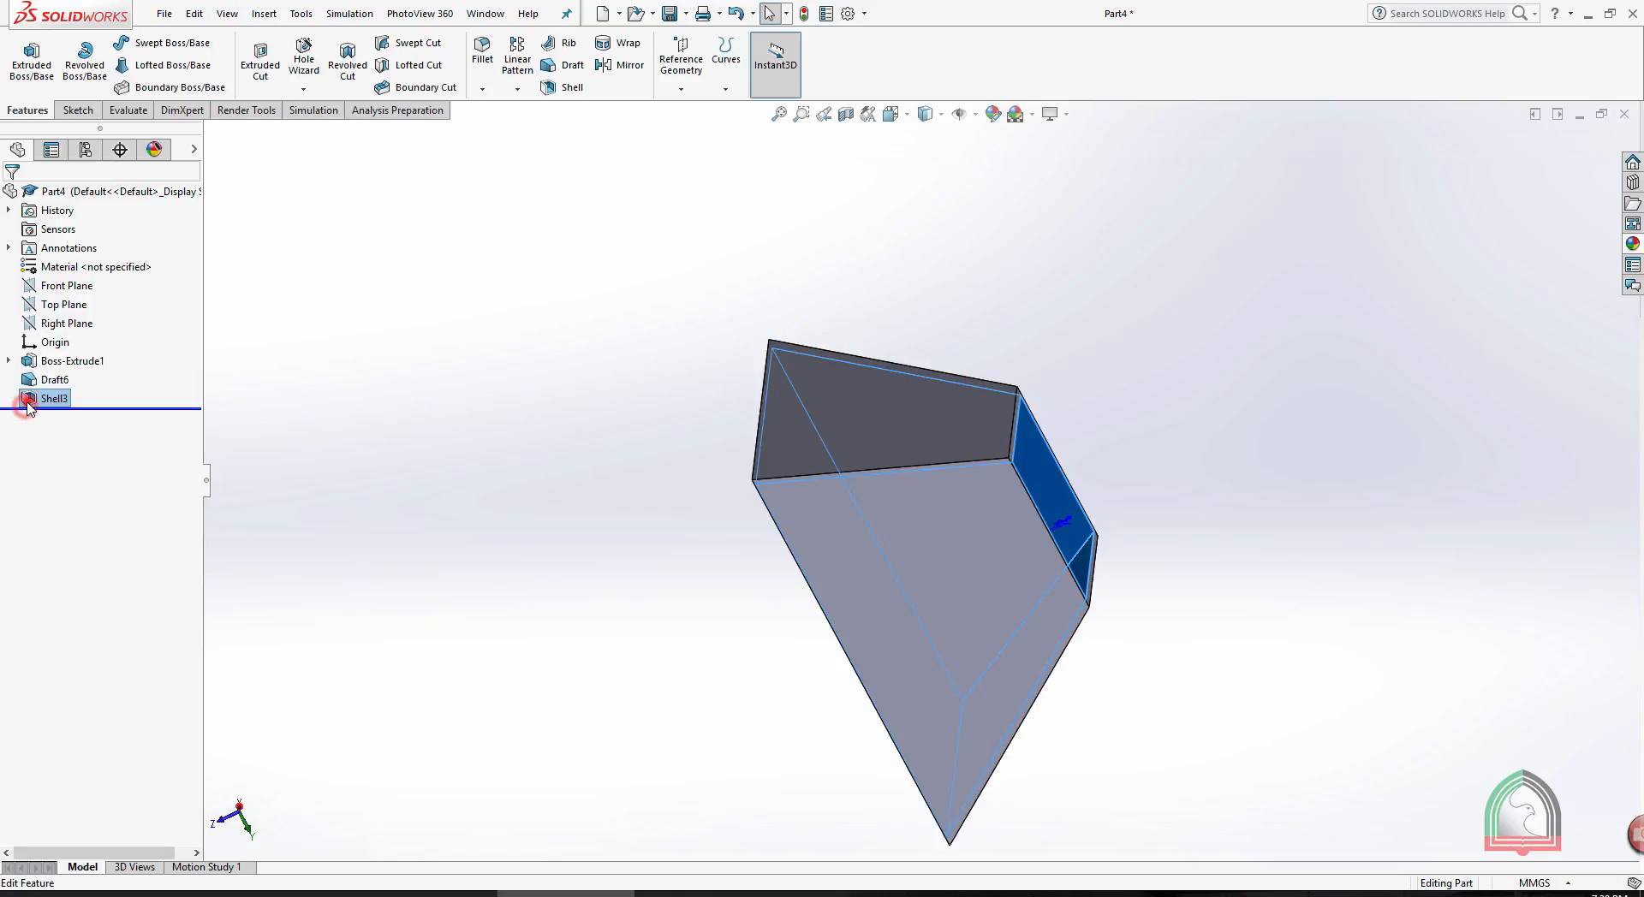
{"action": "left_click", "coordinate": [29, 400]}
{"action": "left_click", "coordinate": [36, 360]}
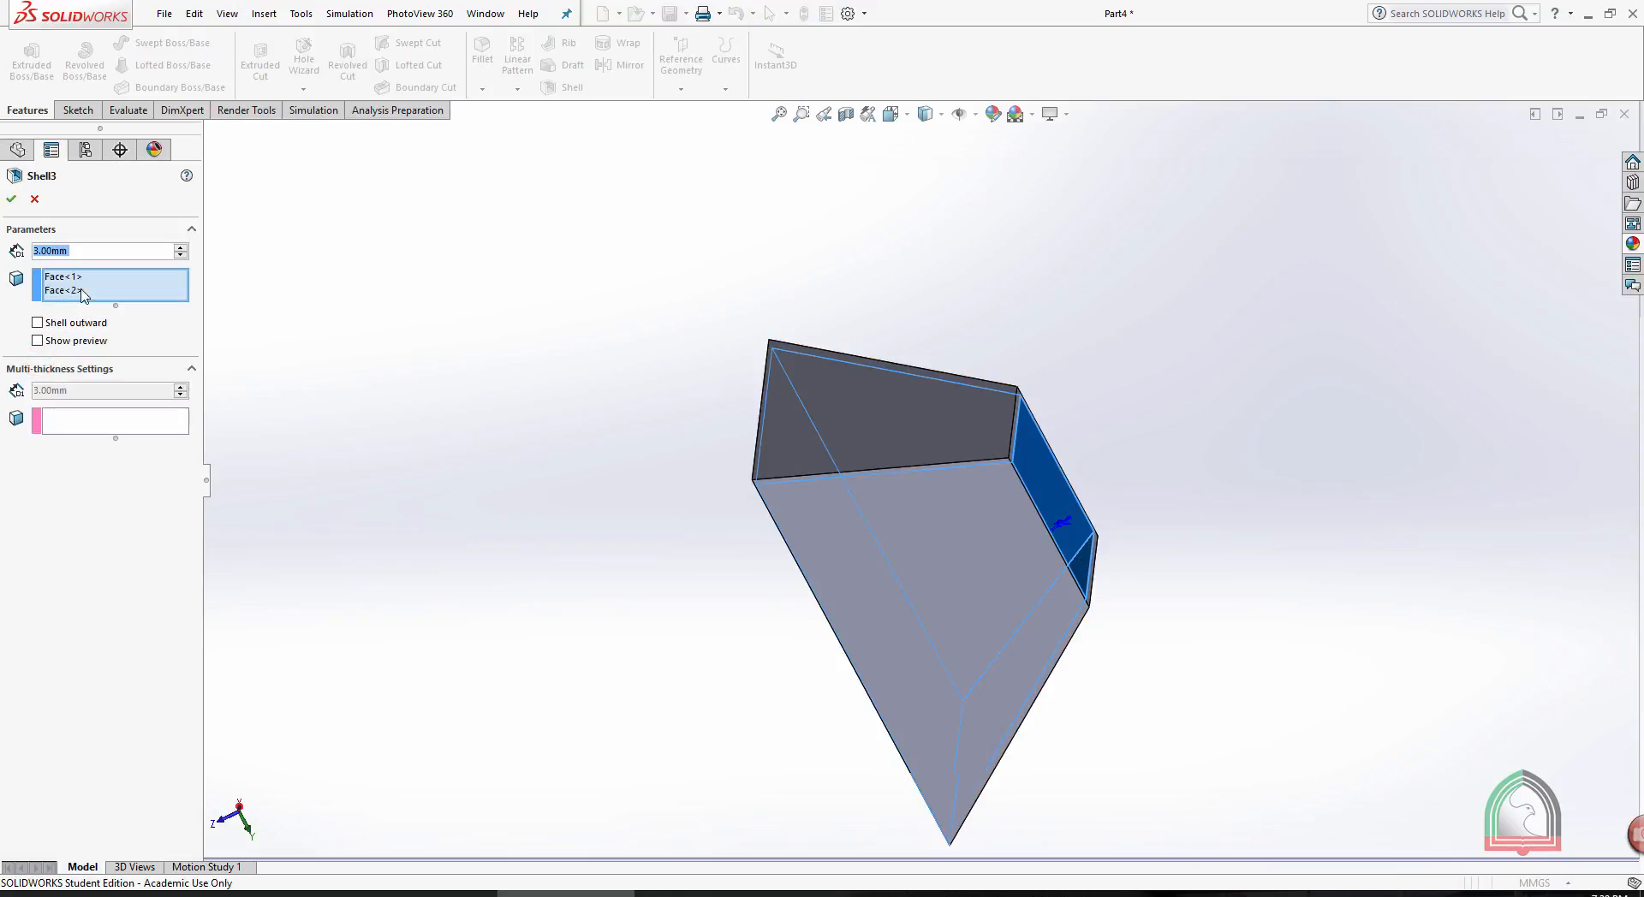
{"action": "left_click", "coordinate": [38, 323]}
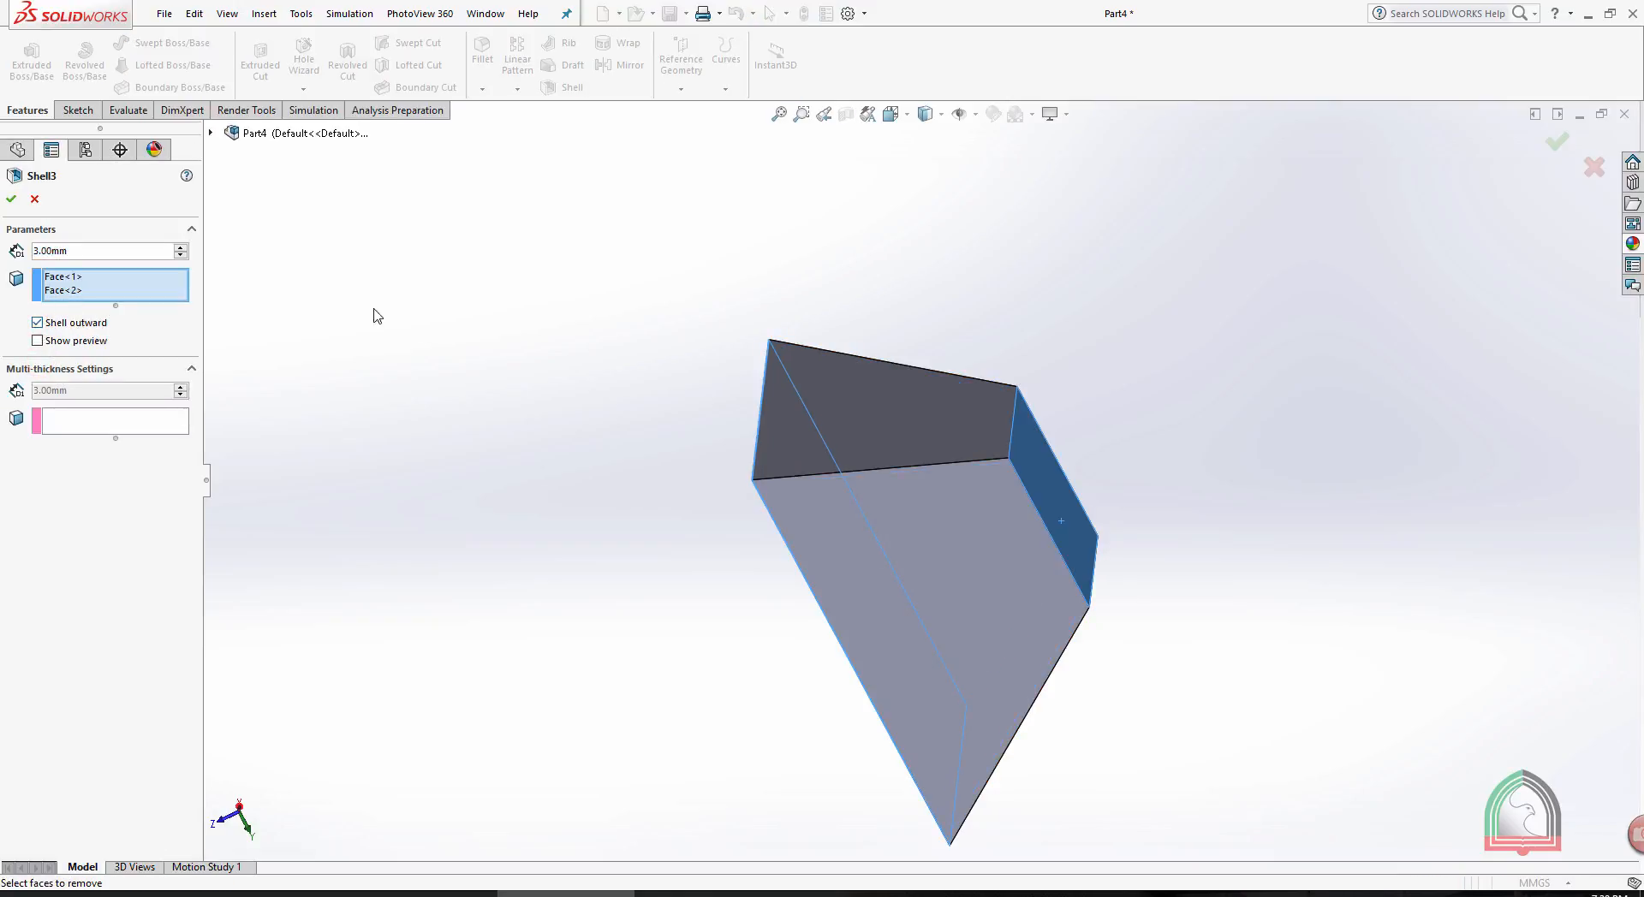
{"action": "left_click", "coordinate": [70, 290]}
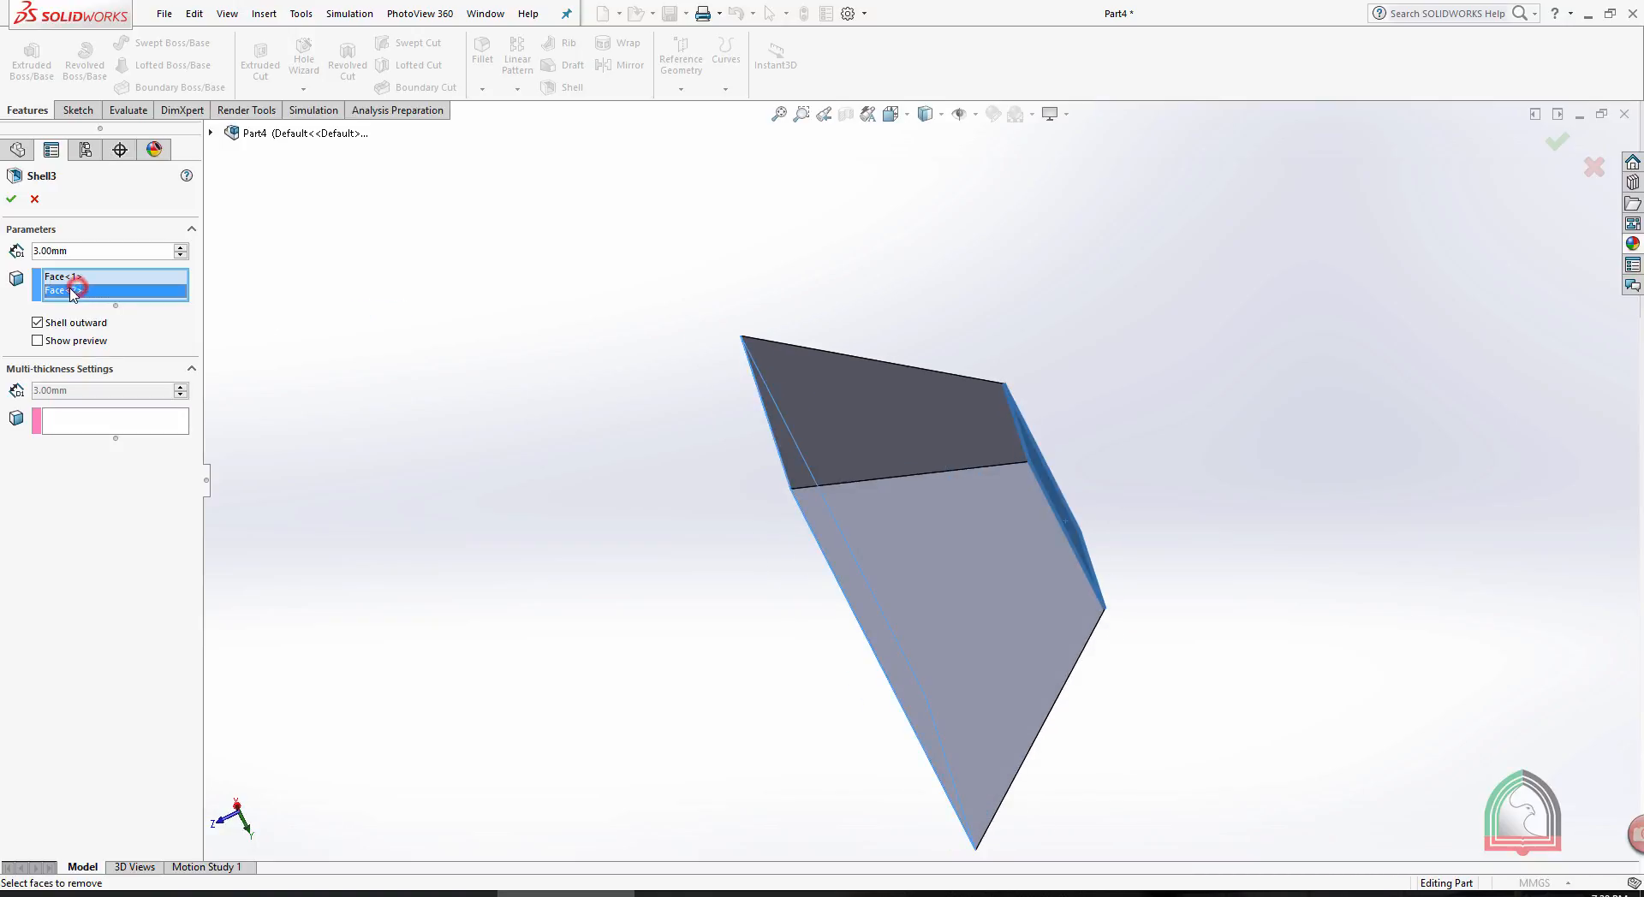
{"action": "right_click", "coordinate": [77, 290]}
{"action": "left_click", "coordinate": [111, 322]}
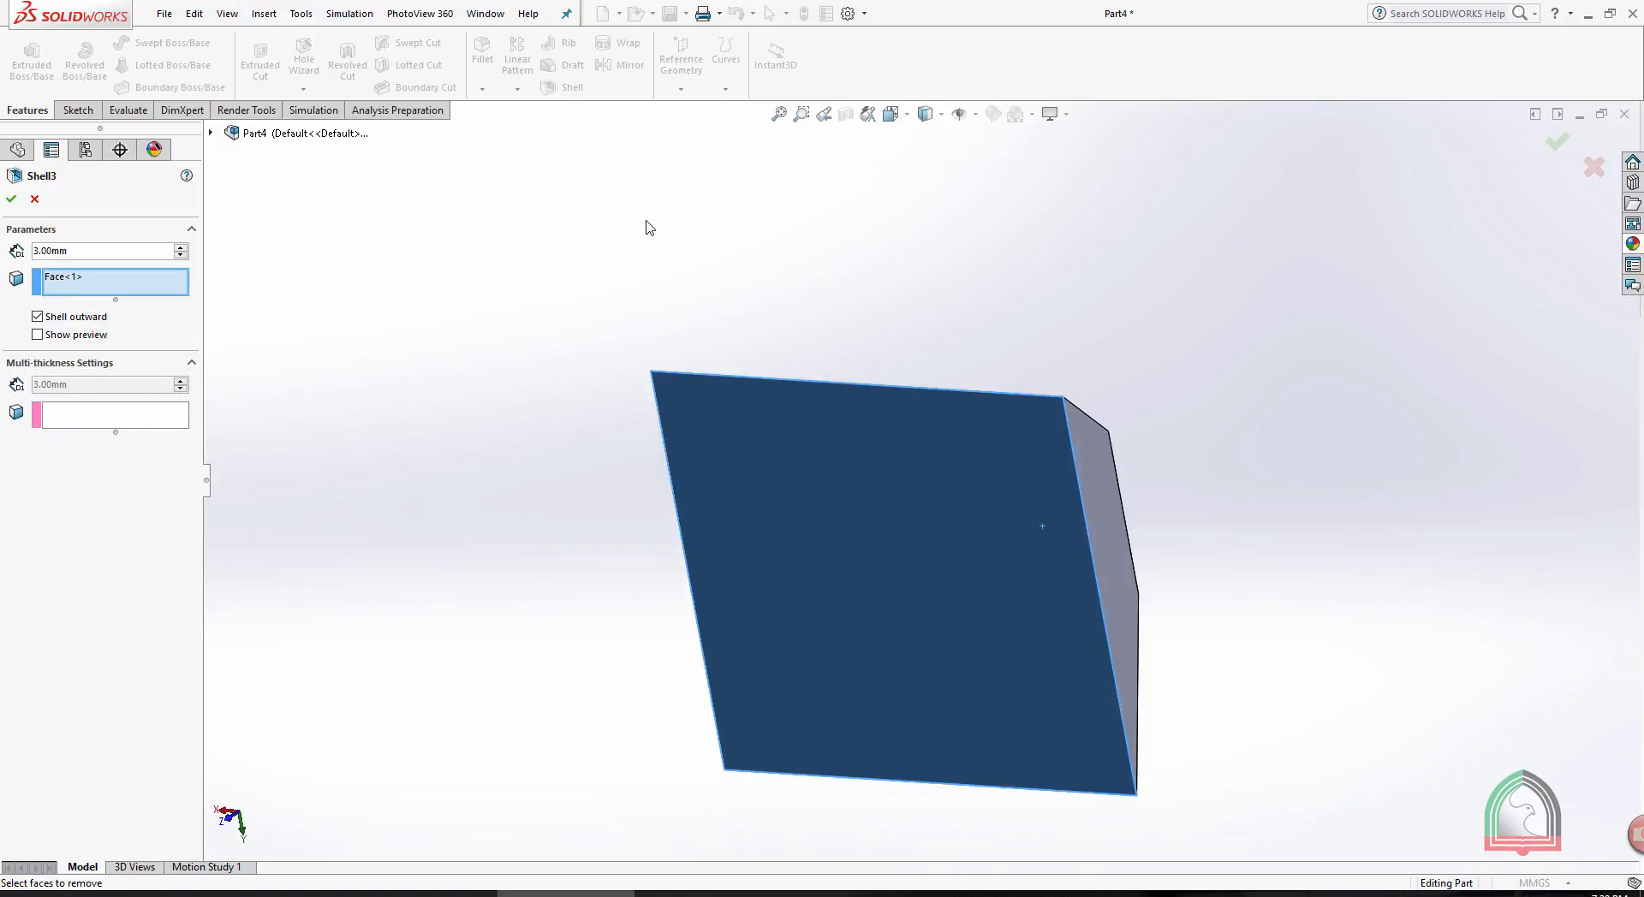
{"action": "left_click", "coordinate": [11, 200]}
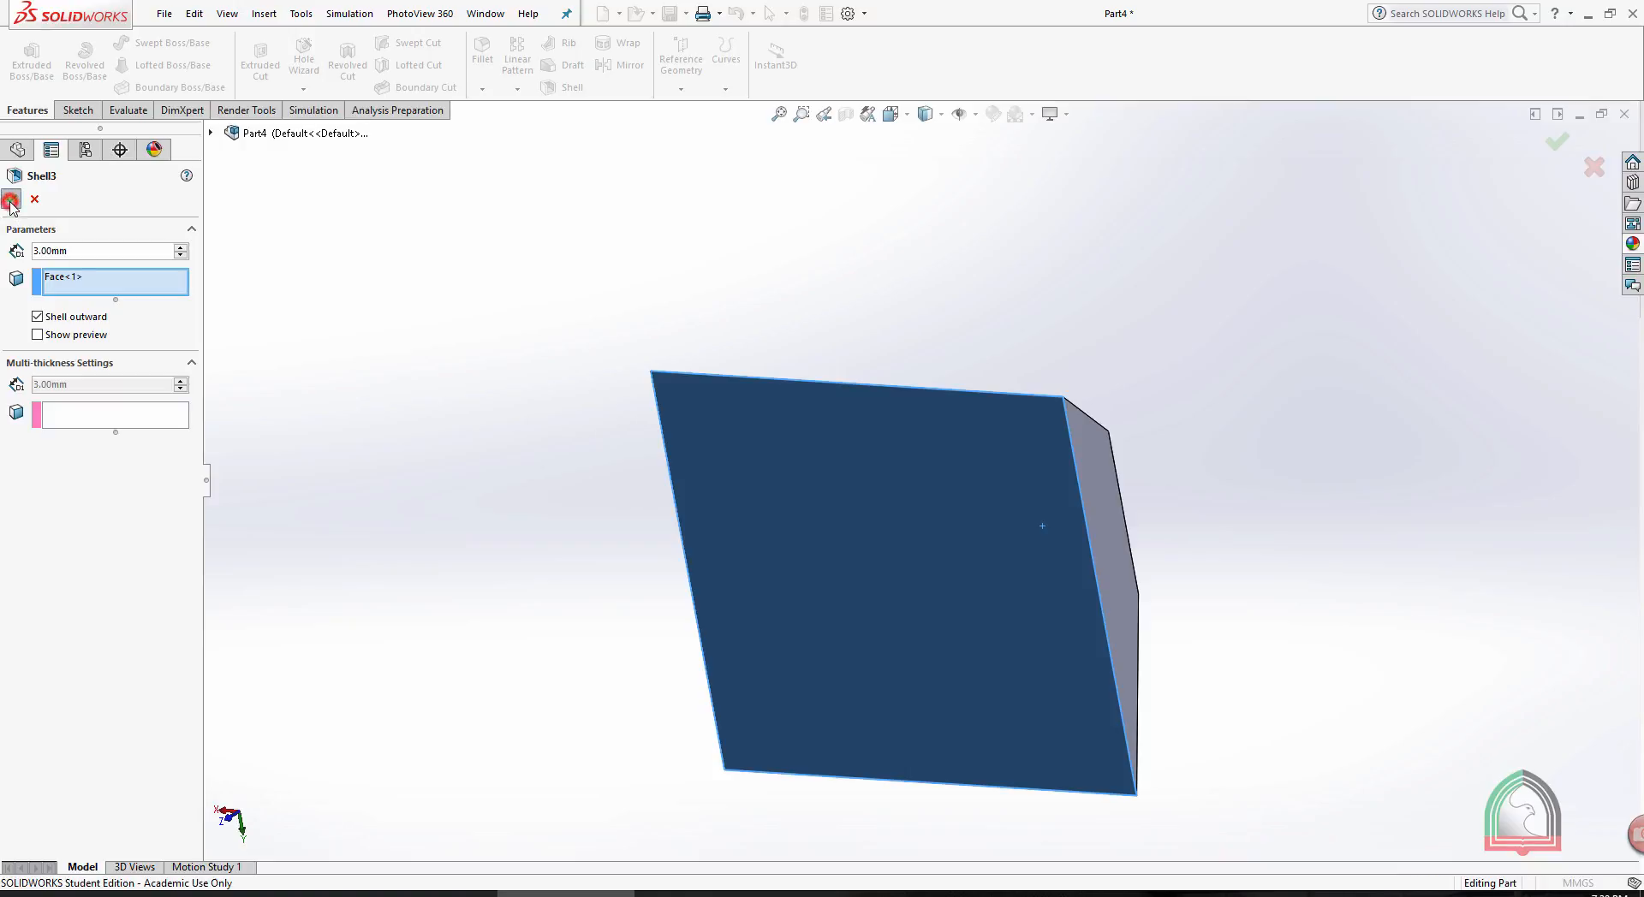
{"action": "middle_click_drag", "start_coordinate": [771, 245], "coordinate": [804, 182]}
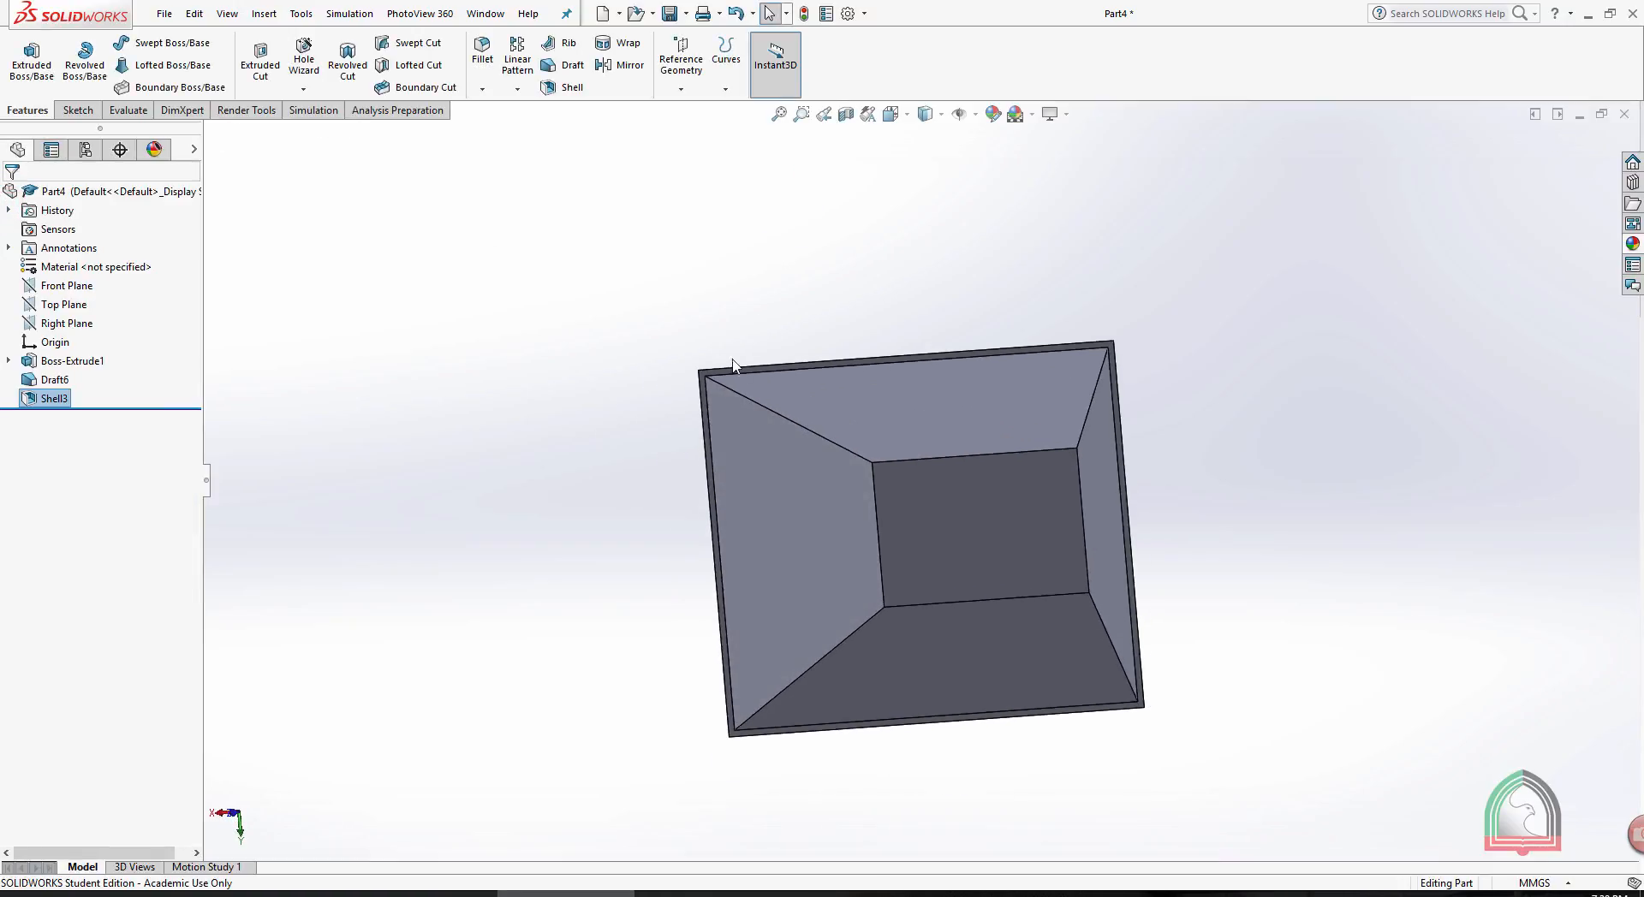
- Edit the shell with its preview shown, compare inward and outward shelling, and keep the outward option
{"action": "scroll", "coordinate": [798, 442], "scroll_direction": "down", "scroll_amount": 3}
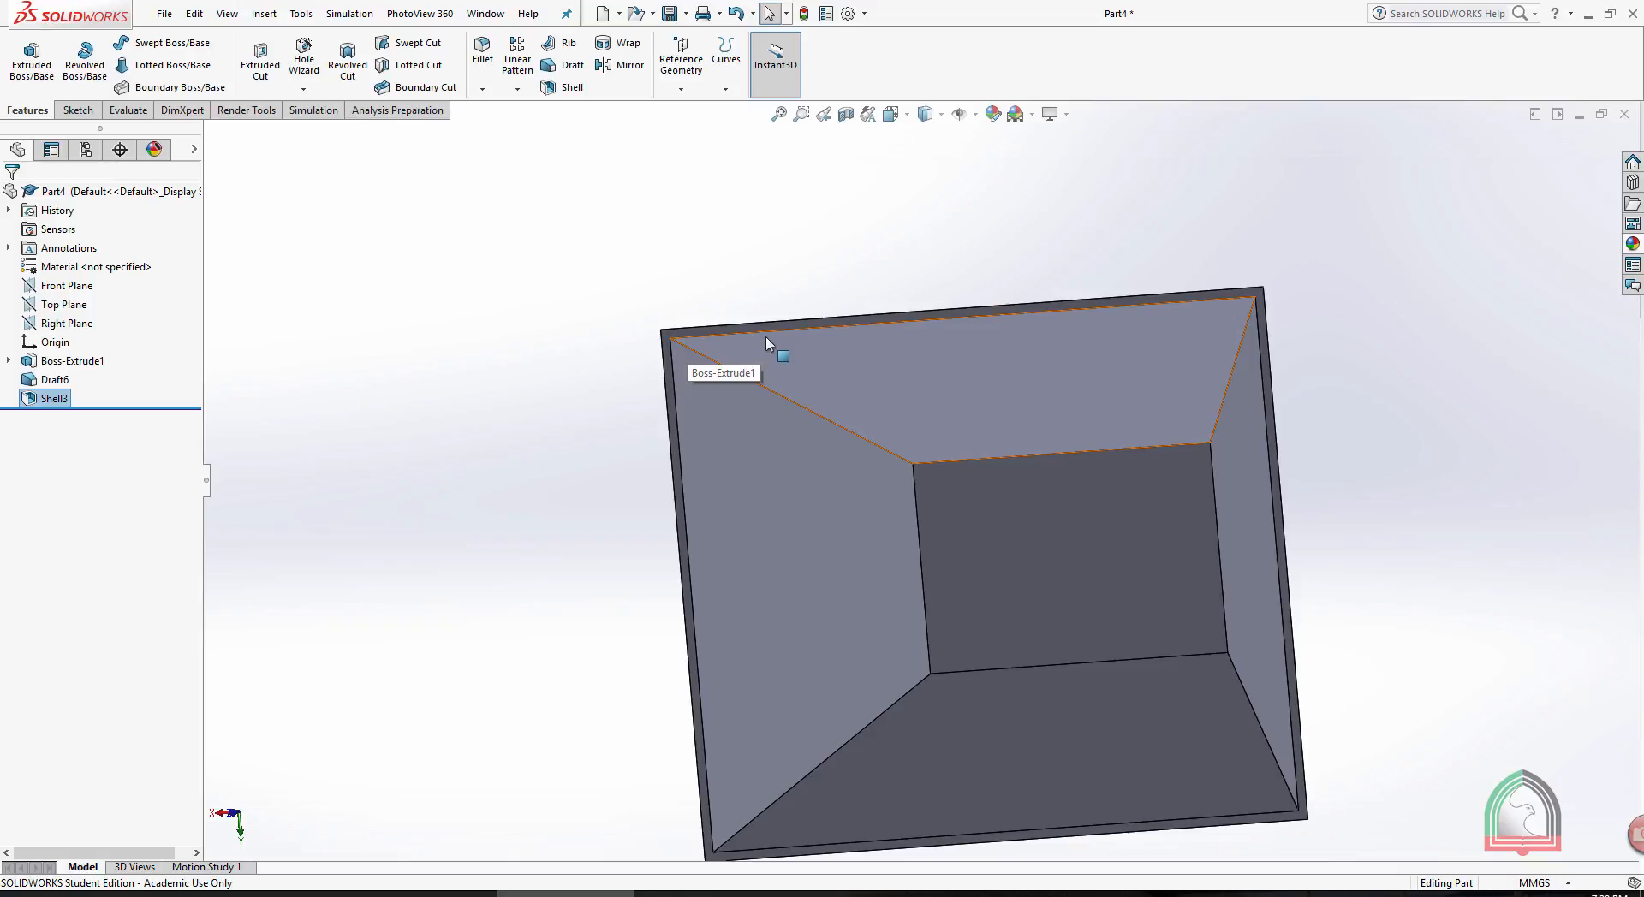
{"action": "left_click", "coordinate": [52, 399]}
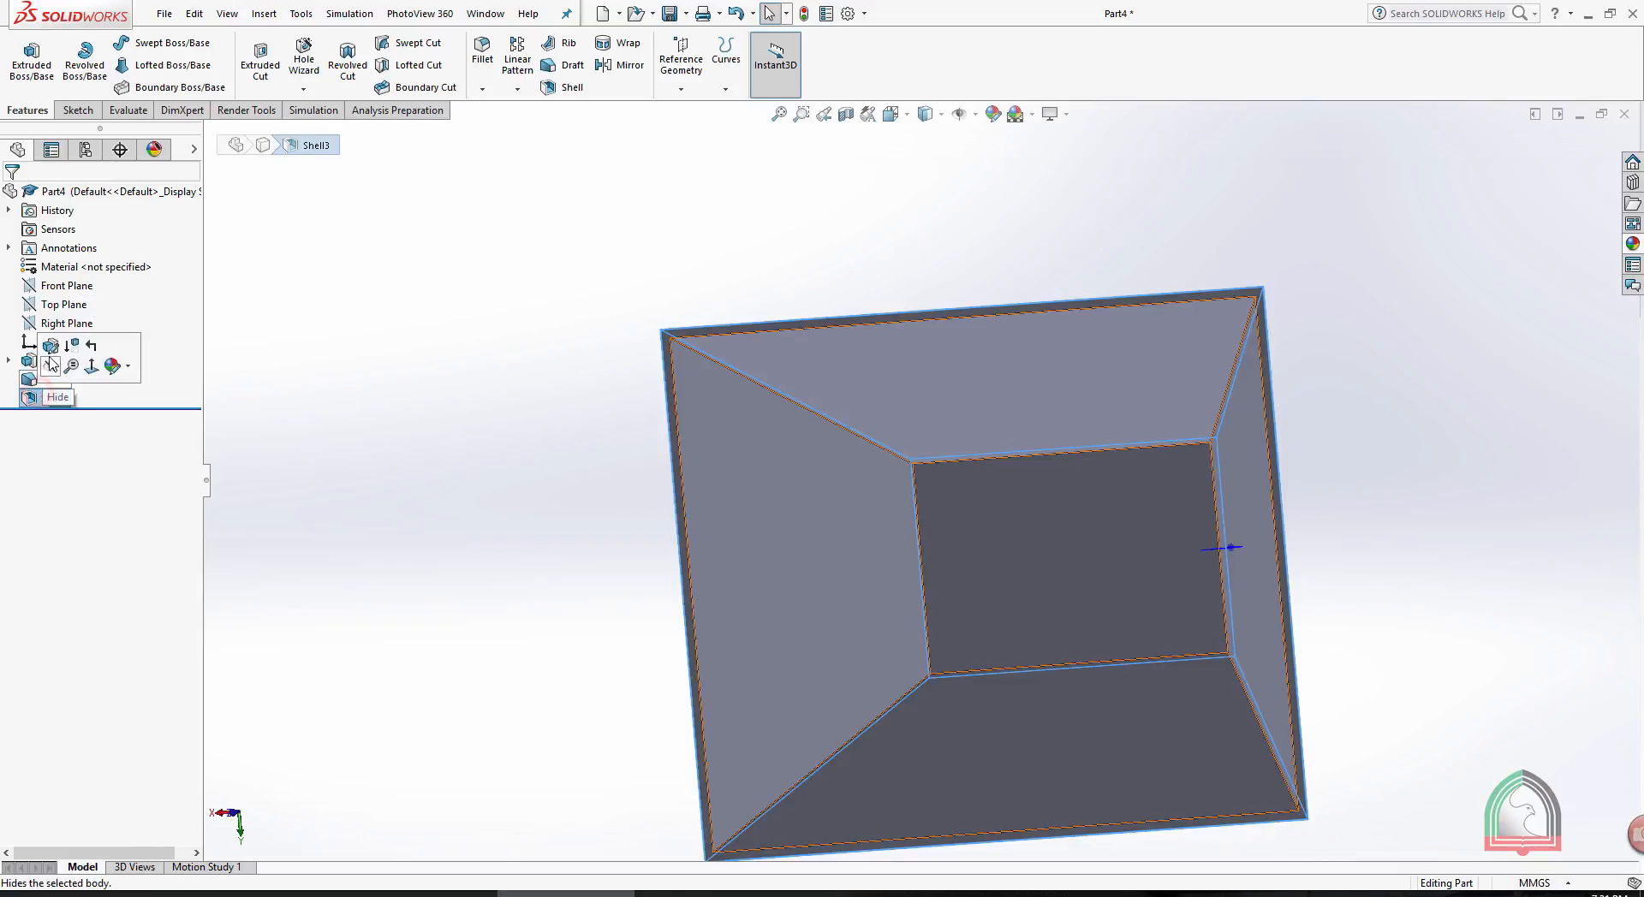
{"action": "left_click", "coordinate": [51, 346]}
{"action": "left_click", "coordinate": [37, 334]}
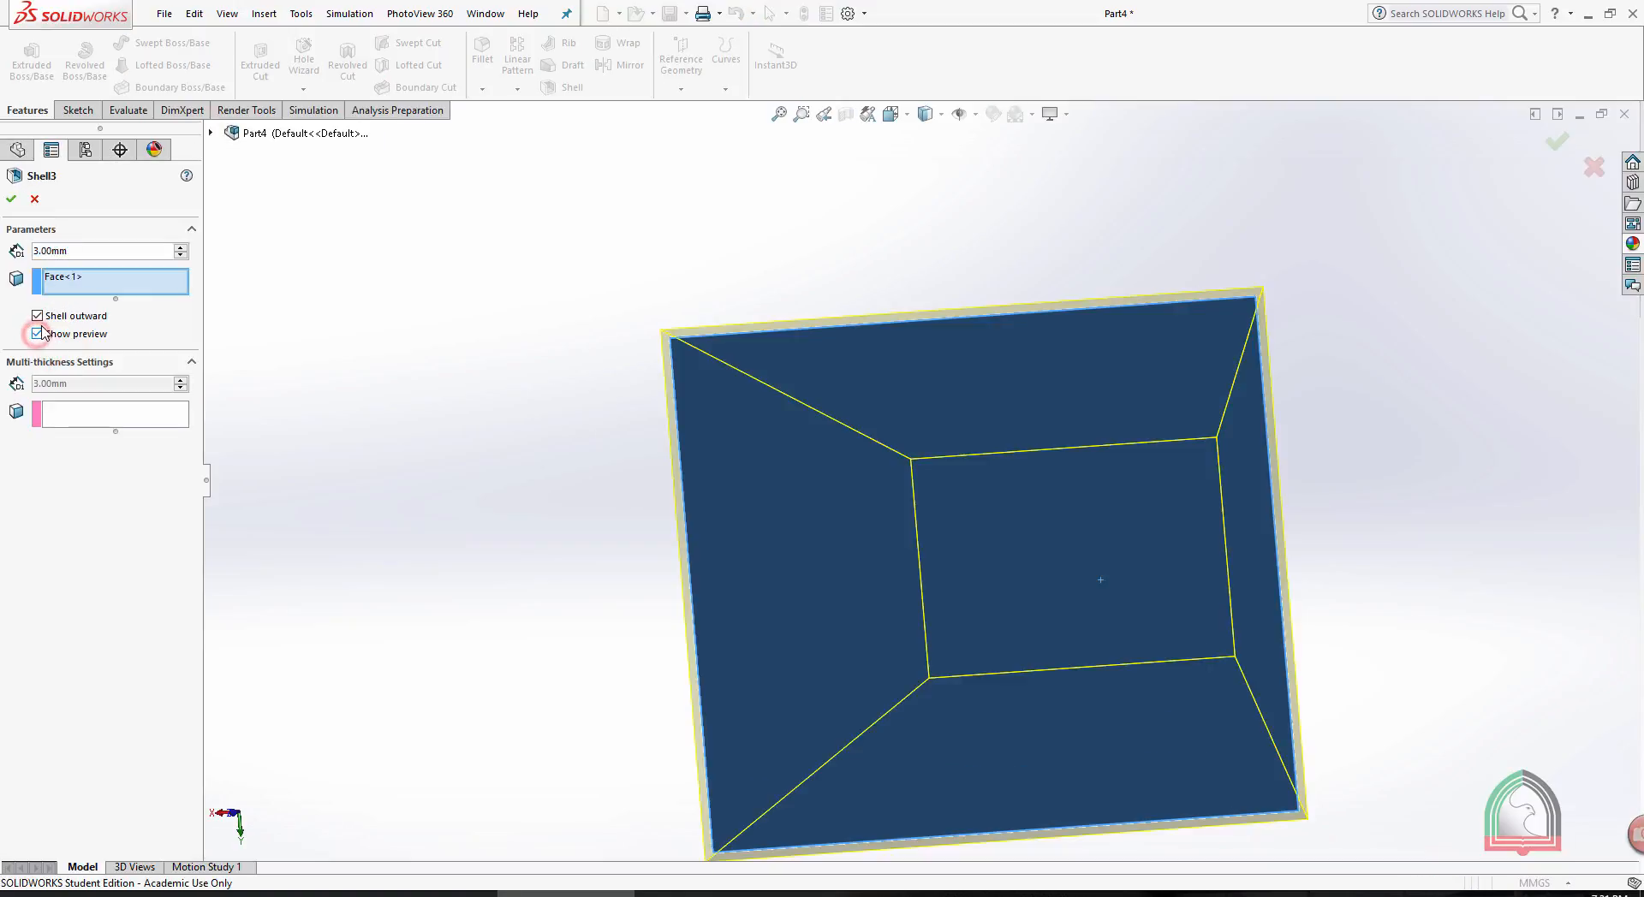
{"action": "left_click", "coordinate": [37, 316]}
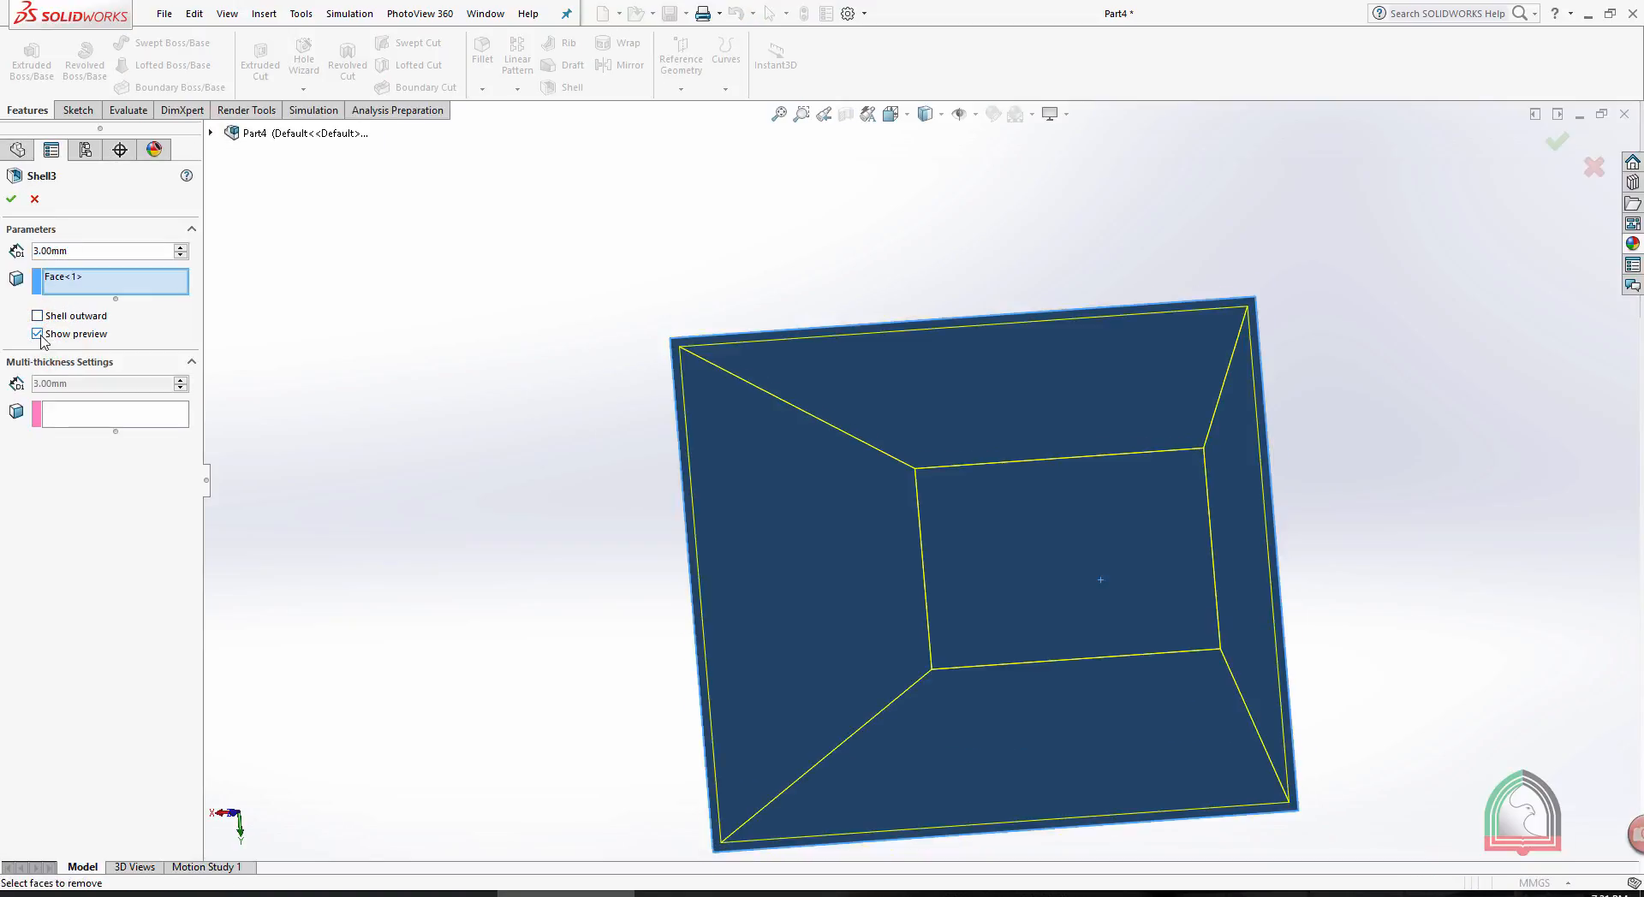
{"action": "left_click", "coordinate": [37, 316]}
{"action": "left_click", "coordinate": [36, 316]}
{"action": "left_click", "coordinate": [11, 199]}
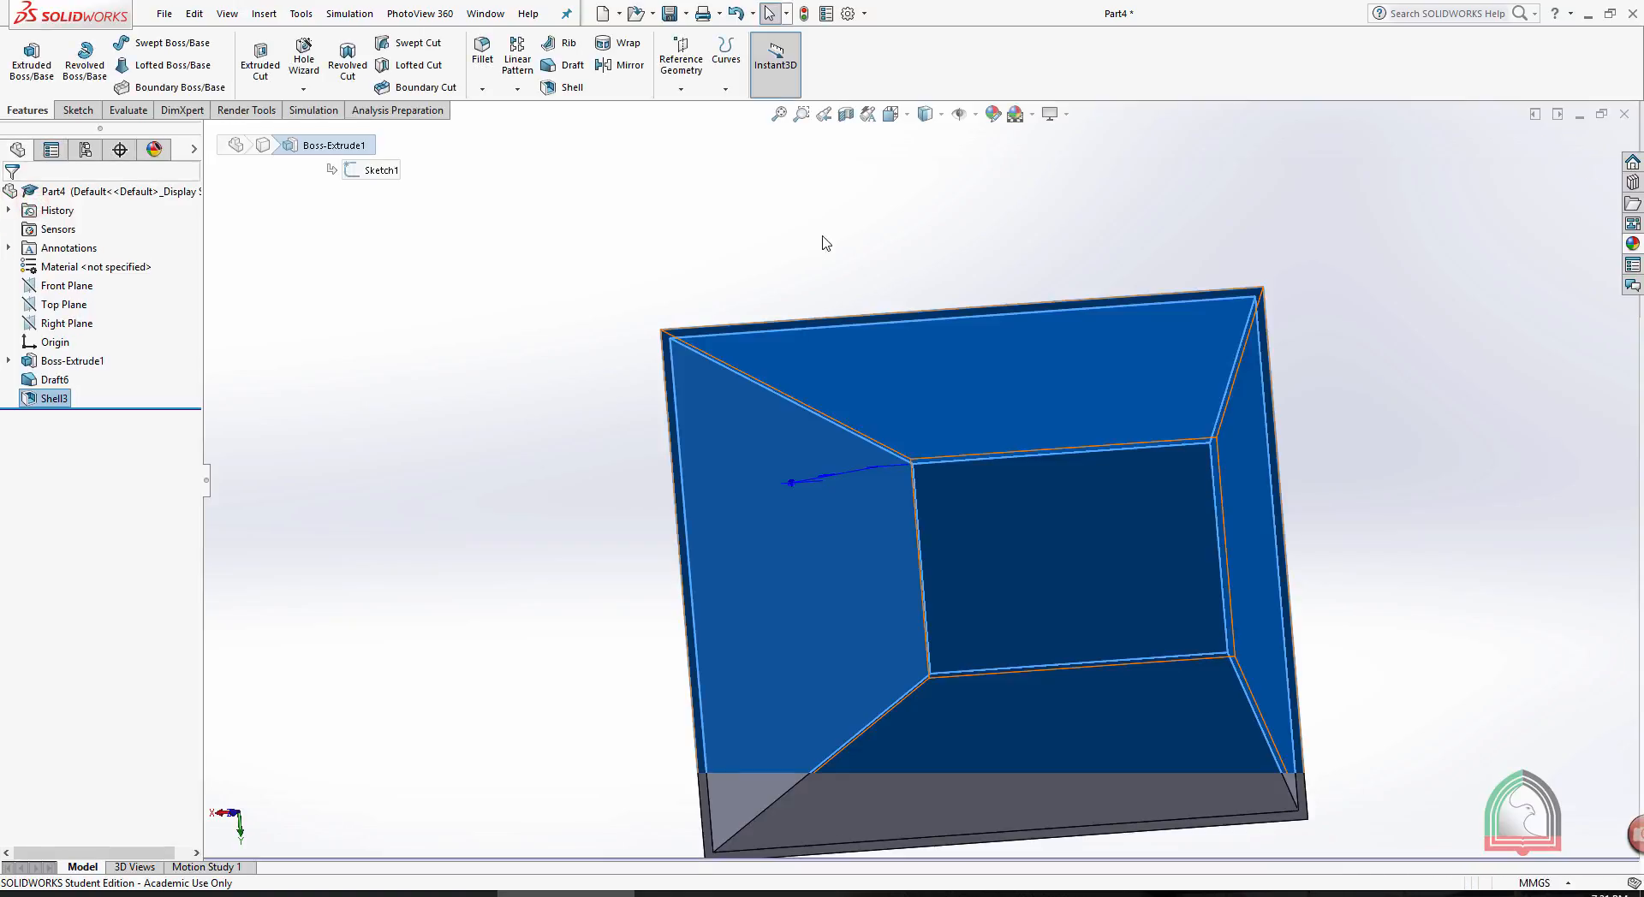
- Delete the shell feature from the drafted block
{"action": "middle_click_drag", "start_coordinate": [822, 244], "coordinate": [736, 387]}
{"action": "right_click", "coordinate": [46, 400]}
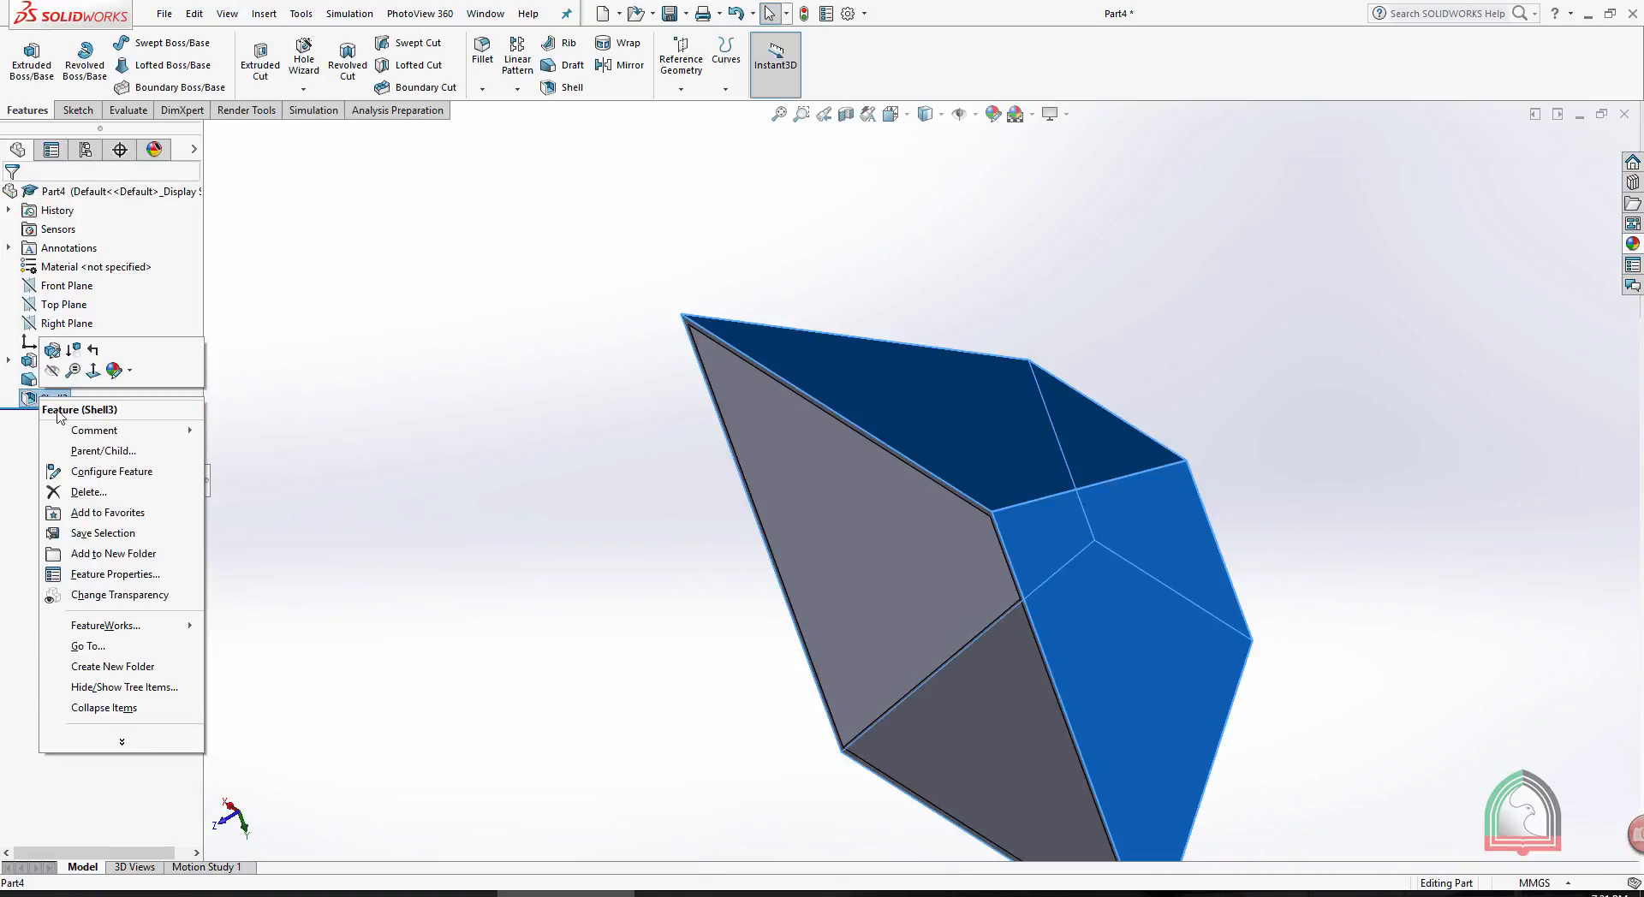
{"action": "left_click", "coordinate": [77, 495]}
{"action": "left_click", "coordinate": [928, 370]}
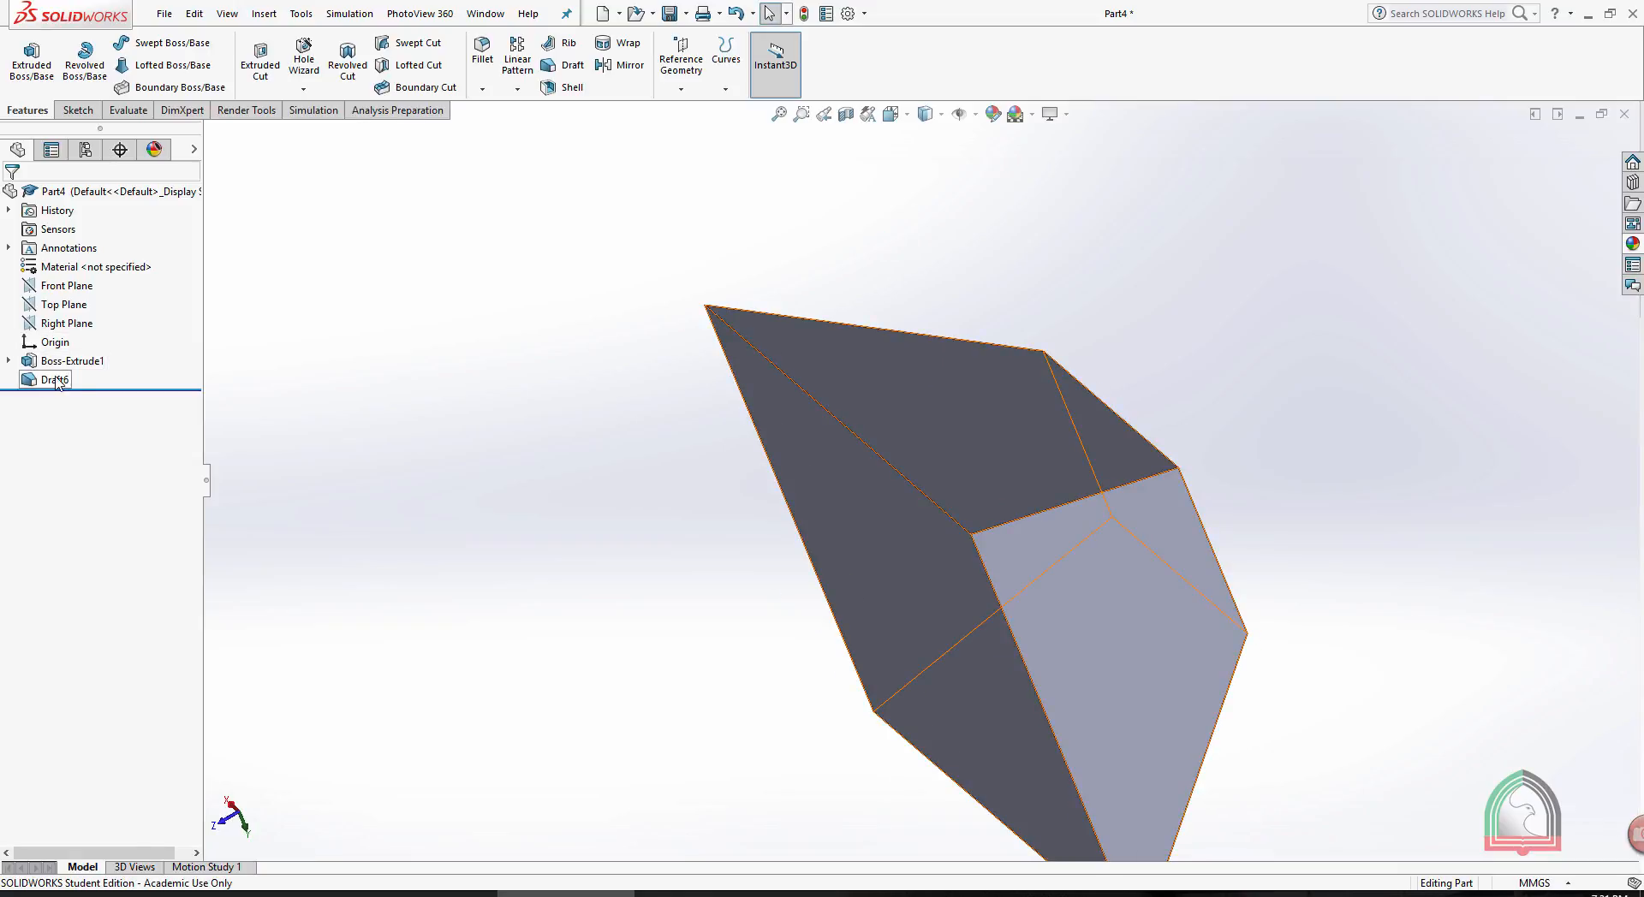
- Shell the drafted block with a 5 mm wall thickness, removing one slanted side face
{"action": "middle_click_drag", "start_coordinate": [694, 162], "coordinate": [940, 459]}
{"action": "left_click", "coordinate": [940, 459]}
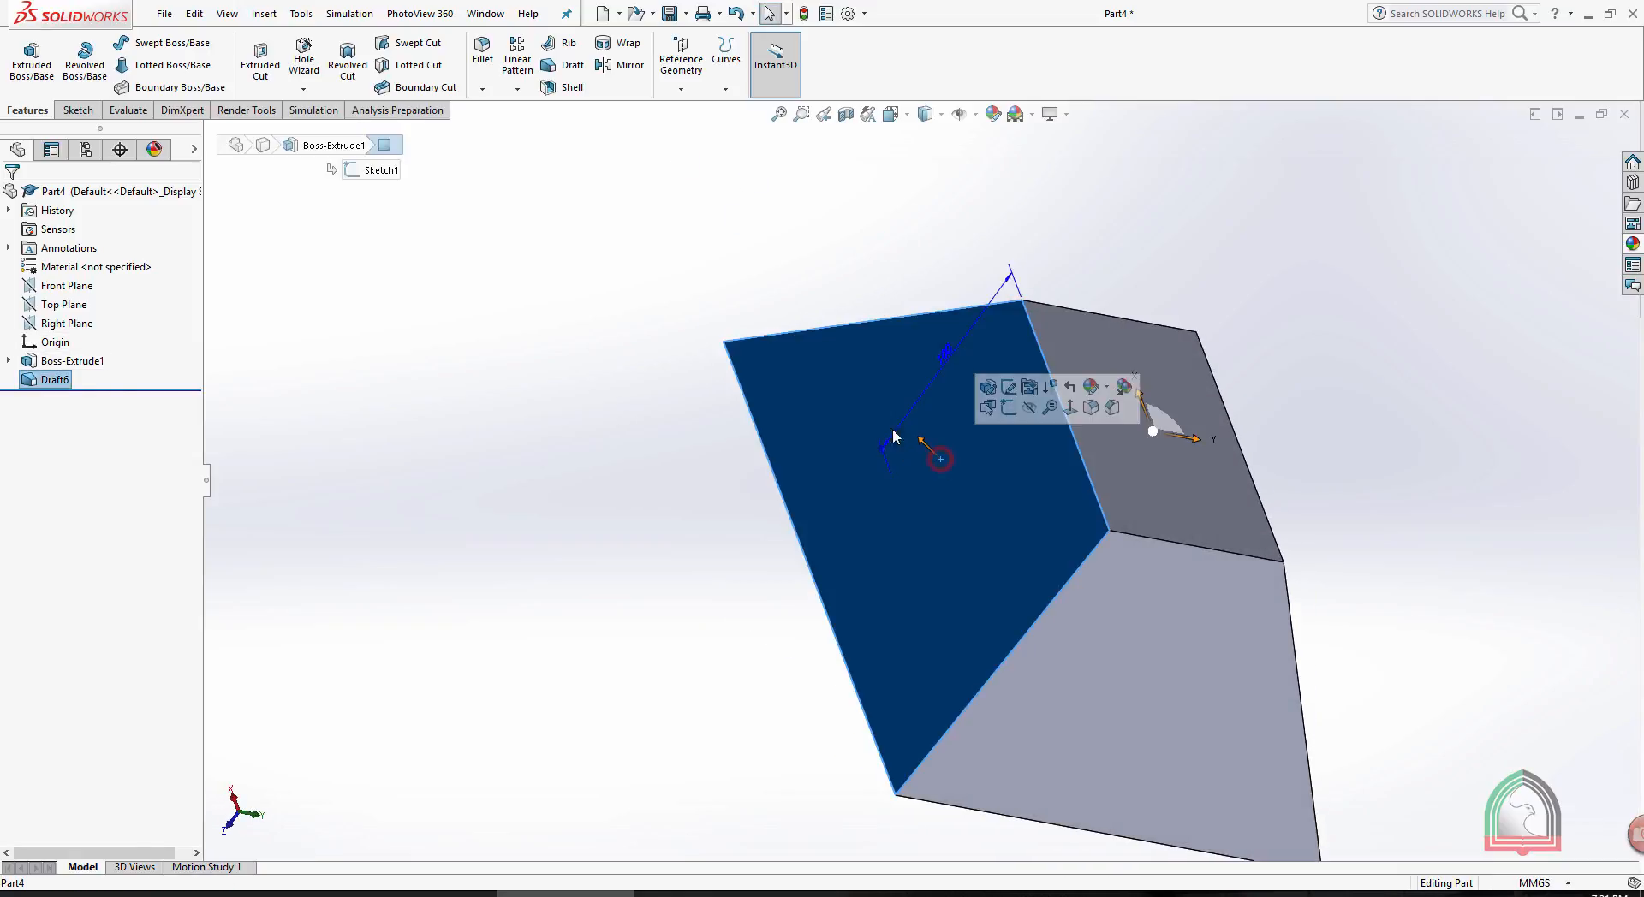
{"action": "middle_click_drag", "start_coordinate": [922, 272], "coordinate": [731, 247]}
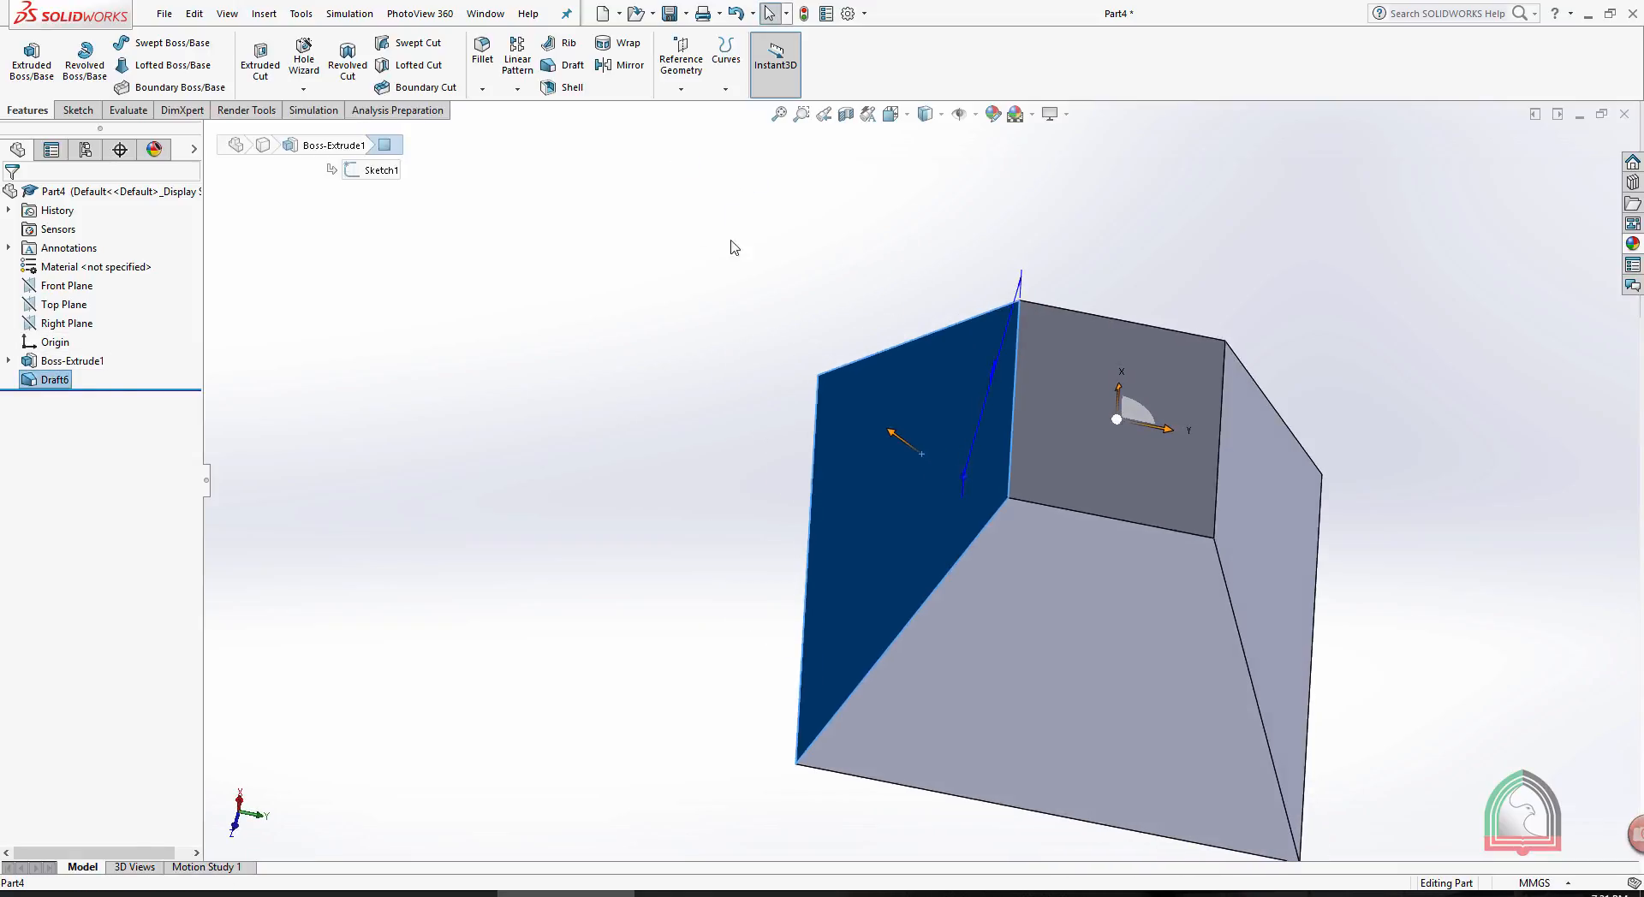
{"action": "left_click", "coordinate": [569, 86]}
{"action": "left_click", "coordinate": [94, 252]}
{"action": "left_click_drag", "start_coordinate": [96, 253], "coordinate": [3, 244]}
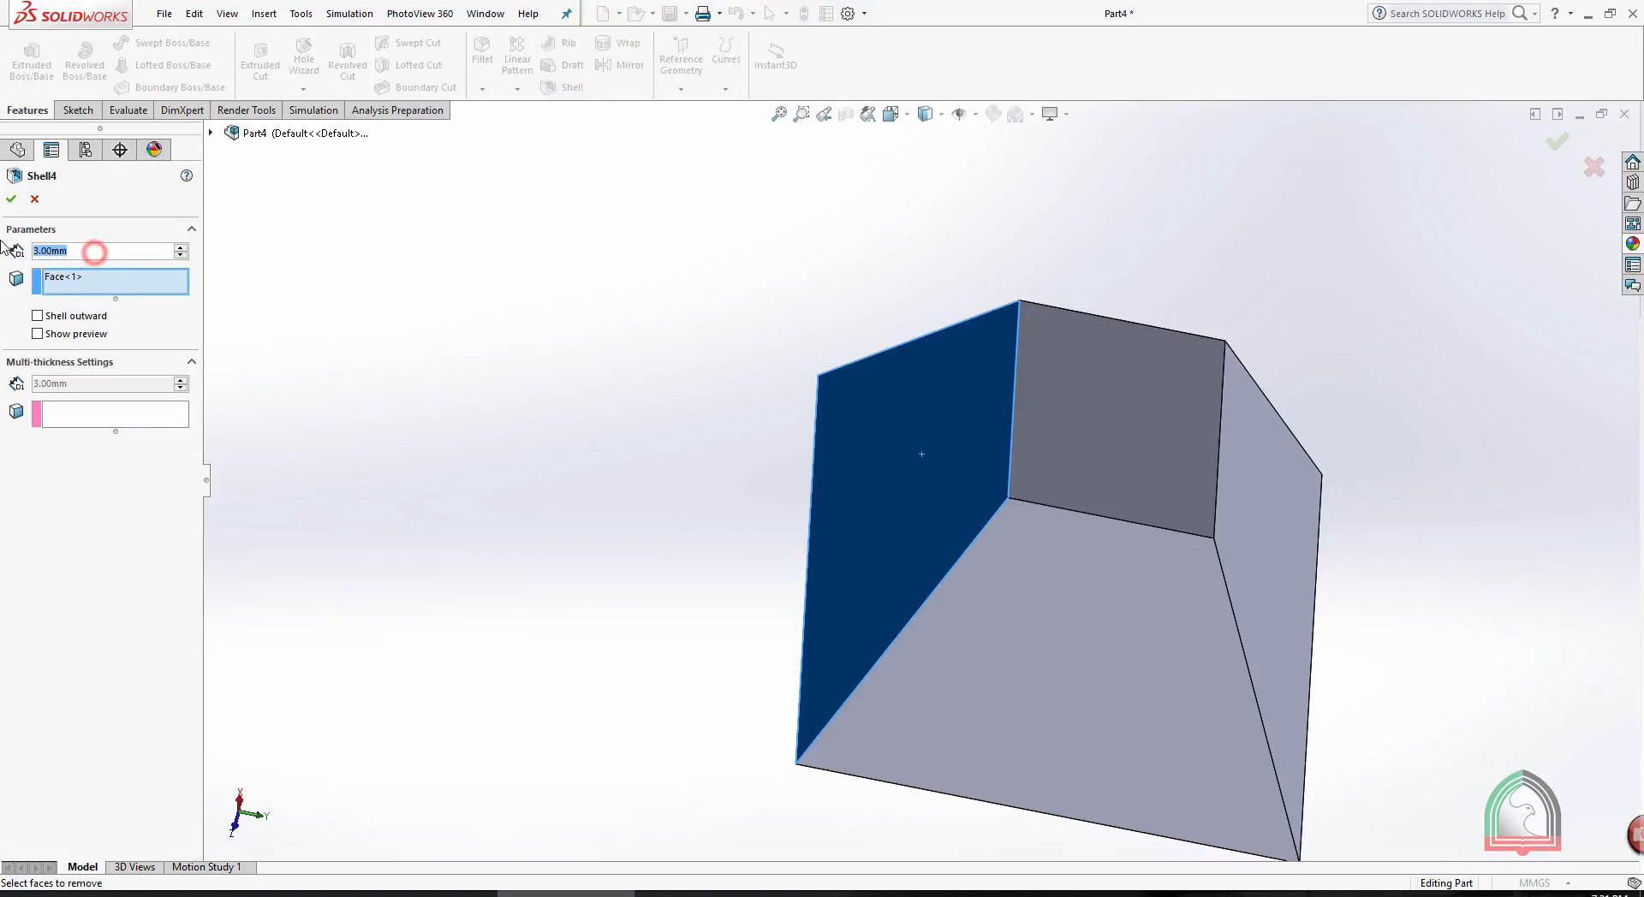
{"action": "type", "text": "5"}
{"action": "left_click", "coordinate": [411, 287]}
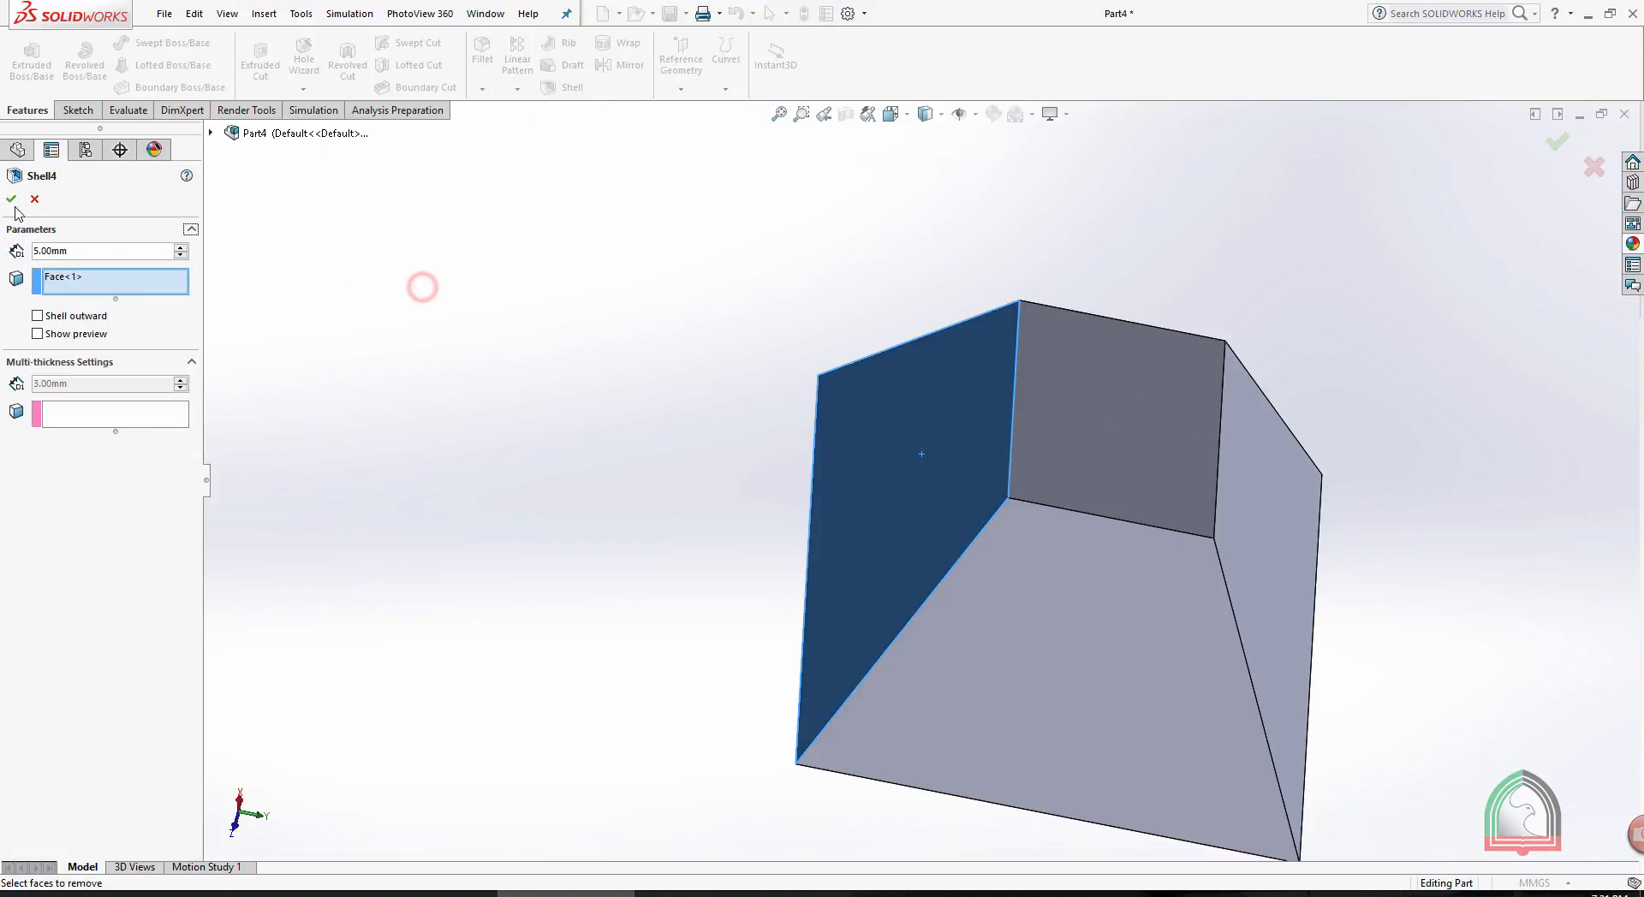
{"action": "key", "text": "Return"}
{"action": "middle_click_drag", "start_coordinate": [444, 404], "coordinate": [538, 464]}
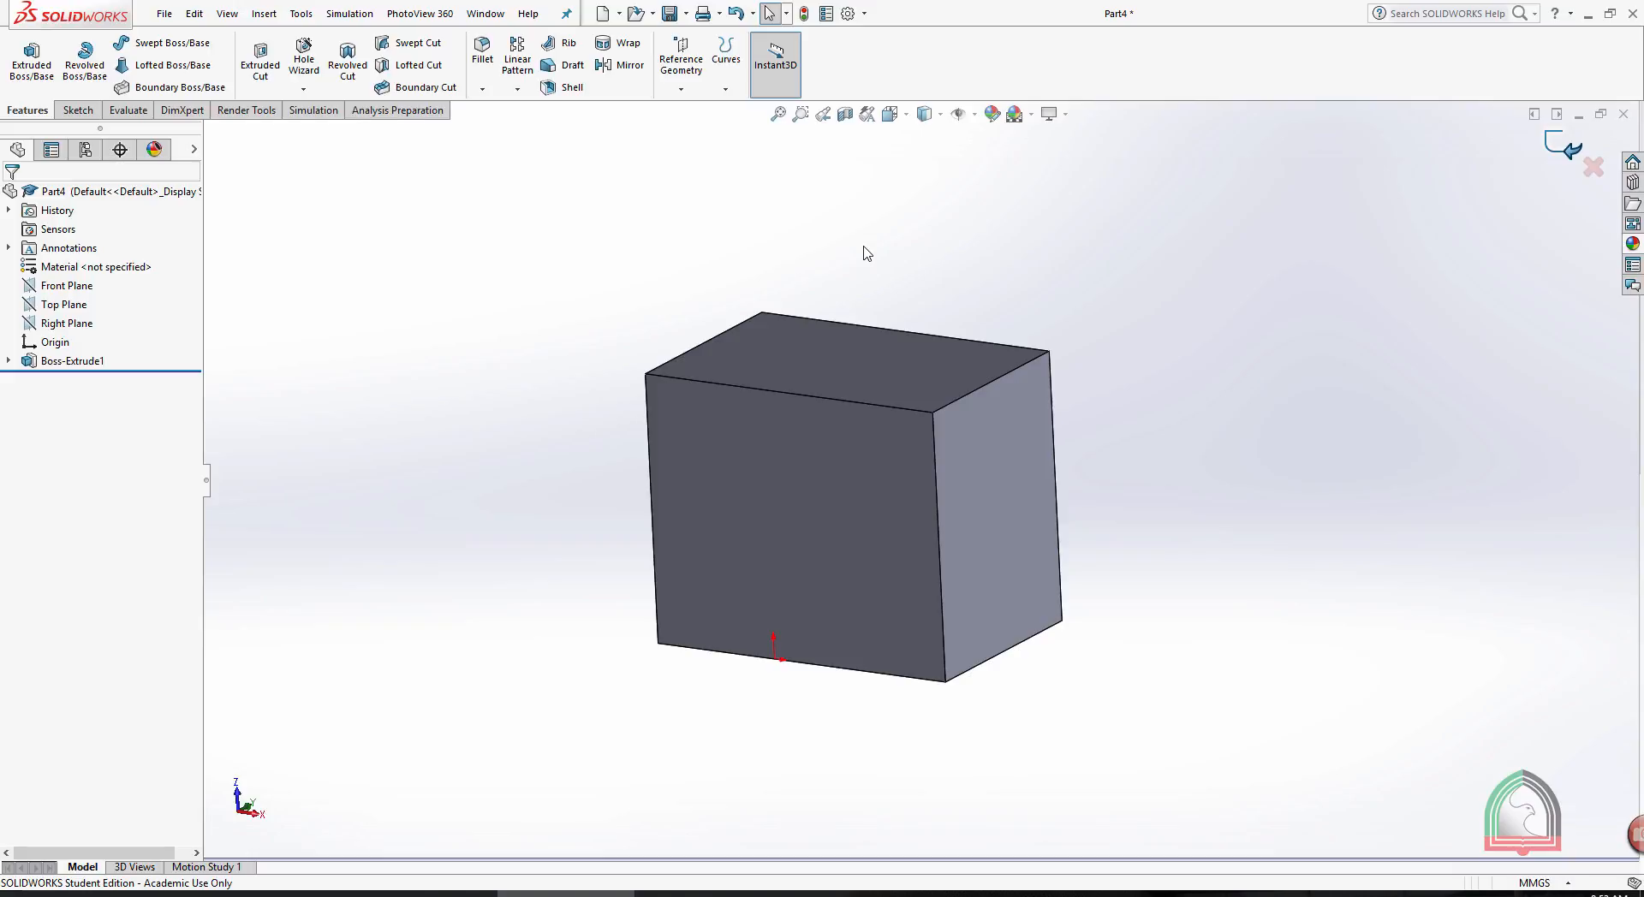
- Start a Wrap with a sketch on the plain box's front face and add the sketch text "SOLID WORKS"
{"action": "left_click", "coordinate": [621, 44]}
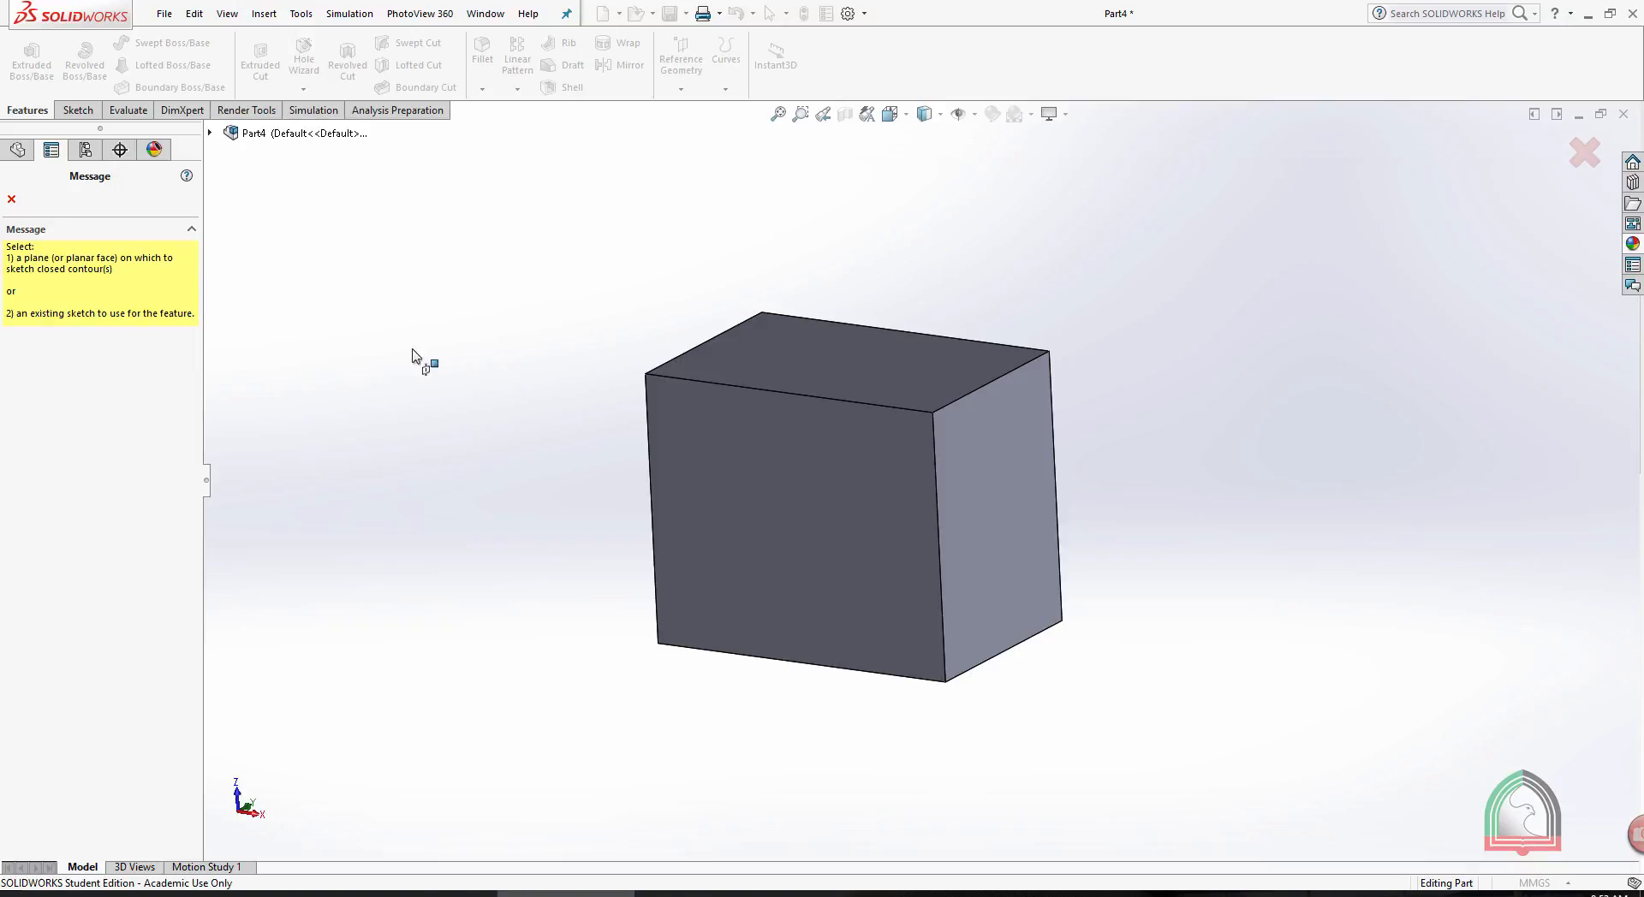
{"action": "left_click", "coordinate": [733, 471]}
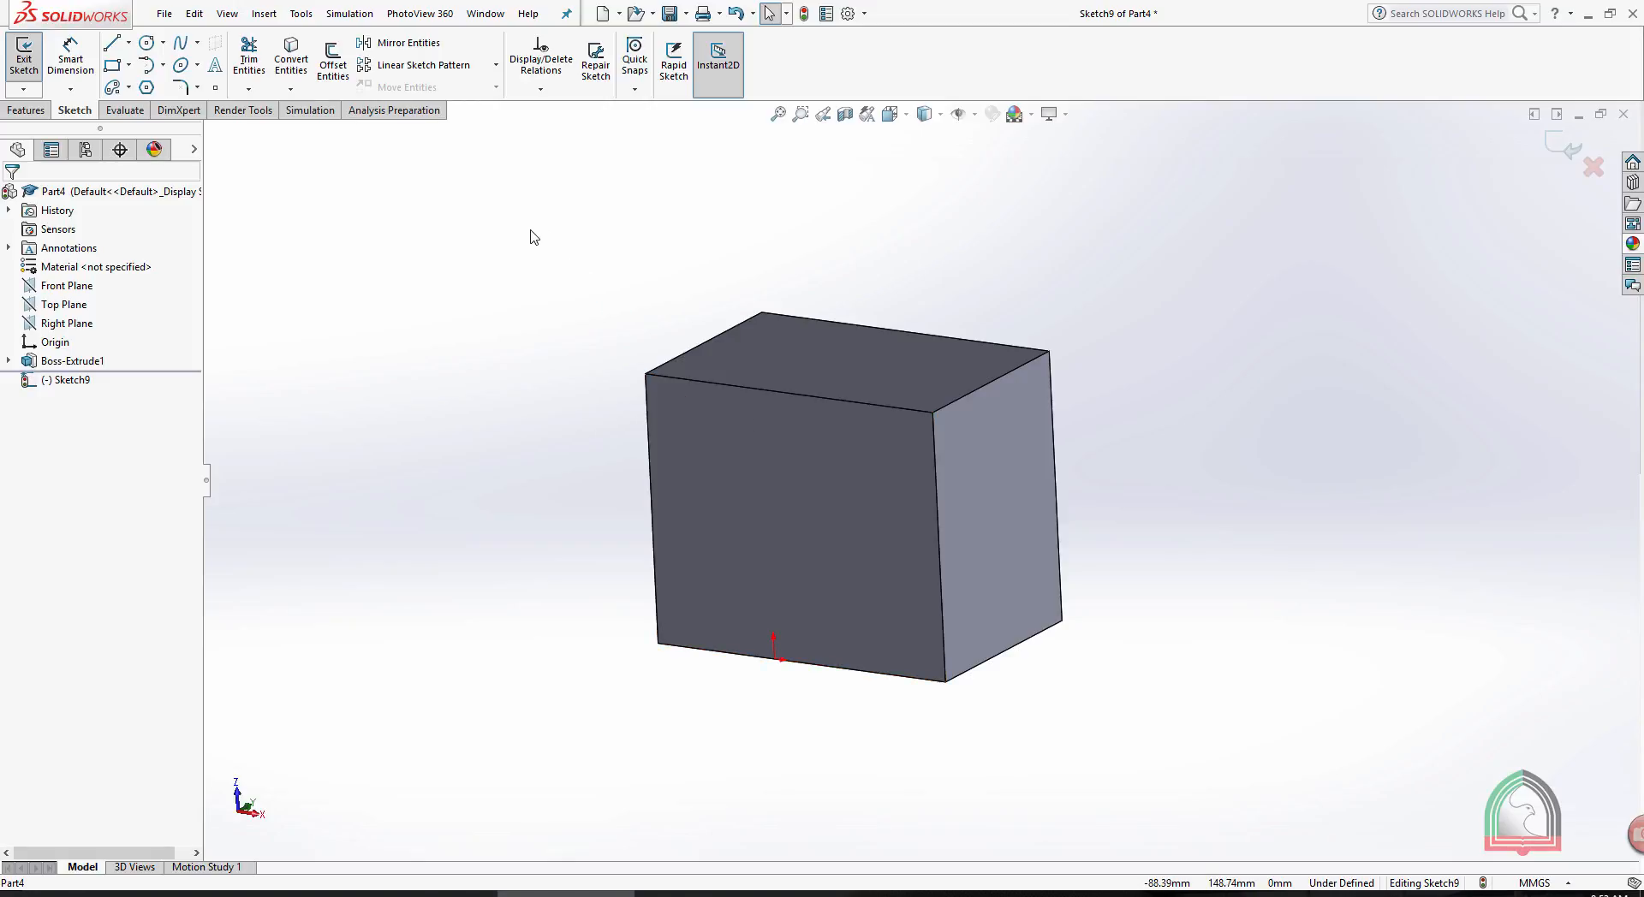
{"action": "left_click", "coordinate": [217, 66]}
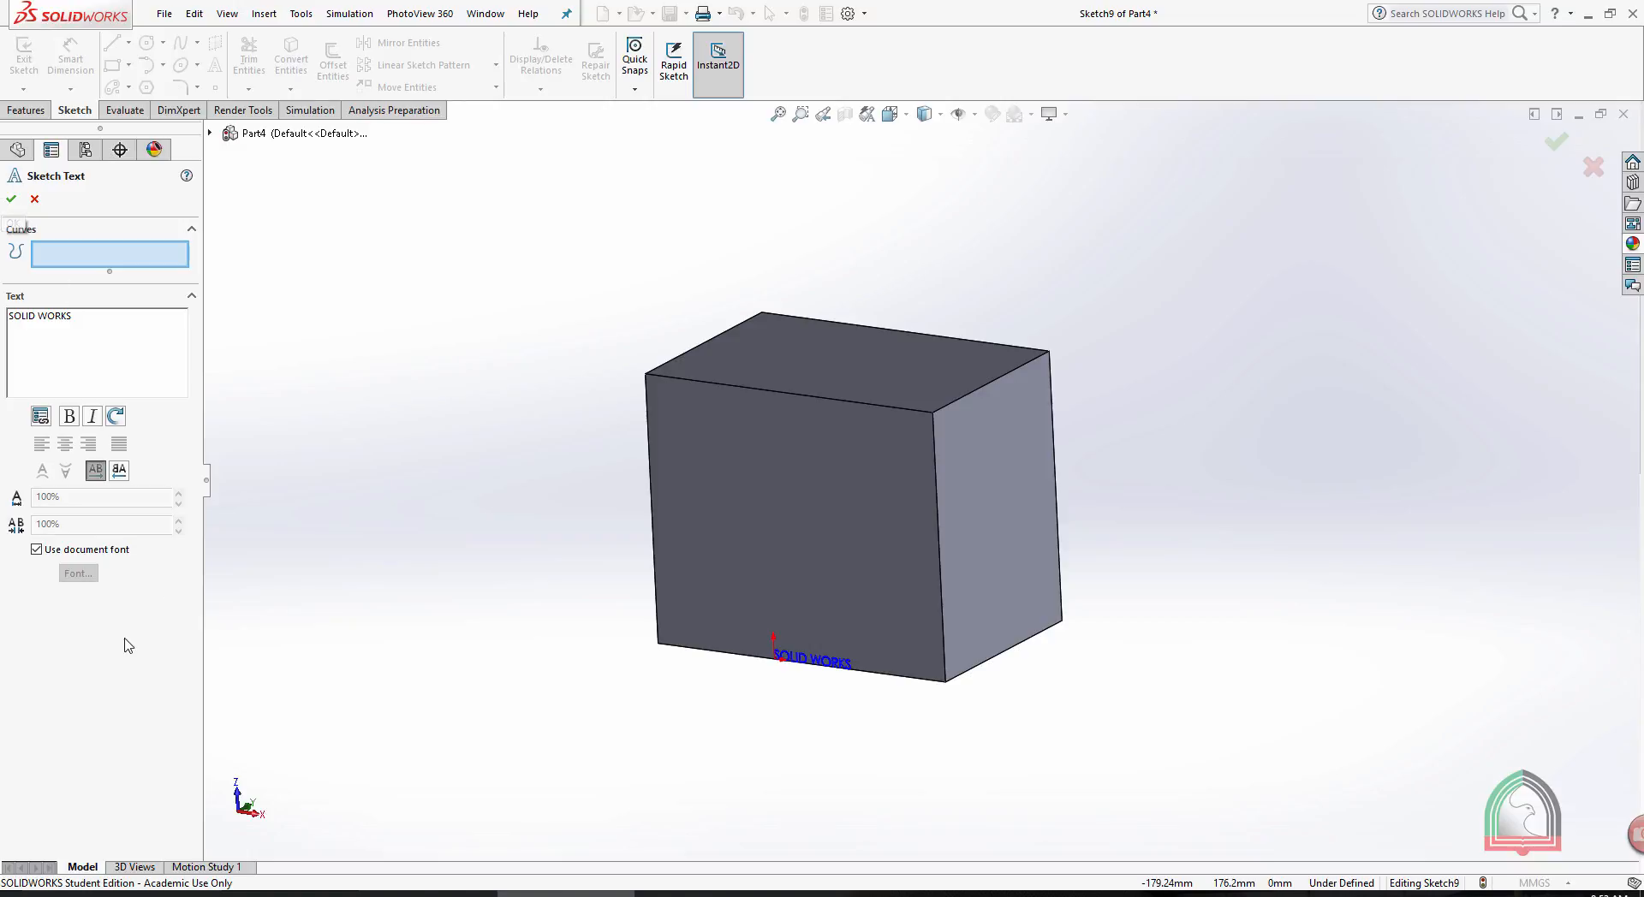
- Override the document font for the sketch text, using Century Gothic Bold with a height of 36 points
{"action": "left_click", "coordinate": [36, 548]}
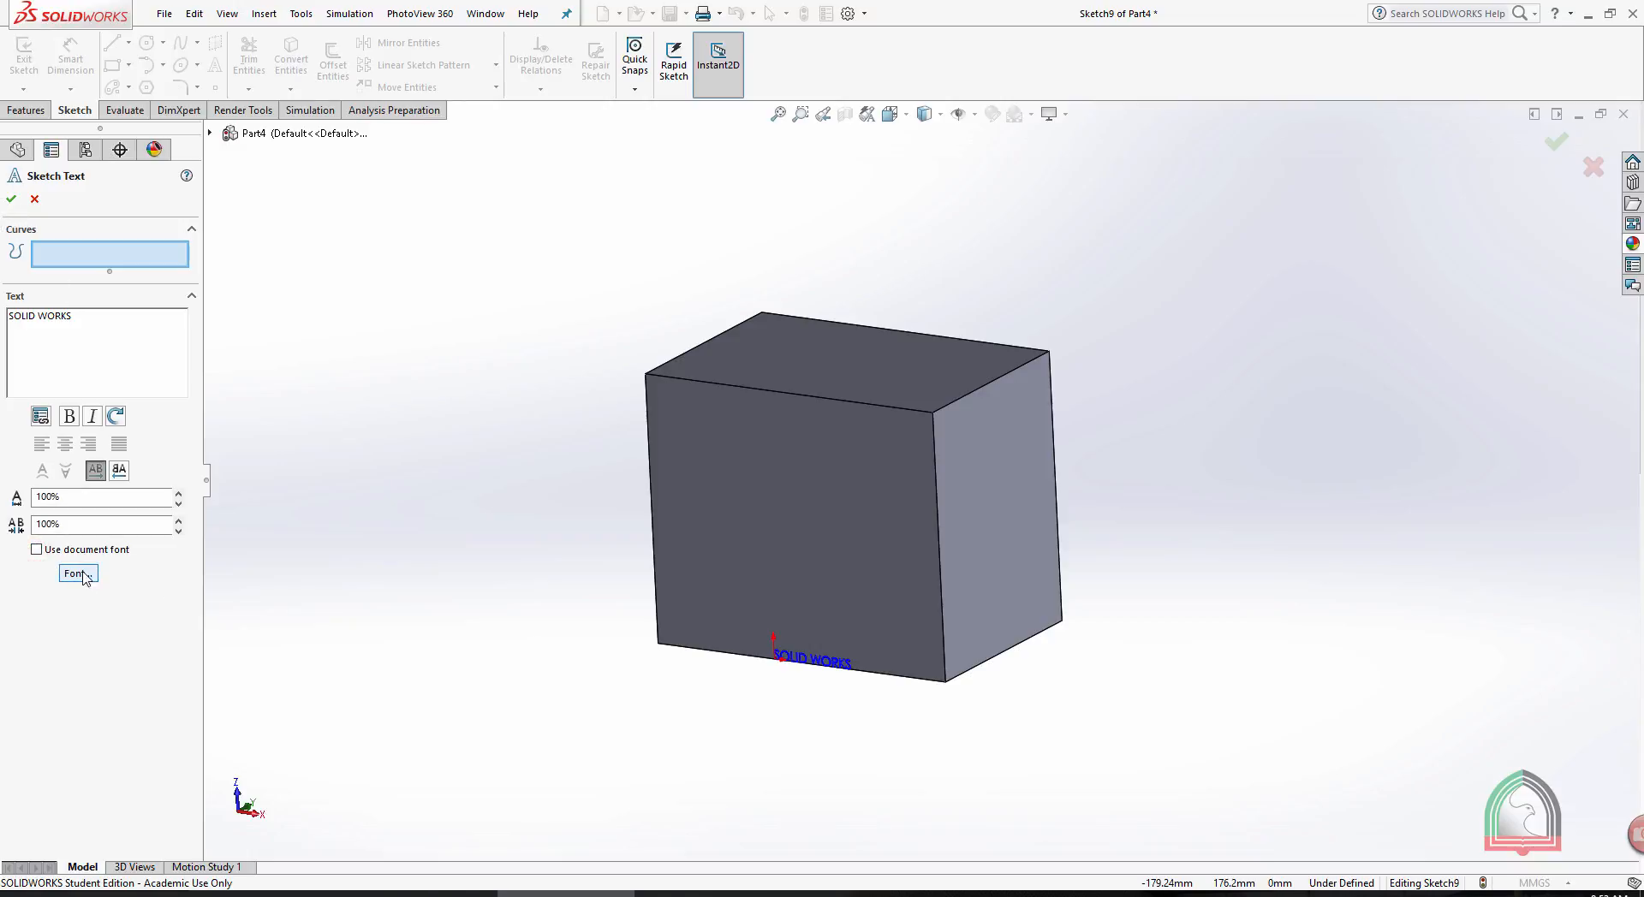
{"action": "left_click", "coordinate": [98, 580]}
{"action": "left_click_drag", "start_coordinate": [860, 339], "coordinate": [565, 281]}
{"action": "left_click", "coordinate": [474, 345]}
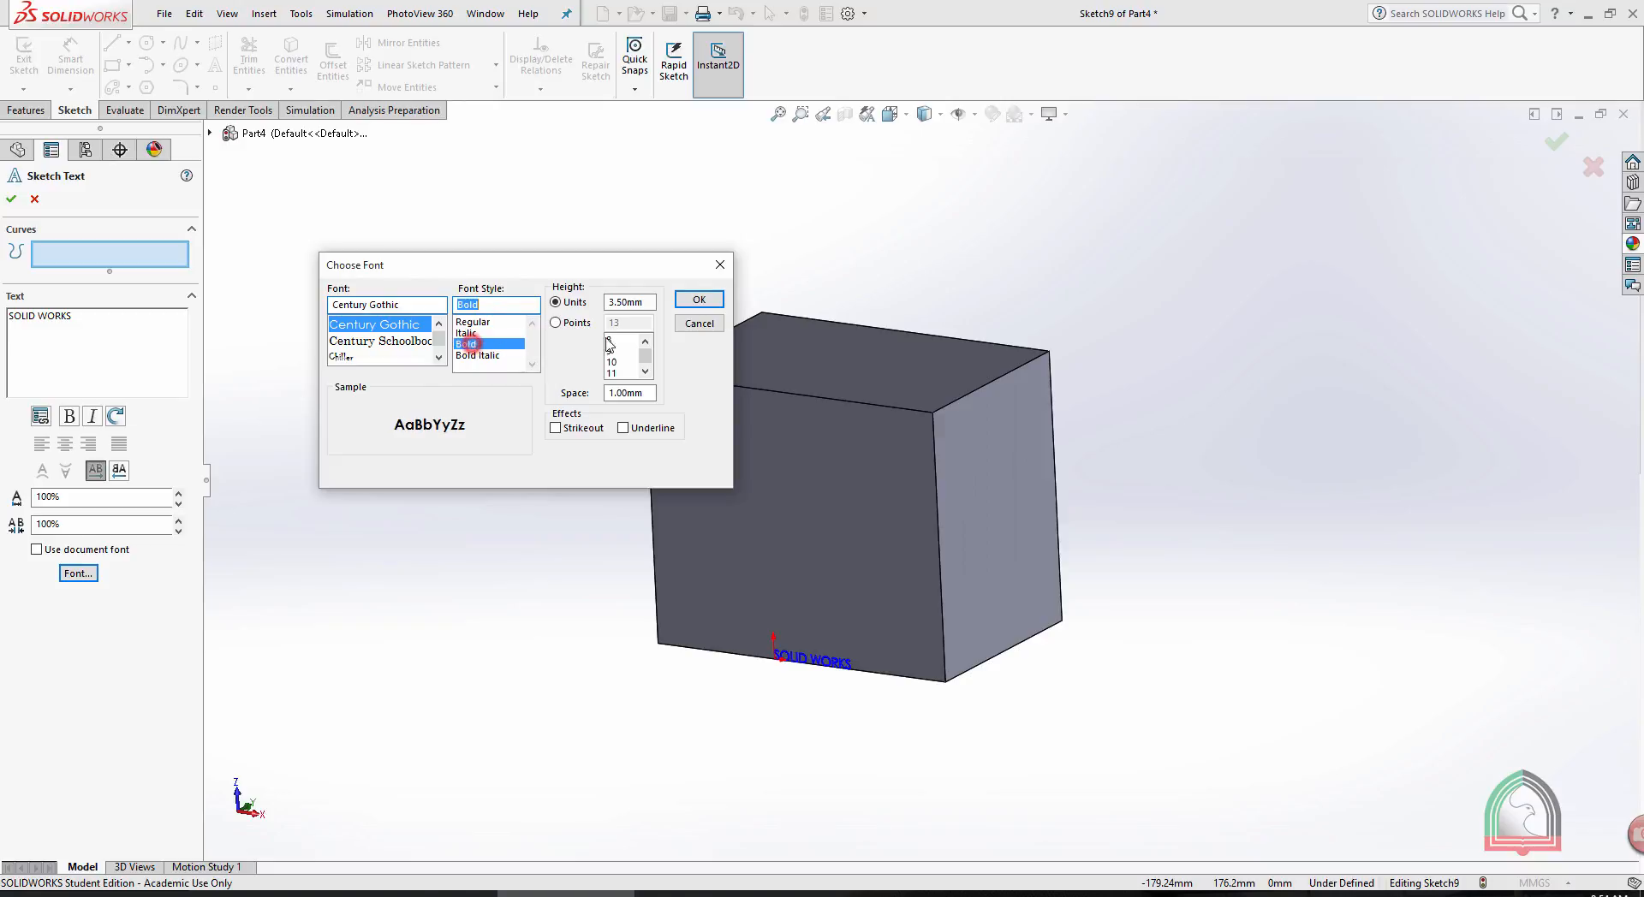
{"action": "left_click", "coordinate": [556, 323]}
{"action": "left_click", "coordinate": [644, 372]}
{"action": "left_click", "coordinate": [645, 372]}
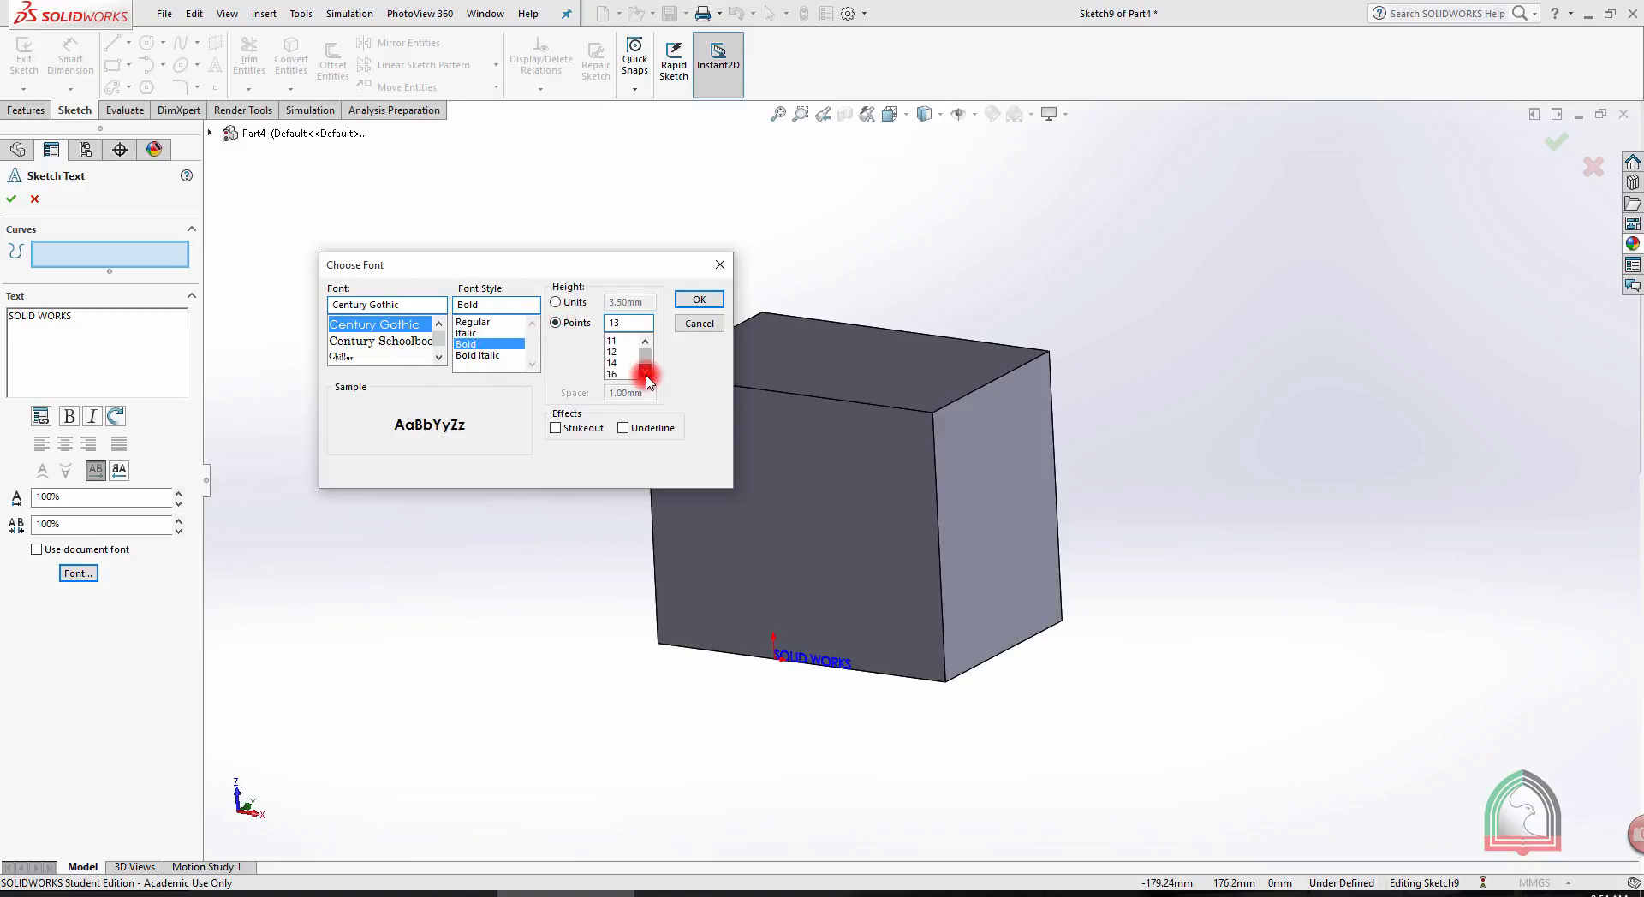
{"action": "left_click", "coordinate": [645, 372]}
{"action": "left_click", "coordinate": [645, 371]}
{"action": "left_click", "coordinate": [645, 372]}
{"action": "left_click", "coordinate": [644, 372]}
{"action": "left_click", "coordinate": [645, 372]}
{"action": "left_click", "coordinate": [645, 372]}
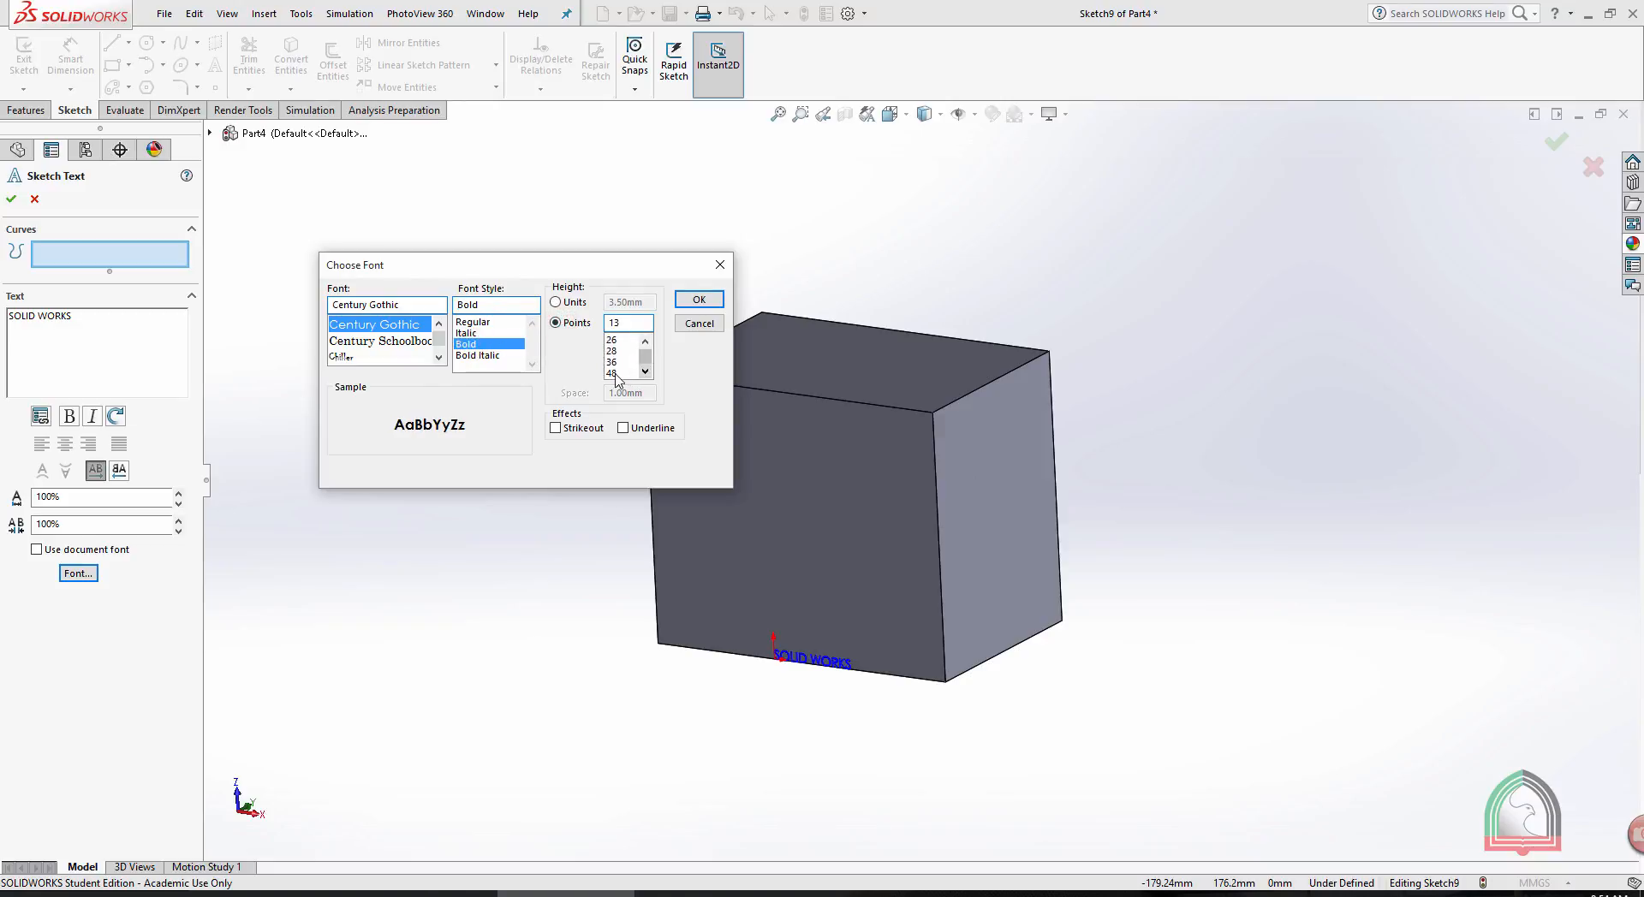
{"action": "left_click", "coordinate": [613, 361]}
{"action": "left_click", "coordinate": [699, 299]}
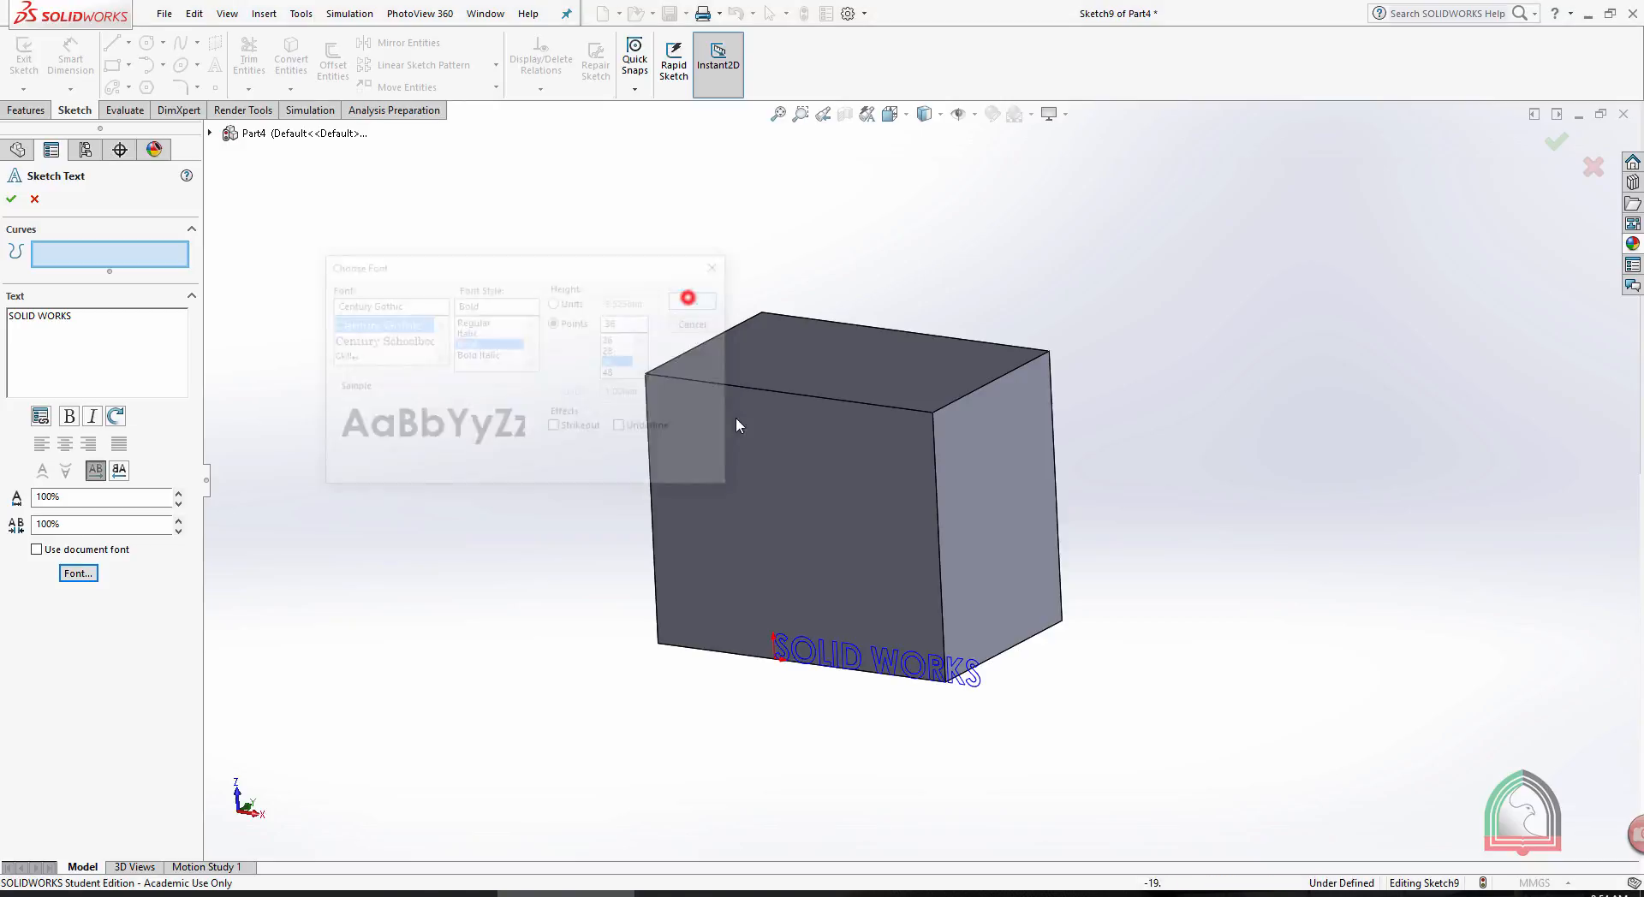
- Place the text across the middle of the front face and finish the sketch as the Wrap's source
{"action": "left_click", "coordinate": [675, 518]}
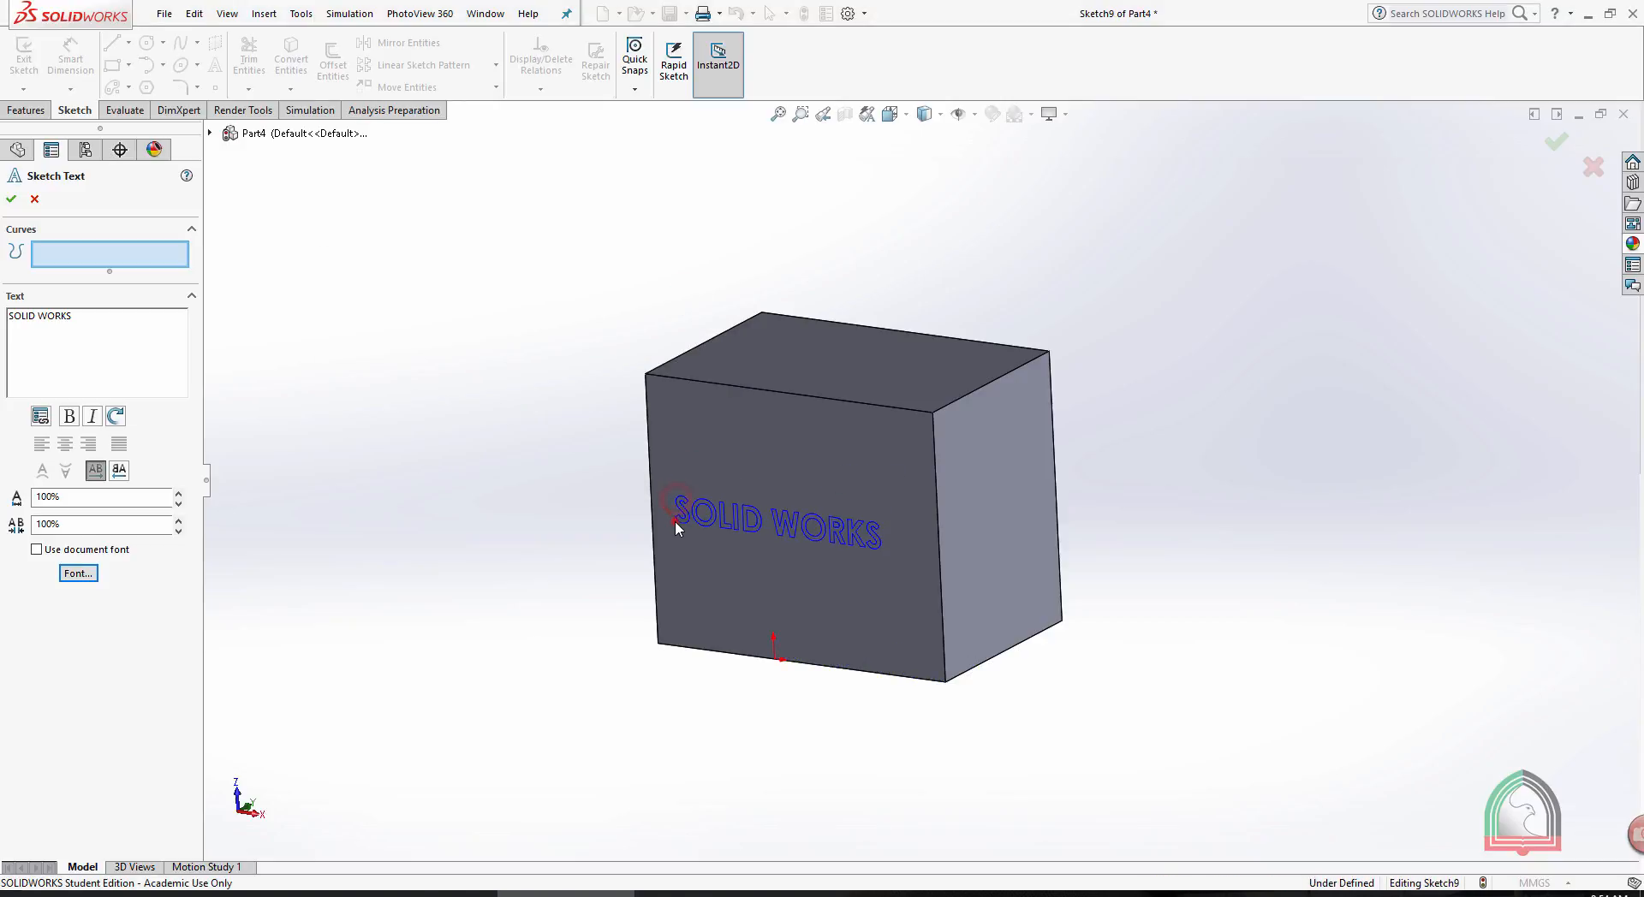
{"action": "left_click", "coordinate": [11, 199]}
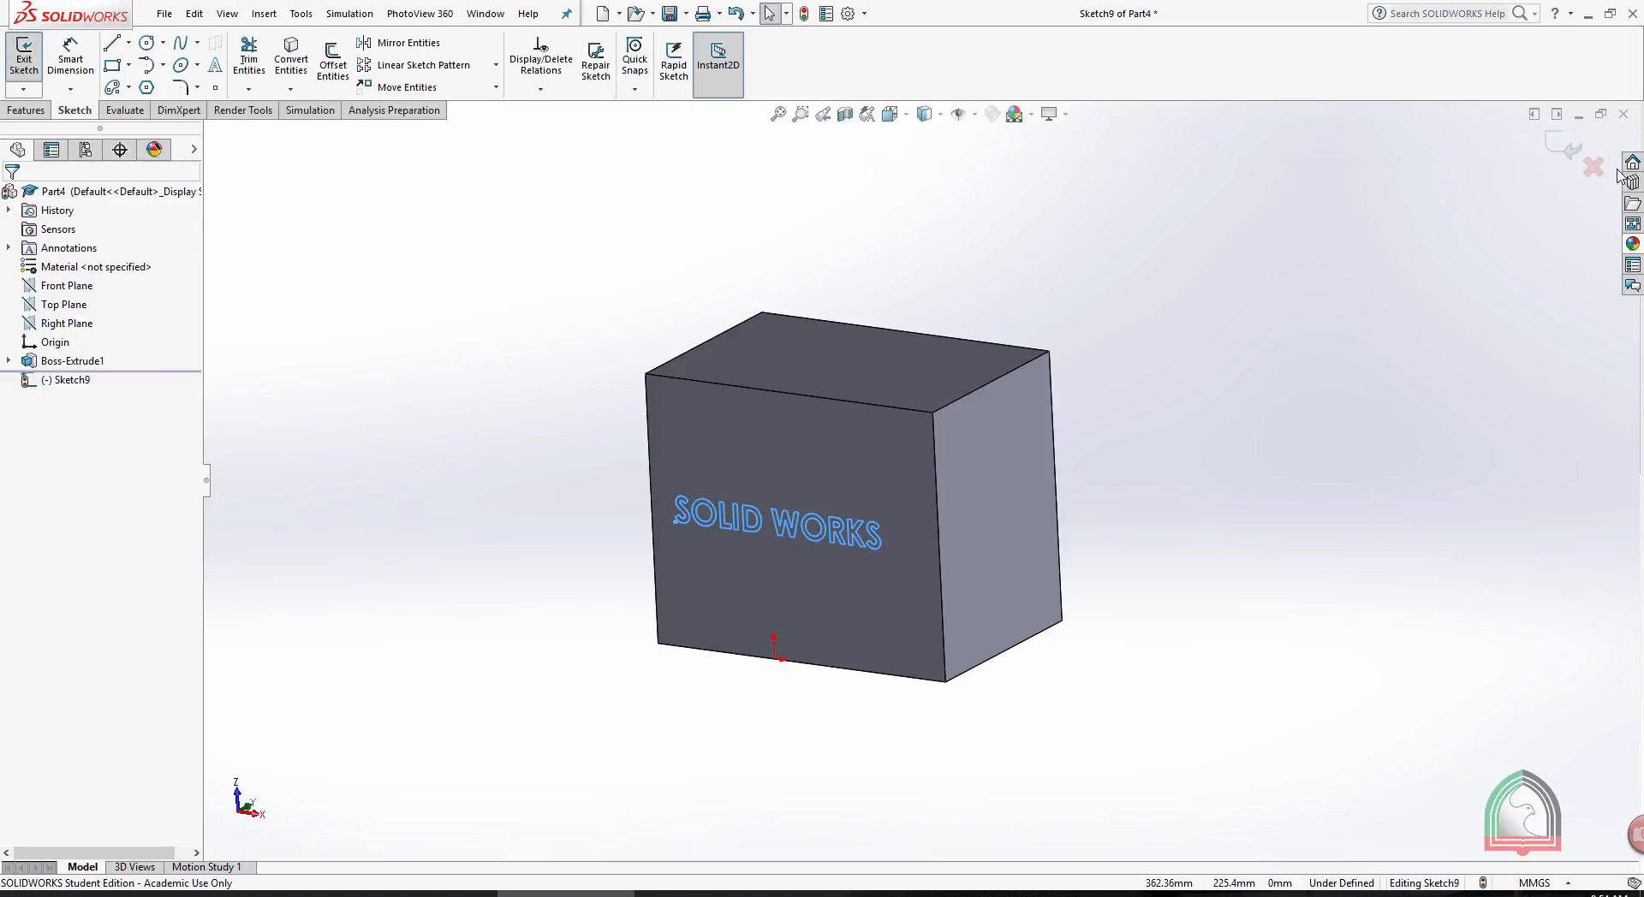
{"action": "left_click", "coordinate": [1566, 149]}
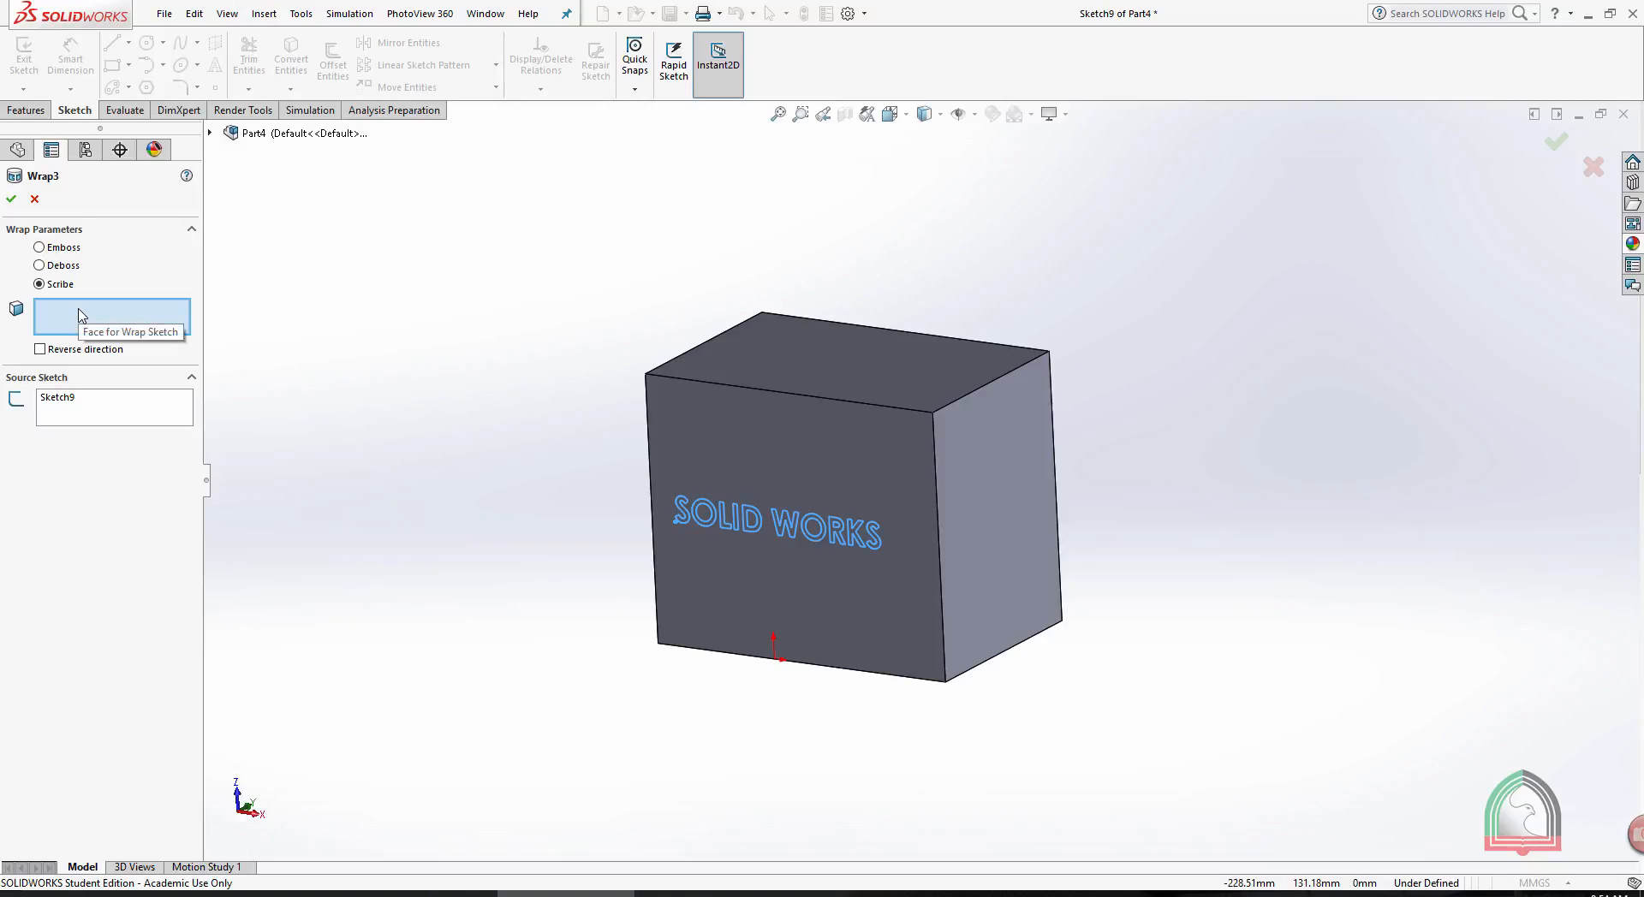
- Emboss the wrapped SOLID WORKS text on the box's front face with a thickness of 1 mm
{"action": "left_click", "coordinate": [802, 417]}
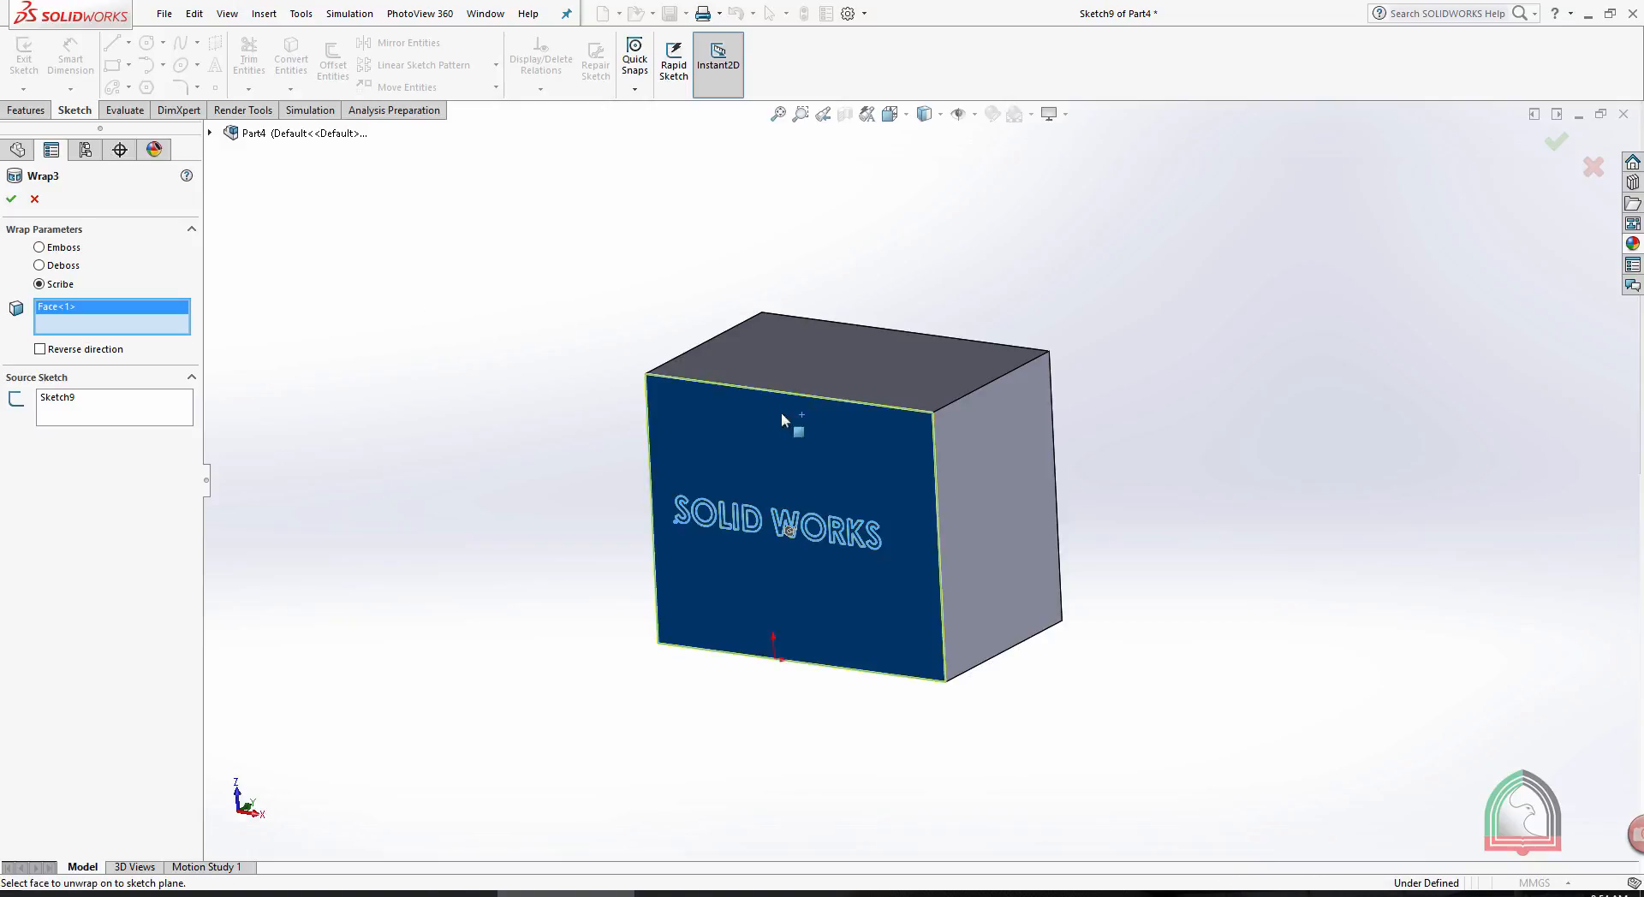
{"action": "left_click", "coordinate": [39, 247]}
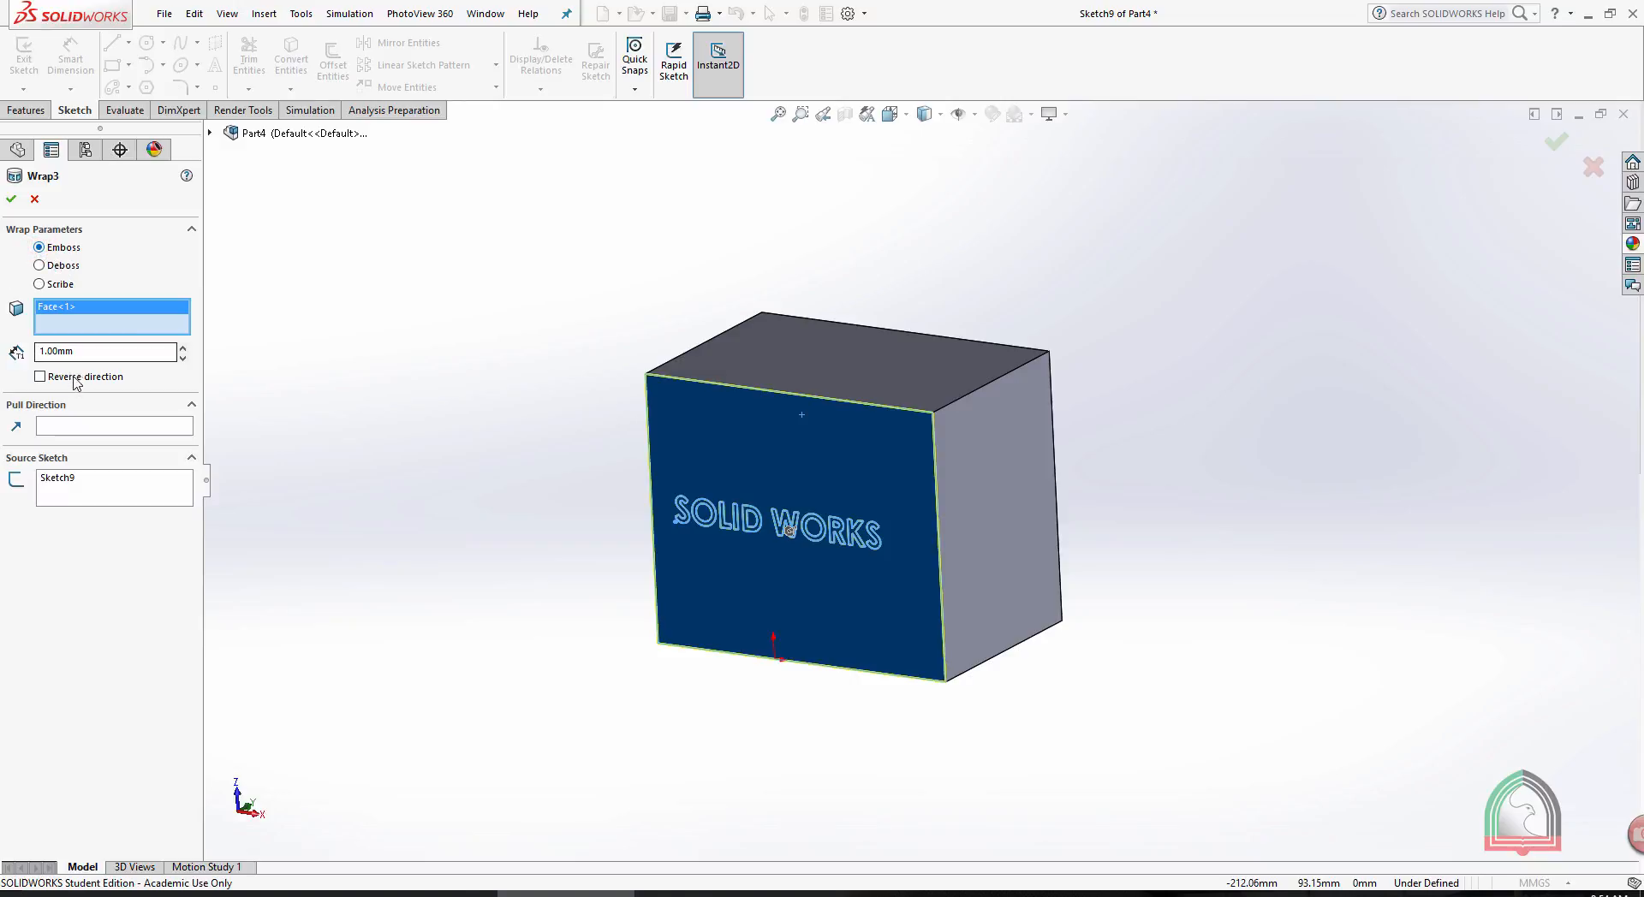
{"action": "double_click", "coordinate": [90, 352]}
{"action": "left_click", "coordinate": [11, 198]}
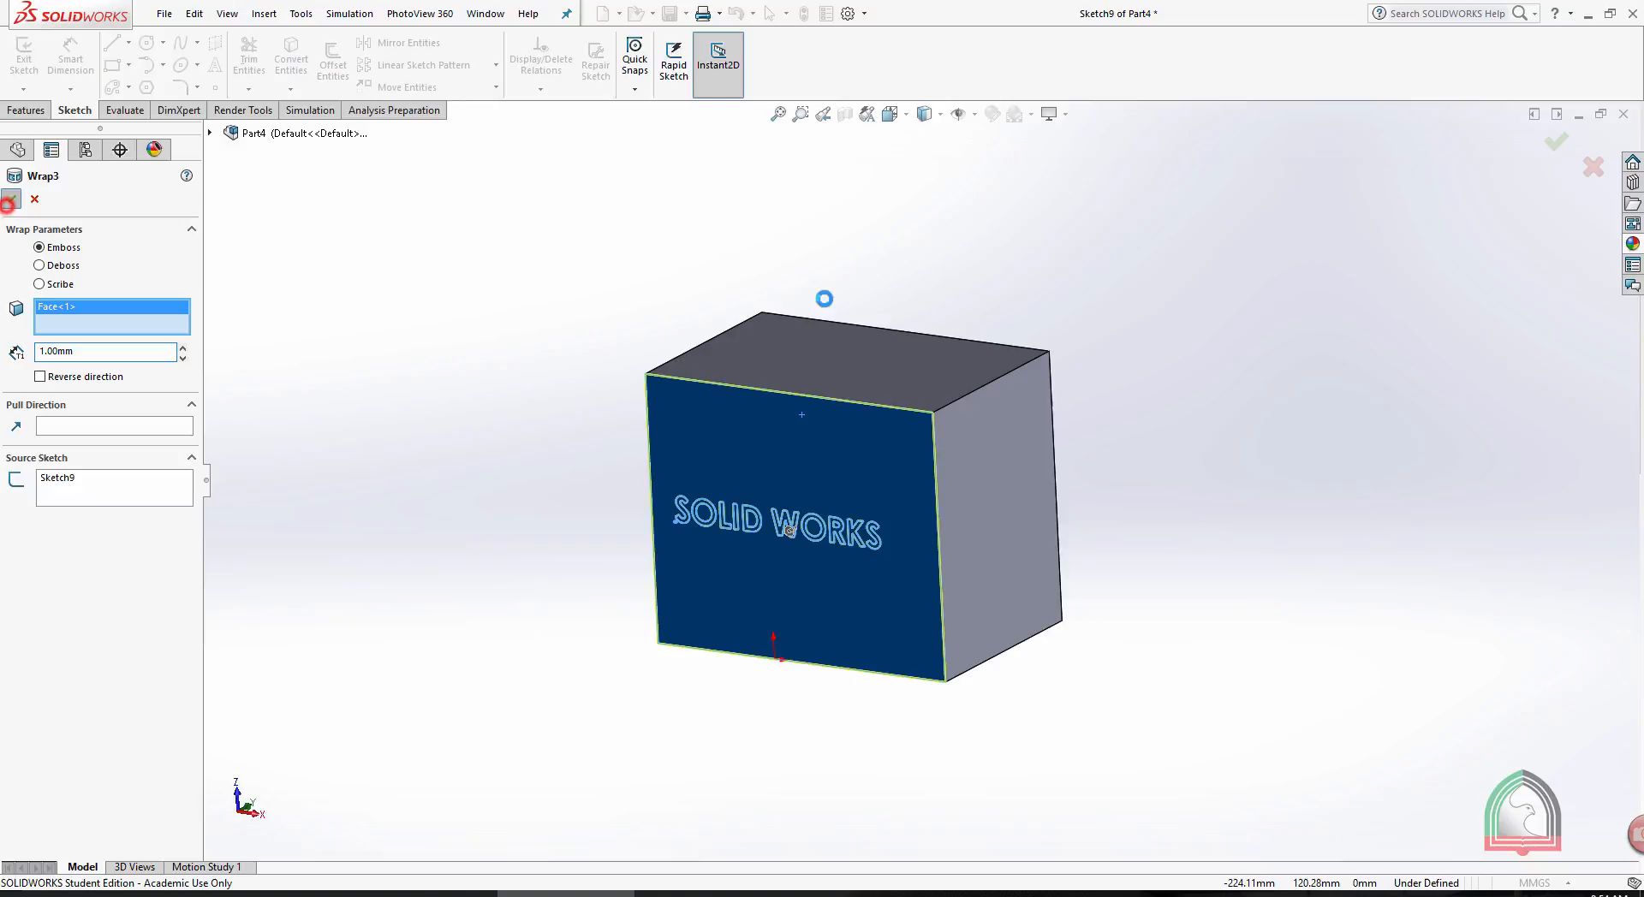
{"action": "left_click", "coordinate": [1088, 335]}
{"action": "mouse_move", "coordinate": [1178, 384]}
{"action": "middle_mouse_down"}
{"action": "mouse_move", "coordinate": [1127, 375]}
{"action": "mouse_move", "coordinate": [1177, 382]}
{"action": "middle_mouse_up"}
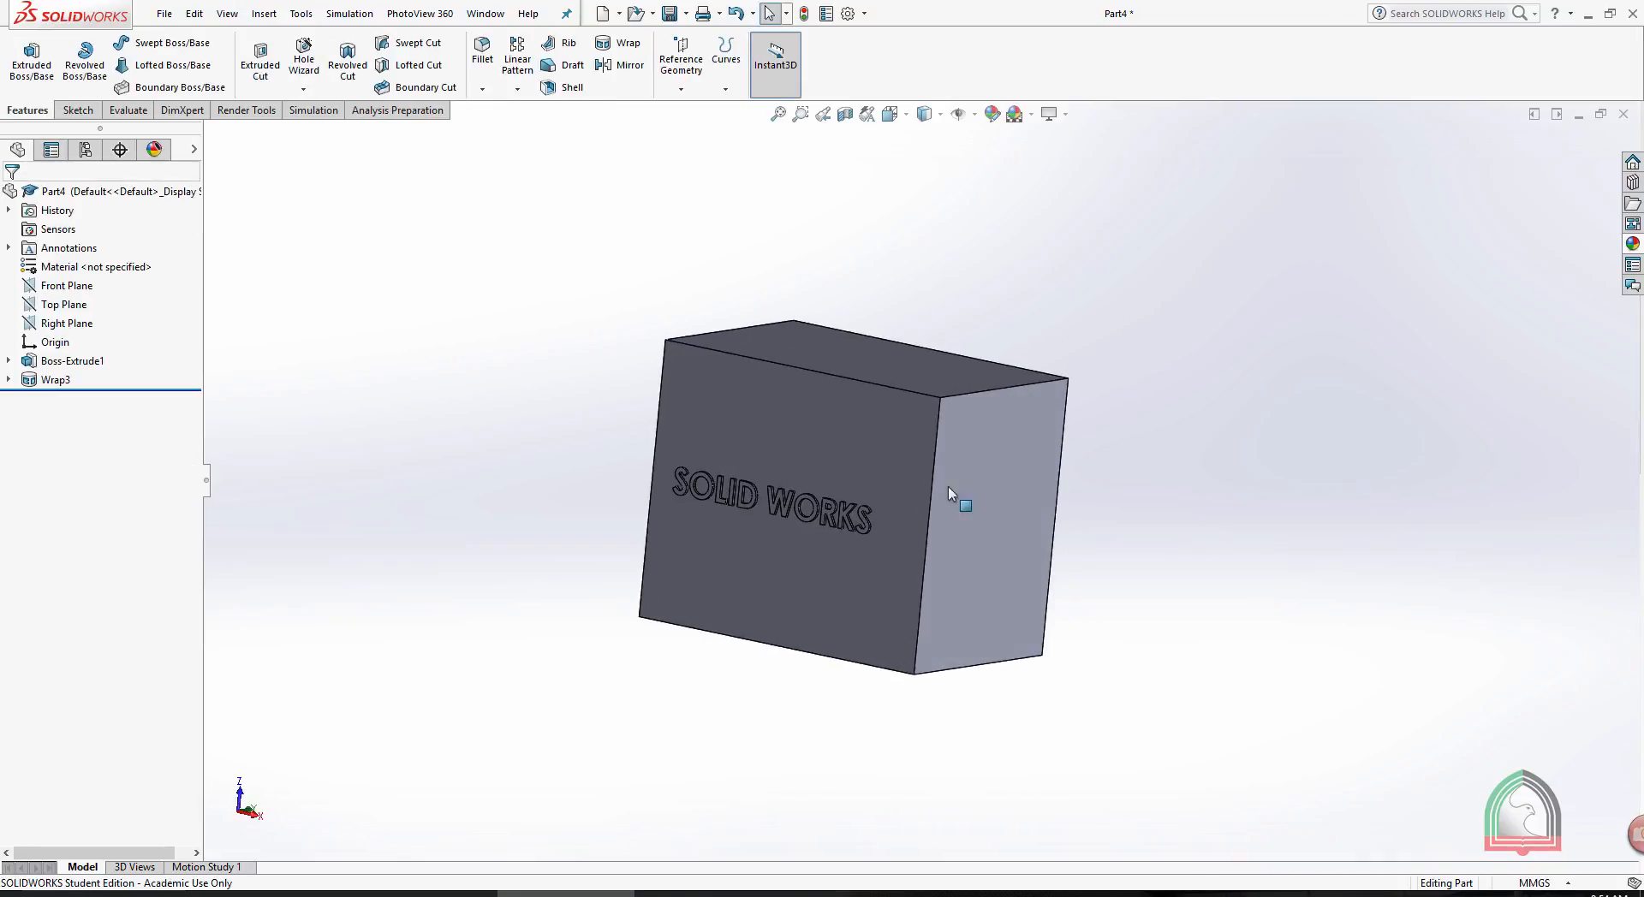
{"action": "scroll", "coordinate": [788, 469], "scroll_direction": "down", "scroll_amount": 5}
{"action": "middle_click_drag", "start_coordinate": [1086, 474], "coordinate": [1053, 477]}
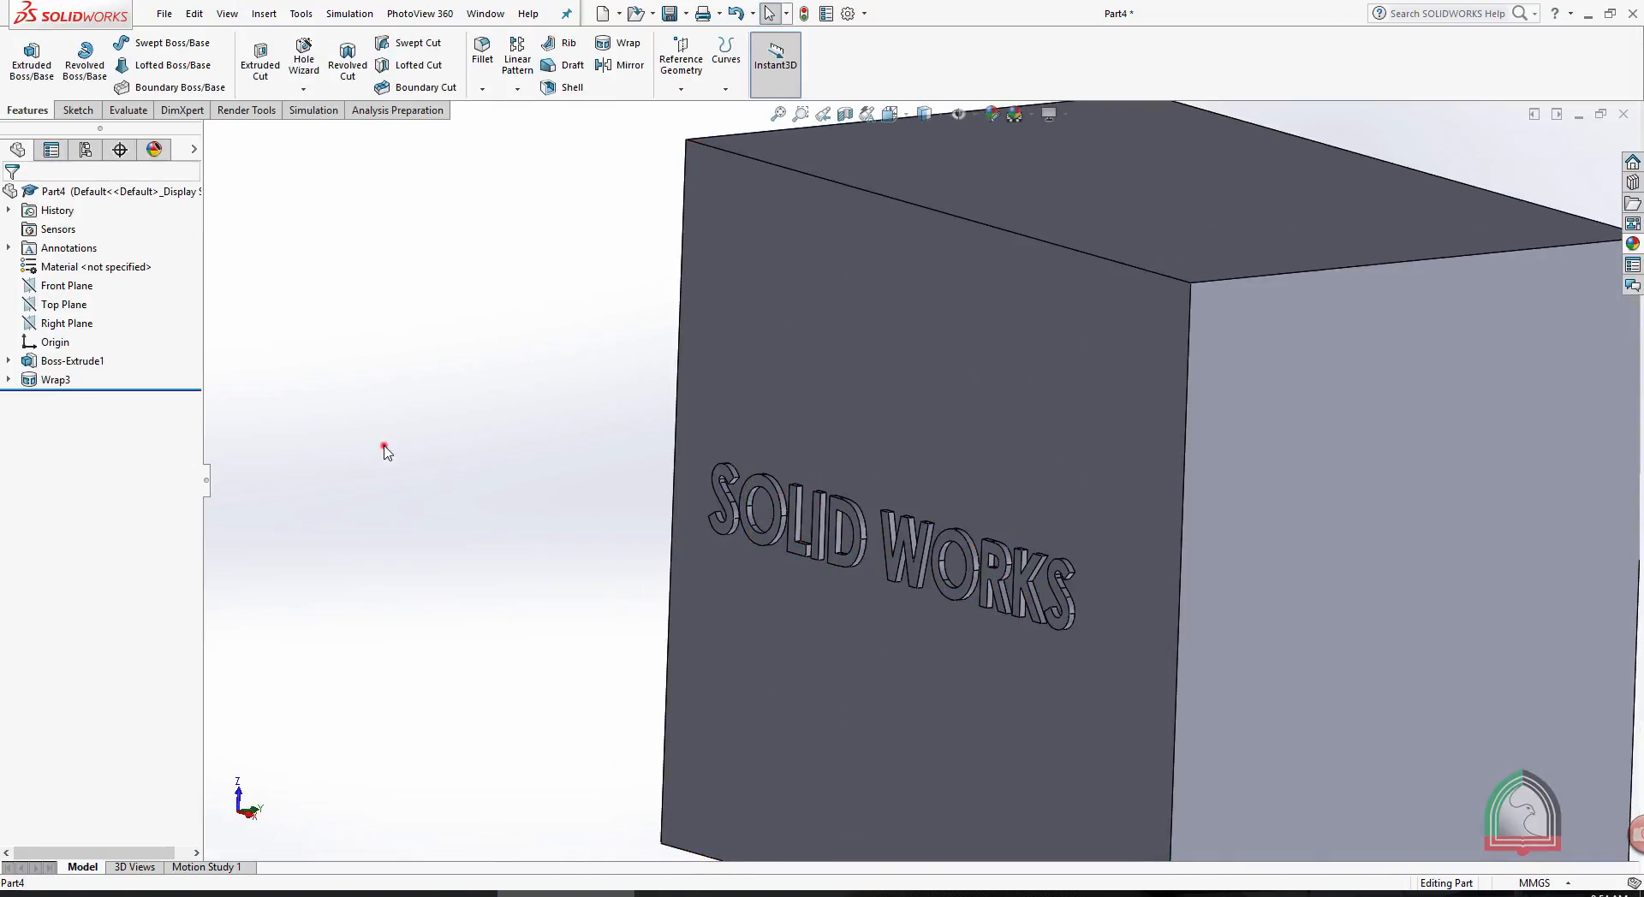
{"action": "middle_click_drag", "start_coordinate": [382, 444], "coordinate": [462, 437]}
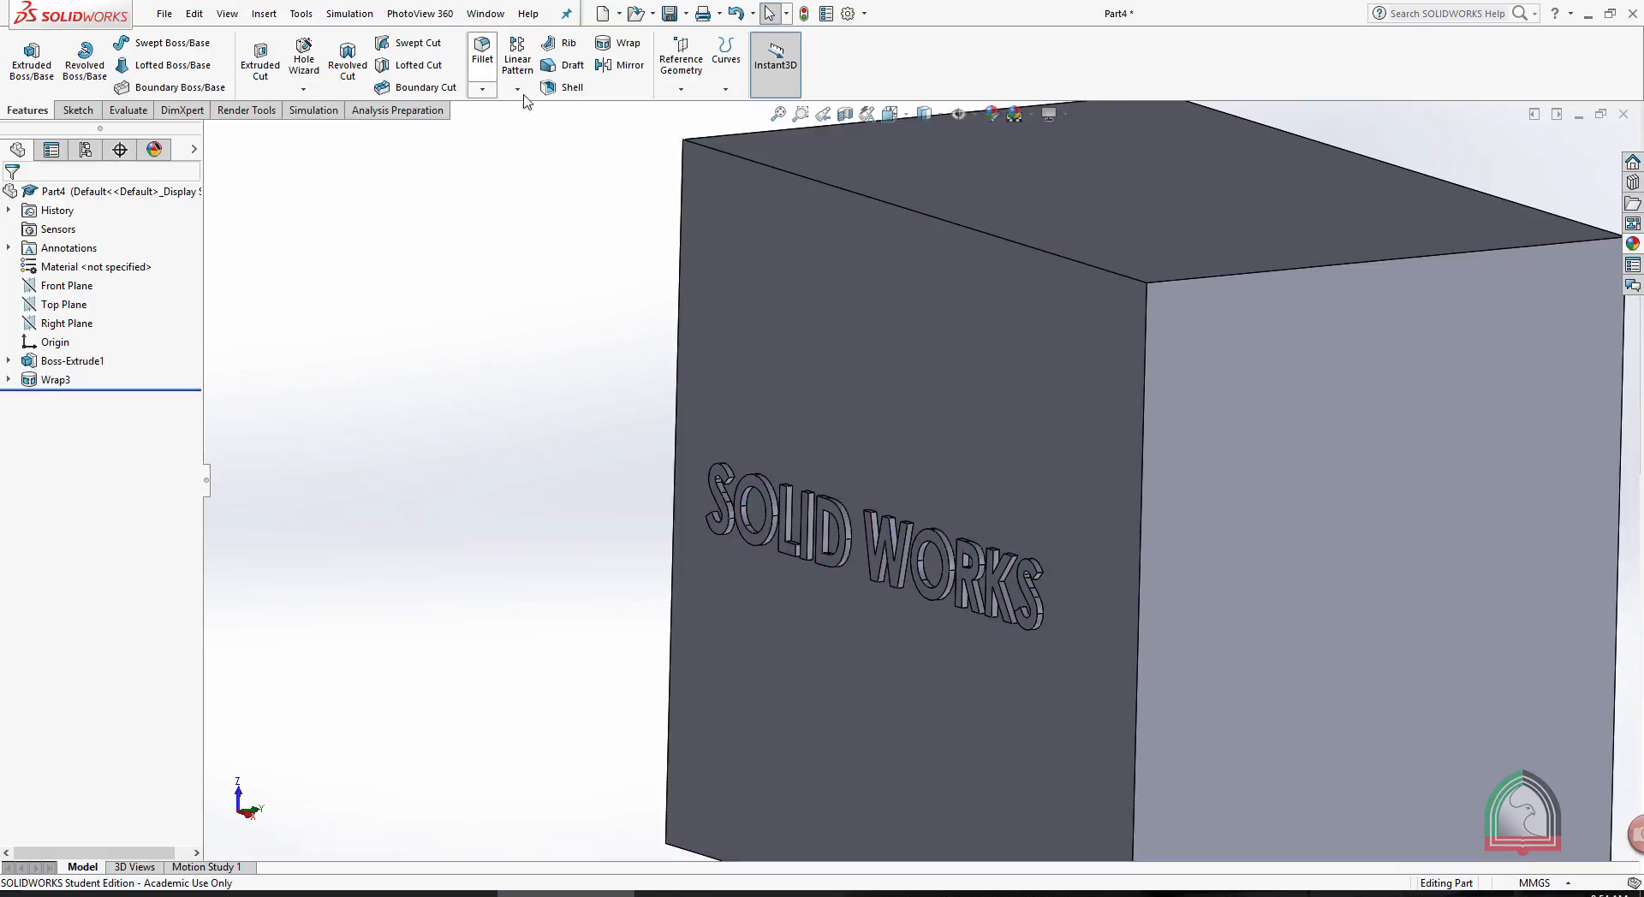
- Edit the Wrap feature and change its type to Deboss so the text is cut into the face
{"action": "left_click", "coordinate": [58, 385]}
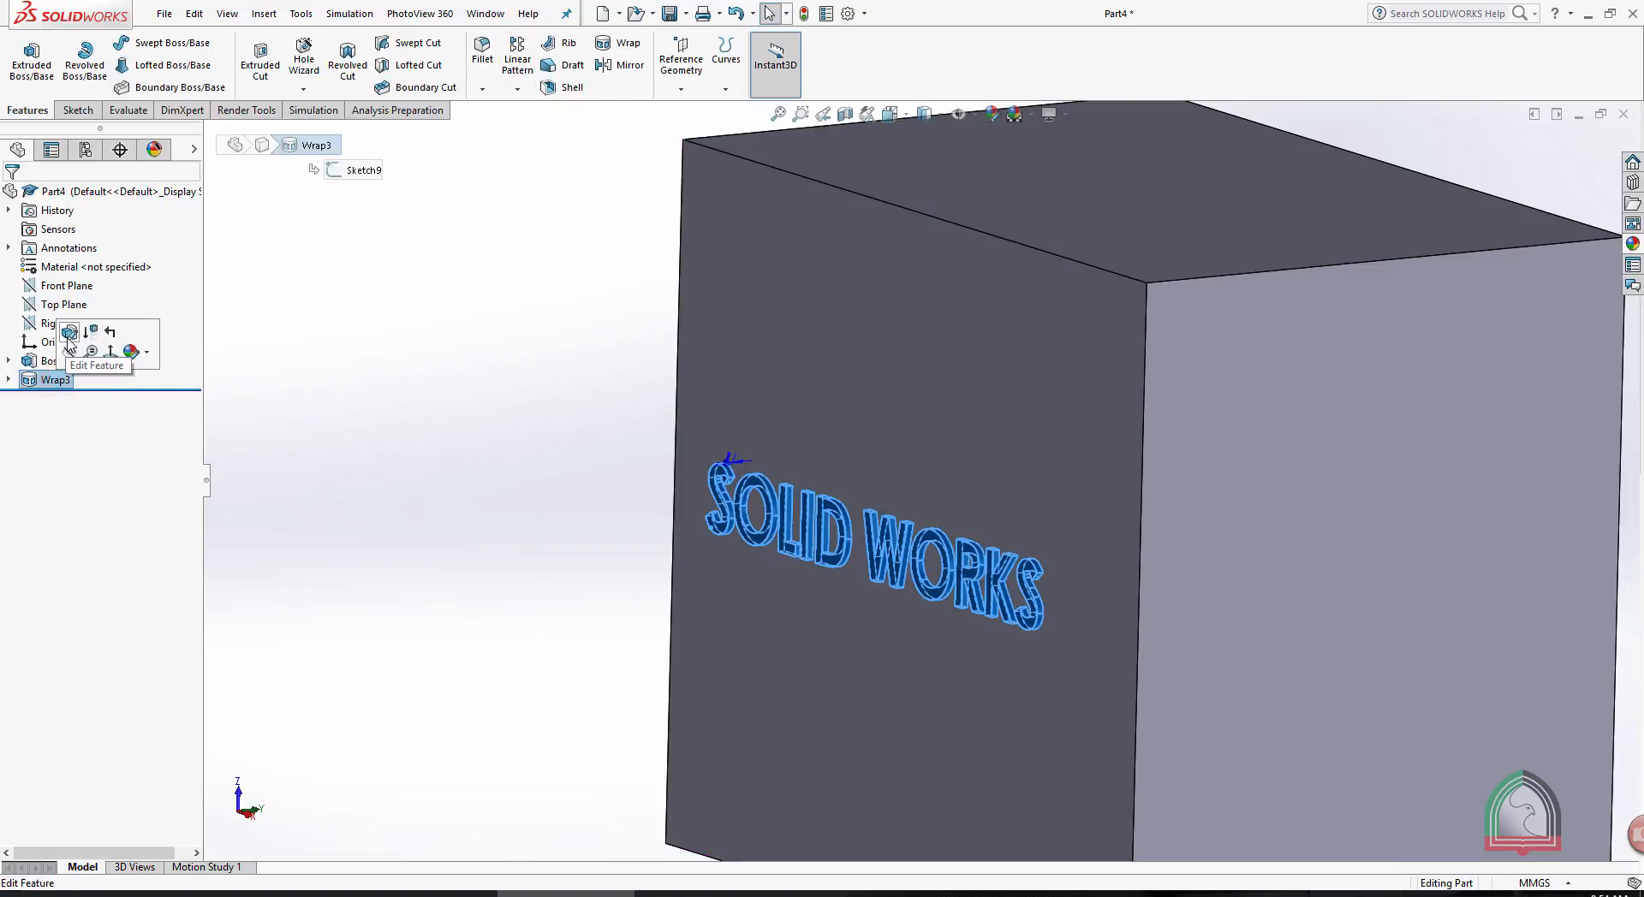
{"action": "left_click", "coordinate": [75, 335]}
{"action": "left_click", "coordinate": [39, 266]}
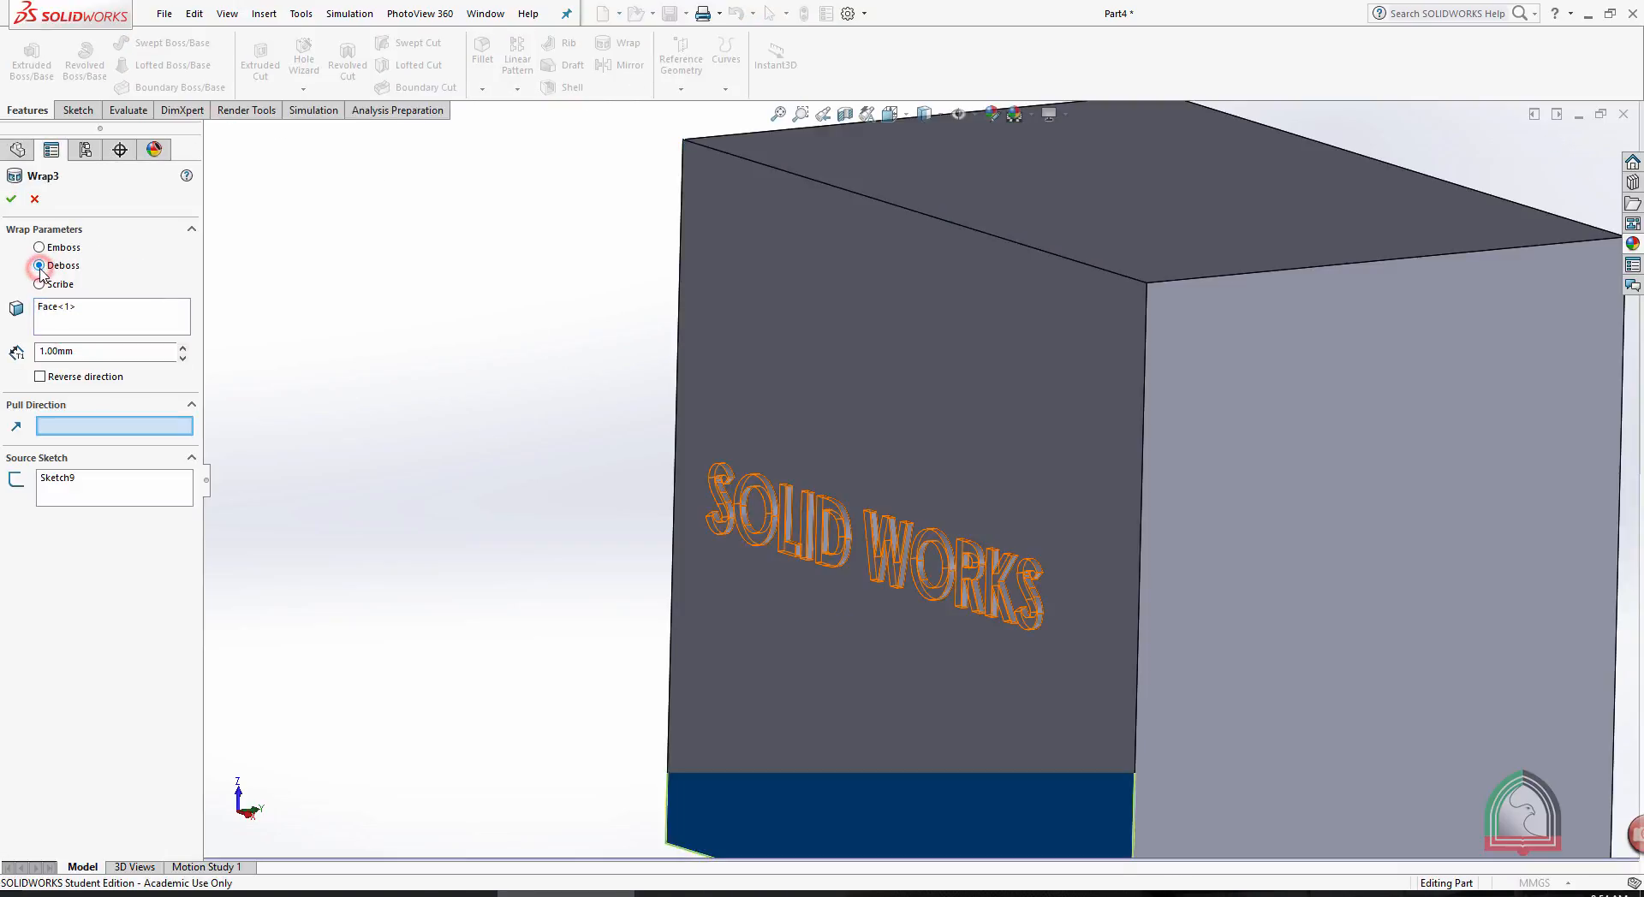
{"action": "left_click", "coordinate": [11, 199]}
{"action": "middle_click_drag", "start_coordinate": [476, 331], "coordinate": [512, 361]}
- Edit the Wrap feature and change its type to Scribe so the text only outlines on the face
{"action": "left_click", "coordinate": [52, 375]}
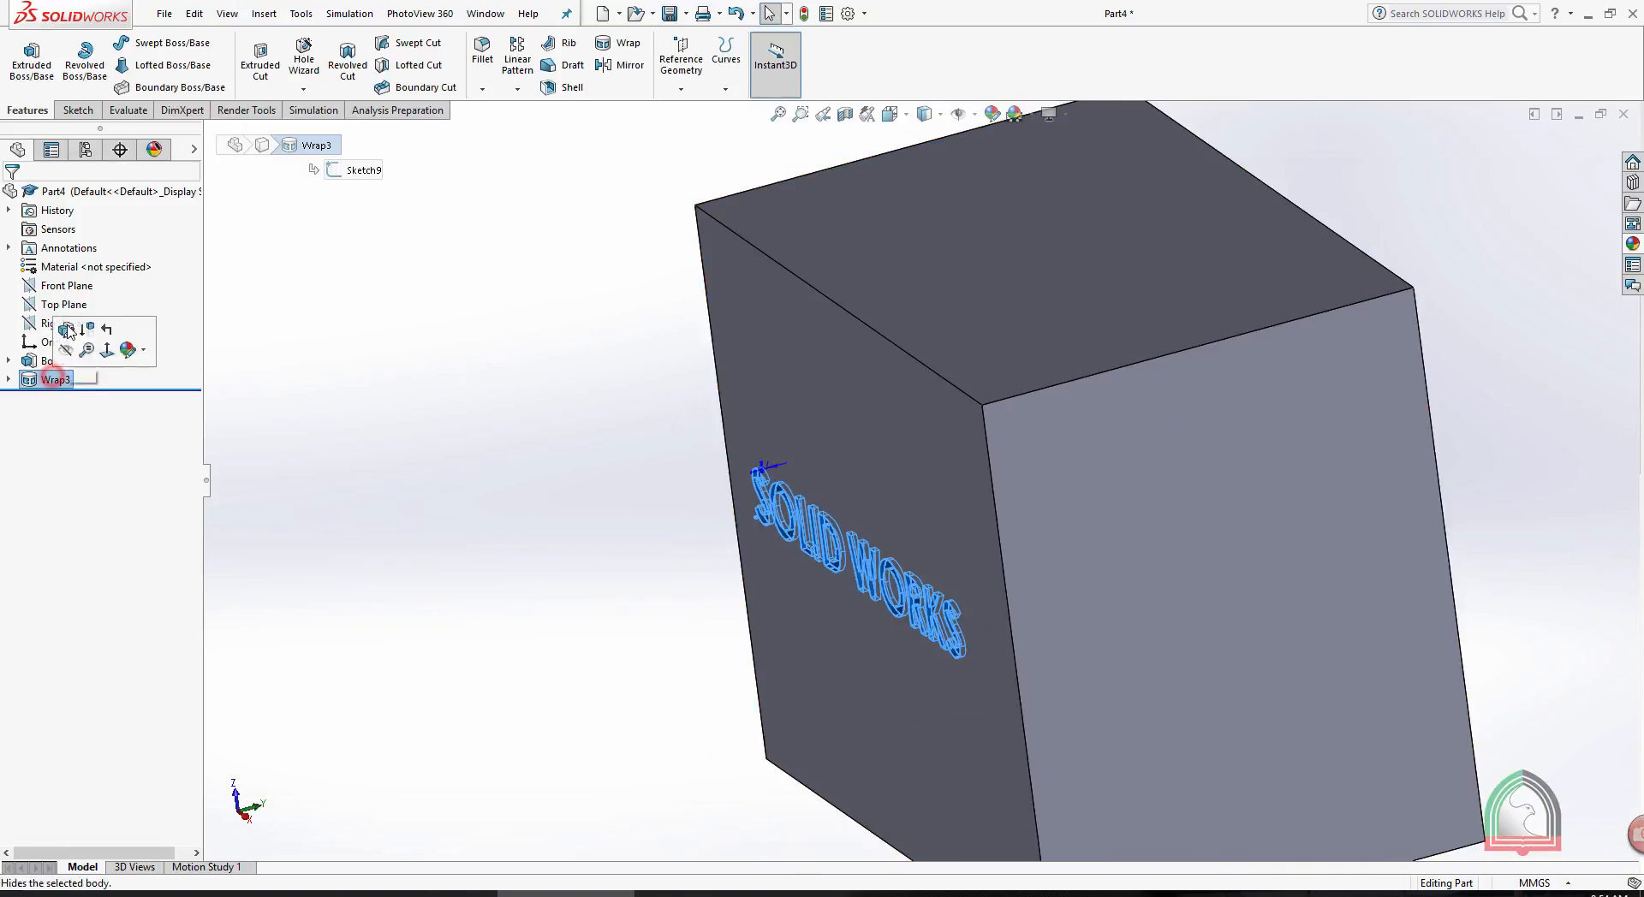
{"action": "left_click", "coordinate": [66, 332]}
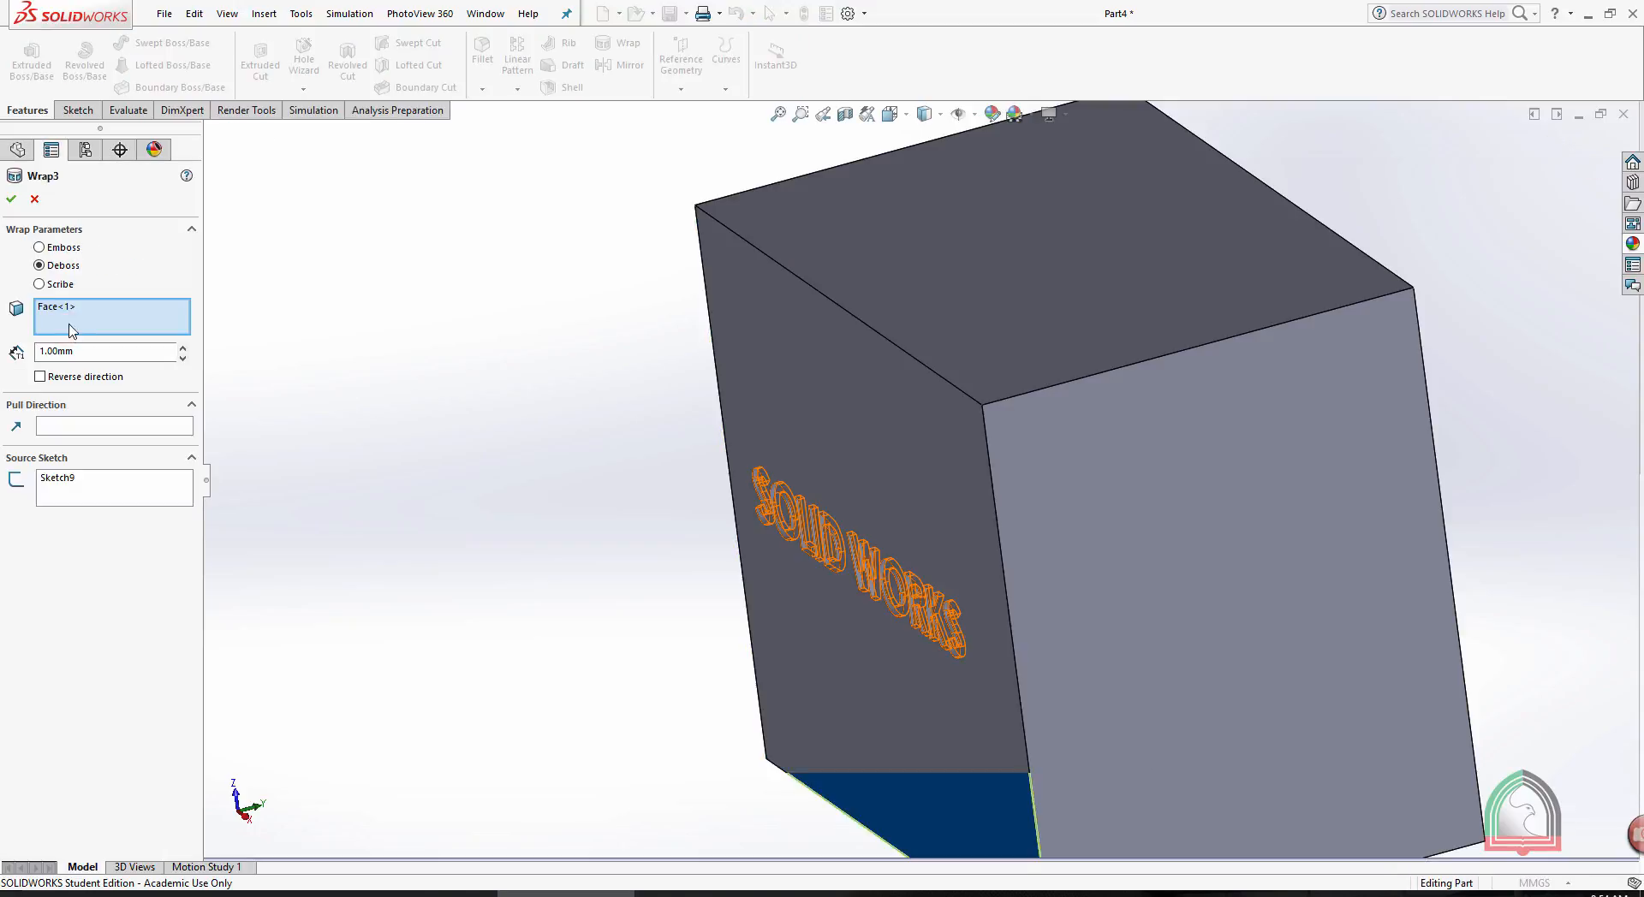
{"action": "left_click", "coordinate": [40, 285]}
{"action": "left_click", "coordinate": [12, 199]}
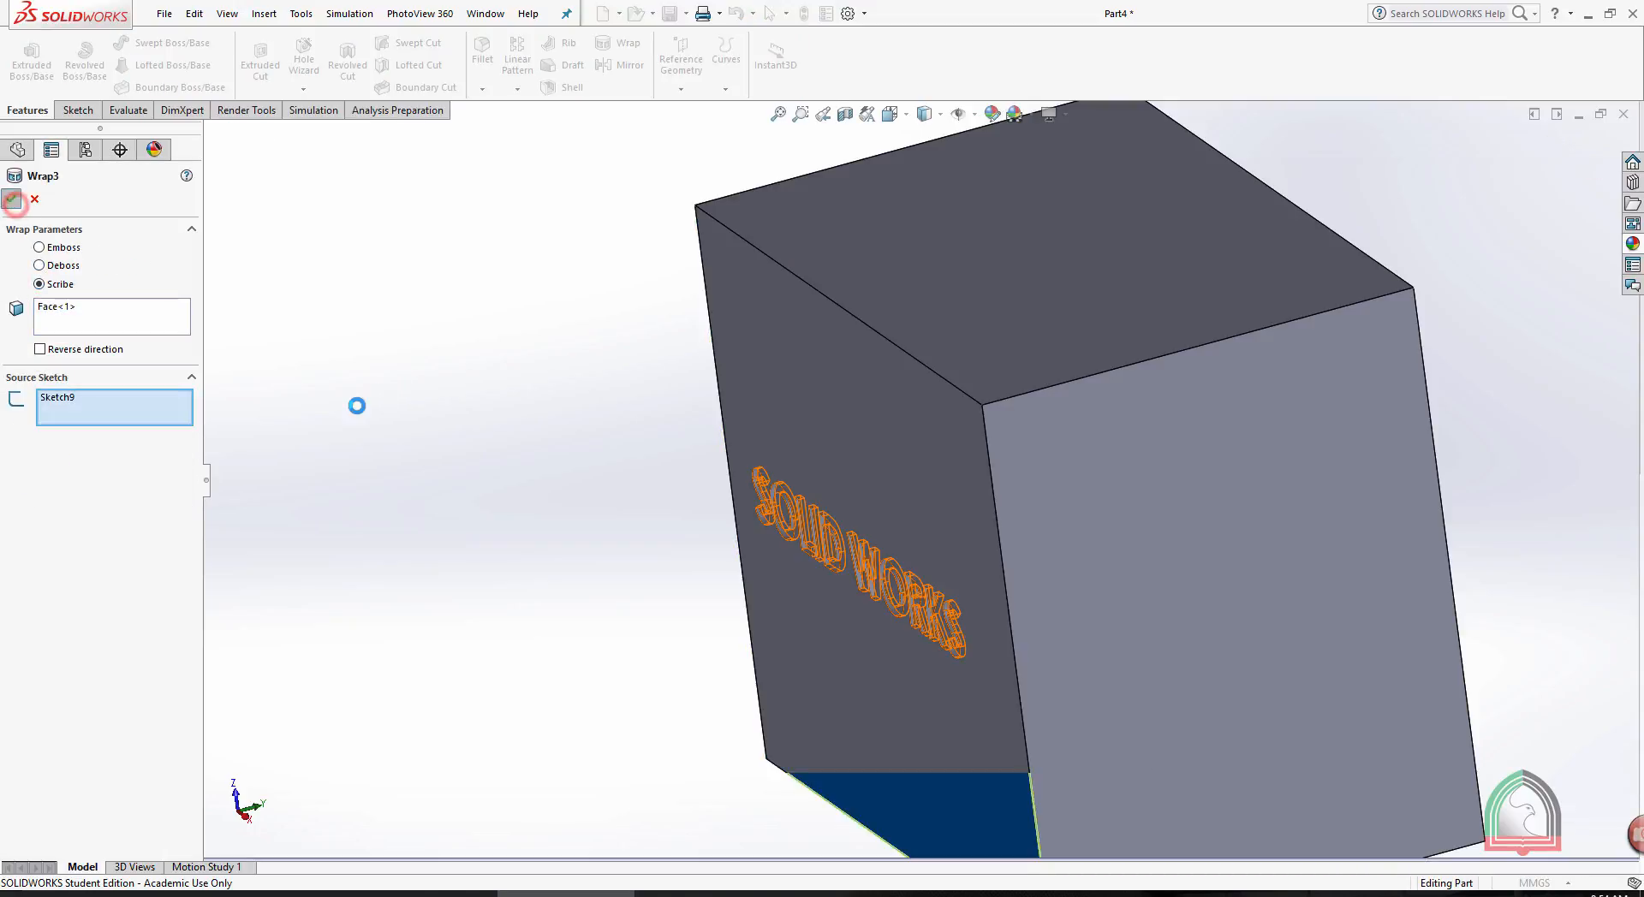
{"action": "middle_click_drag", "start_coordinate": [360, 407], "coordinate": [501, 401]}
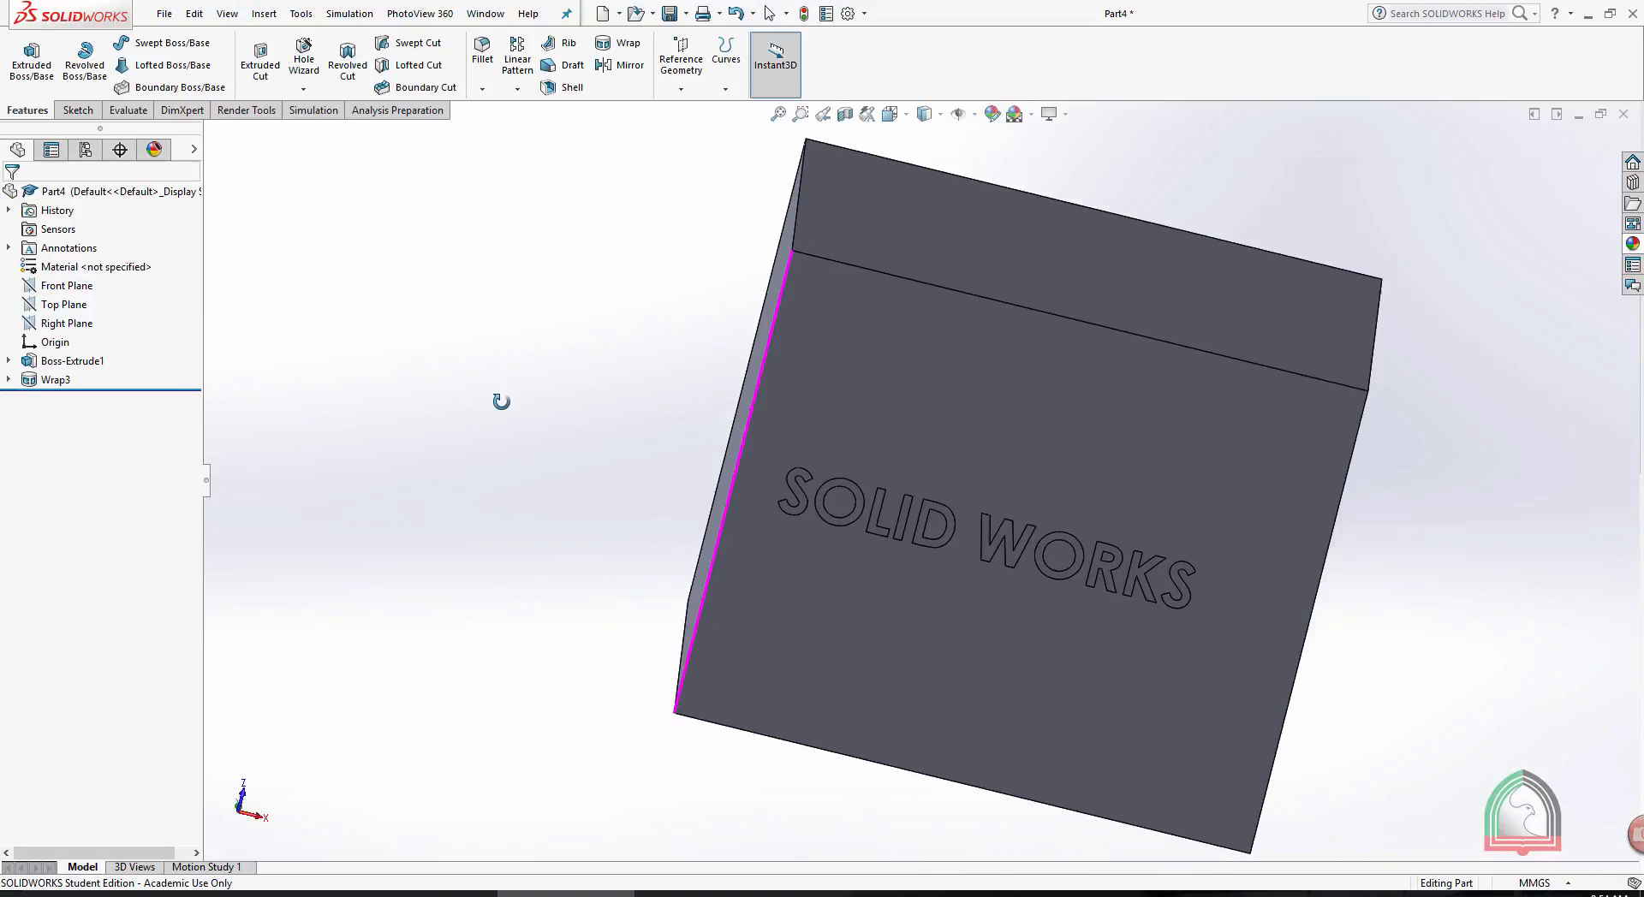
{"action": "scroll", "coordinate": [503, 403], "scroll_direction": "up", "scroll_amount": 1}
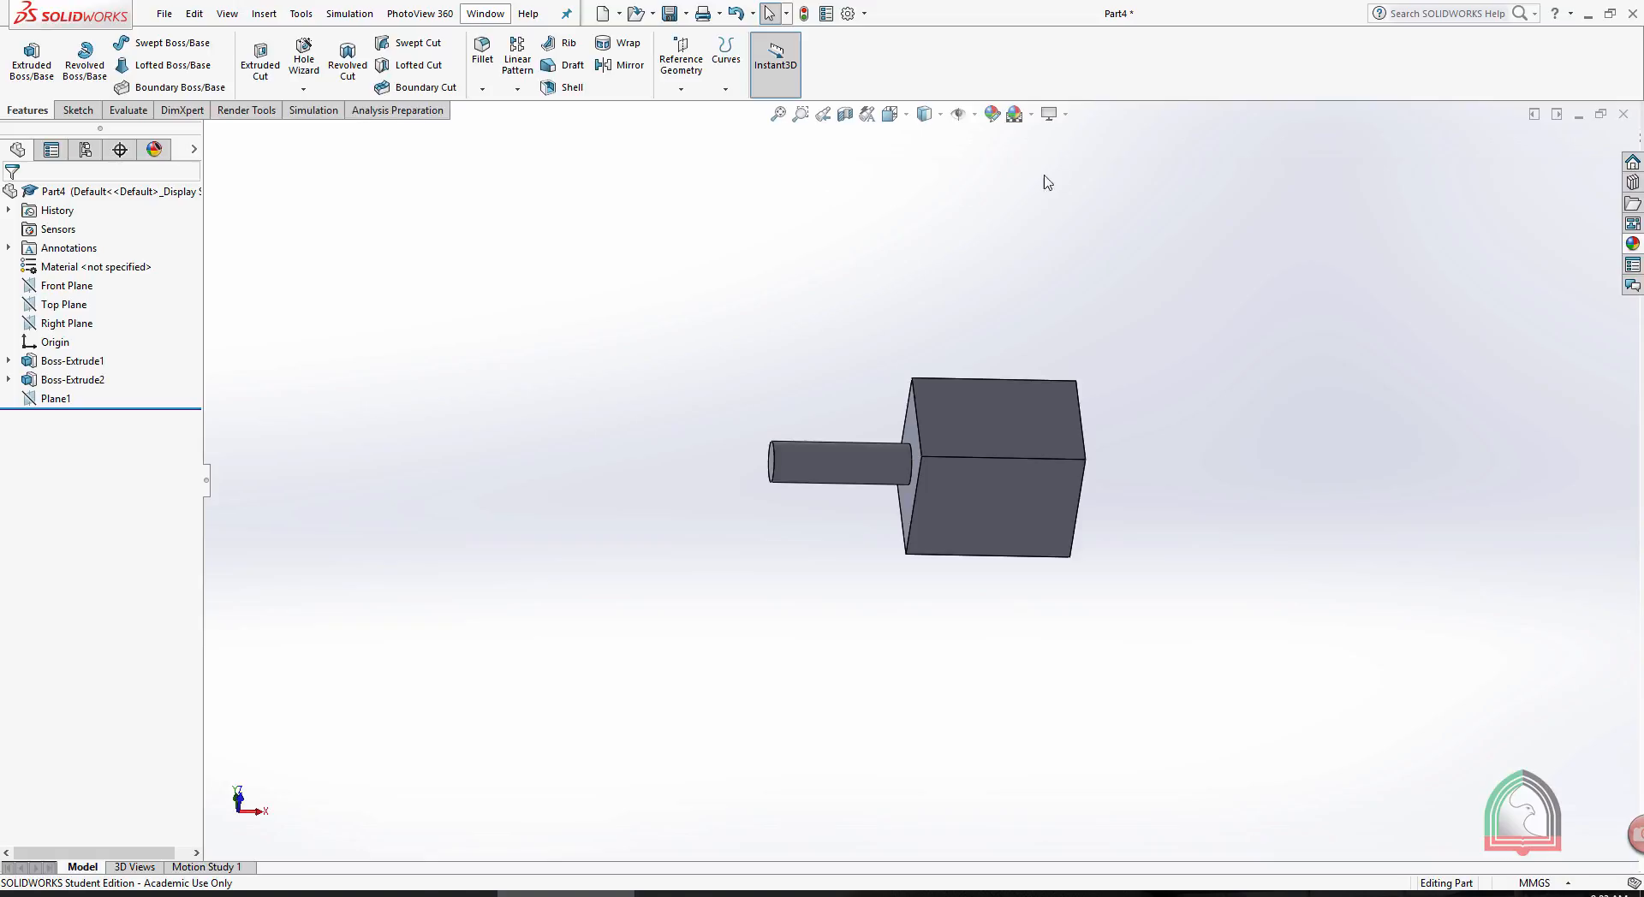
- Mirror the Boss-Extrude1 box about its end face opposite the cylinder
{"action": "middle_click_drag", "start_coordinate": [1046, 182], "coordinate": [1039, 256]}
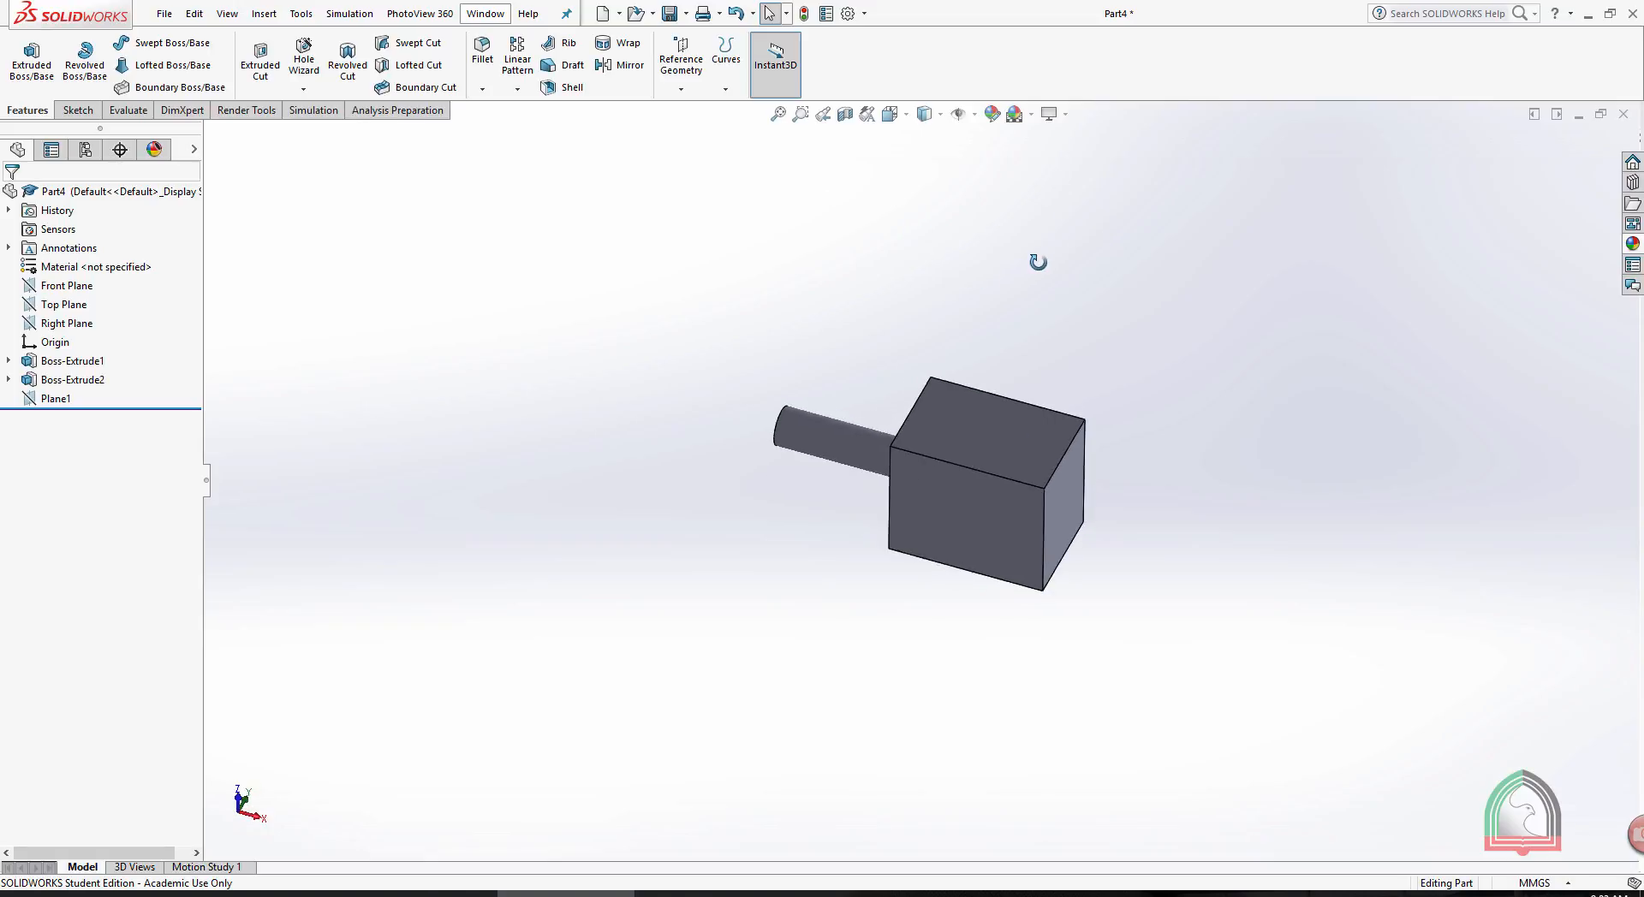
{"action": "left_click", "coordinate": [629, 69]}
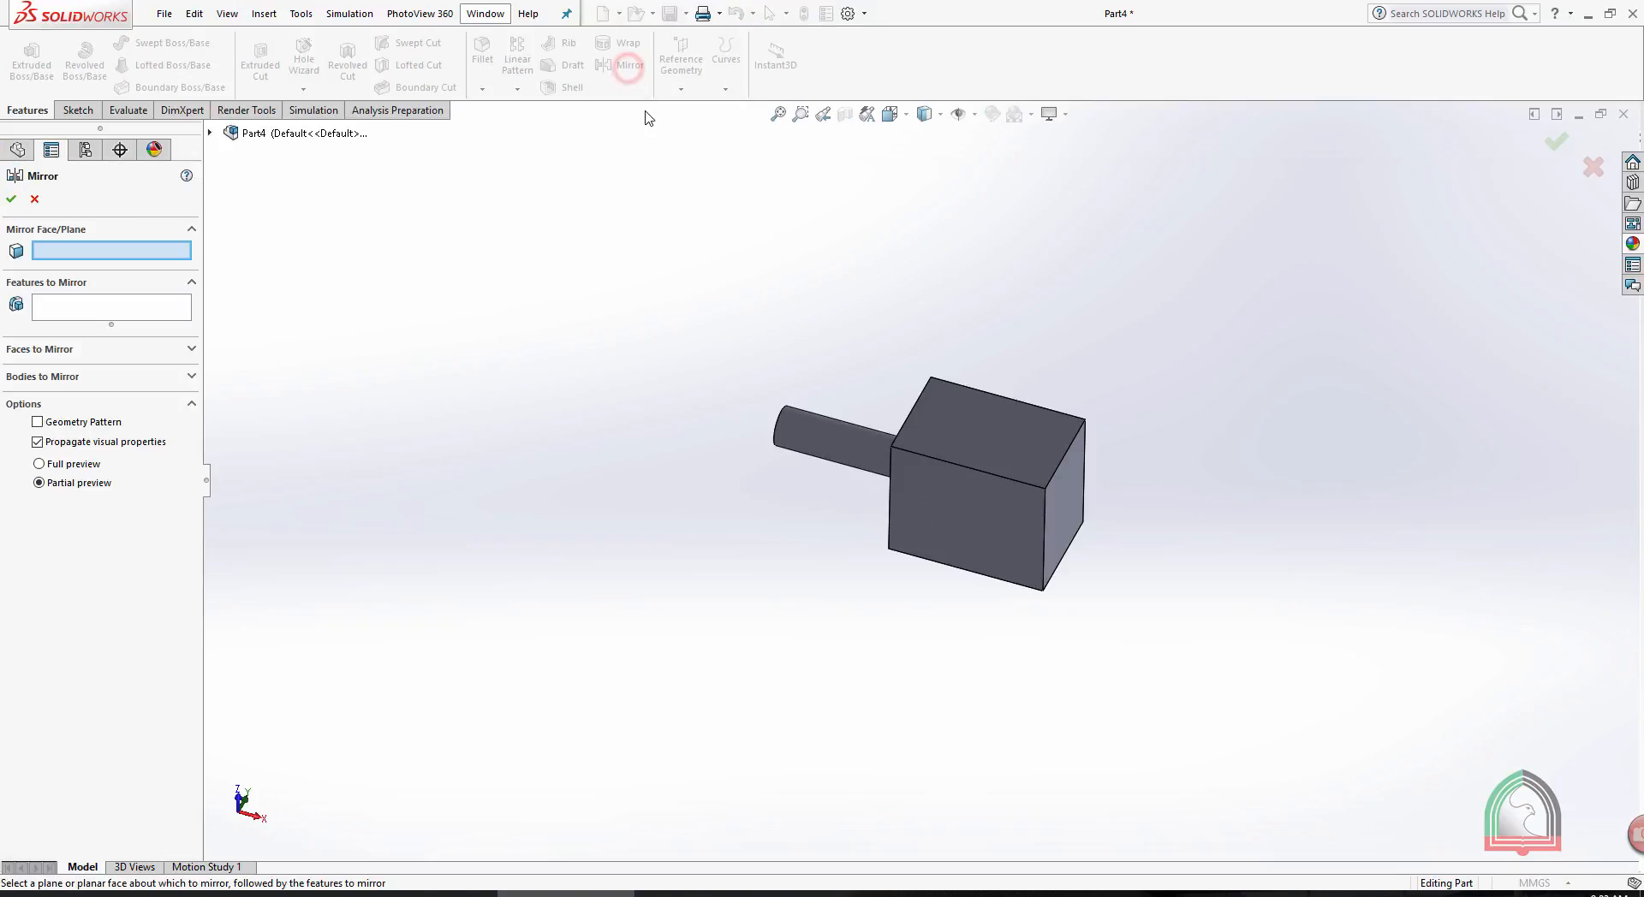
{"action": "middle_click_drag", "start_coordinate": [565, 254], "coordinate": [608, 194]}
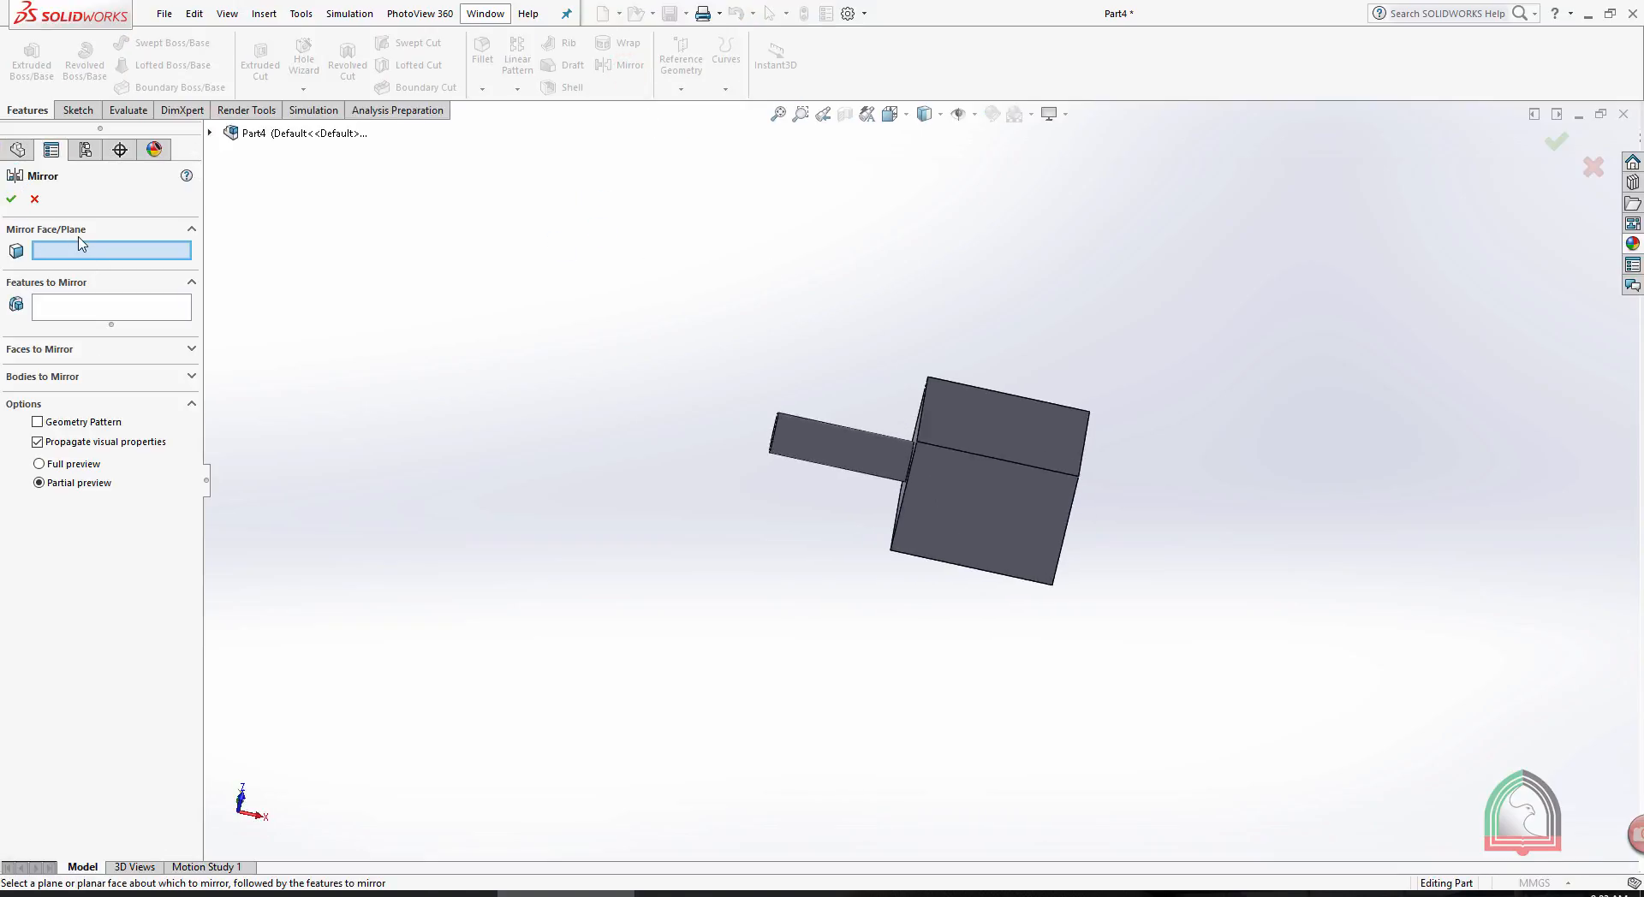
{"action": "middle_click_drag", "start_coordinate": [1022, 245], "coordinate": [1108, 388]}
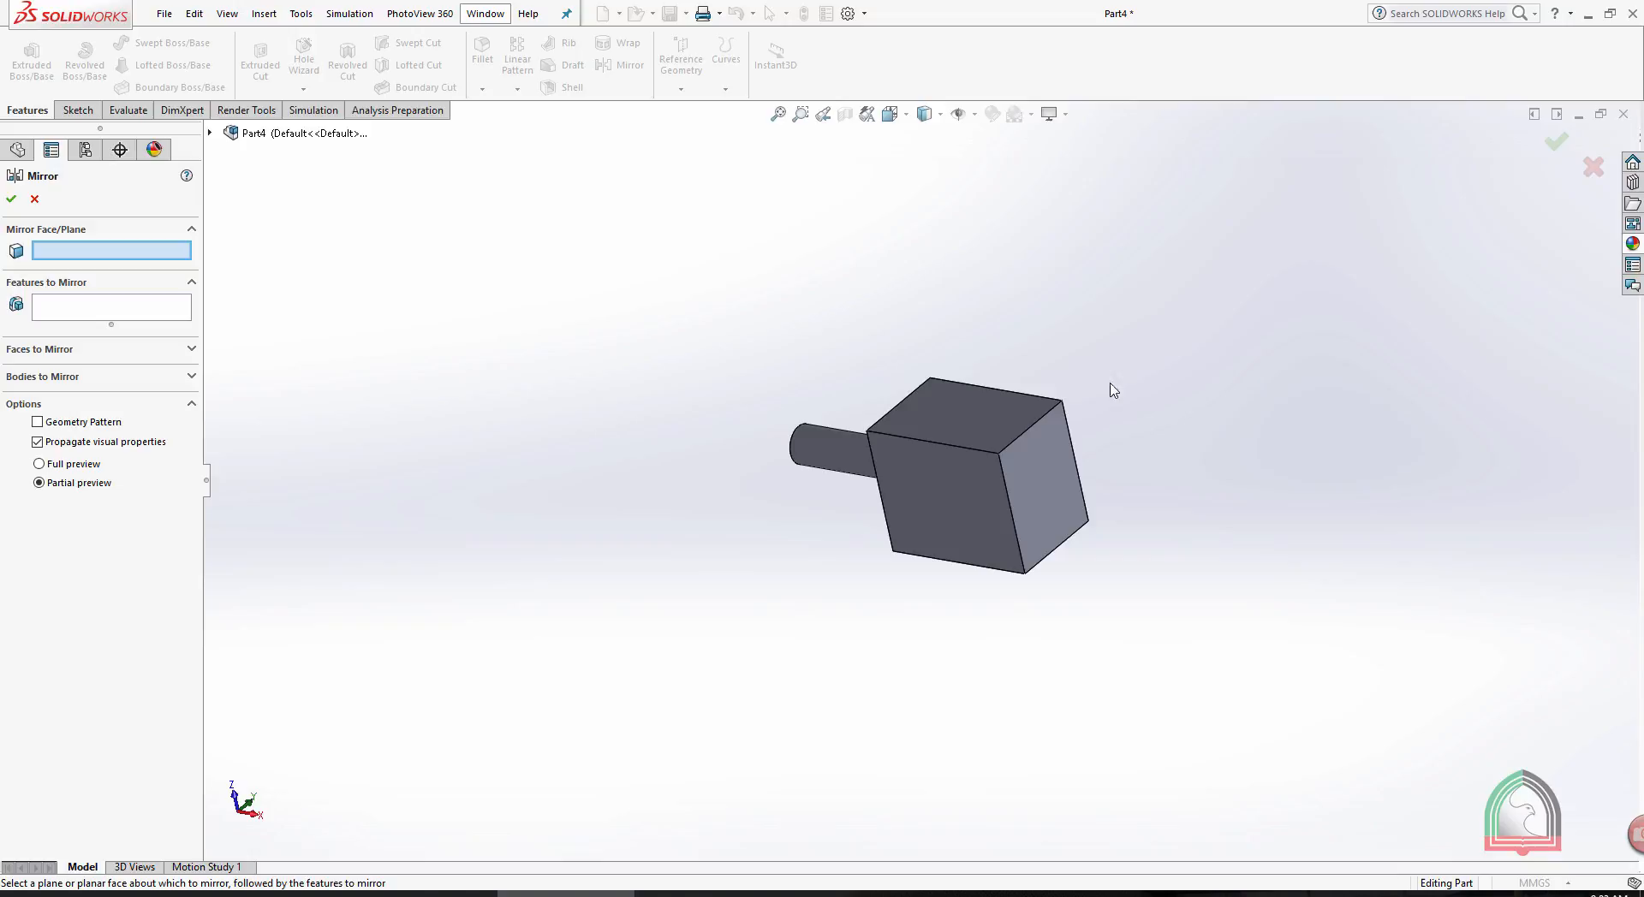
{"action": "left_click", "coordinate": [1051, 493]}
{"action": "middle_click_drag", "start_coordinate": [1064, 289], "coordinate": [1087, 302]}
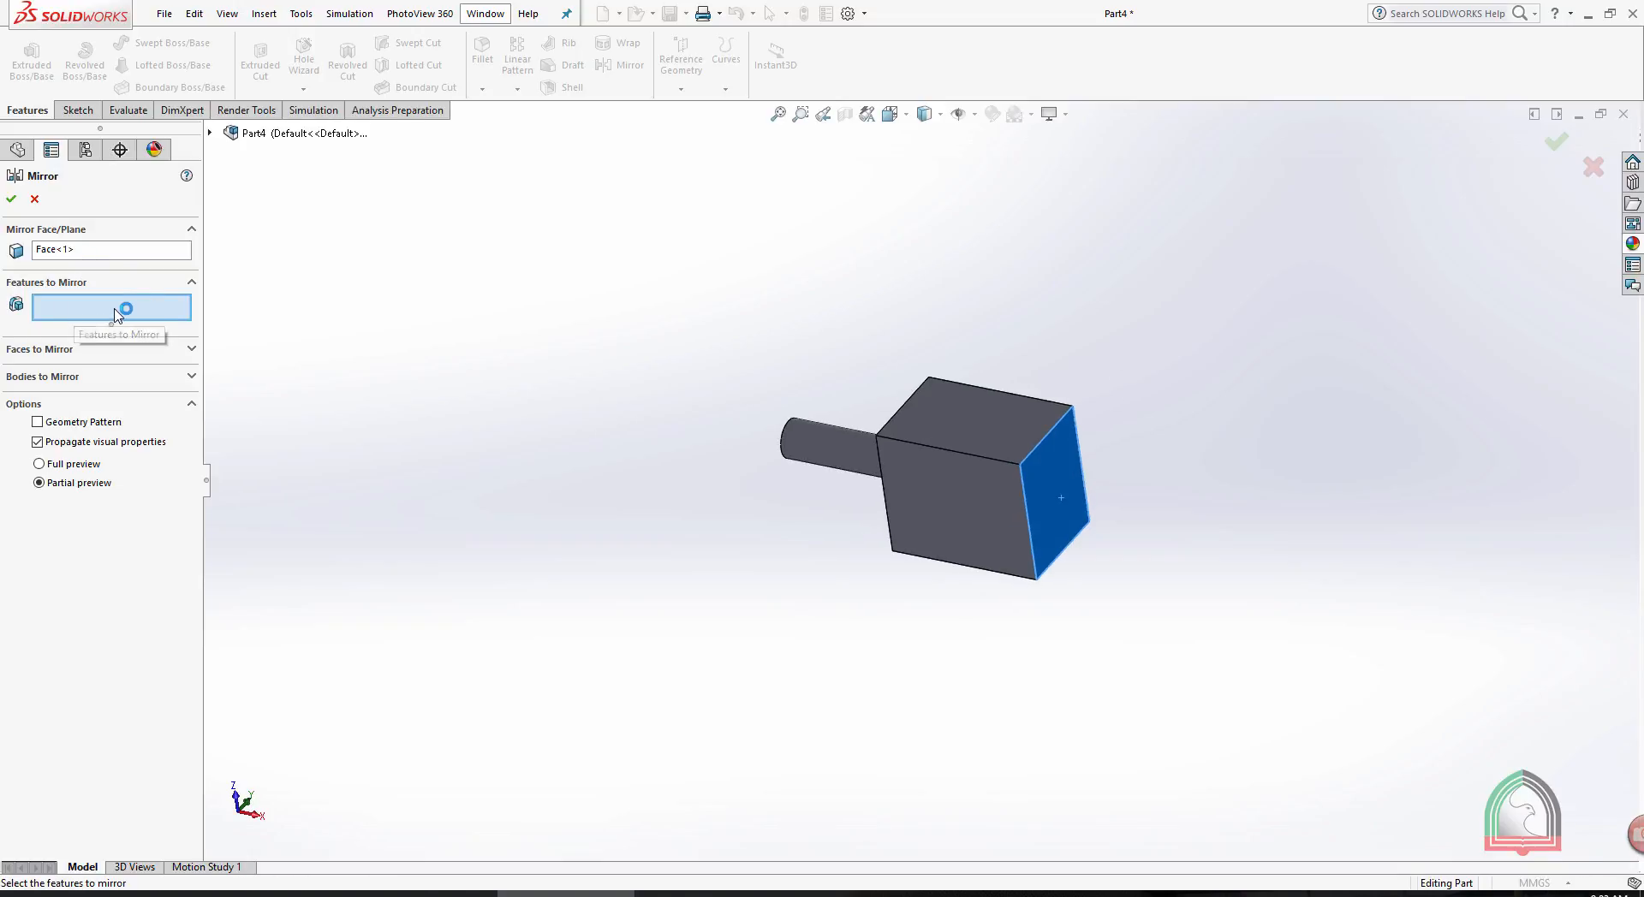
{"action": "left_click", "coordinate": [210, 132]}
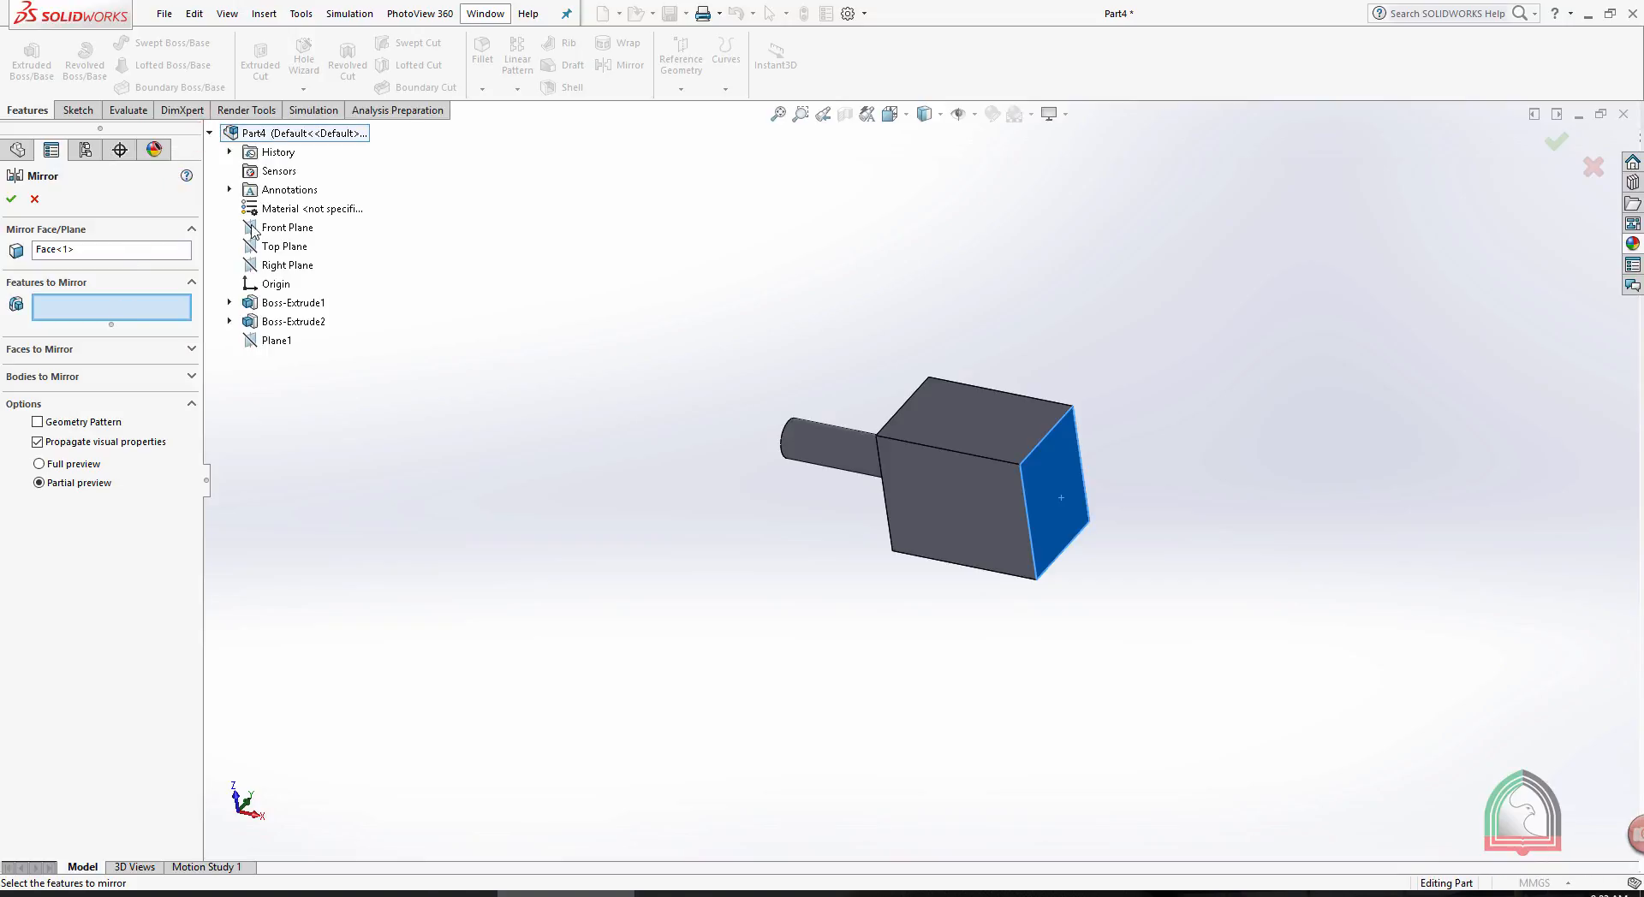
{"action": "left_click", "coordinate": [292, 303]}
{"action": "middle_click_drag", "start_coordinate": [1150, 290], "coordinate": [1175, 321]}
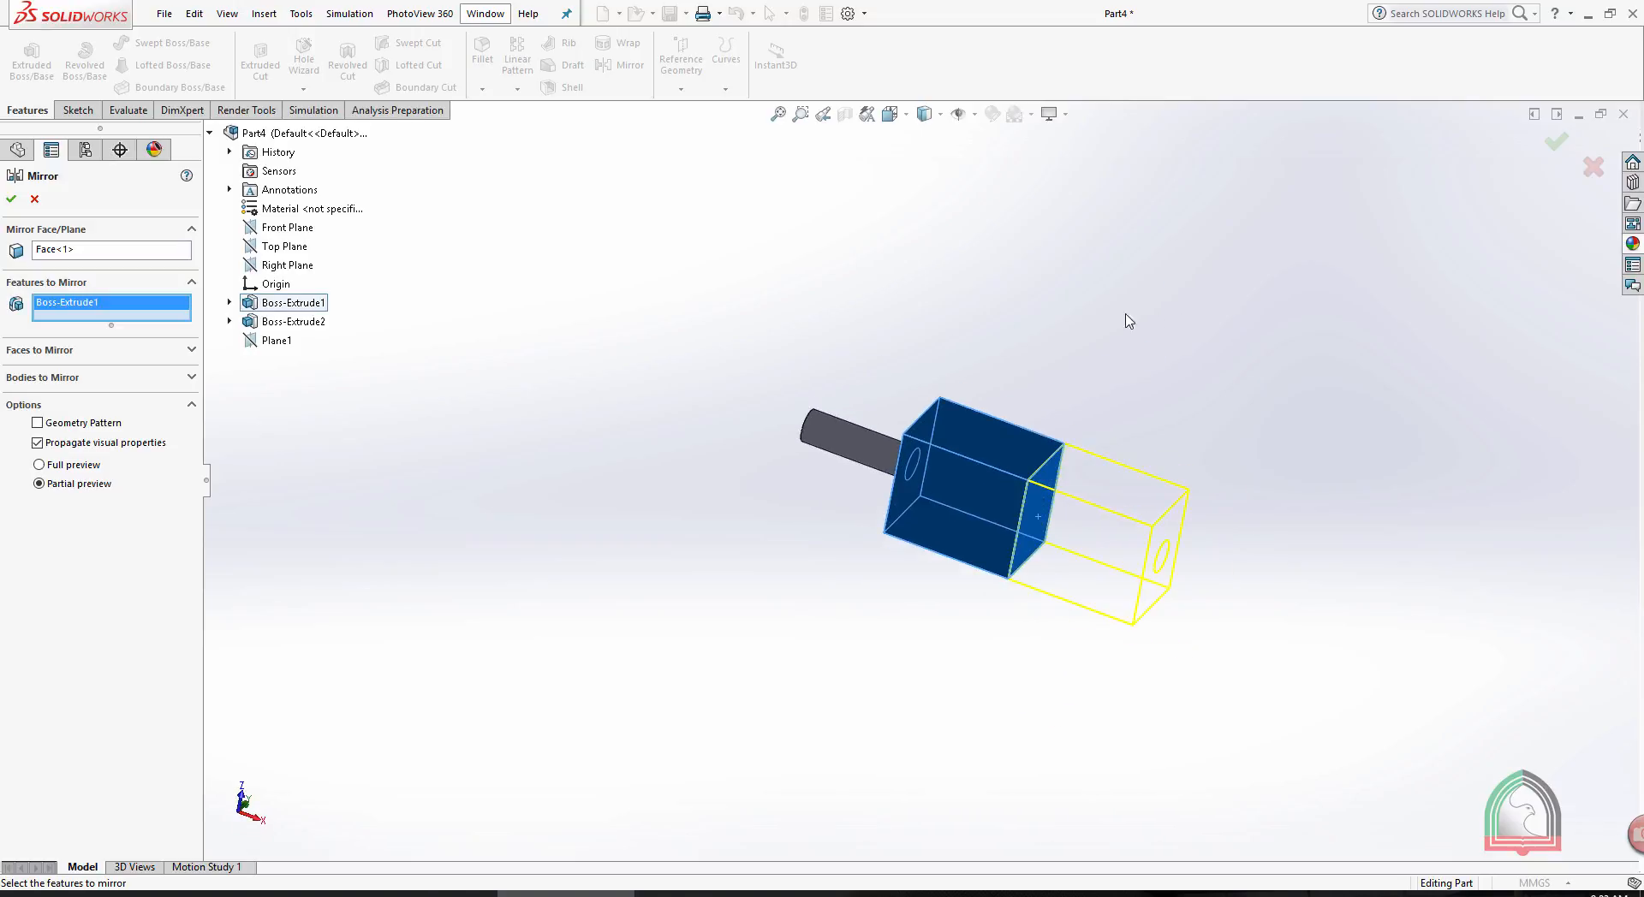
{"action": "left_click", "coordinate": [11, 202]}
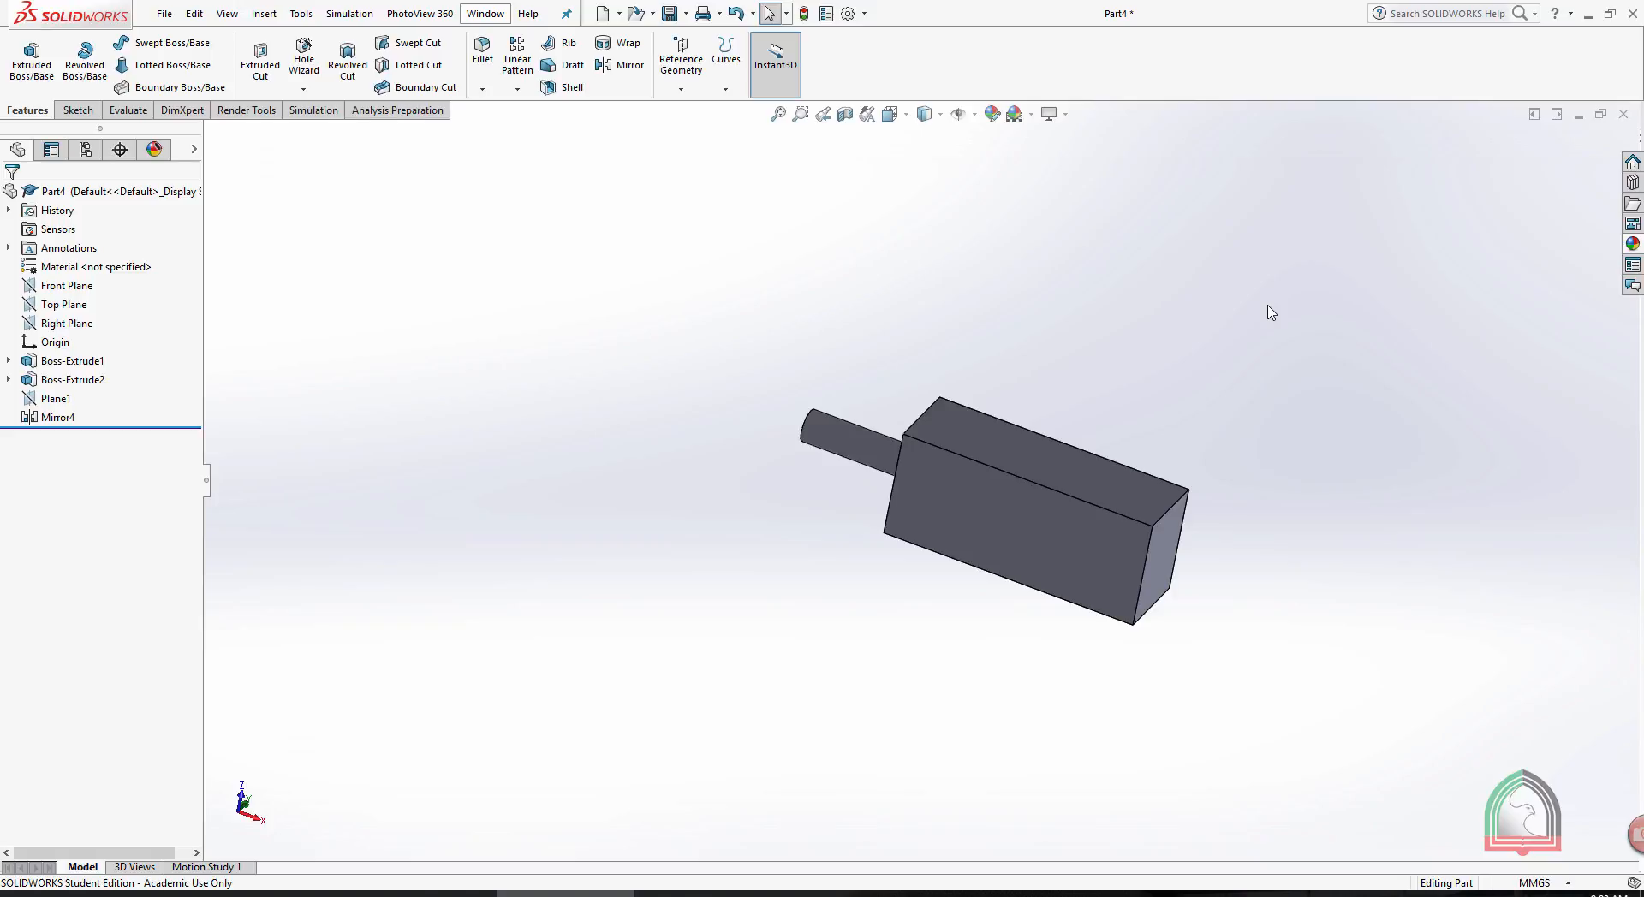
- Delete the box's mirror feature from the part
{"action": "right_click", "coordinate": [51, 418]}
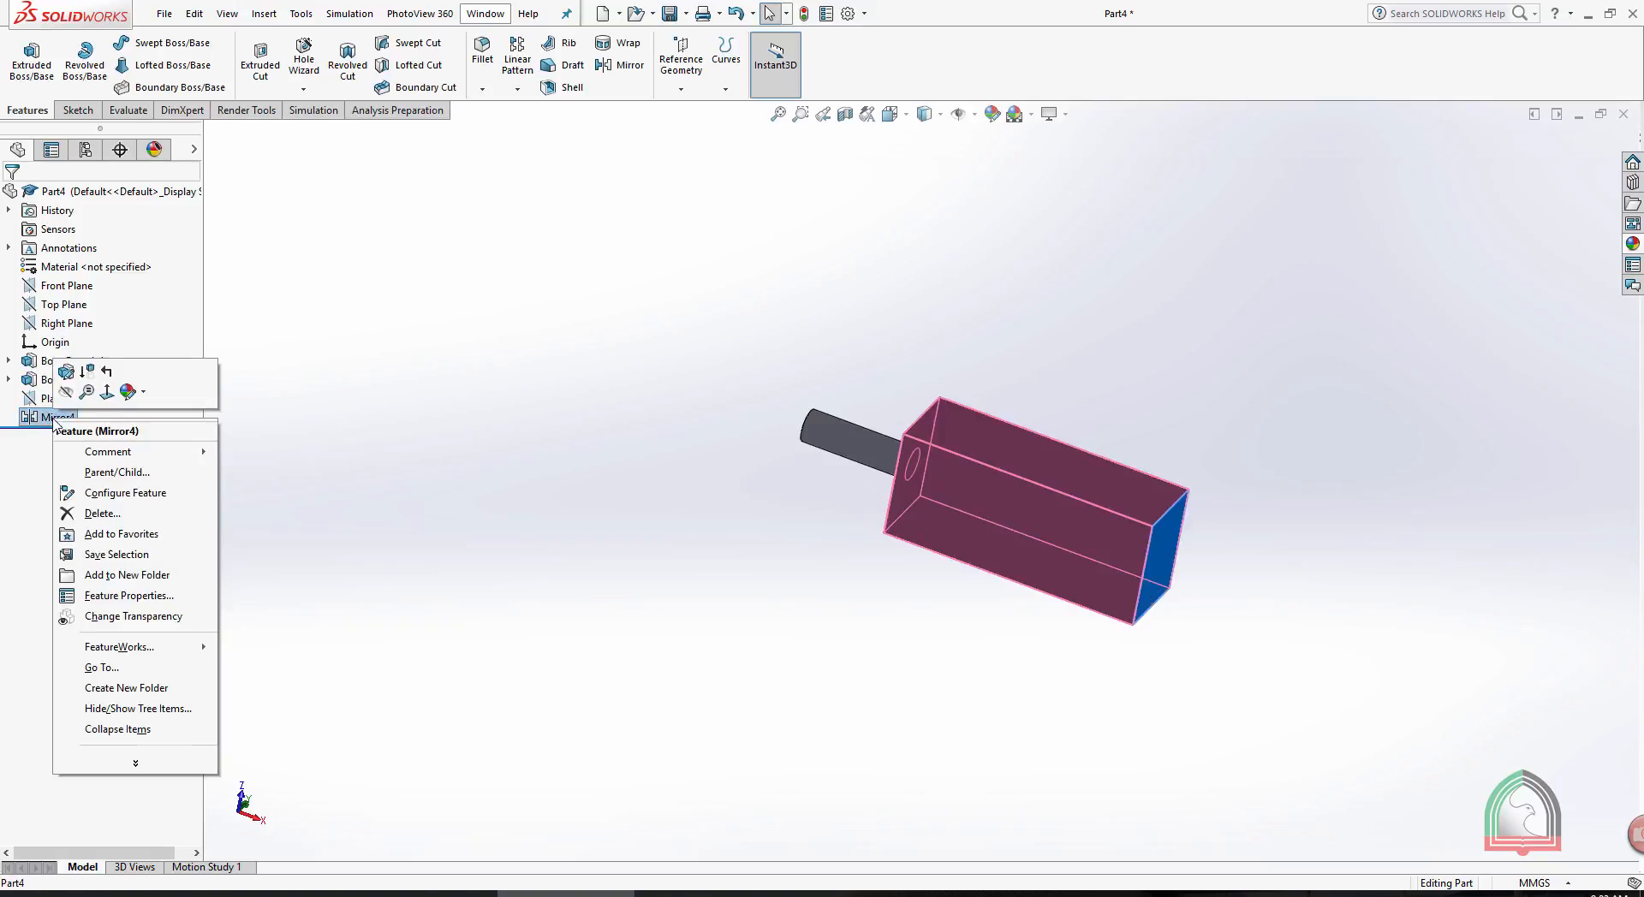
{"action": "left_click", "coordinate": [103, 513]}
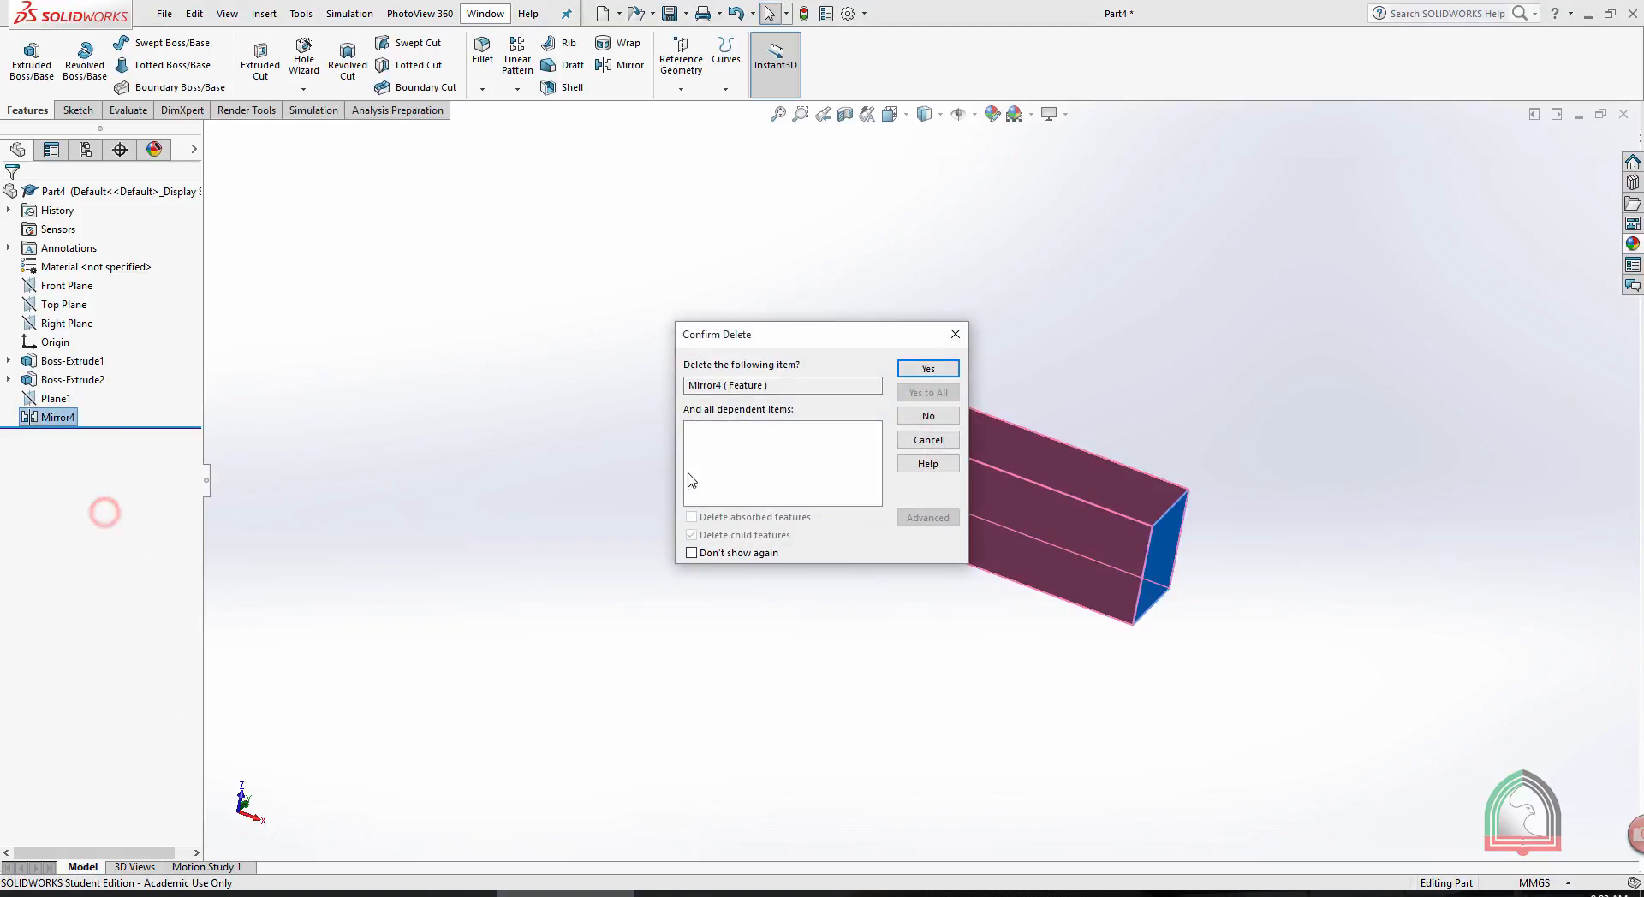
{"action": "left_click", "coordinate": [926, 369]}
- Examine where the Front, Top and Right planes lie relative to the box and cylinder
{"action": "middle_click_drag", "start_coordinate": [1108, 329], "coordinate": [999, 403]}
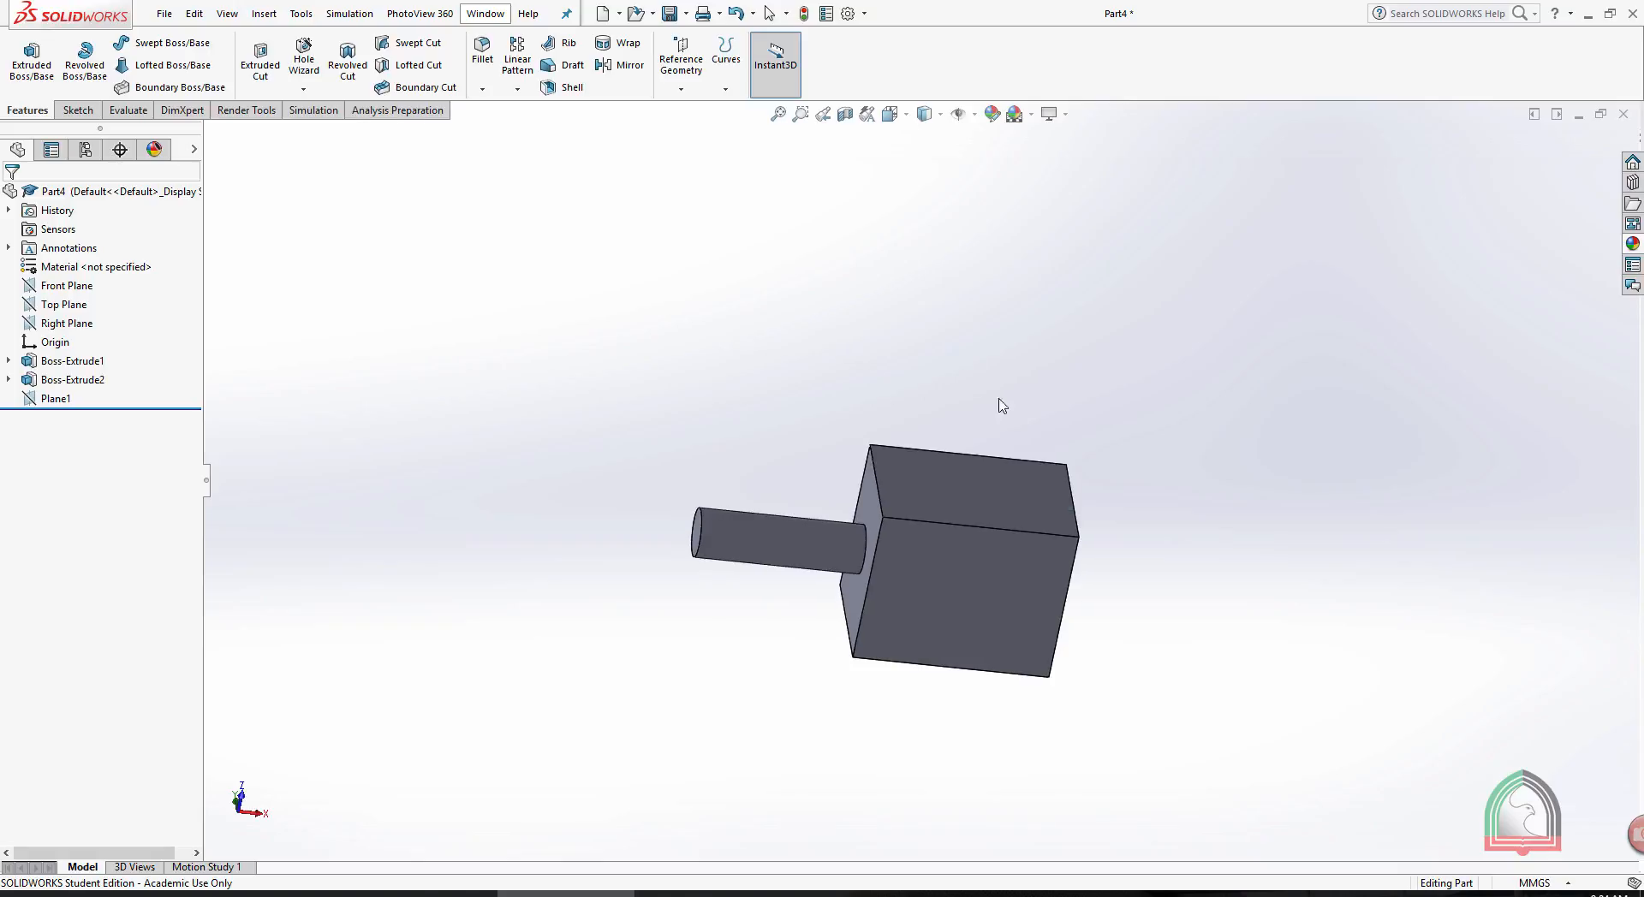
{"action": "left_click", "coordinate": [53, 286]}
{"action": "left_click", "coordinate": [60, 306]}
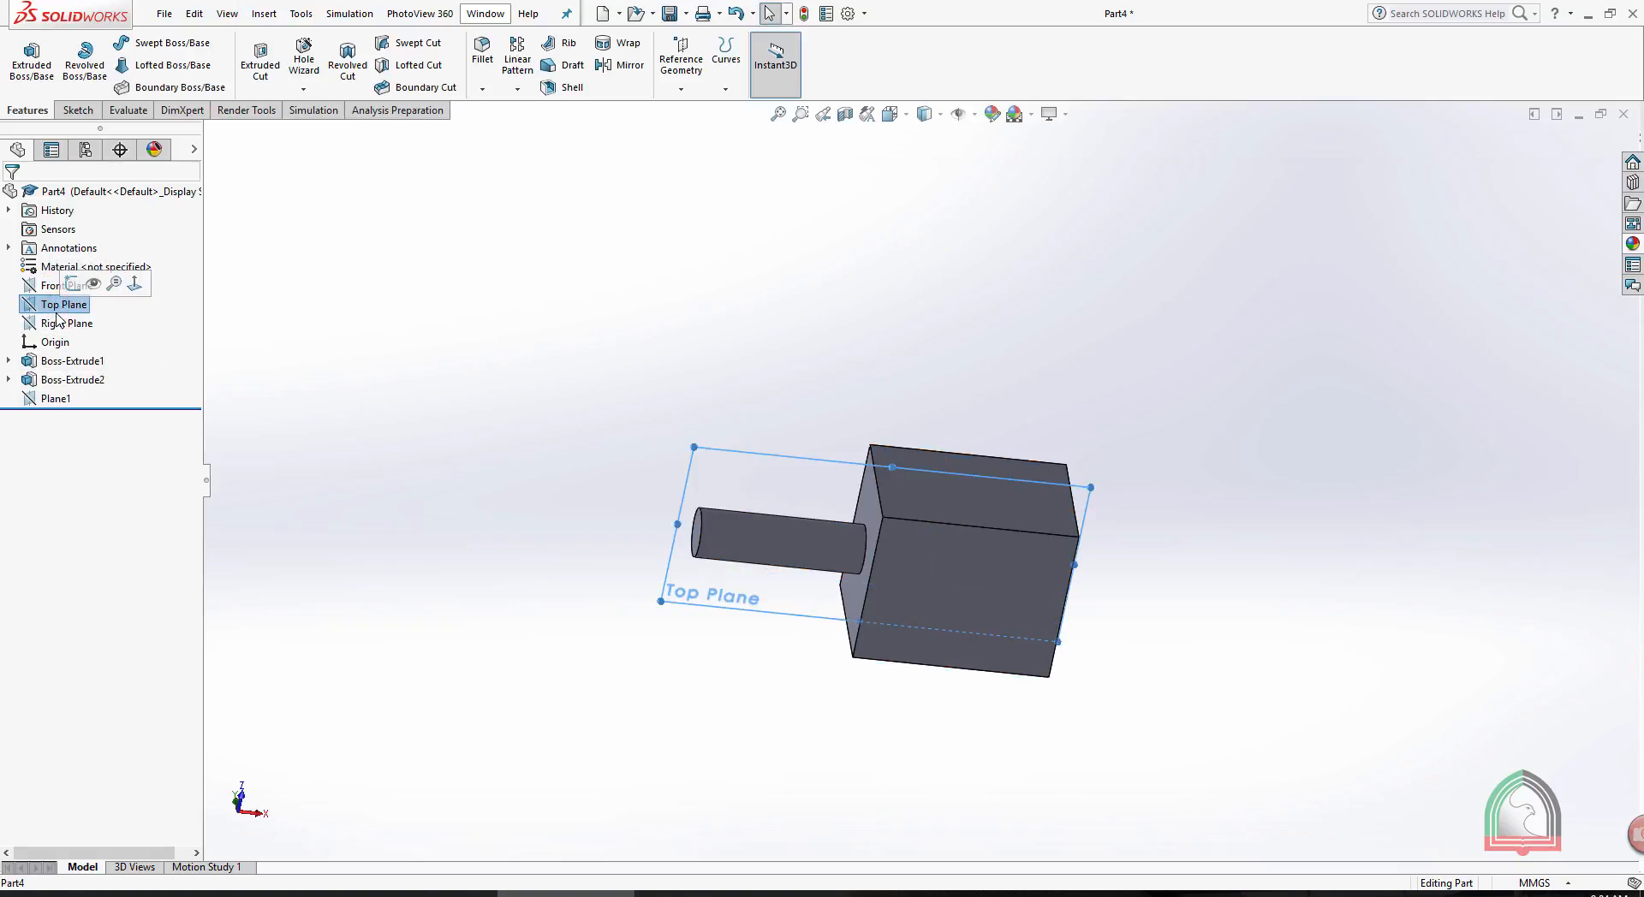
{"action": "left_click", "coordinate": [60, 324]}
{"action": "middle_click_drag", "start_coordinate": [964, 319], "coordinate": [1029, 452]}
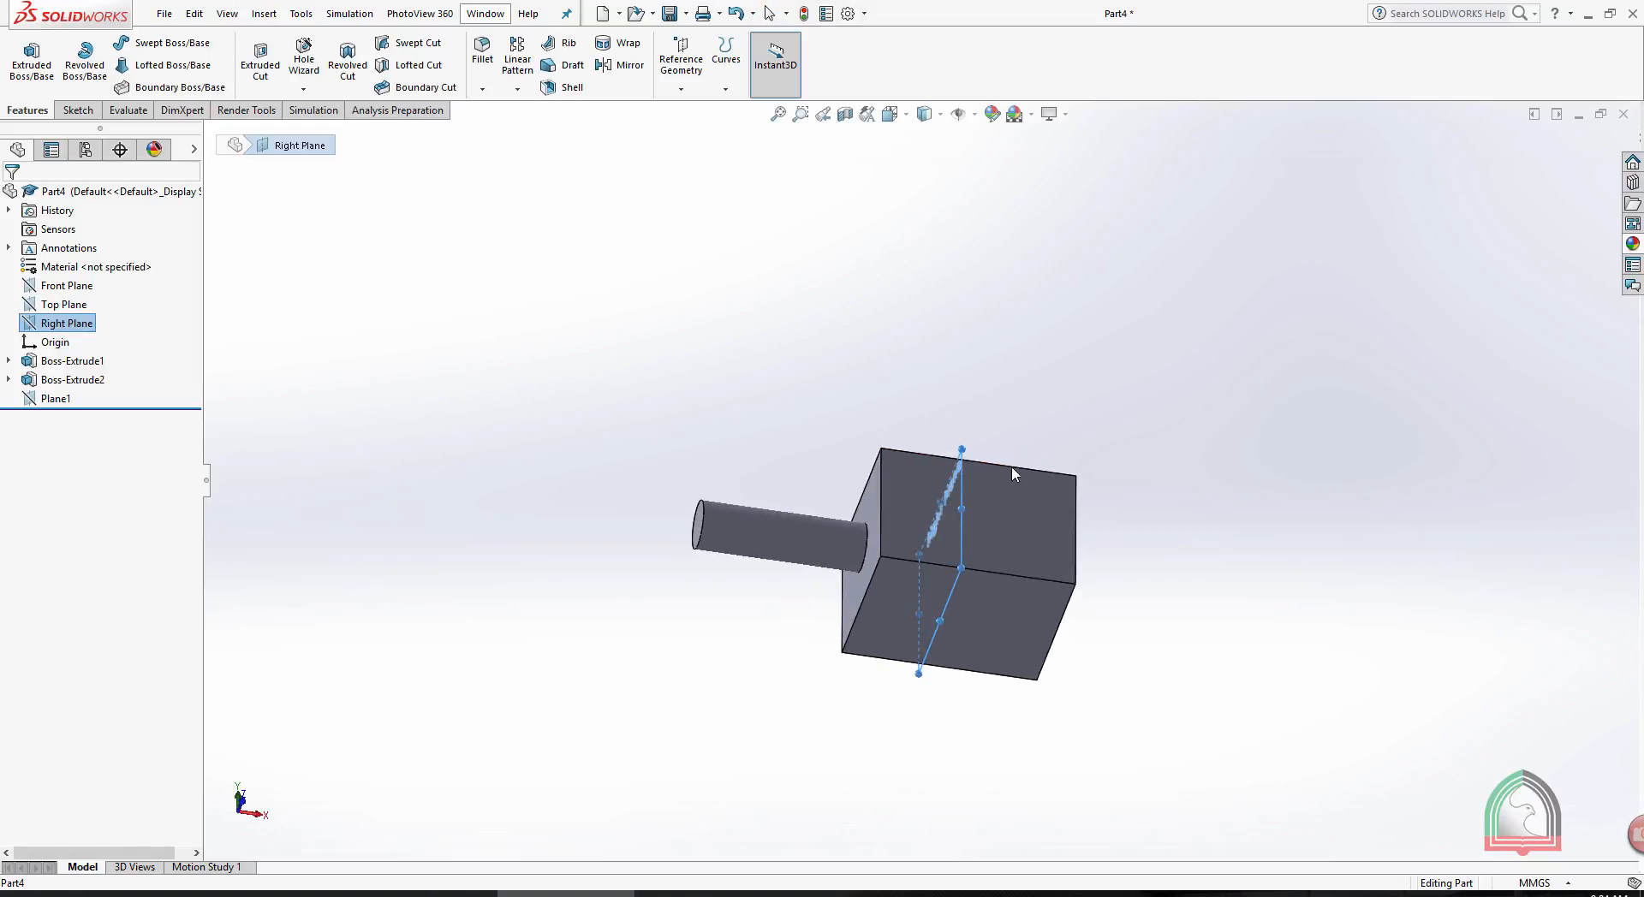
{"action": "scroll", "coordinate": [993, 531], "scroll_direction": "down", "scroll_amount": 4}
{"action": "left_click", "coordinate": [977, 323]}
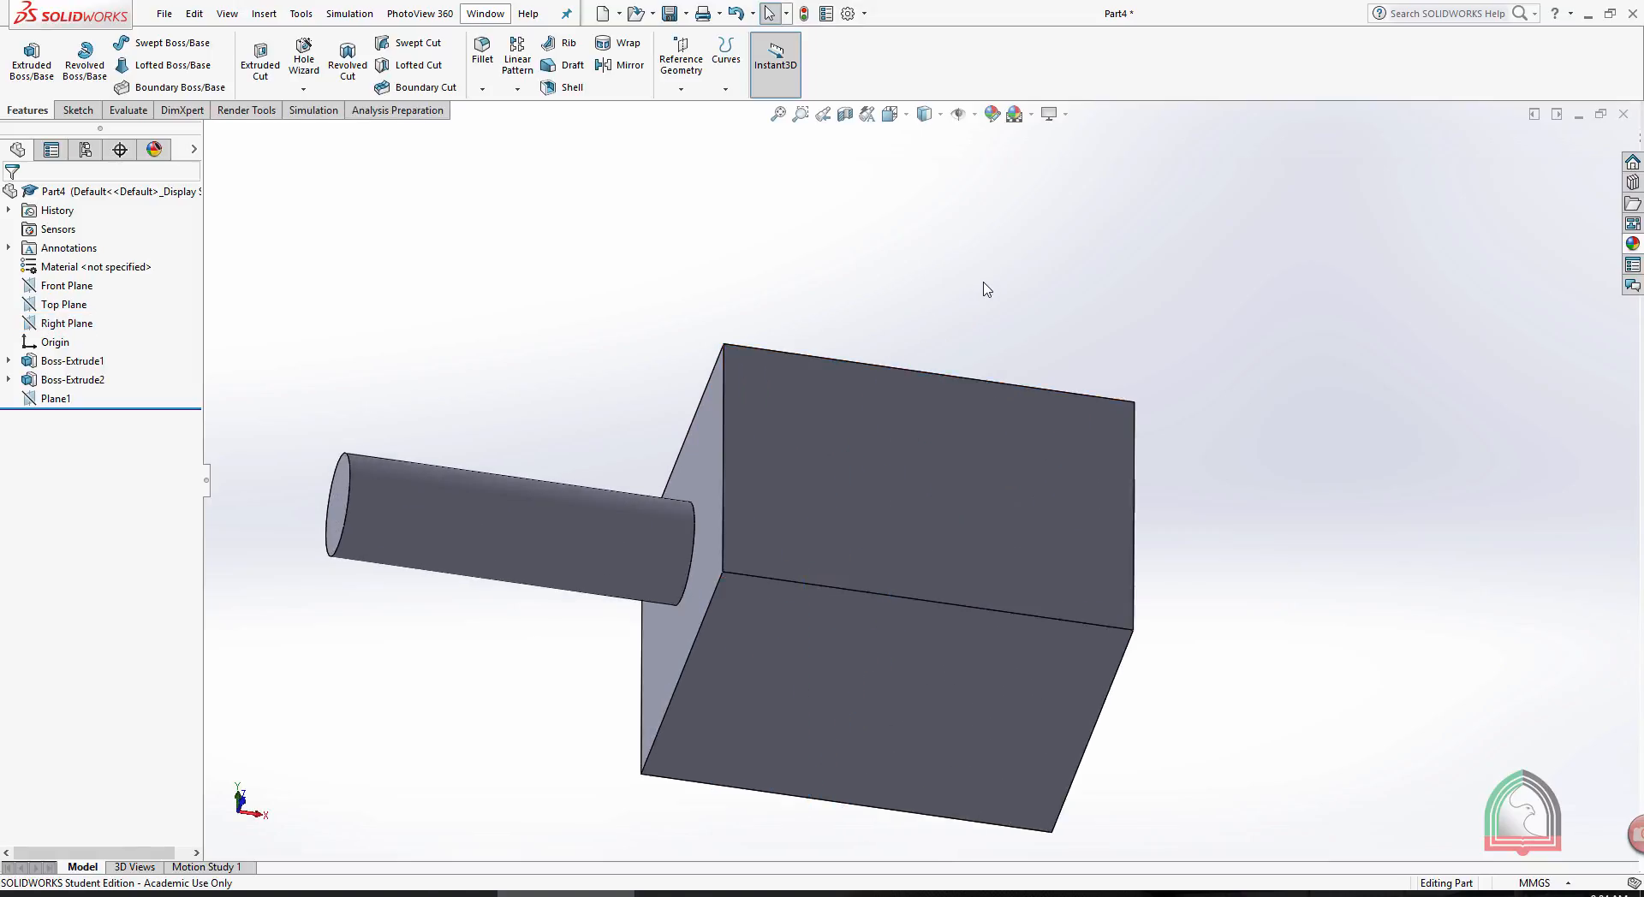
- Create a reference plane midway between the box face carrying the cylinder and the opposite end face
{"action": "left_click", "coordinate": [684, 80]}
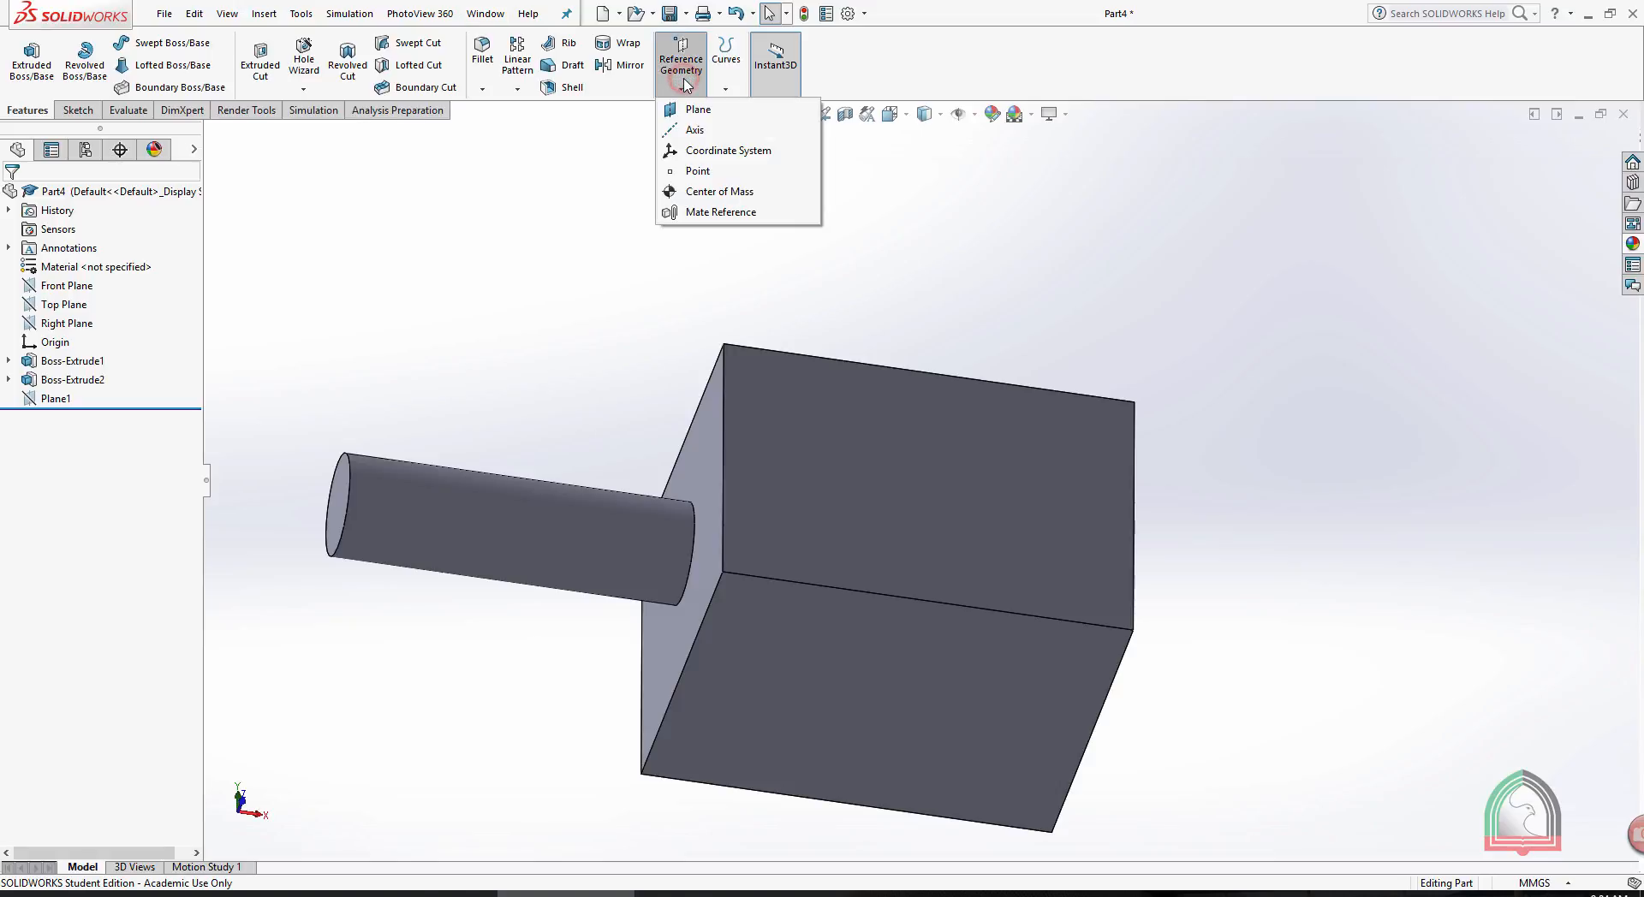
{"action": "left_click", "coordinate": [688, 111]}
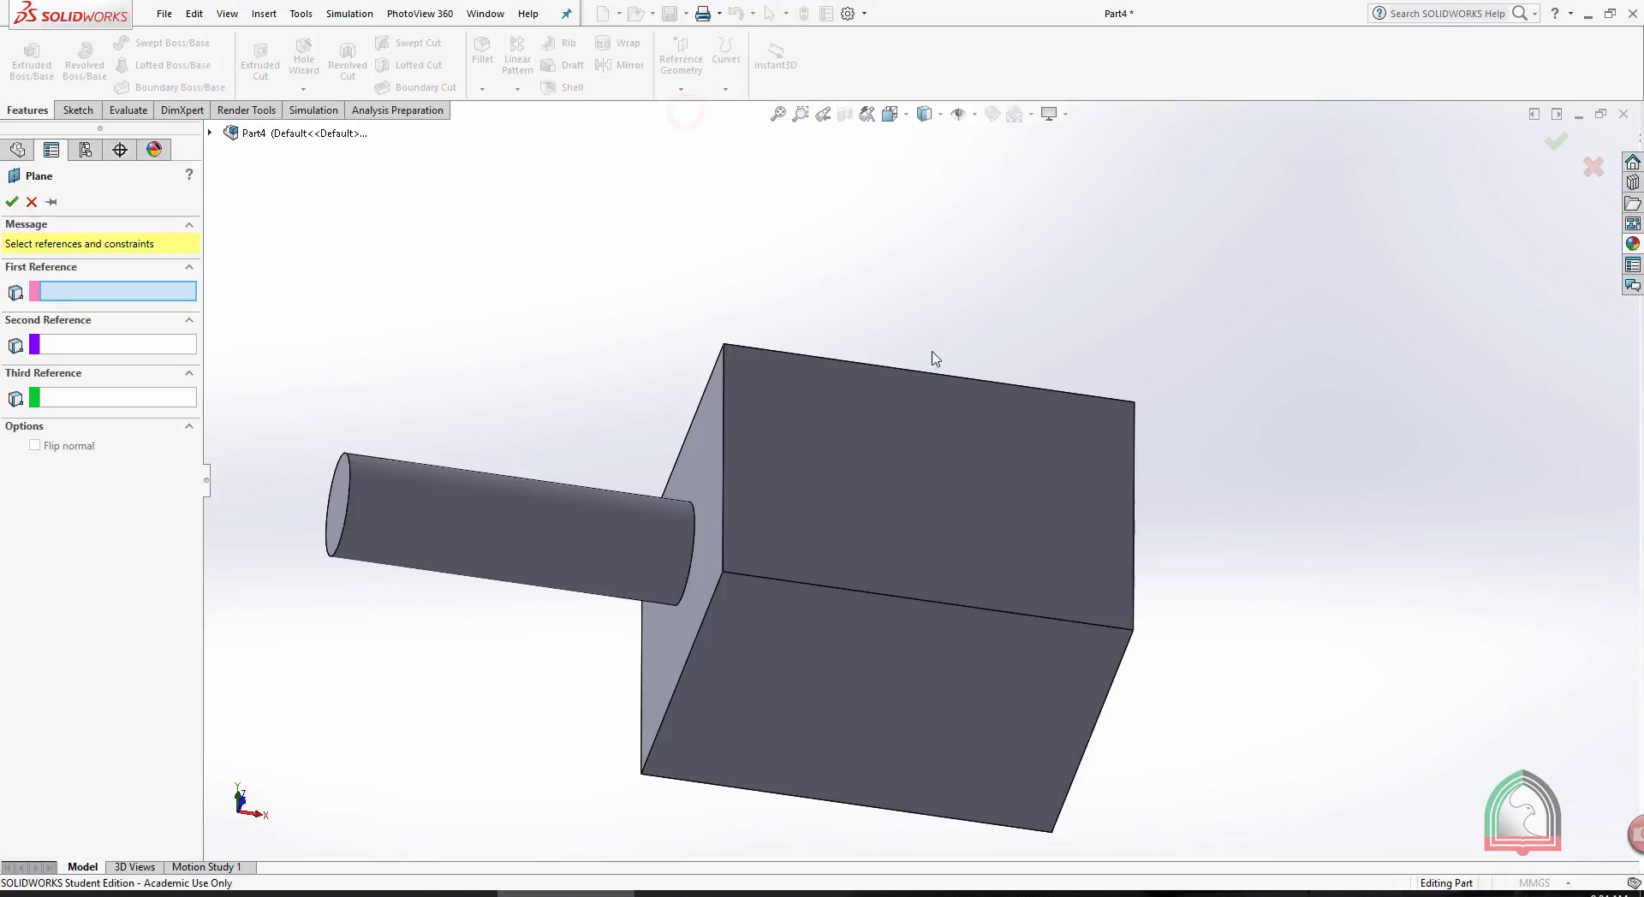
{"action": "middle_click_drag", "start_coordinate": [933, 355], "coordinate": [902, 369]}
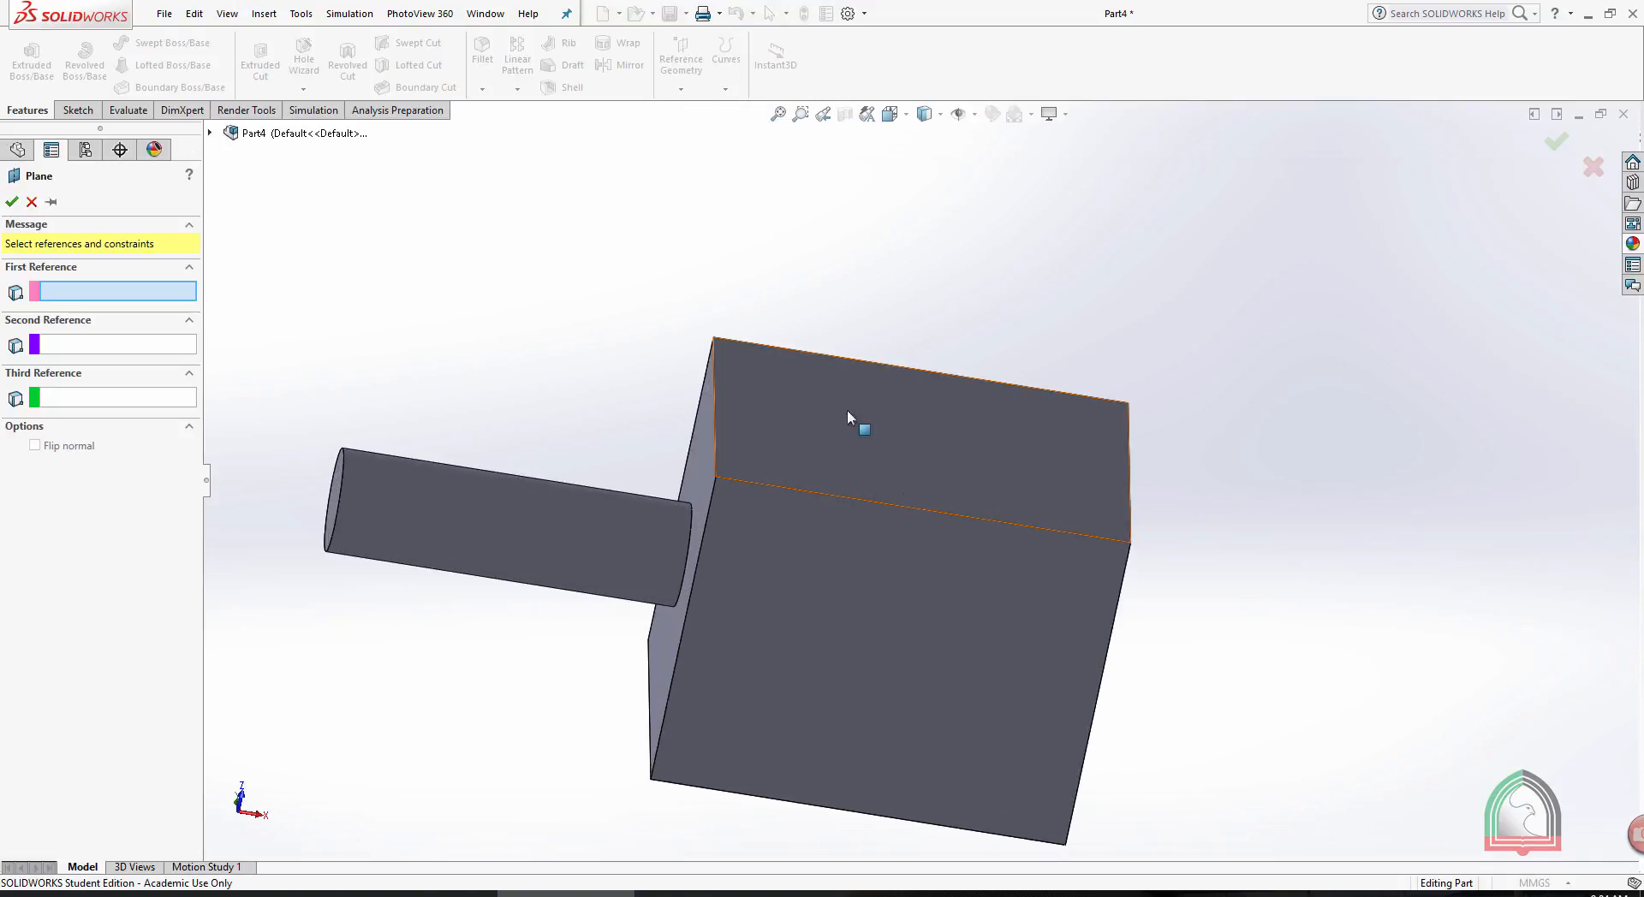
{"action": "middle_click_drag", "start_coordinate": [811, 275], "coordinate": [707, 430]}
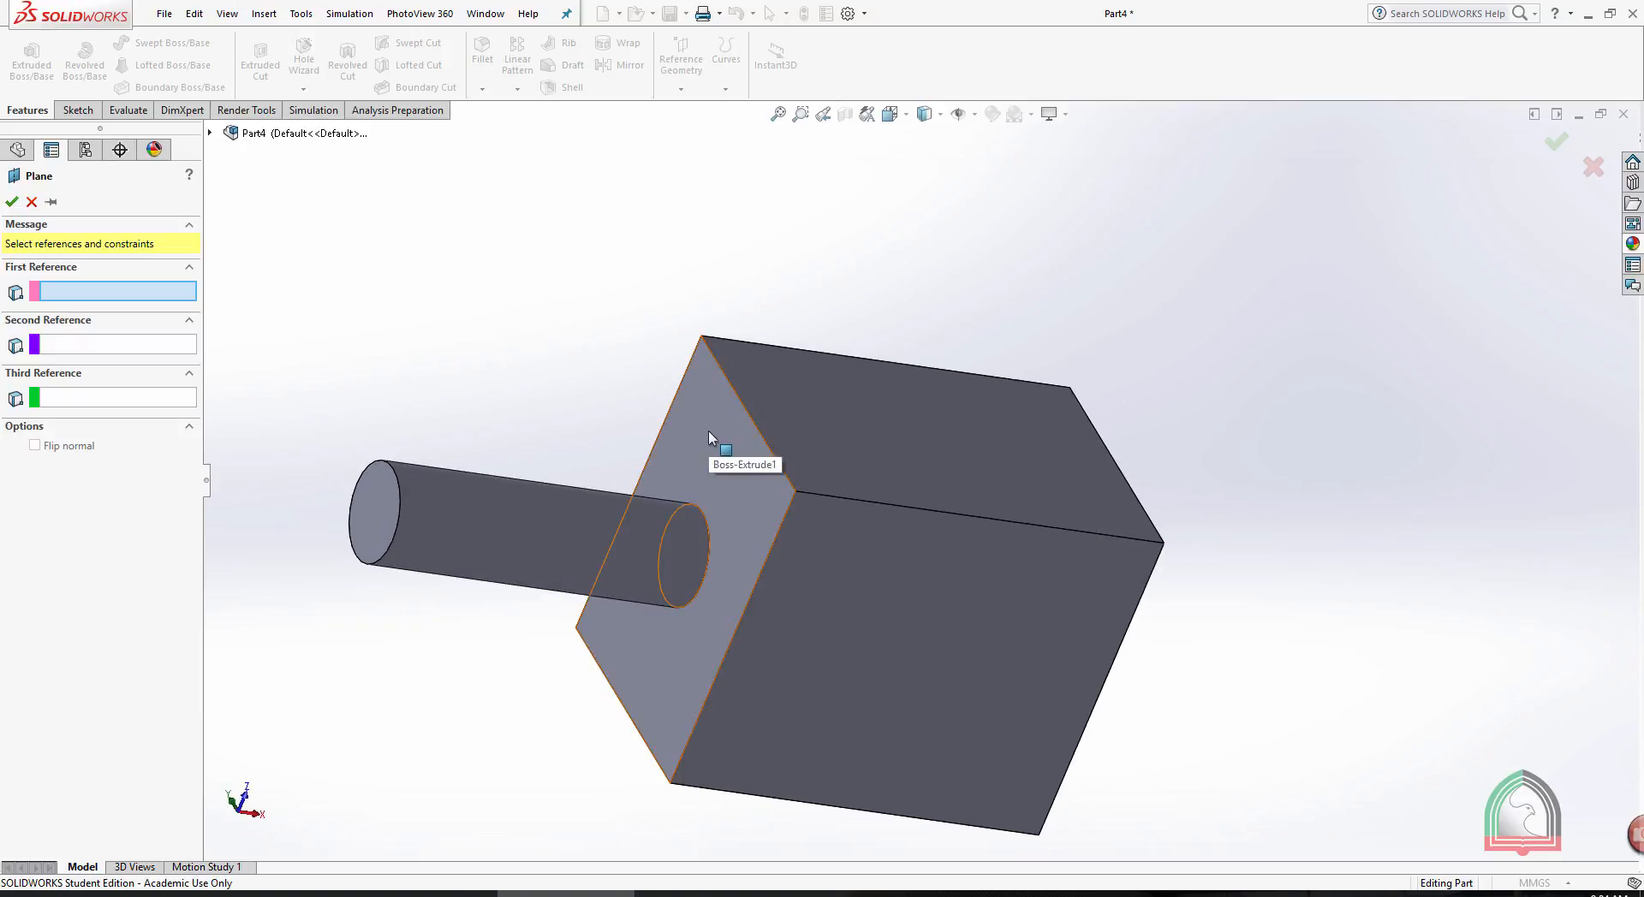
{"action": "left_click", "coordinate": [707, 429]}
{"action": "middle_click_drag", "start_coordinate": [1340, 422], "coordinate": [989, 521]}
{"action": "left_click", "coordinate": [989, 521]}
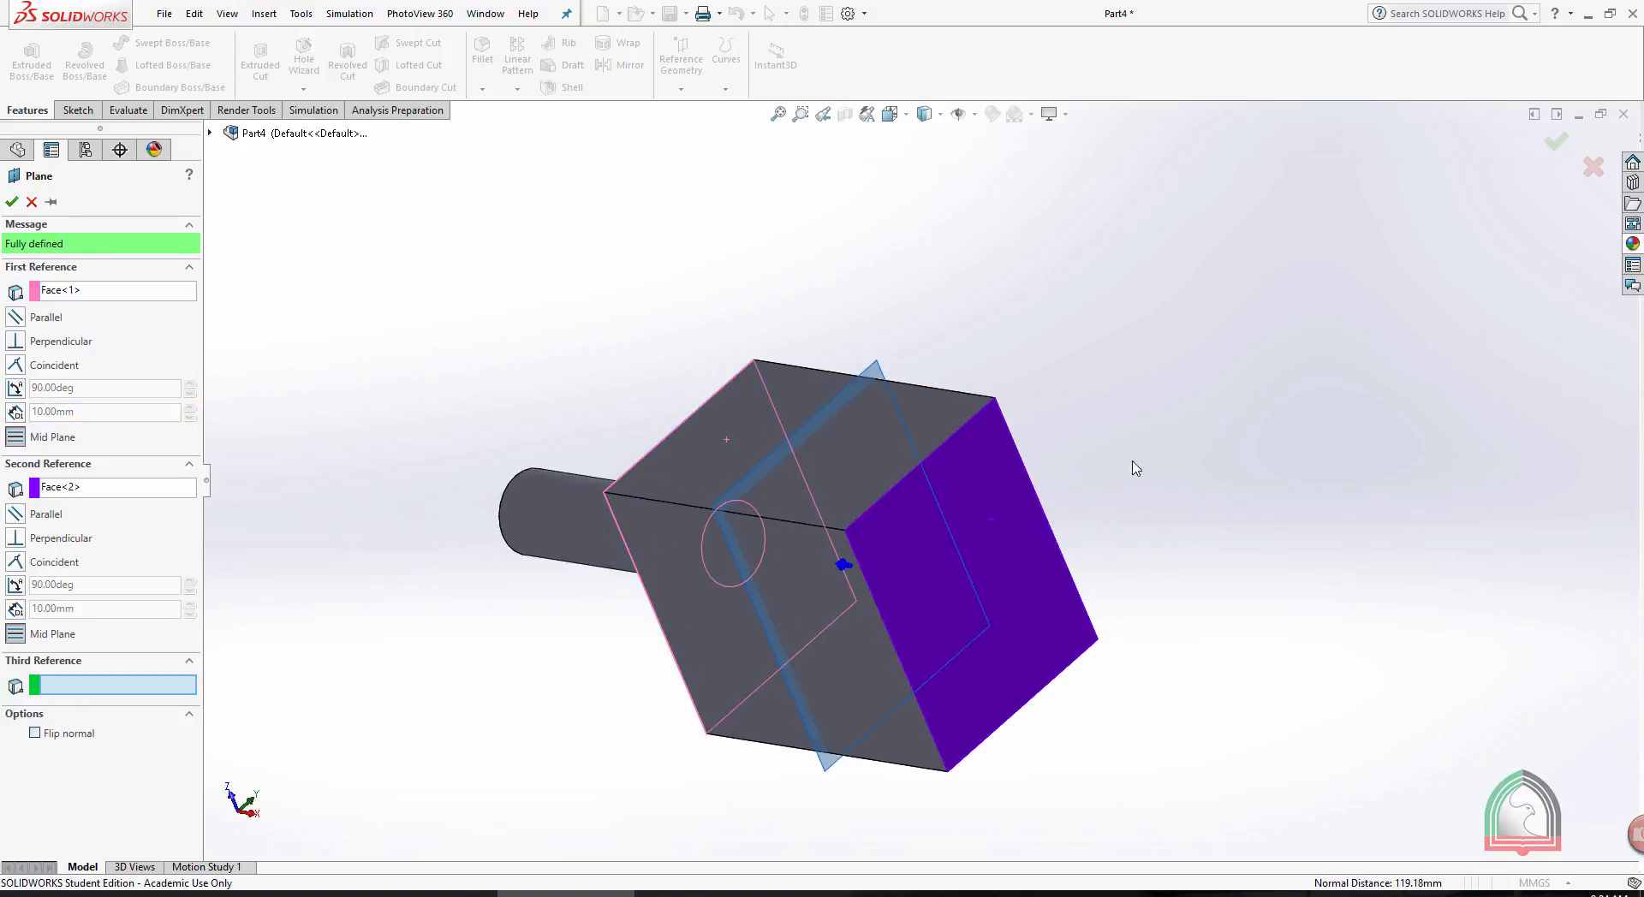
{"action": "middle_click_drag", "start_coordinate": [1133, 465], "coordinate": [1196, 407]}
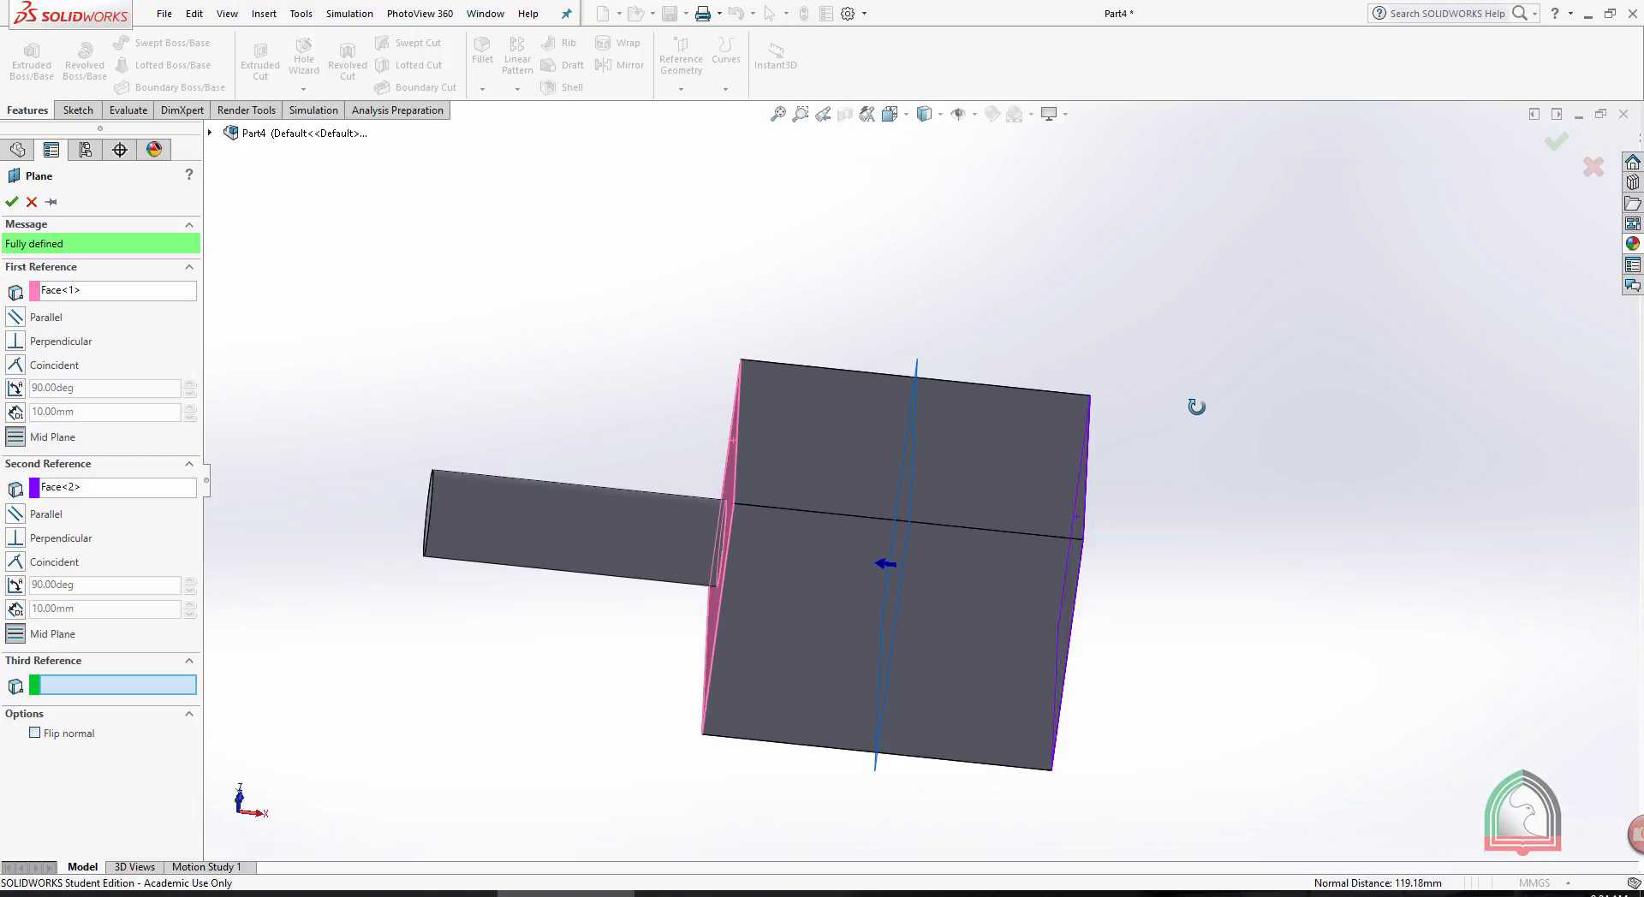
{"action": "left_click", "coordinate": [13, 202]}
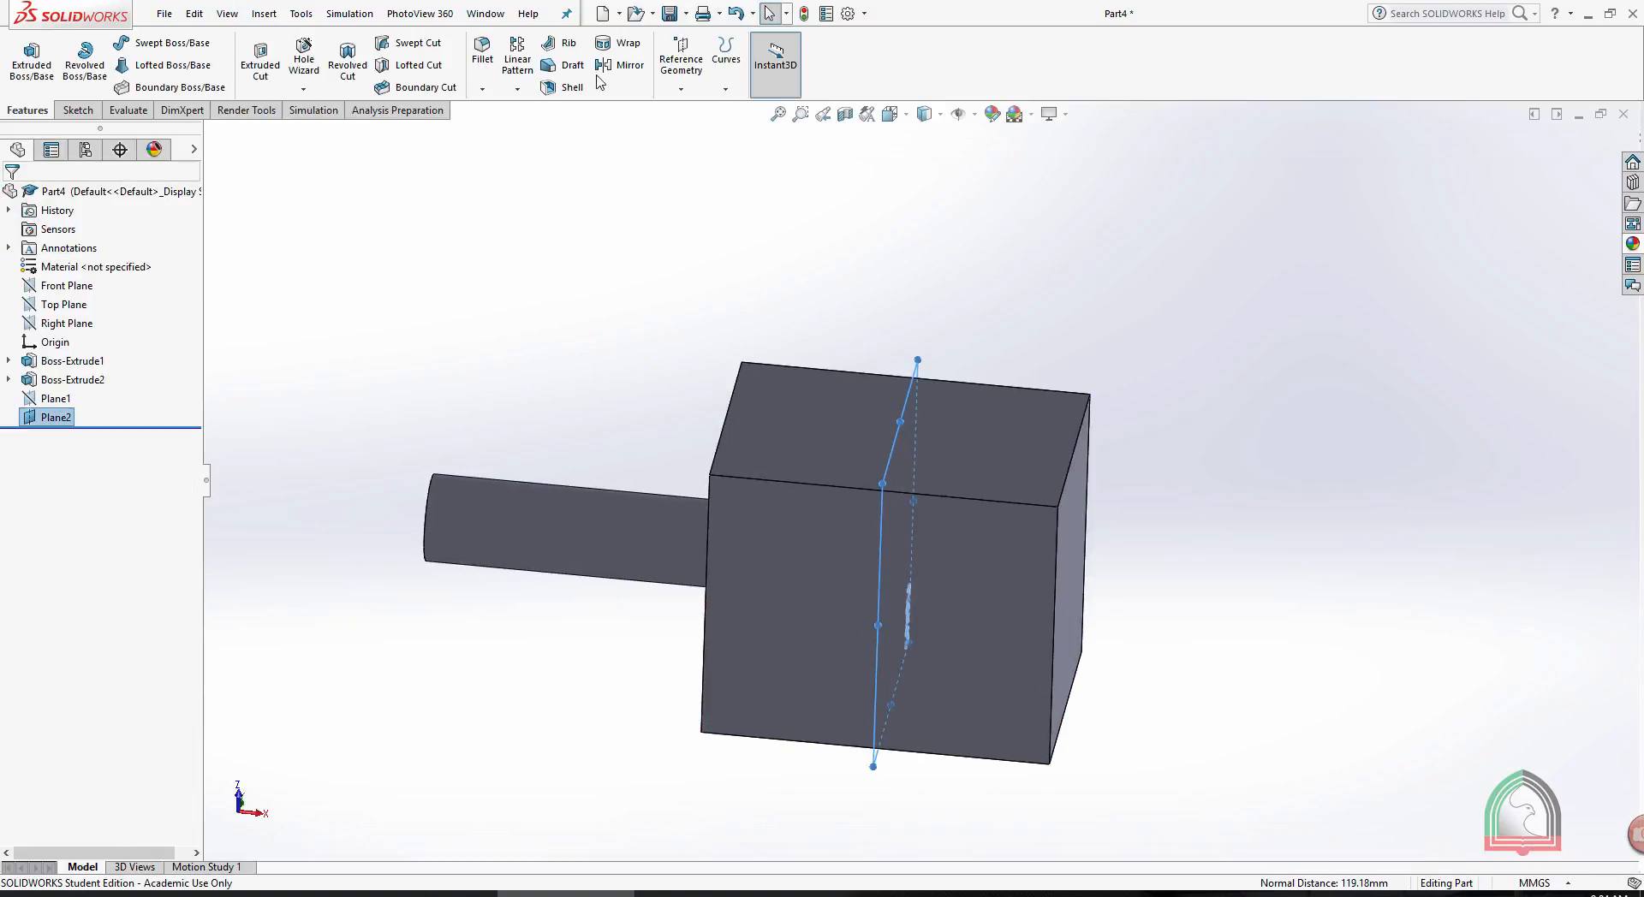
- Try mirroring the Boss-Extrude2 cylinder about Plane2 and undo the mirror
{"action": "left_click", "coordinate": [625, 65]}
{"action": "middle_click_drag", "start_coordinate": [803, 254], "coordinate": [836, 302]}
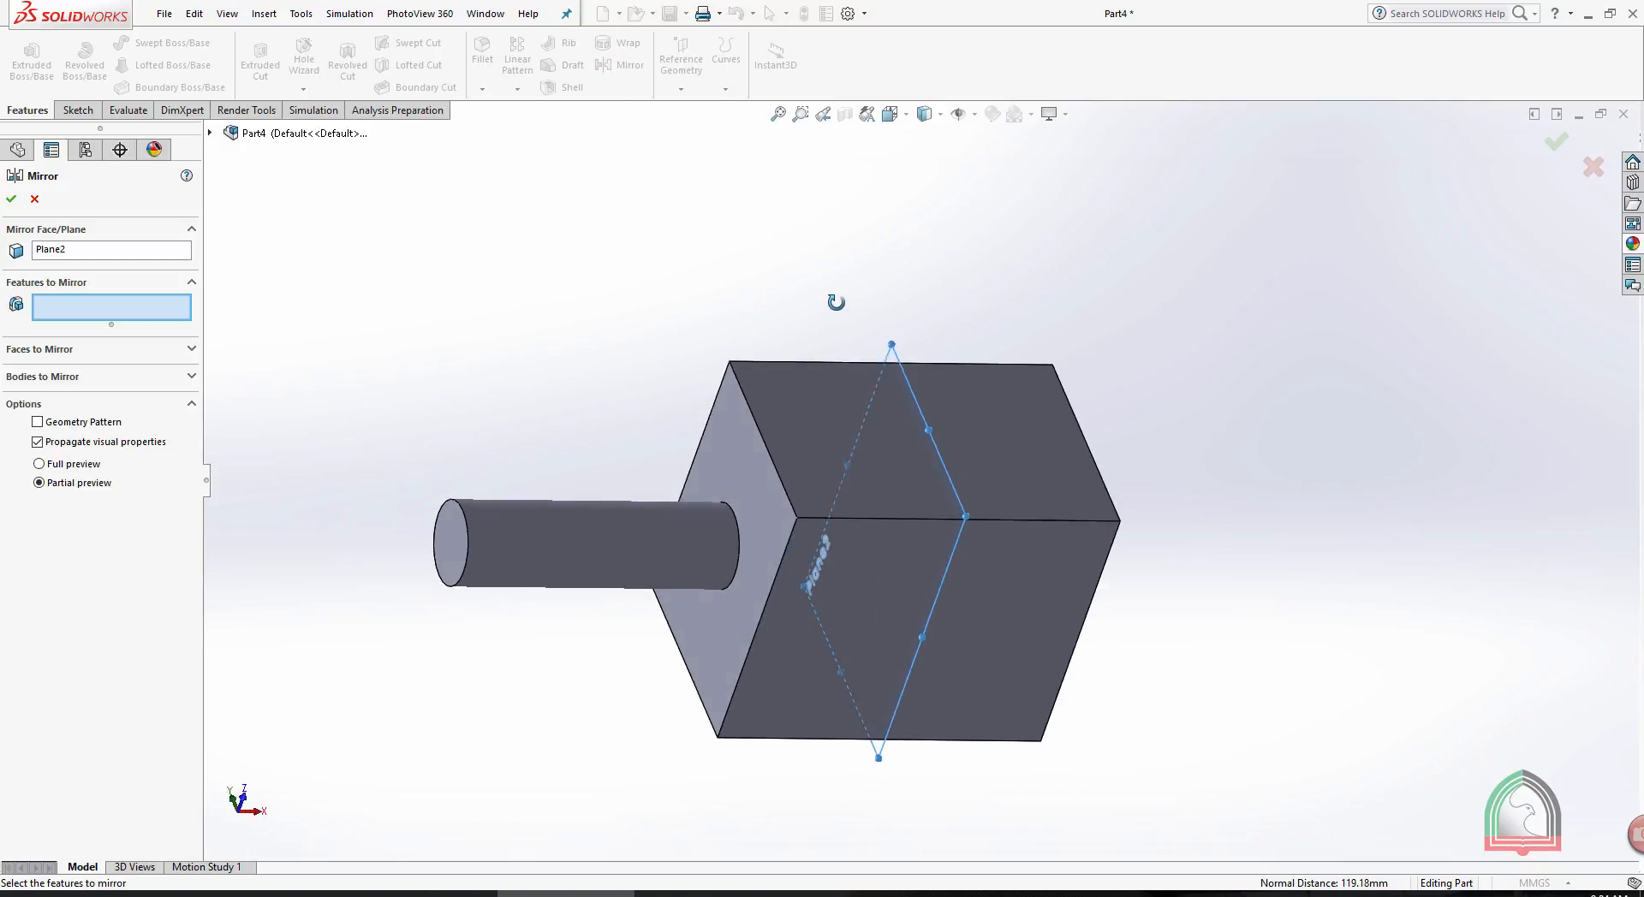
{"action": "left_click", "coordinate": [110, 249]}
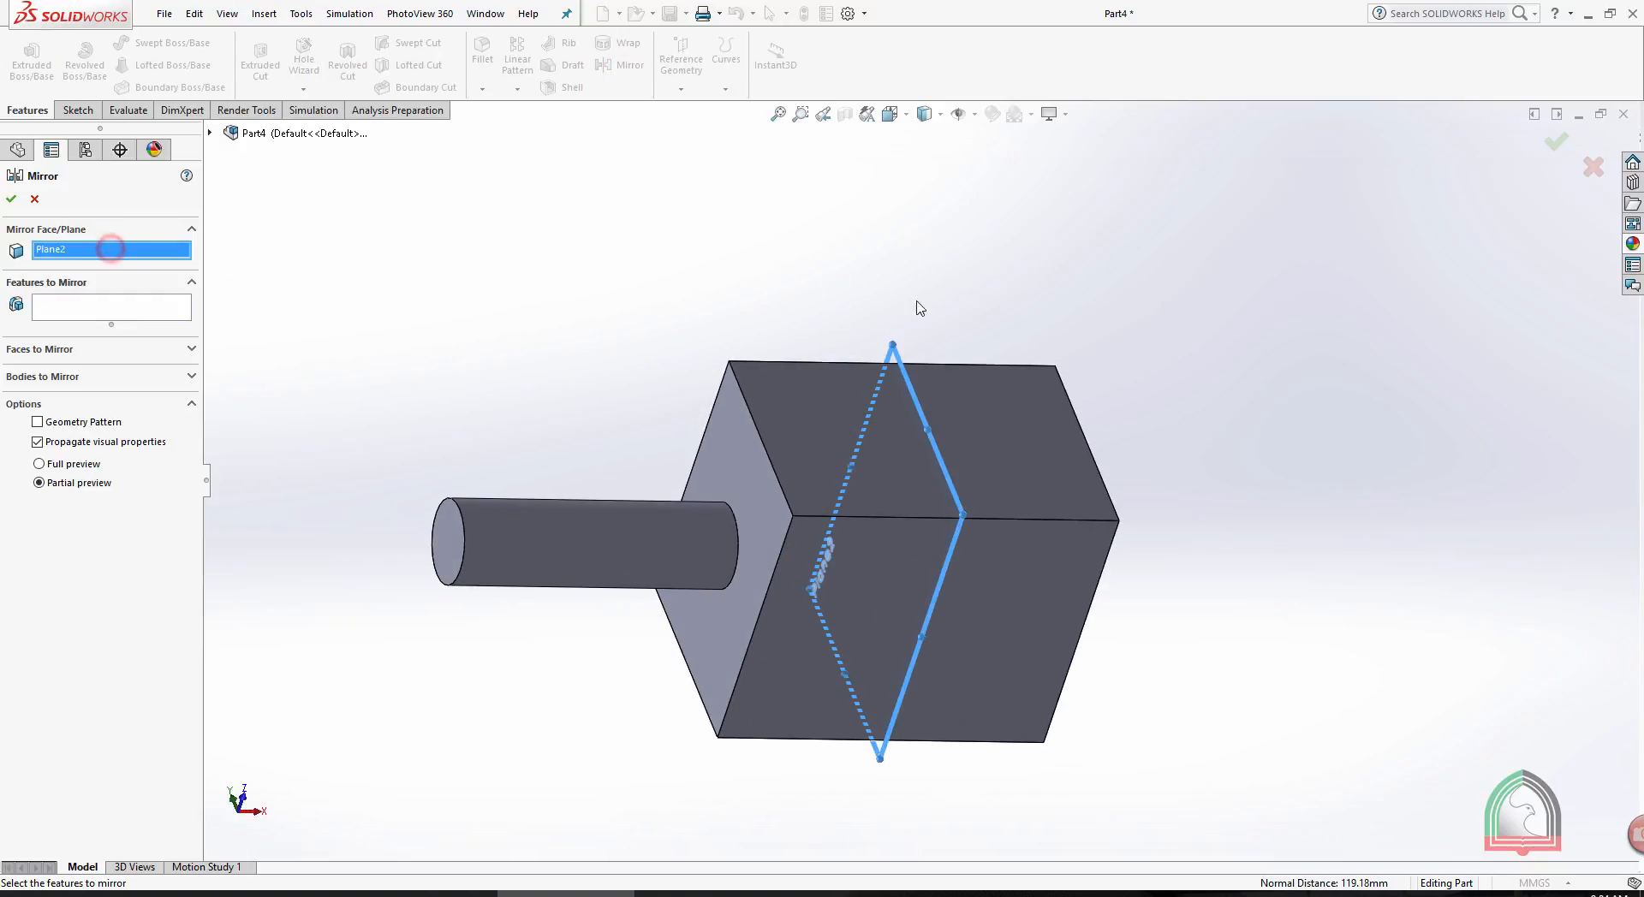
{"action": "left_click", "coordinate": [75, 305]}
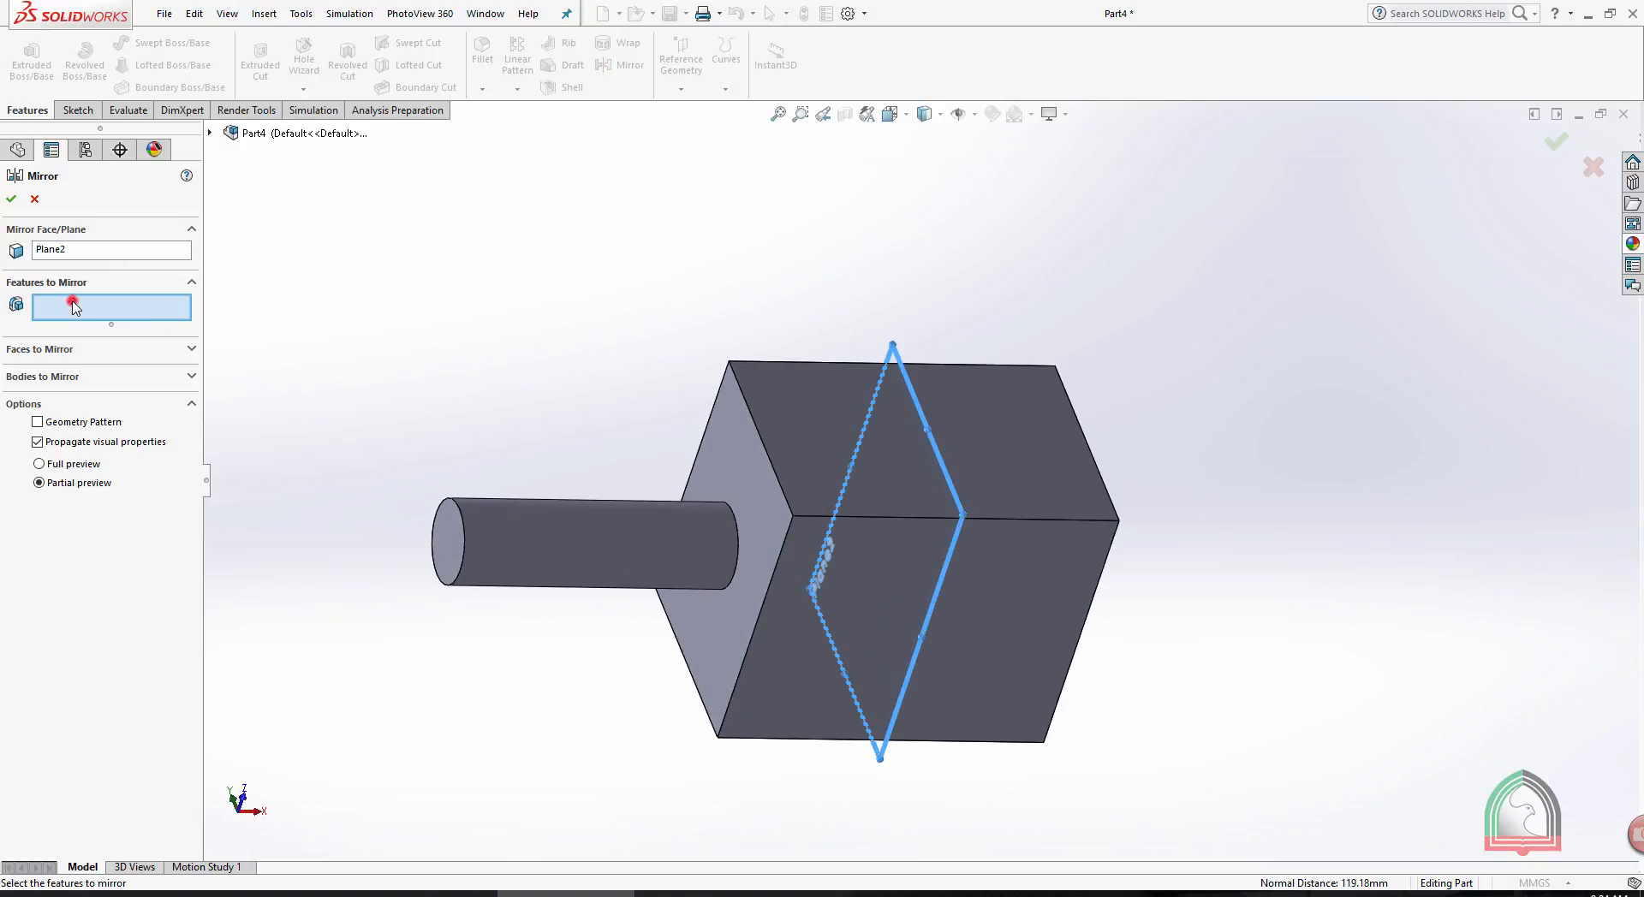
{"action": "left_click", "coordinate": [572, 524]}
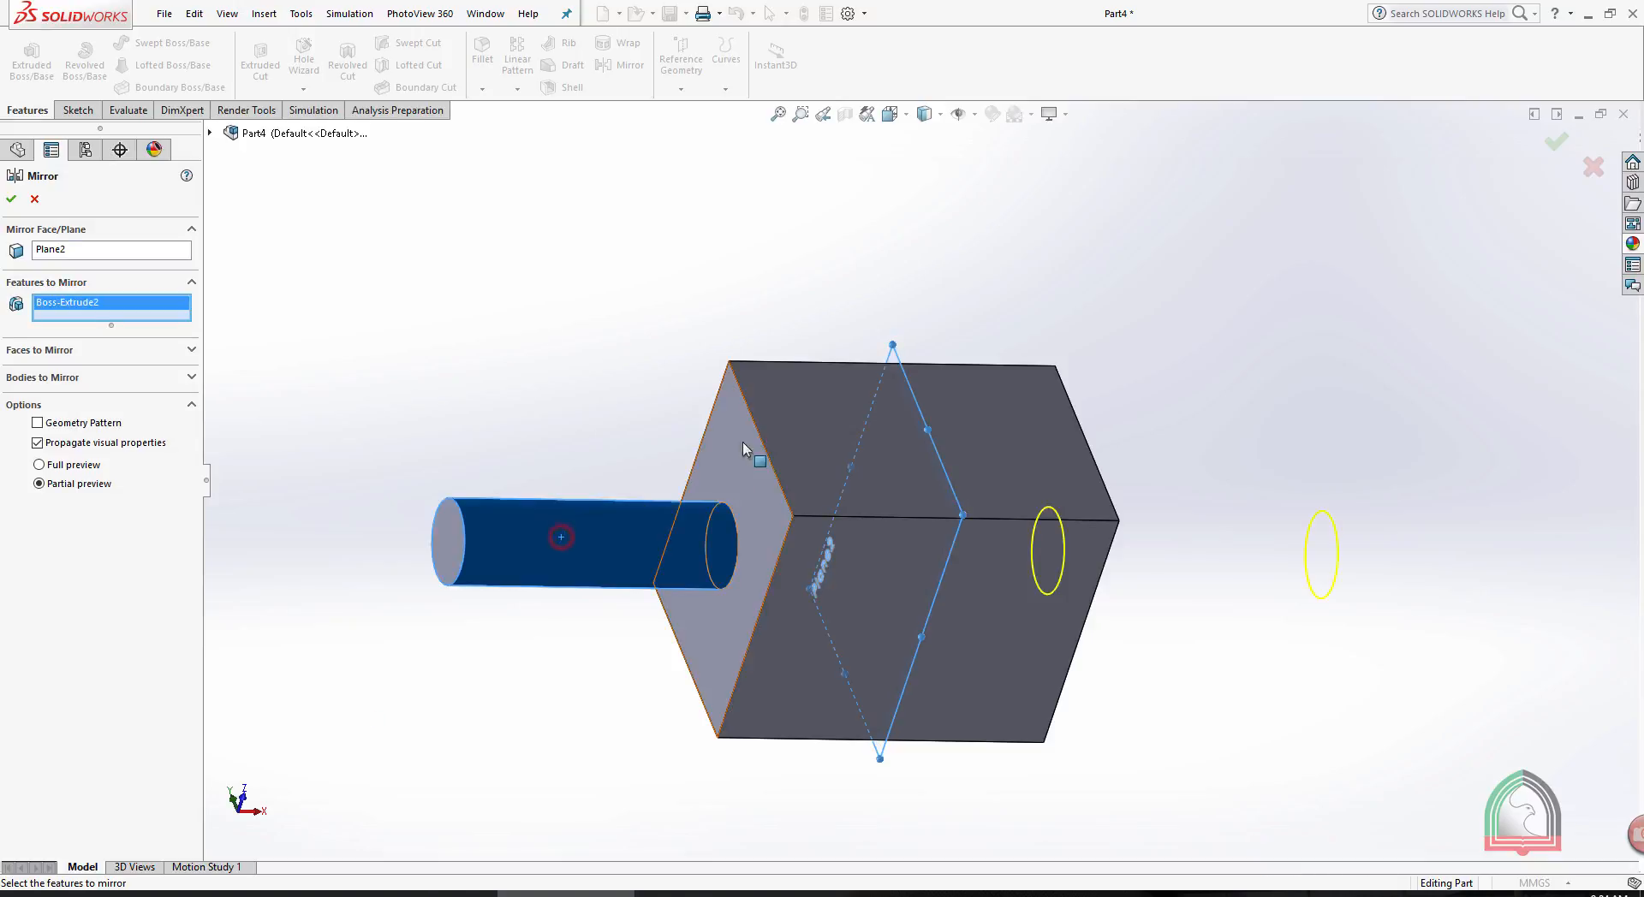
{"action": "left_click", "coordinate": [12, 198]}
{"action": "middle_click_drag", "start_coordinate": [1112, 263], "coordinate": [1031, 248]}
{"action": "key", "text": "ctrl+z"}
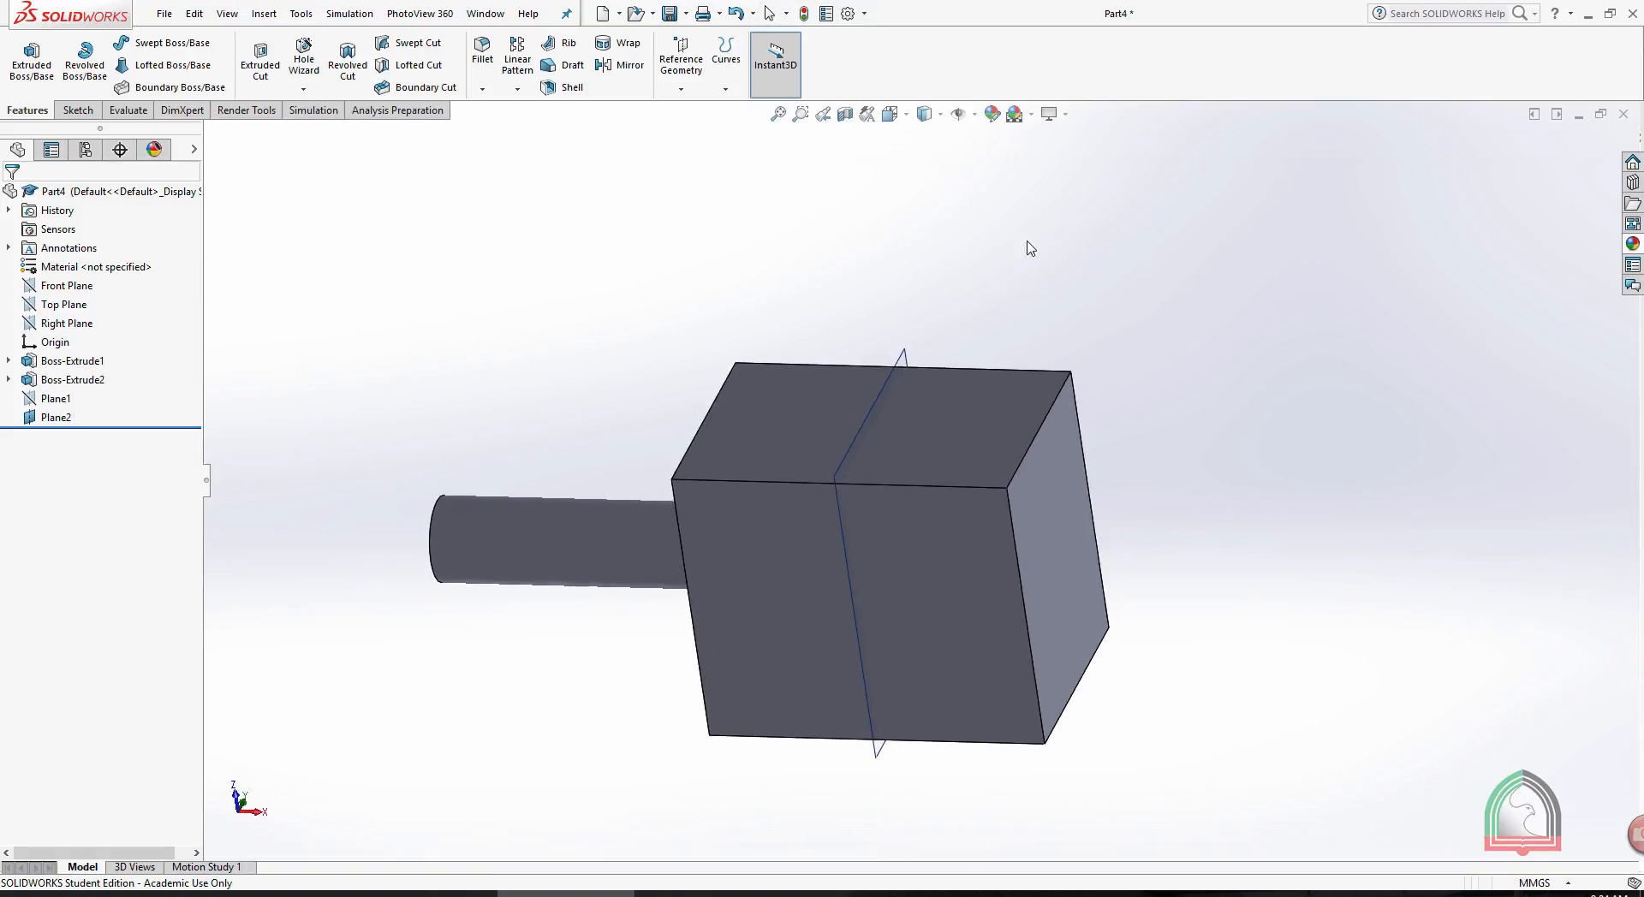
- Hide Plane2 and create a reference plane offset 40 mm outward from the box's end face opposite the cylinder
{"action": "left_click", "coordinate": [891, 374]}
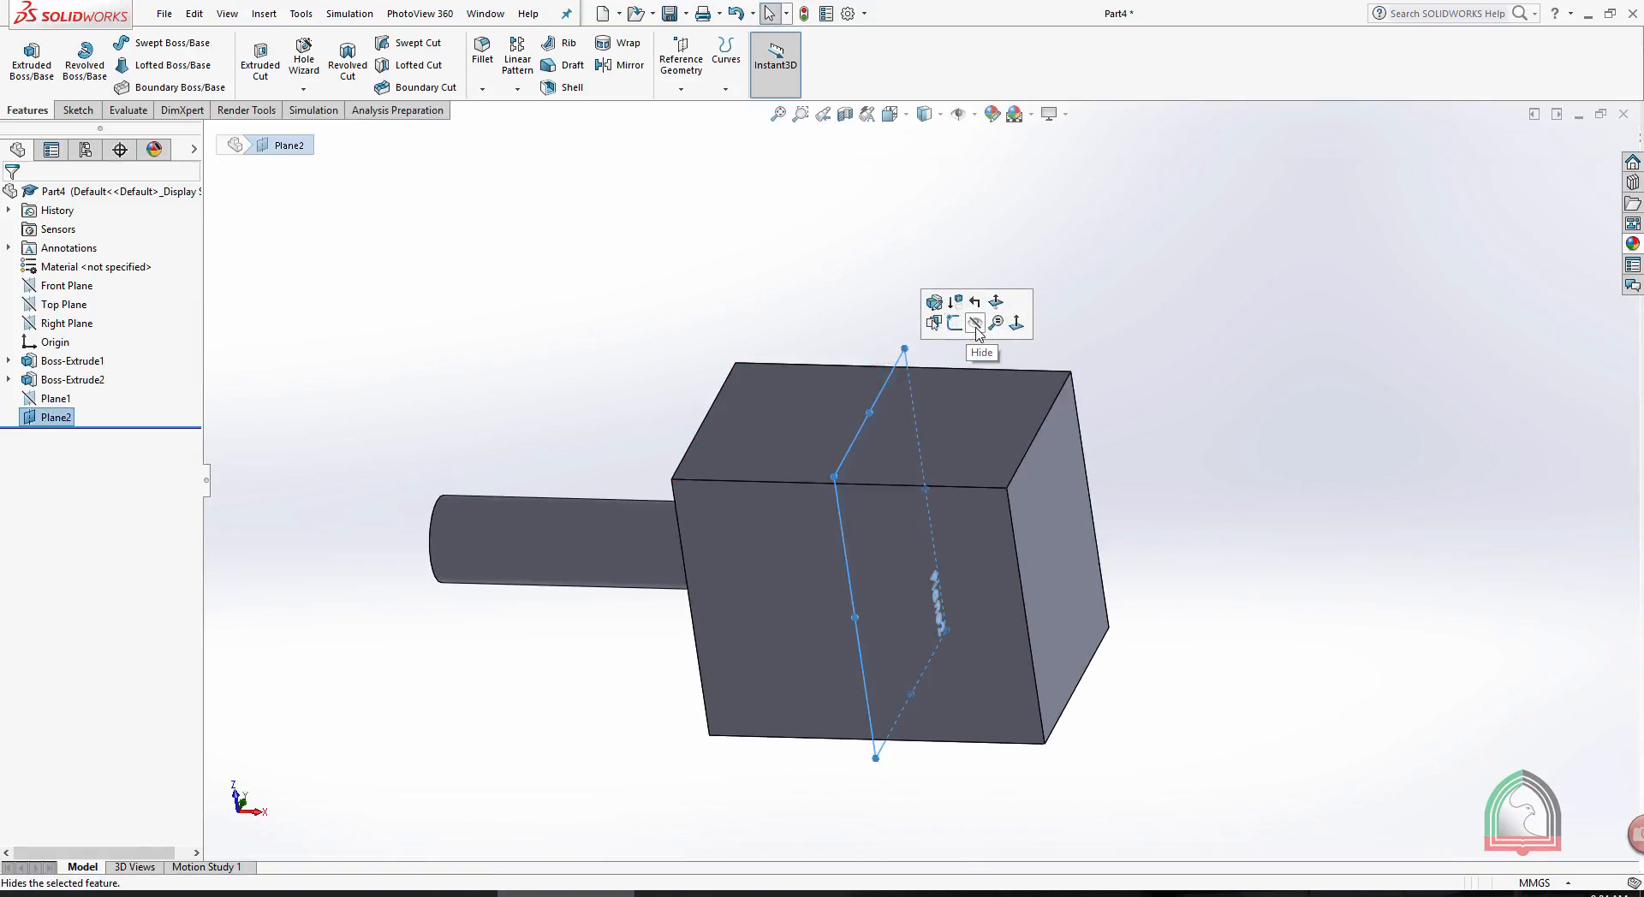
{"action": "left_click", "coordinate": [975, 325]}
{"action": "middle_click_drag", "start_coordinate": [1038, 305], "coordinate": [848, 194]}
{"action": "left_click", "coordinate": [681, 84]}
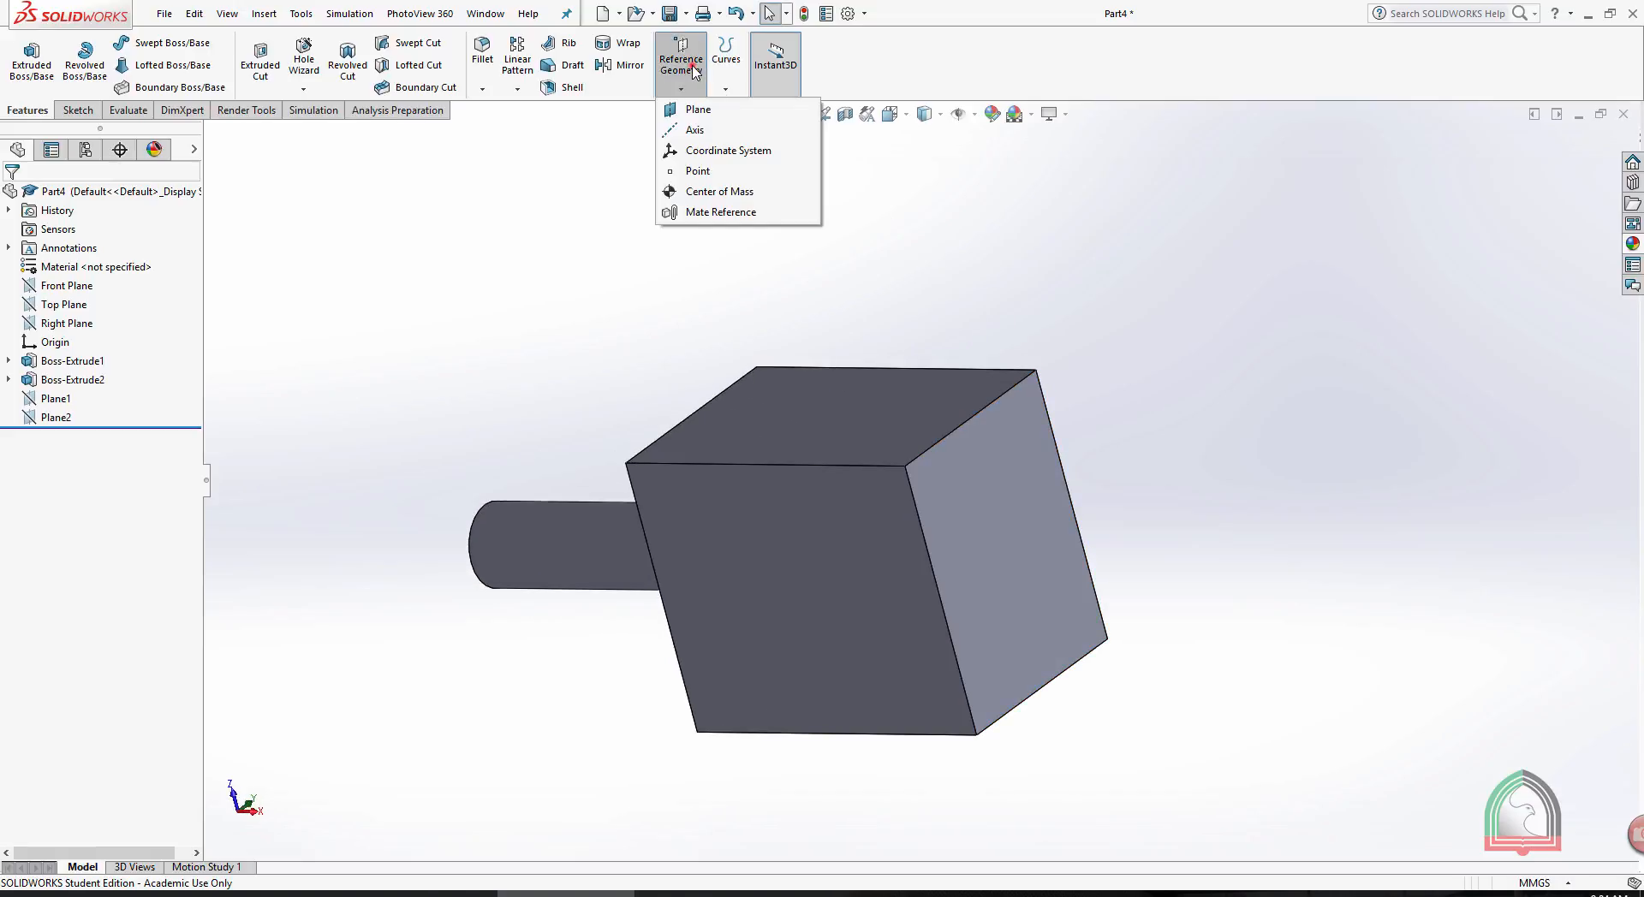
{"action": "left_click", "coordinate": [698, 109]}
{"action": "middle_click_drag", "start_coordinate": [1045, 242], "coordinate": [1082, 271]}
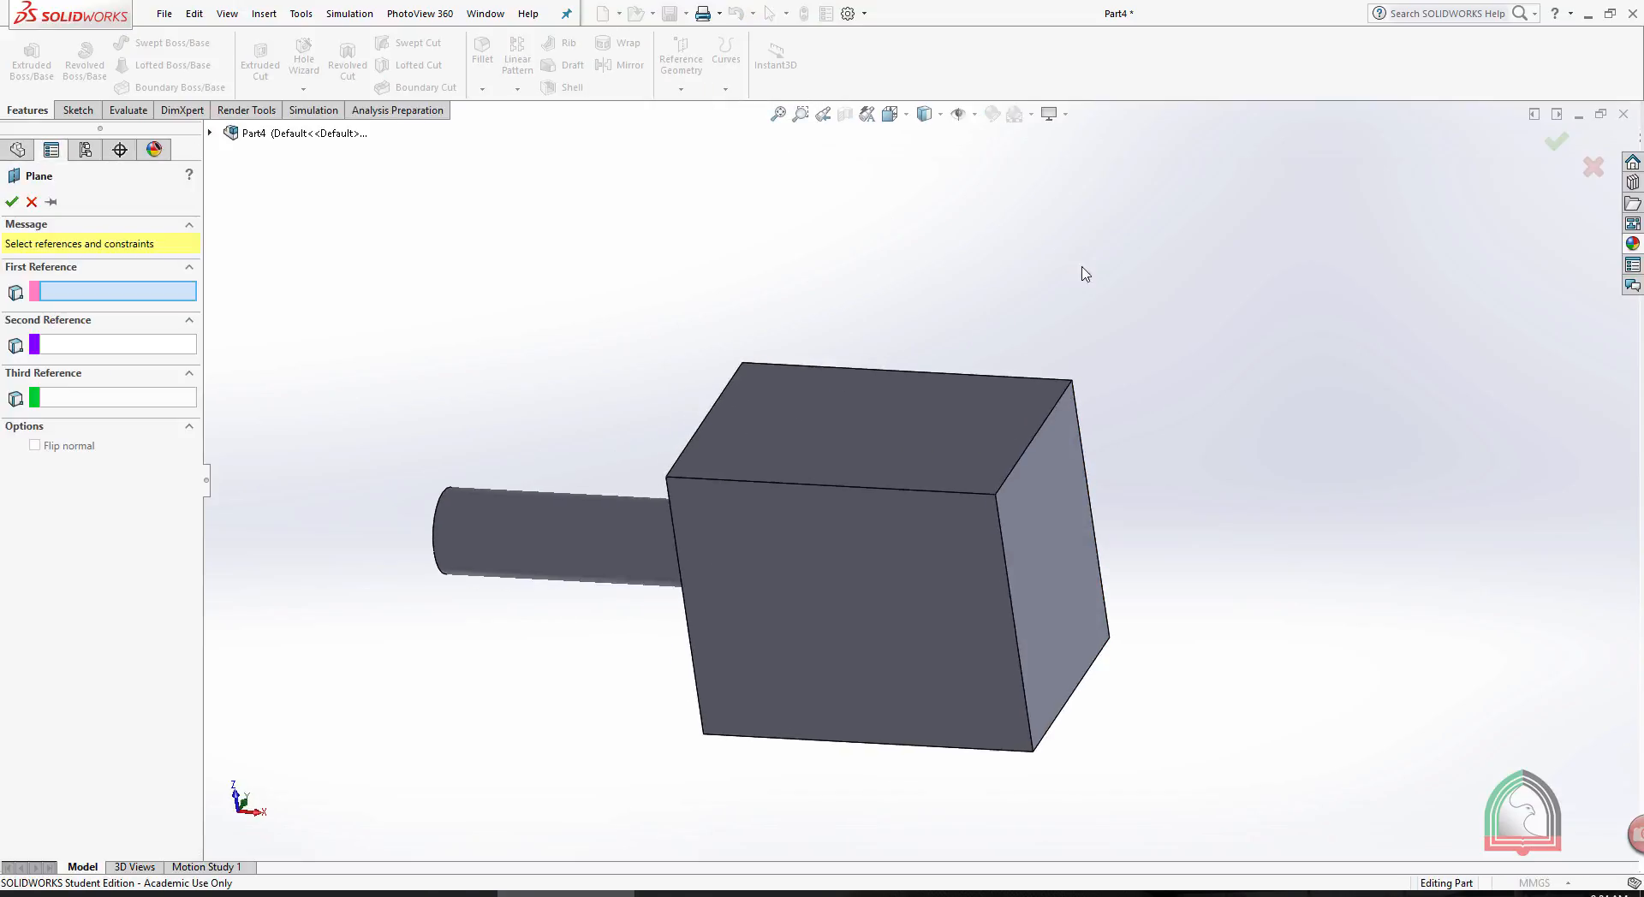
{"action": "left_click", "coordinate": [1077, 522]}
{"action": "middle_click_drag", "start_coordinate": [1295, 370], "coordinate": [1187, 368]}
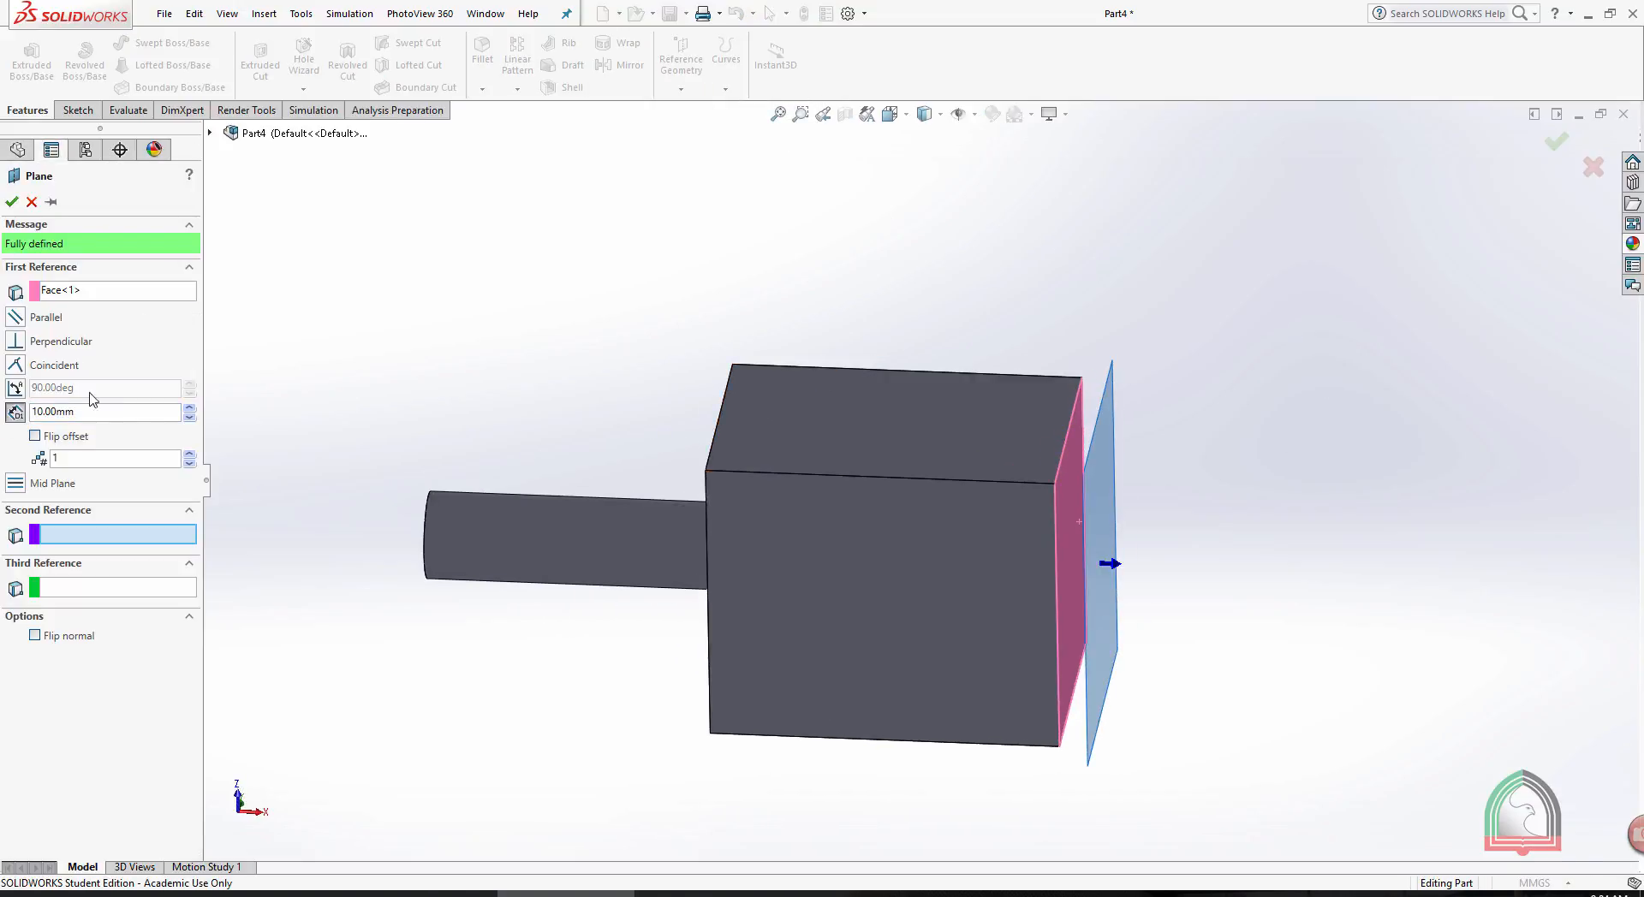
{"action": "left_click", "coordinate": [189, 407]}
{"action": "left_click", "coordinate": [189, 407]}
{"action": "left_click", "coordinate": [189, 408]}
{"action": "left_click", "coordinate": [12, 202]}
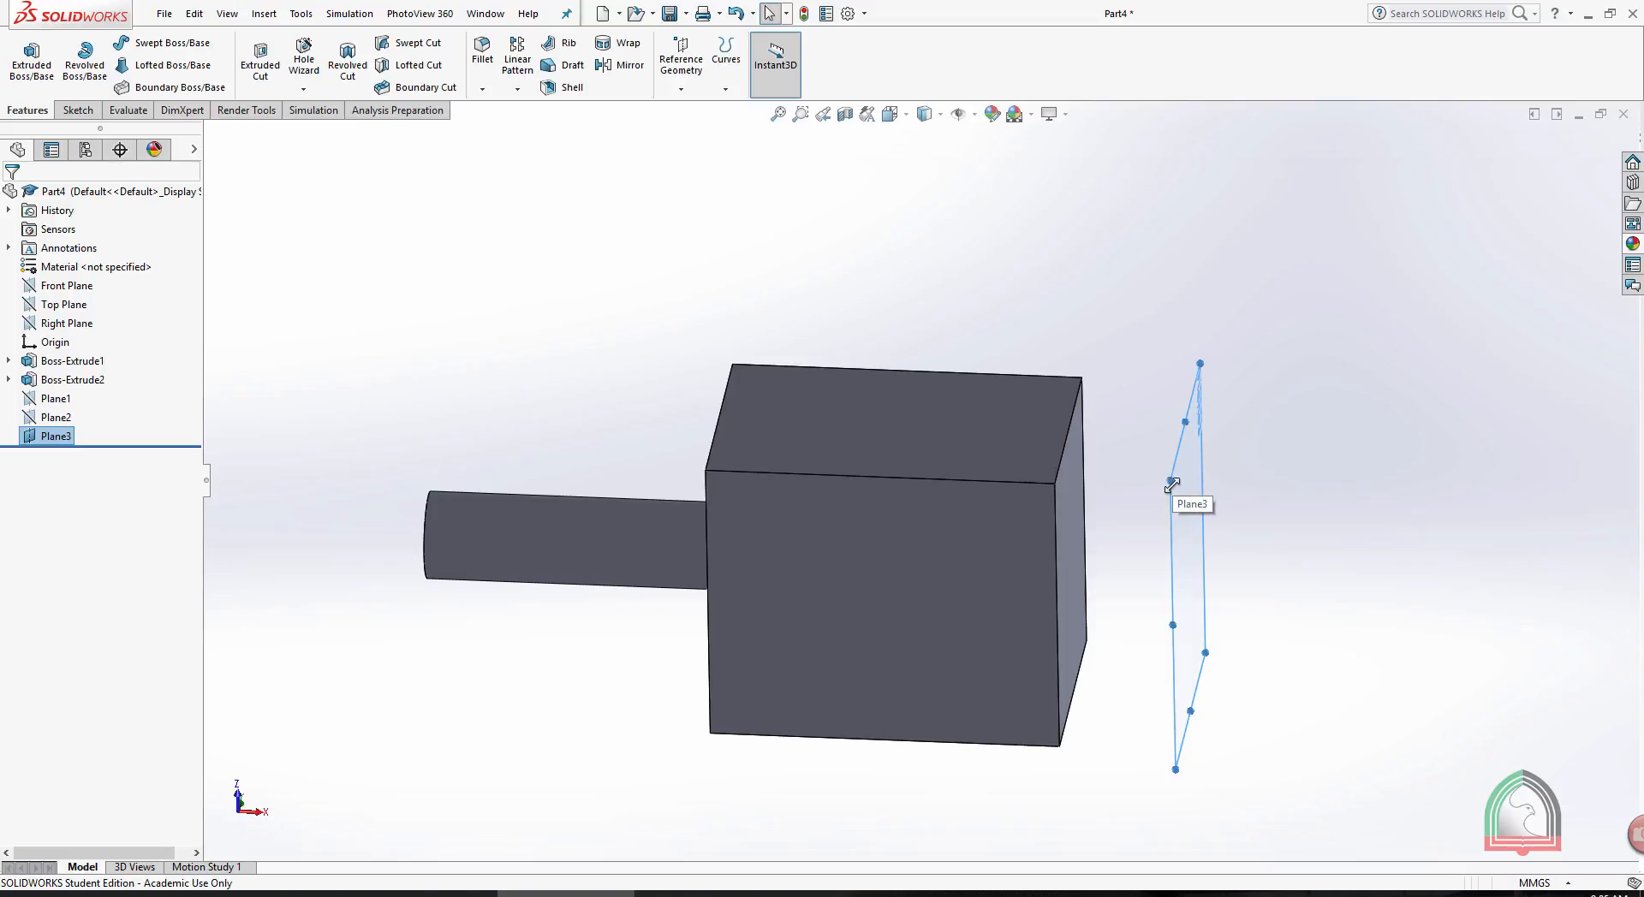
- Try to mirror the Boss-Extrude1 and Boss-Extrude2 features about Plane3
{"action": "middle_click_drag", "start_coordinate": [1243, 291], "coordinate": [1089, 277]}
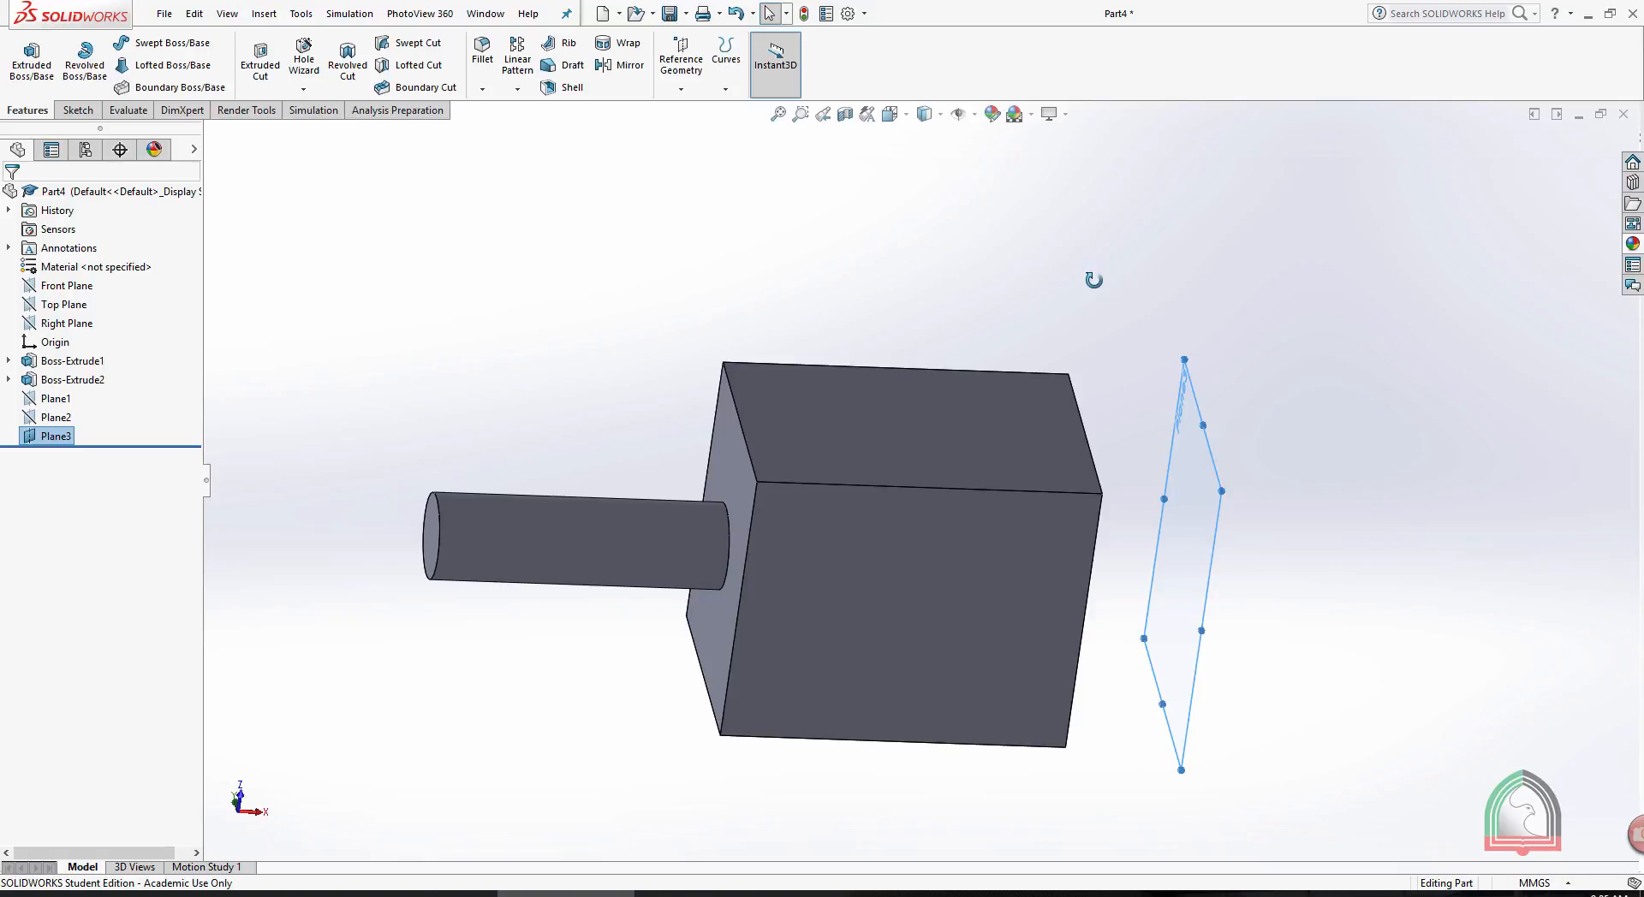
{"action": "left_click", "coordinate": [1088, 273]}
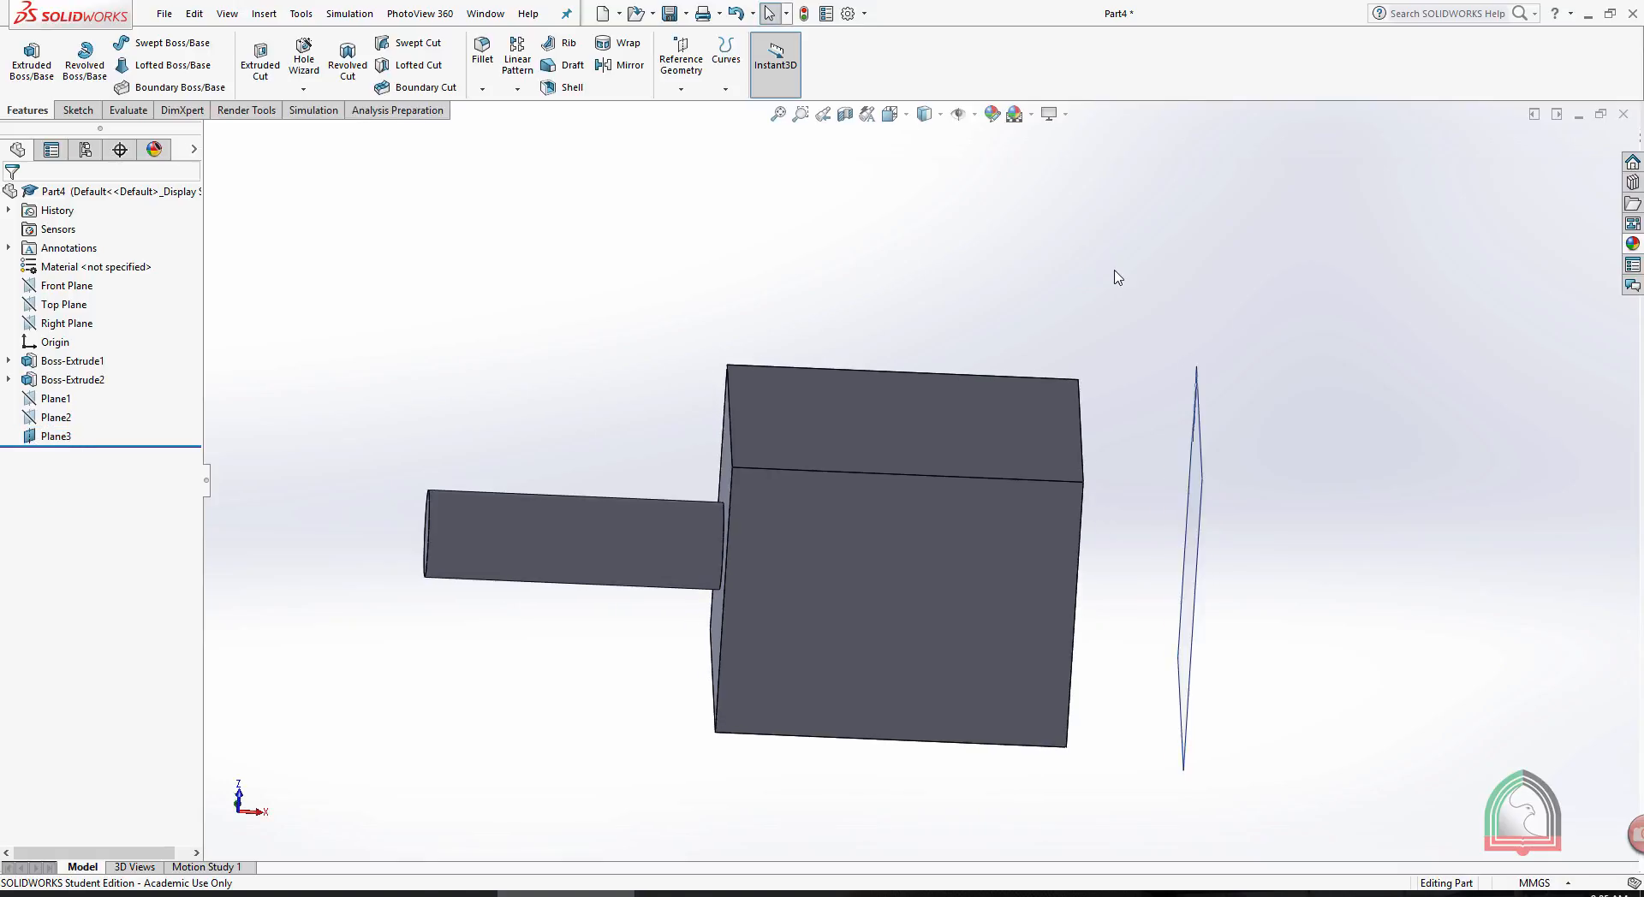
{"action": "left_click", "coordinate": [629, 69]}
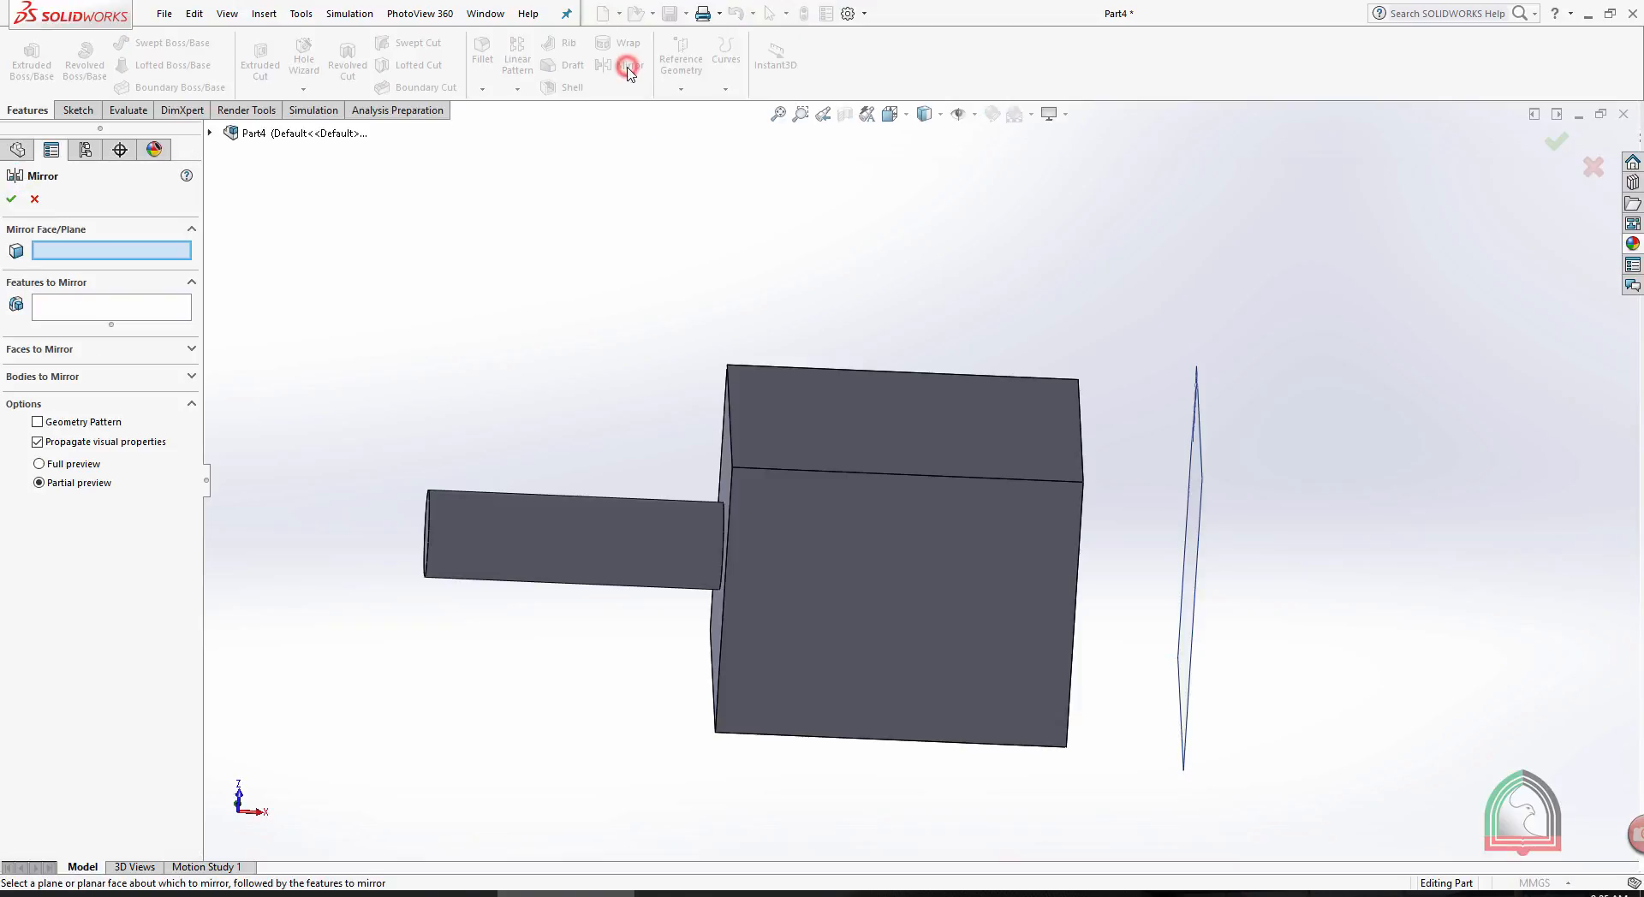
{"action": "left_click", "coordinate": [1198, 416]}
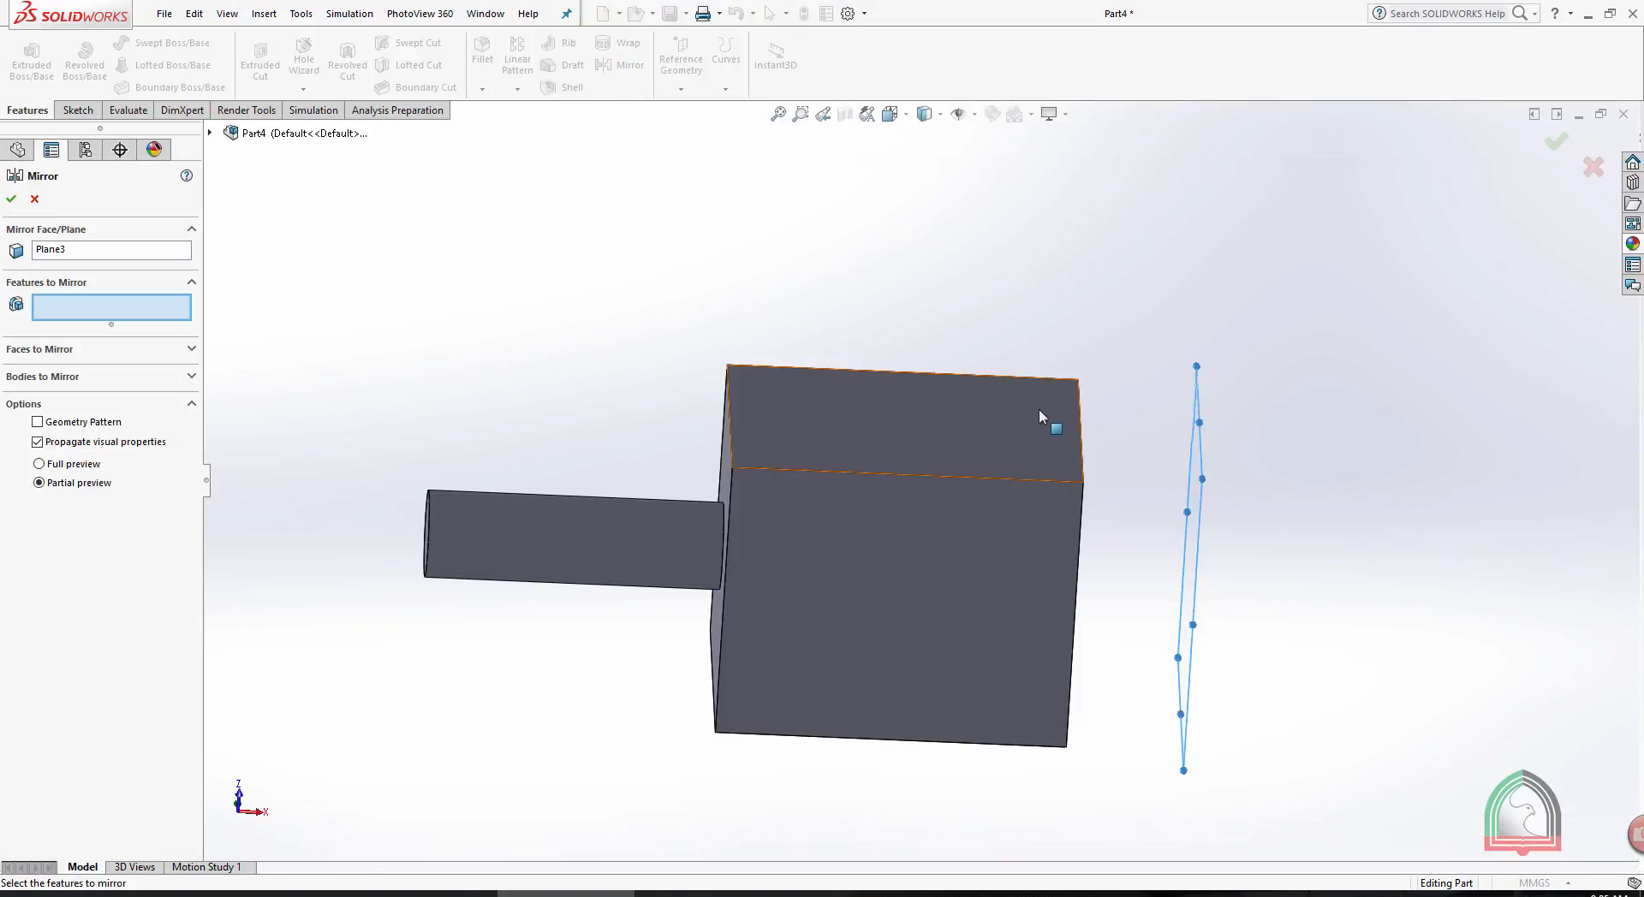
{"action": "left_click", "coordinate": [927, 442]}
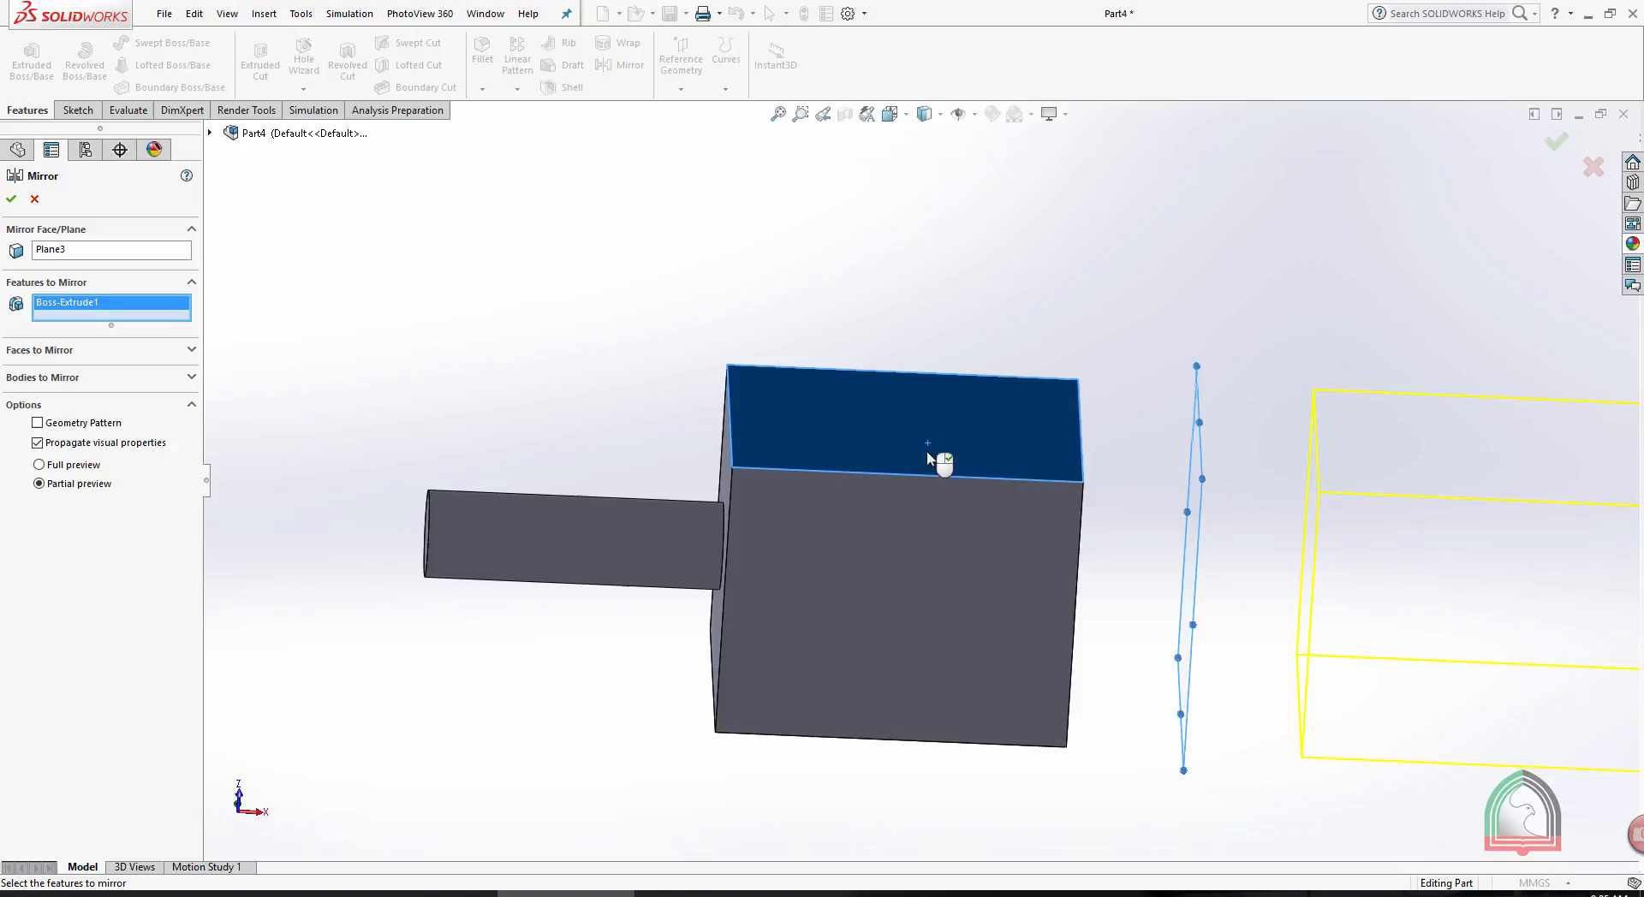
{"action": "left_click", "coordinate": [598, 536]}
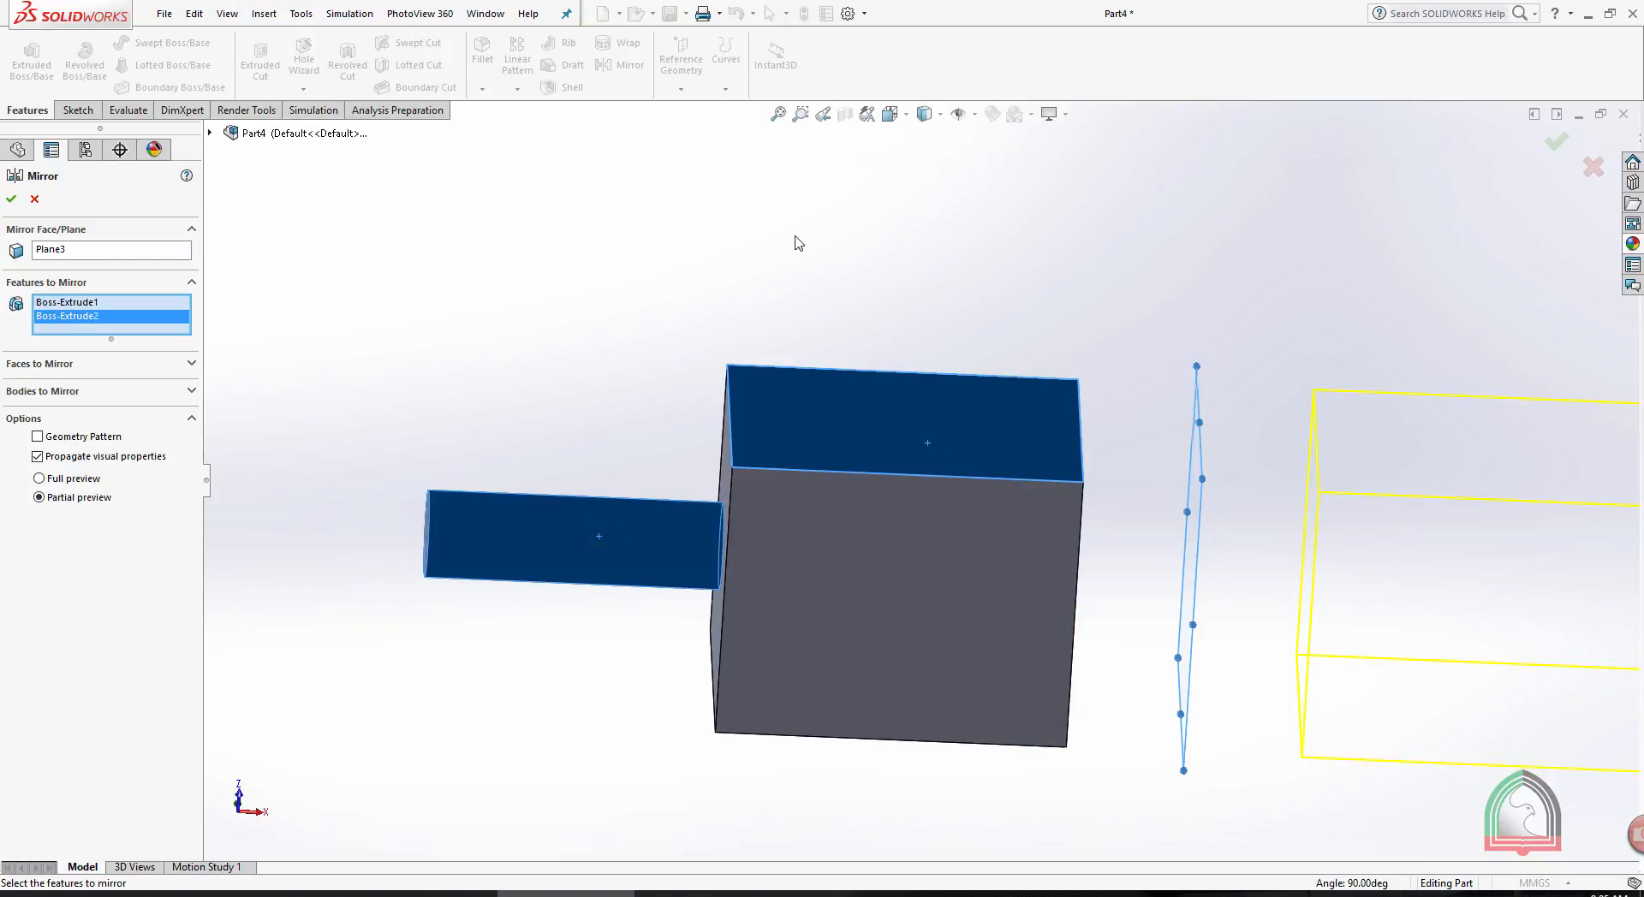
{"action": "left_click", "coordinate": [9, 201]}
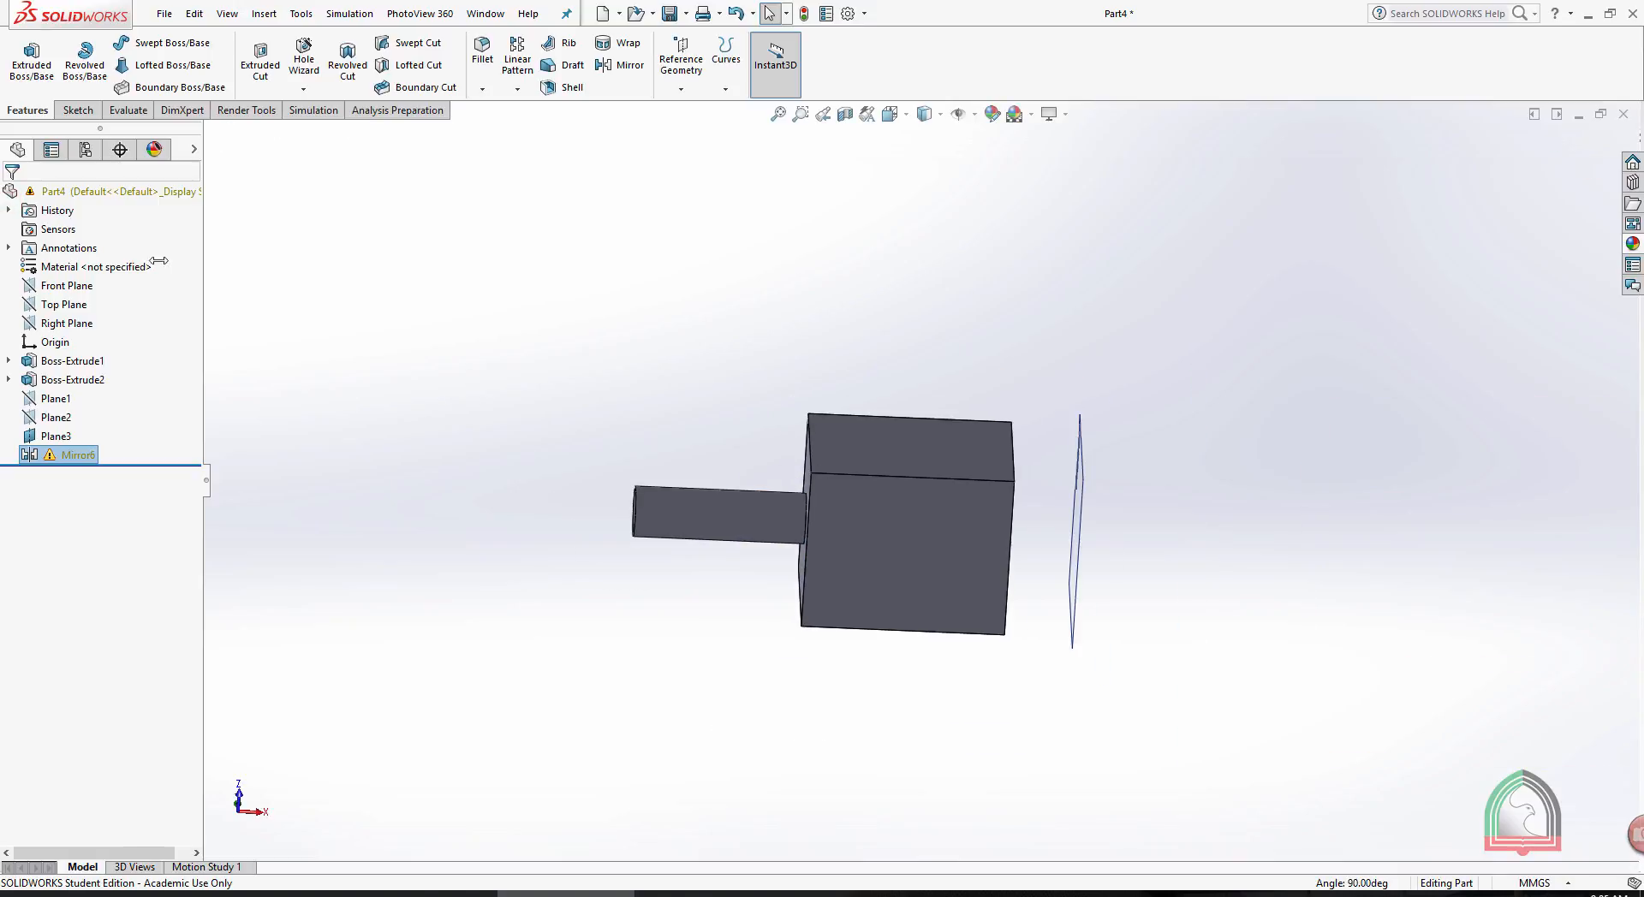
- Check the warning on the feature mirror about Plane3 and delete that mirror from the part
{"action": "mouse_move", "coordinate": [51, 457]}
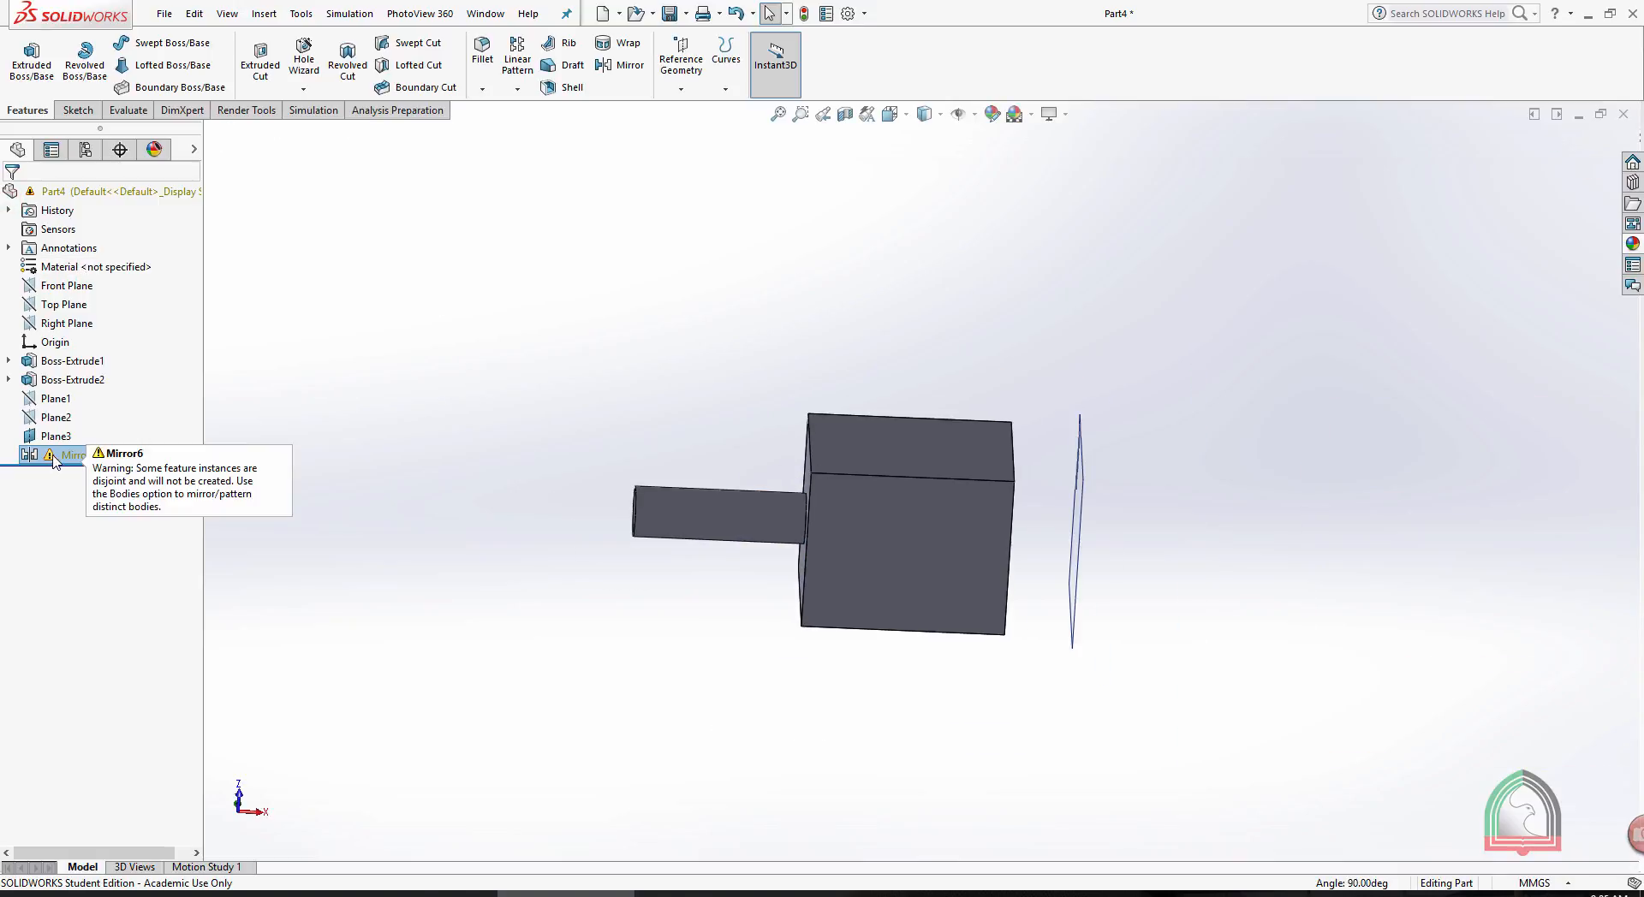
{"action": "right_click", "coordinate": [53, 460]}
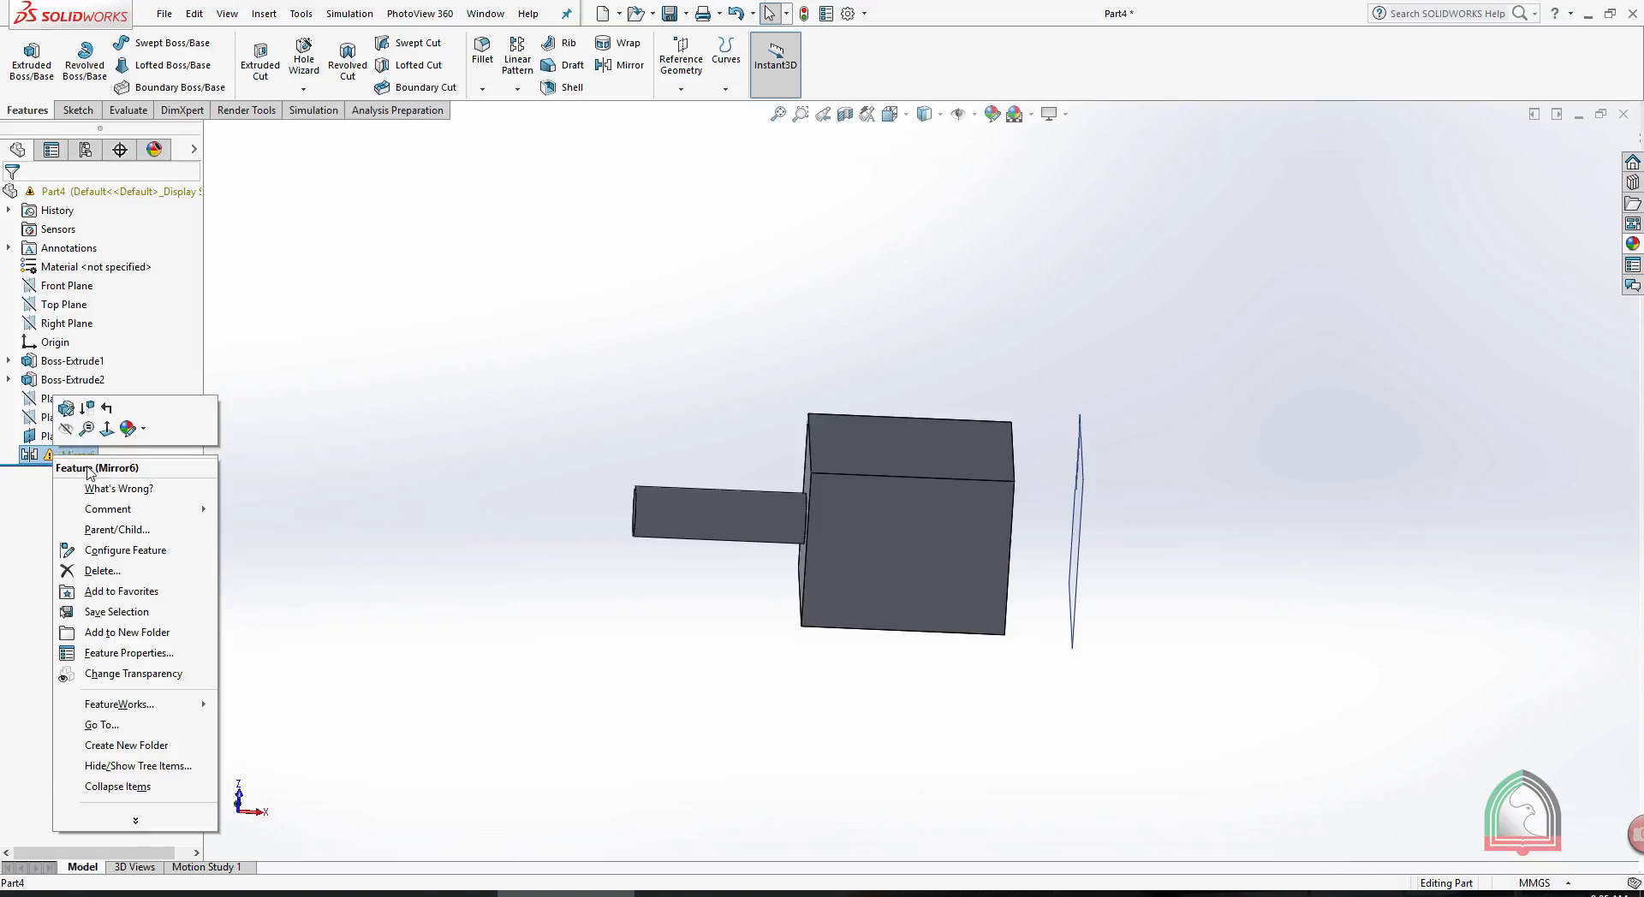
{"action": "left_click", "coordinate": [98, 568]}
{"action": "left_click", "coordinate": [928, 365]}
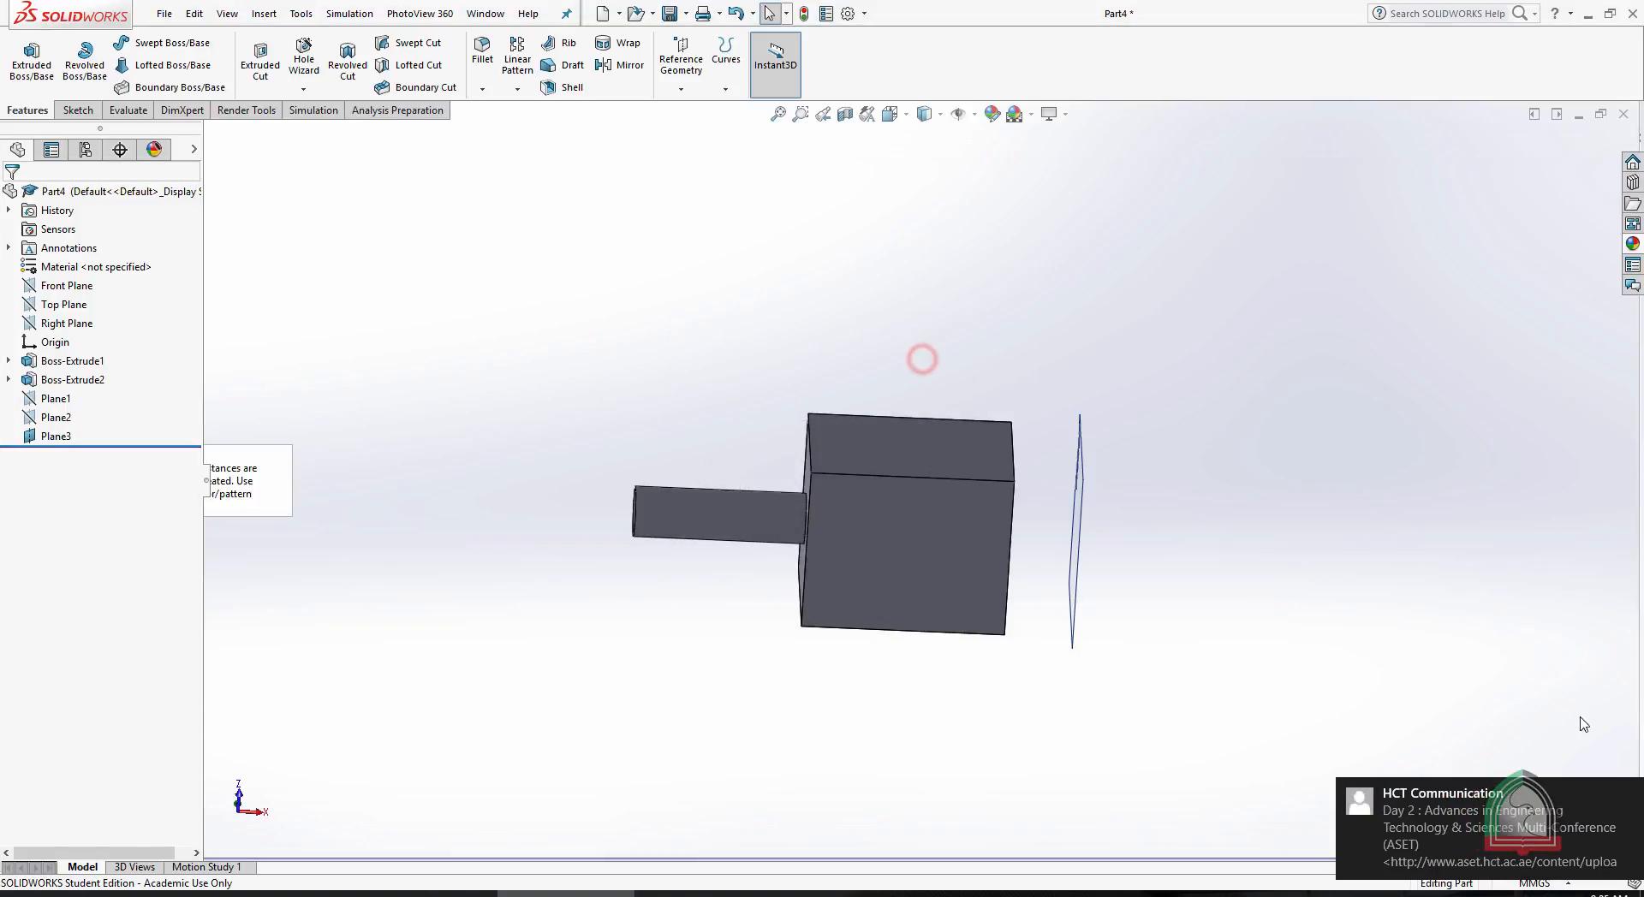
{"action": "left_click", "coordinate": [1629, 795]}
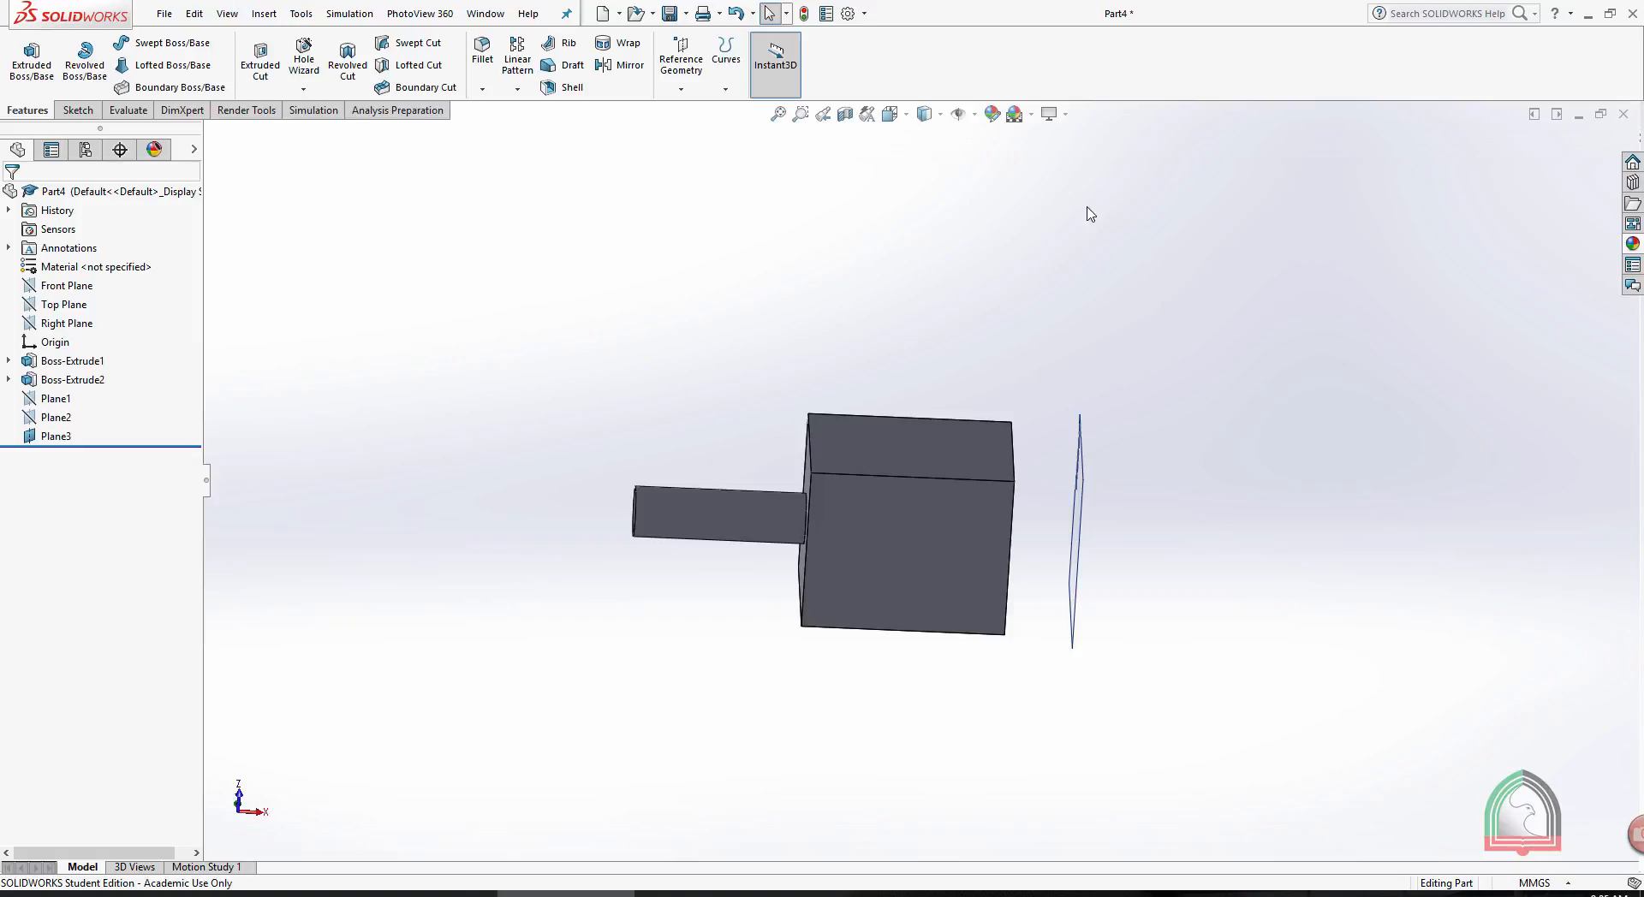
- Mirror the combined box-and-cylinder solid body about Plane3 with Merge solids turned off
{"action": "left_click", "coordinate": [641, 68]}
{"action": "middle_click_drag", "start_coordinate": [1164, 408], "coordinate": [1066, 437]}
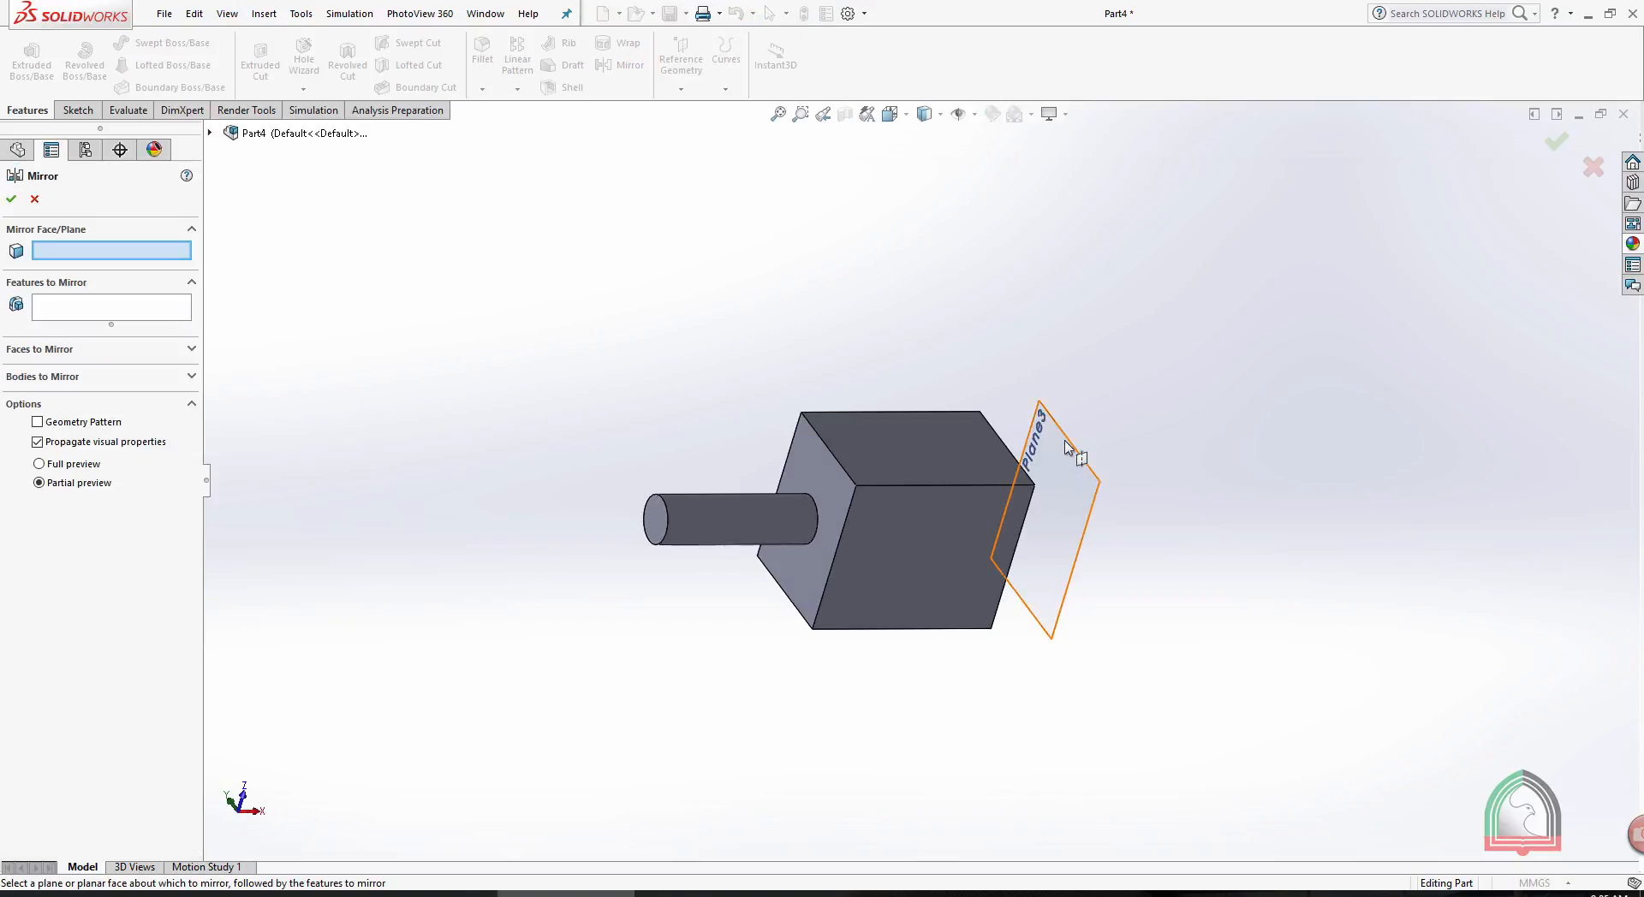
{"action": "left_click", "coordinate": [1065, 440]}
{"action": "middle_click_drag", "start_coordinate": [1269, 310], "coordinate": [1222, 319]}
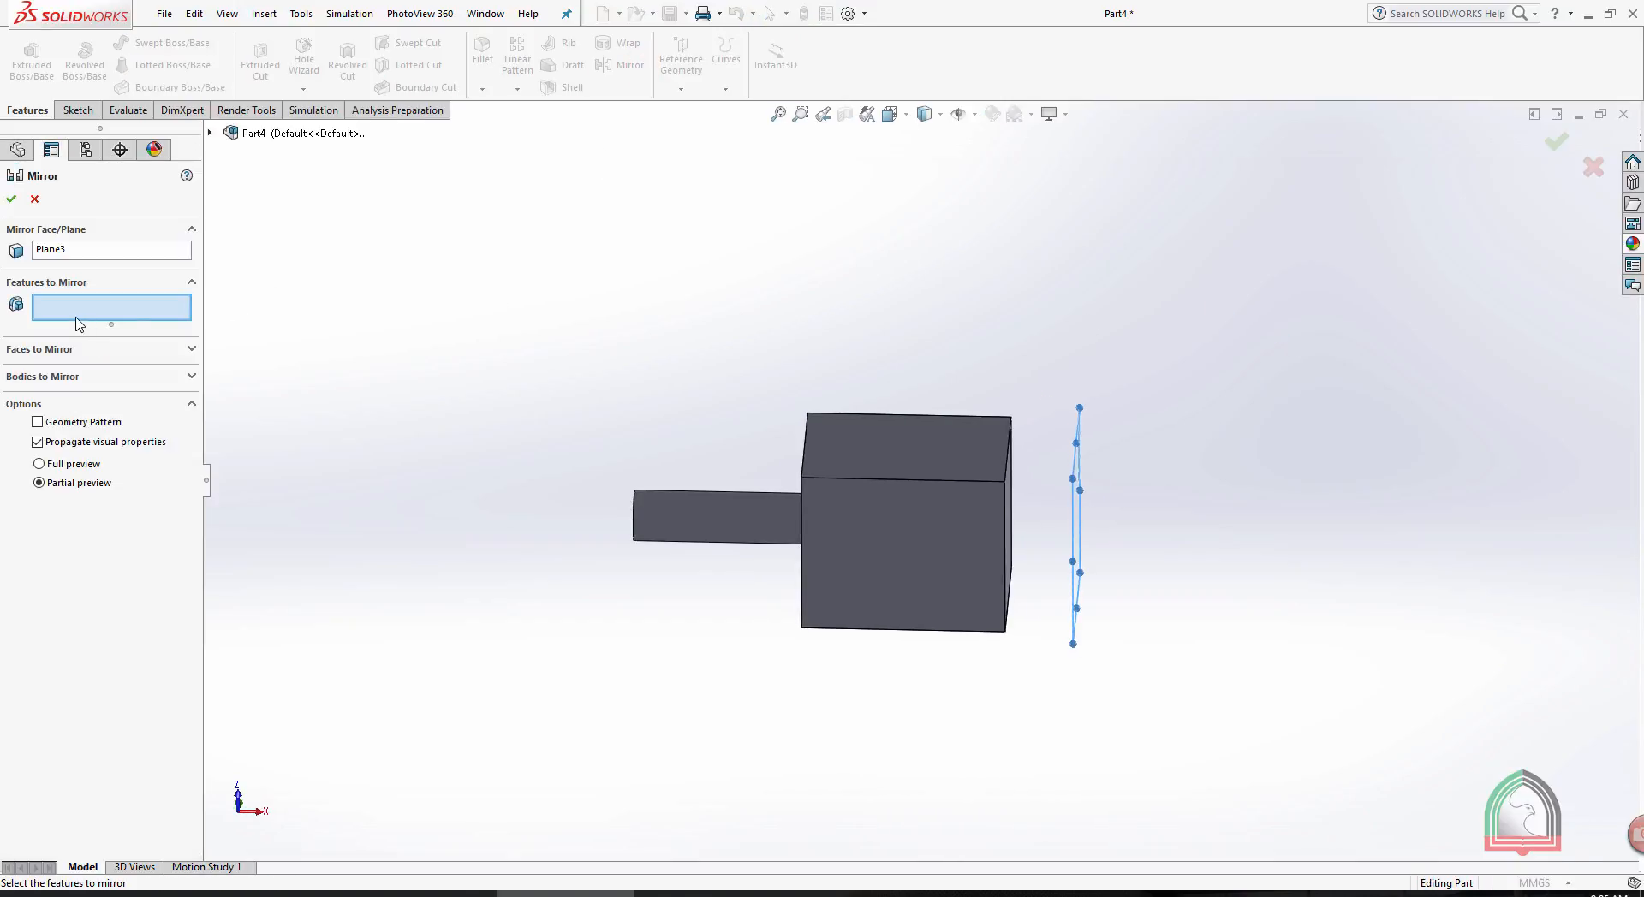
{"action": "left_click", "coordinate": [69, 376]}
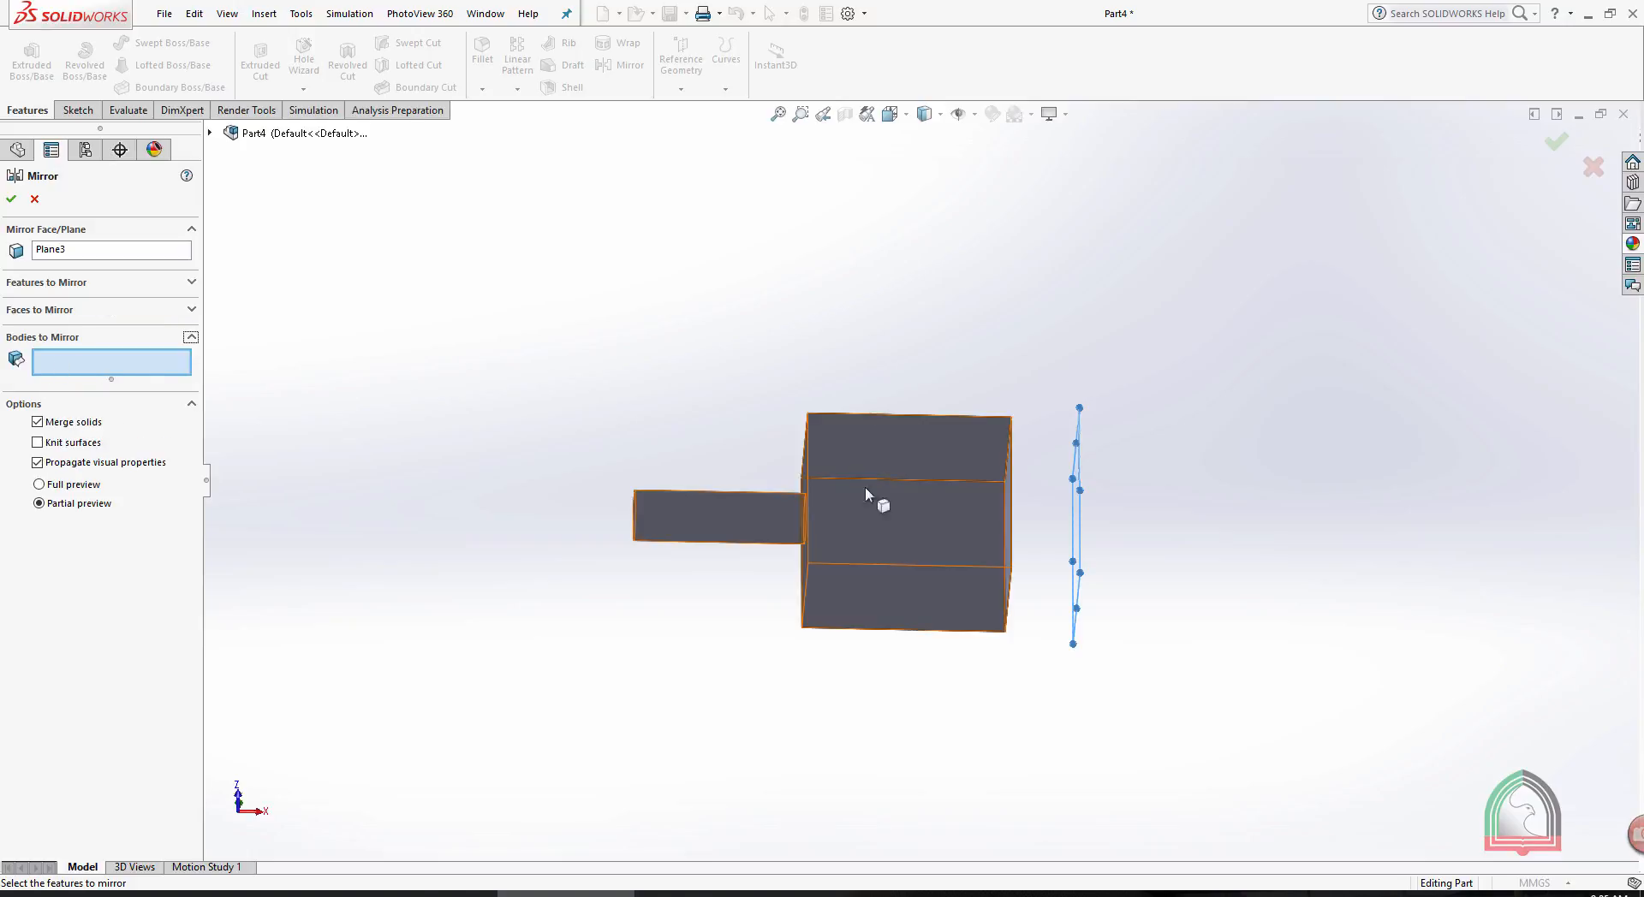
{"action": "left_click", "coordinate": [894, 467]}
{"action": "left_click", "coordinate": [683, 501]}
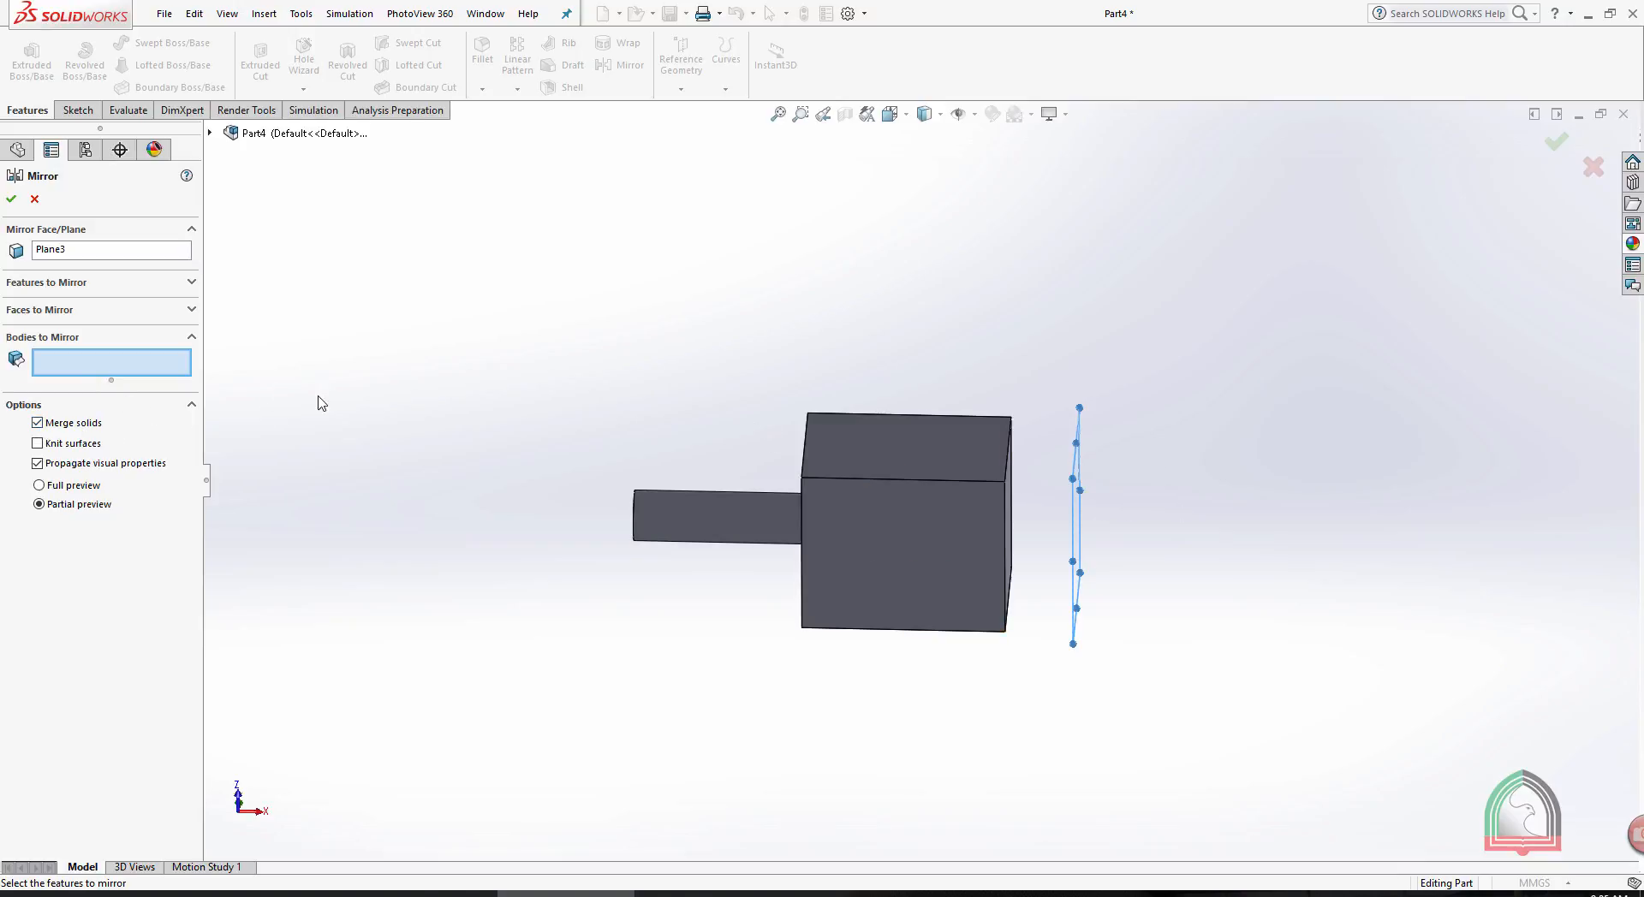
{"action": "left_click", "coordinate": [37, 423]}
{"action": "left_click", "coordinate": [914, 461]}
{"action": "left_click", "coordinate": [699, 511]}
{"action": "left_click", "coordinate": [882, 440]}
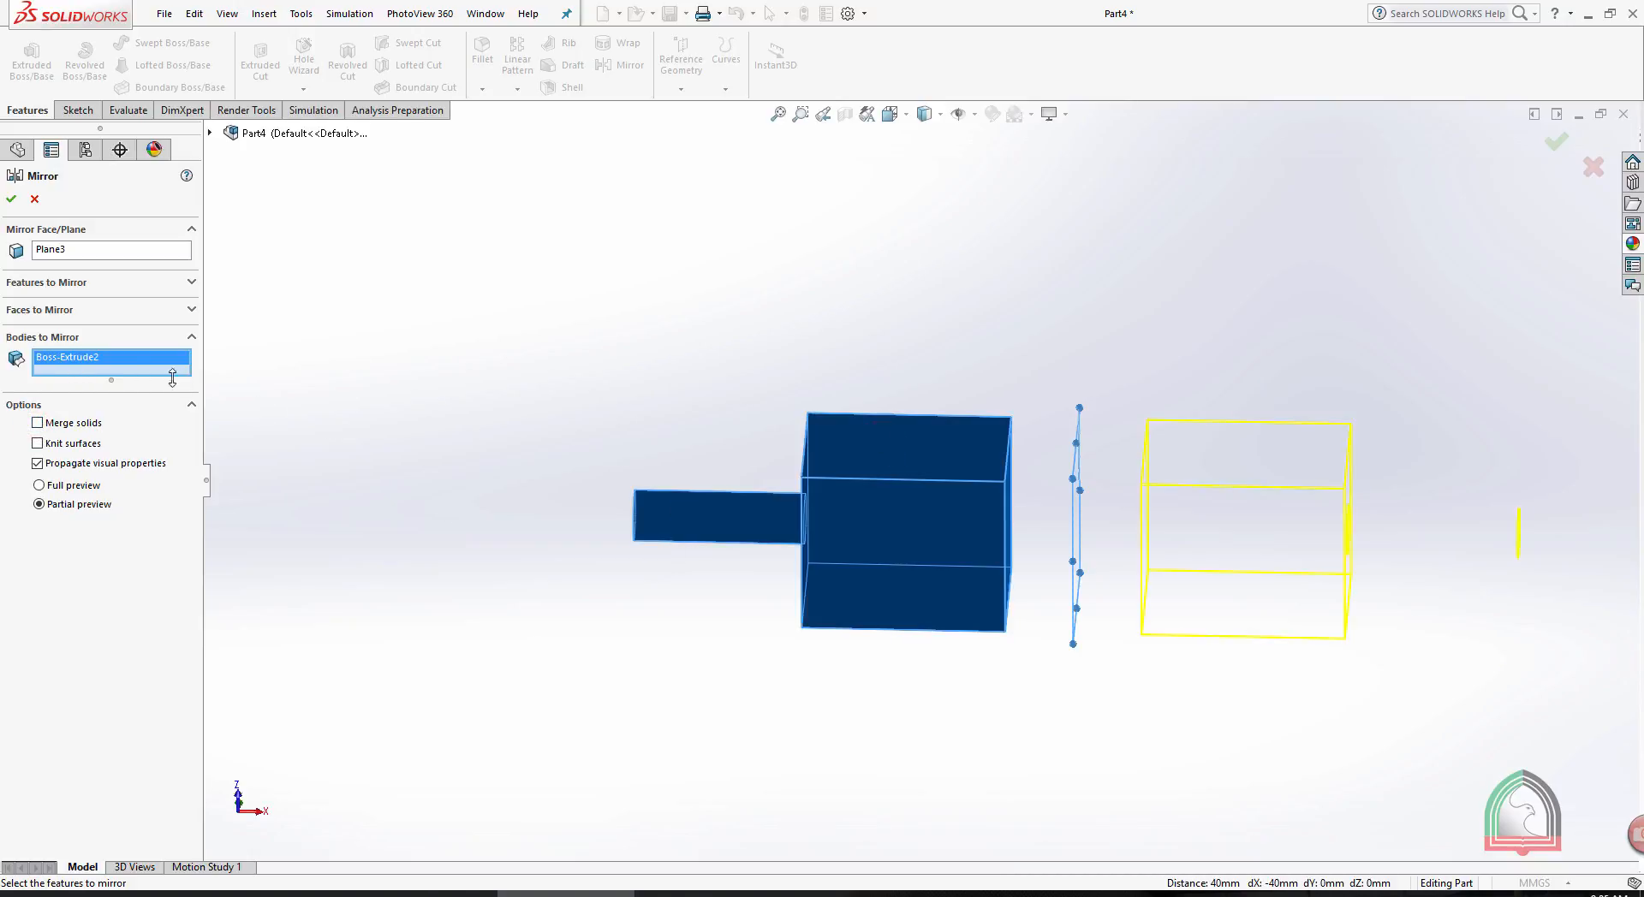
{"action": "left_click", "coordinate": [10, 200]}
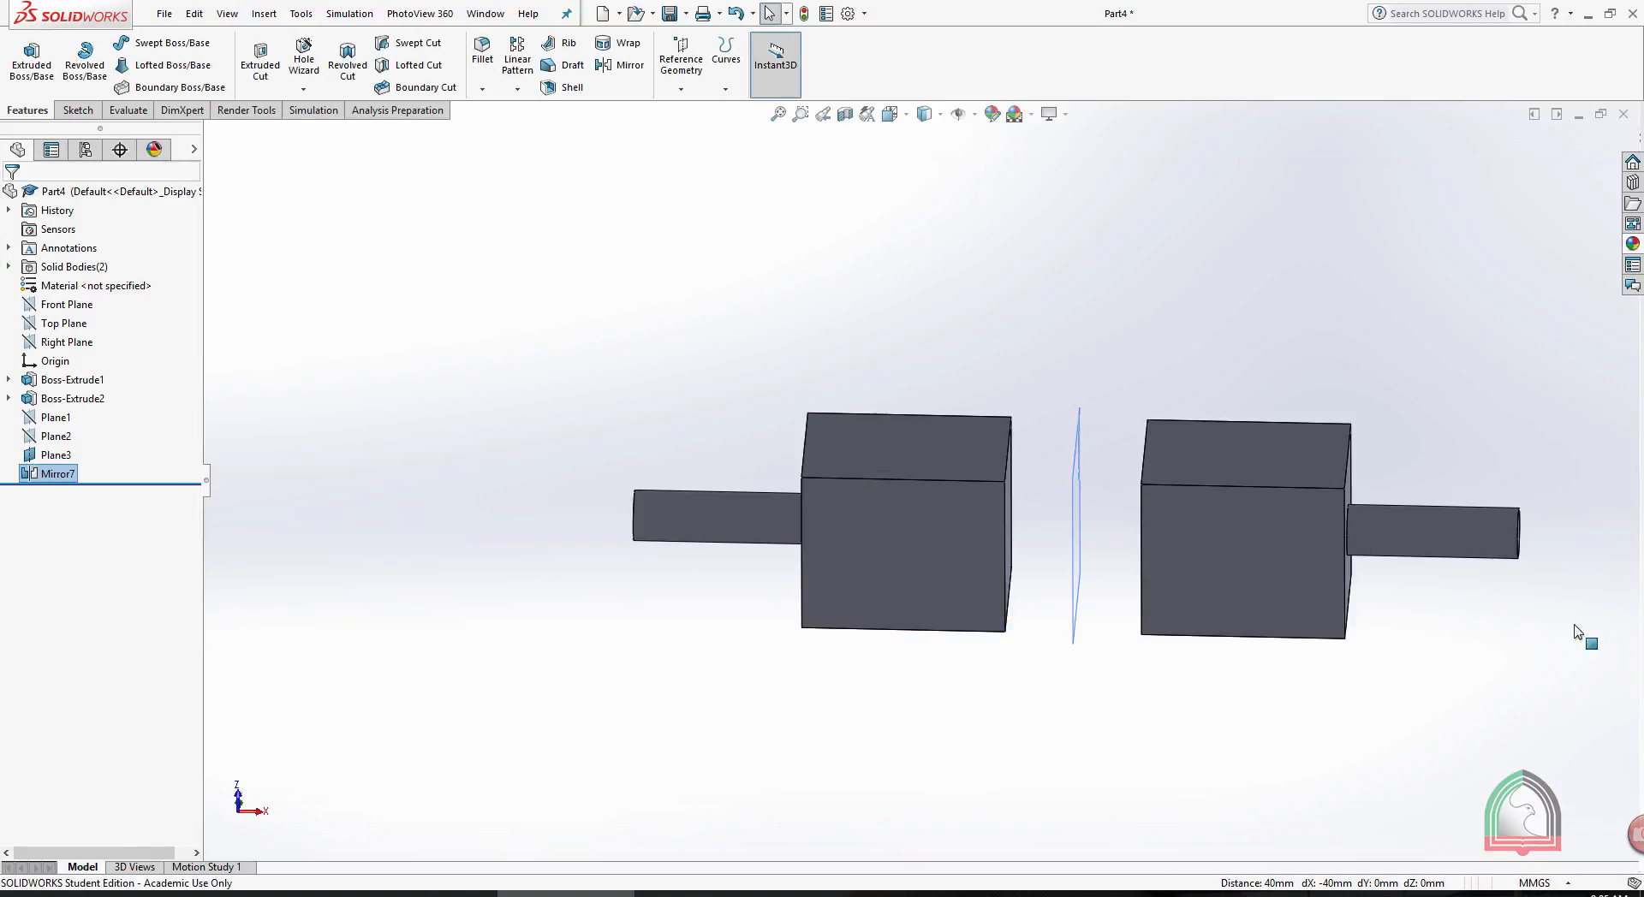
{"action": "middle_click_drag", "start_coordinate": [1384, 340], "coordinate": [1217, 364]}
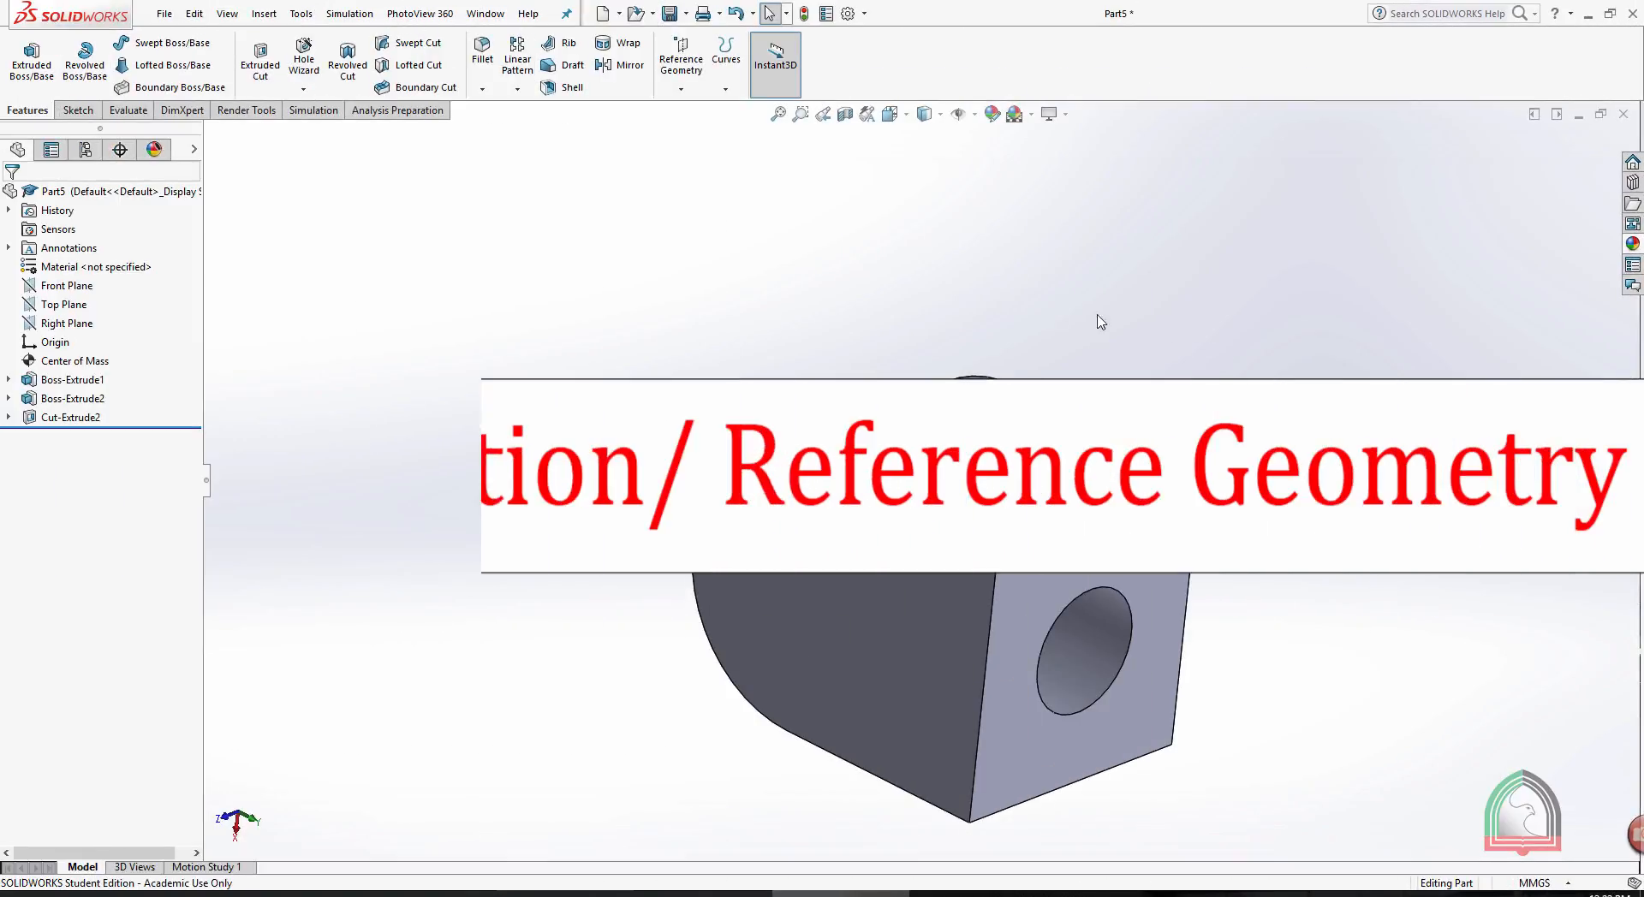
- Create a reference plane through three box vertices: two diagonally opposite top-face corners and the far lower corner of the holed end face
{"action": "left_click", "coordinate": [678, 51]}
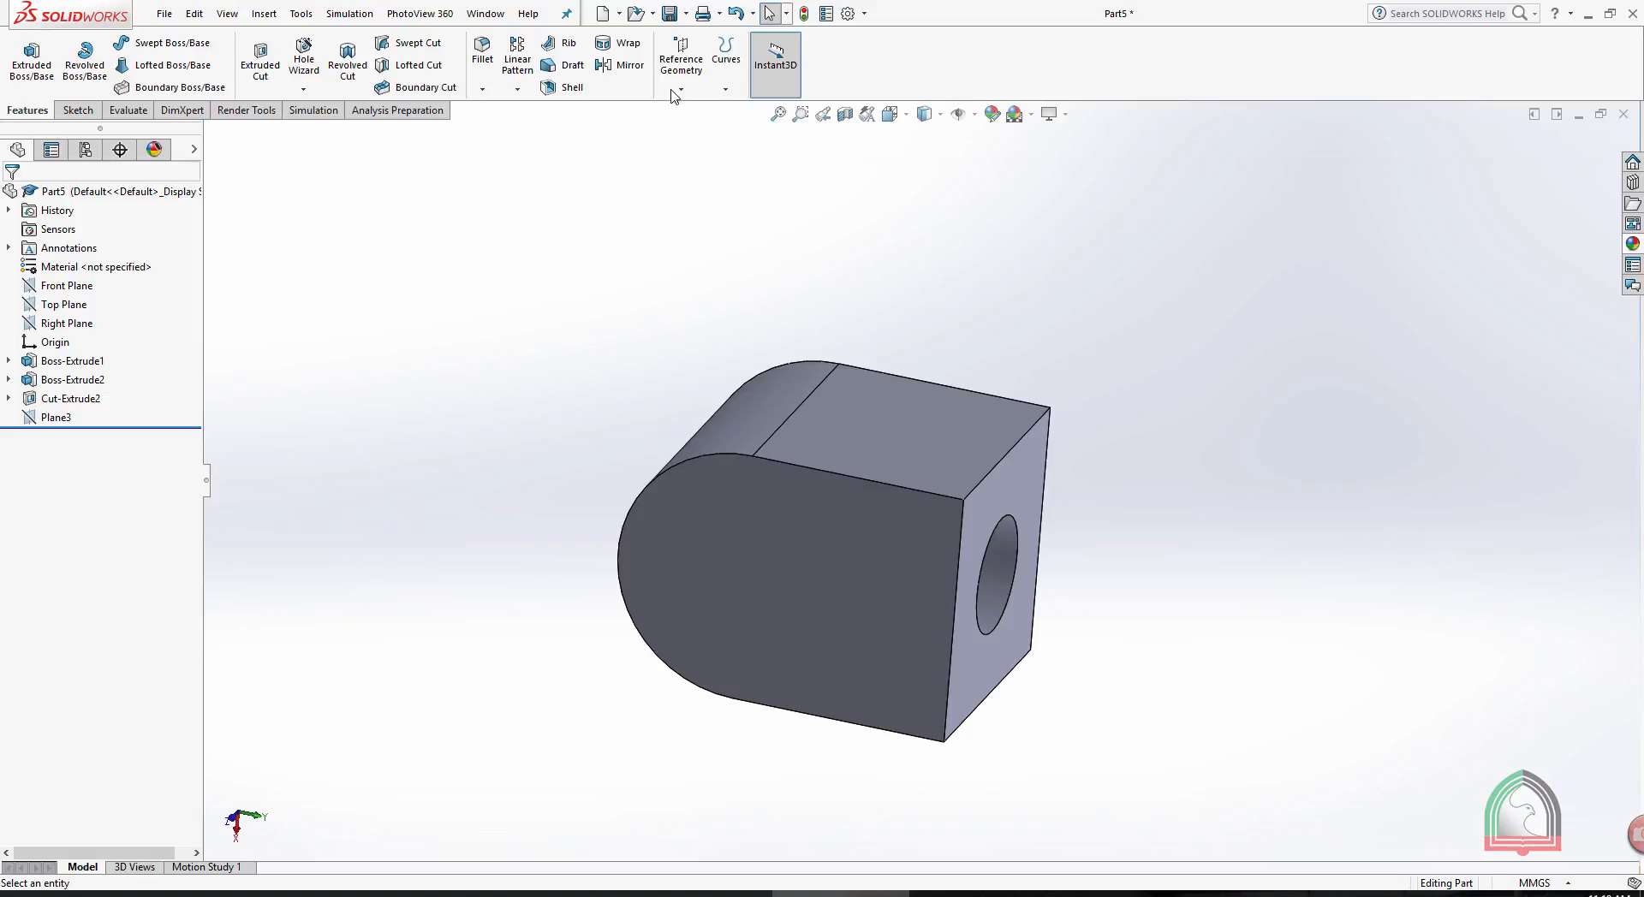
{"action": "left_click", "coordinate": [674, 91]}
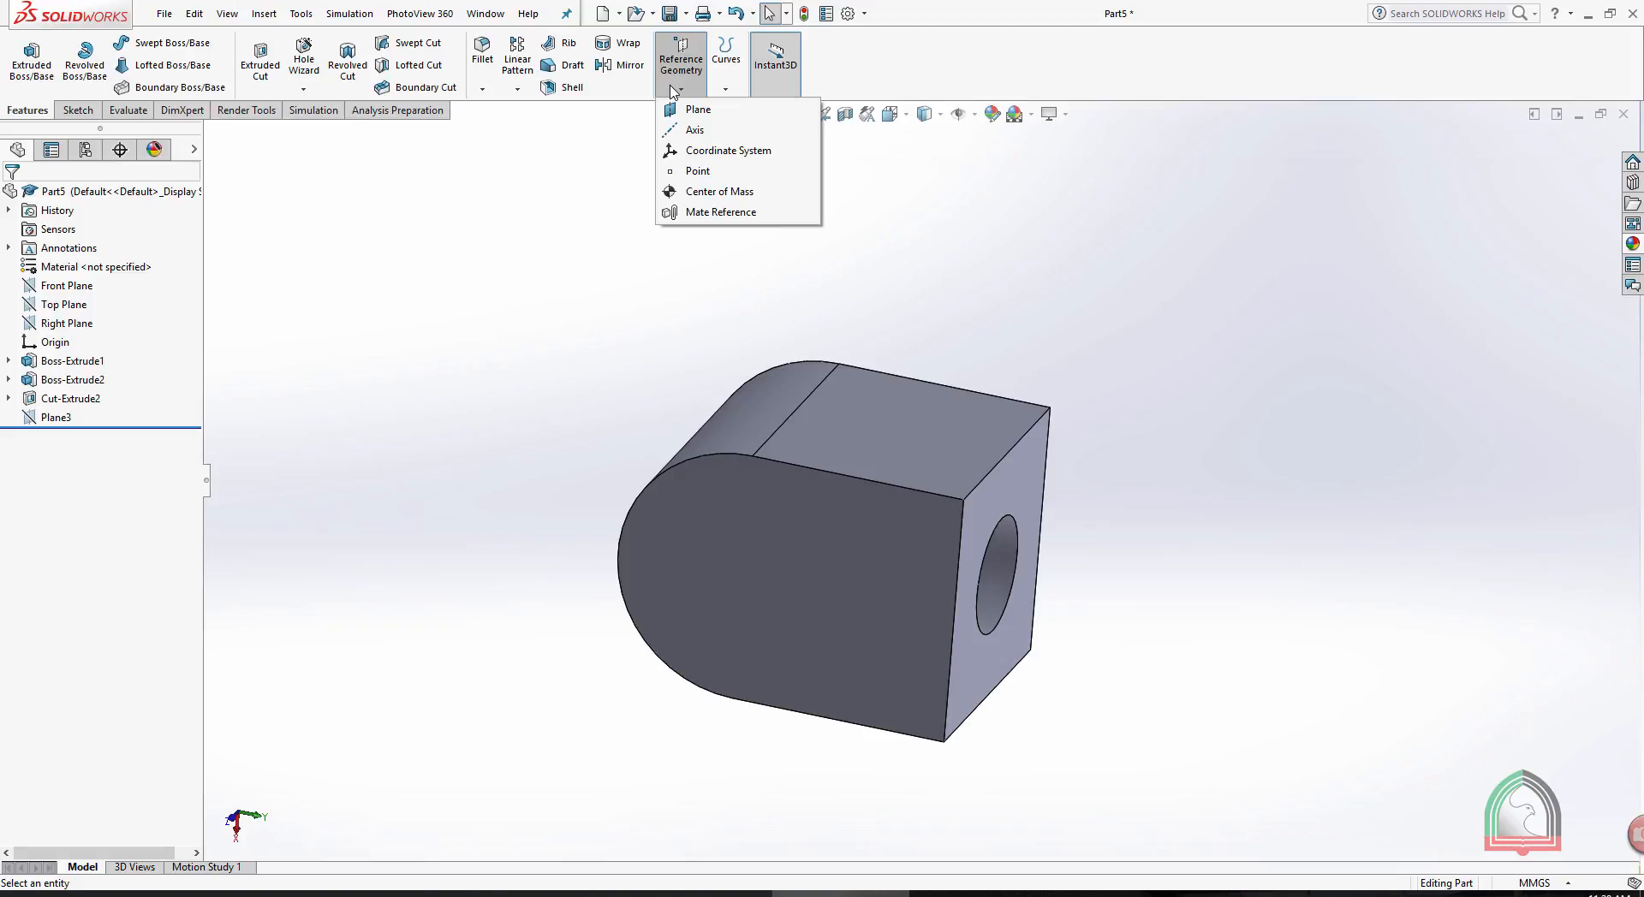
{"action": "left_click", "coordinate": [690, 110]}
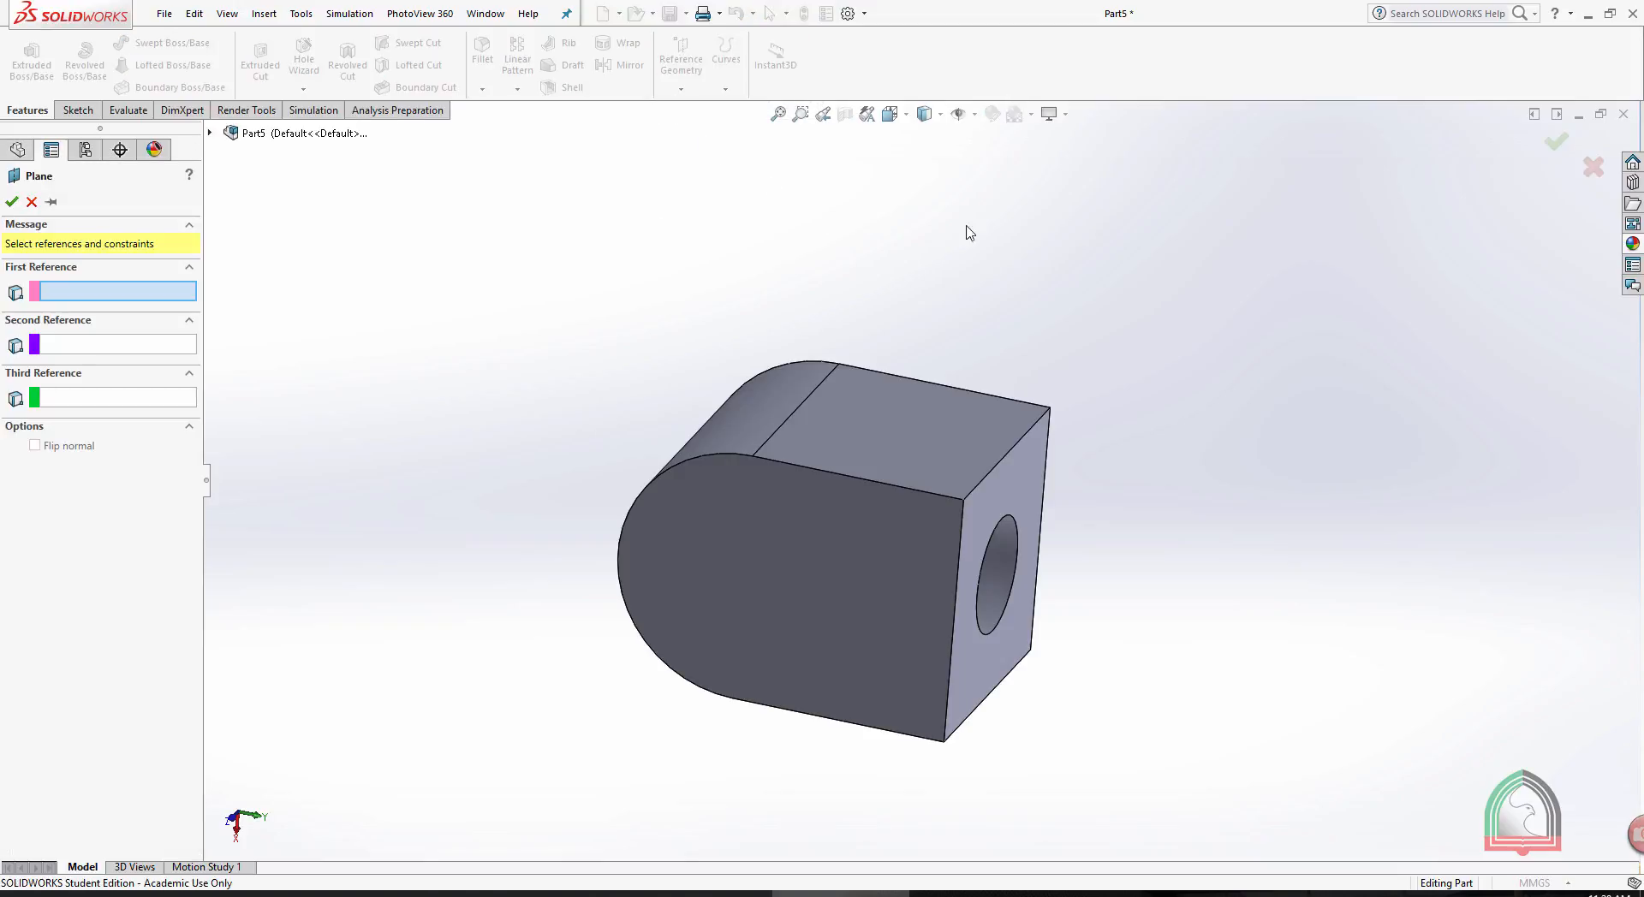
{"action": "middle_click_drag", "start_coordinate": [1020, 252], "coordinate": [982, 258]}
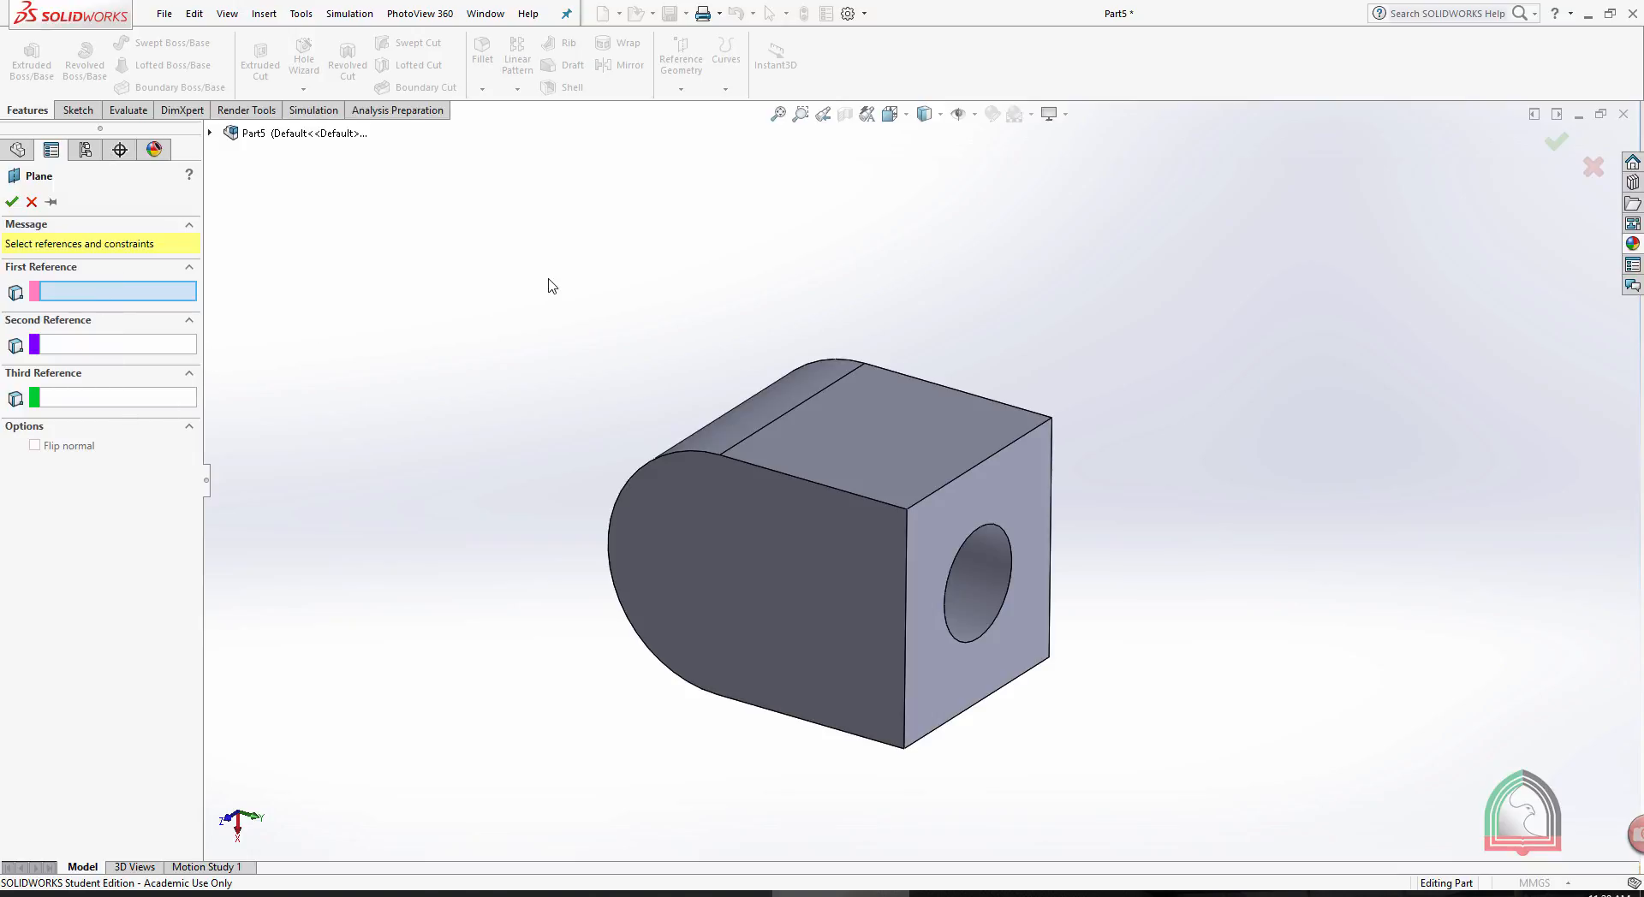
{"action": "left_click", "coordinate": [865, 364]}
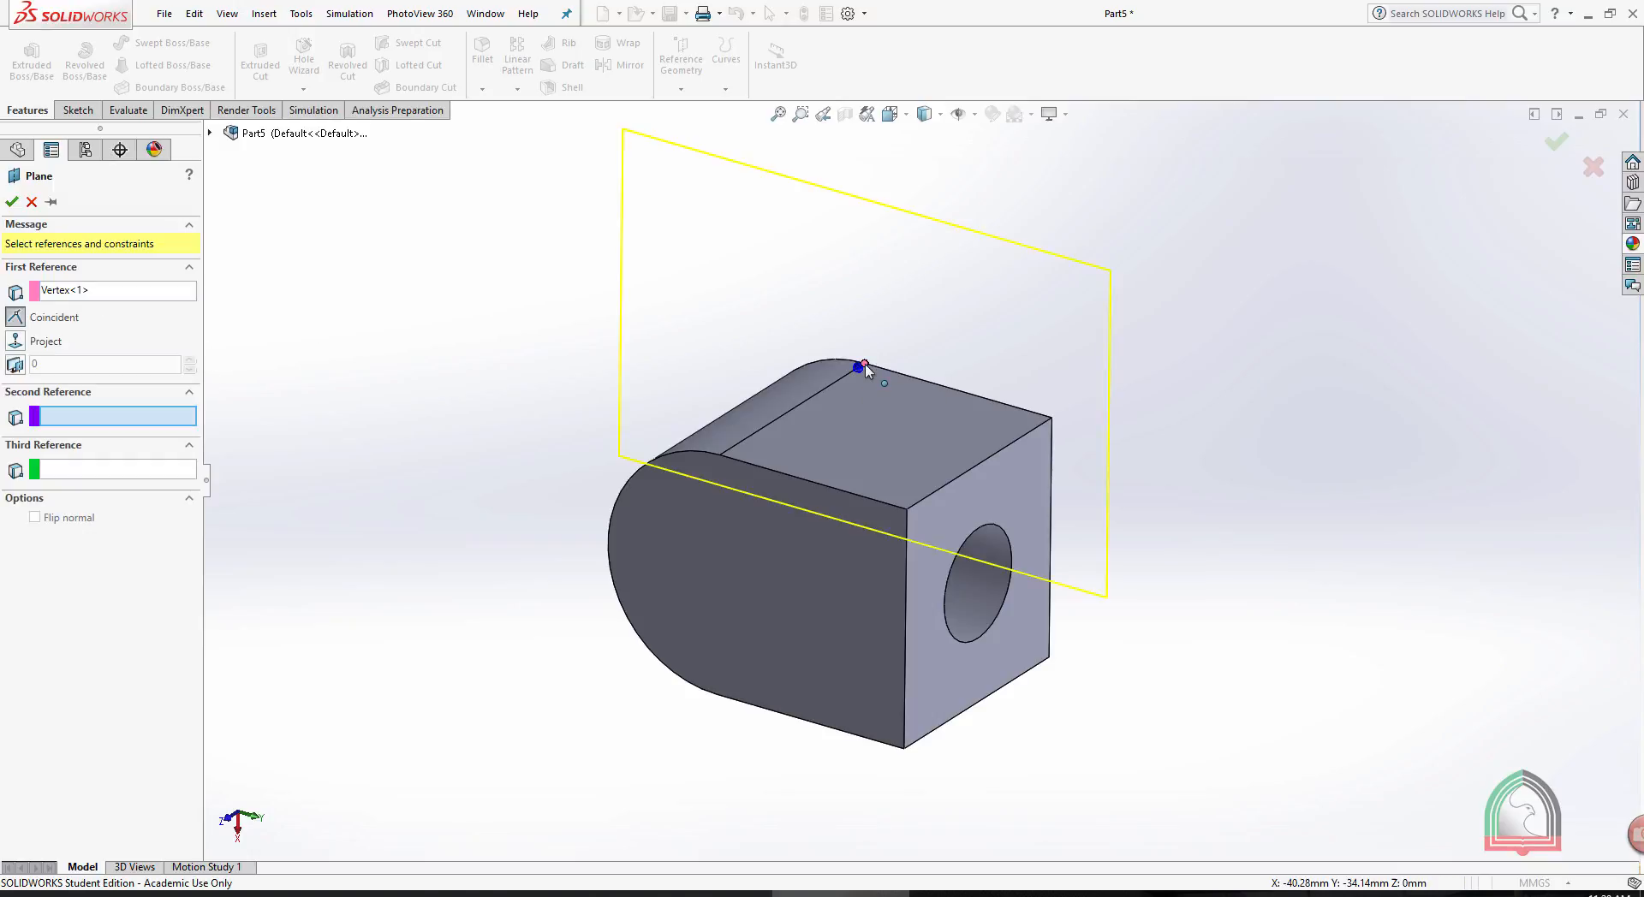
{"action": "left_click", "coordinate": [907, 510]}
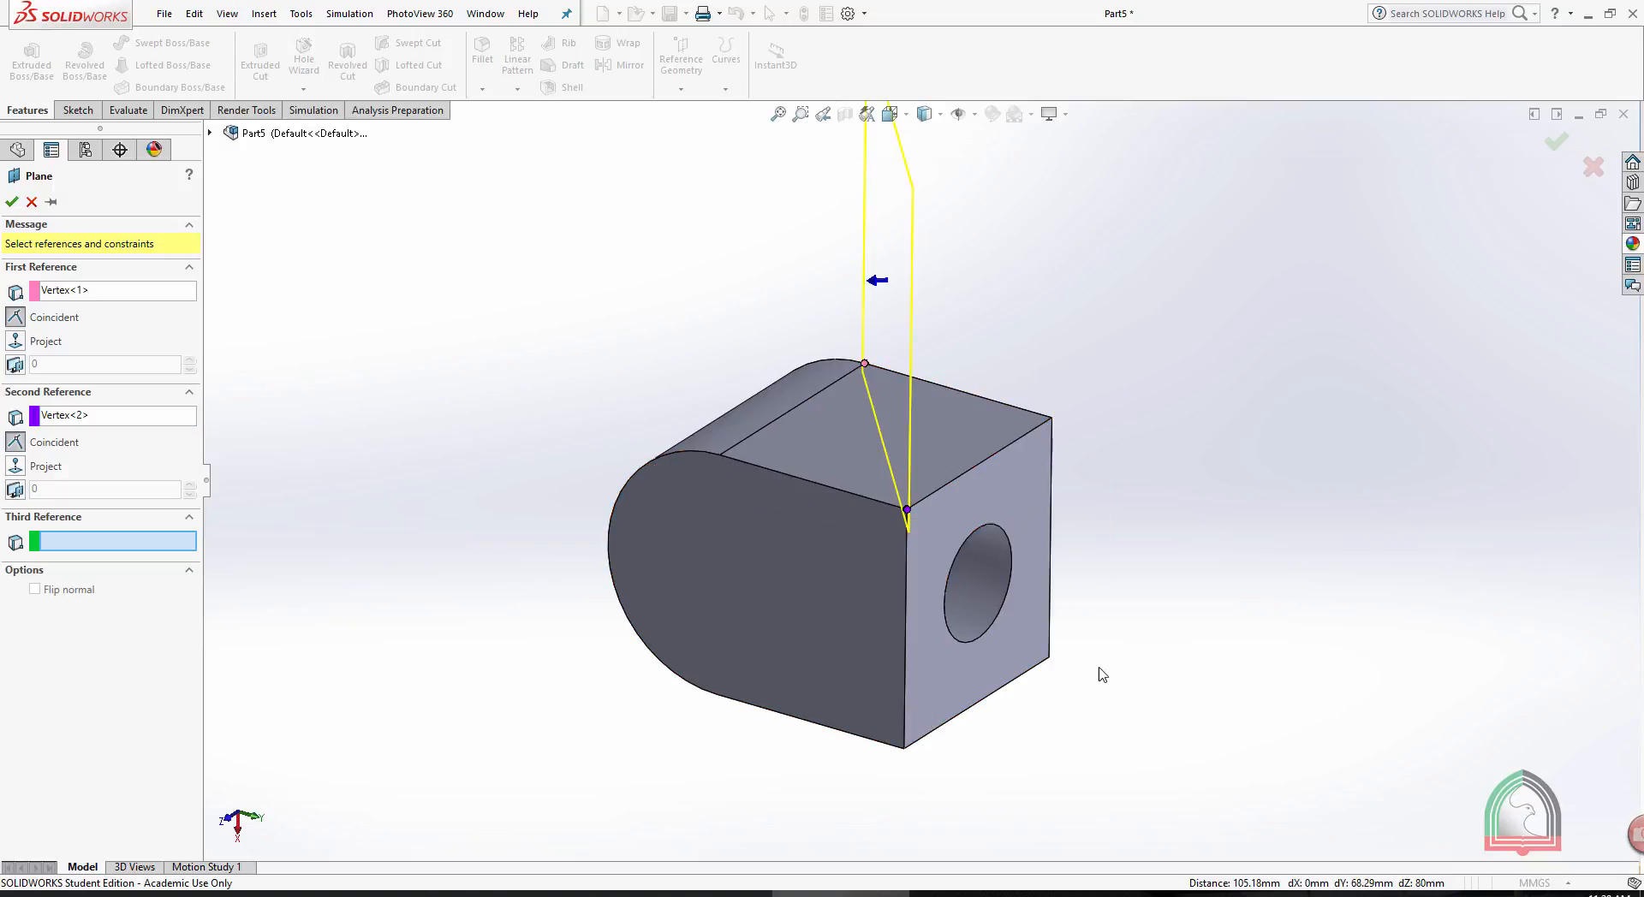
{"action": "middle_click_drag", "start_coordinate": [1174, 565], "coordinate": [1158, 556]}
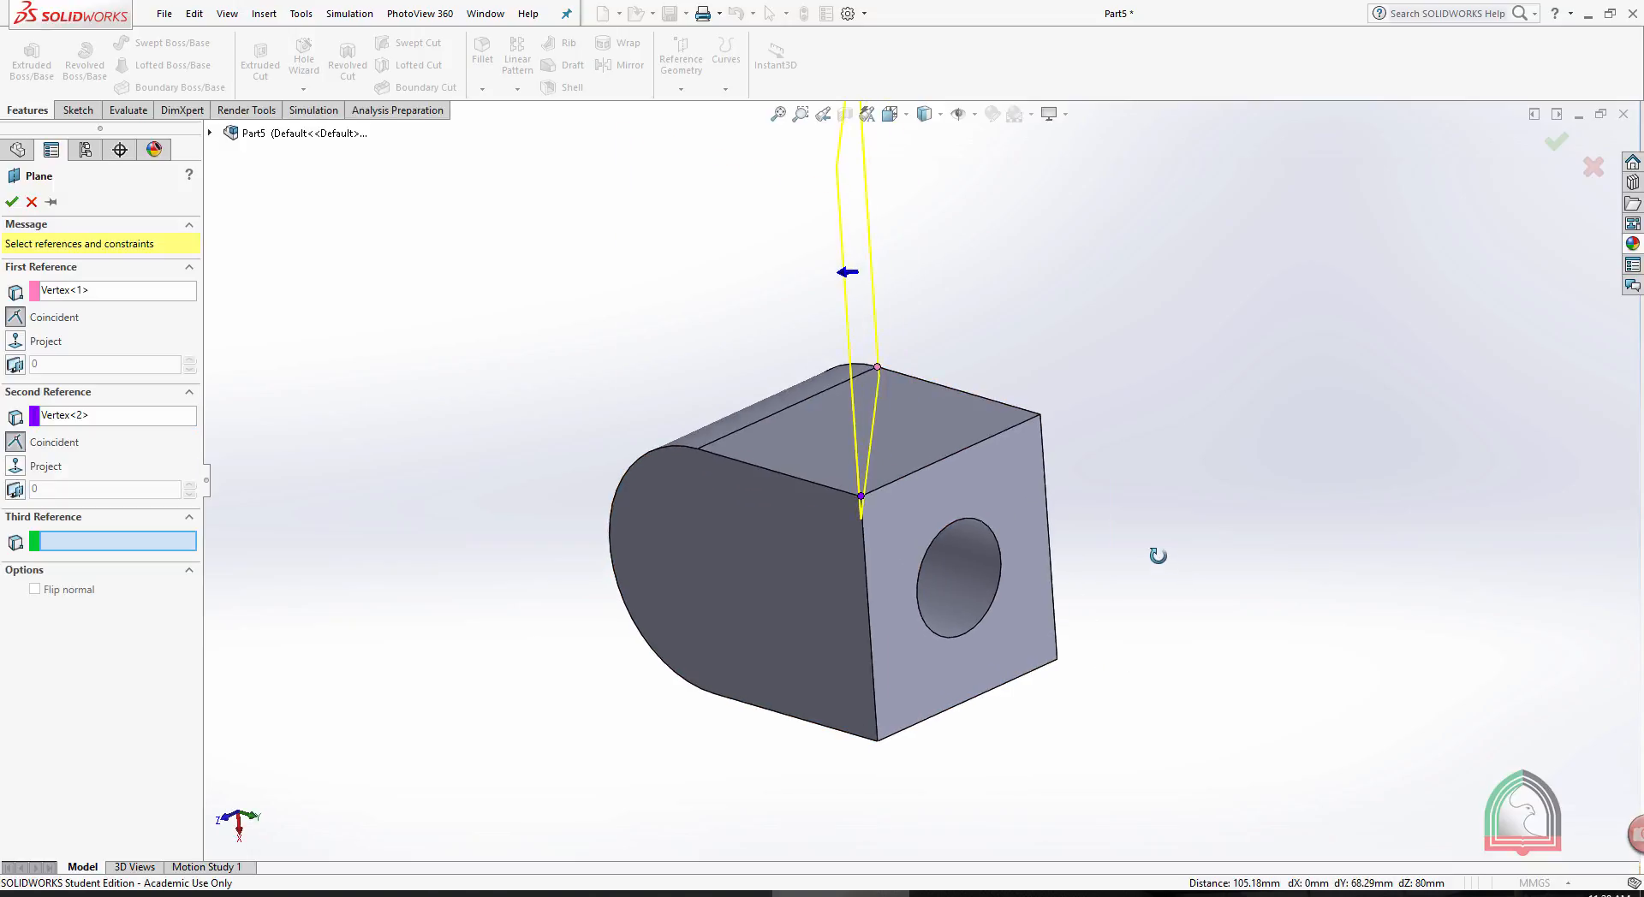
{"action": "left_click", "coordinate": [1057, 661]}
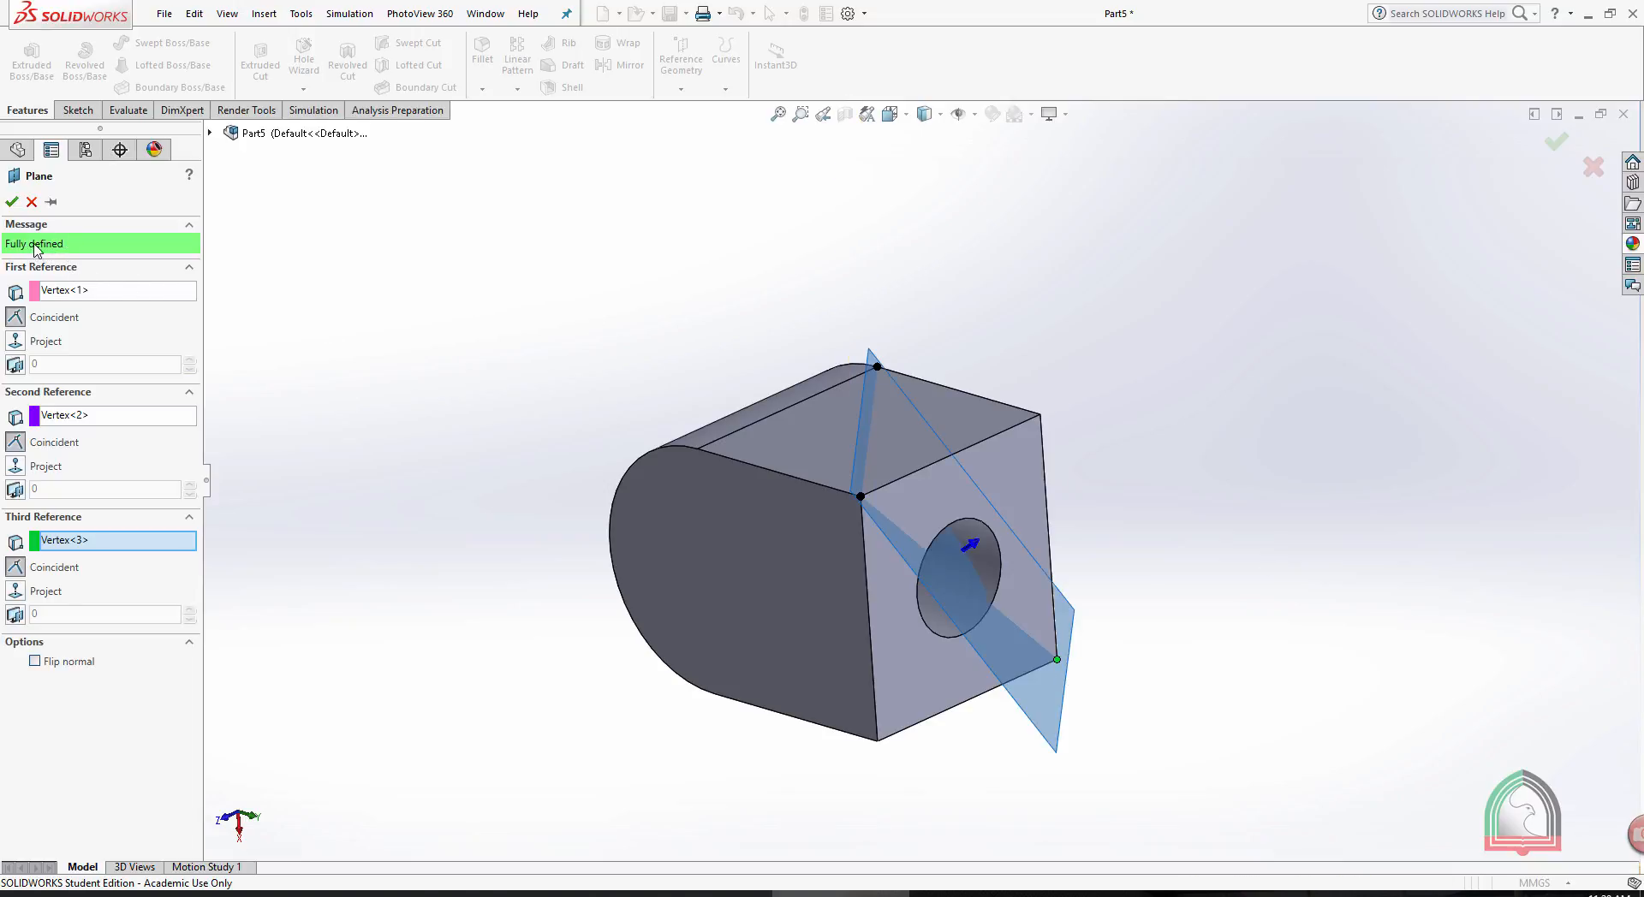
{"action": "left_click", "coordinate": [11, 202]}
{"action": "middle_click_drag", "start_coordinate": [952, 215], "coordinate": [913, 305]}
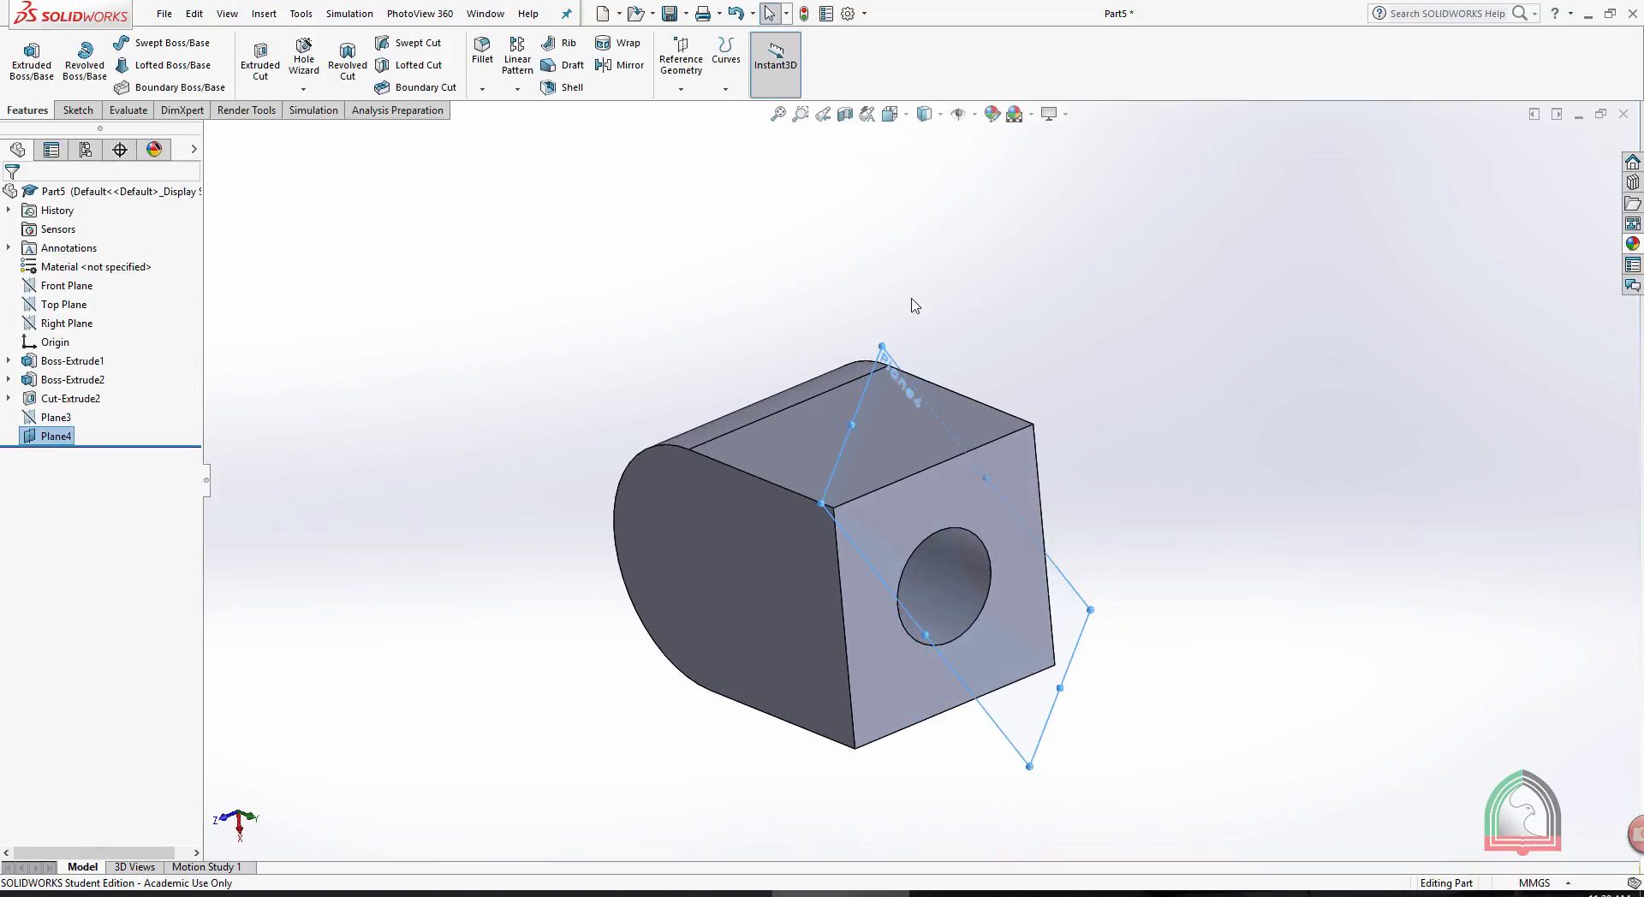
- Sketch a circle on the new diagonal plane, viewed normal to it and centred on the box's top corner at the holed end face
{"action": "left_click", "coordinate": [1082, 600]}
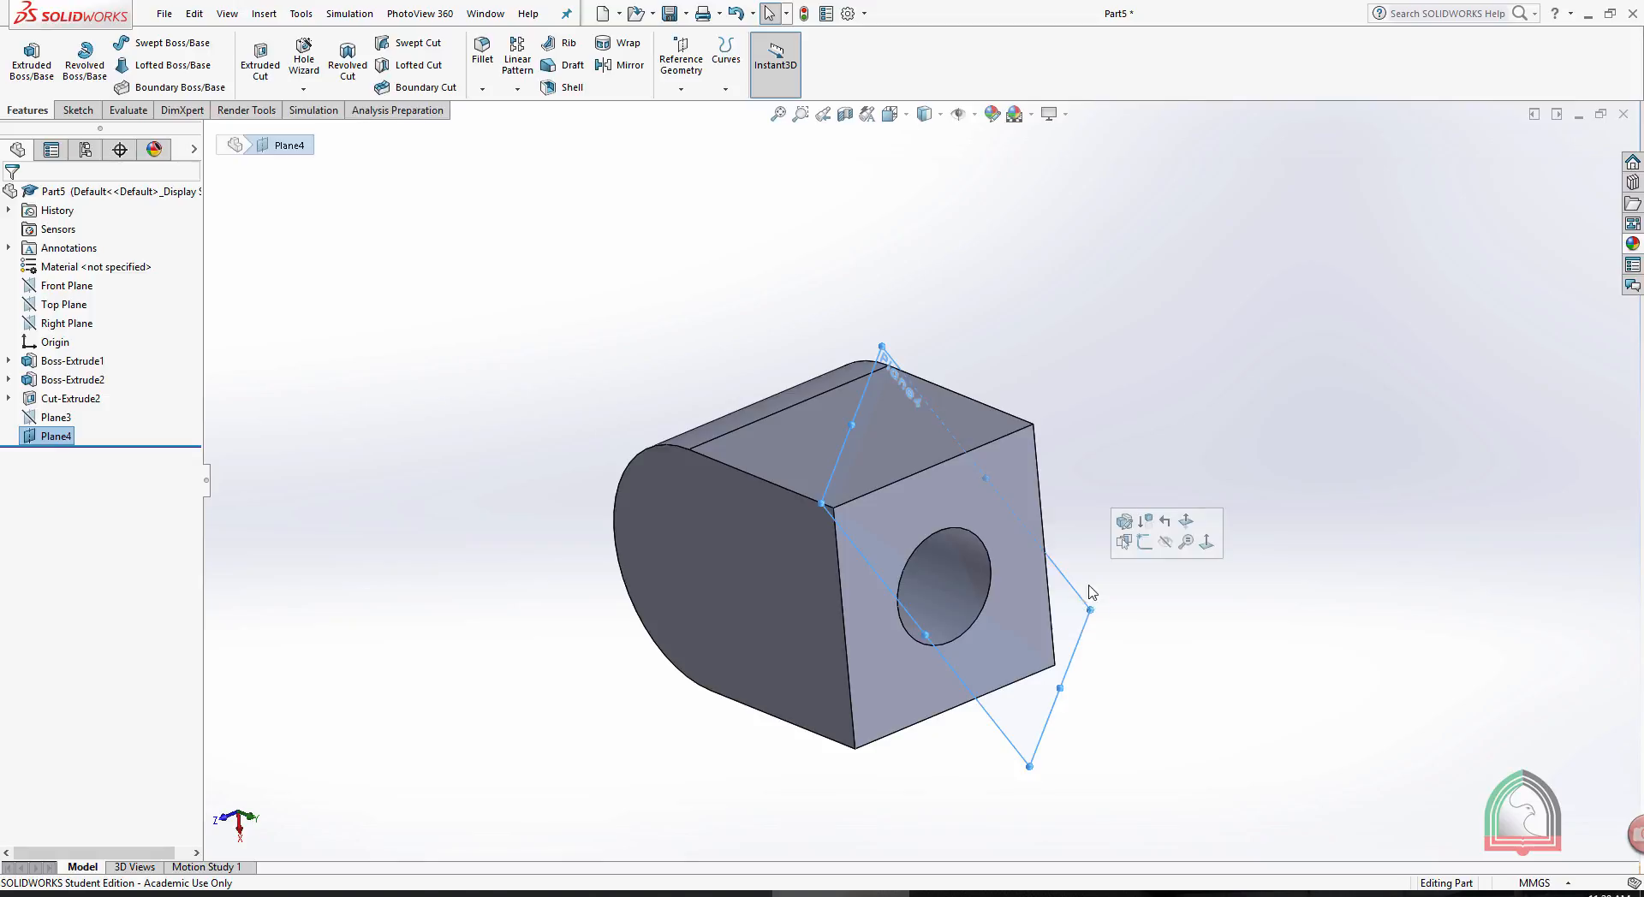
{"action": "left_click", "coordinate": [1146, 541]}
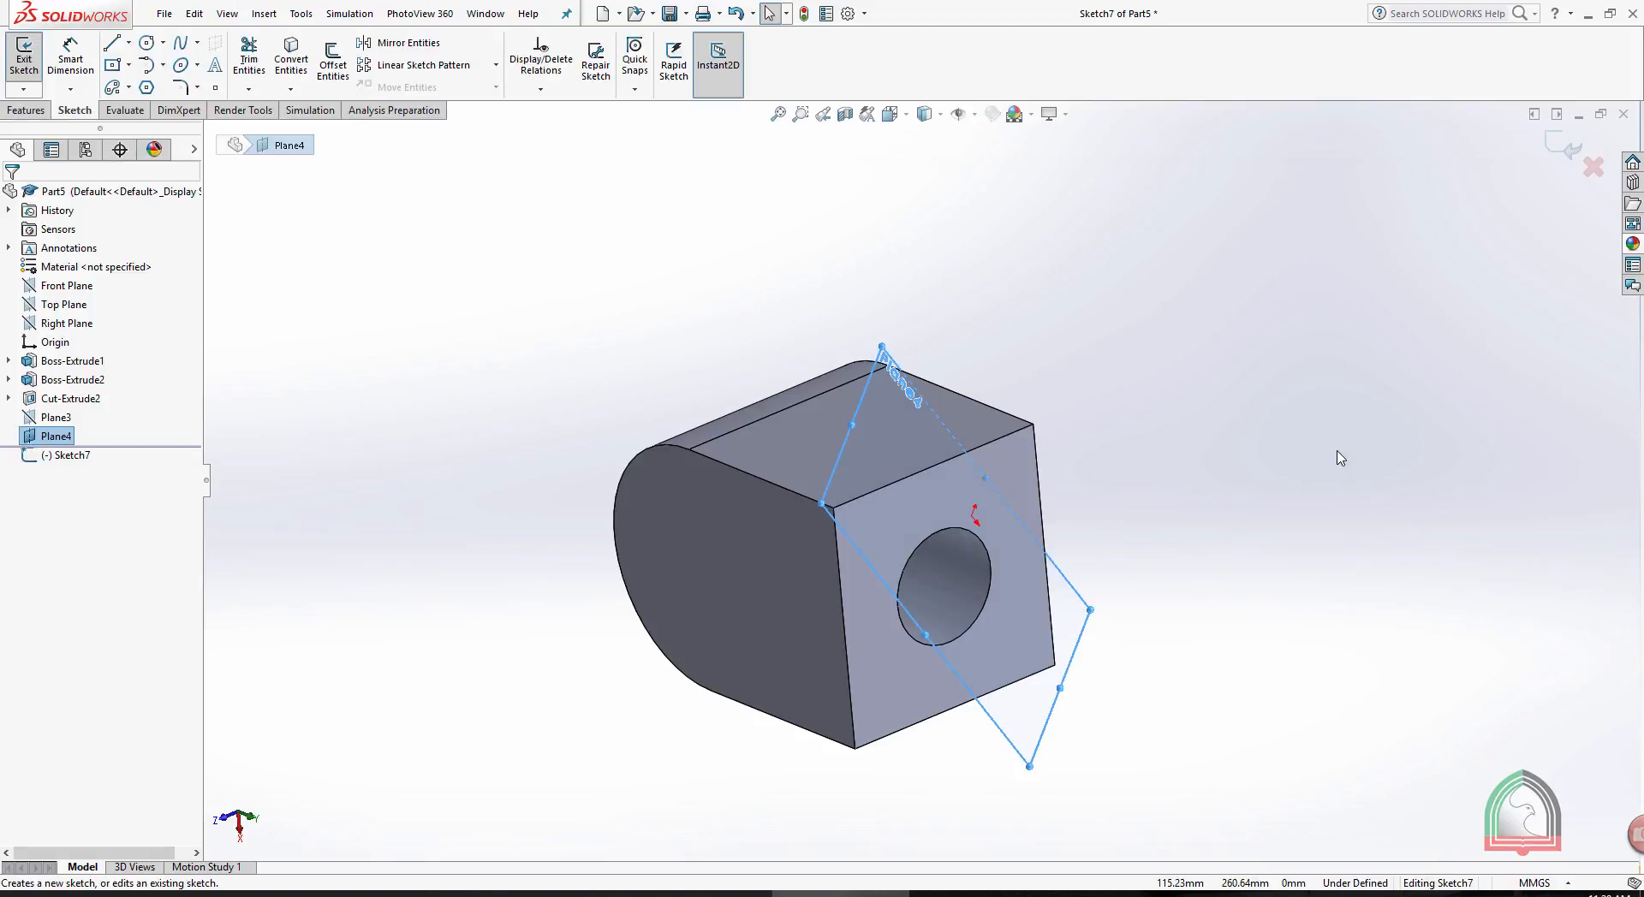
{"action": "key", "text": "space"}
{"action": "left_click", "coordinate": [1403, 347]}
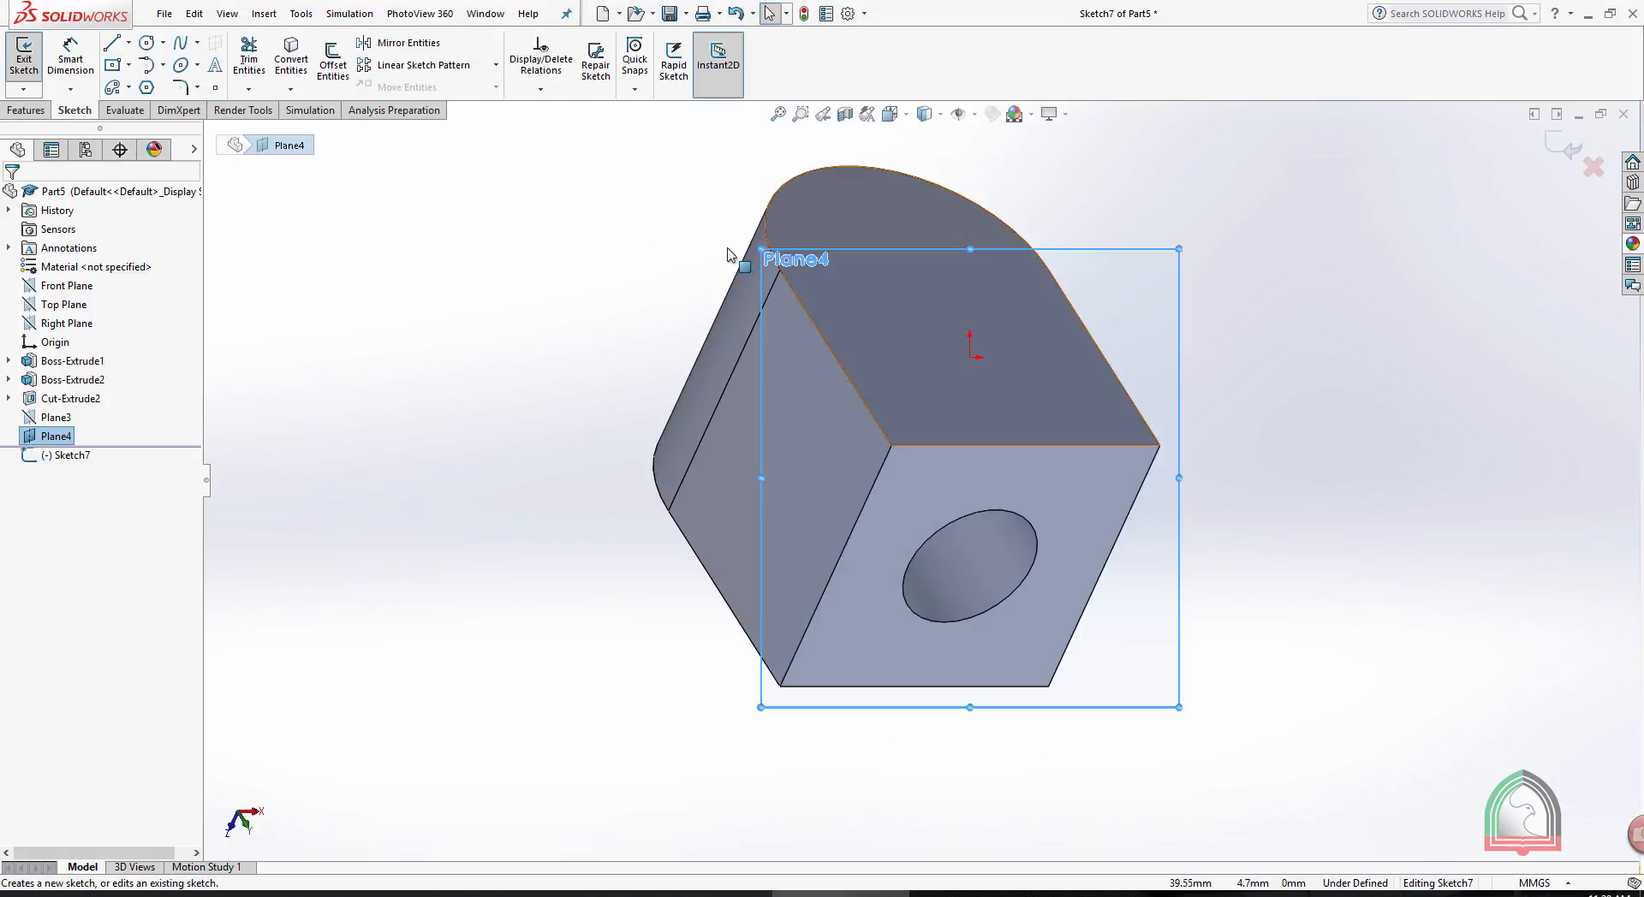
{"action": "left_click", "coordinate": [147, 42]}
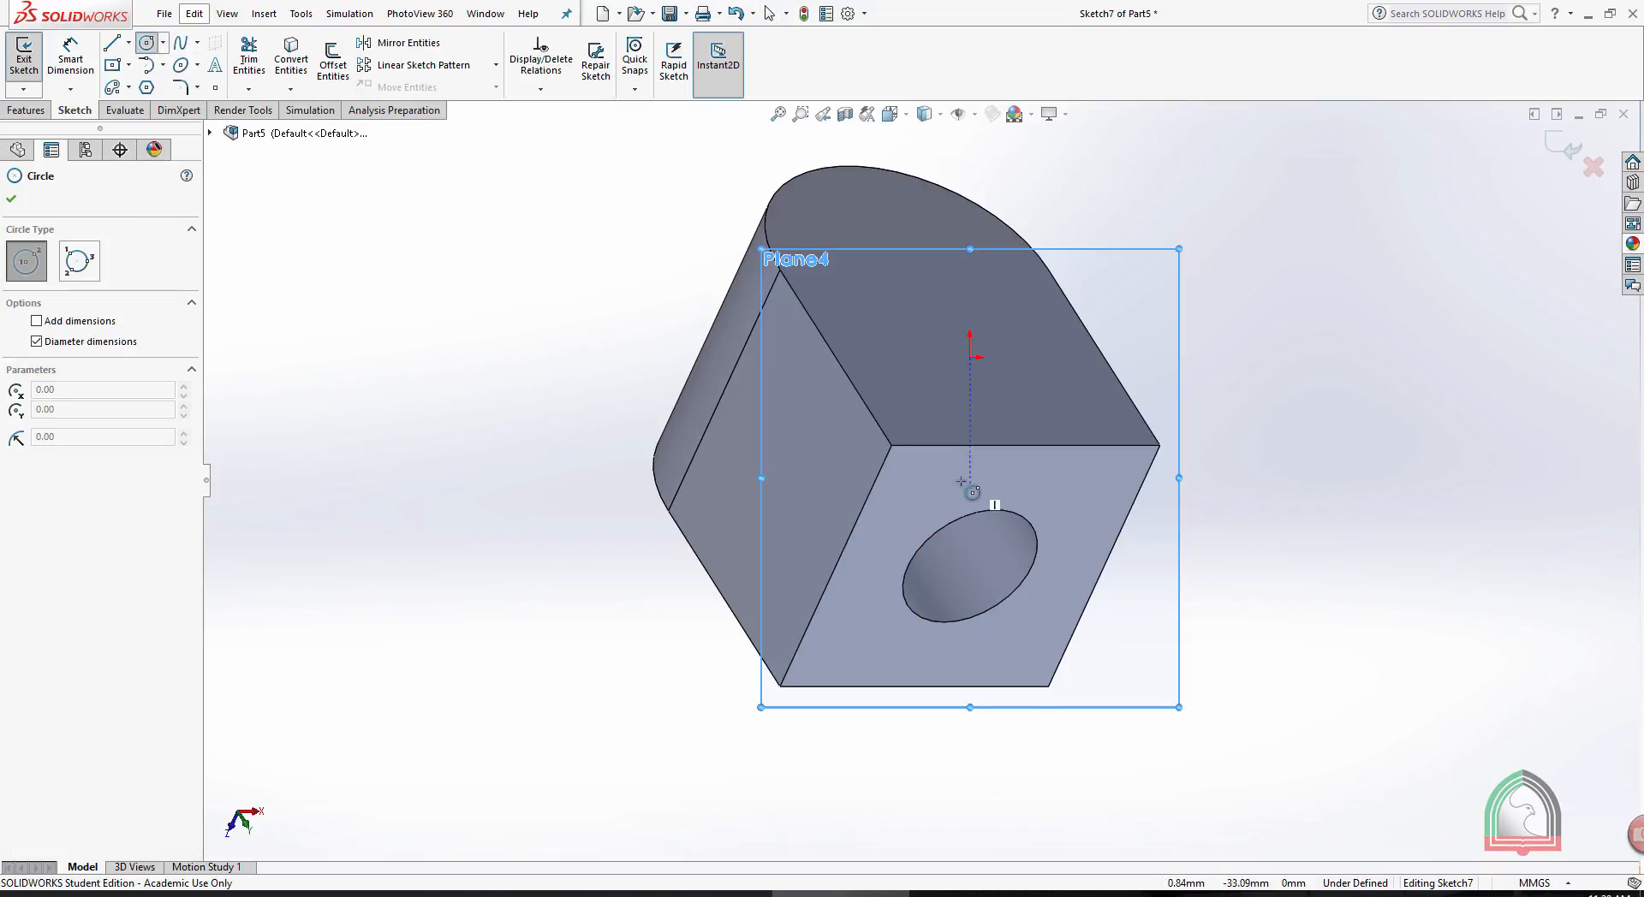
{"action": "left_click", "coordinate": [892, 446]}
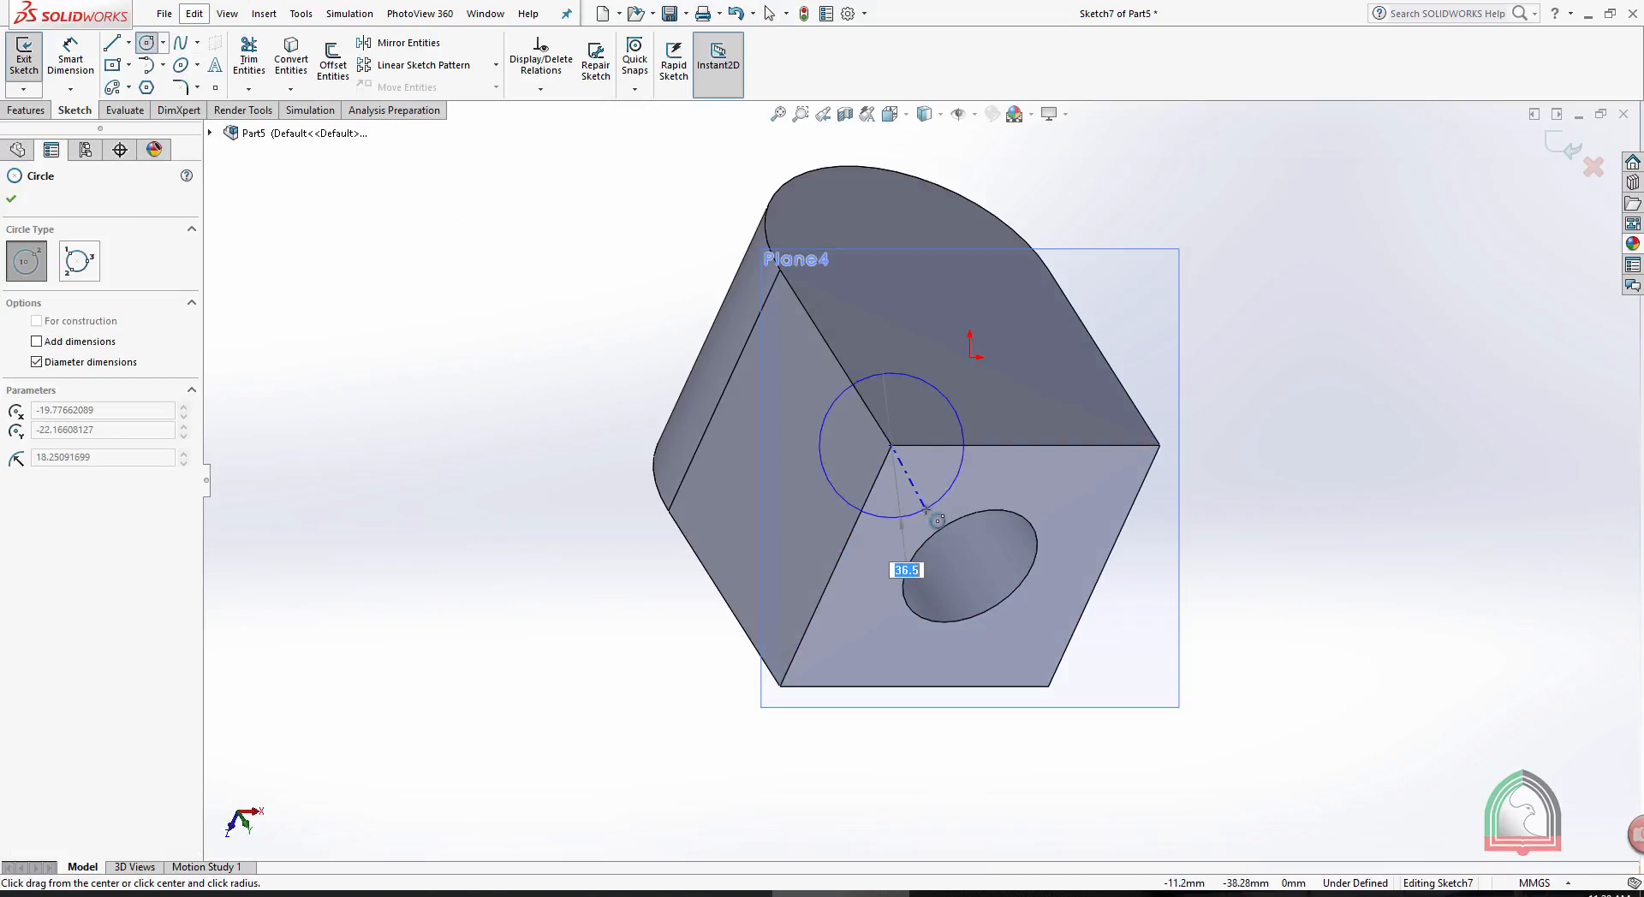
{"action": "left_click", "coordinate": [934, 515]}
{"action": "left_click", "coordinate": [1565, 149]}
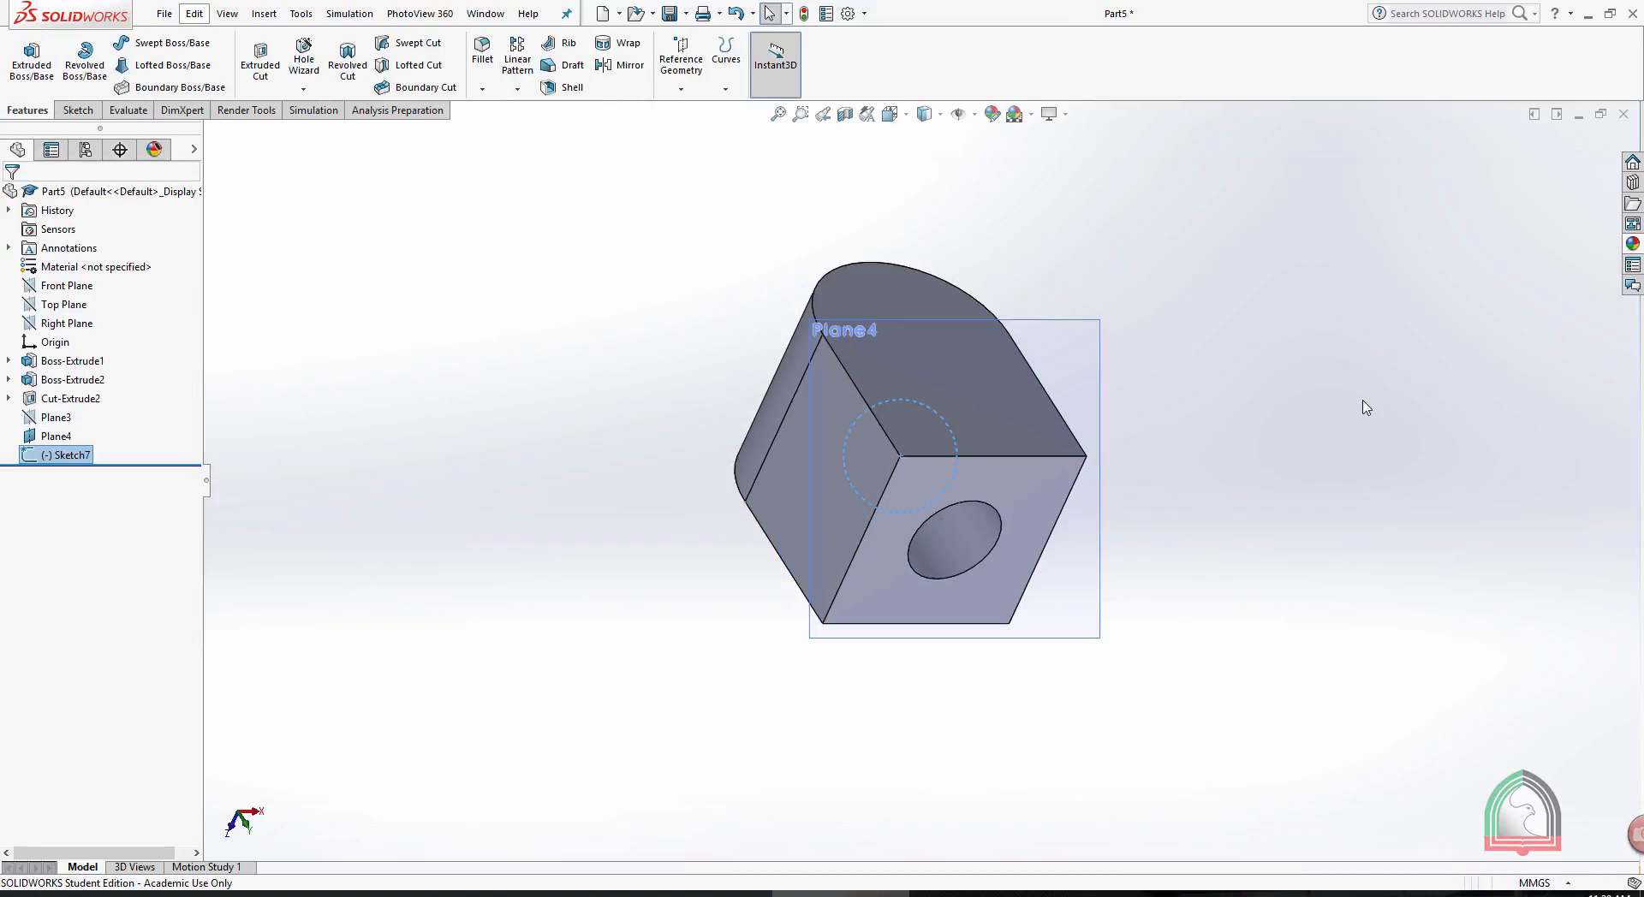
- Cut-extrude the circle 80 mm blind from the diagonal plane in the reversed direction, through the box corner
{"action": "middle_click_drag", "start_coordinate": [1259, 403], "coordinate": [1181, 454]}
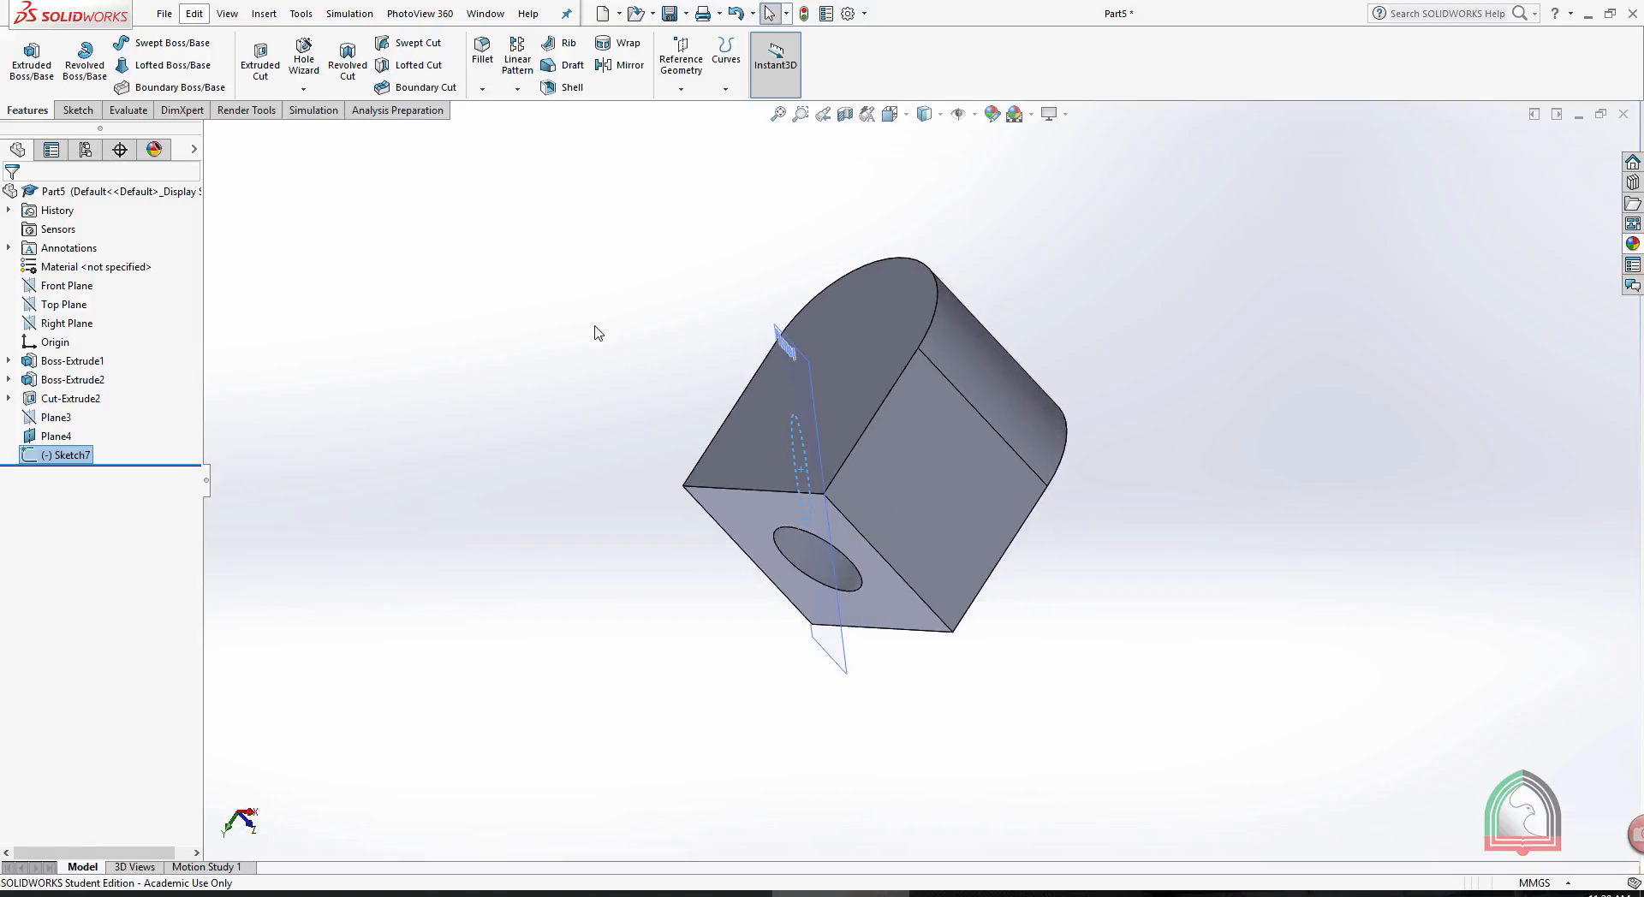
{"action": "left_click", "coordinate": [260, 64]}
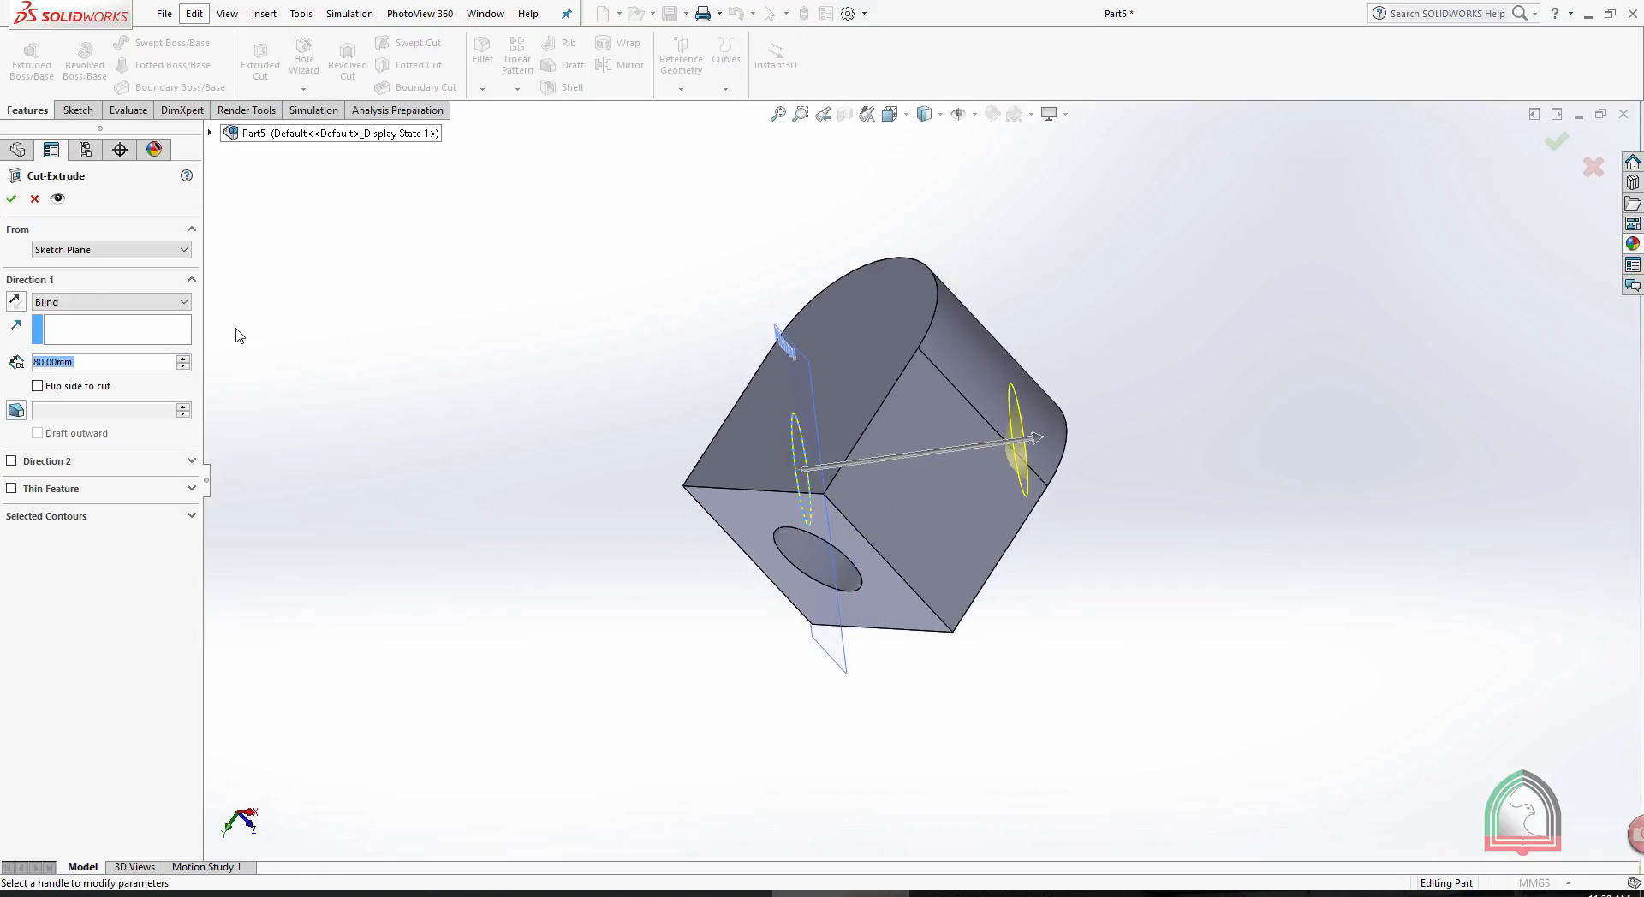
{"action": "left_click", "coordinate": [16, 301]}
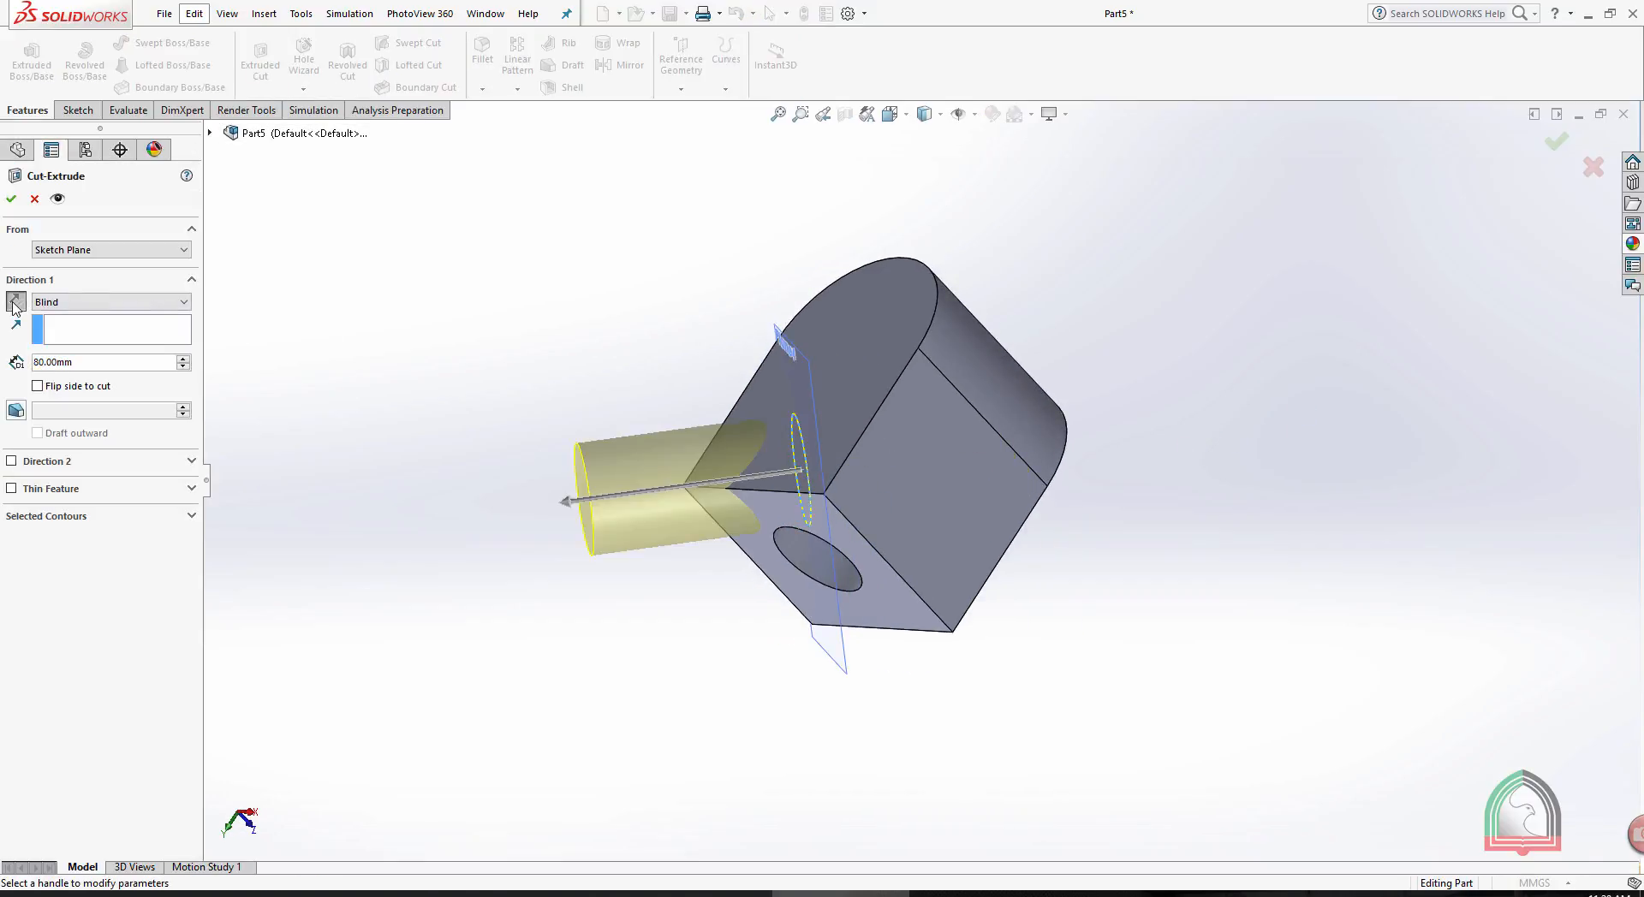
{"action": "left_click", "coordinate": [13, 204]}
{"action": "middle_click_drag", "start_coordinate": [440, 338], "coordinate": [776, 361]}
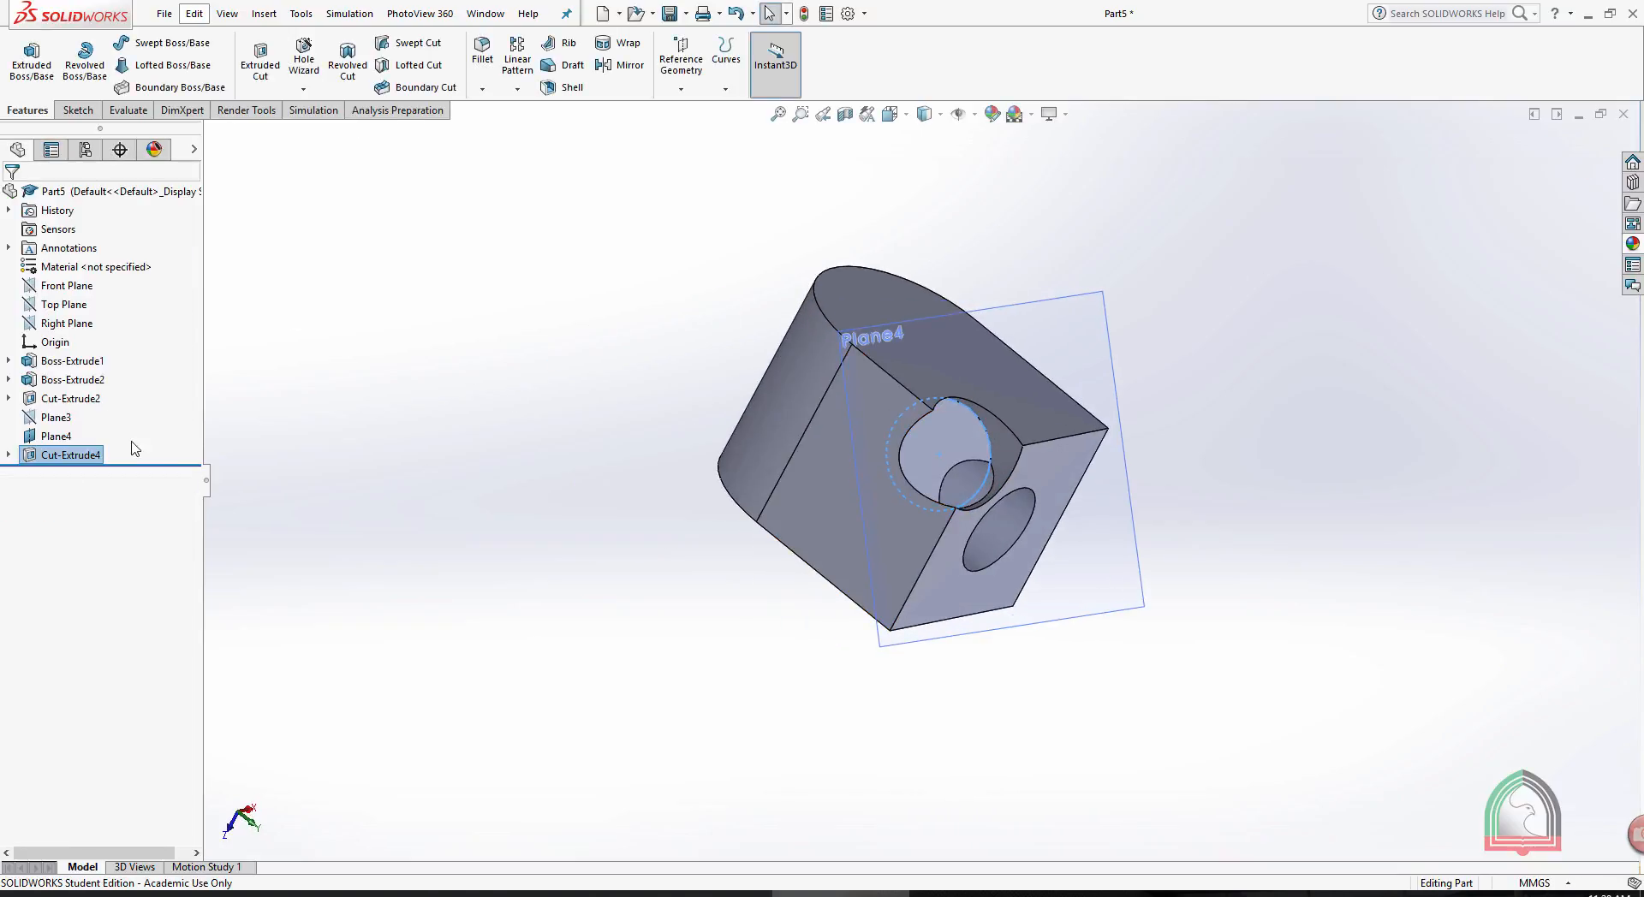
- Undo the last extruded cut and delete its circle sketch from the part
{"action": "key", "text": "ctrl+z"}
{"action": "mouse_move", "coordinate": [407, 294]}
{"action": "middle_mouse_down"}
{"action": "mouse_move", "coordinate": [590, 198]}
{"action": "mouse_move", "coordinate": [743, 300]}
{"action": "middle_mouse_up"}
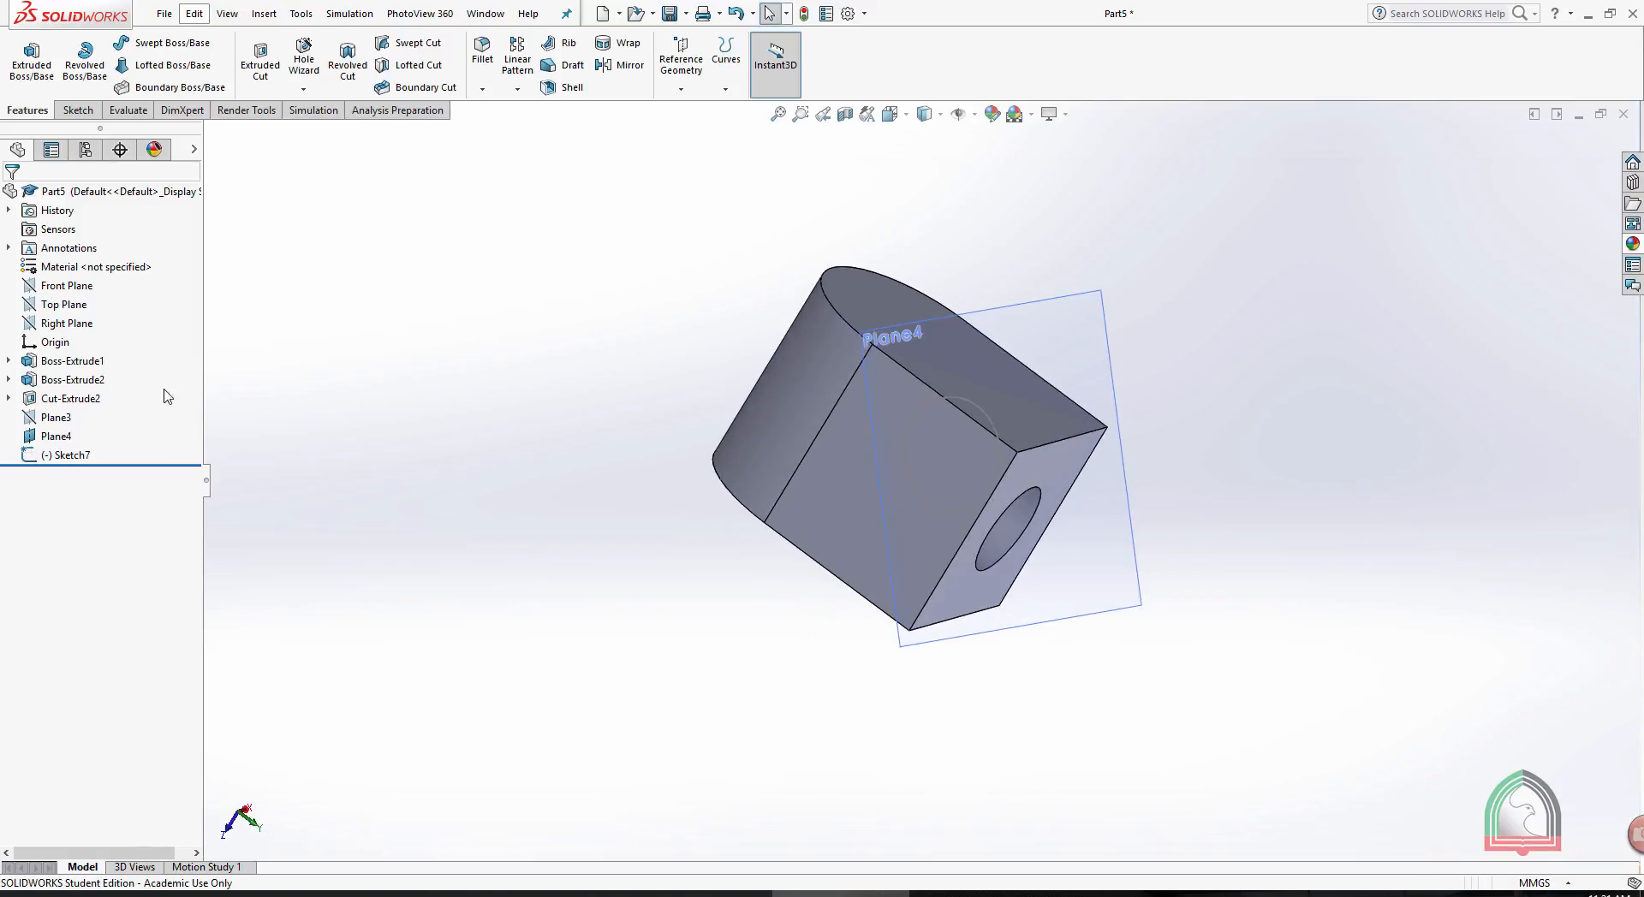
{"action": "right_click", "coordinate": [57, 456]}
{"action": "left_click", "coordinate": [81, 546]}
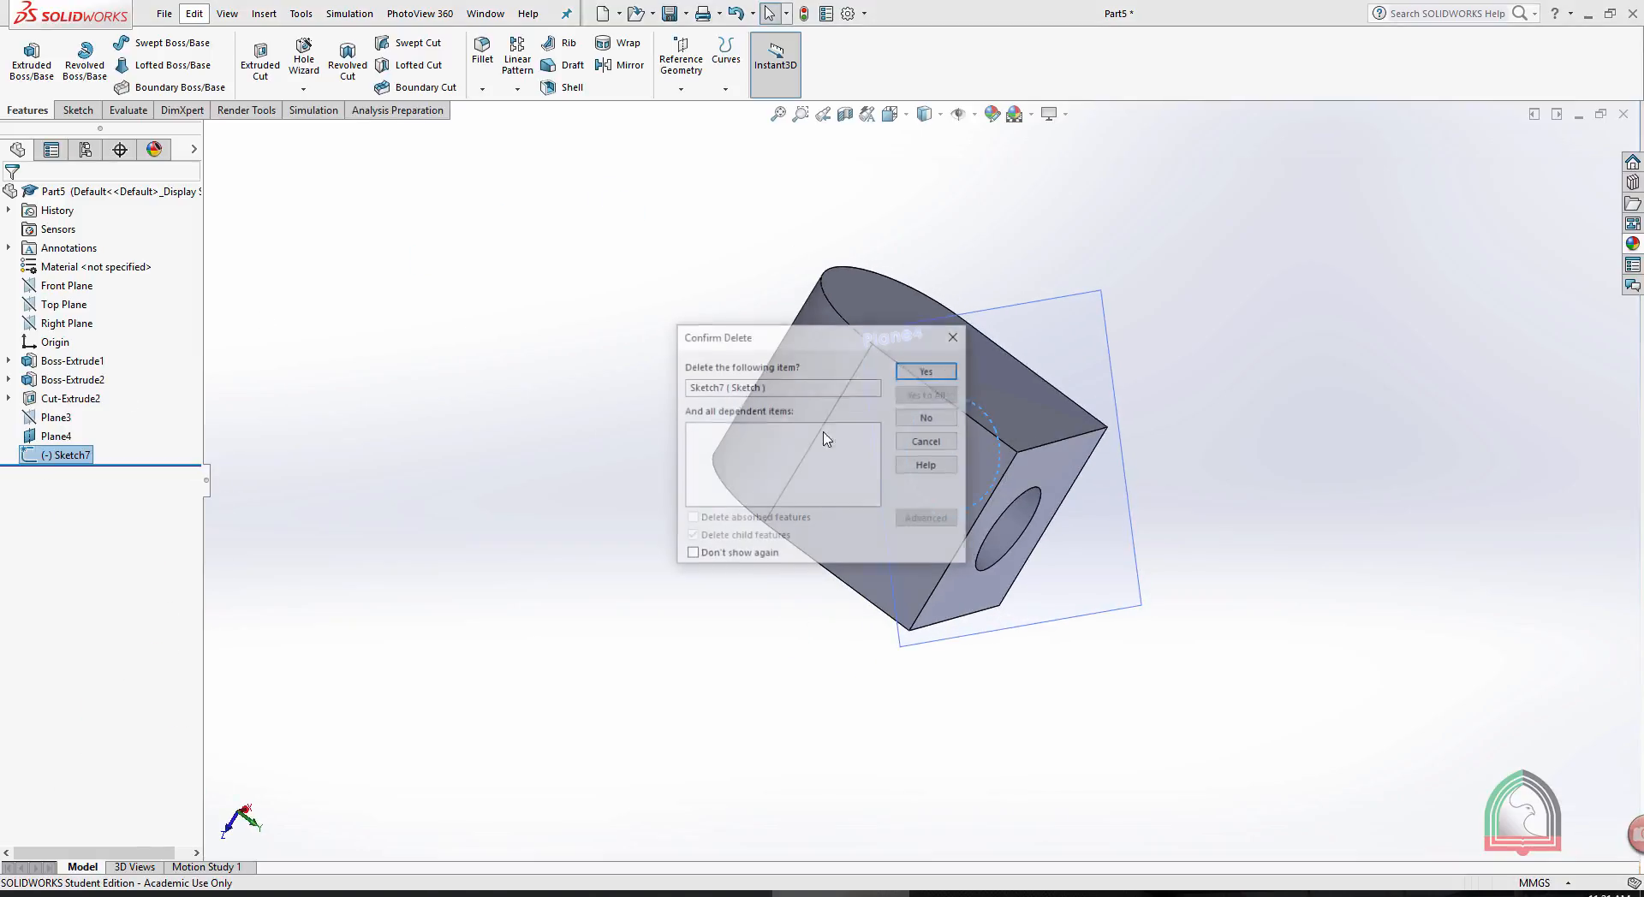
{"action": "left_click", "coordinate": [928, 371]}
- Hide the diagonal reference plane Plane4 in the model
{"action": "left_click", "coordinate": [1050, 301]}
{"action": "left_click", "coordinate": [1152, 255]}
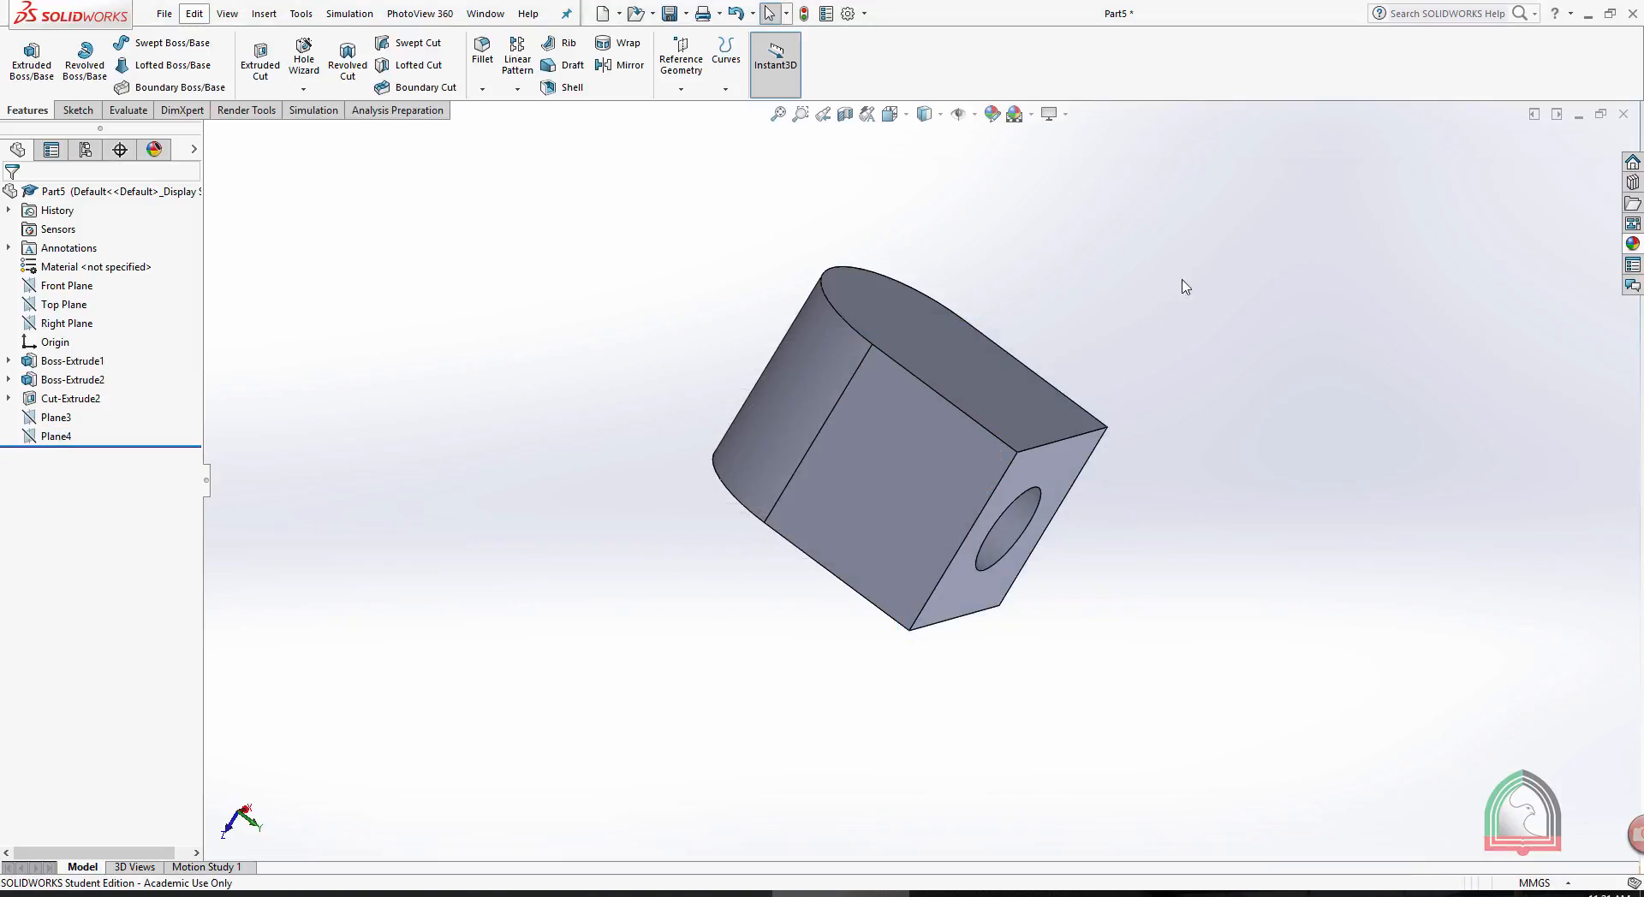
{"action": "middle_click_drag", "start_coordinate": [1255, 312], "coordinate": [1160, 423]}
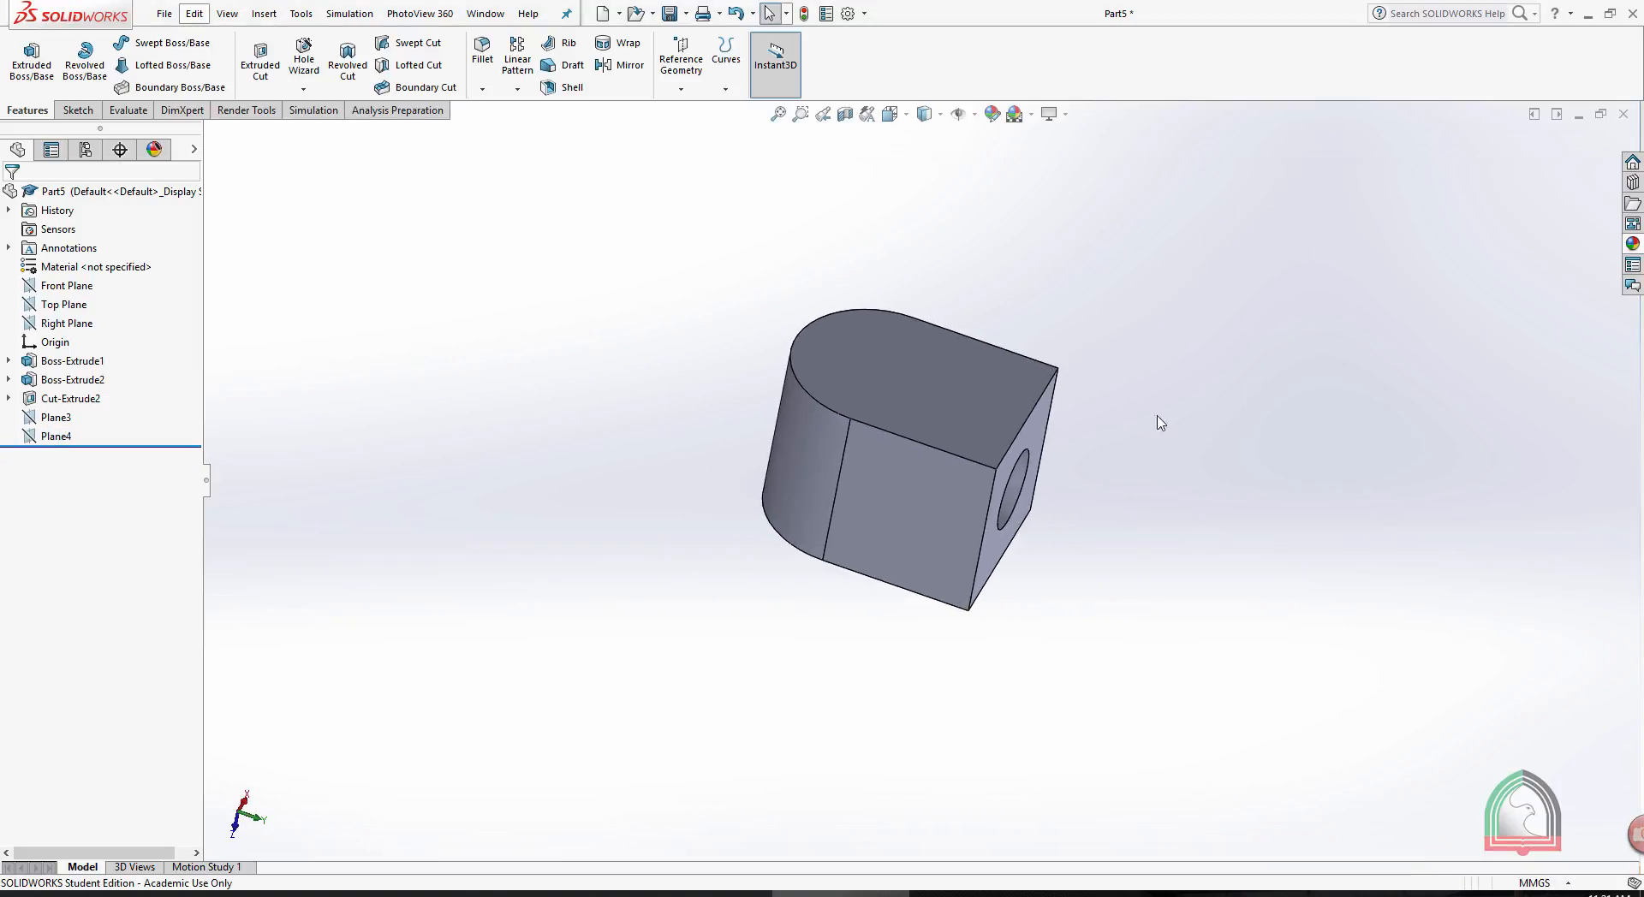
{"action": "middle_click_drag", "start_coordinate": [981, 611], "coordinate": [1030, 218]}
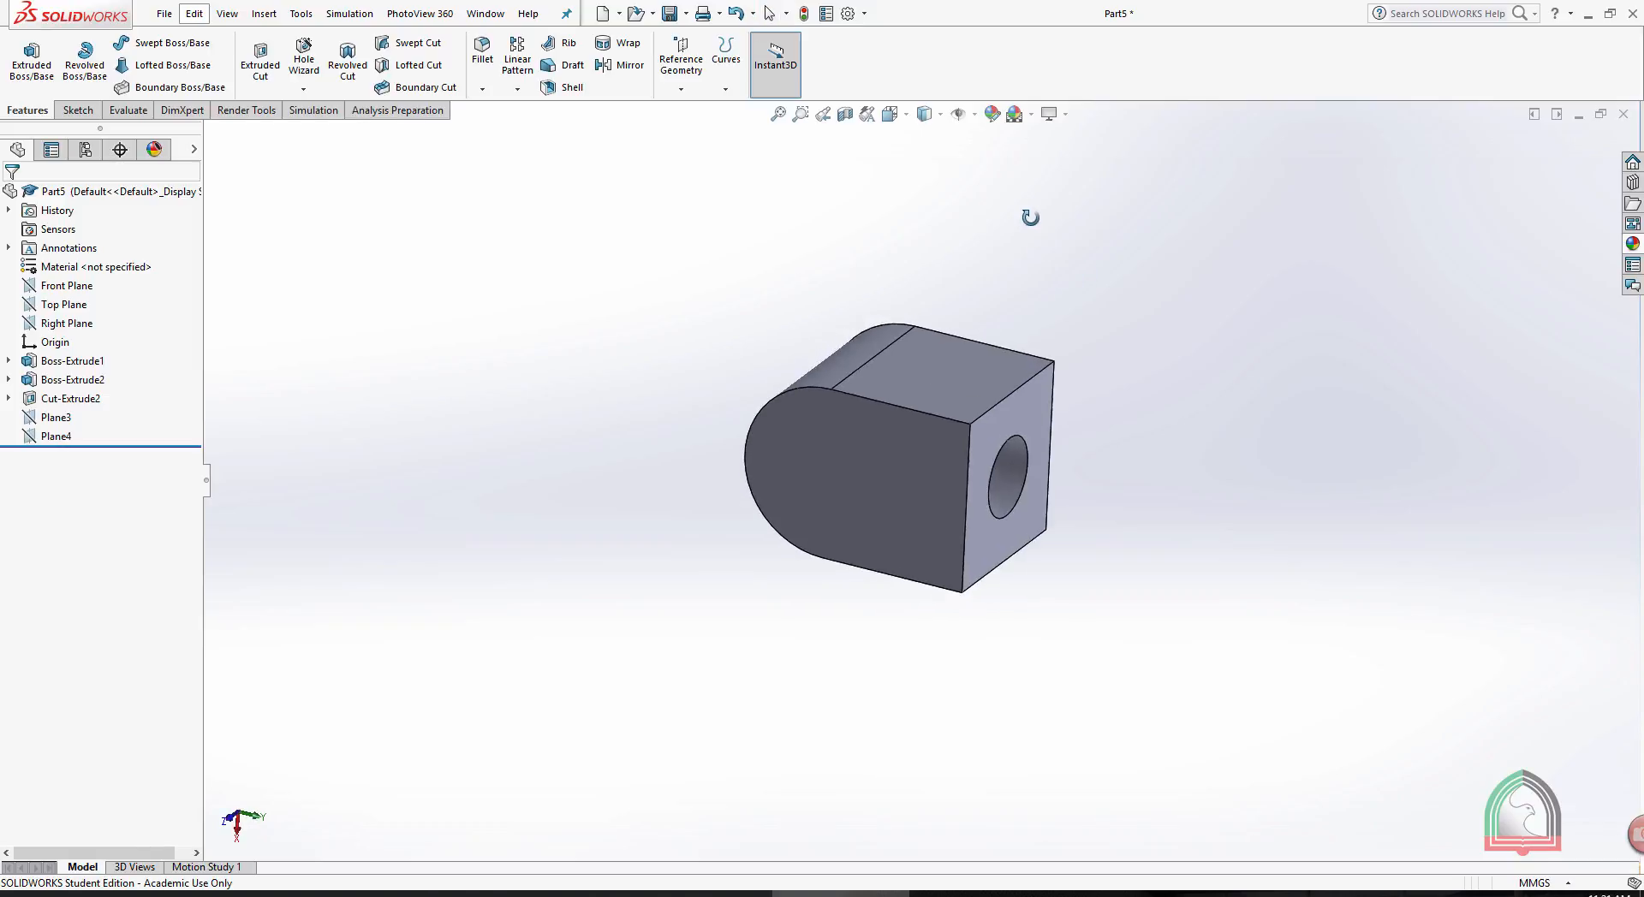
{"action": "scroll", "coordinate": [958, 268], "scroll_direction": "down", "scroll_amount": 3}
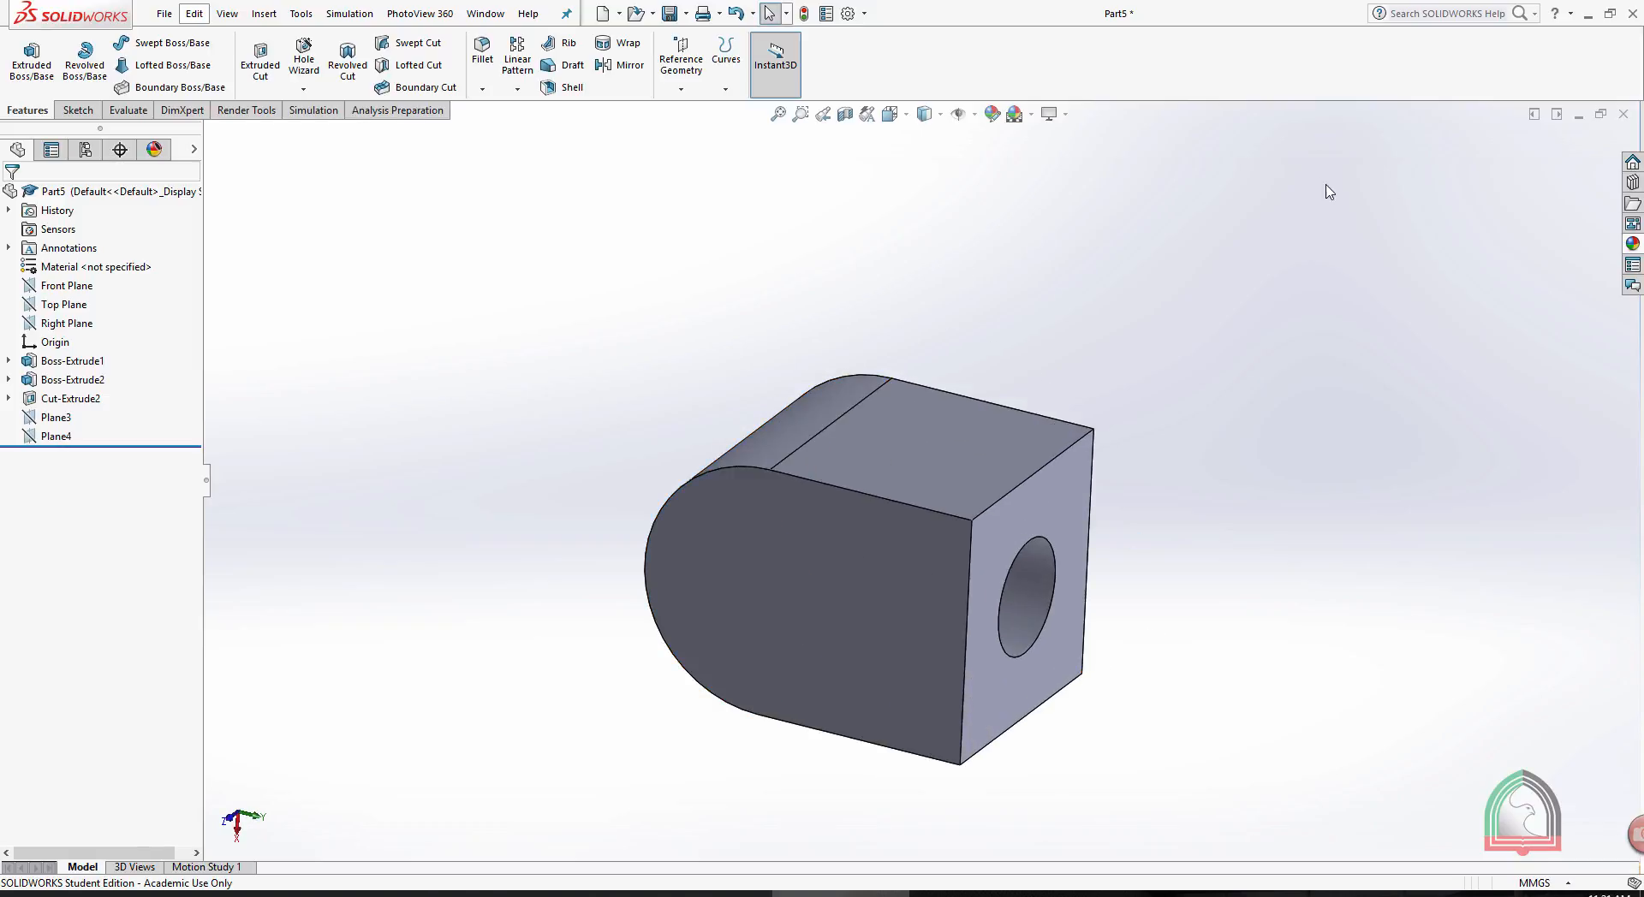
- Try to define a reference plane through the top edge between box and cylinder and the holed face's far lower vertex
{"action": "left_click", "coordinate": [682, 64]}
{"action": "left_click", "coordinate": [693, 113]}
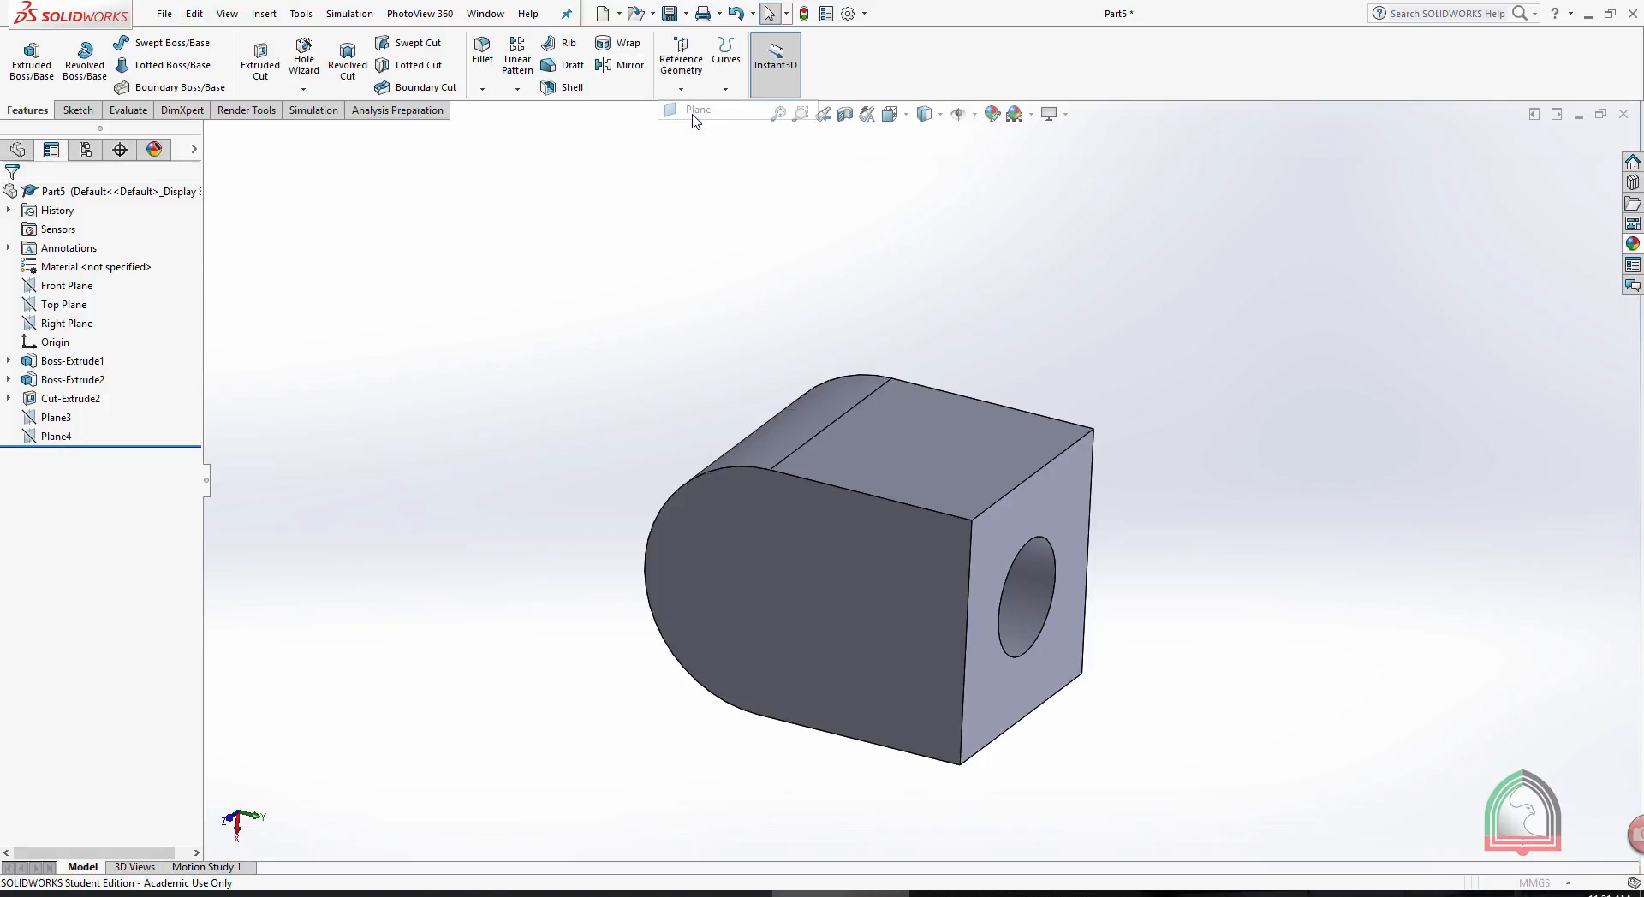
{"action": "left_click", "coordinate": [827, 426]}
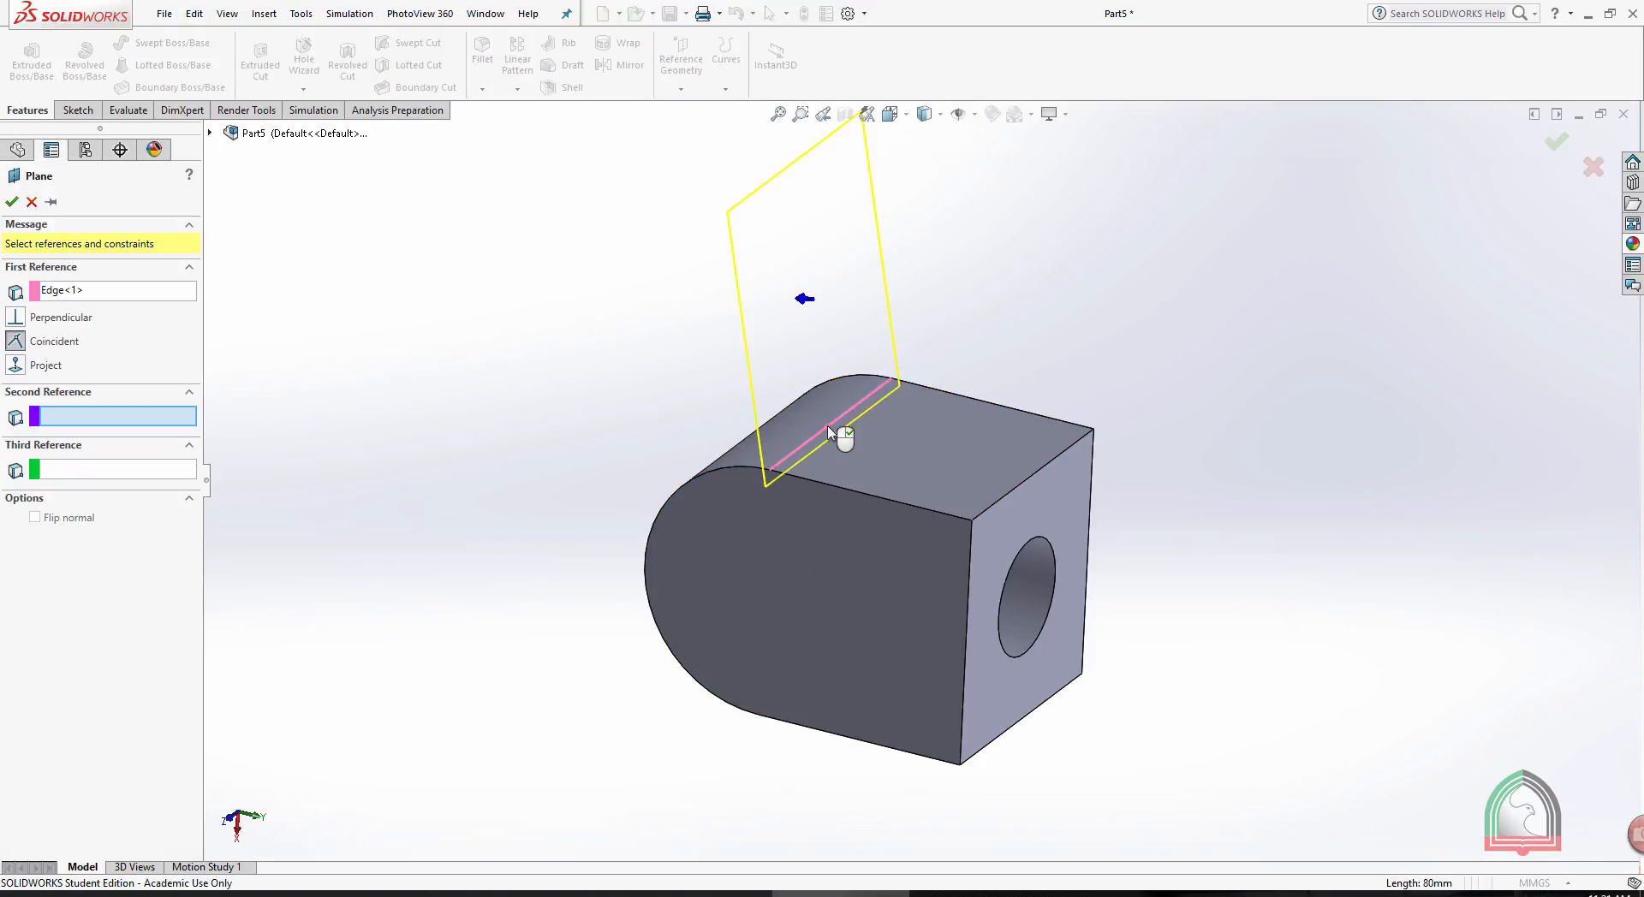
{"action": "left_click", "coordinate": [1082, 676]}
{"action": "middle_click_drag", "start_coordinate": [1313, 426], "coordinate": [945, 351]}
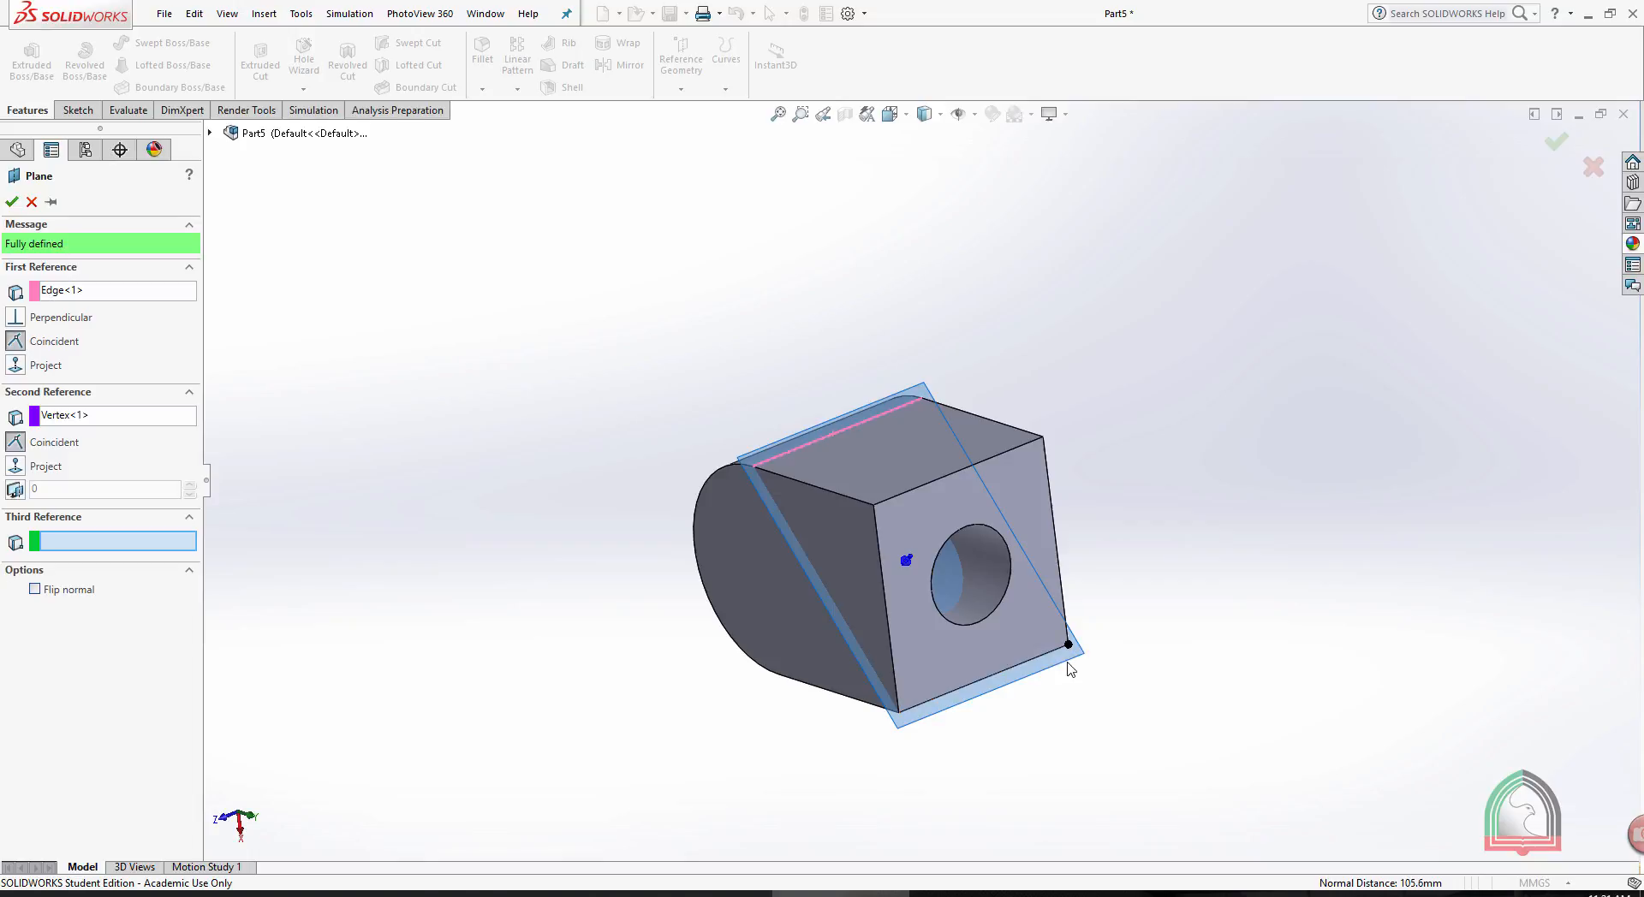
{"action": "left_click", "coordinate": [12, 201]}
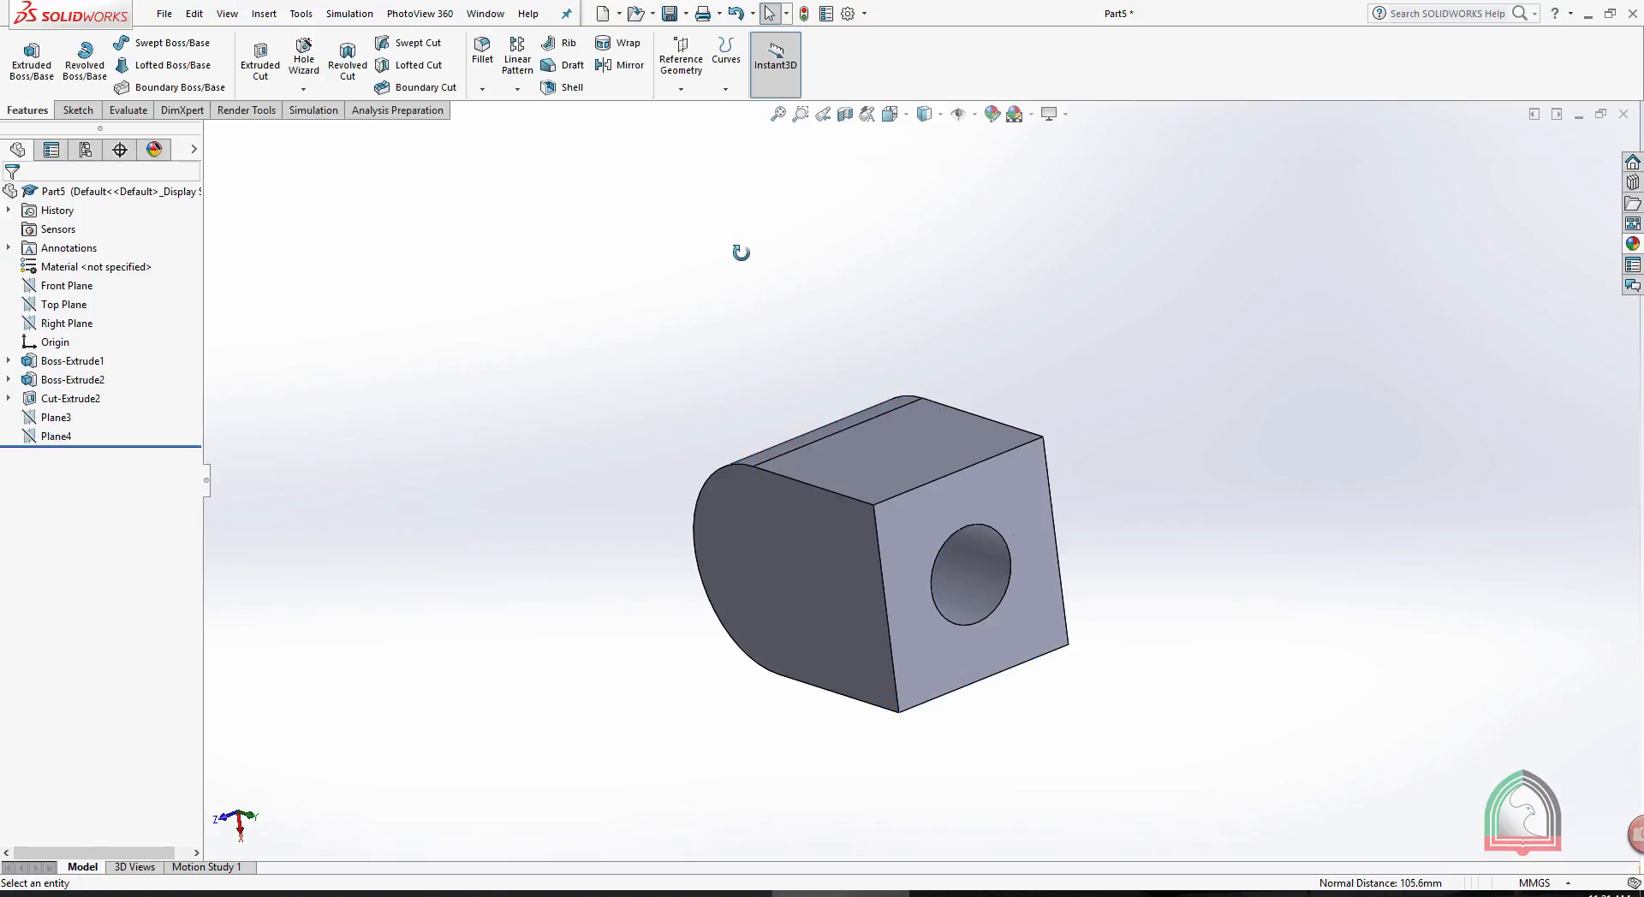
- Try to define a reference plane through two edges: the top box-cylinder edge and the lower edge of the holed end face
{"action": "middle_click_drag", "start_coordinate": [741, 253], "coordinate": [707, 190]}
{"action": "left_click", "coordinate": [682, 88]}
{"action": "left_click", "coordinate": [728, 114]}
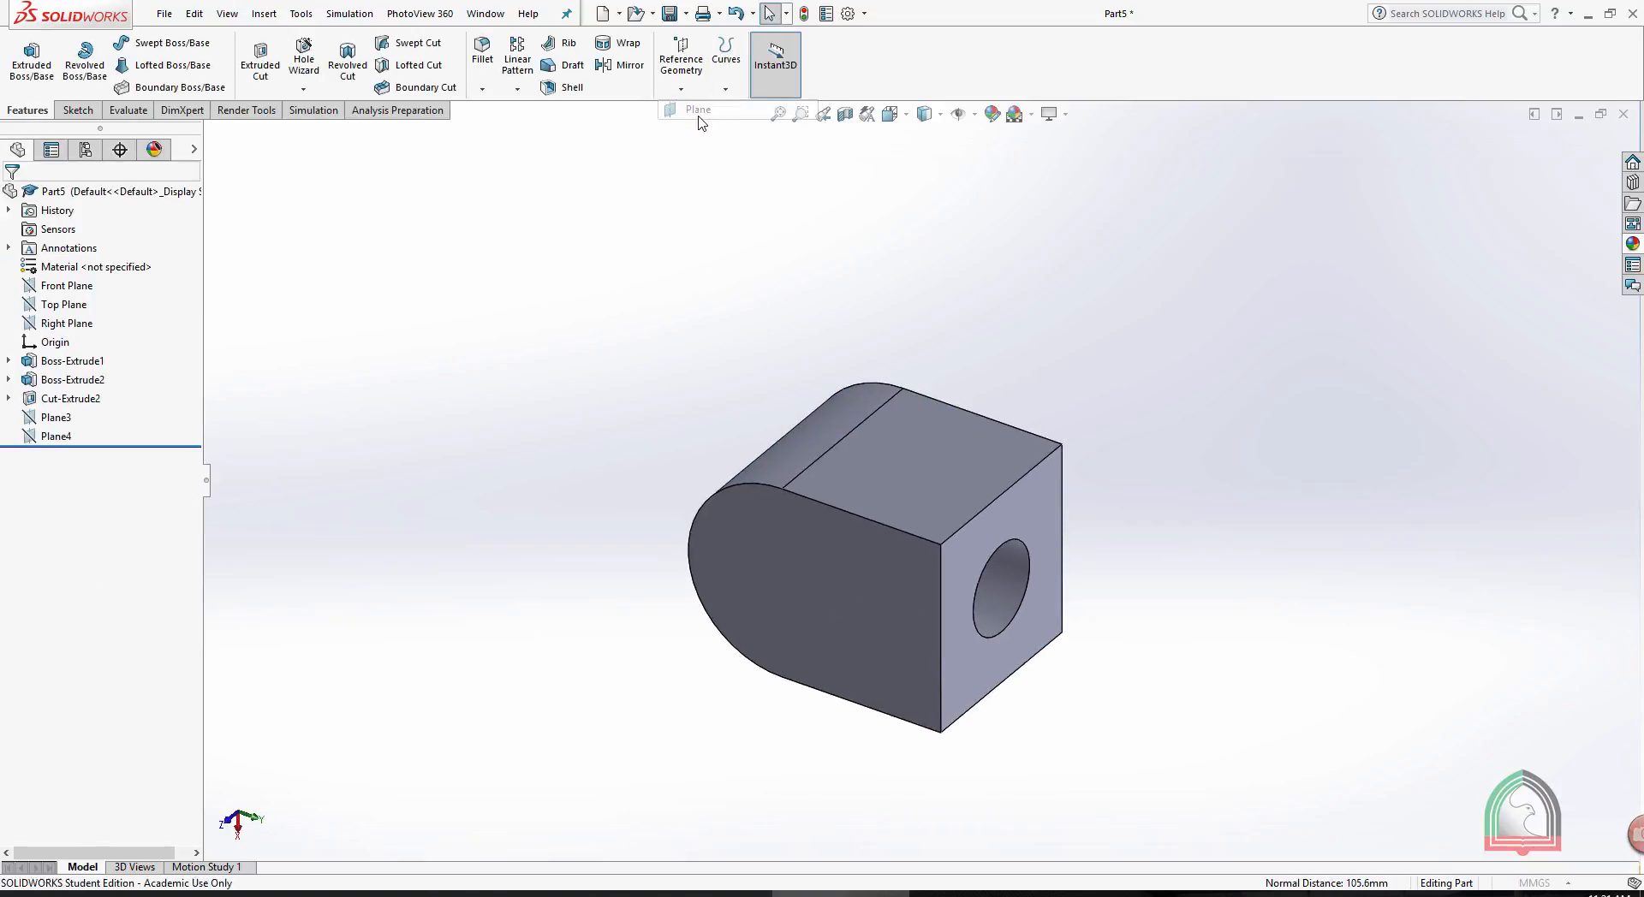
{"action": "left_click", "coordinate": [850, 435]}
{"action": "middle_click_drag", "start_coordinate": [1116, 452], "coordinate": [1211, 308]}
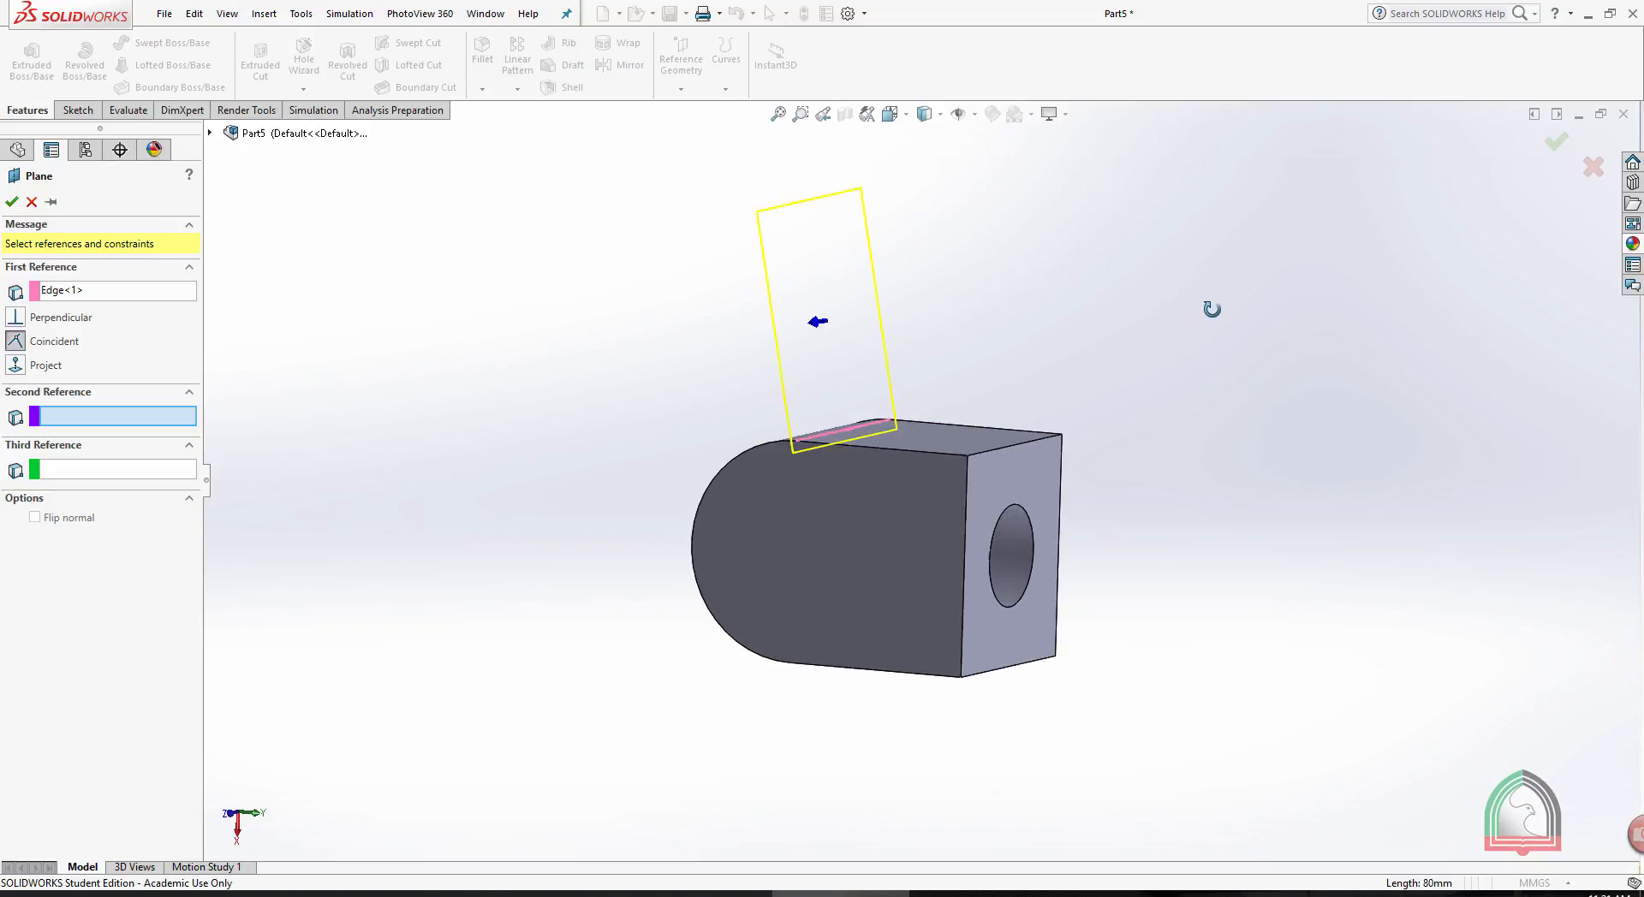
{"action": "left_click", "coordinate": [1003, 677]}
{"action": "middle_click_drag", "start_coordinate": [1306, 526], "coordinate": [1273, 545]}
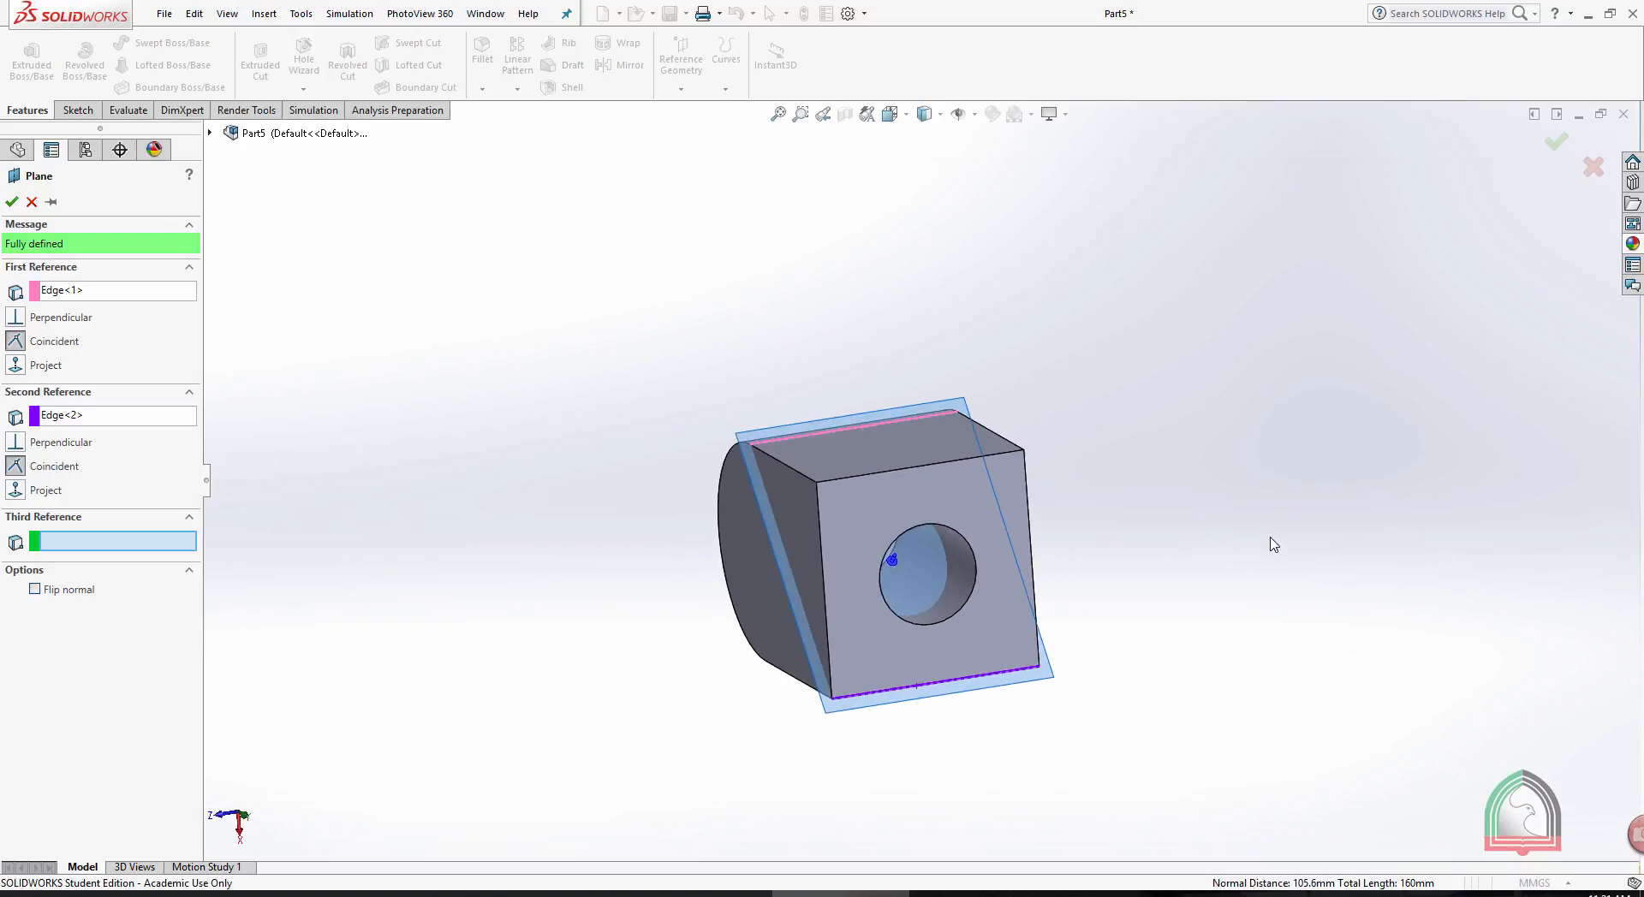
{"action": "left_click", "coordinate": [12, 202]}
- Try to define a reference plane offset 20 mm outward from the holed end face
{"action": "middle_click_drag", "start_coordinate": [697, 302], "coordinate": [762, 302]}
{"action": "left_click", "coordinate": [681, 89]}
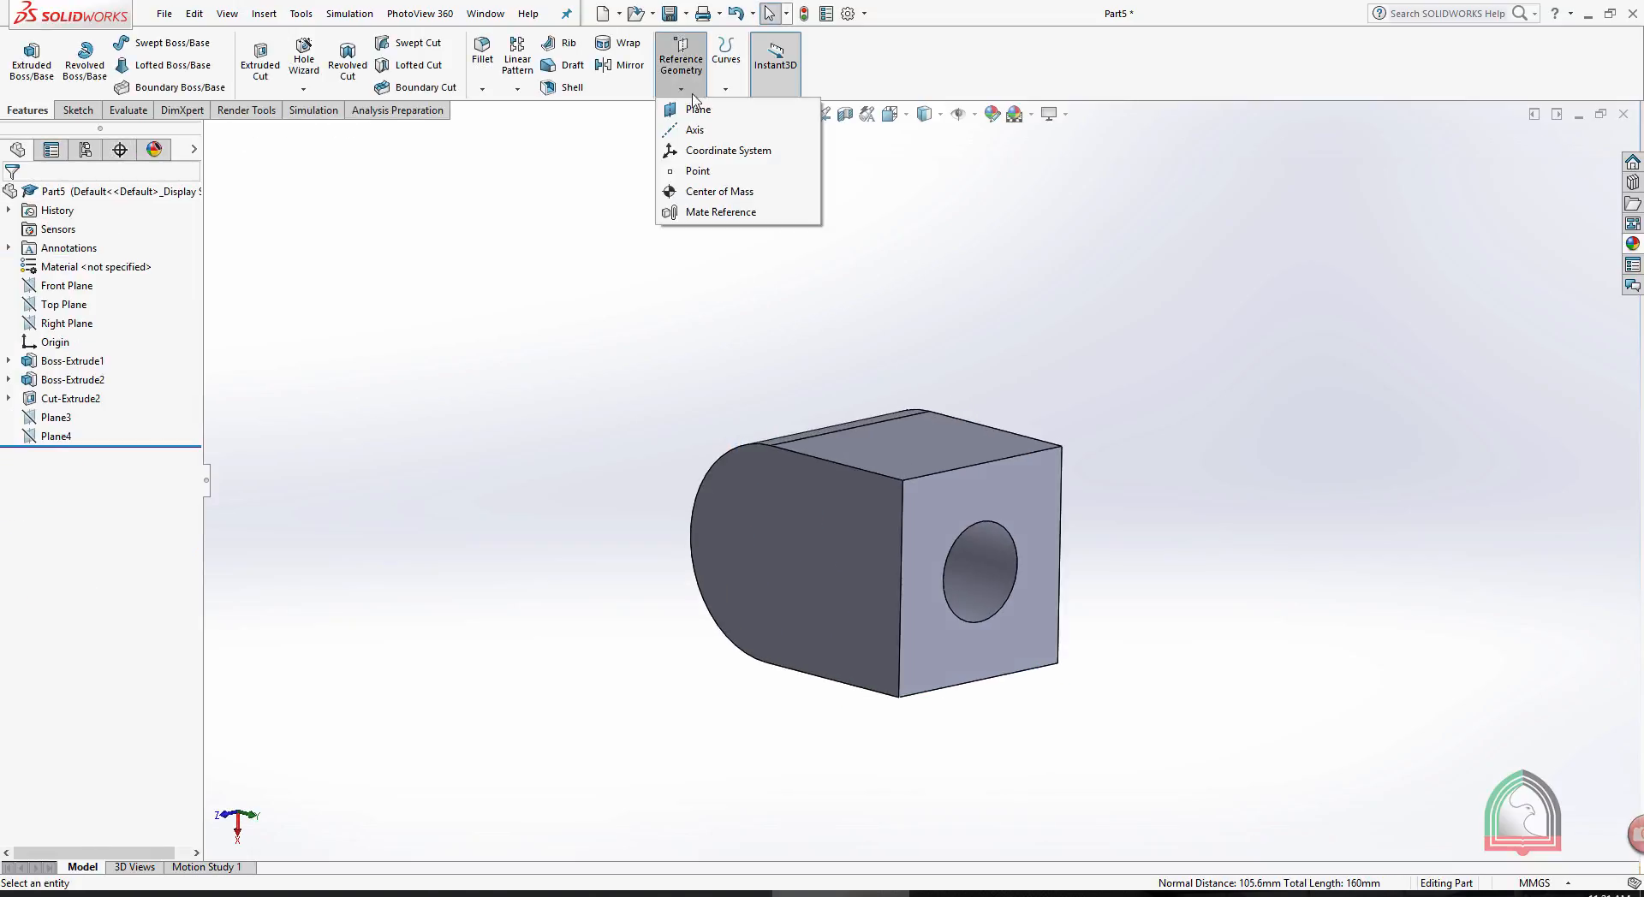
{"action": "left_click", "coordinate": [711, 152]}
{"action": "middle_click_drag", "start_coordinate": [994, 312], "coordinate": [1041, 342]}
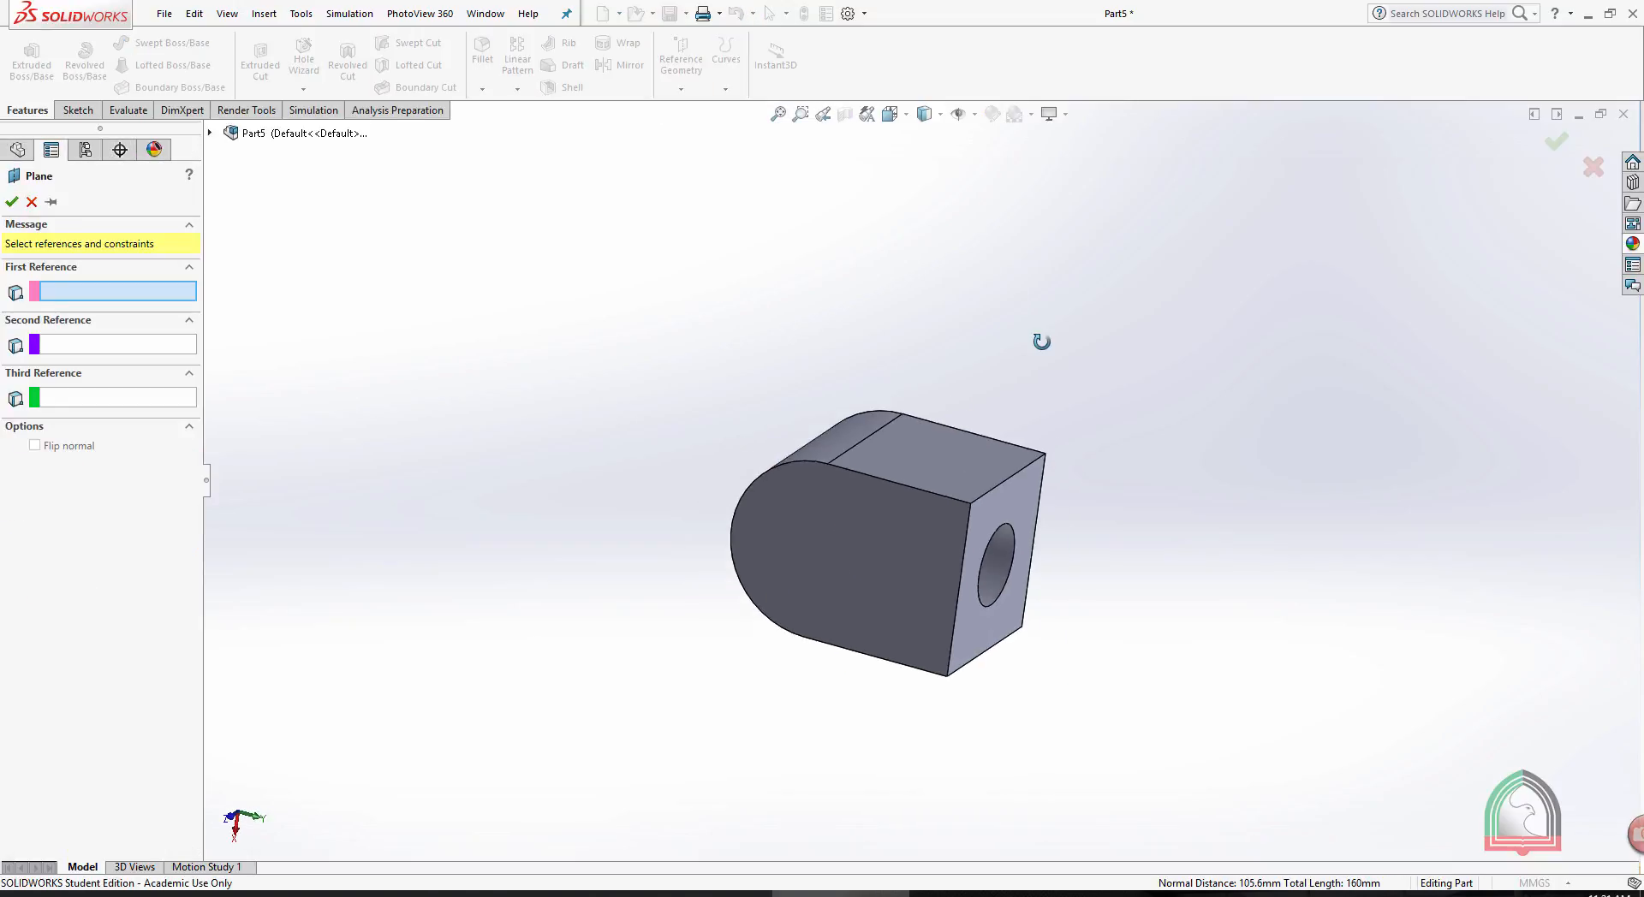
{"action": "left_click", "coordinate": [1010, 495]}
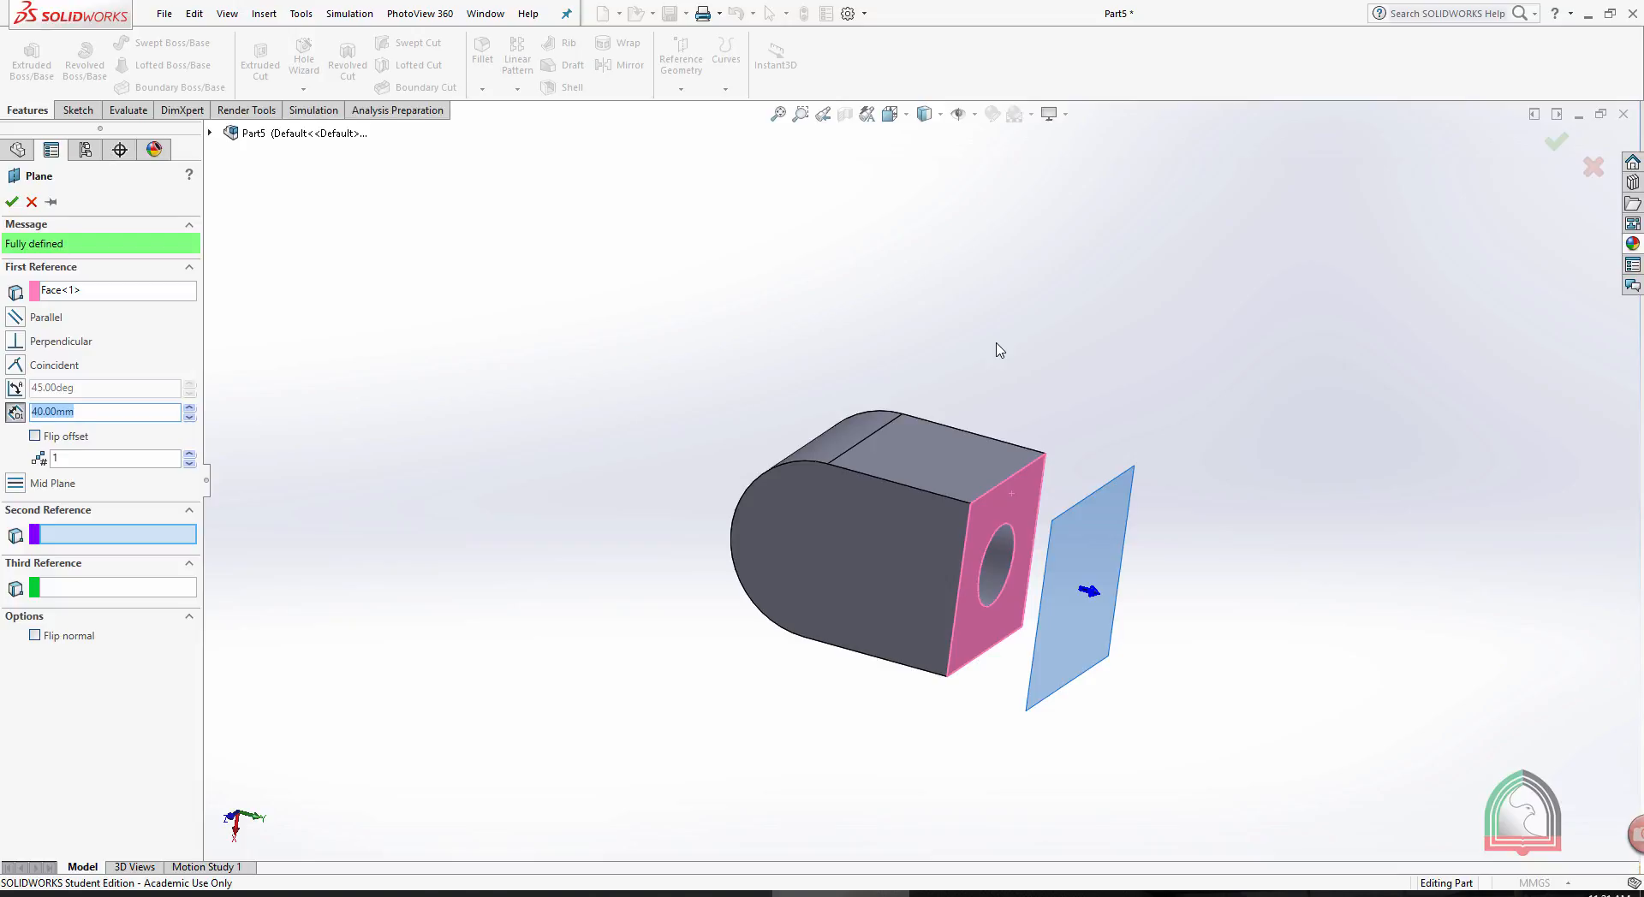
{"action": "scroll", "coordinate": [1008, 535], "scroll_direction": "down", "scroll_amount": 3}
{"action": "scroll", "coordinate": [1156, 539], "scroll_direction": "up", "scroll_amount": 1}
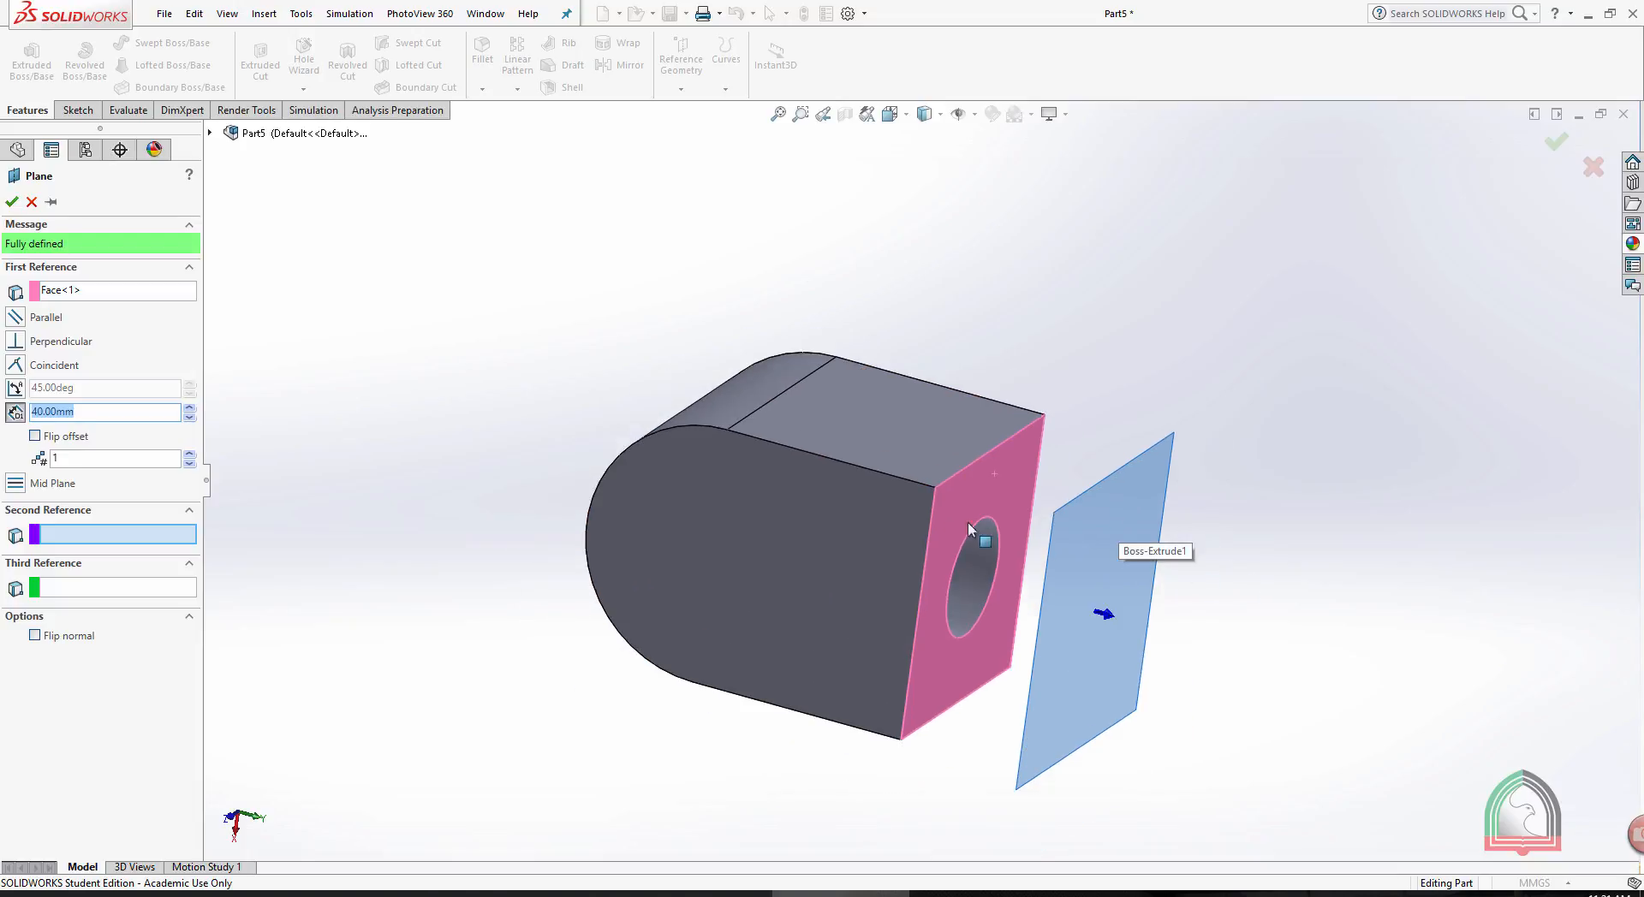
{"action": "middle_click_drag", "start_coordinate": [1090, 220], "coordinate": [961, 435]}
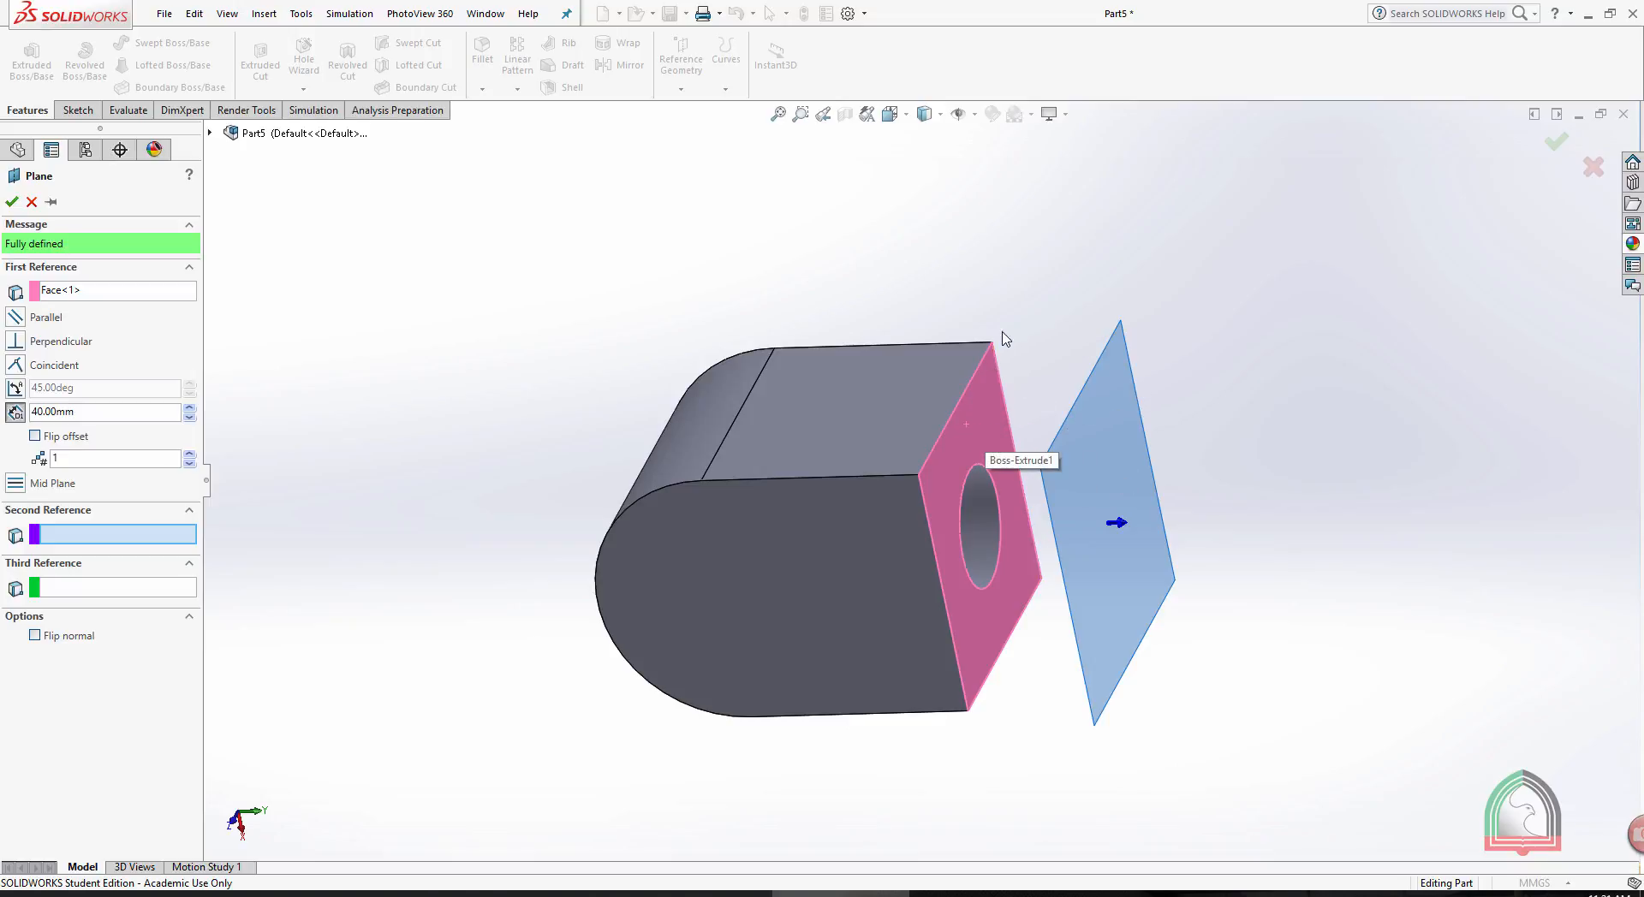
{"action": "middle_click_drag", "start_coordinate": [984, 426], "coordinate": [1042, 249]}
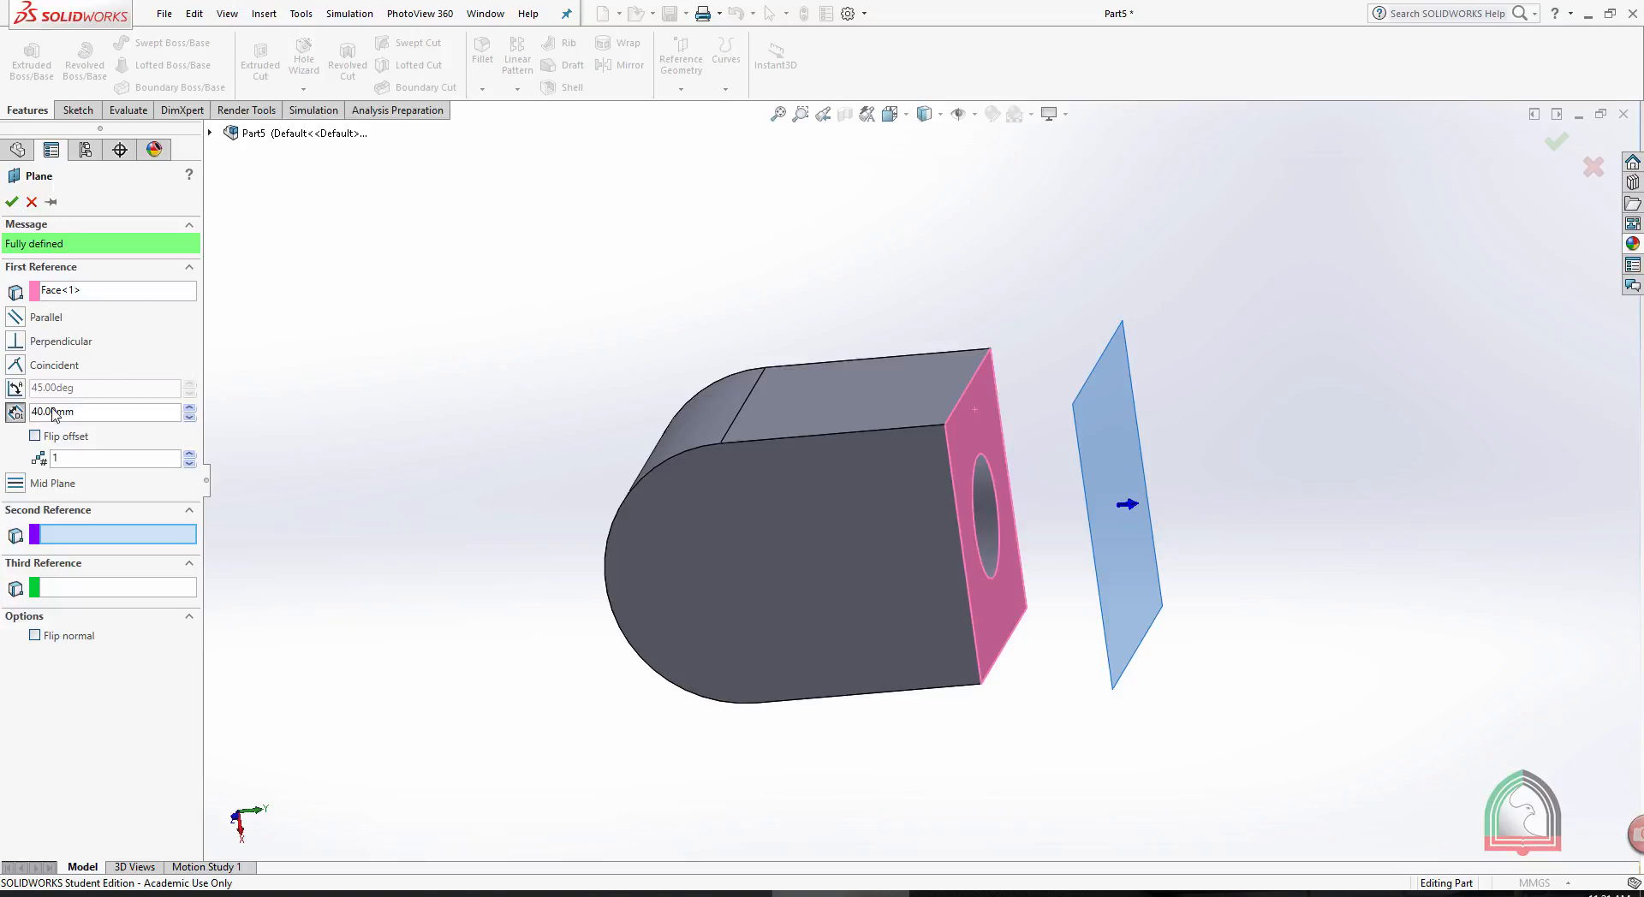
{"action": "left_click_drag", "start_coordinate": [90, 416], "coordinate": [4, 406]}
{"action": "type", "text": "20"}
{"action": "key", "text": "Return"}
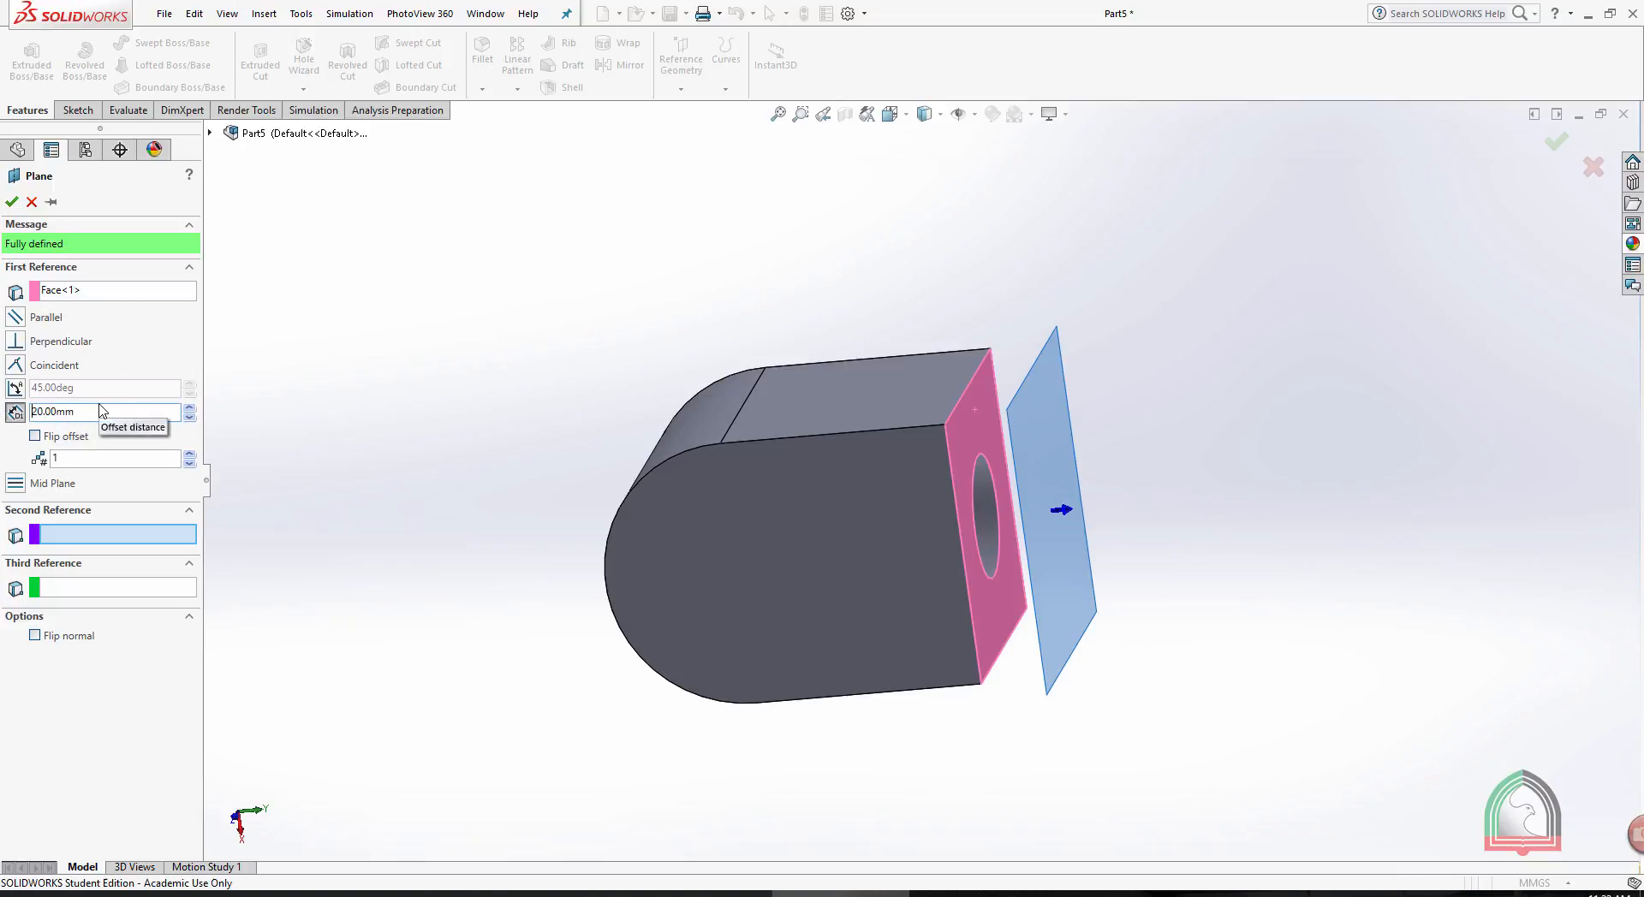
- Flip the 20 mm offset plane to the inside of the block and back to the outside
{"action": "middle_click_drag", "start_coordinate": [414, 351], "coordinate": [473, 367]}
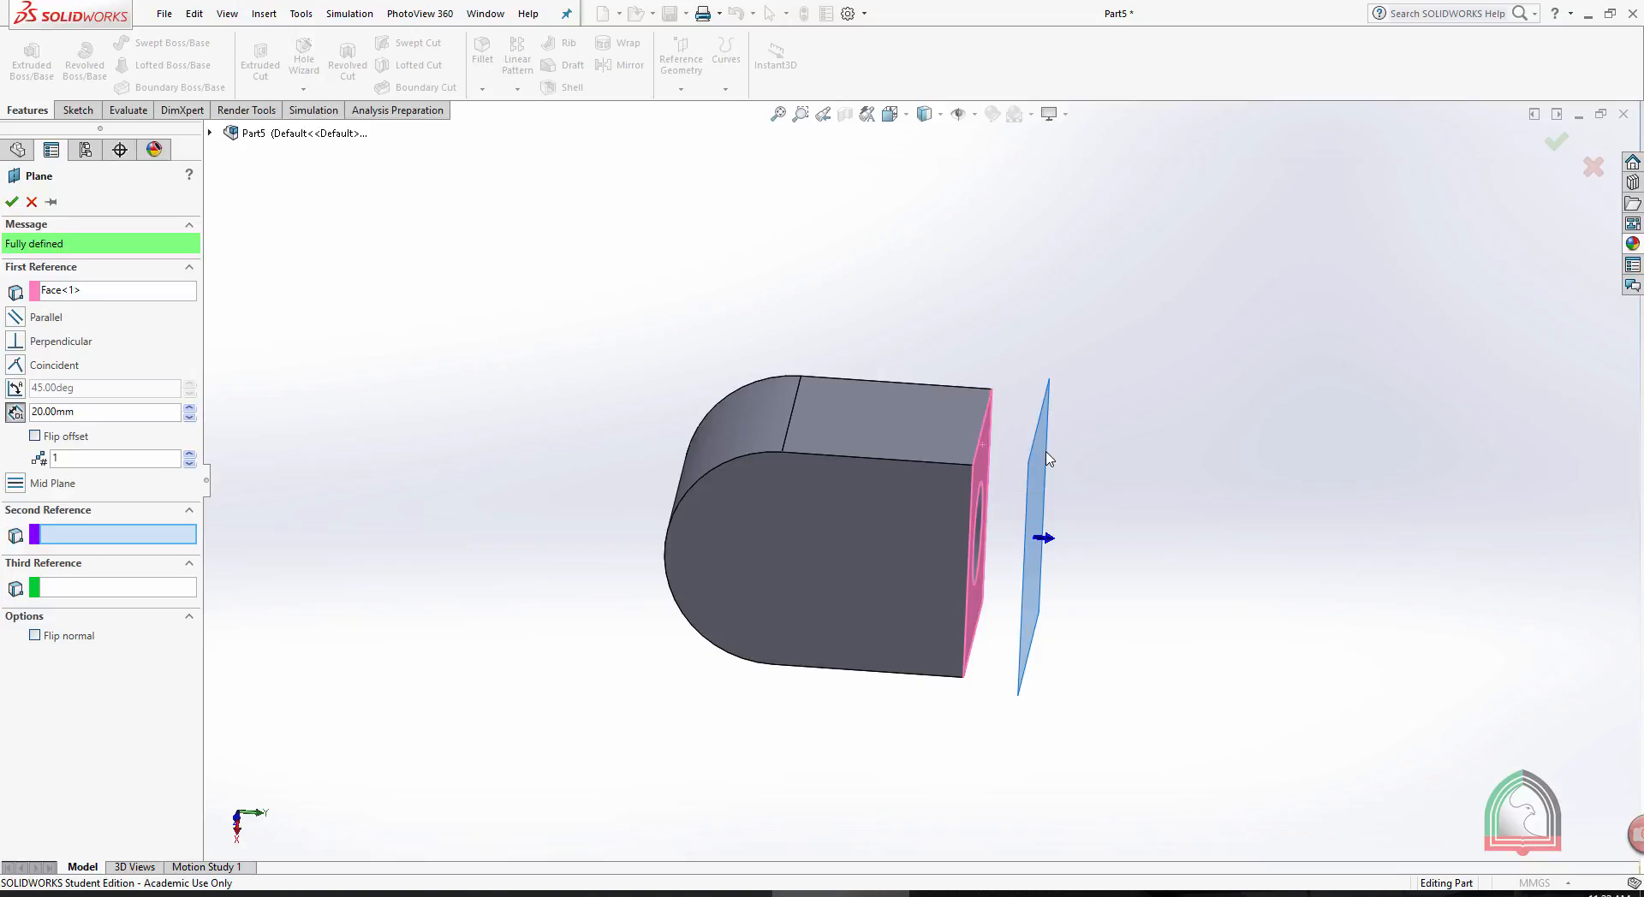
{"action": "left_click", "coordinate": [35, 436]}
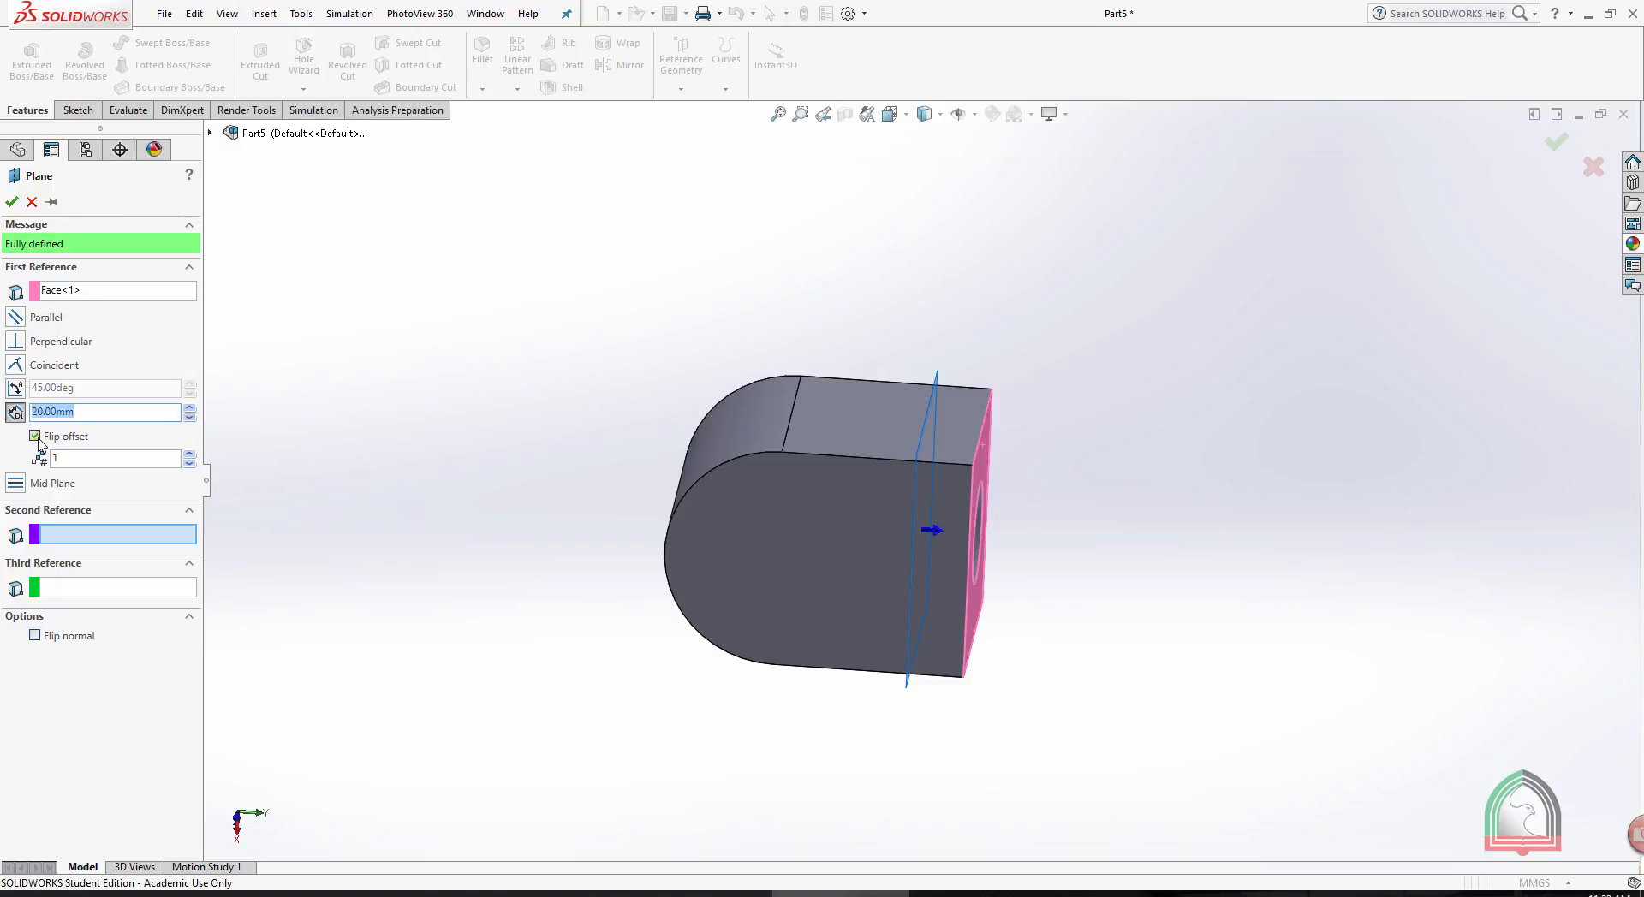
{"action": "left_click", "coordinate": [36, 437]}
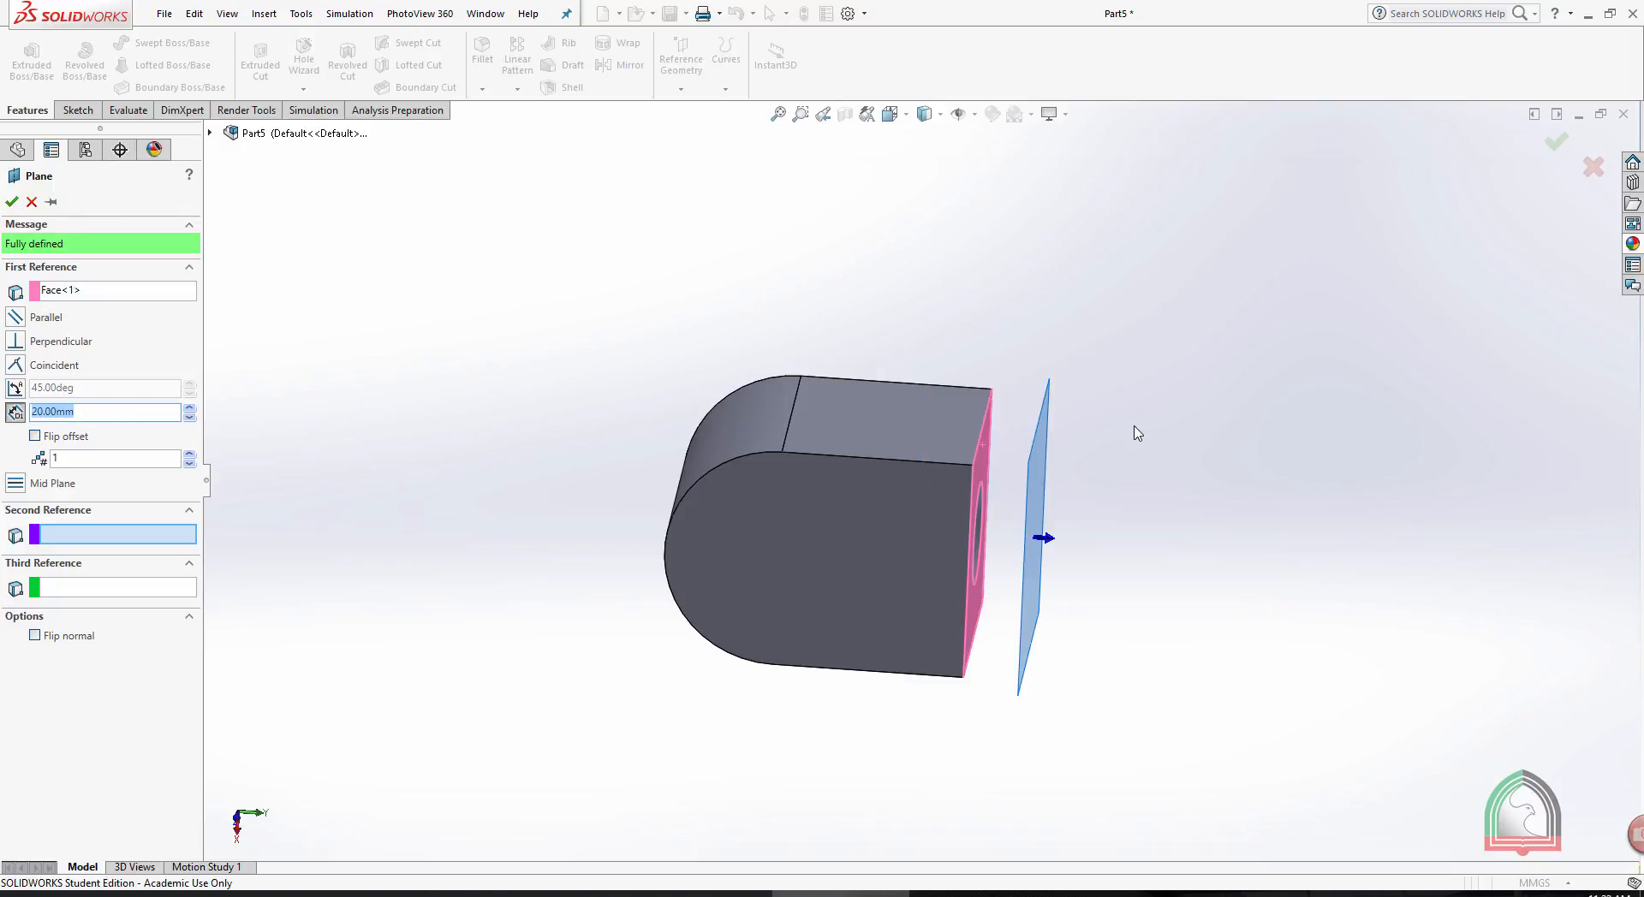
- Try five offset planes spaced 20 mm apart from the holed face, and return the number of planes to 1
{"action": "left_click", "coordinate": [190, 455]}
{"action": "left_click", "coordinate": [189, 455]}
{"action": "left_click", "coordinate": [189, 455]}
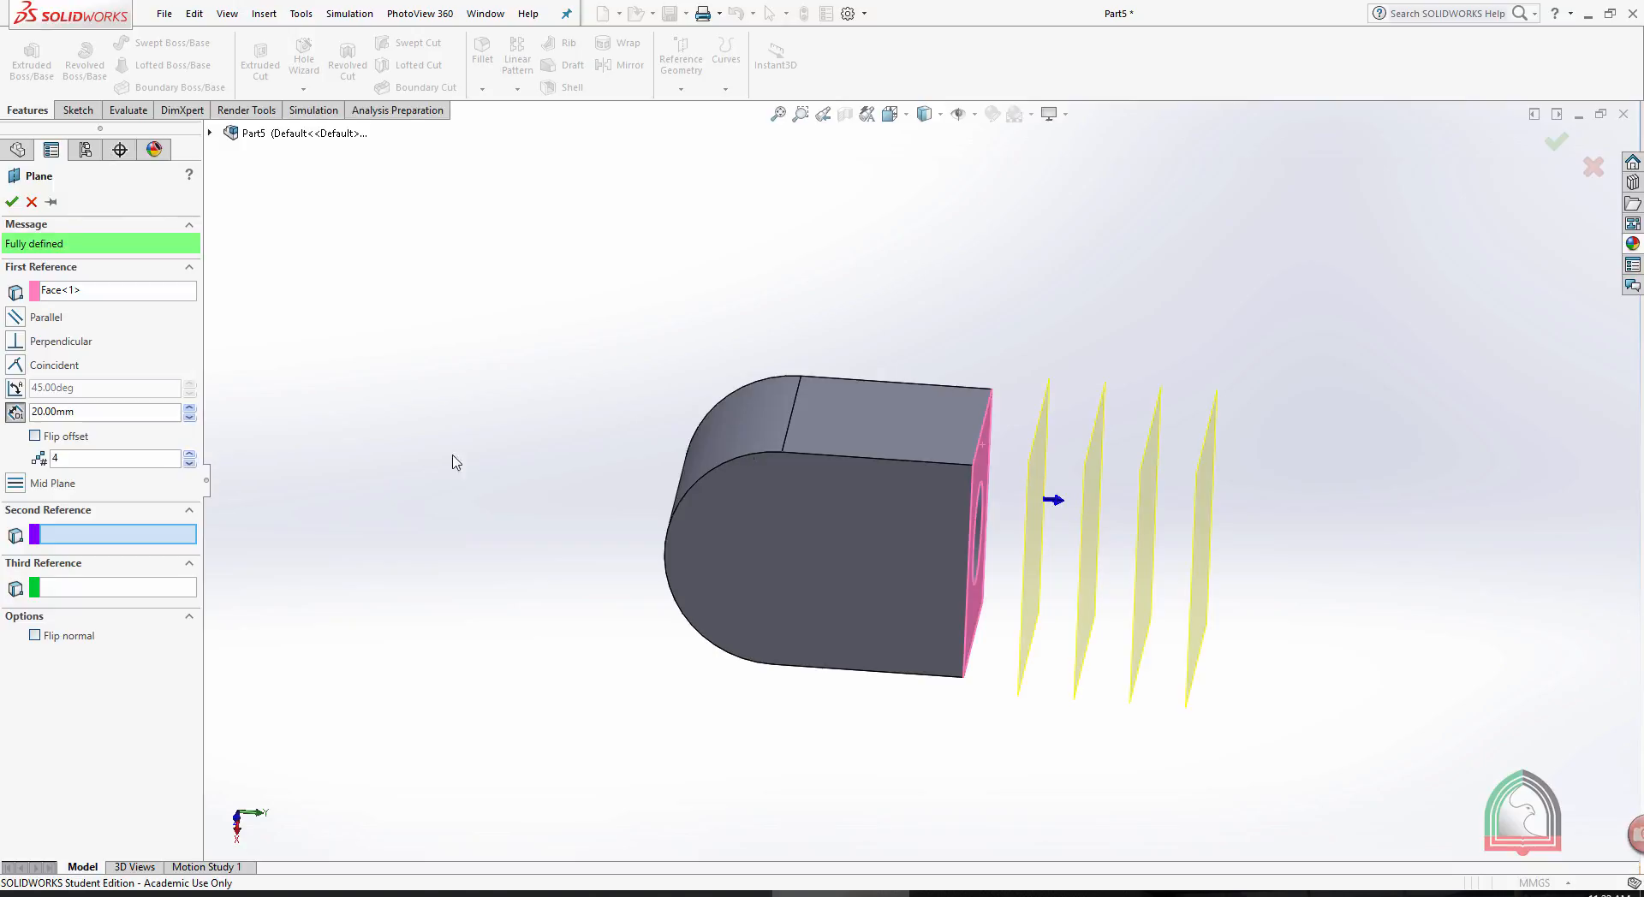
{"action": "left_click", "coordinate": [190, 455]}
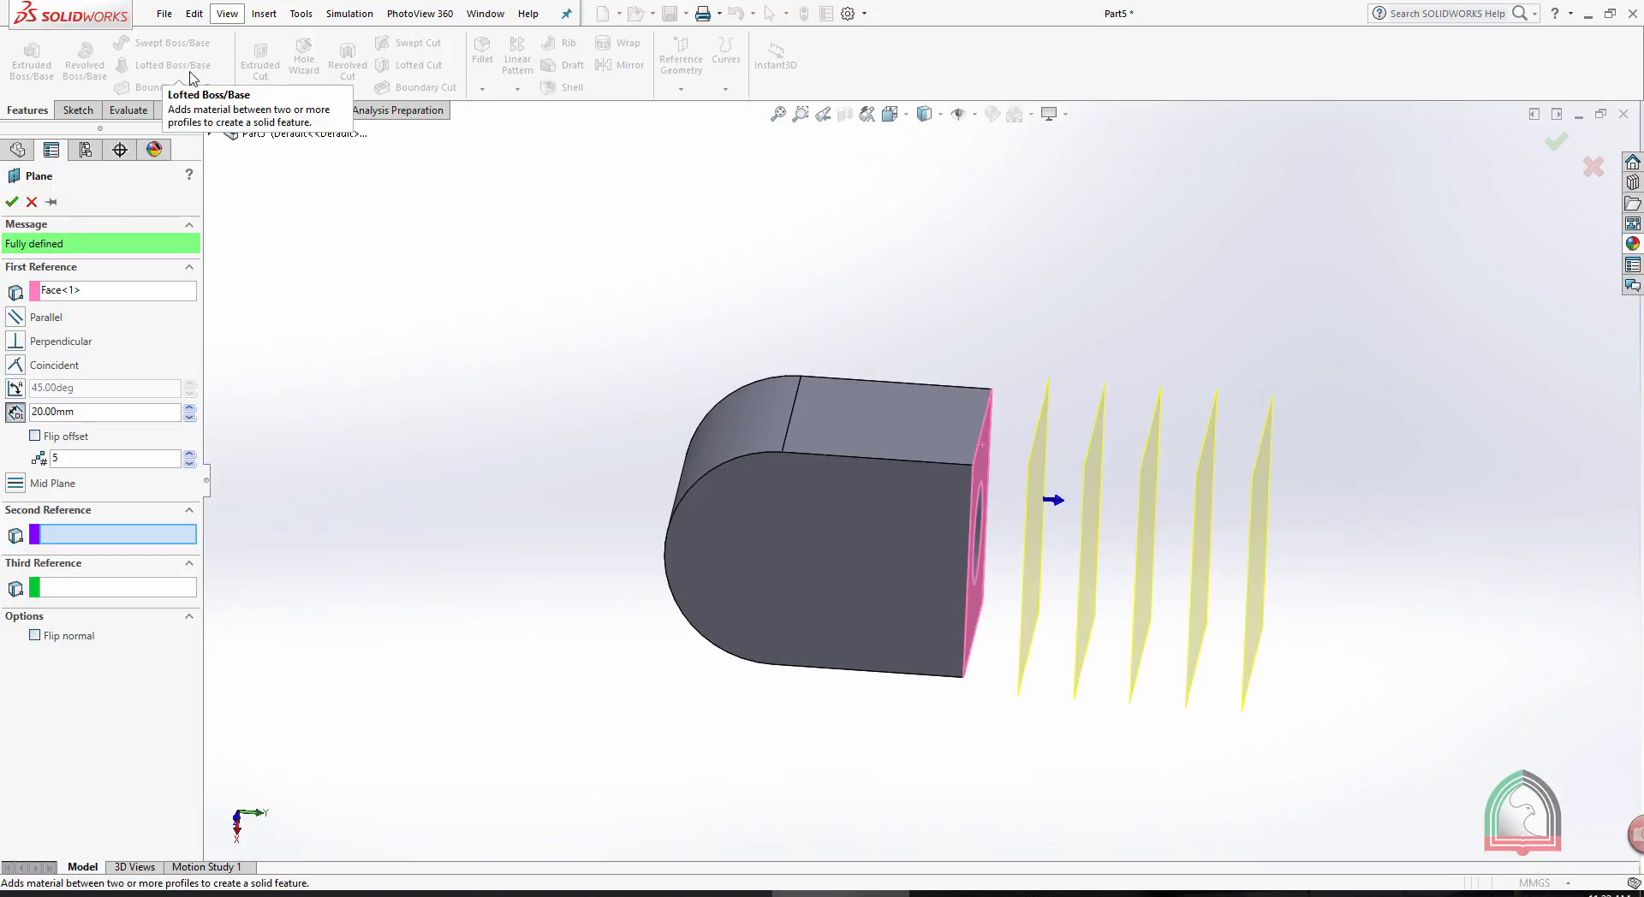
{"action": "left_click_drag", "start_coordinate": [90, 460], "coordinate": [2, 454]}
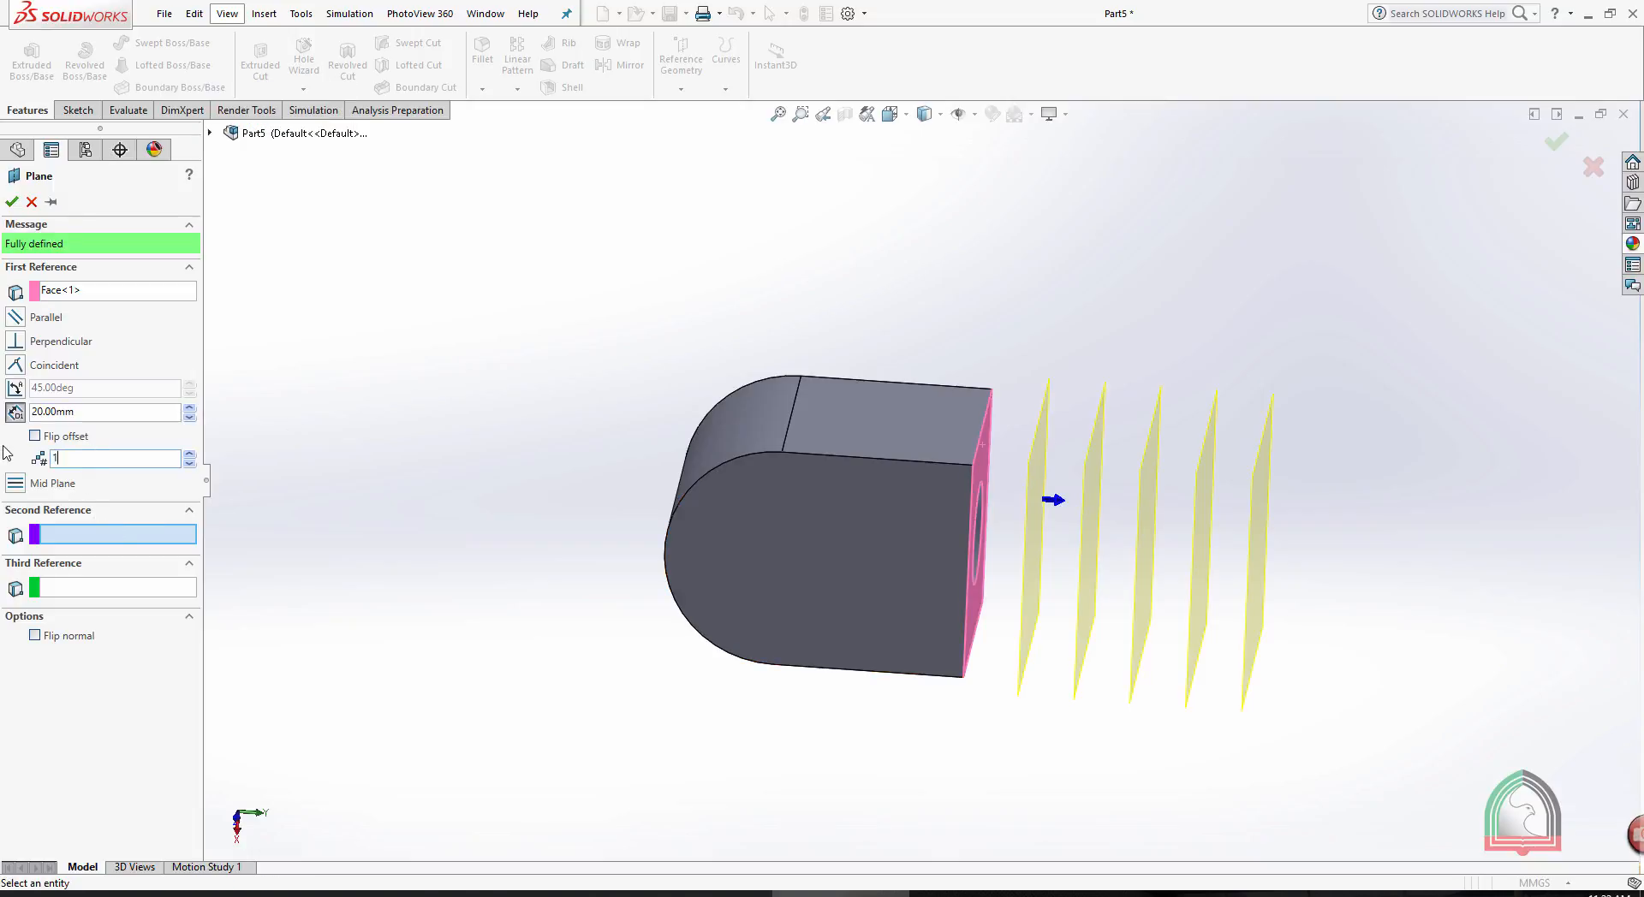
- Try to define the plane perpendicular to the holed end face and coincident with that face's upper edge
{"action": "mouse_move", "coordinate": [638, 255]}
{"action": "middle_mouse_down"}
{"action": "mouse_move", "coordinate": [609, 250]}
{"action": "mouse_move", "coordinate": [672, 275]}
{"action": "mouse_move", "coordinate": [650, 279]}
{"action": "middle_mouse_up"}
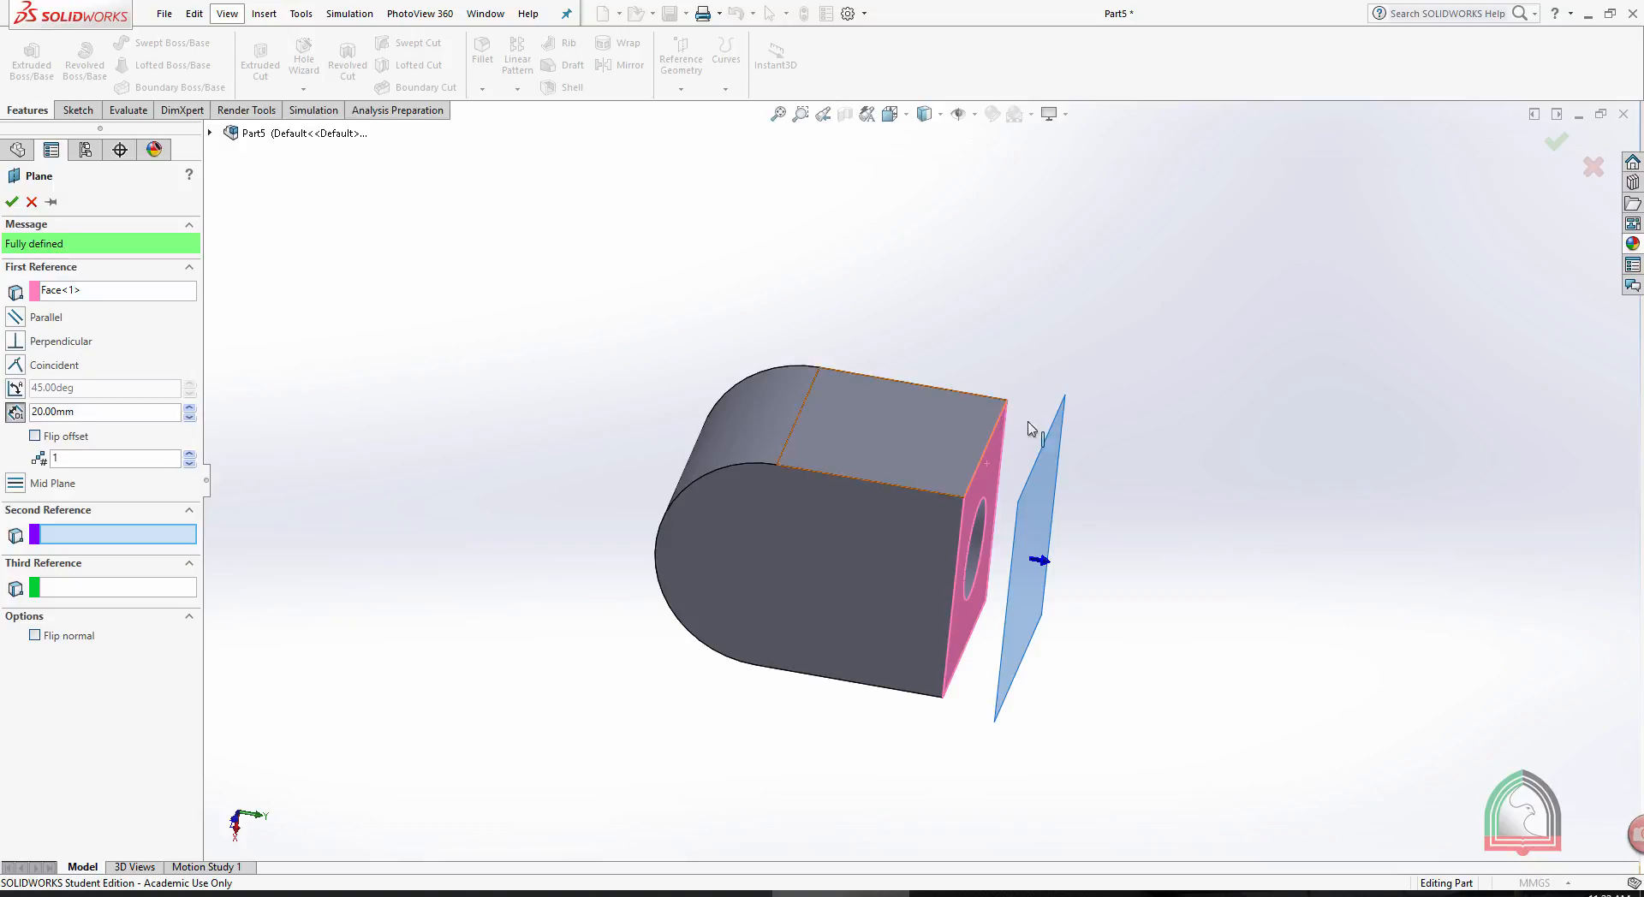
{"action": "left_click", "coordinate": [16, 341]}
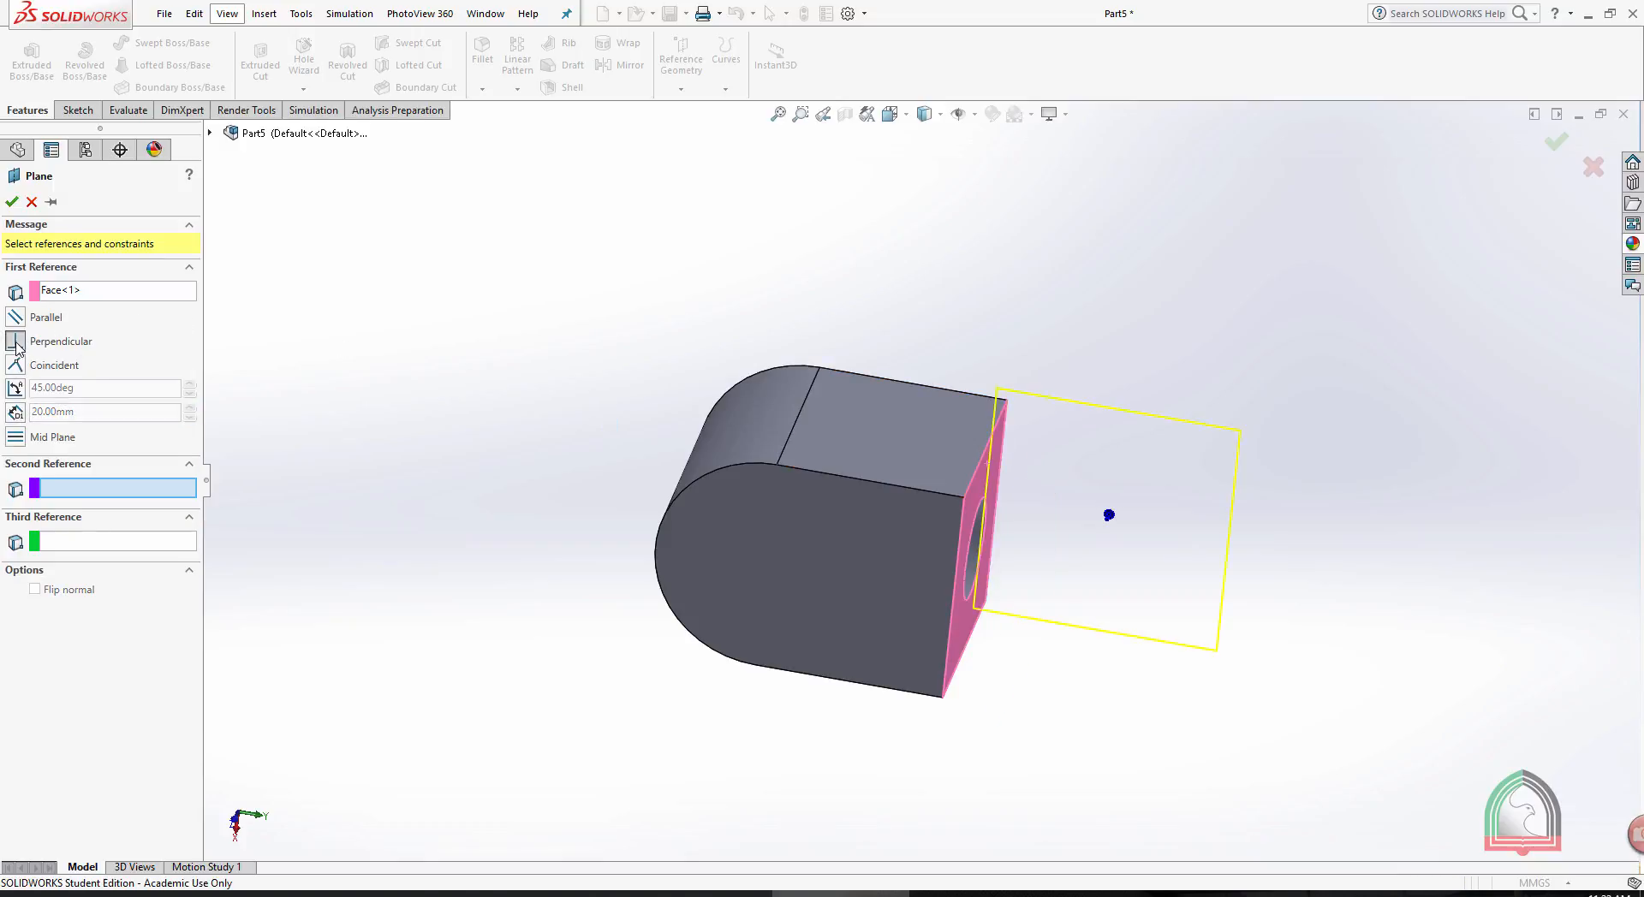
{"action": "middle_click_drag", "start_coordinate": [1303, 322], "coordinate": [1232, 276]}
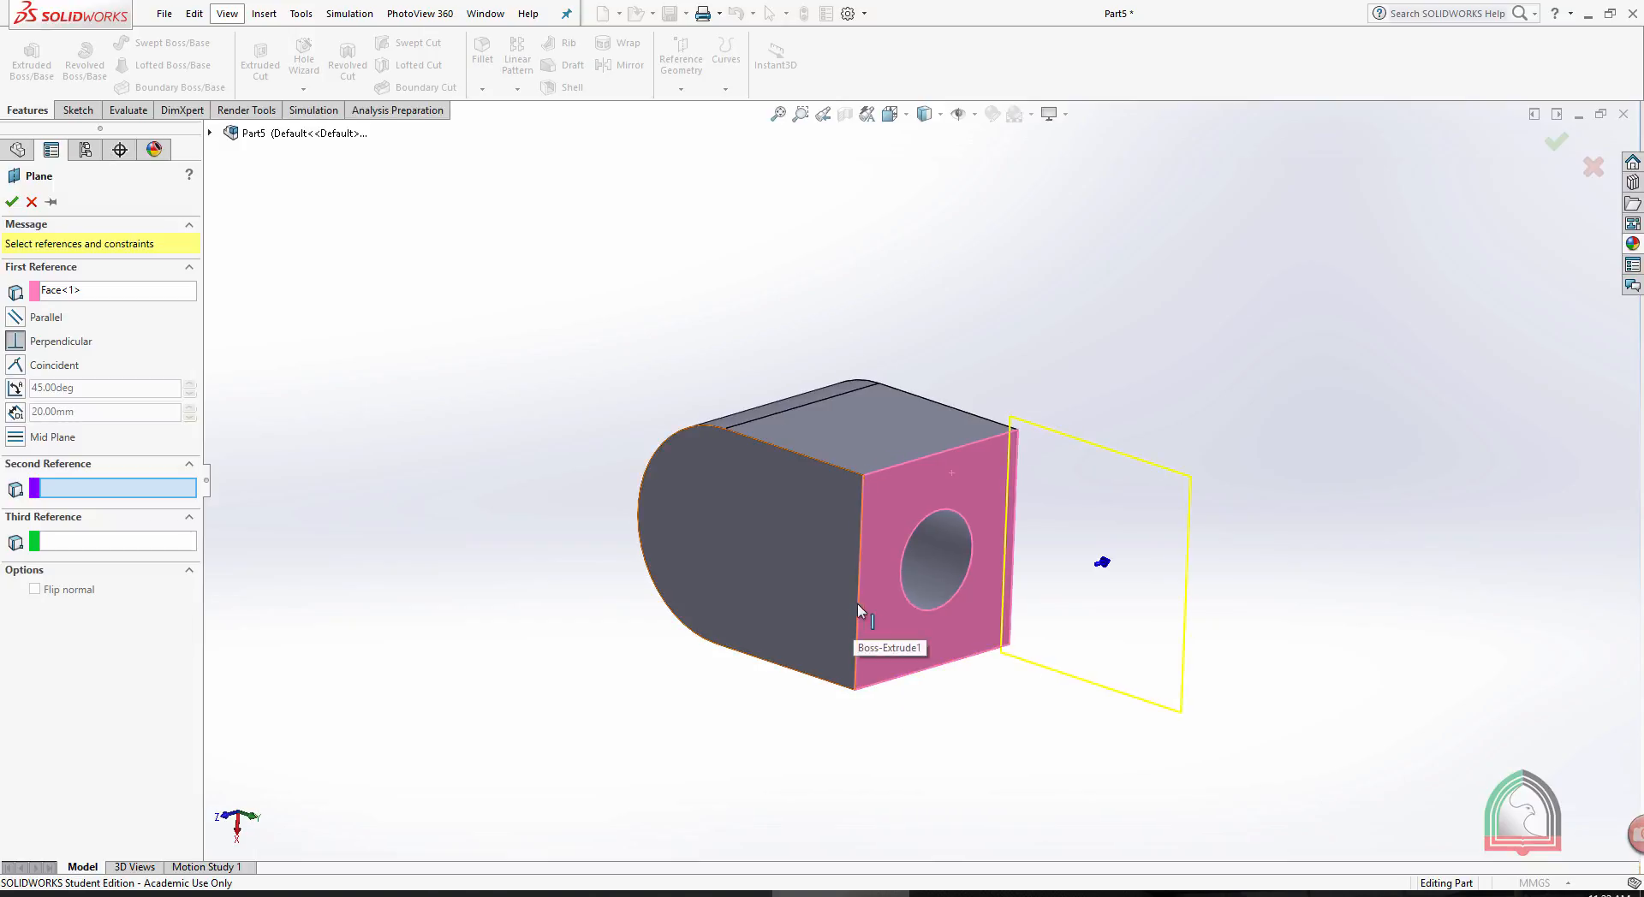
{"action": "left_click", "coordinate": [892, 466]}
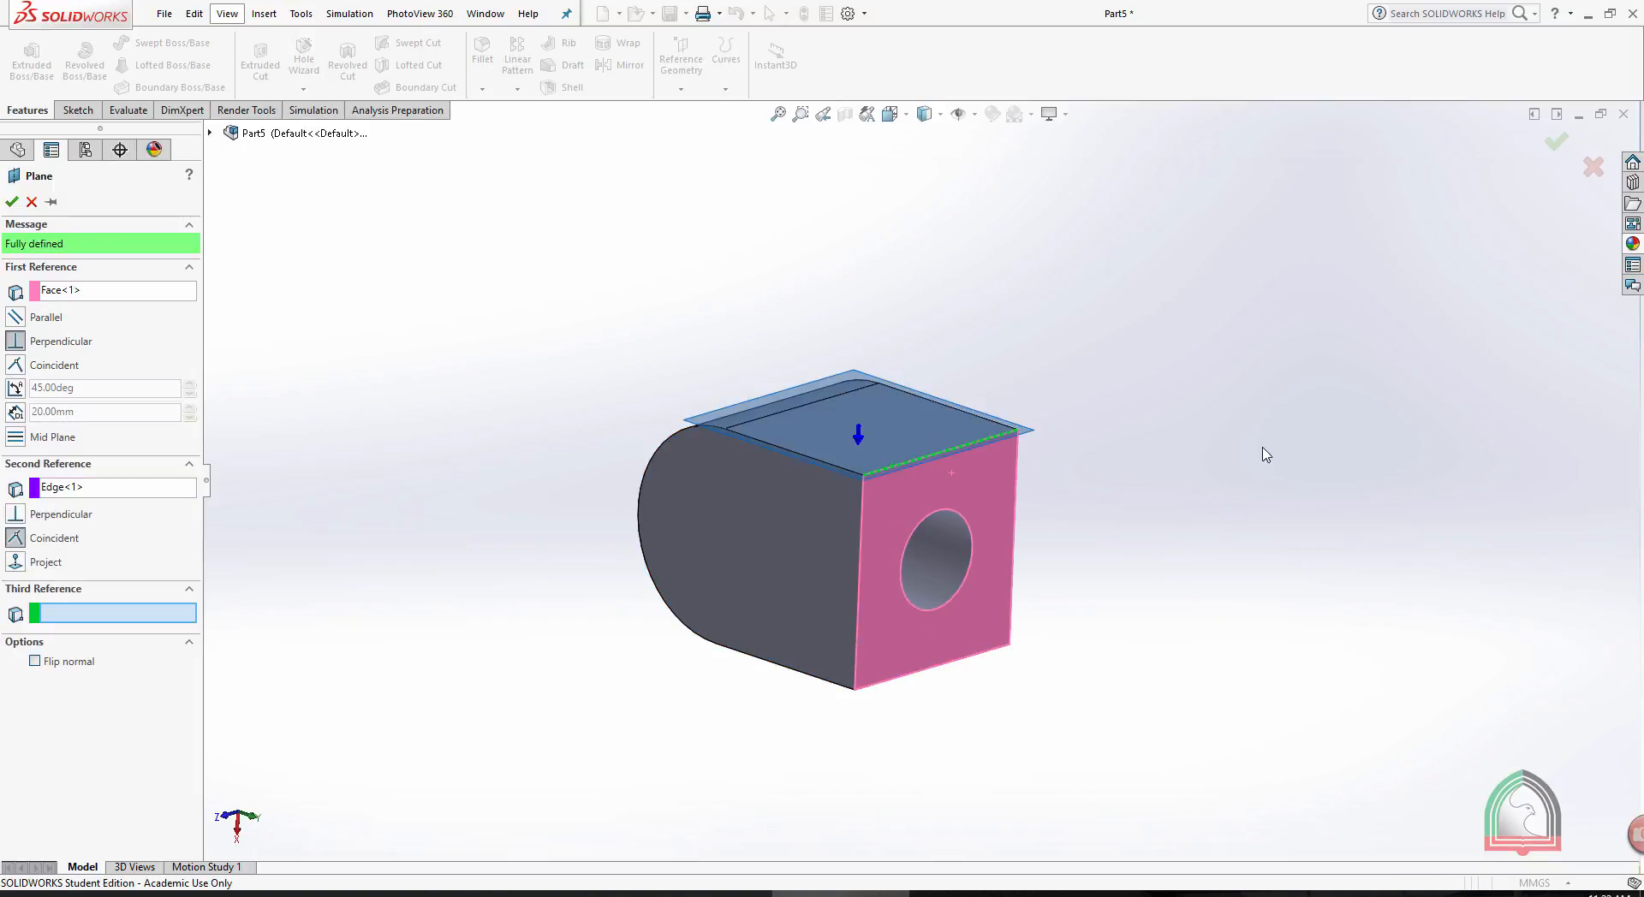
{"action": "middle_click_drag", "start_coordinate": [1266, 453], "coordinate": [1313, 464]}
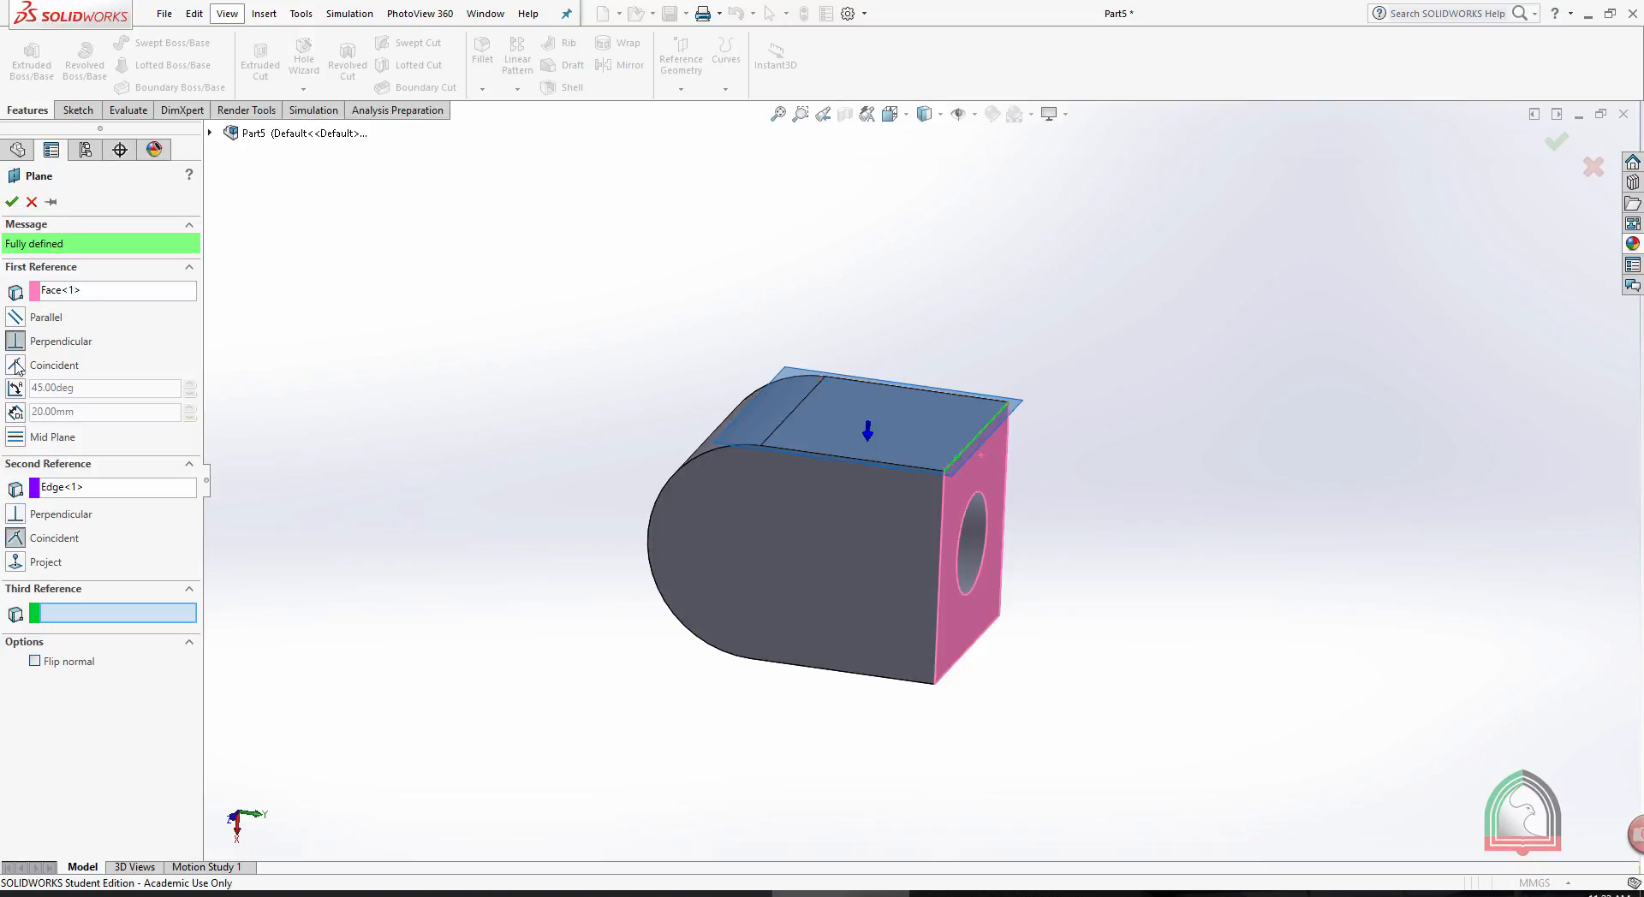
{"action": "left_click", "coordinate": [32, 203]}
- Try to define a reference plane parallel to the holed end face through the outermost point of the rounded end
{"action": "middle_click_drag", "start_coordinate": [1068, 271], "coordinate": [1057, 261]}
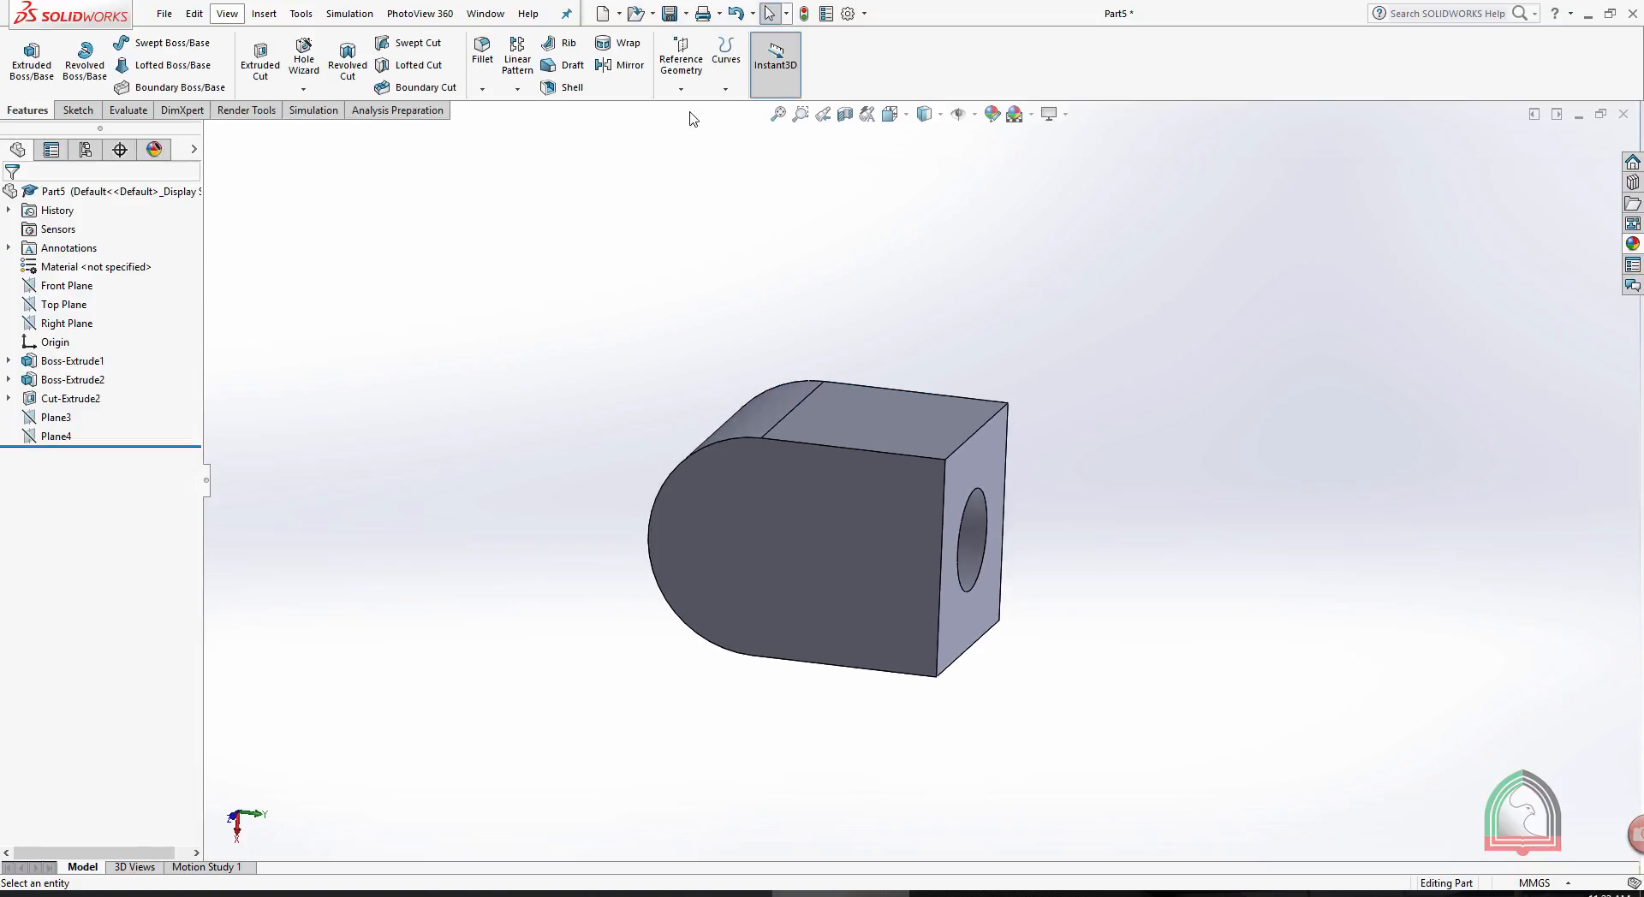
{"action": "left_click", "coordinate": [680, 64]}
{"action": "left_click", "coordinate": [695, 110]}
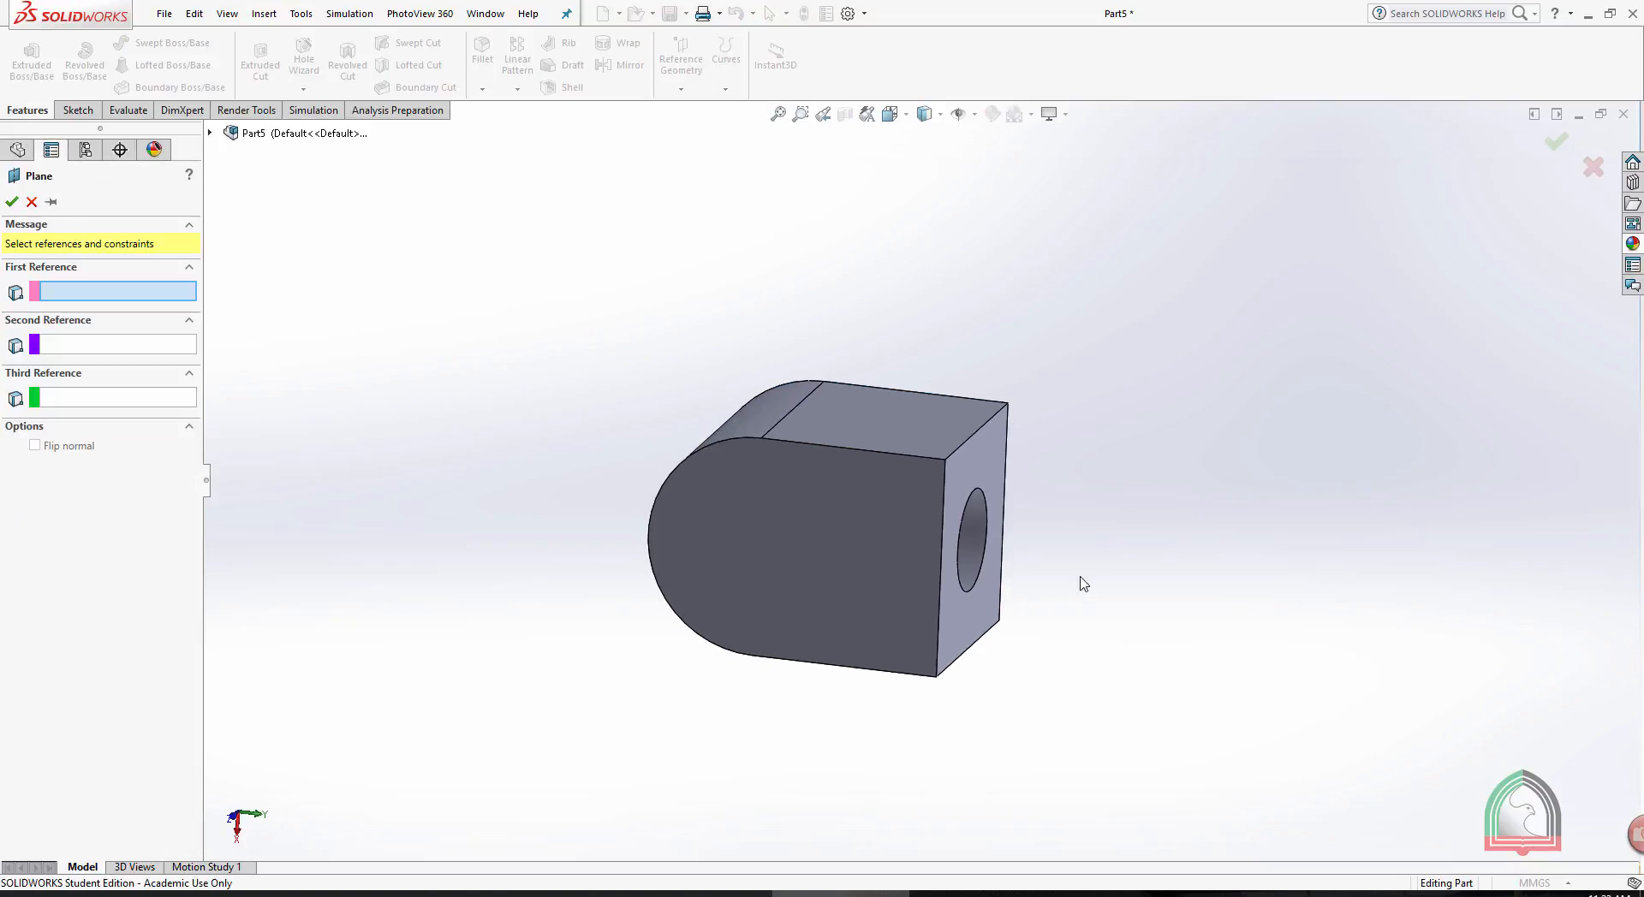
{"action": "left_click", "coordinate": [994, 456]}
{"action": "middle_click_drag", "start_coordinate": [1093, 393], "coordinate": [1126, 378]}
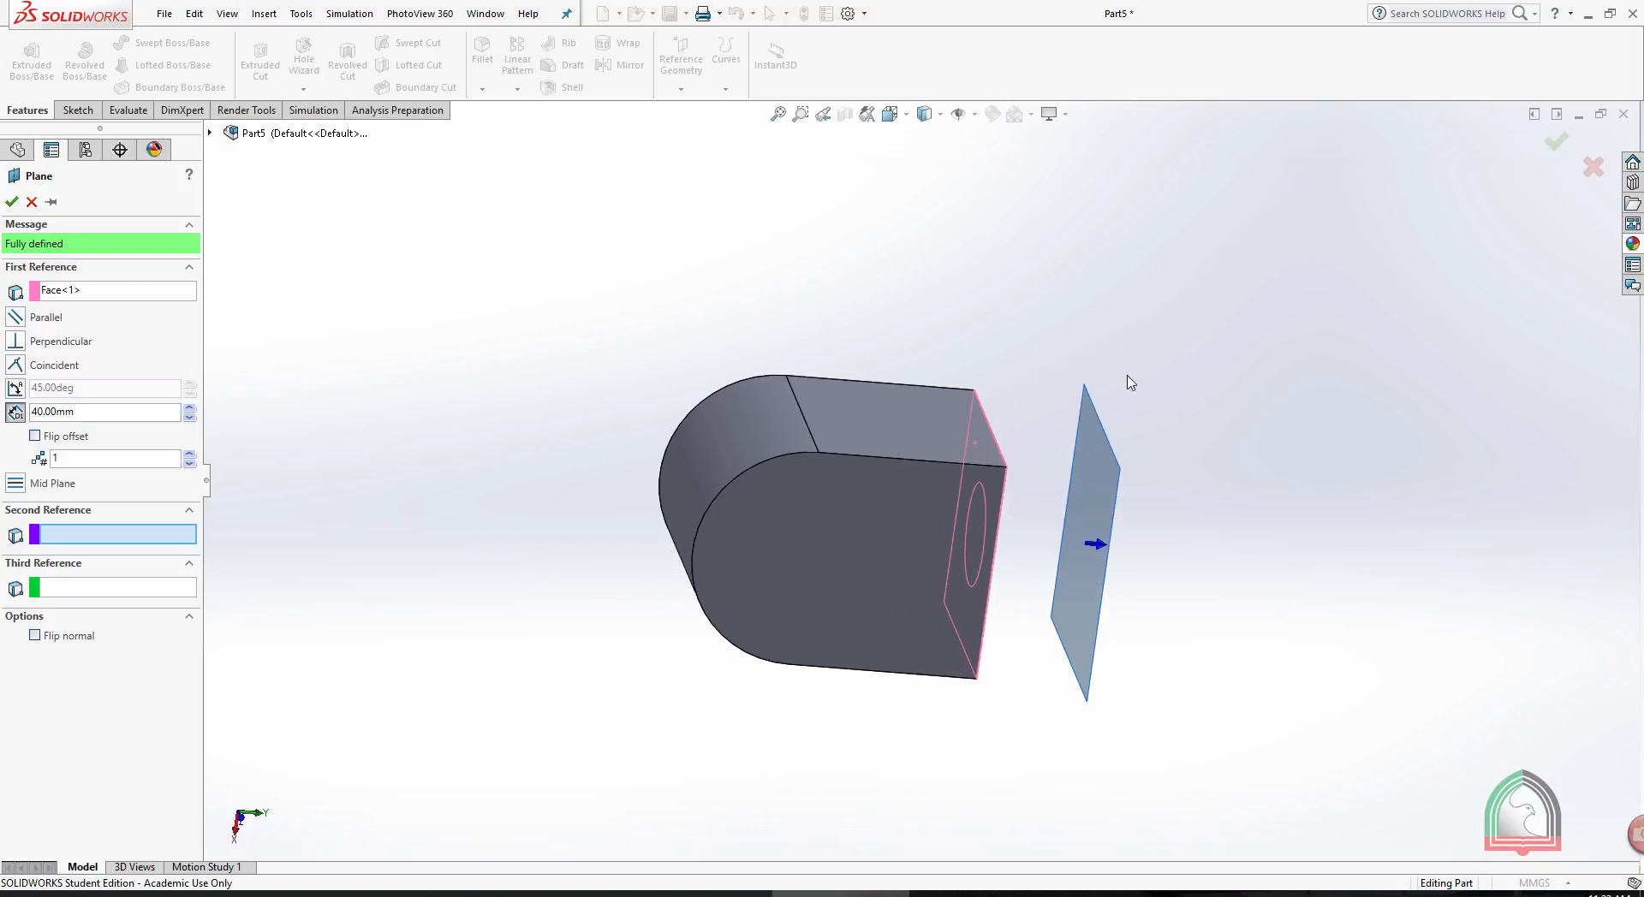
{"action": "left_click", "coordinate": [694, 554]}
{"action": "middle_click_drag", "start_coordinate": [1188, 532], "coordinate": [1140, 495]}
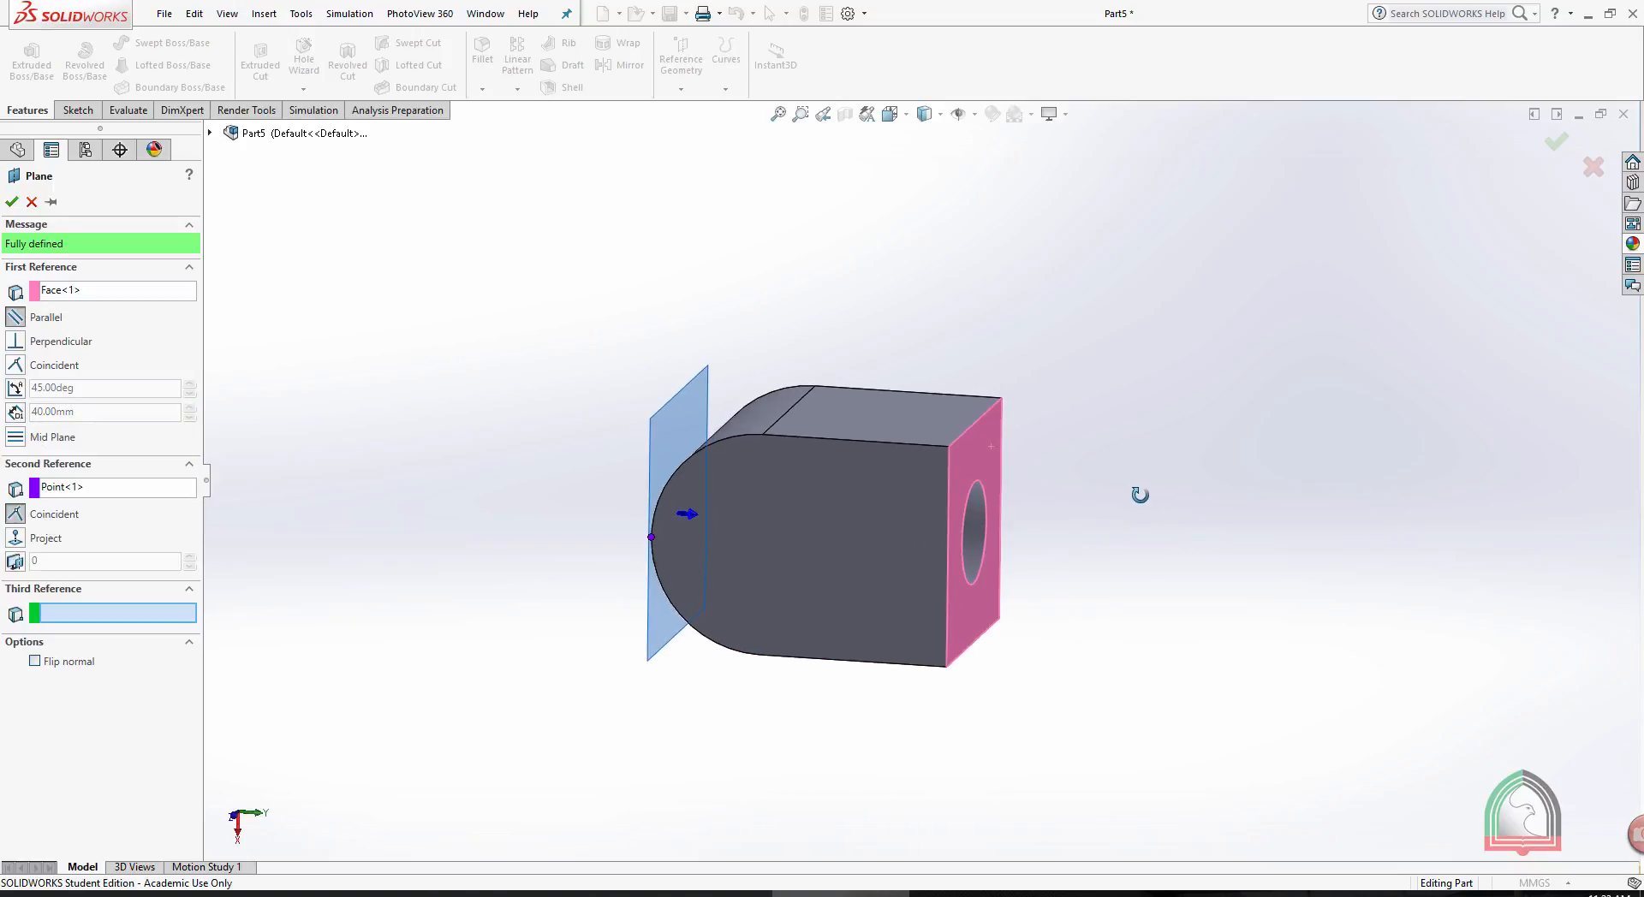
{"action": "middle_click_drag", "start_coordinate": [886, 306], "coordinate": [902, 317]}
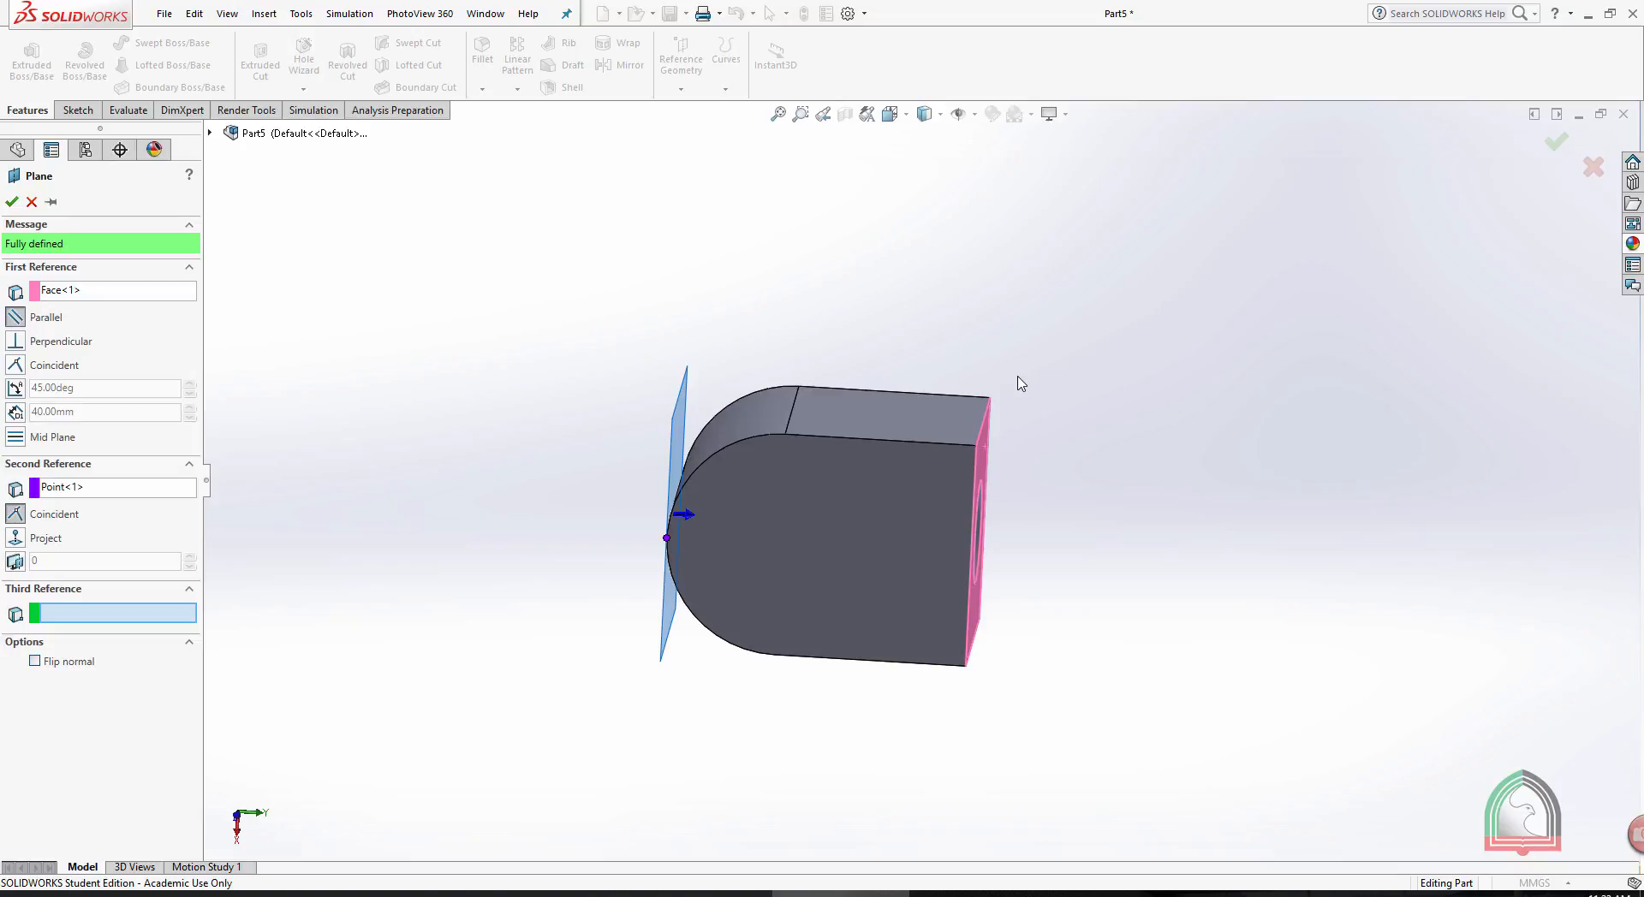
{"action": "left_click", "coordinate": [12, 202]}
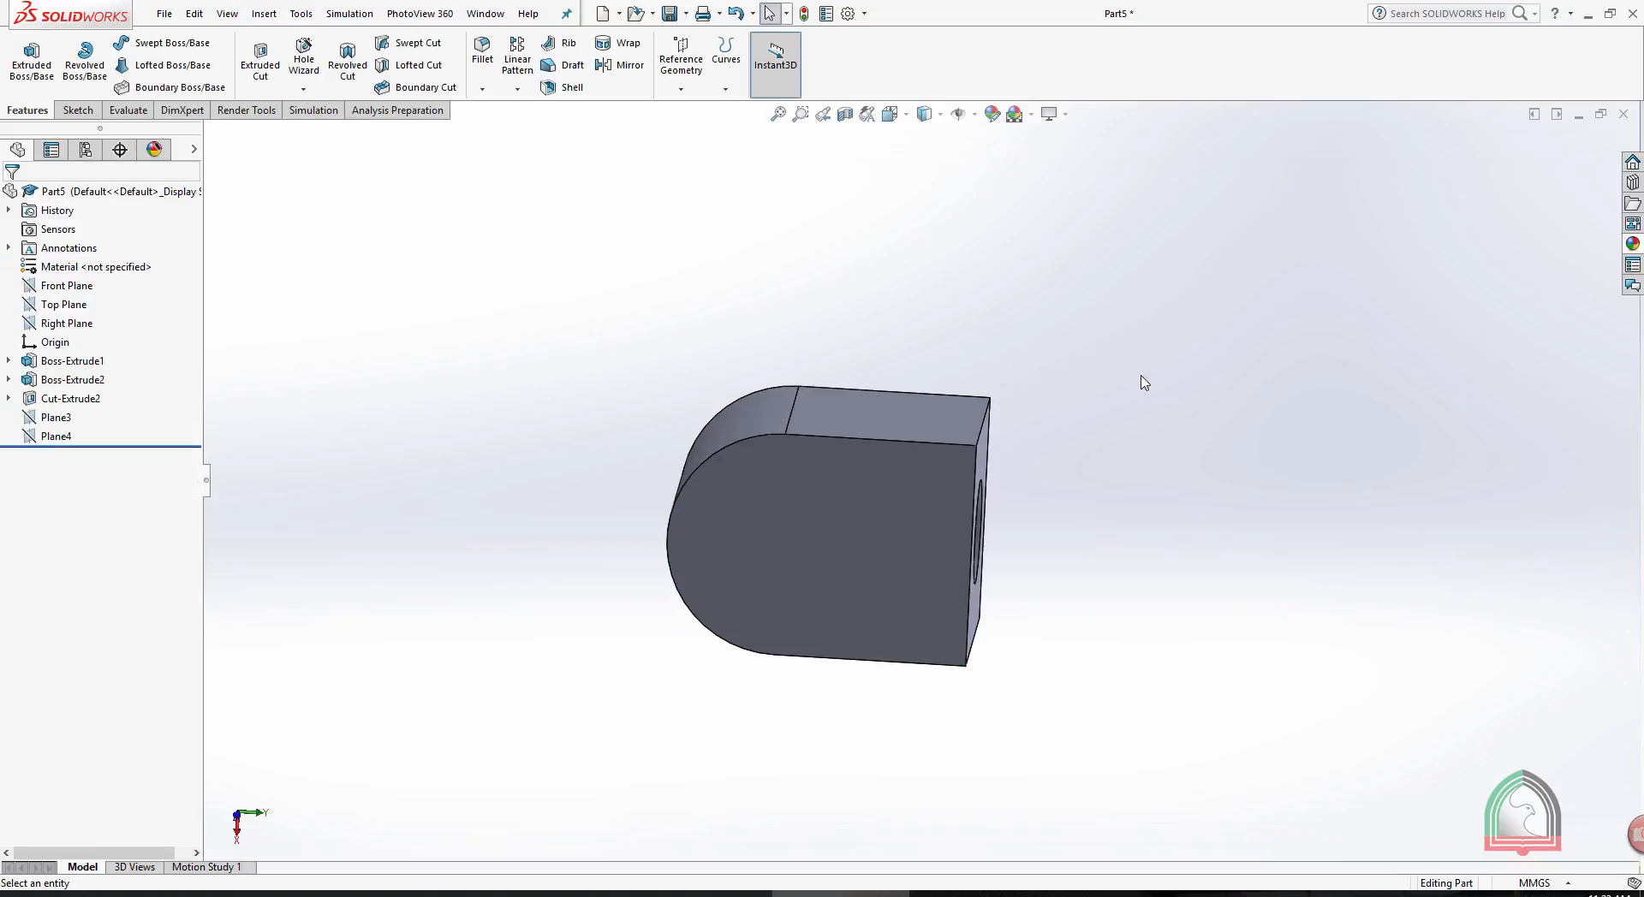
- Define a reference plane at 45° to the holed face, passing through its edge shared with the flat round-ended side face
{"action": "middle_click_drag", "start_coordinate": [1128, 336], "coordinate": [1097, 429]}
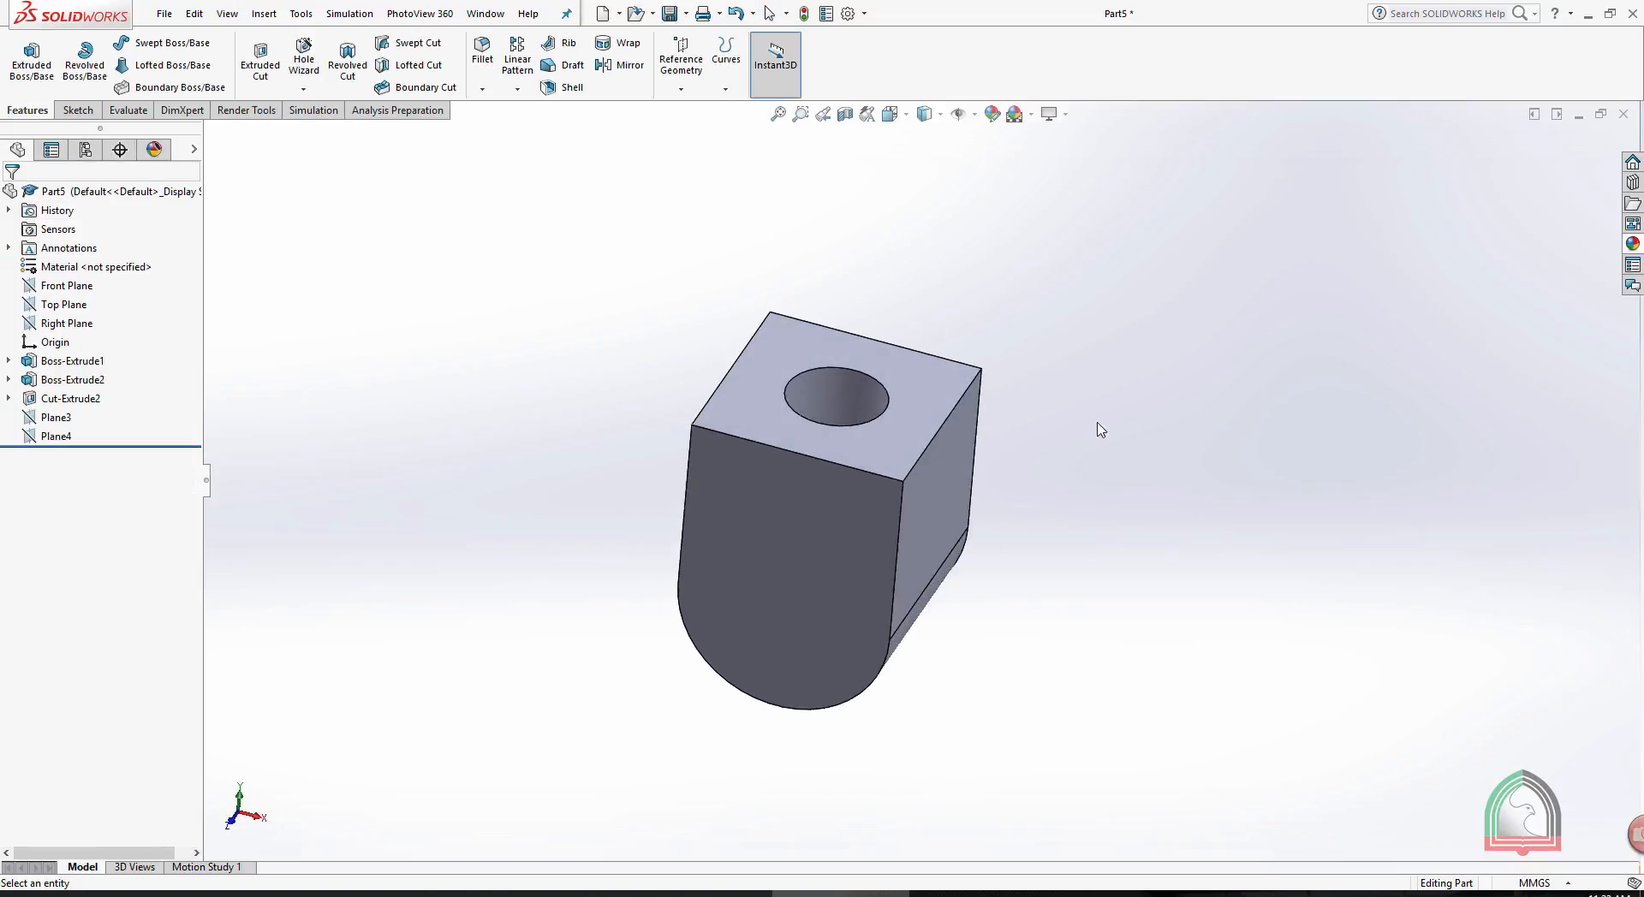
{"action": "left_click", "coordinate": [664, 64]}
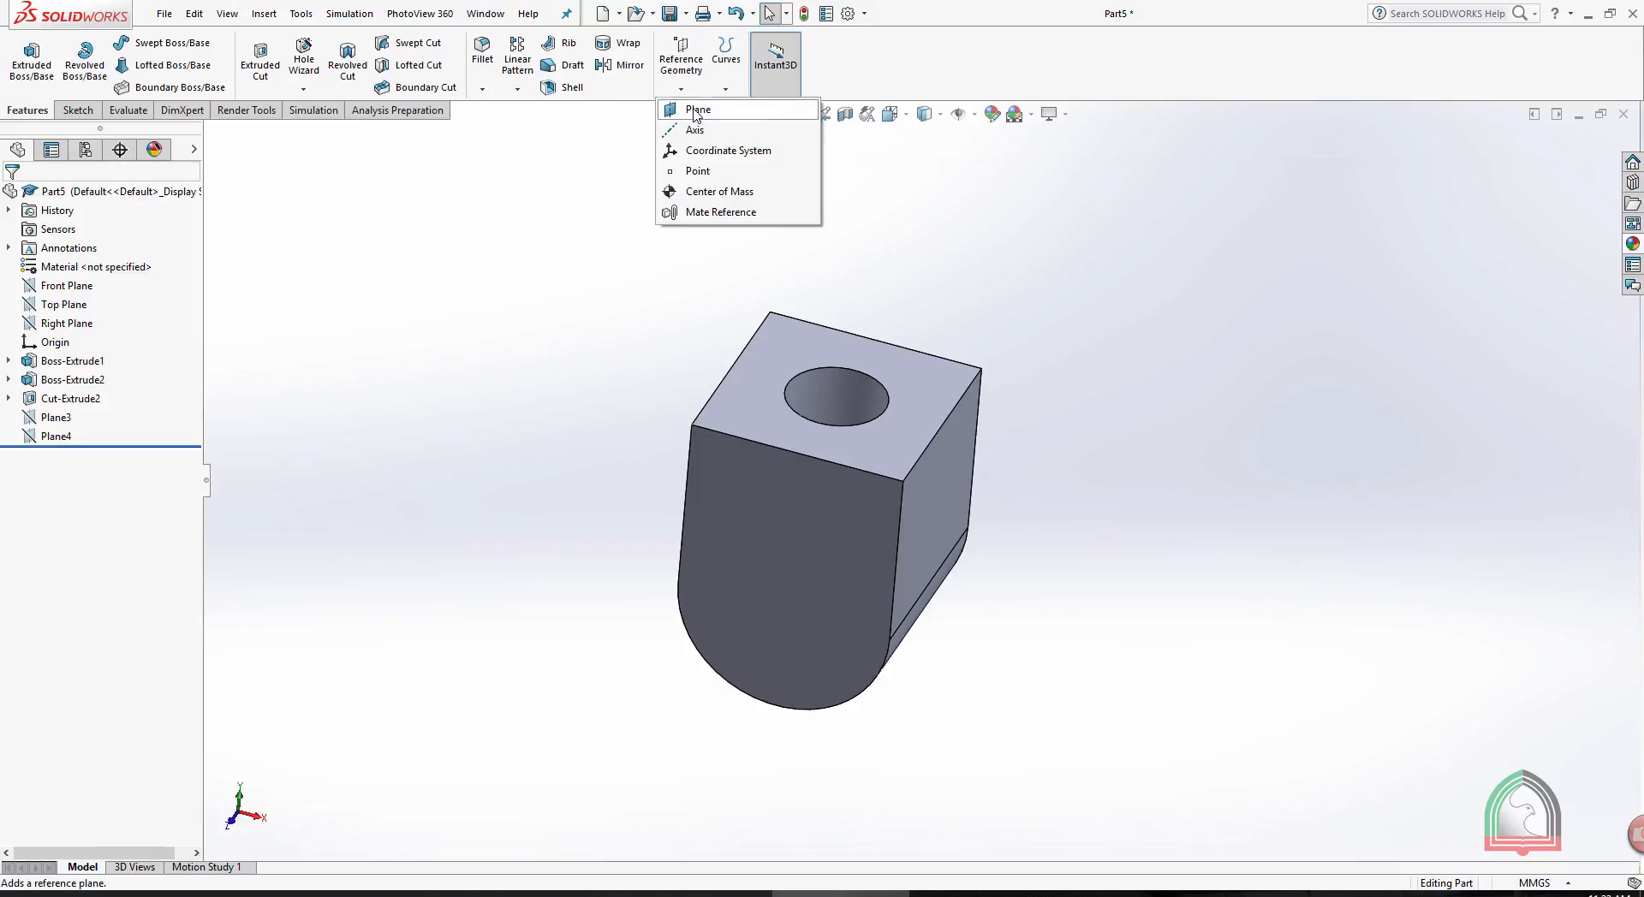
{"action": "left_click", "coordinate": [697, 109]}
{"action": "middle_click_drag", "start_coordinate": [1023, 287], "coordinate": [1042, 260]}
{"action": "left_click", "coordinate": [800, 363]}
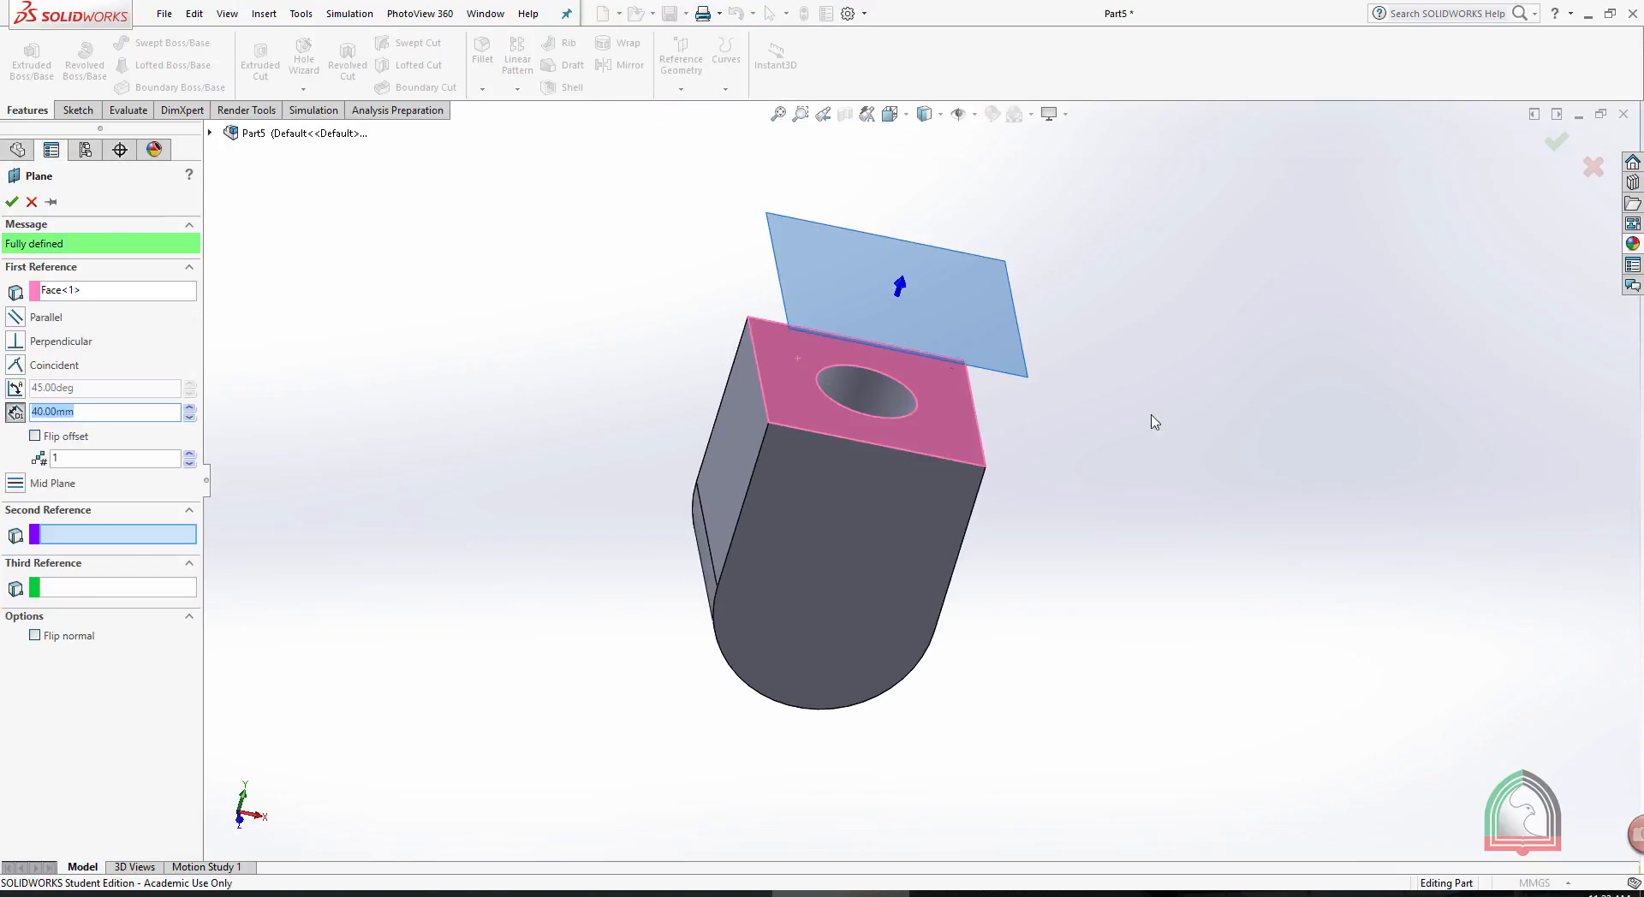
{"action": "middle_click_drag", "start_coordinate": [1153, 418], "coordinate": [1150, 376]}
{"action": "left_click", "coordinate": [16, 387]}
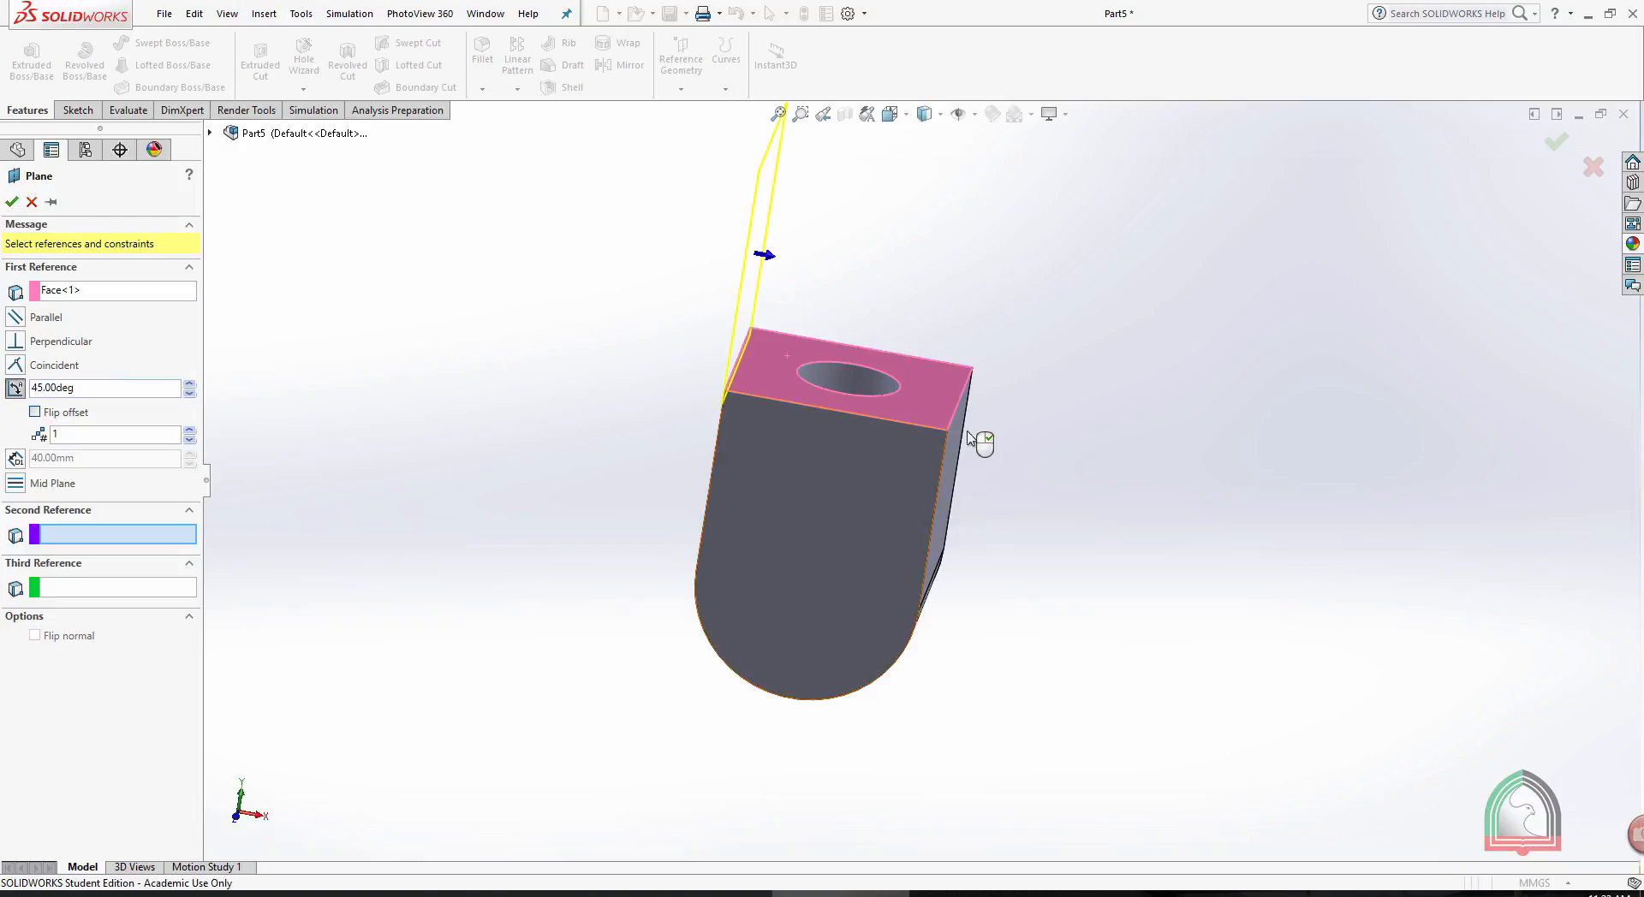
{"action": "middle_click_drag", "start_coordinate": [976, 444], "coordinate": [864, 415]}
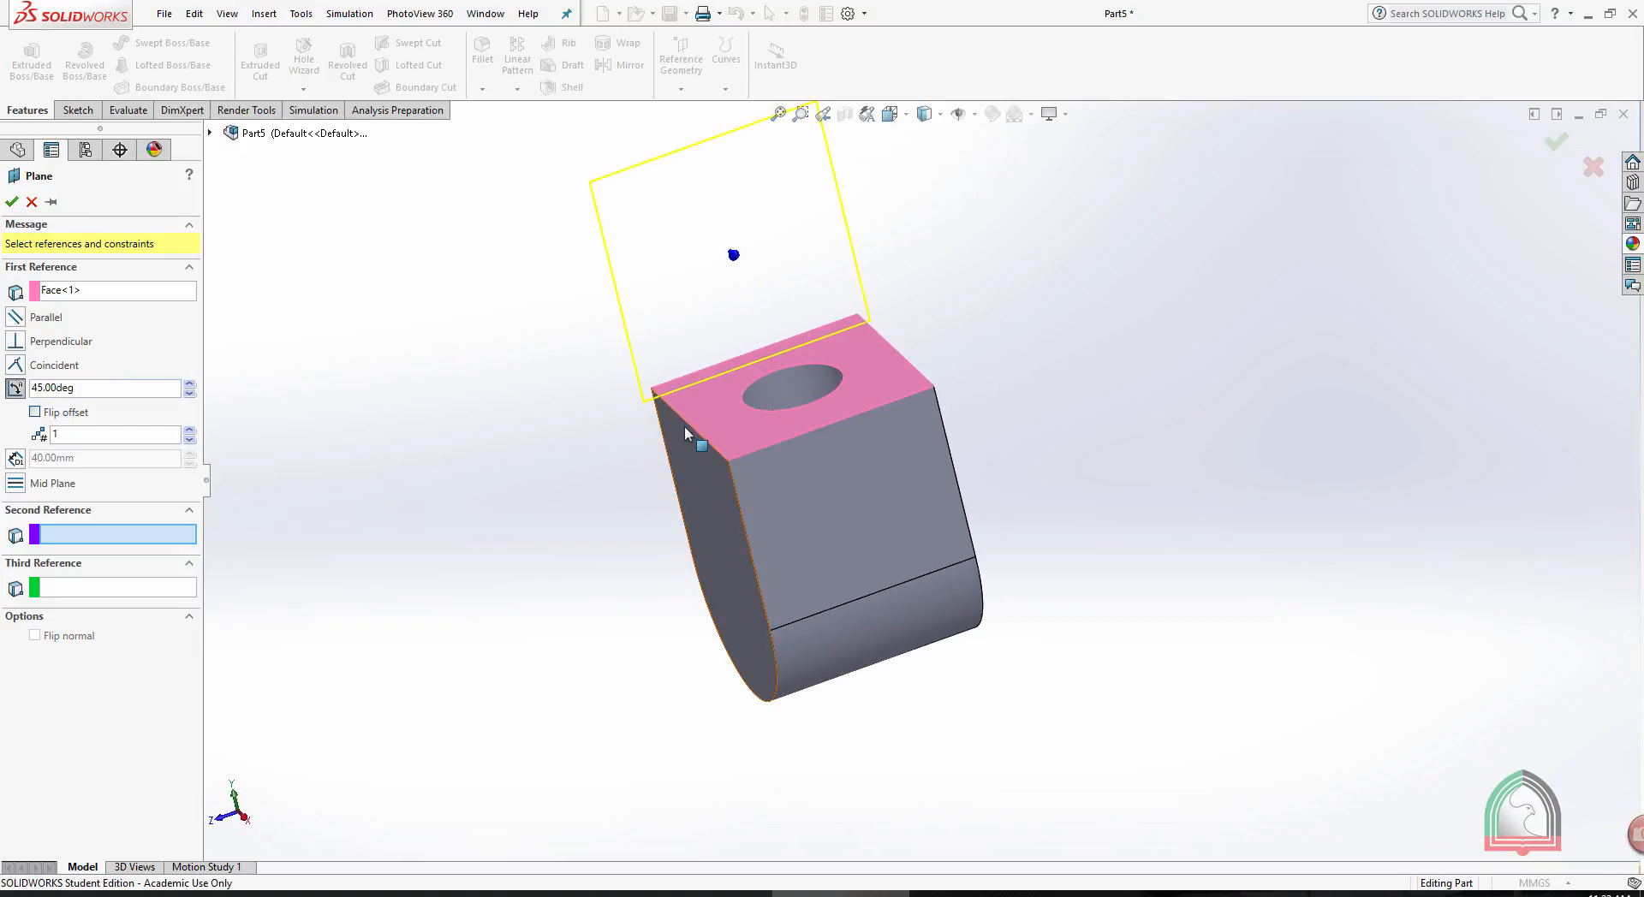
{"action": "left_click", "coordinate": [727, 438]}
{"action": "middle_click_drag", "start_coordinate": [1092, 435], "coordinate": [845, 418]}
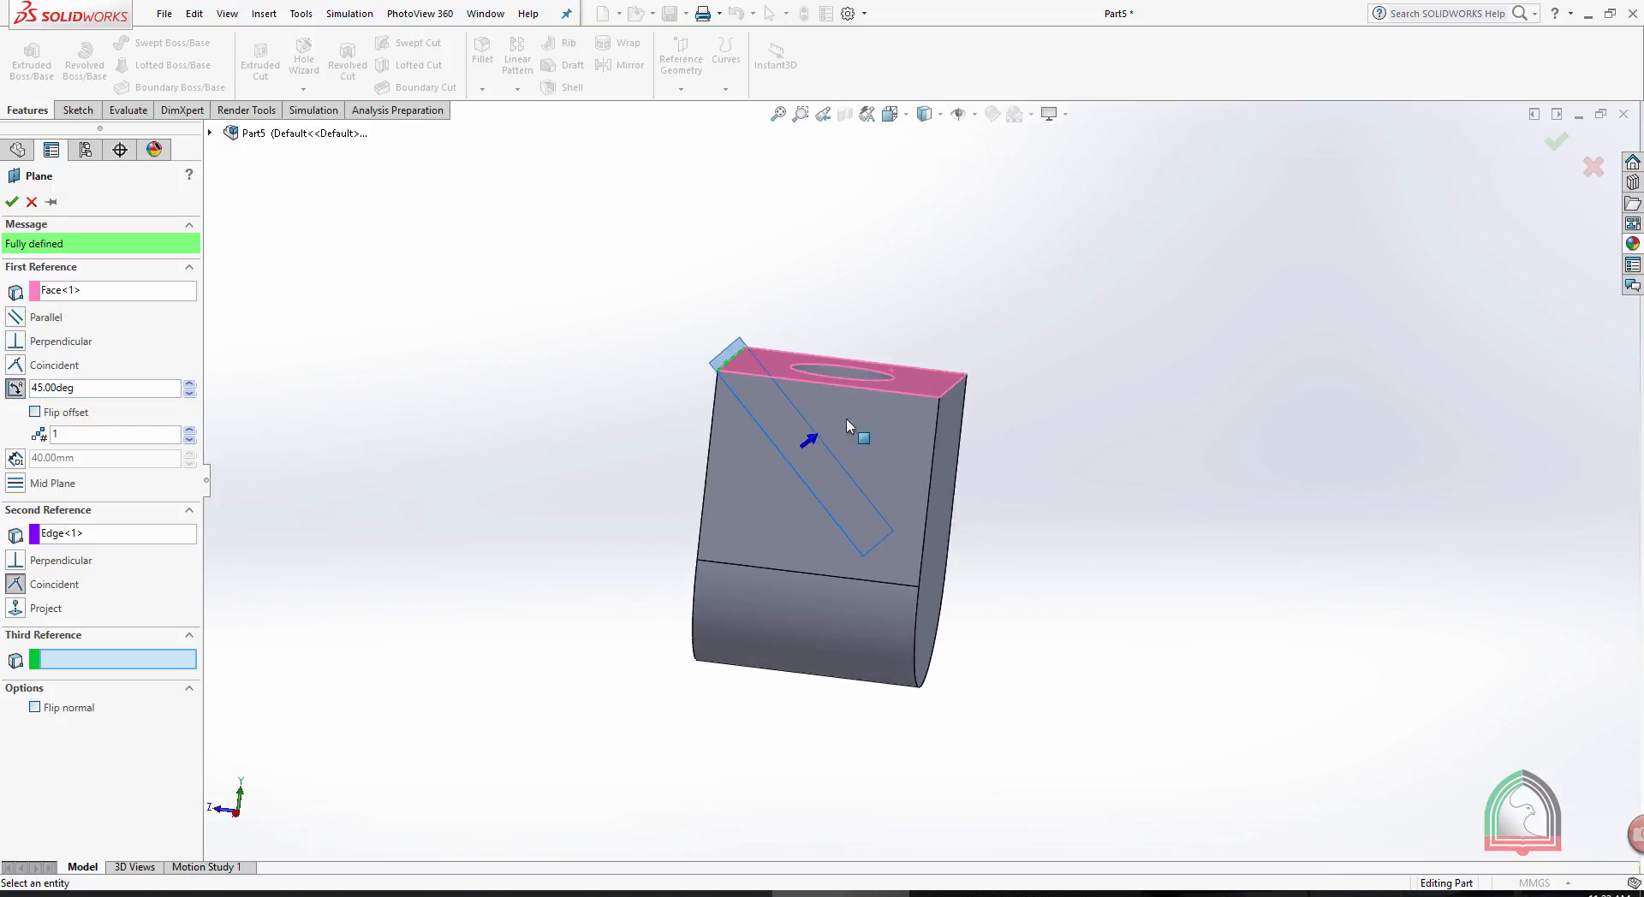
- Set the angled reference plane's angle to the holed face to 120°
{"action": "left_click_drag", "start_coordinate": [188, 383], "coordinate": [190, 393]}
{"action": "left_click", "coordinate": [190, 393]}
{"action": "left_click", "coordinate": [190, 393]}
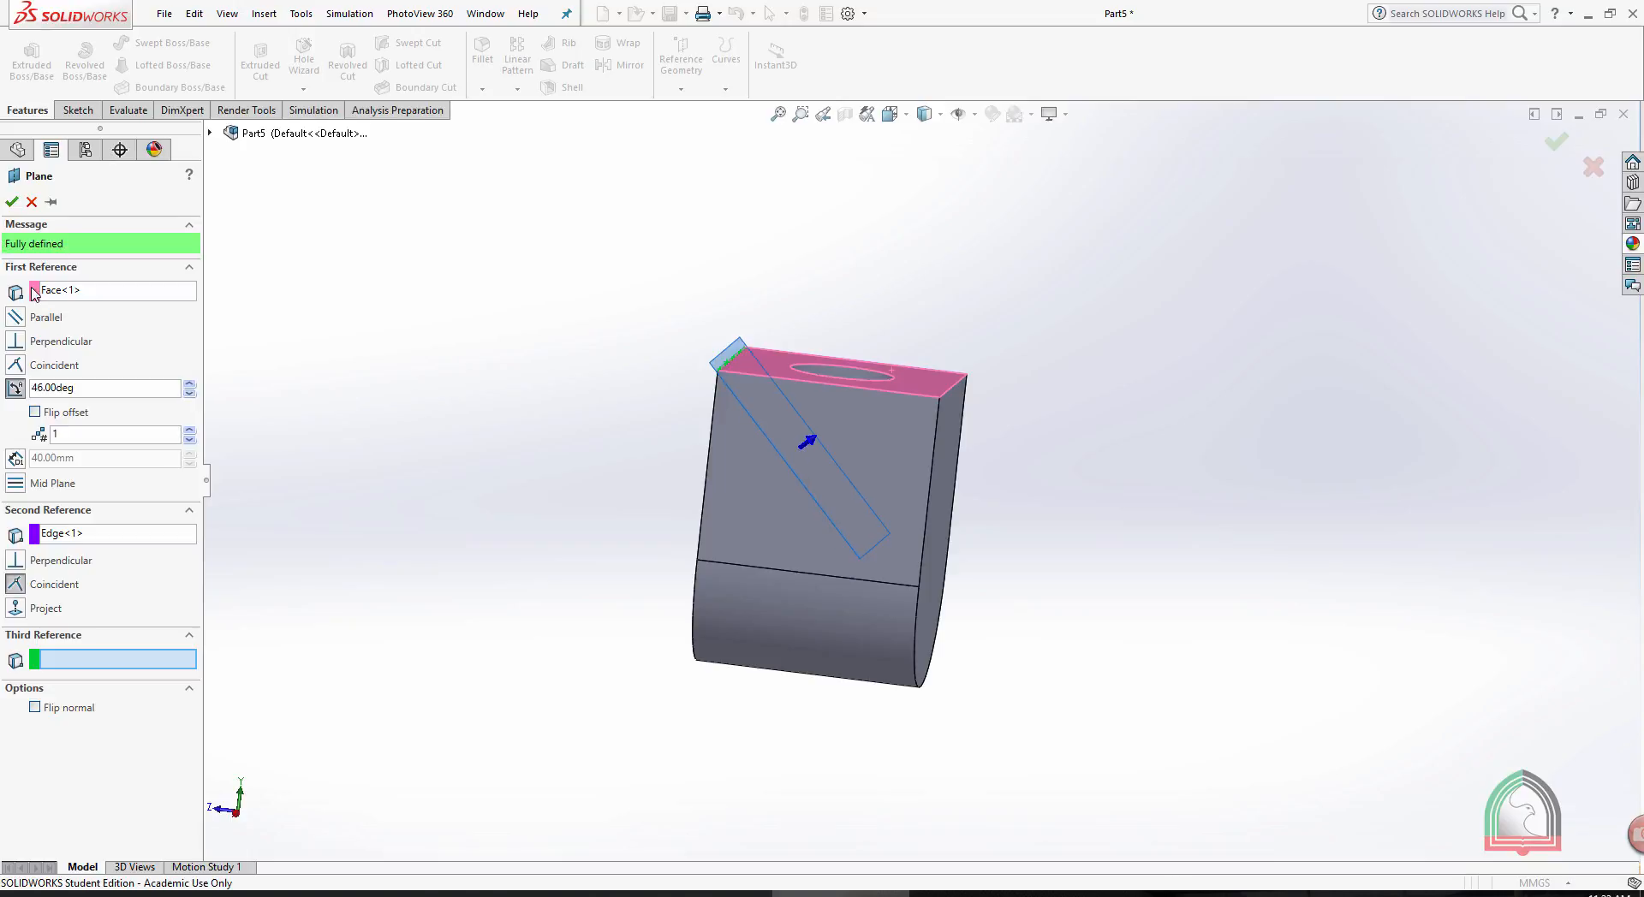
{"action": "left_click", "coordinate": [91, 393]}
{"action": "left_click_drag", "start_coordinate": [91, 393], "coordinate": [4, 389]}
{"action": "type", "text": "120"}
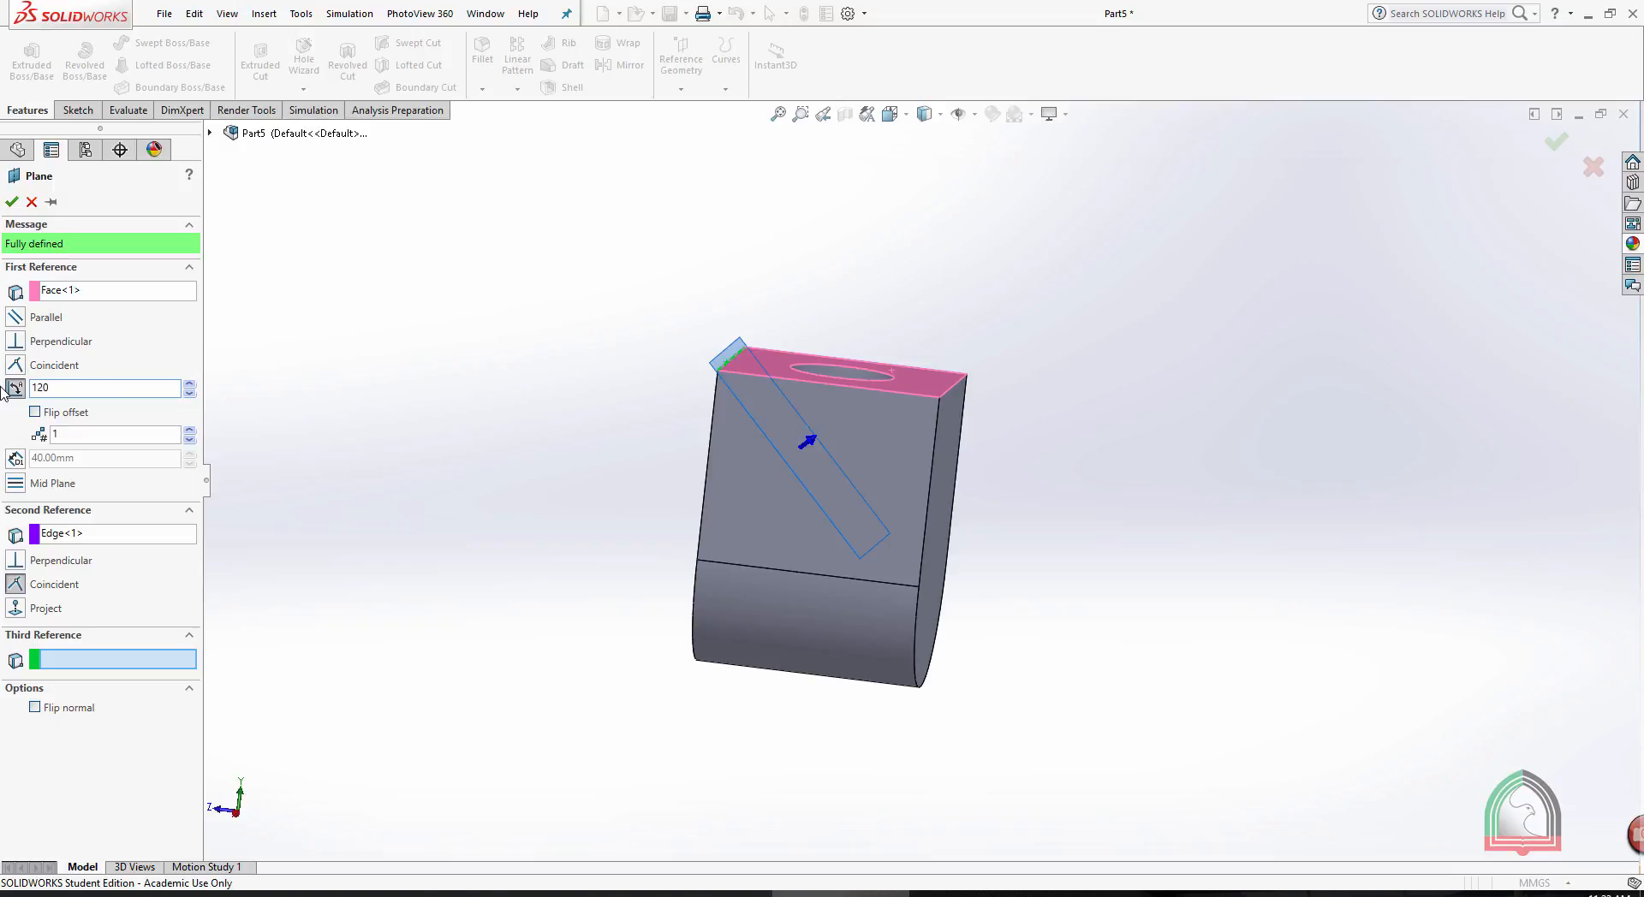
{"action": "key", "text": "Return"}
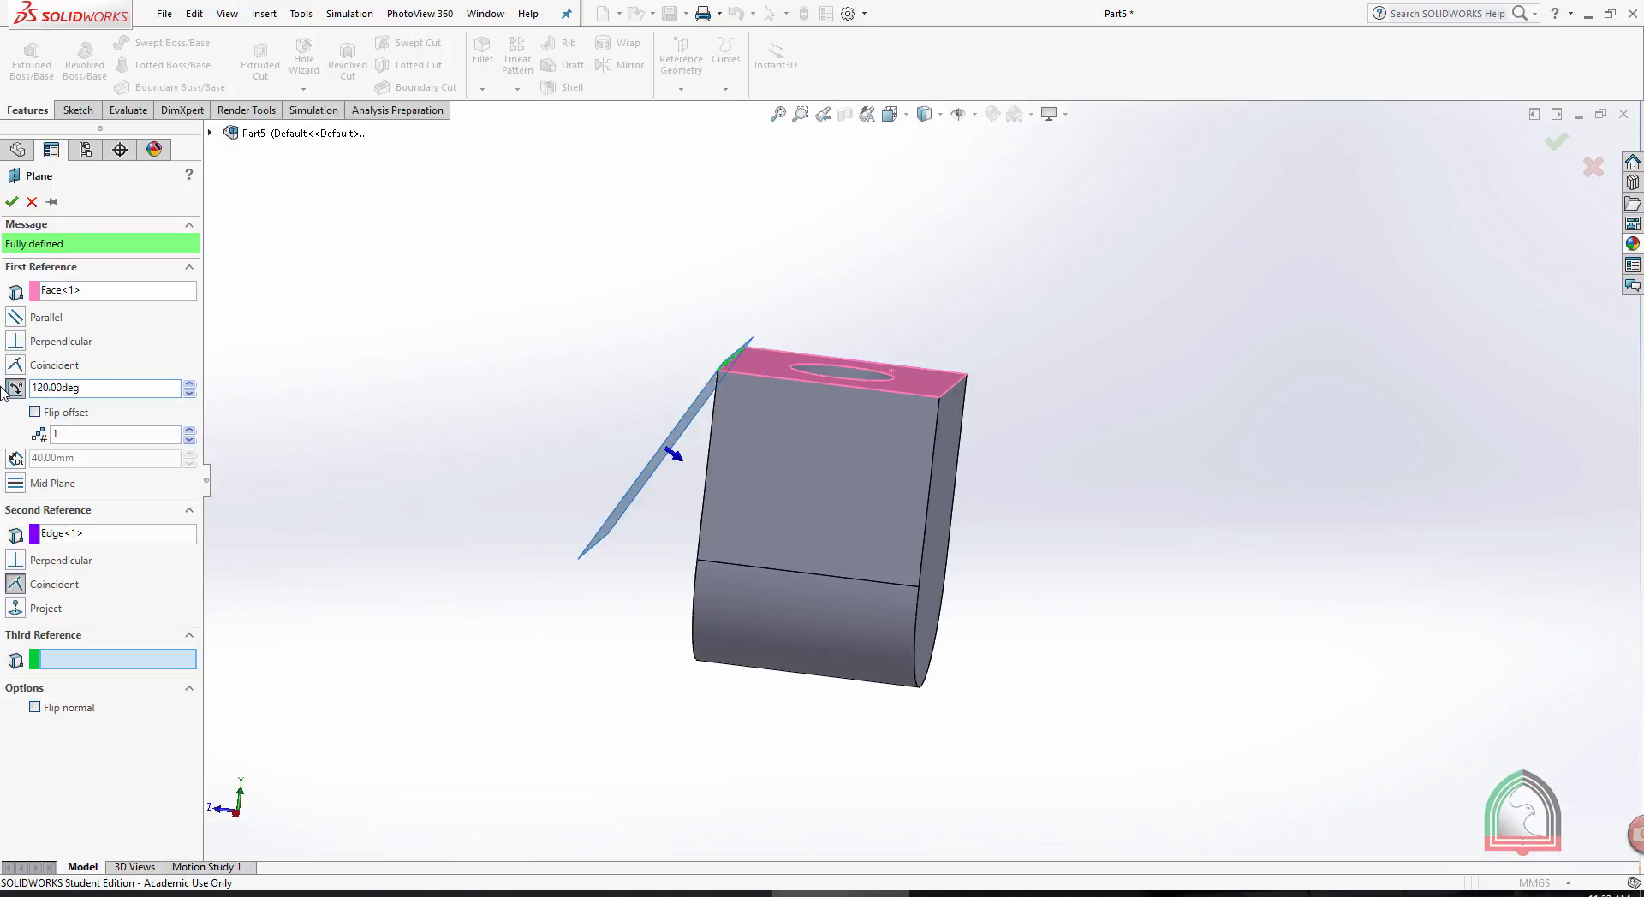
- Set the angled reference plane to 30° from the holed face with its offset flipped, and create it
{"action": "left_click", "coordinate": [35, 412]}
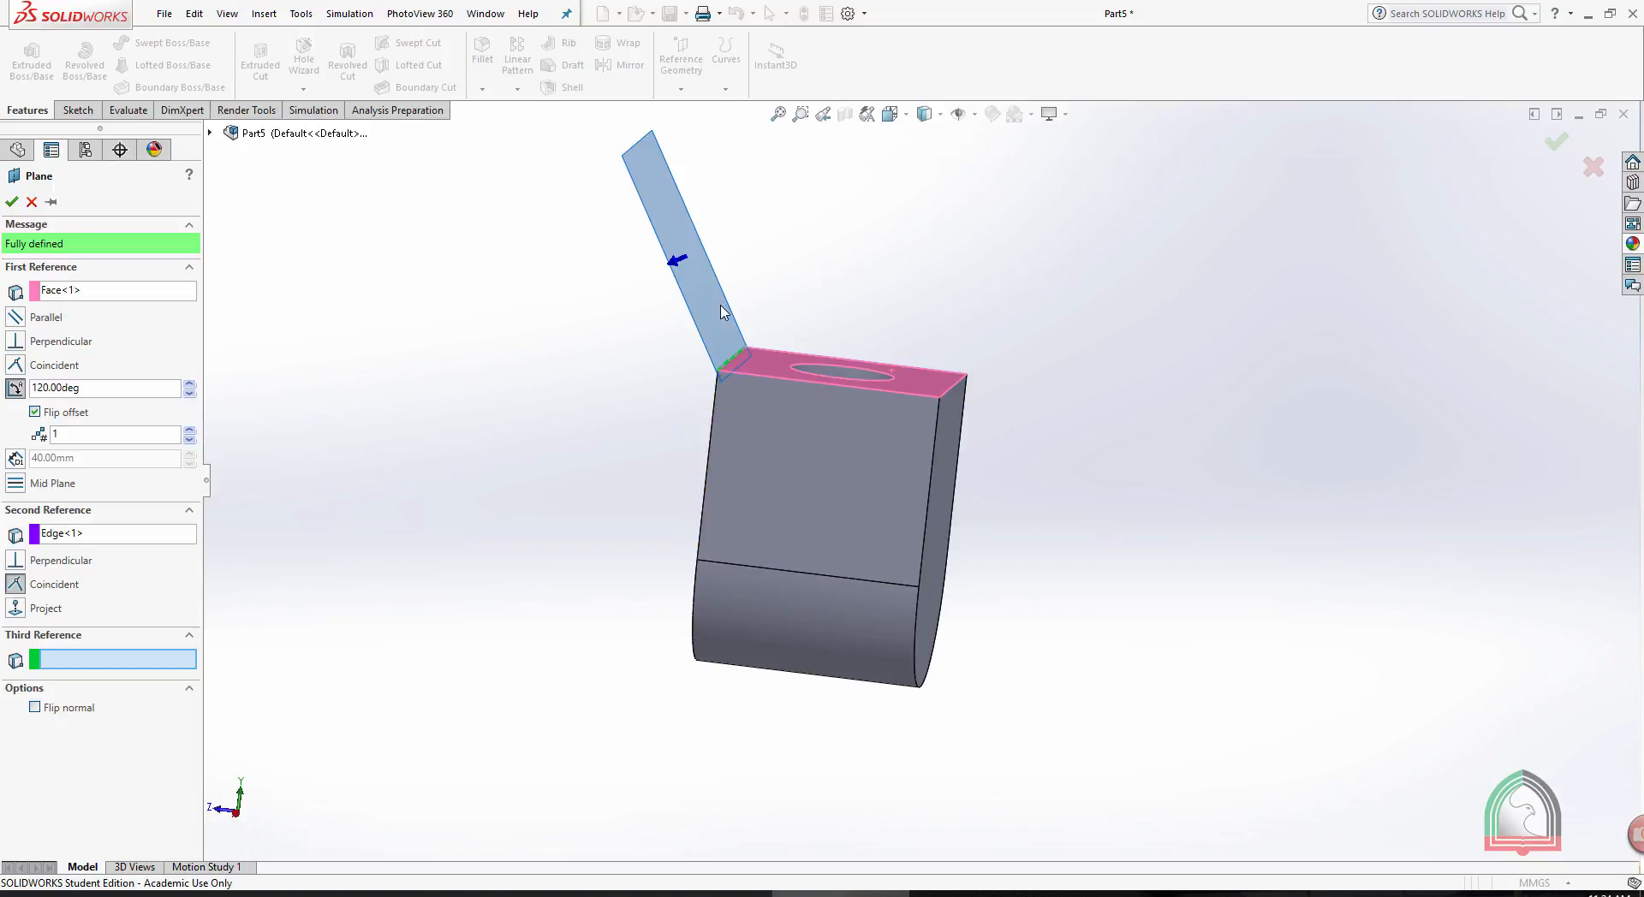
{"action": "left_click", "coordinate": [34, 412]}
{"action": "double_click", "coordinate": [95, 386]}
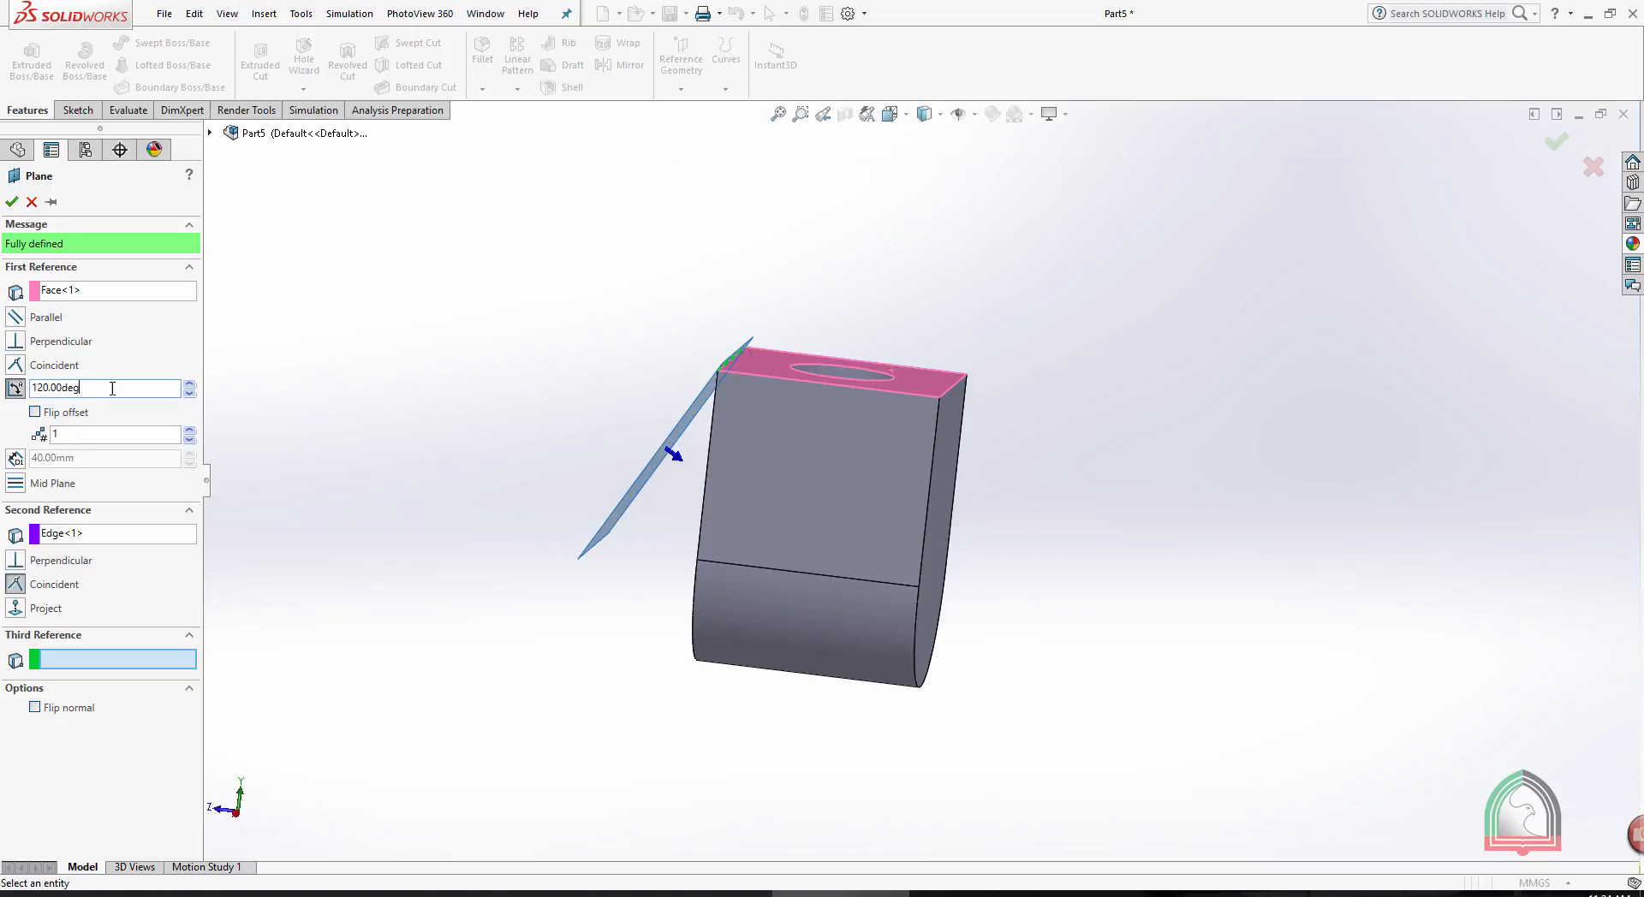
{"action": "type", "text": "30"}
{"action": "key", "text": "Return"}
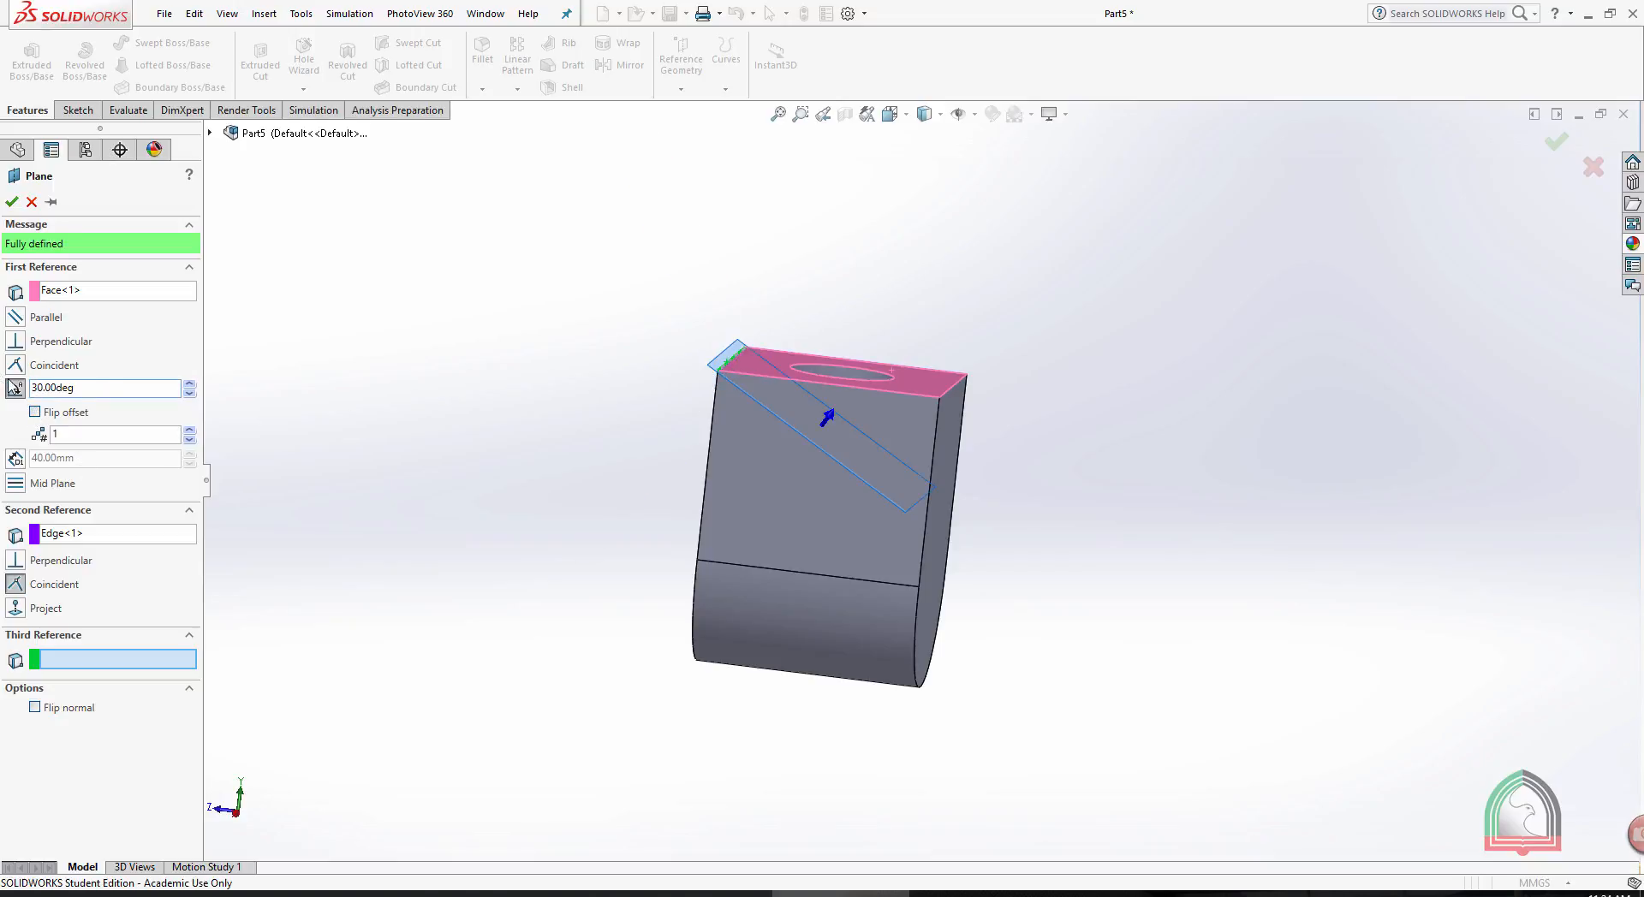
{"action": "left_click", "coordinate": [35, 412]}
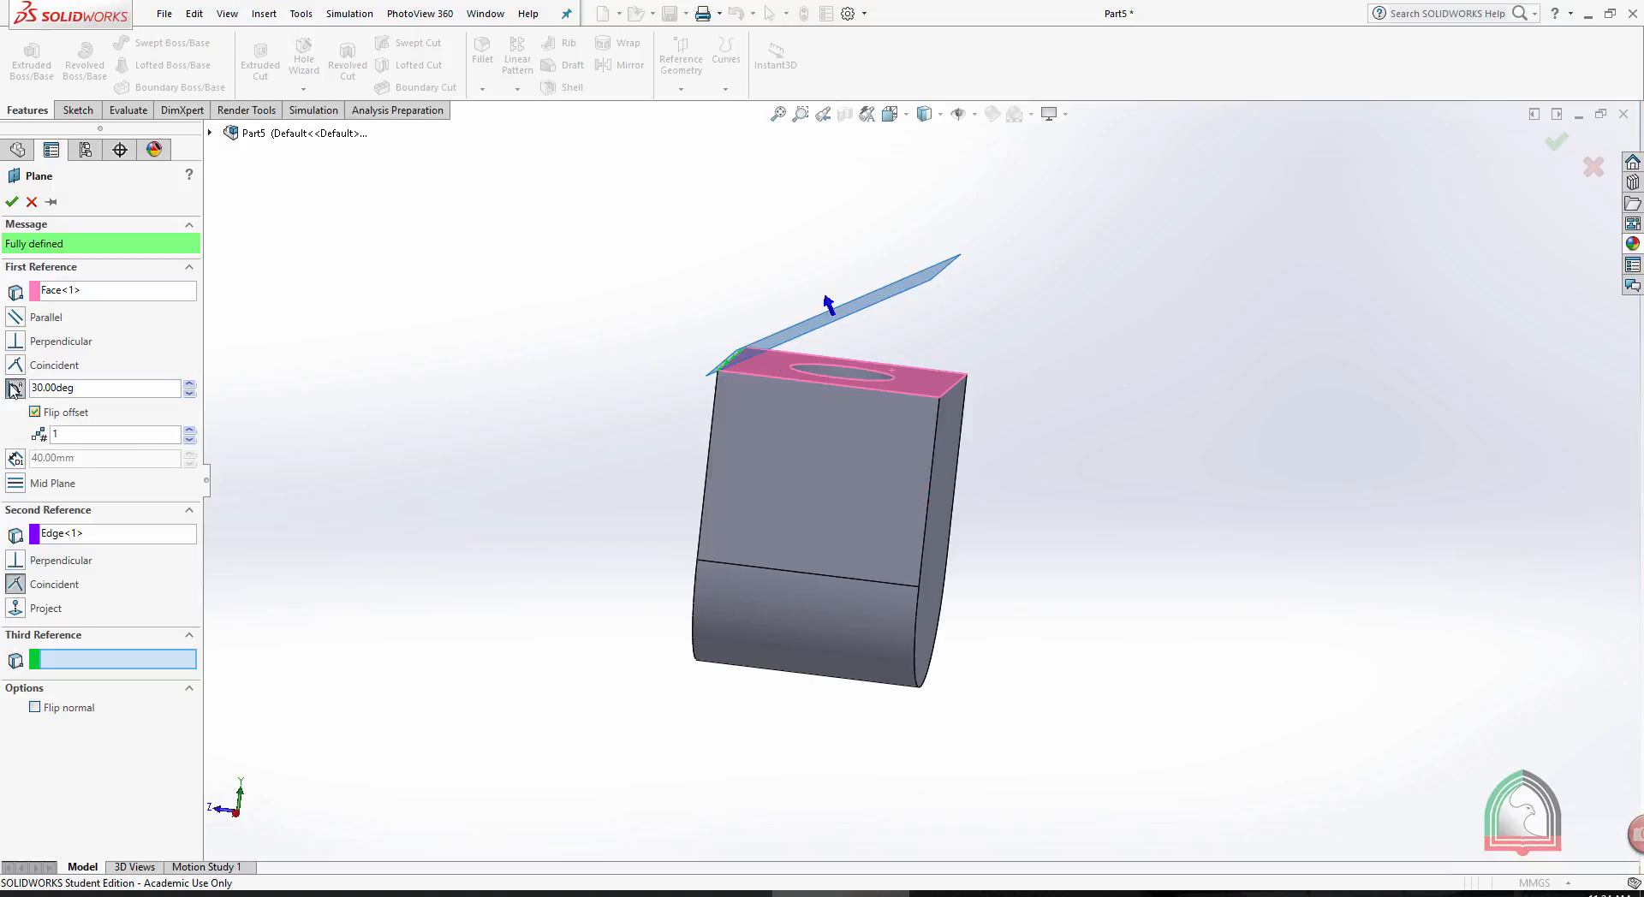
{"action": "left_click", "coordinate": [12, 201]}
{"action": "middle_click_drag", "start_coordinate": [638, 251], "coordinate": [928, 301]}
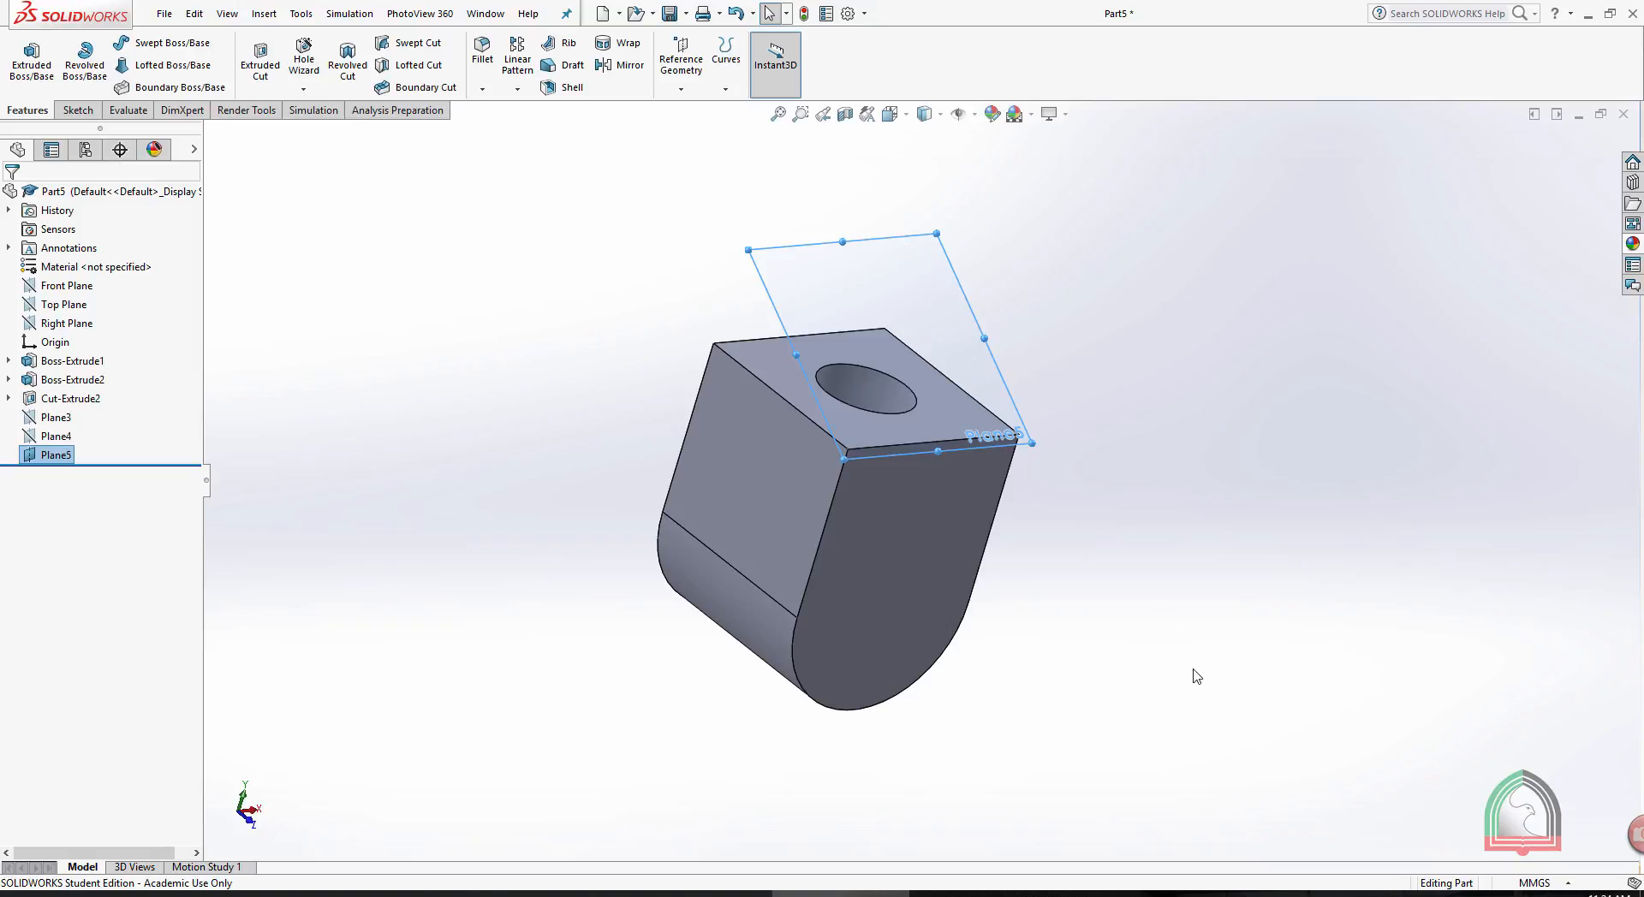
- Switch to the 3D exercises PDF in Adobe Acrobat Reader to view exercise 11, and return to the part in SOLIDWORKS
{"action": "left_click", "coordinate": [1255, 893]}
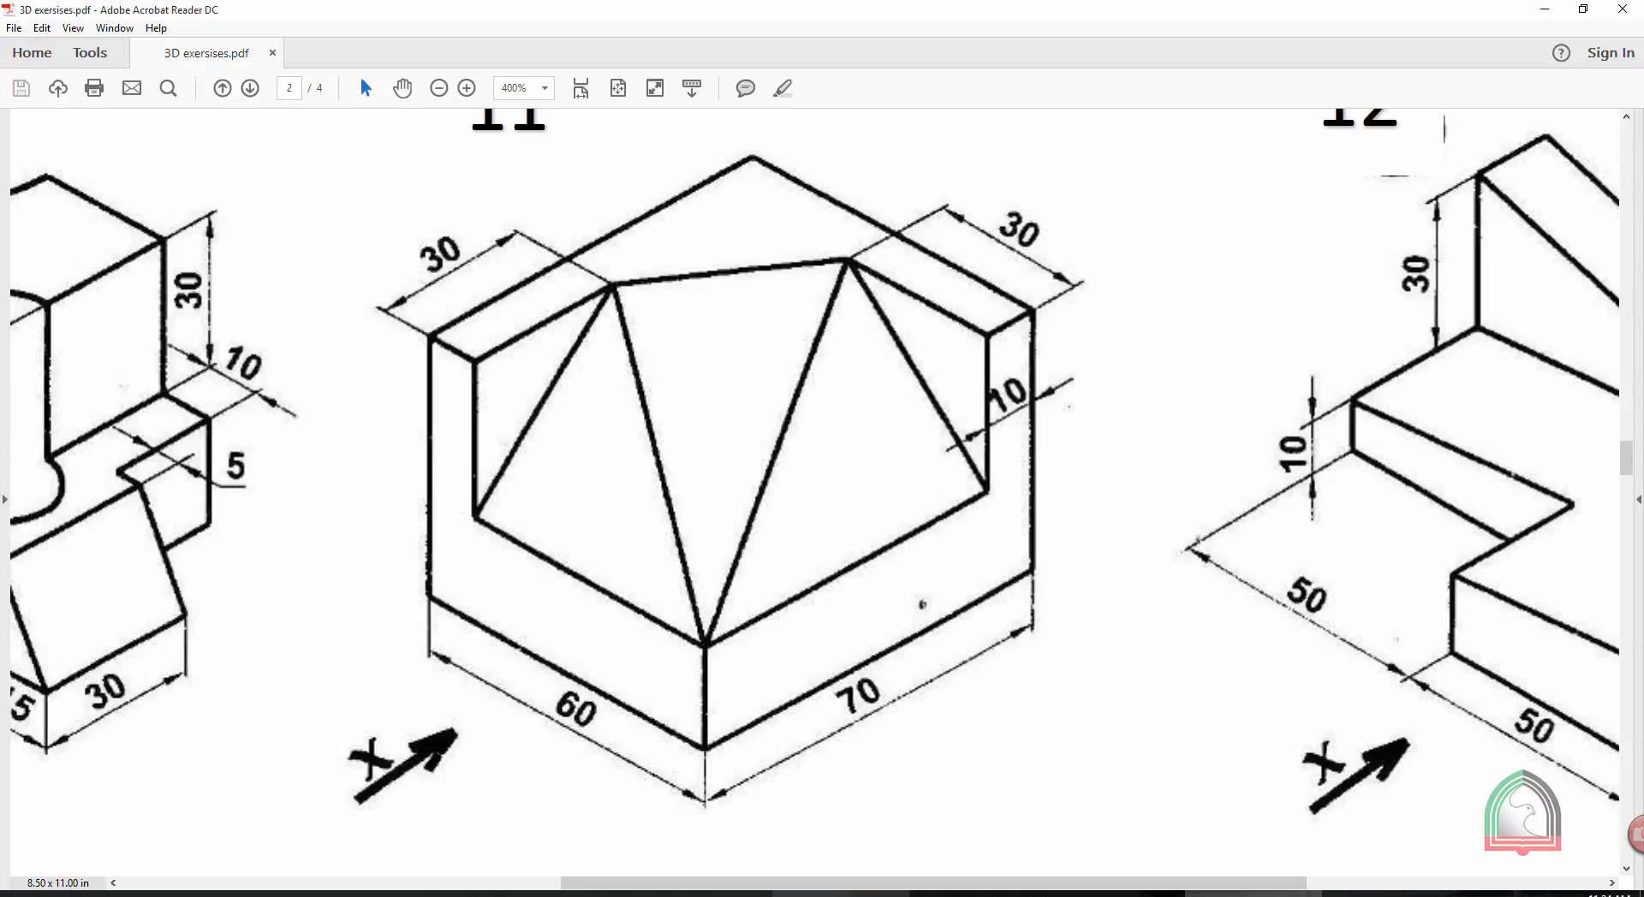
{"action": "left_click", "coordinate": [895, 896]}
{"action": "middle_click_drag", "start_coordinate": [1136, 411], "coordinate": [1159, 459]}
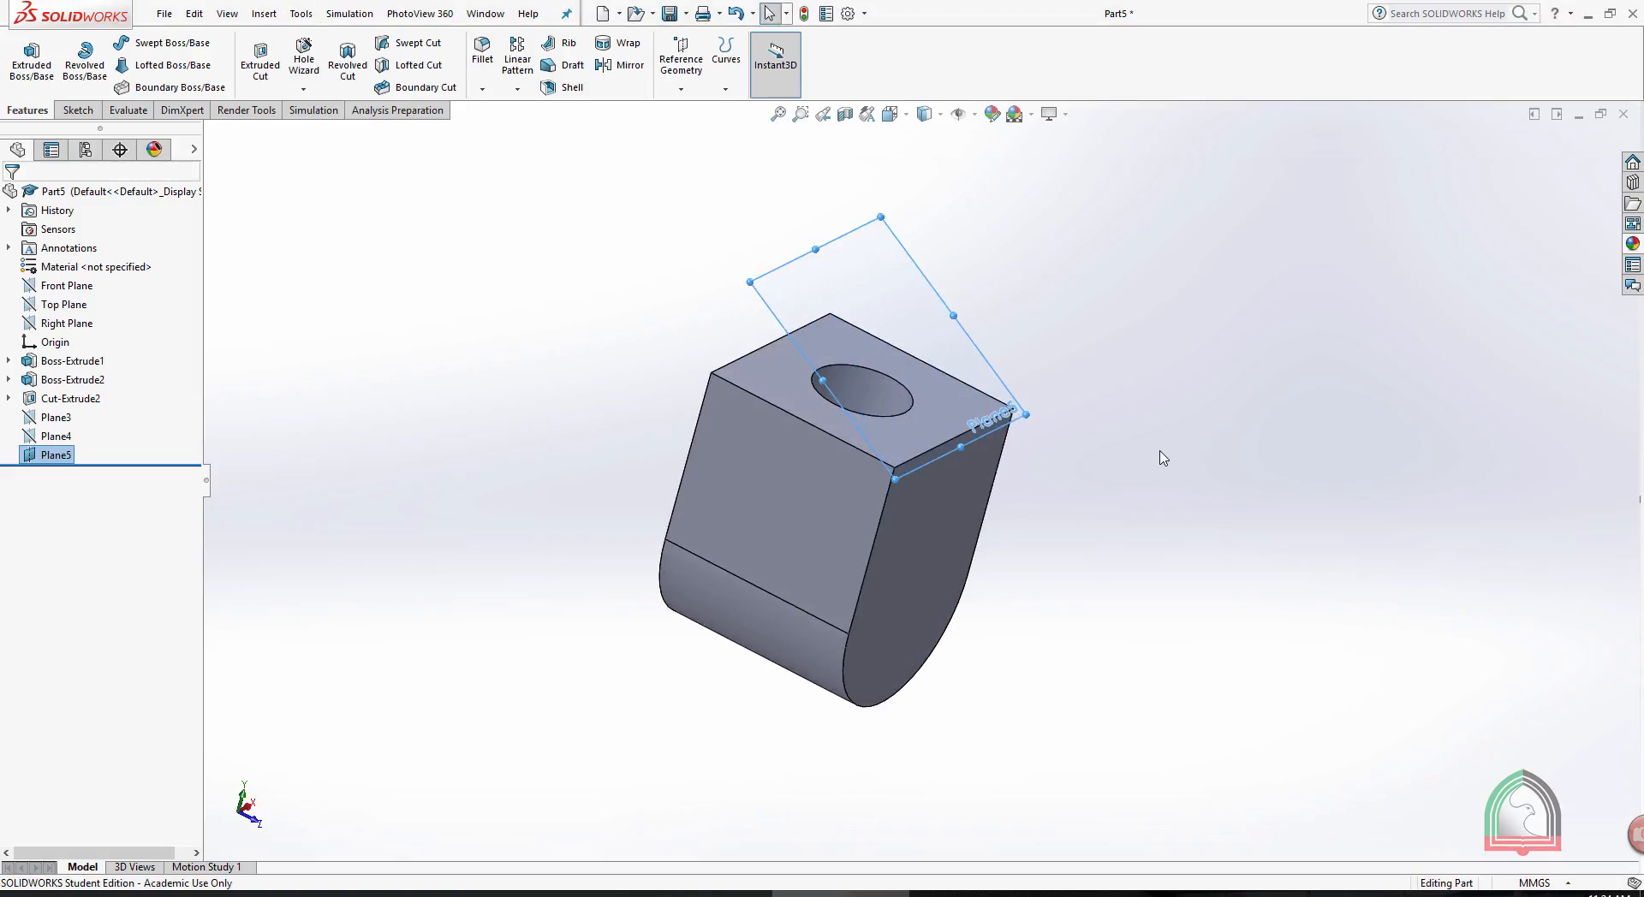
- Create a reference plane midway between the block's two opposite flat rectangular side faces
{"action": "left_click", "coordinate": [681, 89]}
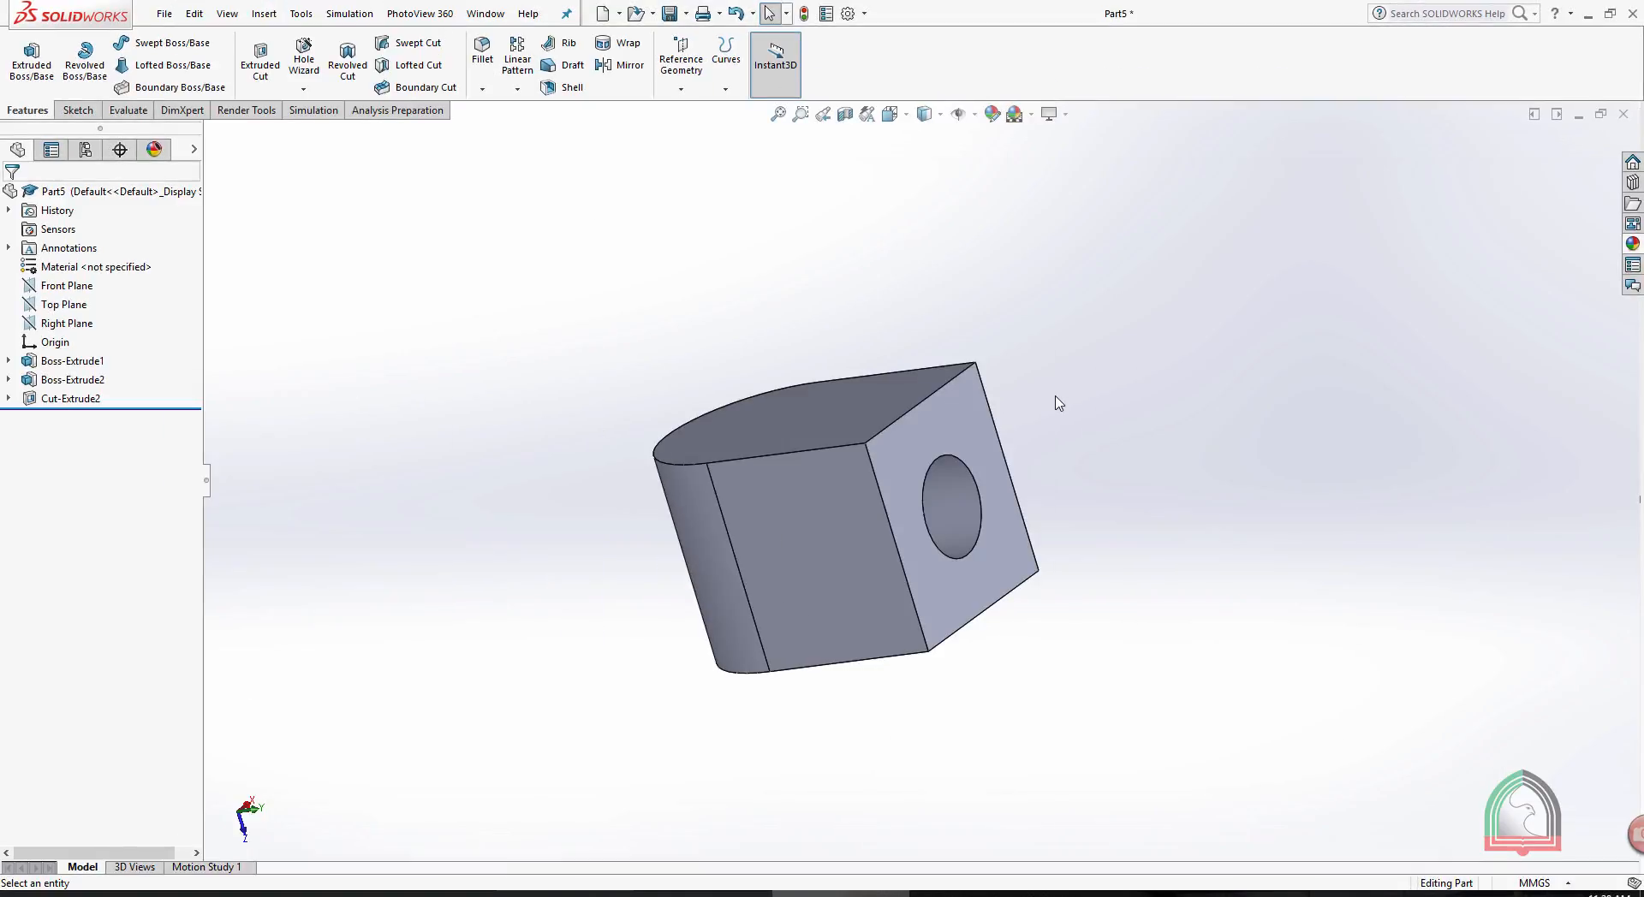
{"action": "left_click", "coordinate": [683, 88]}
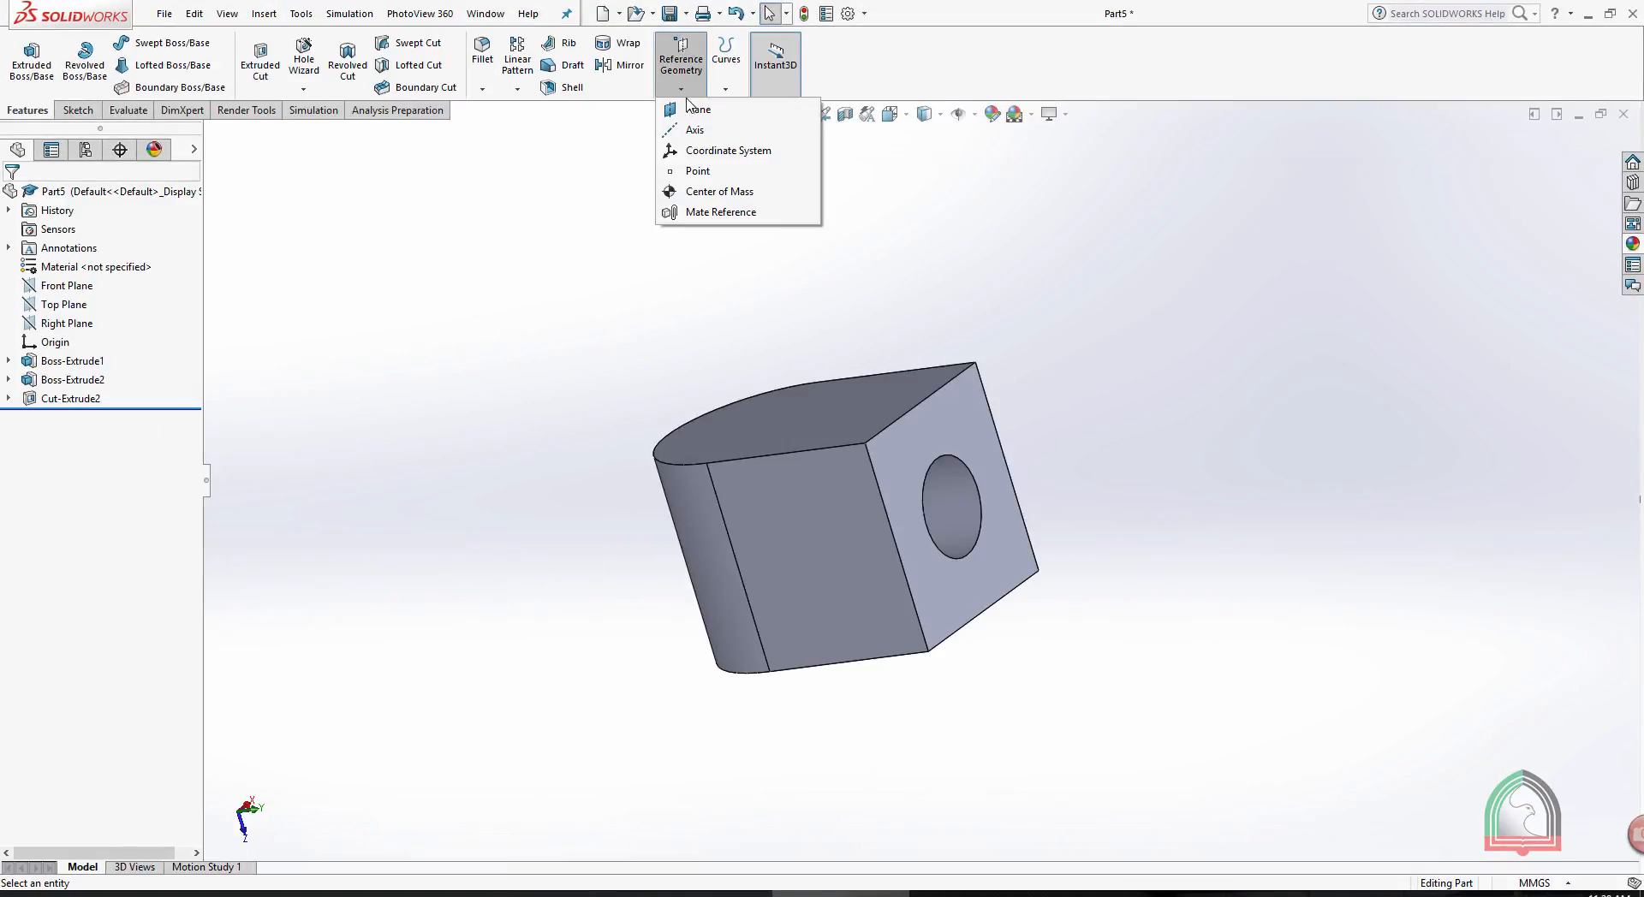
{"action": "left_click", "coordinate": [691, 111]}
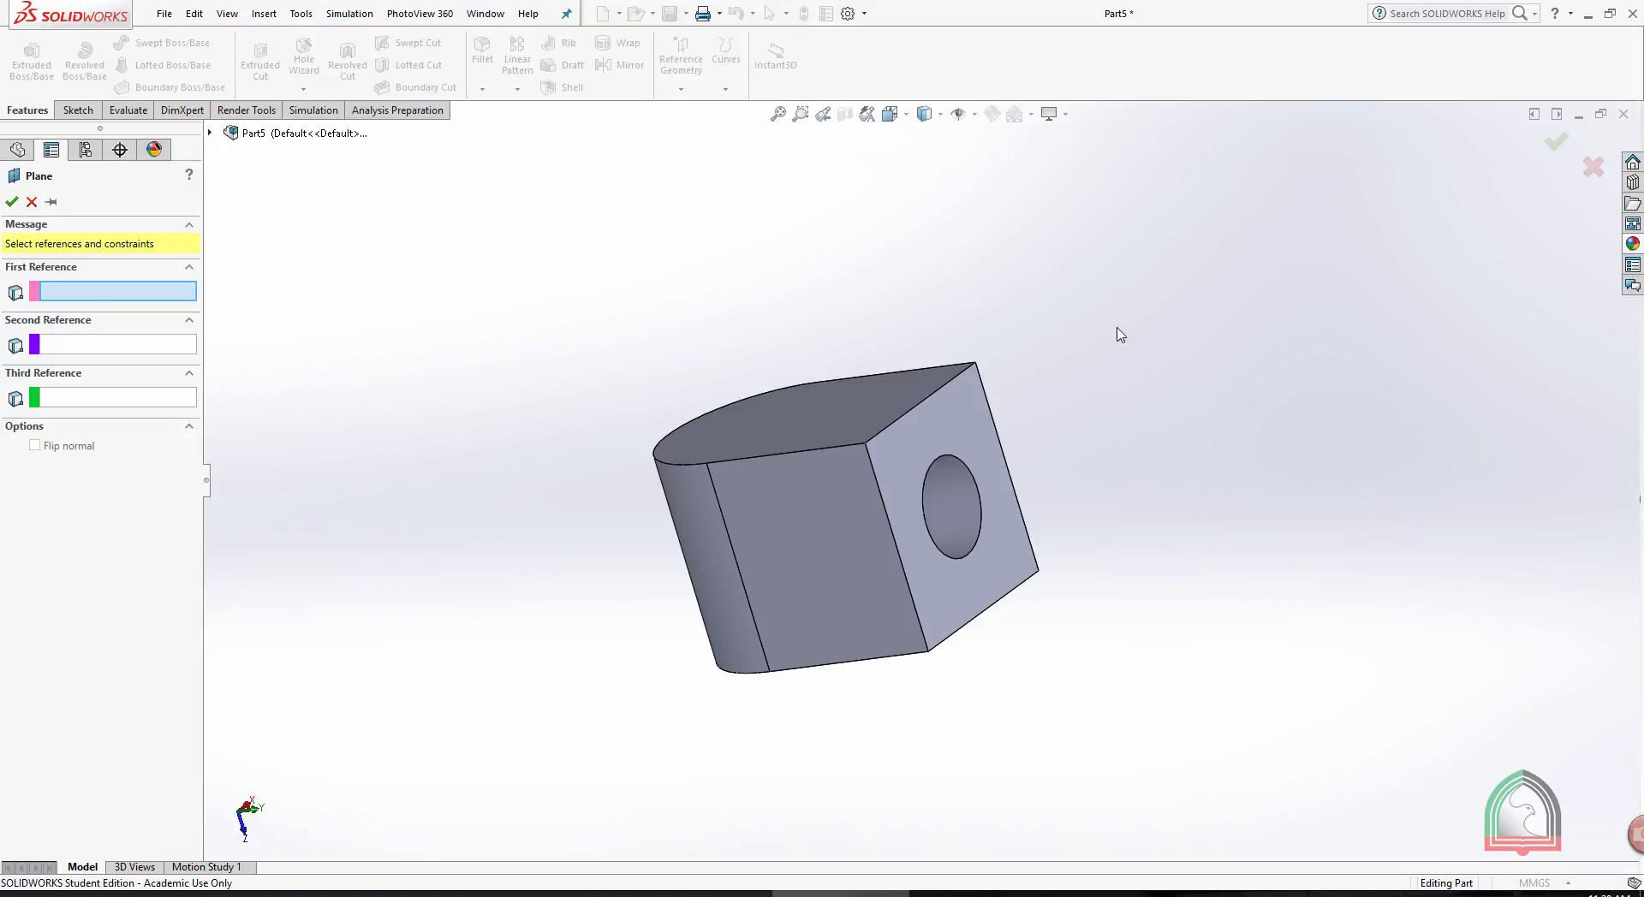
{"action": "middle_click_drag", "start_coordinate": [1119, 333], "coordinate": [1009, 109]}
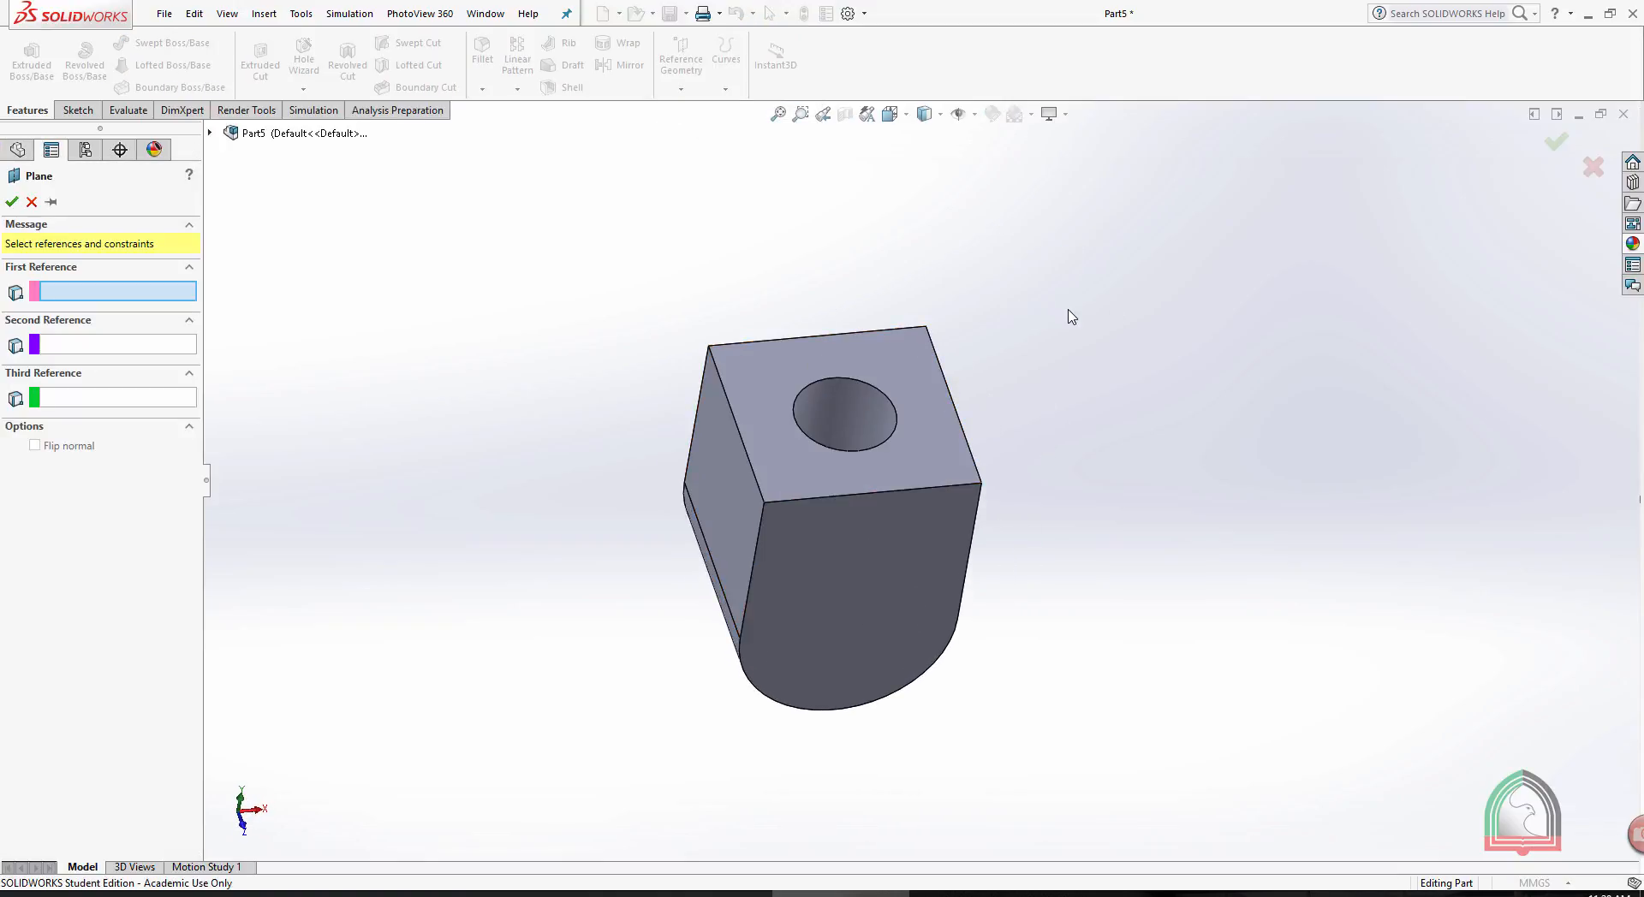
{"action": "middle_click_drag", "start_coordinate": [1049, 296], "coordinate": [1112, 272]}
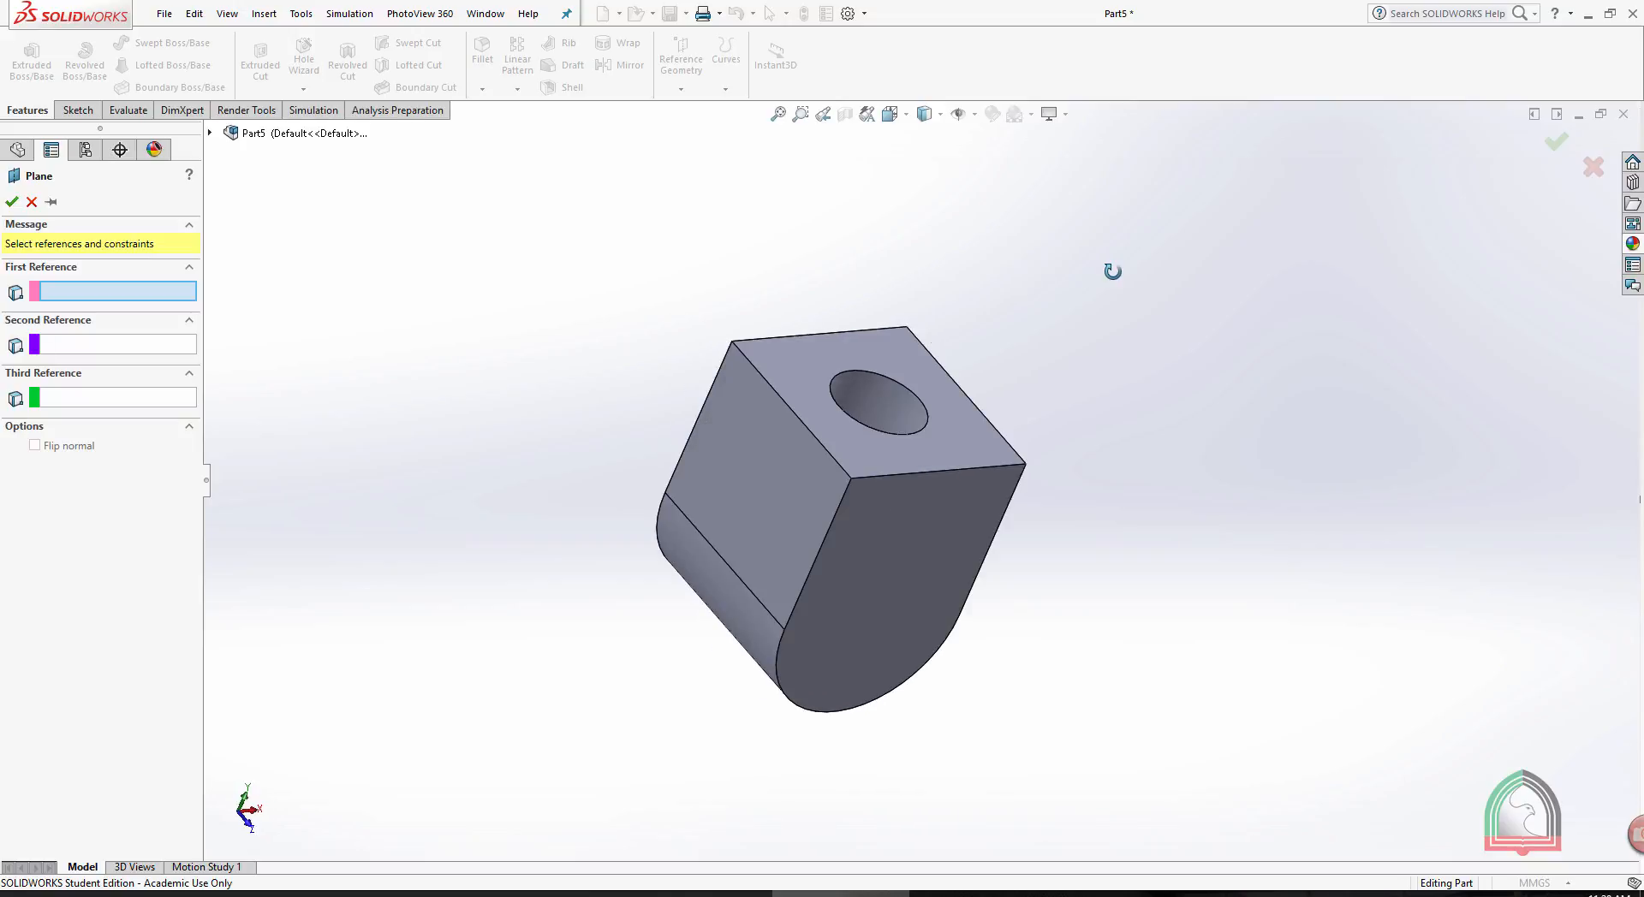
{"action": "left_click", "coordinate": [757, 465]}
{"action": "middle_click_drag", "start_coordinate": [1184, 398], "coordinate": [934, 464]}
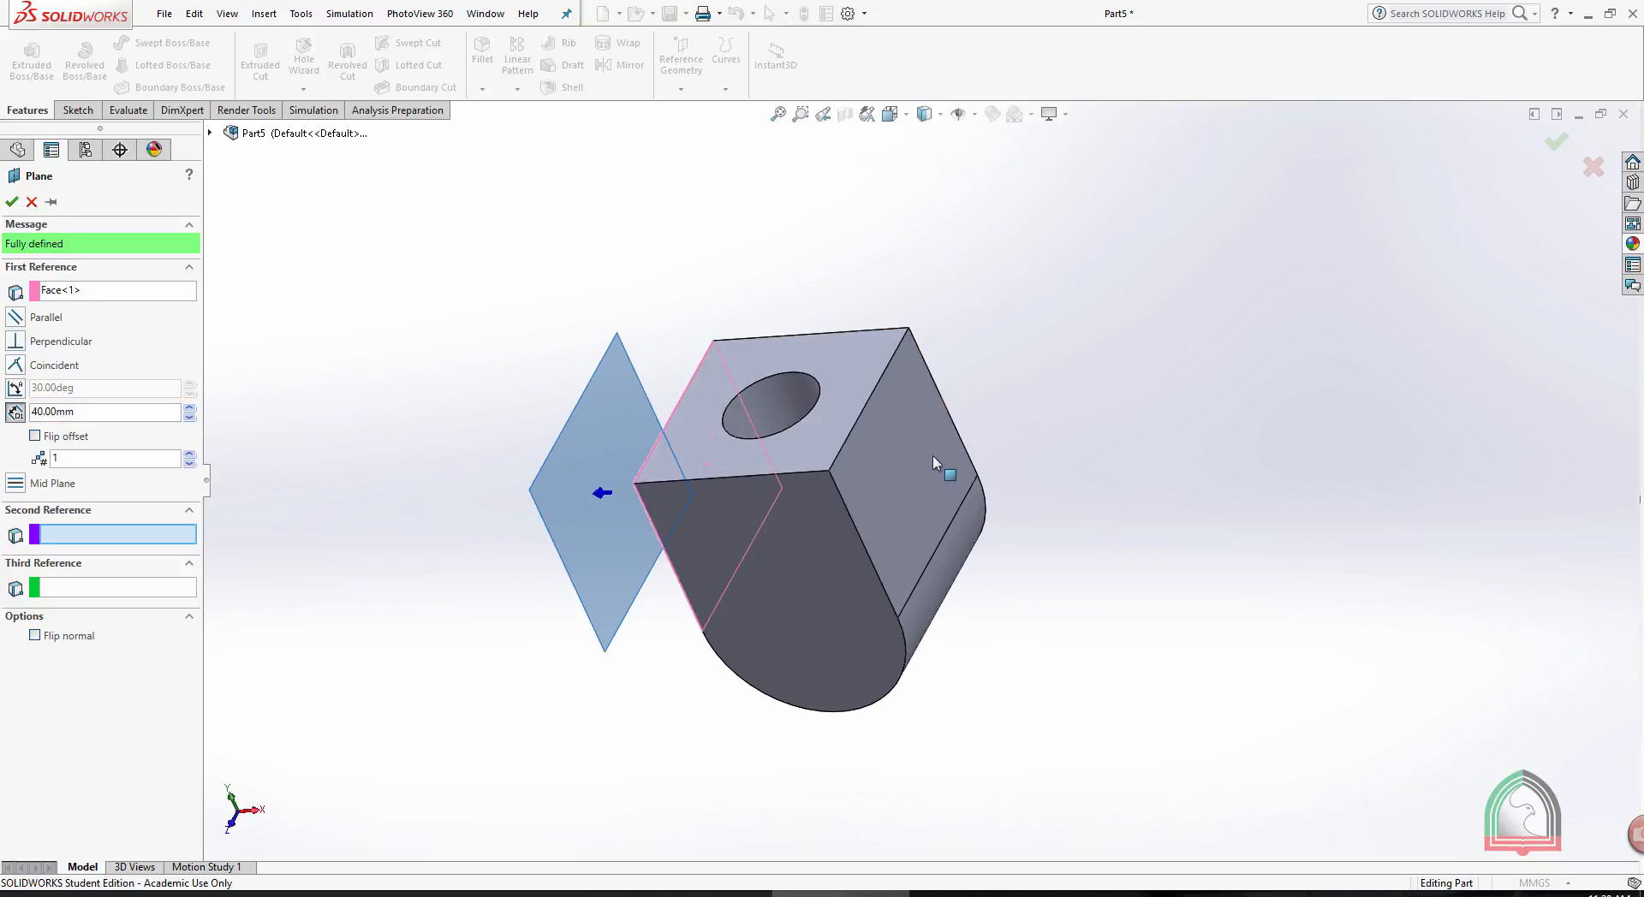
{"action": "left_click", "coordinate": [931, 465]}
{"action": "middle_click_drag", "start_coordinate": [986, 323], "coordinate": [1068, 315]}
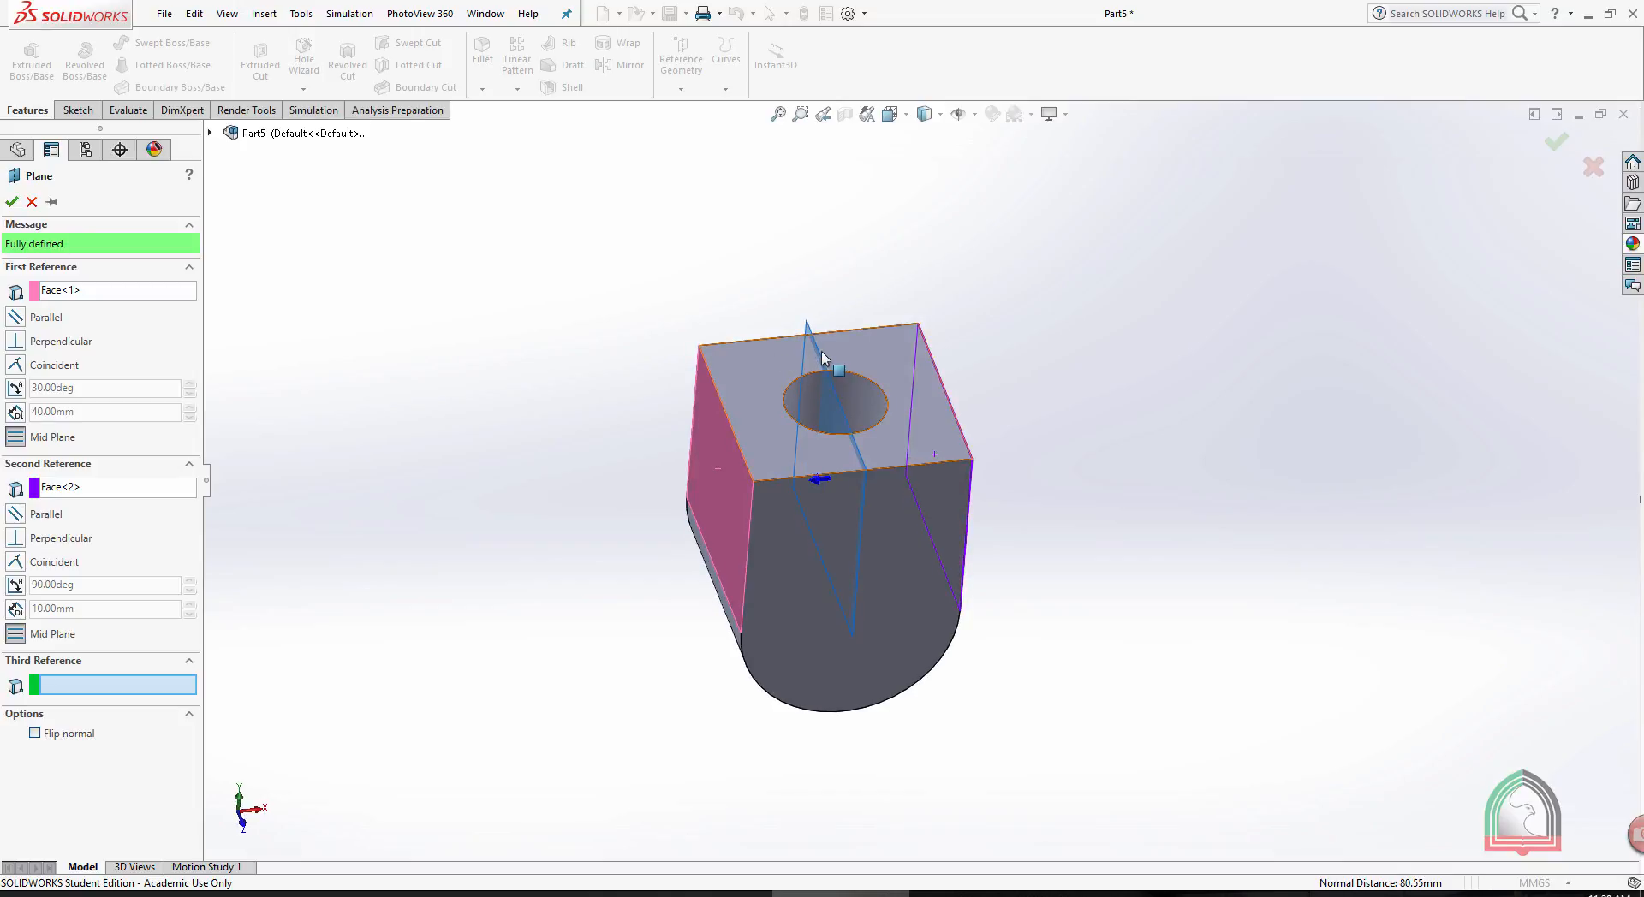
{"action": "left_click", "coordinate": [12, 202]}
{"action": "middle_click_drag", "start_coordinate": [826, 227], "coordinate": [792, 346]}
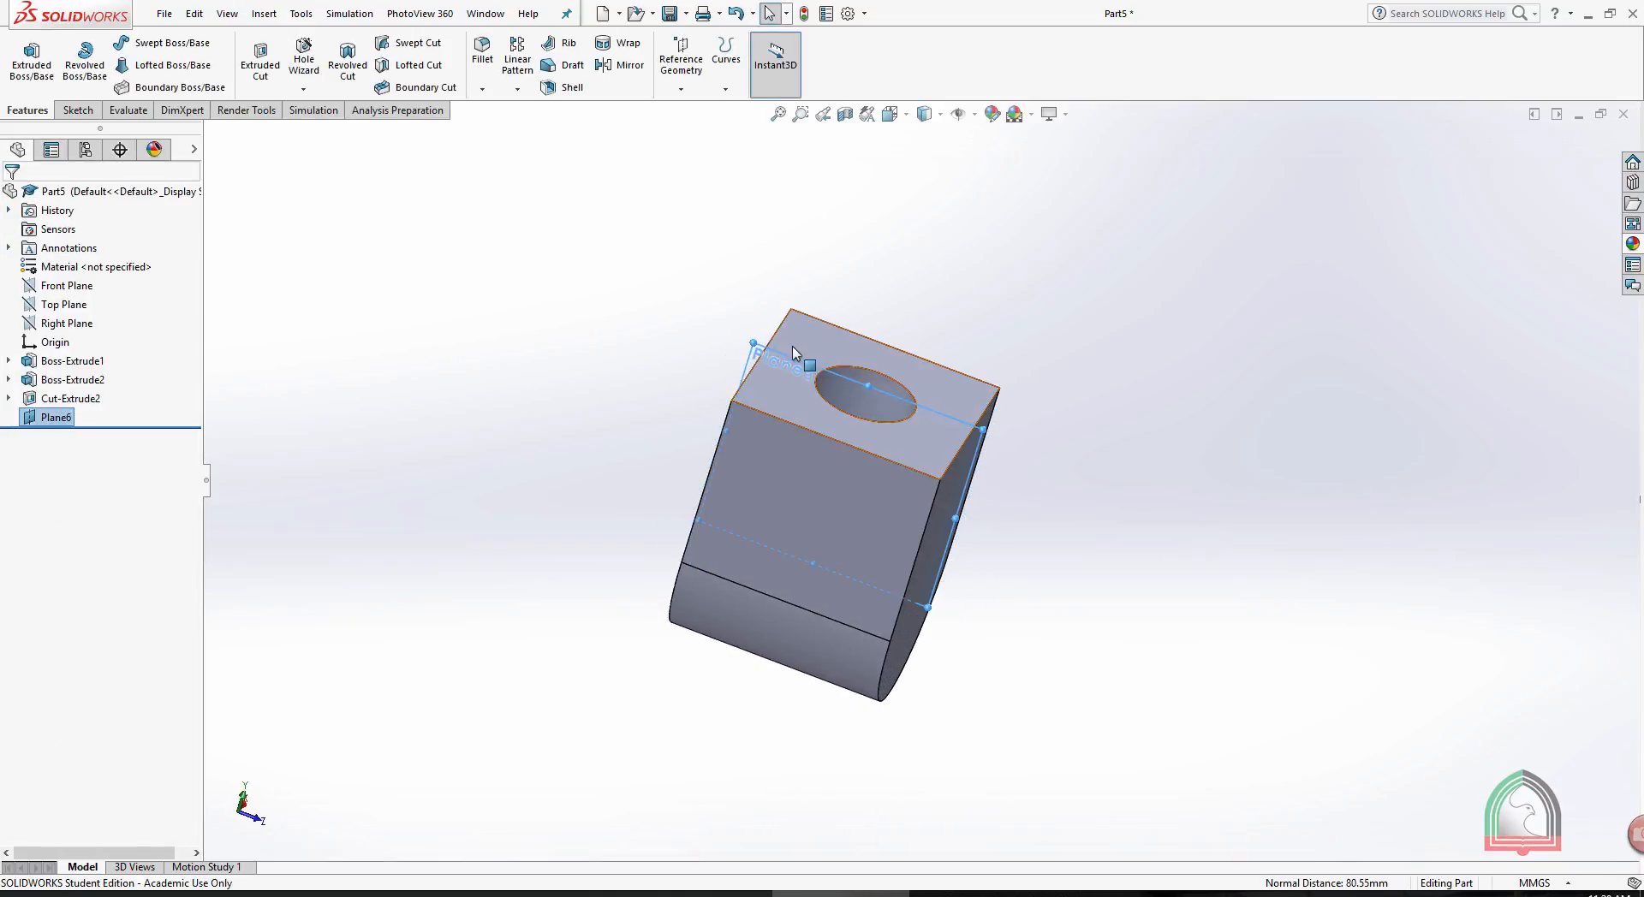
{"action": "left_click", "coordinate": [846, 355]}
{"action": "left_click", "coordinate": [976, 228]}
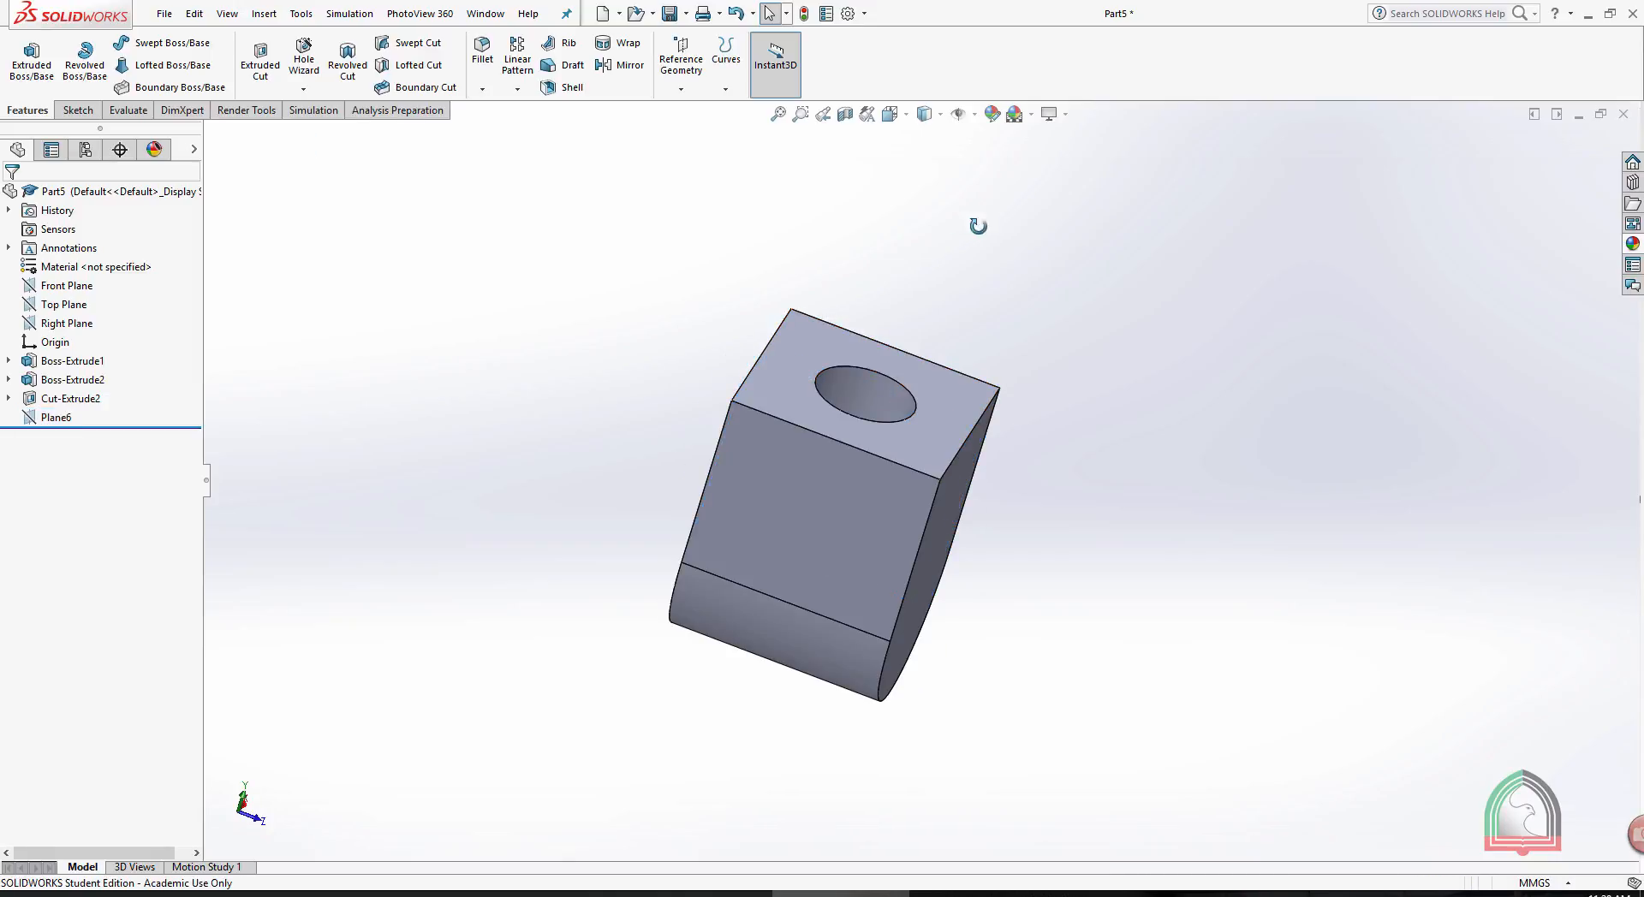
- Create a mid plane bisecting the angle between the holed face and the adjoining flat round-ended side face
{"action": "middle_click_drag", "start_coordinate": [976, 228], "coordinate": [1037, 245]}
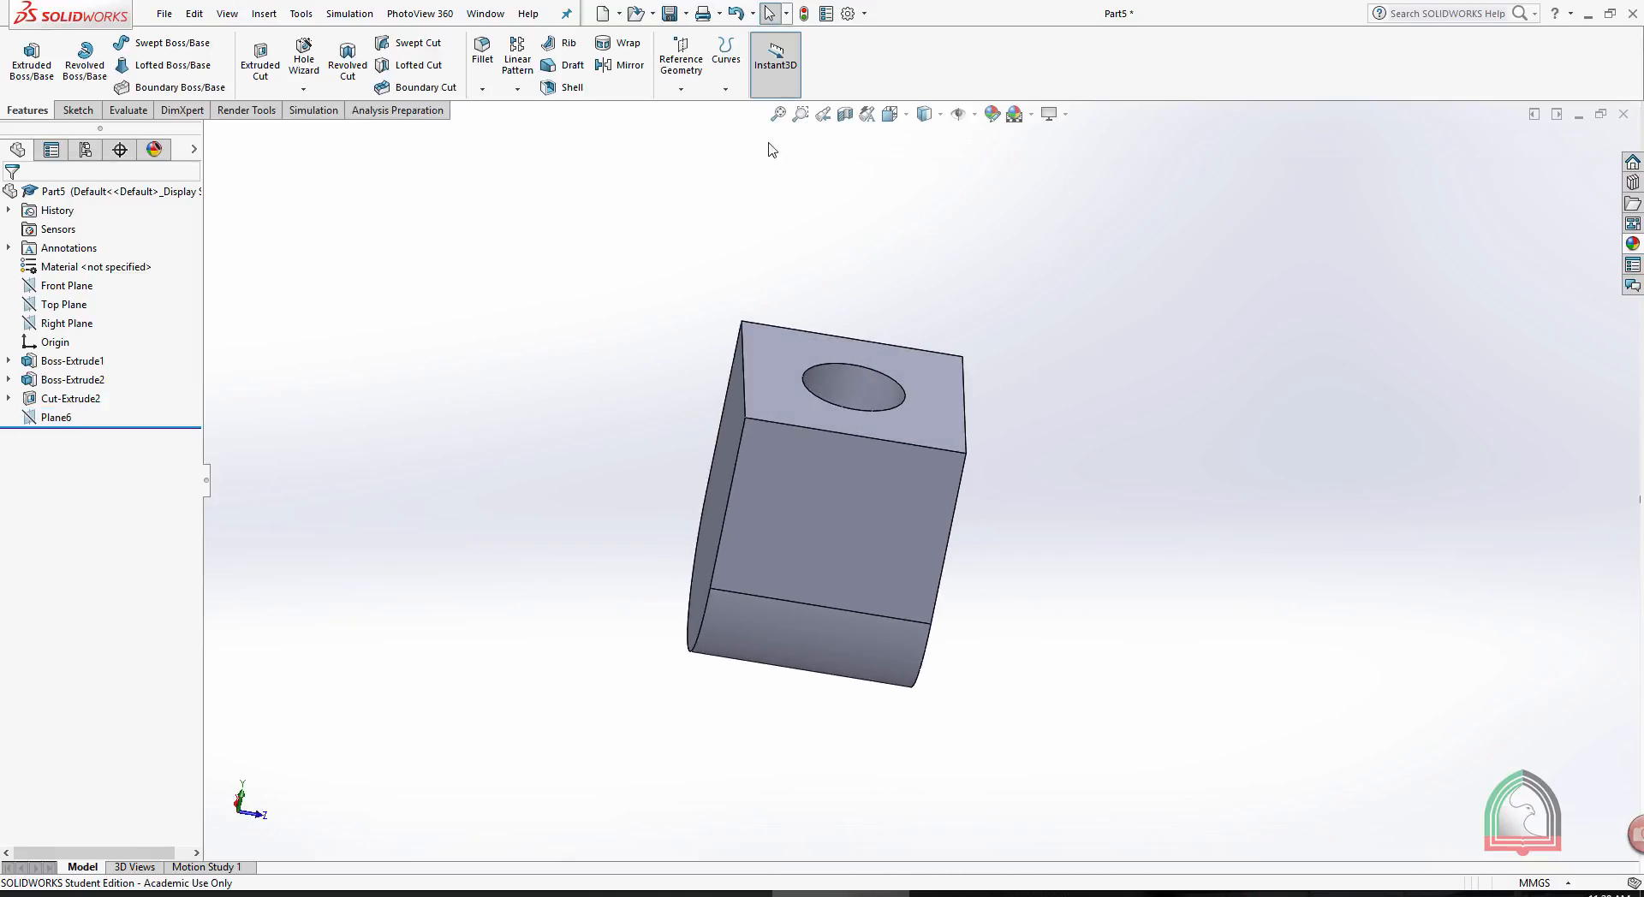
{"action": "left_click", "coordinate": [680, 68]}
{"action": "left_click", "coordinate": [694, 116]}
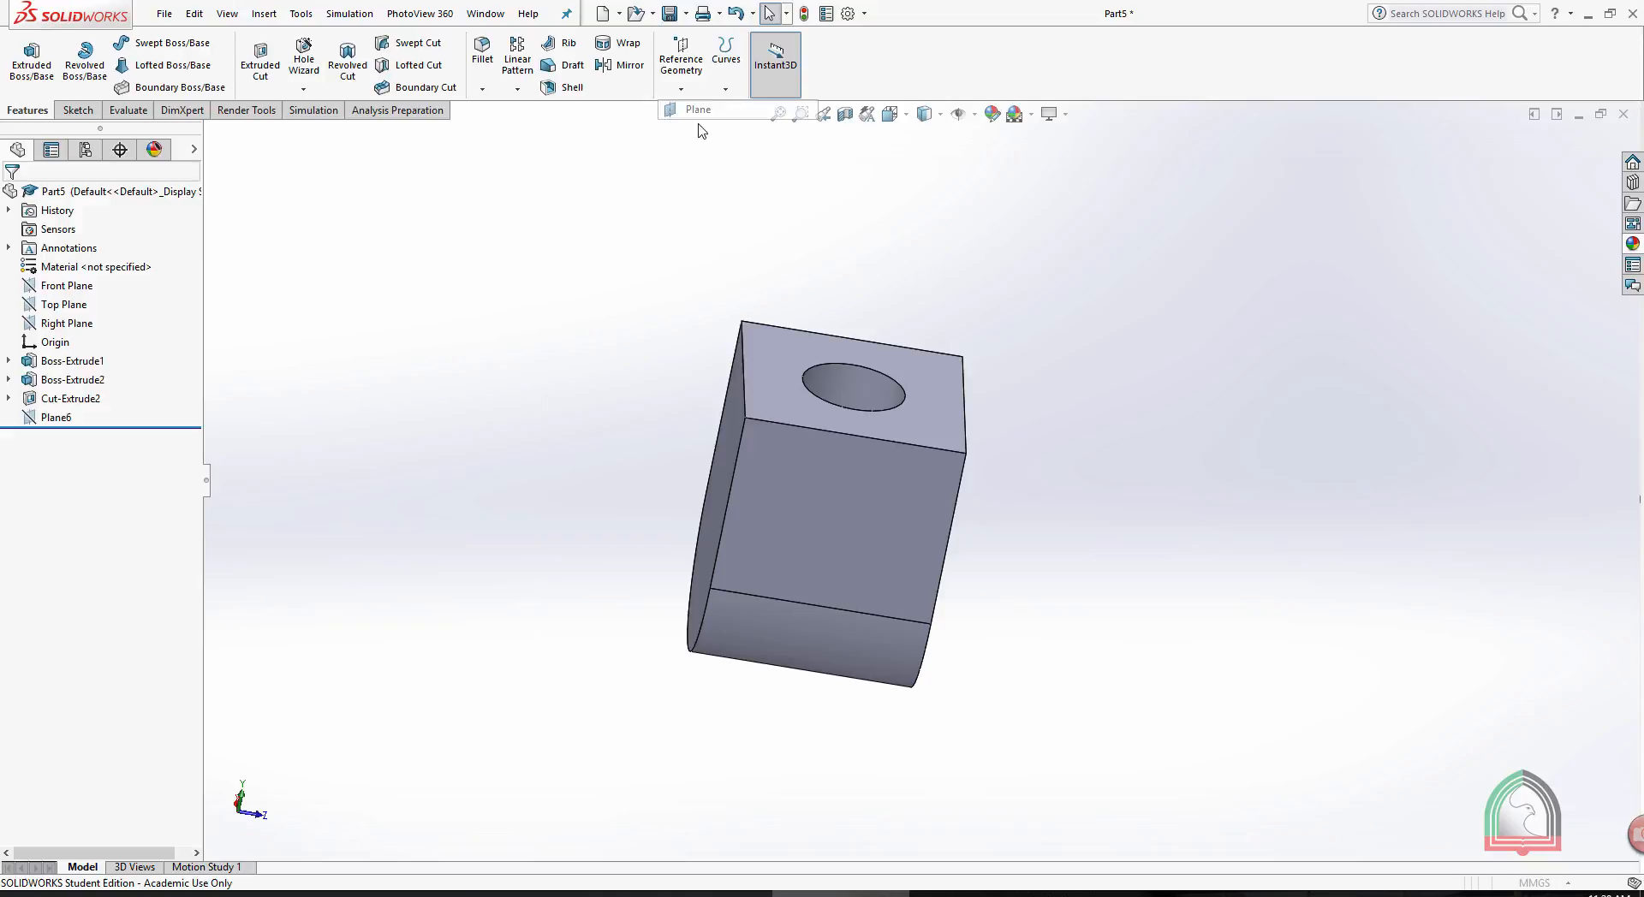
{"action": "left_click", "coordinate": [778, 352]}
{"action": "left_click", "coordinate": [730, 430]}
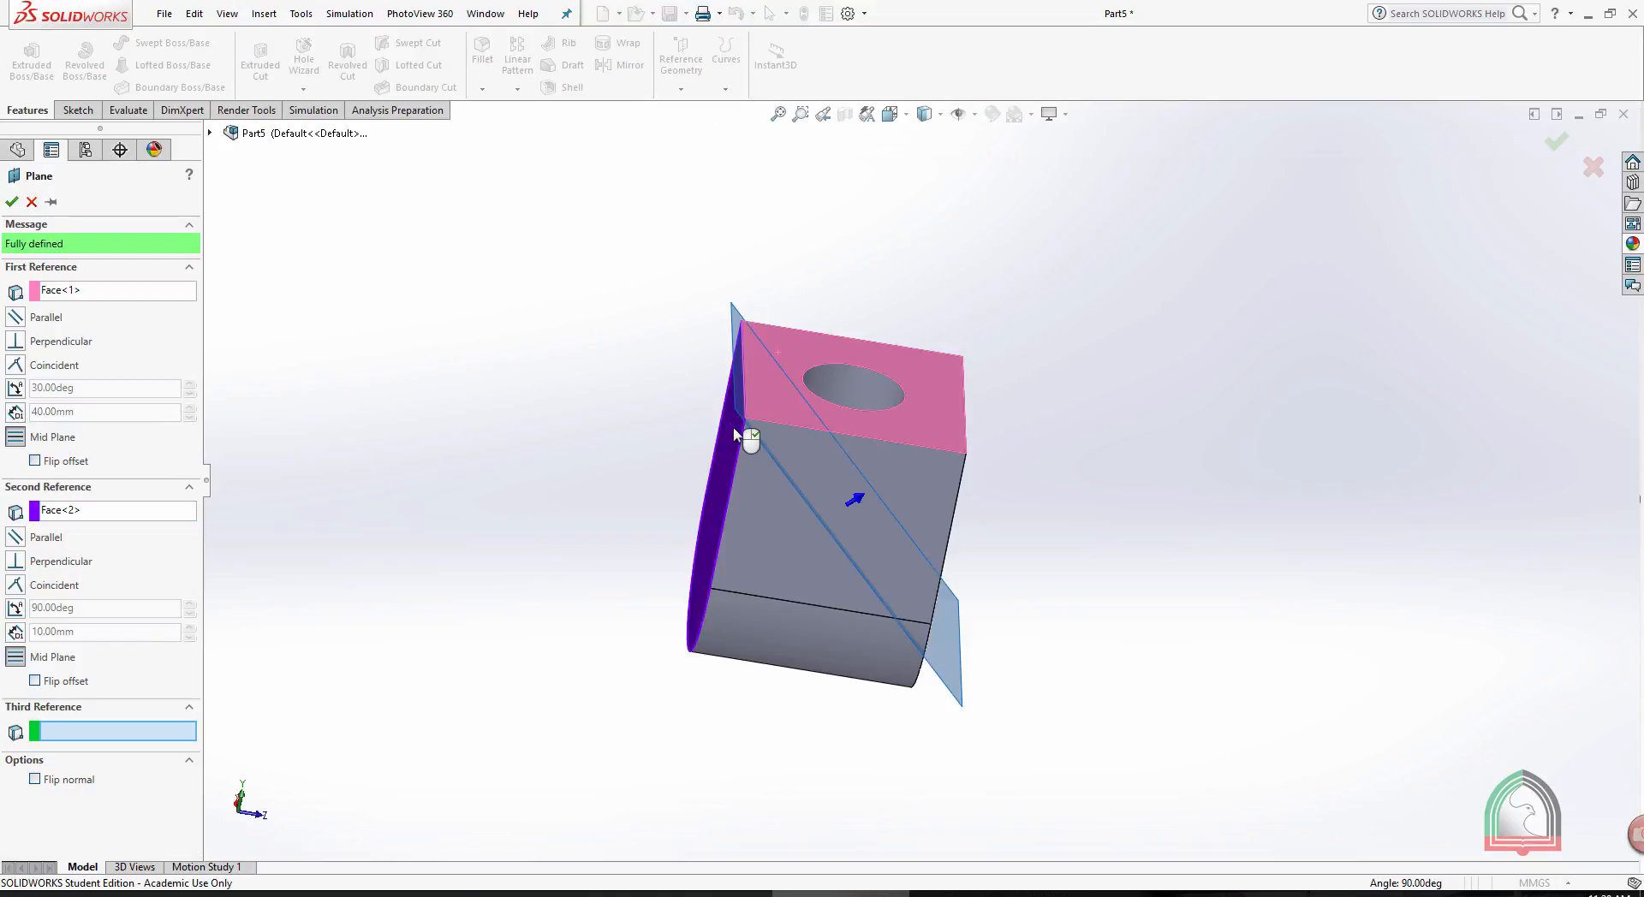
{"action": "mouse_move", "coordinate": [959, 248]}
{"action": "middle_mouse_down"}
{"action": "mouse_move", "coordinate": [981, 221]}
{"action": "mouse_move", "coordinate": [924, 257]}
{"action": "mouse_move", "coordinate": [940, 229]}
{"action": "middle_mouse_up"}
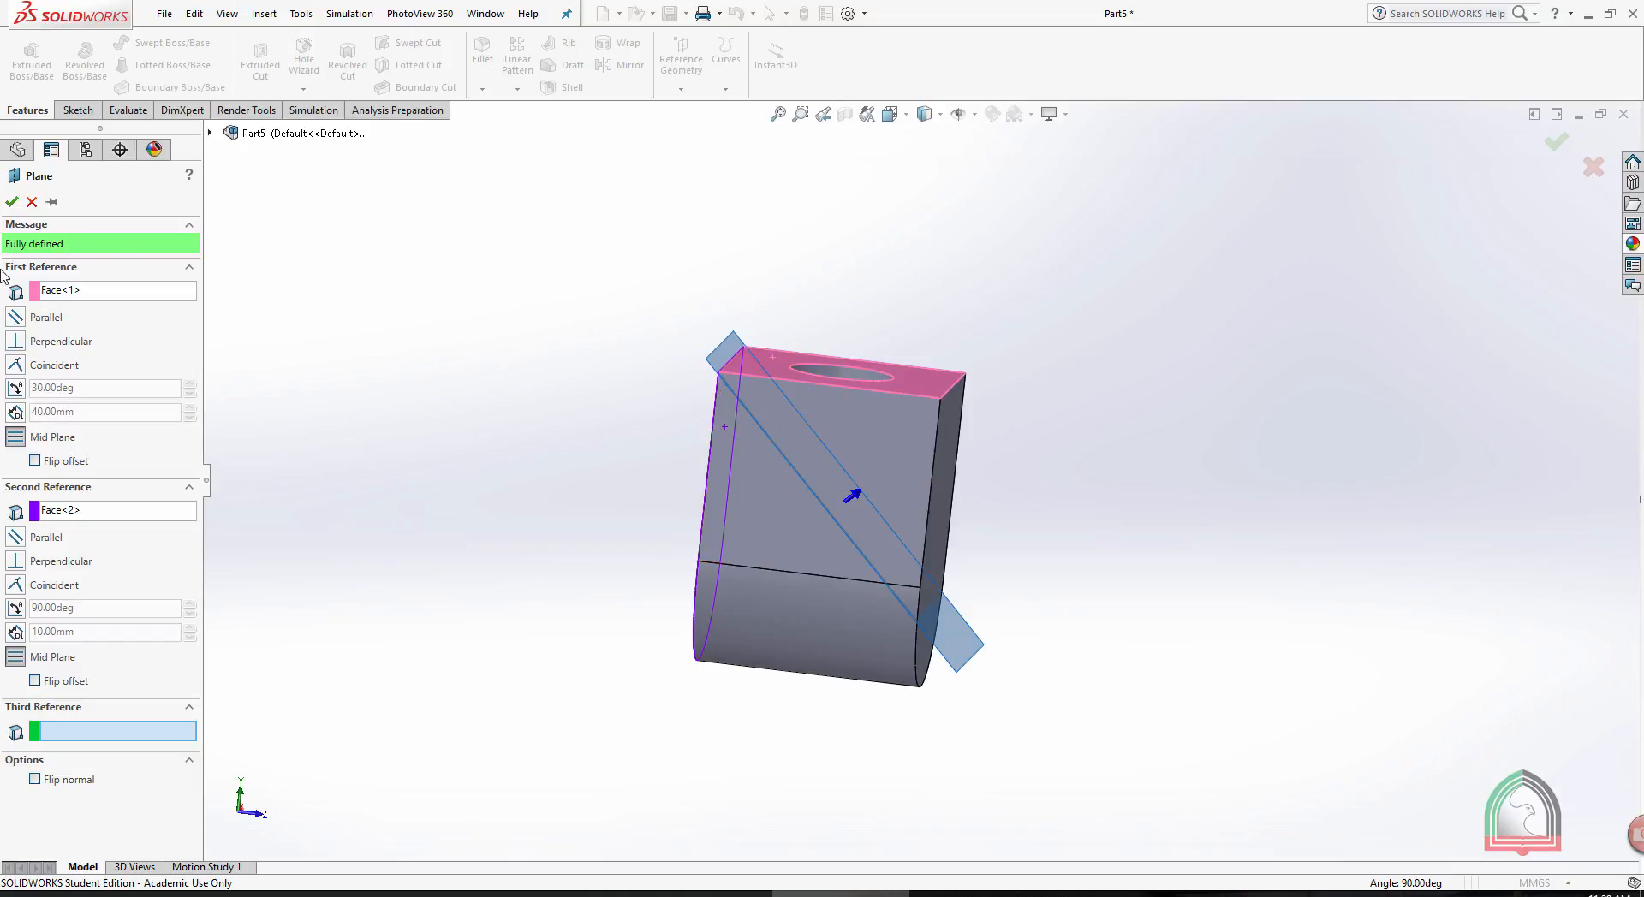
{"action": "left_click", "coordinate": [13, 203]}
{"action": "left_click", "coordinate": [13, 202]}
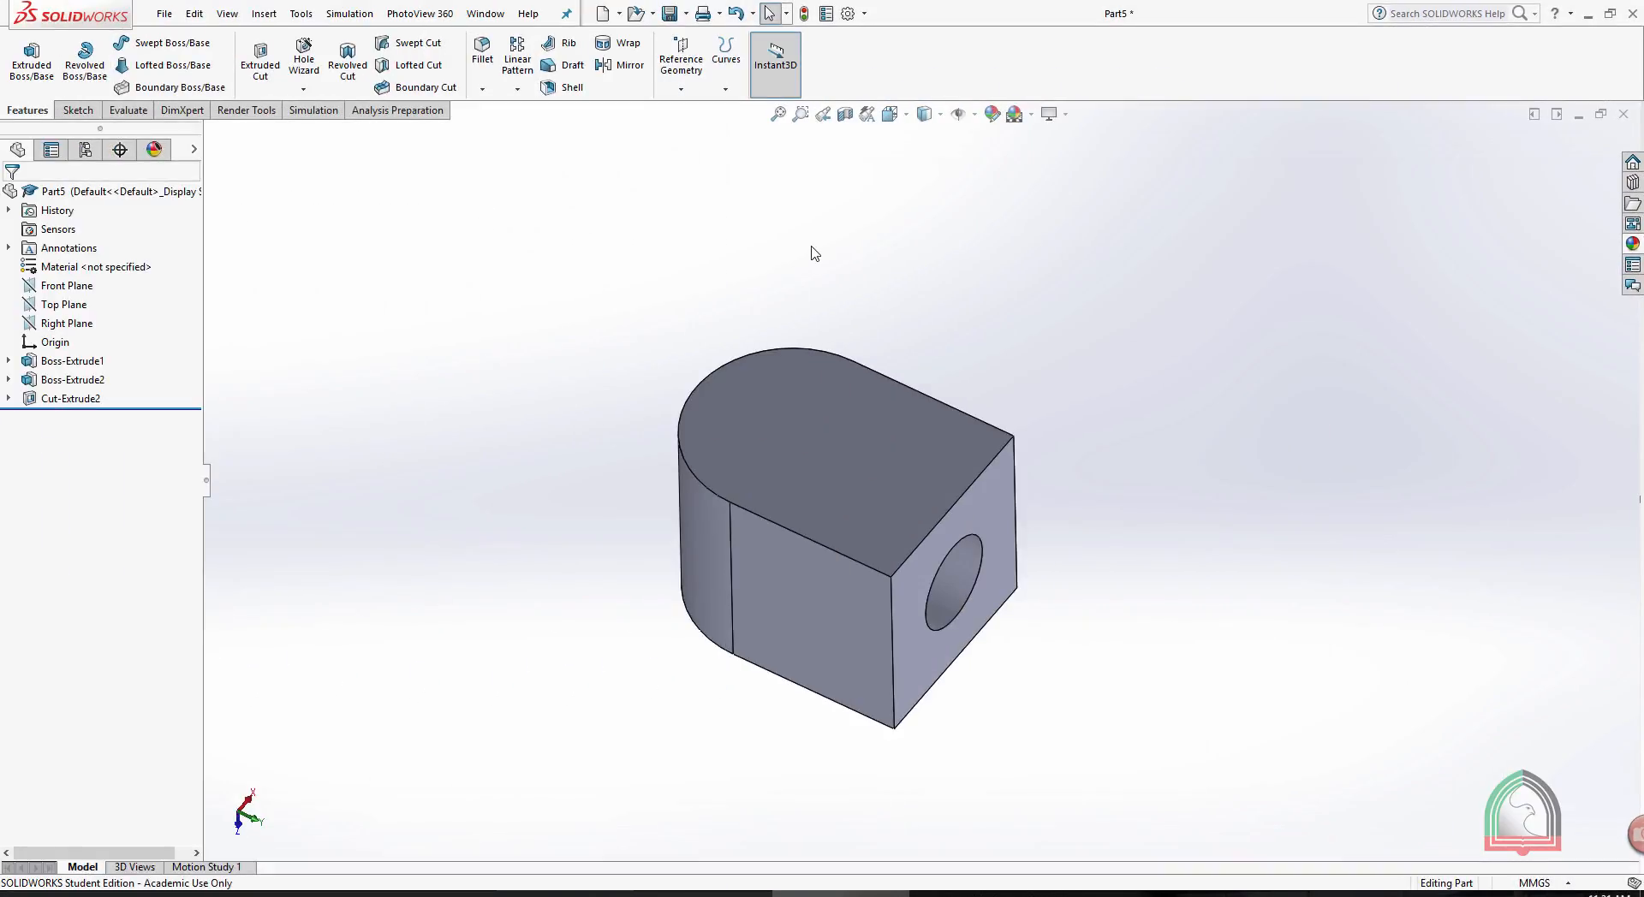
- Start adding a reference axis to the block
{"action": "left_click", "coordinate": [681, 89]}
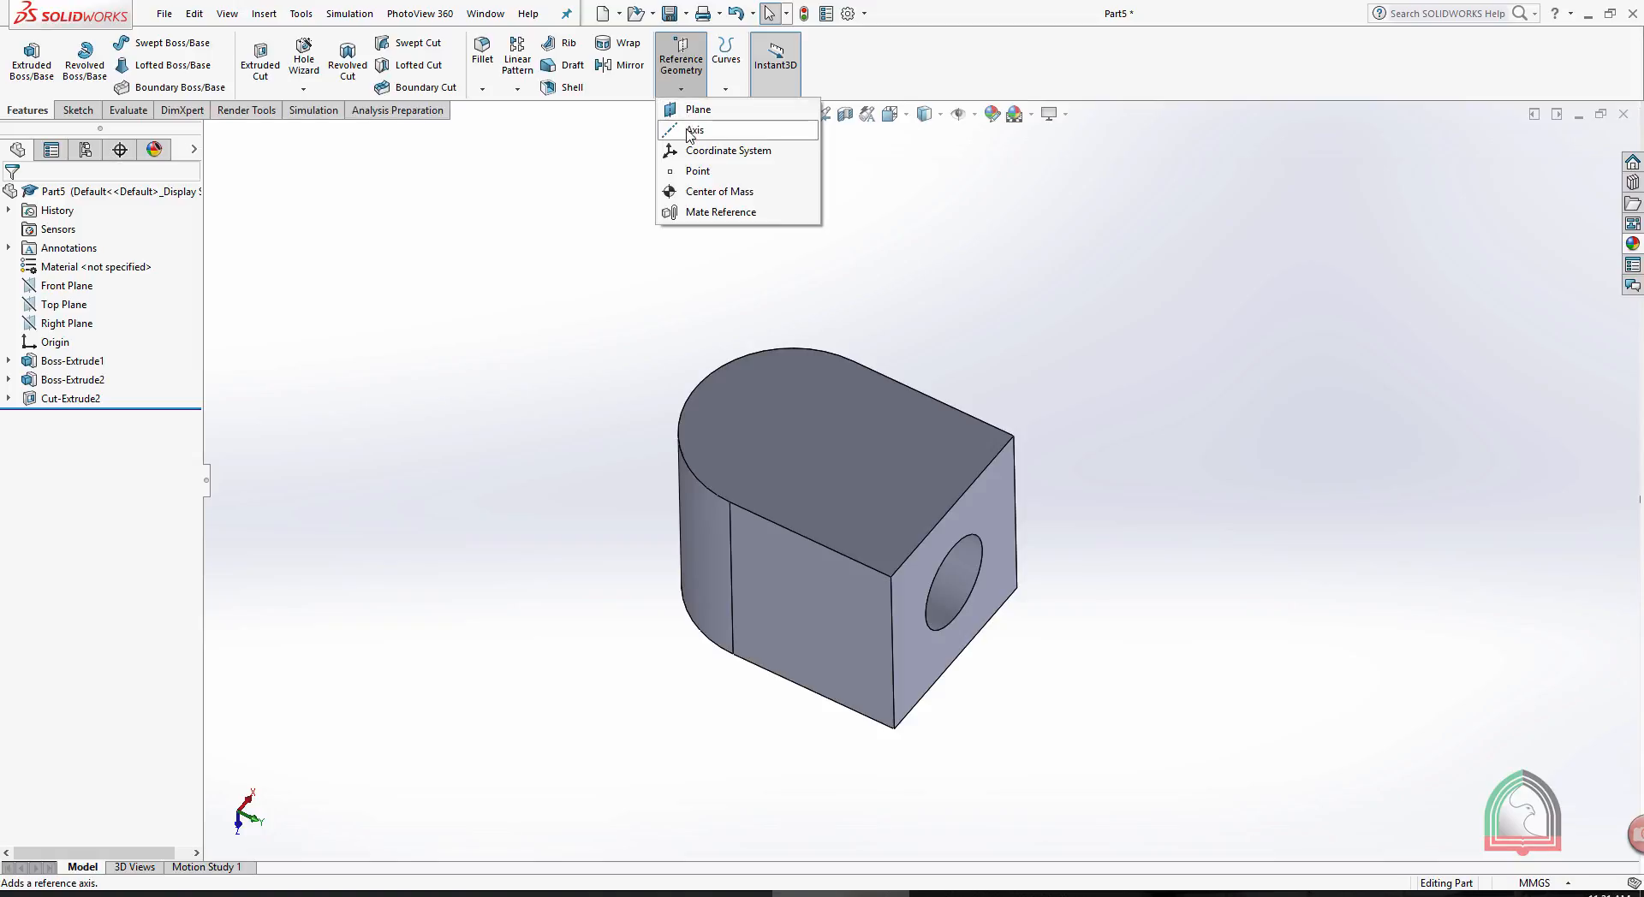
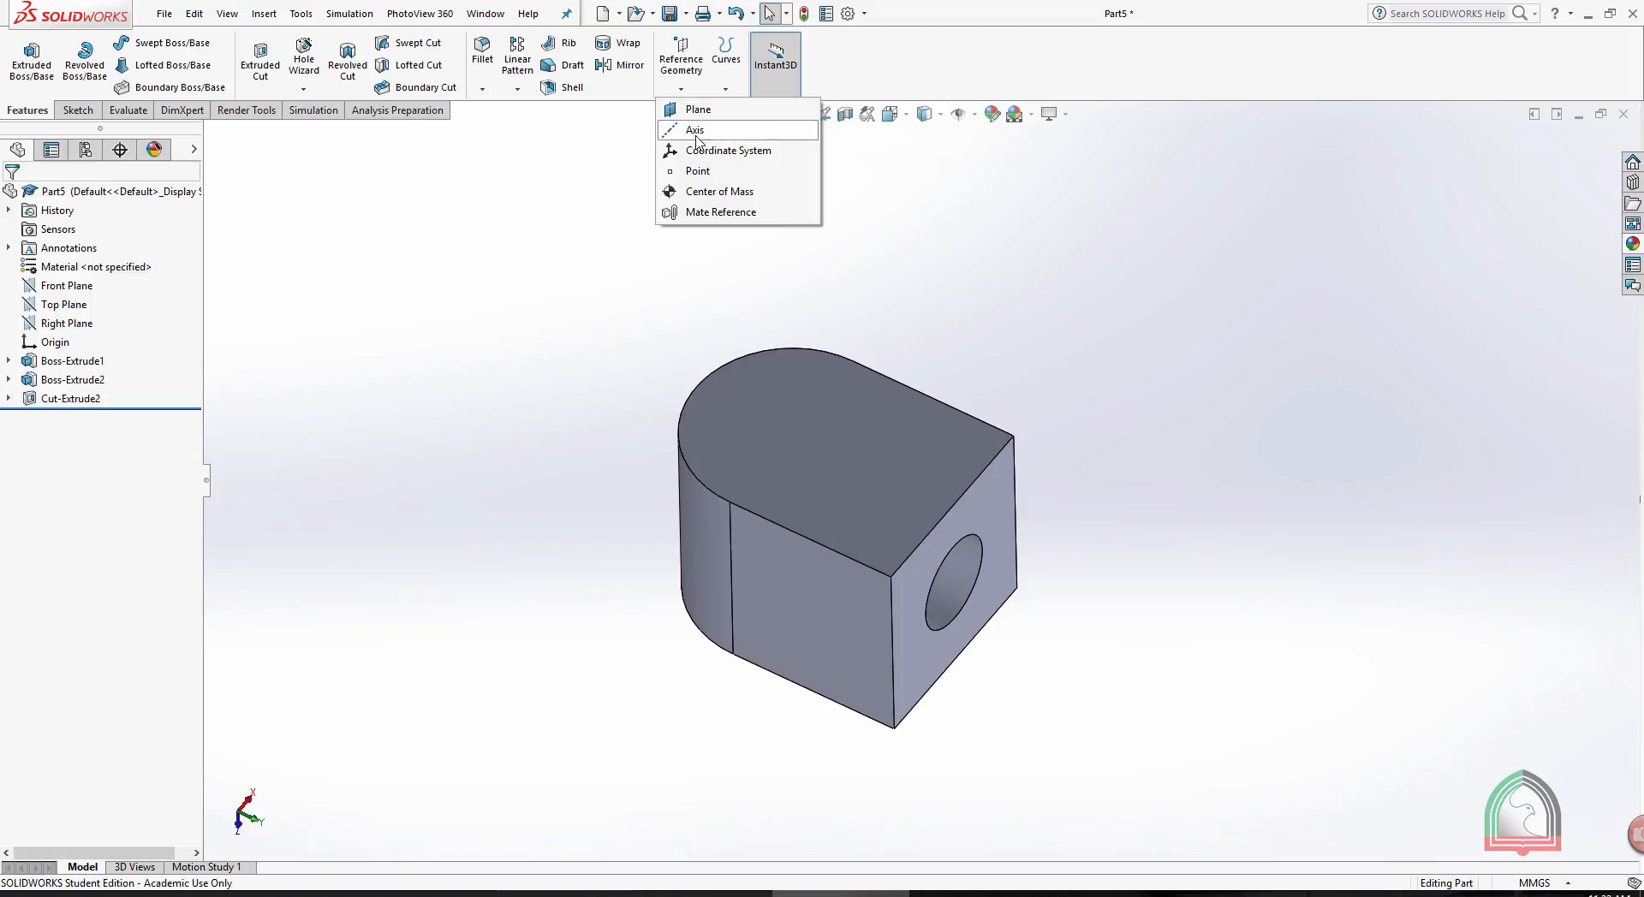
- Create a reference axis through the centre of the hole from its cylindrical face
{"action": "left_click", "coordinate": [692, 130]}
{"action": "mouse_move", "coordinate": [554, 301]}
{"action": "middle_mouse_down"}
{"action": "mouse_move", "coordinate": [540, 235]}
{"action": "mouse_move", "coordinate": [536, 289]}
{"action": "middle_mouse_up"}
{"action": "left_click", "coordinate": [953, 548]}
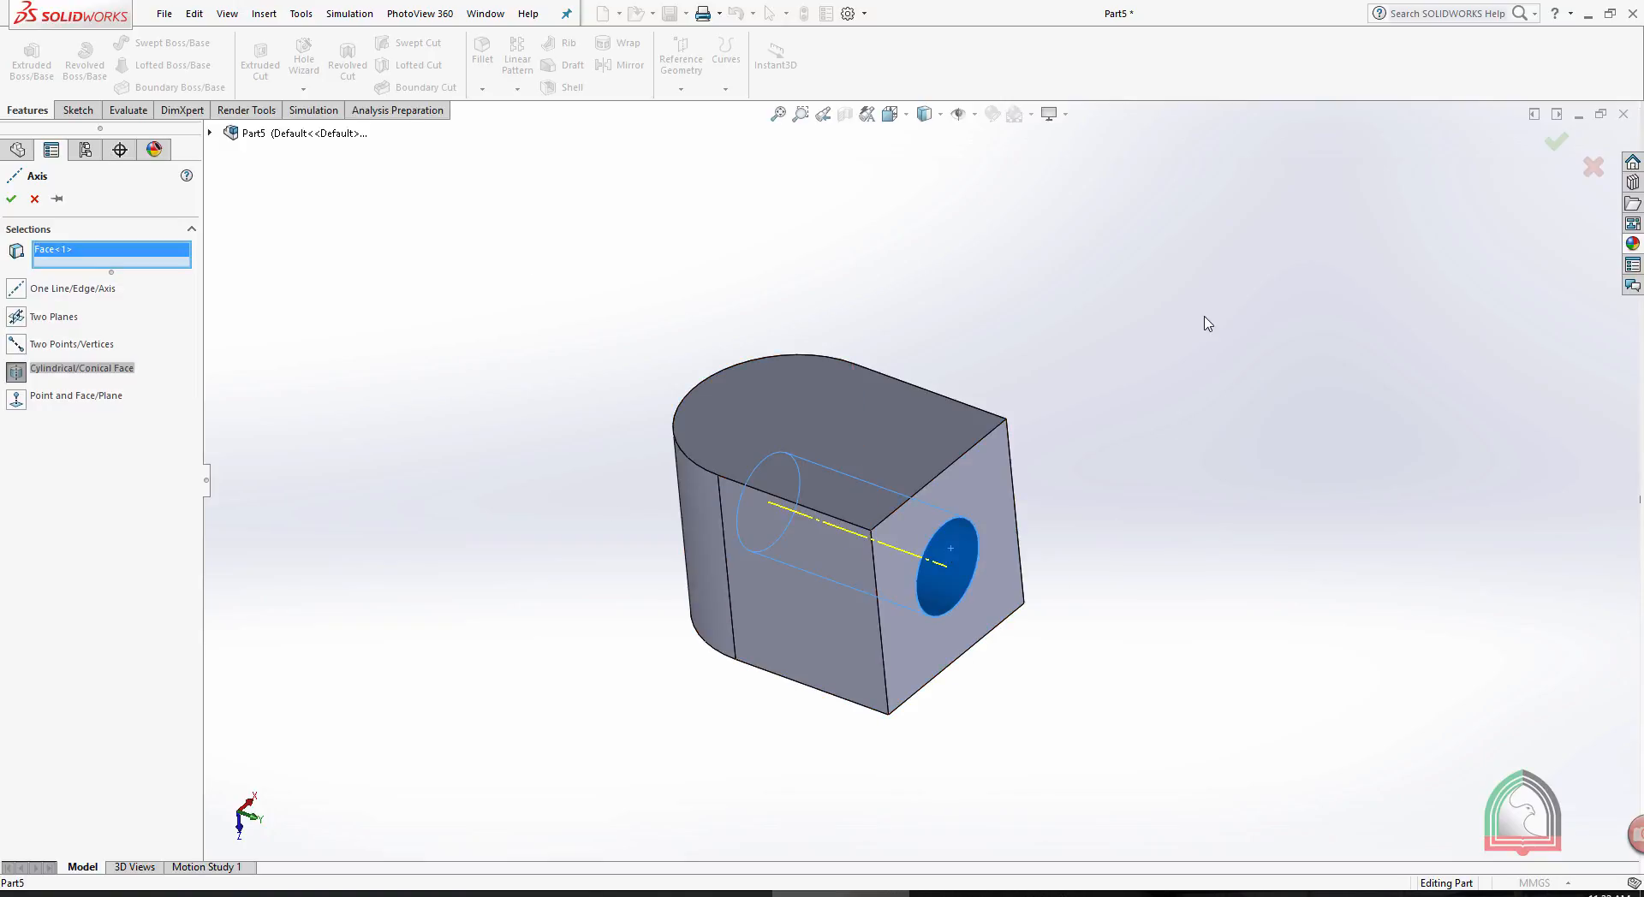
{"action": "left_click", "coordinate": [11, 198]}
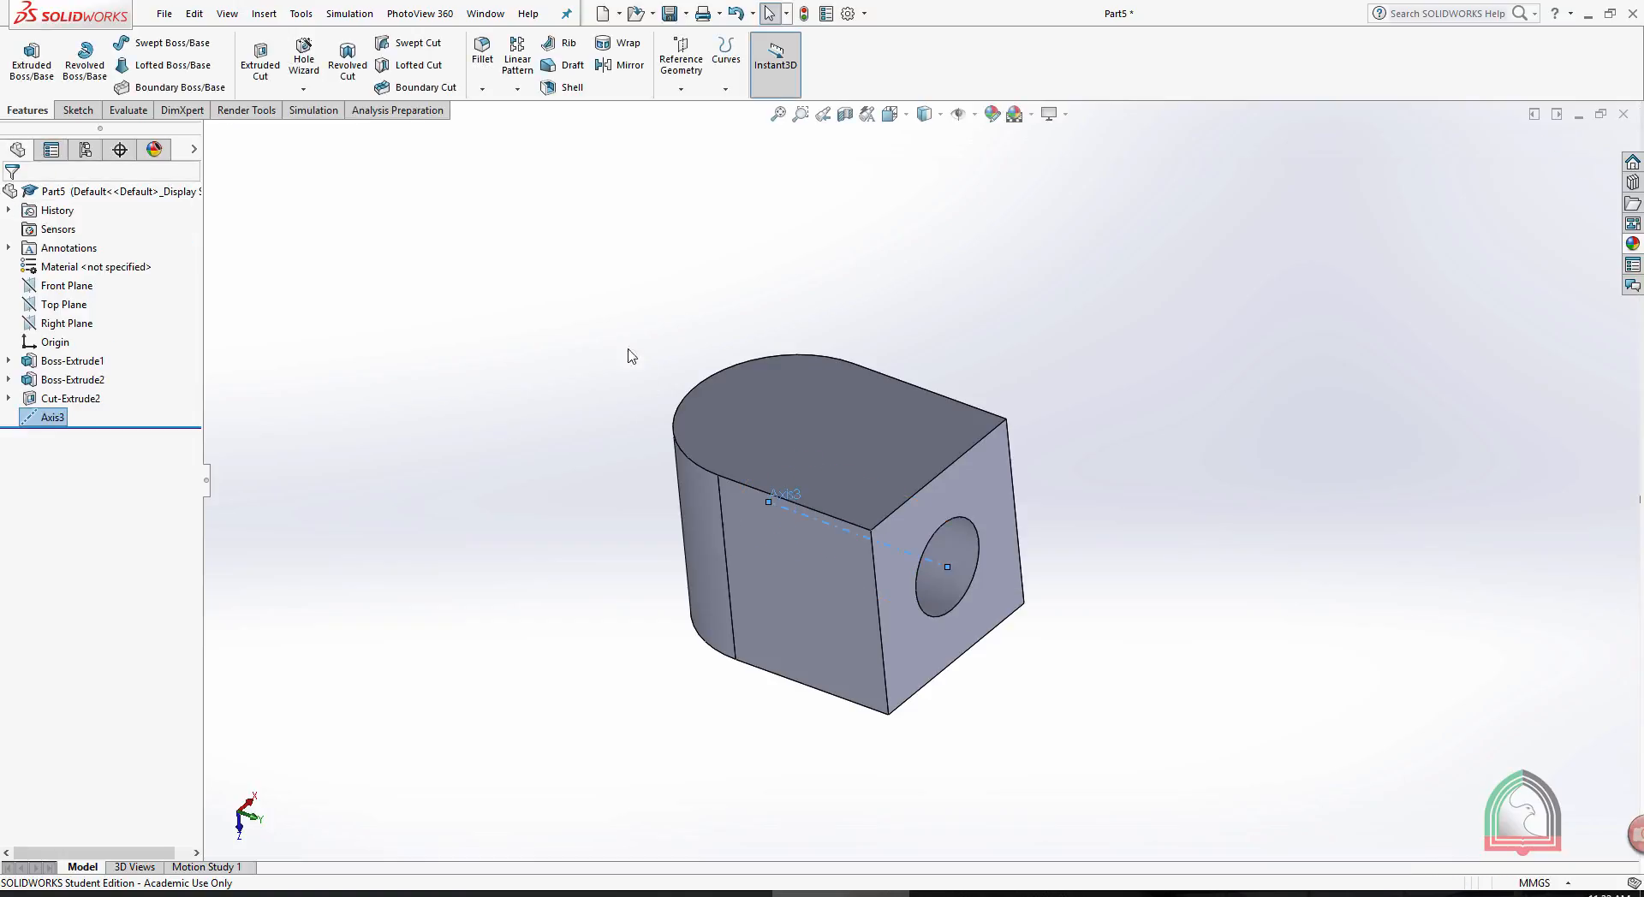
- Create a reference axis from the cylindrical face of the block's rounded end
{"action": "middle_click_drag", "start_coordinate": [545, 279], "coordinate": [554, 326]}
{"action": "left_click", "coordinate": [681, 62]}
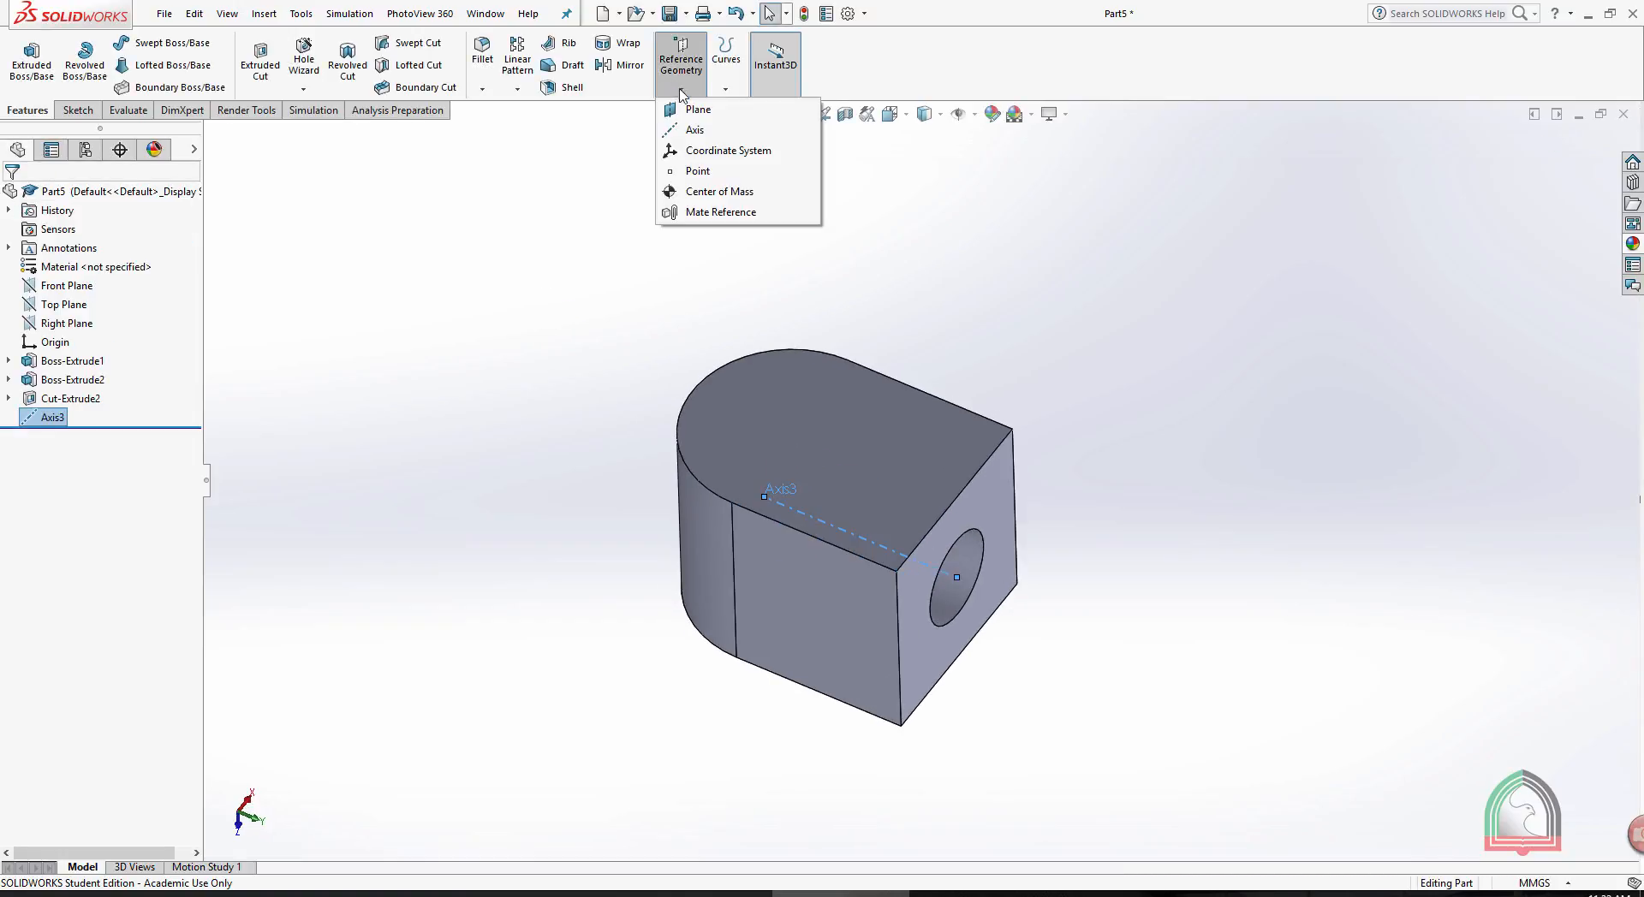
{"action": "left_click", "coordinate": [689, 132]}
{"action": "middle_click_drag", "start_coordinate": [539, 345], "coordinate": [599, 525]}
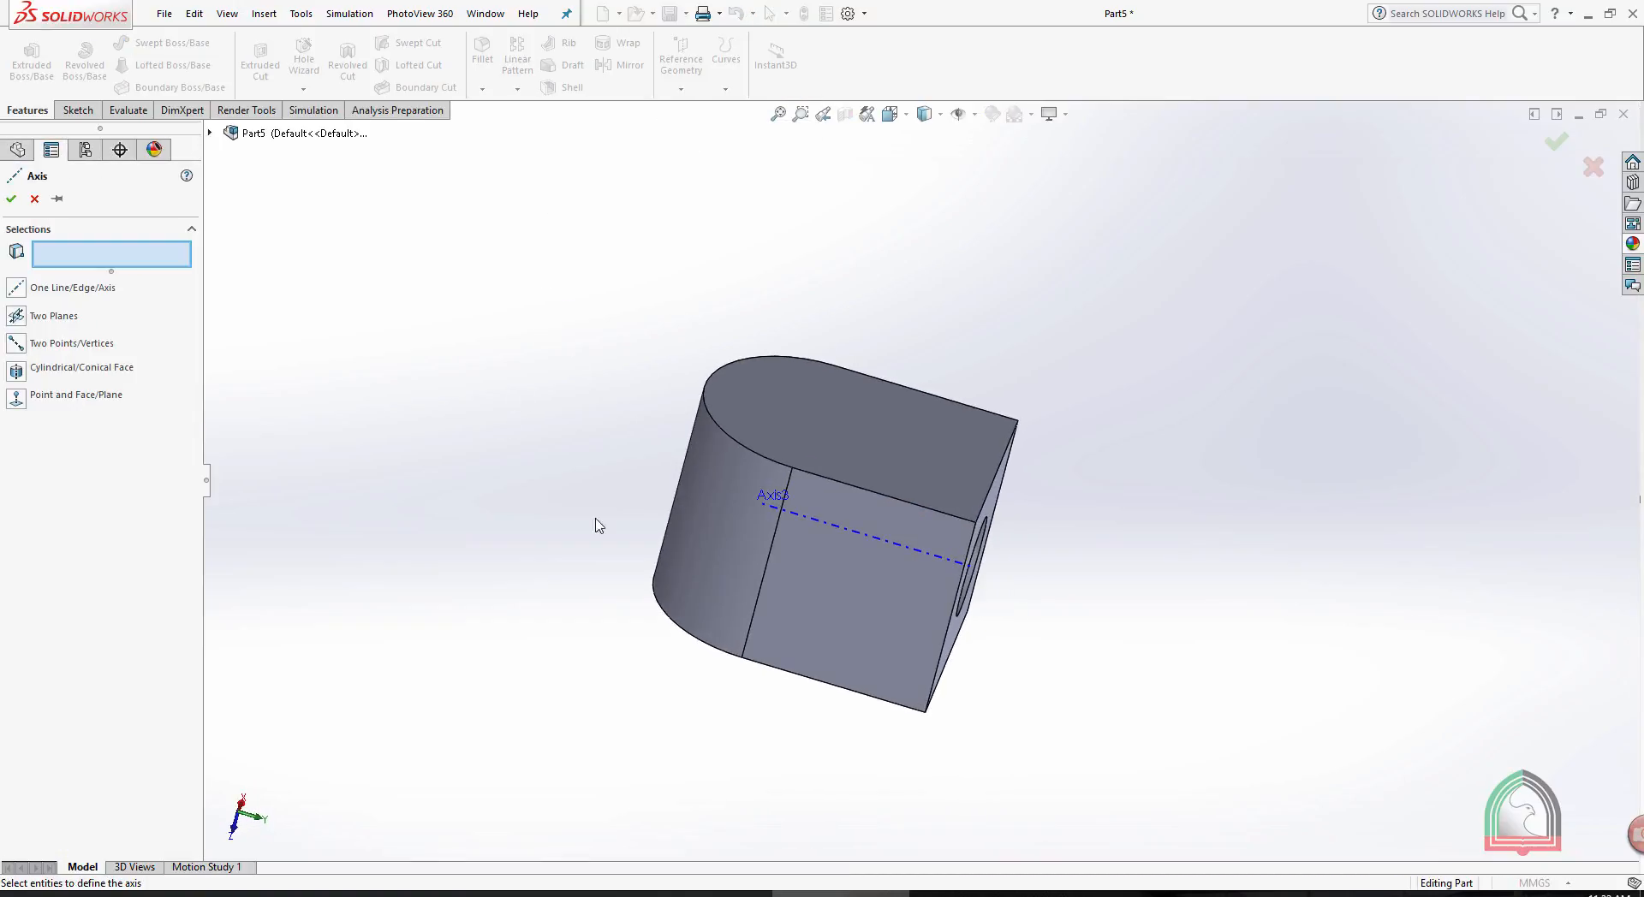
{"action": "left_click", "coordinate": [681, 538]}
{"action": "middle_click_drag", "start_coordinate": [991, 341], "coordinate": [978, 387]}
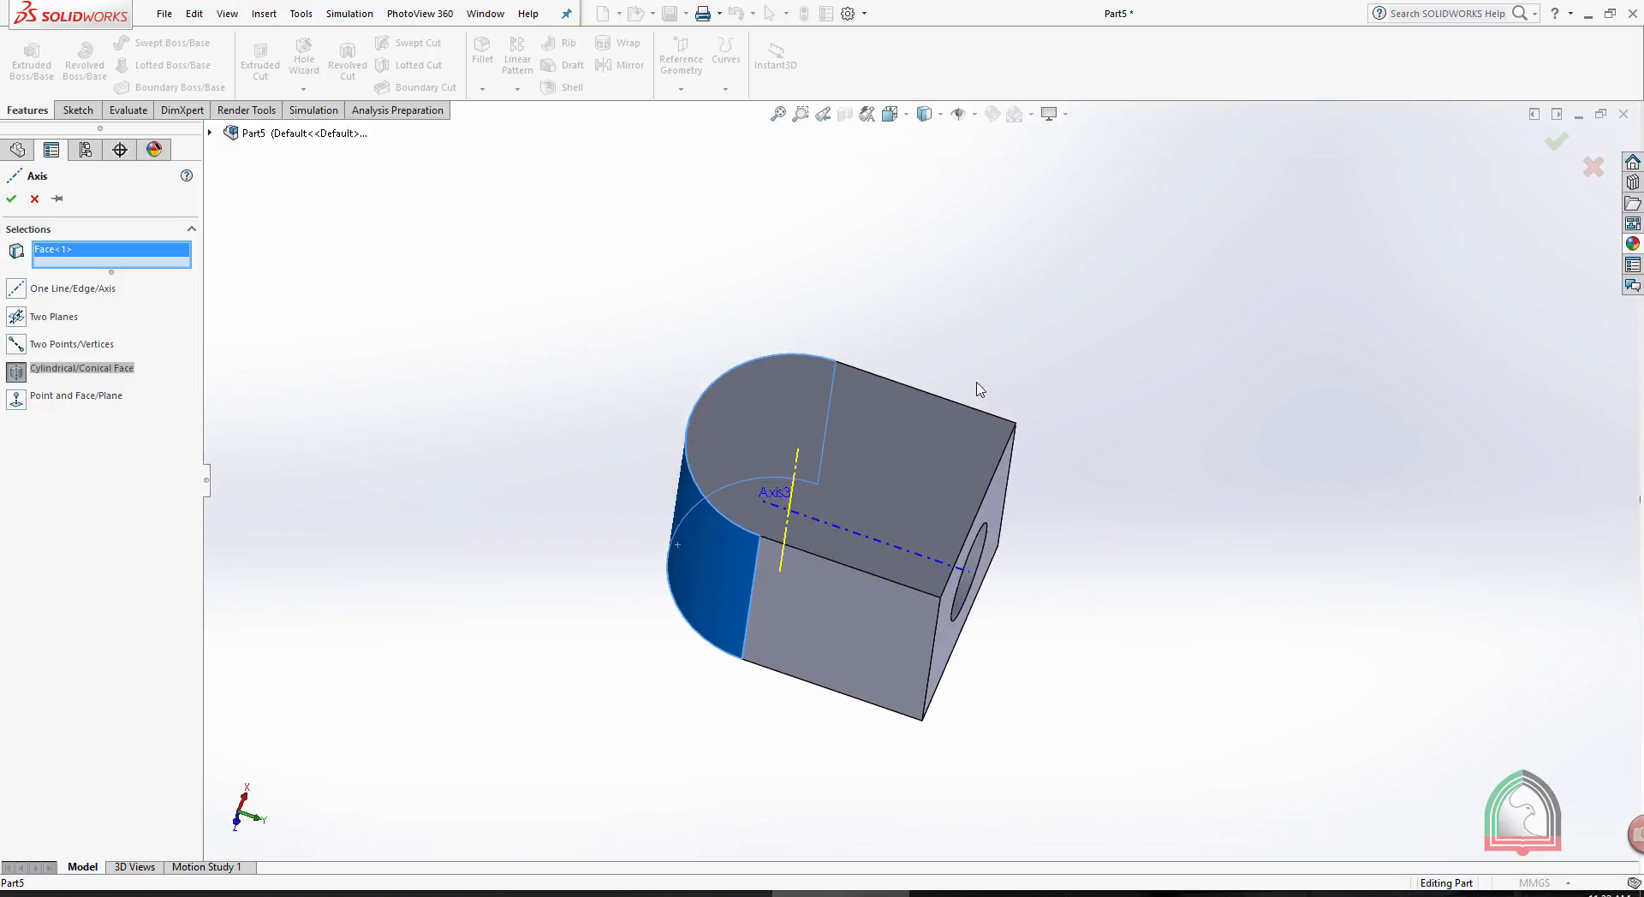
{"action": "left_click", "coordinate": [12, 199]}
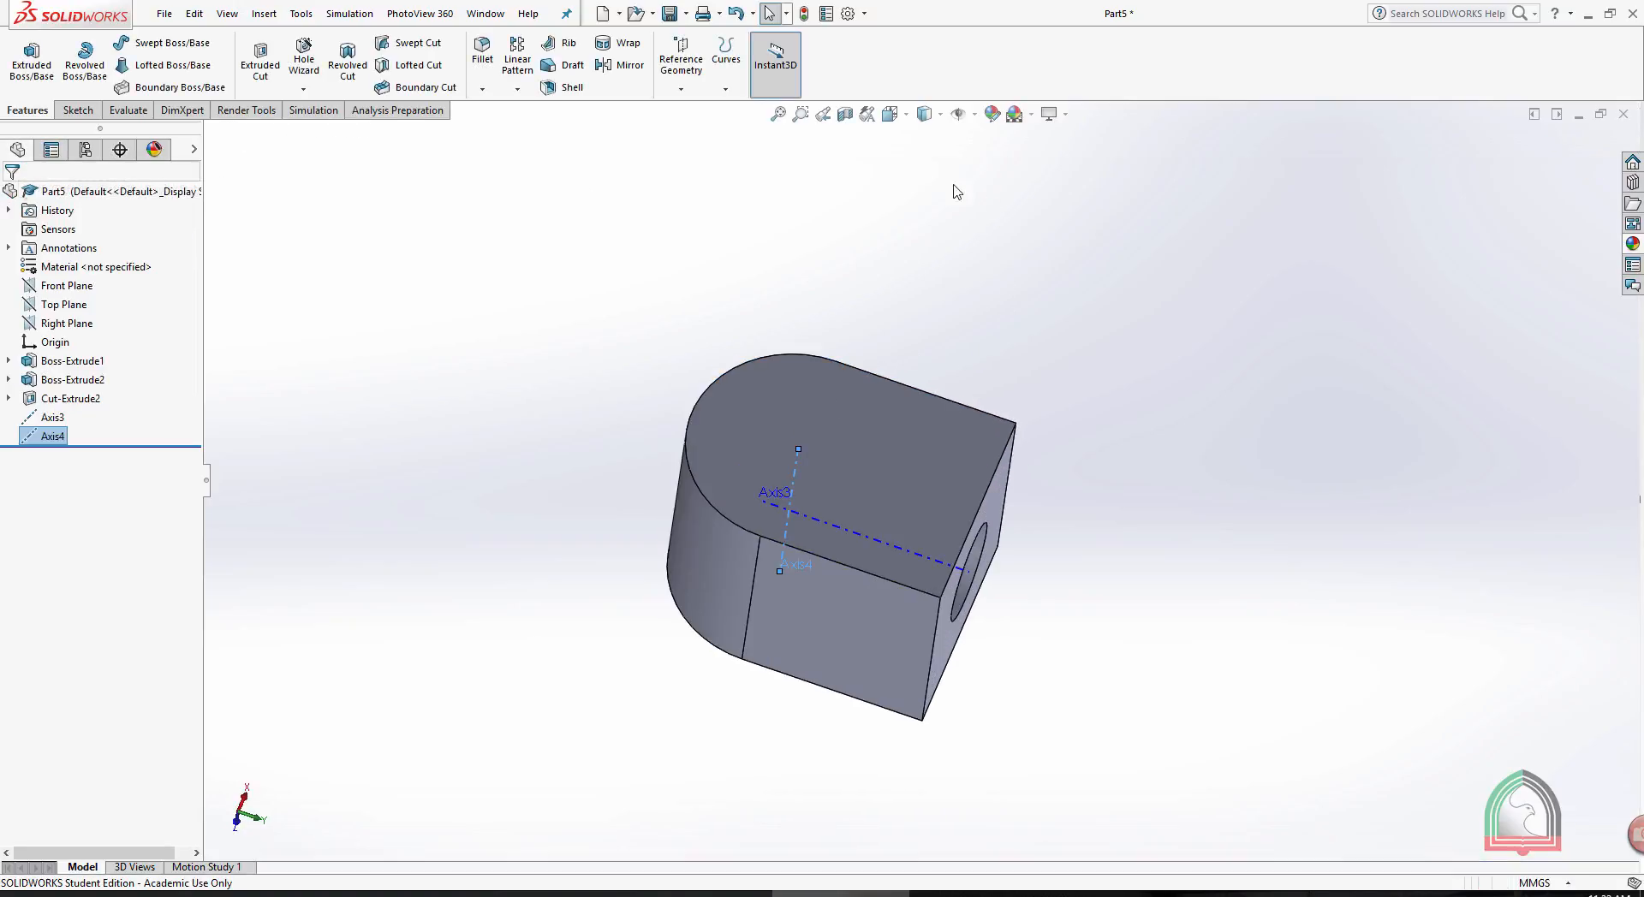
- Create a reference axis along the far straight side edge of the flat round-ended face
{"action": "middle_click_drag", "start_coordinate": [977, 207], "coordinate": [971, 164]}
{"action": "left_click", "coordinate": [685, 64]}
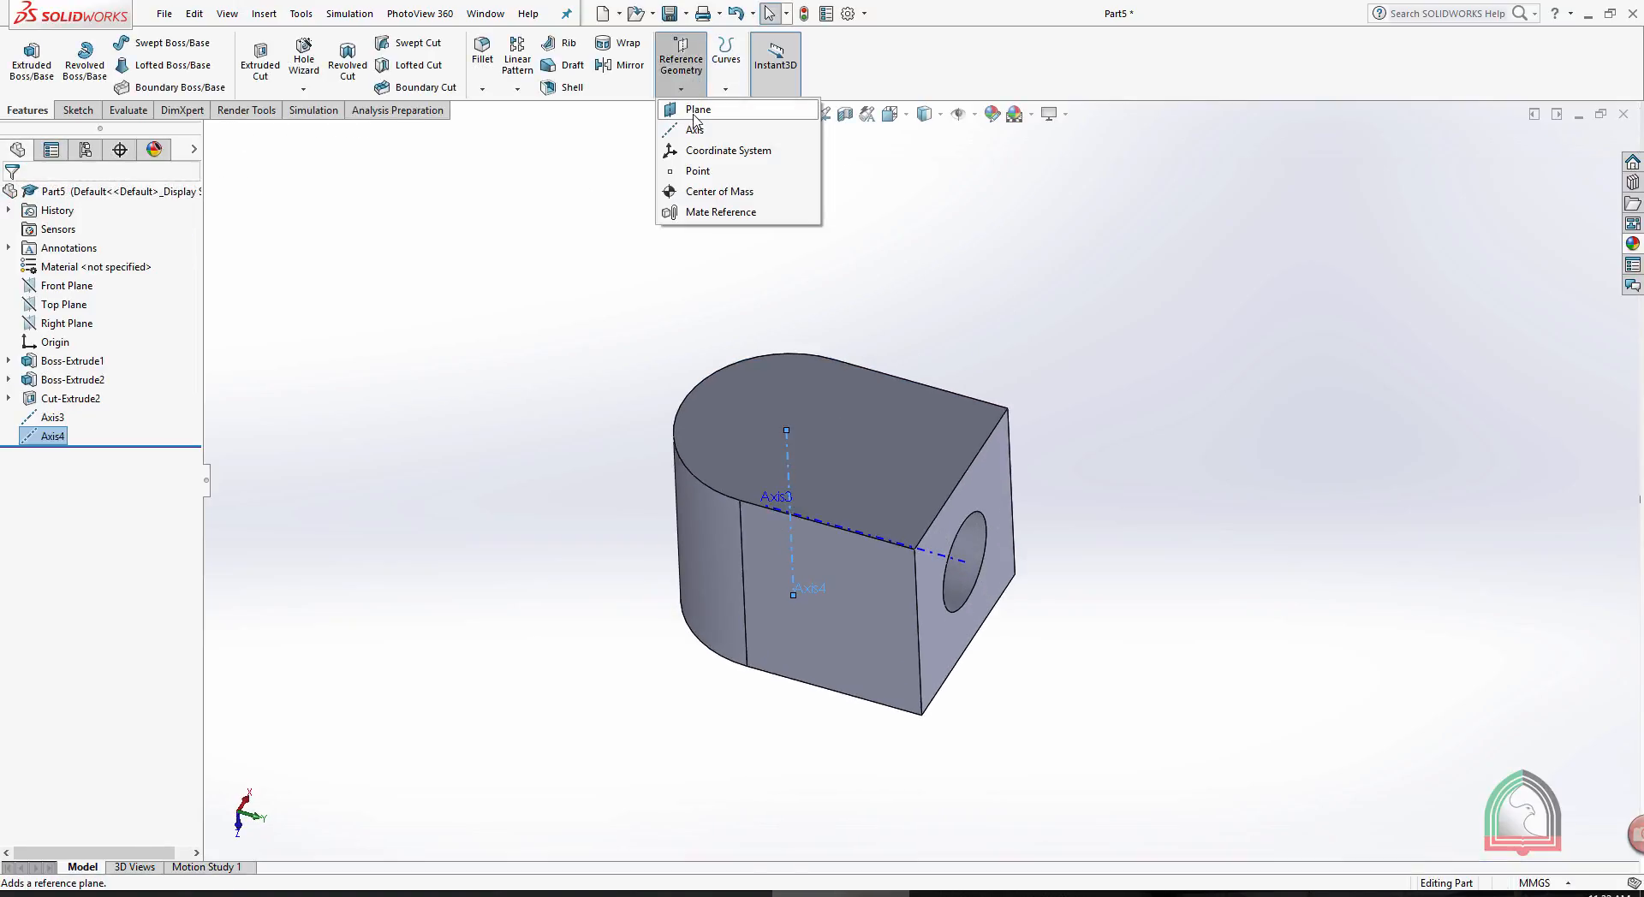
{"action": "left_click", "coordinate": [695, 128]}
{"action": "middle_click_drag", "start_coordinate": [929, 307], "coordinate": [932, 378]}
{"action": "left_click", "coordinate": [920, 391]}
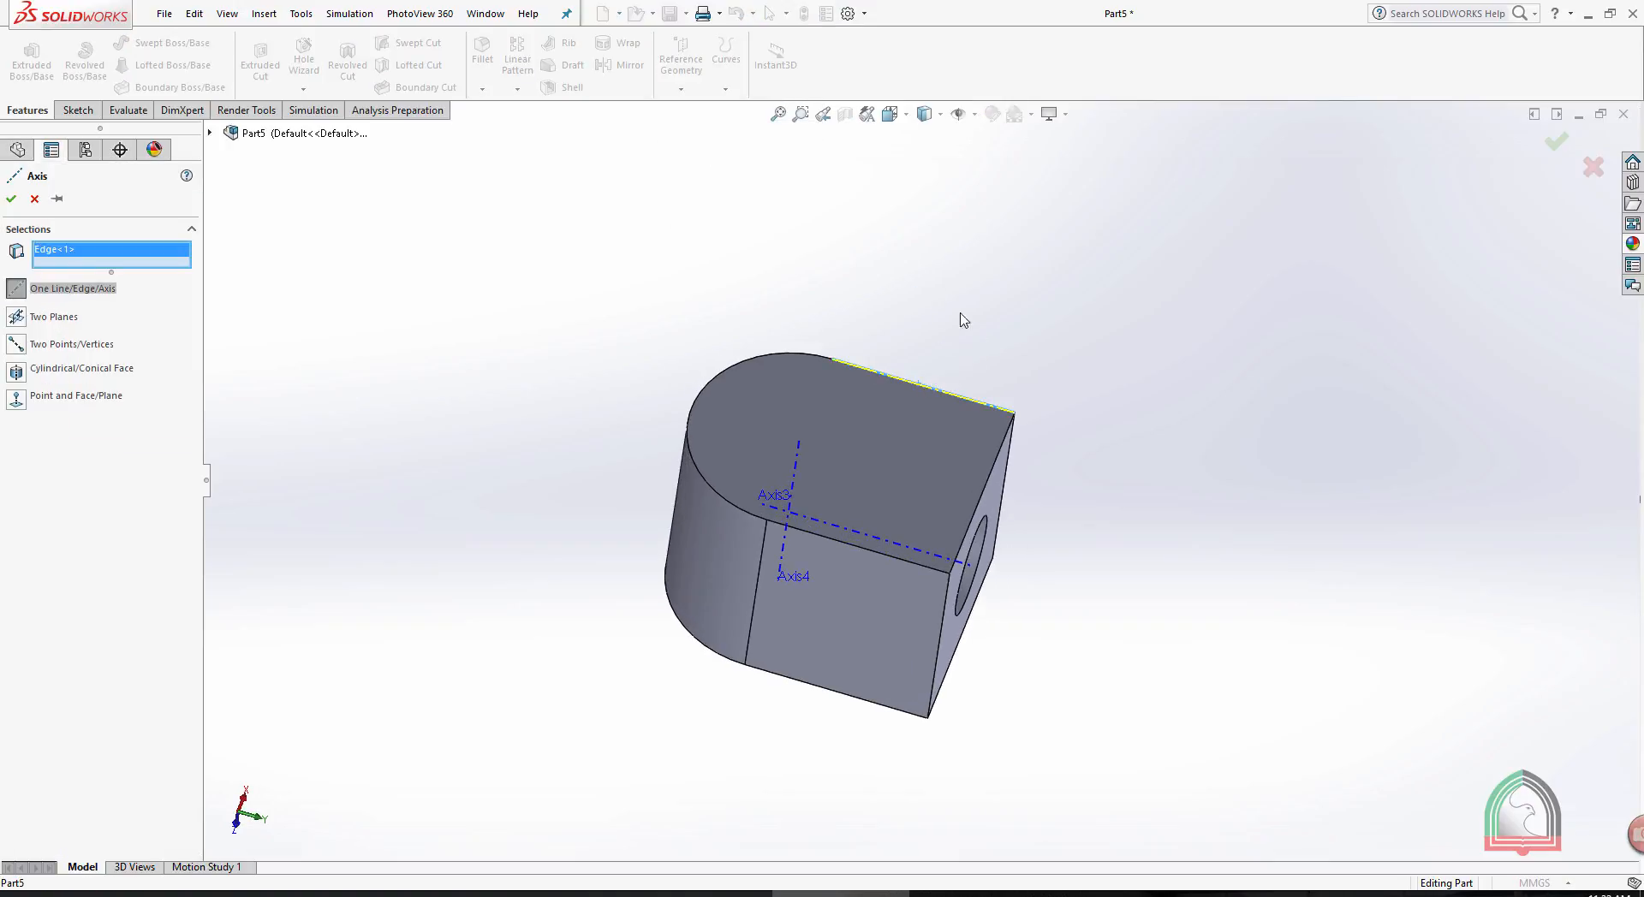
{"action": "key", "text": "Return"}
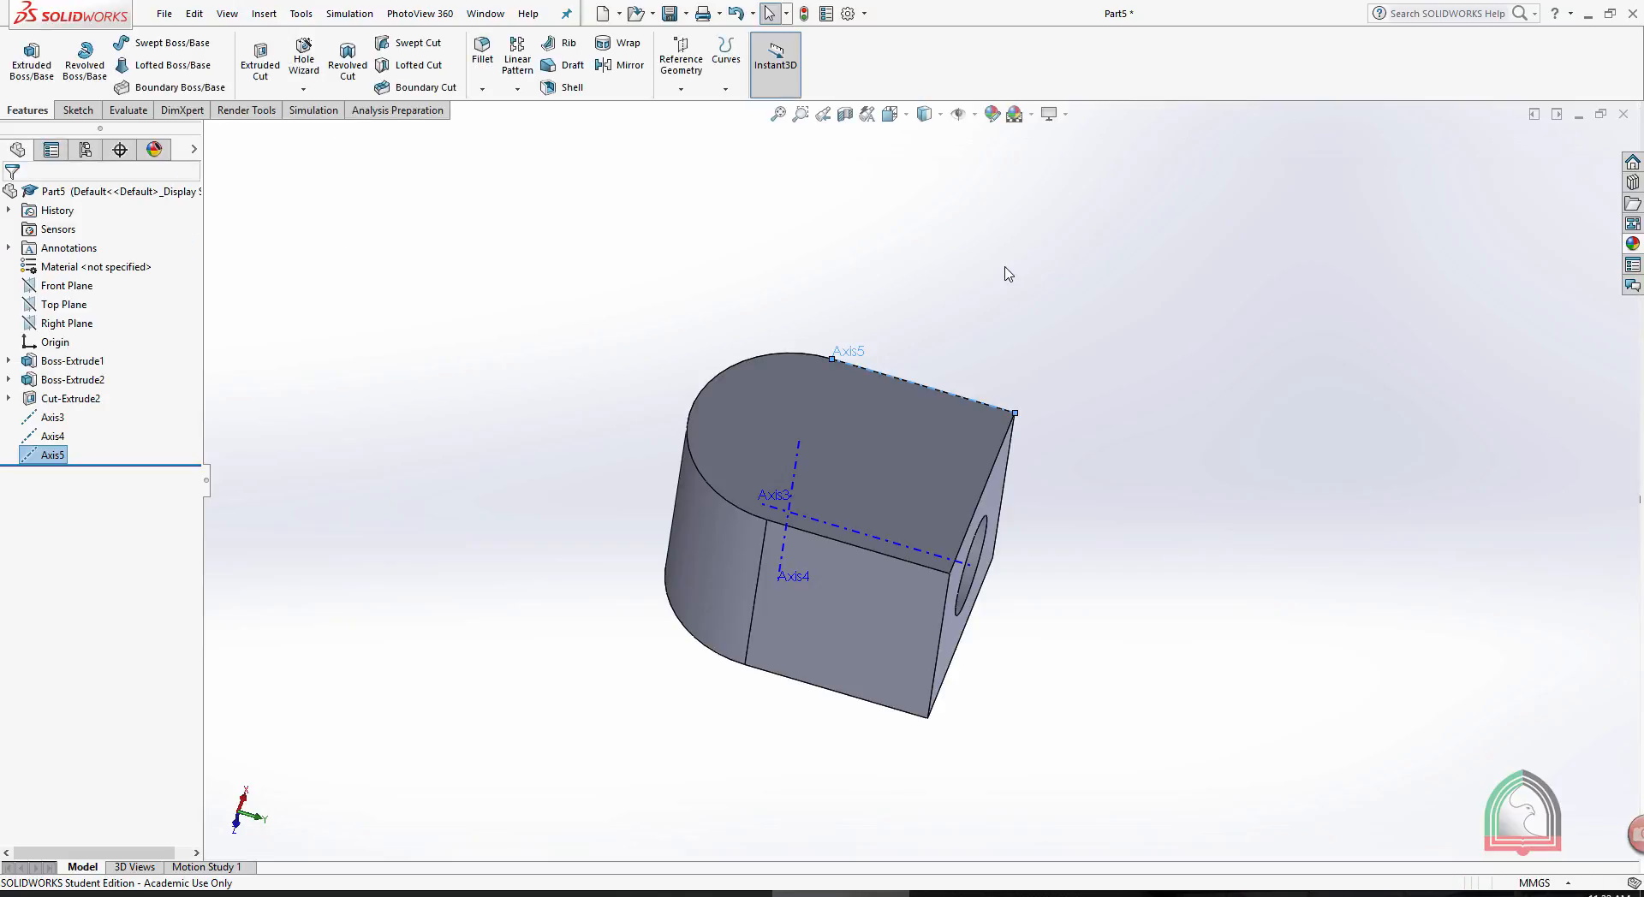
- Create a reference axis through two vertices, from the holed face's far upper corner diagonally to the lower corner beside the rounded end
{"action": "left_click", "coordinate": [681, 88]}
{"action": "left_click", "coordinate": [688, 132]}
{"action": "middle_click_drag", "start_coordinate": [1024, 259], "coordinate": [1022, 185]}
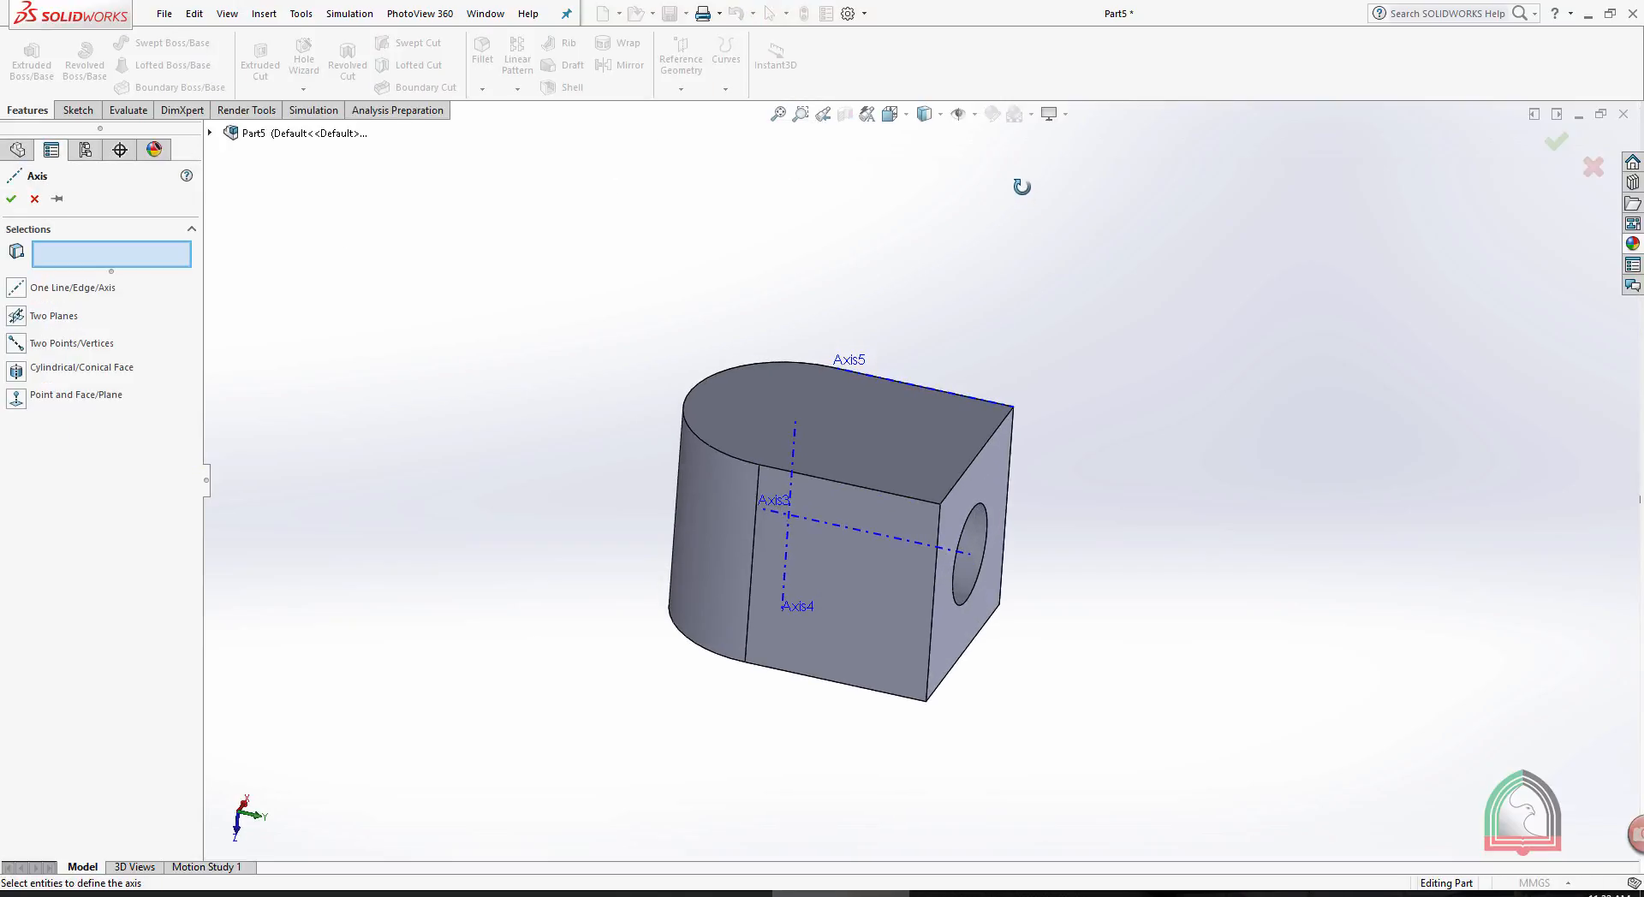
{"action": "left_click", "coordinate": [1013, 407]}
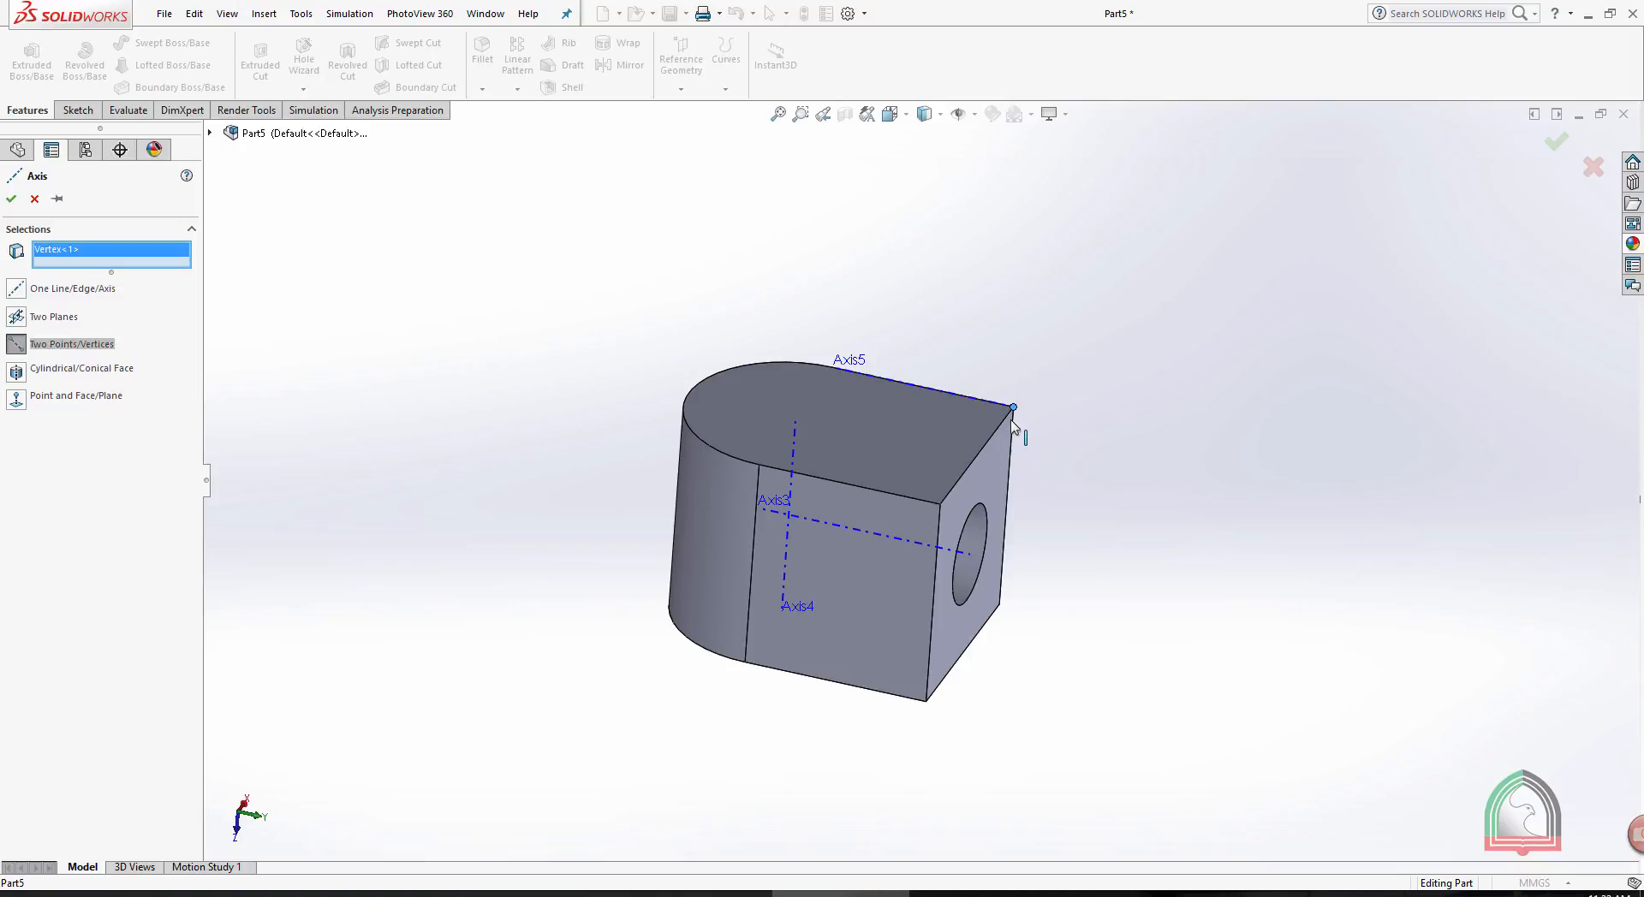
{"action": "left_click", "coordinate": [746, 662]}
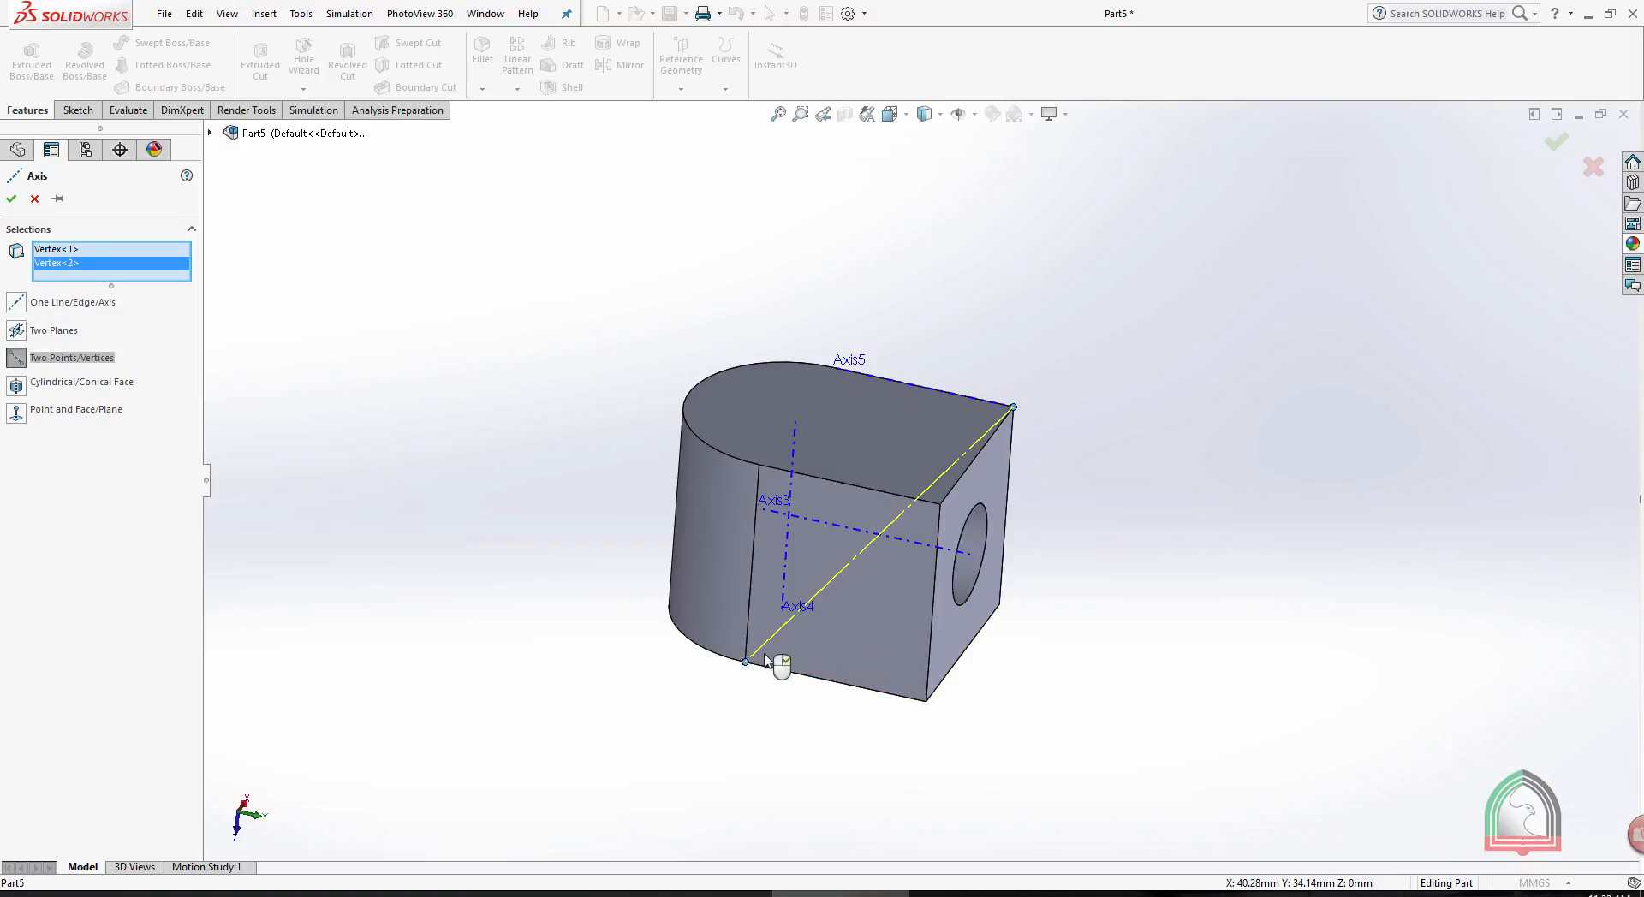
{"action": "left_click", "coordinate": [11, 200]}
{"action": "mouse_move", "coordinate": [1050, 329]}
{"action": "middle_mouse_down"}
{"action": "mouse_move", "coordinate": [1016, 297]}
{"action": "mouse_move", "coordinate": [1049, 325]}
{"action": "middle_mouse_up"}
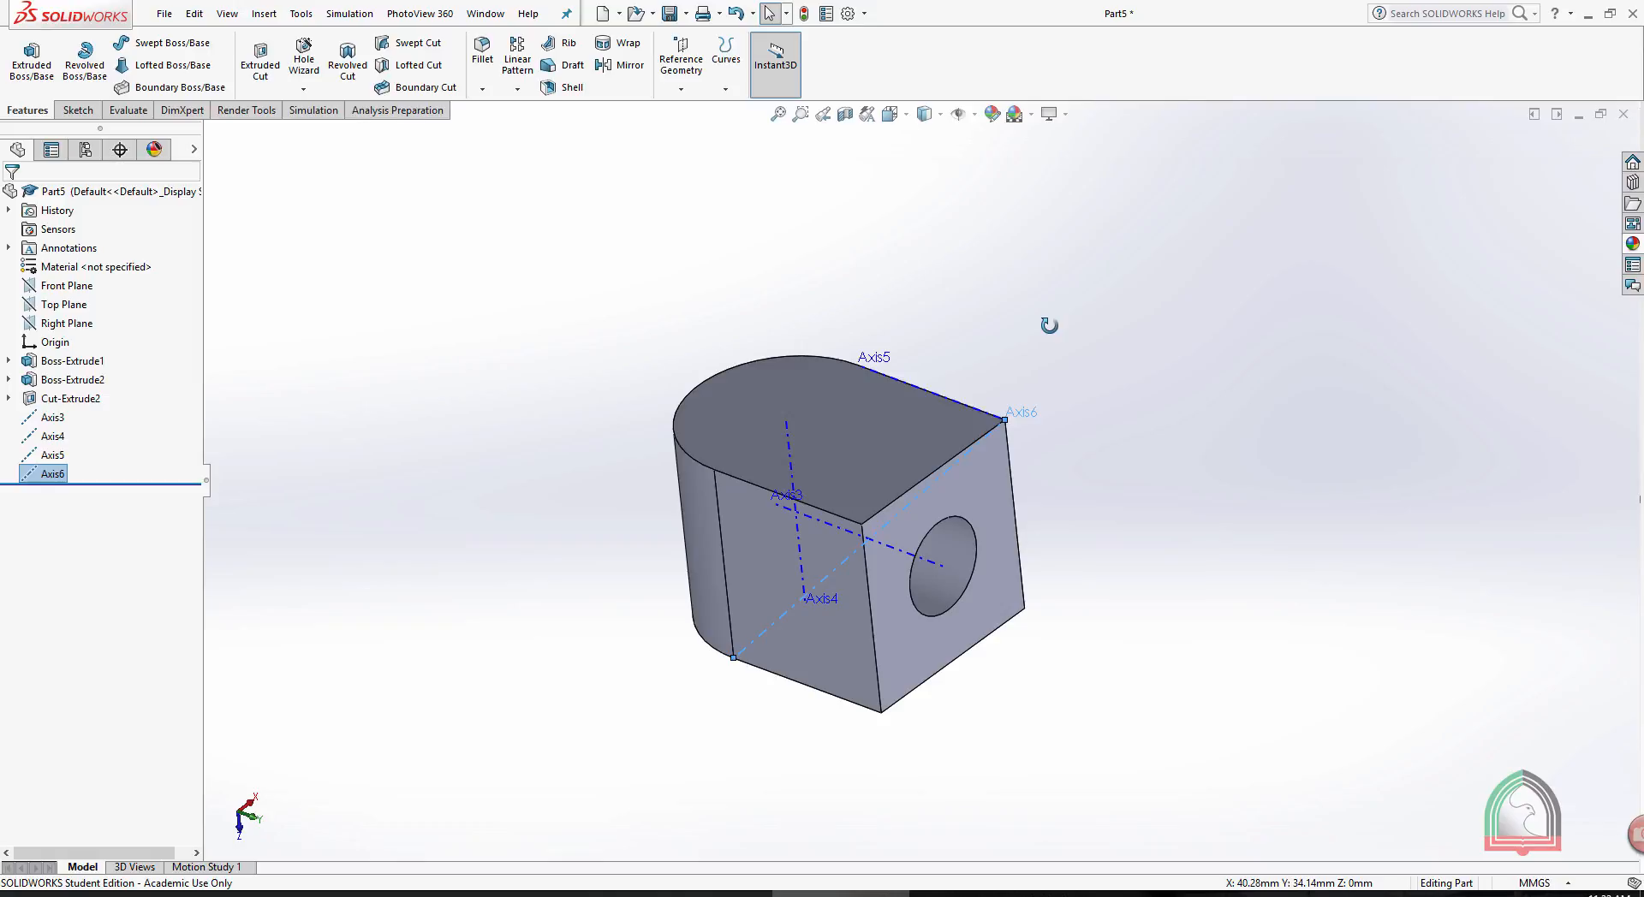
- Delete the four reference axes from the part
{"action": "left_click", "coordinate": [51, 417]}
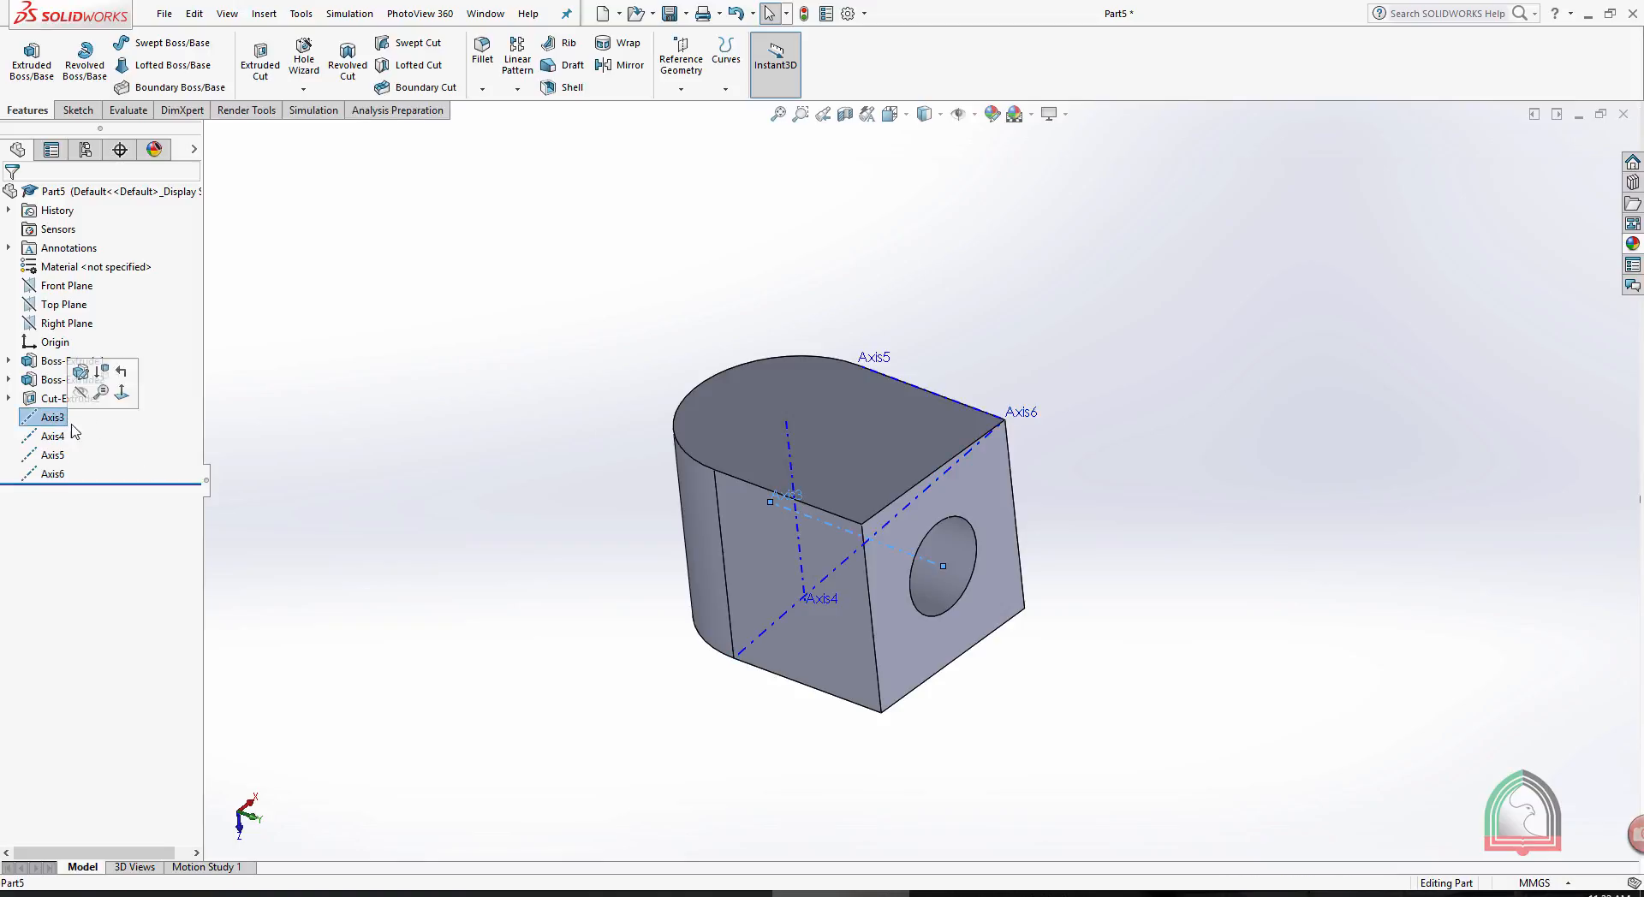
{"action": "left_click", "coordinate": [51, 474], "text": "shift"}
{"action": "right_click", "coordinate": [56, 469]}
{"action": "left_click", "coordinate": [107, 525]}
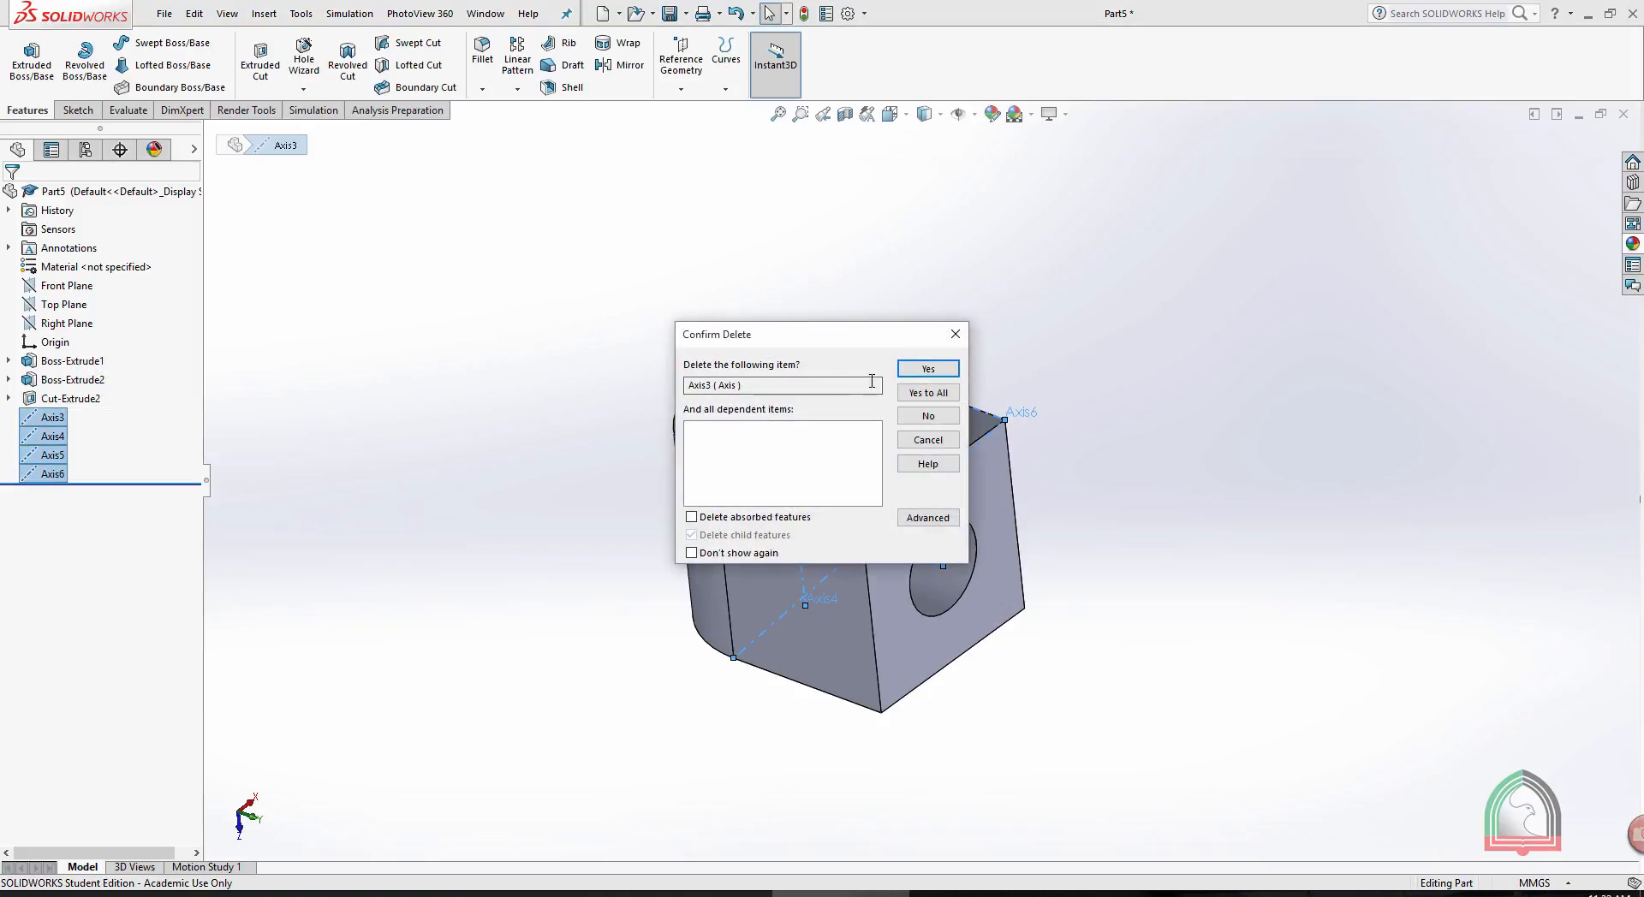
{"action": "left_click", "coordinate": [925, 374]}
{"action": "middle_click_drag", "start_coordinate": [925, 381], "coordinate": [1010, 308]}
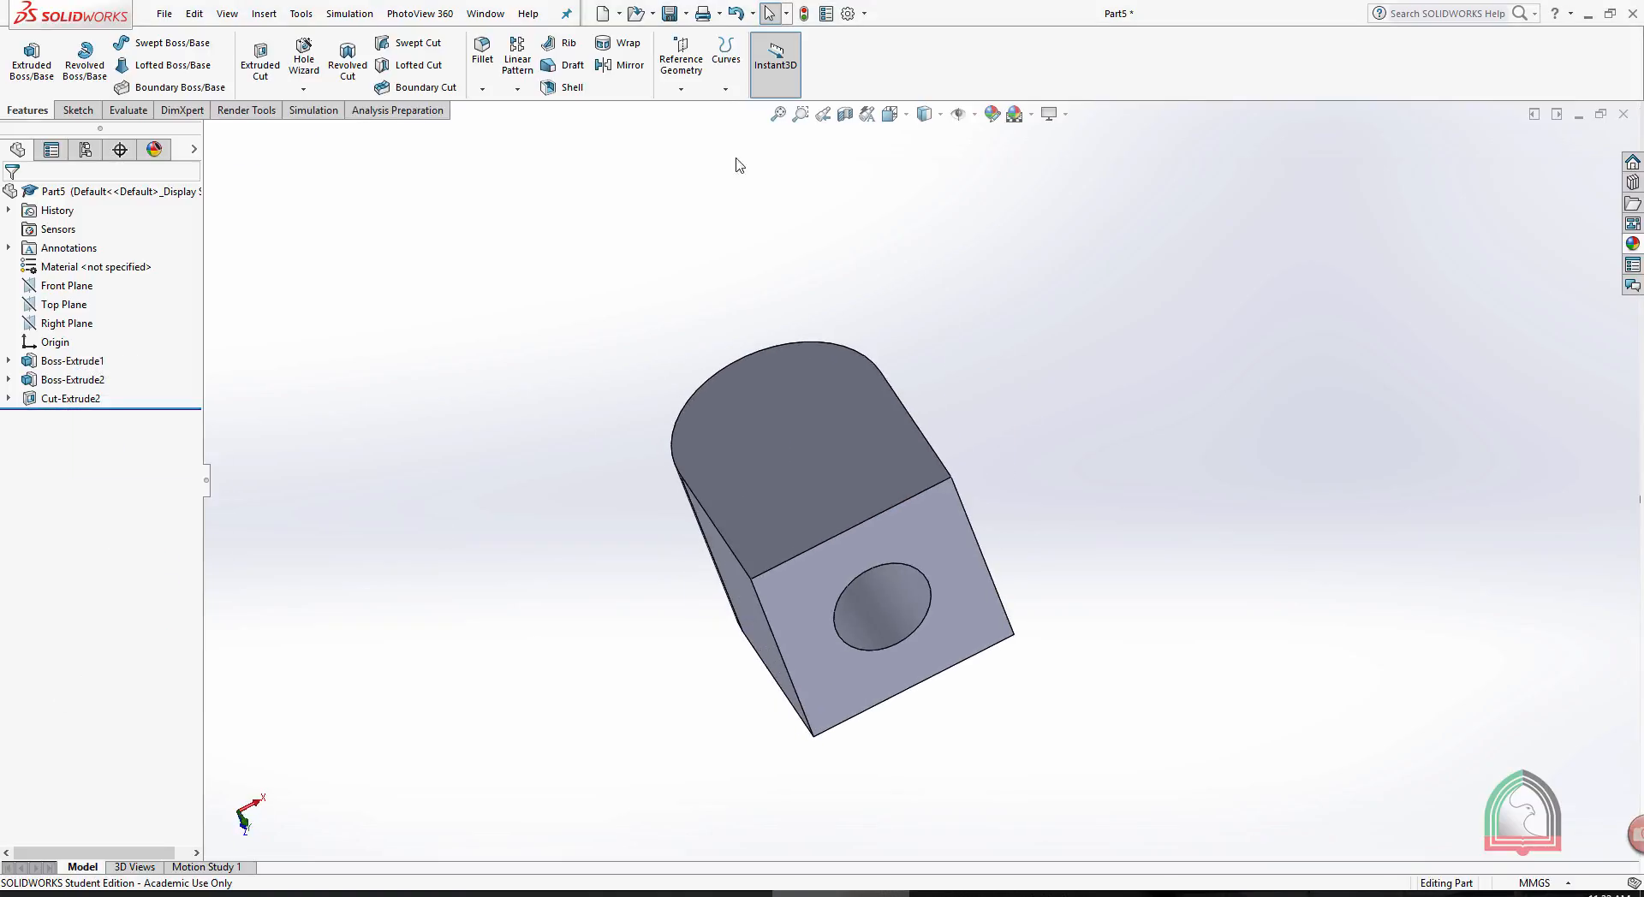
{"action": "left_click", "coordinate": [681, 89]}
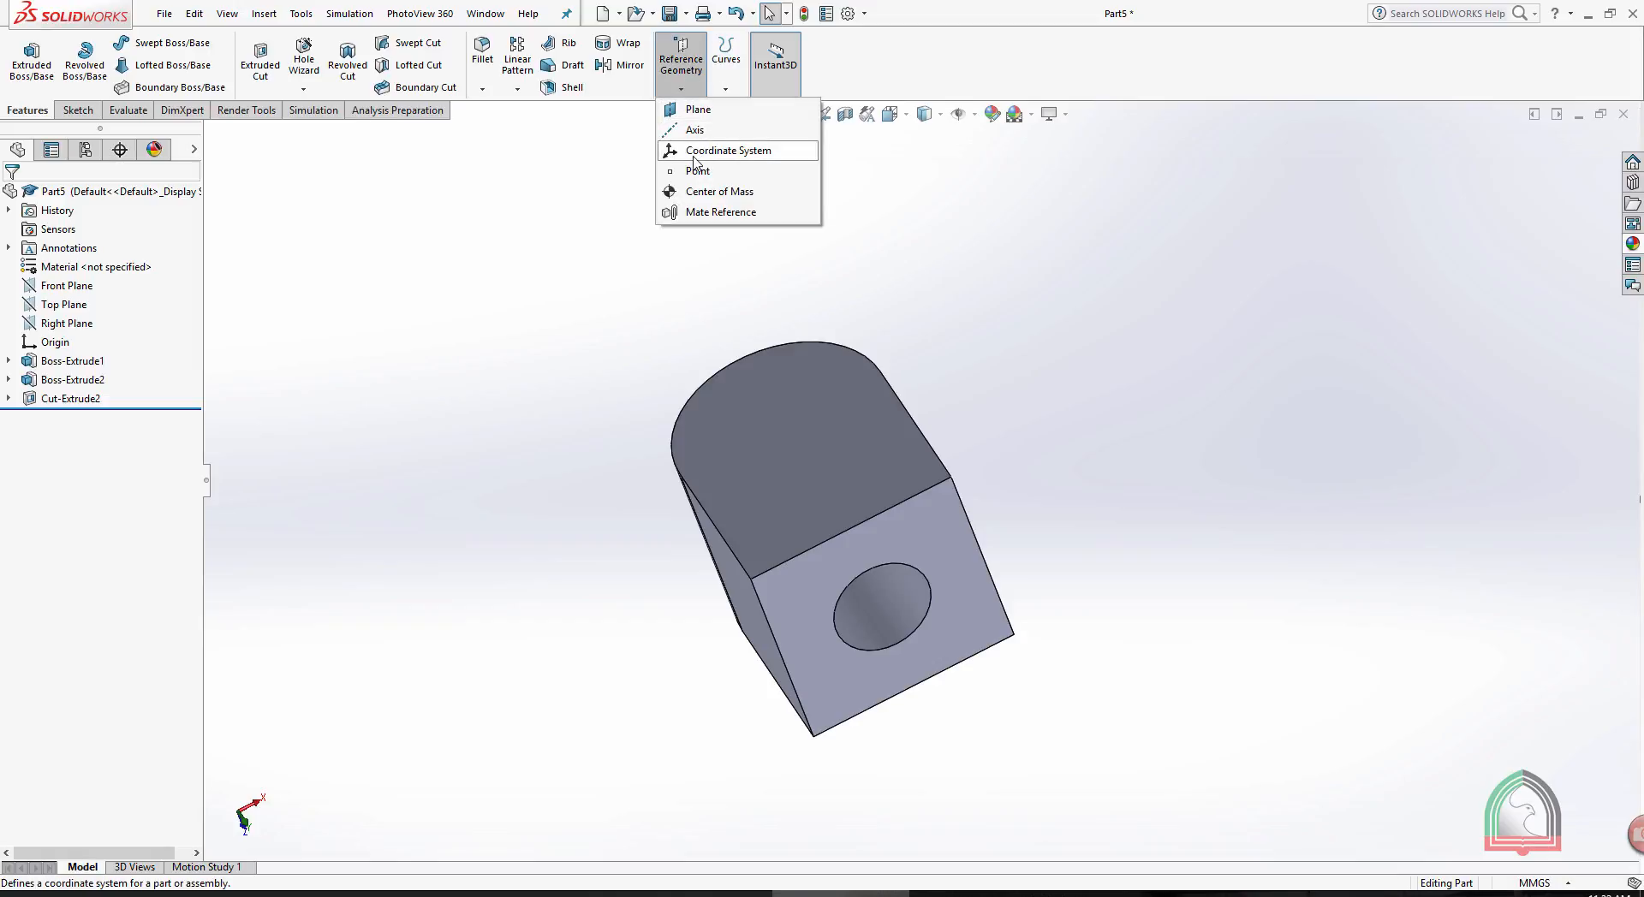
{"action": "left_click", "coordinate": [516, 90]}
{"action": "left_click", "coordinate": [517, 92]}
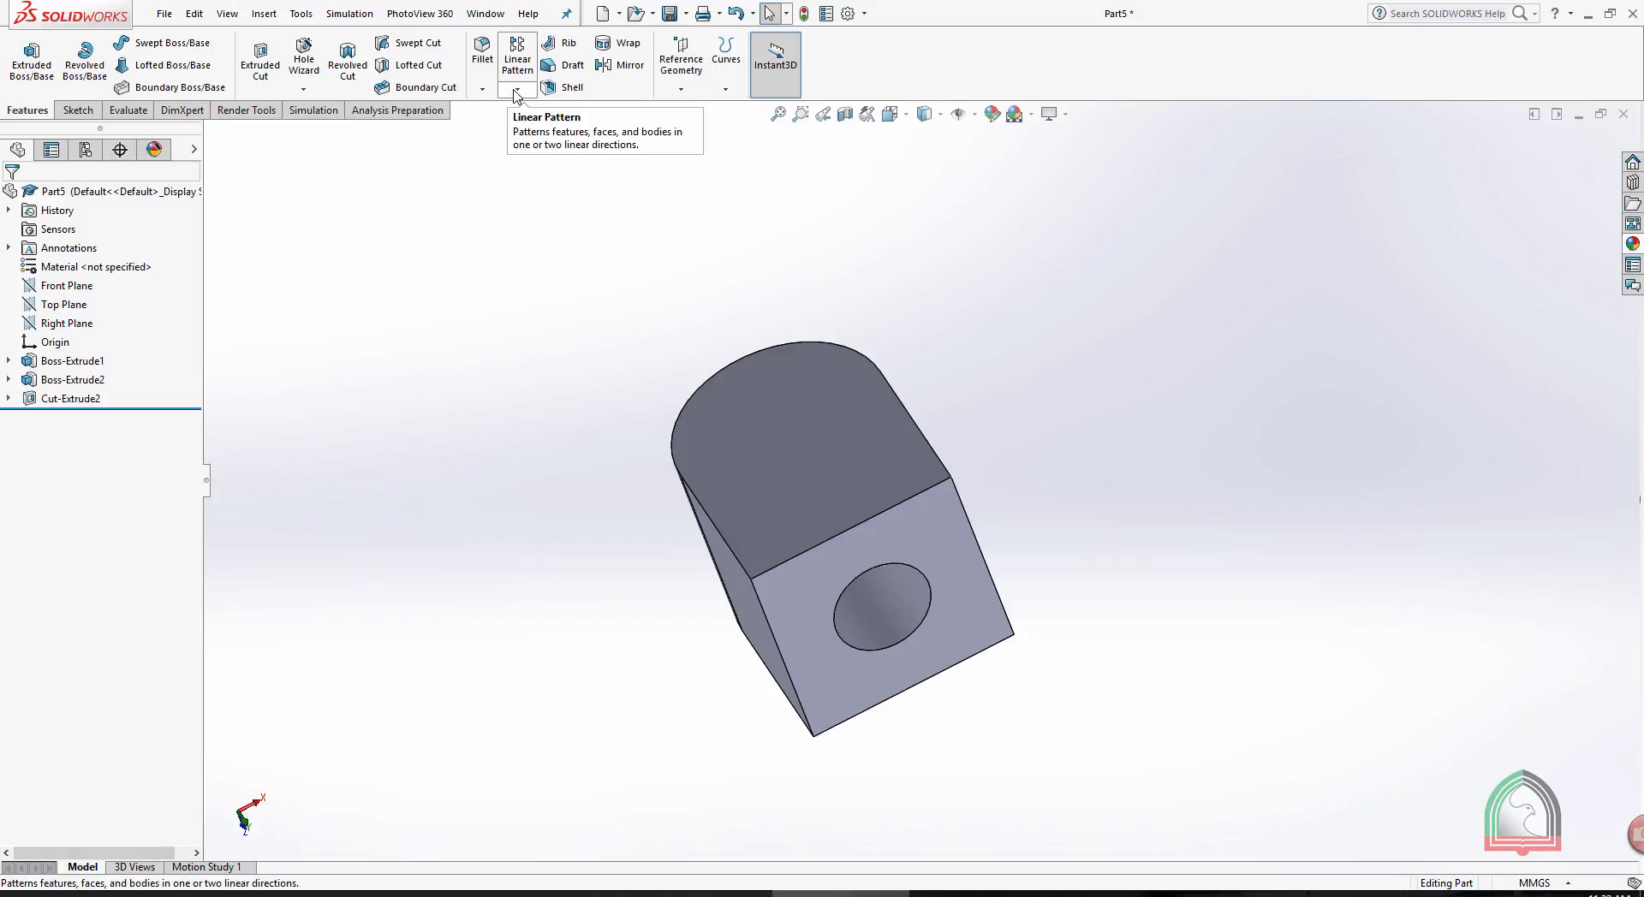
{"action": "left_click", "coordinate": [517, 90]}
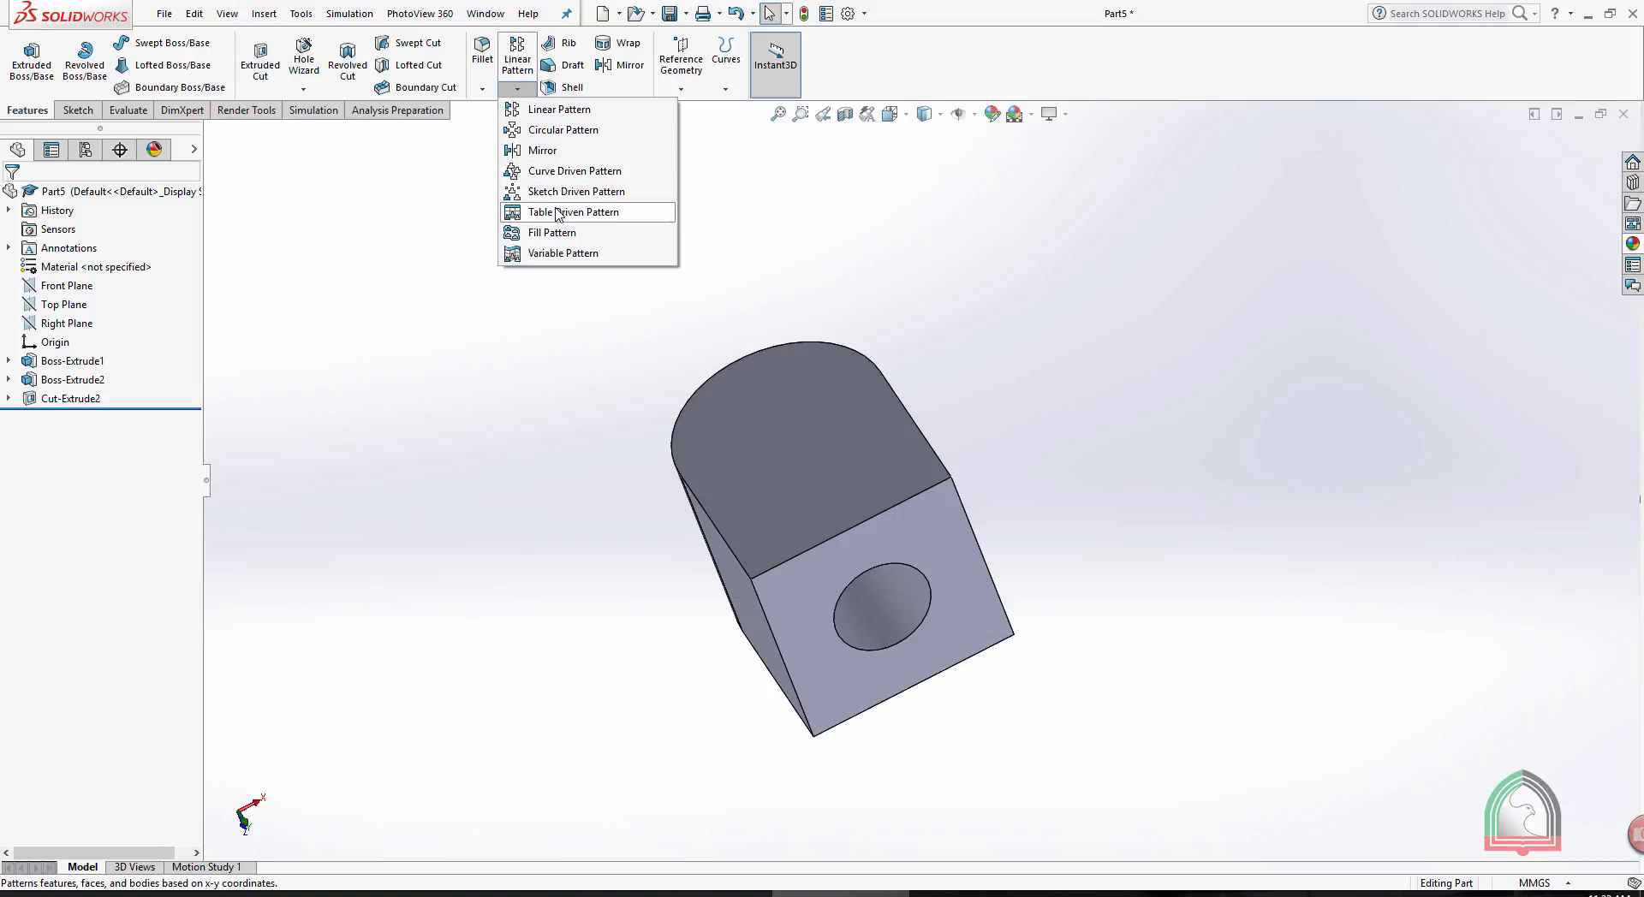
{"action": "left_click", "coordinate": [680, 90]}
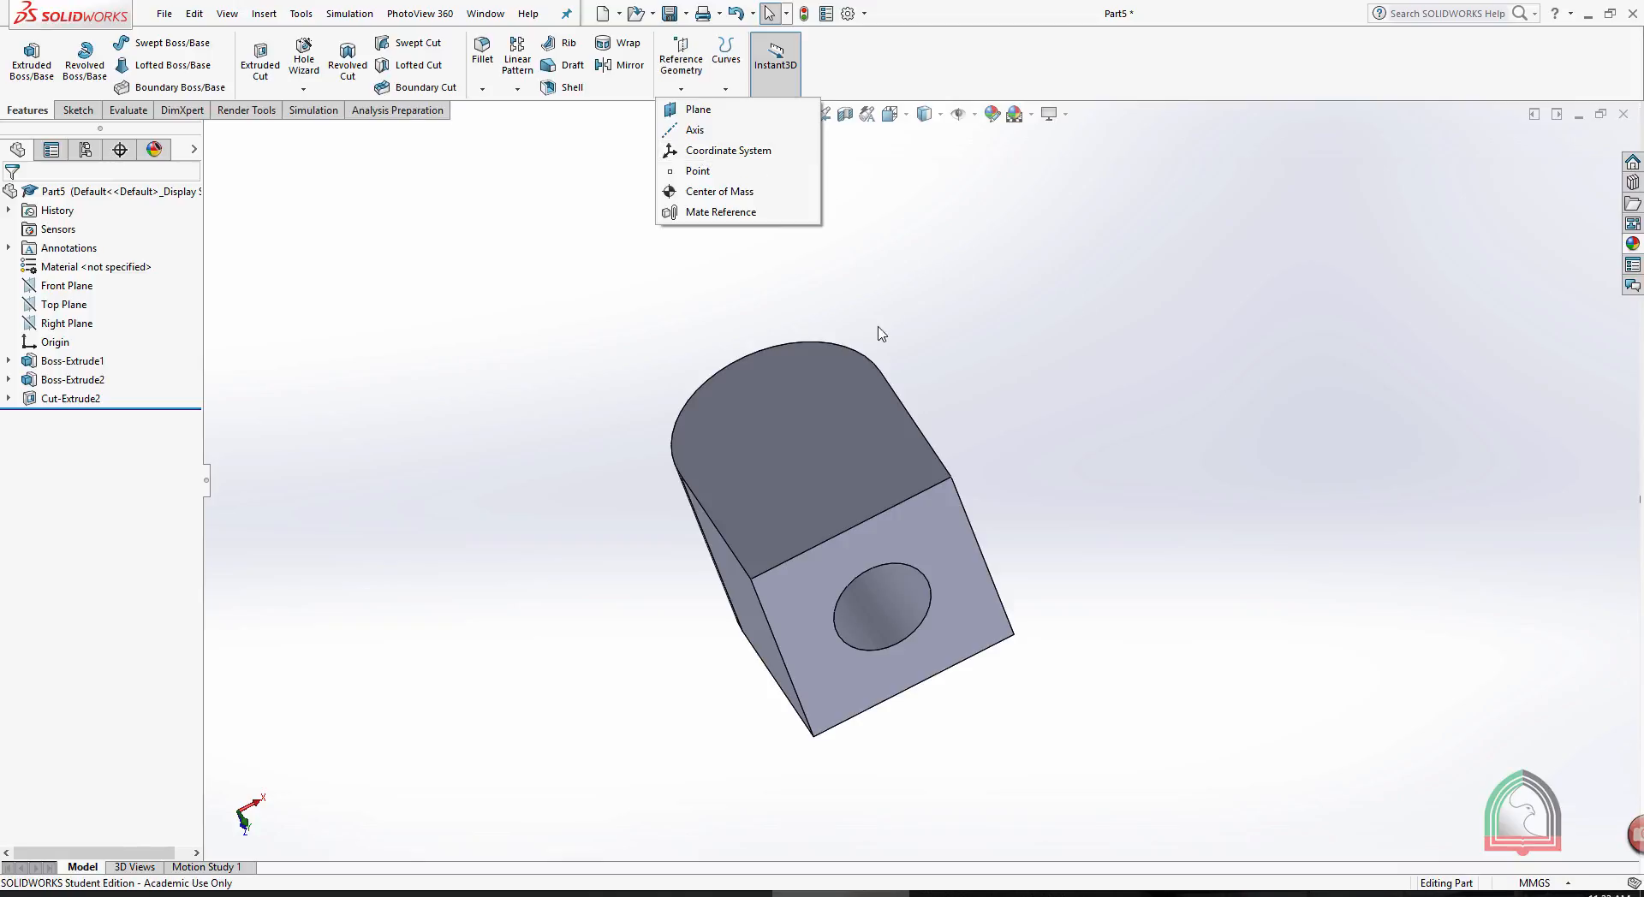
{"action": "left_click", "coordinate": [1024, 330]}
{"action": "scroll", "coordinate": [565, 318], "scroll_direction": "up", "scroll_amount": 1}
{"action": "mouse_move", "coordinate": [565, 317]}
{"action": "middle_mouse_down"}
{"action": "mouse_move", "coordinate": [606, 330]}
{"action": "mouse_move", "coordinate": [579, 341]}
{"action": "middle_mouse_up"}
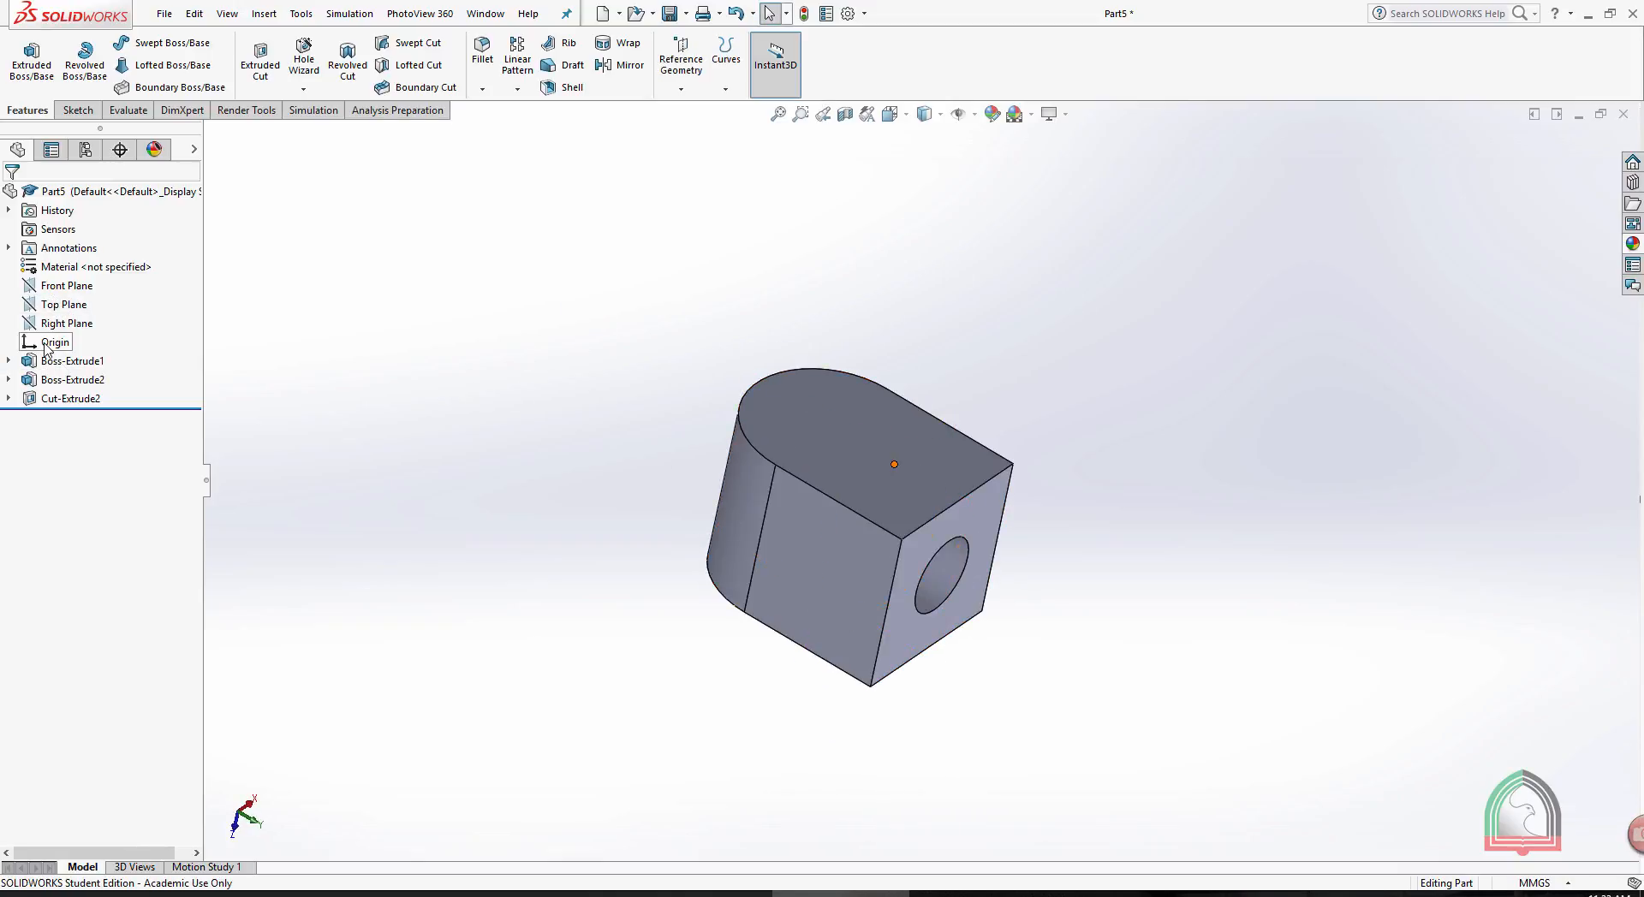
- Start a reference coordinate system with its origin on the corner vertex where the round-ended face meets the holed face
{"action": "middle_click_drag", "start_coordinate": [514, 331], "coordinate": [511, 363]}
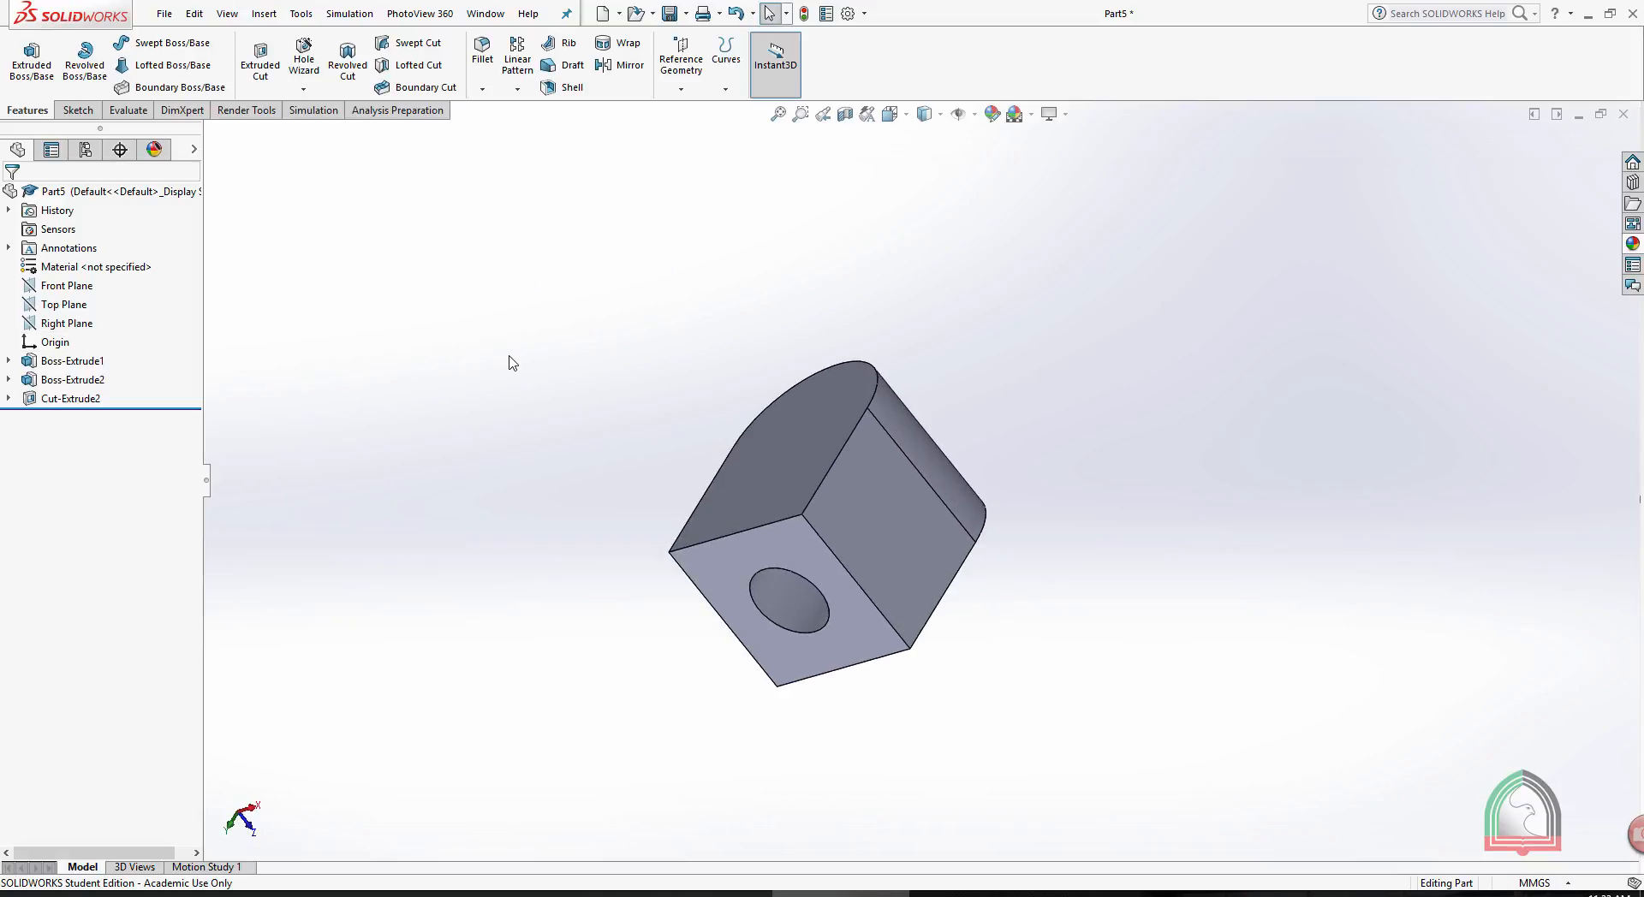
{"action": "left_click", "coordinate": [681, 88]}
{"action": "left_click", "coordinate": [698, 151]}
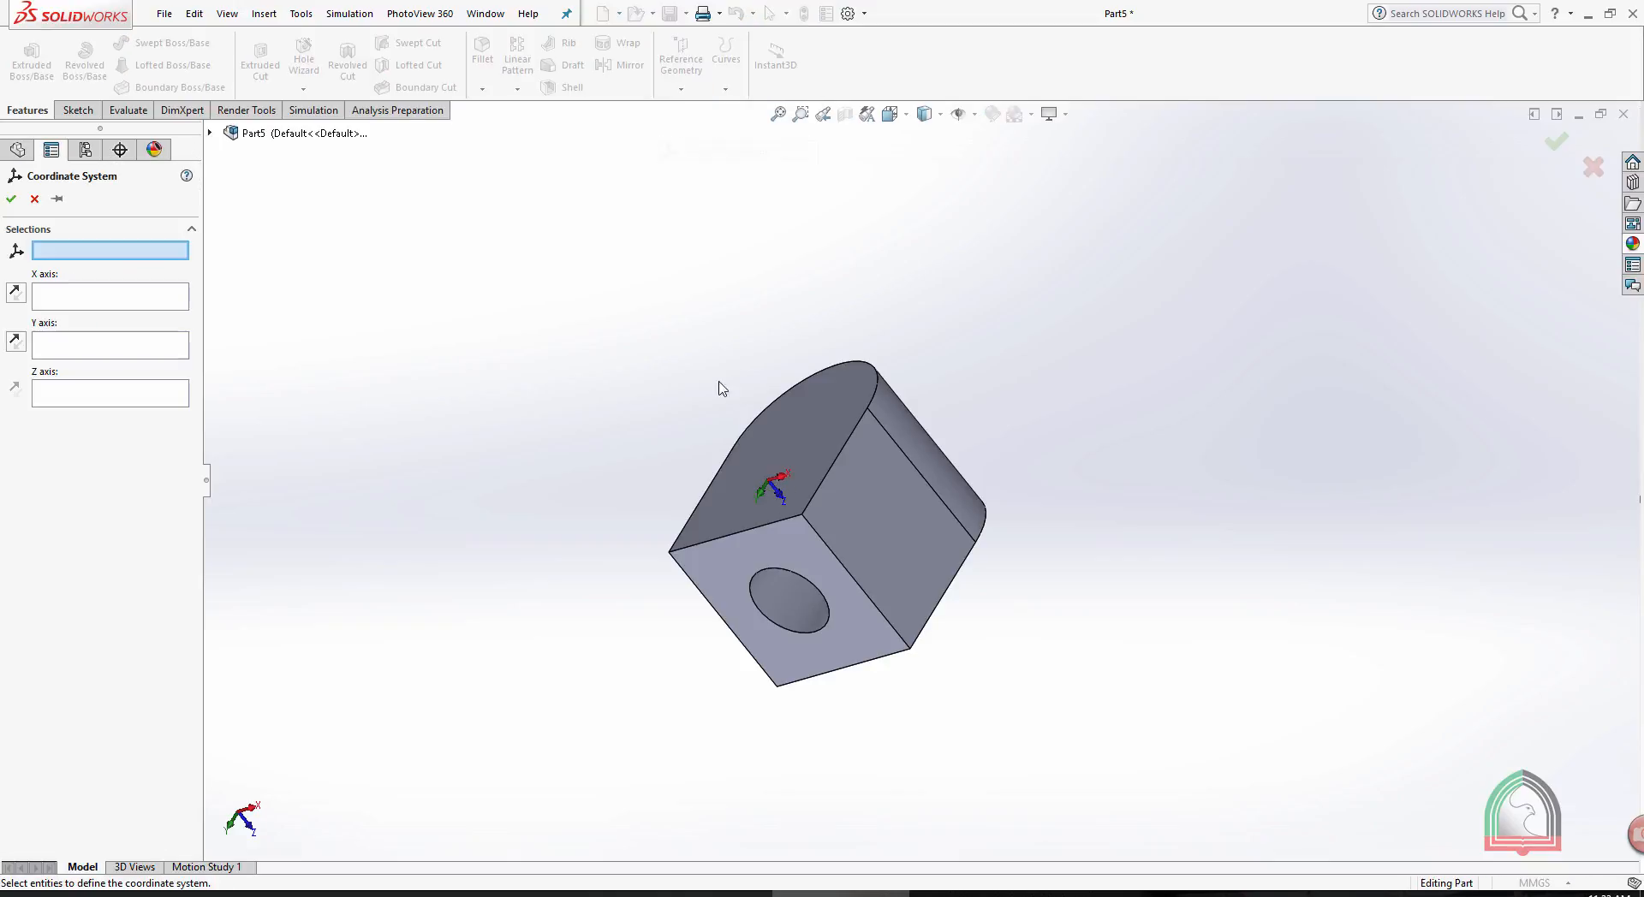
{"action": "scroll", "coordinate": [717, 376], "scroll_direction": "down", "scroll_amount": 1}
{"action": "middle_click_drag", "start_coordinate": [718, 368], "coordinate": [675, 452]}
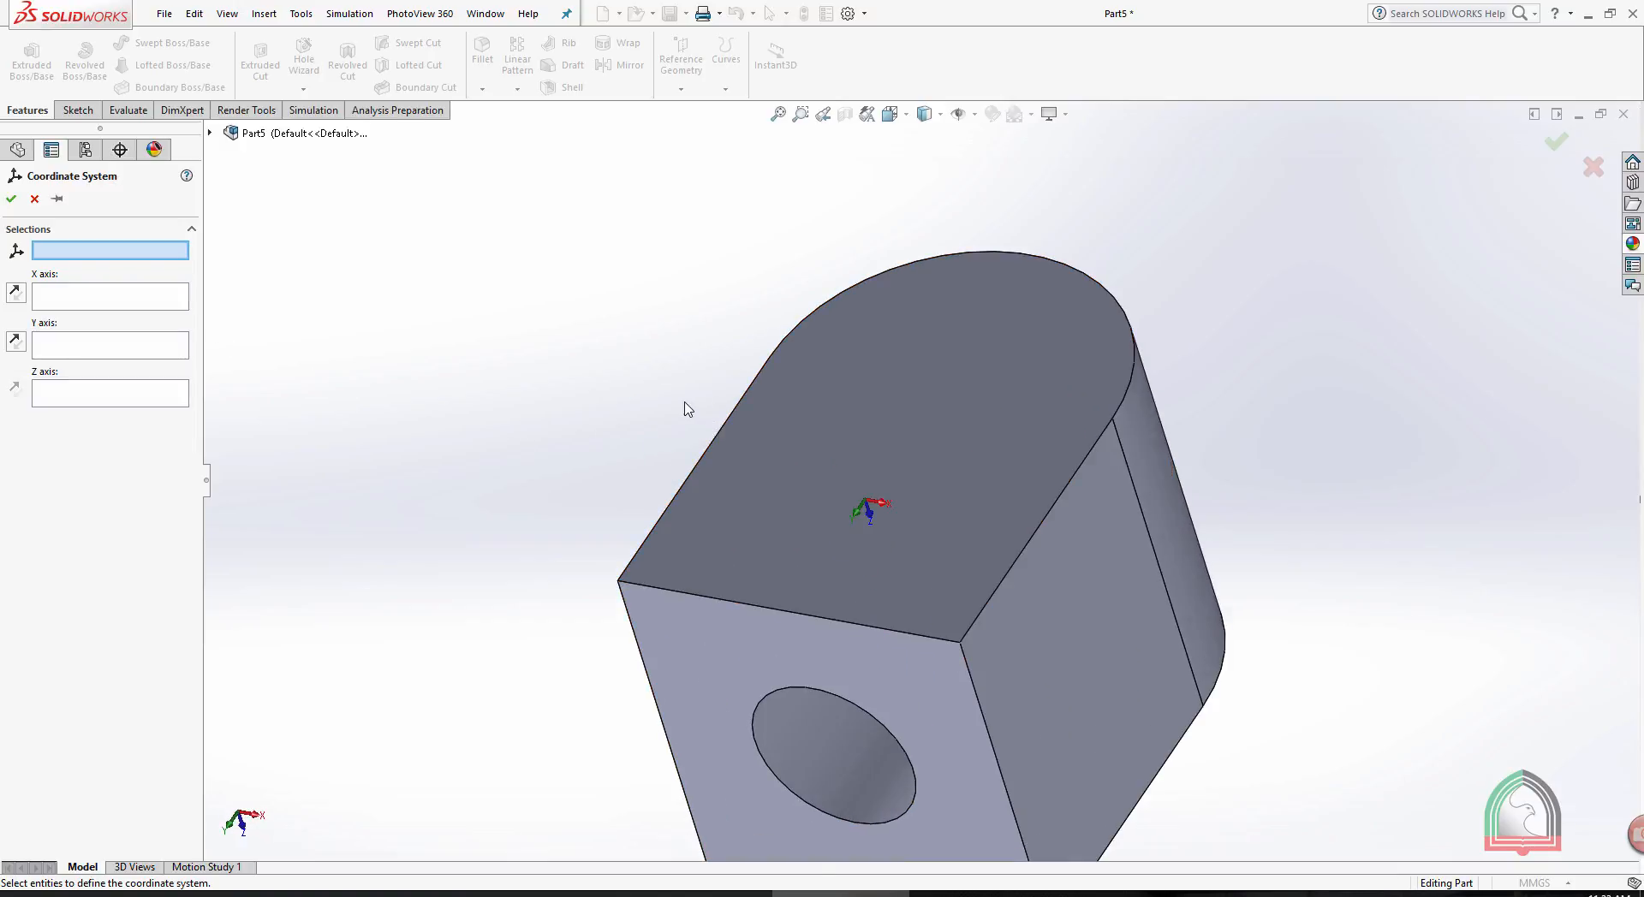
{"action": "middle_click_drag", "start_coordinate": [644, 408], "coordinate": [628, 540]}
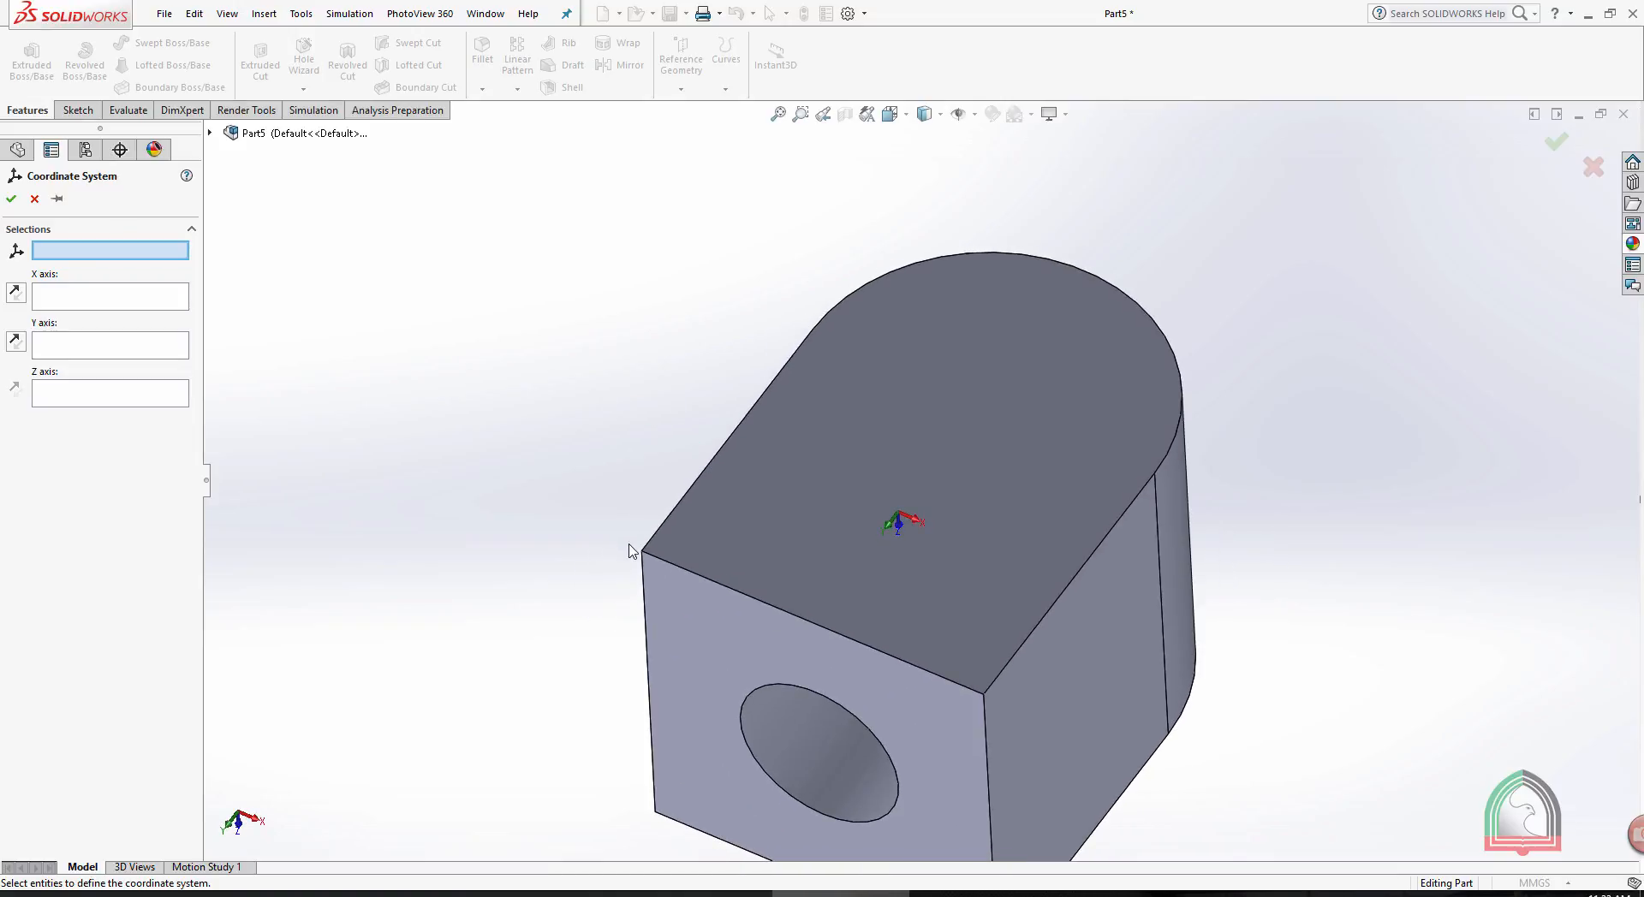
{"action": "scroll", "coordinate": [631, 551], "scroll_direction": "down", "scroll_amount": 4}
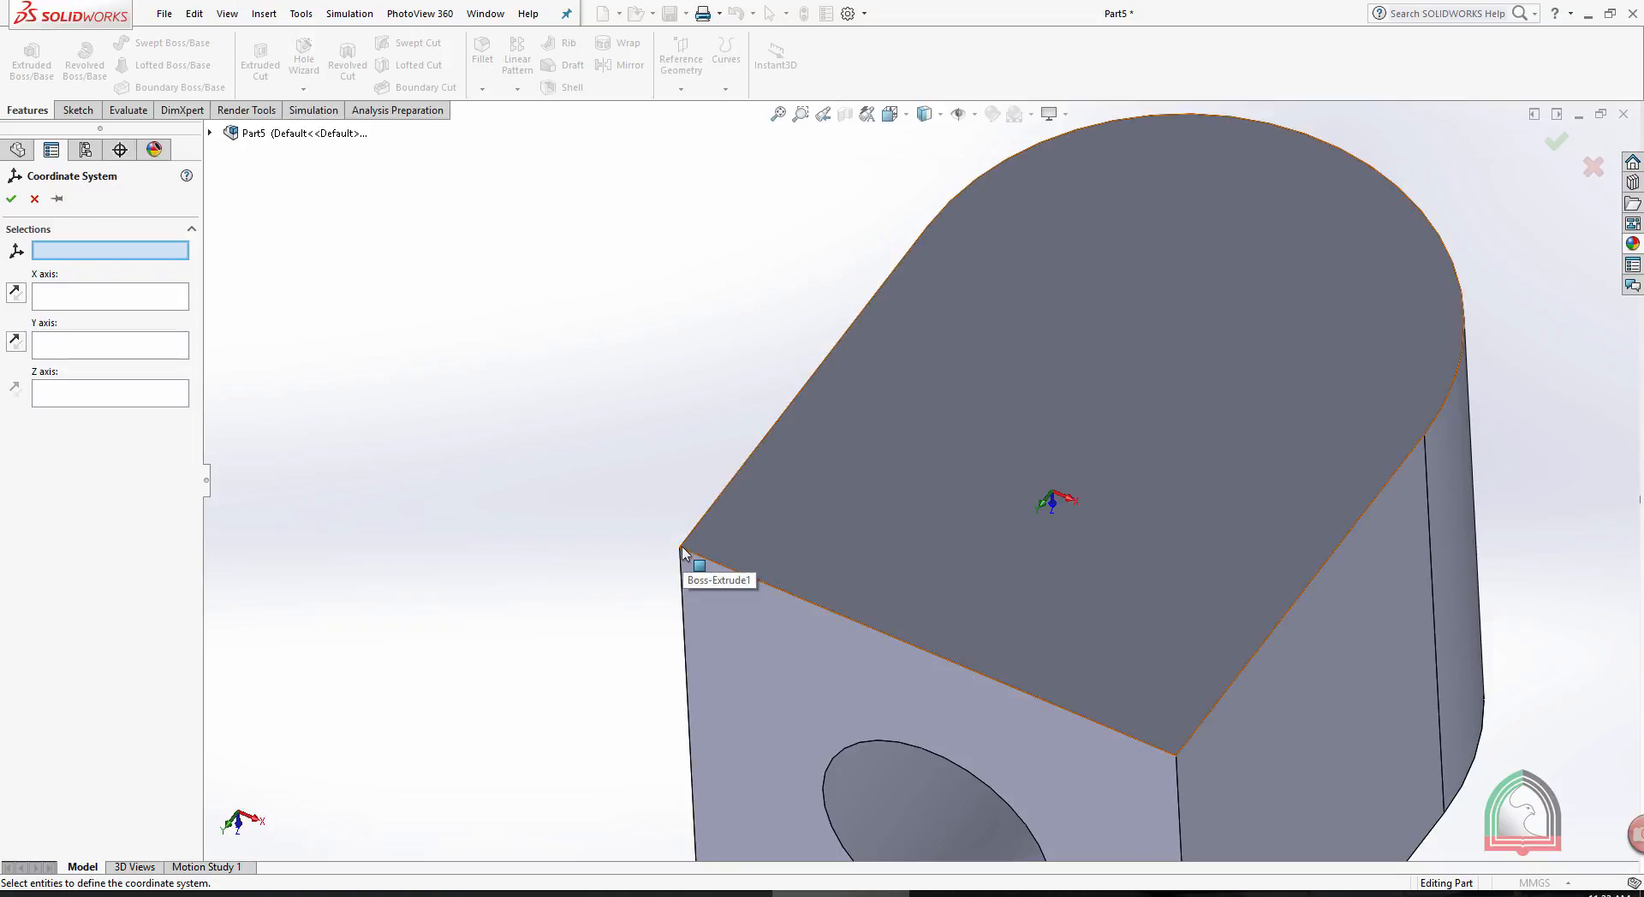
{"action": "scroll", "coordinate": [749, 547], "scroll_direction": "down", "scroll_amount": 5}
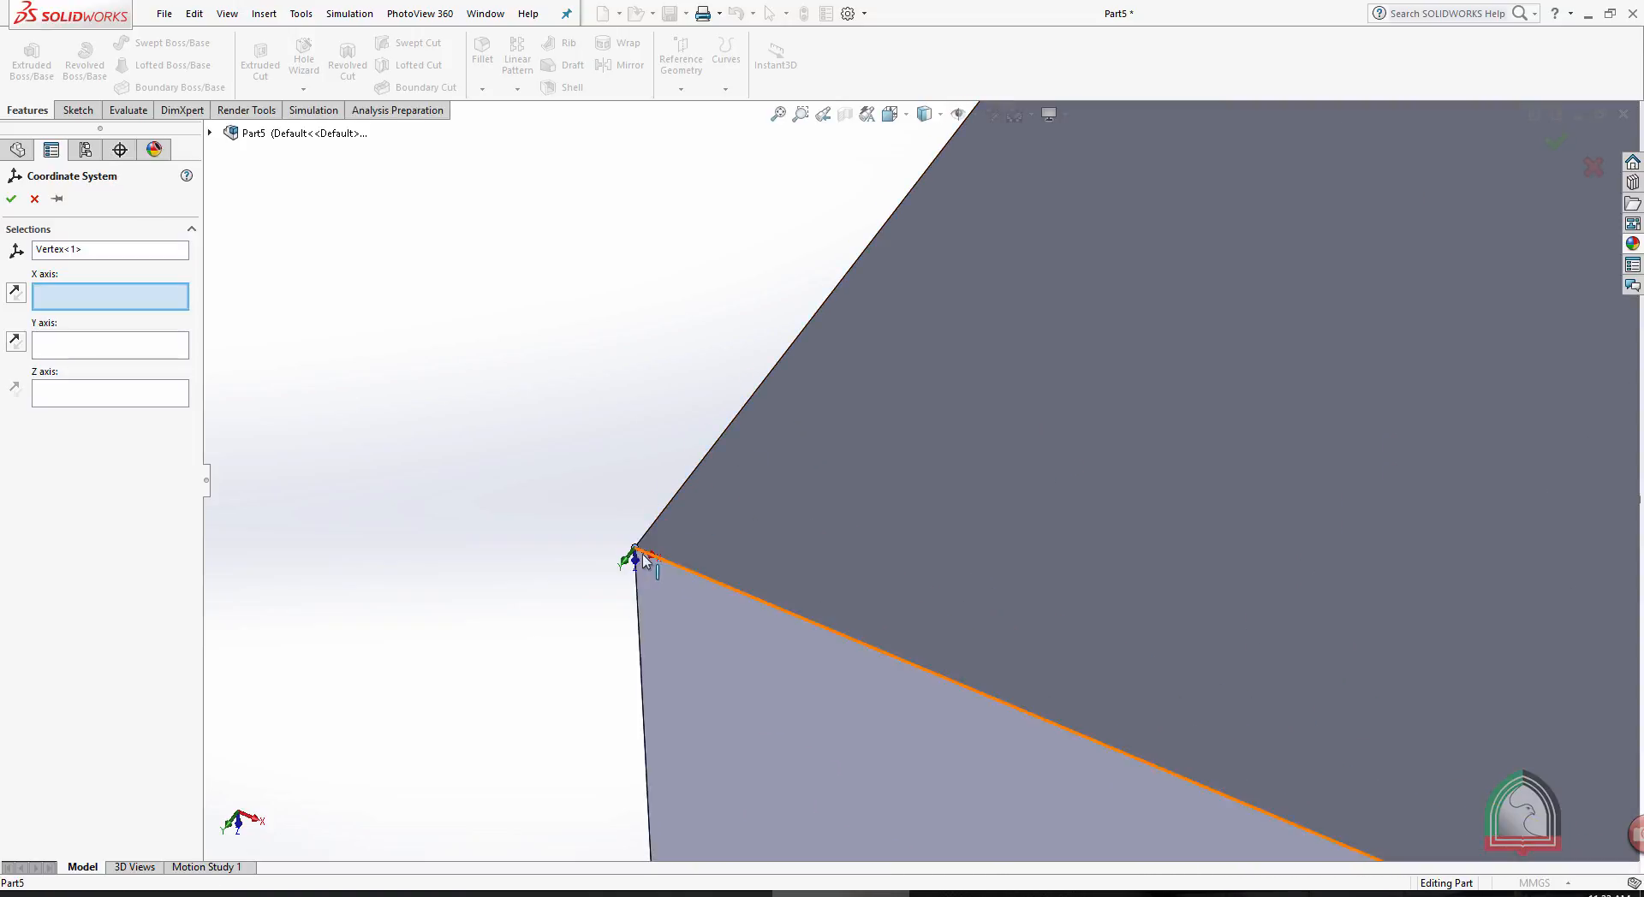
- Align the X axis with the holed face's upper edge, Y with the round-ended face's straight side edge and Z with the vertical corner edge
{"action": "left_click", "coordinate": [692, 572]}
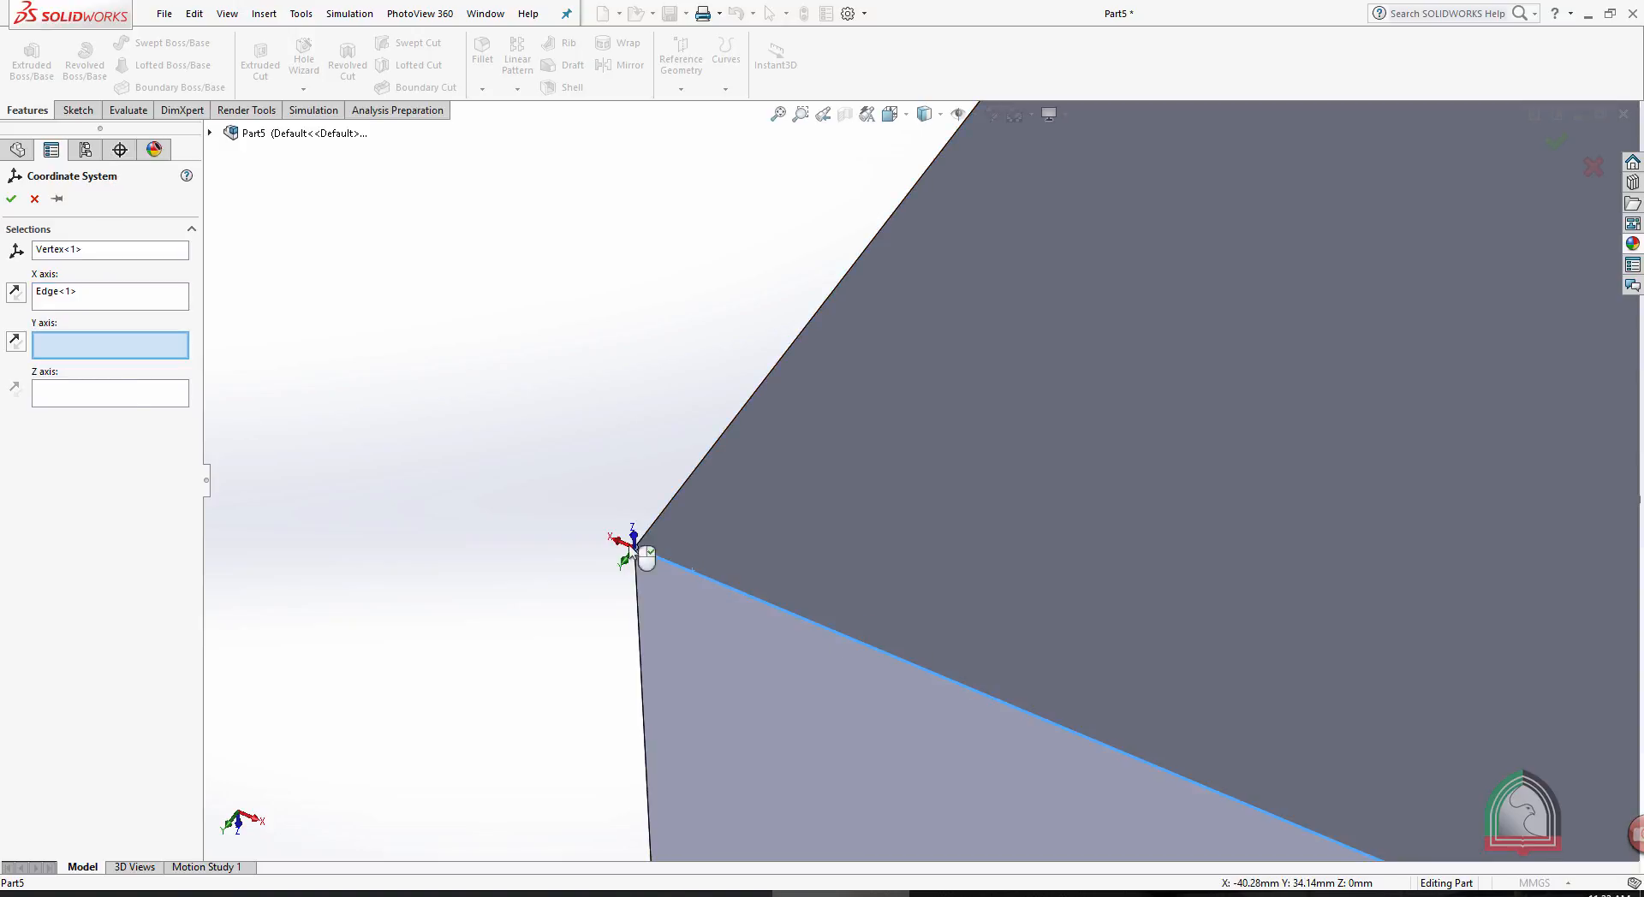
{"action": "left_click", "coordinate": [690, 479]}
{"action": "left_click", "coordinate": [83, 395]}
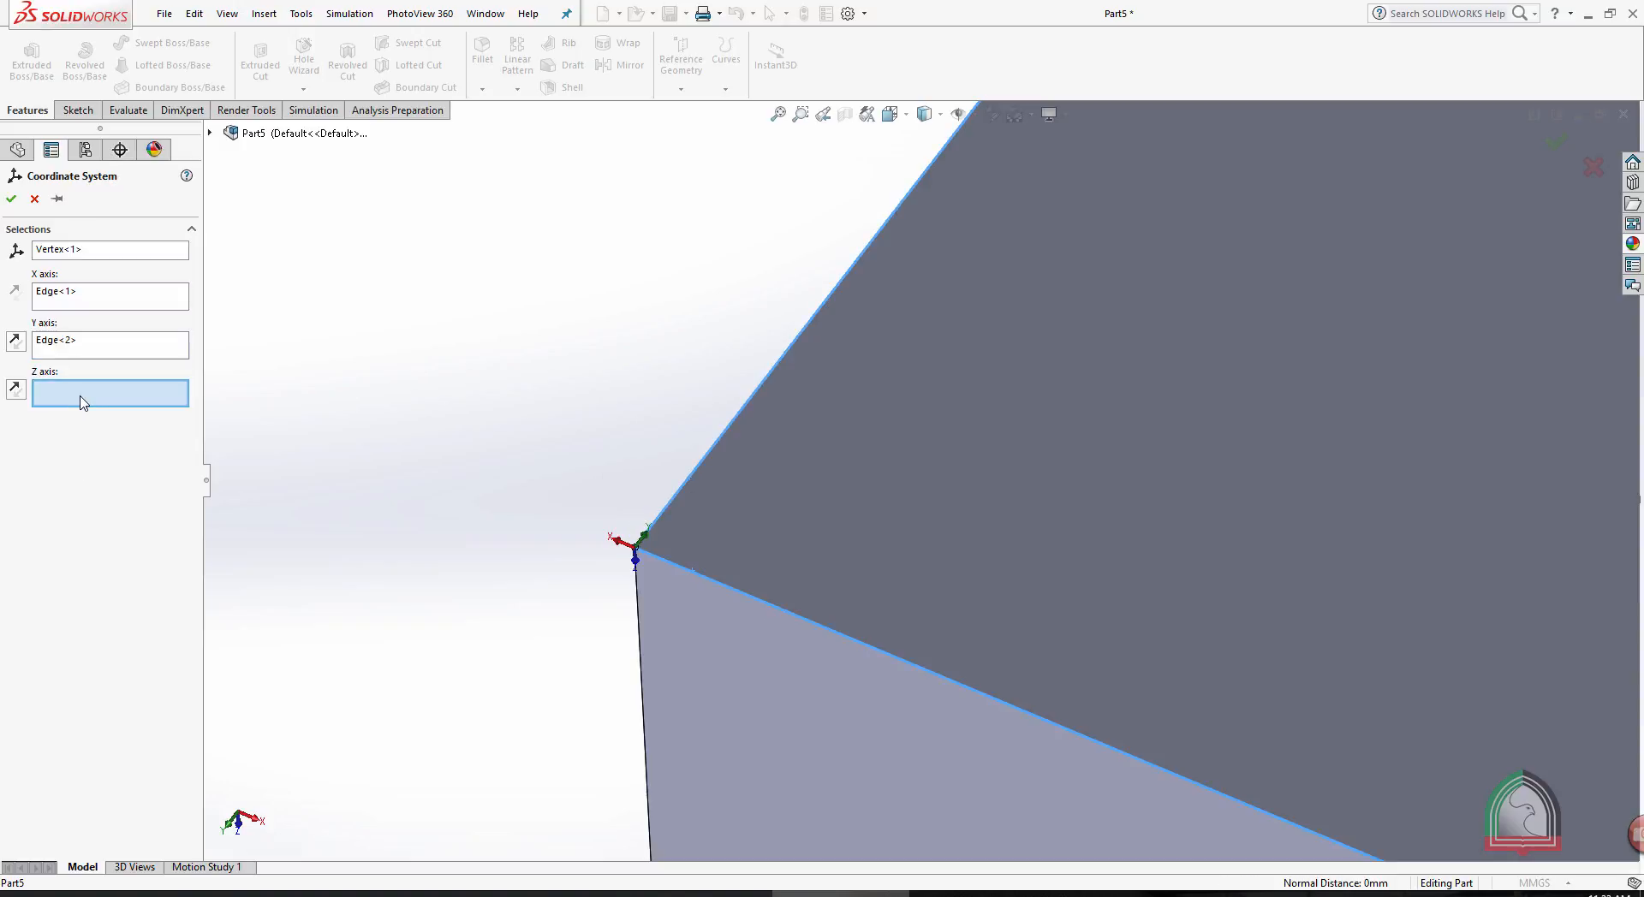
{"action": "left_click", "coordinate": [644, 647]}
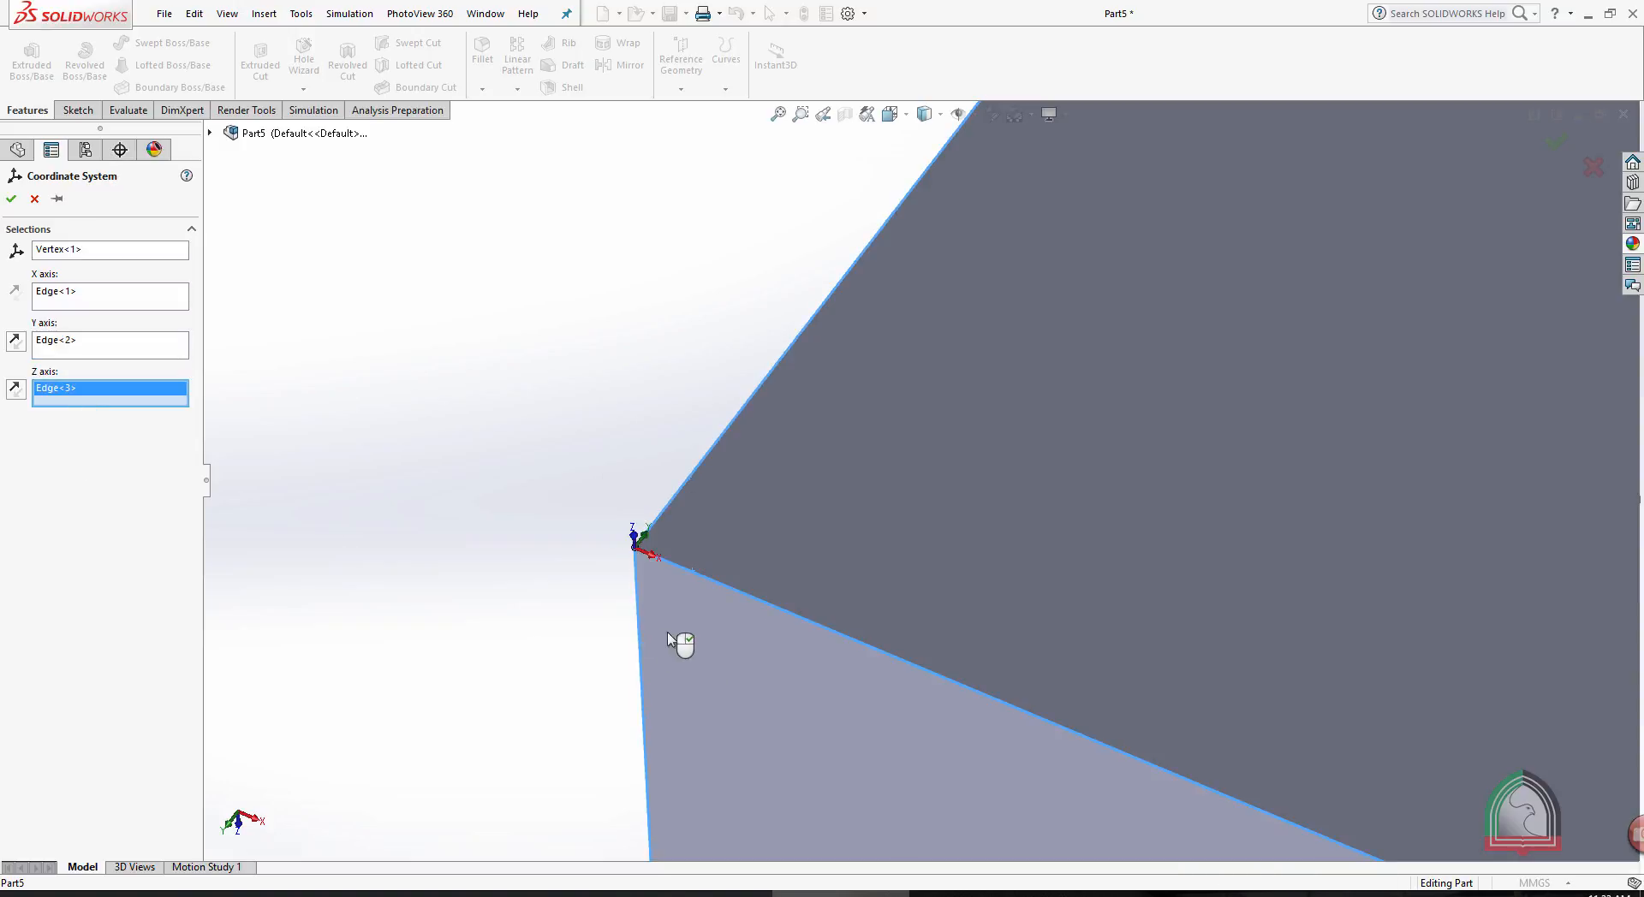
{"action": "middle_click_drag", "start_coordinate": [665, 465], "coordinate": [772, 589]}
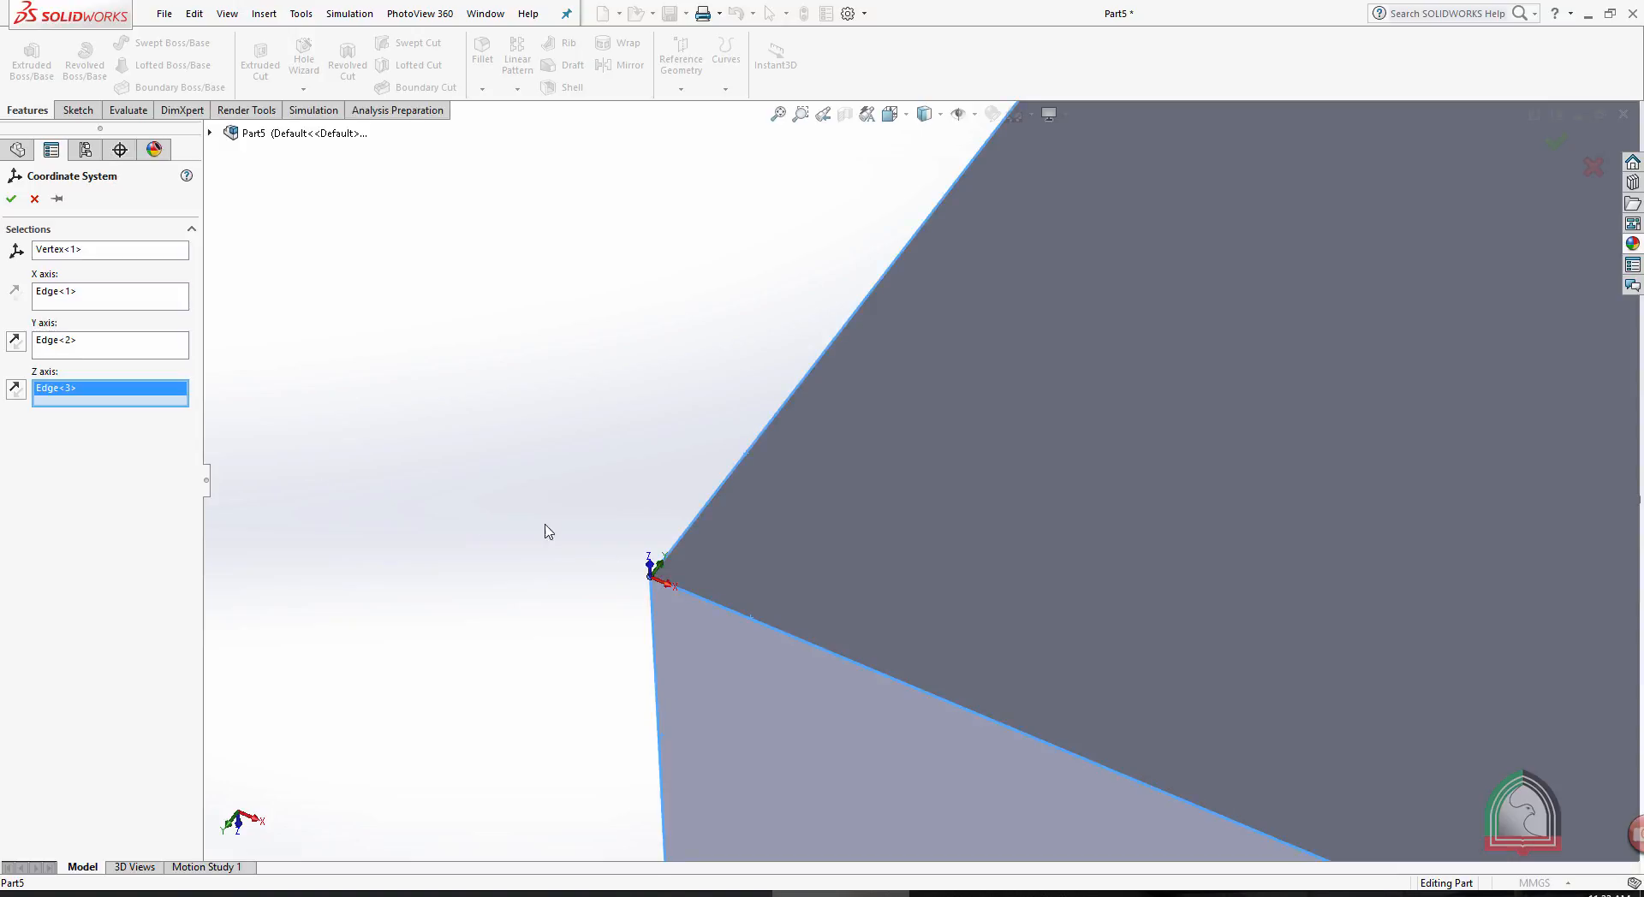
- Test reversing the X and Y axis directions, finish with X along the holed face's upper edge and Z upward, and create the coordinate system
{"action": "left_click", "coordinate": [90, 294]}
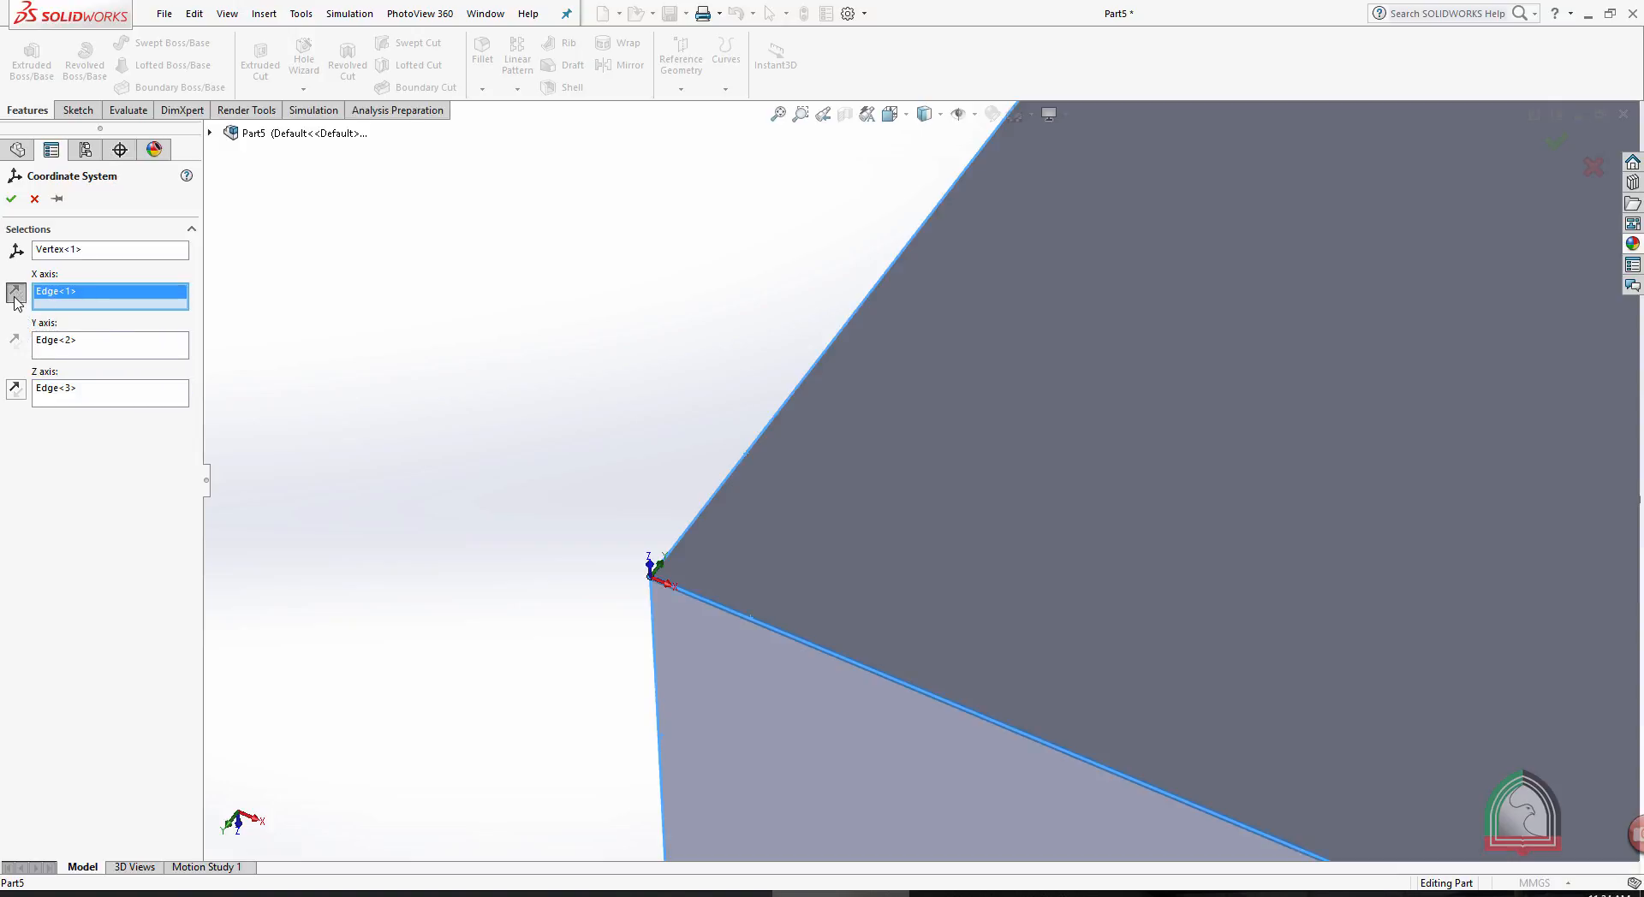
{"action": "left_click", "coordinate": [60, 344]}
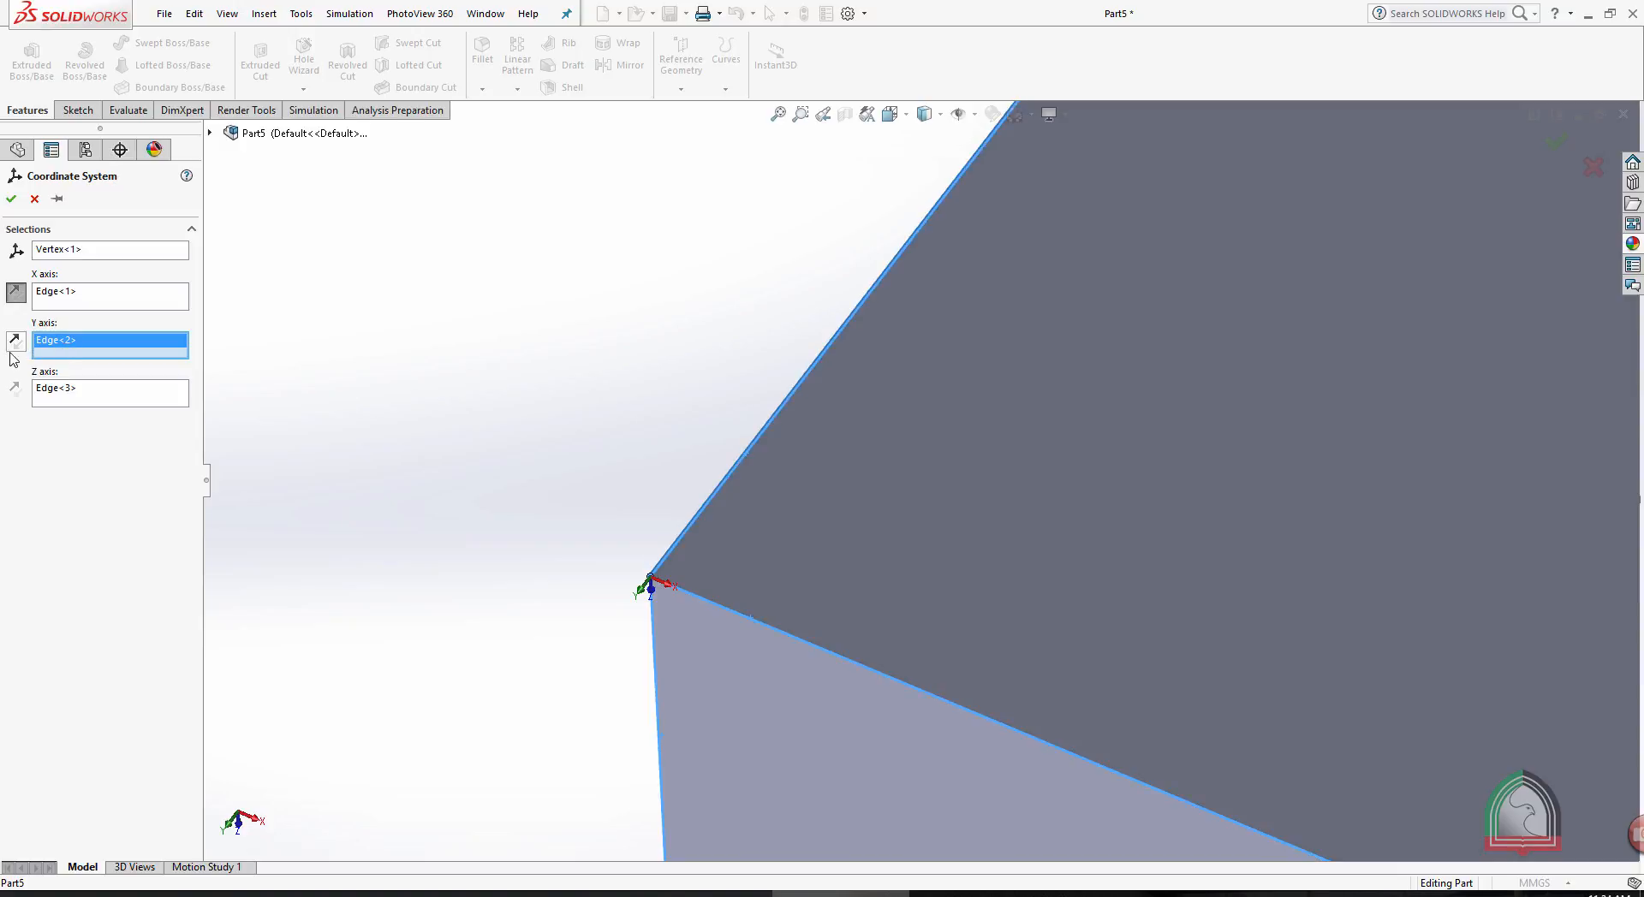
{"action": "left_click", "coordinate": [54, 393]}
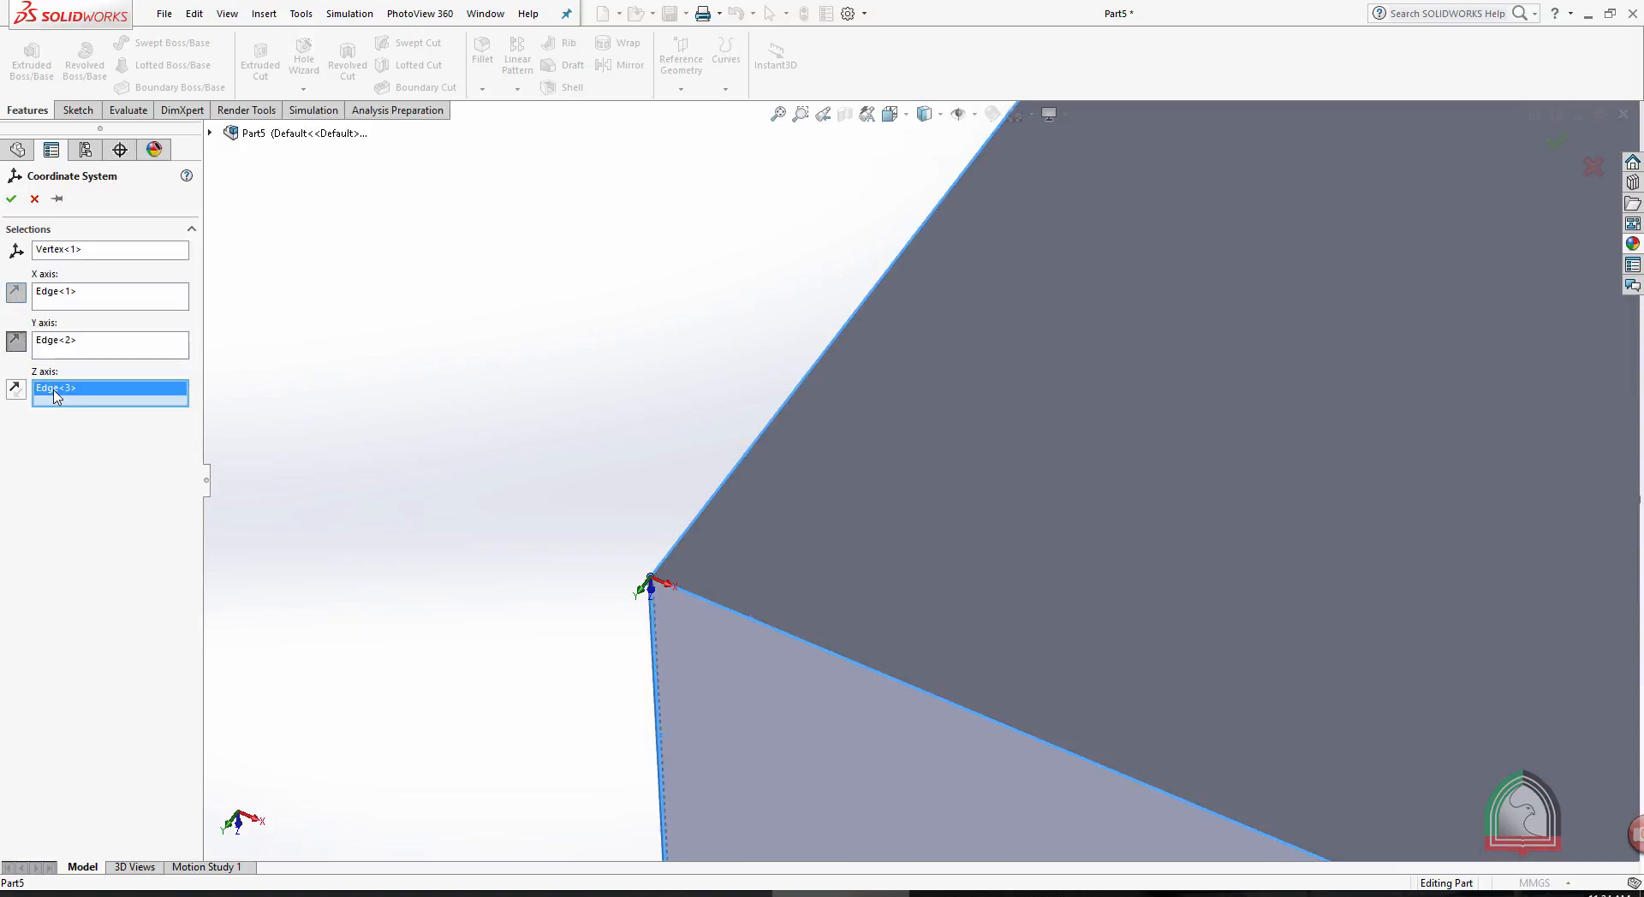
{"action": "left_click", "coordinate": [49, 298]}
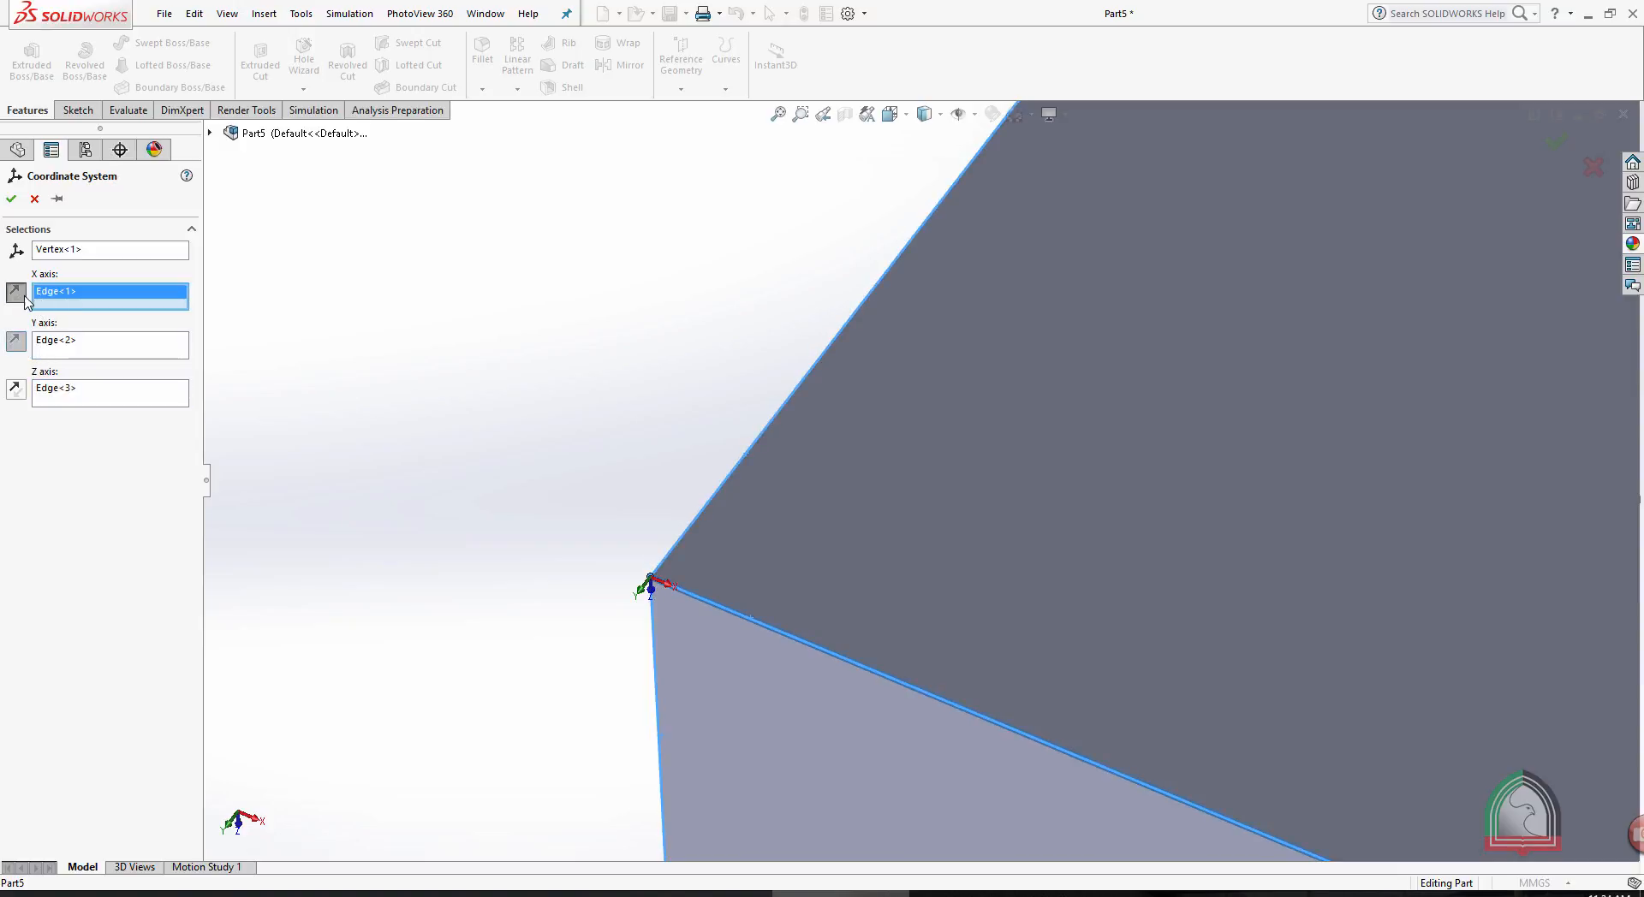
{"action": "left_click", "coordinate": [16, 293]}
{"action": "left_click", "coordinate": [18, 298]}
{"action": "left_click", "coordinate": [18, 298]}
{"action": "scroll", "coordinate": [462, 289], "scroll_direction": "up", "scroll_amount": 8}
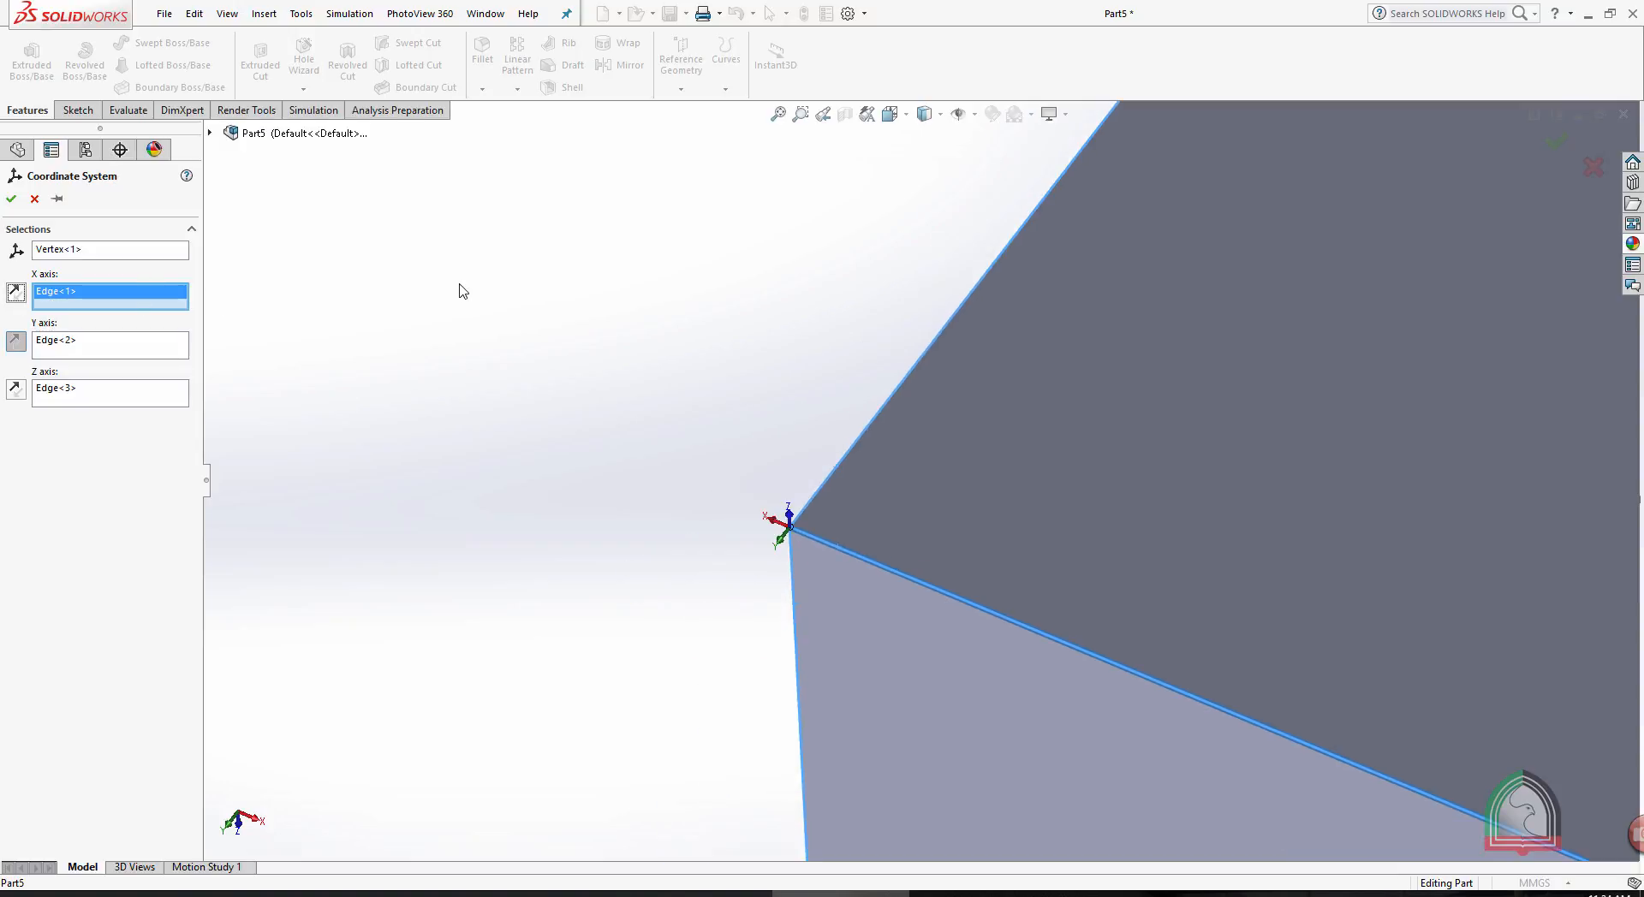
{"action": "left_click", "coordinate": [16, 294]}
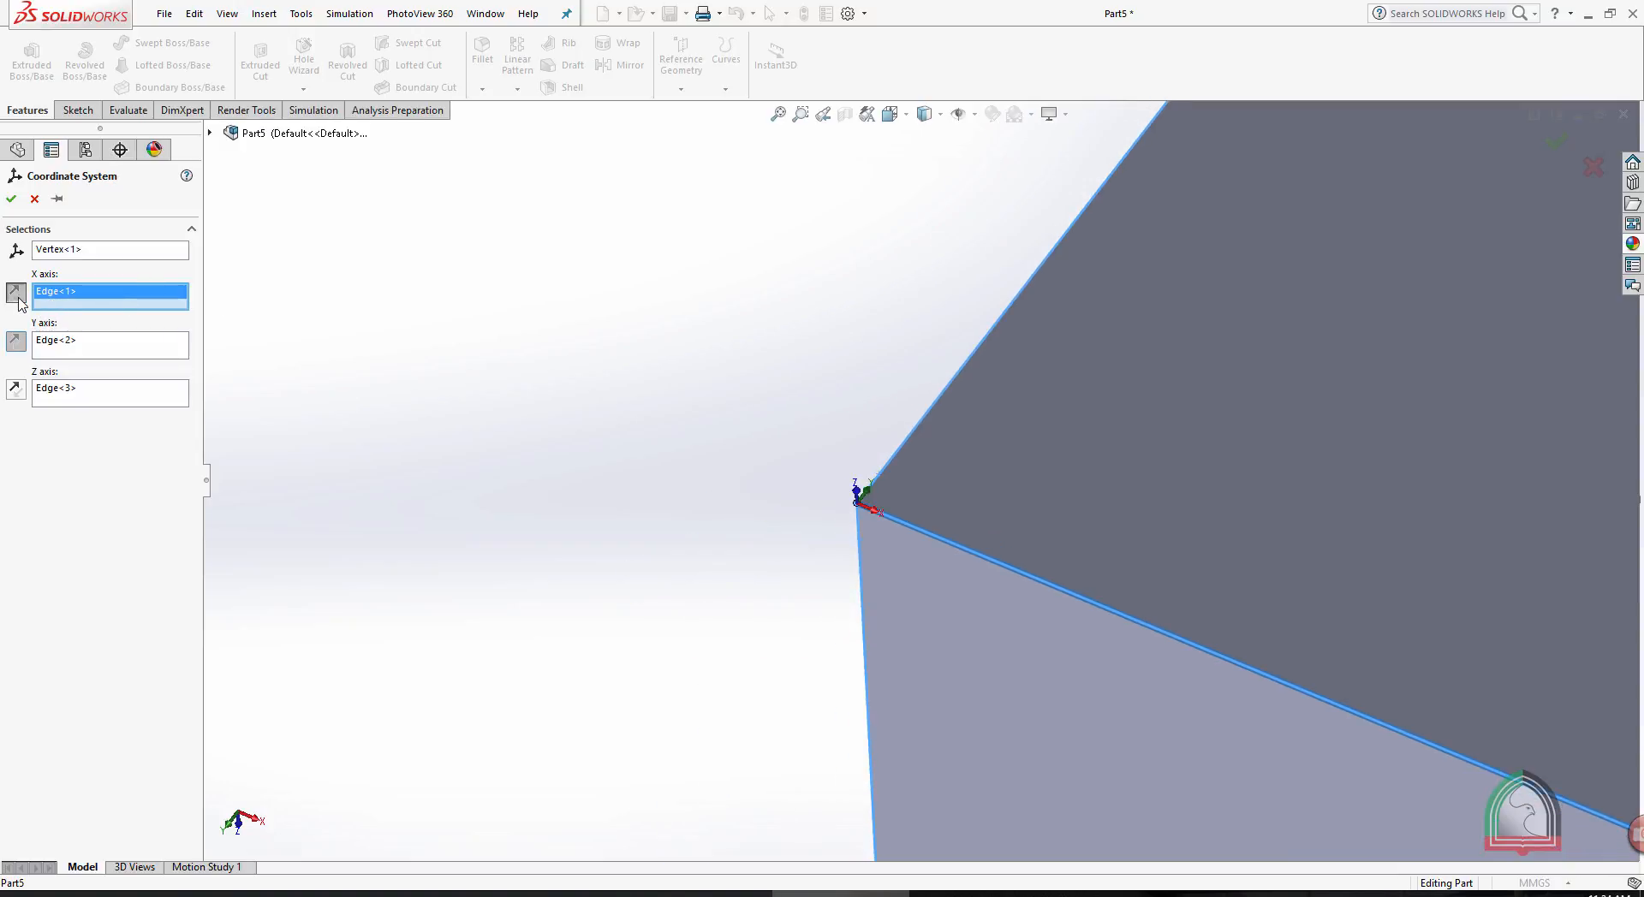
{"action": "left_click", "coordinate": [11, 198]}
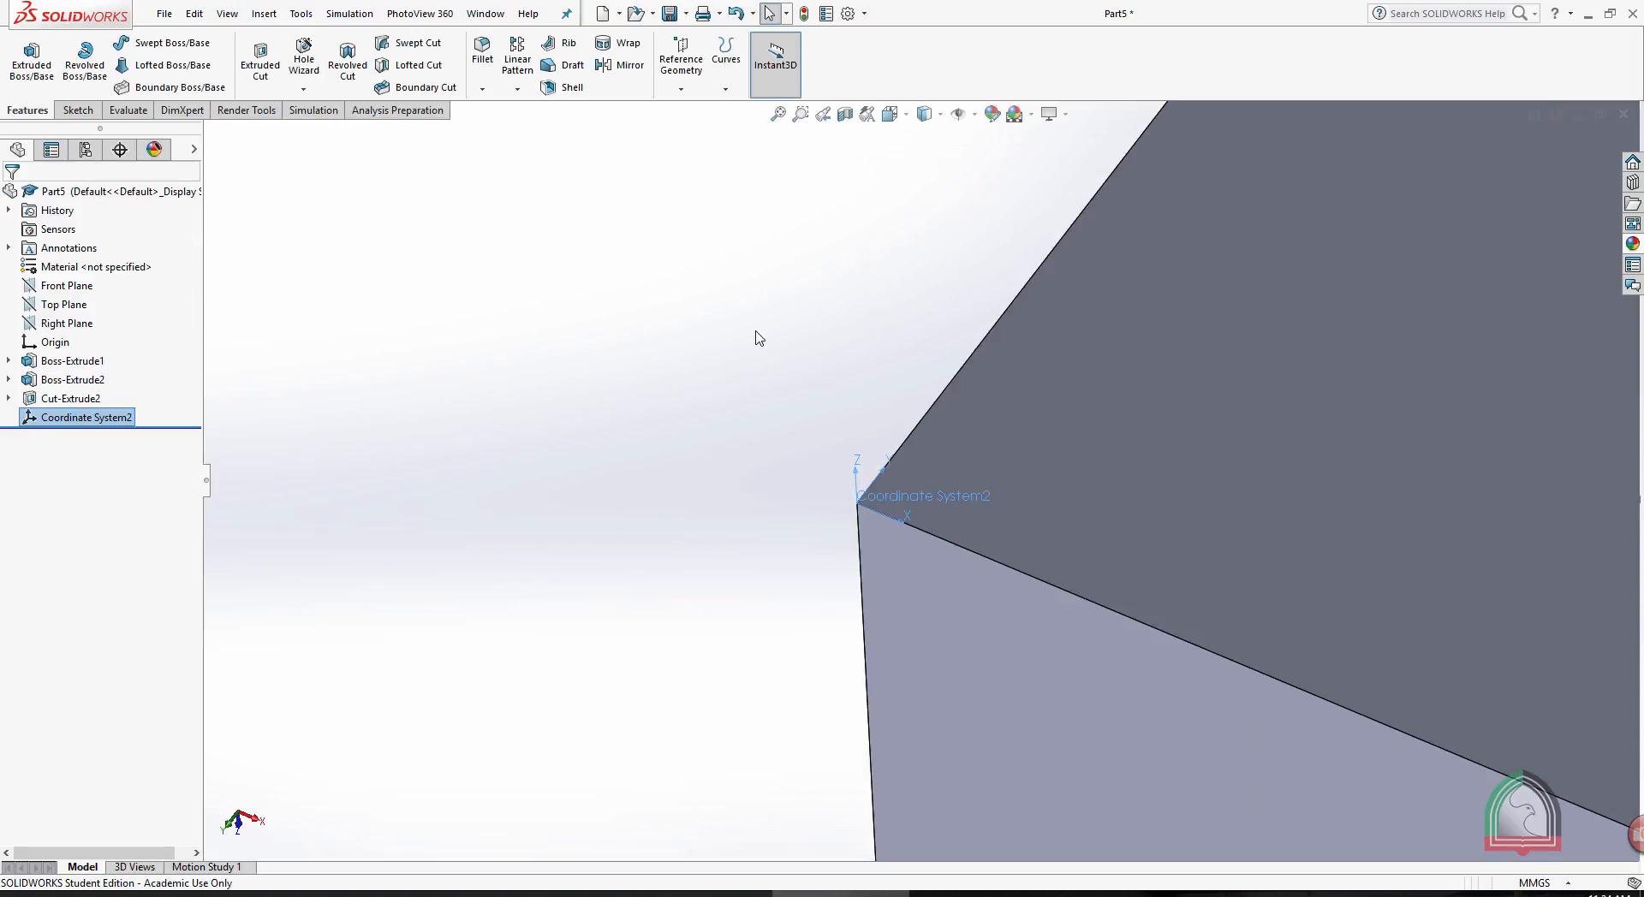
{"action": "scroll", "coordinate": [1163, 362], "scroll_direction": "up", "scroll_amount": 6}
{"action": "scroll", "coordinate": [1014, 495], "scroll_direction": "down", "scroll_amount": 3}
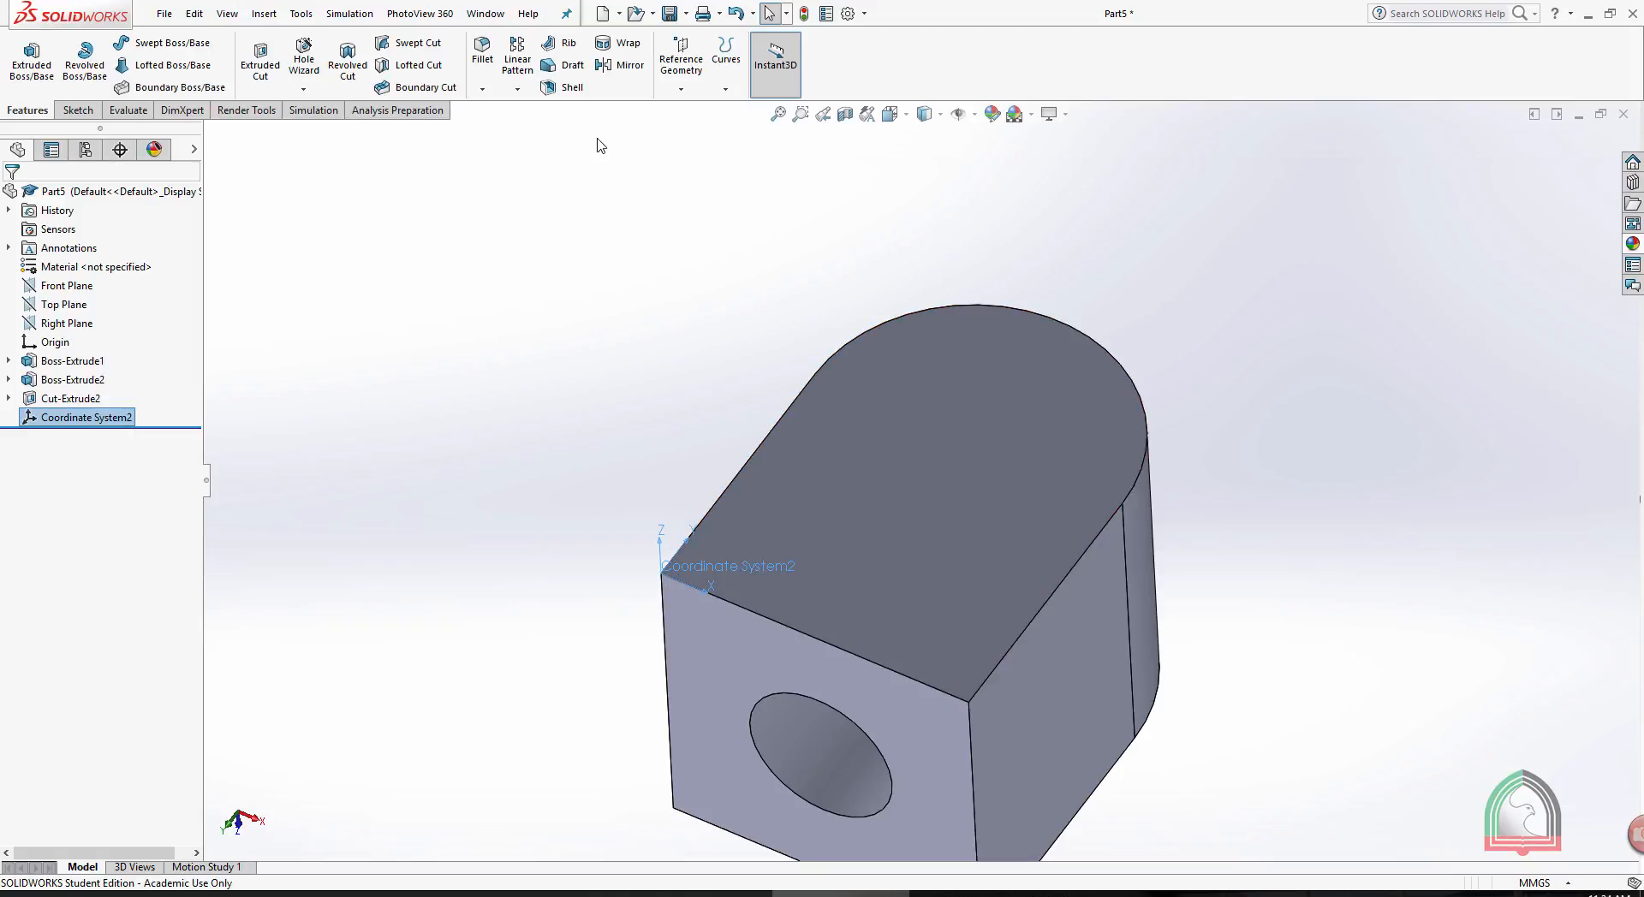
{"action": "left_click", "coordinate": [517, 89]}
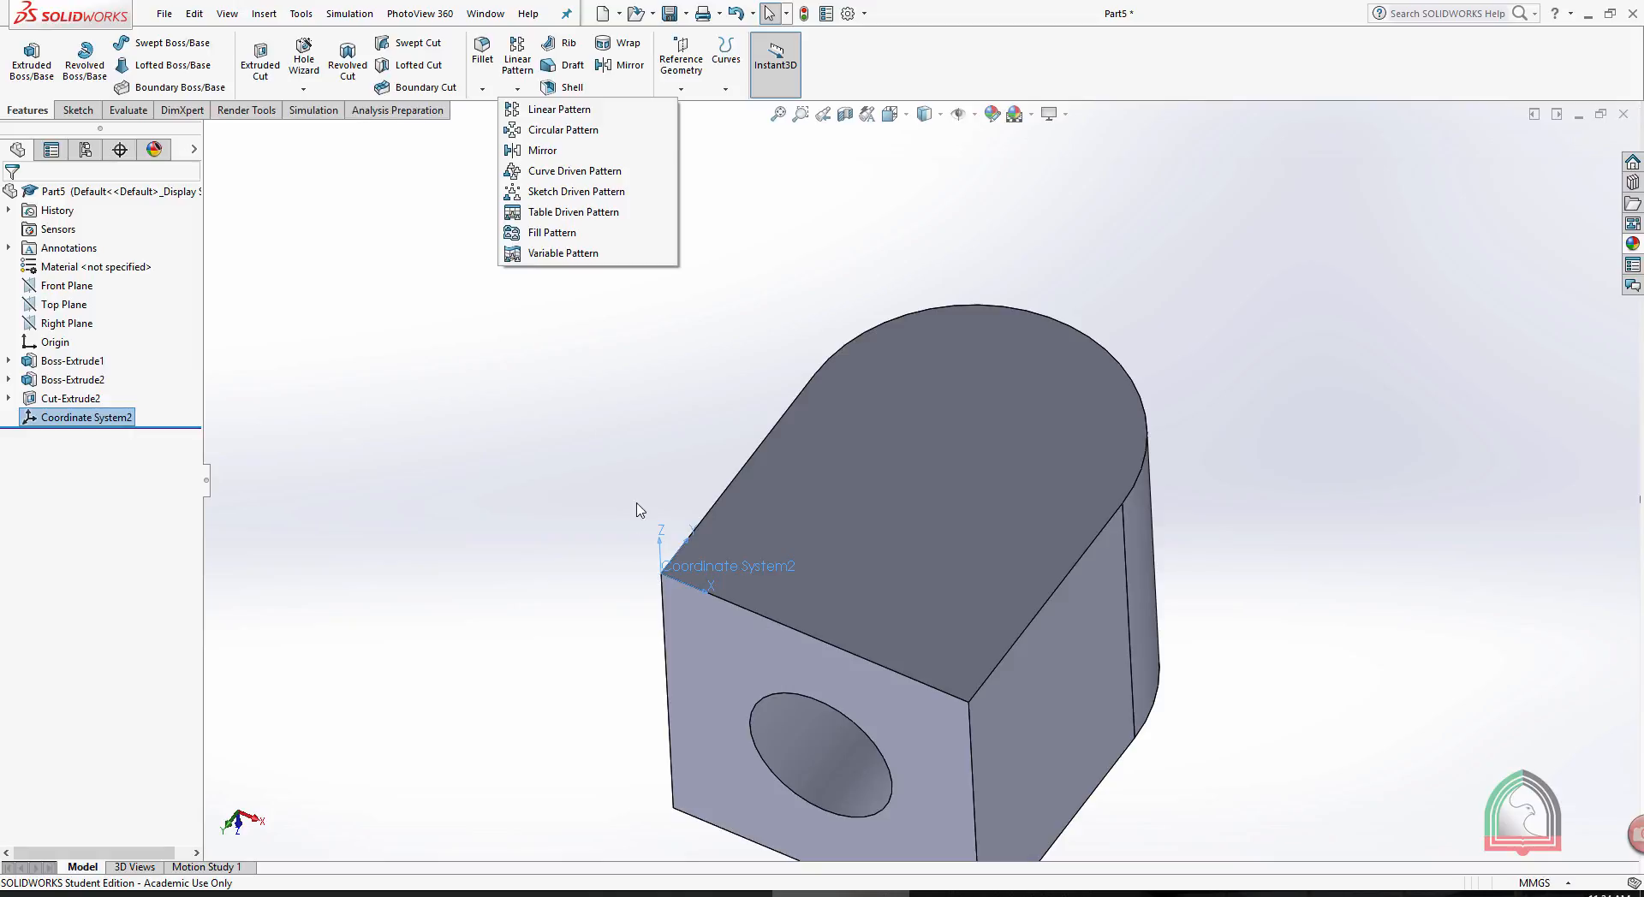
{"action": "left_click", "coordinate": [565, 443]}
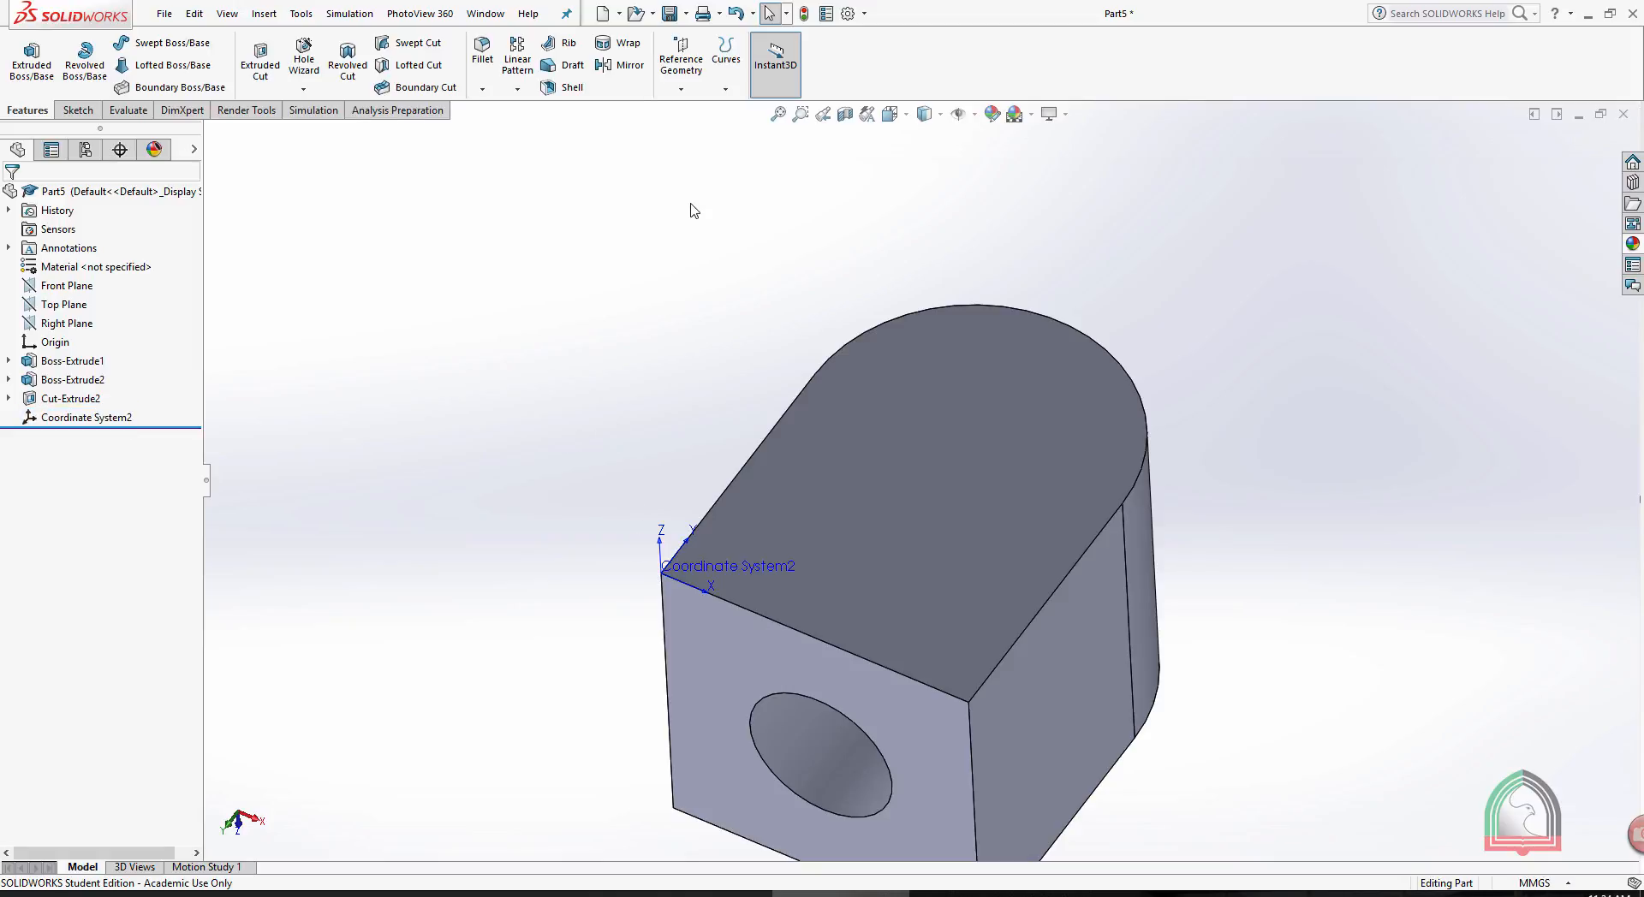
- Create a reference point at the arc center of the round-ended face's curved edge
{"action": "left_click", "coordinate": [684, 77]}
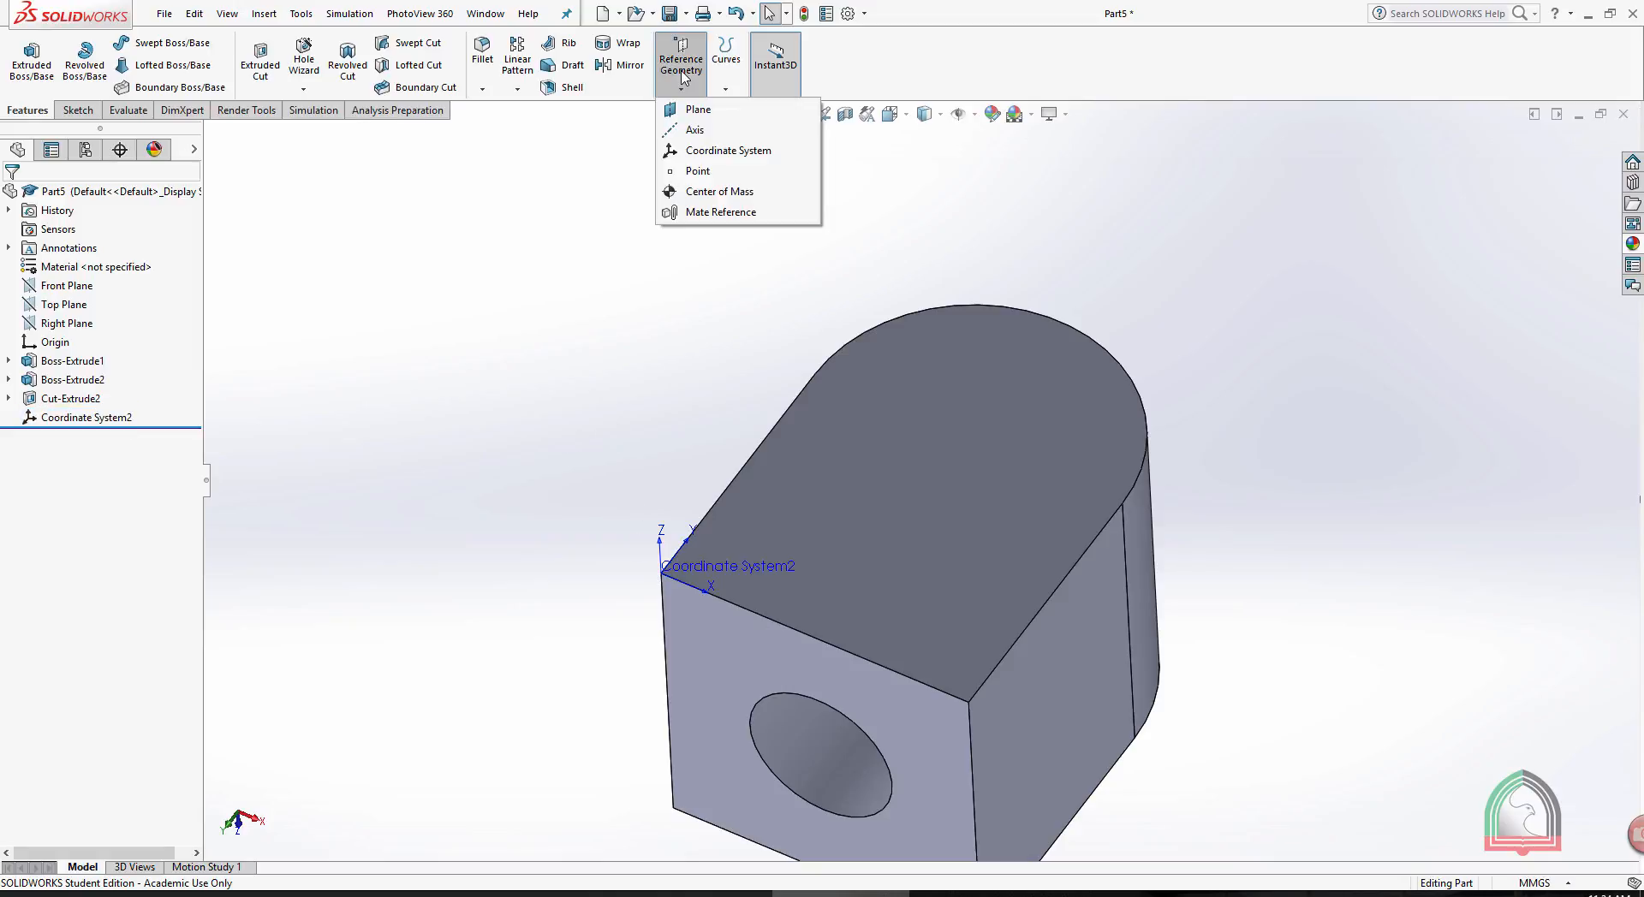
{"action": "left_click", "coordinate": [698, 172]}
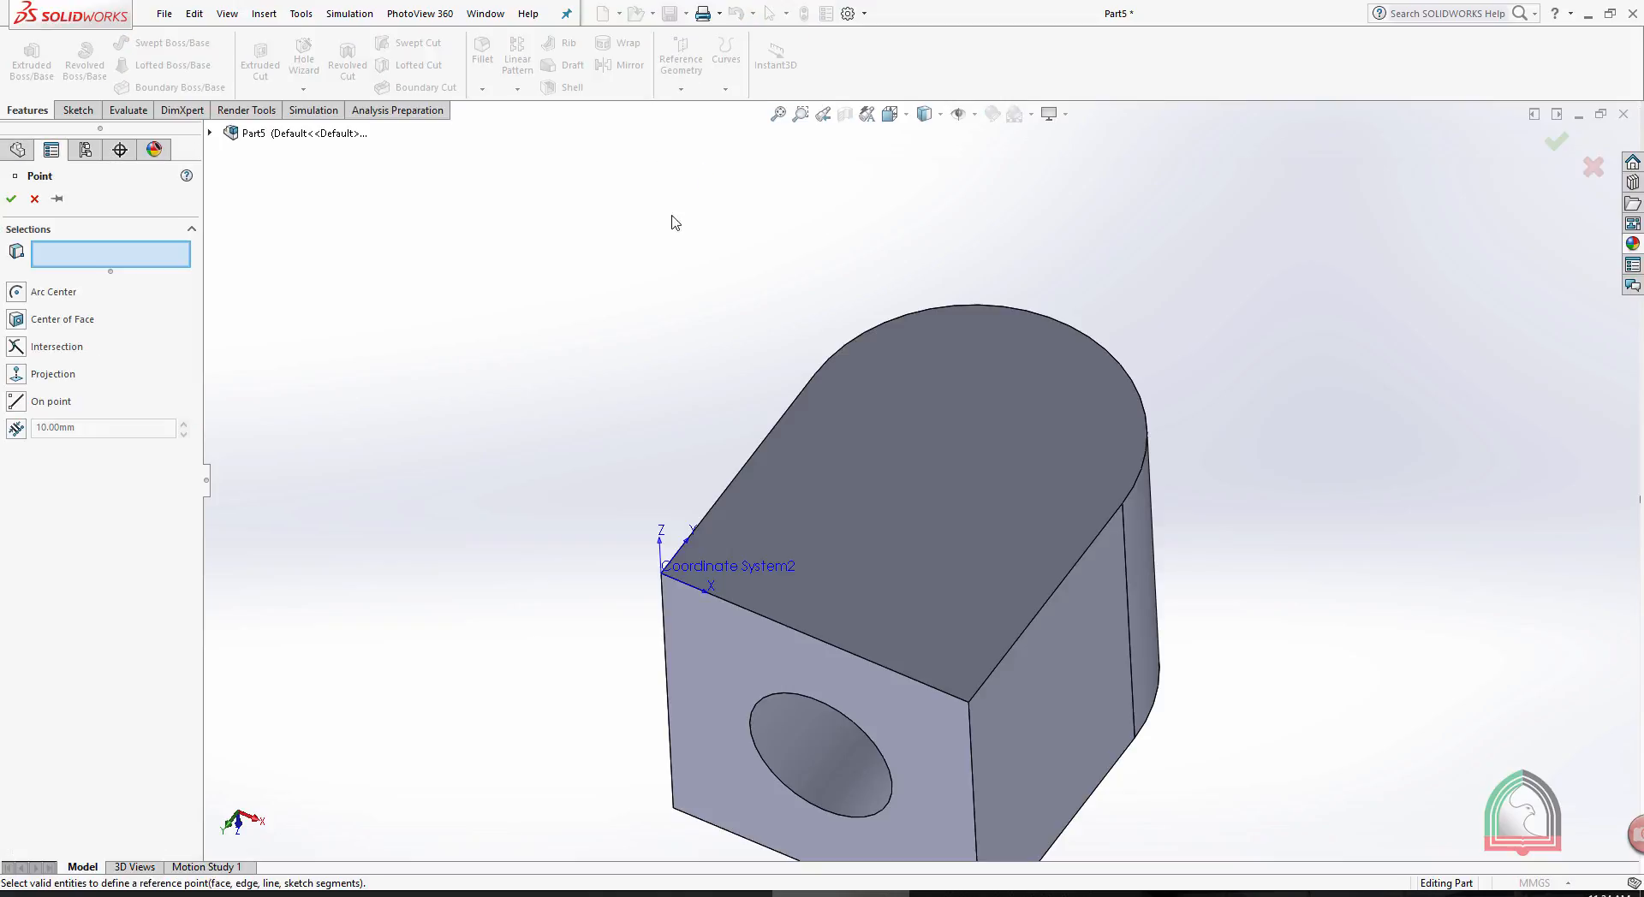
{"action": "middle_click_drag", "start_coordinate": [461, 270], "coordinate": [502, 312]}
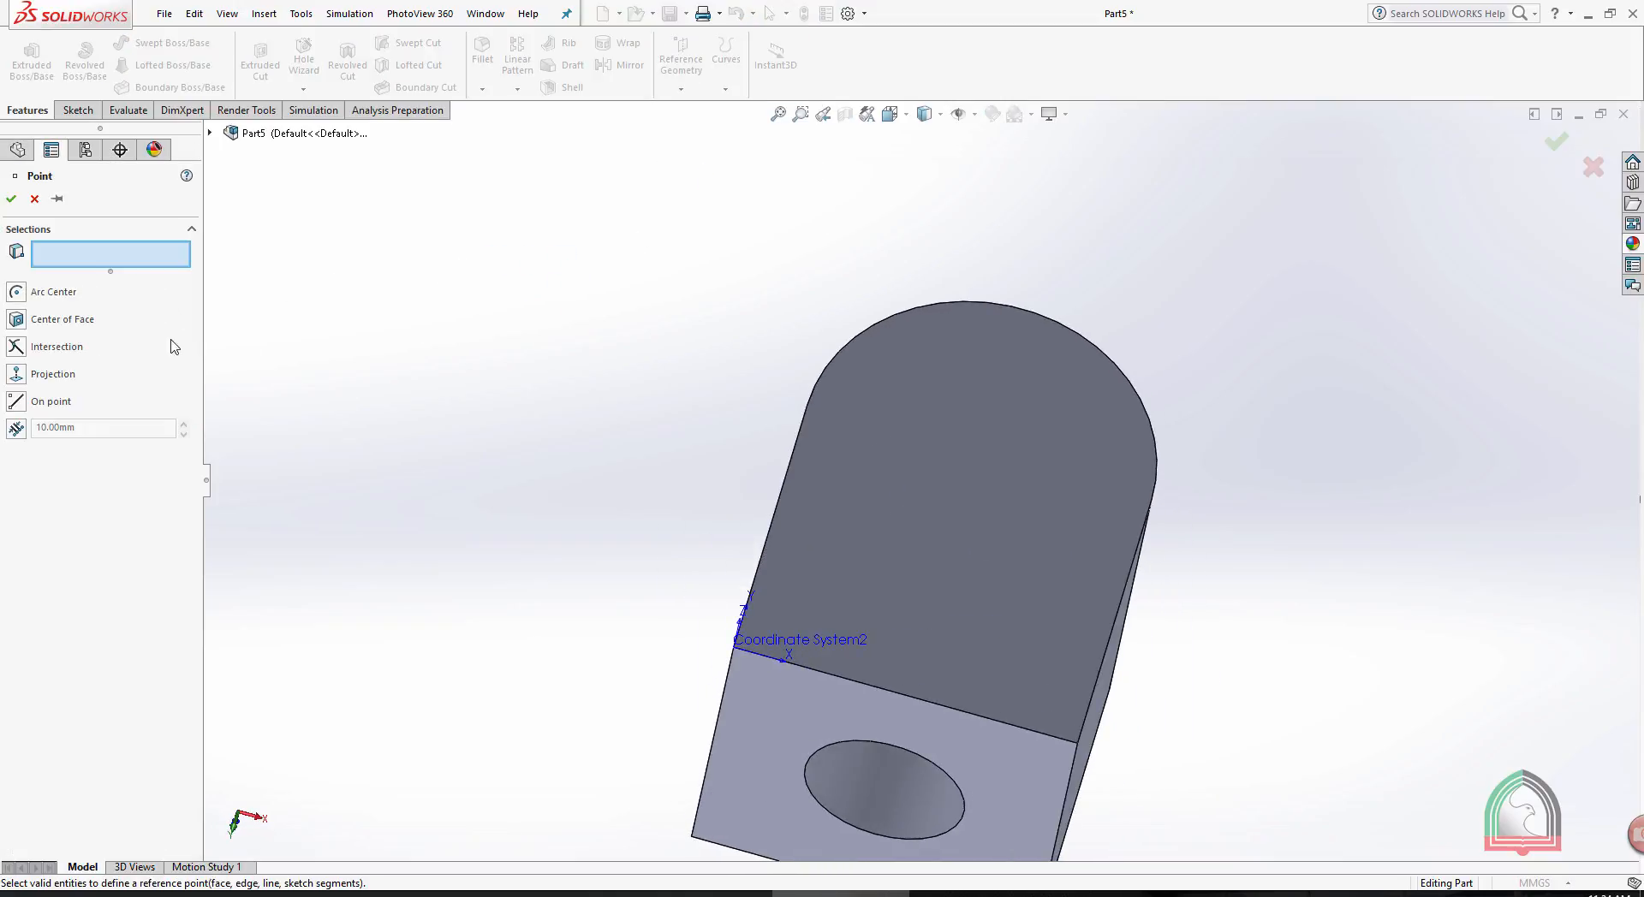
{"action": "left_click", "coordinate": [943, 306]}
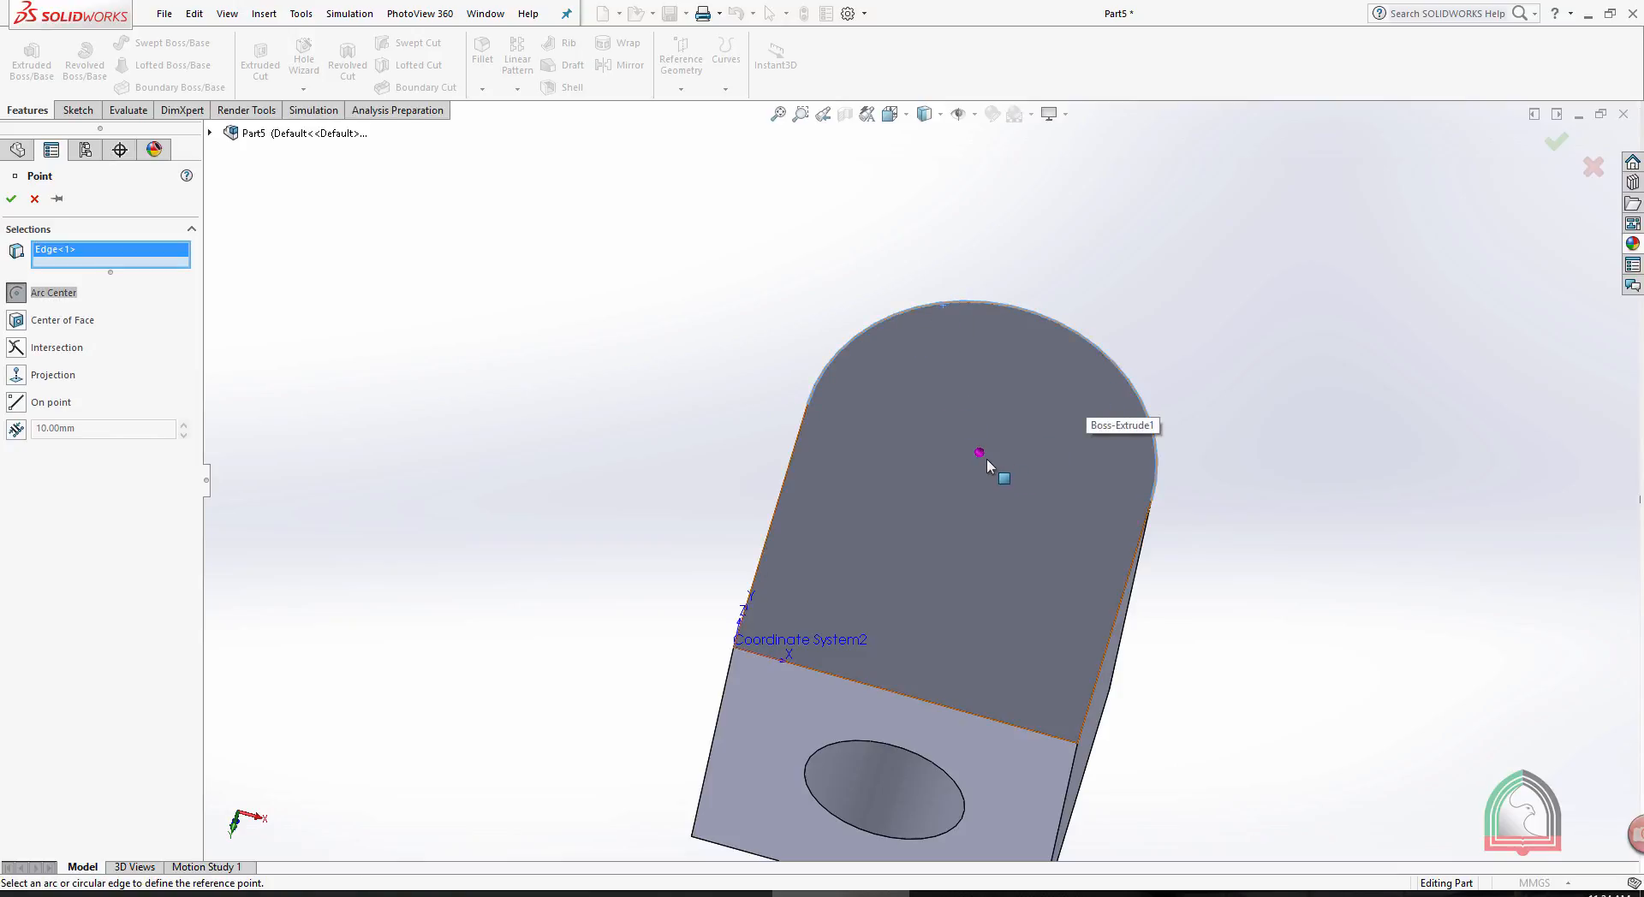
{"action": "middle_click_drag", "start_coordinate": [599, 377], "coordinate": [863, 505]}
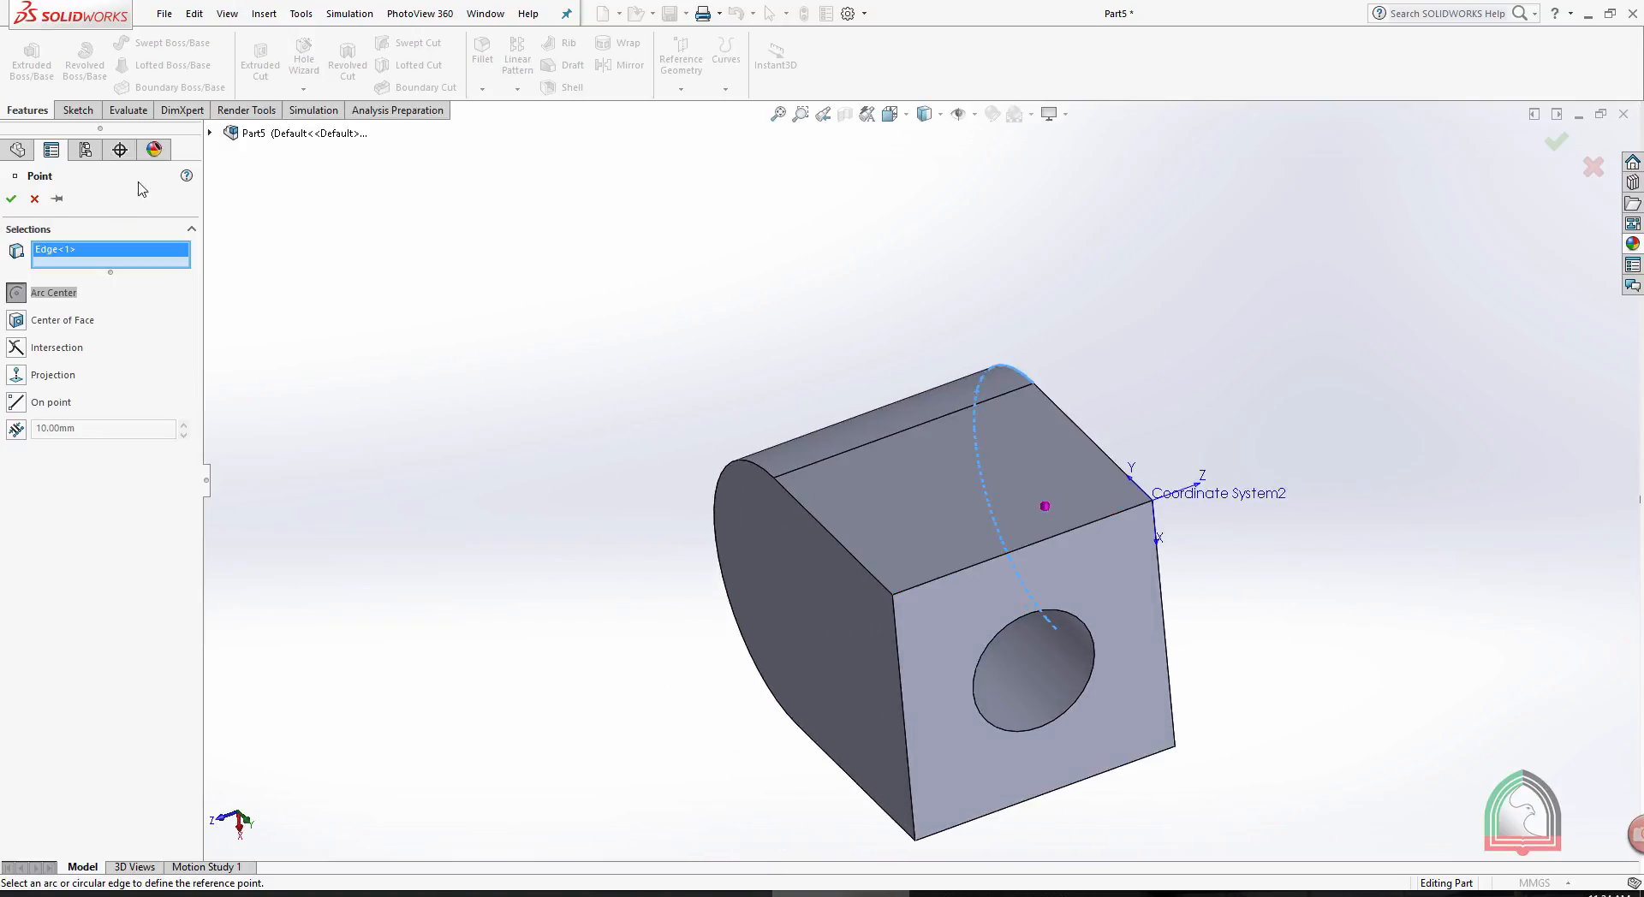
{"action": "left_click", "coordinate": [11, 198]}
- Create a reference point at the center of the flat side face between the rounded end and the holed face
{"action": "left_click", "coordinate": [682, 65]}
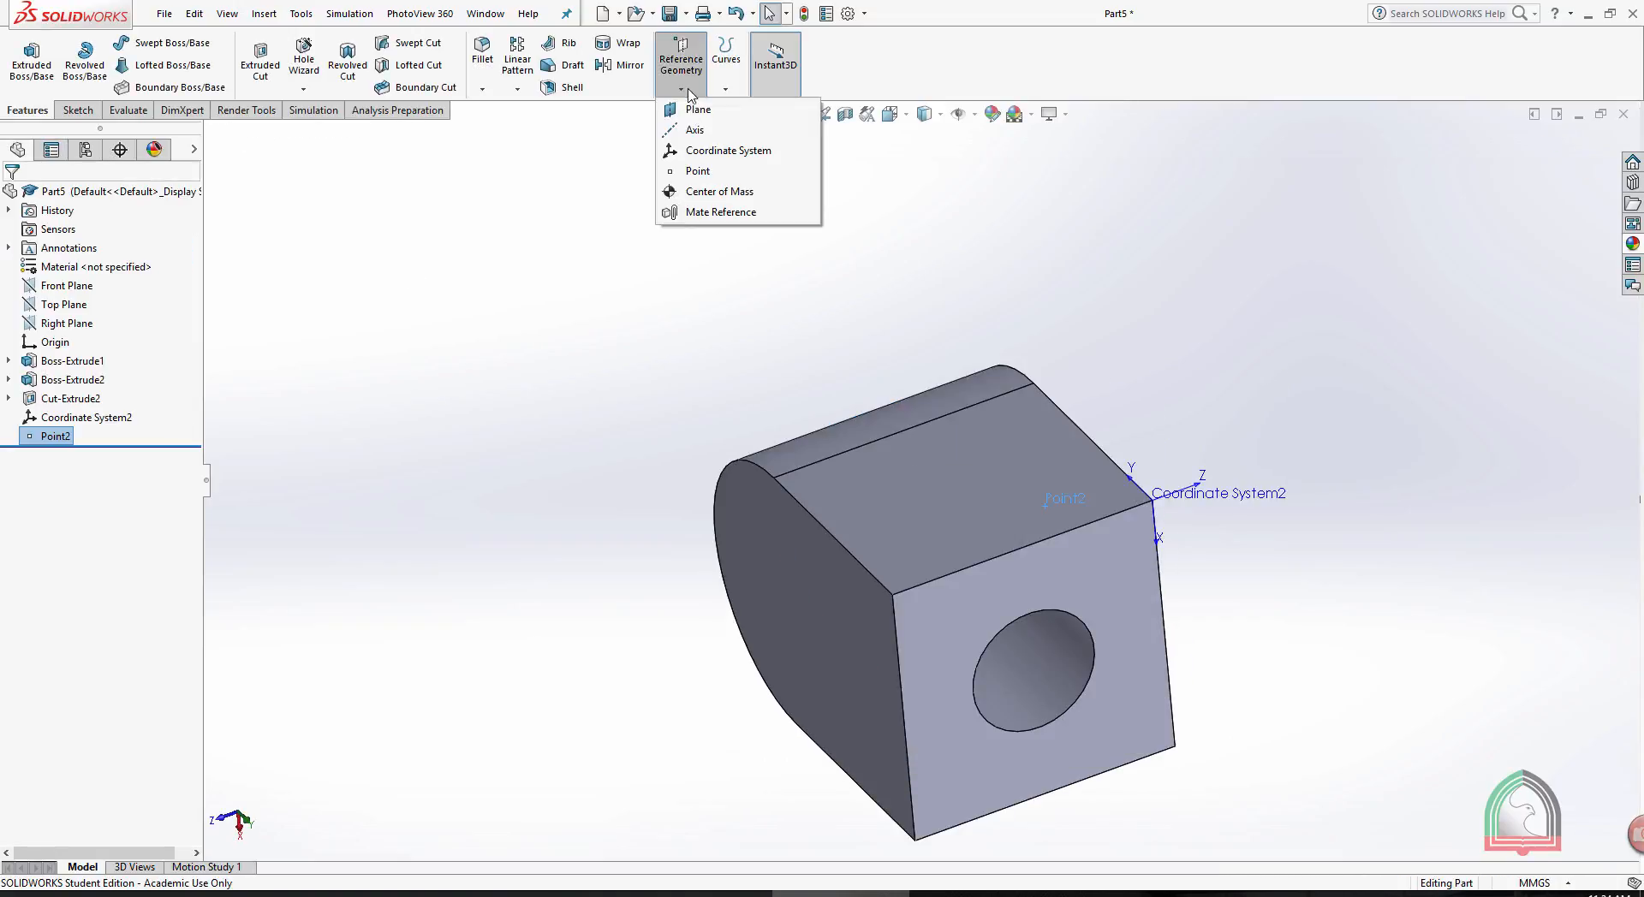
{"action": "left_click", "coordinate": [694, 171]}
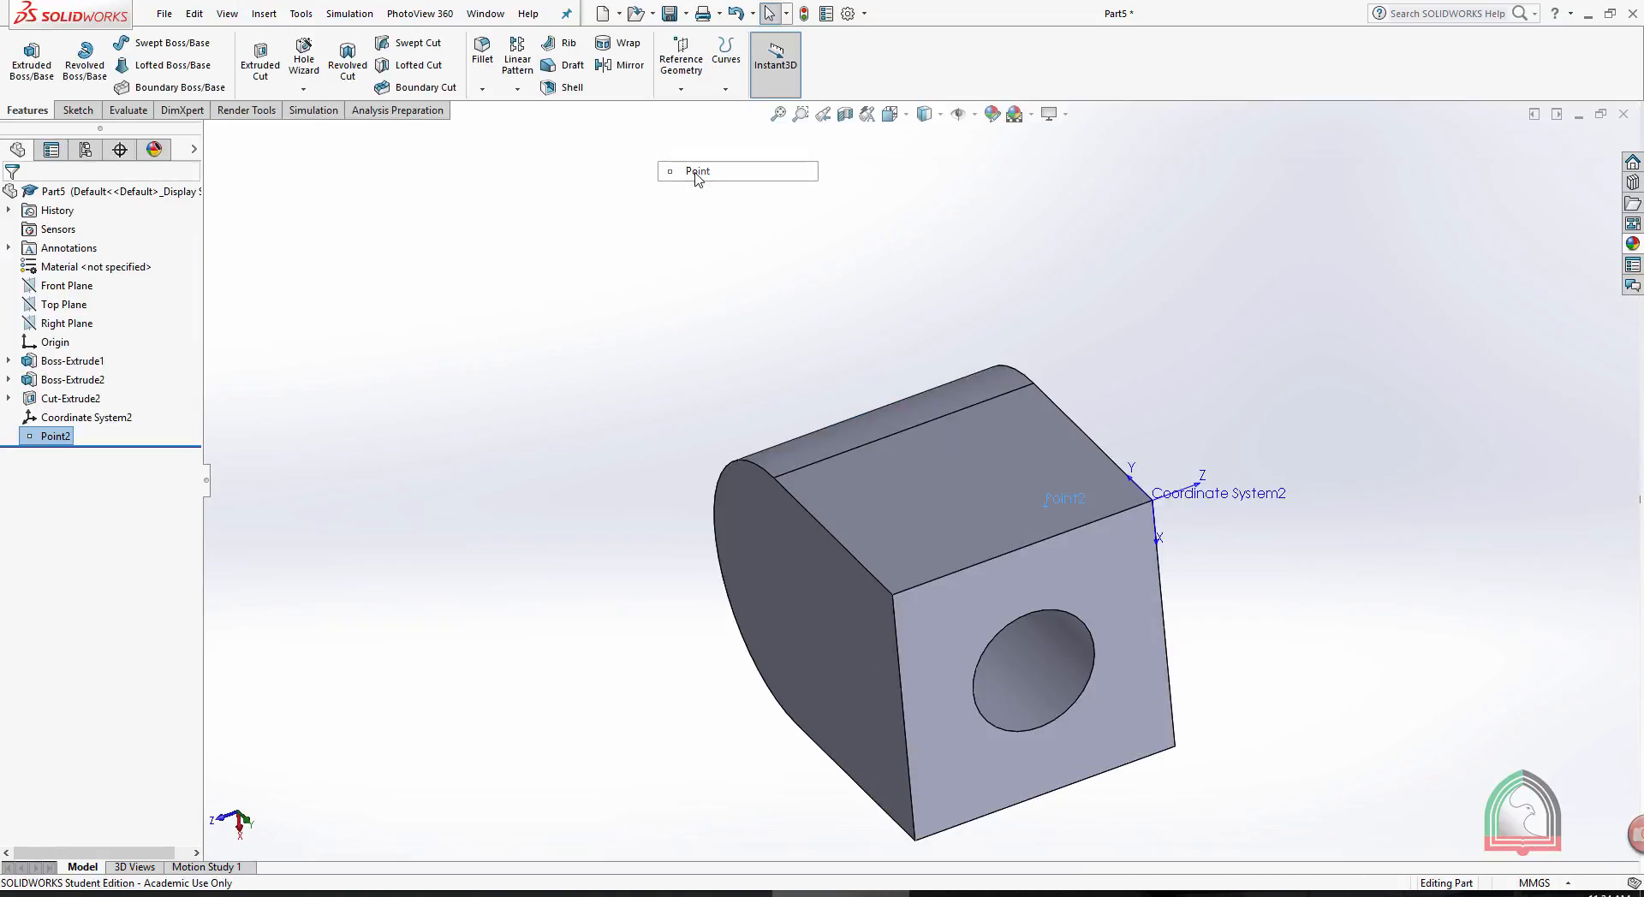
{"action": "left_click", "coordinate": [924, 533]}
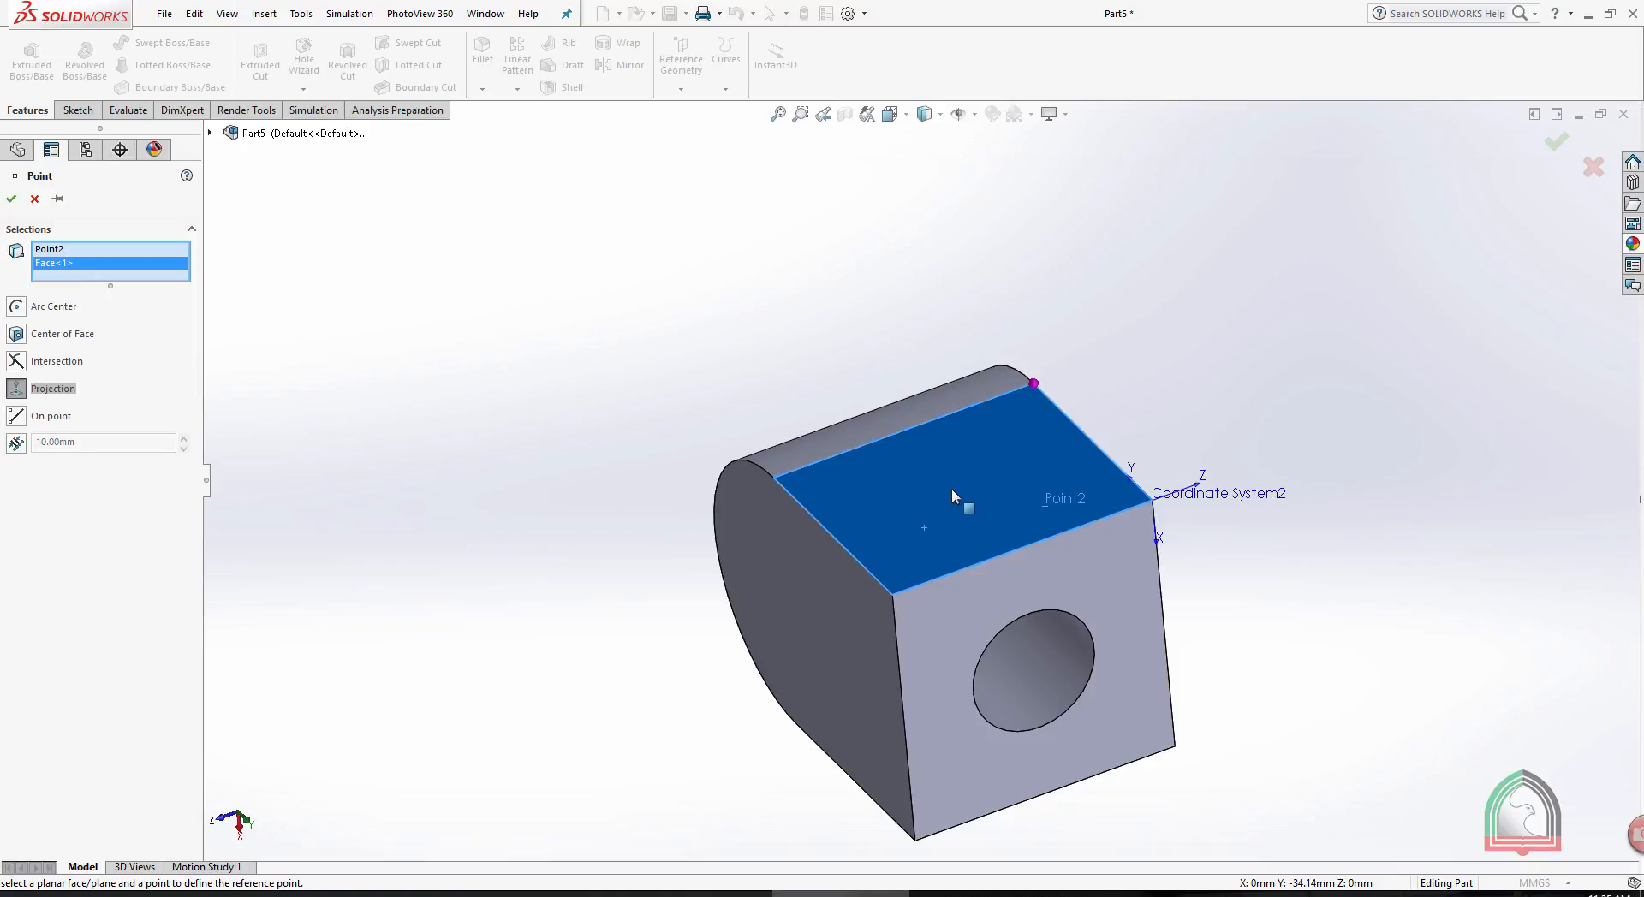
{"action": "left_click", "coordinate": [17, 332]}
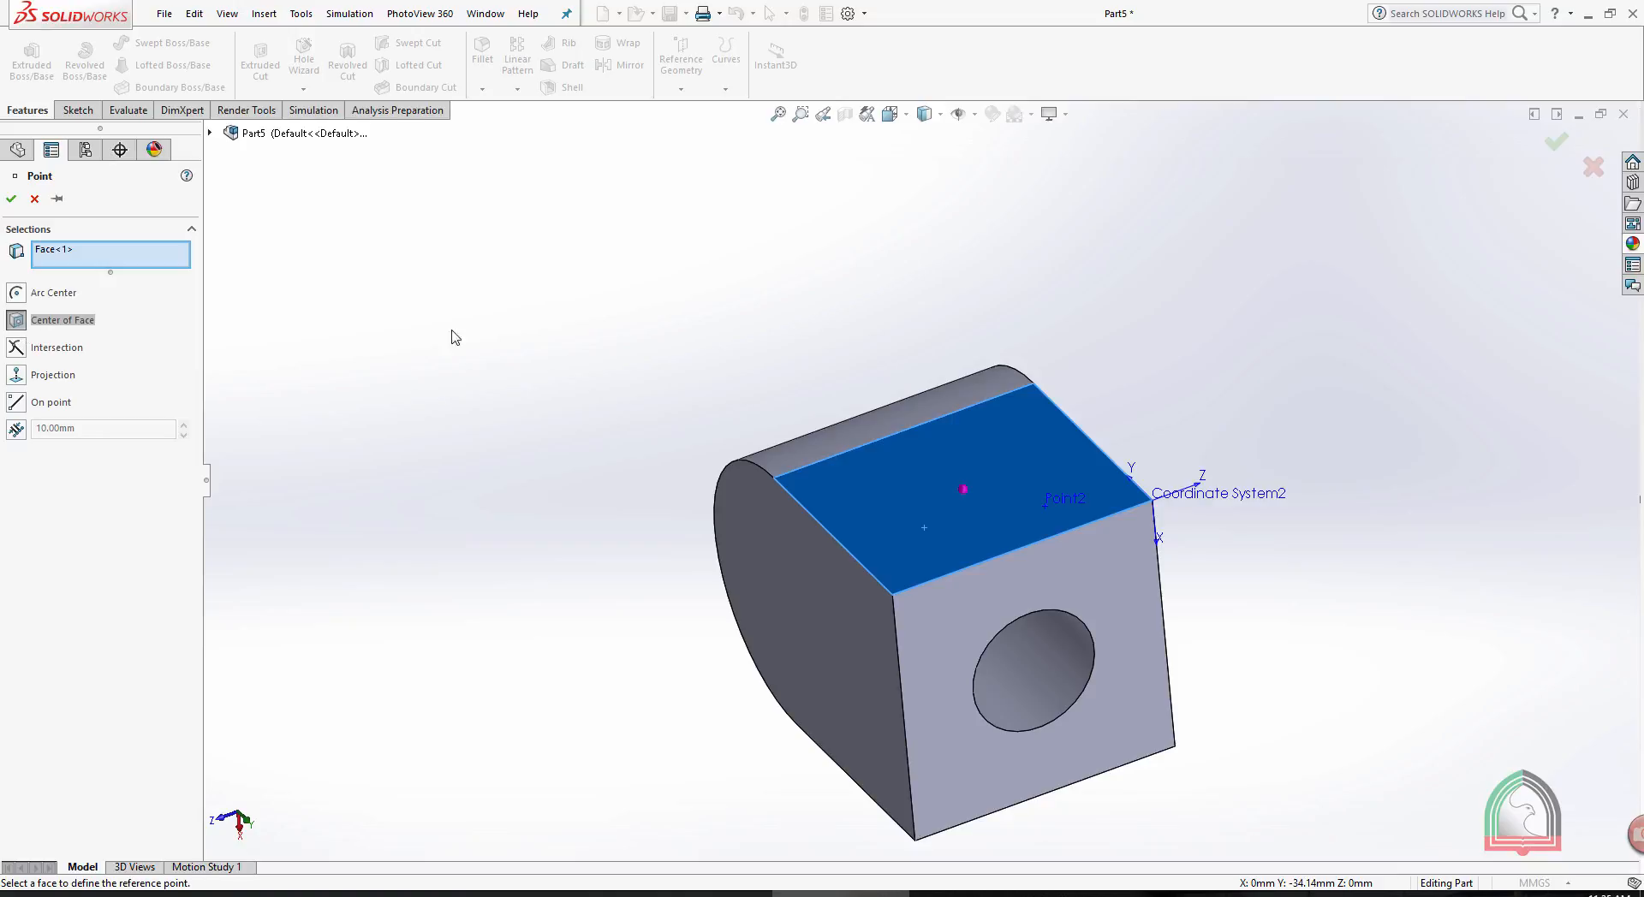
{"action": "left_click", "coordinate": [11, 198]}
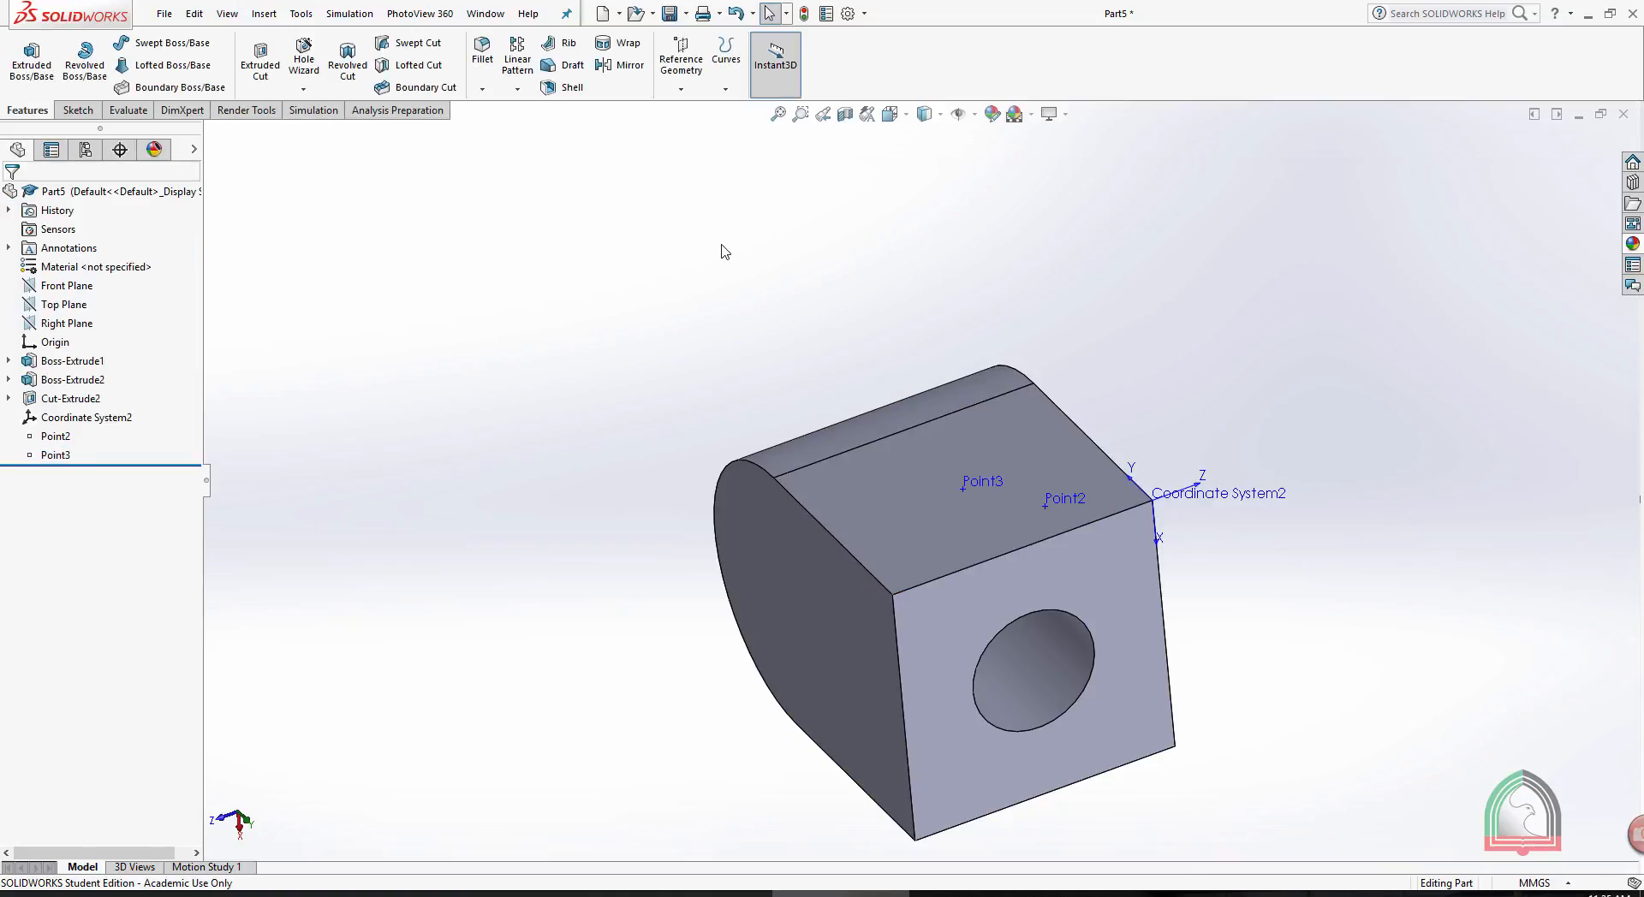
- Add the Center of Mass to the part and select it to locate its marker in the model
{"action": "left_click", "coordinate": [682, 86]}
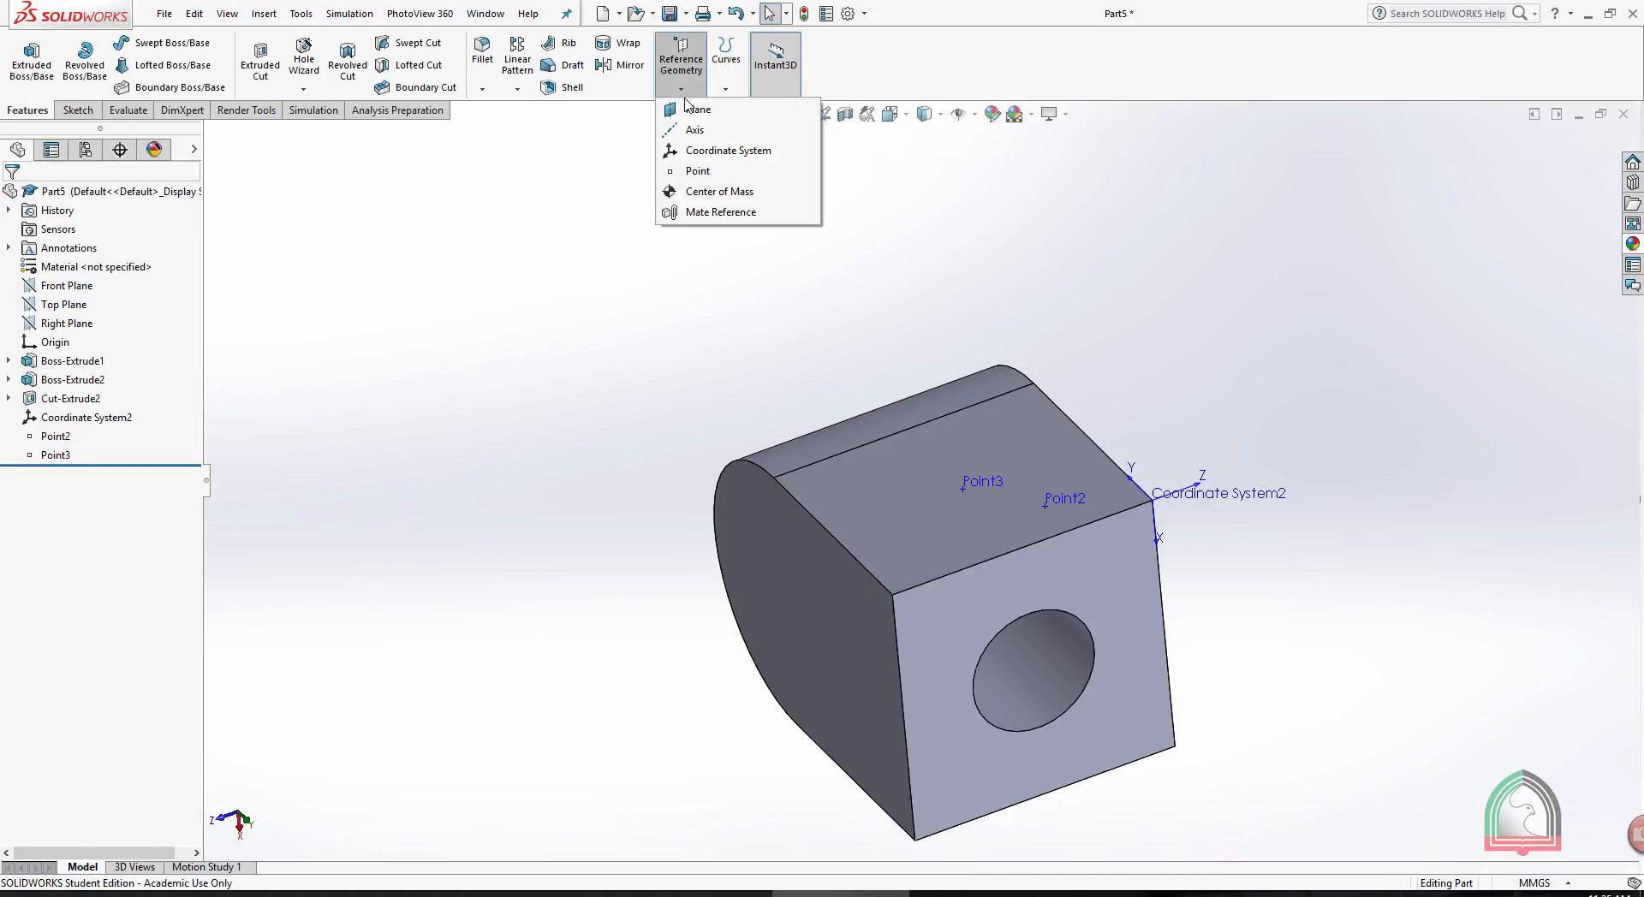
{"action": "left_click", "coordinate": [709, 196]}
{"action": "middle_click_drag", "start_coordinate": [608, 465], "coordinate": [683, 445]}
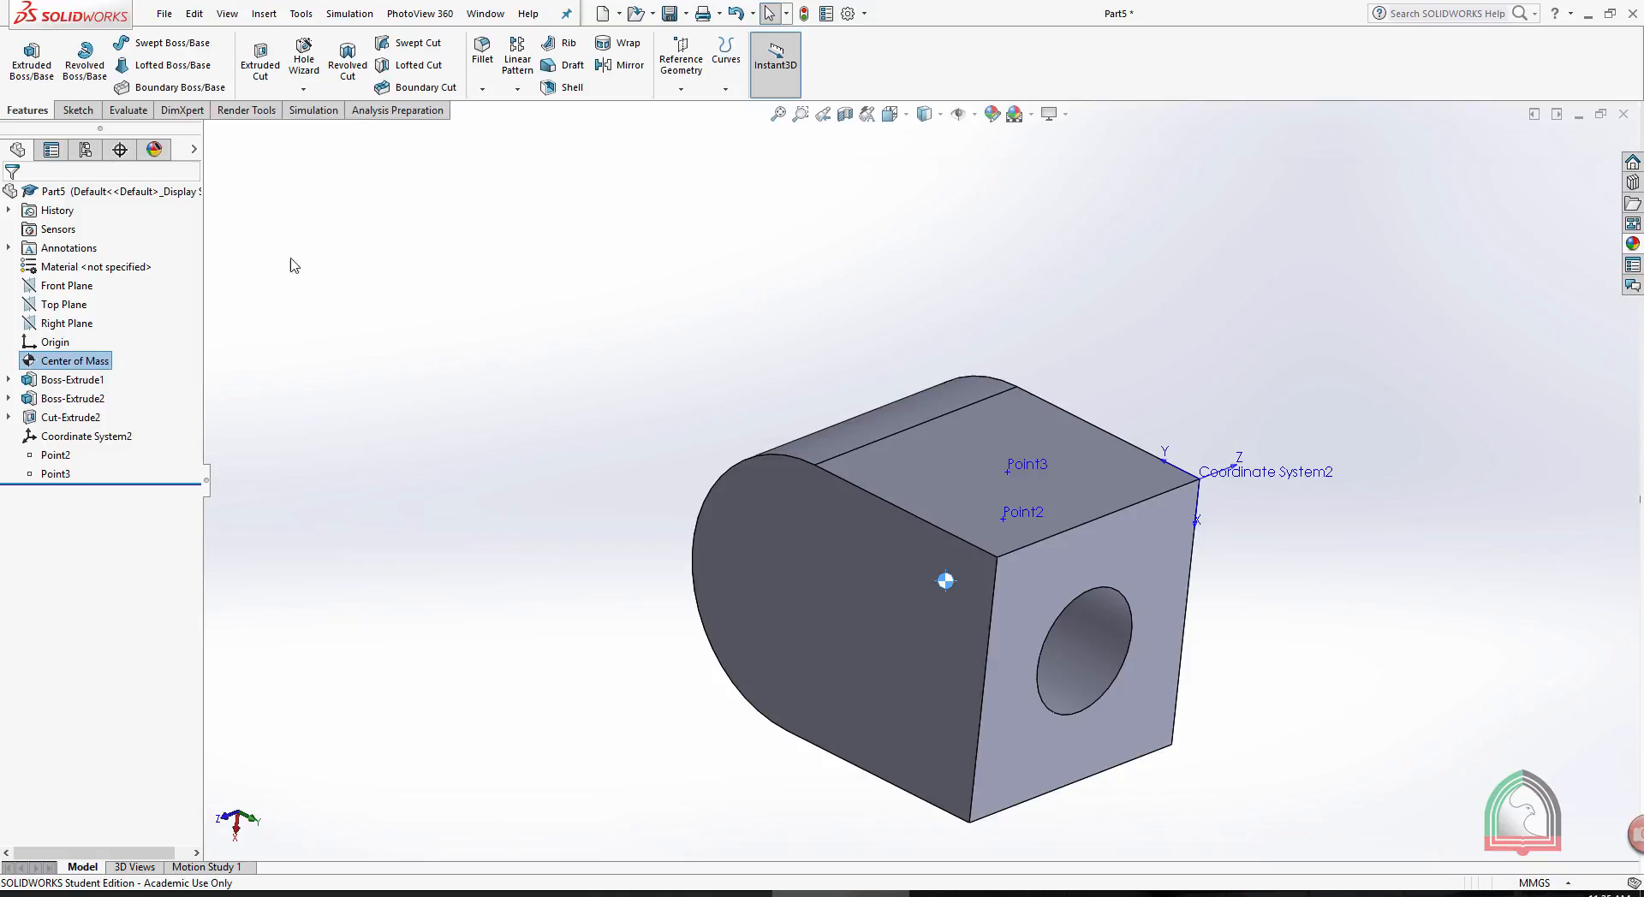
{"action": "left_click", "coordinate": [71, 363]}
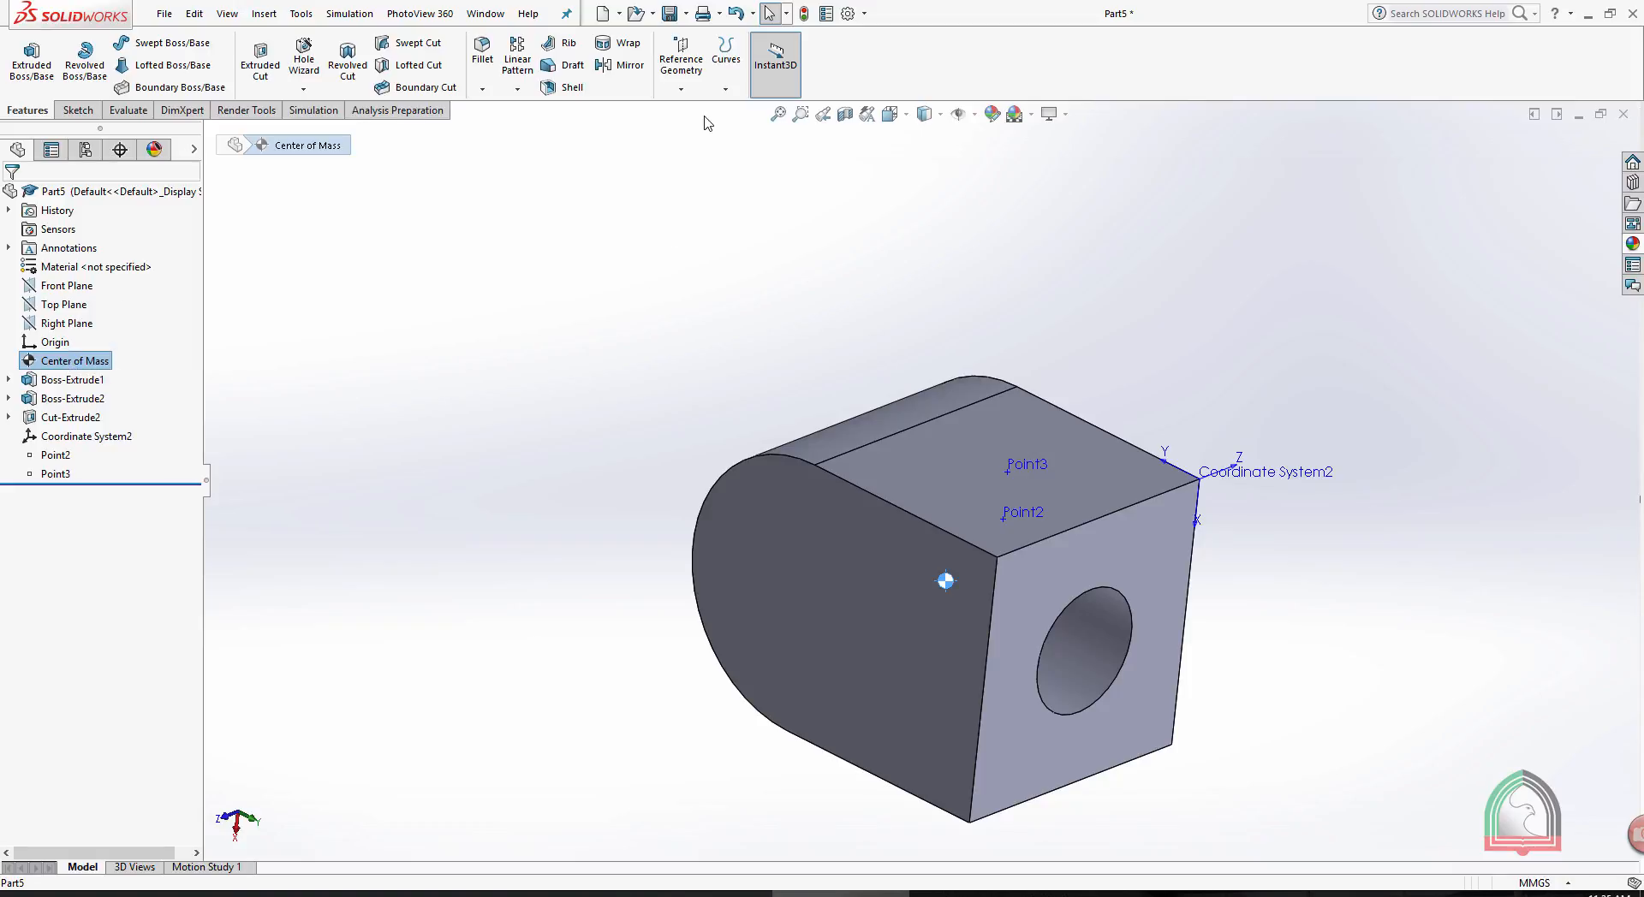
{"action": "left_click", "coordinate": [682, 86]}
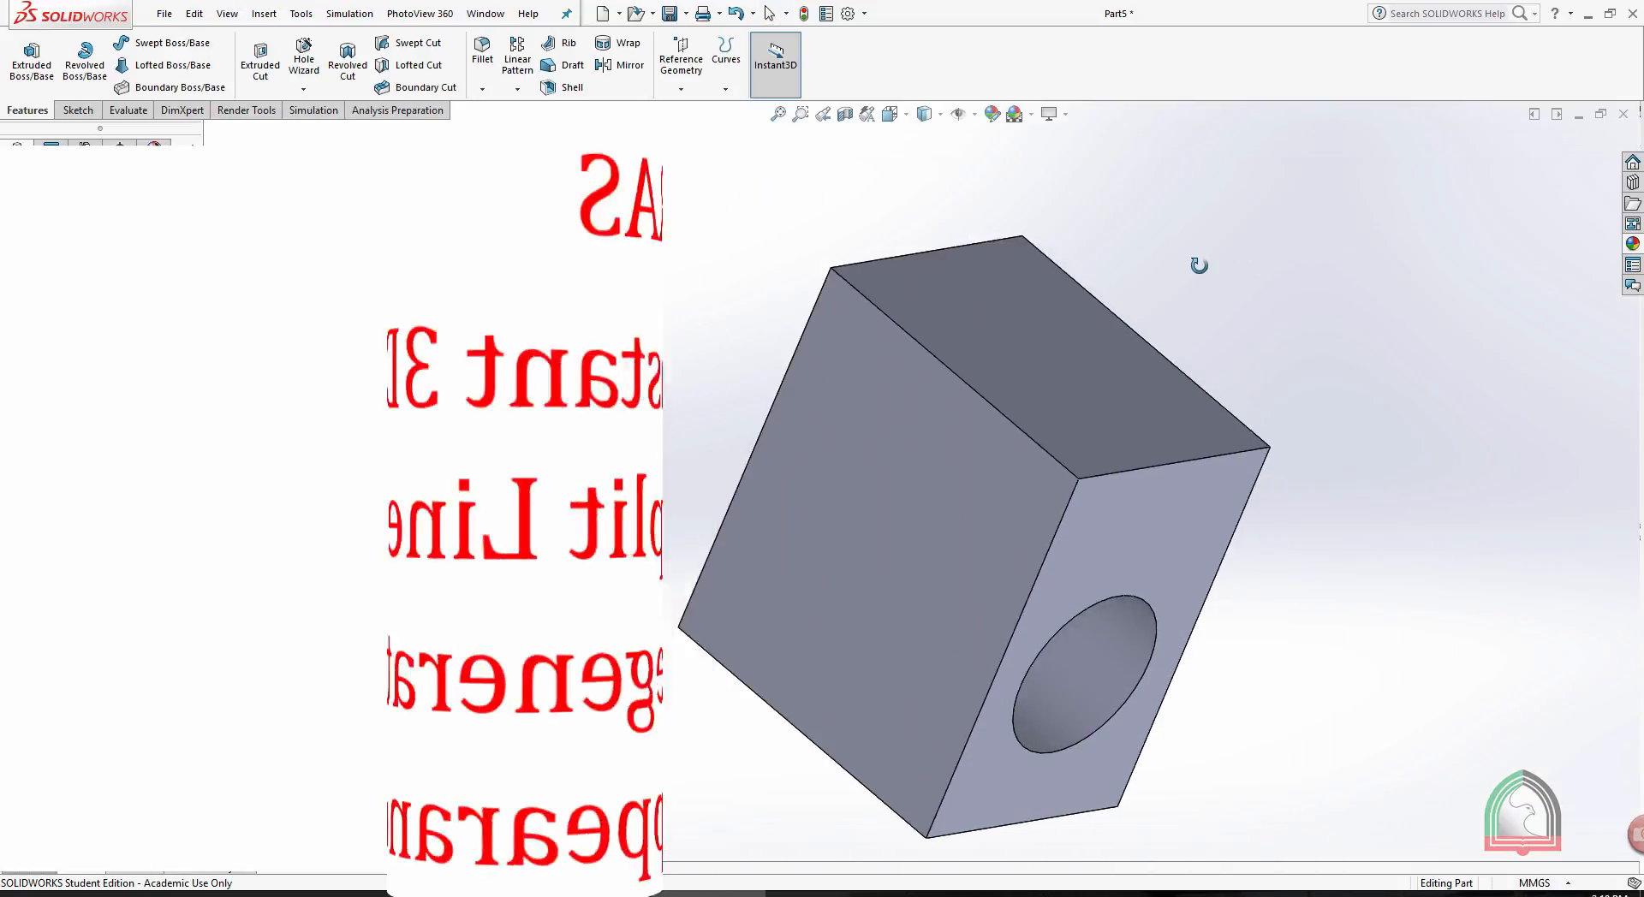
- Pull the rectangular block's end face farthest from the hole outward with Instant3D, extending the short dimensioned edge segment to about 43 mm
{"action": "middle_click_drag", "start_coordinate": [1211, 239], "coordinate": [1333, 279]}
{"action": "left_click", "coordinate": [1101, 403]}
{"action": "scroll", "coordinate": [1246, 358], "scroll_direction": "down", "scroll_amount": 2}
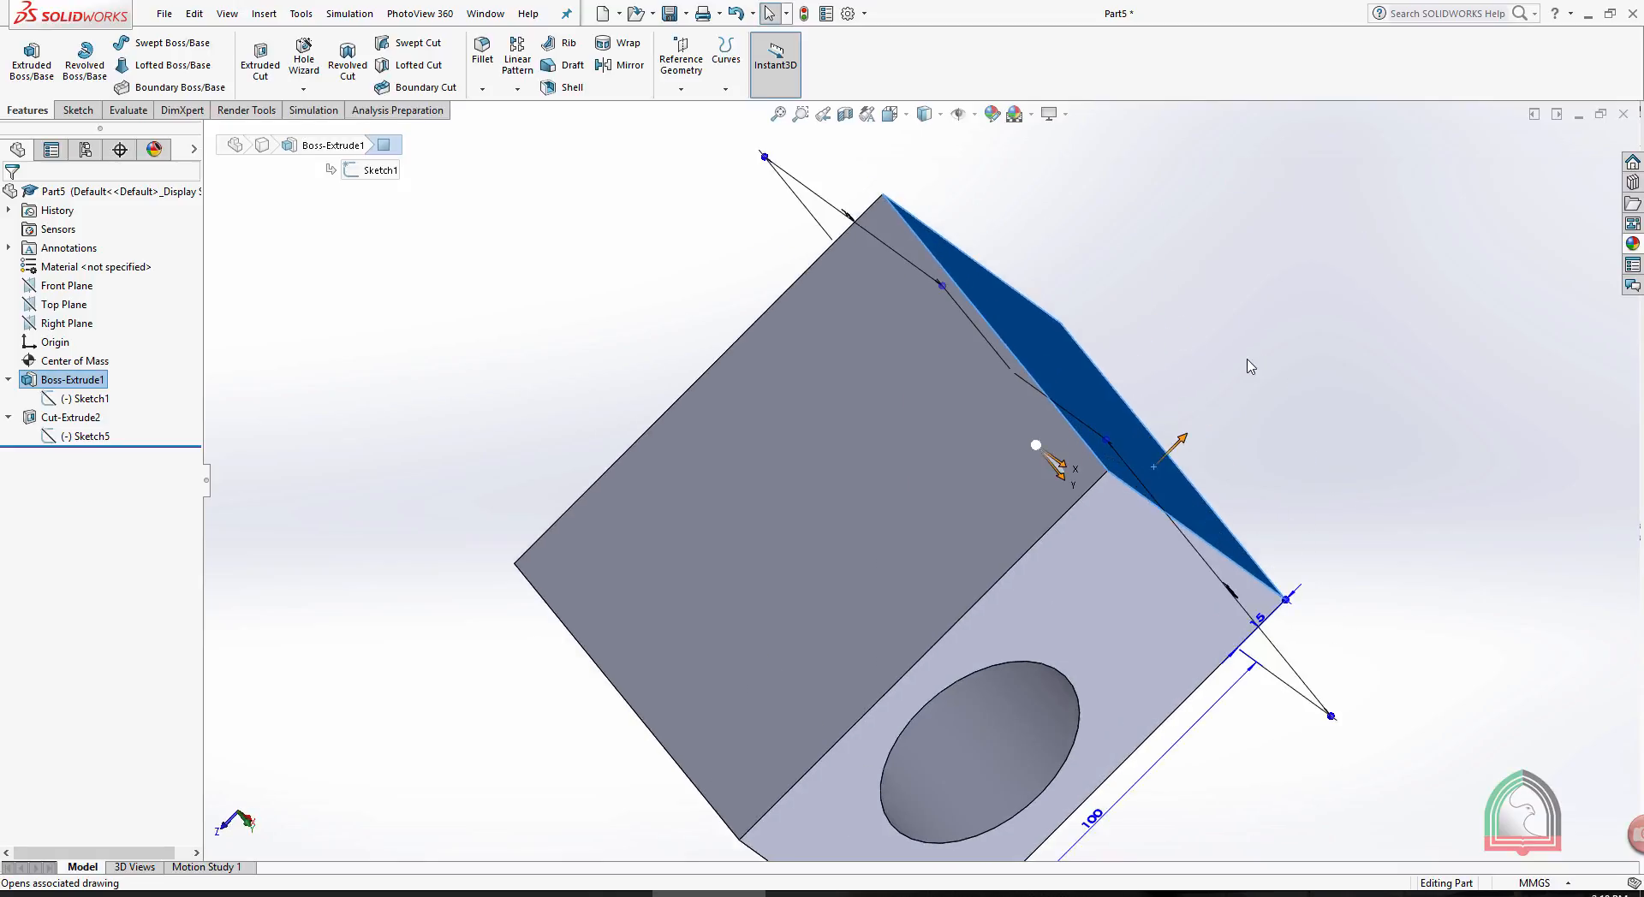
{"action": "middle_click_drag", "start_coordinate": [1242, 350], "coordinate": [1183, 343]}
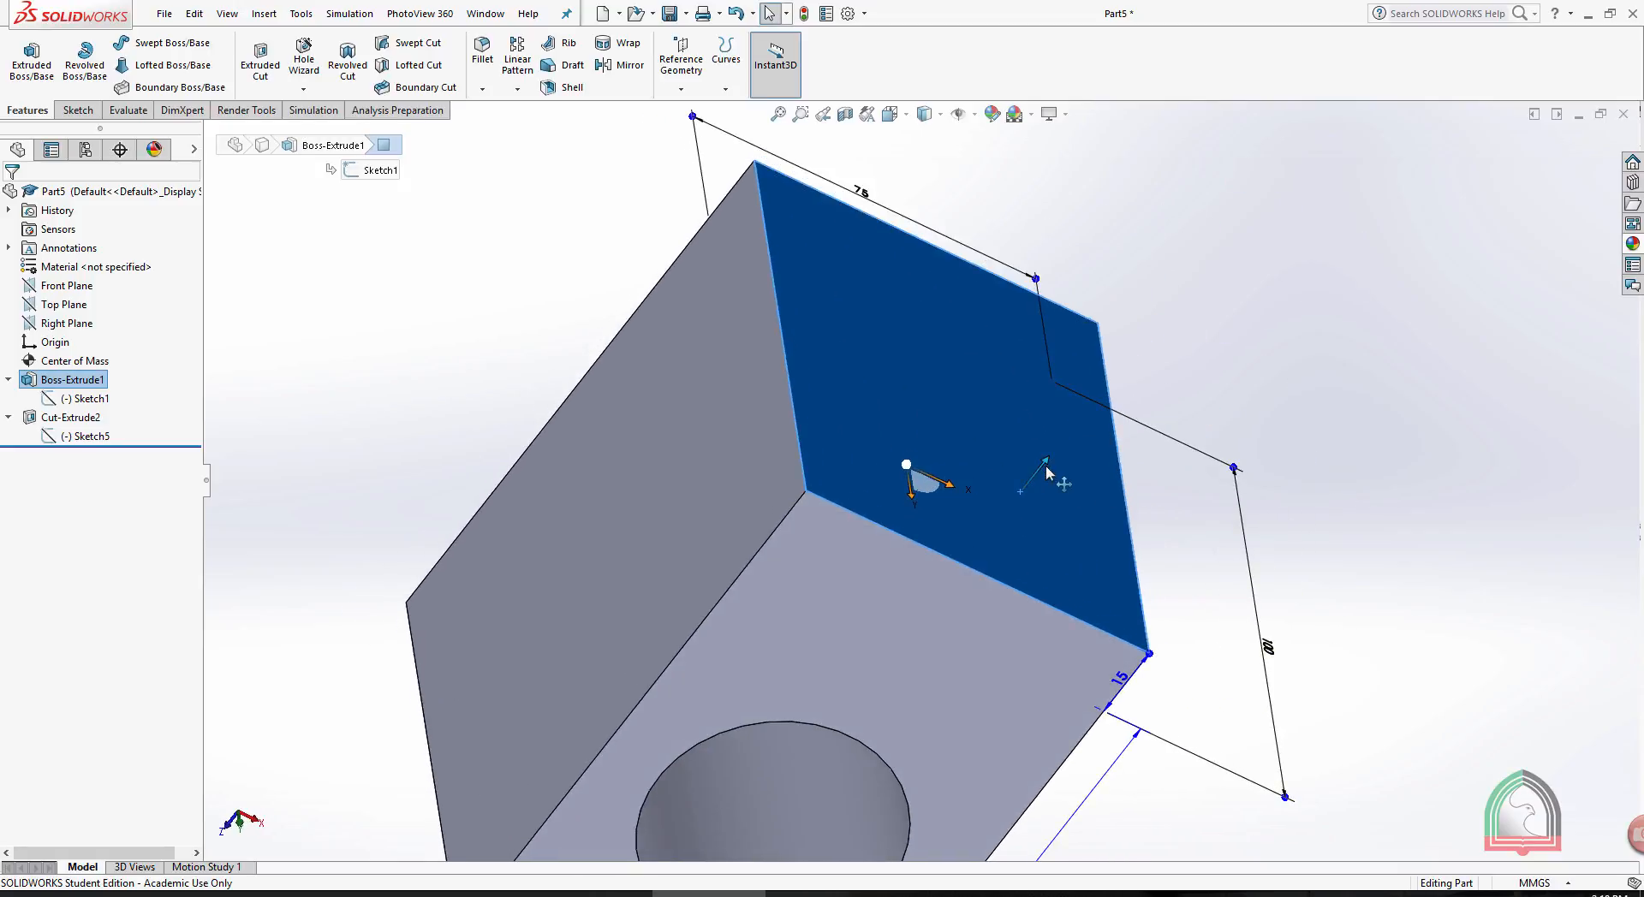
{"action": "left_click_drag", "start_coordinate": [1052, 467], "coordinate": [1137, 352]}
{"action": "left_click", "coordinate": [1367, 349]}
{"action": "scroll", "coordinate": [1367, 349], "scroll_direction": "up", "scroll_amount": 4}
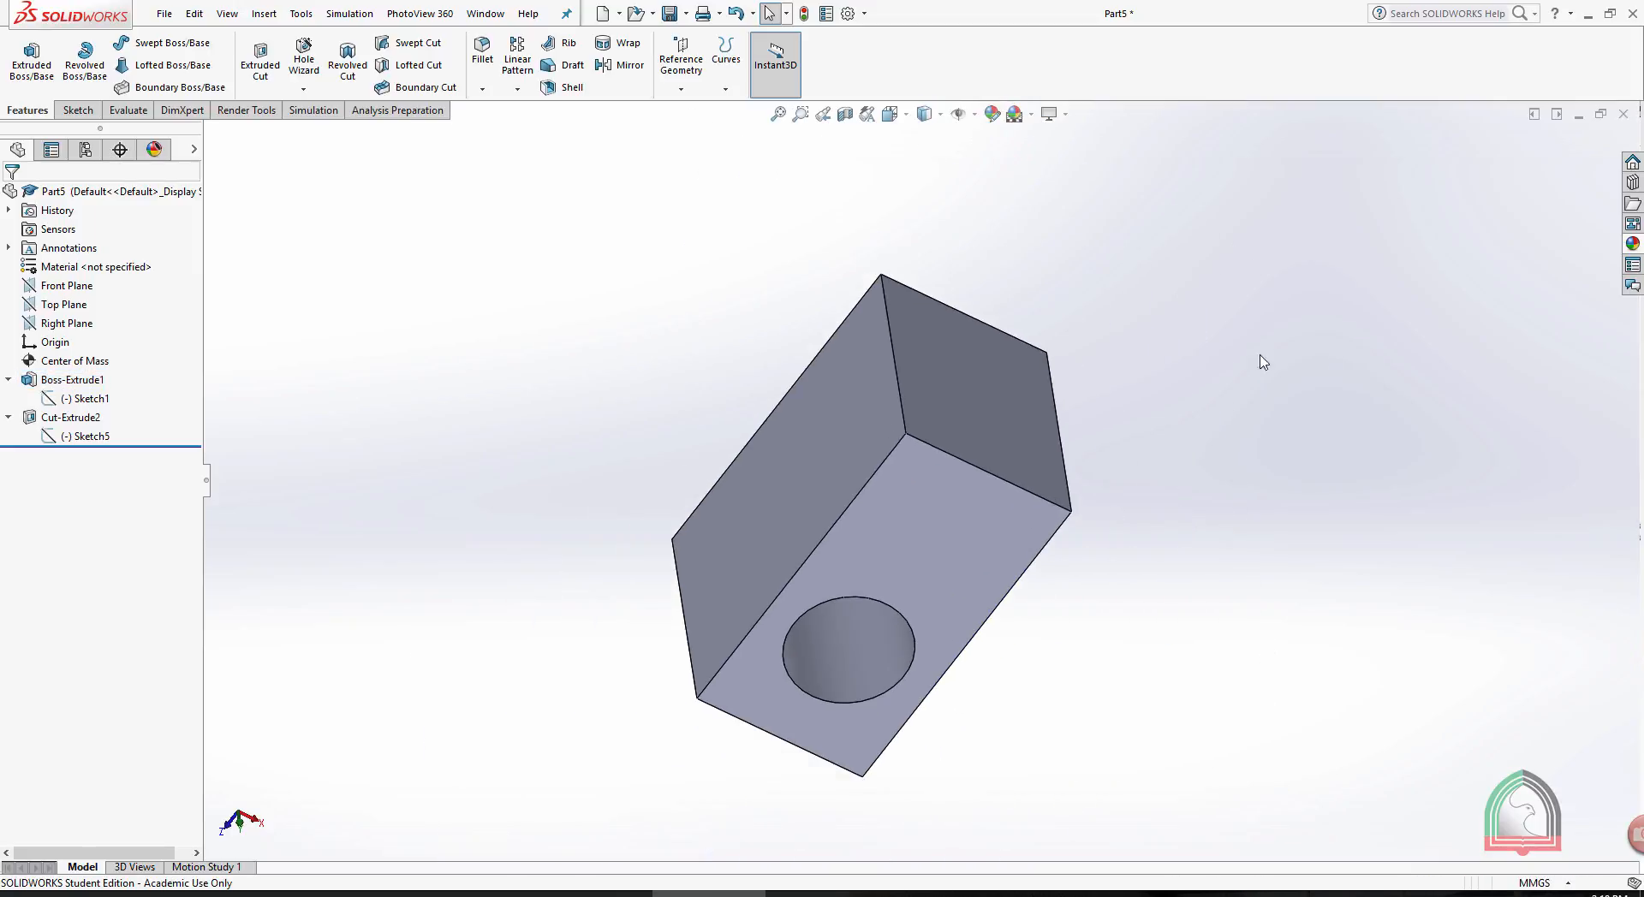
- Move the block's long side face in the X direction with Instant3D, shifting the block until its opposite side cuts across the hole
{"action": "middle_click_drag", "start_coordinate": [1260, 361], "coordinate": [1001, 481]}
{"action": "left_click", "coordinate": [974, 495]}
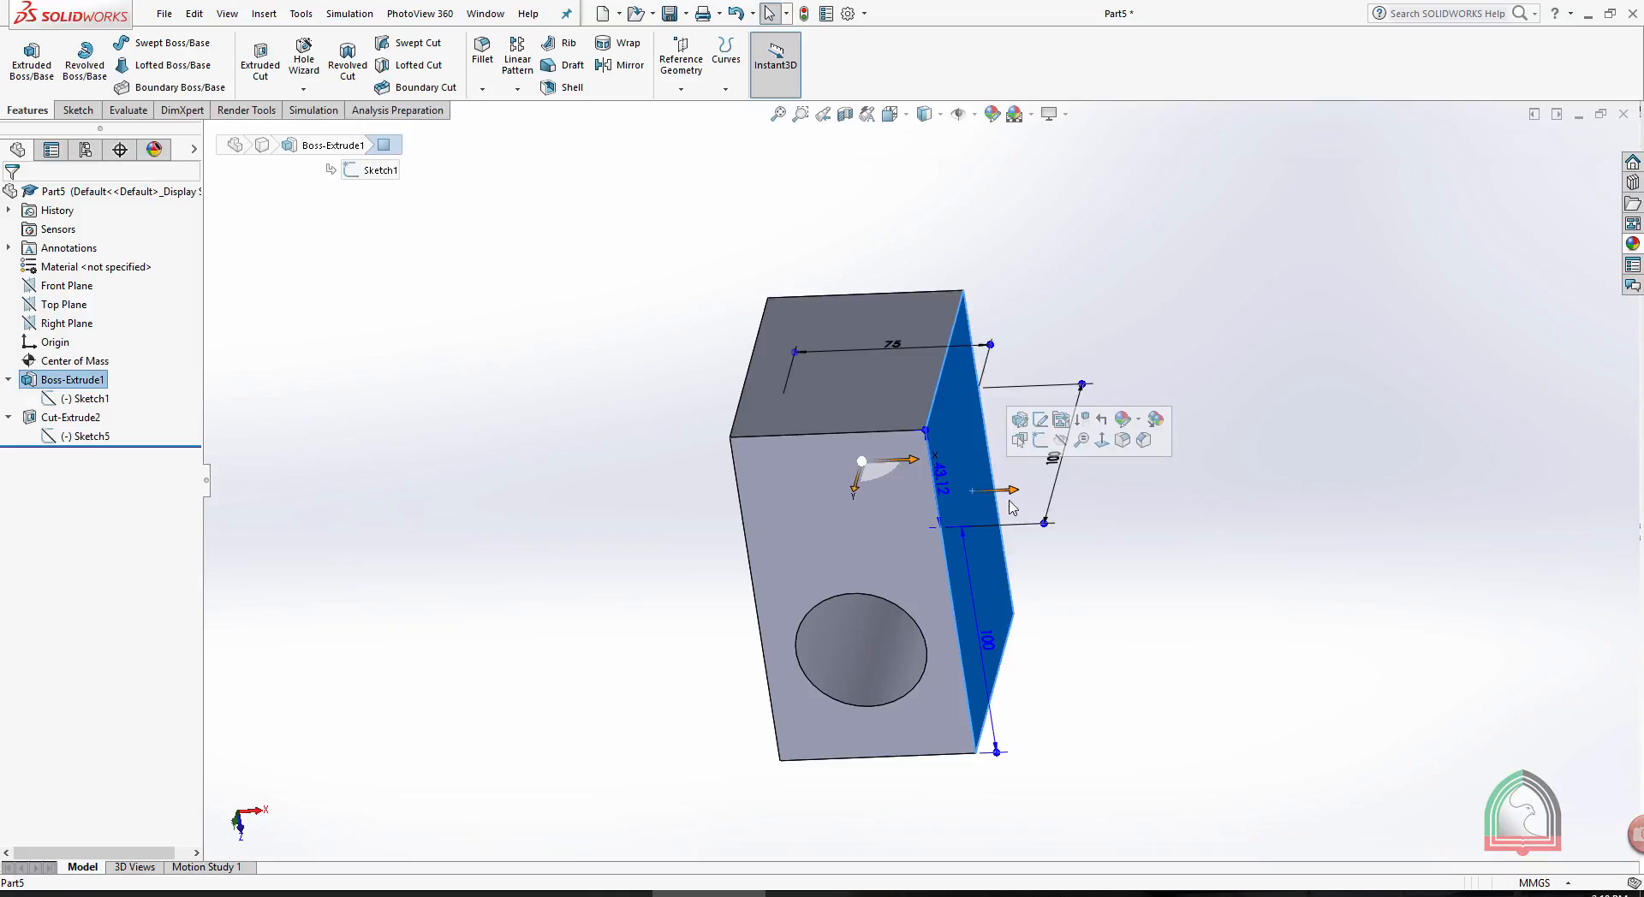
{"action": "left_click_drag", "start_coordinate": [1011, 491], "coordinate": [1065, 488]}
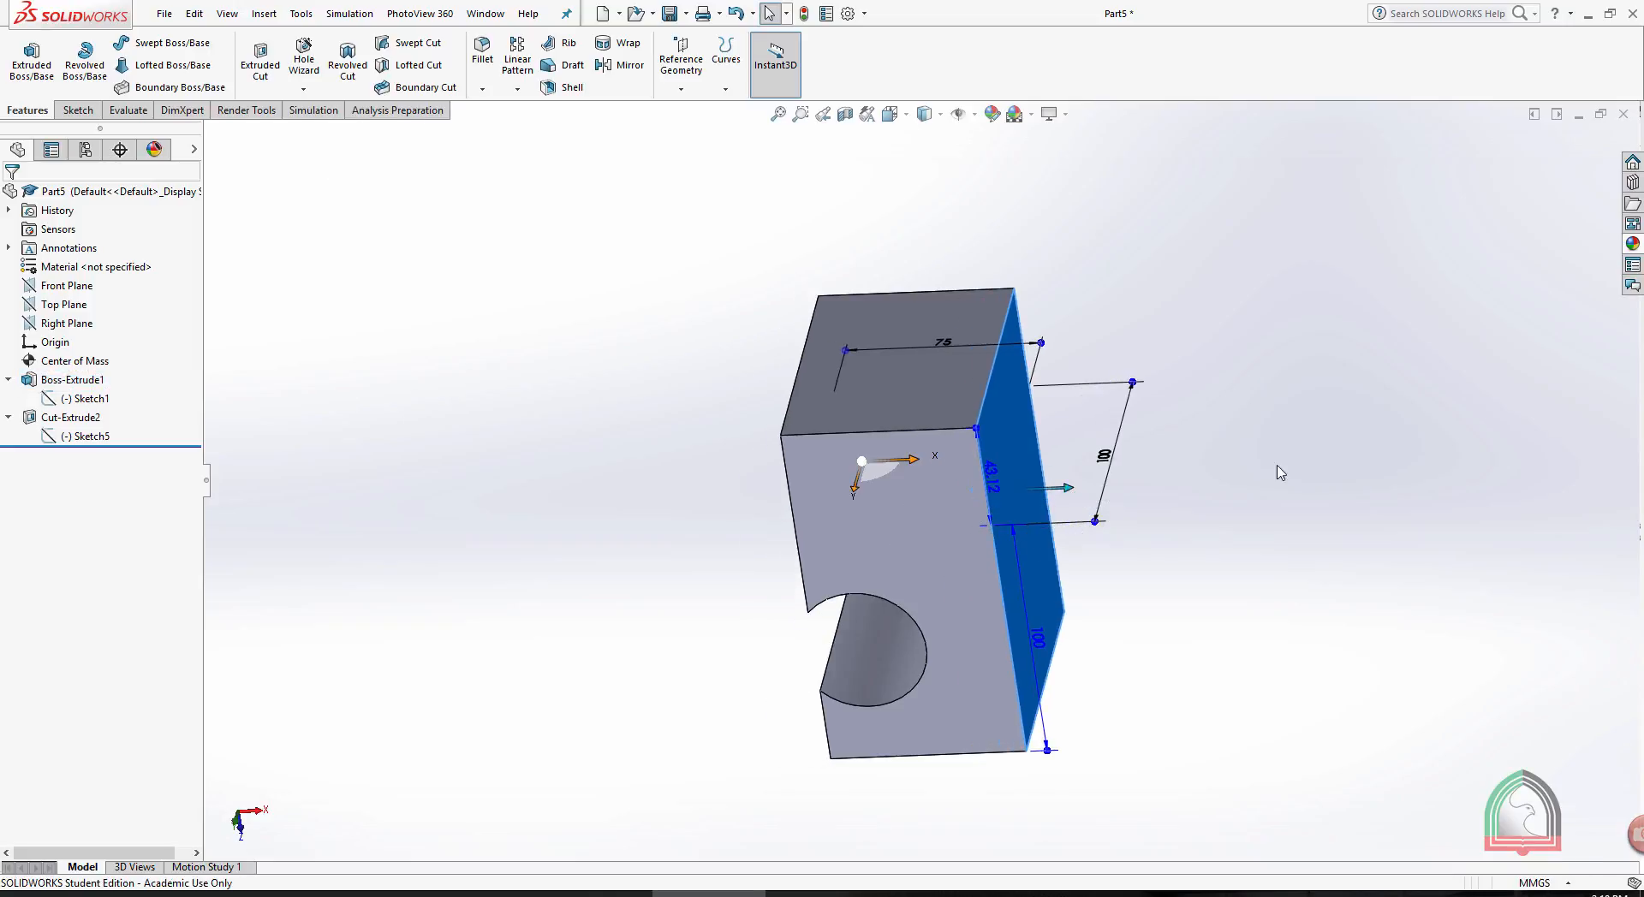
{"action": "left_click", "coordinate": [1266, 458]}
{"action": "mouse_move", "coordinate": [1266, 459]}
{"action": "middle_mouse_down"}
{"action": "mouse_move", "coordinate": [1230, 425]}
{"action": "mouse_move", "coordinate": [1199, 436]}
{"action": "mouse_move", "coordinate": [1260, 467]}
{"action": "middle_mouse_up"}
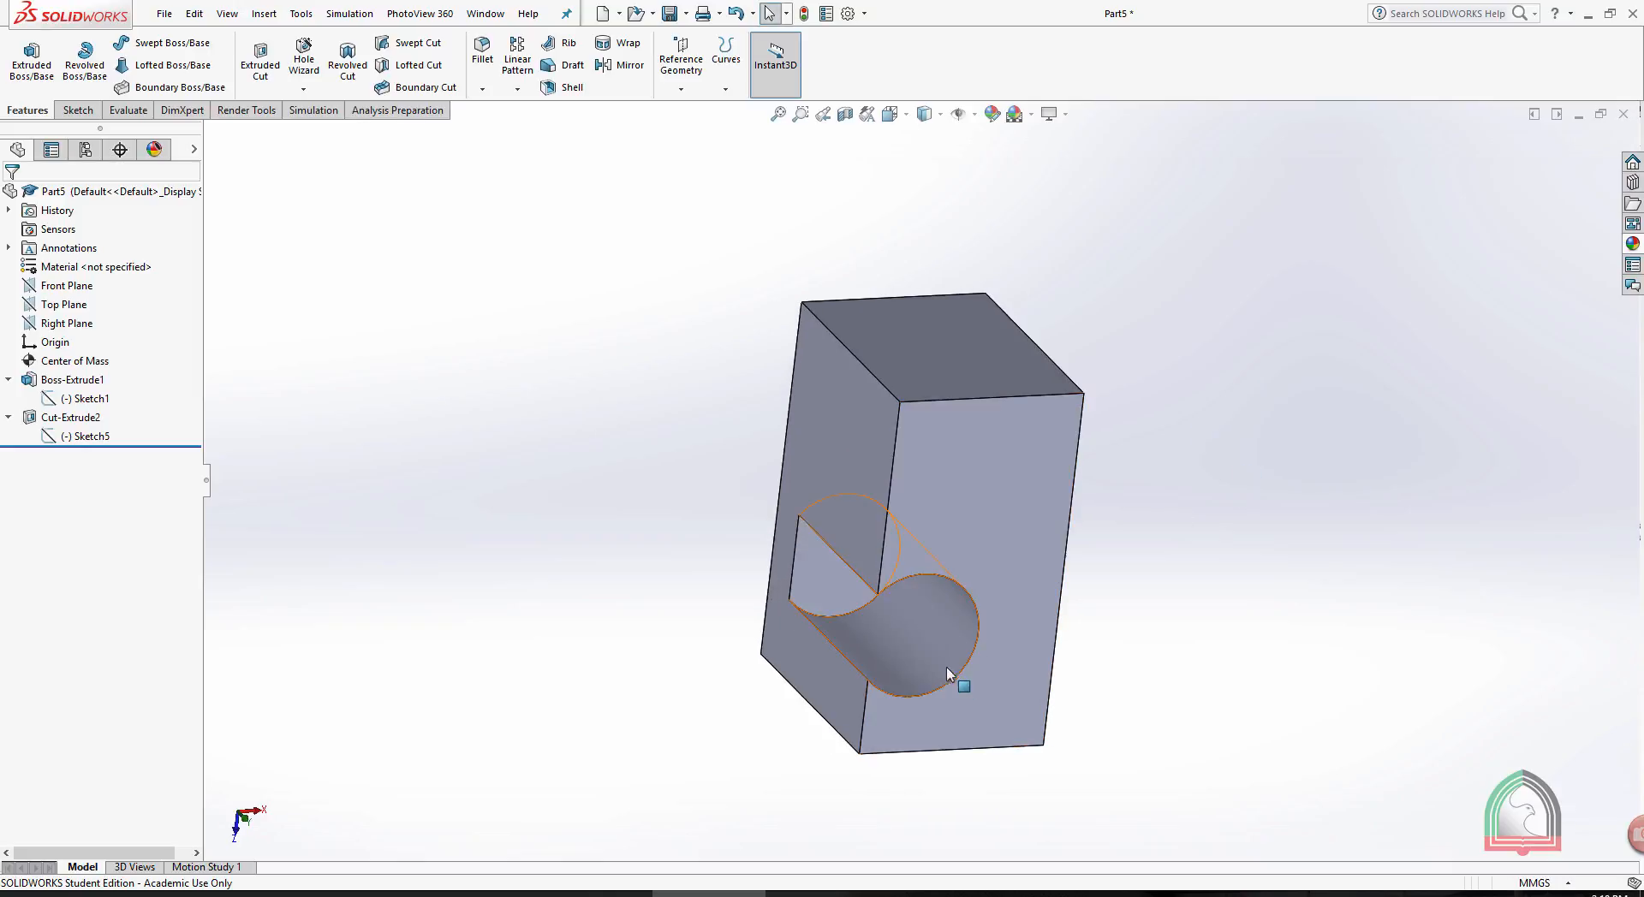
- Relocate the 50 mm diameter hole with Instant3D so it lies fully inside the block, near the middle of its long front face
{"action": "left_click", "coordinate": [947, 666]}
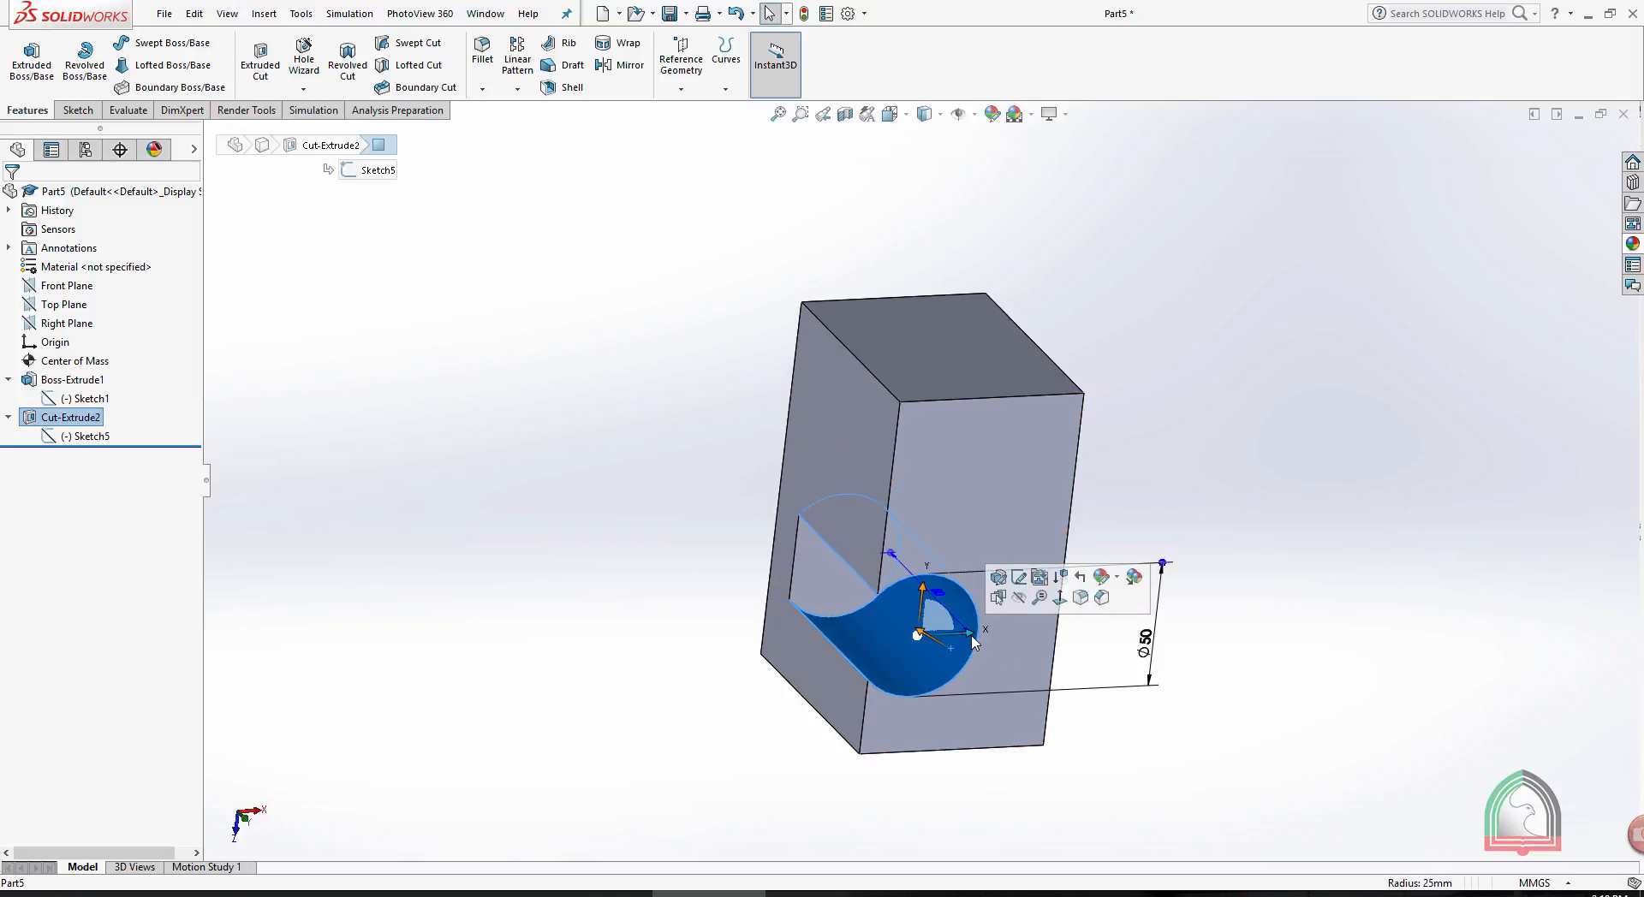
{"action": "left_click_drag", "start_coordinate": [970, 638], "coordinate": [983, 512]}
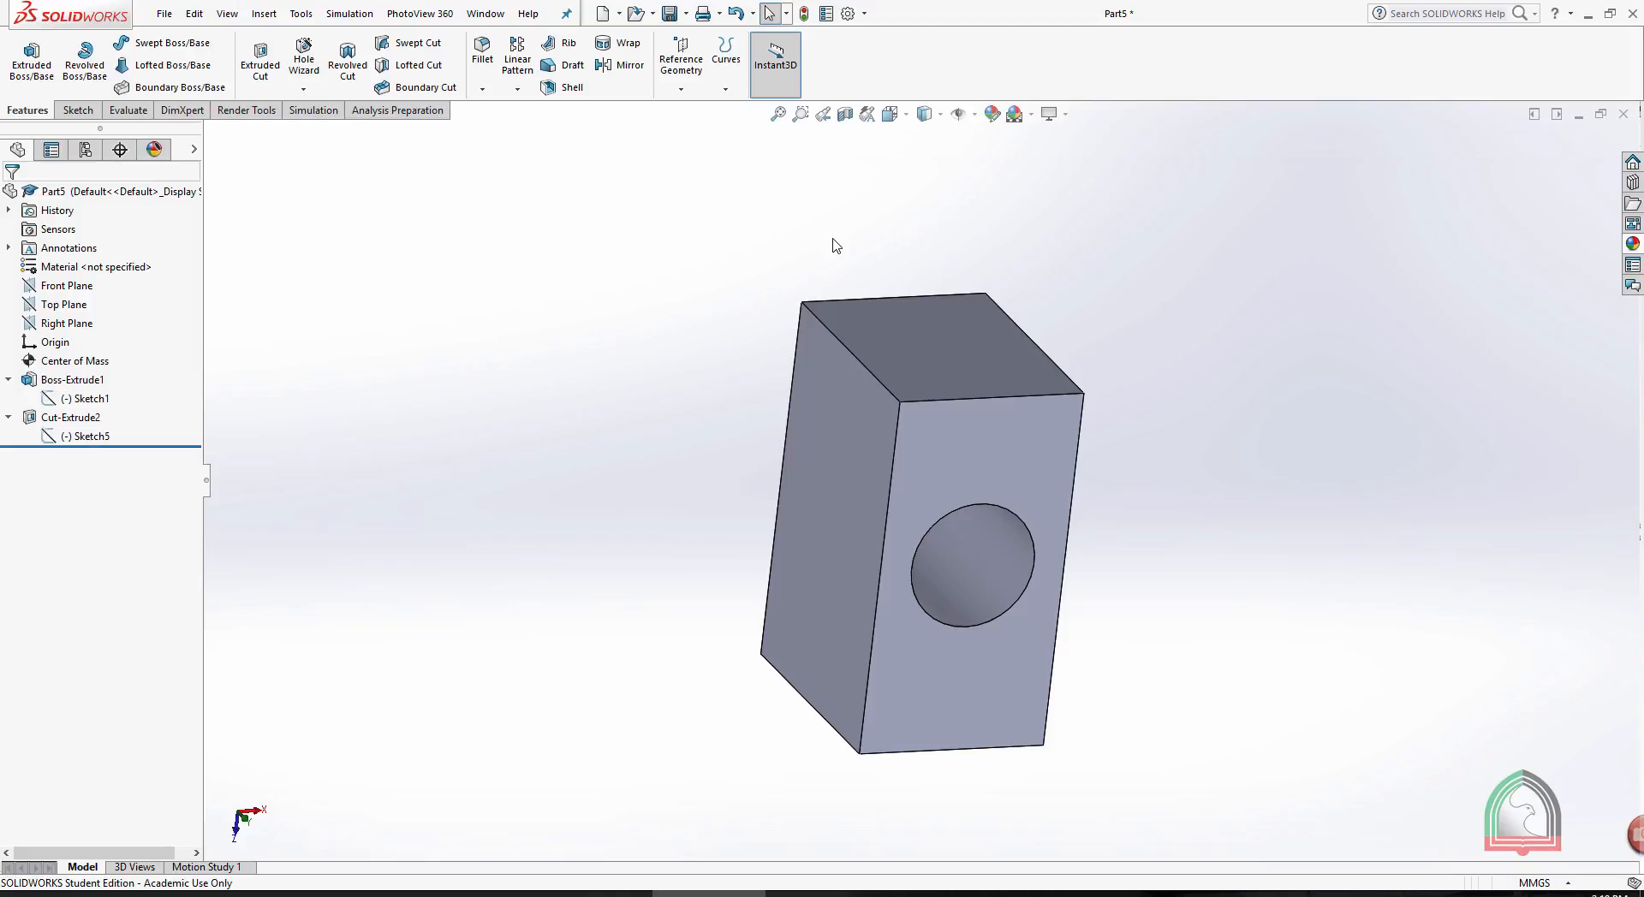
{"action": "middle_click_drag", "start_coordinate": [882, 246], "coordinate": [1067, 366]}
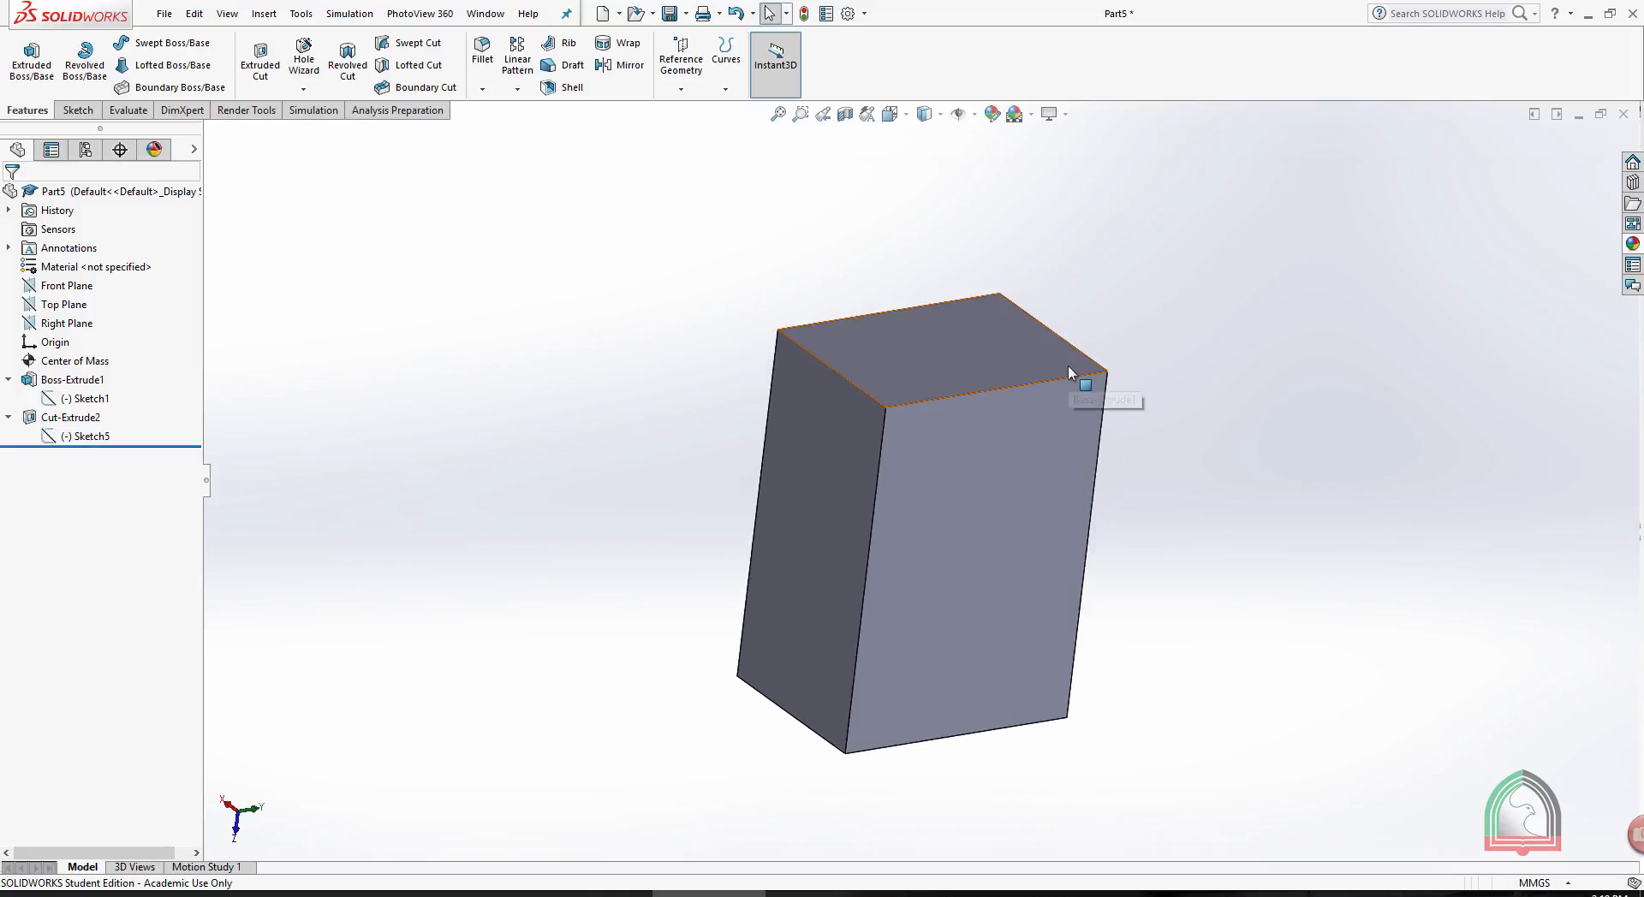
{"action": "middle_click_drag", "start_coordinate": [869, 268], "coordinate": [1204, 363]}
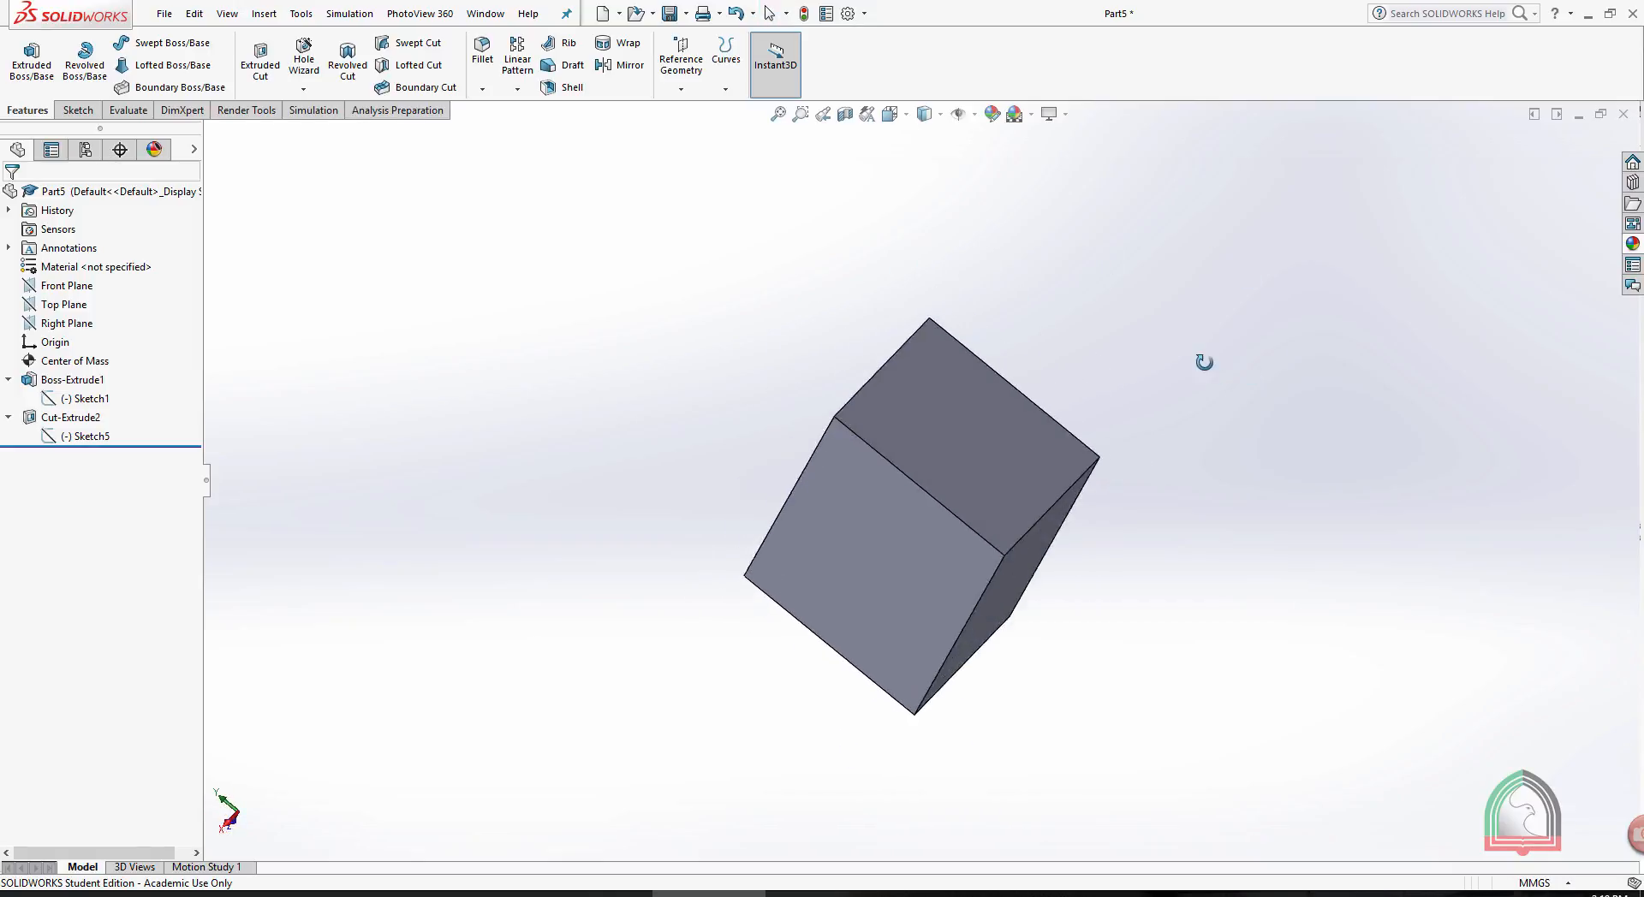
{"action": "scroll", "coordinate": [993, 390], "scroll_direction": "down", "scroll_amount": 3}
{"action": "scroll", "coordinate": [990, 394], "scroll_direction": "down", "scroll_amount": 2}
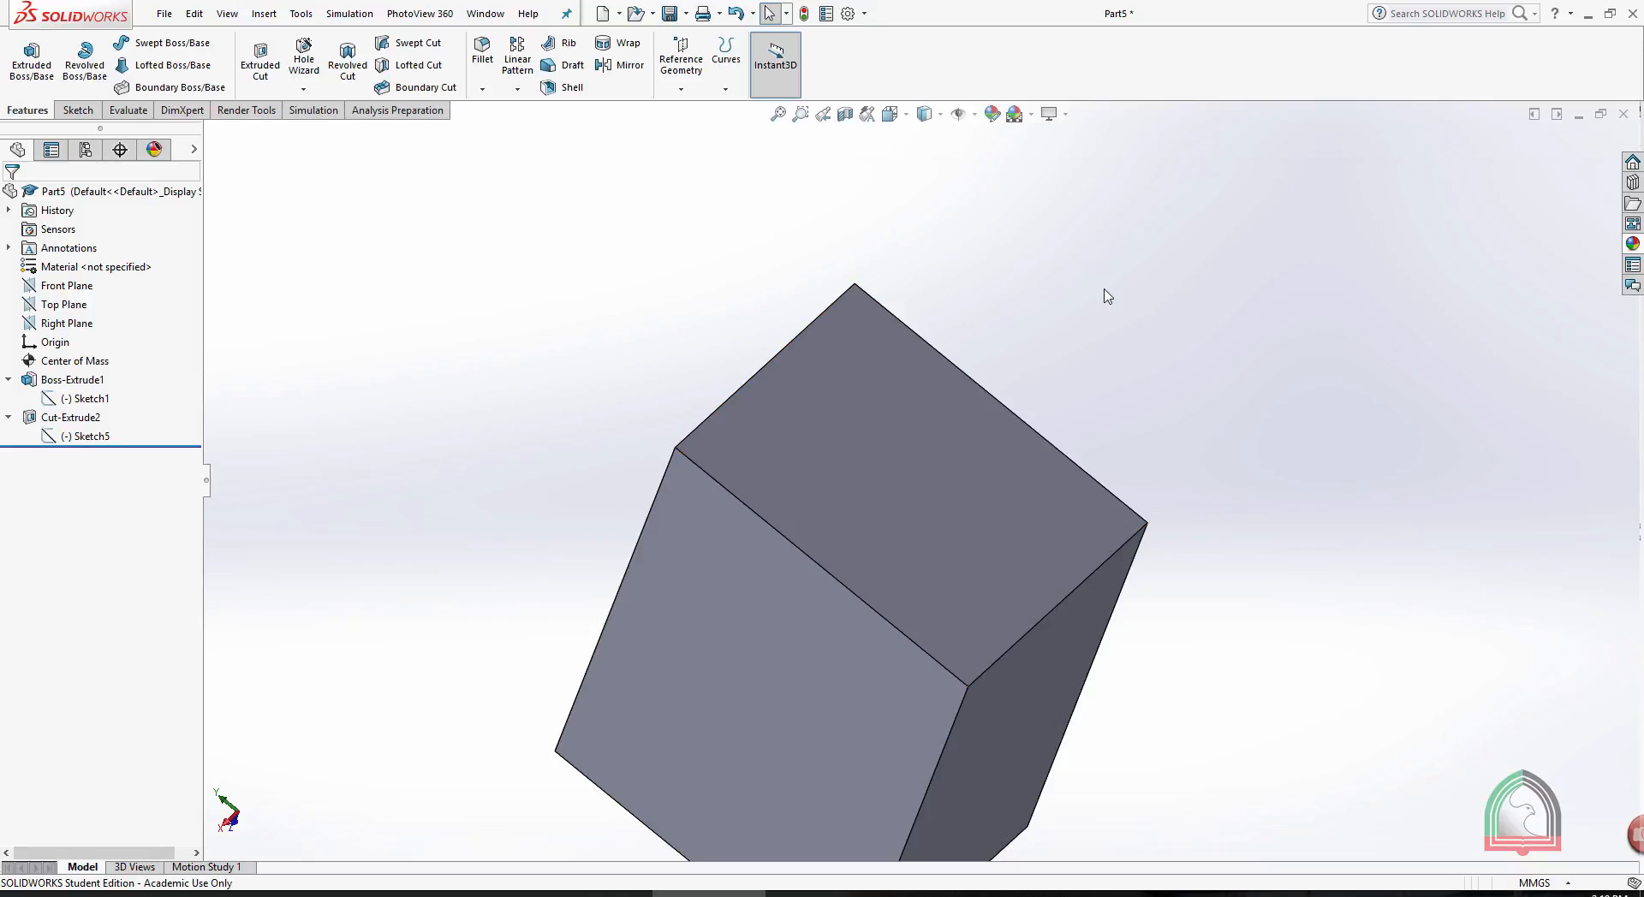
- Turn off Instant3D and select the block's upper end face to compare how it is selected with and without the mode
{"action": "left_click", "coordinate": [968, 440]}
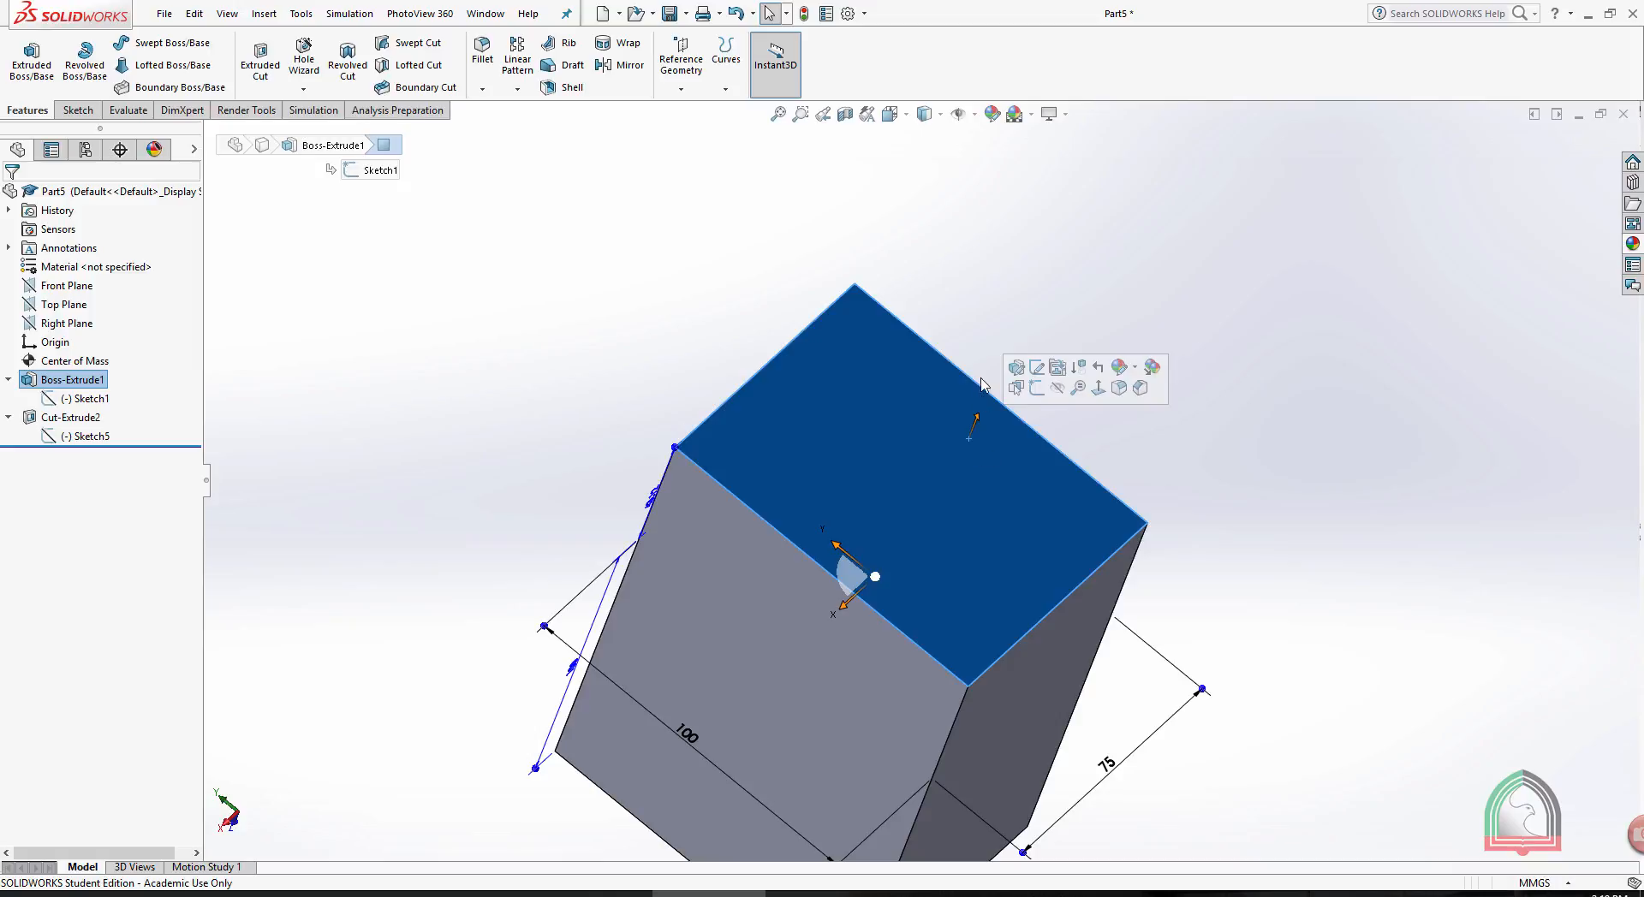
{"action": "left_click", "coordinate": [973, 294]}
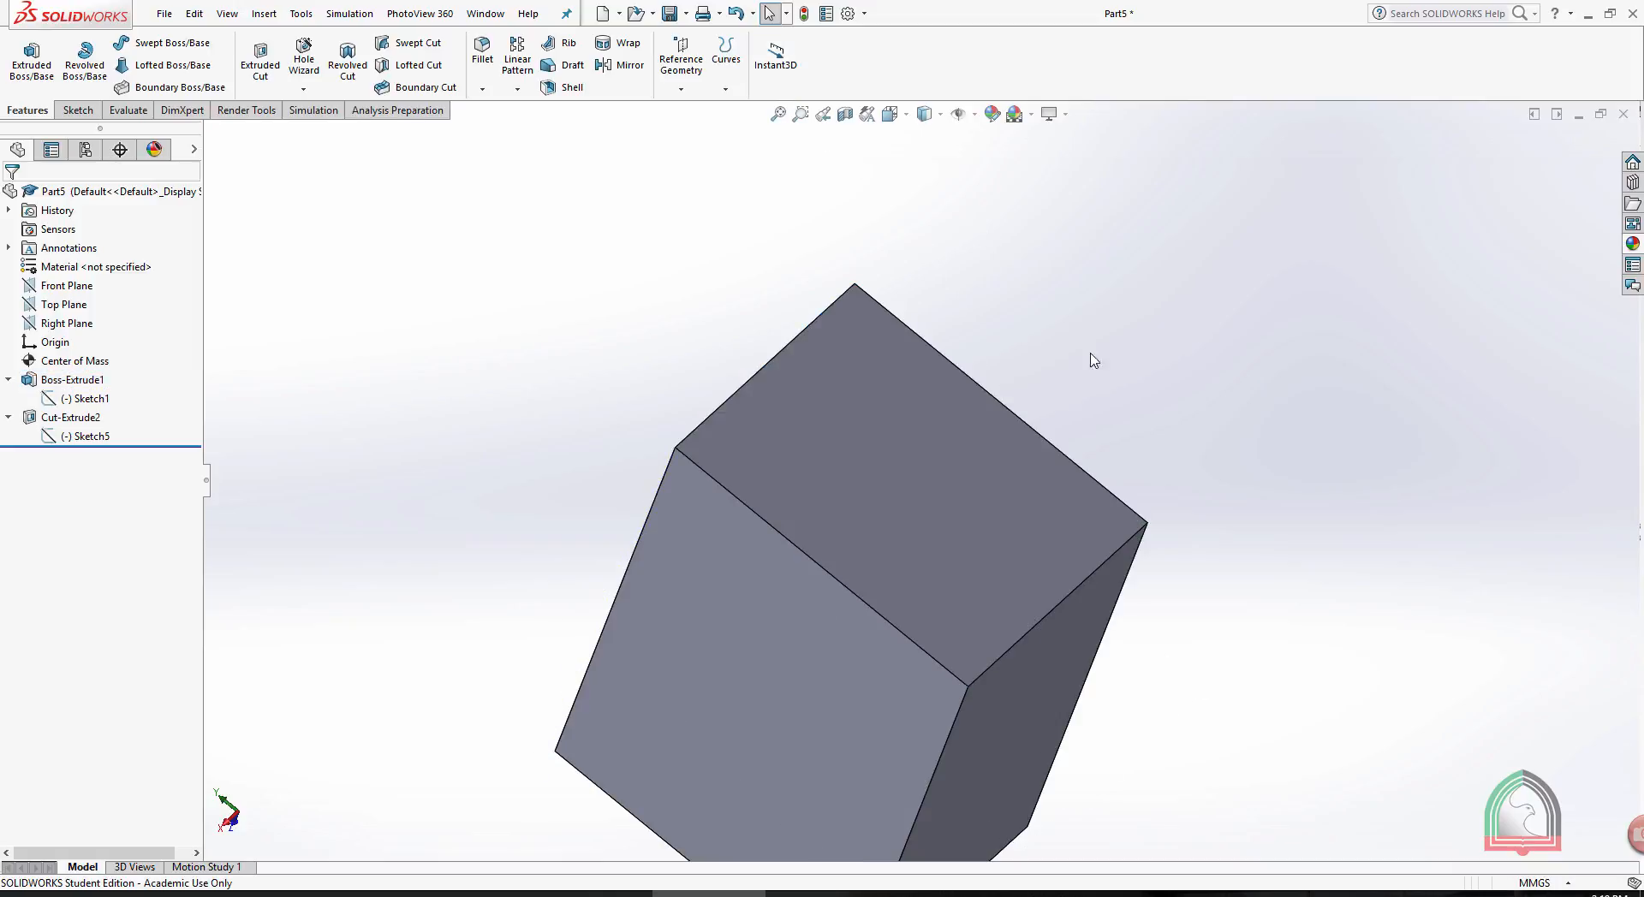
{"action": "left_click", "coordinate": [893, 411]}
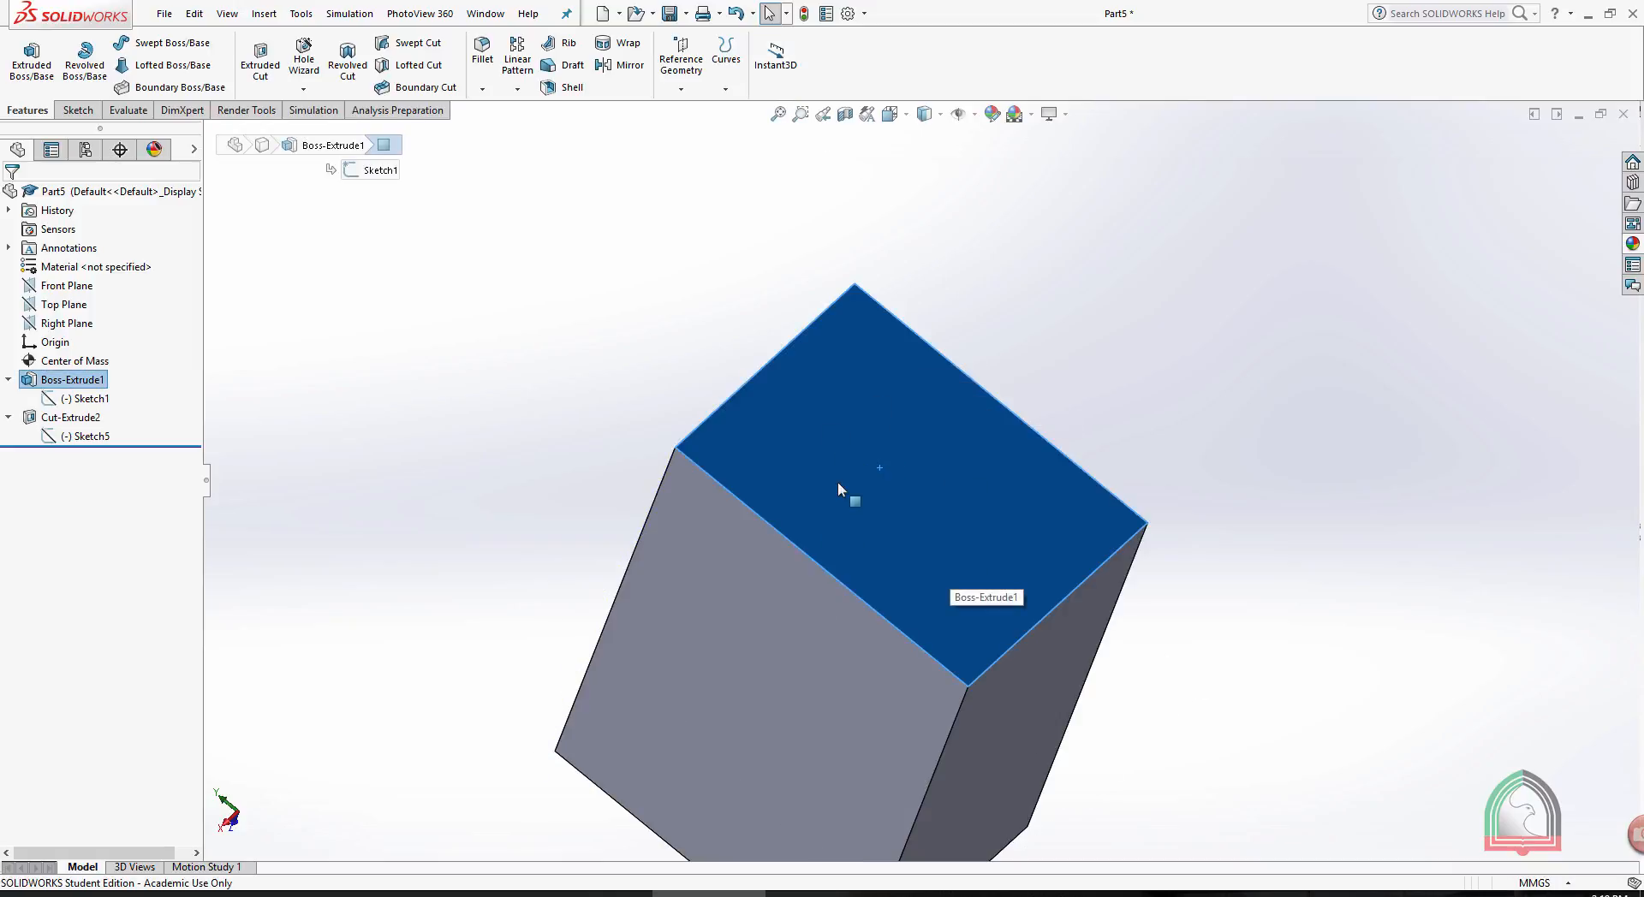
{"action": "left_click", "coordinate": [565, 183]}
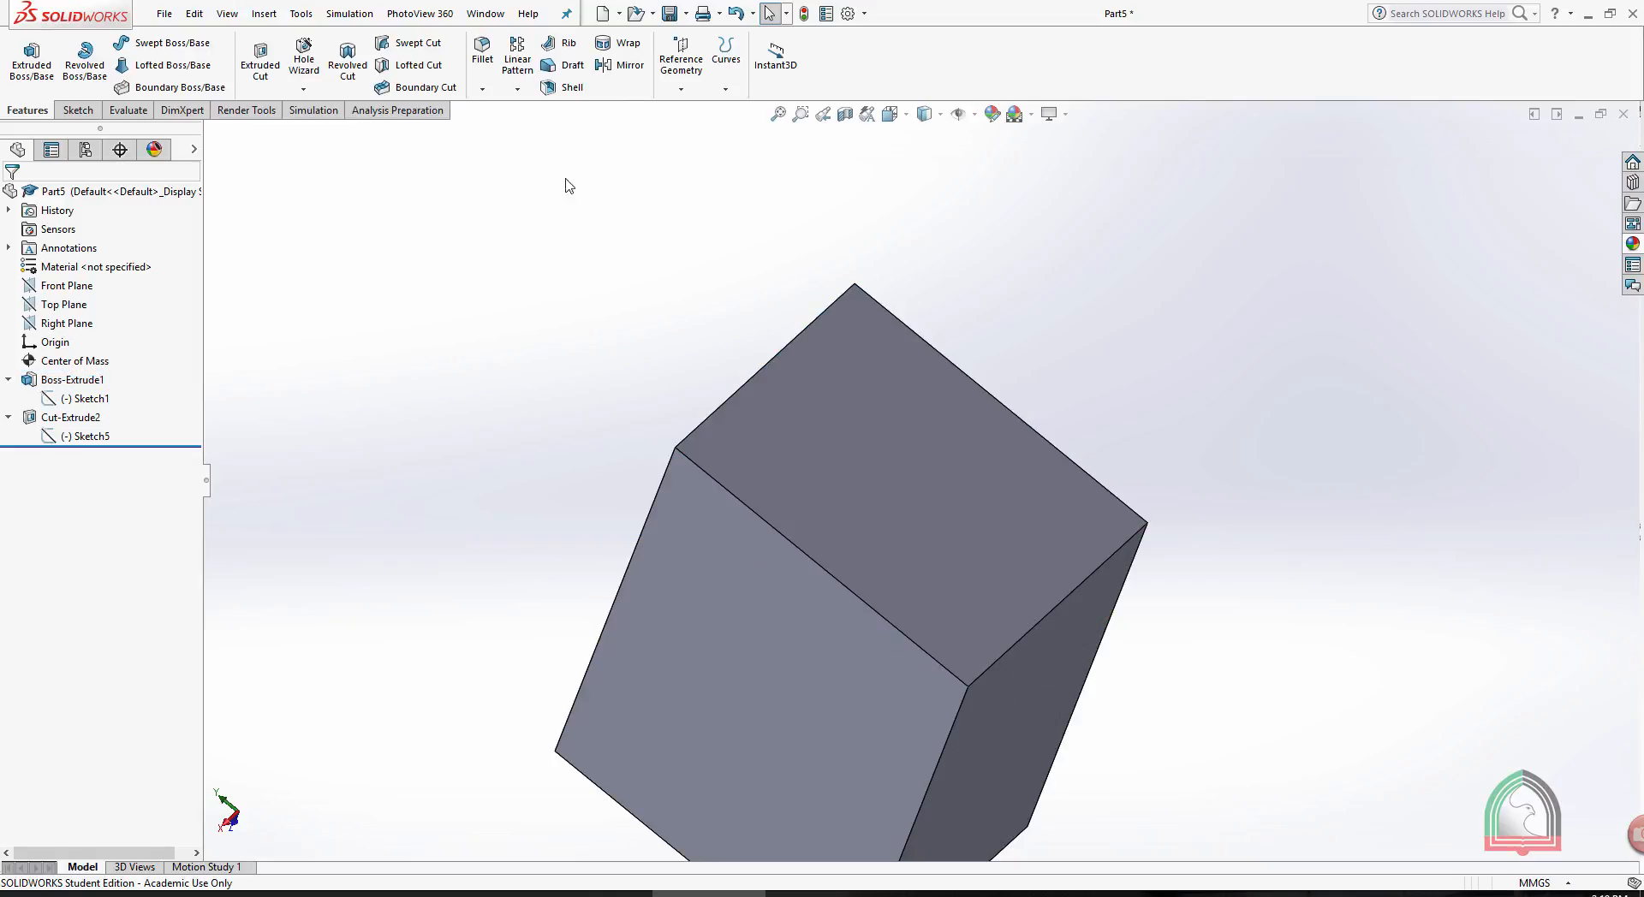
{"action": "left_click", "coordinate": [680, 88]}
{"action": "left_click", "coordinate": [726, 86]}
{"action": "left_click", "coordinate": [725, 81]}
{"action": "left_click", "coordinate": [725, 80]}
{"action": "left_click", "coordinate": [619, 160]}
- Sketch a circle with a radius of about 24.5 mm near the middle of the block's upper end face and exit the sketch
{"action": "left_click", "coordinate": [886, 390]}
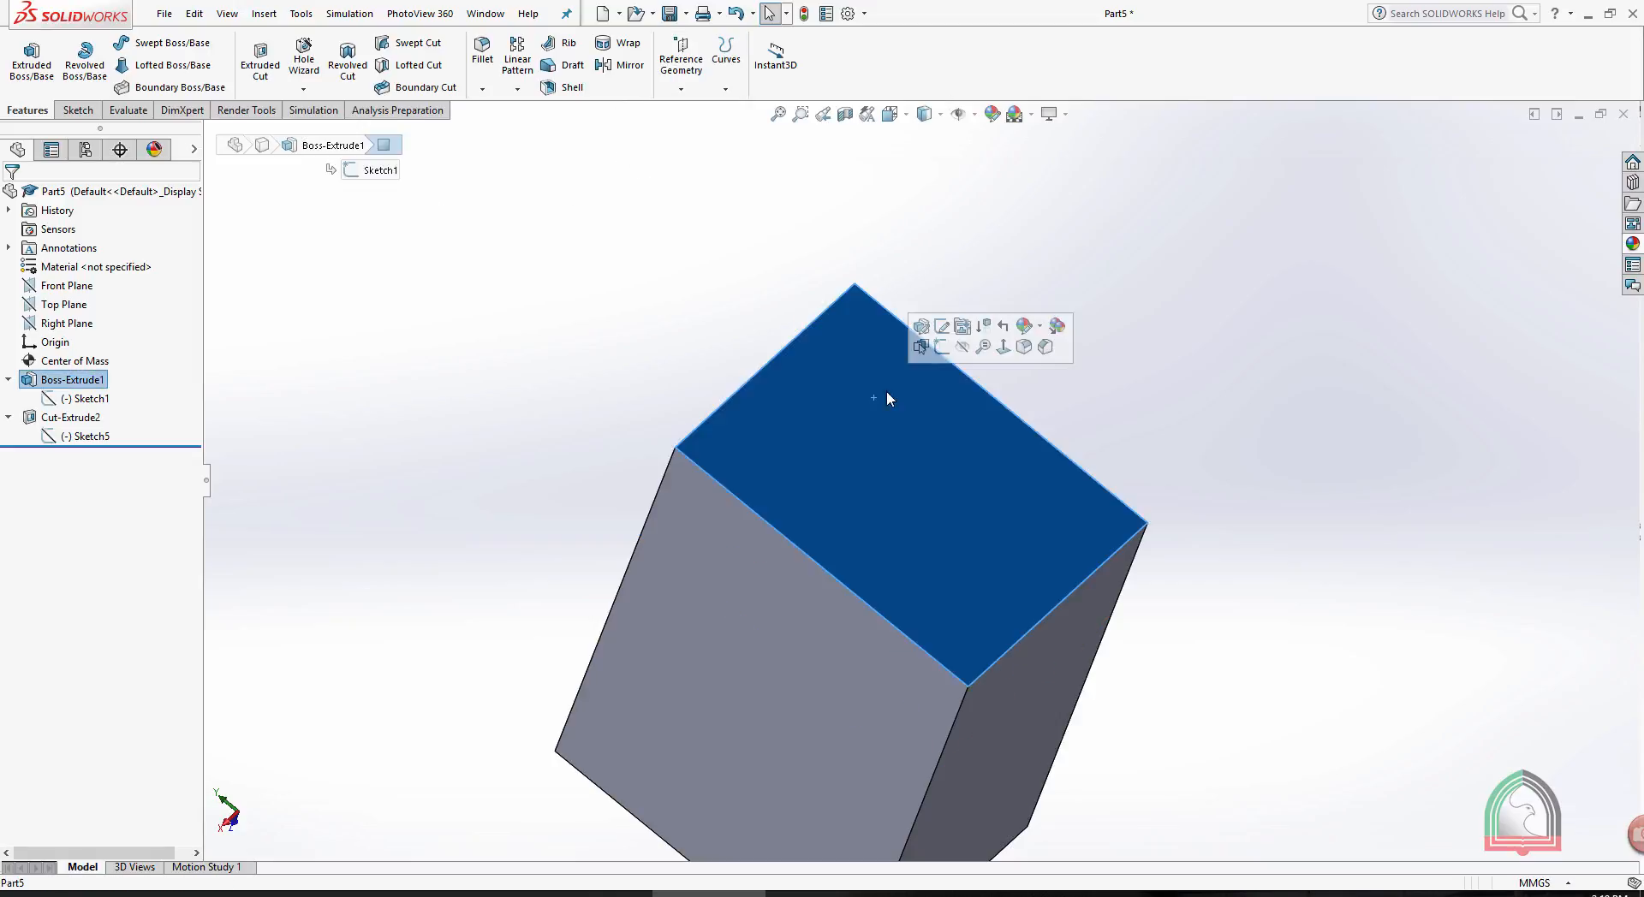
{"action": "left_click", "coordinate": [963, 354]}
{"action": "left_click", "coordinate": [146, 43]}
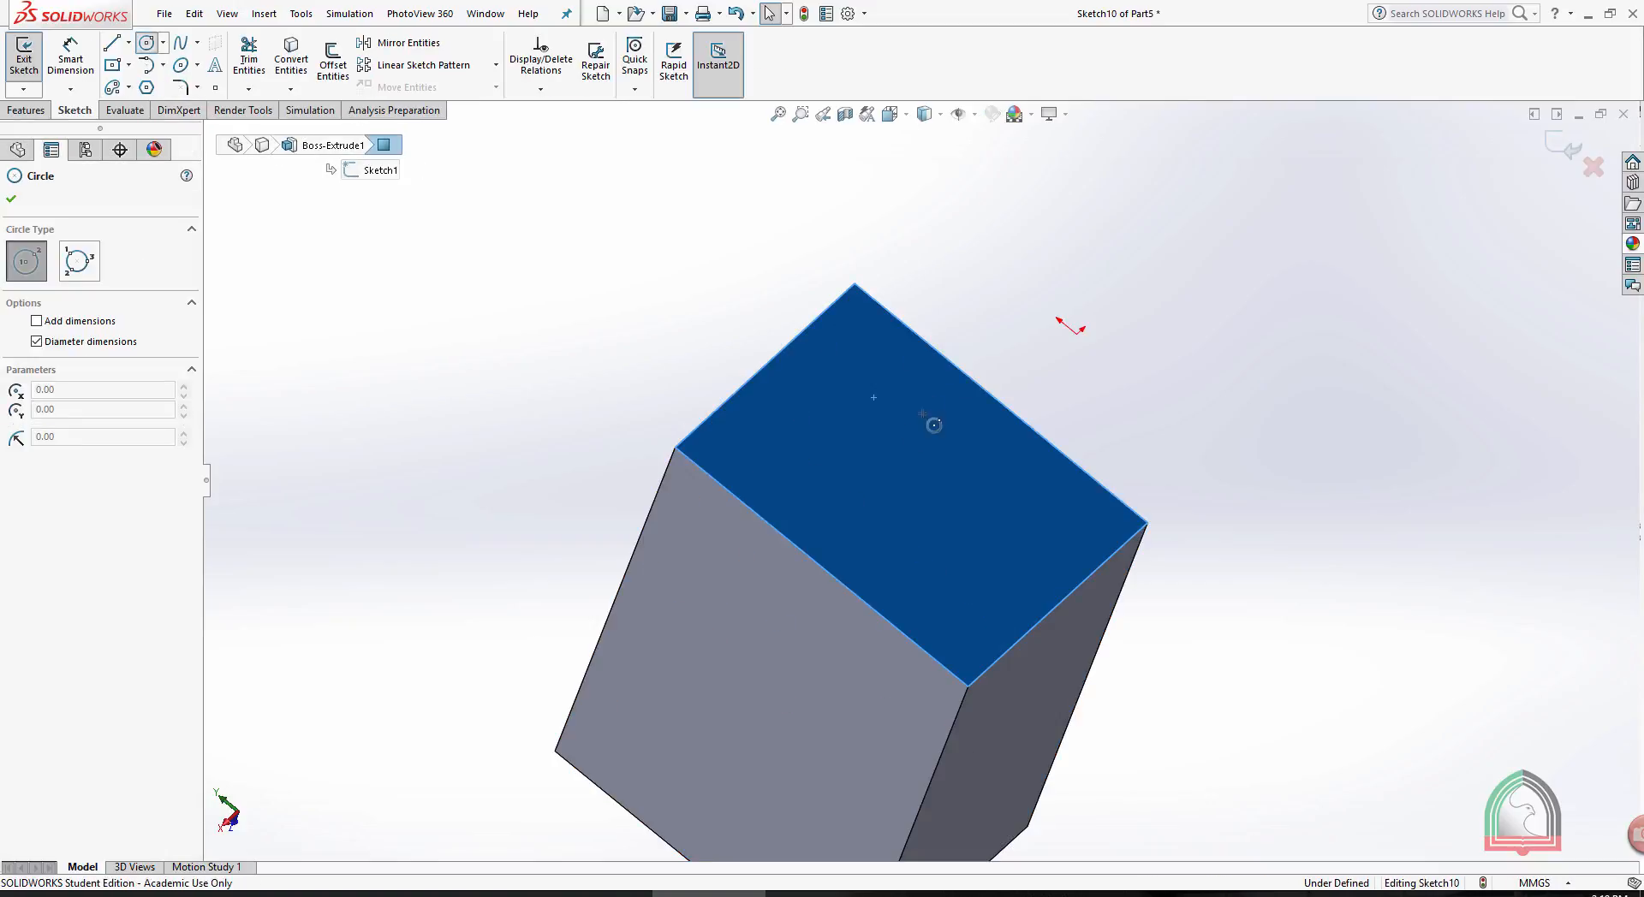
{"action": "left_click", "coordinate": [901, 475]}
{"action": "left_click", "coordinate": [959, 423]}
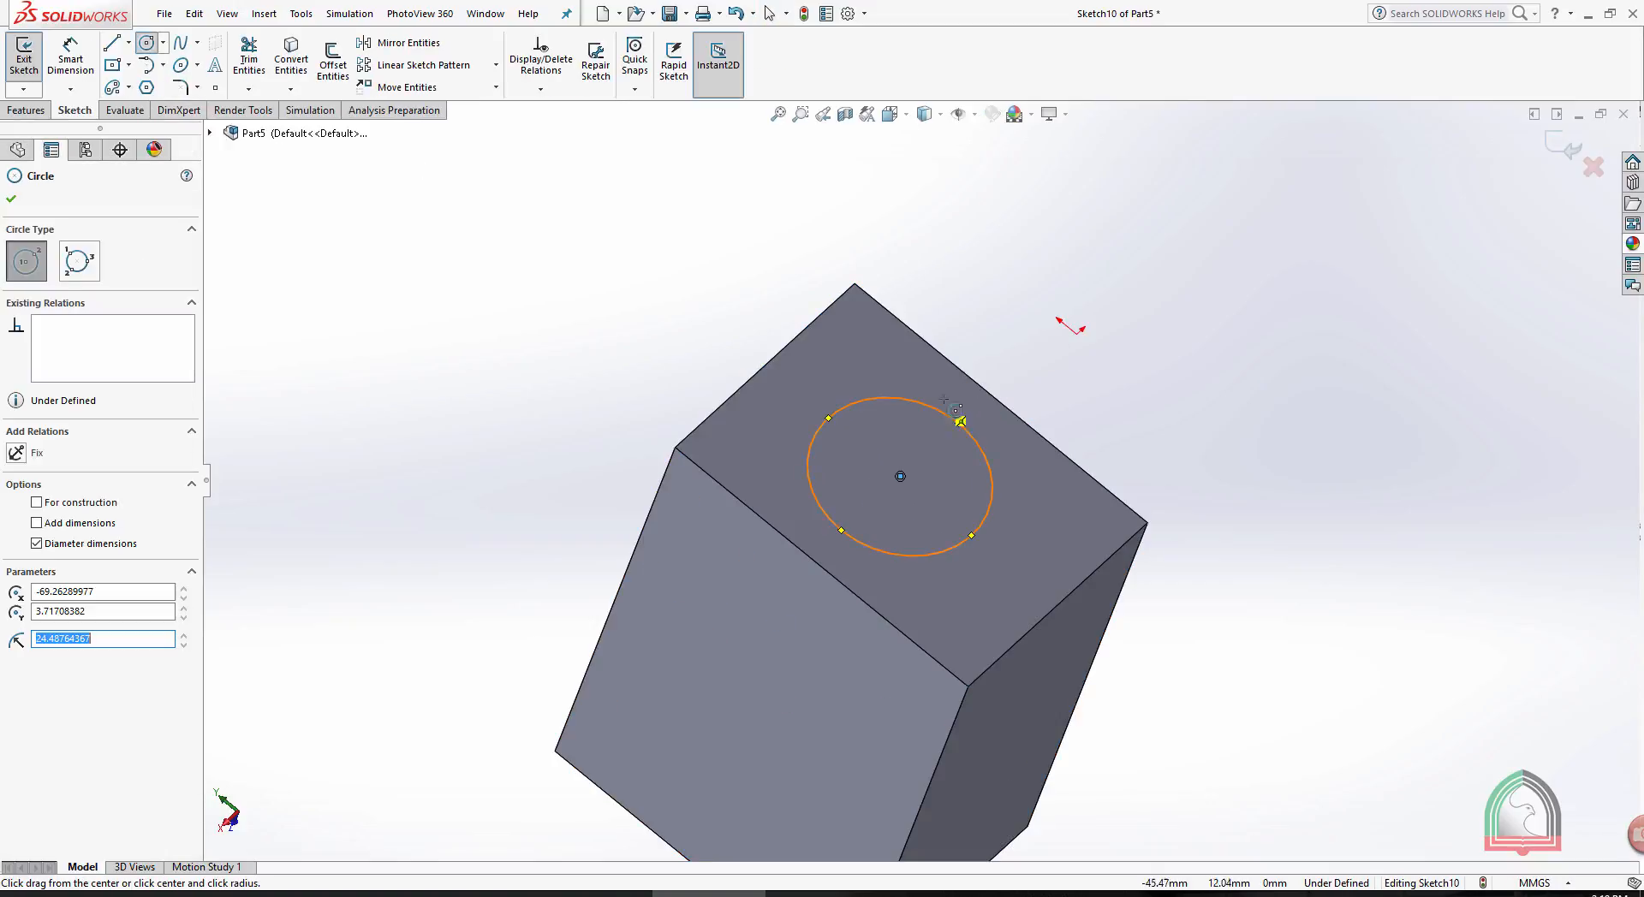
{"action": "left_click", "coordinate": [1567, 151]}
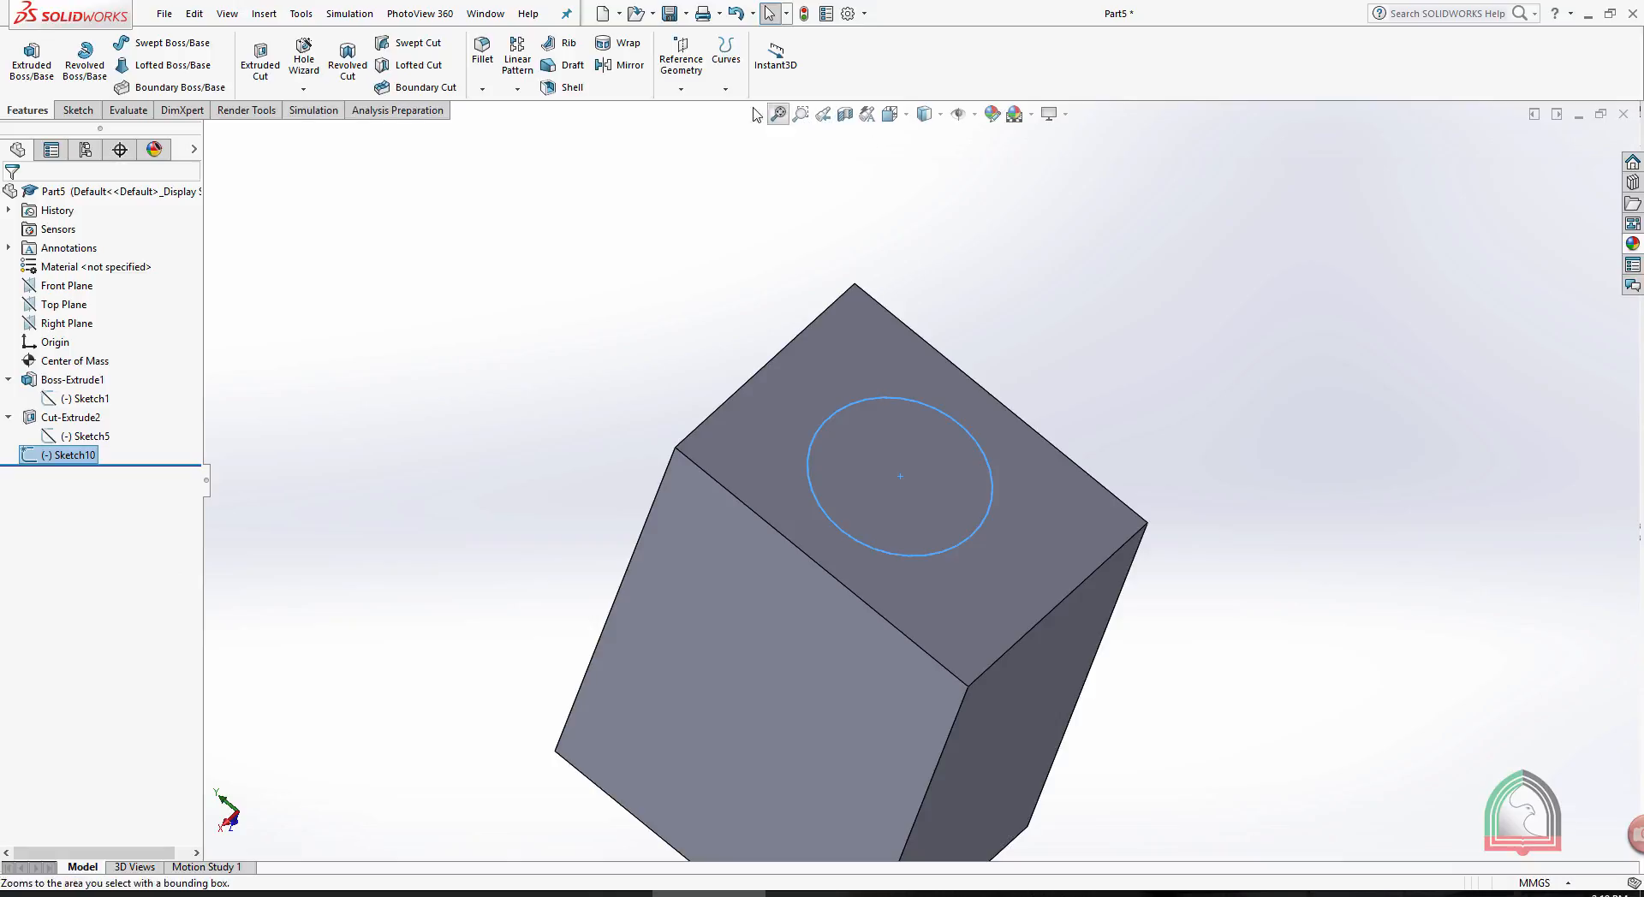
- Create a projection Split Line from the circle sketch on the end face and select the inner and outer regions separately
{"action": "left_click", "coordinate": [725, 60]}
{"action": "left_click", "coordinate": [729, 105]}
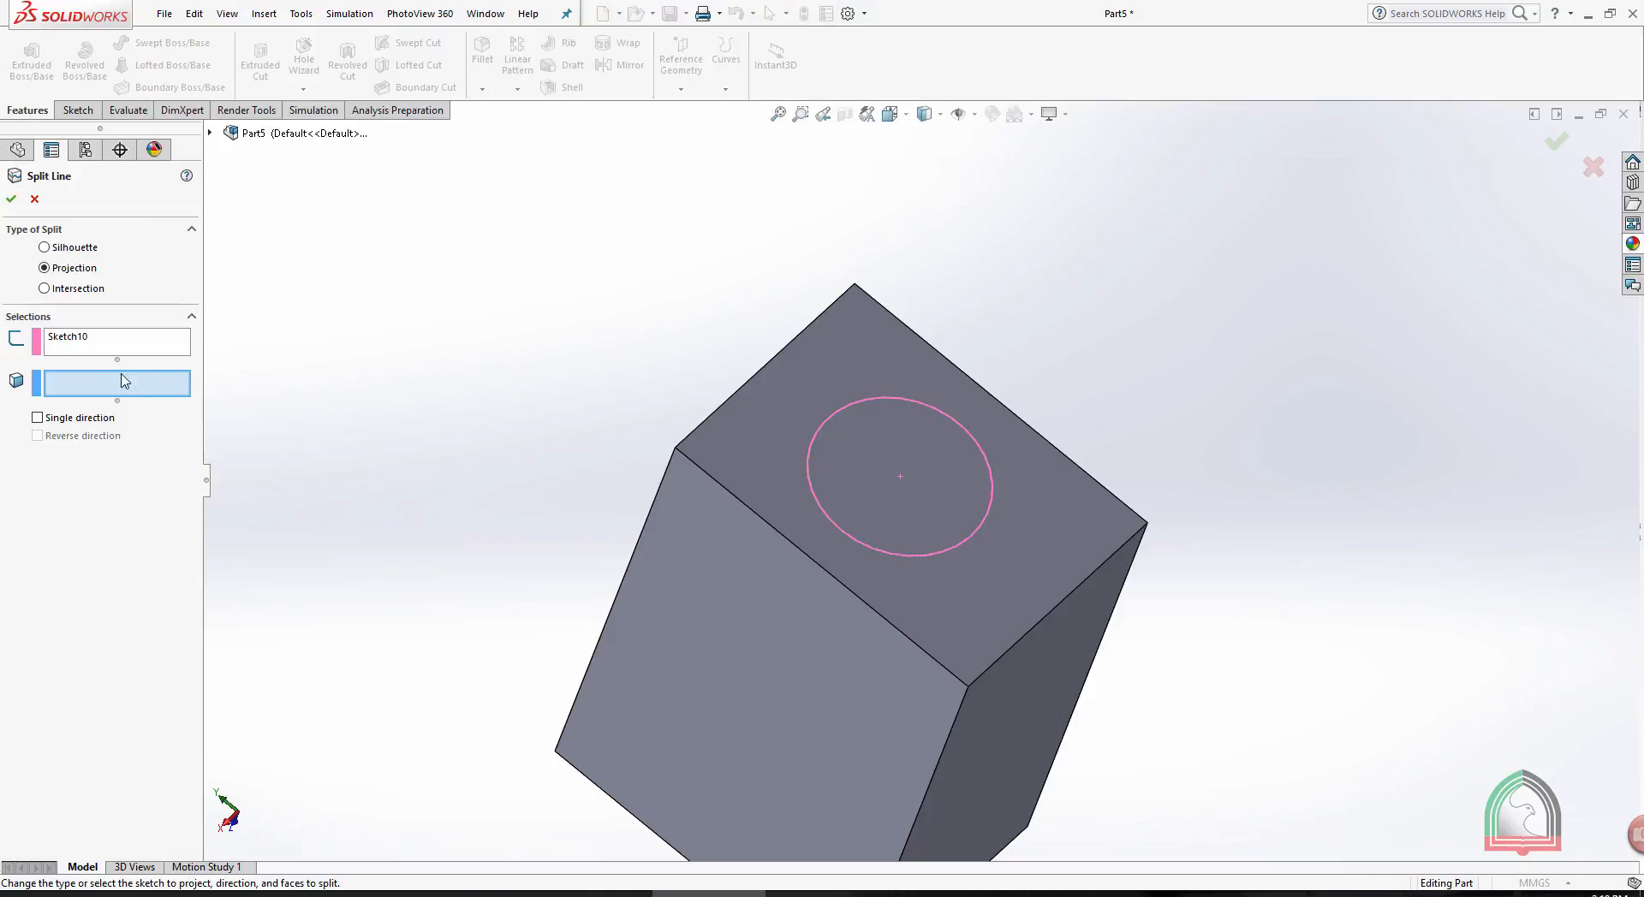
{"action": "left_click", "coordinate": [813, 387]}
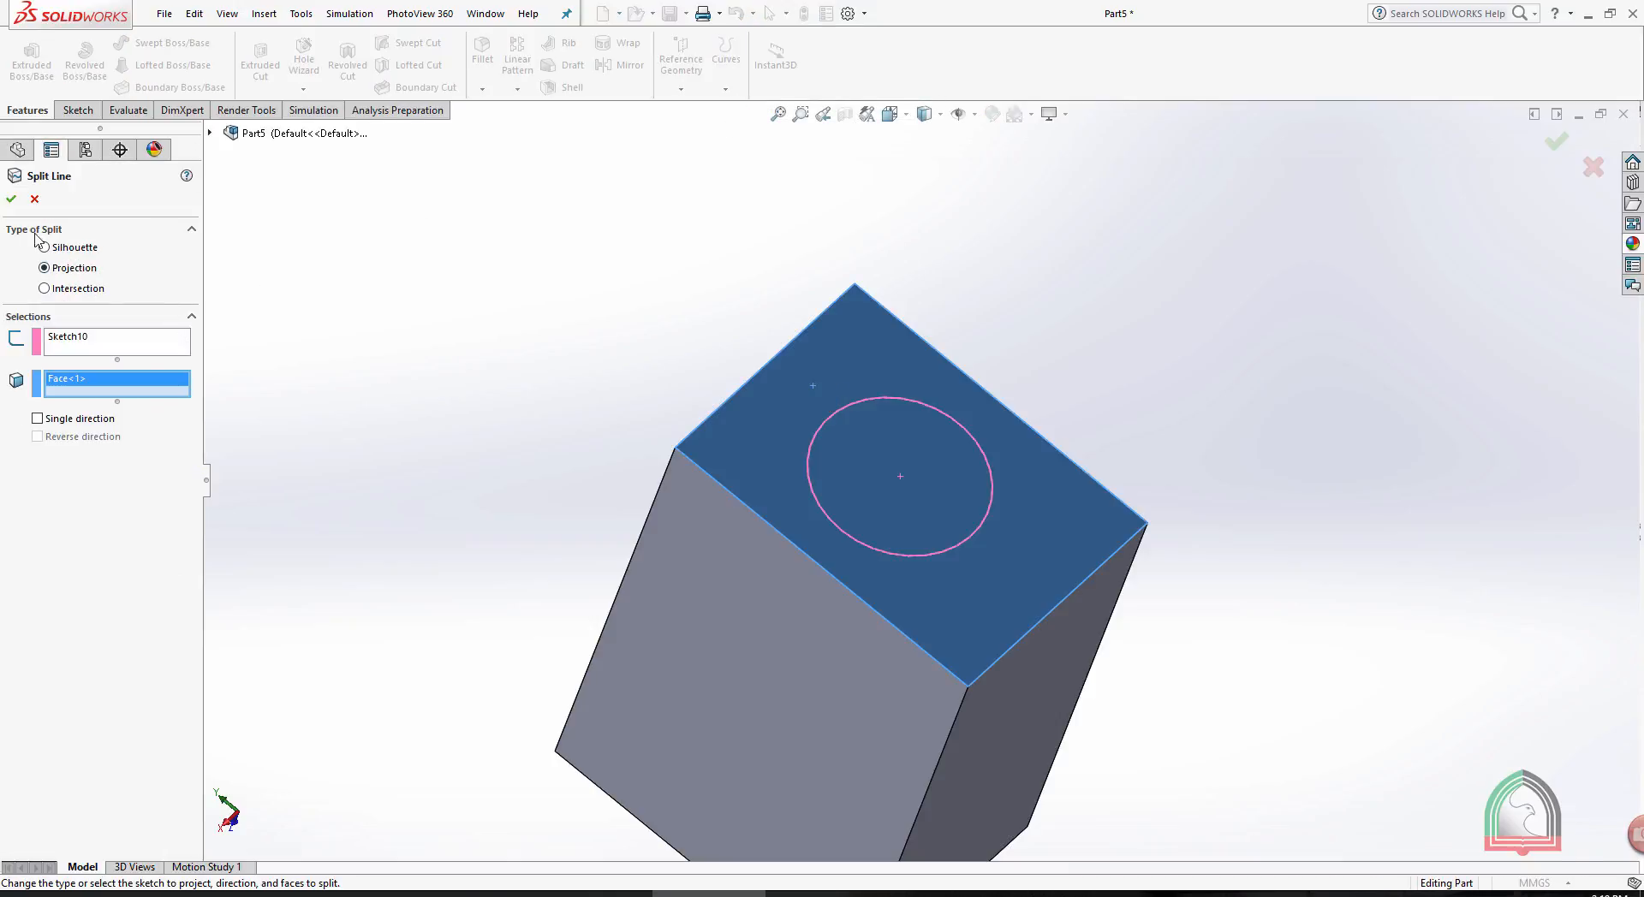
{"action": "key", "text": "Return"}
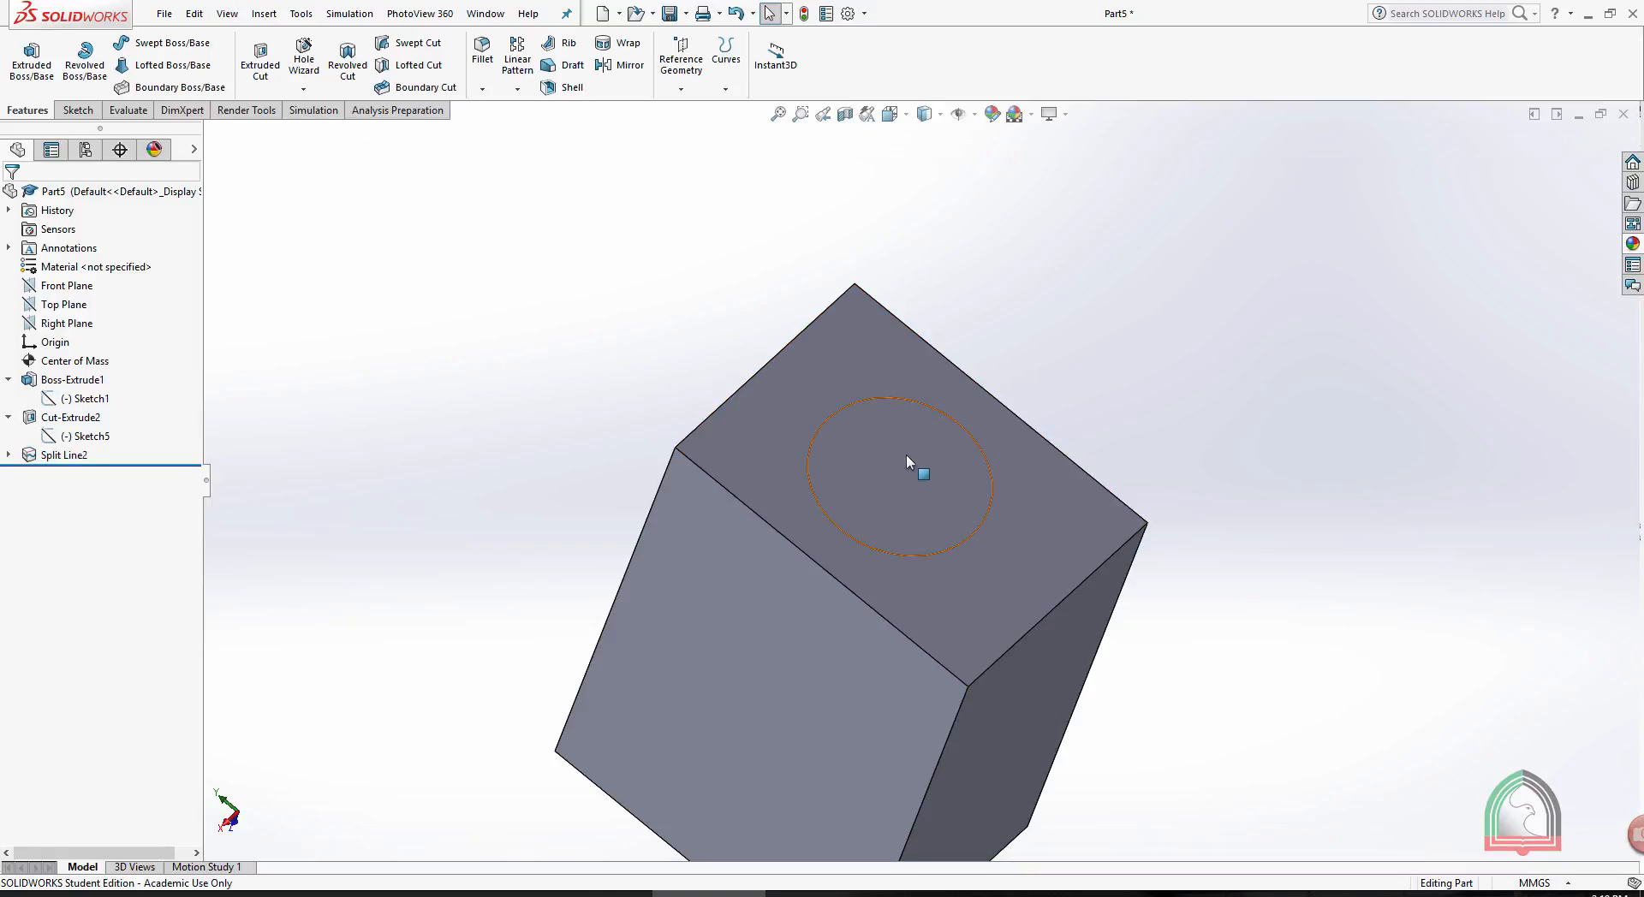
{"action": "left_click", "coordinate": [906, 455]}
{"action": "left_click", "coordinate": [854, 342]}
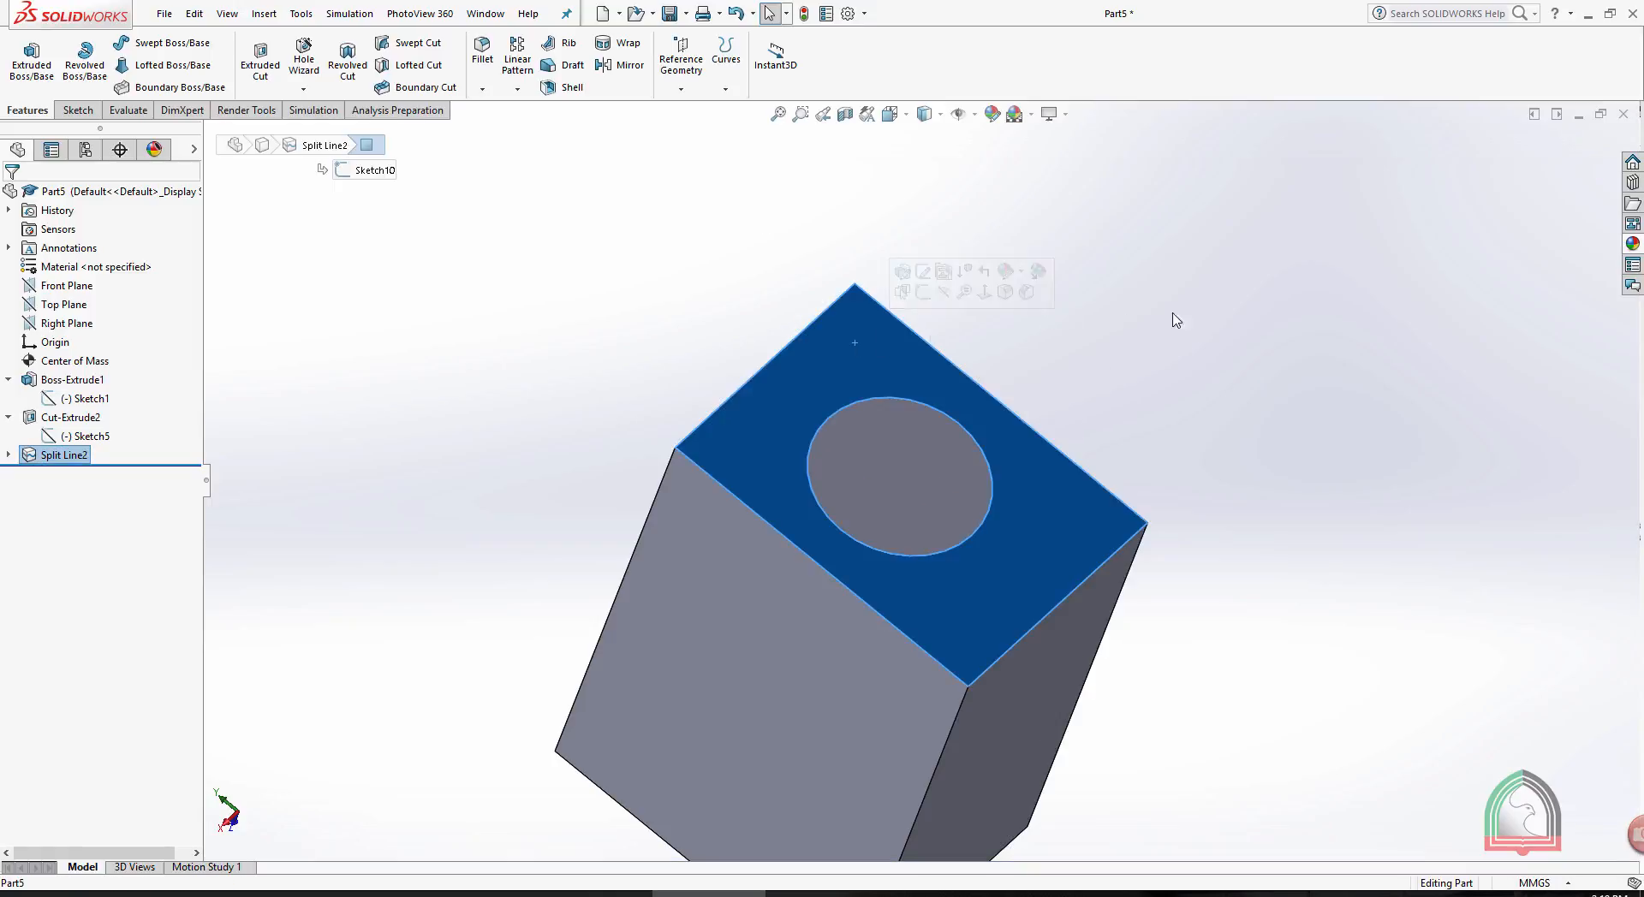
- Sketch a straight line across a side face of the block, joining the midpoints of its two opposite edges, and exit the sketch
{"action": "left_click", "coordinate": [1215, 325]}
{"action": "middle_click_drag", "start_coordinate": [1215, 326], "coordinate": [1241, 403]}
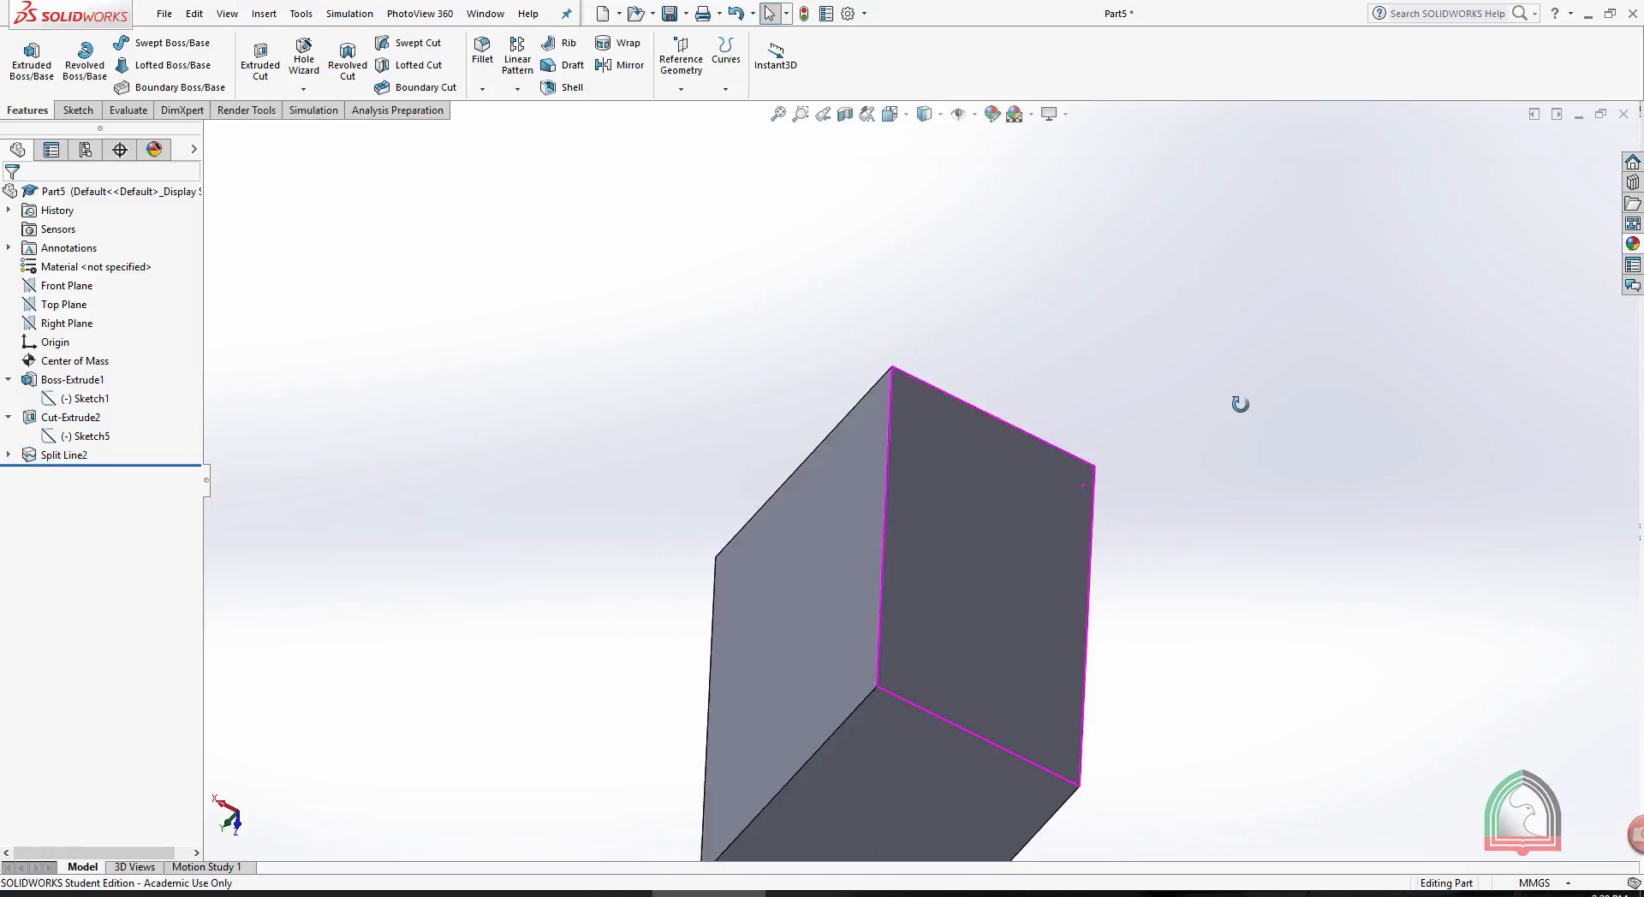
{"action": "left_click", "coordinate": [1043, 512]}
{"action": "left_click", "coordinate": [1110, 462]}
{"action": "key", "text": "l"}
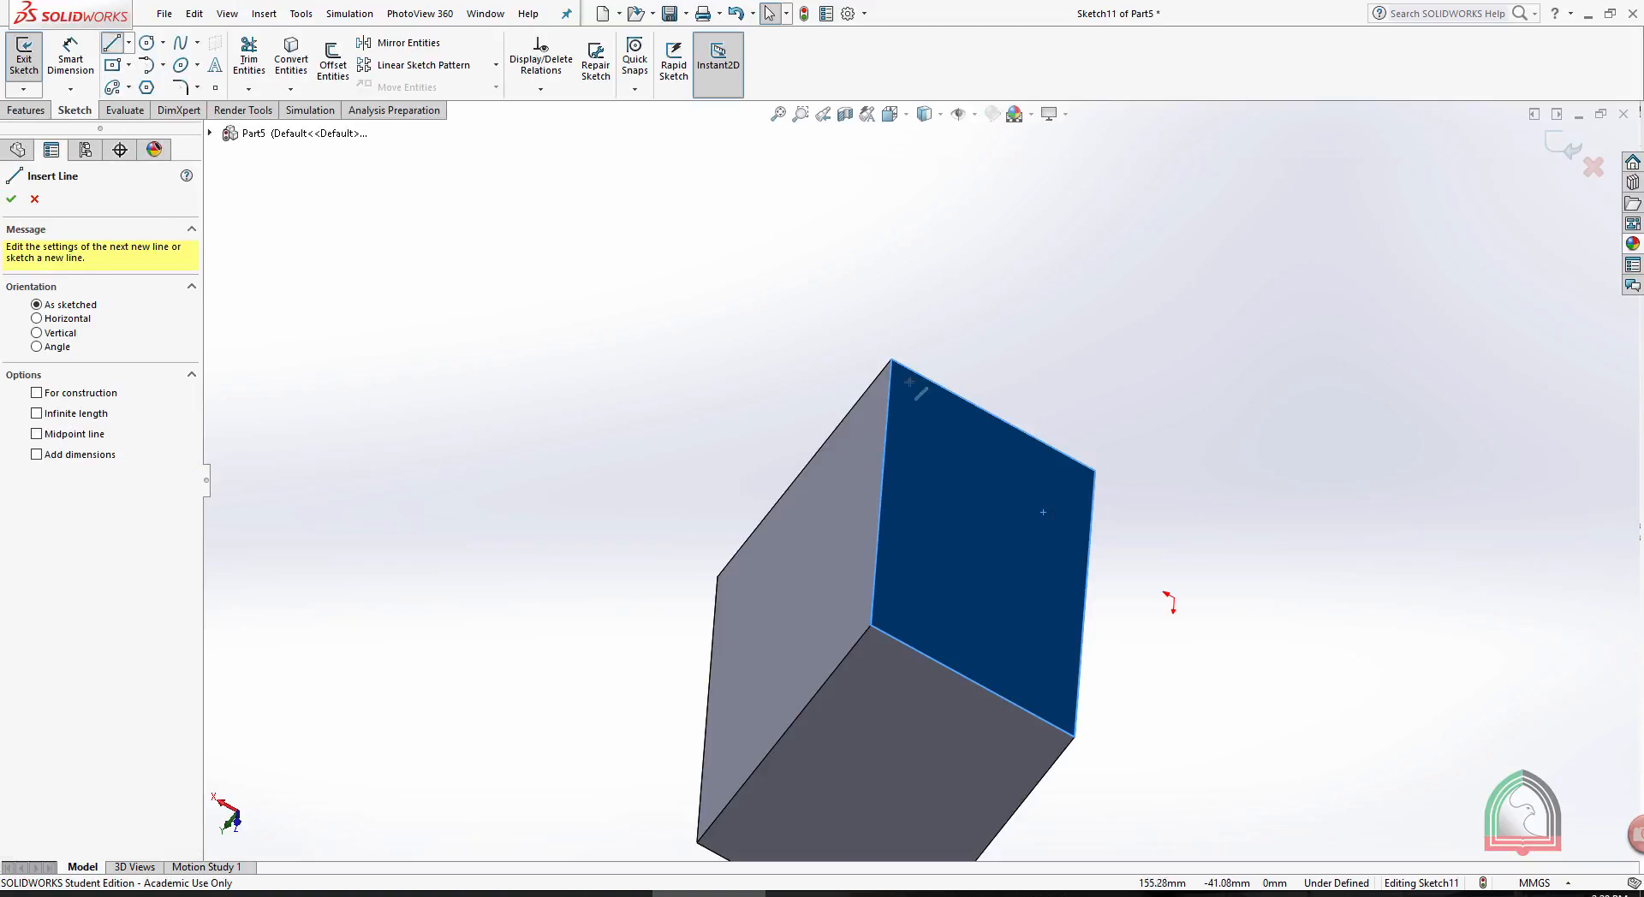
{"action": "left_click", "coordinate": [881, 491]}
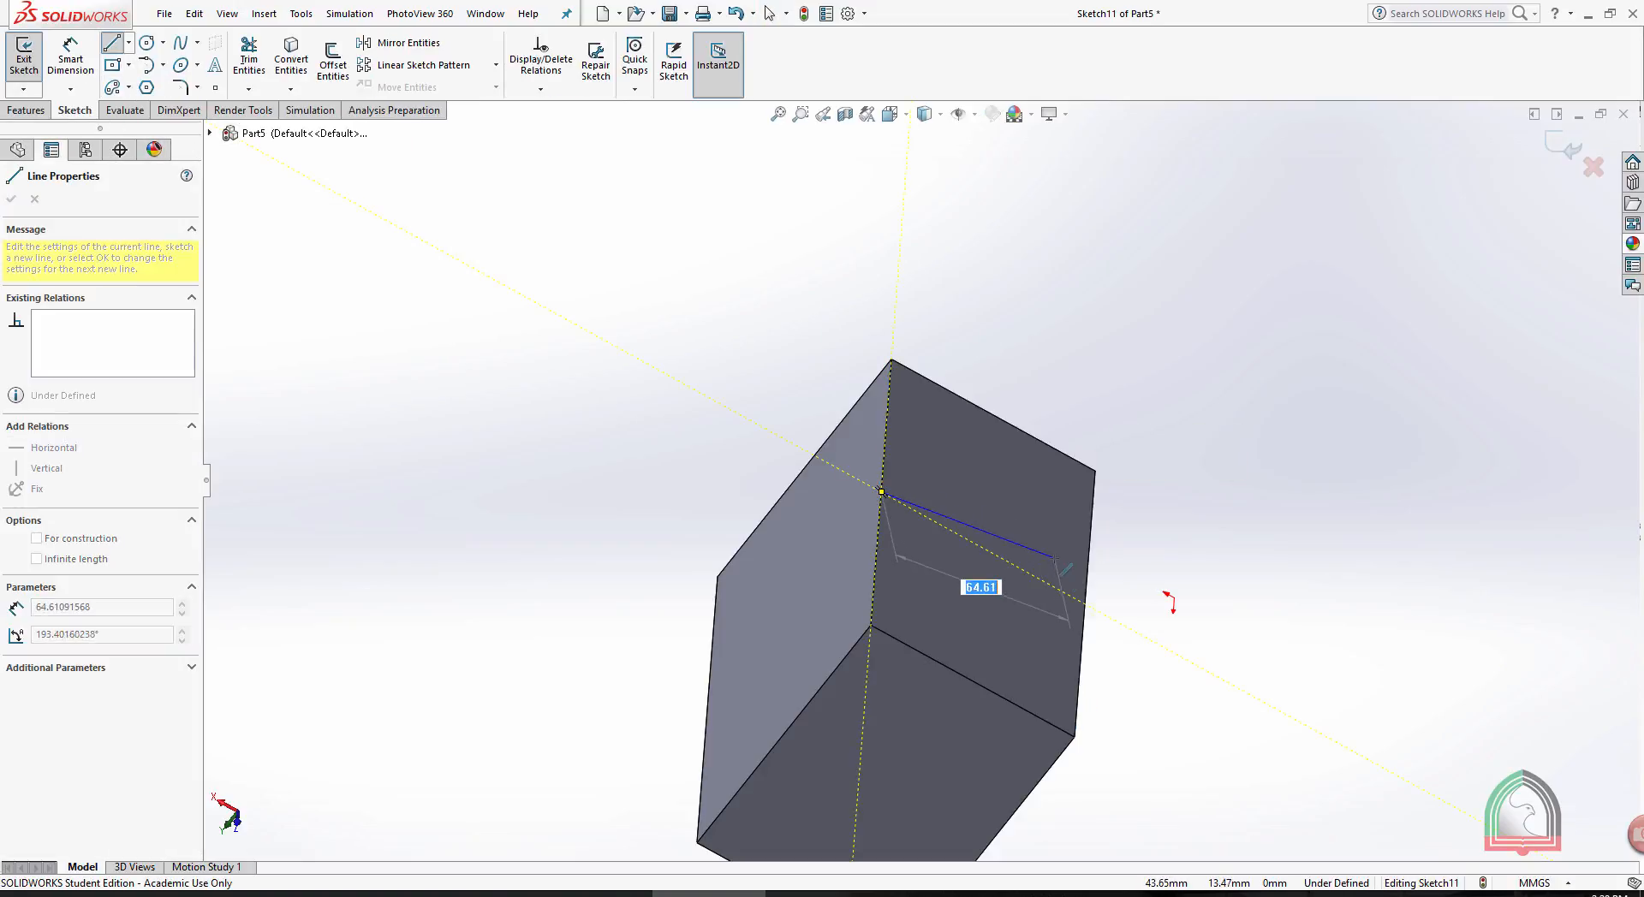
{"action": "left_click", "coordinate": [1085, 604]}
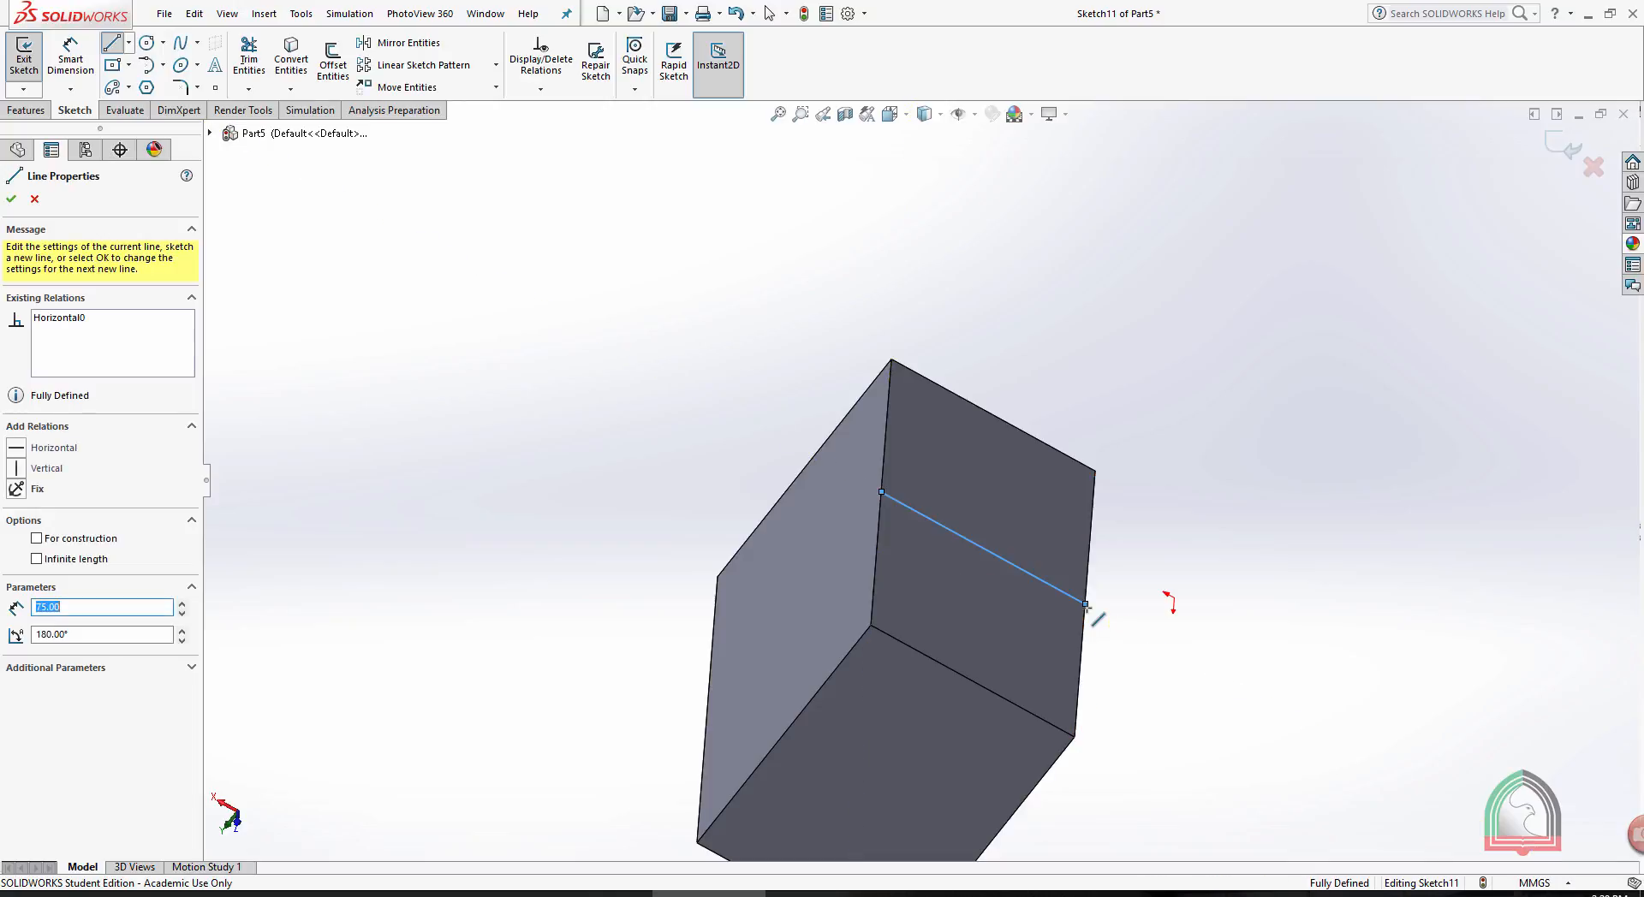
{"action": "key", "text": "Escape"}
{"action": "left_click", "coordinate": [1568, 144]}
- Create a projection Split Line from the line sketch on the side face, and select regions of both split faces to check the divisions
{"action": "mouse_move", "coordinate": [1325, 318]}
{"action": "middle_mouse_down"}
{"action": "mouse_move", "coordinate": [1296, 337]}
{"action": "mouse_move", "coordinate": [1111, 345]}
{"action": "middle_mouse_up"}
{"action": "left_click", "coordinate": [725, 88]}
{"action": "left_click", "coordinate": [753, 106]}
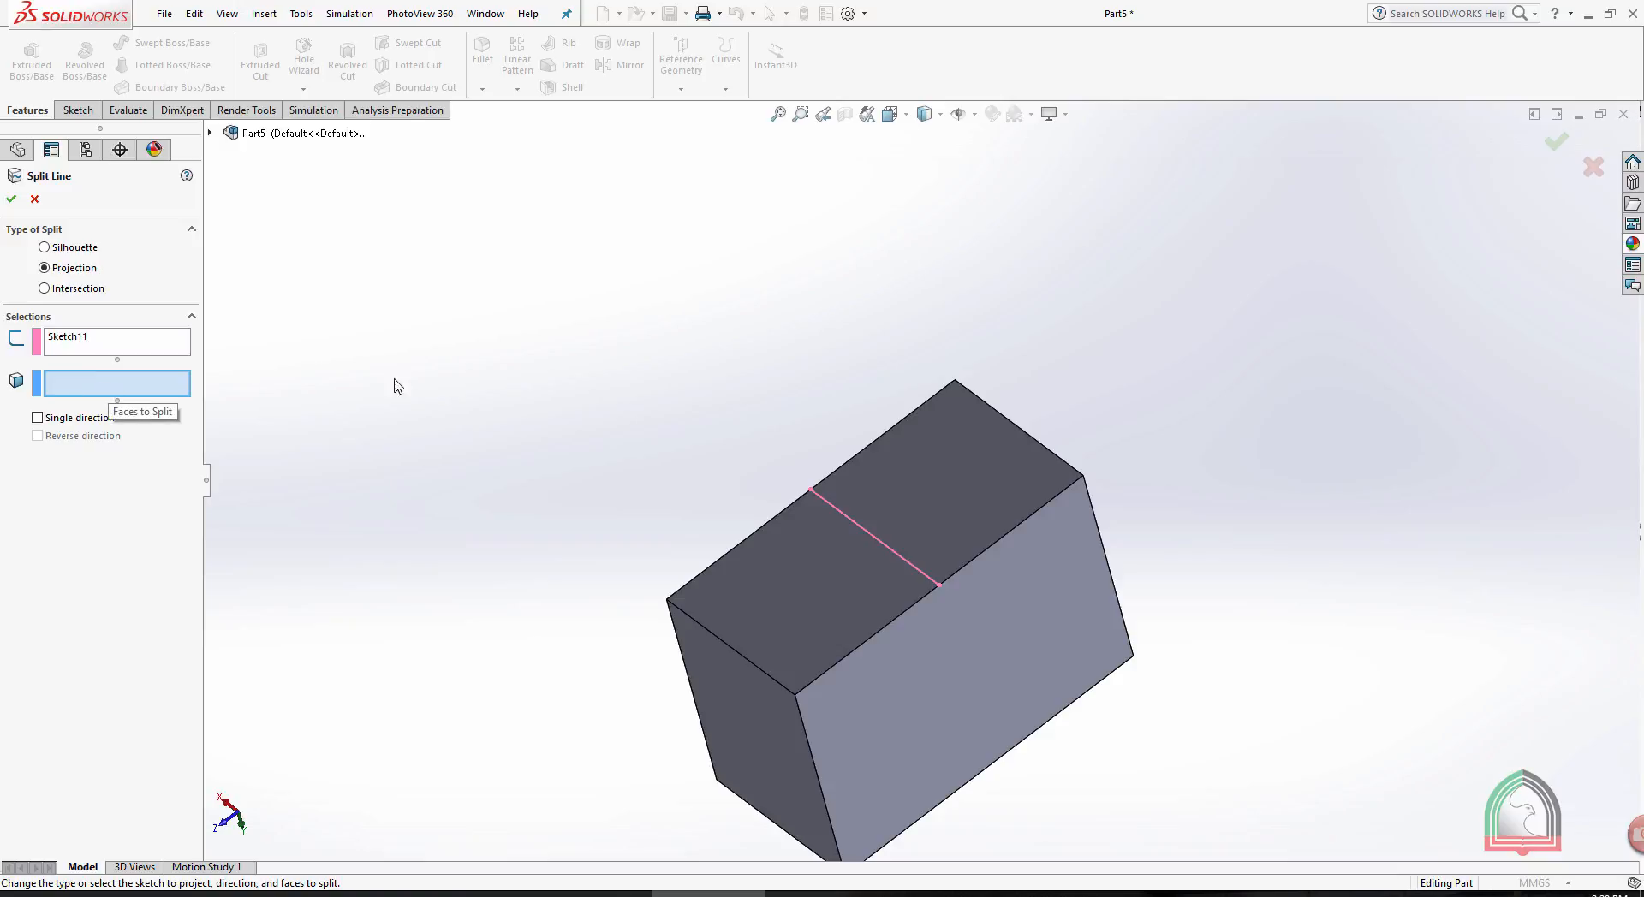
{"action": "left_click", "coordinate": [892, 463]}
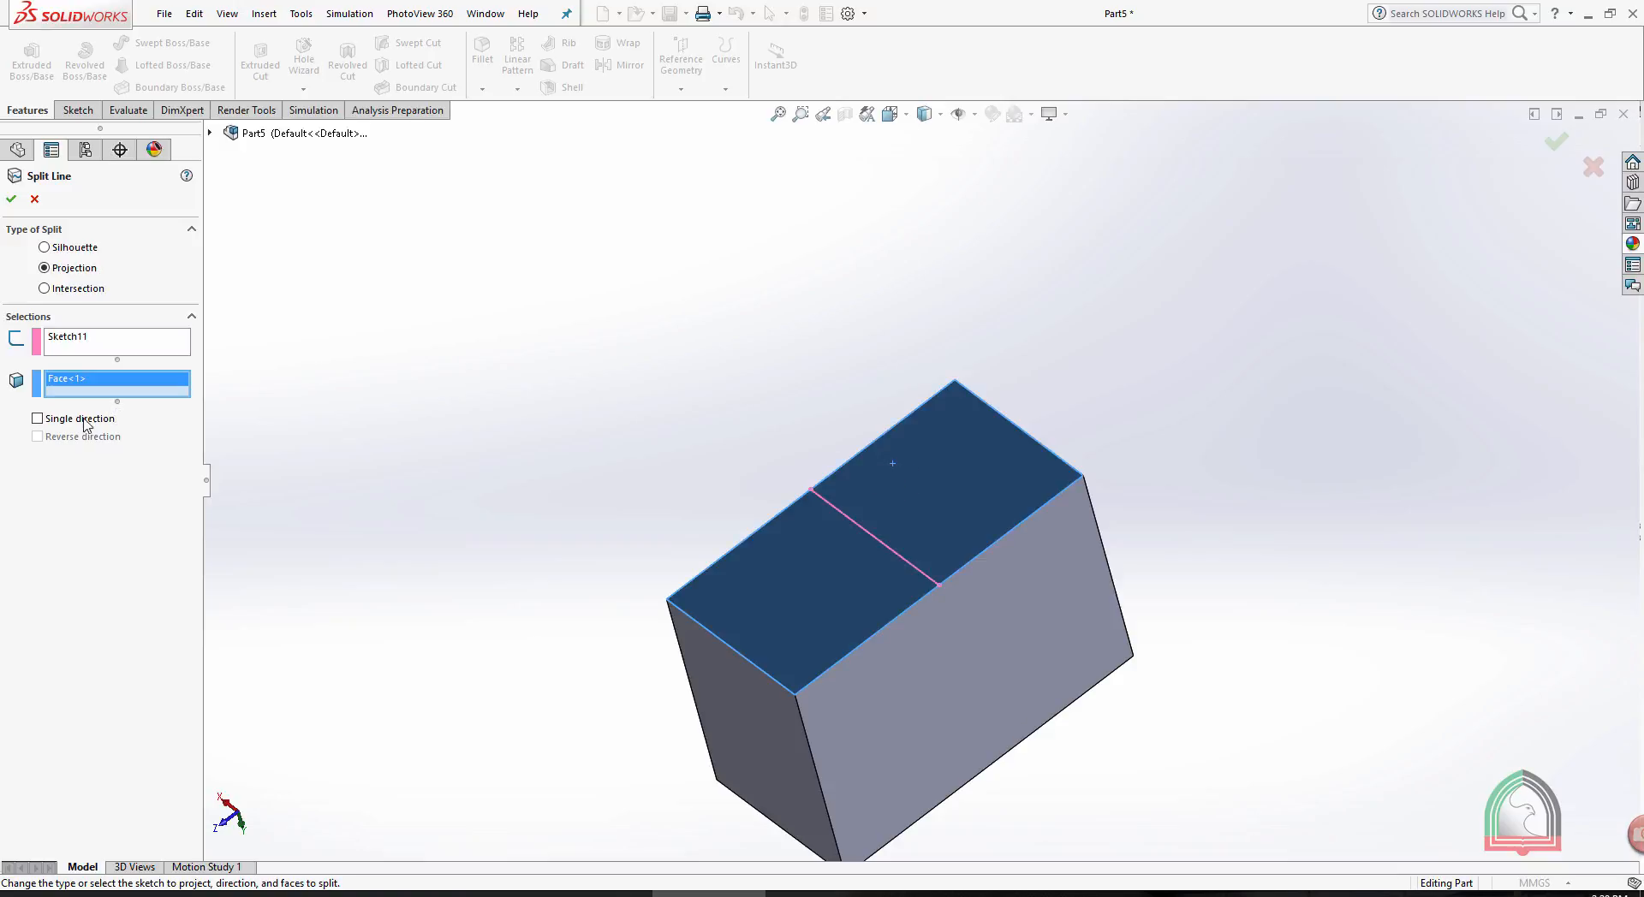
{"action": "left_click", "coordinate": [12, 199]}
{"action": "left_click", "coordinate": [972, 444]}
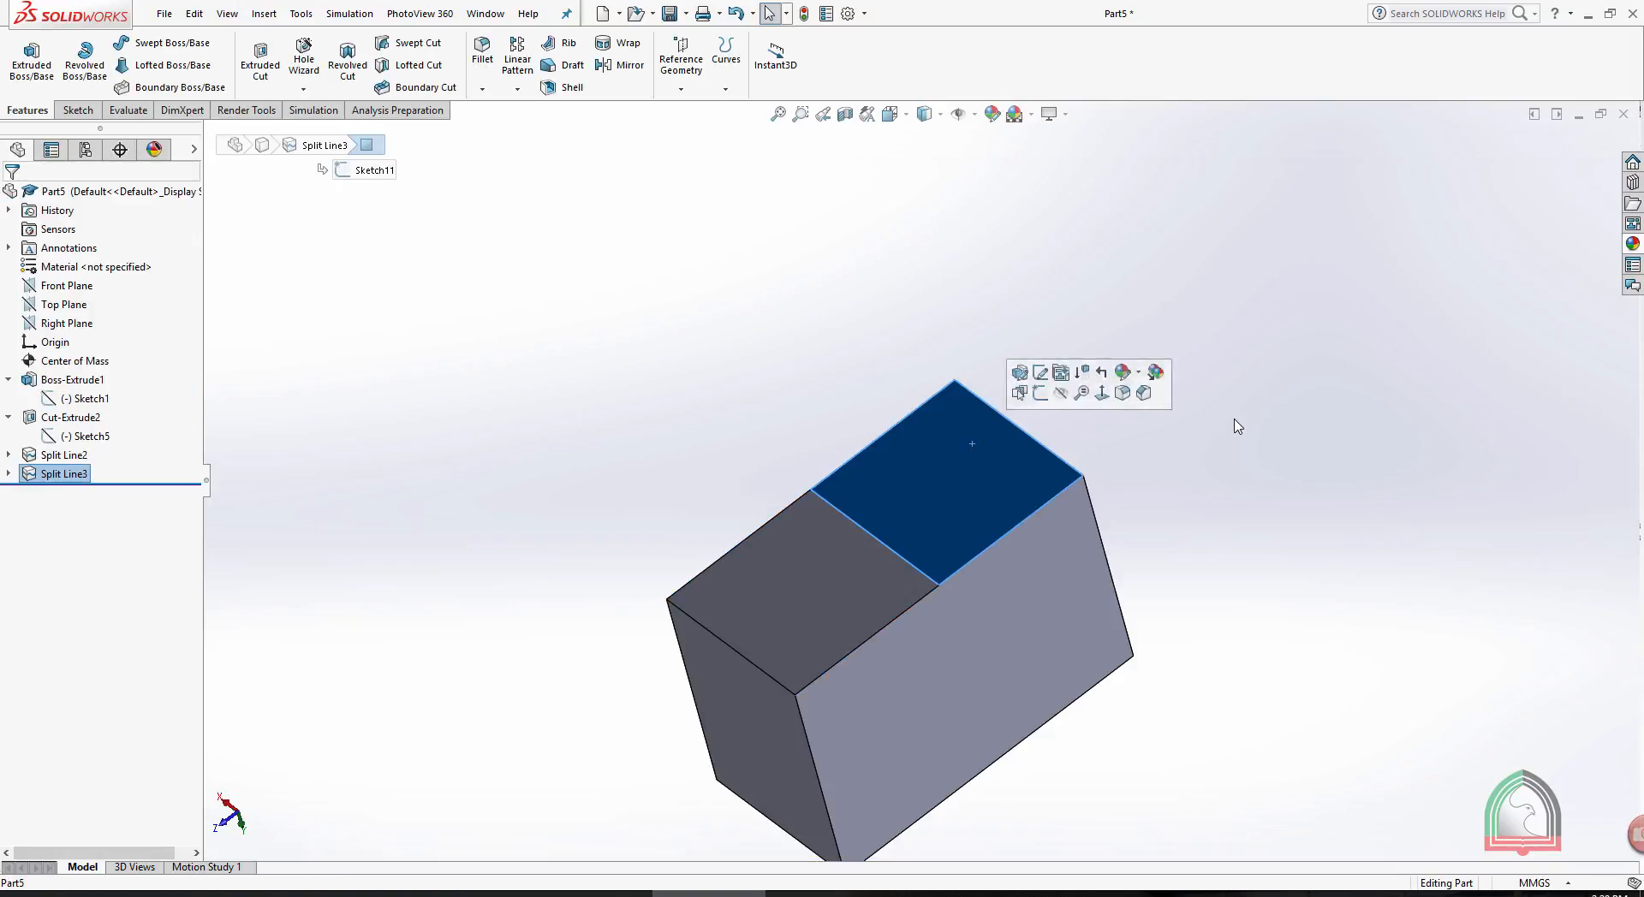
{"action": "middle_click_drag", "start_coordinate": [1237, 425], "coordinate": [1160, 477]}
{"action": "left_click", "coordinate": [943, 469]}
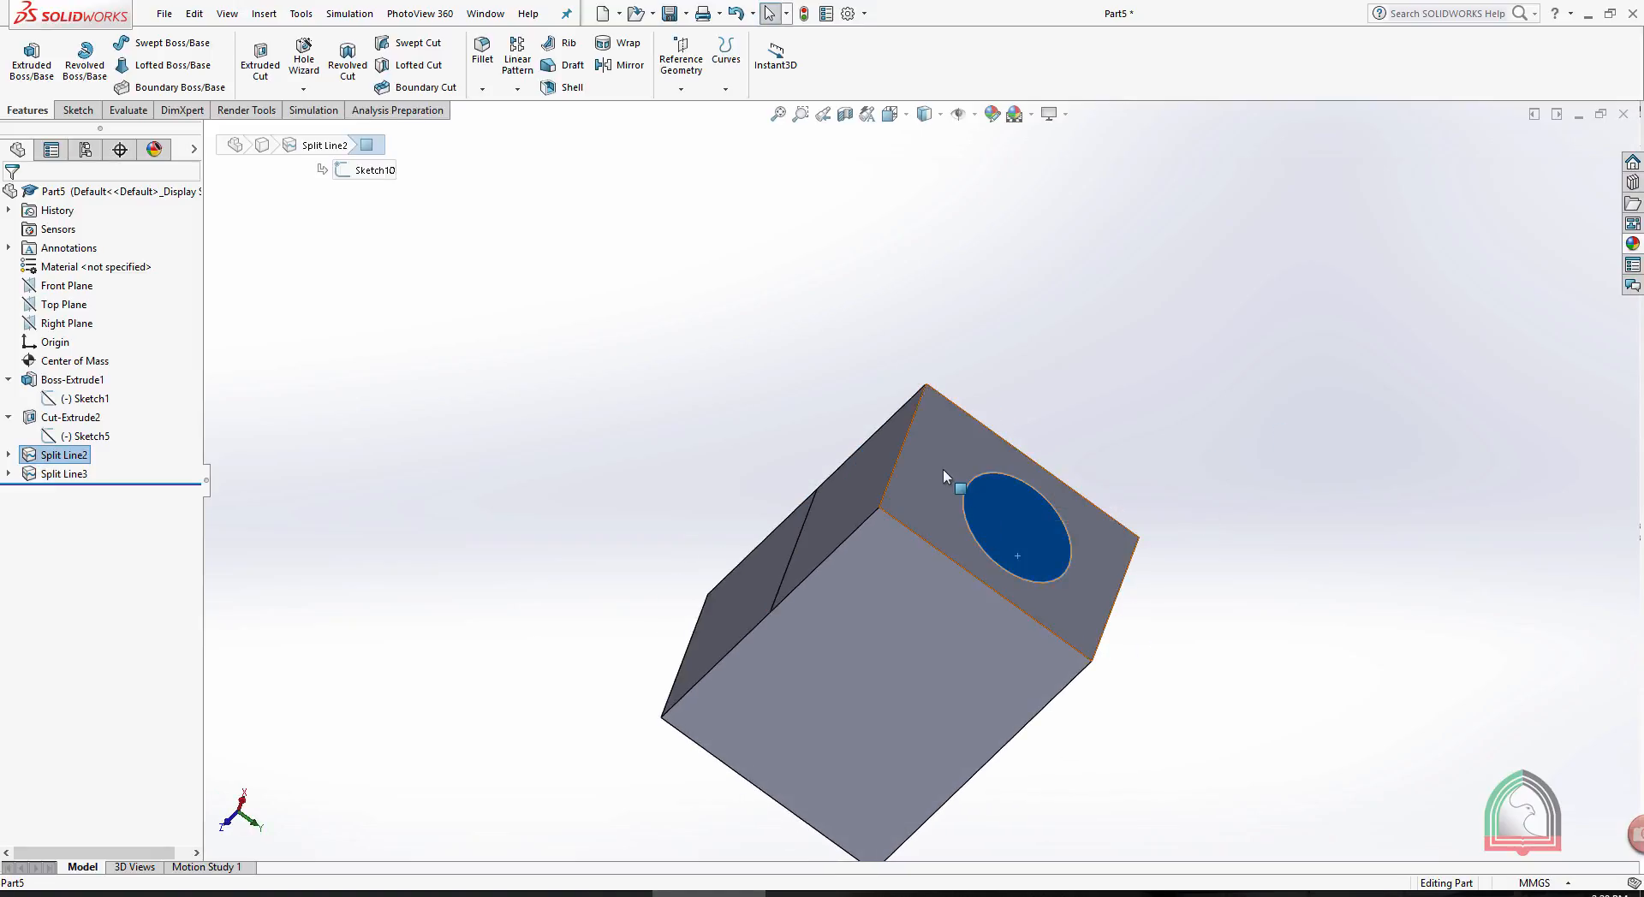
{"action": "left_click", "coordinate": [1248, 337]}
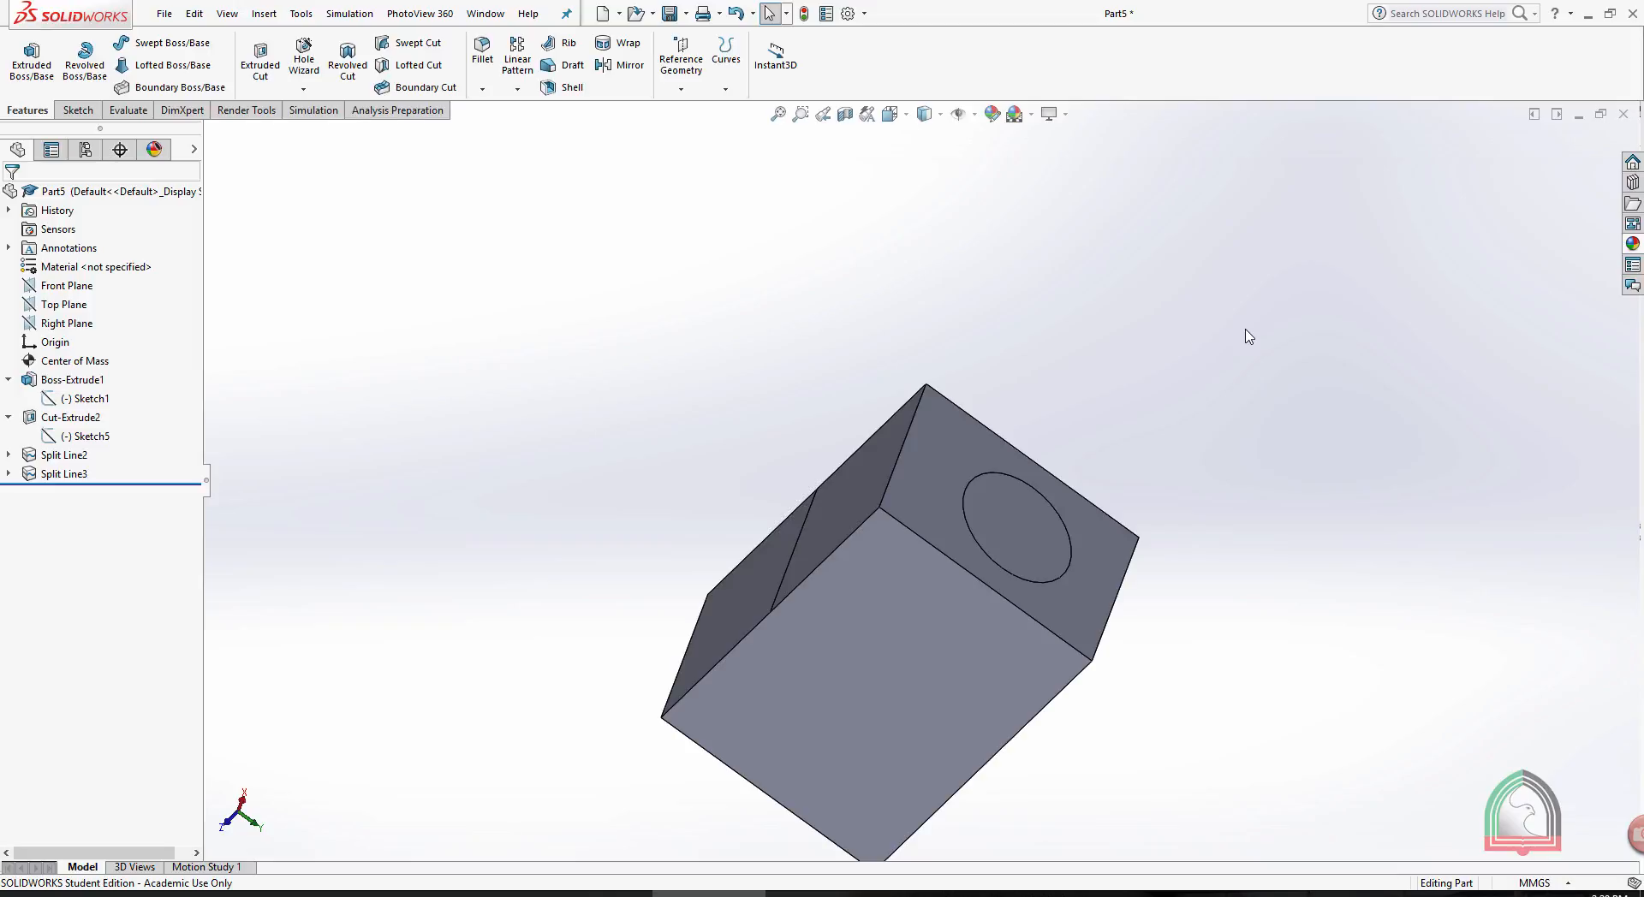
- Delete both split line features from the part
{"action": "mouse_move", "coordinate": [1091, 246]}
{"action": "middle_mouse_down"}
{"action": "mouse_move", "coordinate": [1082, 198]}
{"action": "mouse_move", "coordinate": [1064, 232]}
{"action": "middle_mouse_up"}
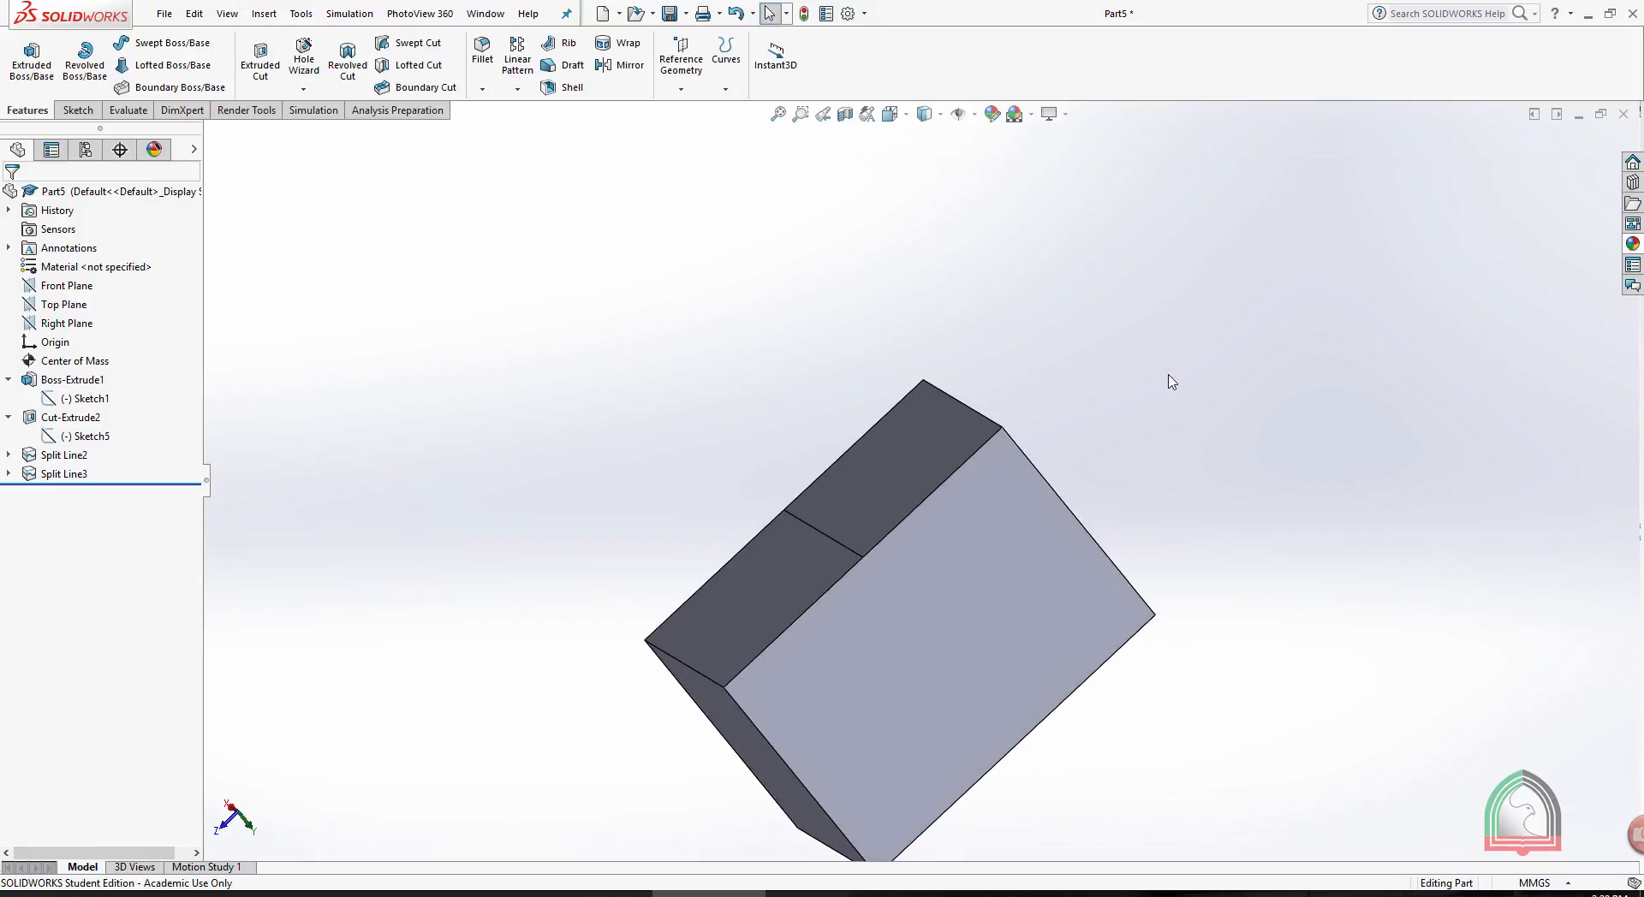
{"action": "middle_click_drag", "start_coordinate": [1126, 359], "coordinate": [899, 399]}
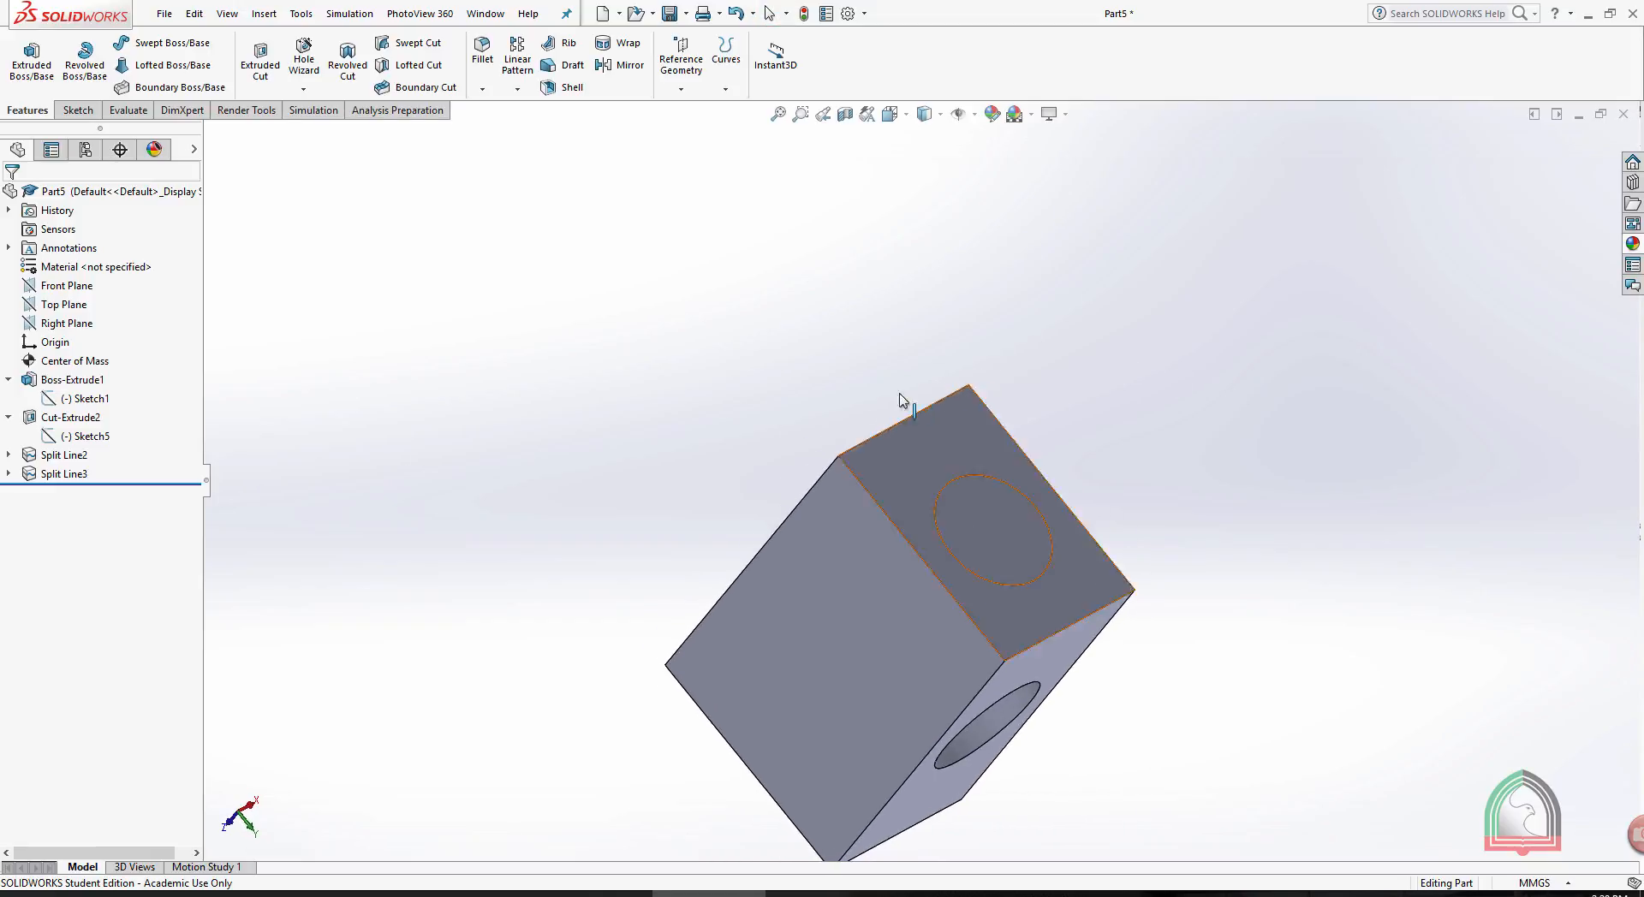
{"action": "left_click", "coordinate": [64, 455]}
{"action": "left_click", "coordinate": [67, 475], "text": "ctrl"}
{"action": "right_click", "coordinate": [66, 473]}
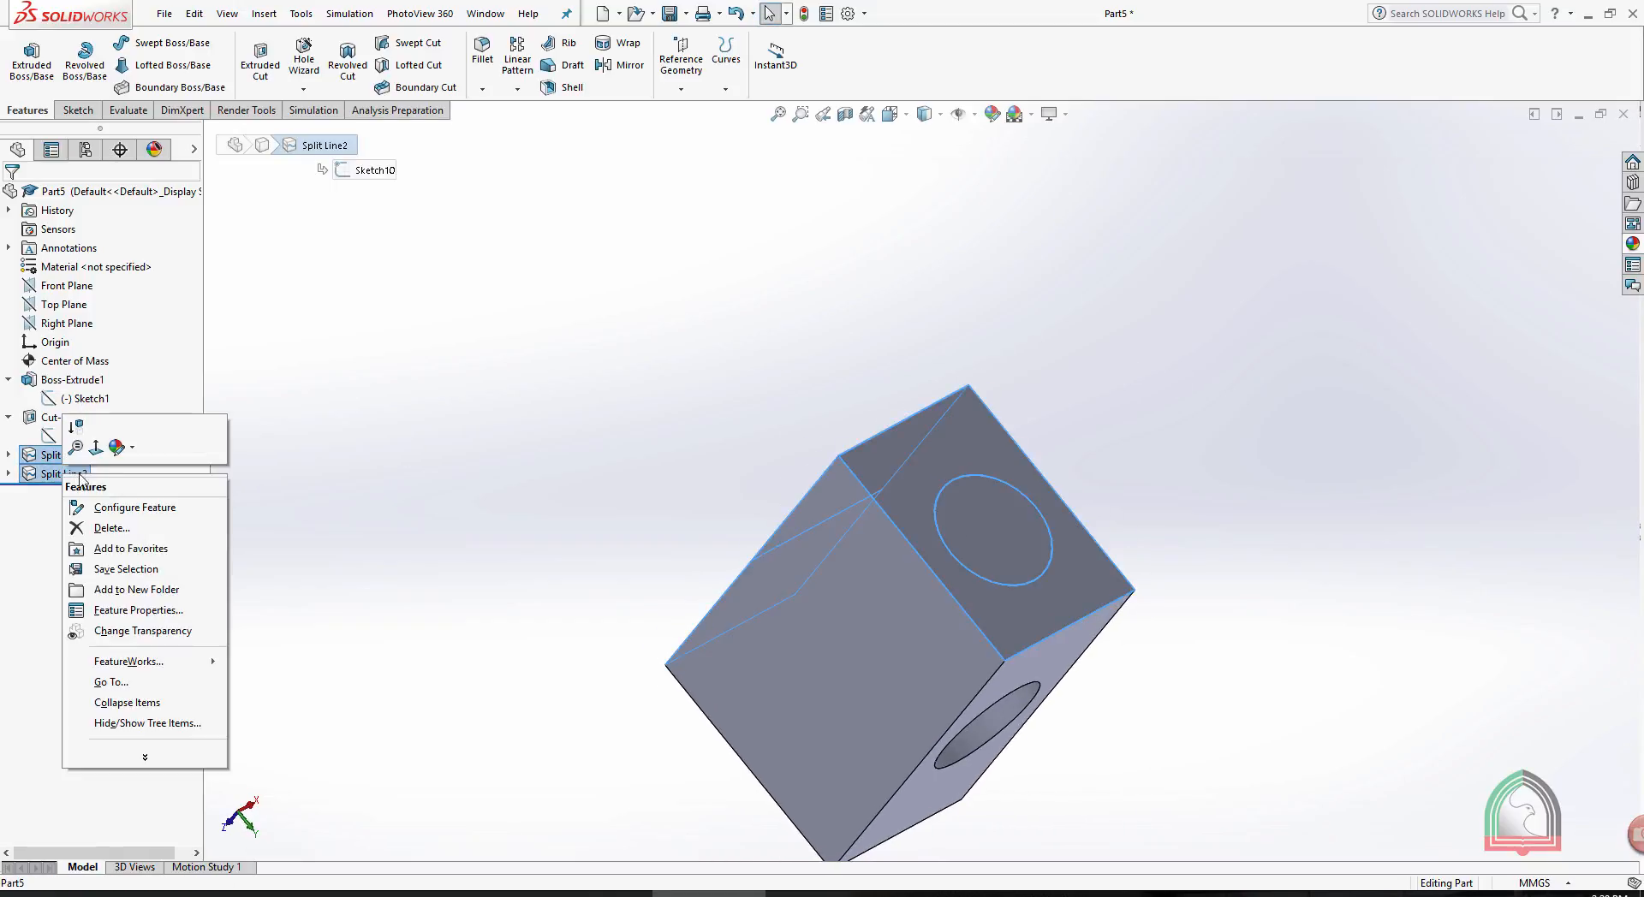
{"action": "left_click", "coordinate": [103, 527]}
{"action": "left_click", "coordinate": [928, 369]}
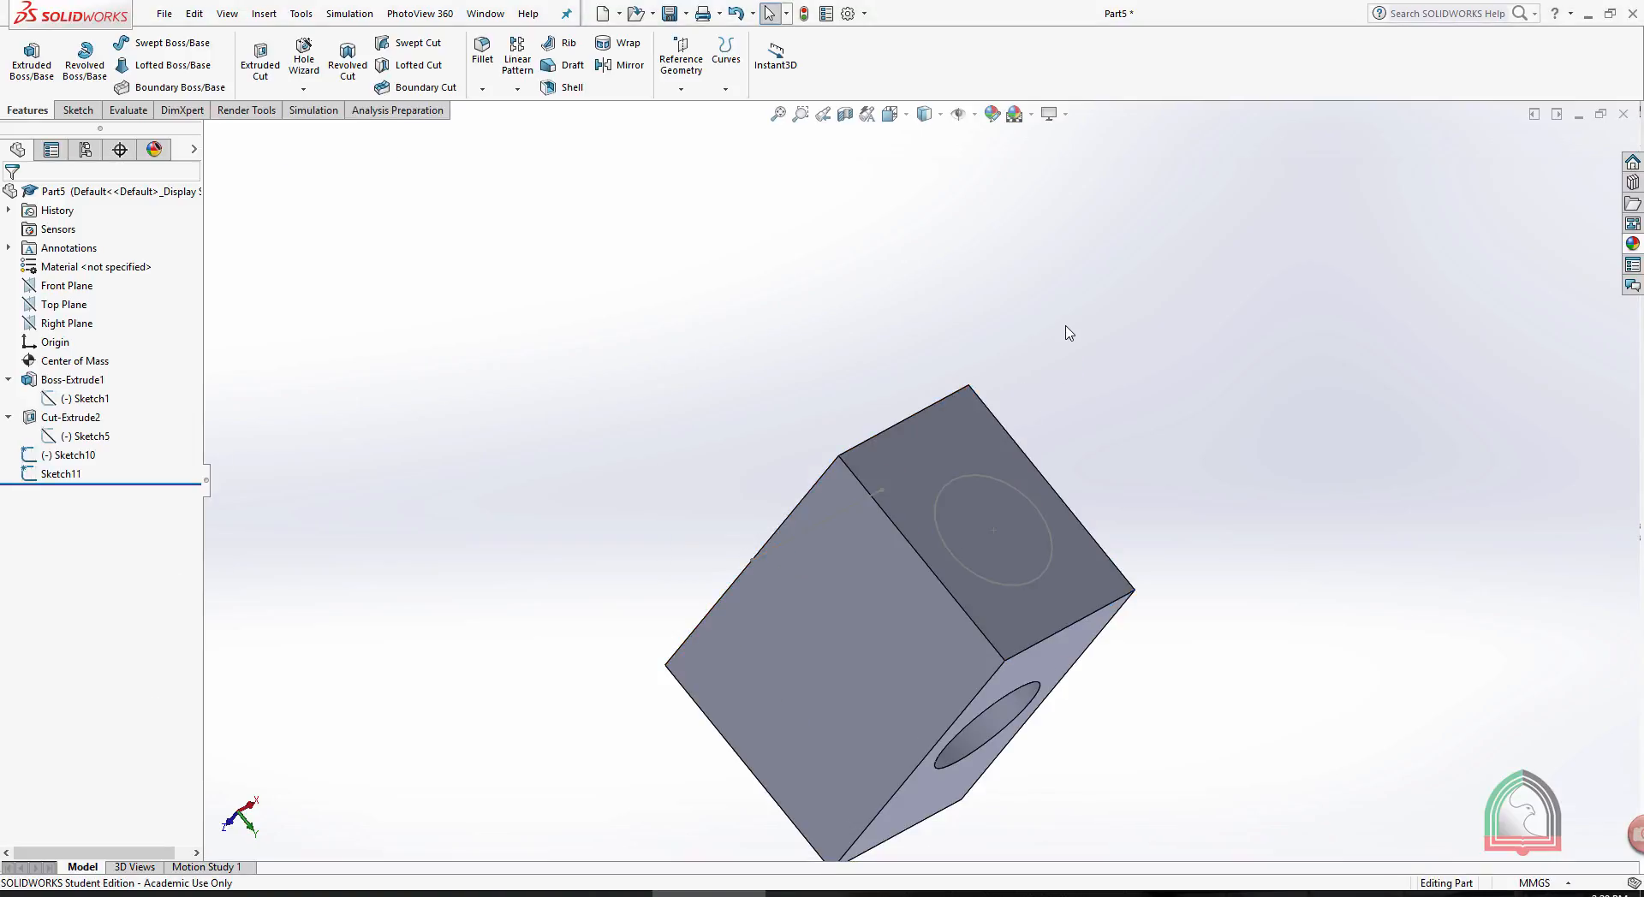
- Delete the leftover circle and line sketches, Sketch10 and Sketch11
{"action": "left_click", "coordinate": [60, 473]}
{"action": "left_click", "coordinate": [64, 454], "text": "ctrl"}
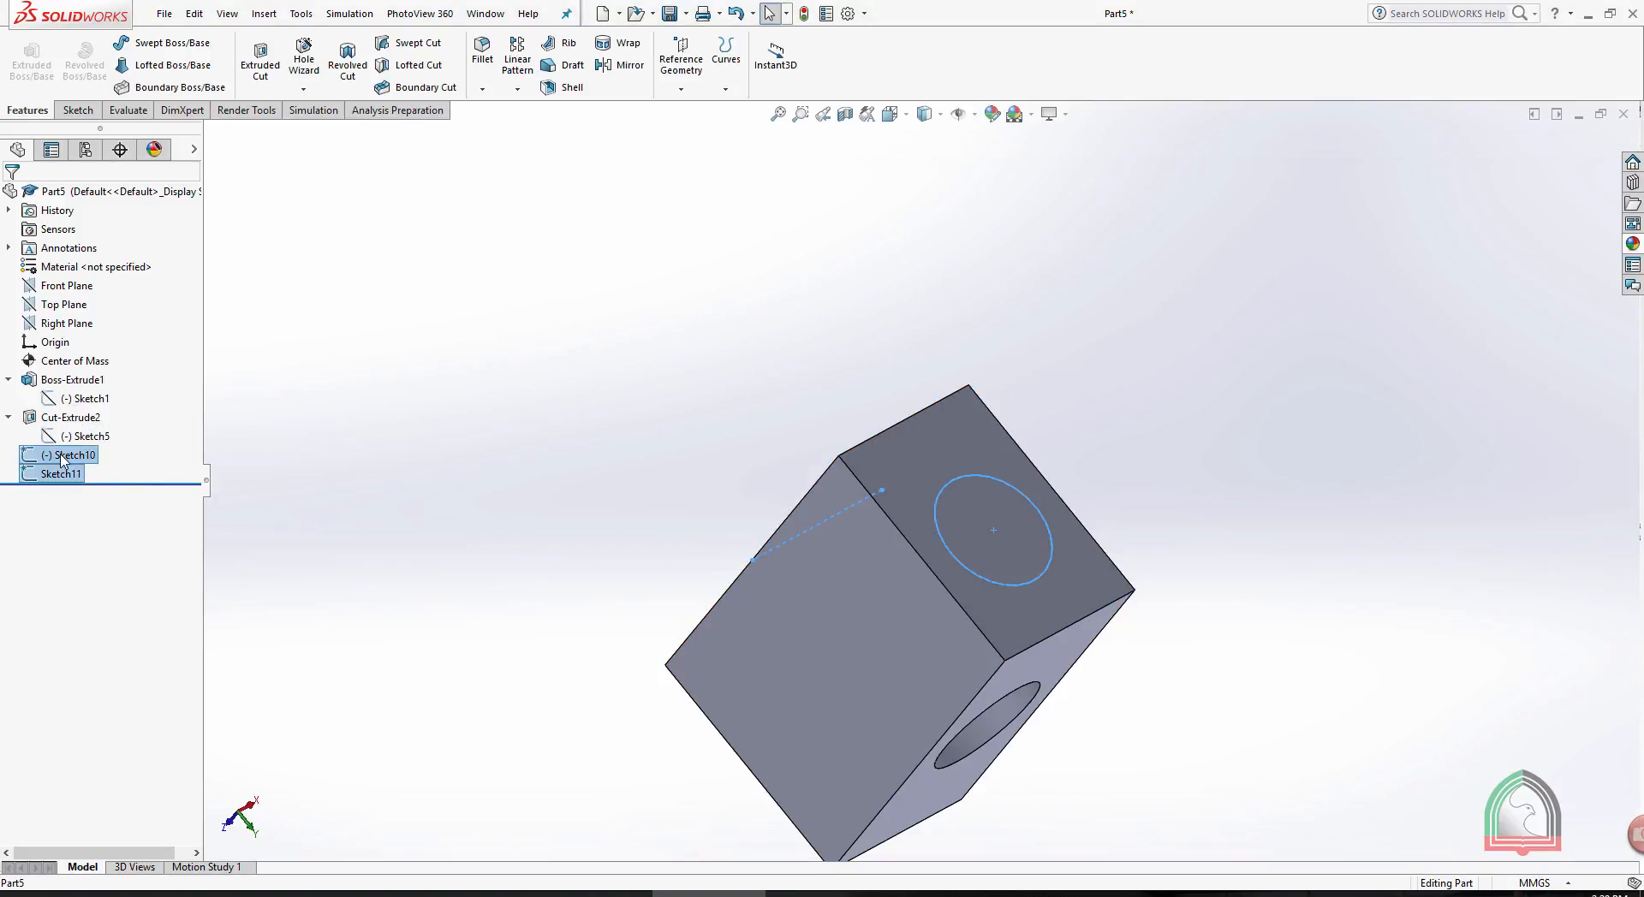
{"action": "right_click", "coordinate": [61, 461]}
{"action": "left_click", "coordinate": [107, 509]}
{"action": "left_click", "coordinate": [931, 369]}
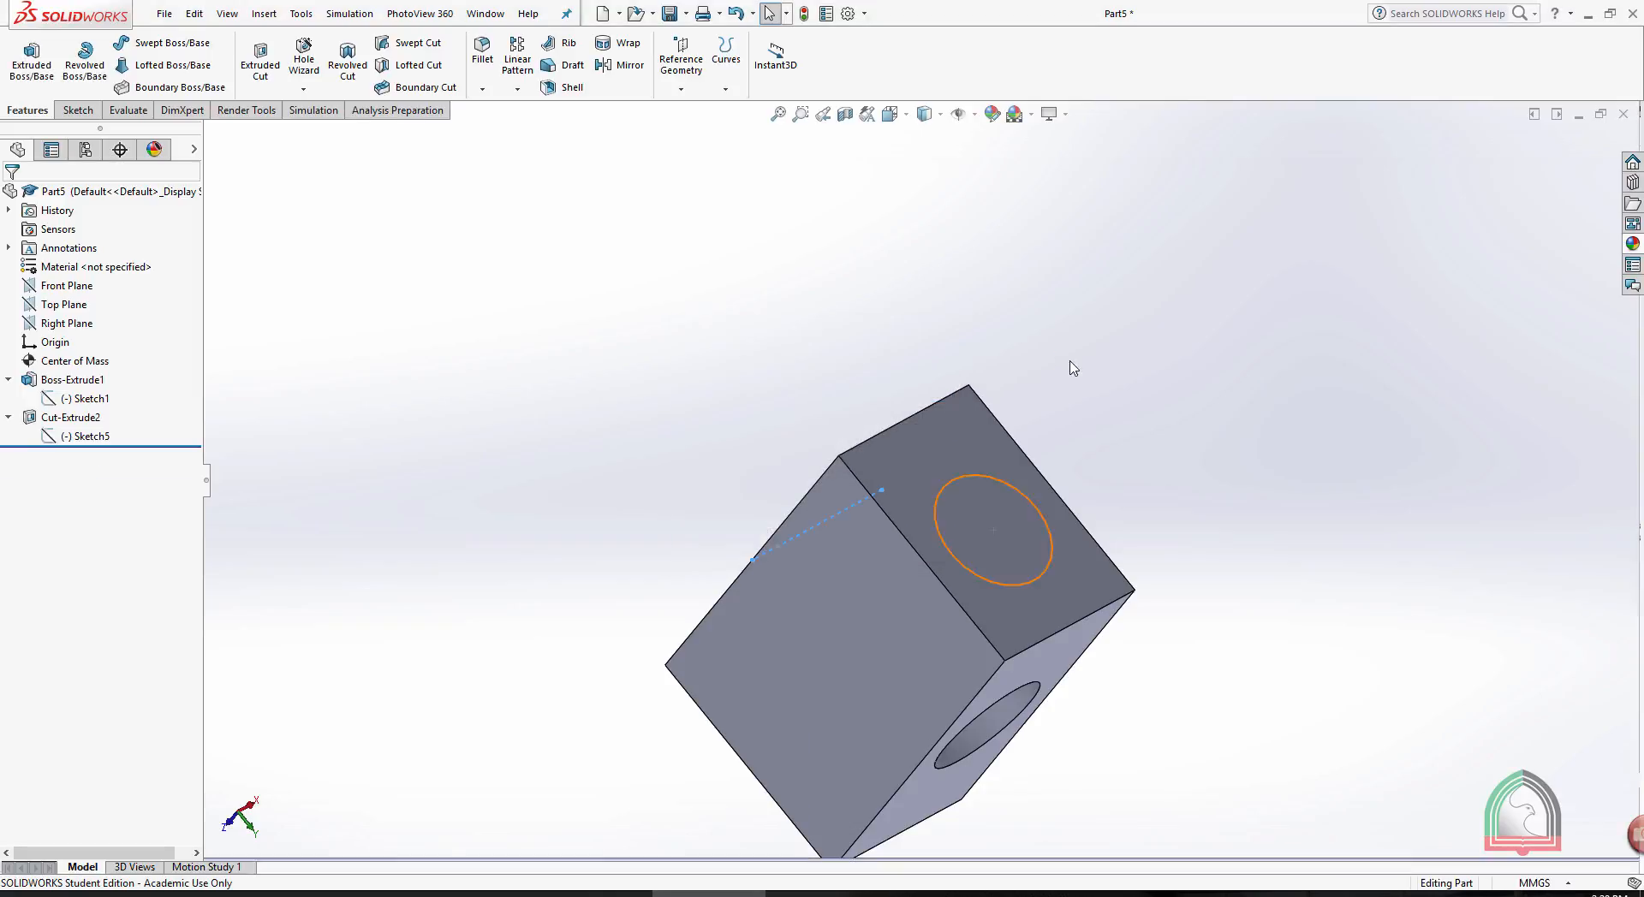
- Show the part's feature dimensions on the holed block
{"action": "mouse_move", "coordinate": [1068, 363]}
{"action": "middle_mouse_down"}
{"action": "mouse_move", "coordinate": [1147, 315]}
{"action": "mouse_move", "coordinate": [1071, 330]}
{"action": "middle_mouse_up"}
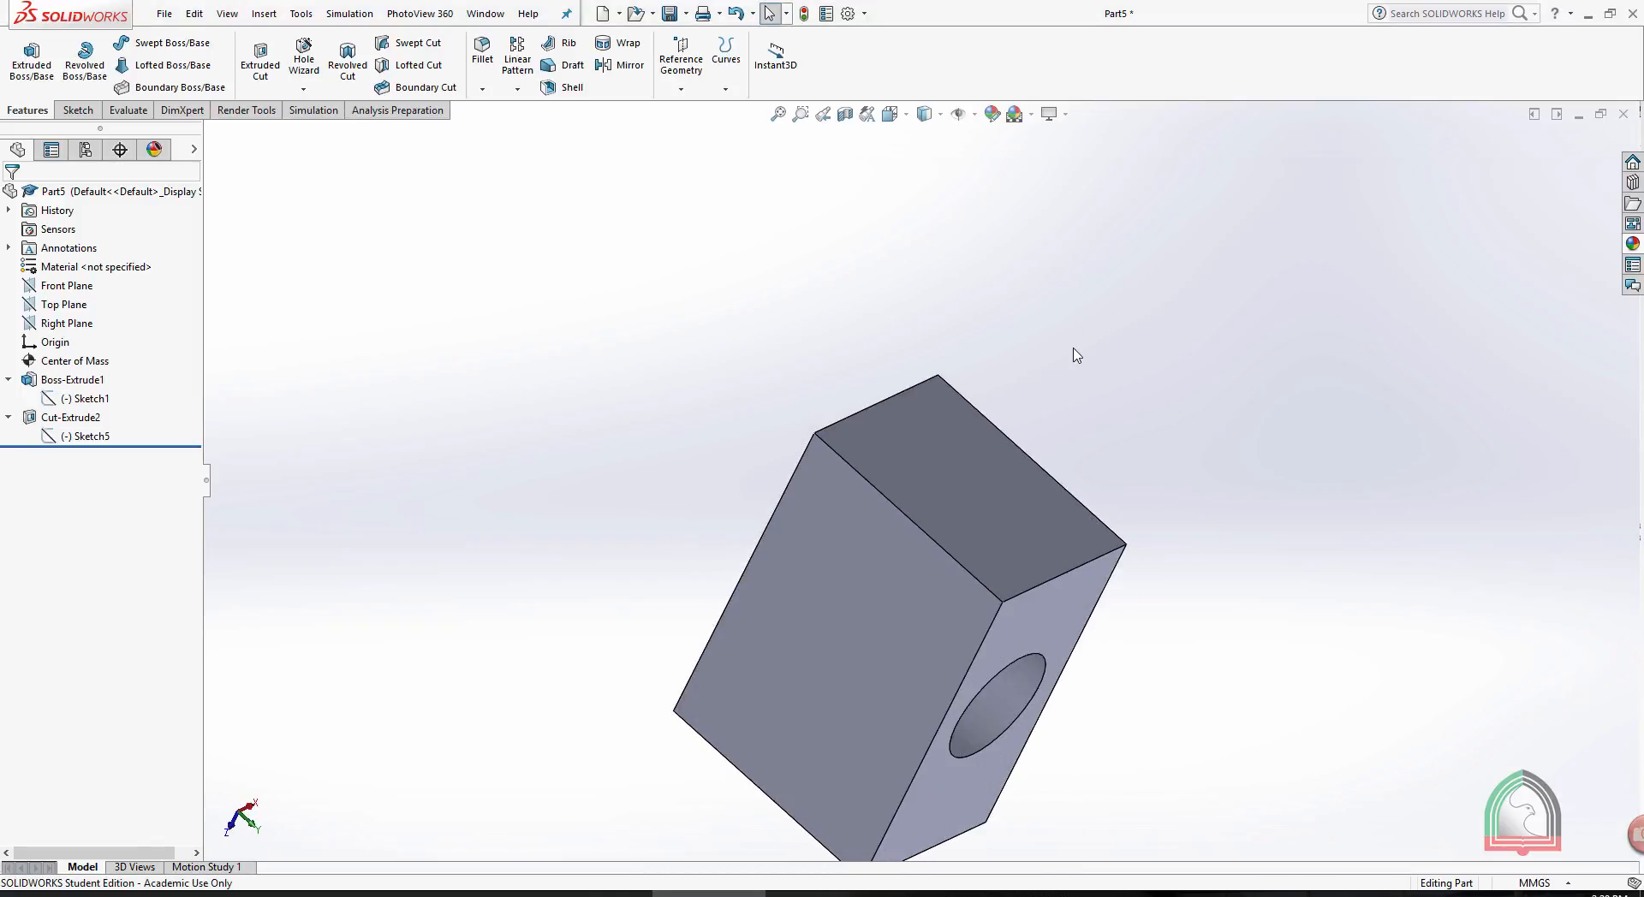
{"action": "scroll", "coordinate": [1076, 348], "scroll_direction": "up", "scroll_amount": 3}
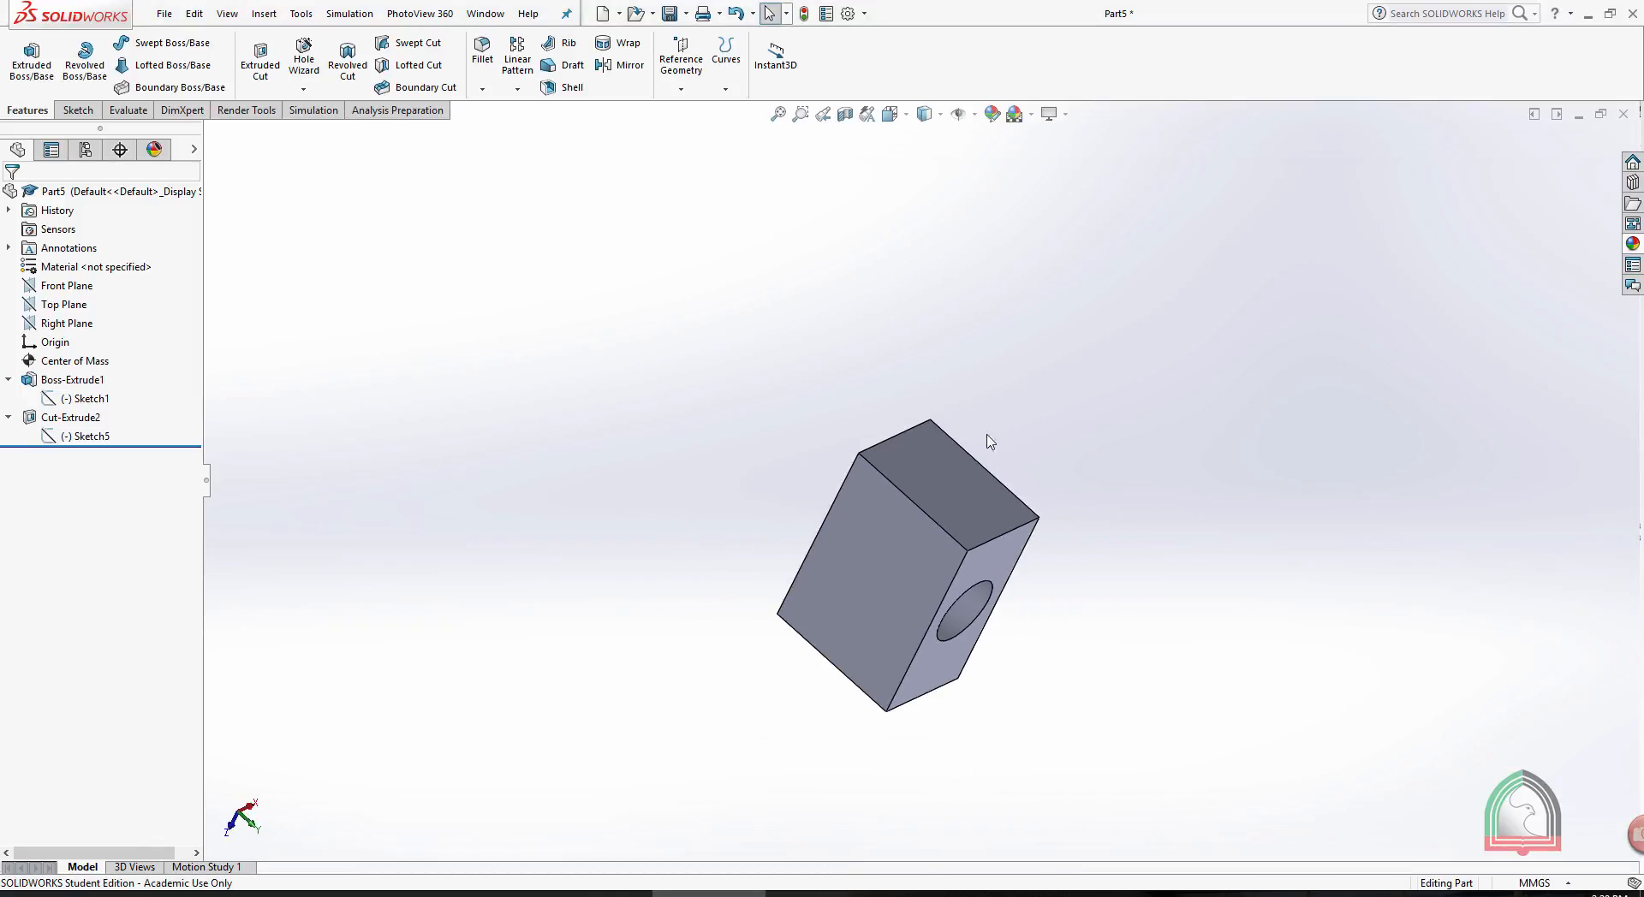
{"action": "middle_click_drag", "start_coordinate": [1059, 556], "coordinate": [1077, 493]}
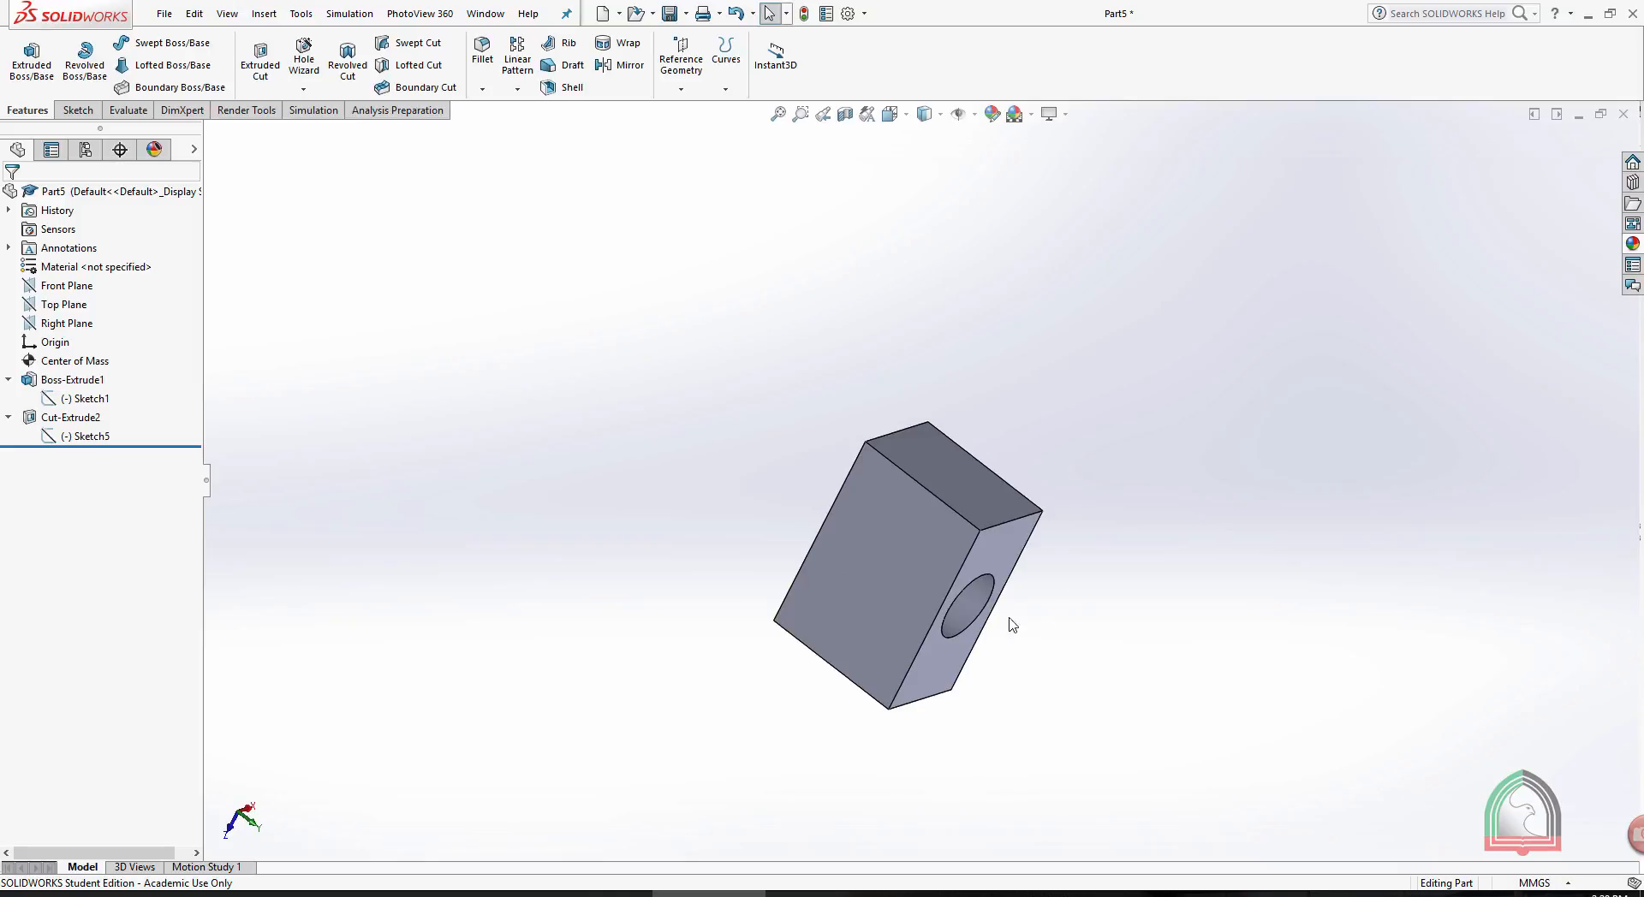
{"action": "middle_click_drag", "start_coordinate": [1012, 625], "coordinate": [1053, 513]}
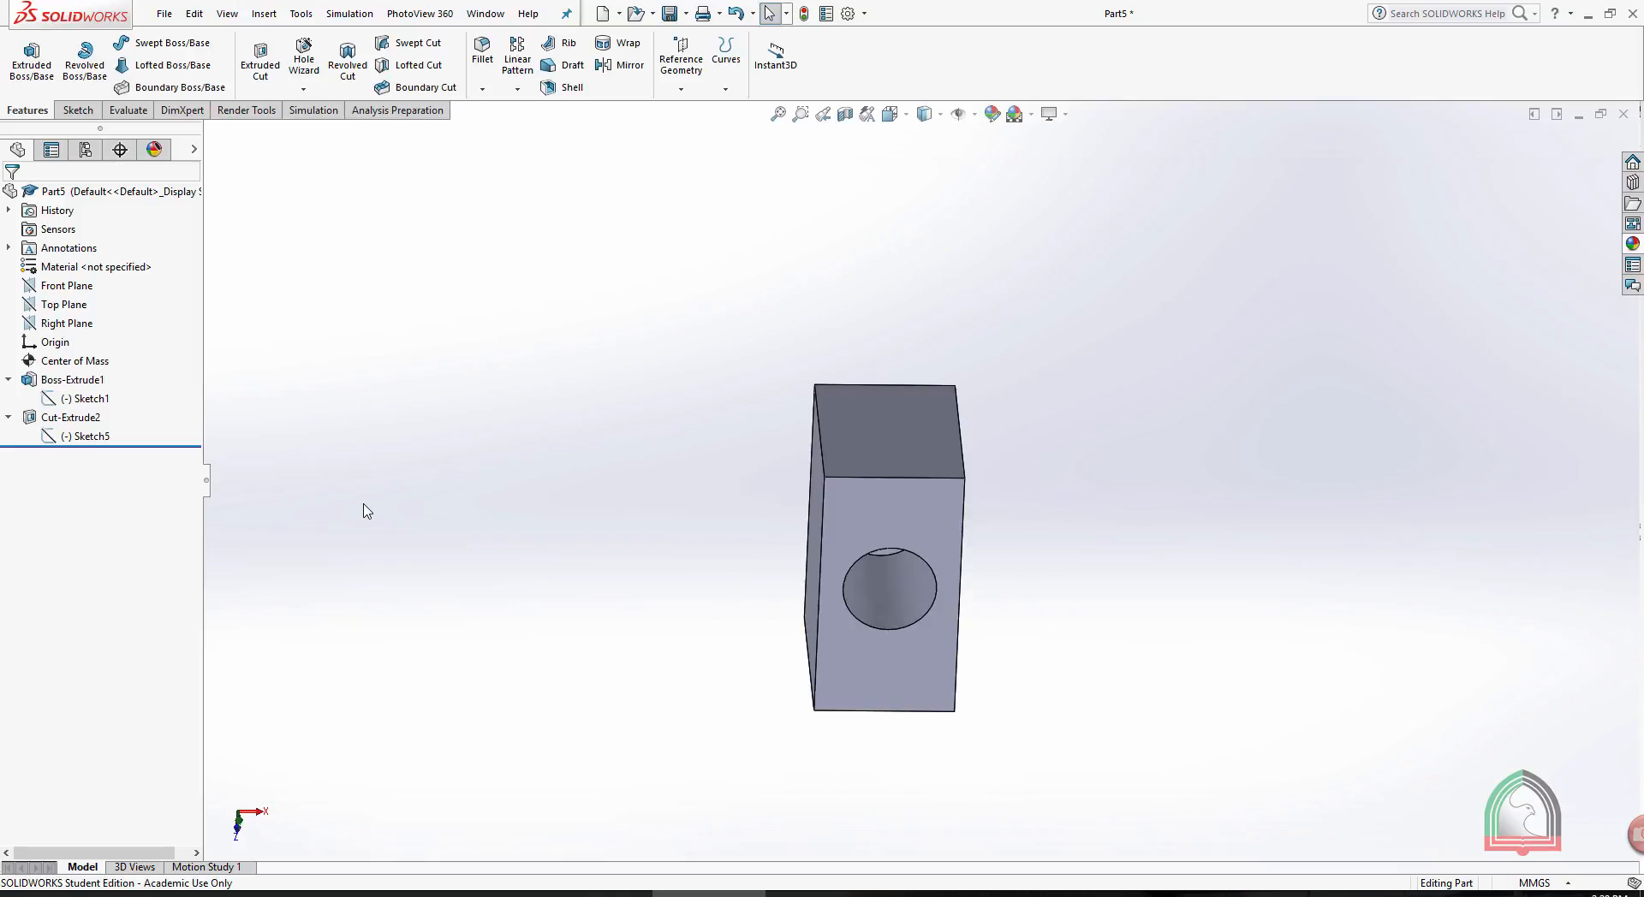
{"action": "middle_click_drag", "start_coordinate": [356, 439], "coordinate": [417, 431]}
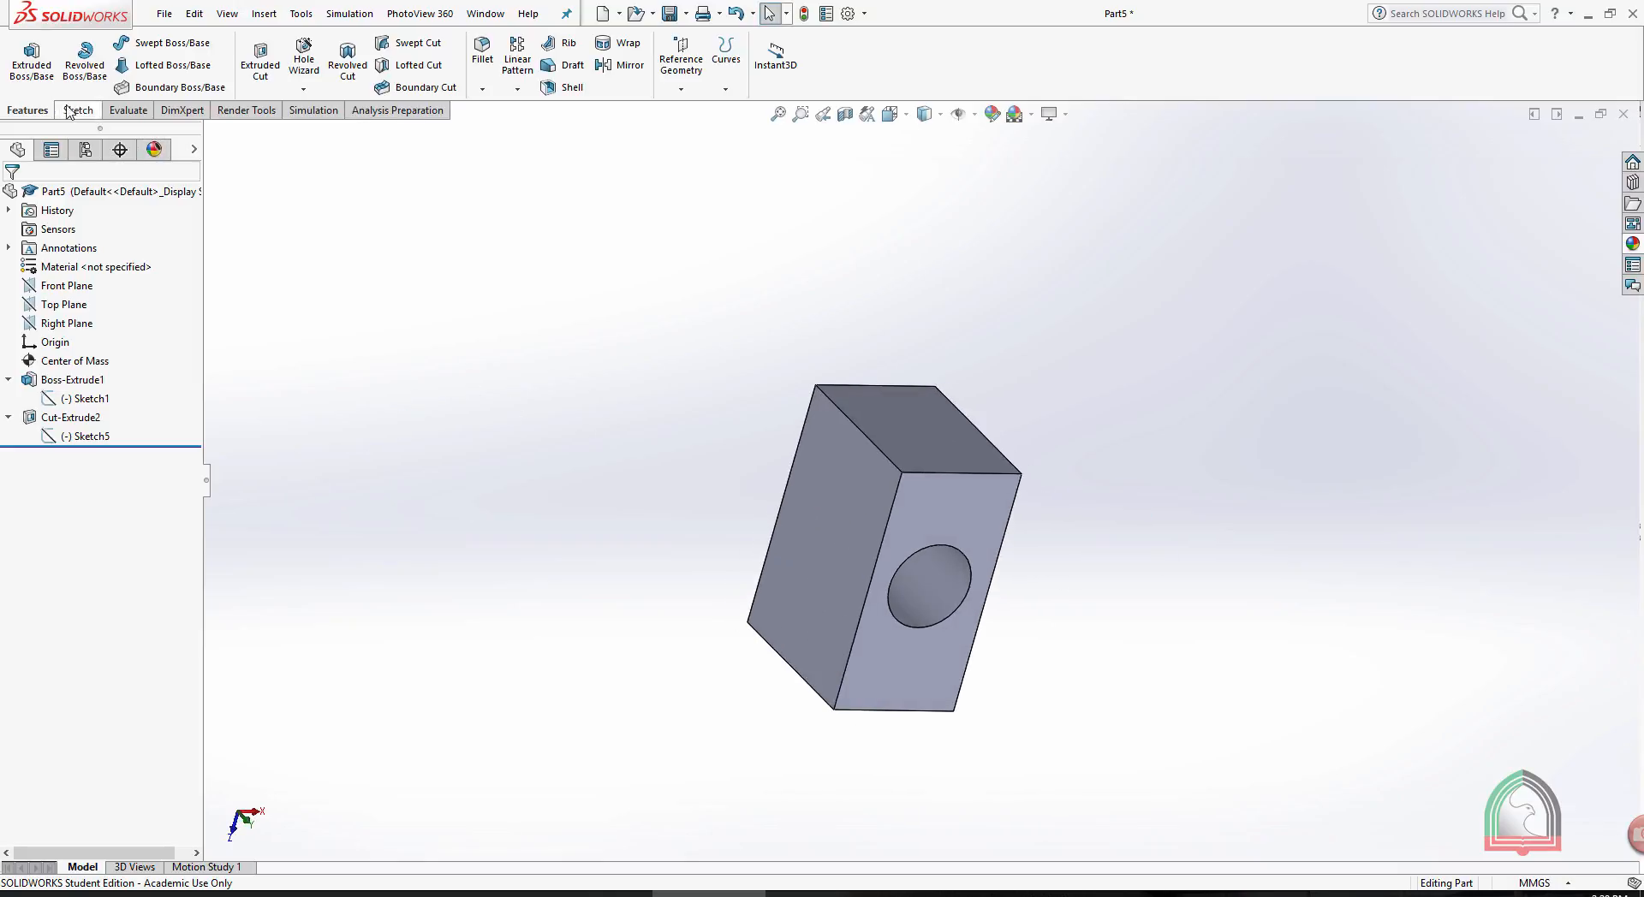
{"action": "right_click", "coordinate": [53, 251]}
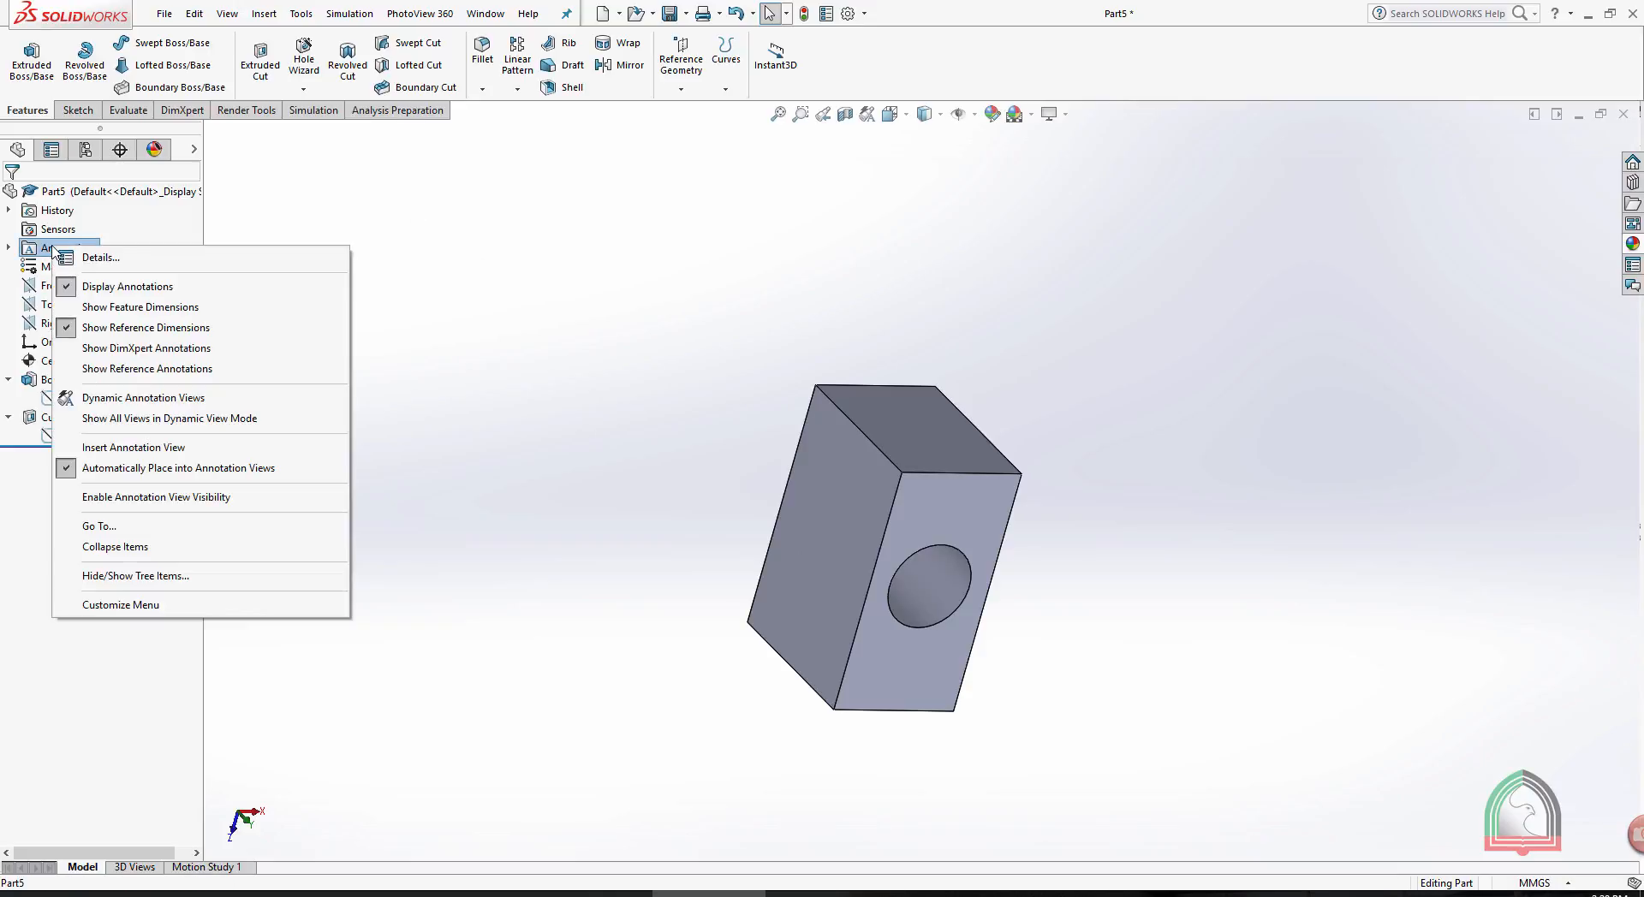
{"action": "left_click", "coordinate": [112, 310]}
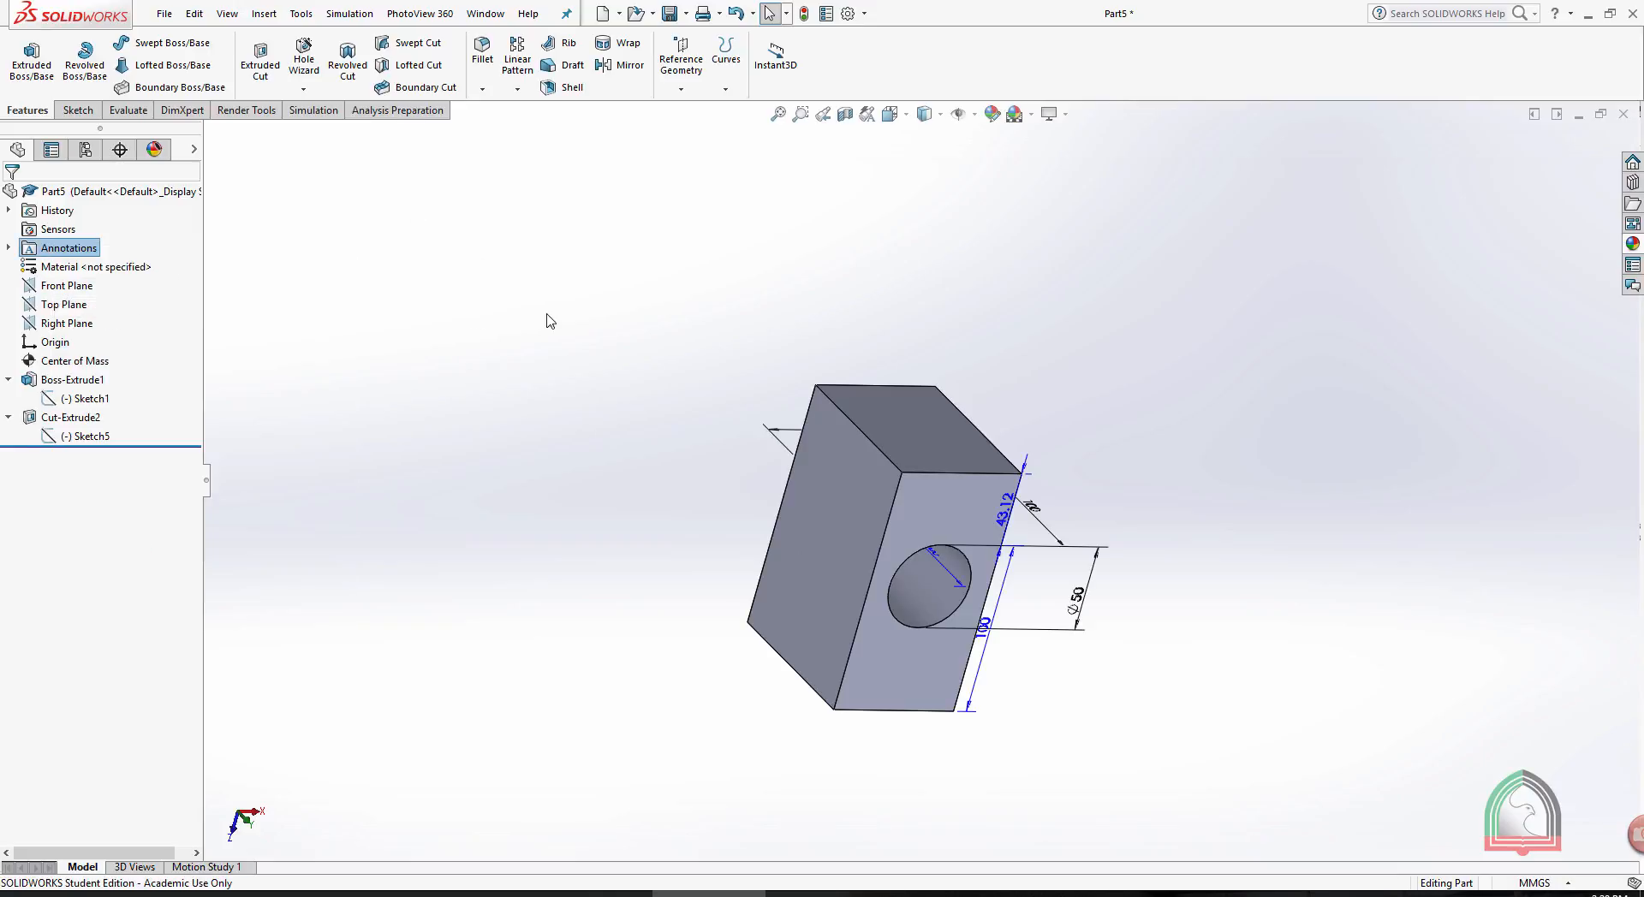
- Move the 43.12 mm and 100 mm extrude dimensions clear of the block and check the hole's cut-depth dimension
{"action": "middle_click_drag", "start_coordinate": [795, 297], "coordinate": [716, 319]}
{"action": "left_click_drag", "start_coordinate": [959, 548], "coordinate": [1099, 556]}
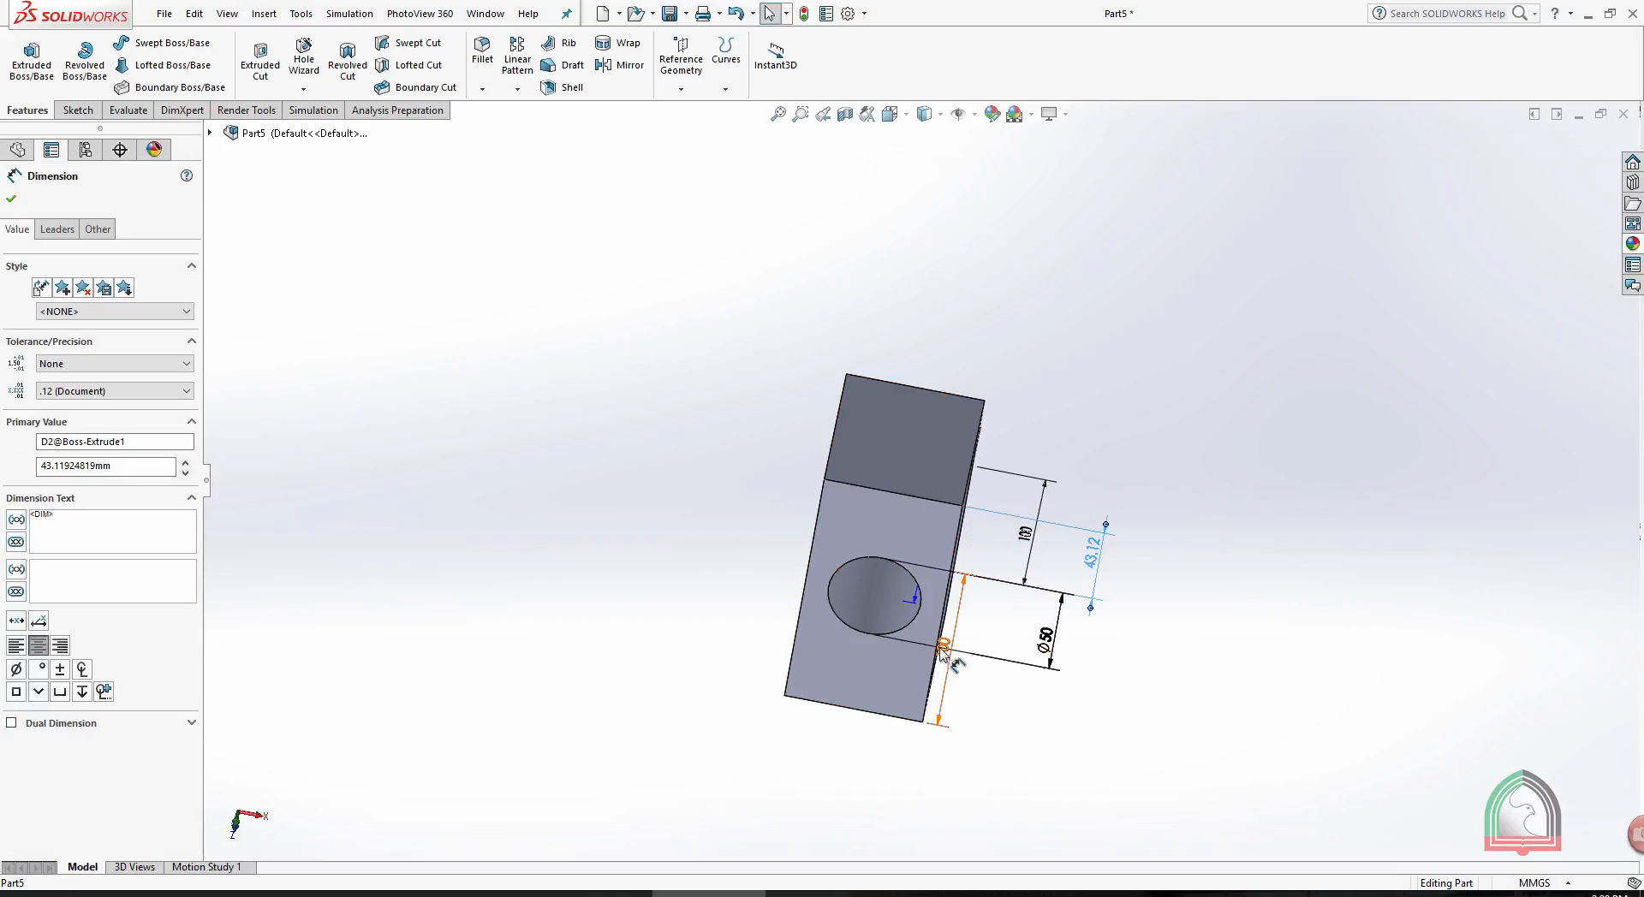
{"action": "left_click_drag", "start_coordinate": [942, 646], "coordinate": [789, 644]}
{"action": "middle_click_drag", "start_coordinate": [789, 644], "coordinate": [934, 572]}
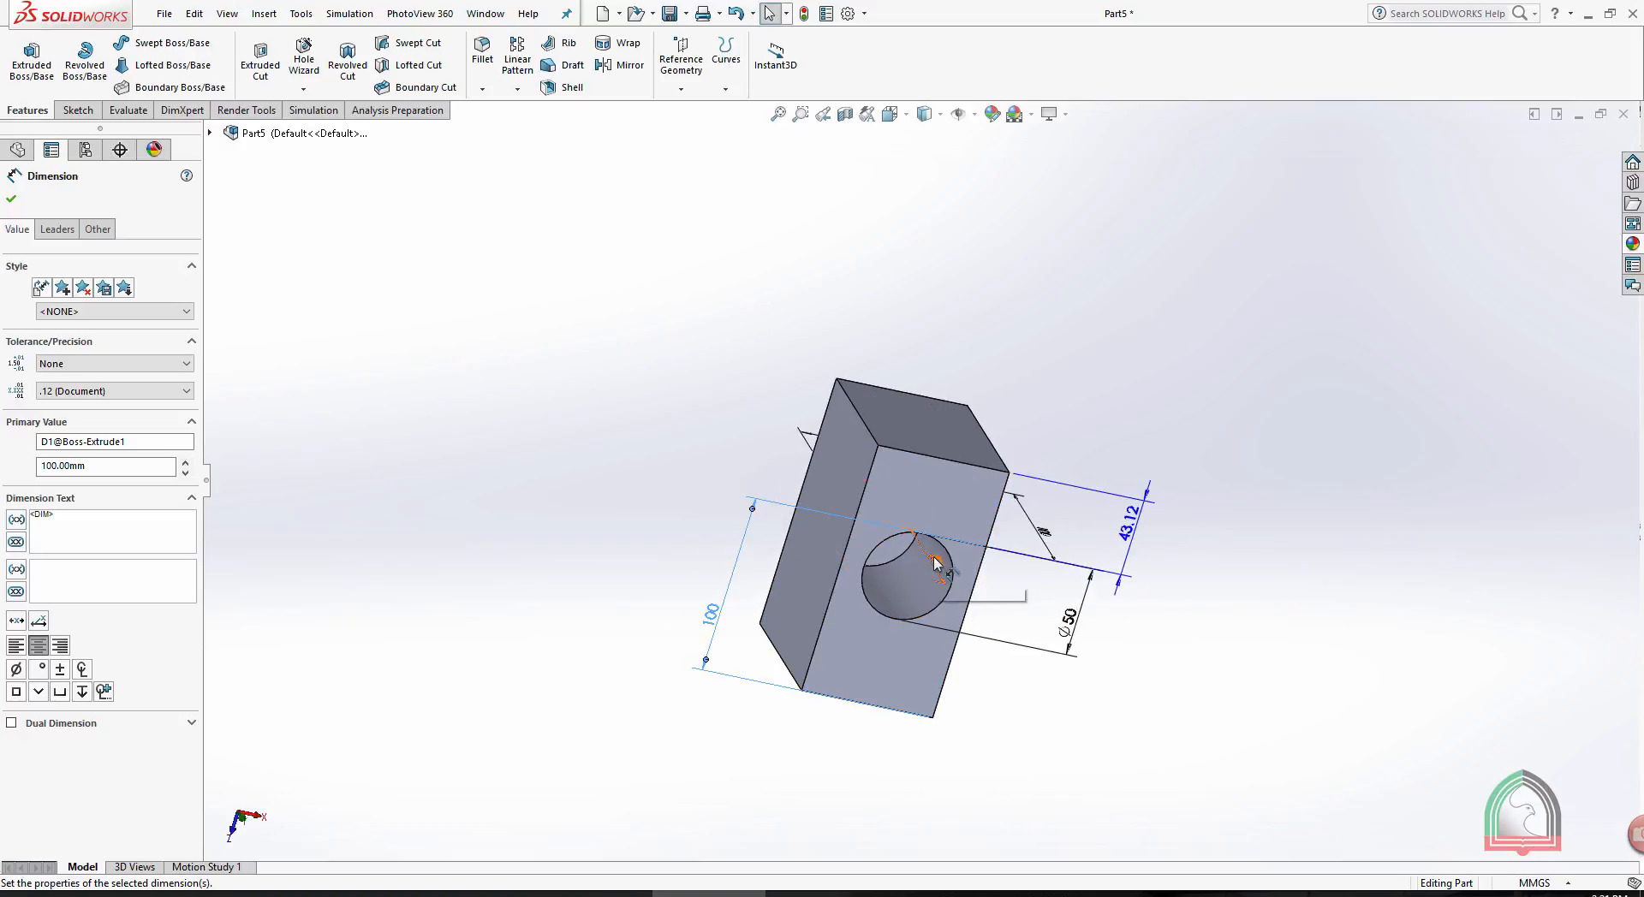
{"action": "left_click", "coordinate": [902, 563]}
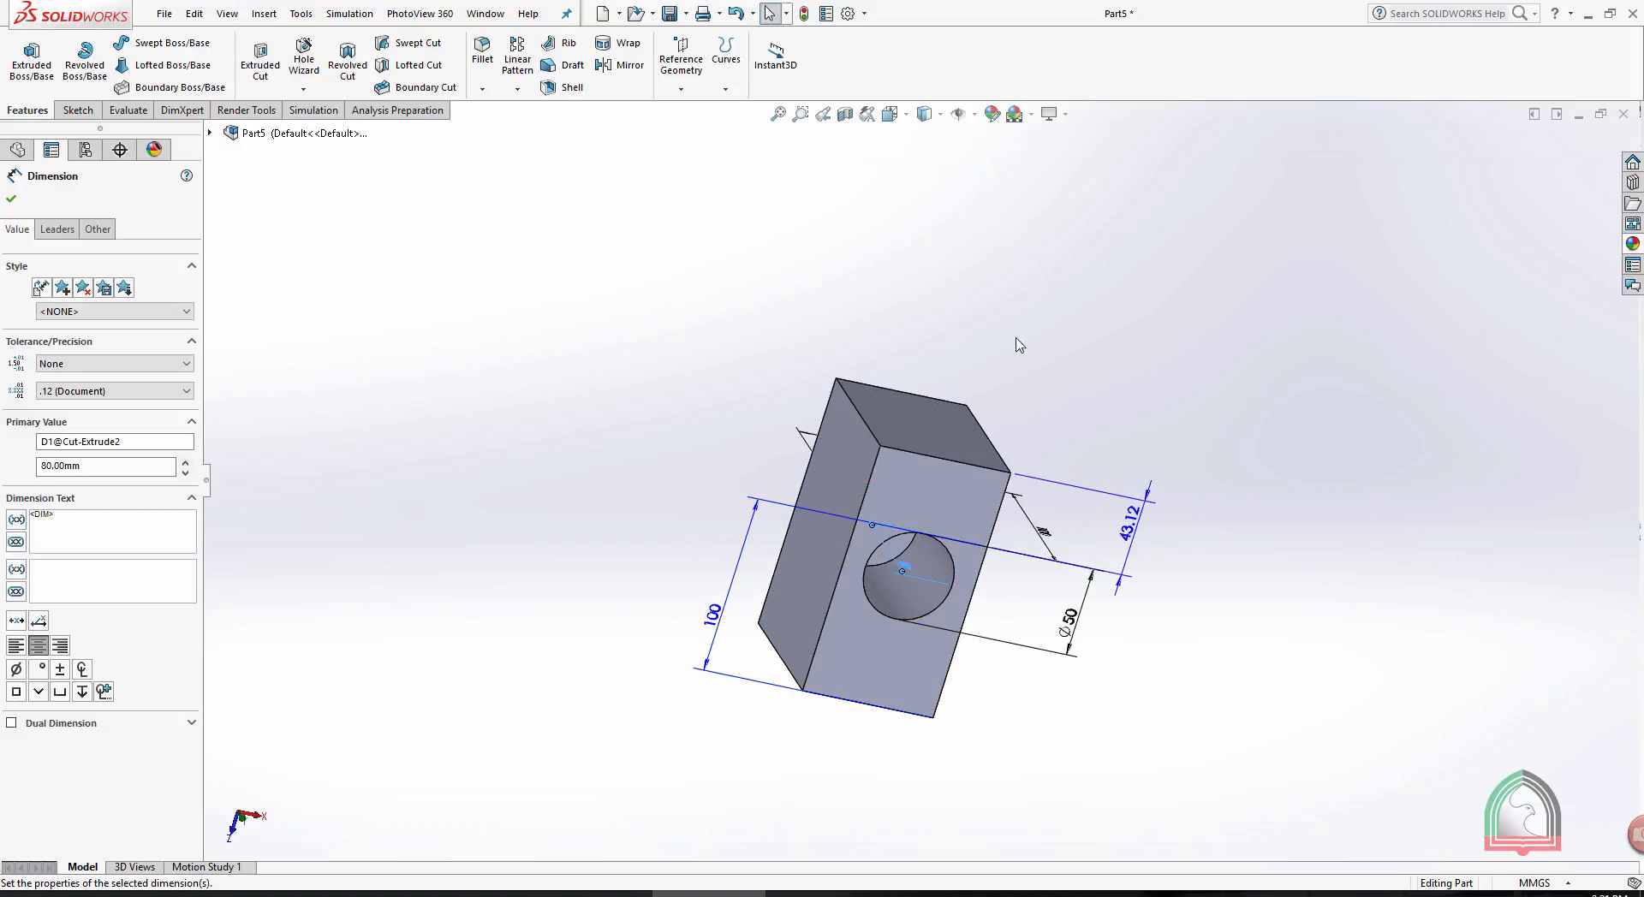
{"action": "left_click", "coordinate": [1004, 332]}
- Set the 100 mm length dimension of the block's base sketch to 150 mm and rebuild the part
{"action": "middle_click_drag", "start_coordinate": [1023, 295], "coordinate": [1006, 500]}
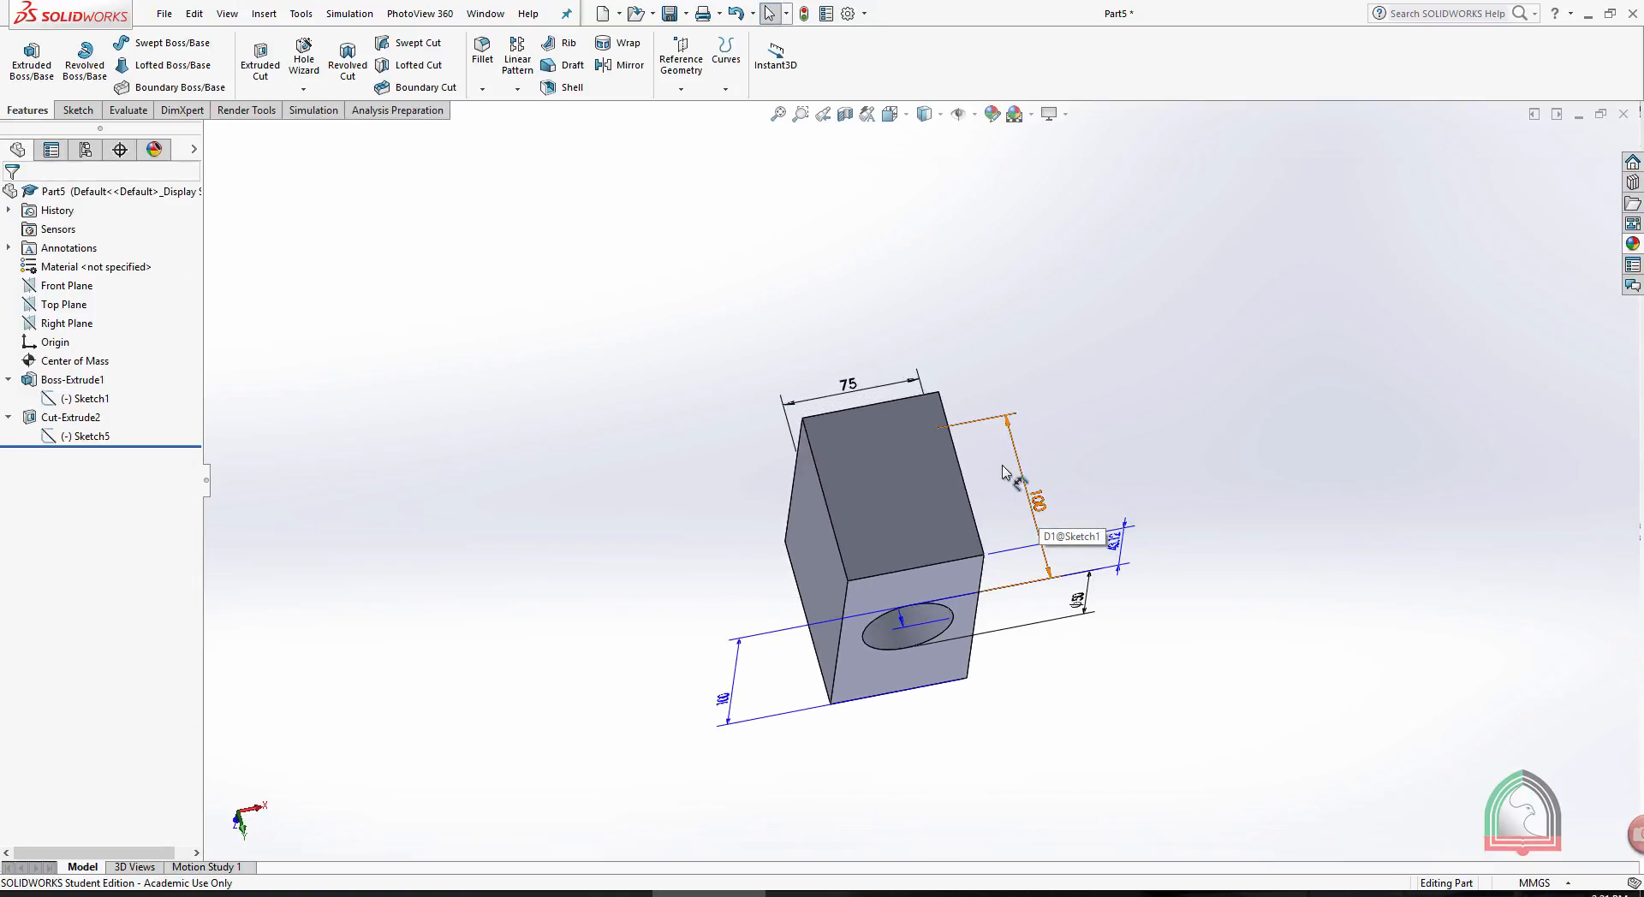
{"action": "middle_click_drag", "start_coordinate": [1058, 406], "coordinate": [1055, 375]}
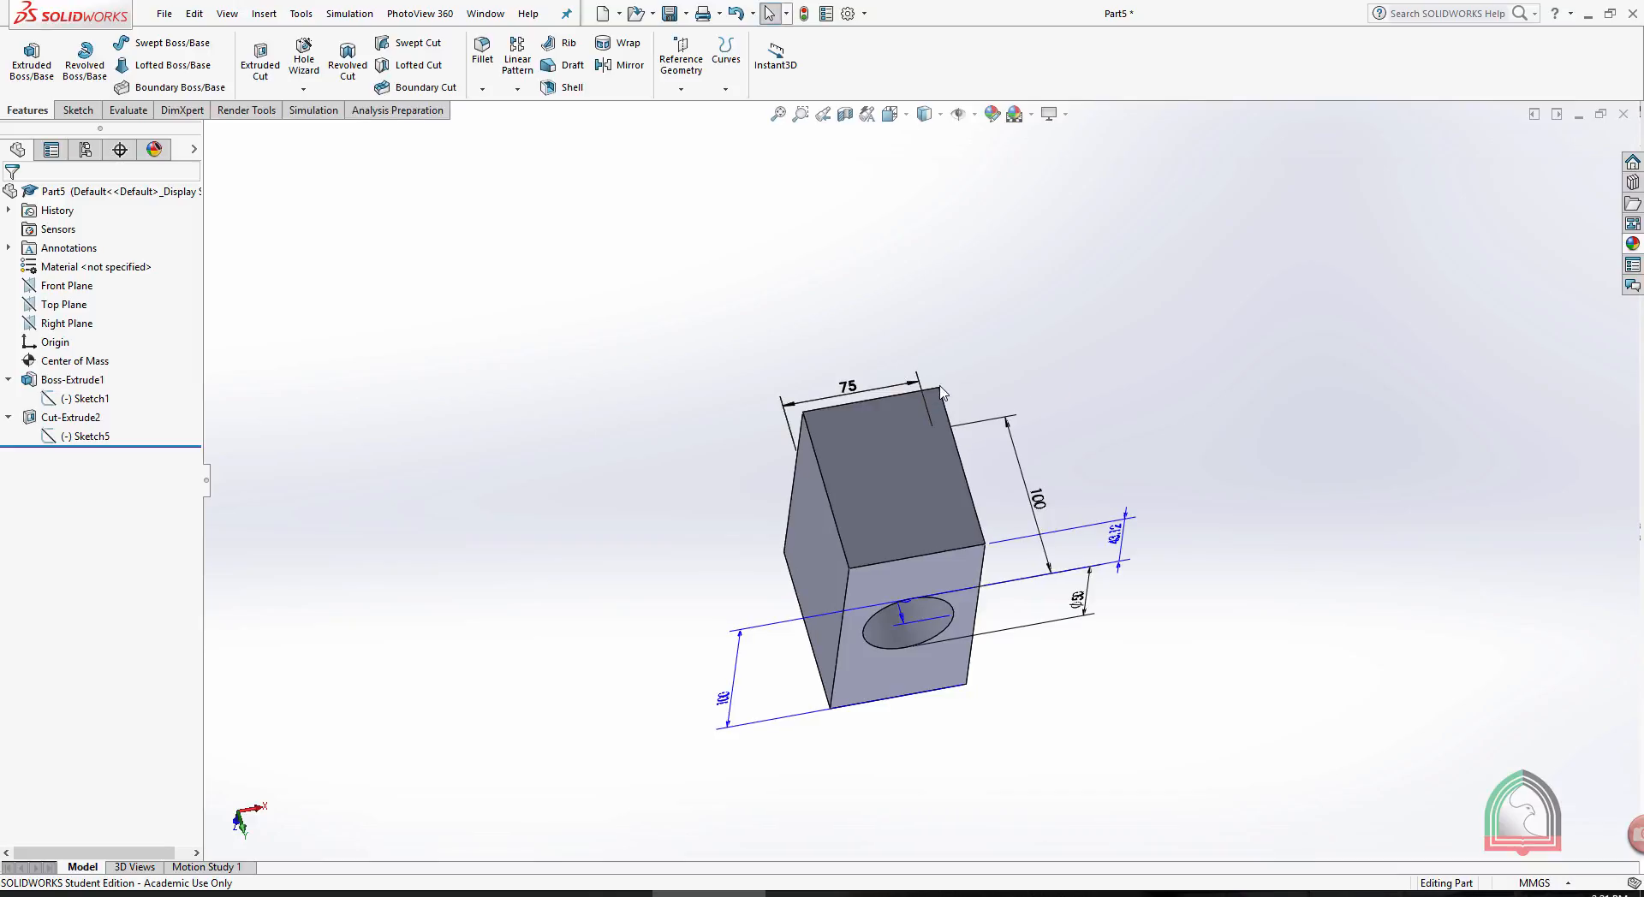
{"action": "scroll", "coordinate": [1031, 472], "scroll_direction": "down", "scroll_amount": 2}
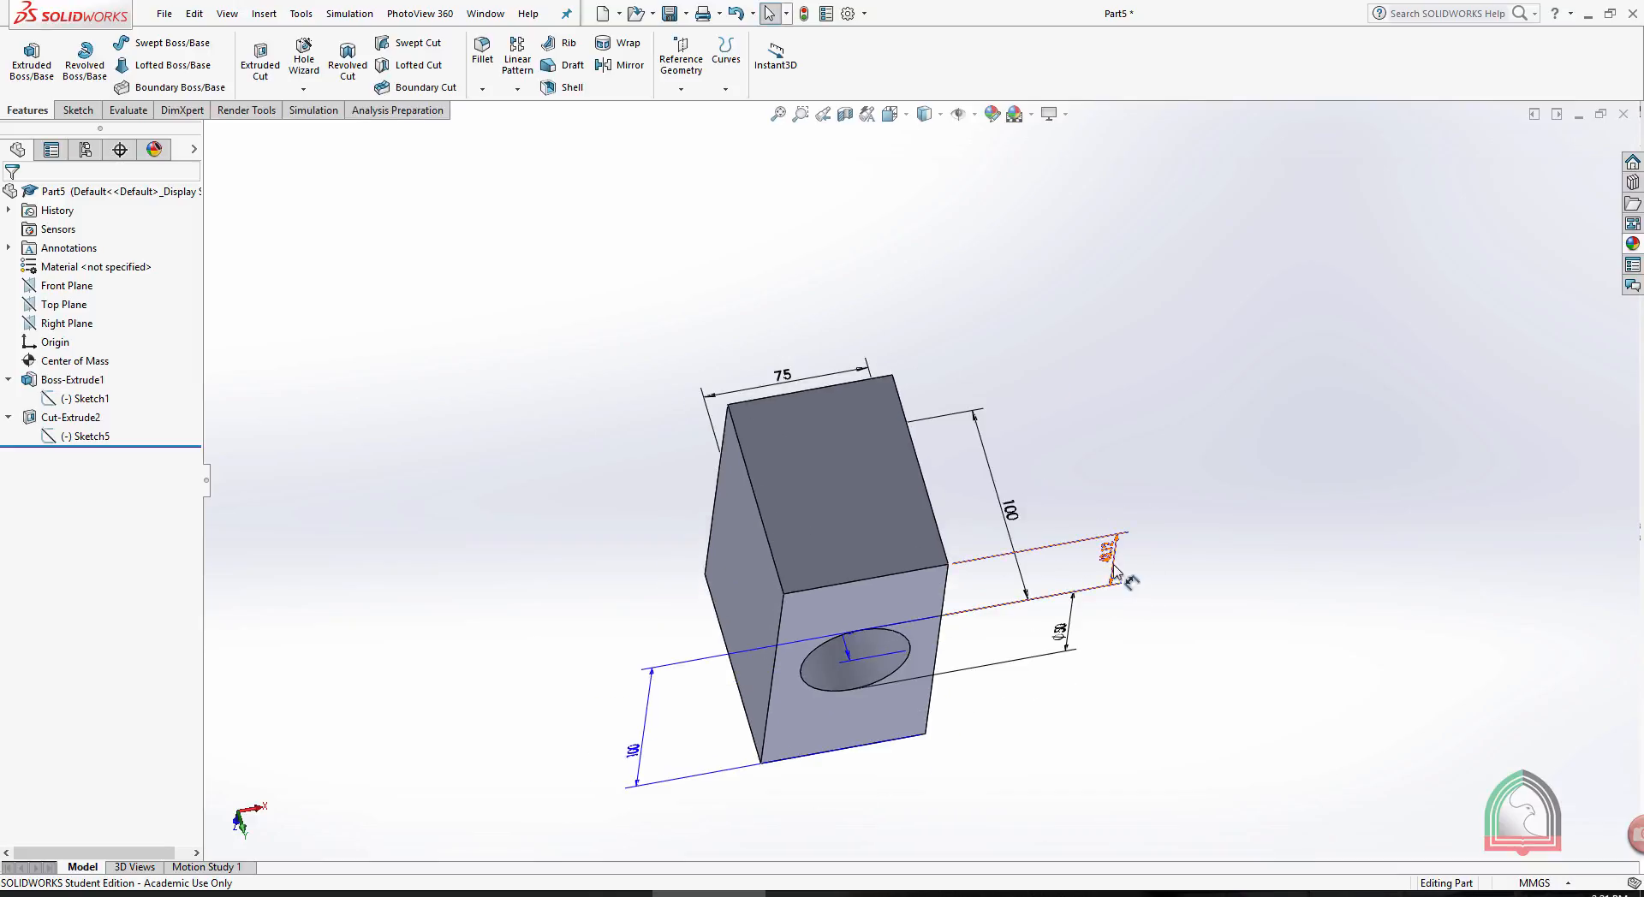
{"action": "middle_click_drag", "start_coordinate": [1127, 575], "coordinate": [1160, 378]}
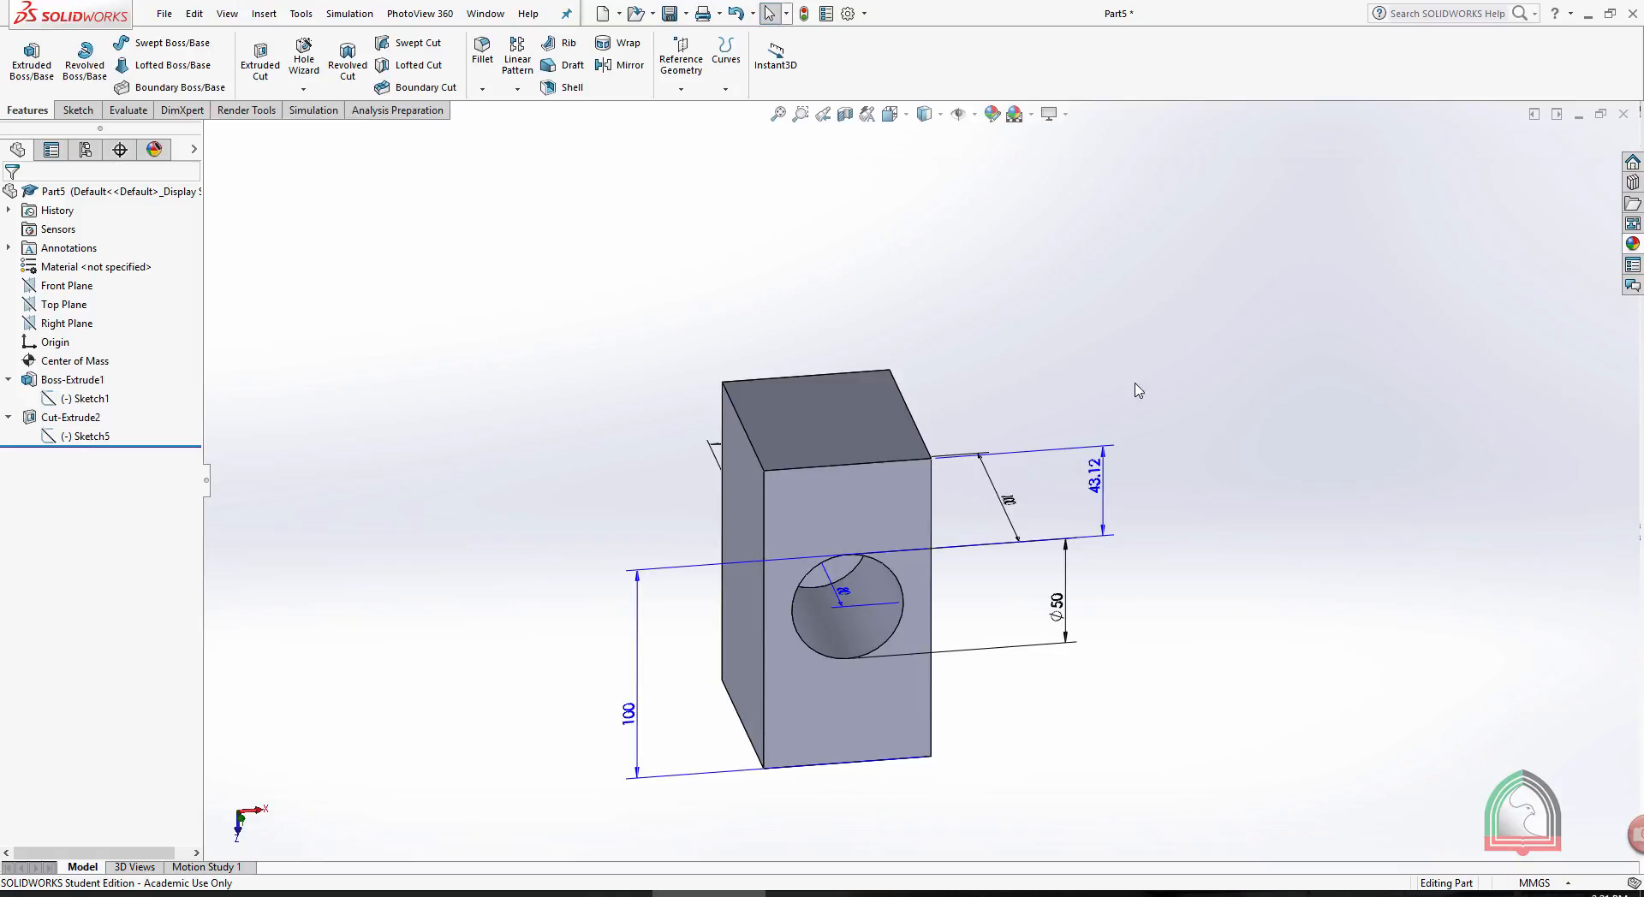
{"action": "middle_click_drag", "start_coordinate": [913, 291], "coordinate": [951, 439]}
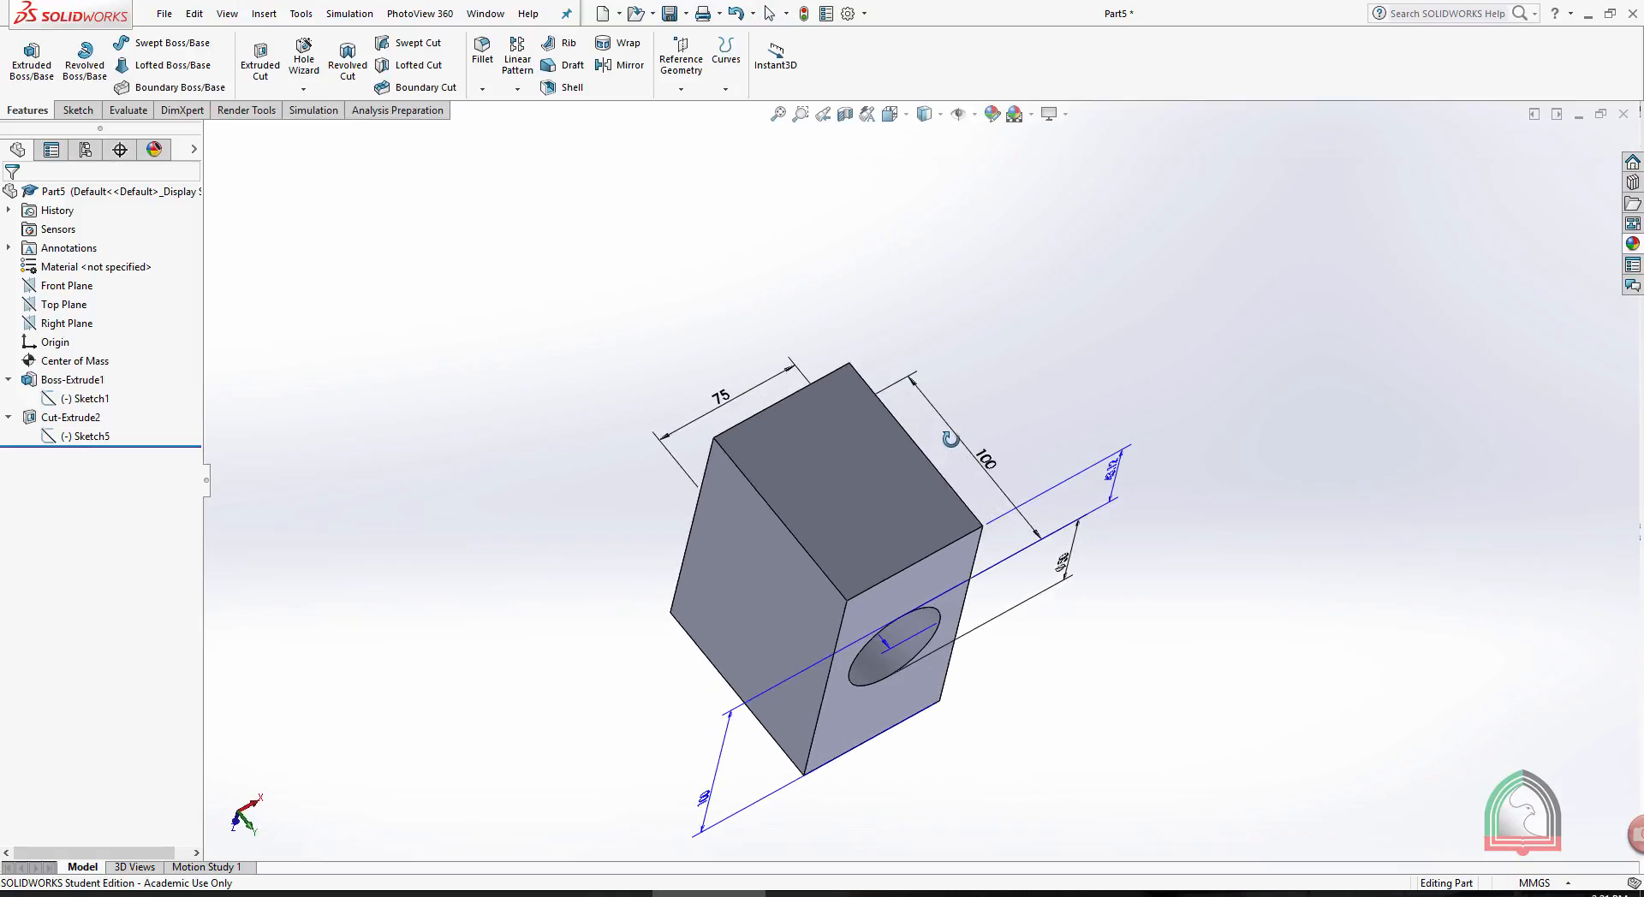
{"action": "double_click", "coordinate": [987, 463]}
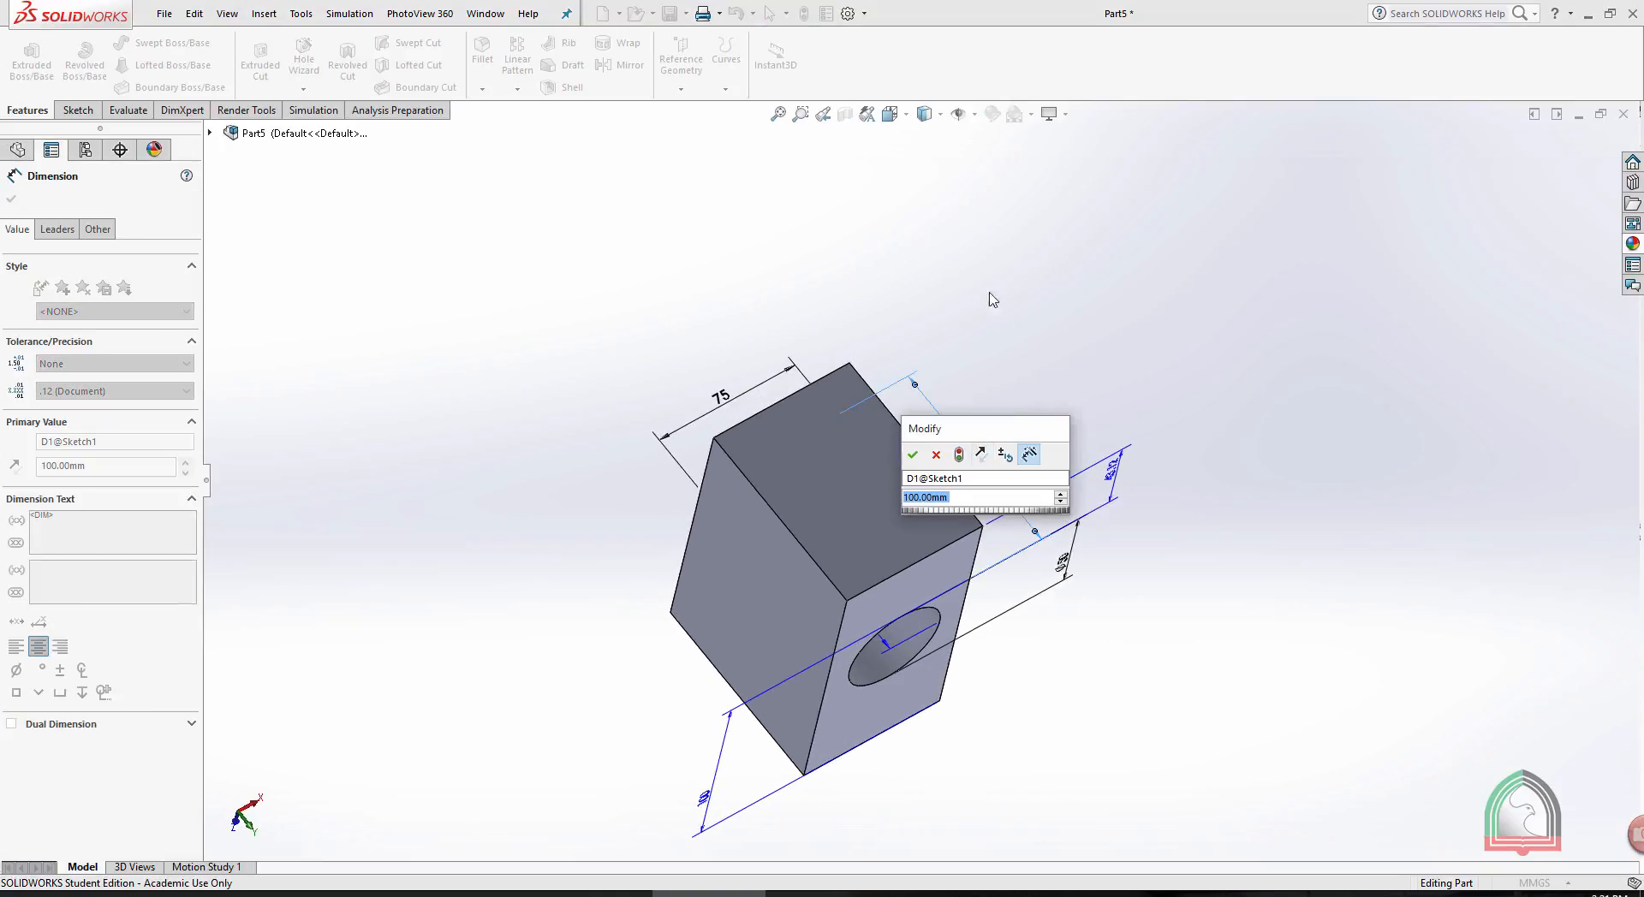
{"action": "type", "text": "150"}
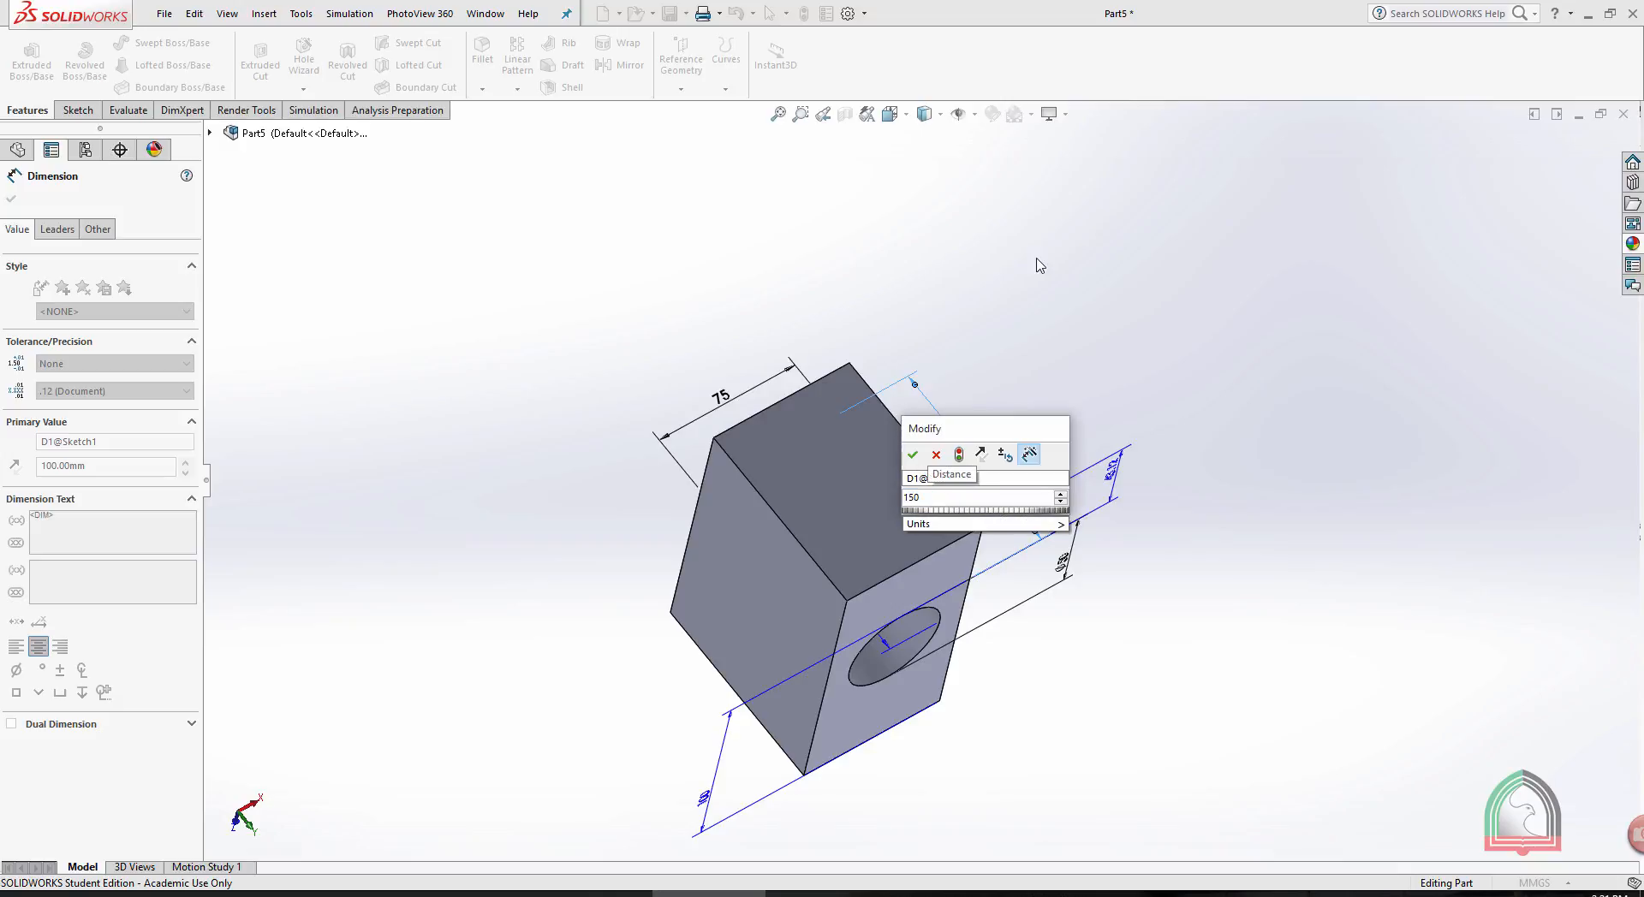
{"action": "left_click", "coordinate": [959, 456]}
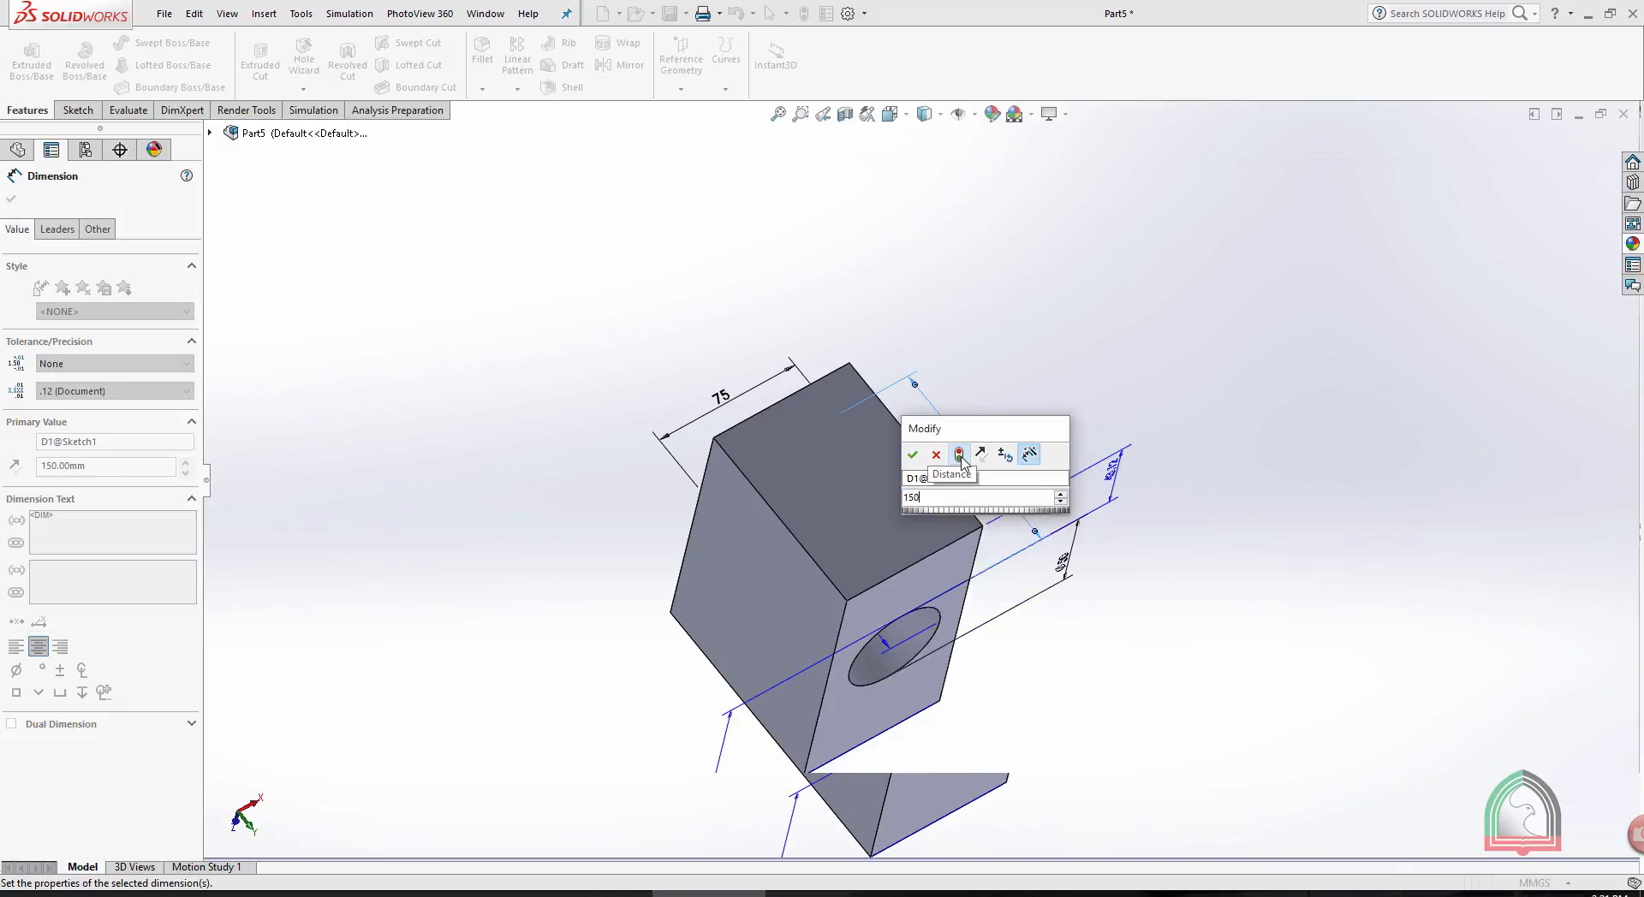
{"action": "left_click", "coordinate": [914, 455]}
- Set the 75 mm width dimension of the block's base sketch to 100 mm and rebuild the part
{"action": "double_click", "coordinate": [719, 395]}
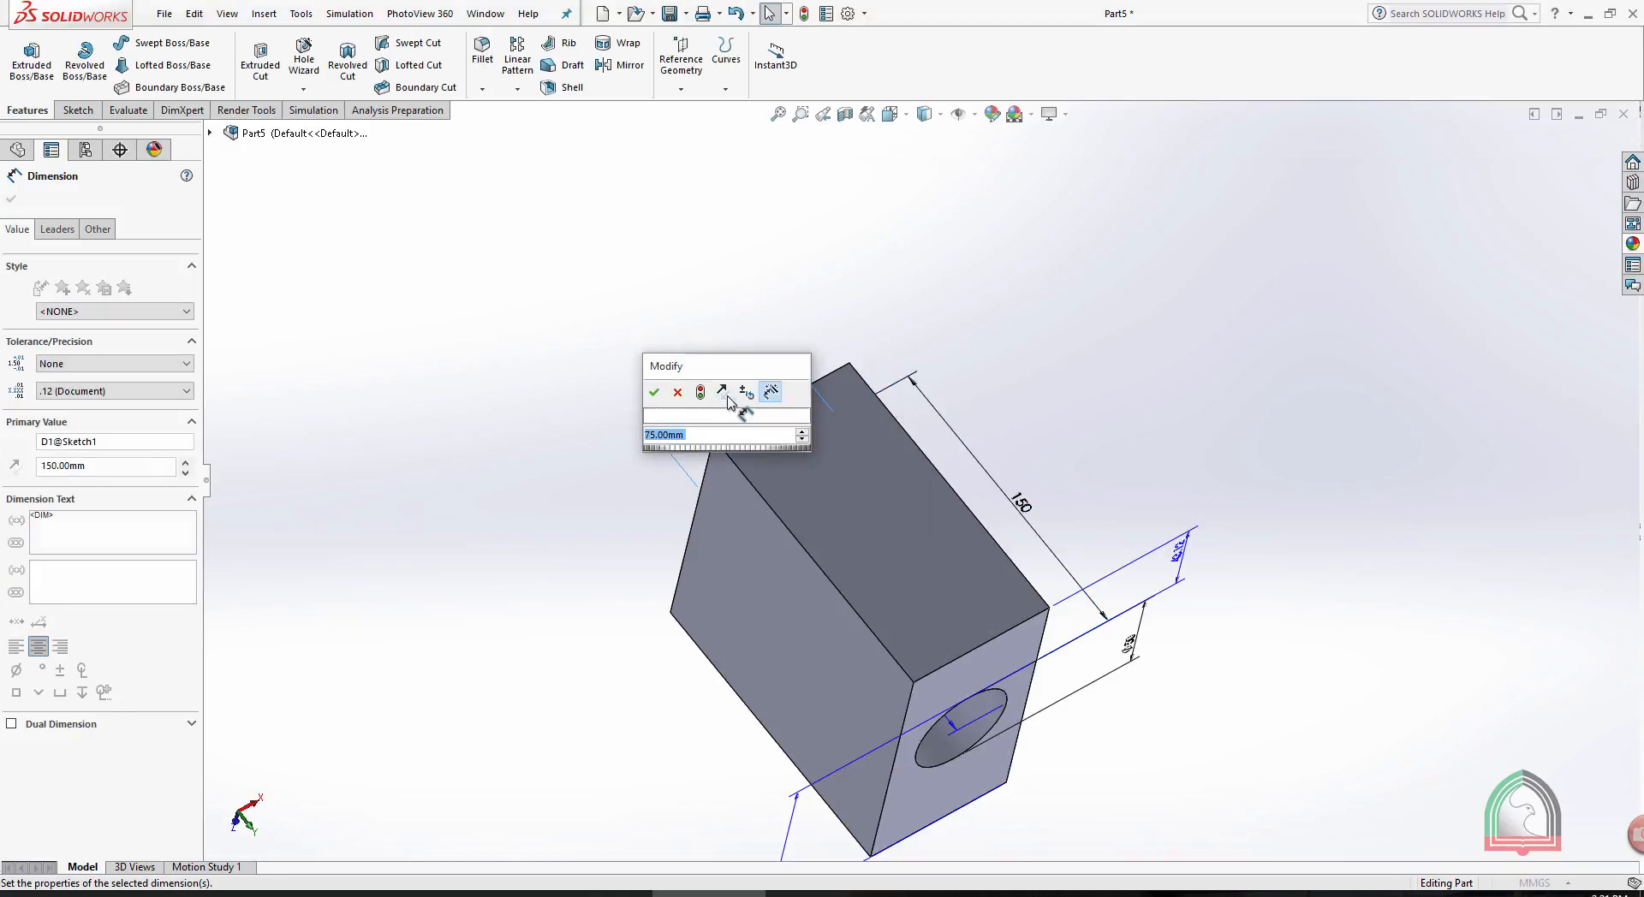
{"action": "type", "text": "100"}
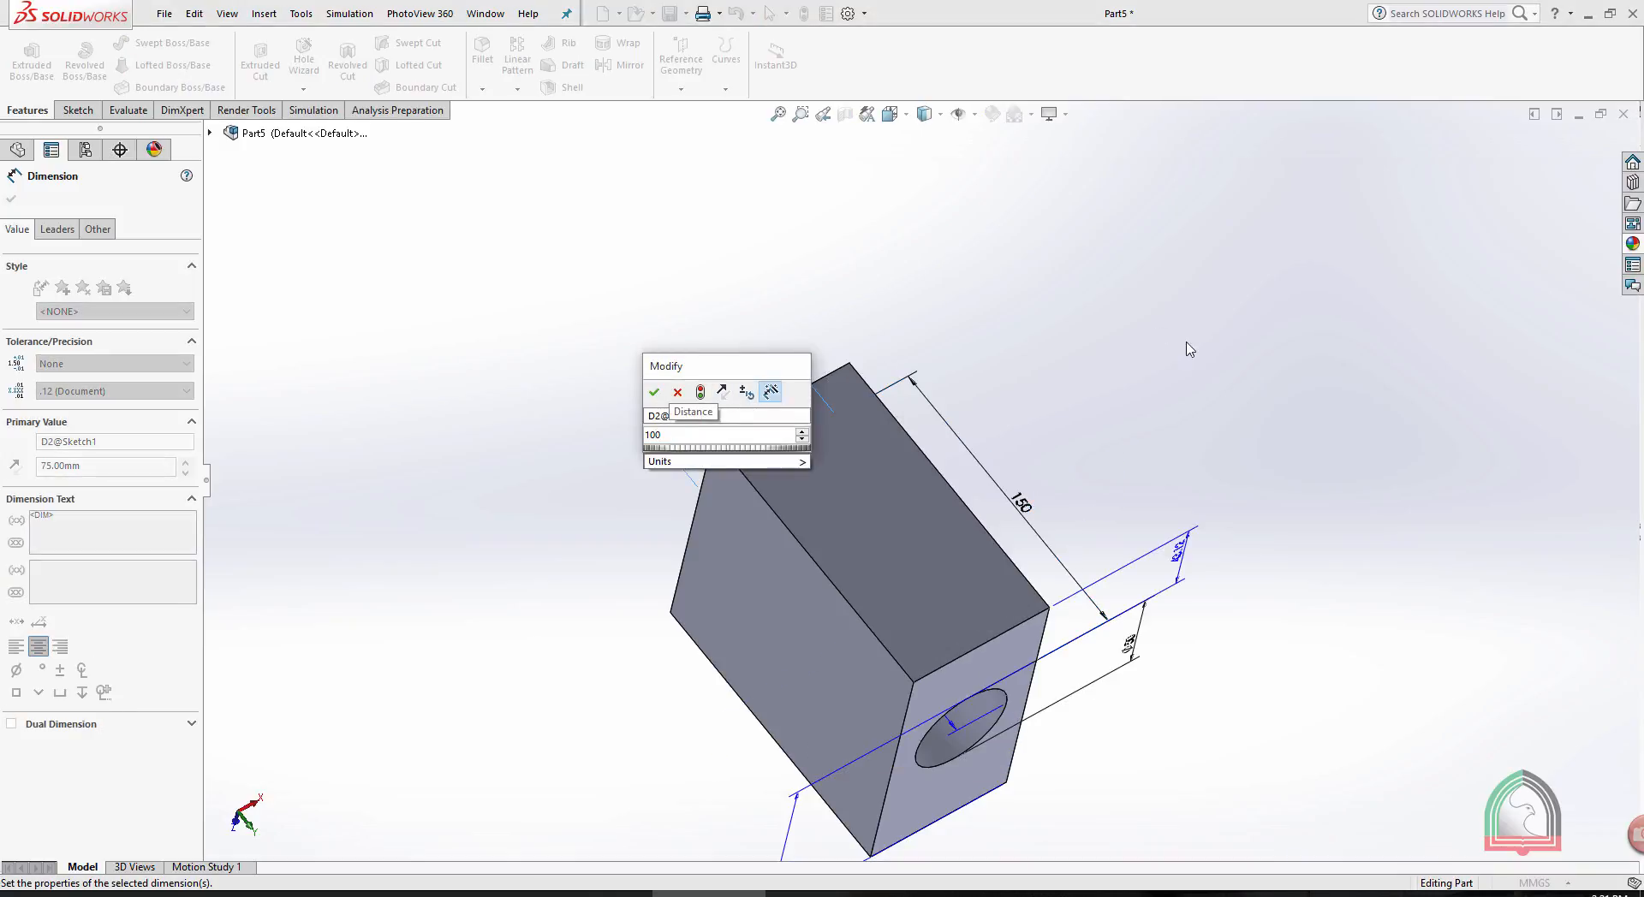
{"action": "left_click", "coordinate": [654, 392]}
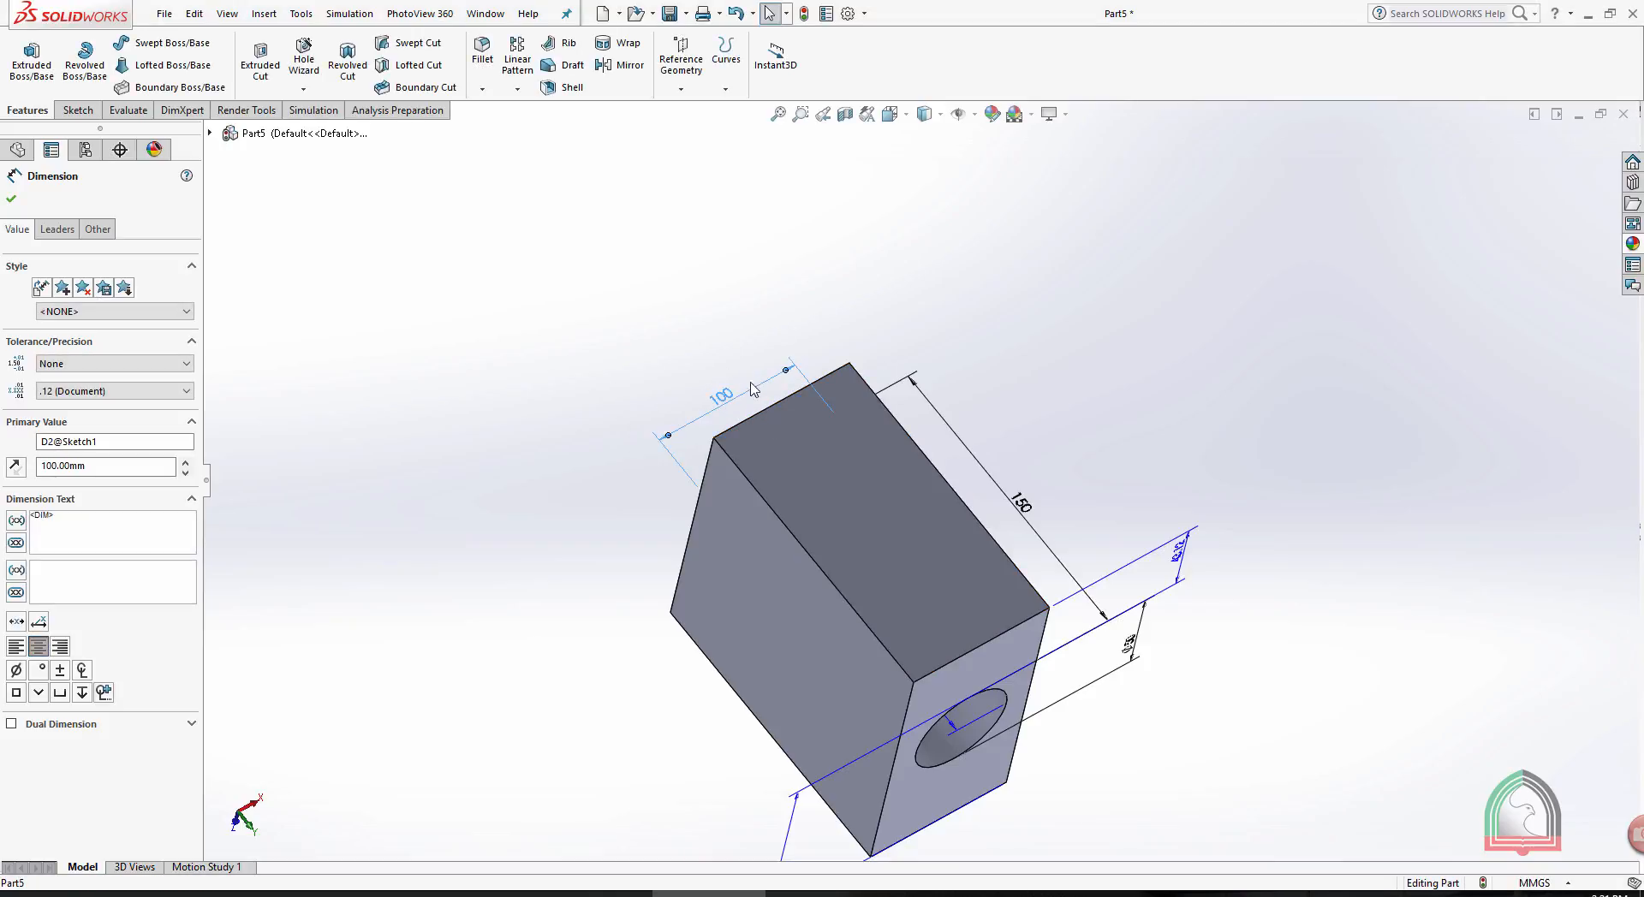
{"action": "left_click", "coordinate": [804, 19]}
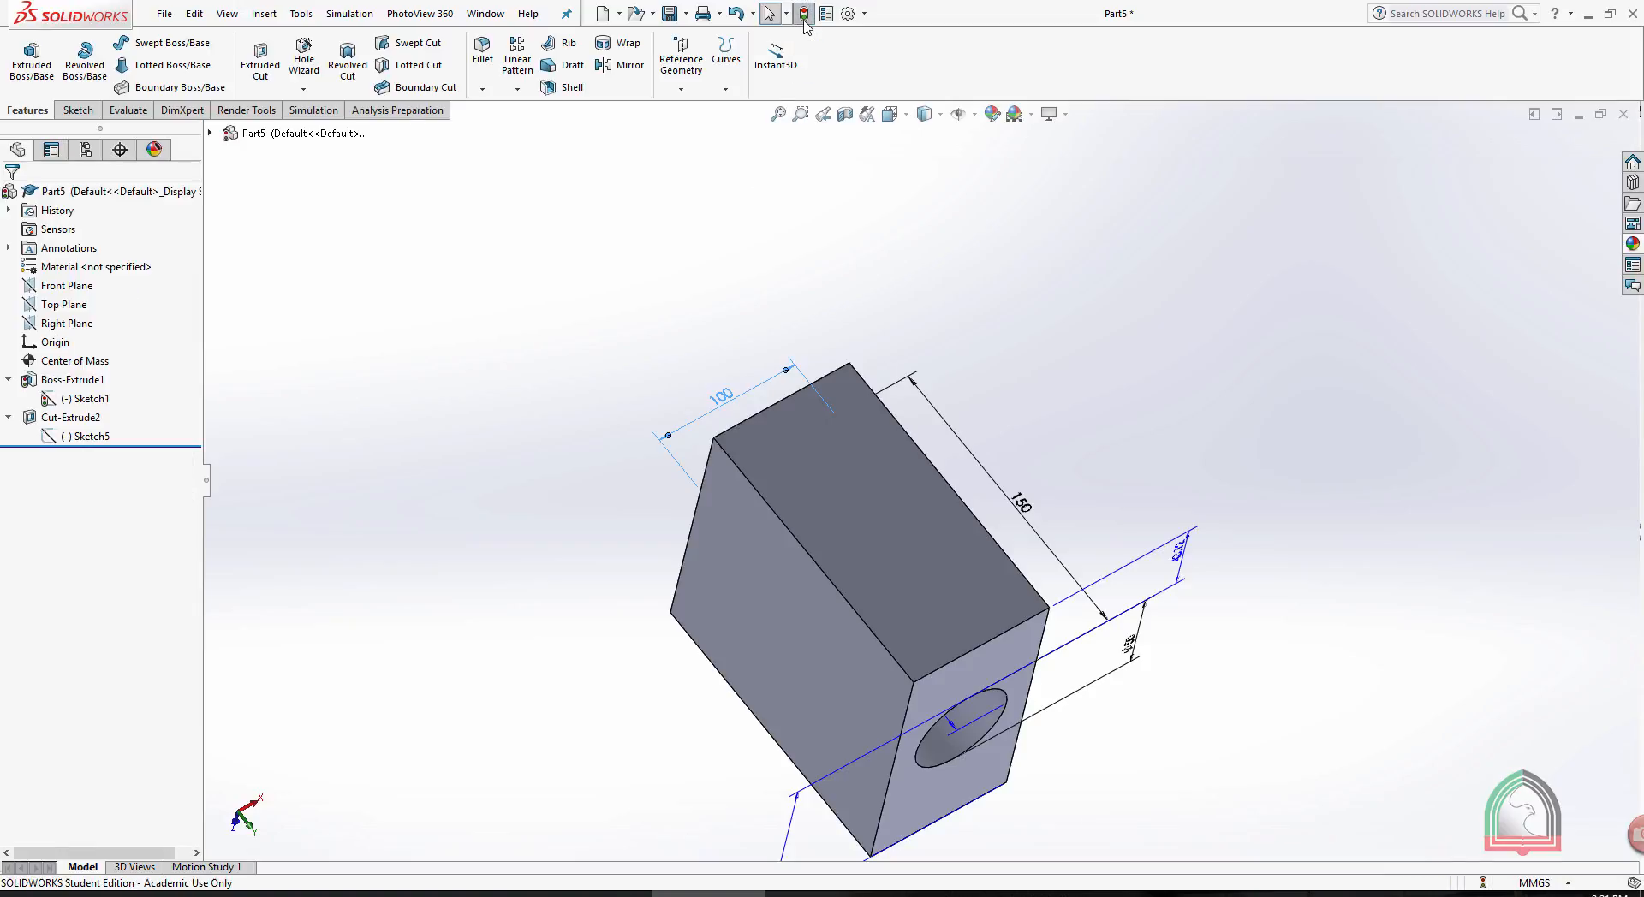
- Set the hole's cut-extrude depth to 150 mm and rebuild the part
{"action": "scroll", "coordinate": [974, 293], "scroll_direction": "up", "scroll_amount": 2}
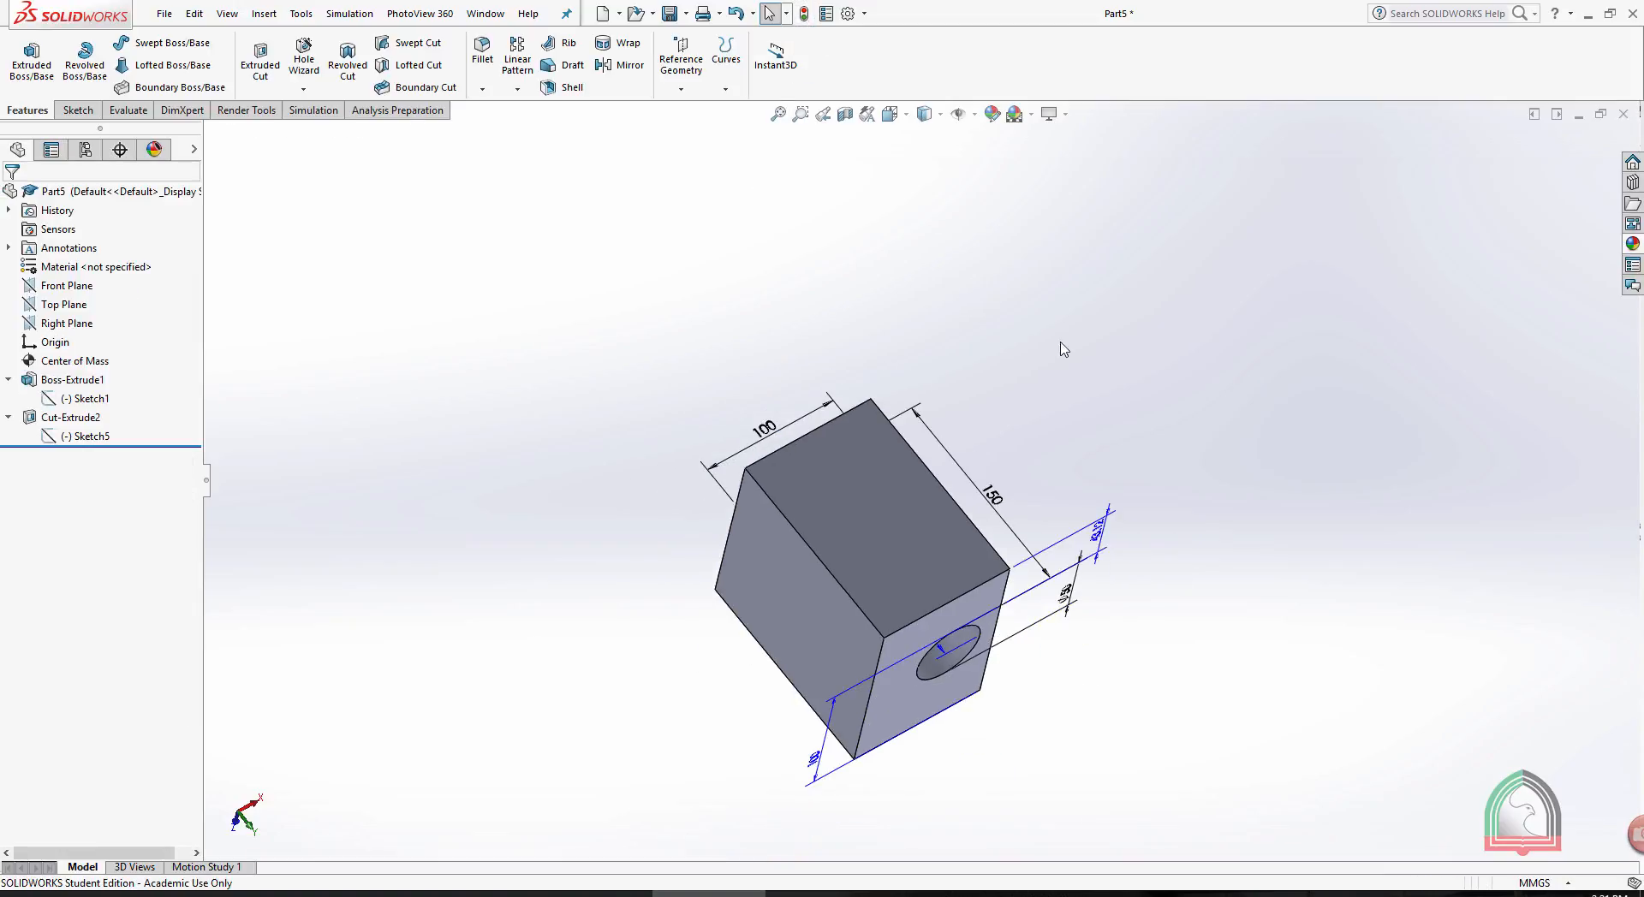
{"action": "middle_click_drag", "start_coordinate": [1060, 342], "coordinate": [1028, 185]}
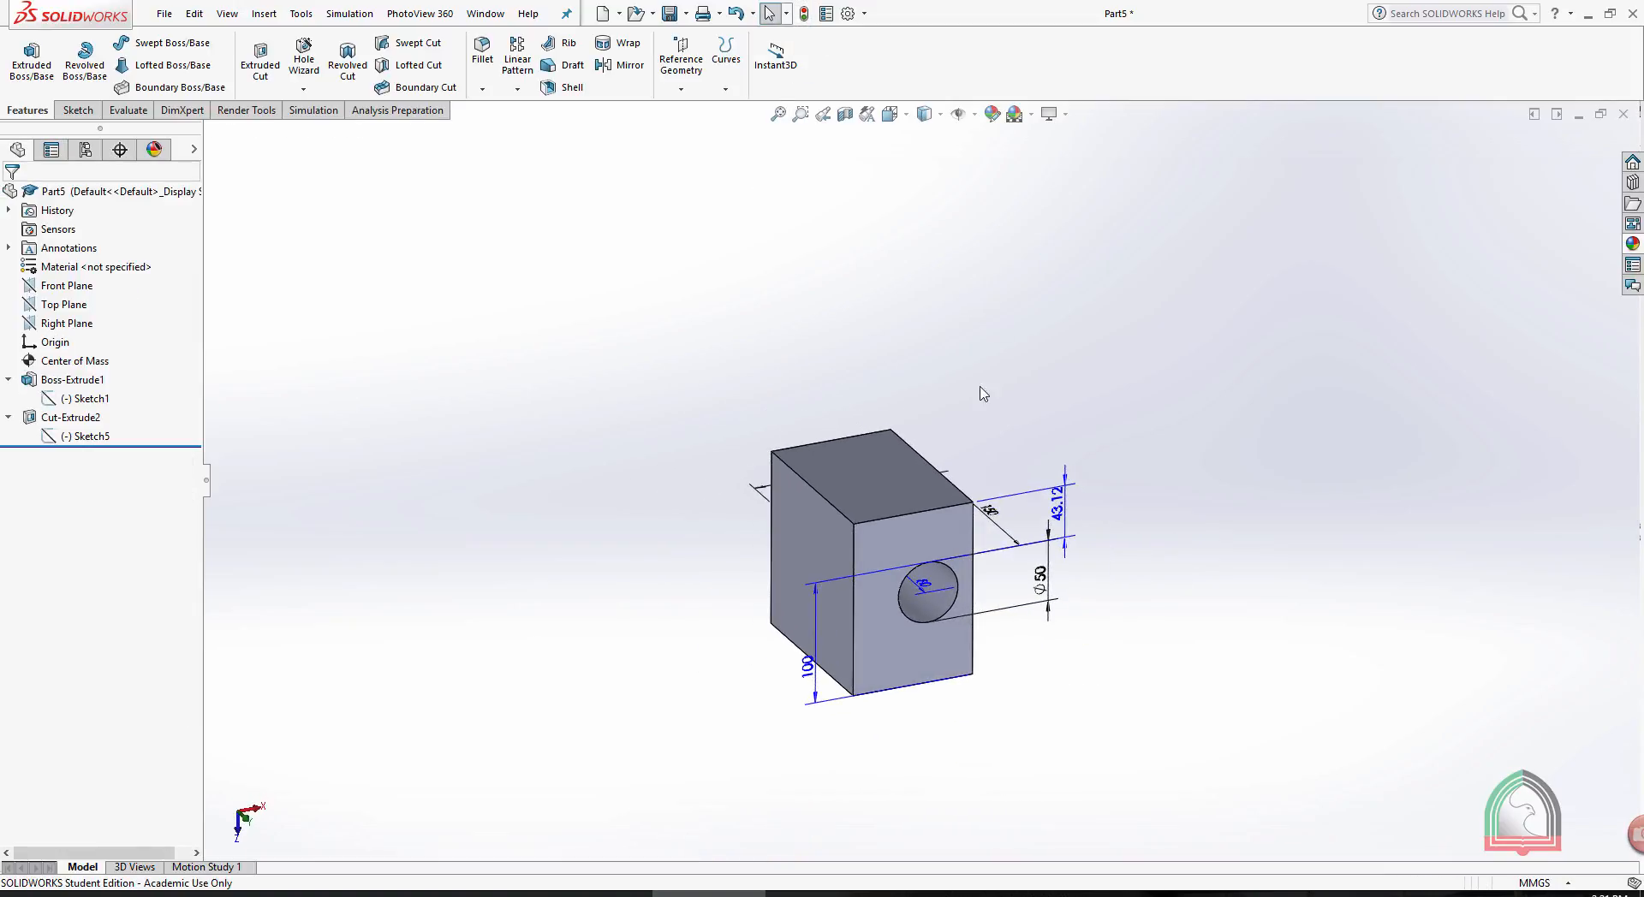
{"action": "double_click", "coordinate": [927, 588]}
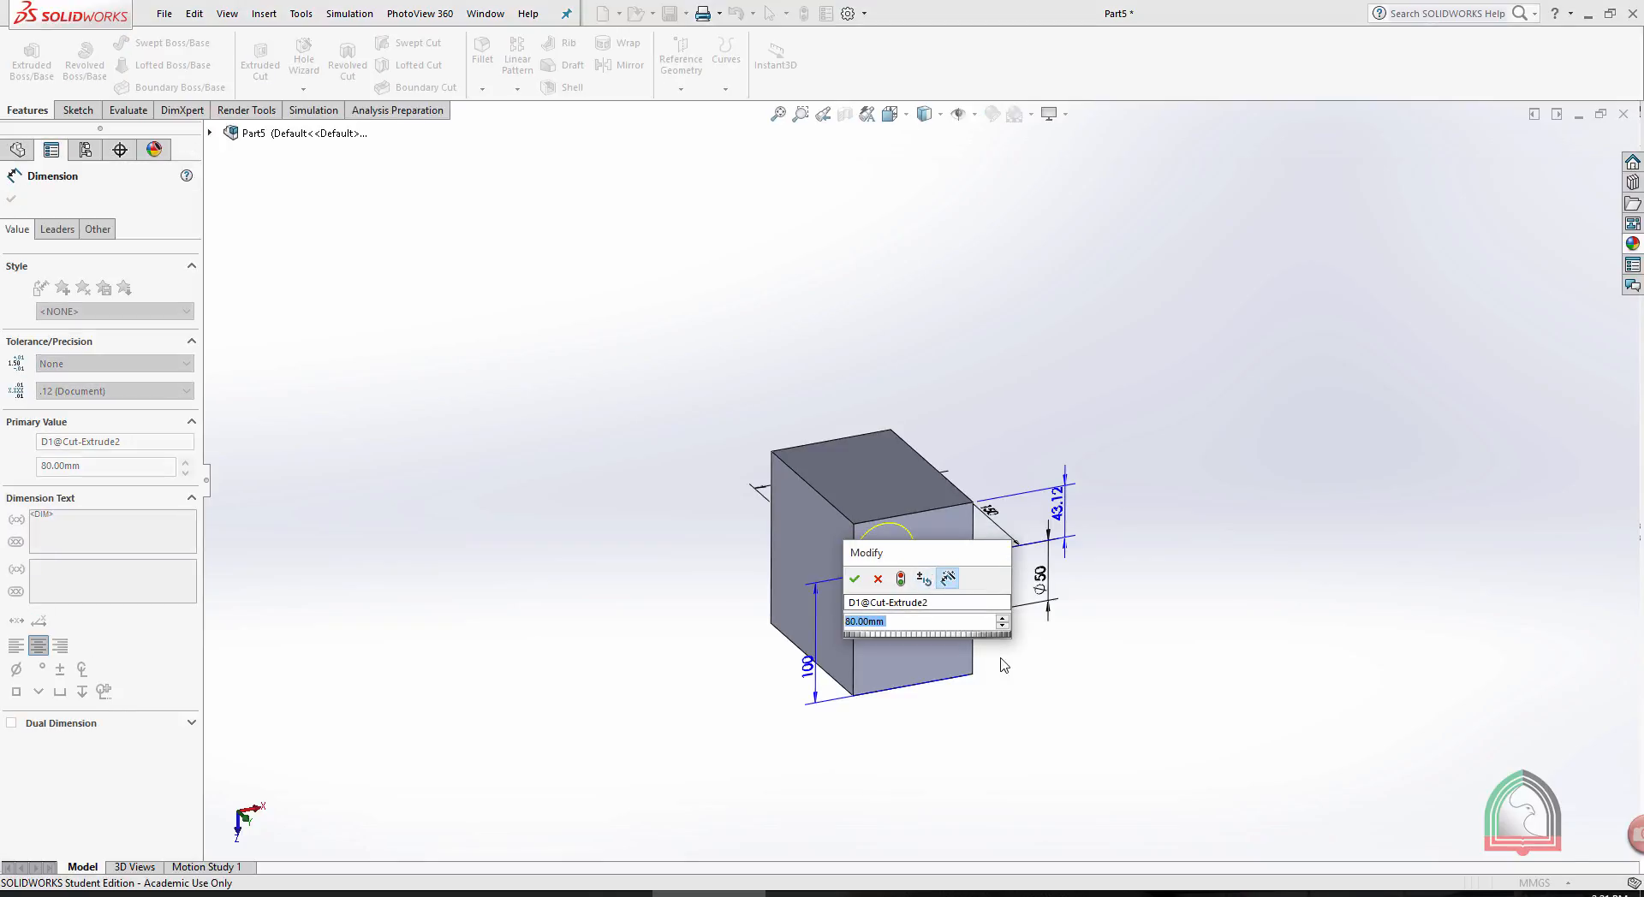
{"action": "type", "text": "150"}
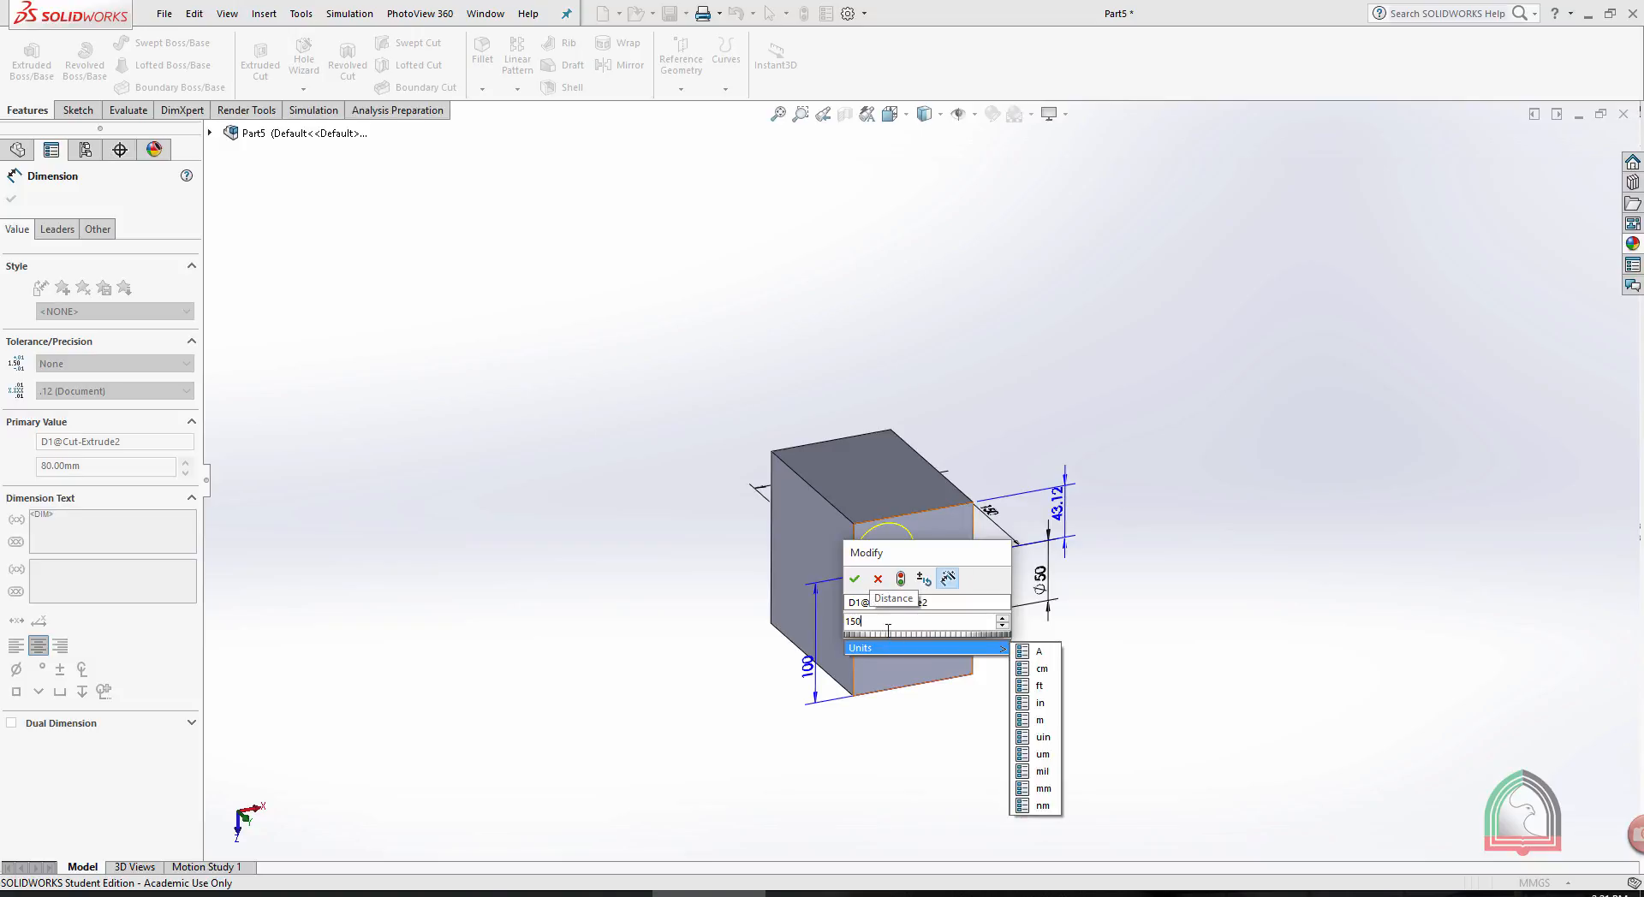
{"action": "key", "text": "Return"}
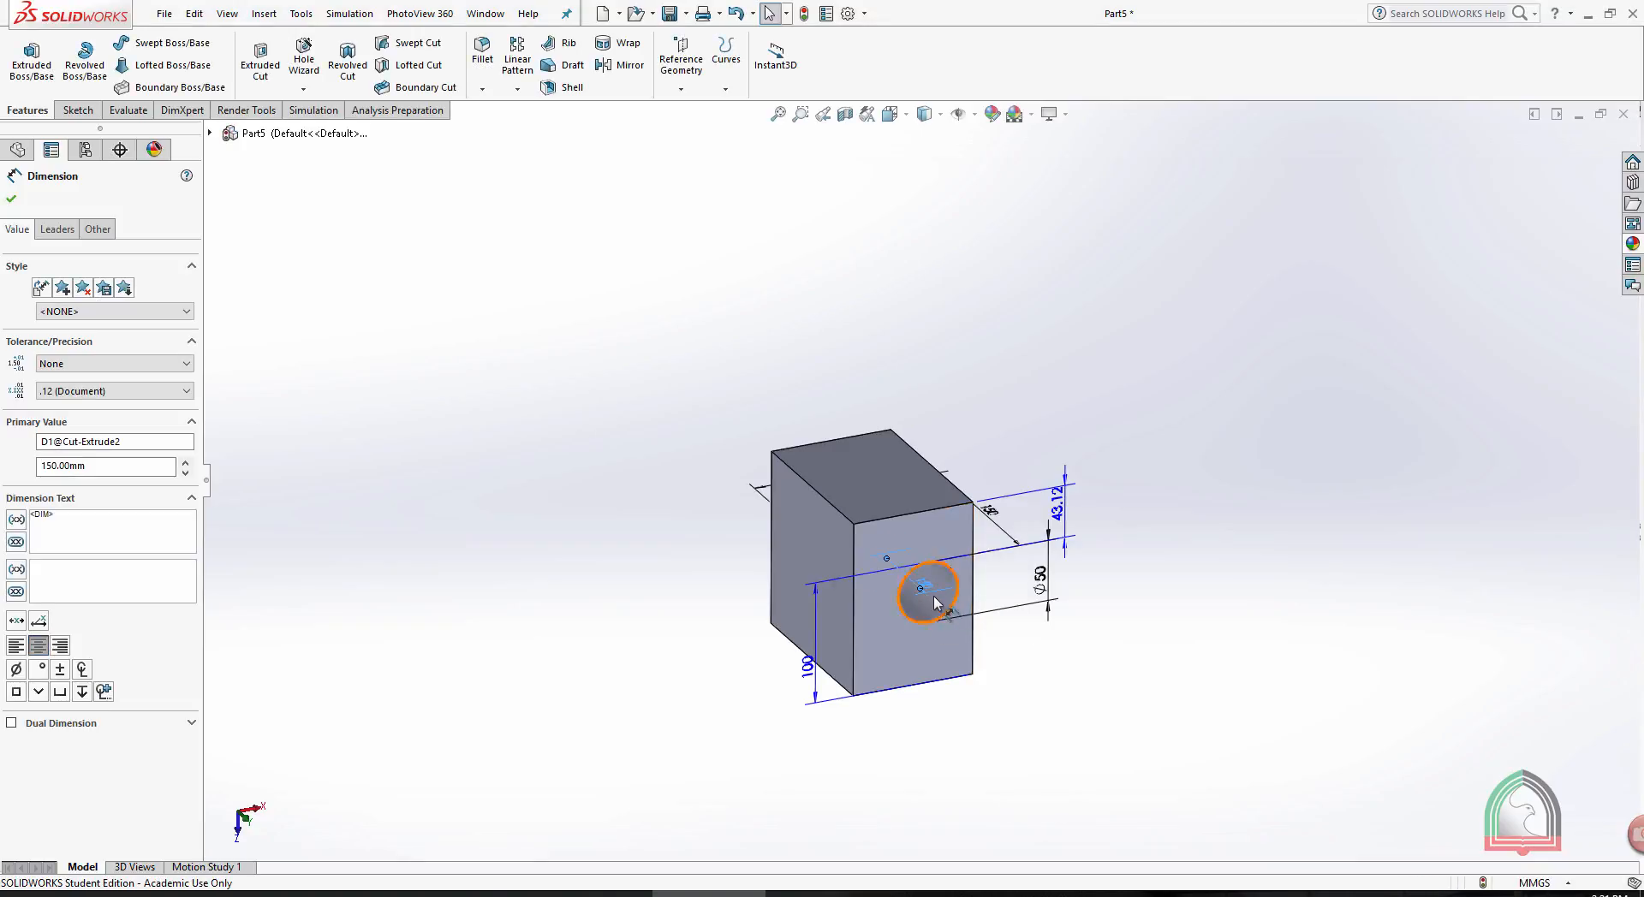
{"action": "left_click", "coordinate": [803, 13]}
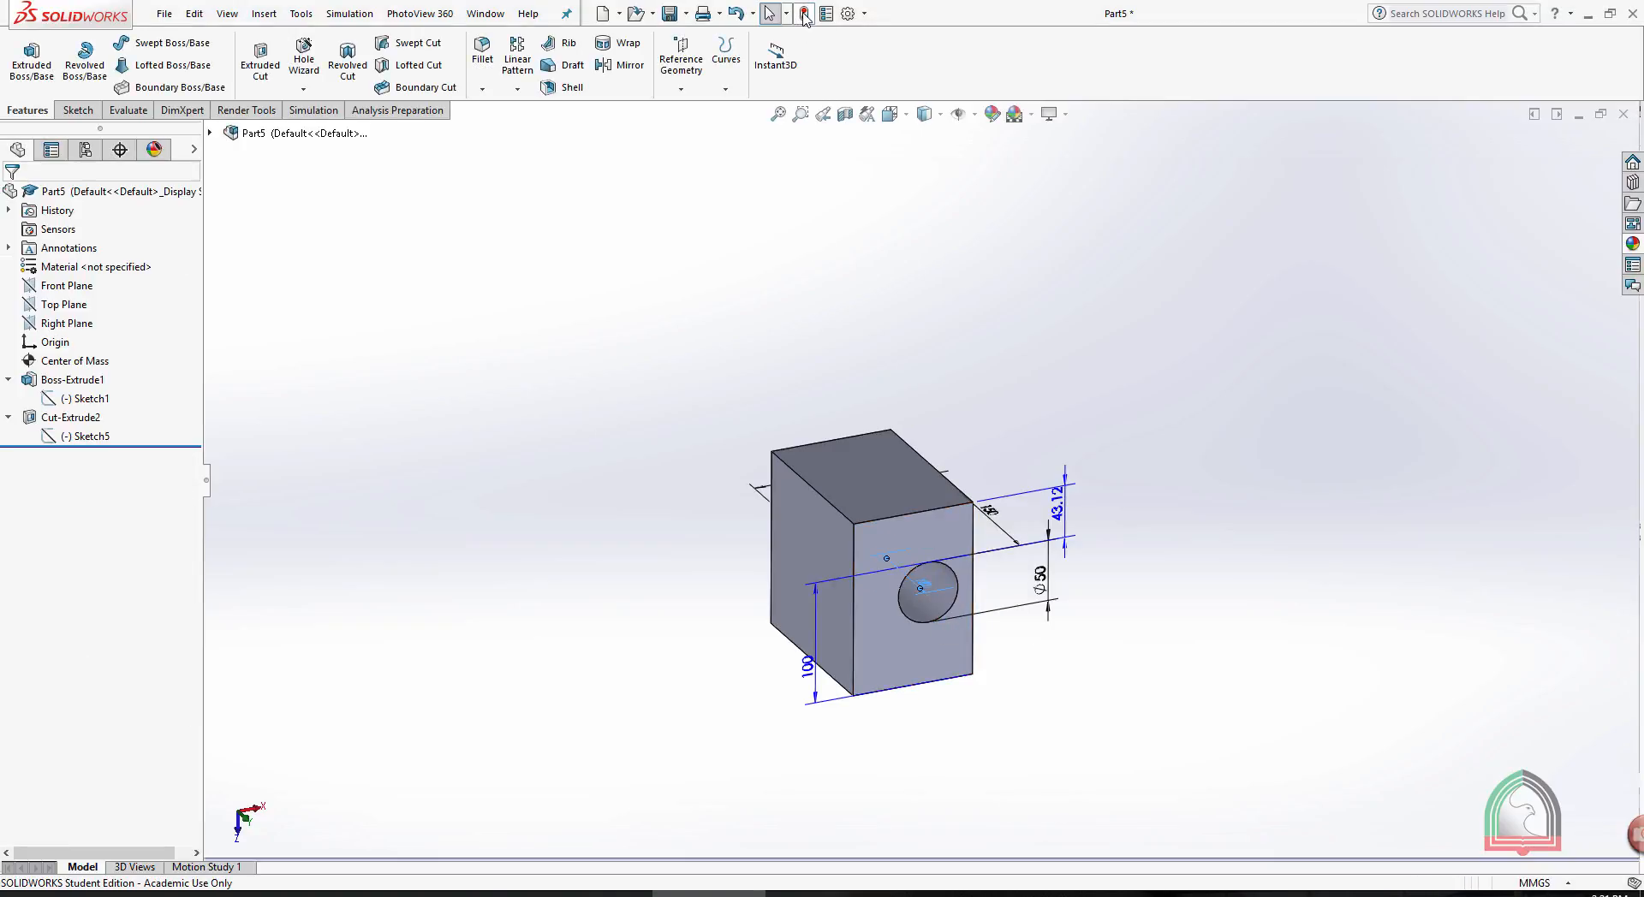
{"action": "middle_click_drag", "start_coordinate": [899, 388], "coordinate": [919, 294]}
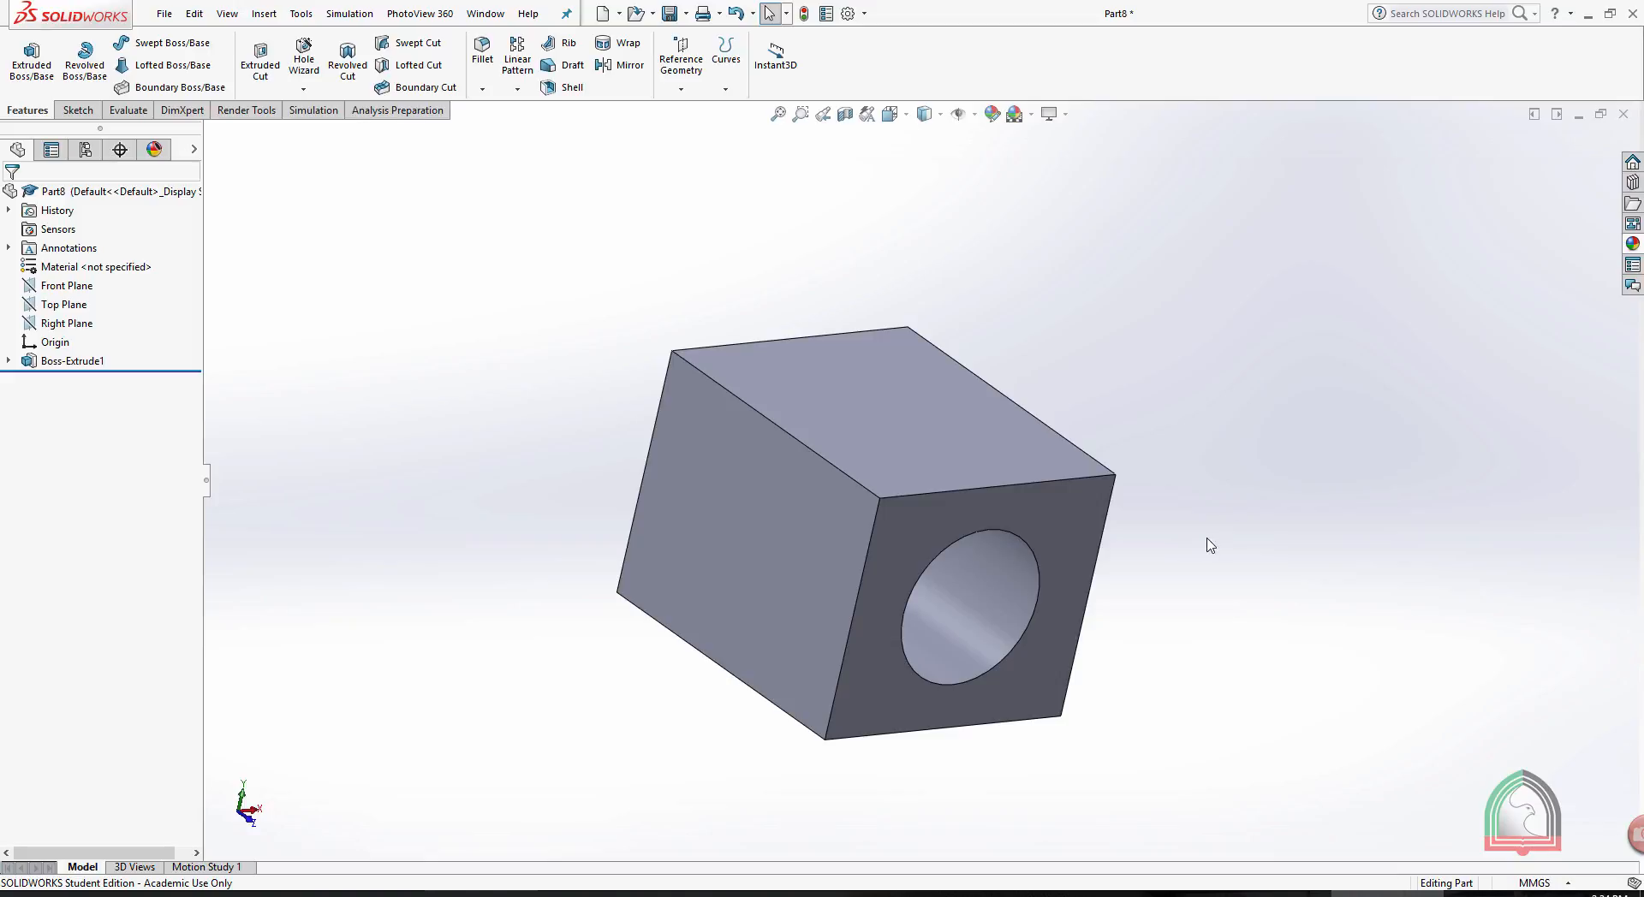
- In Part8, review the face, feature, body and part levels available for applying an appearance from the block's top face
{"action": "middle_click_drag", "start_coordinate": [915, 294], "coordinate": [912, 393]}
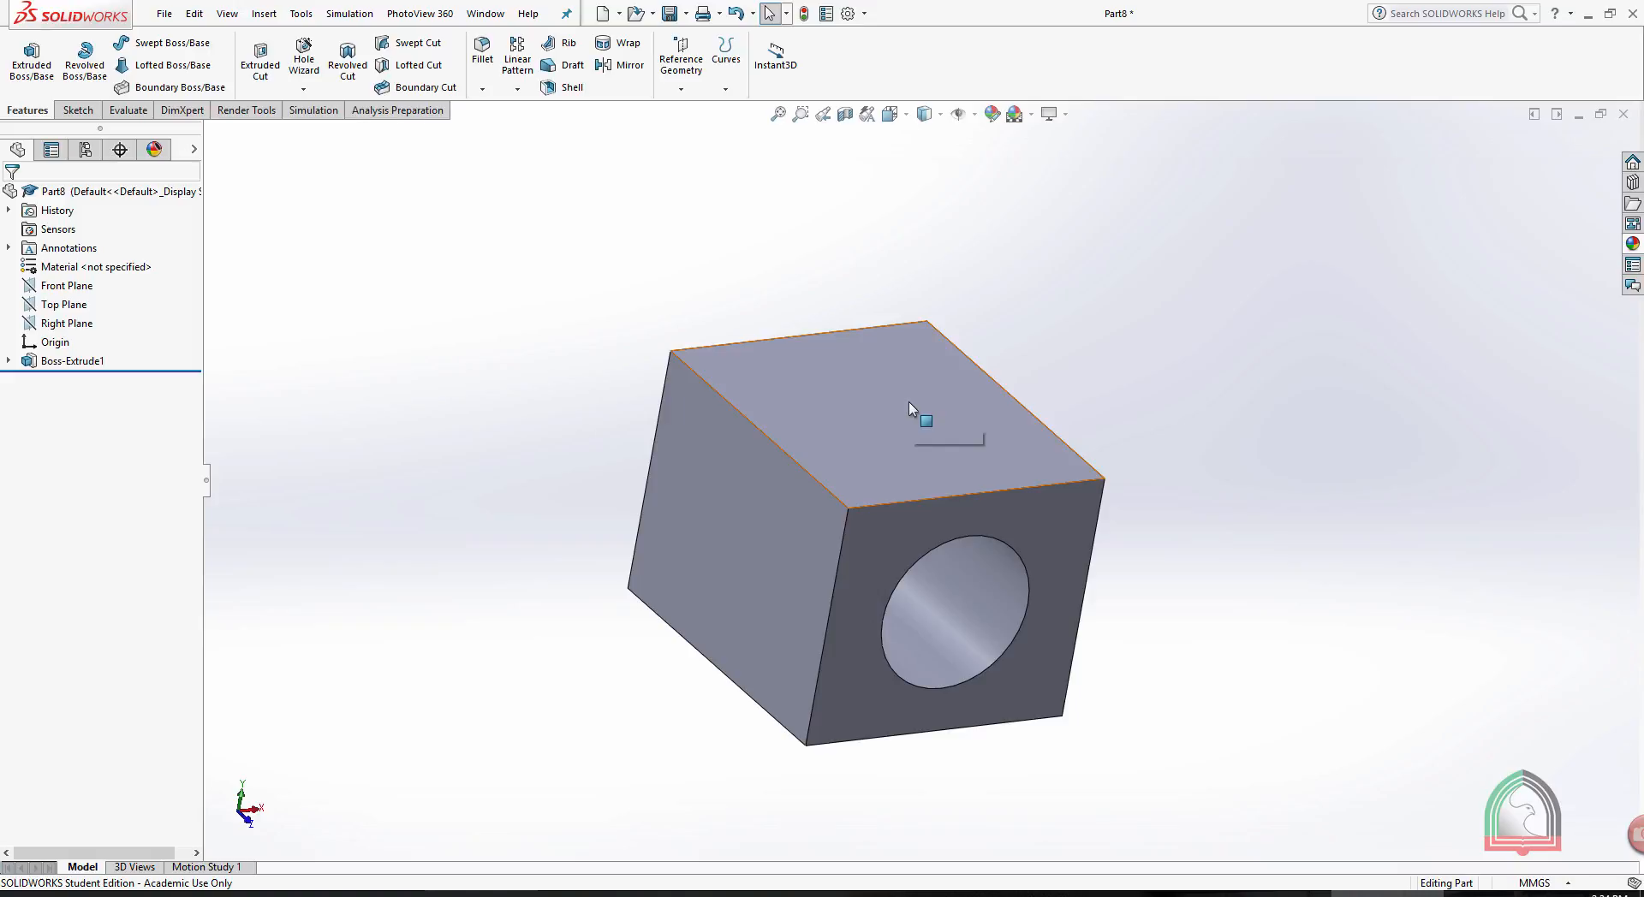
{"action": "left_click", "coordinate": [909, 403]}
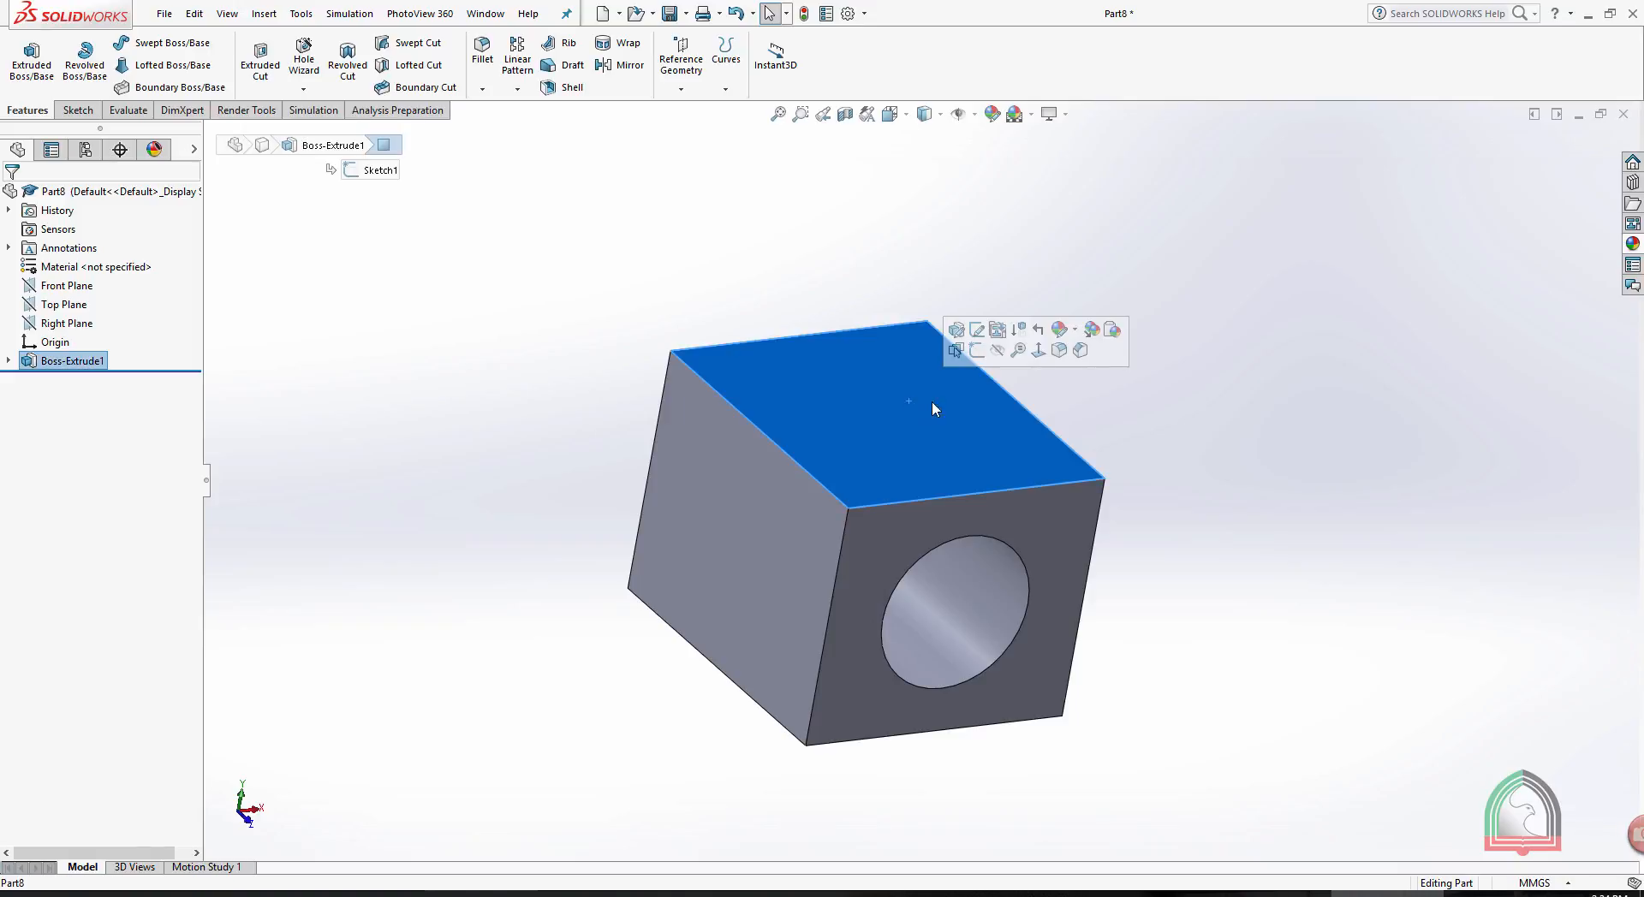
{"action": "left_click", "coordinate": [1075, 332]}
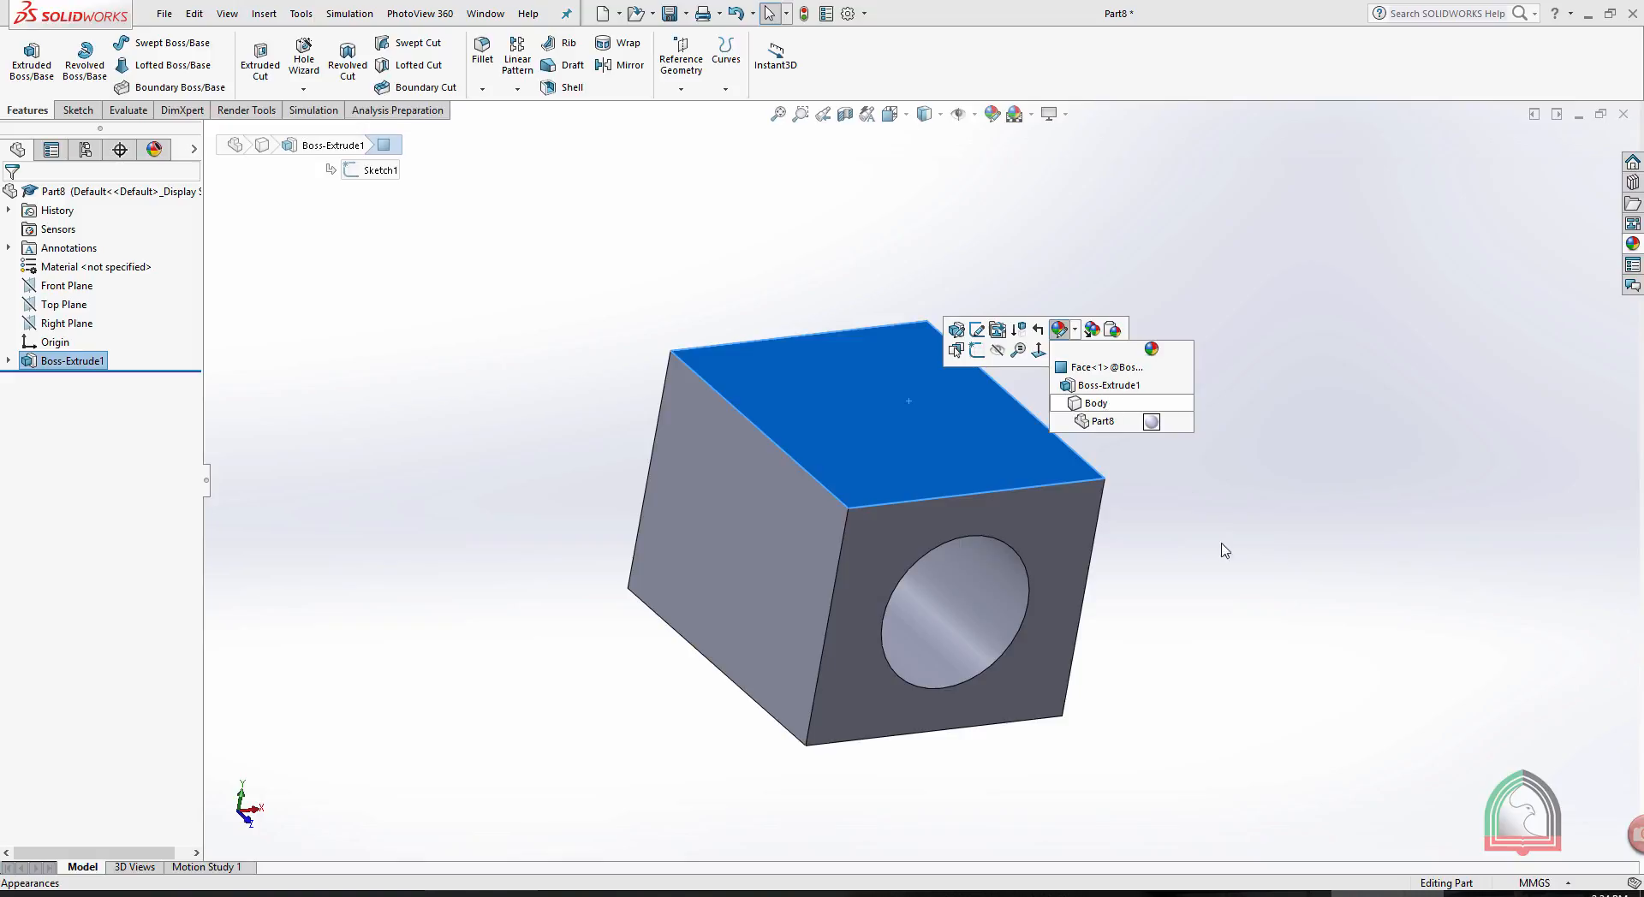
{"action": "left_click", "coordinate": [1113, 342]}
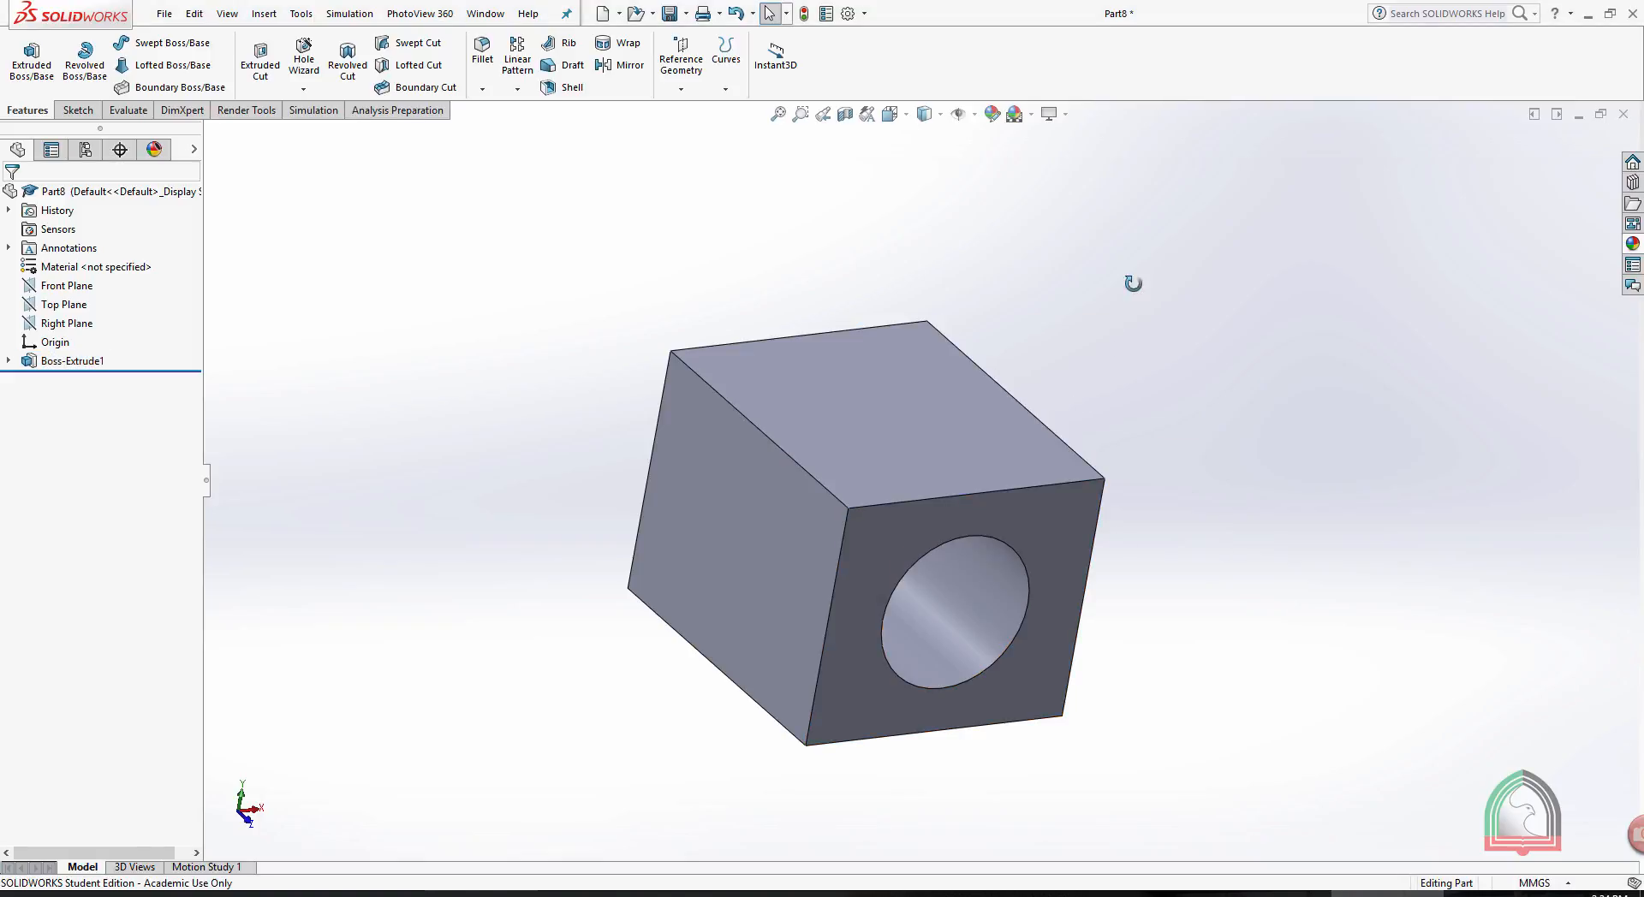
- Sketch a circle of about 19 mm radius on the block's plain side face, centred level with the origin, and exit the sketch
{"action": "middle_click_drag", "start_coordinate": [1133, 284], "coordinate": [773, 531]}
{"action": "left_click", "coordinate": [773, 531]}
{"action": "left_click", "coordinate": [837, 479]}
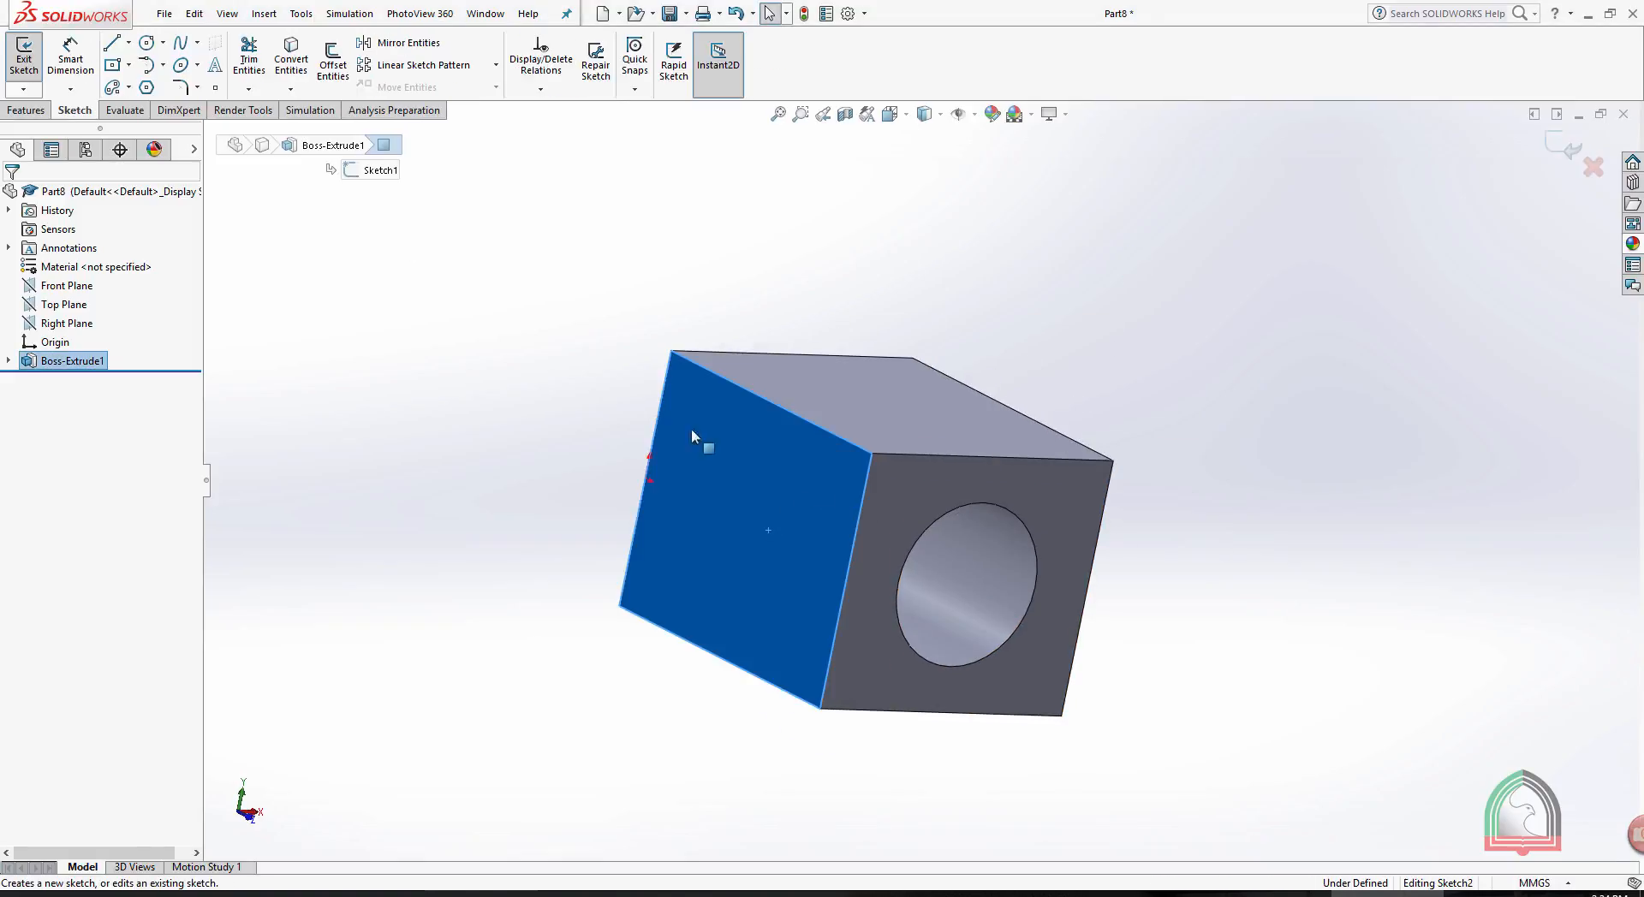
{"action": "left_click", "coordinate": [147, 42]}
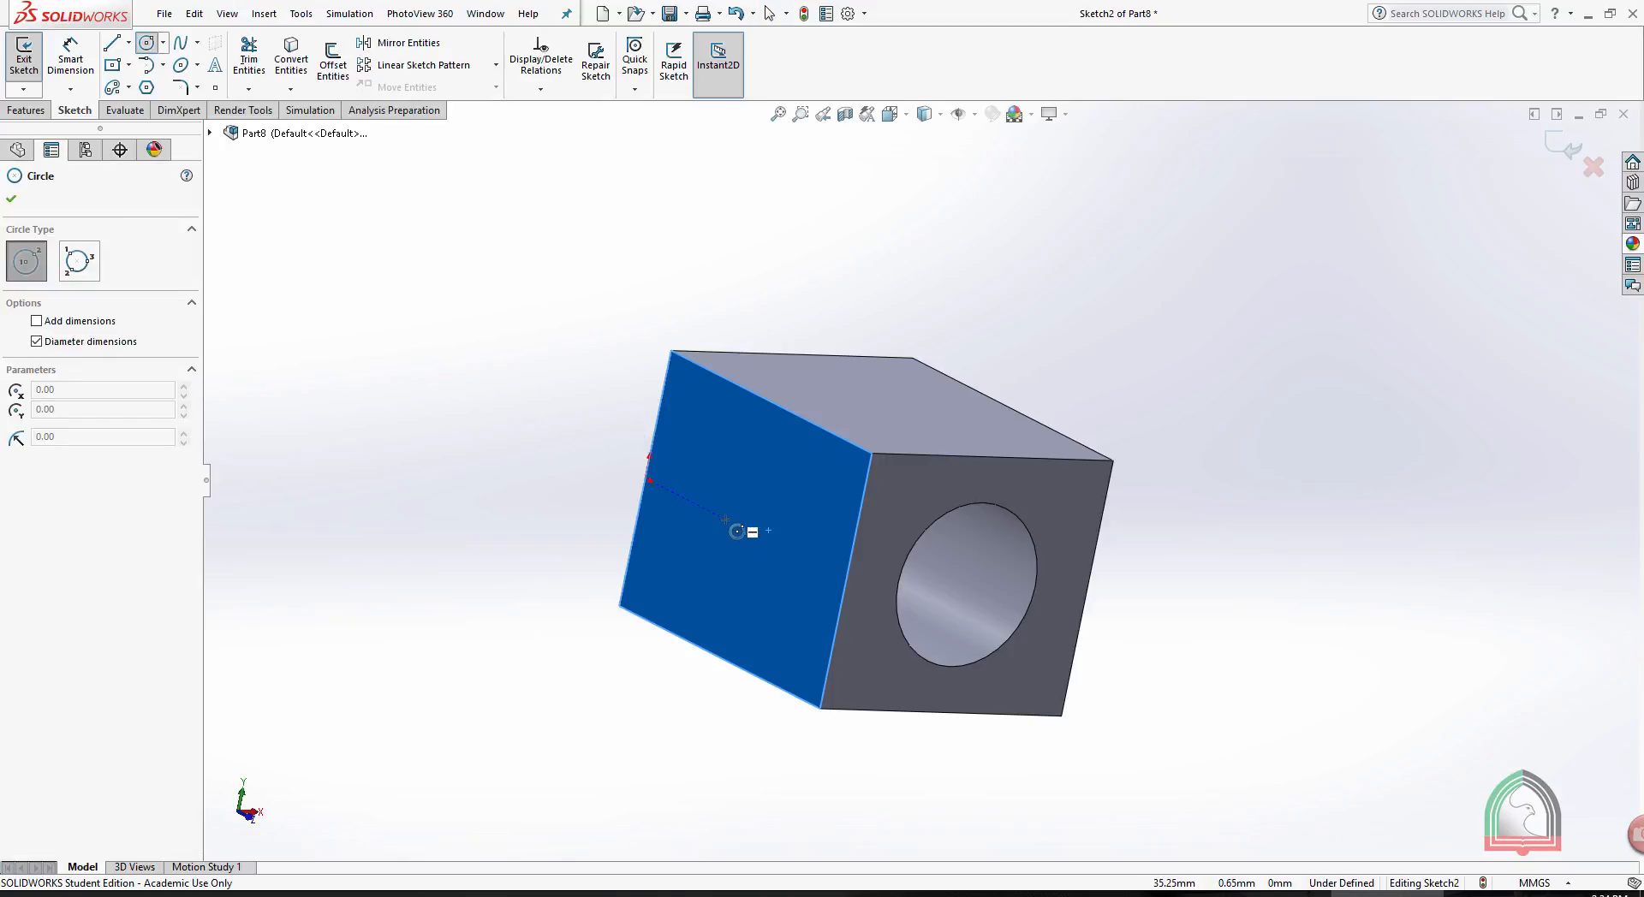
{"action": "left_click_drag", "start_coordinate": [726, 520], "coordinate": [769, 542]}
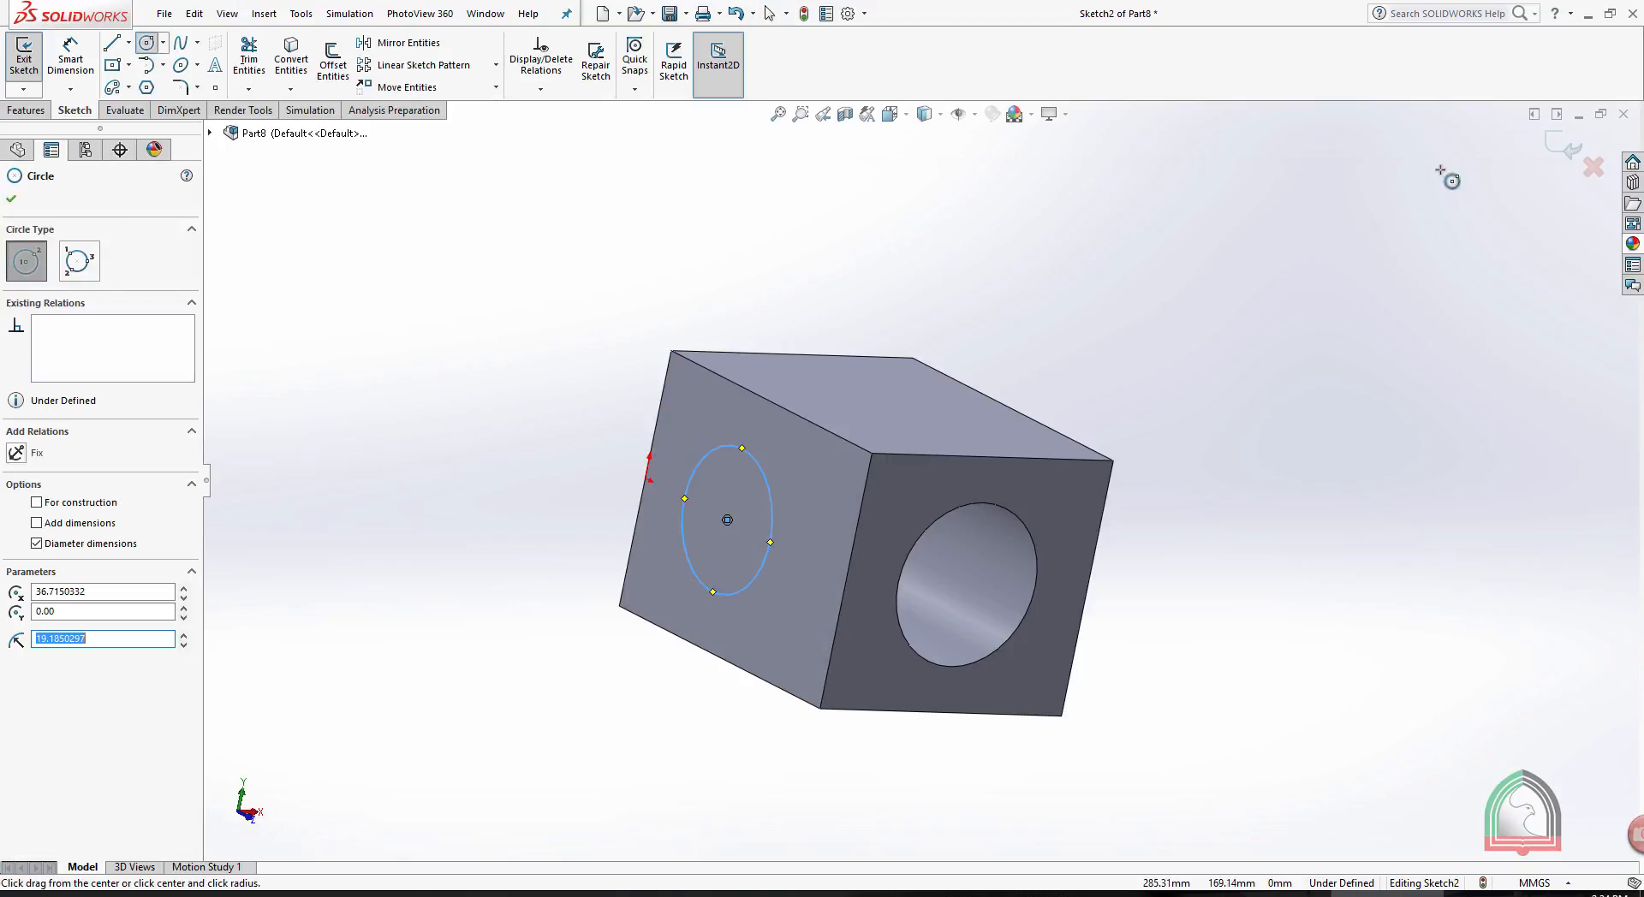
{"action": "left_click", "coordinate": [1566, 147]}
- Extrude the side-face circle outward as a 50 mm Blind boss merged with the block
{"action": "left_click", "coordinate": [43, 68]}
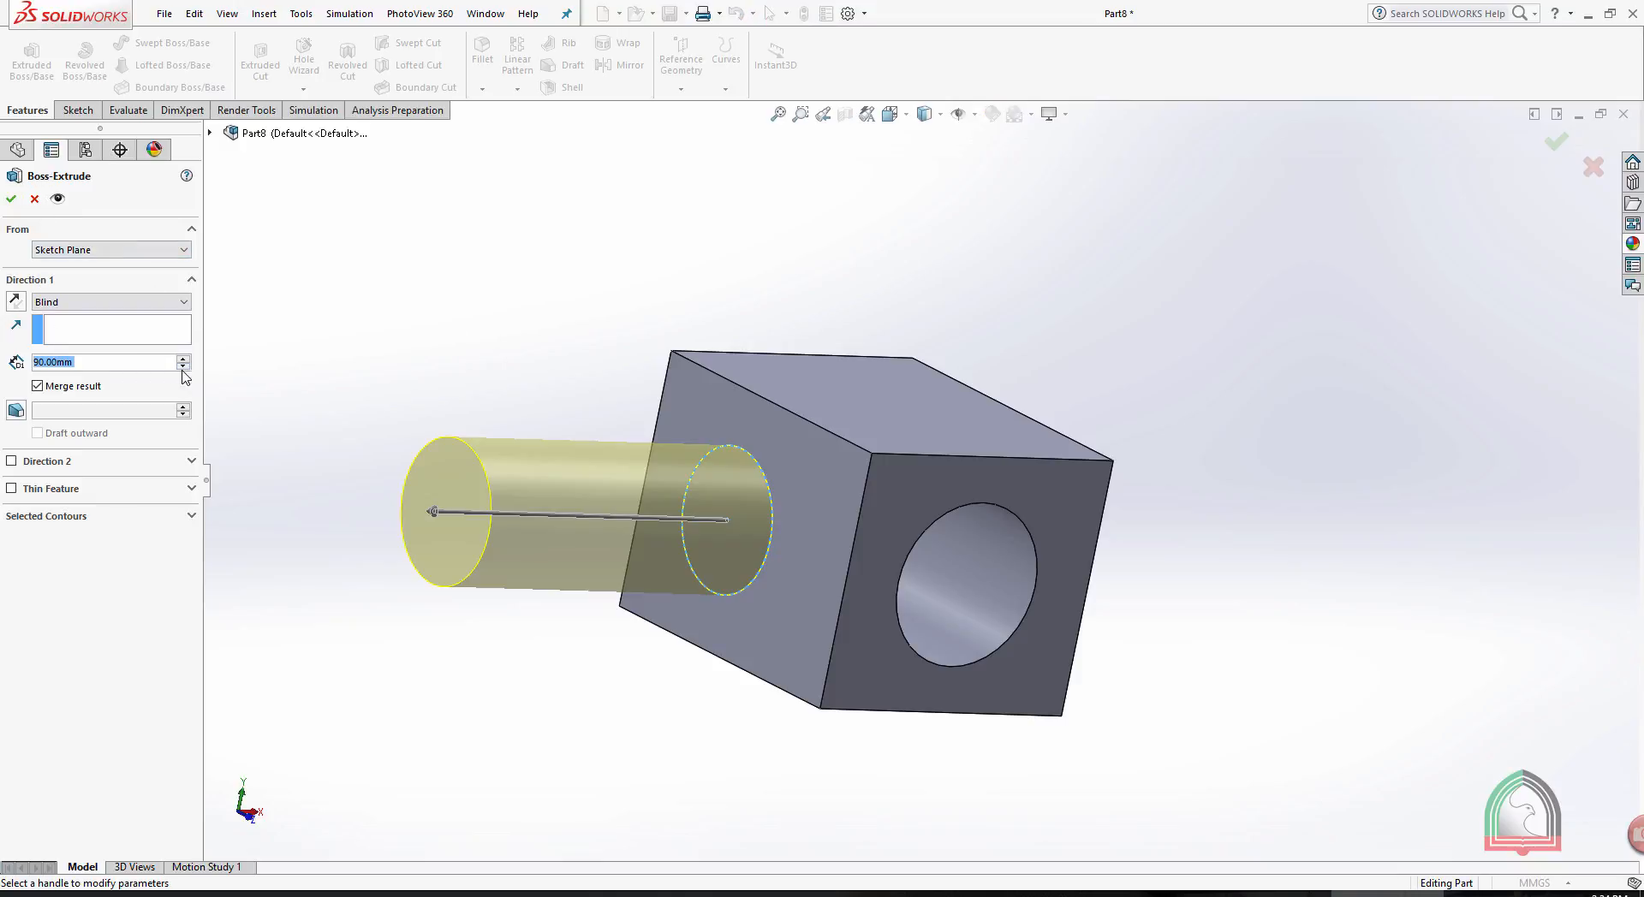
{"action": "left_click", "coordinate": [183, 366]}
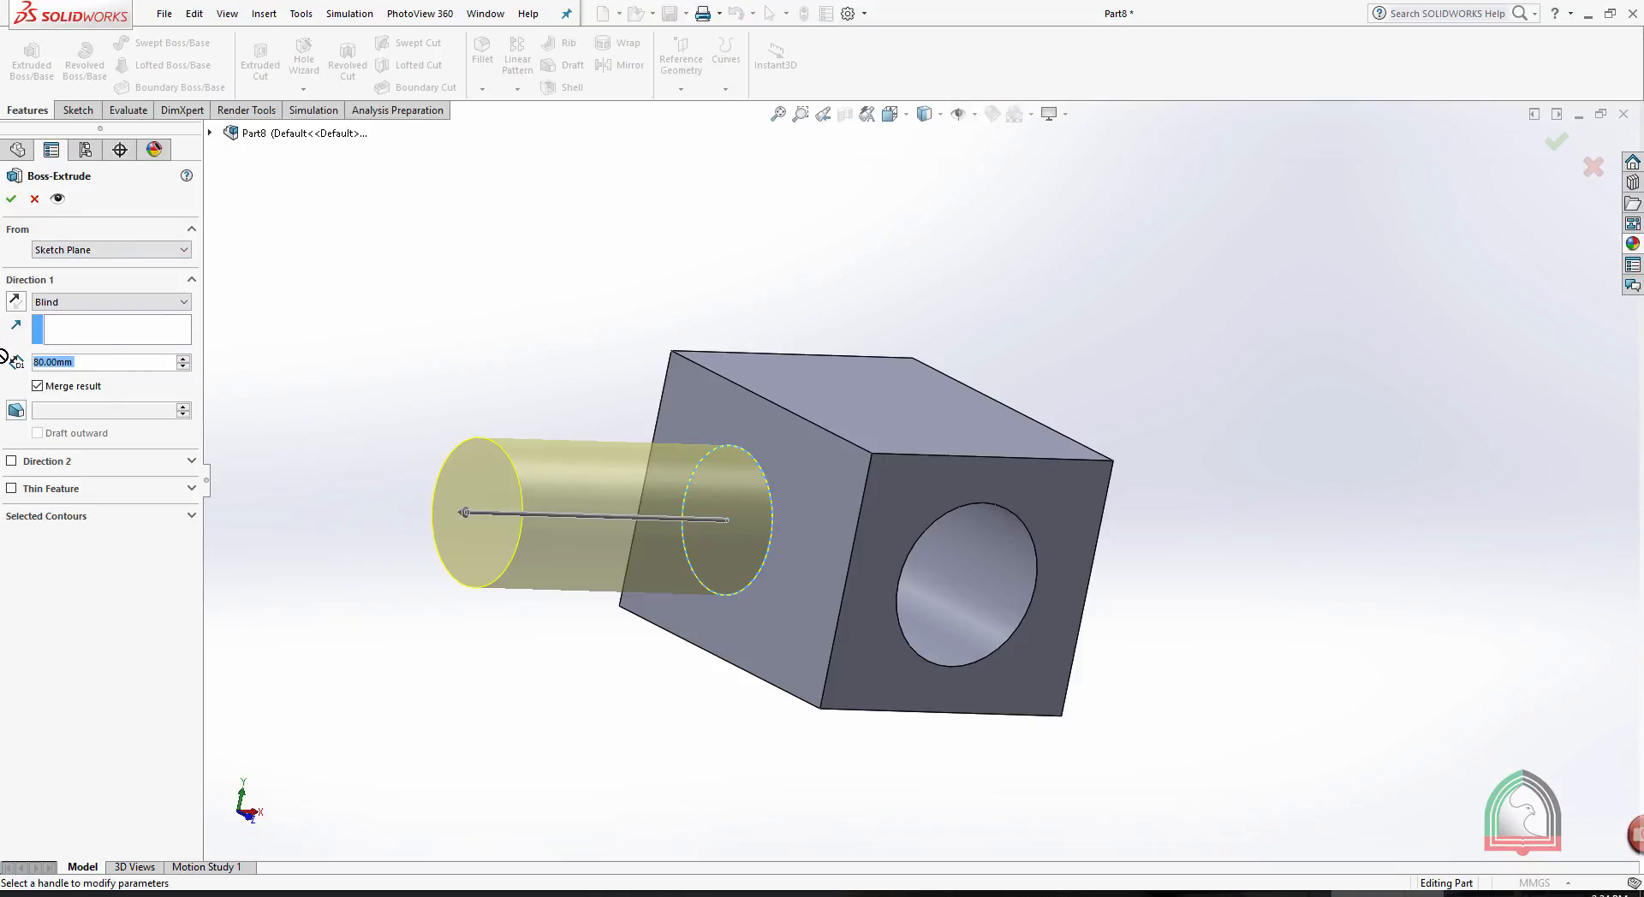
{"action": "type", "text": "50"}
{"action": "key", "text": "Return"}
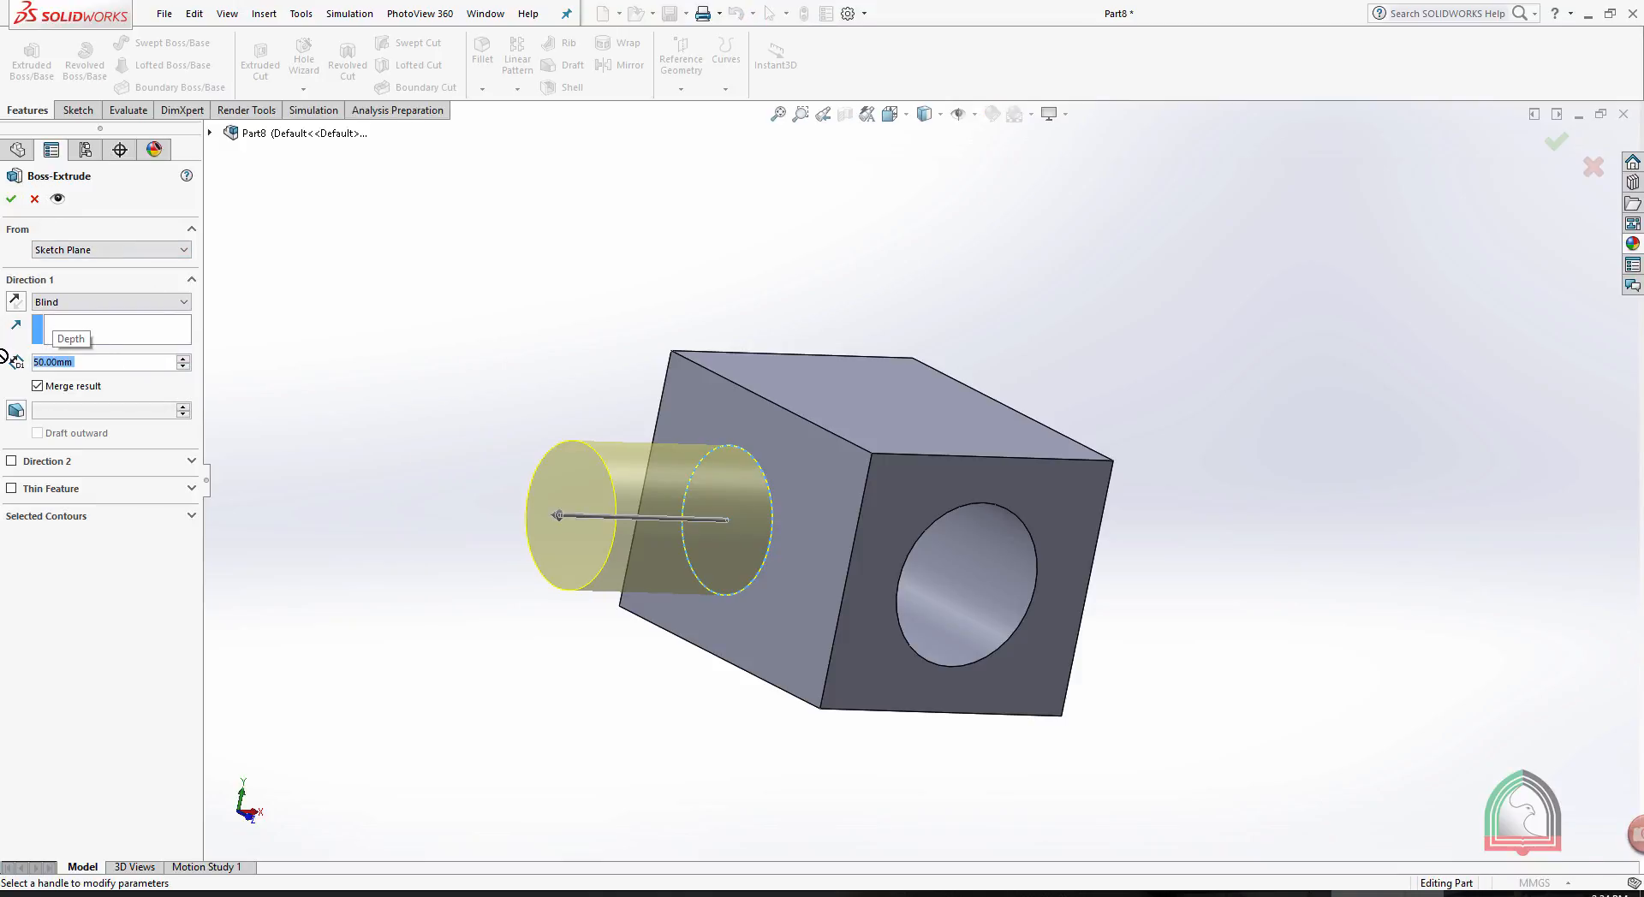
{"action": "left_click", "coordinate": [12, 201]}
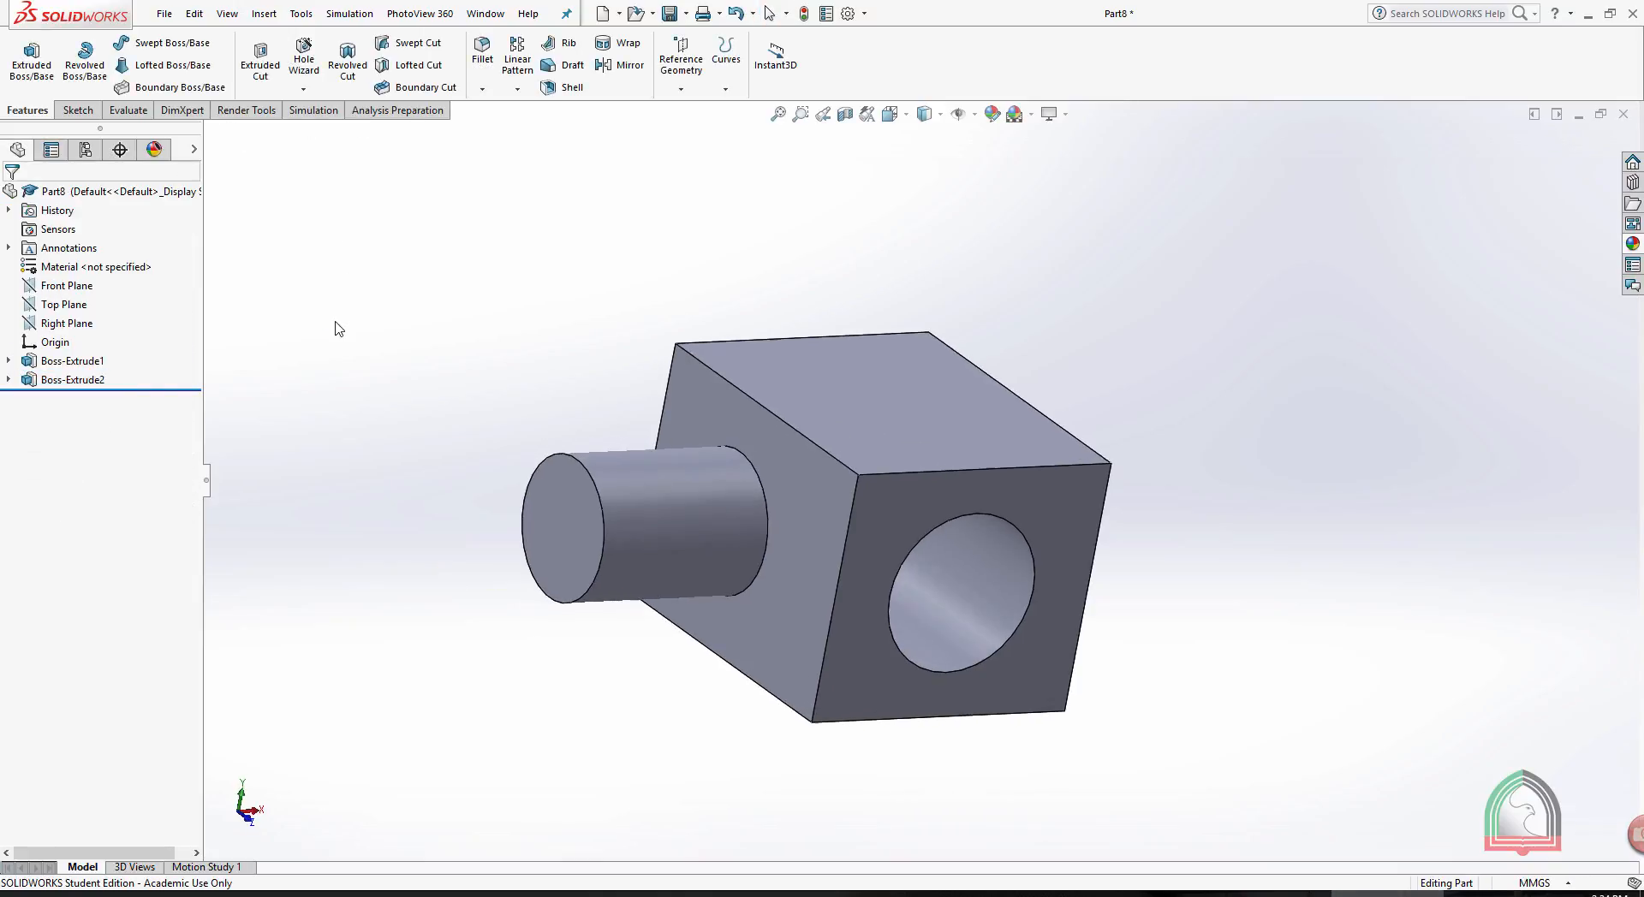
- Apply a yellow colour to the block's top face only
{"action": "scroll", "coordinate": [956, 366], "scroll_direction": "up", "scroll_amount": 2}
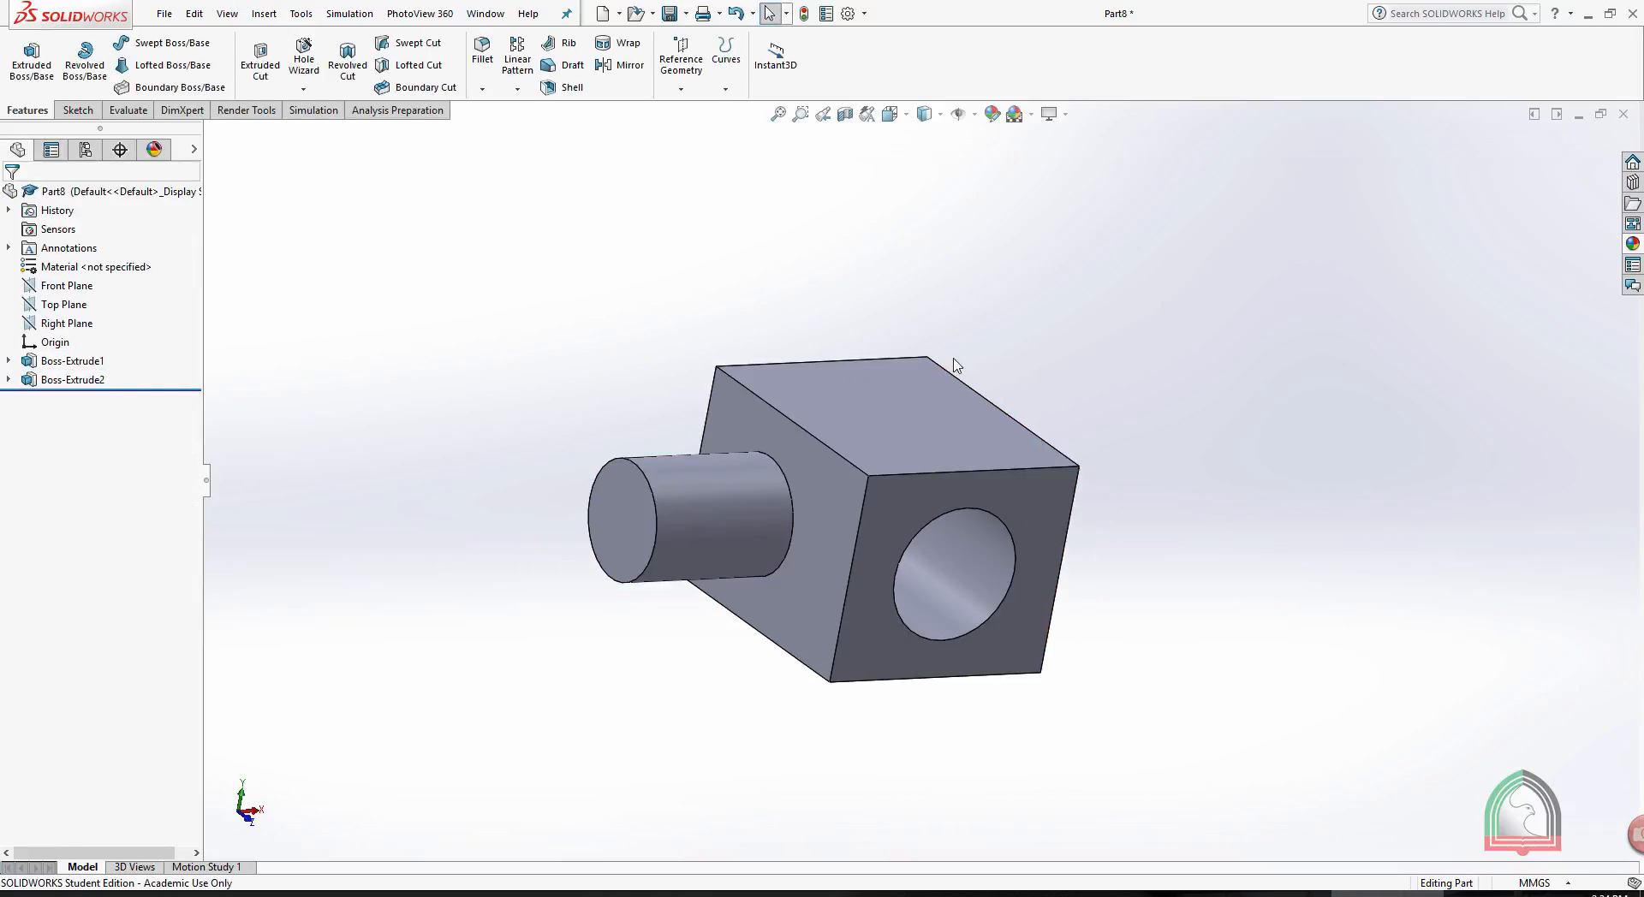
{"action": "left_click", "coordinate": [917, 382]}
{"action": "left_click", "coordinate": [1084, 310]}
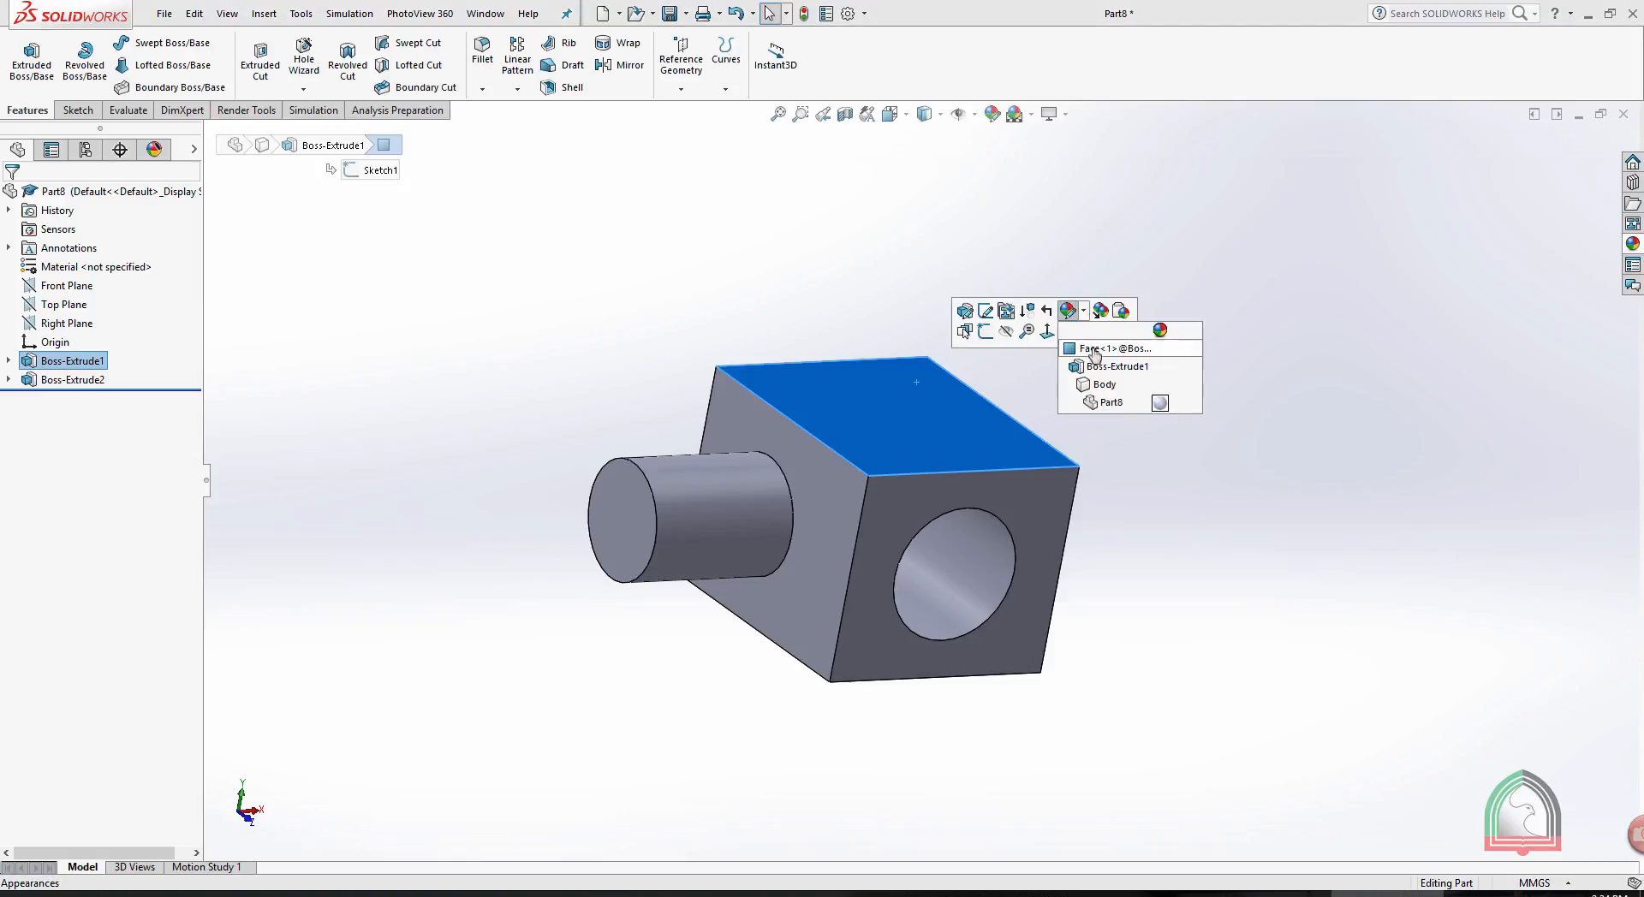
{"action": "left_click", "coordinate": [1094, 349]}
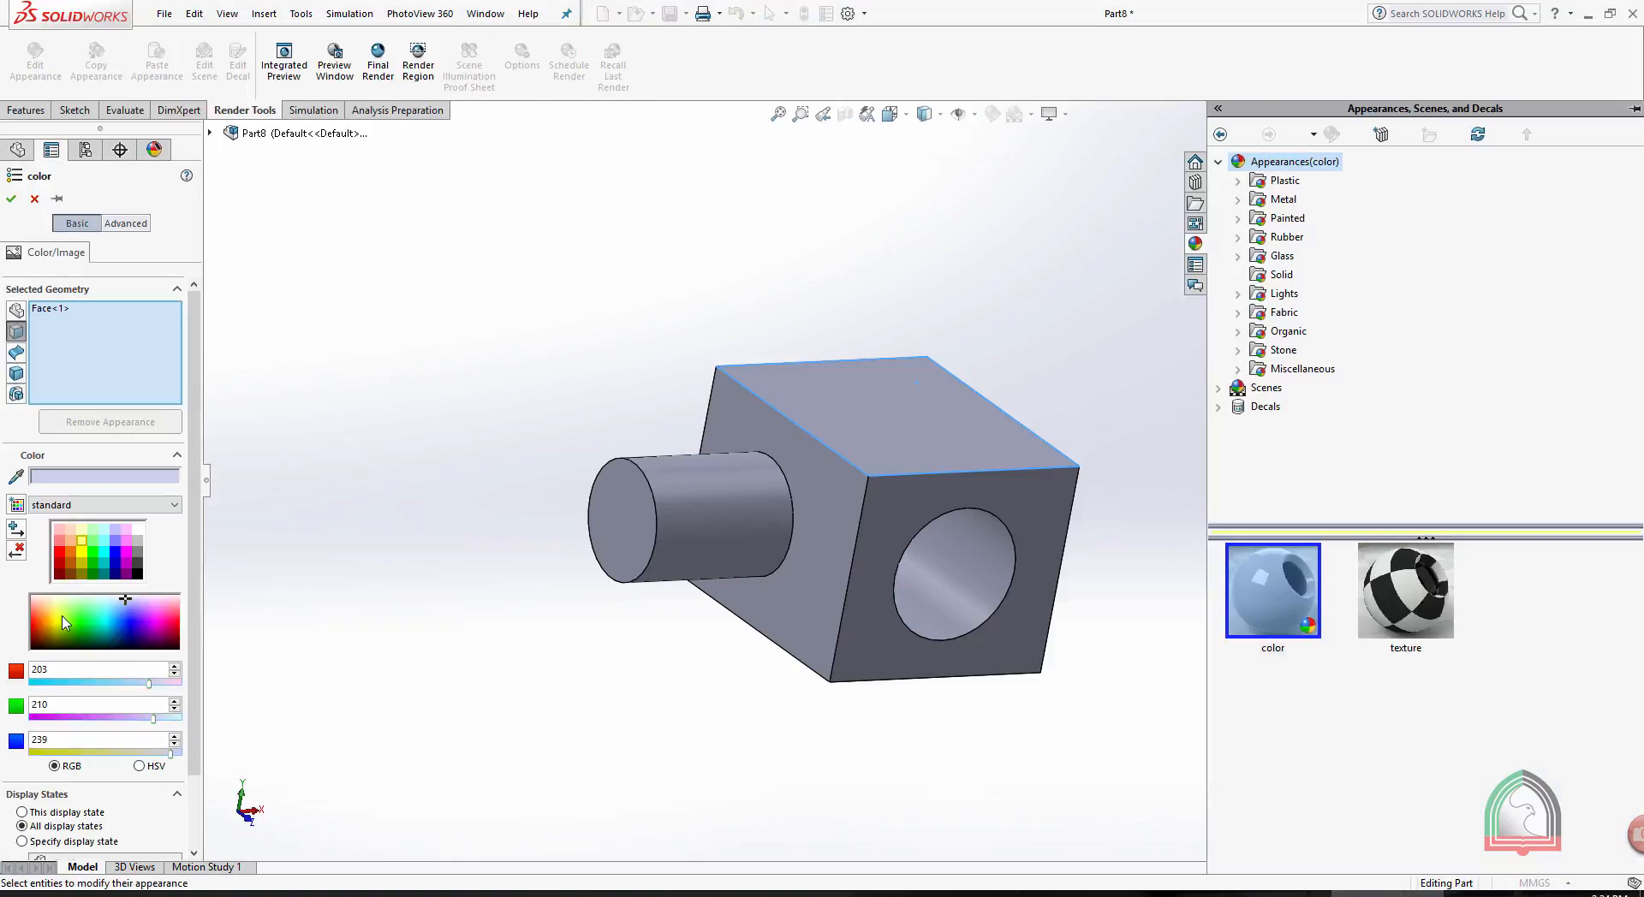
{"action": "left_click", "coordinate": [57, 613]}
{"action": "left_click", "coordinate": [9, 202]}
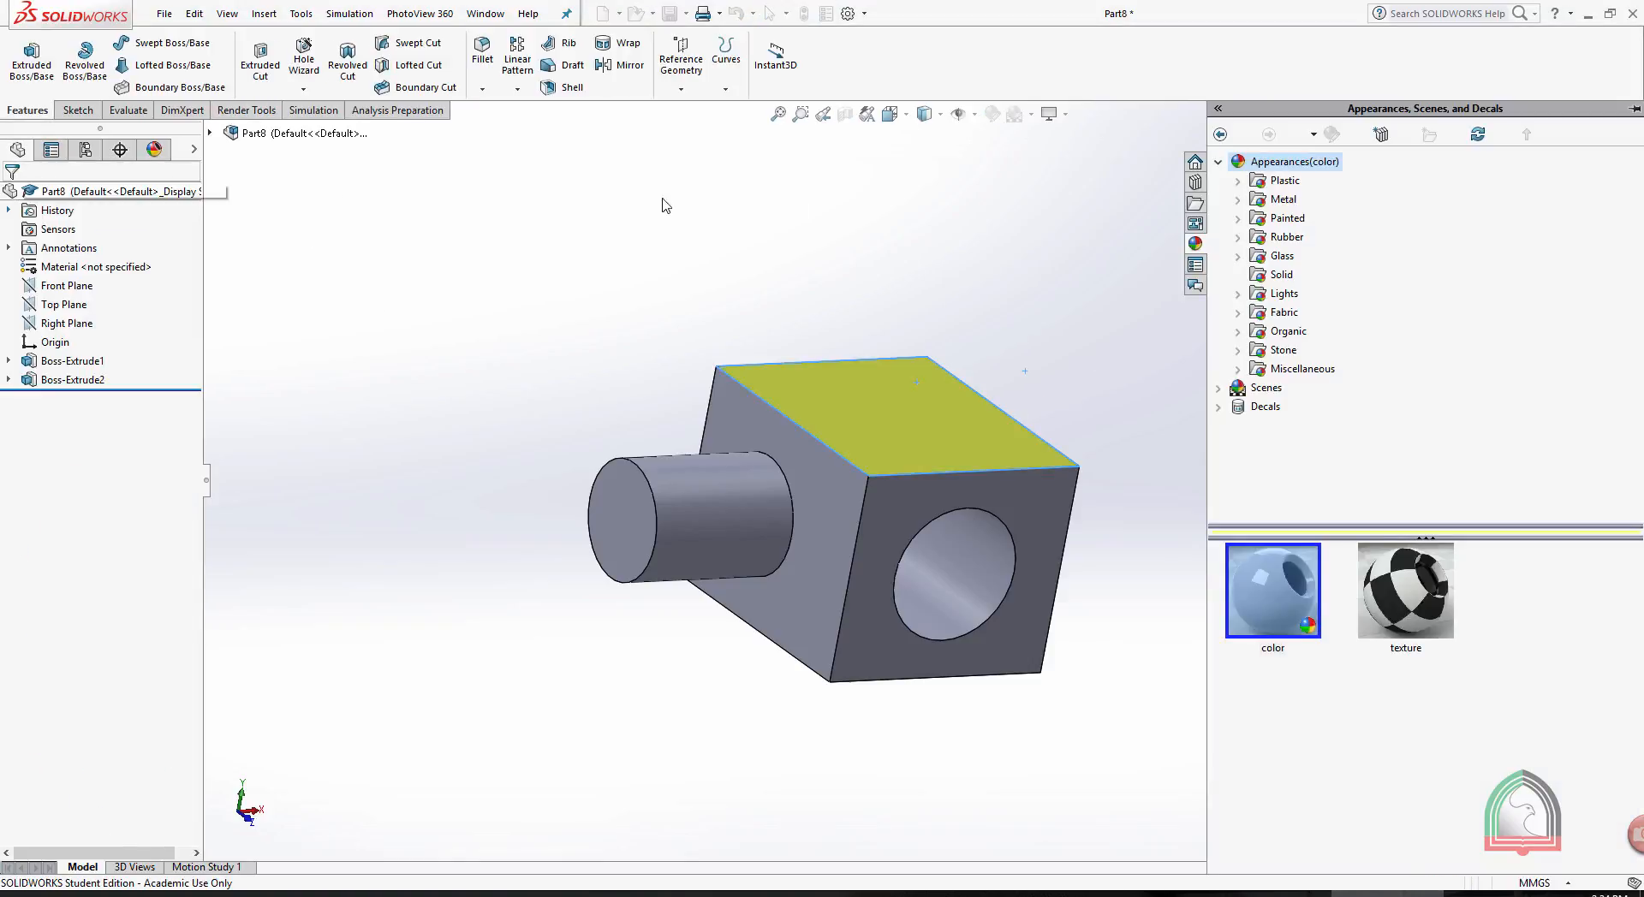
- Remove the face-level appearance from the block's top face
{"action": "middle_click_drag", "start_coordinate": [844, 209], "coordinate": [854, 200]}
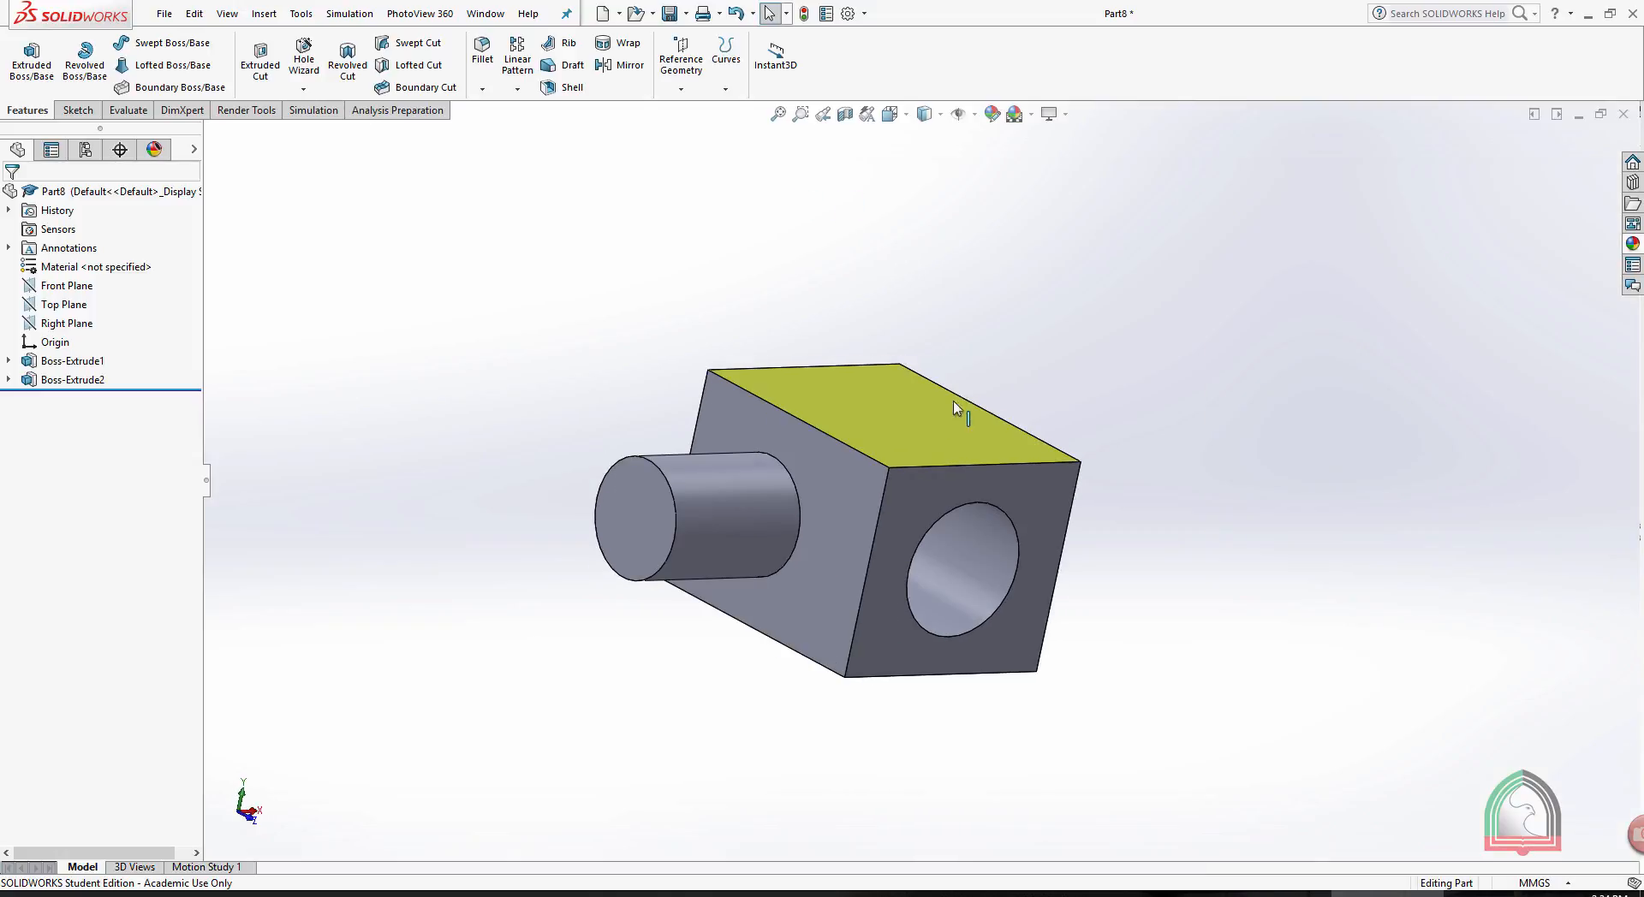
{"action": "left_click", "coordinate": [906, 408]}
{"action": "left_click", "coordinate": [1058, 353]}
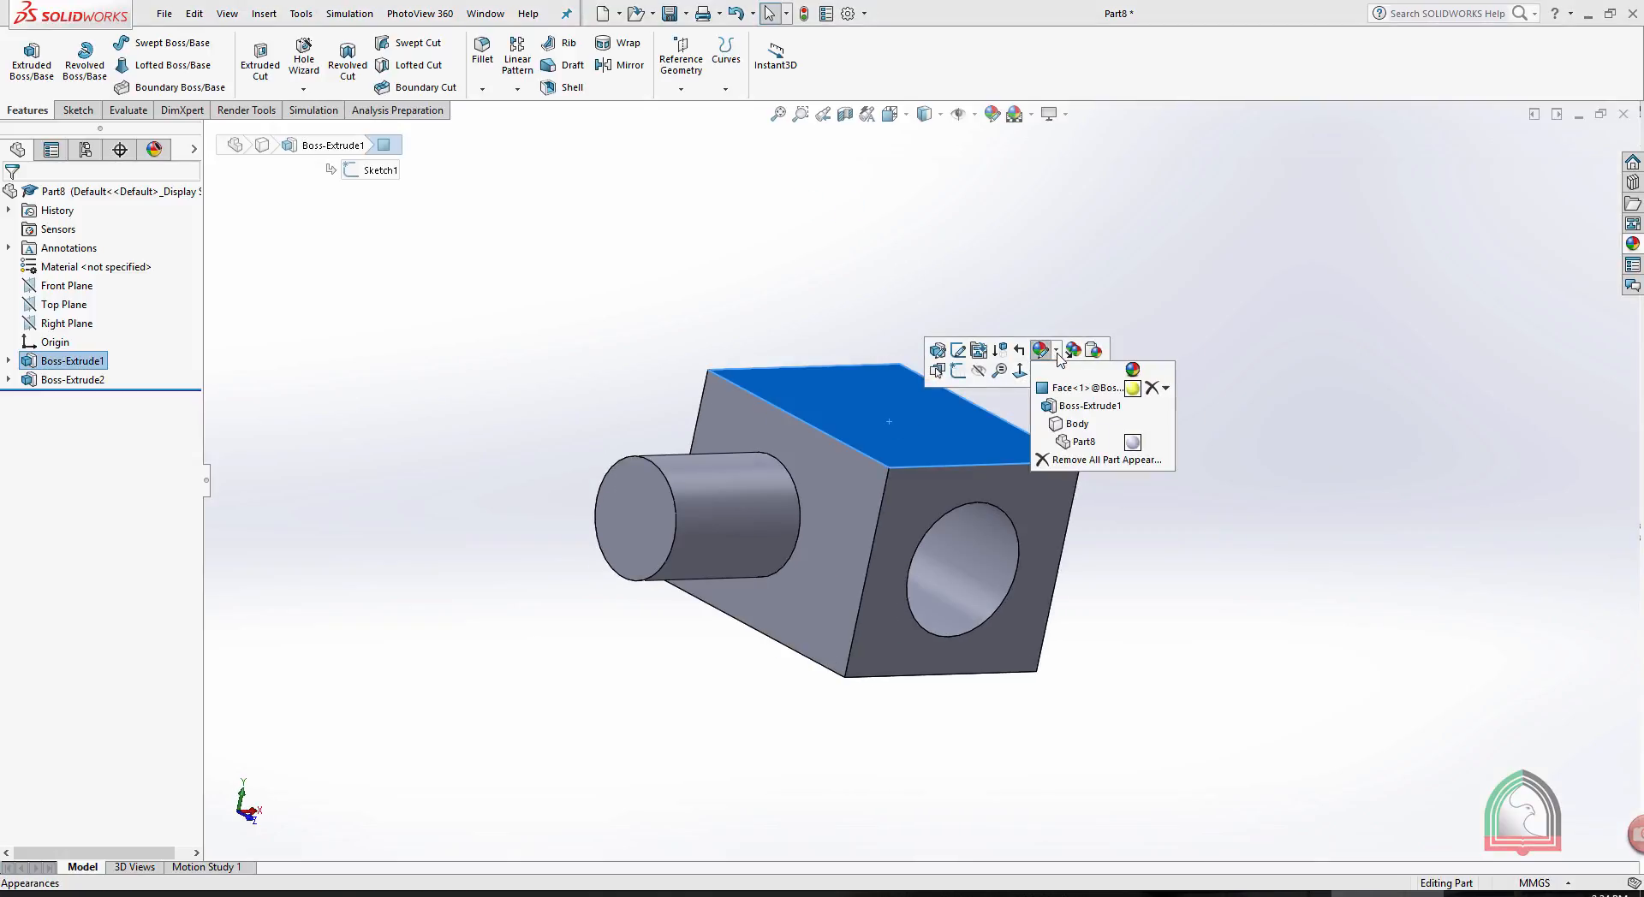
{"action": "left_click", "coordinate": [1153, 389]}
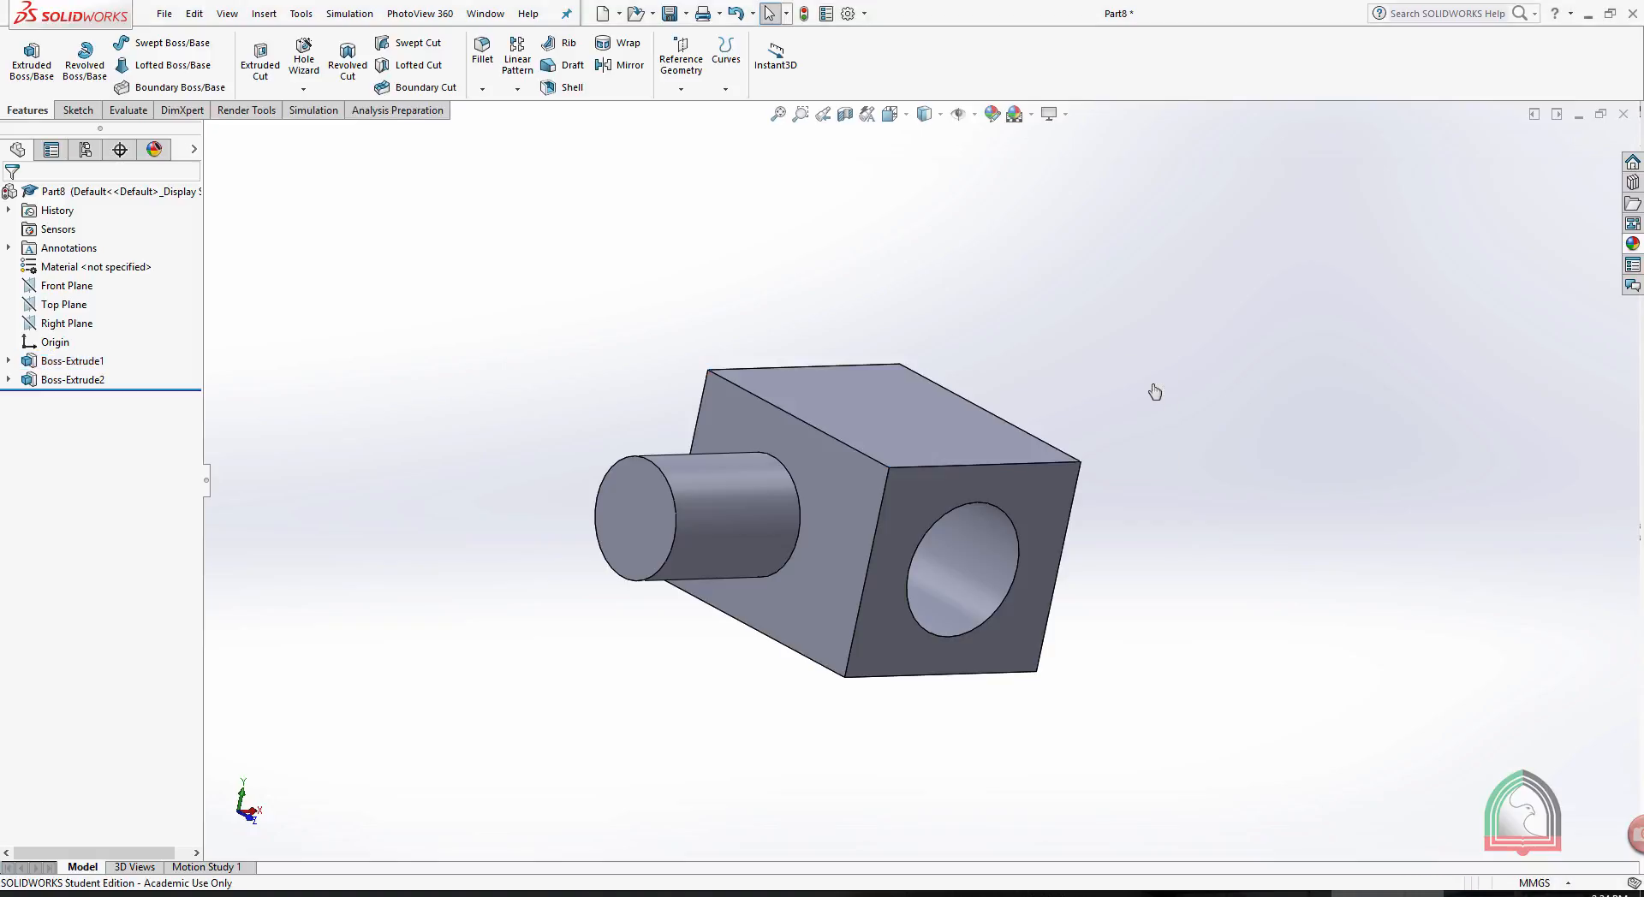
- Apply a yellow colour with RGB 249, 255, 95 to the whole Boss-Extrude1 feature
{"action": "left_click", "coordinate": [887, 385]}
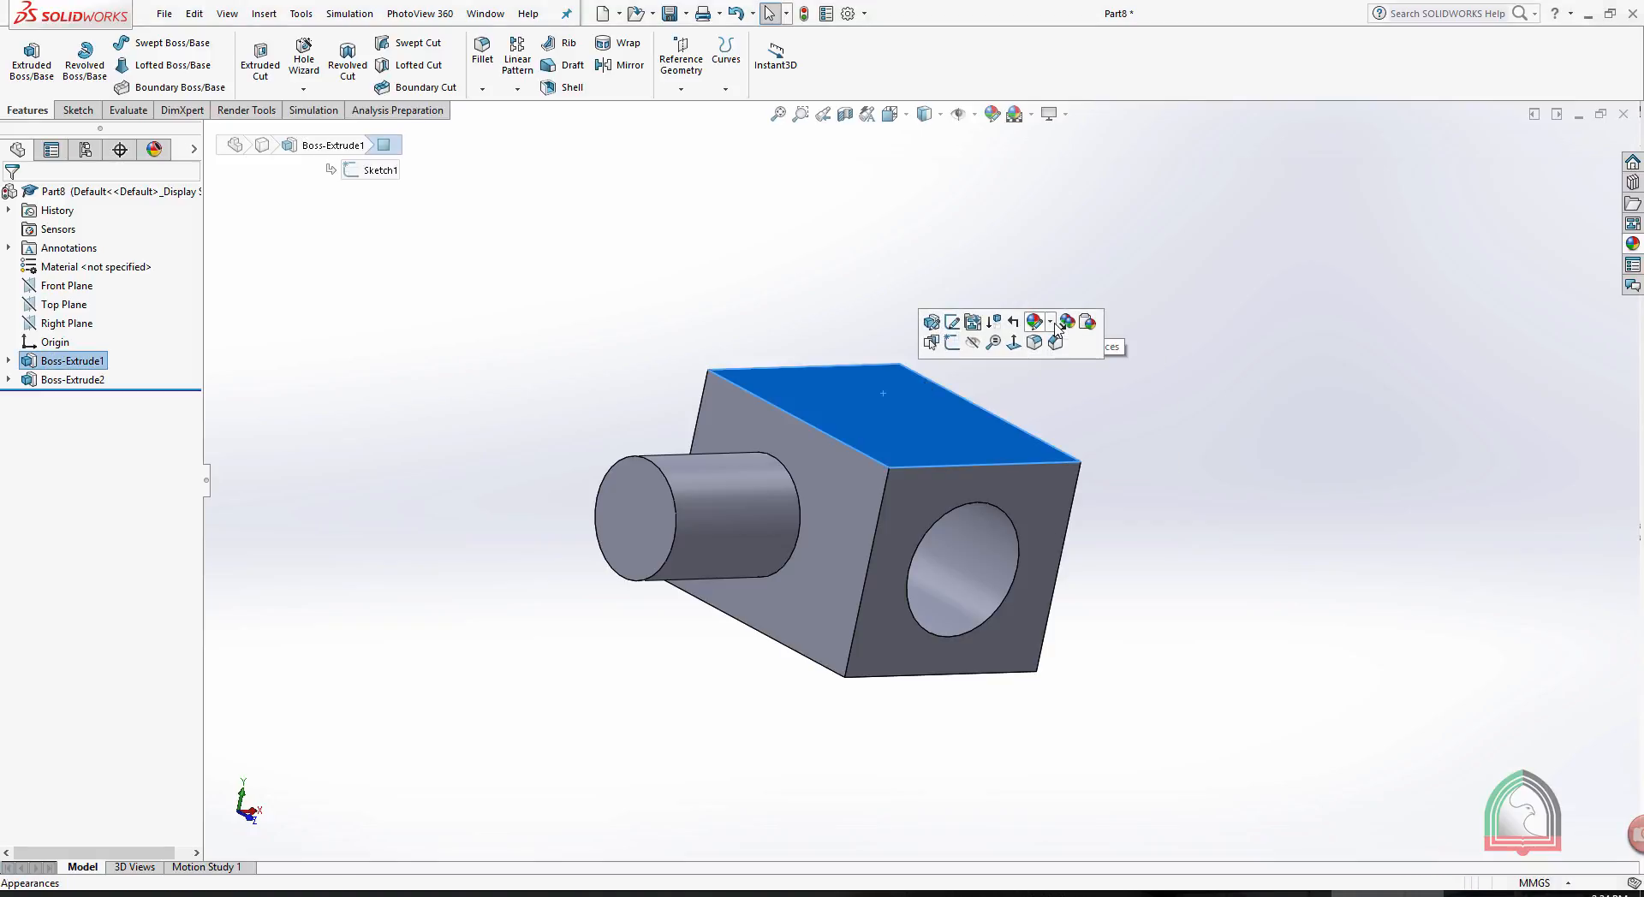
{"action": "left_click", "coordinate": [1050, 326]}
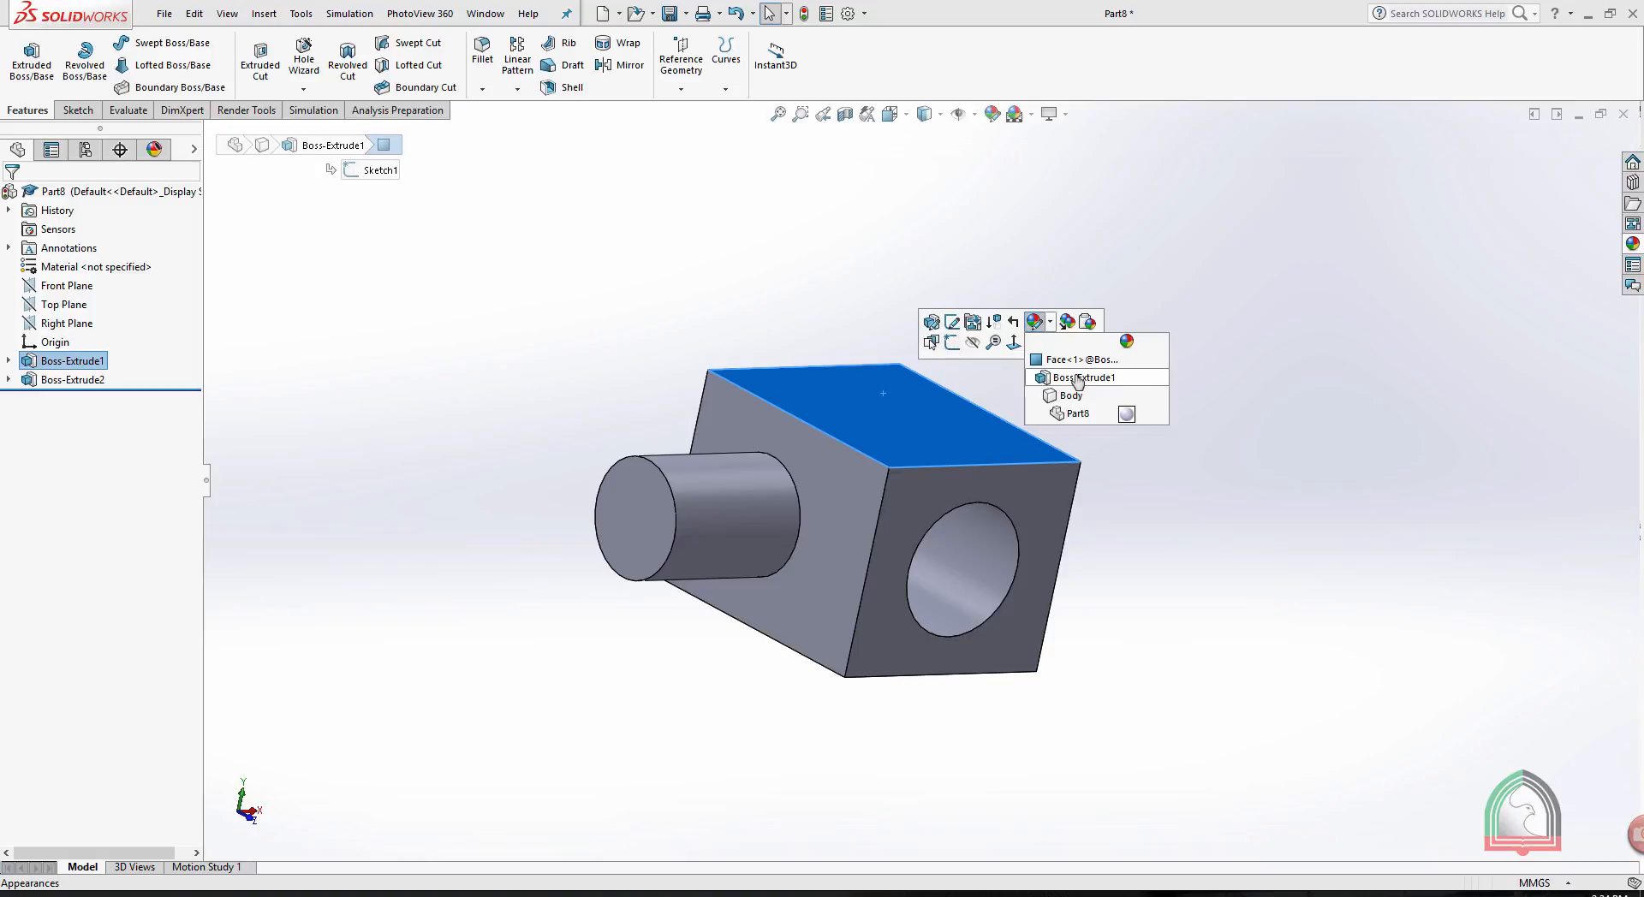
{"action": "left_click", "coordinate": [1066, 381]}
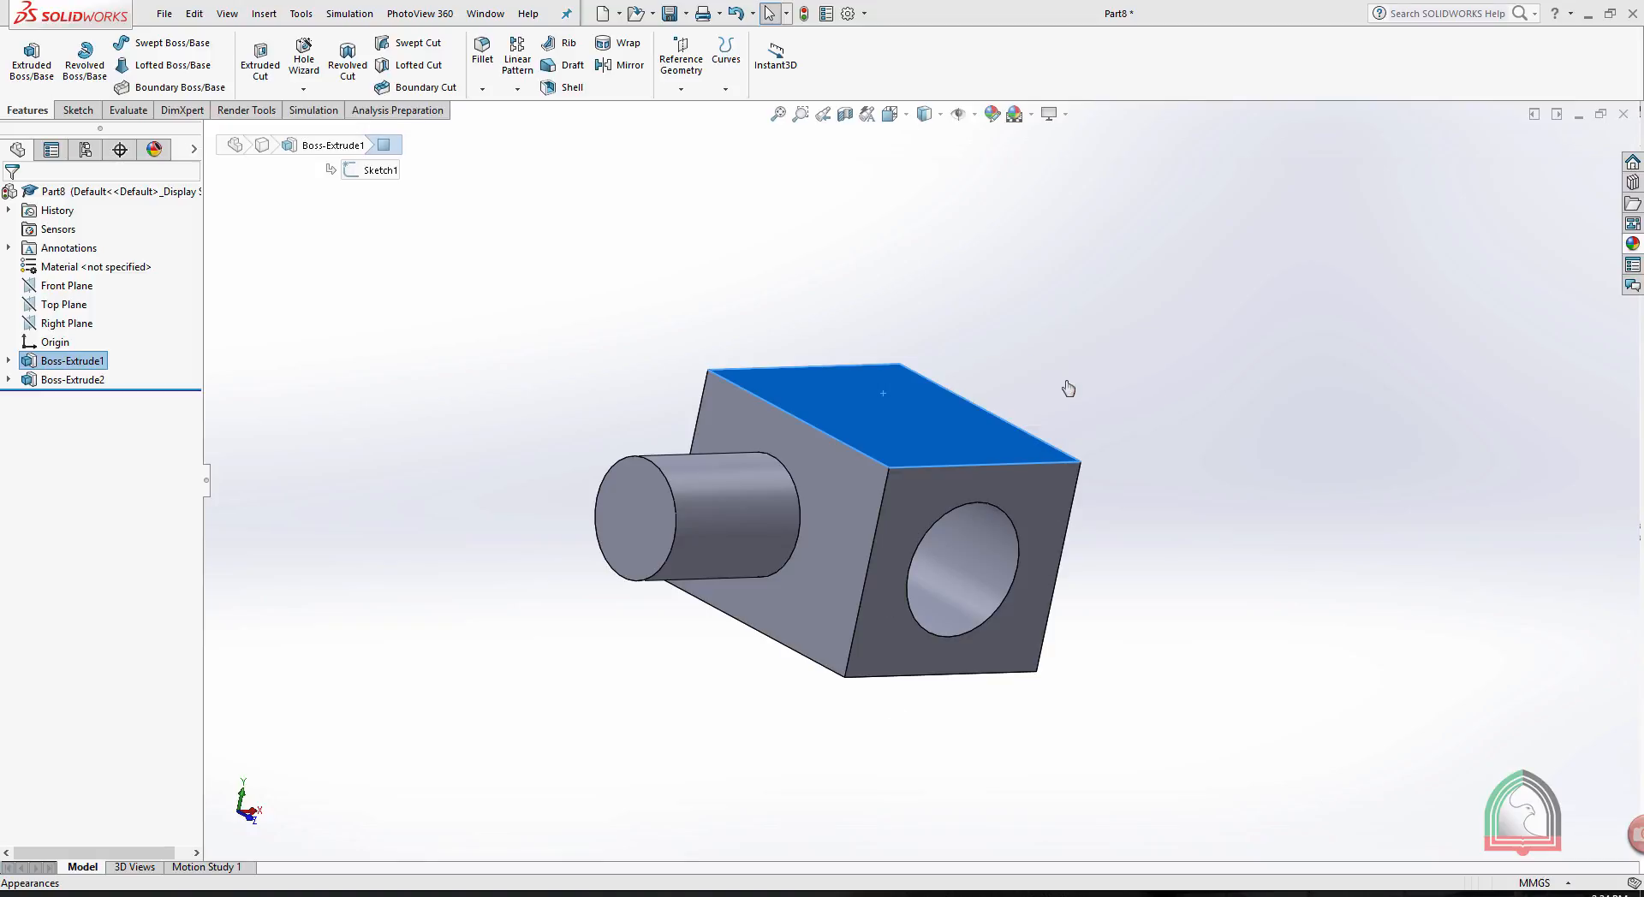
{"action": "left_click", "coordinate": [56, 612]}
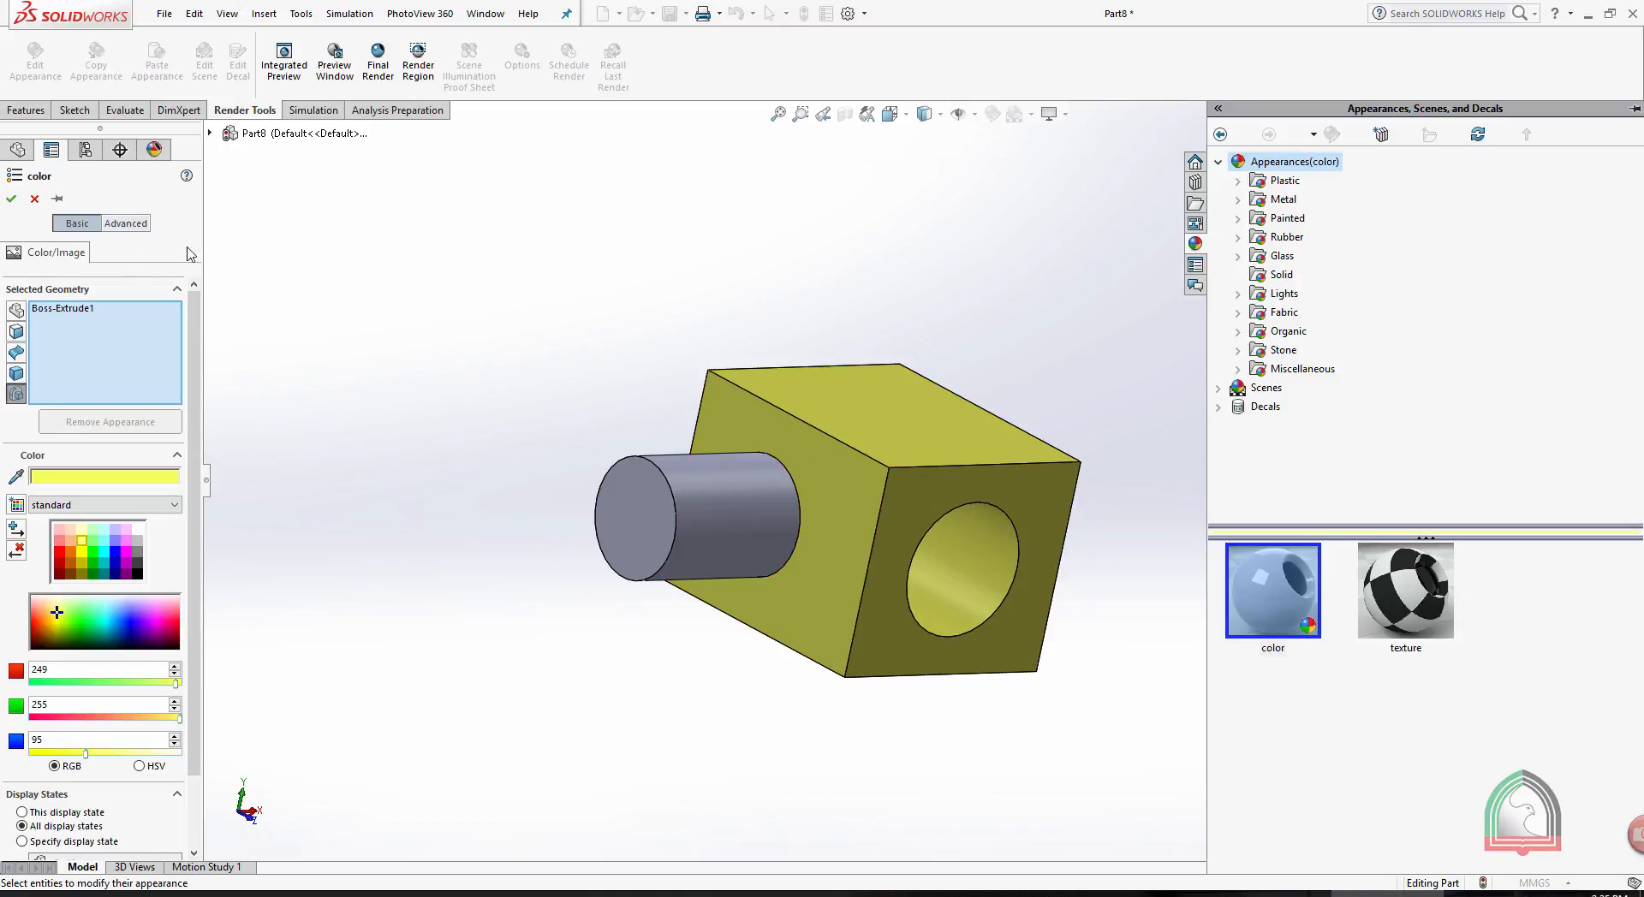
{"action": "left_click", "coordinate": [13, 200]}
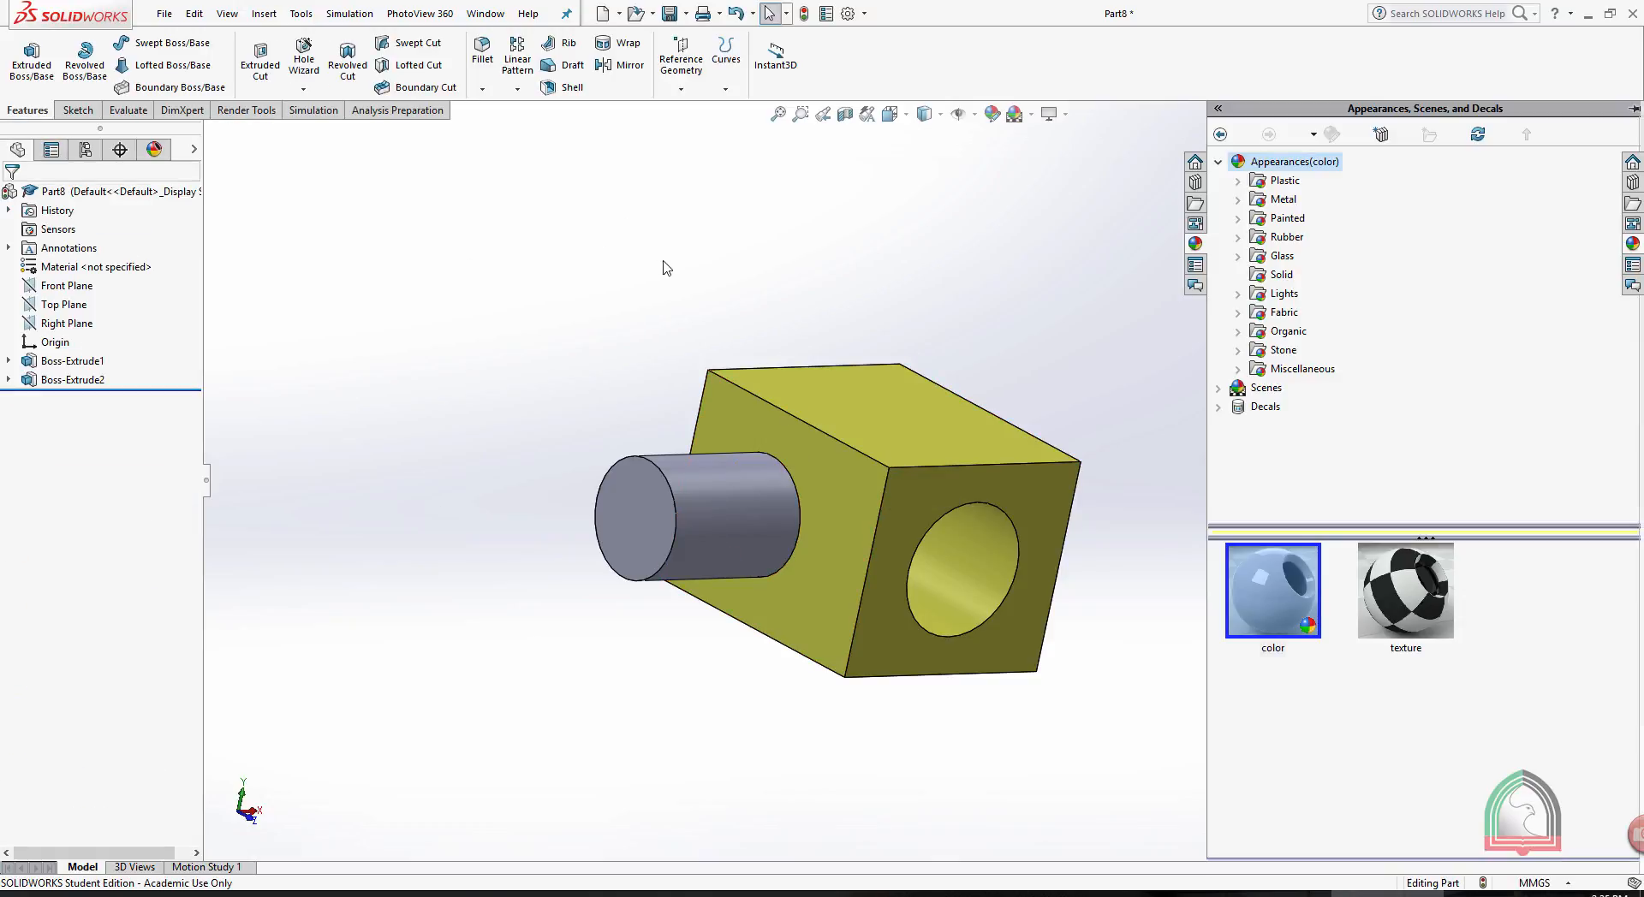
- Remove the feature-level appearance from Boss-Extrude1
{"action": "left_click", "coordinate": [907, 431]}
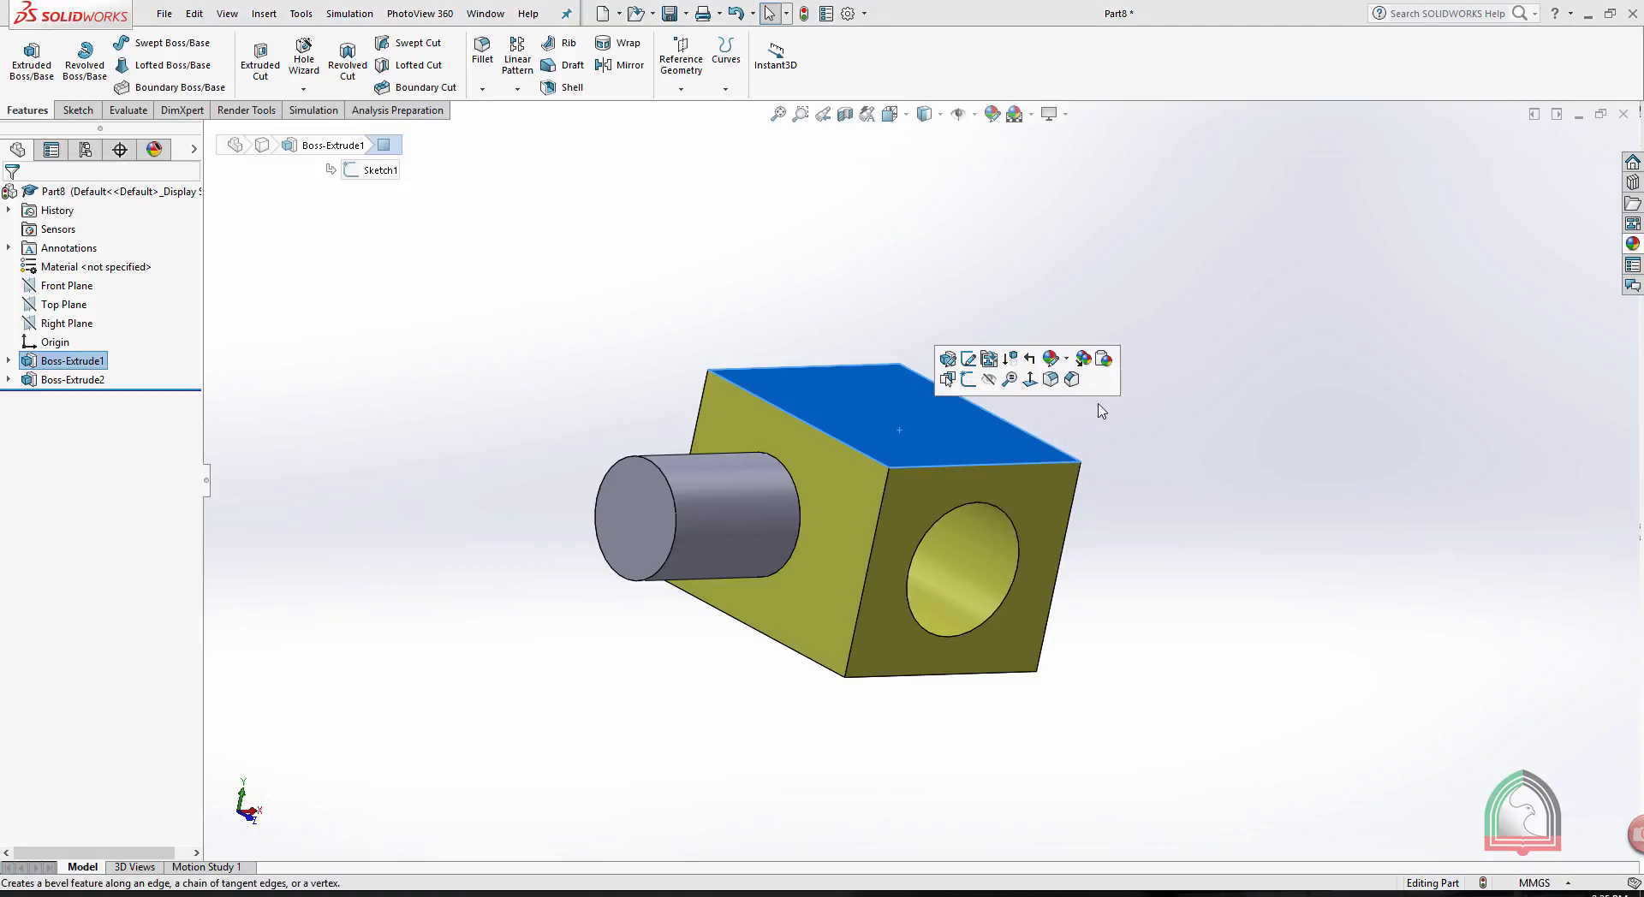
{"action": "left_click", "coordinate": [1067, 361]}
{"action": "left_click", "coordinate": [1161, 415]}
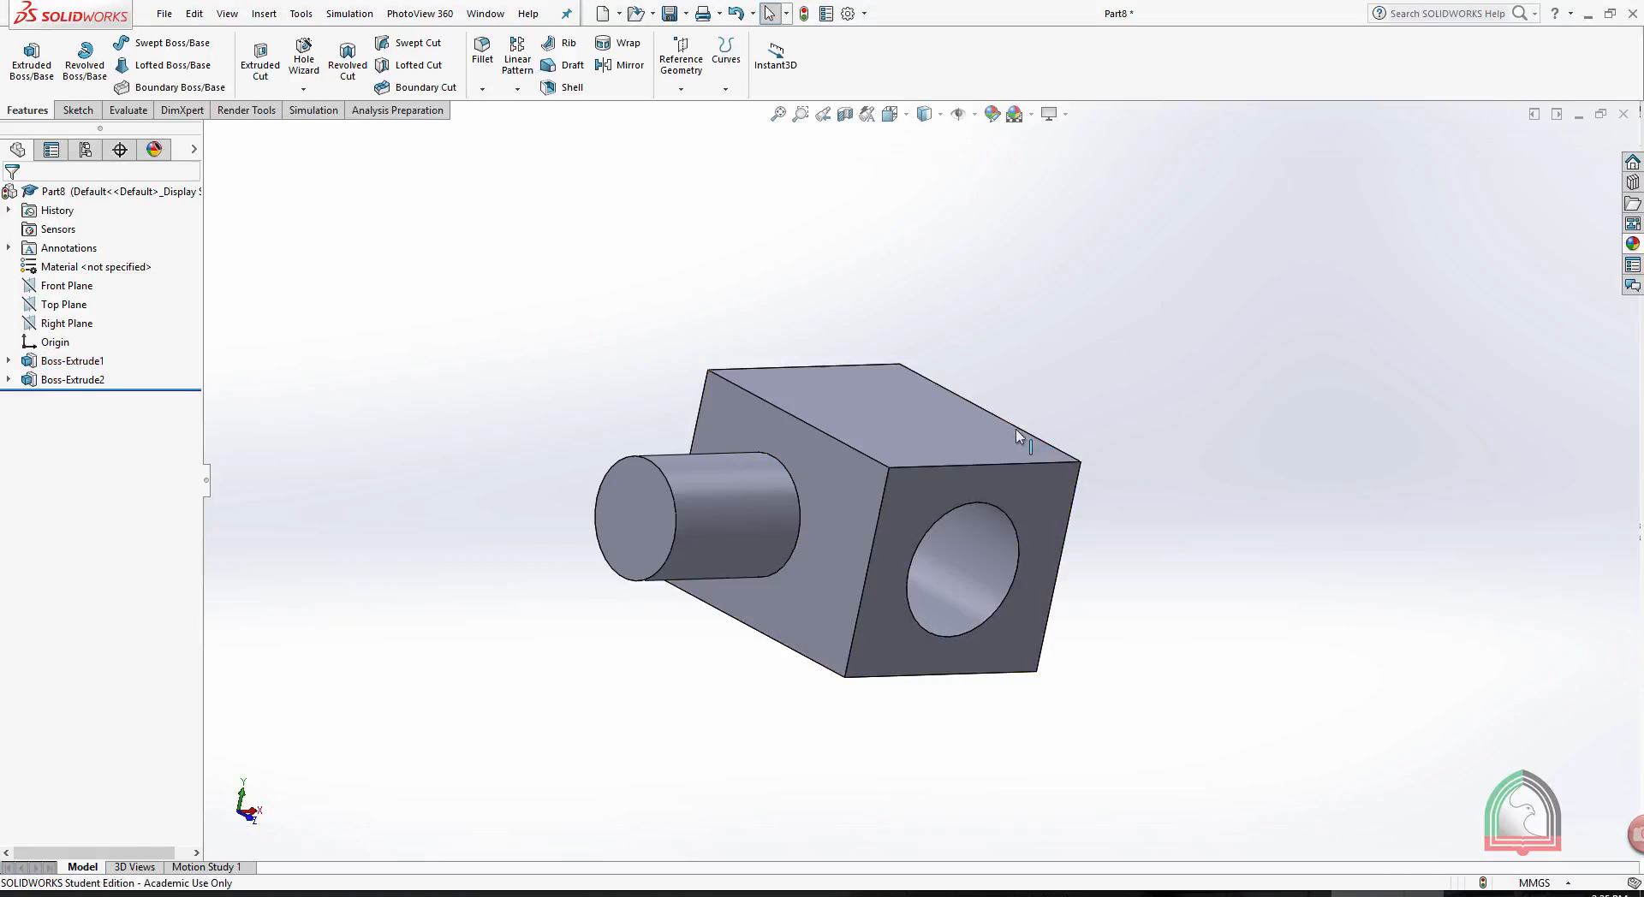
- Try a yellow colour with RGB 255, 233, 95 on the whole body, including the cylindrical boss
{"action": "left_click", "coordinate": [917, 425]}
{"action": "left_click", "coordinate": [1078, 357]}
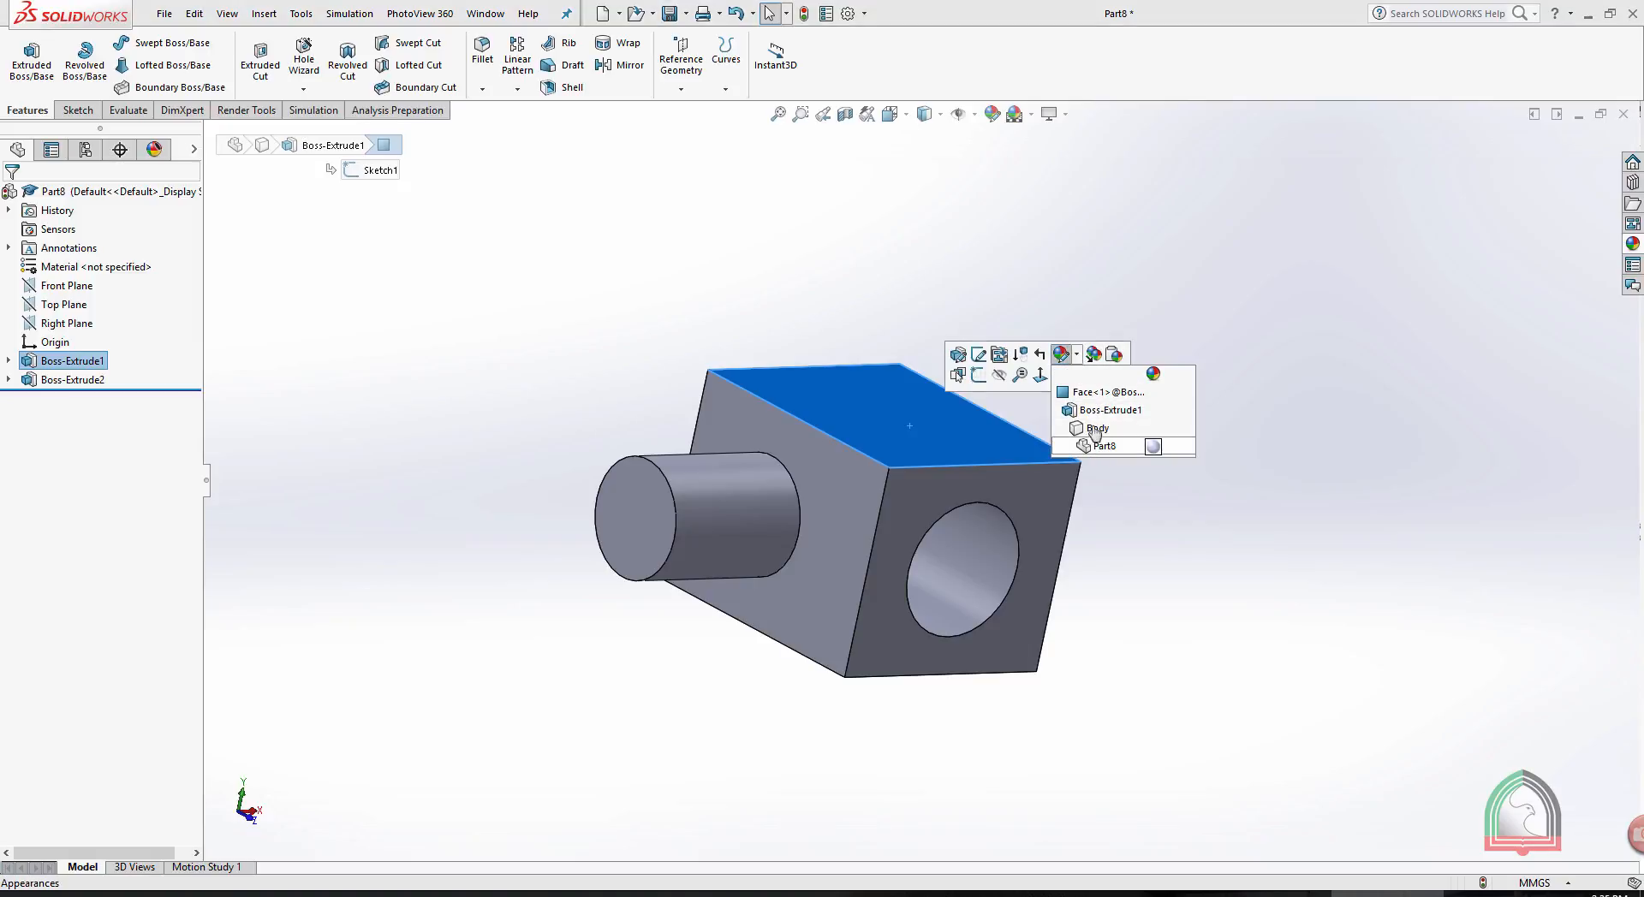
{"action": "left_click", "coordinate": [1096, 428]}
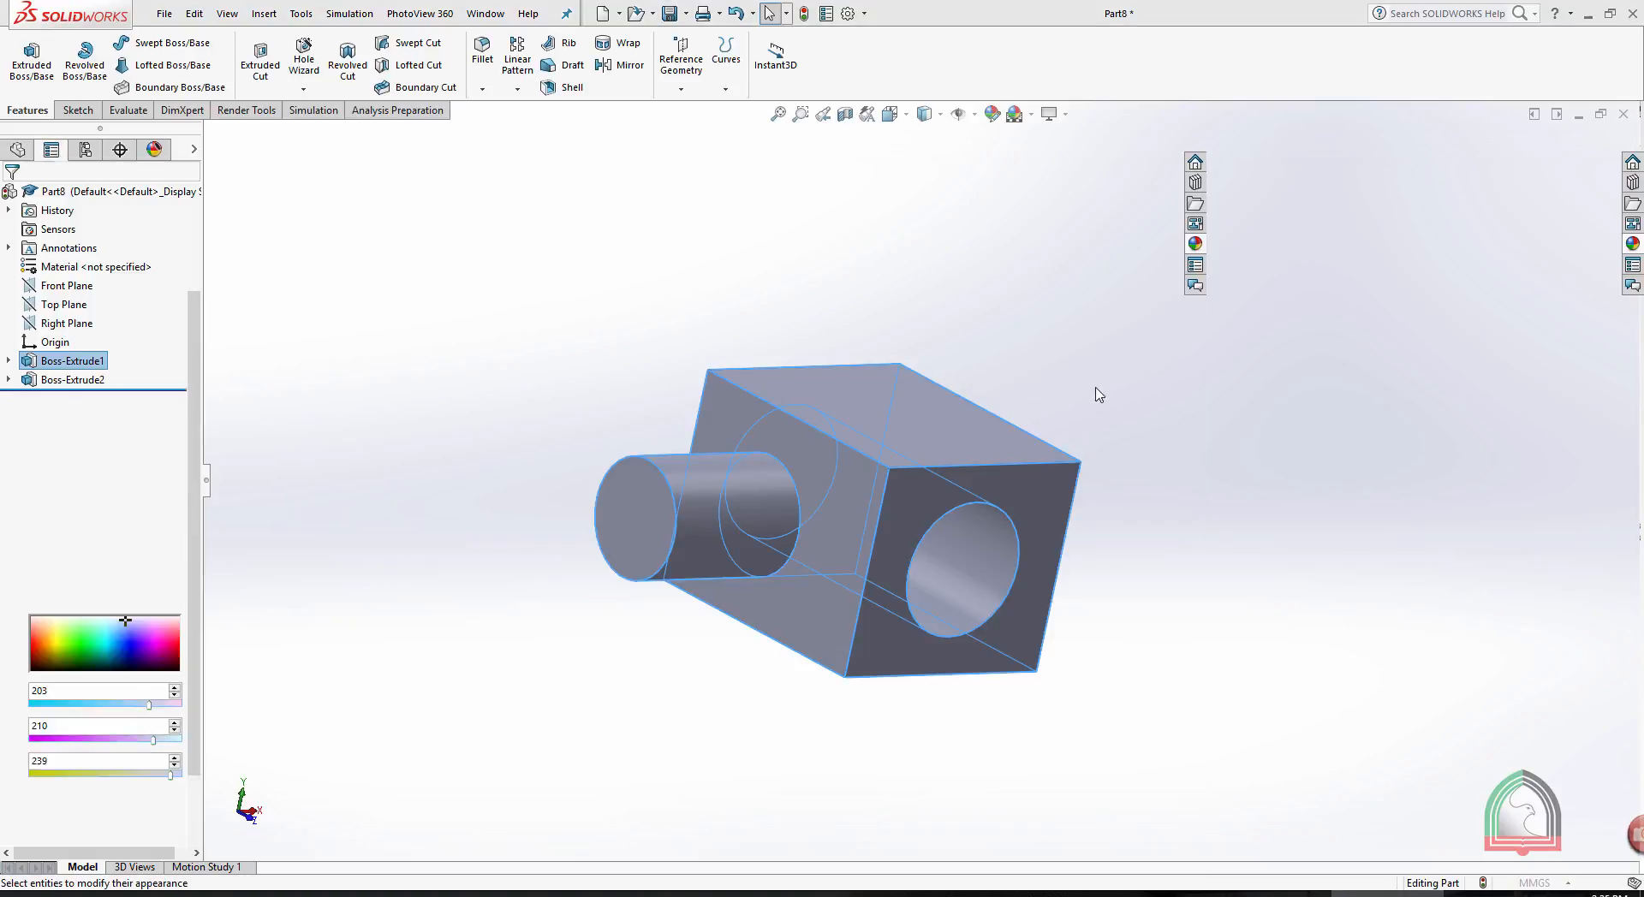
{"action": "left_click", "coordinate": [52, 612]}
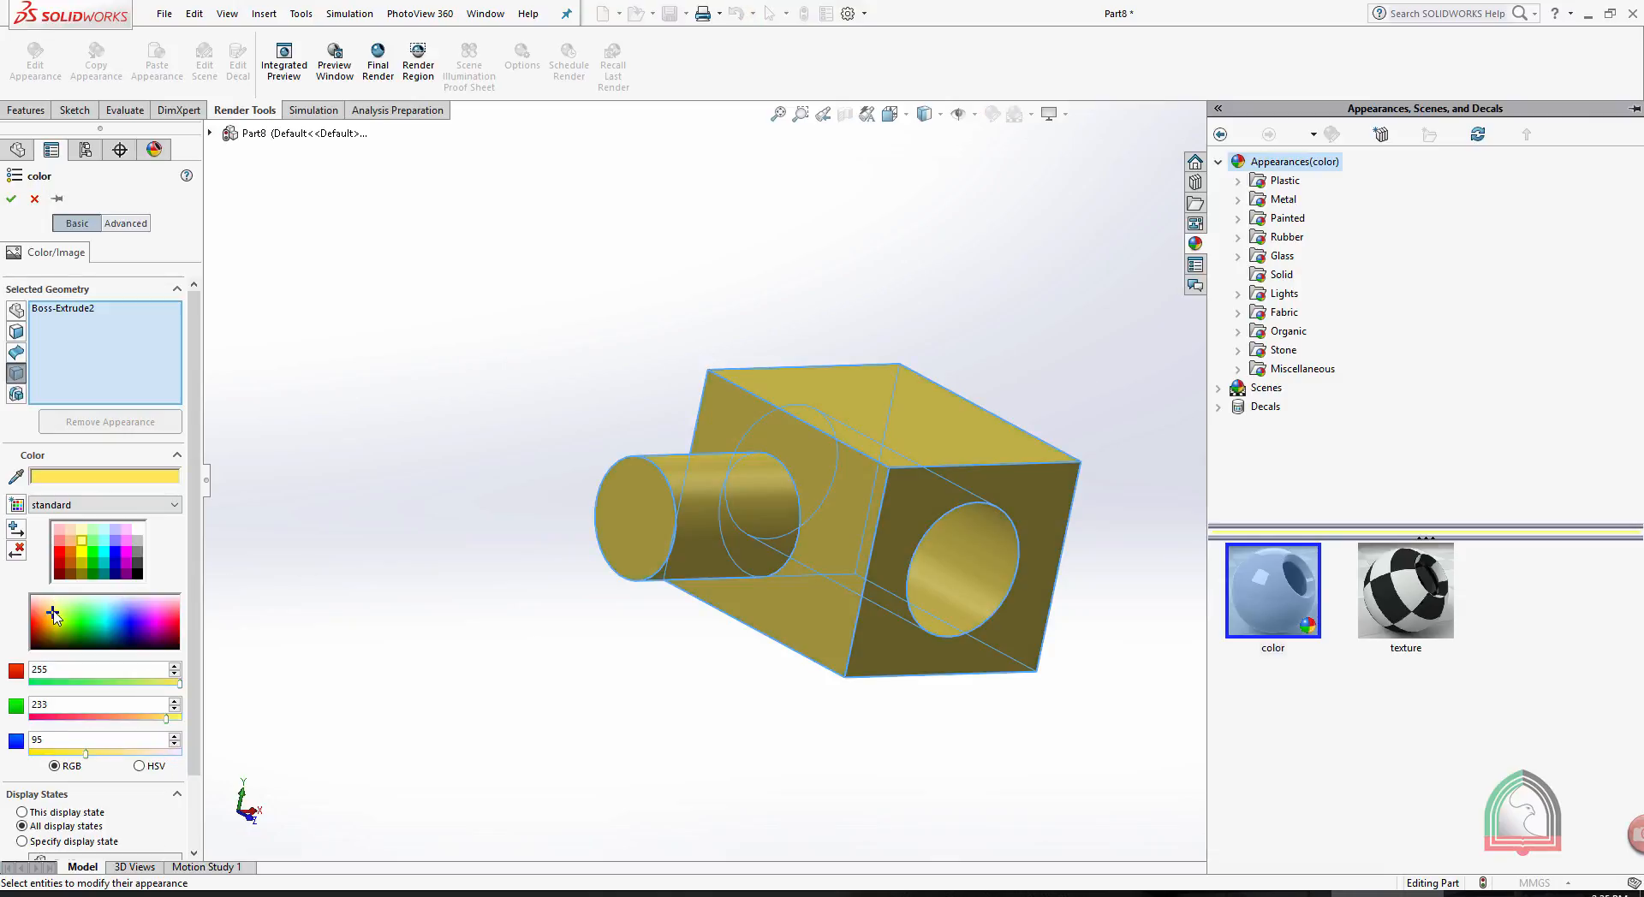
{"action": "left_click", "coordinate": [34, 199]}
- Review the appearance levels offered for the block's top face from another viewing angle
{"action": "middle_click_drag", "start_coordinate": [1045, 300], "coordinate": [1001, 338]}
{"action": "left_click", "coordinate": [865, 369]}
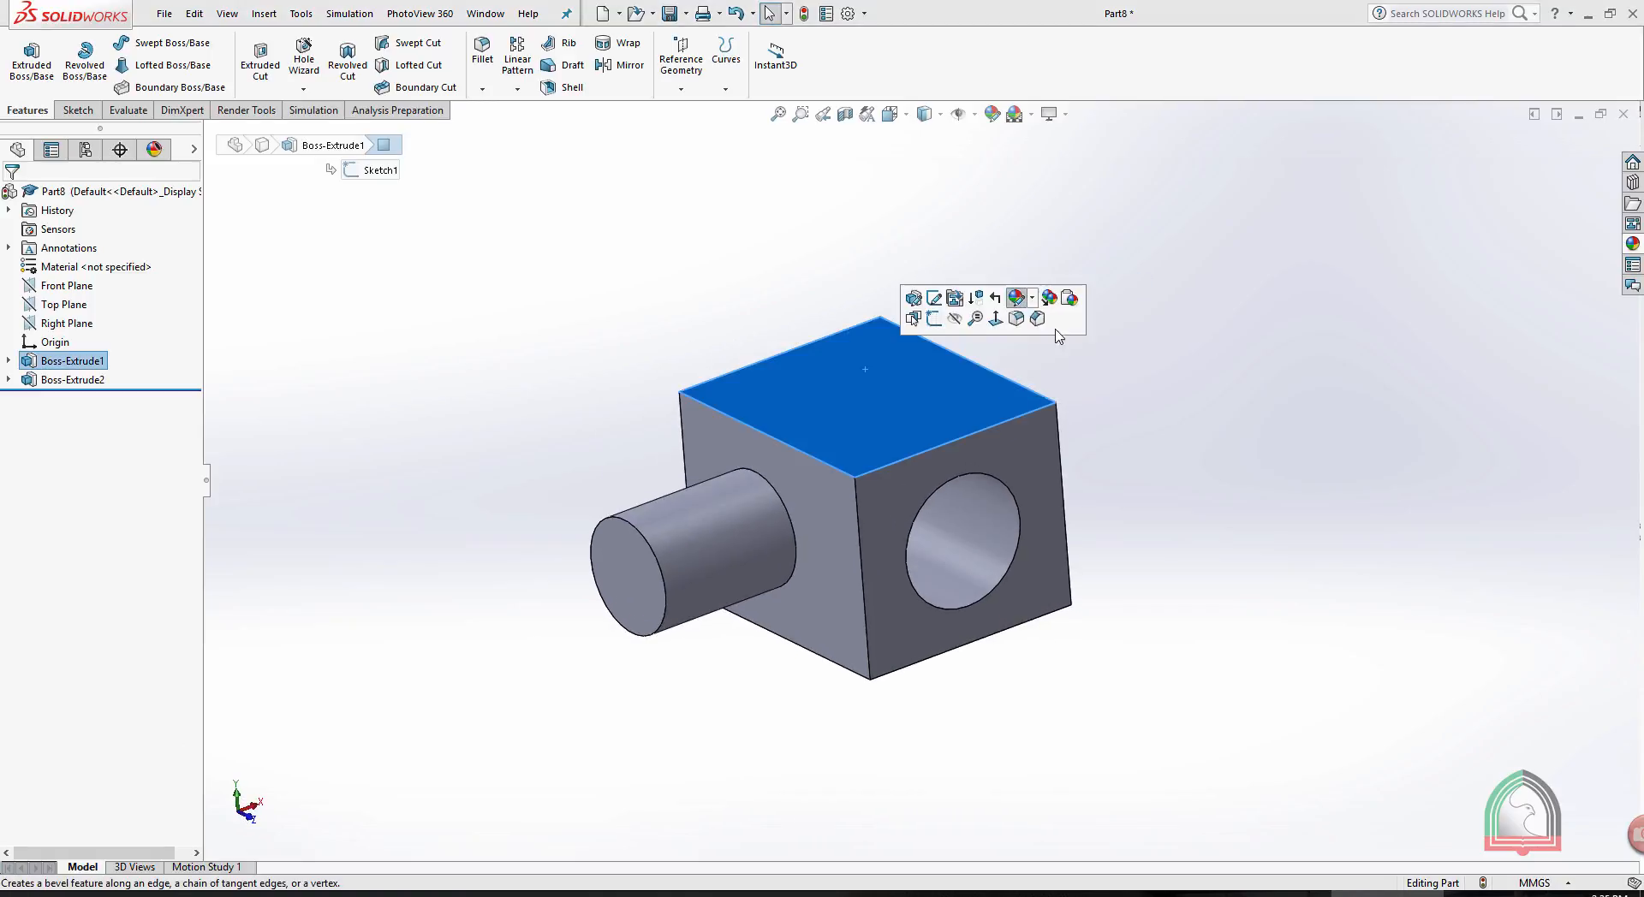
{"action": "left_click", "coordinate": [1017, 297]}
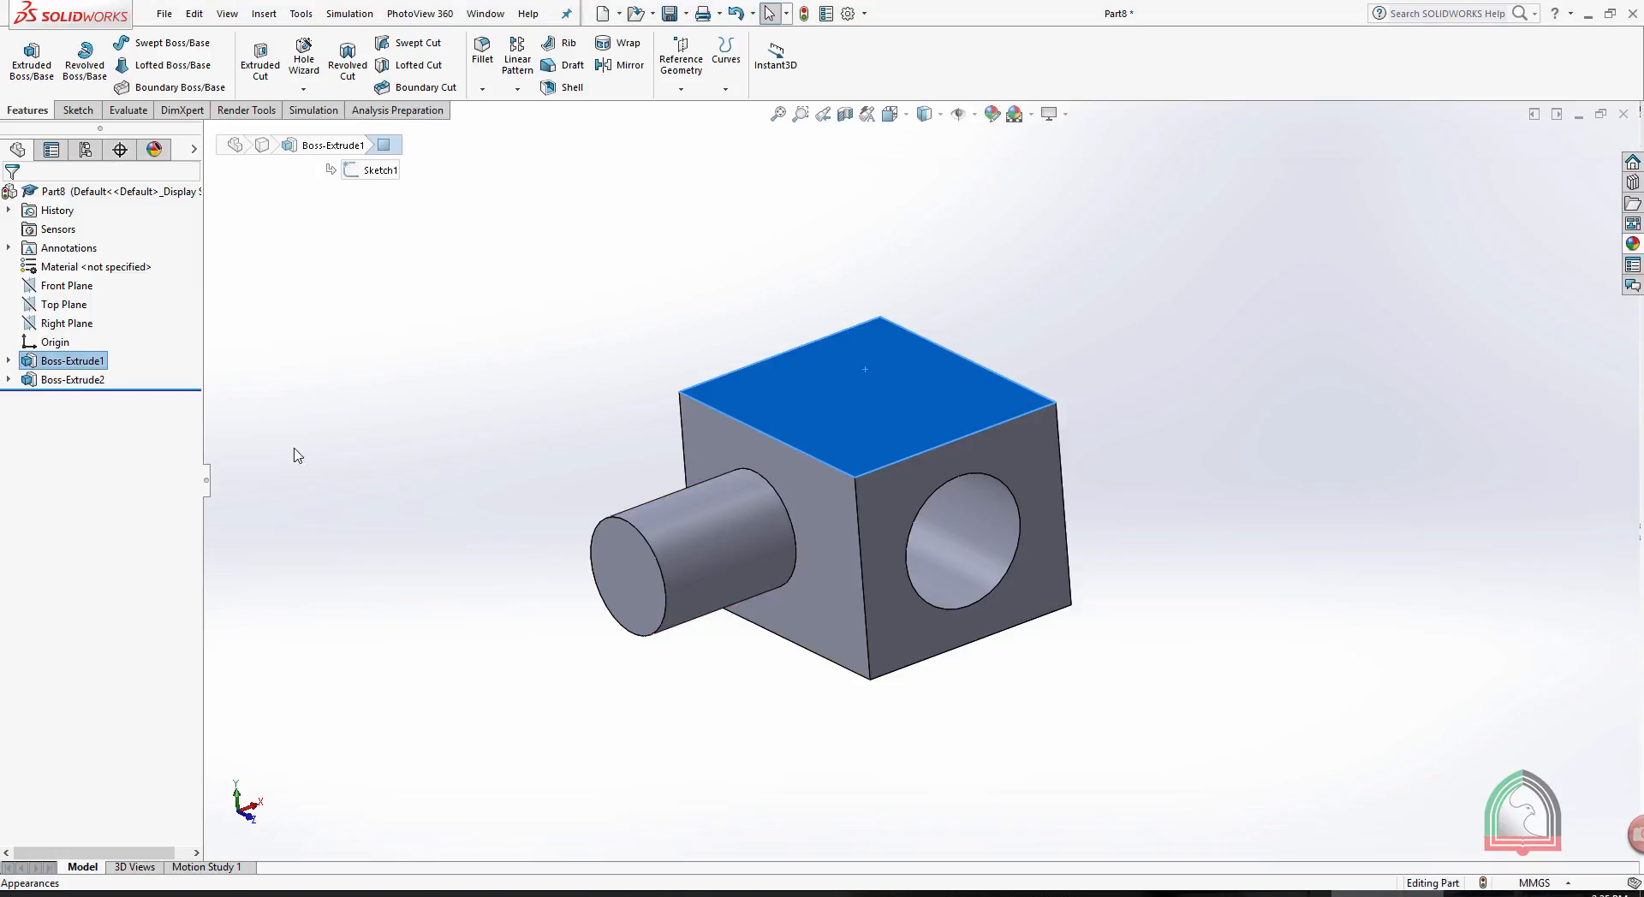
- Delete the cylindrical boss feature Boss-Extrude2 from the part while keeping its sketch
{"action": "right_click", "coordinate": [70, 381]}
{"action": "left_click", "coordinate": [109, 476]}
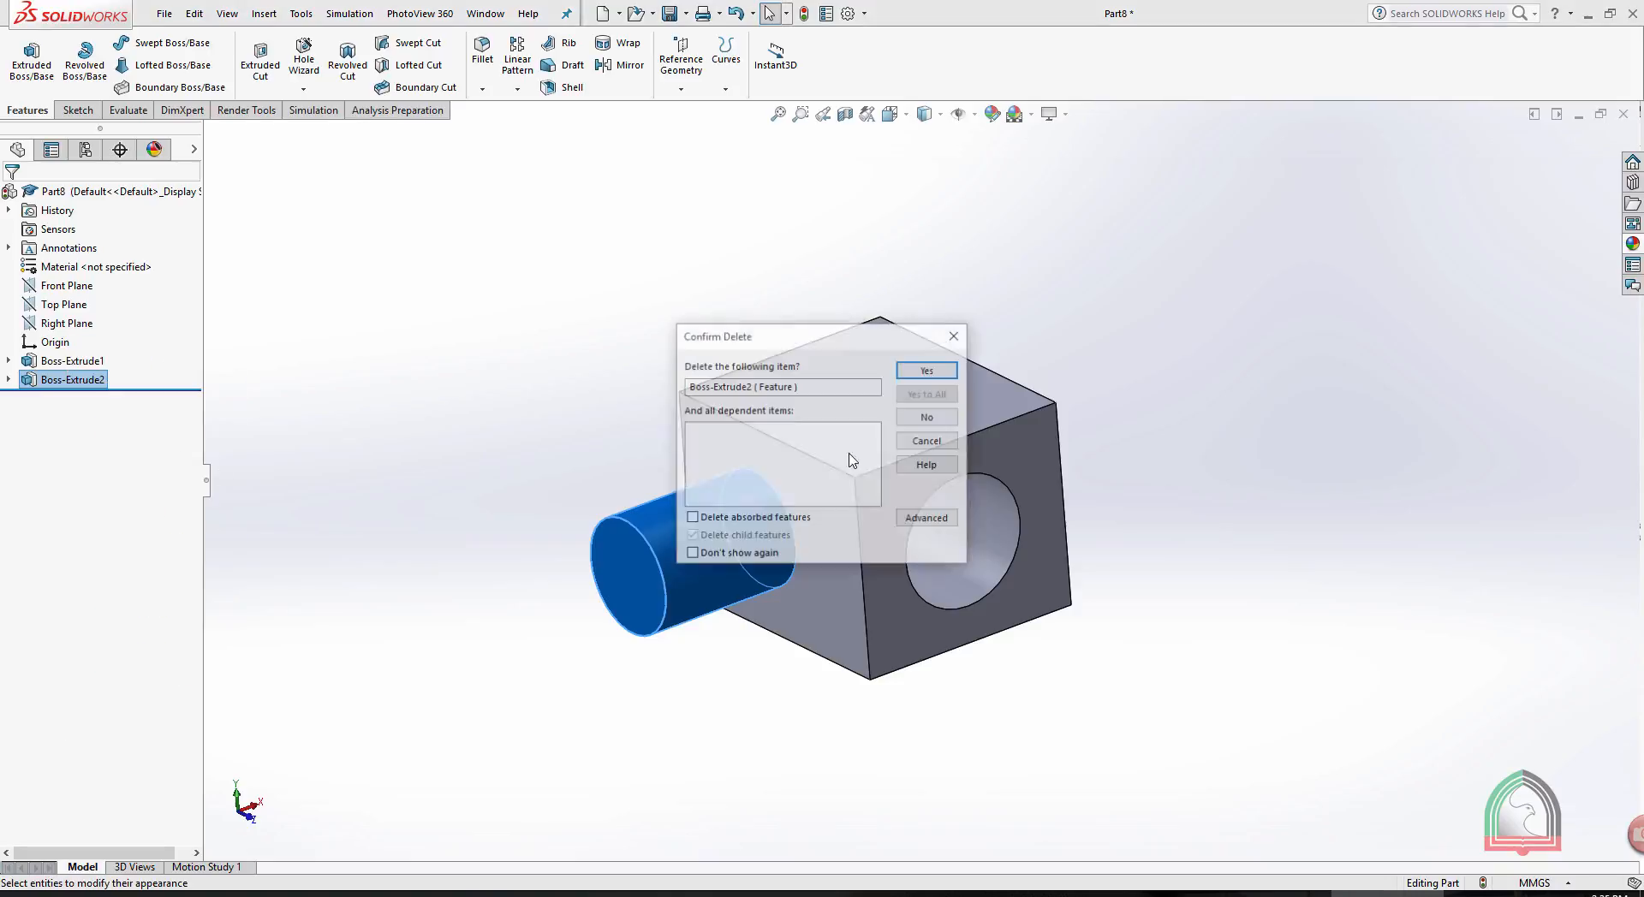
{"action": "left_click", "coordinate": [931, 368]}
- Open the appearance settings for the whole part, starting from the block's top face
{"action": "mouse_move", "coordinate": [1148, 315]}
{"action": "middle_mouse_down"}
{"action": "mouse_move", "coordinate": [1190, 316]}
{"action": "mouse_move", "coordinate": [947, 380]}
{"action": "middle_mouse_up"}
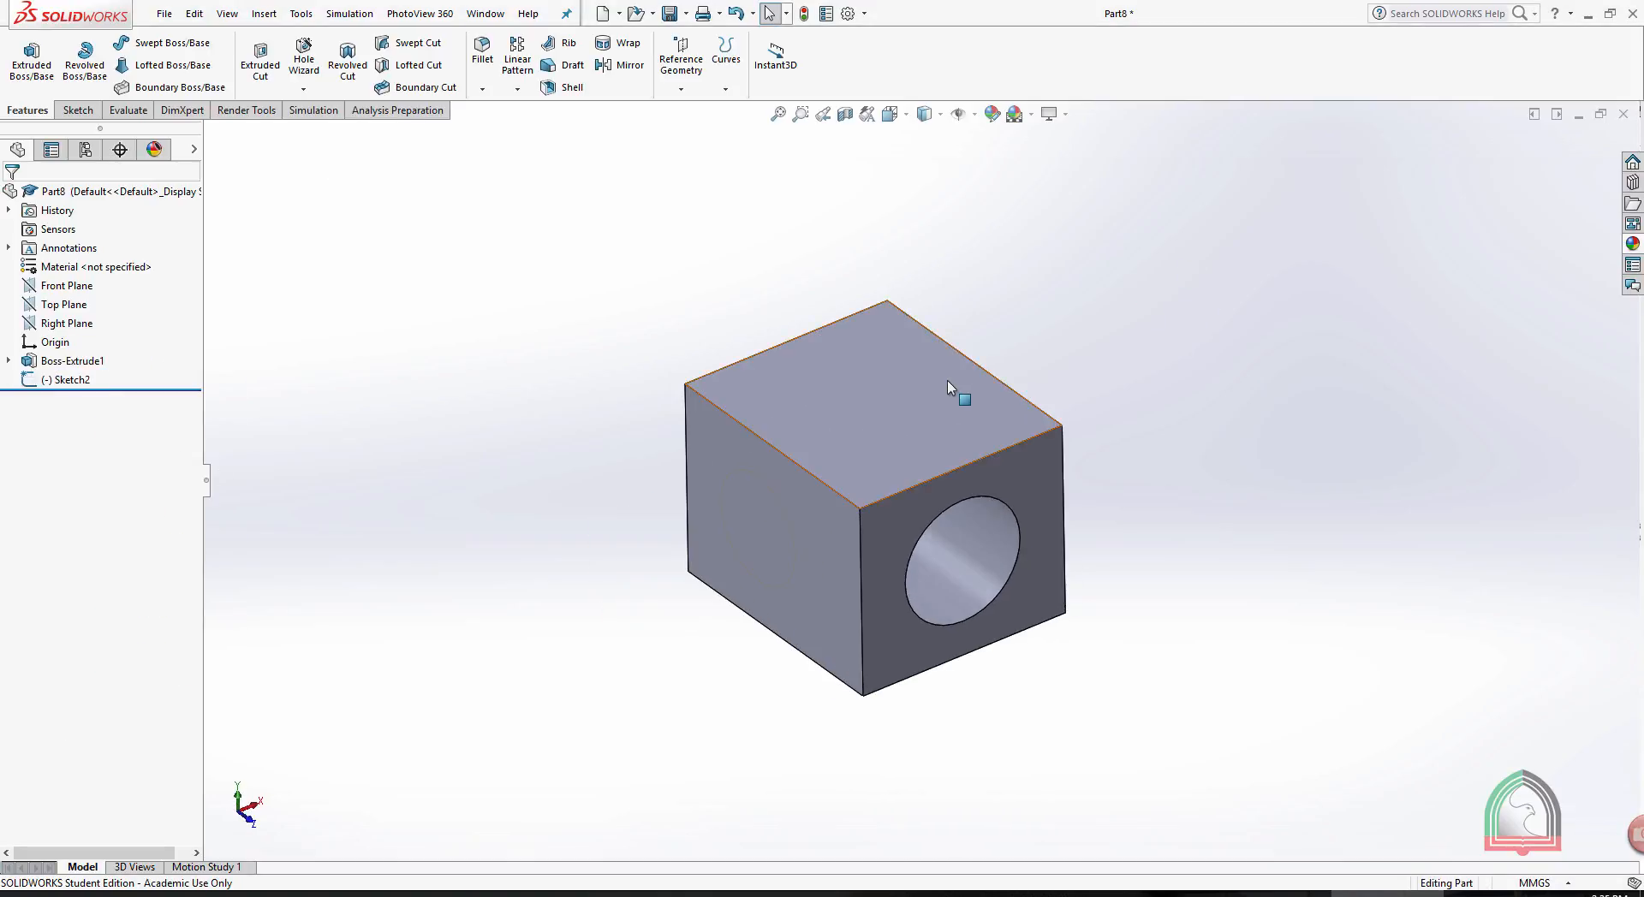
{"action": "left_click", "coordinate": [947, 378]}
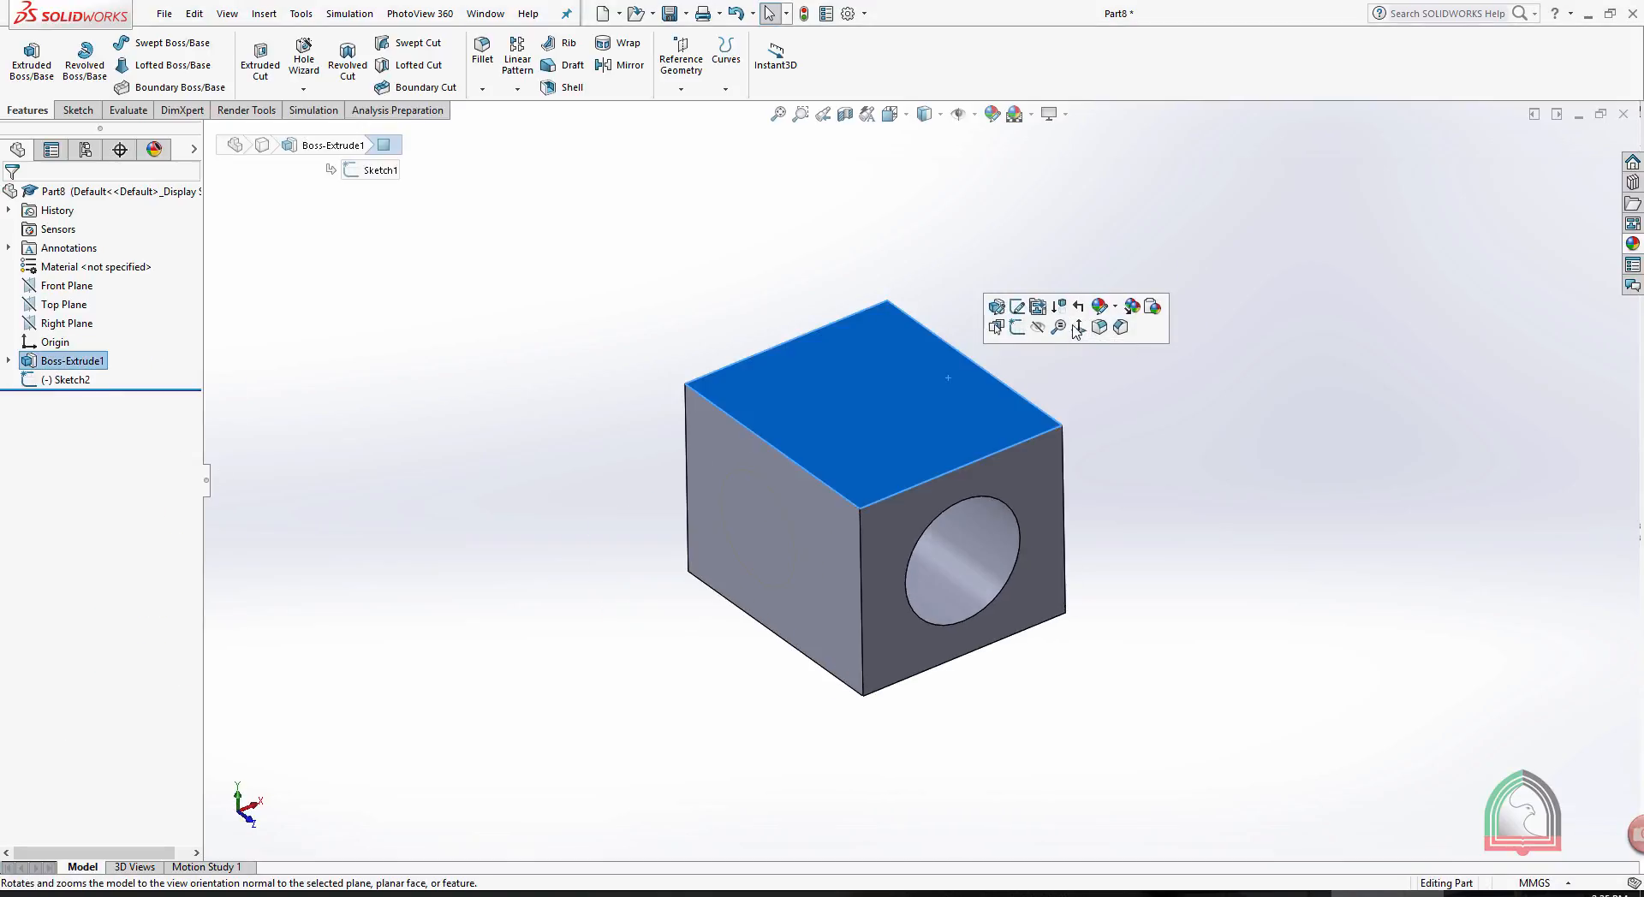
{"action": "left_click", "coordinate": [1152, 307]}
{"action": "left_click", "coordinate": [1145, 397]}
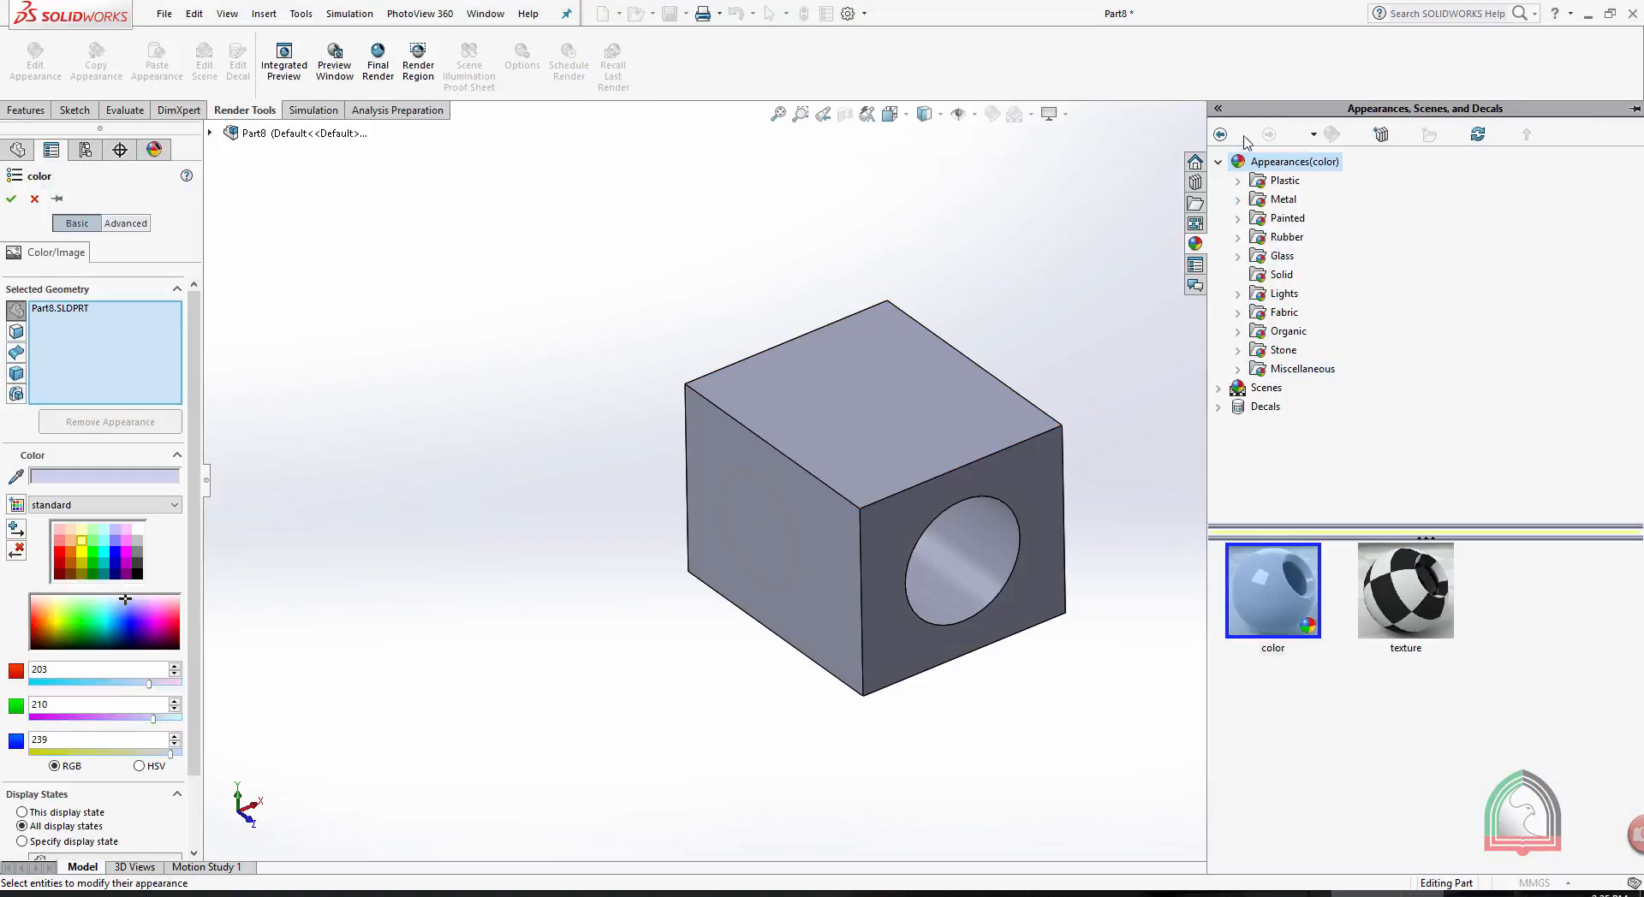
- Apply the satin finished teak endgrain appearance from the Organic, Wood, Teak category to the whole part
{"action": "left_click", "coordinate": [1219, 163]}
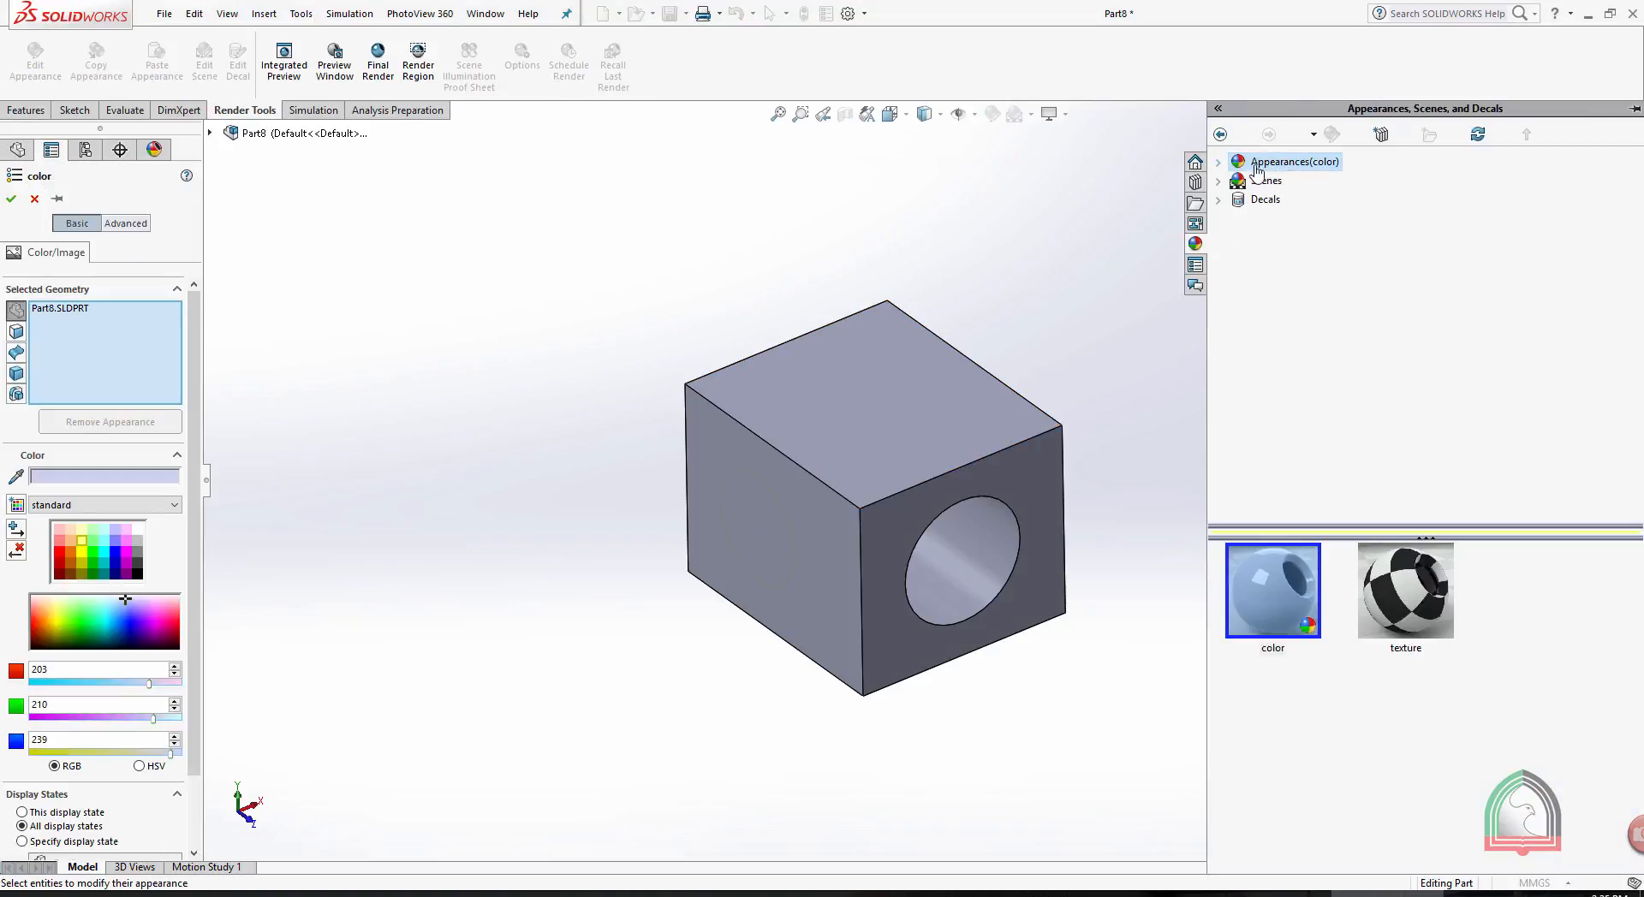
{"action": "left_click", "coordinate": [1220, 163]}
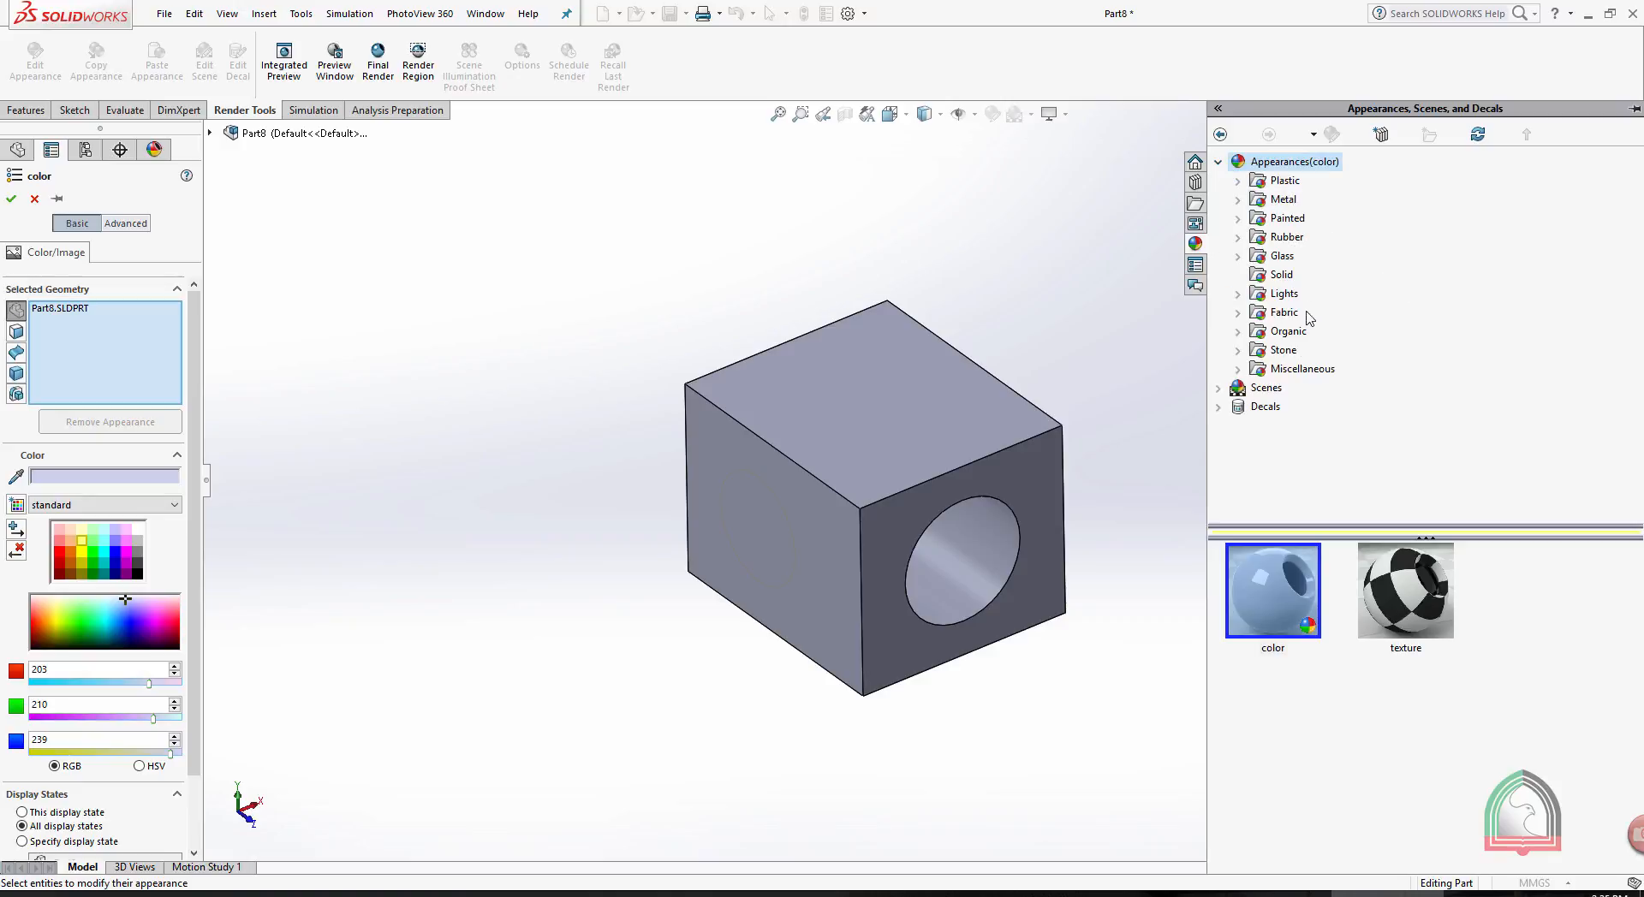
{"action": "left_click", "coordinate": [1239, 332]}
{"action": "left_click", "coordinate": [1297, 351]}
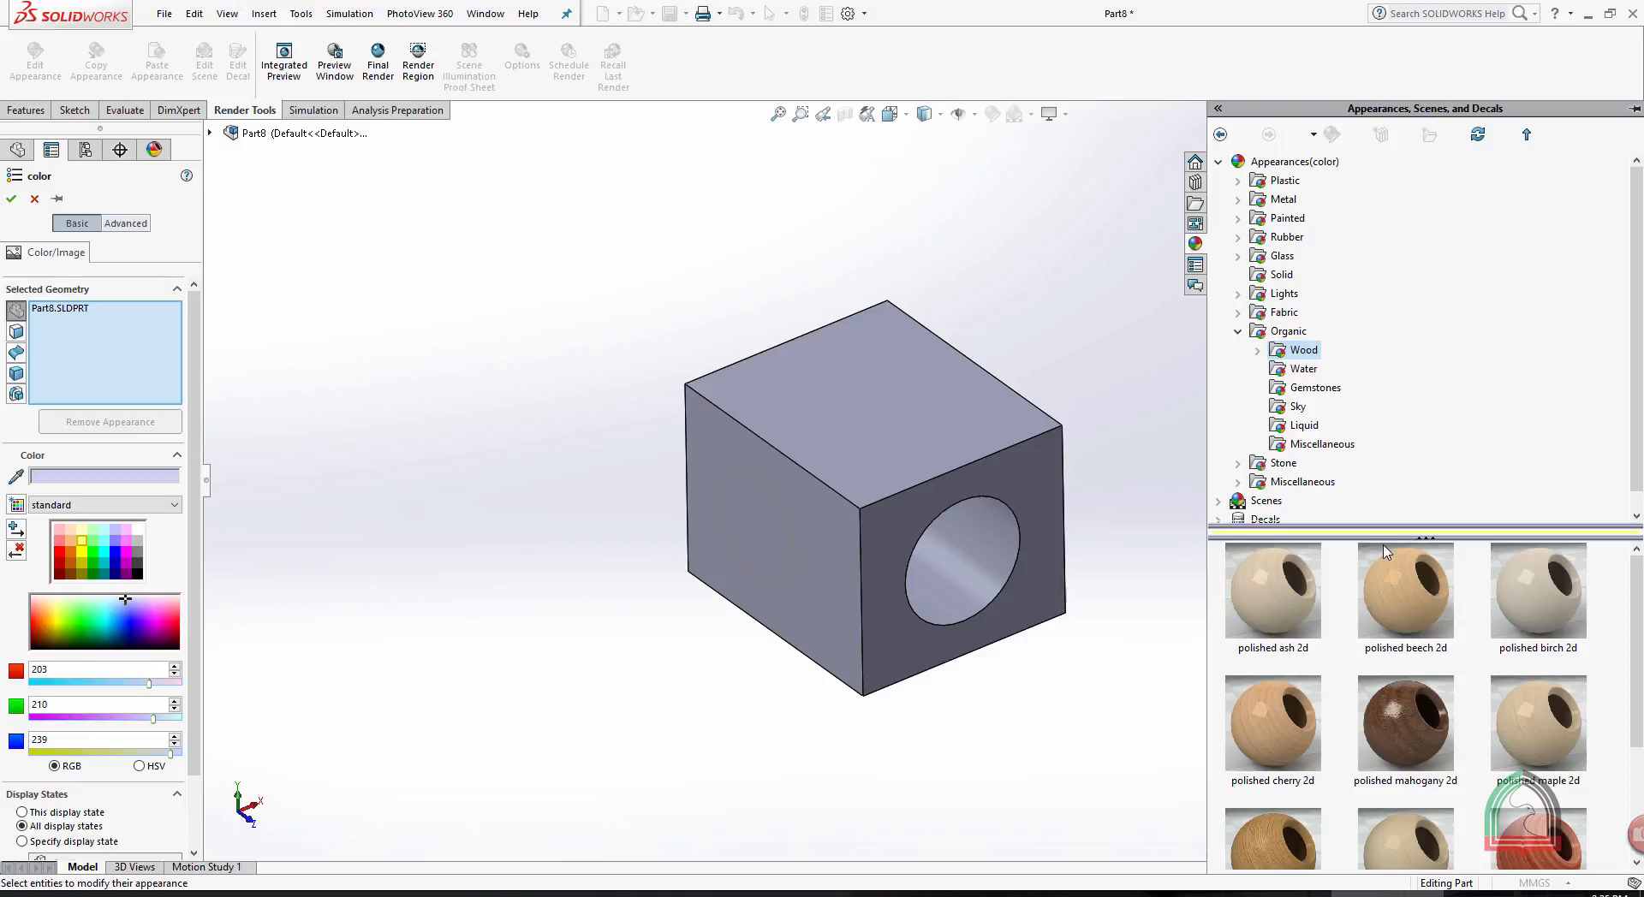
{"action": "scroll", "coordinate": [1456, 736], "scroll_direction": "down", "scroll_amount": 3}
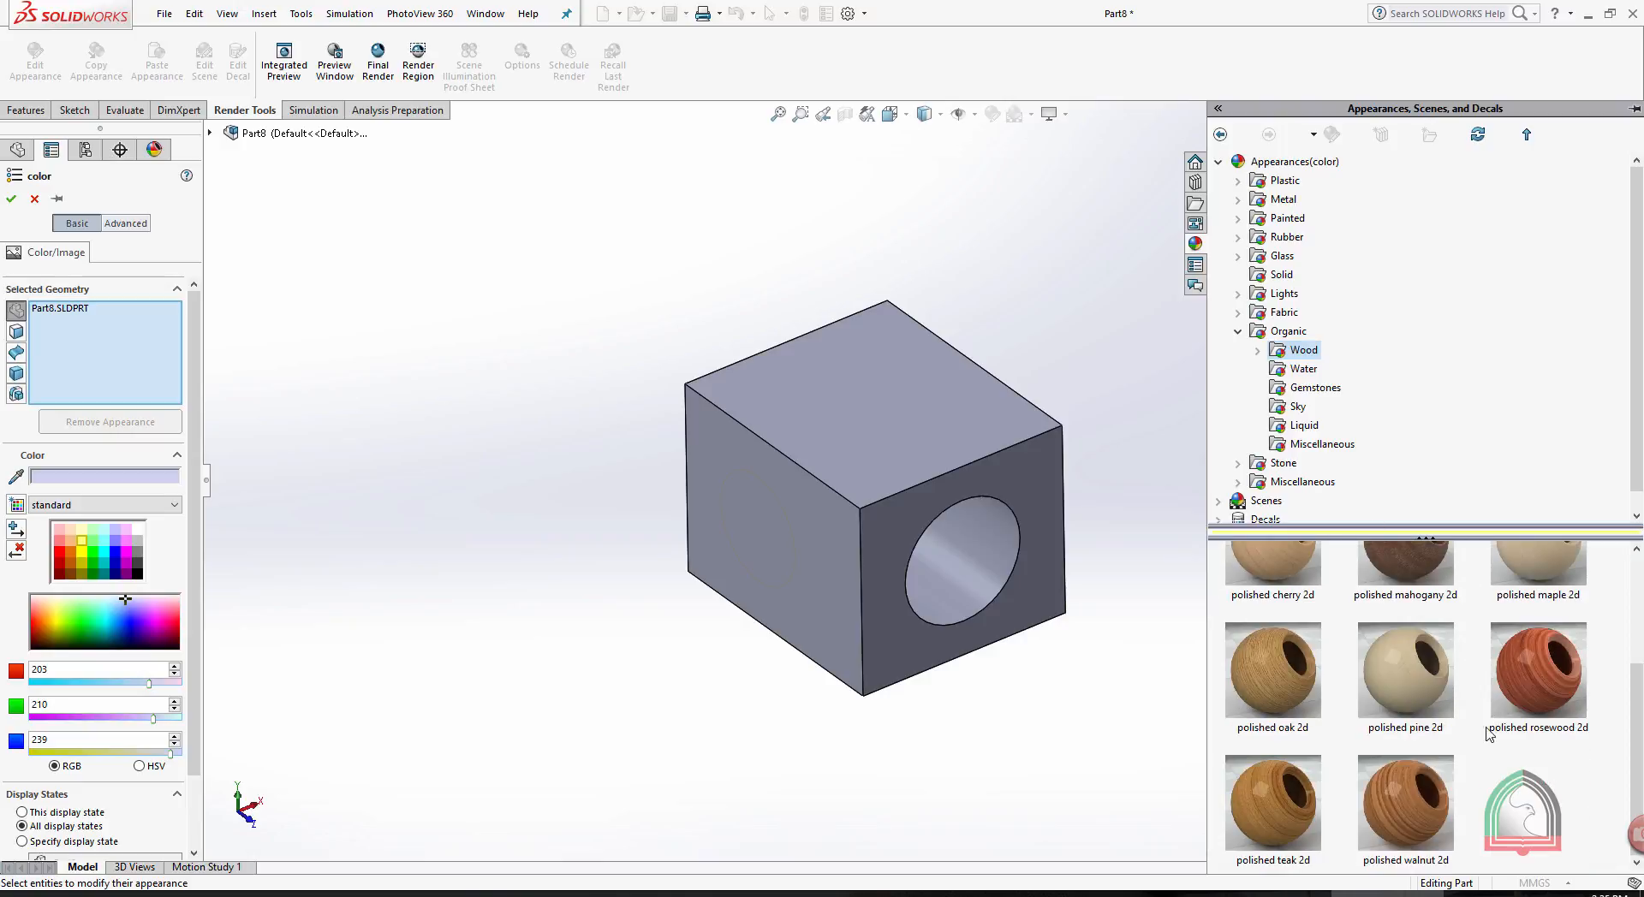
{"action": "scroll", "coordinate": [1425, 658], "scroll_direction": "up", "scroll_amount": 3}
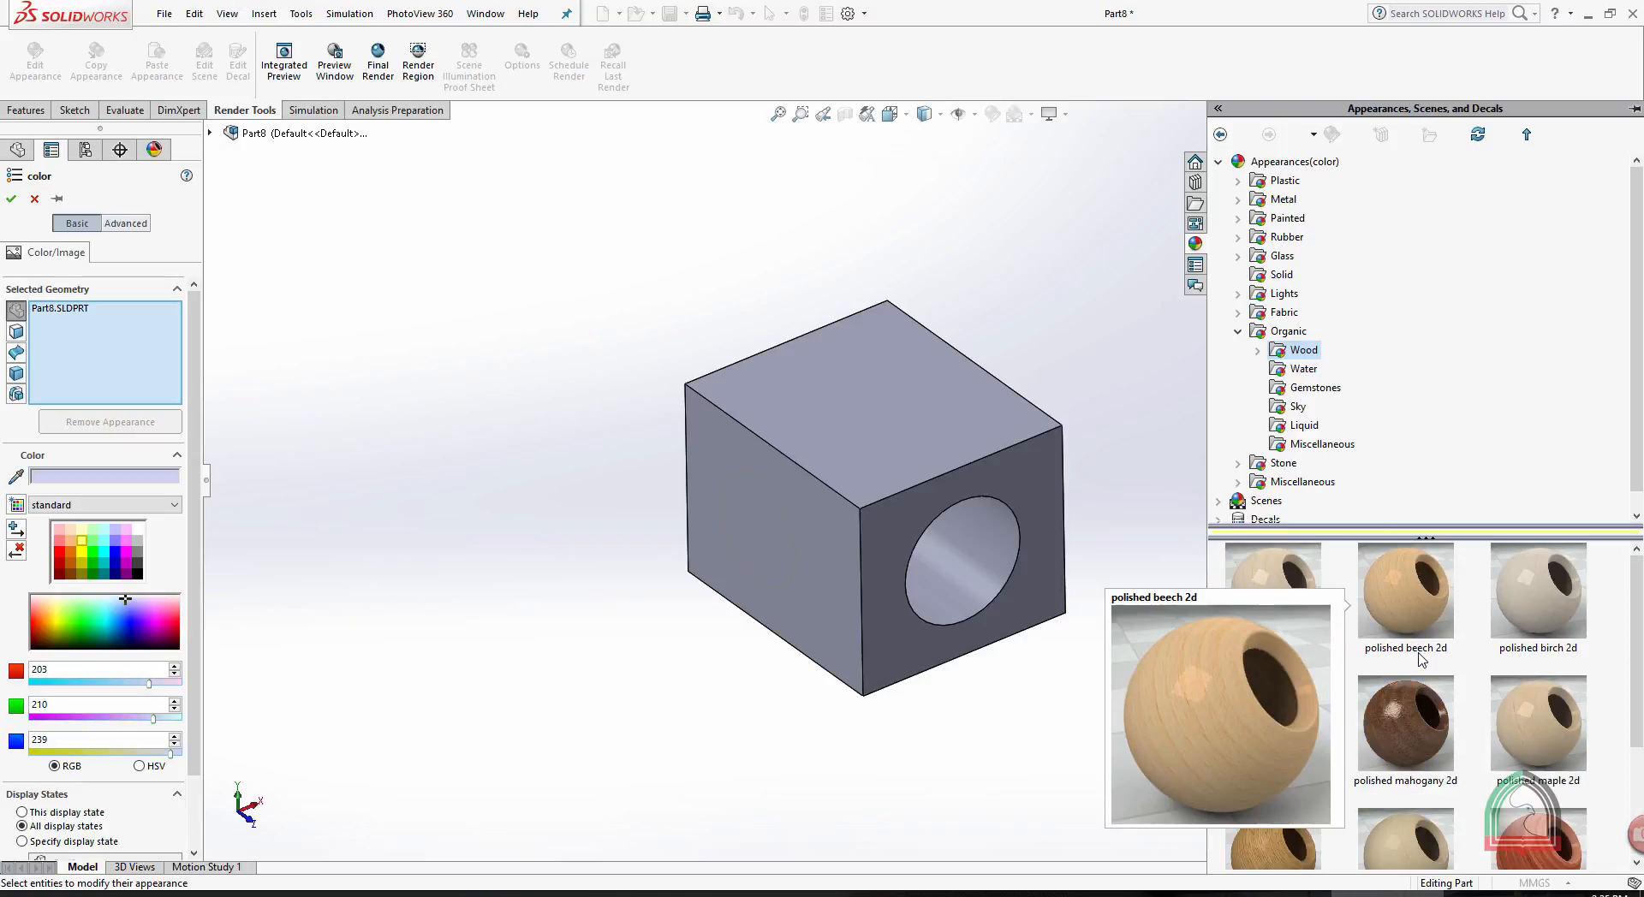
{"action": "scroll", "coordinate": [1504, 704], "scroll_direction": "down", "scroll_amount": 3}
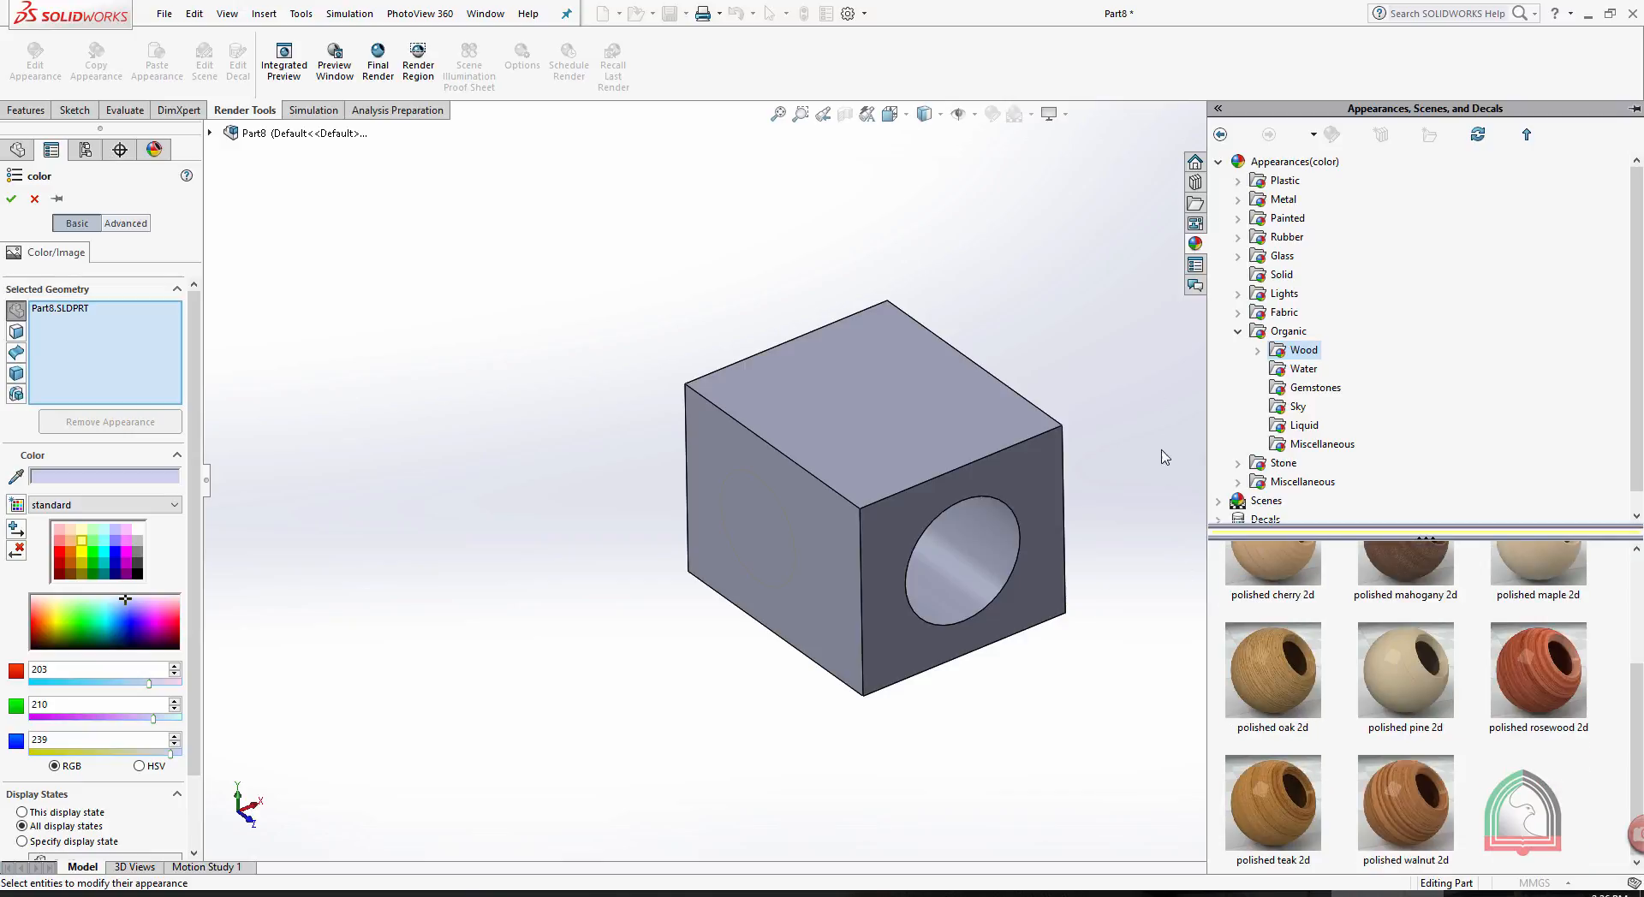
{"action": "left_click", "coordinate": [1258, 351]}
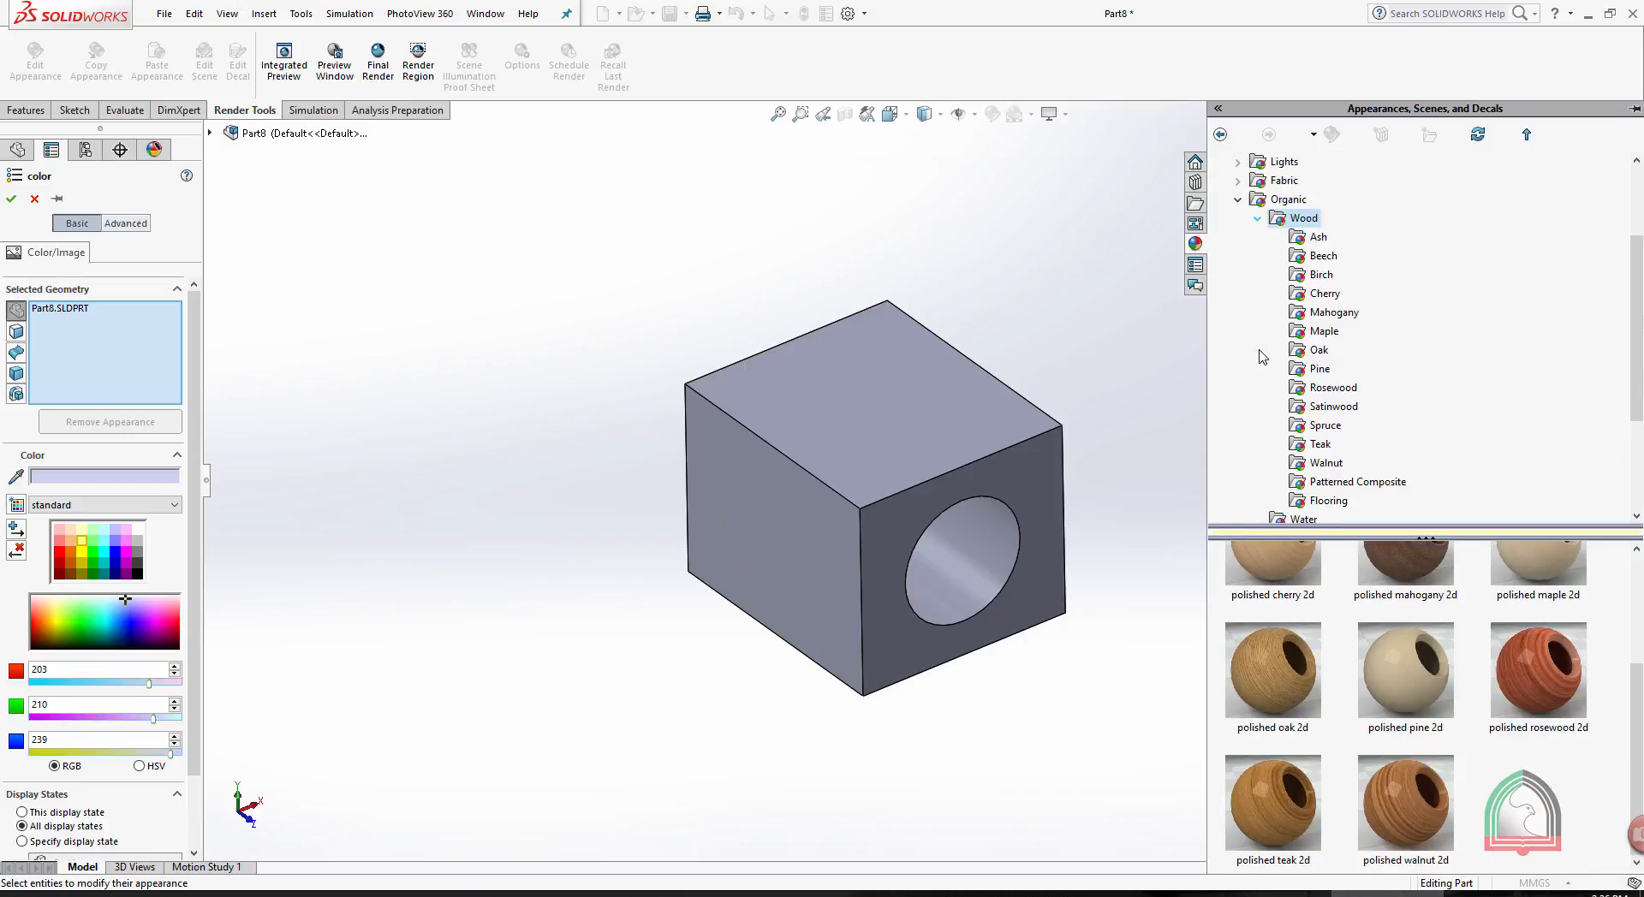
{"action": "left_click", "coordinate": [1319, 446]}
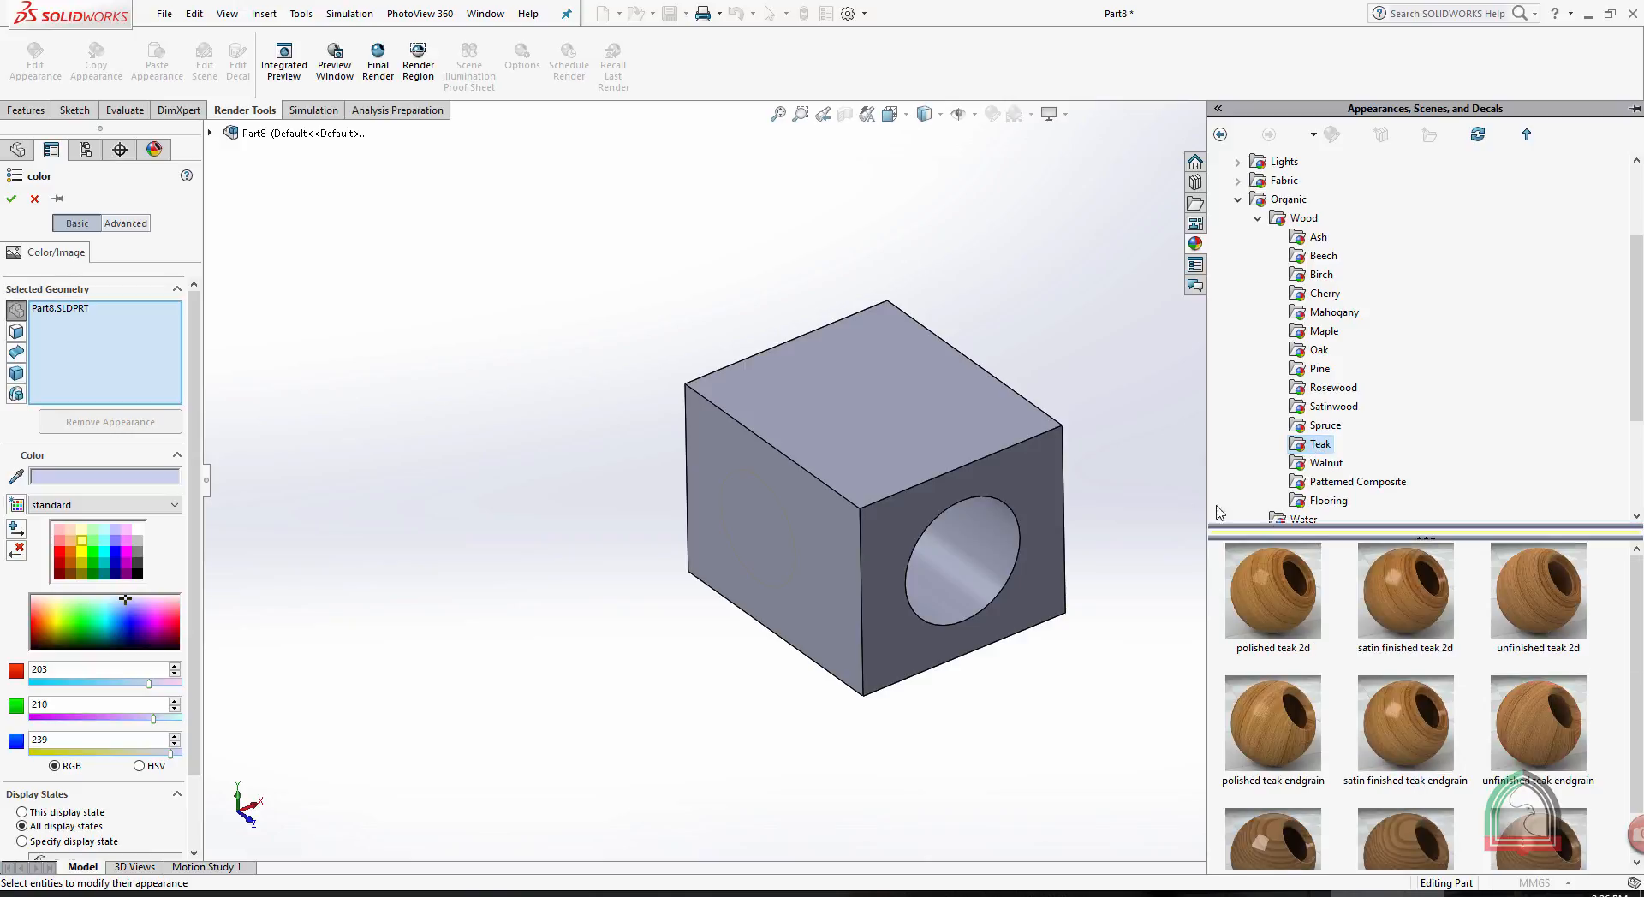
{"action": "left_click", "coordinate": [1409, 681]}
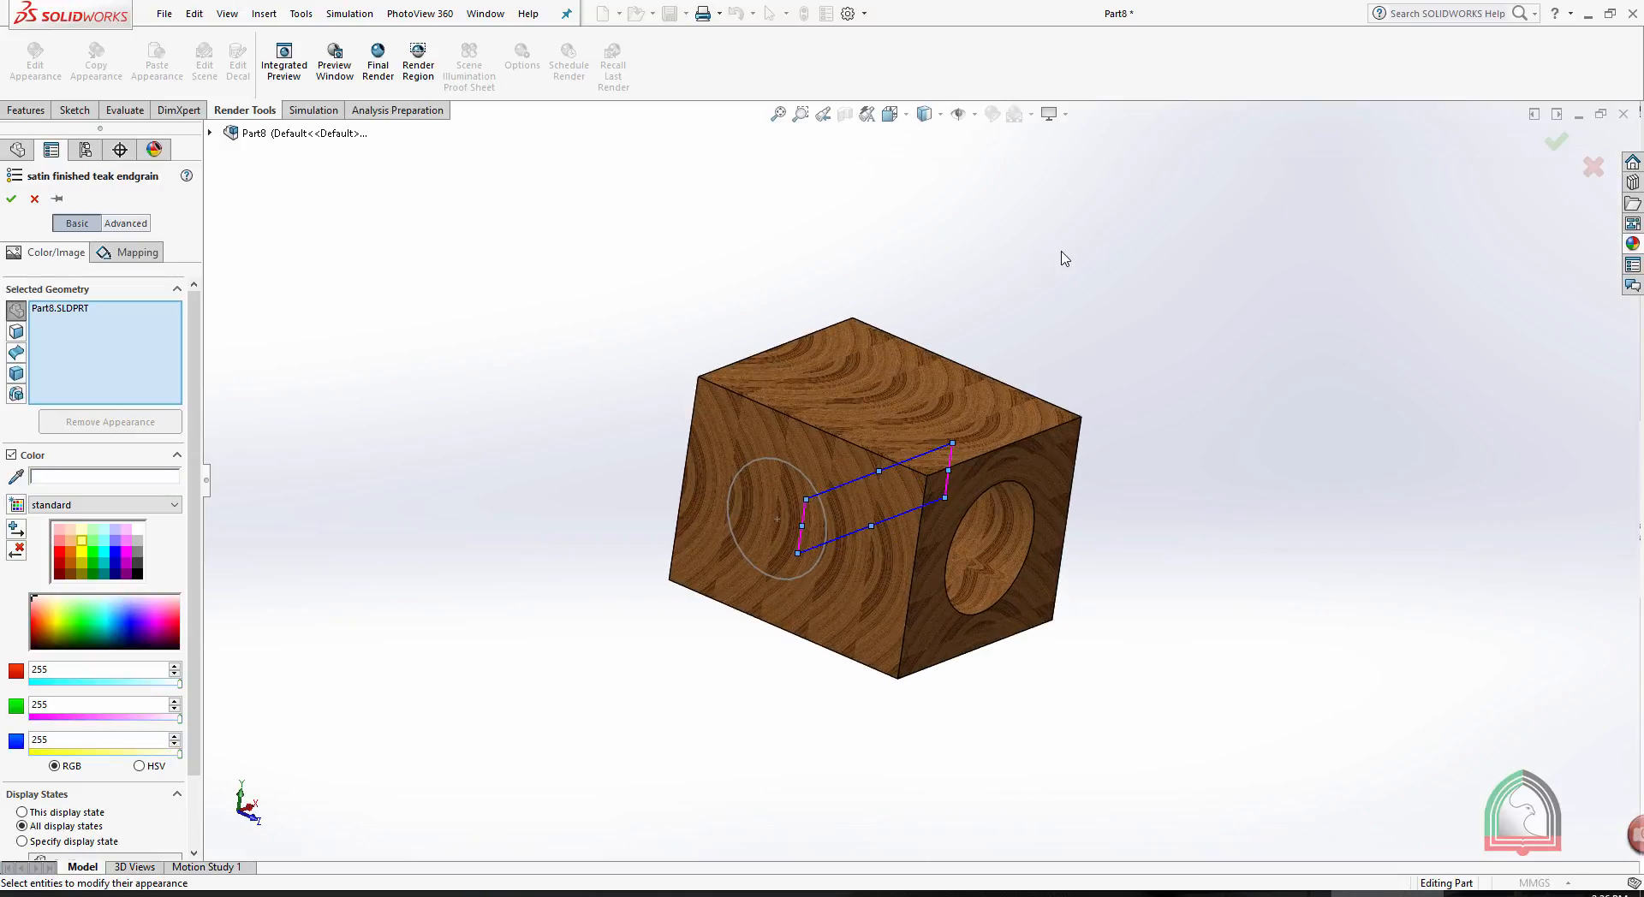
{"action": "left_click", "coordinate": [11, 198]}
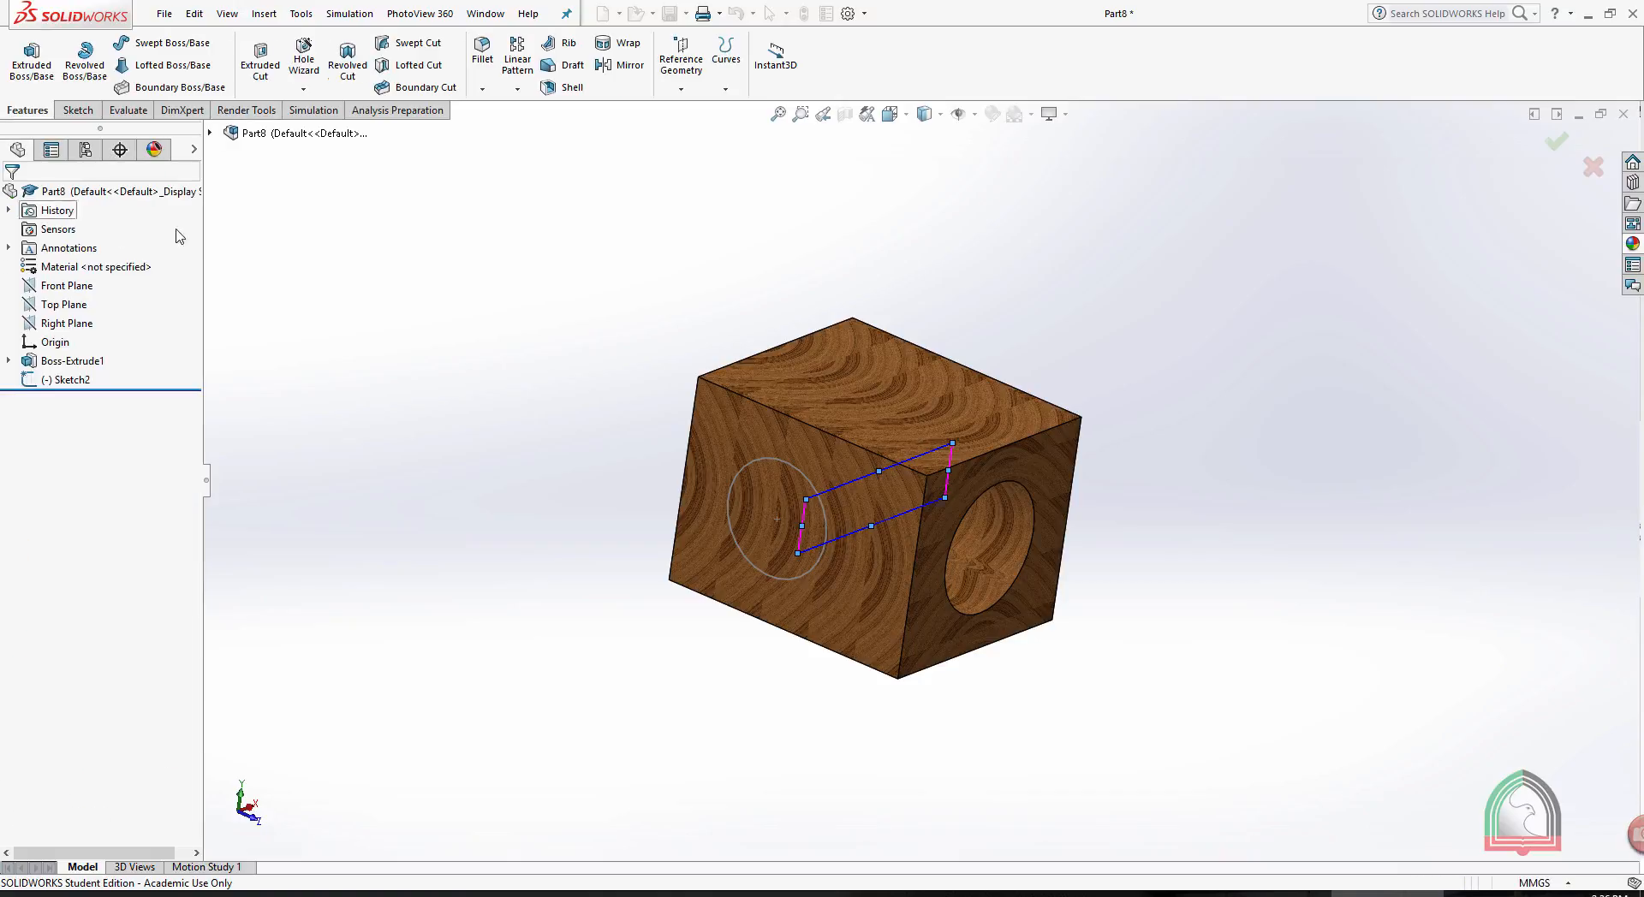
- Delete the leftover circle sketch, Sketch2, from the block's side face
{"action": "right_click", "coordinate": [68, 380]}
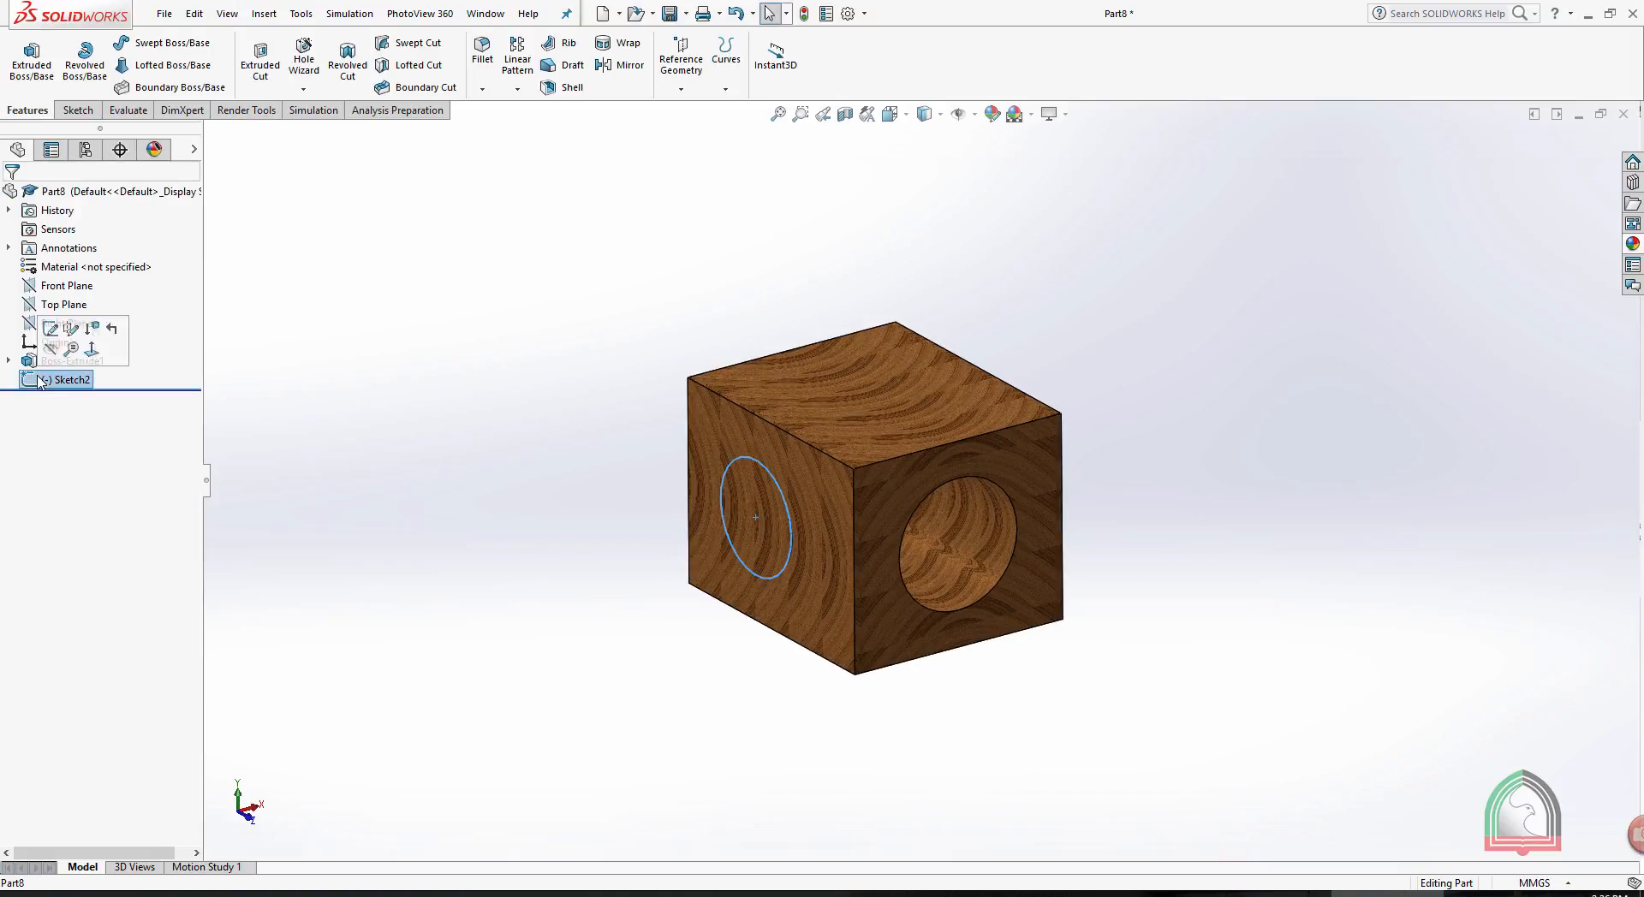
{"action": "left_click", "coordinate": [87, 470]}
{"action": "left_click", "coordinate": [936, 366]}
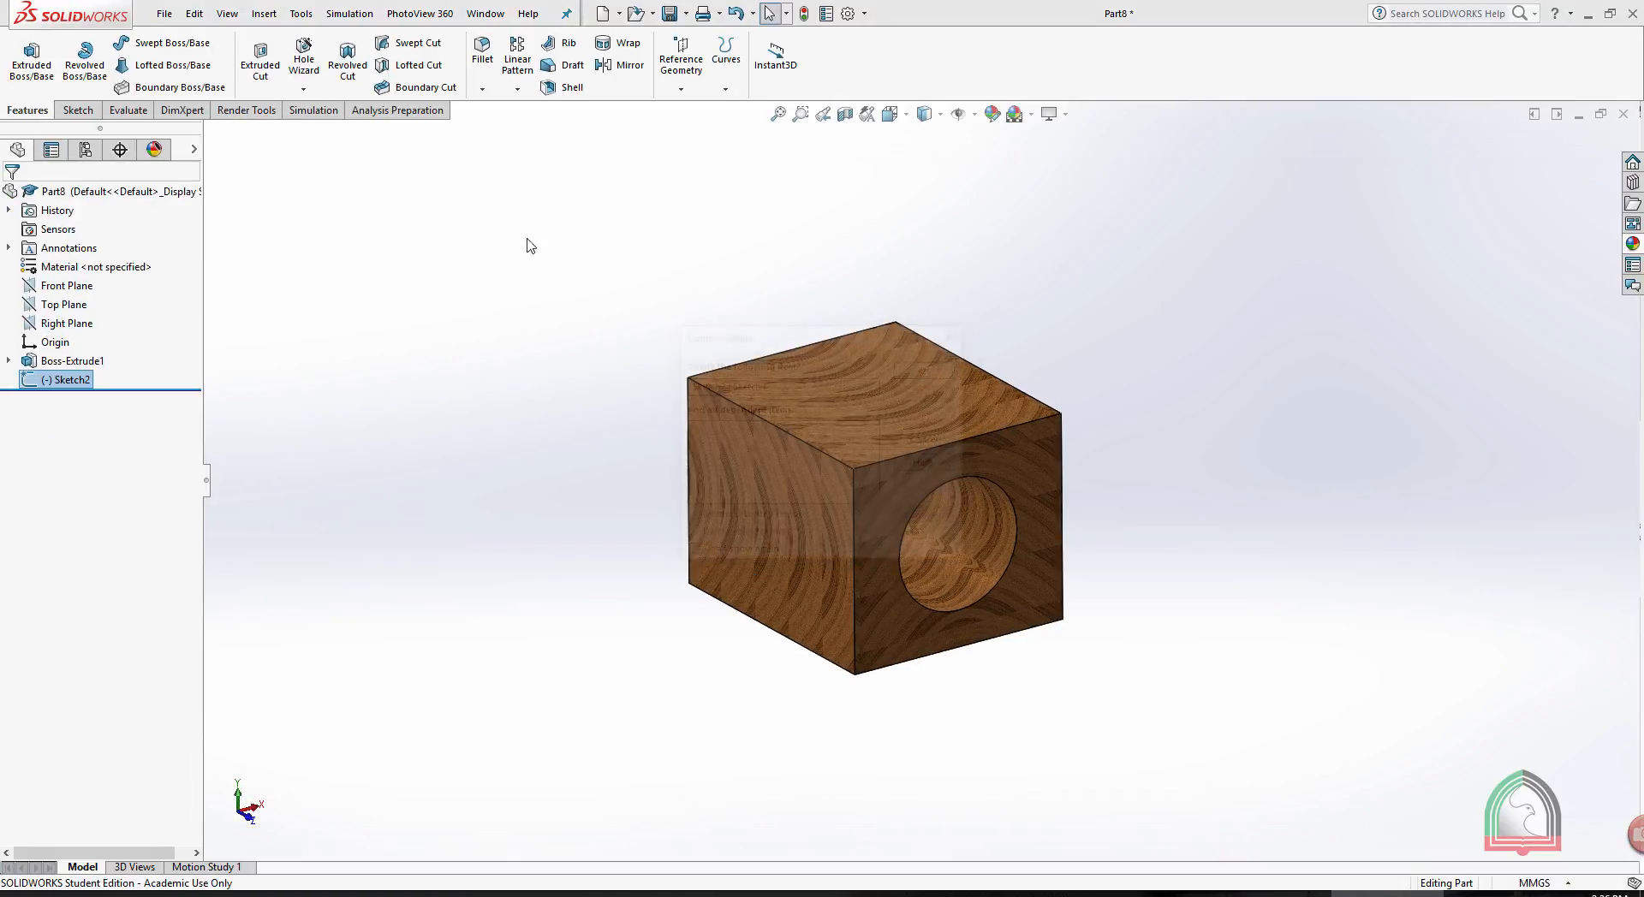
- Run a PhotoView 360 final render of the teak block, then view its full-resolution preview and close the preview window
{"action": "left_click", "coordinate": [246, 111]}
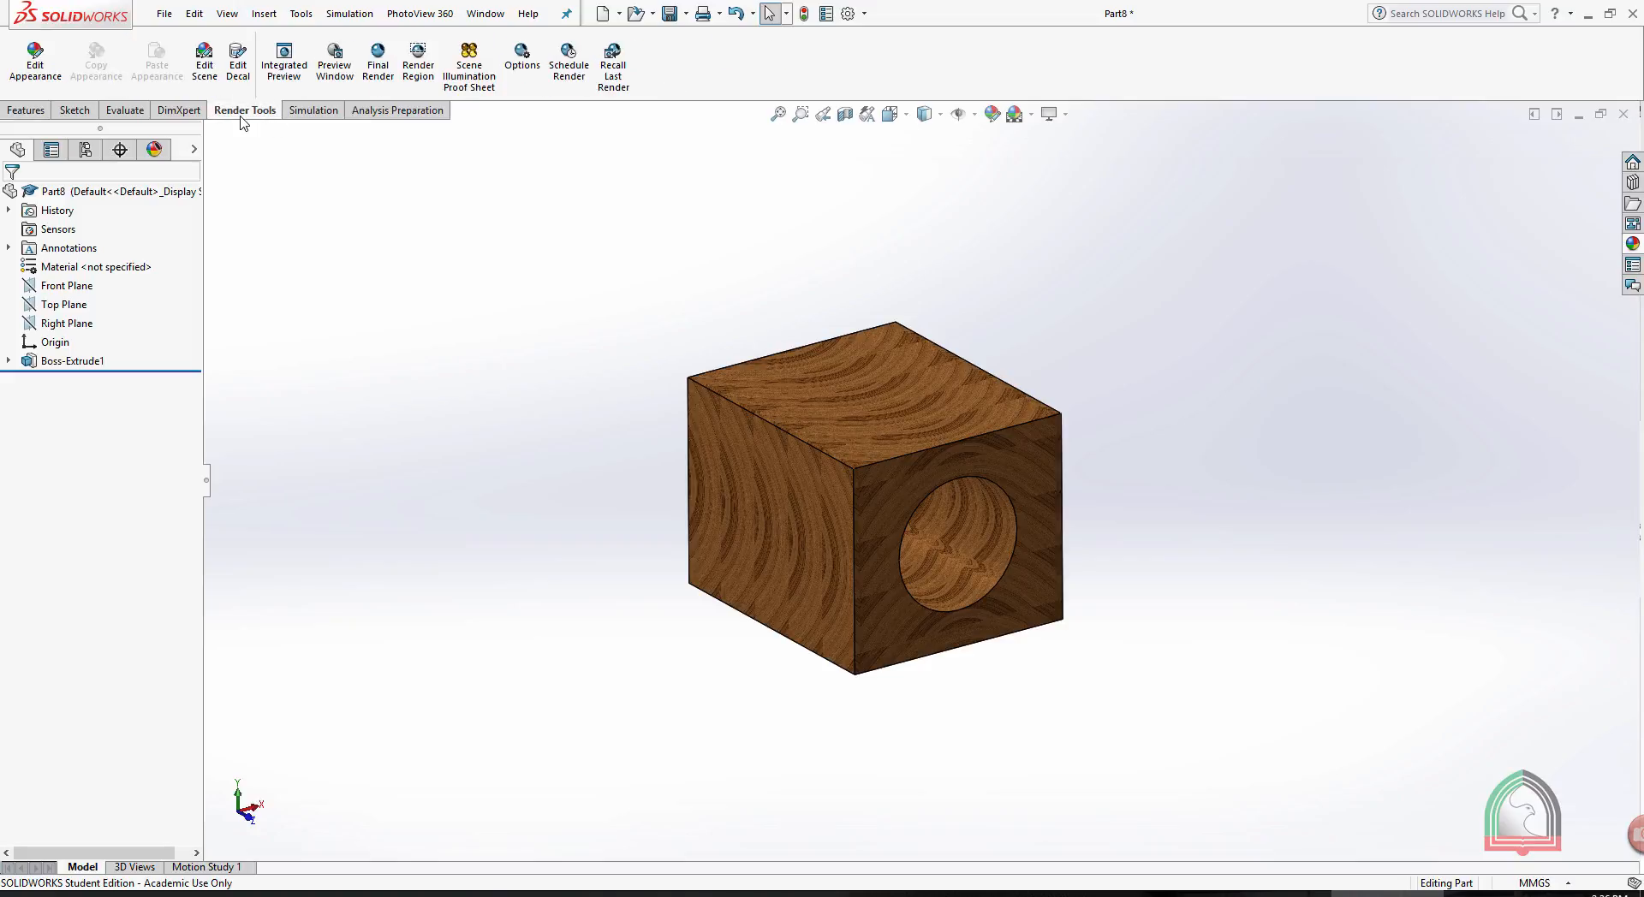
{"action": "scroll", "coordinate": [882, 355], "scroll_direction": "down", "scroll_amount": 2}
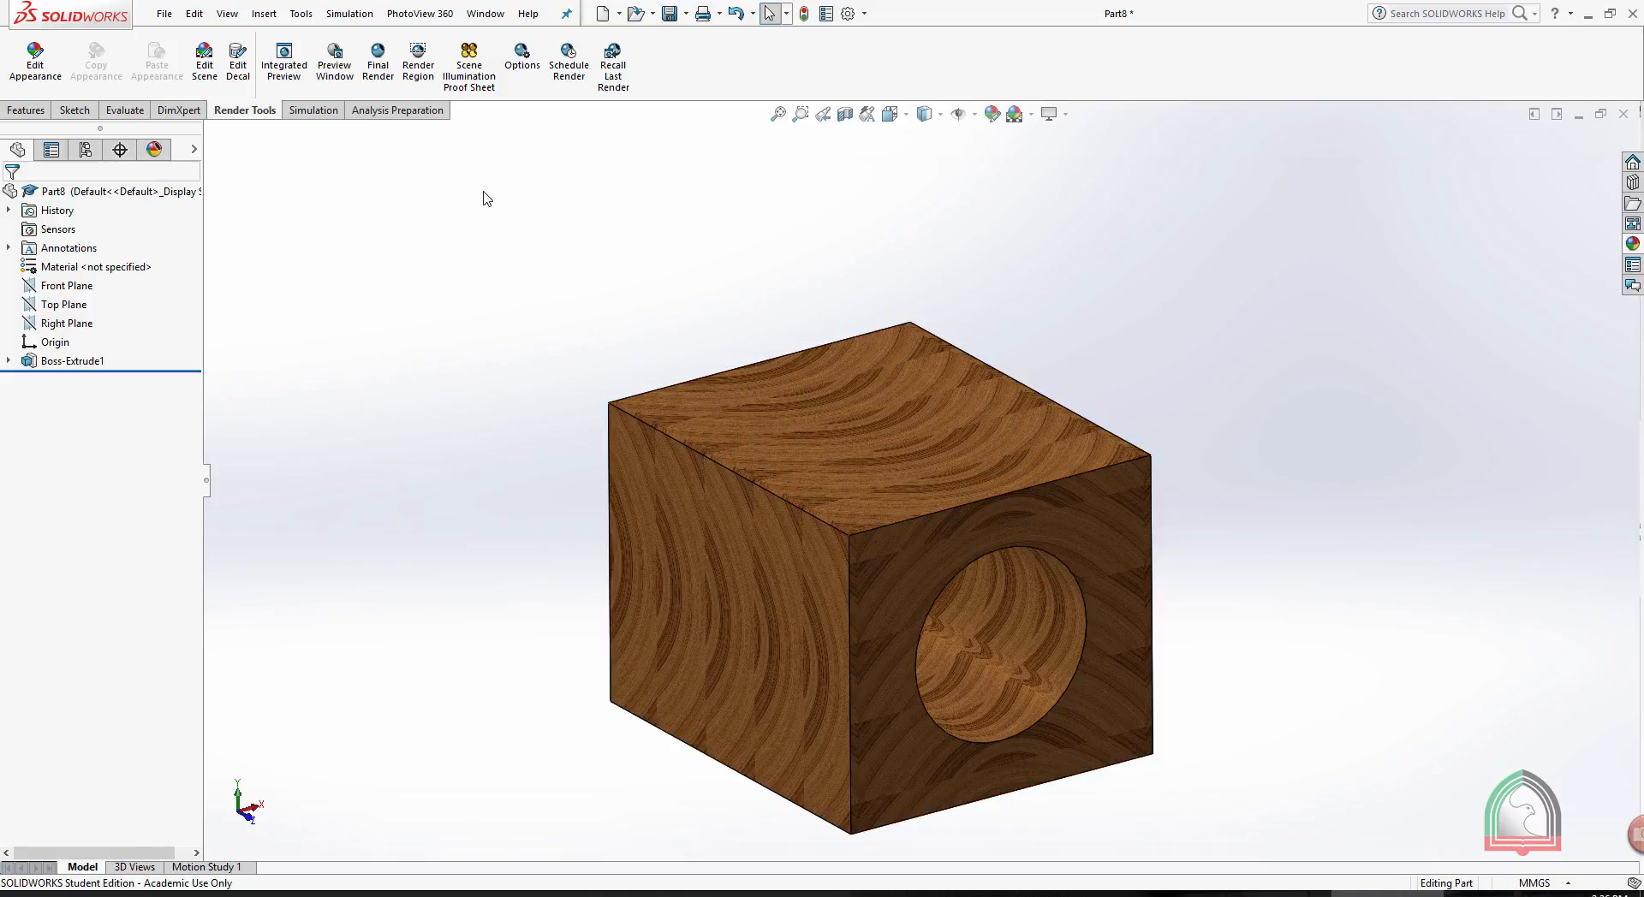
{"action": "left_click", "coordinate": [374, 65]}
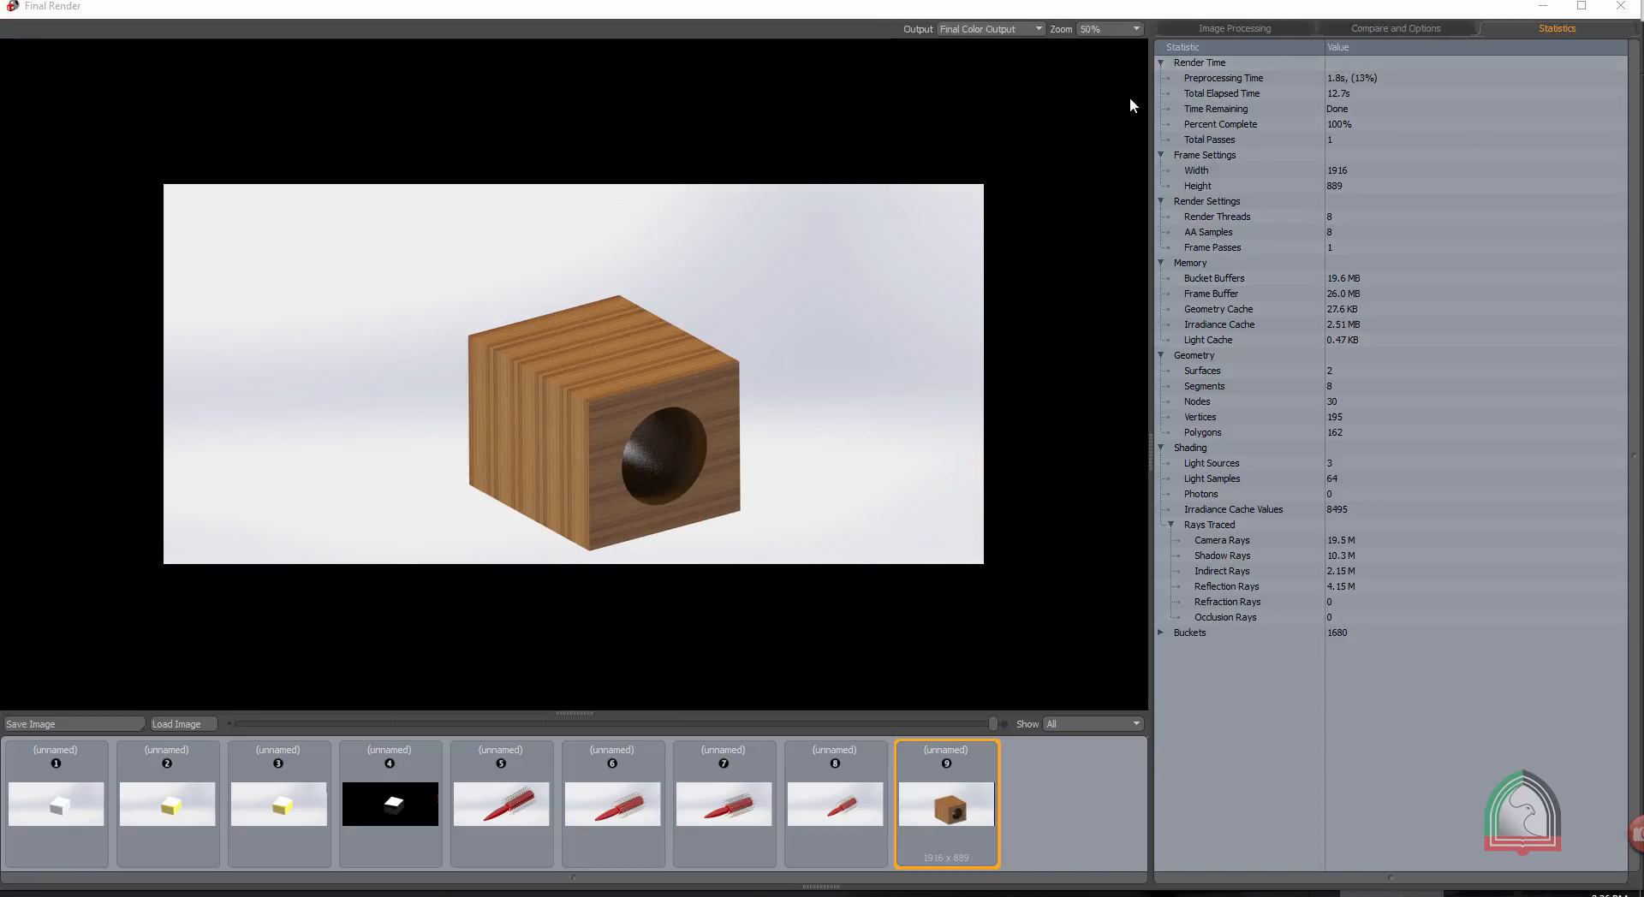
{"action": "left_click", "coordinate": [1287, 893]}
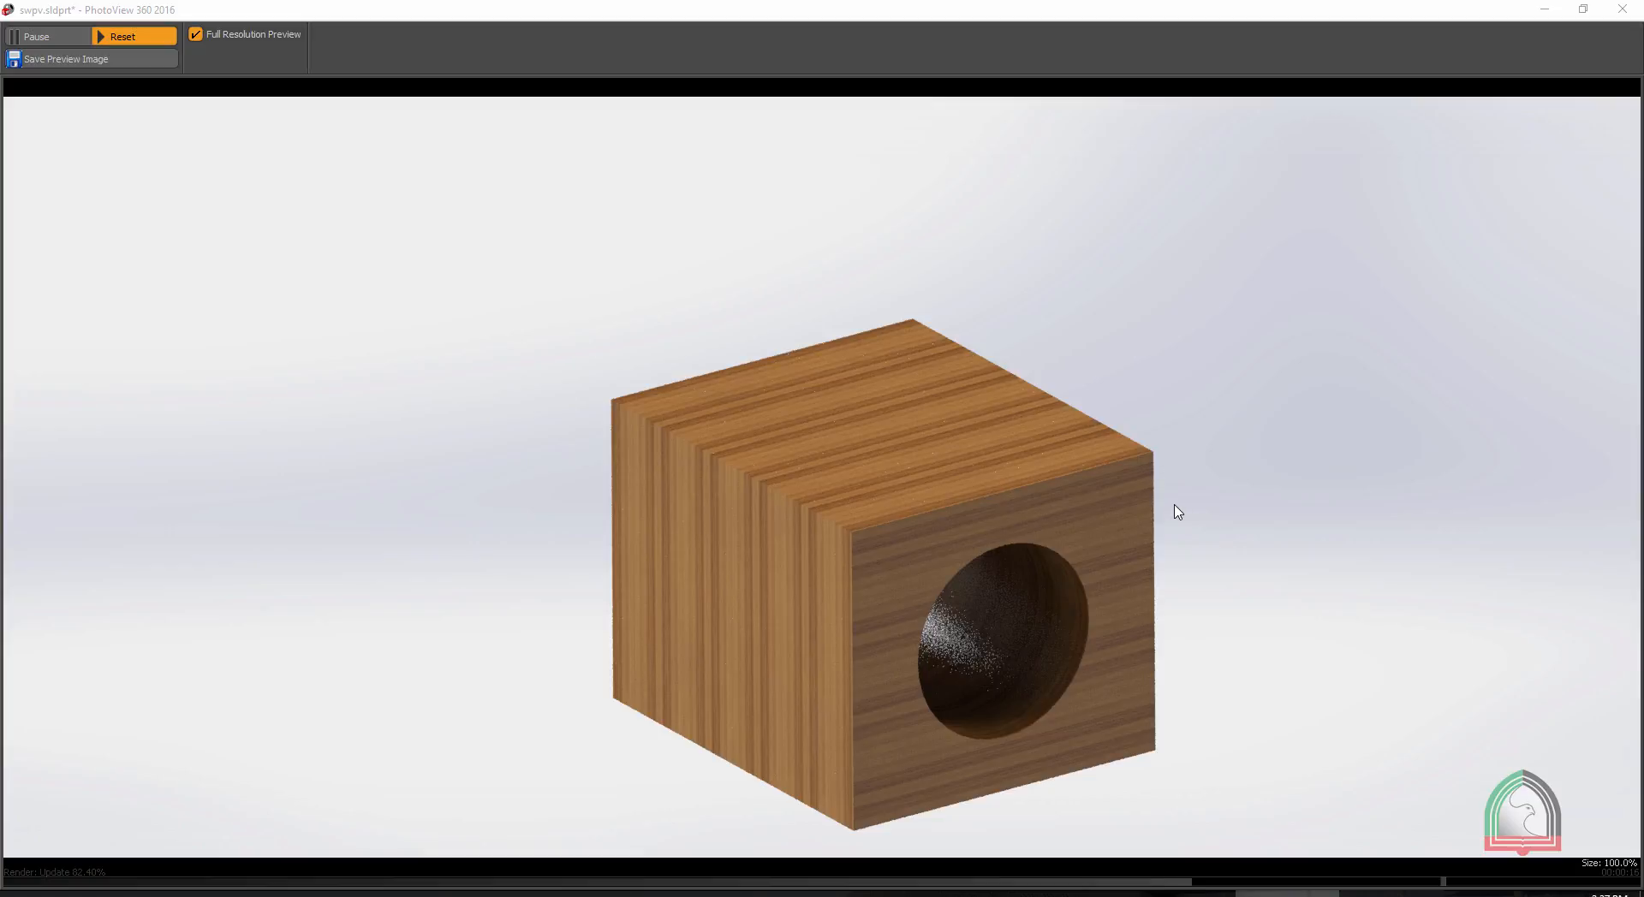
{"action": "left_click", "coordinate": [1619, 12]}
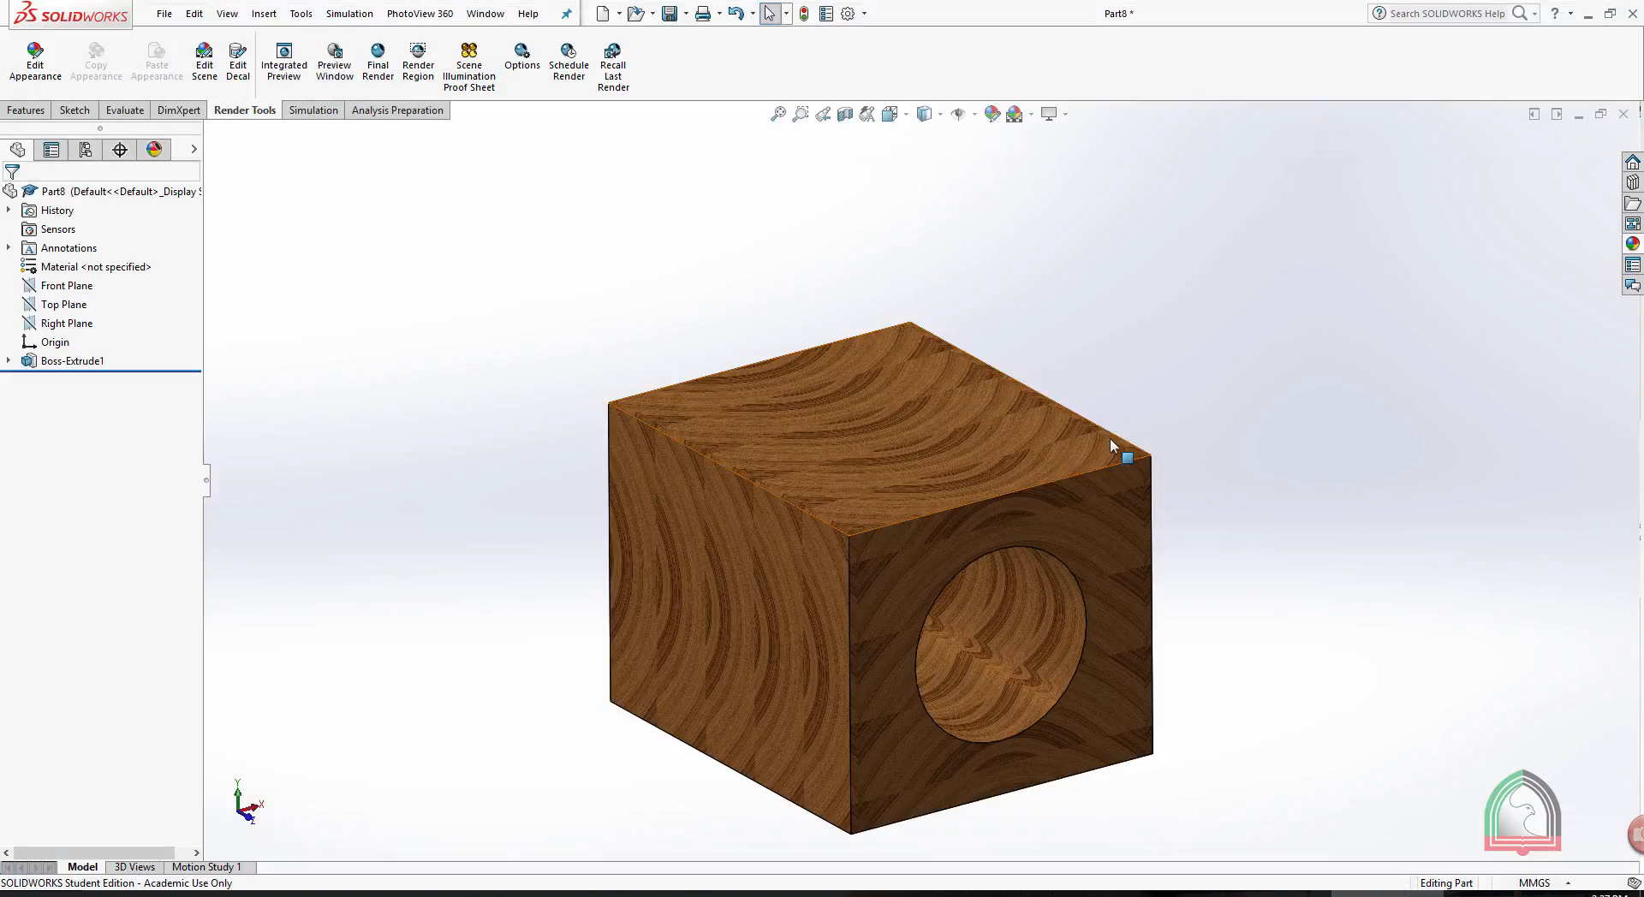
- Switch to the open comb part, run a final render of the red hairbrush, and minimize the finished render window
{"action": "left_click", "coordinate": [1578, 115]}
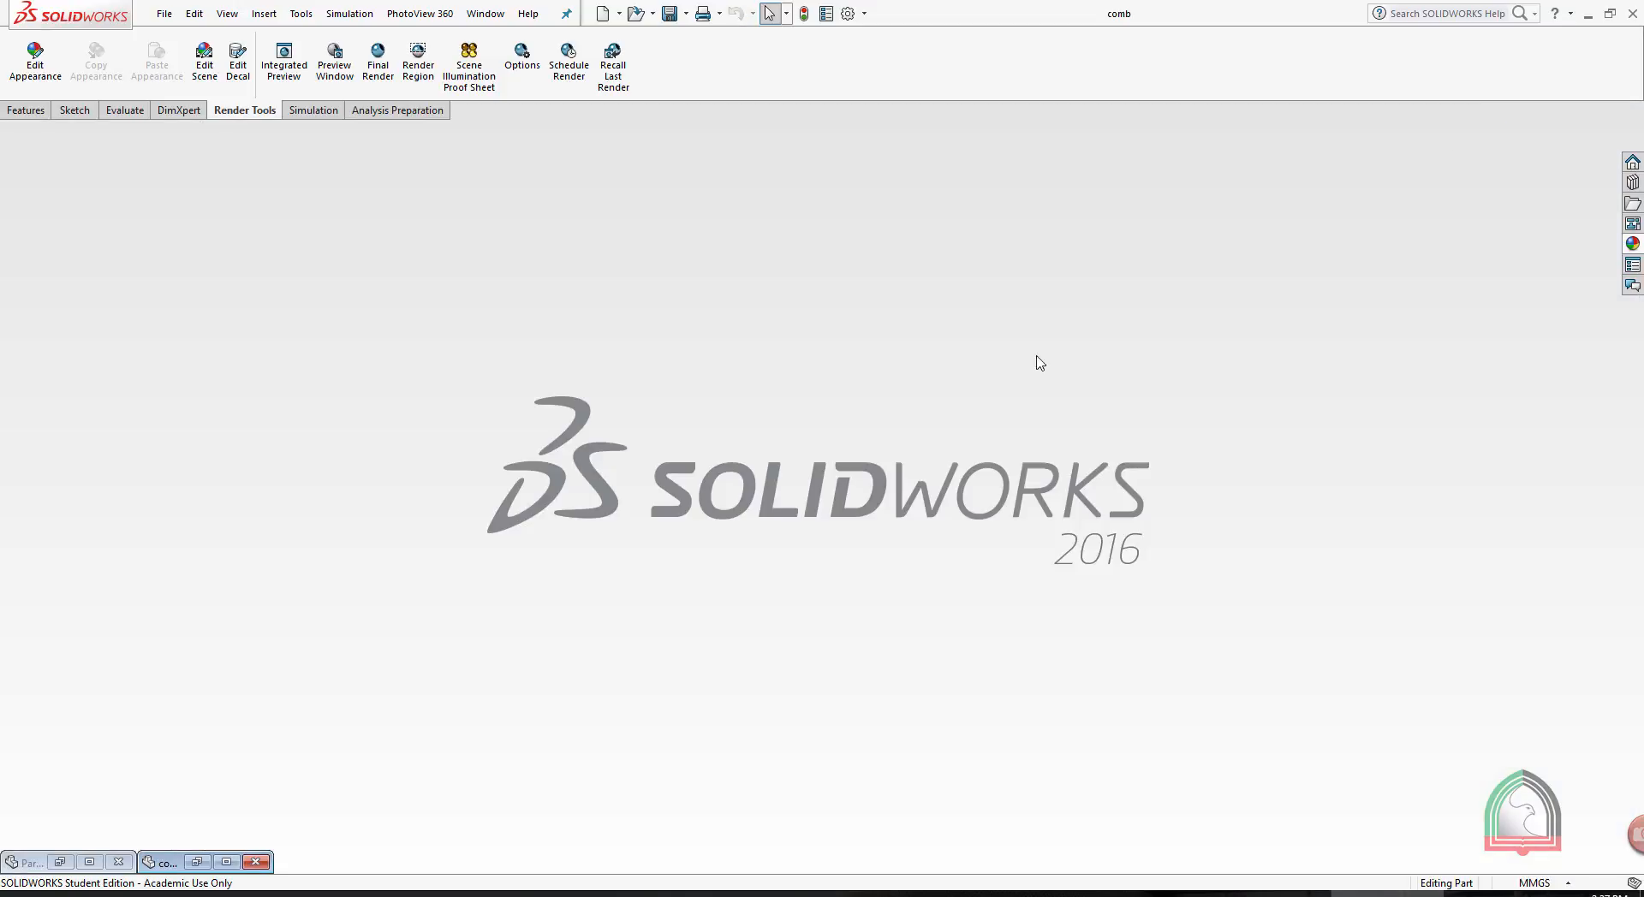
{"action": "left_click", "coordinate": [226, 862]}
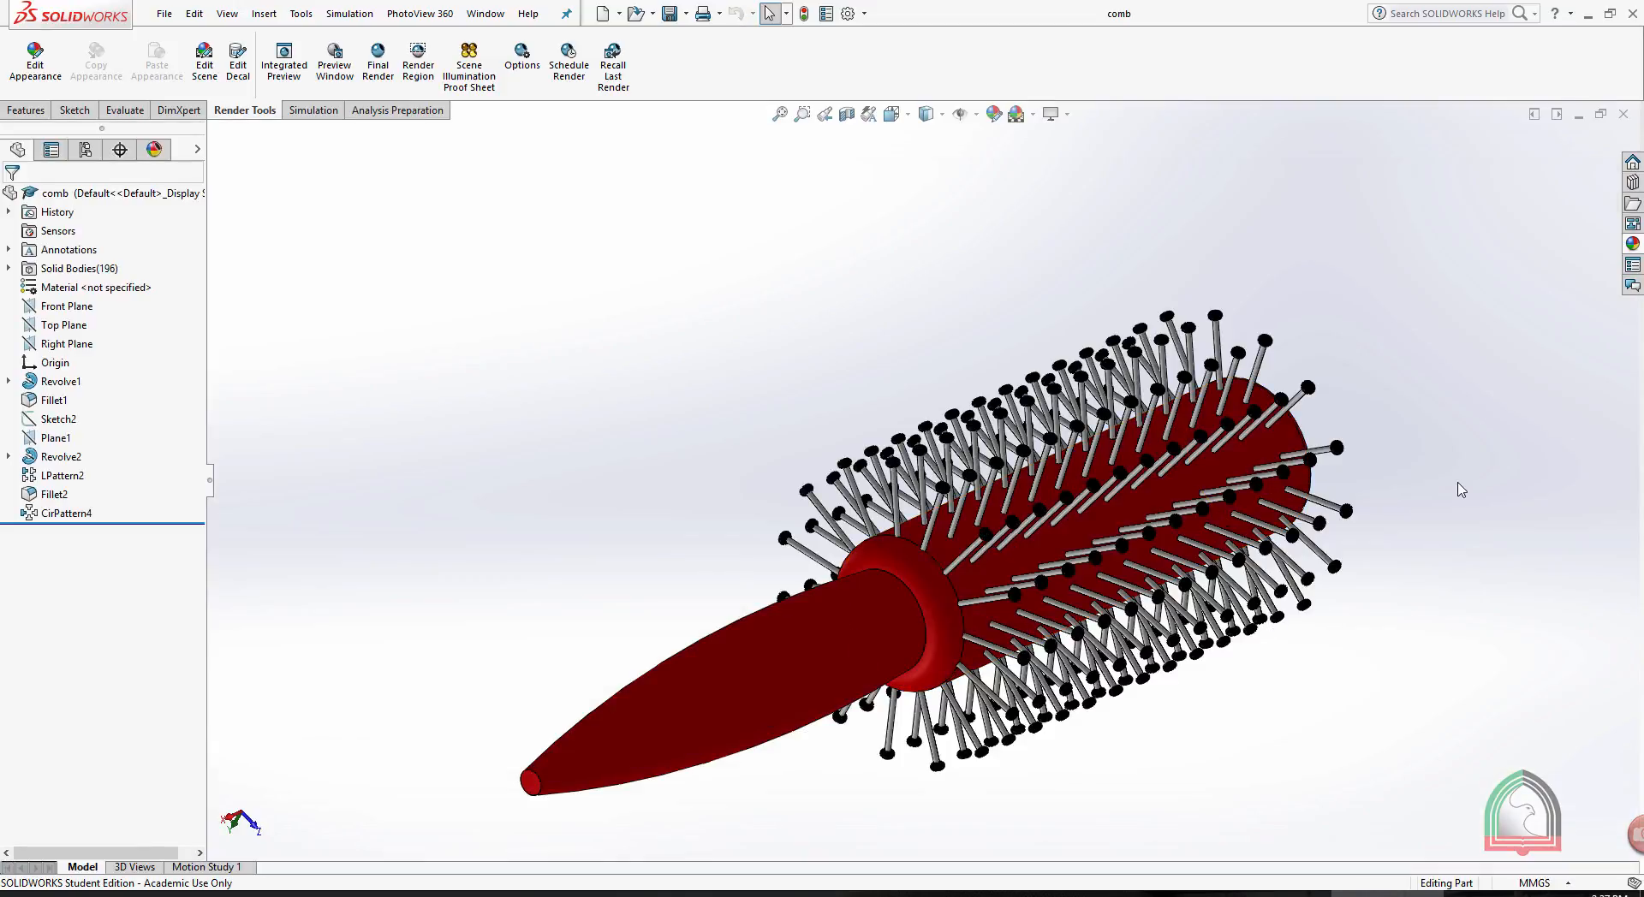
{"action": "mouse_move", "coordinate": [1479, 479]}
{"action": "middle_mouse_down"}
{"action": "mouse_move", "coordinate": [1458, 510]}
{"action": "mouse_move", "coordinate": [1322, 565]}
{"action": "mouse_move", "coordinate": [1036, 543]}
{"action": "middle_mouse_up"}
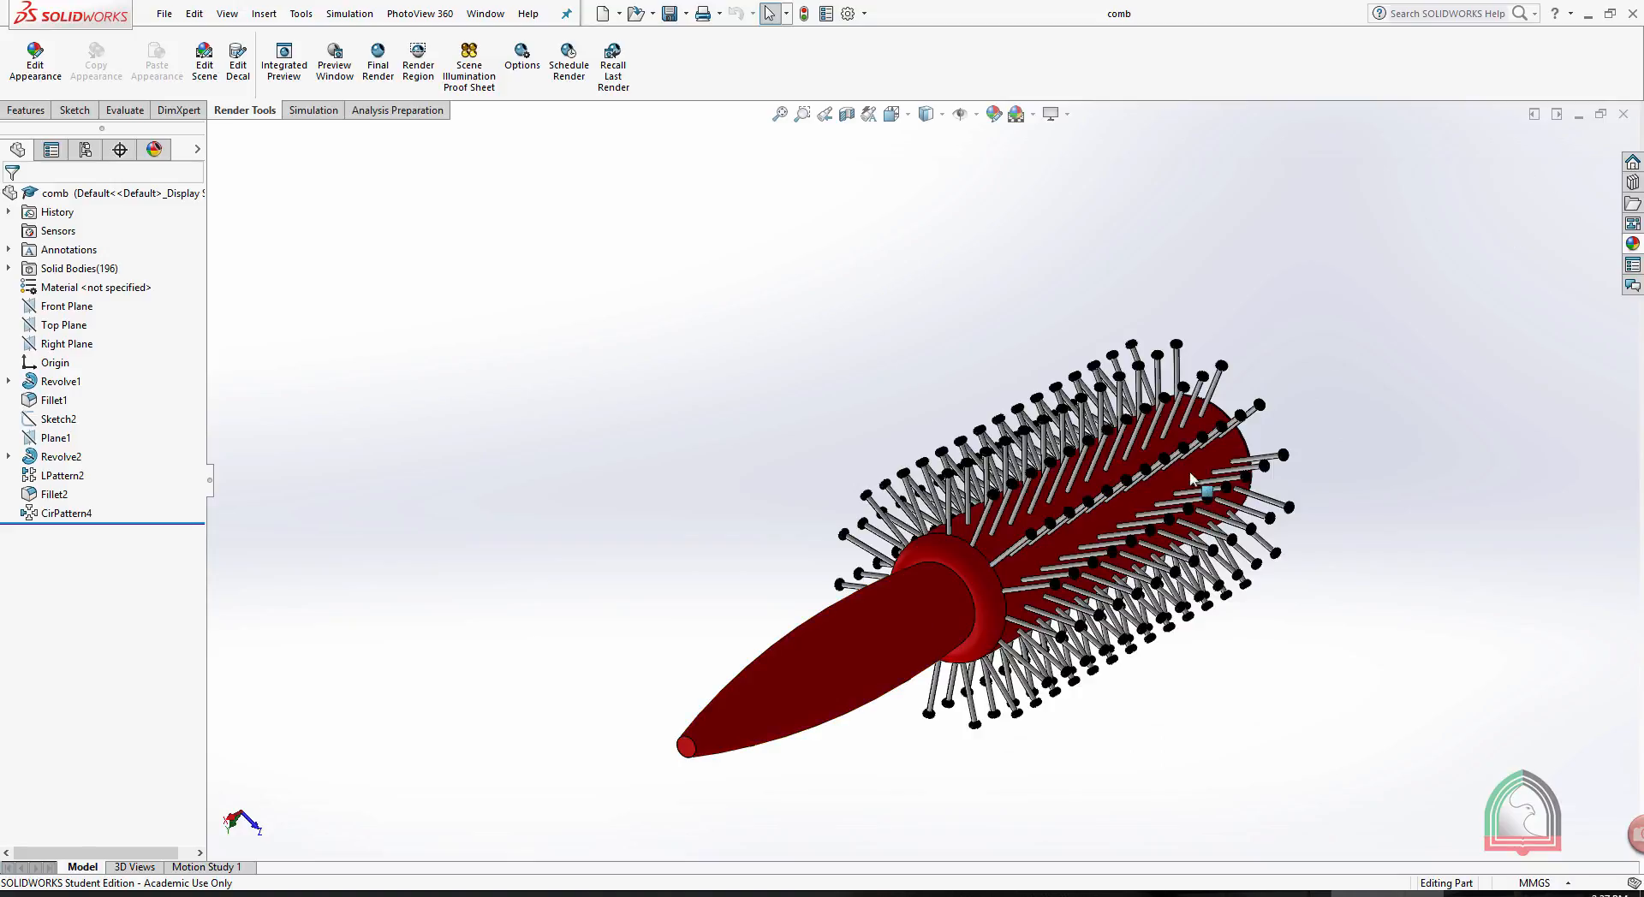
{"action": "middle_click_drag", "start_coordinate": [1353, 382], "coordinate": [1320, 364]}
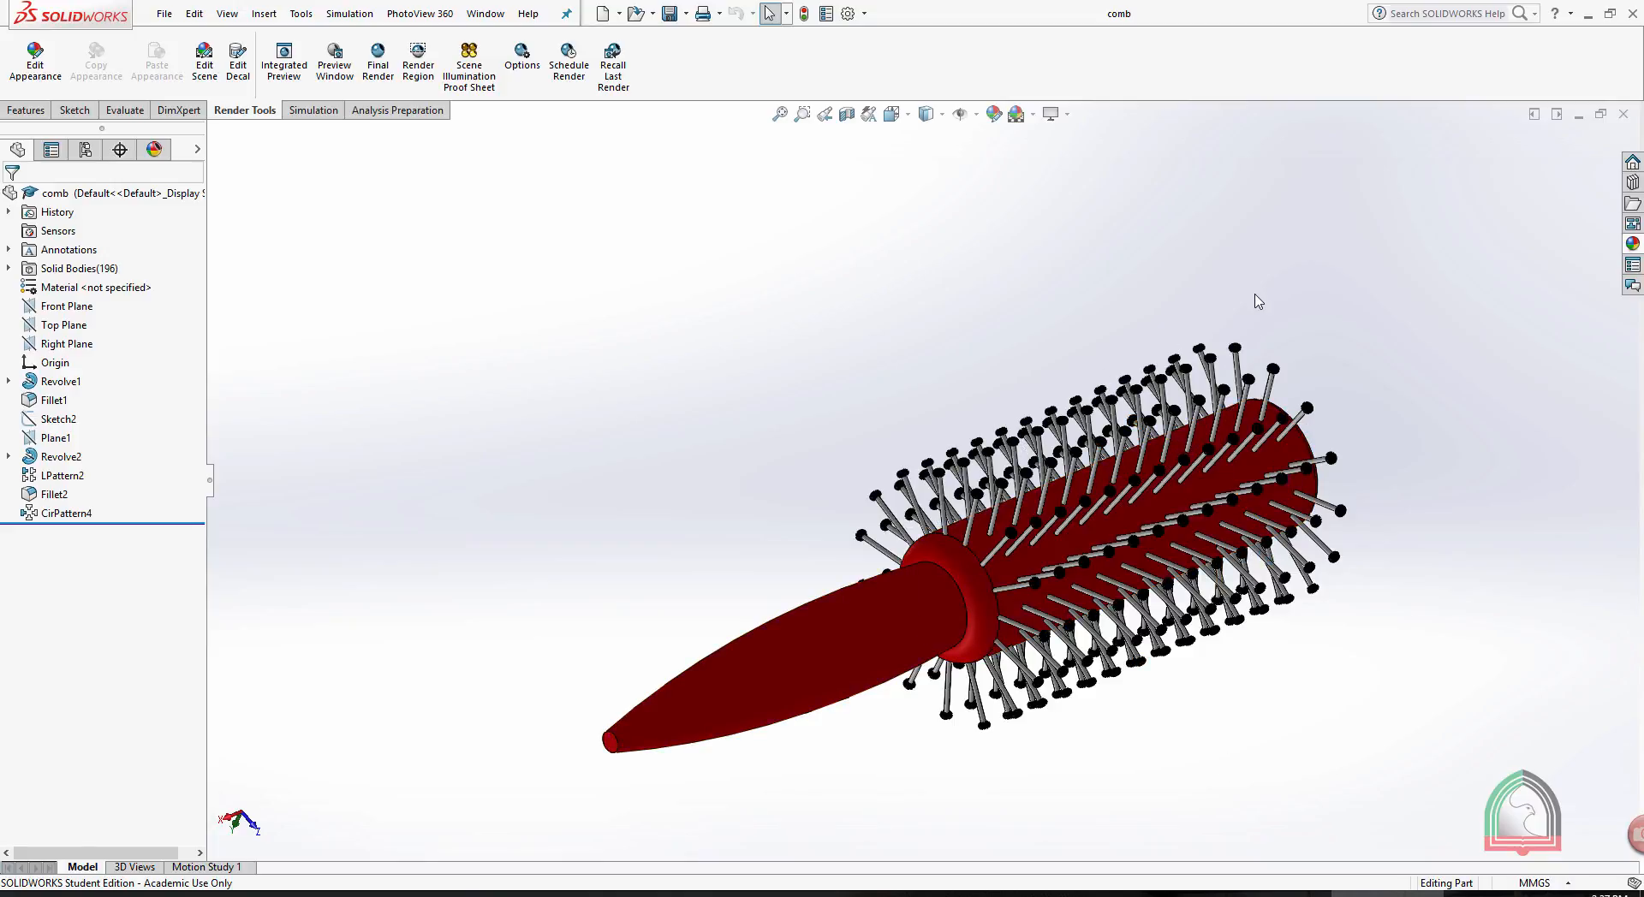
{"action": "middle_click_drag", "start_coordinate": [613, 183], "coordinate": [639, 172]}
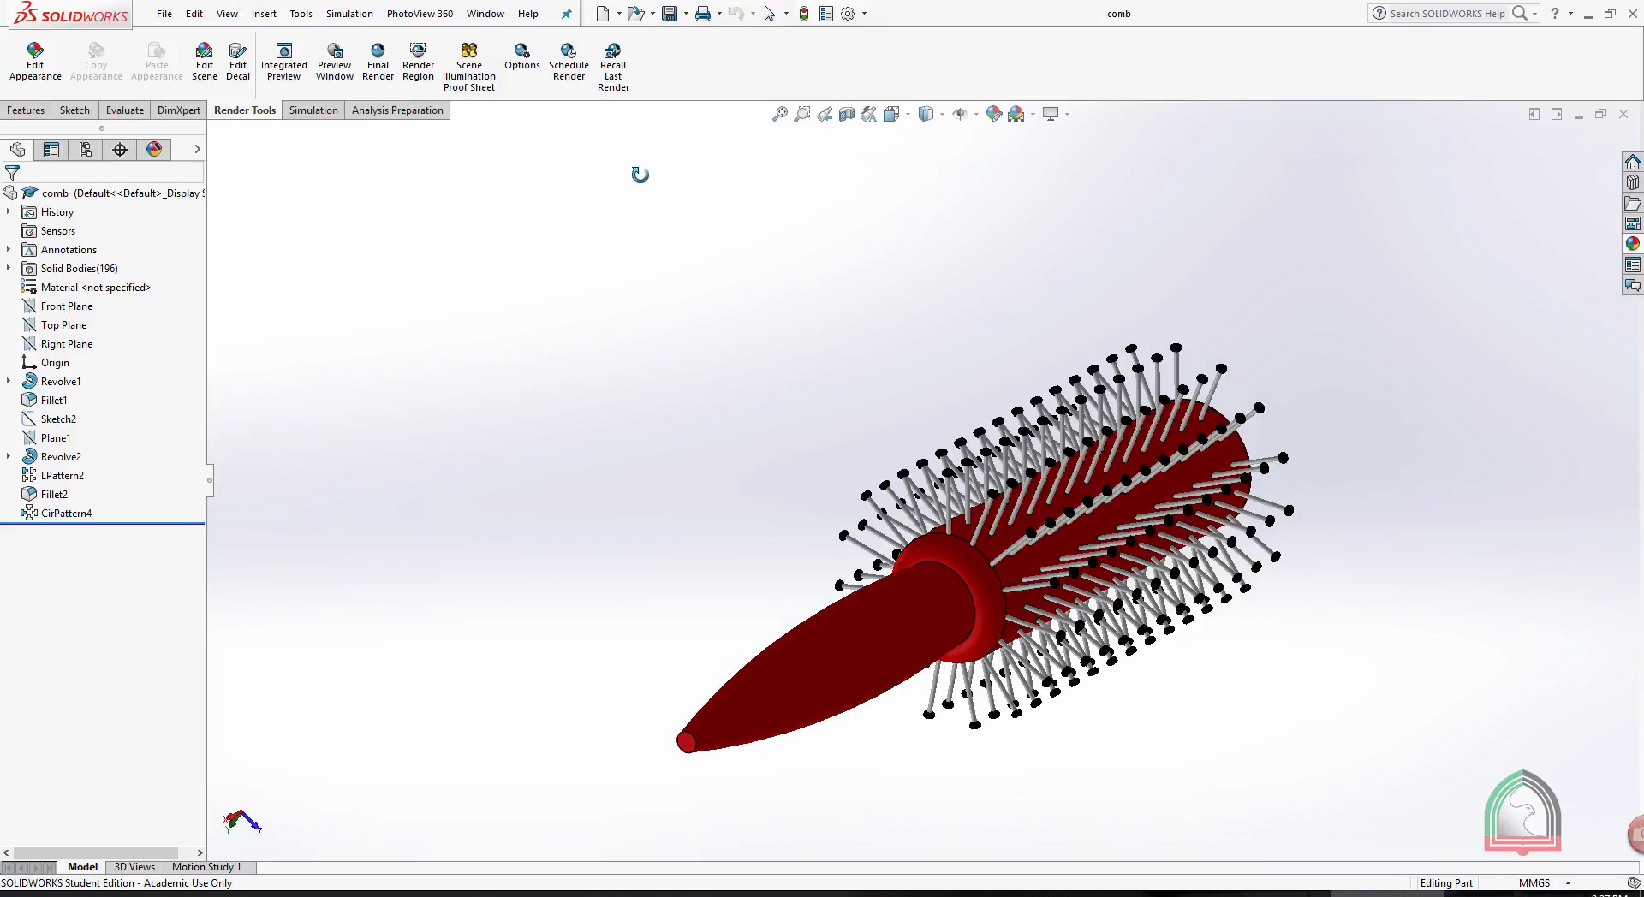
{"action": "left_click", "coordinate": [382, 72]}
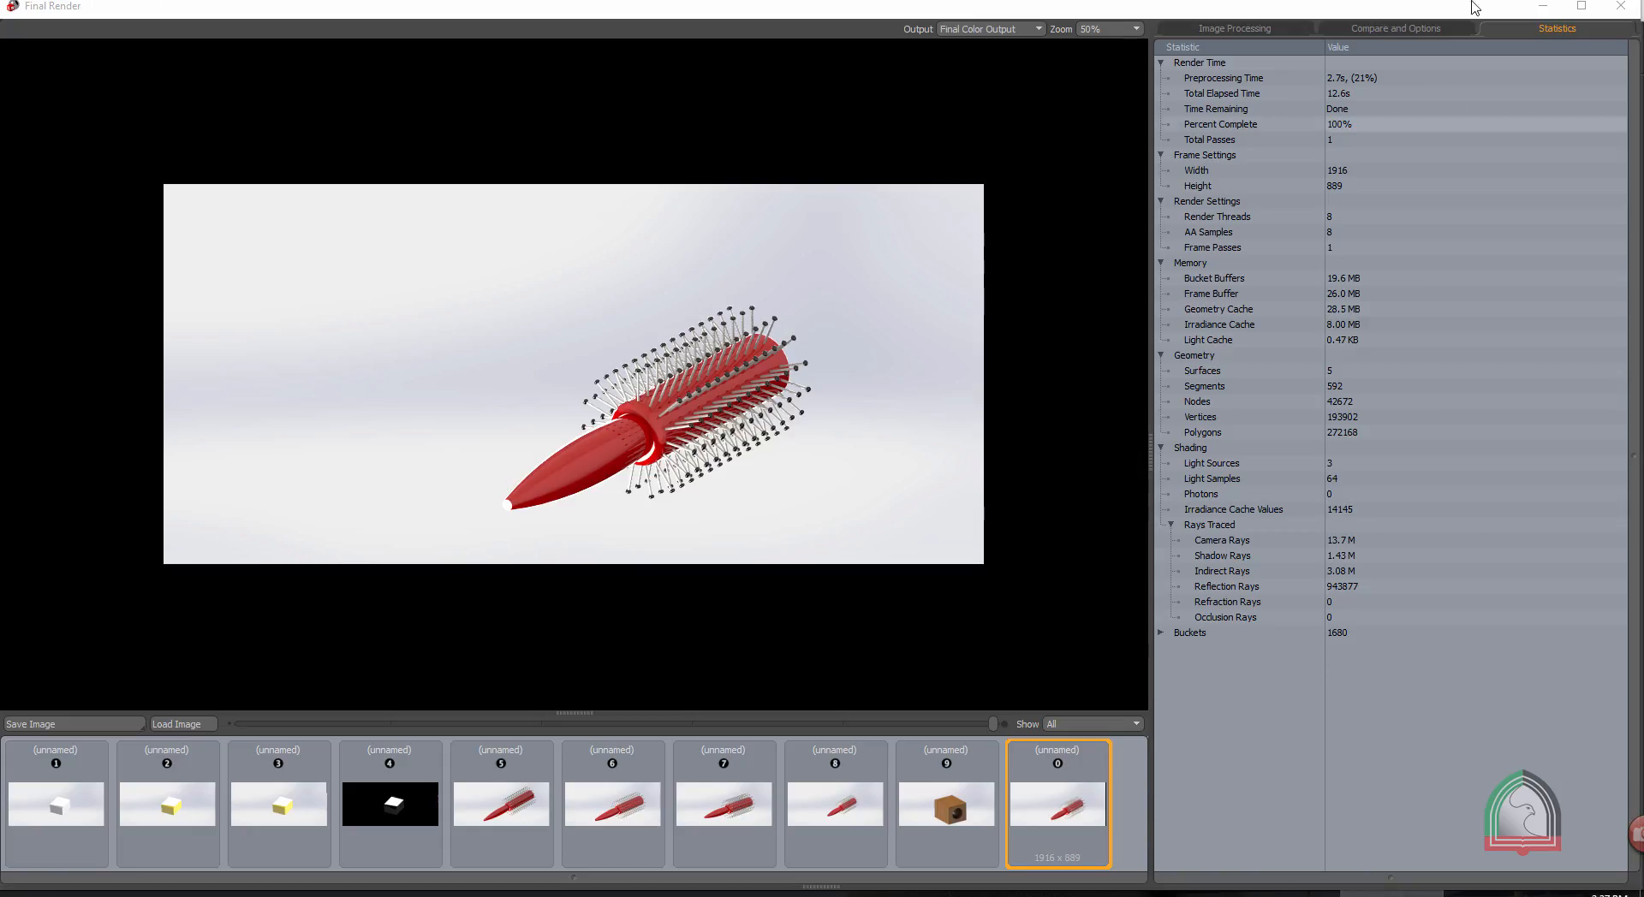
{"action": "left_click", "coordinate": [1543, 6]}
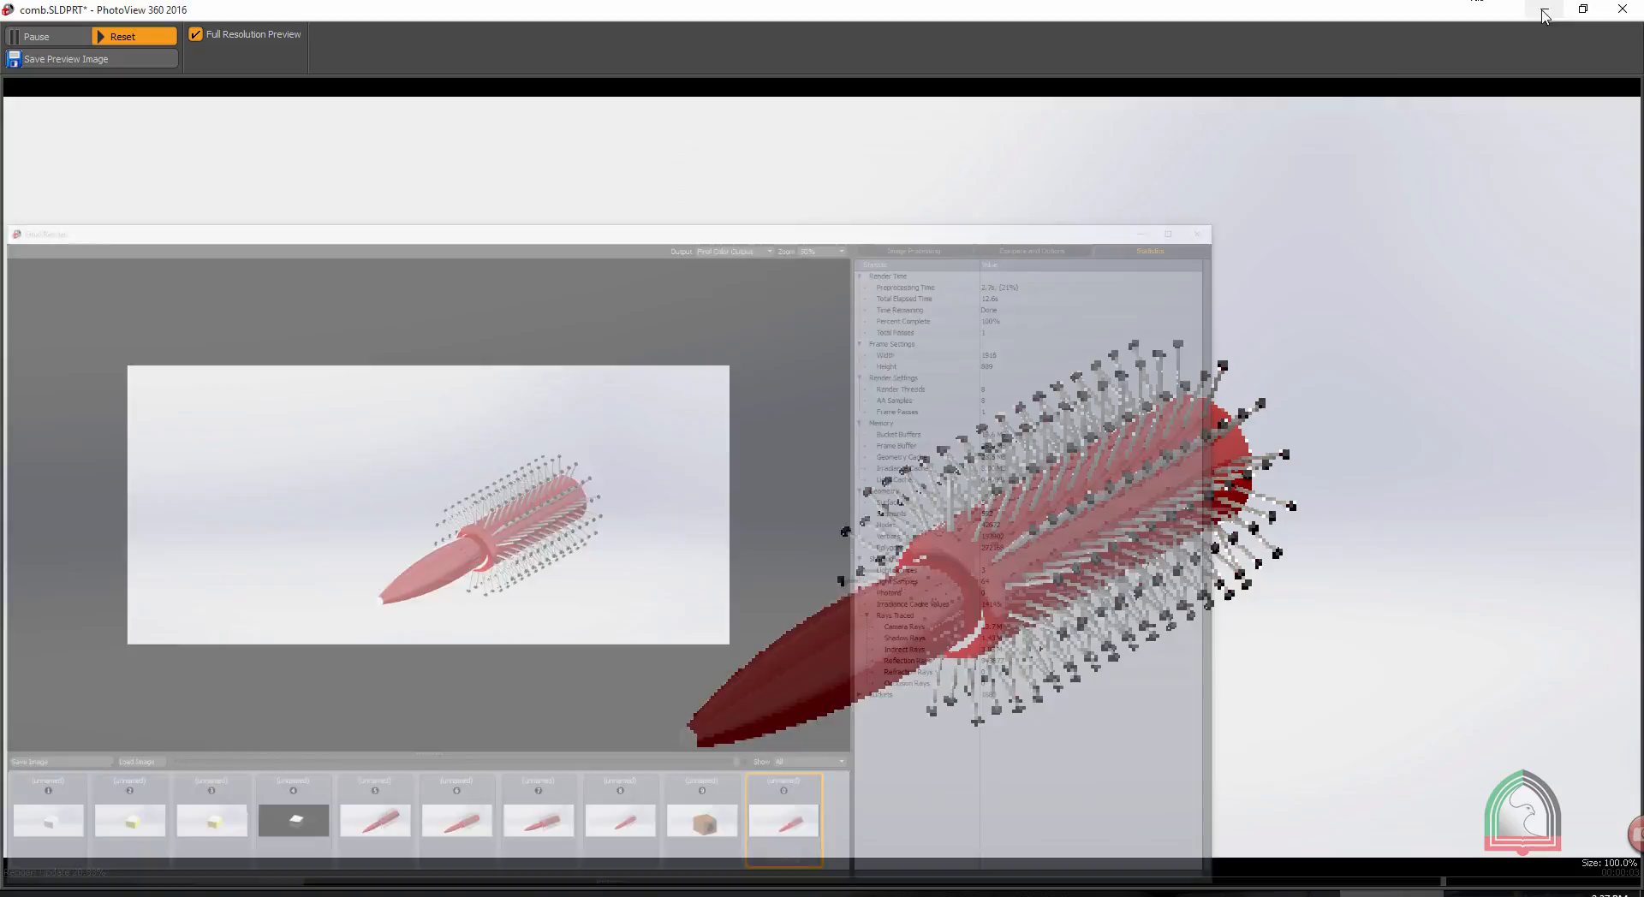